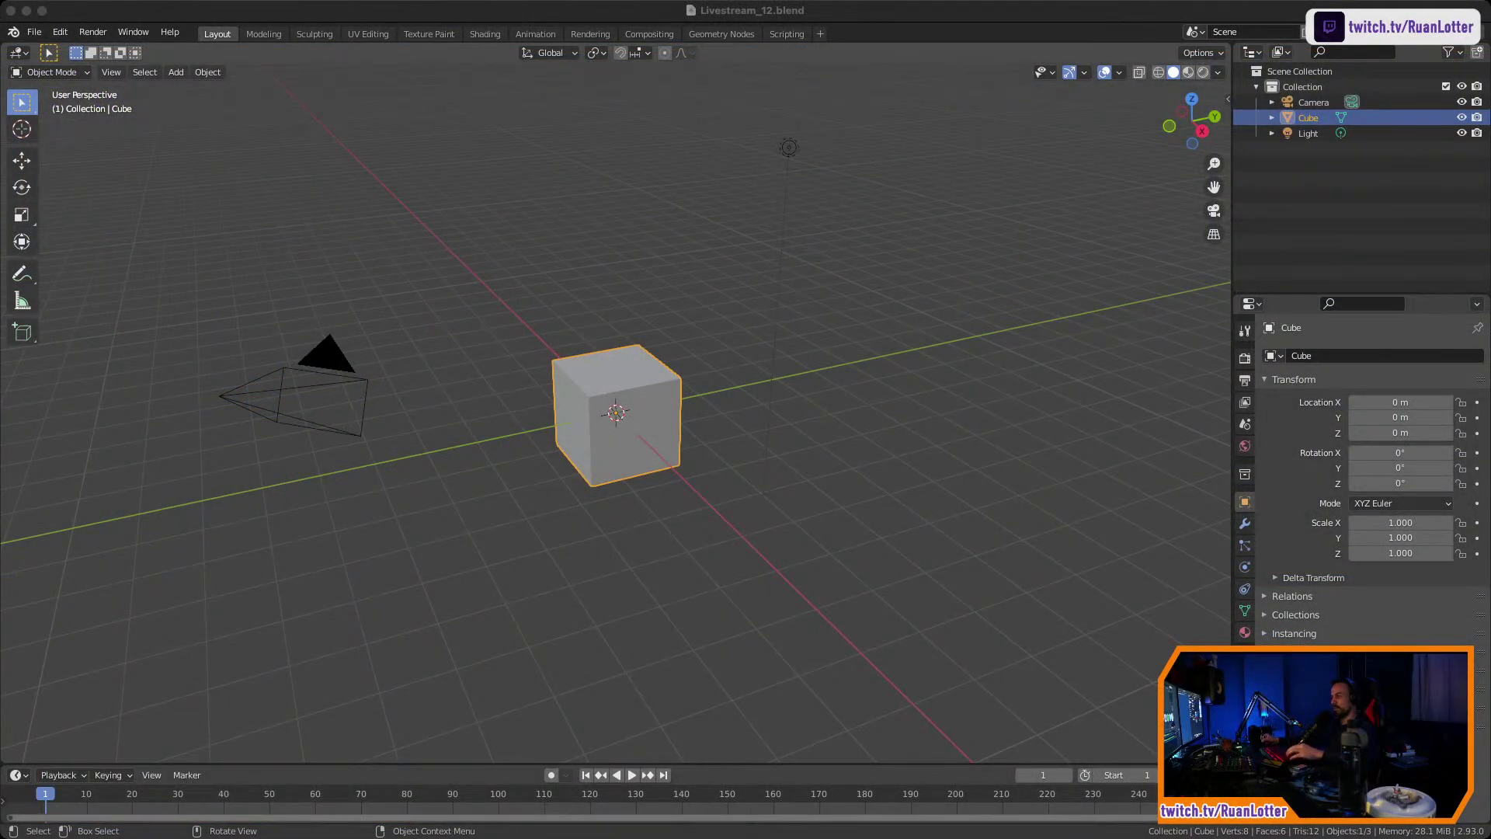
# Switch to Finder and open the Refs folder of Twitch_Livestream12 - Animation Series Session 02.
pyautogui.press('super+Tab')
pyautogui.moveTo(615, 411)
pyautogui.mouseDown(button='middle')
pyautogui.moveTo(745, 398)
pyautogui.moveTo(598, 408)
pyautogui.mouseUp(button='middle')
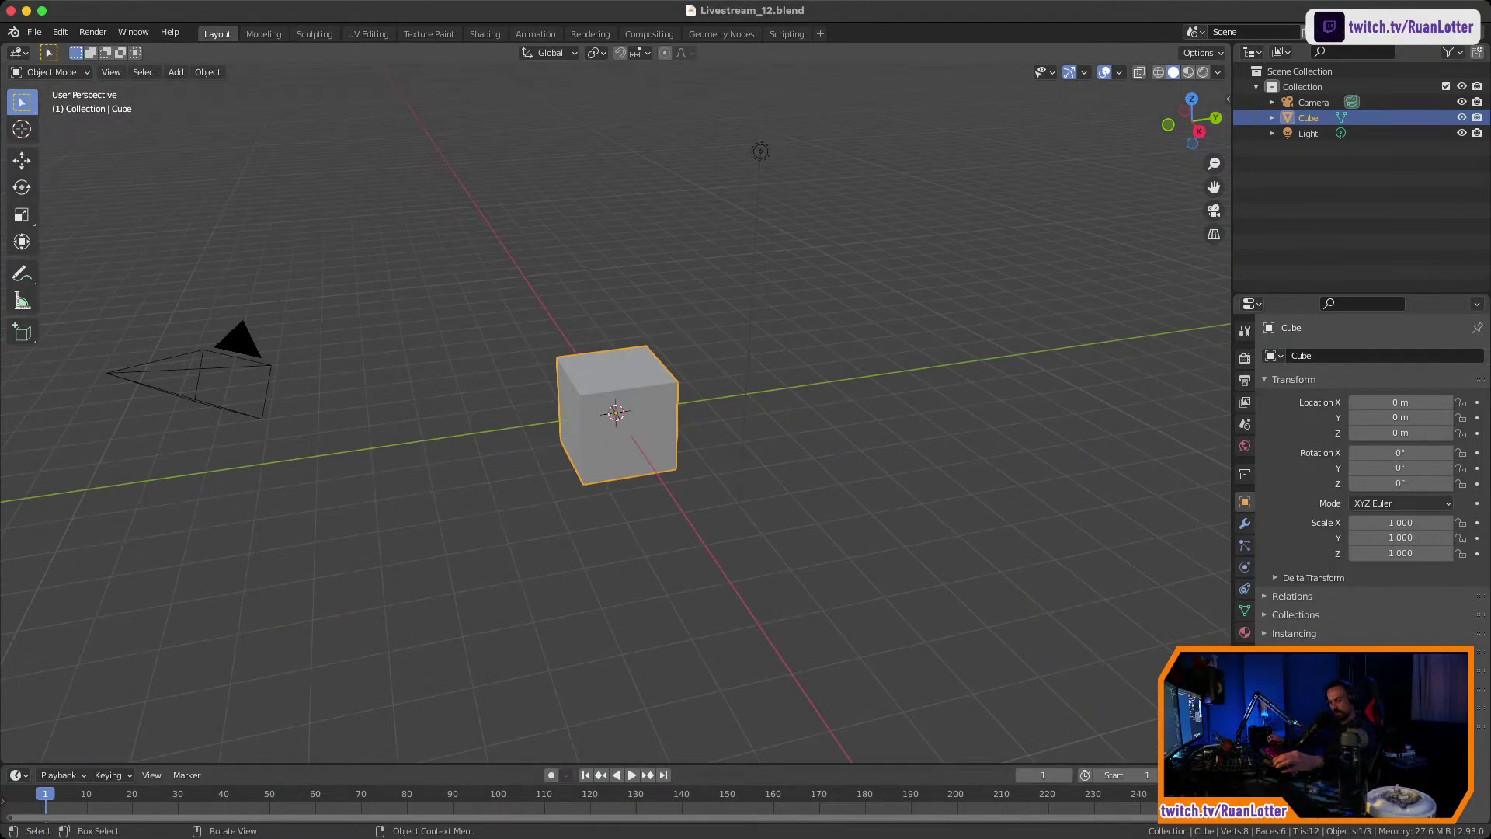
pyautogui.moveTo(87, 827)
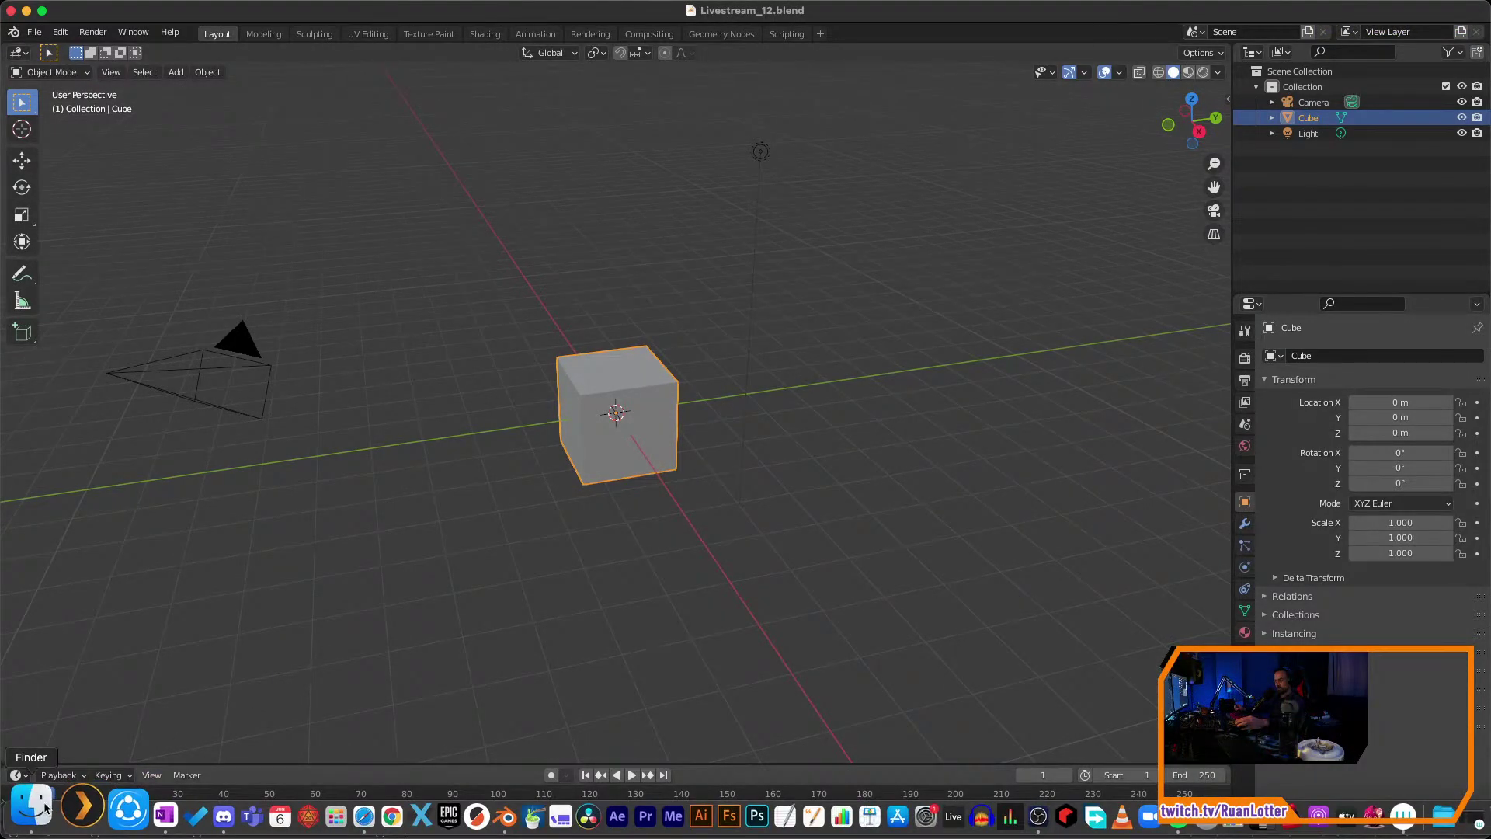
pyautogui.click(44, 808)
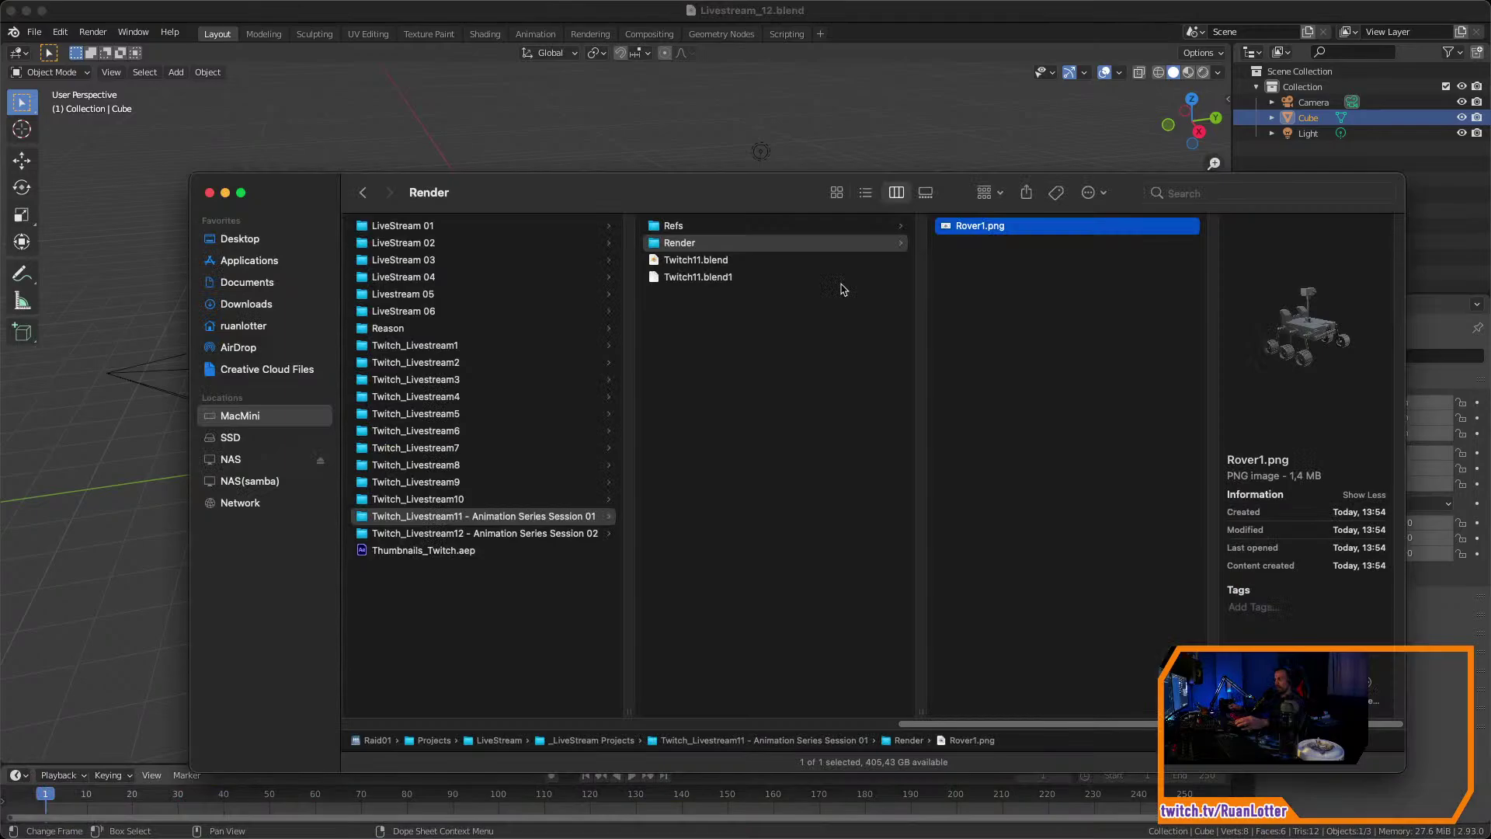
pyautogui.click(458, 534)
pyautogui.click(708, 225)
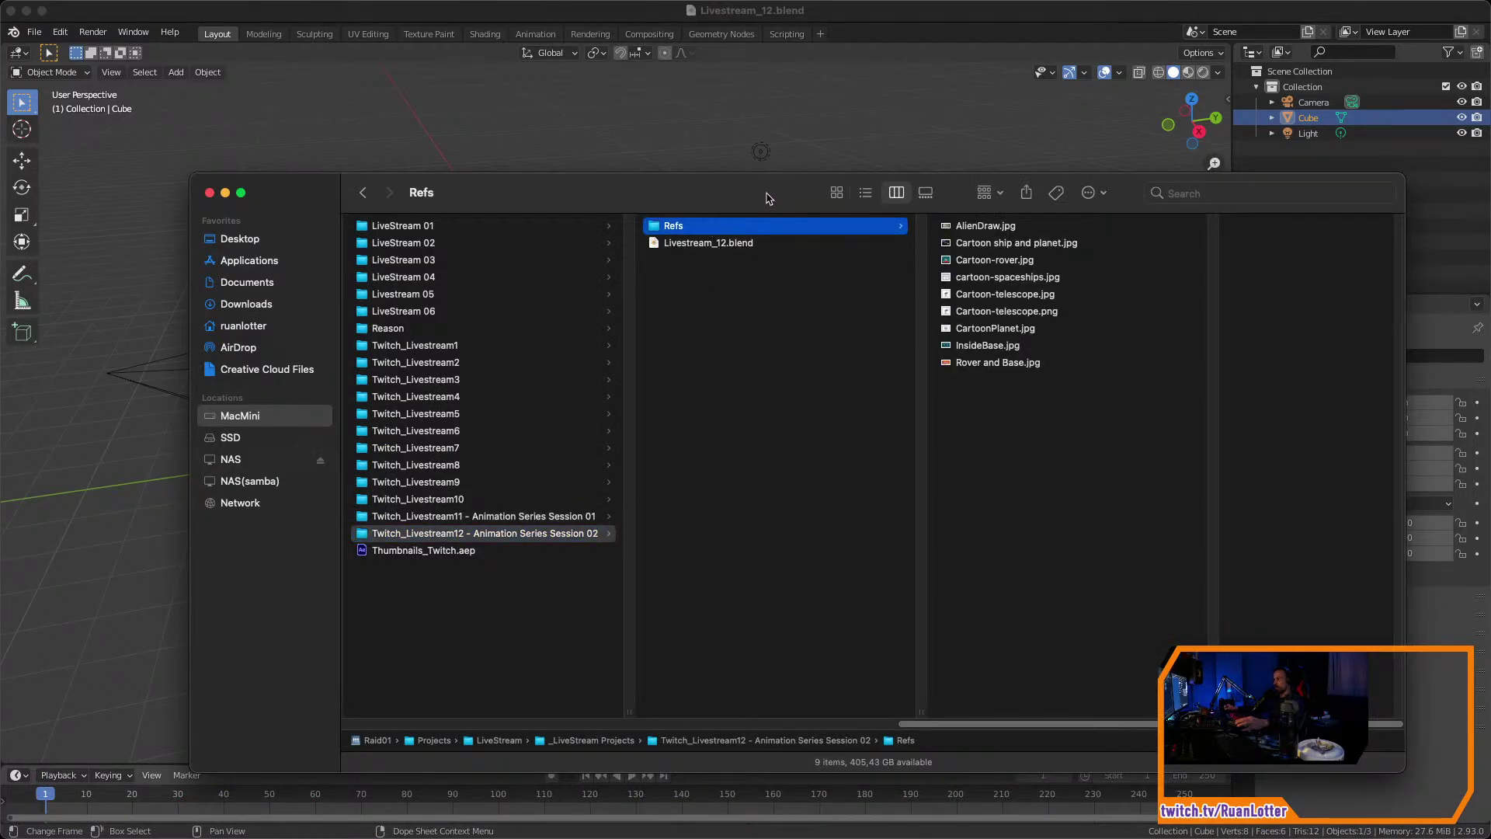
# Open the Refs folder of Twitch_Livestream11 - Animation Series Session 01 and reposition the Finder window.
pyautogui.moveTo(766, 198); pyautogui.dragTo(653, 200)
pyautogui.moveTo(862, 727); pyautogui.dragTo(803, 726)
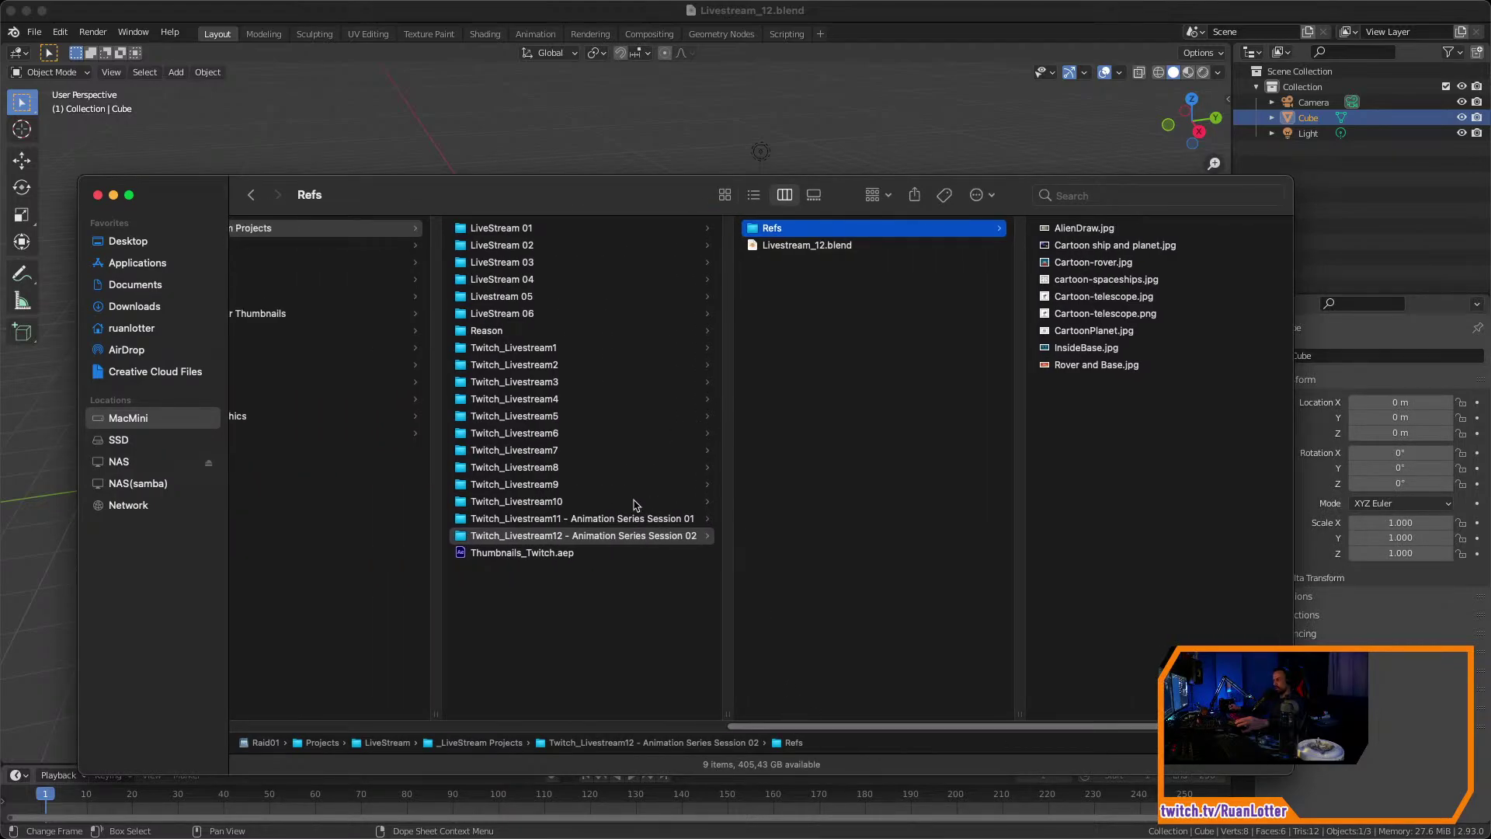
pyautogui.click(597, 518)
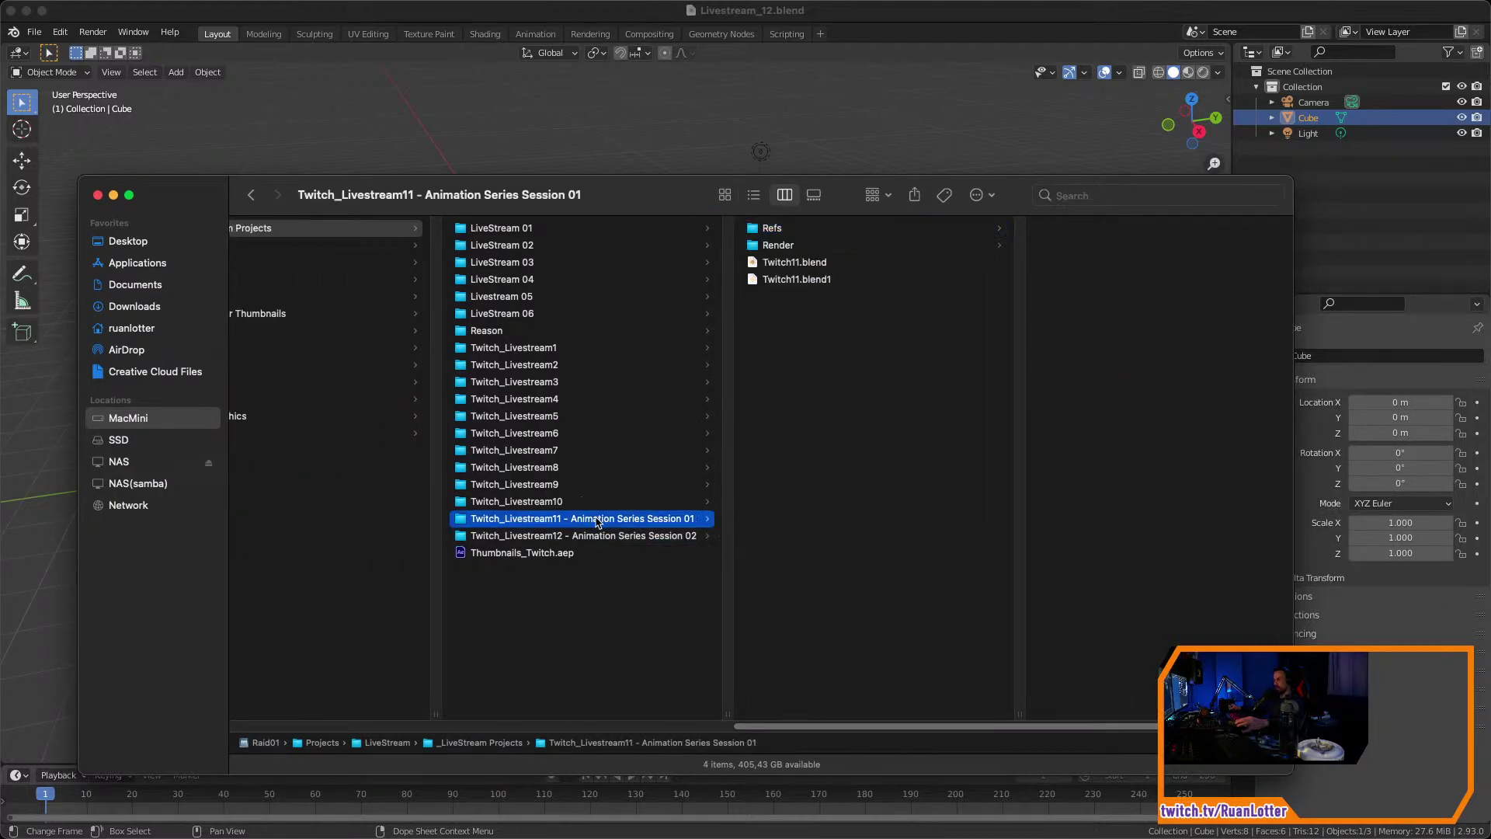
pyautogui.click(807, 230)
pyautogui.moveTo(823, 725); pyautogui.dragTo(732, 726)
pyautogui.moveTo(643, 200); pyautogui.dragTo(656, 149)
pyautogui.moveTo(1304, 125); pyautogui.dragTo(1168, 84)
pyautogui.moveTo(476, 102); pyautogui.dragTo(505, 112)
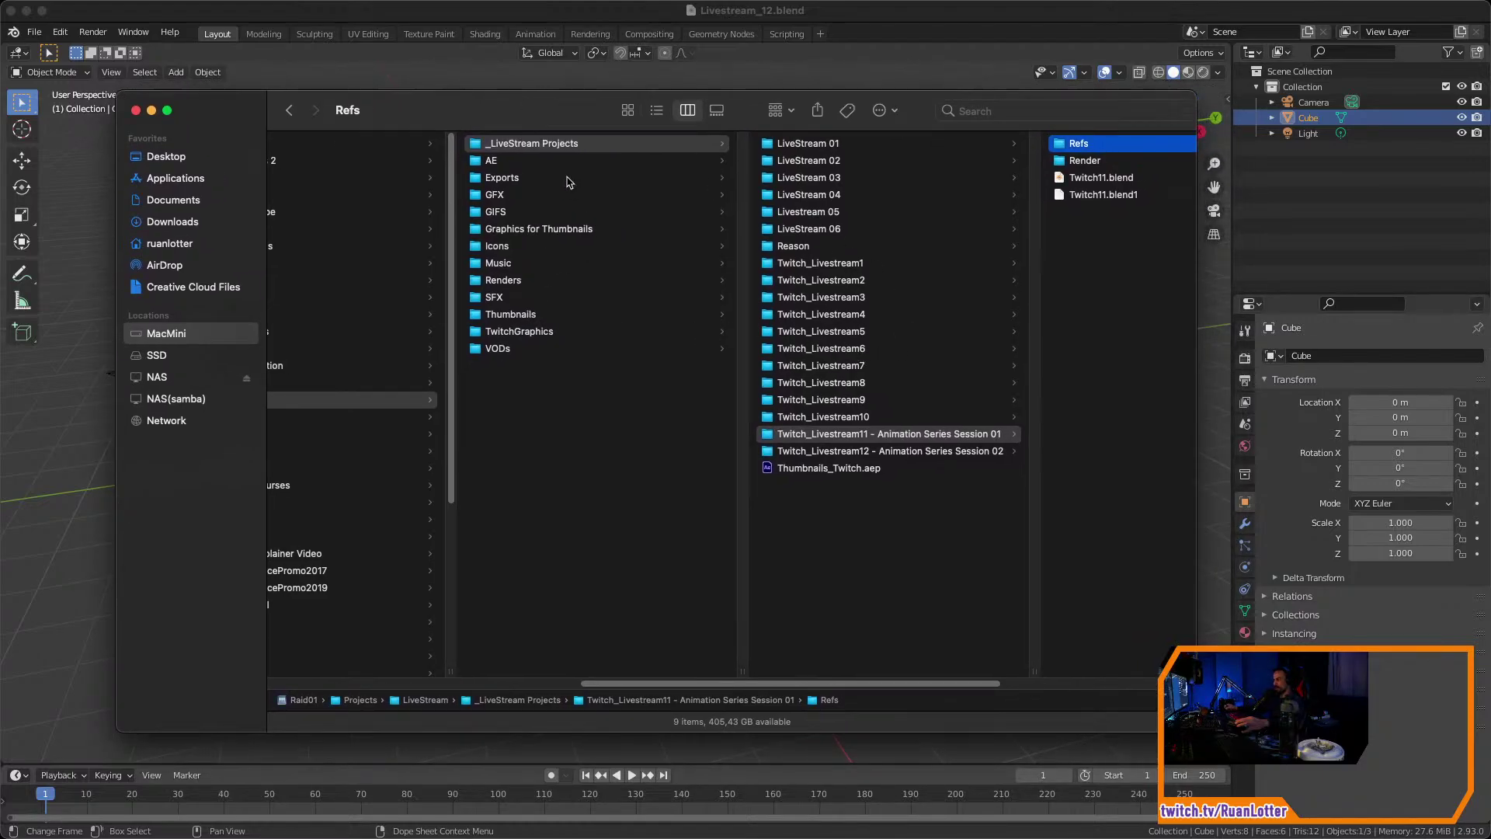
# Check the LiveStream subfolders Graphics for Thumbnails, Renders, Thumbnails and TwitchGraphics for reference images.
pyautogui.click(554, 228)
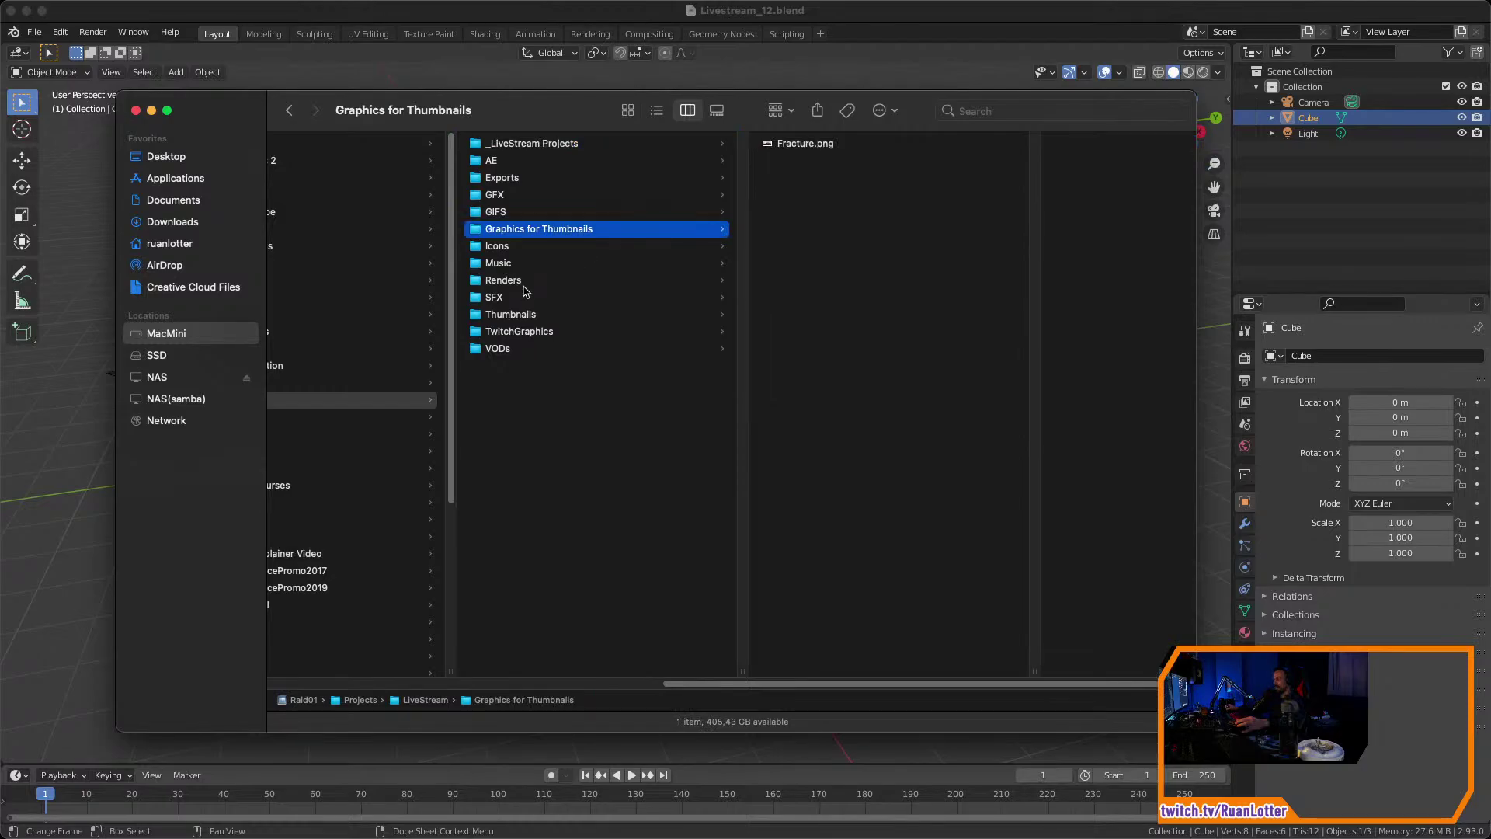
pyautogui.click(548, 285)
pyautogui.click(551, 314)
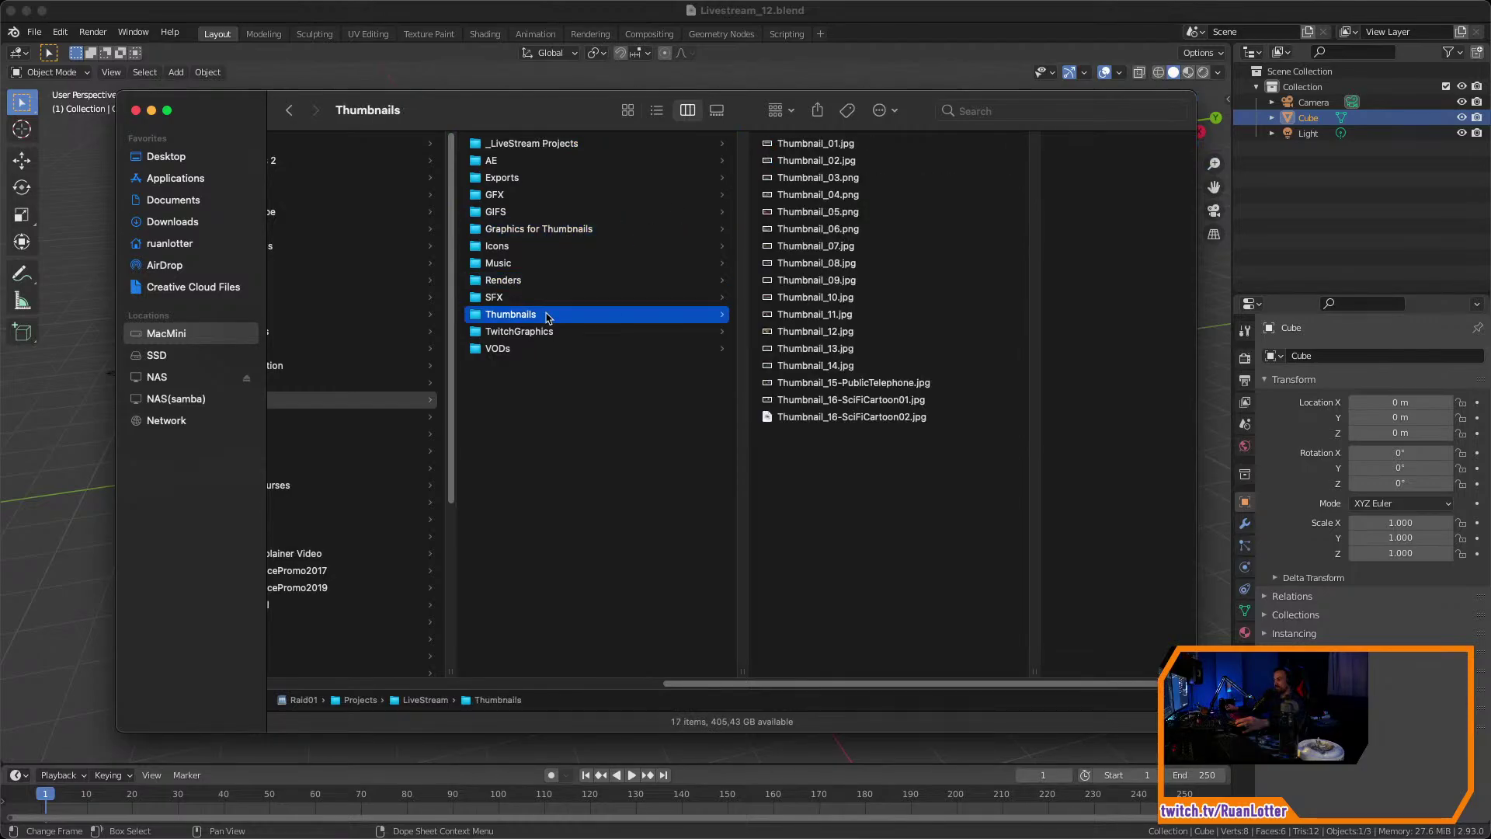
pyautogui.click(571, 332)
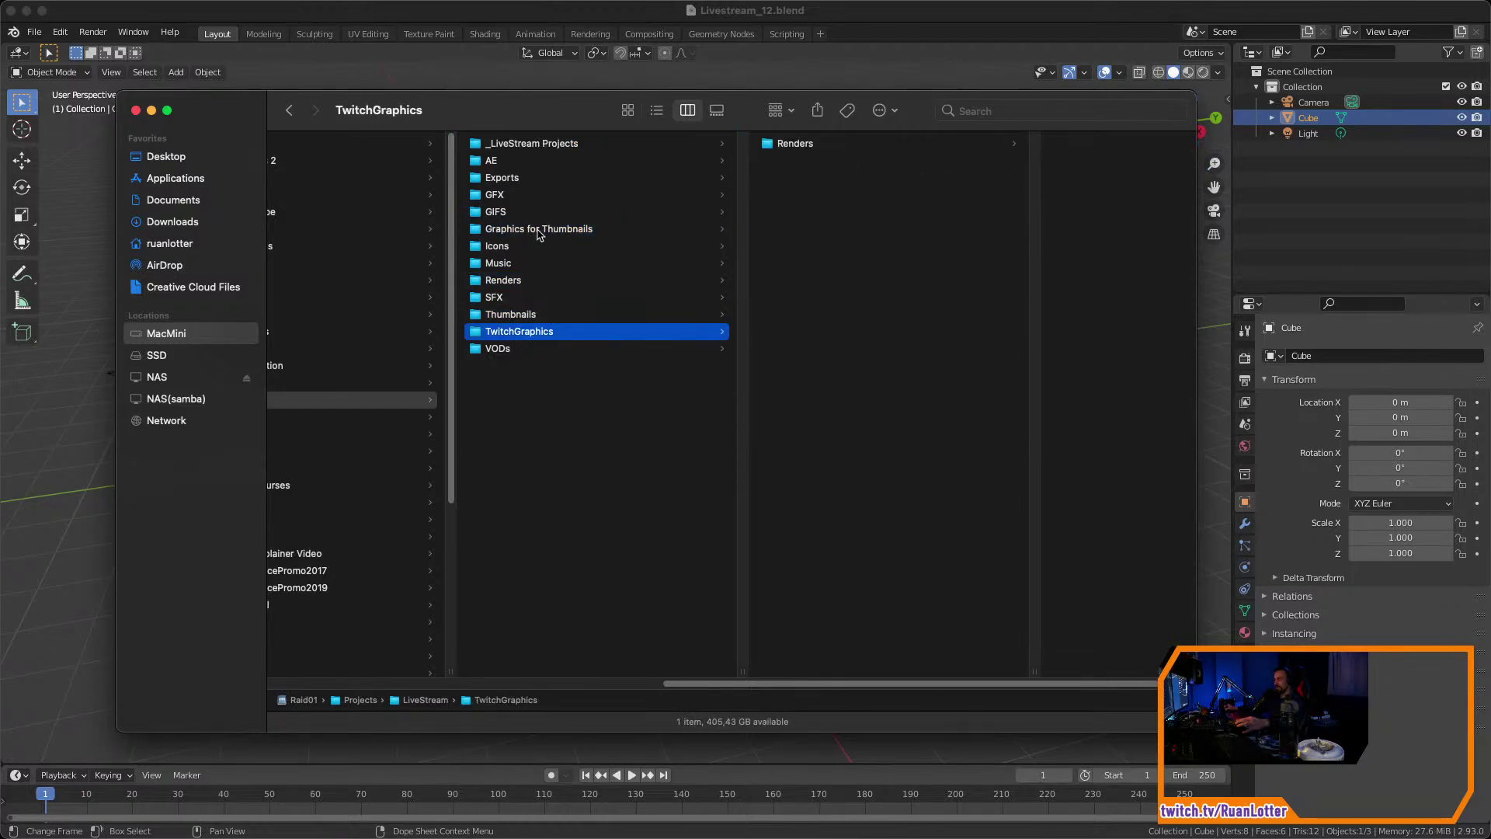
pyautogui.hscroll(-5, 746, 571)
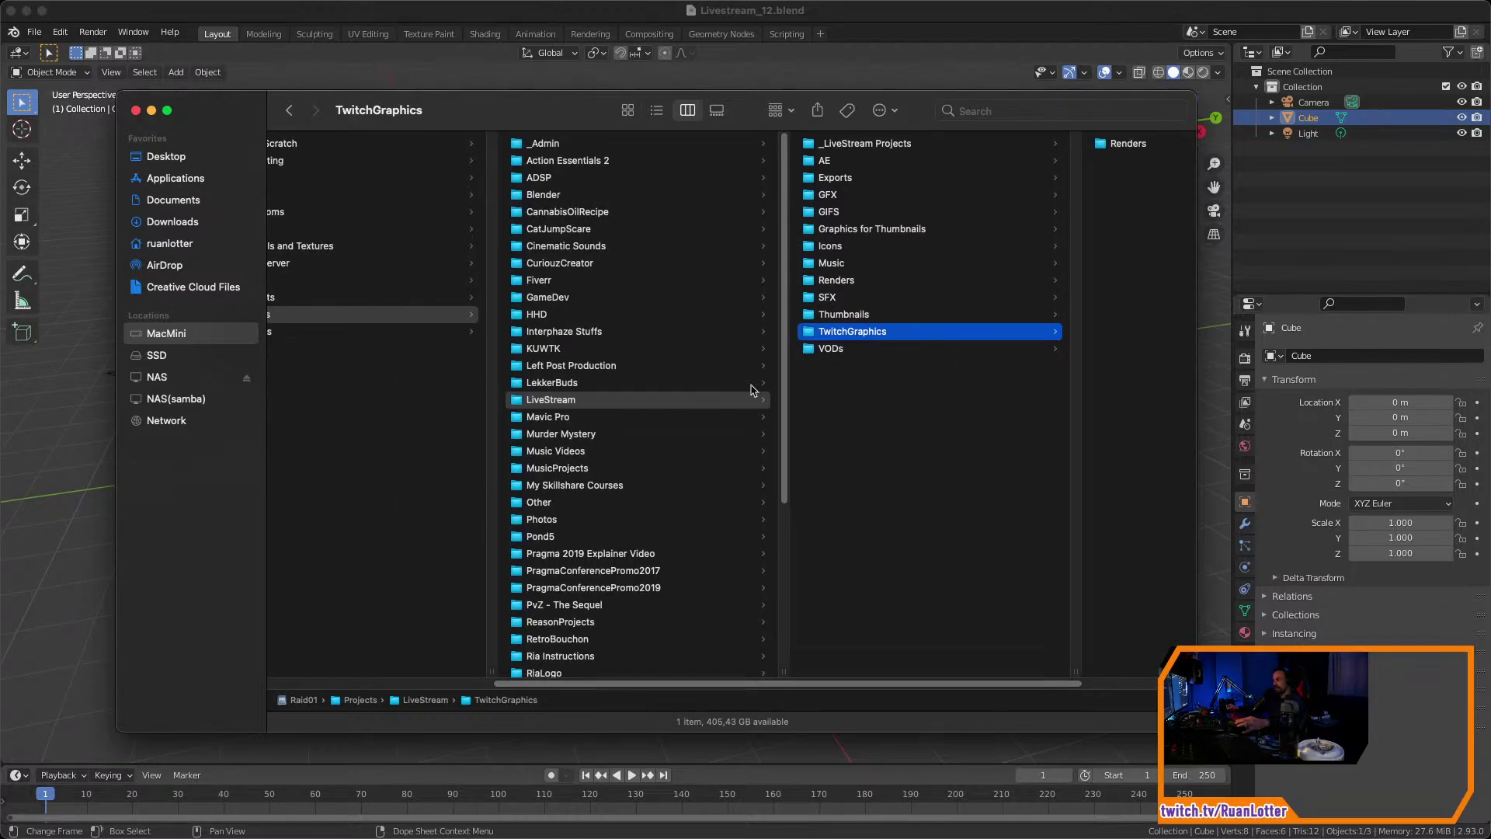
# Open the Warhead Junction folder inside the Blender project 3D Animated Sci-Fi Series, under References.
pyautogui.click(590, 194)
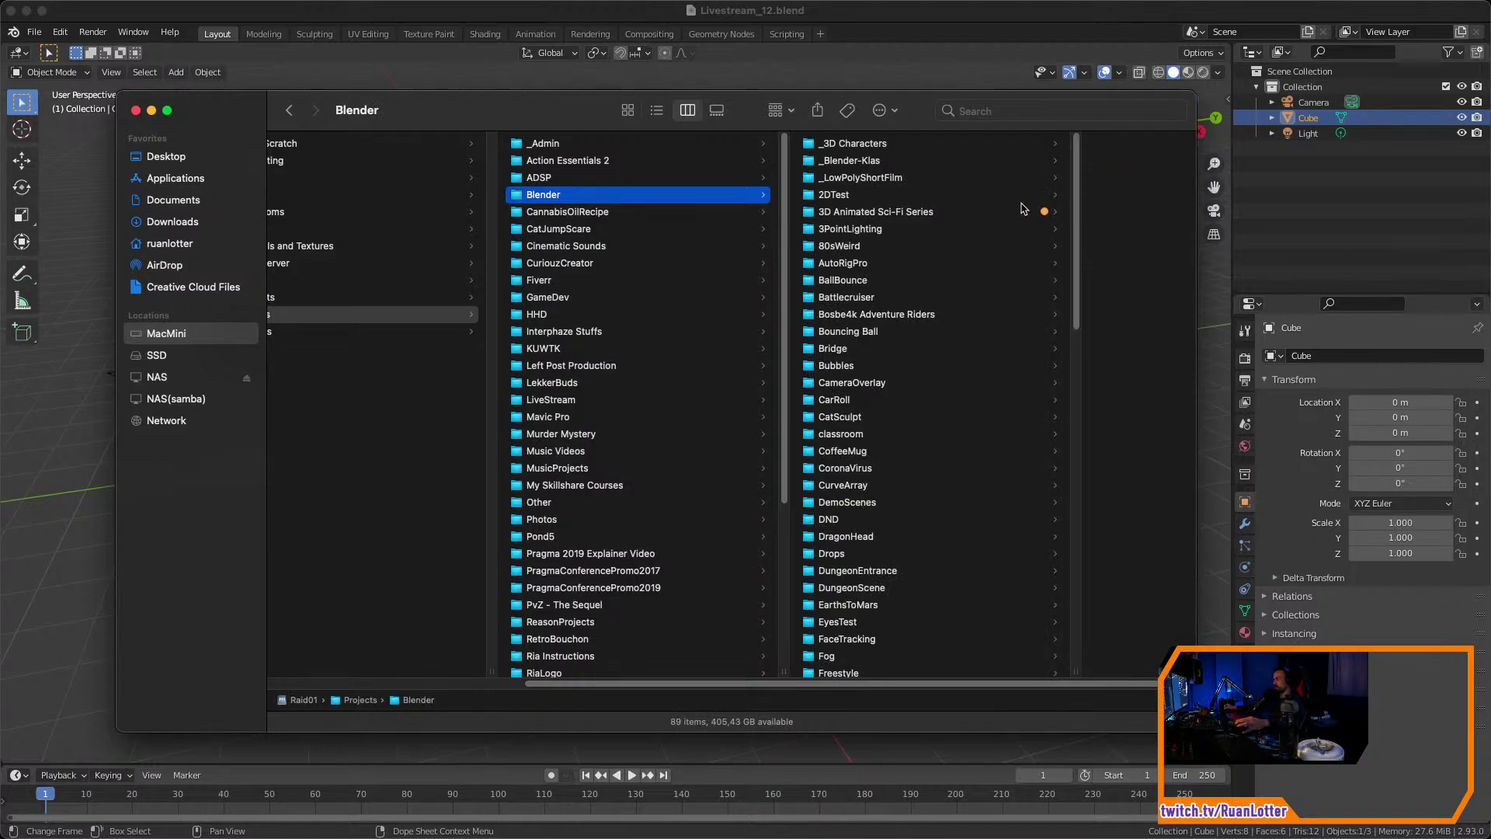
pyautogui.click(1023, 211)
pyautogui.click(983, 144)
pyautogui.click(800, 160)
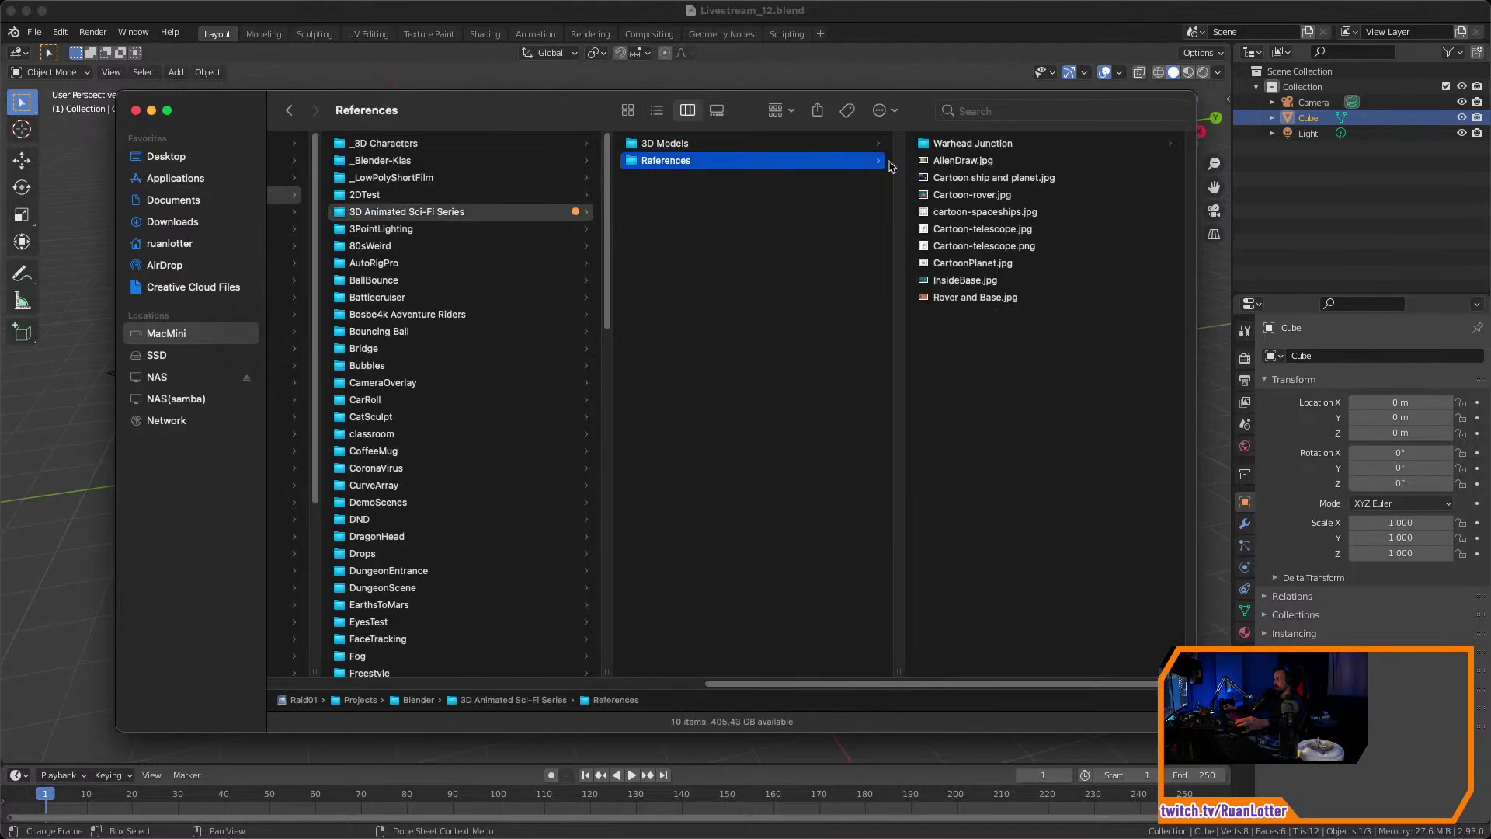
pyautogui.click(985, 147)
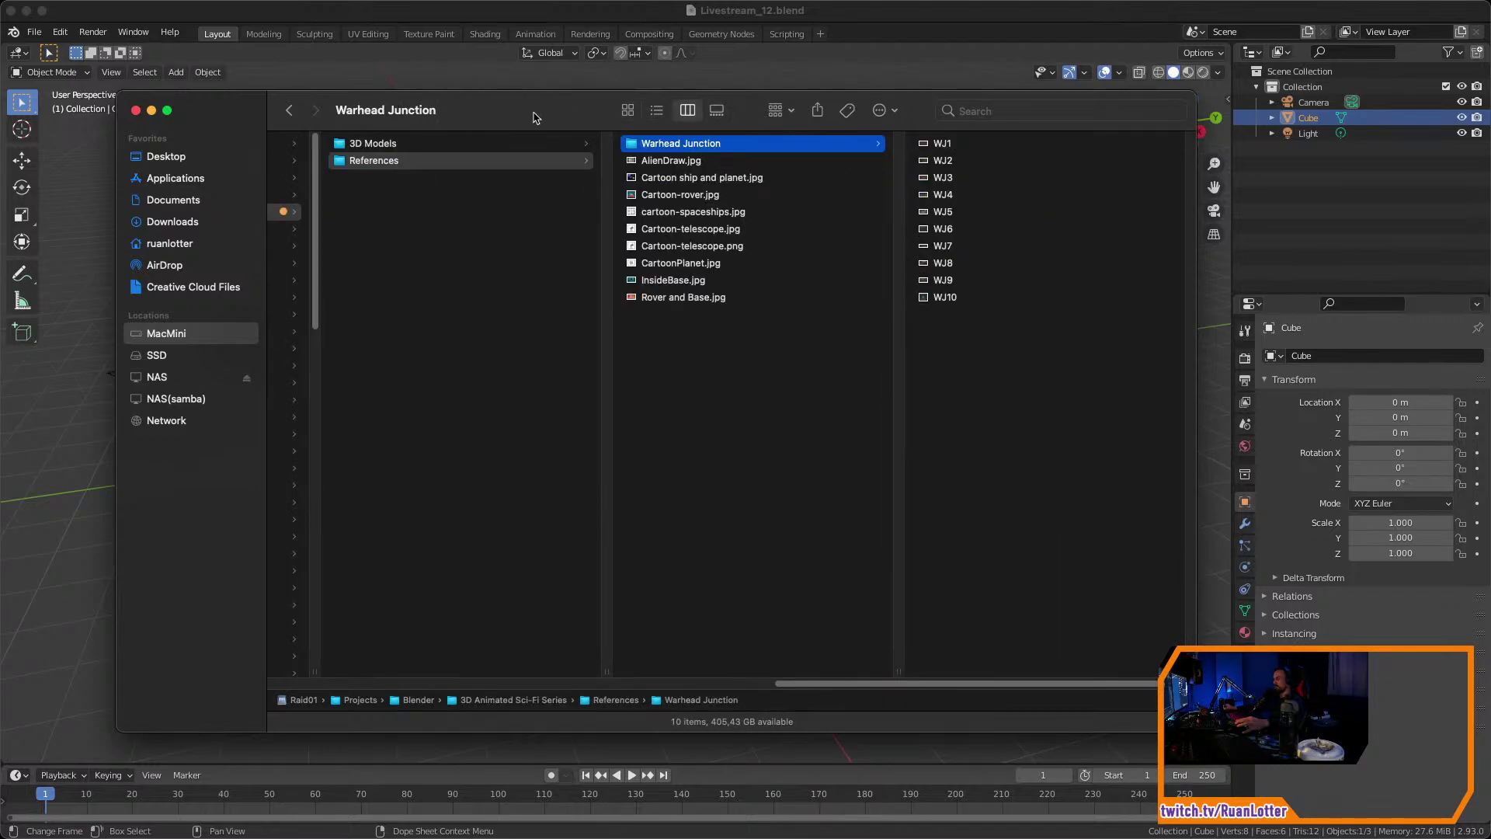
# Select all images from WJ1 to WJ10 and open them in a Quick Look preview.
pyautogui.moveTo(533, 113); pyautogui.dragTo(497, 127)
pyautogui.moveTo(925, 342); pyautogui.dragTo(913, 156)
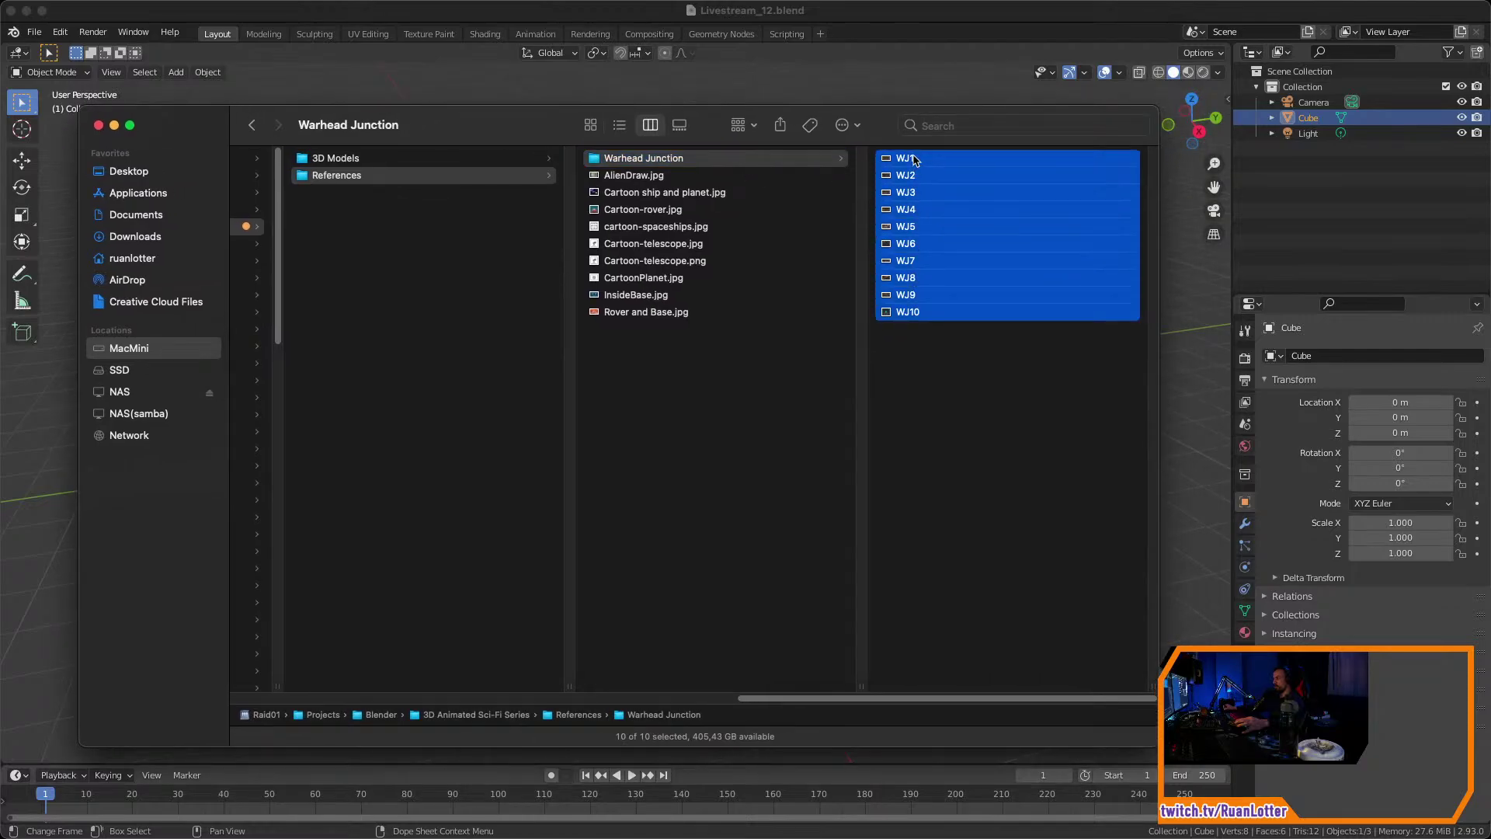
pyautogui.click(783, 369)
pyautogui.moveTo(803, 366); pyautogui.dragTo(718, 148)
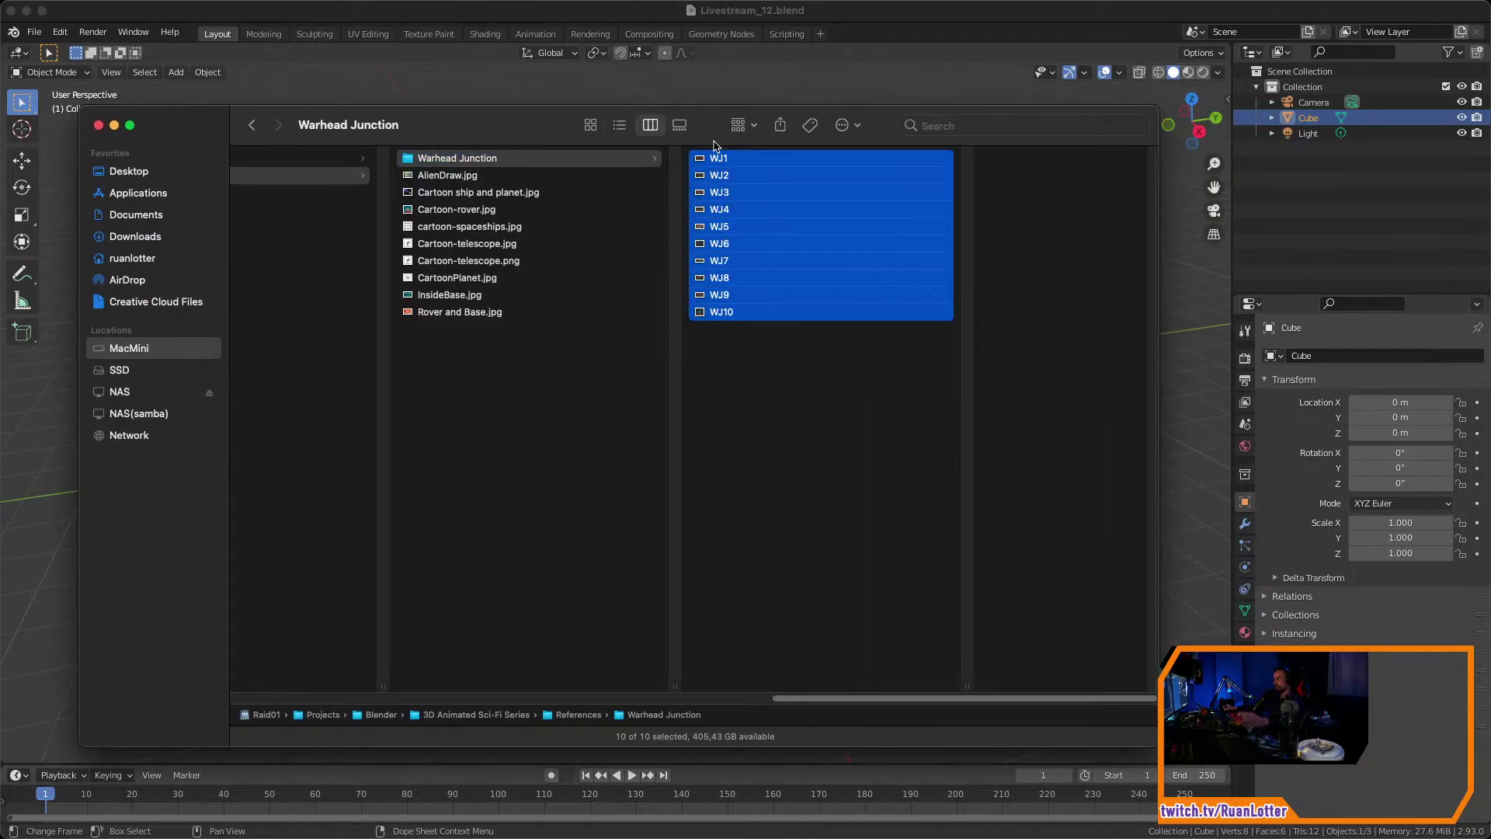
pyautogui.press('space')
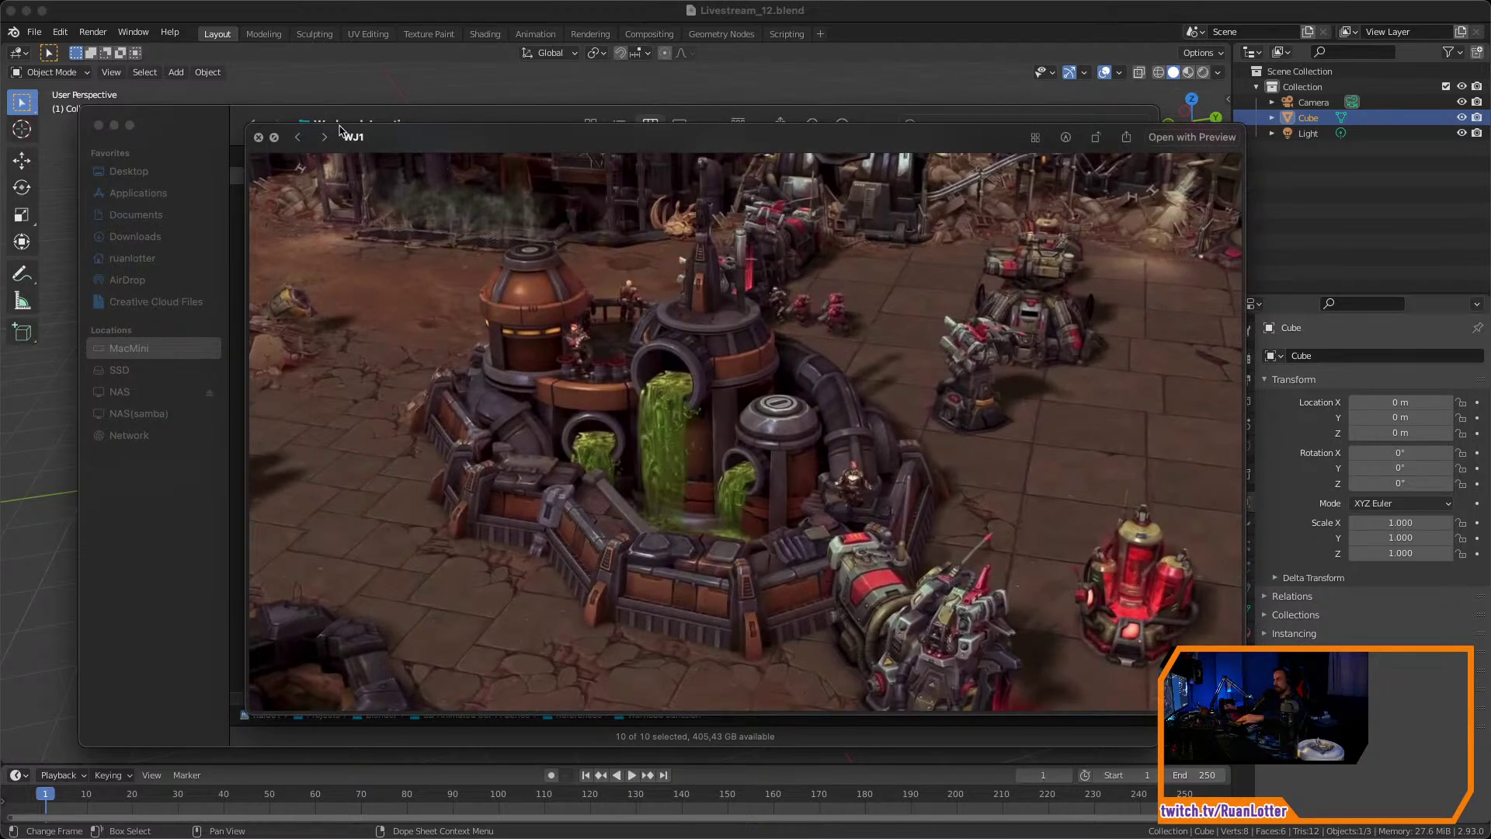
# Page through the Warhead Junction previews up to WJ10, examining the sci-fi buildings, props and environment style.
pyautogui.press('Right')
pyautogui.press('Right')
pyautogui.press('Right')
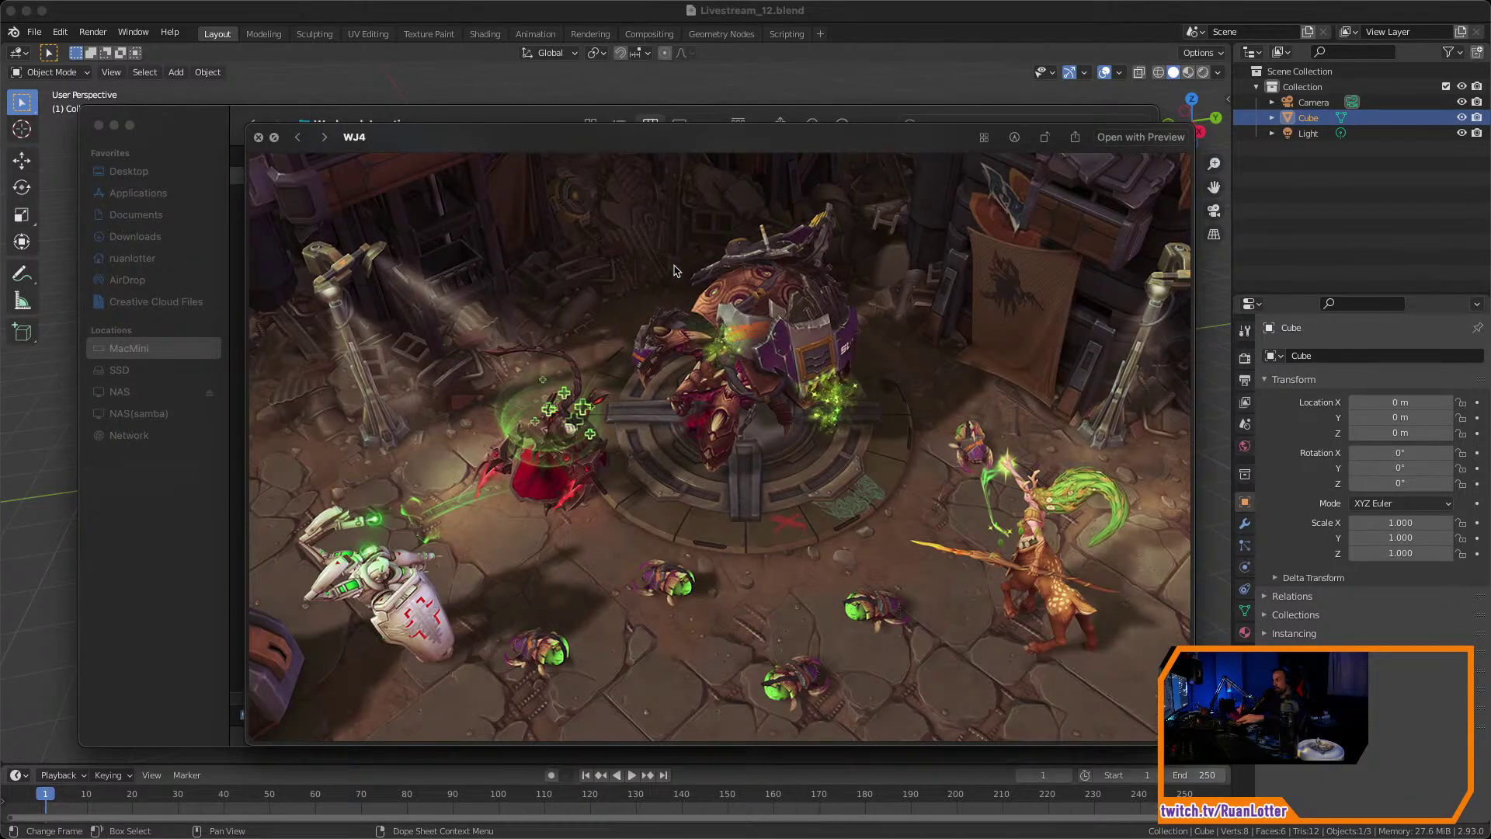
pyautogui.press('Right')
pyautogui.press('Right')
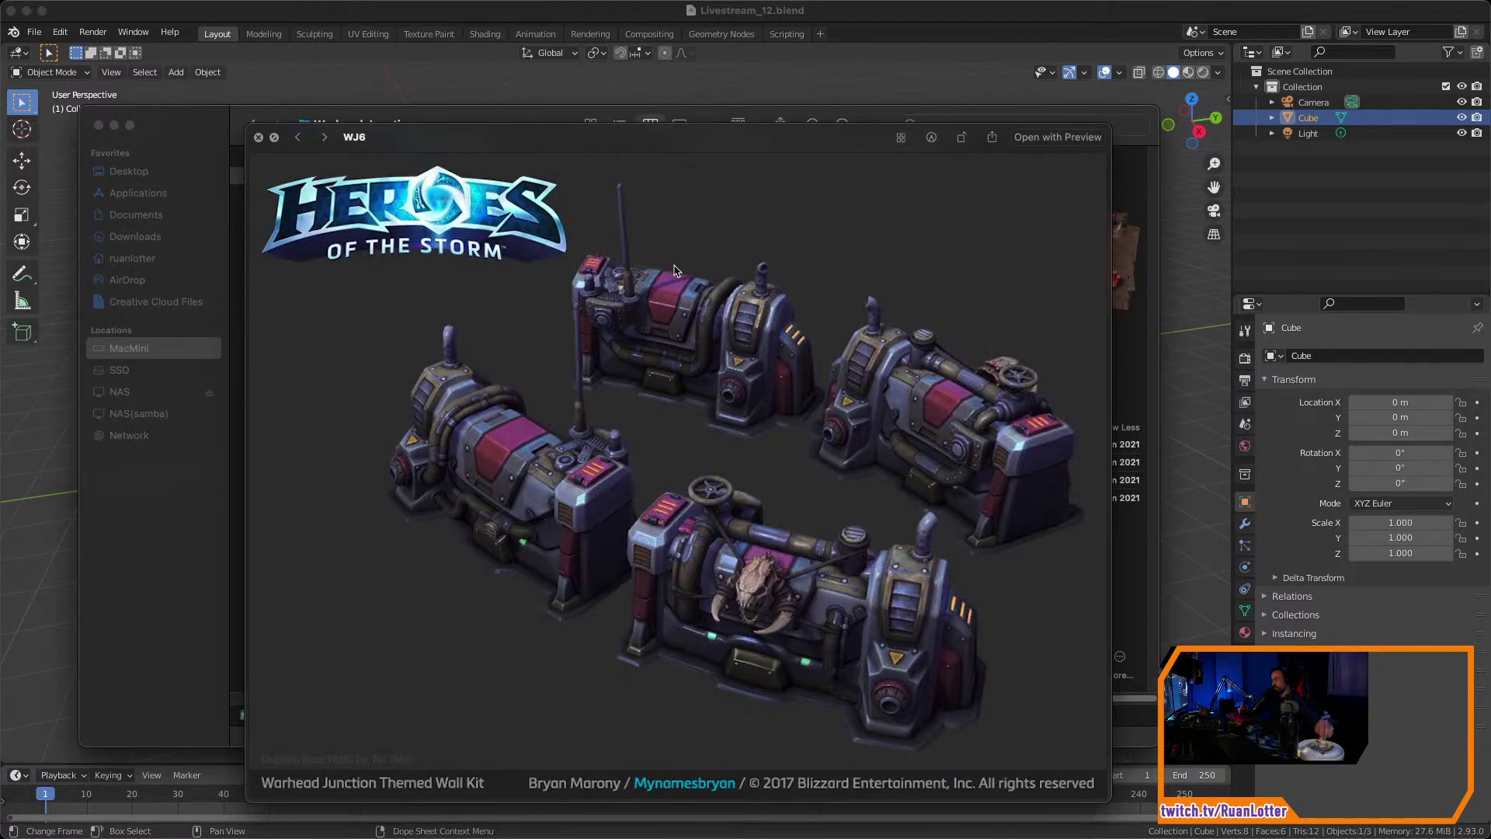
pyautogui.press('Right')
pyautogui.press('Right')
pyautogui.press('Right')
pyautogui.press('Left')
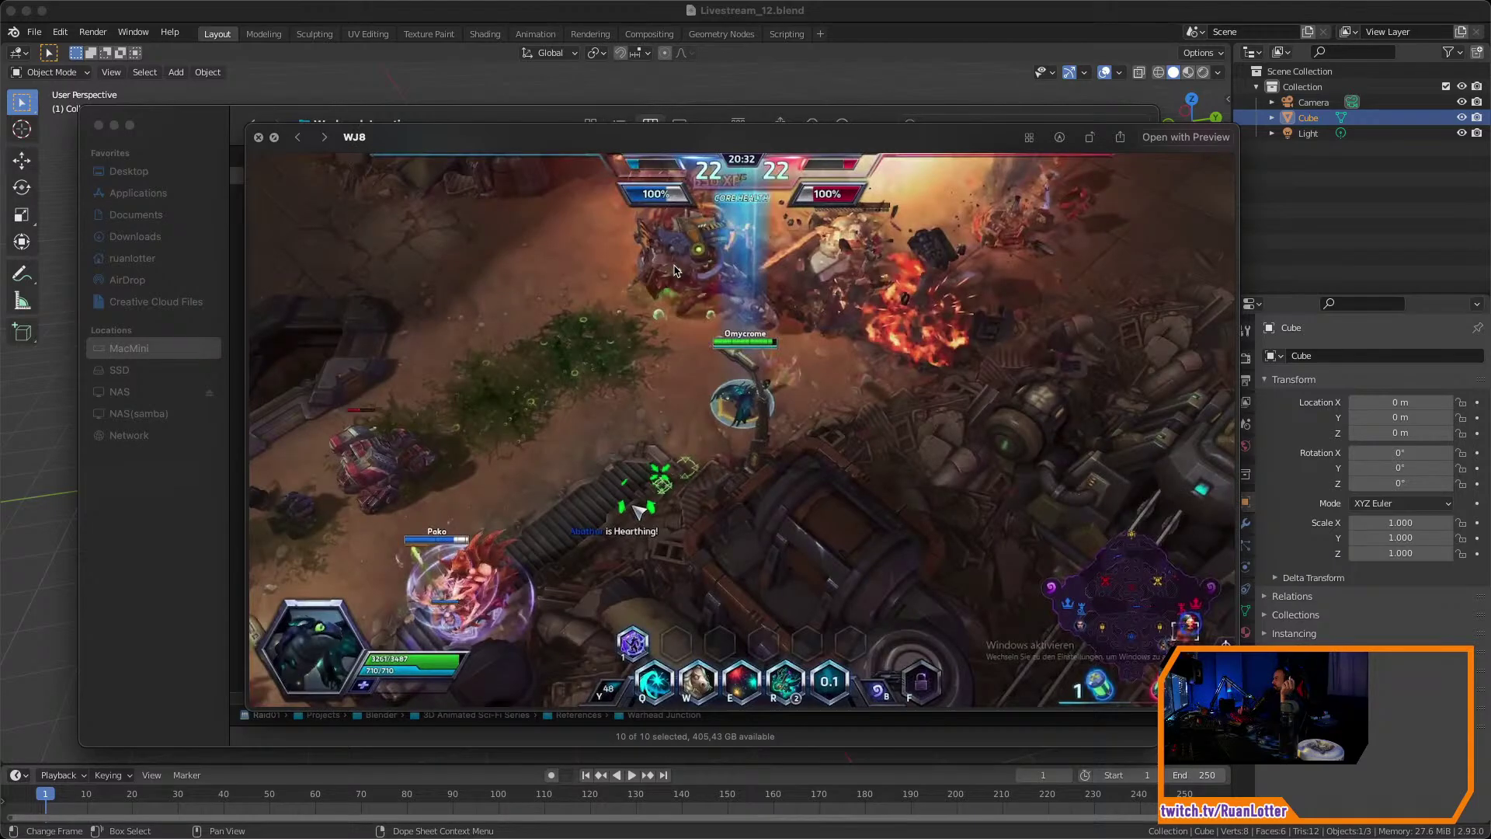
pyautogui.press('Right')
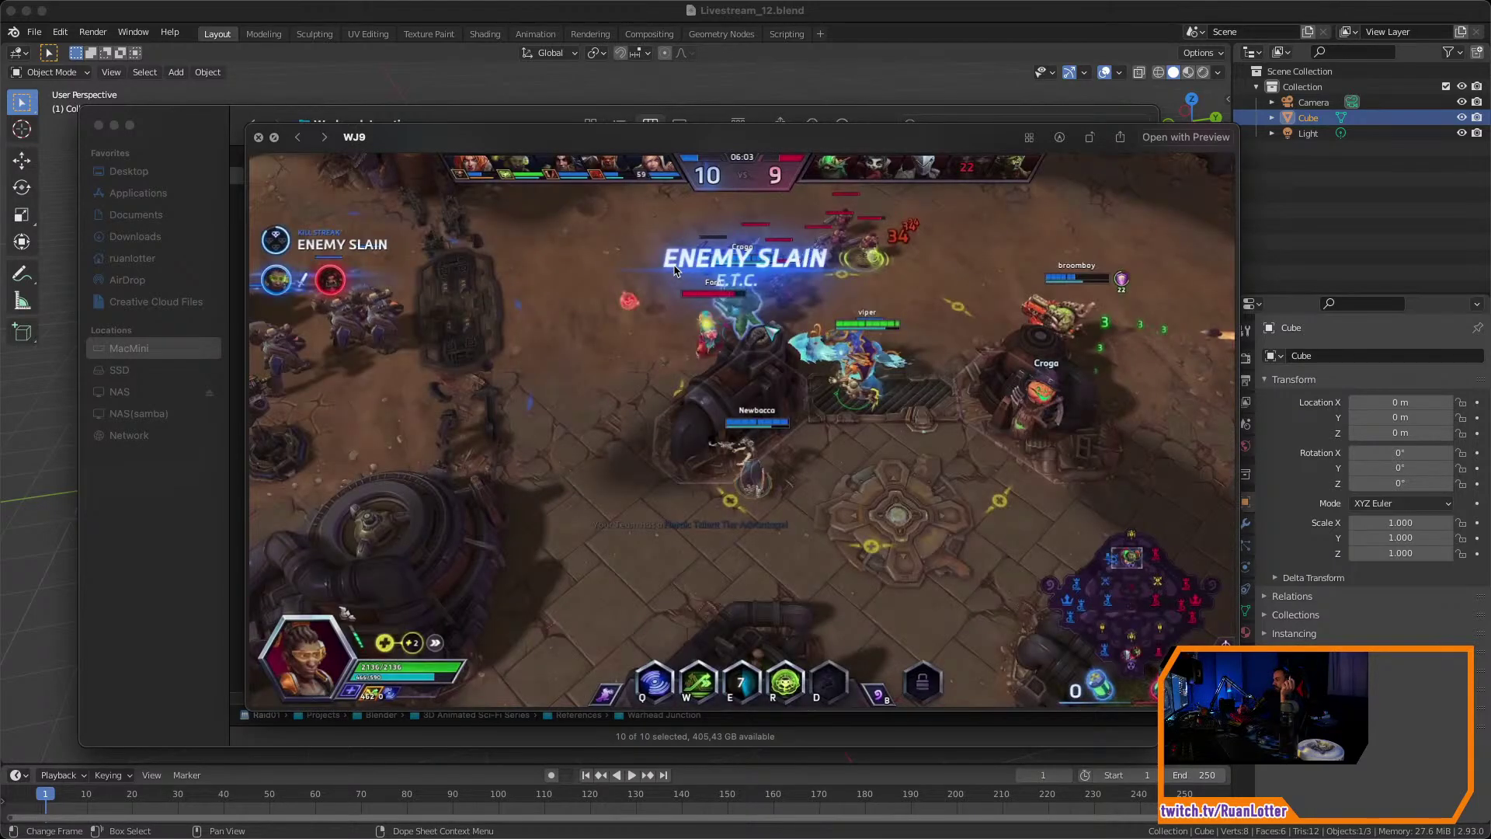
pyautogui.press('Right')
pyautogui.press('Left')
pyautogui.press('Right')
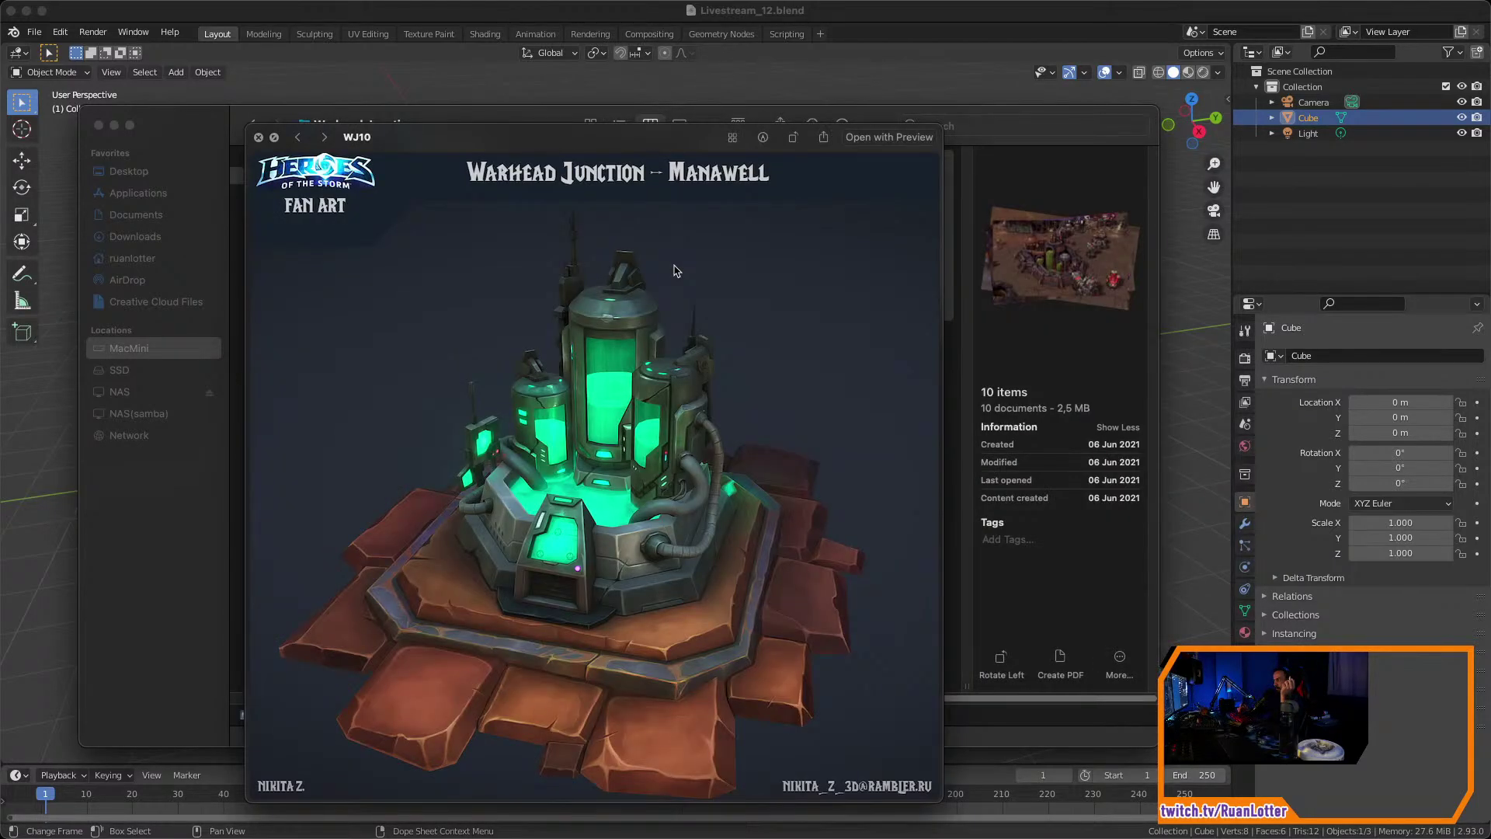
# Examine the environment art in previews WJ1 to WJ4 again and close the preview.
pyautogui.moveTo(636, 153); pyautogui.dragTo(831, 94)
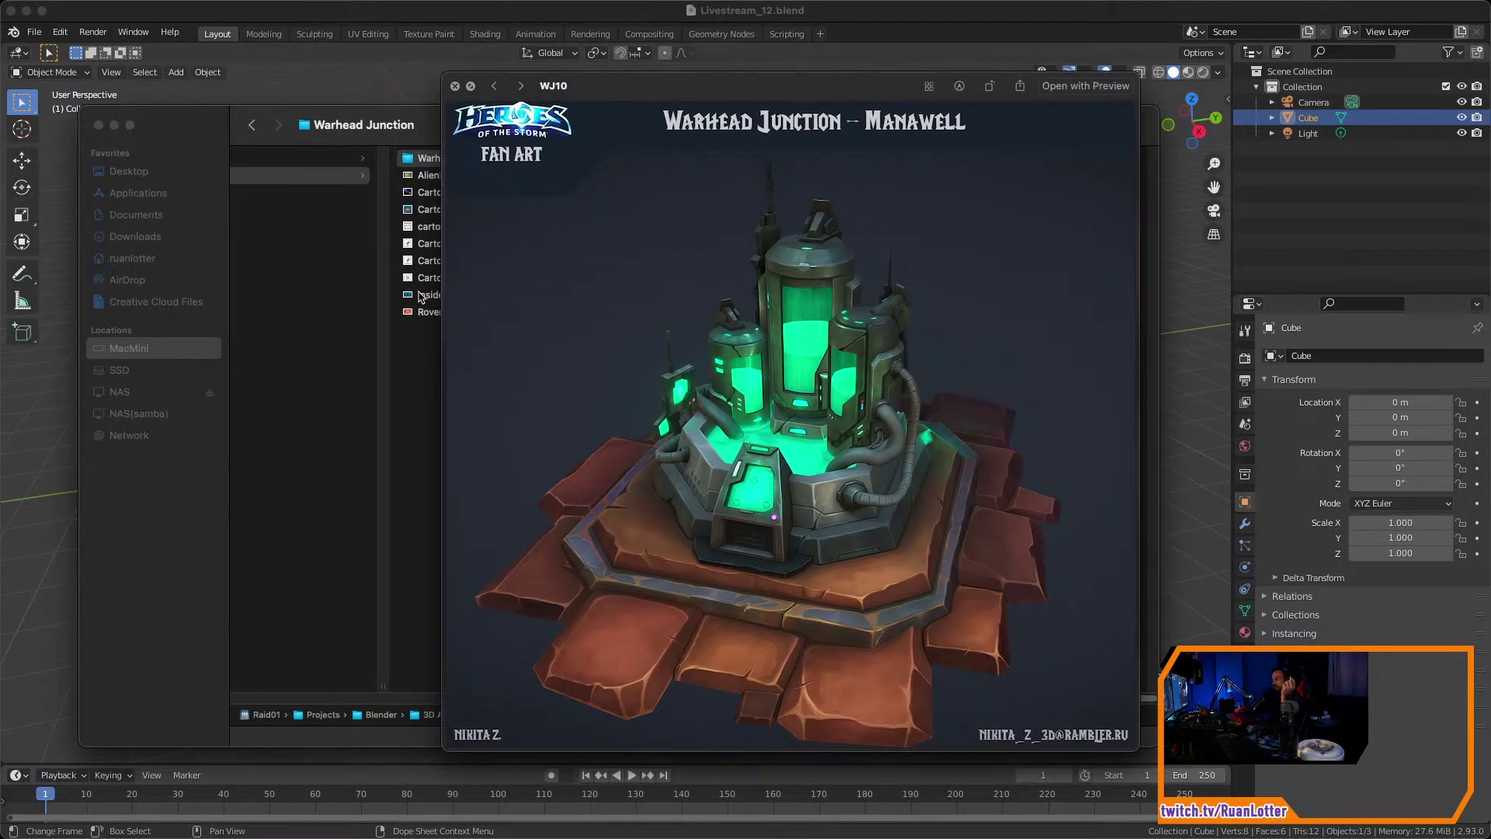
pyautogui.press('Right')
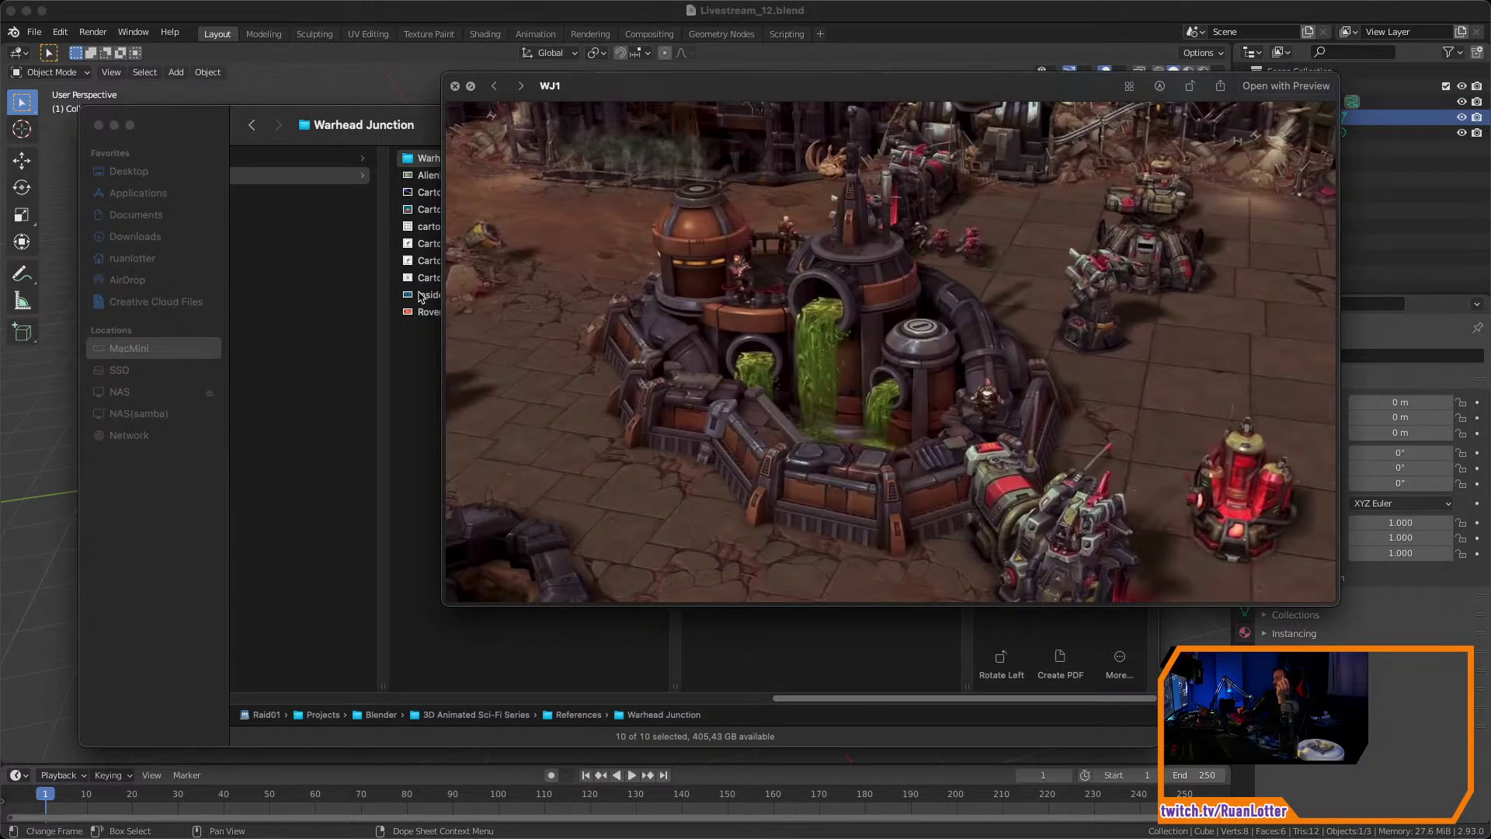
pyautogui.press('Right')
pyautogui.press('Left')
pyautogui.press('Right')
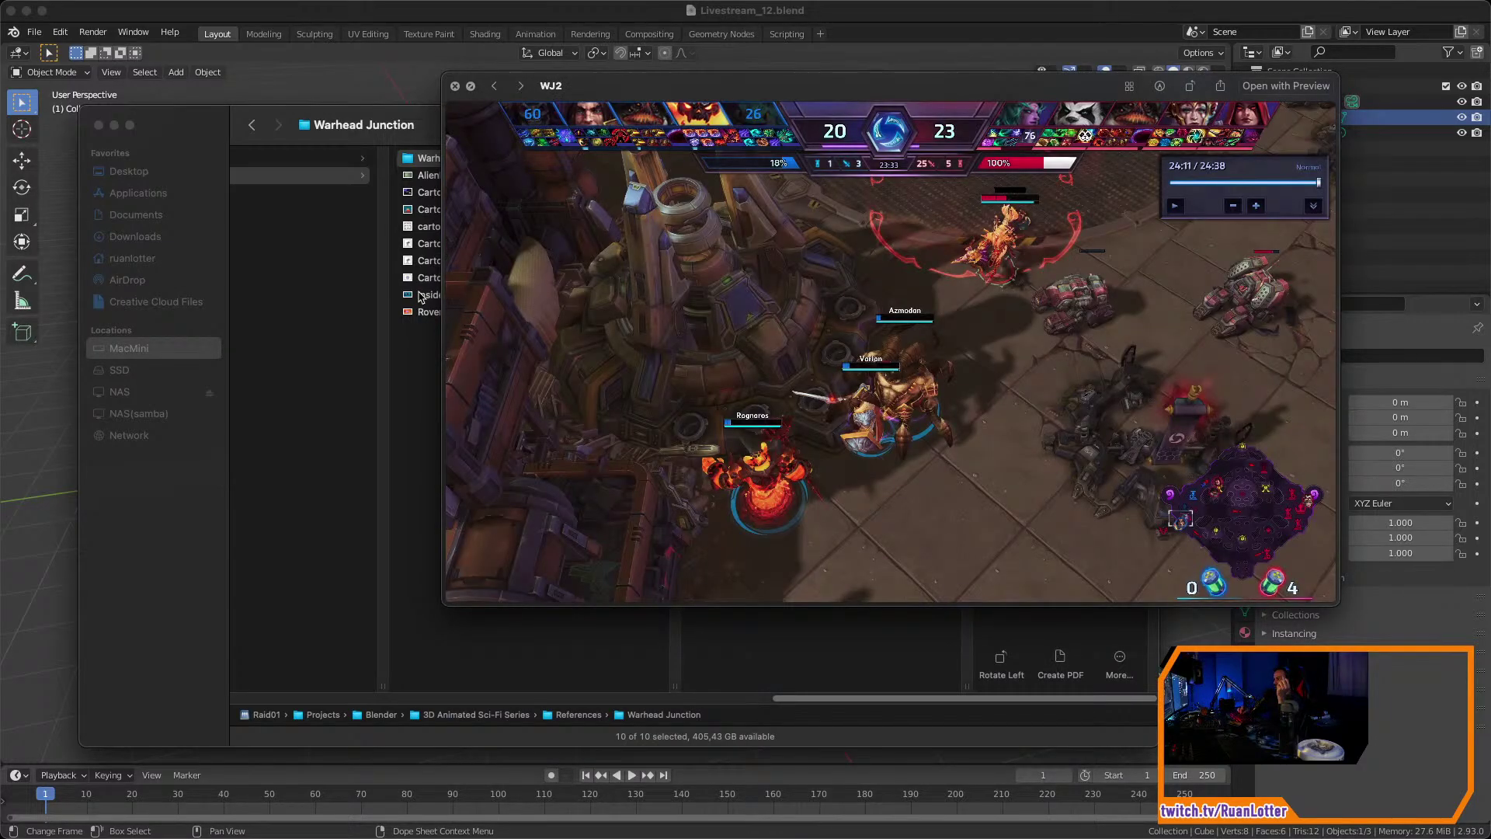
pyautogui.press('Right')
pyautogui.press('Left')
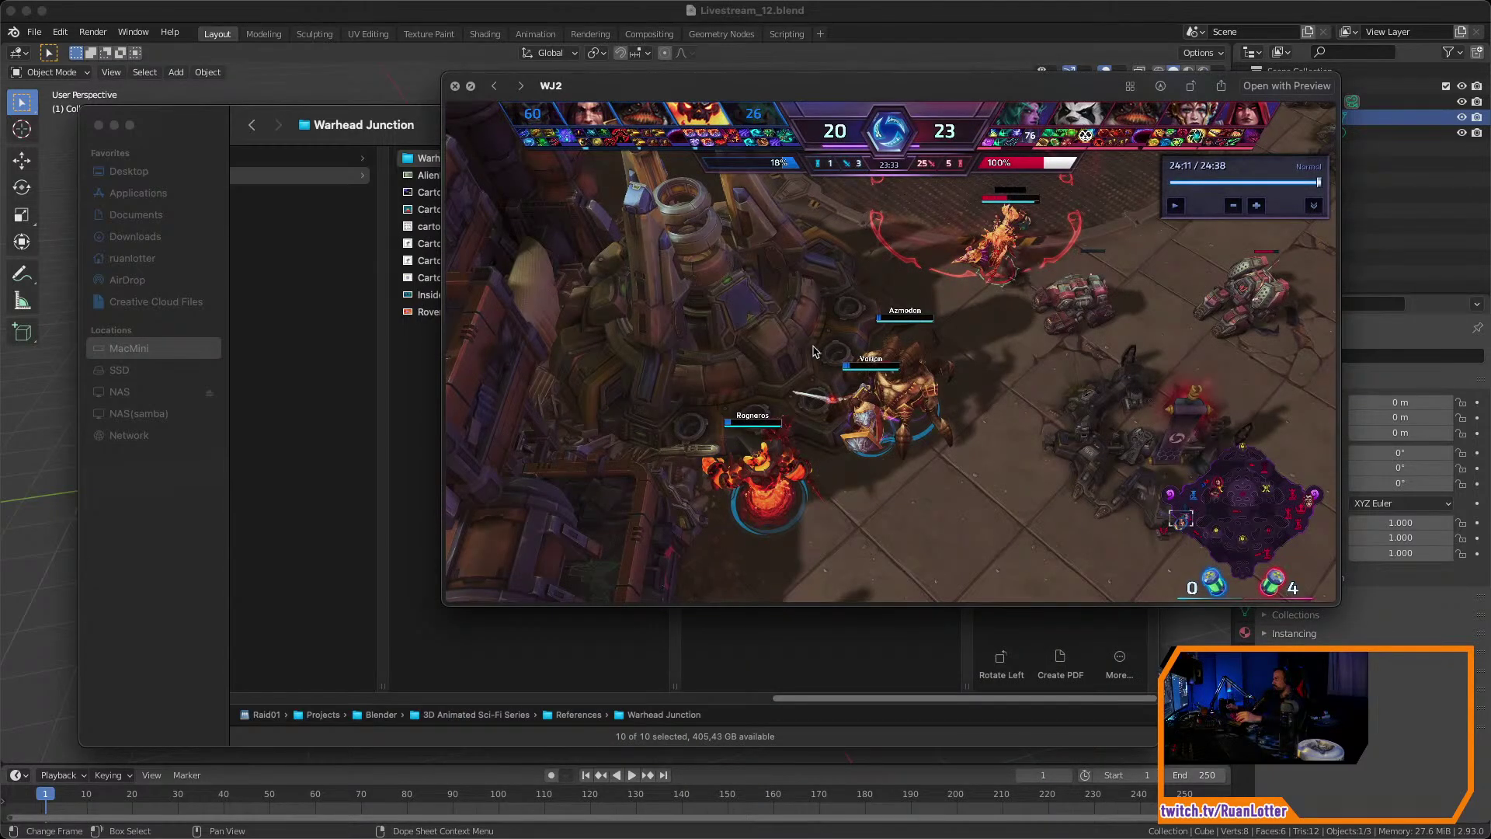
pyautogui.moveTo(833, 102); pyautogui.dragTo(636, 177)
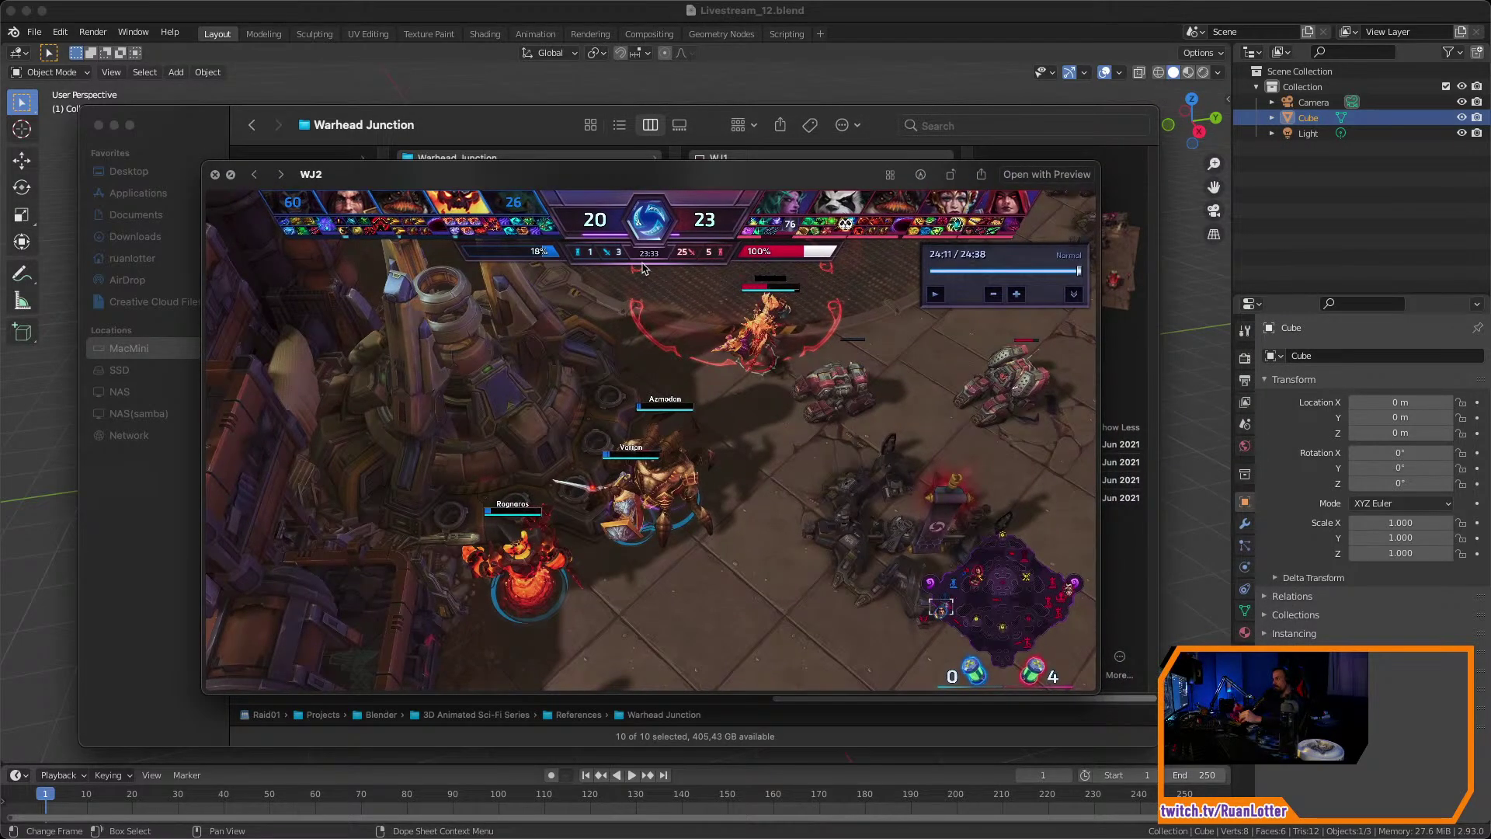
pyautogui.press('Right')
pyautogui.press('Right')
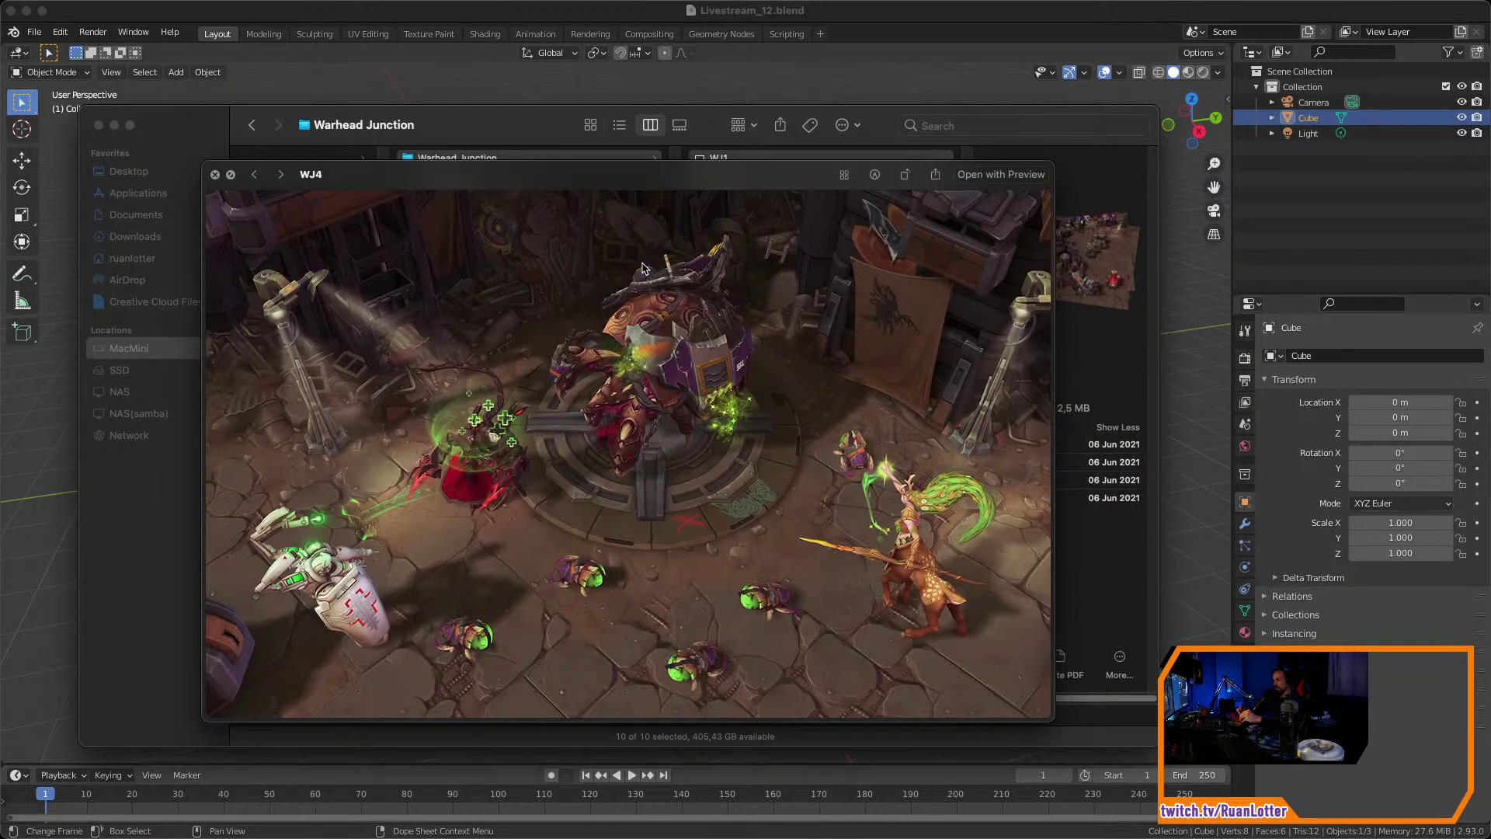
pyautogui.press('Left')
pyautogui.press('Left')
pyautogui.press('space')
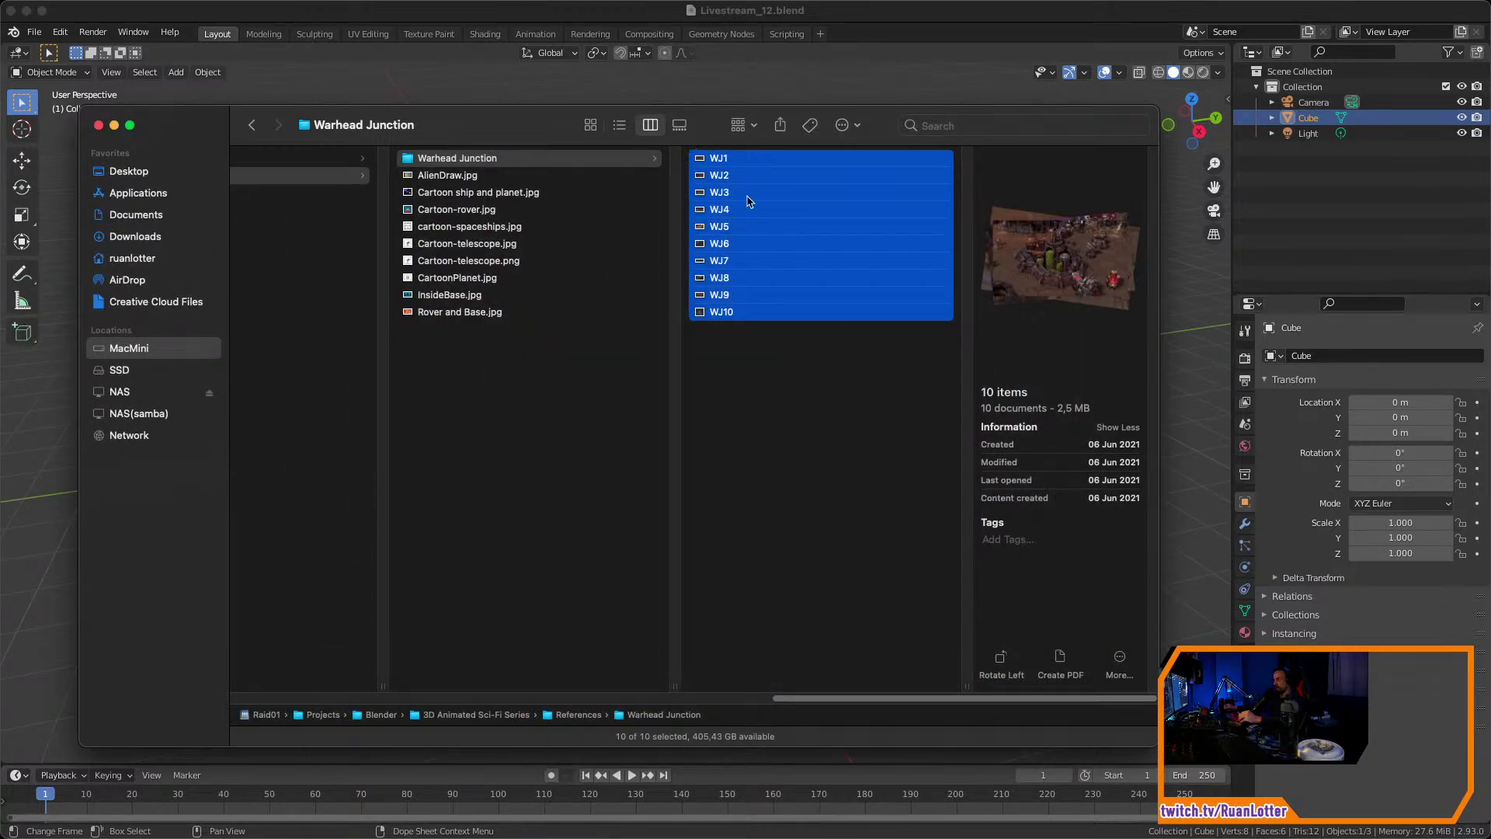
# Preview Rover.obj from the project's 3D Models folder, rotate the model to inspect it, and close the preview.
pyautogui.hscroll(-10, 771, 643)
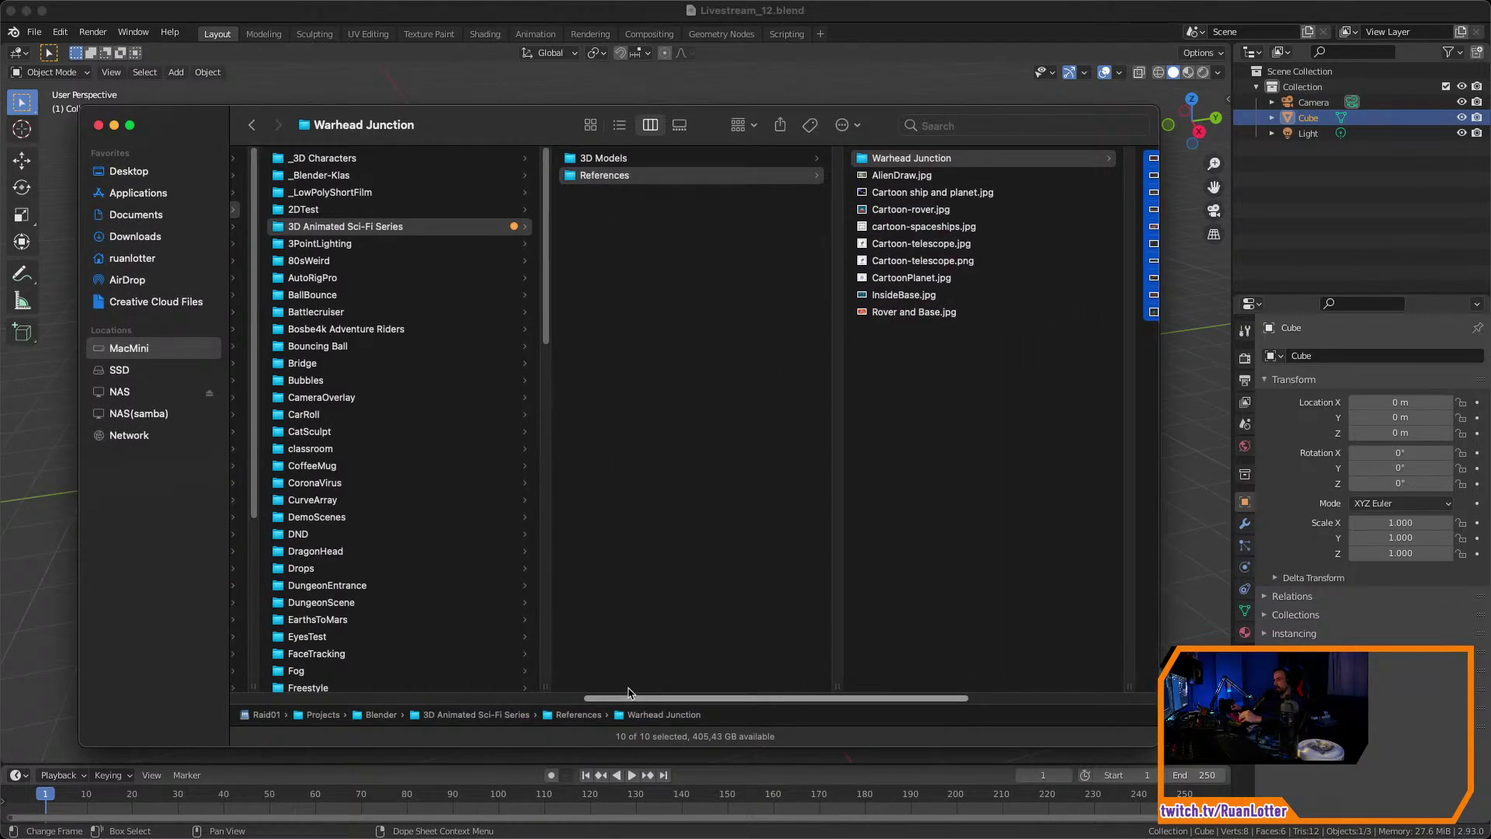
pyautogui.click(632, 161)
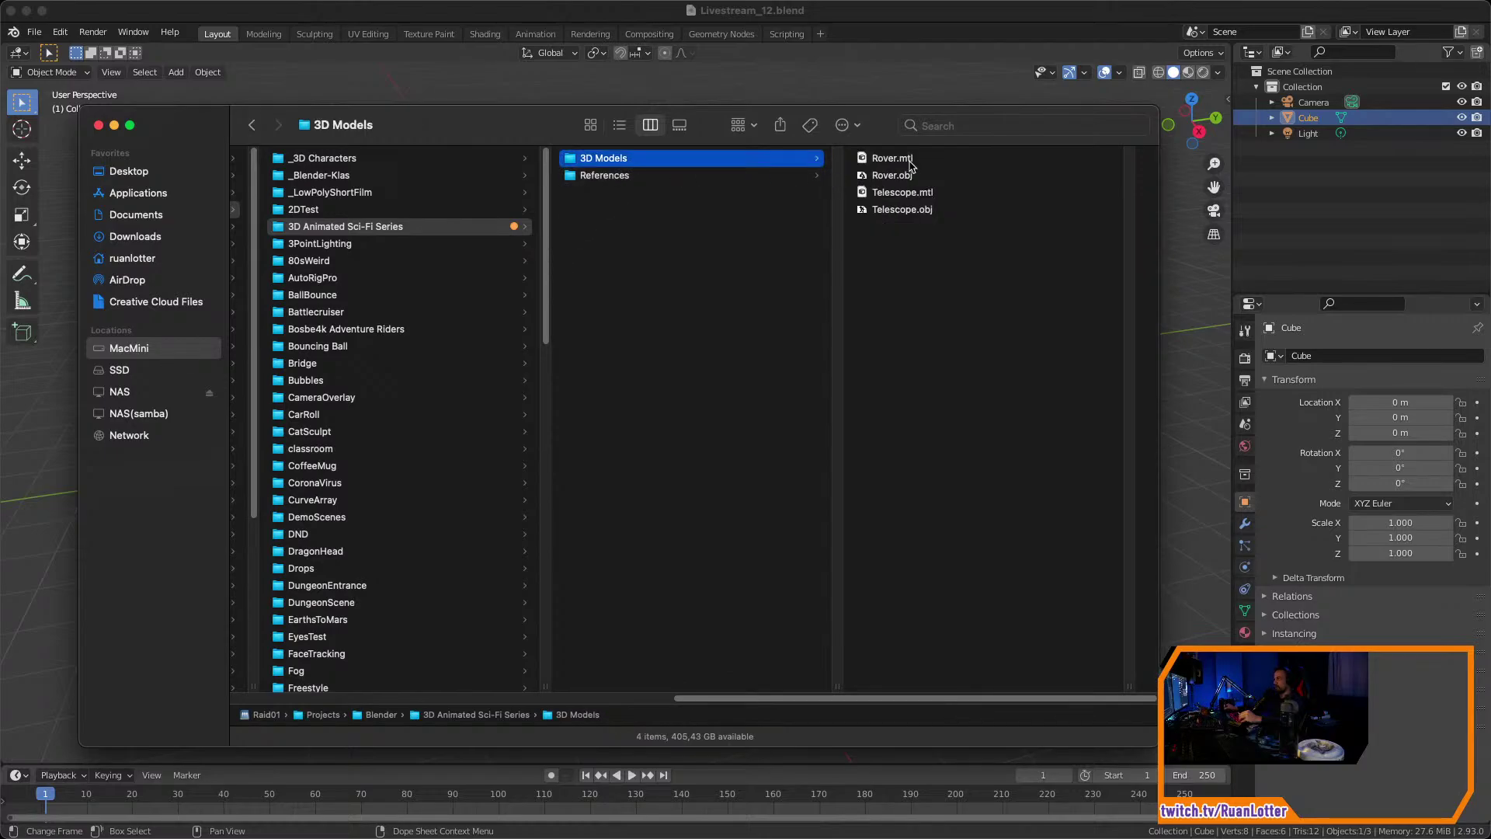
pyautogui.click(901, 177)
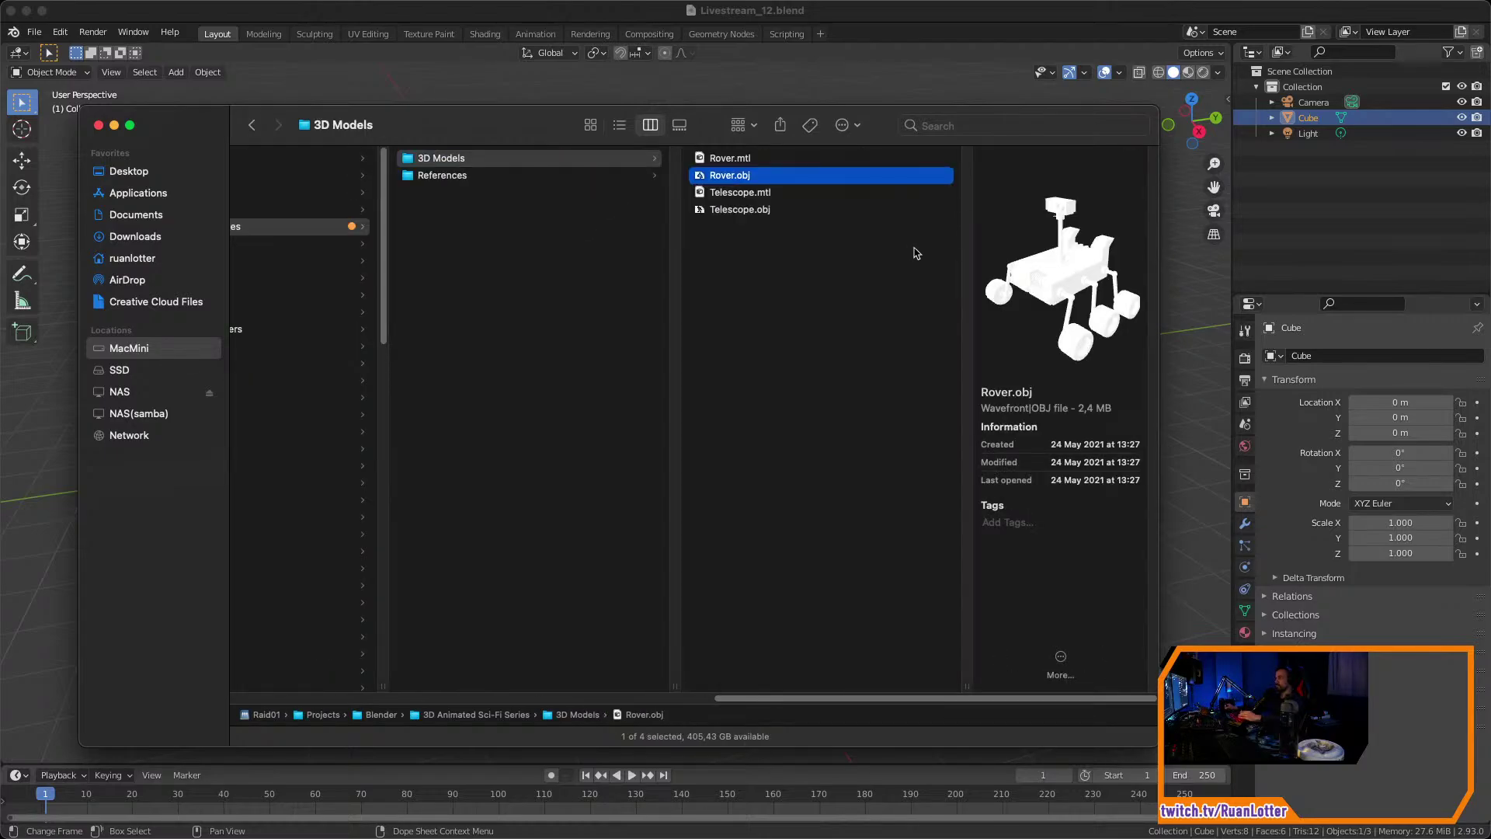
pyautogui.press('space')
pyautogui.moveTo(631, 446); pyautogui.dragTo(668, 420)
pyautogui.press('space')
# Preview Telescope.obj, rotate the model to inspect it from other angles, and close the preview.
pyautogui.click(756, 213)
pyautogui.press('space')
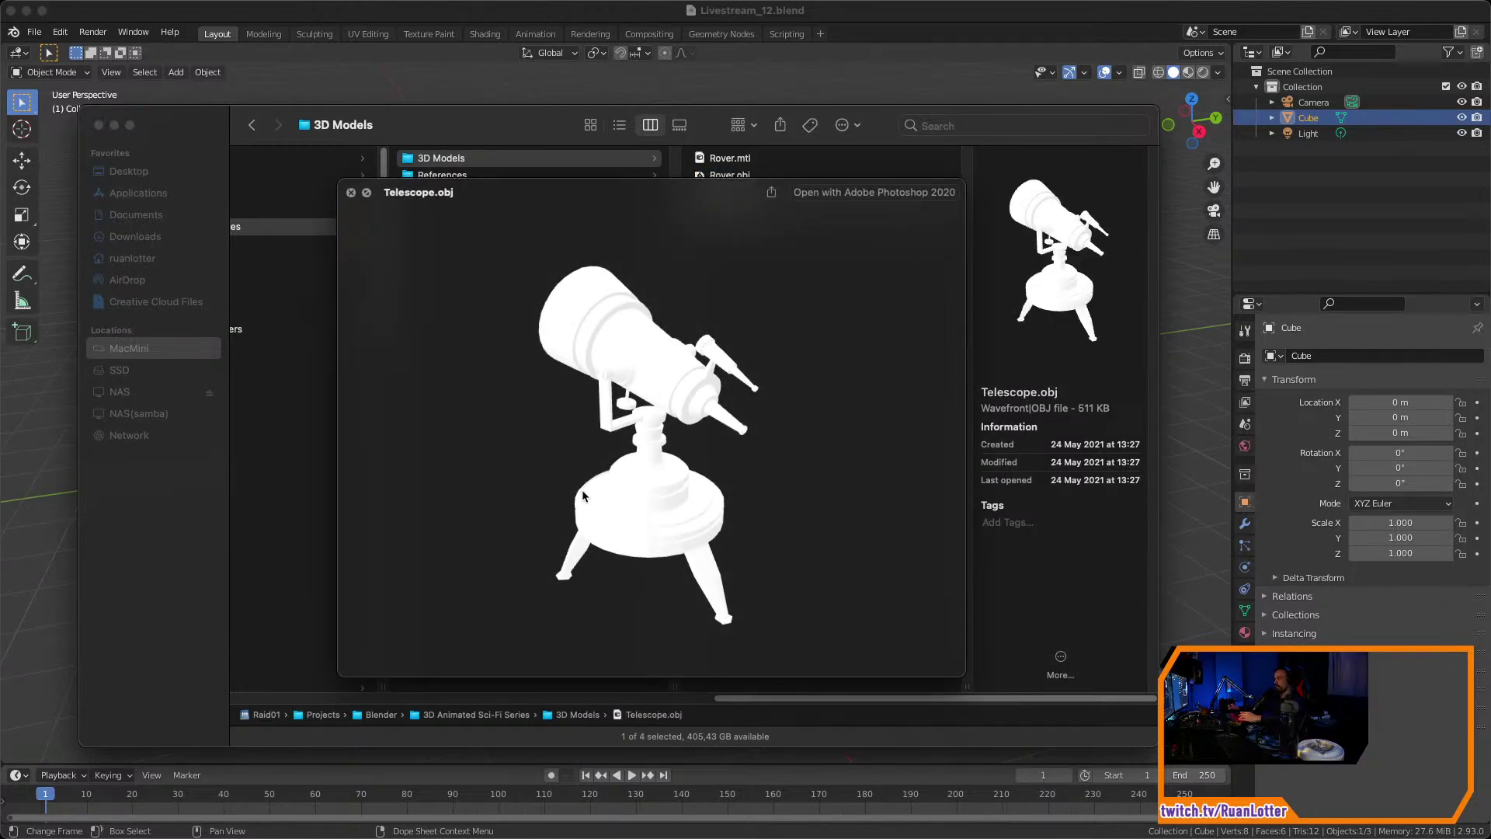
pyautogui.moveTo(597, 497); pyautogui.dragTo(613, 454)
pyautogui.moveTo(613, 455); pyautogui.dragTo(809, 423)
pyautogui.press('space')
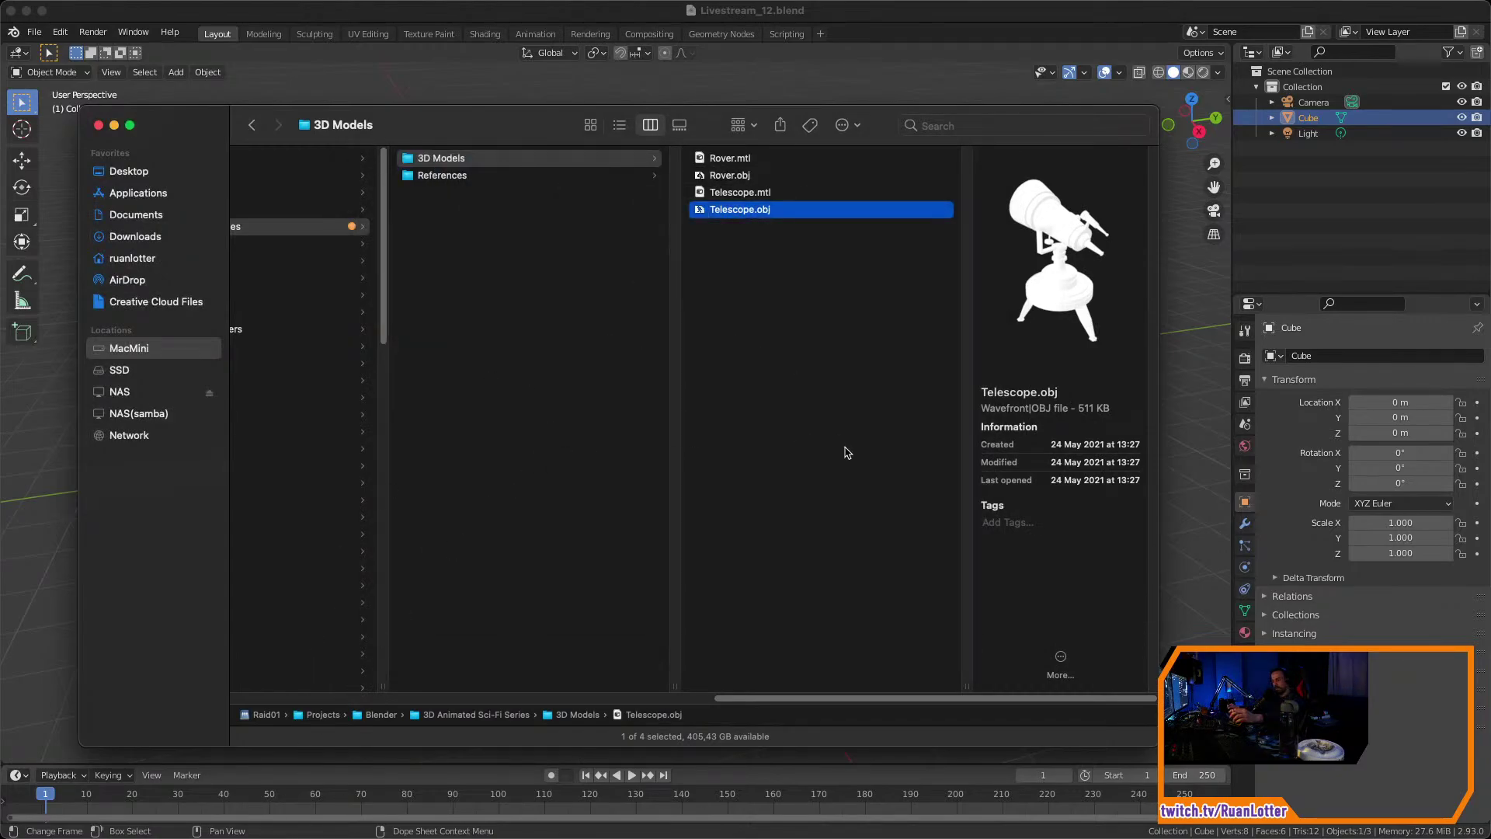
# Open the Warhead Junction references folder and page through previews WJ1 to WJ10, examining the sci-fi buildings and props.
pyautogui.click(443, 175)
pyautogui.click(893, 159)
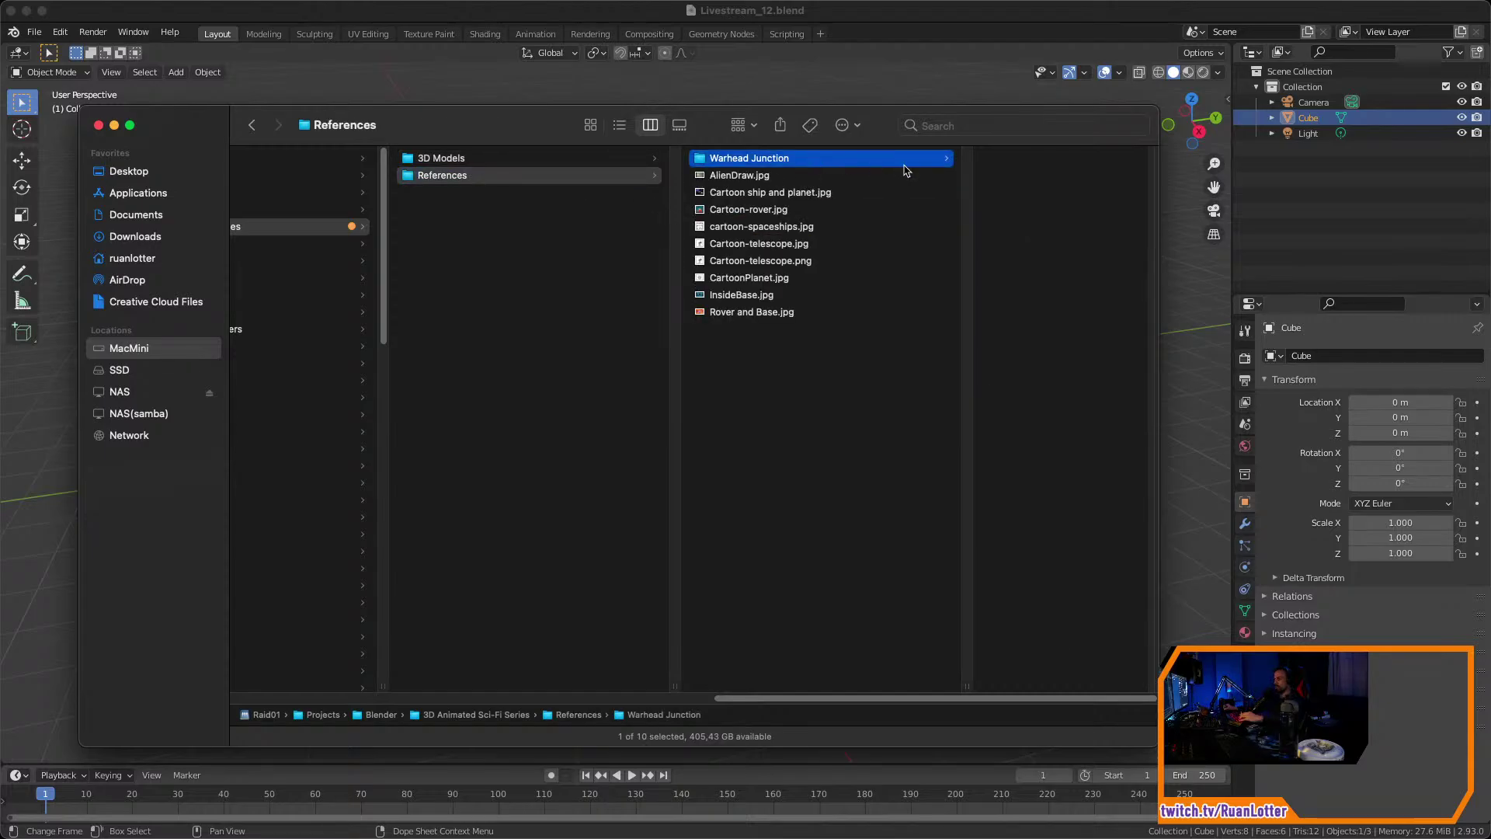
pyautogui.click(963, 160)
pyautogui.press('space')
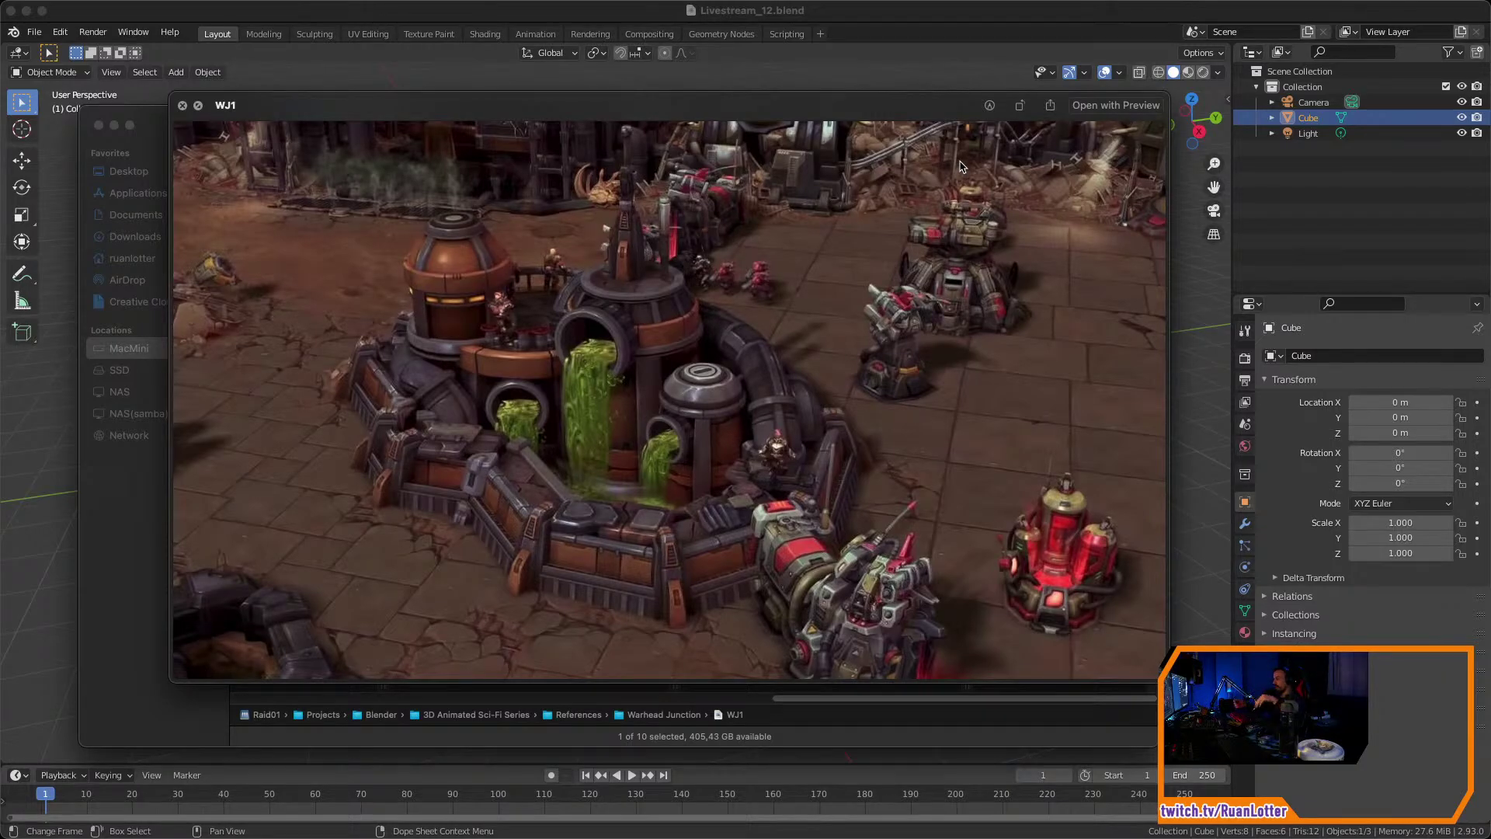
pyautogui.press('Down')
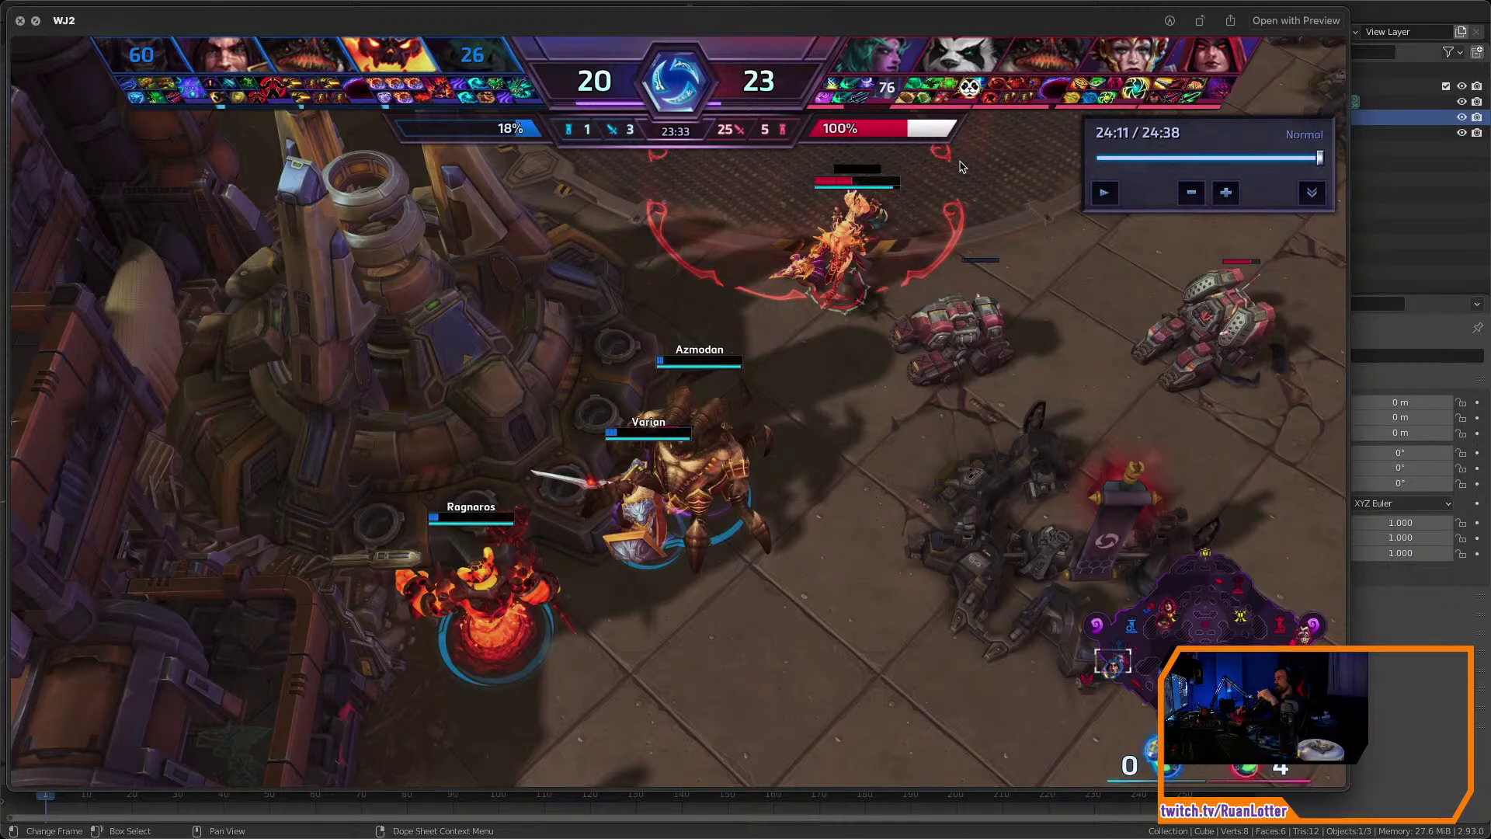
pyautogui.press('Down')
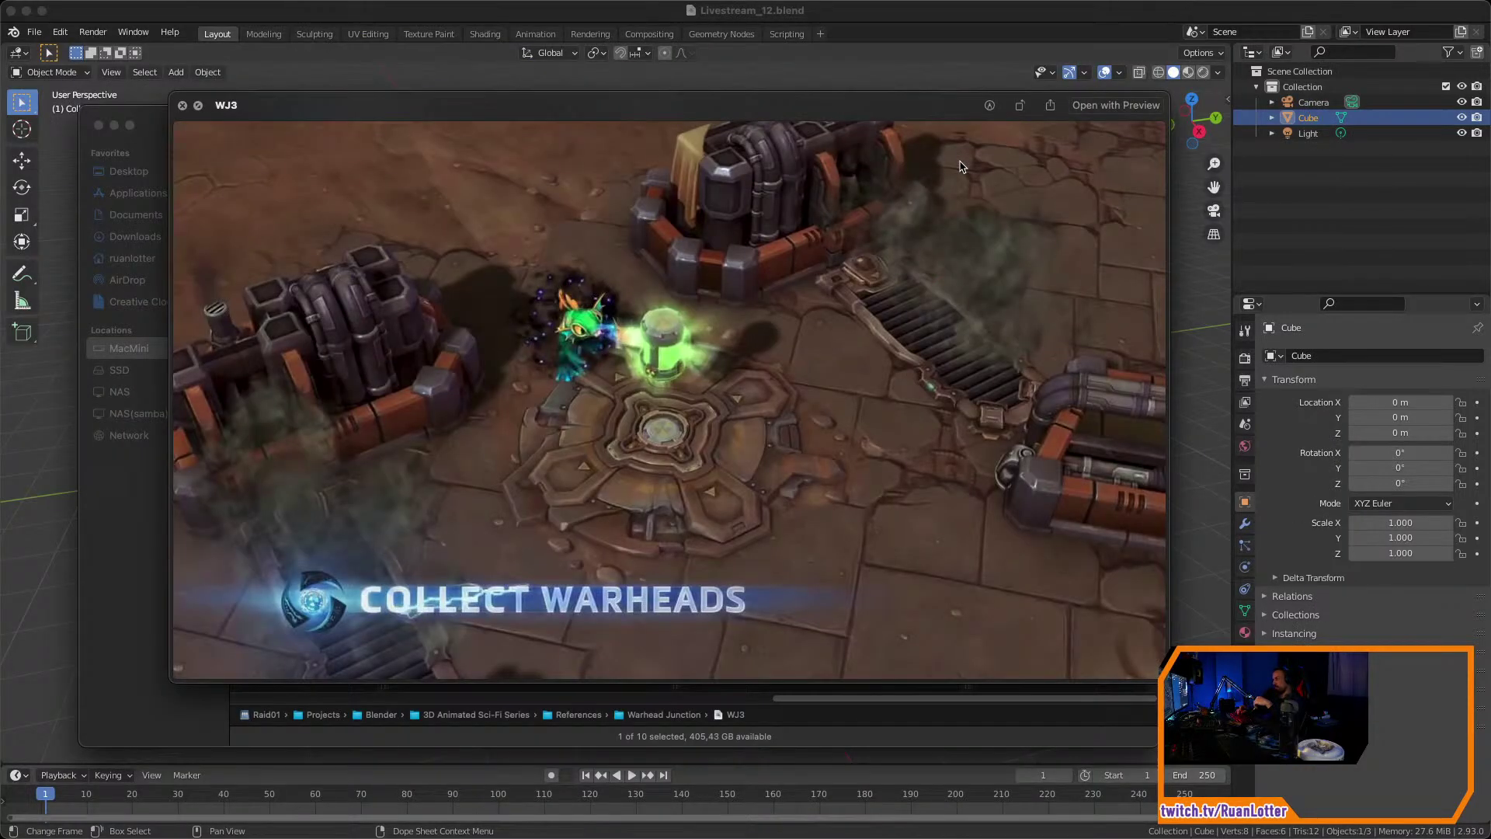
pyautogui.press('Down')
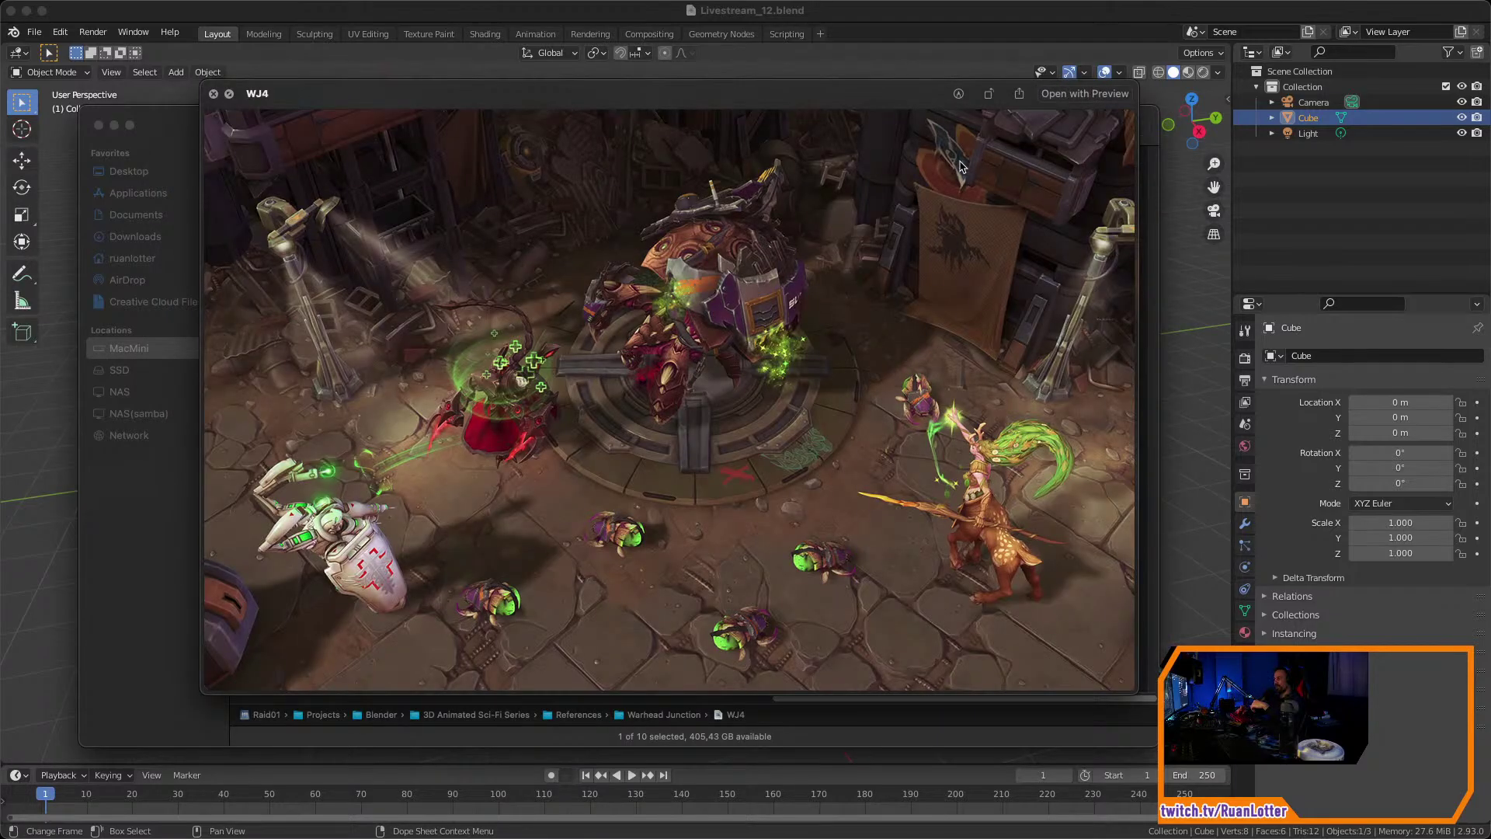
pyautogui.press('Down')
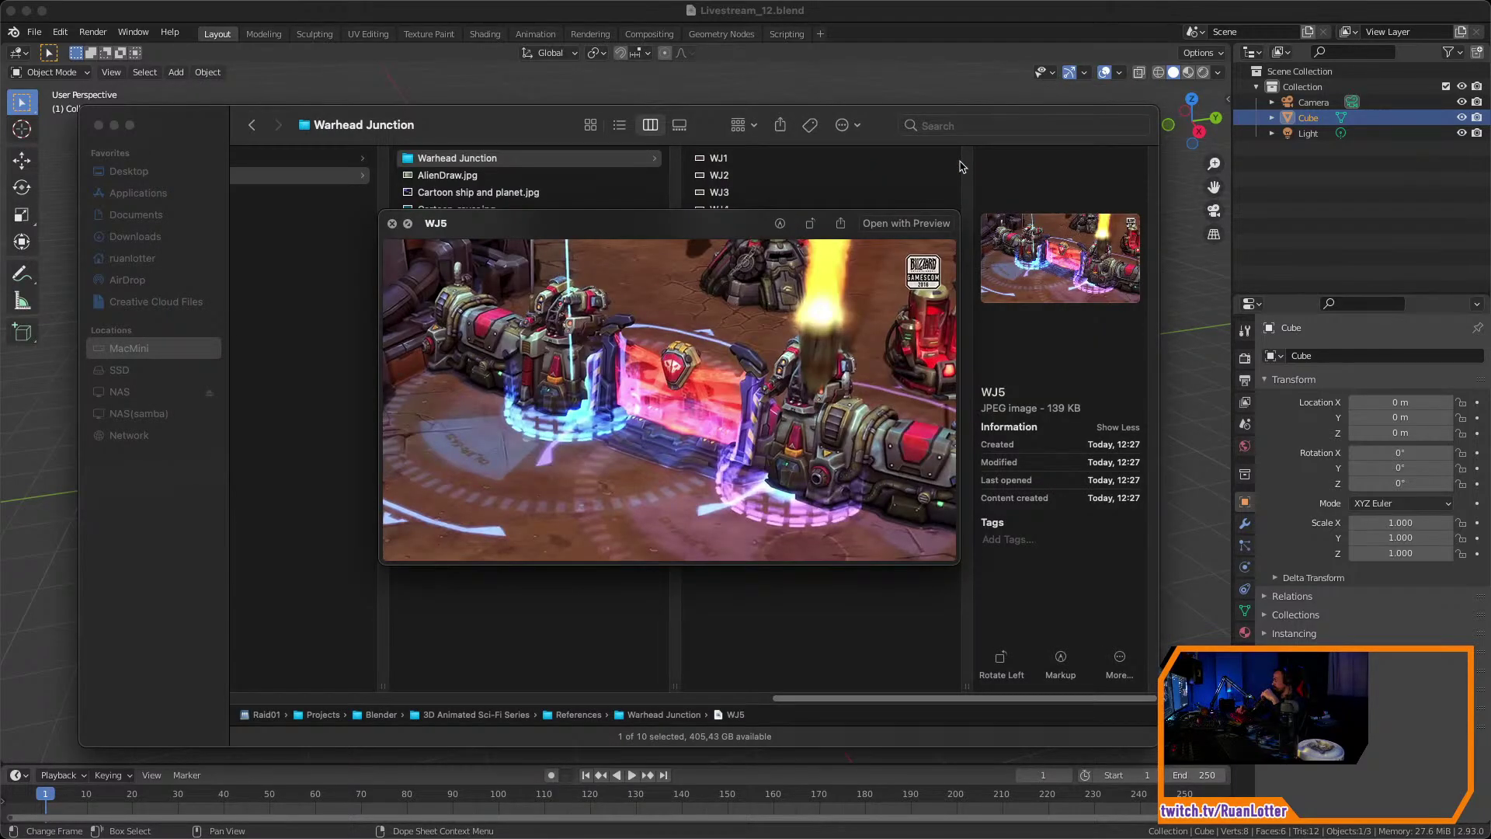
pyautogui.press('Down')
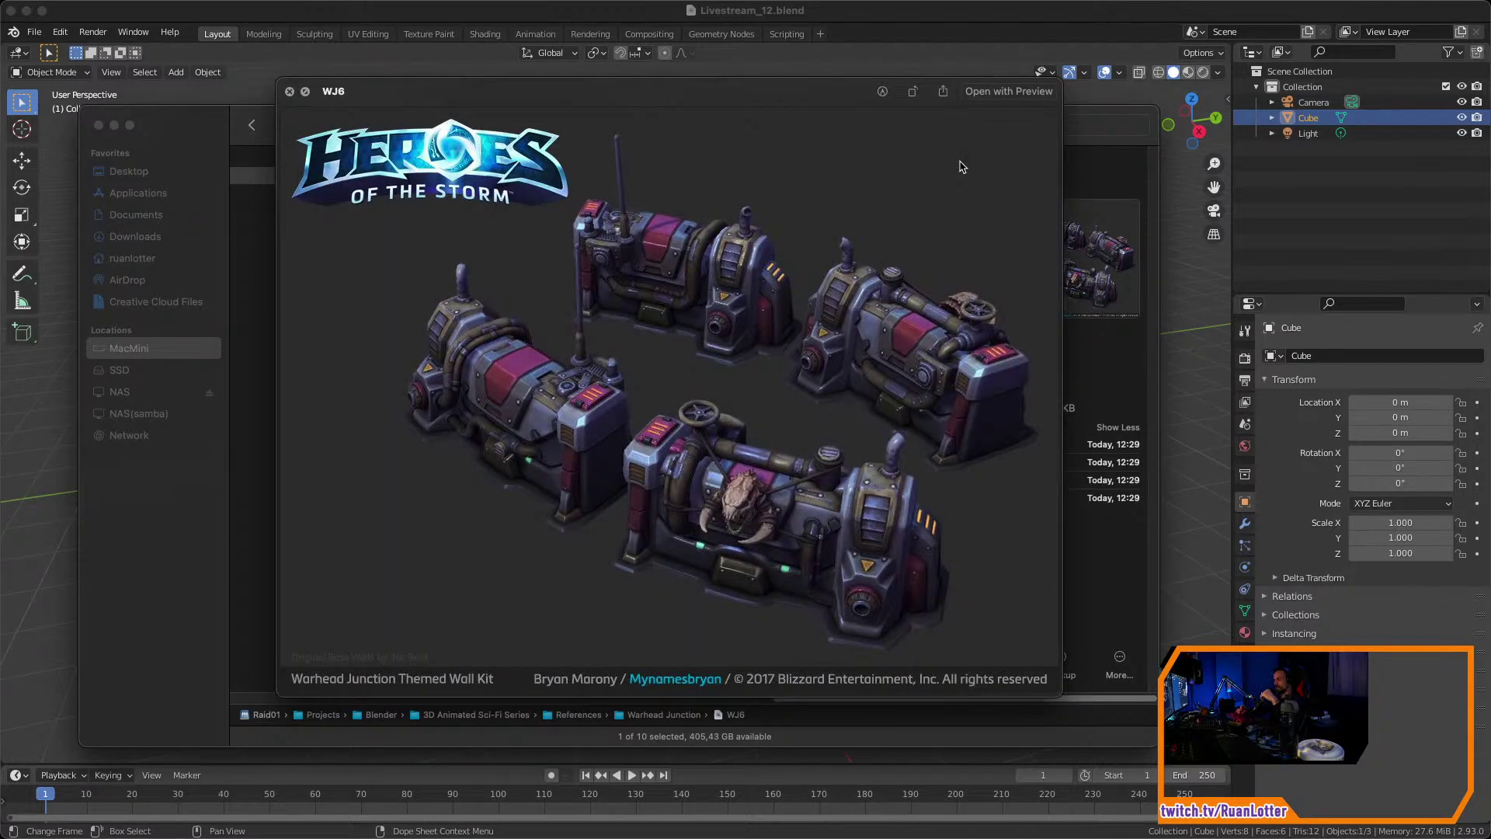
pyautogui.press('Down')
pyautogui.press('Down')
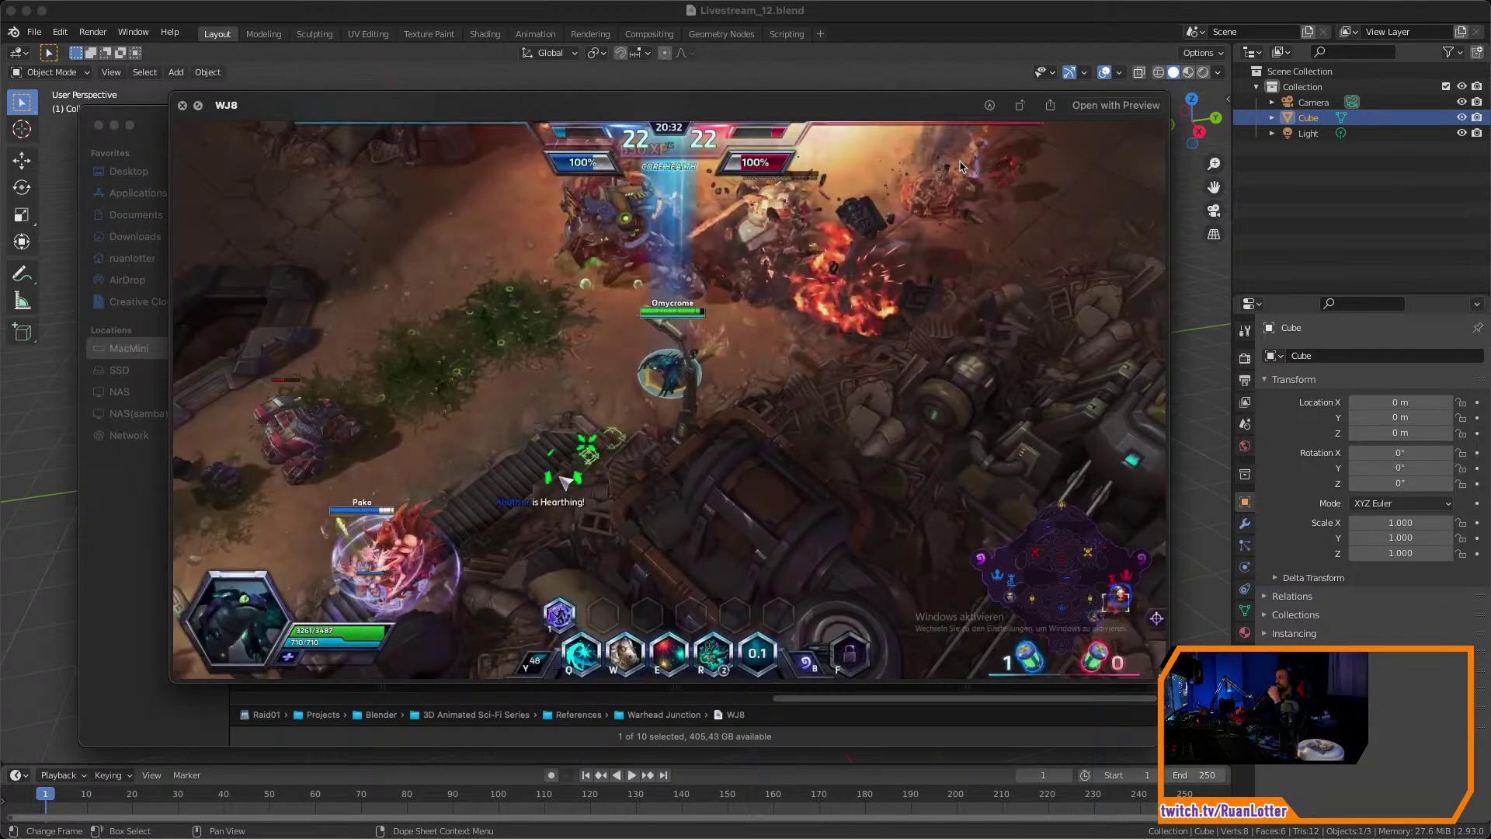
pyautogui.press('Down')
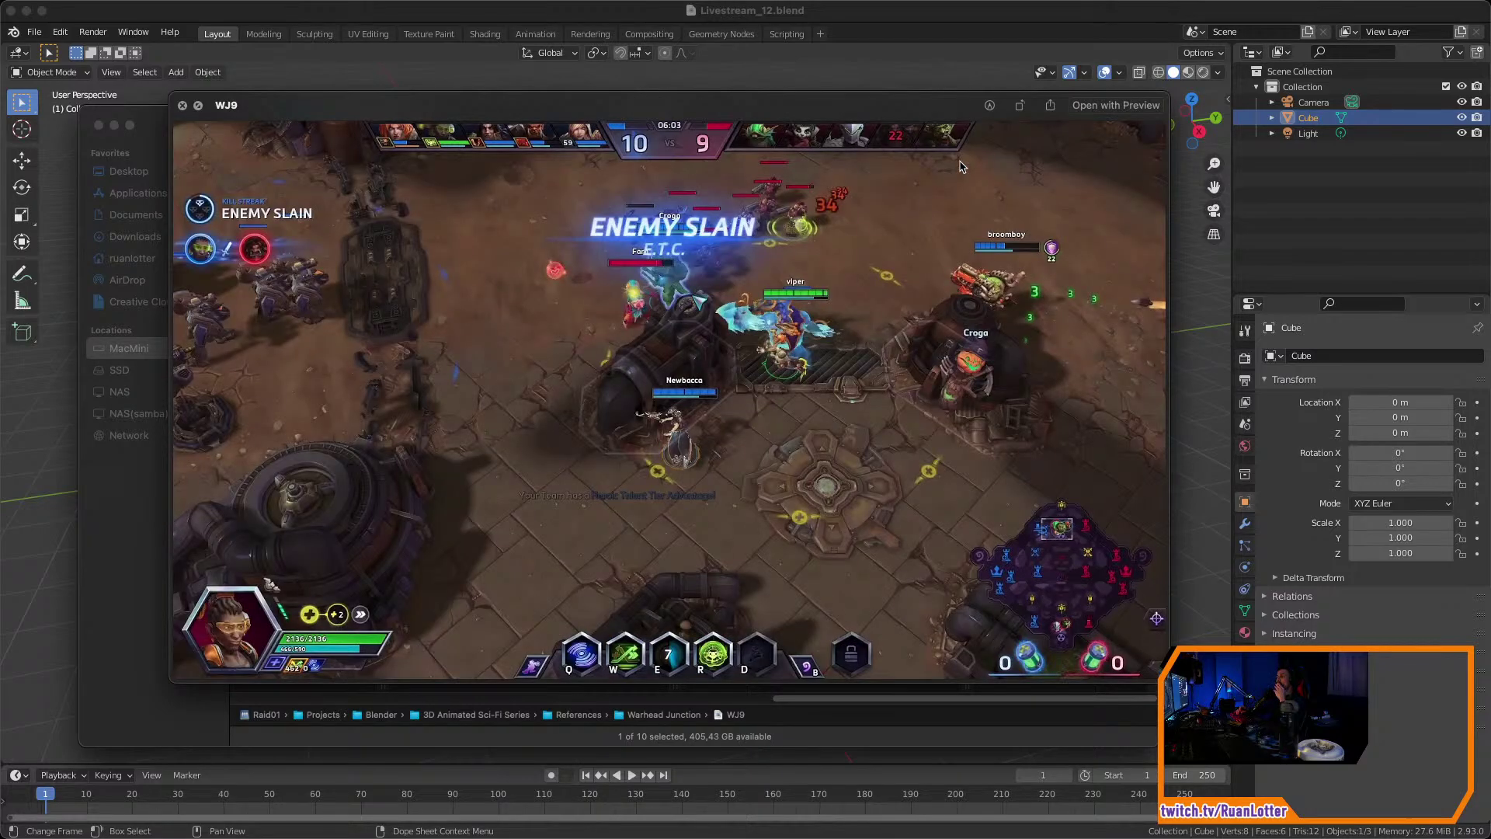
pyautogui.press('Down')
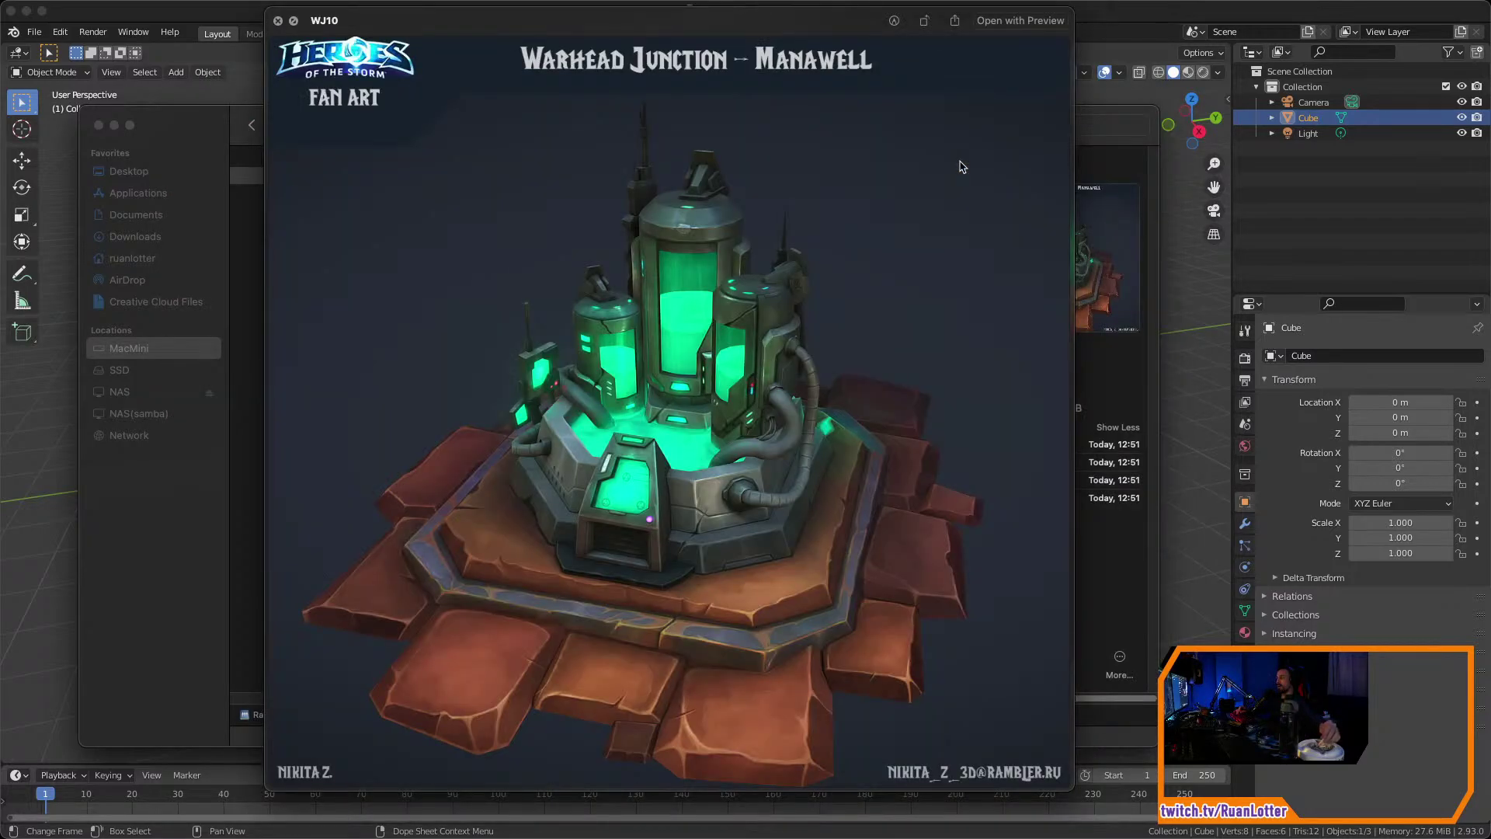
# Compare WJ9 with WJ10, page back through the Warhead Junction previews to WJ4, and close the preview.
pyautogui.press('Up')
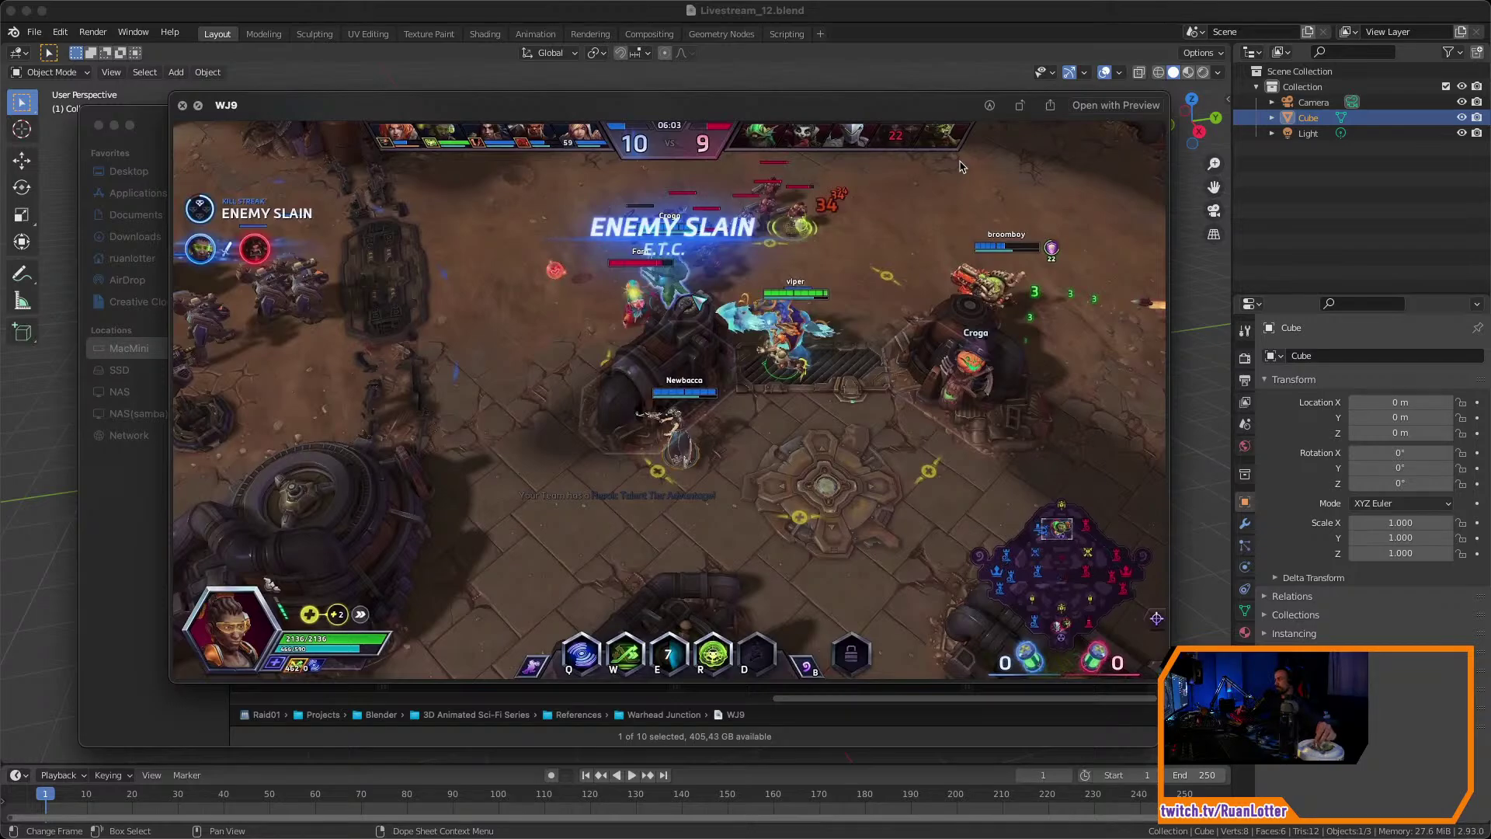
pyautogui.press('Down')
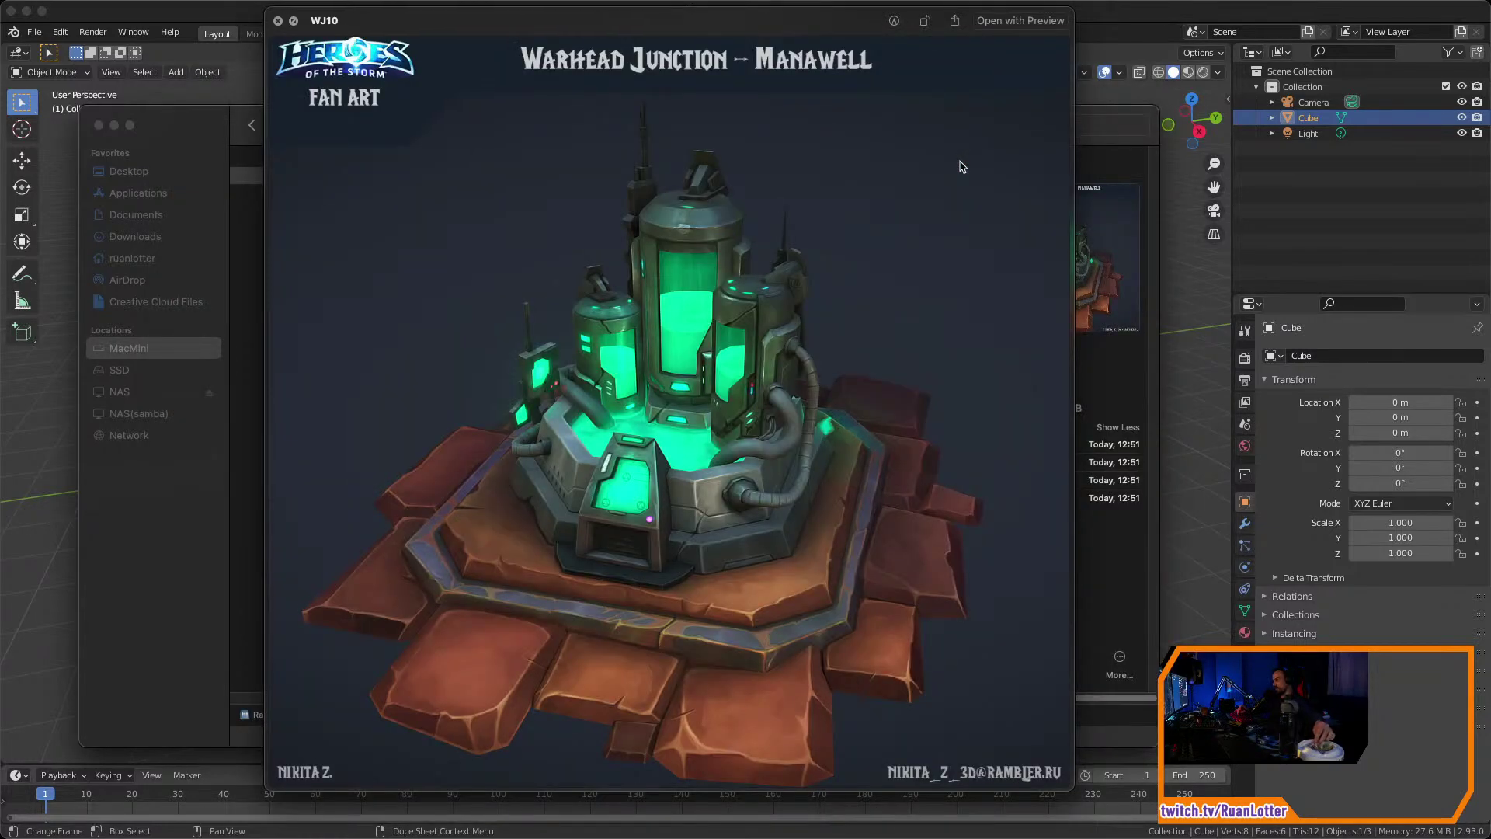
pyautogui.press('Up')
pyautogui.press('Up')
pyautogui.press('Up')
pyautogui.press('Up')
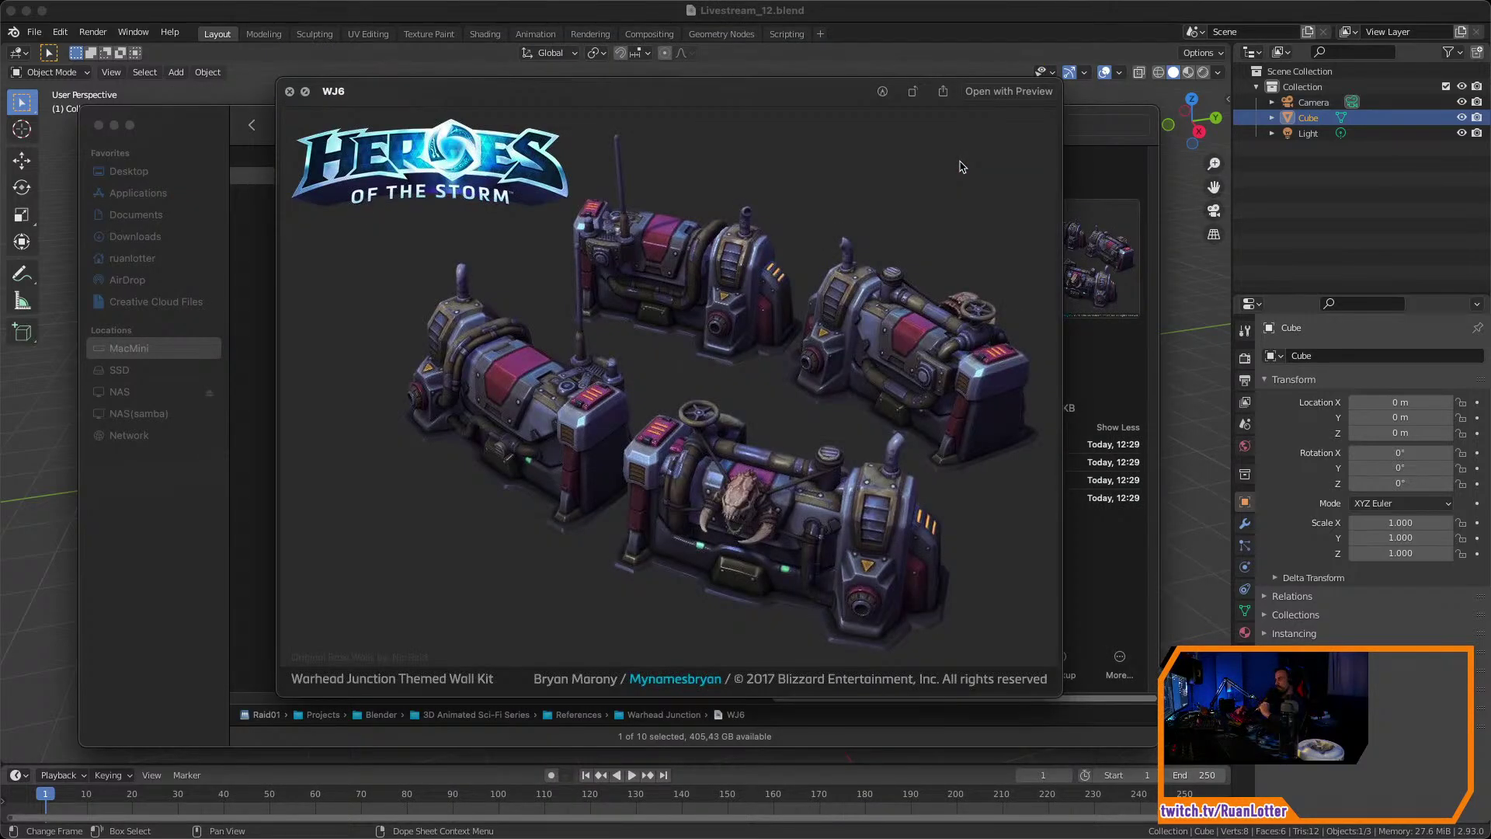
pyautogui.press('Up')
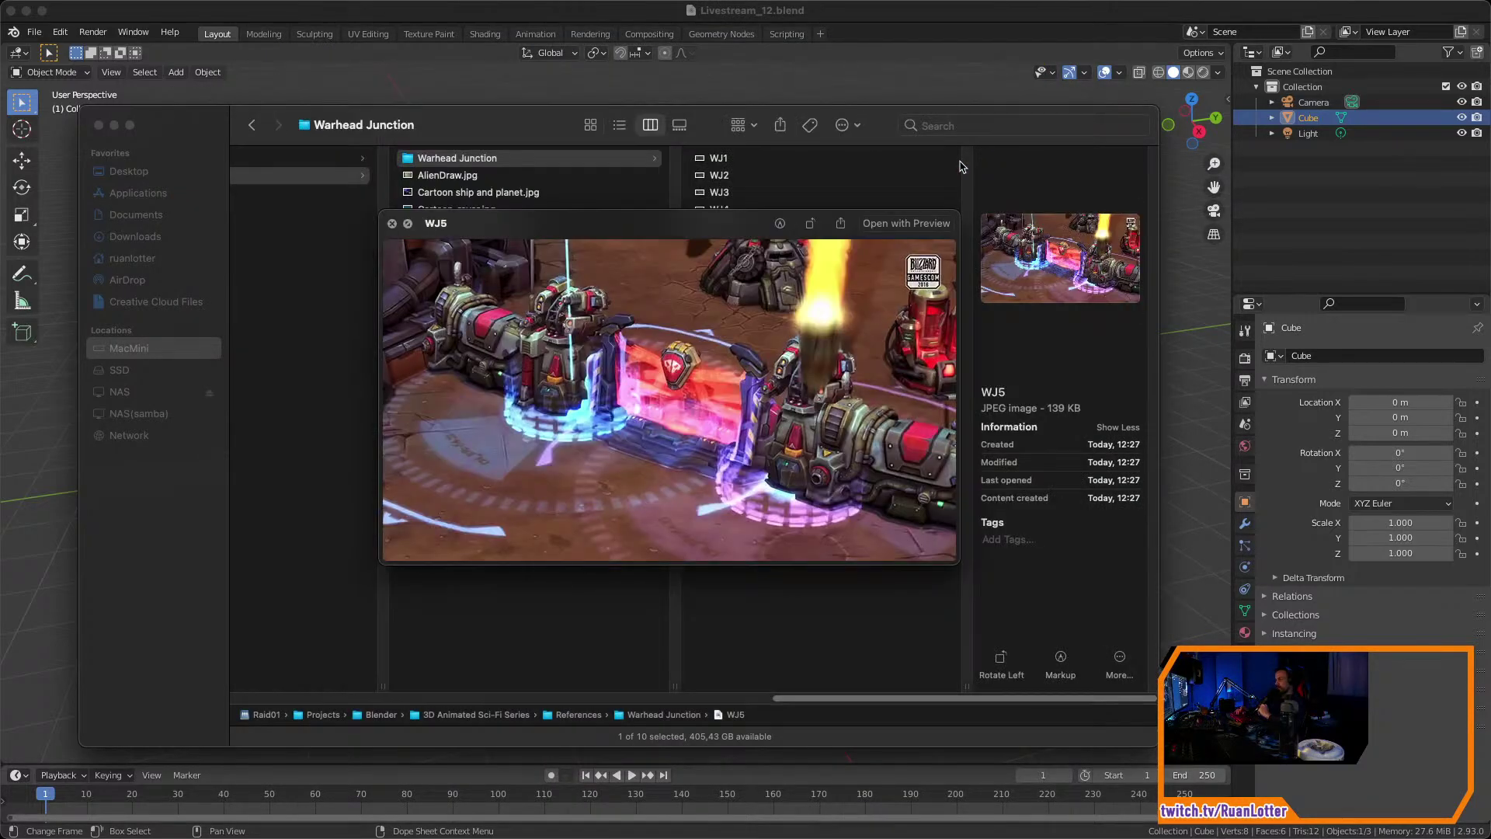
pyautogui.press('Up')
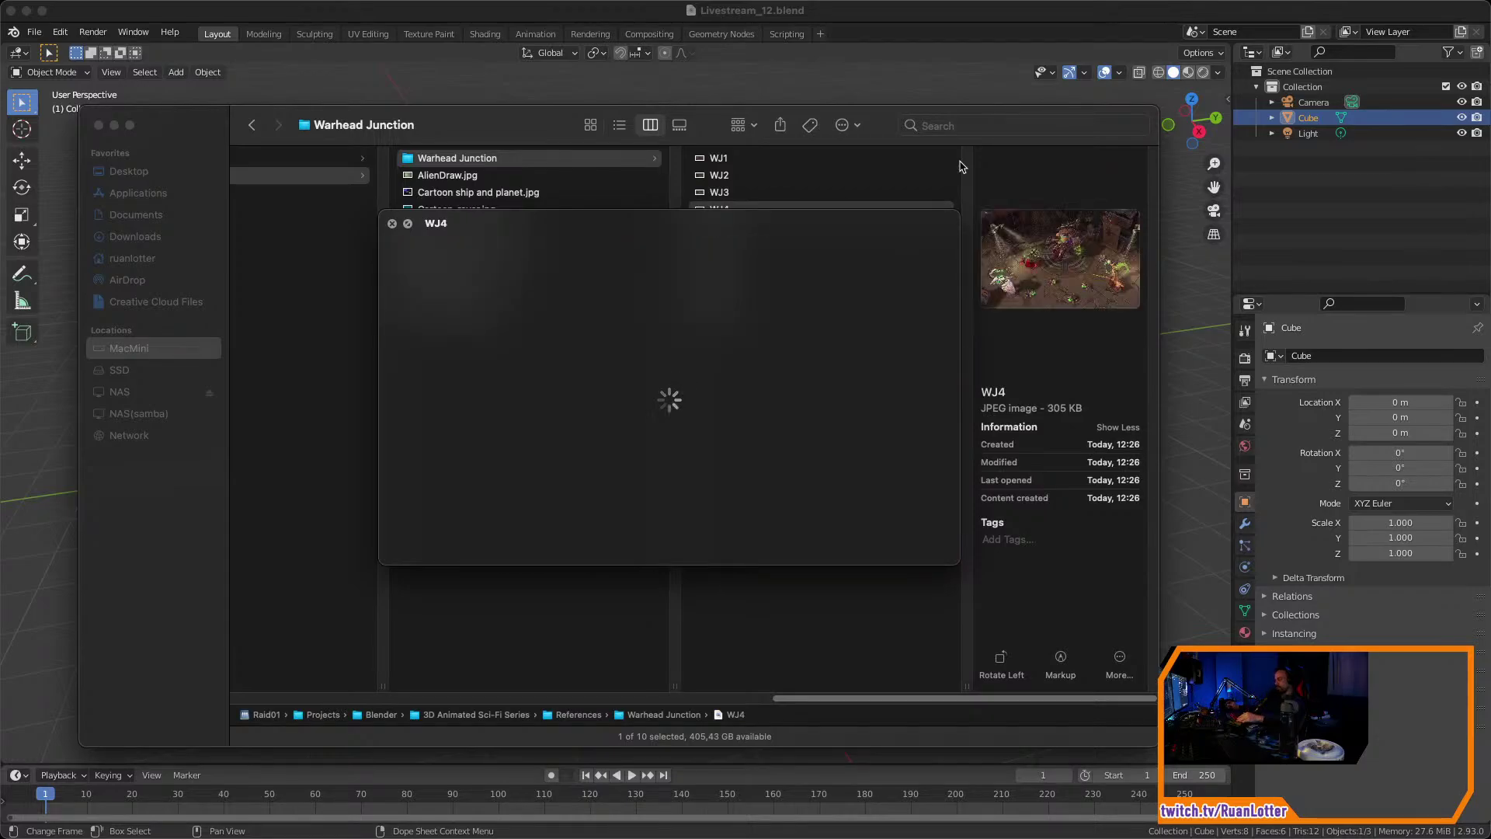
pyautogui.press('space')
# Look through the loose reference images from AlienDraw.jpg to Rover and Base.jpg, viewing the last one enlarged before closing it.
pyautogui.click(487, 178)
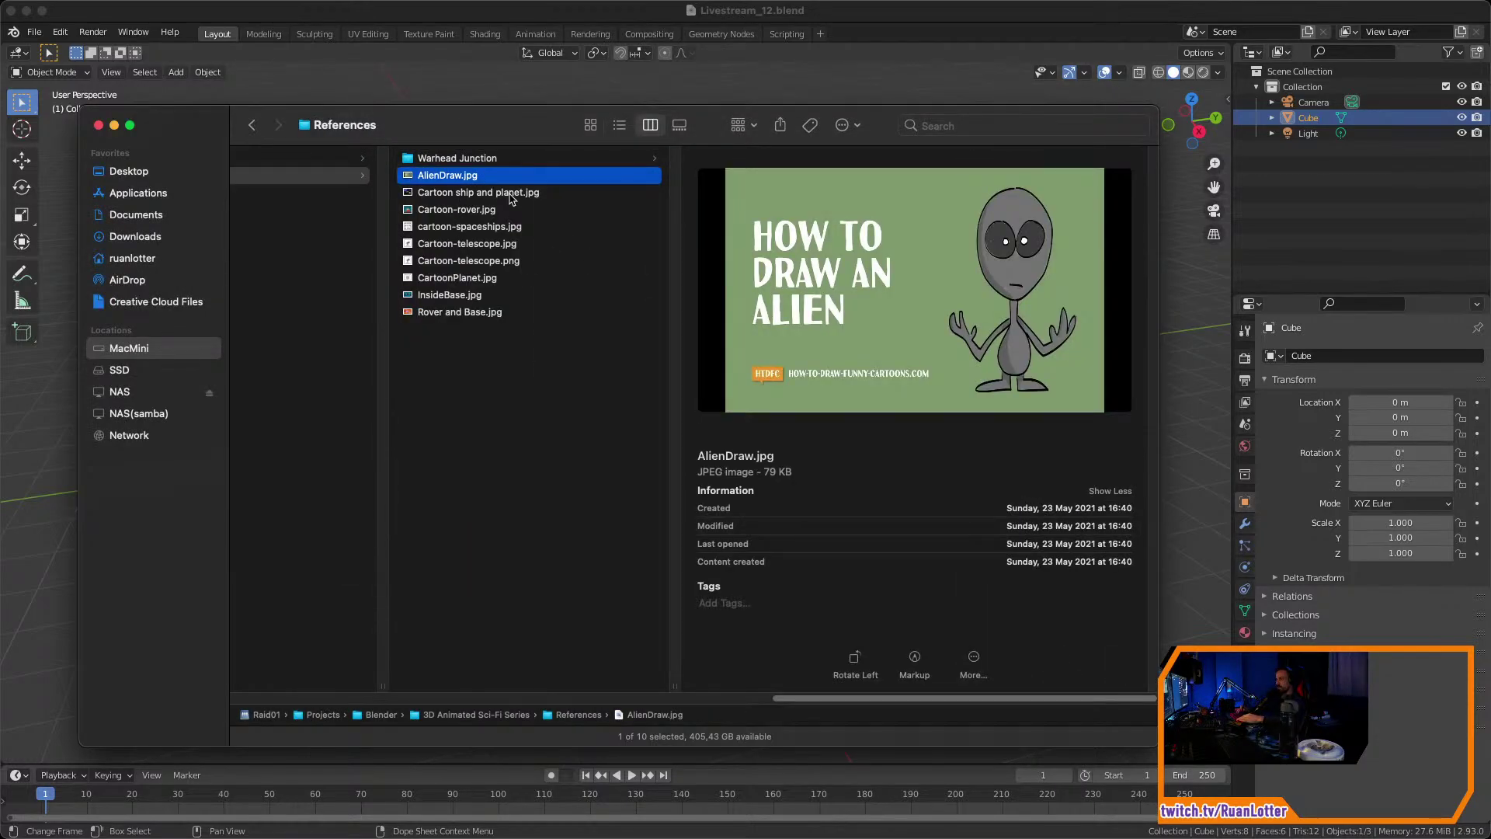
pyautogui.press('Down')
pyautogui.press('Down')
pyautogui.press('Down')
pyautogui.press('Down')
pyautogui.press('Down')
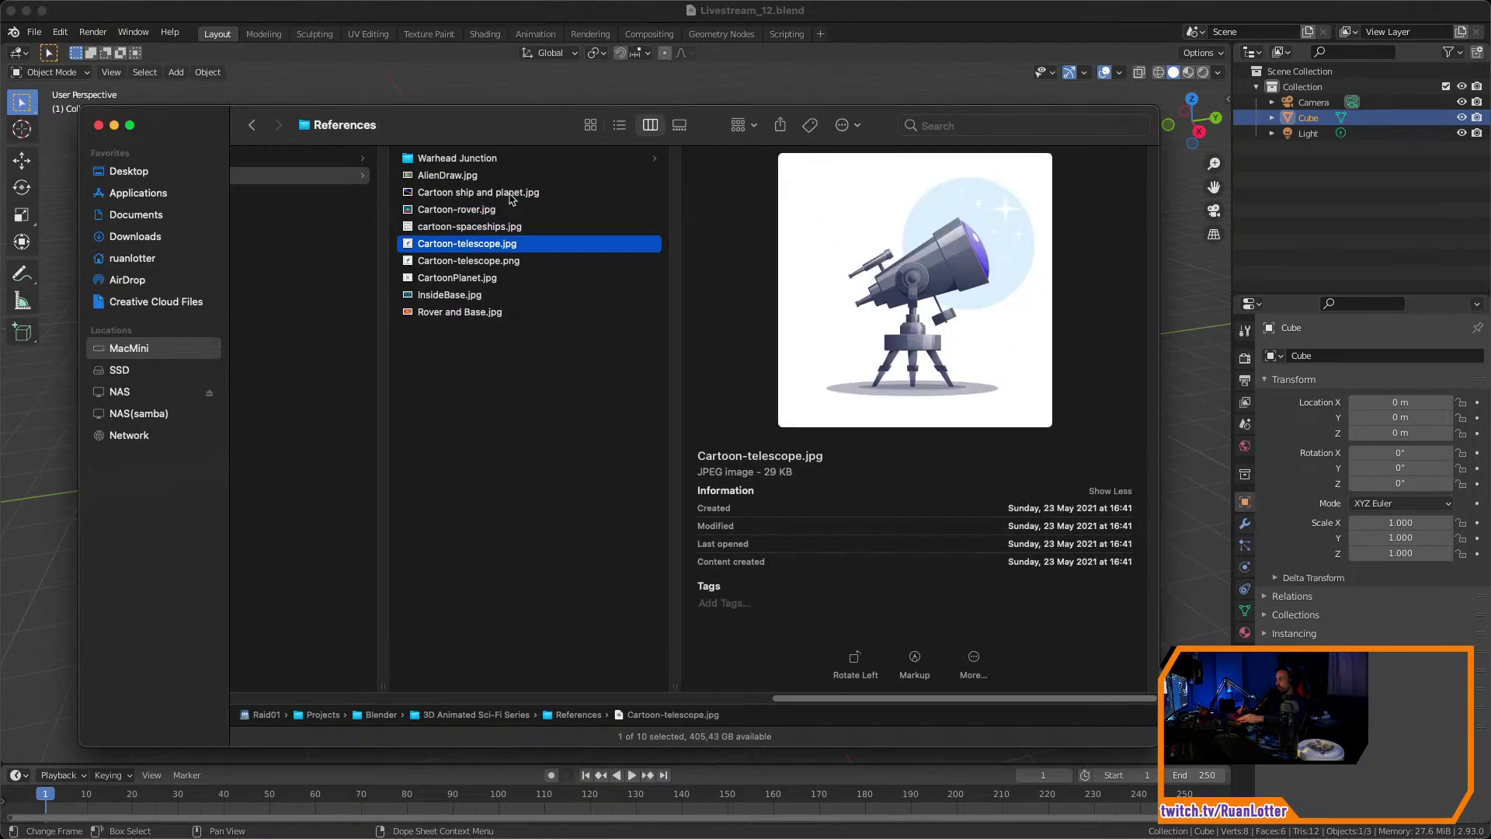
pyautogui.press('Down')
pyautogui.press('Down')
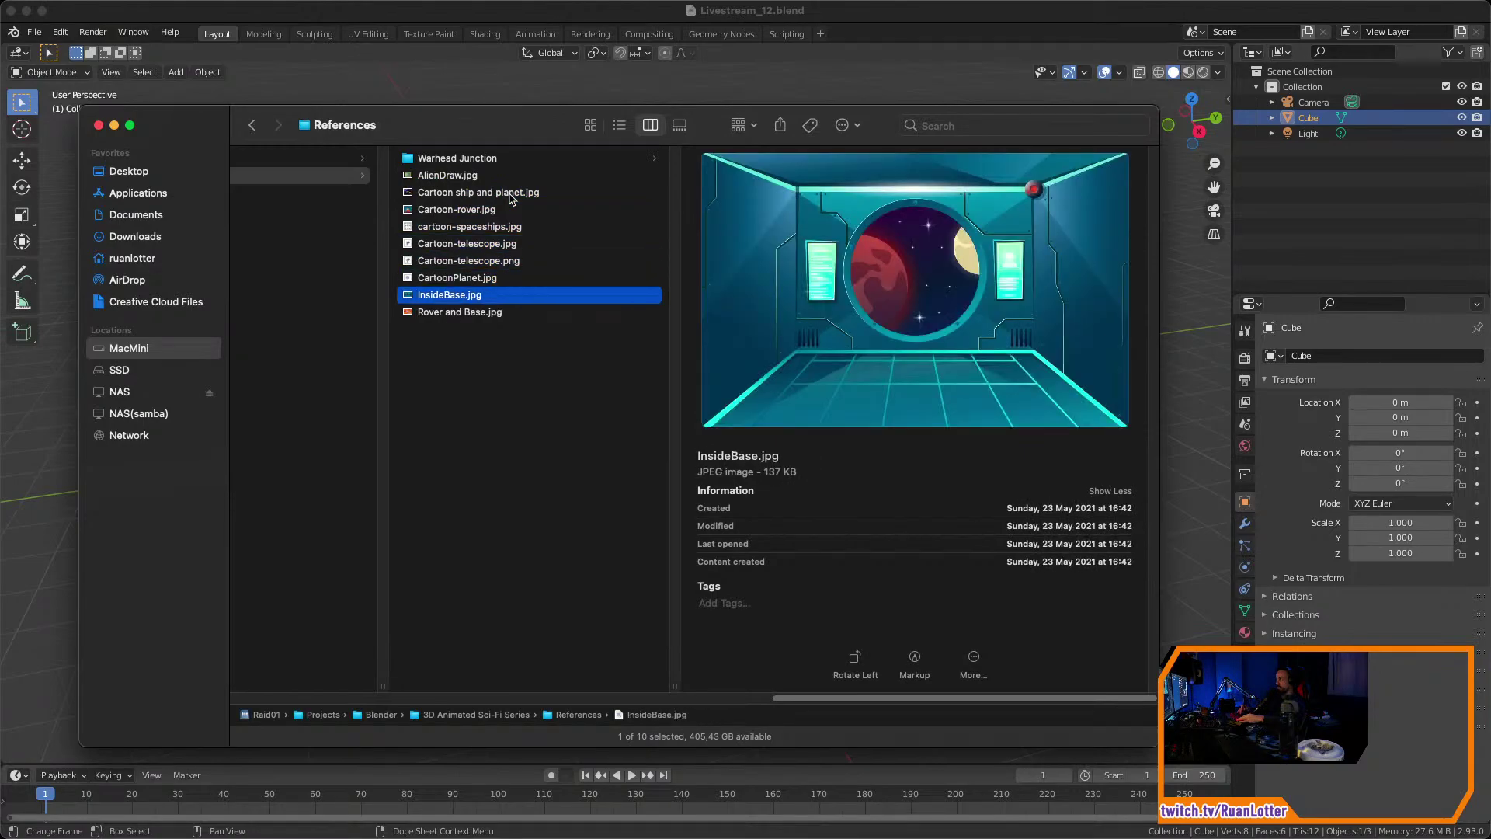
pyautogui.press('space')
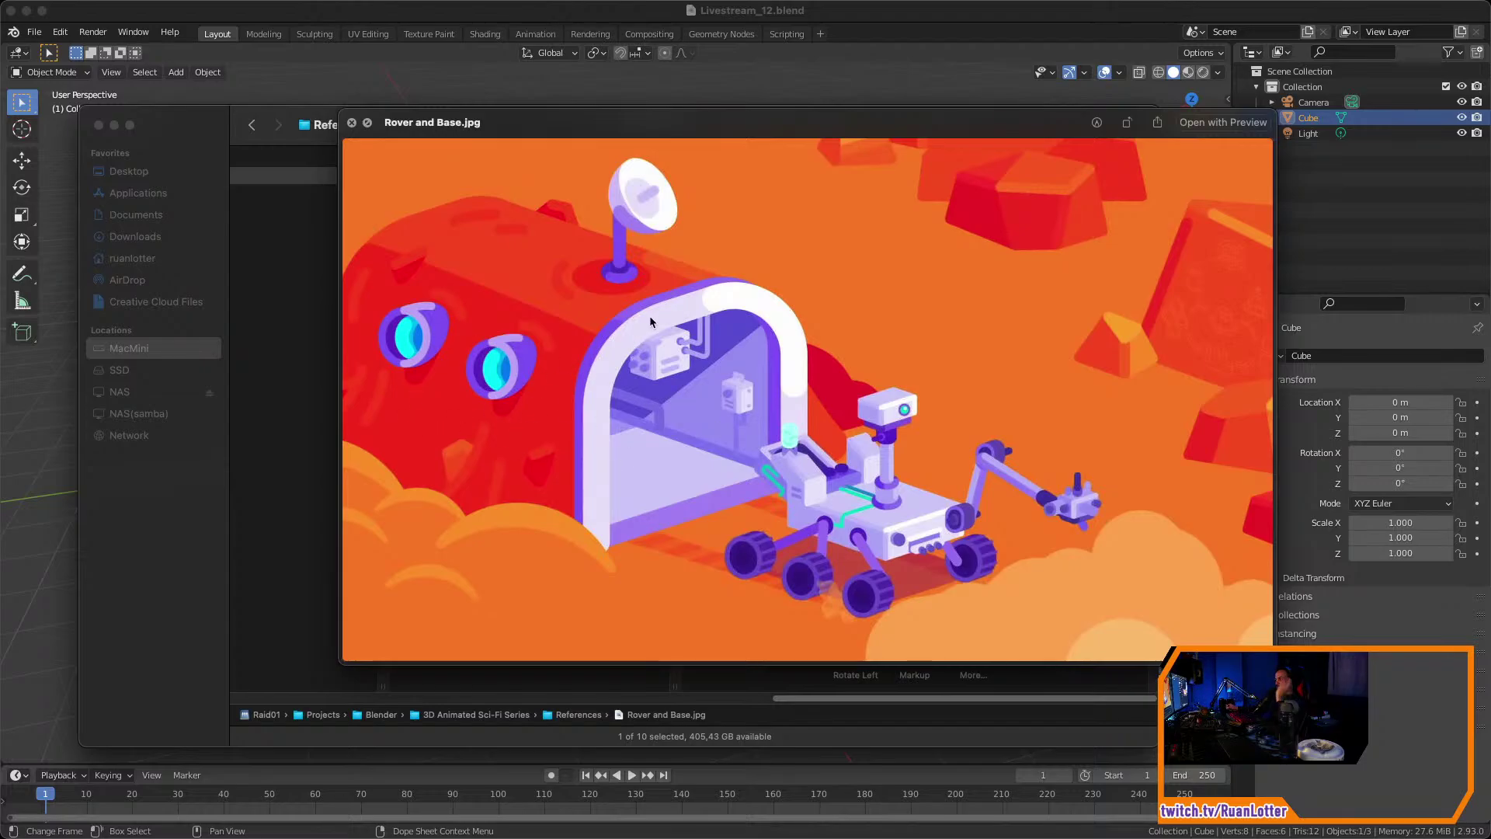
pyautogui.press('space')
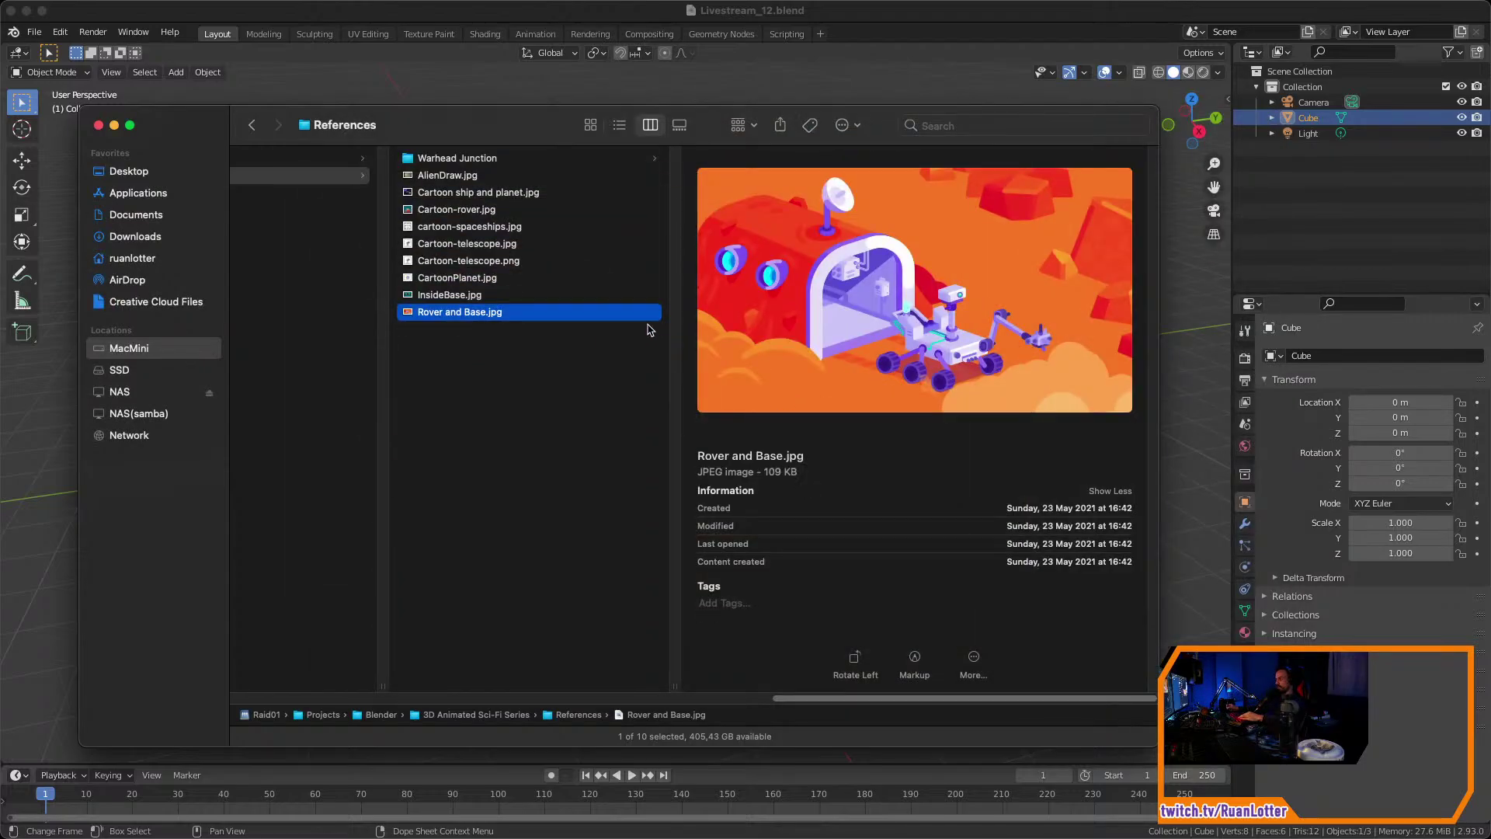
# Preview Rover and Base.jpg once more to examine the base's shape and flat colour style, and close the preview.
pyautogui.click(478, 159)
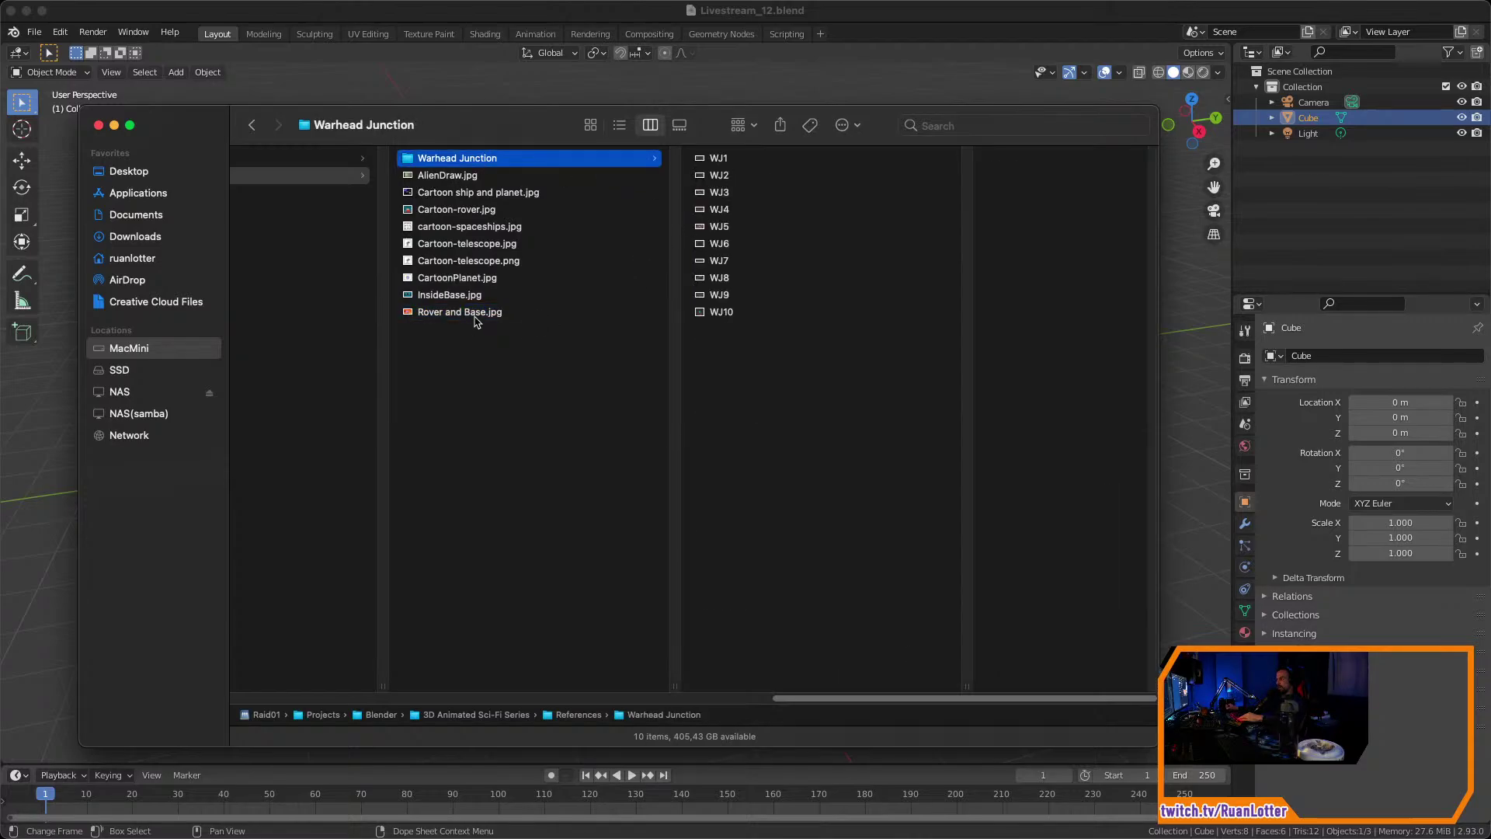
pyautogui.click(517, 313)
pyautogui.press('space')
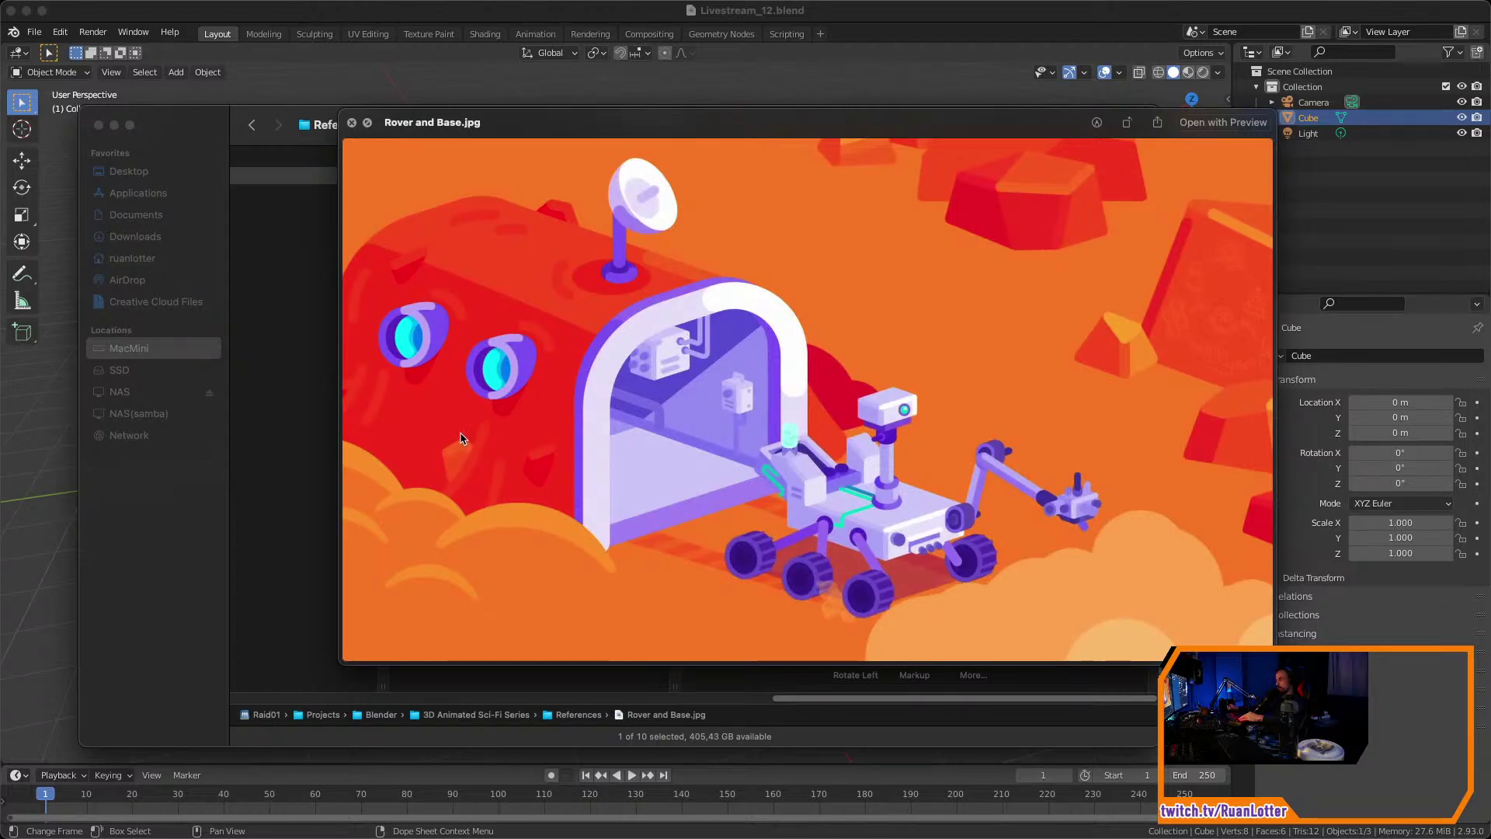
pyautogui.press('space')
# Preview WJ10 in the Warhead Junction folder, page back through the images to WJ1 studying the environment props, and close the preview.
pyautogui.click(506, 158)
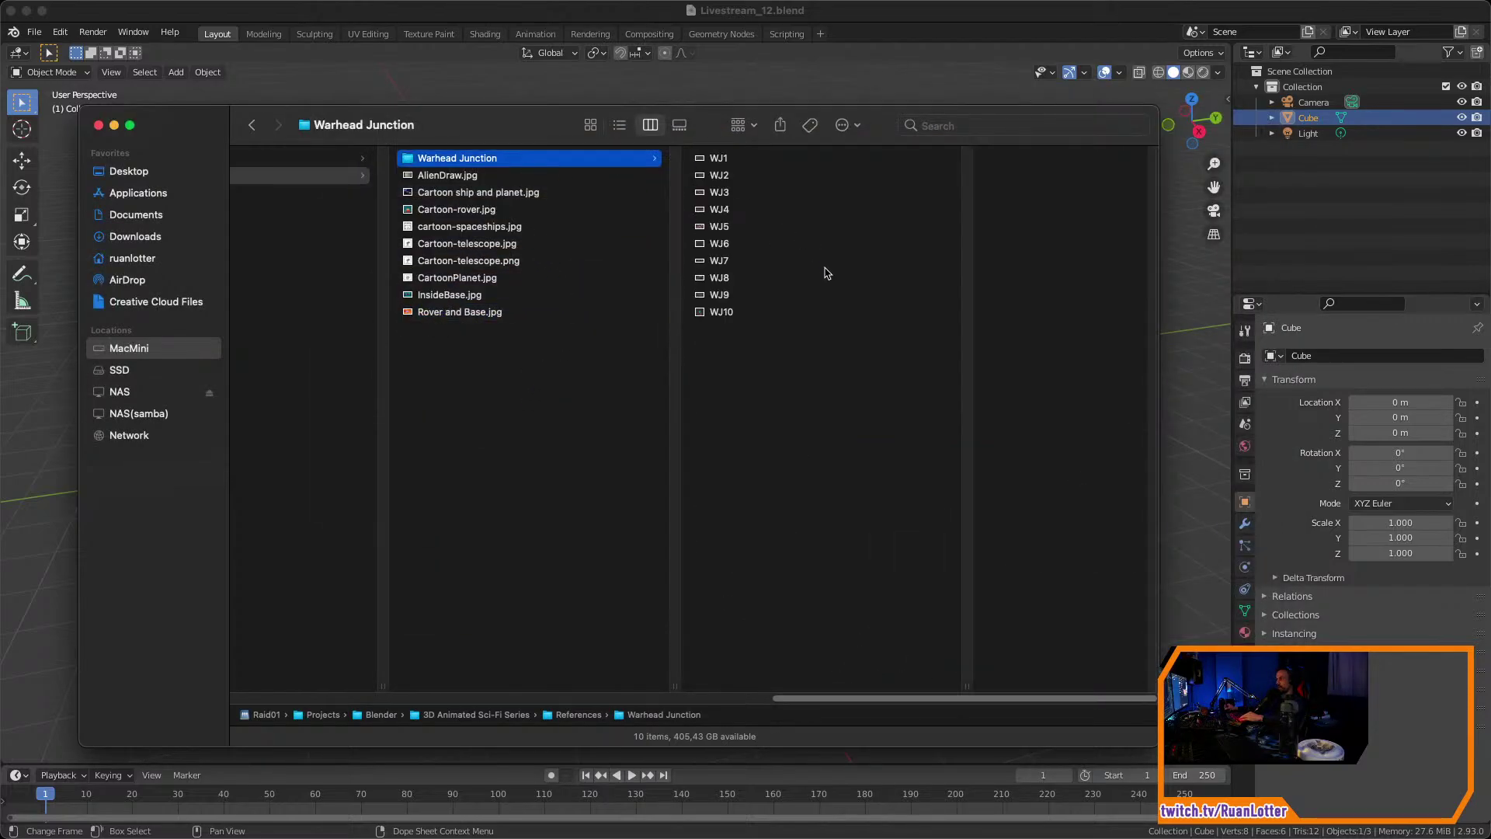
pyautogui.click(757, 313)
pyautogui.press('space')
pyautogui.press('Up')
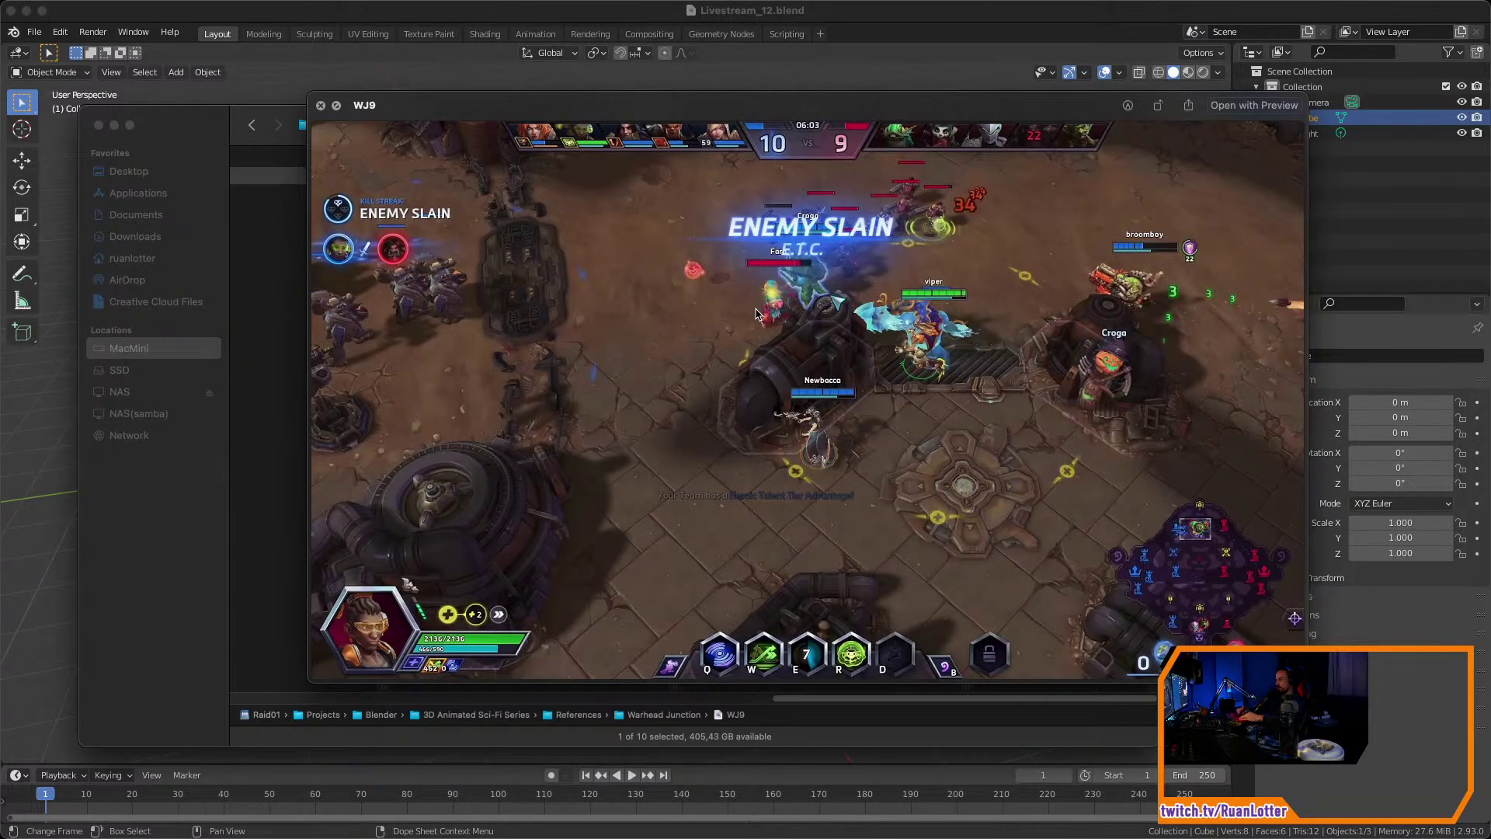
pyautogui.press('Up')
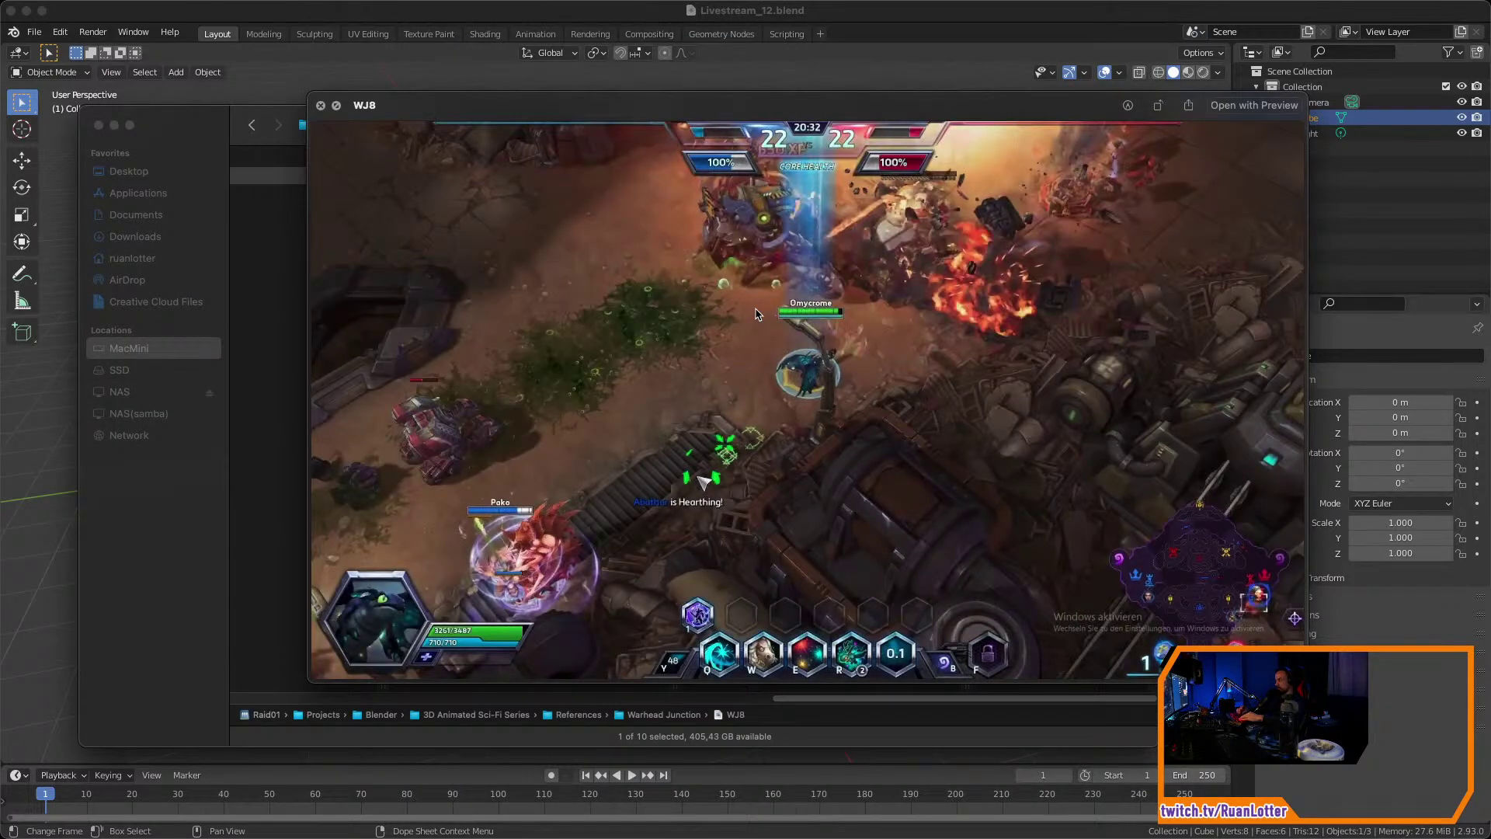
pyautogui.press('Up')
pyautogui.press('Up')
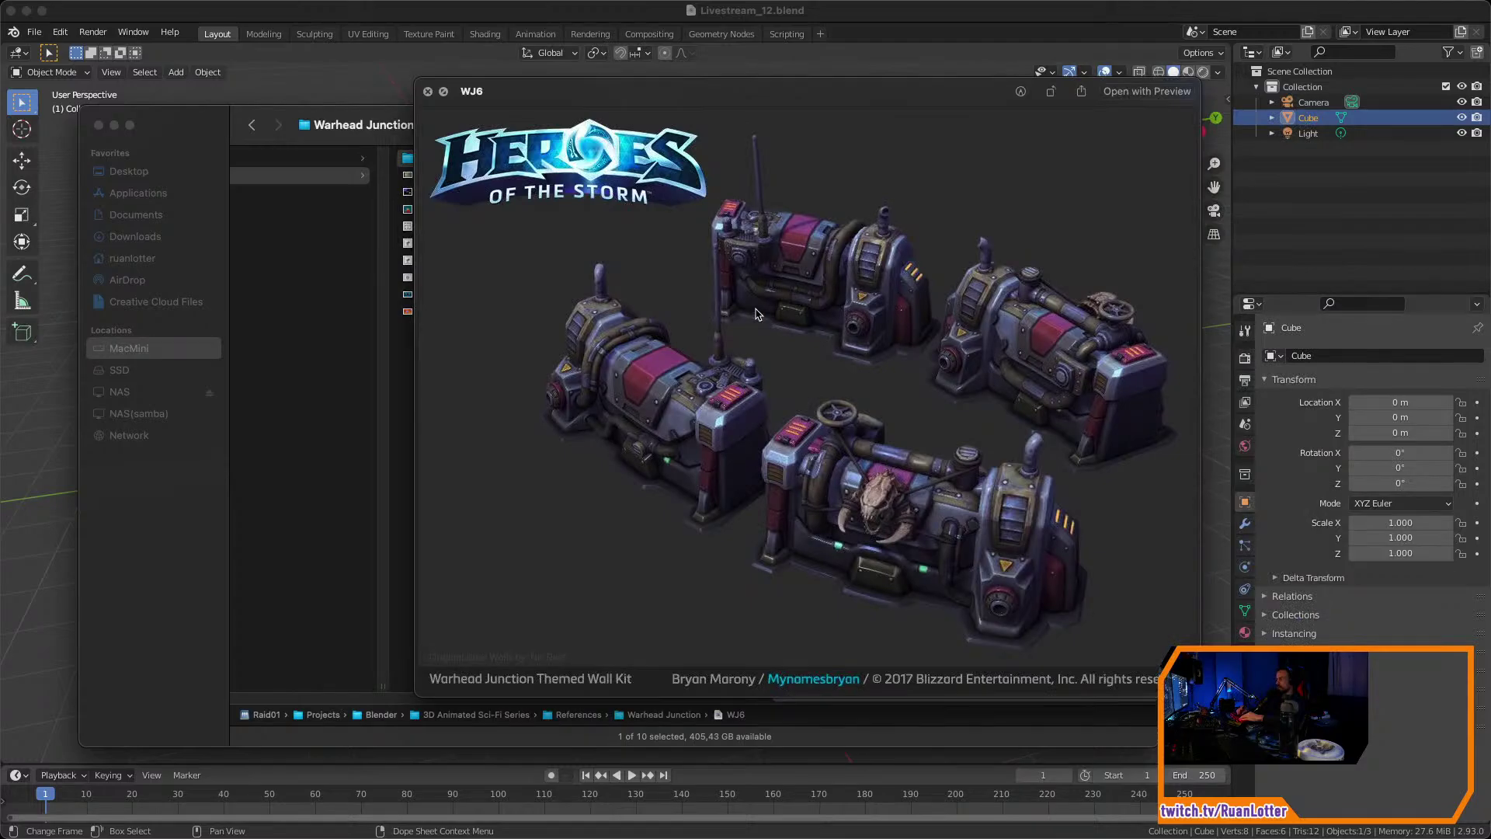
pyautogui.press('Up')
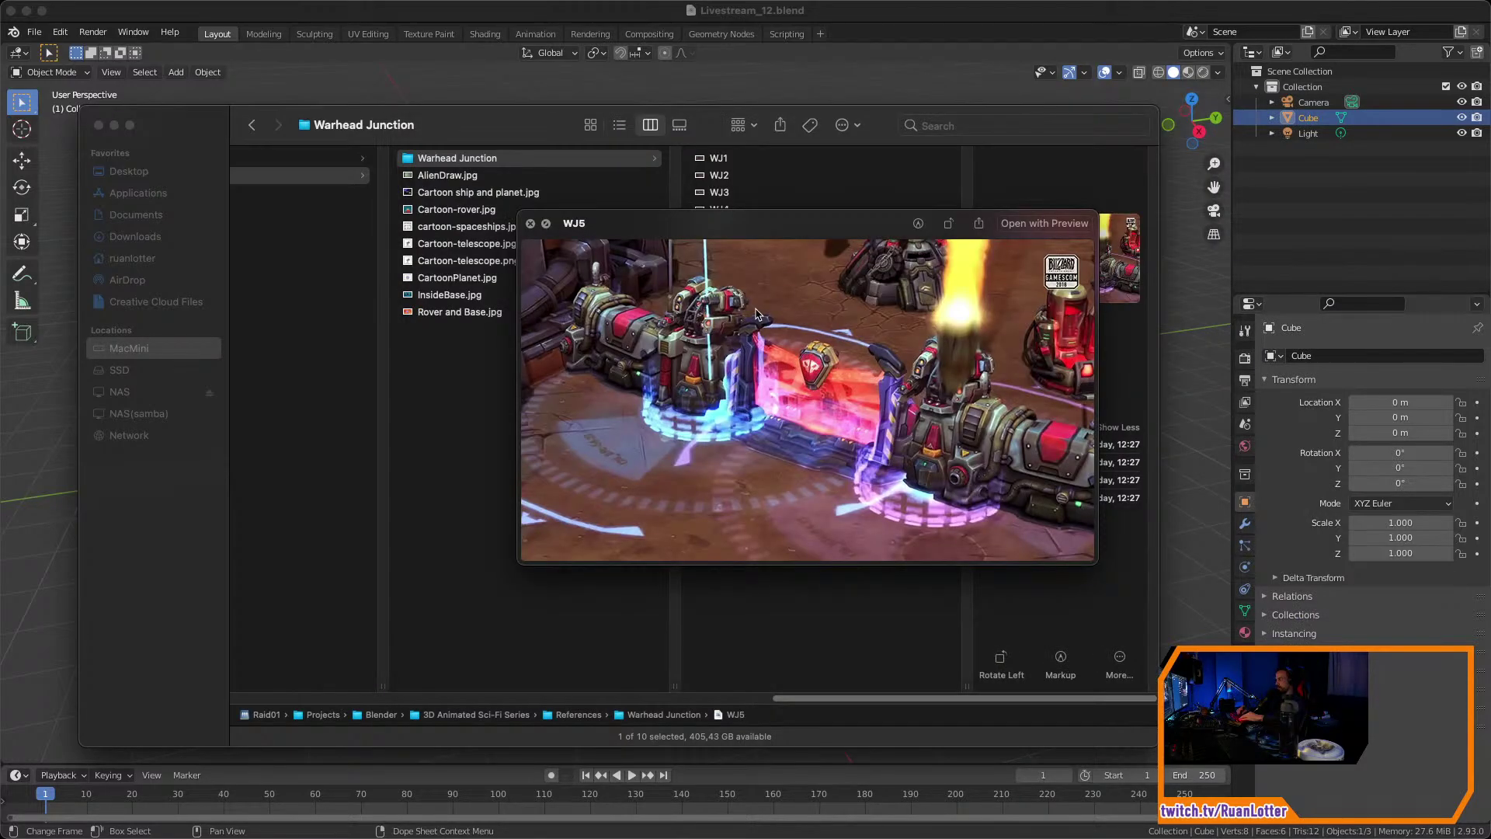
pyautogui.press('Up')
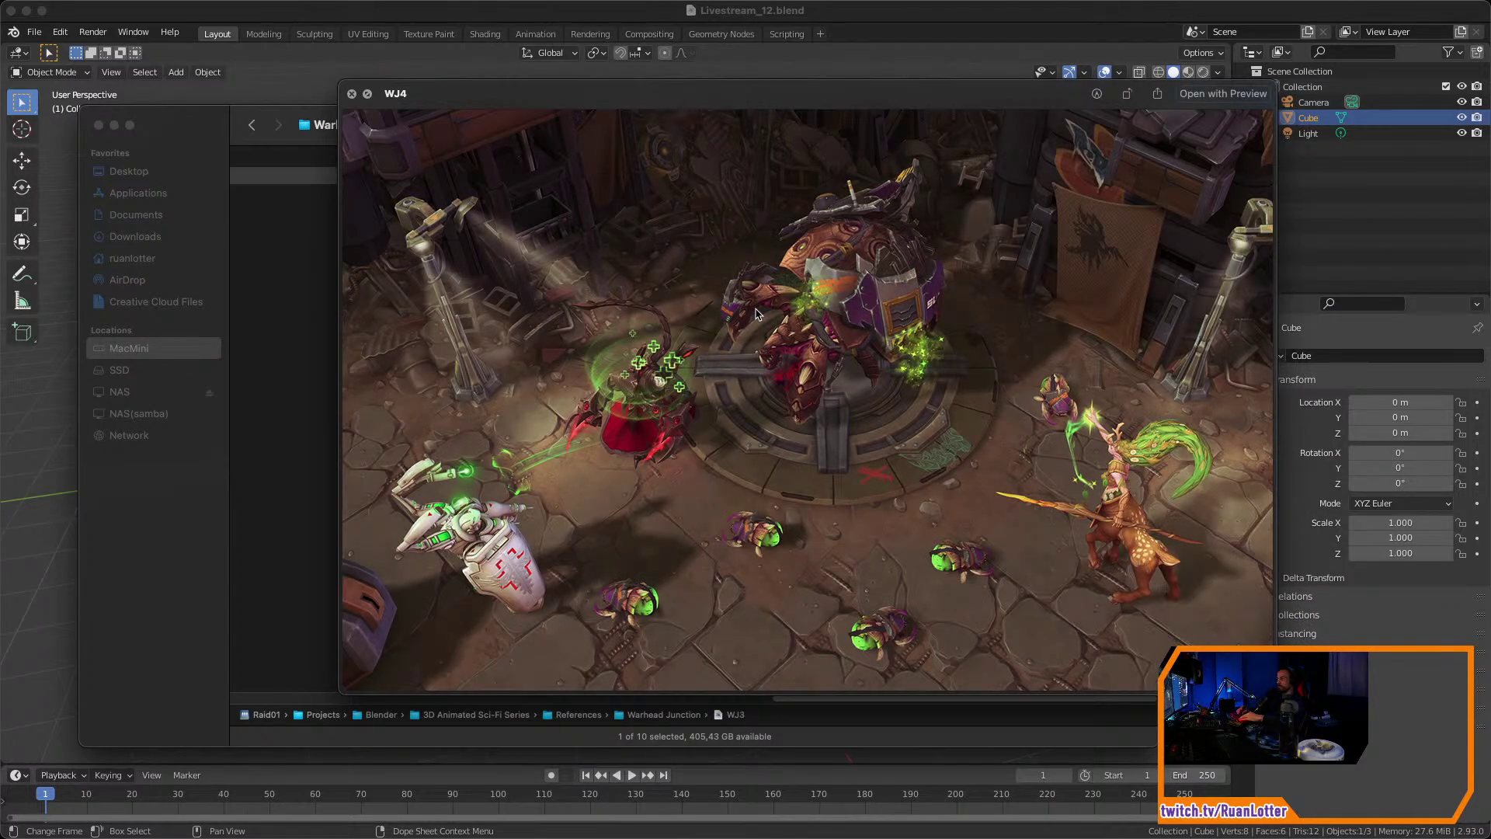
pyautogui.press('Up')
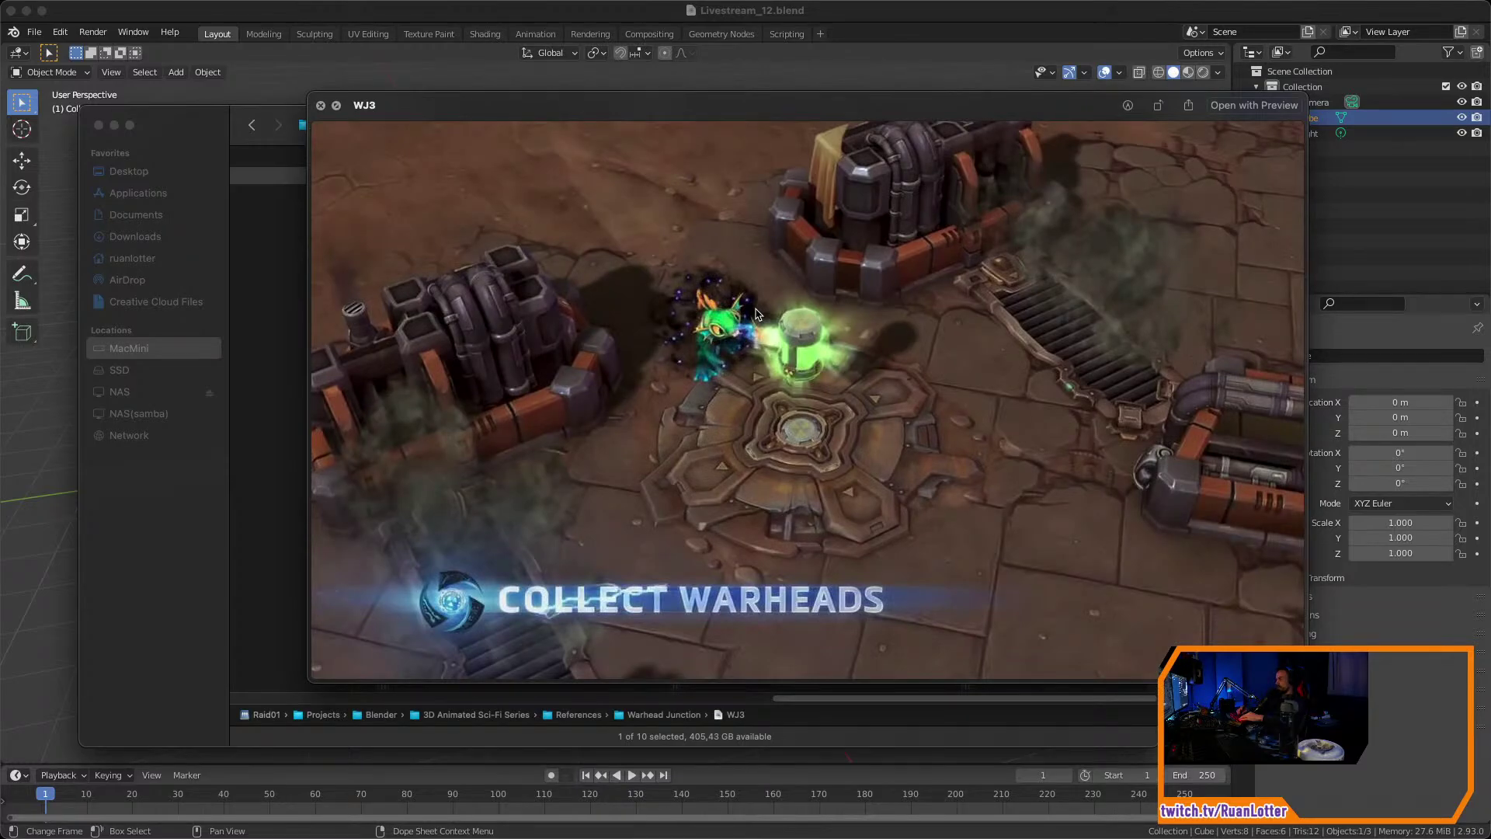
pyautogui.press('Up')
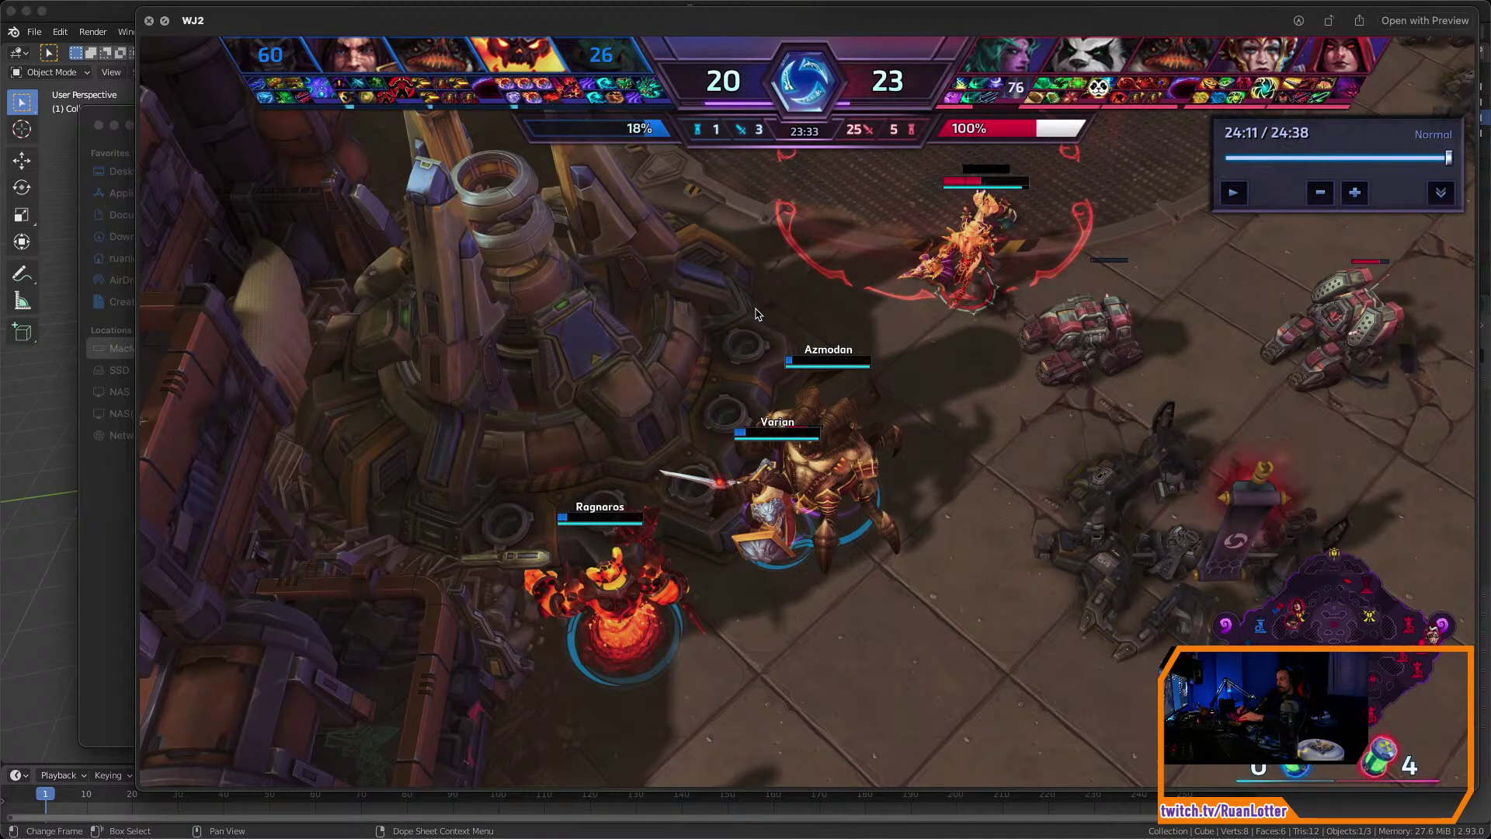
pyautogui.press('Up')
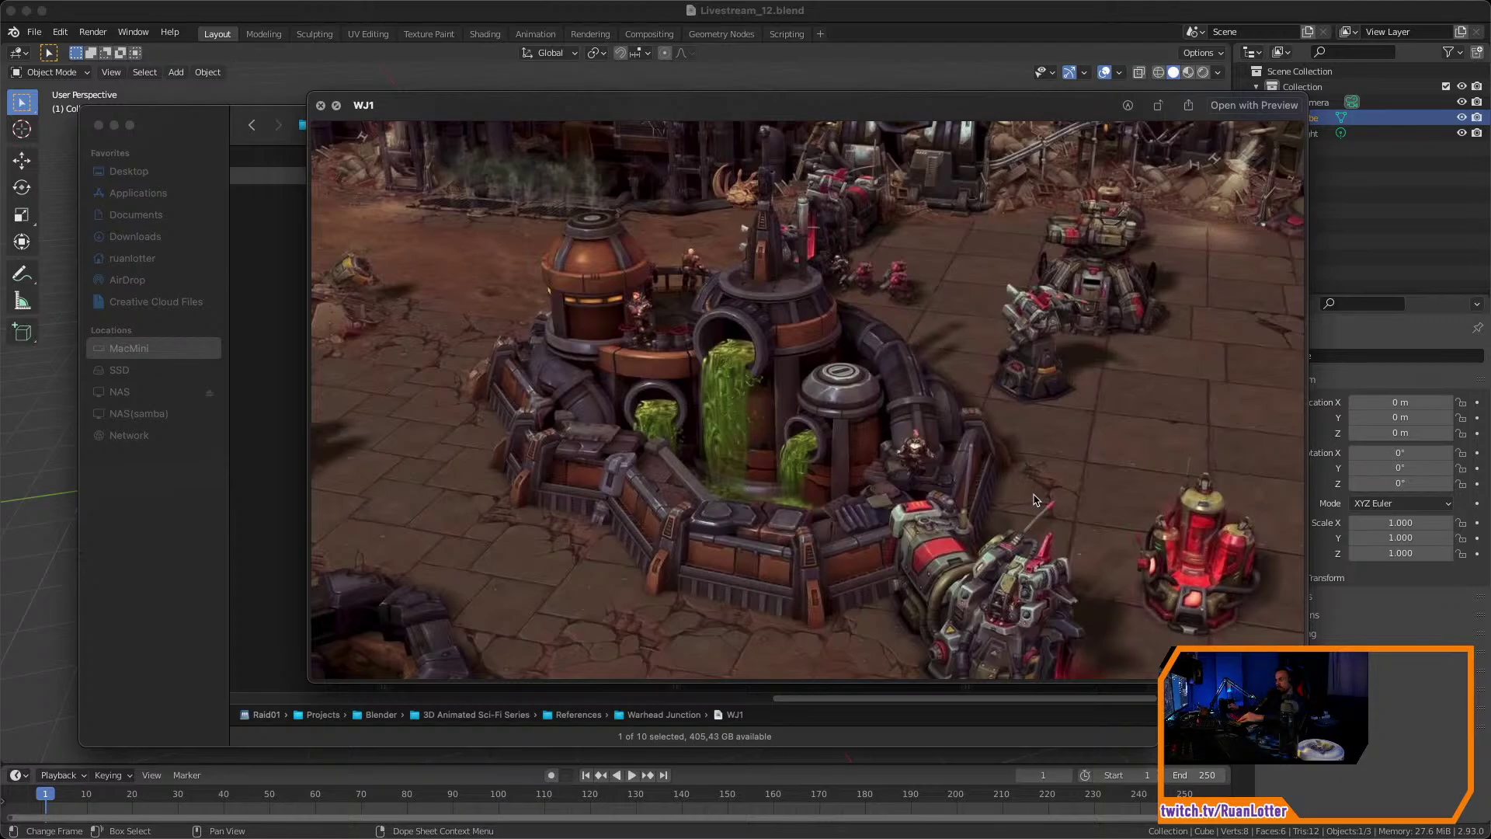
pyautogui.press('space')
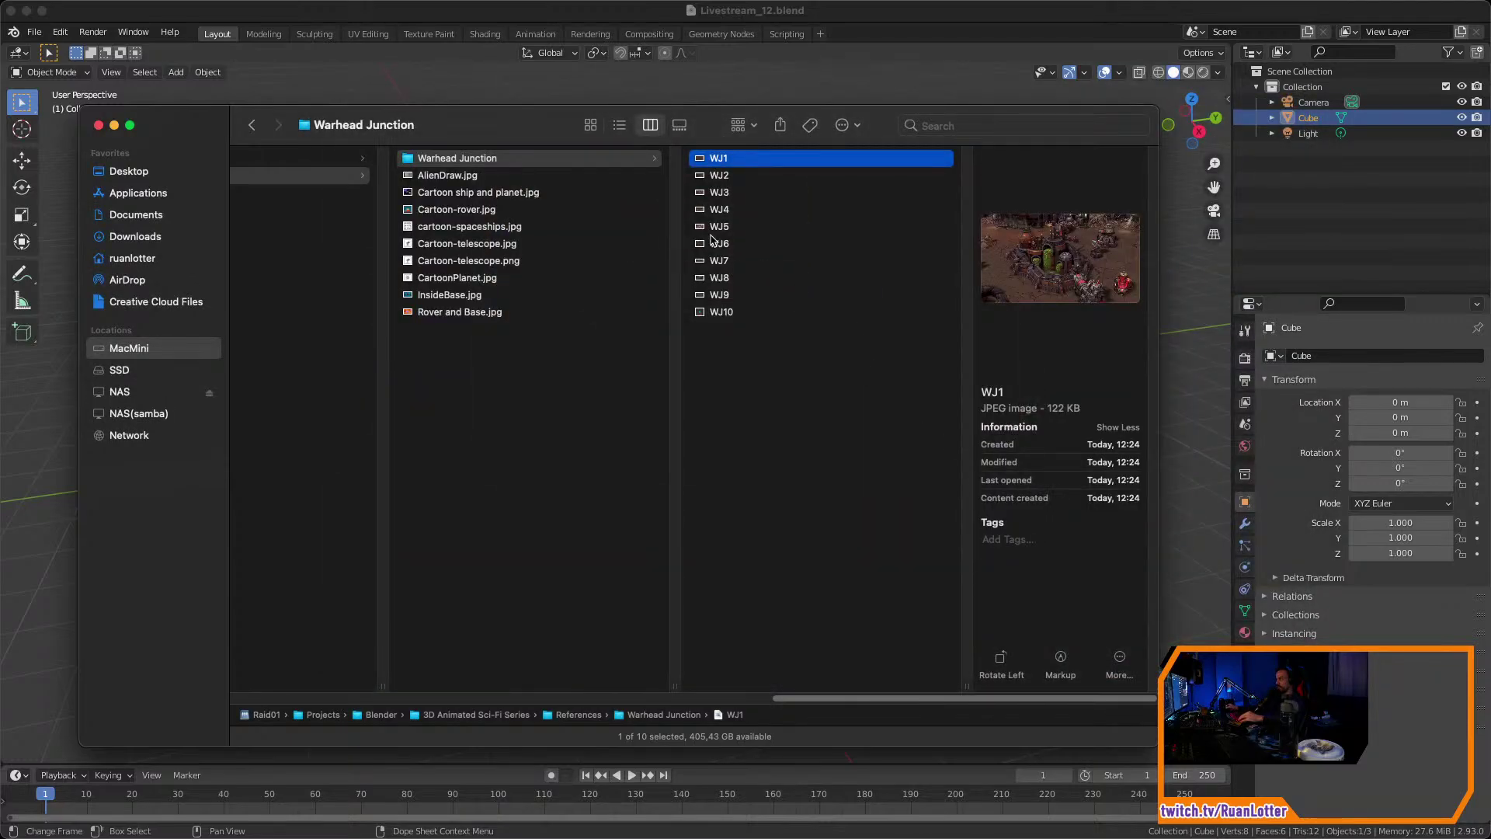
# Switch to Blender, split the Outliner area horizontally in two, and resize the areas so the lower one is taller.
pyautogui.click(564, 87)
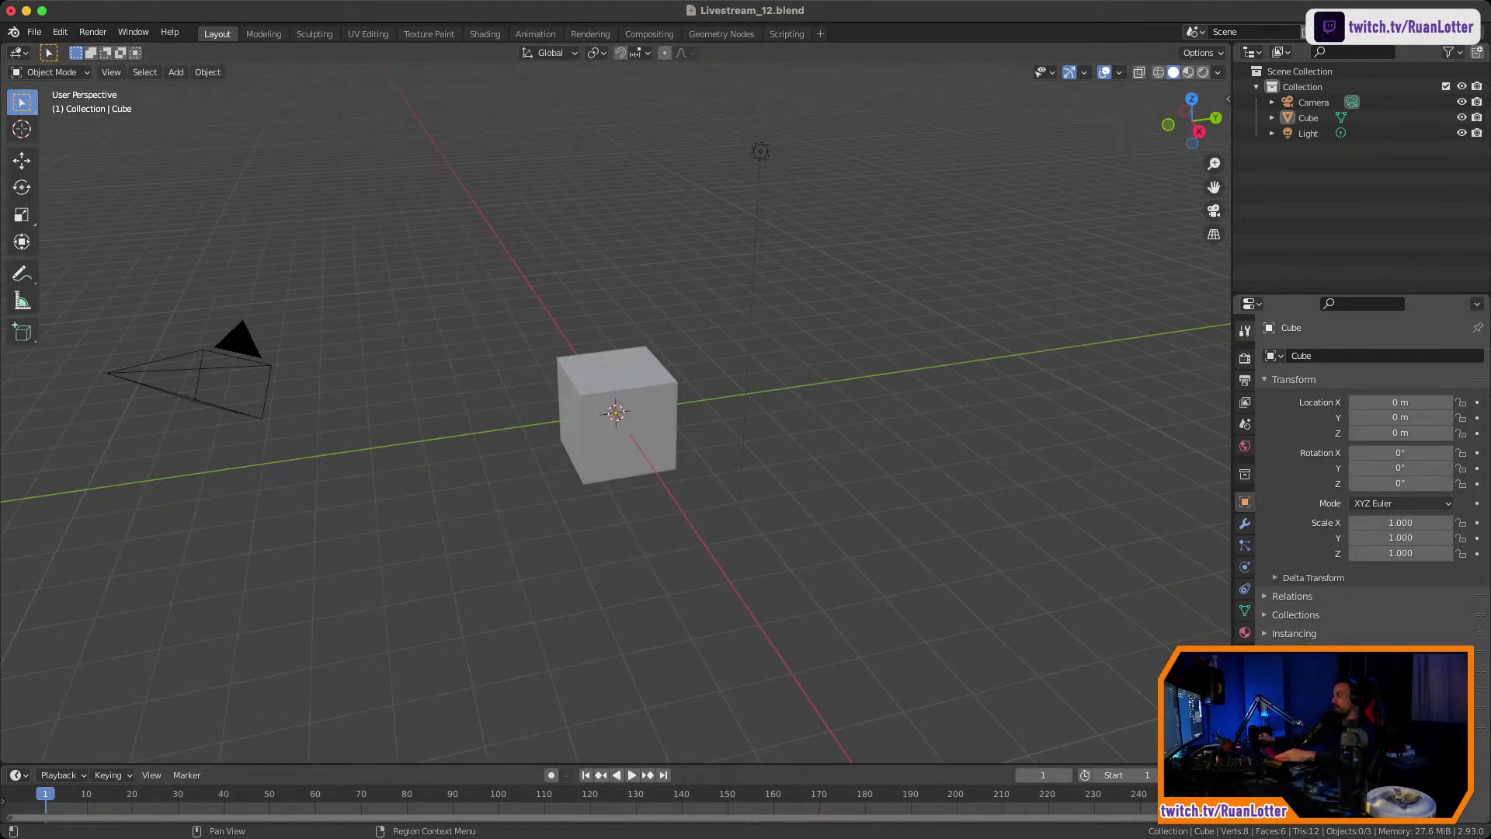
pyautogui.moveTo(1361, 295); pyautogui.dragTo(1360, 373)
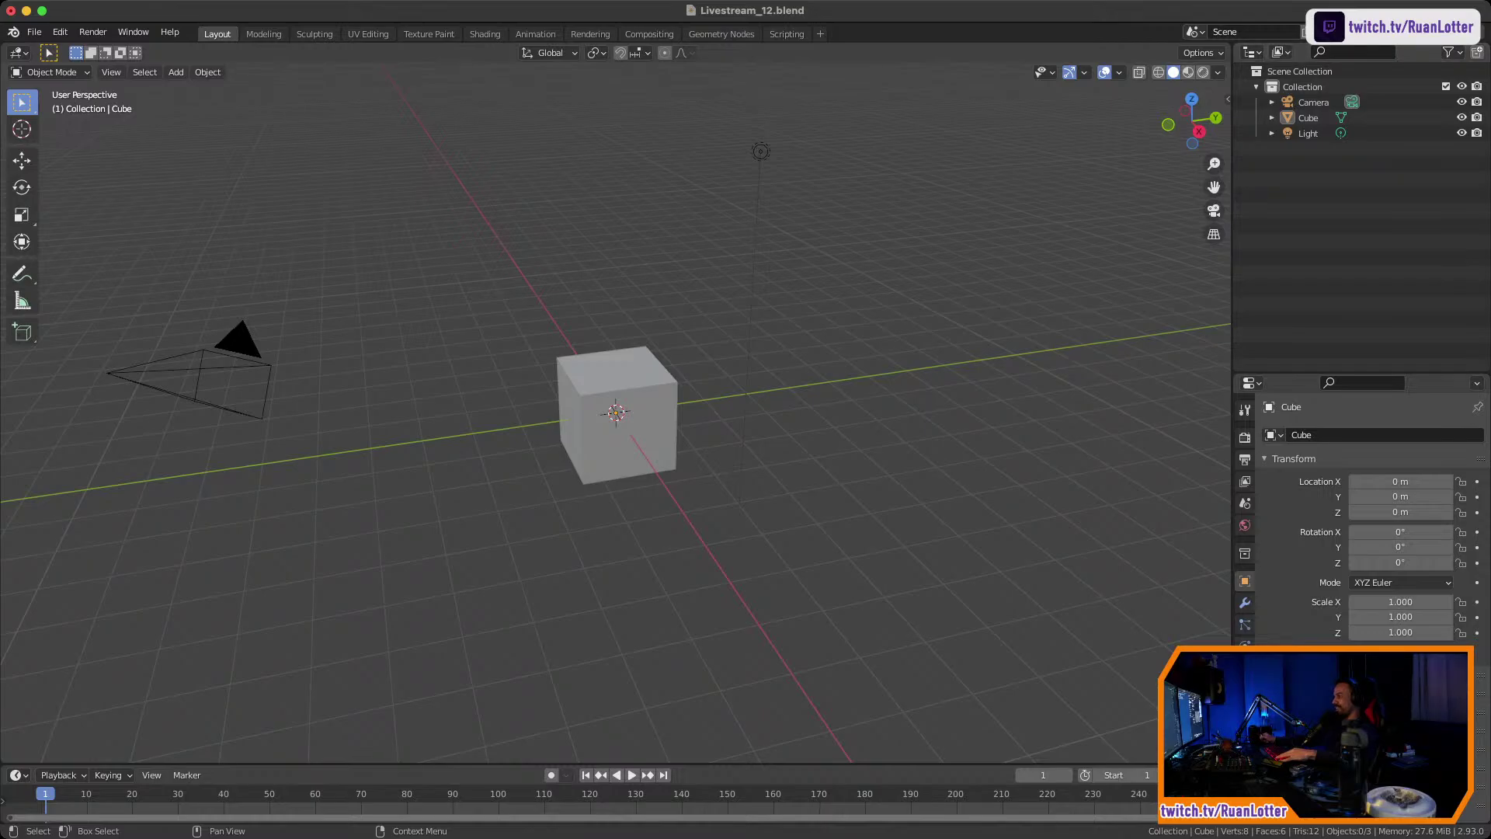
pyautogui.rightClick(1232, 374)
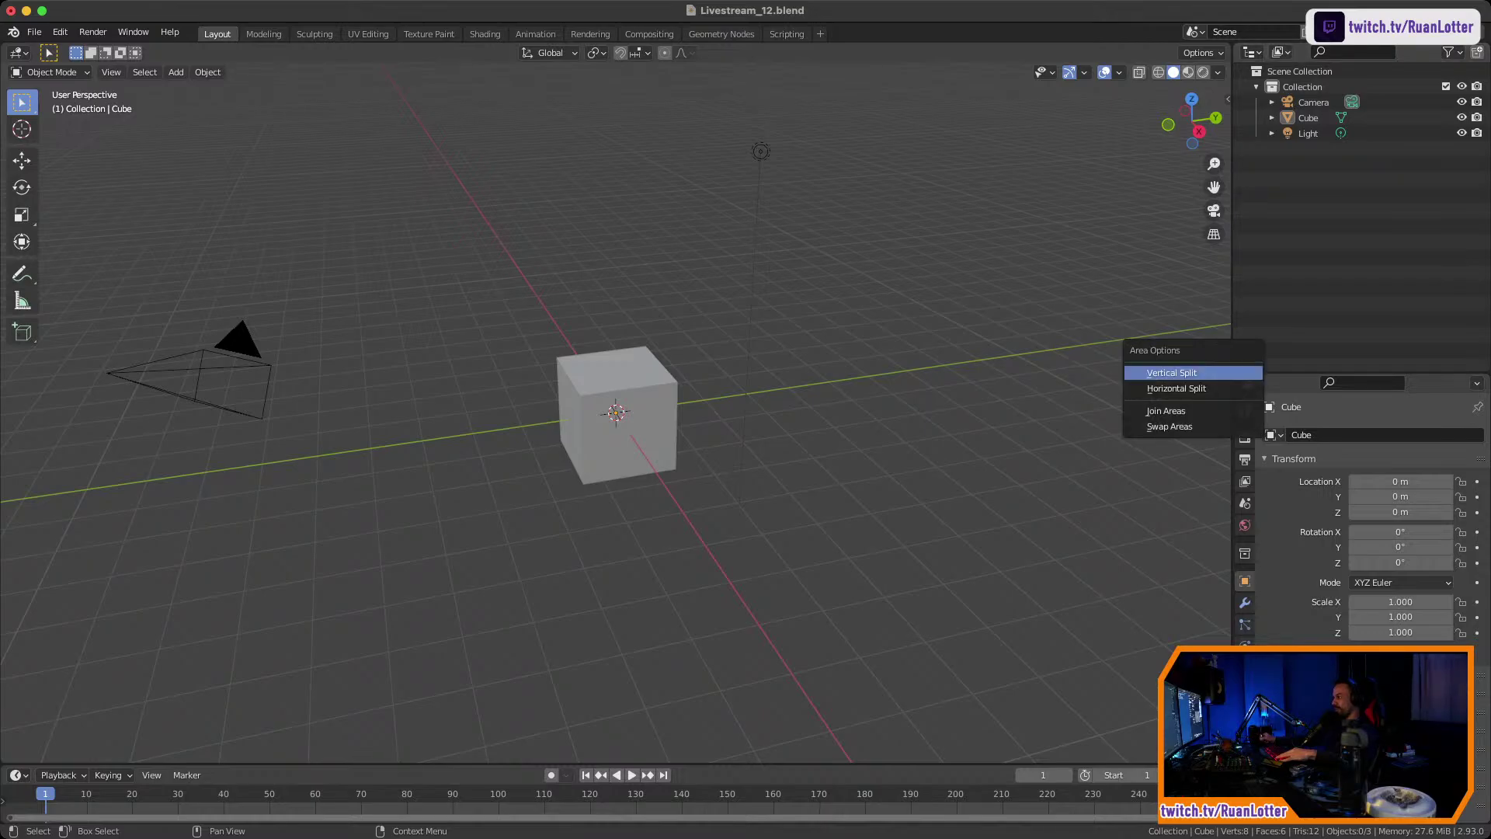
pyautogui.click(1177, 388)
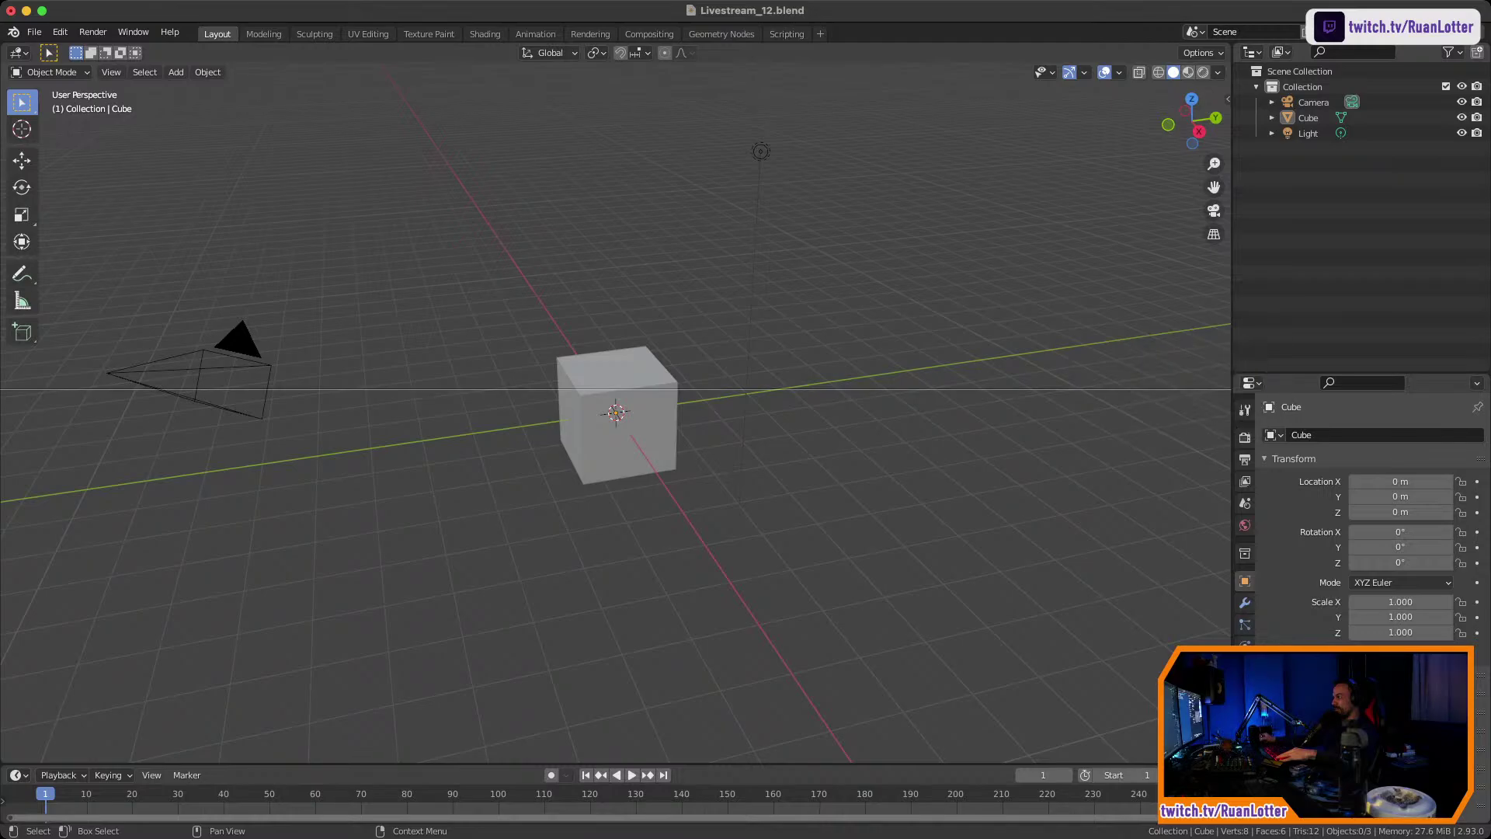
pyautogui.click(1289, 258)
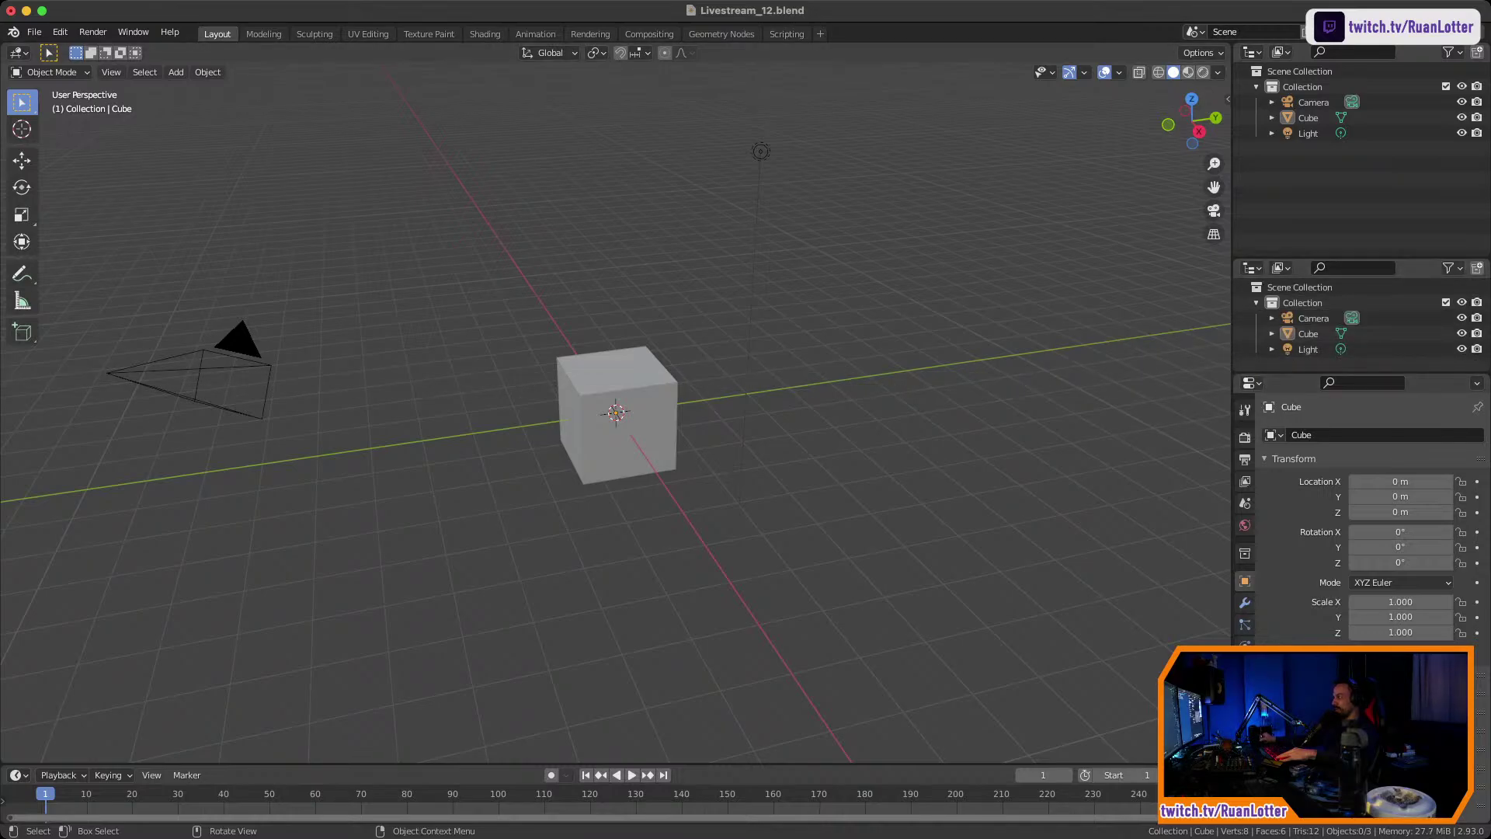
pyautogui.moveTo(1351, 373); pyautogui.dragTo(1351, 429)
pyautogui.moveTo(1352, 258); pyautogui.dragTo(1351, 233)
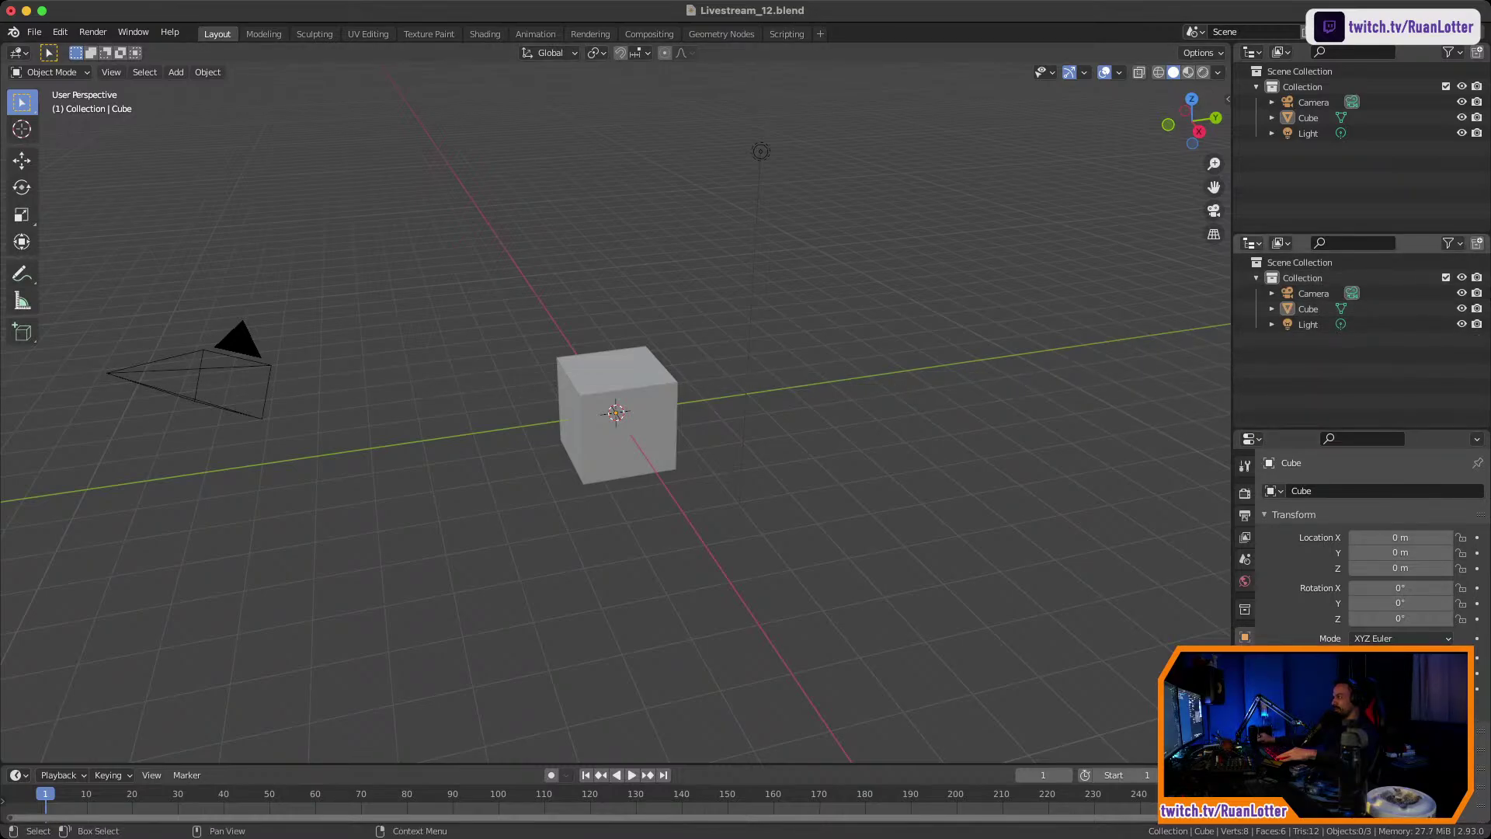
# Turn the new area below the Outliner into an Image Editor and open WJ1.jpg in it as a reference.
pyautogui.click(1252, 244)
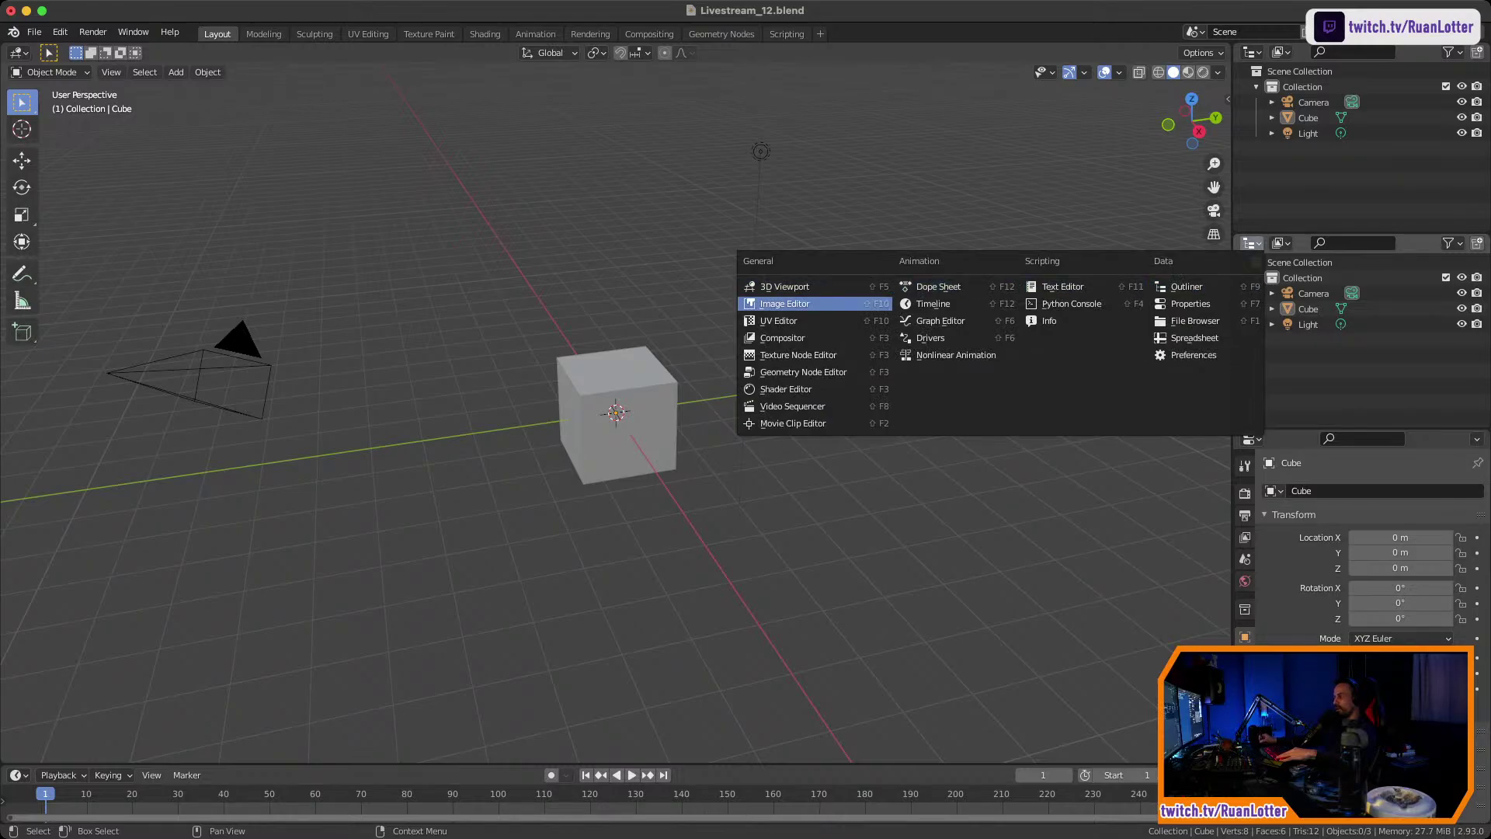
pyautogui.click(786, 303)
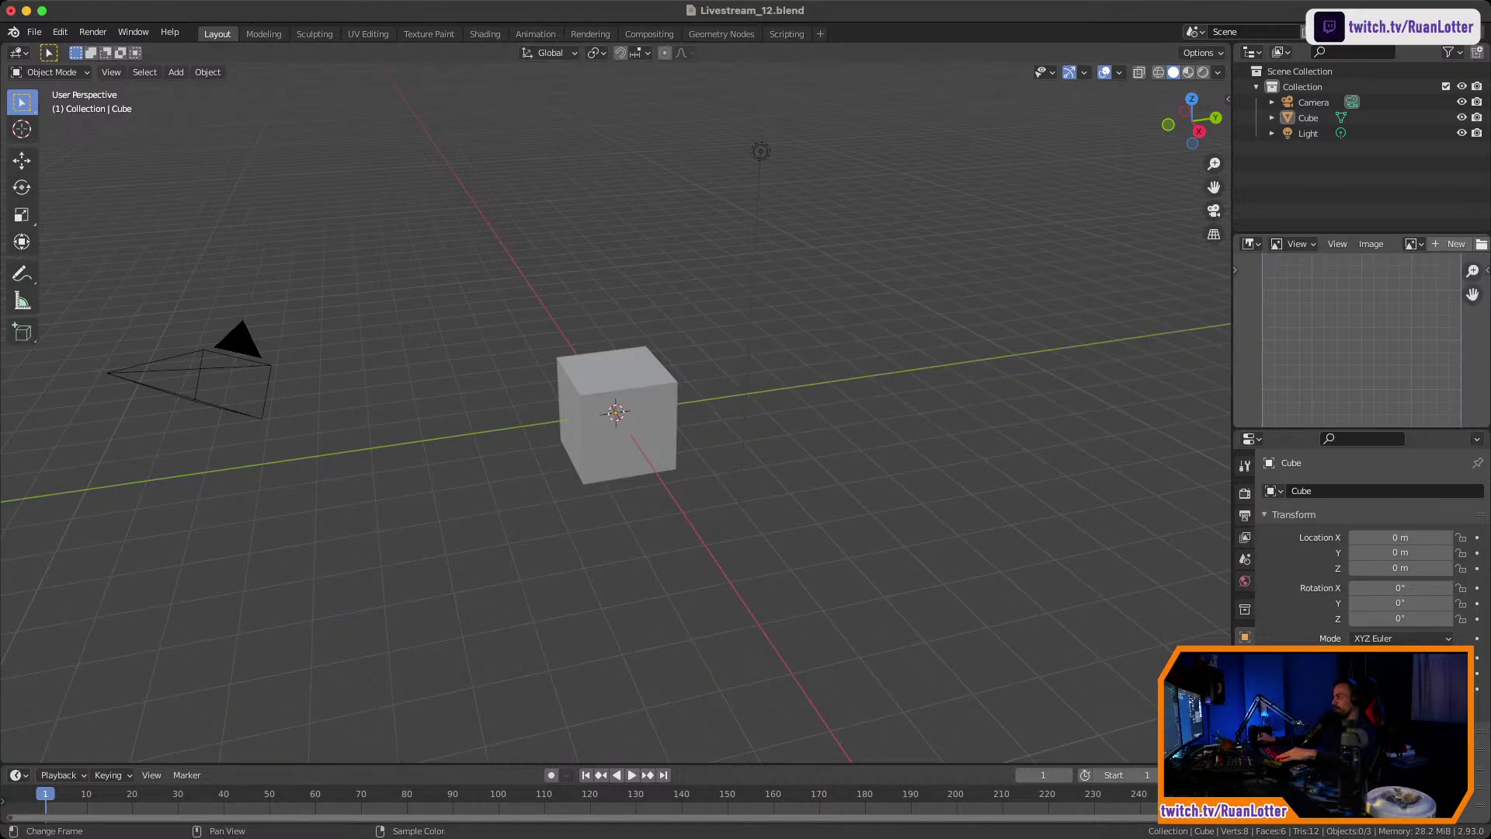
pyautogui.click(1371, 243)
pyautogui.click(1351, 278)
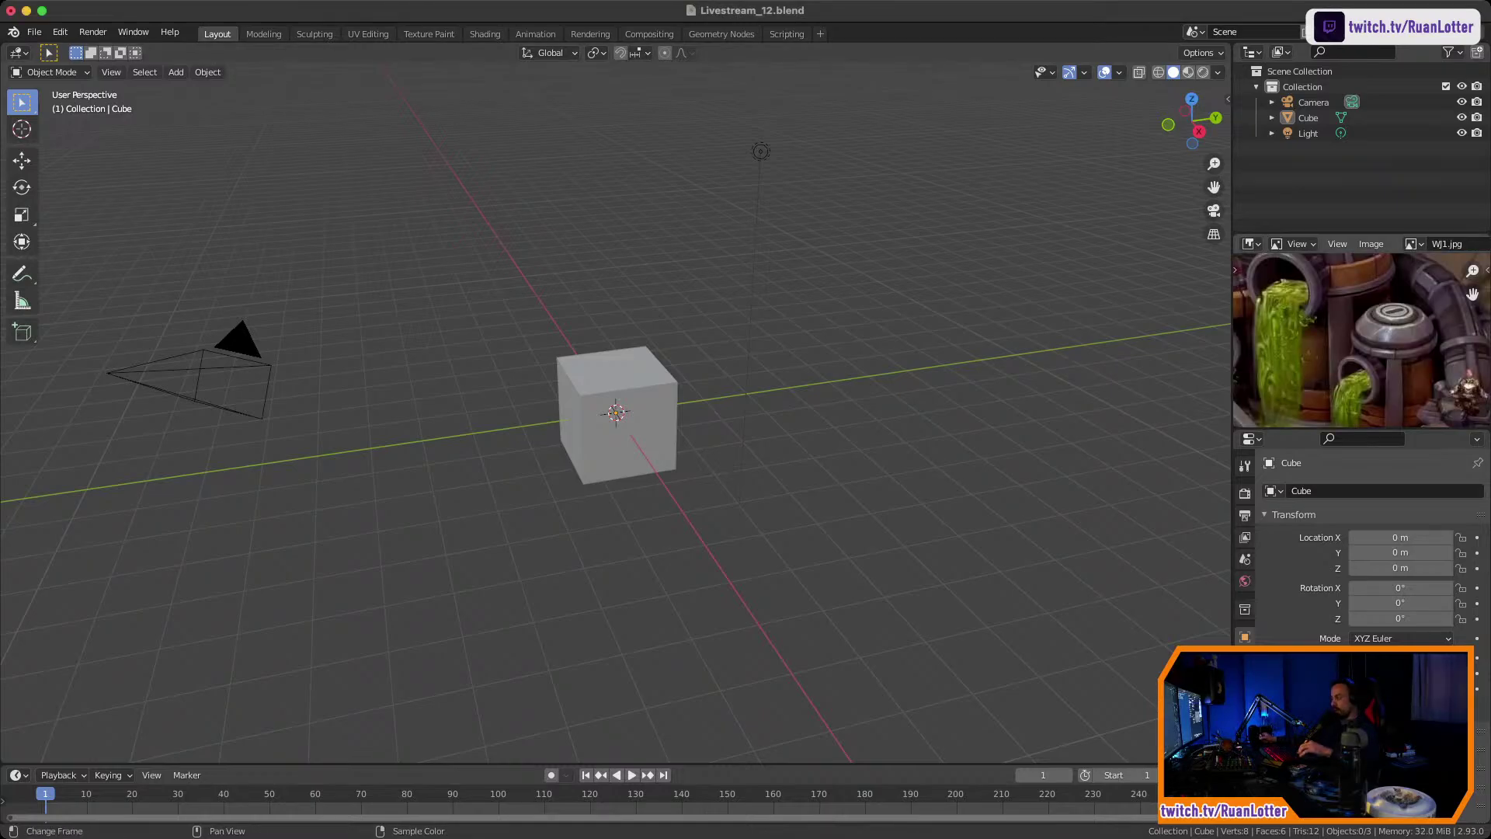
pyautogui.keyDown('shift'); pyautogui.moveTo(1312, 334); pyautogui.dragTo(1380, 277, button='middle'); pyautogui.keyUp('shift')
pyautogui.scroll(-2, 1379, 345)
pyautogui.scroll(2, 1371, 342)
pyautogui.scroll(-3, 1371, 342)
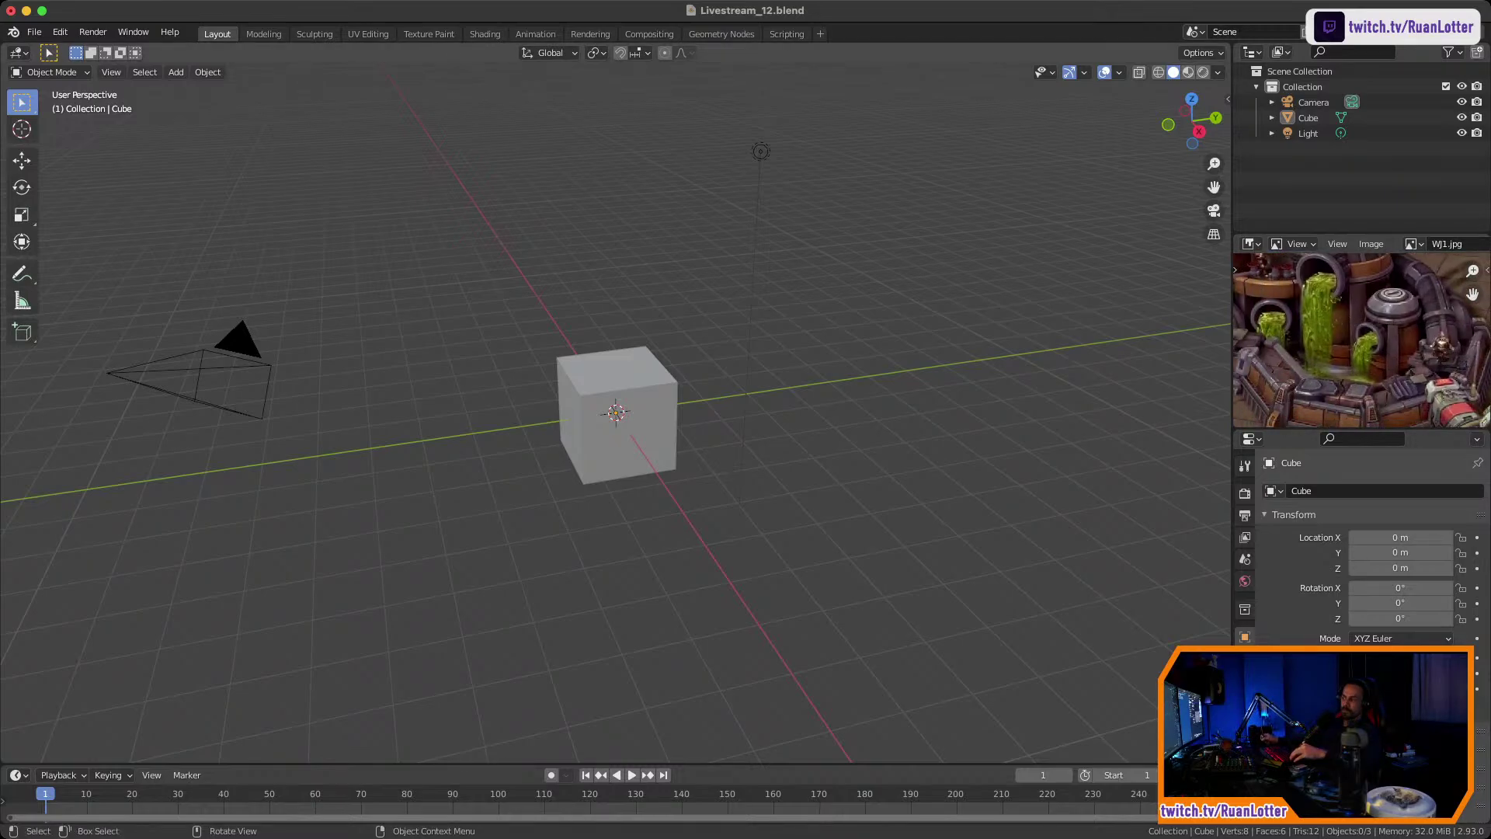
pyautogui.scroll(-3, 800, 418)
# Delete all the default objects from the scene: the camera, cube and light.
pyautogui.press('a')
pyautogui.press('x')
pyautogui.press('Return')
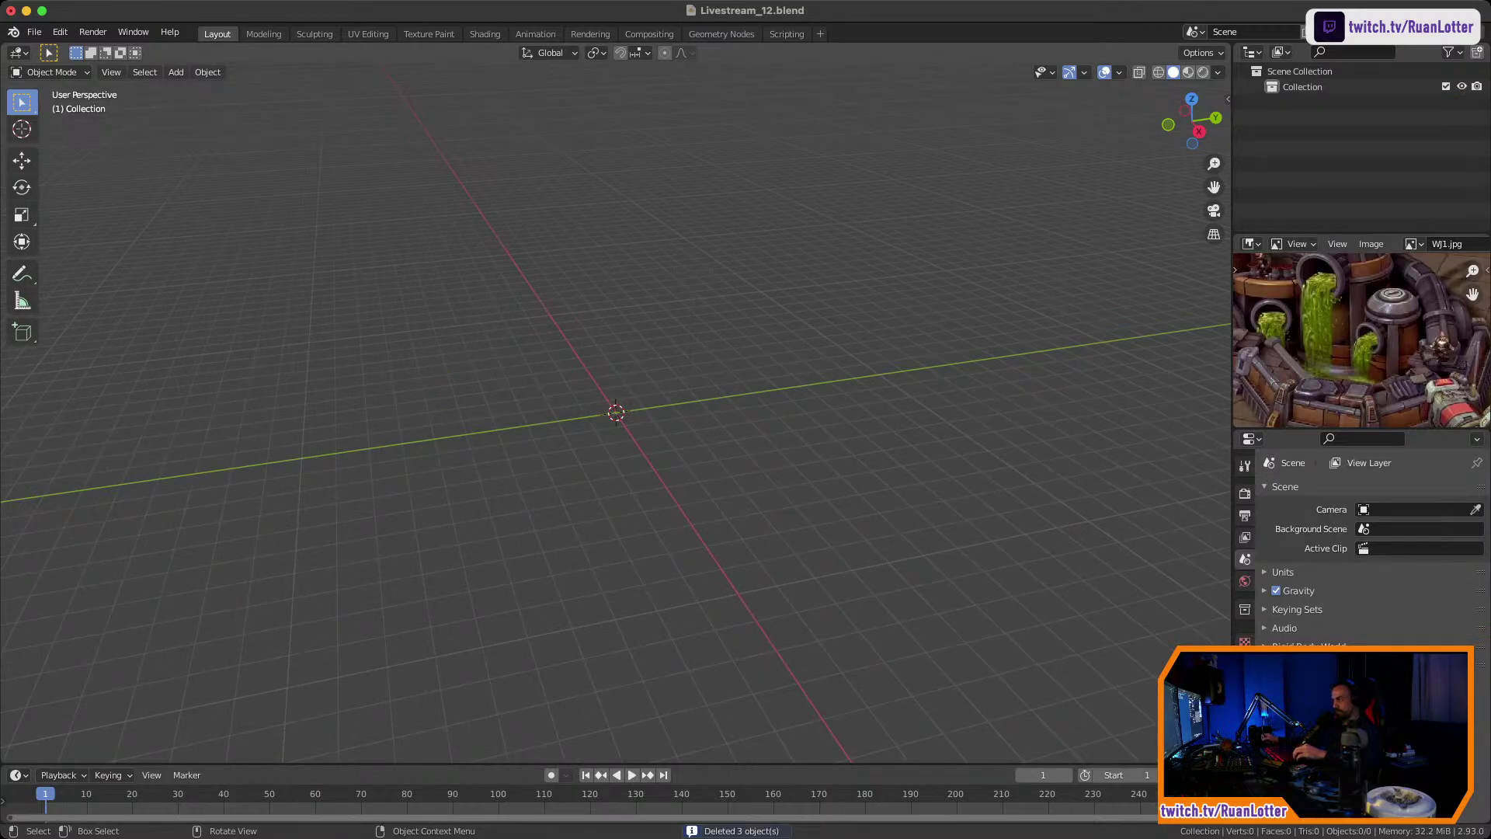
# Examine the green slime vats and the low wall in front of them in the WJ1.jpg reference.
pyautogui.moveTo(1352, 310); pyautogui.dragTo(1390, 351, button='middle')
pyautogui.keyDown('ctrl'); pyautogui.moveTo(1390, 350); pyautogui.dragTo(1325, 312, button='middle'); pyautogui.keyUp('ctrl')
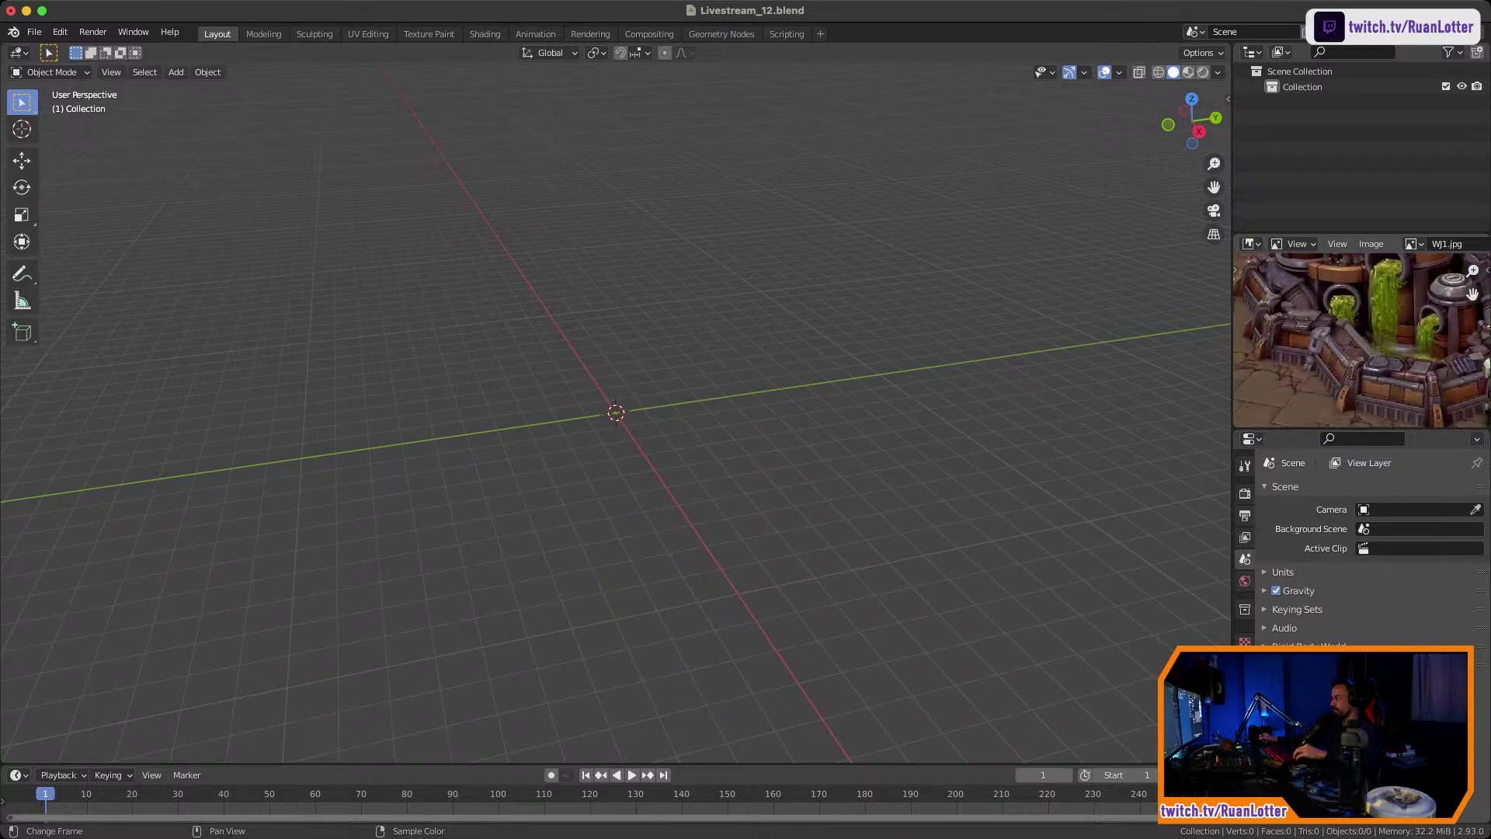
pyautogui.keyDown('ctrl'); pyautogui.moveTo(1325, 312); pyautogui.dragTo(1304, 369, button='middle'); pyautogui.keyUp('ctrl')
pyautogui.moveTo(776, 420)
pyautogui.mouseDown(button='middle')
pyautogui.moveTo(800, 420)
pyautogui.moveTo(774, 419)
pyautogui.mouseUp(button='middle')
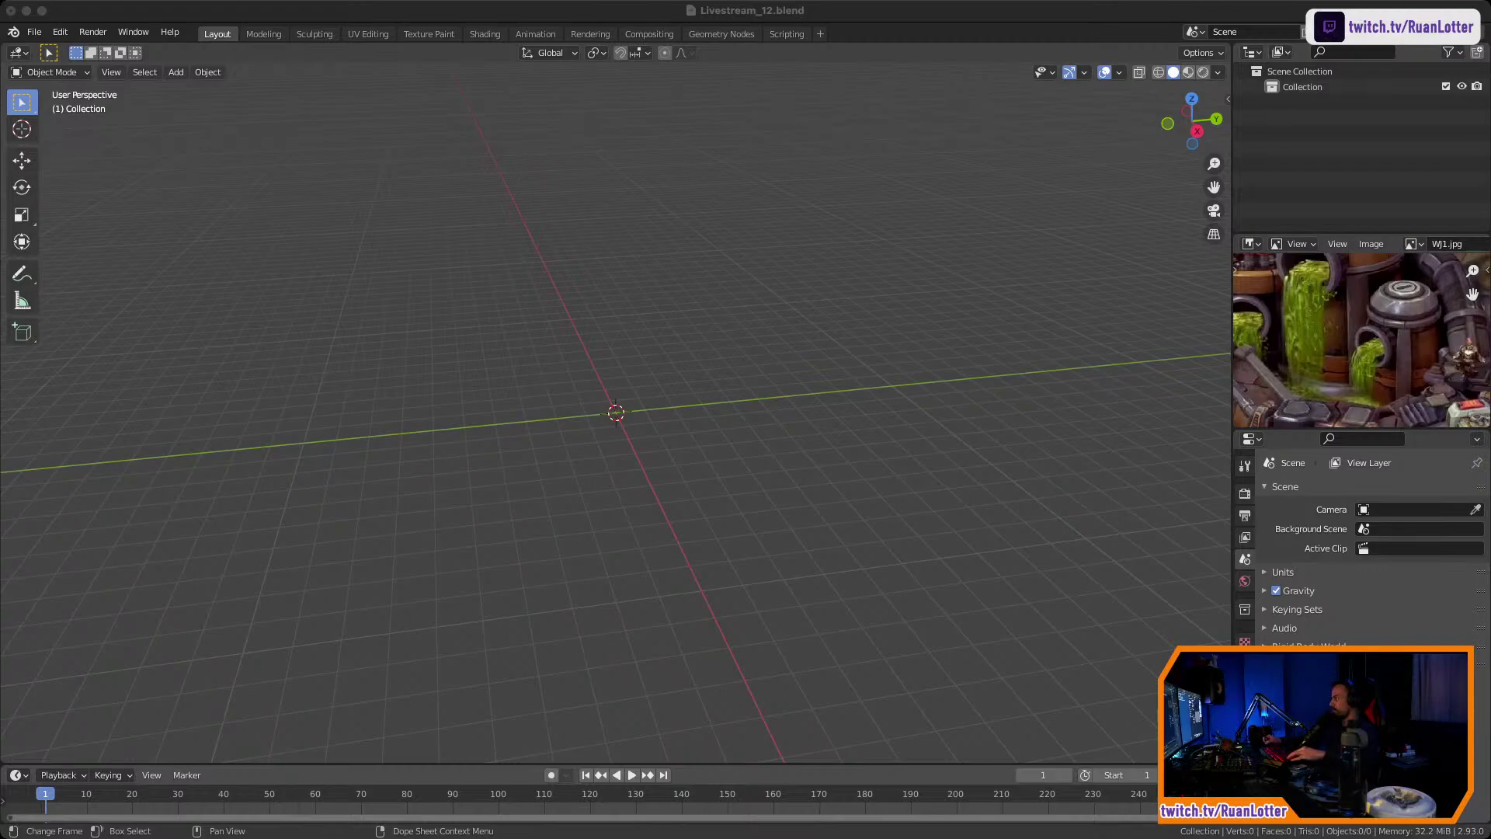
pyautogui.press('super+Tab')
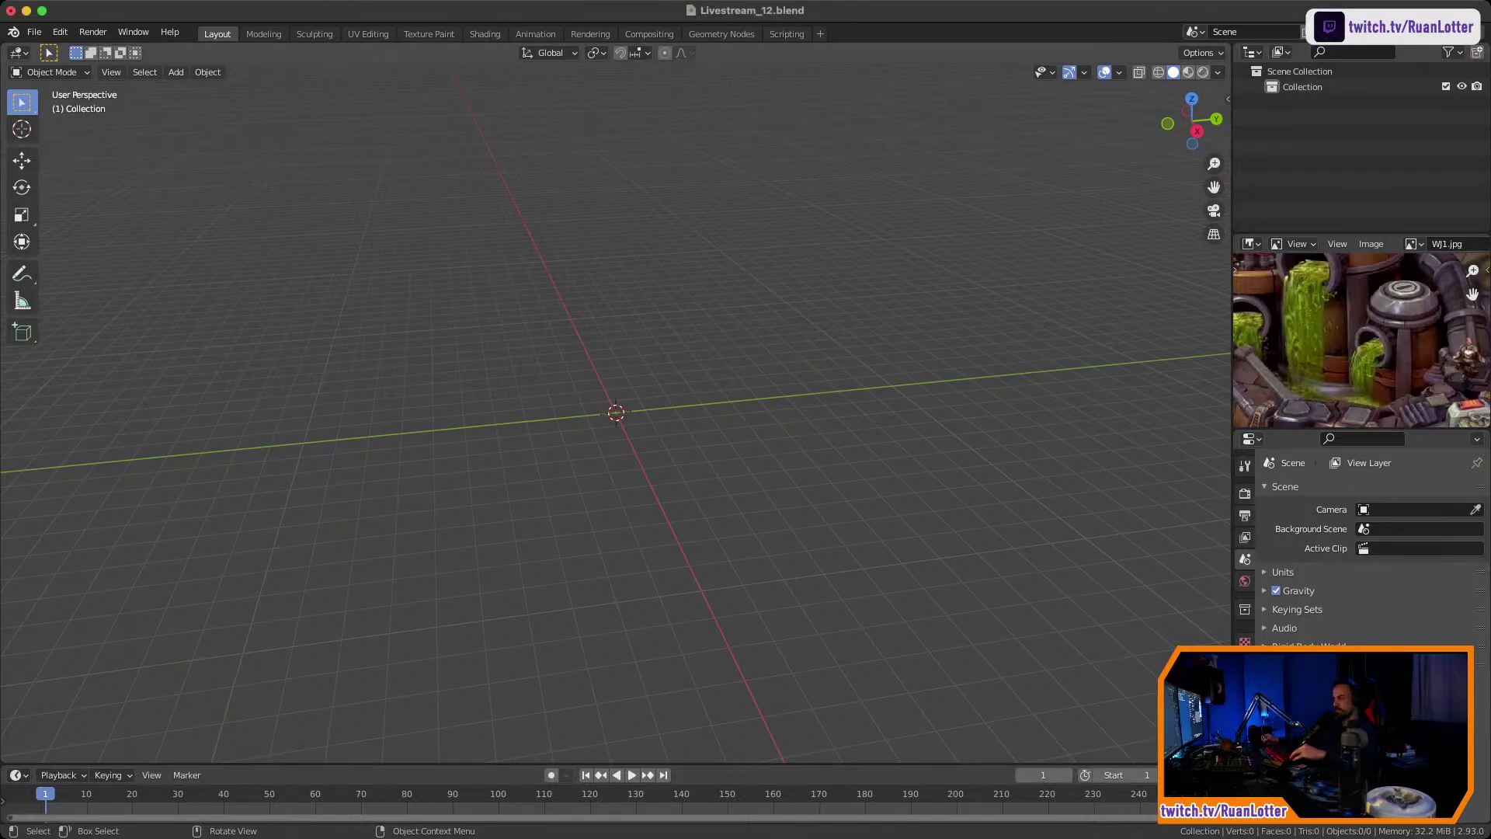
pyautogui.moveTo(544, 427); pyautogui.dragTo(574, 418, button='middle')
pyautogui.moveTo(675, 404); pyautogui.dragTo(639, 406, button='middle')
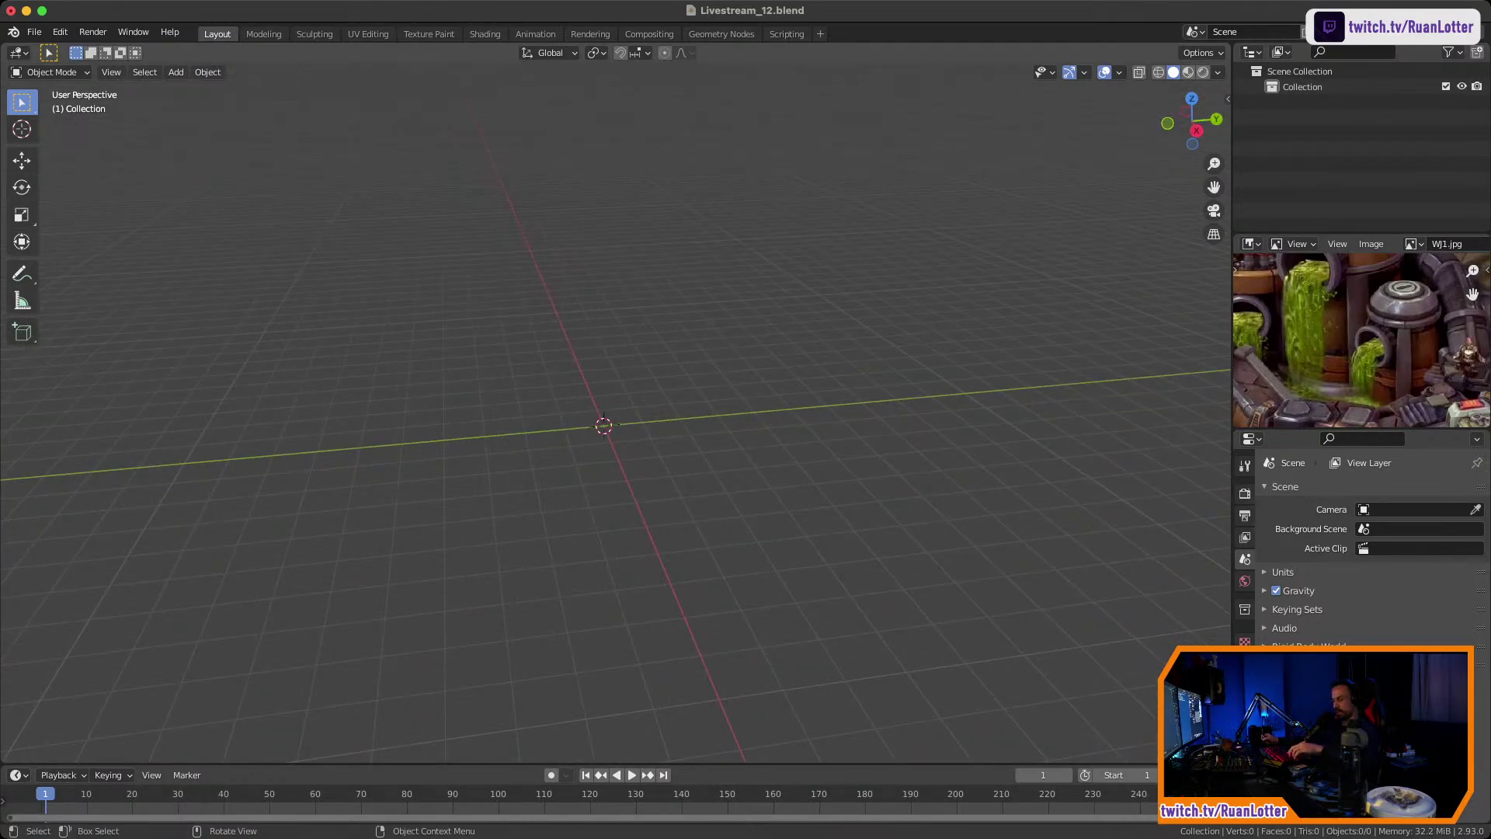
pyautogui.hotkey('shift', 'a')
pyautogui.moveTo(633, 215)
# Study the barricade wall segments, the cannon and the barrels and pipes around the slime pool in WJ1.jpg.
pyautogui.moveTo(1313, 334); pyautogui.dragTo(1346, 275, button='middle')
pyautogui.scroll(-1, 1363, 343)
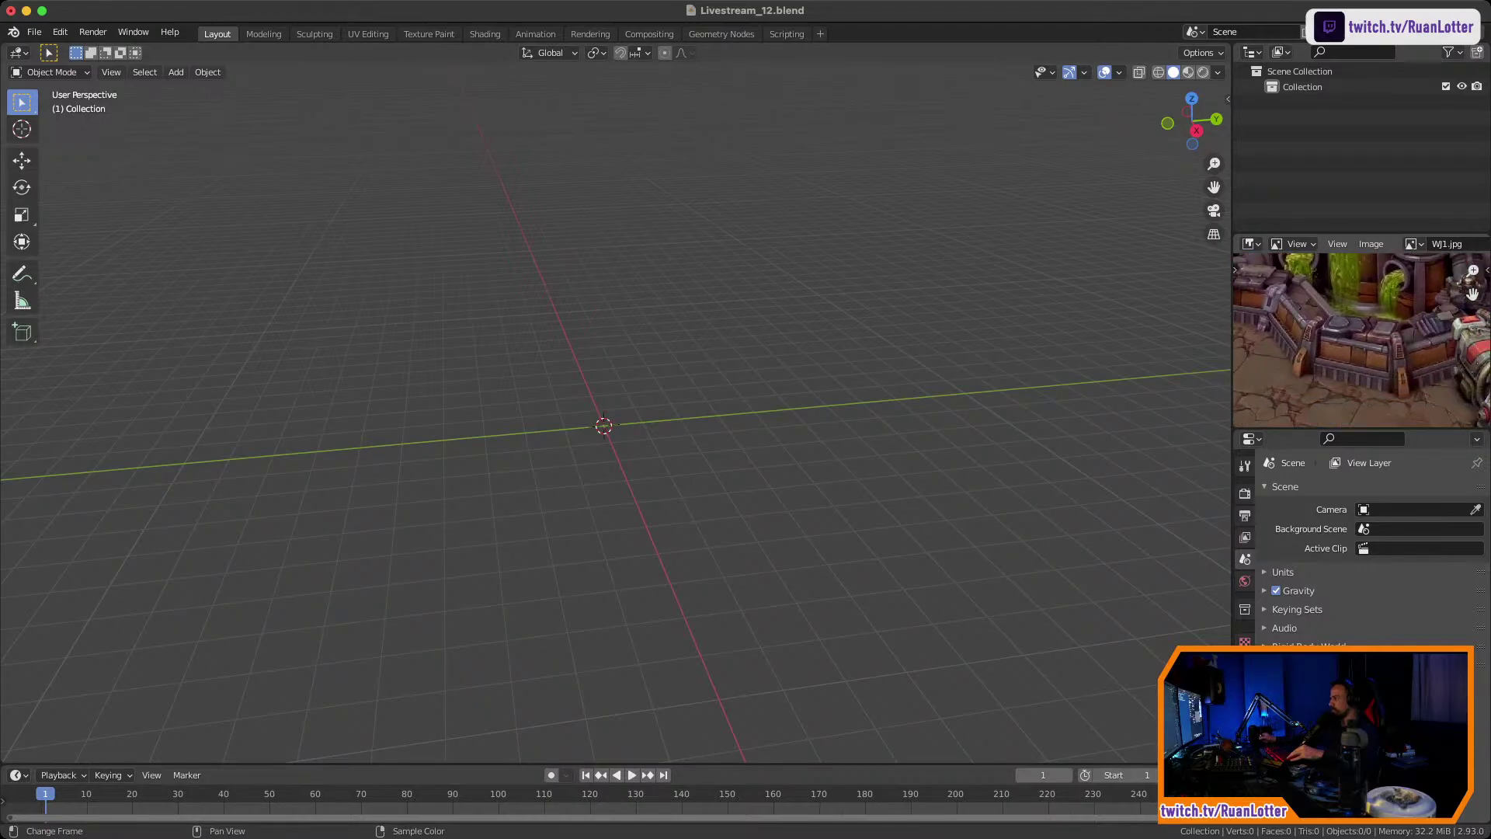
pyautogui.moveTo(1406, 330)
pyautogui.mouseDown(button='middle')
pyautogui.moveTo(1394, 349)
pyautogui.moveTo(1296, 348)
pyautogui.moveTo(1318, 312)
pyautogui.moveTo(1392, 349)
pyautogui.mouseUp(button='middle')
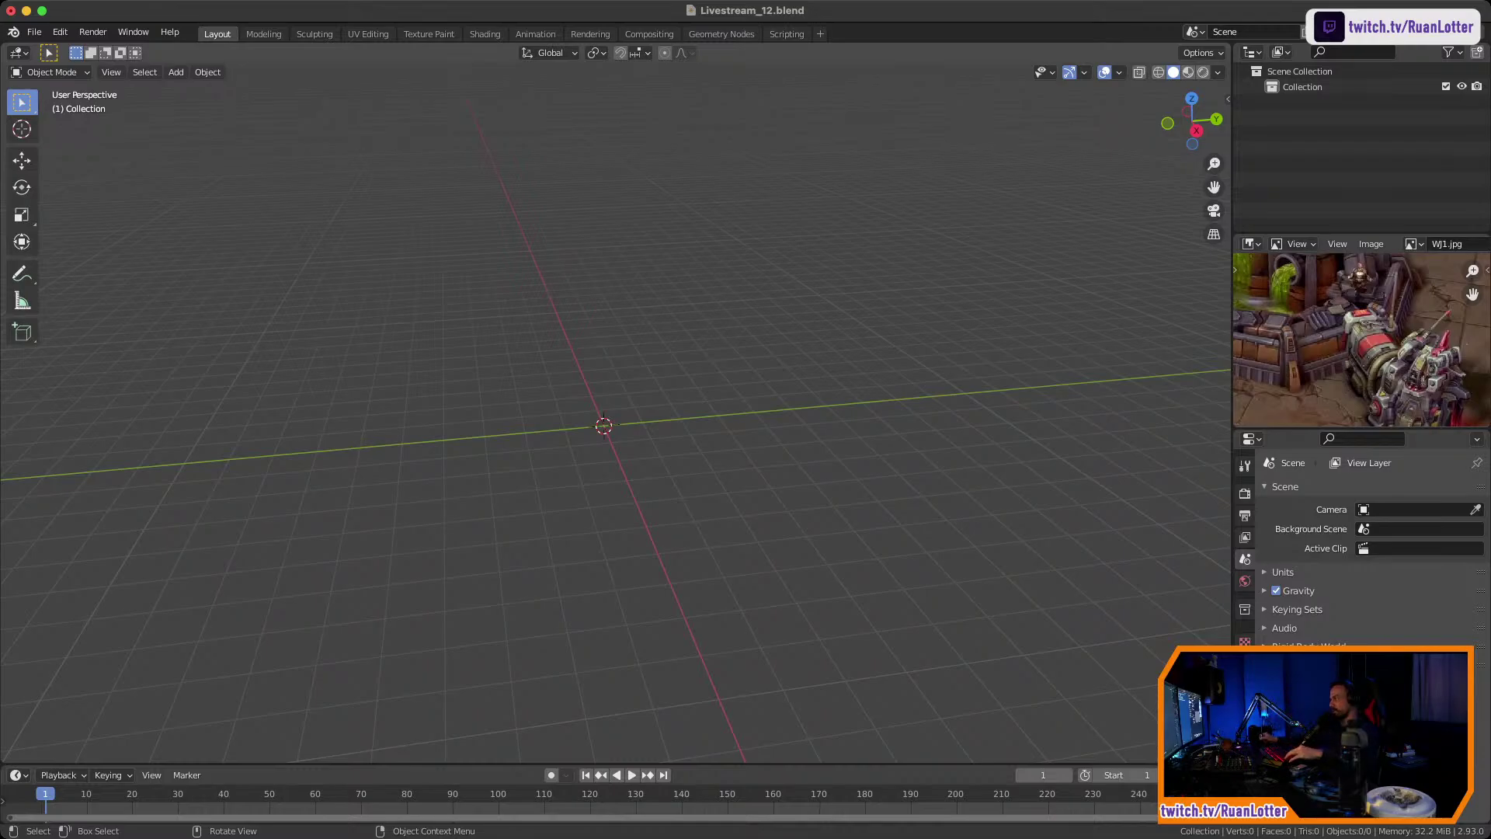
pyautogui.moveTo(1356, 357)
pyautogui.mouseDown(button='middle')
pyautogui.moveTo(1376, 300)
pyautogui.moveTo(1409, 353)
pyautogui.moveTo(1456, 380)
pyautogui.moveTo(1452, 365)
pyautogui.moveTo(1367, 335)
pyautogui.mouseUp(button='middle')
pyautogui.scroll(1, 1366, 335)
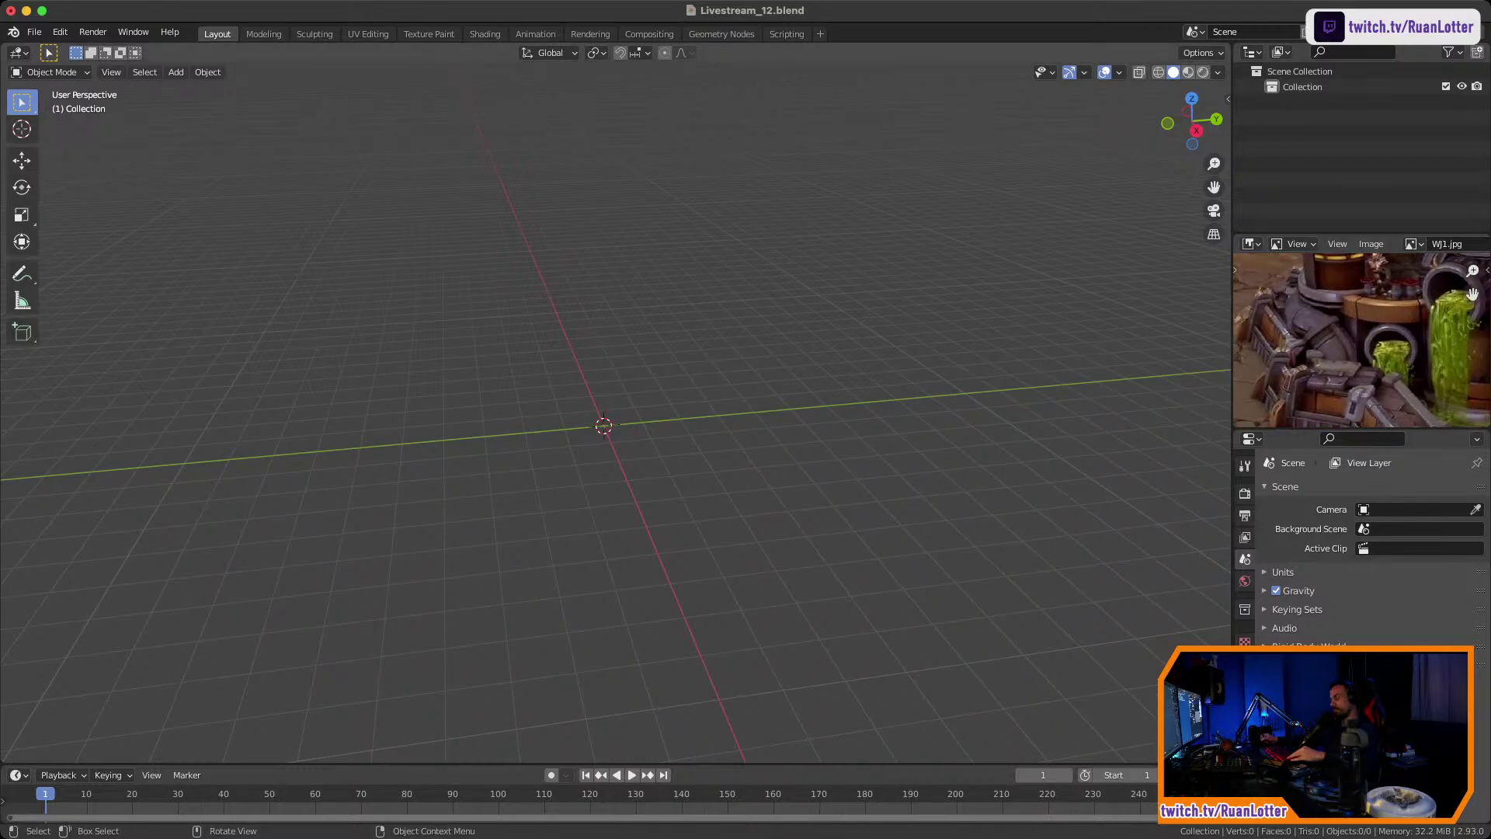
pyautogui.moveTo(1367, 350); pyautogui.dragTo(1379, 311, button='middle')
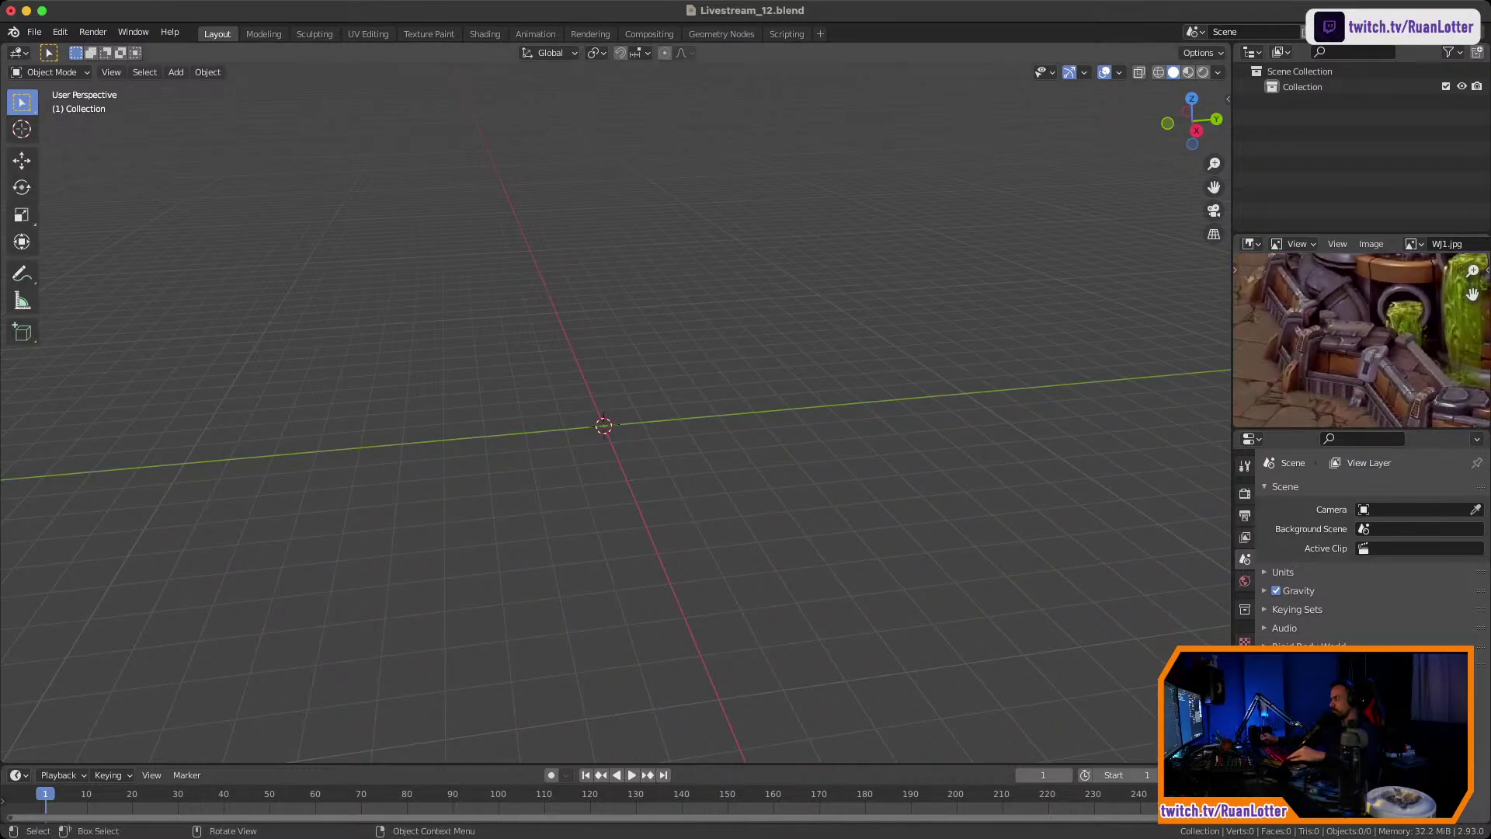
pyautogui.moveTo(777, 419); pyautogui.dragTo(822, 416, button='middle')
pyautogui.moveTo(1379, 311); pyautogui.dragTo(1343, 371, button='middle')
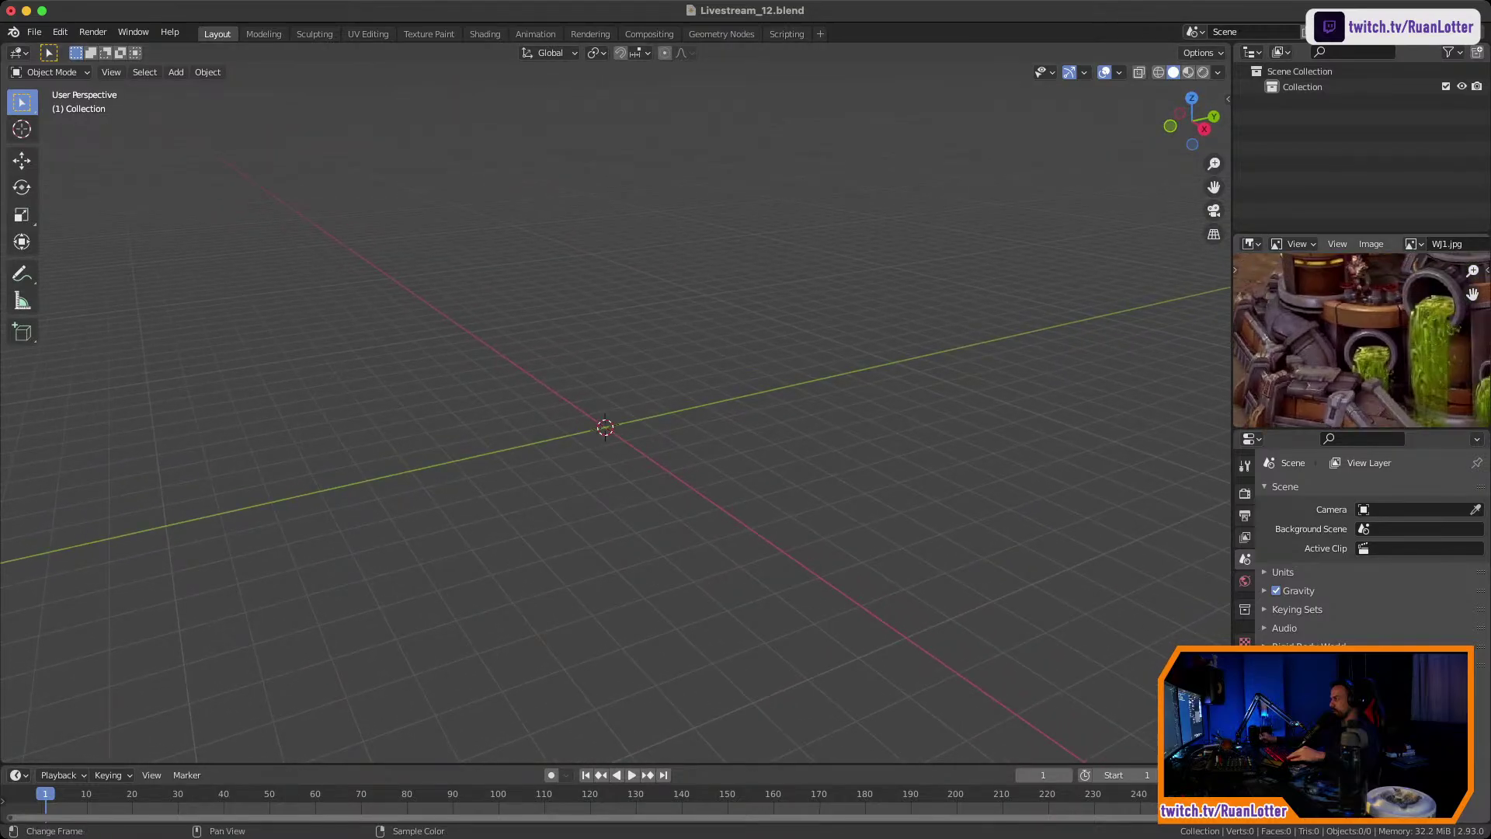
pyautogui.scroll(1, 1344, 371)
pyautogui.moveTo(1344, 311); pyautogui.dragTo(1271, 372, button='middle')
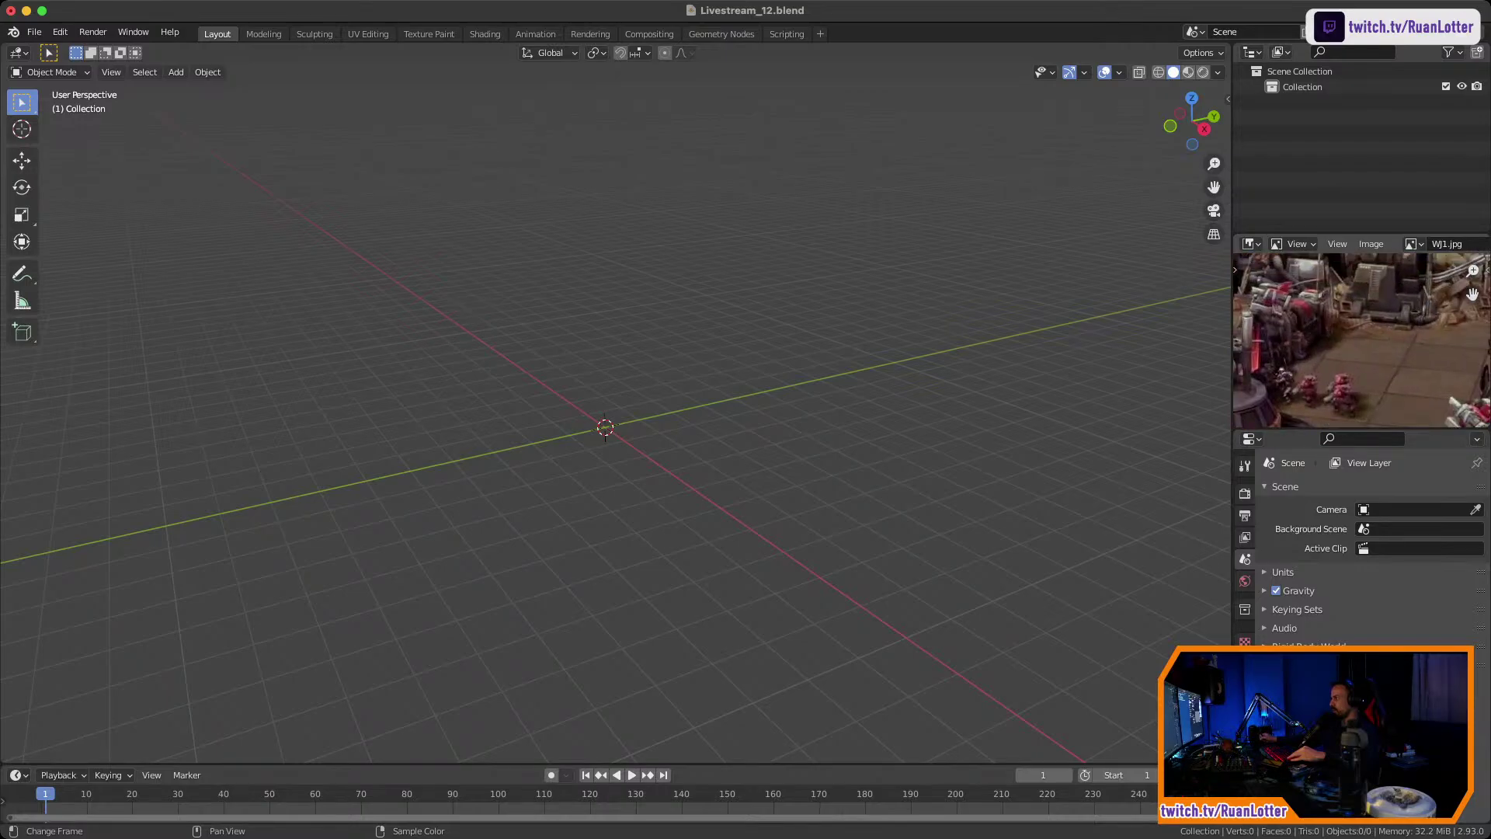
# Inspect the background machinery, tower and domed building in WJ1.jpg, ending on a close-up of the front wall panels.
pyautogui.moveTo(1359, 365)
pyautogui.mouseDown(button='middle')
pyautogui.moveTo(1369, 334)
pyautogui.moveTo(1382, 352)
pyautogui.mouseUp(button='middle')
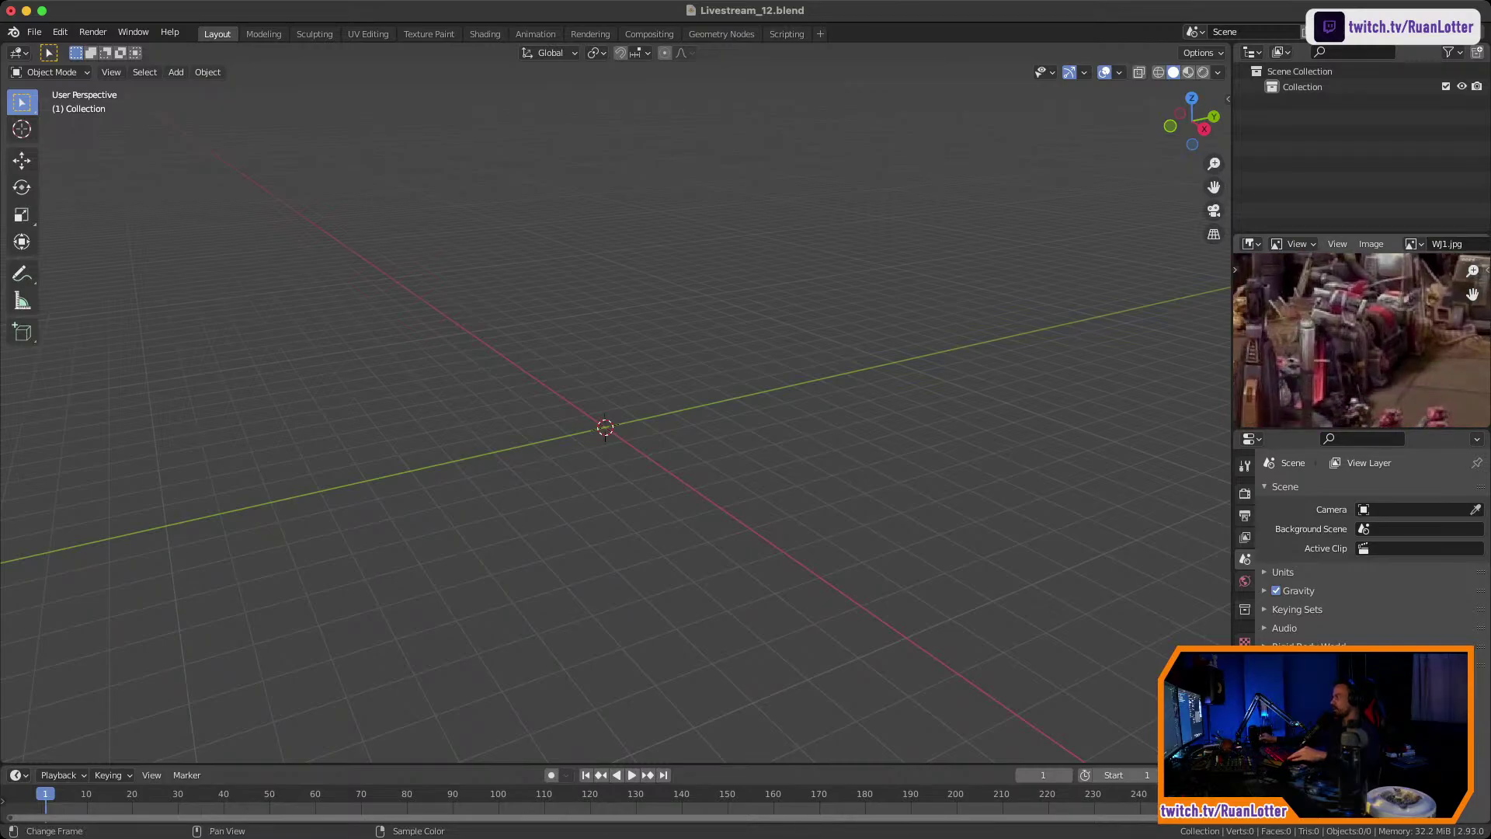
pyautogui.keyDown('ctrl'); pyautogui.moveTo(1365, 336); pyautogui.dragTo(1365, 382, button='middle'); pyautogui.keyUp('ctrl')
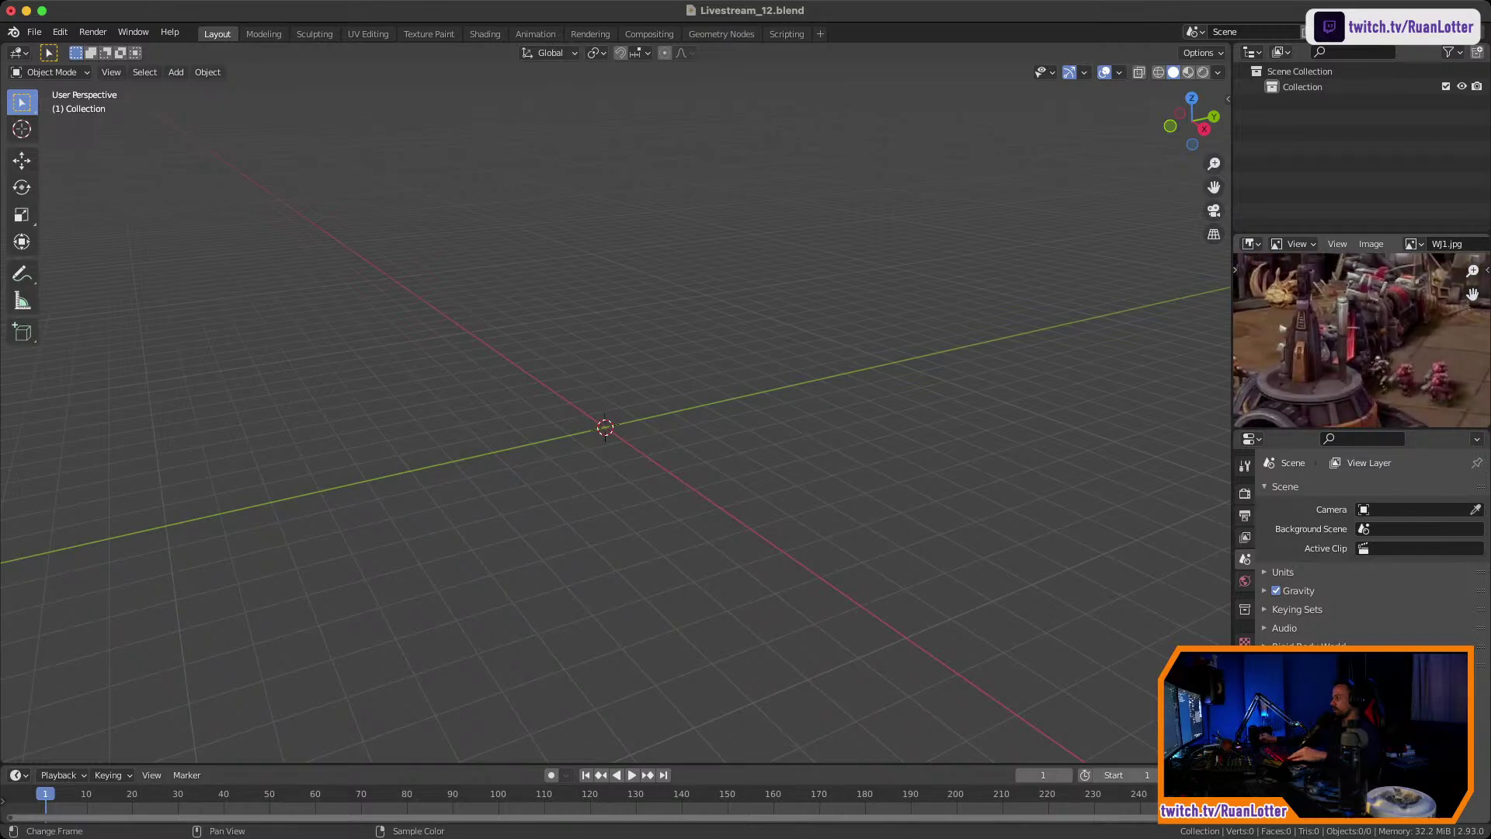
pyautogui.moveTo(1365, 326); pyautogui.dragTo(1357, 355, button='middle')
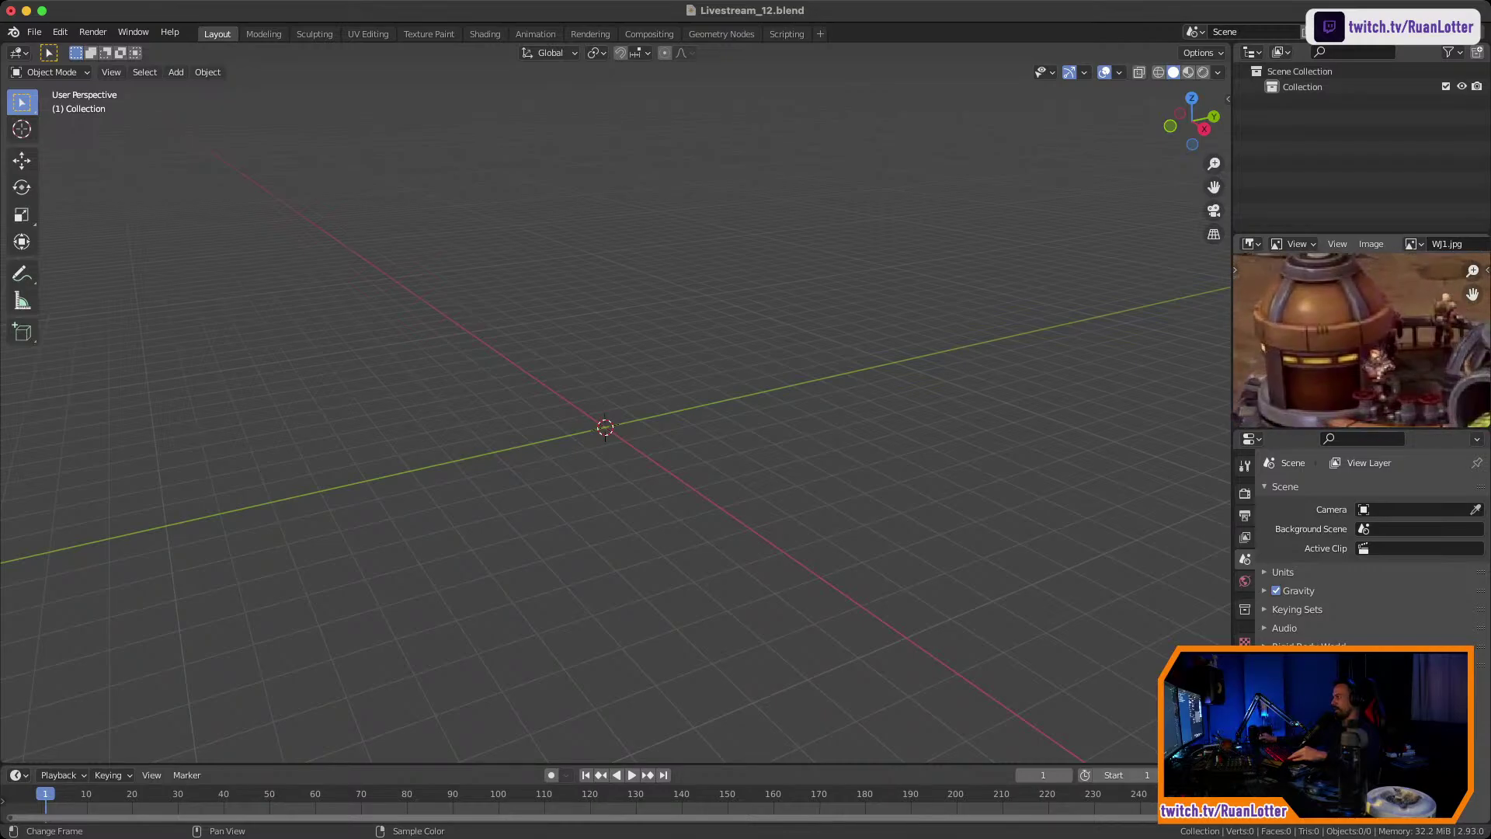
pyautogui.keyDown('ctrl'); pyautogui.moveTo(1361, 341); pyautogui.dragTo(1362, 373, button='middle'); pyautogui.keyUp('ctrl')
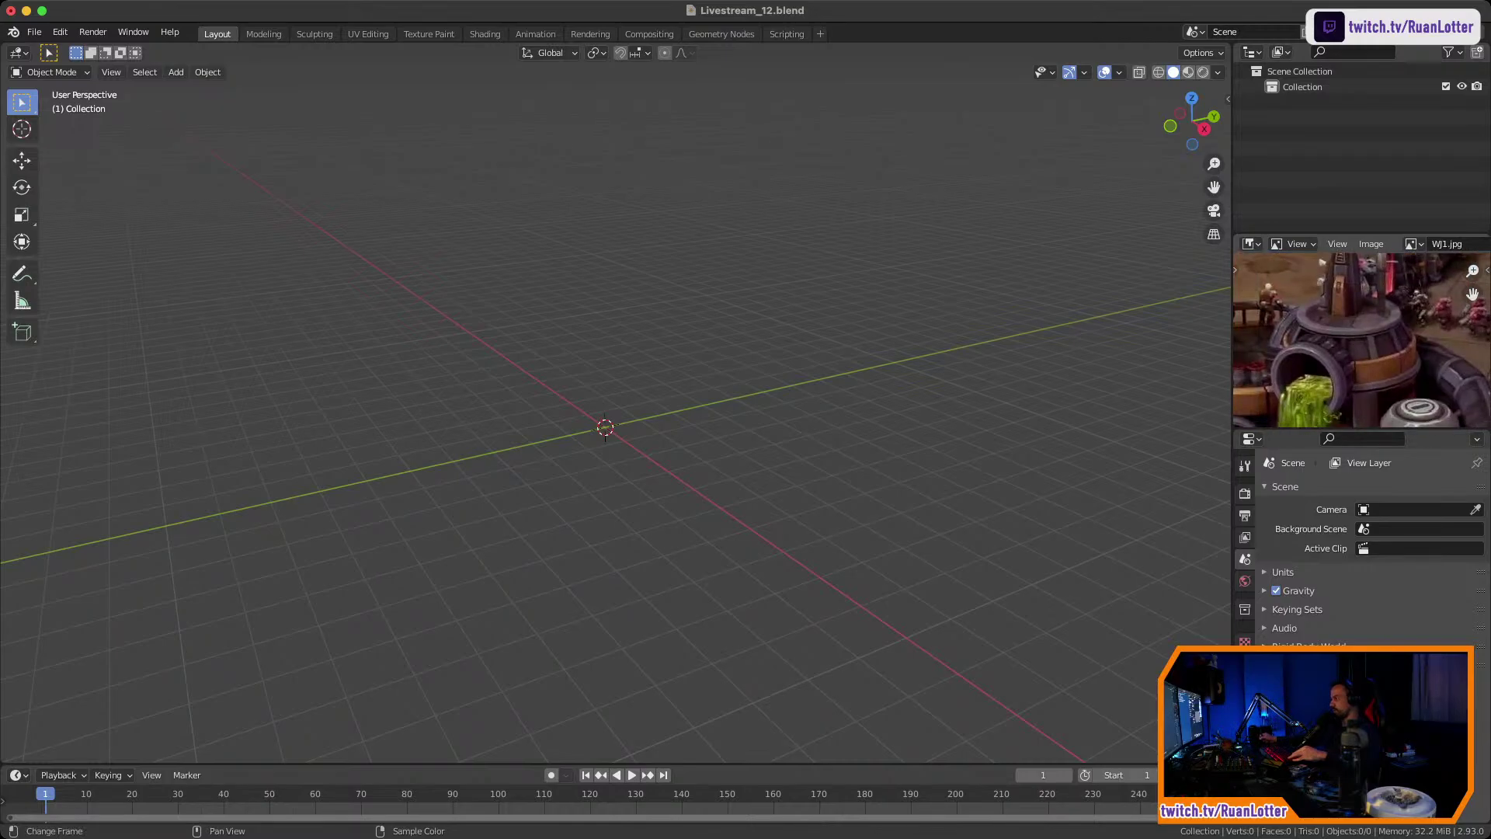
pyautogui.keyDown('ctrl'); pyautogui.moveTo(1362, 341); pyautogui.dragTo(1398, 307, button='middle'); pyautogui.keyUp('ctrl')
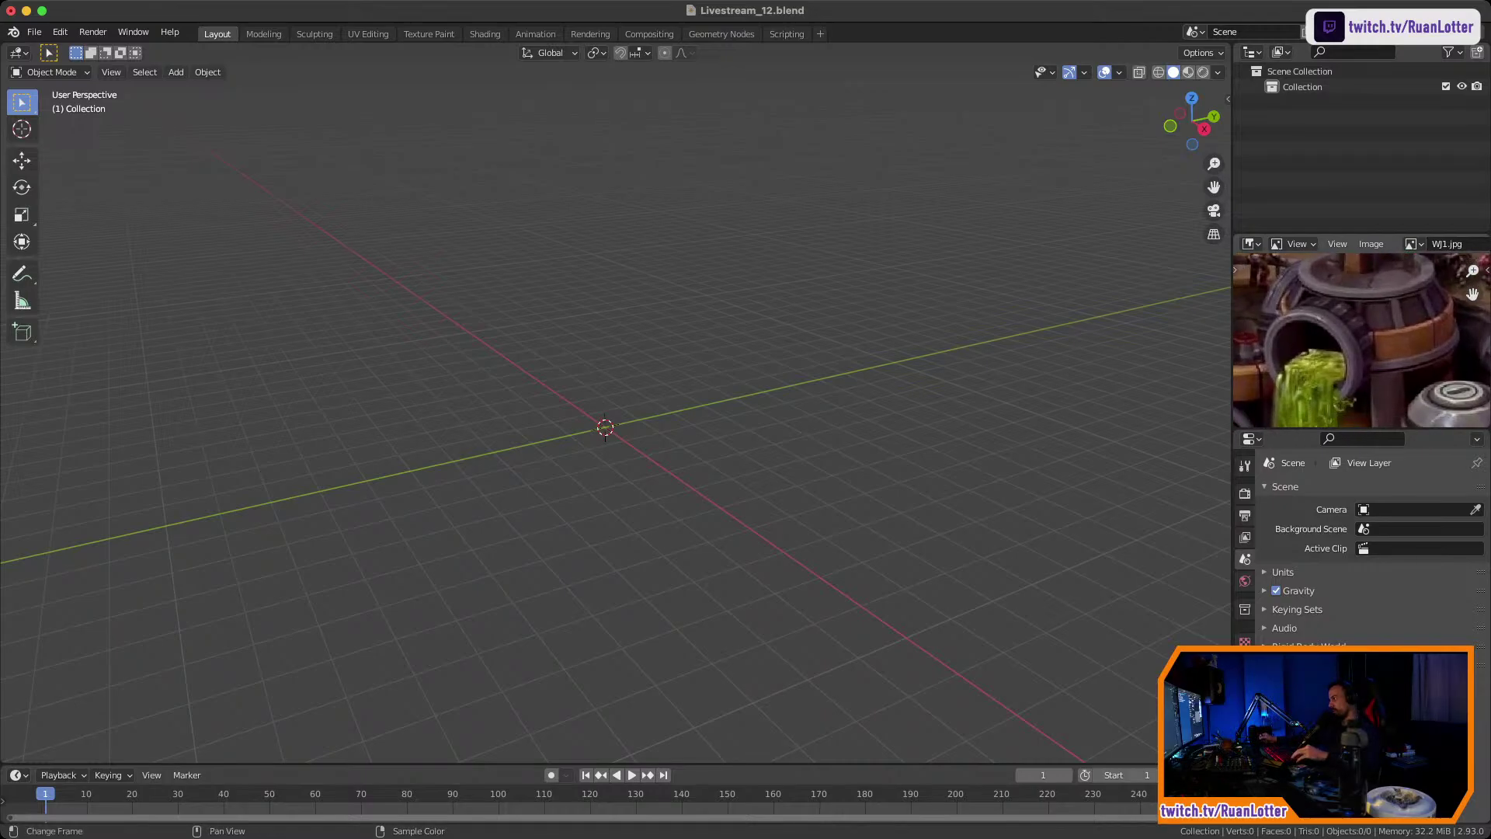
pyautogui.keyDown('ctrl'); pyautogui.moveTo(1367, 341); pyautogui.dragTo(1372, 381, button='middle'); pyautogui.keyUp('ctrl')
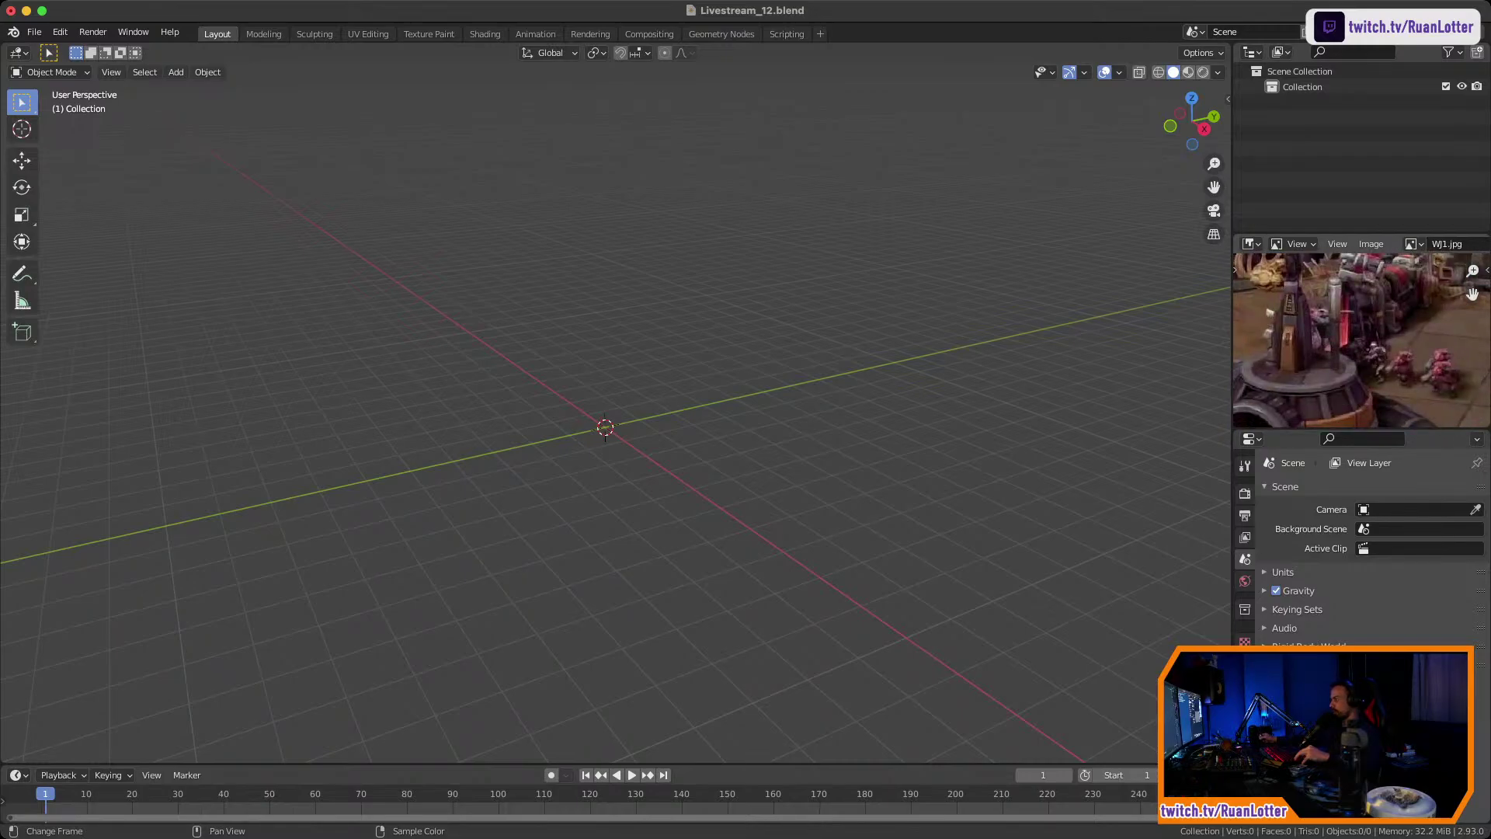
pyautogui.moveTo(1351, 412); pyautogui.dragTo(1324, 264, button='middle')
pyautogui.keyDown('ctrl'); pyautogui.moveTo(1363, 326); pyautogui.dragTo(1414, 299, button='middle'); pyautogui.keyUp('ctrl')
pyautogui.moveTo(1367, 365)
pyautogui.keyDown('ctrl'); pyautogui.mouseDown(button='middle')
pyautogui.moveTo(1367, 325)
pyautogui.moveTo(1373, 349)
pyautogui.mouseUp(button='middle'); pyautogui.keyUp('ctrl')
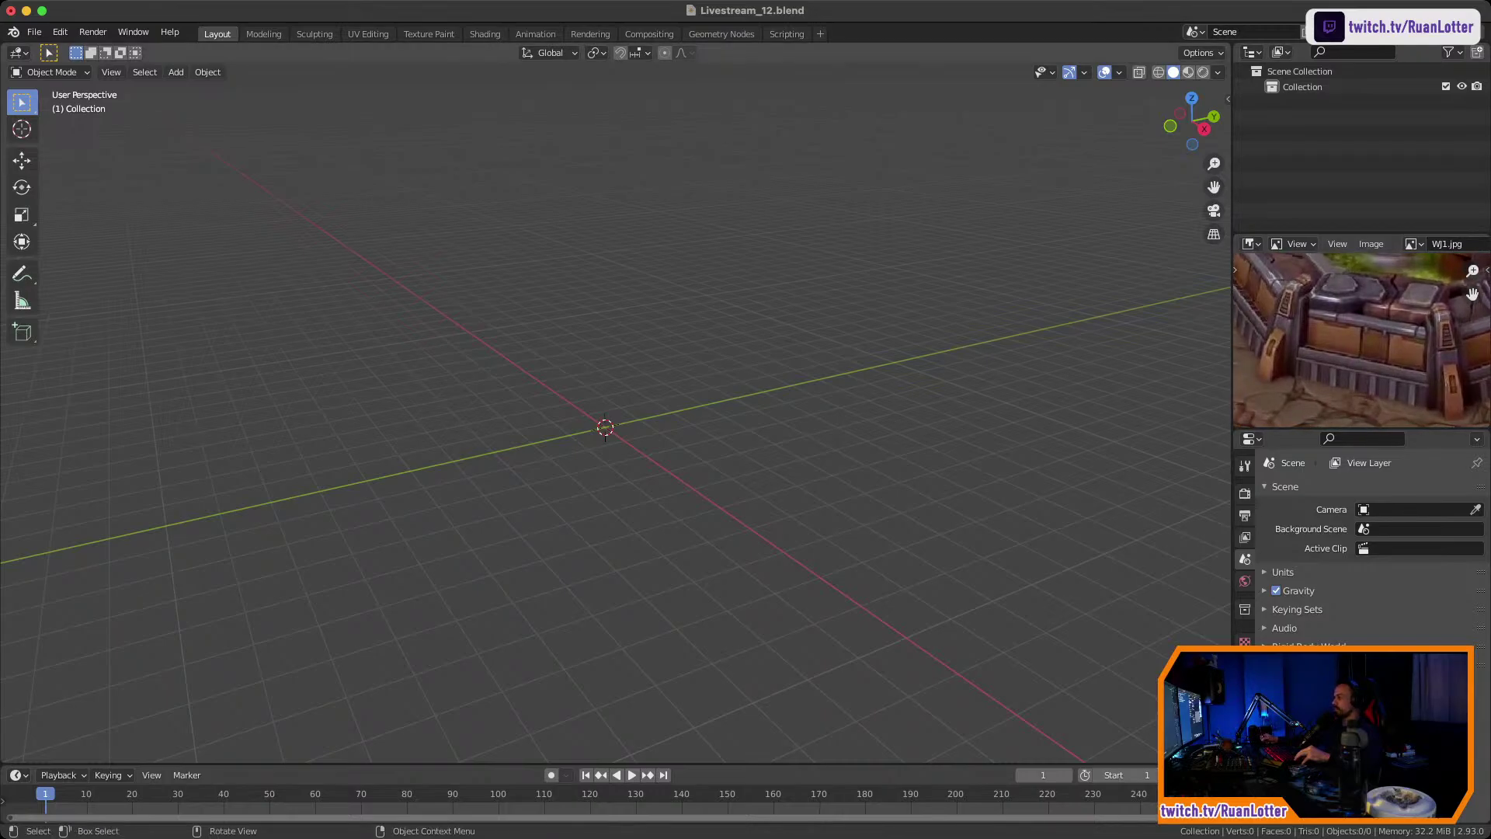
# Add a cube mesh at the scene origin, raise it 1 m along Z, and deselect it.
pyautogui.keyDown('ctrl'); pyautogui.moveTo(606, 412); pyautogui.dragTo(605, 435, button='middle'); pyautogui.keyUp('ctrl')
pyautogui.moveTo(606, 435)
pyautogui.mouseDown(button='middle')
pyautogui.moveTo(612, 448)
pyautogui.moveTo(660, 408)
pyautogui.mouseUp(button='middle')
pyautogui.hotkey('shift', 'a')
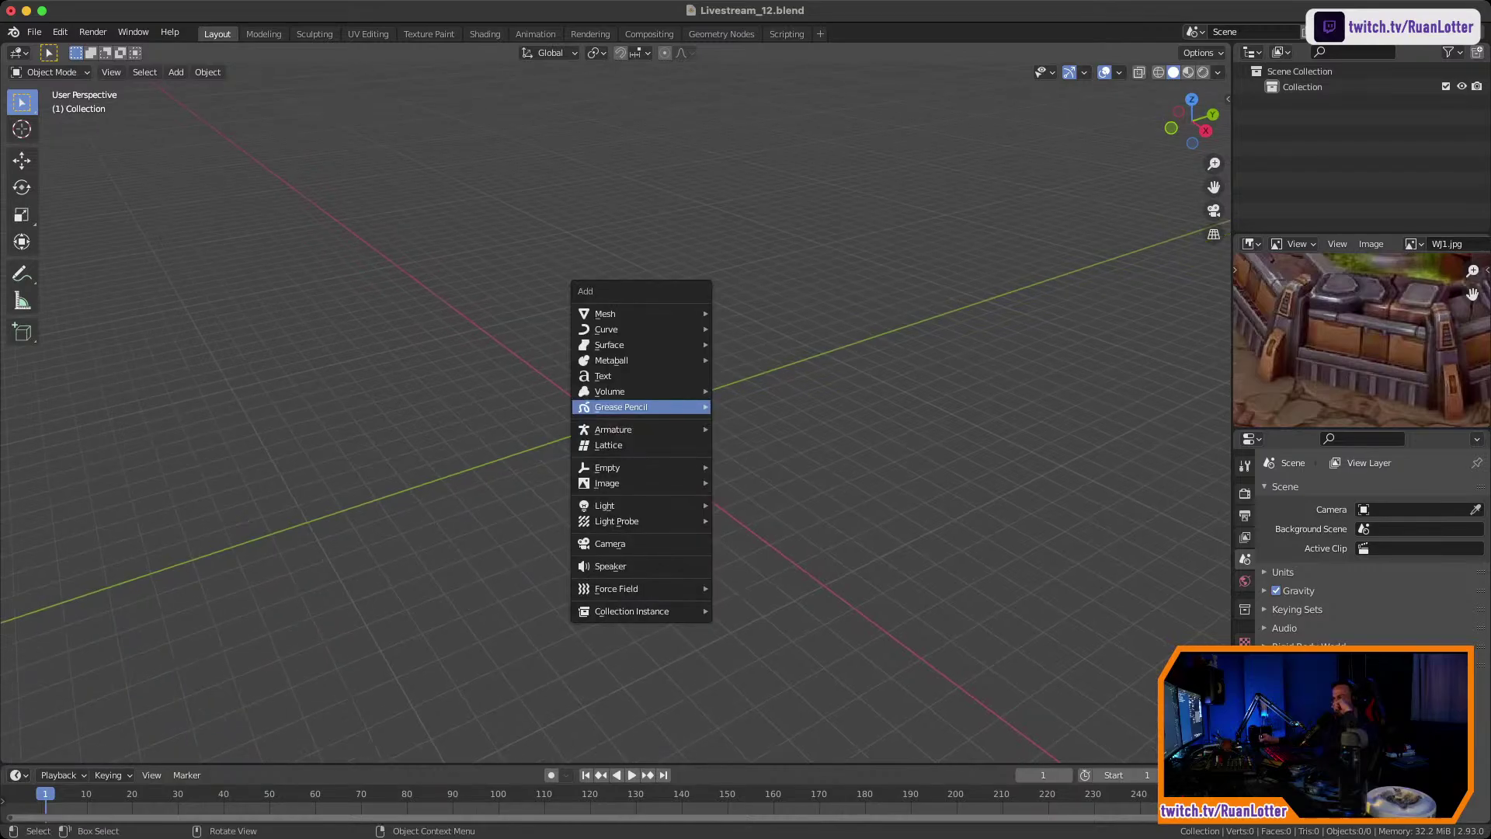
pyautogui.write('mcgz1')
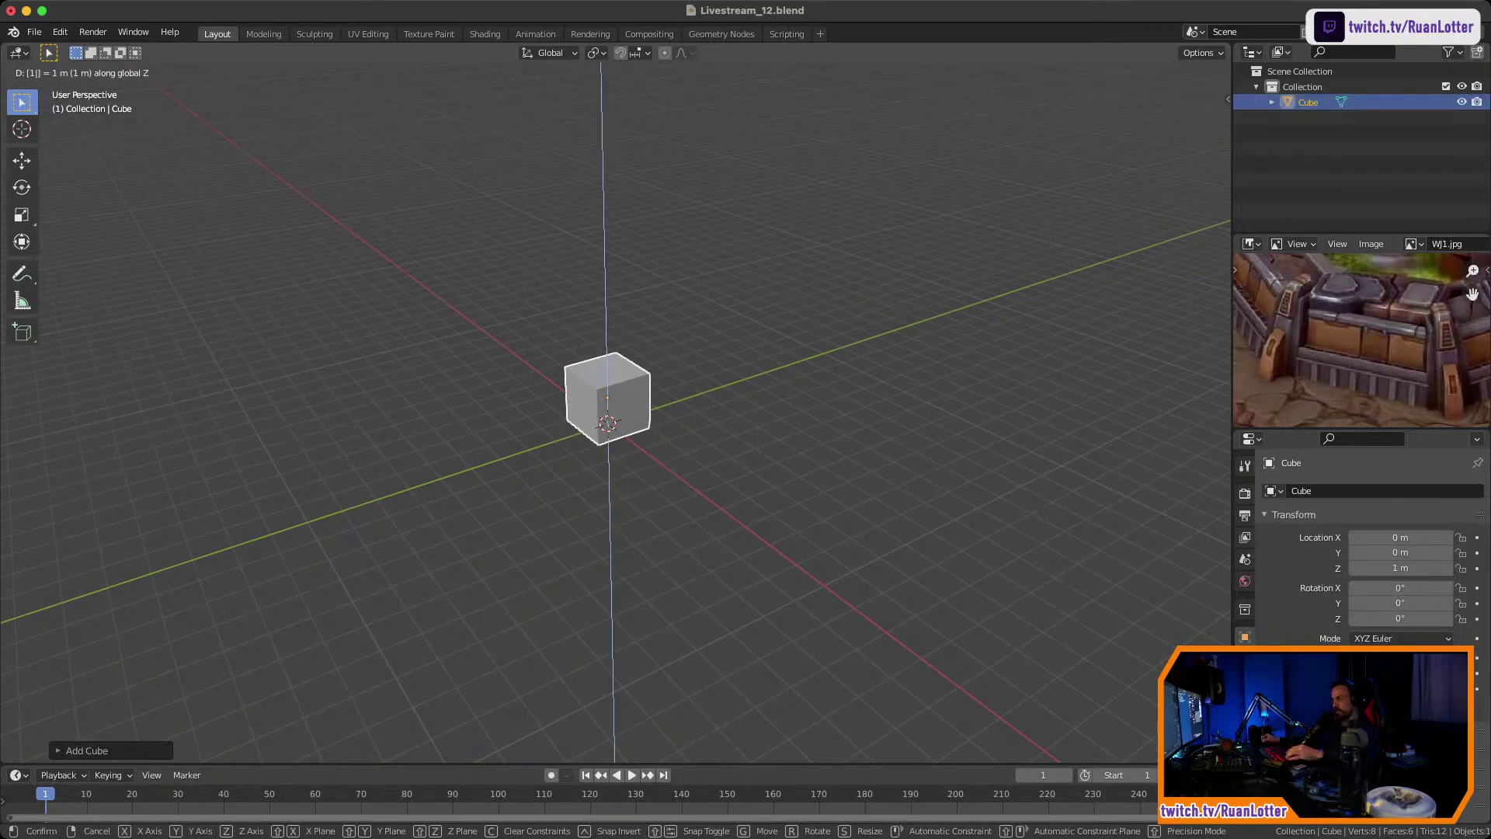
pyautogui.press('Return')
pyautogui.moveTo(660, 407)
pyautogui.mouseDown(button='middle')
pyautogui.moveTo(615, 387)
pyautogui.moveTo(726, 410)
pyautogui.moveTo(660, 408)
pyautogui.mouseUp(button='middle')
pyautogui.keyDown('ctrl'); pyautogui.moveTo(660, 408); pyautogui.dragTo(707, 359, button='middle'); pyautogui.keyUp('ctrl')
pyautogui.keyDown('shift'); pyautogui.moveTo(707, 359); pyautogui.dragTo(639, 431, button='middle'); pyautogui.keyUp('shift')
pyautogui.hotkey('alt', 'a')
pyautogui.moveTo(639, 432)
pyautogui.keyDown('ctrl'); pyautogui.mouseDown(button='middle')
pyautogui.moveTo(638, 396)
pyautogui.moveTo(639, 415)
pyautogui.mouseUp(button='middle'); pyautogui.keyUp('ctrl')
# Scale the cube on X and Y only to more than three times its width, forming a wide flat block.
pyautogui.click(590, 412)
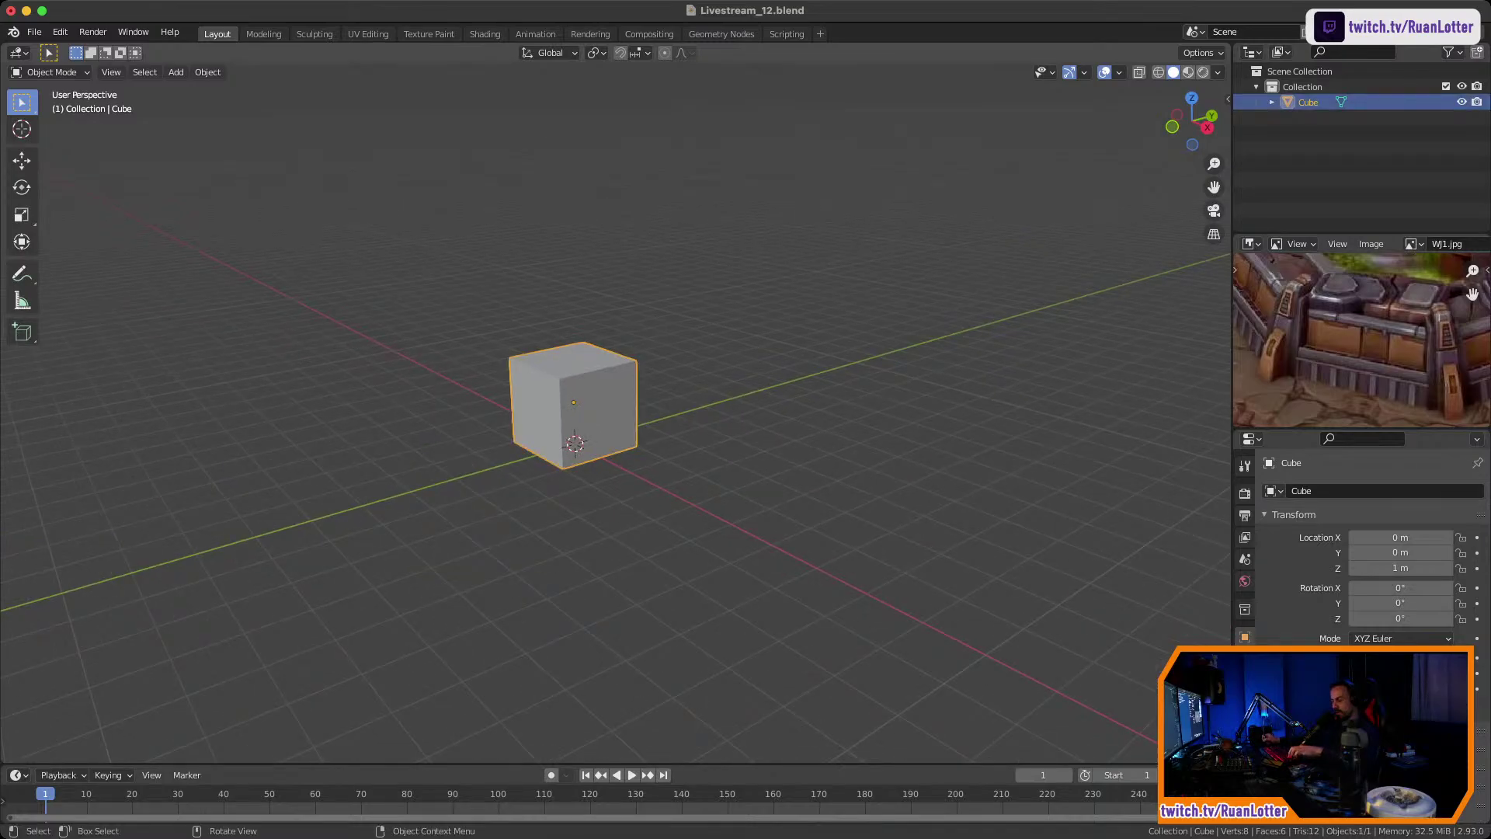
pyautogui.press('s')
pyautogui.hotkey('shift', 'z')
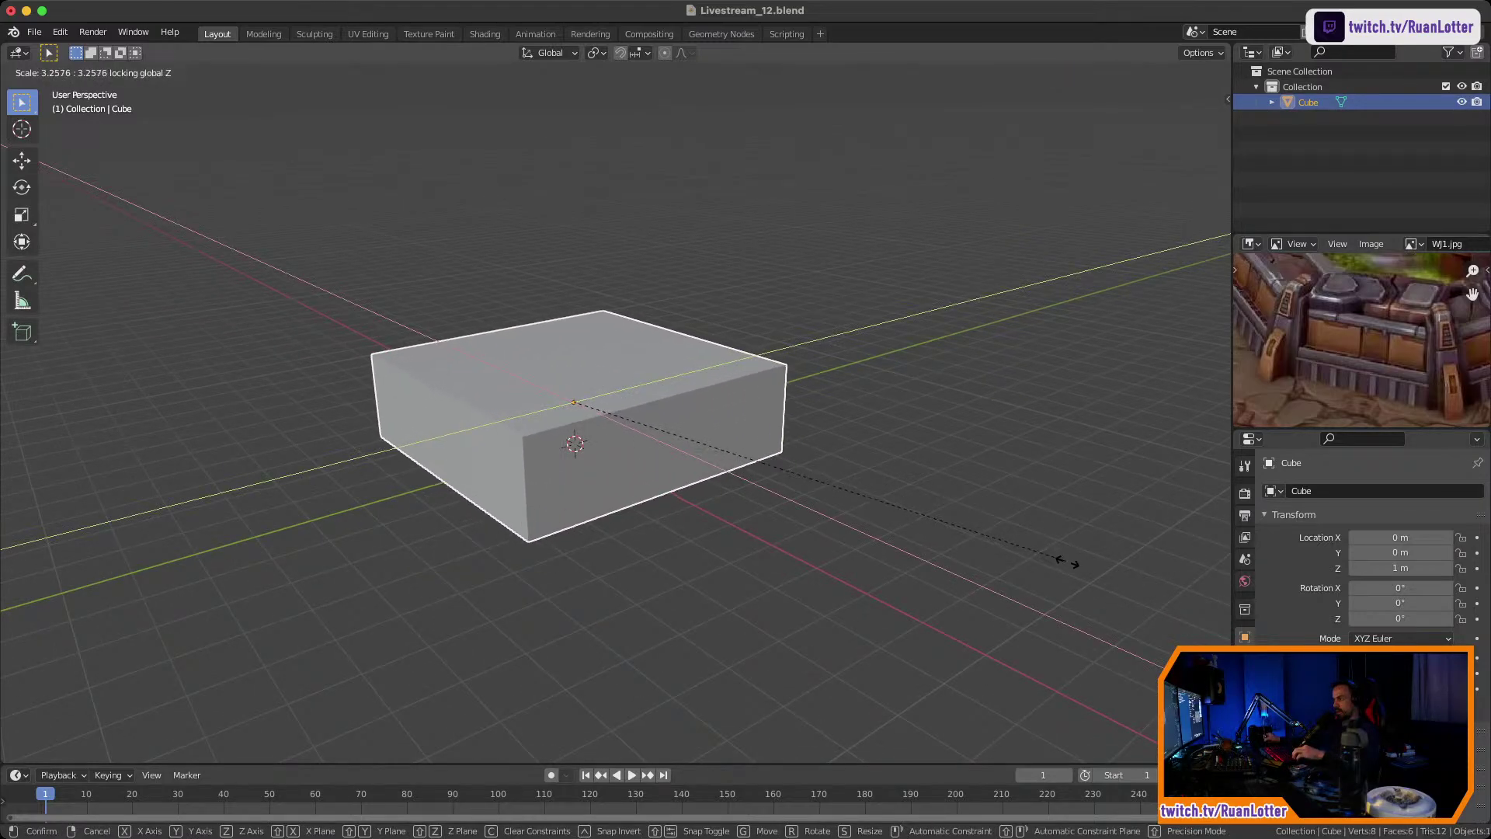
pyautogui.click(1119, 594)
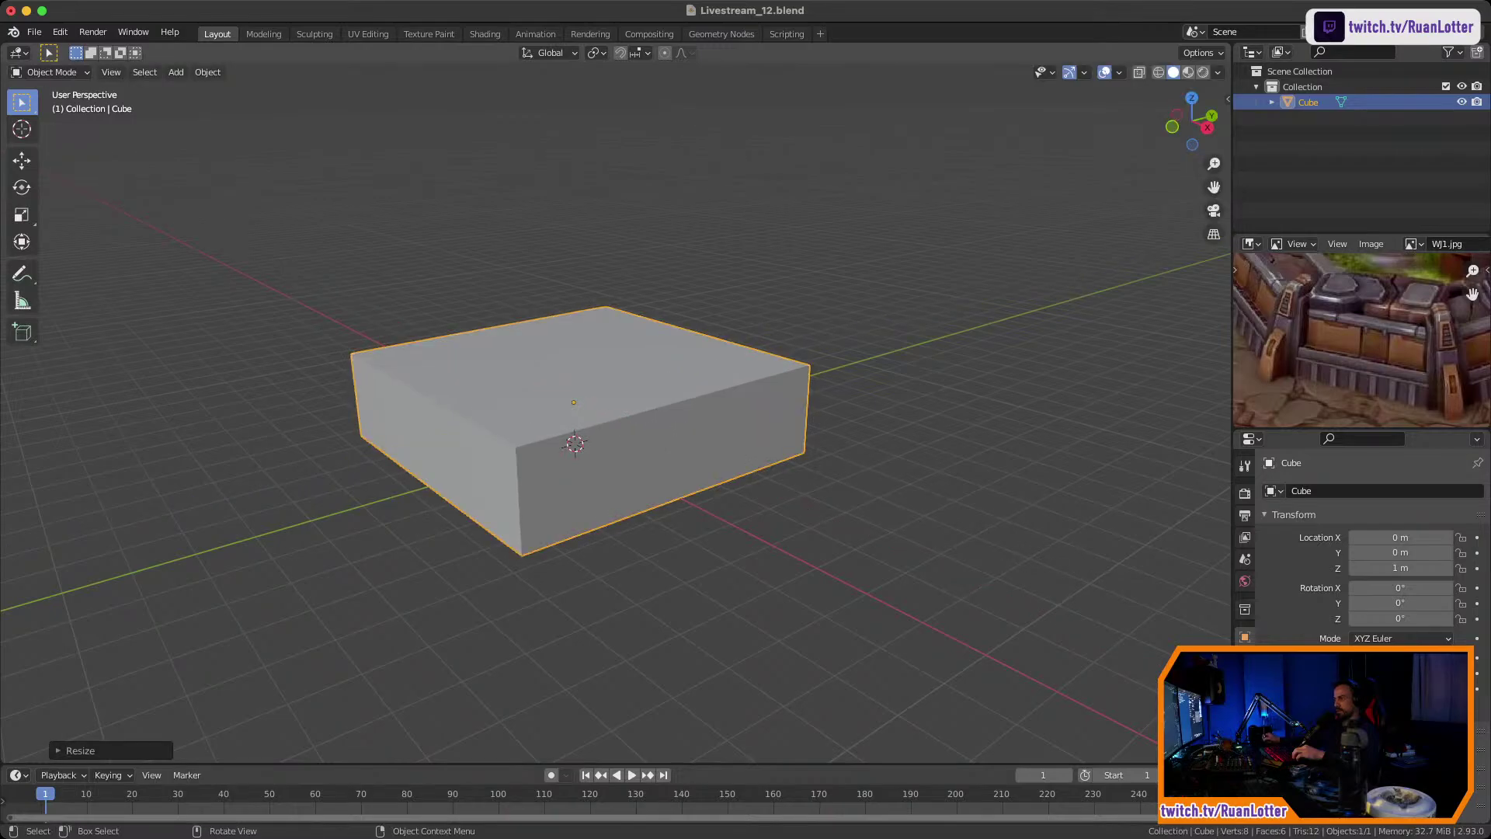
pyautogui.moveTo(931, 528)
pyautogui.mouseDown(button='middle')
pyautogui.moveTo(967, 470)
pyautogui.moveTo(986, 552)
pyautogui.moveTo(921, 536)
pyautogui.mouseUp(button='middle')
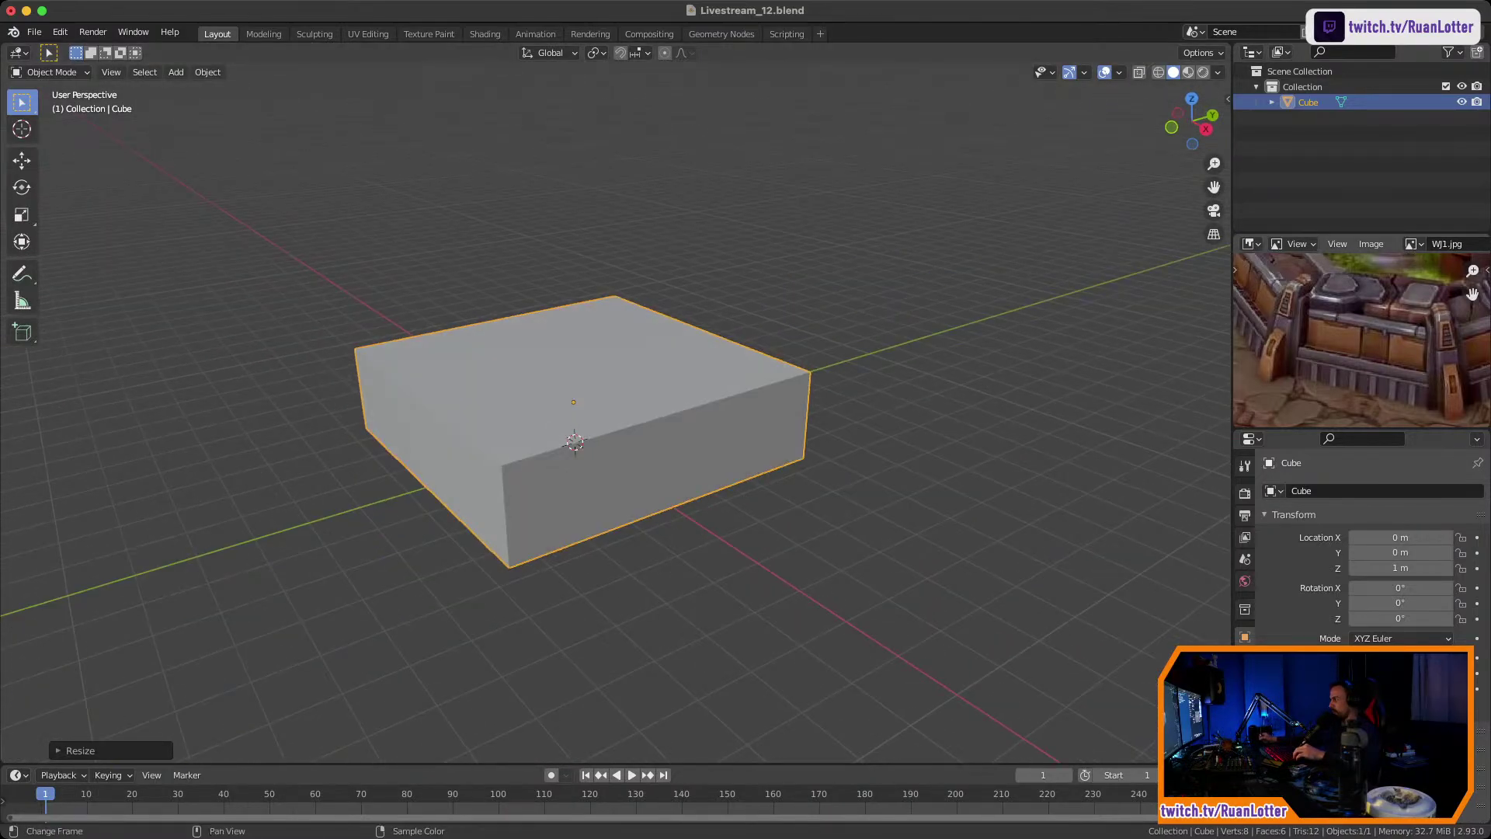
pyautogui.moveTo(1406, 342)
pyautogui.mouseDown(button='middle')
pyautogui.moveTo(1304, 349)
pyautogui.moveTo(1407, 344)
pyautogui.moveTo(1342, 346)
pyautogui.moveTo(1383, 338)
pyautogui.mouseUp(button='middle')
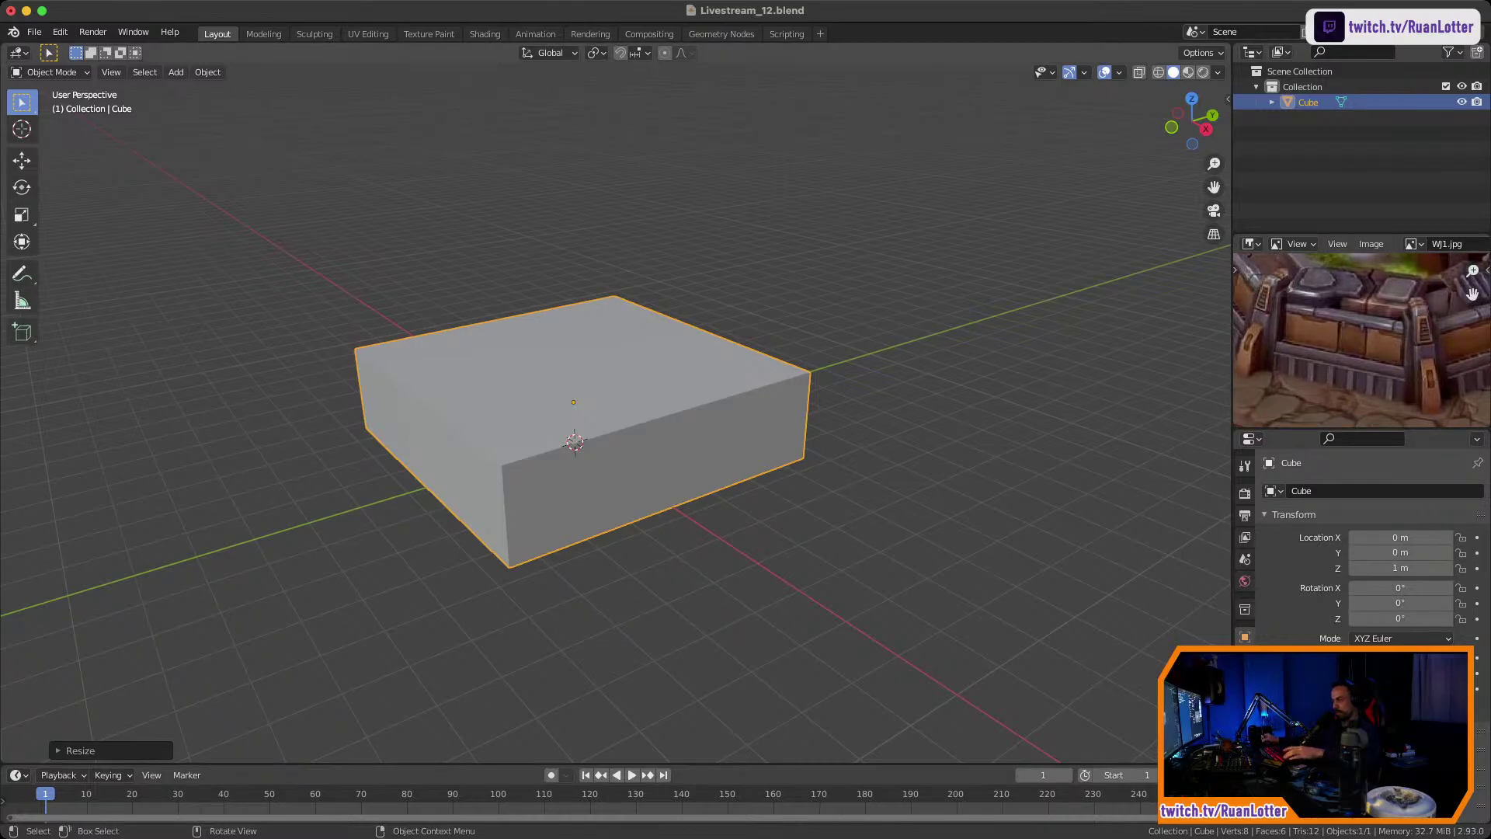
# Raise the block's top face along Z until the block is about 5.1 m tall.
pyautogui.press('Tab')
pyautogui.press('3')
pyautogui.click(584, 380)
pyautogui.scroll(-2, 584, 380)
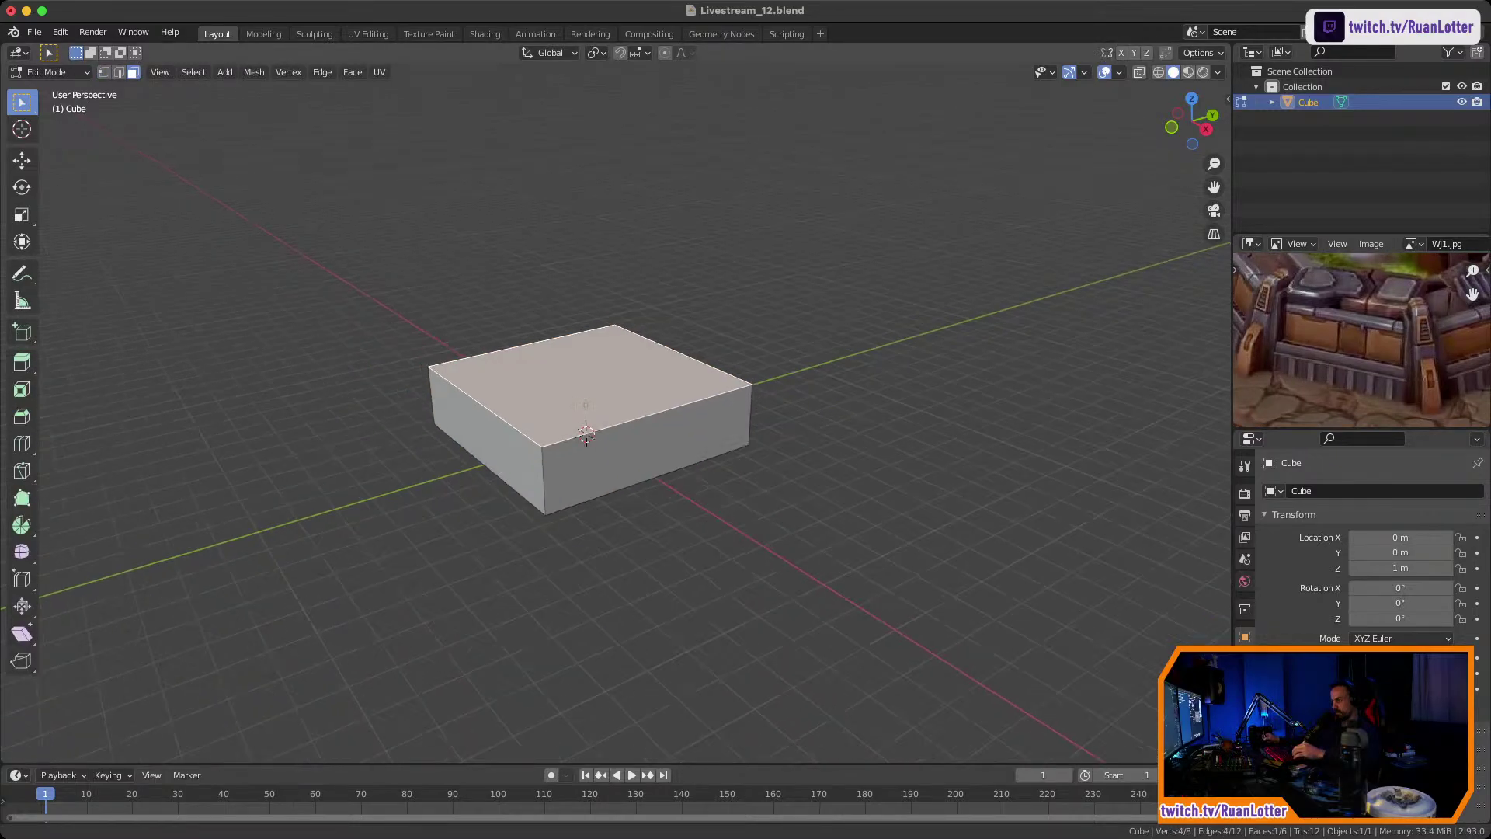
pyautogui.press('g')
pyautogui.press('z')
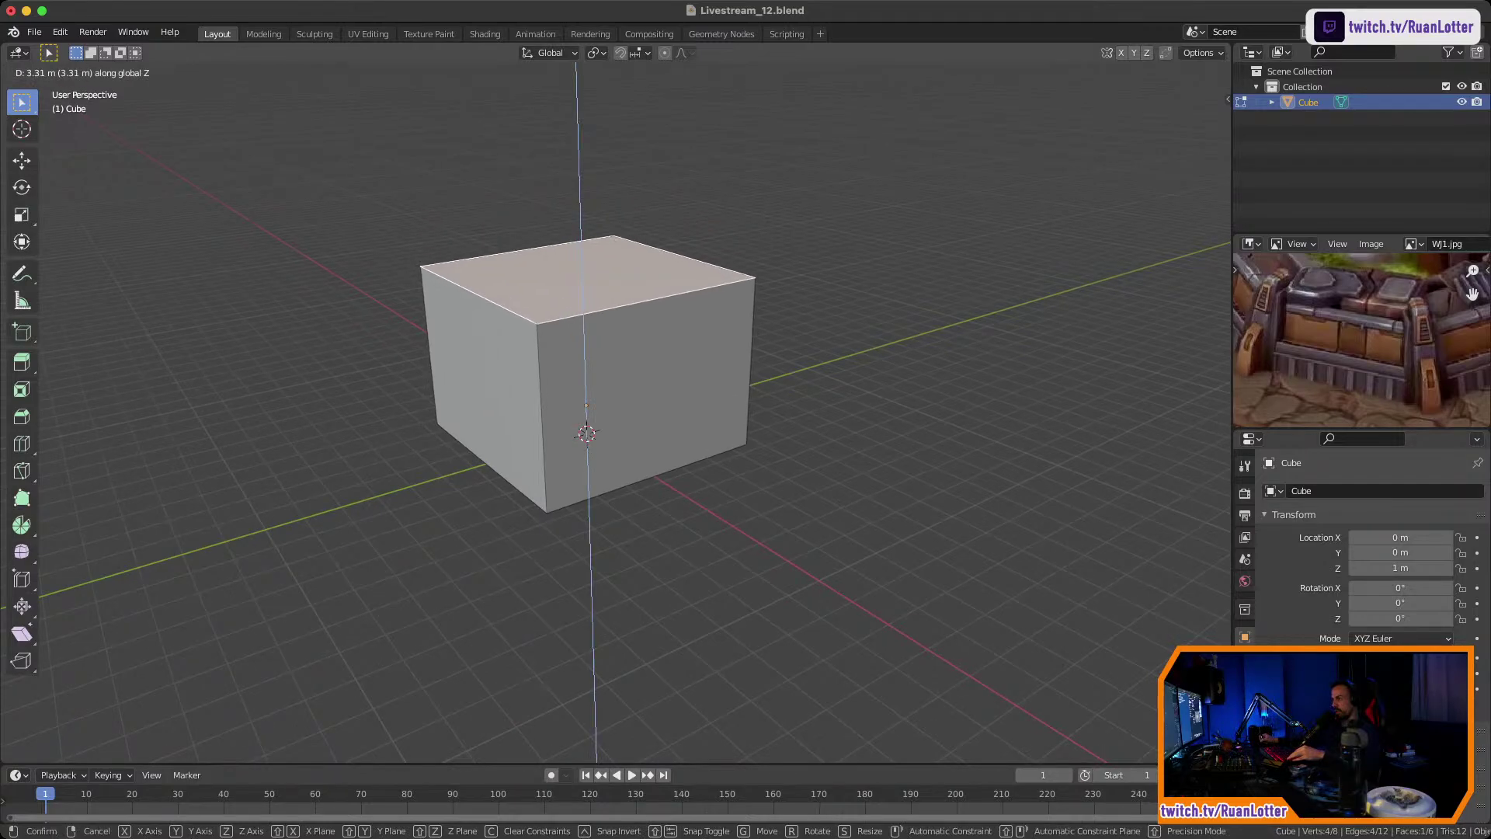
pyautogui.press('Return')
pyautogui.moveTo(584, 342); pyautogui.dragTo(773, 365, button='middle')
pyautogui.click(499, 416)
pyautogui.moveTo(499, 415); pyautogui.dragTo(547, 382, button='middle')
pyautogui.press('g')
pyautogui.press('y')
pyautogui.press('Escape')
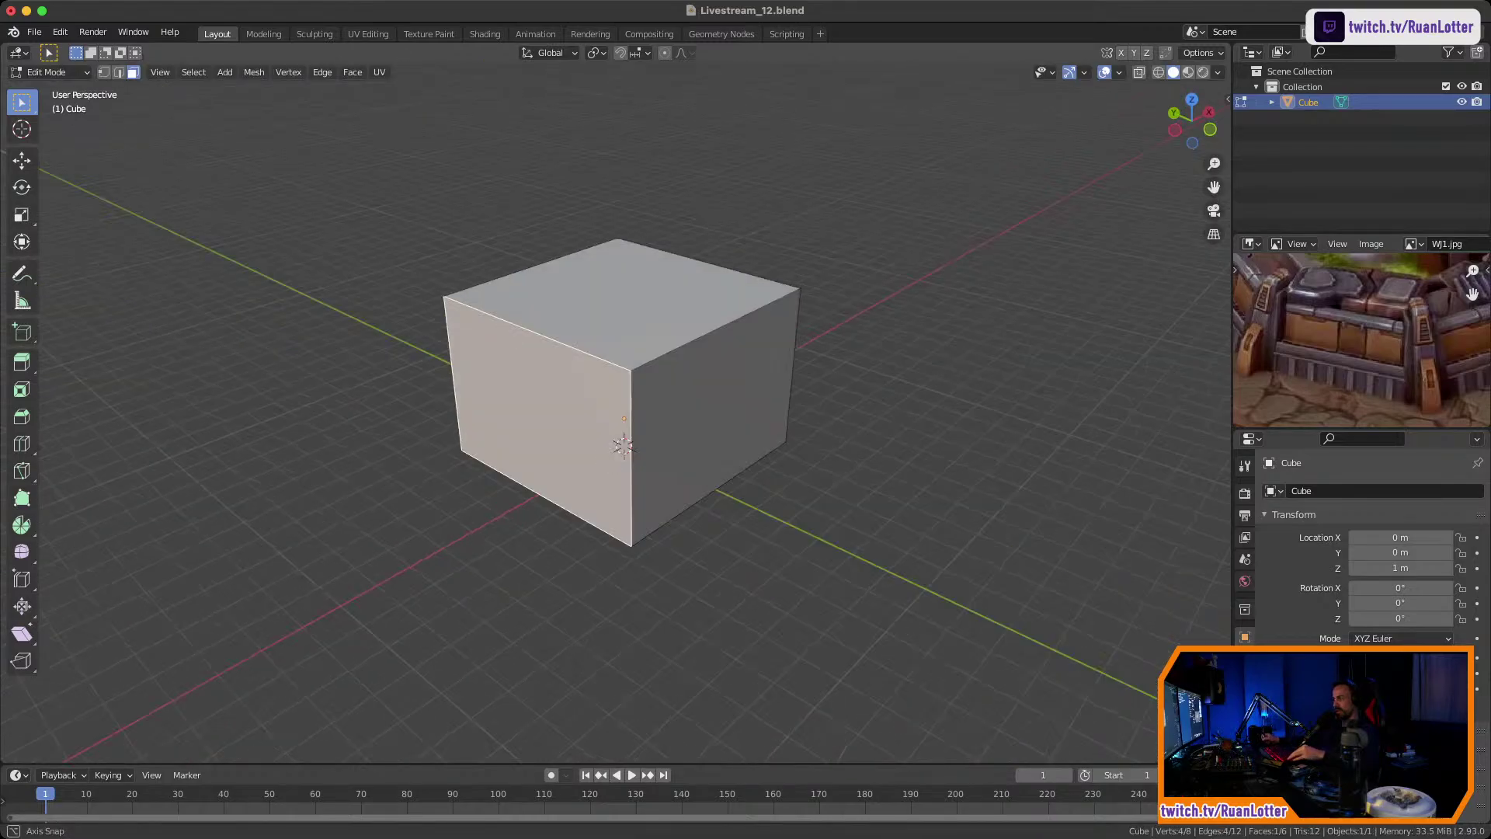
# Move one end face of the block outward along Y to lengthen it to about 10.1 m.
pyautogui.moveTo(442, 382); pyautogui.dragTo(544, 382, button='middle')
pyautogui.click(543, 382)
pyautogui.press('g')
pyautogui.press('y')
pyautogui.click(458, 410)
pyautogui.moveTo(458, 410); pyautogui.dragTo(489, 389, button='middle')
pyautogui.scroll(2, 404, 400)
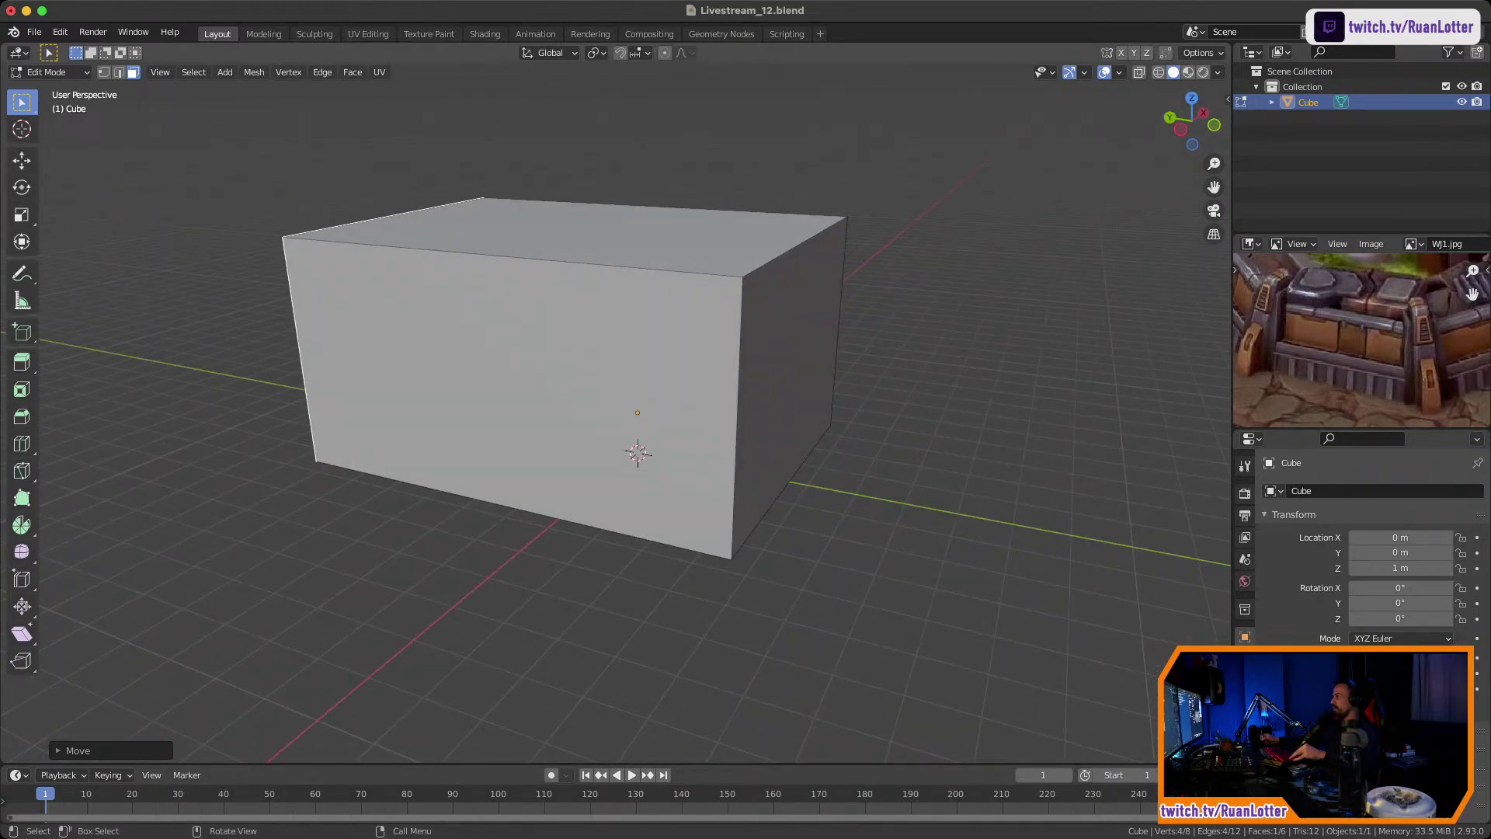
# Look over the lengthened block from several sides and check the front wall segments in WJ1.jpg.
pyautogui.moveTo(489, 388); pyautogui.dragTo(1123, 400, button='middle')
pyautogui.scroll(1, 459, 401)
pyautogui.keyDown('shift'); pyautogui.moveTo(644, 396); pyautogui.dragTo(970, 388, button='middle'); pyautogui.keyUp('shift')
pyautogui.keyDown('ctrl'); pyautogui.moveTo(971, 388); pyautogui.dragTo(922, 429, button='middle'); pyautogui.keyUp('ctrl')
pyautogui.moveTo(699, 423); pyautogui.dragTo(741, 345, button='middle')
pyautogui.click(1002, 389)
pyautogui.moveTo(932, 392); pyautogui.dragTo(831, 393, button='middle')
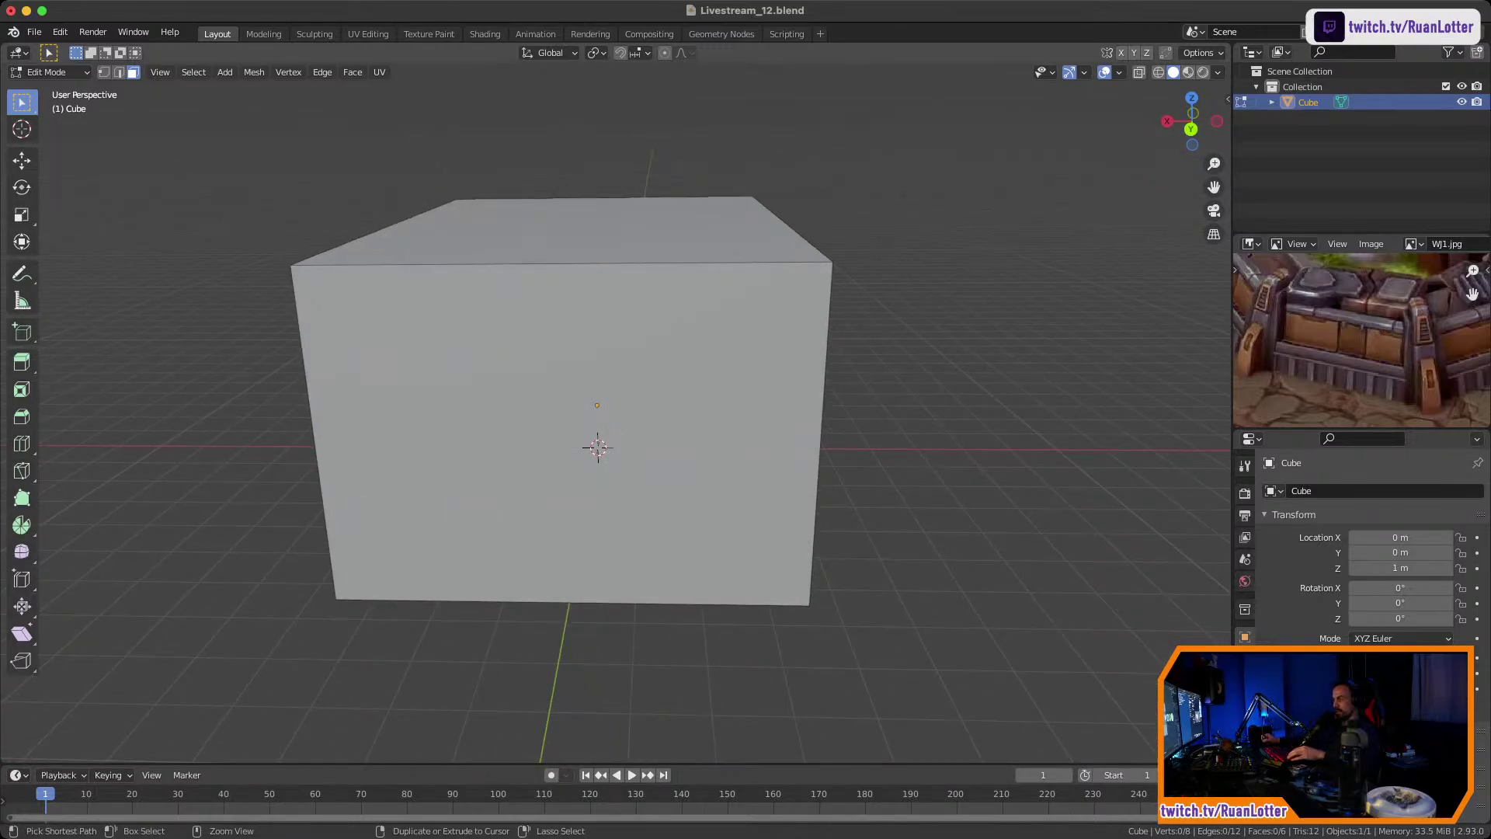
pyautogui.press('super+Tab')
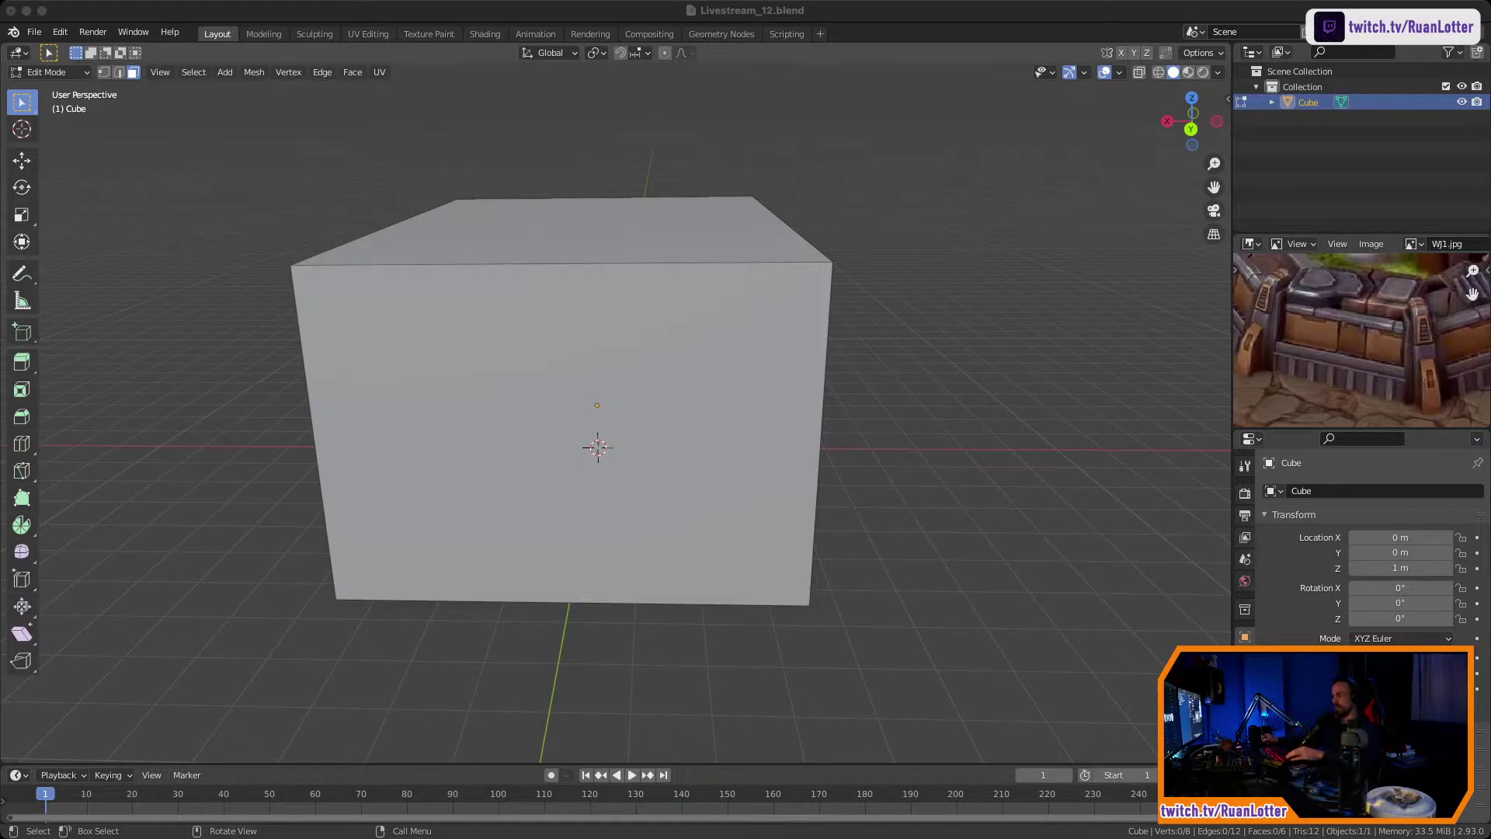
pyautogui.press('super+Tab')
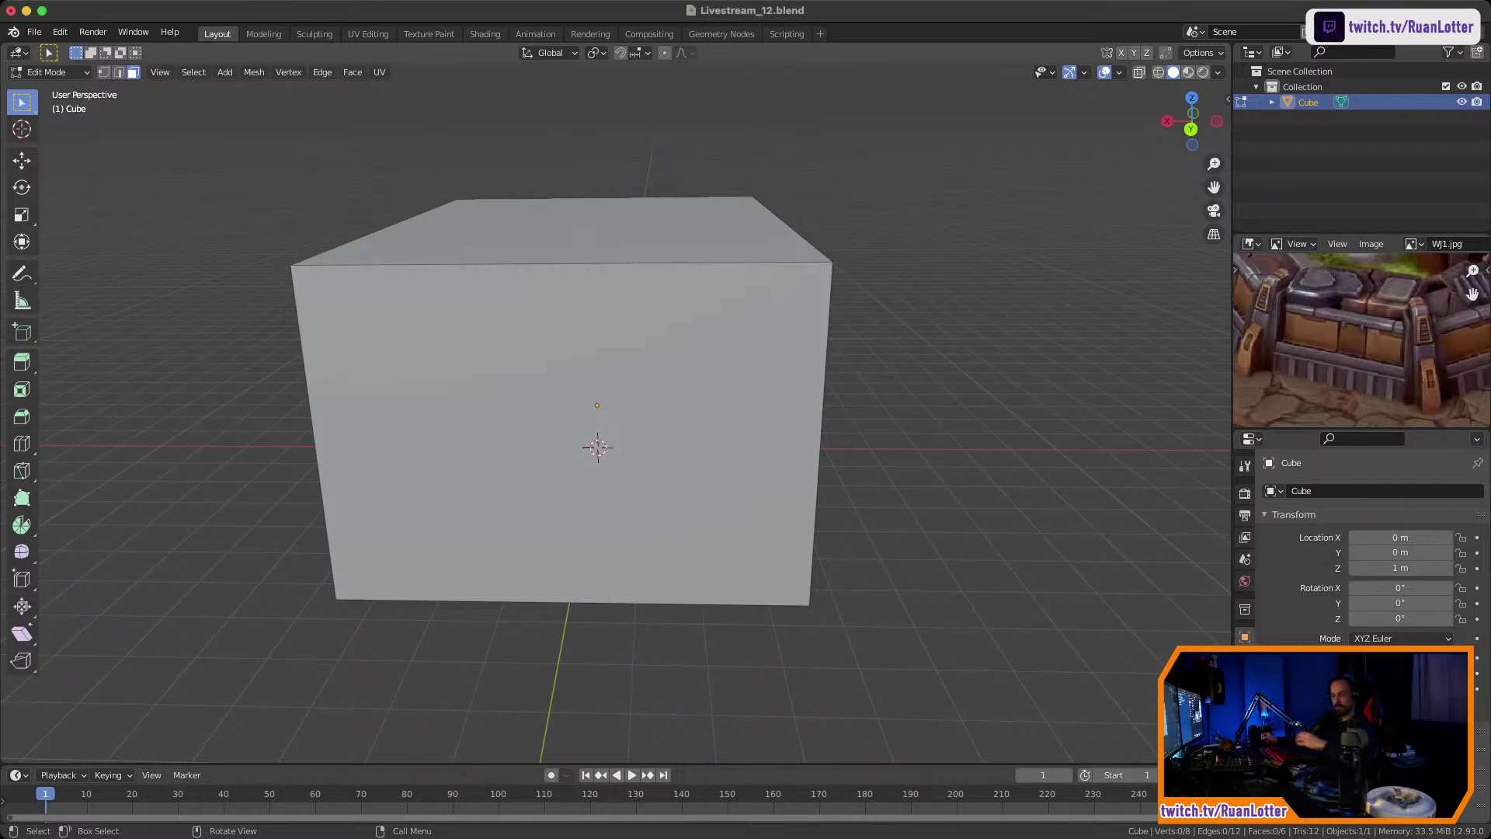
pyautogui.moveTo(605, 420); pyautogui.dragTo(647, 420, button='middle')
pyautogui.keyDown('ctrl'); pyautogui.moveTo(647, 419); pyautogui.dragTo(689, 455, button='middle'); pyautogui.keyUp('ctrl')
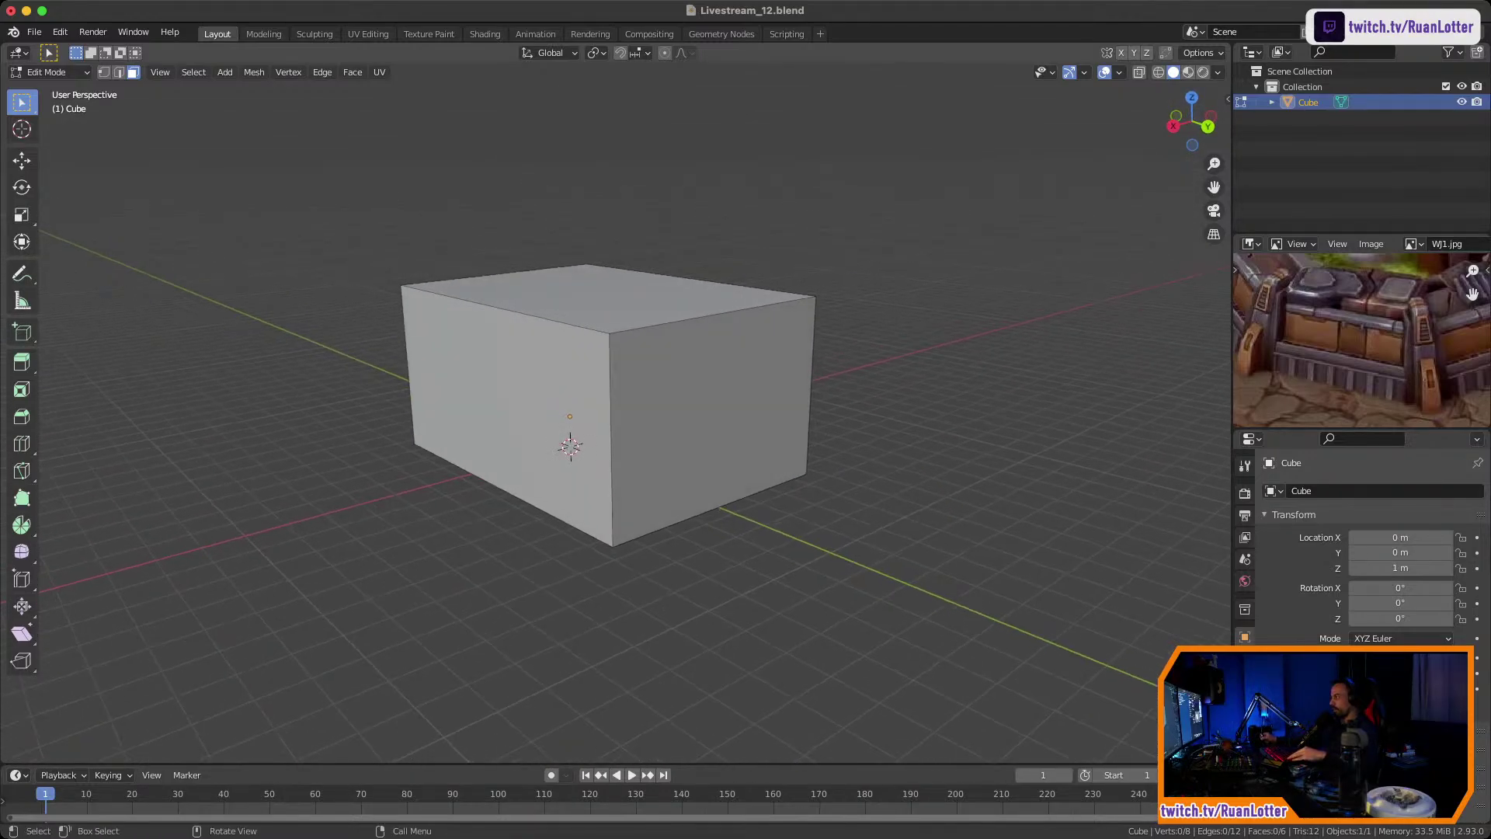
pyautogui.moveTo(1352, 334); pyautogui.dragTo(1393, 366, button='middle')
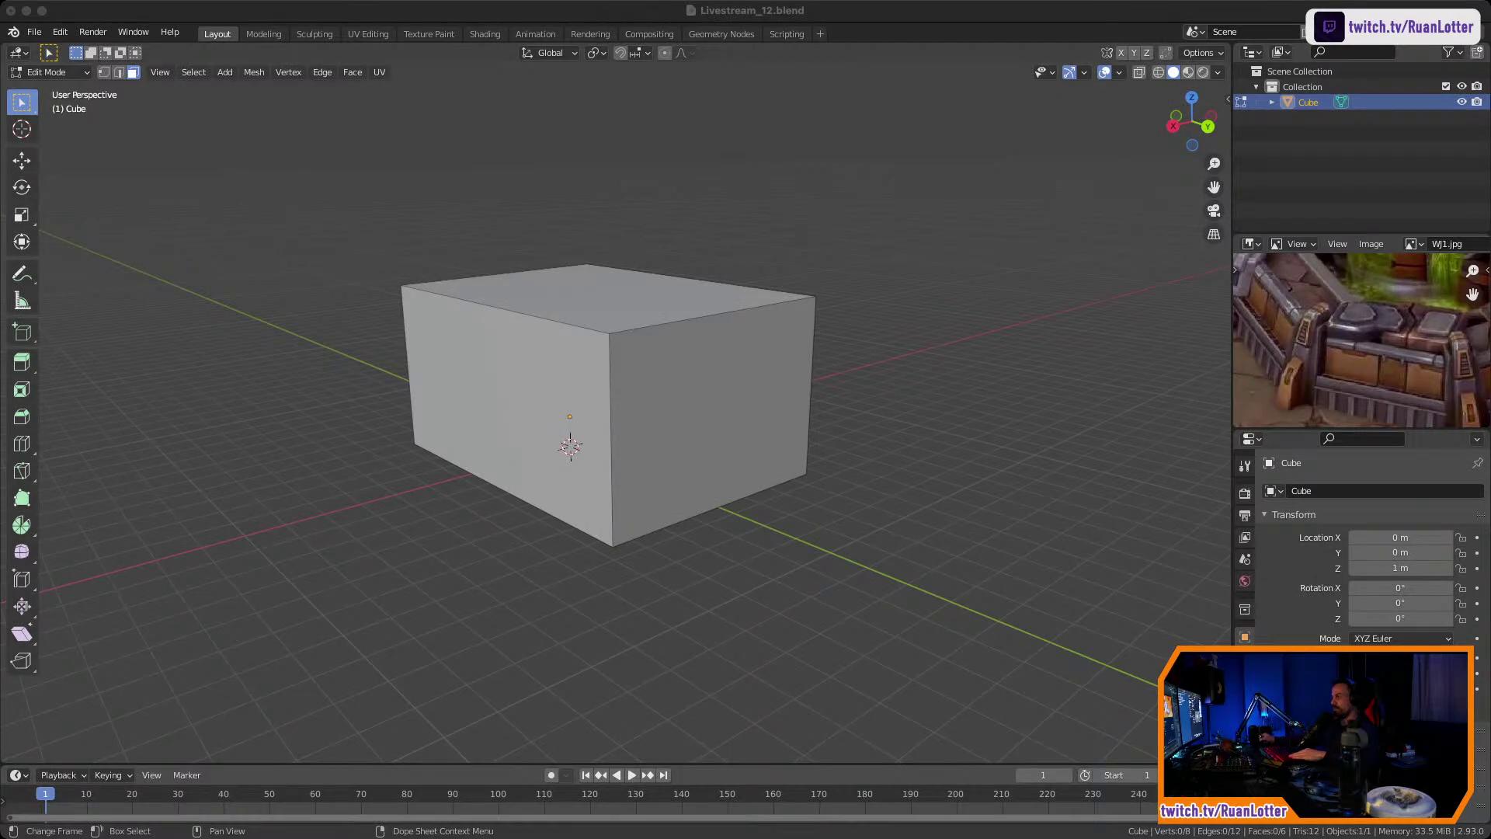
pyautogui.click(699, 590)
pyautogui.moveTo(699, 590); pyautogui.dragTo(641, 577, button='middle')
pyautogui.keyDown('ctrl'); pyautogui.moveTo(641, 577); pyautogui.dragTo(641, 513, button='middle'); pyautogui.keyUp('ctrl')
pyautogui.click(688, 435)
pyautogui.moveTo(687, 435)
pyautogui.mouseDown(button='middle')
pyautogui.moveTo(757, 435)
pyautogui.moveTo(689, 439)
pyautogui.mouseUp(button='middle')
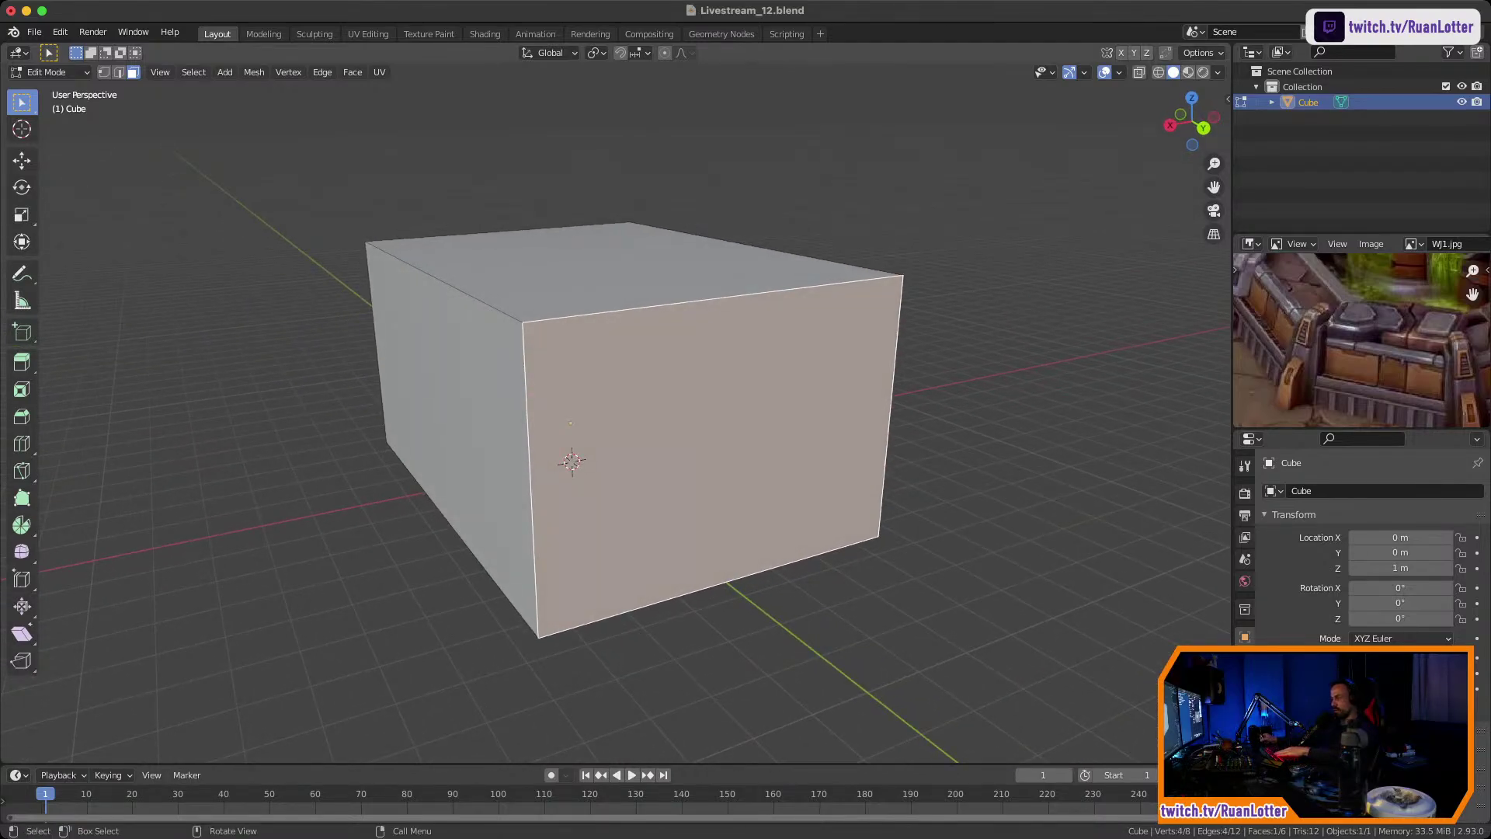
pyautogui.press('i')
pyautogui.press('Escape')
# Apply the block's scale in Object Mode.
pyautogui.press('Tab')
pyautogui.click(207, 72)
pyautogui.moveTo(223, 168)
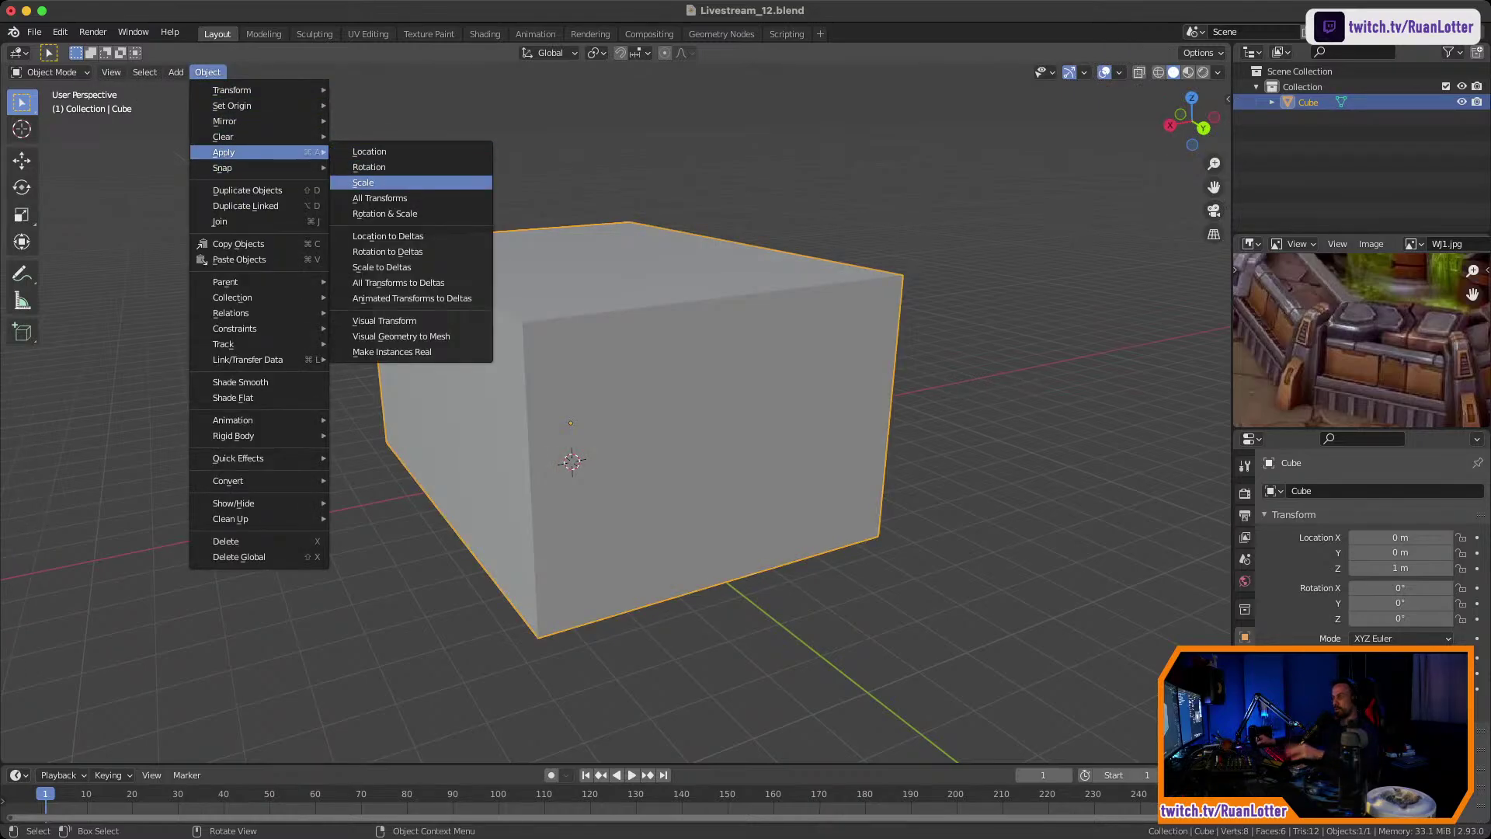
pyautogui.click(363, 182)
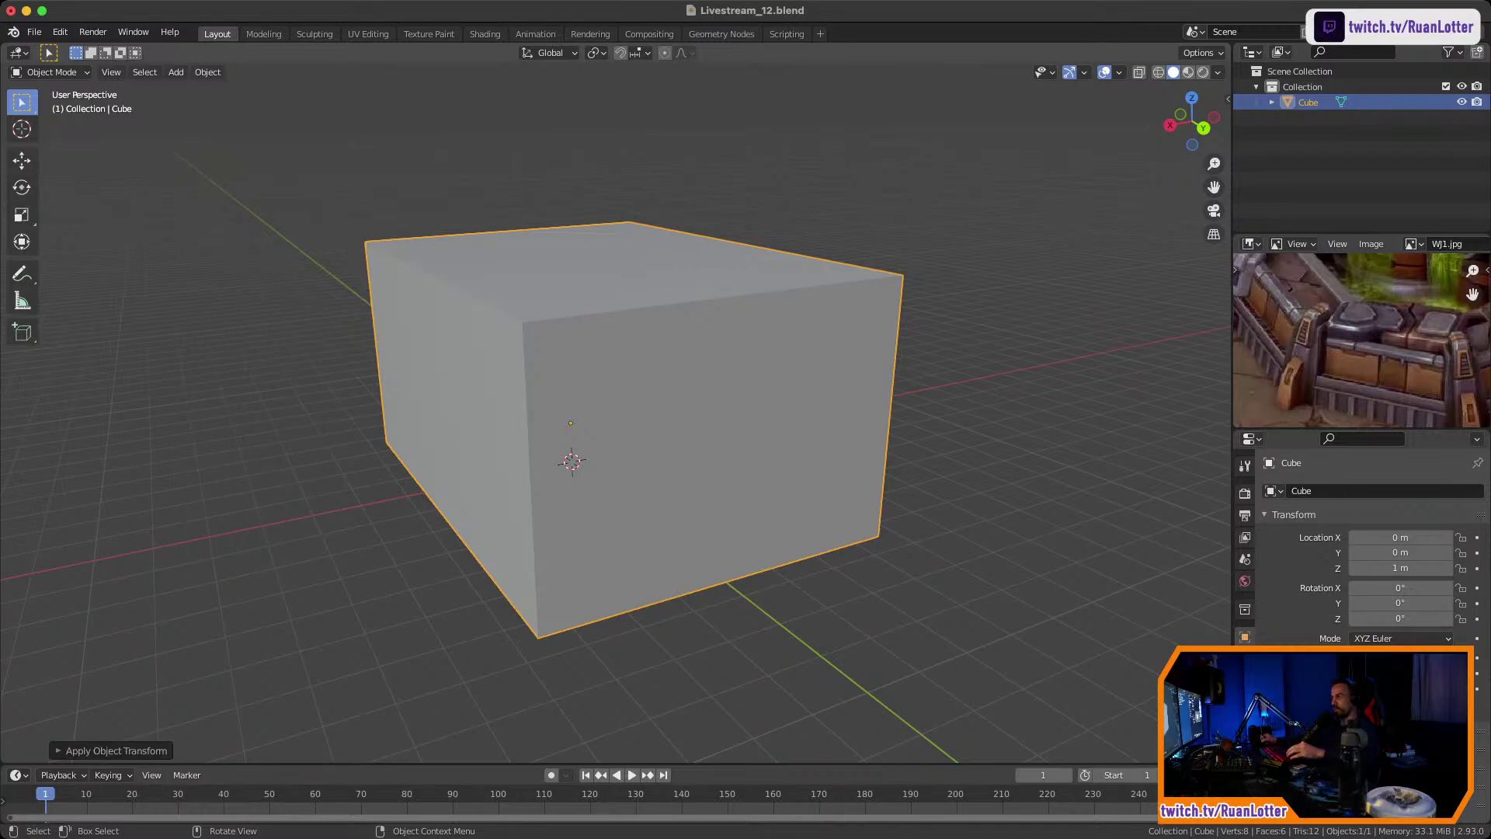
# Inset the block's front end face by about 0.23 m to form an even border.
pyautogui.press('Tab')
pyautogui.hotkey('alt', 'a')
pyautogui.click(776, 431)
pyautogui.press('i')
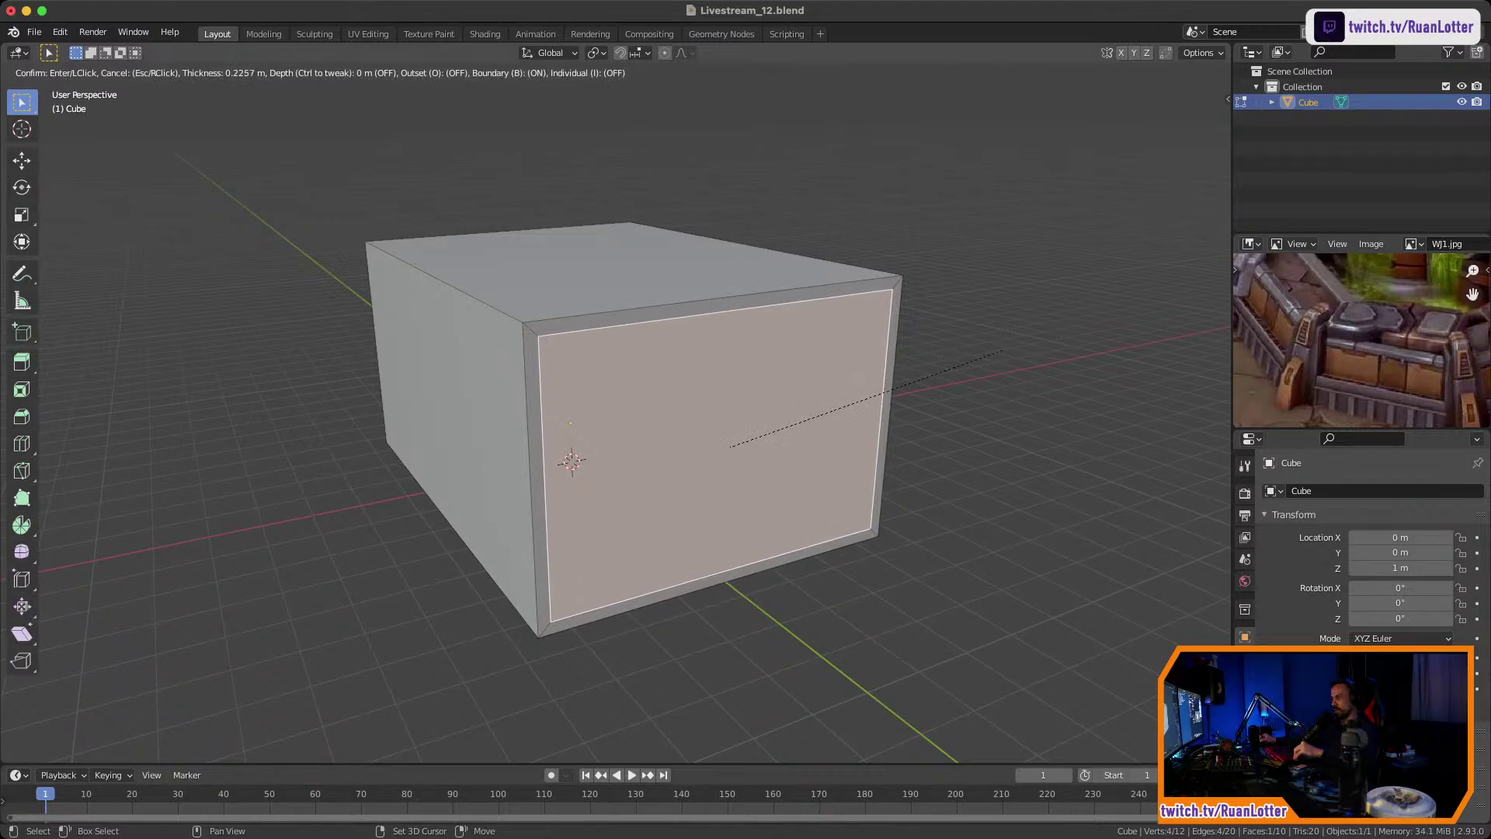
pyautogui.click(730, 446)
# Extrude the inset face inward about 9.2 m to hollow out the block.
pyautogui.press('e')
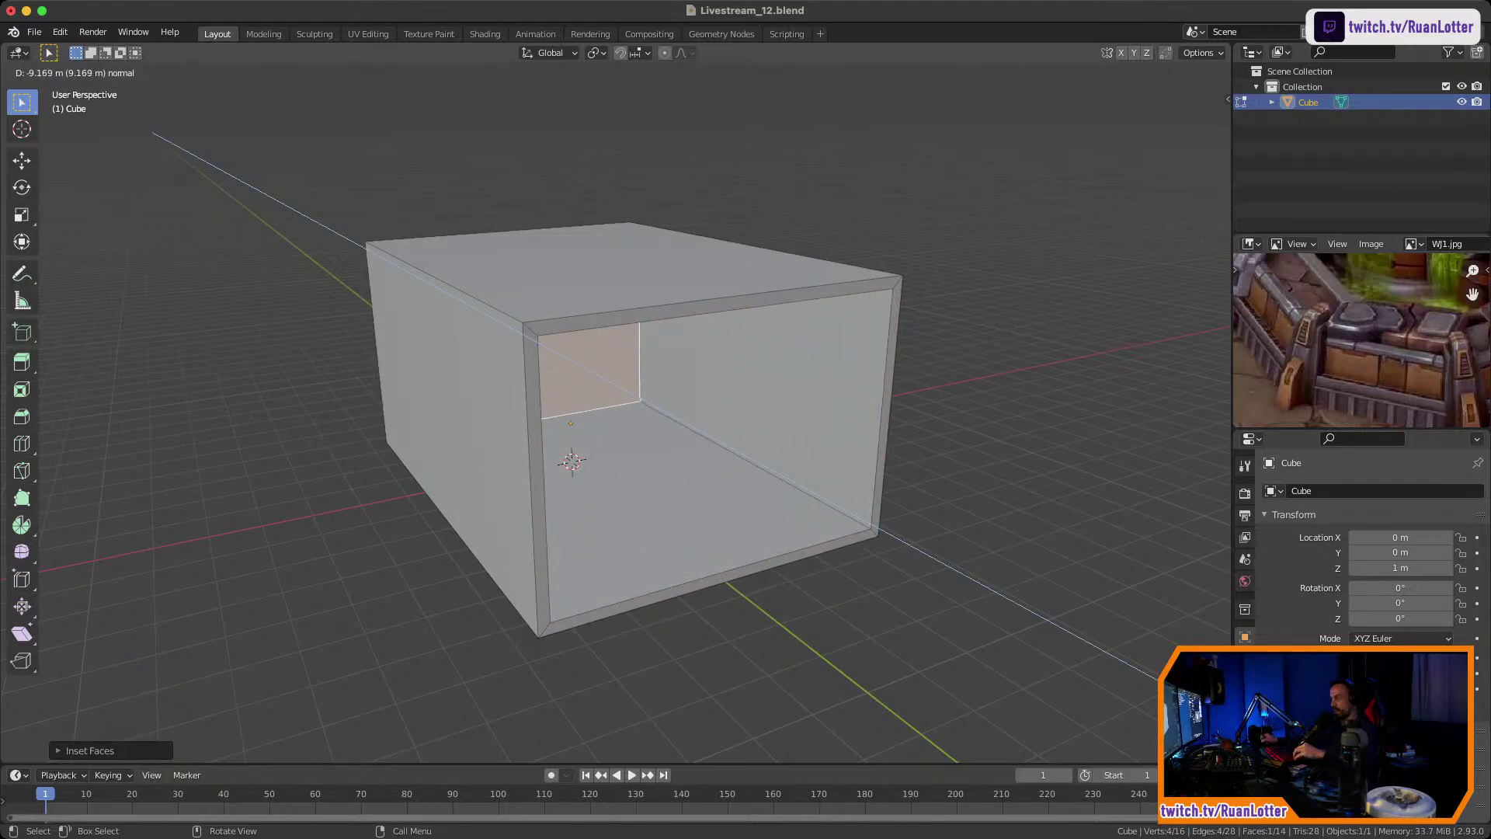
pyautogui.click(592, 374)
pyautogui.moveTo(592, 374); pyautogui.dragTo(575, 341, button='middle')
# Widen the hollow box to an X dimension of 7.8 m and deselect it.
pyautogui.press('Tab')
pyautogui.press('n')
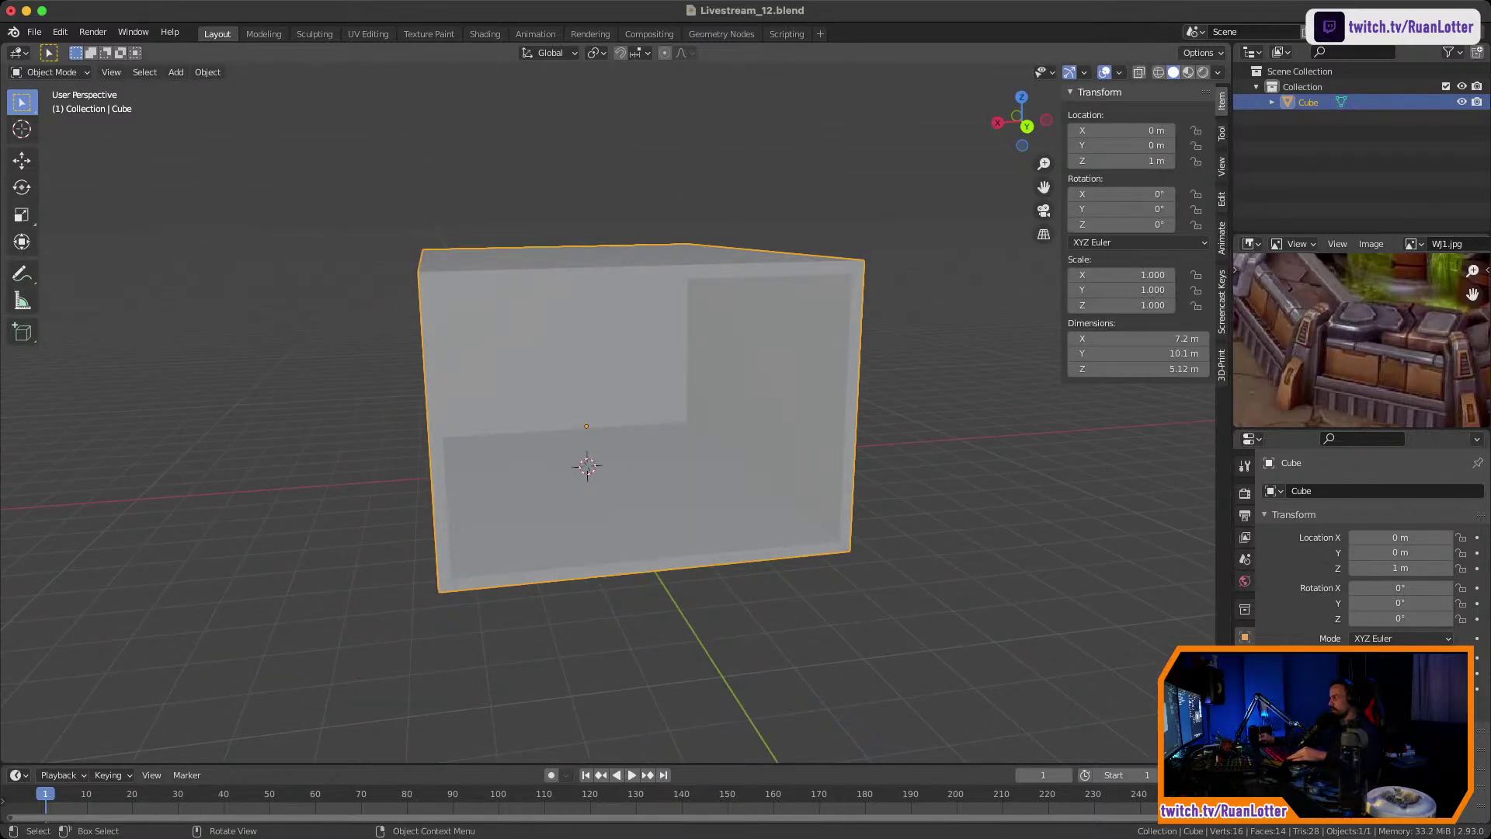
pyautogui.moveTo(1137, 339); pyautogui.dragTo(1159, 339)
pyautogui.click(1142, 339)
pyautogui.write('8')
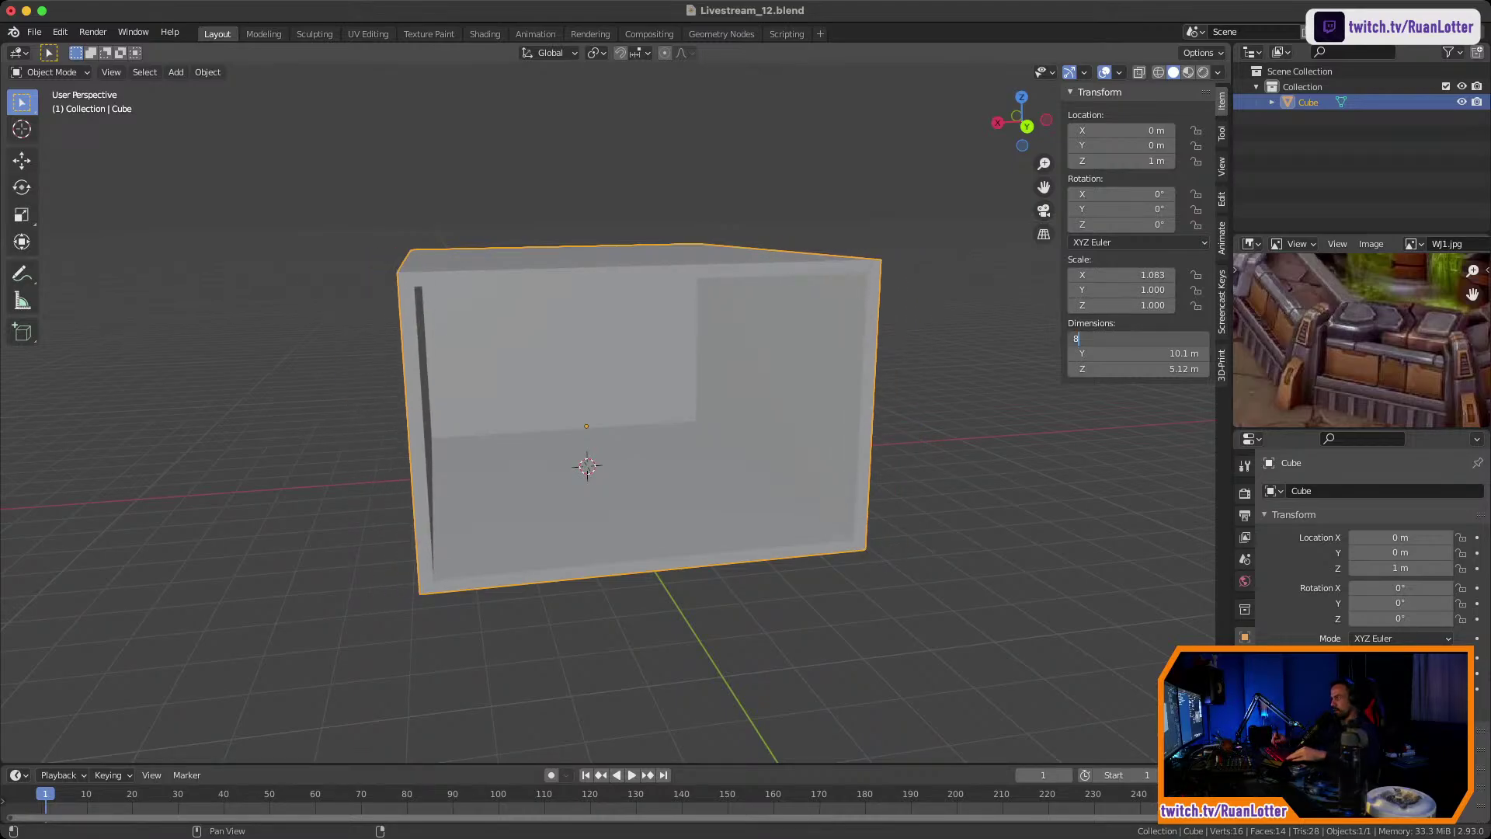
pyautogui.press('Escape')
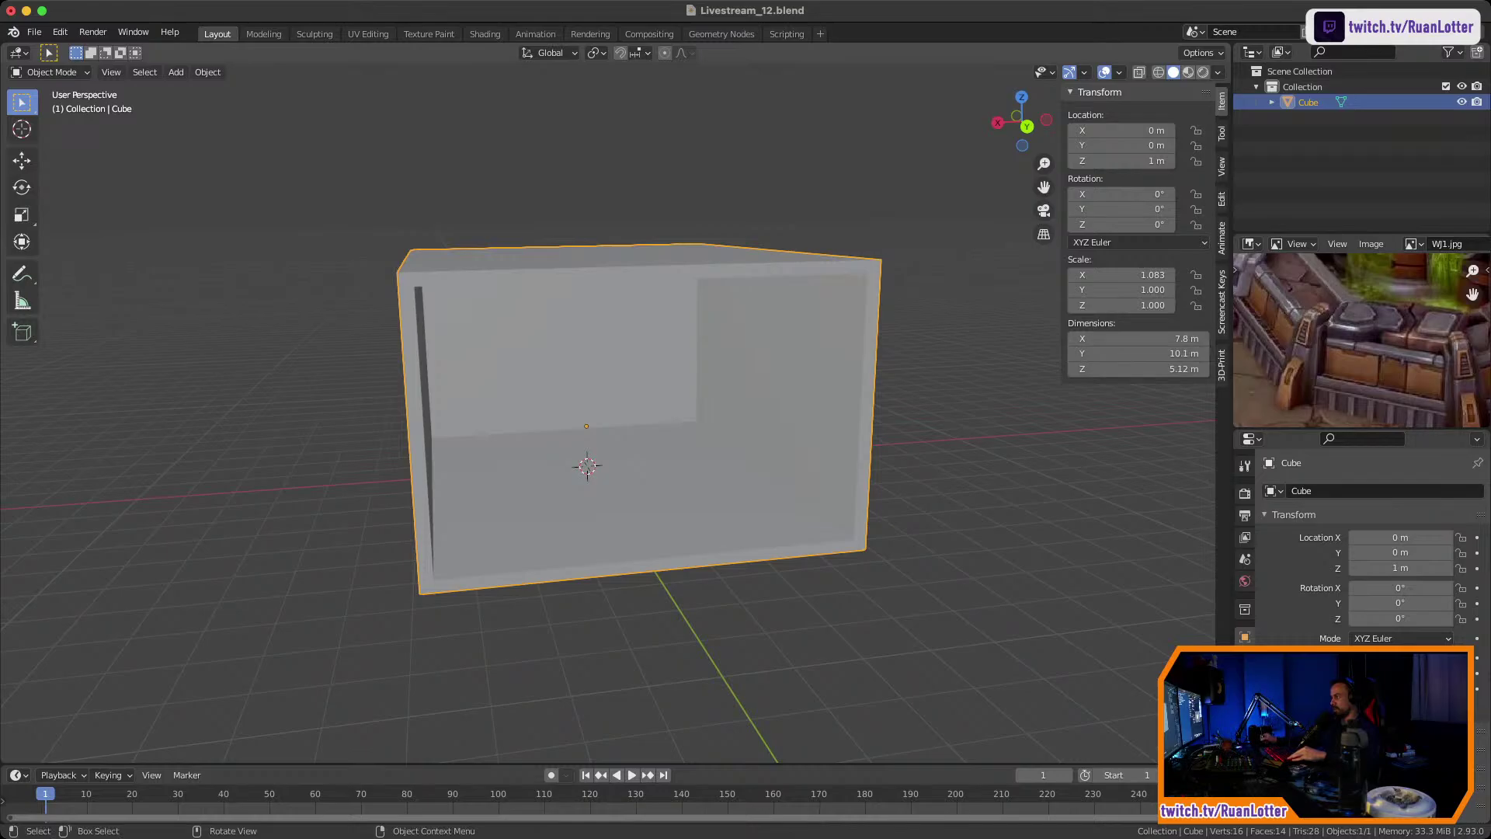
pyautogui.moveTo(621, 435); pyautogui.dragTo(705, 445, button='middle')
pyautogui.press('n')
pyautogui.hotkey('alt', 'a')
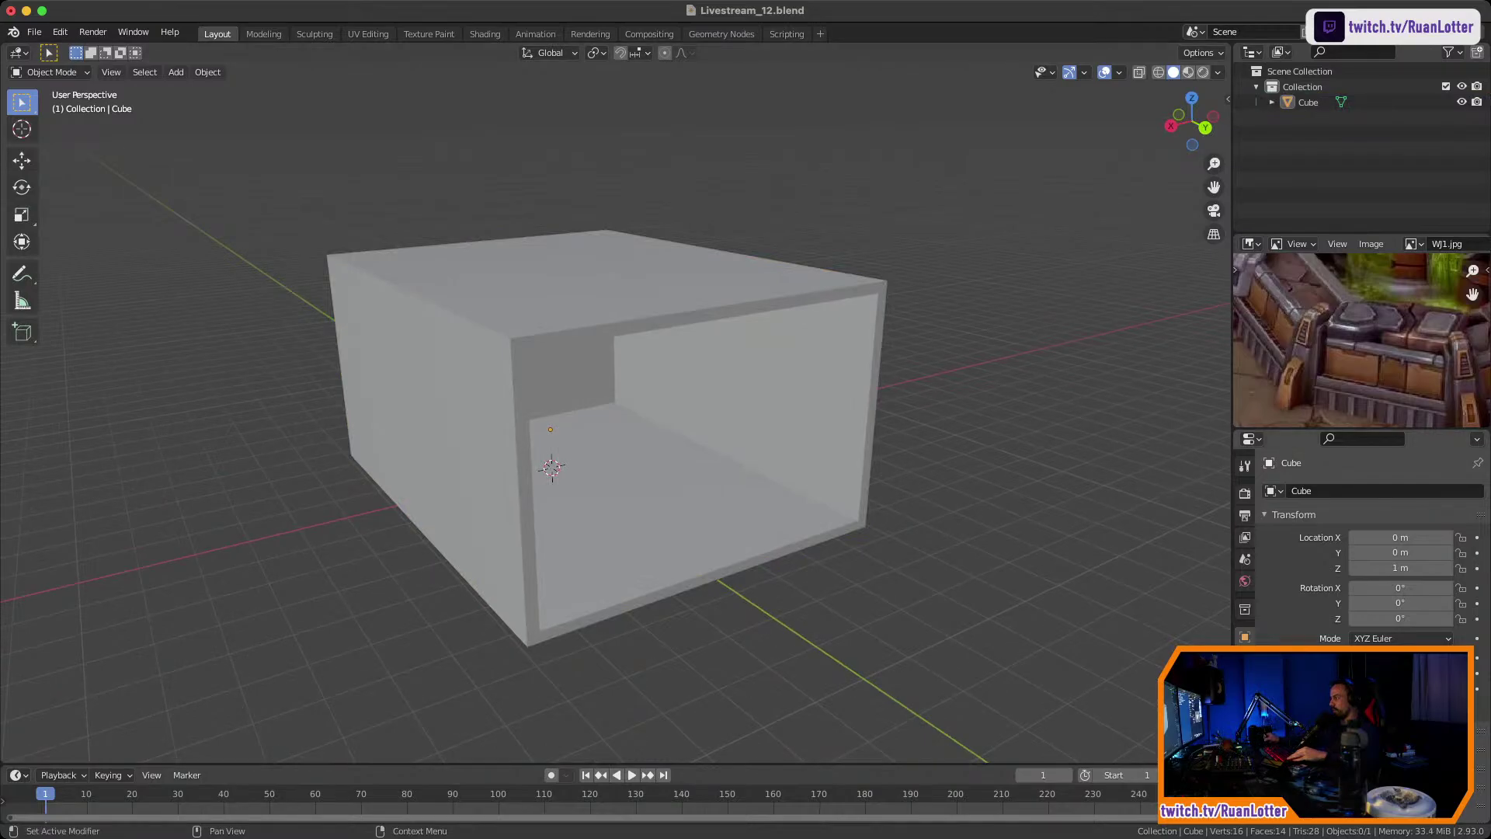
# Turn on Cavity in the solid viewport shading with its type set to World.
pyautogui.click(1245, 581)
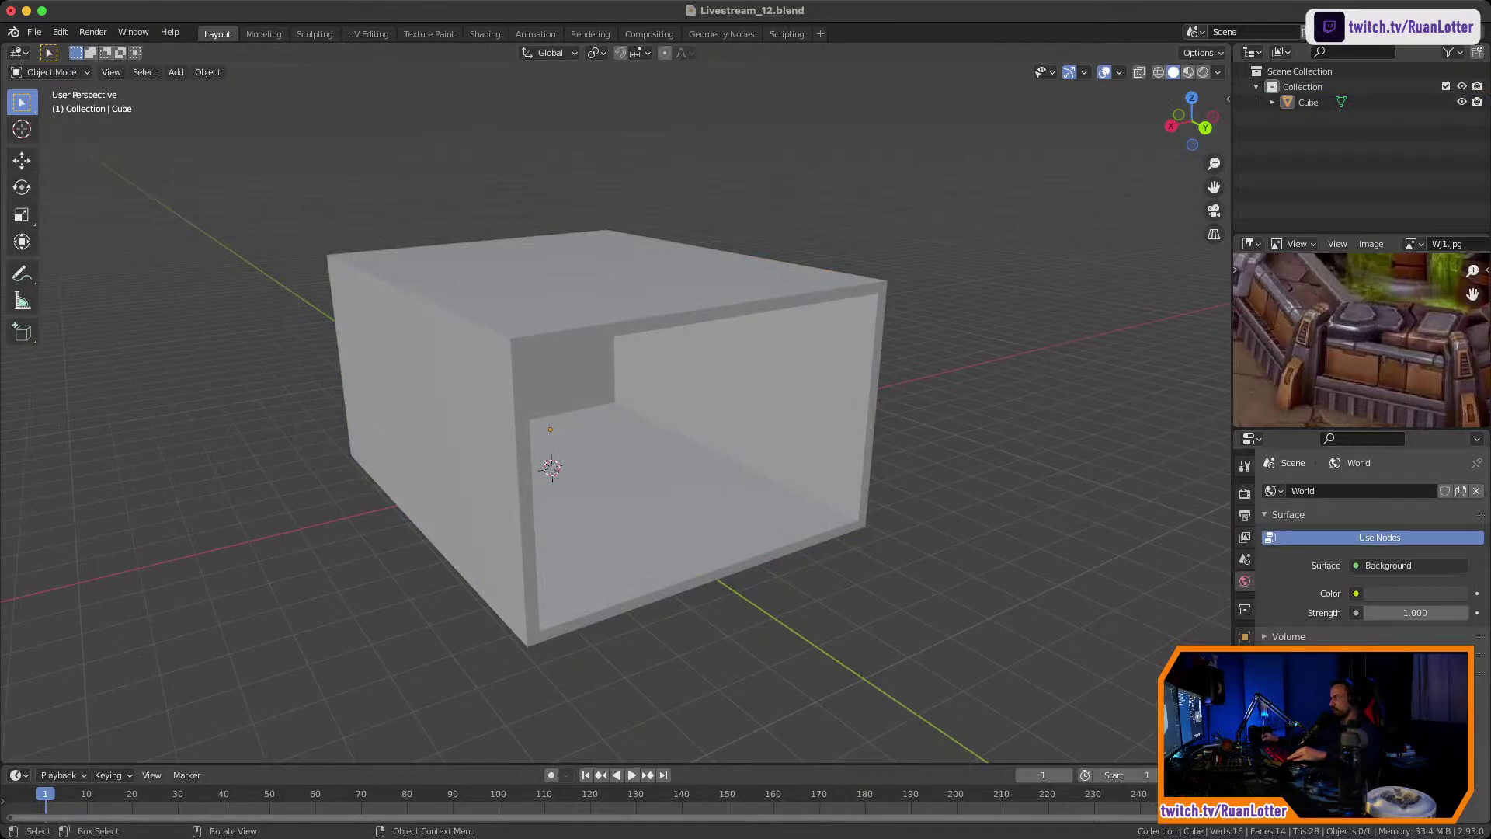
pyautogui.click(1217, 72)
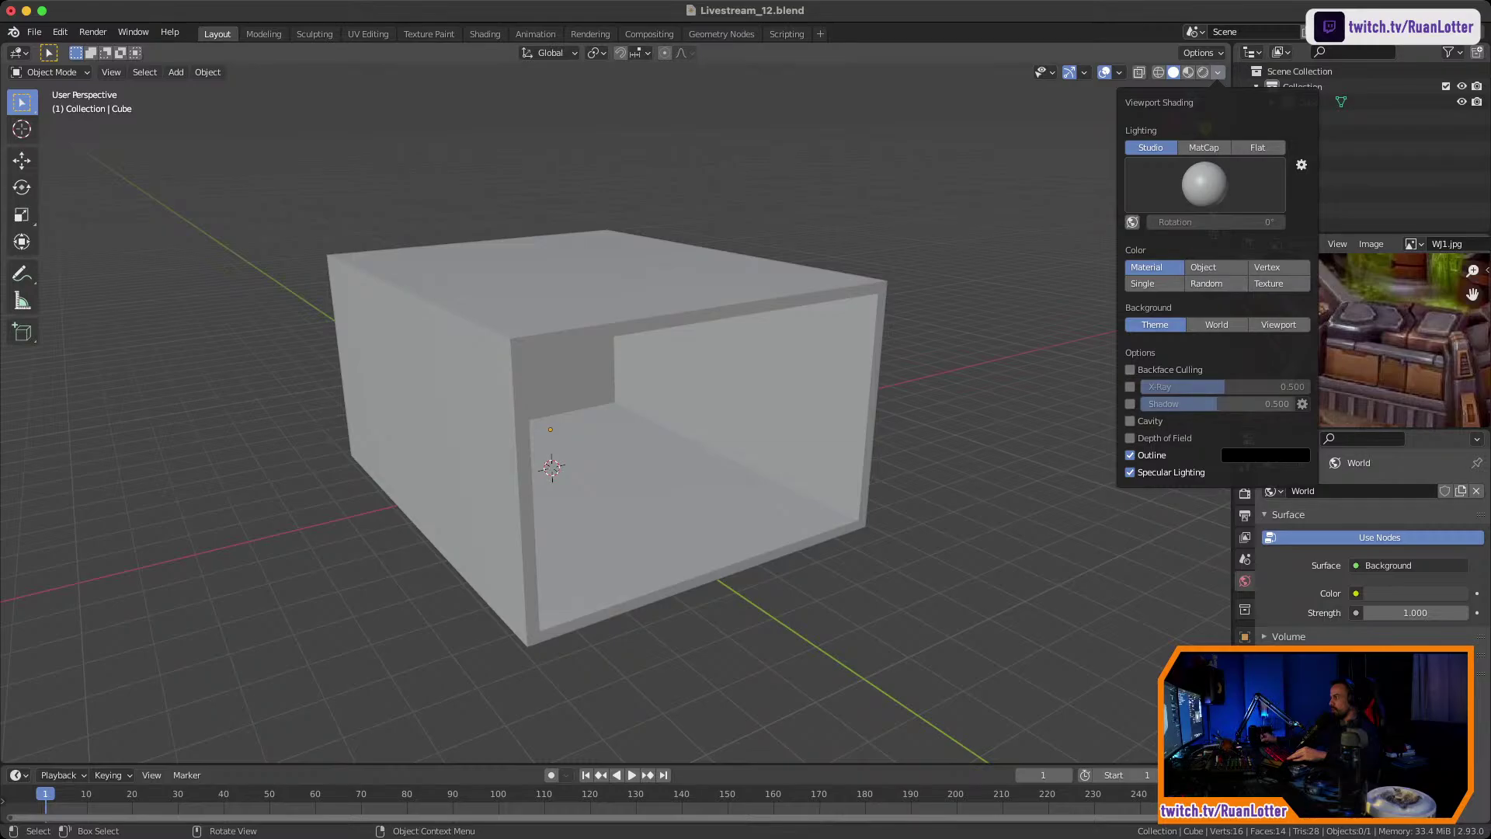
pyautogui.click(1130, 421)
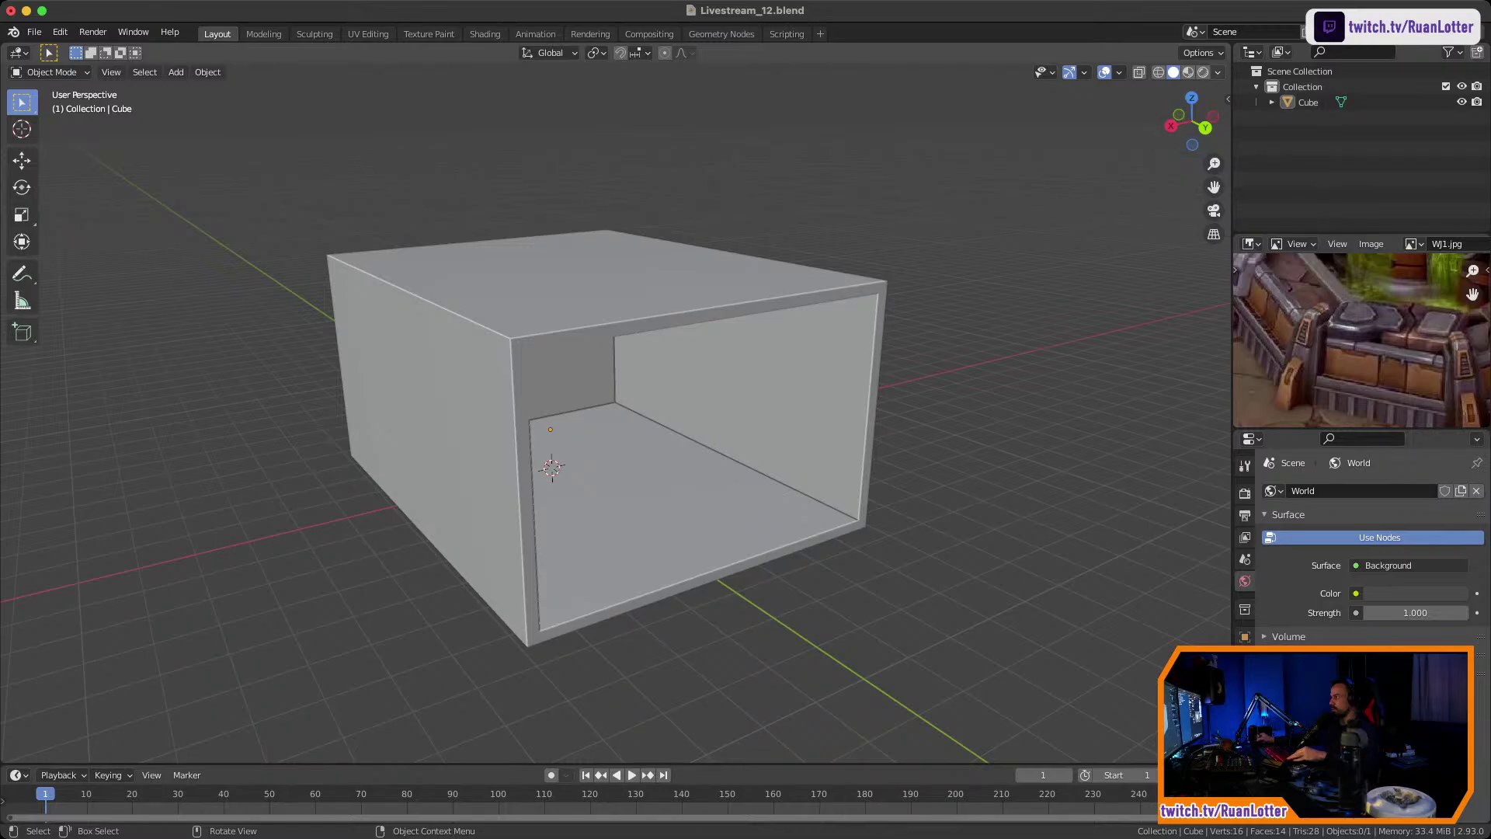
pyautogui.click(1217, 72)
pyautogui.click(1273, 421)
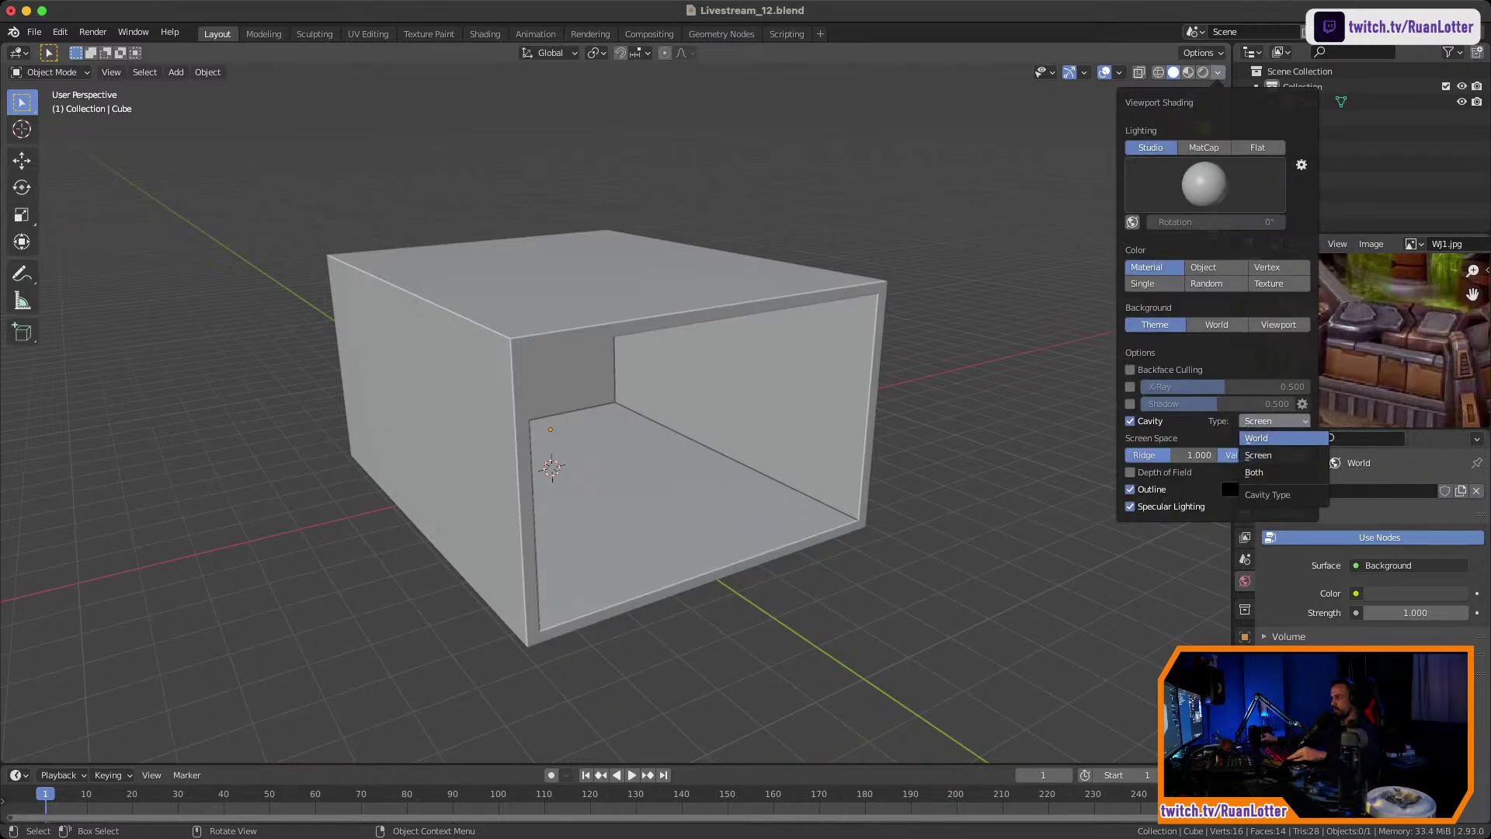
pyautogui.click(1274, 438)
pyautogui.moveTo(870, 435)
pyautogui.mouseDown(button='middle')
pyautogui.moveTo(683, 381)
pyautogui.moveTo(637, 377)
pyautogui.moveTo(730, 396)
pyautogui.moveTo(575, 380)
pyautogui.moveTo(714, 388)
pyautogui.moveTo(820, 408)
pyautogui.moveTo(835, 427)
pyautogui.moveTo(785, 381)
pyautogui.moveTo(726, 415)
pyautogui.moveTo(785, 384)
pyautogui.mouseUp(button='middle')
pyautogui.scroll(4, 661, 388)
pyautogui.scroll(2, 606, 388)
pyautogui.scroll(-3, 653, 380)
pyautogui.scroll(-2, 819, 407)
pyautogui.scroll(1, 785, 385)
pyautogui.scroll(-2, 784, 385)
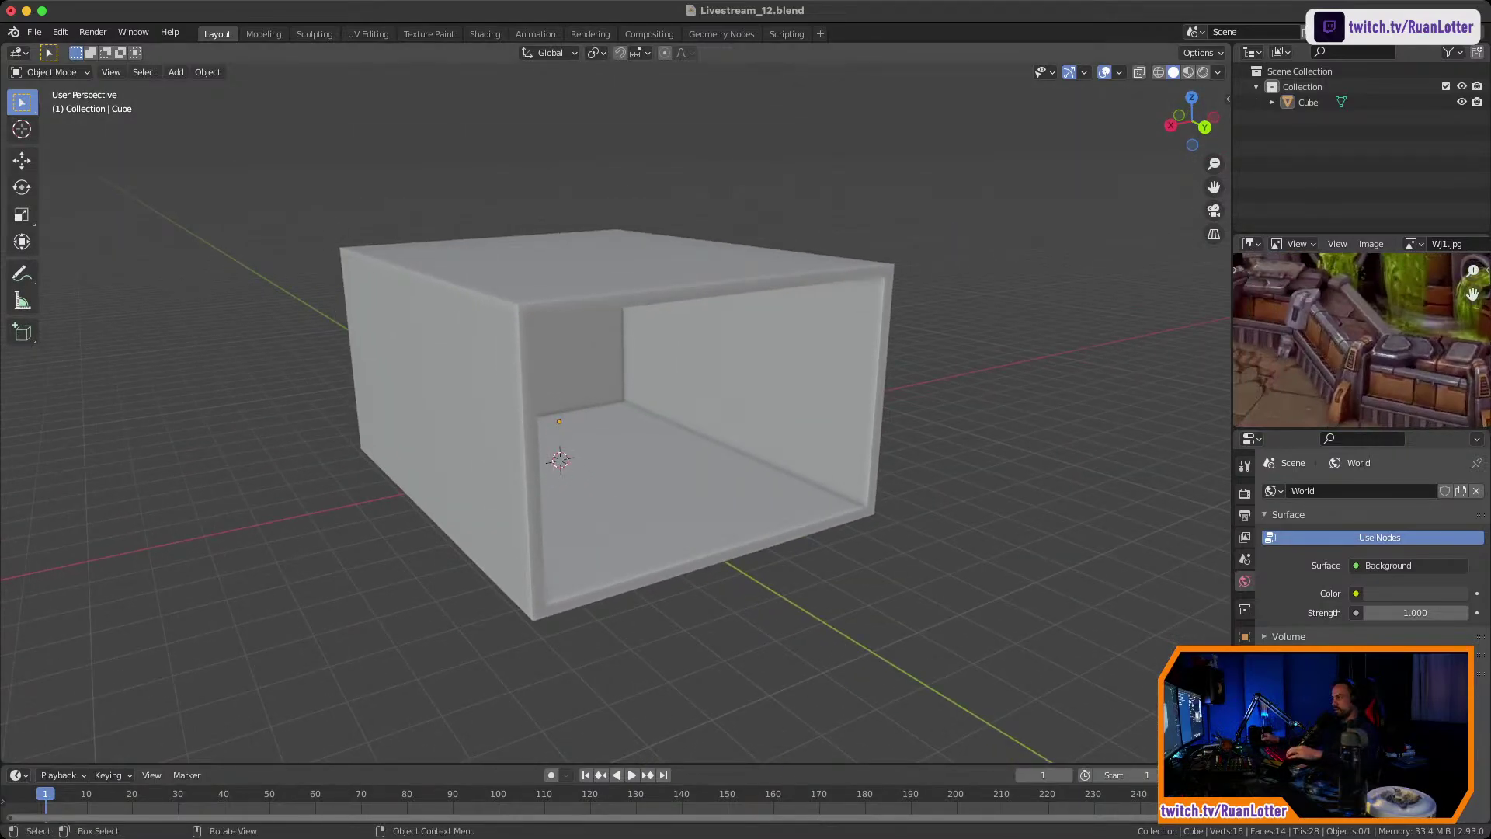
pyautogui.press('super+Tab')
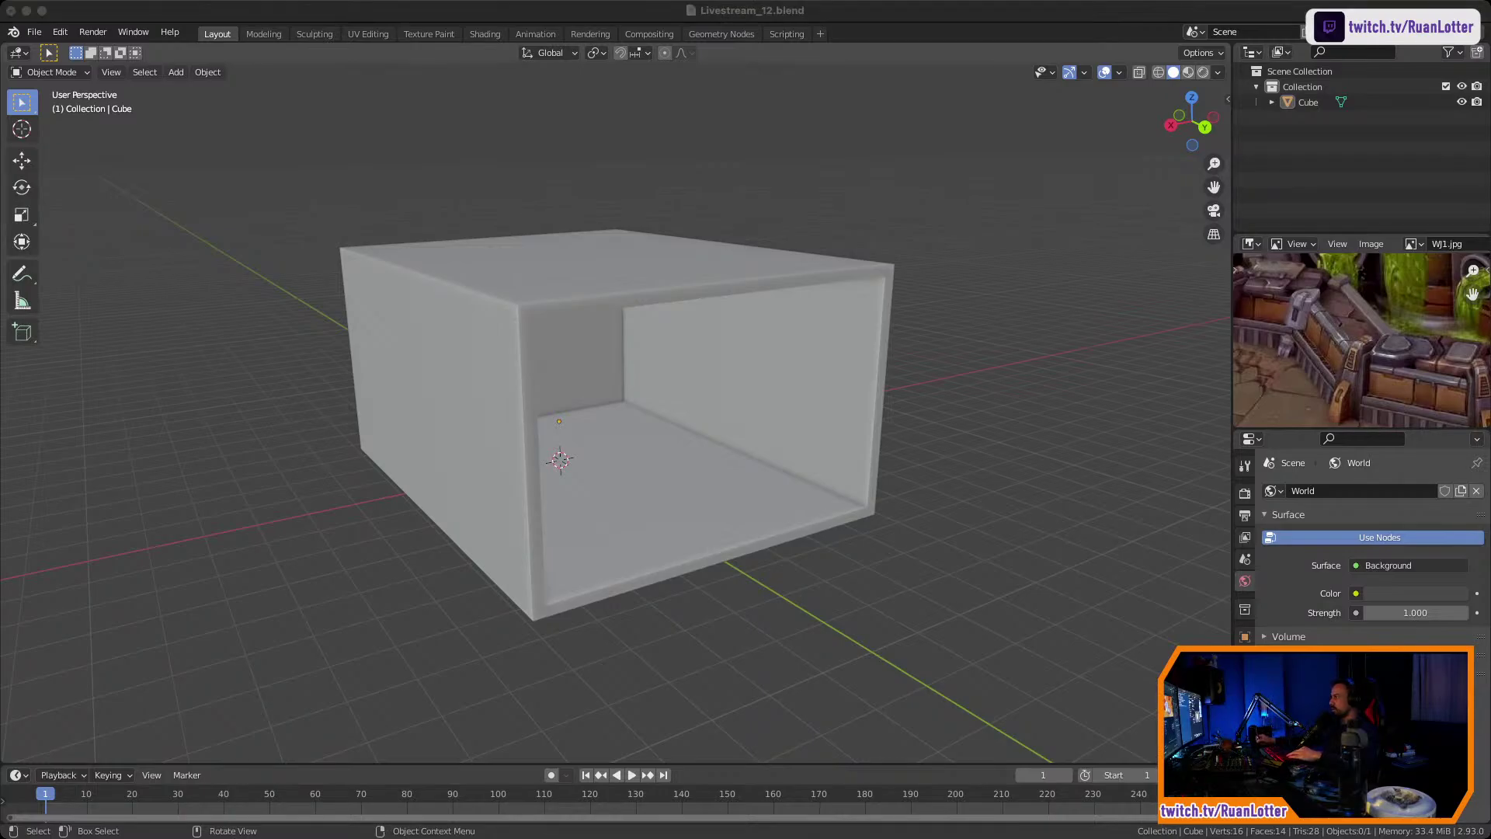
pyautogui.press('super+Tab')
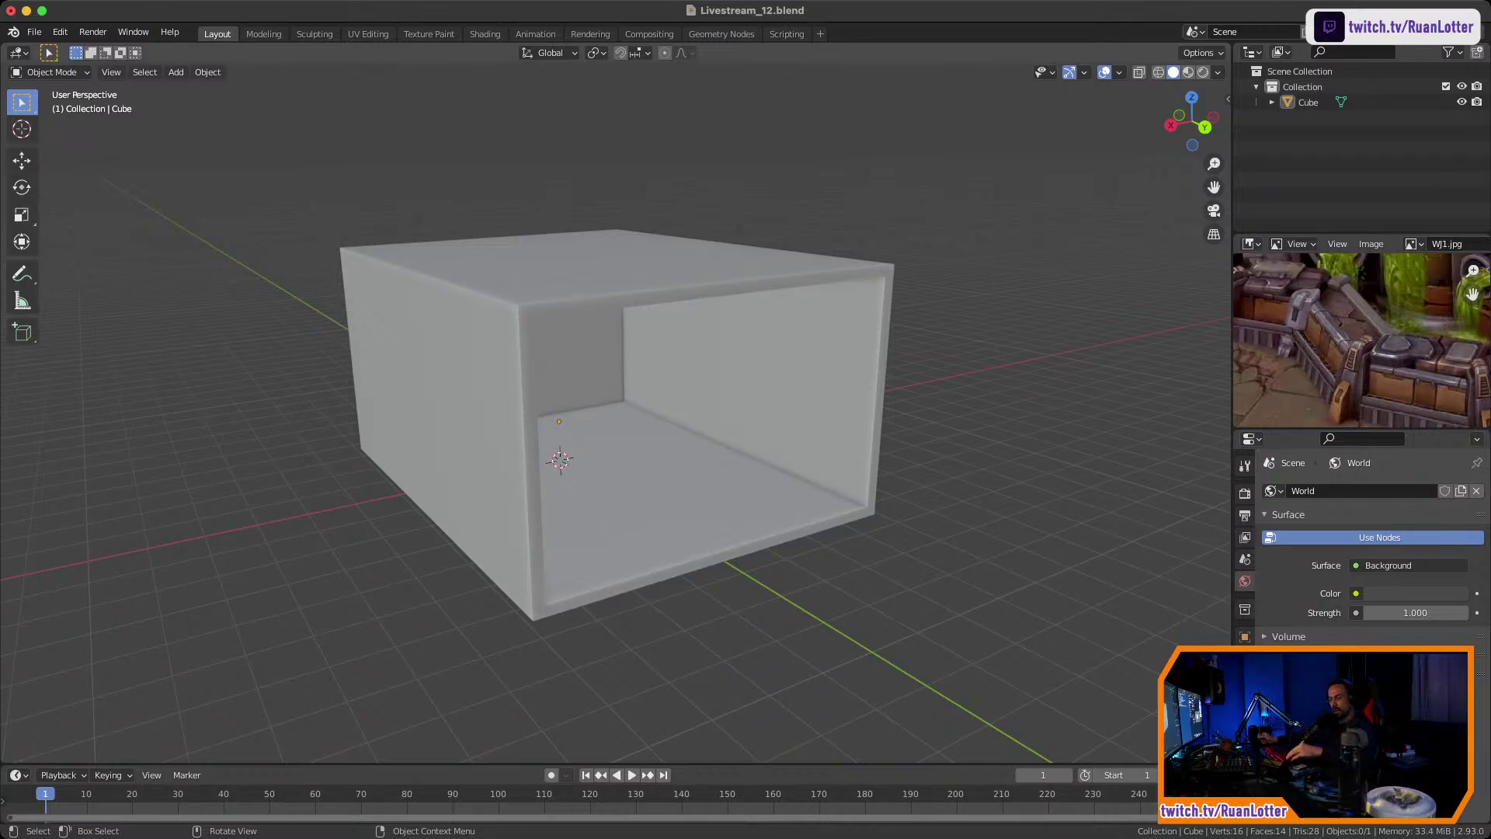
pyautogui.moveTo(613, 435)
pyautogui.mouseDown(button='middle')
pyautogui.moveTo(683, 403)
pyautogui.moveTo(582, 451)
pyautogui.moveTo(505, 420)
pyautogui.moveTo(617, 423)
pyautogui.mouseUp(button='middle')
pyautogui.scroll(2, 582, 451)
pyautogui.scroll(-2, 618, 423)
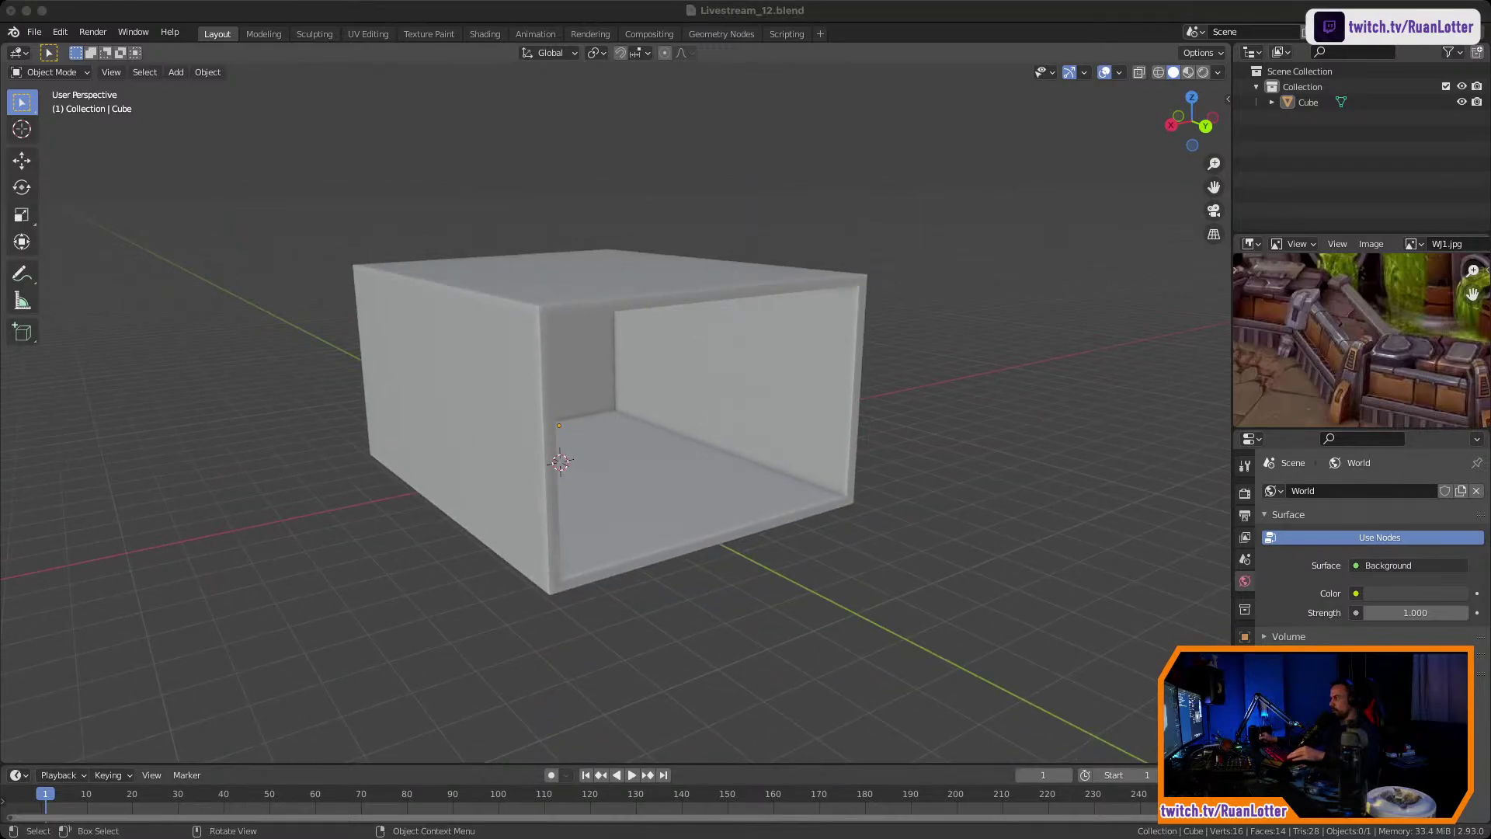
# Examine the slime vats, pipes and red-banded machine in WJ1.jpg, and select the hollow box.
pyautogui.moveTo(1421, 342); pyautogui.dragTo(1296, 417, button='middle')
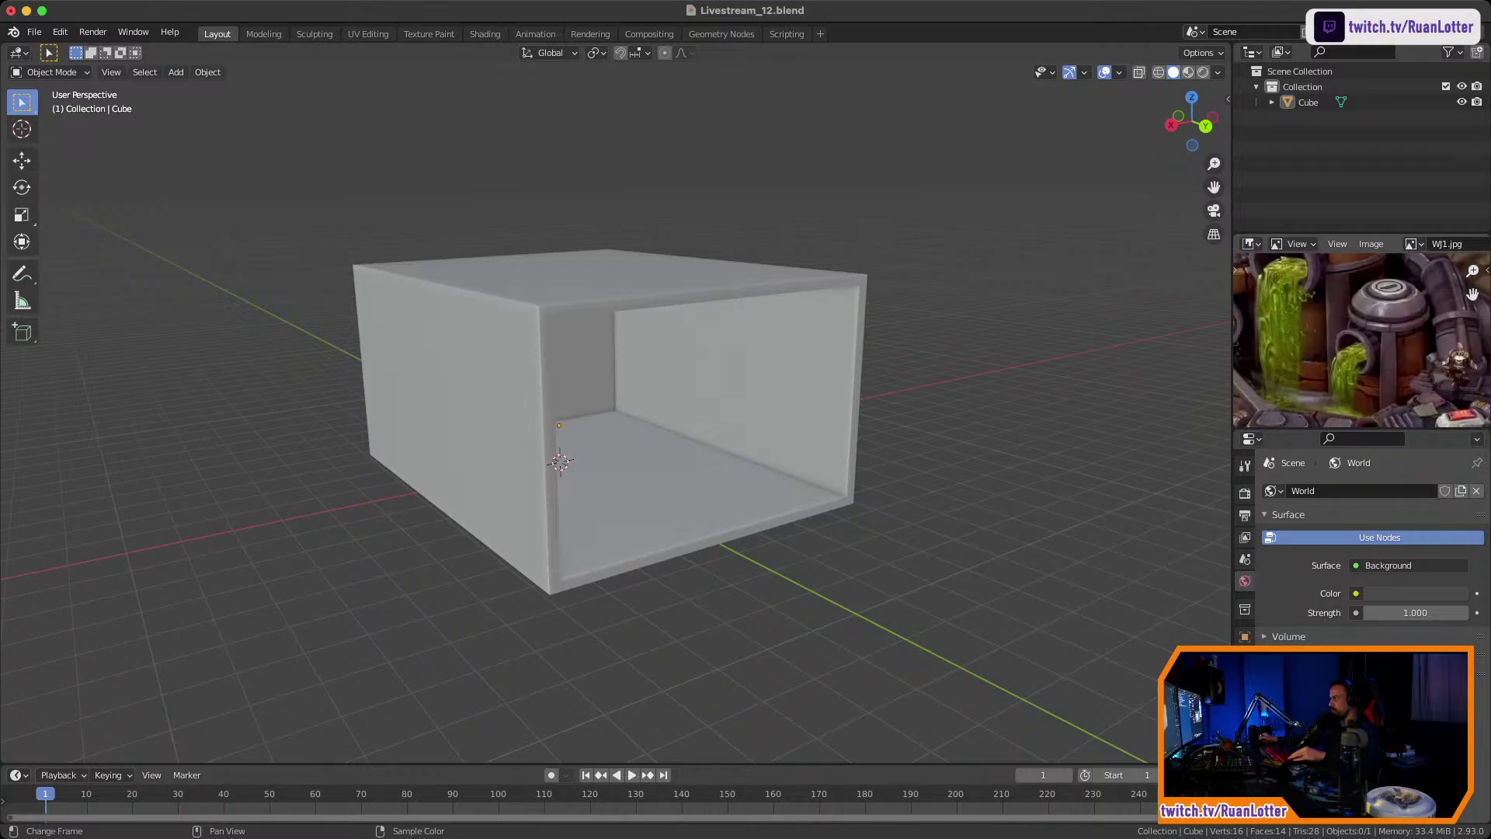
pyautogui.moveTo(1375, 342); pyautogui.dragTo(1347, 311, button='middle')
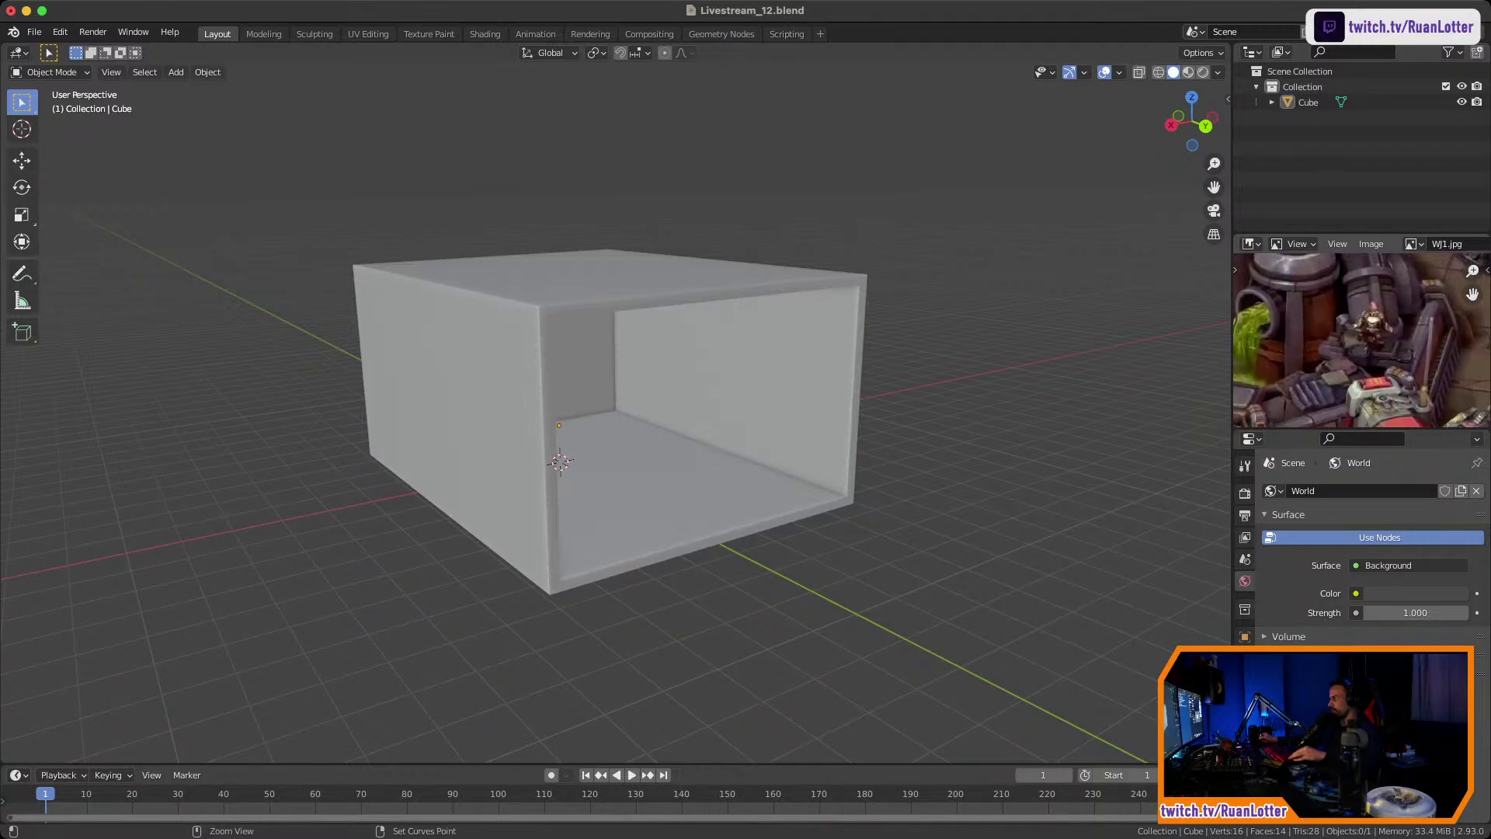
pyautogui.moveTo(1390, 380); pyautogui.dragTo(1361, 350, button='middle')
pyautogui.click(730, 381)
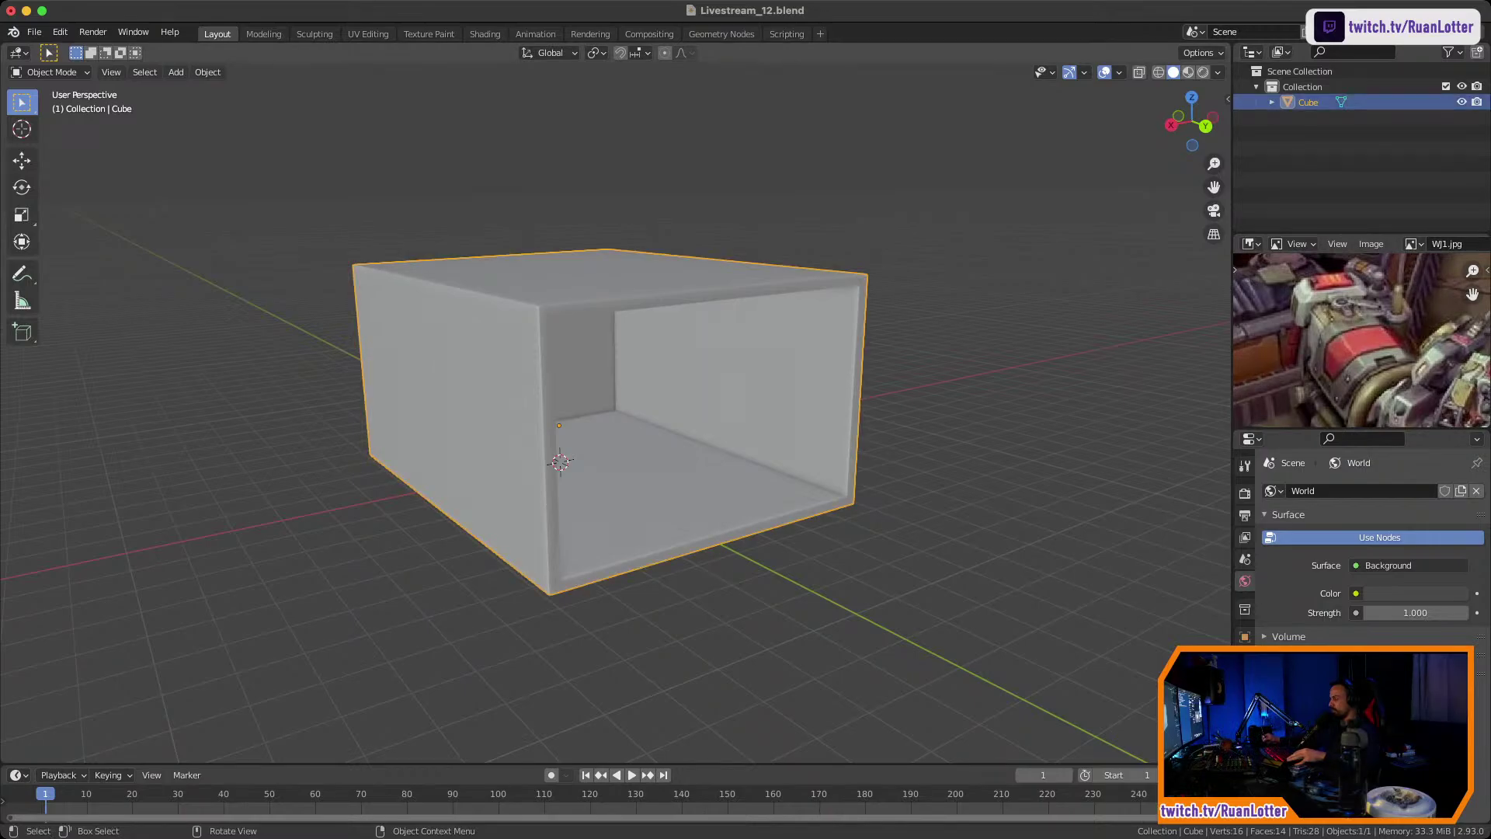
pyautogui.moveTo(730, 380)
pyautogui.mouseDown(button='middle')
pyautogui.moveTo(690, 382)
pyautogui.moveTo(732, 382)
pyautogui.mouseUp(button='middle')
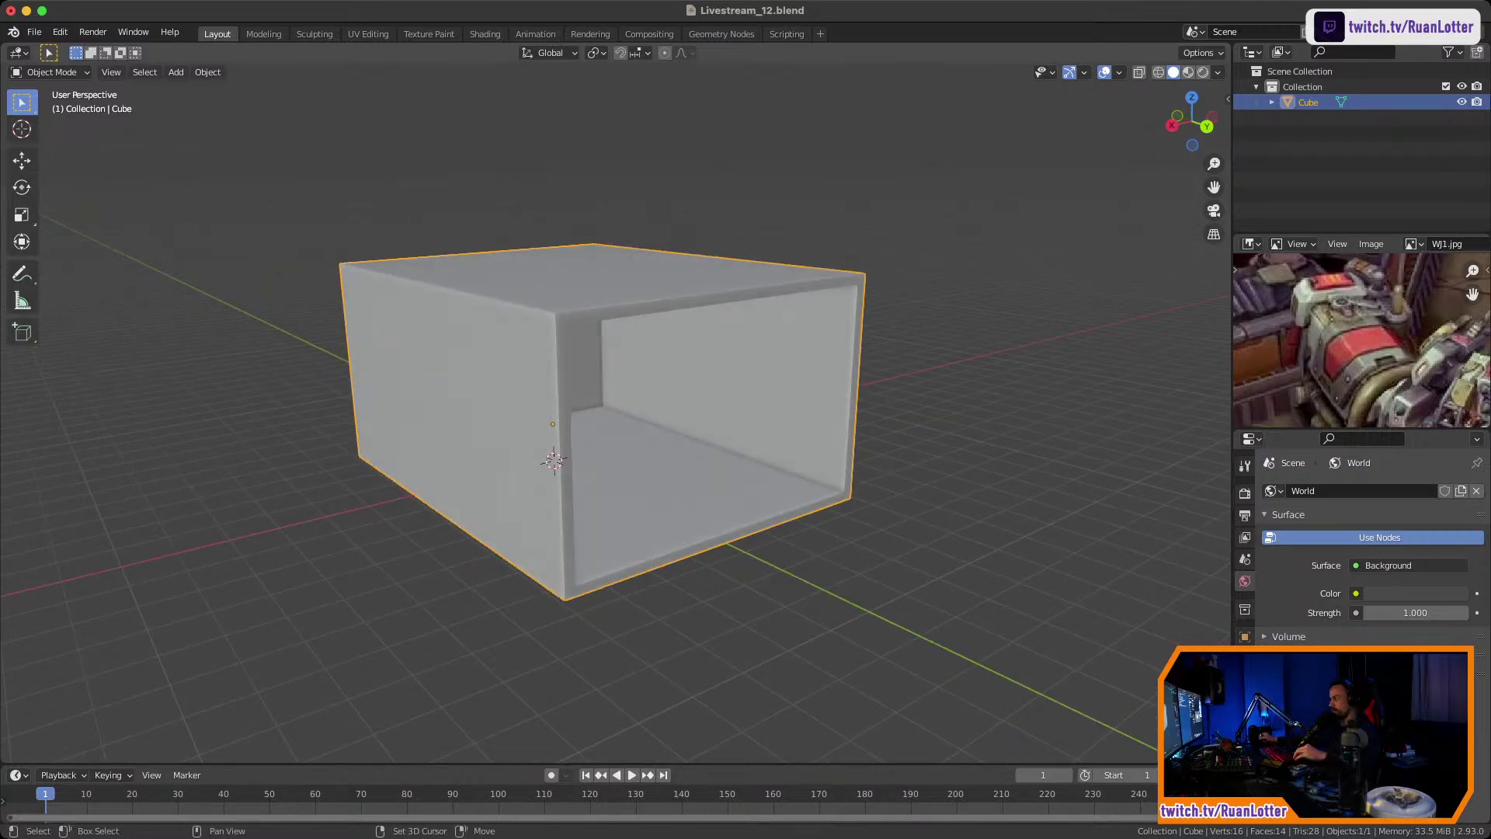
pyautogui.moveTo(1437, 369); pyautogui.dragTo(1404, 299, button='middle')
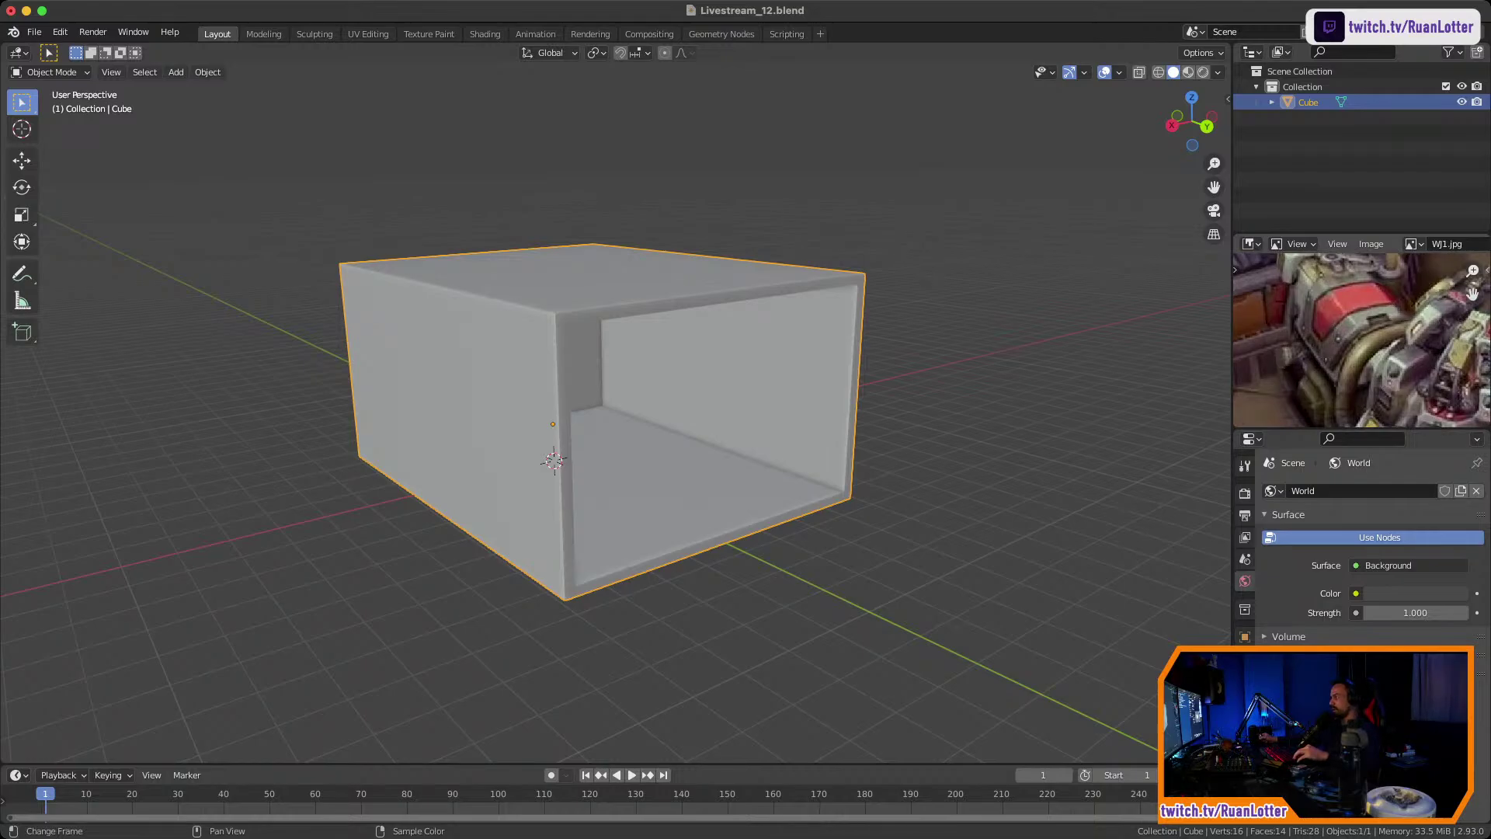
pyautogui.moveTo(1404, 310)
pyautogui.keyDown('ctrl'); pyautogui.mouseDown(button='middle')
pyautogui.moveTo(1407, 295)
pyautogui.moveTo(1392, 336)
pyautogui.mouseUp(button='middle'); pyautogui.keyUp('ctrl')
pyautogui.moveTo(714, 420); pyautogui.dragTo(663, 421, button='middle')
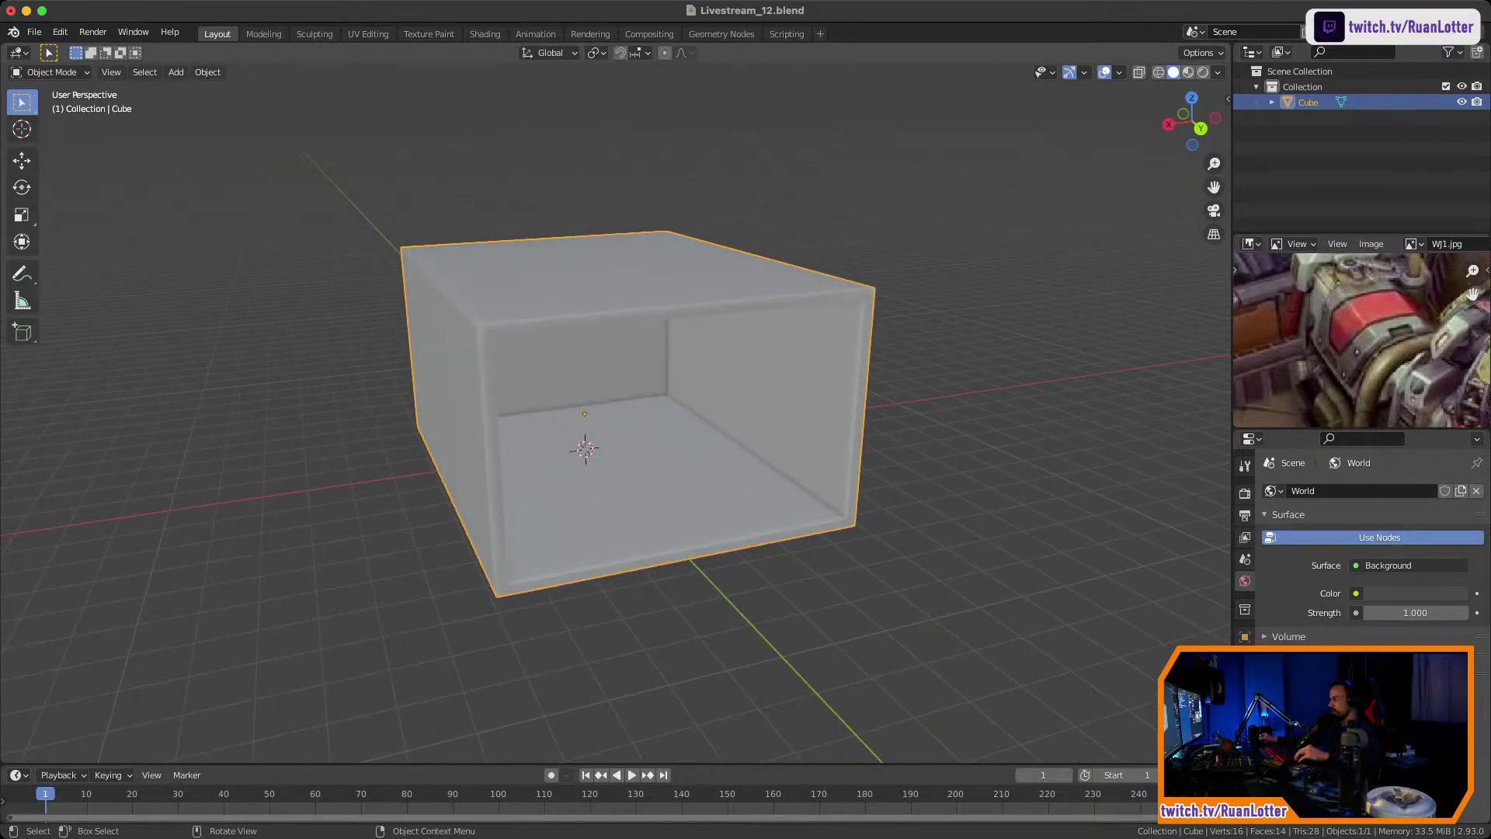
pyautogui.moveTo(1398, 315); pyautogui.dragTo(1386, 333, button='middle')
pyautogui.moveTo(668, 420)
pyautogui.mouseDown(button='middle')
pyautogui.moveTo(701, 419)
pyautogui.moveTo(651, 424)
pyautogui.mouseUp(button='middle')
pyautogui.keyDown('ctrl'); pyautogui.moveTo(653, 424); pyautogui.dragTo(713, 394, button='middle'); pyautogui.keyUp('ctrl')
pyautogui.scroll(-2, 736, 404)
# Enter Edit Mode on the hollow box and select the outer and inner lengthwise edges along both sides of its roof.
pyautogui.press('Tab')
pyautogui.click(622, 276)
pyautogui.moveTo(621, 276); pyautogui.dragTo(633, 320, button='middle')
pyautogui.press('2')
pyautogui.click(559, 342)
pyautogui.click(505, 325)
pyautogui.moveTo(505, 325); pyautogui.dragTo(425, 336, button='middle')
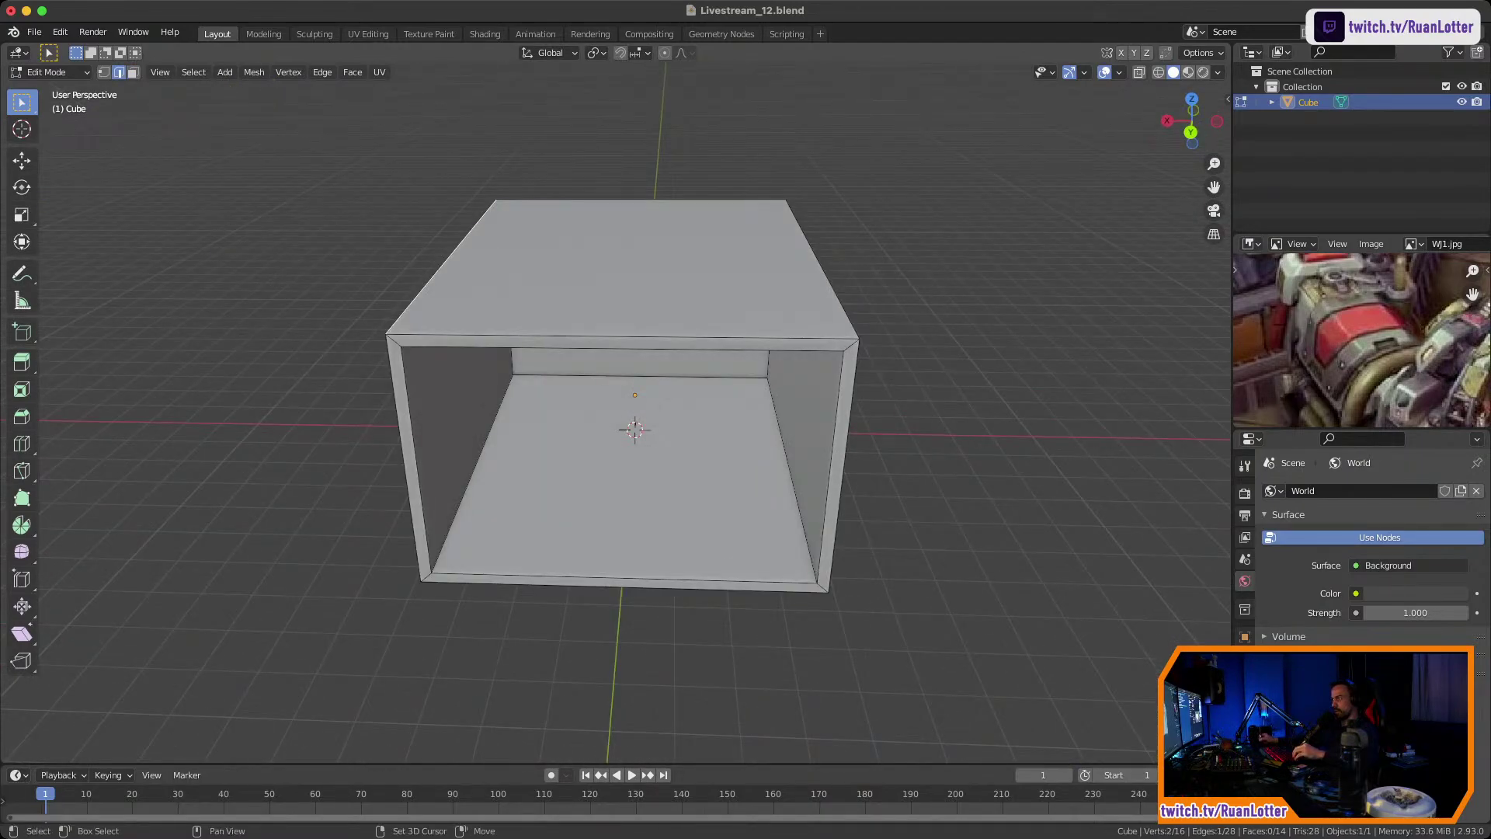
pyautogui.moveTo(825, 275); pyautogui.dragTo(884, 225, button='middle')
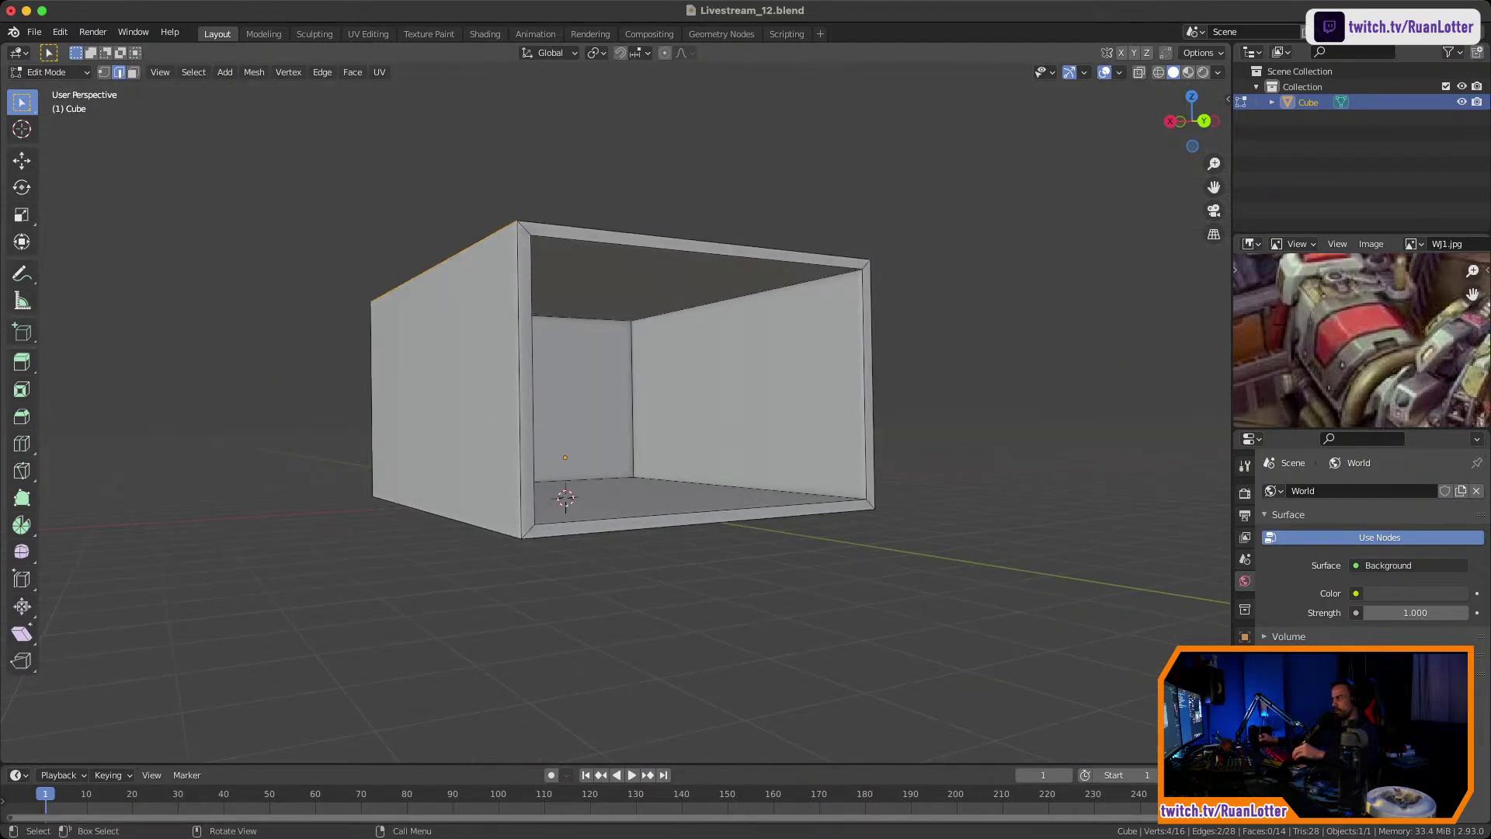
pyautogui.keyDown('shift'); pyautogui.click(450, 518); pyautogui.keyUp('shift')
pyautogui.moveTo(450, 518); pyautogui.dragTo(350, 518, button='middle')
pyautogui.keyDown('shift'); pyautogui.click(813, 496); pyautogui.keyUp('shift')
pyautogui.moveTo(812, 495); pyautogui.dragTo(890, 536, button='middle')
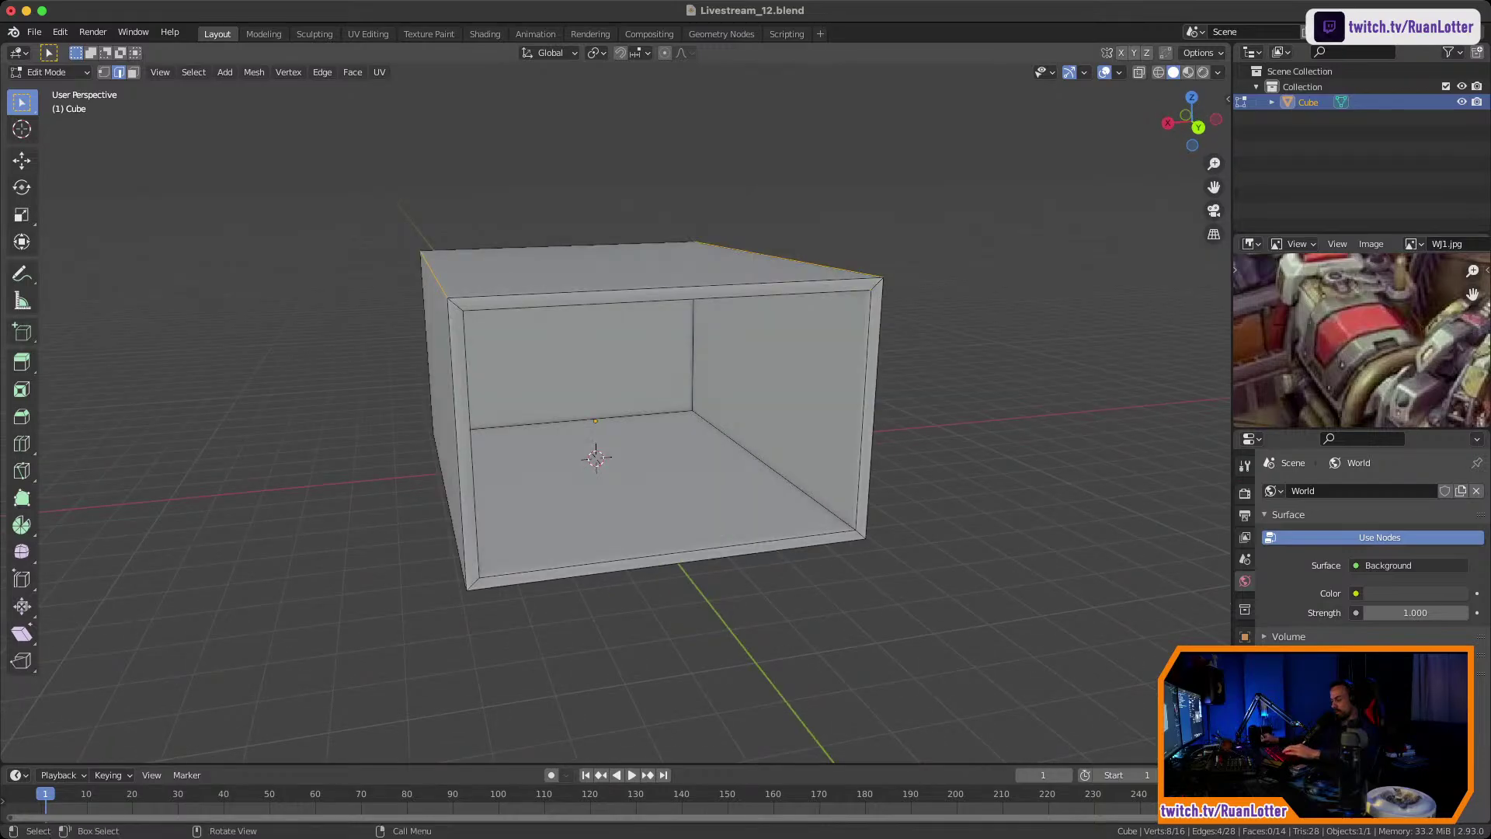
# Add a centred lengthwise loop cut through the box's roof, back wall and floor.
pyautogui.moveTo(636, 303); pyautogui.dragTo(682, 317, button='middle')
pyautogui.hotkey('ctrl', 'r')
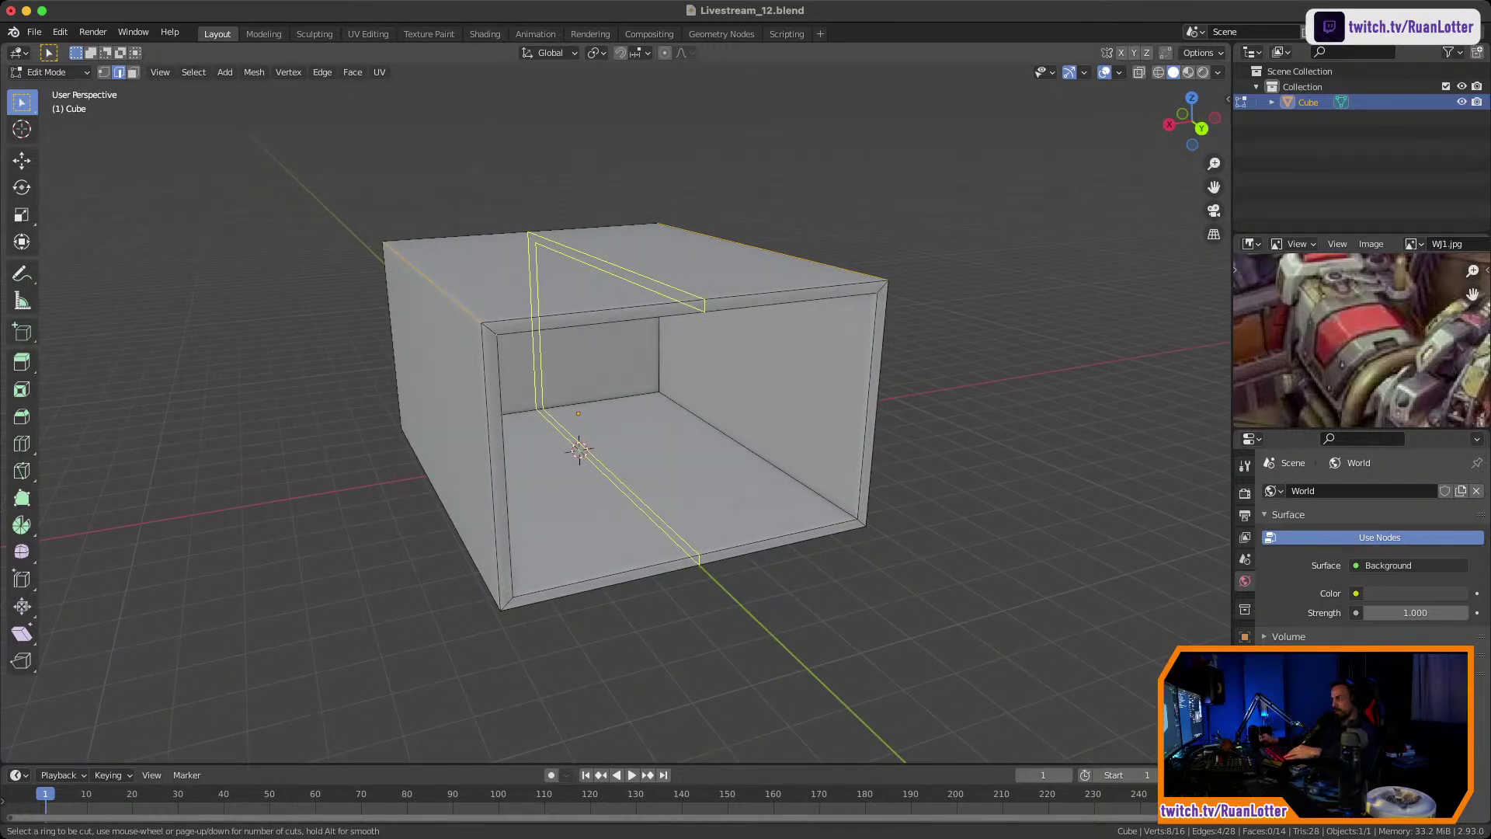
pyautogui.click(679, 306)
pyautogui.rightClick(675, 319)
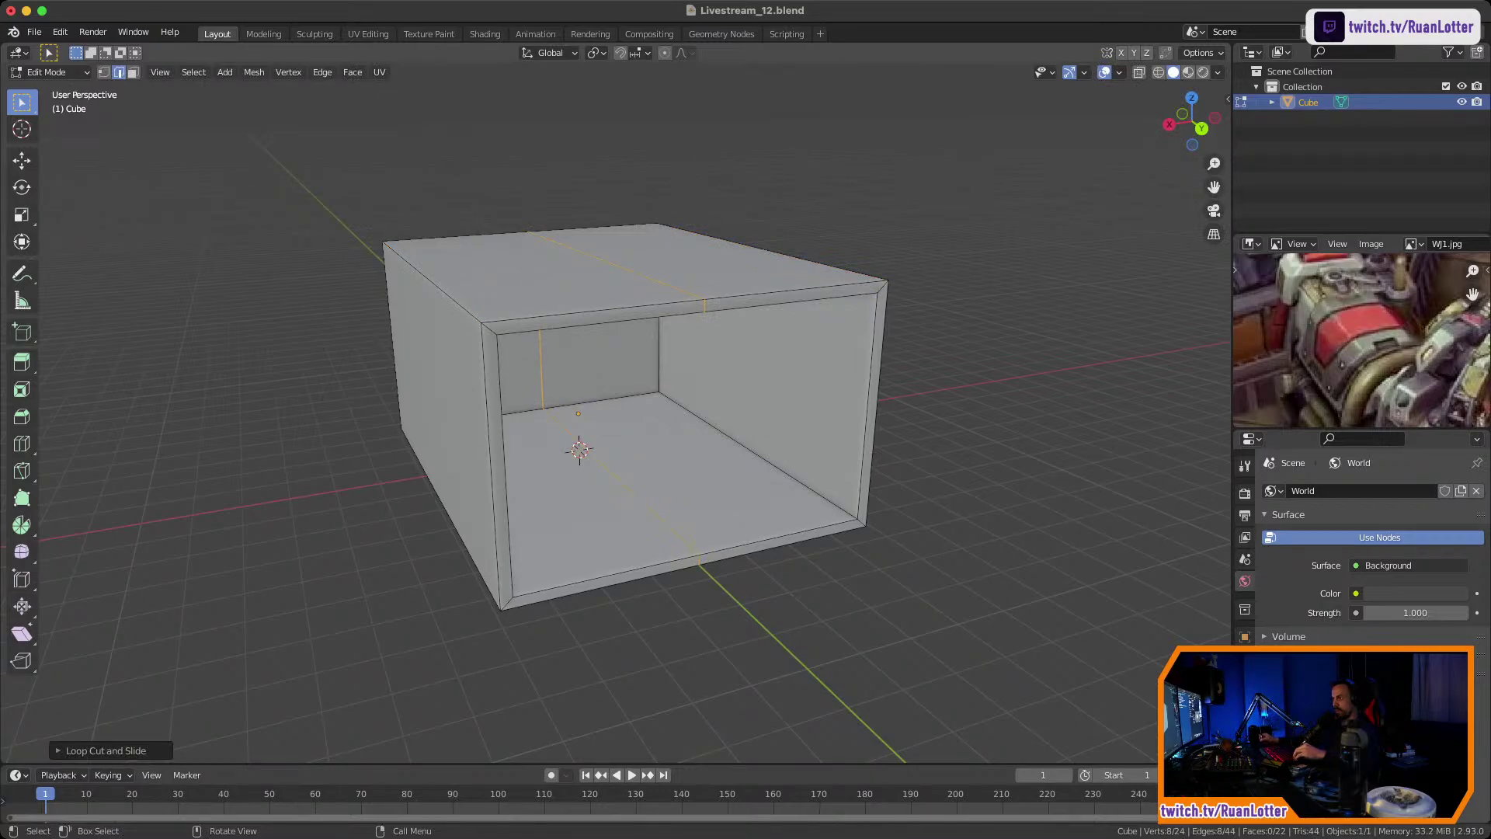
# Try lowering the four outer and inner roof side edges about 1 m along Z to form a gabled roof.
pyautogui.click(436, 286)
pyautogui.keyDown('shift'); pyautogui.click(778, 253); pyautogui.keyUp('shift')
pyautogui.moveTo(778, 256); pyautogui.dragTo(705, 232, button='middle')
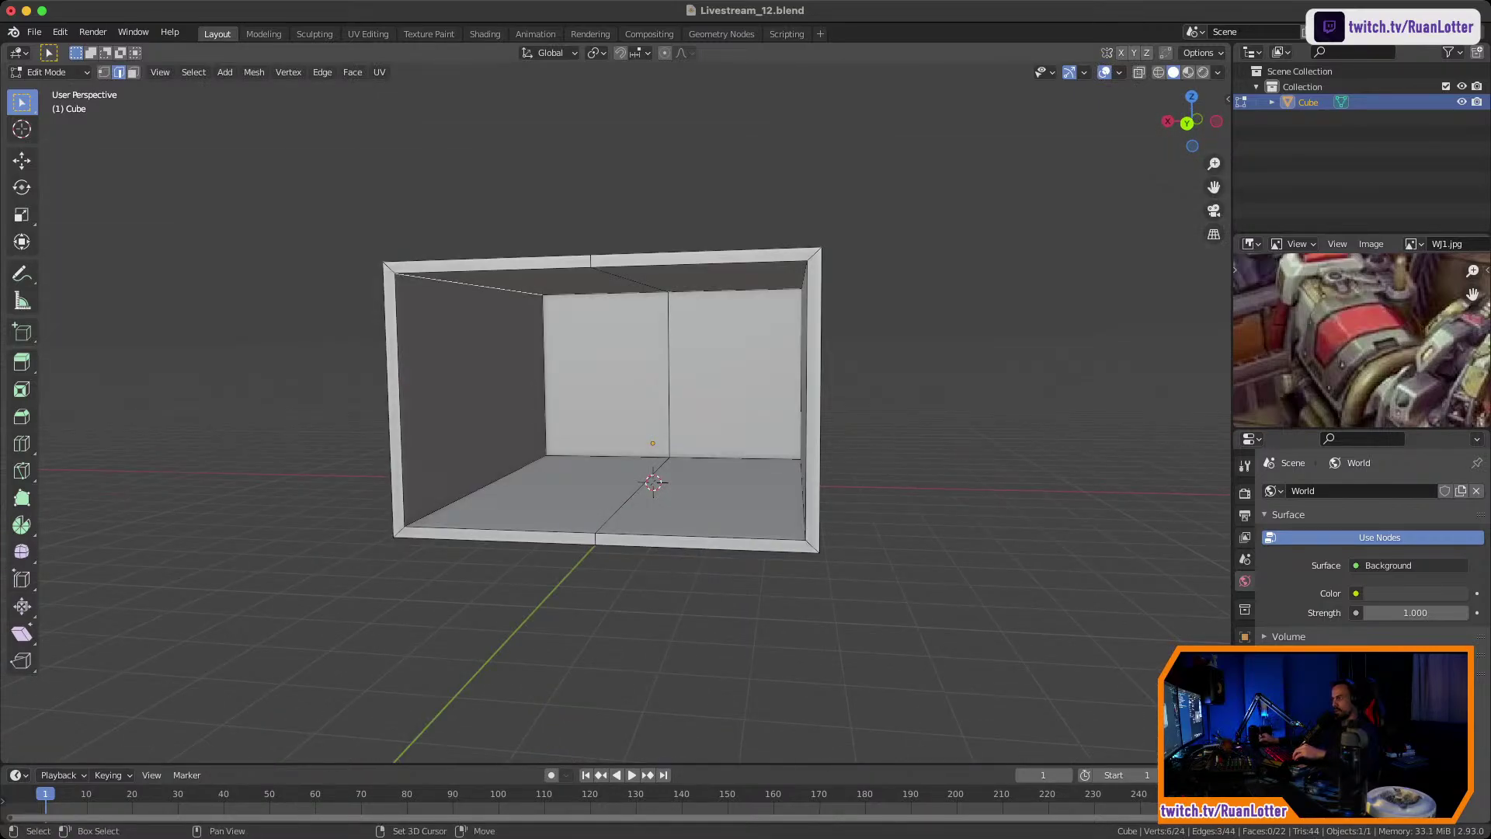
pyautogui.moveTo(470, 285); pyautogui.dragTo(567, 283, button='middle')
pyautogui.moveTo(730, 297); pyautogui.dragTo(629, 357, button='middle')
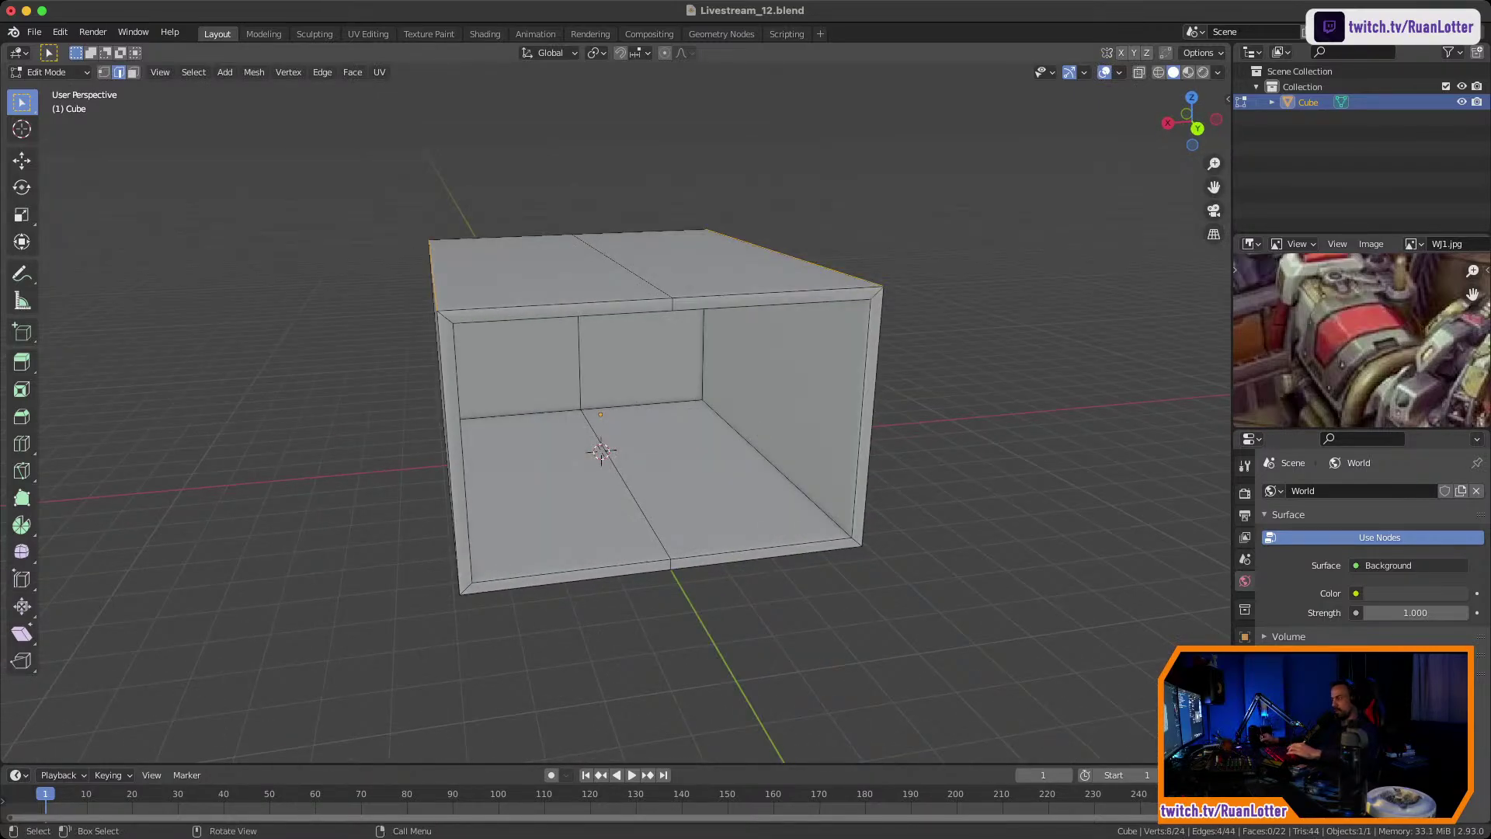
pyautogui.press('g')
pyautogui.press('z')
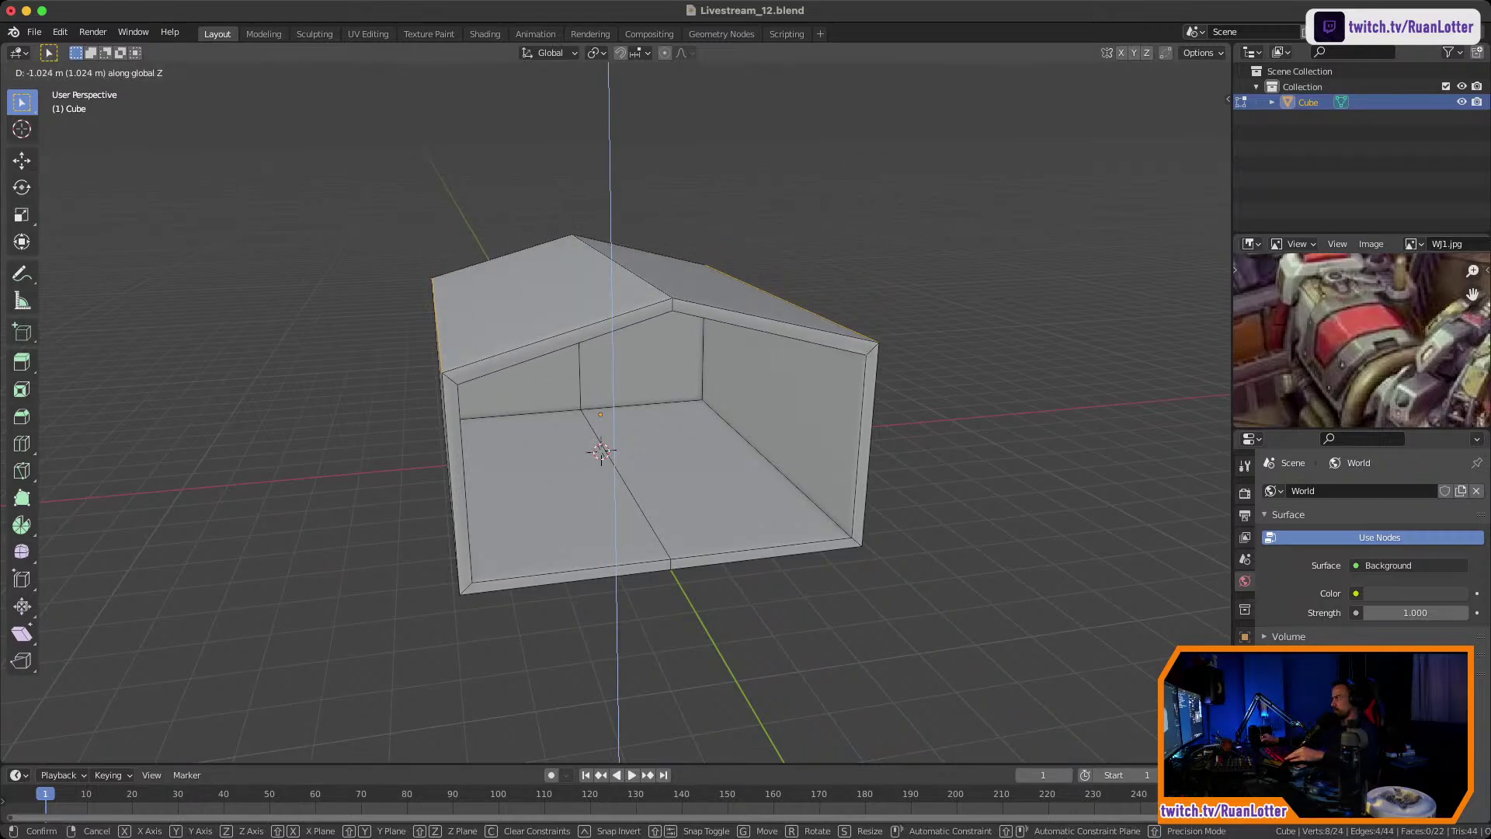
pyautogui.press('Escape')
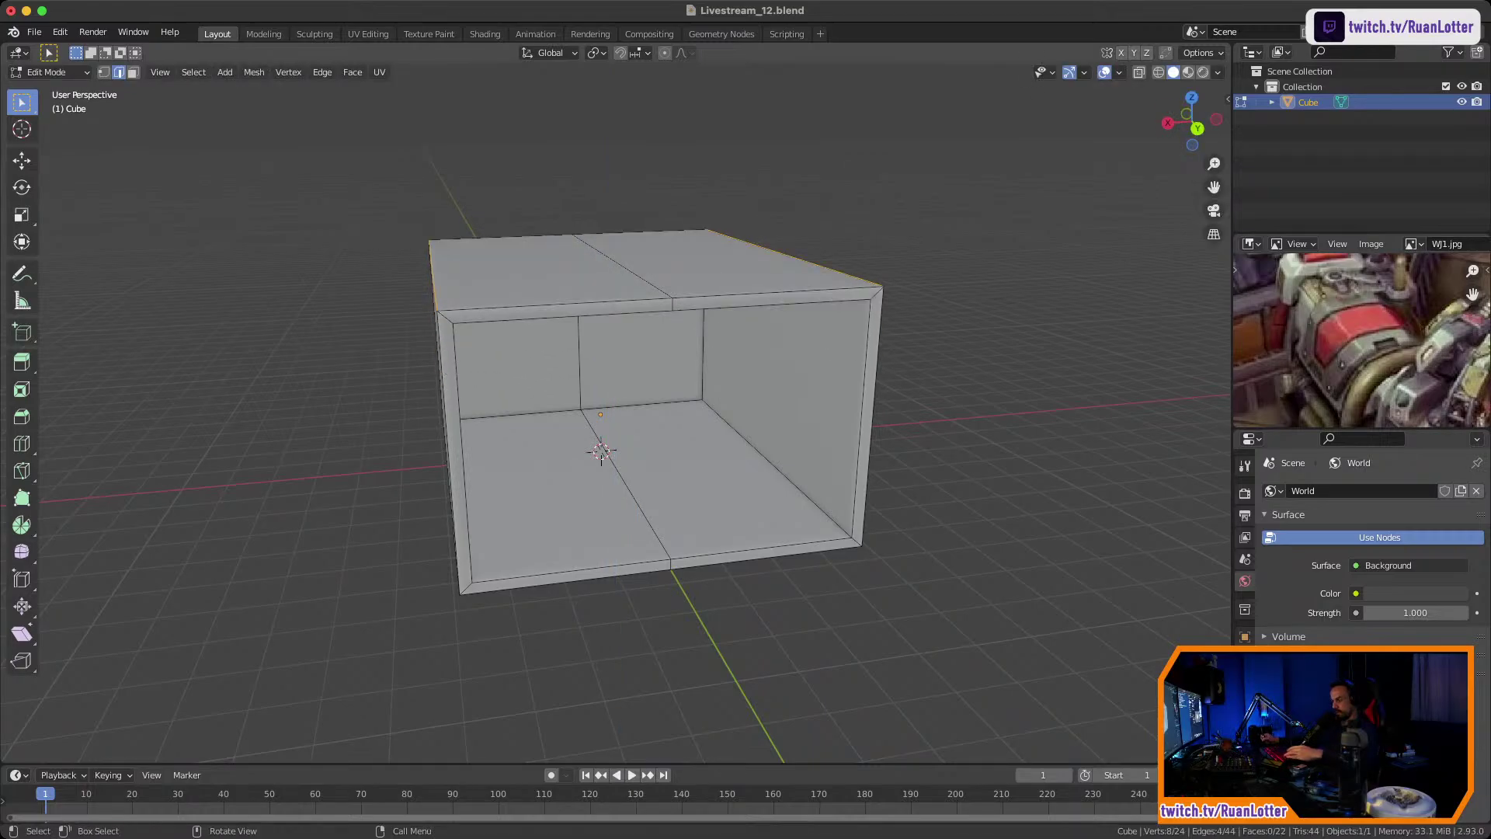
# Try an off-centre lengthwise loop cut between the roof's centre line and one side, and undo it.
pyautogui.moveTo(629, 427); pyautogui.dragTo(677, 463, button='middle')
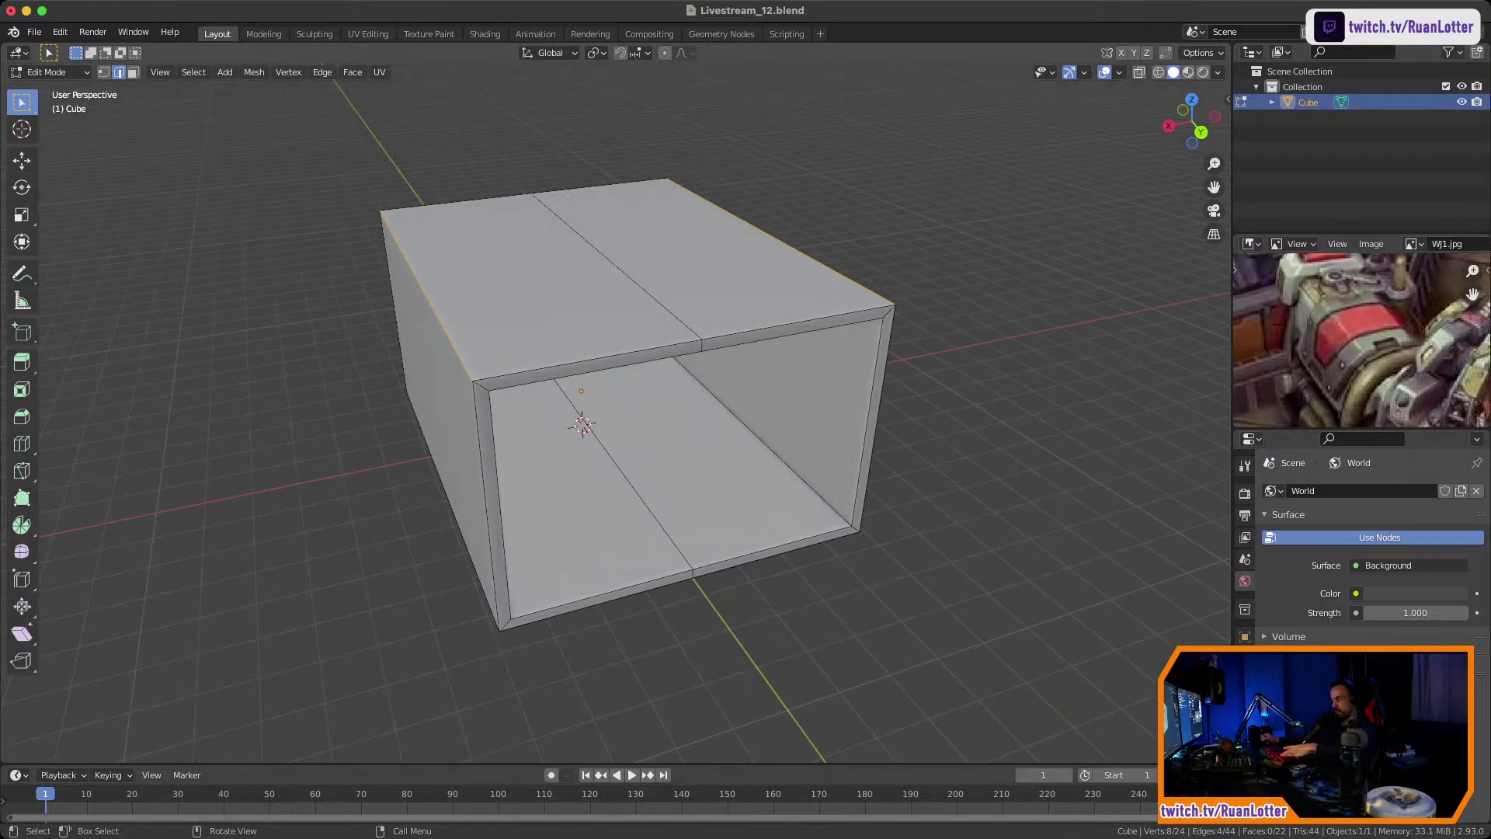
pyautogui.hotkey('ctrl', 'r')
pyautogui.click(575, 373)
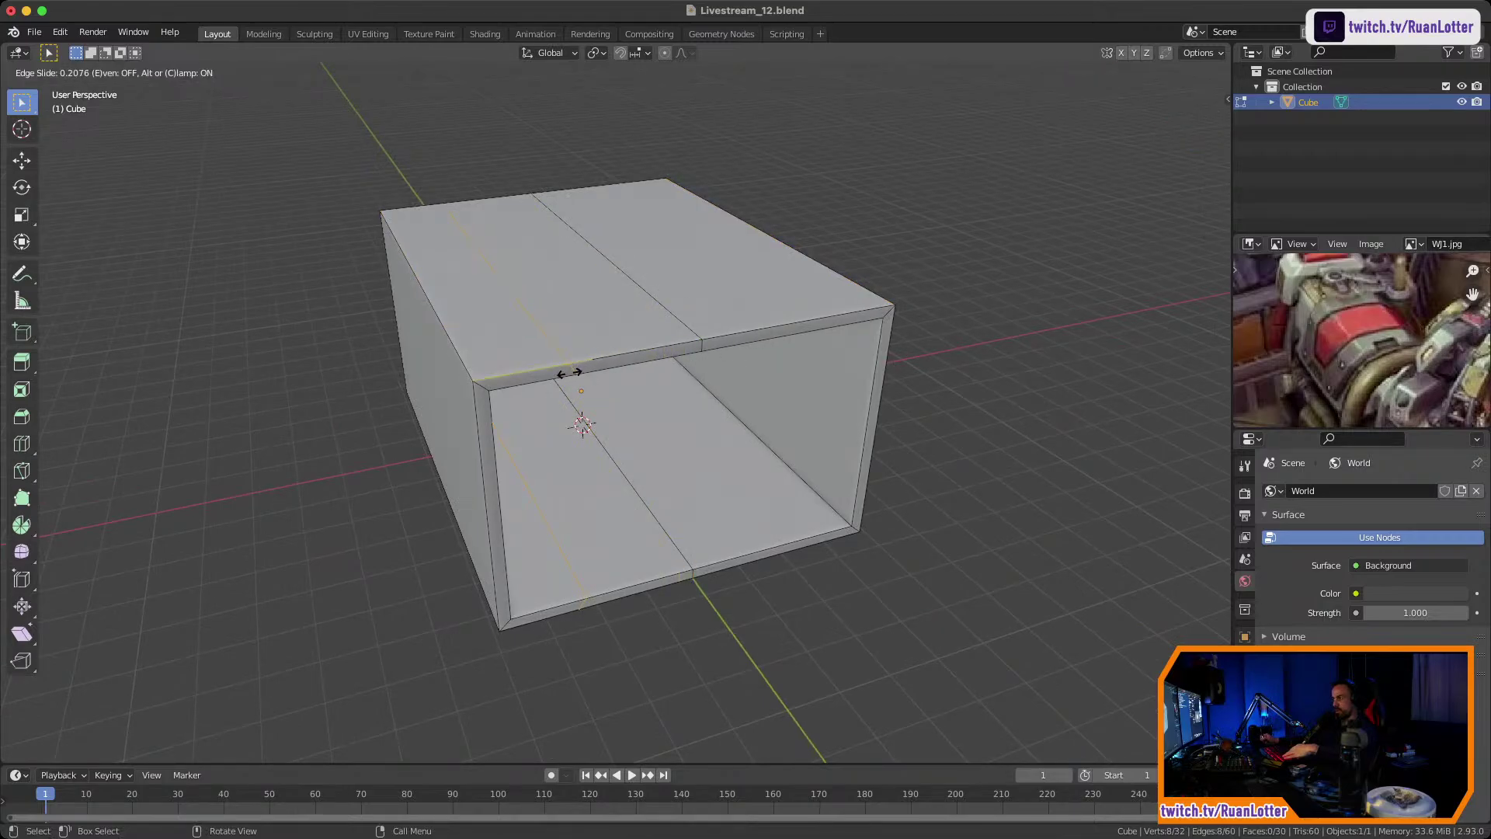
pyautogui.click(569, 373)
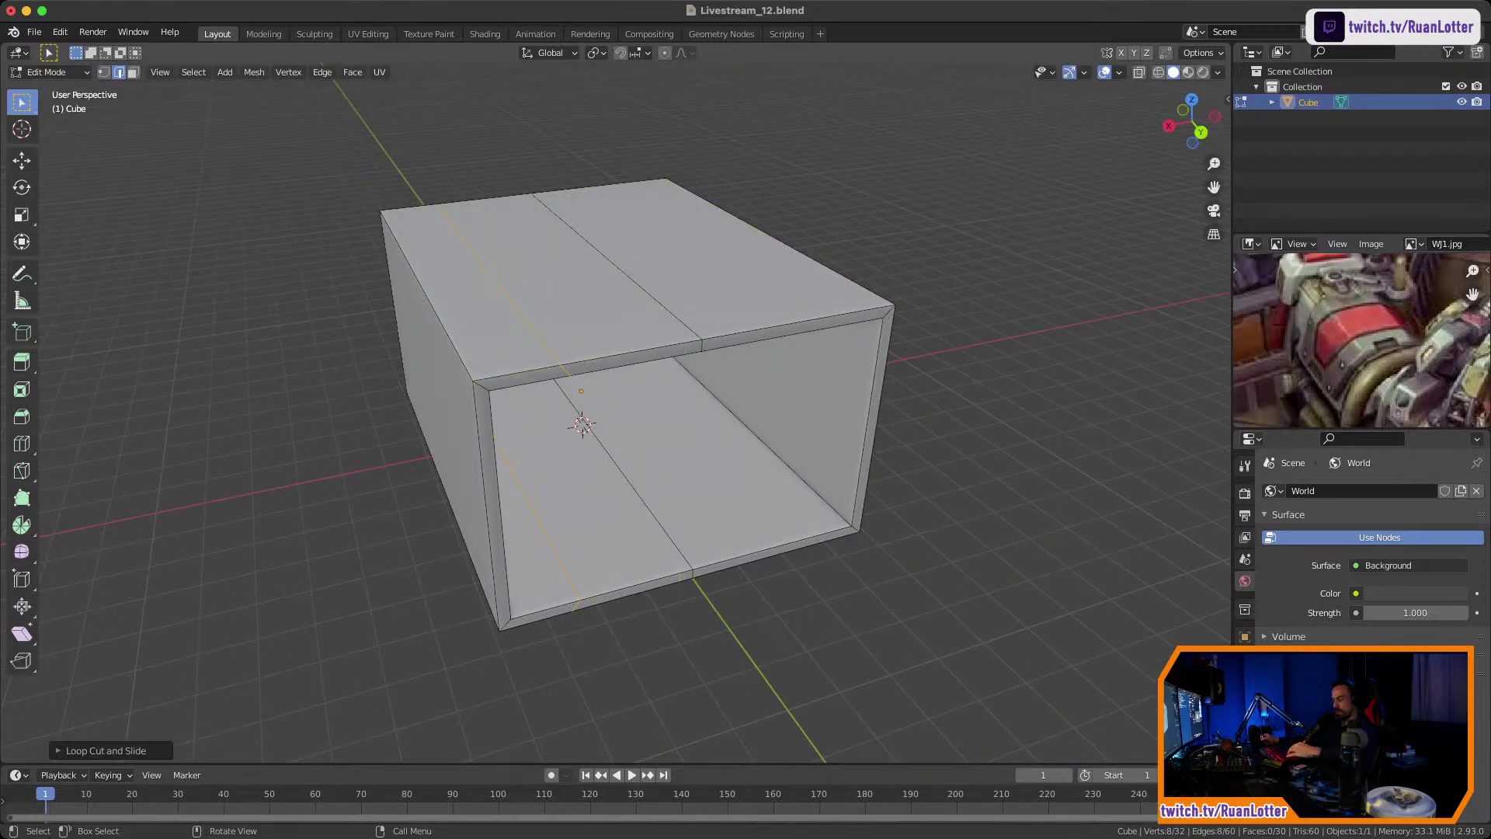
pyautogui.hotkey('ctrl', 'z')
pyautogui.click(878, 419)
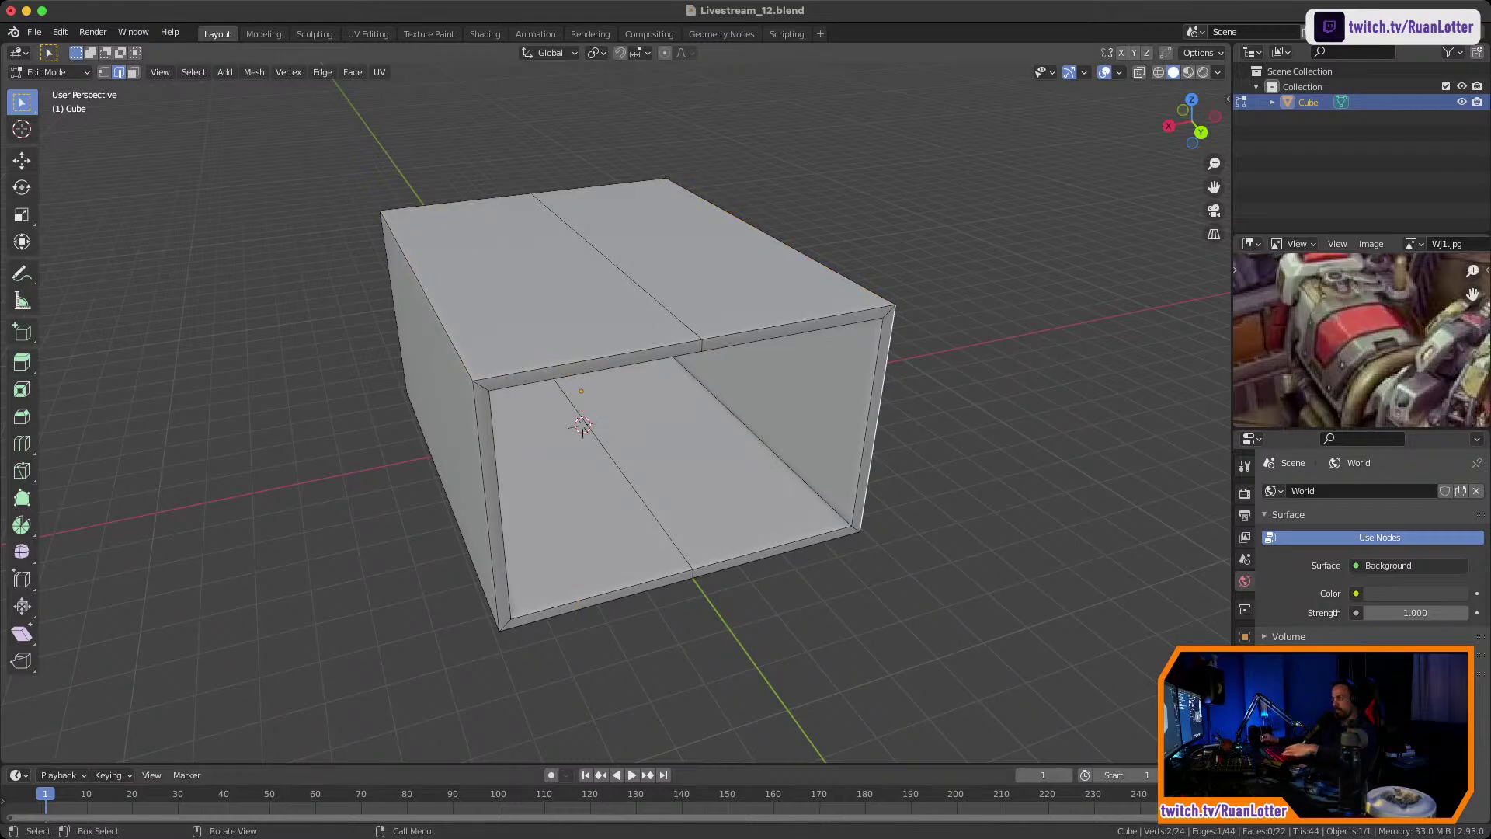
# Add a lengthwise loop cut through each half of the box, on either side of the centre line.
pyautogui.hotkey('ctrl', 'r')
pyautogui.click(589, 357)
pyautogui.click(589, 358)
pyautogui.hotkey('ctrl', 'r')
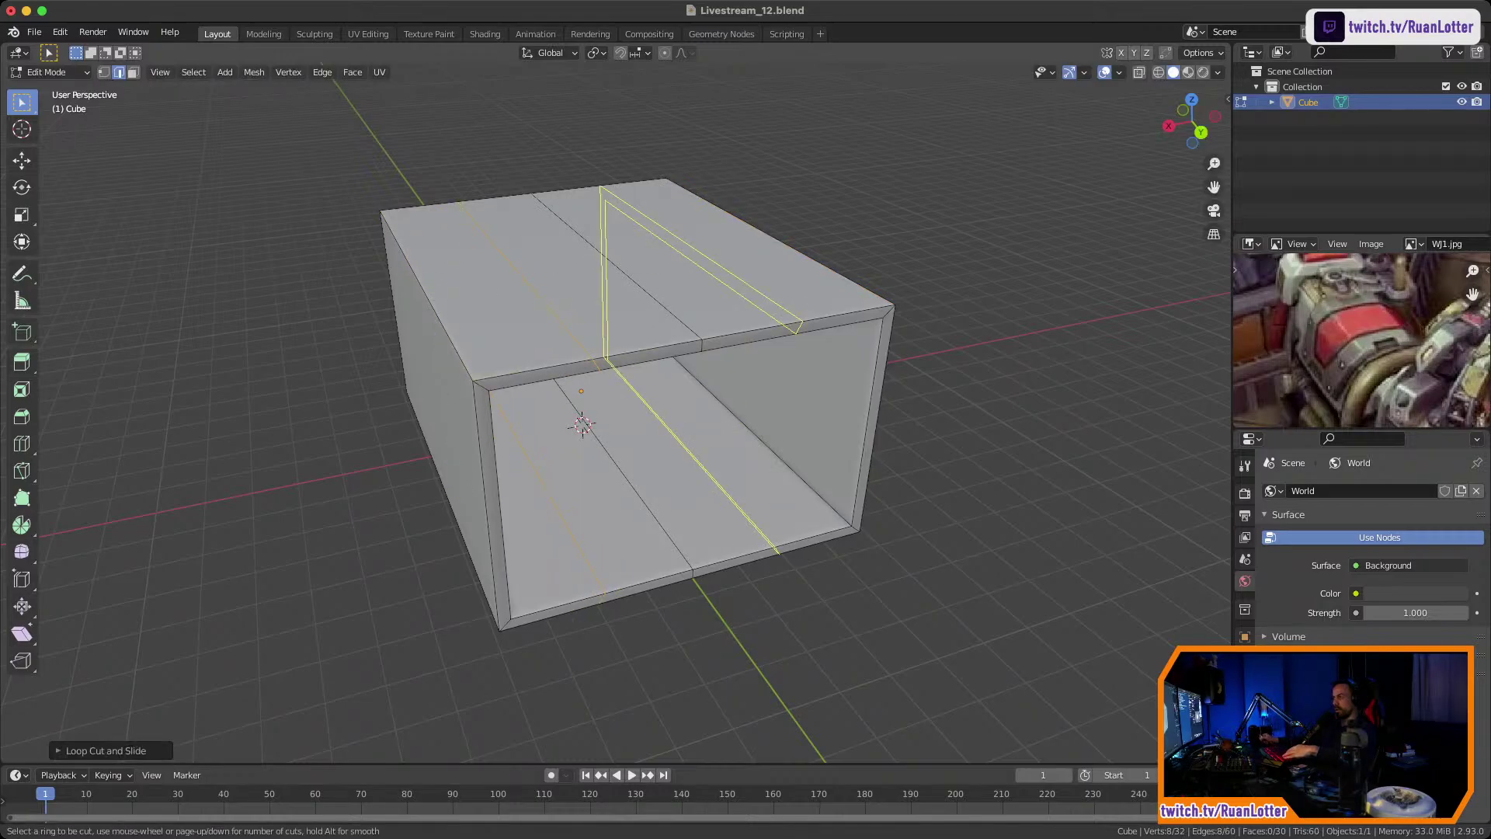
pyautogui.click(797, 326)
pyautogui.click(797, 327)
# Lower the outer and inner lengthwise edges on both sides of the roof about 0.86 m along Z.
pyautogui.click(429, 299)
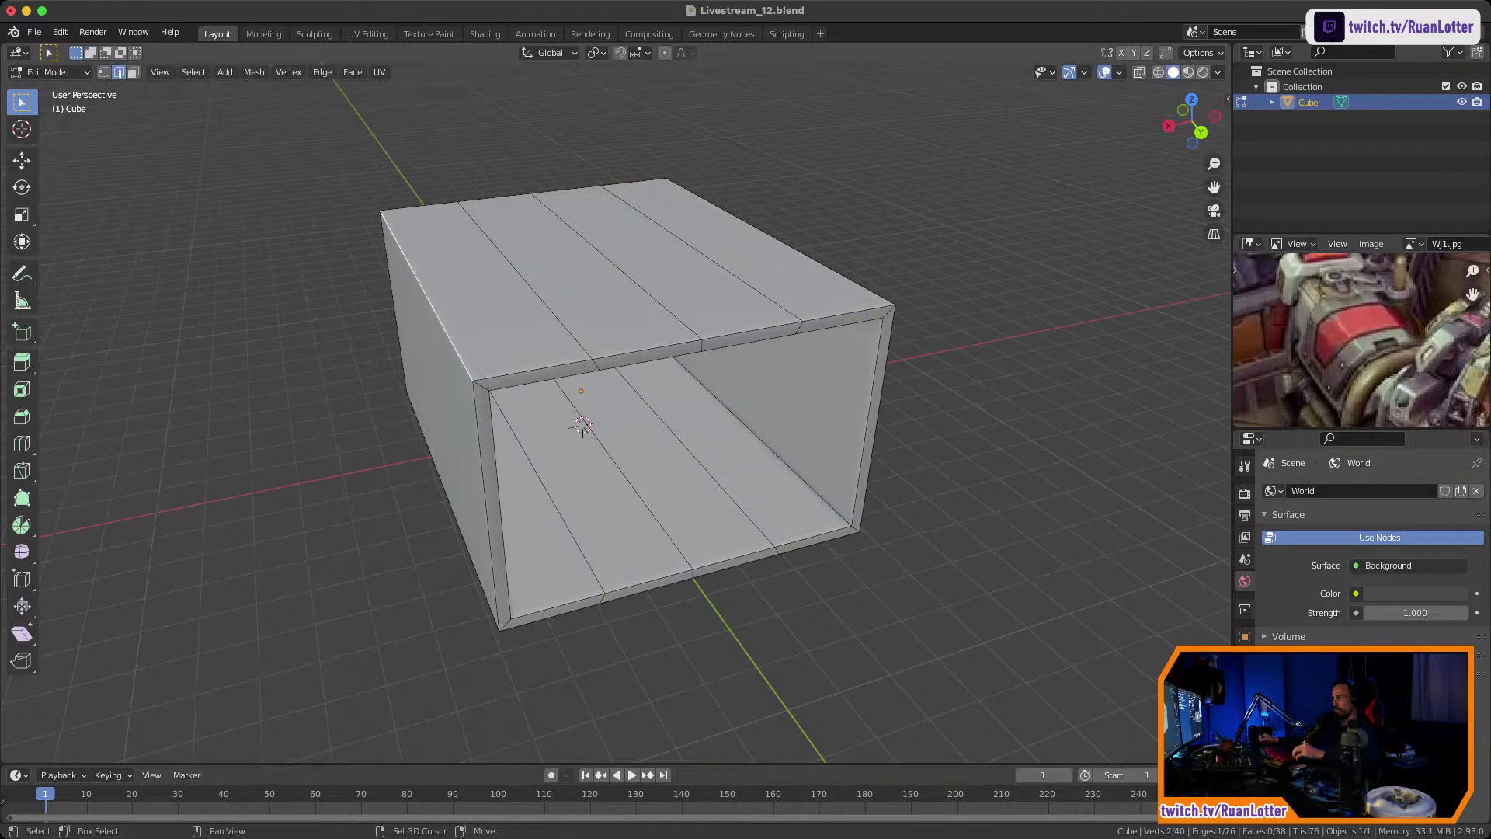
pyautogui.keyDown('shift'); pyautogui.click(779, 241); pyautogui.keyUp('shift')
pyautogui.moveTo(779, 241); pyautogui.dragTo(718, 191, button='middle')
pyautogui.keyDown('shift'); pyautogui.click(469, 284); pyautogui.keyUp('shift')
pyautogui.moveTo(469, 284); pyautogui.dragTo(571, 272, button='middle')
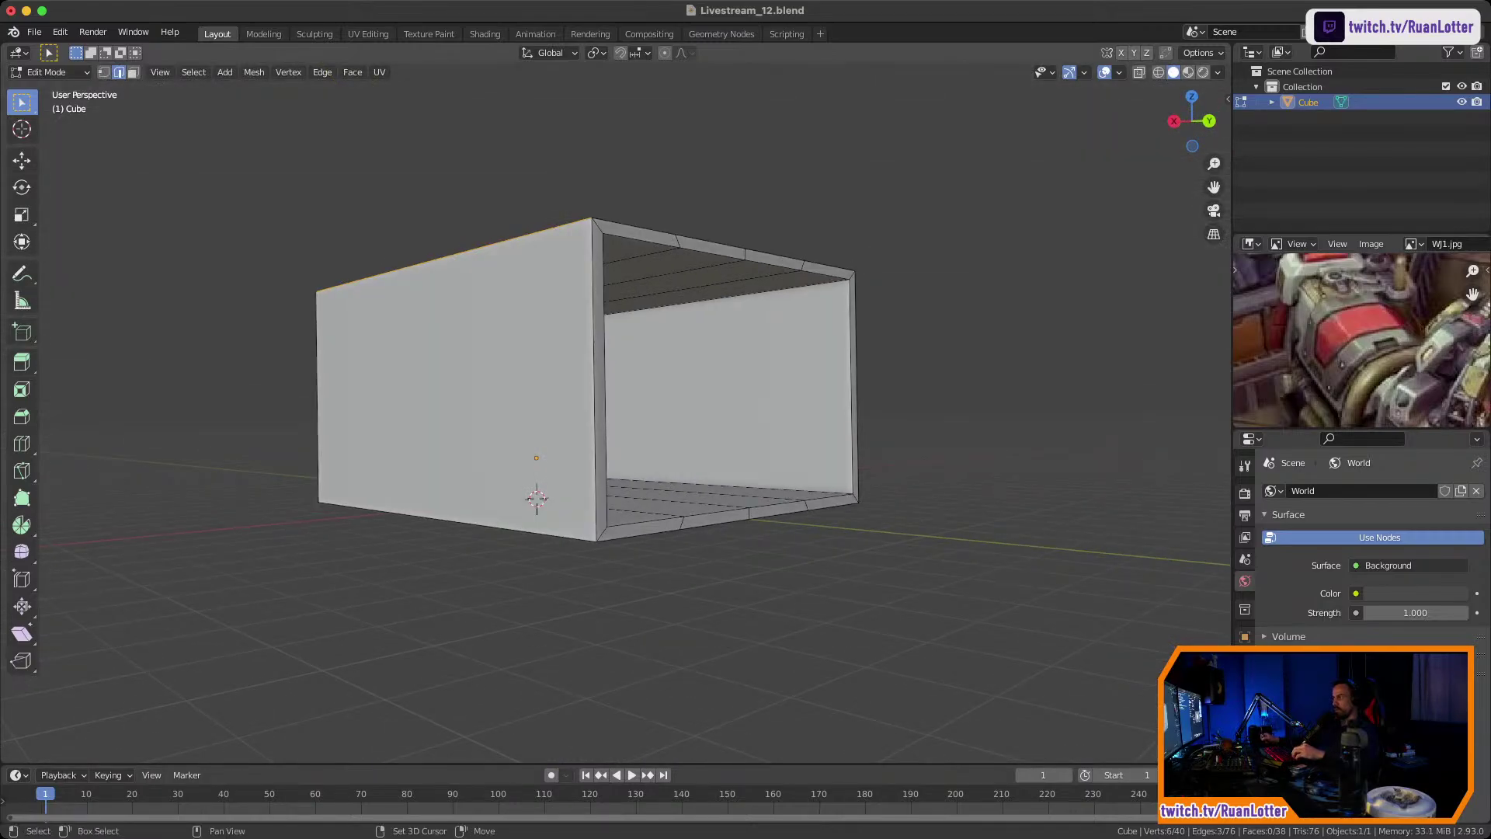
pyautogui.keyDown('shift'); pyautogui.click(728, 297); pyautogui.keyUp('shift')
pyautogui.moveTo(728, 298); pyautogui.dragTo(678, 329, button='middle')
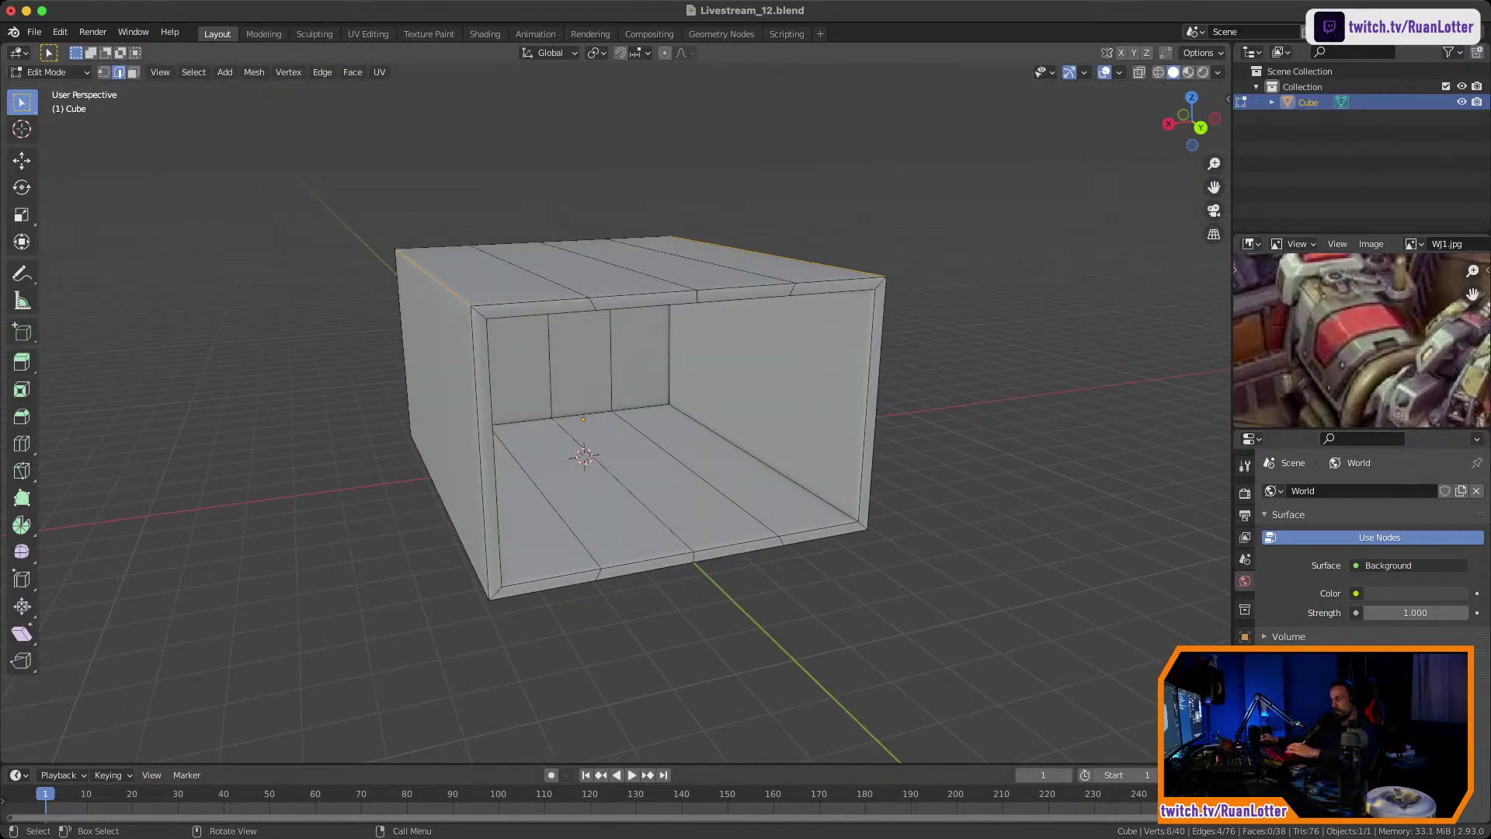
pyautogui.press('g')
pyautogui.press('z')
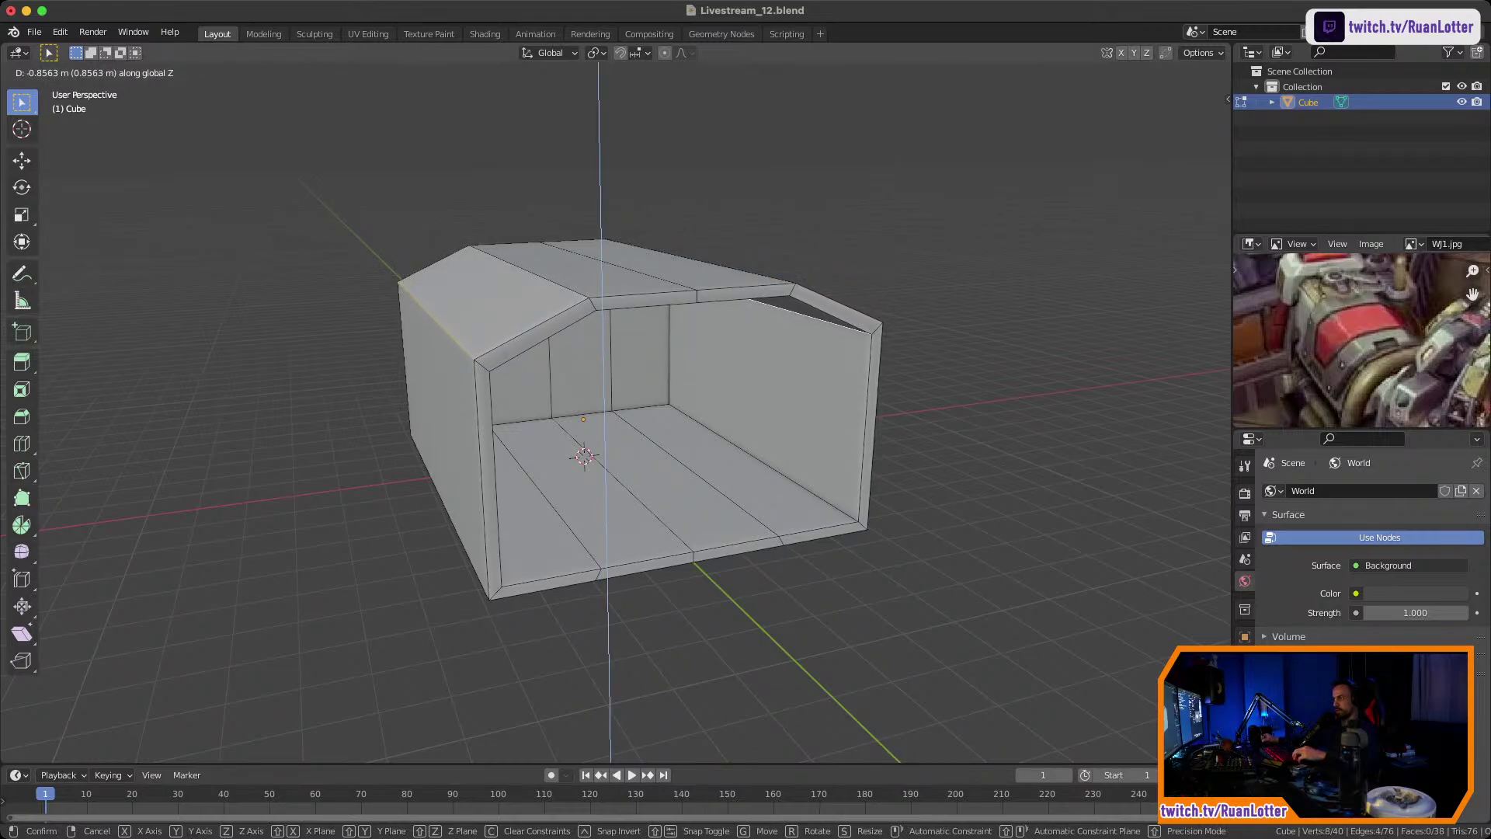
pyautogui.click(674, 388)
# Check the sloped roof from outside and below, and save the file.
pyautogui.moveTo(674, 389); pyautogui.dragTo(739, 426, button='middle')
pyautogui.scroll(1, 741, 384)
pyautogui.scroll(-1, 753, 387)
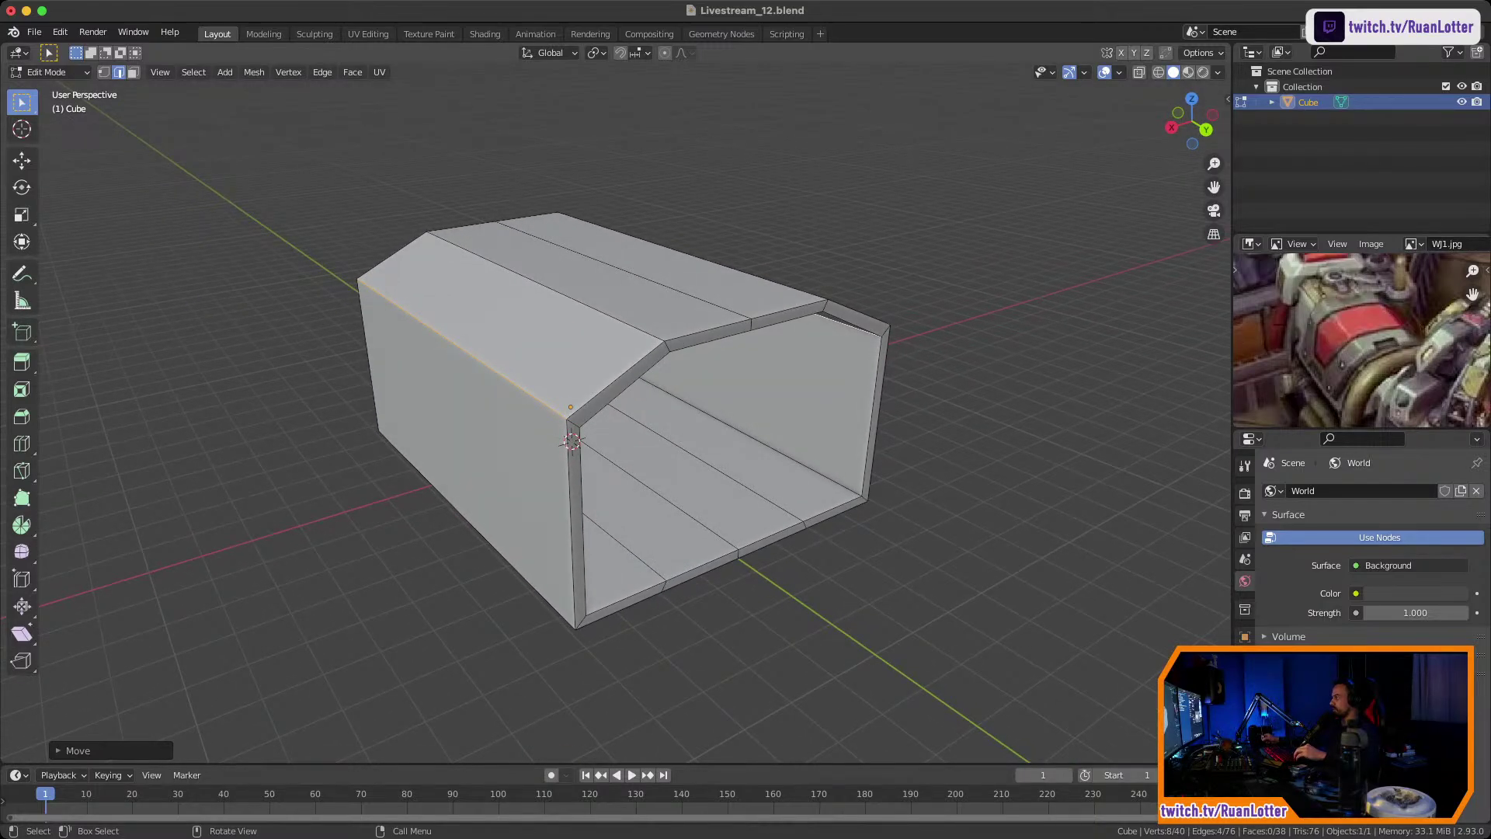
pyautogui.moveTo(739, 426); pyautogui.dragTo(687, 439, button='middle')
pyautogui.scroll(1, 765, 421)
pyautogui.moveTo(687, 439); pyautogui.dragTo(696, 366, button='middle')
pyautogui.moveTo(695, 366); pyautogui.dragTo(721, 319, button='middle')
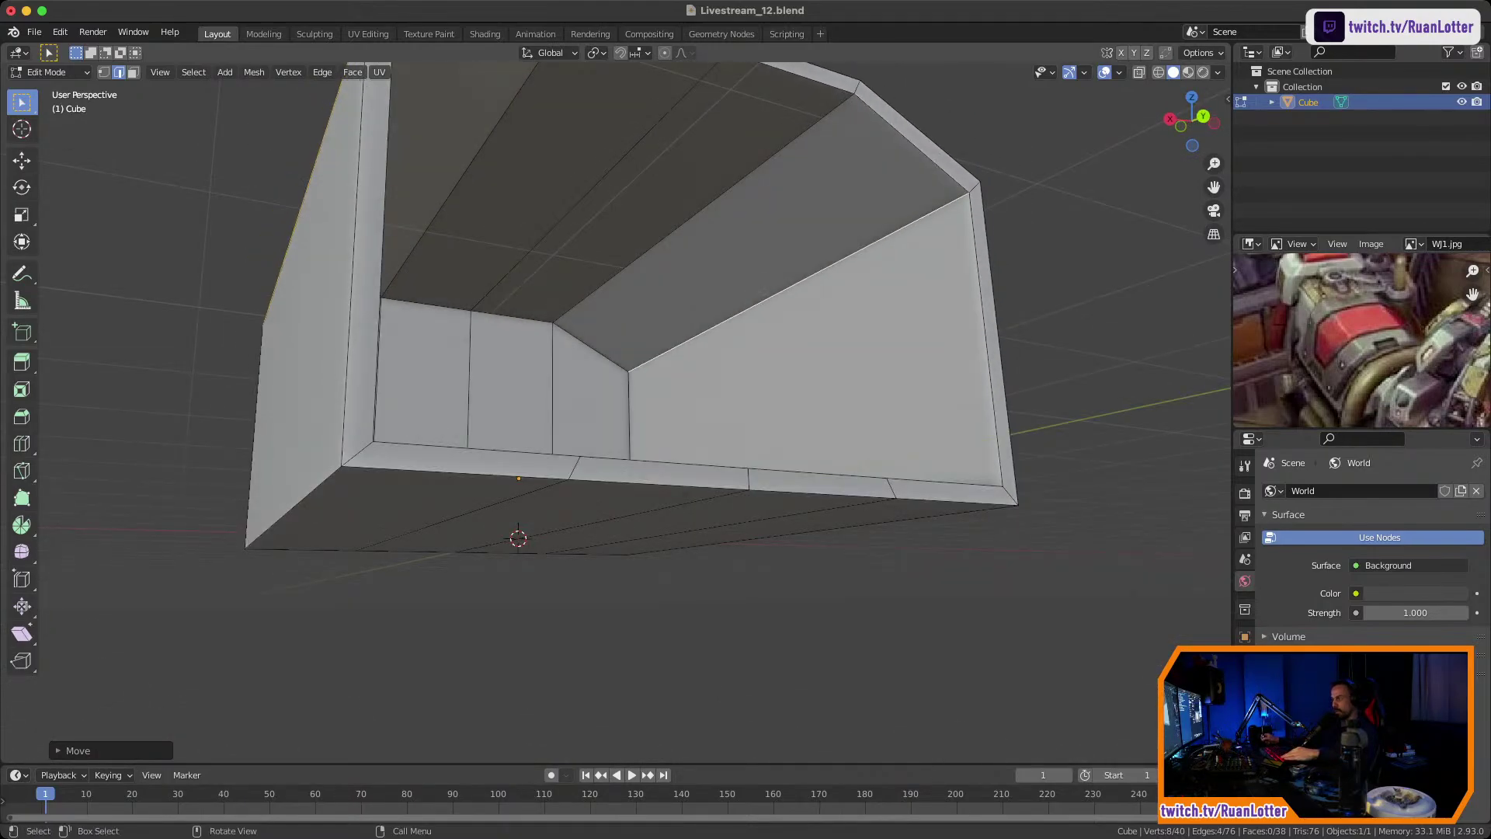
pyautogui.moveTo(721, 319); pyautogui.dragTo(631, 376, button='middle')
pyautogui.hotkey('ctrl', 's')
# Enlarge the WJ1.jpg reference view and examine its orange-panelled wall and support pillar against the room.
pyautogui.click(878, 363)
pyautogui.moveTo(869, 365); pyautogui.dragTo(1009, 381, button='middle')
pyautogui.keyDown('ctrl'); pyautogui.moveTo(622, 385); pyautogui.dragTo(575, 368, button='middle'); pyautogui.keyUp('ctrl')
pyautogui.moveTo(1359, 330)
pyautogui.mouseDown(button='middle')
pyautogui.moveTo(1370, 365)
pyautogui.moveTo(1413, 342)
pyautogui.moveTo(1397, 311)
pyautogui.moveTo(1370, 327)
pyautogui.moveTo(1379, 384)
pyautogui.moveTo(1387, 338)
pyautogui.moveTo(1398, 350)
pyautogui.moveTo(1371, 345)
pyautogui.moveTo(1391, 338)
pyautogui.moveTo(1386, 315)
pyautogui.moveTo(1379, 326)
pyautogui.mouseUp(button='middle')
pyautogui.moveTo(1386, 428); pyautogui.dragTo(1386, 475)
pyautogui.moveTo(1378, 369); pyautogui.dragTo(1385, 368, button='middle')
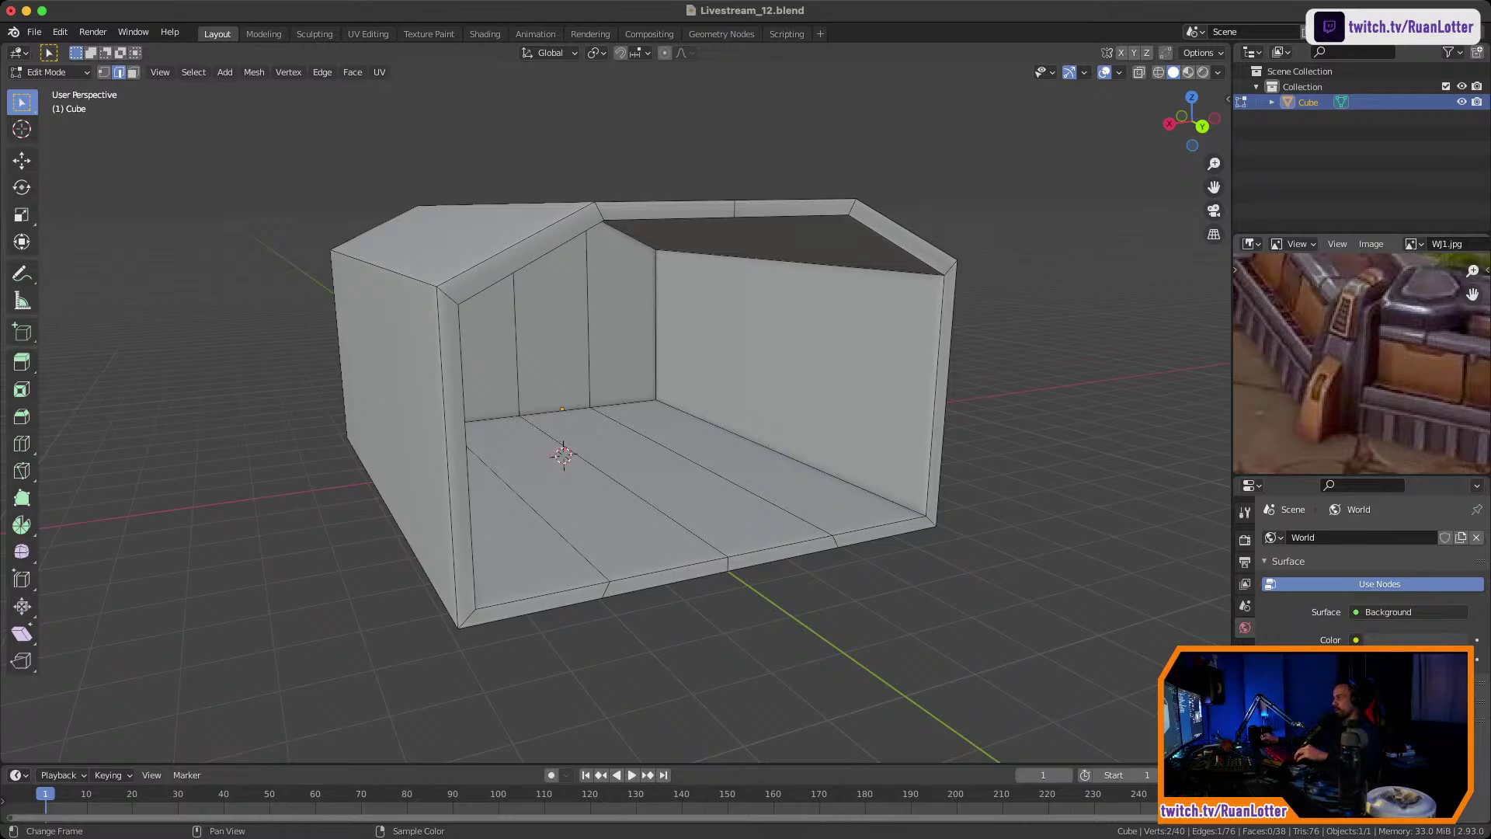
pyautogui.moveTo(513, 458); pyautogui.dragTo(578, 491, button='middle')
pyautogui.moveTo(579, 491); pyautogui.dragTo(509, 494, button='middle')
pyautogui.moveTo(508, 495); pyautogui.dragTo(598, 516, button='middle')
pyautogui.moveTo(1348, 362); pyautogui.dragTo(1366, 368, button='middle')
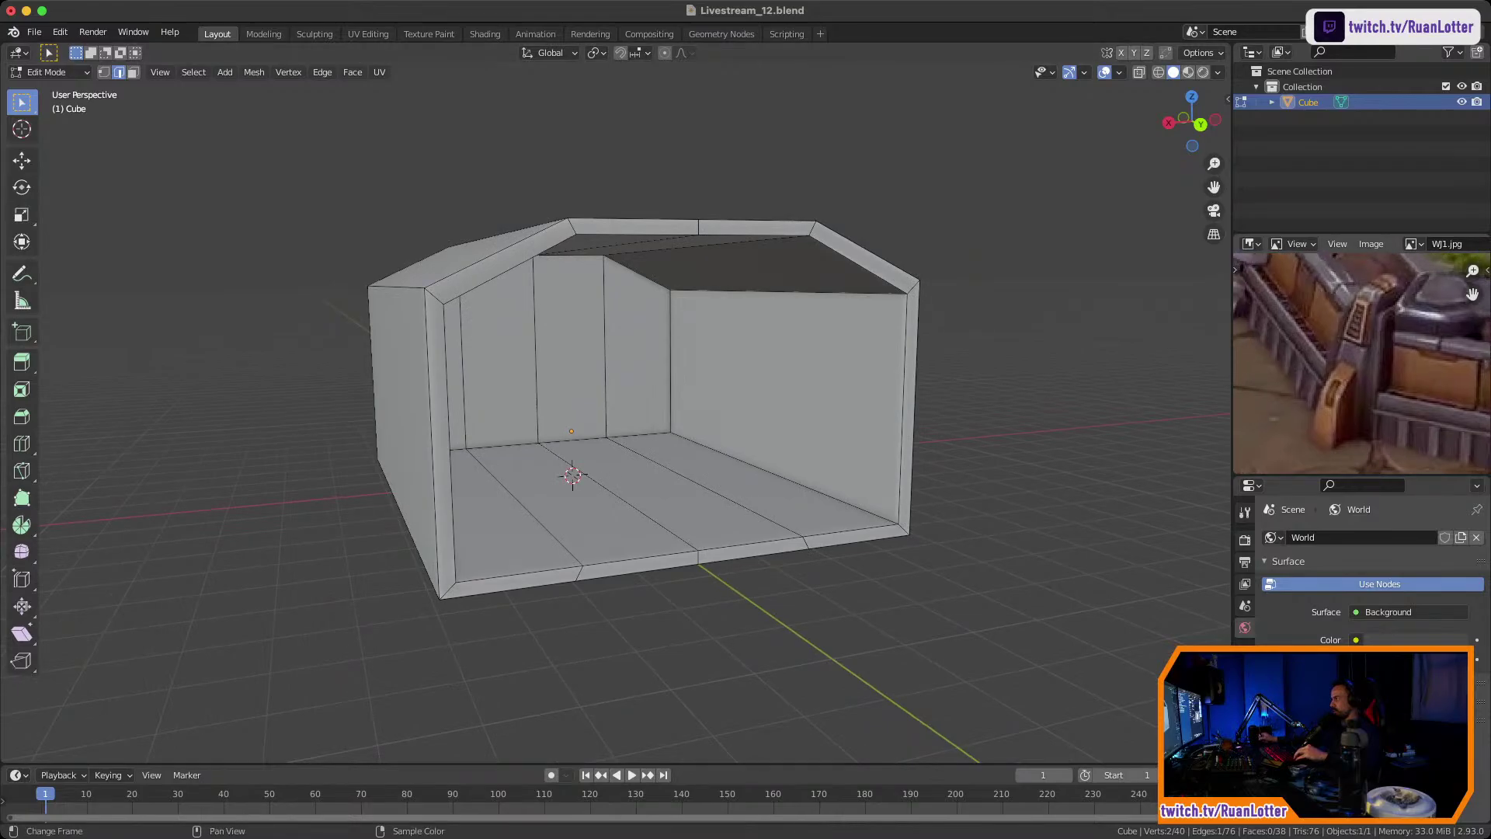
pyautogui.moveTo(598, 481); pyautogui.dragTo(590, 520, button='middle')
# Return to Object Mode, add a cube and raise it along Z so it stands on the room's floor.
pyautogui.press('Tab')
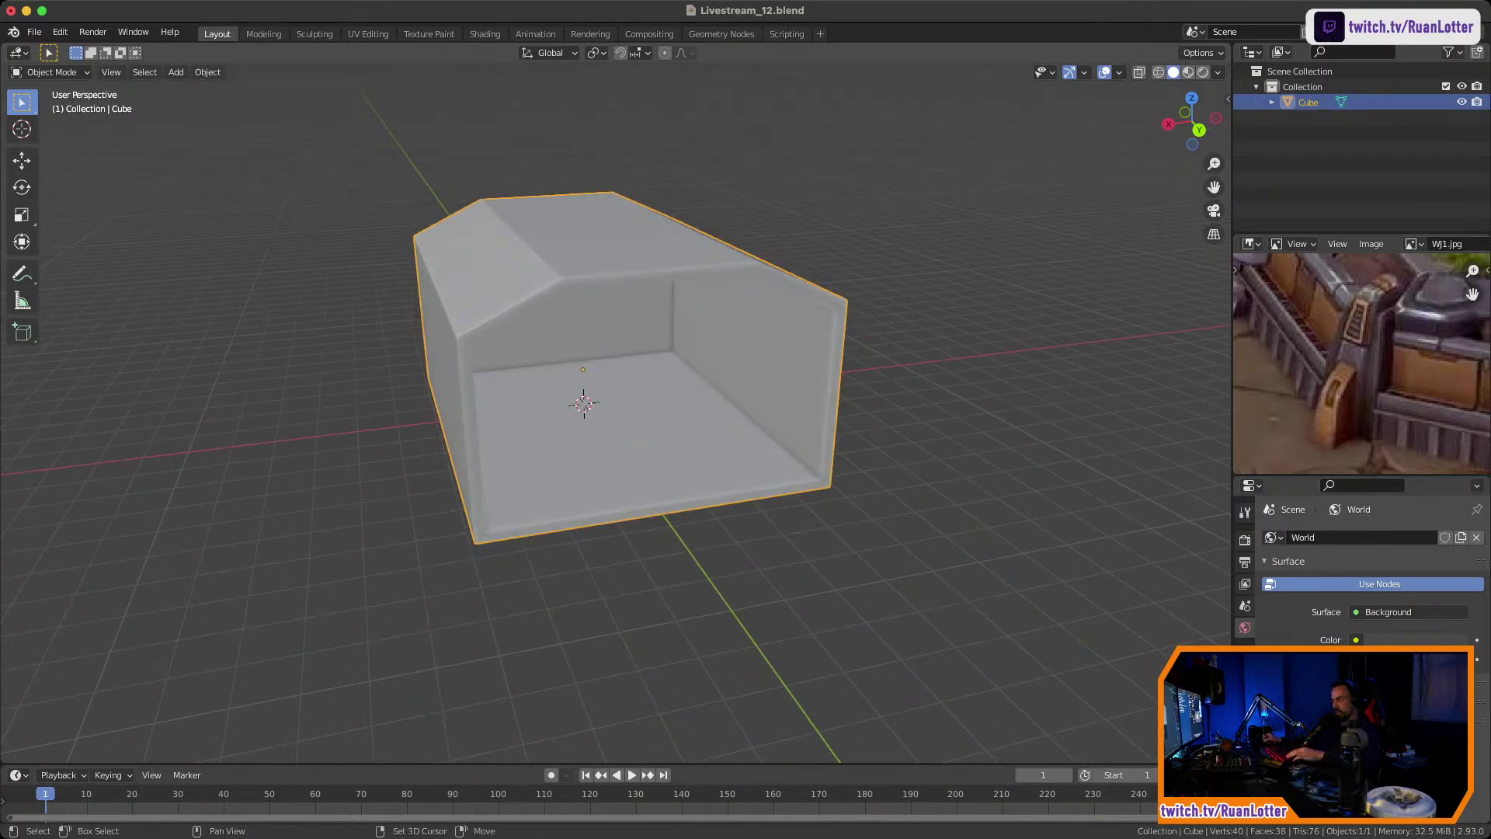
pyautogui.hotkey('shift', 'a')
pyautogui.moveTo(578, 496)
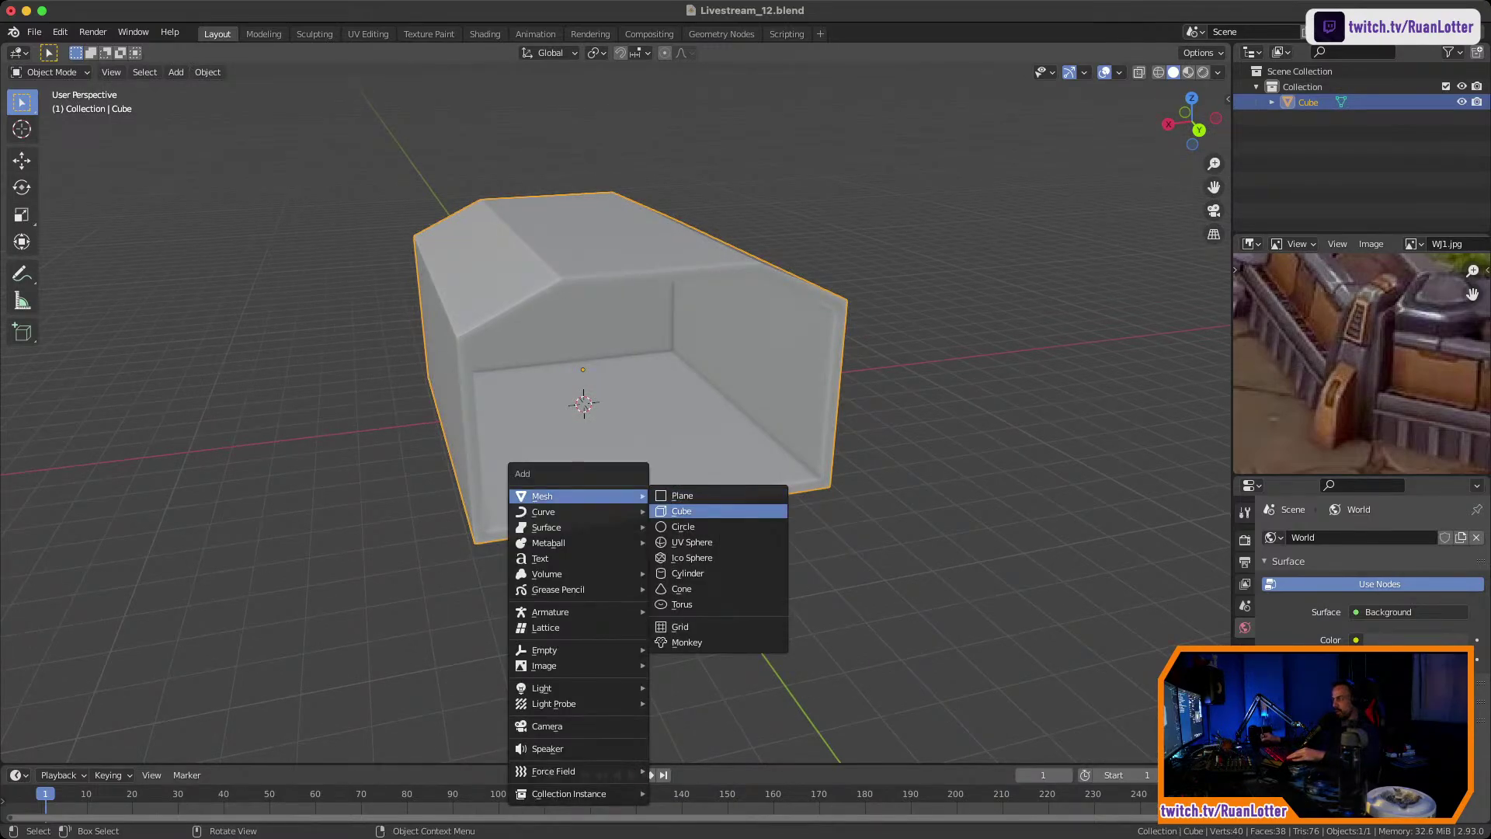
pyautogui.click(681, 510)
pyautogui.press('g')
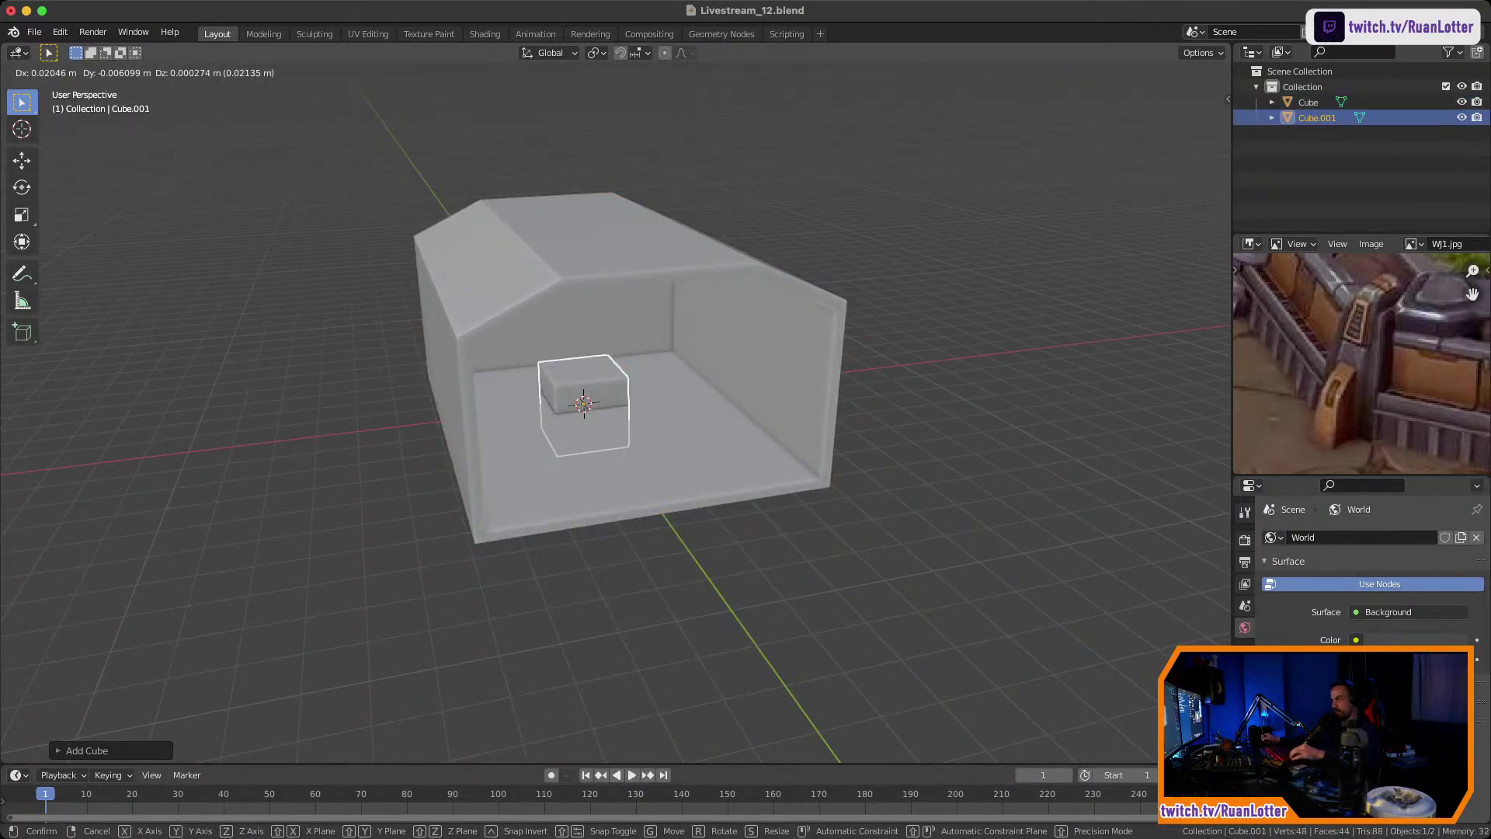
pyautogui.press('z')
pyautogui.click(681, 475)
pyautogui.moveTo(681, 476); pyautogui.dragTo(633, 476, button='middle')
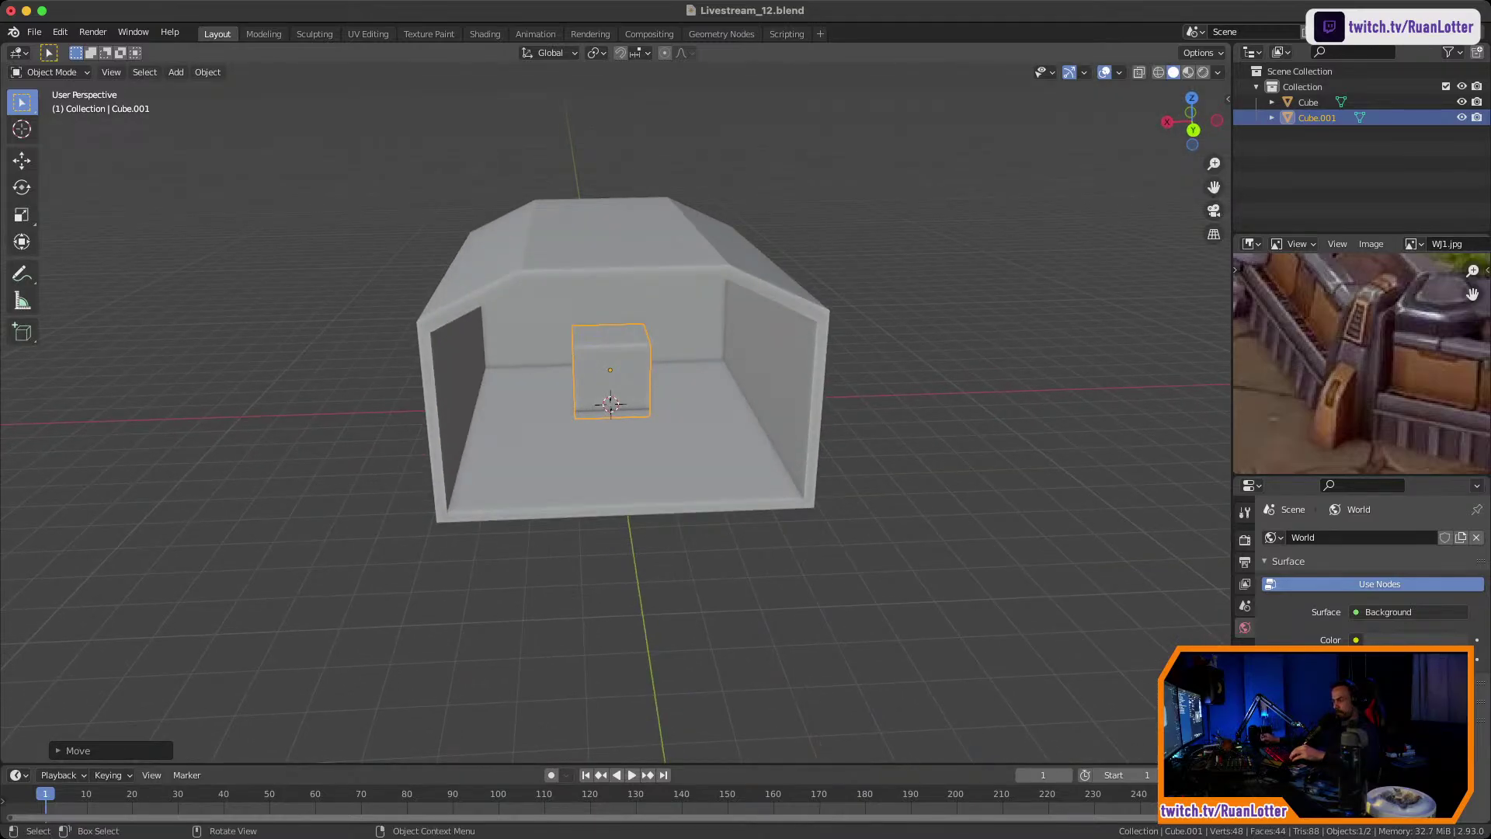
# Narrow the cube in X and Y only, and move it about 3.6 m in X and 6.6 m in Y to the front corner.
pyautogui.moveTo(916, 365); pyautogui.dragTo(952, 374, button='middle')
pyautogui.press('s')
pyautogui.hotkey('shift', 'z')
pyautogui.click(778, 371)
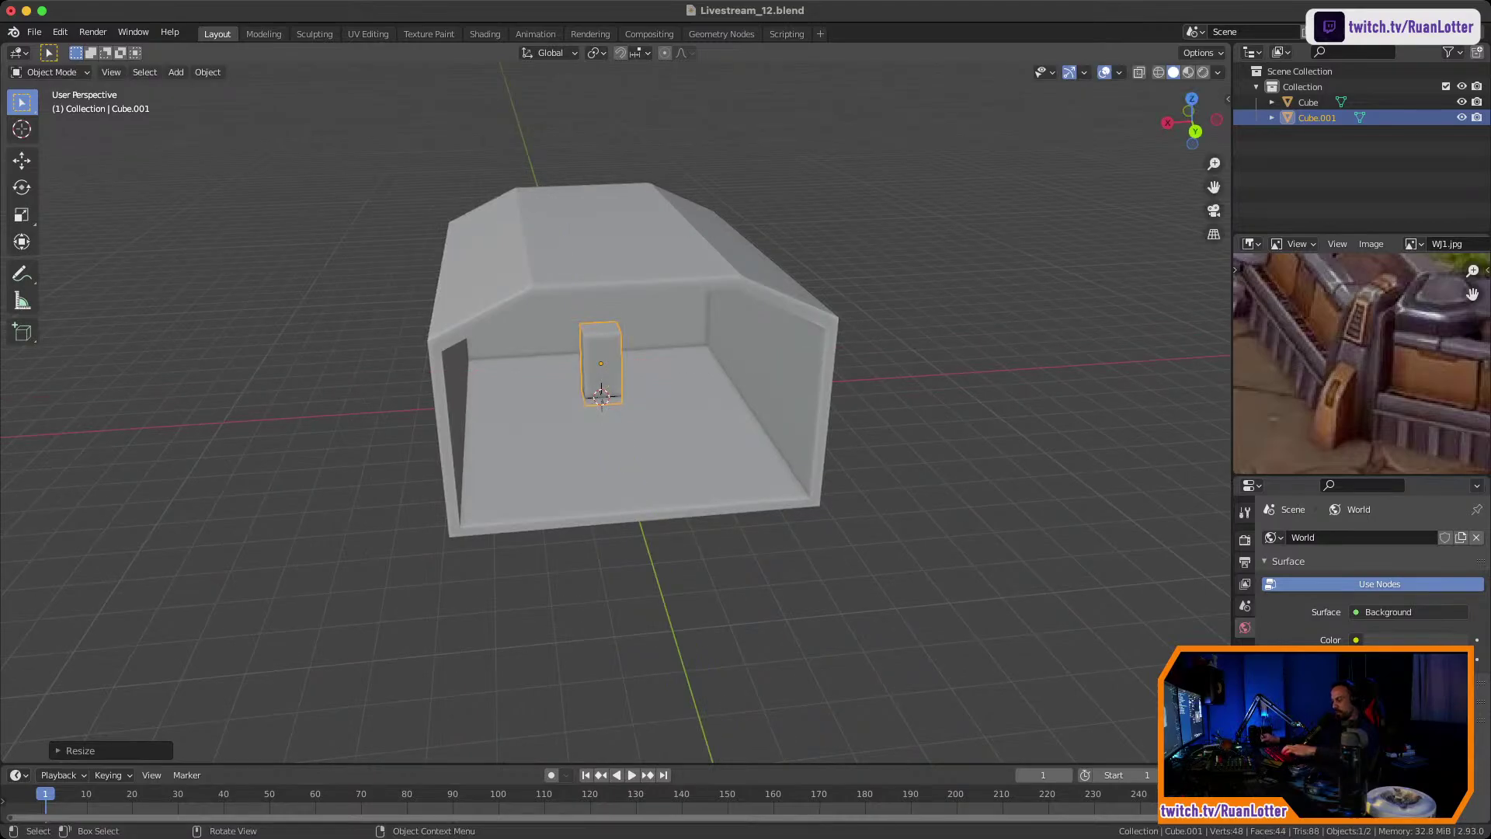
pyautogui.press('g')
pyautogui.hotkey('shift', 'z')
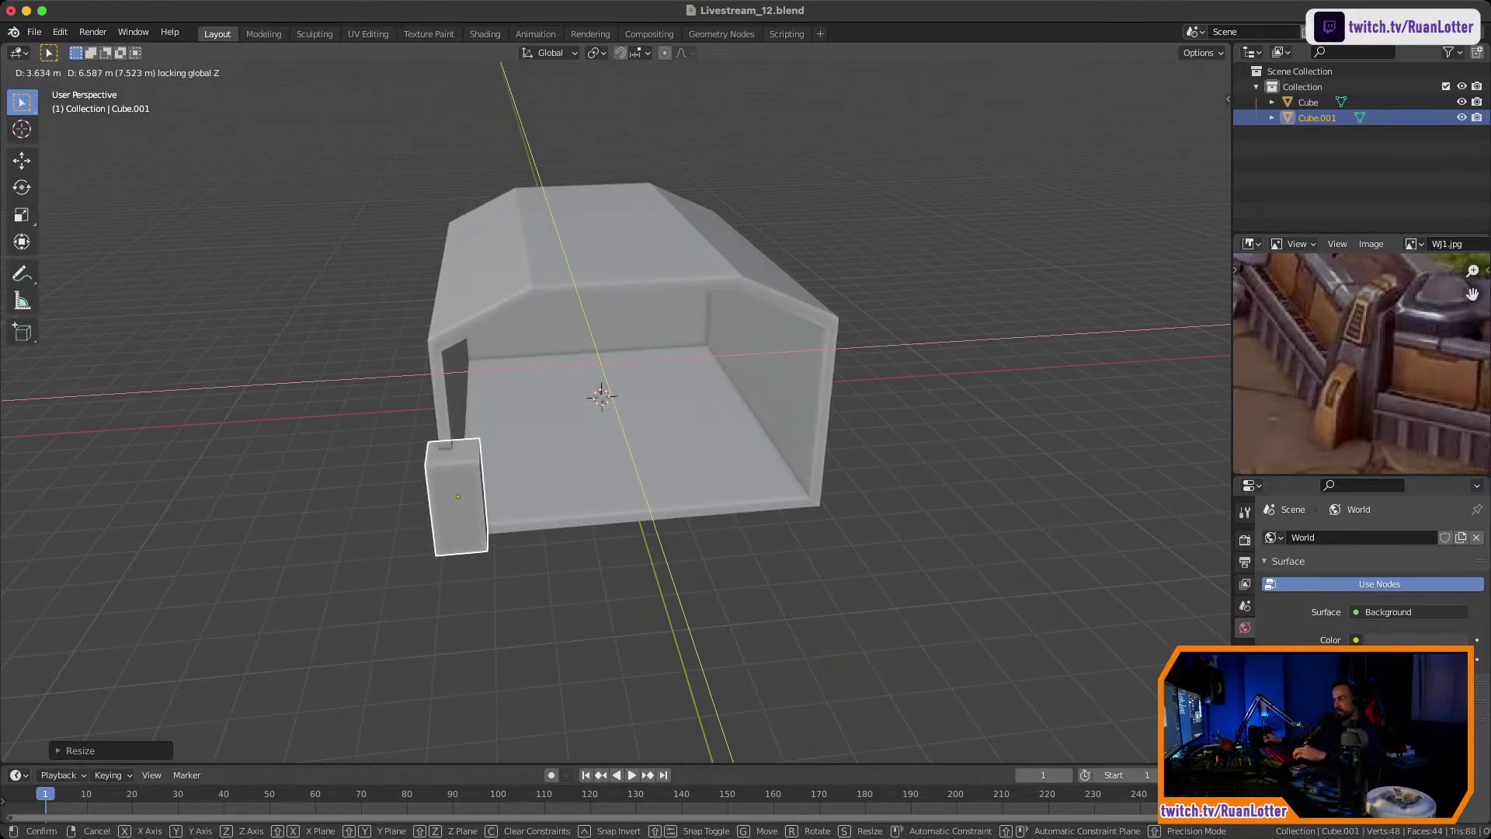
pyautogui.click(631, 504)
# Examine the pillar block's placement and proportions at the room's front corner.
pyautogui.moveTo(630, 504); pyautogui.dragTo(777, 455, button='middle')
pyautogui.scroll(2, 633, 497)
pyautogui.scroll(1, 777, 454)
pyautogui.keyDown('ctrl'); pyautogui.moveTo(233, 221); pyautogui.dragTo(233, 208, button='middle'); pyautogui.keyUp('ctrl')
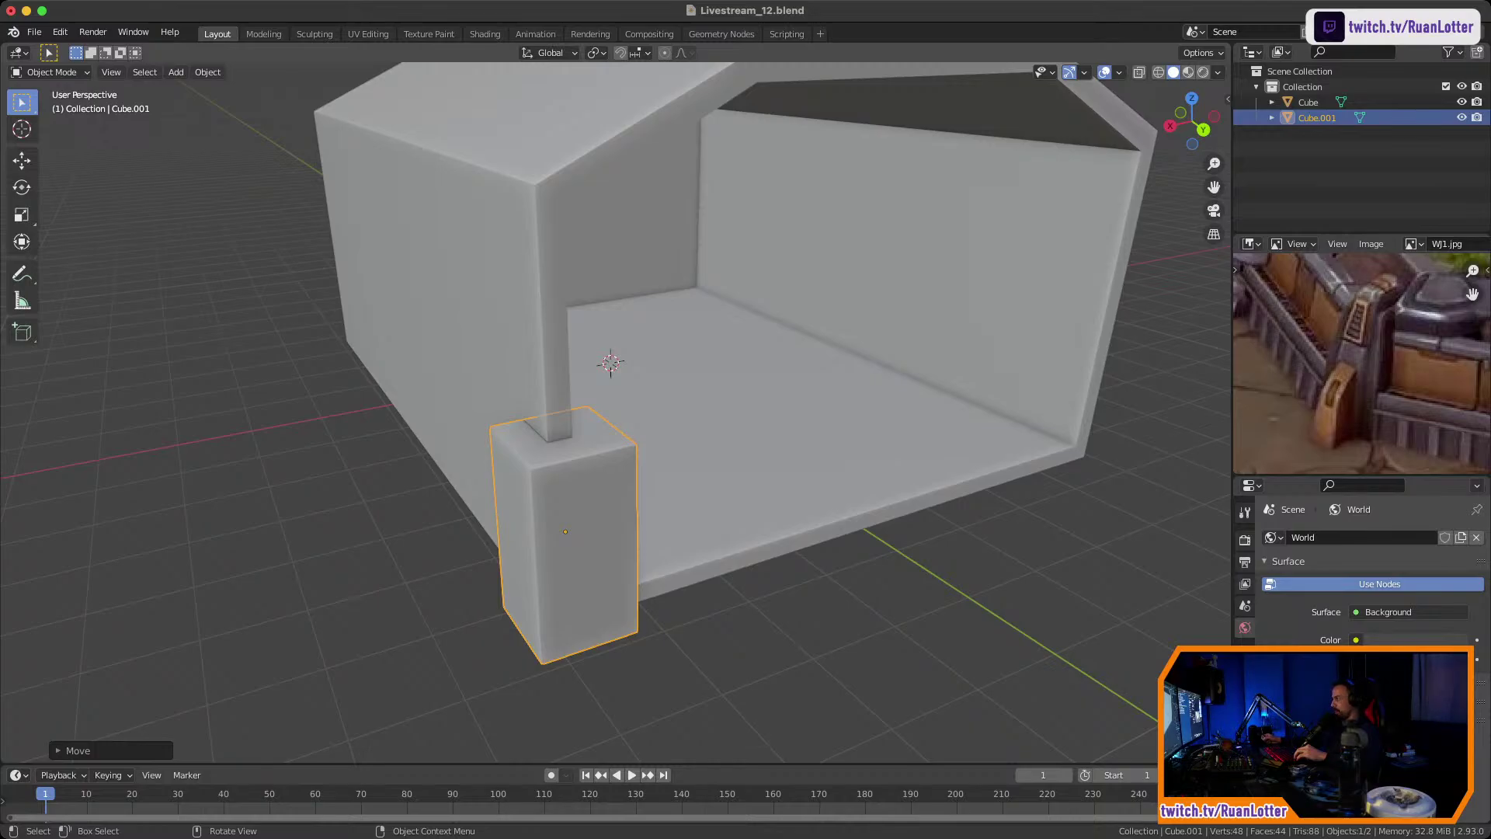
pyautogui.moveTo(622, 419); pyautogui.dragTo(536, 474, button='middle')
pyautogui.scroll(-2, 616, 412)
pyautogui.moveTo(616, 411)
pyautogui.mouseDown(button='middle')
pyautogui.moveTo(699, 384)
pyautogui.moveTo(641, 416)
pyautogui.mouseUp(button='middle')
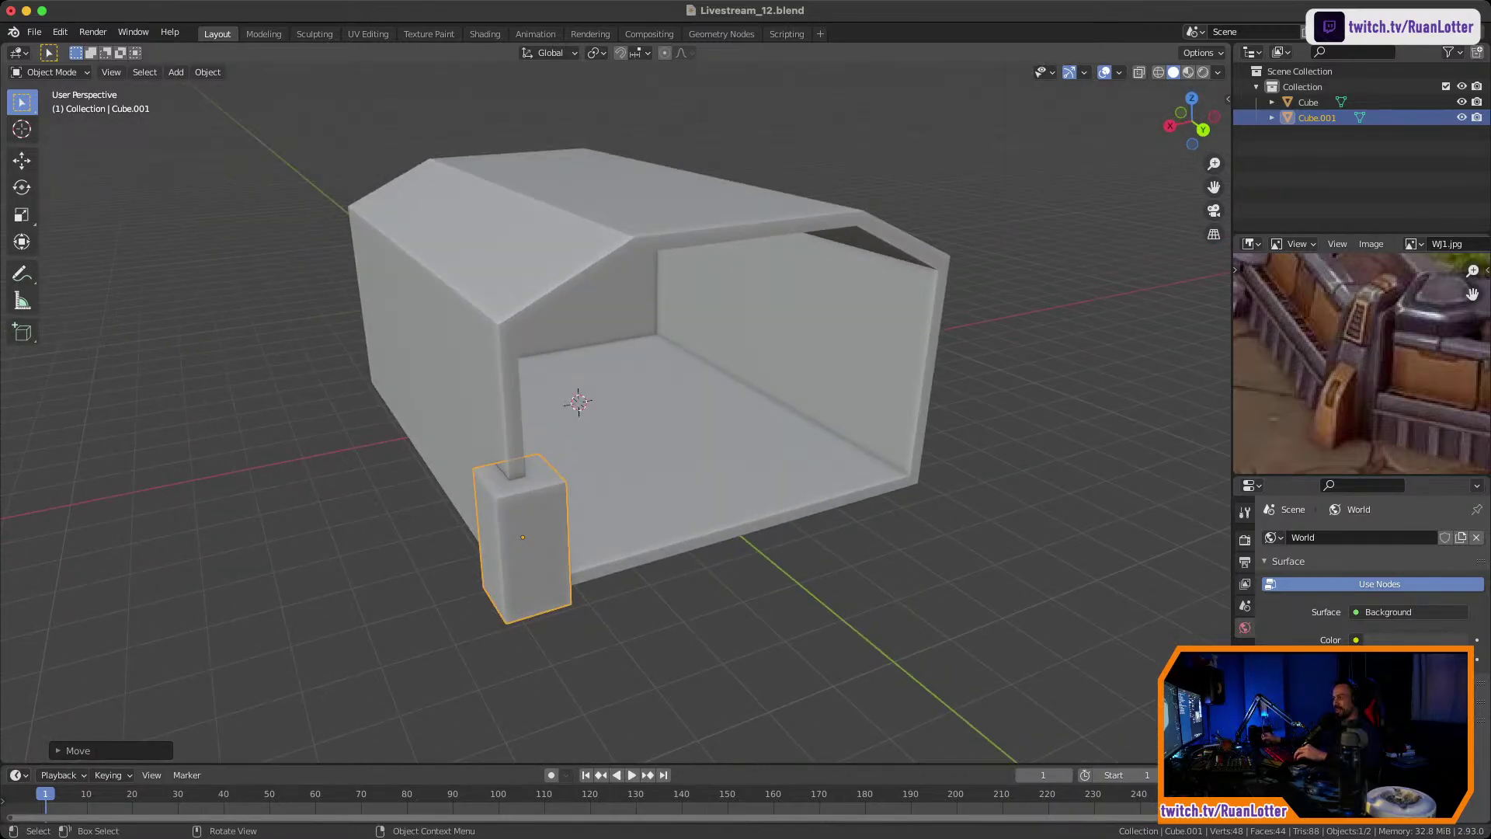
pyautogui.click(746, 621)
pyautogui.moveTo(746, 622); pyautogui.dragTo(733, 489, button='middle')
pyautogui.click(734, 489)
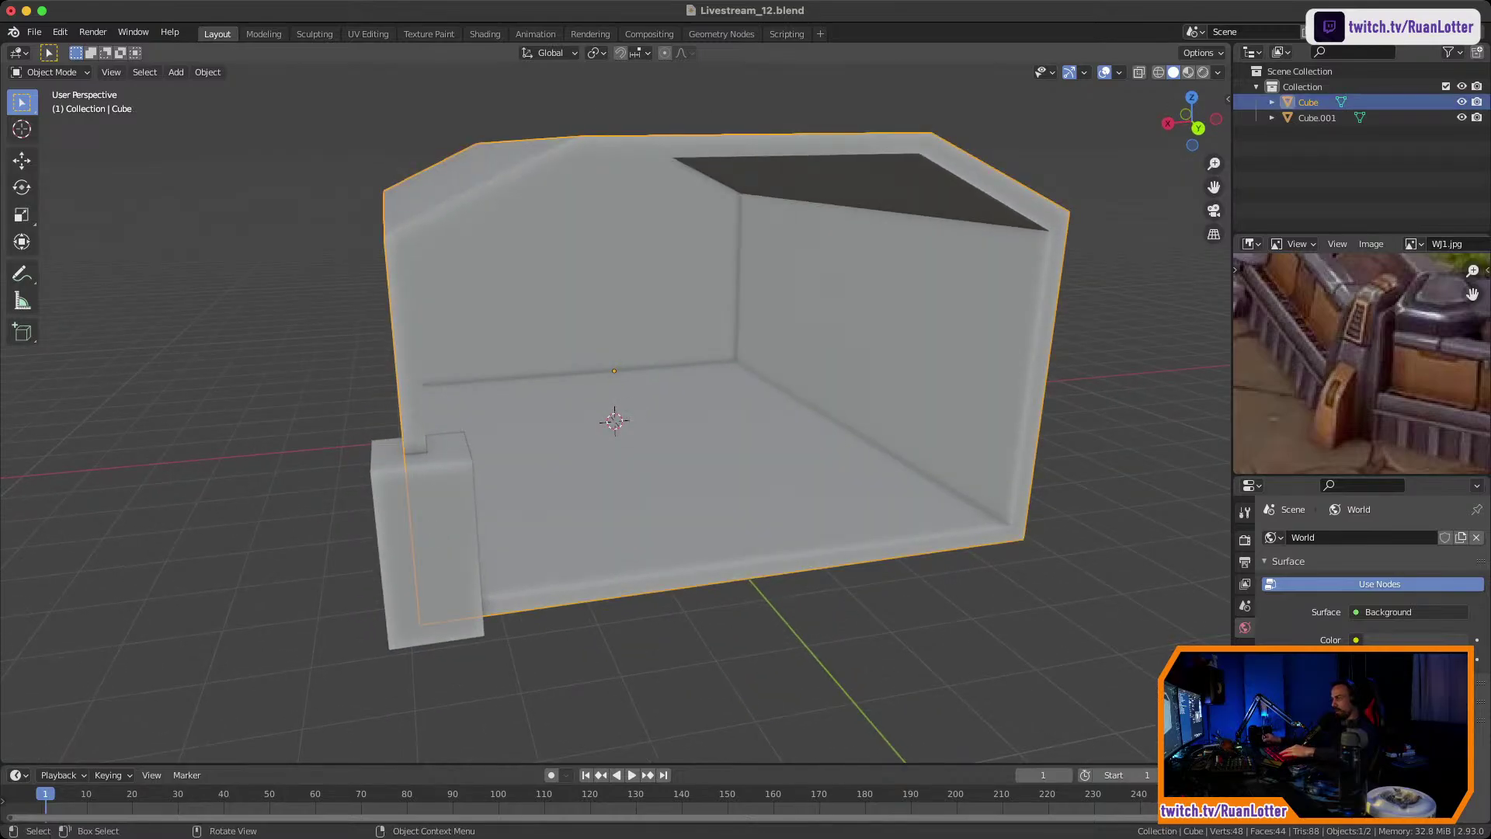
# Select the corner pillar and, in Edit Mode, raise its top face along Z until it rises above the room's side wall.
pyautogui.click(428, 497)
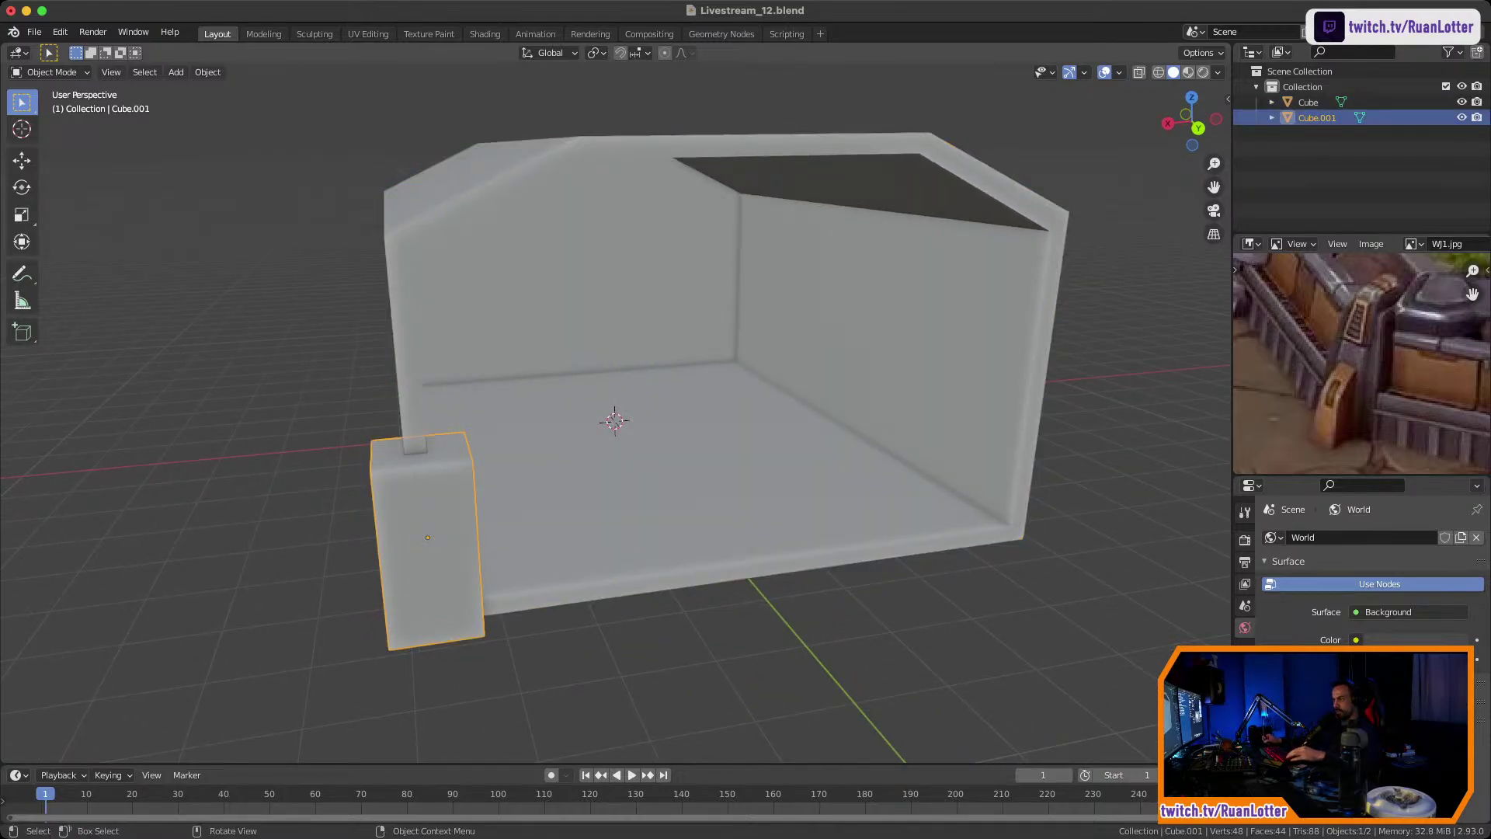
pyautogui.press('Tab')
pyautogui.click(425, 468)
pyautogui.press('3')
pyautogui.click(443, 452)
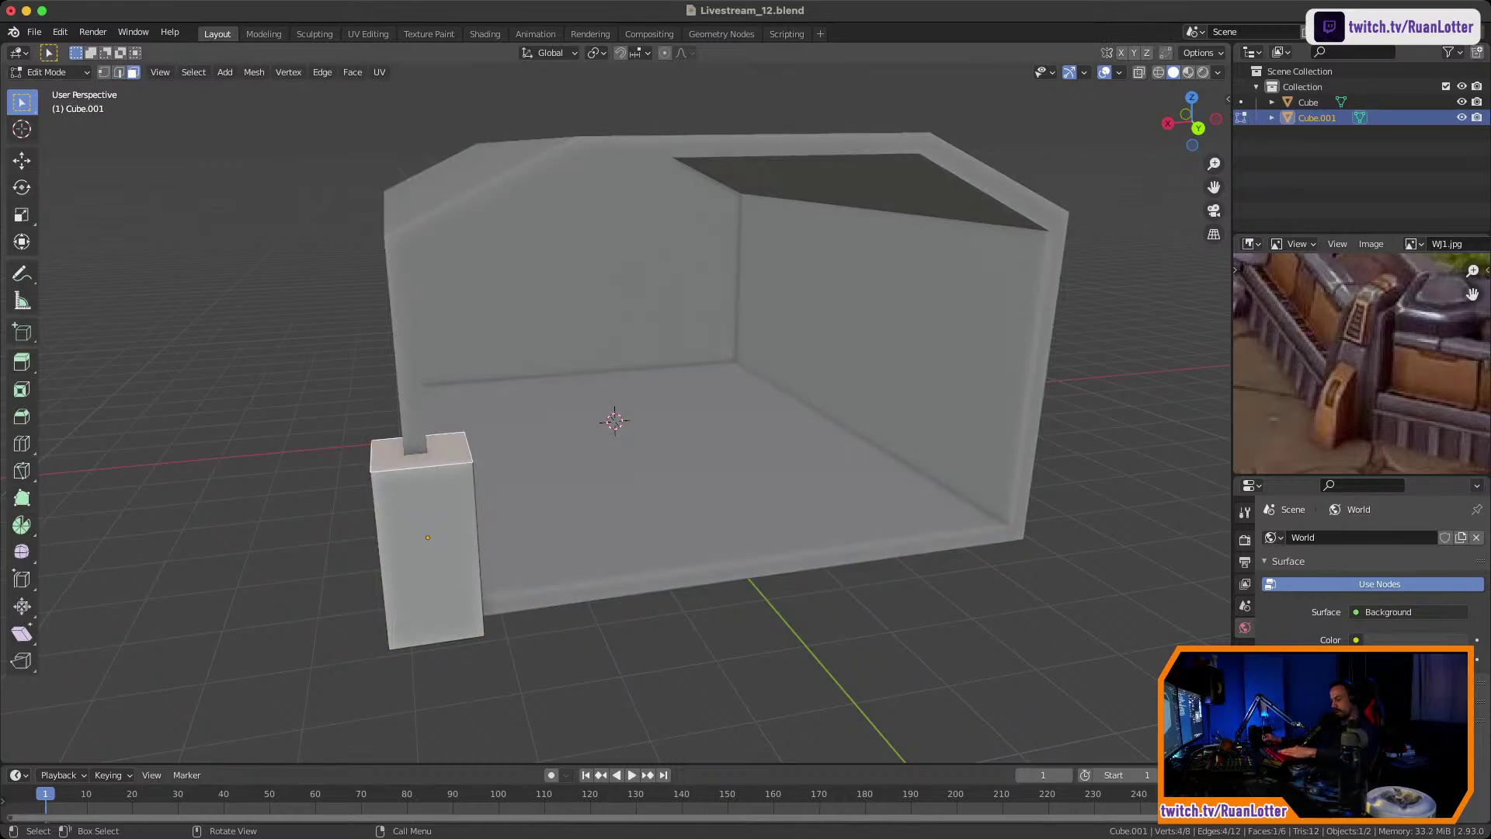
pyautogui.moveTo(442, 453); pyautogui.dragTo(472, 458, button='middle')
pyautogui.press('g')
pyautogui.press('z')
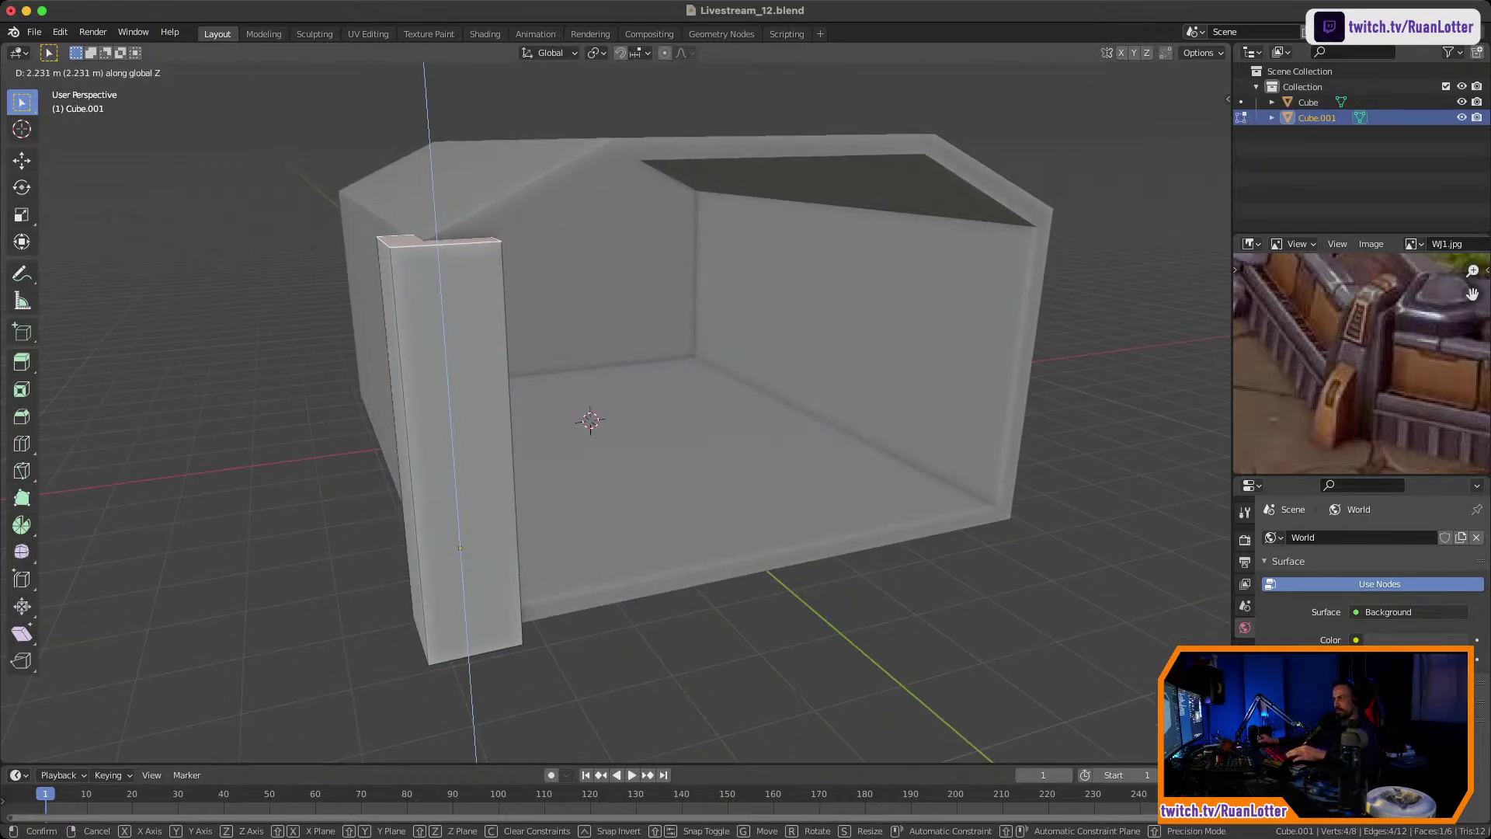
pyautogui.press('ctrl')
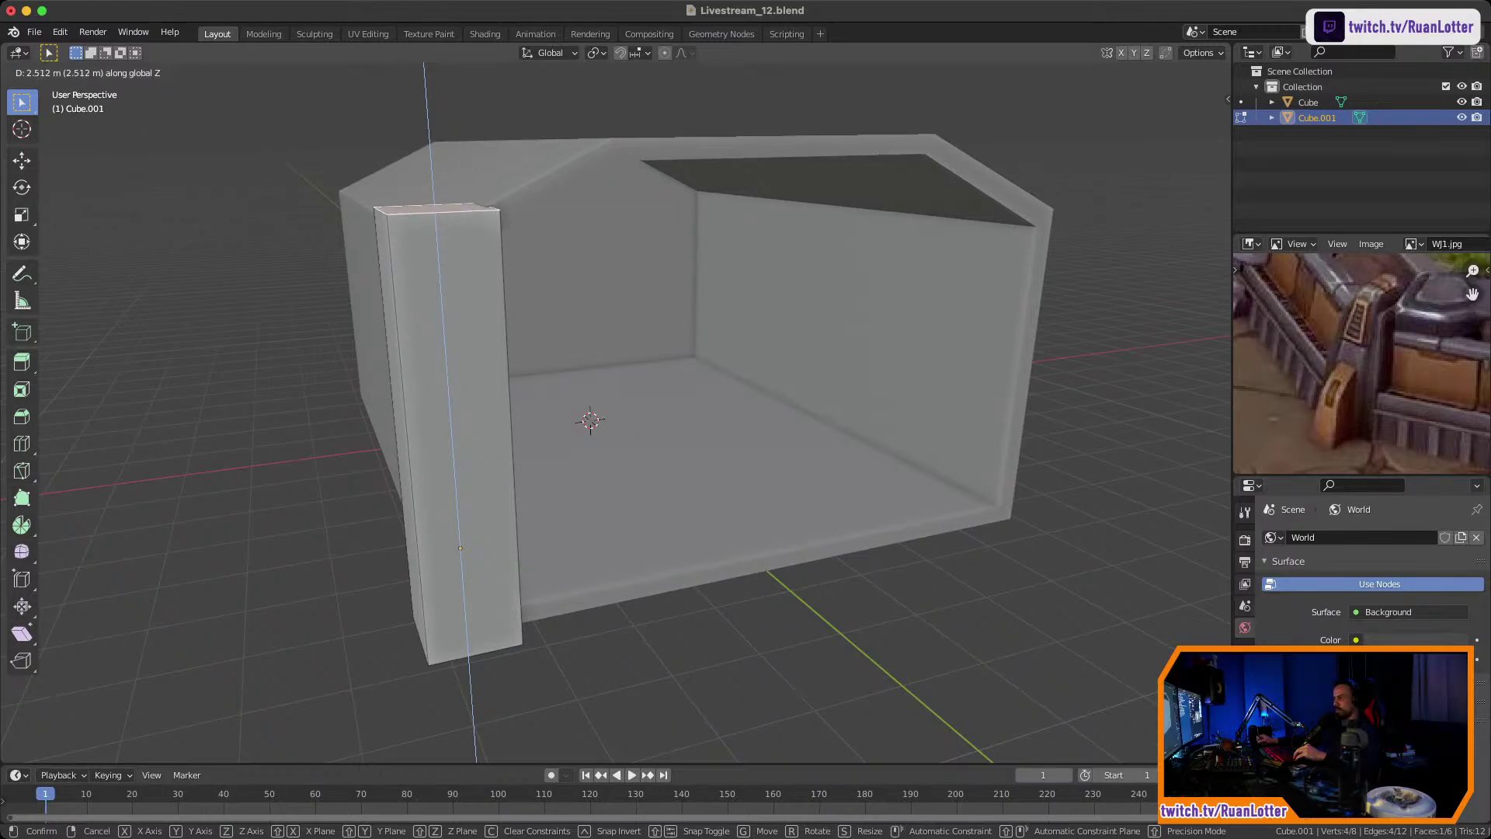
pyautogui.press('Return')
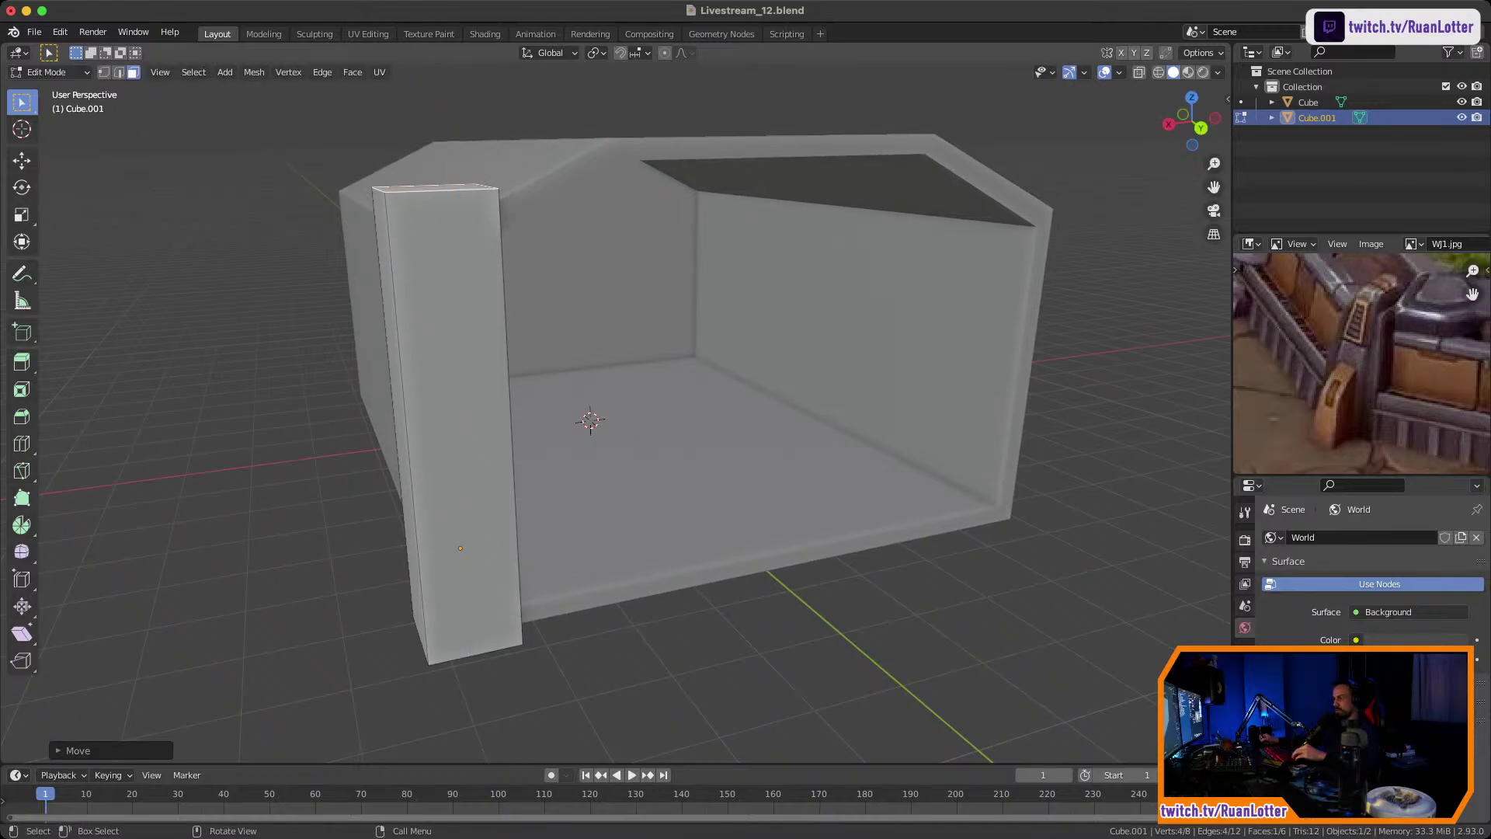
pyautogui.moveTo(605, 404); pyautogui.dragTo(633, 427, button='middle')
# Return to Object Mode, apply the pillar's scale, and re-enter Edit Mode.
pyautogui.press('Tab')
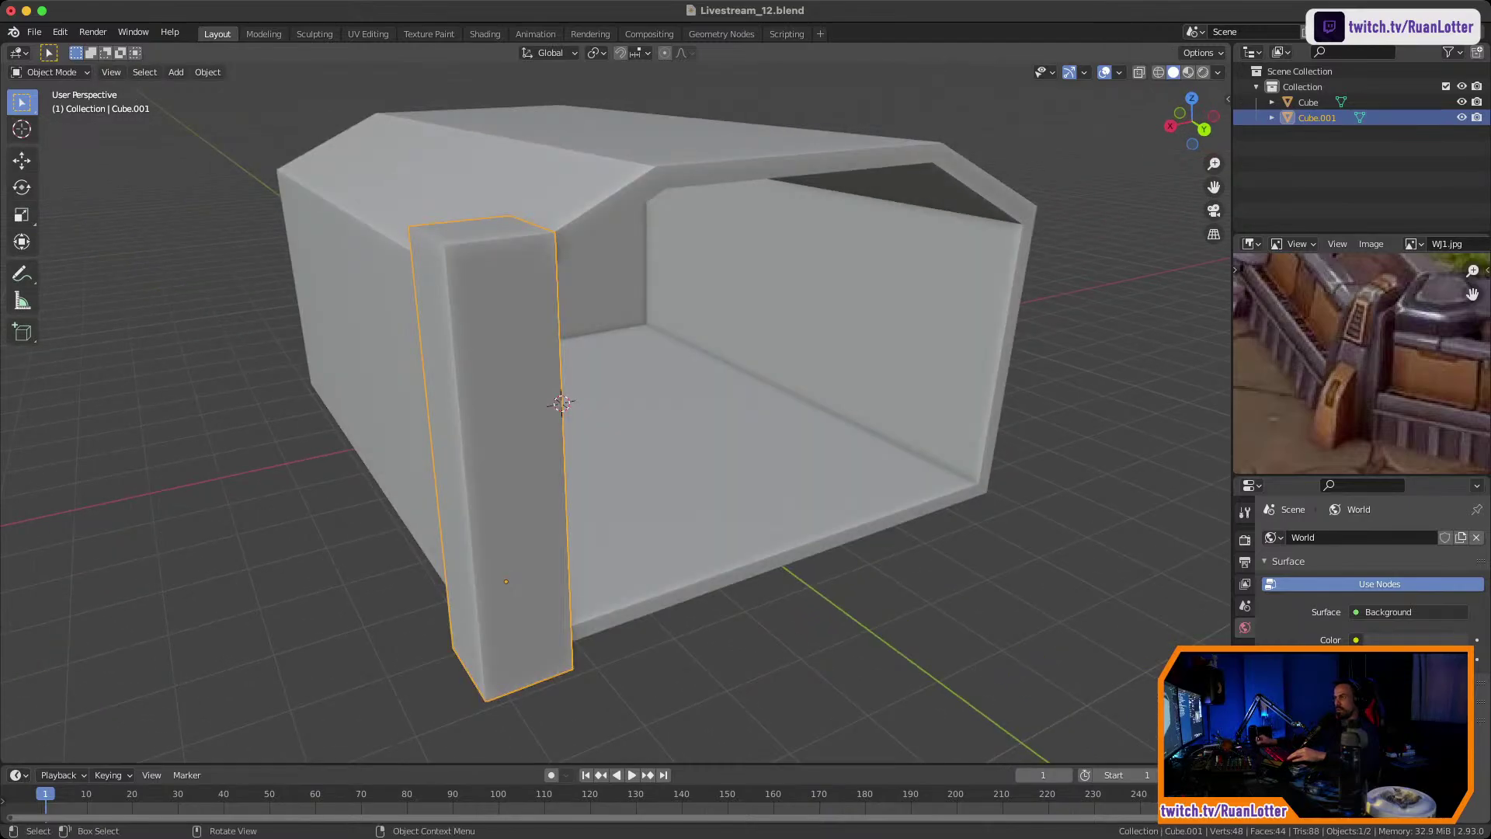
pyautogui.click(207, 72)
pyautogui.moveTo(233, 150)
pyautogui.click(372, 182)
pyautogui.press('Tab')
# Add vertical loop cuts to the pillar's outward-facing side with the number of cuts set to 2.
pyautogui.moveTo(482, 326); pyautogui.dragTo(525, 292, button='middle')
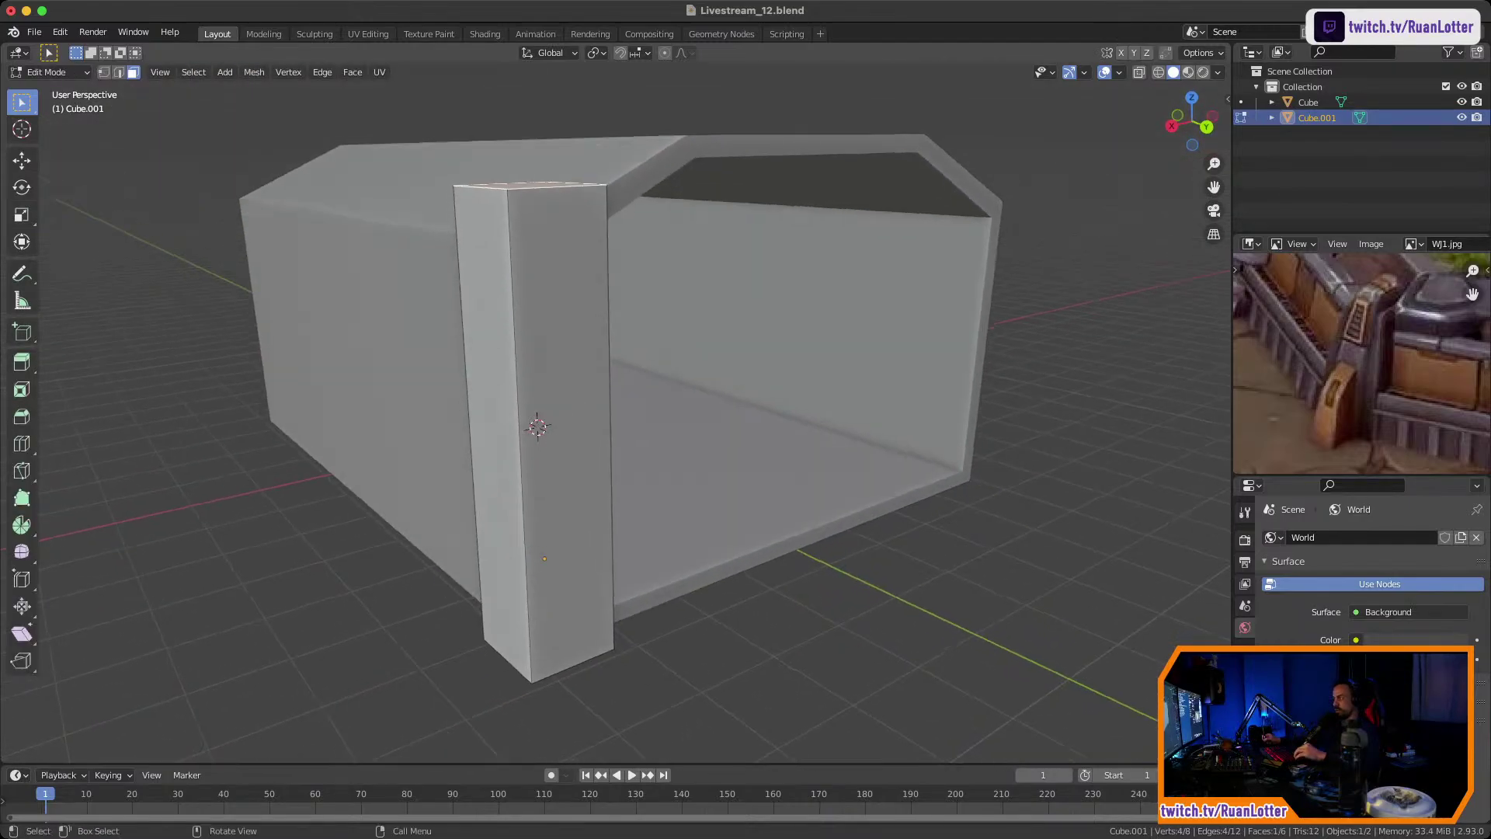
pyautogui.scroll(-2, 524, 310)
pyautogui.moveTo(513, 349); pyautogui.dragTo(515, 419, button='middle')
pyautogui.click(512, 388)
pyautogui.moveTo(515, 420); pyautogui.dragTo(556, 347, button='middle')
pyautogui.hotkey('ctrl', 'r')
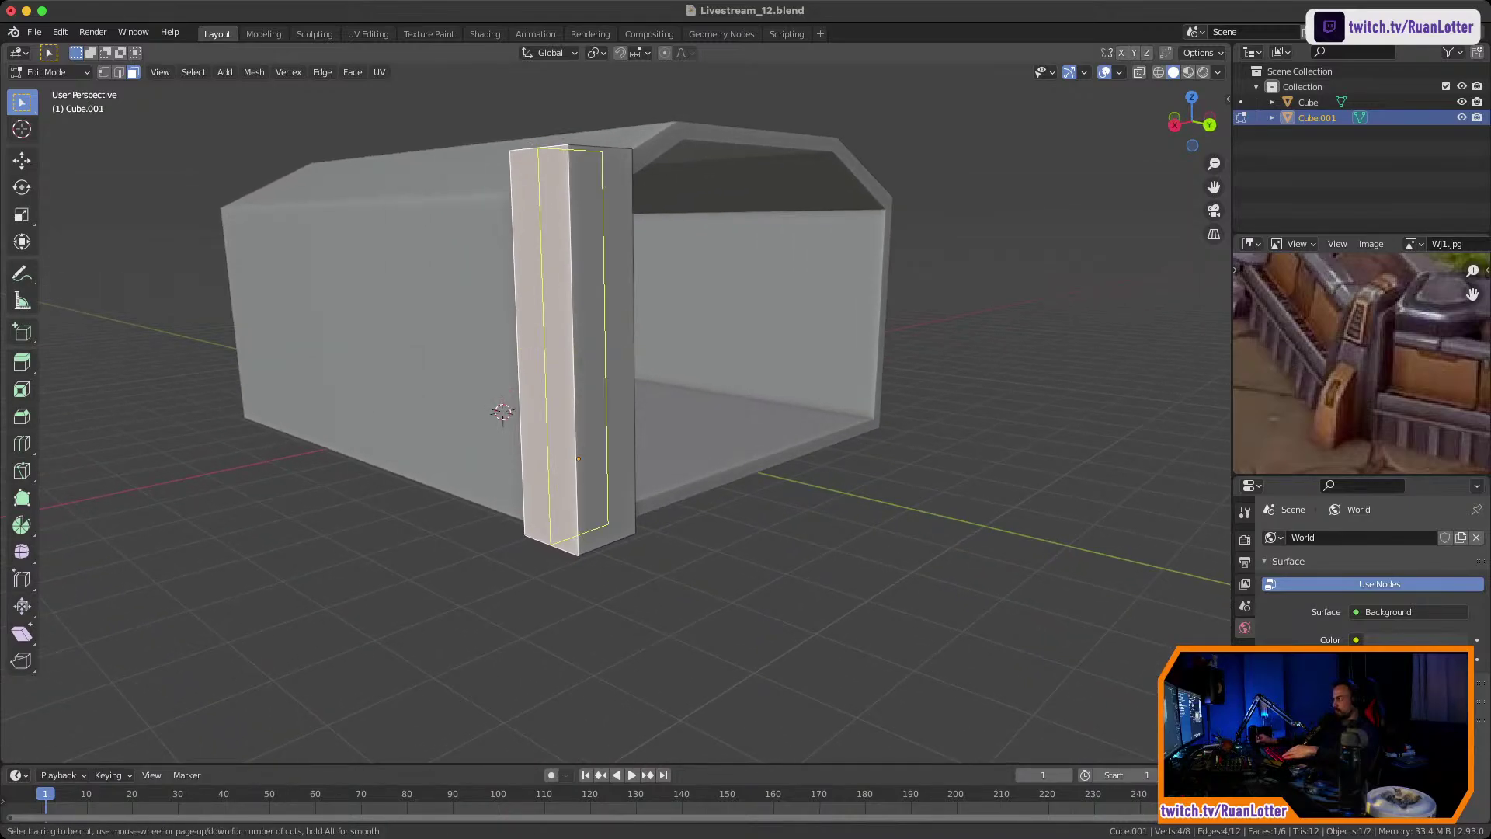
pyautogui.click(542, 152)
pyautogui.click(543, 164)
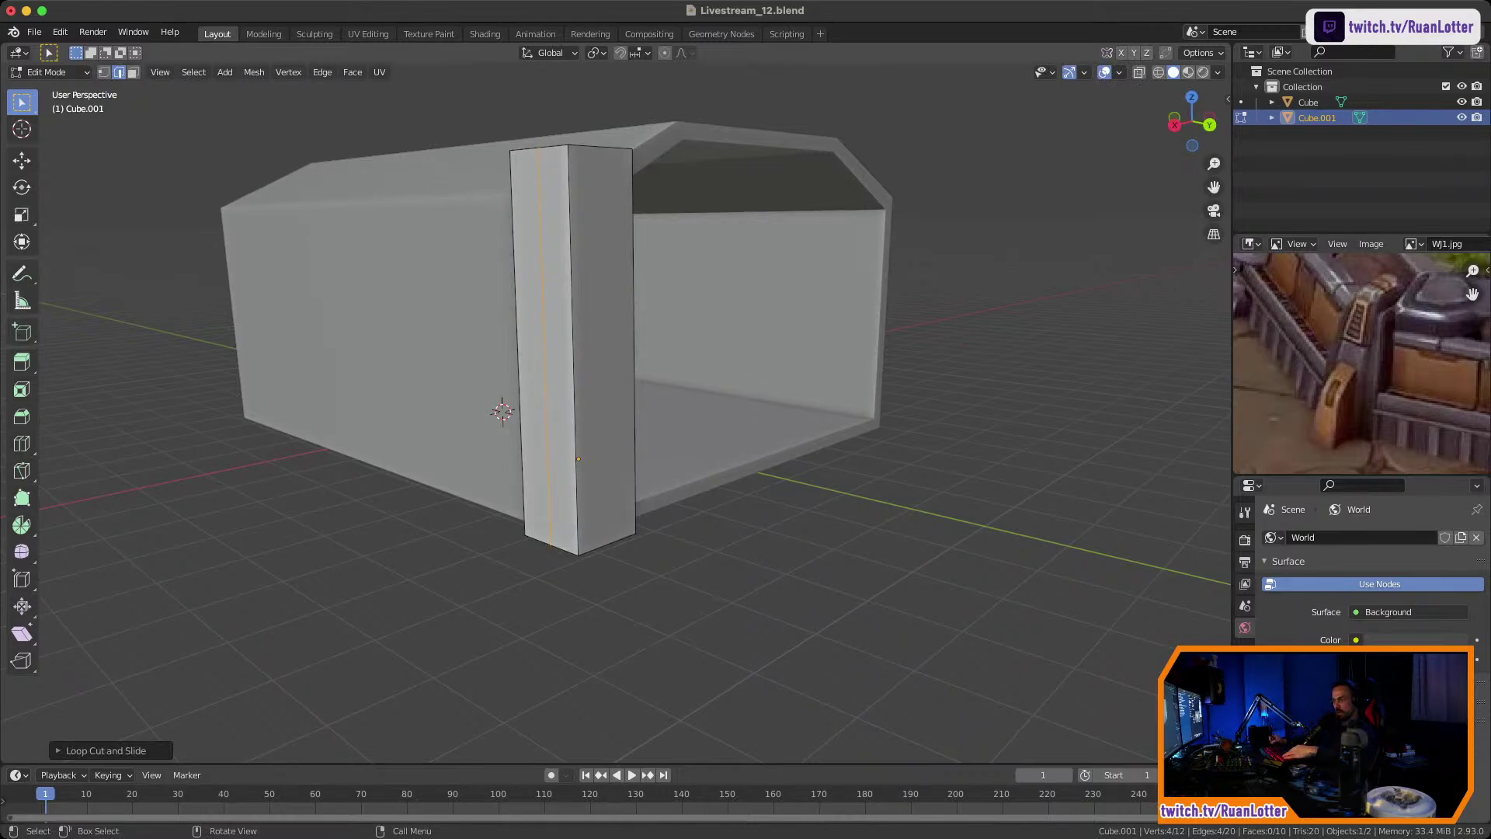
pyautogui.click(92, 750)
pyautogui.click(255, 626)
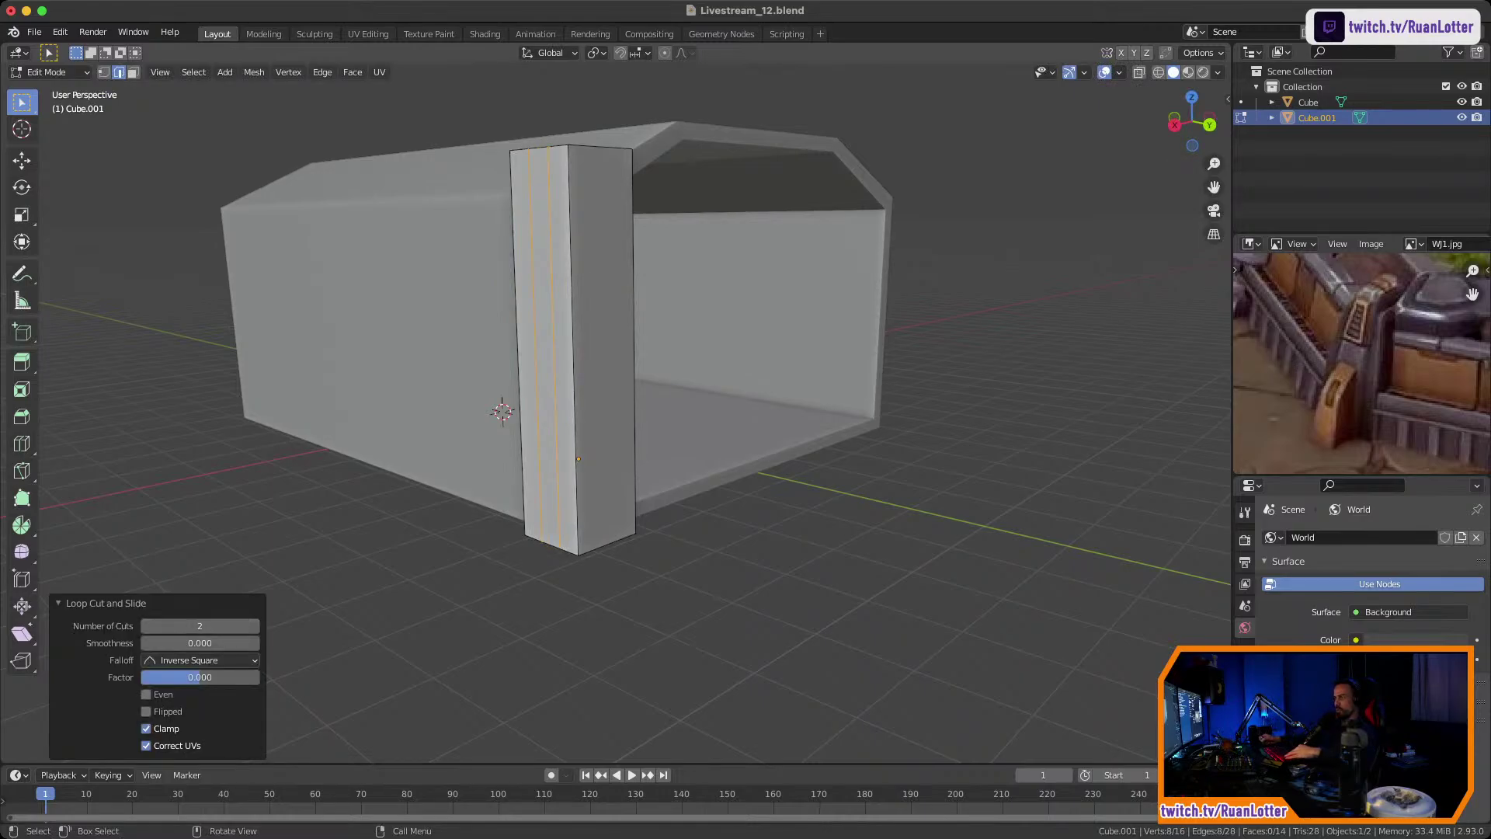
# Add one horizontal loop cut around the pillar, centred at mid-height.
pyautogui.moveTo(575, 373); pyautogui.dragTo(537, 404, button='middle')
pyautogui.hotkey('ctrl', 'r')
pyautogui.click(512, 387)
pyautogui.rightClick(513, 388)
# Extrude the lower middle face of the pillar's outward-facing side about 0.6 m to form a buttress.
pyautogui.press('3')
pyautogui.click(575, 404)
pyautogui.press('e')
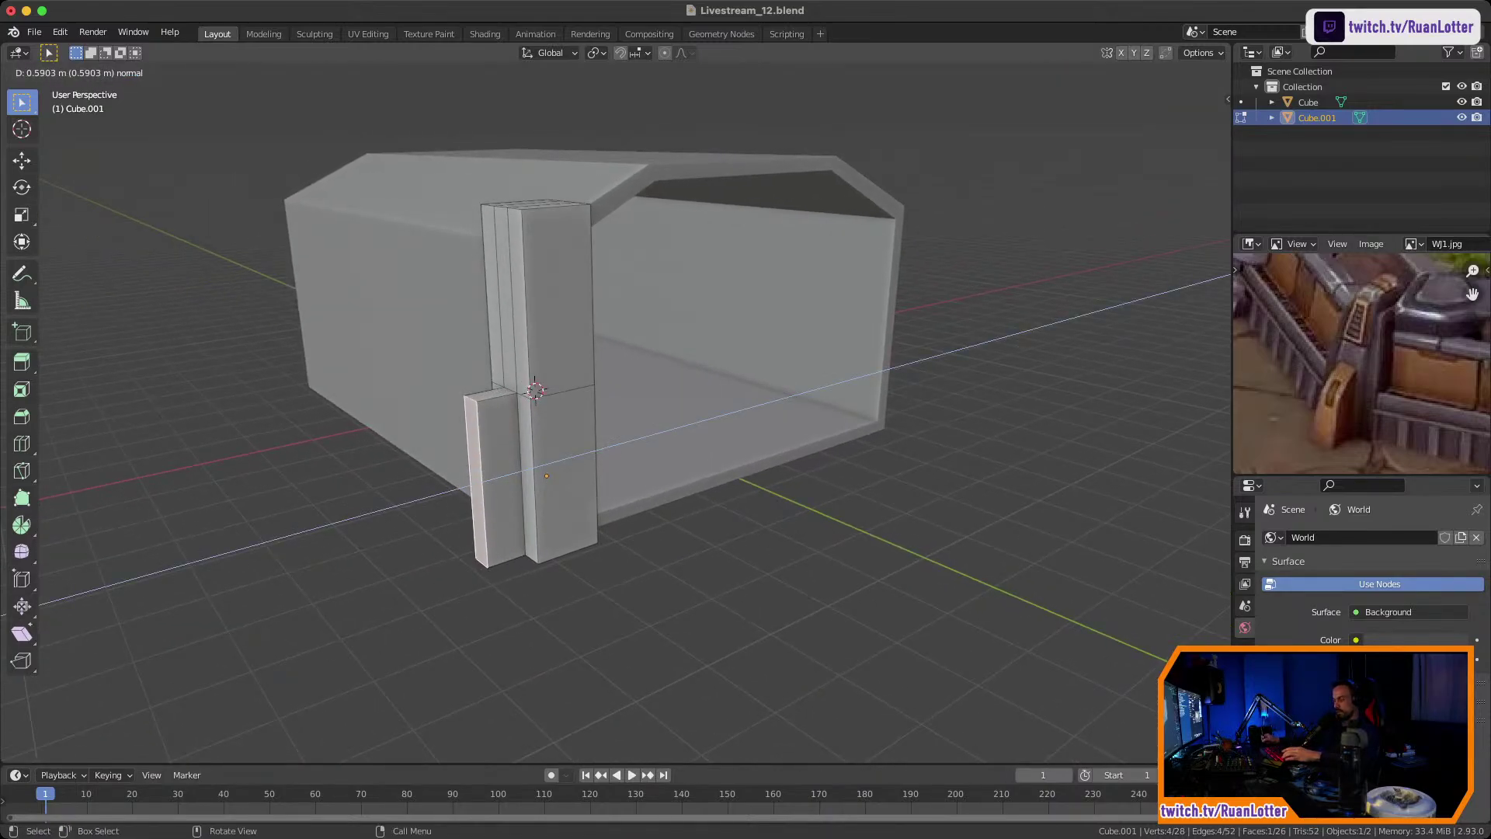
pyautogui.click(499, 412)
# Lower the buttress's outer top edge about 0.63 m along Z to slope its top.
pyautogui.press('2')
pyautogui.moveTo(475, 398); pyautogui.dragTo(489, 393, button='middle')
pyautogui.press('g')
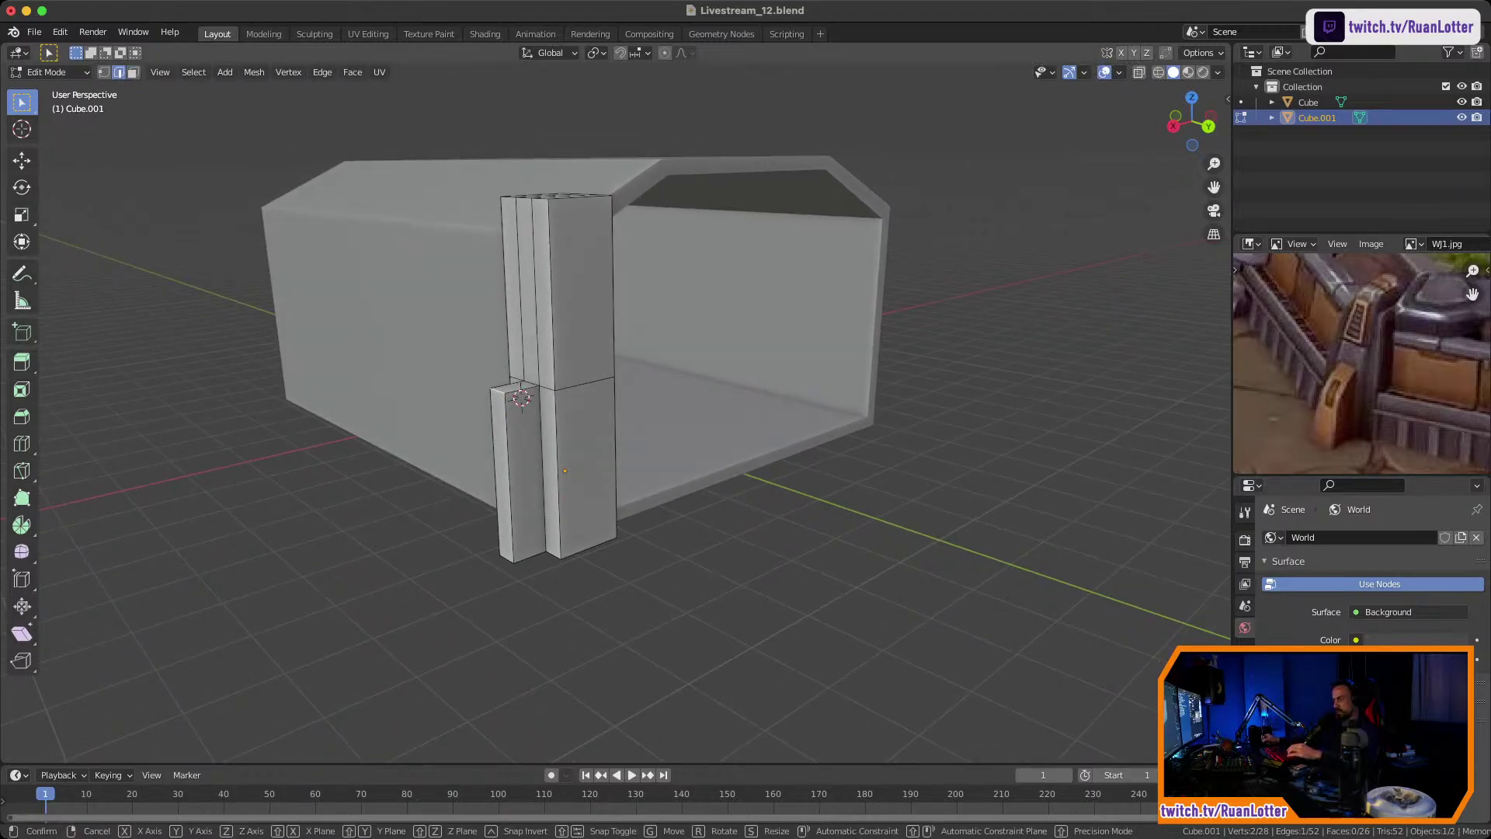
pyautogui.press('z')
pyautogui.click(500, 437)
# Open the Screencast Keys settings in the viewport sidebar and enable the on-screen key display.
pyautogui.press('n')
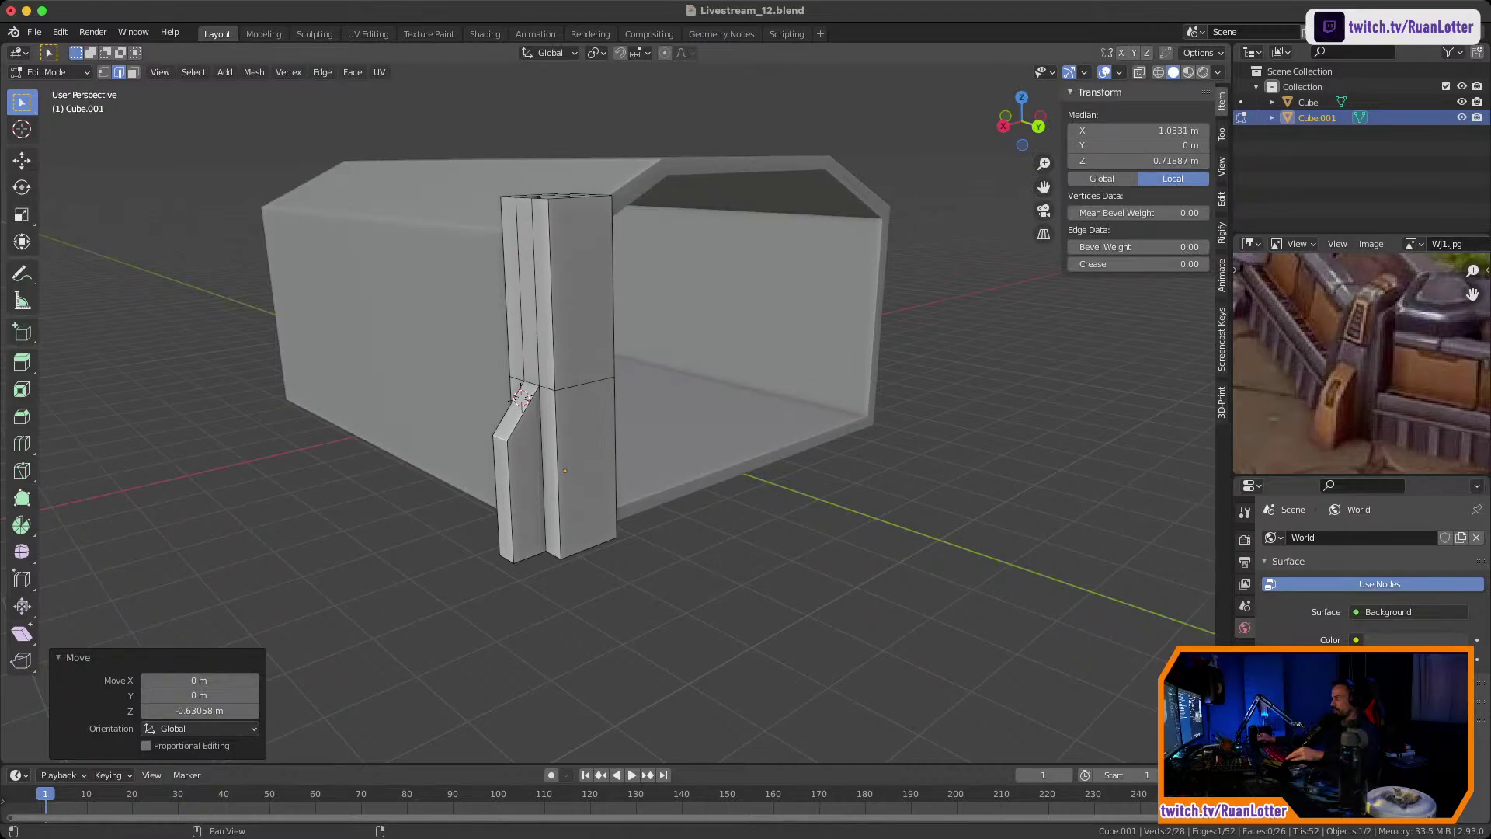
pyautogui.click(1222, 339)
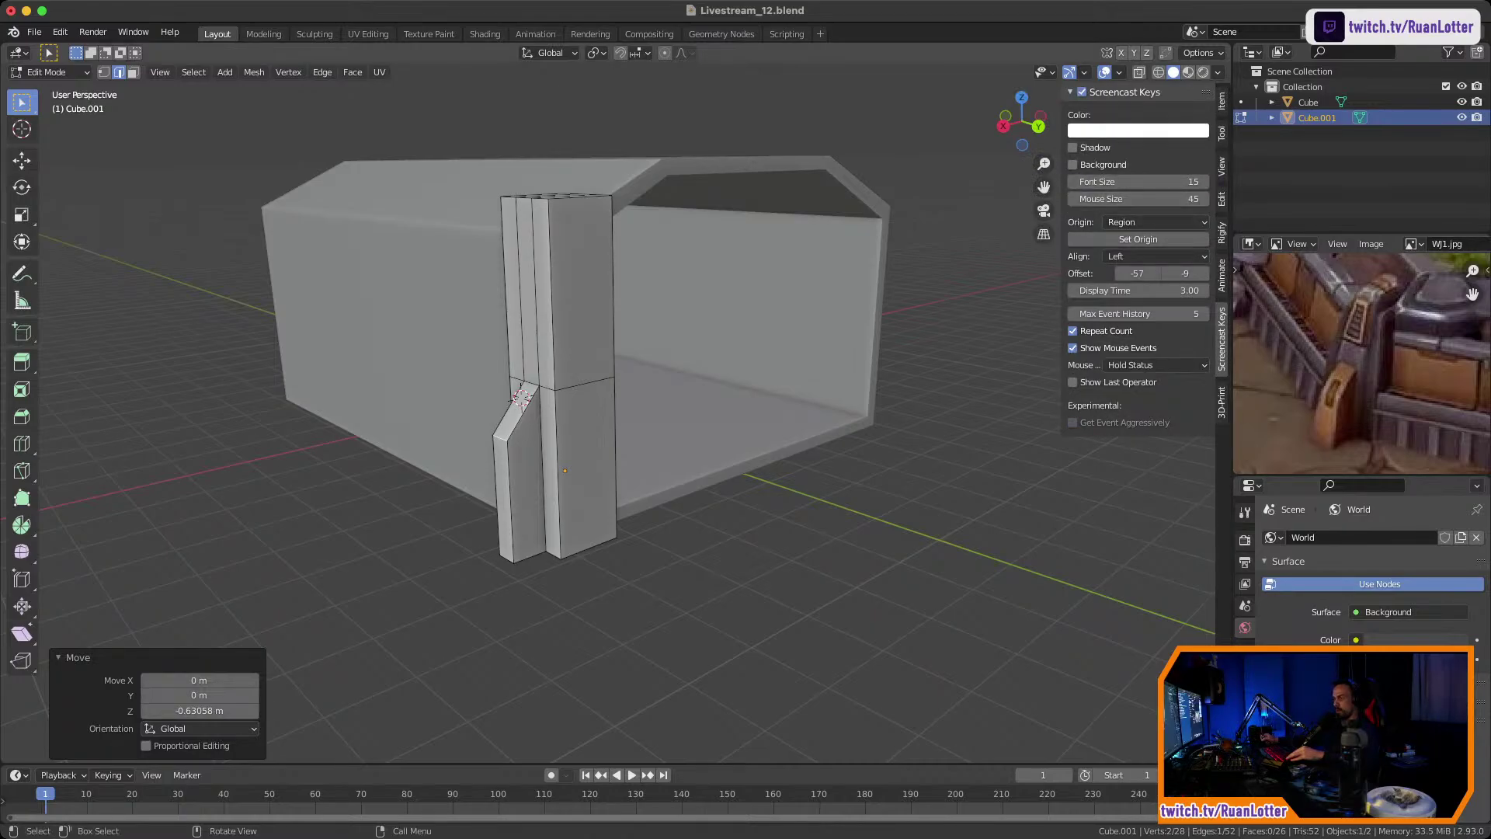
pyautogui.moveTo(559, 404); pyautogui.dragTo(520, 416, button='middle')
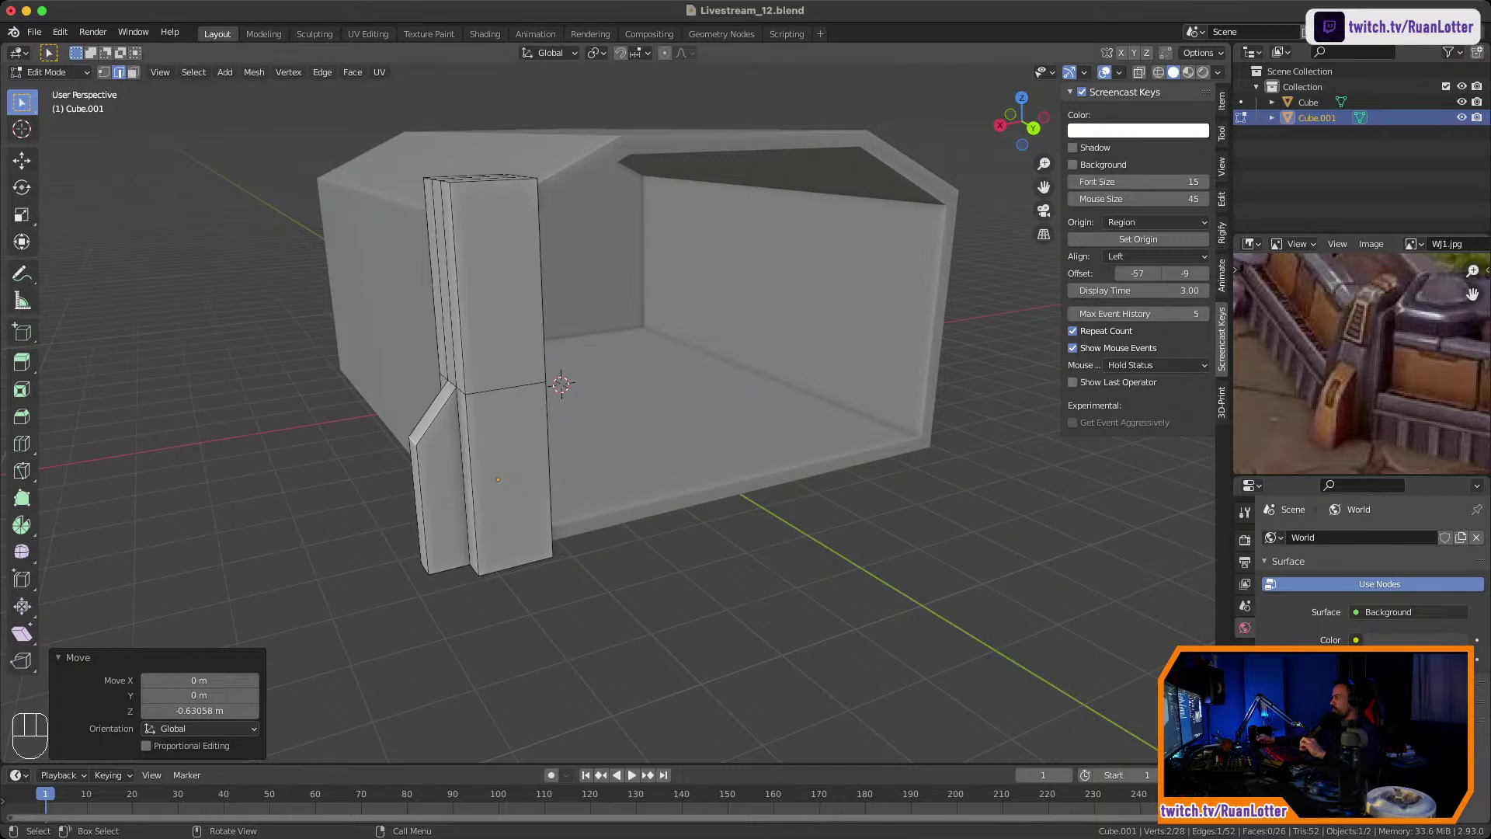
# Move the pillar's front inner vertical edges about 0.15 m along Y toward the front corner, widening the middle strip.
pyautogui.moveTo(497, 435); pyautogui.dragTo(545, 381, button='middle')
pyautogui.keyDown('shift'); pyautogui.moveTo(545, 381); pyautogui.dragTo(594, 362, button='middle'); pyautogui.keyUp('shift')
pyautogui.moveTo(594, 362)
pyautogui.mouseDown(button='middle')
pyautogui.moveTo(640, 358)
pyautogui.moveTo(594, 359)
pyautogui.mouseUp(button='middle')
pyautogui.click(668, 268)
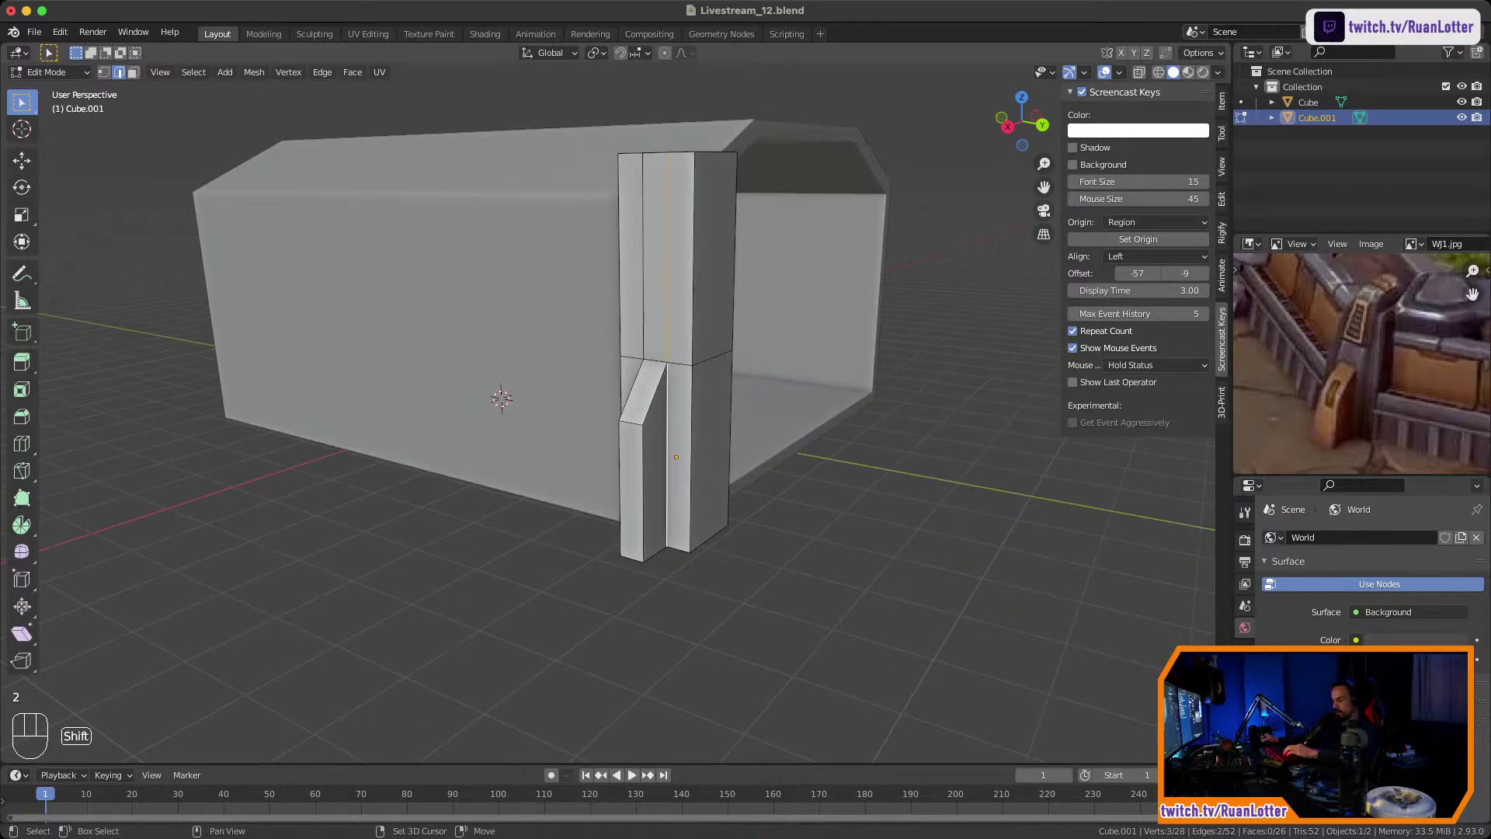
pyautogui.press('g')
pyautogui.press('y')
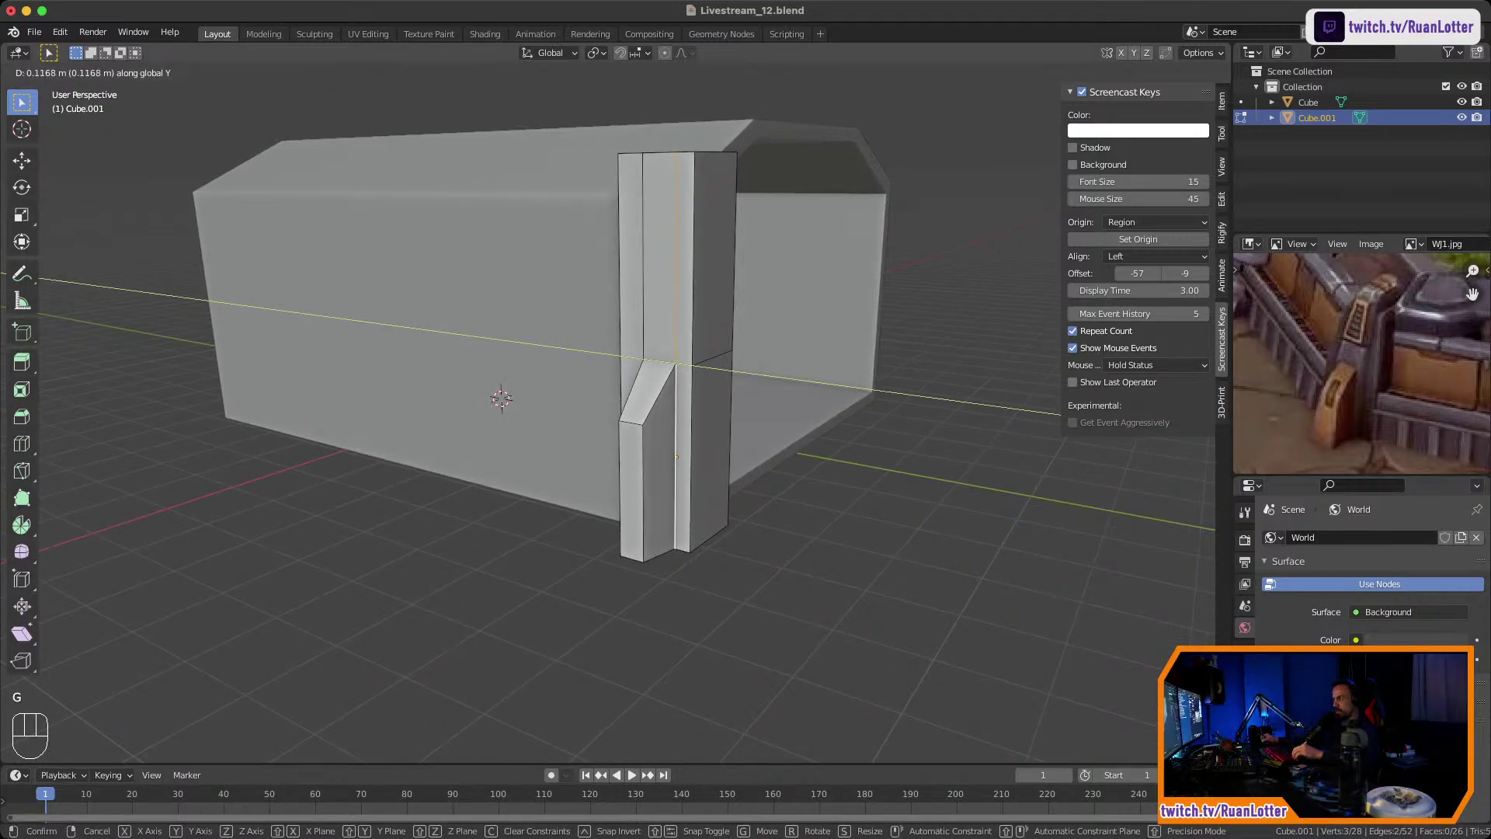
pyautogui.click(688, 442)
# Move the pillar's rear inner vertical edges about -0.16 m along Y toward the back corner.
pyautogui.moveTo(687, 439); pyautogui.dragTo(800, 439, button='middle')
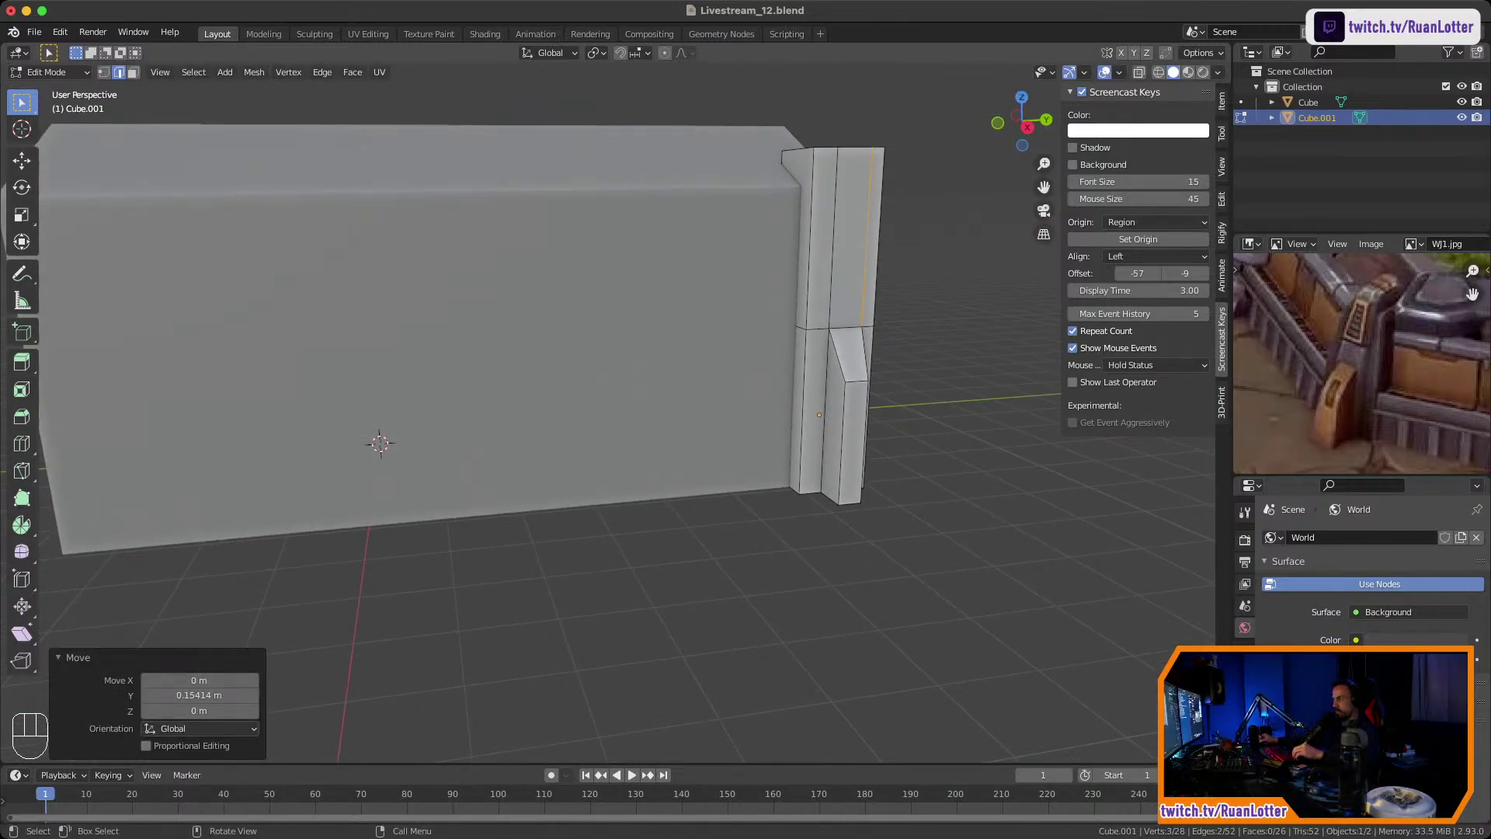
pyautogui.click(834, 241)
pyautogui.keyDown('shift'); pyautogui.click(825, 404); pyautogui.keyUp('shift')
pyautogui.press('g')
pyautogui.press('y')
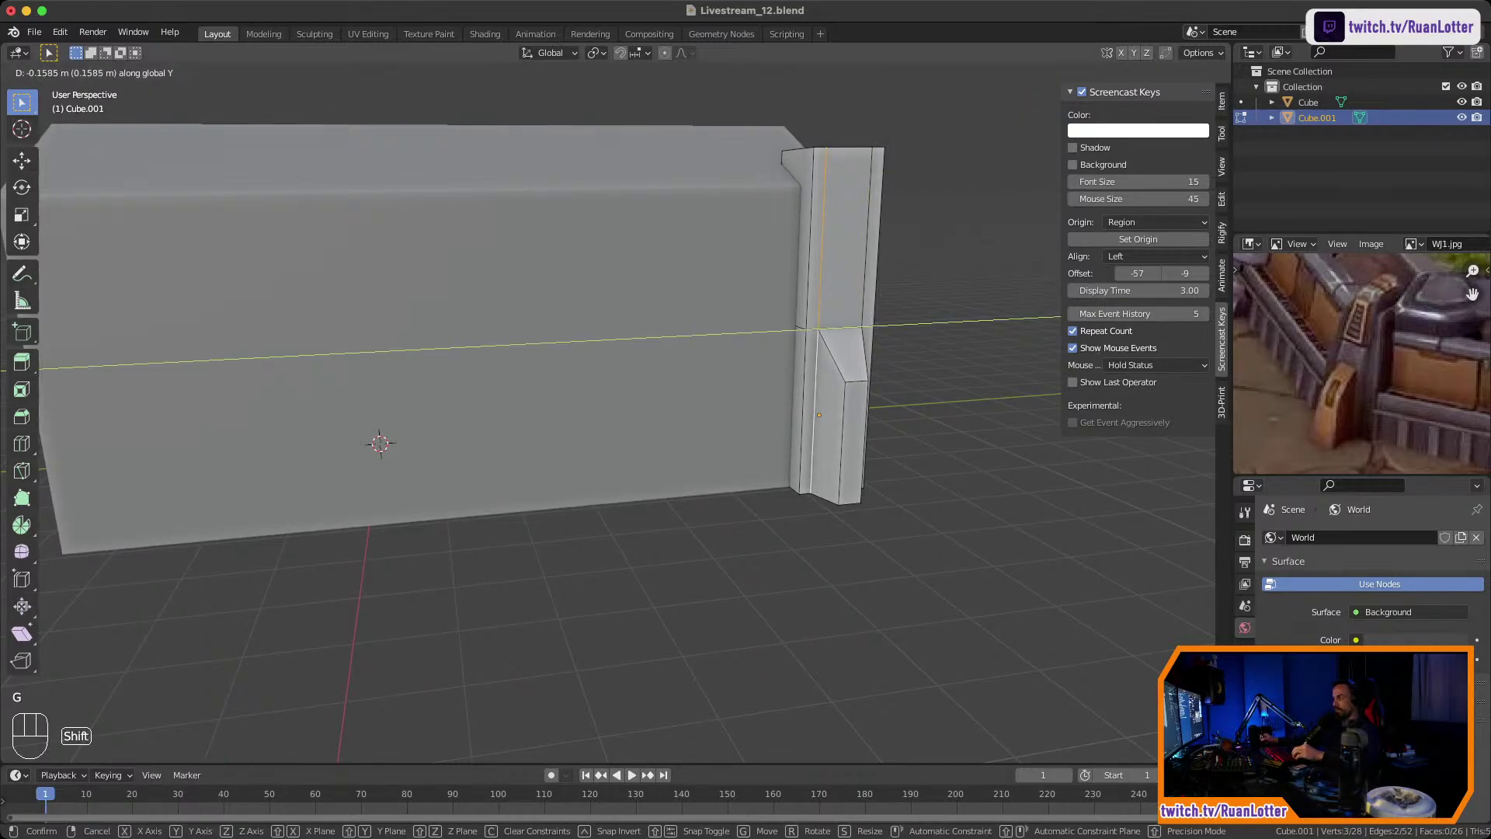
pyautogui.click(812, 404)
# Lower the widened buttress's outer top edge further along Z to lengthen its slope.
pyautogui.moveTo(811, 404); pyautogui.dragTo(621, 350, button='middle')
pyautogui.keyDown('shift'); pyautogui.moveTo(622, 349); pyautogui.dragTo(659, 400, button='middle'); pyautogui.keyUp('shift')
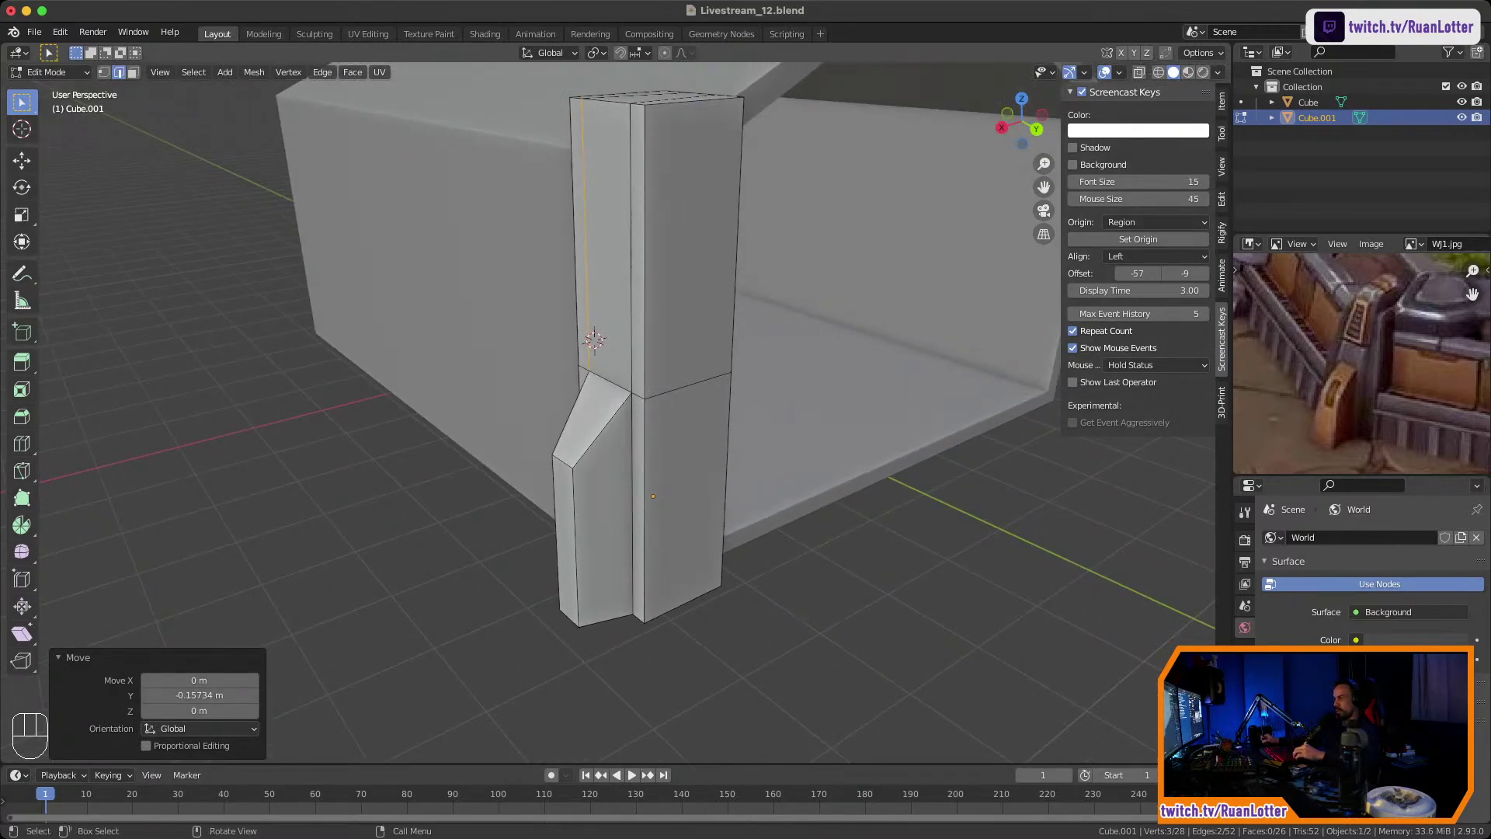
pyautogui.click(556, 527)
pyautogui.click(563, 461)
pyautogui.moveTo(563, 462)
pyautogui.mouseDown(button='middle')
pyautogui.moveTo(538, 439)
pyautogui.moveTo(559, 440)
pyautogui.mouseUp(button='middle')
pyautogui.press('g')
pyautogui.press('z')
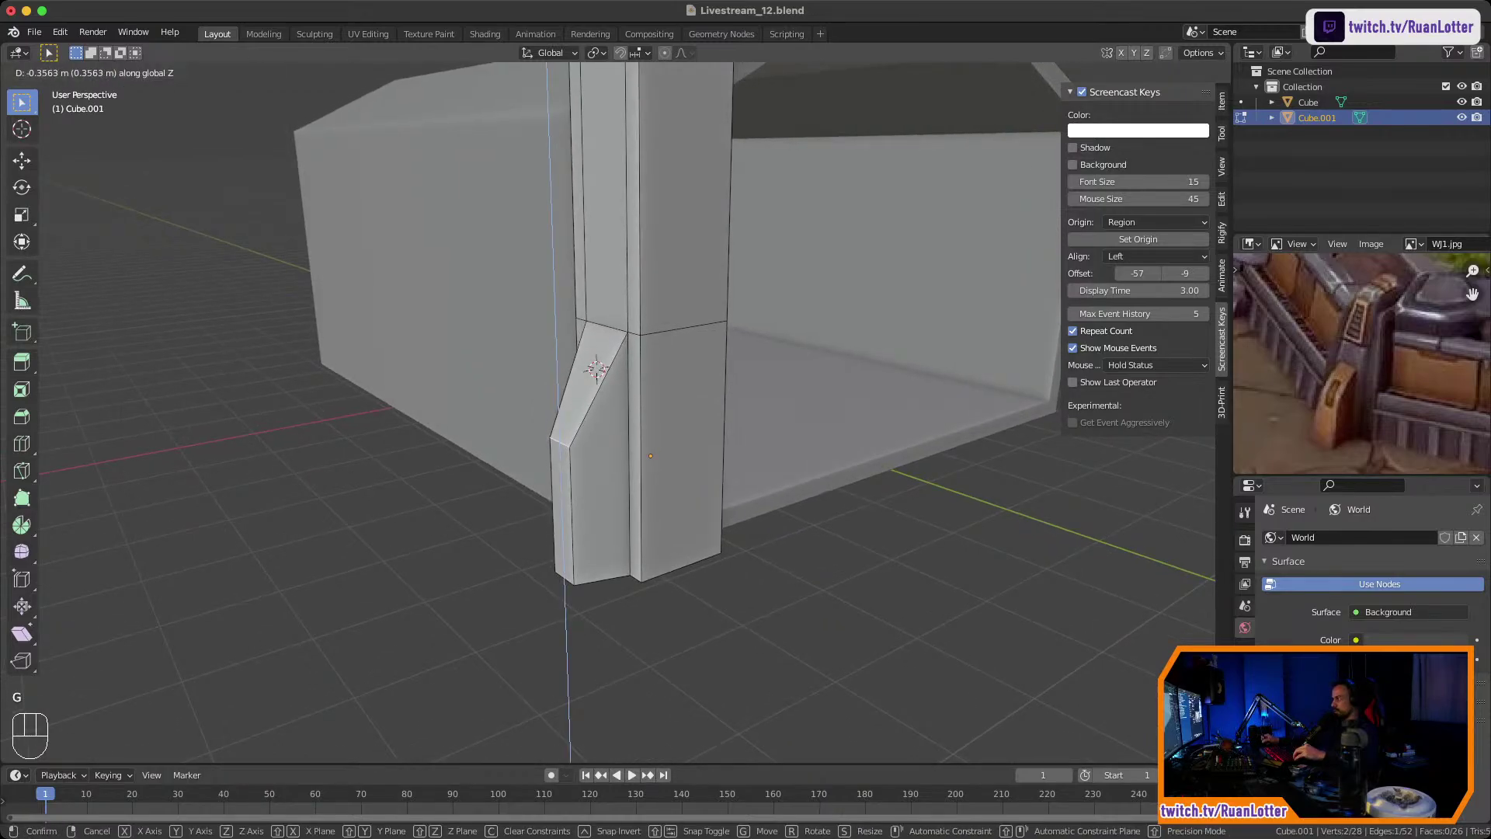
pyautogui.click(561, 491)
# Move the buttress's bottom outer edge about 0.27 m outward along X so its foot flares.
pyautogui.click(565, 580)
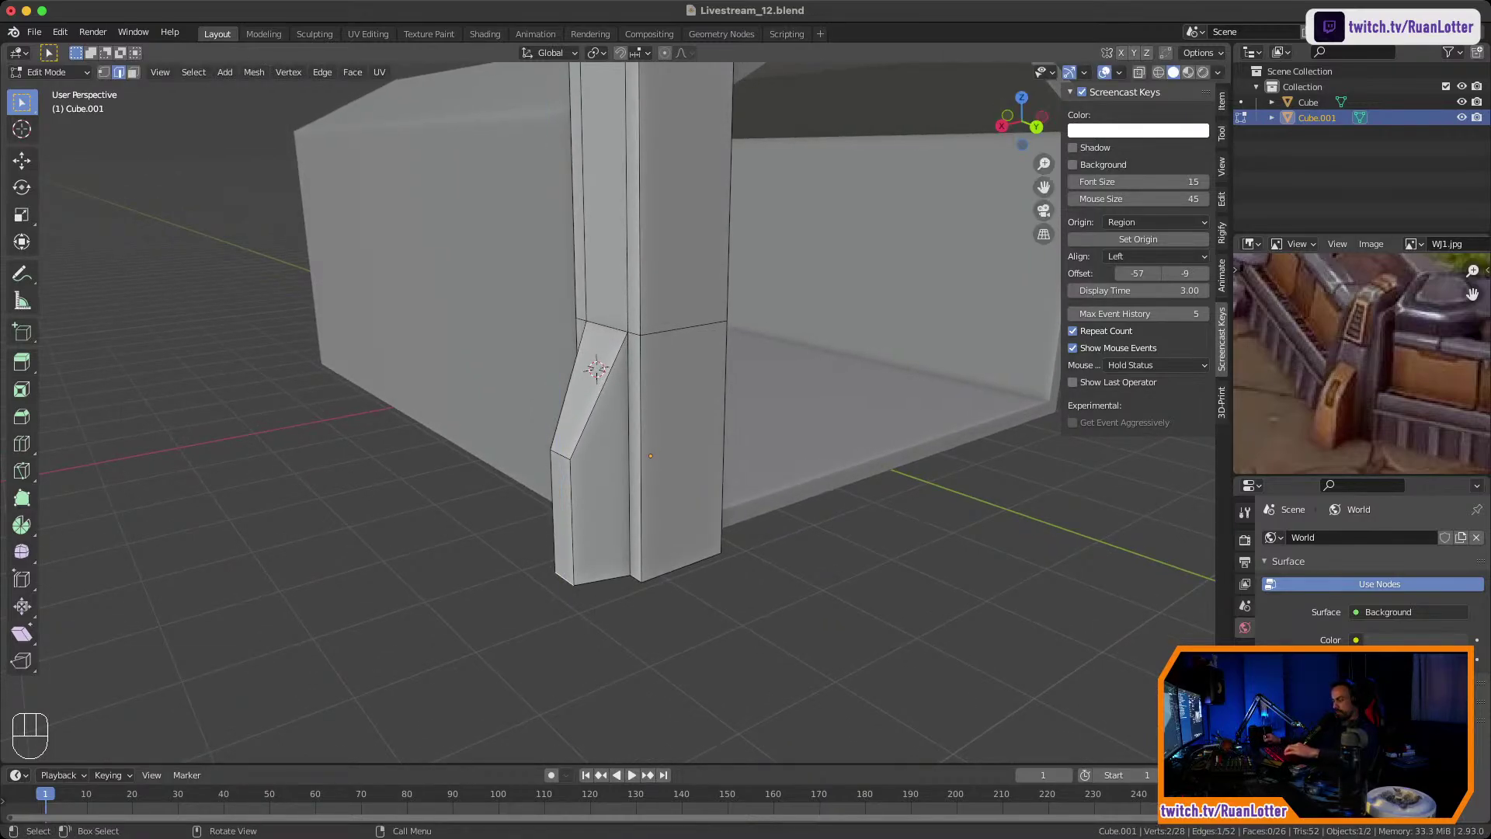
pyautogui.press('s')
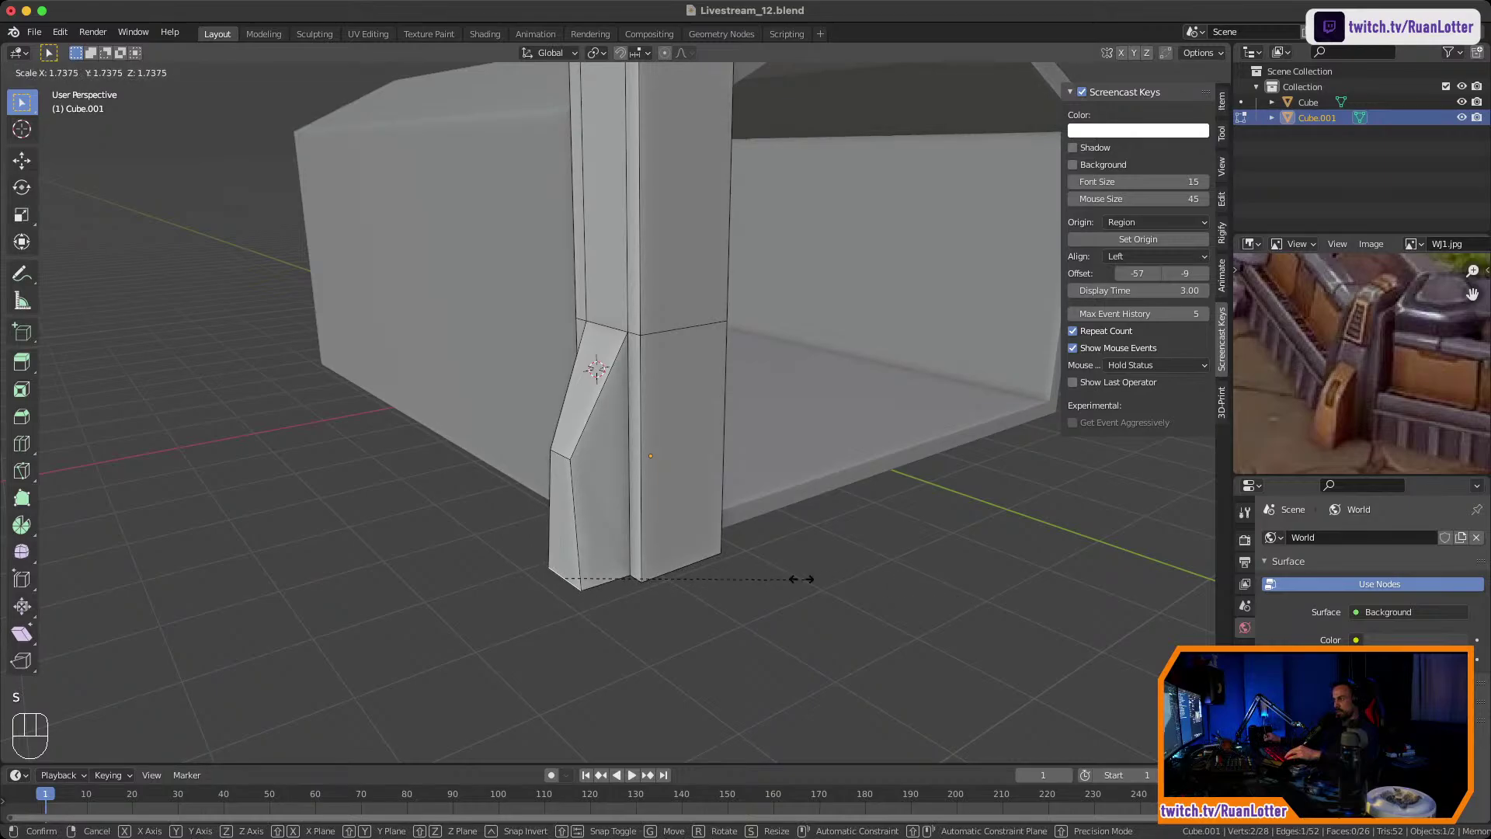
pyautogui.click(734, 576)
pyautogui.moveTo(734, 576); pyautogui.dragTo(661, 563, button='middle')
pyautogui.press('g')
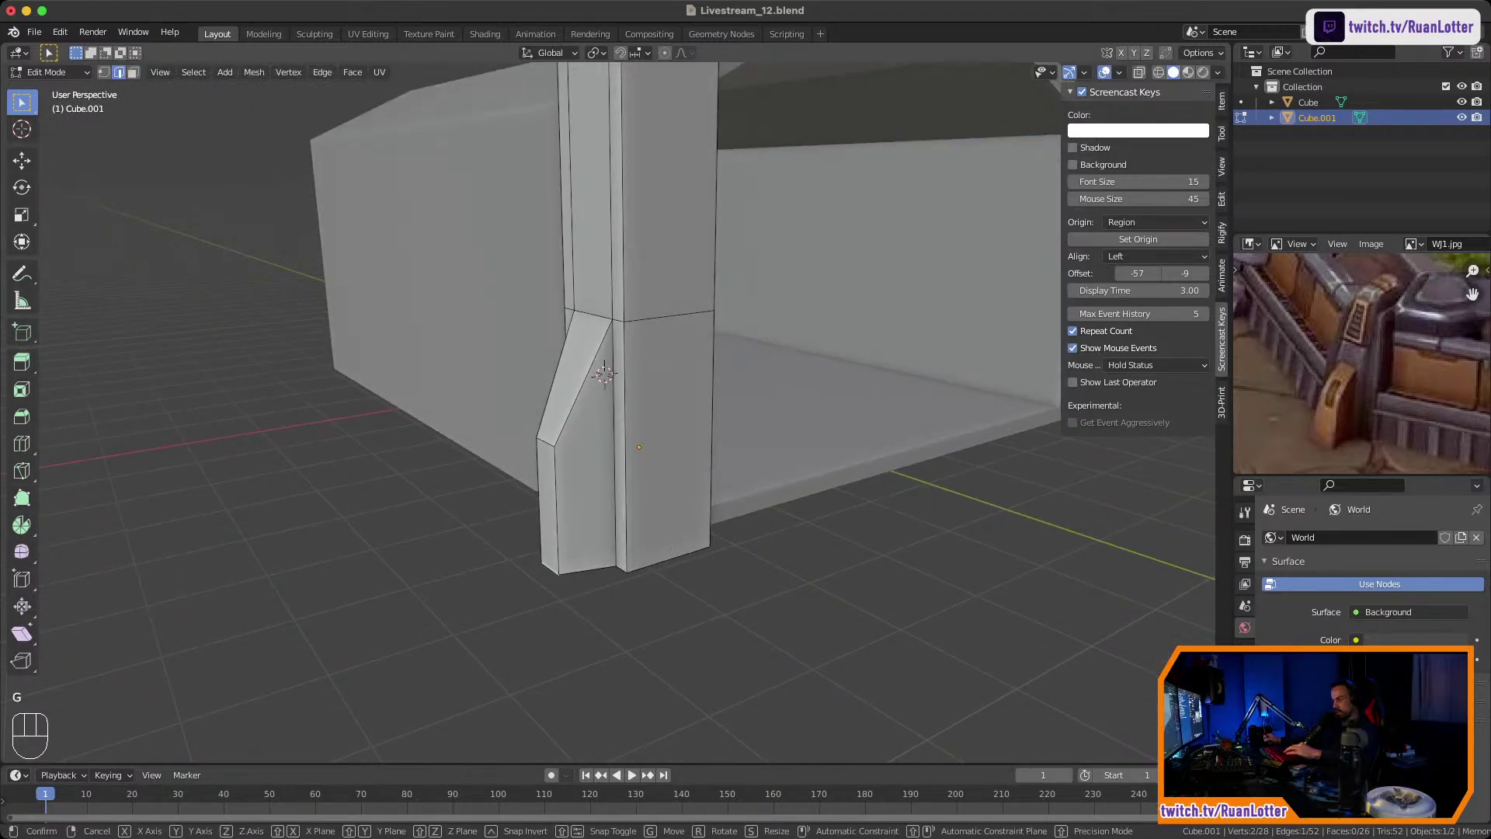
pyautogui.press('x')
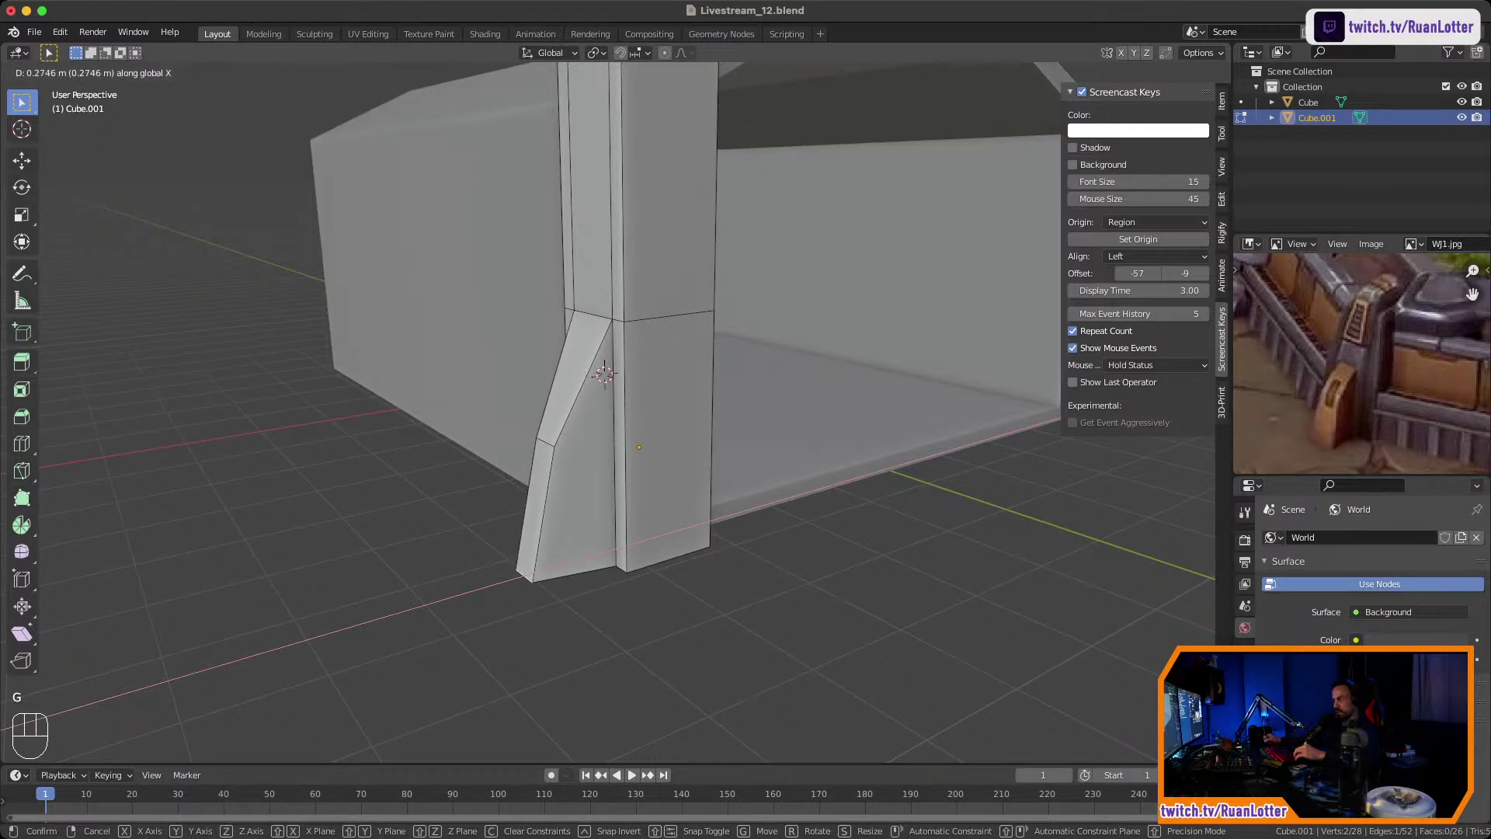
pyautogui.click(594, 576)
# Move the pillar's outer top edges about -0.37 m along X so the upper half tapers inward.
pyautogui.moveTo(595, 577); pyautogui.dragTo(621, 561, button='middle')
pyautogui.keyDown('ctrl'); pyautogui.moveTo(621, 561); pyautogui.dragTo(654, 656, button='middle'); pyautogui.keyUp('ctrl')
pyautogui.keyDown('shift'); pyautogui.moveTo(654, 656); pyautogui.dragTo(651, 723, button='middle'); pyautogui.keyUp('shift')
pyautogui.click(551, 347)
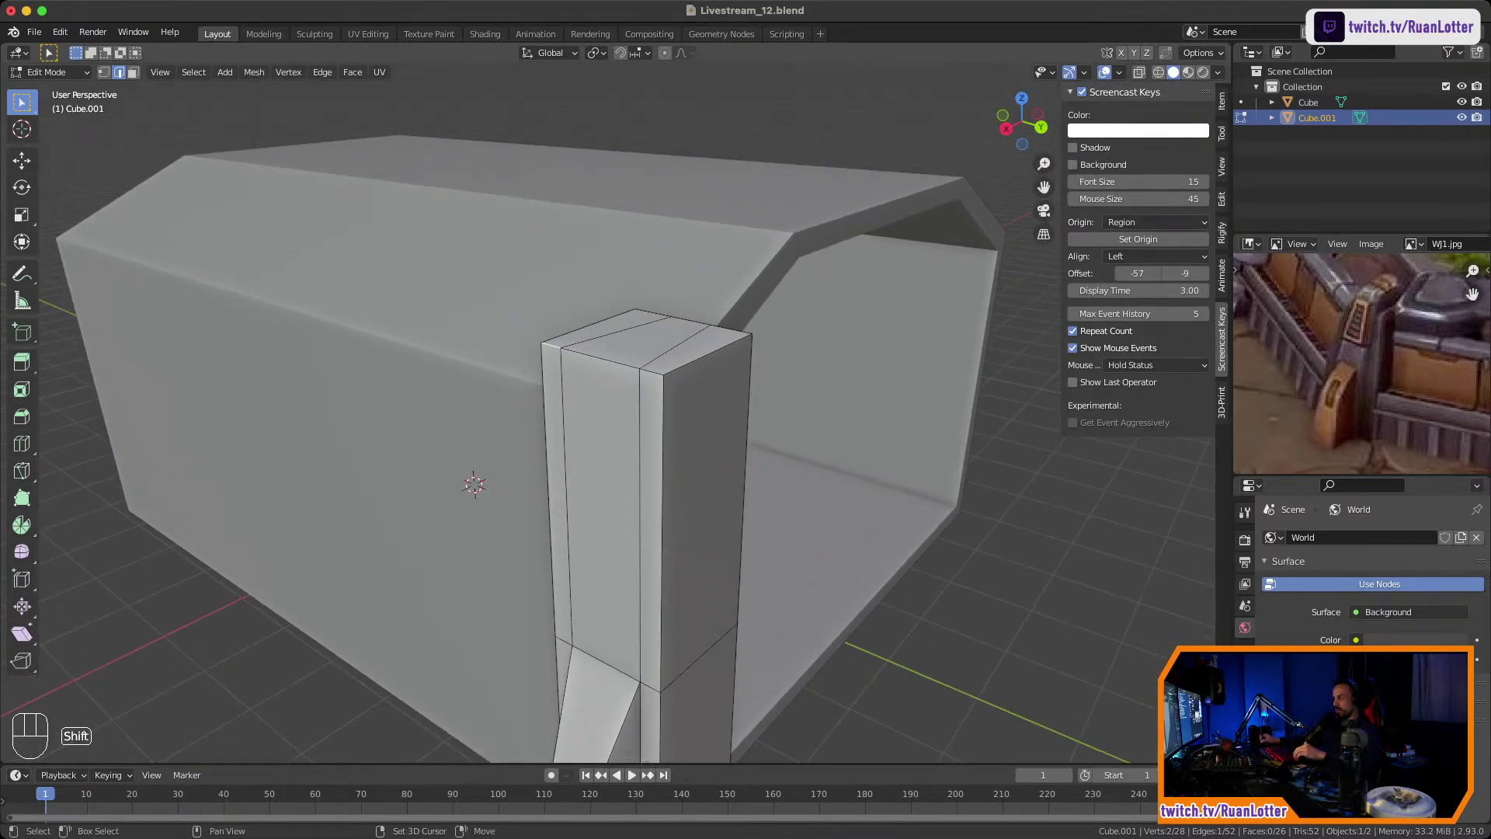
pyautogui.keyDown('shift'); pyautogui.click(651, 372); pyautogui.keyUp('shift')
pyautogui.moveTo(651, 372); pyautogui.dragTo(561, 369, button='middle')
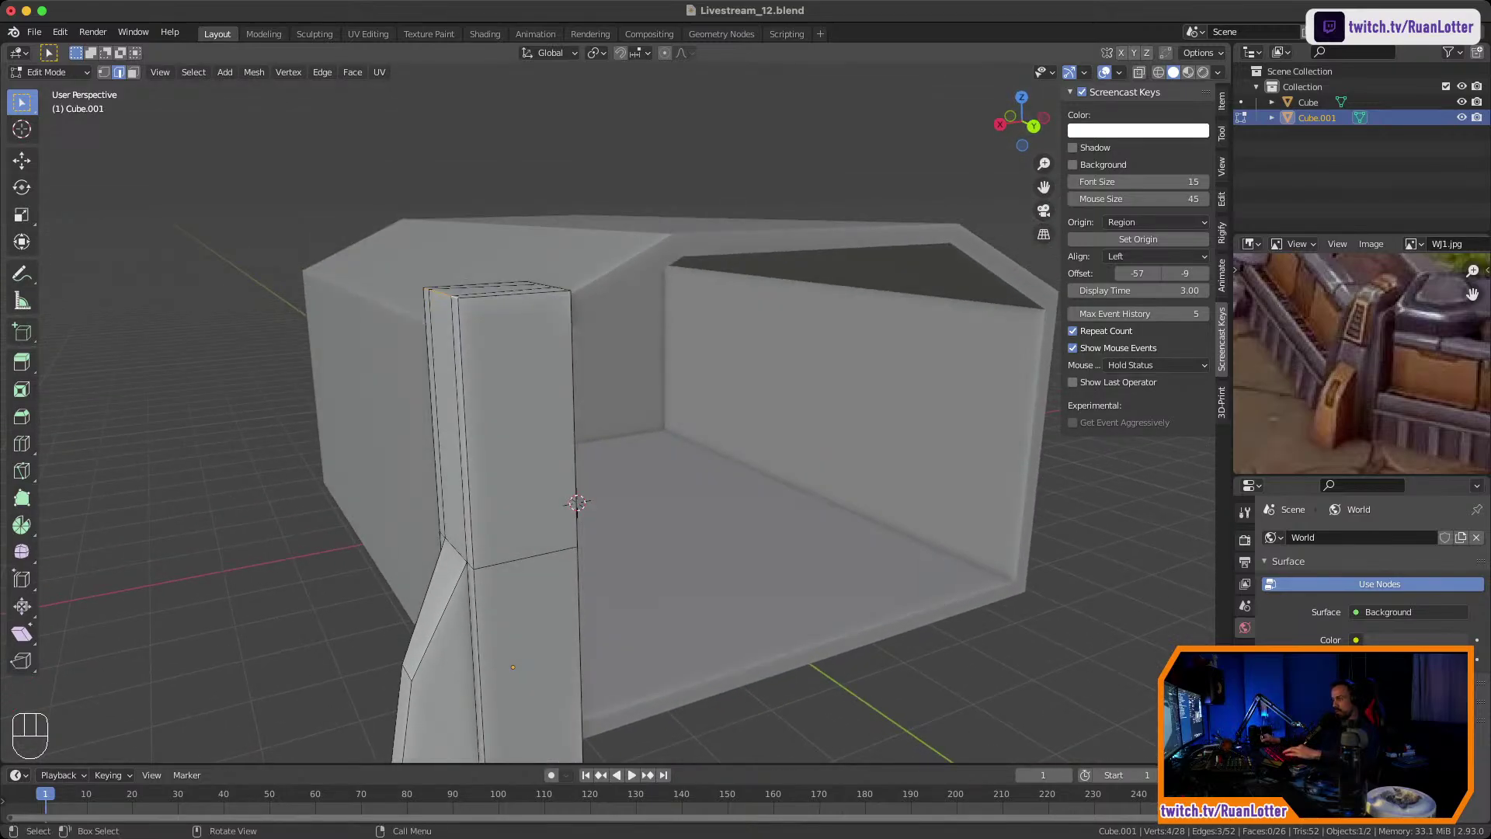
pyautogui.press('g')
pyautogui.press('x')
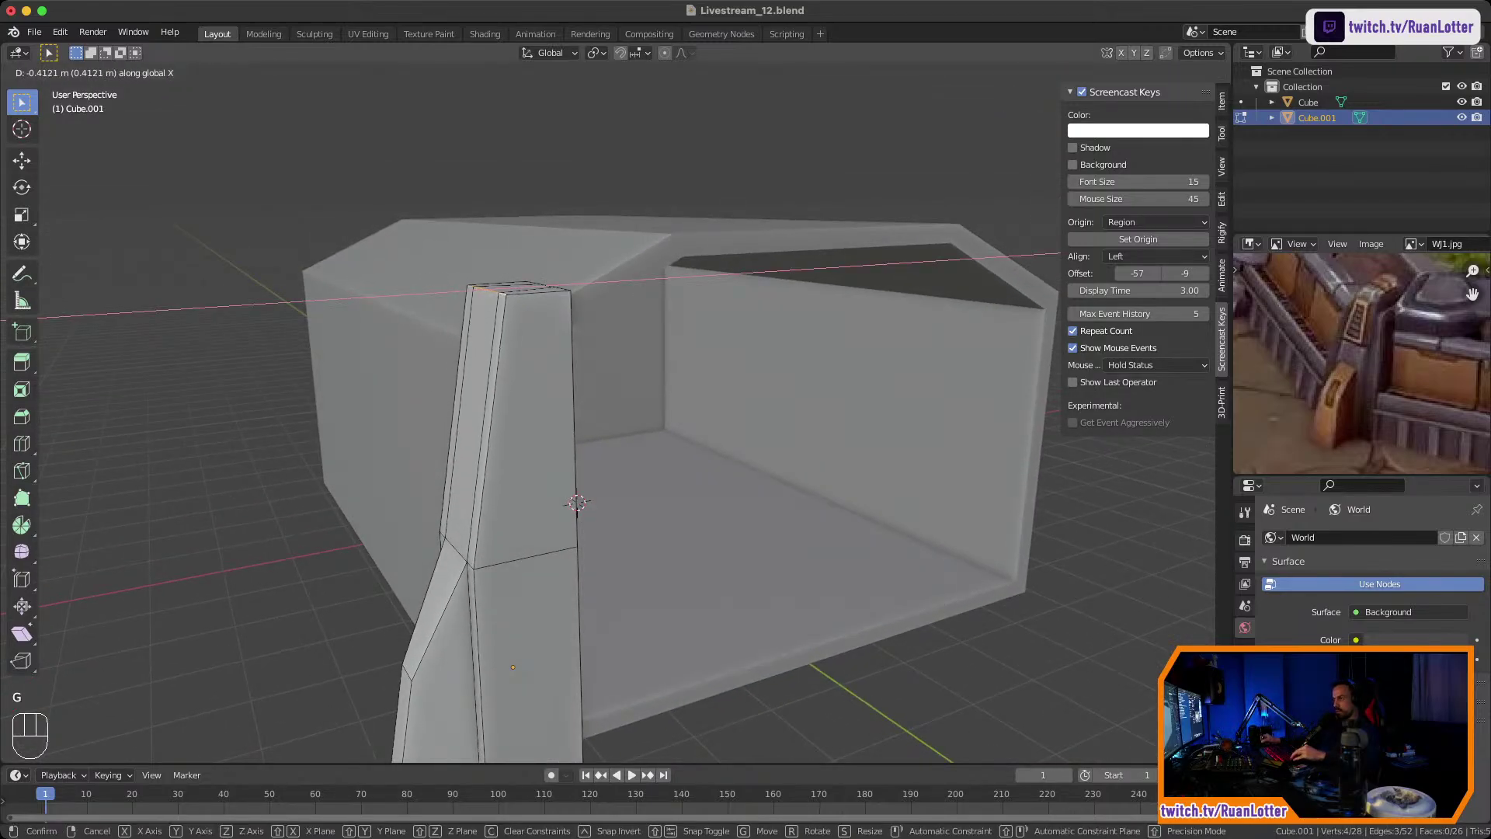
pyautogui.click(512, 373)
# Dissolve the two edges crossing the pillar's top face.
pyautogui.moveTo(513, 372); pyautogui.dragTo(501, 423, button='middle')
pyautogui.keyDown('shift'); pyautogui.moveTo(501, 423); pyautogui.dragTo(442, 394, button='middle'); pyautogui.keyUp('shift')
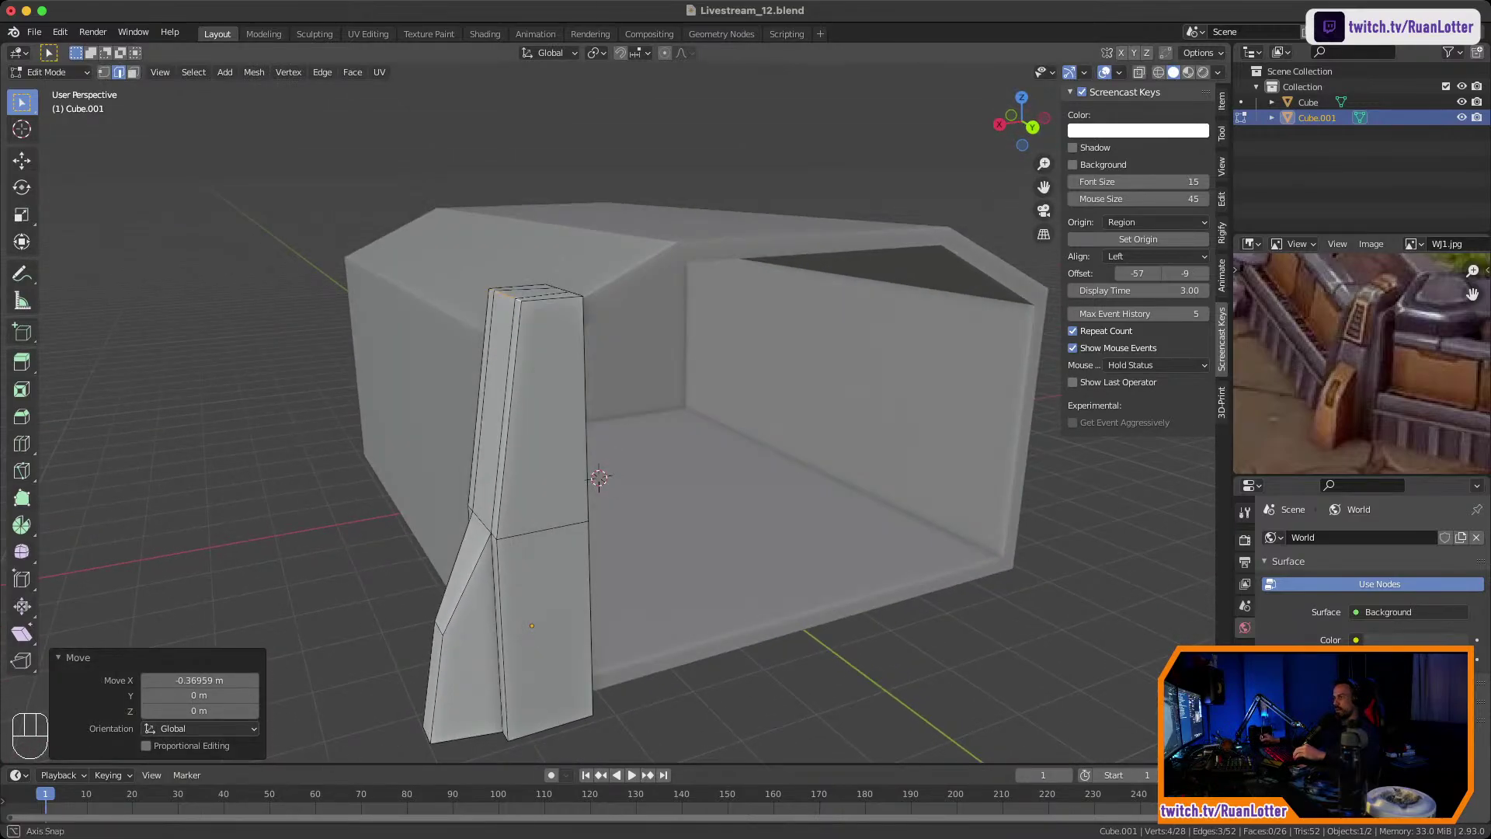
pyautogui.moveTo(536, 396)
pyautogui.keyDown('ctrl'); pyautogui.mouseDown(button='middle')
pyautogui.moveTo(536, 353)
pyautogui.moveTo(551, 419)
pyautogui.mouseUp(button='middle'); pyautogui.keyUp('ctrl')
pyautogui.moveTo(551, 420); pyautogui.dragTo(458, 447, button='middle')
pyautogui.keyDown('ctrl'); pyautogui.moveTo(459, 446); pyautogui.dragTo(590, 453, button='middle'); pyautogui.keyUp('ctrl')
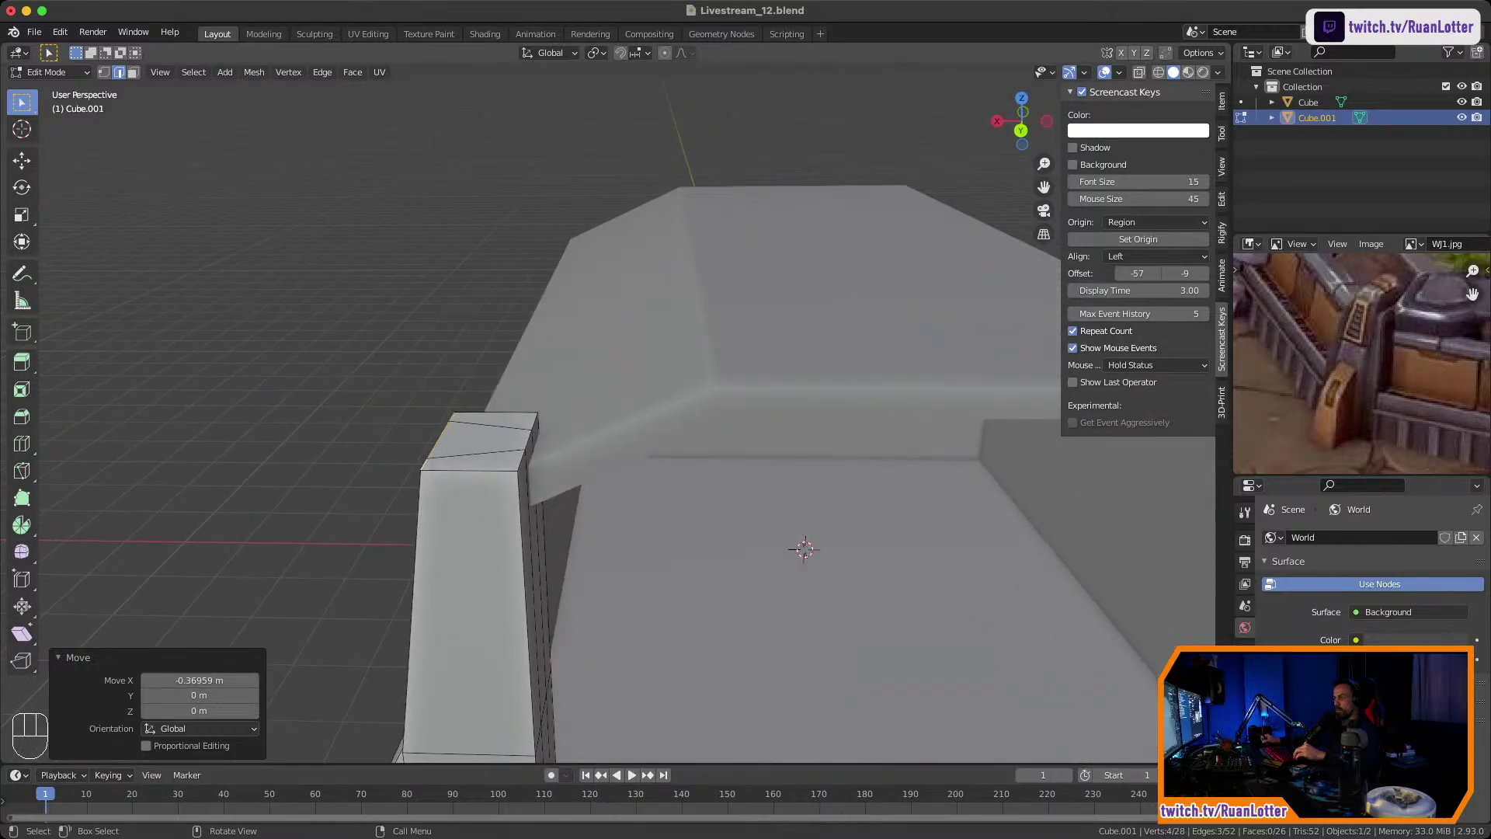
pyautogui.click(491, 426)
pyautogui.moveTo(491, 426); pyautogui.dragTo(522, 428, button='middle')
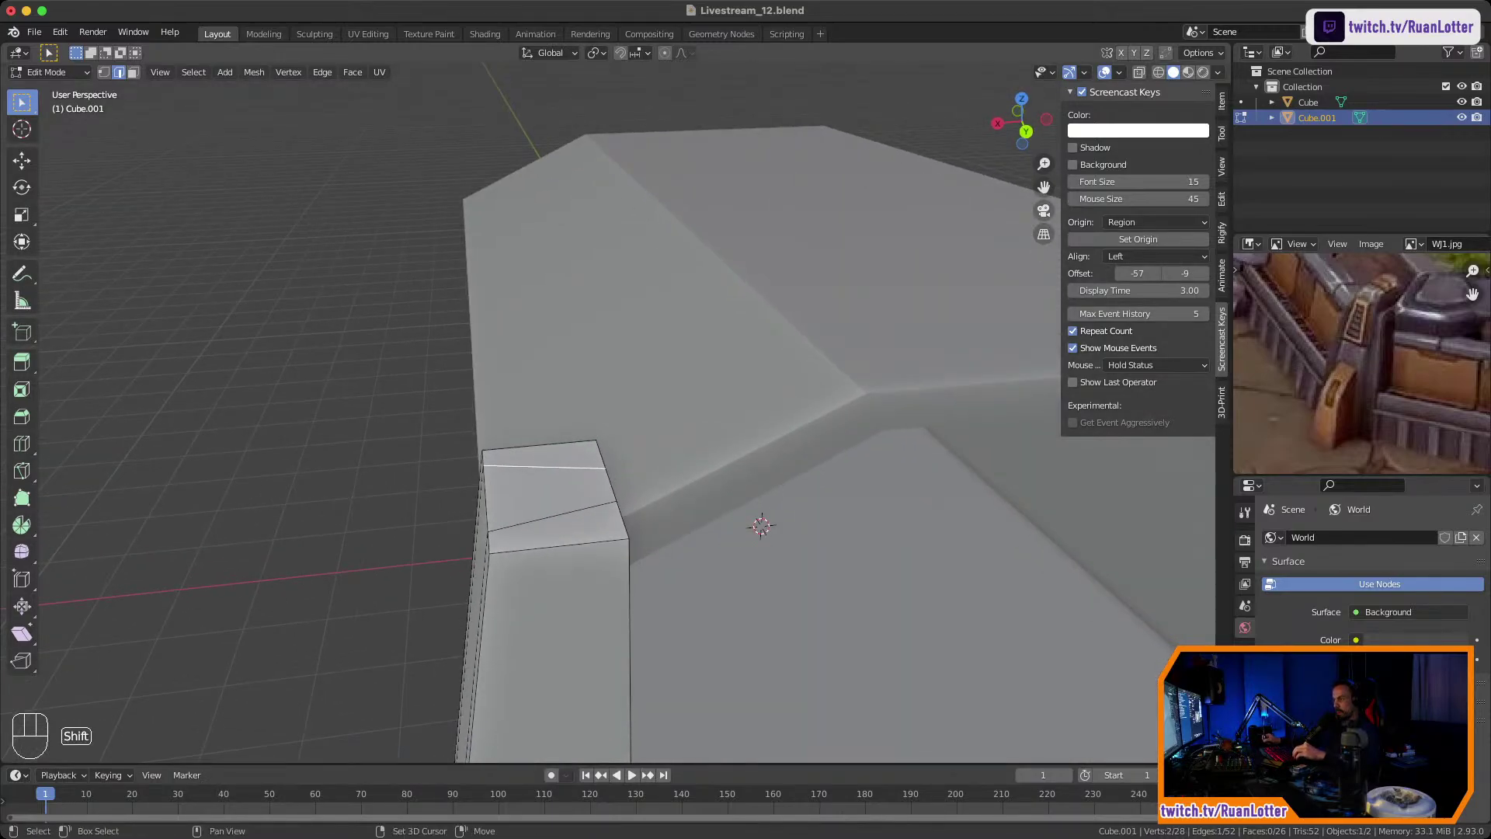
pyautogui.keyDown('shift'); pyautogui.click(551, 517); pyautogui.keyUp('shift')
pyautogui.keyDown('shift'); pyautogui.click(602, 504); pyautogui.keyUp('shift')
pyautogui.press('x')
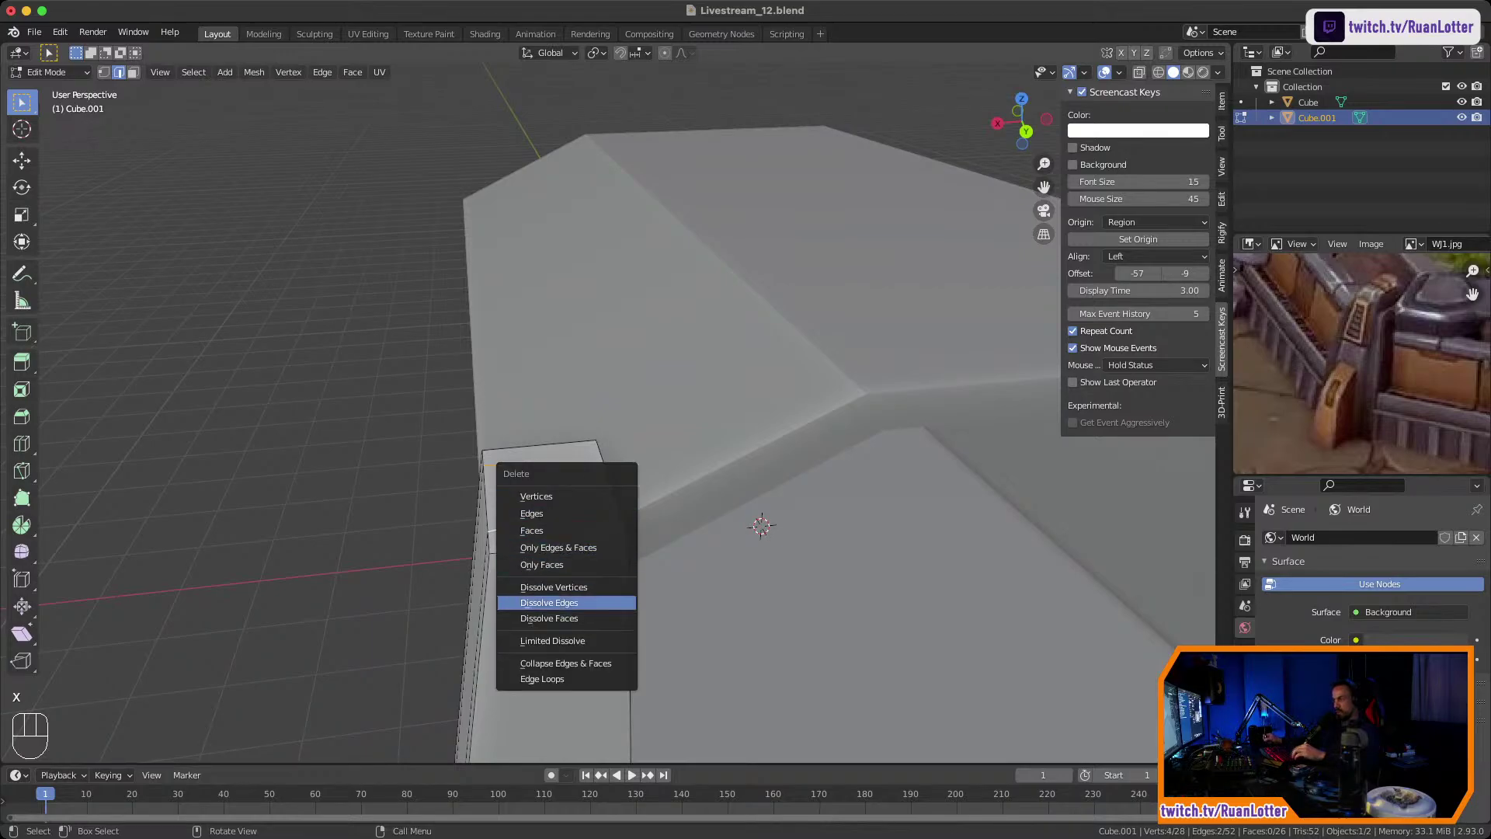
pyautogui.click(566, 602)
# Cut a horizontal edge loop around the pillar just below its top face.
pyautogui.moveTo(566, 582); pyautogui.dragTo(567, 548, button='middle')
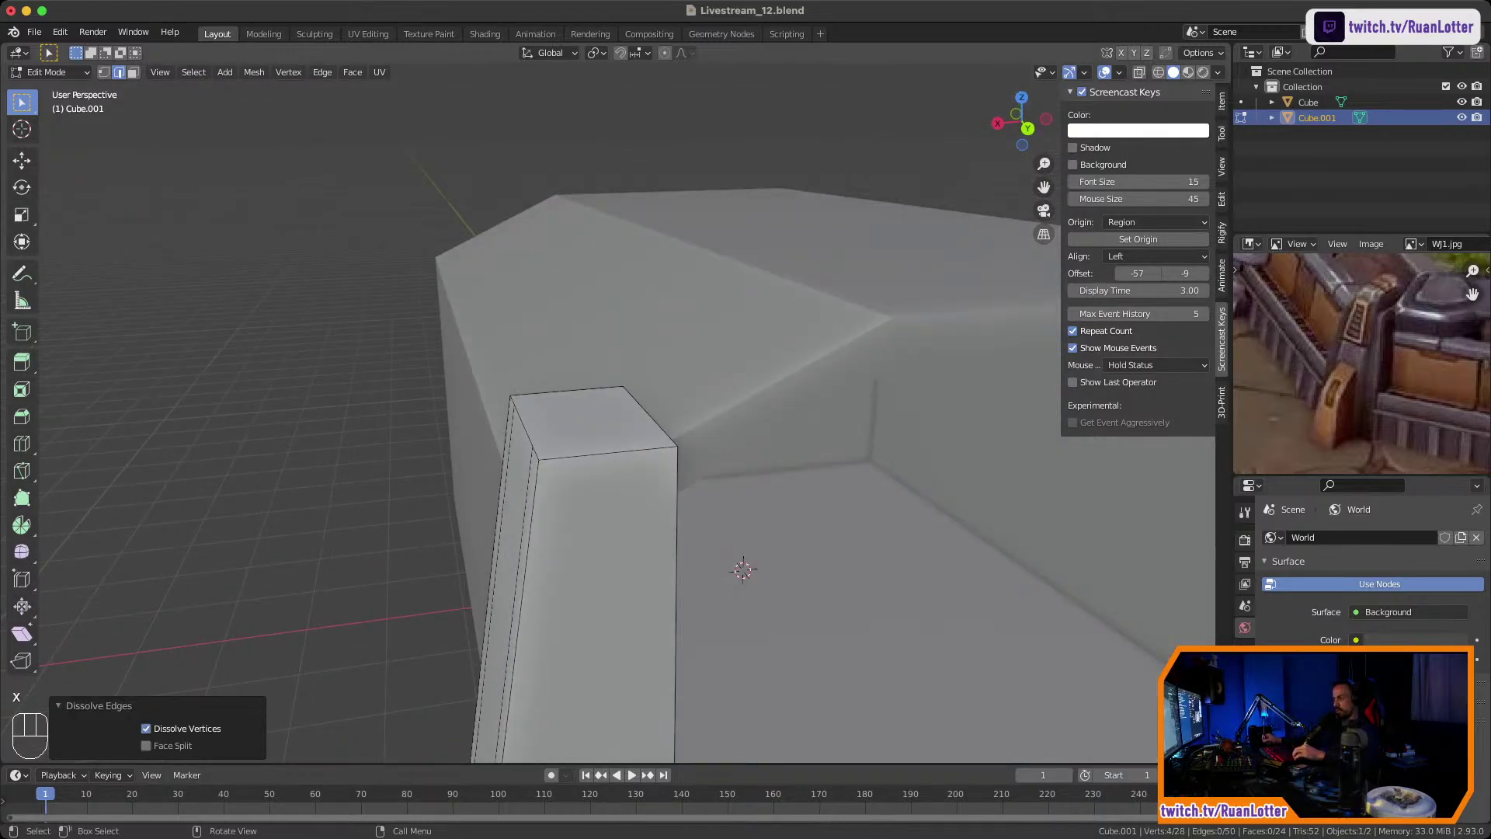
pyautogui.press('3')
pyautogui.click(592, 426)
pyautogui.keyDown('shift'); pyautogui.moveTo(591, 426); pyautogui.dragTo(348, 419, button='middle'); pyautogui.keyUp('shift')
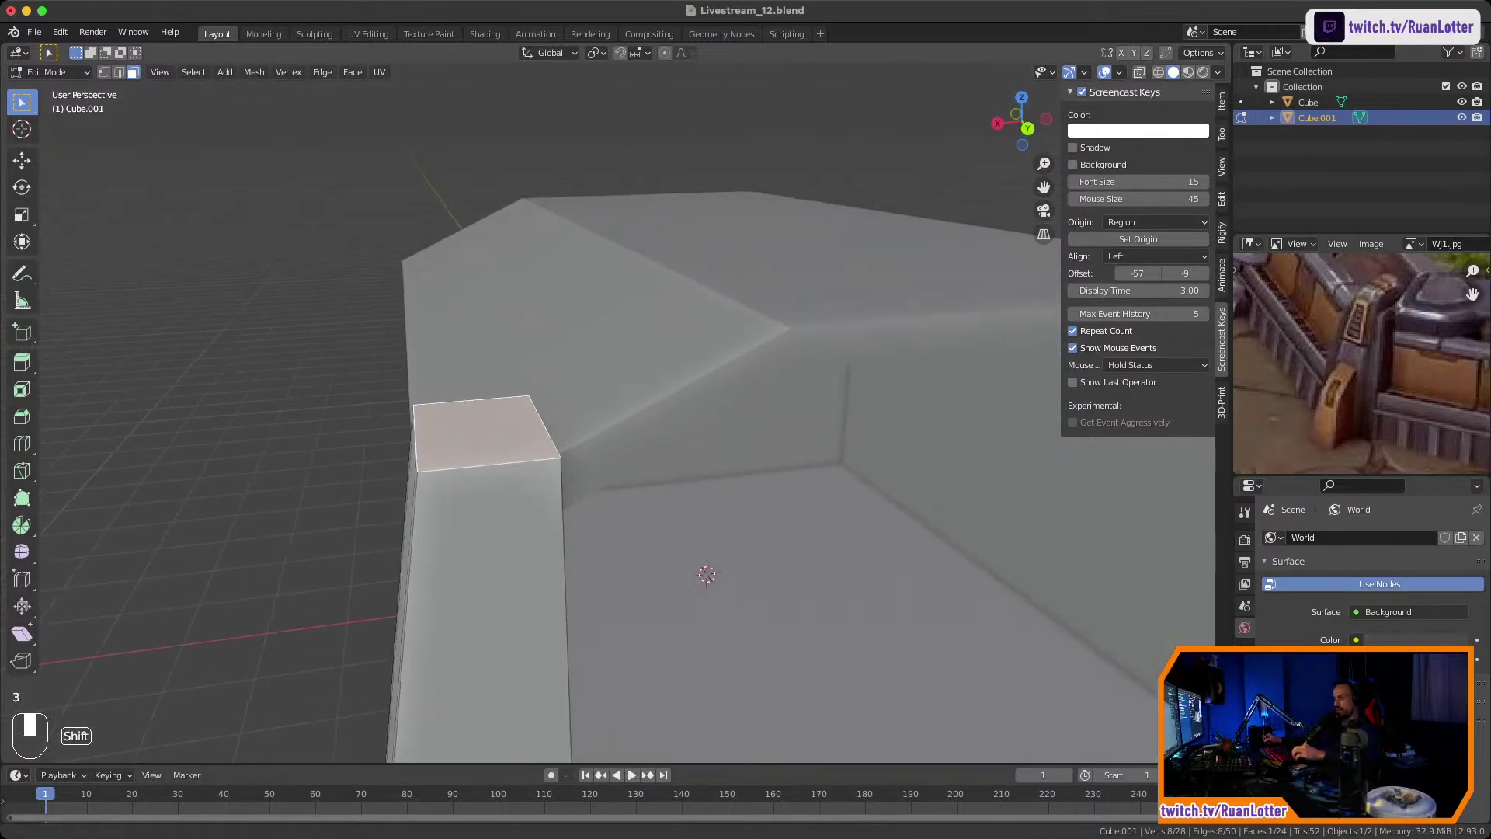
pyautogui.scroll(-2, 392, 436)
pyautogui.hotkey('ctrl', 'r')
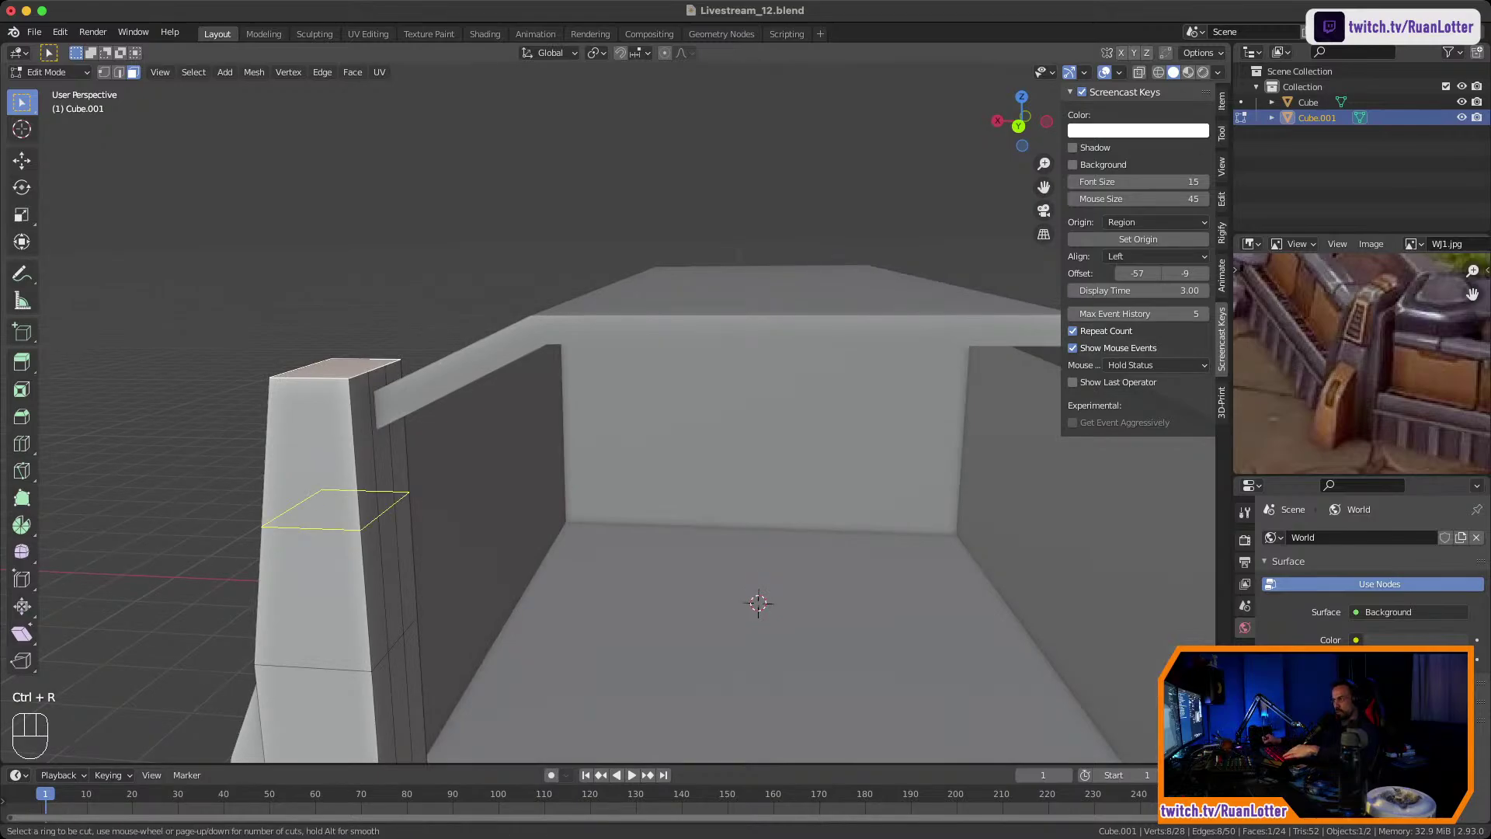
pyautogui.click(355, 532)
pyautogui.click(349, 420)
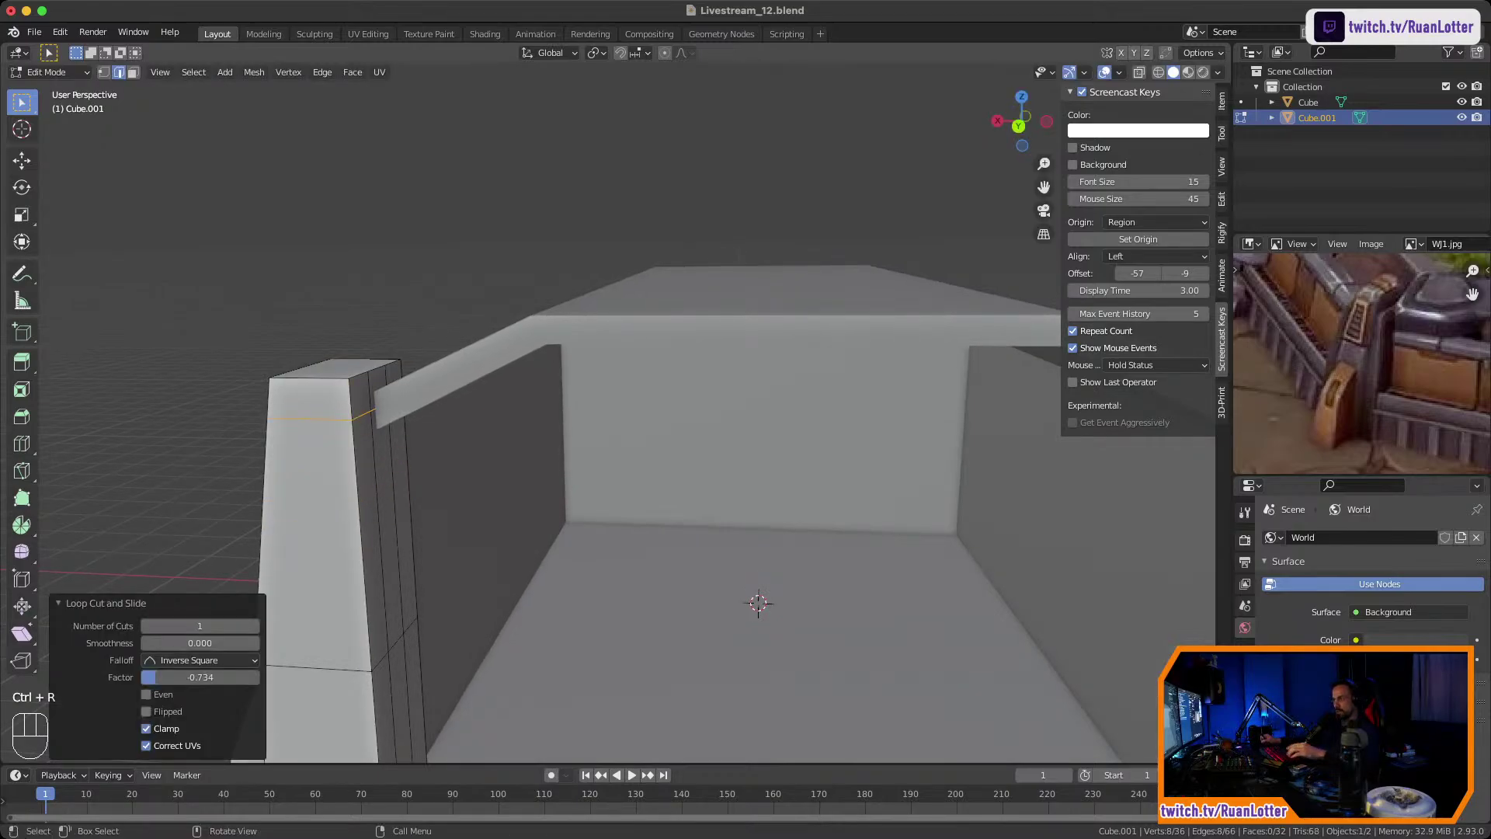
# Raise the pillar's cap section, above the new edge loop, along Z.
pyautogui.click(371, 393)
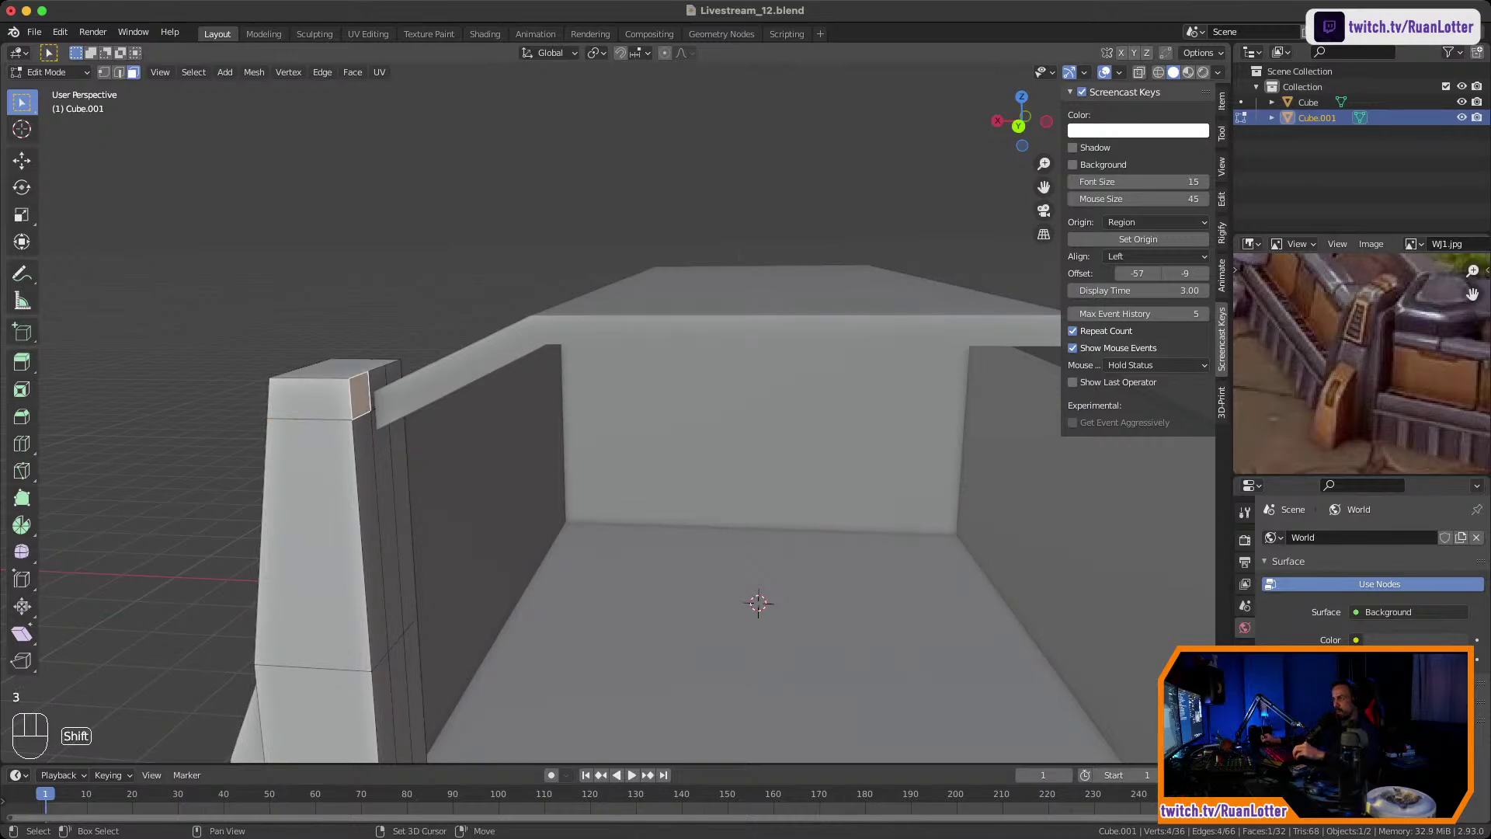
pyautogui.keyDown('shift'); pyautogui.click(377, 388); pyautogui.keyUp('shift')
pyautogui.keyDown('shift'); pyautogui.click(393, 379); pyautogui.keyUp('shift')
pyautogui.moveTo(394, 379); pyautogui.dragTo(445, 360, button='middle')
pyautogui.click(521, 397)
pyautogui.press('ctrl+KP_Add')
pyautogui.press('g')
pyautogui.press('z')
pyautogui.click(507, 351)
# Extrude the three inner side faces of the pillar's cap about 0.72 m towards the room to form a bracket.
pyautogui.click(352, 377)
pyautogui.keyDown('shift'); pyautogui.click(371, 367); pyautogui.keyUp('shift')
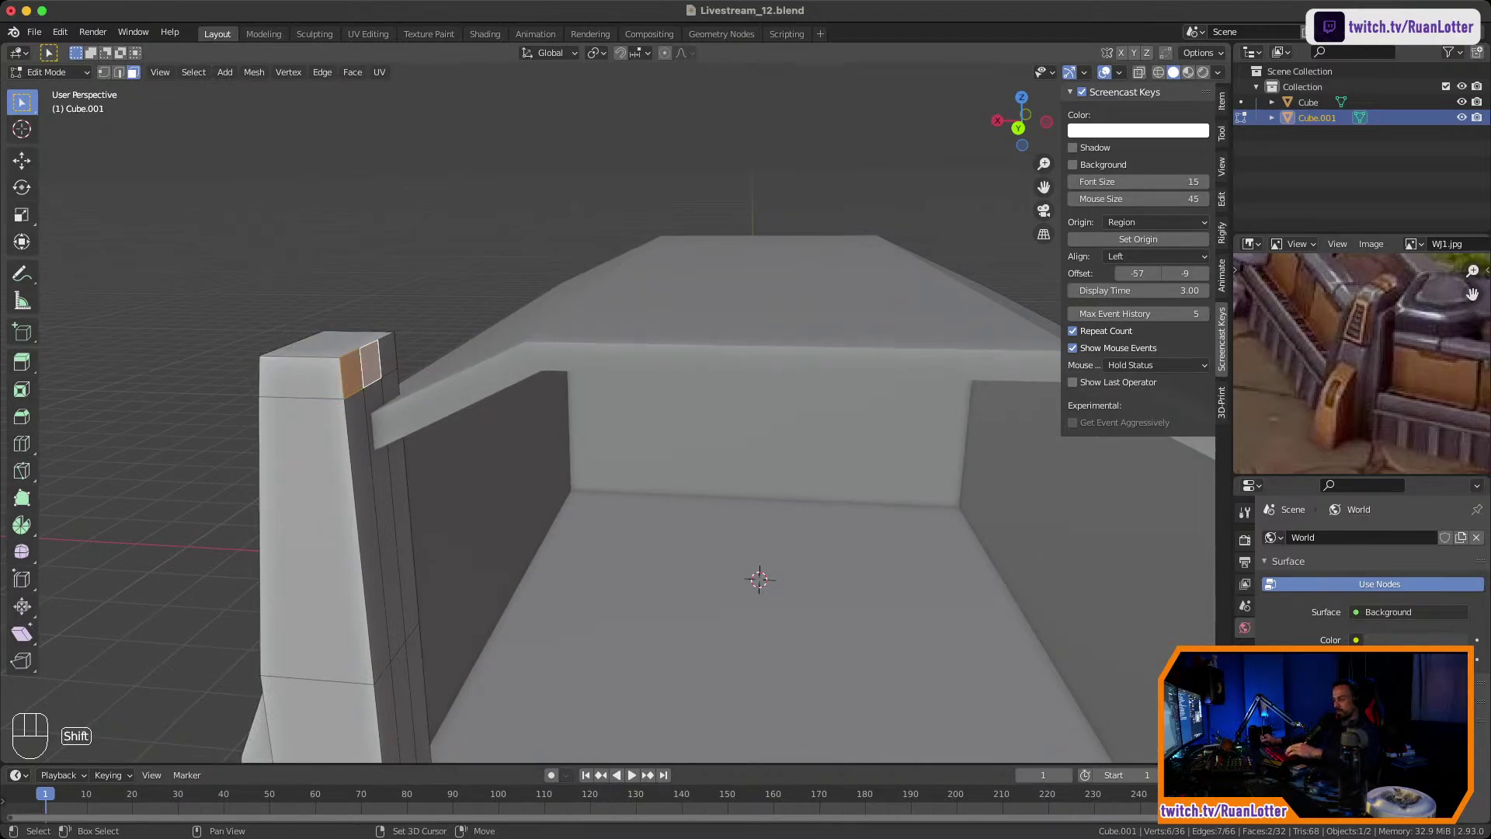
pyautogui.keyDown('shift'); pyautogui.click(389, 356); pyautogui.keyUp('shift')
pyautogui.press('e')
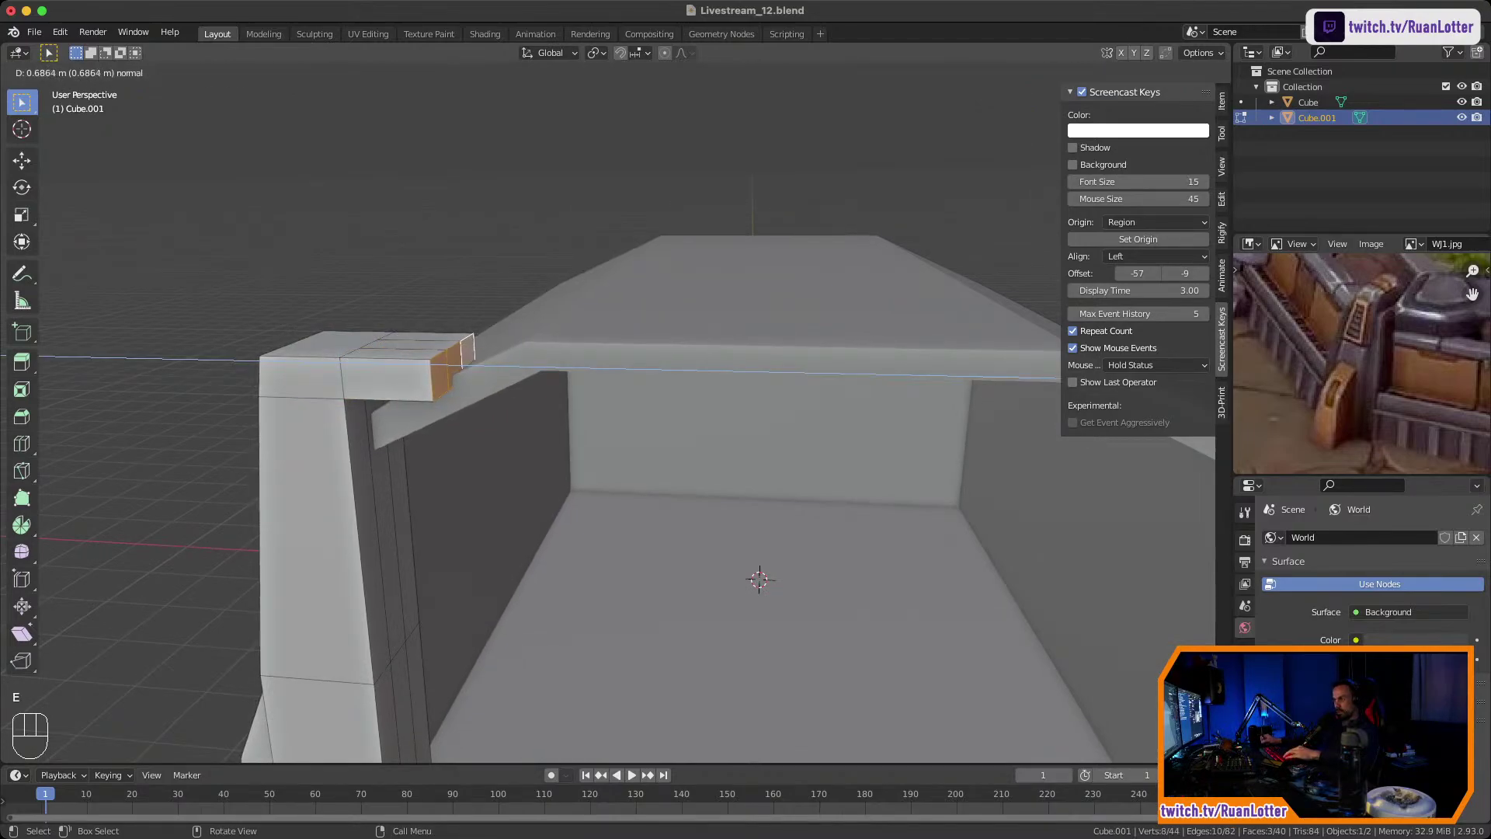
pyautogui.click(759, 580)
# Try to lower the bracket's end faces along Z so the bracket slopes downward.
pyautogui.moveTo(758, 576); pyautogui.dragTo(711, 450, button='middle')
pyautogui.press('g')
pyautogui.press('z')
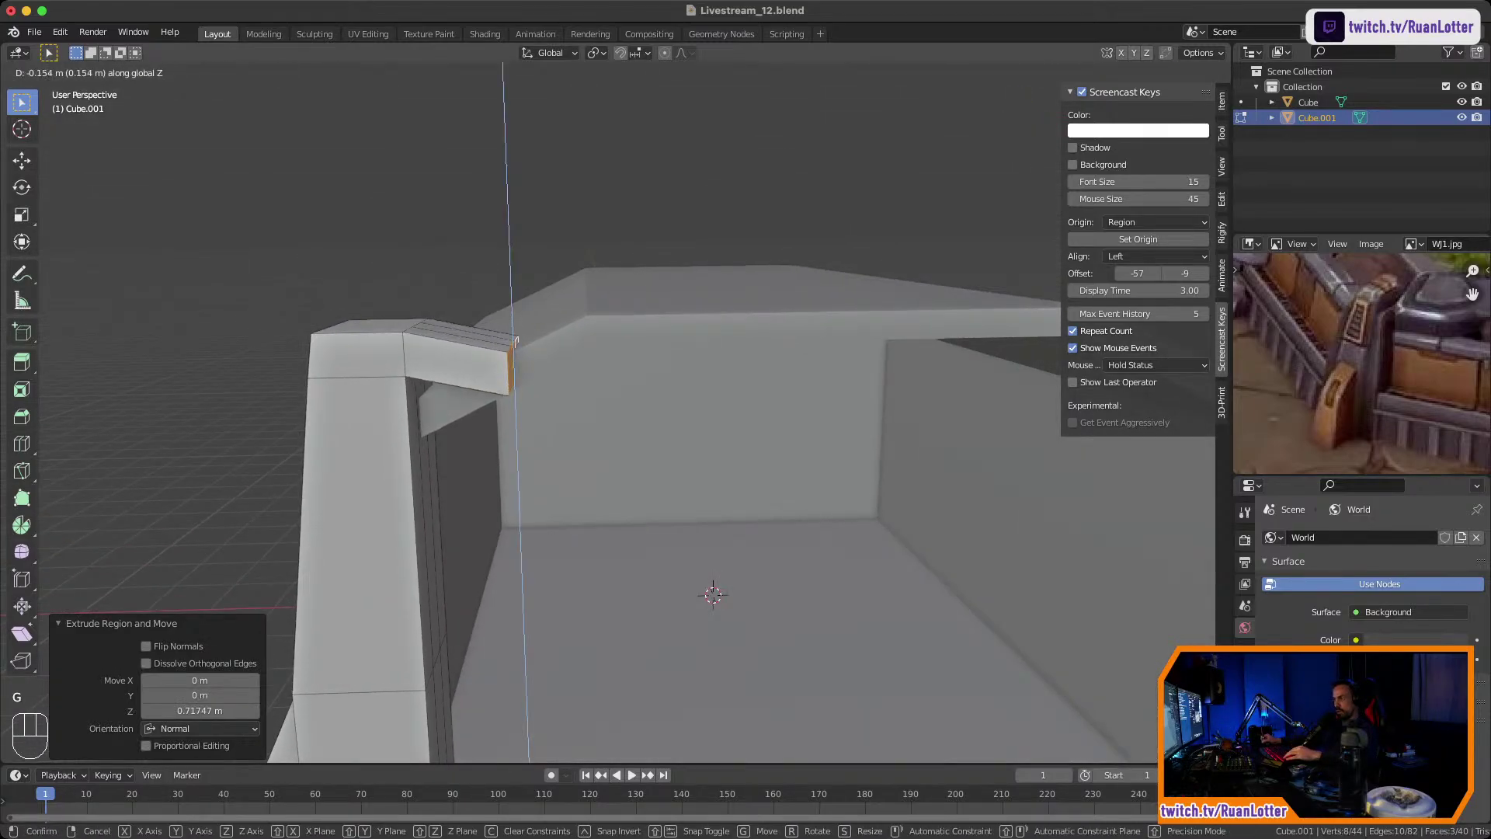
pyautogui.press('Tab')
pyautogui.moveTo(516, 389); pyautogui.dragTo(532, 443, button='middle')
pyautogui.press('Tab')
pyautogui.keyDown('ctrl'); pyautogui.moveTo(532, 442); pyautogui.dragTo(532, 381, button='middle'); pyautogui.keyUp('ctrl')
pyautogui.keyDown('shift'); pyautogui.moveTo(532, 380); pyautogui.dragTo(586, 294, button='middle'); pyautogui.keyUp('shift')
pyautogui.moveTo(616, 531); pyautogui.dragTo(756, 583, button='middle')
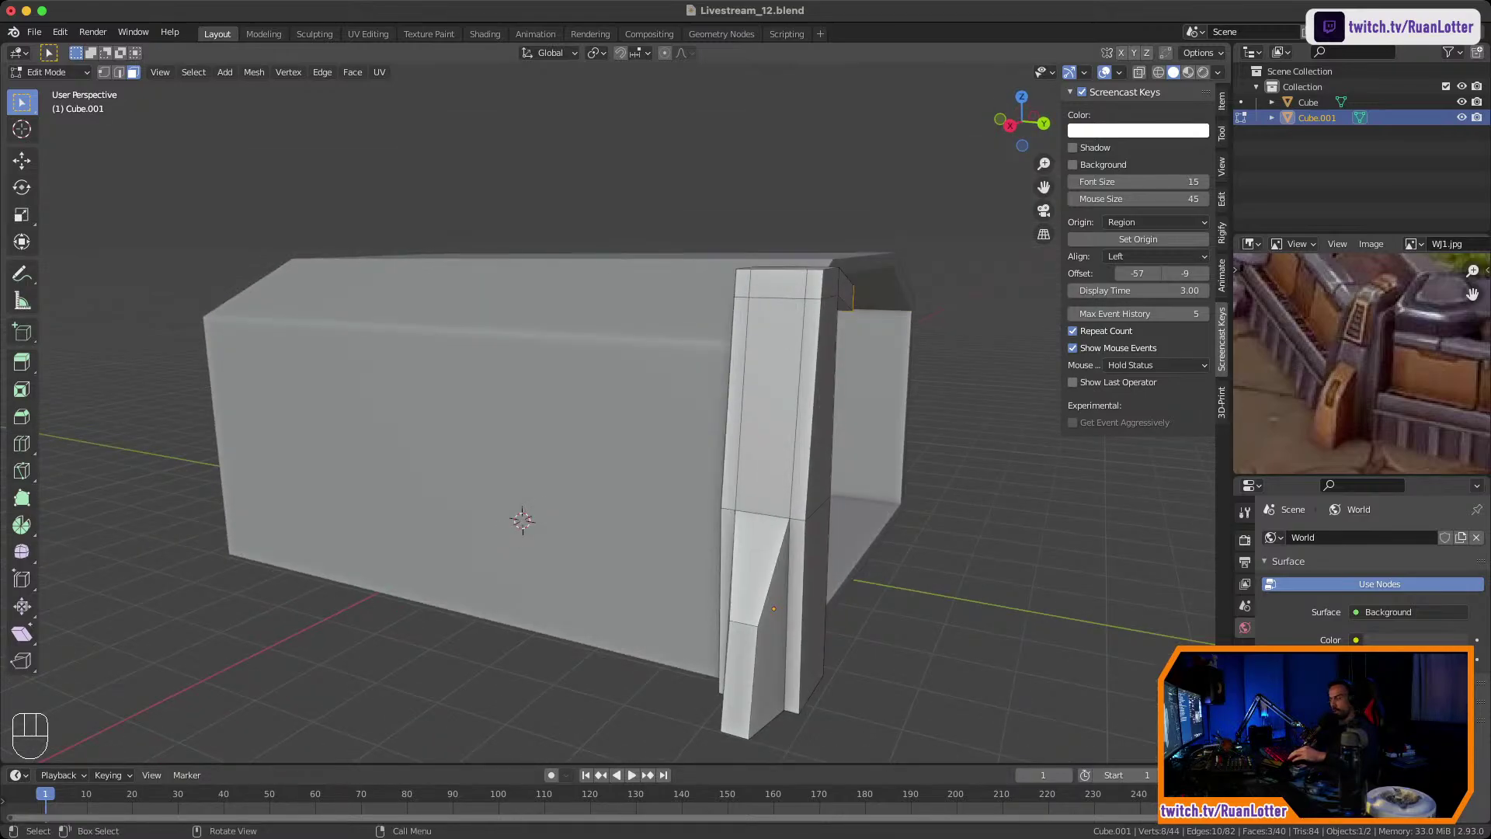
pyautogui.press('alt+super')
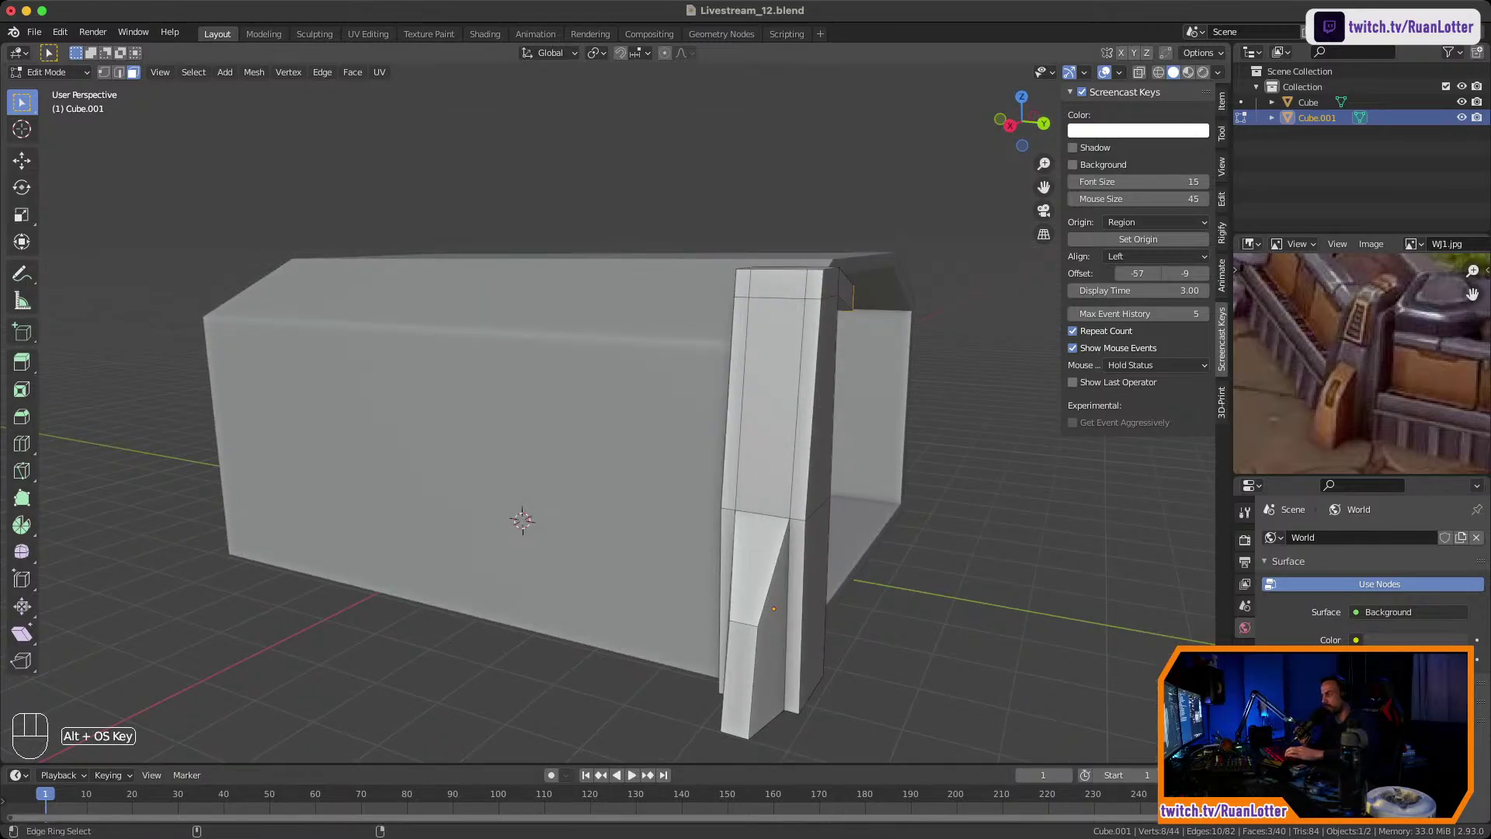
pyautogui.press('super+Tab')
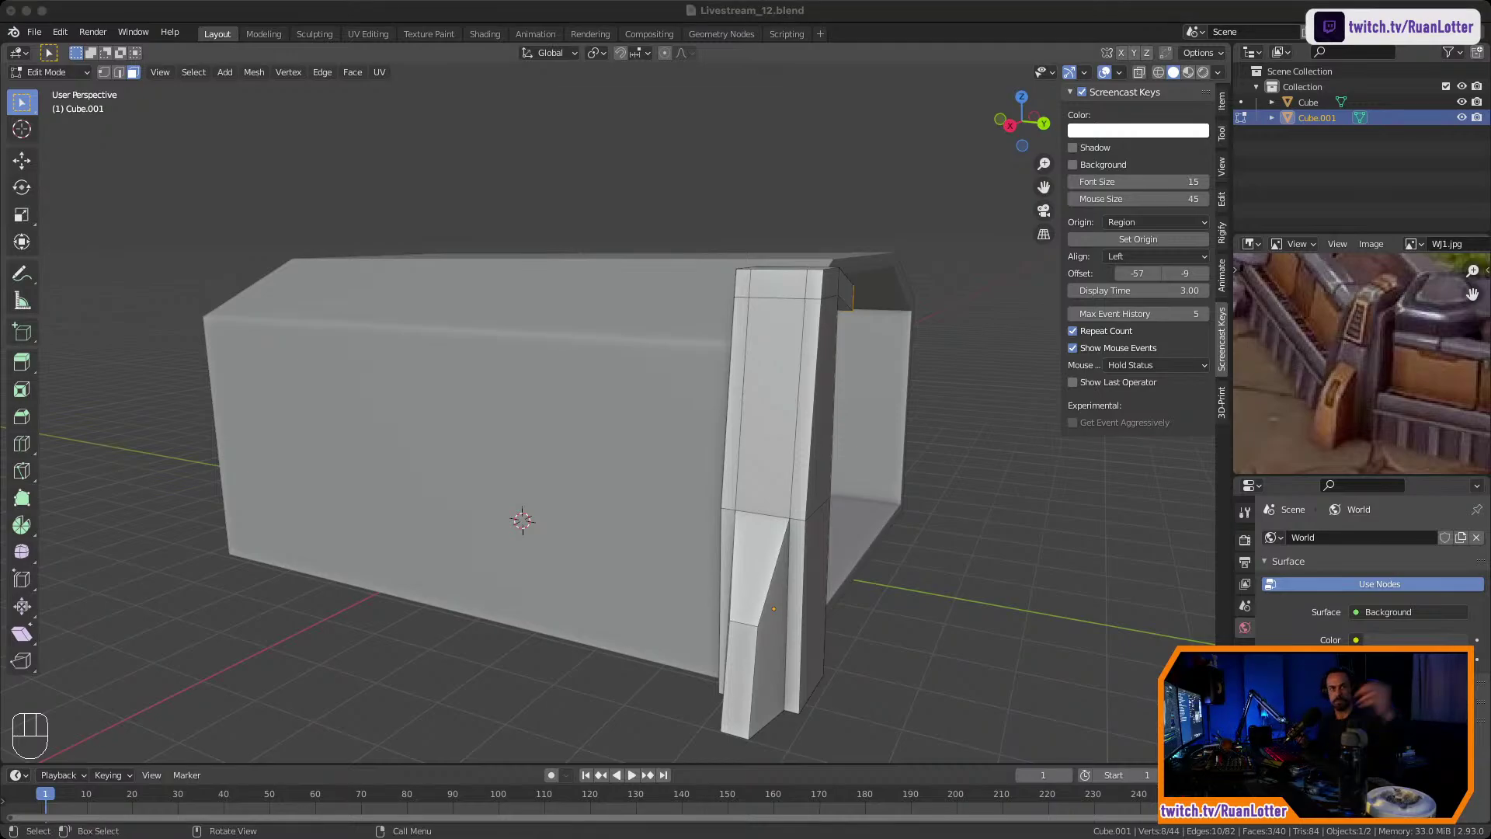
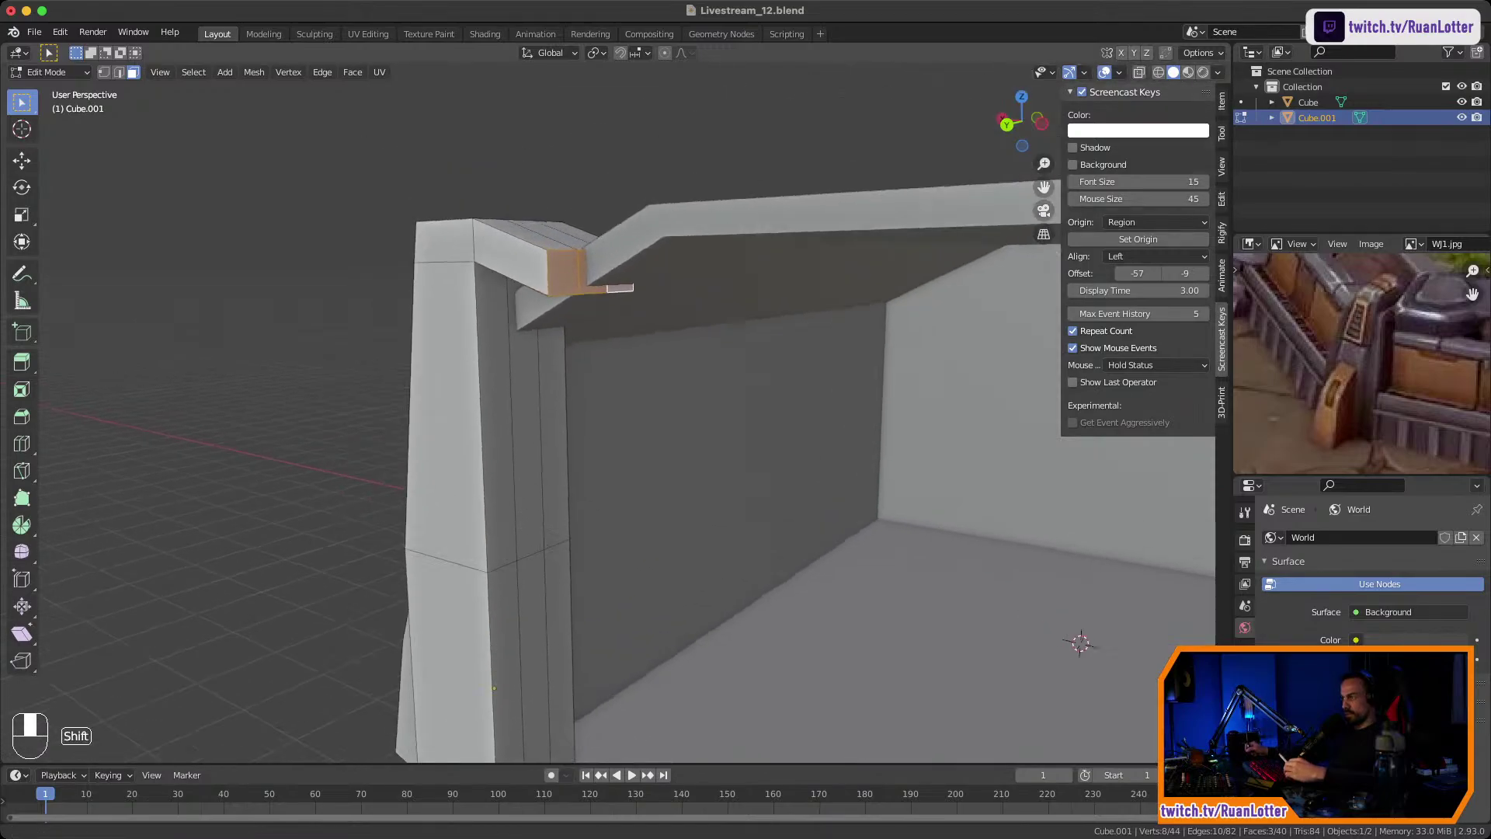
# Try to shift the bracket's end faces back towards the pillar along X to shorten the bracket.
pyautogui.moveTo(621, 350); pyautogui.dragTo(676, 372, button='middle')
pyautogui.press('g')
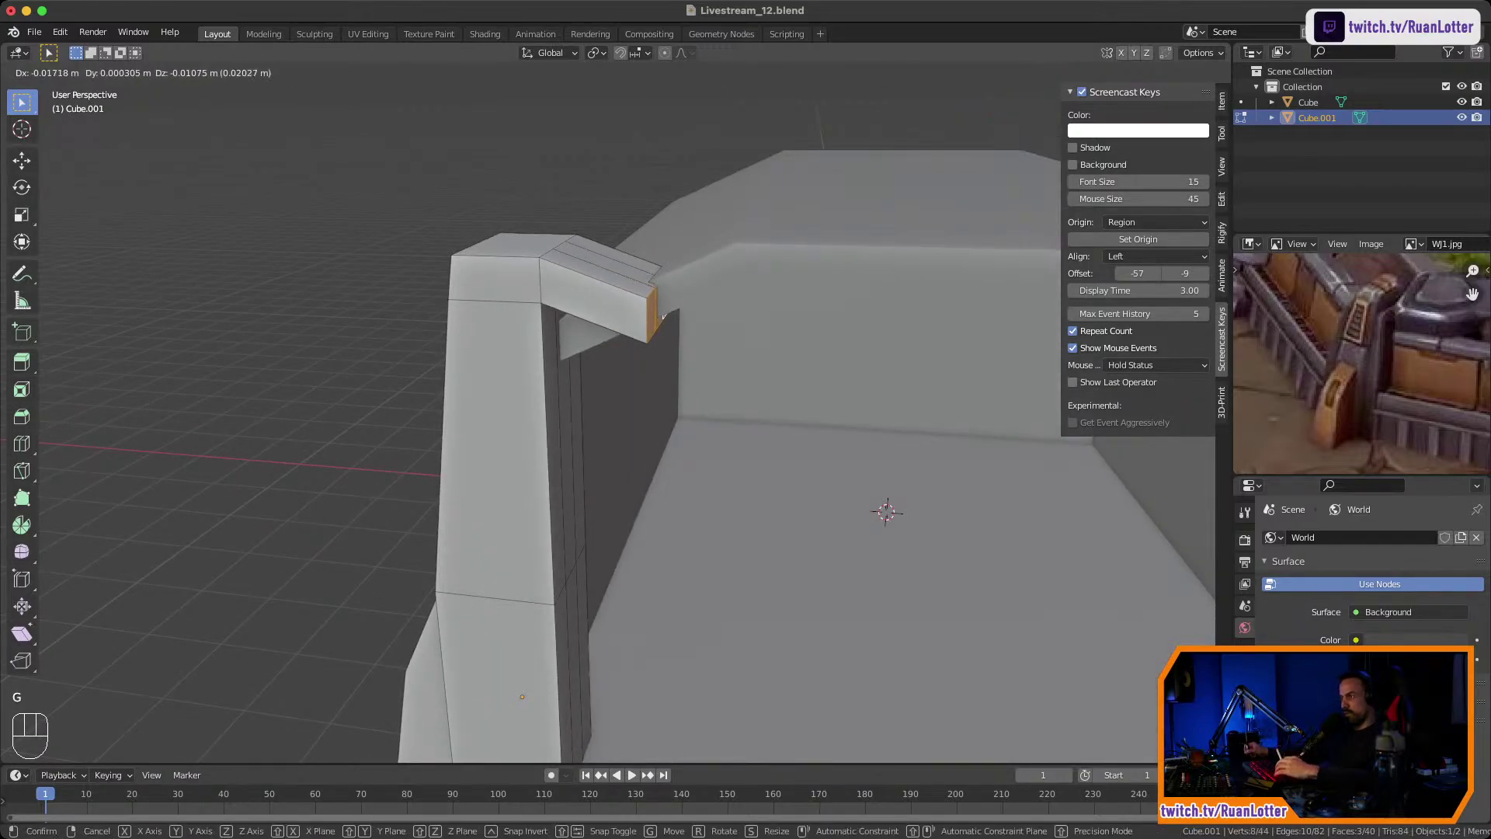
pyautogui.press('x')
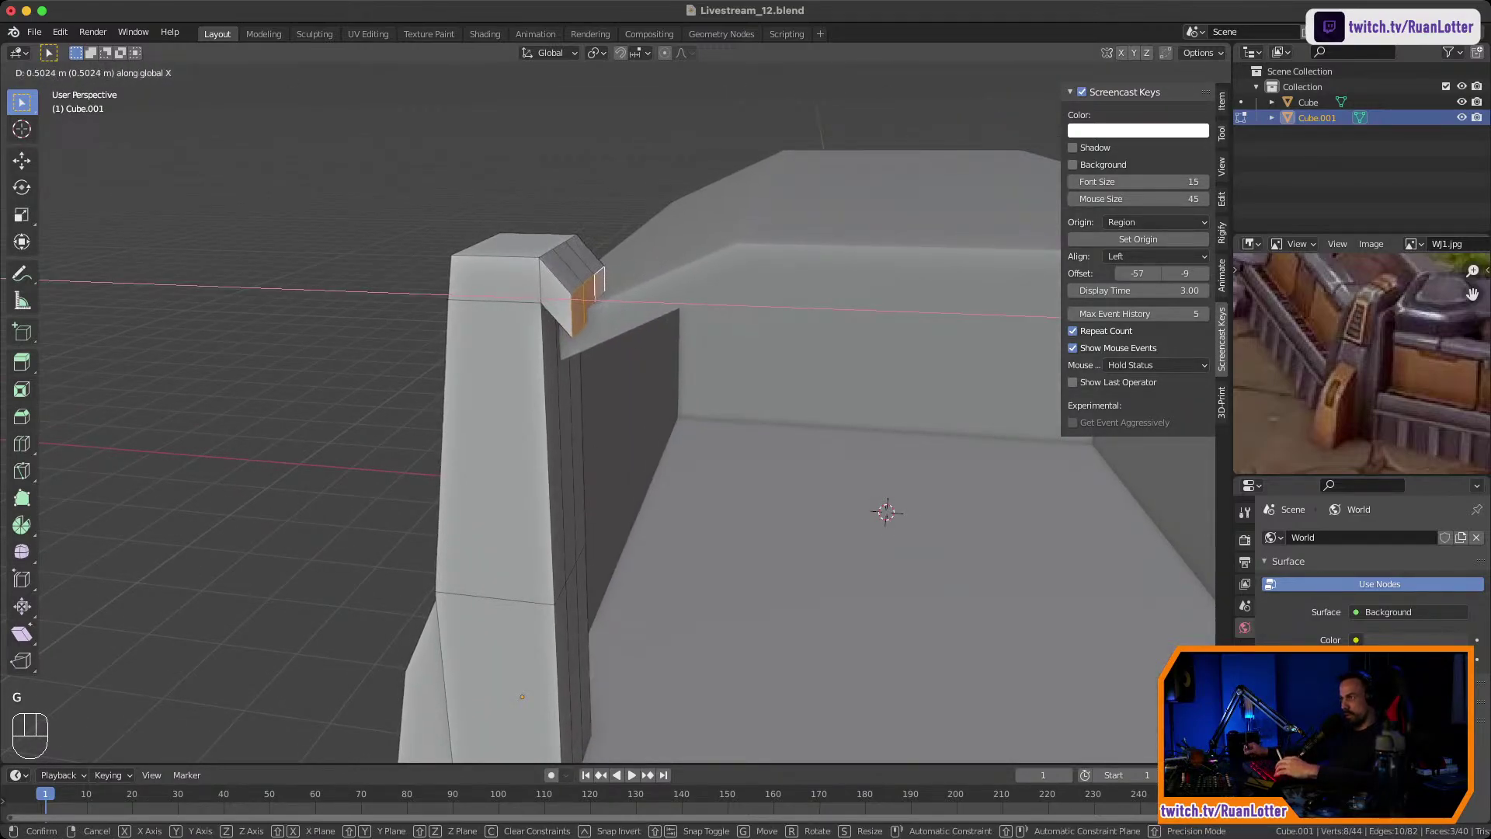
pyautogui.click(633, 326)
# Undo the bracket end's X shift and its earlier lowering along Z.
pyautogui.press('super+z')
pyautogui.press('super+z')
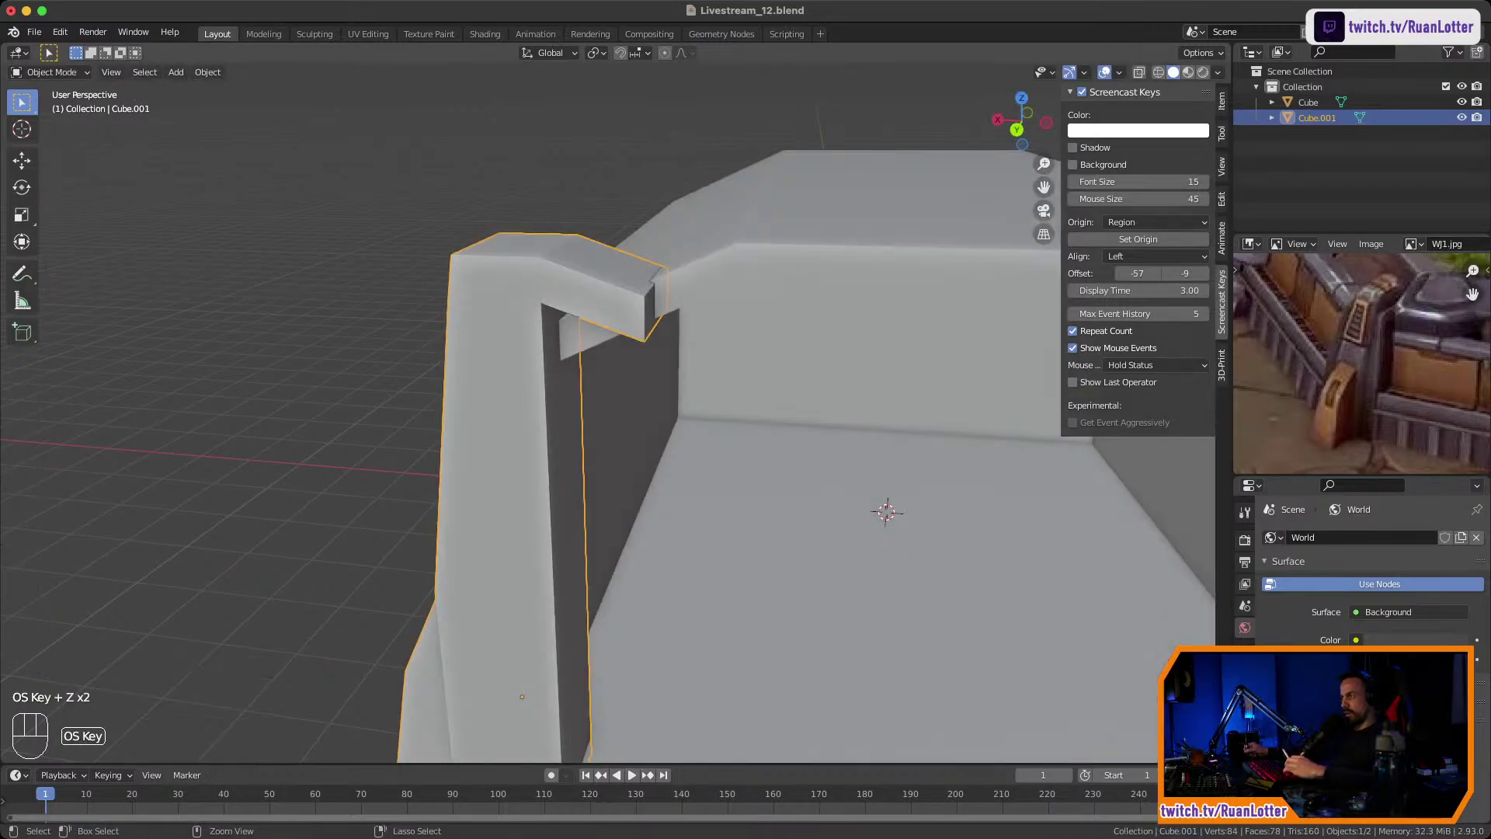
pyautogui.press('super+z')
pyautogui.press('super+z')
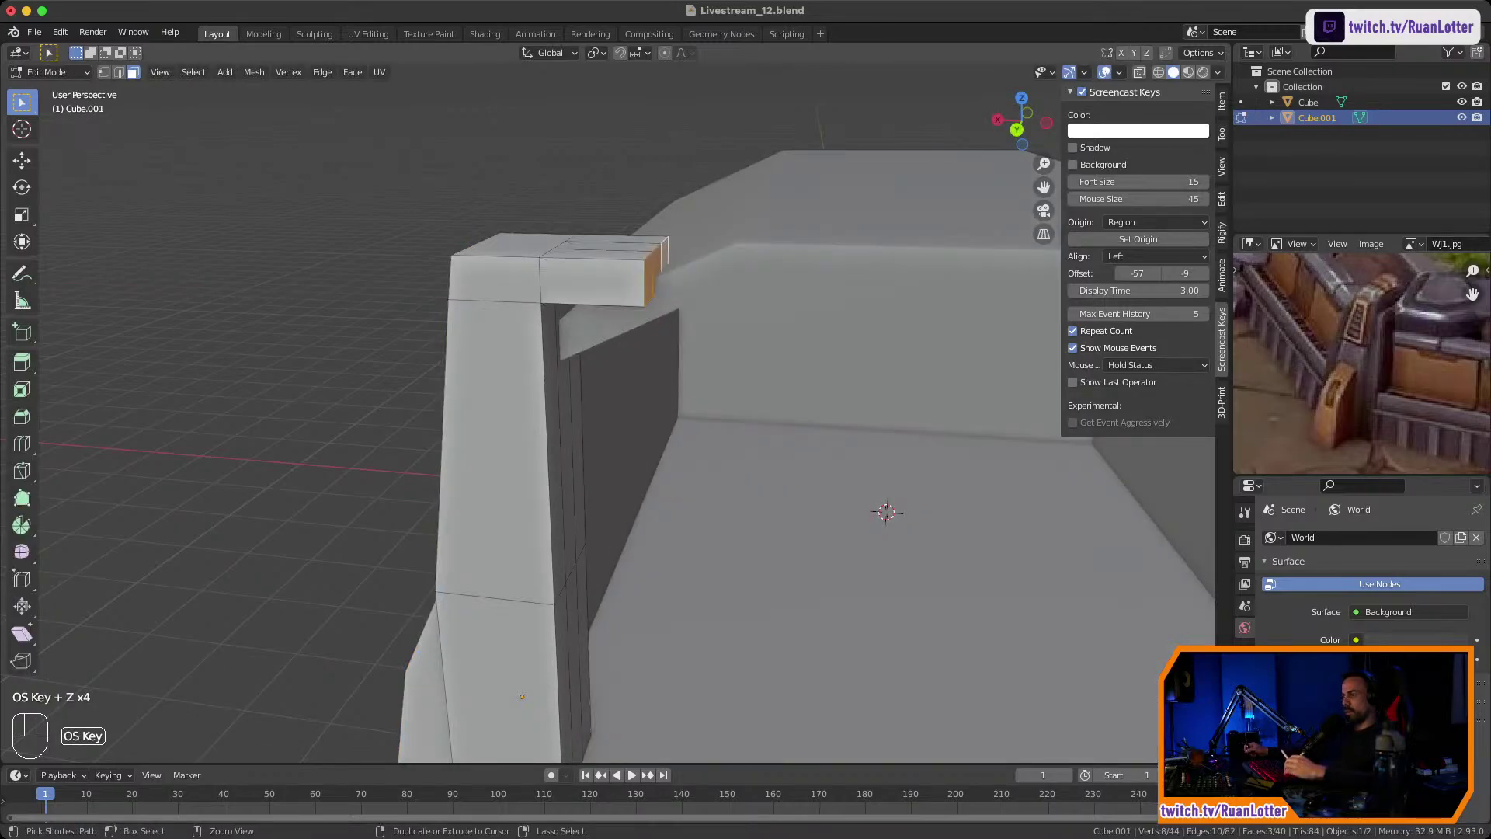
# Scale down the bracket's end faces uniformly so the bracket tapers towards its tip.
pyautogui.moveTo(845, 363); pyautogui.dragTo(871, 443, button='middle')
pyautogui.press('s')
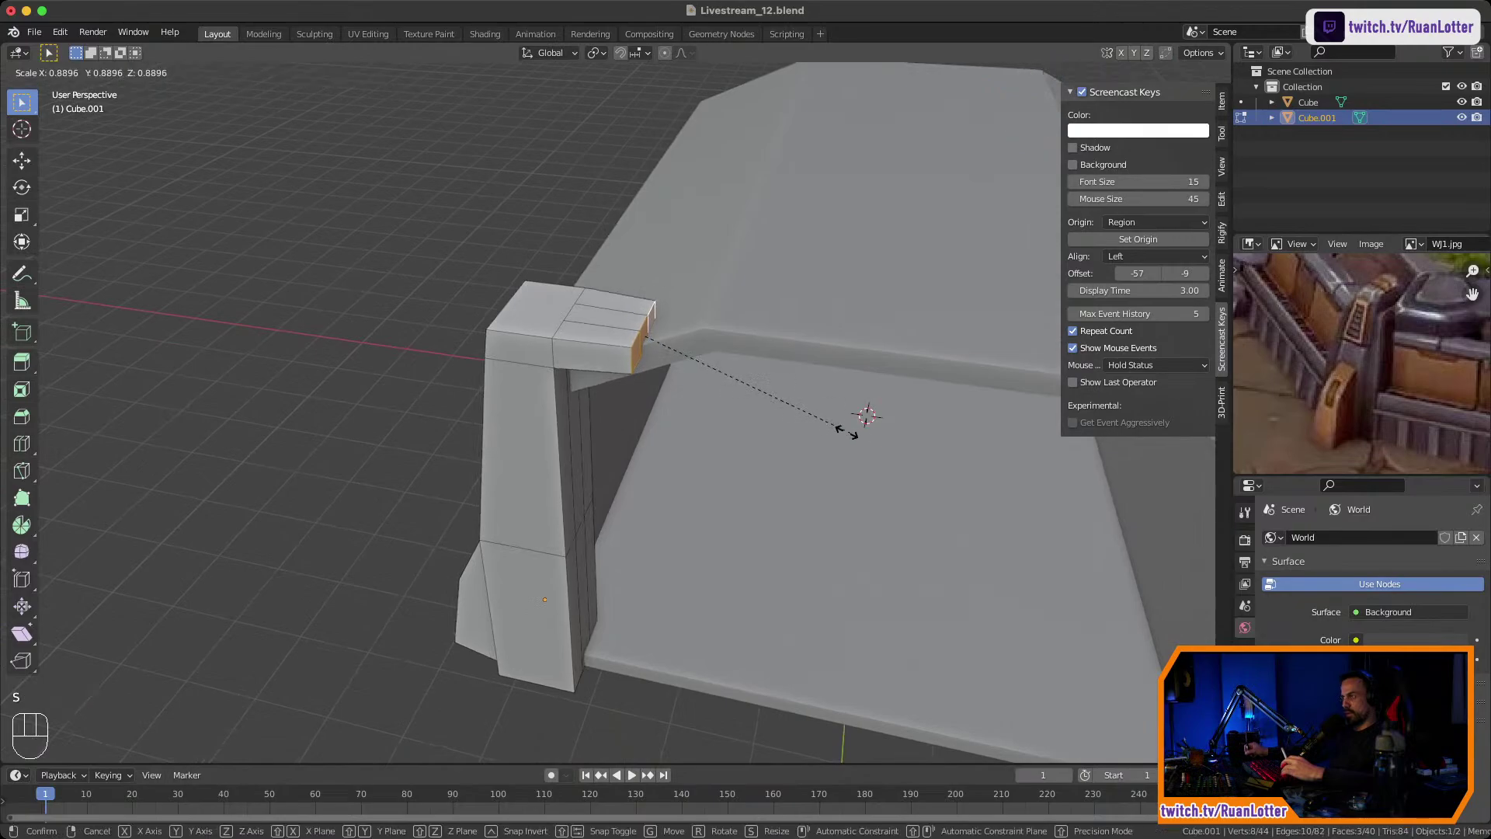
pyautogui.click(750, 410)
pyautogui.moveTo(746, 408); pyautogui.dragTo(859, 399, button='middle')
pyautogui.press('Tab')
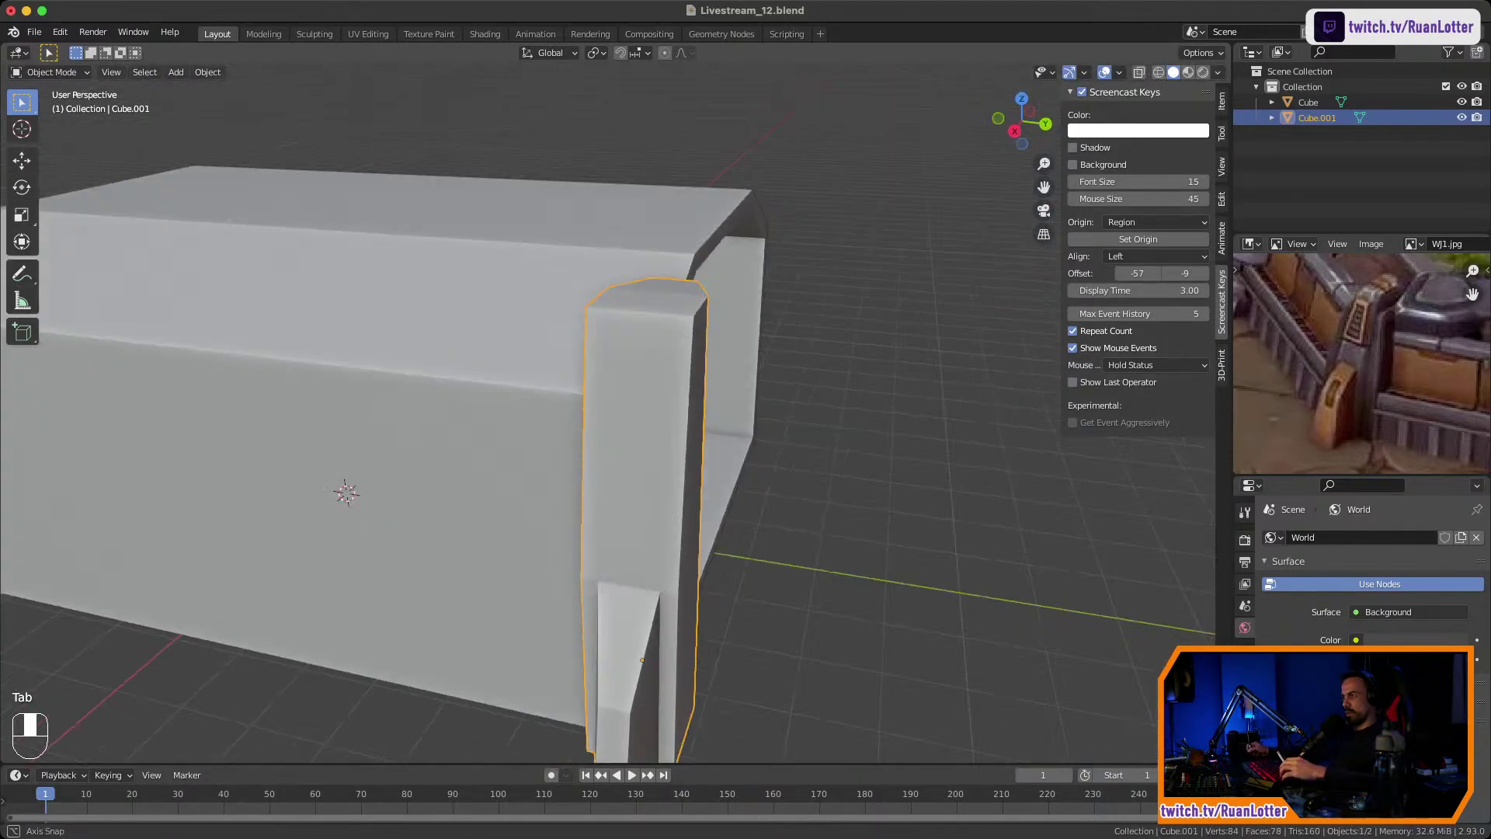
pyautogui.press('Tab')
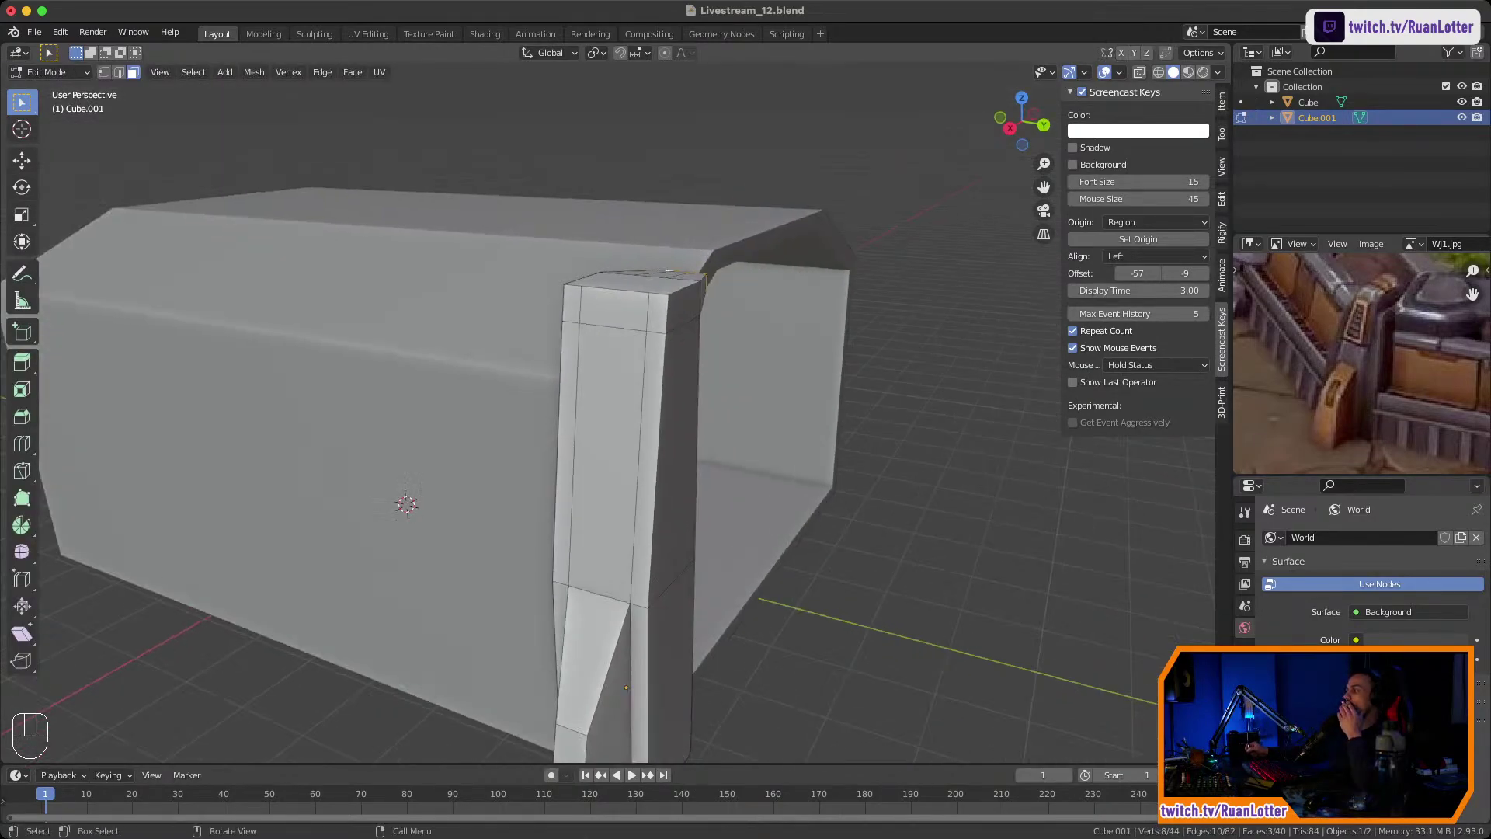
# Examine the pillar's silhouette and tapered bracket against the room from several angles.
pyautogui.moveTo(776, 404); pyautogui.dragTo(739, 420, button='middle')
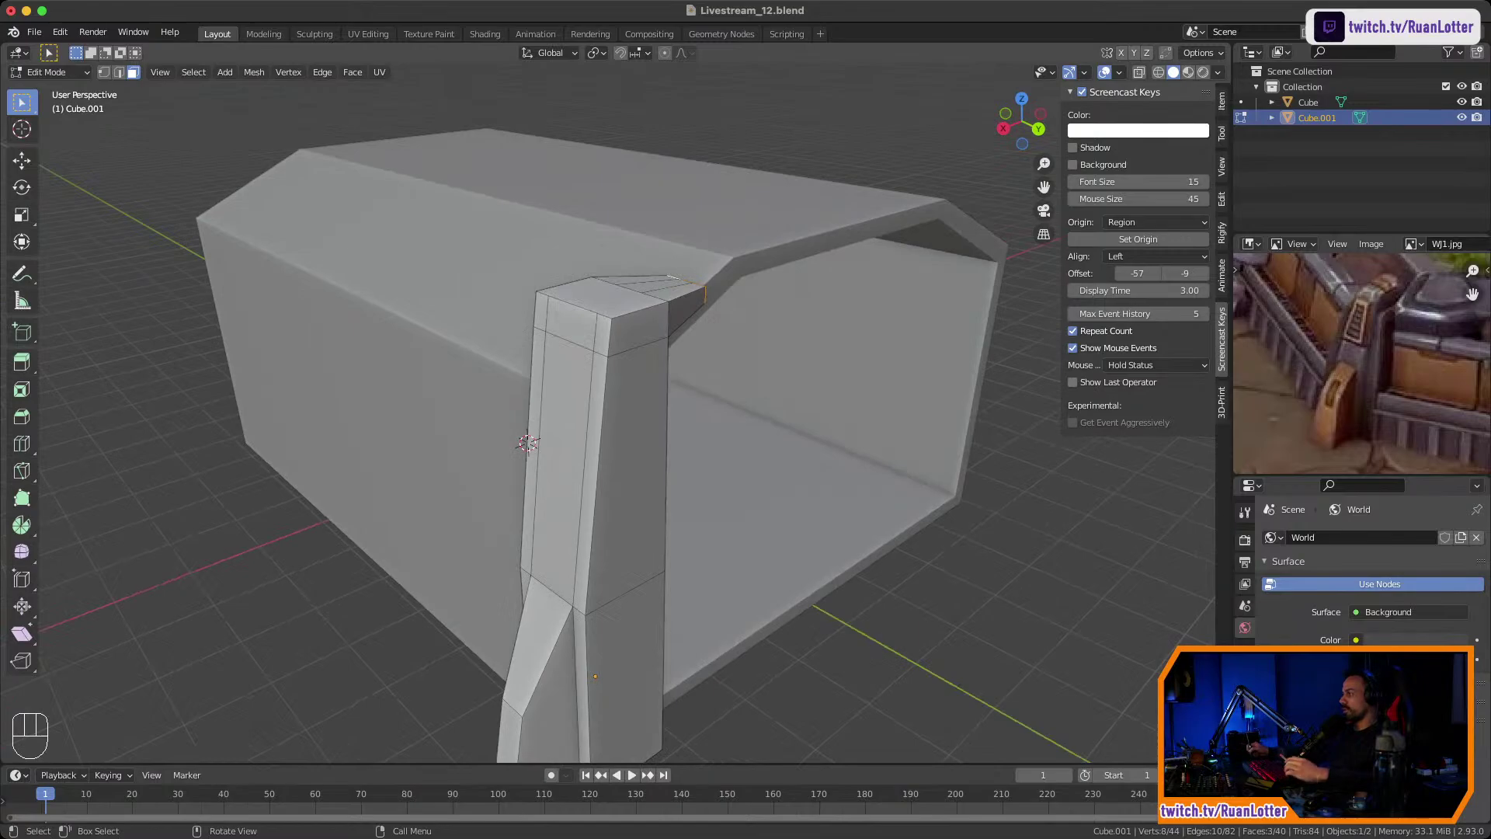
pyautogui.scroll(-3, 606, 435)
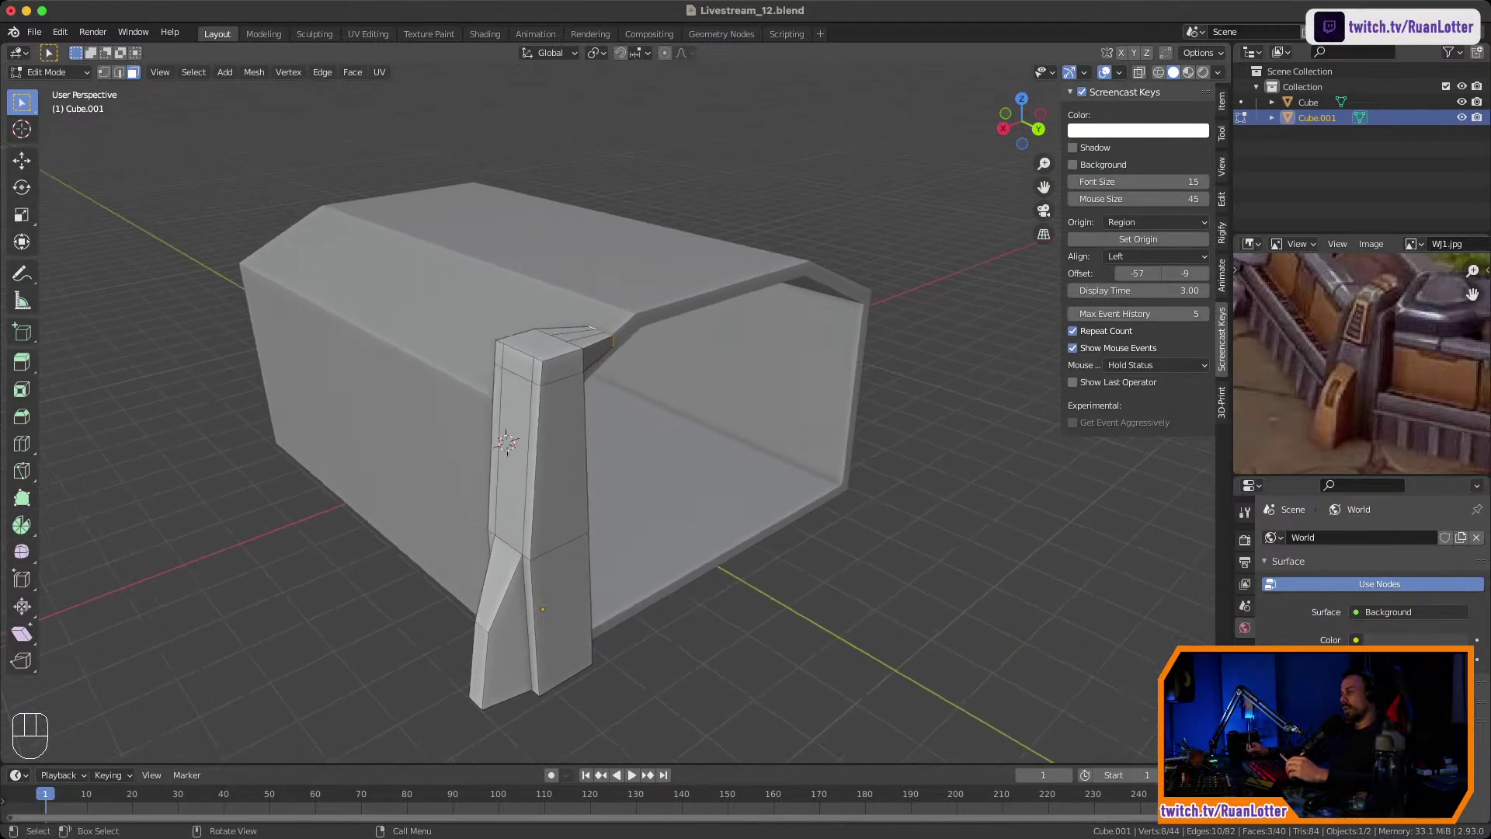
pyautogui.moveTo(605, 435); pyautogui.dragTo(466, 444, button='middle')
pyautogui.moveTo(466, 444); pyautogui.dragTo(509, 423, button='middle')
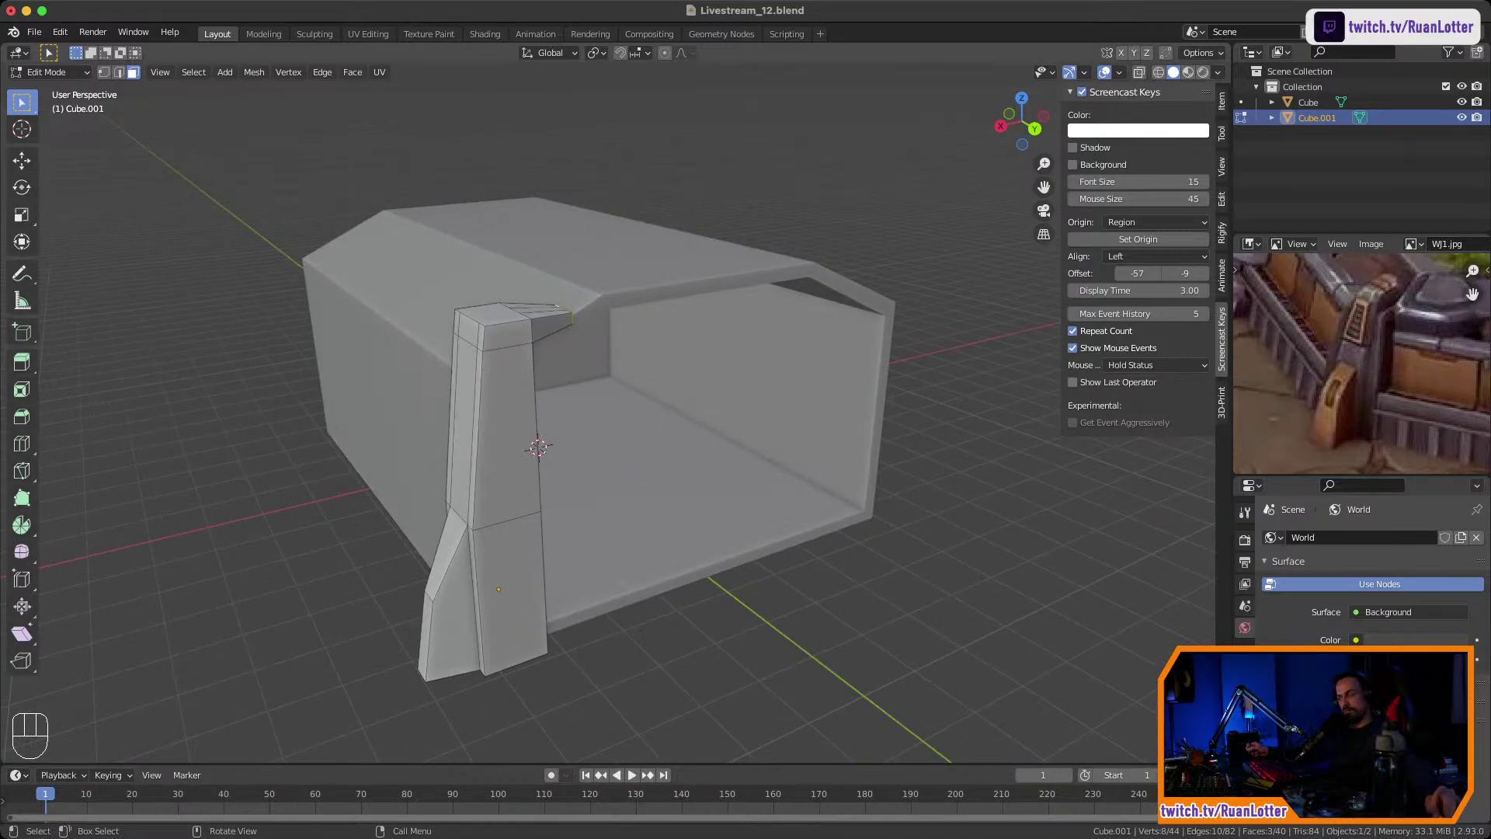
pyautogui.moveTo(508, 423); pyautogui.dragTo(489, 400, button='middle')
pyautogui.scroll(-1, 571, 424)
pyautogui.keyDown('shift'); pyautogui.moveTo(489, 399); pyautogui.dragTo(478, 444, button='middle'); pyautogui.keyUp('shift')
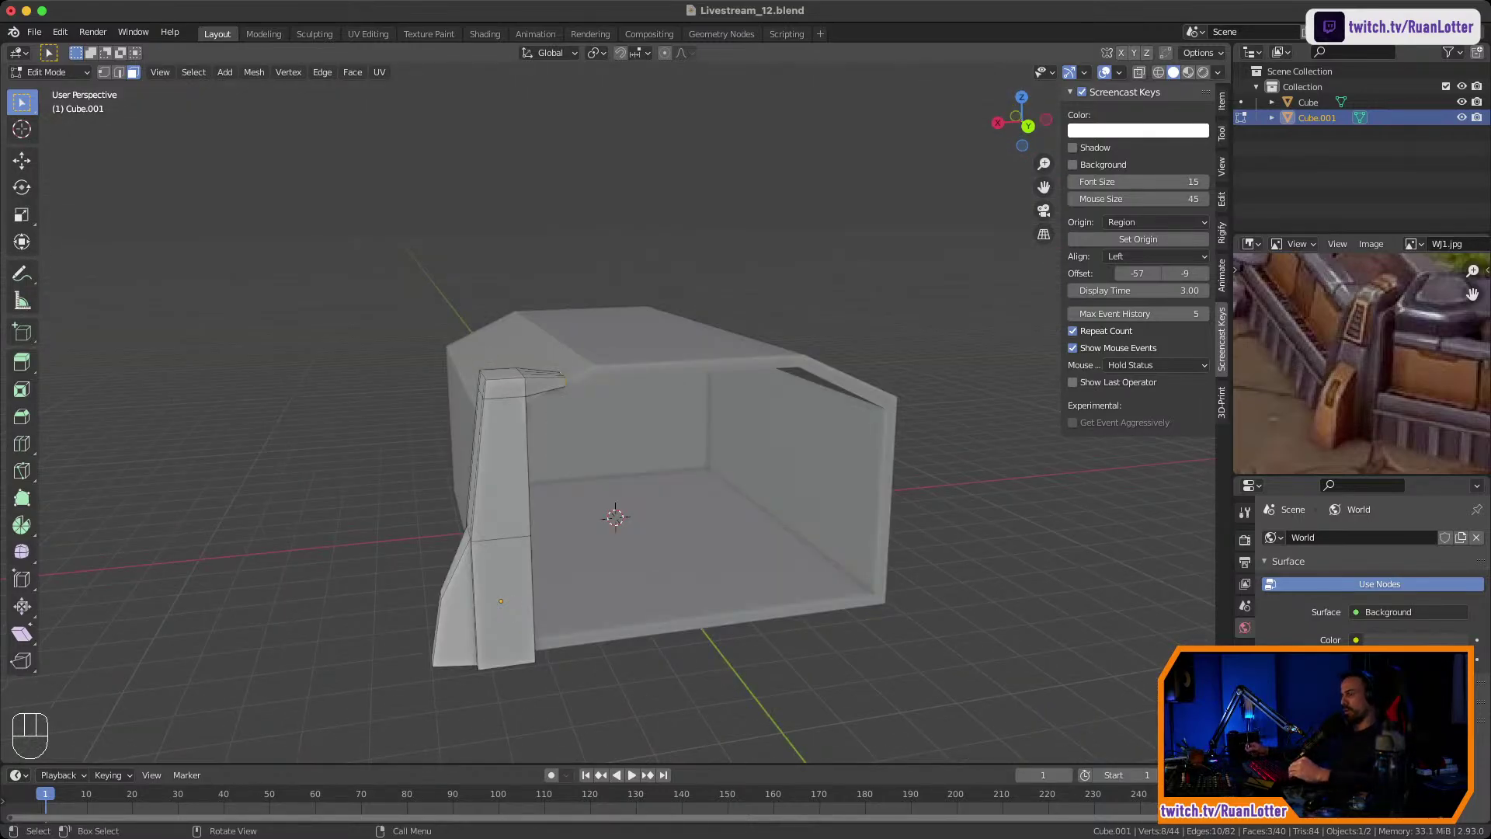
pyautogui.moveTo(478, 444); pyautogui.dragTo(480, 385, button='middle')
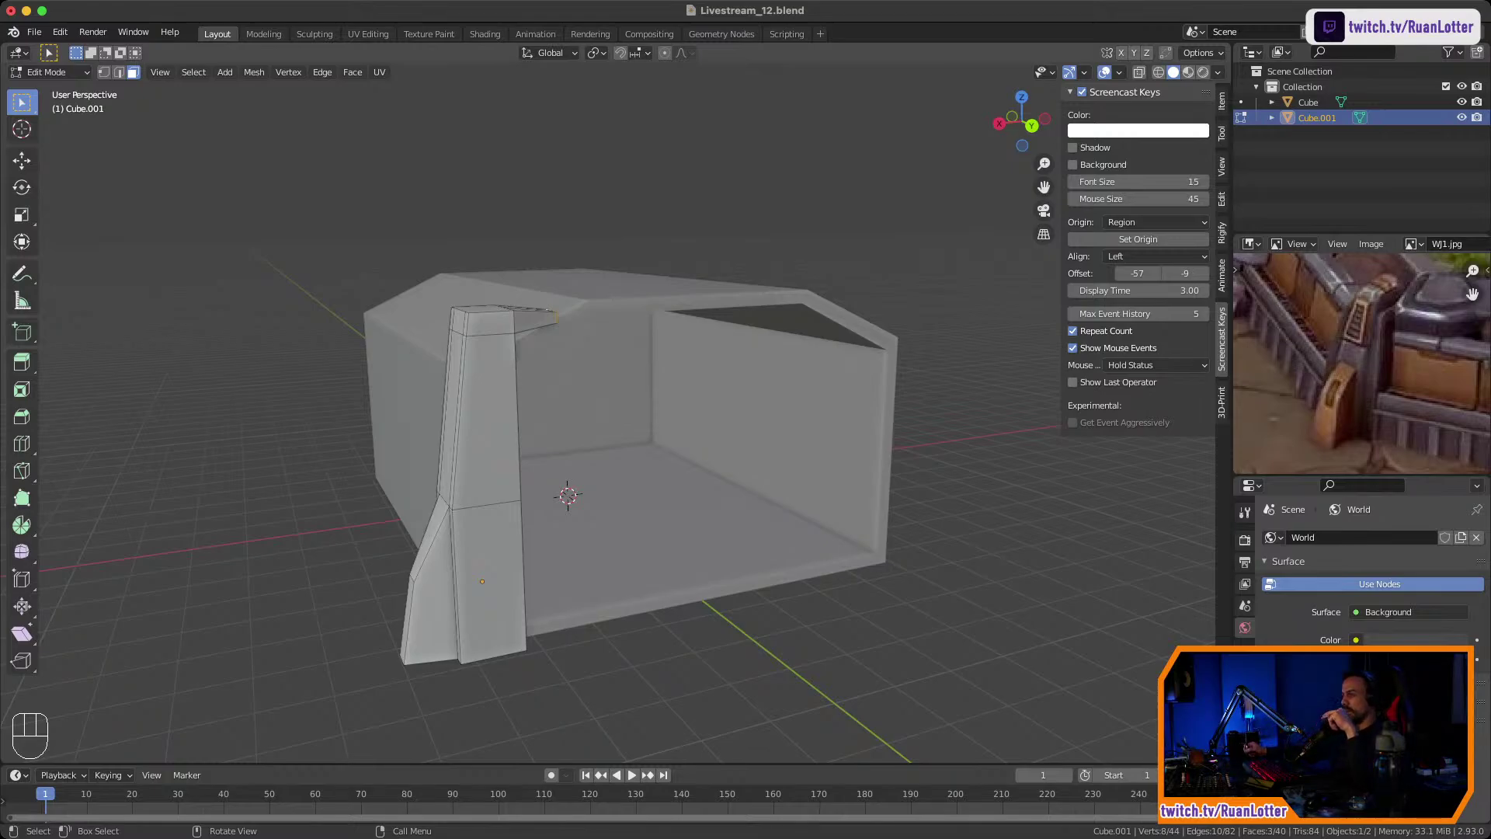
pyautogui.moveTo(606, 435); pyautogui.dragTo(631, 442, button='middle')
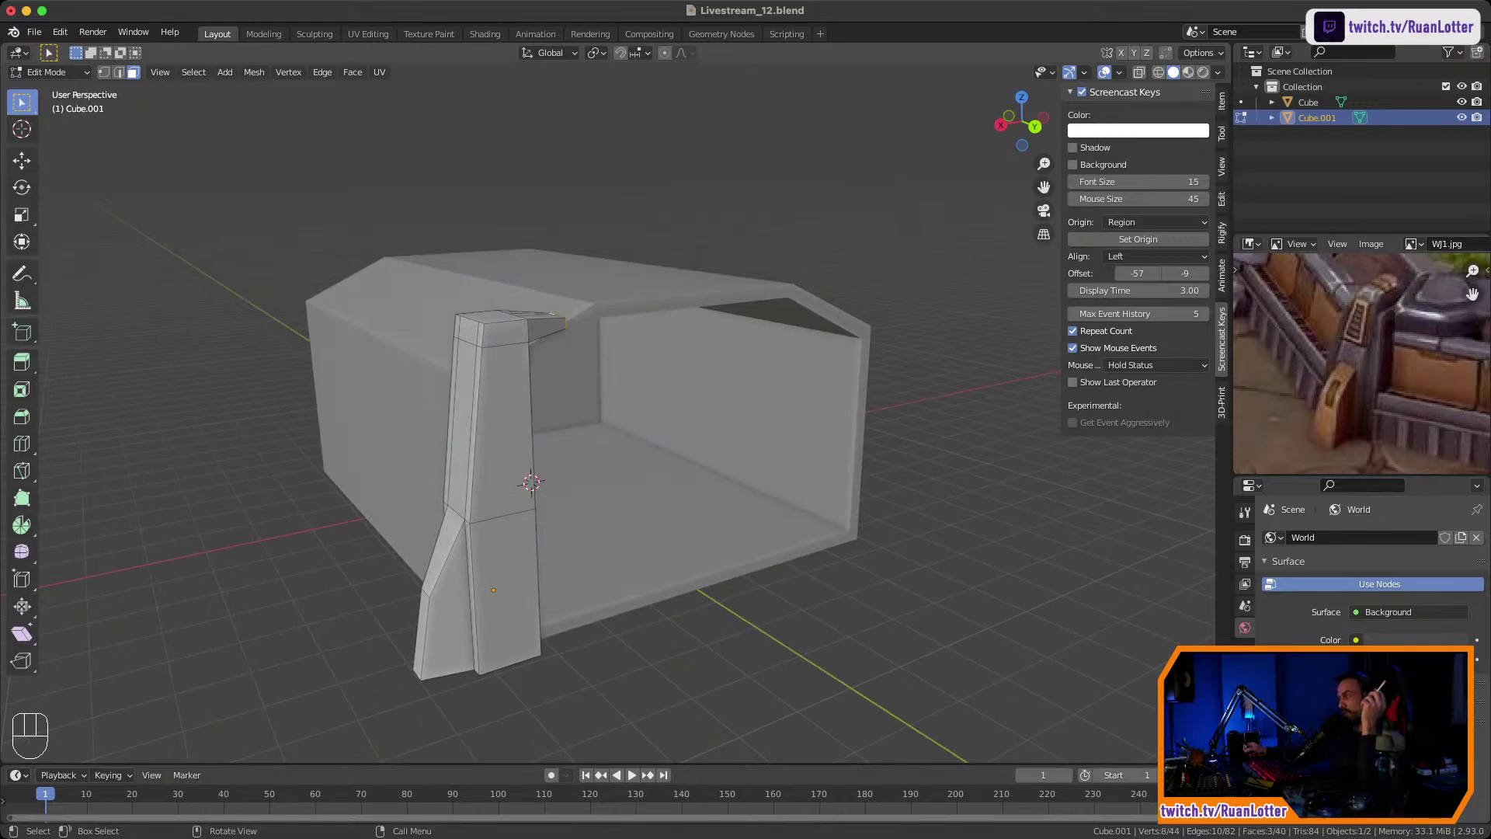
pyautogui.moveTo(667, 431)
pyautogui.mouseDown(button='middle')
pyautogui.moveTo(581, 443)
pyautogui.moveTo(657, 427)
pyautogui.mouseUp(button='middle')
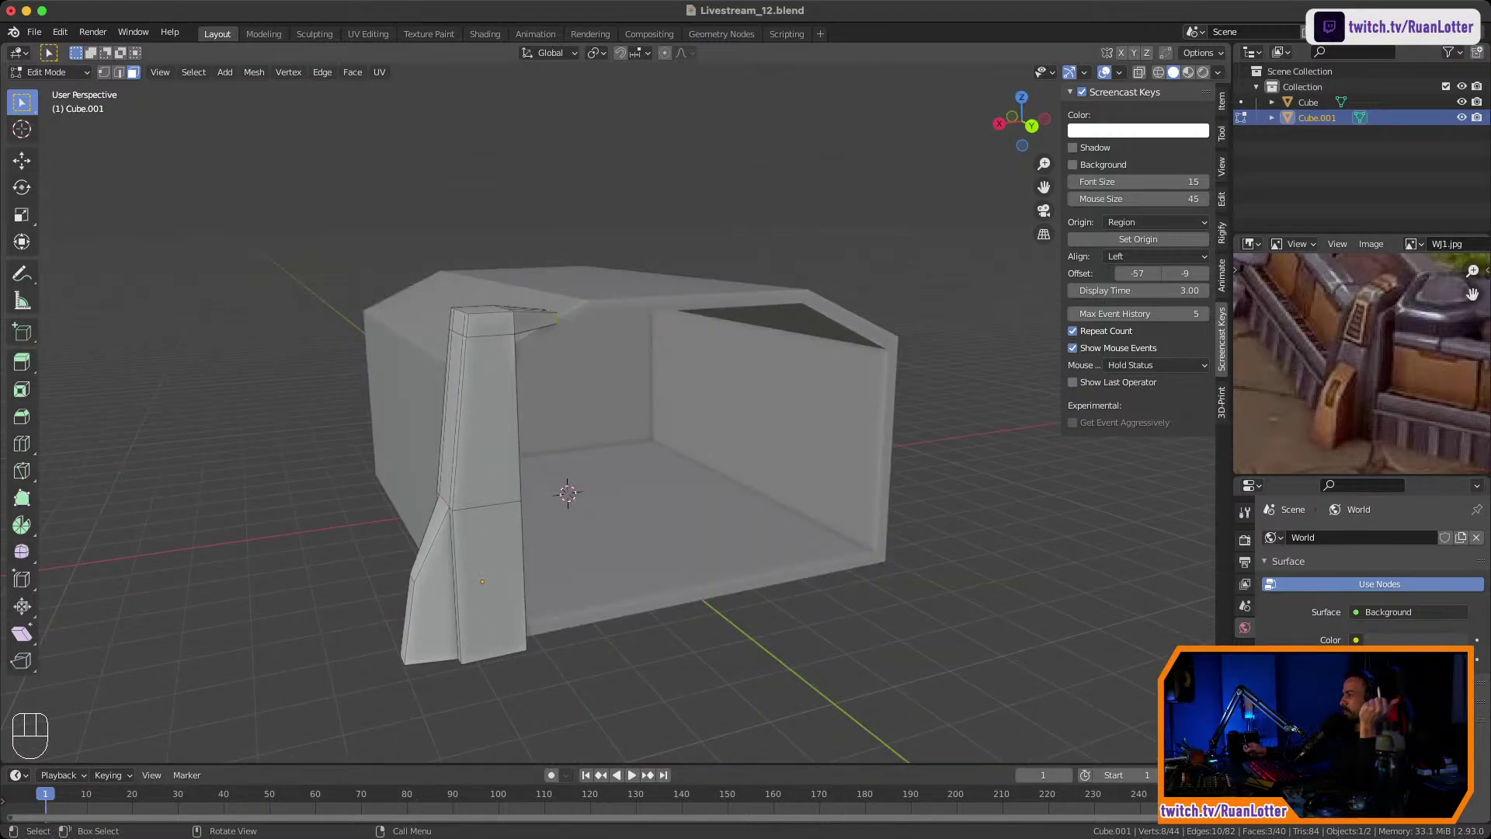
pyautogui.moveTo(652, 423); pyautogui.dragTo(673, 447, button='middle')
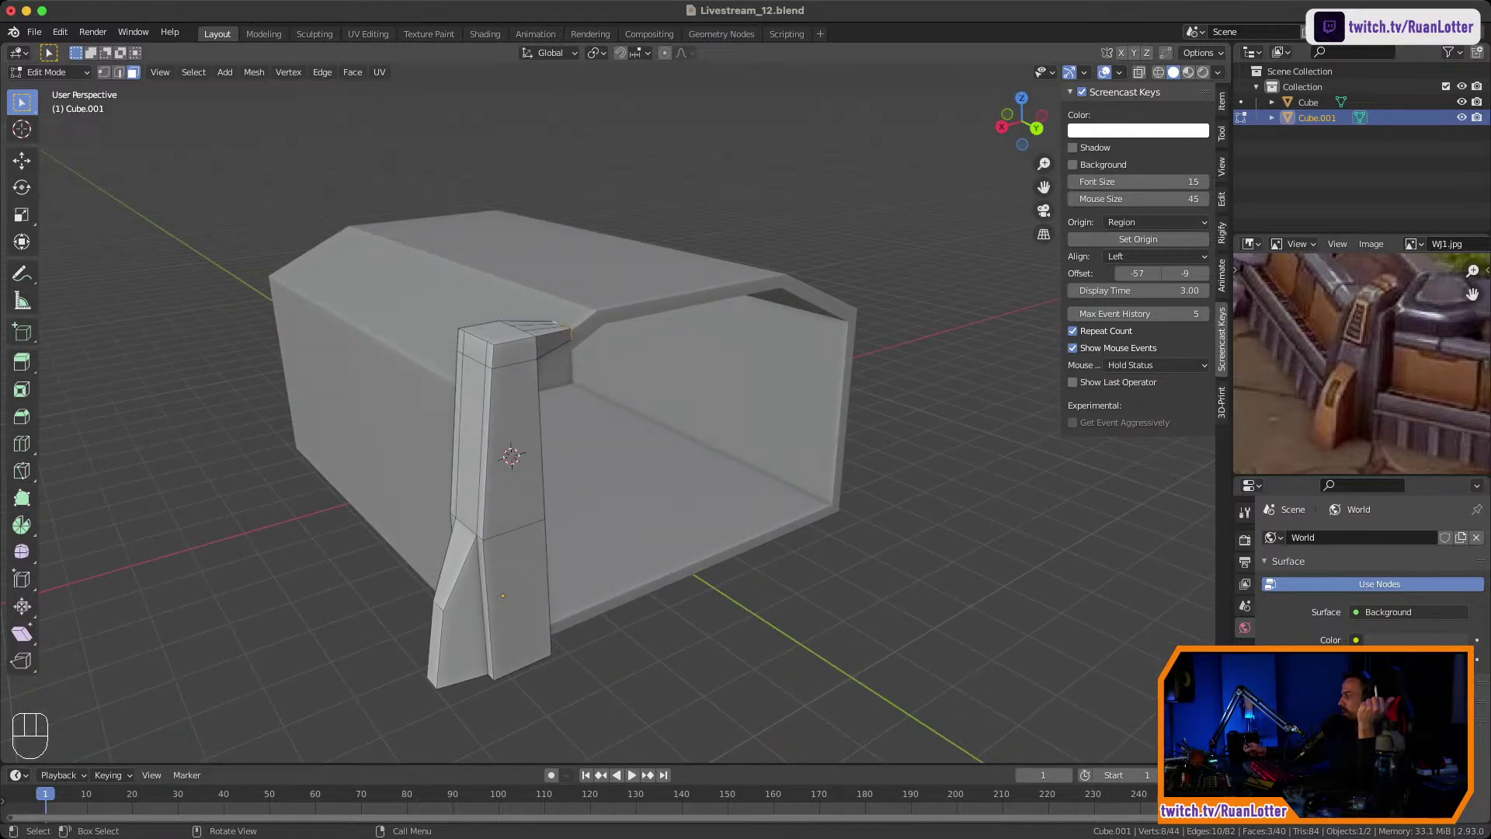
pyautogui.moveTo(652, 431); pyautogui.dragTo(588, 404, button='middle')
pyautogui.moveTo(588, 403)
pyautogui.mouseDown(button='middle')
pyautogui.moveTo(536, 383)
pyautogui.moveTo(571, 402)
pyautogui.mouseUp(button='middle')
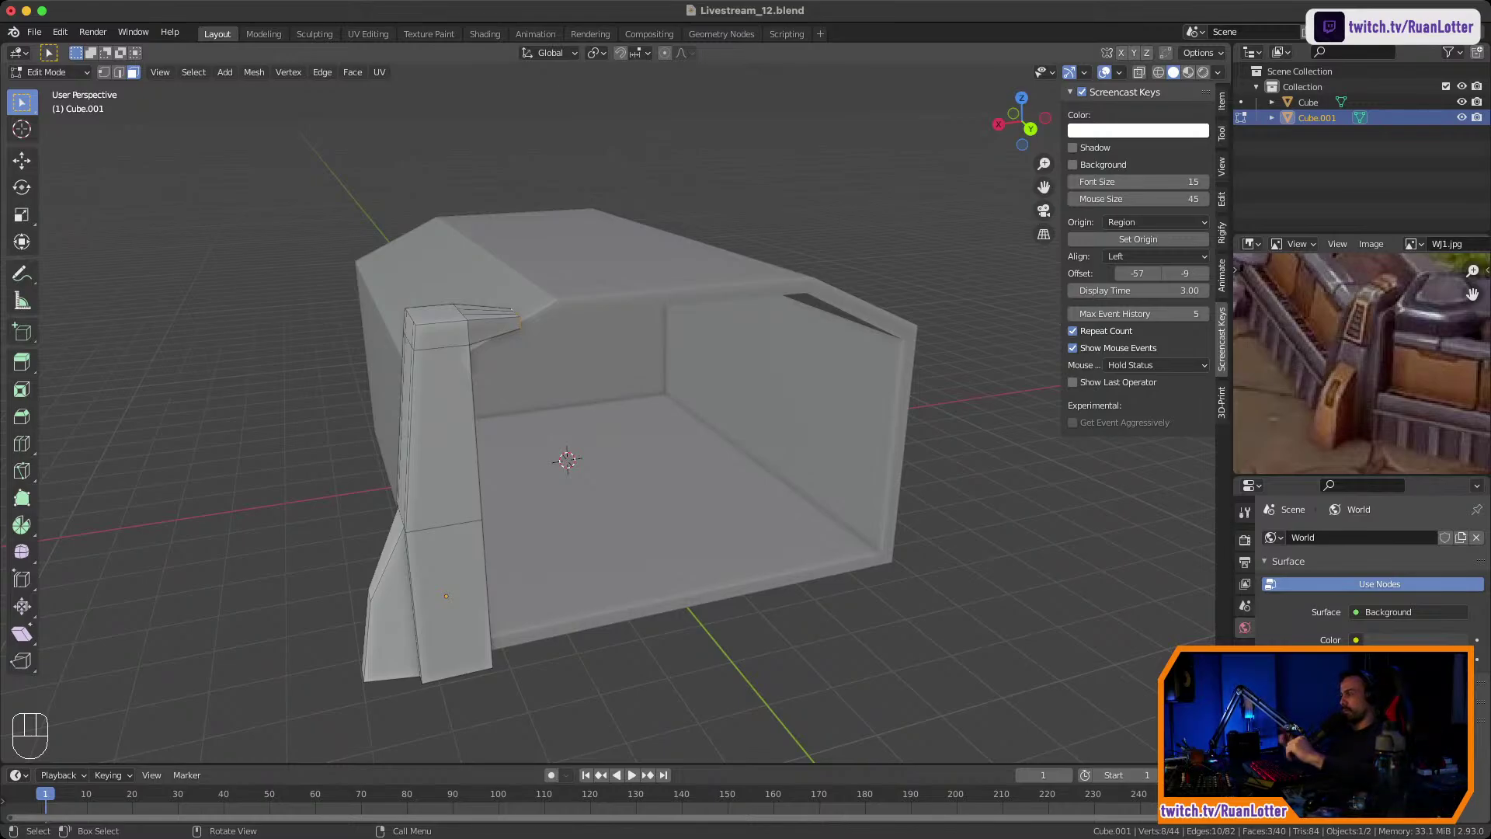
pyautogui.press('Tab')
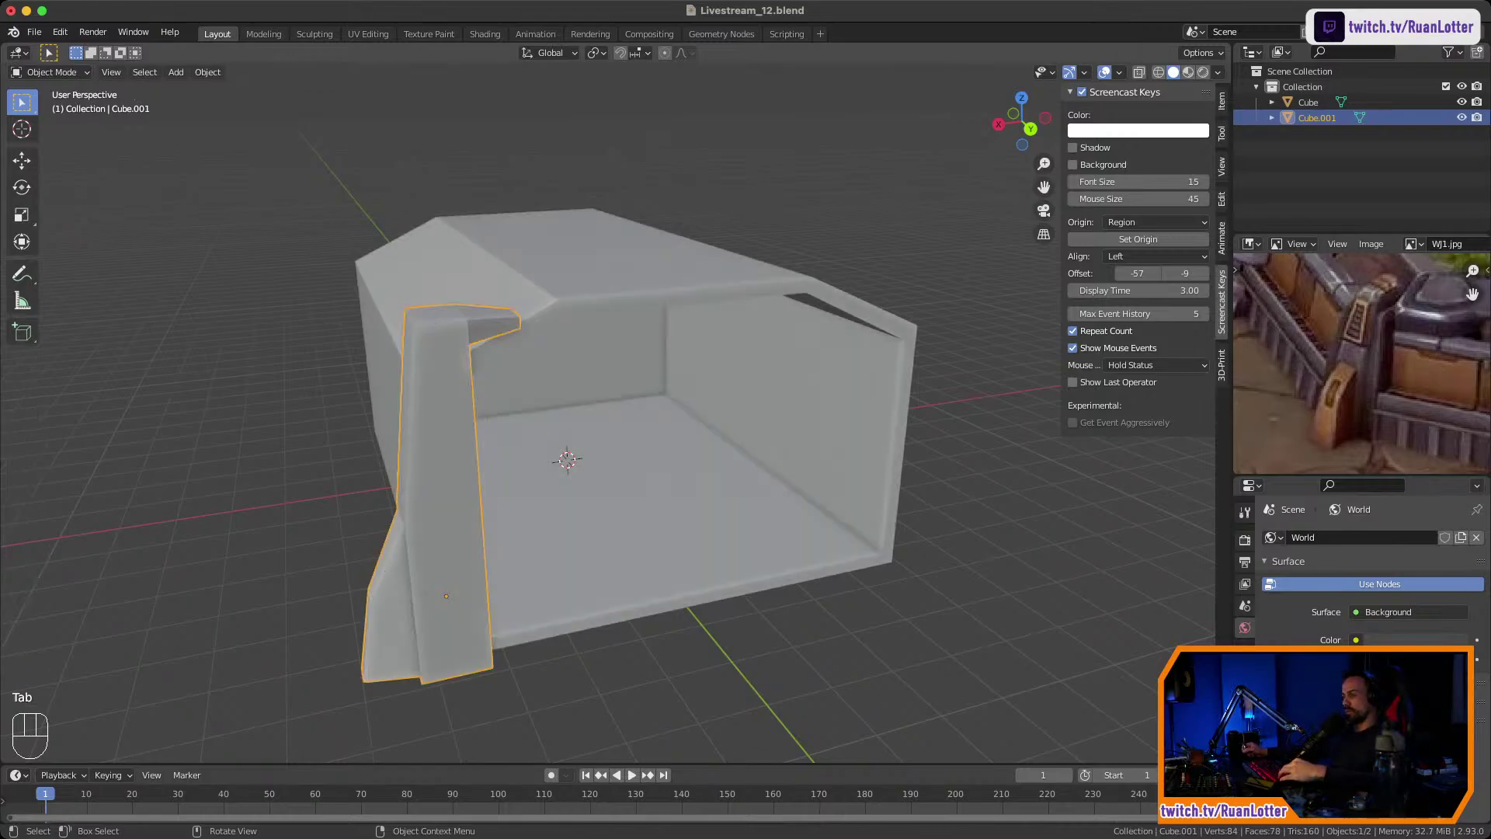
pyautogui.moveTo(512, 310); pyautogui.dragTo(628, 251, button='middle')
# Cut two closely spaced horizontal edge loops around the pillar between the cap and the buttress to outline a narrow band.
pyautogui.press('Tab')
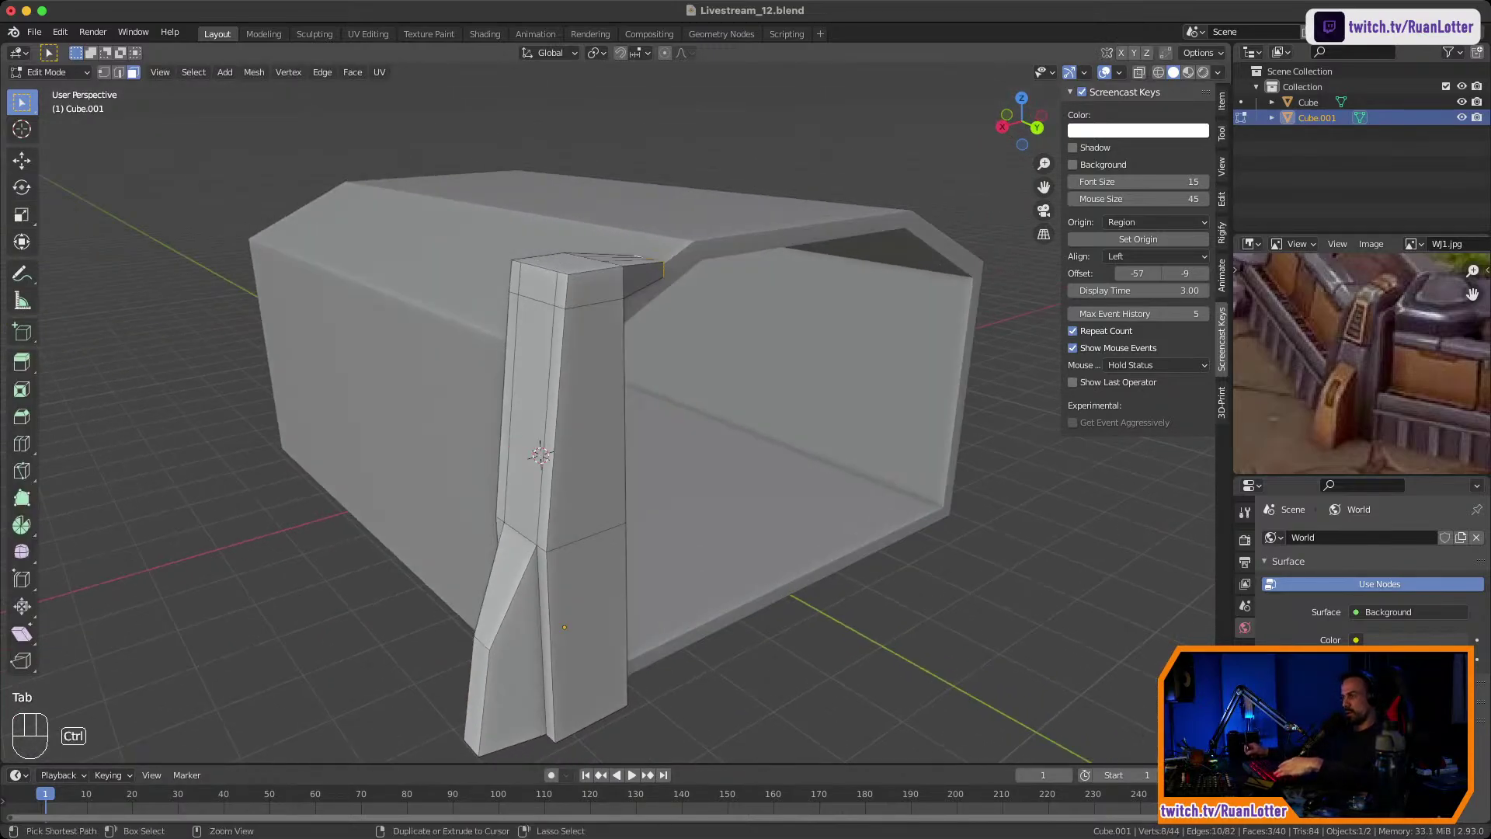
pyautogui.hotkey('ctrl', 'r')
pyautogui.click(557, 431)
pyautogui.click(562, 391)
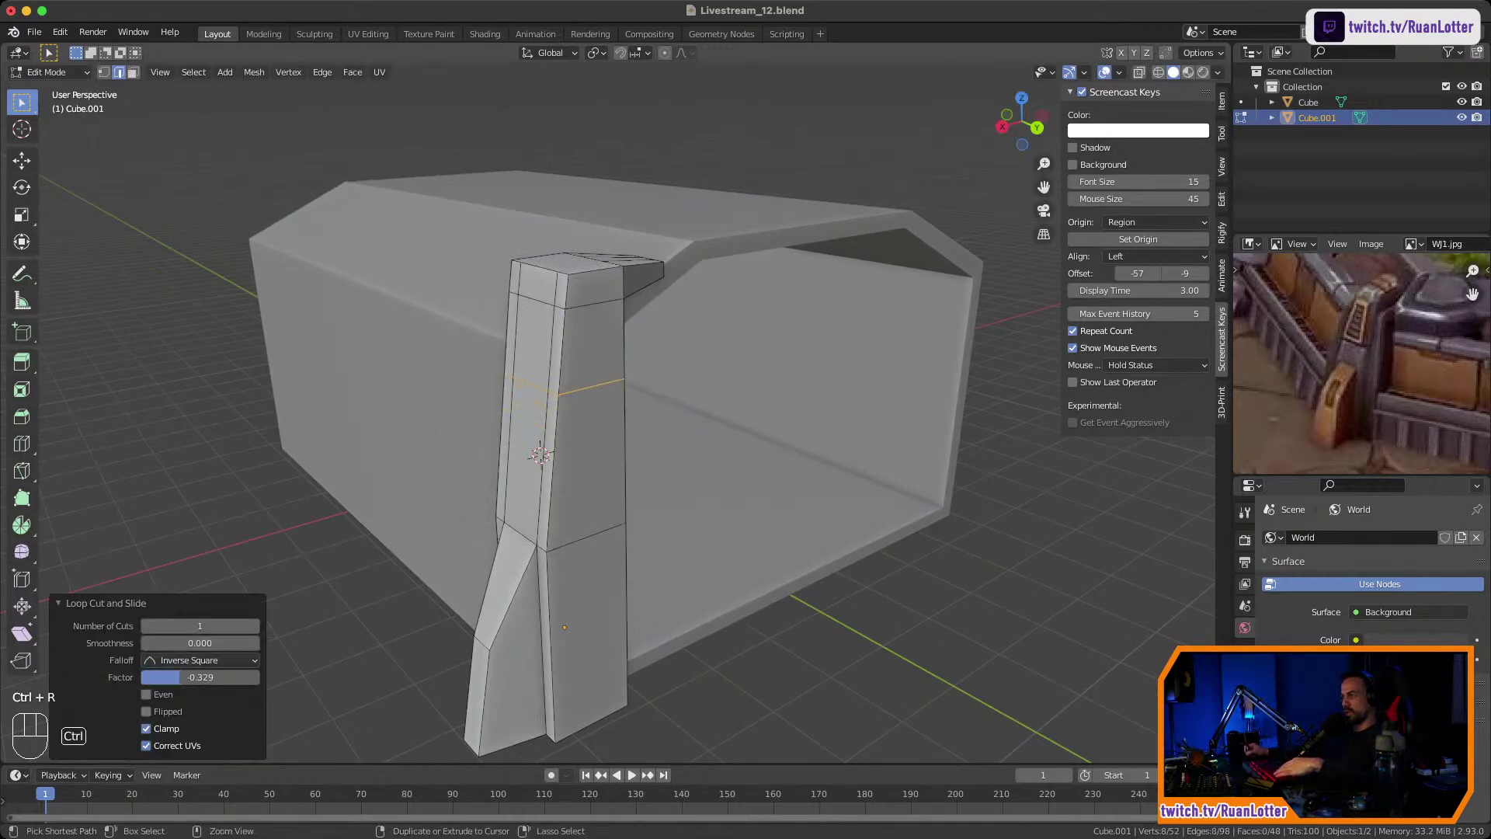
pyautogui.hotkey('ctrl', 'r')
pyautogui.click(558, 460)
pyautogui.click(562, 414)
# Try to select the ring of faces forming the narrow band around the pillar.
pyautogui.press('3')
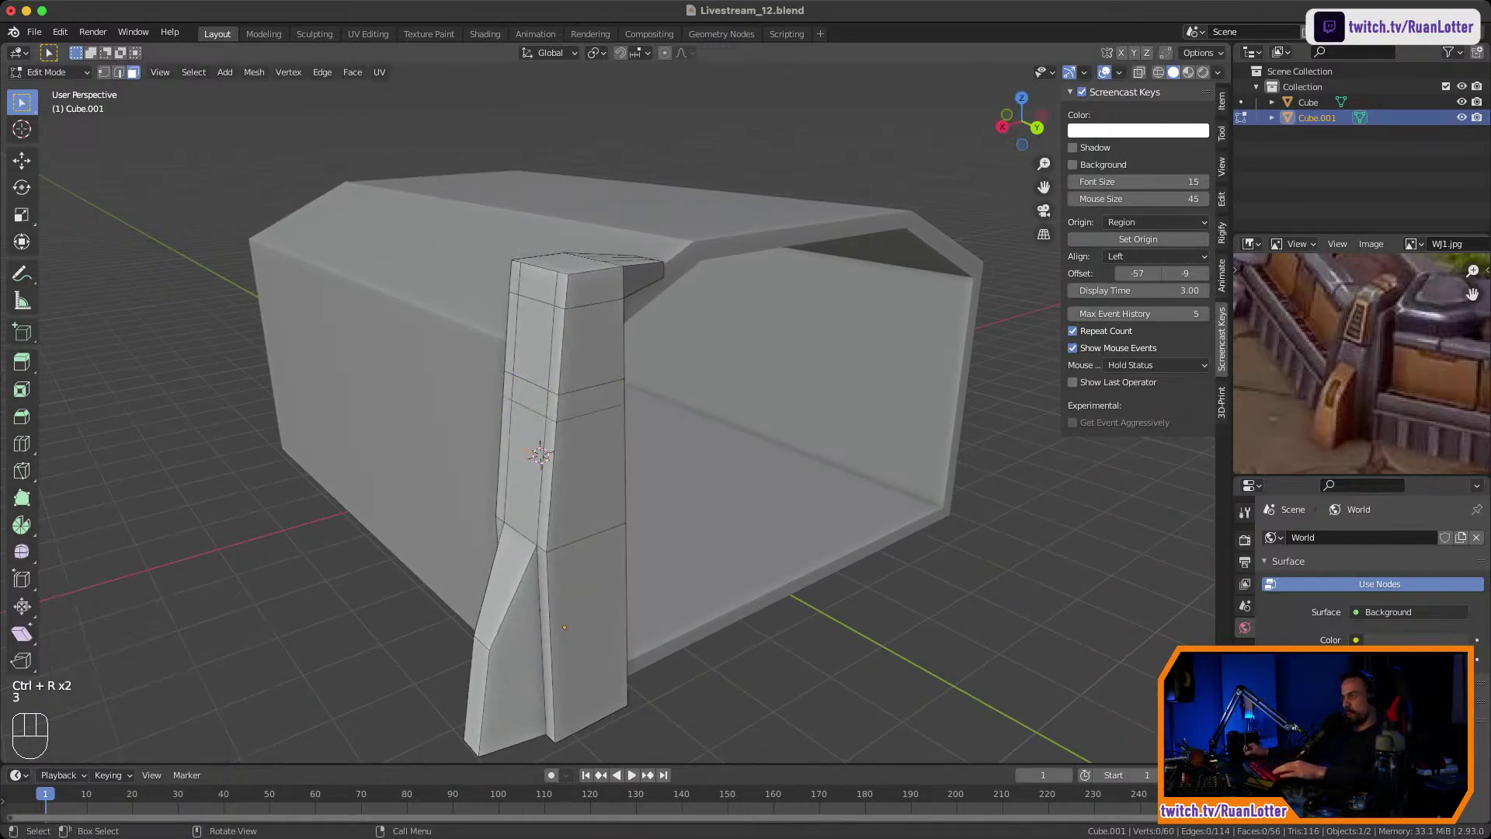
pyautogui.click(590, 401)
pyautogui.keyDown('alt'); pyautogui.click(589, 408); pyautogui.keyUp('alt')
pyautogui.click(531, 396)
pyautogui.keyDown('alt'); pyautogui.click(586, 409); pyautogui.keyUp('alt')
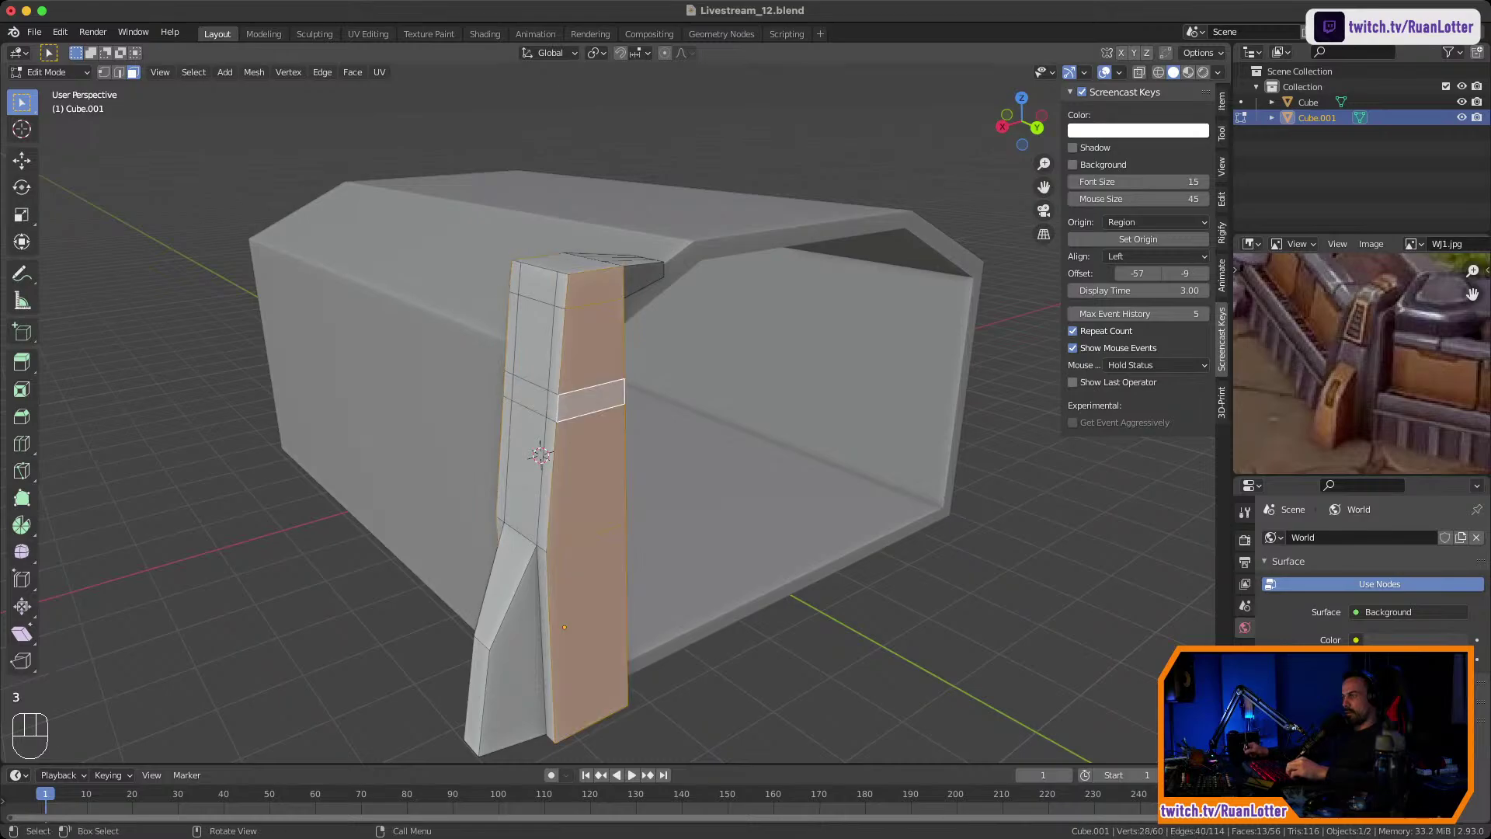
pyautogui.moveTo(586, 409)
pyautogui.mouseDown(button='middle')
pyautogui.moveTo(699, 412)
pyautogui.moveTo(594, 411)
pyautogui.mouseUp(button='middle')
# Hide the room object so that only the pillar stays visible, and resume editing the pillar's mesh.
pyautogui.press('Tab')
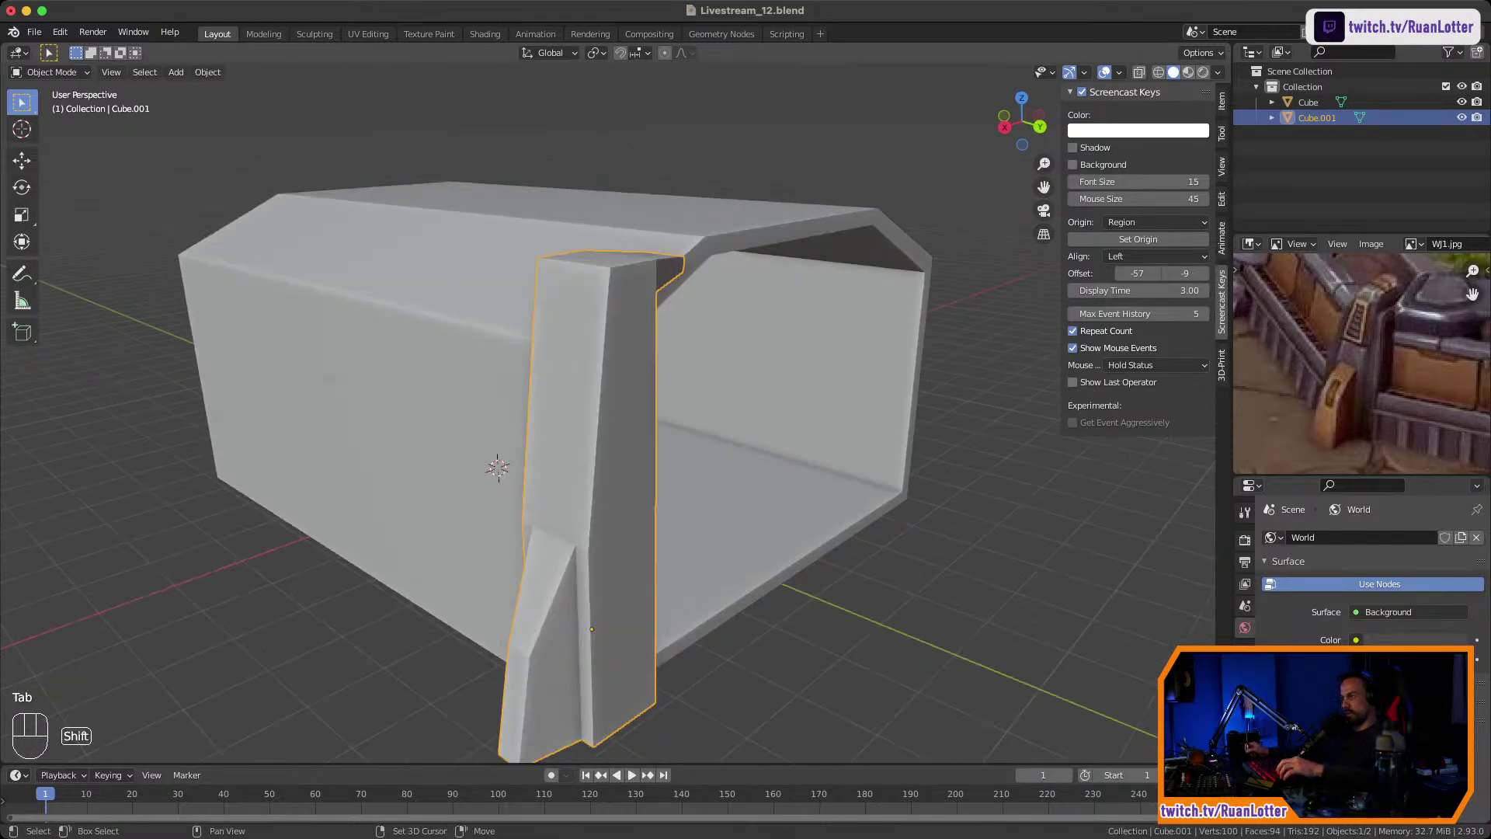
pyautogui.hotkey('shift', 'h')
pyautogui.press('Tab')
# Select the full ring of faces that forms the narrow band around the upper pillar.
pyautogui.click(563, 394)
pyautogui.keyDown('ctrl'); pyautogui.click(626, 396); pyautogui.keyUp('ctrl')
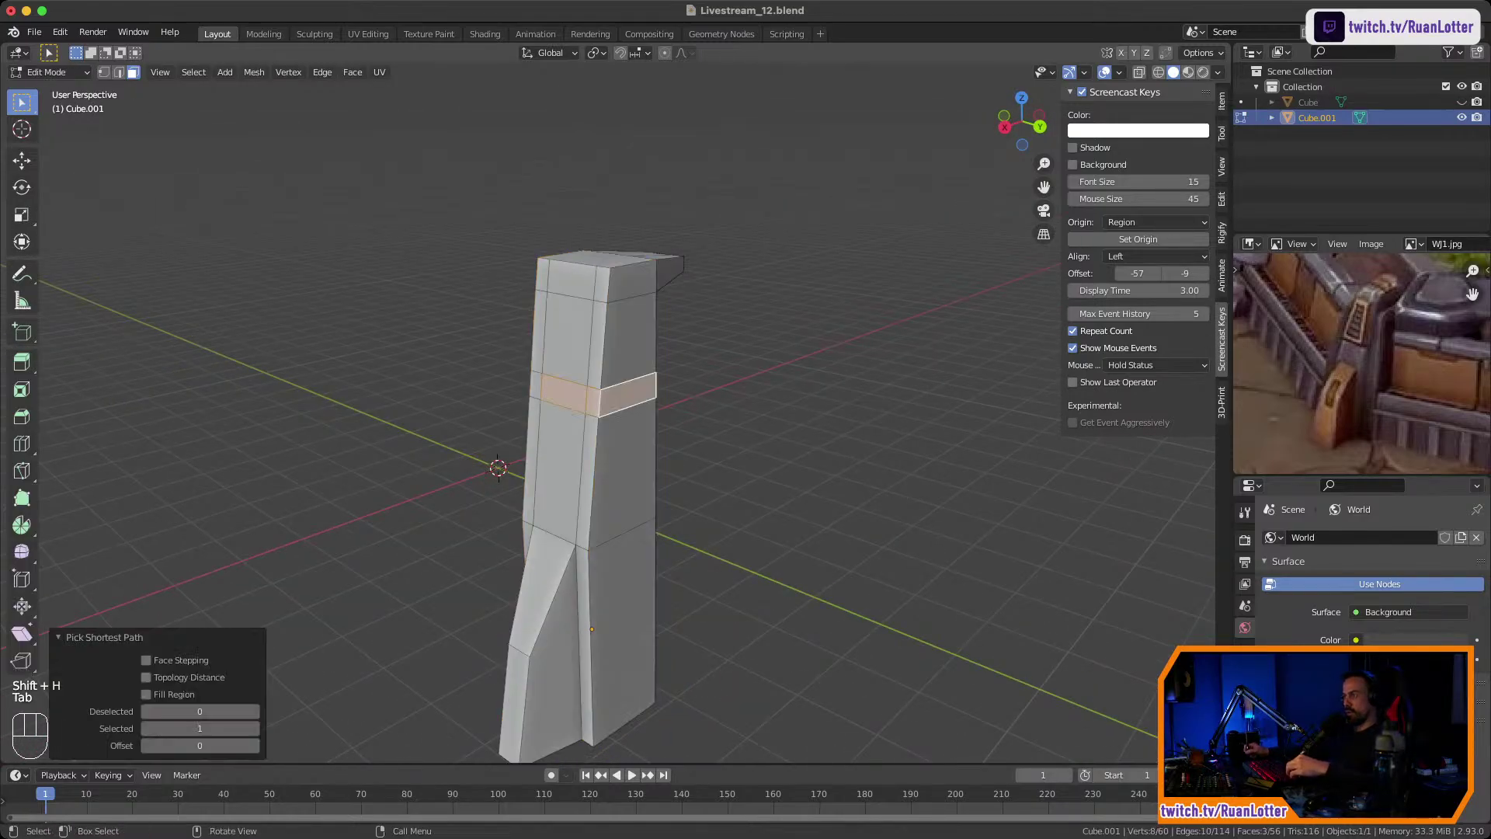
pyautogui.moveTo(626, 395); pyautogui.dragTo(415, 383, button='middle')
pyautogui.press('KP_Decimal')
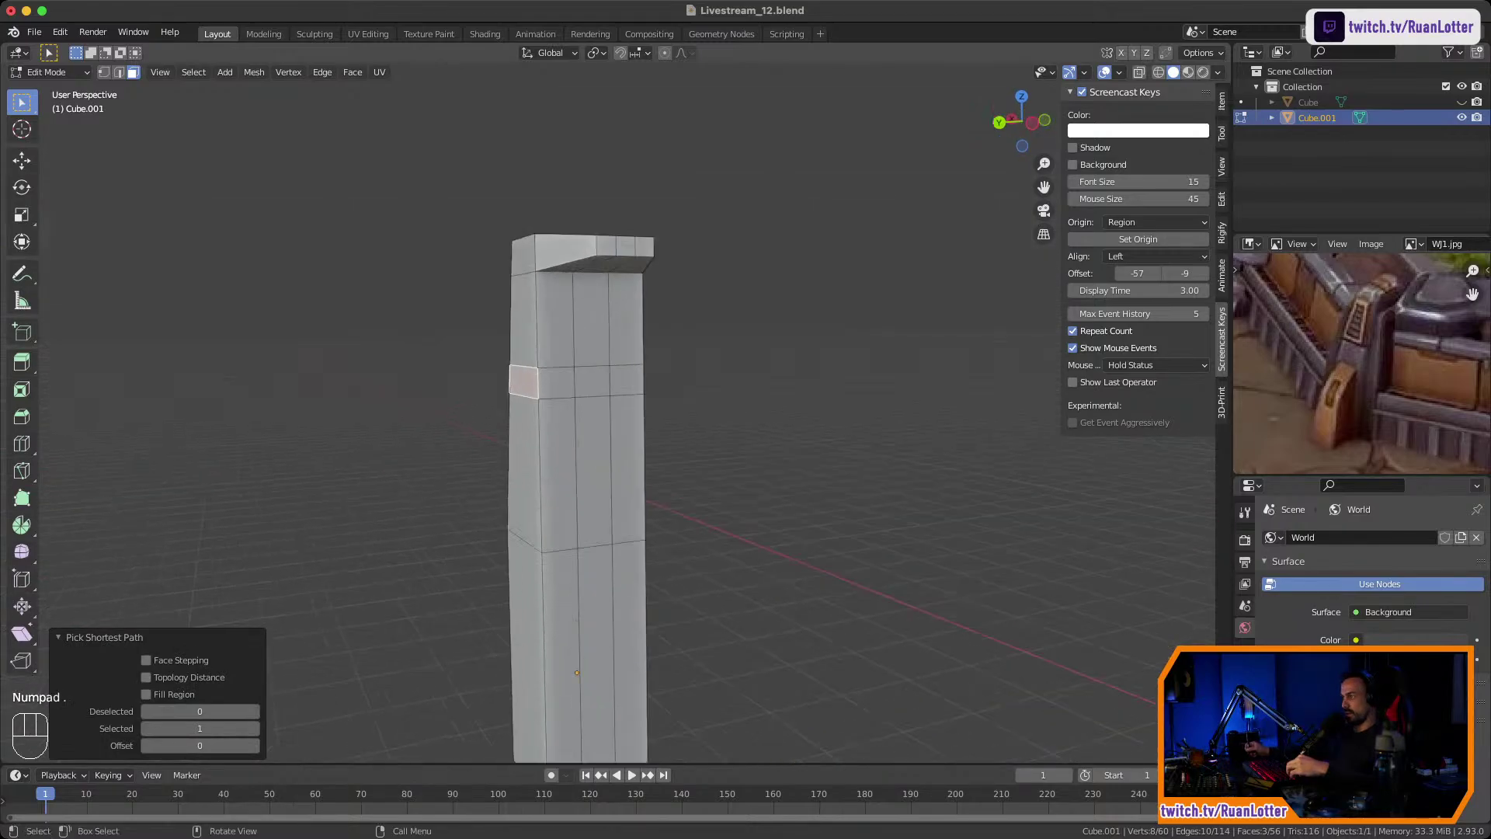
pyautogui.moveTo(614, 412); pyautogui.dragTo(571, 412, button='middle')
pyautogui.keyDown('ctrl'); pyautogui.click(789, 433); pyautogui.keyUp('ctrl')
pyautogui.moveTo(789, 432); pyautogui.dragTo(351, 470, button='middle')
pyautogui.keyDown('ctrl'); pyautogui.click(479, 476); pyautogui.keyUp('ctrl')
pyautogui.scroll(-3, 396, 470)
pyautogui.scroll(-1, 348, 463)
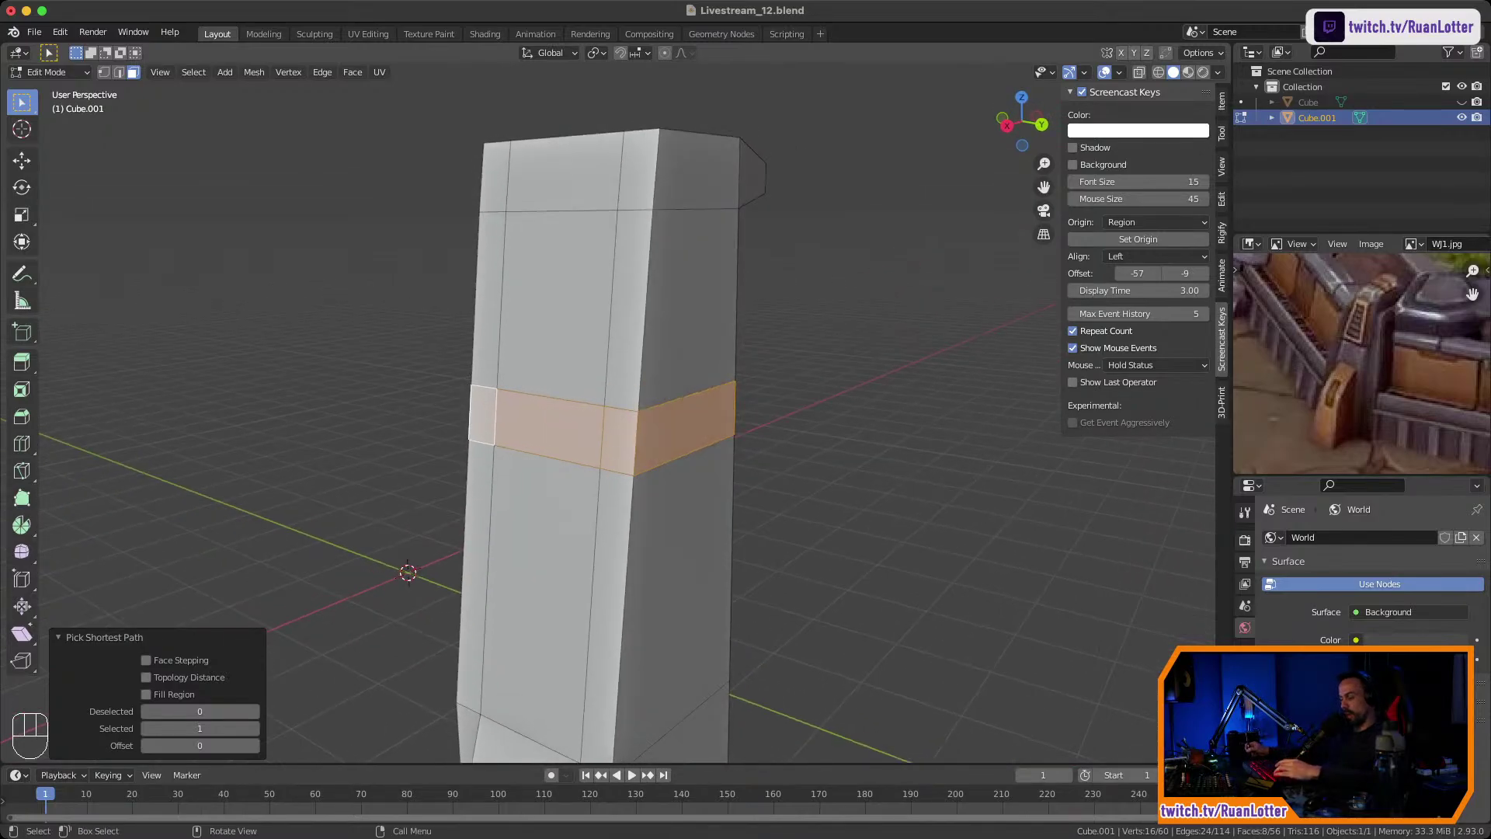
# Extrude the upper band's faces along their normals about 0.113 m inward with even offset to form a groove.
pyautogui.hotkey('alt', 'e')
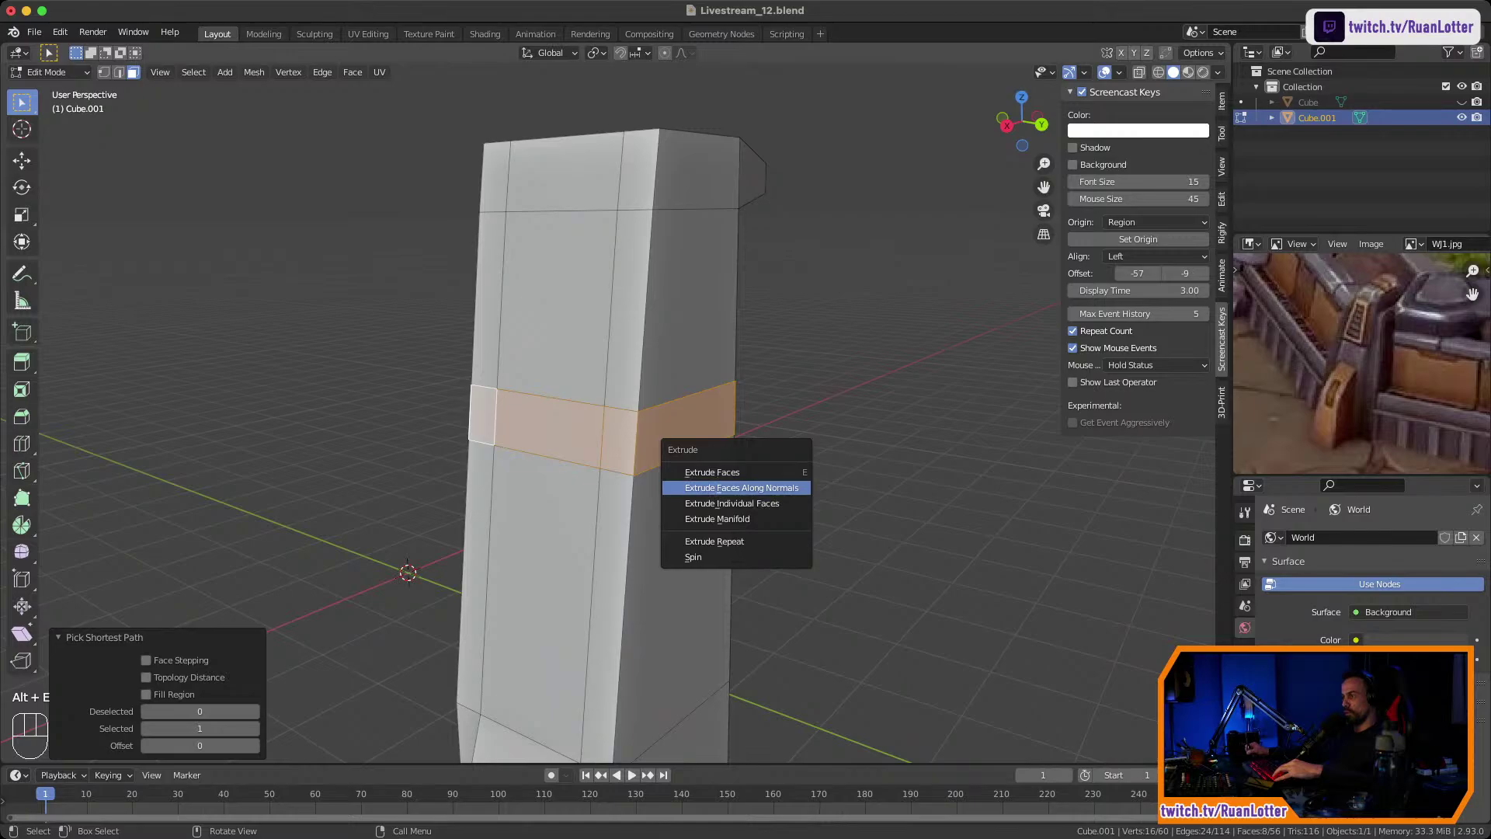
pyautogui.click(738, 488)
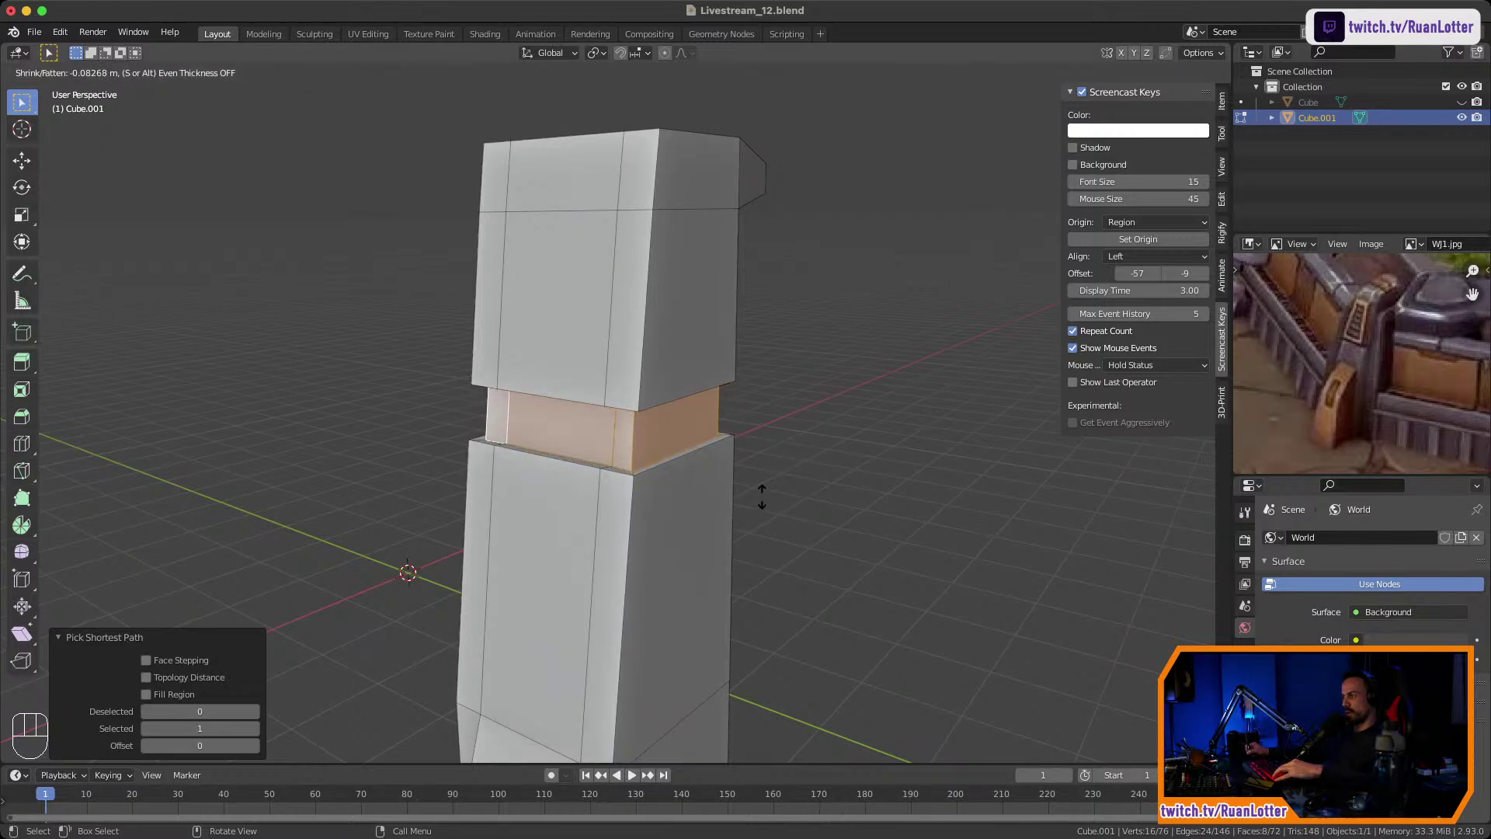
pyautogui.click(759, 498)
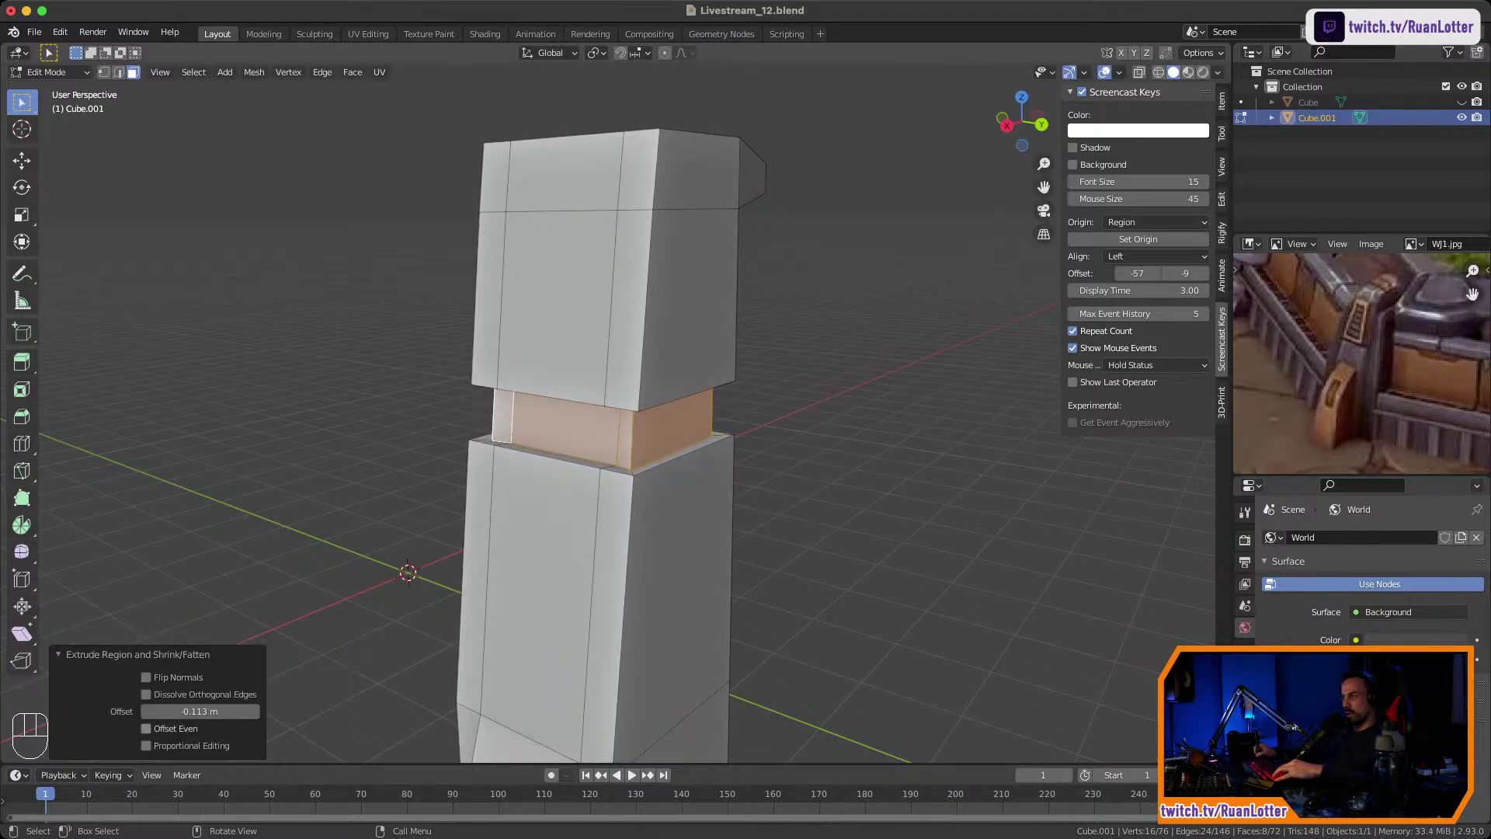
pyautogui.click(147, 728)
# Examine the recessed groove and the pillar's proportions from several sides.
pyautogui.moveTo(434, 536); pyautogui.dragTo(730, 537, button='middle')
pyautogui.scroll(-3, 730, 537)
pyautogui.keyDown('shift'); pyautogui.moveTo(730, 538); pyautogui.dragTo(809, 320, button='middle'); pyautogui.keyUp('shift')
pyautogui.keyDown('shift'); pyautogui.moveTo(808, 320); pyautogui.dragTo(826, 342, button='middle'); pyautogui.keyUp('shift')
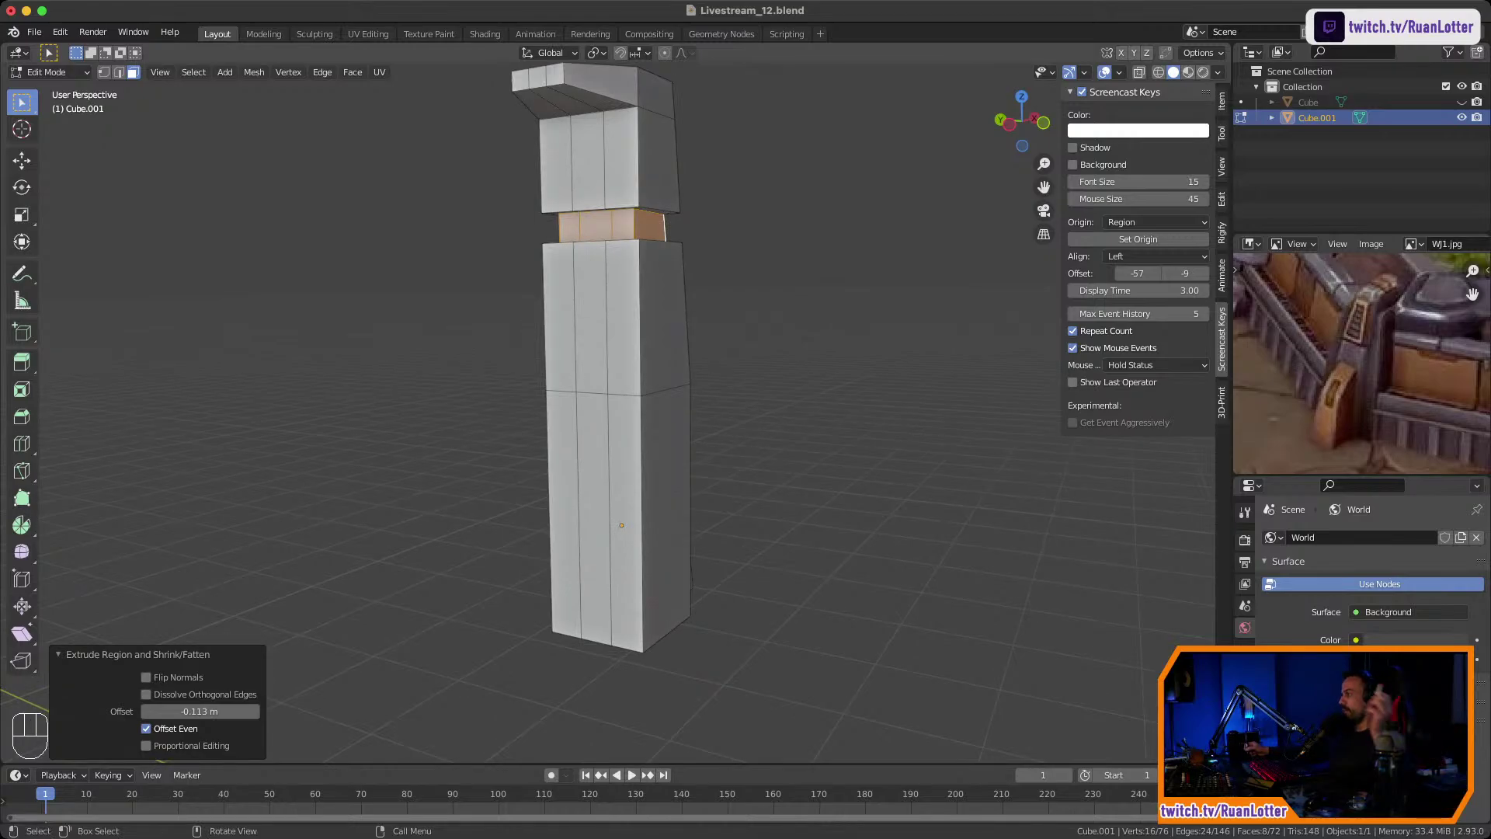
pyautogui.moveTo(826, 343); pyautogui.dragTo(885, 367, button='middle')
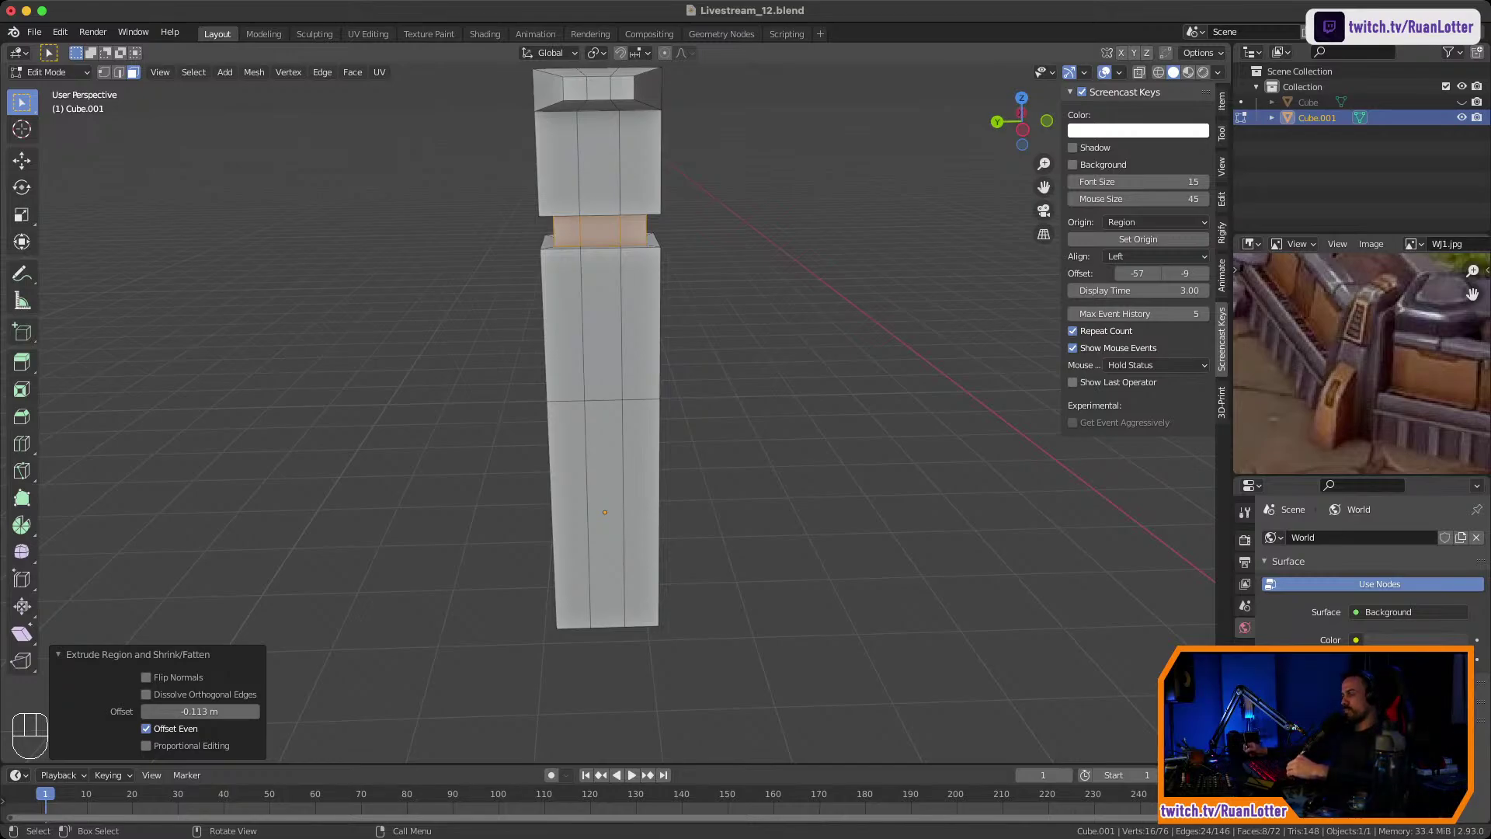
pyautogui.moveTo(692, 427); pyautogui.dragTo(848, 405, button='middle')
pyautogui.keyDown('ctrl'); pyautogui.moveTo(848, 405); pyautogui.dragTo(890, 368, button='middle'); pyautogui.keyUp('ctrl')
pyautogui.moveTo(559, 368); pyautogui.dragTo(694, 365, button='middle')
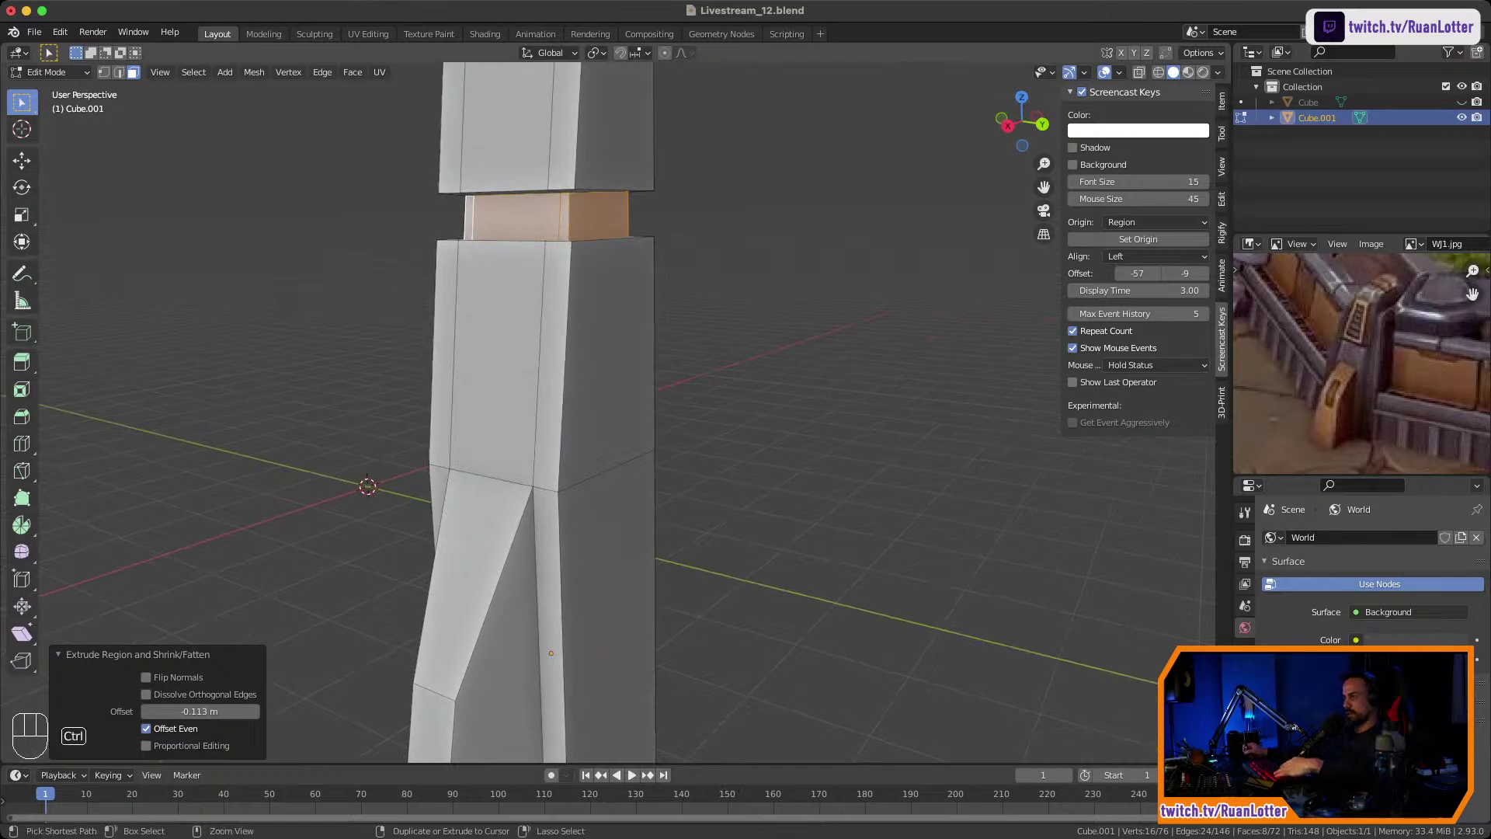
# Cut two closely spaced horizontal edge loops around the pillar between the groove and the top of the buttress.
pyautogui.hotkey('ctrl', 'r')
pyautogui.click(566, 400)
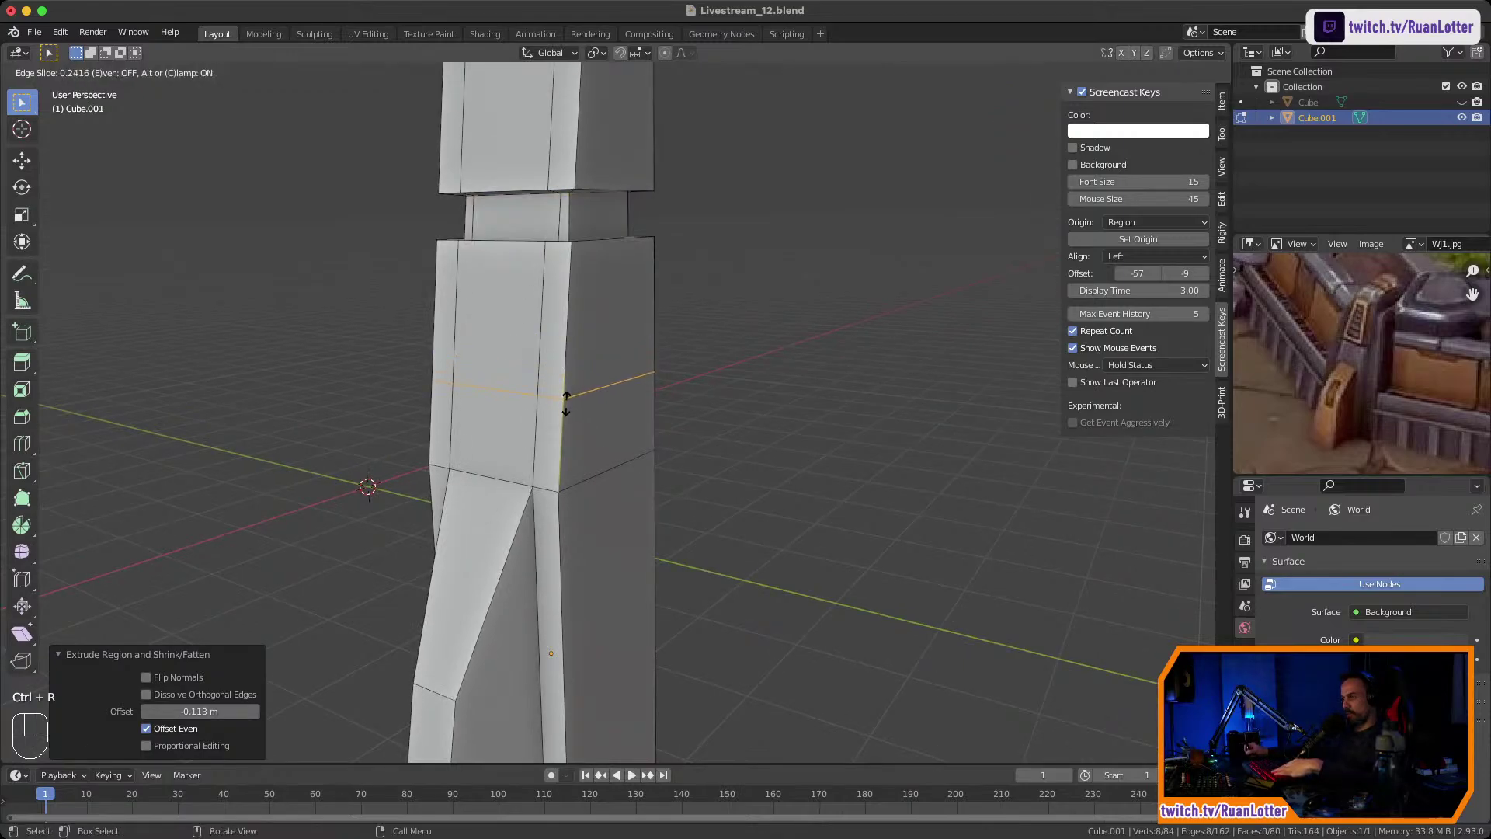
pyautogui.click(566, 402)
pyautogui.hotkey('ctrl', 'r')
pyautogui.click(567, 412)
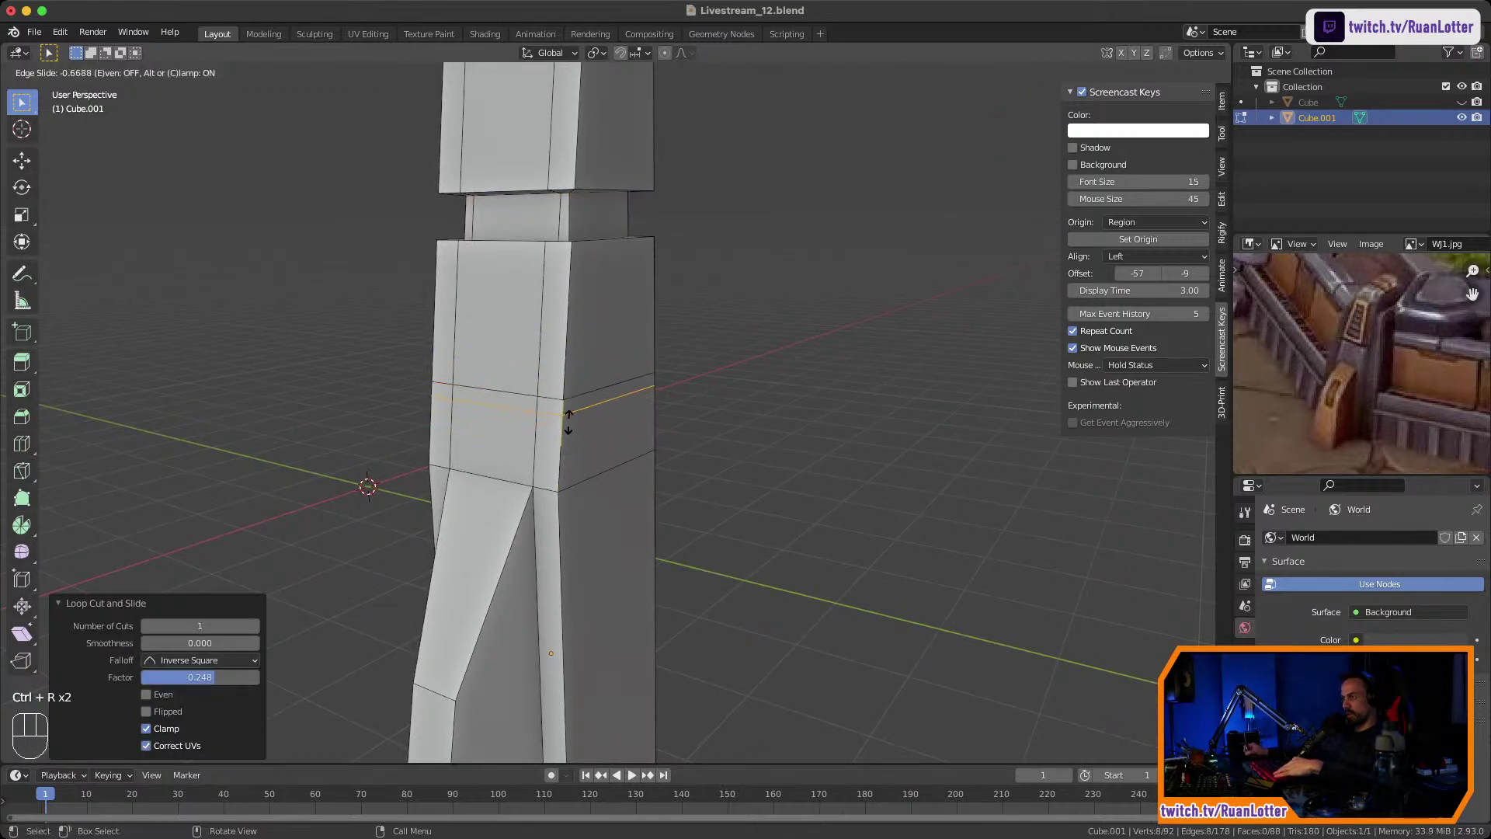
pyautogui.click(568, 421)
# Select the whole ring of thin faces between the two new edge loops above the buttress.
pyautogui.moveTo(568, 421)
pyautogui.mouseDown(button='middle')
pyautogui.moveTo(541, 428)
pyautogui.moveTo(627, 449)
pyautogui.moveTo(571, 429)
pyautogui.moveTo(715, 432)
pyautogui.moveTo(551, 434)
pyautogui.mouseUp(button='middle')
pyautogui.press('3')
pyautogui.click(611, 433)
pyautogui.keyDown('alt'); pyautogui.click(656, 429); pyautogui.keyUp('alt')
pyautogui.click(586, 428)
pyautogui.click(508, 422)
pyautogui.keyDown('ctrl'); pyautogui.click(666, 436); pyautogui.keyUp('ctrl')
pyautogui.keyDown('ctrl'); pyautogui.click(657, 420); pyautogui.keyUp('ctrl')
pyautogui.moveTo(657, 420); pyautogui.dragTo(532, 423, button='middle')
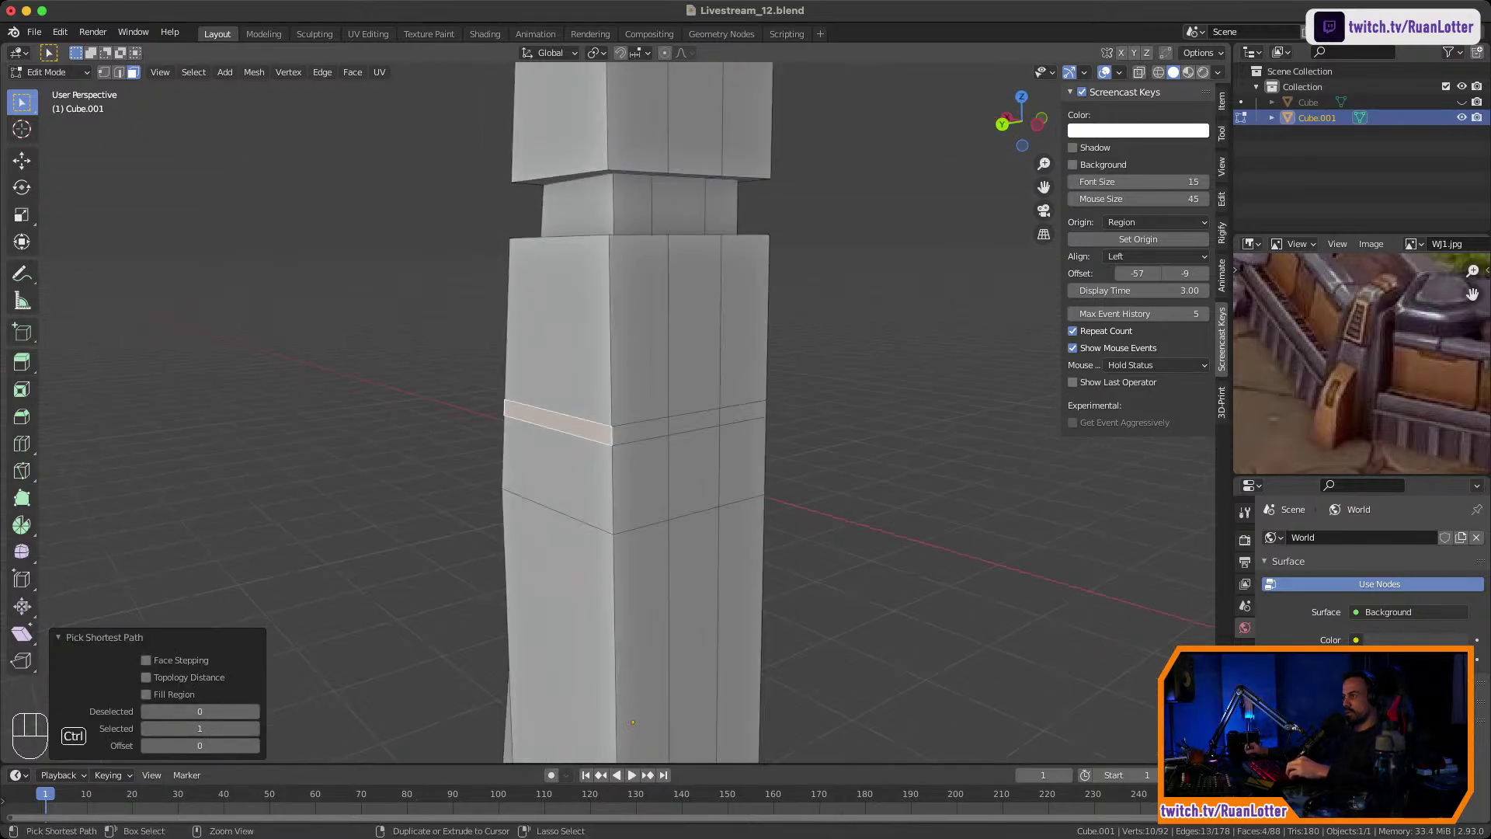
pyautogui.keyDown('ctrl'); pyautogui.click(741, 413); pyautogui.keyUp('ctrl')
pyautogui.moveTo(741, 414); pyautogui.dragTo(544, 431, button='middle')
pyautogui.keyDown('ctrl'); pyautogui.click(658, 431); pyautogui.keyUp('ctrl')
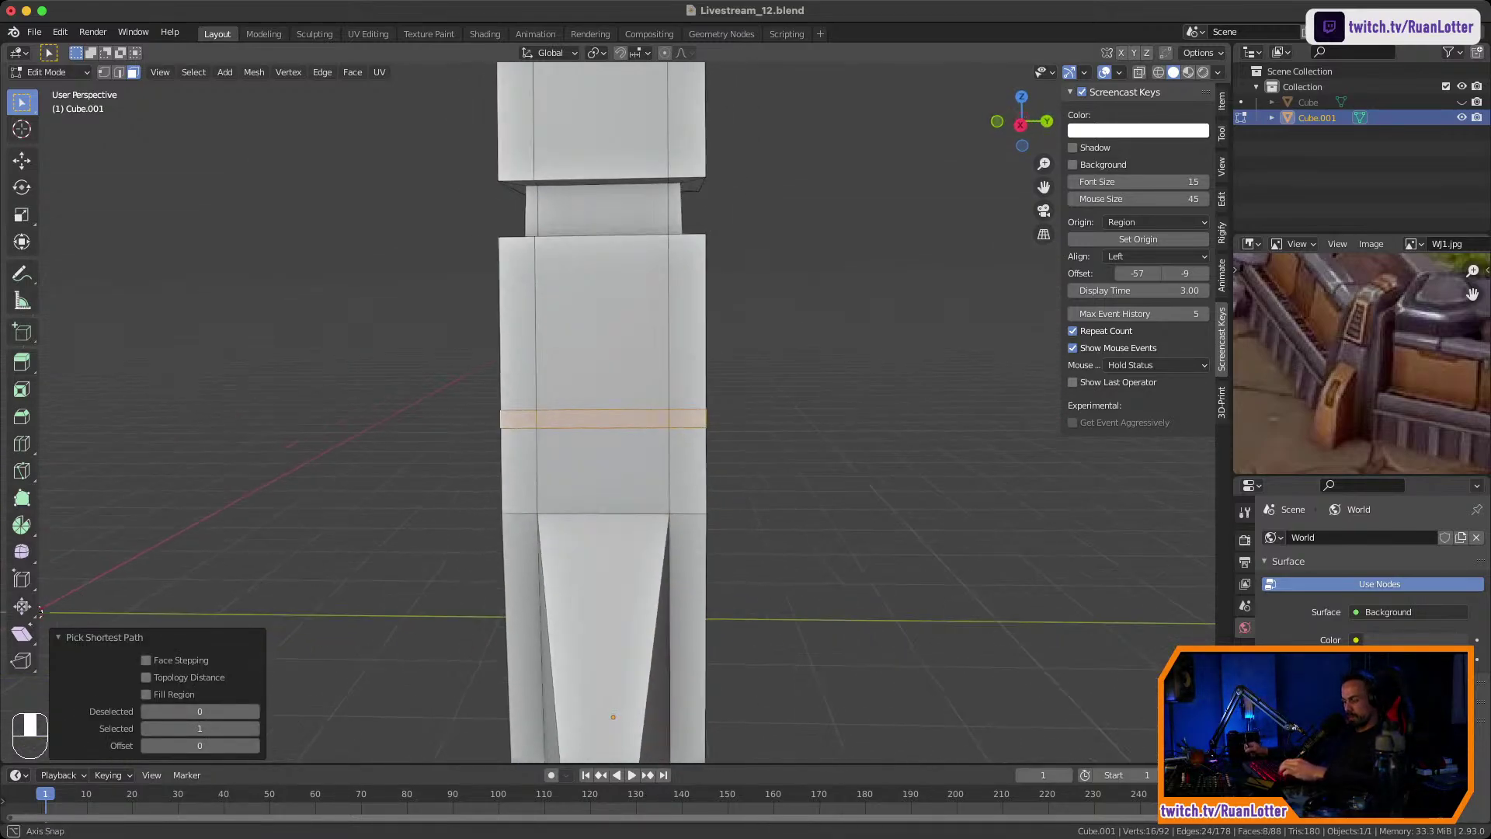
# Extrude the thin lower band along its normals about 0.083 m inward with even offset, and clear the selection.
pyautogui.moveTo(677, 432); pyautogui.dragTo(739, 437, button='middle')
pyautogui.hotkey('alt', 'e')
pyautogui.click(739, 437)
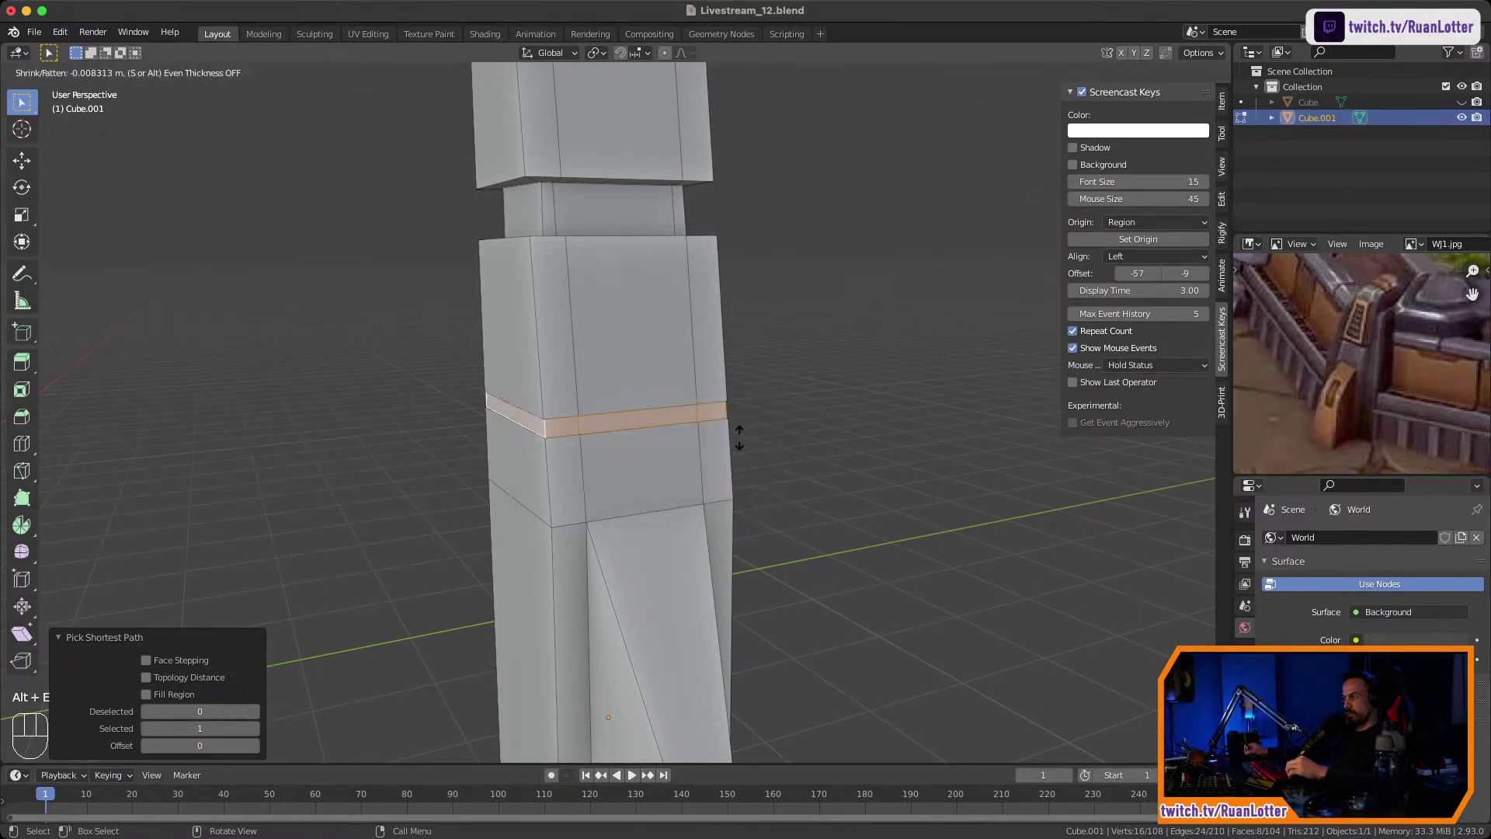
pyautogui.click(737, 439)
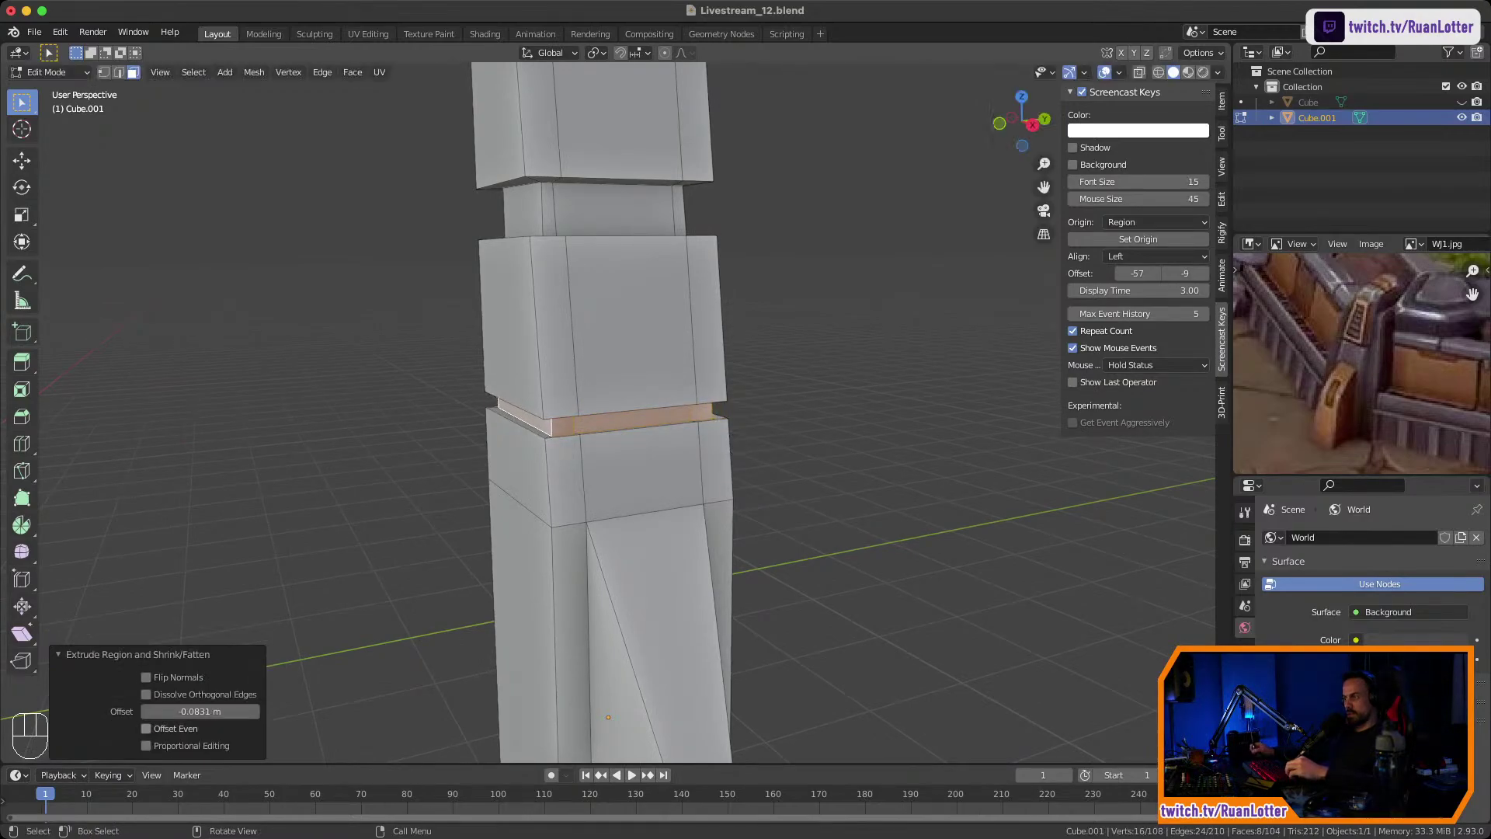
pyautogui.click(146, 729)
pyautogui.click(349, 544)
# Inset the buttress's upper sloped face with a thin border and extrude the inner face inward as a recessed panel.
pyautogui.moveTo(349, 544); pyautogui.dragTo(497, 637, button='middle')
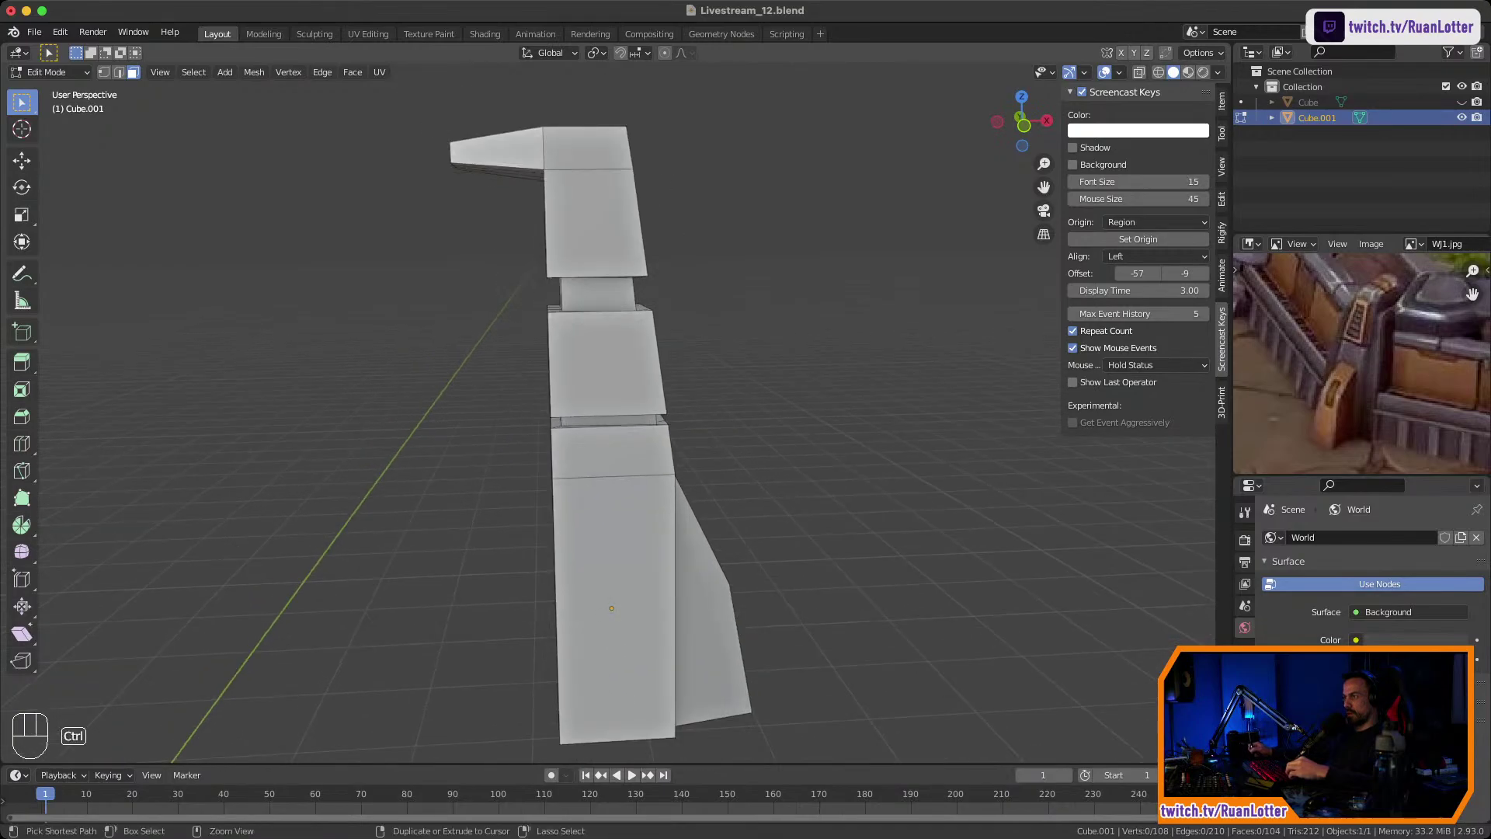
pyautogui.moveTo(528, 497); pyautogui.dragTo(326, 517, button='middle')
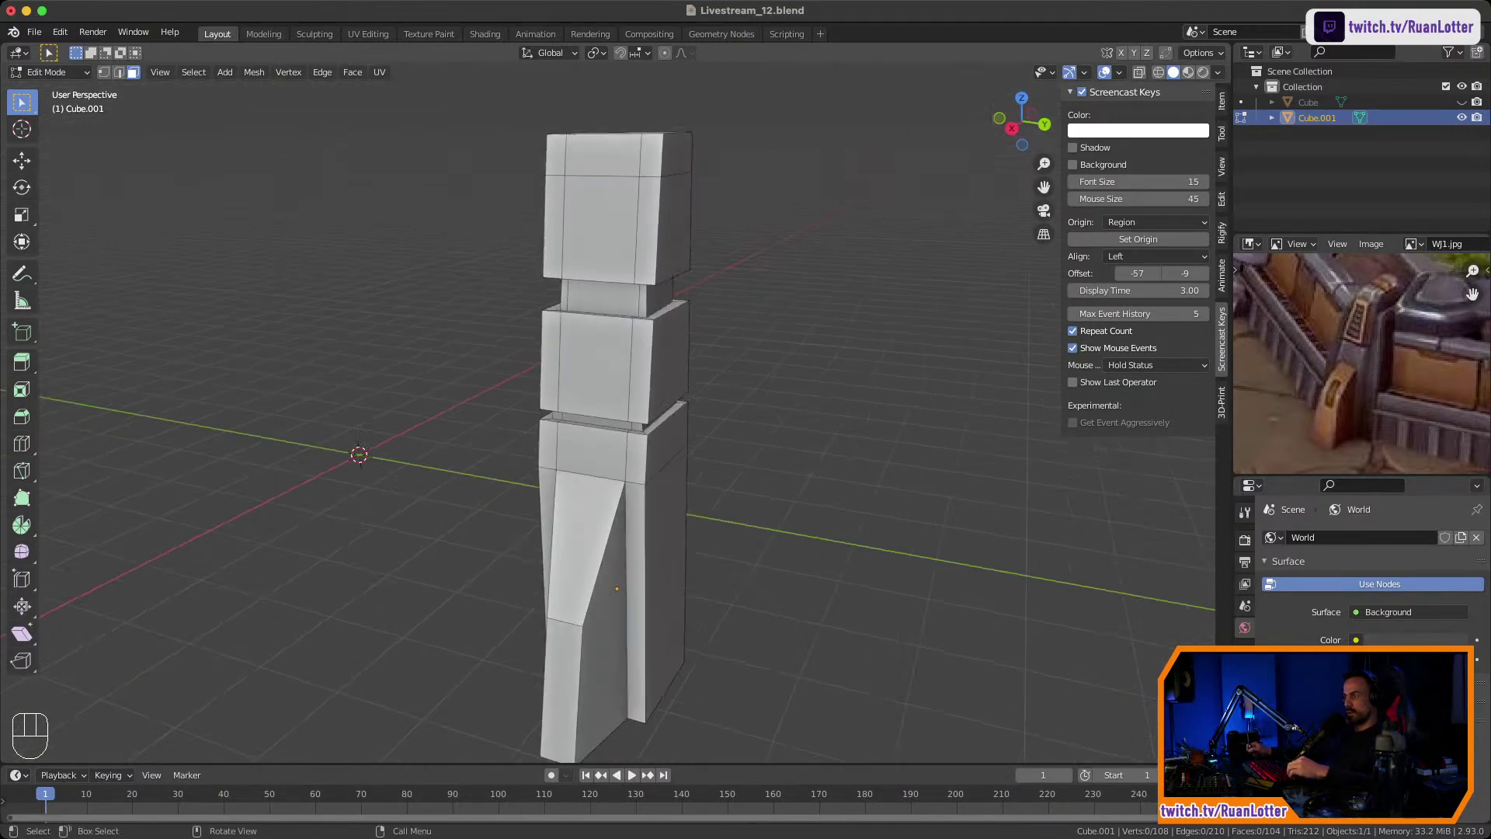
pyautogui.moveTo(621, 513); pyautogui.dragTo(668, 341, button='middle')
pyautogui.moveTo(668, 342); pyautogui.dragTo(765, 349, button='middle')
pyautogui.keyDown('ctrl'); pyautogui.moveTo(765, 349); pyautogui.dragTo(765, 271, button='middle'); pyautogui.keyUp('ctrl')
pyautogui.click(699, 420)
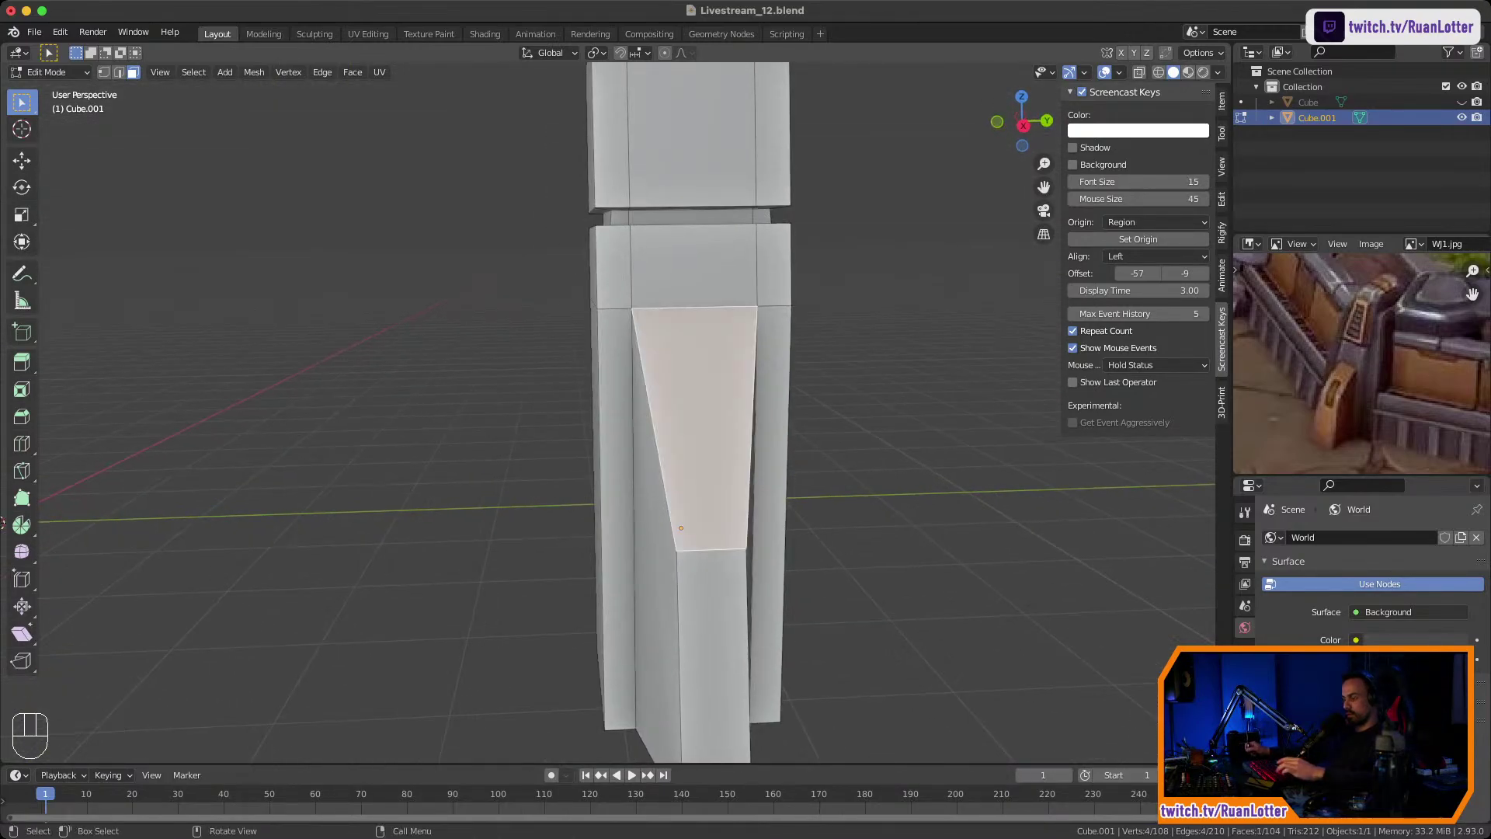
pyautogui.moveTo(699, 419); pyautogui.dragTo(640, 420, button='middle')
pyautogui.press('i')
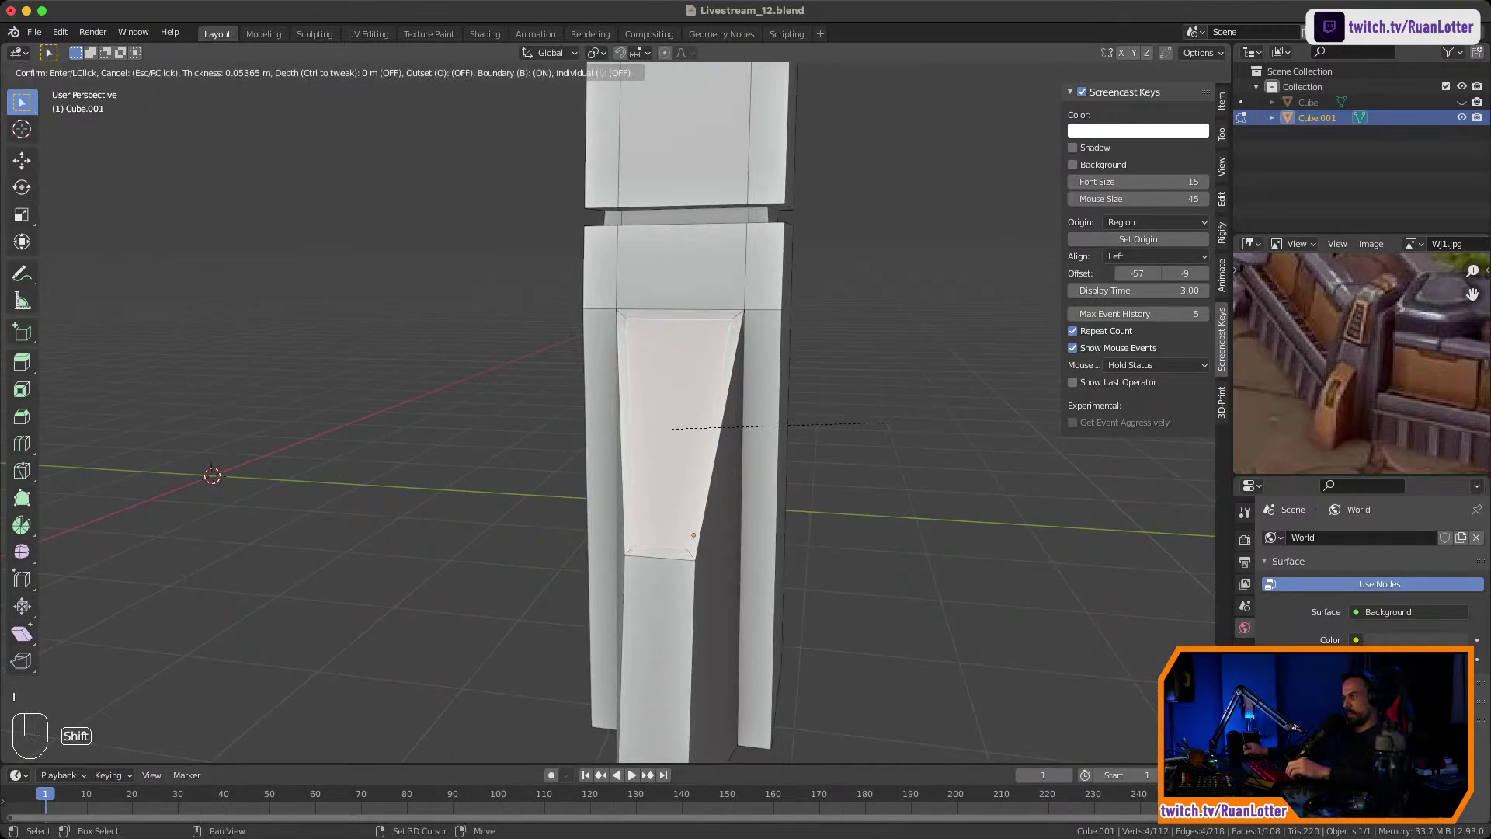
pyautogui.click(870, 429)
pyautogui.moveTo(870, 429); pyautogui.dragTo(831, 392, button='middle')
pyautogui.press('e')
pyautogui.click(823, 435)
# Inset the buttress's lower front face by about 0.125 m and extrude the inner strip about 0.12 m outward.
pyautogui.click(612, 522)
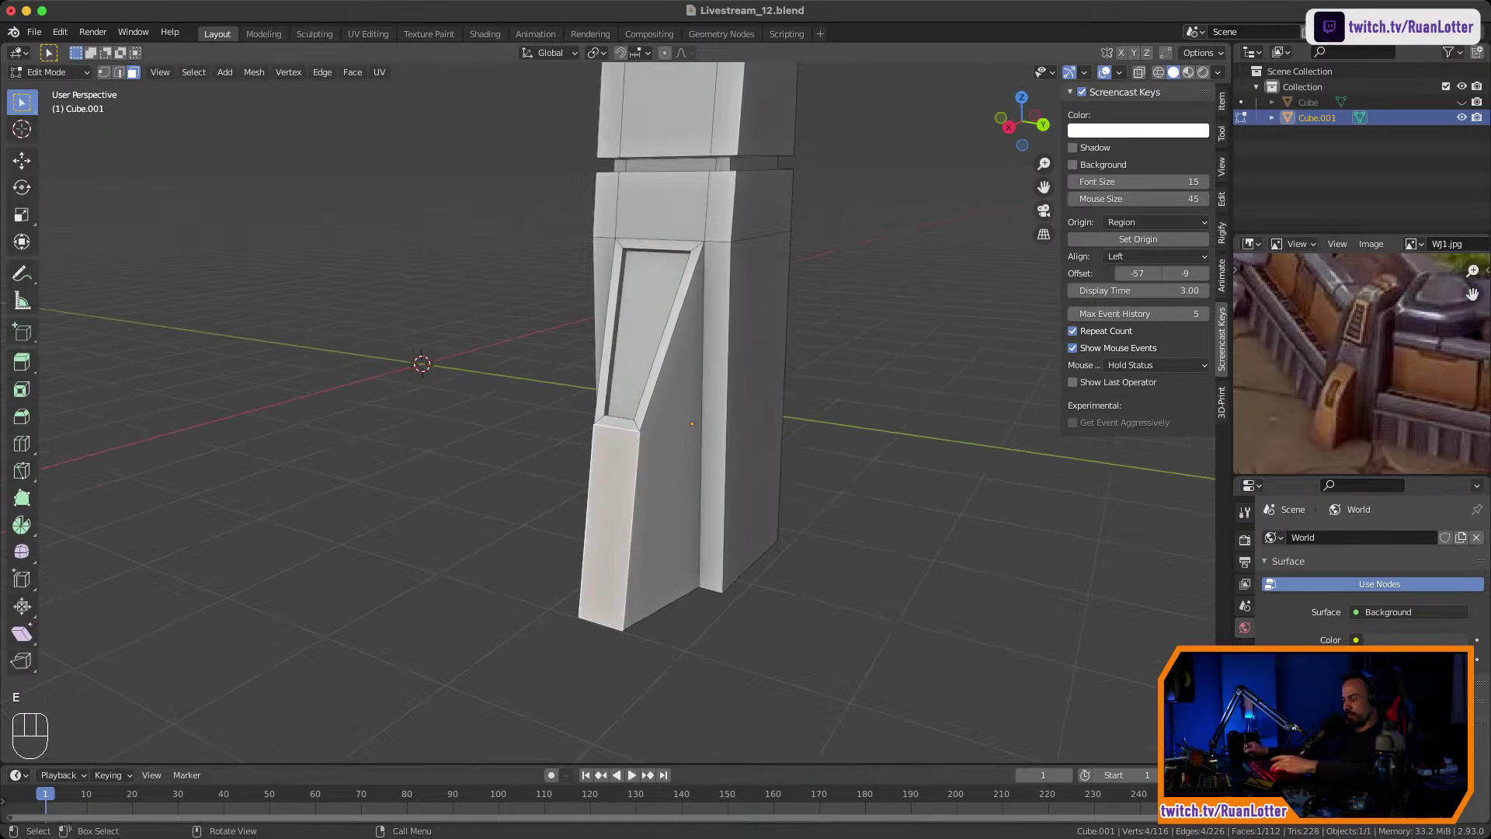
pyautogui.press('i')
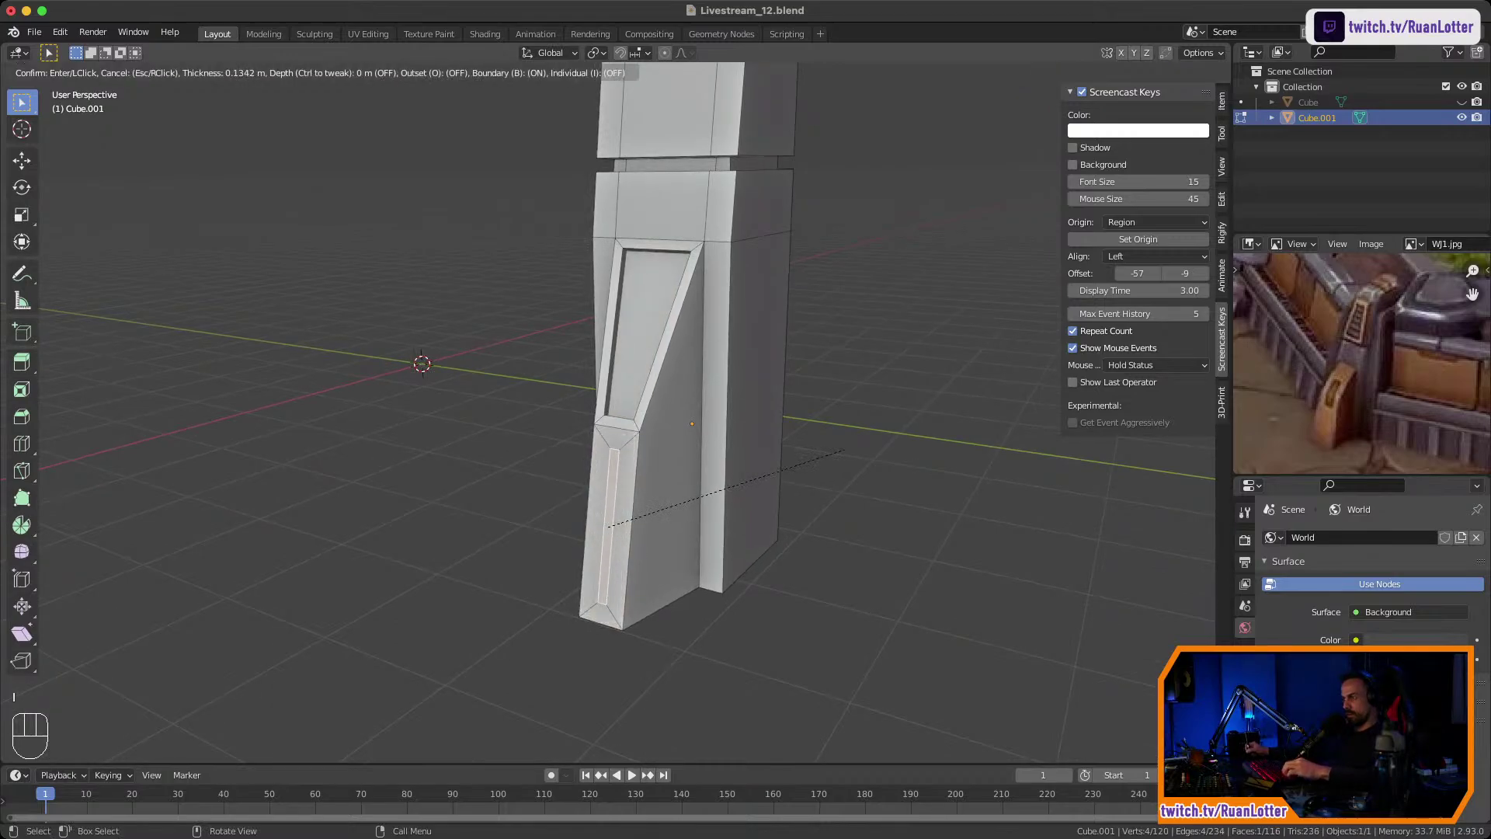
pyautogui.click(652, 513)
pyautogui.press('e')
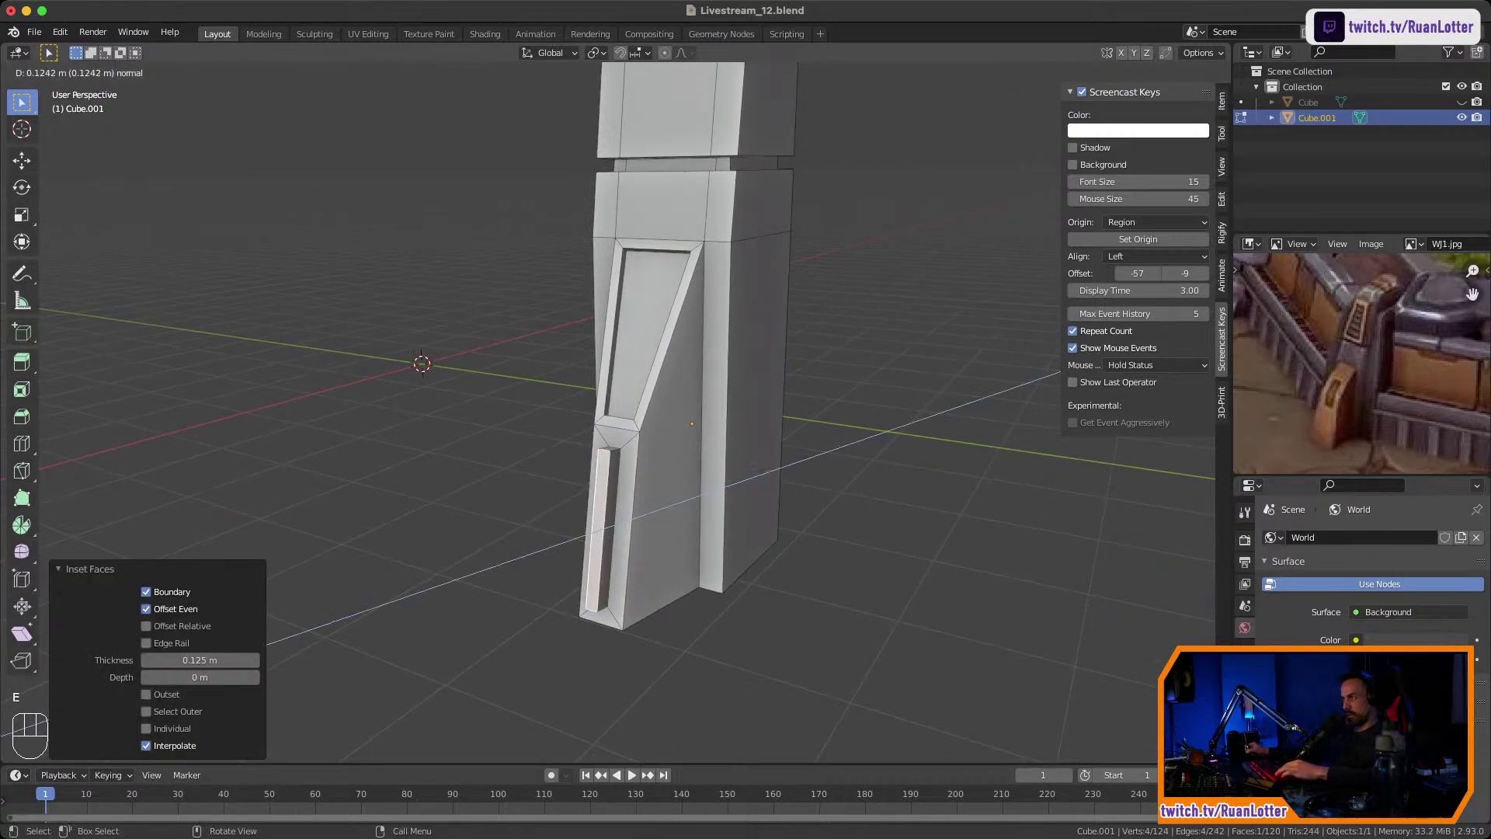
pyautogui.click(660, 505)
pyautogui.moveTo(660, 505); pyautogui.dragTo(631, 528, button='middle')
pyautogui.keyDown('shift'); pyautogui.moveTo(631, 528); pyautogui.dragTo(637, 606, button='middle'); pyautogui.keyUp('shift')
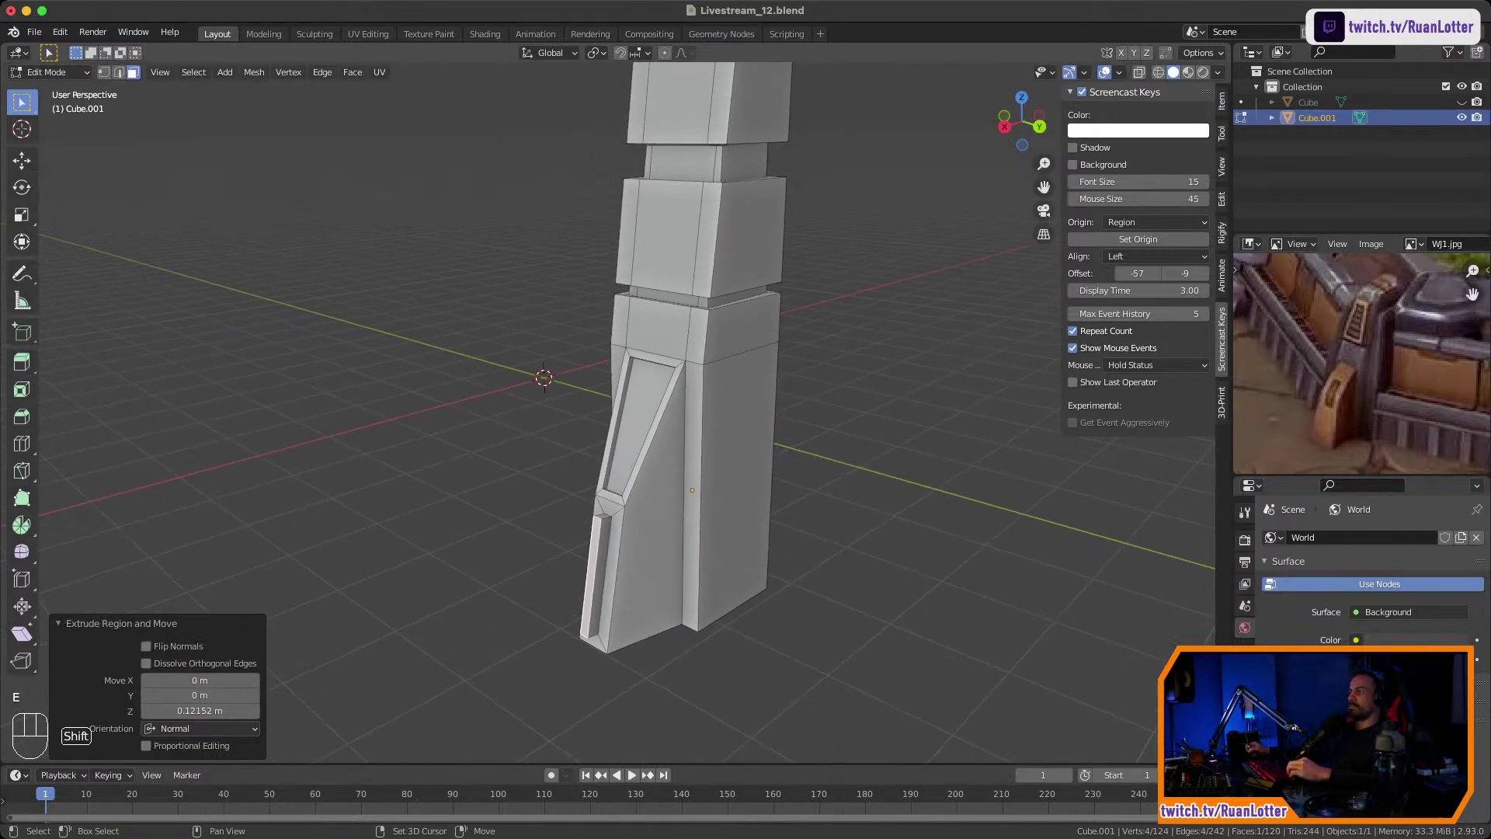
# Inset the three front faces of the block between the grooves individually by about 0.047 m and extrude them about 0.038 m inward.
pyautogui.keyDown('shift'); pyautogui.moveTo(637, 536); pyautogui.dragTo(640, 668, button='middle'); pyautogui.keyUp('shift')
pyautogui.moveTo(684, 668); pyautogui.dragTo(687, 614, button='middle')
pyautogui.keyDown('shift'); pyautogui.moveTo(688, 613); pyautogui.dragTo(637, 633, button='middle'); pyautogui.keyUp('shift')
pyautogui.click(674, 412)
pyautogui.keyDown('shift'); pyautogui.moveTo(674, 412); pyautogui.dragTo(597, 375, button='middle'); pyautogui.keyUp('shift')
pyautogui.click(535, 365)
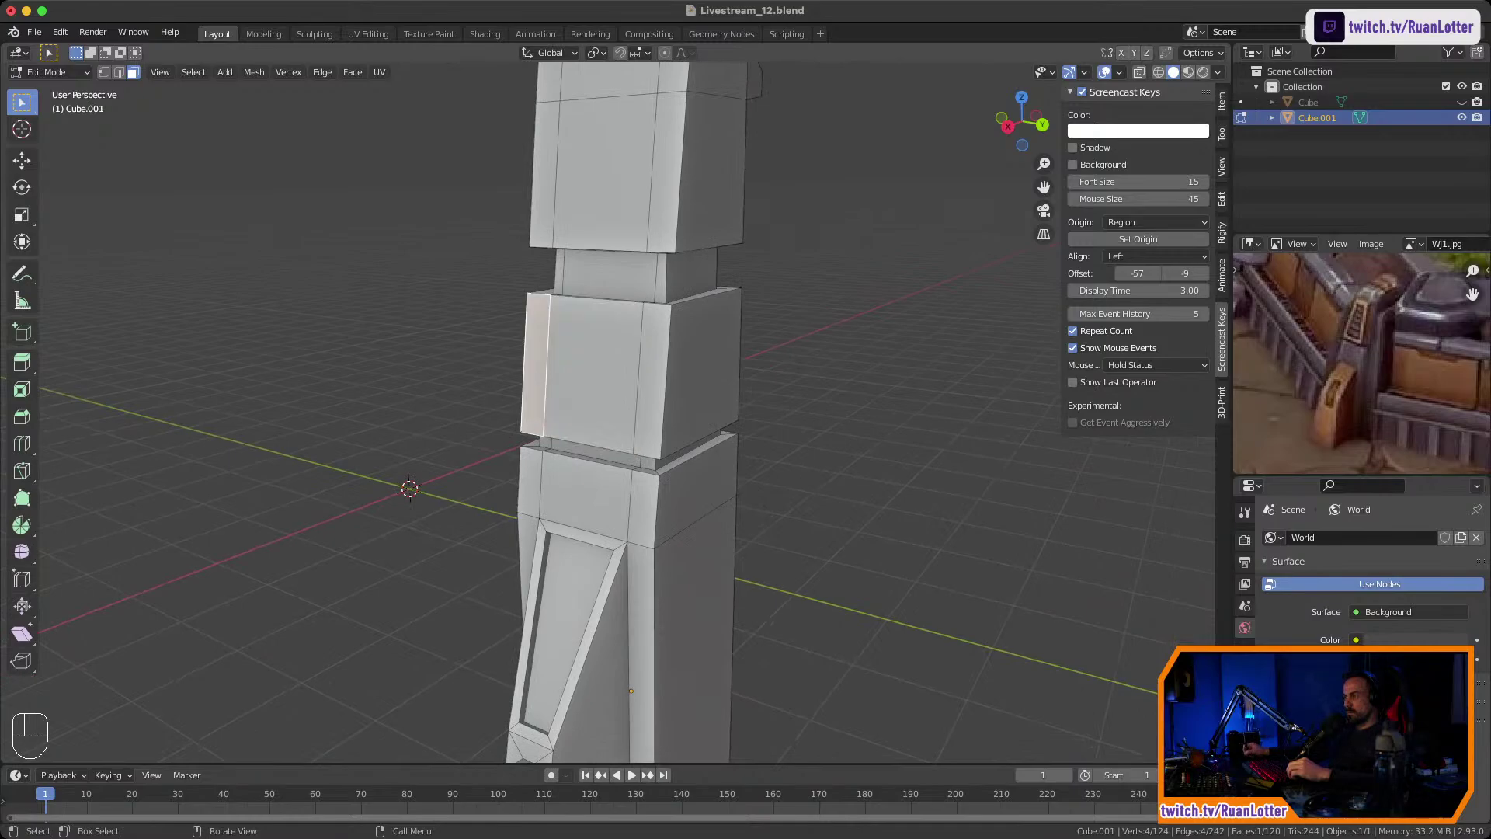
pyautogui.keyDown('shift'); pyautogui.click(590, 373); pyautogui.keyUp('shift')
pyautogui.keyDown('shift'); pyautogui.click(652, 379); pyautogui.keyUp('shift')
pyautogui.press('i')
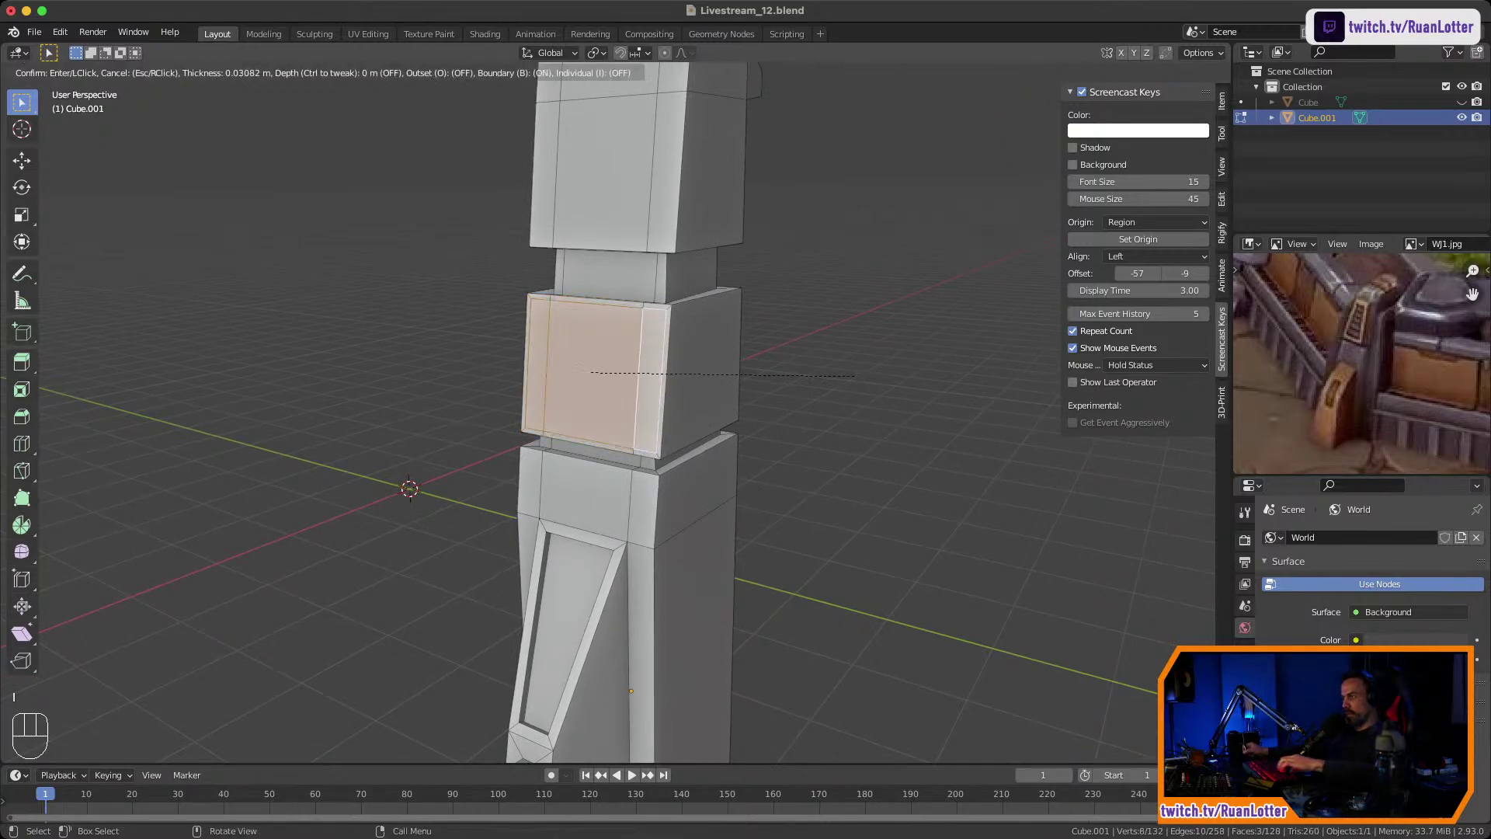
pyautogui.click(846, 380)
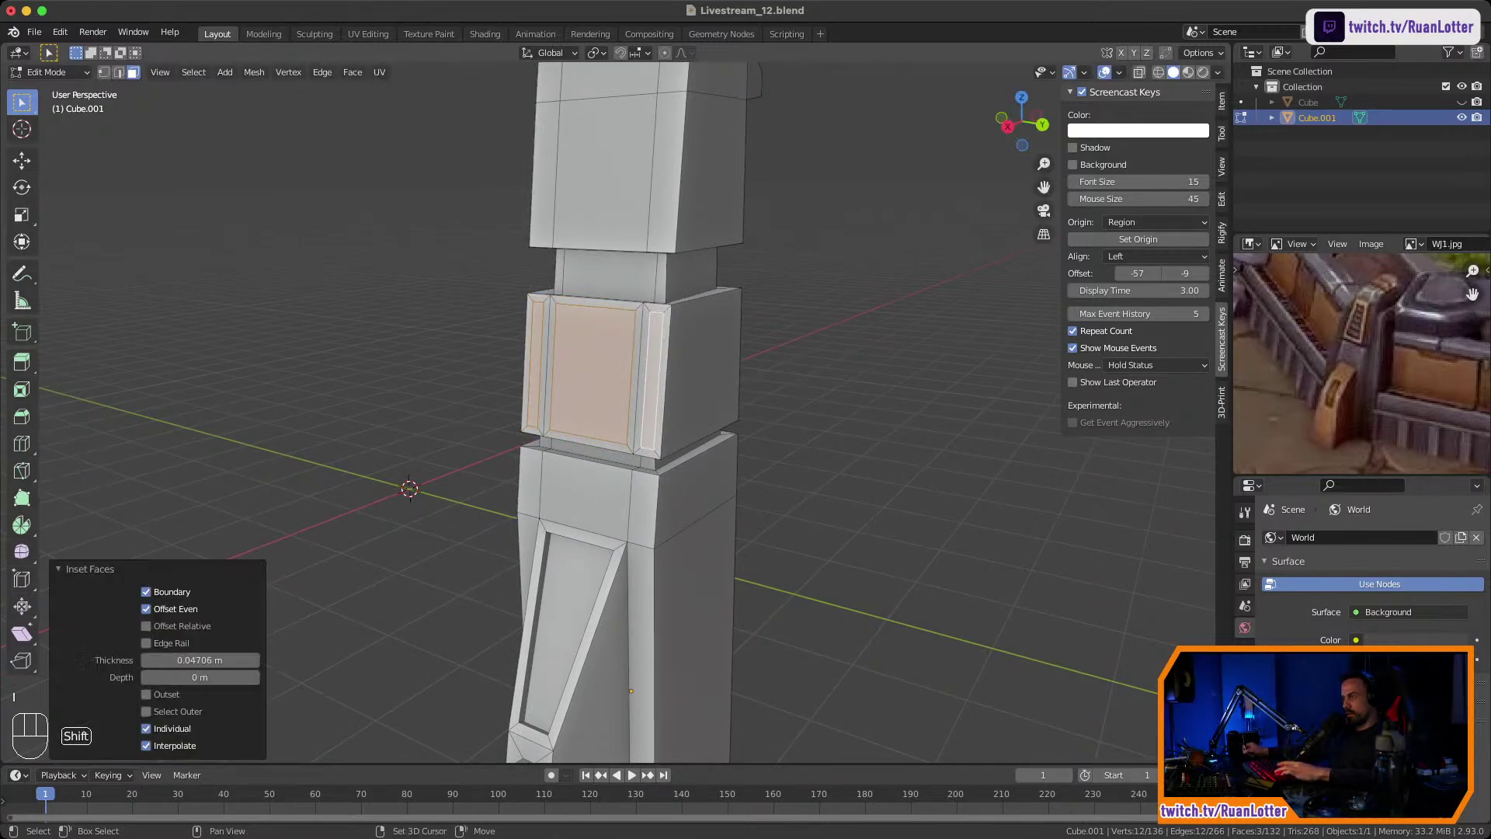
pyautogui.press('e')
pyautogui.click(853, 379)
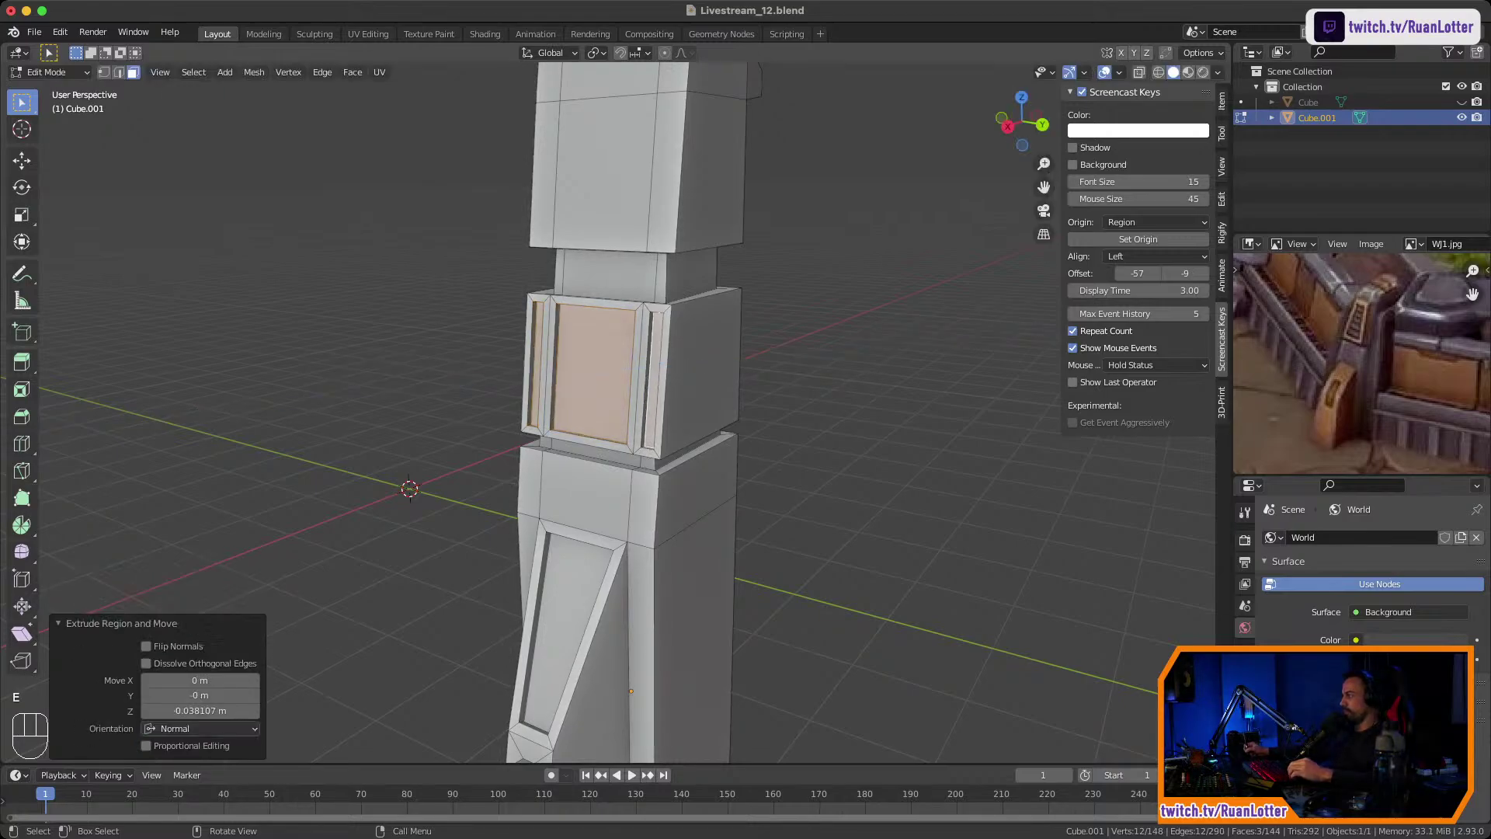
# Inset the two central front faces of the pillar's top block individually by about 0.024 m.
pyautogui.moveTo(853, 379)
pyautogui.keyDown('ctrl'); pyautogui.mouseDown(button='middle')
pyautogui.moveTo(853, 425)
pyautogui.moveTo(852, 385)
pyautogui.mouseUp(button='middle'); pyautogui.keyUp('ctrl')
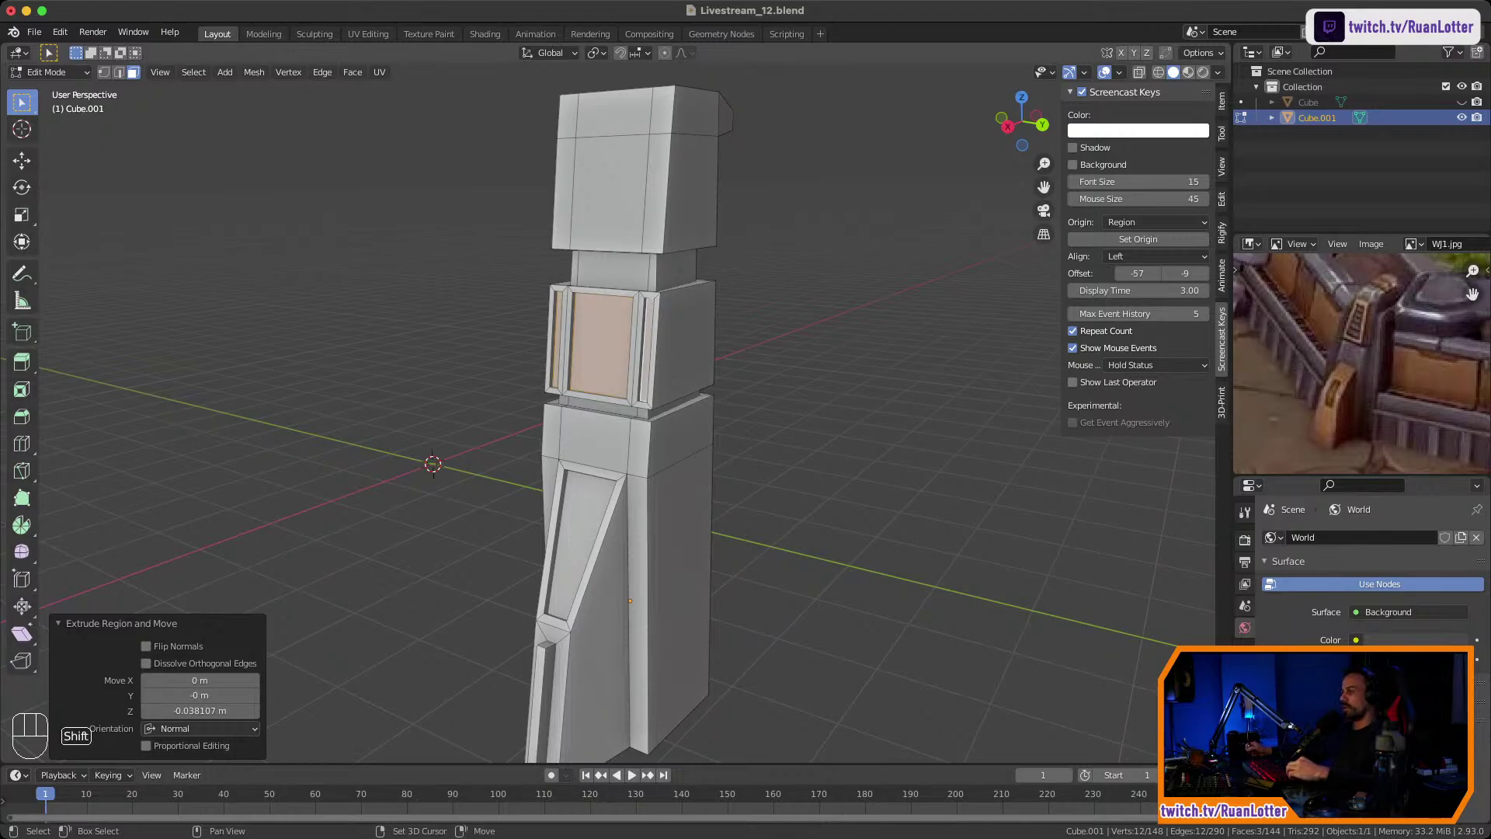
pyautogui.keyDown('shift'); pyautogui.moveTo(665, 157); pyautogui.dragTo(665, 258, button='middle'); pyautogui.keyUp('shift')
pyautogui.scroll(2, 664, 258)
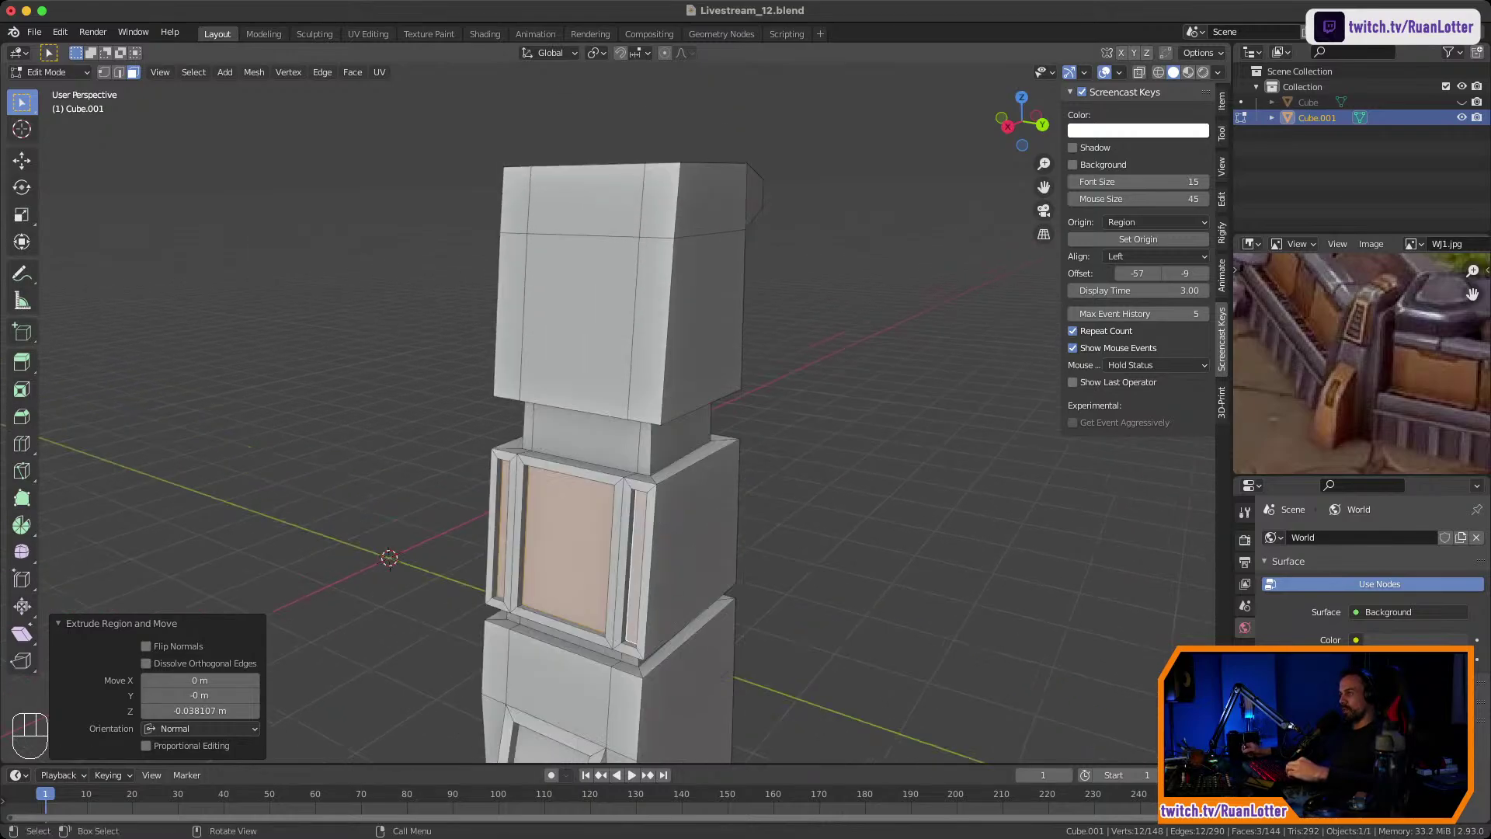
pyautogui.moveTo(586, 314); pyautogui.dragTo(618, 308, button='middle')
pyautogui.keyDown('shift'); pyautogui.moveTo(617, 308); pyautogui.dragTo(618, 381, button='middle'); pyautogui.keyUp('shift')
pyautogui.scroll(1, 617, 381)
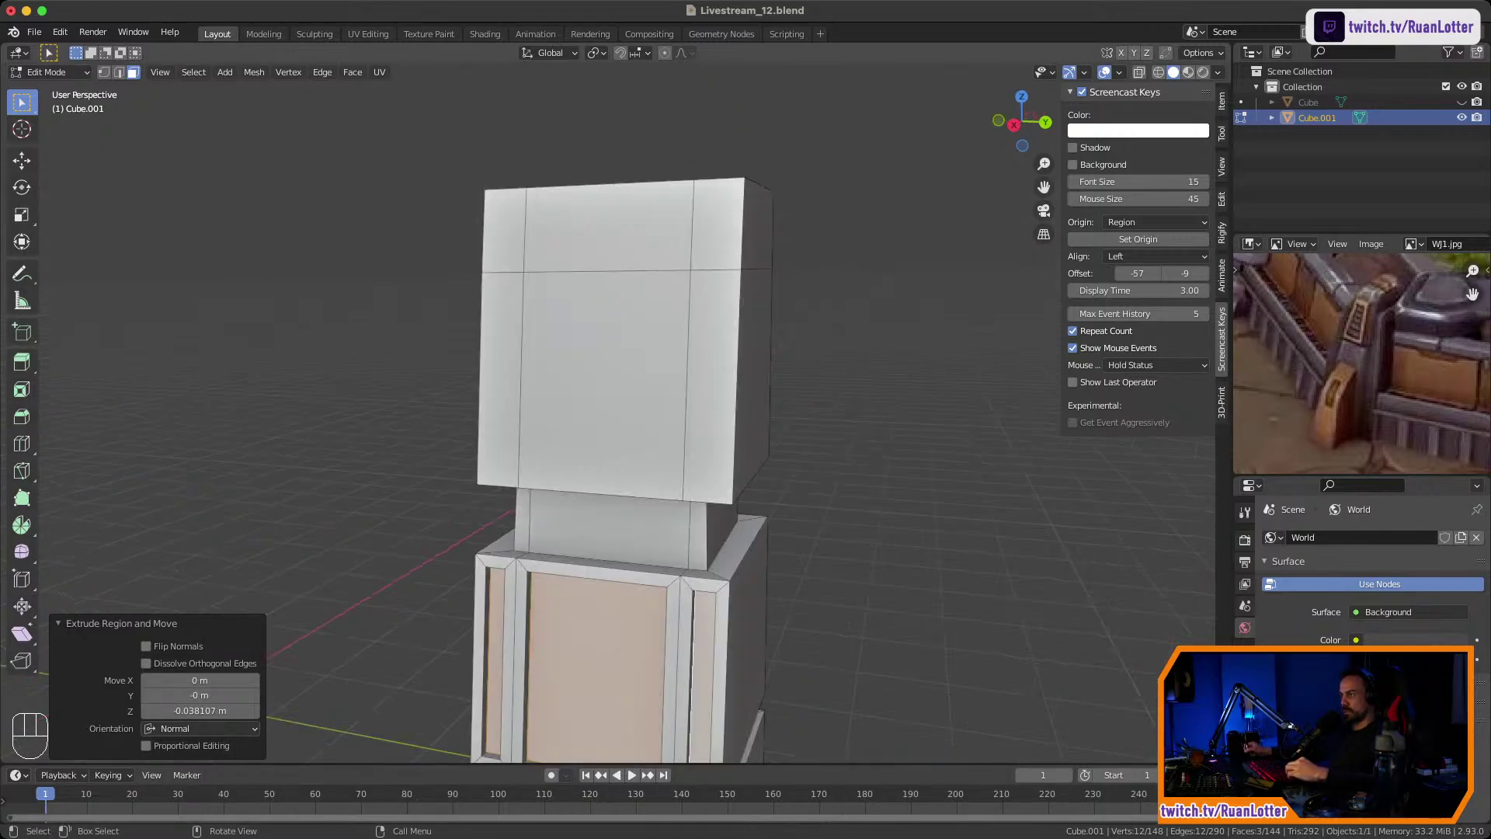
pyautogui.click(610, 381)
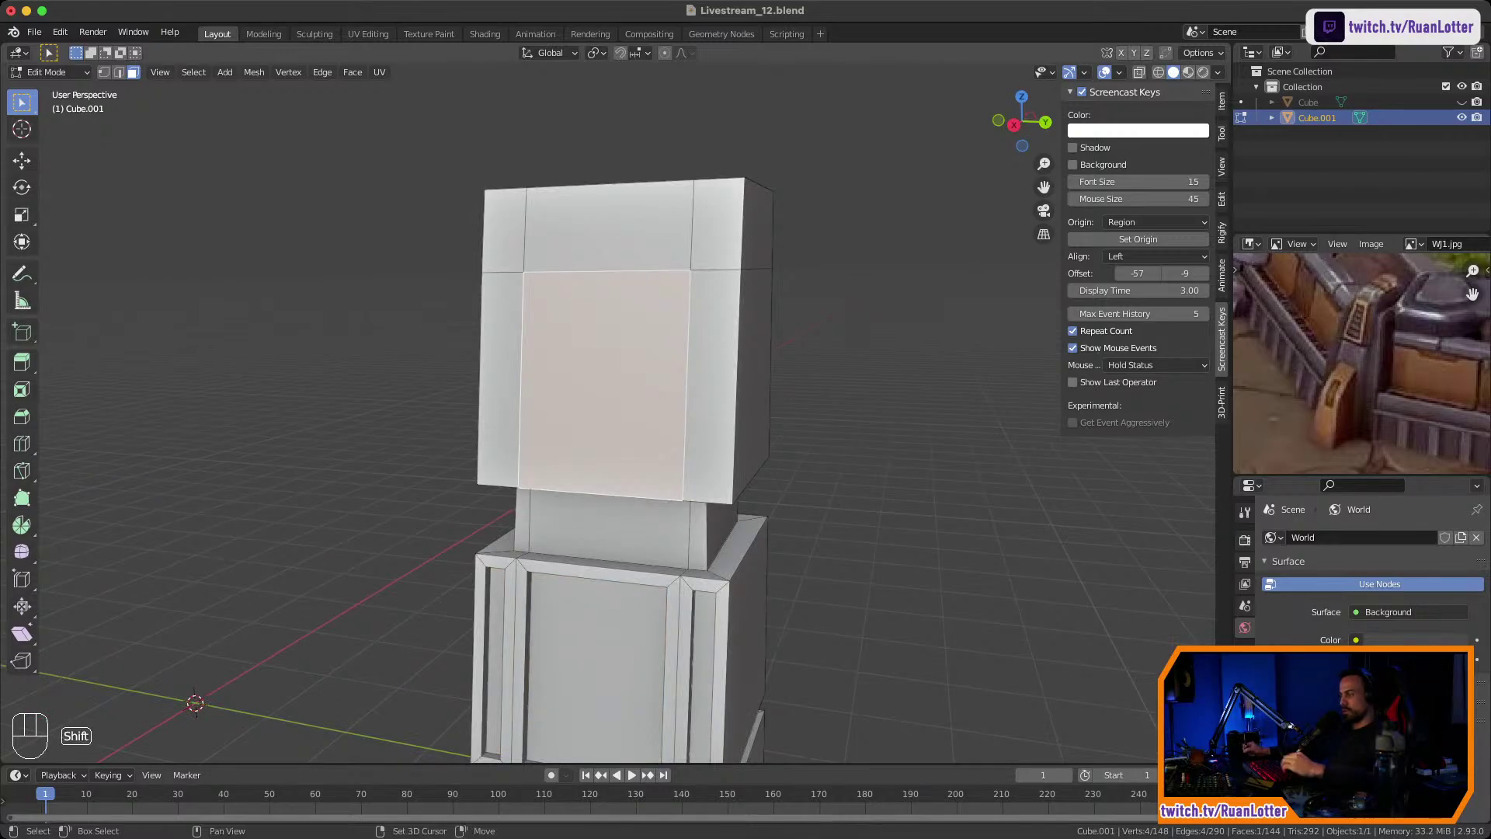
pyautogui.keyDown('shift'); pyautogui.click(609, 233); pyautogui.keyUp('shift')
pyautogui.press('i')
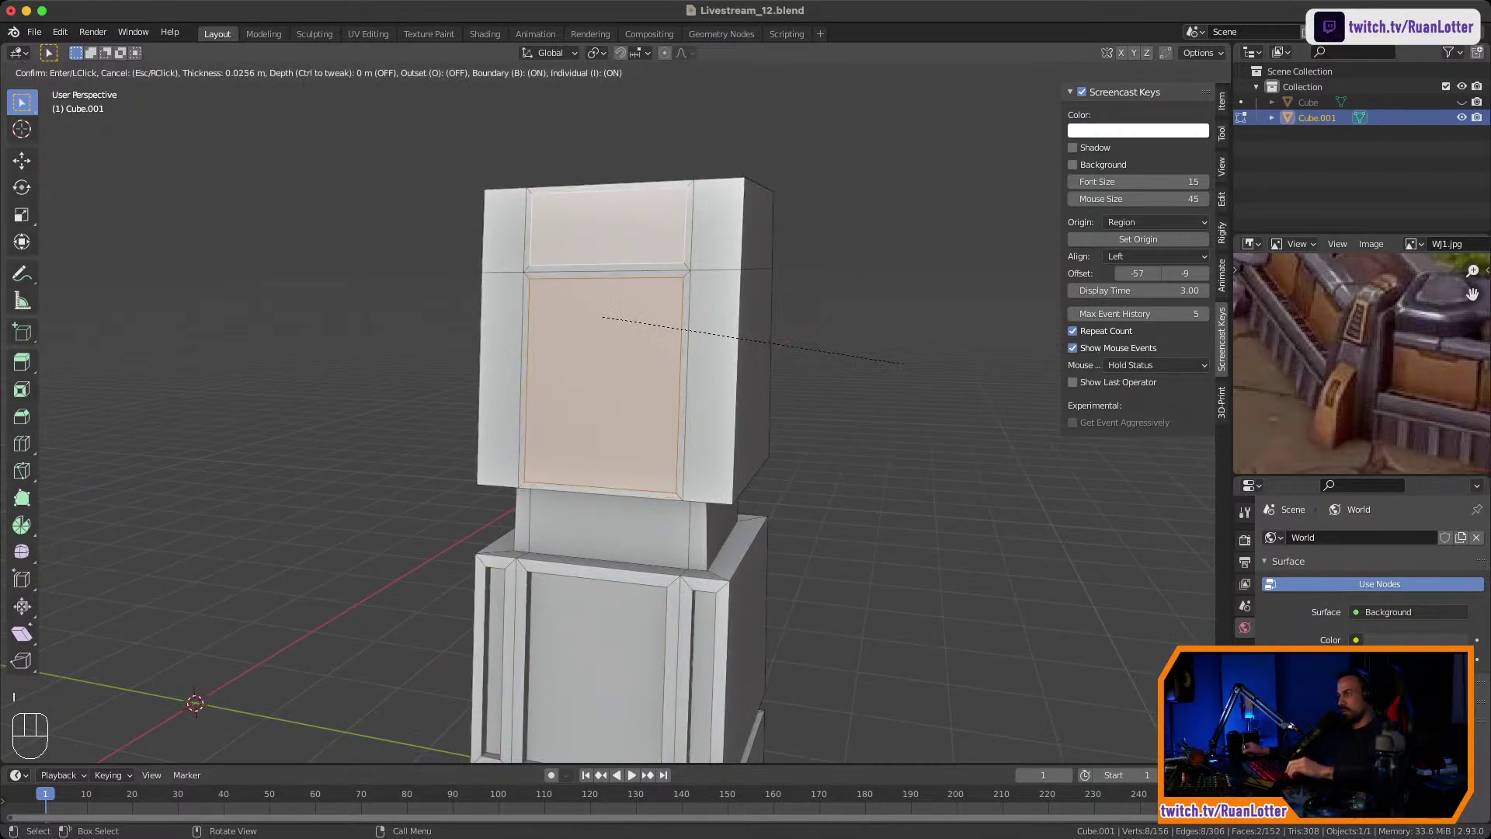
pyautogui.click(899, 363)
# Extrude the top block's two inset faces about 0.062 m inward to form recessed panels.
pyautogui.moveTo(899, 363); pyautogui.dragTo(850, 362, button='middle')
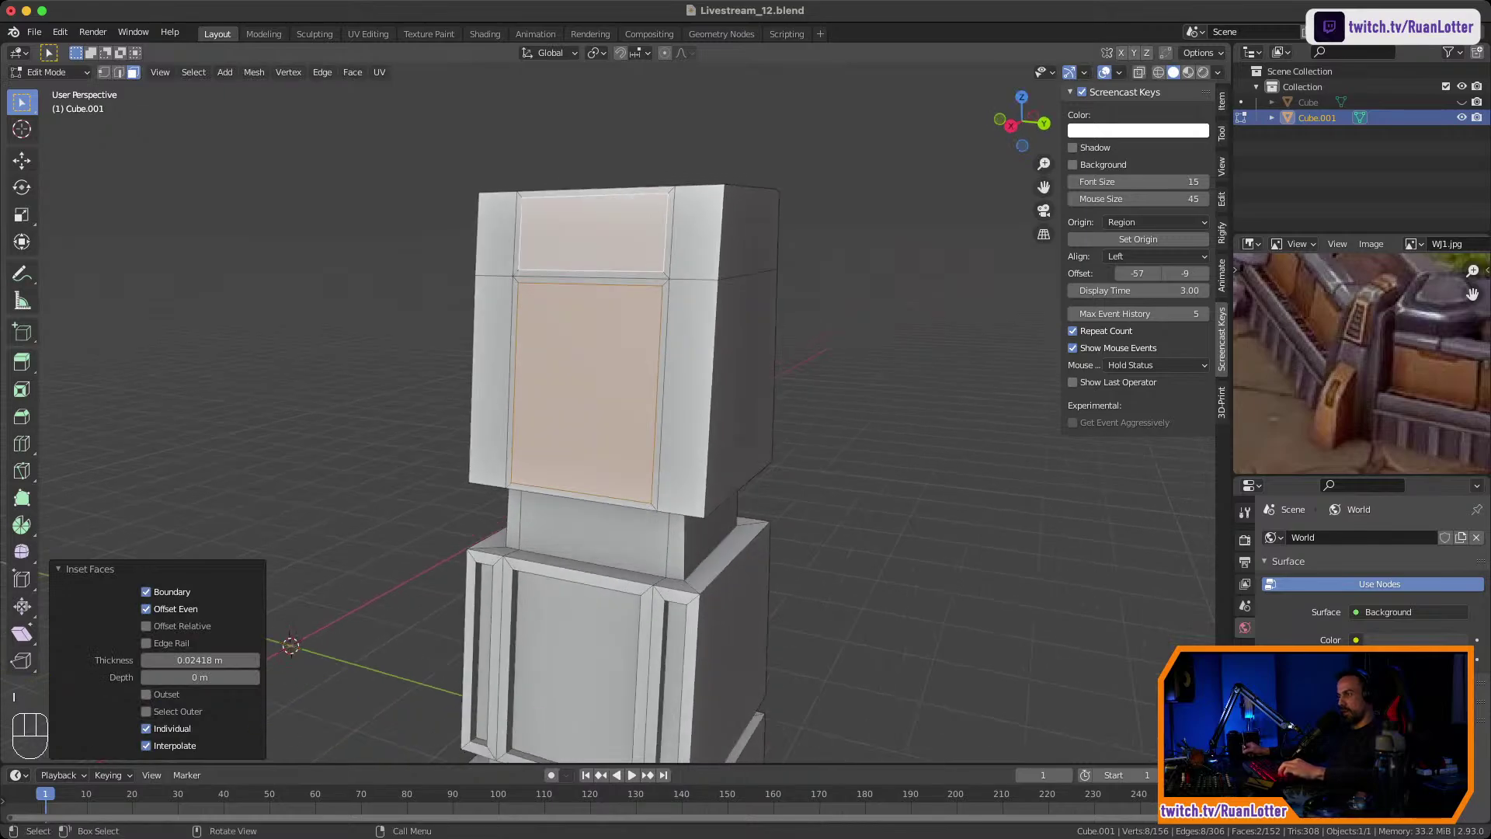
pyautogui.press('e')
pyautogui.click(866, 364)
pyautogui.scroll(-6, 621, 420)
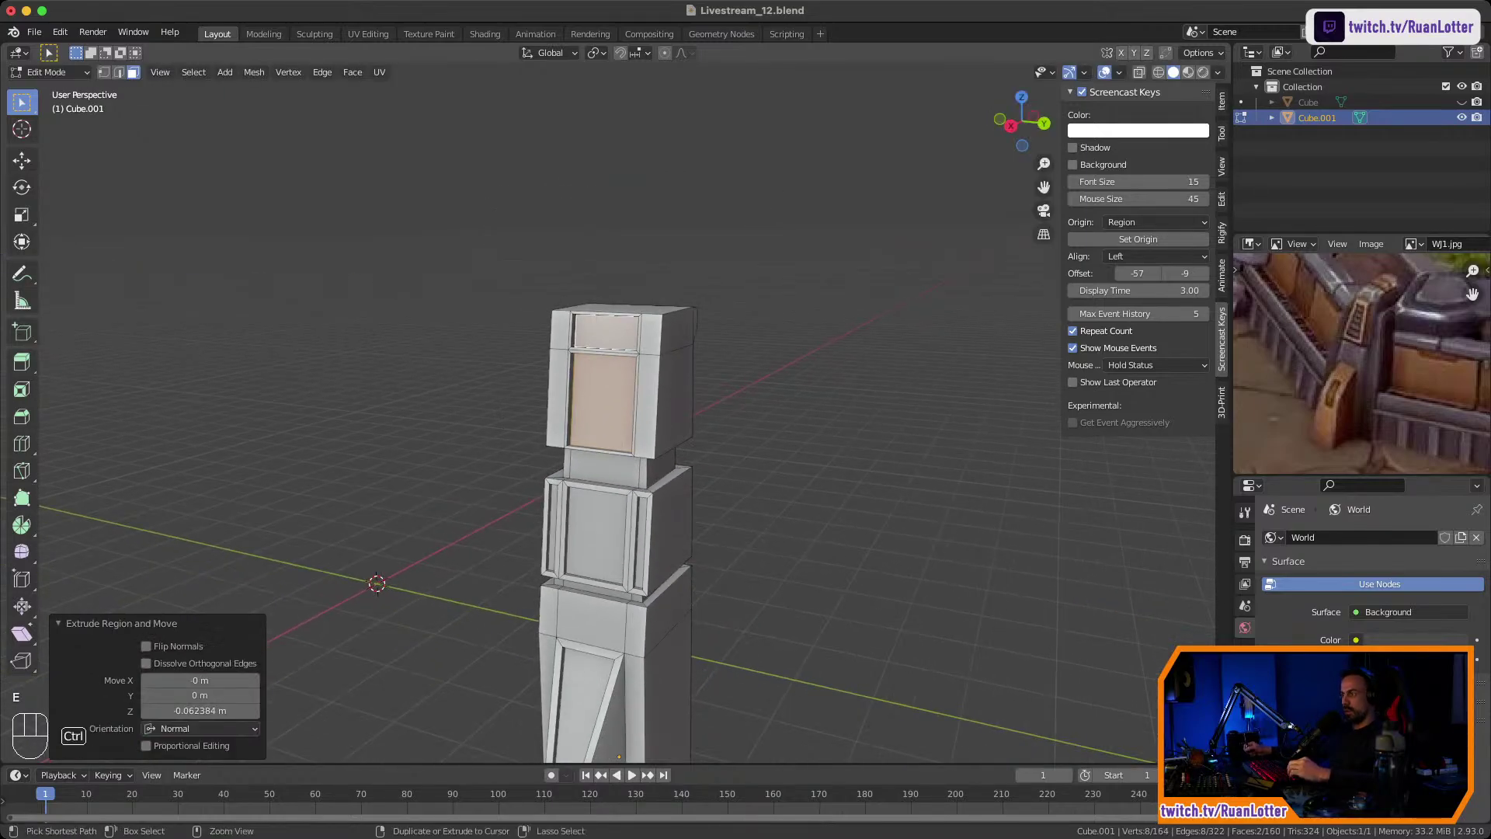
# Inset the pillar's two opposite side faces just below the lower groove by about 0.054 m and extrude them about 0.0885 m outward.
pyautogui.moveTo(838, 369); pyautogui.dragTo(761, 357, button='middle')
pyautogui.moveTo(761, 358)
pyautogui.keyDown('ctrl'); pyautogui.mouseDown(button='middle')
pyautogui.moveTo(761, 307)
pyautogui.moveTo(777, 377)
pyautogui.mouseUp(button='middle'); pyautogui.keyUp('ctrl')
pyautogui.moveTo(776, 377)
pyautogui.mouseDown(button='middle')
pyautogui.moveTo(850, 375)
pyautogui.moveTo(765, 379)
pyautogui.mouseUp(button='middle')
pyautogui.keyDown('shift'); pyautogui.moveTo(699, 470); pyautogui.dragTo(916, 415, button='middle'); pyautogui.keyUp('shift')
pyautogui.click(659, 386)
pyautogui.keyDown('shift'); pyautogui.click(580, 406); pyautogui.keyUp('shift')
pyautogui.moveTo(580, 406); pyautogui.dragTo(327, 408, button='middle')
pyautogui.press('i')
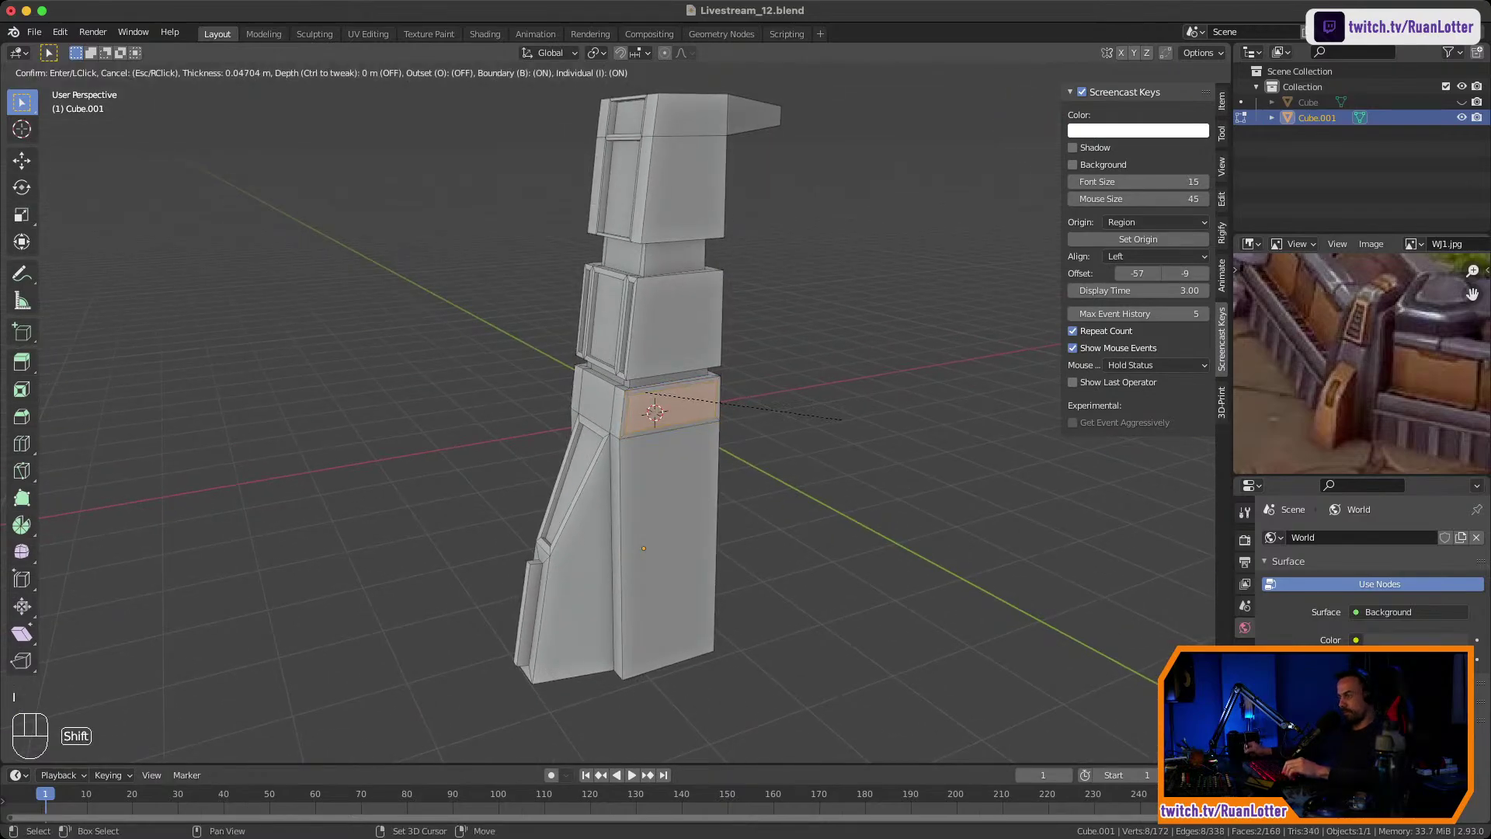
pyautogui.click(838, 419)
pyautogui.hotkey('alt', 'e')
pyautogui.click(952, 457)
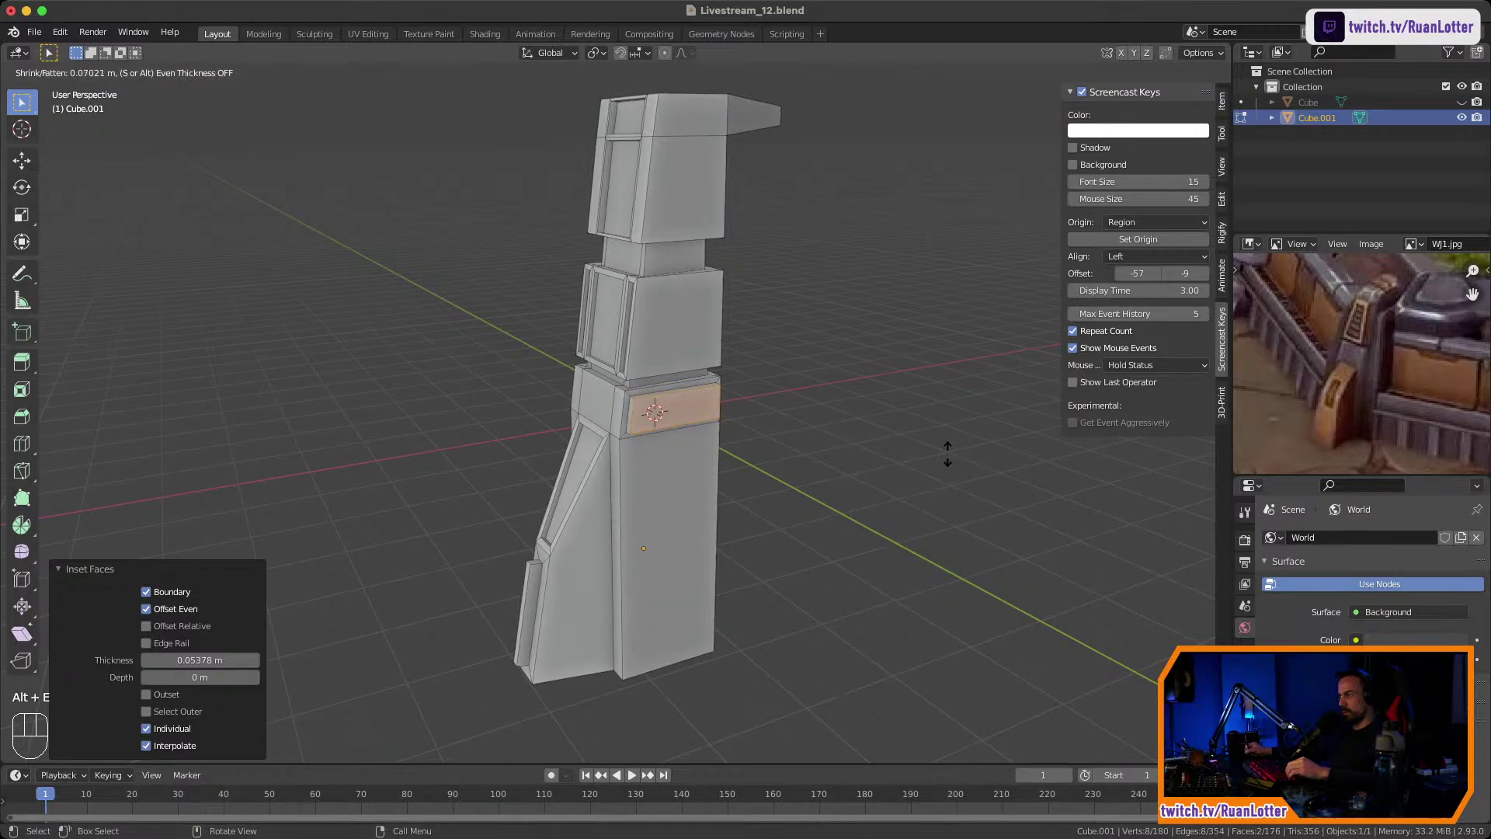
pyautogui.keyDown('shift'); pyautogui.click(953, 446); pyautogui.keyUp('shift')
# Inset the two raised side faces by about 0.082 m, extrude them about 0.1 m inward as slots, and leave Edit Mode.
pyautogui.moveTo(954, 445); pyautogui.dragTo(870, 419, button='middle')
pyautogui.moveTo(870, 419)
pyautogui.keyDown('shift'); pyautogui.mouseDown(button='middle')
pyautogui.moveTo(820, 433)
pyautogui.moveTo(881, 435)
pyautogui.mouseUp(button='middle'); pyautogui.keyUp('shift')
pyautogui.press('i')
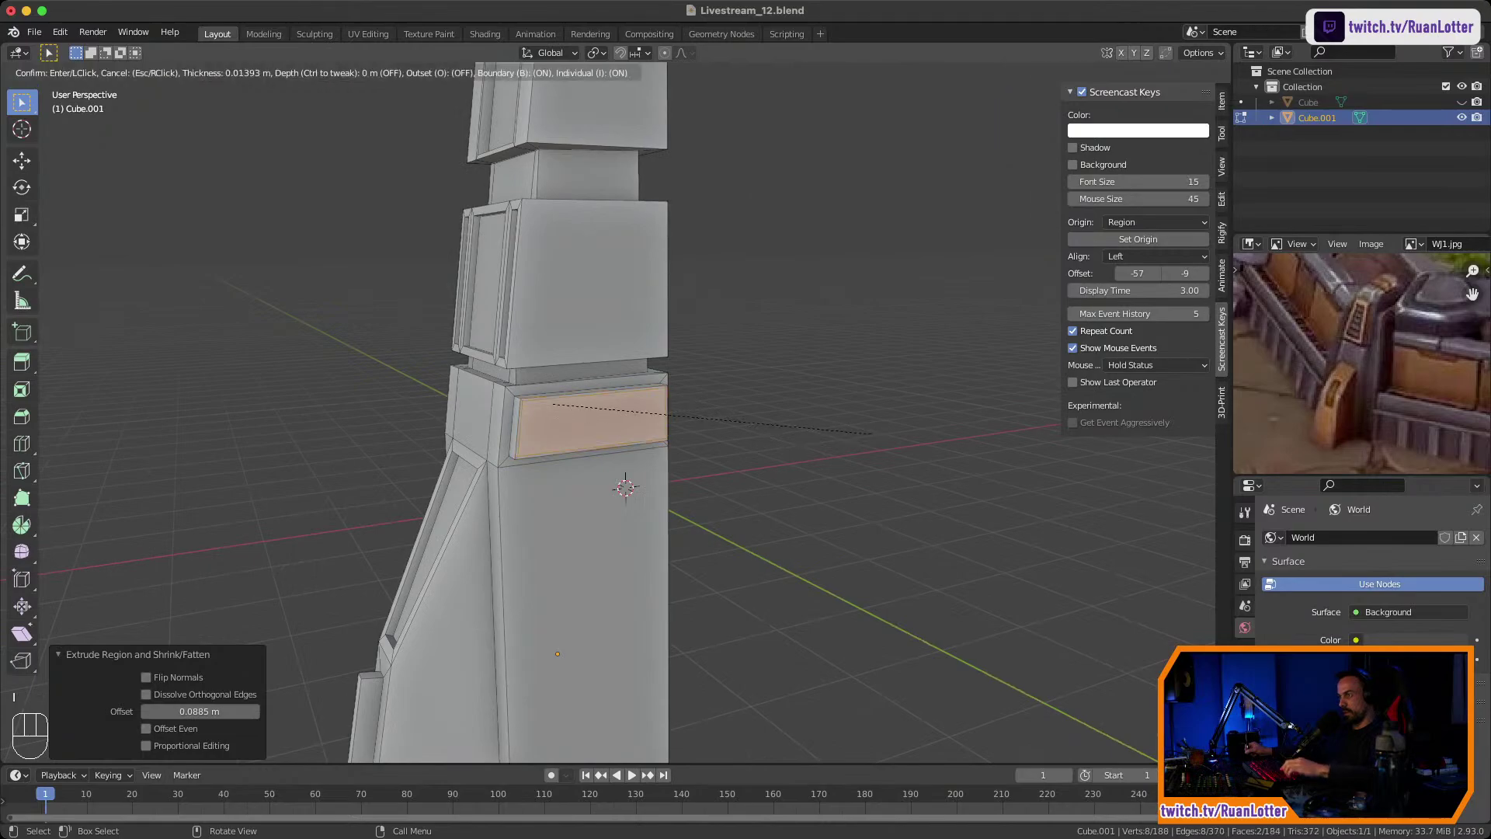
pyautogui.click(788, 466)
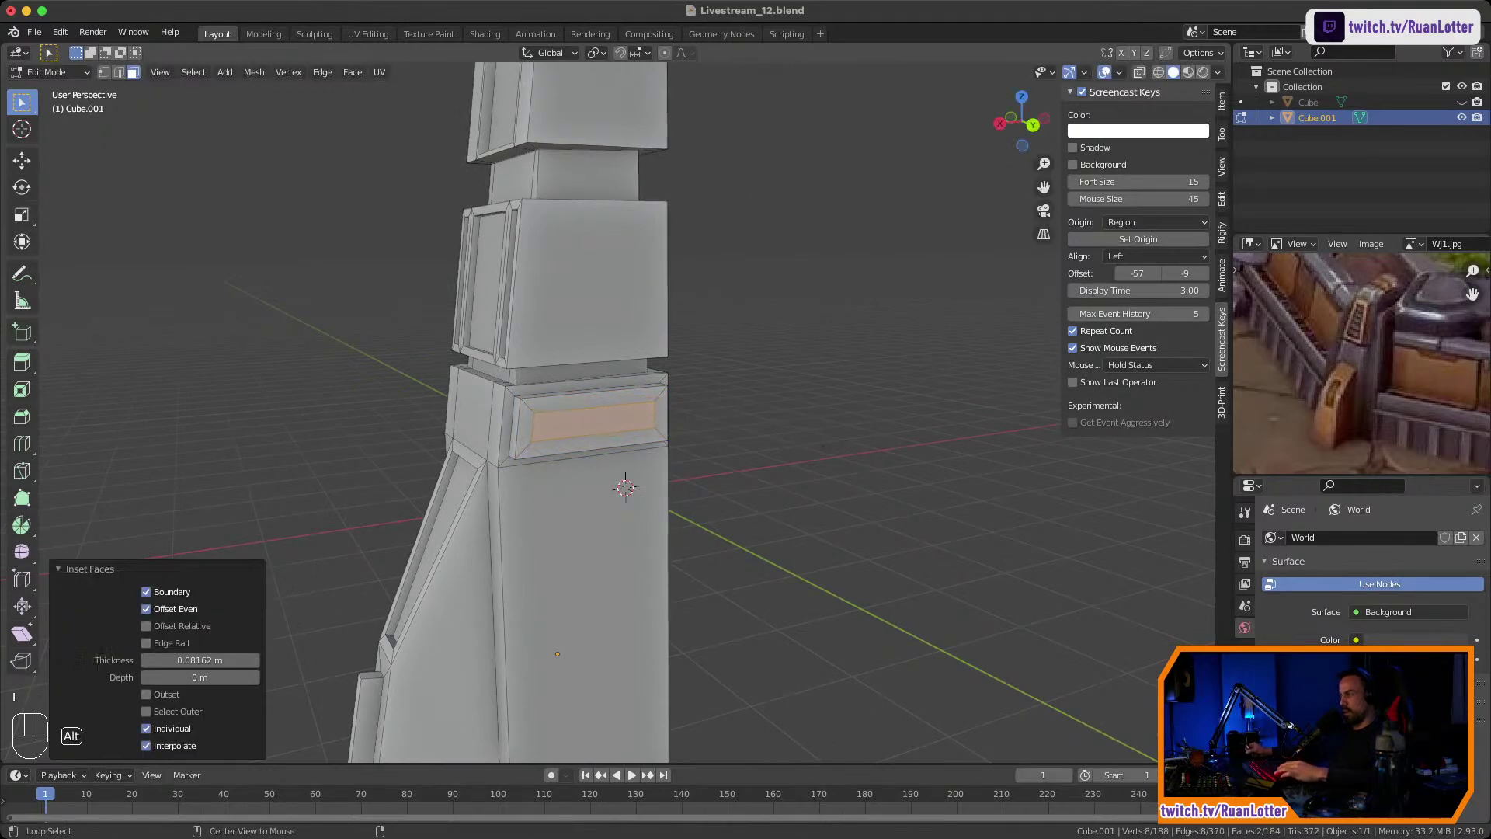
pyautogui.hotkey('alt', 'e')
pyautogui.click(789, 466)
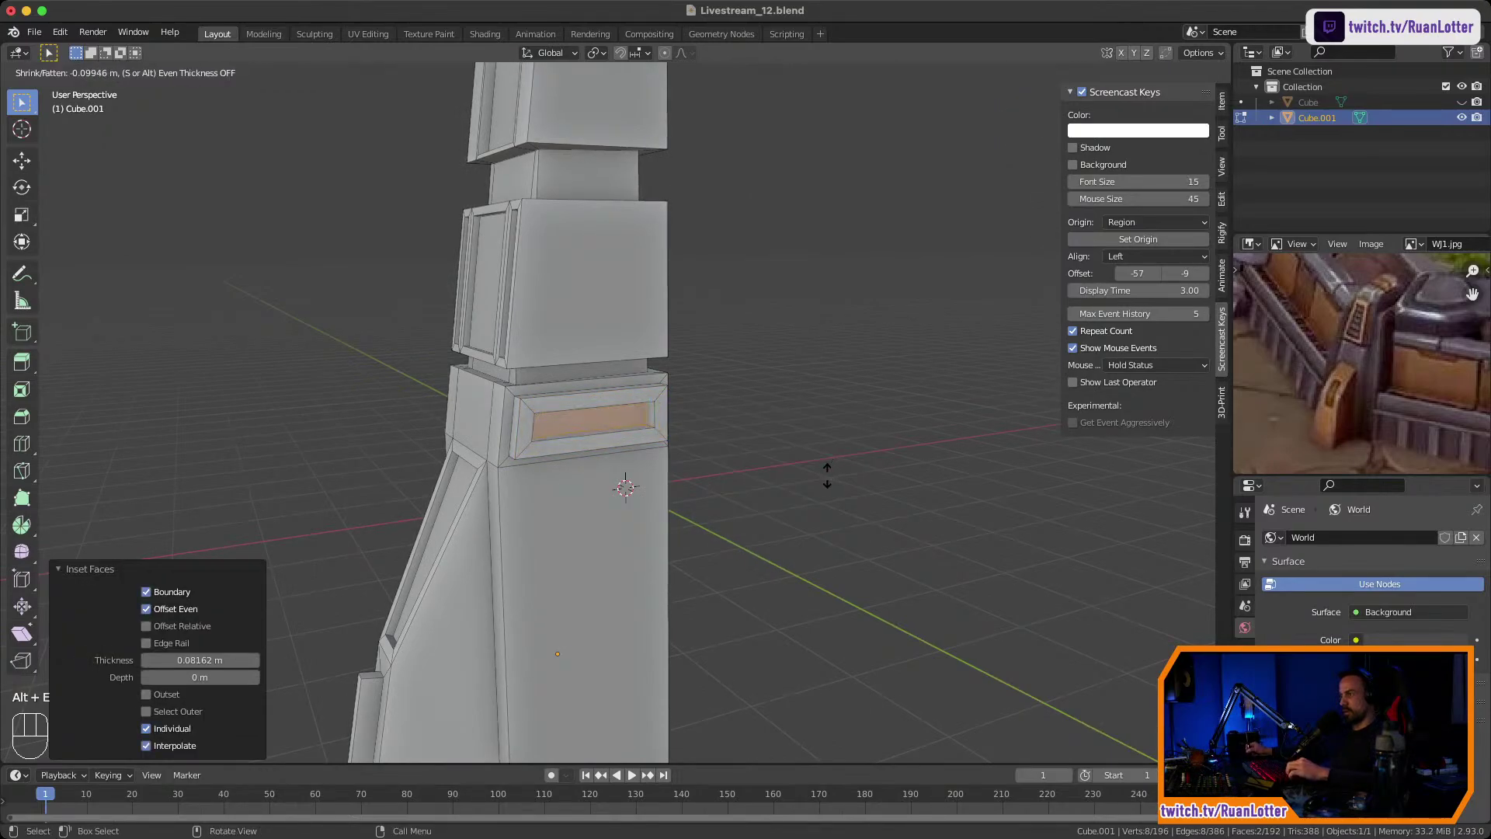
pyautogui.click(827, 482)
pyautogui.moveTo(827, 482); pyautogui.dragTo(855, 550, button='middle')
pyautogui.click(854, 543)
pyautogui.press('Tab')
# Examine the detailed pillar from the front, sides and back to judge its overall shape against the reference image.
pyautogui.keyDown('ctrl'); pyautogui.moveTo(854, 549); pyautogui.dragTo(854, 489, button='middle'); pyautogui.keyUp('ctrl')
pyautogui.keyDown('shift'); pyautogui.moveTo(777, 482); pyautogui.dragTo(824, 512, button='middle'); pyautogui.keyUp('shift')
pyautogui.moveTo(699, 482)
pyautogui.mouseDown(button='middle')
pyautogui.moveTo(901, 517)
pyautogui.moveTo(598, 477)
pyautogui.moveTo(874, 493)
pyautogui.moveTo(699, 485)
pyautogui.mouseUp(button='middle')
pyautogui.moveTo(699, 485); pyautogui.dragTo(618, 470, button='middle')
pyautogui.keyDown('ctrl'); pyautogui.moveTo(617, 470); pyautogui.dragTo(648, 511, button='middle'); pyautogui.keyUp('ctrl')
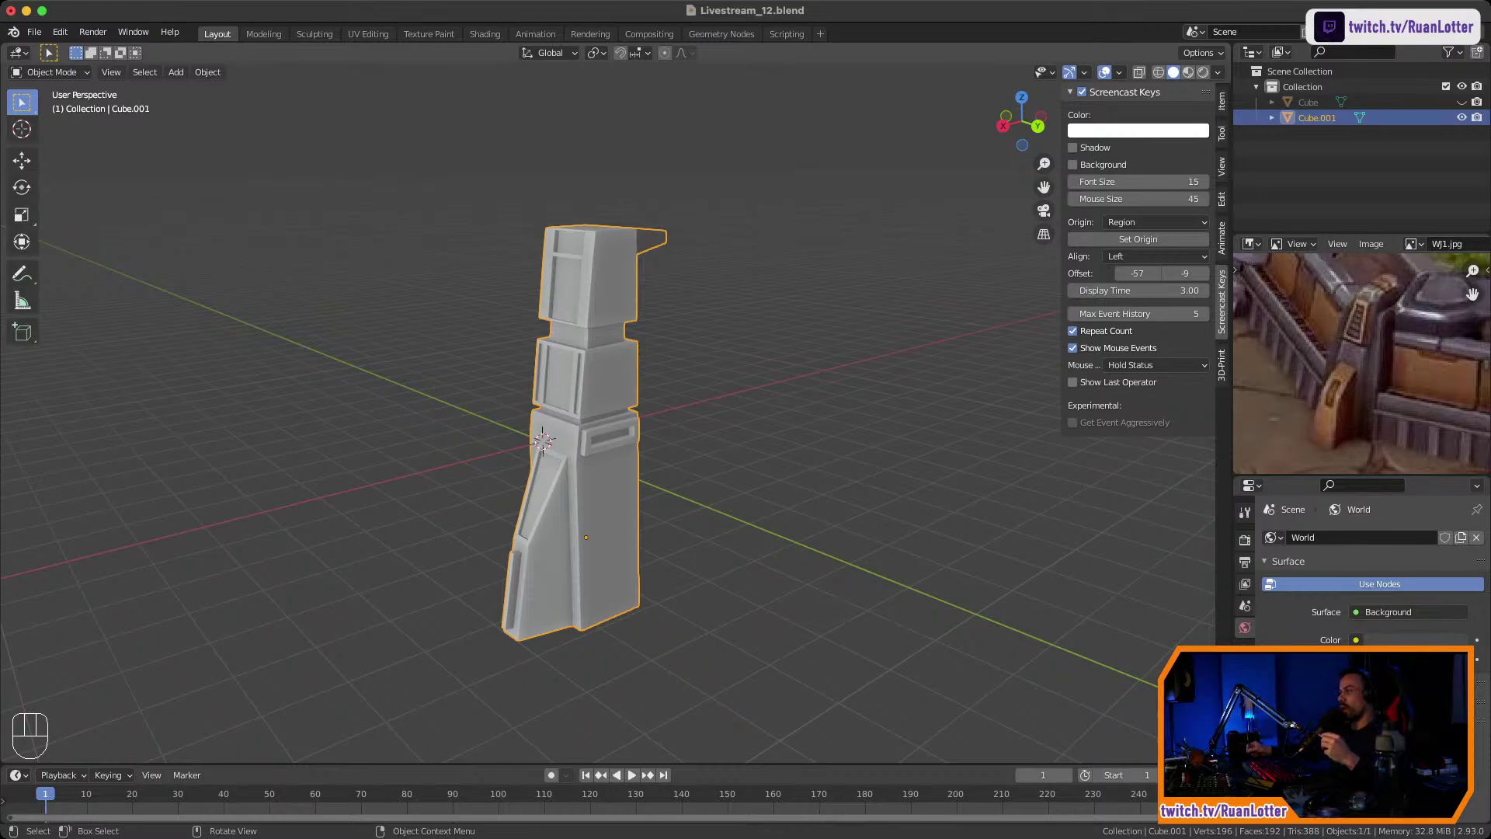
pyautogui.moveTo(684, 435); pyautogui.dragTo(633, 454, button='middle')
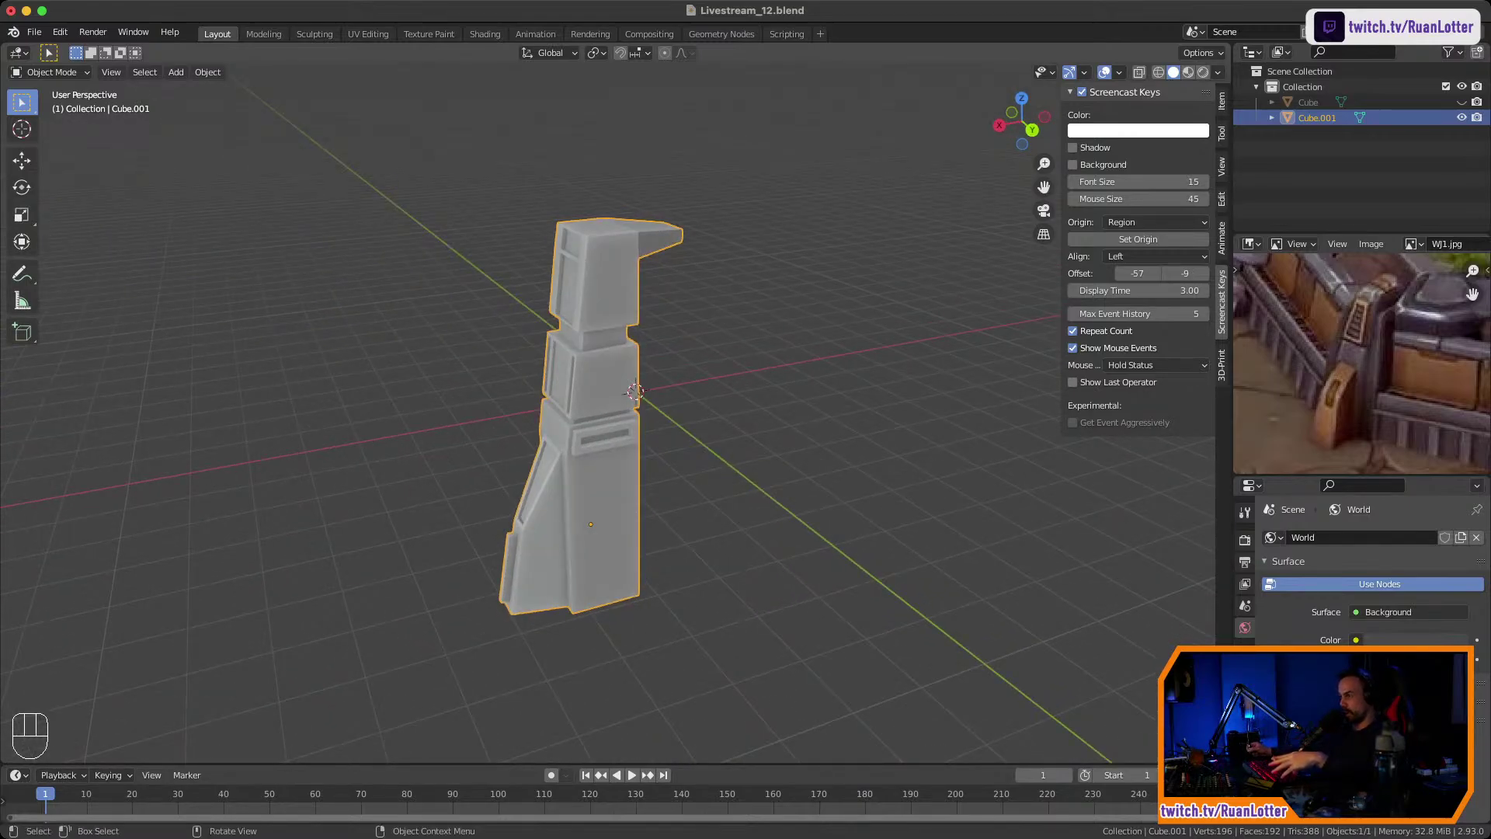
pyautogui.moveTo(633, 455); pyautogui.dragTo(563, 478, button='middle')
pyautogui.keyDown('ctrl'); pyautogui.moveTo(563, 478); pyautogui.dragTo(708, 373, button='middle'); pyautogui.keyUp('ctrl')
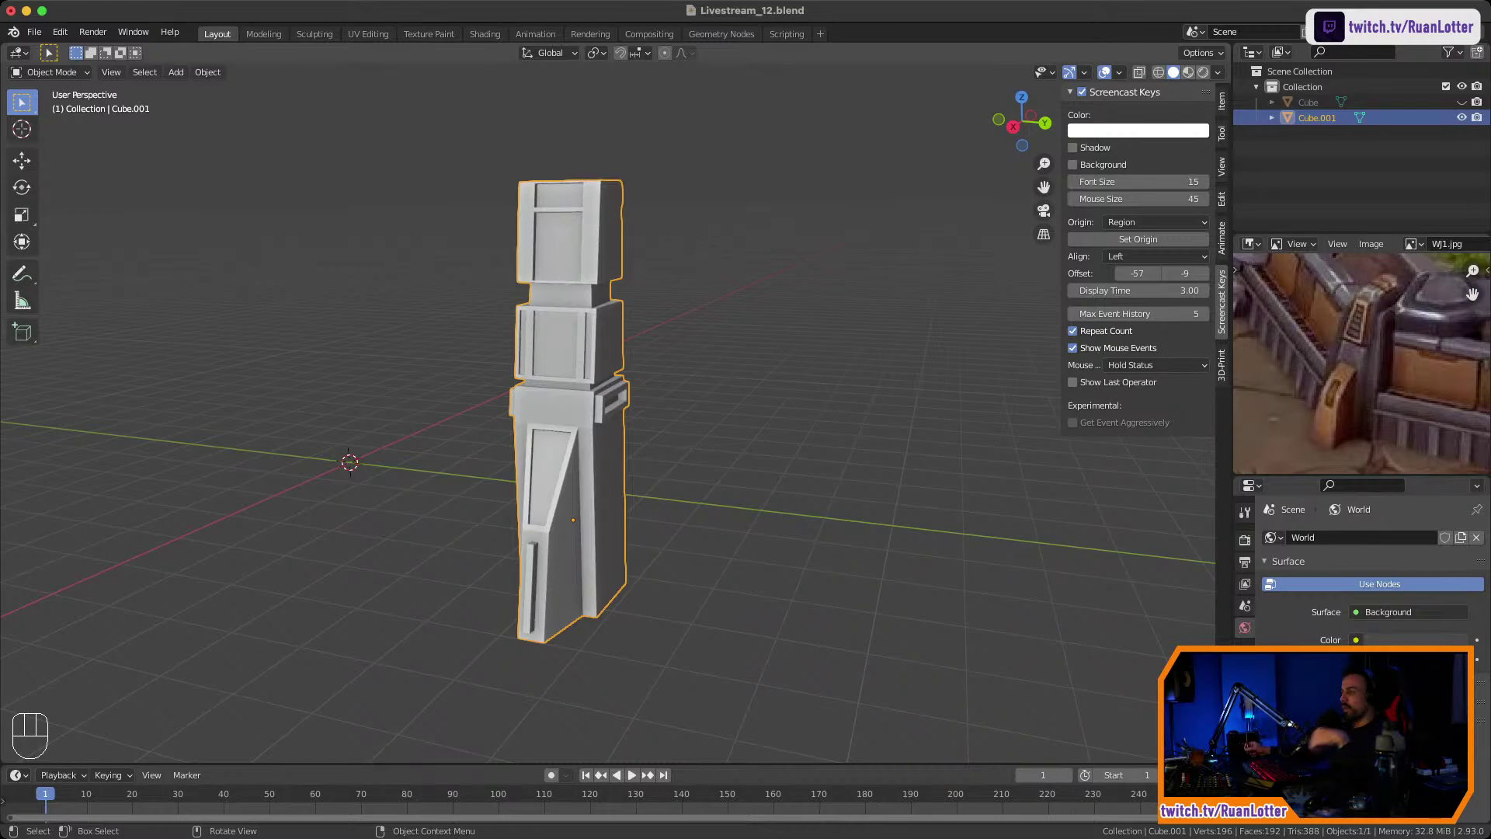
pyautogui.moveTo(636, 435); pyautogui.dragTo(602, 439, button='middle')
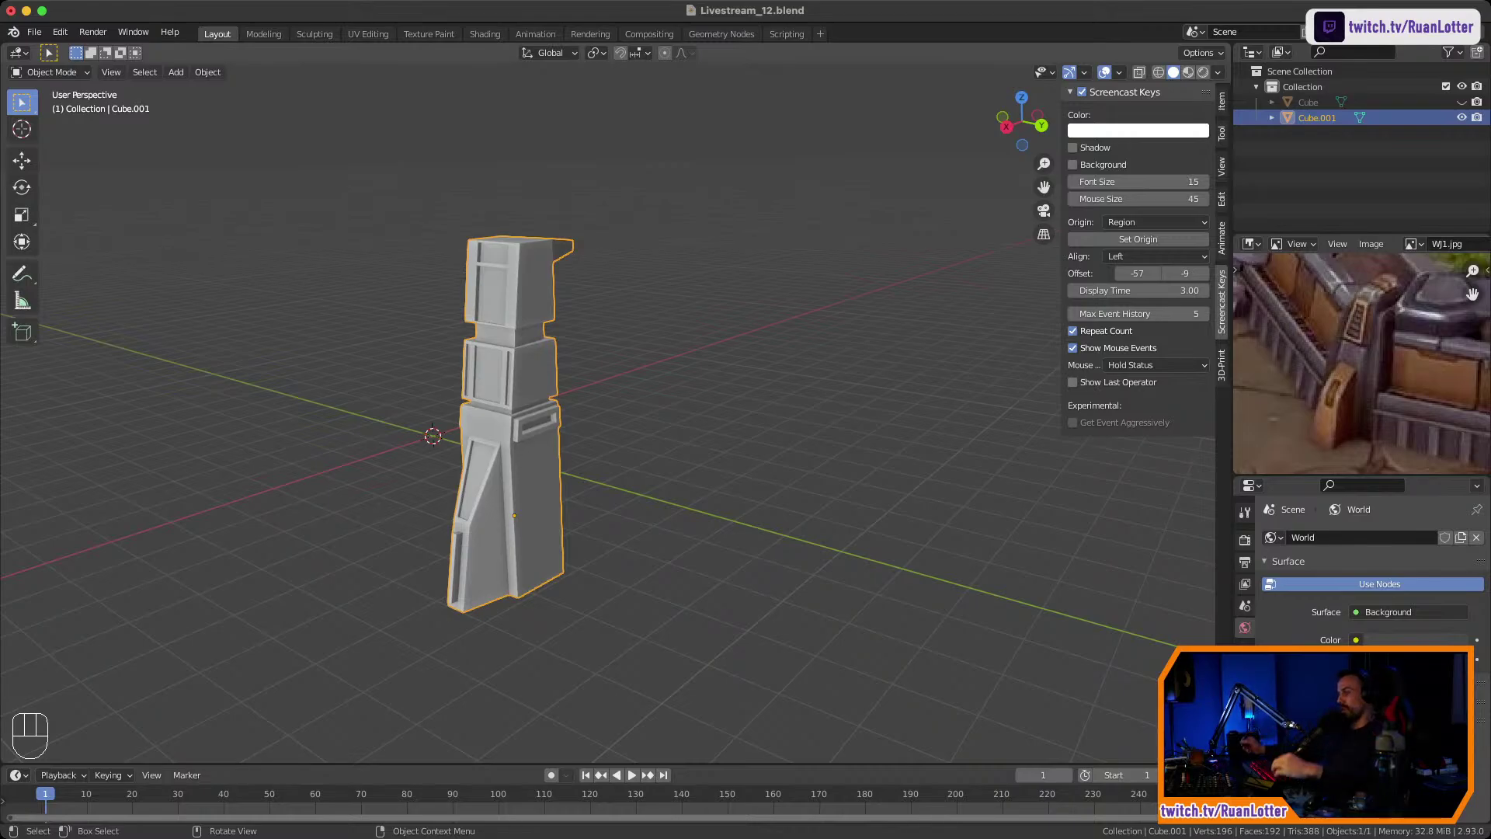
pyautogui.moveTo(575, 473); pyautogui.dragTo(672, 382, button='middle')
pyautogui.keyDown('shift'); pyautogui.moveTo(672, 382); pyautogui.dragTo(659, 446, button='middle'); pyautogui.keyUp('shift')
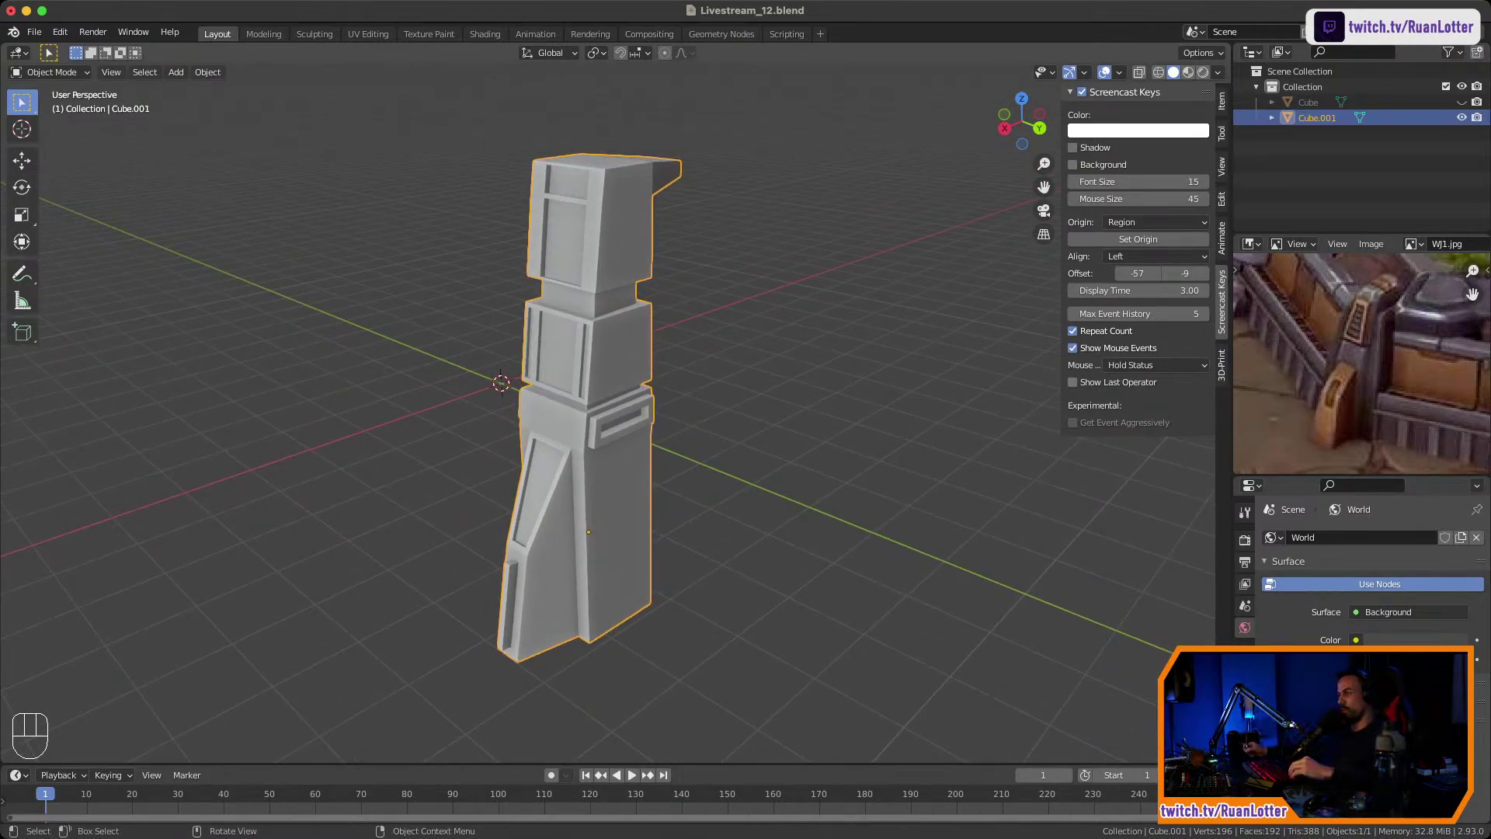
pyautogui.keyDown('shift'); pyautogui.moveTo(659, 445); pyautogui.dragTo(656, 433, button='middle'); pyautogui.keyUp('shift')
pyautogui.moveTo(621, 419); pyautogui.dragTo(435, 466, button='middle')
pyautogui.moveTo(544, 435); pyautogui.dragTo(388, 427, button='middle')
pyautogui.moveTo(621, 435); pyautogui.dragTo(734, 408, button='middle')
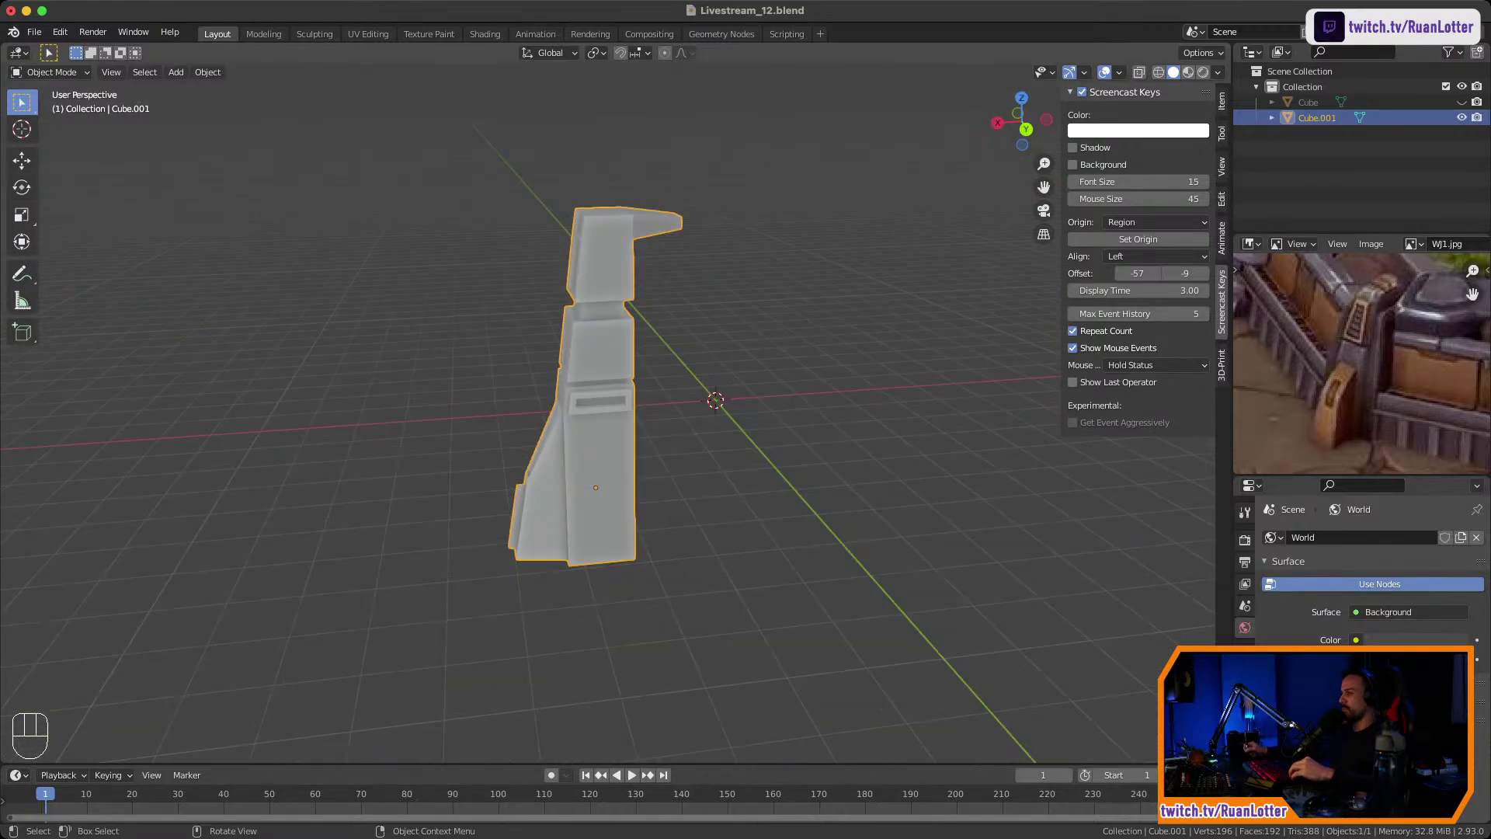
pyautogui.scroll(2, 707, 419)
pyautogui.moveTo(621, 412); pyautogui.dragTo(556, 424, button='middle')
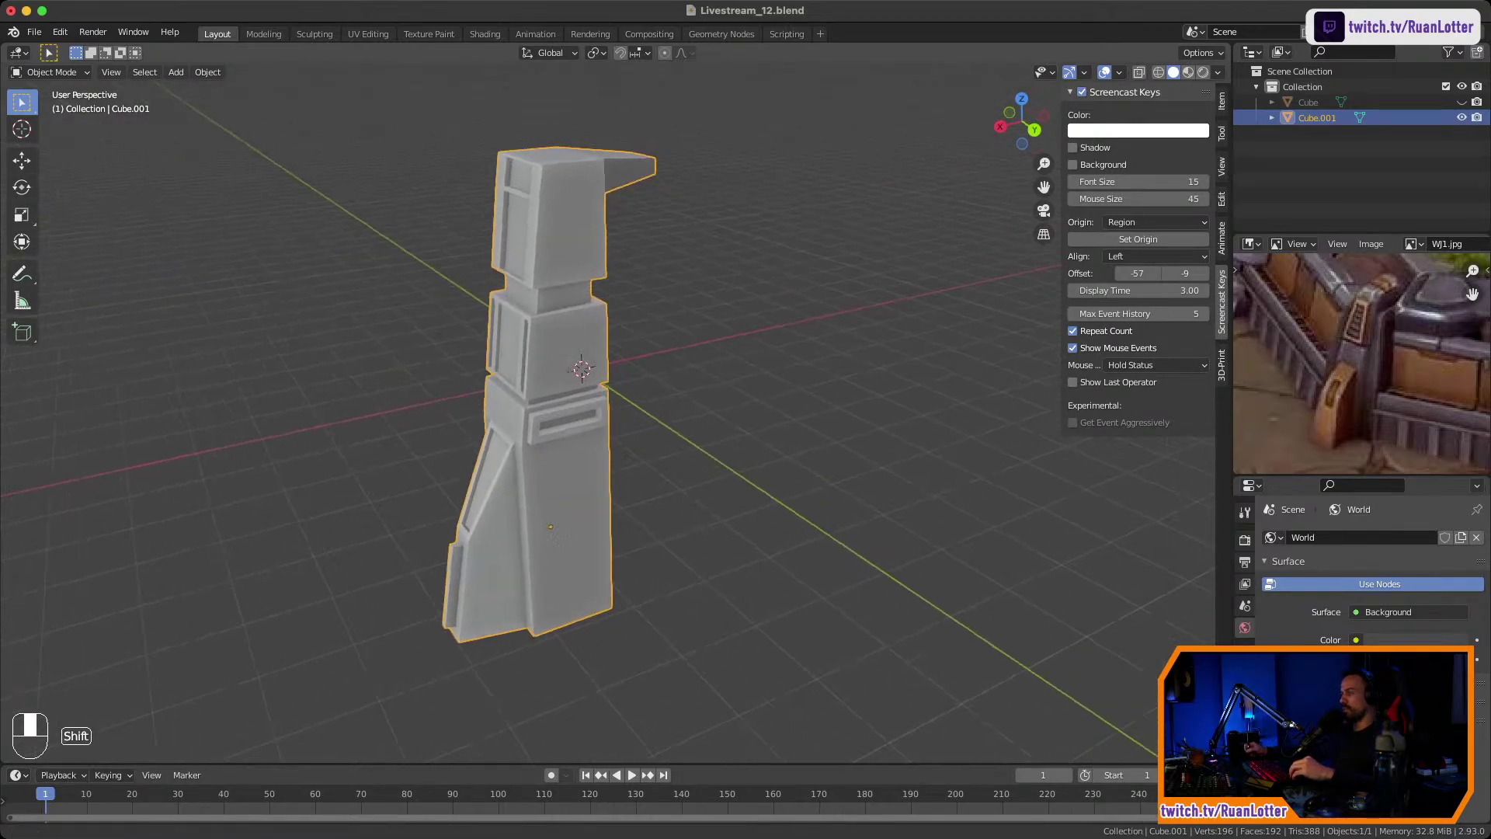
pyautogui.moveTo(668, 503); pyautogui.dragTo(592, 507, button='middle')
pyautogui.moveTo(621, 434); pyautogui.dragTo(618, 501, button='middle')
pyautogui.keyDown('shift'); pyautogui.moveTo(617, 501); pyautogui.dragTo(567, 509, button='middle'); pyautogui.keyUp('shift')
pyautogui.moveTo(566, 508); pyautogui.dragTo(640, 507, button='middle')
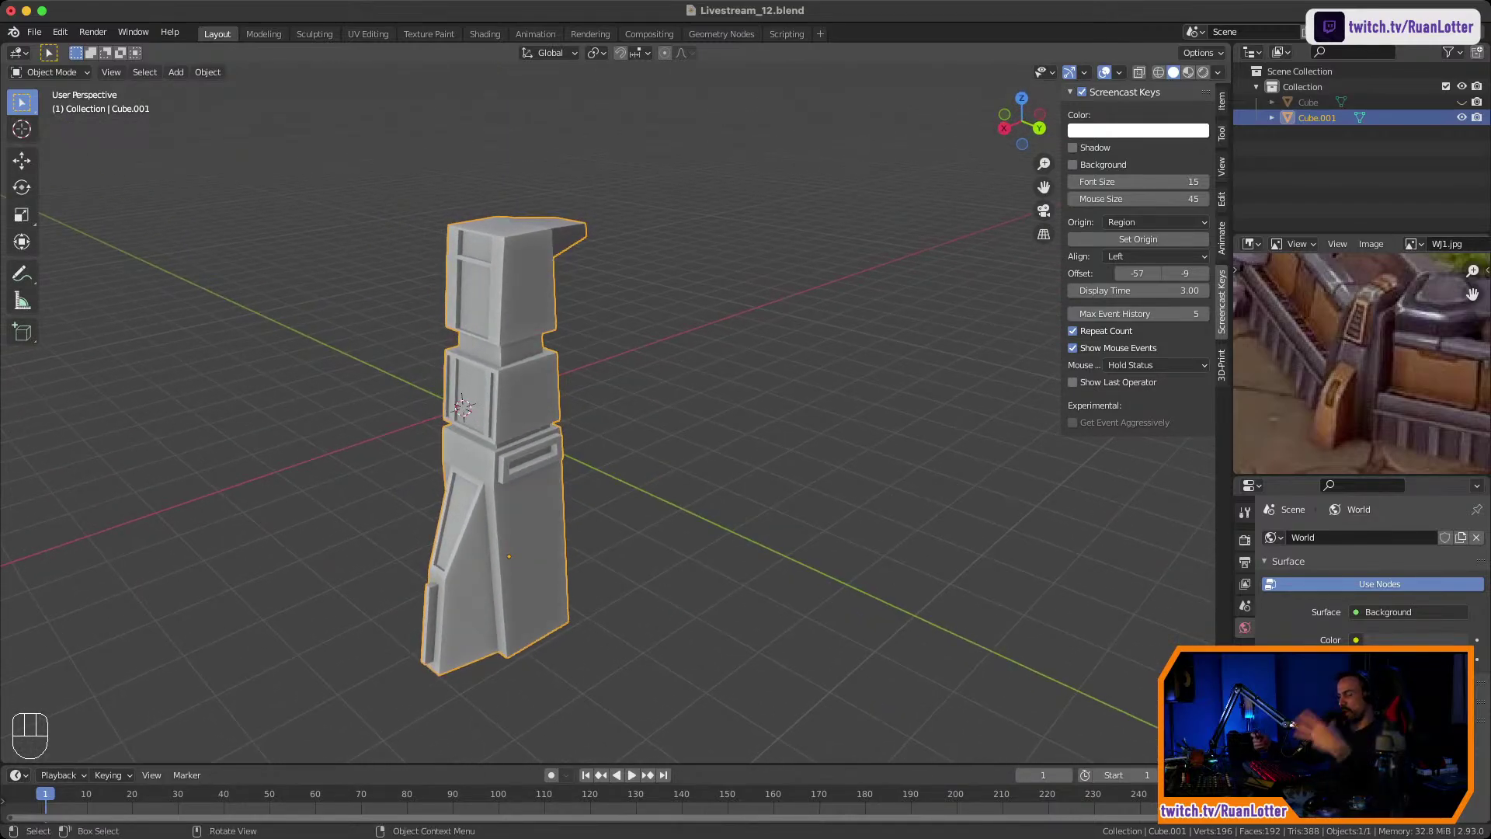
pyautogui.keyDown('shift'); pyautogui.moveTo(571, 431); pyautogui.dragTo(587, 340, button='middle'); pyautogui.keyUp('shift')
pyautogui.moveTo(587, 340)
pyautogui.keyDown('shift'); pyautogui.mouseDown(button='middle')
pyautogui.moveTo(604, 358)
pyautogui.moveTo(369, 351)
pyautogui.mouseUp(button='middle'); pyautogui.keyUp('shift')
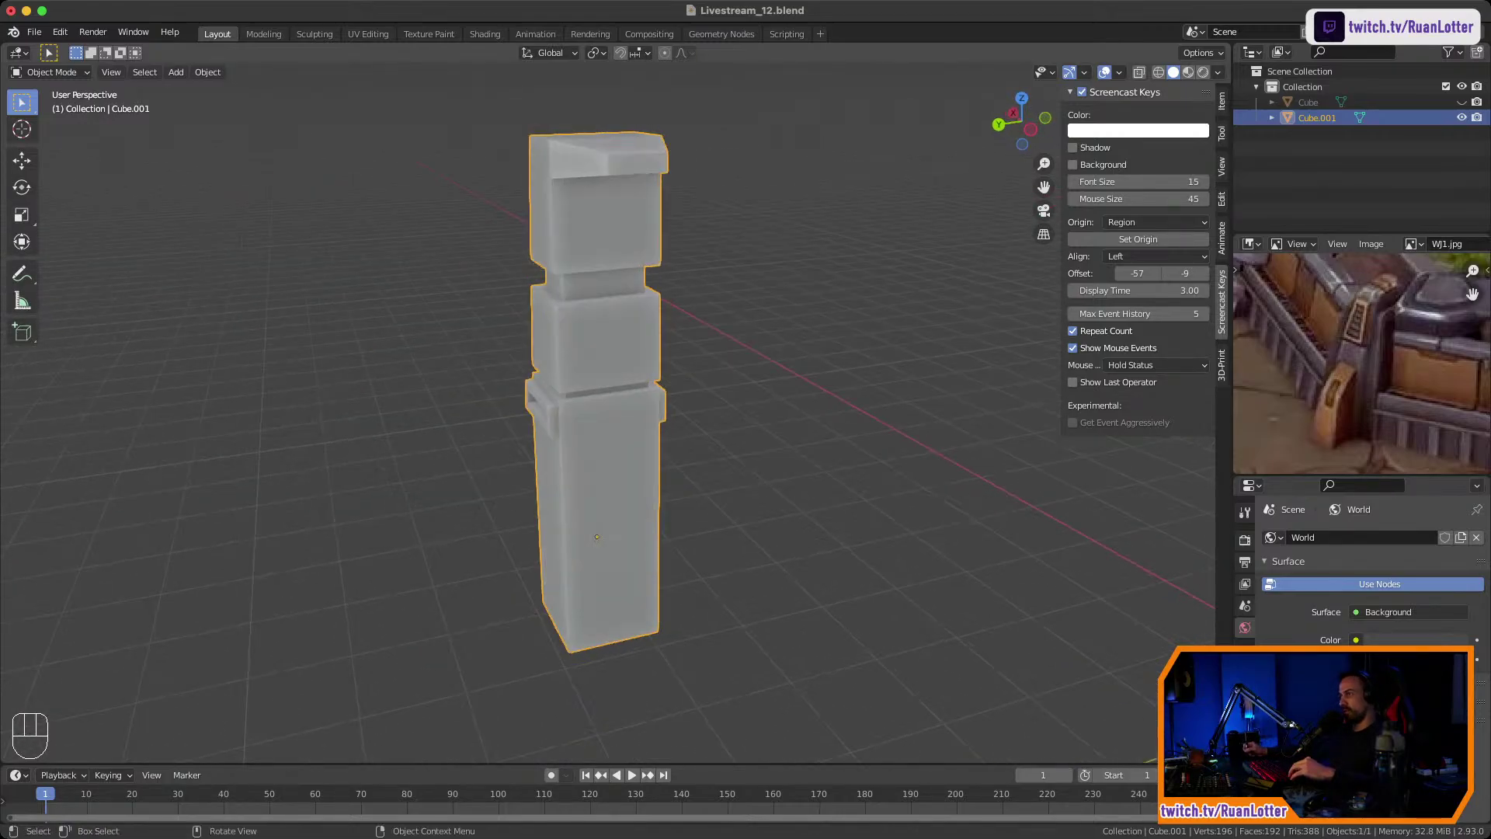
pyautogui.moveTo(590, 373)
pyautogui.mouseDown(button='middle')
pyautogui.moveTo(521, 389)
pyautogui.moveTo(325, 379)
pyautogui.mouseUp(button='middle')
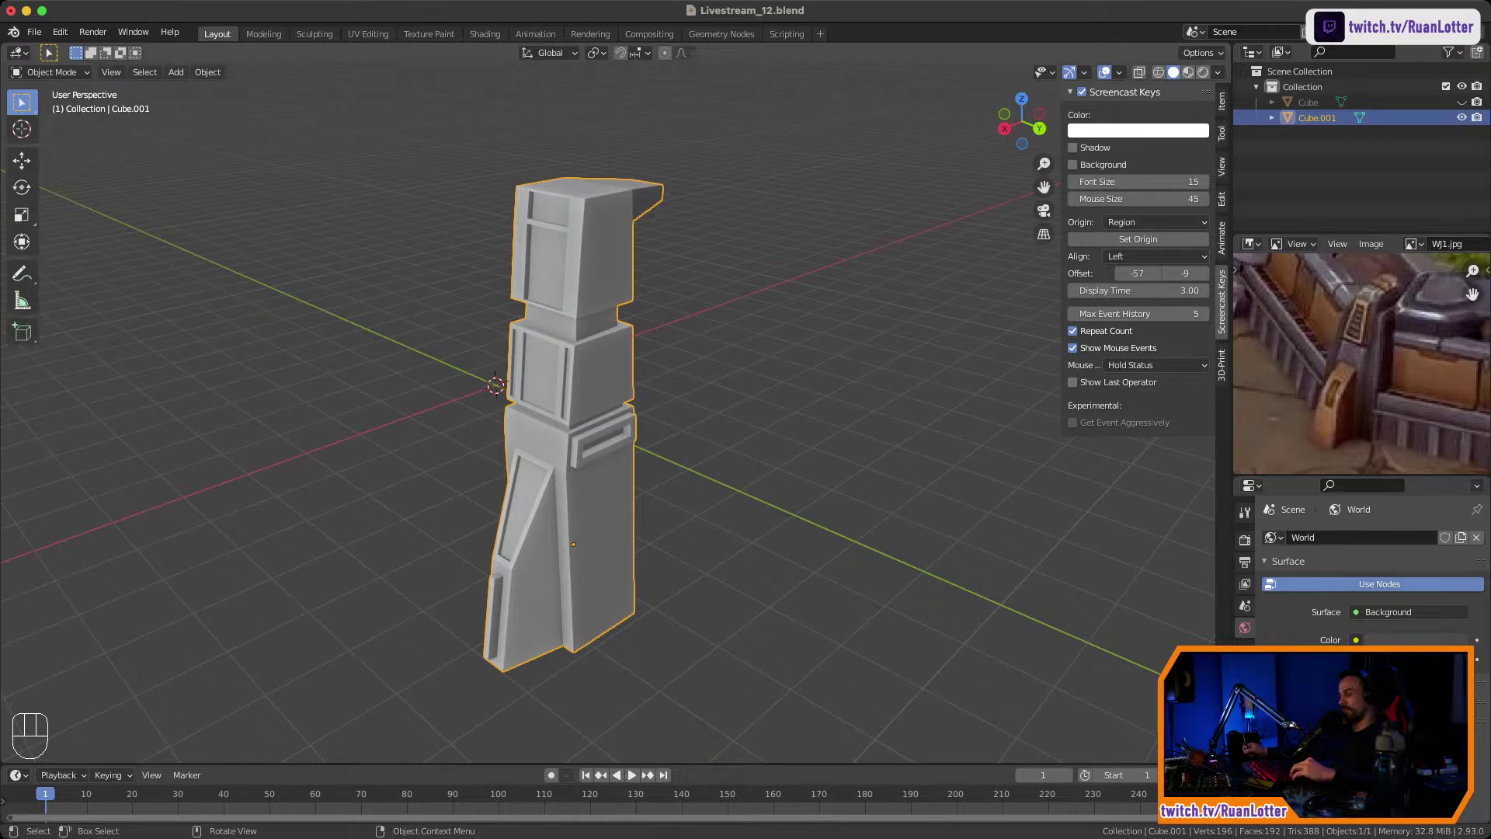
pyautogui.keyDown('ctrl'); pyautogui.moveTo(590, 419); pyautogui.dragTo(691, 351, button='middle'); pyautogui.keyUp('ctrl')
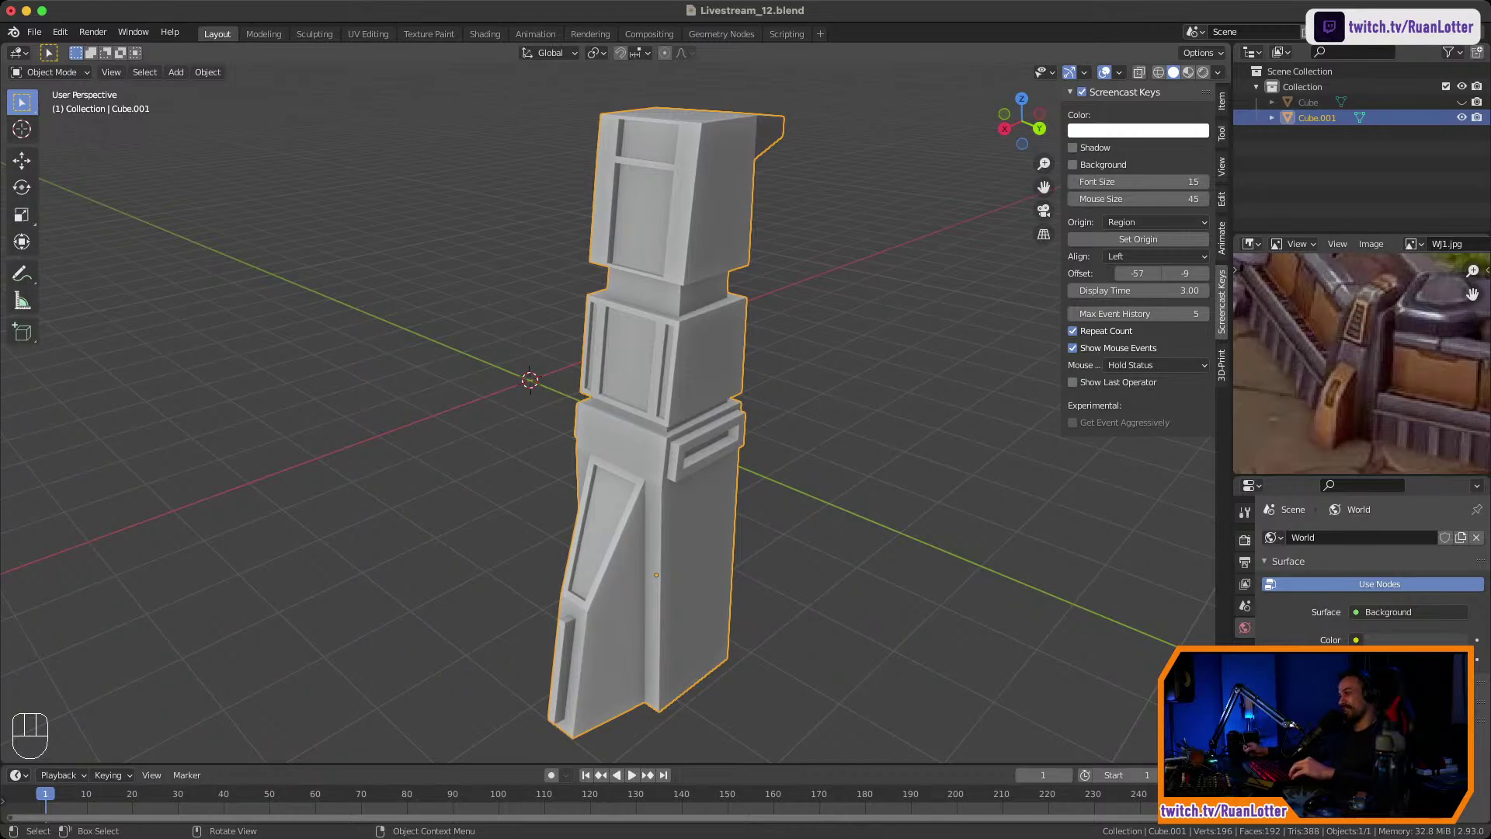
pyautogui.scroll(-1, 606, 419)
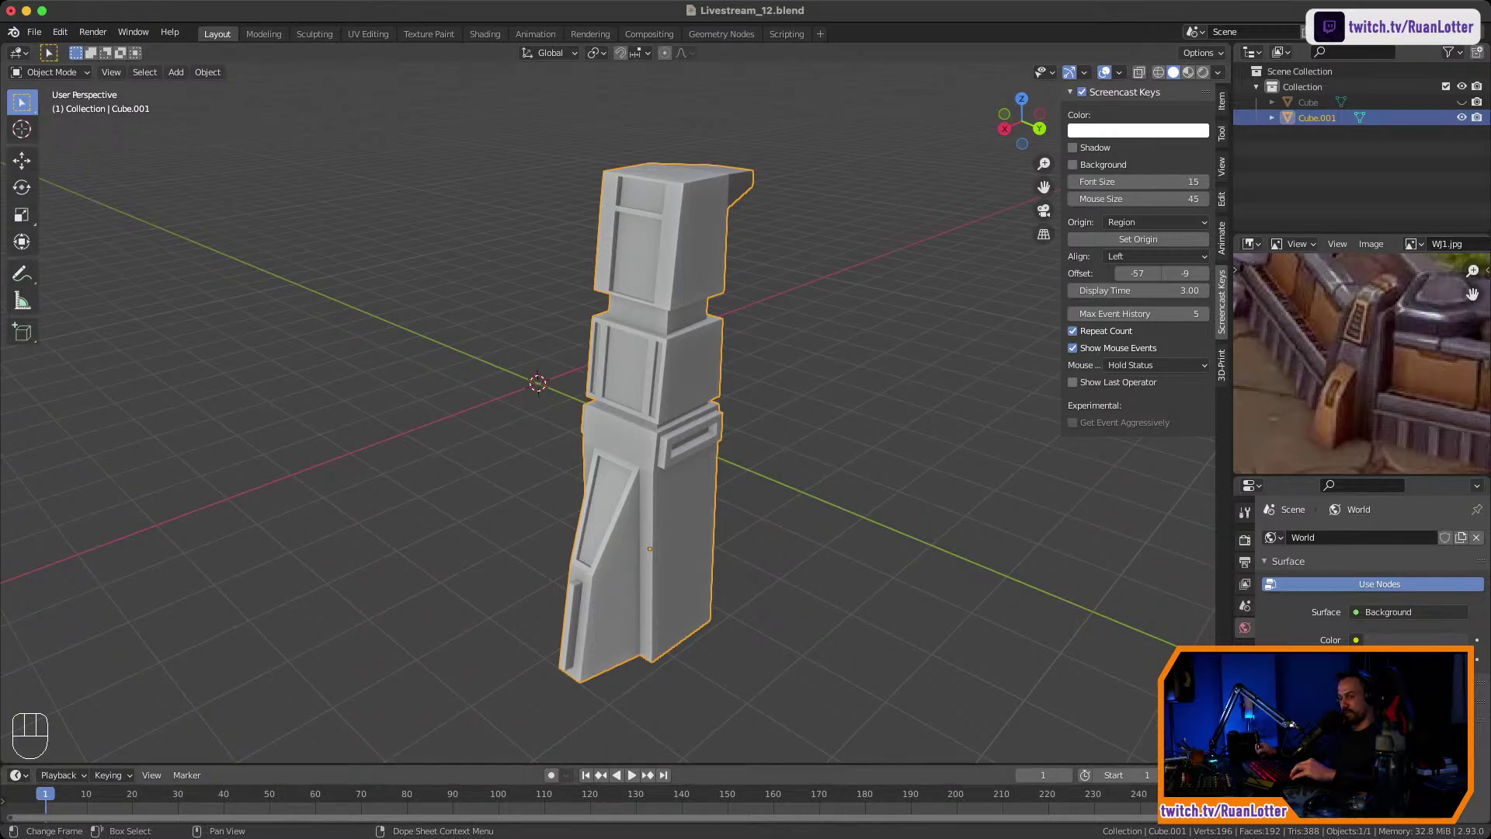
pyautogui.moveTo(561, 822)
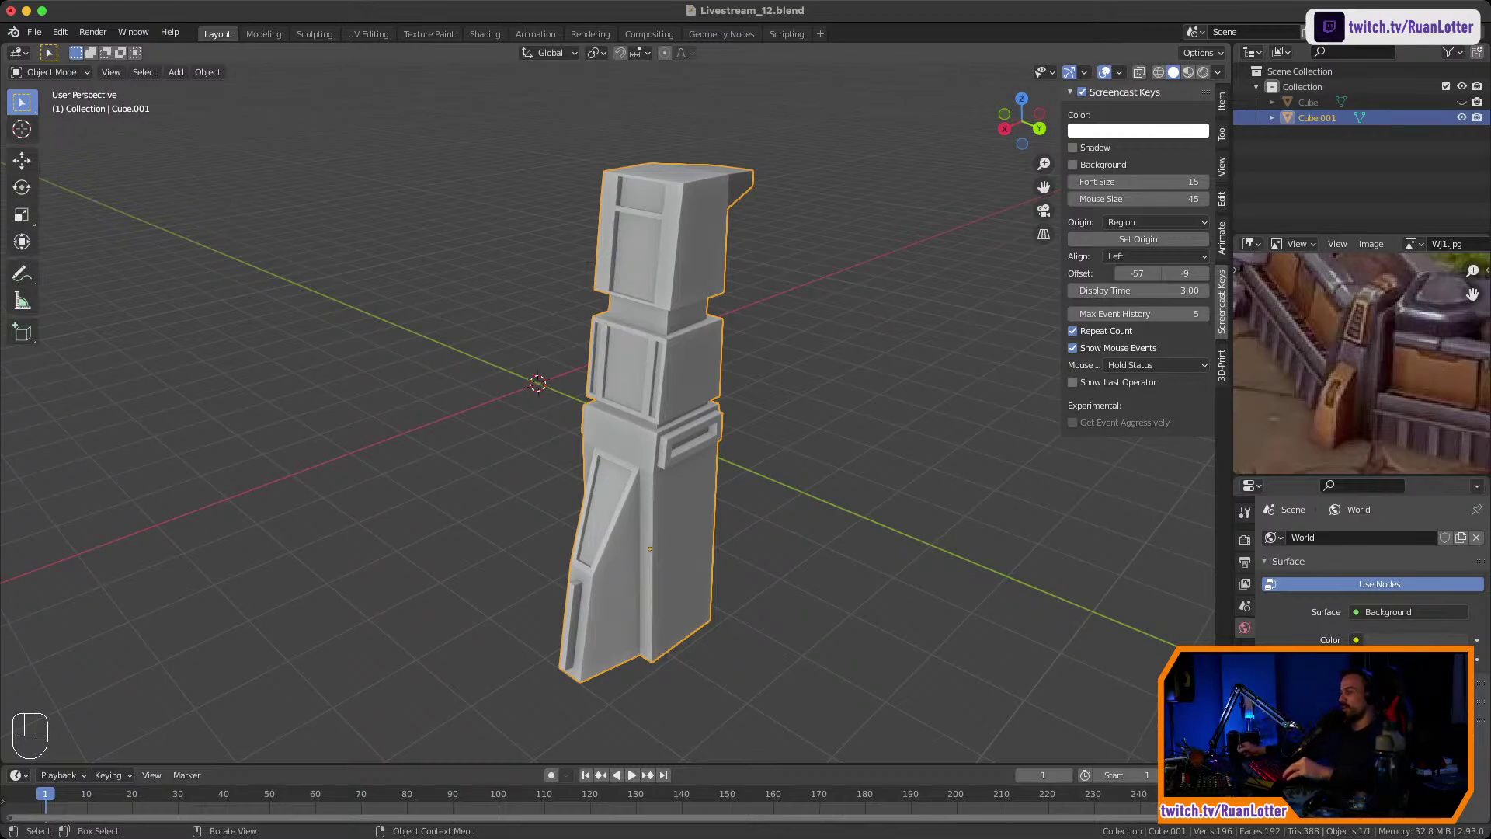
pyautogui.keyDown('shift'); pyautogui.moveTo(652, 435); pyautogui.dragTo(611, 442, button='middle'); pyautogui.keyUp('shift')
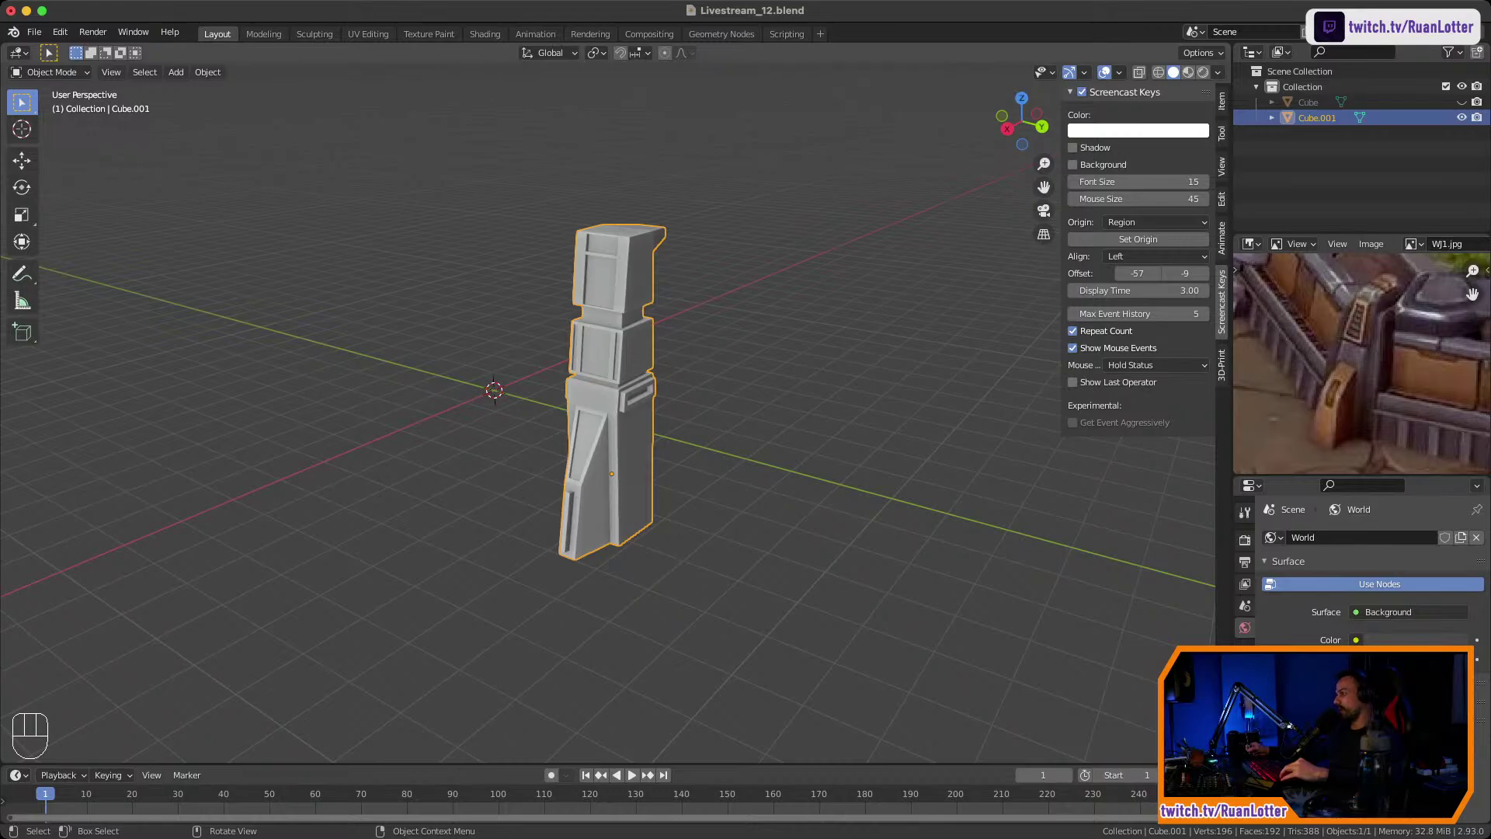
pyautogui.moveTo(590, 435)
pyautogui.mouseDown(button='middle')
pyautogui.moveTo(716, 421)
pyautogui.moveTo(594, 412)
pyautogui.mouseUp(button='middle')
pyautogui.scroll(1, 594, 411)
pyautogui.keyDown('shift'); pyautogui.moveTo(594, 412); pyautogui.dragTo(458, 504, button='middle'); pyautogui.keyUp('shift')
pyautogui.scroll(2, 419, 472)
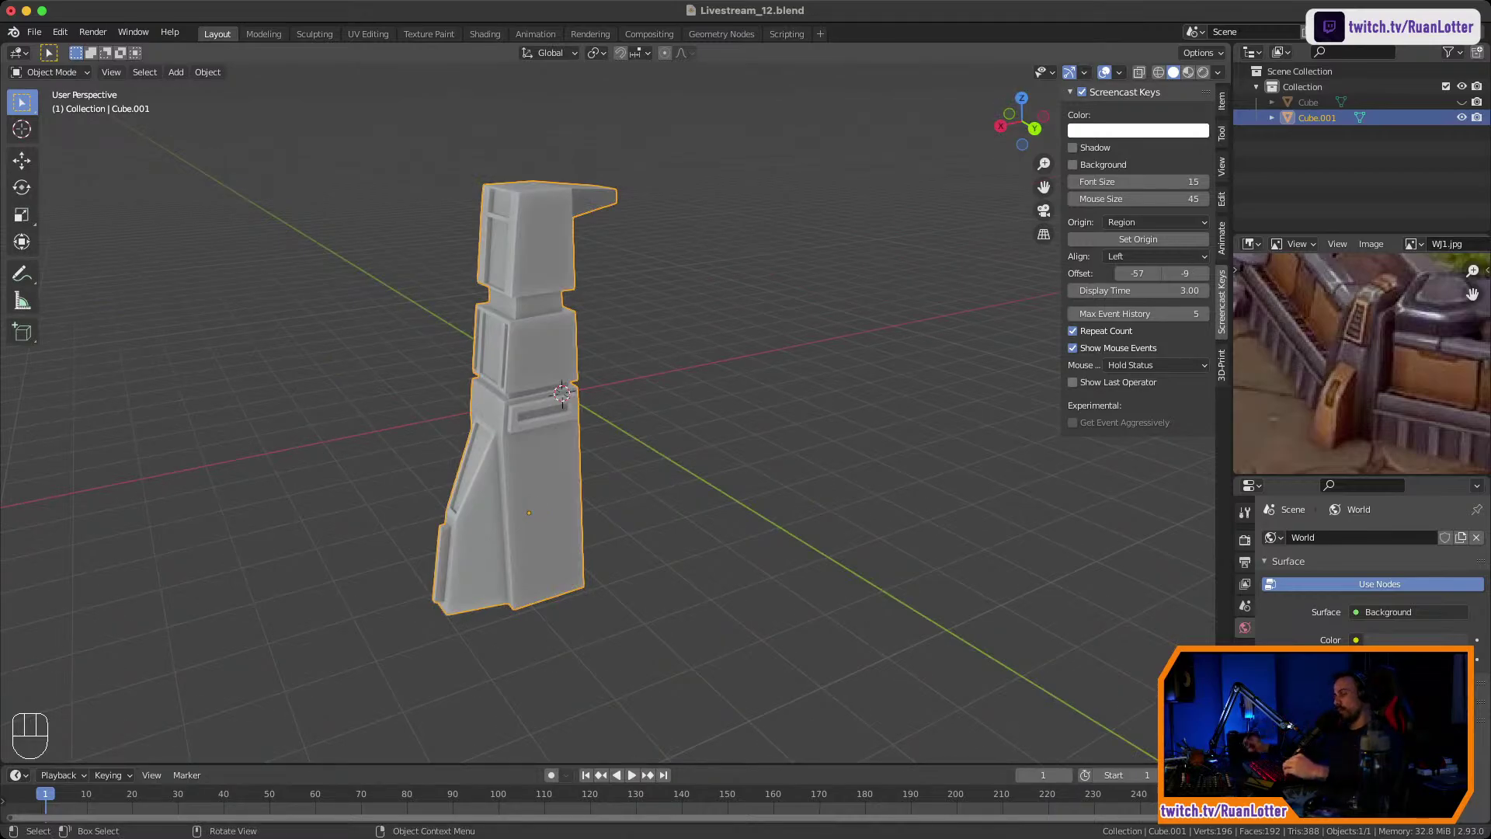
pyautogui.moveTo(458, 505)
pyautogui.mouseDown(button='middle')
pyautogui.moveTo(479, 505)
pyautogui.moveTo(479, 487)
pyautogui.mouseUp(button='middle')
pyautogui.keyDown('shift'); pyautogui.moveTo(480, 487); pyautogui.dragTo(399, 553, button='middle'); pyautogui.keyUp('shift')
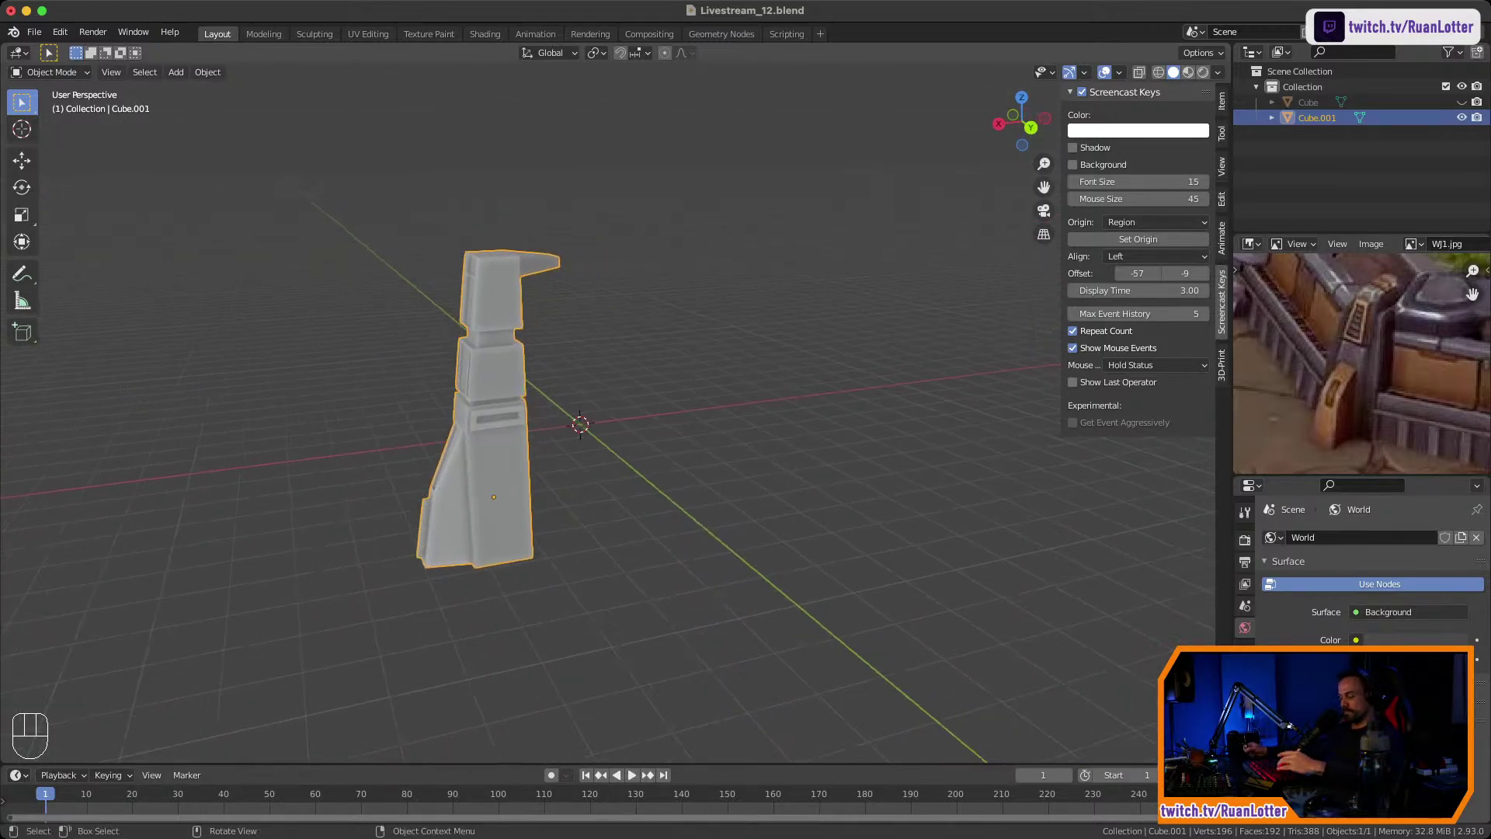
# Unhide the room and duplicate the pillar about 9.78 m along negative Y to the room's other corner.
pyautogui.hotkey('alt', 'h')
pyautogui.moveTo(481, 497); pyautogui.dragTo(683, 505, button='middle')
pyautogui.click(724, 435)
pyautogui.keyDown('shift'); pyautogui.moveTo(724, 435); pyautogui.dragTo(792, 407, button='middle'); pyautogui.keyUp('shift')
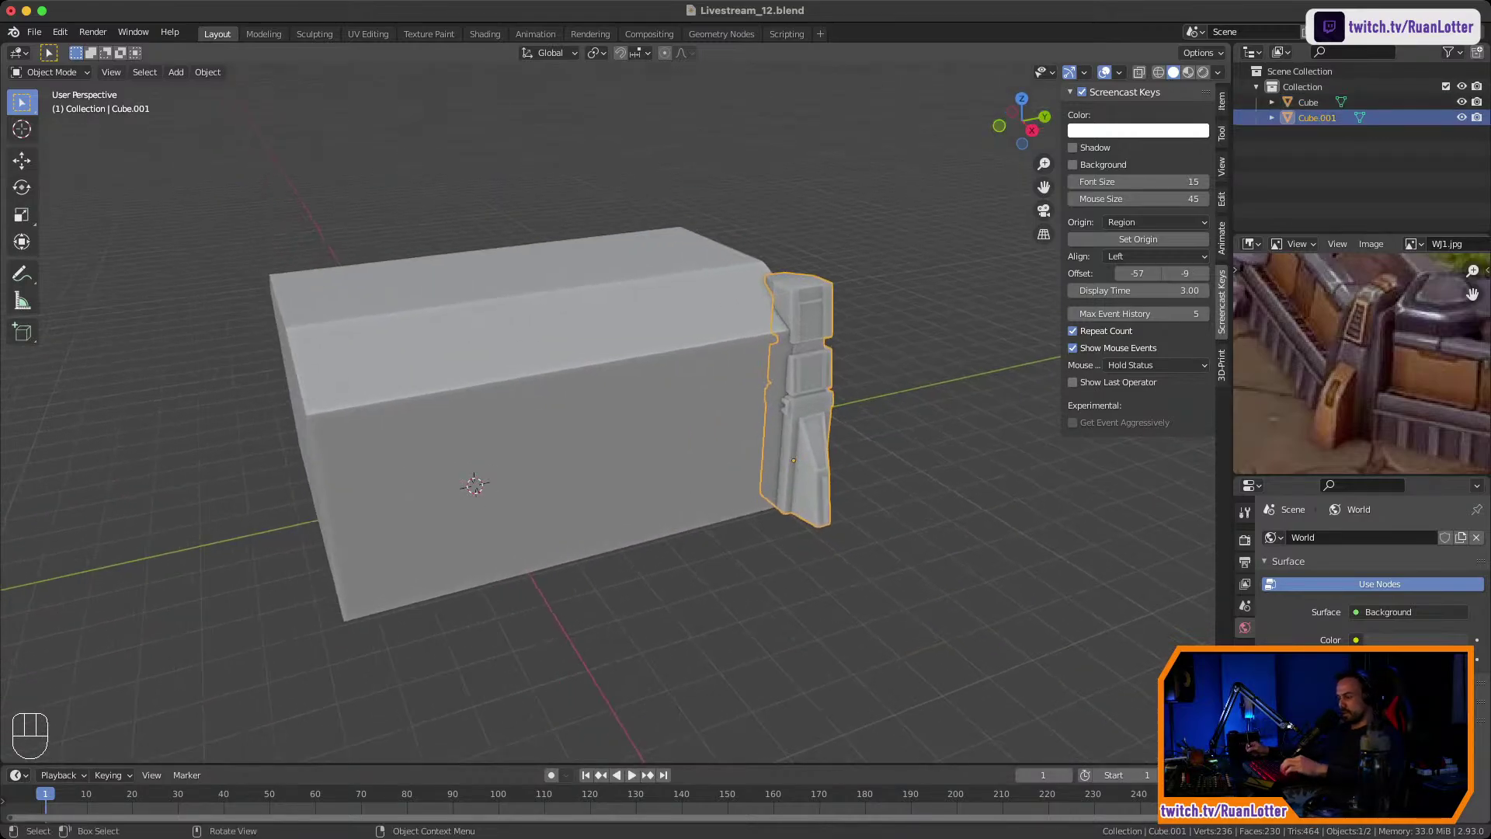
pyautogui.hotkey('shift', 'd')
pyautogui.press('y')
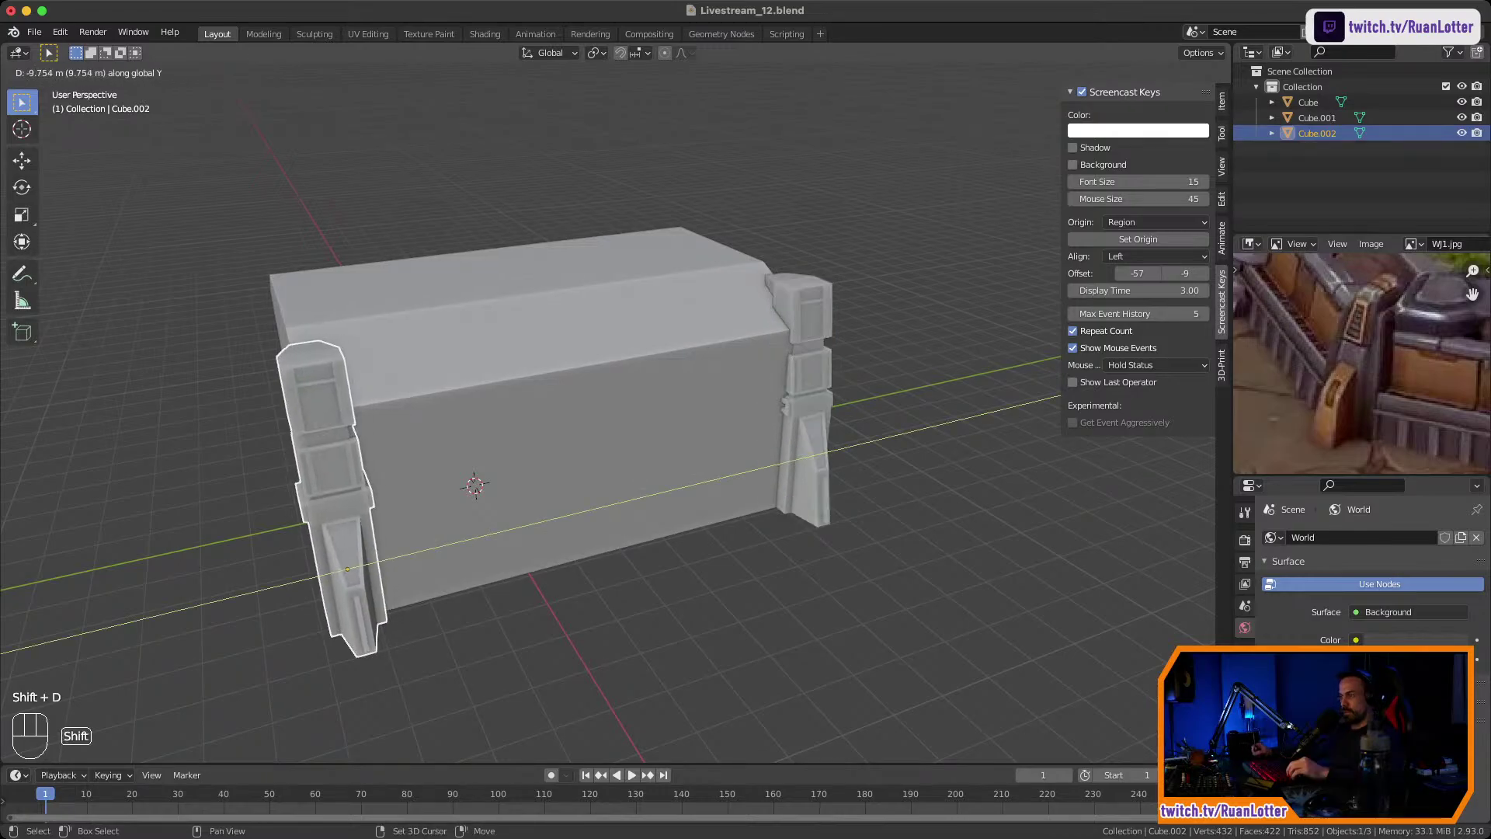
pyautogui.click(346, 501)
# Rotate the duplicated pillar by -45° about the global Z axis.
pyautogui.moveTo(345, 501); pyautogui.dragTo(466, 536, button='middle')
pyautogui.press('r')
pyautogui.press('z')
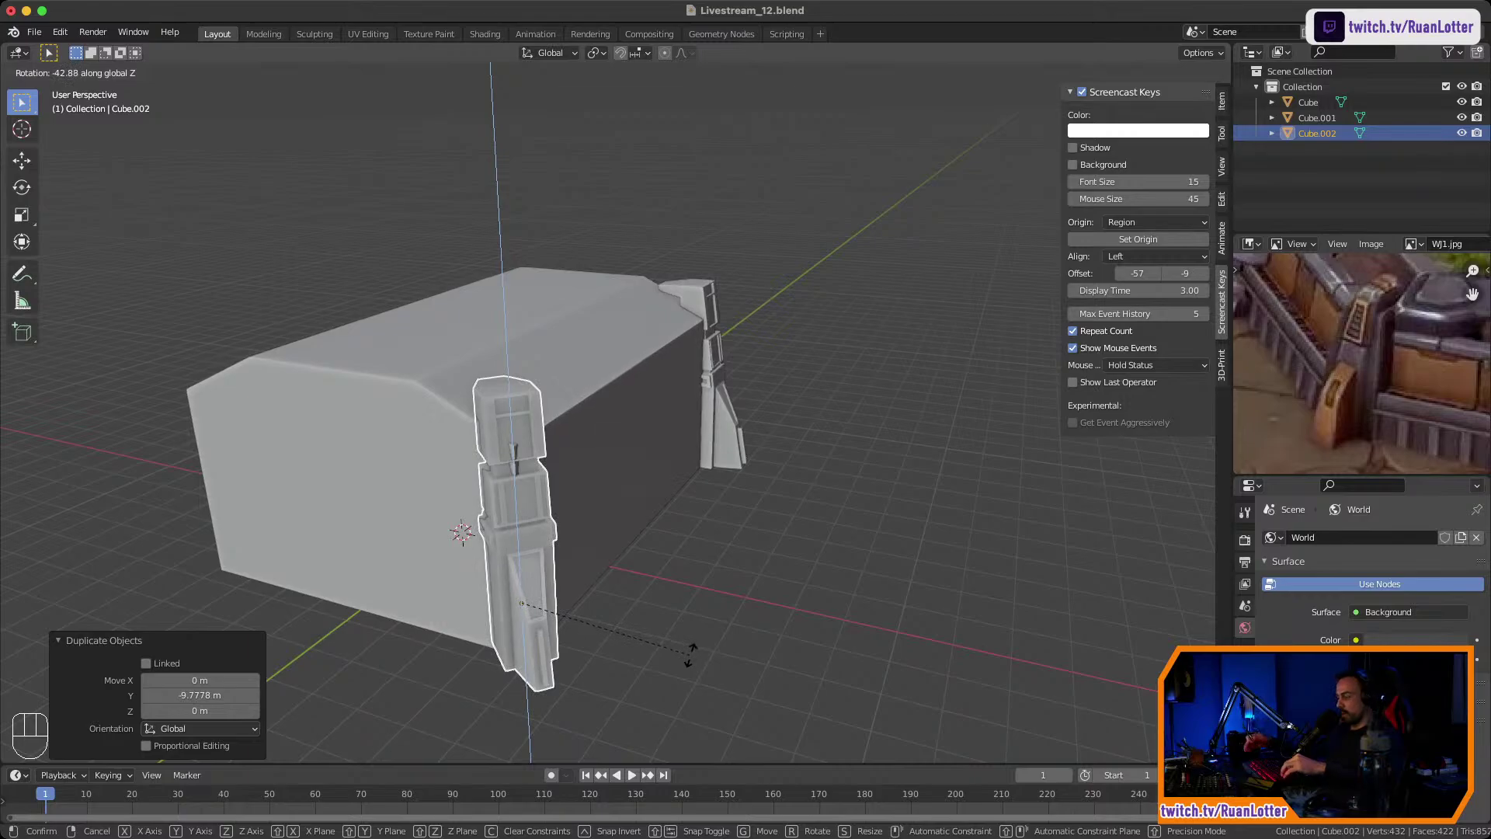
pyautogui.write('-45')
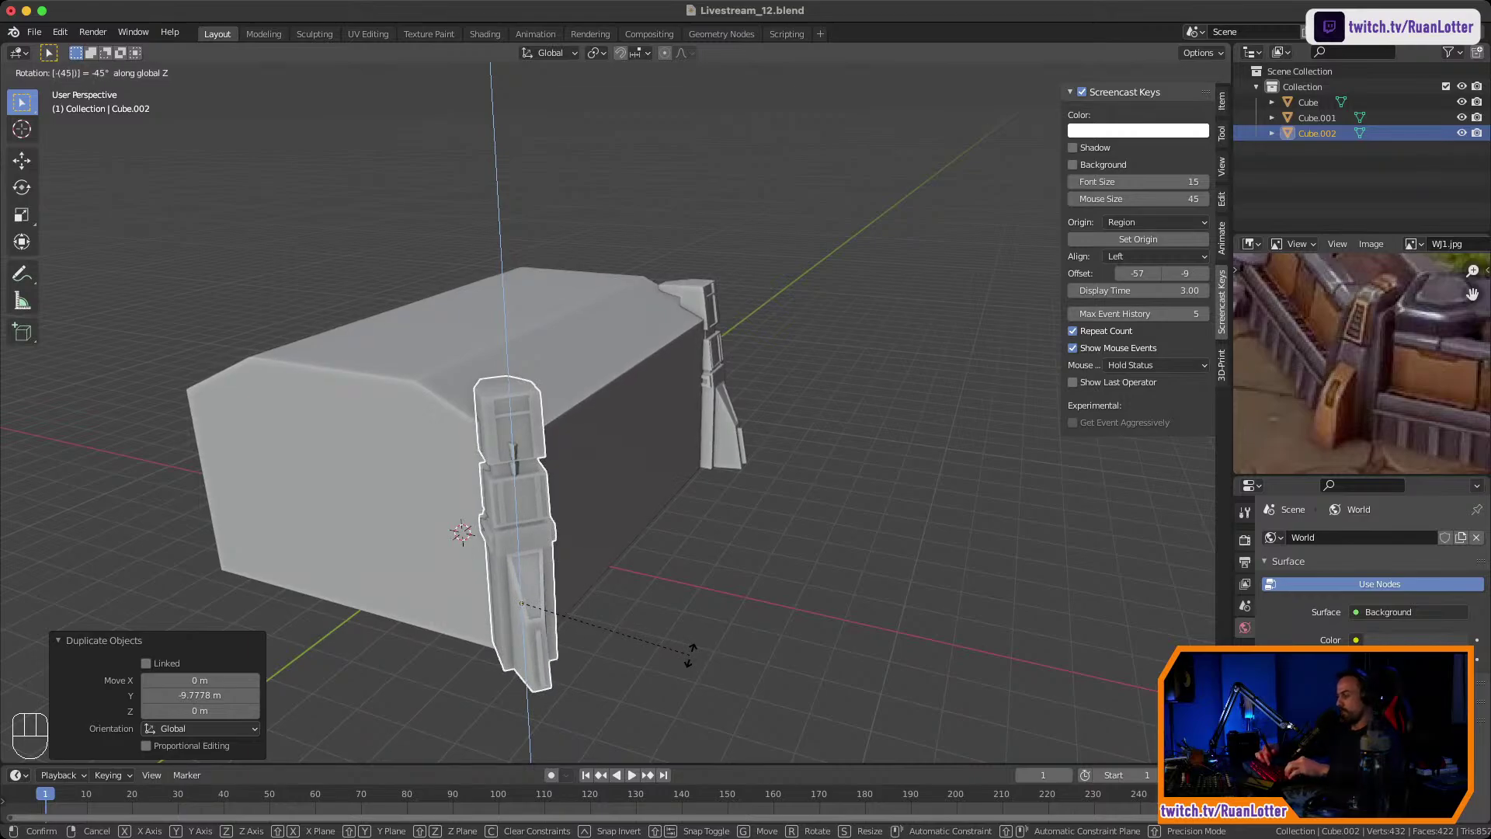
pyautogui.press('Return')
# In top view, shift the duplicated pillar outward at the room's corner by about 0.062 m in X and -0.086 m in Y.
pyautogui.click(1021, 98)
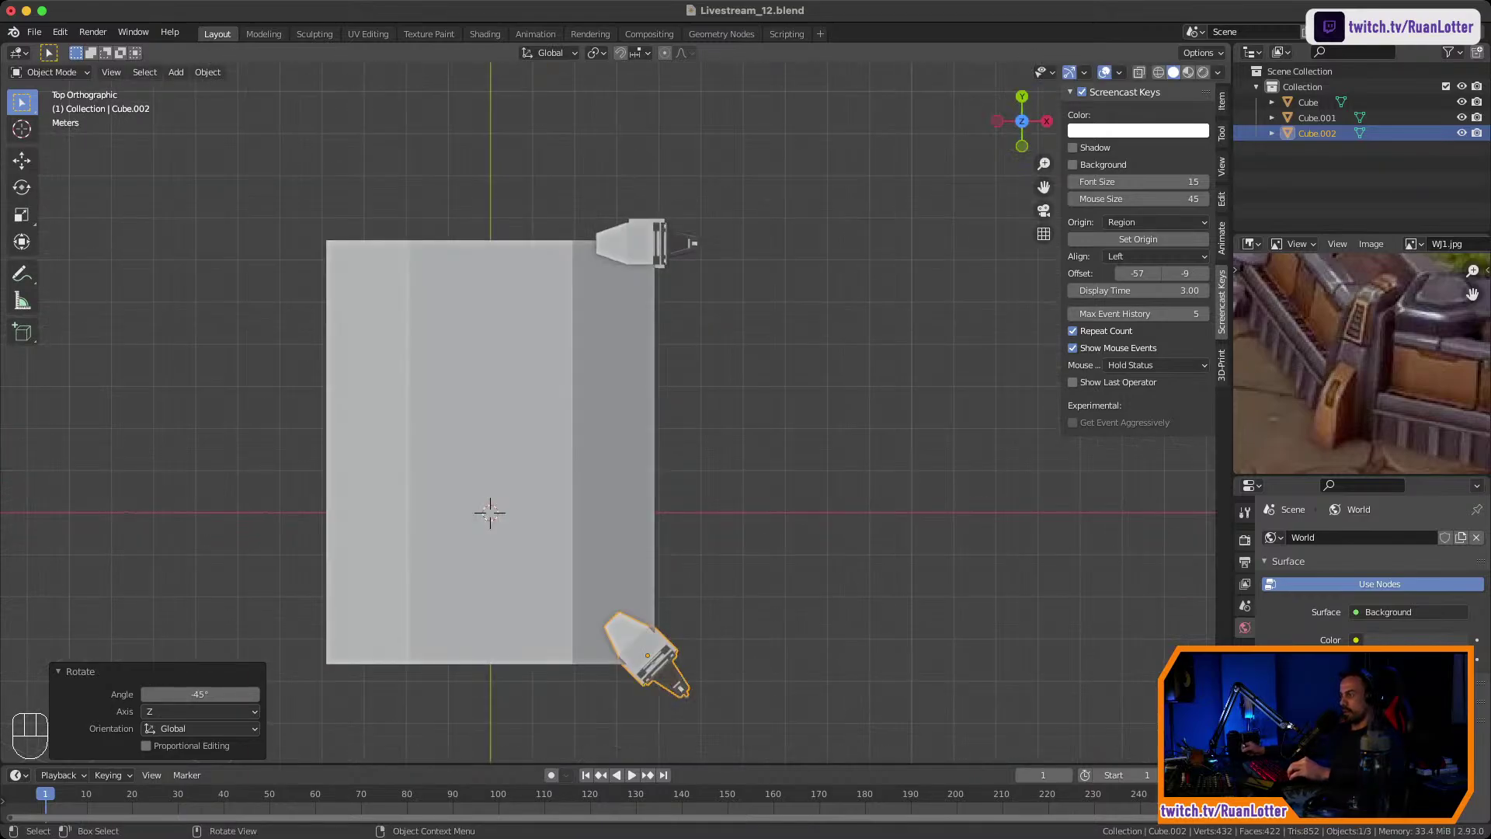
pyautogui.keyDown('shift'); pyautogui.moveTo(692, 590); pyautogui.dragTo(736, 389, button='middle'); pyautogui.keyUp('shift')
pyautogui.scroll(5, 673, 465)
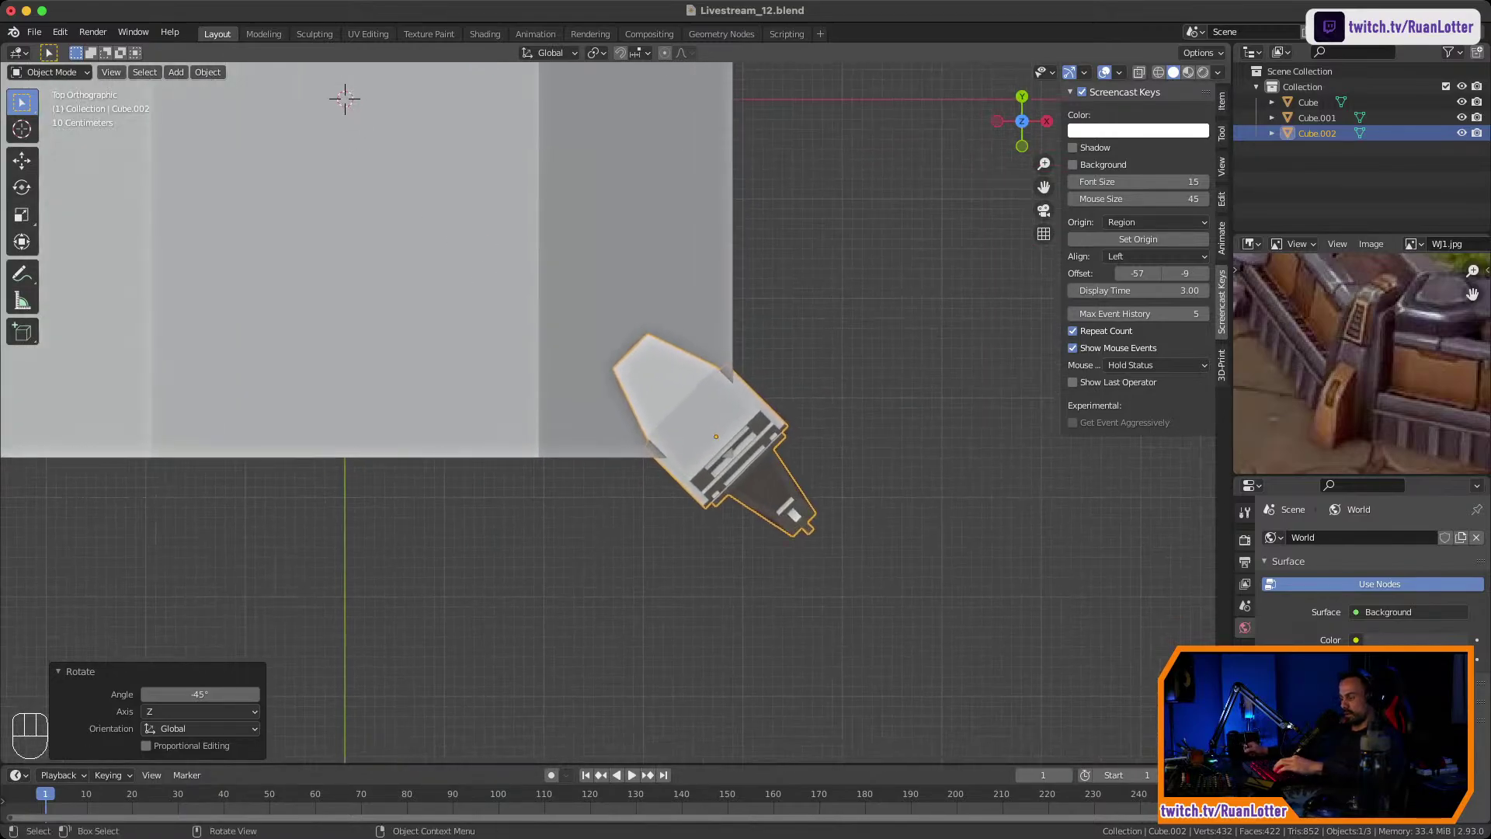
pyautogui.press('g')
pyautogui.press('x')
pyautogui.press('Escape')
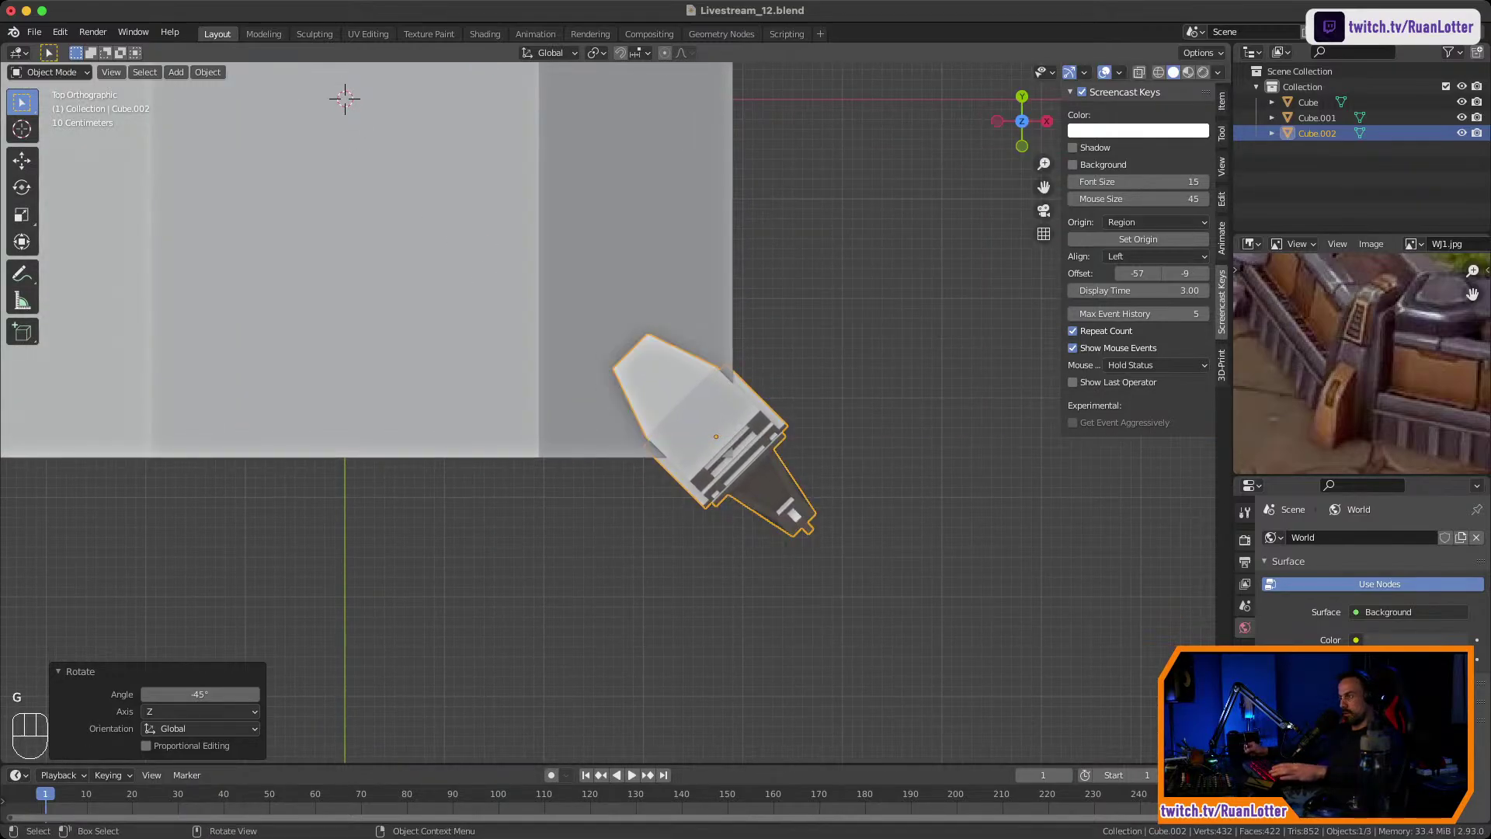
pyautogui.press('g')
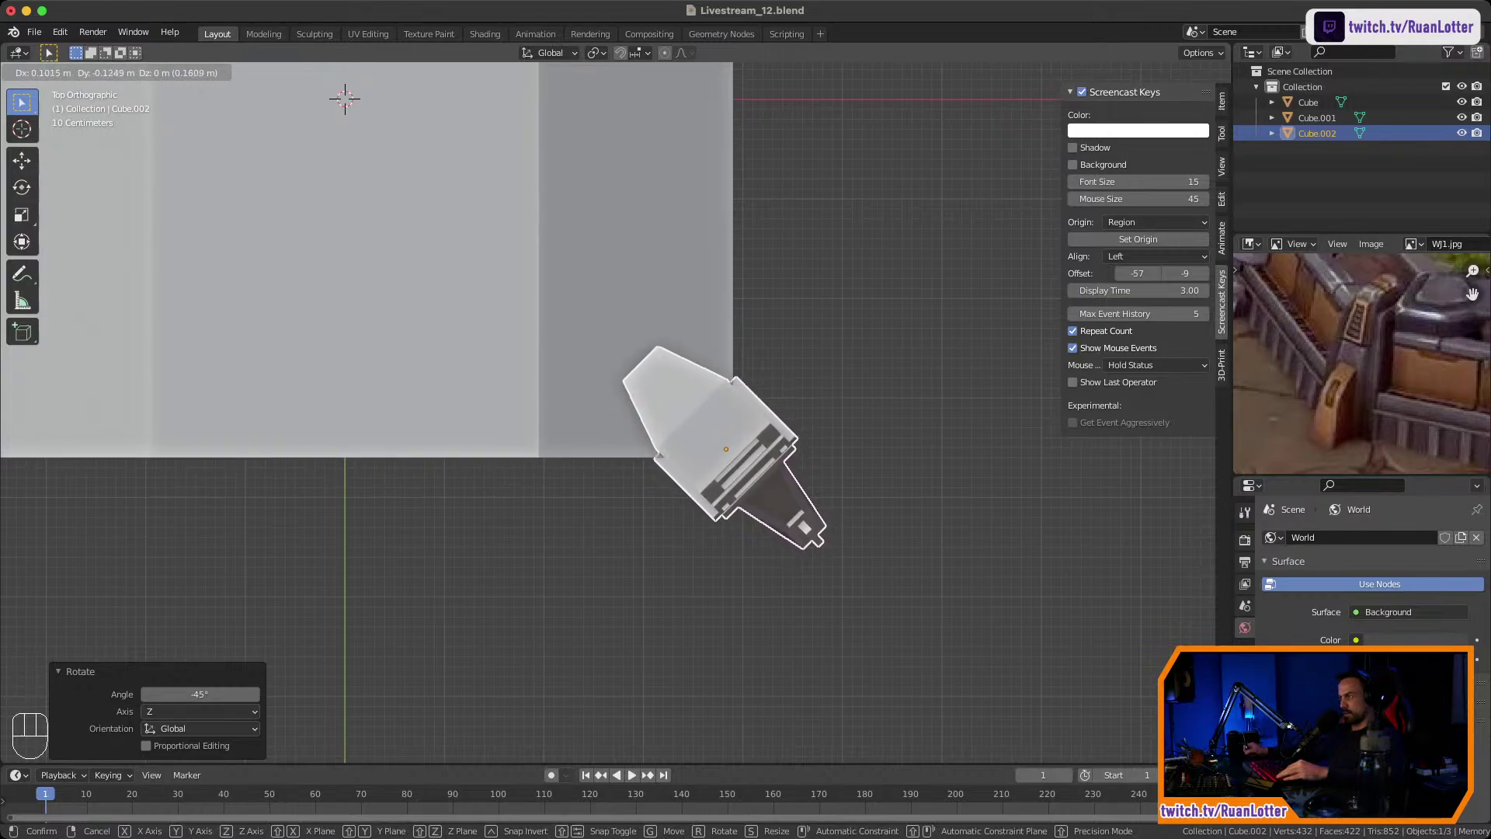
pyautogui.click(722, 445)
# Examine how the rotated pillar meets the room's corner and roof in perspective and front view.
pyautogui.moveTo(722, 445); pyautogui.dragTo(548, 434, button='middle')
pyautogui.scroll(-3, 644, 333)
pyautogui.keyDown('shift'); pyautogui.moveTo(548, 435); pyautogui.dragTo(683, 427, button='middle'); pyautogui.keyUp('shift')
pyautogui.keyDown('shift'); pyautogui.moveTo(684, 427); pyautogui.dragTo(660, 431, button='middle'); pyautogui.keyUp('shift')
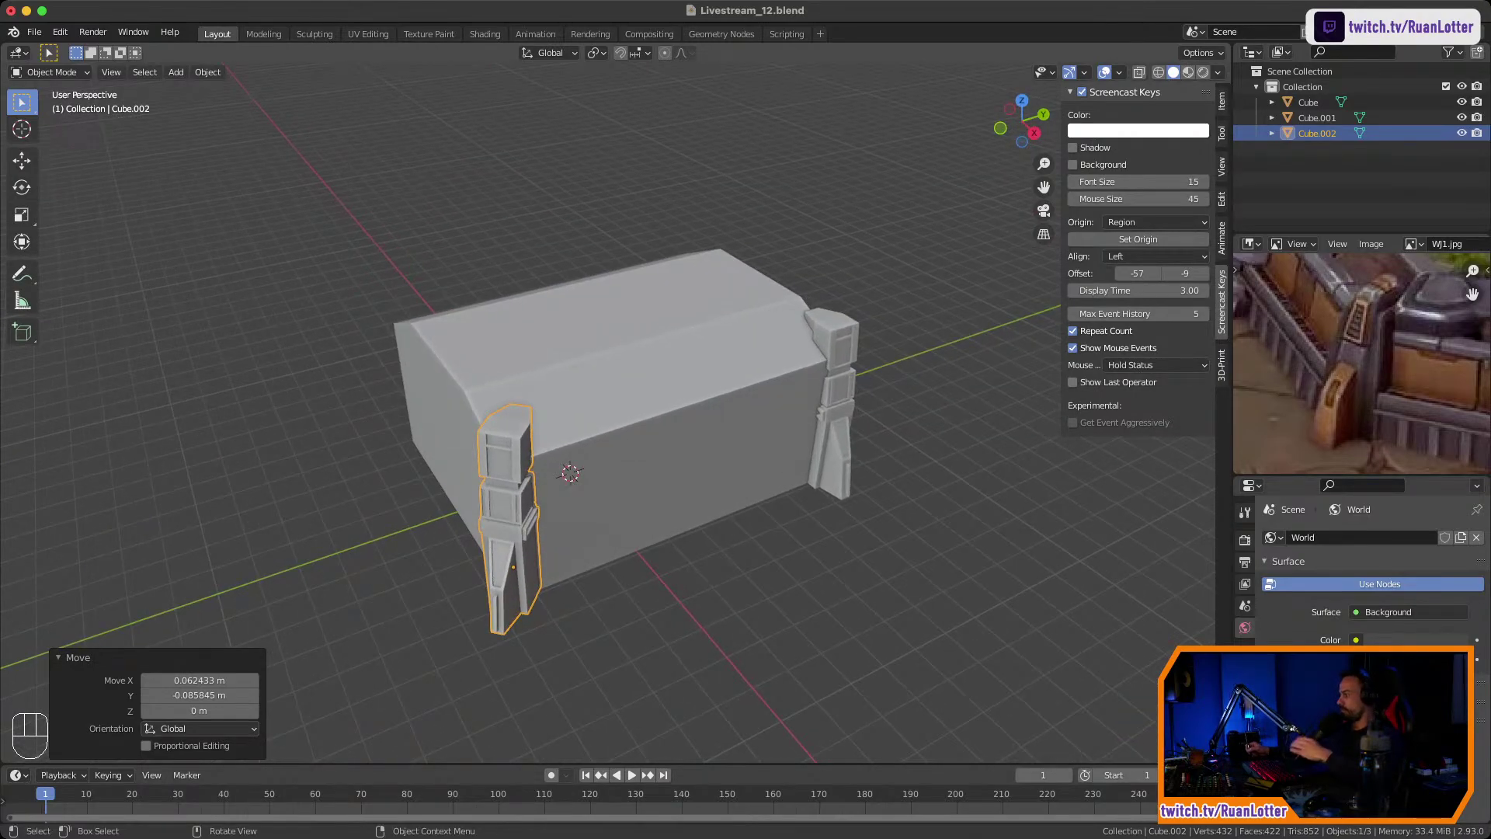
pyautogui.keyDown('ctrl'); pyautogui.moveTo(660, 431); pyautogui.dragTo(799, 372, button='middle'); pyautogui.keyUp('ctrl')
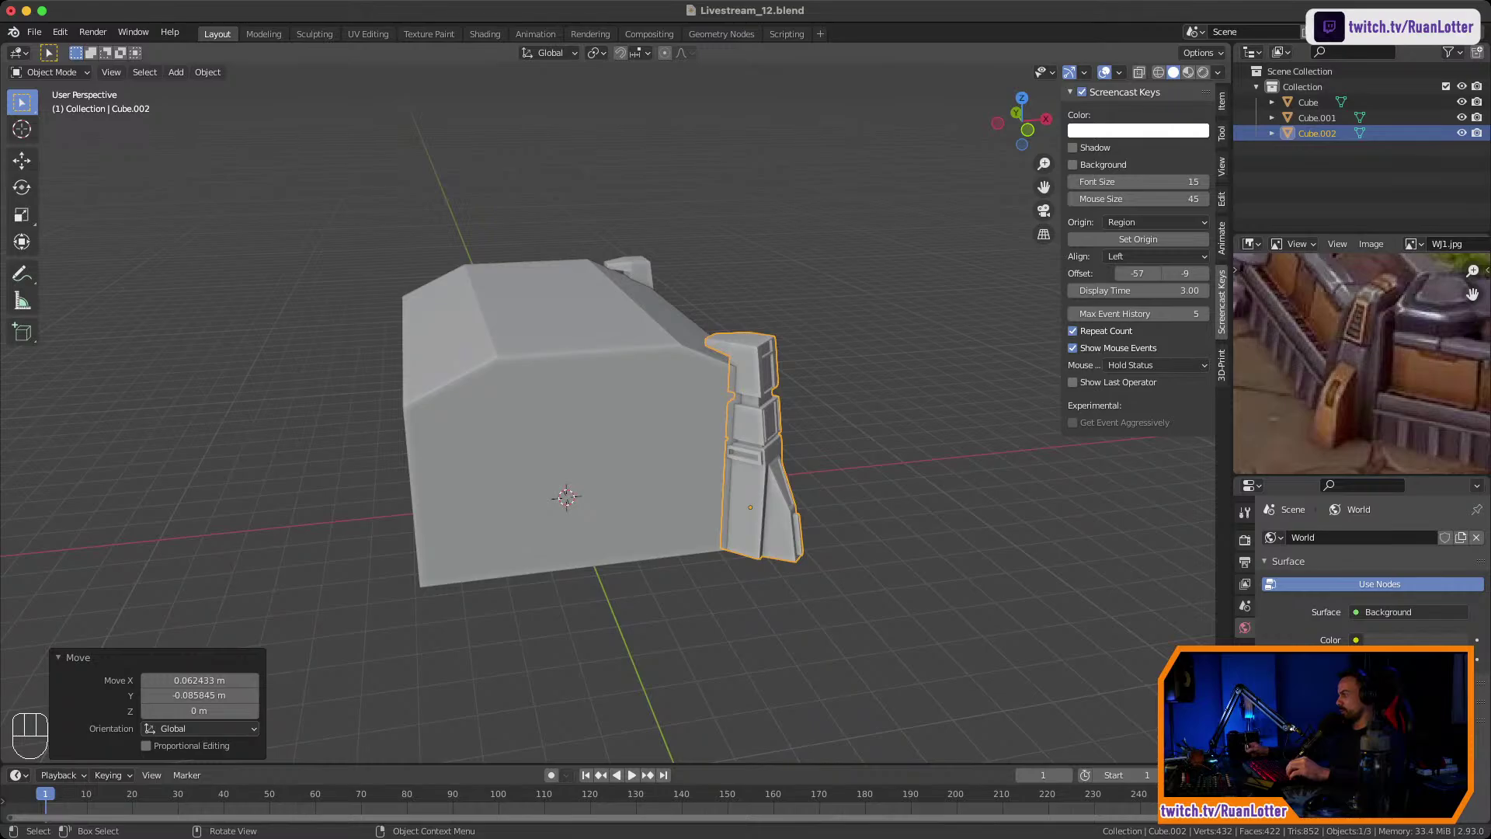
pyautogui.moveTo(798, 372); pyautogui.dragTo(781, 304, button='middle')
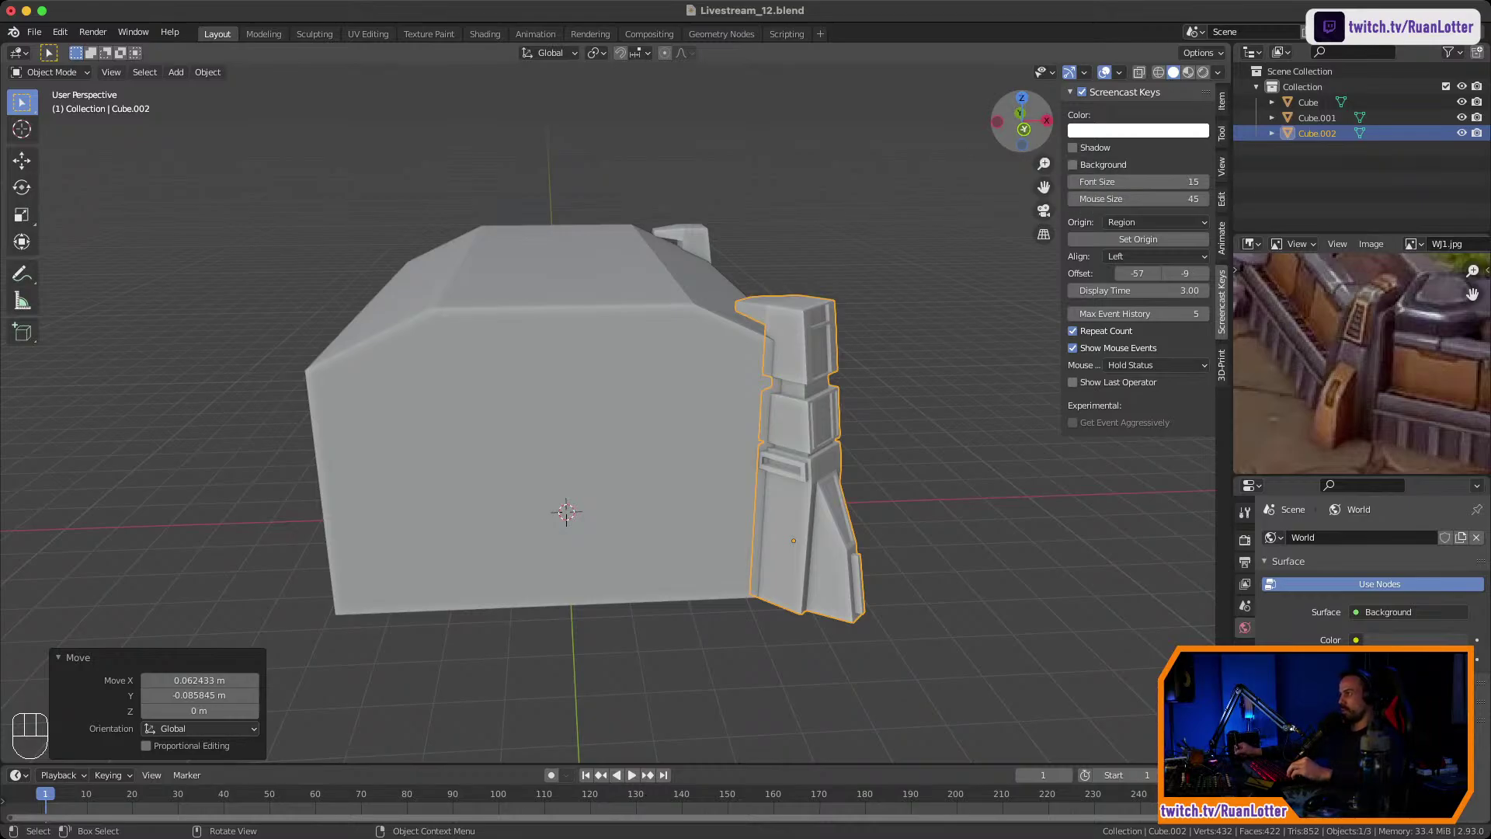
pyautogui.click(1024, 129)
pyautogui.click(877, 373)
pyautogui.click(747, 389)
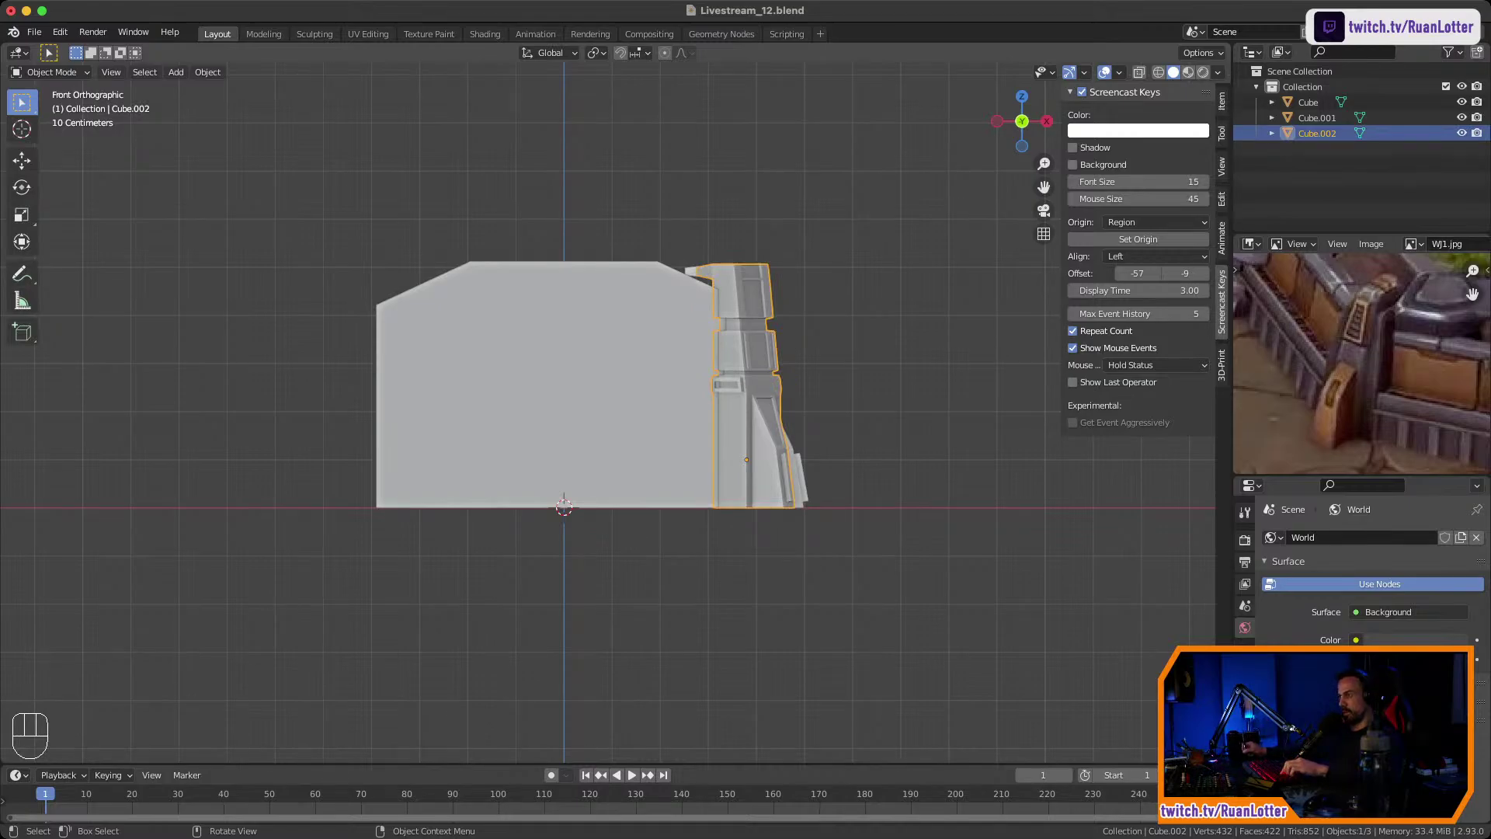
pyautogui.moveTo(730, 404); pyautogui.dragTo(489, 493, button='middle')
# In top view, rotate the original pillar at the room's open-end corner diagonally outward about global Z, mirroring the already angled pillar.
pyautogui.click(695, 535)
pyautogui.moveTo(695, 535); pyautogui.dragTo(664, 458, button='middle')
pyautogui.moveTo(664, 459); pyautogui.dragTo(1087, 439, button='middle')
pyautogui.moveTo(621, 435); pyautogui.dragTo(1062, 445, button='middle')
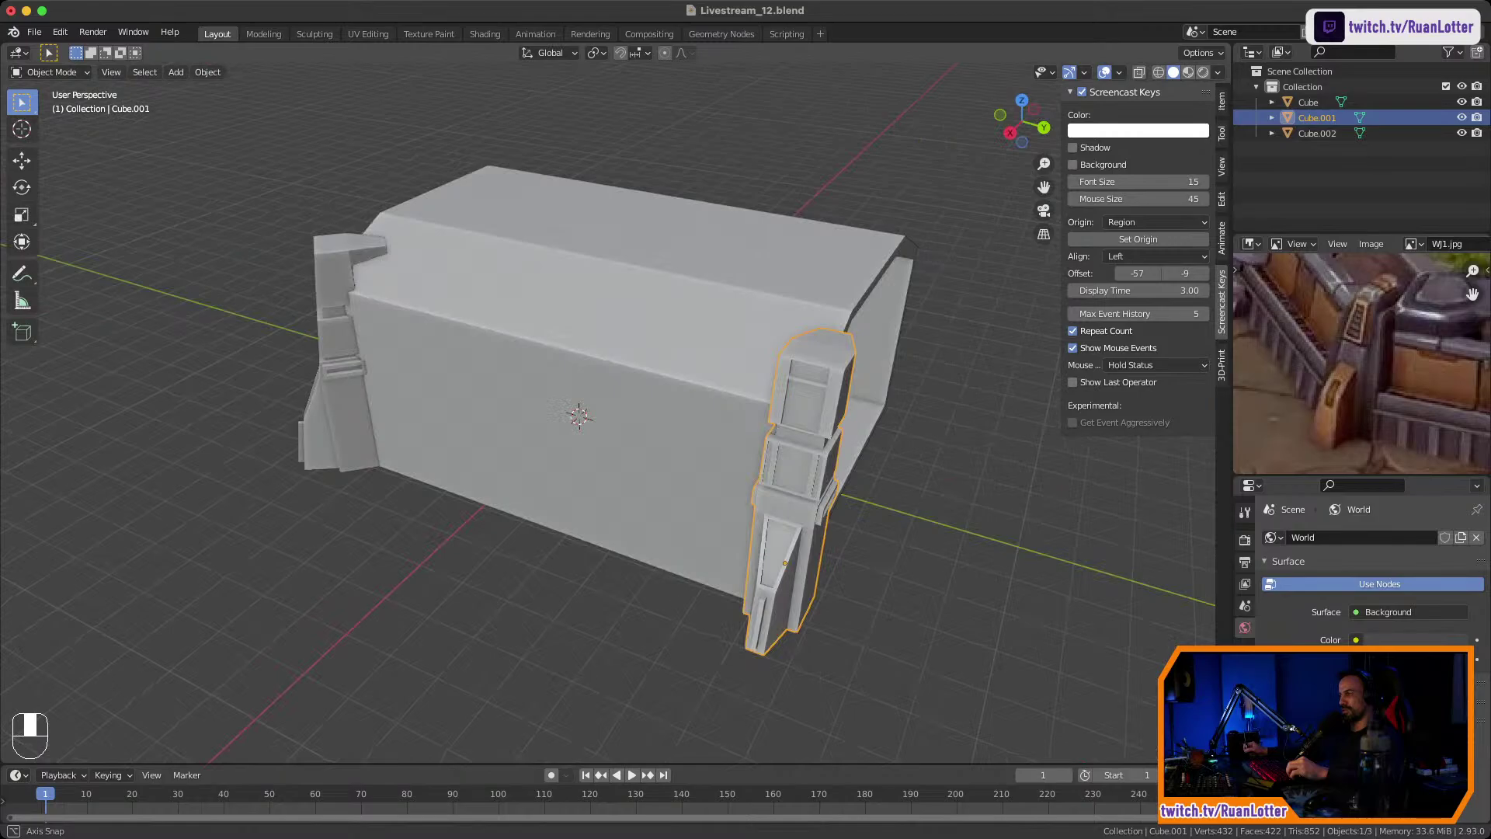
pyautogui.moveTo(1023, 93); pyautogui.dragTo(1002, 111, button='middle')
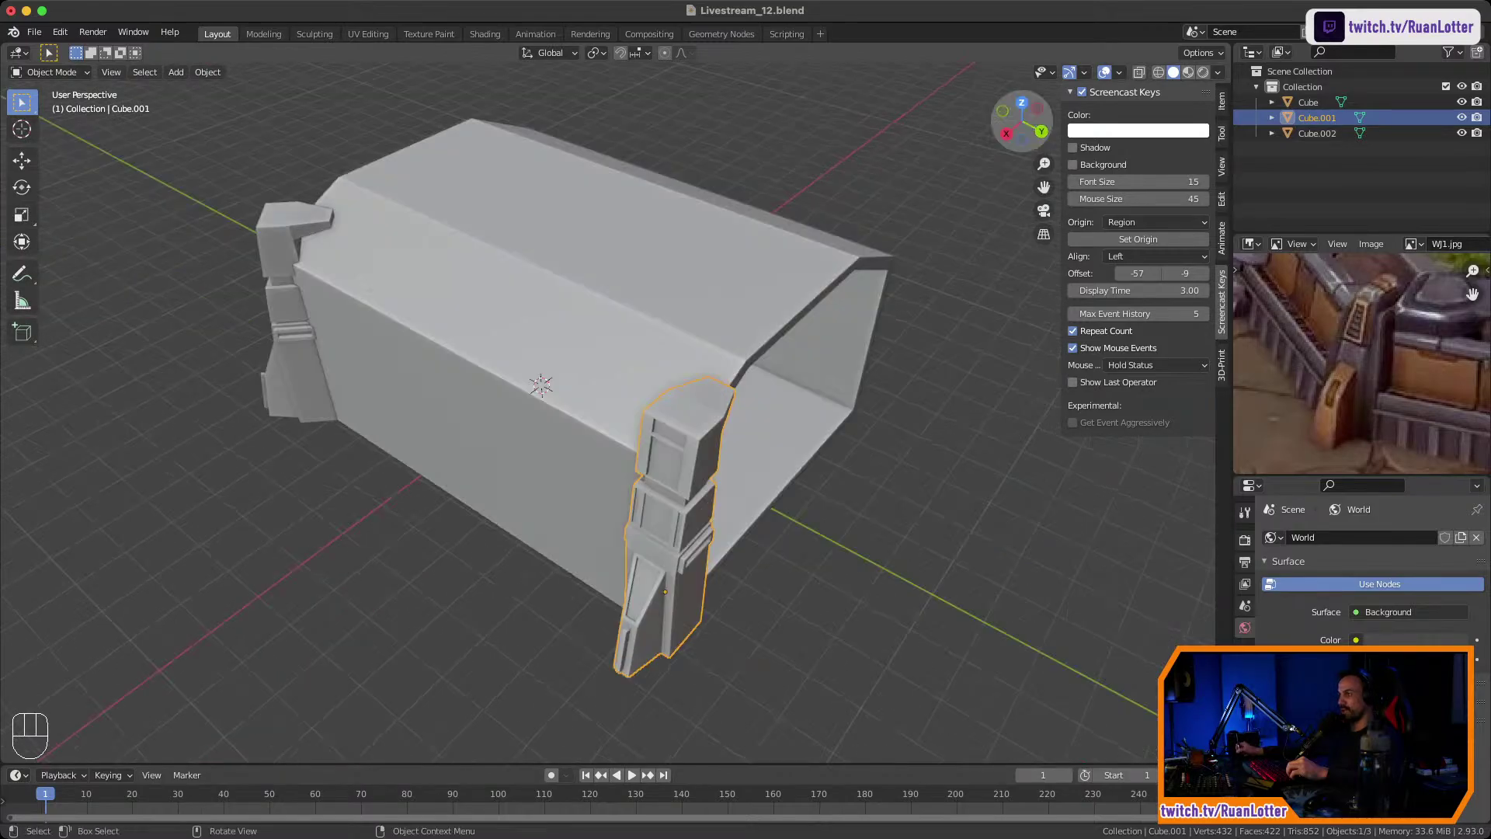
pyautogui.click(1021, 103)
pyautogui.click(894, 303)
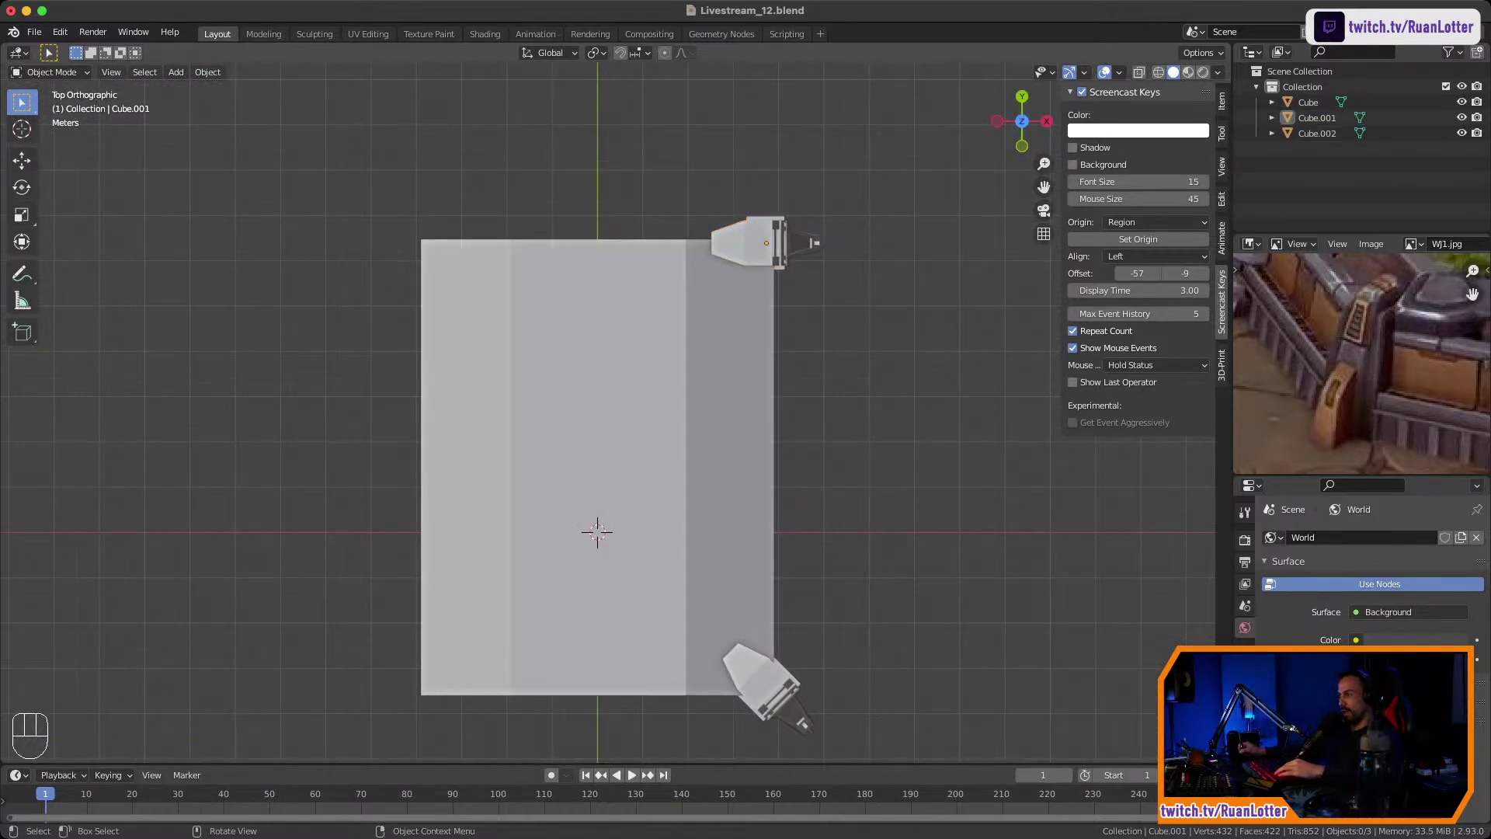
pyautogui.click(761, 244)
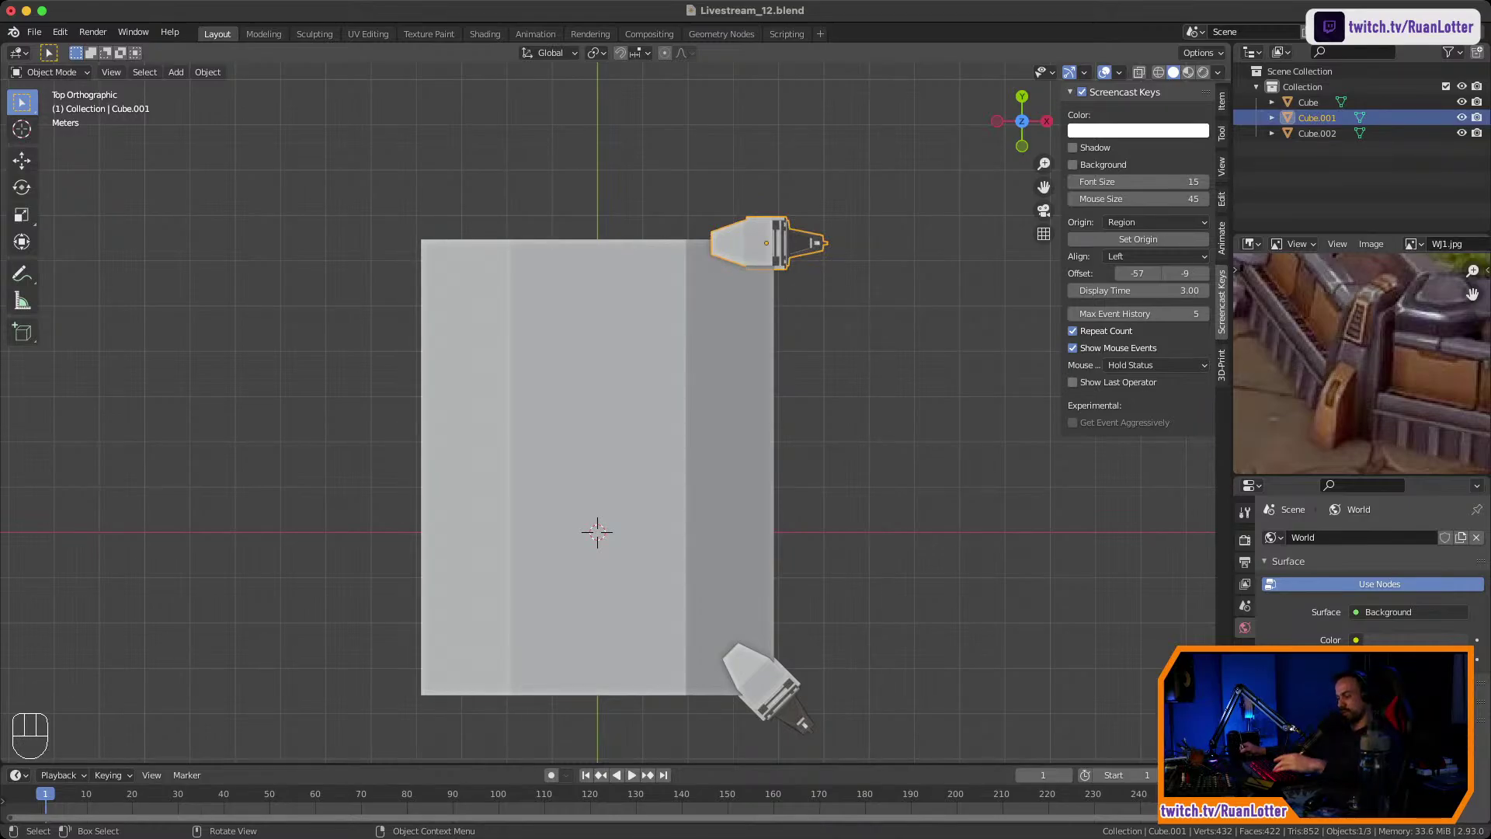
pyautogui.press('r')
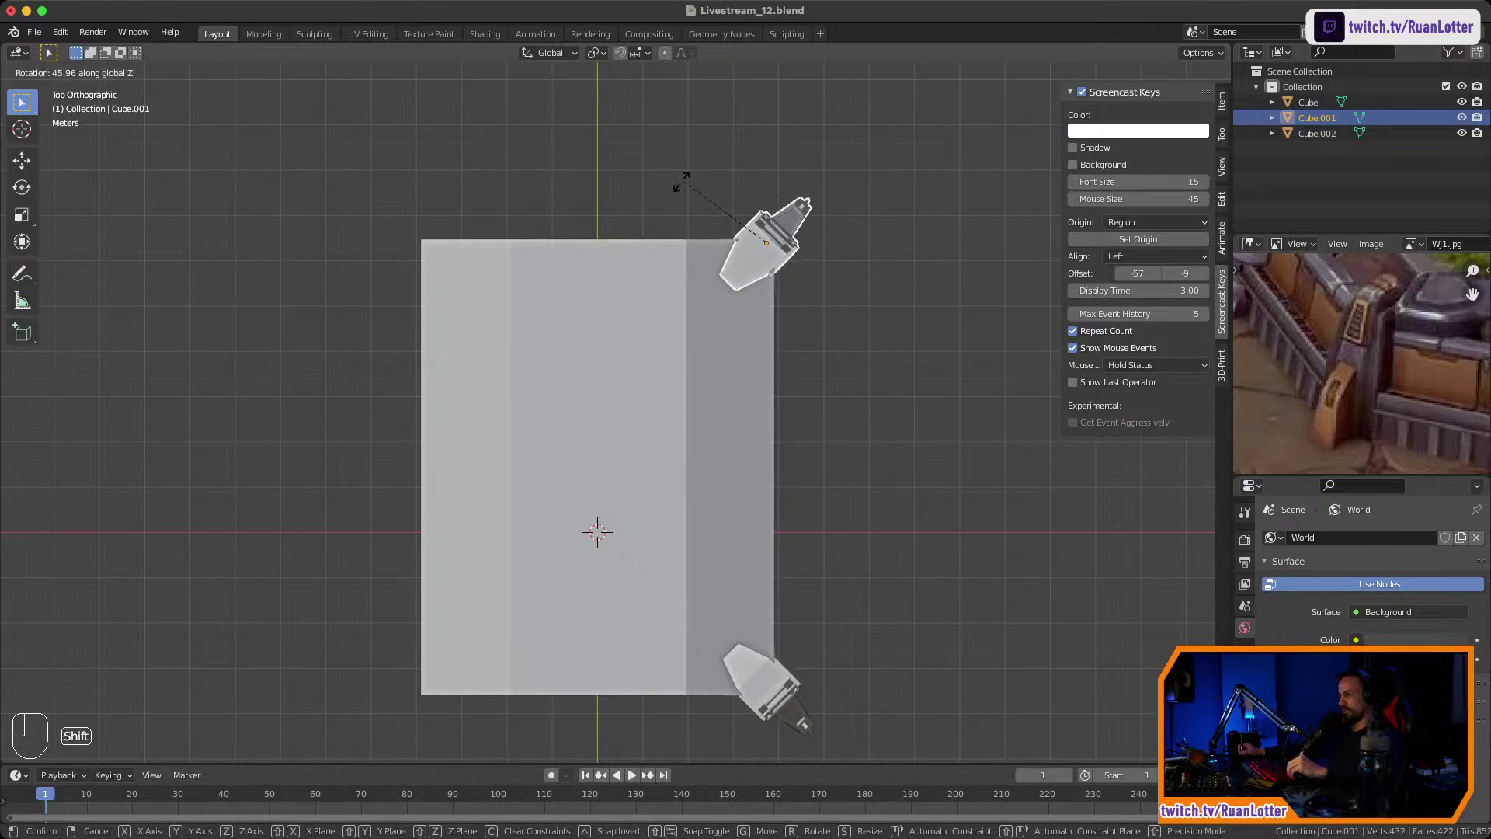
pyautogui.click(651, 205)
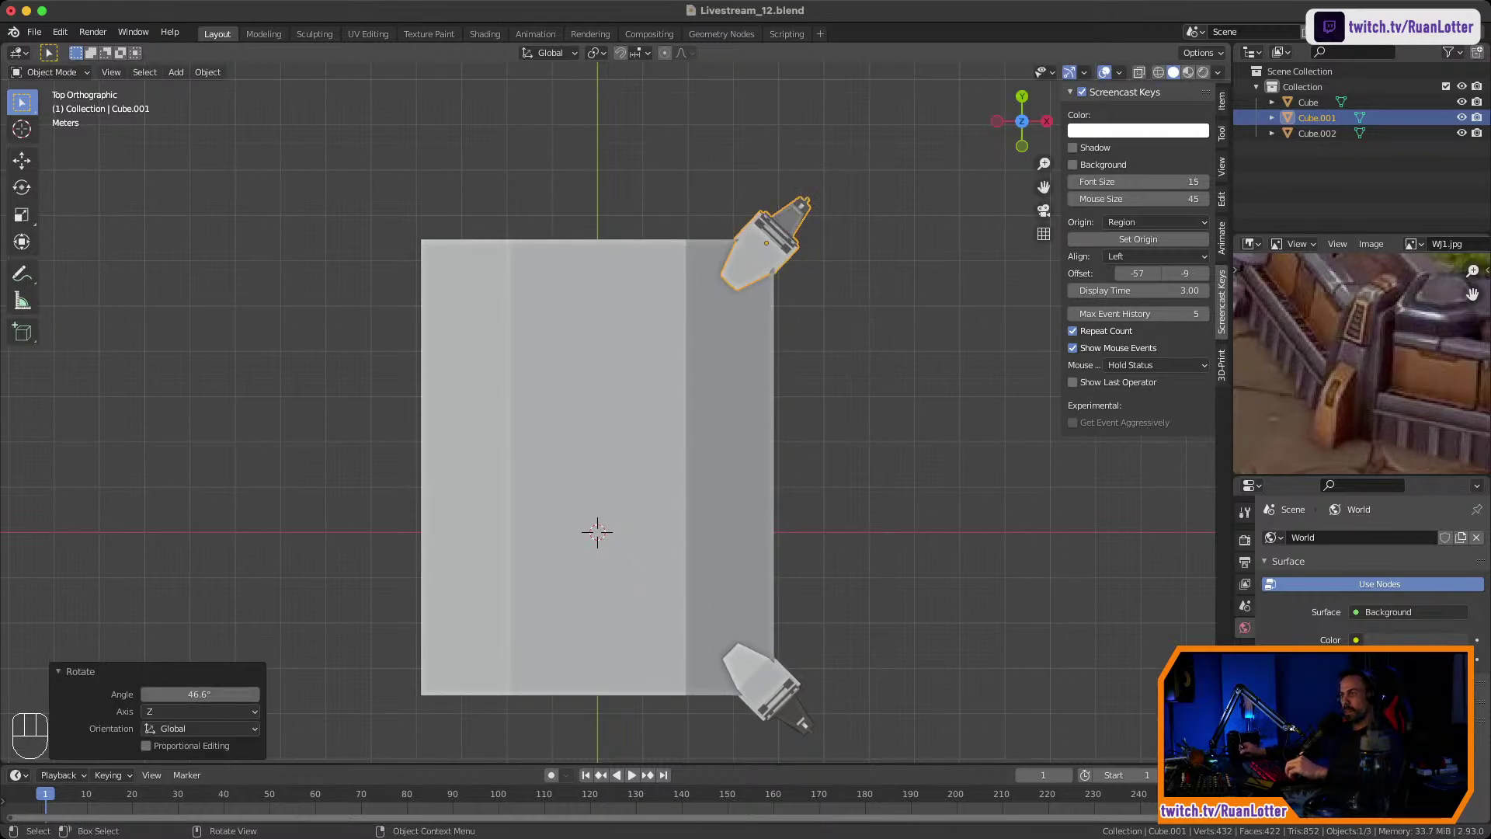
pyautogui.click(199, 694)
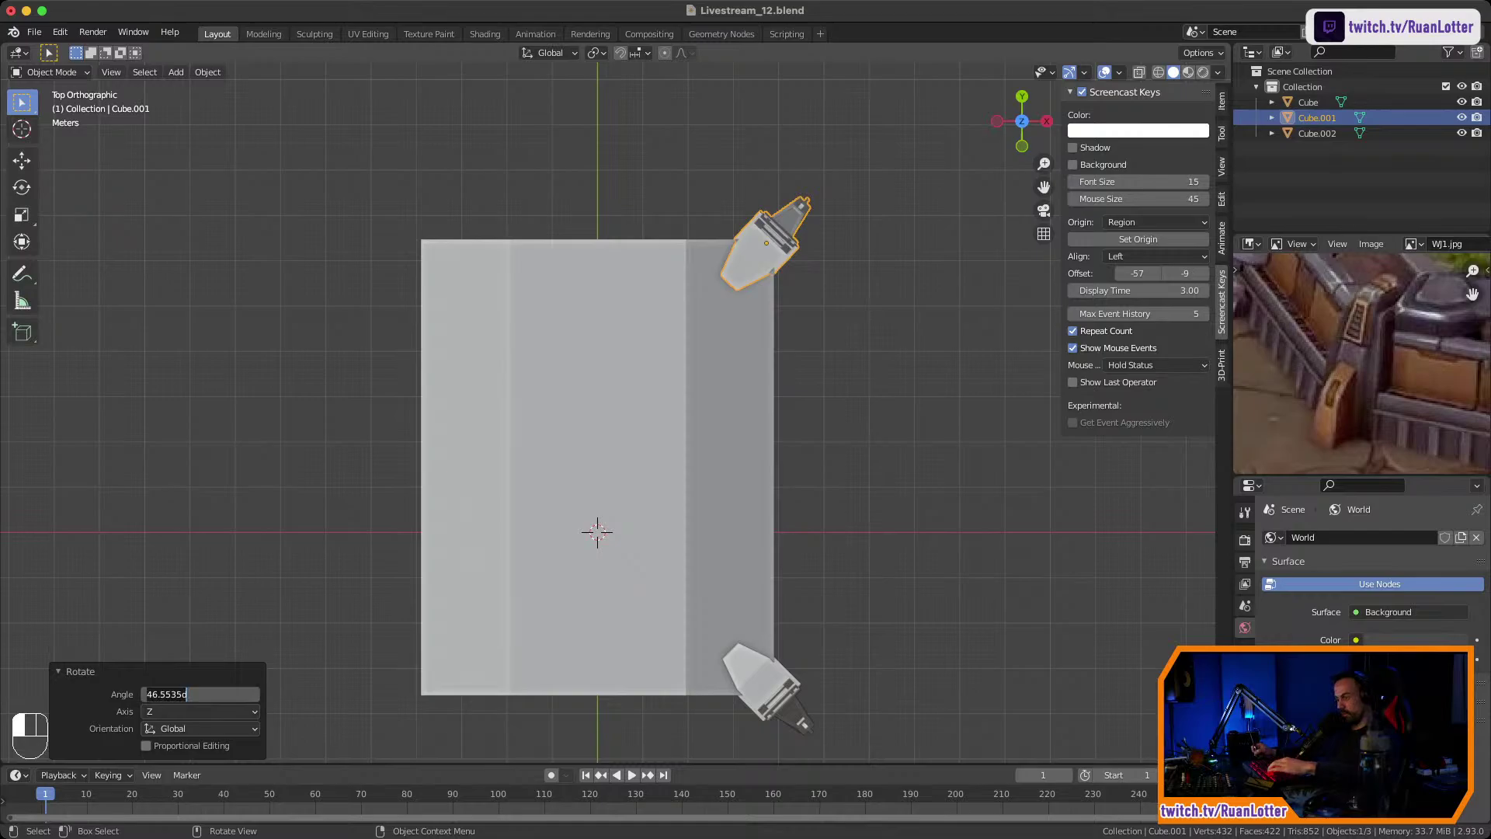
pyautogui.press('Return')
pyautogui.click(326, 528)
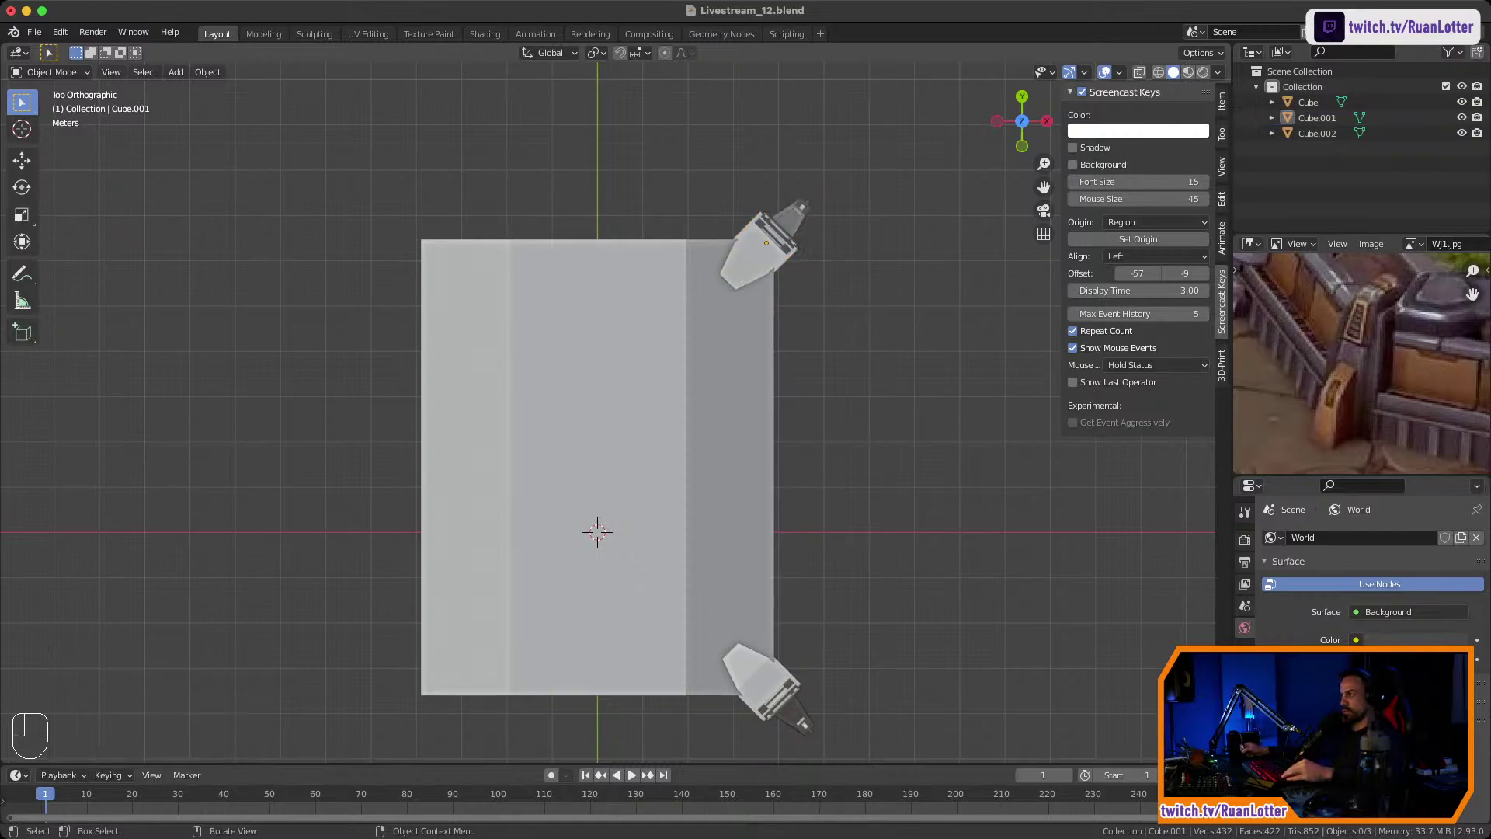
# Select both angled pillars and, in back view, duplicate them about 7.4 m along negative X to the room's opposite side.
pyautogui.moveTo(482, 497); pyautogui.dragTo(306, 365, button='middle')
pyautogui.moveTo(501, 435); pyautogui.dragTo(427, 462, button='middle')
pyautogui.moveTo(536, 466); pyautogui.dragTo(497, 521, button='middle')
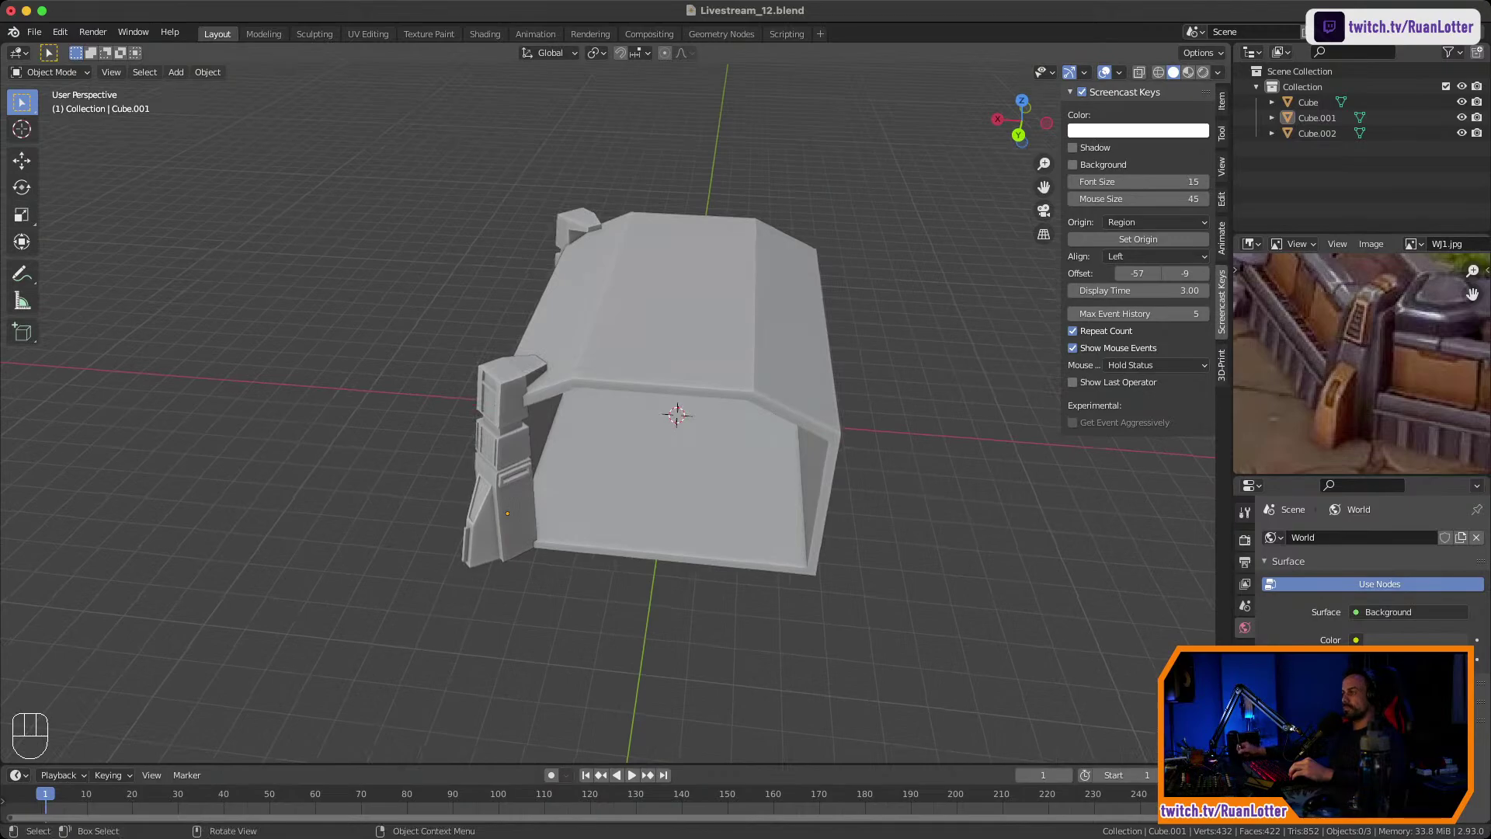
pyautogui.click(505, 450)
pyautogui.keyDown('shift'); pyautogui.click(573, 225); pyautogui.keyUp('shift')
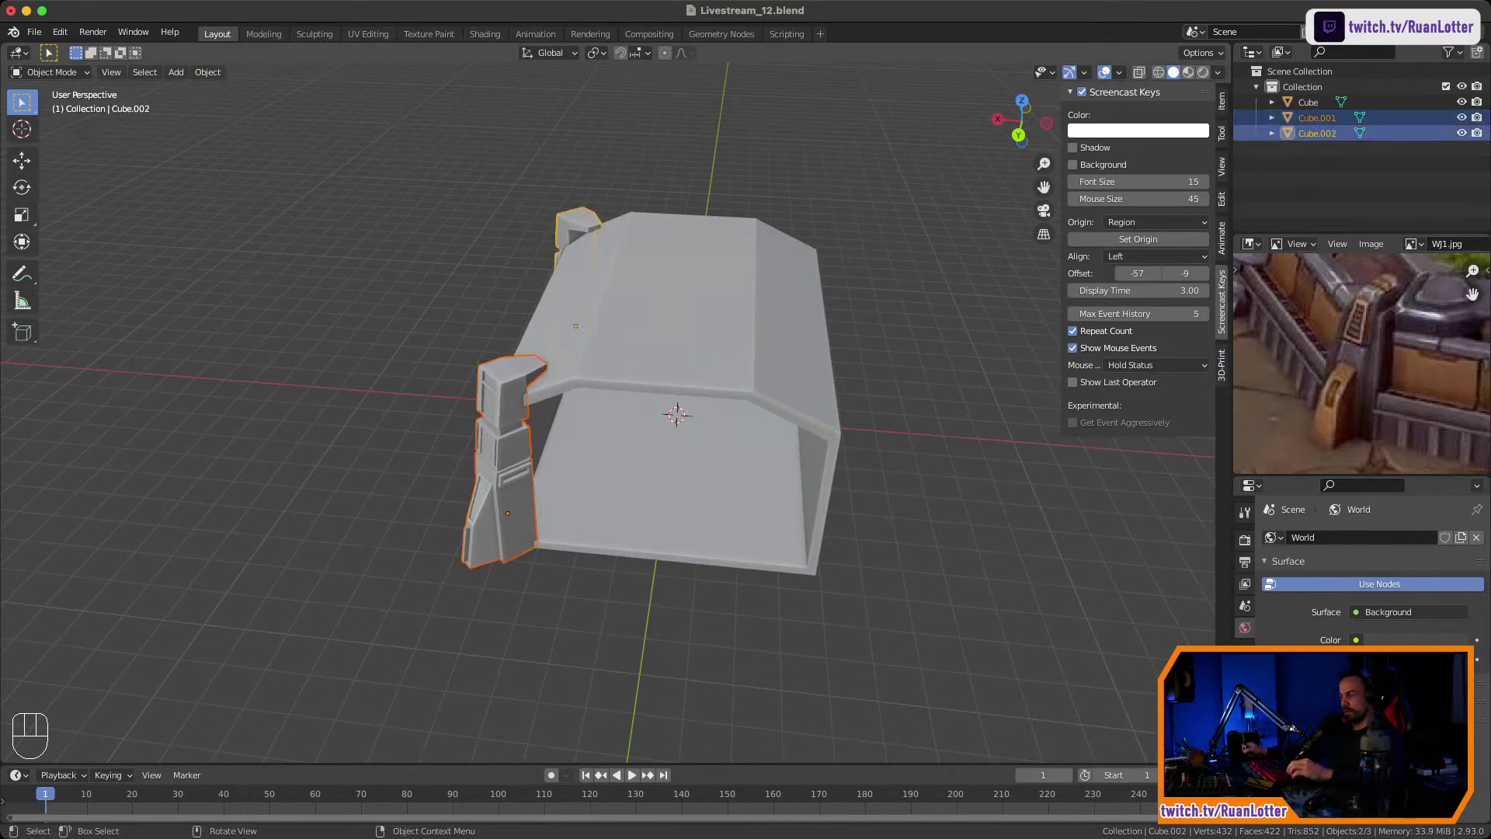
pyautogui.click(1018, 135)
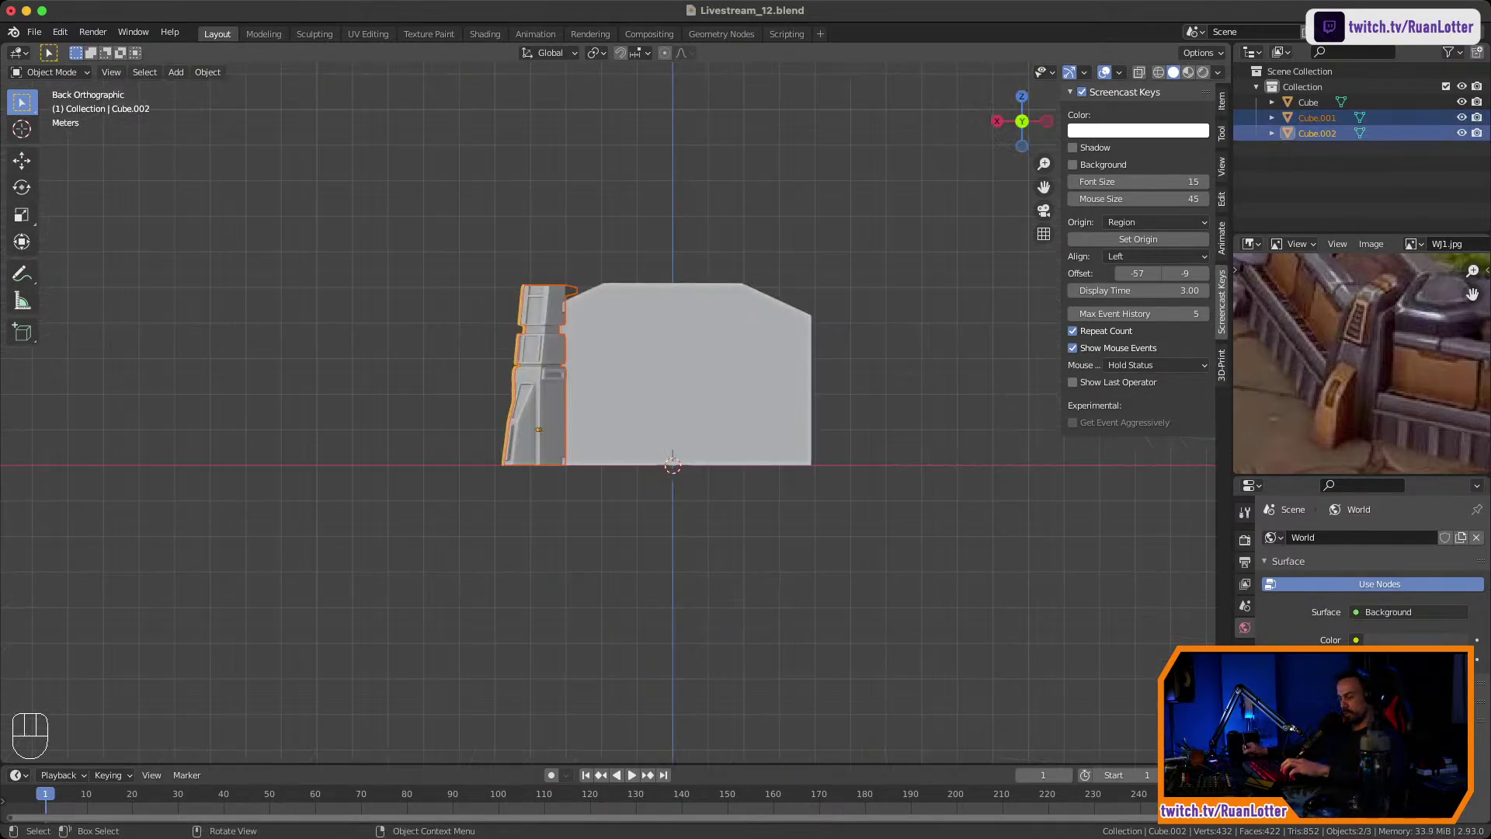
pyautogui.hotkey('shift', 'd')
pyautogui.press('x')
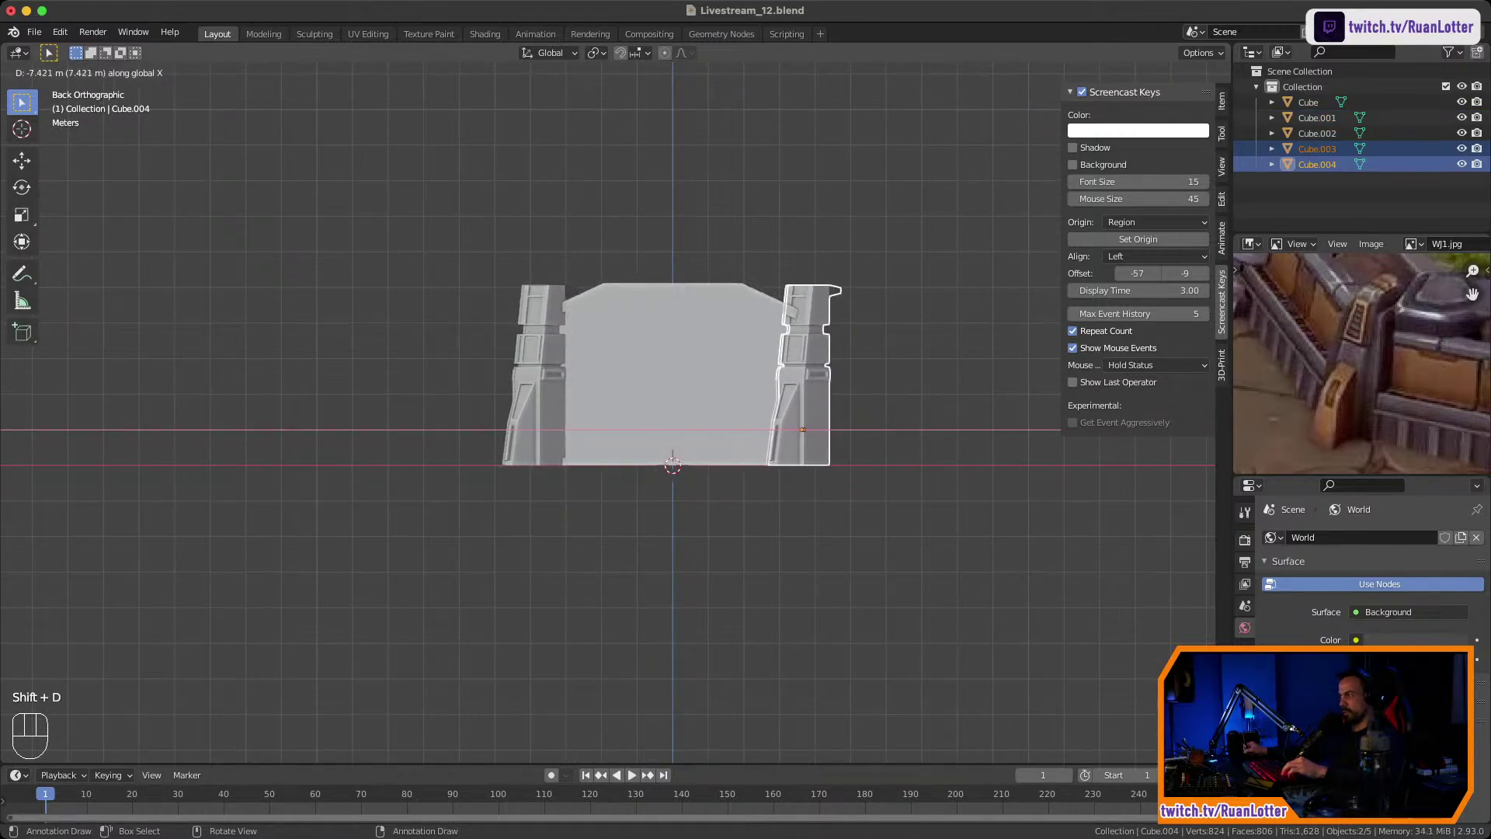
pyautogui.click(809, 373)
# Rotate the duplicated pillar at the room's open front by 90° about the global Z axis.
pyautogui.moveTo(809, 373); pyautogui.dragTo(789, 458, button='middle')
pyautogui.click(932, 535)
pyautogui.keyDown('shift'); pyautogui.moveTo(932, 536); pyautogui.dragTo(818, 462, button='middle'); pyautogui.keyUp('shift')
pyautogui.click(689, 434)
pyautogui.press('r')
pyautogui.press('z')
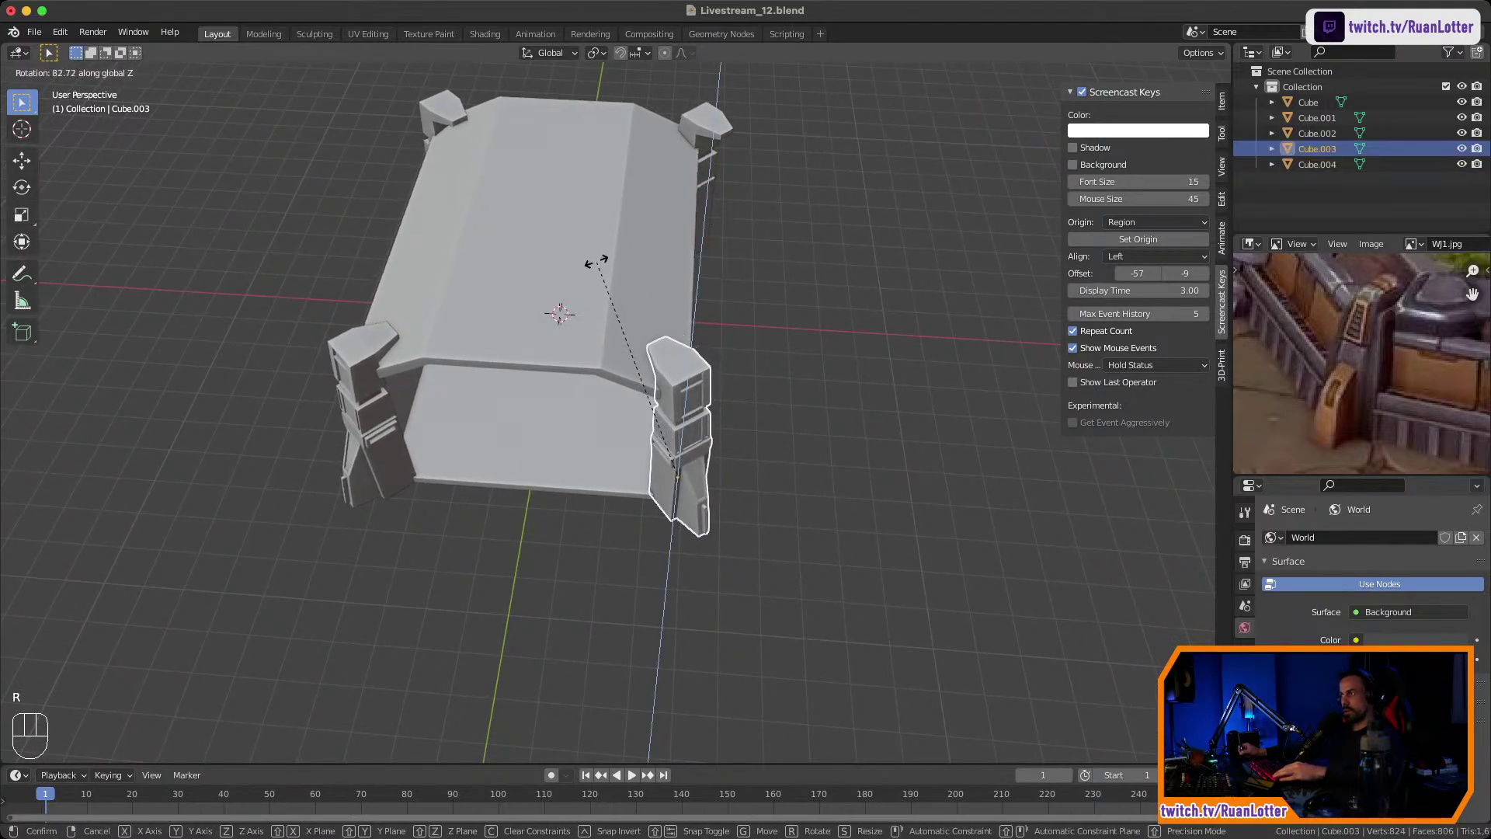
pyautogui.write('90')
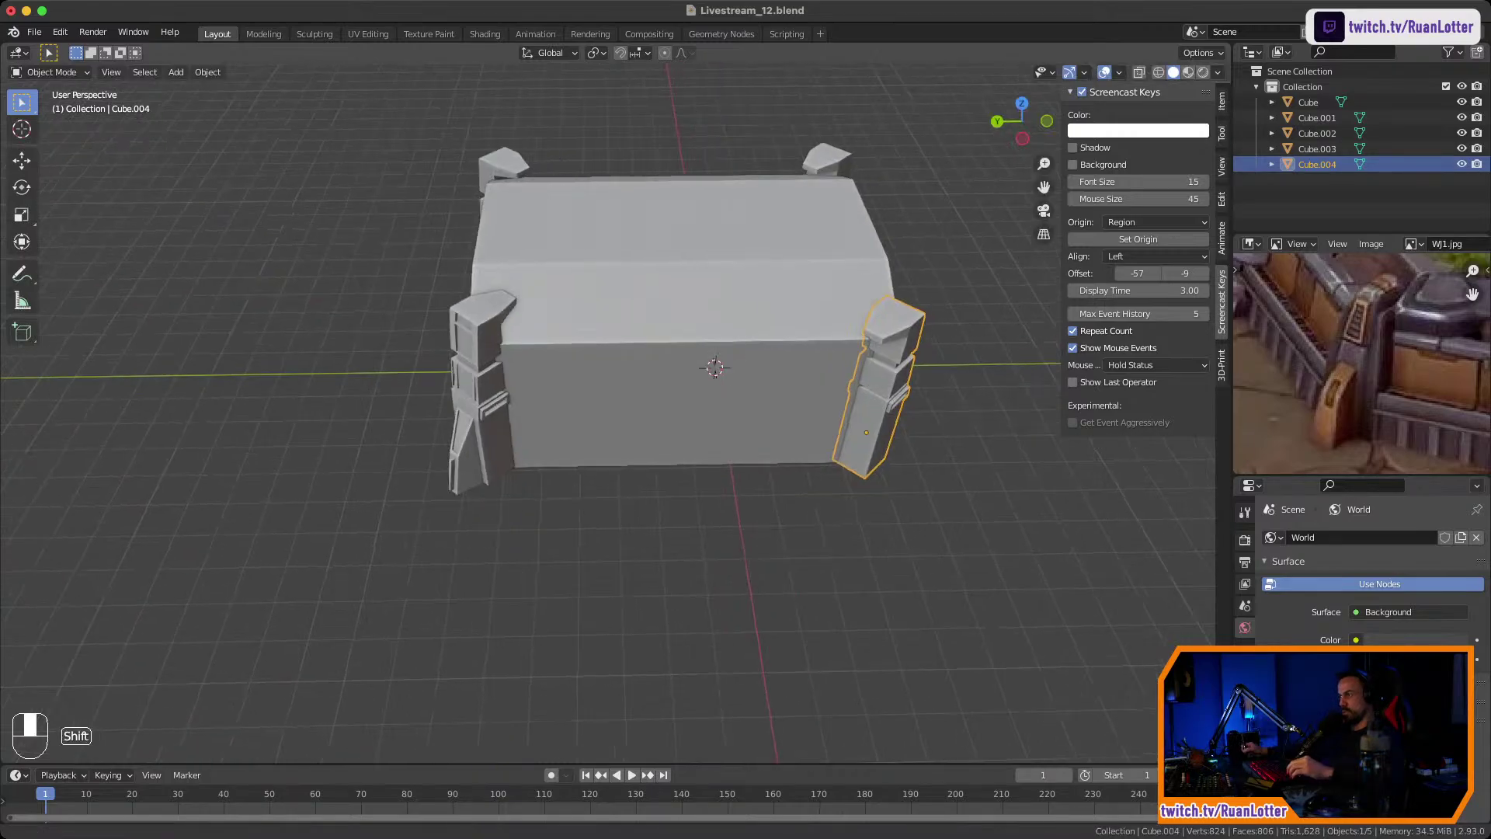
# Rotate the duplicated pillar at the room's closed back by -90° about the global Z axis.
pyautogui.keyDown('shift'); pyautogui.moveTo(1019, 315); pyautogui.dragTo(851, 329, button='middle'); pyautogui.keyUp('shift')
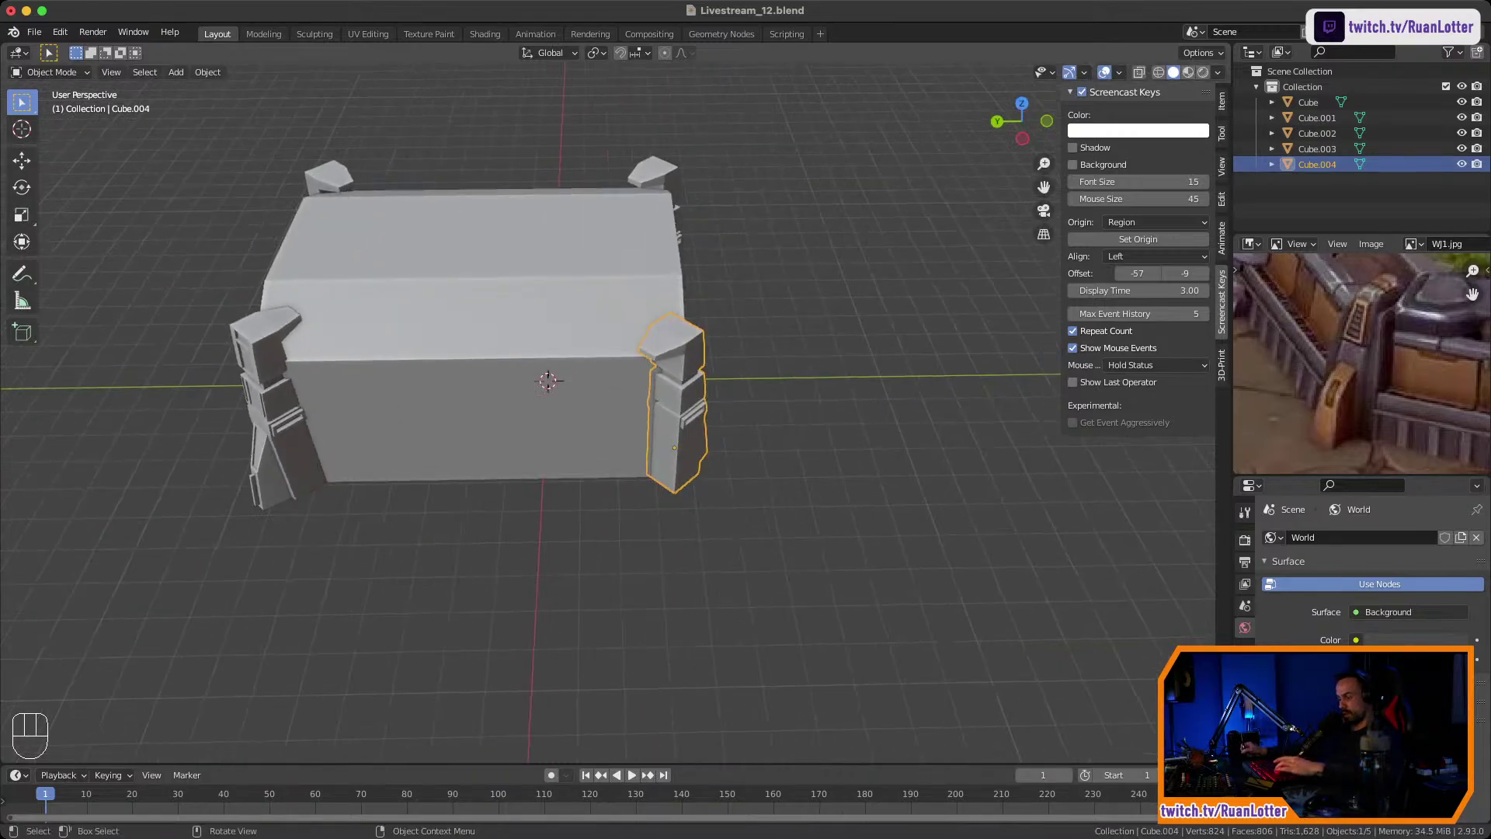
pyautogui.press('r')
pyautogui.press('z')
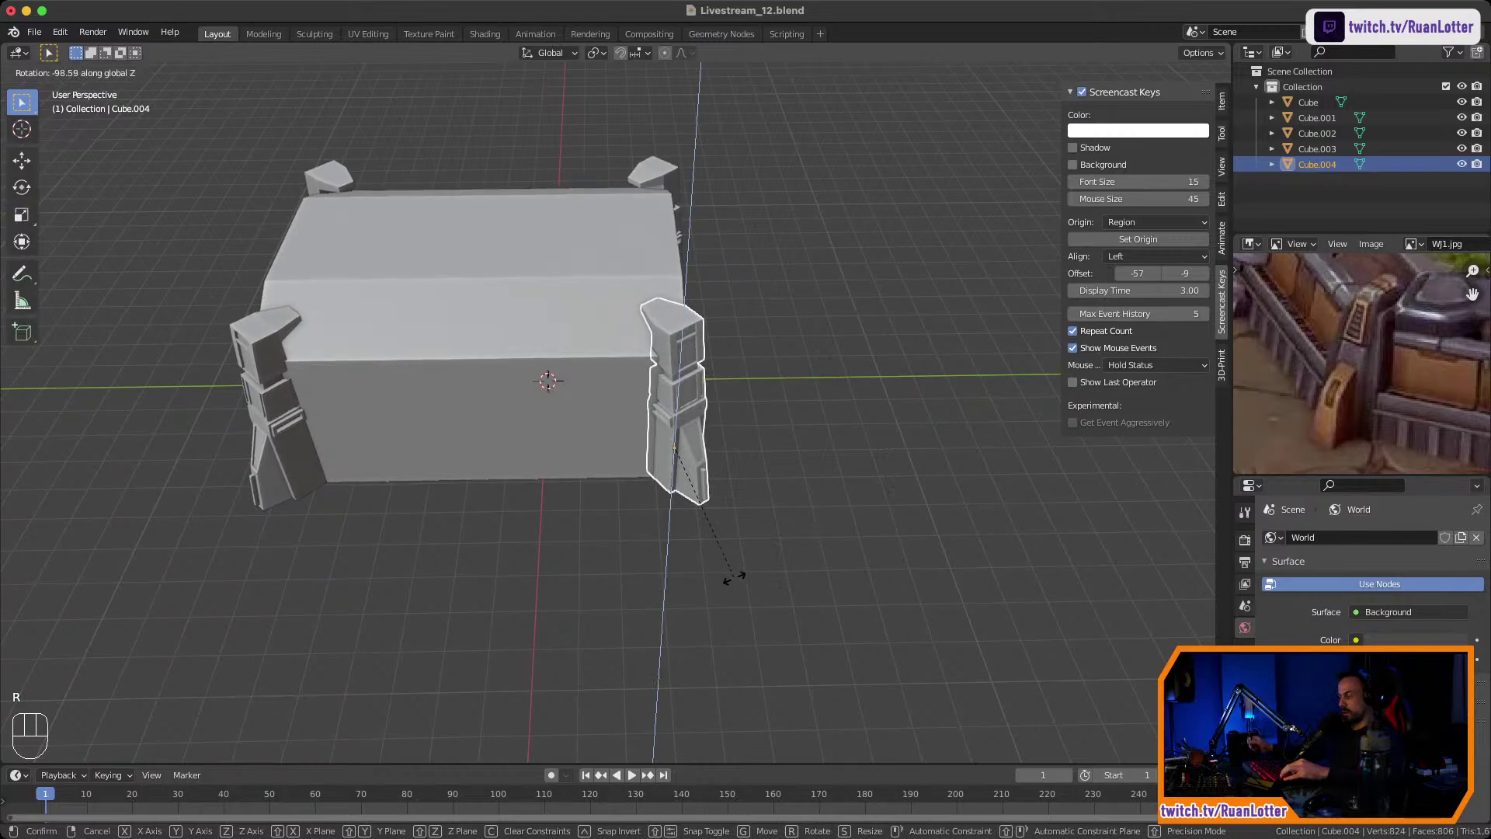
pyautogui.write('-90')
pyautogui.press('Return')
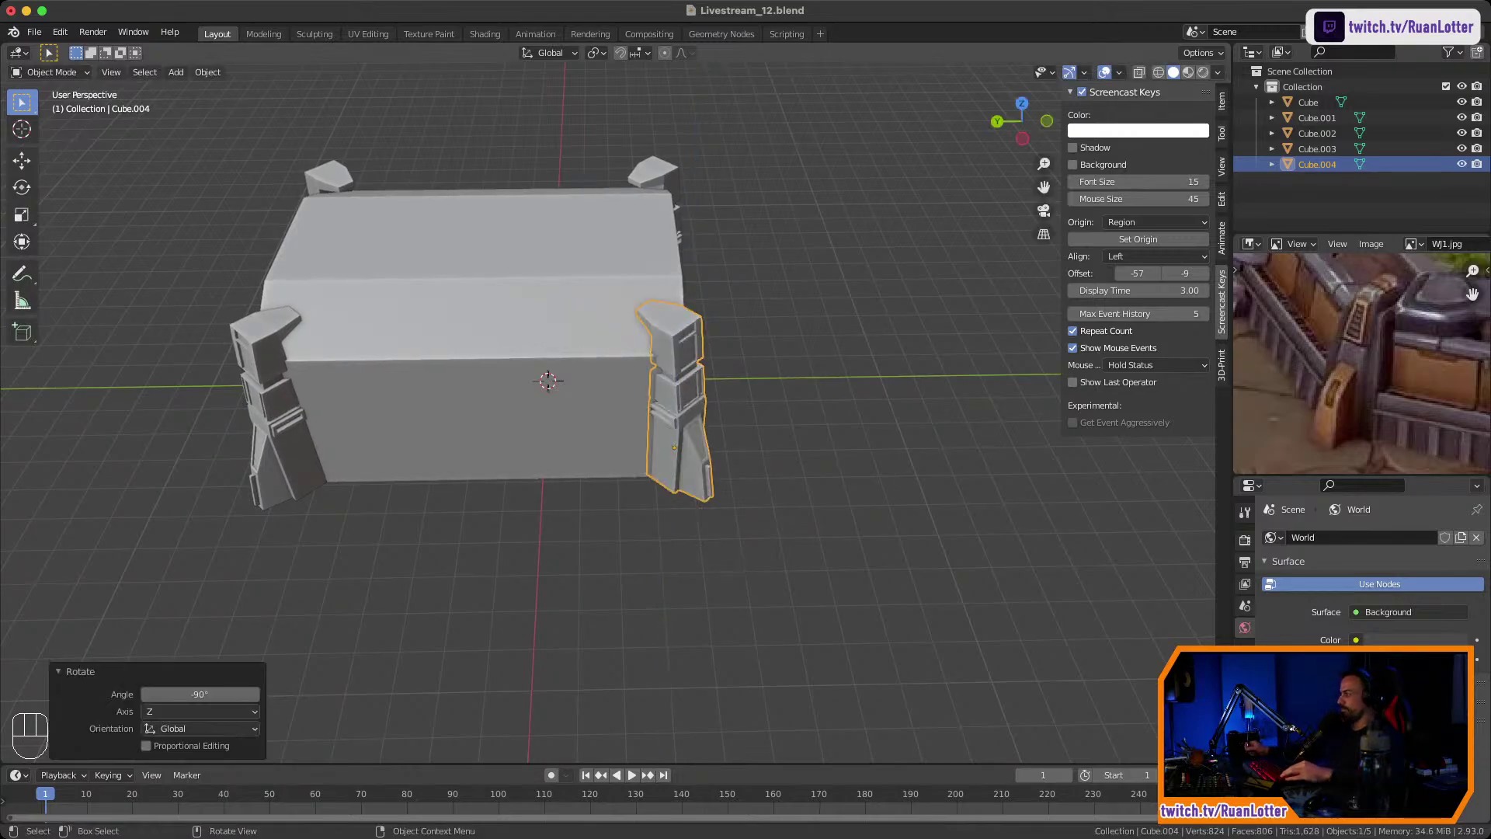
# Inspect the four corner pillars from all around the room, clear the selection and save the file.
pyautogui.moveTo(738, 404); pyautogui.dragTo(828, 426, button='middle')
pyautogui.moveTo(827, 426)
pyautogui.keyDown('ctrl'); pyautogui.mouseDown(button='middle')
pyautogui.moveTo(828, 400)
pyautogui.moveTo(865, 387)
pyautogui.moveTo(839, 410)
pyautogui.mouseUp(button='middle'); pyautogui.keyUp('ctrl')
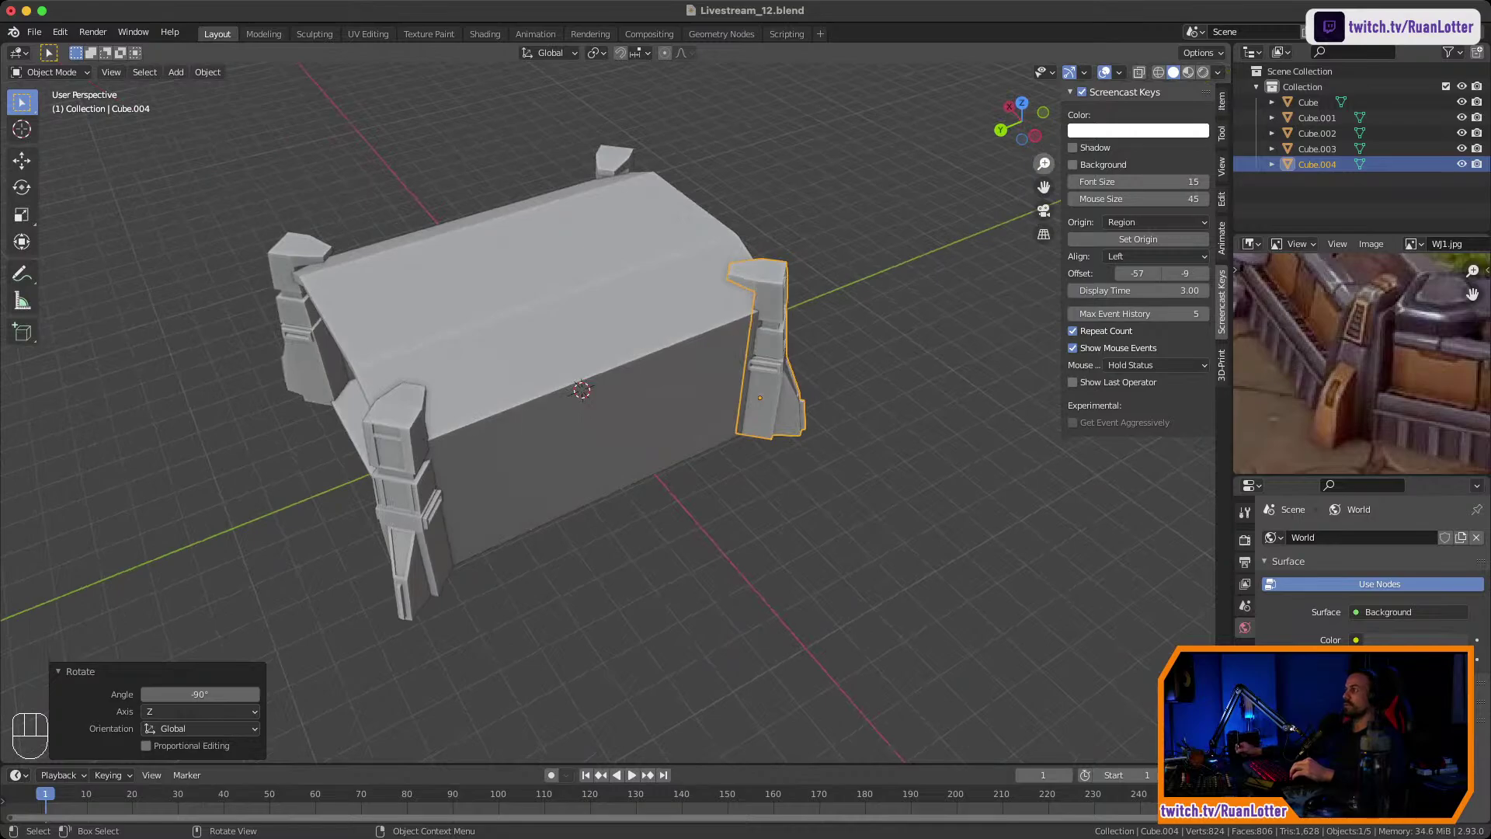
pyautogui.moveTo(963, 140); pyautogui.dragTo(840, 120, button='middle')
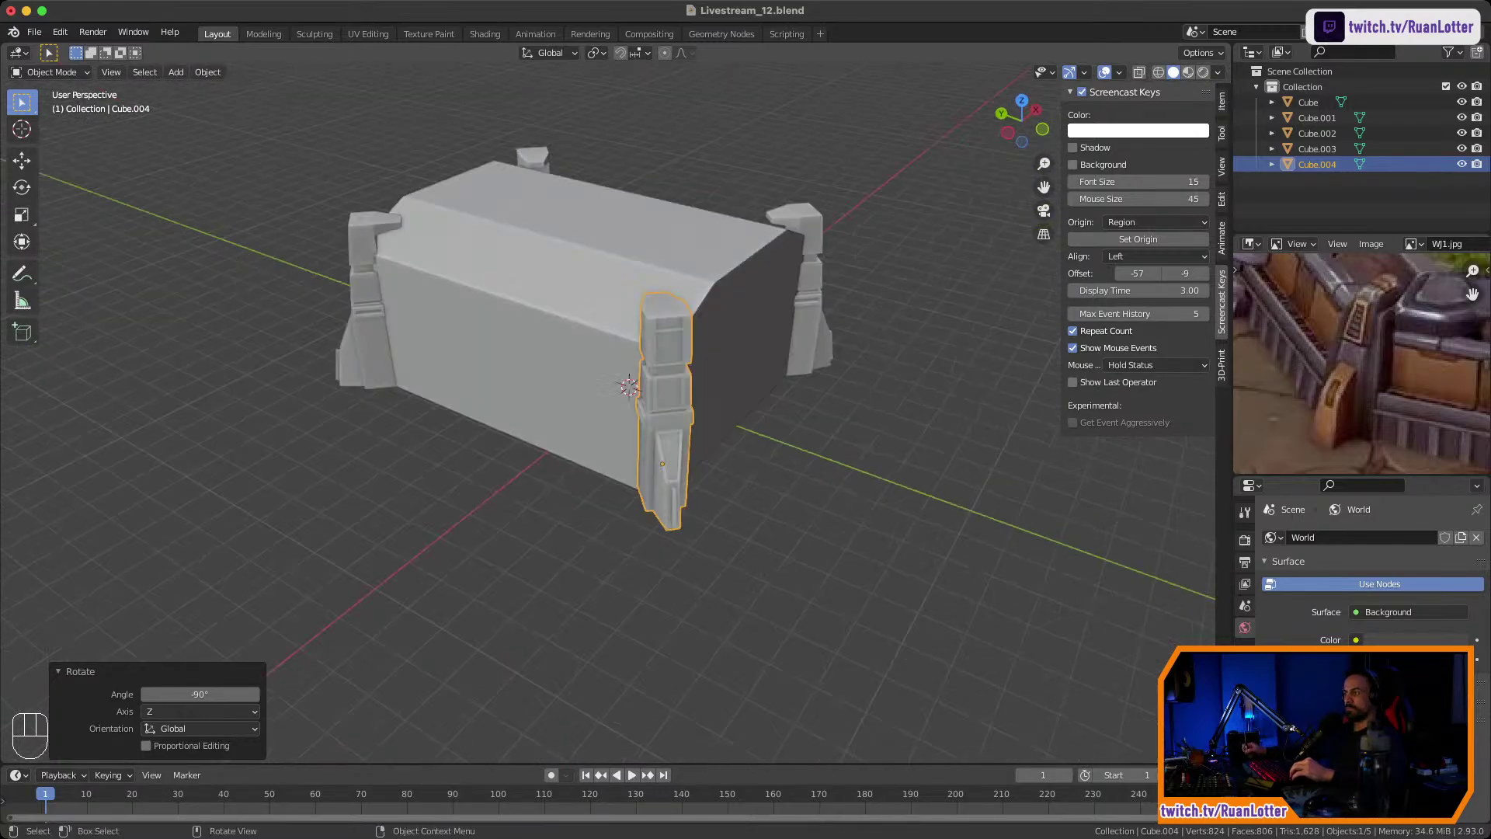
pyautogui.moveTo(777, 420); pyautogui.dragTo(605, 380, button='middle')
pyautogui.keyDown('shift'); pyautogui.moveTo(605, 381); pyautogui.dragTo(571, 466, button='middle'); pyautogui.keyUp('shift')
pyautogui.keyDown('ctrl'); pyautogui.moveTo(571, 466); pyautogui.dragTo(507, 545, button='middle'); pyautogui.keyUp('ctrl')
pyautogui.moveTo(622, 434); pyautogui.dragTo(435, 497, button='middle')
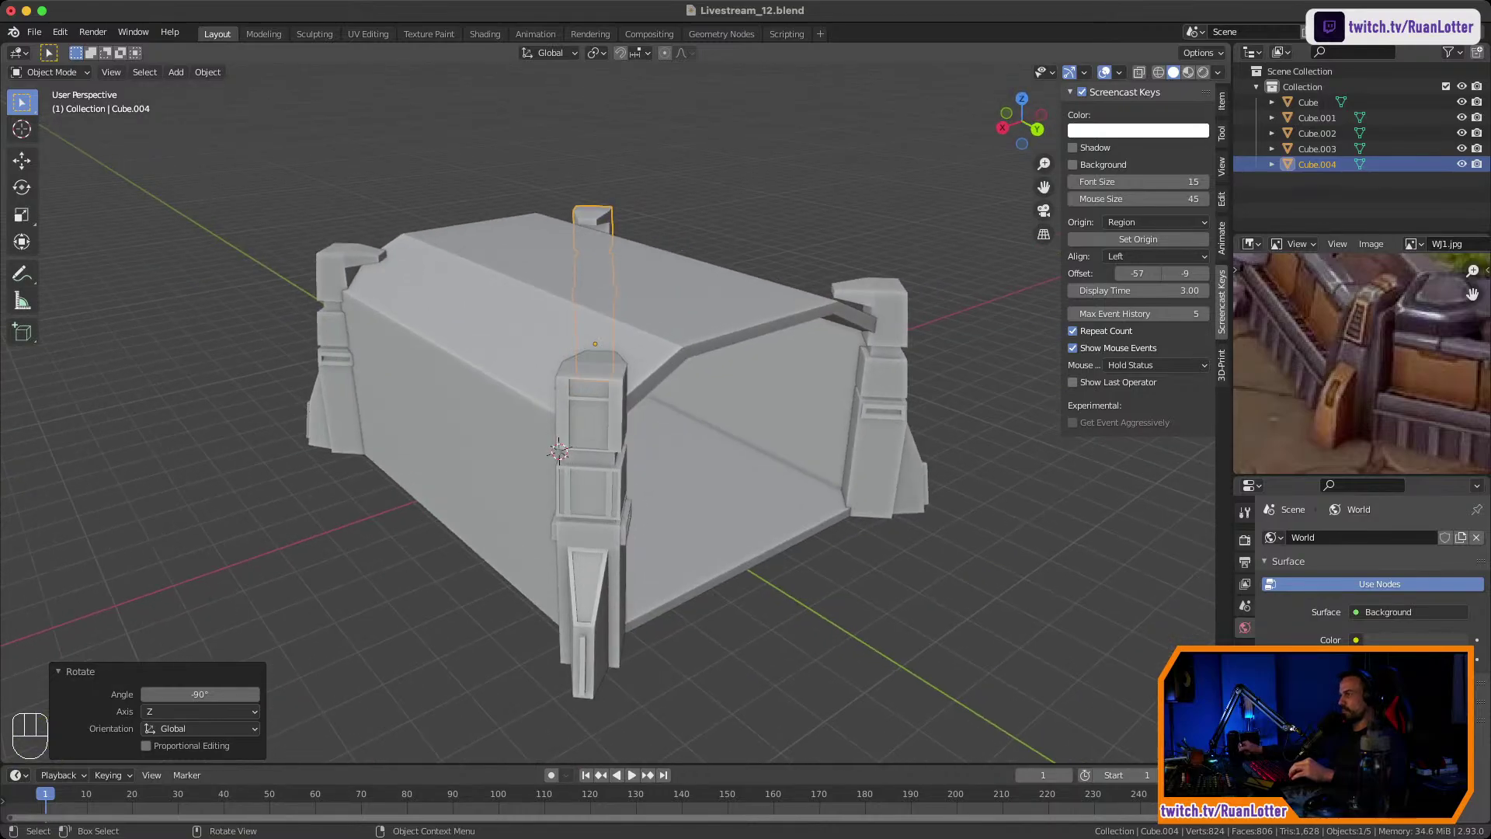
pyautogui.moveTo(590, 450); pyautogui.dragTo(590, 513, button='middle')
pyautogui.moveTo(699, 497); pyautogui.dragTo(699, 451, button='middle')
pyautogui.click(776, 583)
pyautogui.press('super+s')
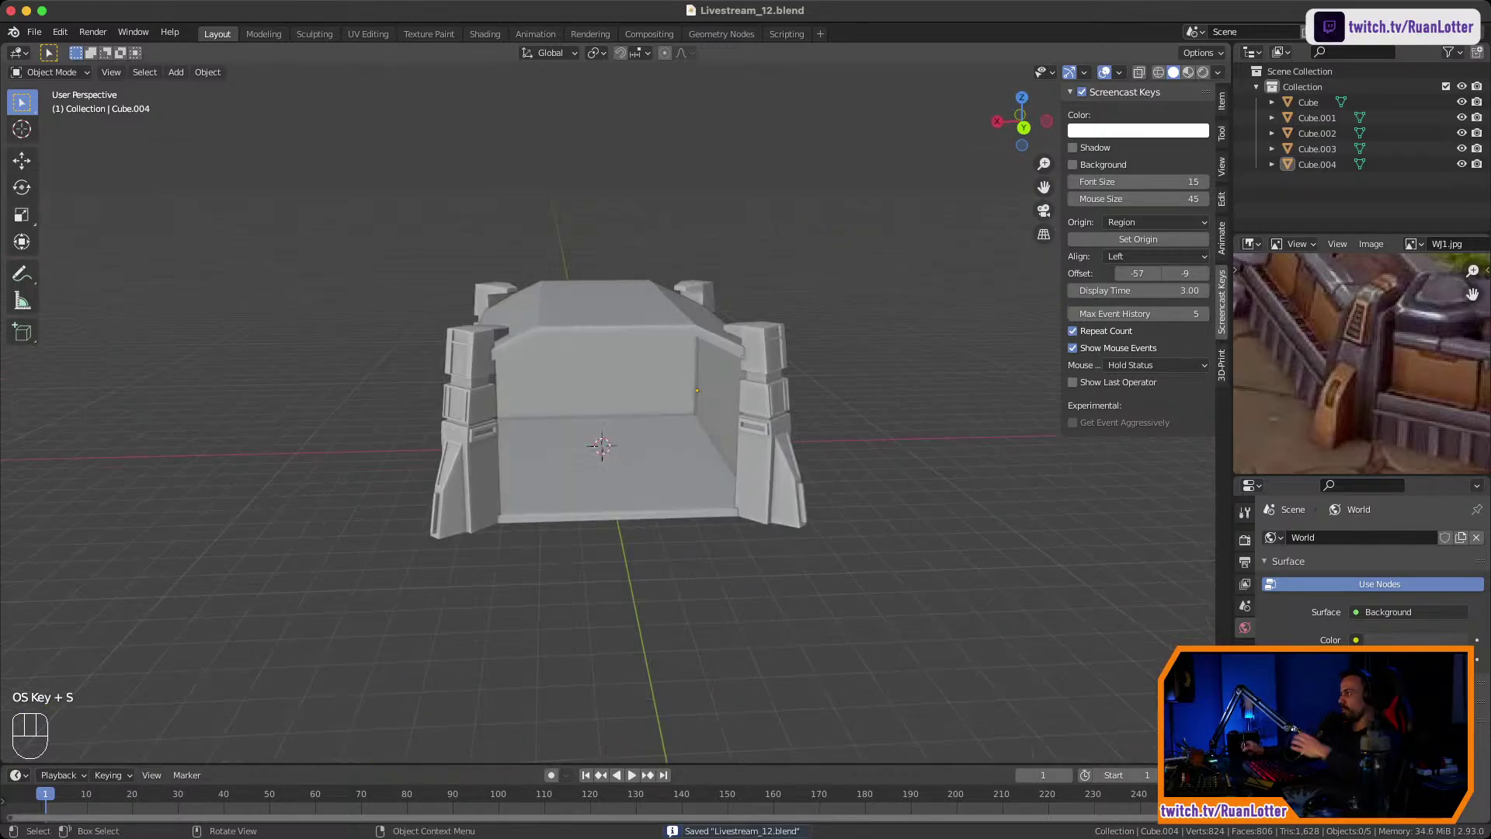
# Bring the ribbed lower wall band into view in the reference image, and hide the sidebar and the four pillars.
pyautogui.moveTo(1383, 365); pyautogui.dragTo(1340, 342, button='middle')
pyautogui.moveTo(846, 427); pyautogui.dragTo(742, 431, button='middle')
pyautogui.press('n')
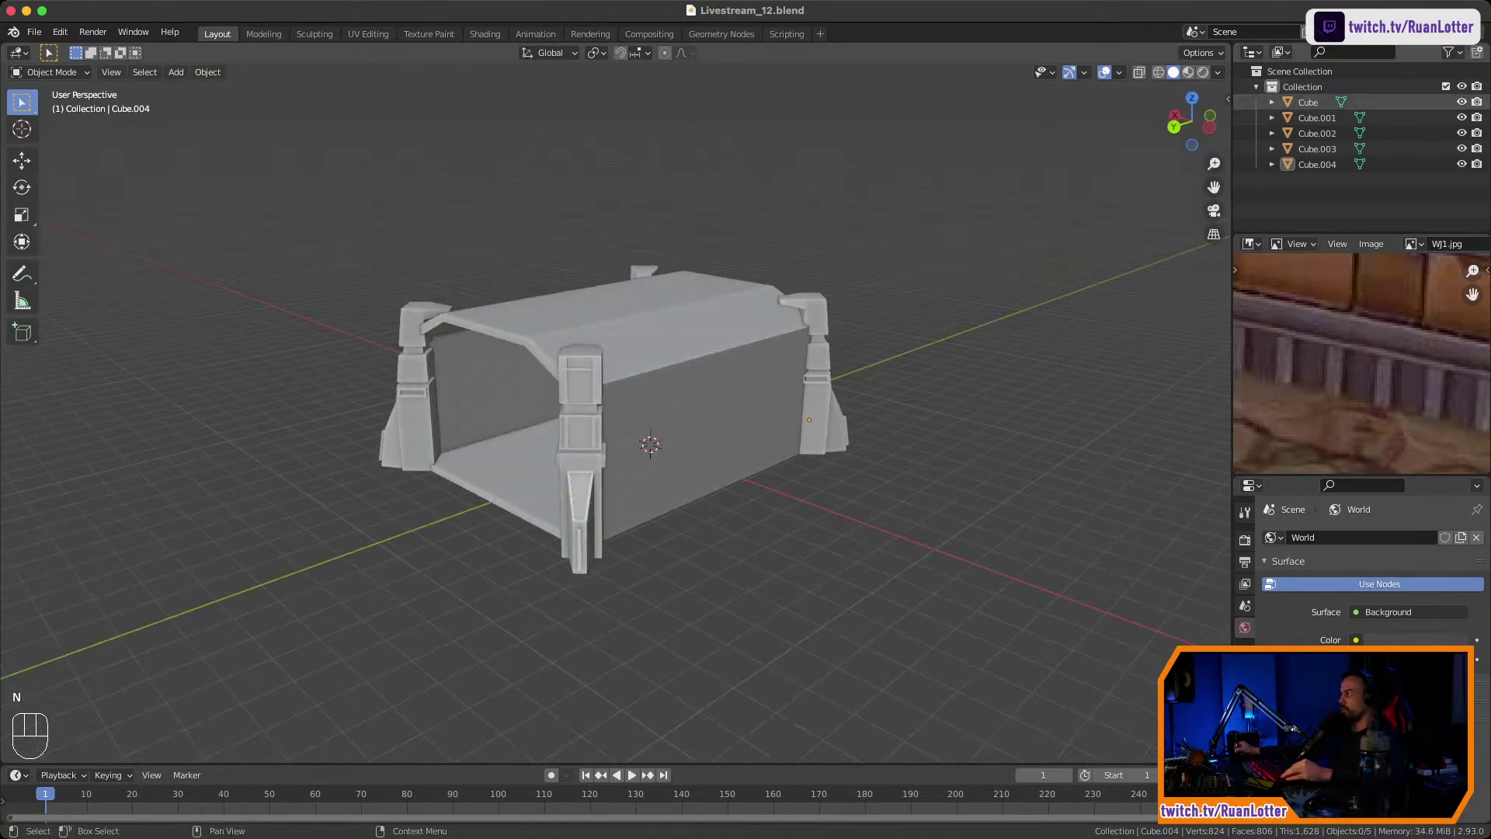
pyautogui.moveTo(1461, 118); pyautogui.dragTo(1461, 164)
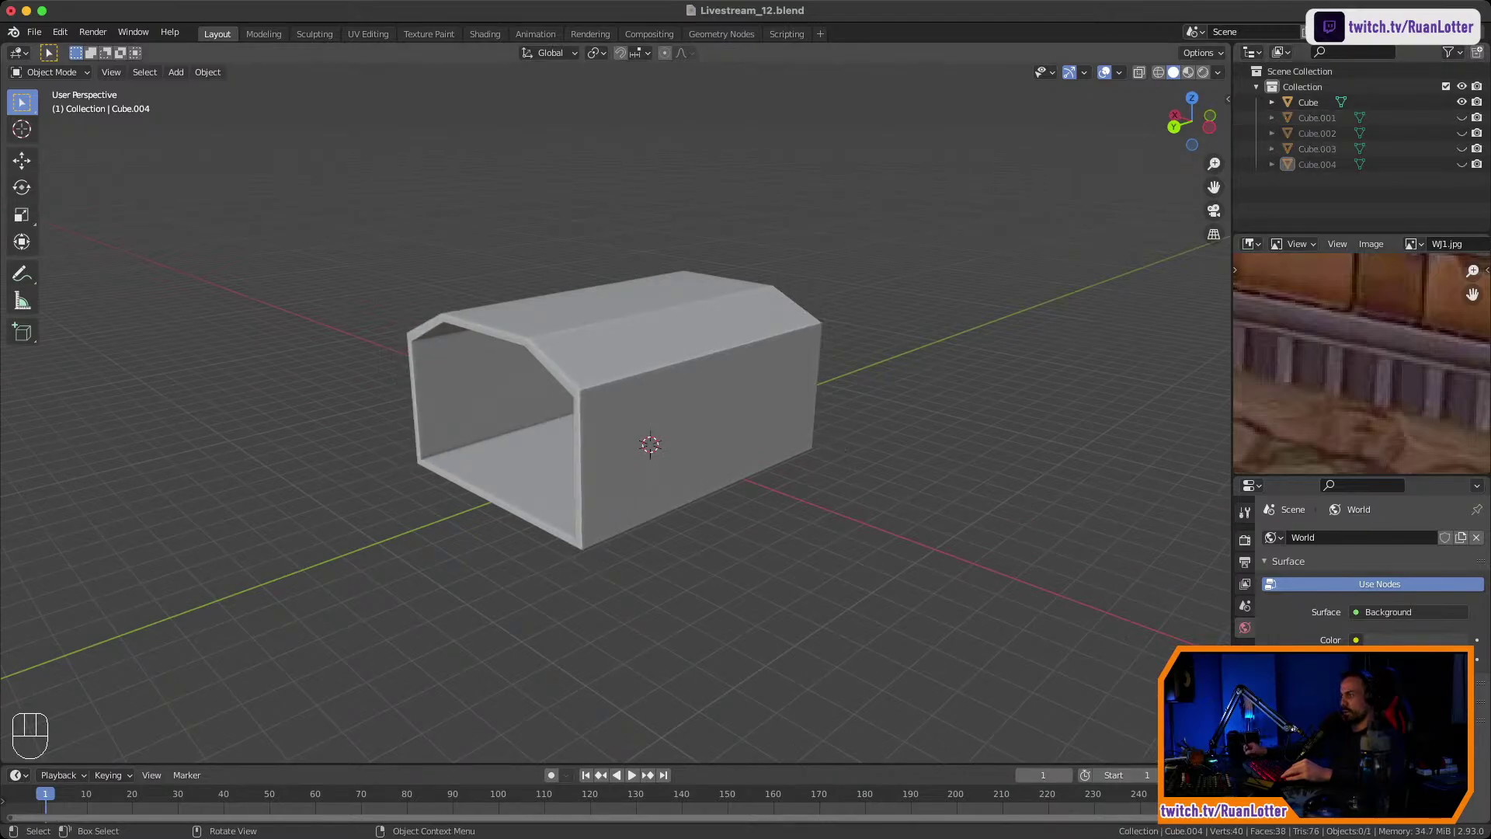
# Add a single horizontal loop cut around the room's walls in Edit Mode, slid toward the floor with a factor of 0.340.
pyautogui.click(699, 412)
pyautogui.press('Tab')
pyautogui.scroll(1, 699, 411)
pyautogui.keyDown('shift'); pyautogui.moveTo(699, 412); pyautogui.dragTo(711, 352, button='middle'); pyautogui.keyUp('shift')
pyautogui.hotkey('ctrl', 'r')
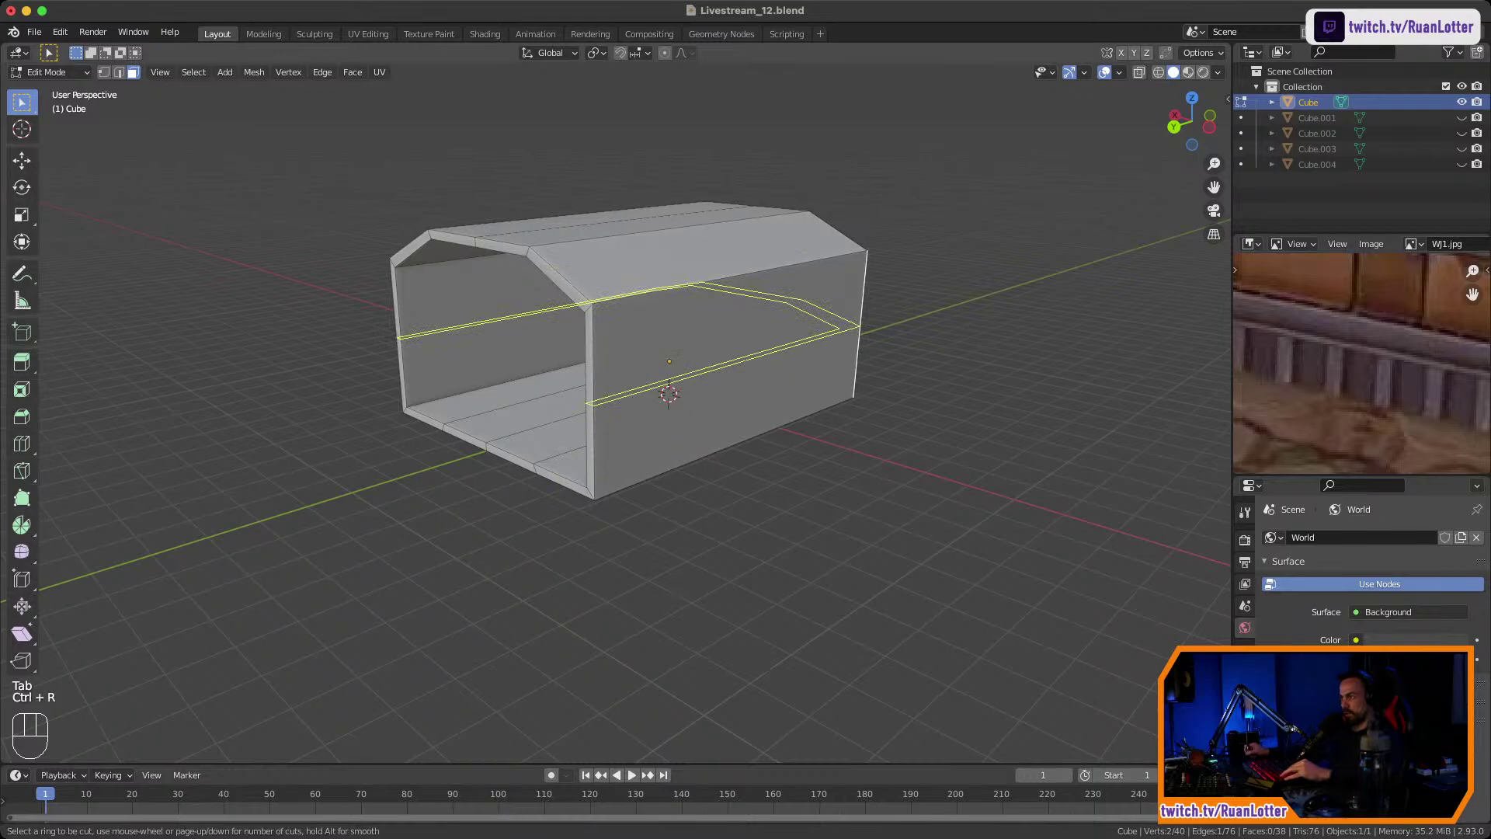
pyautogui.click(592, 400)
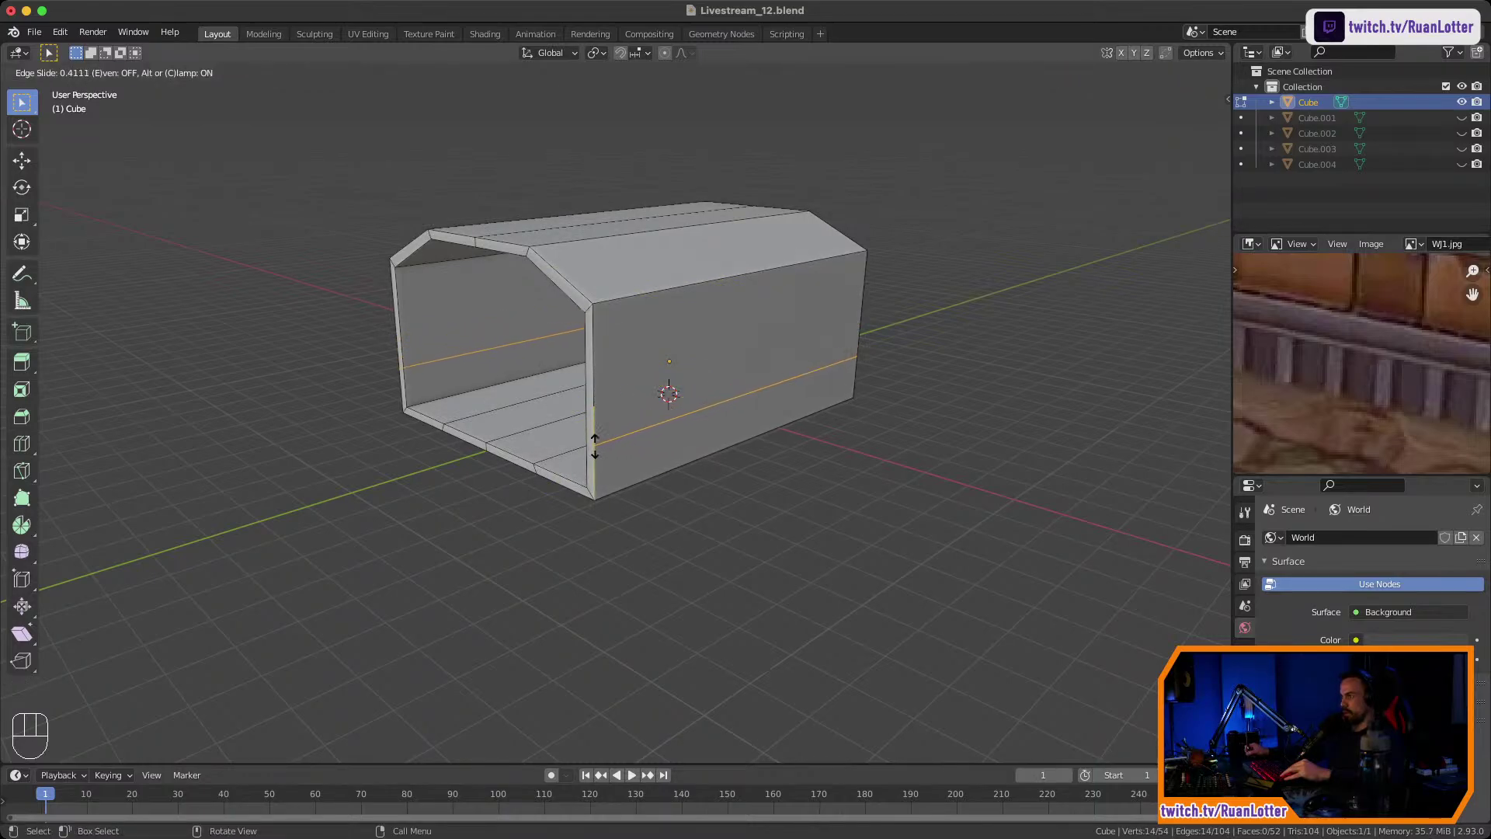
pyautogui.click(594, 434)
pyautogui.keyDown('ctrl'); pyautogui.moveTo(593, 435); pyautogui.dragTo(593, 381, button='middle'); pyautogui.keyUp('ctrl')
pyautogui.keyDown('shift'); pyautogui.moveTo(593, 380); pyautogui.dragTo(597, 344, button='middle'); pyautogui.keyUp('shift')
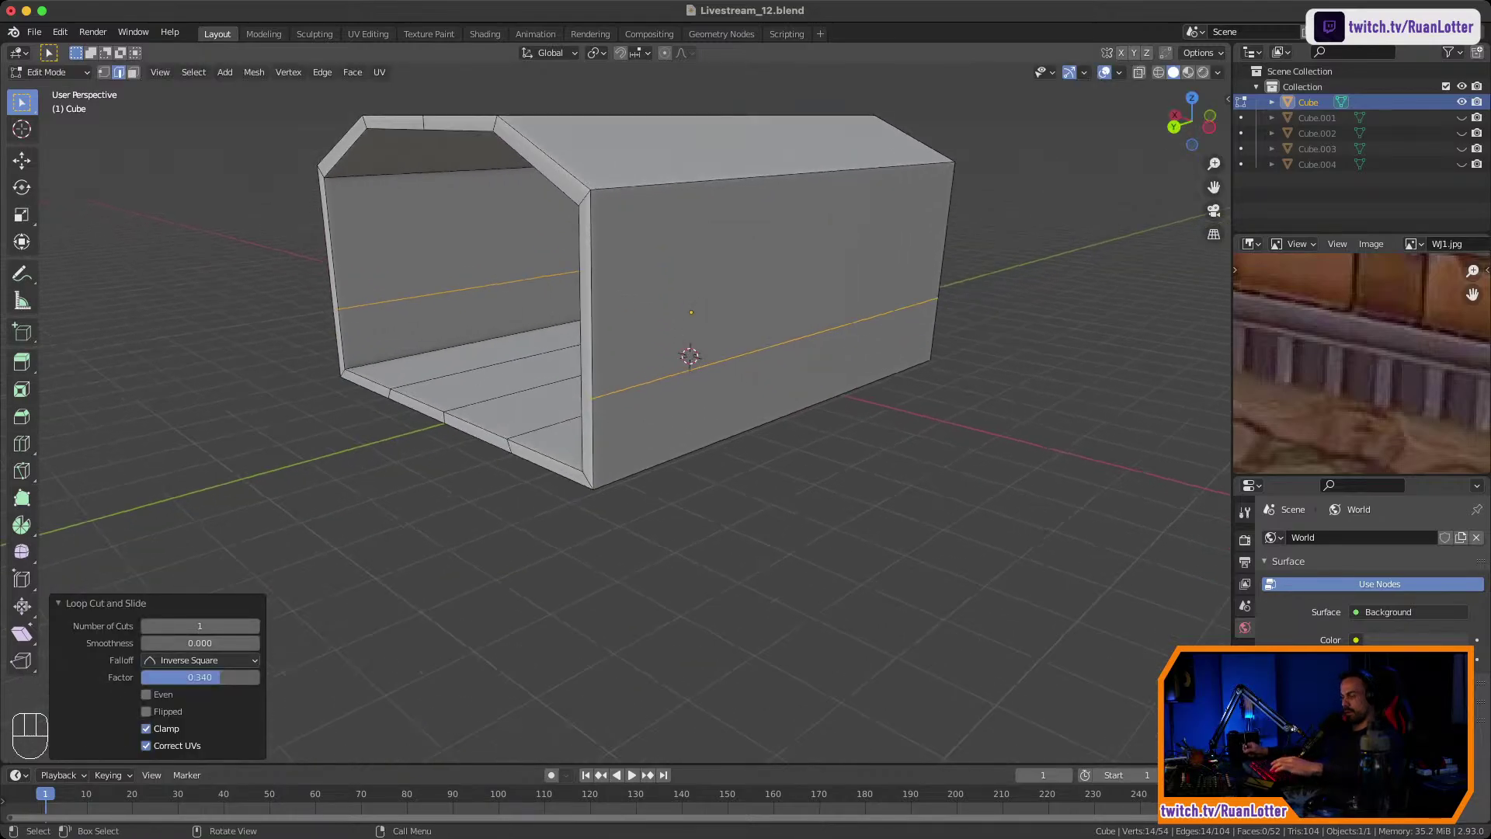
pyautogui.press('3')
pyautogui.click(761, 404)
pyautogui.moveTo(761, 404)
pyautogui.mouseDown(button='middle')
pyautogui.moveTo(523, 407)
pyautogui.moveTo(750, 404)
pyautogui.moveTo(561, 406)
pyautogui.moveTo(742, 382)
pyautogui.mouseUp(button='middle')
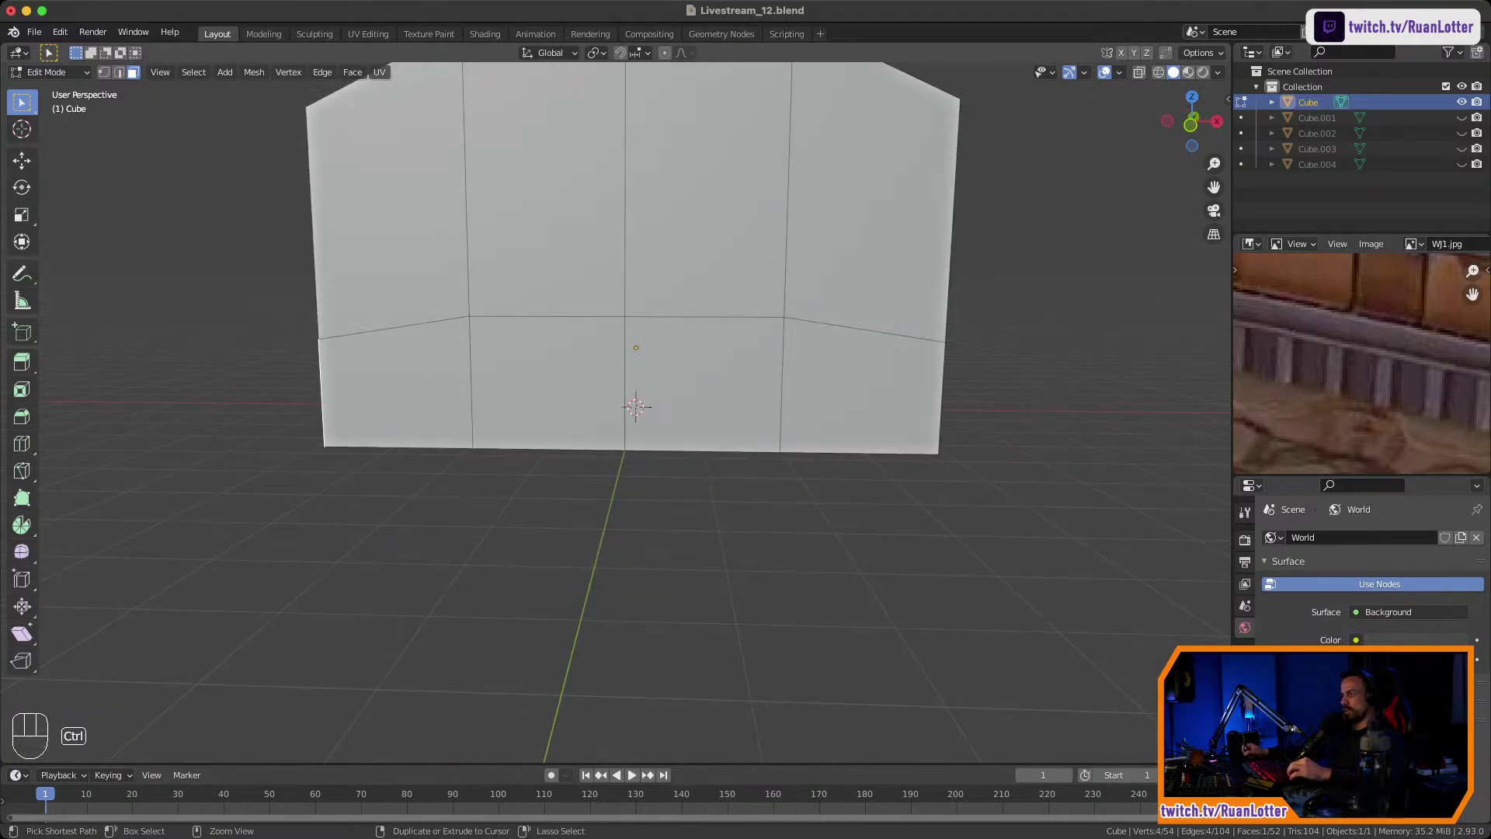
pyautogui.moveTo(636, 388); pyautogui.dragTo(734, 388, button='middle')
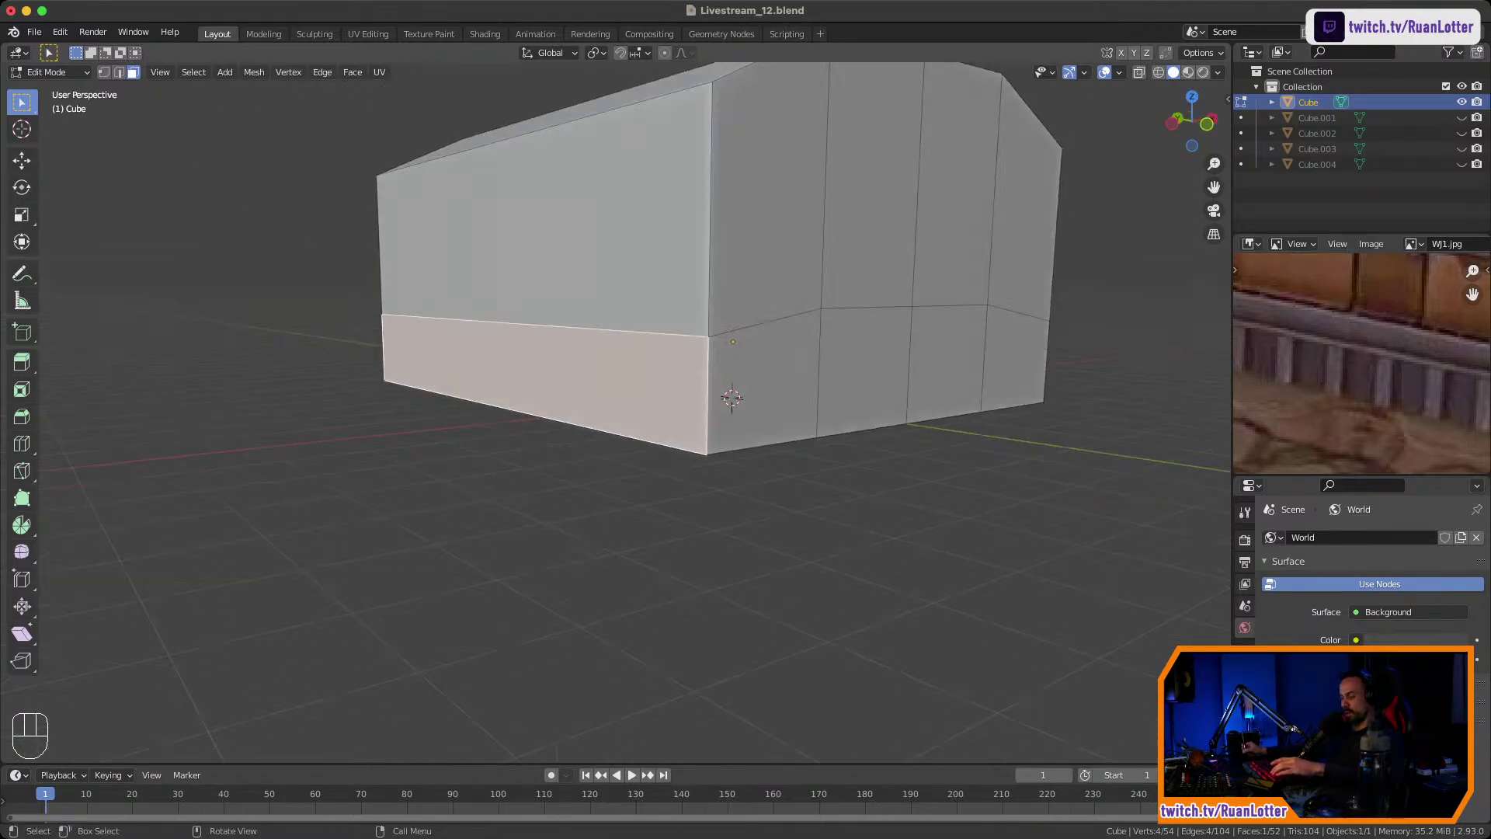
# Select the complete new edge loop across the room's outer and inner walls and flatten it by scaling to 0 along Z.
pyautogui.press('2')
pyautogui.click(544, 326)
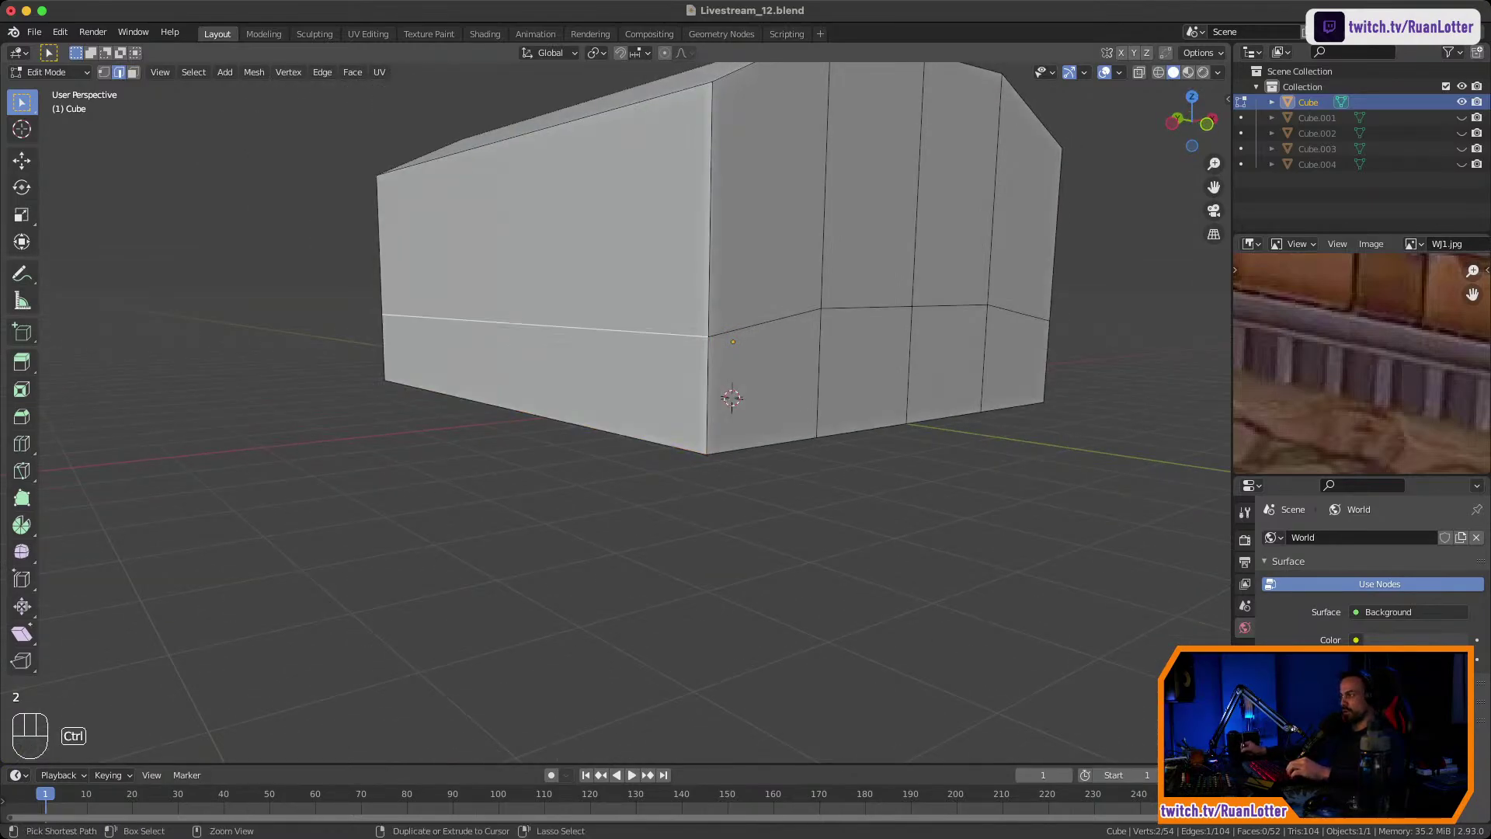
pyautogui.keyDown('ctrl'); pyautogui.click(1019, 313); pyautogui.keyUp('ctrl')
pyautogui.moveTo(1019, 313); pyautogui.dragTo(349, 330, button='middle')
pyautogui.keyDown('ctrl'); pyautogui.click(699, 326); pyautogui.keyUp('ctrl')
pyautogui.keyDown('ctrl'); pyautogui.click(406, 312); pyautogui.keyUp('ctrl')
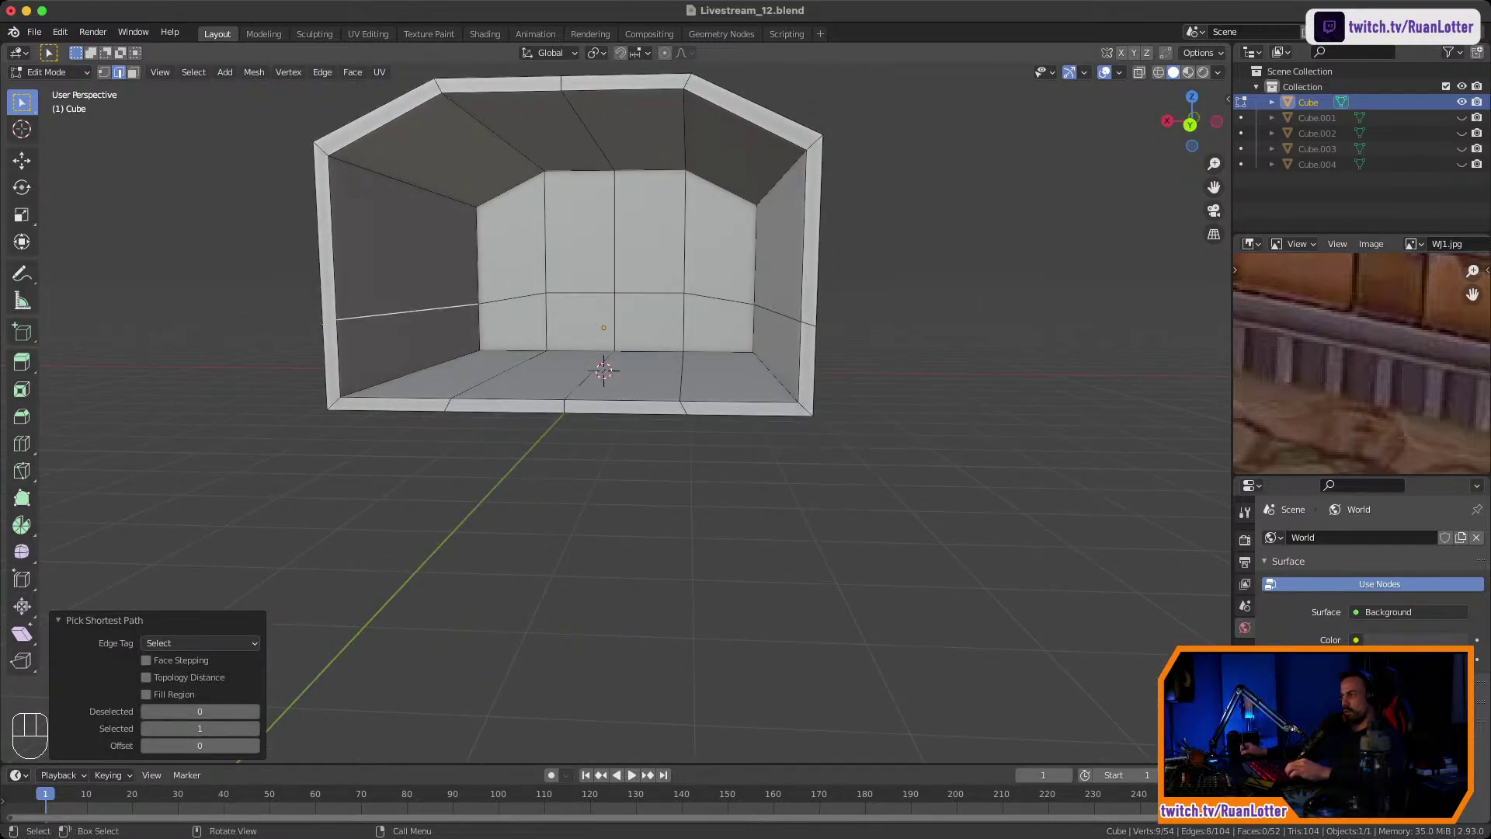
pyautogui.keyDown('ctrl'); pyautogui.click(719, 299); pyautogui.keyUp('ctrl')
pyautogui.moveTo(719, 302); pyautogui.dragTo(761, 342, button='middle')
pyautogui.keyDown('ctrl'); pyautogui.click(738, 308); pyautogui.keyUp('ctrl')
pyautogui.keyDown('ctrl'); pyautogui.click(621, 341); pyautogui.keyUp('ctrl')
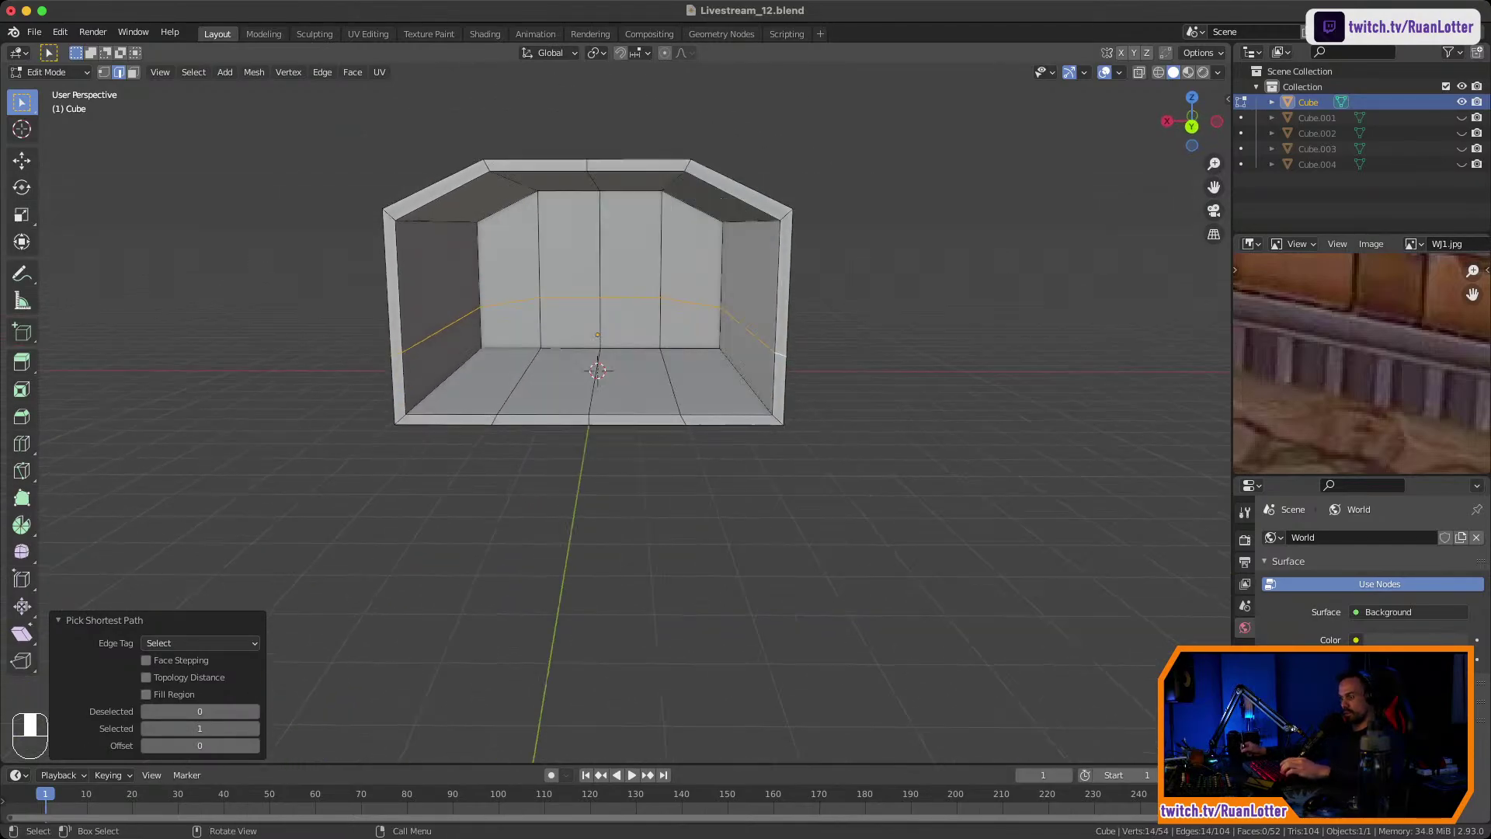
pyautogui.press('s')
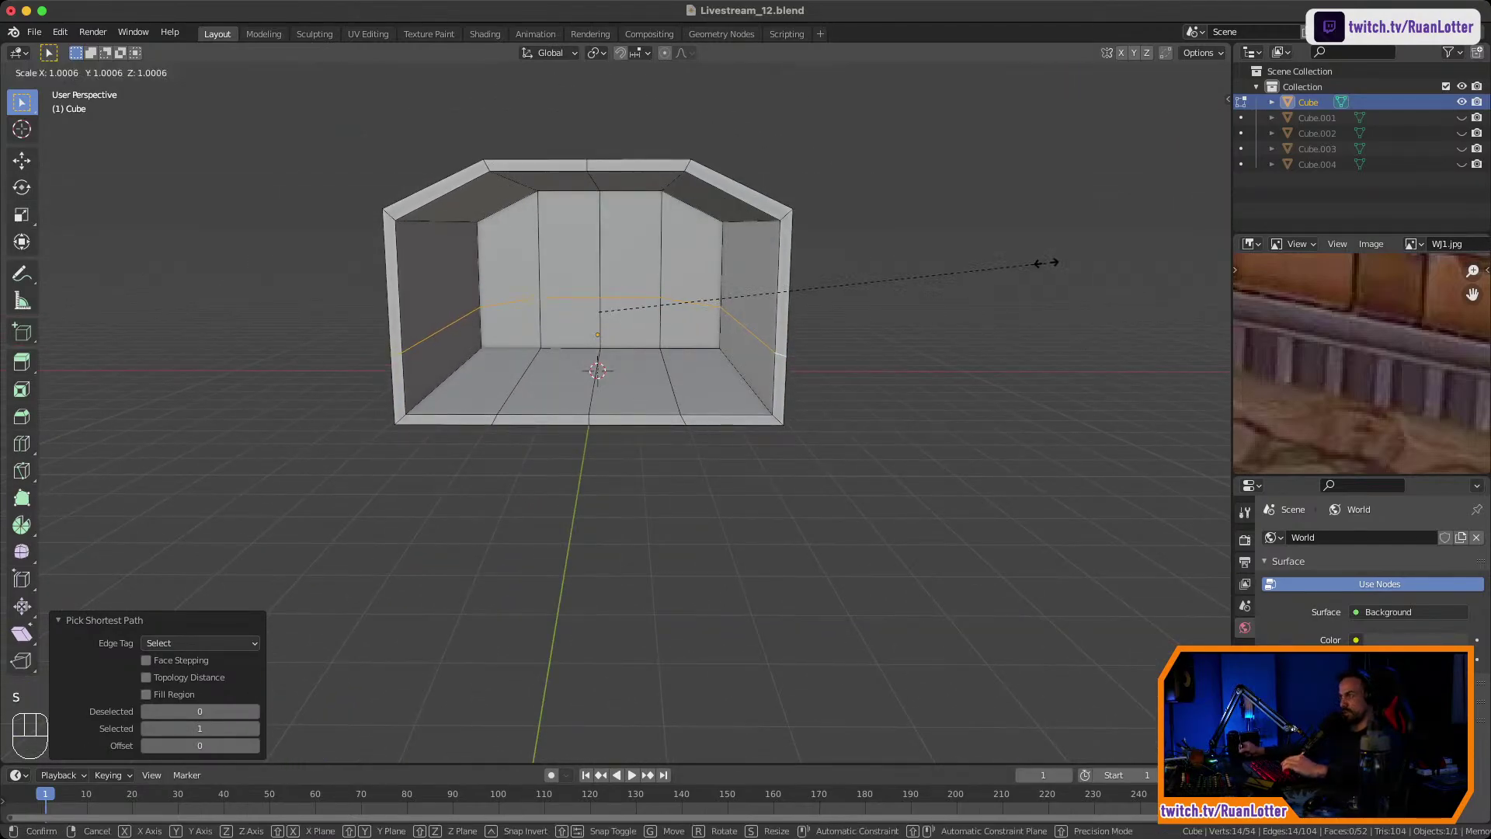
pyautogui.press('z')
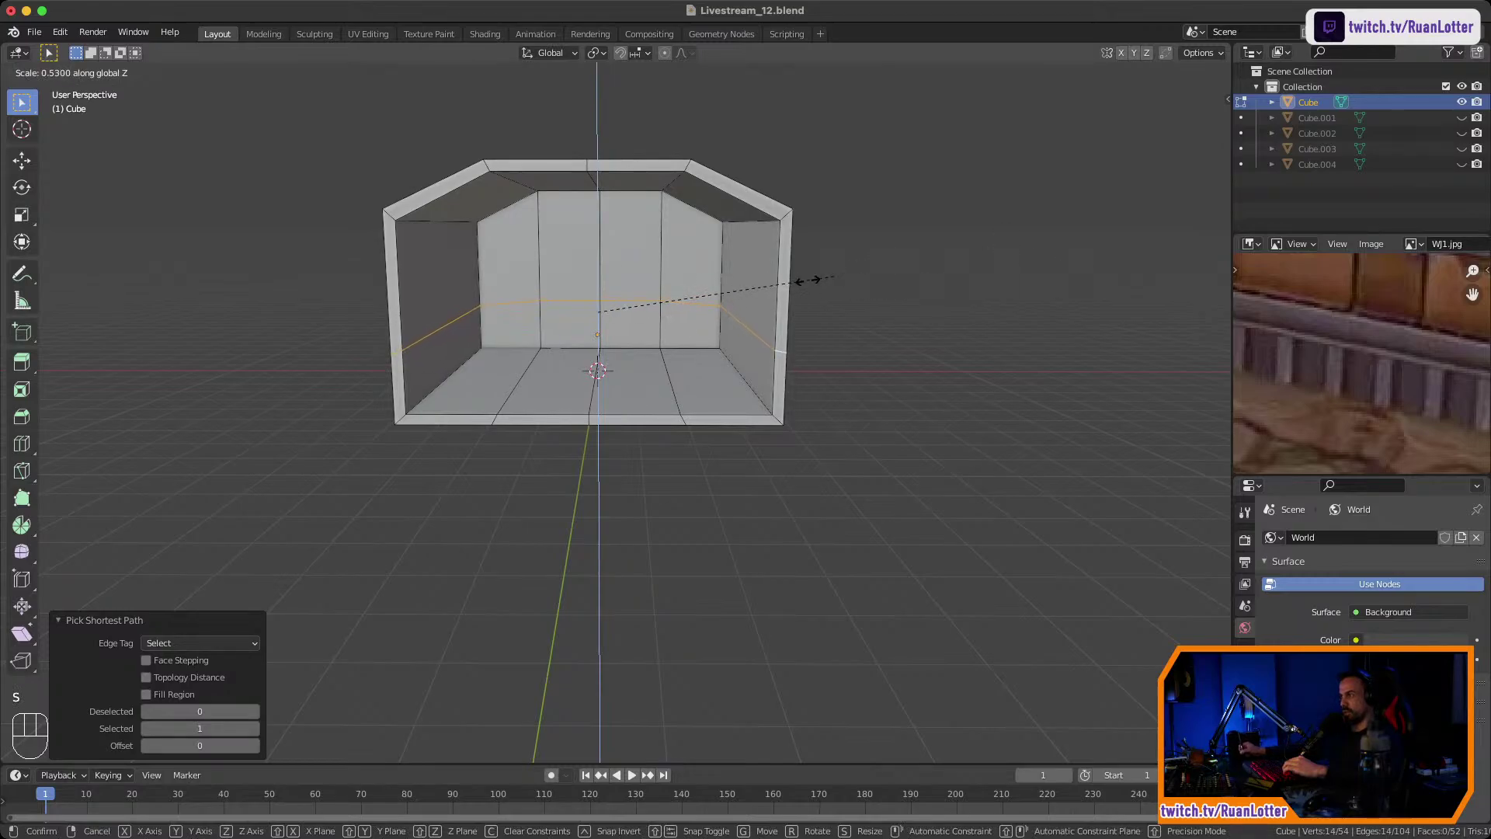
pyautogui.write('0')
pyautogui.press('Return')
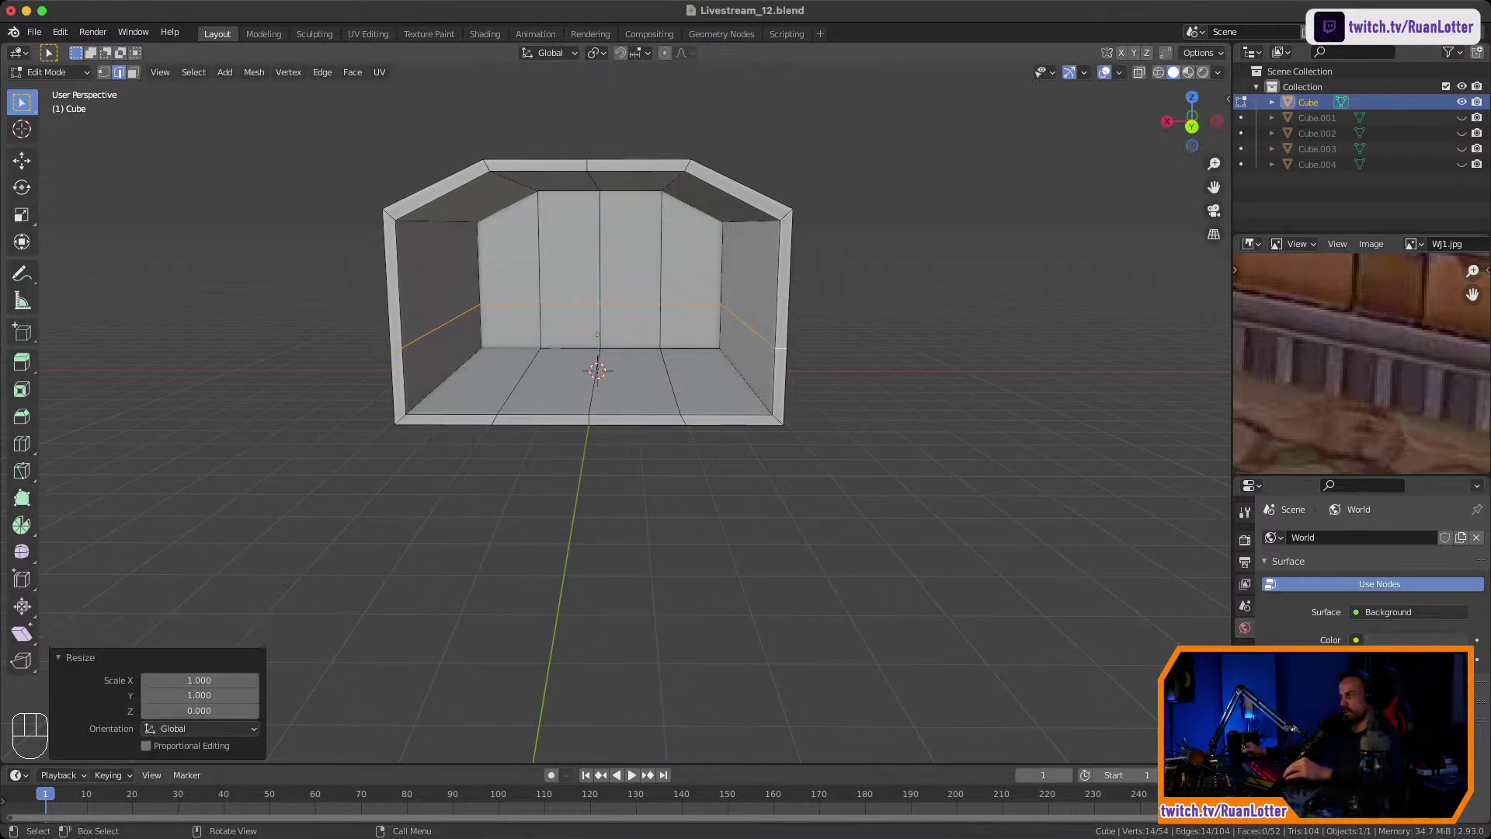
# Edge-slide the selected horizontal loop around the room's walls closer to the floor with a factor of 0.459.
pyautogui.moveTo(598, 435); pyautogui.dragTo(839, 435, button='middle')
pyautogui.moveTo(668, 434); pyautogui.dragTo(500, 427, button='middle')
pyautogui.keyDown('shift'); pyautogui.moveTo(501, 427); pyautogui.dragTo(456, 463, button='middle'); pyautogui.keyUp('shift')
pyautogui.moveTo(456, 463); pyautogui.dragTo(438, 463, button='middle')
pyautogui.press('g')
pyautogui.press('g')
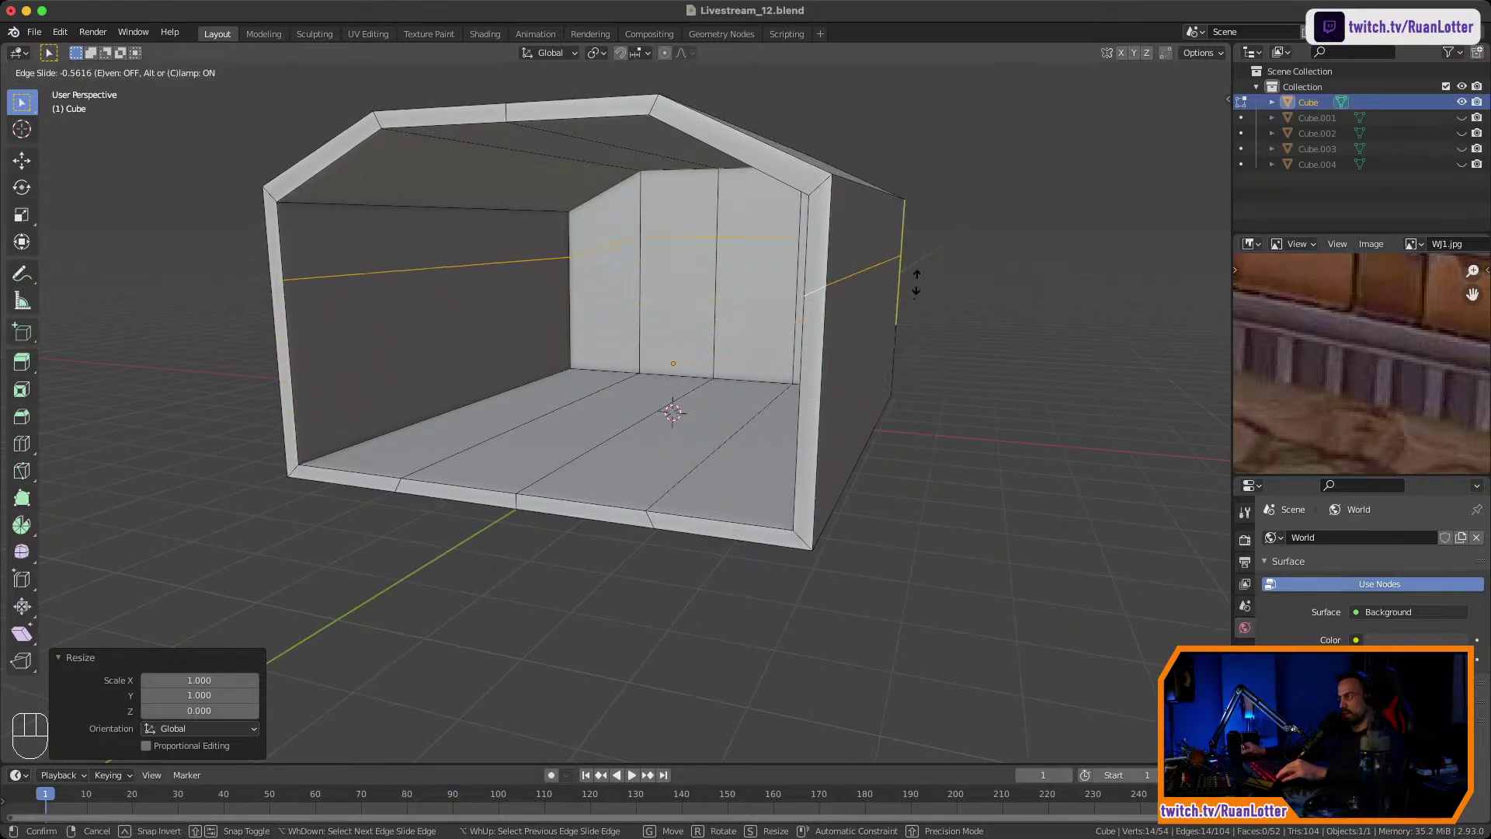
pyautogui.click(892, 374)
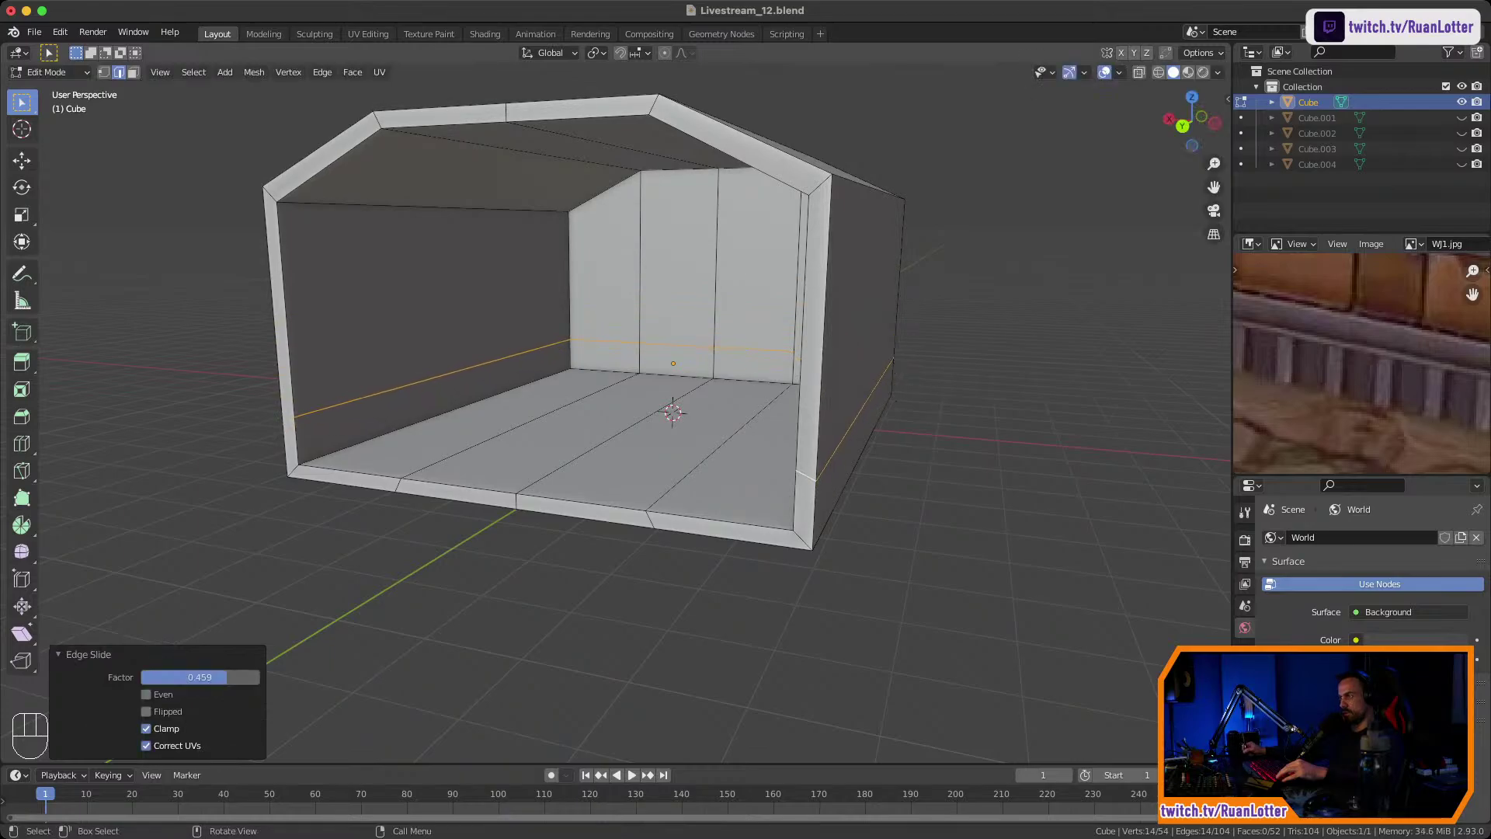
# Flatten the lowered edge loop again by scaling it to 0 along the global Z axis.
pyautogui.moveTo(892, 375); pyautogui.dragTo(777, 383, button='middle')
pyautogui.press('s')
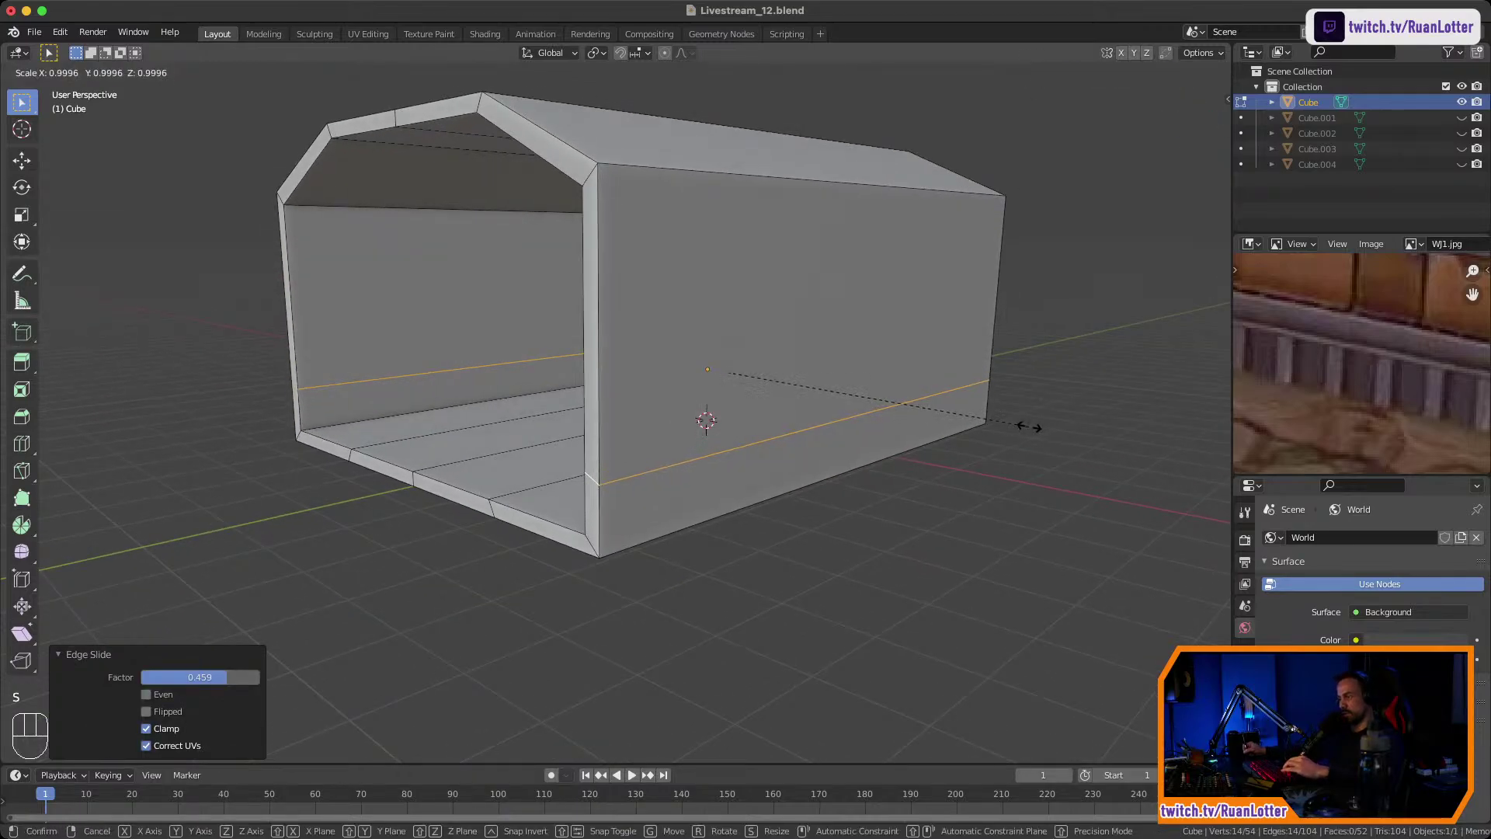
pyautogui.press('z')
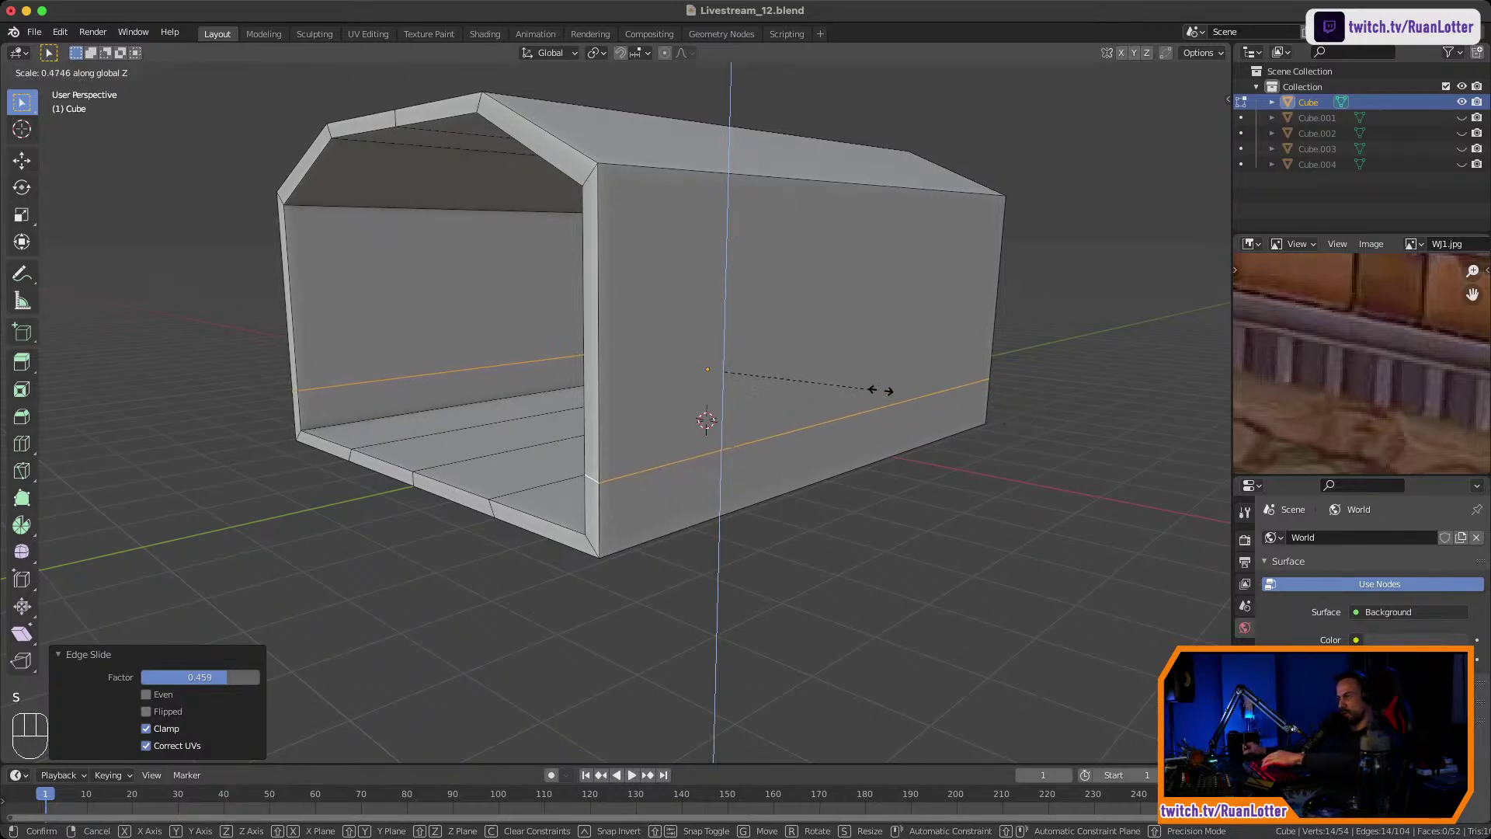
pyautogui.press('0')
pyautogui.press('Return')
# Return to Object Mode, check the room object's transform values and apply its scale.
pyautogui.moveTo(855, 389); pyautogui.dragTo(974, 393, button='middle')
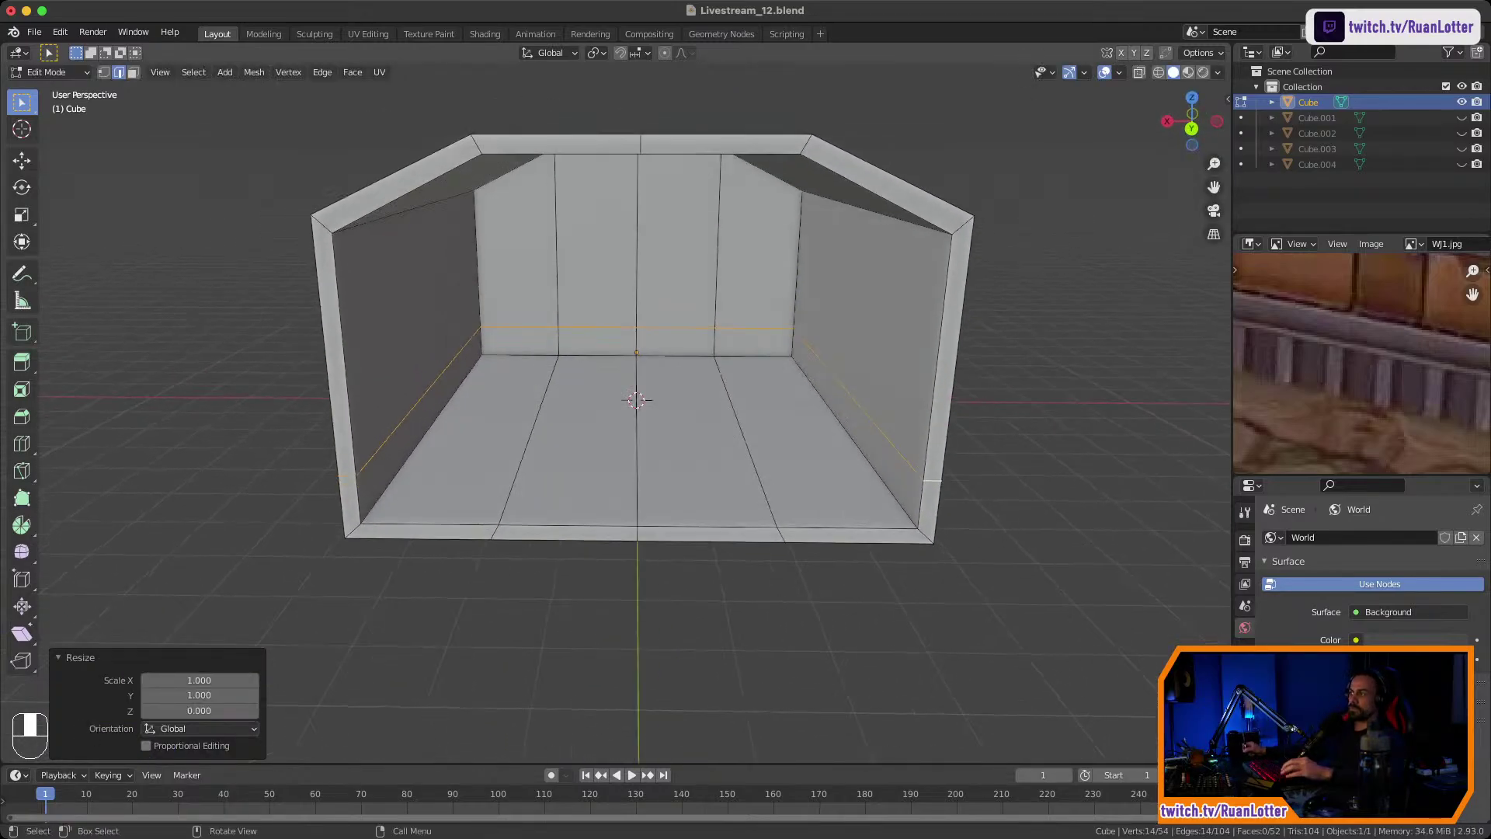
pyautogui.press('Tab')
pyautogui.press('n')
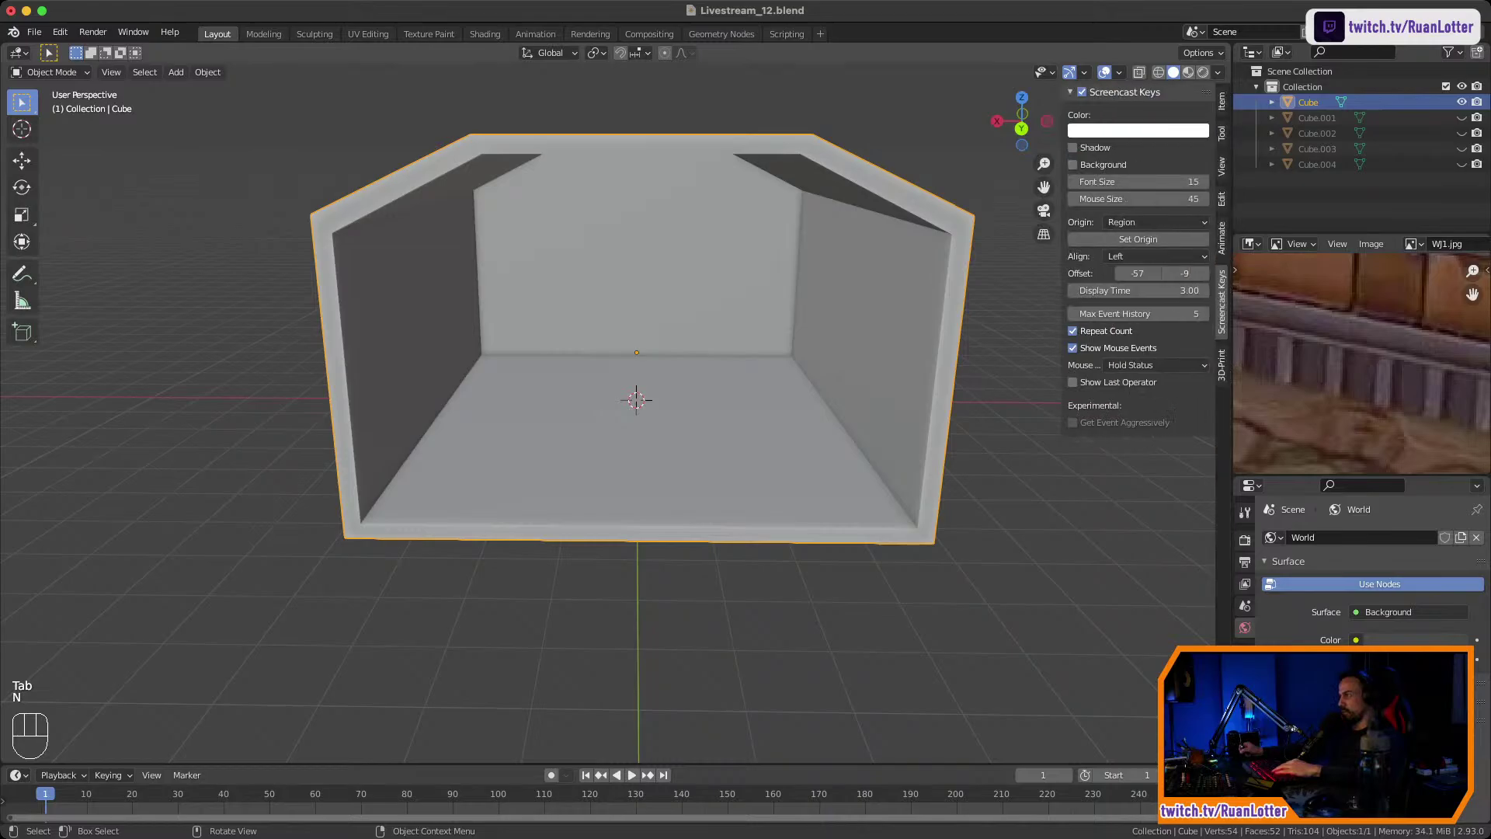
pyautogui.click(1221, 102)
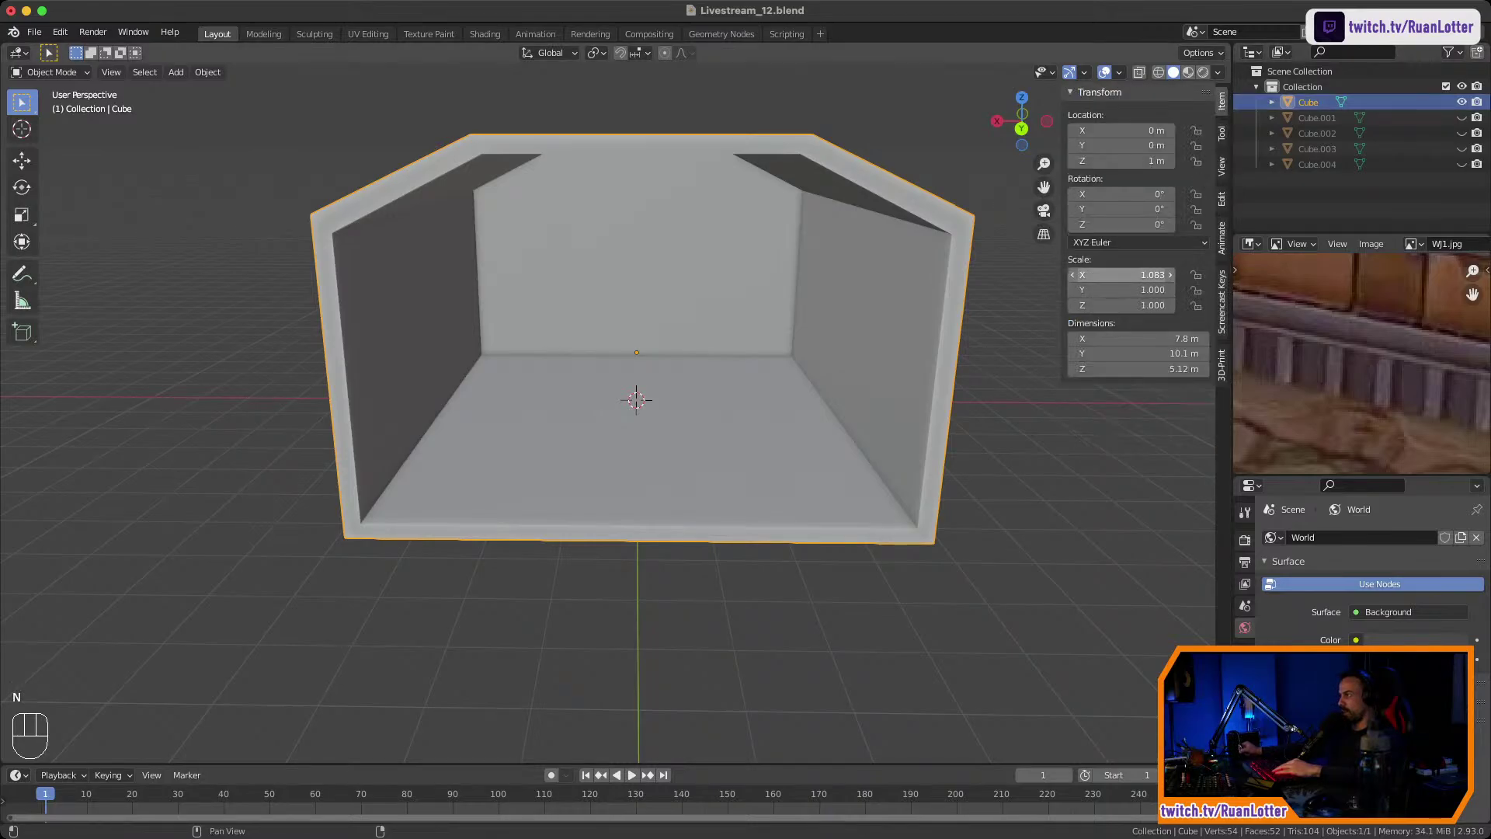
pyautogui.press('n')
pyautogui.click(207, 71)
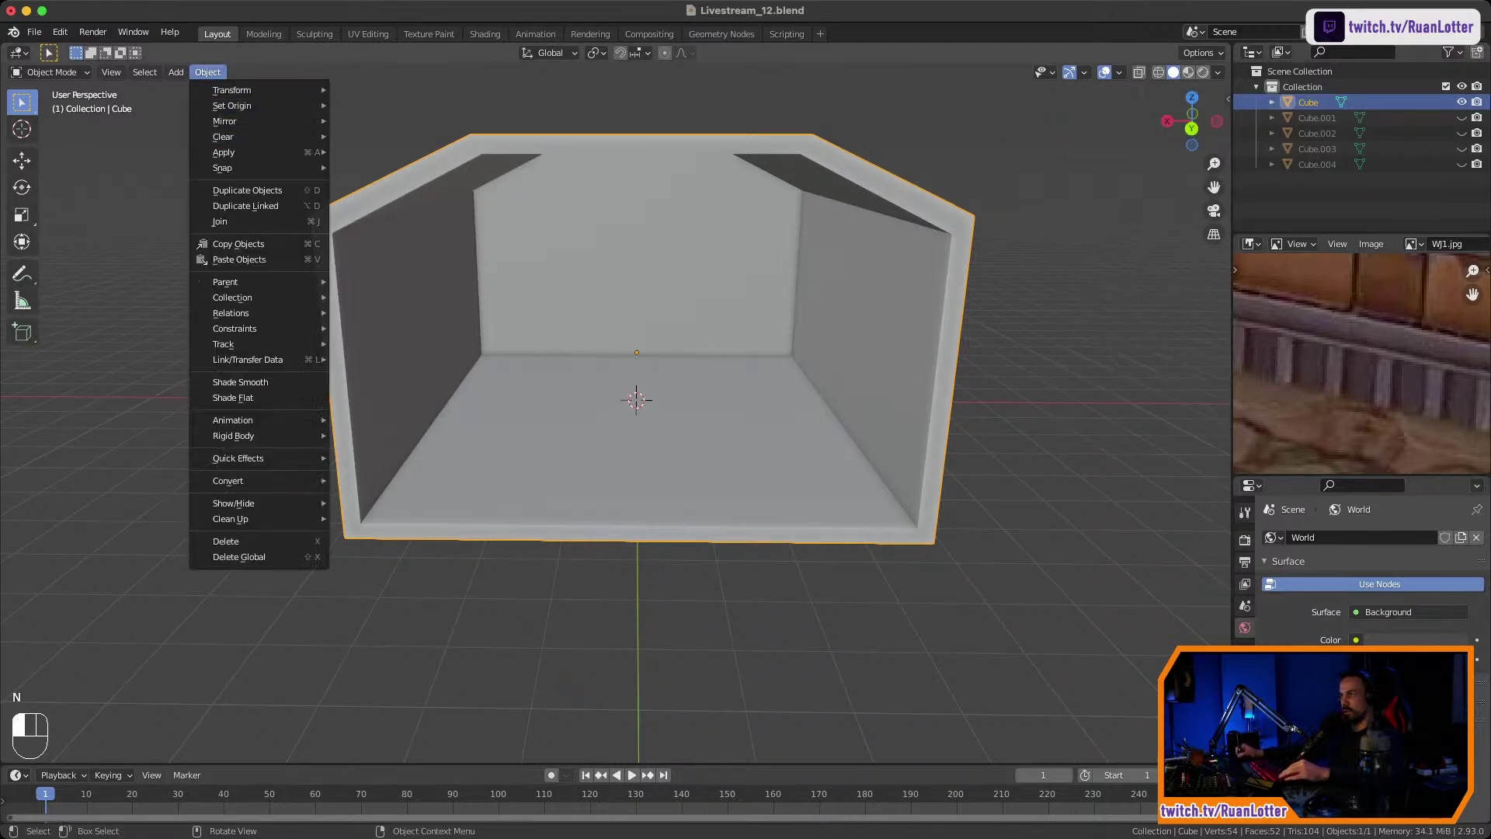
pyautogui.moveTo(233, 152)
pyautogui.click(363, 182)
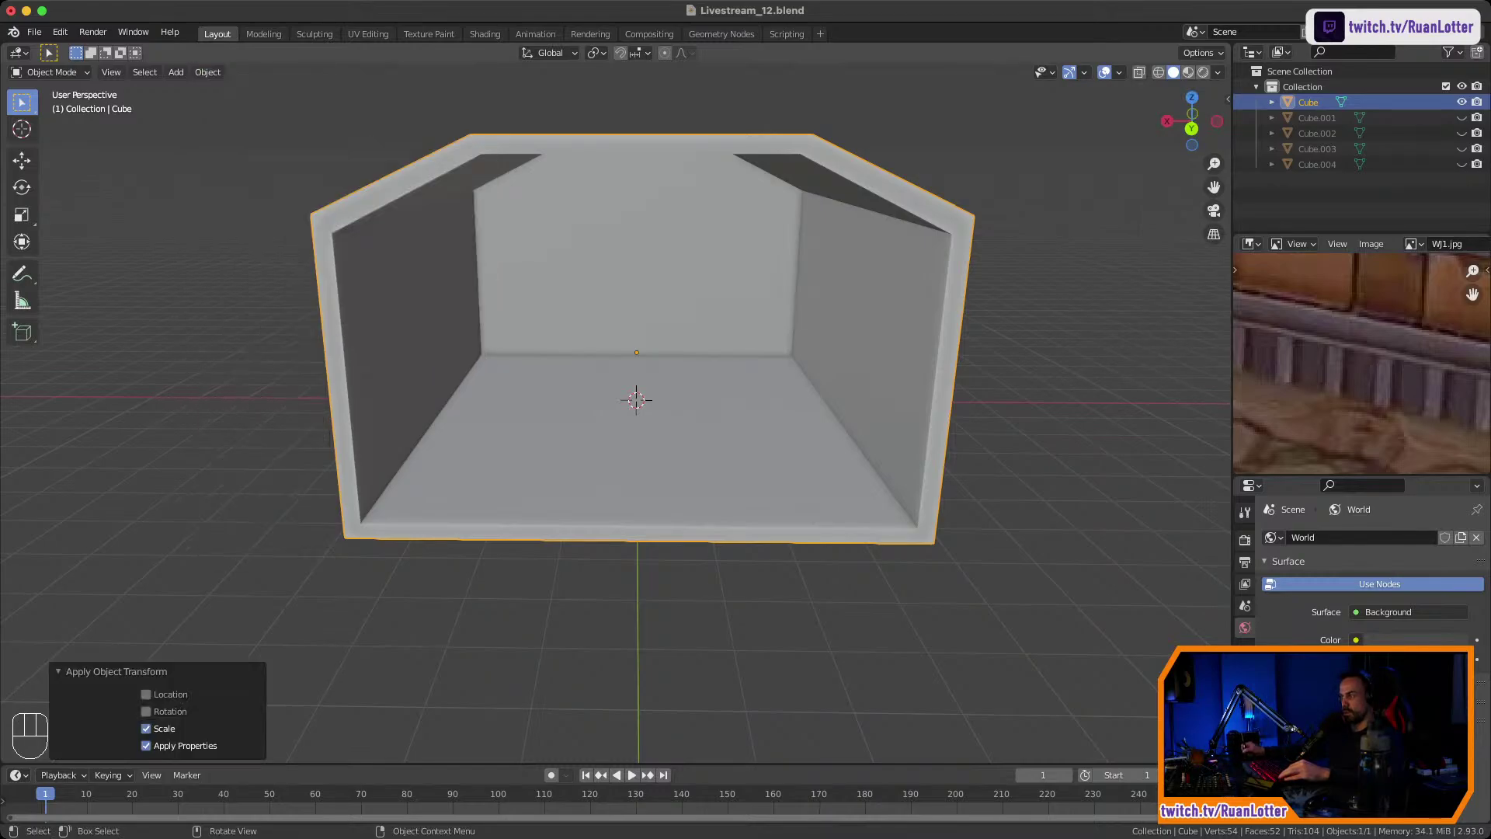
pyautogui.press('n')
pyautogui.press('n')
# In Edit Mode with face selection, select the lower band face on the outside of one long side wall.
pyautogui.moveTo(621, 404); pyautogui.dragTo(512, 395, button='middle')
pyautogui.press('Tab')
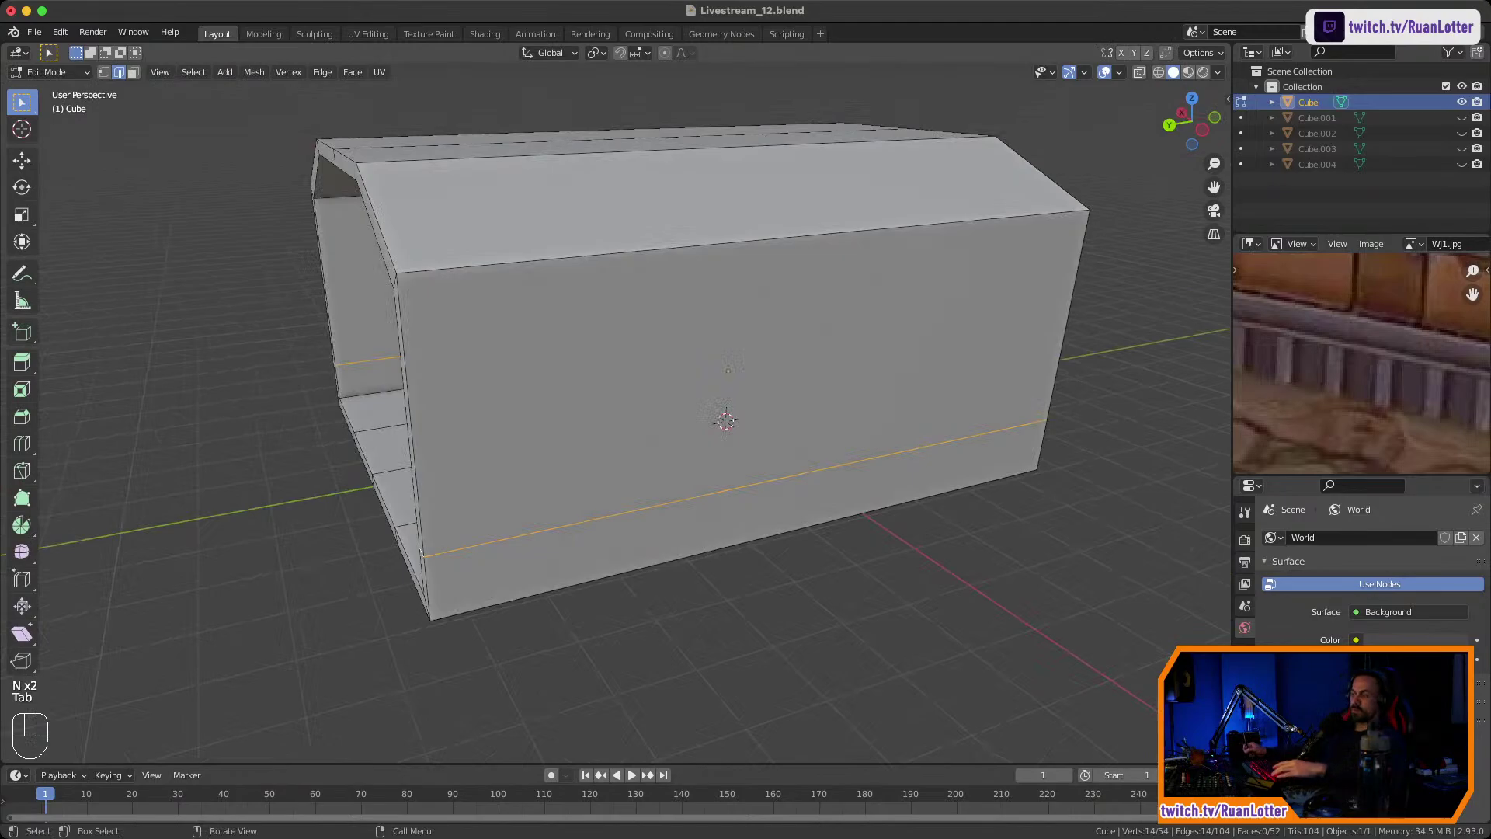
pyautogui.press('3')
pyautogui.click(731, 521)
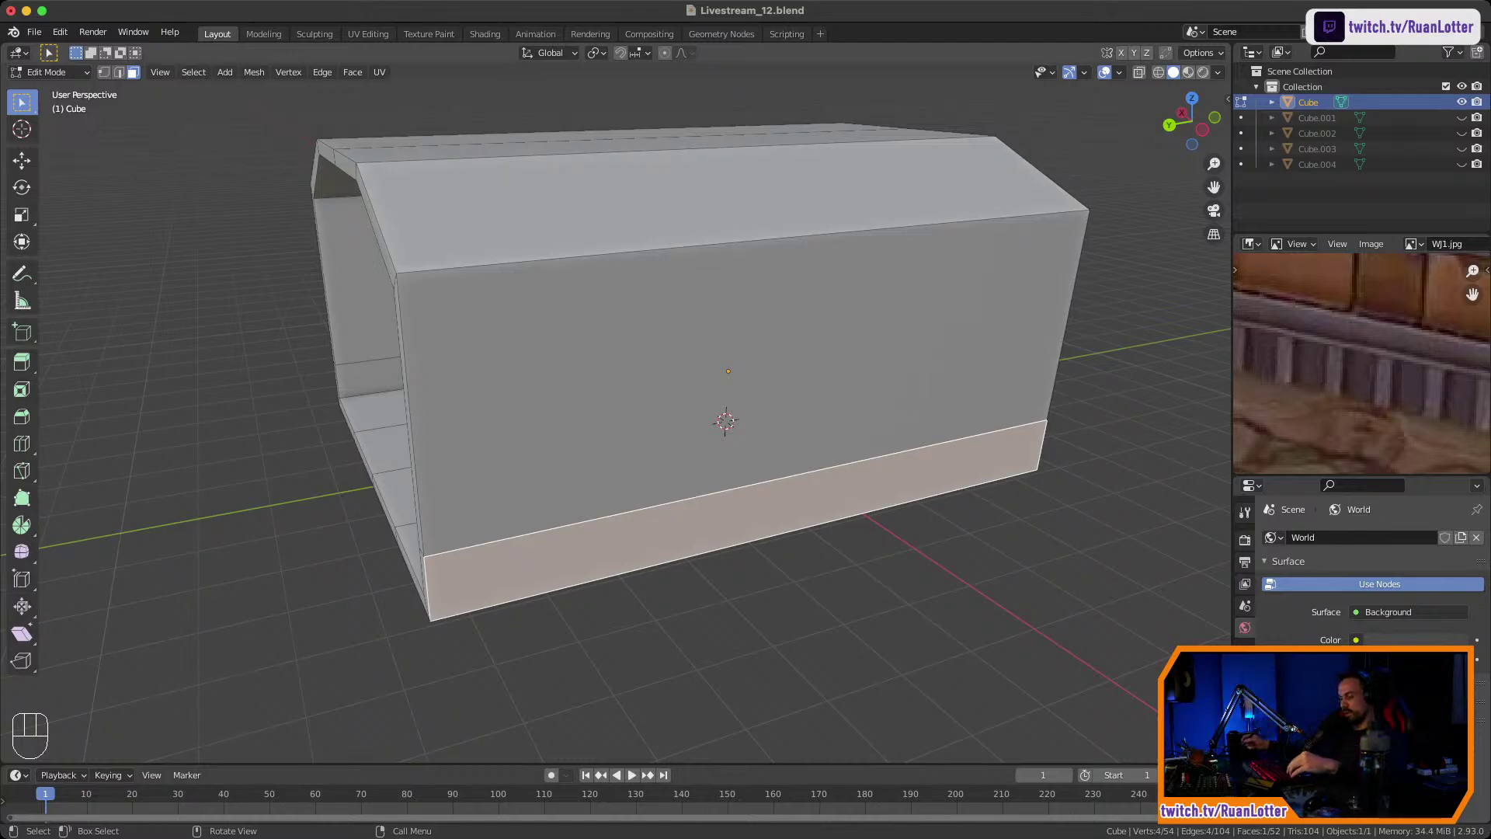
pyautogui.moveTo(746, 435); pyautogui.dragTo(661, 462, button='middle')
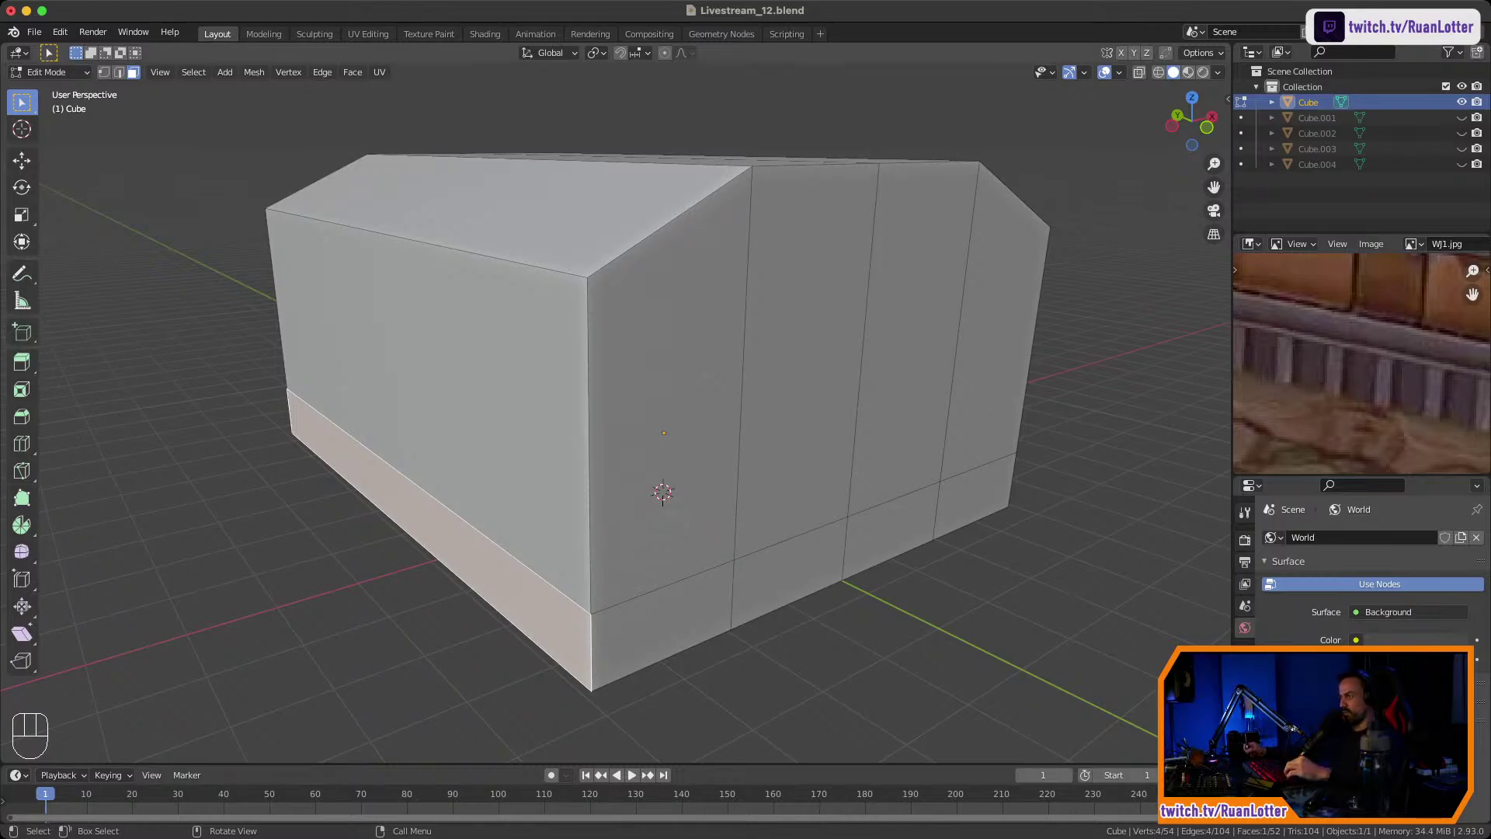
pyautogui.moveTo(544, 435); pyautogui.dragTo(800, 419, button='middle')
pyautogui.moveTo(590, 435); pyautogui.dragTo(450, 485, button='middle')
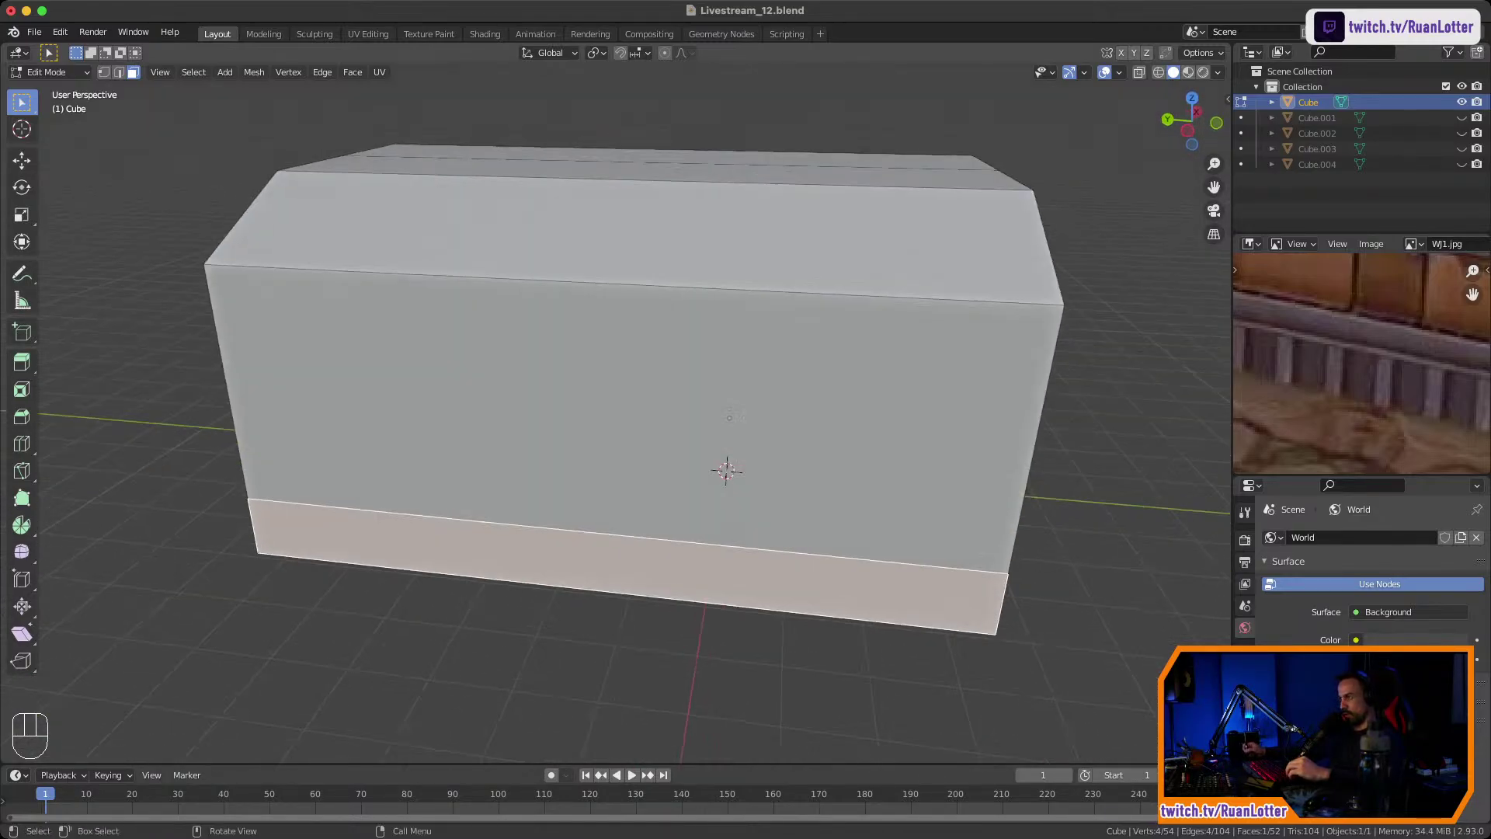
pyautogui.moveTo(699, 435); pyautogui.dragTo(594, 408, button='middle')
pyautogui.scroll(-2, 559, 435)
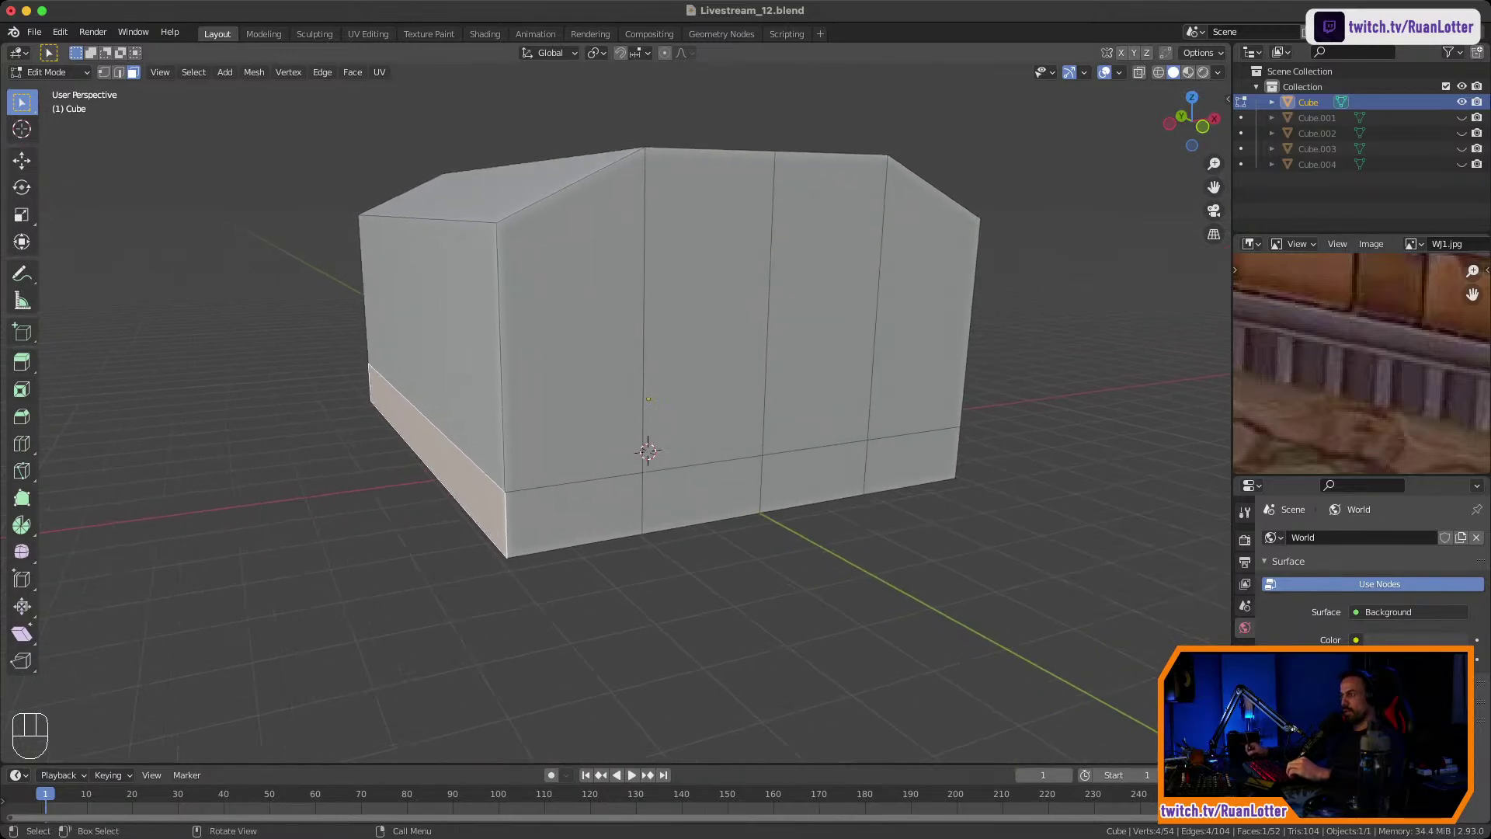
# Add the four lower band faces of the outer back wall and the one on the opposite side wall to the selection.
pyautogui.click(563, 514)
pyautogui.click(478, 492)
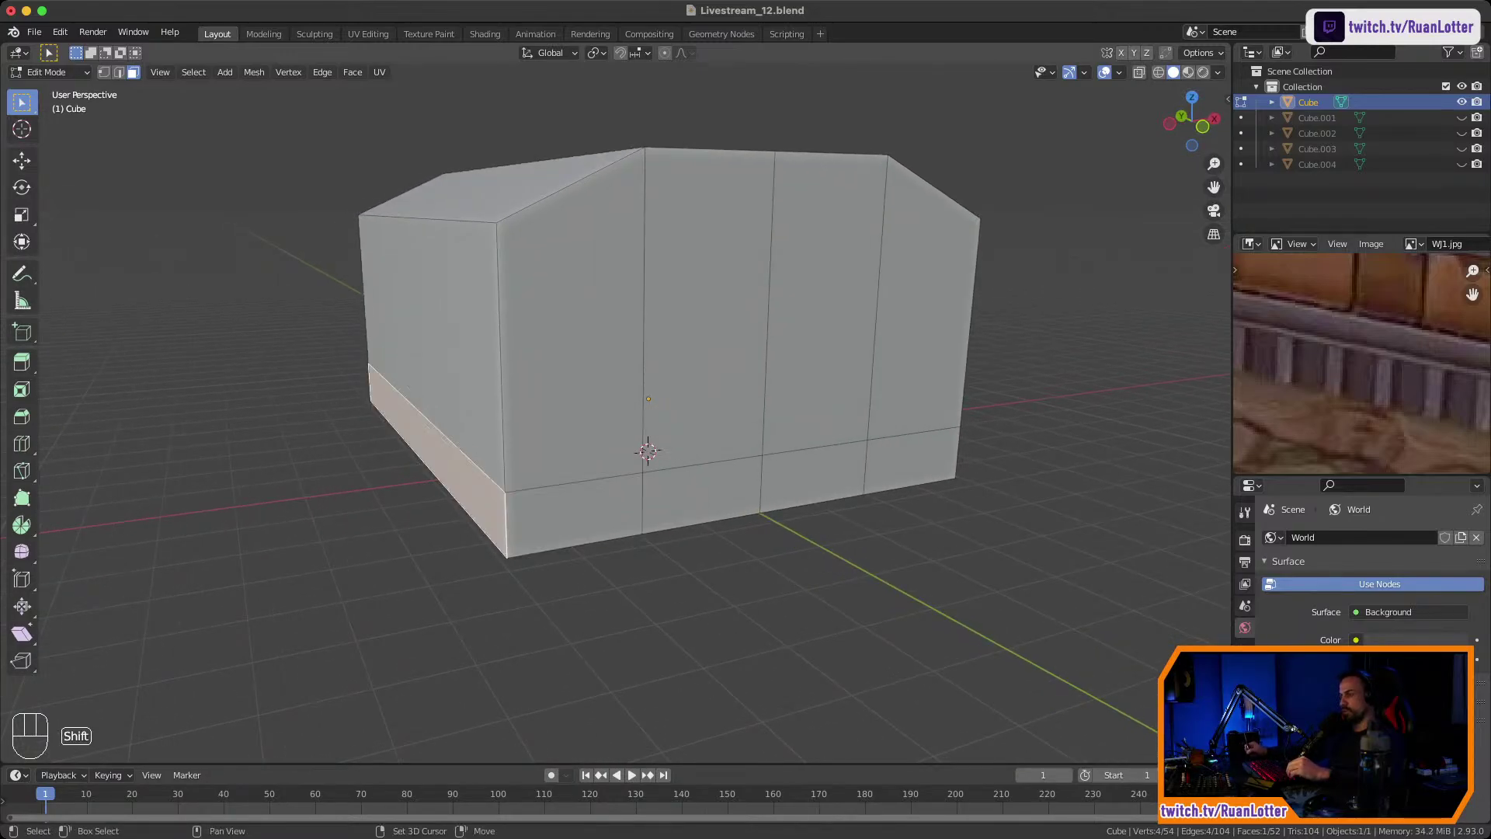
pyautogui.keyDown('shift'); pyautogui.click(575, 512); pyautogui.keyUp('shift')
pyautogui.keyDown('shift'); pyautogui.click(699, 496); pyautogui.keyUp('shift')
pyautogui.keyDown('shift'); pyautogui.click(814, 476); pyautogui.keyUp('shift')
pyautogui.keyDown('shift'); pyautogui.click(910, 462); pyautogui.keyUp('shift')
pyautogui.moveTo(910, 461); pyautogui.dragTo(458, 501, button='middle')
pyautogui.keyDown('shift'); pyautogui.click(660, 469); pyautogui.keyUp('shift')
pyautogui.moveTo(622, 435); pyautogui.dragTo(660, 429, button='middle')
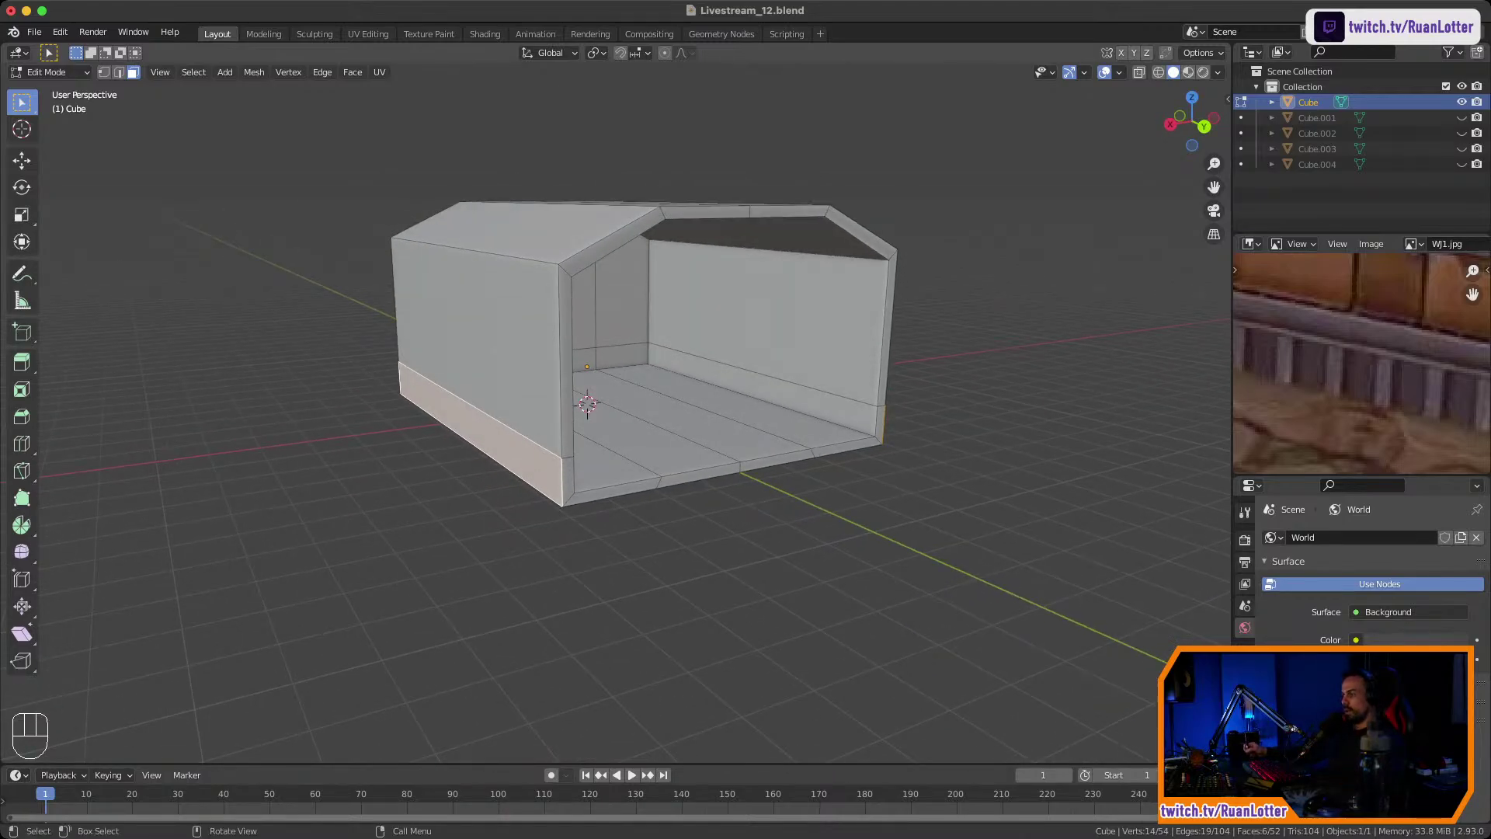
pyautogui.moveTo(660, 435)
pyautogui.mouseDown(button='middle')
pyautogui.moveTo(598, 473)
pyautogui.moveTo(722, 427)
pyautogui.moveTo(676, 441)
pyautogui.mouseUp(button='middle')
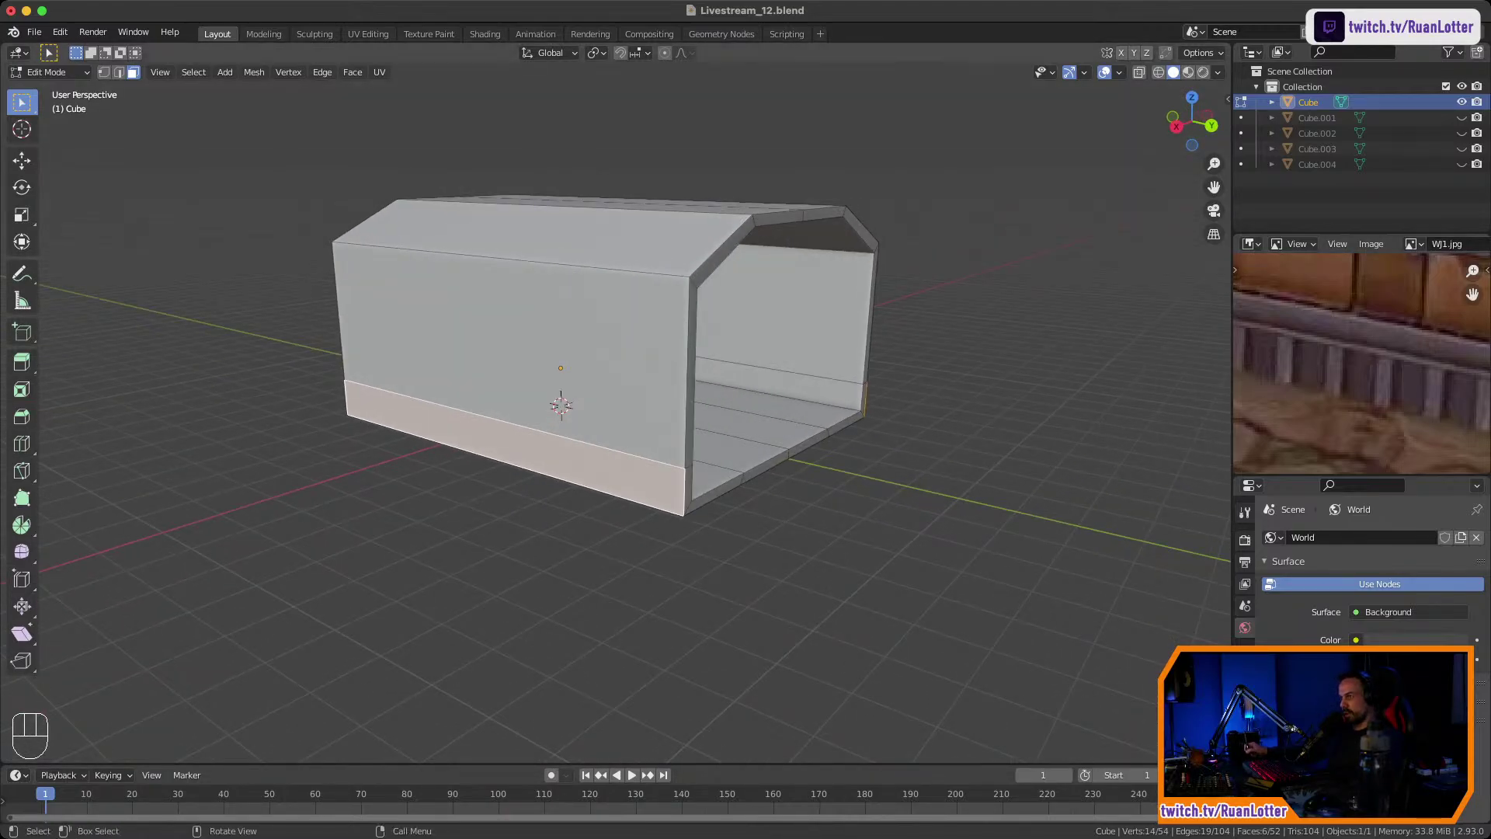
# Subdivide the selected faces of the base strip around the outer walls once.
pyautogui.moveTo(660, 439); pyautogui.dragTo(842, 423, button='middle')
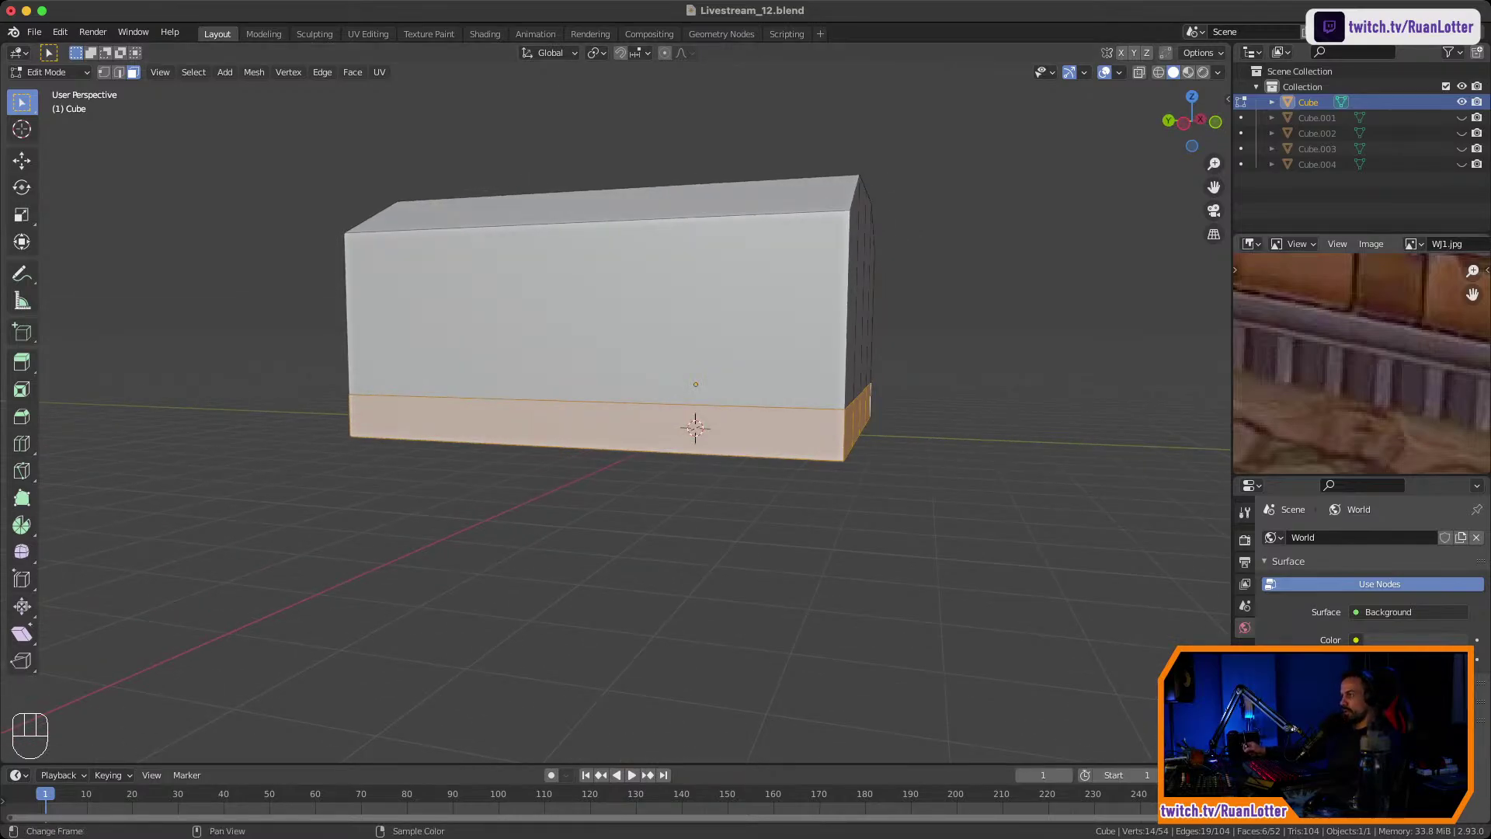
pyautogui.moveTo(683, 435); pyautogui.dragTo(664, 388, button='middle')
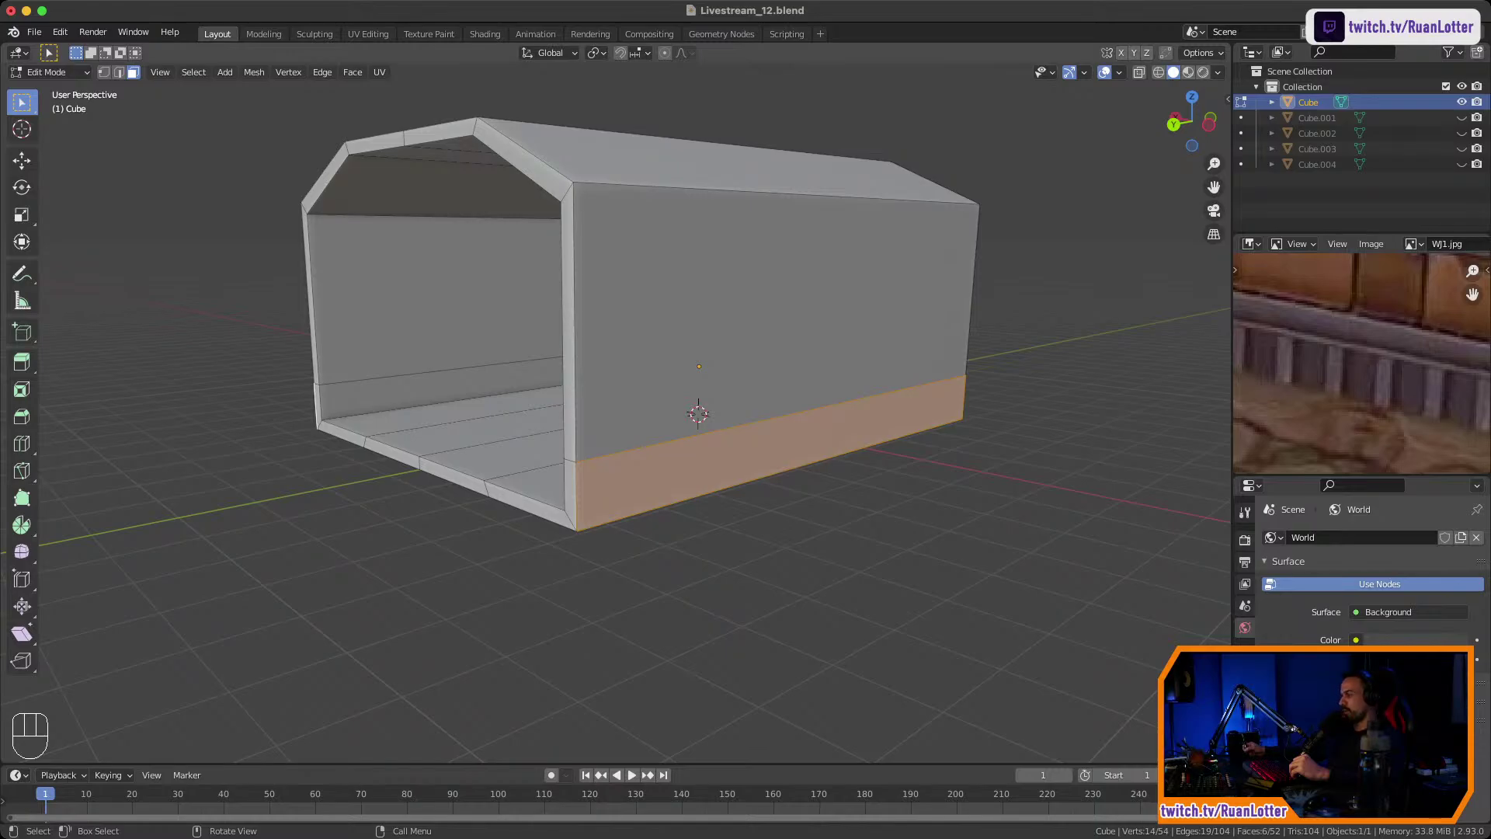
pyautogui.moveTo(699, 435); pyautogui.dragTo(734, 451, button='middle')
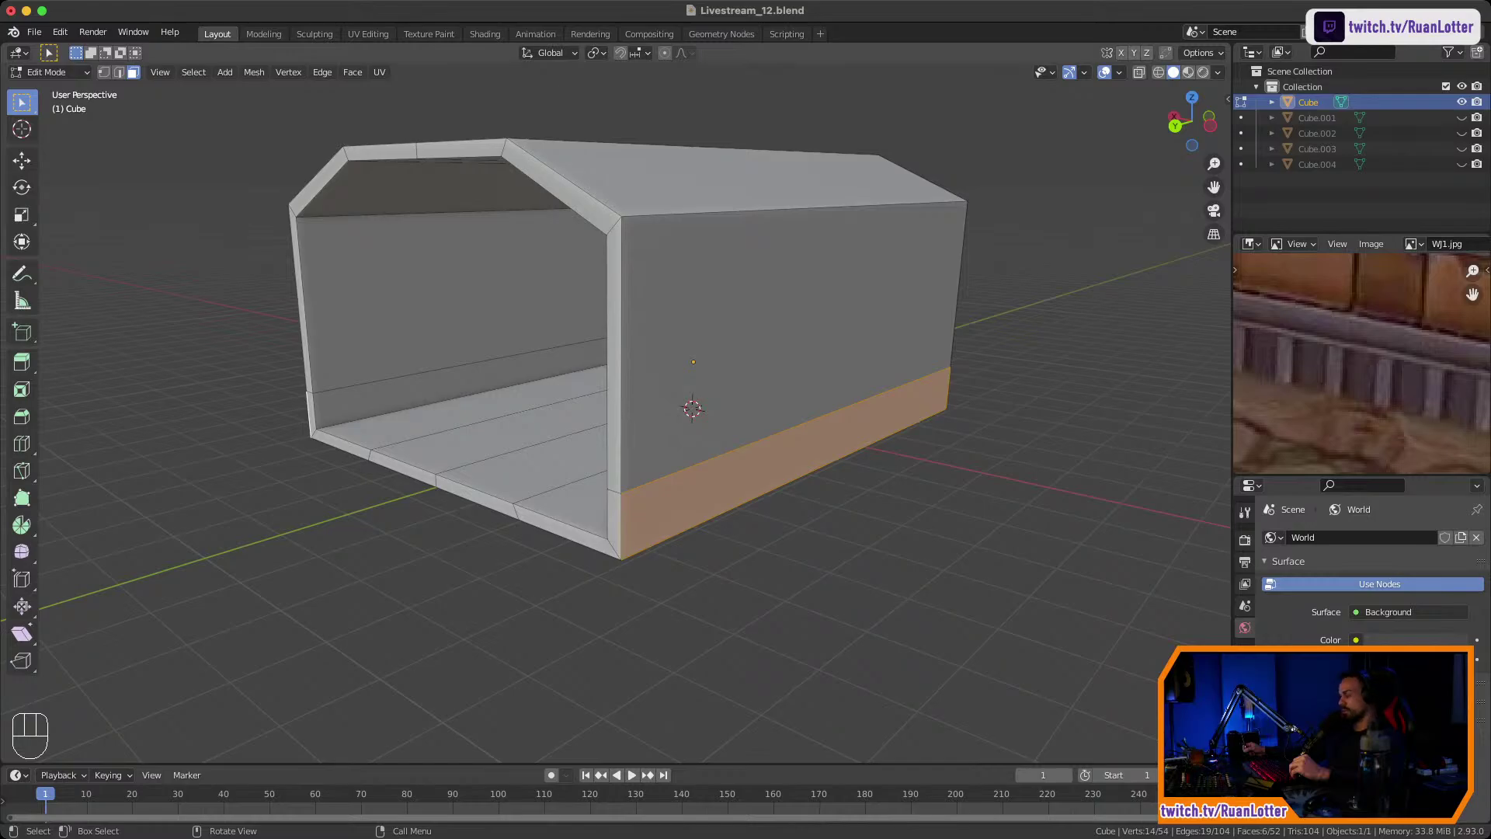
pyautogui.moveTo(660, 419)
pyautogui.mouseDown(button='middle')
pyautogui.moveTo(718, 431)
pyautogui.moveTo(683, 419)
pyautogui.mouseUp(button='middle')
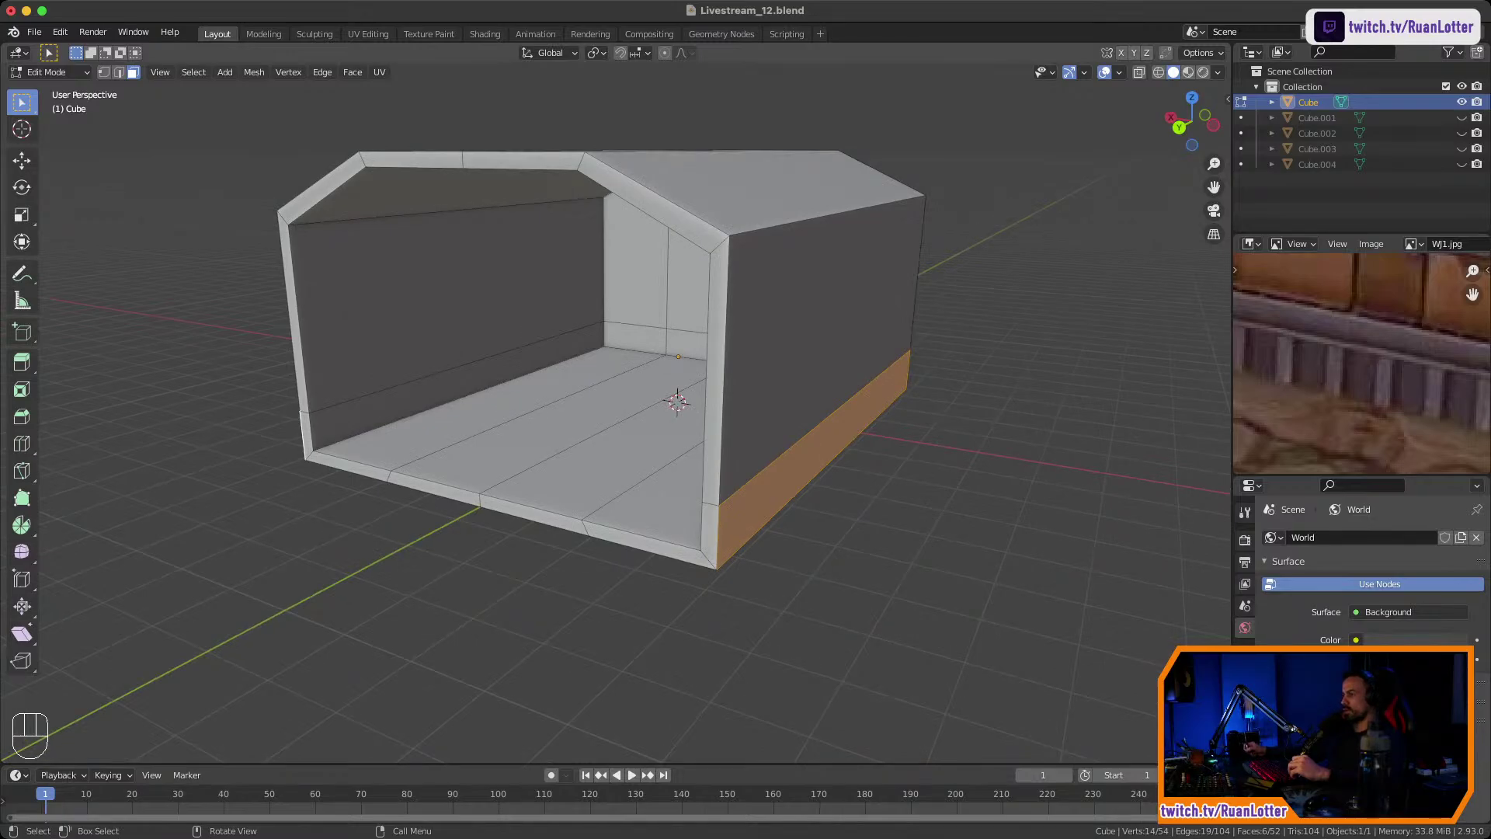
pyautogui.moveTo(719, 494); pyautogui.dragTo(636, 479, button='middle')
pyautogui.rightClick(675, 496)
pyautogui.click(675, 496)
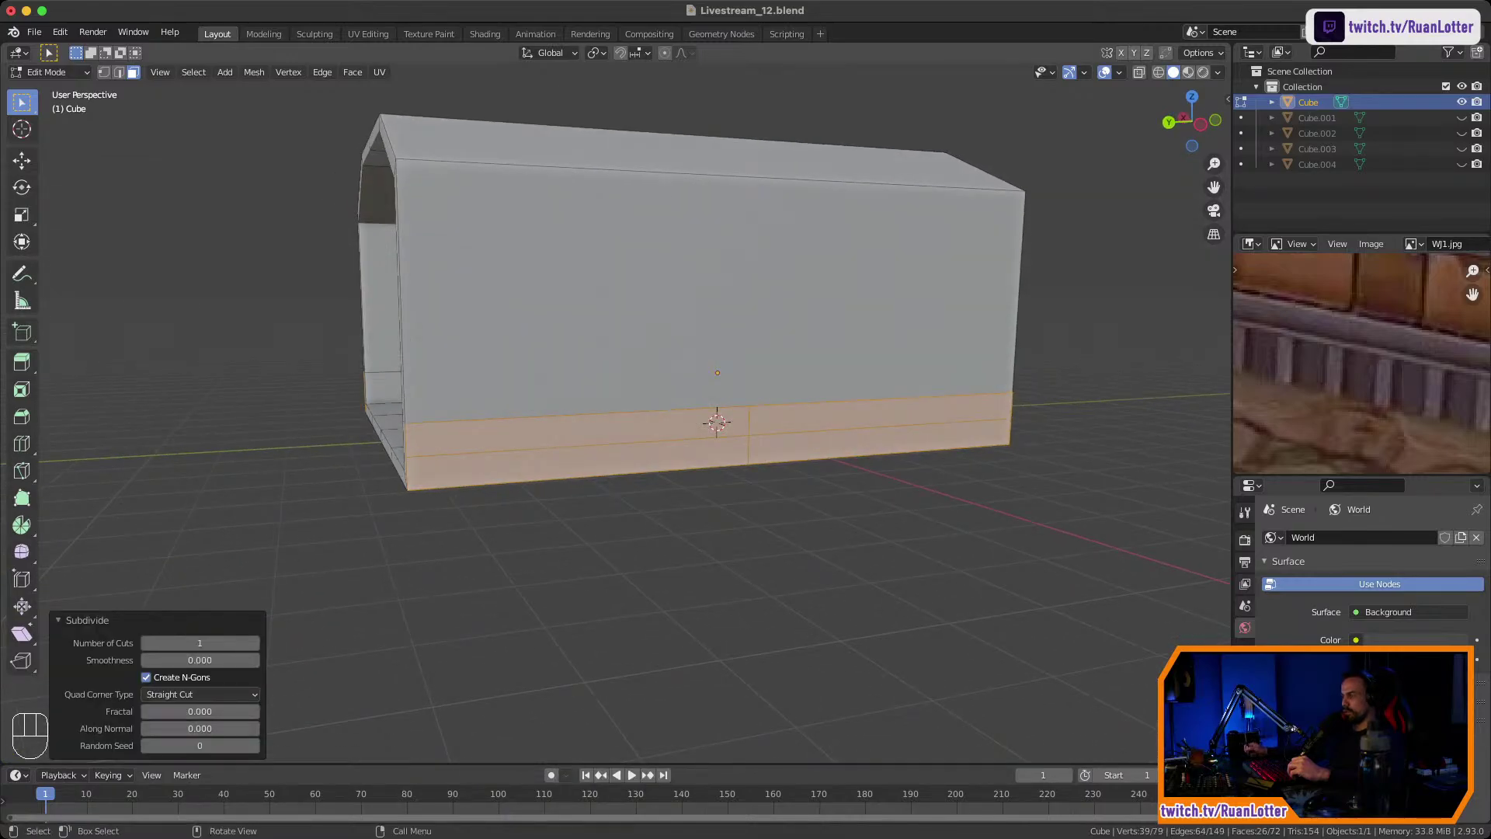
# Try subdividing the base strip faces three more times for a denser grid.
pyautogui.rightClick(621, 431)
pyautogui.click(621, 431)
pyautogui.rightClick(621, 432)
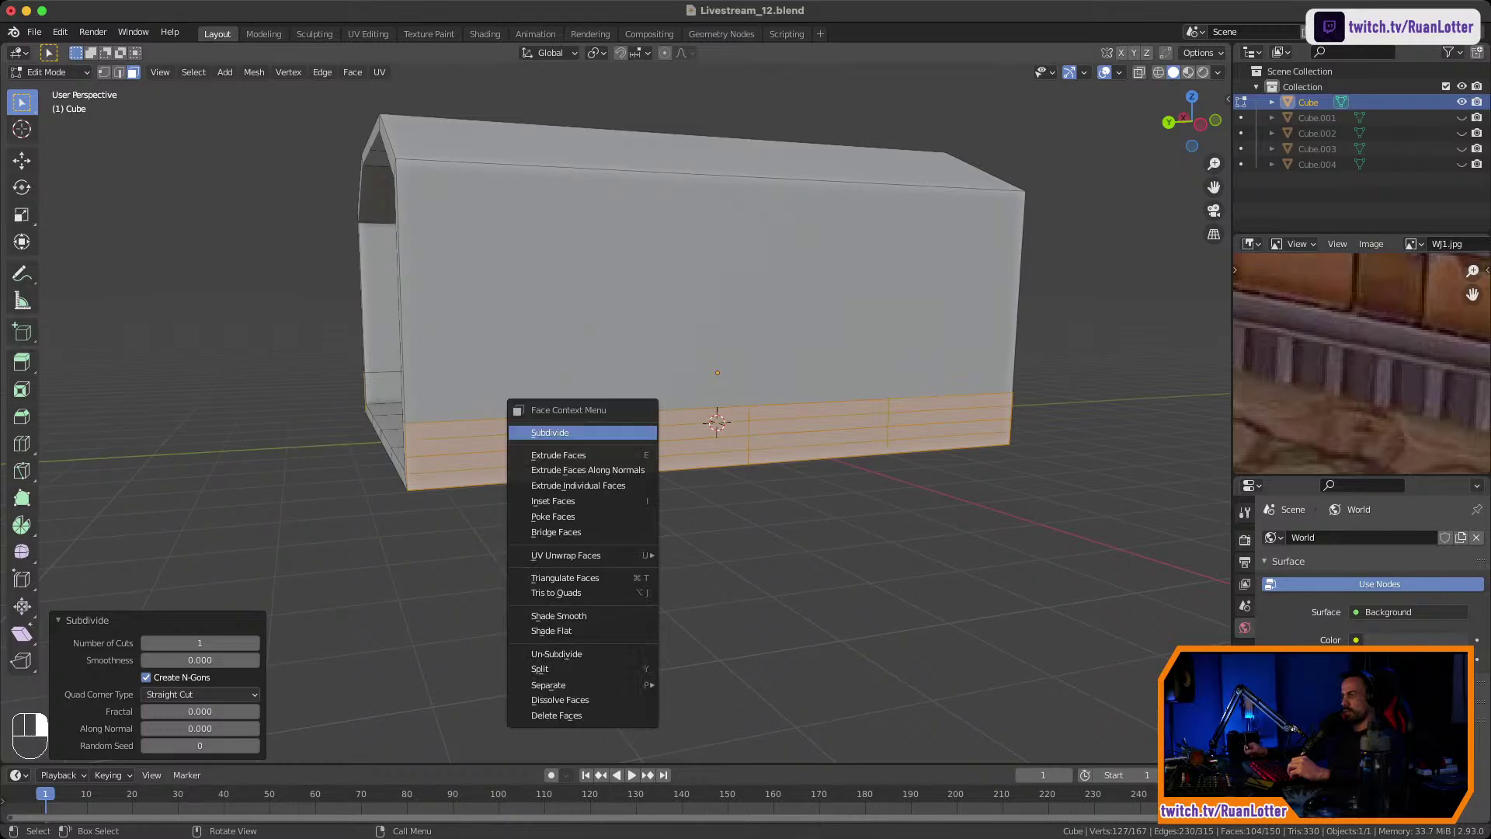
pyautogui.click(621, 431)
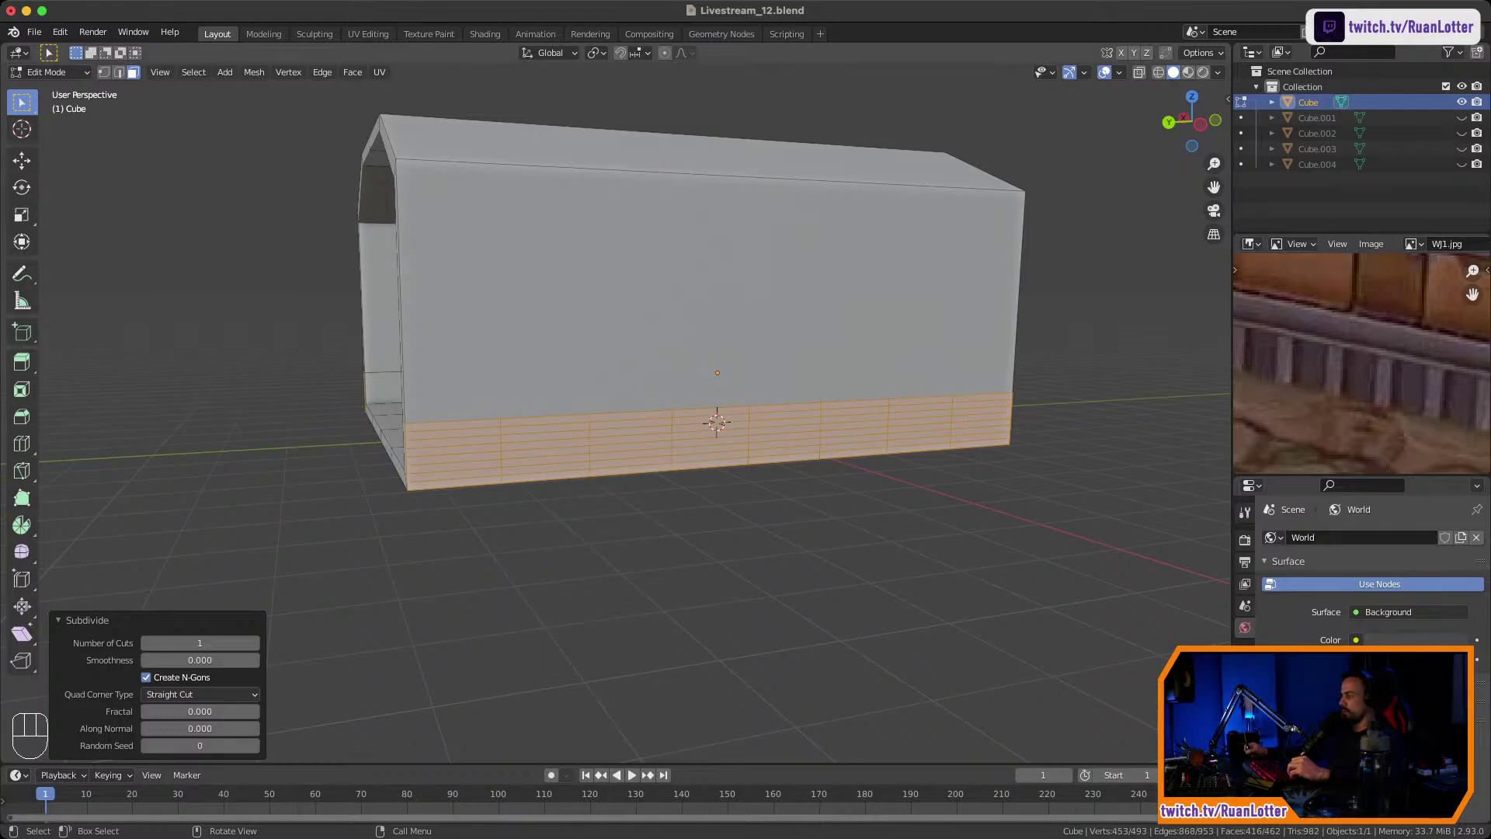
pyautogui.rightClick(621, 441)
pyautogui.click(621, 442)
pyautogui.moveTo(621, 442); pyautogui.dragTo(557, 440, button='middle')
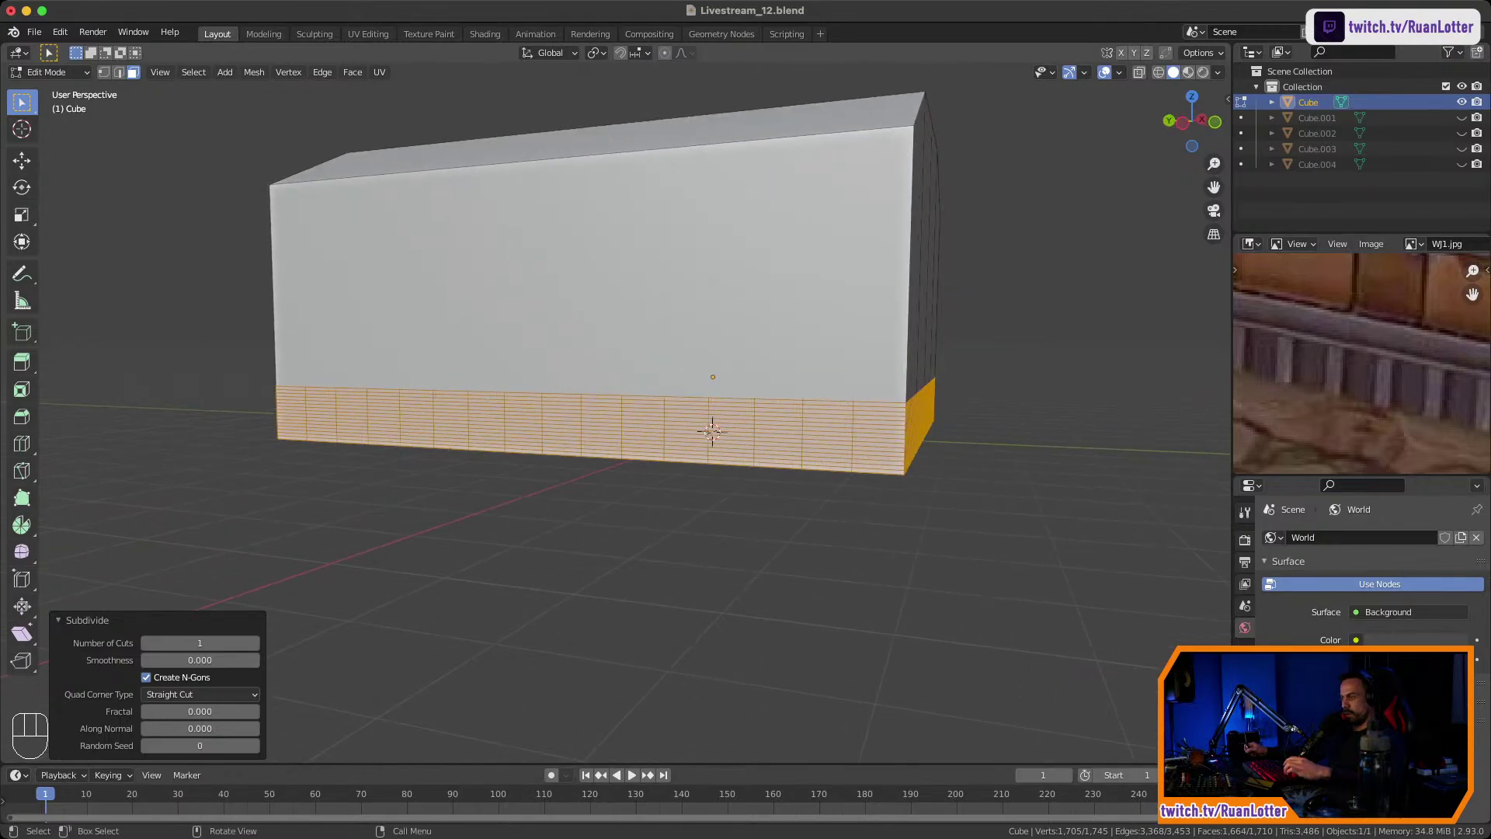
# Undo the last three subdivisions of the base strip.
pyautogui.press('super+z')
pyautogui.press('super+z')
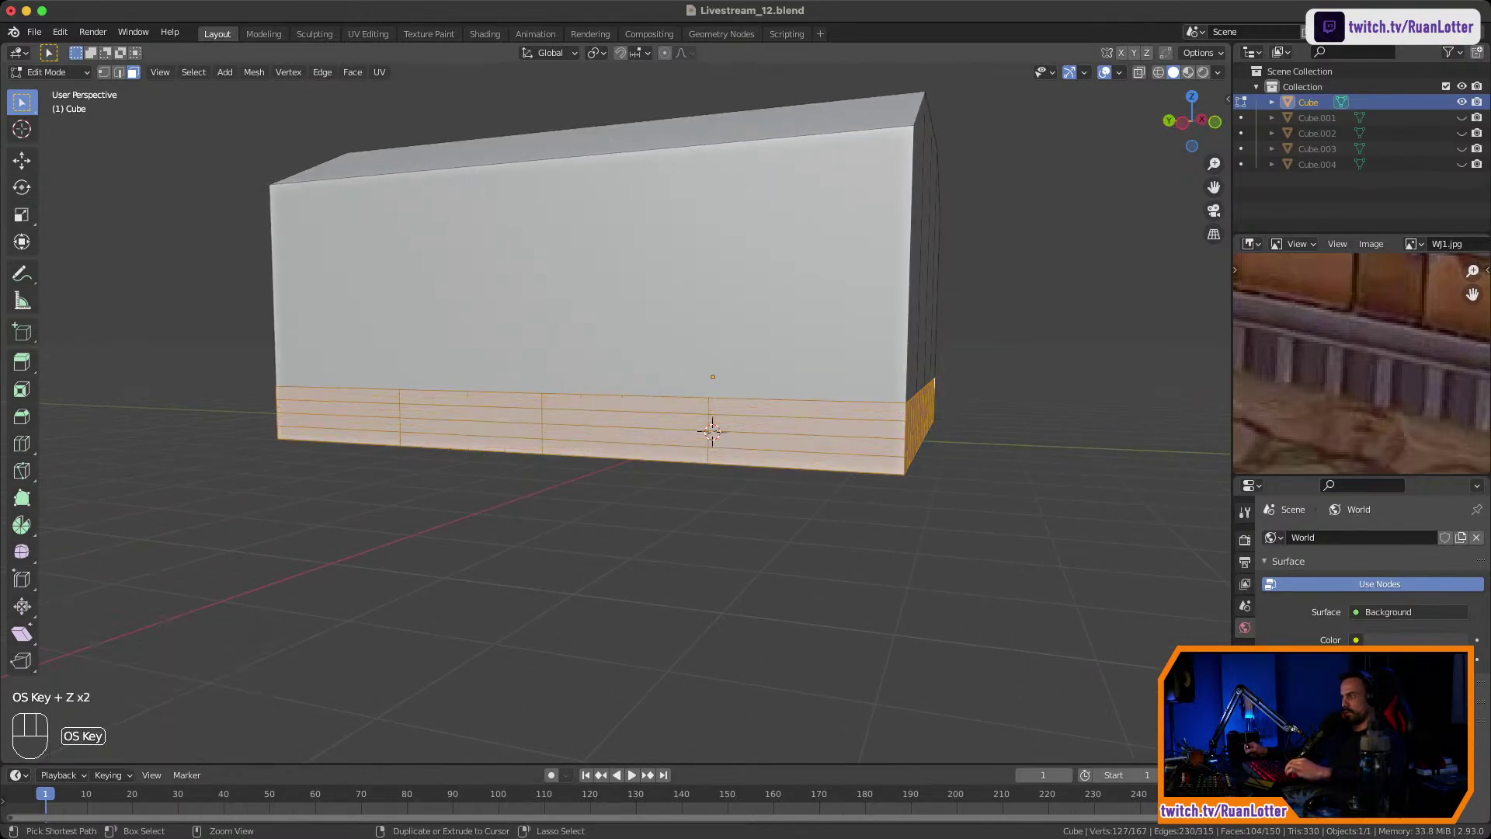
pyautogui.press('super+z')
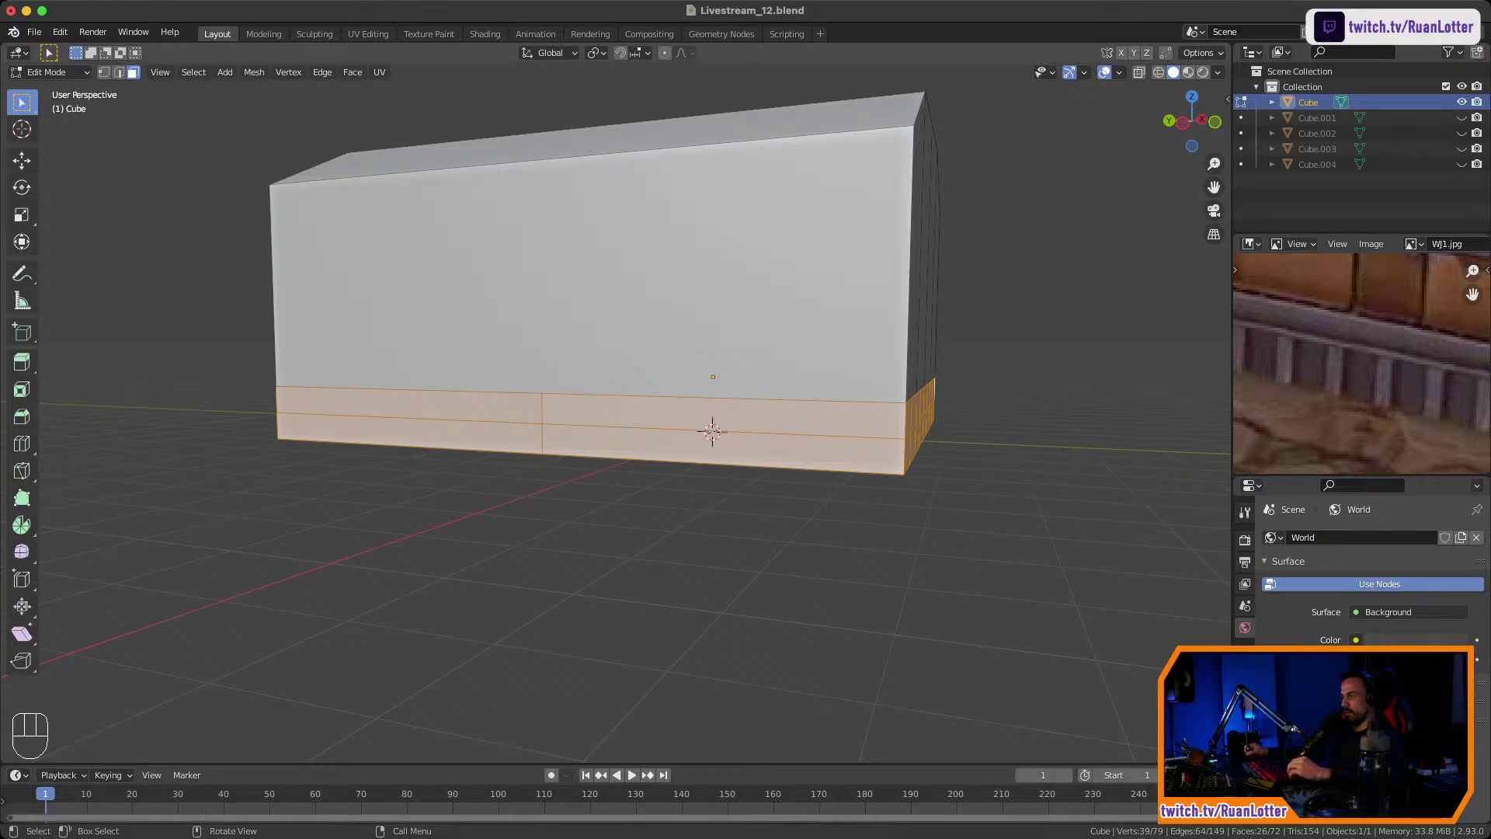
# Dissolve the two horizontal middle edges in the base strip of the first long wall, leaving its vertical divider.
pyautogui.click(412, 433)
pyautogui.press('2')
pyautogui.click(442, 420)
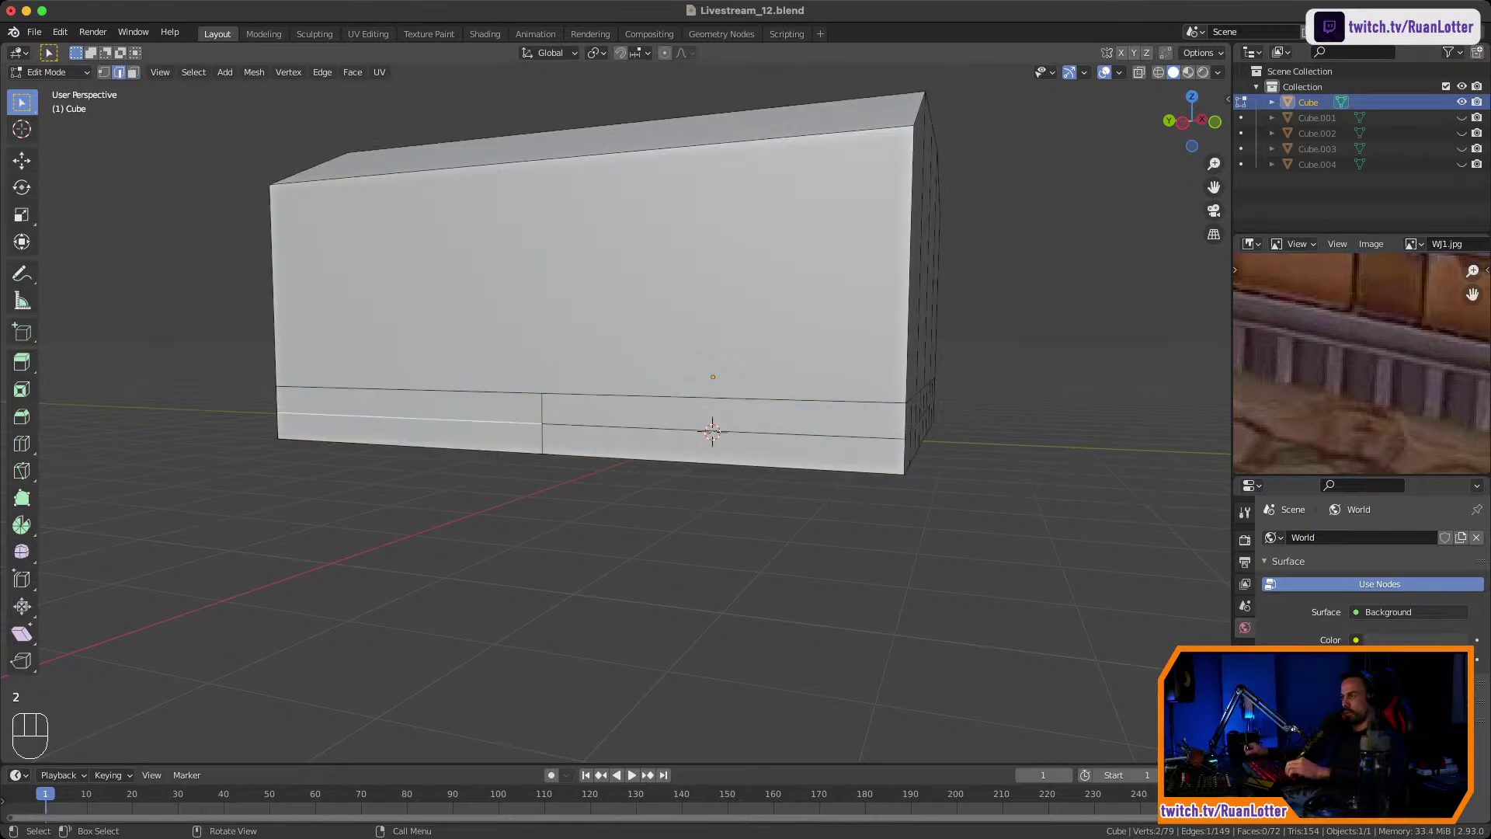
pyautogui.keyDown('shift'); pyautogui.click(614, 427); pyautogui.keyUp('shift')
pyautogui.press('x')
pyautogui.click(603, 423)
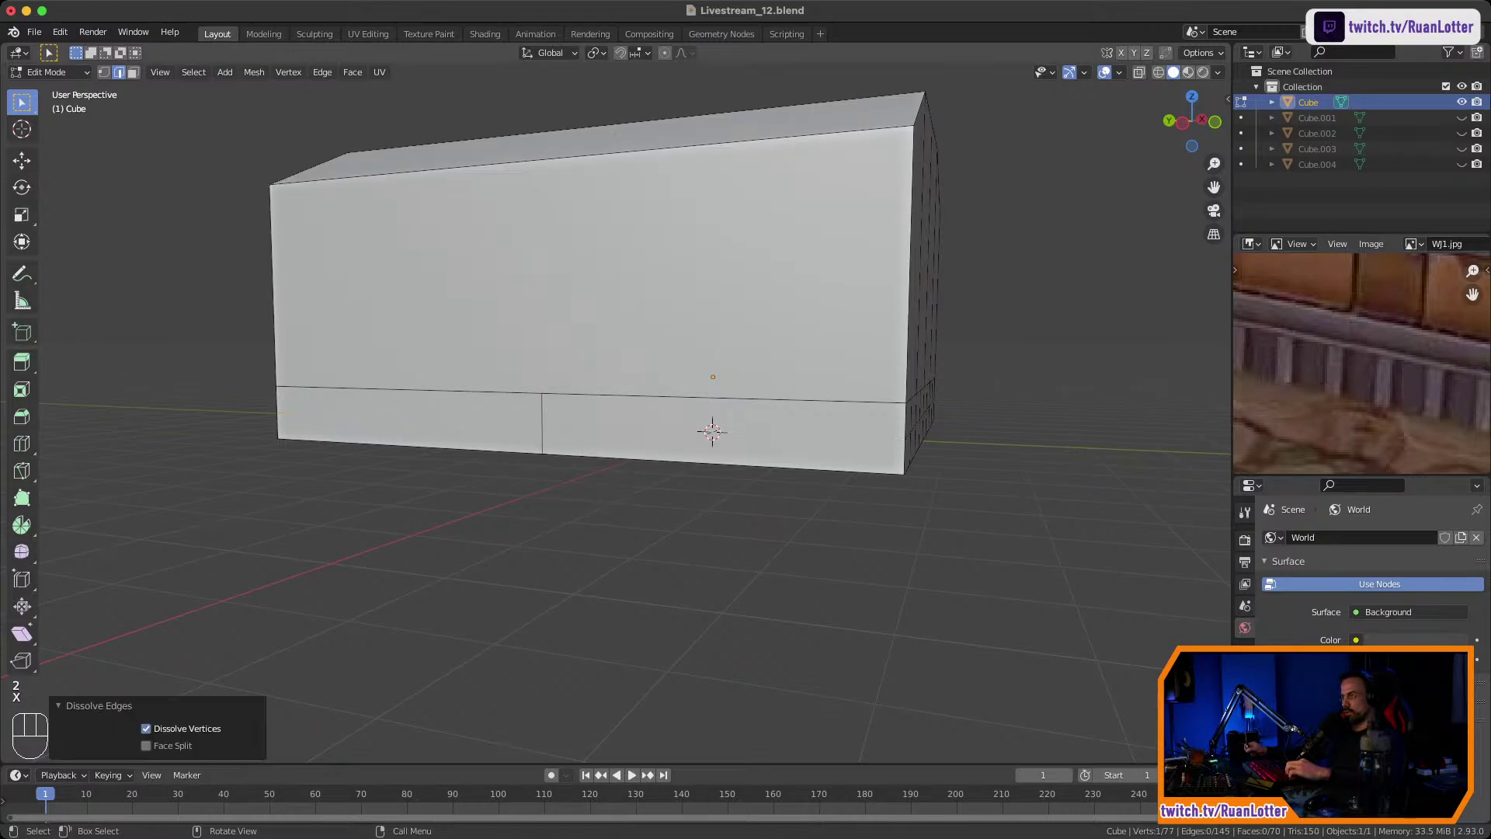
# Dissolve the full run of horizontal middle edges in the base strip of the closed end wall.
pyautogui.moveTo(602, 423); pyautogui.dragTo(495, 424, button='middle')
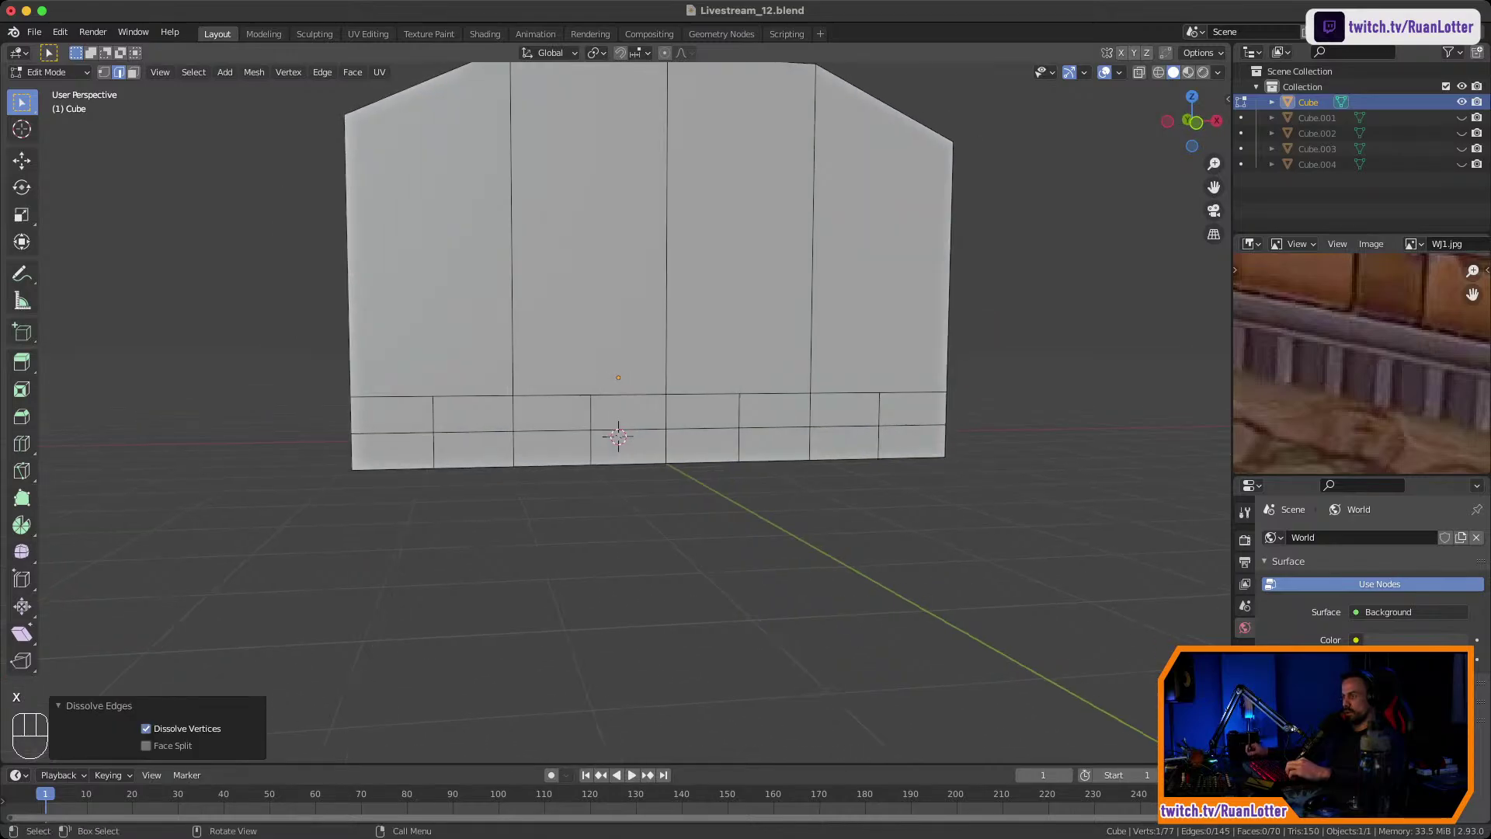
pyautogui.click(393, 433)
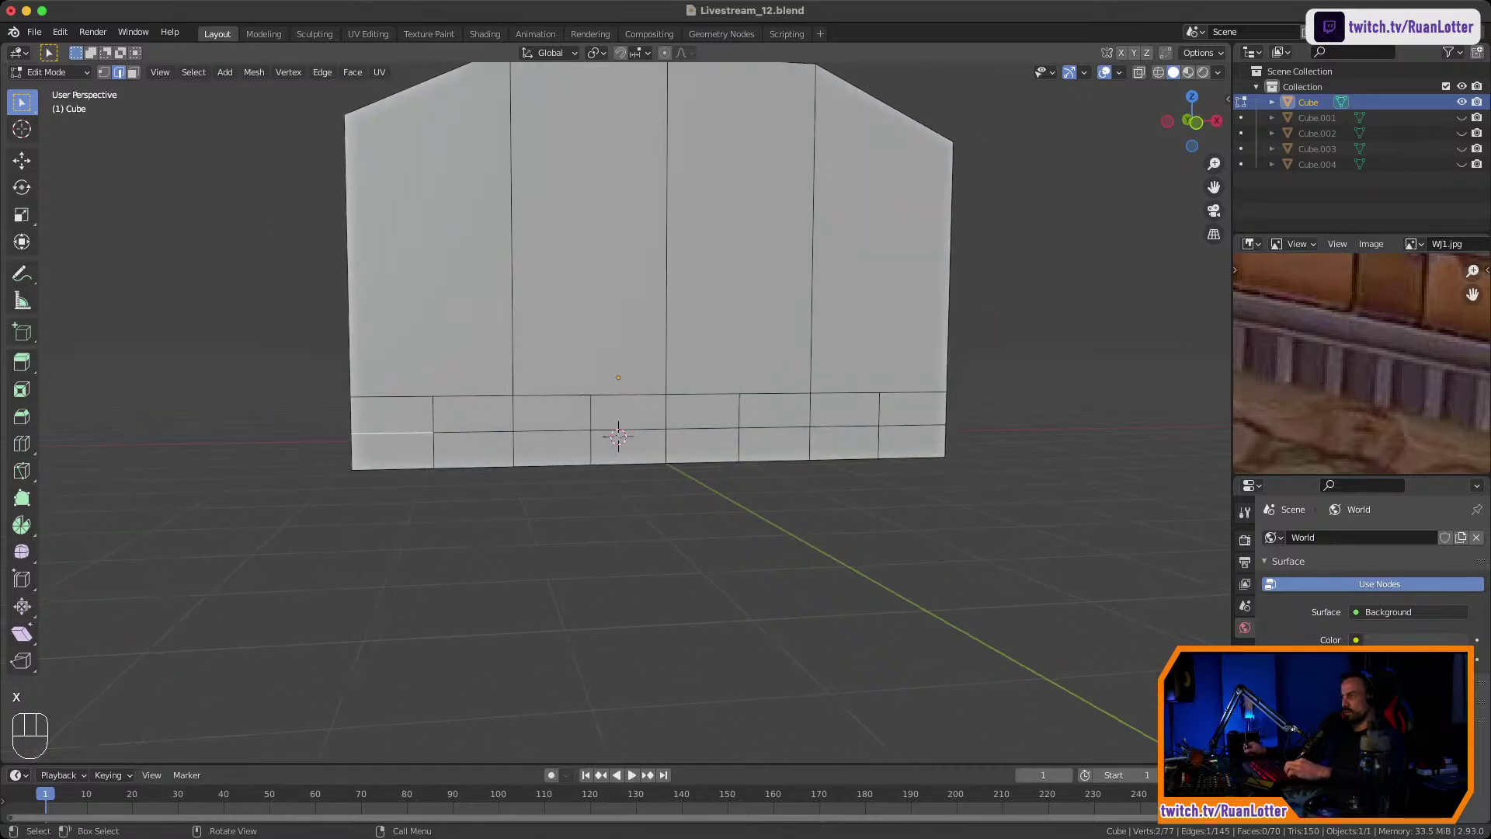
pyautogui.keyDown('ctrl'); pyautogui.click(905, 427); pyautogui.keyUp('ctrl')
pyautogui.press('x')
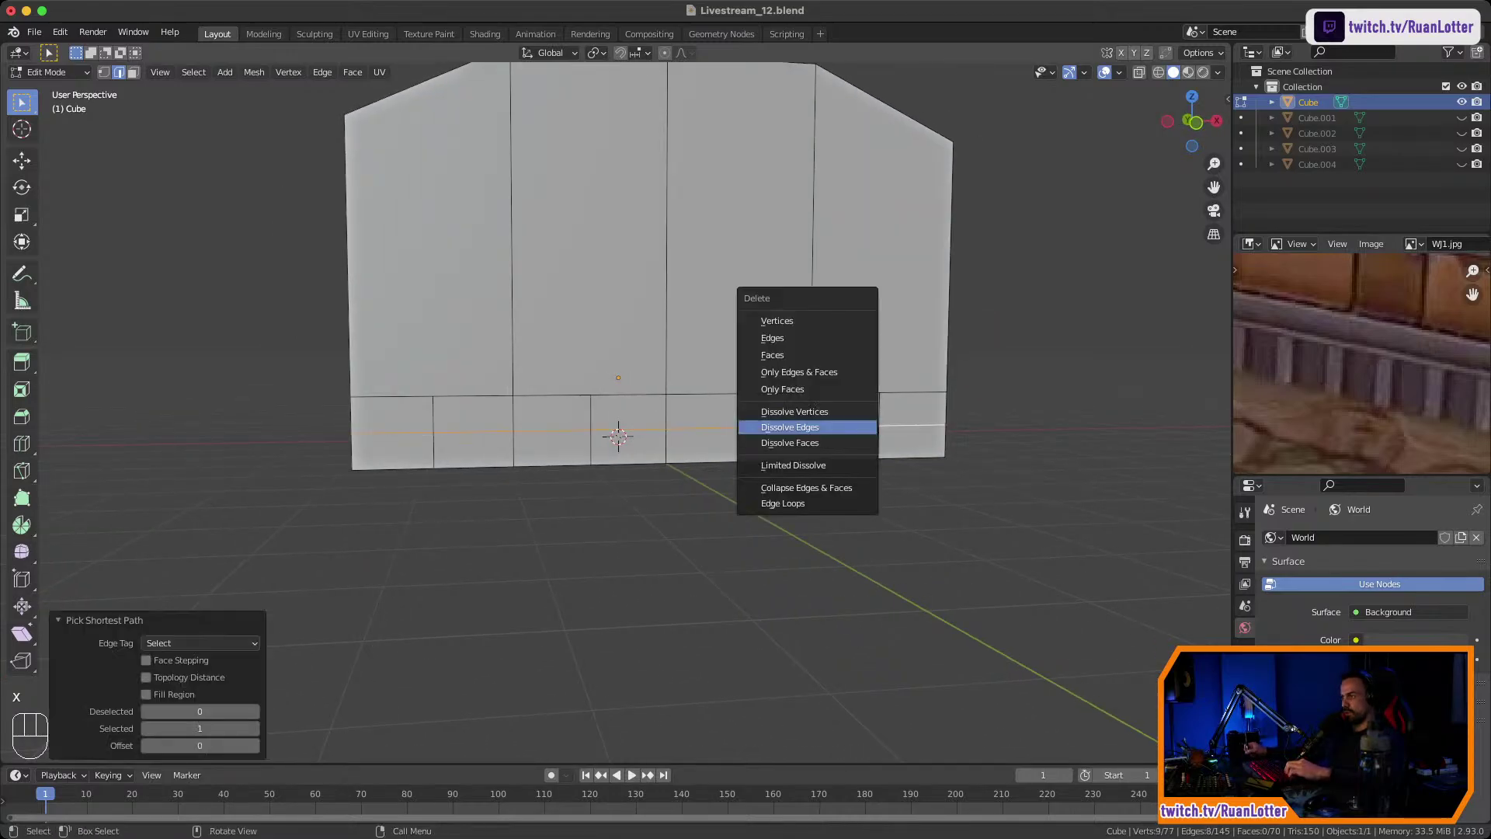
pyautogui.click(824, 427)
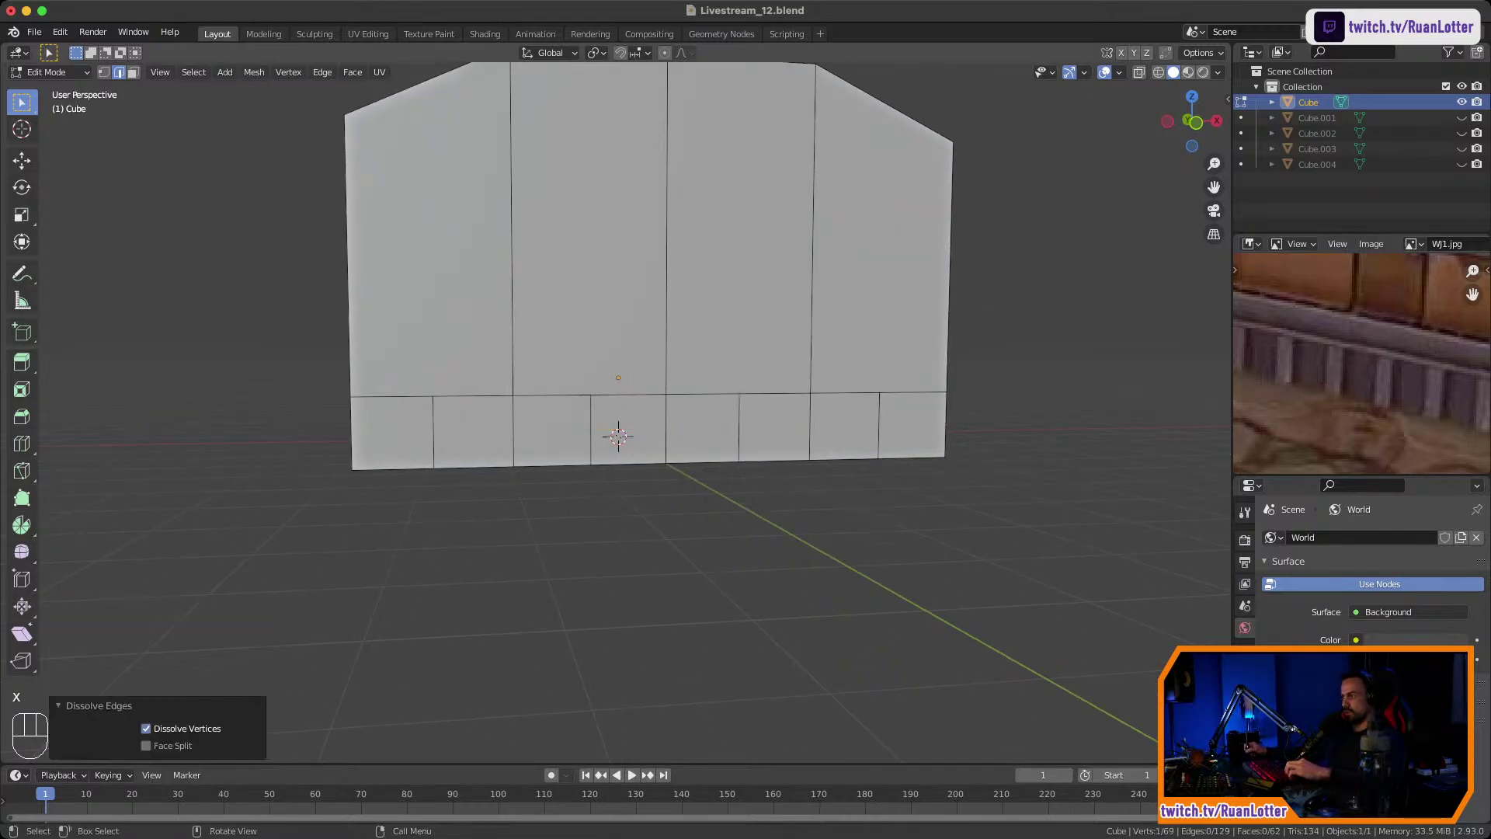
# Dissolve the two horizontal middle edges in the base strip of the opposite long wall.
pyautogui.moveTo(815, 427); pyautogui.dragTo(676, 428, button='middle')
pyautogui.click(621, 427)
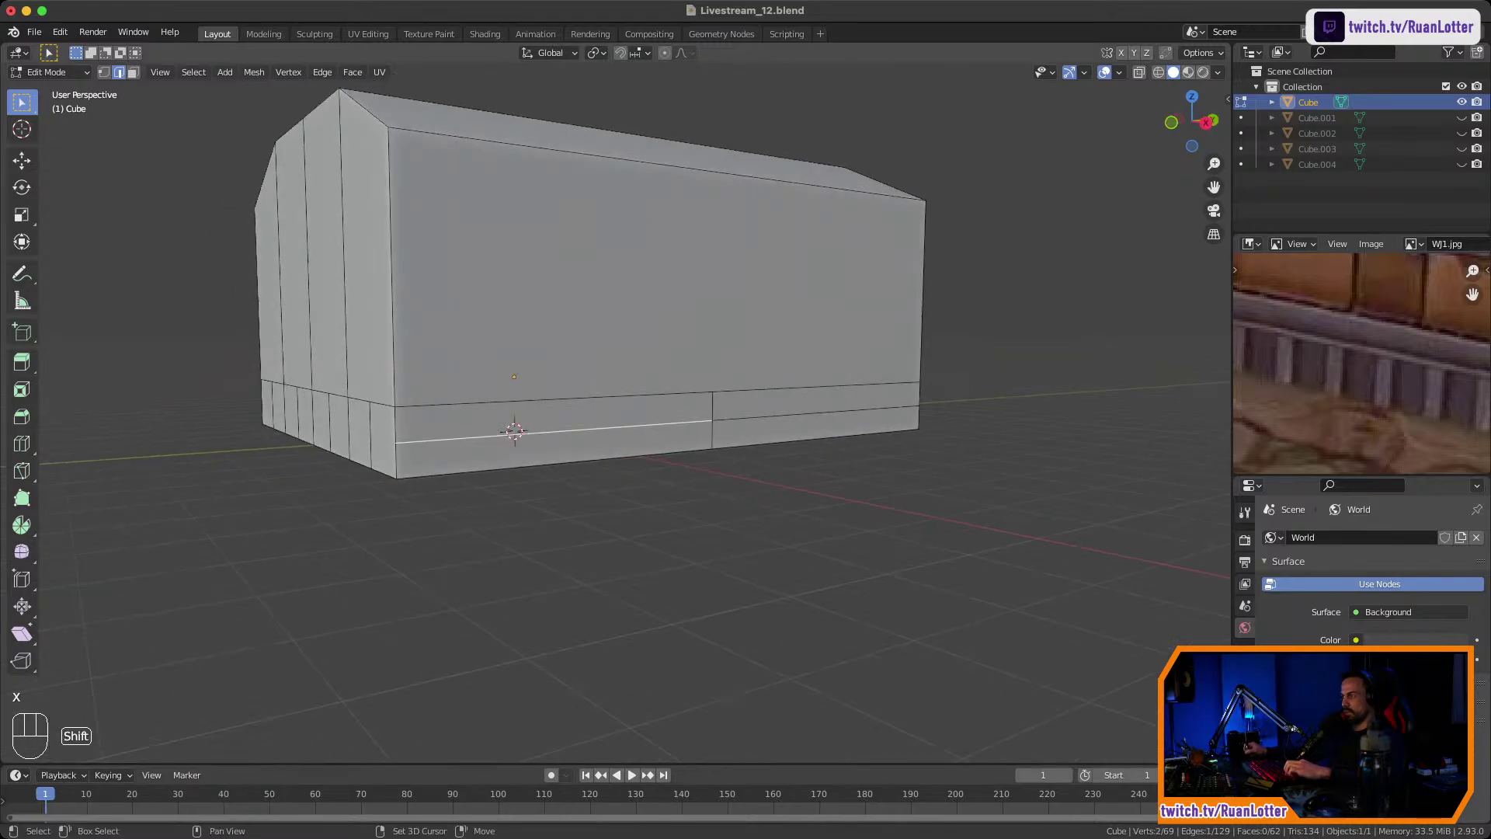
pyautogui.keyDown('shift'); pyautogui.click(788, 416); pyautogui.keyUp('shift')
pyautogui.press('x')
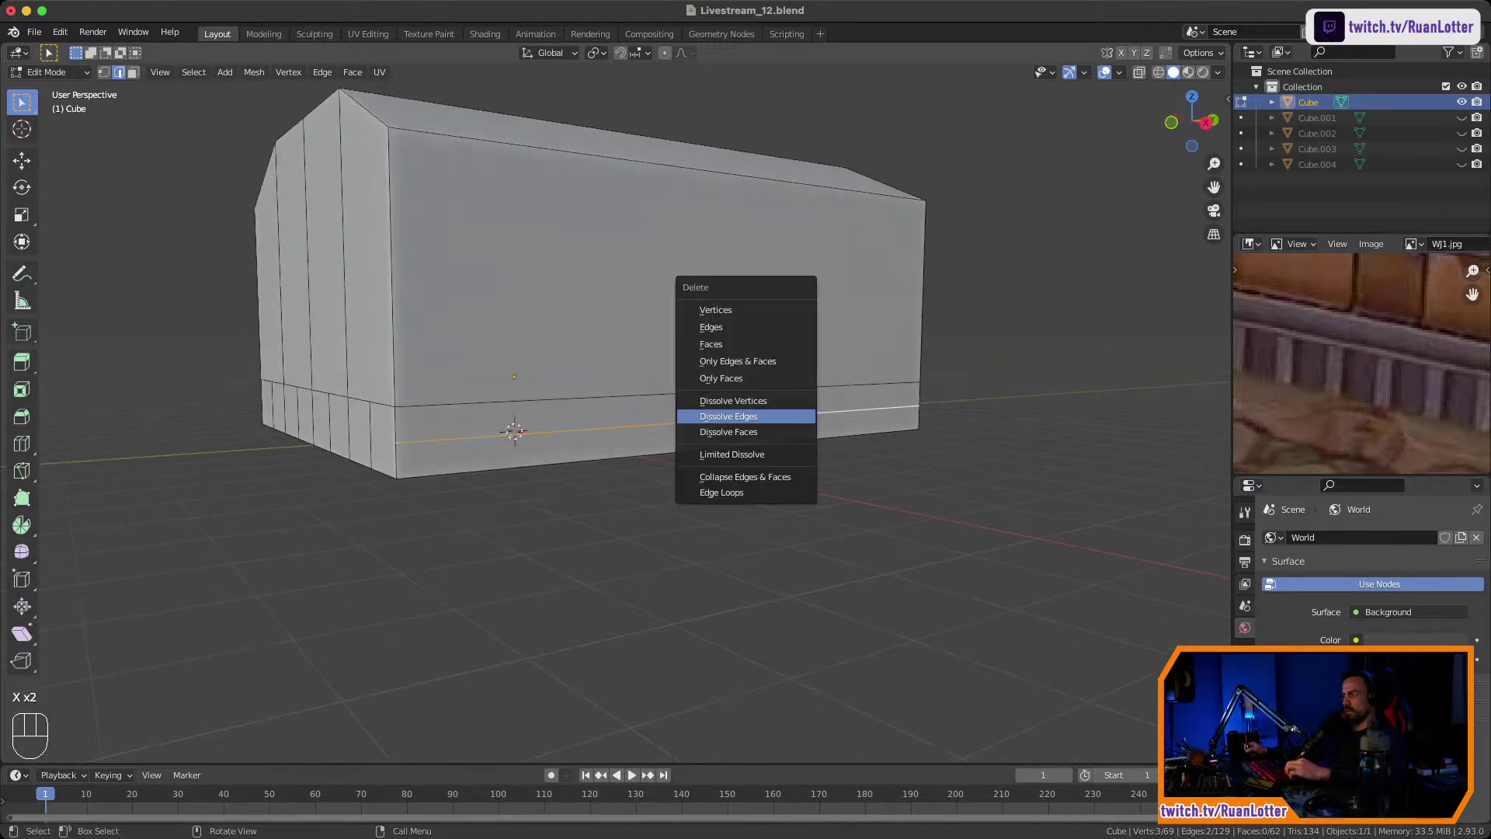
pyautogui.click(787, 416)
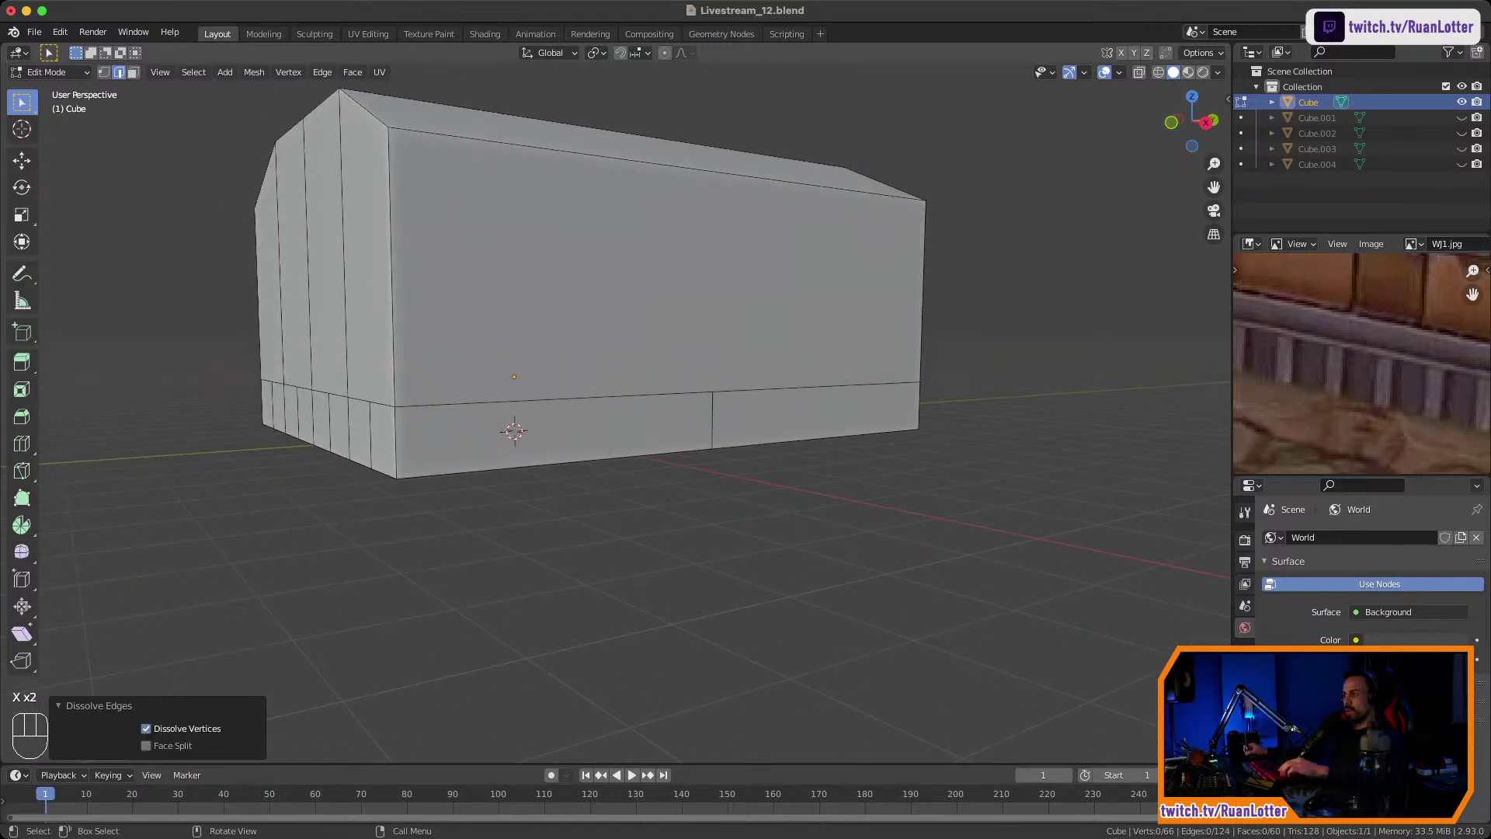
# Subdivide the upper and lower border edges of the base strip on both long walls to add vertical dividers.
pyautogui.click(654, 395)
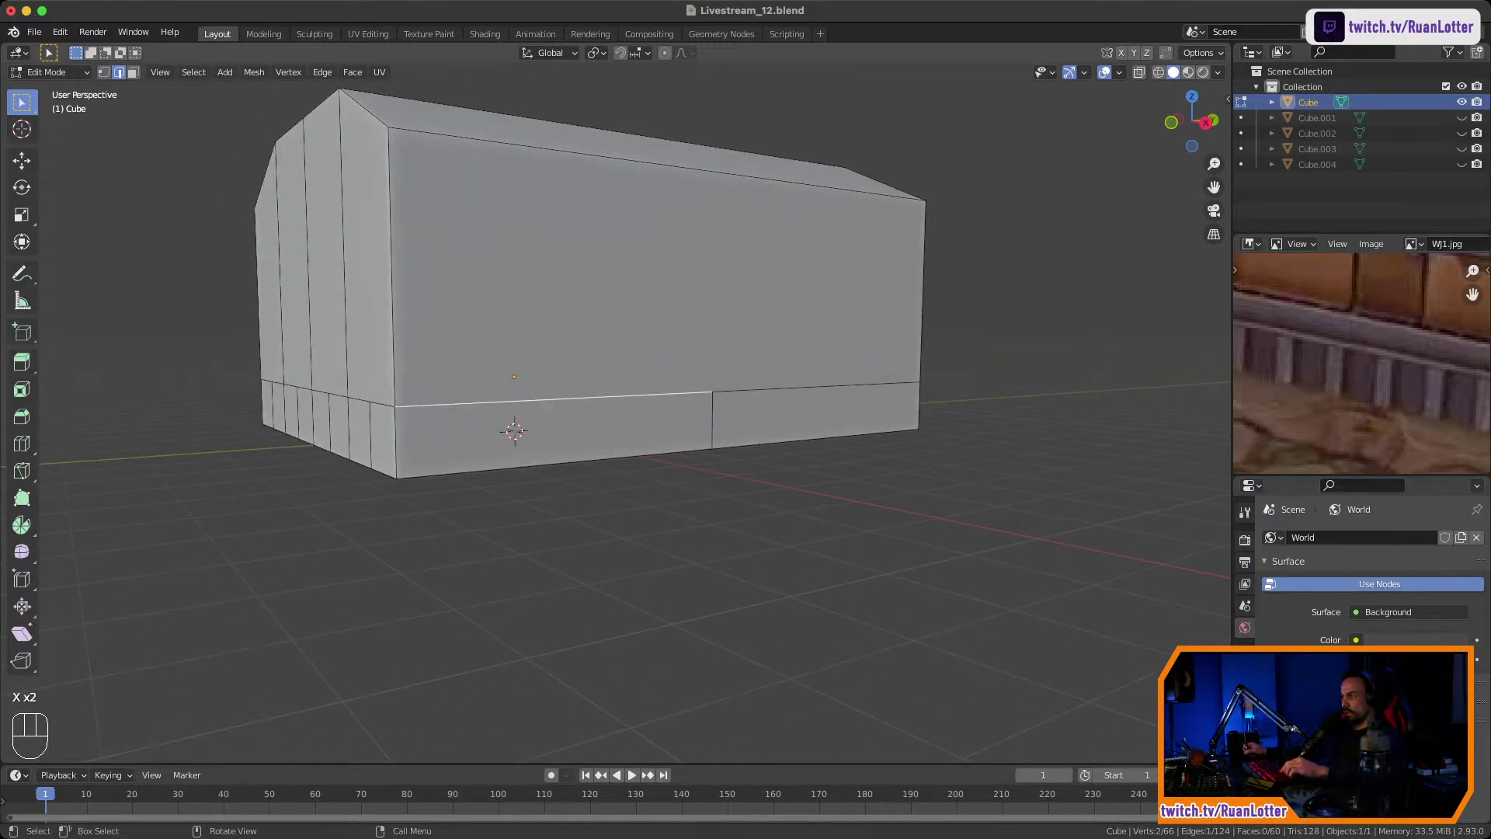
pyautogui.keyDown('shift'); pyautogui.click(777, 389); pyautogui.keyUp('shift')
pyautogui.keyDown('shift'); pyautogui.click(786, 442); pyautogui.keyUp('shift')
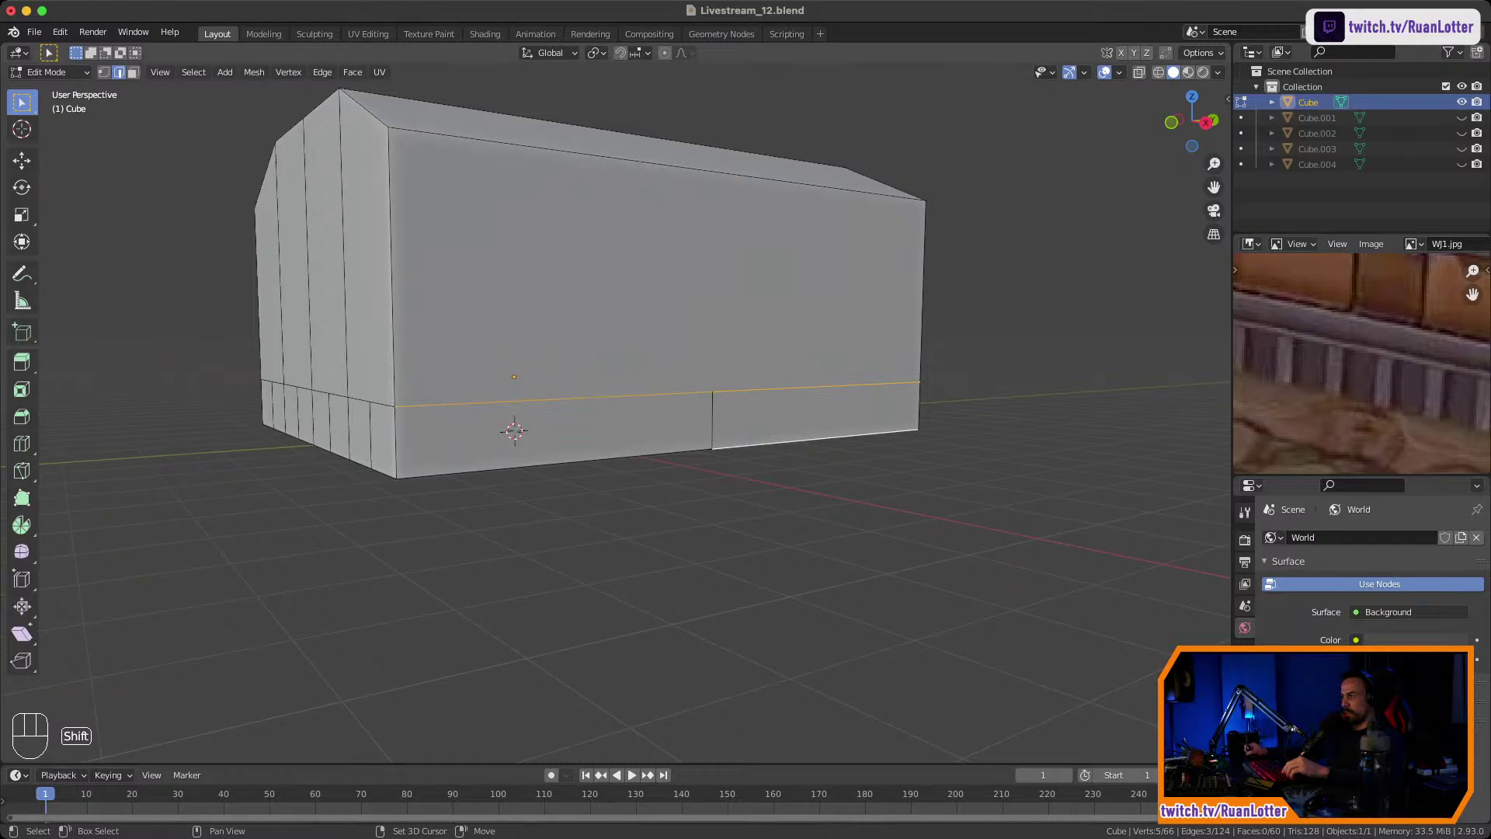
pyautogui.keyDown('shift'); pyautogui.click(590, 460); pyautogui.keyUp('shift')
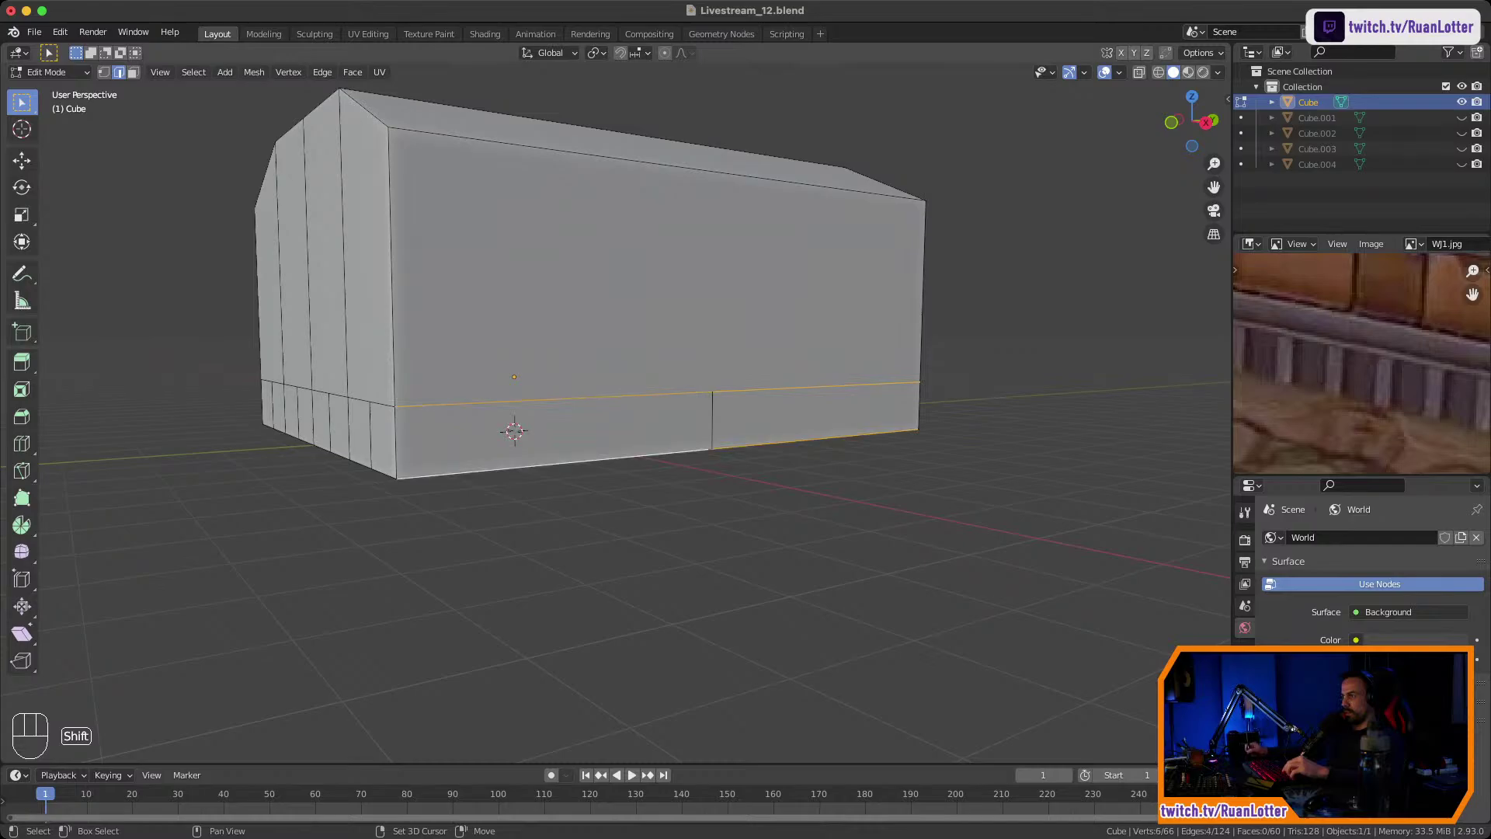
pyautogui.moveTo(583, 458); pyautogui.dragTo(847, 457, button='middle')
pyautogui.keyDown('shift'); pyautogui.click(762, 390); pyautogui.keyUp('shift')
pyautogui.keyDown('shift'); pyautogui.click(703, 452); pyautogui.keyUp('shift')
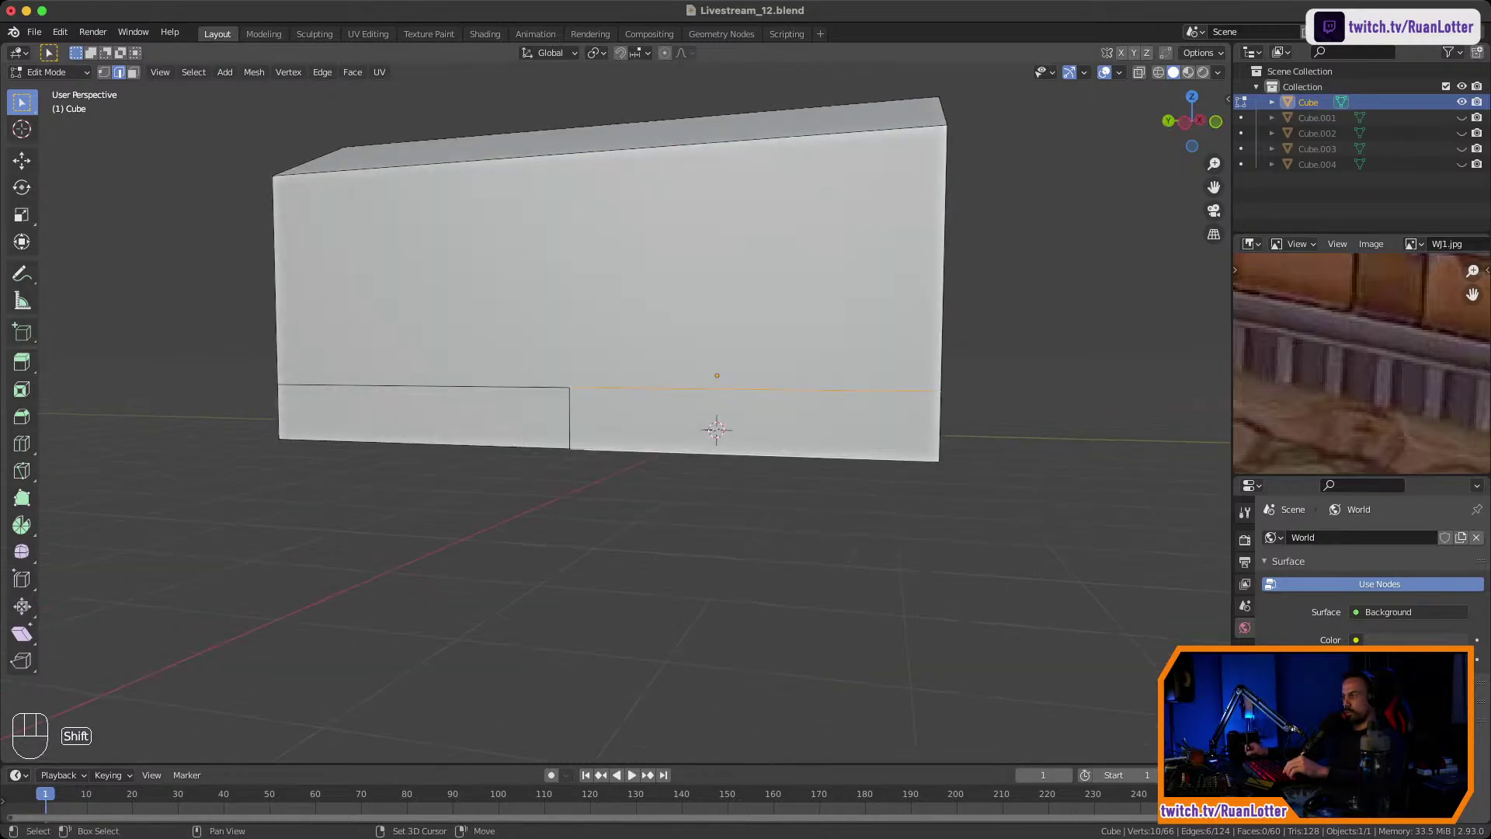
pyautogui.keyDown('shift'); pyautogui.click(497, 446); pyautogui.keyUp('shift')
pyautogui.keyDown('shift'); pyautogui.click(489, 387); pyautogui.keyUp('shift')
pyautogui.moveTo(489, 392); pyautogui.dragTo(610, 404, button='middle')
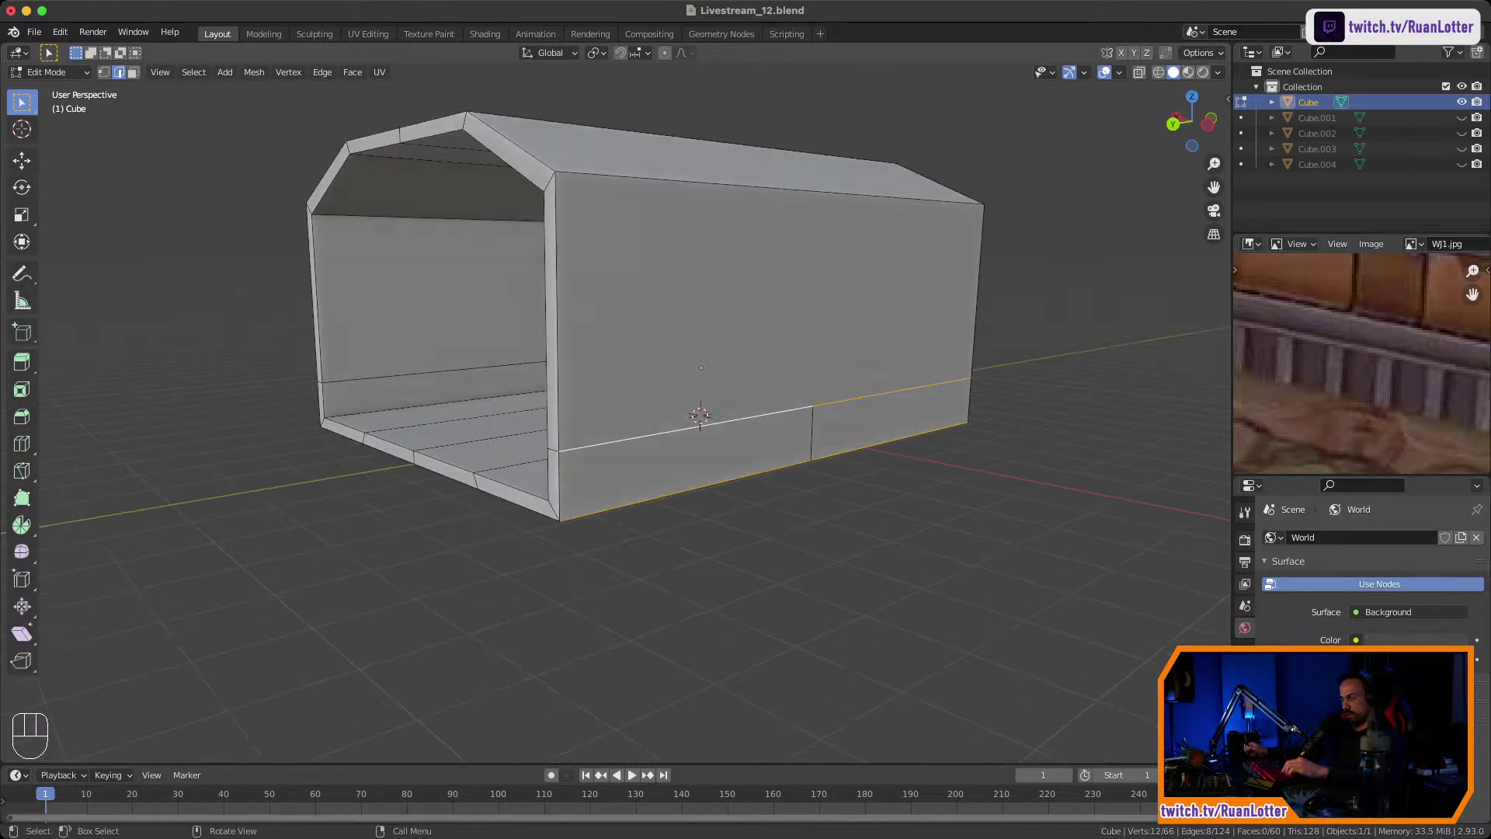
pyautogui.rightClick(680, 436)
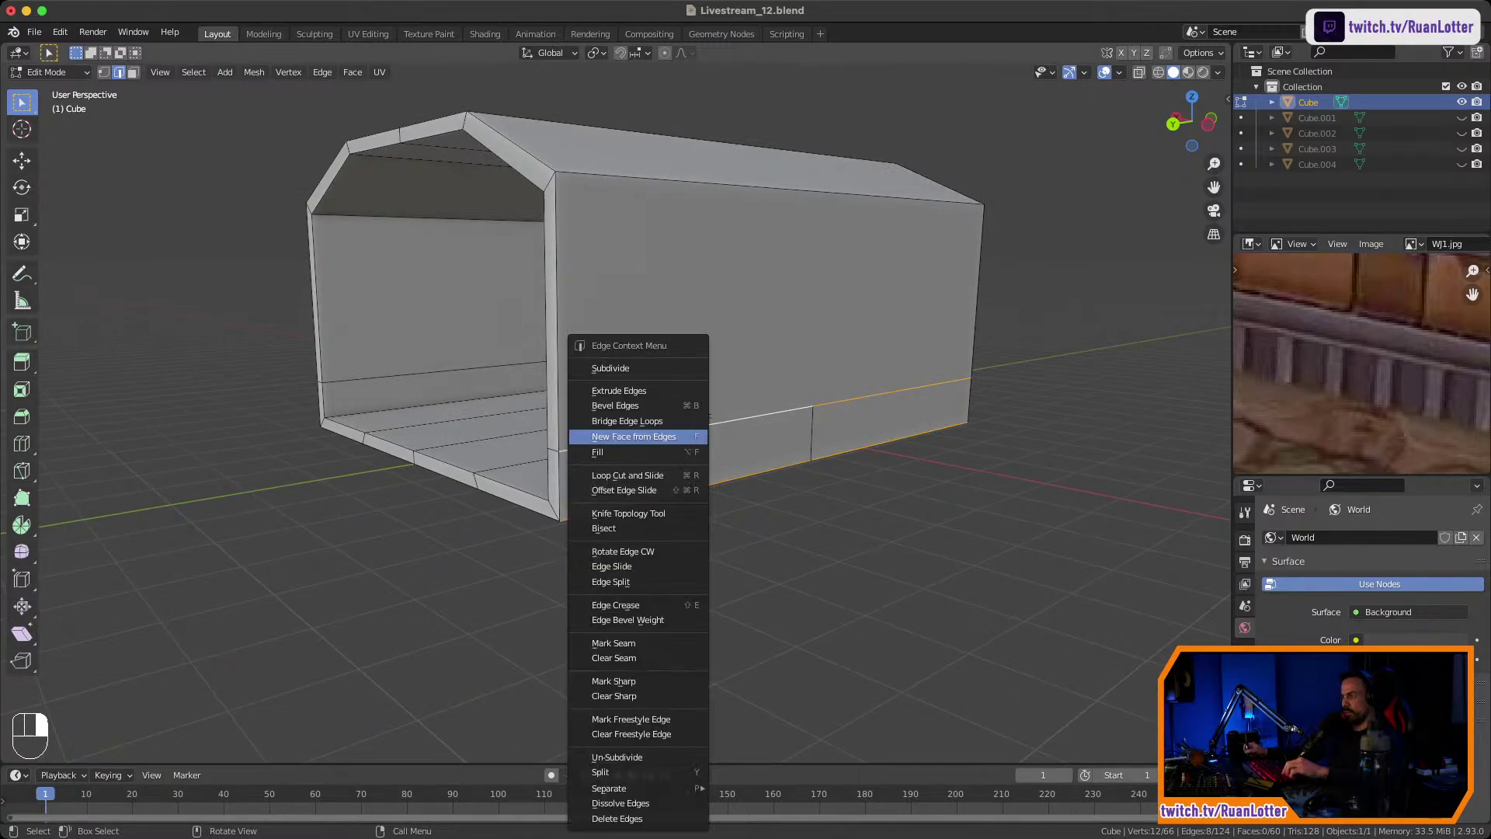
pyautogui.click(677, 368)
pyautogui.moveTo(678, 388); pyautogui.dragTo(451, 392, button='middle')
pyautogui.moveTo(606, 388); pyautogui.dragTo(721, 376, button='middle')
pyautogui.scroll(3, 726, 349)
pyautogui.press('1')
pyautogui.press('2')
pyautogui.click(544, 486)
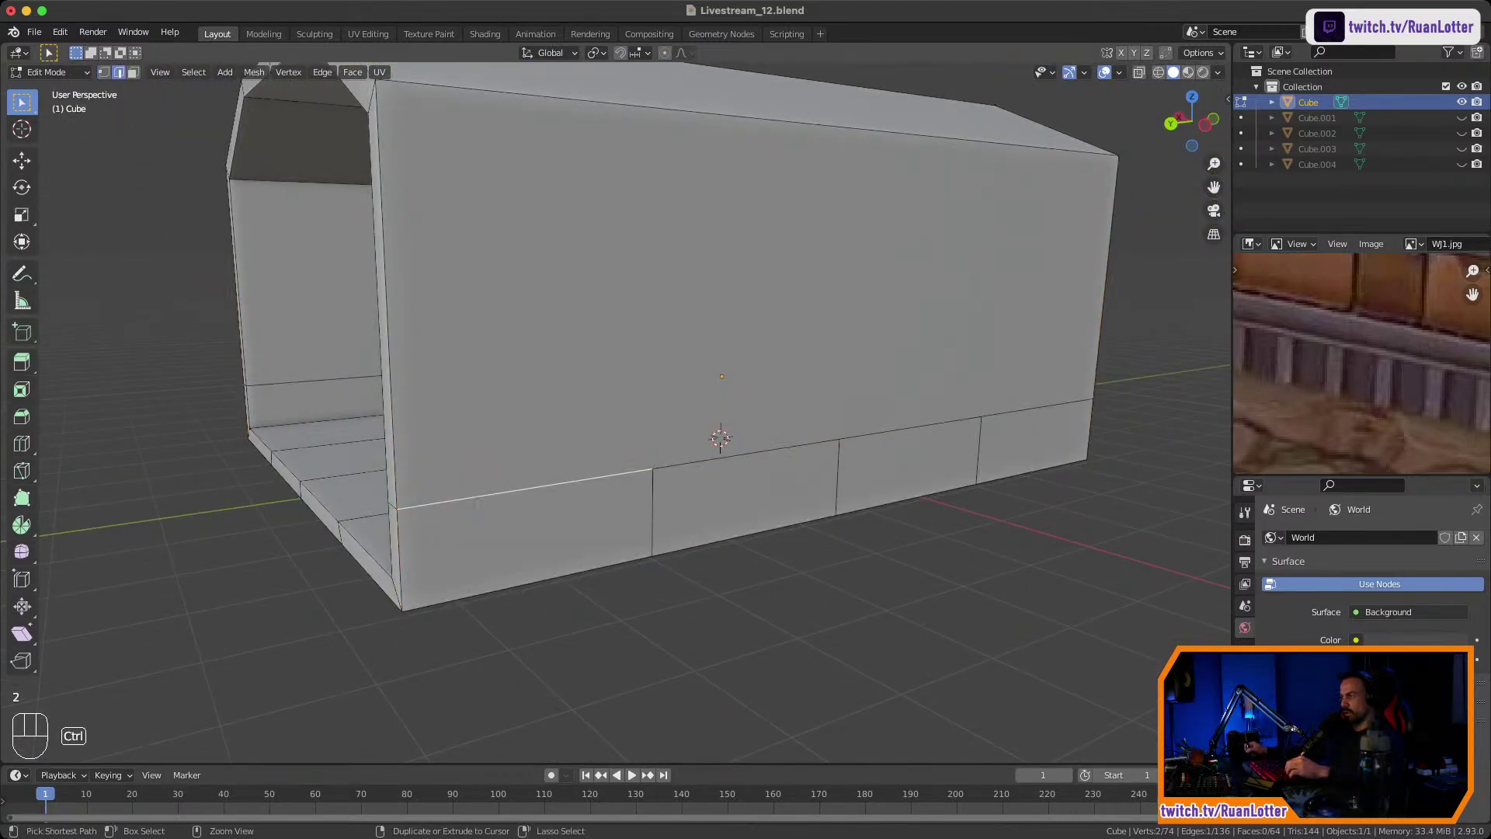
pyautogui.keyDown('ctrl'); pyautogui.moveTo(543, 486); pyautogui.dragTo(544, 536, button='middle'); pyautogui.keyUp('ctrl')
pyautogui.keyDown('shift'); pyautogui.click(953, 409); pyautogui.keyUp('shift')
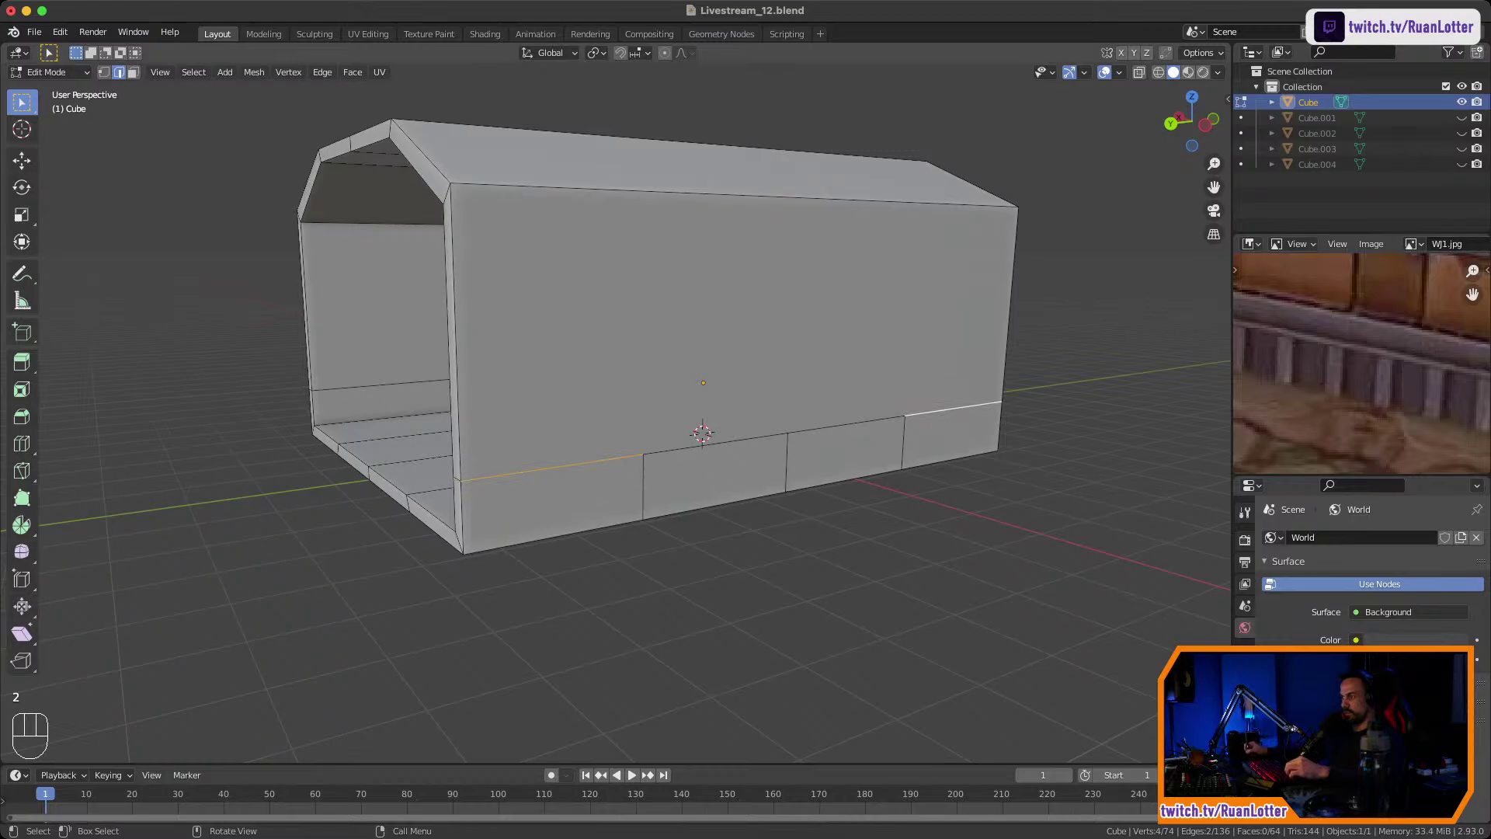
# Subdivide all upper and lower border edges of the base strip on both long walls again with 1 cut.
pyautogui.click(551, 467)
pyautogui.keyDown('ctrl'); pyautogui.click(953, 410); pyautogui.keyUp('ctrl')
pyautogui.keyDown('shift'); pyautogui.click(553, 538); pyautogui.keyUp('shift')
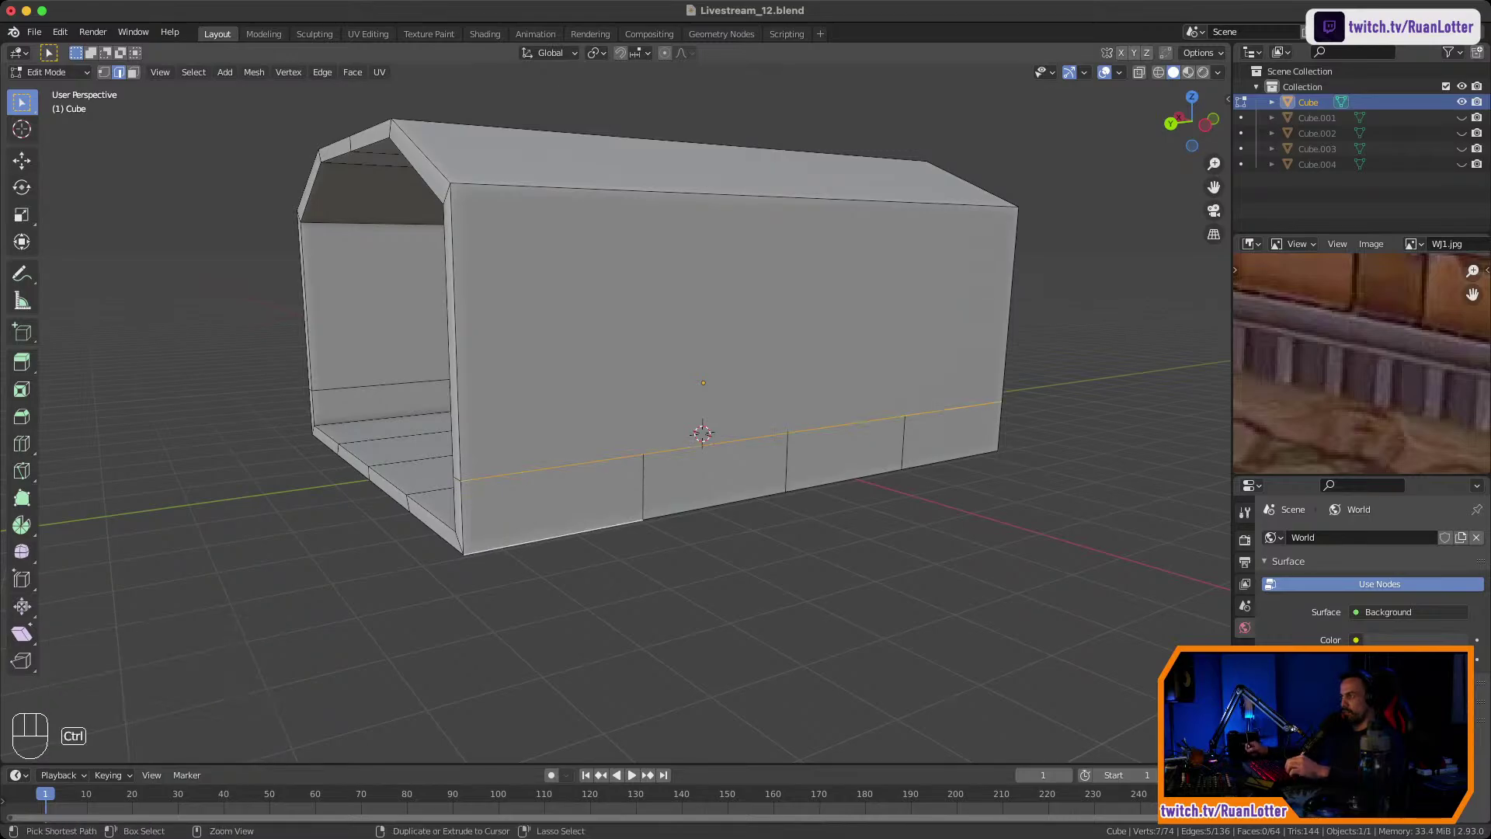
pyautogui.keyDown('ctrl'); pyautogui.click(951, 460); pyautogui.keyUp('ctrl')
pyautogui.moveTo(909, 466); pyautogui.dragTo(1213, 466, button='middle')
pyautogui.keyDown('shift'); pyautogui.click(343, 458); pyautogui.keyUp('shift')
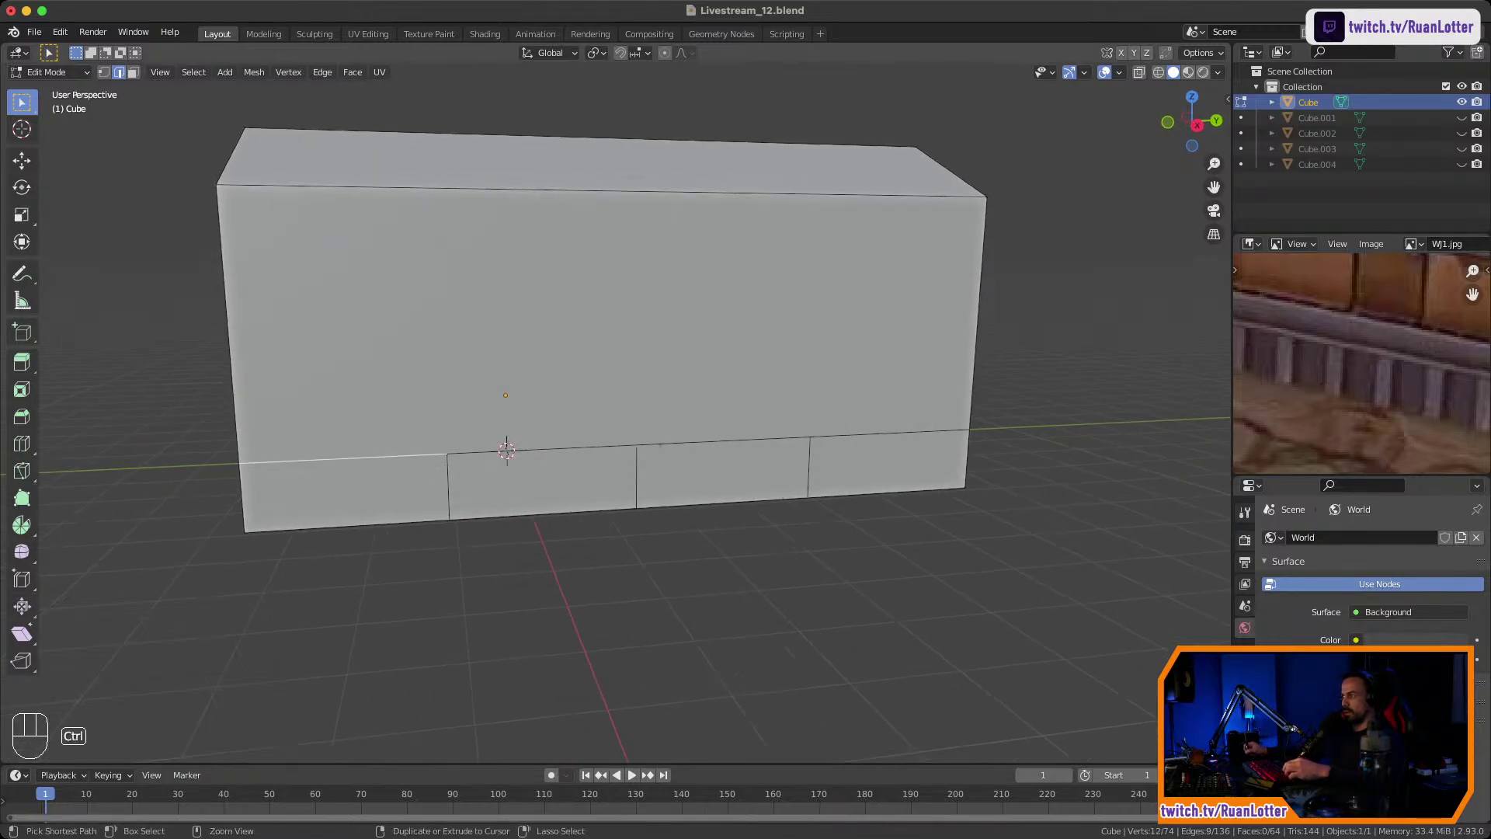
pyautogui.keyDown('ctrl'); pyautogui.click(888, 433); pyautogui.keyUp('ctrl')
pyautogui.keyDown('shift'); pyautogui.click(348, 526); pyautogui.keyUp('shift')
pyautogui.keyDown('ctrl'); pyautogui.click(886, 492); pyautogui.keyUp('ctrl')
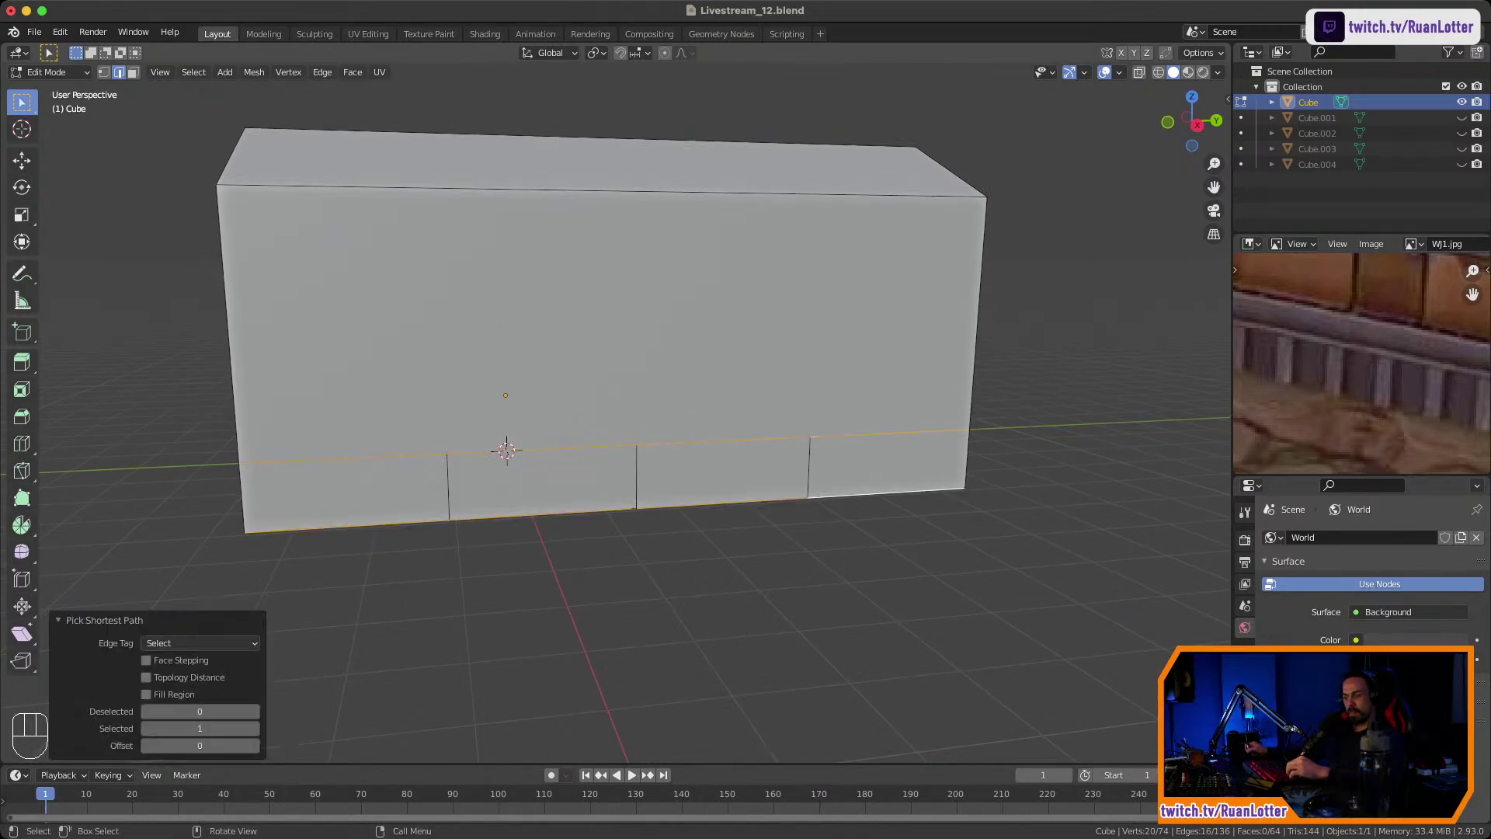
pyautogui.moveTo(886, 493); pyautogui.dragTo(931, 493, button='middle')
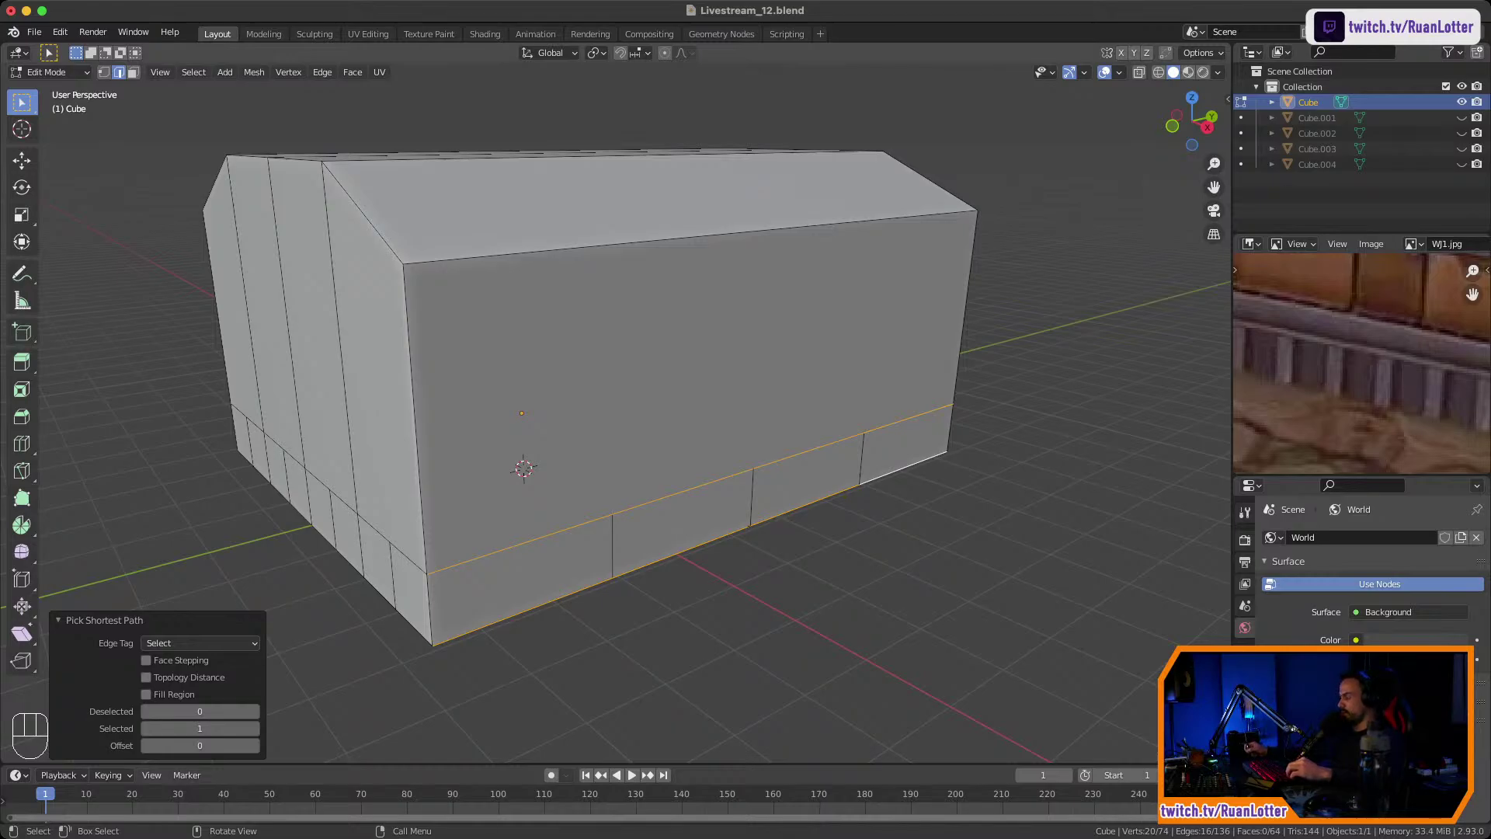
pyautogui.moveTo(916, 485); pyautogui.dragTo(786, 491, button='middle')
pyautogui.rightClick(697, 565)
pyautogui.click(687, 368)
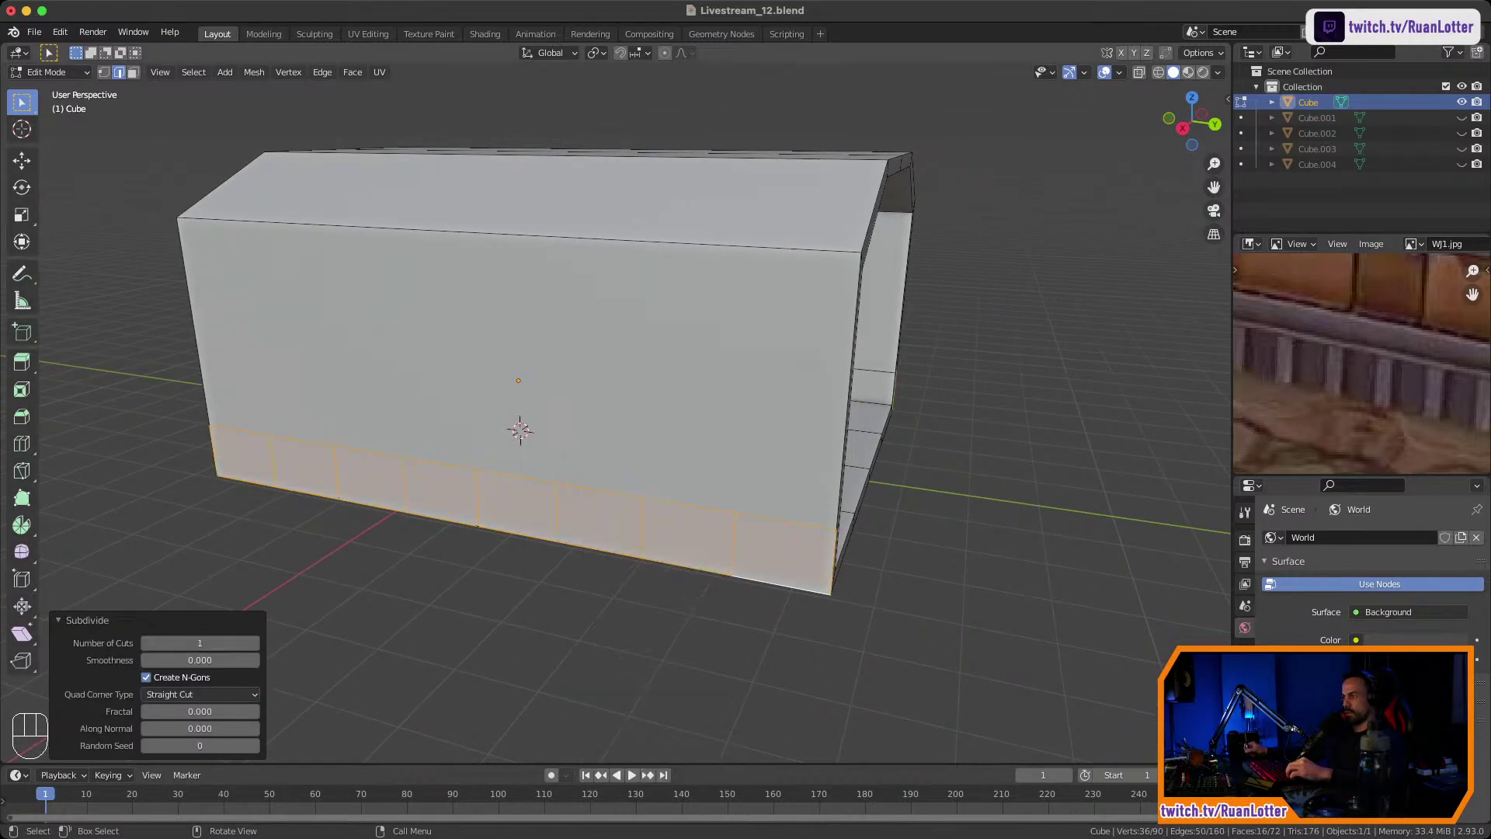
# Dissolve the two stray diagonal edges on the underside of the building's floor and save the file.
pyautogui.moveTo(688, 388); pyautogui.dragTo(656, 357, button='middle')
pyautogui.click(699, 595)
pyautogui.moveTo(699, 594); pyautogui.dragTo(751, 514, button='middle')
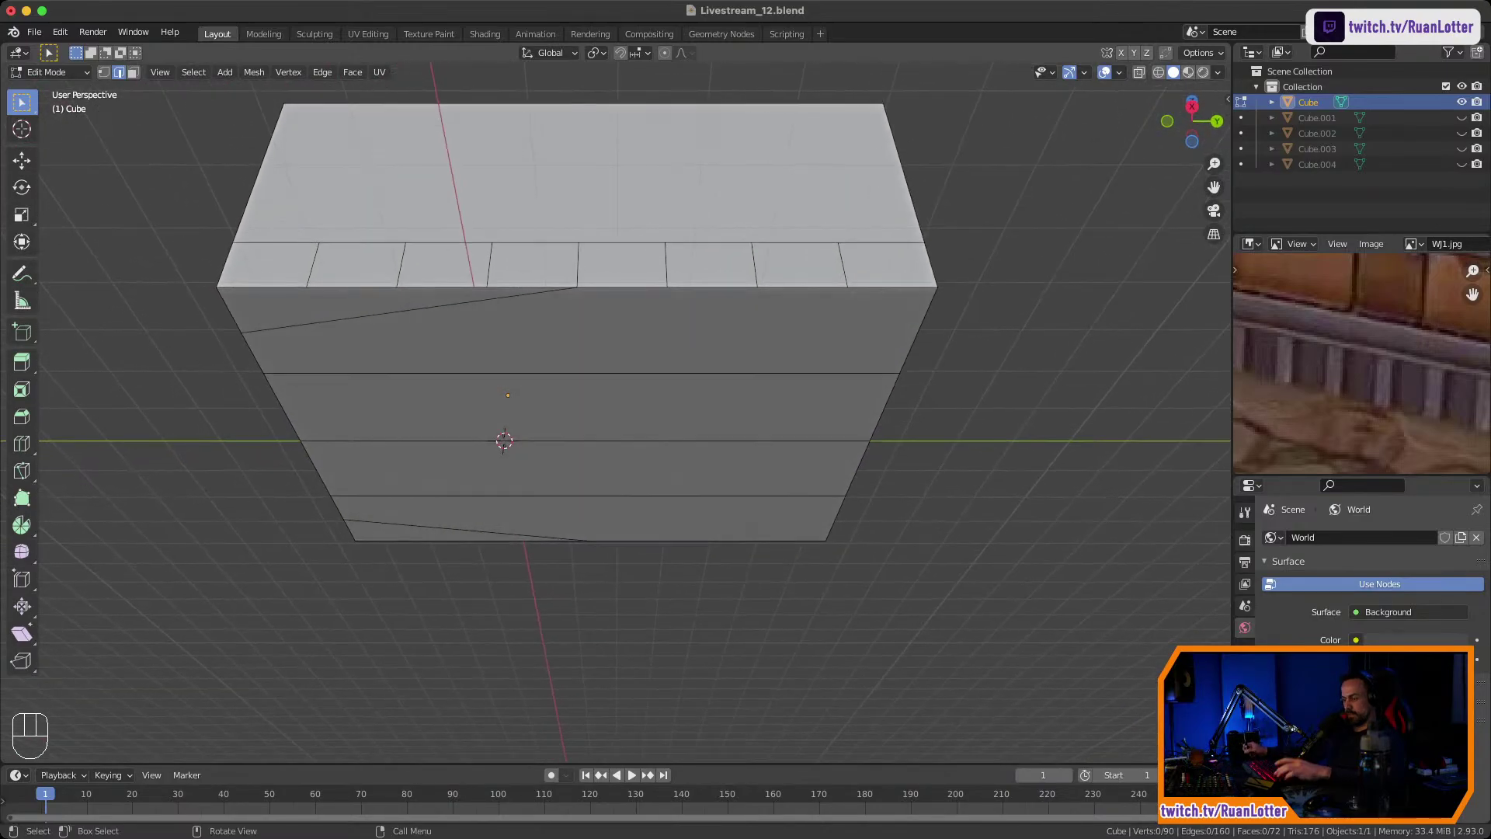
pyautogui.press('2')
pyautogui.click(419, 310)
pyautogui.keyDown('shift'); pyautogui.click(424, 526); pyautogui.keyUp('shift')
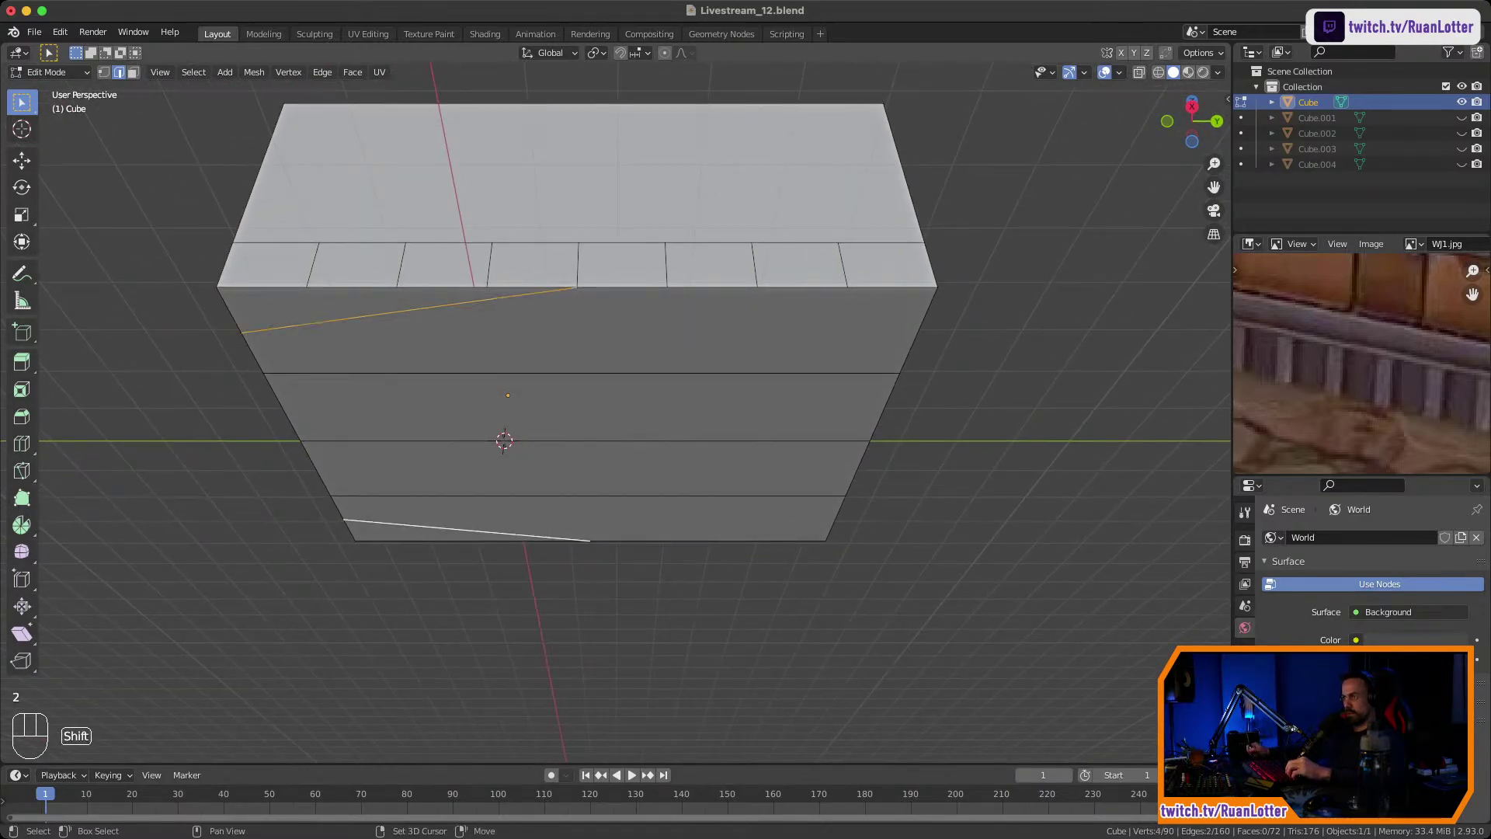
pyautogui.rightClick(424, 528)
pyautogui.press('x')
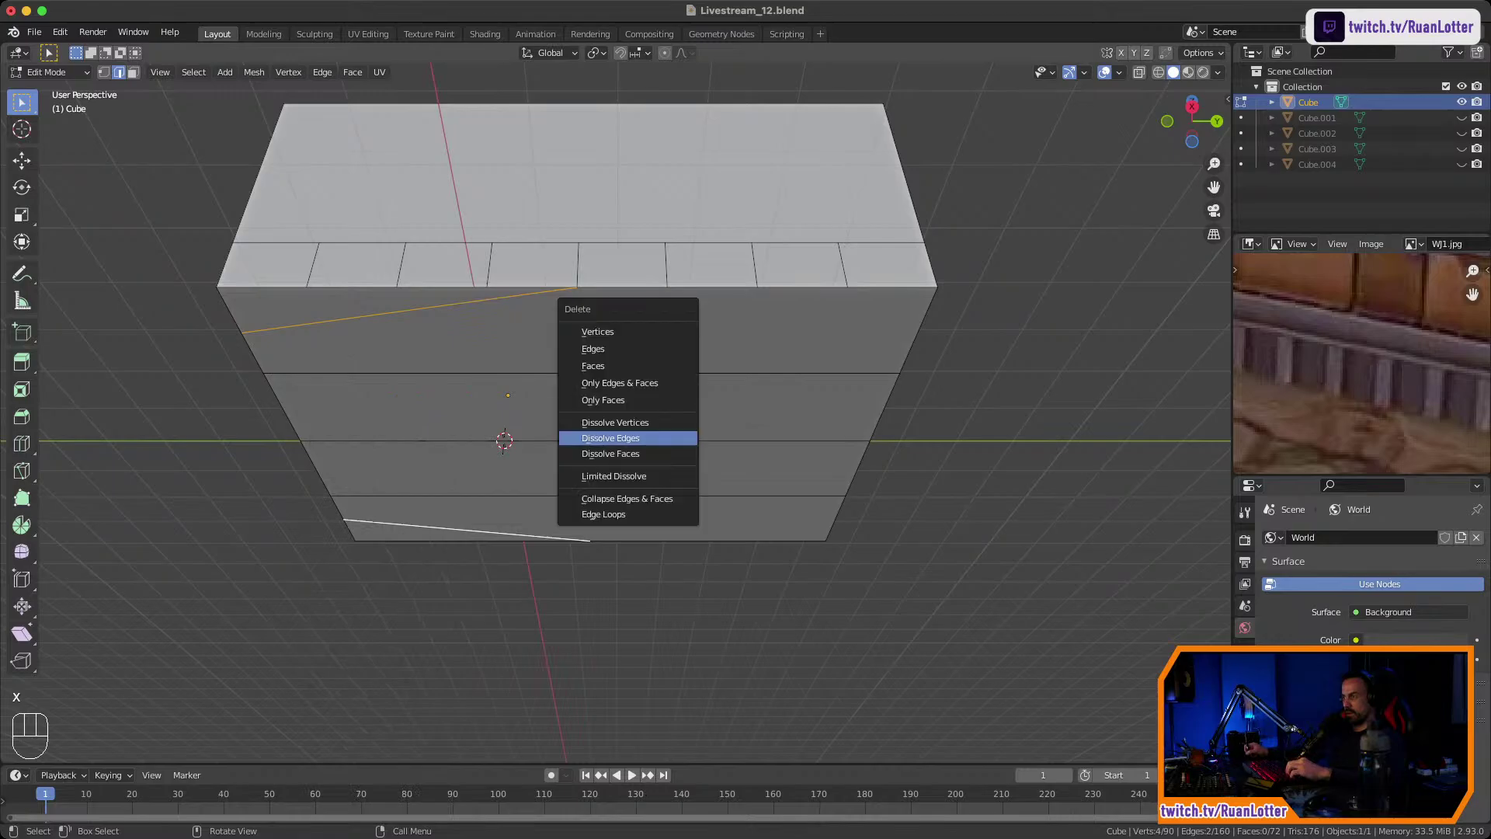
pyautogui.click(619, 437)
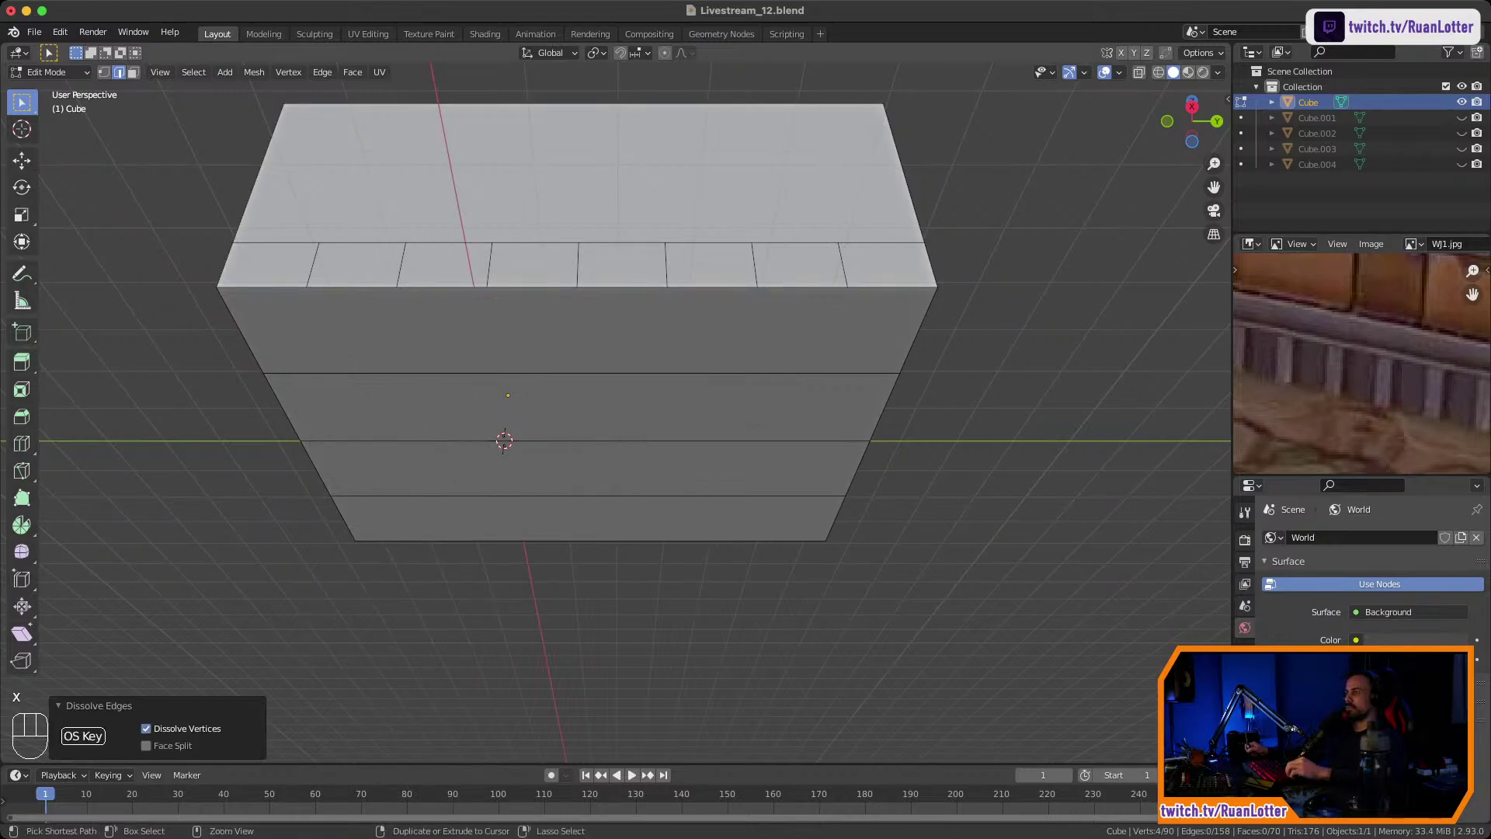
pyautogui.press('super+s')
# Inset all base strip panels on both long walls individually by about 0.117 m.
pyautogui.moveTo(618, 437); pyautogui.dragTo(789, 520, button='middle')
pyautogui.moveTo(660, 466); pyautogui.dragTo(842, 506, button='middle')
pyautogui.moveTo(660, 466); pyautogui.dragTo(718, 474, button='middle')
pyautogui.press('3')
pyautogui.click(424, 521)
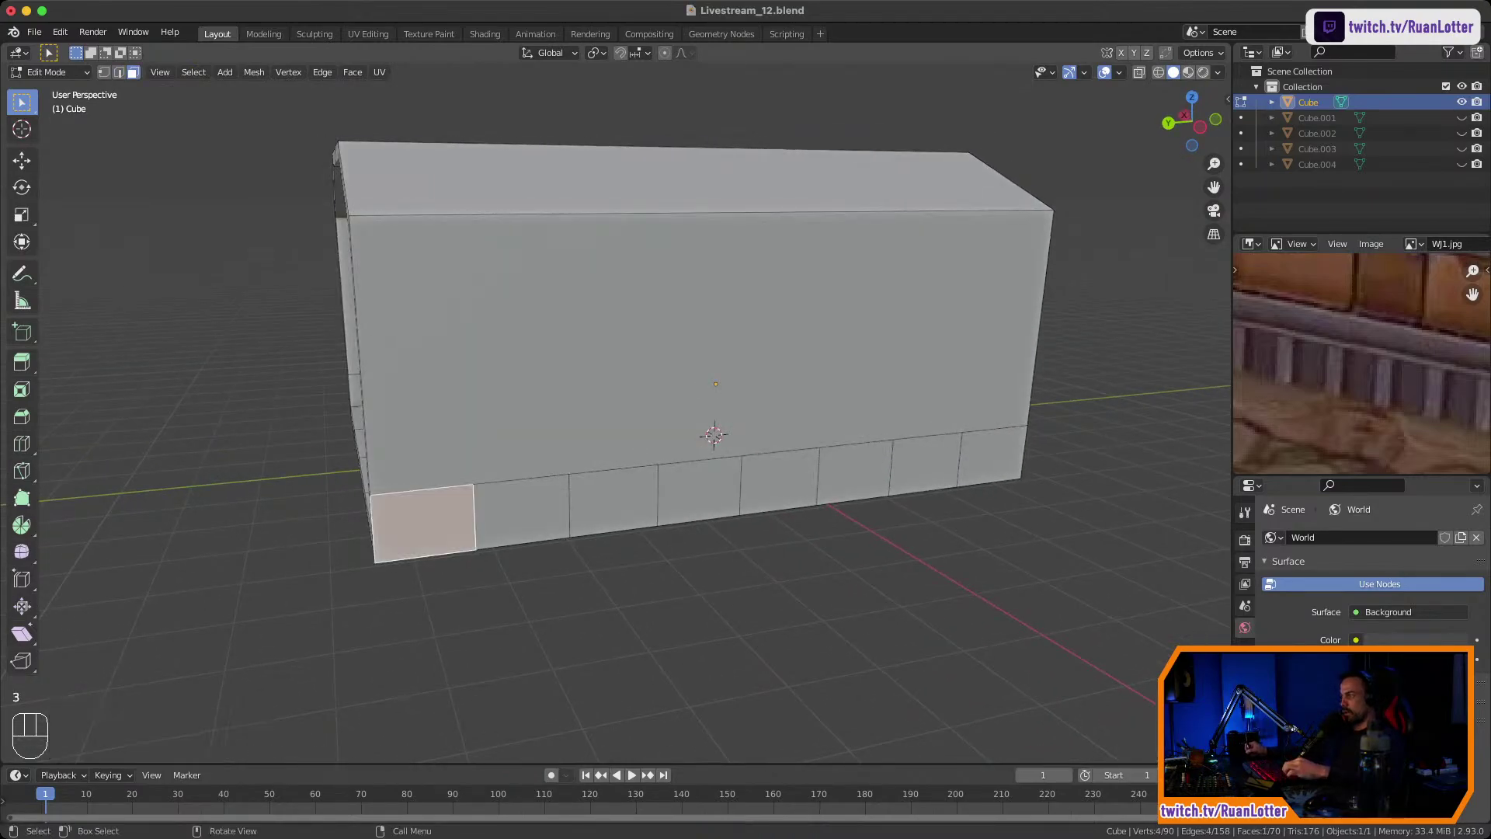
pyautogui.keyDown('ctrl'); pyautogui.click(991, 457); pyautogui.keyUp('ctrl')
pyautogui.moveTo(987, 458); pyautogui.dragTo(637, 460, button='middle')
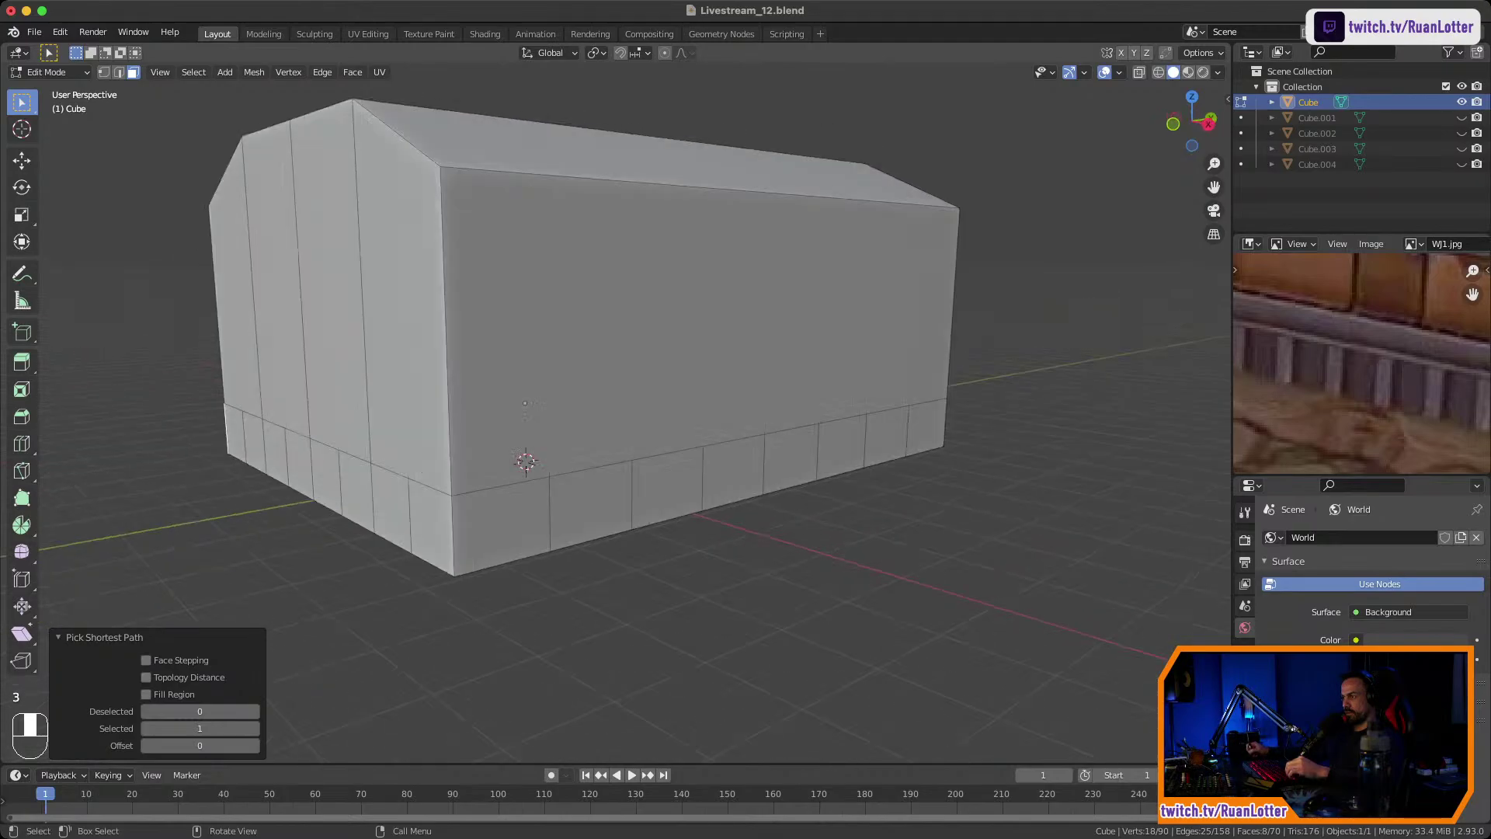
pyautogui.keyDown('shift'); pyautogui.click(502, 528); pyautogui.keyUp('shift')
pyautogui.keyDown('ctrl'); pyautogui.click(926, 427); pyautogui.keyUp('ctrl')
pyautogui.moveTo(924, 427)
pyautogui.mouseDown(button='middle')
pyautogui.moveTo(739, 429)
pyautogui.moveTo(926, 427)
pyautogui.mouseUp(button='middle')
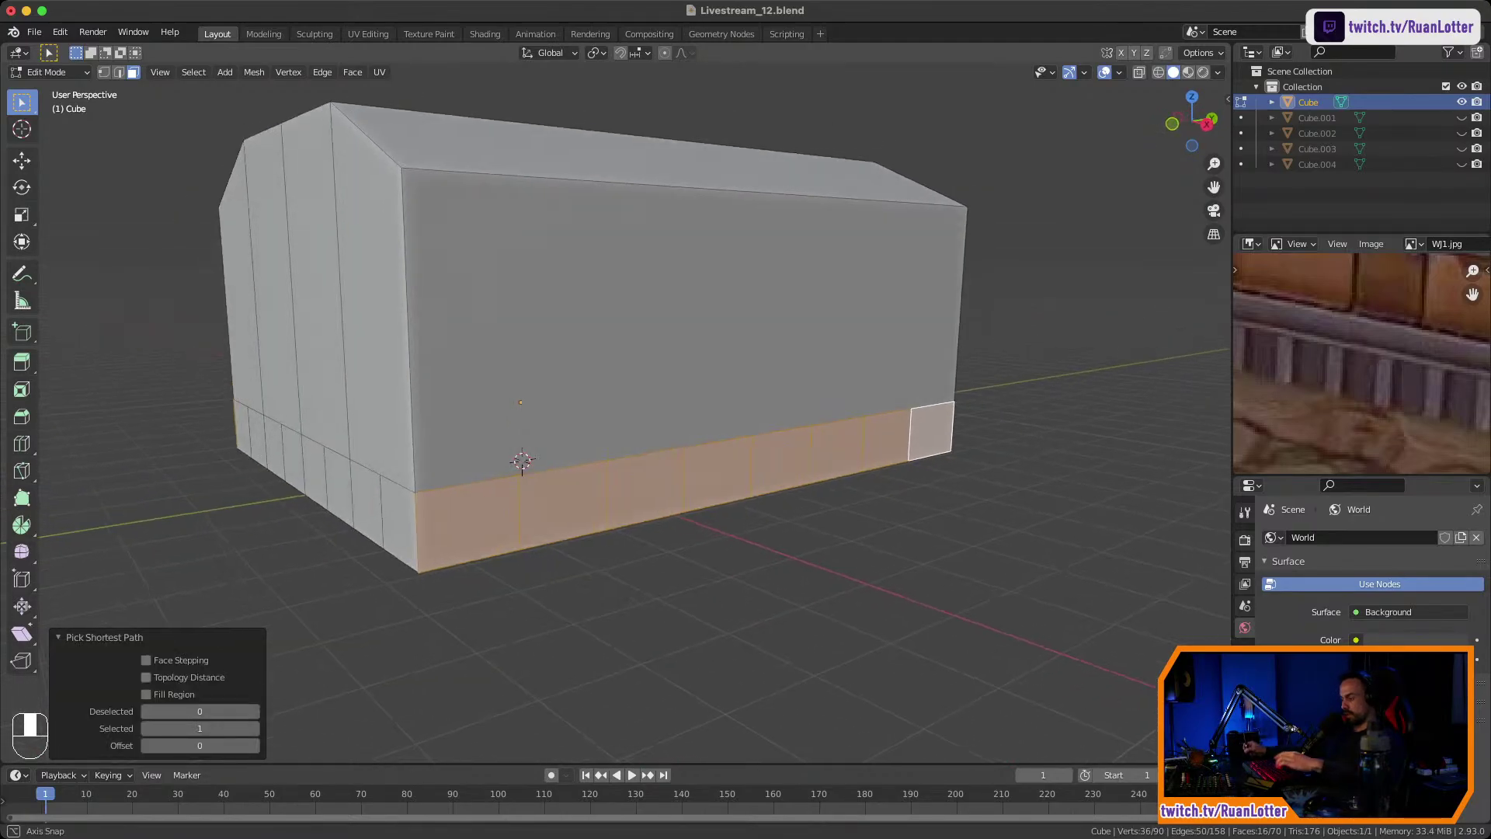
pyautogui.press('i')
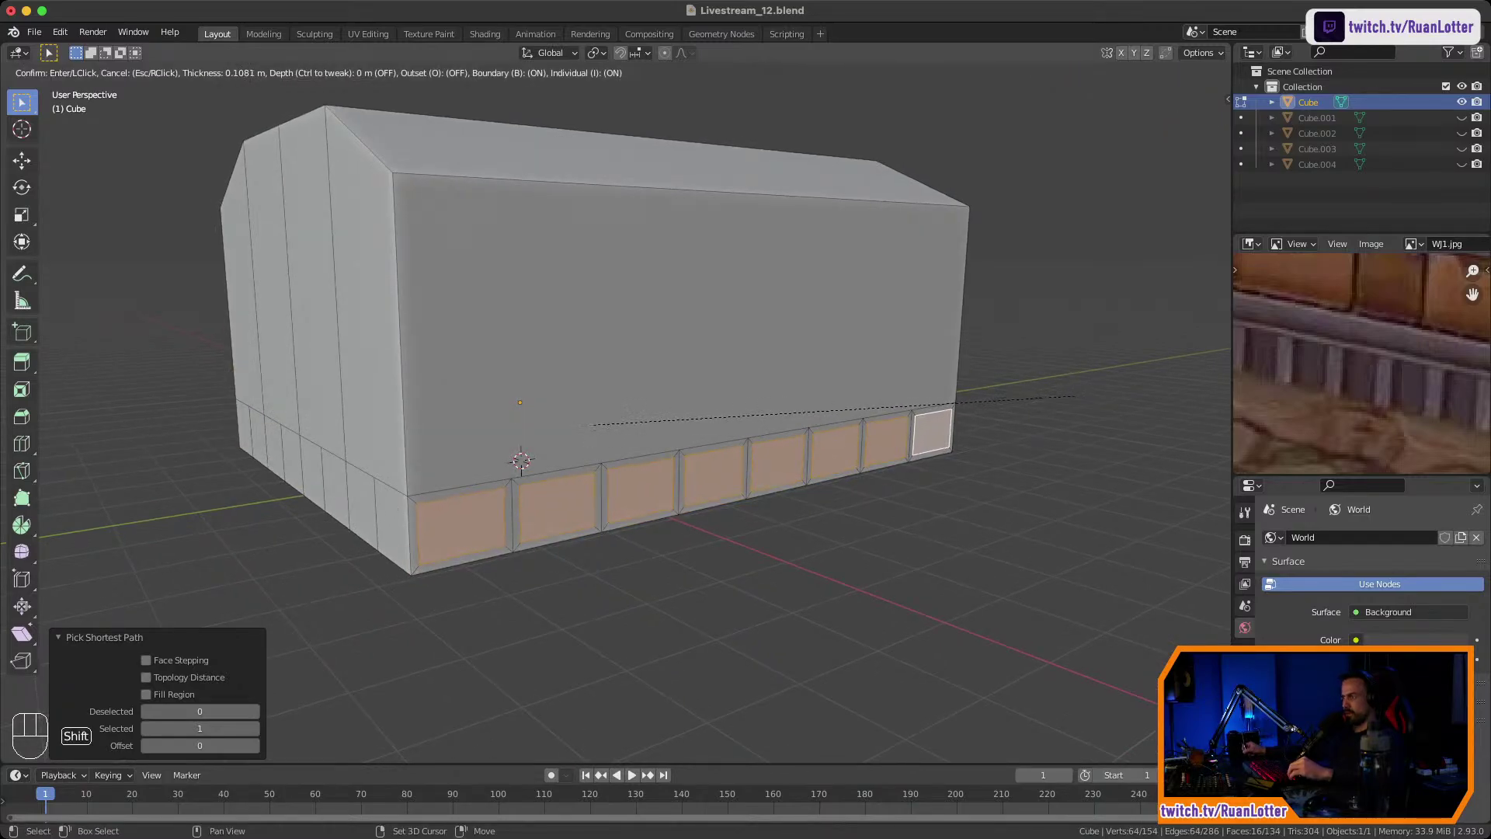
pyautogui.click(1071, 396)
# Extrude the inset panels on both long walls inward along their normals by about 0.072 m.
pyautogui.moveTo(1071, 396); pyautogui.dragTo(912, 414, button='middle')
pyautogui.hotkey('alt', 'e')
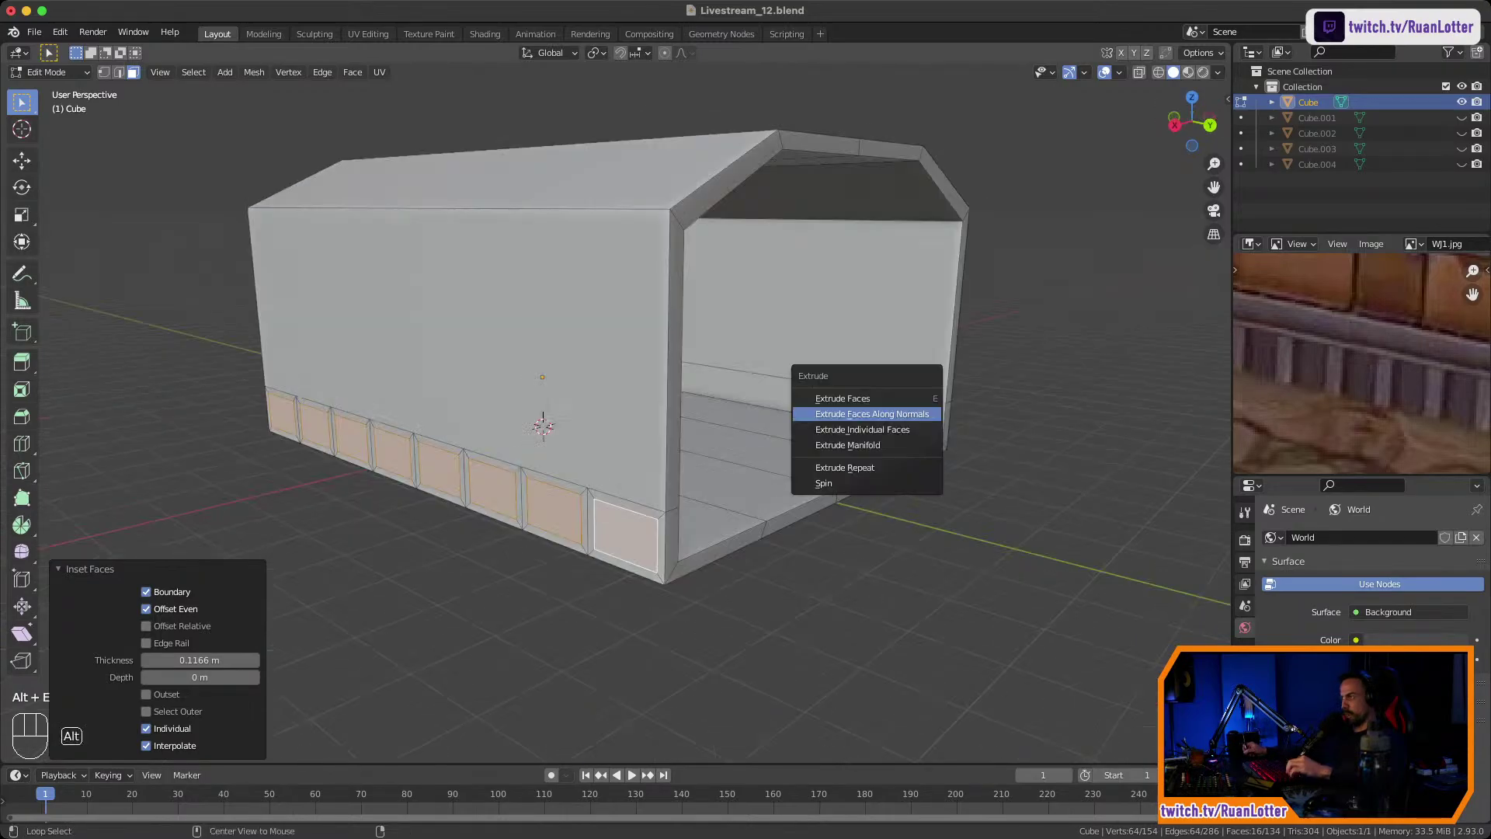
pyautogui.click(909, 414)
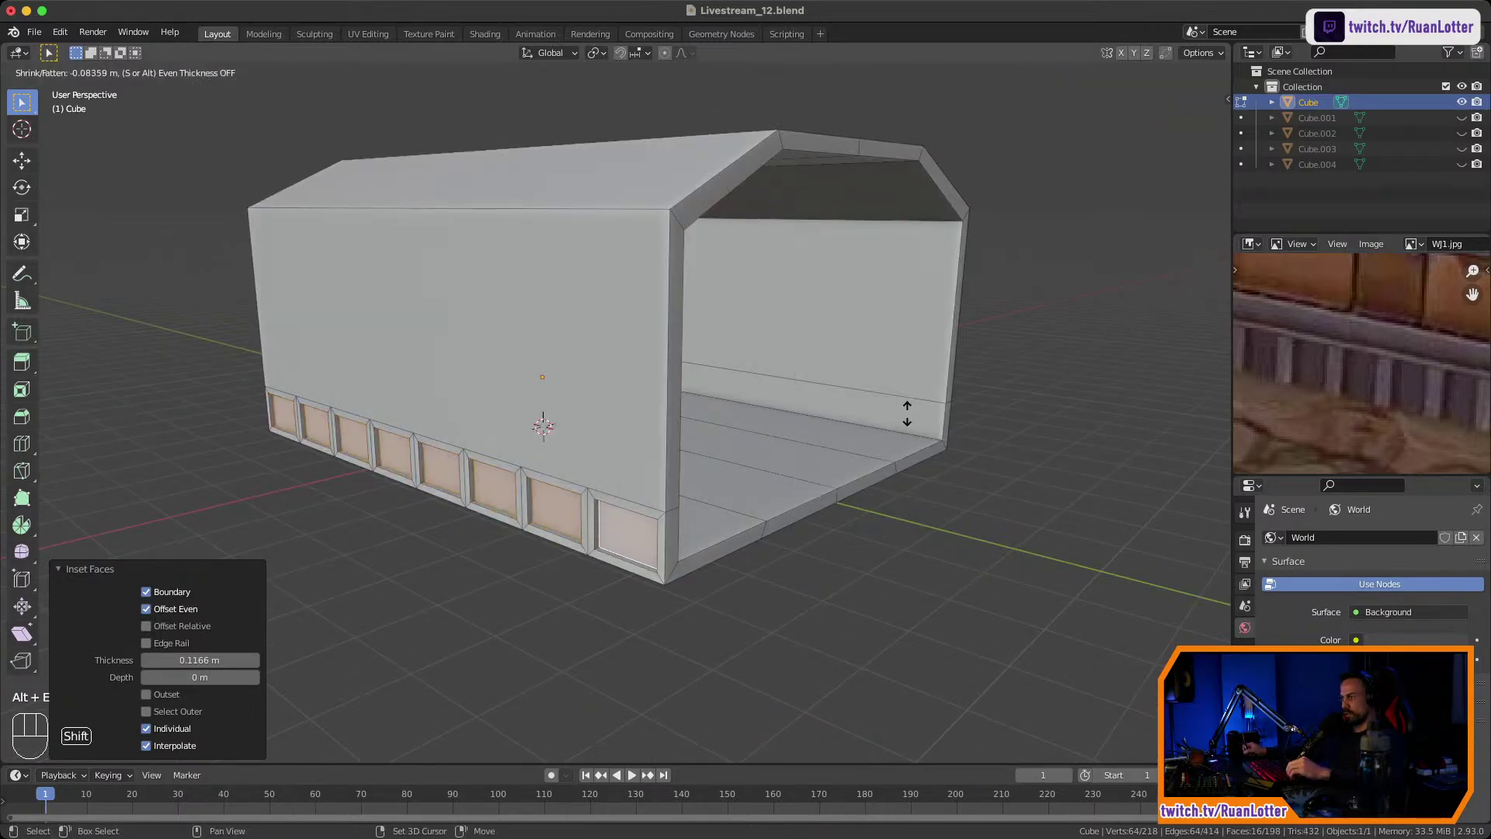
pyautogui.click(905, 412)
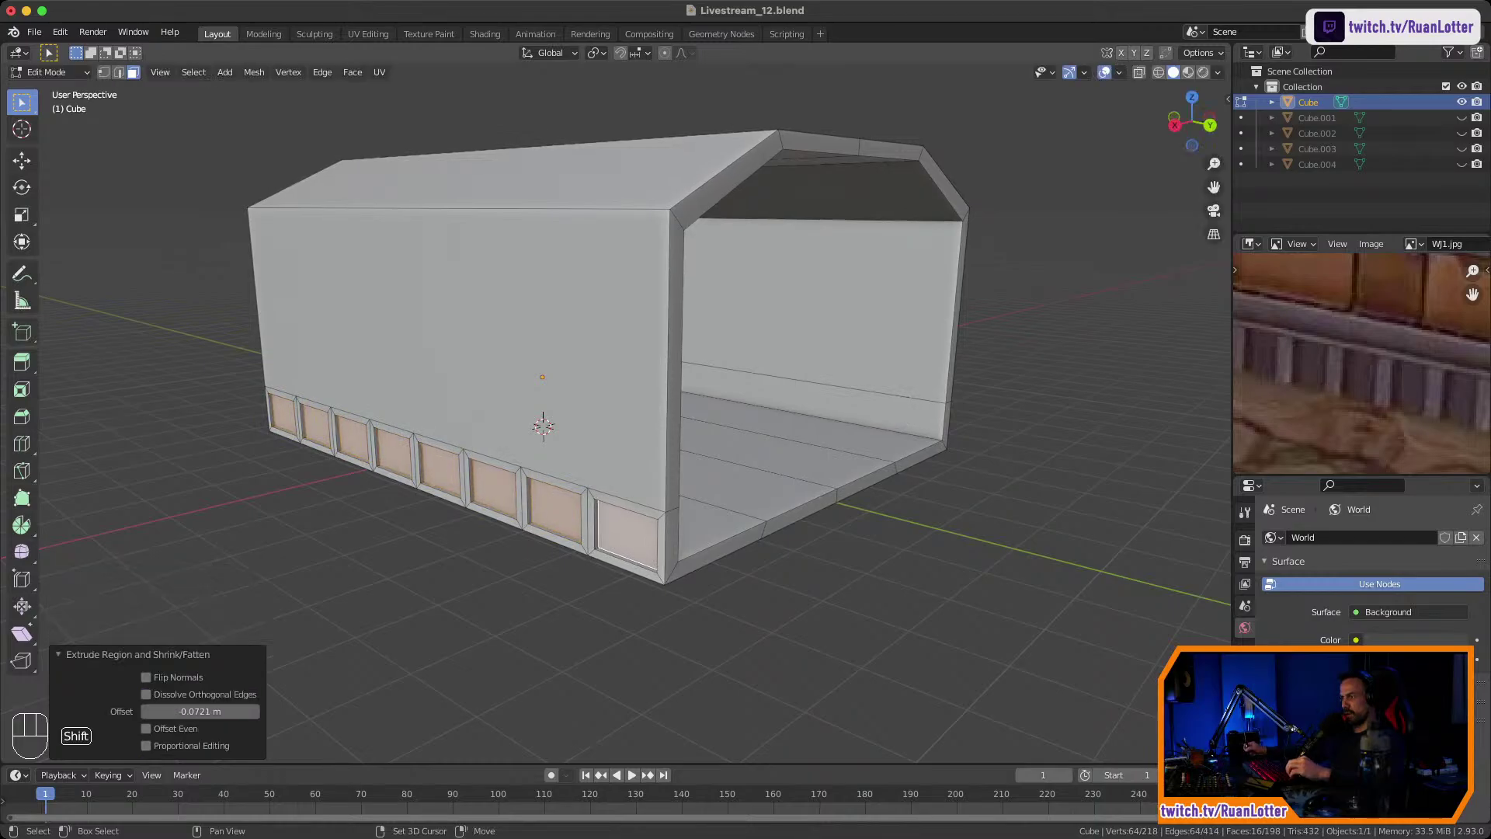
pyautogui.moveTo(906, 412); pyautogui.dragTo(714, 411, button='middle')
pyautogui.click(746, 614)
pyautogui.press('Tab')
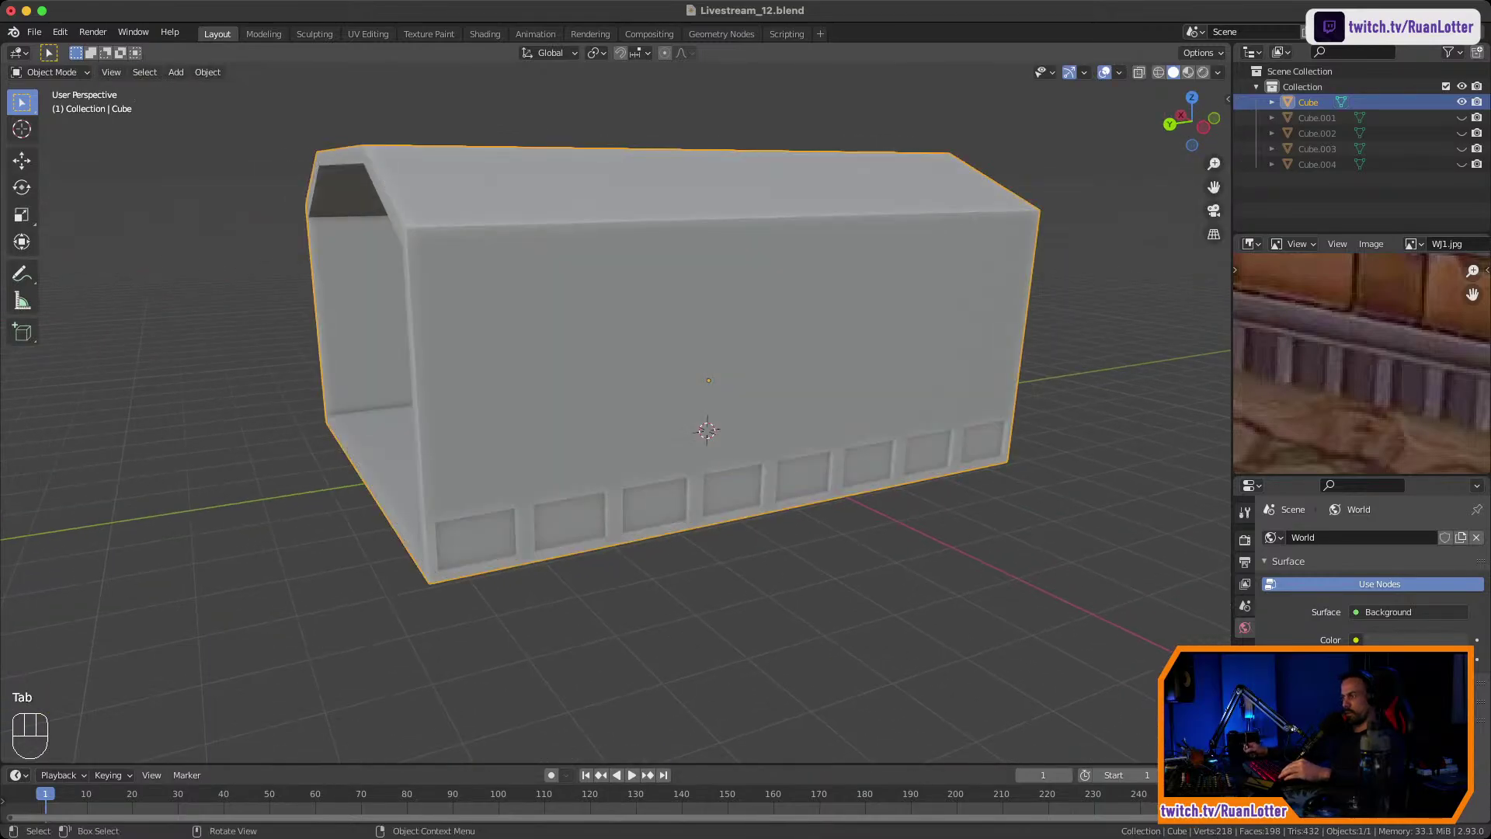
# Inset the full row of base strip panels on the closed end wall individually by about 0.078 m.
pyautogui.moveTo(745, 613); pyautogui.dragTo(951, 589, button='middle')
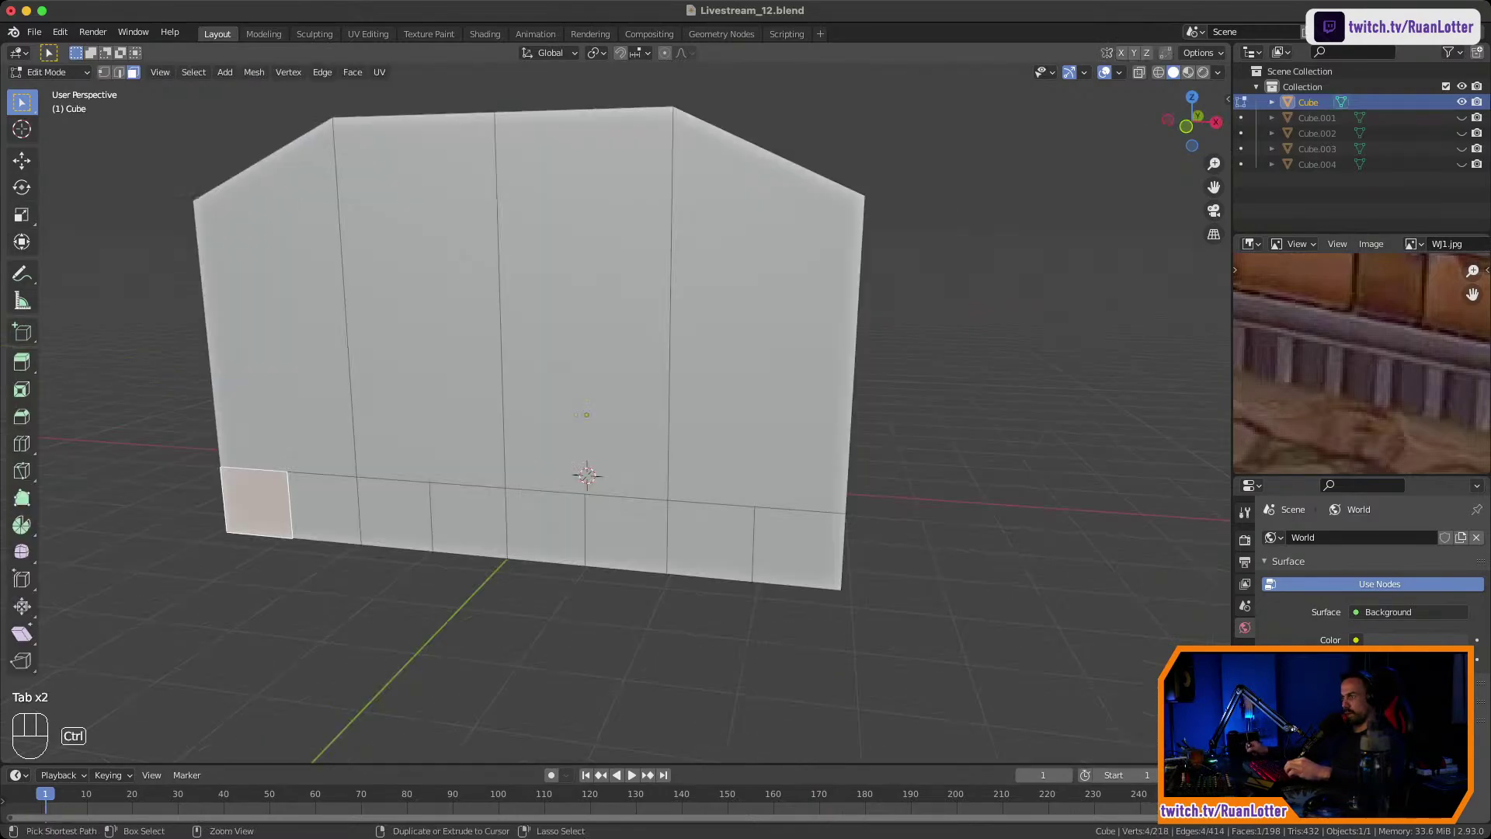
pyautogui.keyDown('ctrl'); pyautogui.click(800, 548); pyautogui.keyUp('ctrl')
pyautogui.press('i')
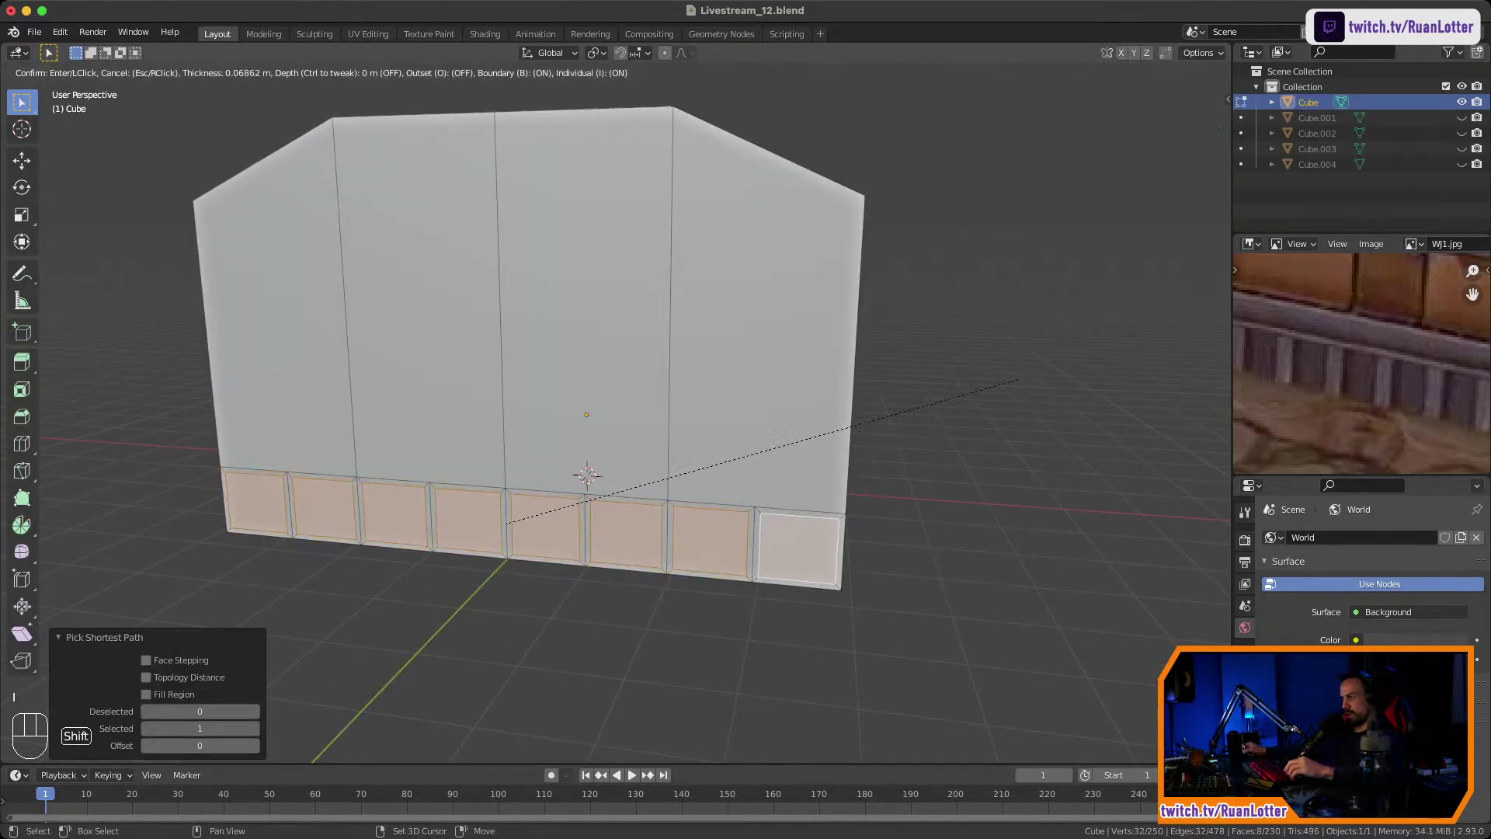
pyautogui.click(1002, 386)
# Extrude the end wall's inset base panels slightly inward along their normals and return to Object Mode.
pyautogui.hotkey('alt', 'e')
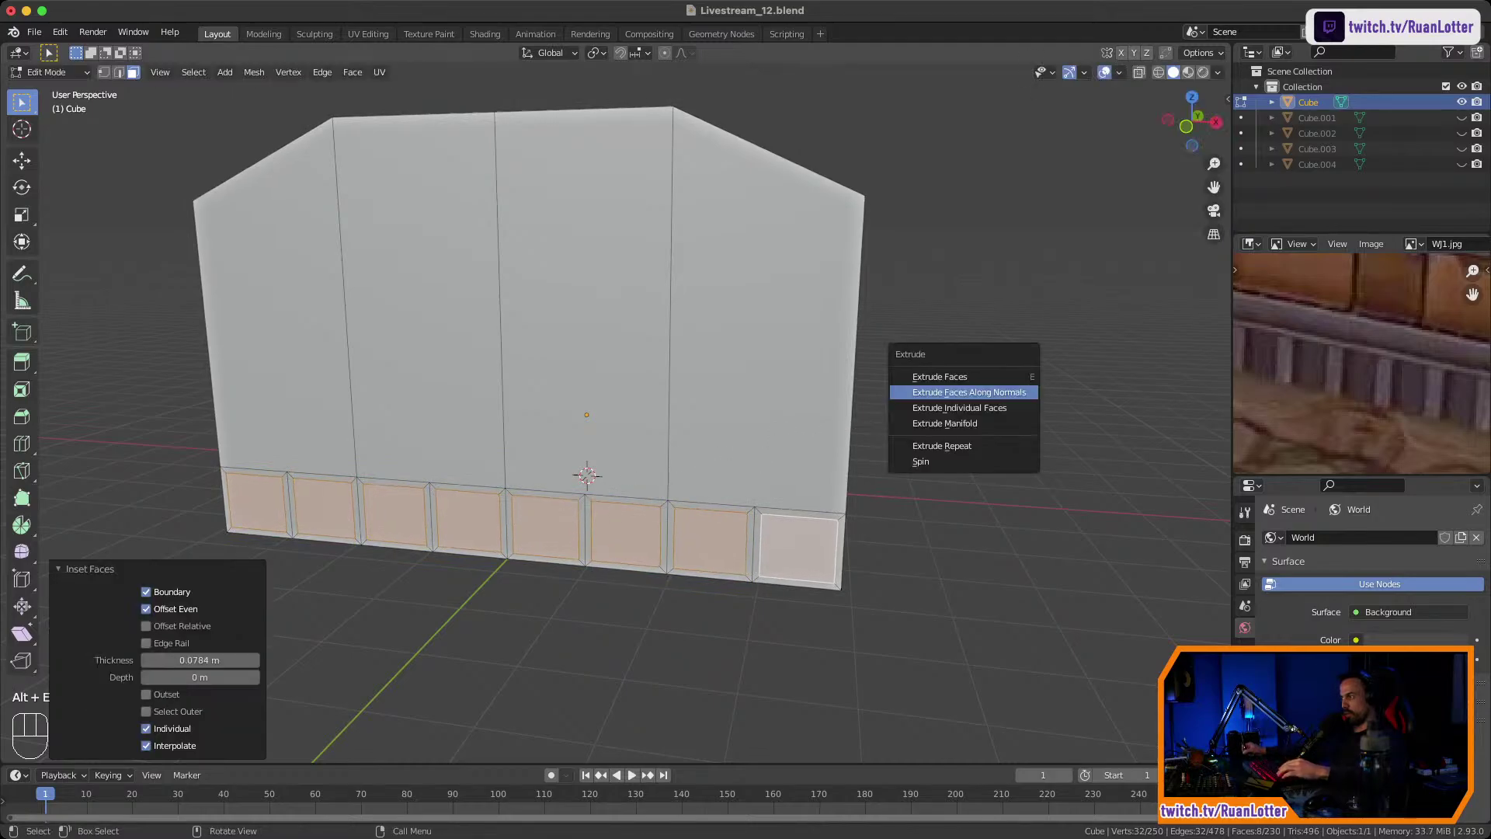
pyautogui.click(1003, 390)
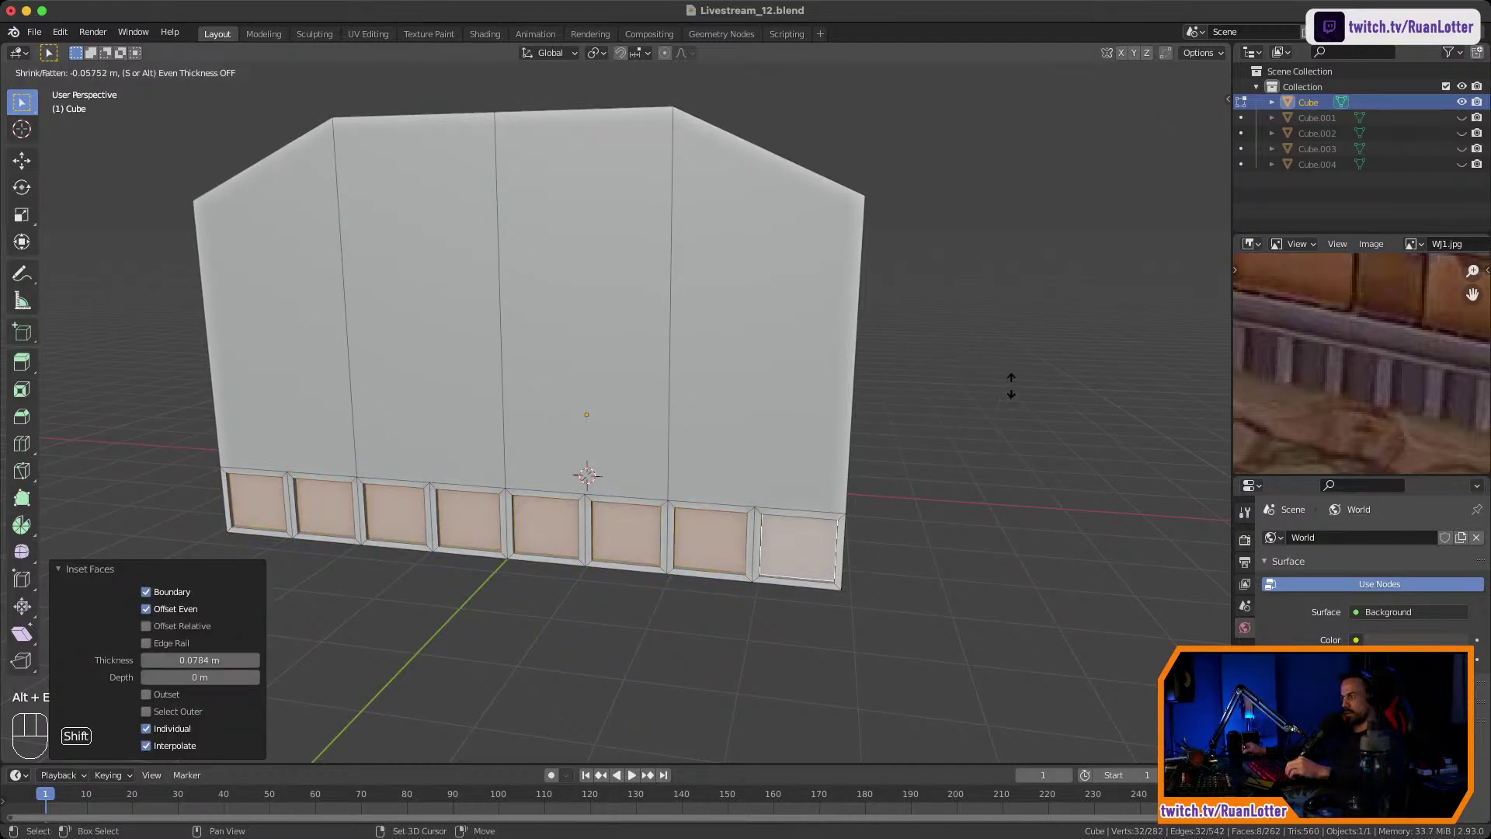
pyautogui.click(1006, 388)
pyautogui.press('Tab')
# Unhide the four corner pillars Cube.001 to Cube.004, deselect the building and save the file.
pyautogui.moveTo(1006, 389); pyautogui.dragTo(889, 450, button='middle')
pyautogui.moveTo(1462, 118); pyautogui.dragTo(1462, 165)
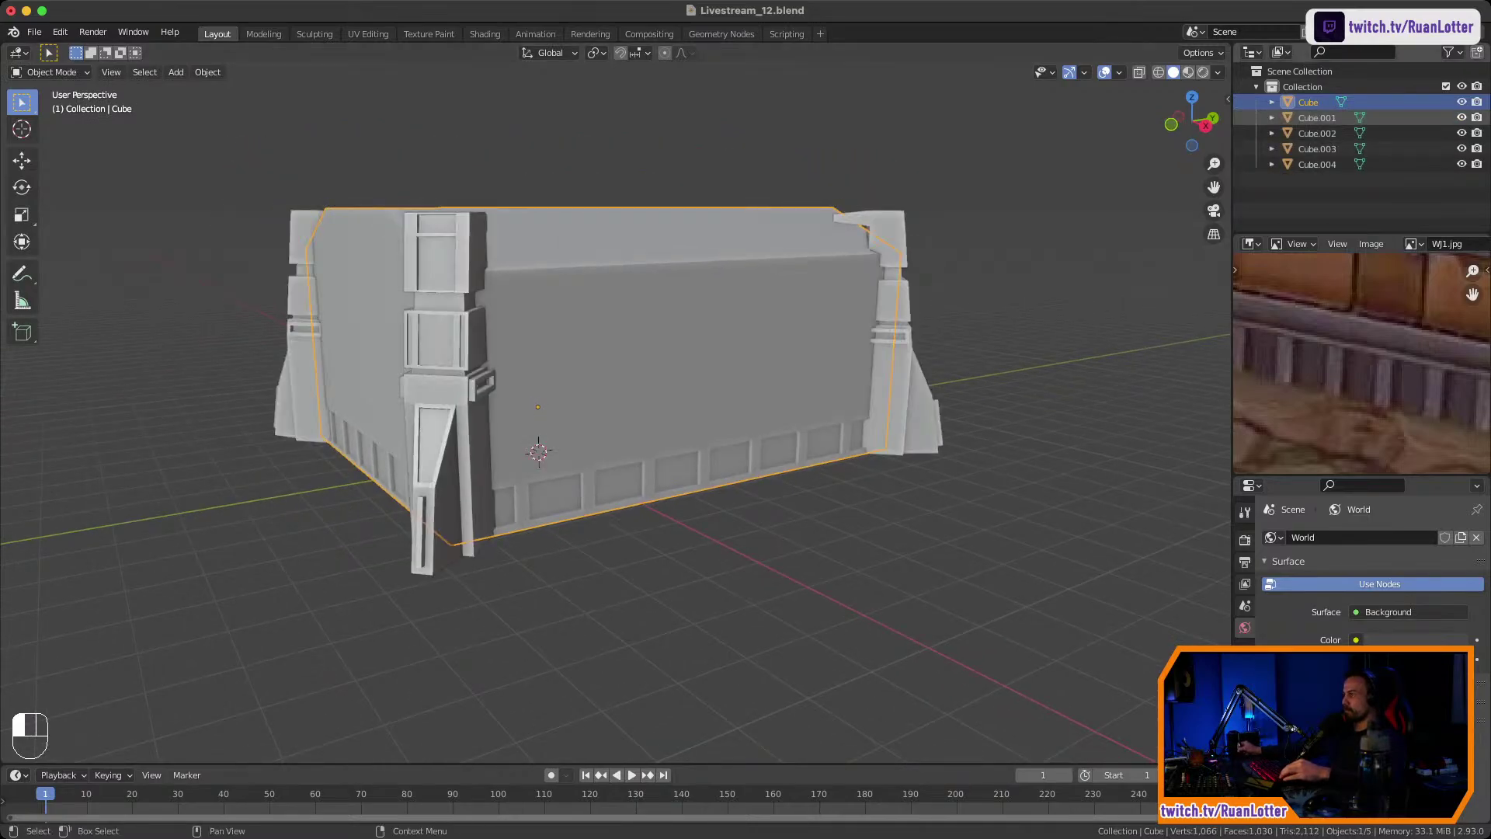
pyautogui.click(1018, 334)
pyautogui.moveTo(1018, 334); pyautogui.dragTo(944, 376, button='middle')
pyautogui.keyDown('shift'); pyautogui.moveTo(944, 376); pyautogui.dragTo(776, 406, button='middle'); pyautogui.keyUp('shift')
pyautogui.press('super+s')
# Compare the building's open front and long side with the reference image, check the wall's edges and save the file.
pyautogui.moveTo(1356, 342); pyautogui.dragTo(1361, 427, button='middle')
pyautogui.moveTo(1361, 427); pyautogui.dragTo(1285, 330, button='middle')
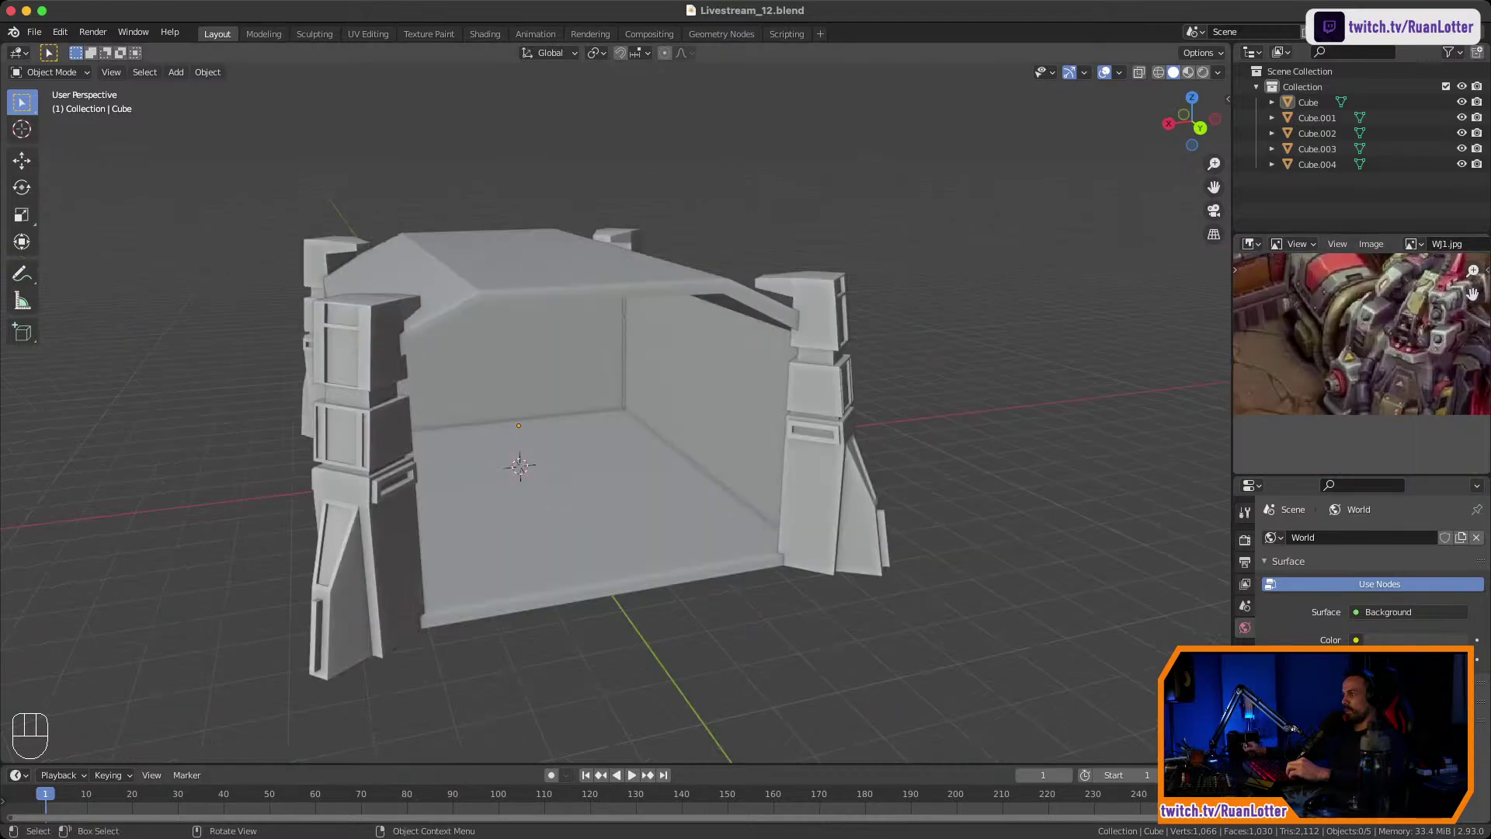
pyautogui.moveTo(637, 435); pyautogui.dragTo(737, 462, button='middle')
pyautogui.keyDown('shift'); pyautogui.moveTo(559, 466); pyautogui.dragTo(699, 403, button='middle'); pyautogui.keyUp('shift')
pyautogui.moveTo(621, 419); pyautogui.dragTo(699, 393, button='middle')
pyautogui.click(683, 389)
pyautogui.press('Tab')
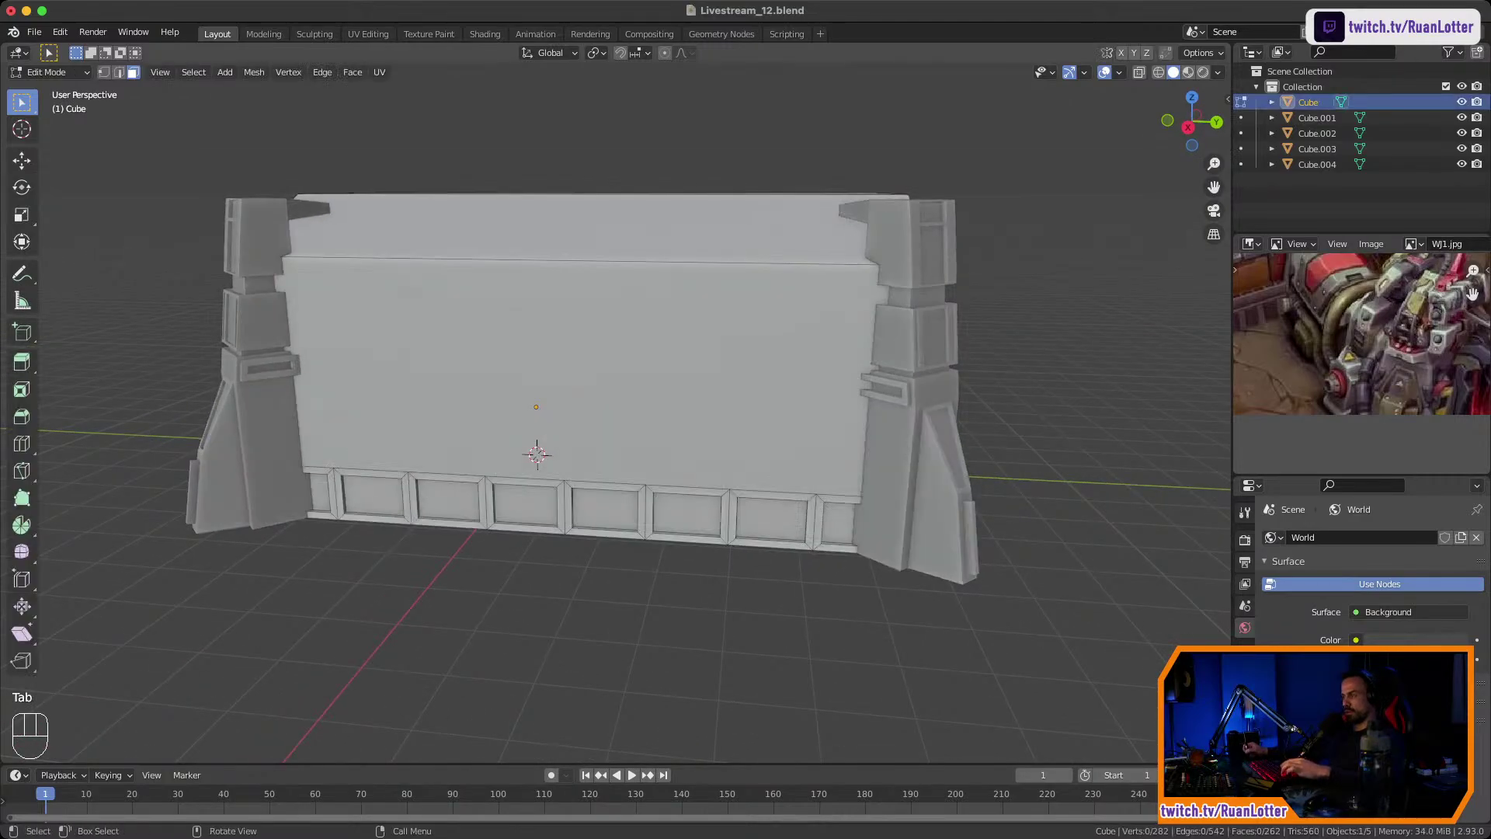
pyautogui.press('super+s')
pyautogui.press('Tab')
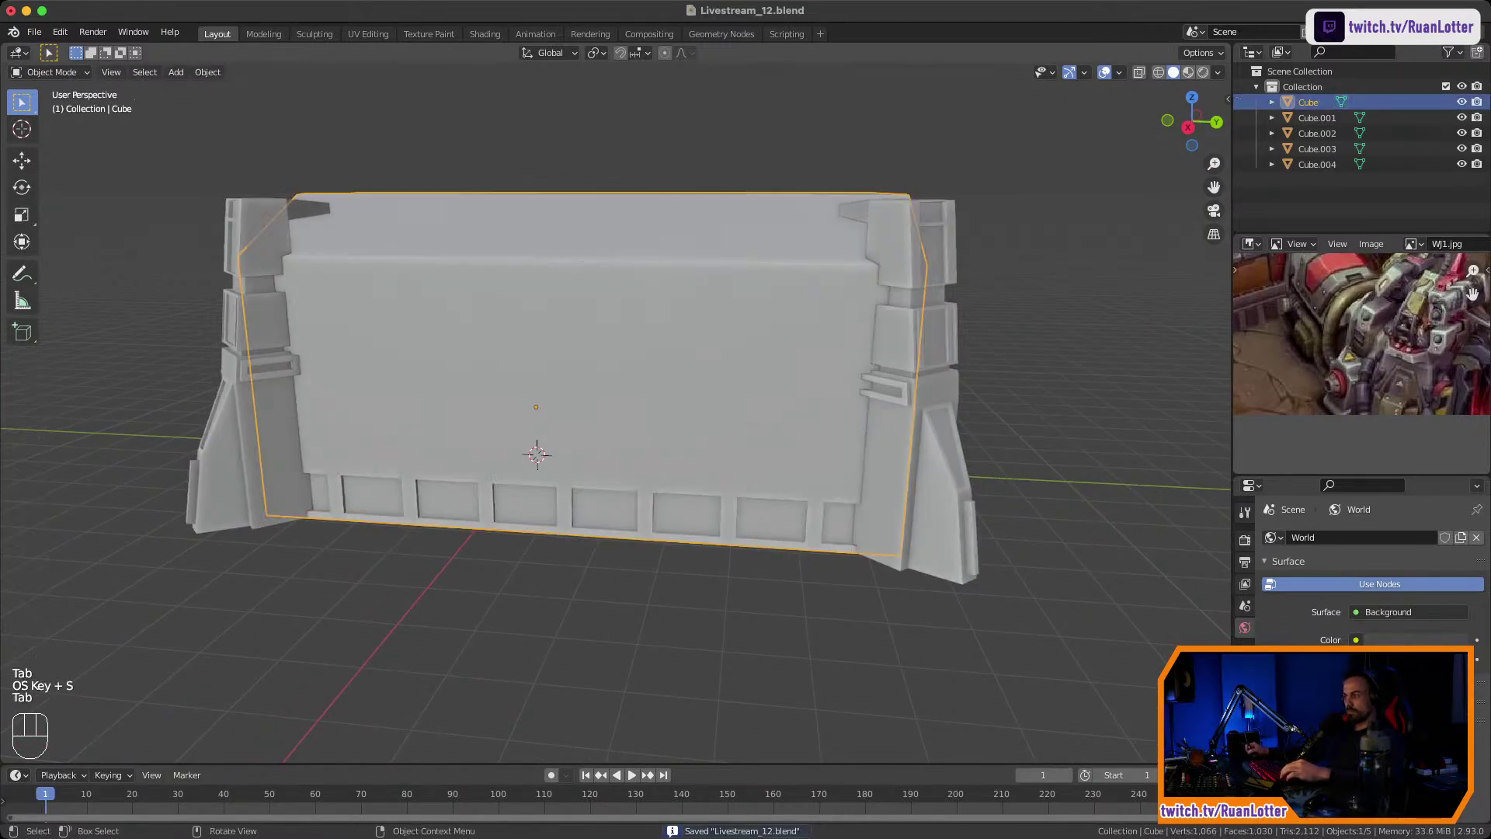
pyautogui.click(600, 591)
pyautogui.hotkey('shift', 'a')
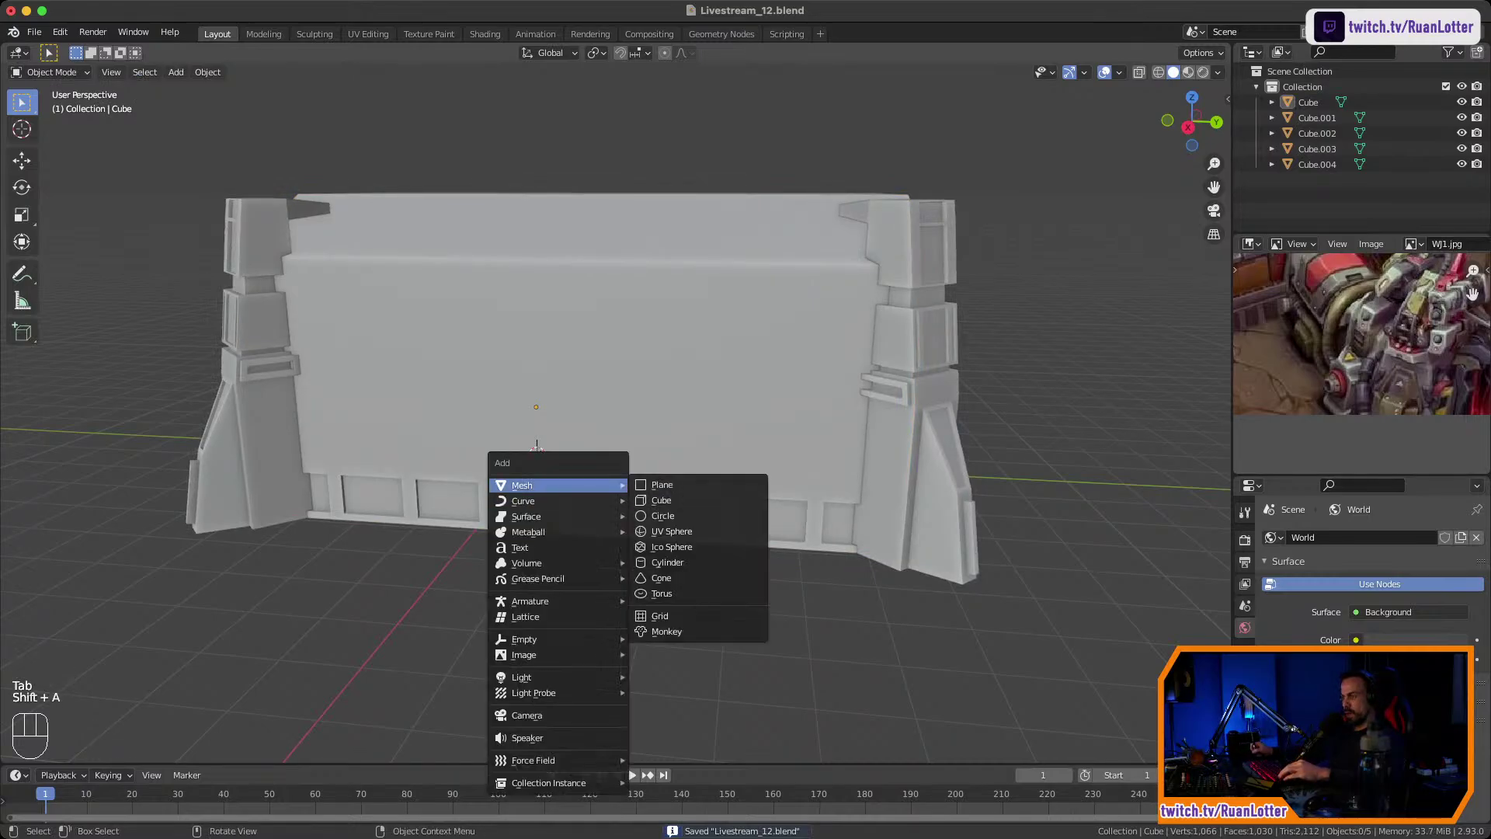
pyautogui.moveTo(571, 485)
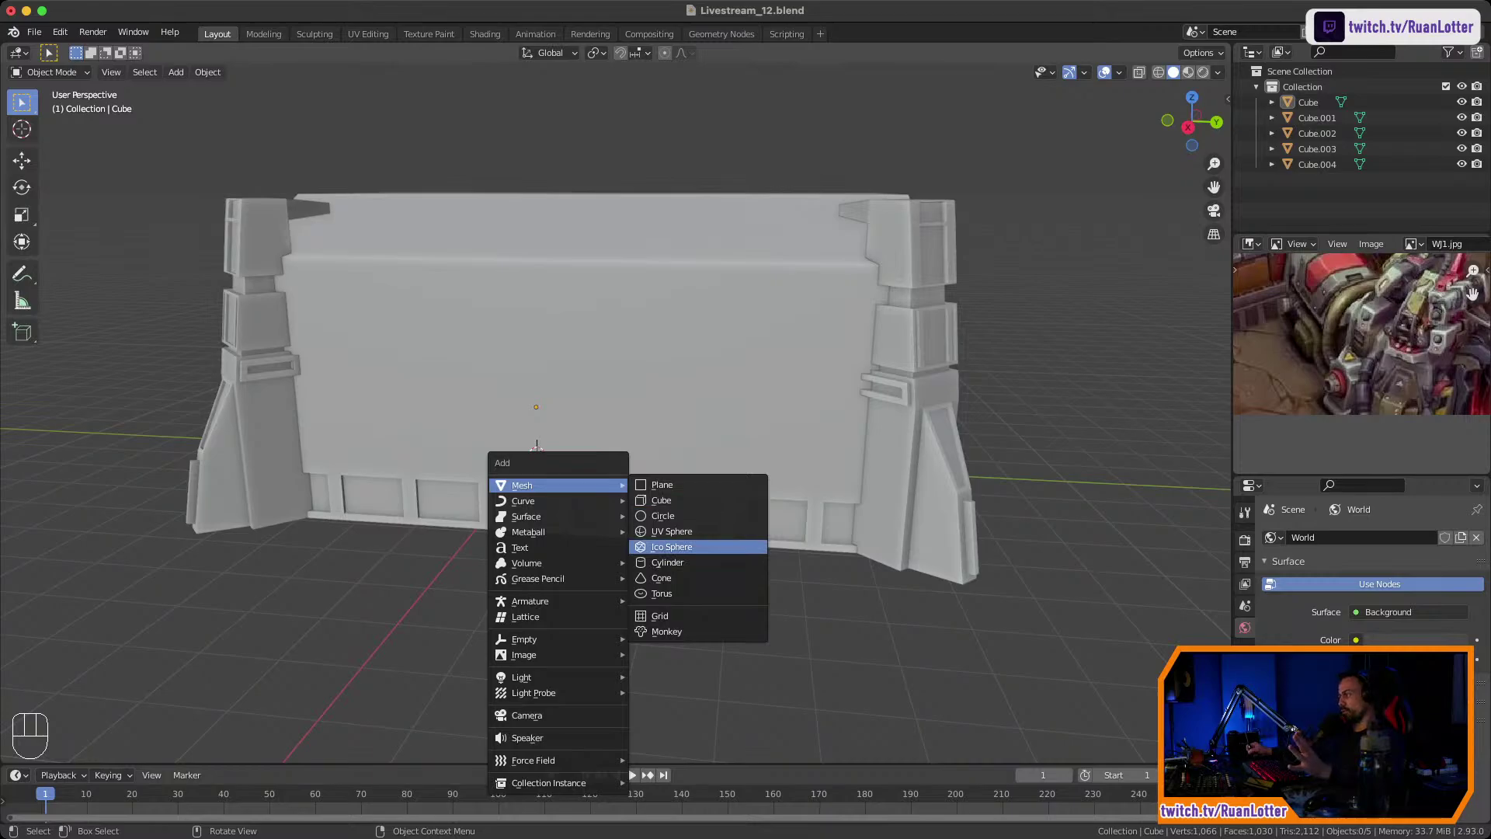
pyautogui.press('Escape')
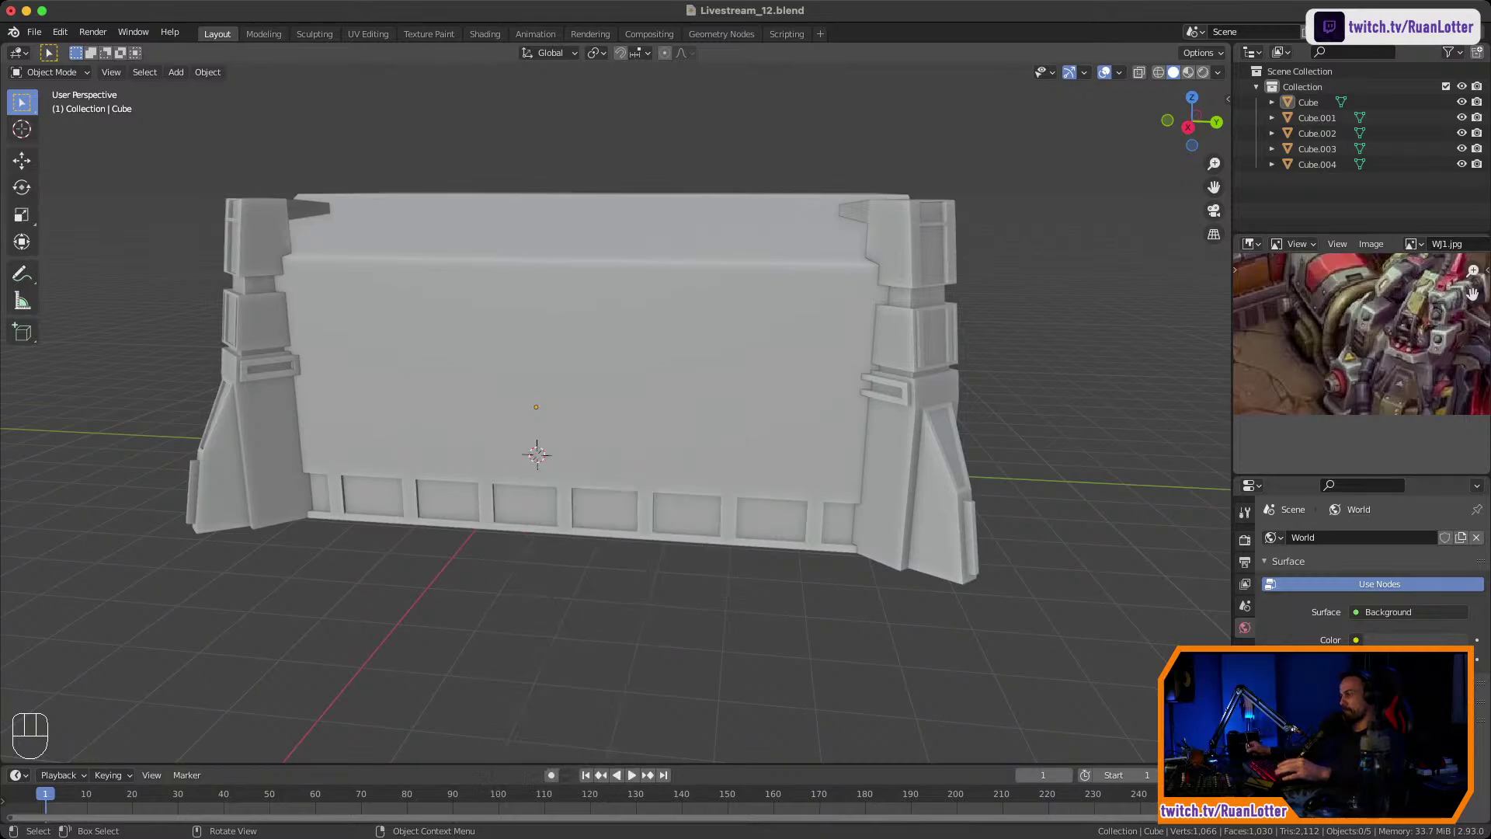
# Examine the building from several sides and browse the reference image for further details, ending at the curved segmented pipe.
pyautogui.moveTo(622, 419); pyautogui.dragTo(565, 419, button='middle')
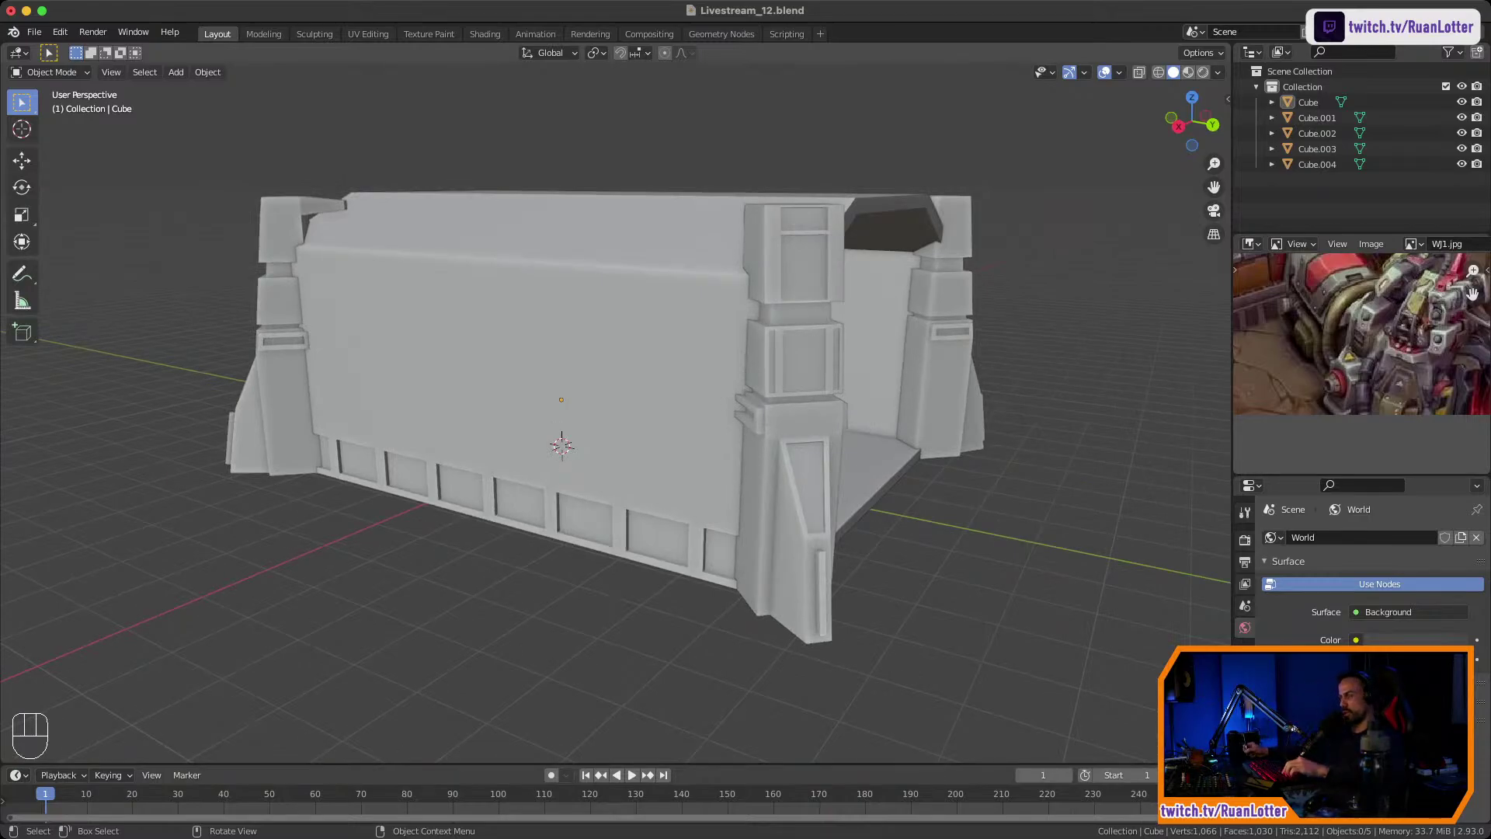
pyautogui.moveTo(668, 420); pyautogui.dragTo(447, 420, button='middle')
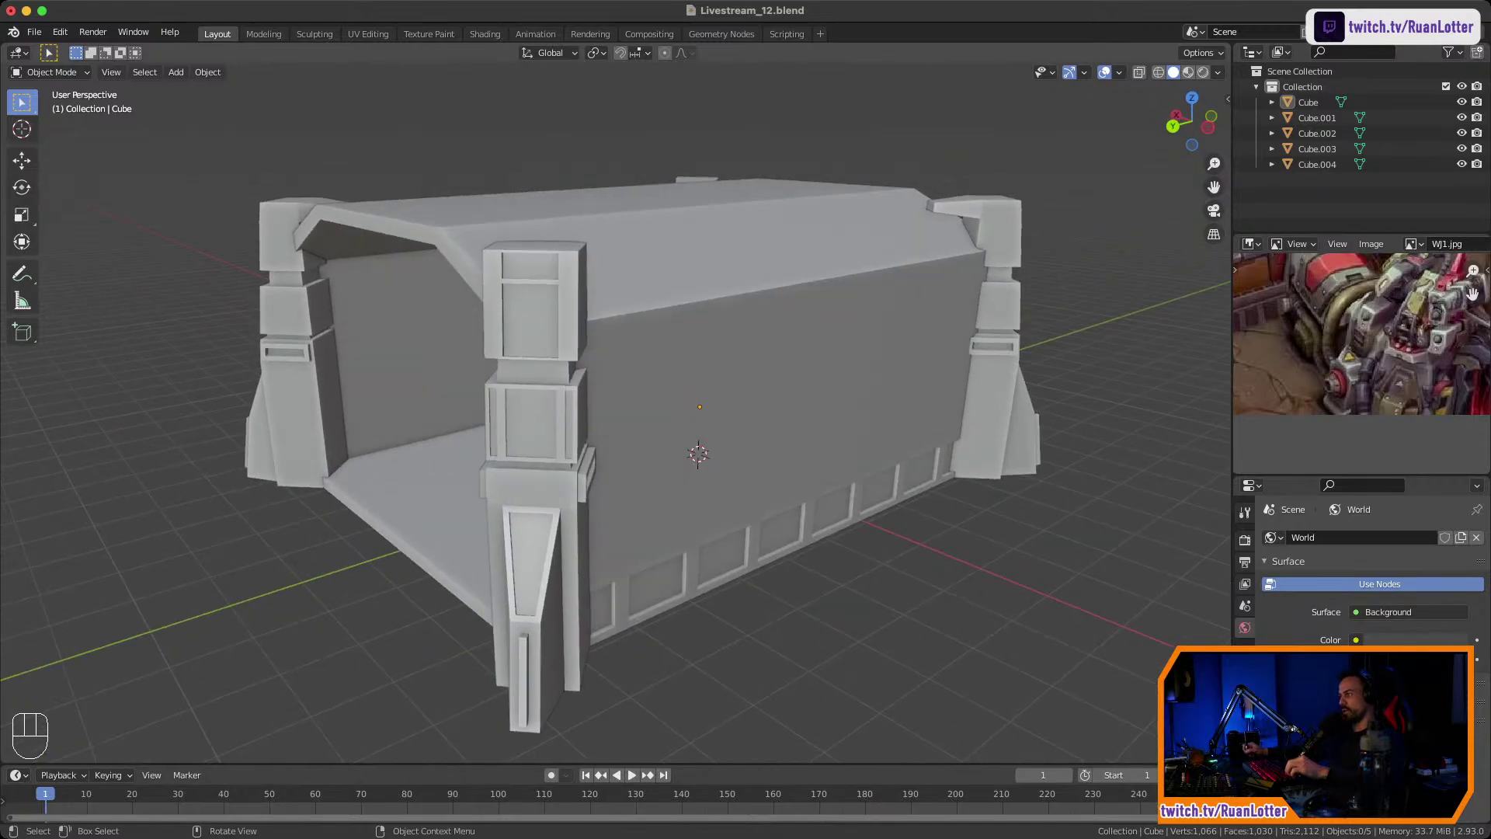
pyautogui.moveTo(1320, 341); pyautogui.dragTo(1359, 435, button='middle')
pyautogui.keyDown('ctrl'); pyautogui.moveTo(1366, 365); pyautogui.dragTo(1324, 420, button='middle'); pyautogui.keyUp('ctrl')
pyautogui.moveTo(1414, 354); pyautogui.dragTo(1368, 380, button='middle')
pyautogui.keyDown('ctrl'); pyautogui.moveTo(1369, 380); pyautogui.dragTo(1402, 411, button='middle'); pyautogui.keyUp('ctrl')
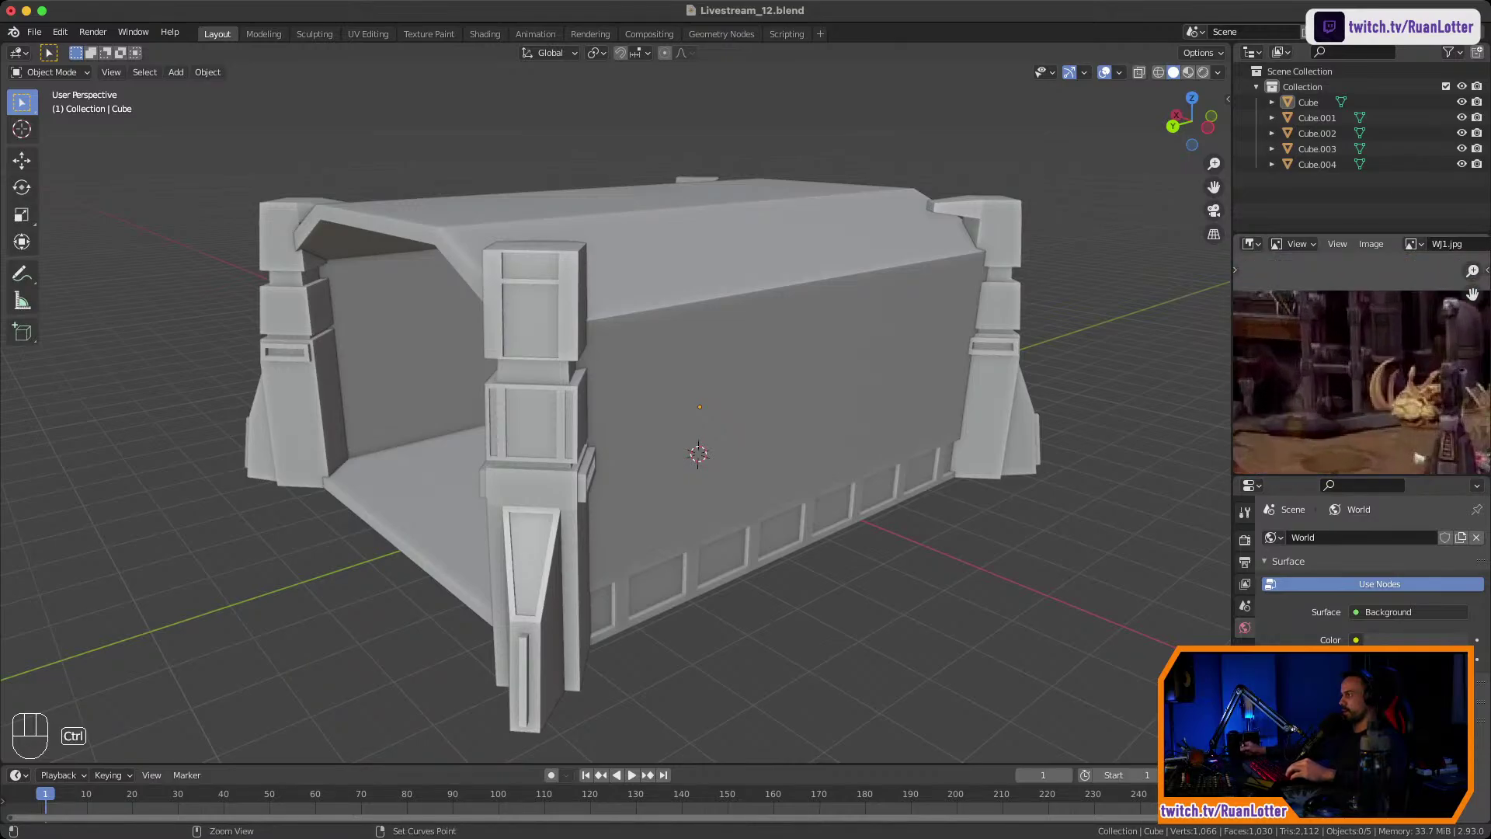
pyautogui.moveTo(1410, 361); pyautogui.dragTo(1335, 362, button='middle')
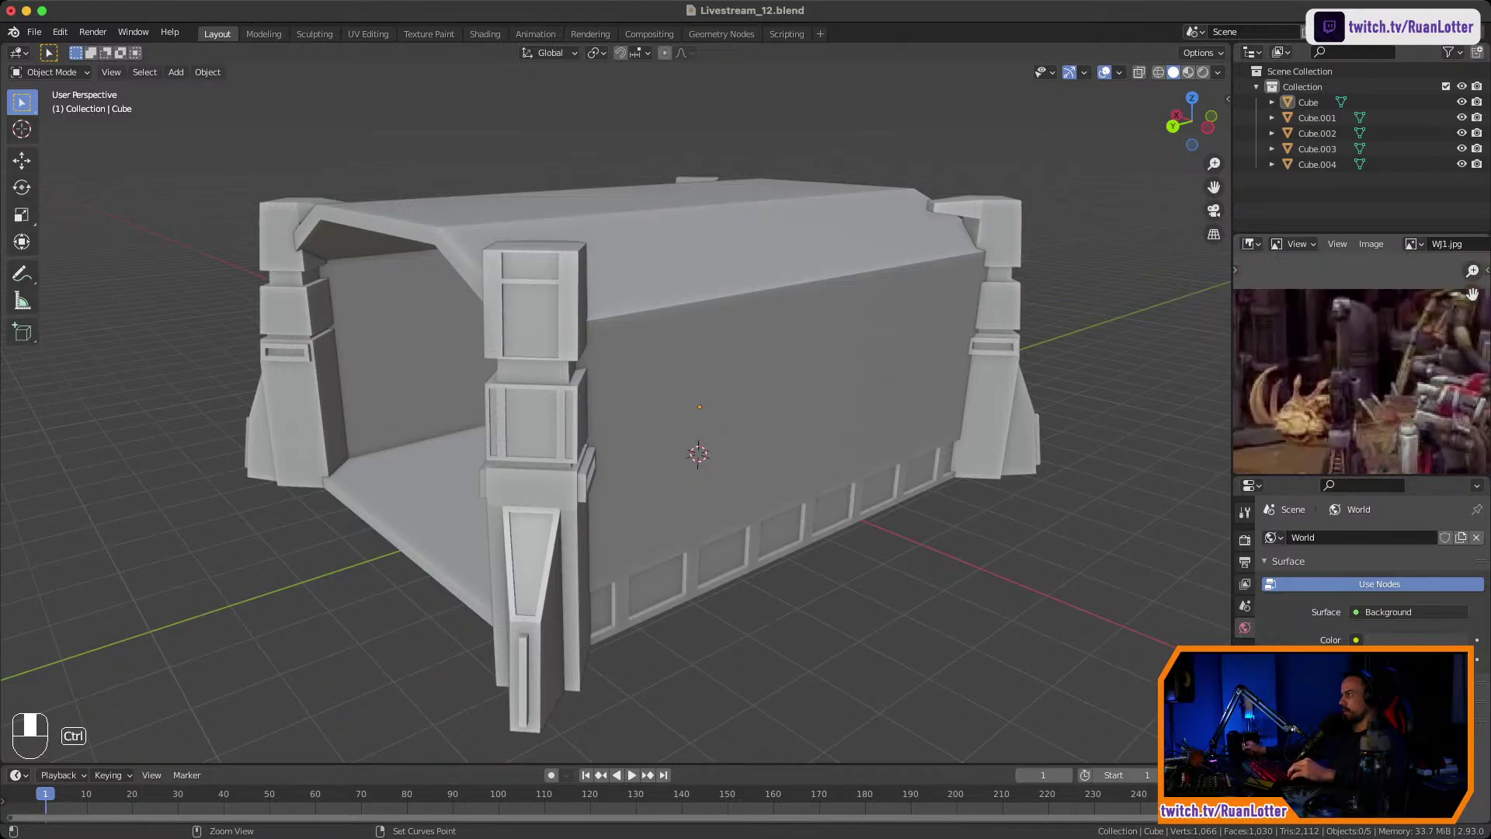
pyautogui.moveTo(1347, 415); pyautogui.dragTo(1368, 299, button='middle')
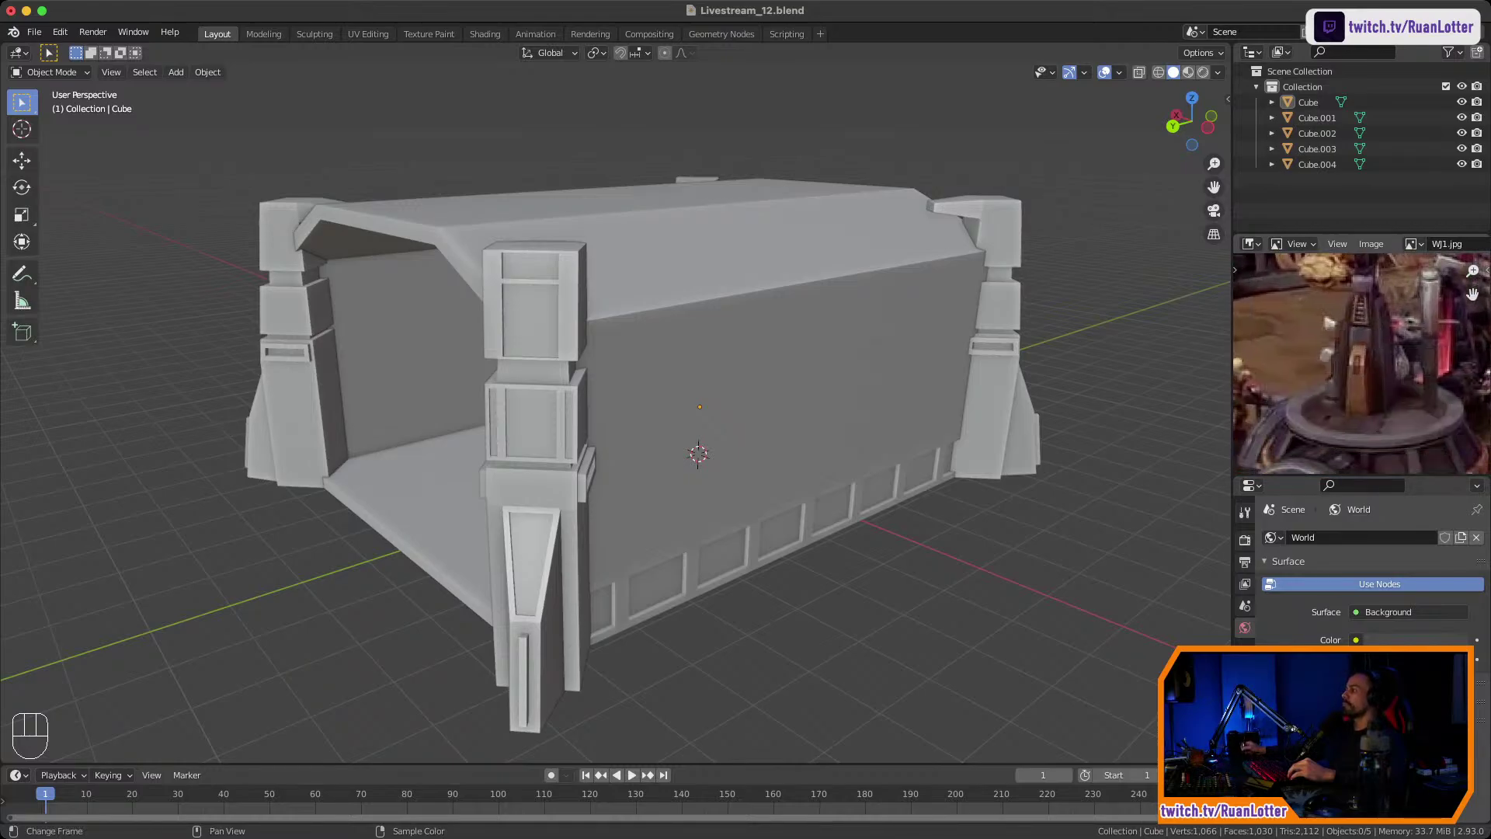
pyautogui.moveTo(1335, 388); pyautogui.dragTo(1409, 324, button='middle')
pyautogui.moveTo(1320, 403); pyautogui.dragTo(1378, 329, button='middle')
pyautogui.moveTo(1320, 435); pyautogui.dragTo(1401, 272, button='middle')
pyautogui.moveTo(1398, 404); pyautogui.dragTo(1367, 357, button='middle')
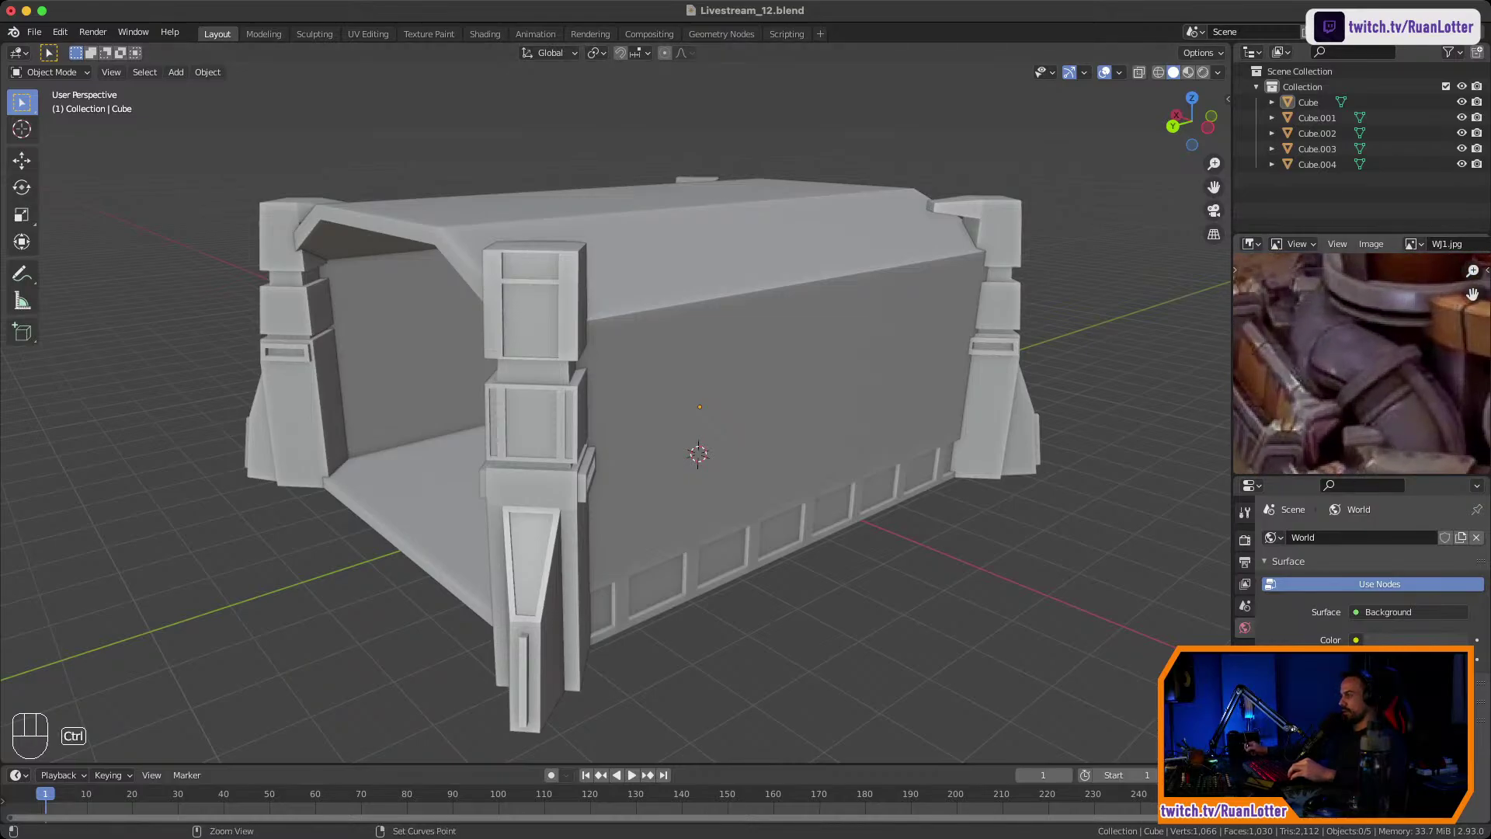
# Save the file and add a Bezier curve to the scene.
pyautogui.keyDown('ctrl'); pyautogui.moveTo(621, 412); pyautogui.dragTo(660, 431, button='middle'); pyautogui.keyUp('ctrl')
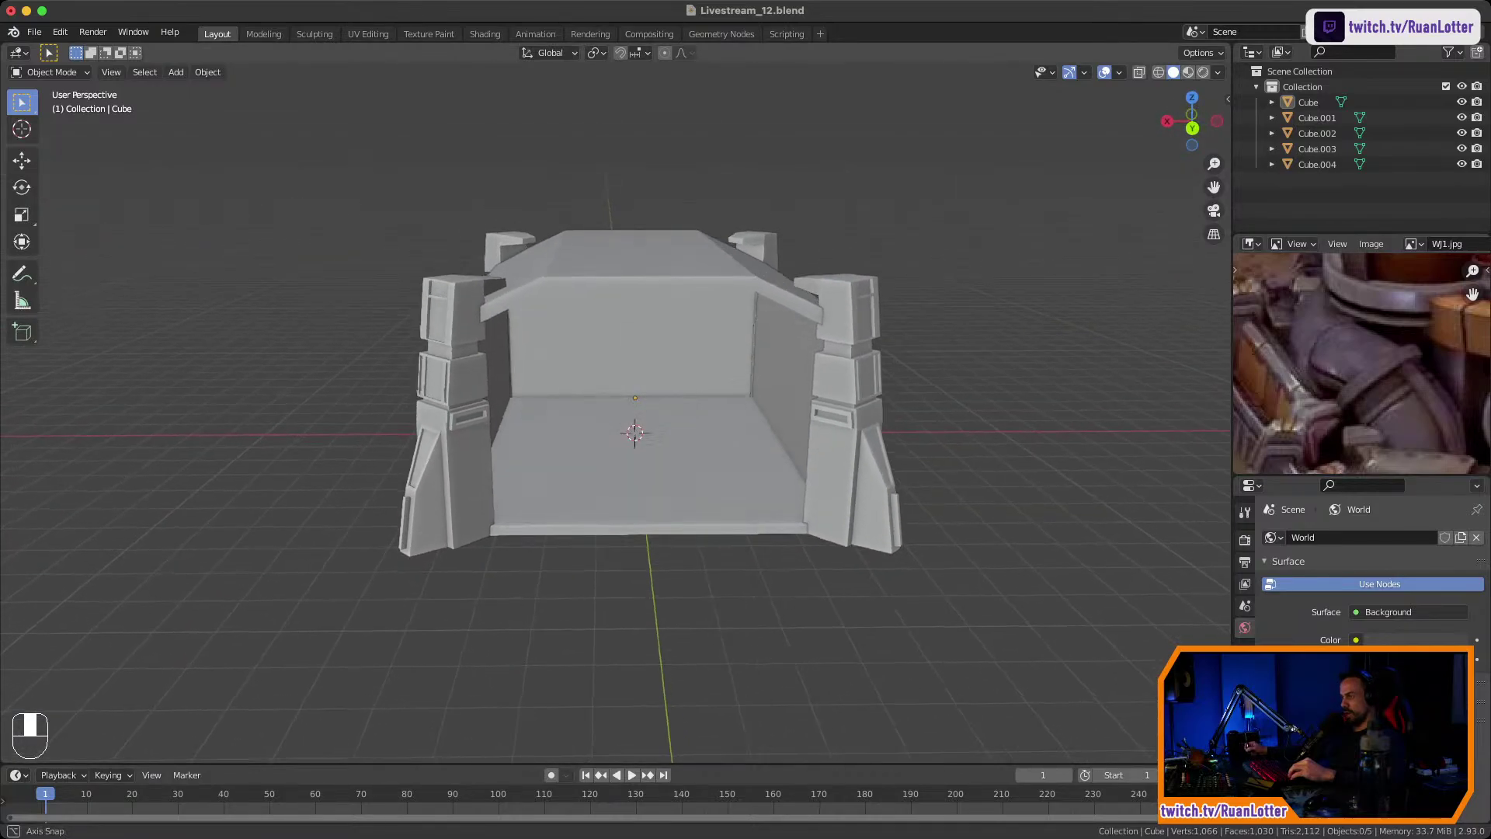
pyautogui.hotkey('shift', 'a')
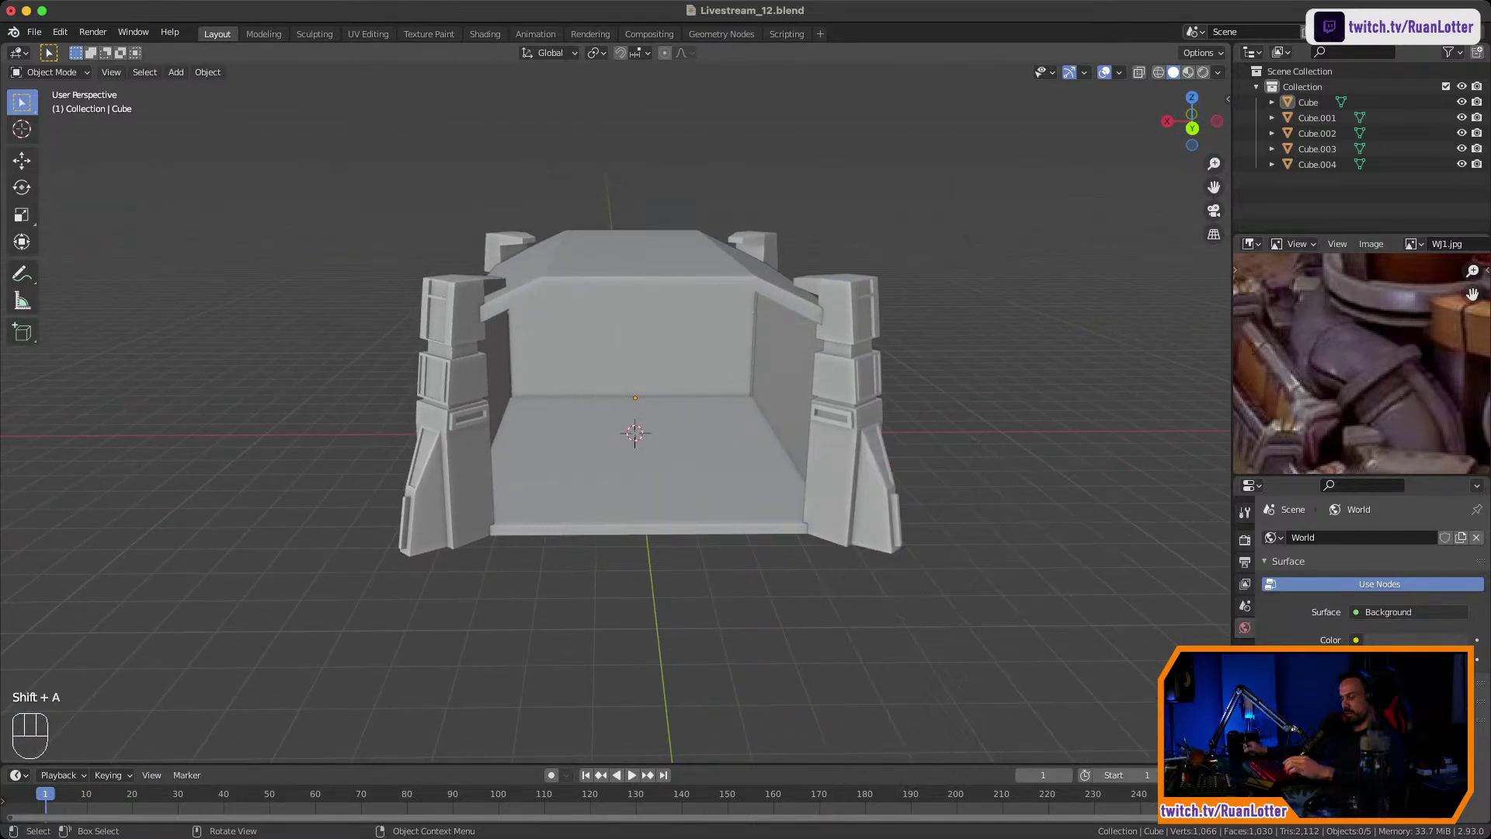
pyautogui.press('super+s')
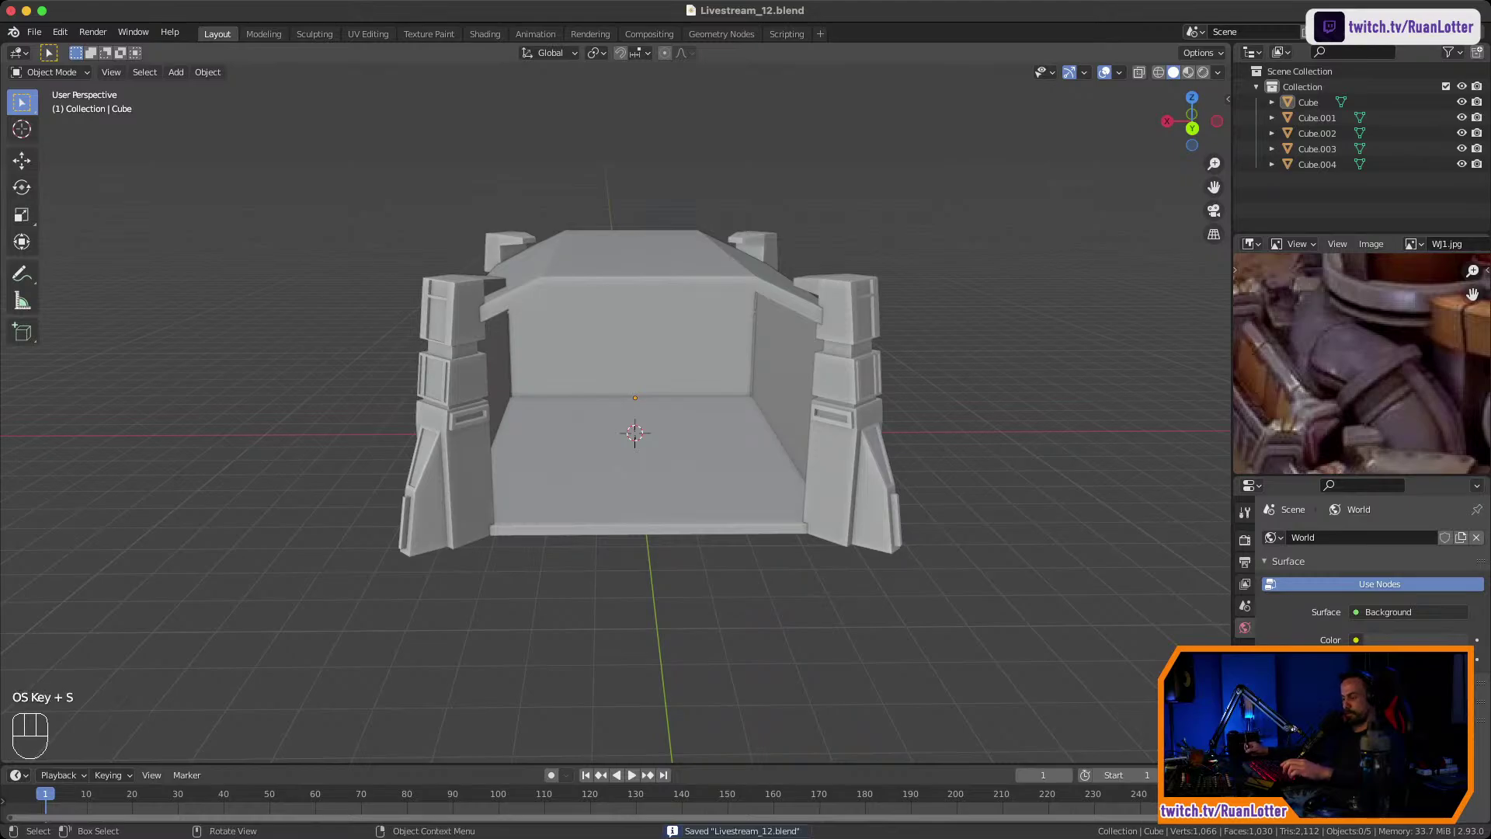
pyautogui.hotkey('shift', 'a')
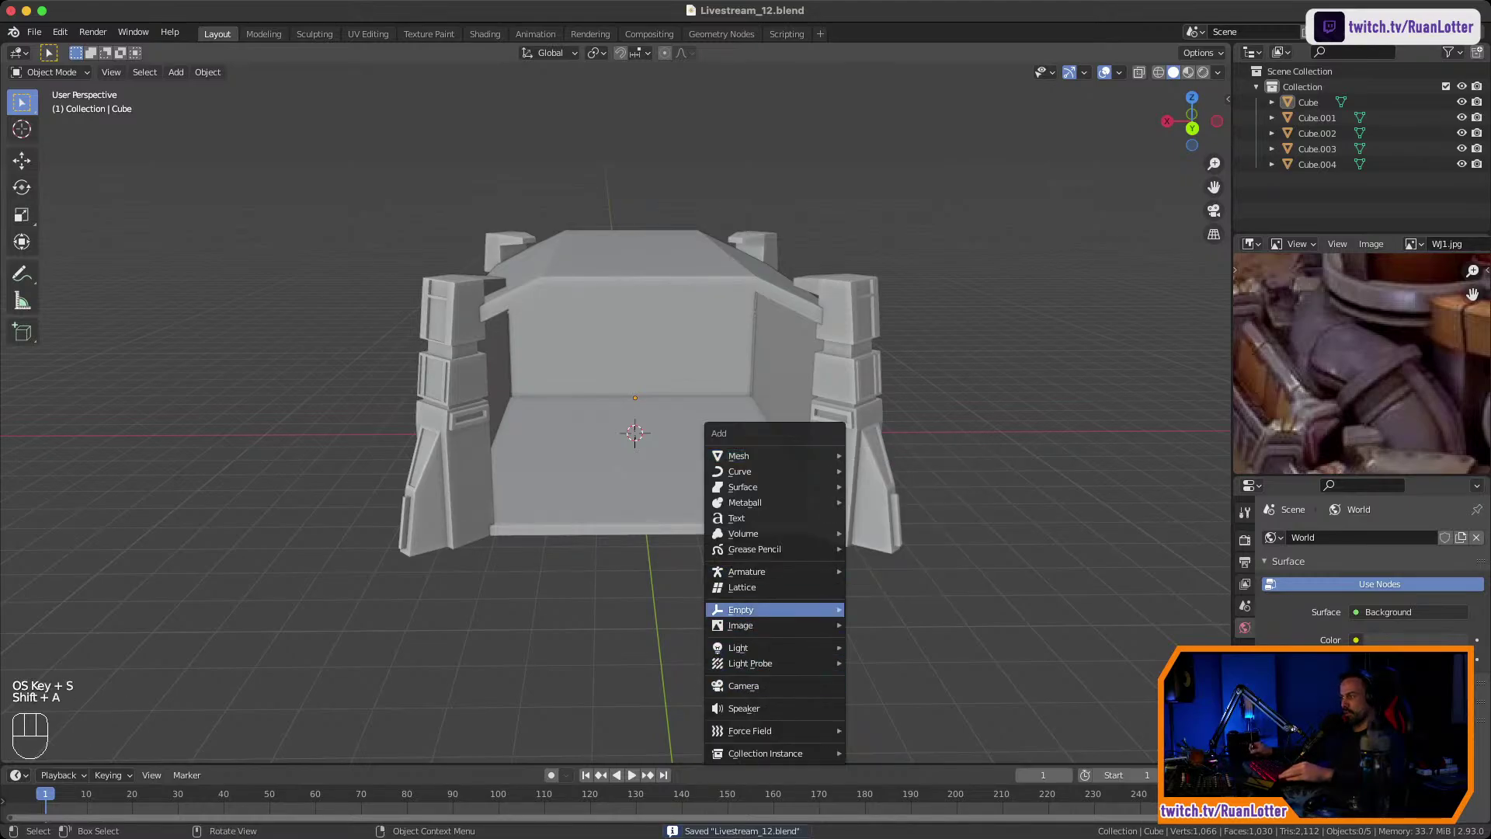
pyautogui.moveTo(775, 471)
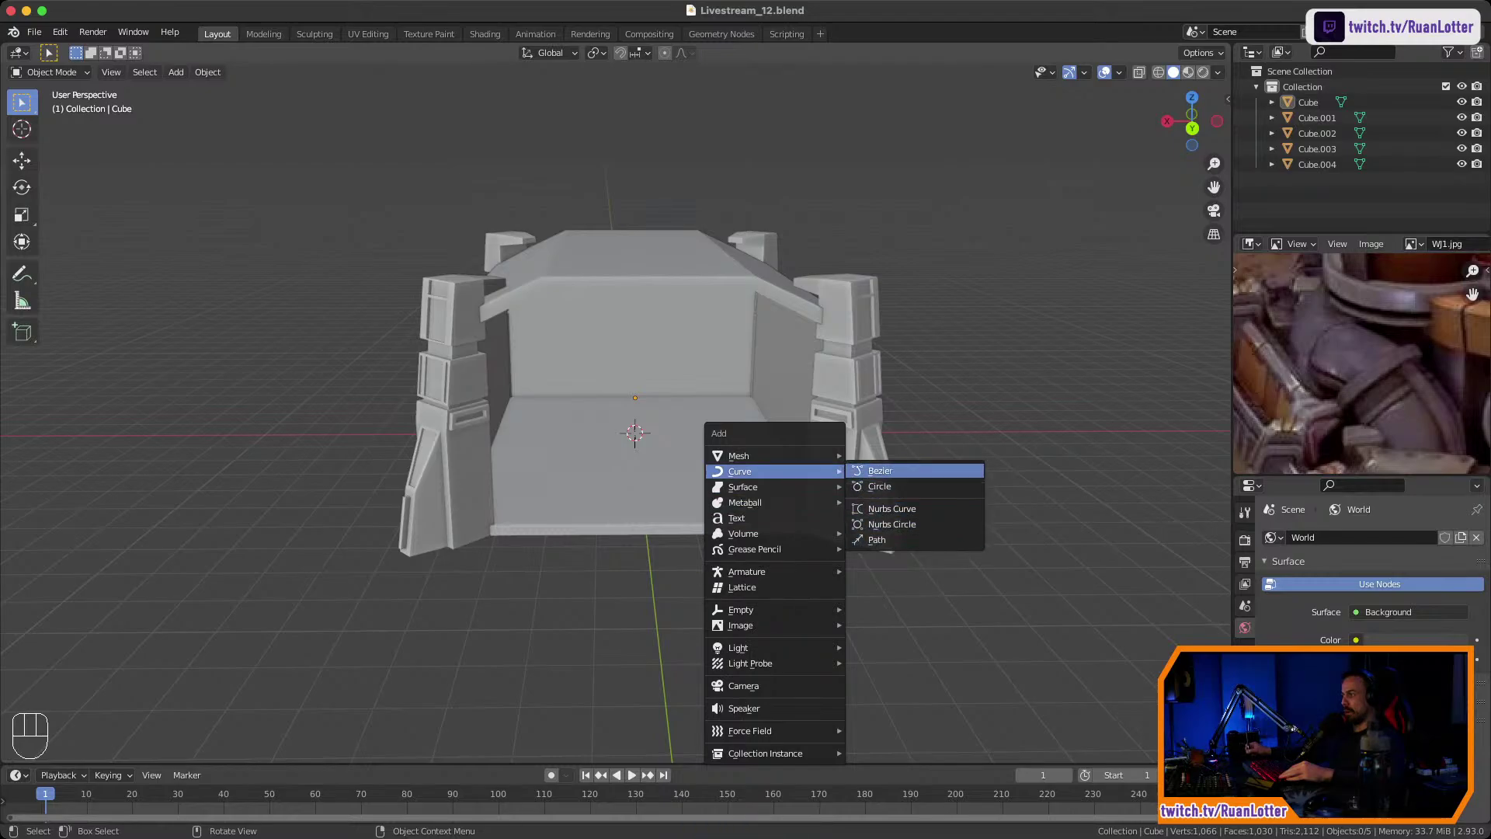
pyautogui.click(881, 470)
# Move the new Bezier curve about 8.26 m along the X axis, clear of the building's long wall.
pyautogui.moveTo(881, 471); pyautogui.dragTo(850, 491, button='middle')
pyautogui.press('g')
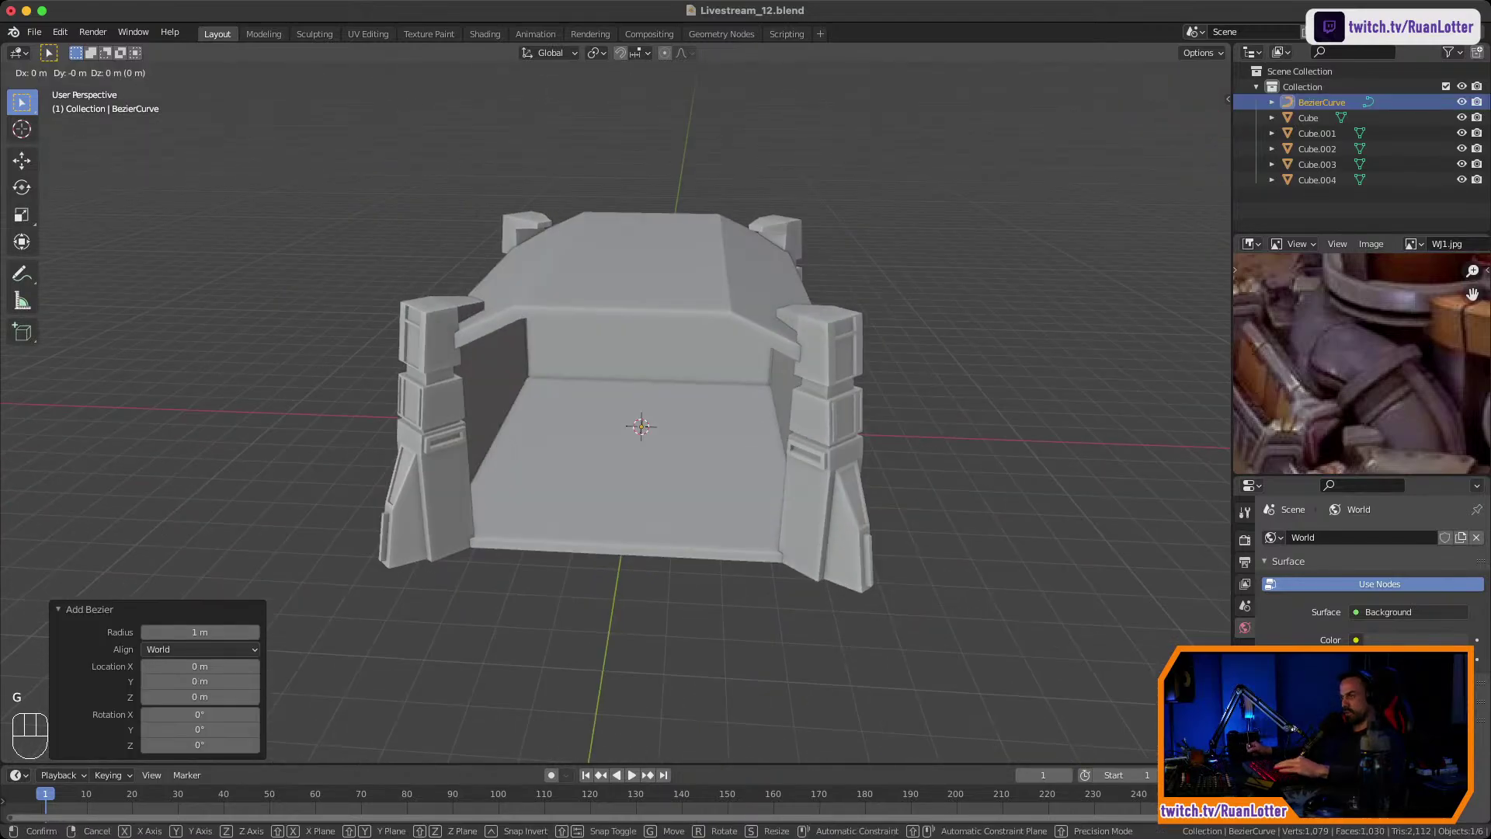
pyautogui.press('x')
pyautogui.click(553, 480)
# Rotate the Bezier curve 90° about the Y axis so it stands upright.
pyautogui.moveTo(552, 480); pyautogui.dragTo(668, 458, button='middle')
pyautogui.keyDown('ctrl'); pyautogui.moveTo(668, 459); pyautogui.dragTo(699, 423, button='middle'); pyautogui.keyUp('ctrl')
pyautogui.keyDown('shift'); pyautogui.moveTo(699, 424); pyautogui.dragTo(983, 345, button='middle'); pyautogui.keyUp('shift')
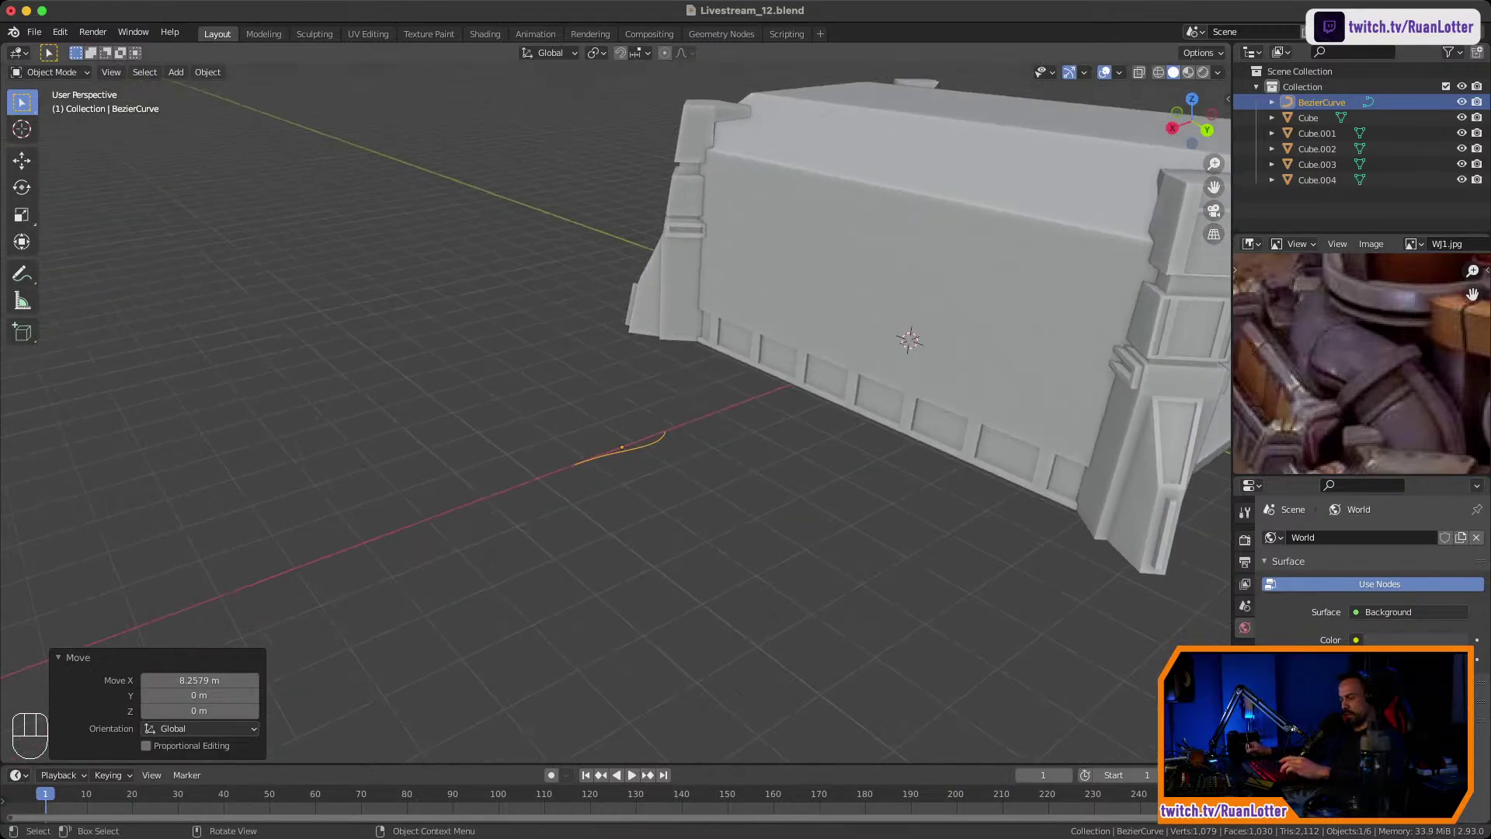
pyautogui.press('r')
pyautogui.write('y')
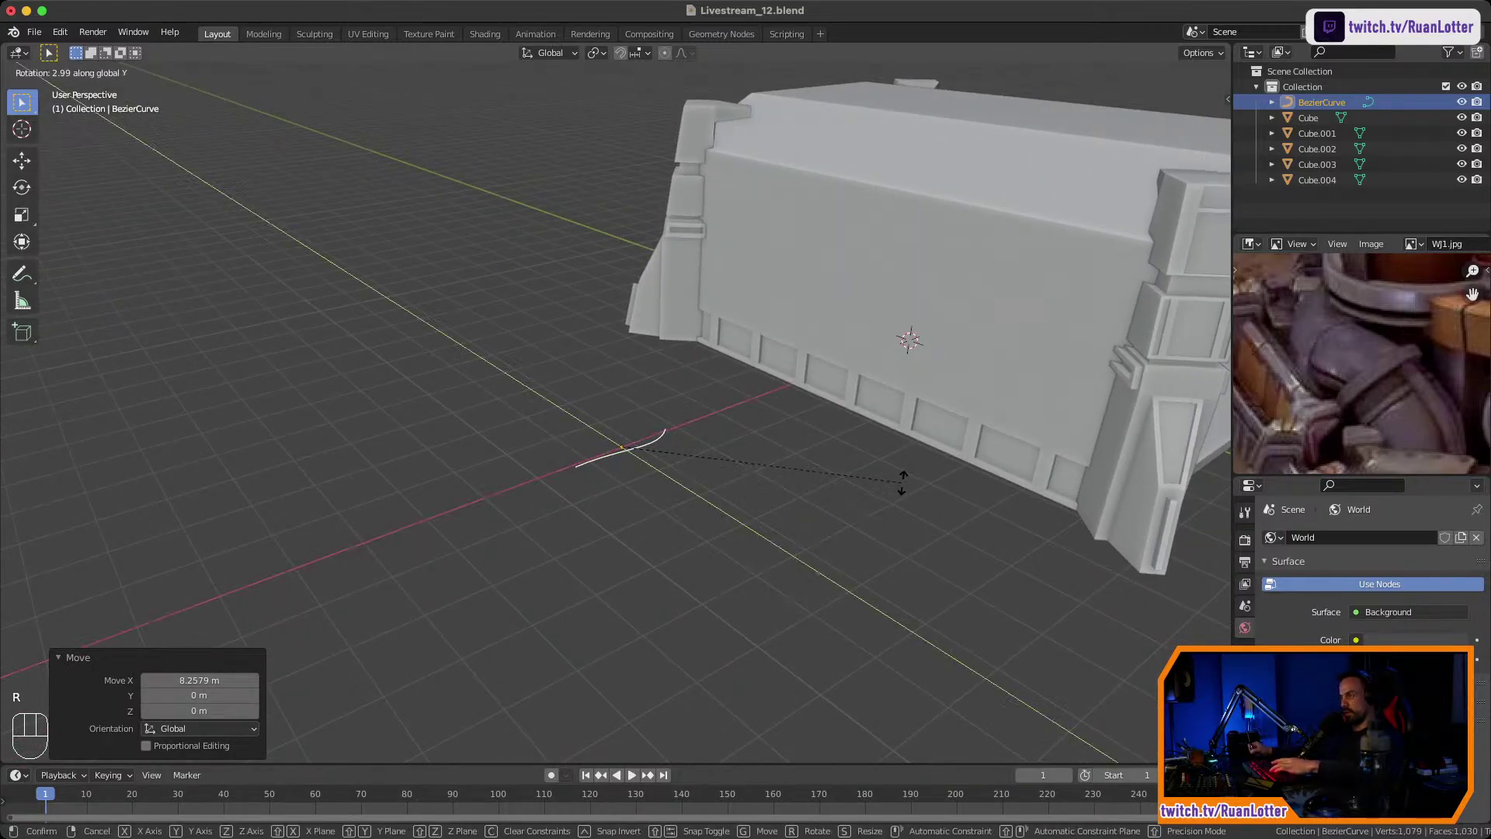
pyautogui.write('90')
pyautogui.press('Return')
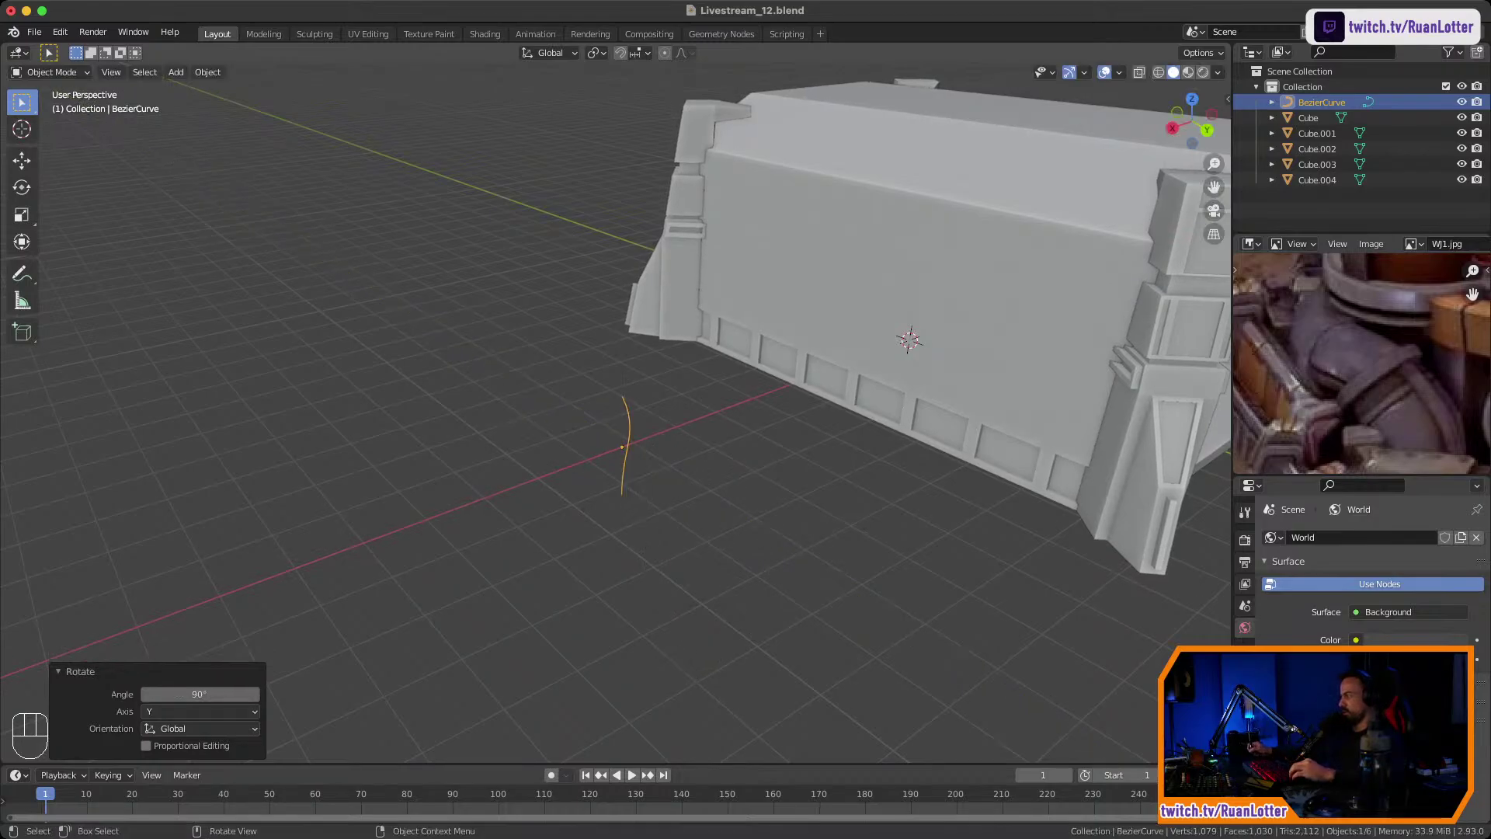
# Enter Edit Mode on the Bezier curve and select its upper control point.
pyautogui.moveTo(679, 669); pyautogui.dragTo(536, 660, button='middle')
pyautogui.moveTo(536, 660); pyautogui.dragTo(606, 691, button='middle')
pyautogui.keyDown('shift'); pyautogui.moveTo(605, 691); pyautogui.dragTo(553, 704, button='middle'); pyautogui.keyUp('shift')
pyautogui.keyDown('ctrl'); pyautogui.moveTo(553, 703); pyautogui.dragTo(553, 664, button='middle'); pyautogui.keyUp('ctrl')
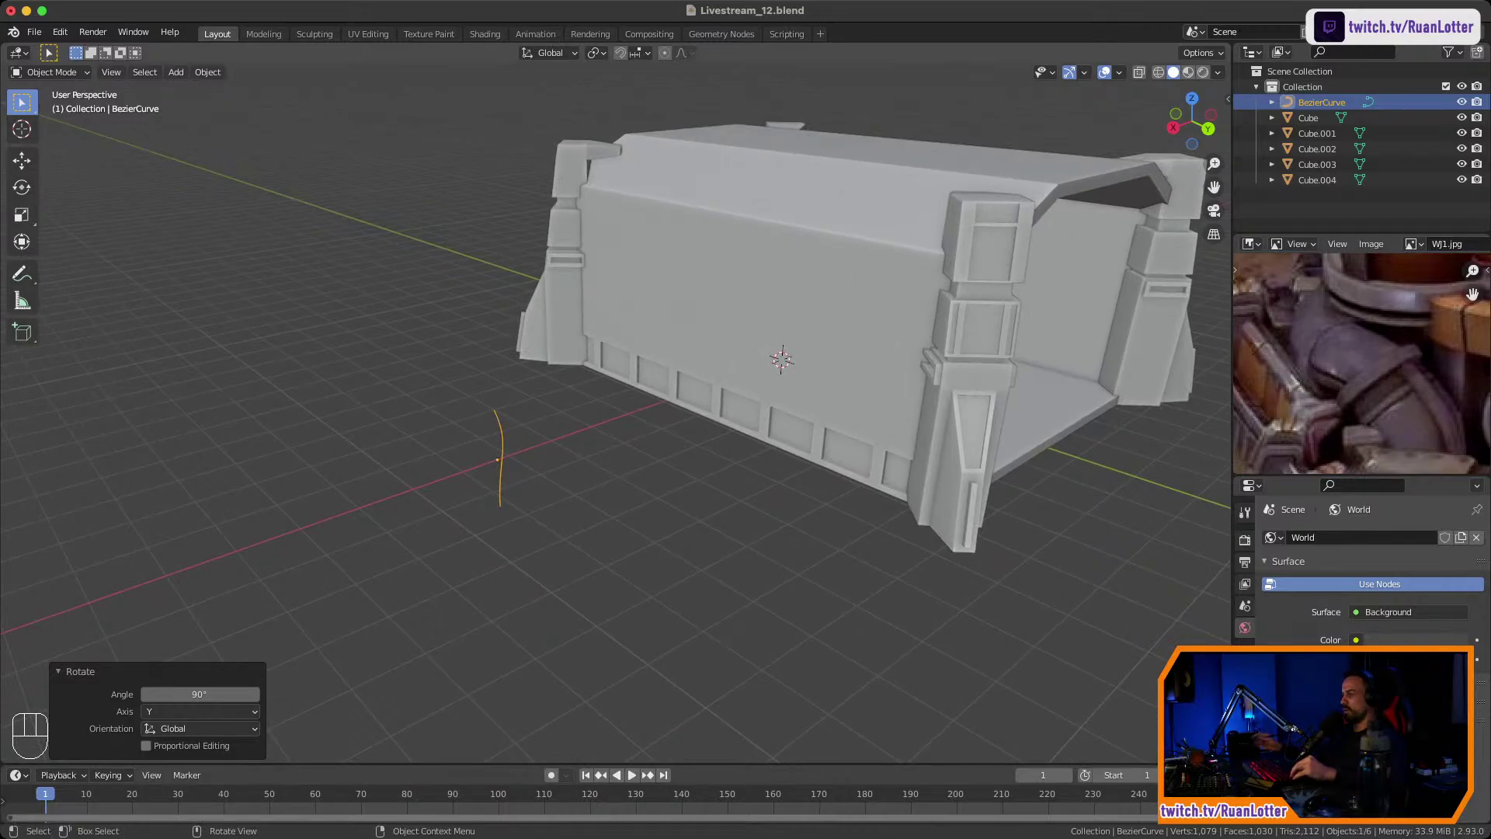
pyautogui.press('Tab')
pyautogui.keyDown('ctrl'); pyautogui.moveTo(553, 665); pyautogui.dragTo(553, 598, button='middle'); pyautogui.keyUp('ctrl')
pyautogui.click(475, 392)
pyautogui.moveTo(479, 391); pyautogui.dragTo(501, 379, button='middle')
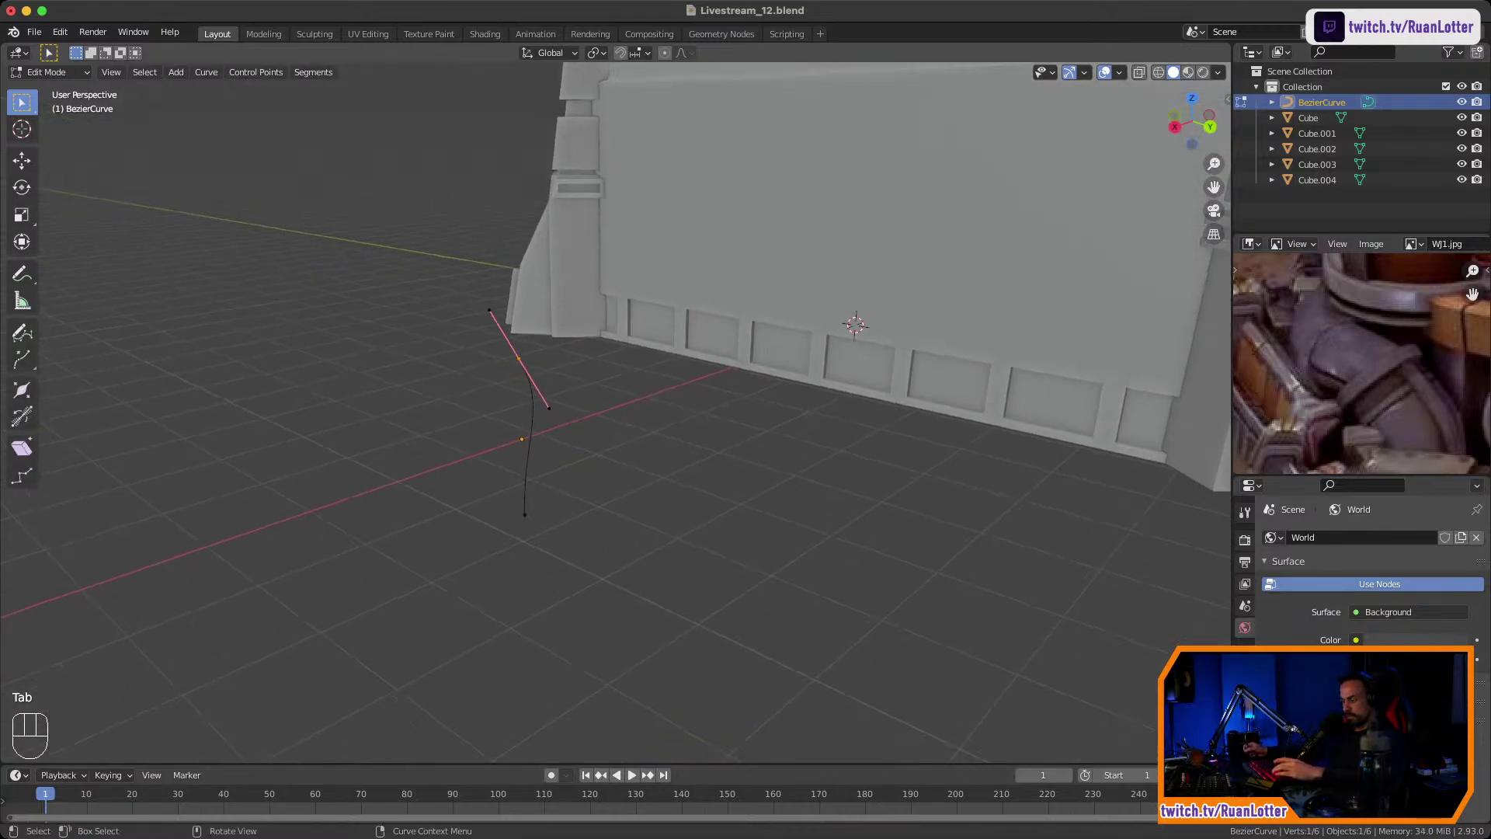
pyautogui.press('s')
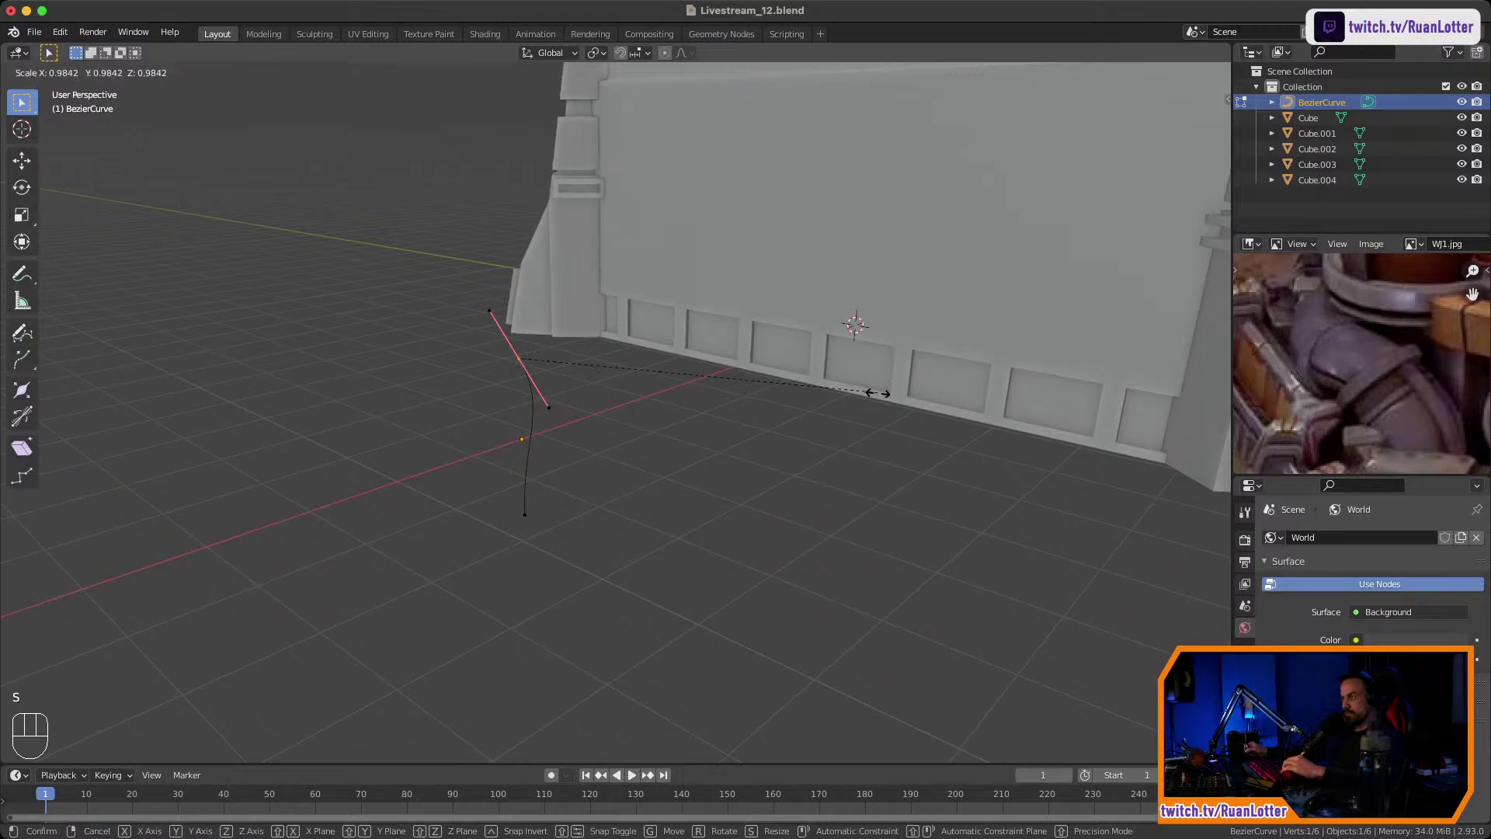
pyautogui.press('z')
pyautogui.press('x')
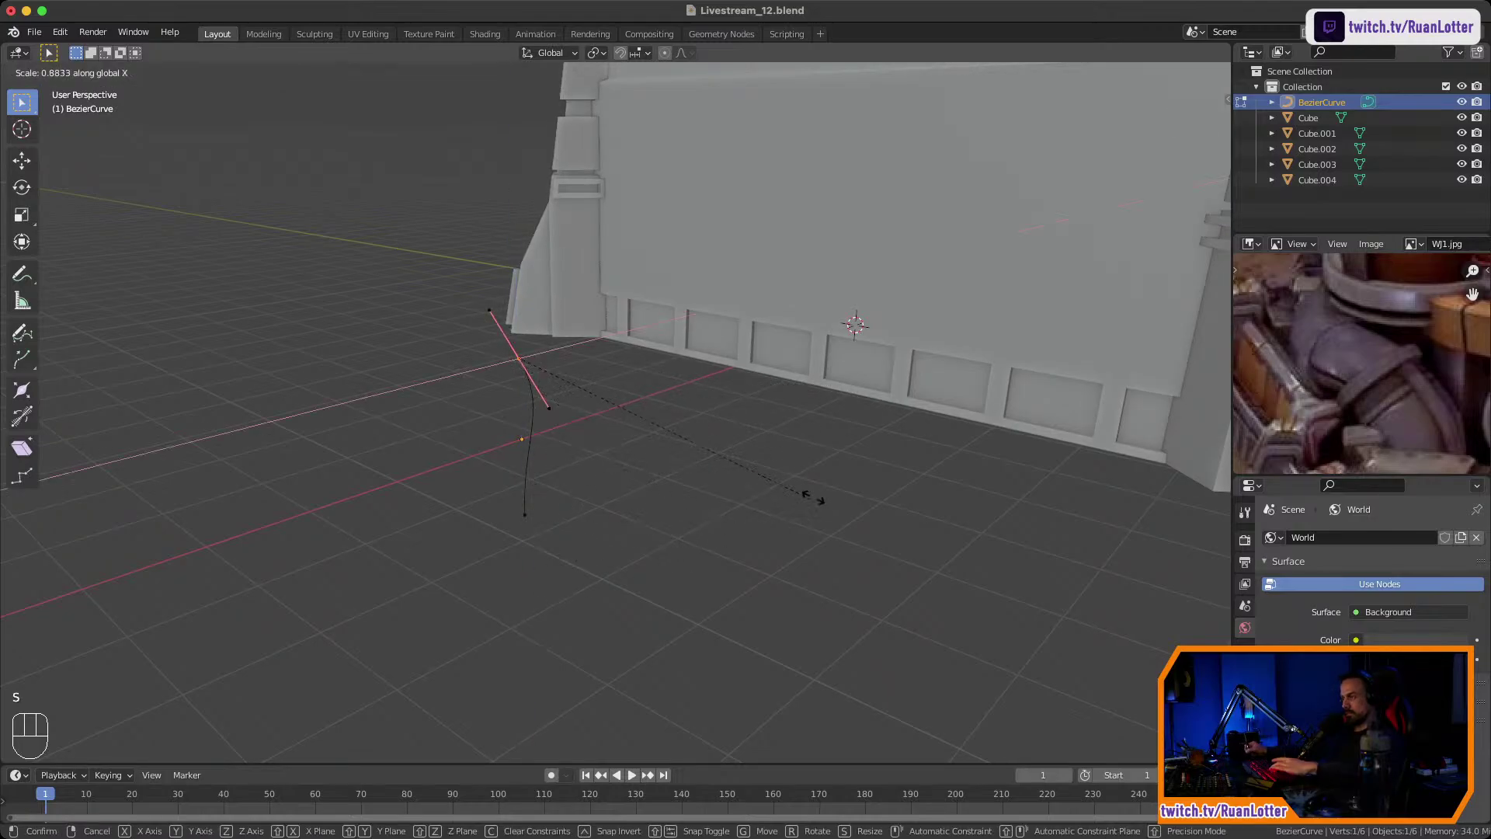
pyautogui.press('y')
pyautogui.rightClick(769, 503)
# In the right orthographic view, select both handles of the curve's upper point and scale them to 0 along Y.
pyautogui.moveTo(575, 307)
pyautogui.mouseDown(button='middle')
pyautogui.moveTo(671, 268)
pyautogui.moveTo(693, 278)
pyautogui.moveTo(579, 291)
pyautogui.mouseUp(button='middle')
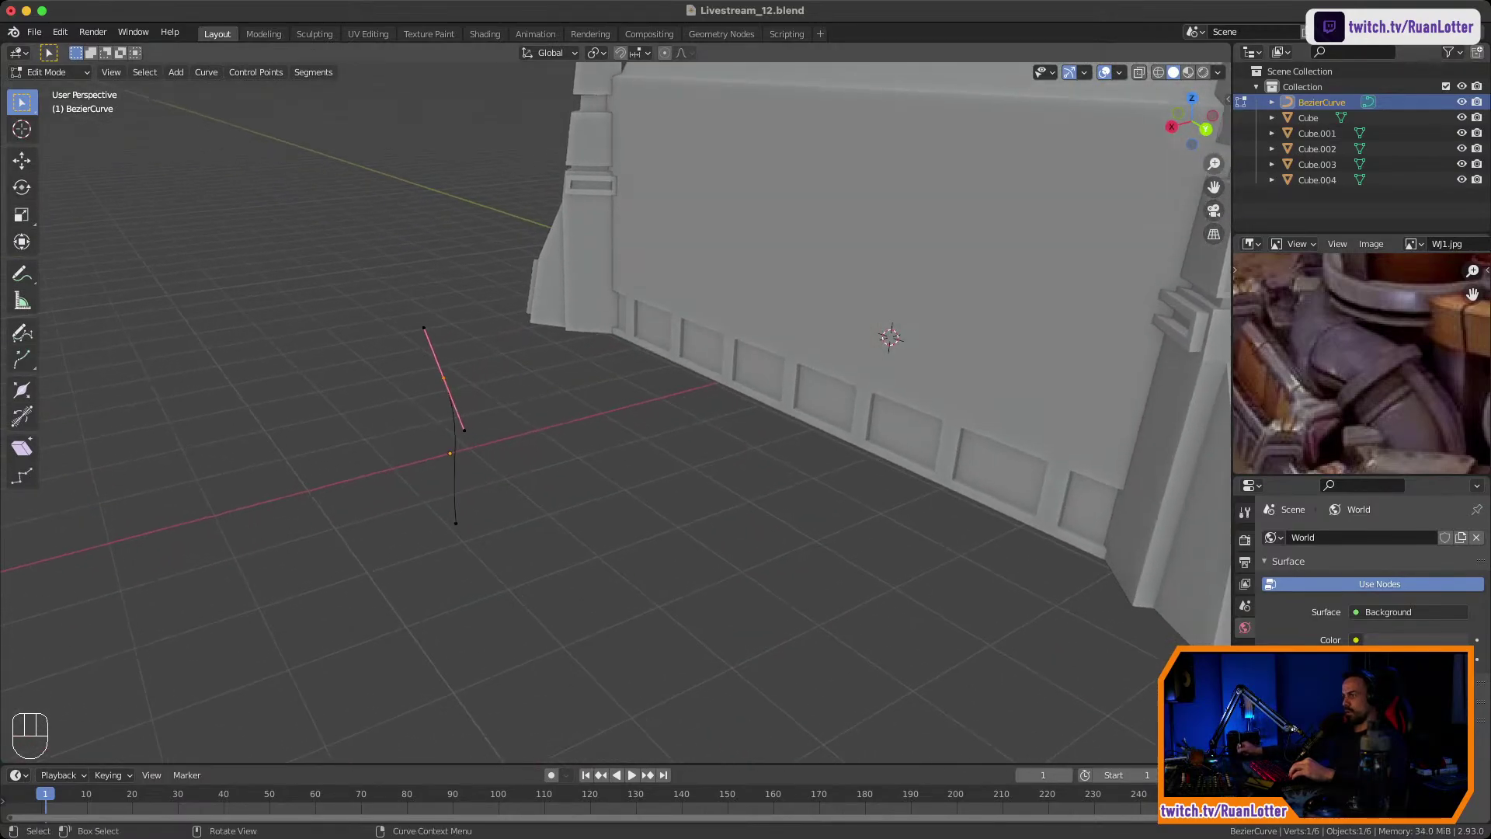
pyautogui.click(1206, 129)
pyautogui.click(1167, 122)
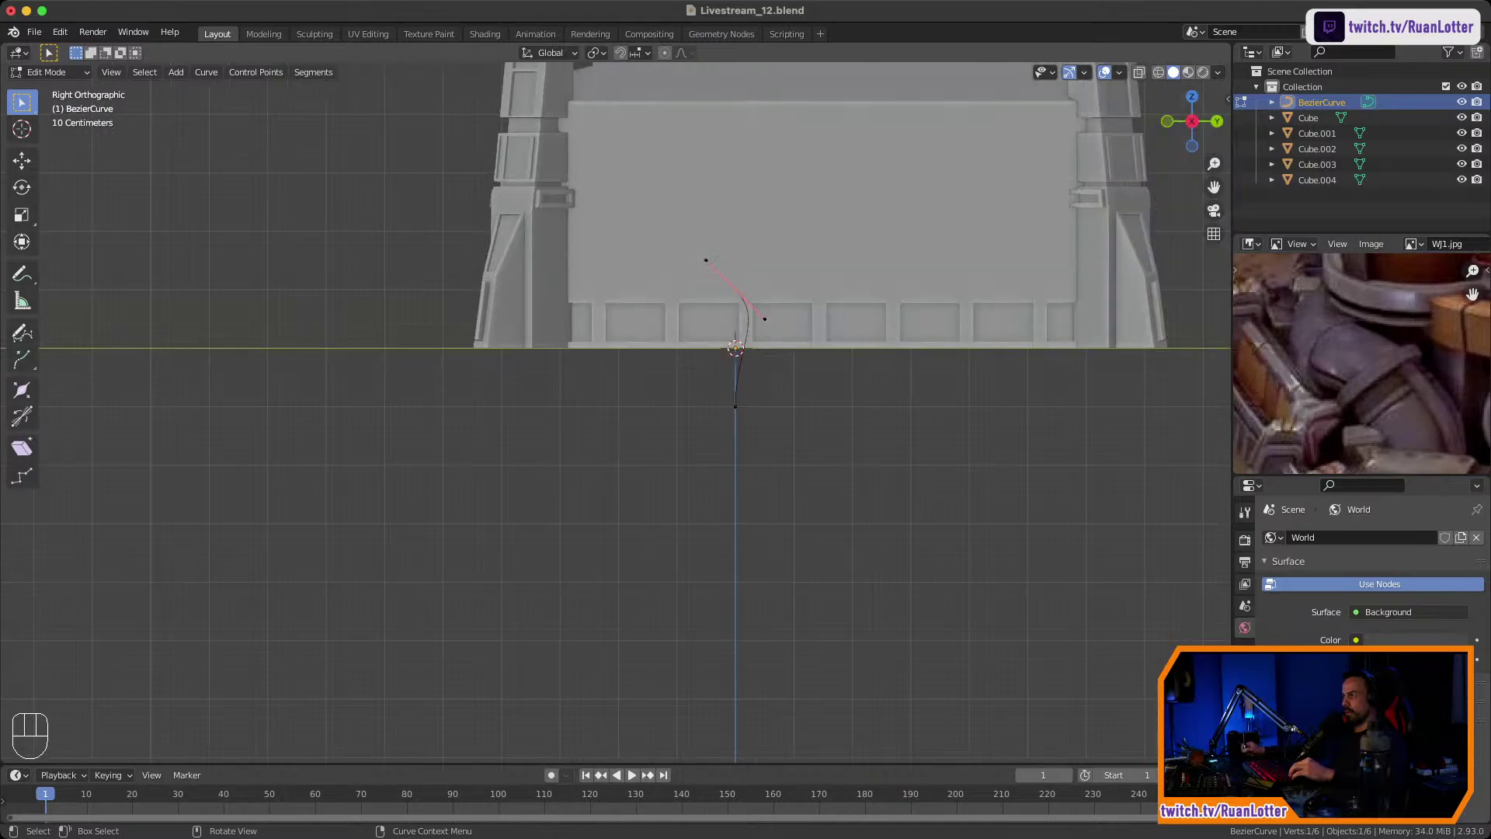
pyautogui.keyDown('ctrl'); pyautogui.moveTo(715, 326); pyautogui.dragTo(714, 287, button='middle'); pyautogui.keyUp('ctrl')
pyautogui.keyDown('shift'); pyautogui.moveTo(714, 288); pyautogui.dragTo(581, 294, button='middle'); pyautogui.keyUp('shift')
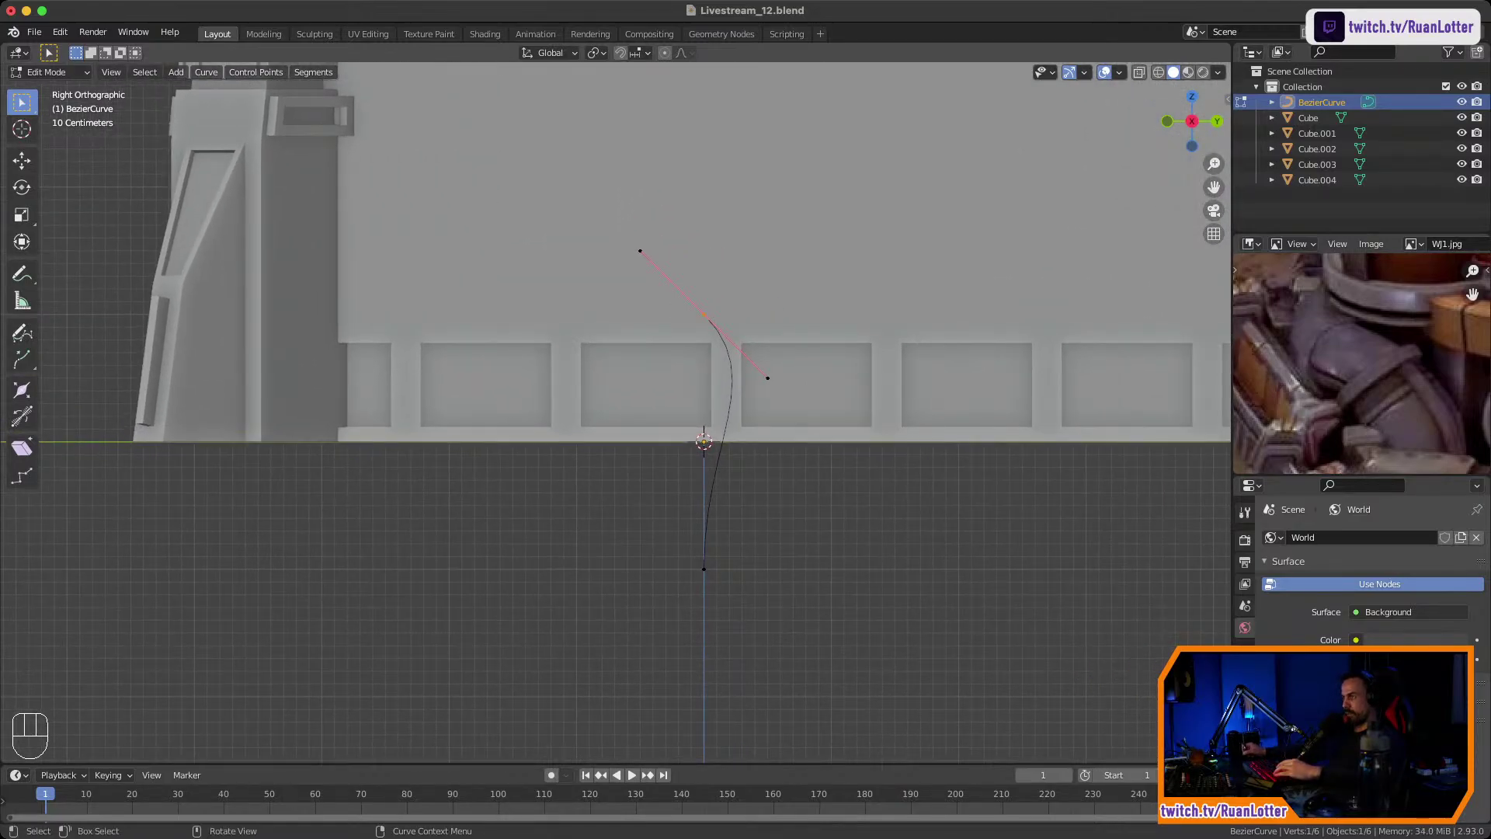
pyautogui.moveTo(747, 354); pyautogui.dragTo(805, 404)
pyautogui.moveTo(618, 228); pyautogui.dragTo(664, 273)
pyautogui.keyDown('shift'); pyautogui.click(768, 378); pyautogui.keyUp('shift')
pyautogui.press('s')
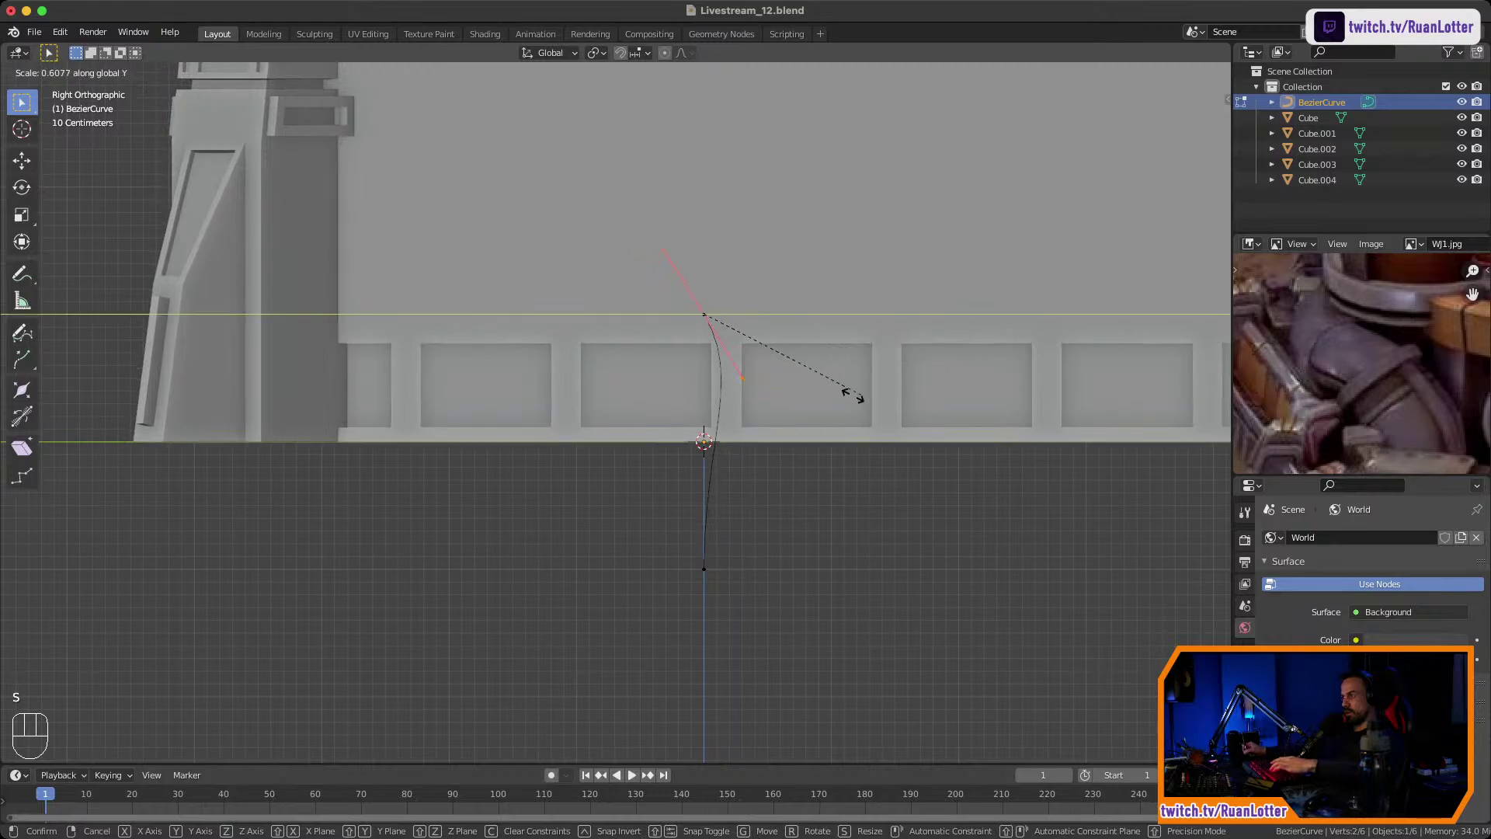
pyautogui.press('y')
pyautogui.press('0')
pyautogui.press('Return')
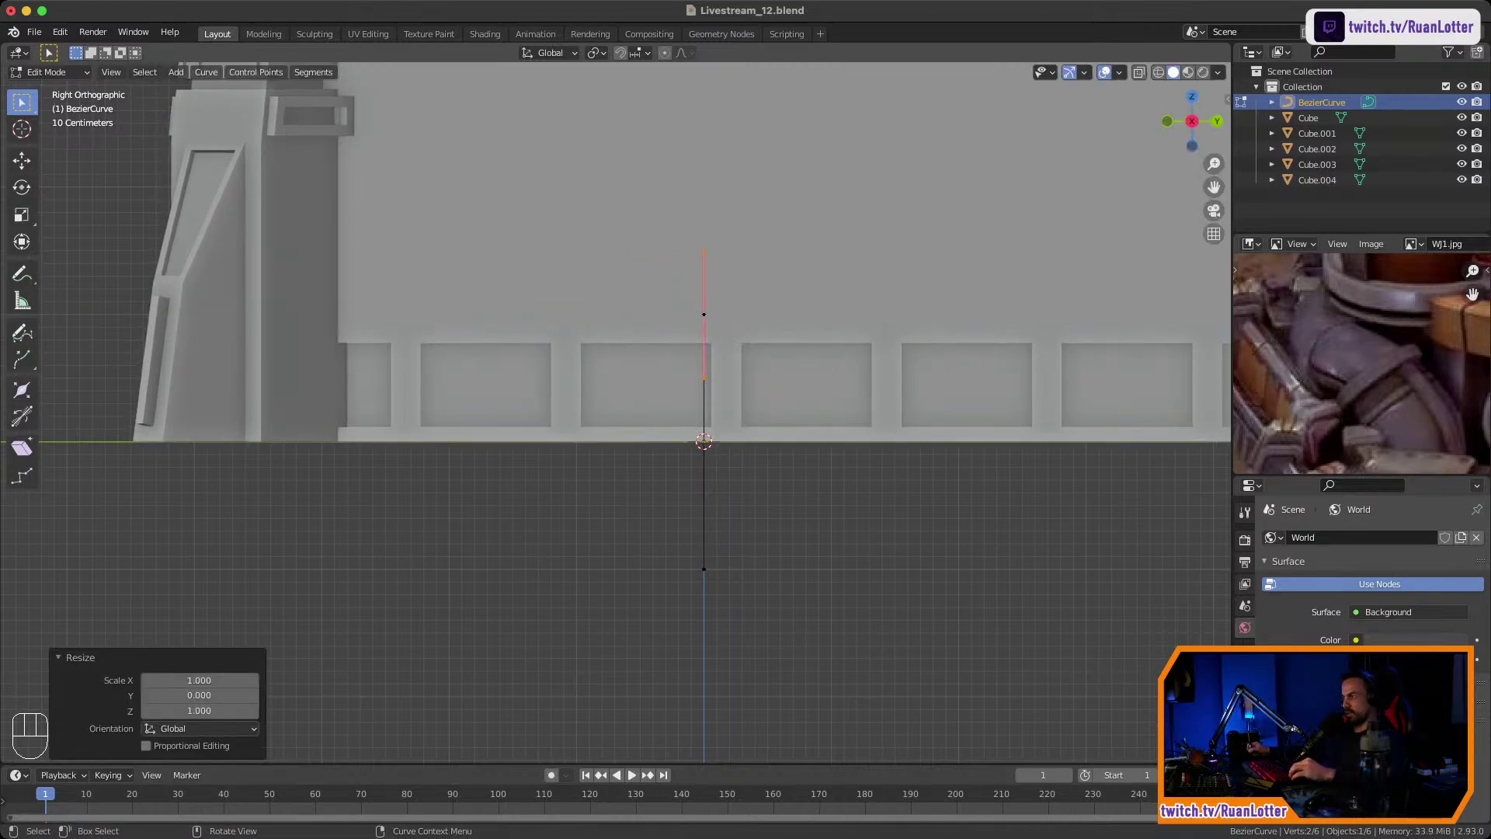
# Move the curve's upper control point about 0.5 m along negative X, toward the building.
pyautogui.moveTo(738, 404); pyautogui.dragTo(785, 412, button='middle')
pyautogui.scroll(-3, 613, 416)
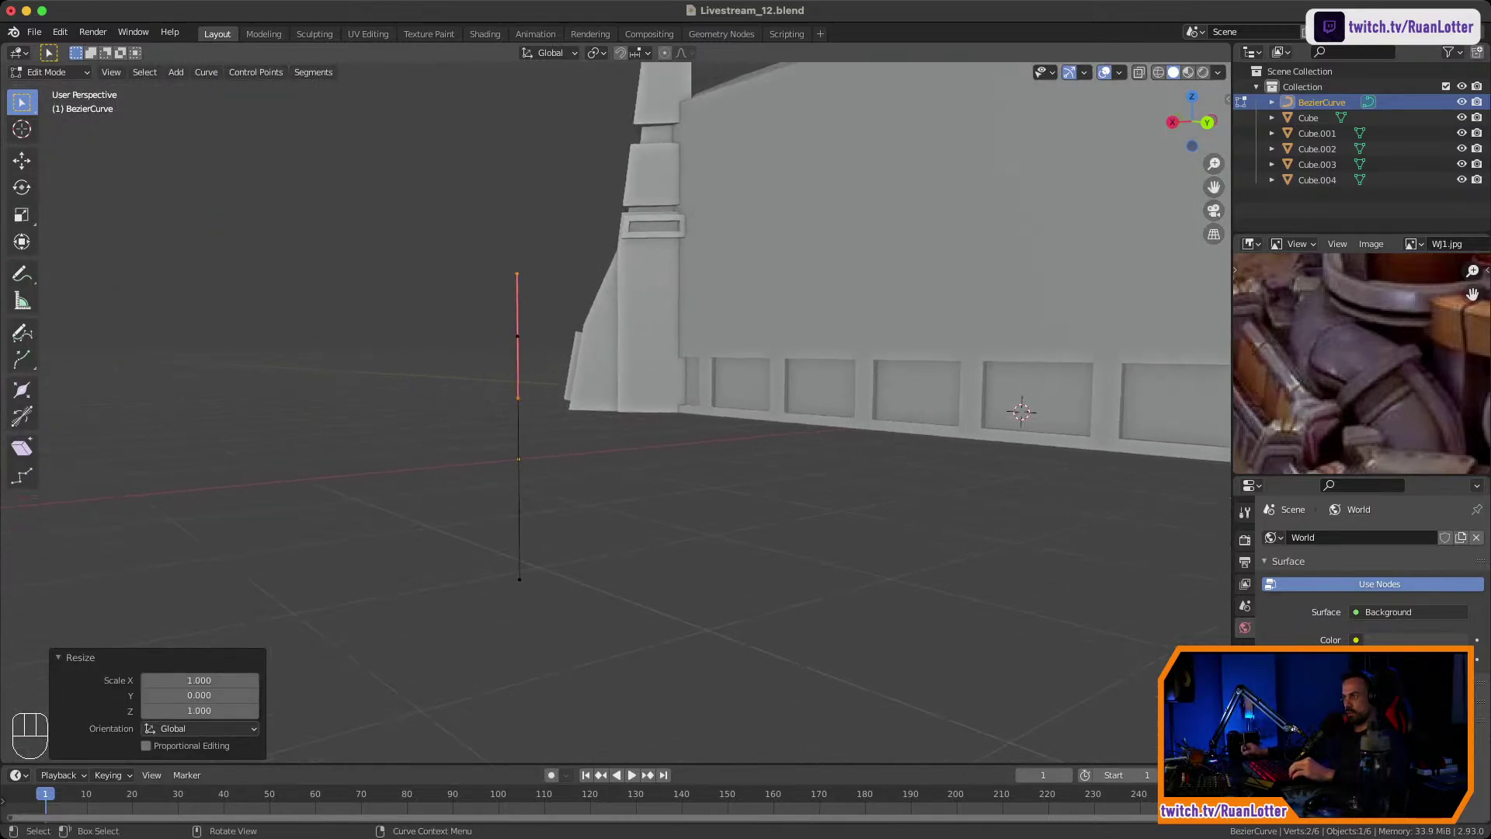
pyautogui.moveTo(455, 310); pyautogui.dragTo(551, 361)
pyautogui.keyDown('ctrl'); pyautogui.moveTo(555, 357); pyautogui.dragTo(560, 412, button='middle'); pyautogui.keyUp('ctrl')
pyautogui.press('g')
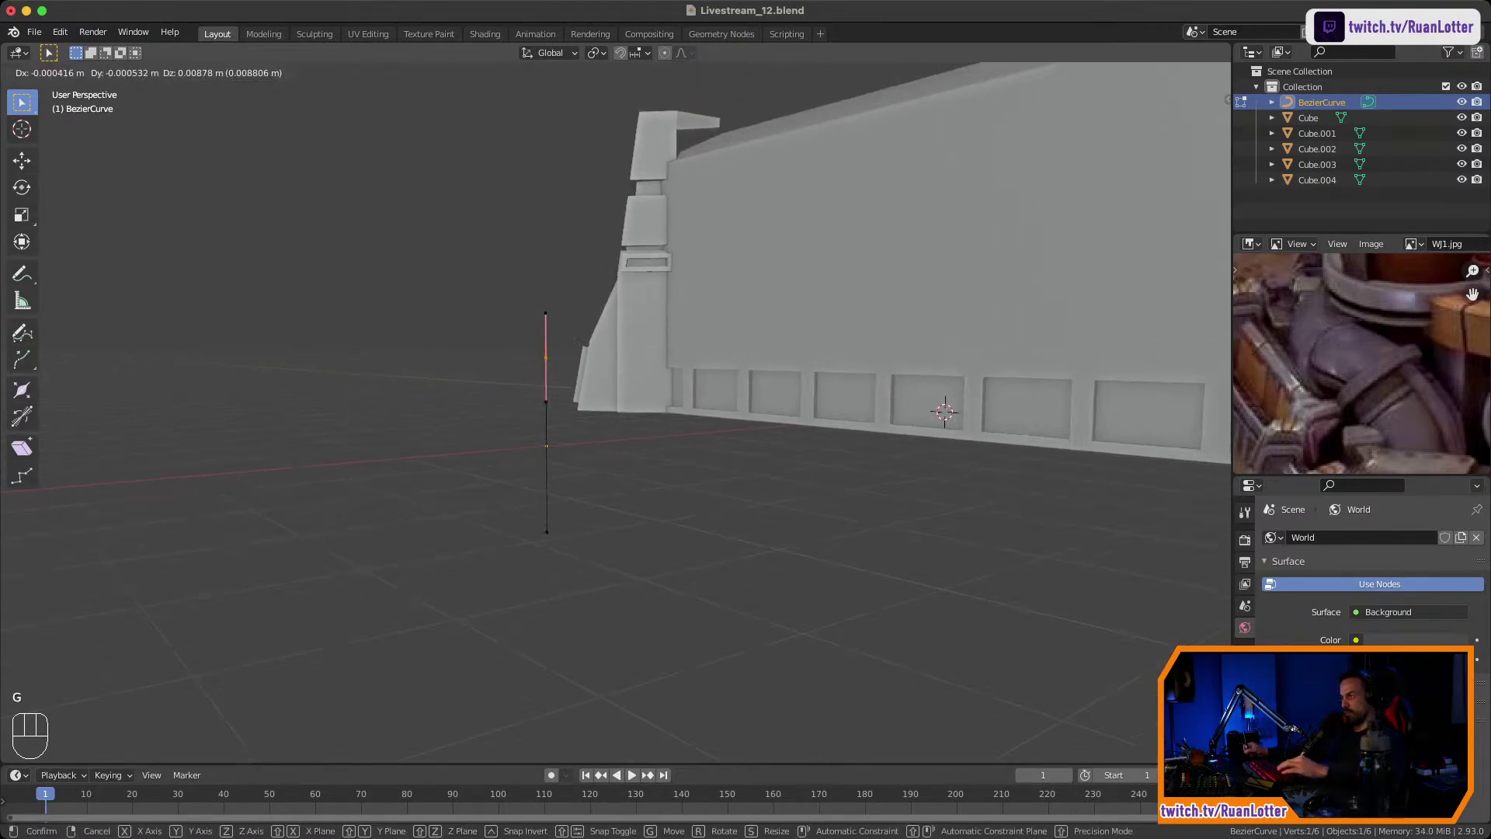
pyautogui.press('x')
pyautogui.click(595, 408)
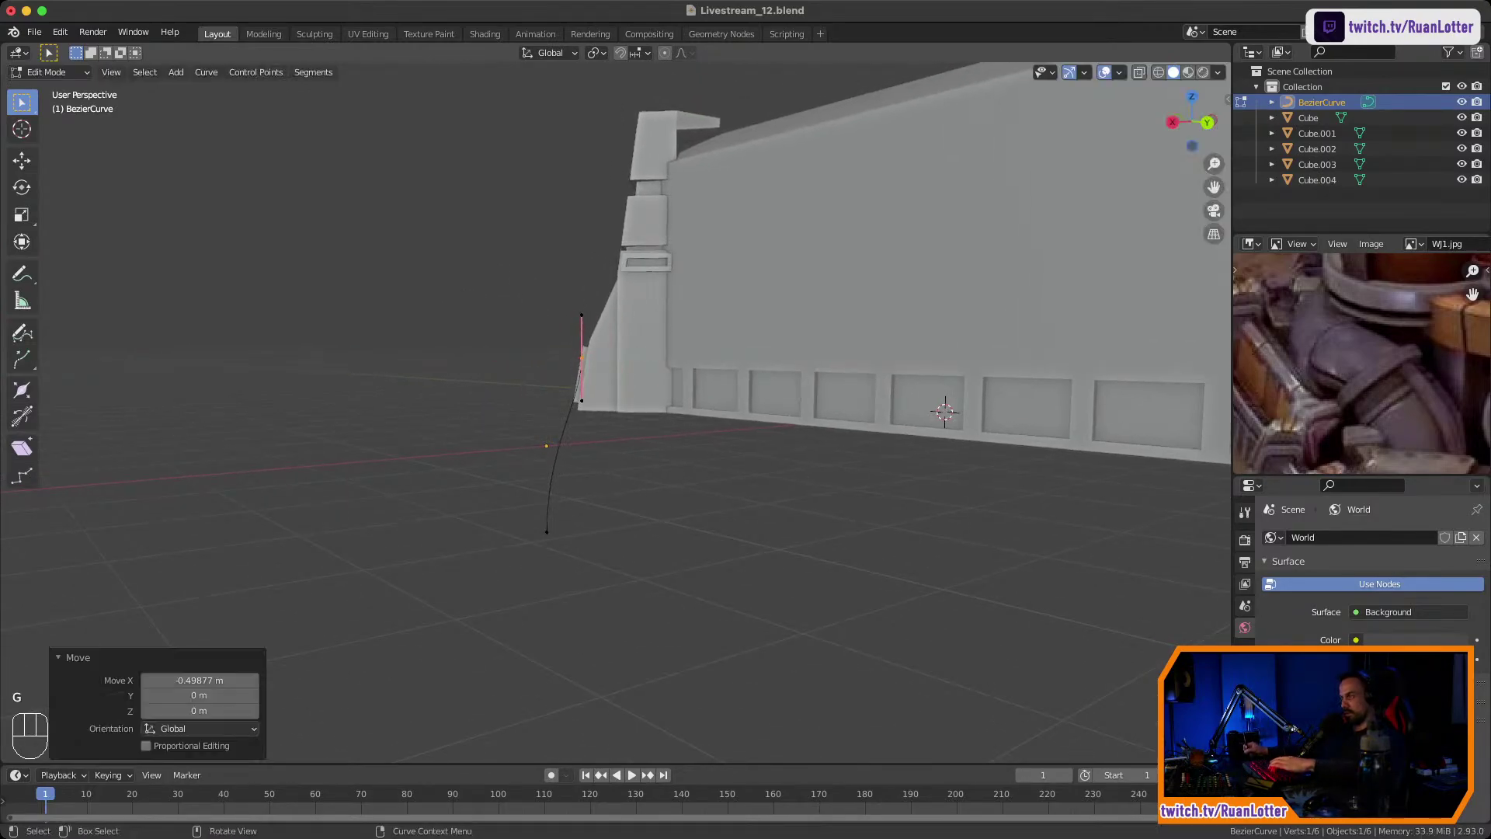
# Rotate the upper control point -90° about Y so its handles lie horizontally, and deselect it.
pyautogui.press('r')
pyautogui.press('y')
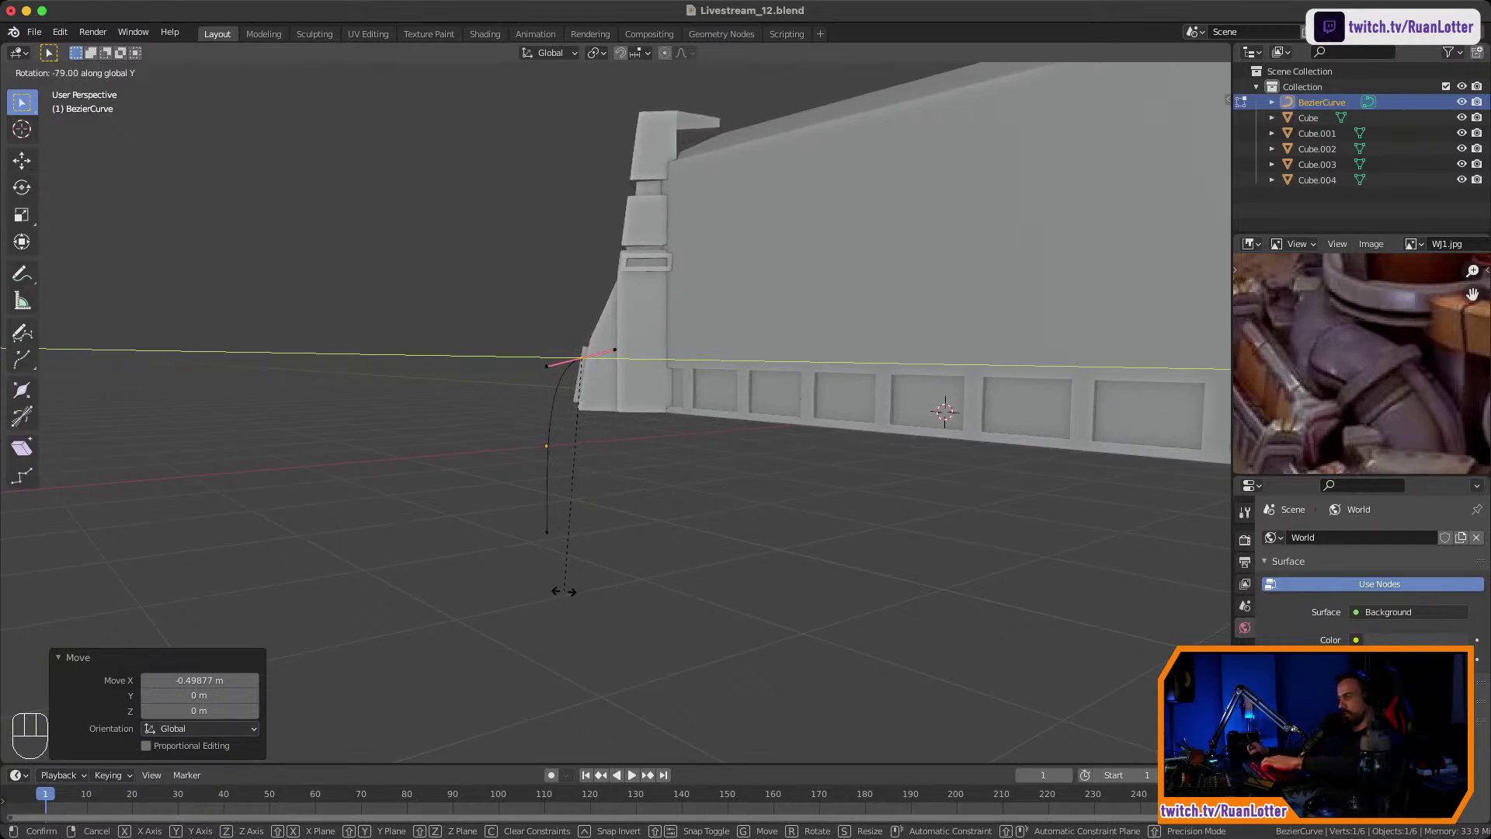
pyautogui.write('-90')
pyautogui.press('Return')
pyautogui.moveTo(563, 591); pyautogui.dragTo(497, 593, button='middle')
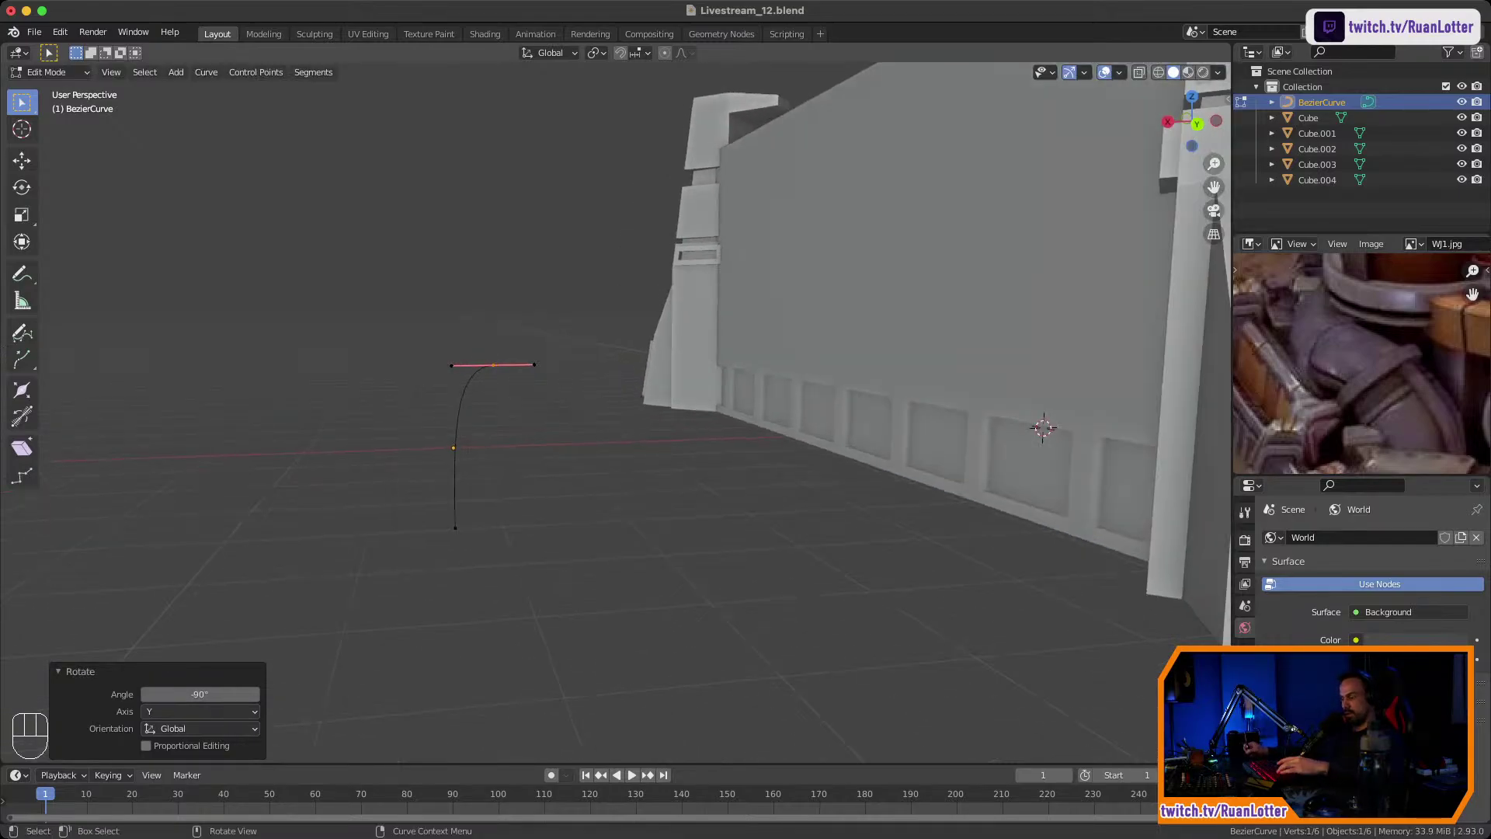
pyautogui.click(497, 593)
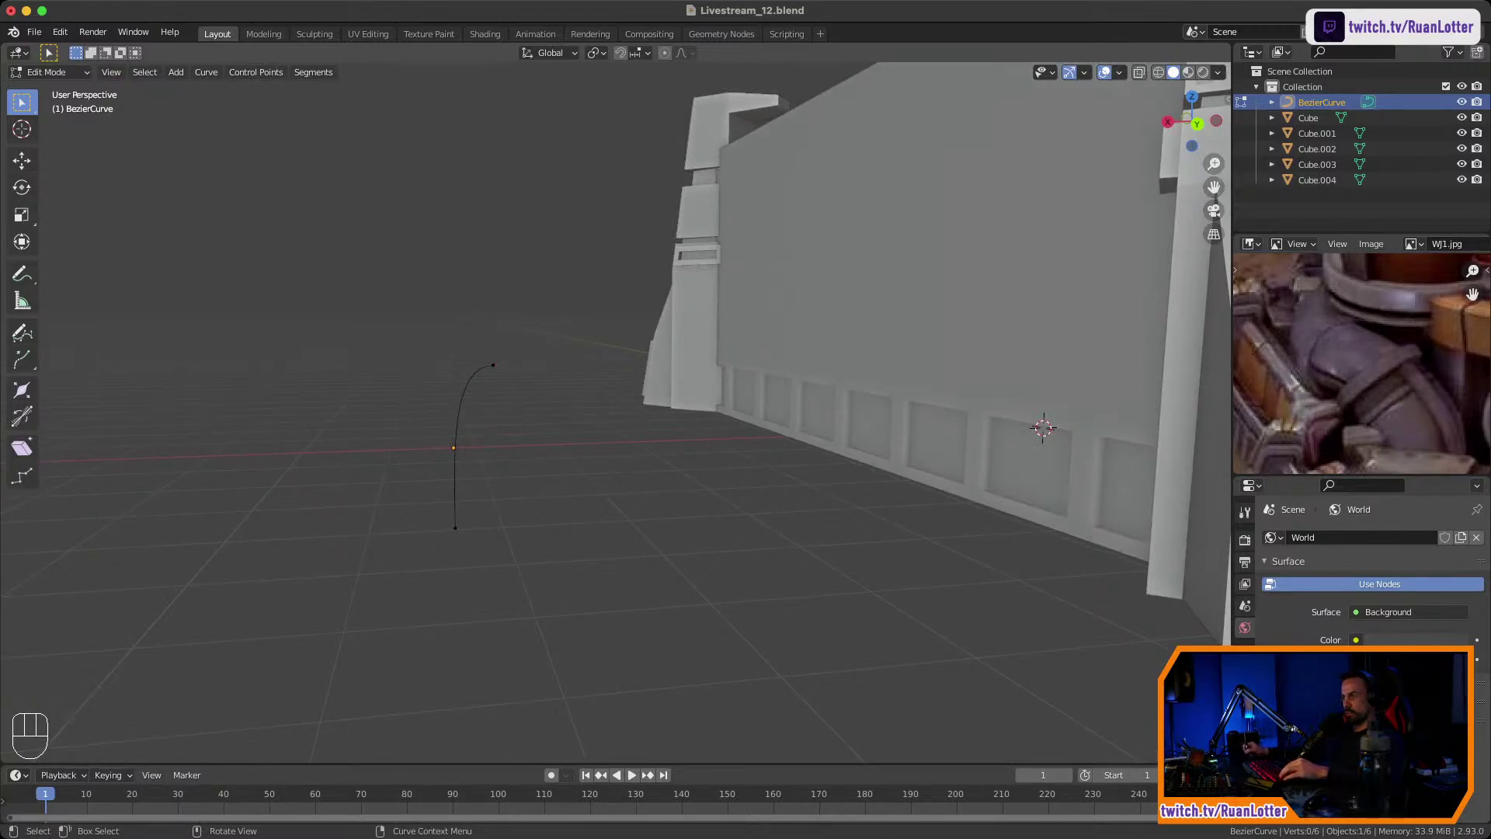
# Extrude the curve's upper end about 0.77 m along negative X toward the building and return to Object Mode.
pyautogui.click(493, 364)
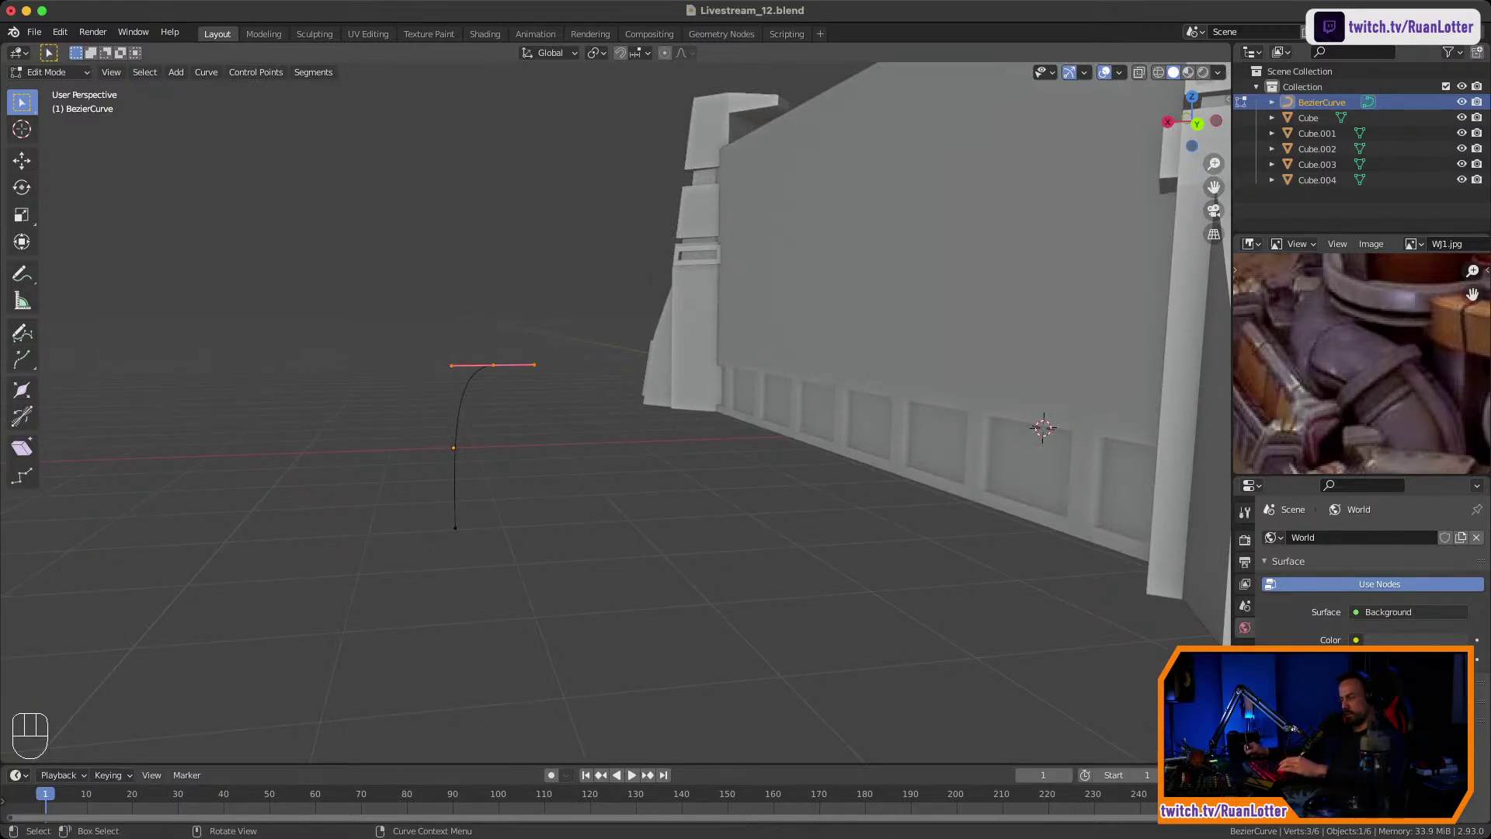
pyautogui.press('e')
pyautogui.click(556, 364)
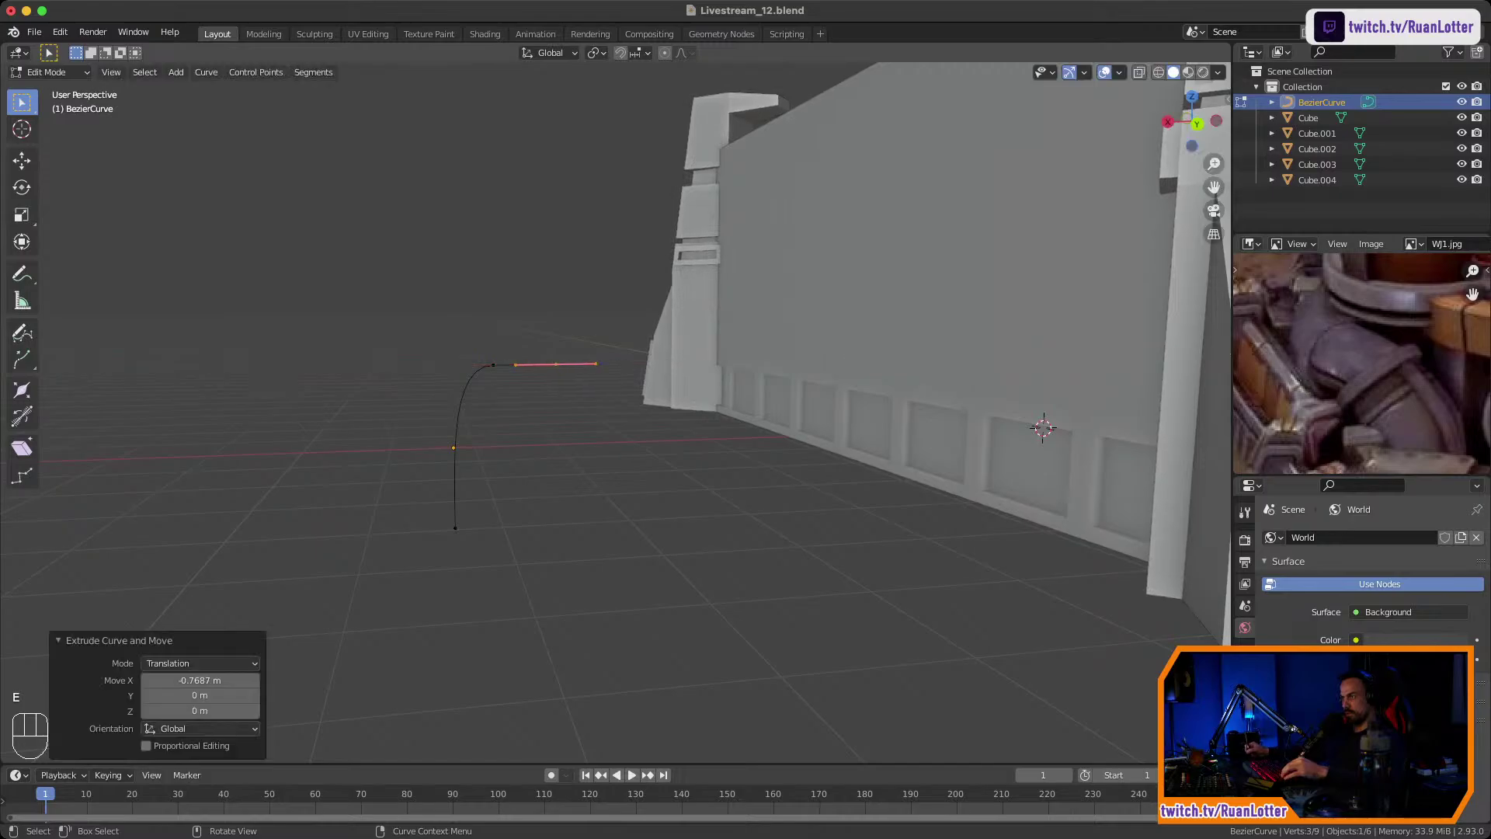
pyautogui.press('Tab')
pyautogui.moveTo(556, 365)
pyautogui.mouseDown(button='middle')
pyautogui.moveTo(610, 369)
pyautogui.moveTo(560, 374)
pyautogui.mouseUp(button='middle')
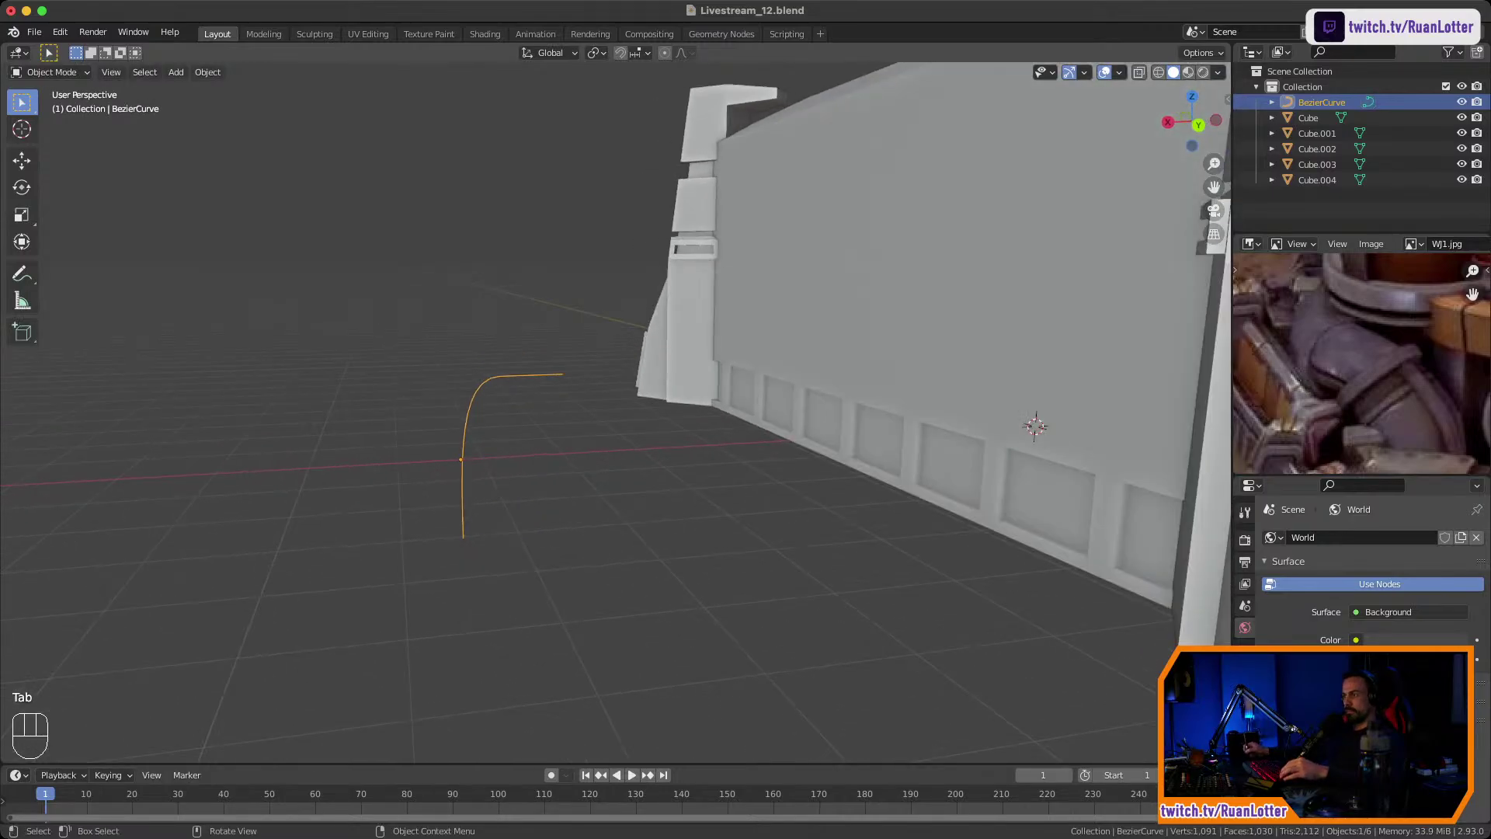
# In Edit Mode, move the outer handle of the curve's middle control point about 0.83 m along X, away from the building.
pyautogui.press('Tab')
pyautogui.click(463, 538)
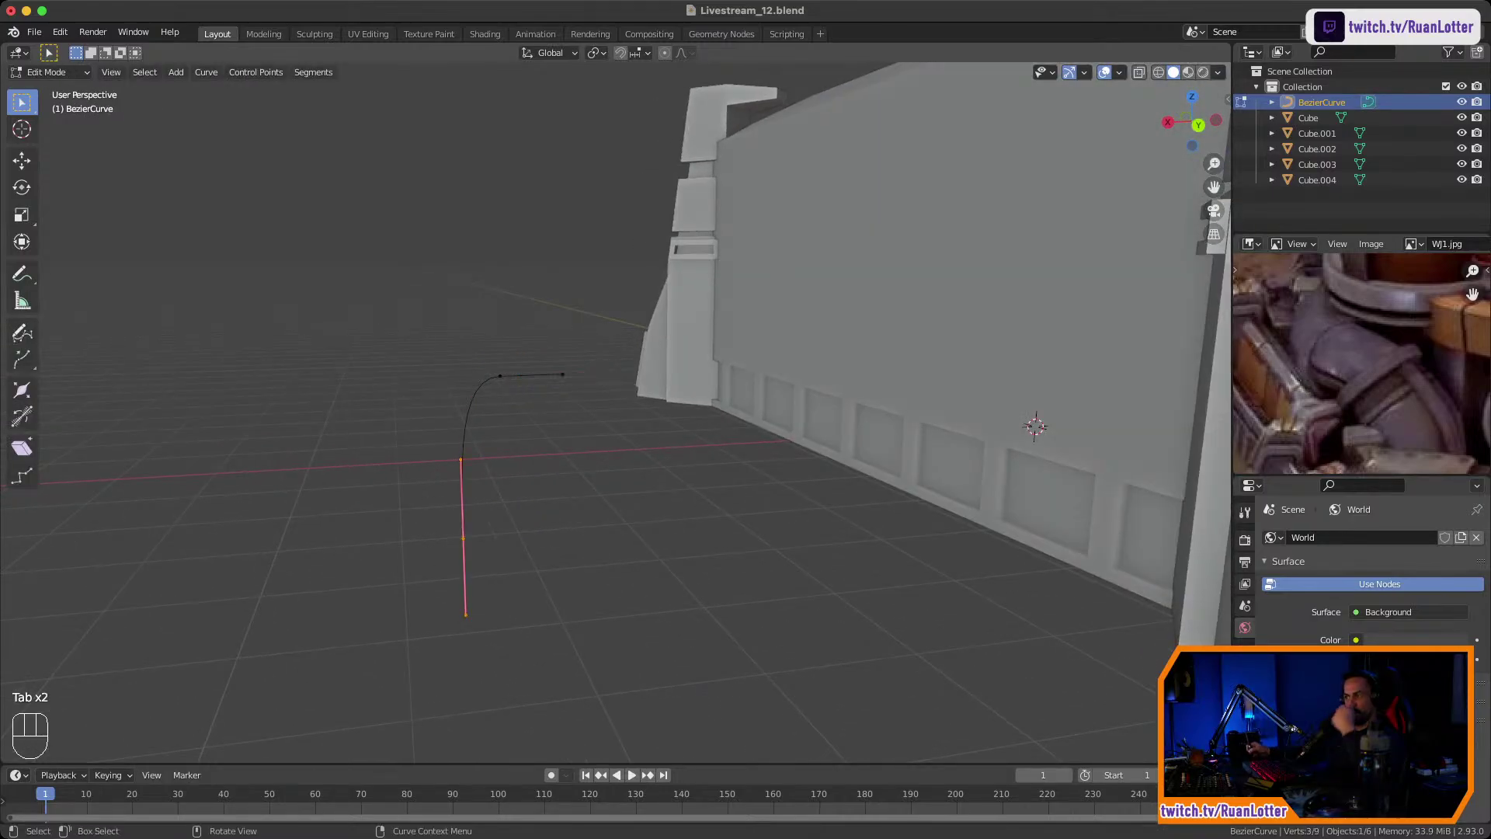
pyautogui.click(461, 460)
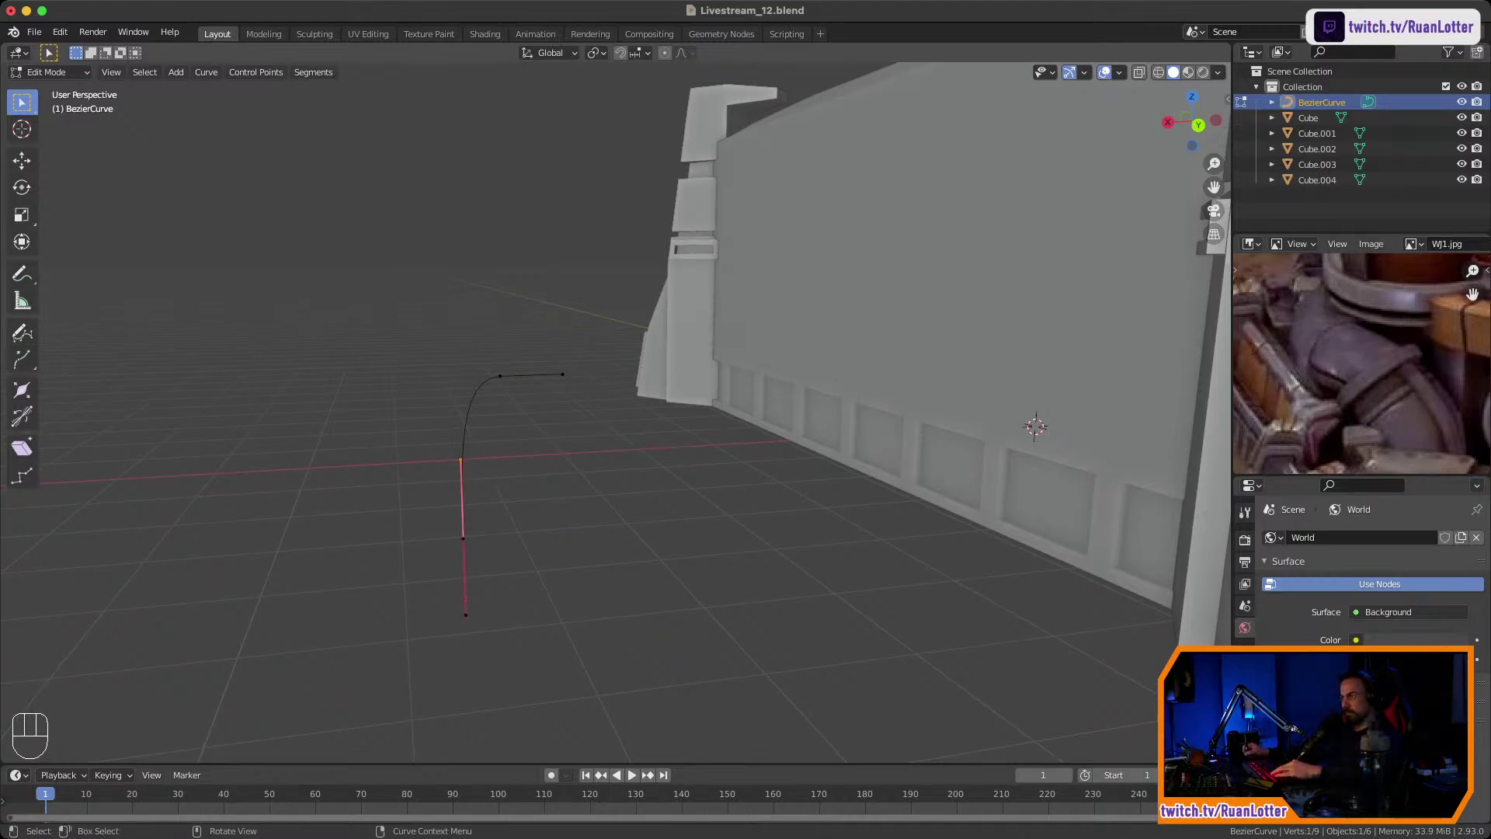
pyautogui.click(500, 376)
pyautogui.moveTo(437, 360); pyautogui.dragTo(470, 397)
pyautogui.press('g')
pyautogui.press('x')
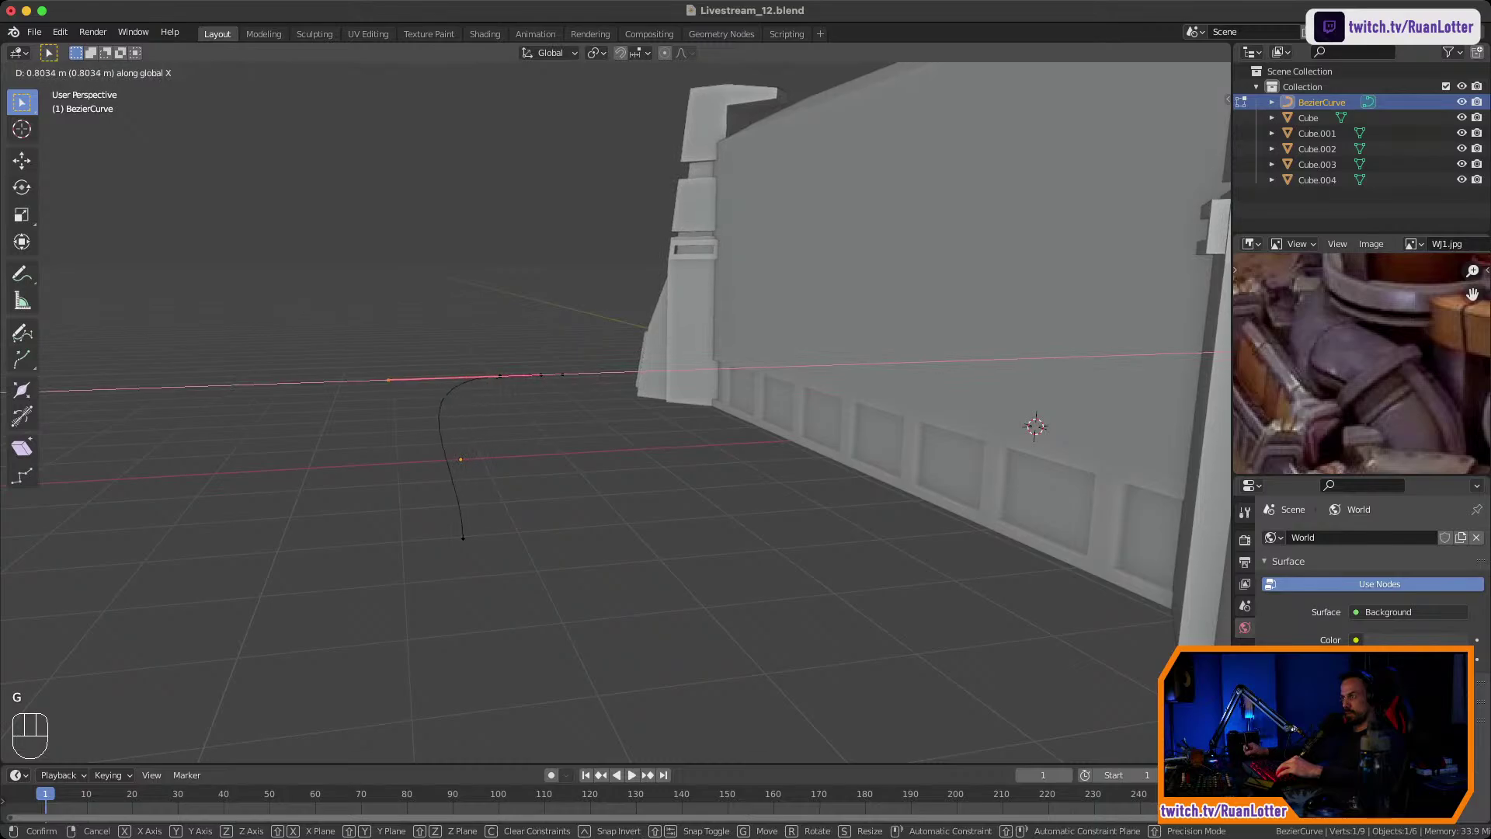
pyautogui.click(397, 398)
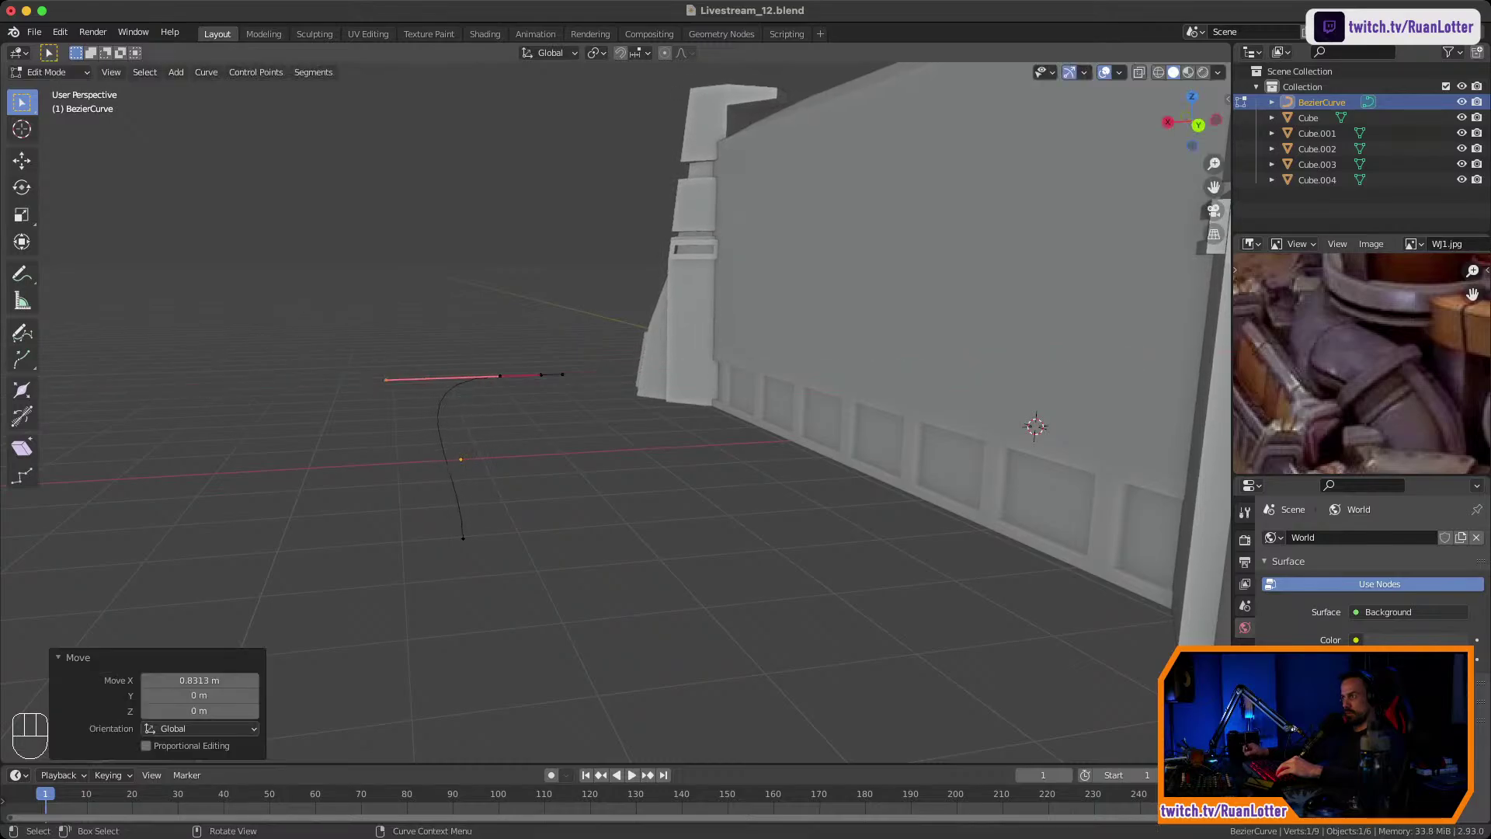
pyautogui.moveTo(533, 360); pyautogui.dragTo(559, 394)
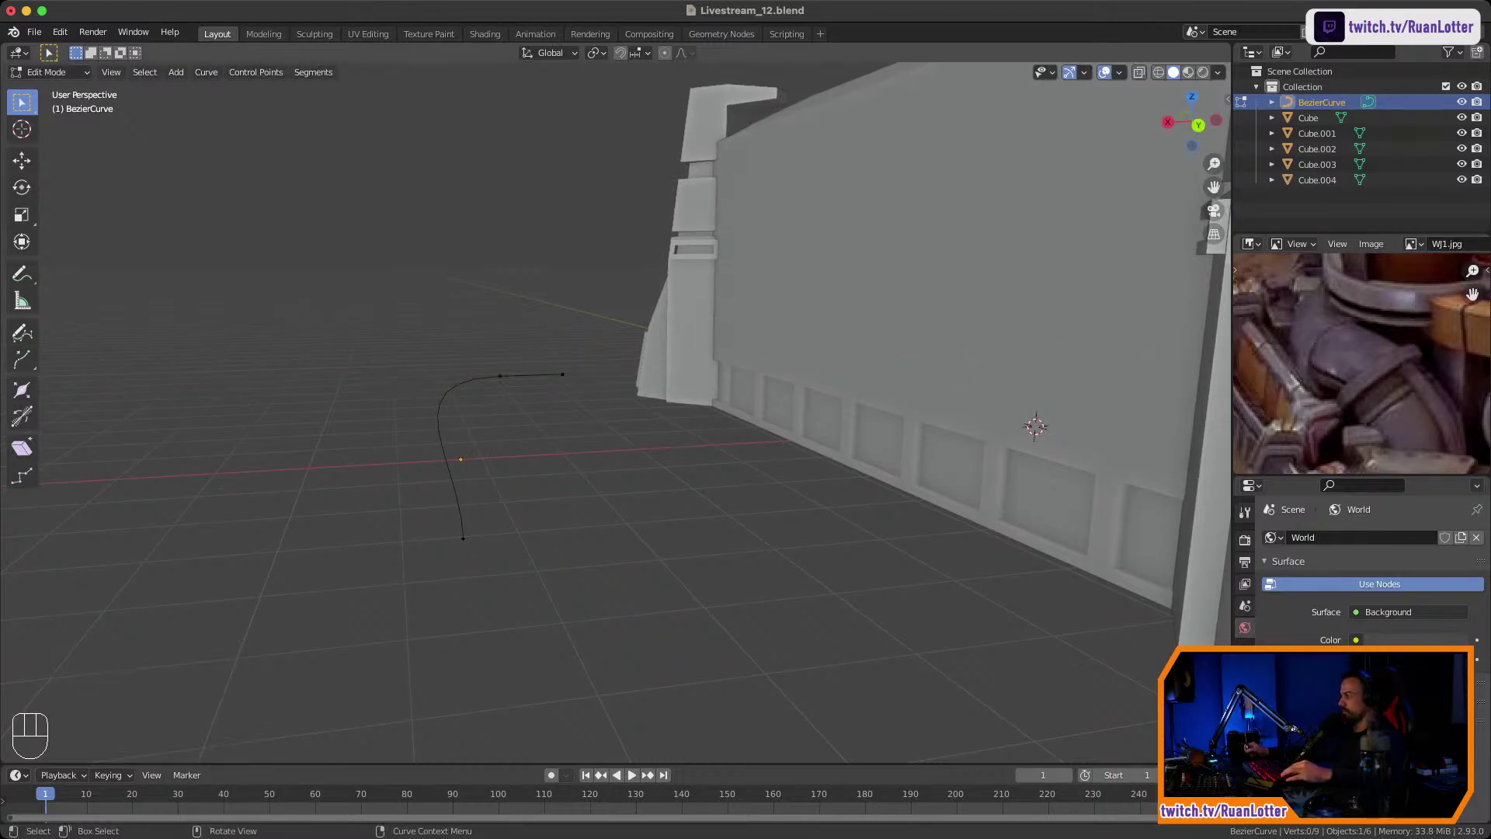
# In Edit Mode, select the curve's upper two control points and raise them along Z to lengthen the vertical section.
pyautogui.keyDown('ctrl'); pyautogui.moveTo(560, 394); pyautogui.dragTo(594, 453, button='middle'); pyautogui.keyUp('ctrl')
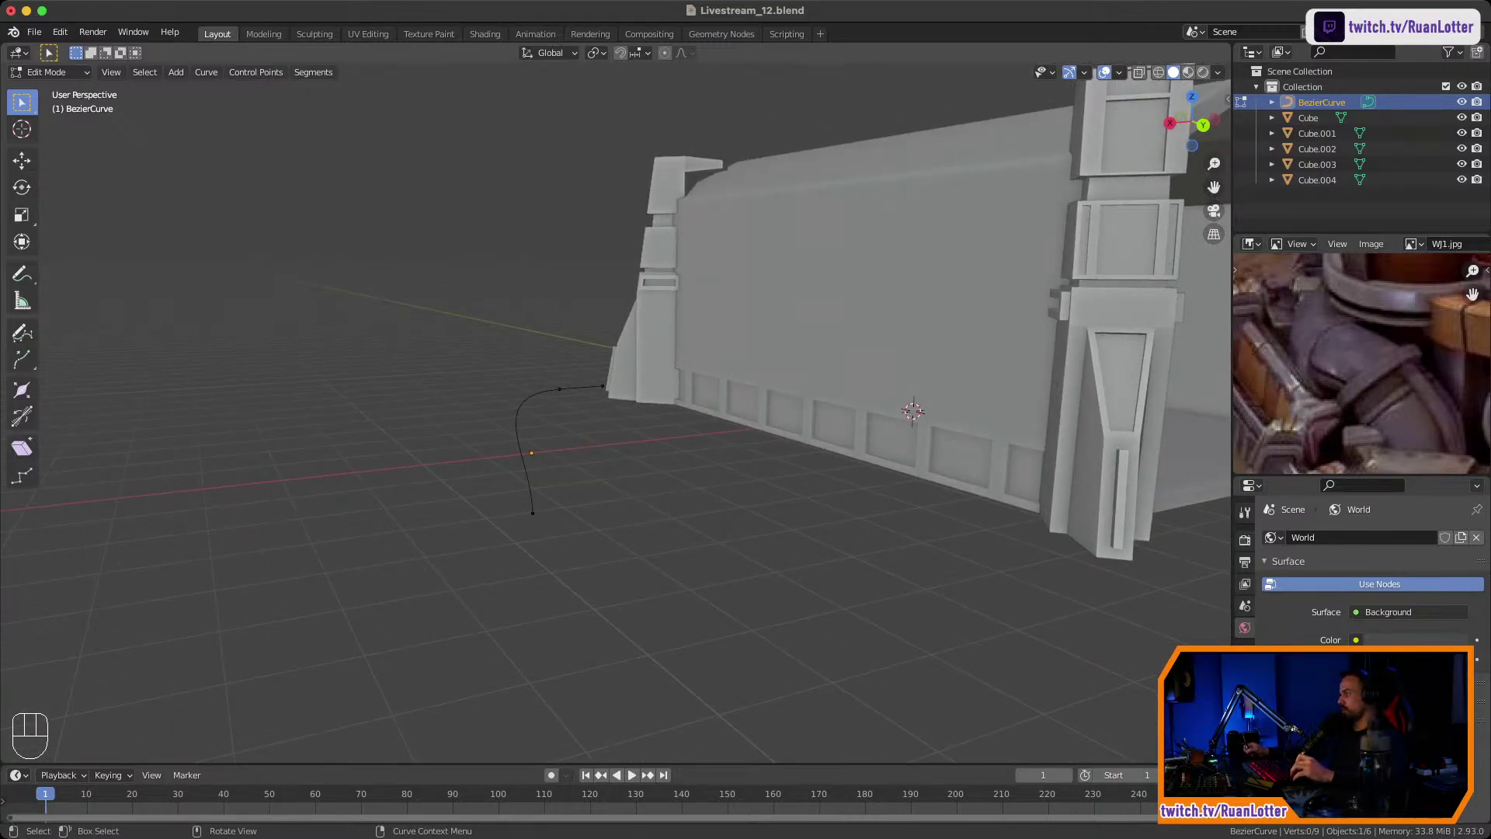
pyautogui.moveTo(594, 453)
pyautogui.mouseDown(button='middle')
pyautogui.moveTo(591, 481)
pyautogui.moveTo(588, 452)
pyautogui.moveTo(532, 451)
pyautogui.moveTo(567, 454)
pyautogui.mouseUp(button='middle')
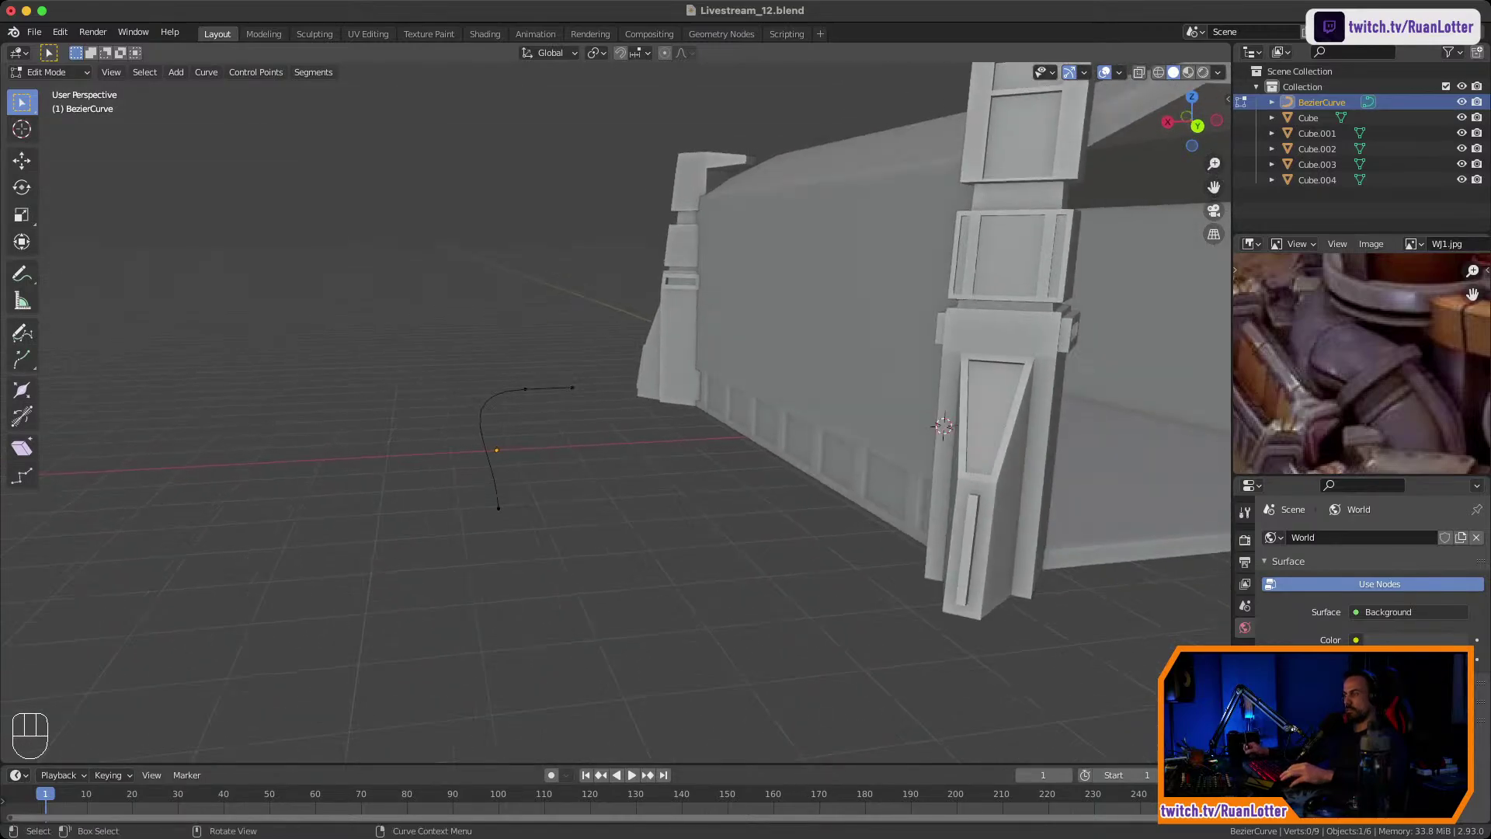
pyautogui.press('Tab')
pyautogui.press('Tab')
pyautogui.moveTo(501, 360); pyautogui.dragTo(606, 413)
pyautogui.press('g')
pyautogui.press('z')
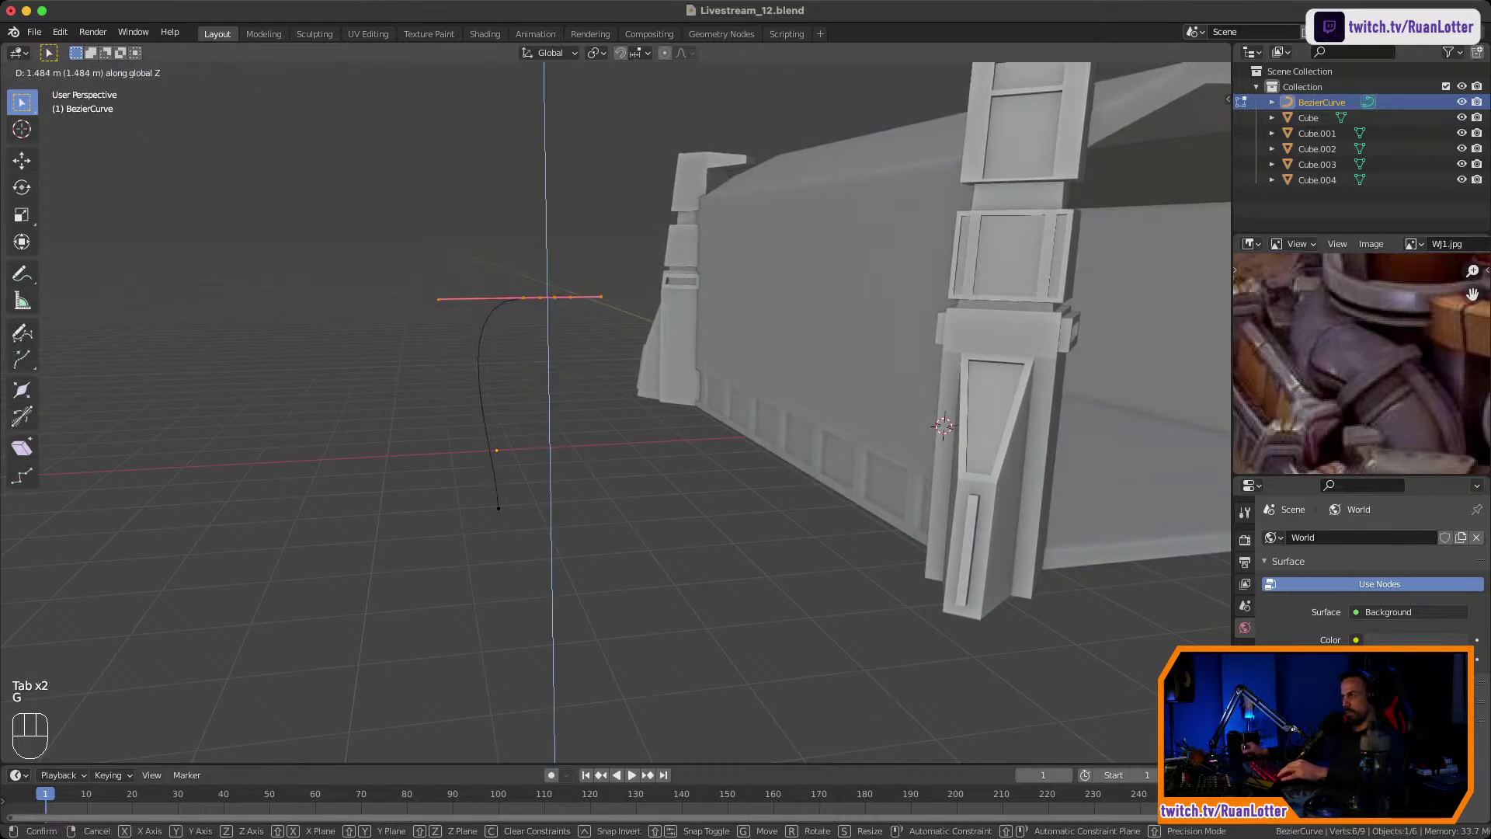
pyautogui.click(606, 333)
pyautogui.moveTo(615, 332); pyautogui.dragTo(562, 291)
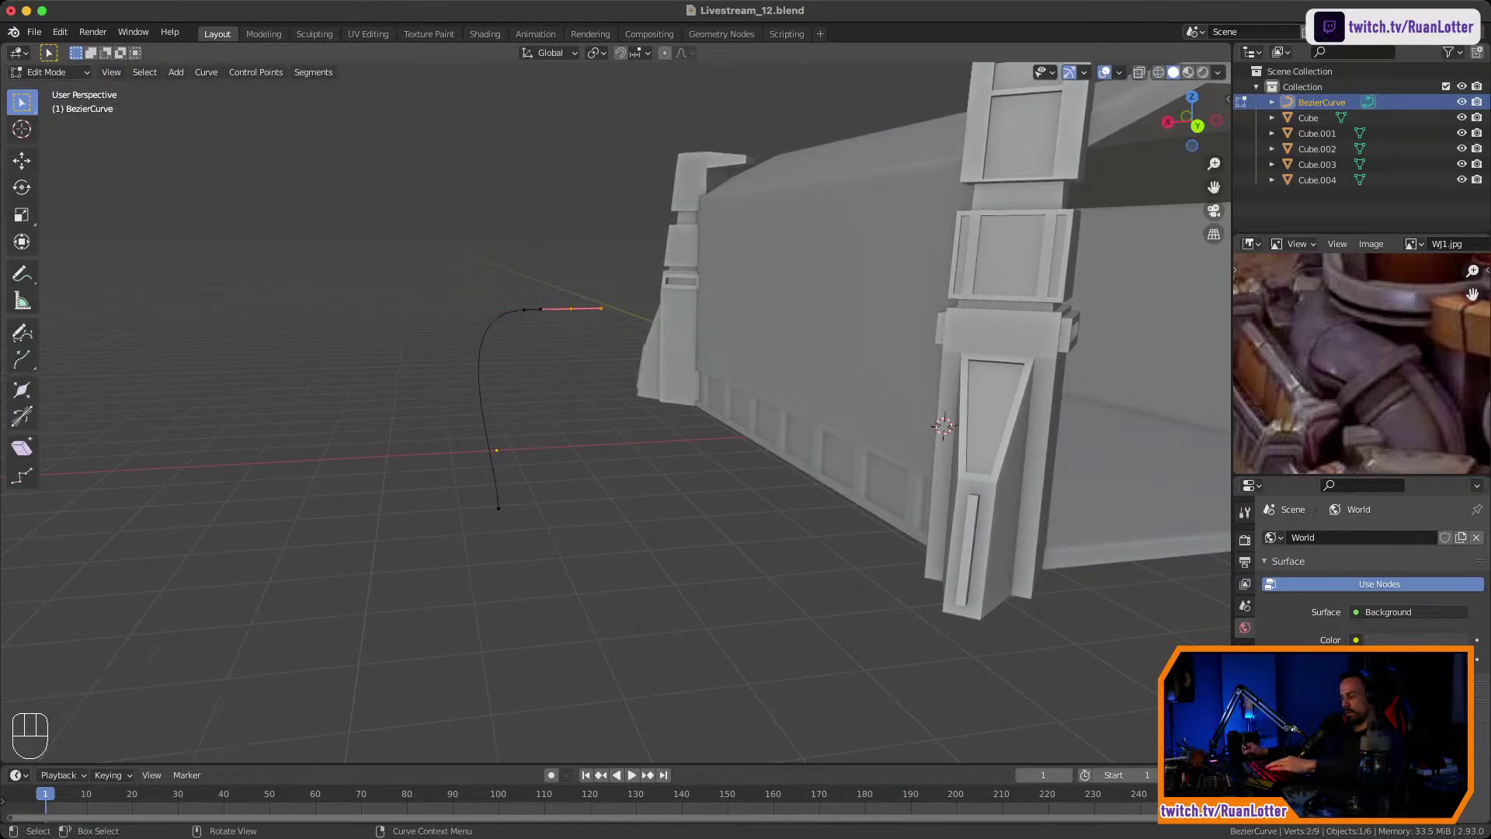
pyautogui.press('g')
pyautogui.press('x')
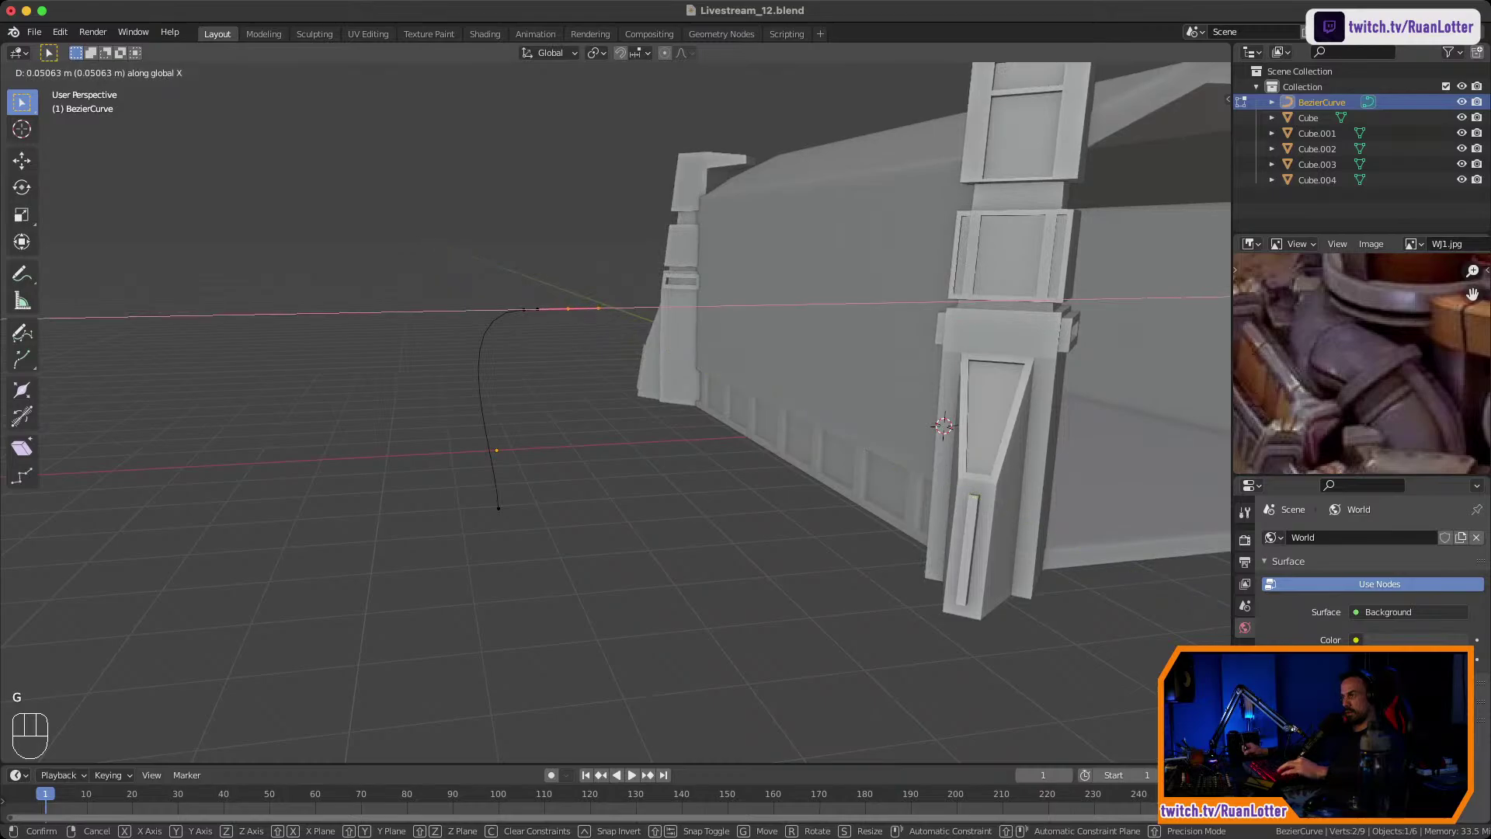
pyautogui.press('z')
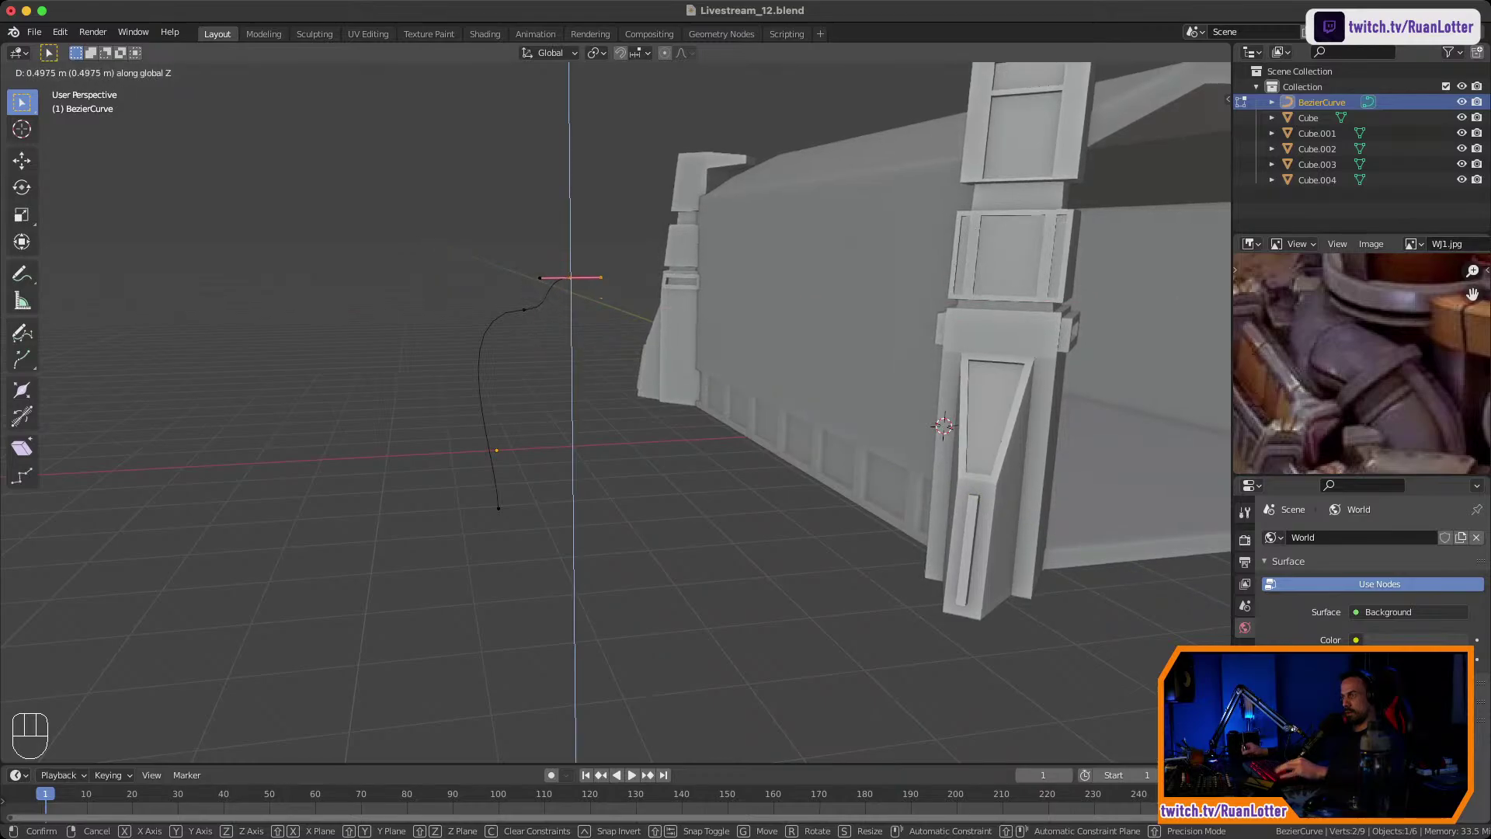
pyautogui.rightClick(601, 314)
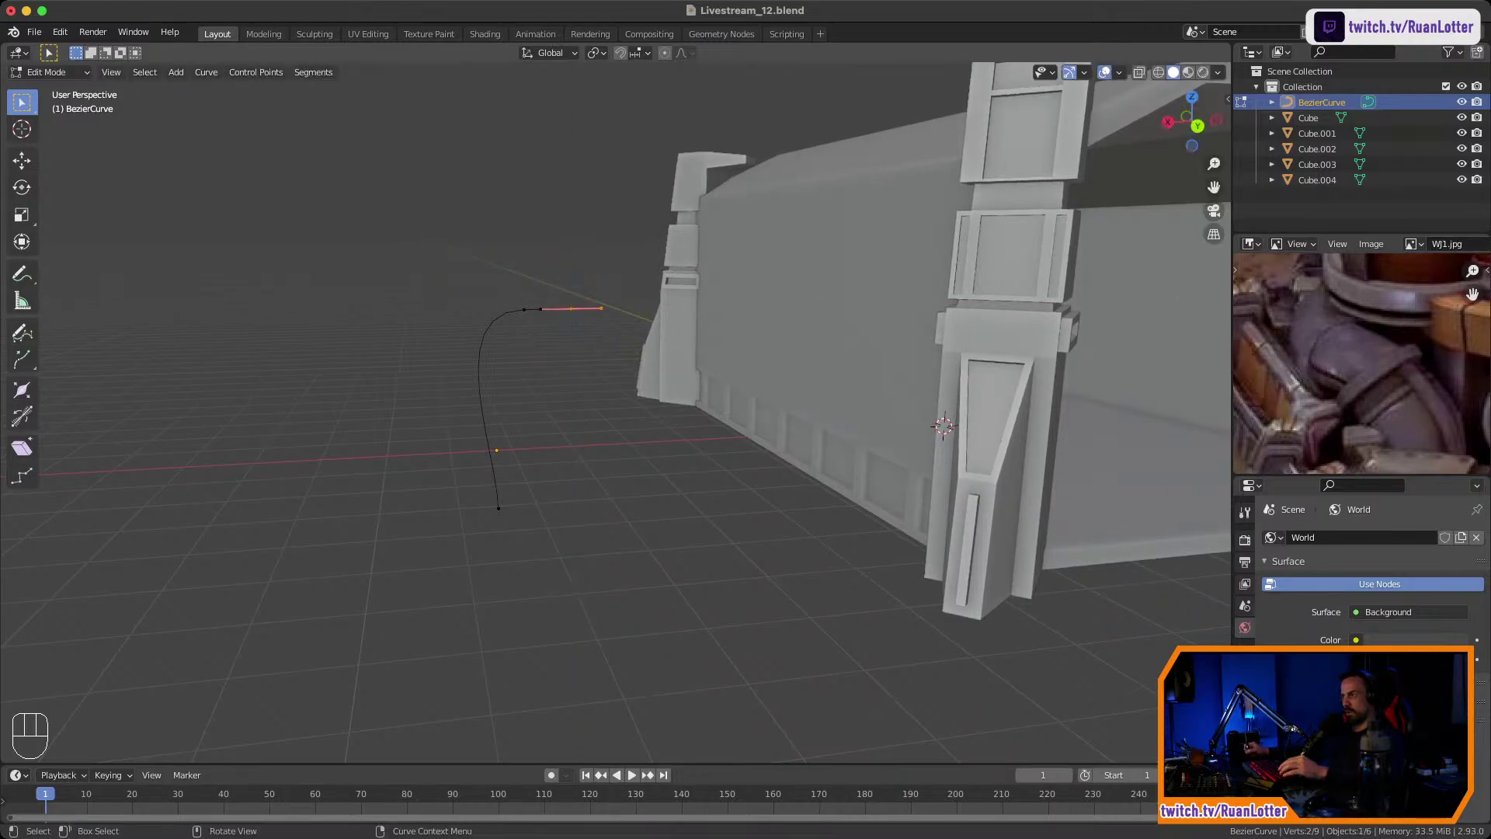
# In Object Mode, move the curve about 3.2 m along negative X toward the building and raise it about 0.44 m along Z.
pyautogui.press('Tab')
pyautogui.press('g')
pyautogui.press('x')
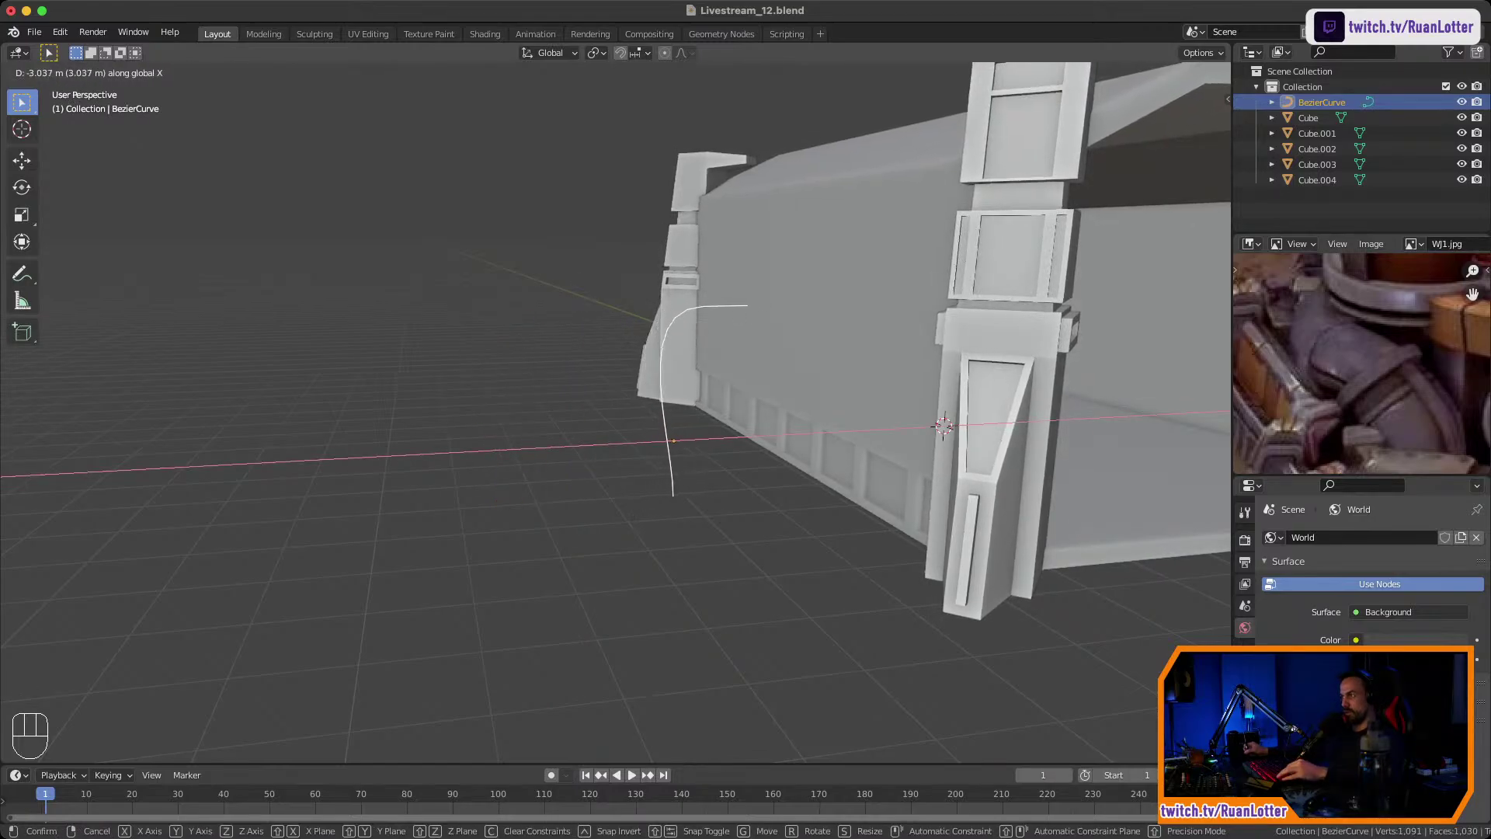
pyautogui.click(776, 310)
pyautogui.press('g')
pyautogui.press('z')
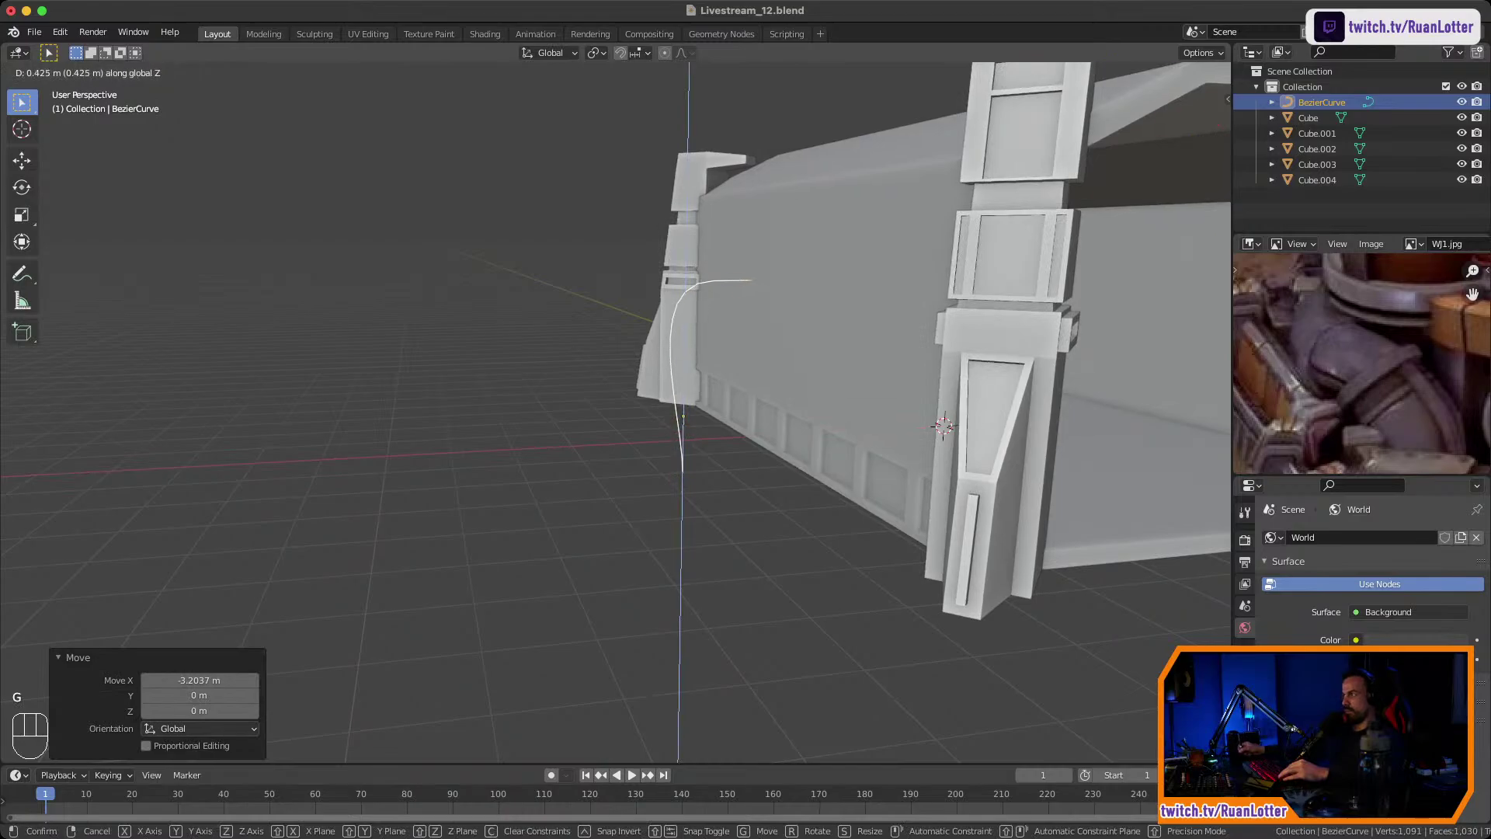
pyautogui.click(777, 287)
# In the back view, raise the curve about 0.52 m along Z so its lower end meets the ground line, and save the file.
pyautogui.click(1197, 127)
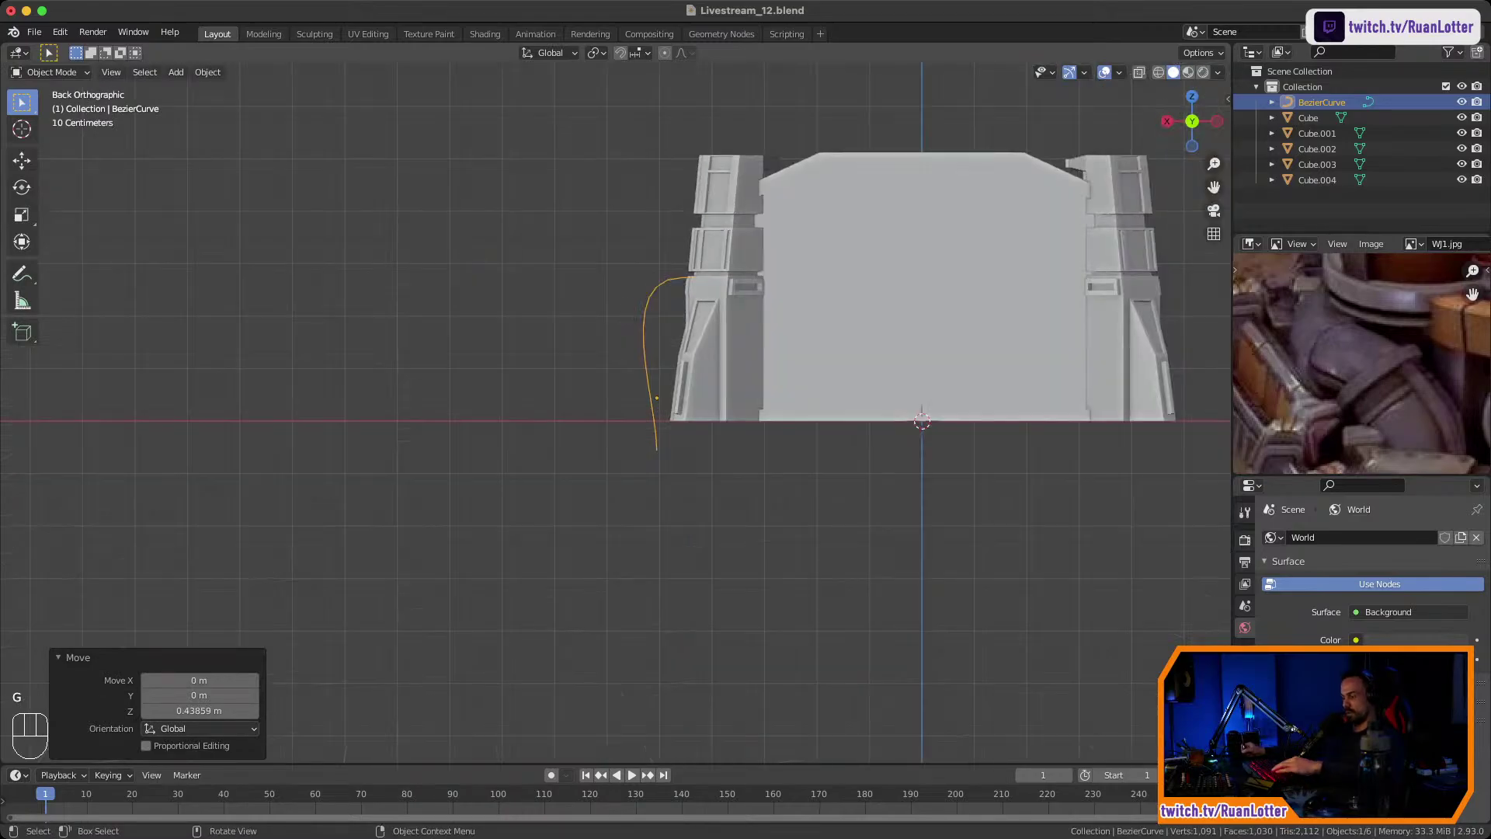
pyautogui.press('g')
pyautogui.press('z')
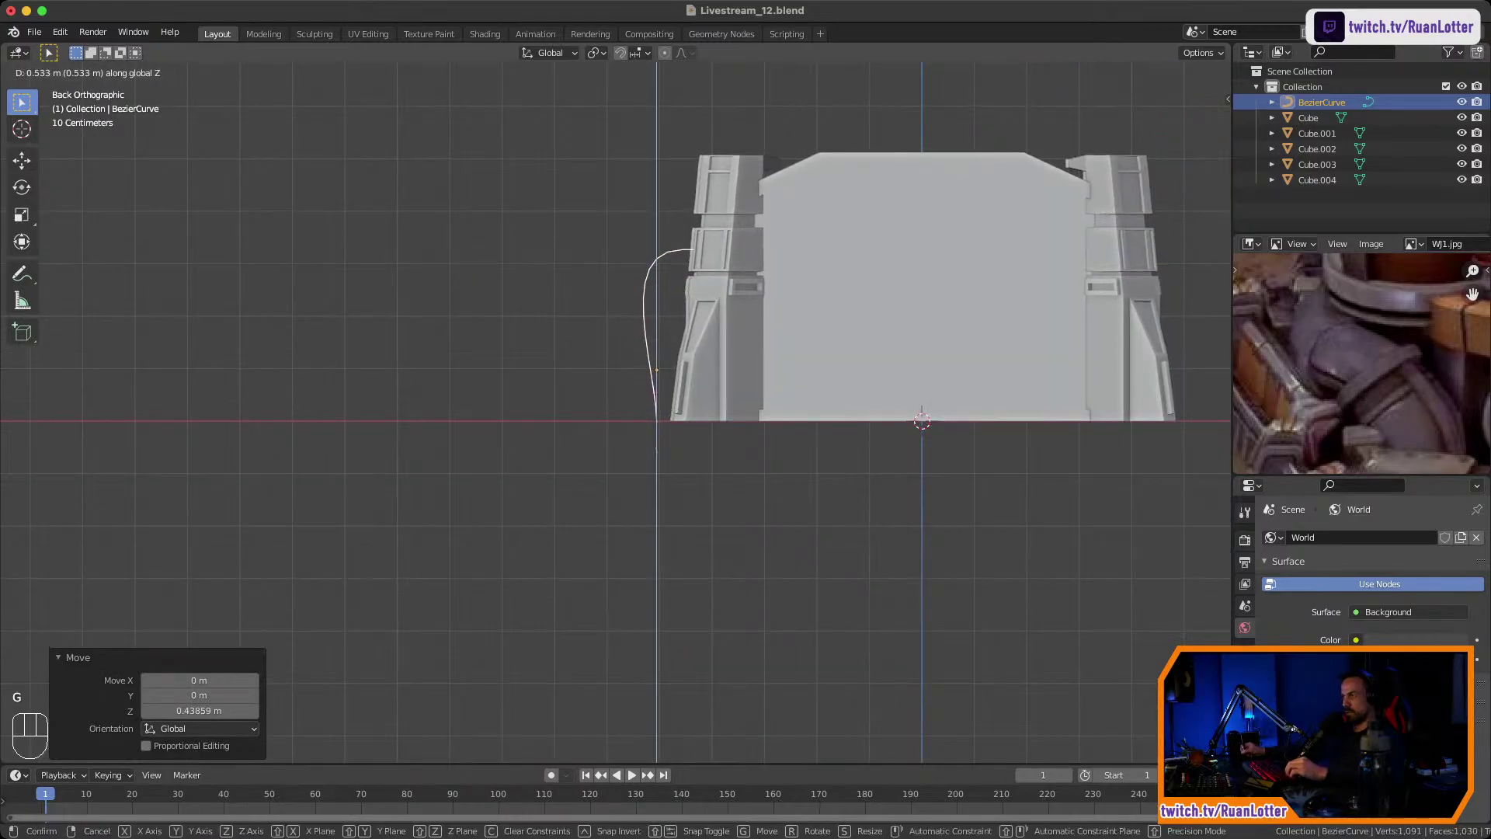
pyautogui.click(776, 280)
pyautogui.moveTo(777, 311); pyautogui.dragTo(909, 370, button='middle')
pyautogui.scroll(3, 792, 412)
pyautogui.press('super+s')
pyautogui.scroll(-3, 908, 370)
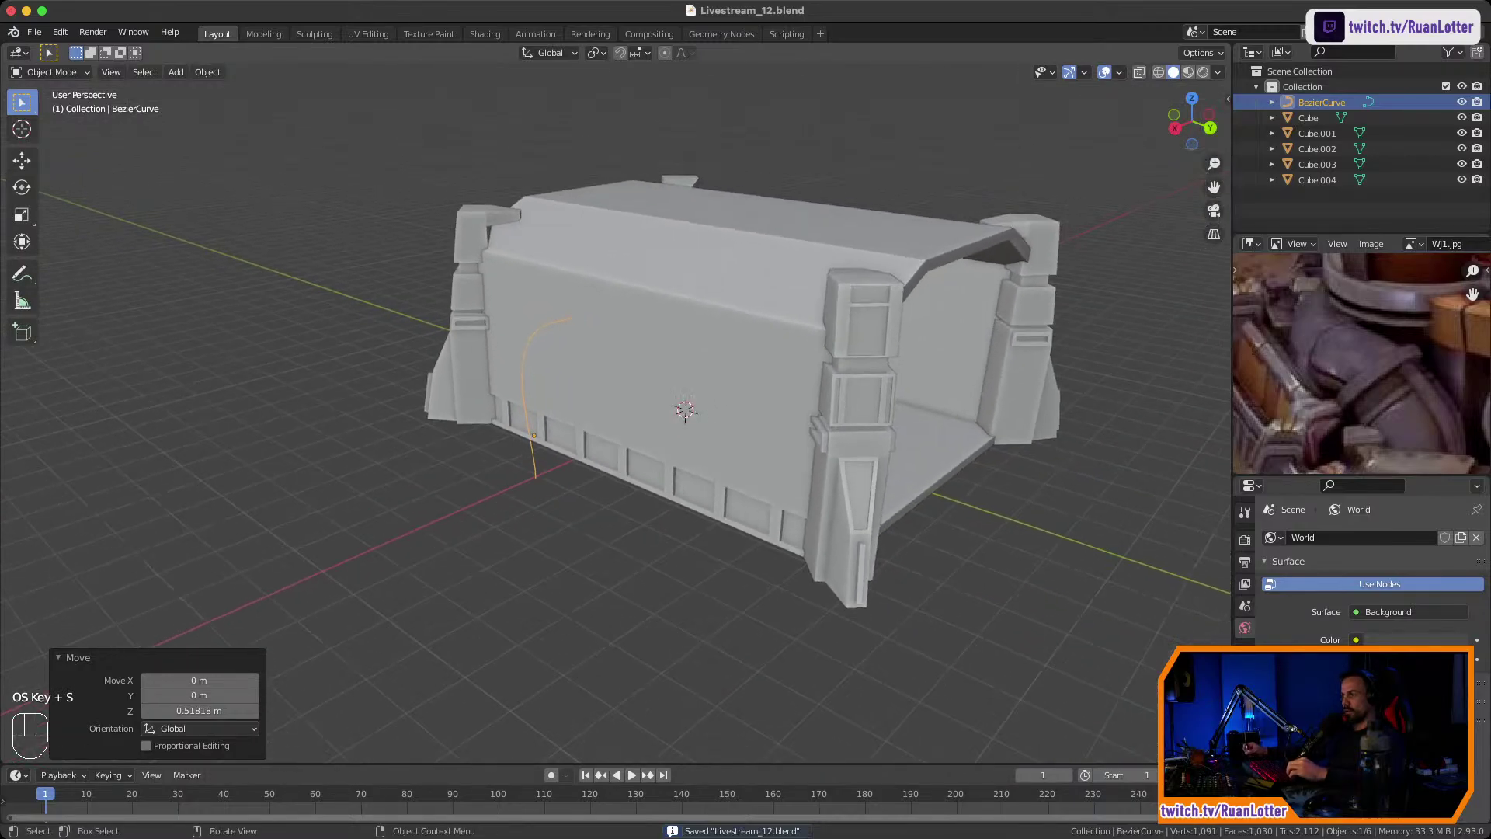
# Select the Bezier curve, enlarge the properties area and display the curve's geometry and bevel settings.
pyautogui.click(373, 497)
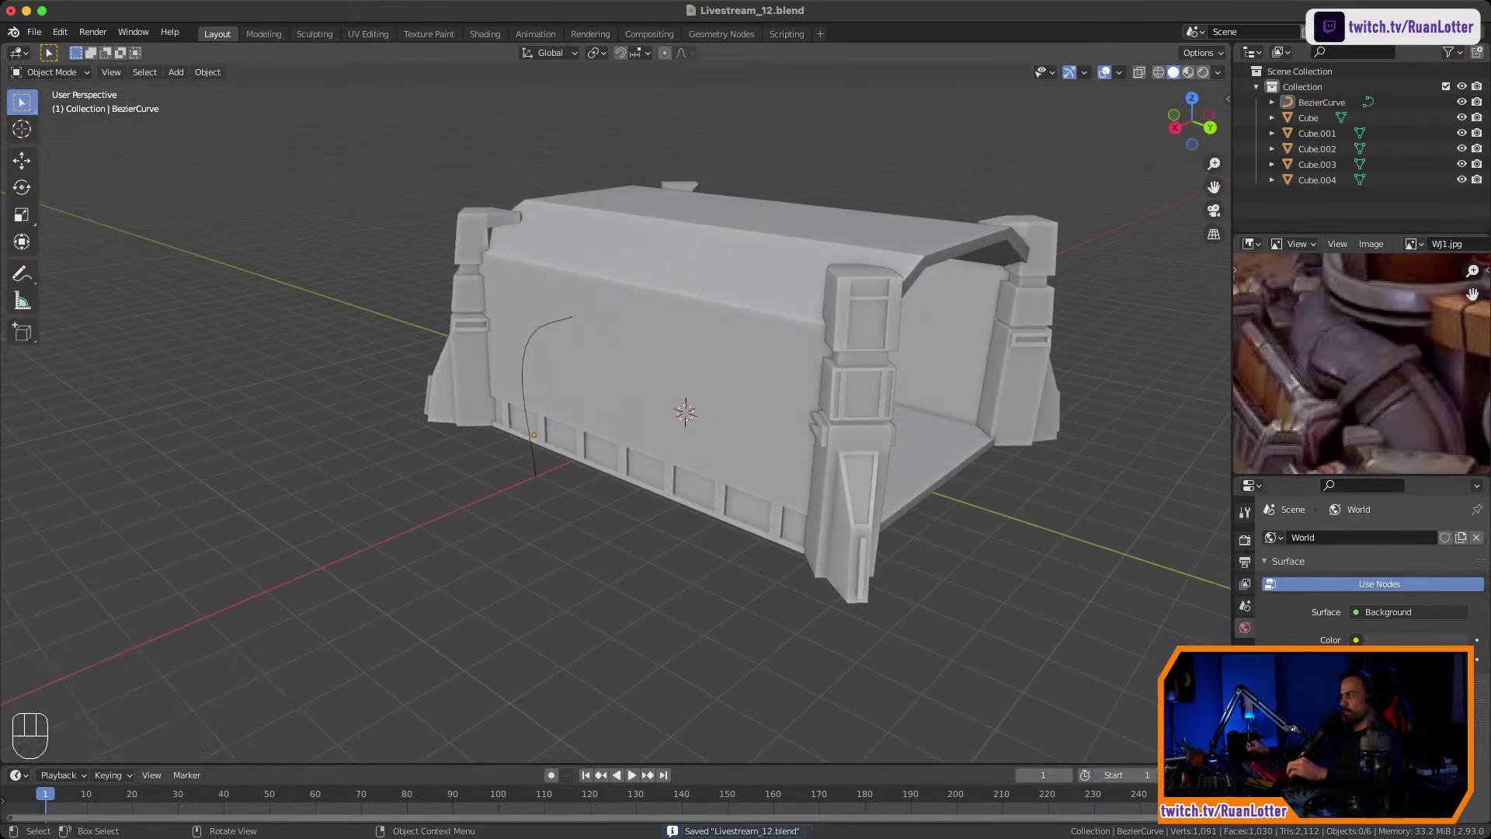
pyautogui.click(524, 365)
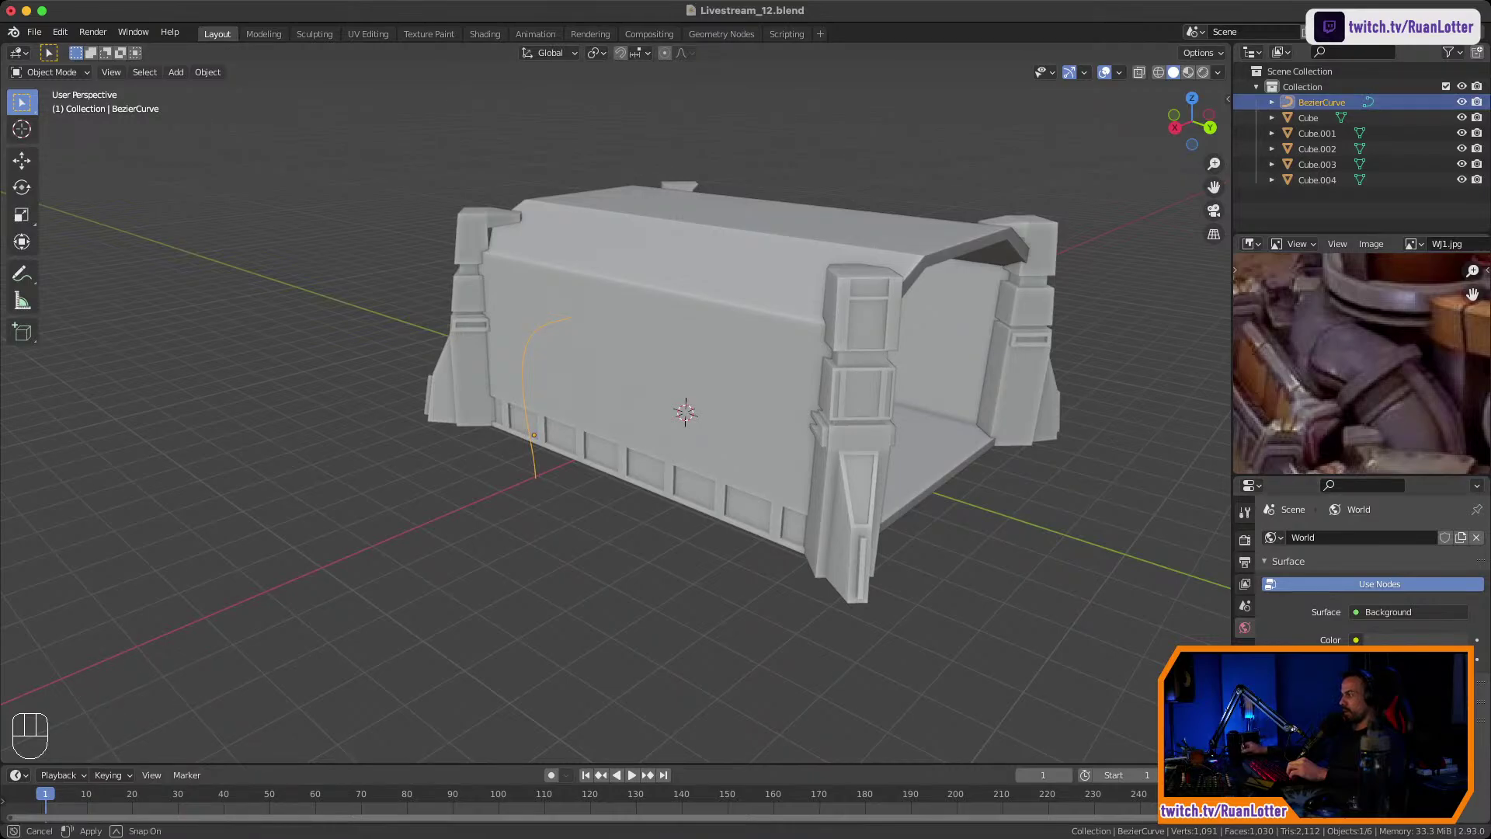
pyautogui.moveTo(1351, 474); pyautogui.dragTo(1351, 363)
pyautogui.moveTo(932, 466); pyautogui.dragTo(922, 458, button='middle')
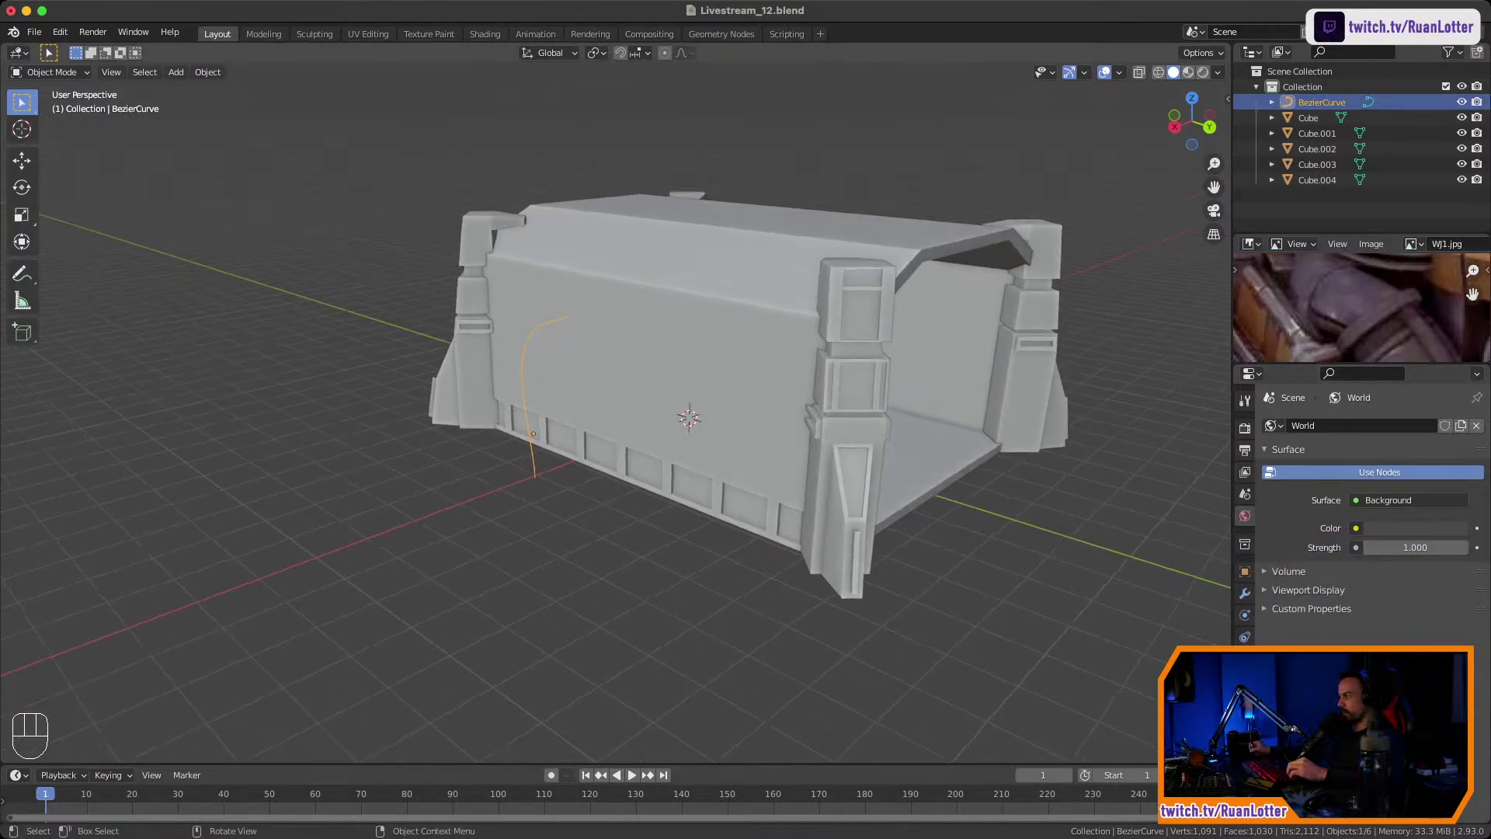
pyautogui.click(1245, 658)
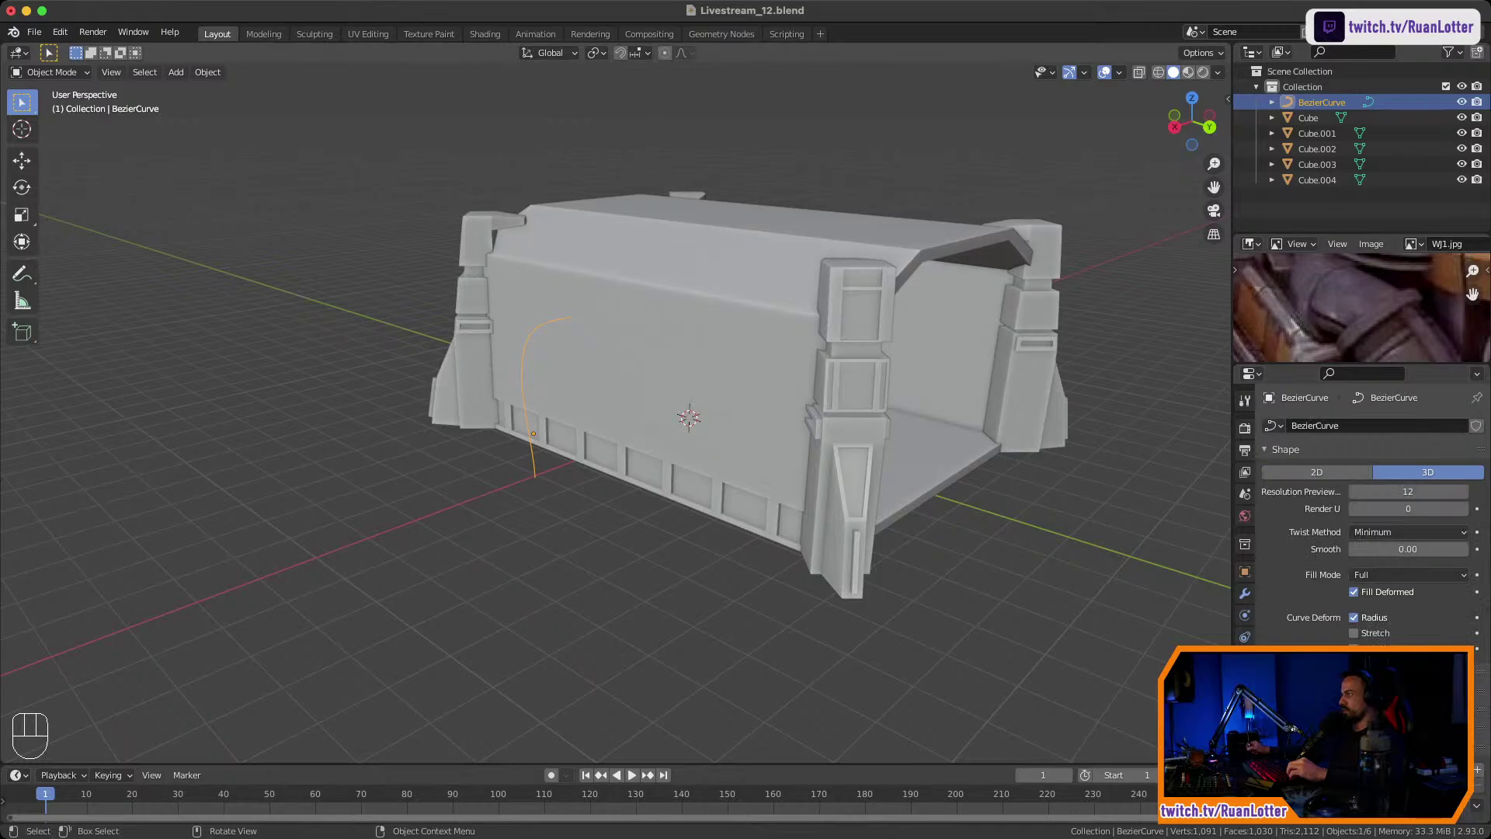
pyautogui.scroll(-1, 1367, 528)
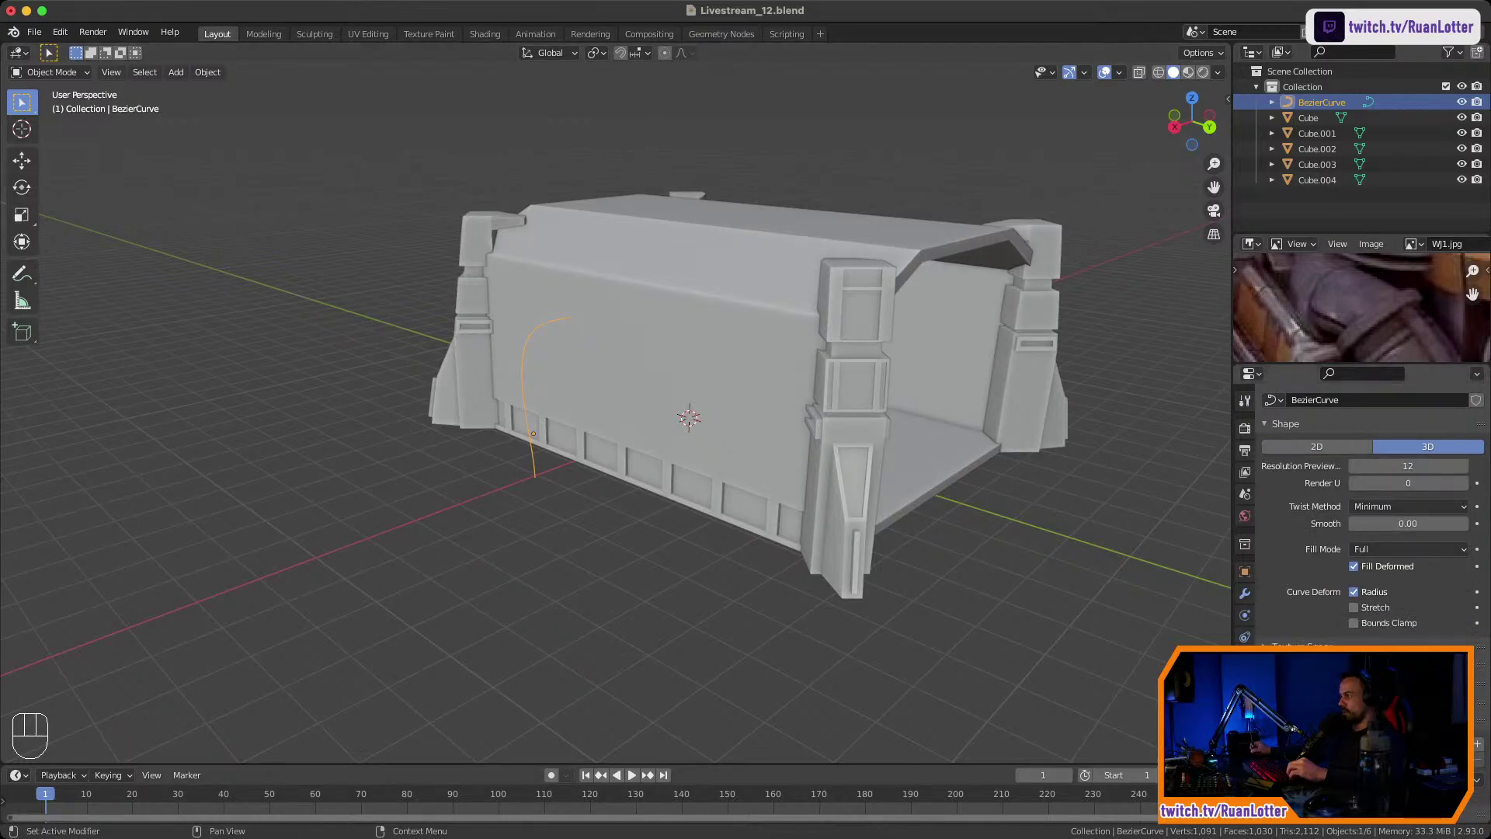
pyautogui.scroll(-5, 1367, 528)
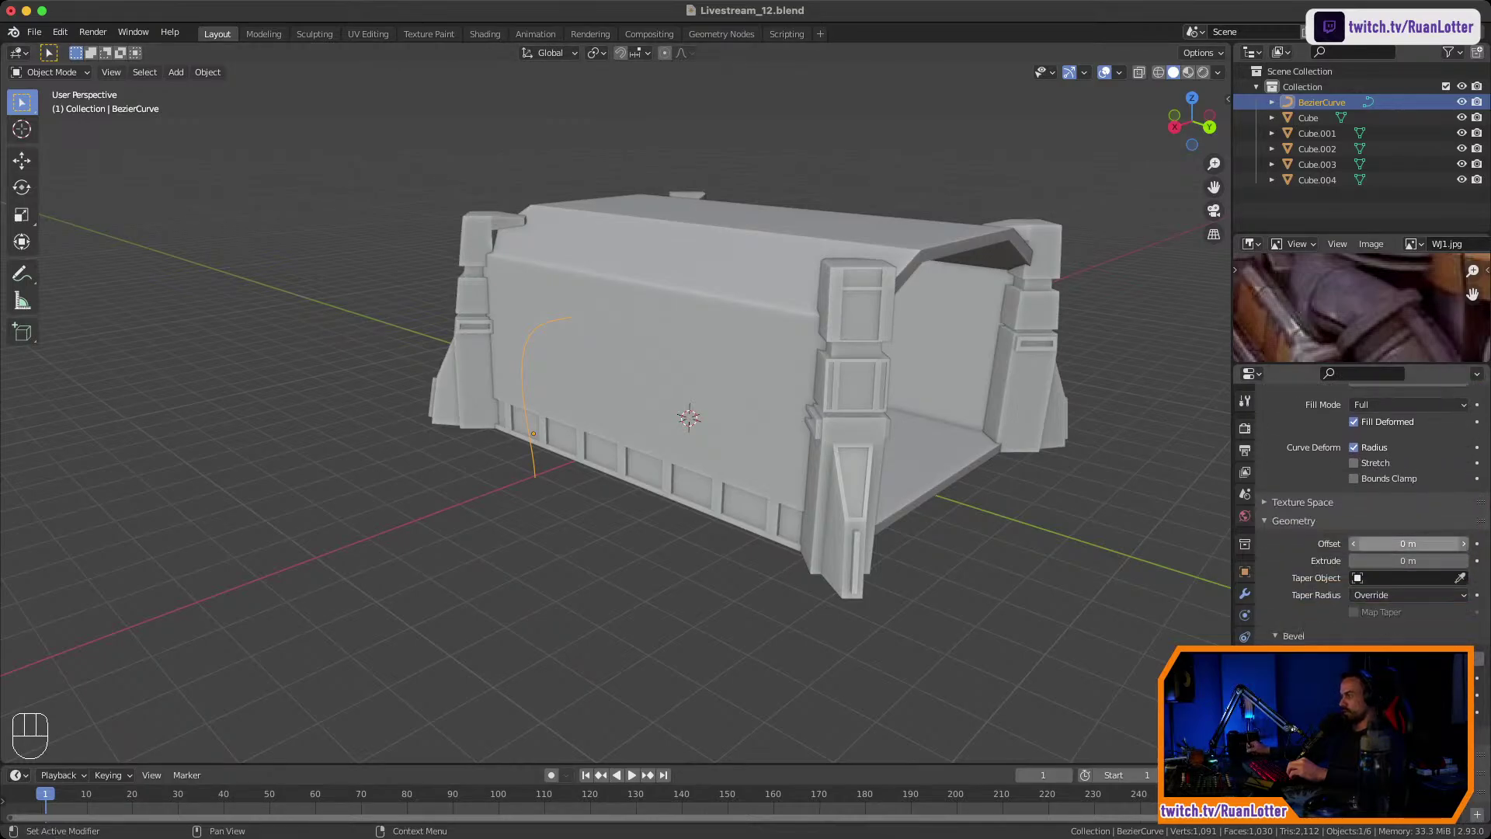
# Try a geometry offset of about -0.28 m on the curve and undo the change.
pyautogui.click(1408, 543)
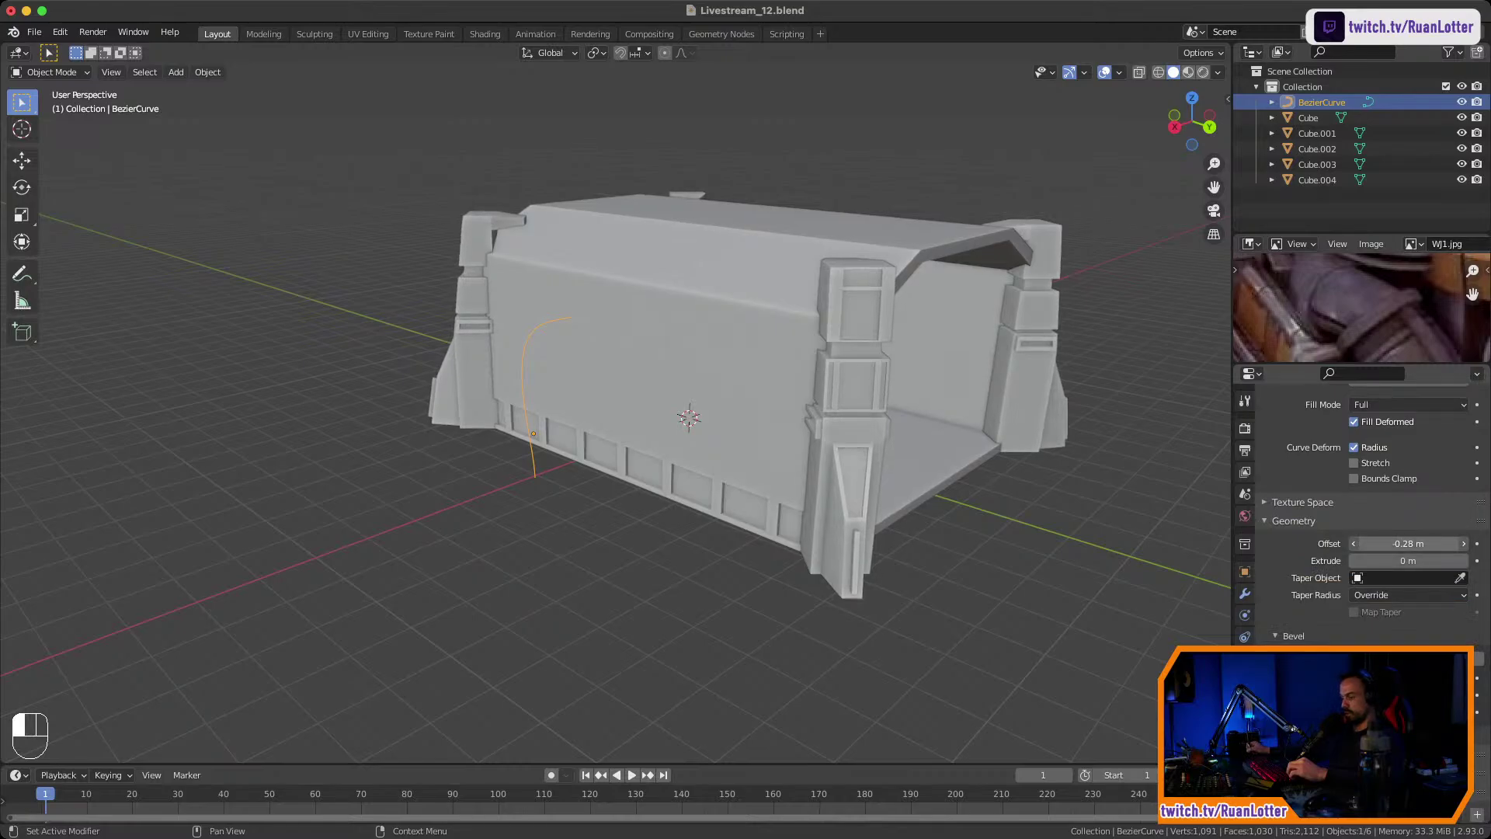
pyautogui.moveTo(1390, 544); pyautogui.dragTo(1421, 608)
pyautogui.press('super+z')
pyautogui.press('super+z')
# Give the curve a round bevel with a depth of about 0.17 m, and fine-tune it slightly thinner.
pyautogui.scroll(-3, 1408, 560)
pyautogui.moveTo(668, 419); pyautogui.dragTo(800, 427, button='middle')
pyautogui.scroll(4, 800, 427)
pyautogui.keyDown('shift'); pyautogui.moveTo(800, 427); pyautogui.dragTo(734, 493, button='middle'); pyautogui.keyUp('shift')
pyautogui.scroll(2, 1010, 512)
pyautogui.press('KP_Decimal')
pyautogui.scroll(-2, 897, 509)
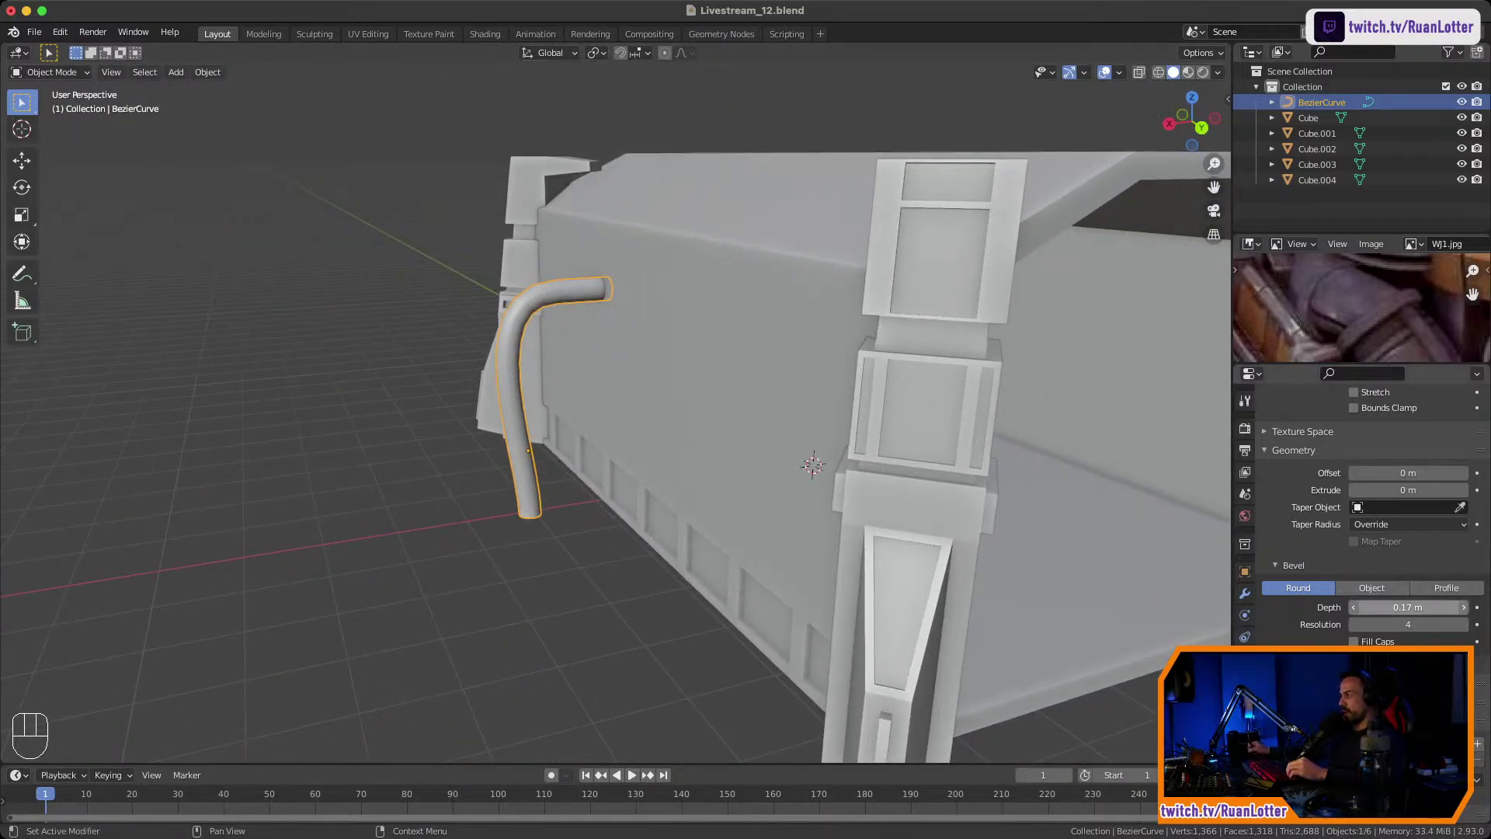
pyautogui.keyDown('shift'); pyautogui.moveTo(1413, 607); pyautogui.dragTo(1398, 607); pyautogui.keyUp('shift')
# Set the curve's preview resolution to 5 so the pipe bends in visible segments.
pyautogui.scroll(8, 1403, 536)
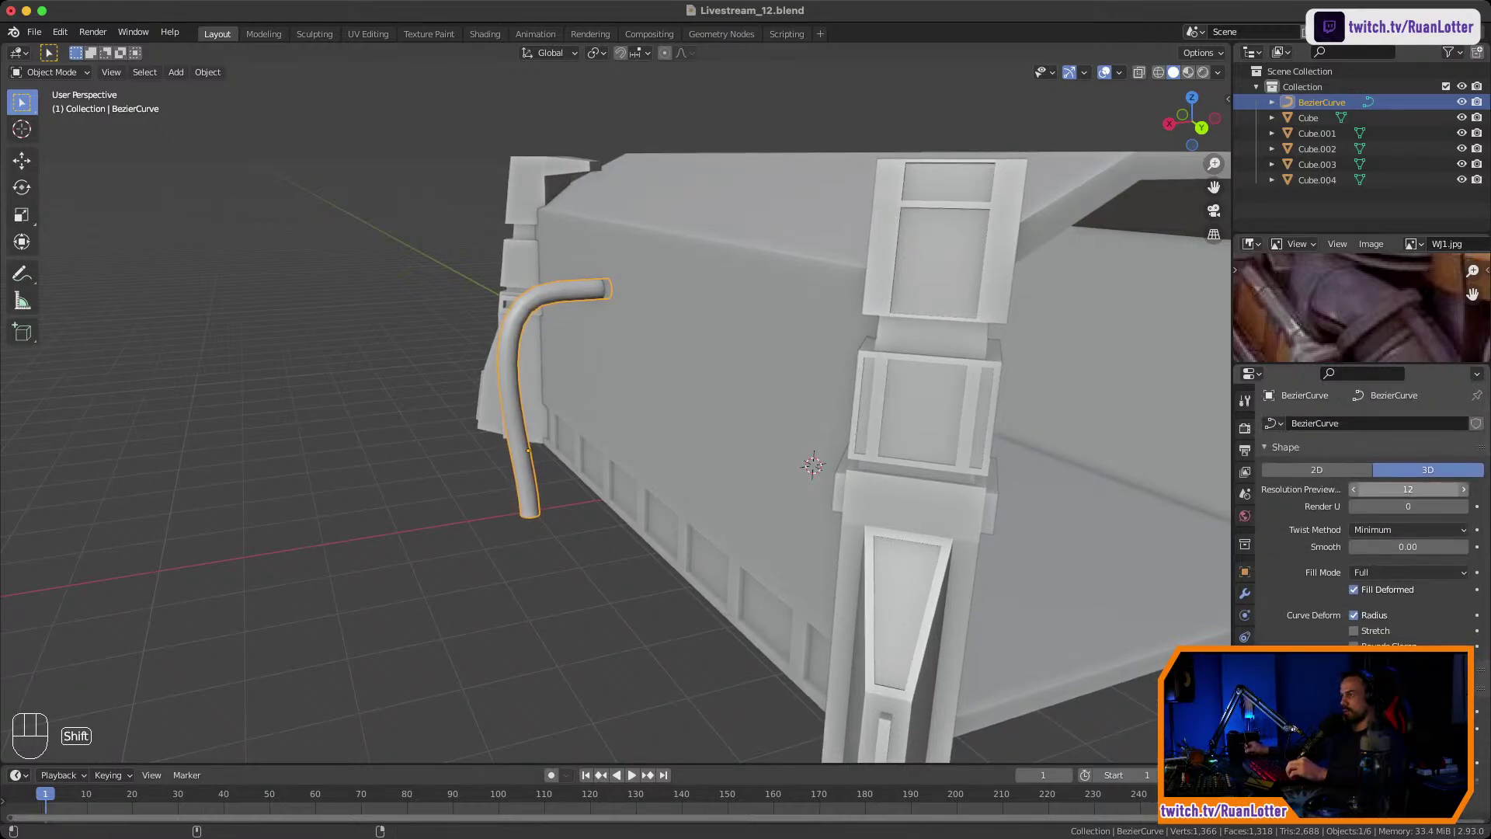
pyautogui.moveTo(1408, 490); pyautogui.dragTo(1451, 489)
pyautogui.moveTo(1408, 489)
pyautogui.mouseDown()
pyautogui.moveTo(1445, 490)
pyautogui.moveTo(1414, 491)
pyautogui.mouseUp()
pyautogui.moveTo(731, 404); pyautogui.dragTo(816, 396, button='middle')
pyautogui.keyDown('ctrl'); pyautogui.moveTo(816, 396); pyautogui.dragTo(909, 410, button='middle'); pyautogui.keyUp('ctrl')
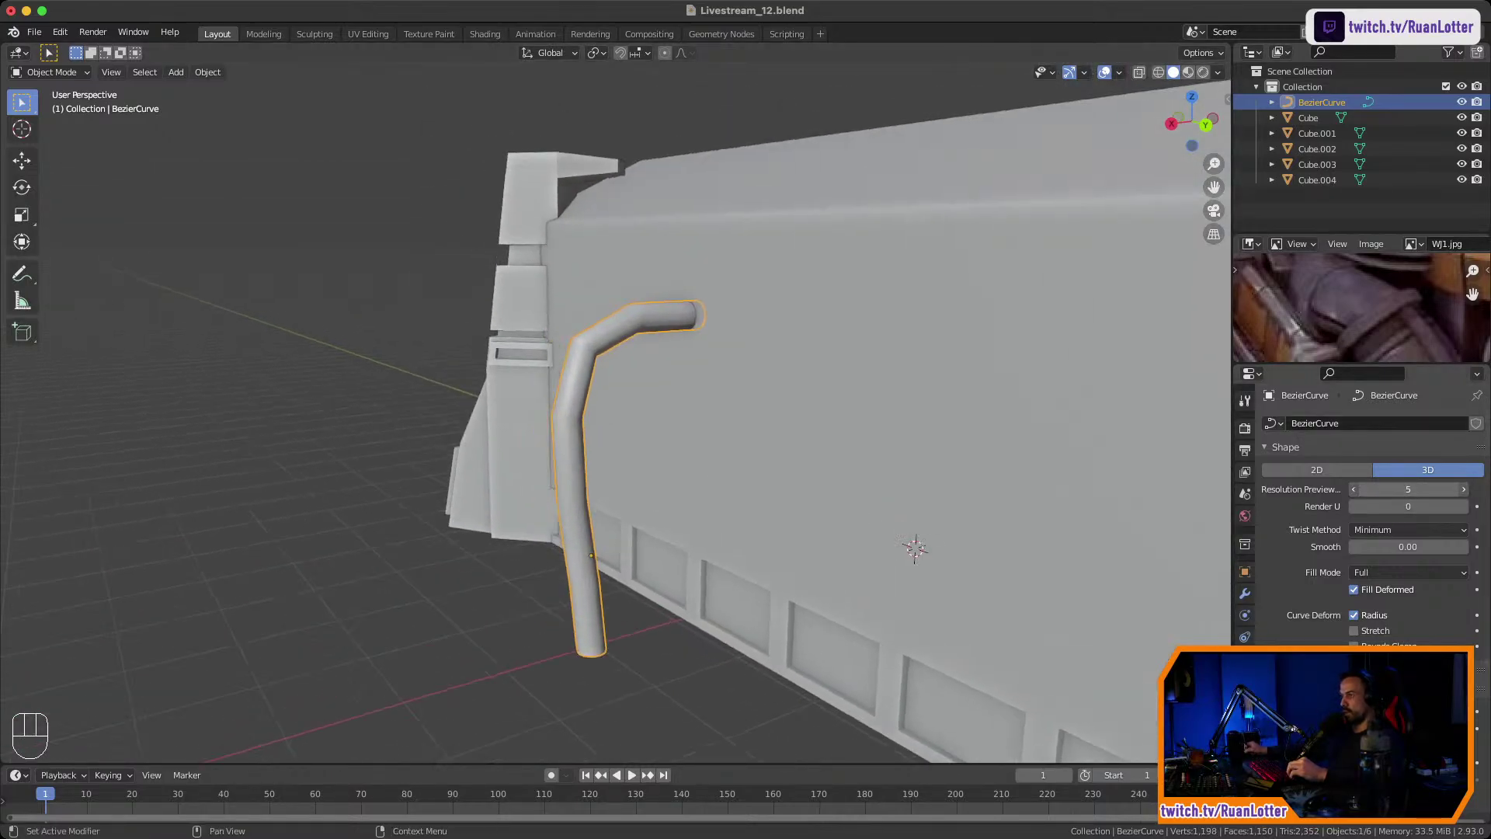
pyautogui.moveTo(1408, 489)
pyautogui.mouseDown()
pyautogui.moveTo(1422, 489)
pyautogui.moveTo(1387, 489)
pyautogui.mouseUp()
pyautogui.moveTo(894, 466); pyautogui.dragTo(819, 503, button='middle')
# In Edit Mode in the back view, move the bottom point's upper handle about 1.4 m up and slightly toward the building.
pyautogui.click(1197, 124)
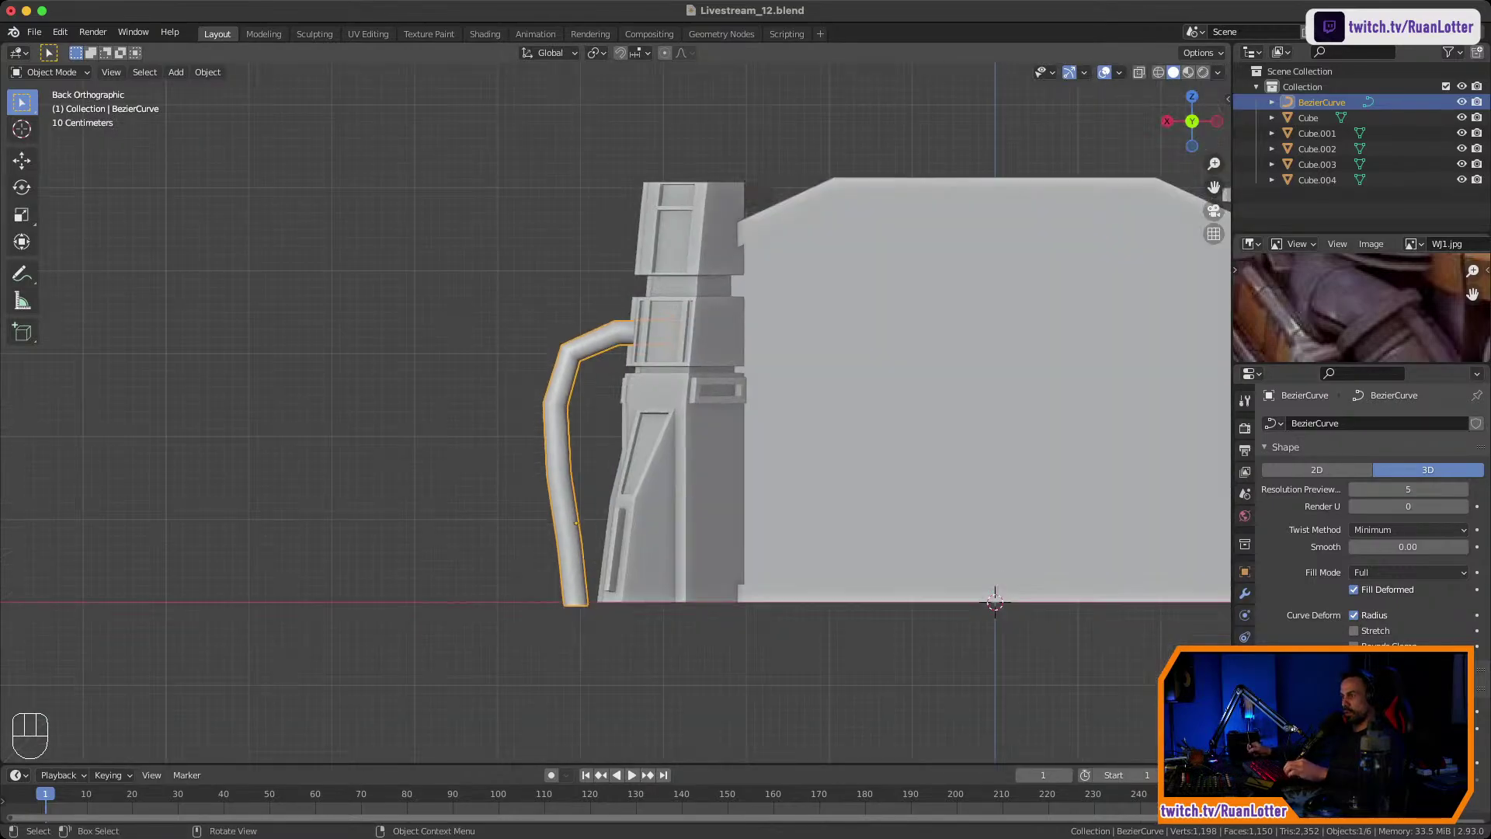
pyautogui.press('Tab')
pyautogui.keyDown('ctrl'); pyautogui.moveTo(699, 435); pyautogui.dragTo(699, 404, button='middle'); pyautogui.keyUp('ctrl')
pyautogui.keyDown('shift'); pyautogui.moveTo(699, 404); pyautogui.dragTo(752, 348, button='middle'); pyautogui.keyUp('shift')
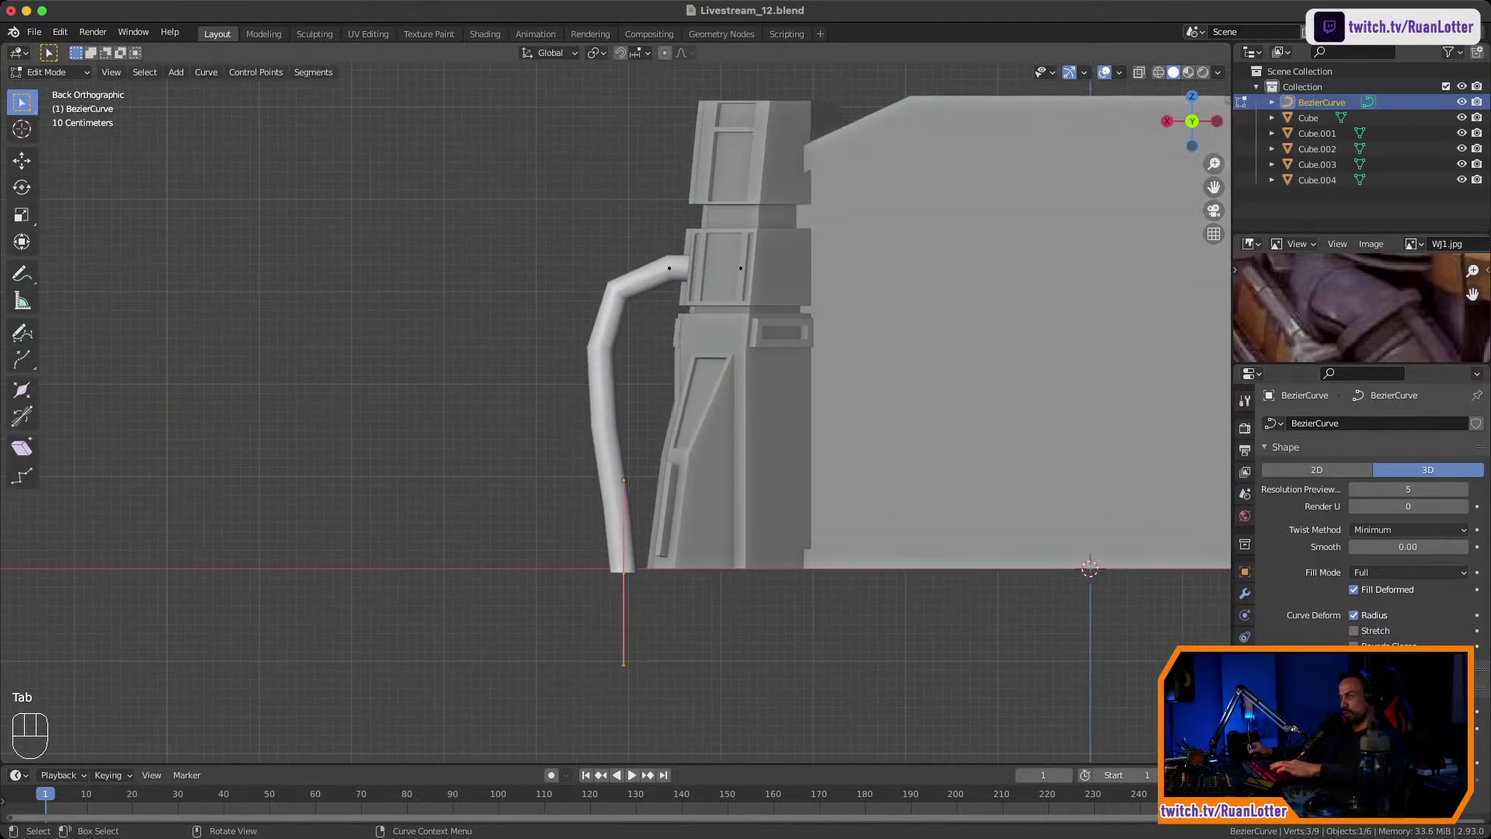
pyautogui.press('g')
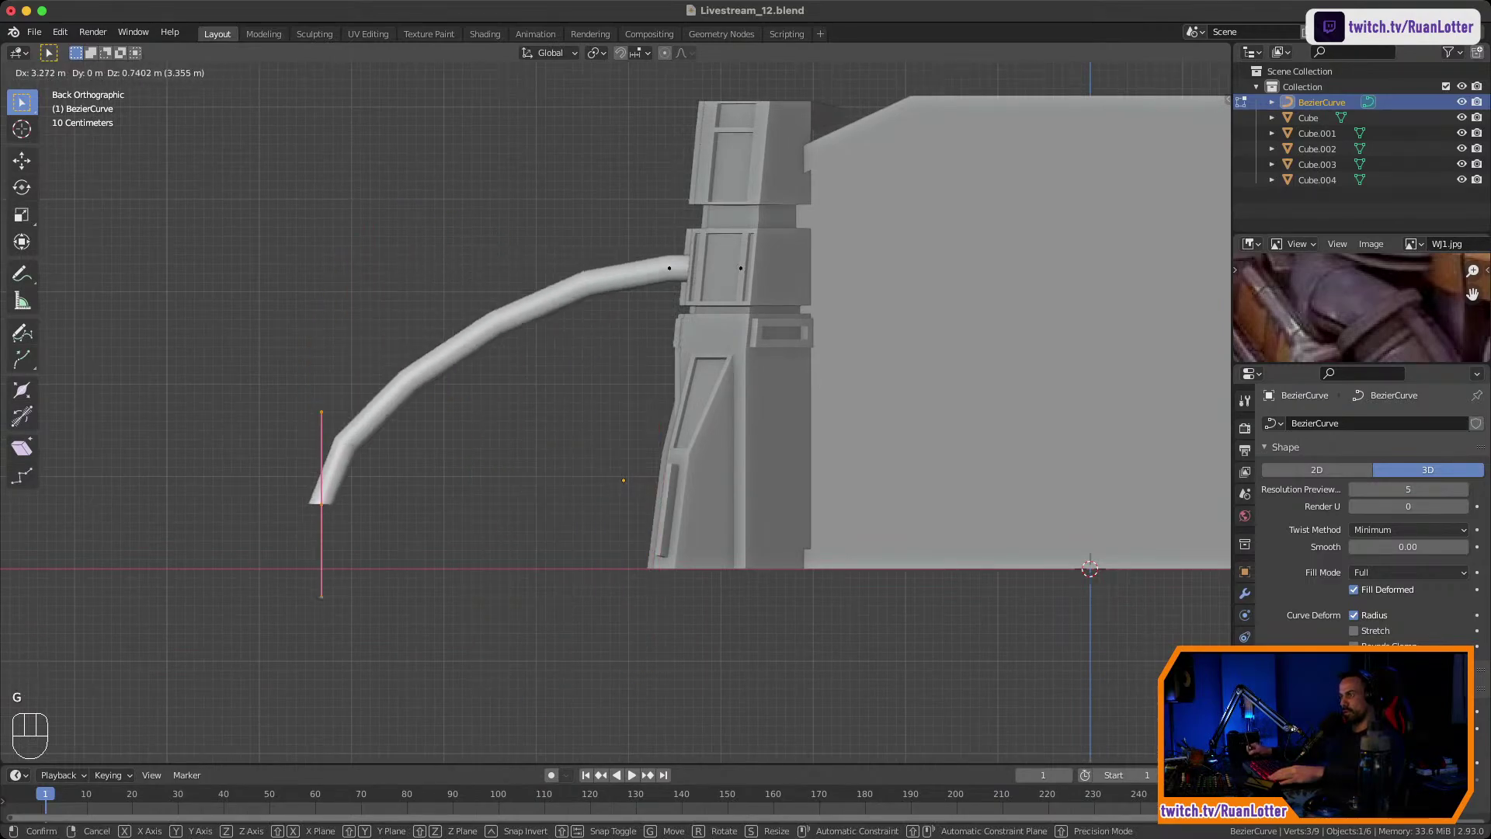
pyautogui.rightClick(651, 497)
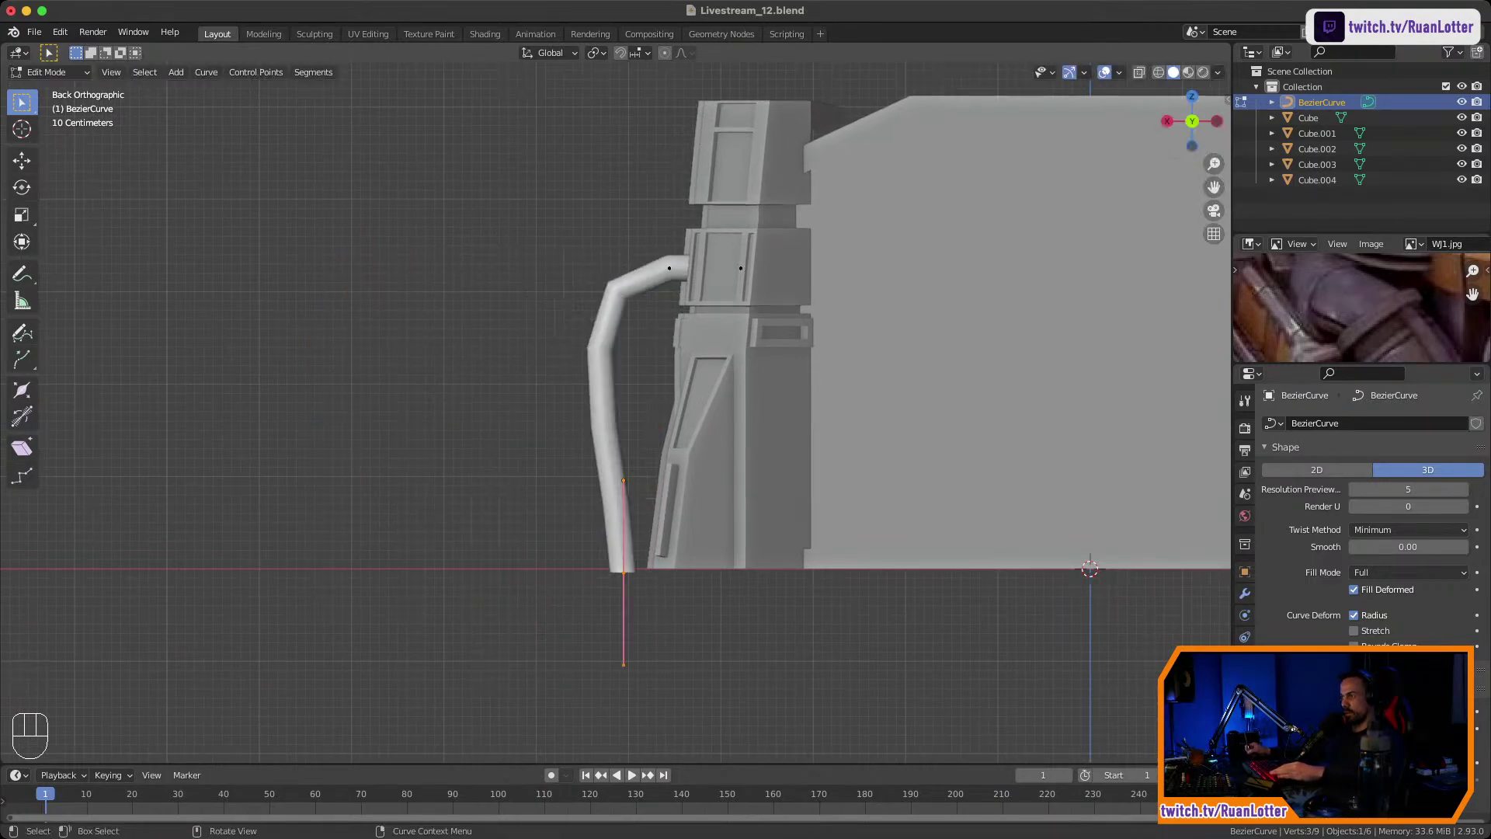
pyautogui.click(623, 479)
pyautogui.press('g')
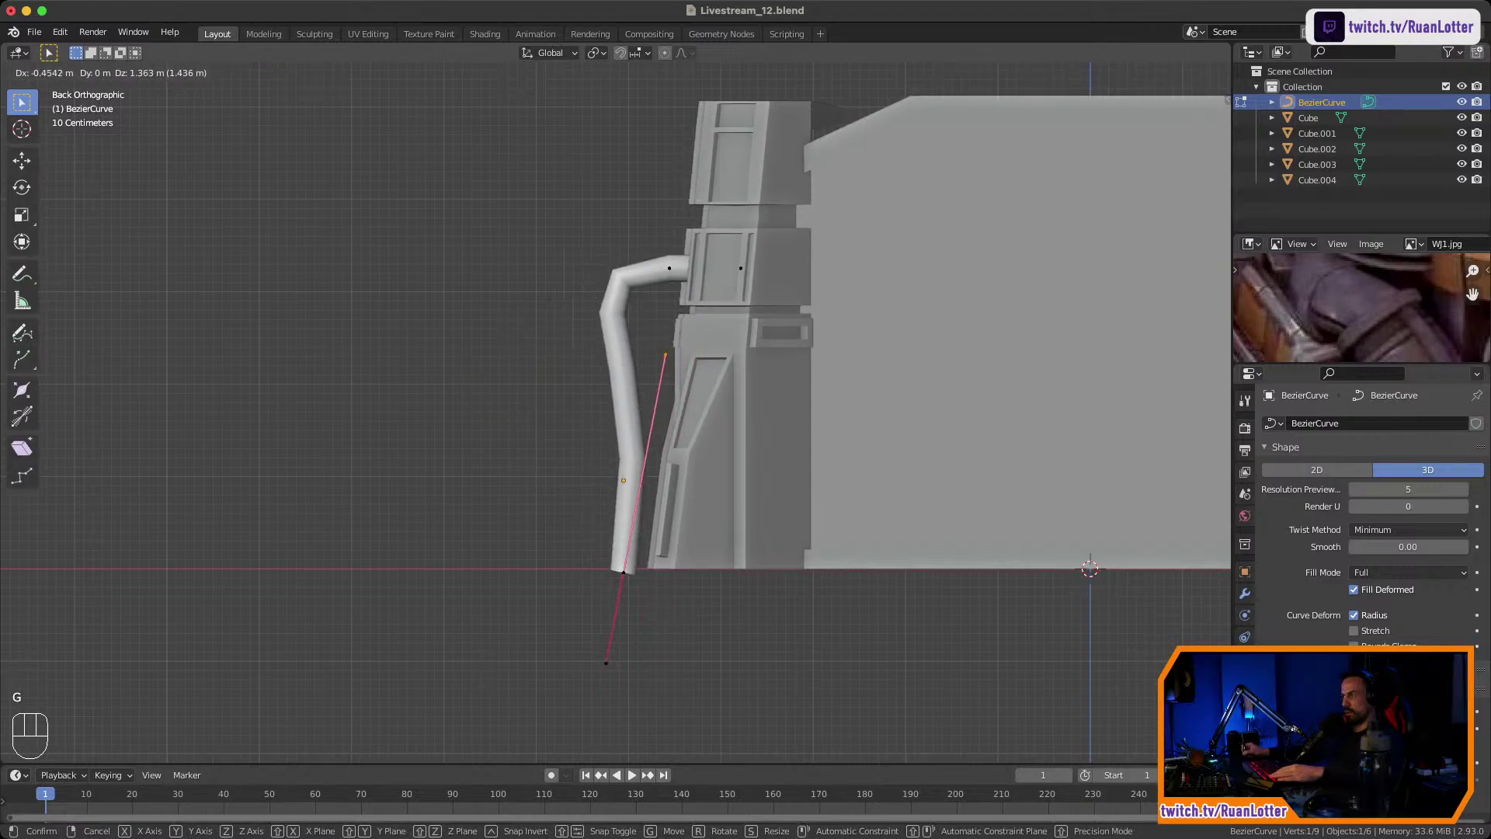
pyautogui.click(678, 355)
# Slide the curve's bottom point outward along X, and move its upper handle about 0.59 m along negative X and 0.56 m down.
pyautogui.moveTo(602, 566); pyautogui.dragTo(651, 592)
pyautogui.press('g')
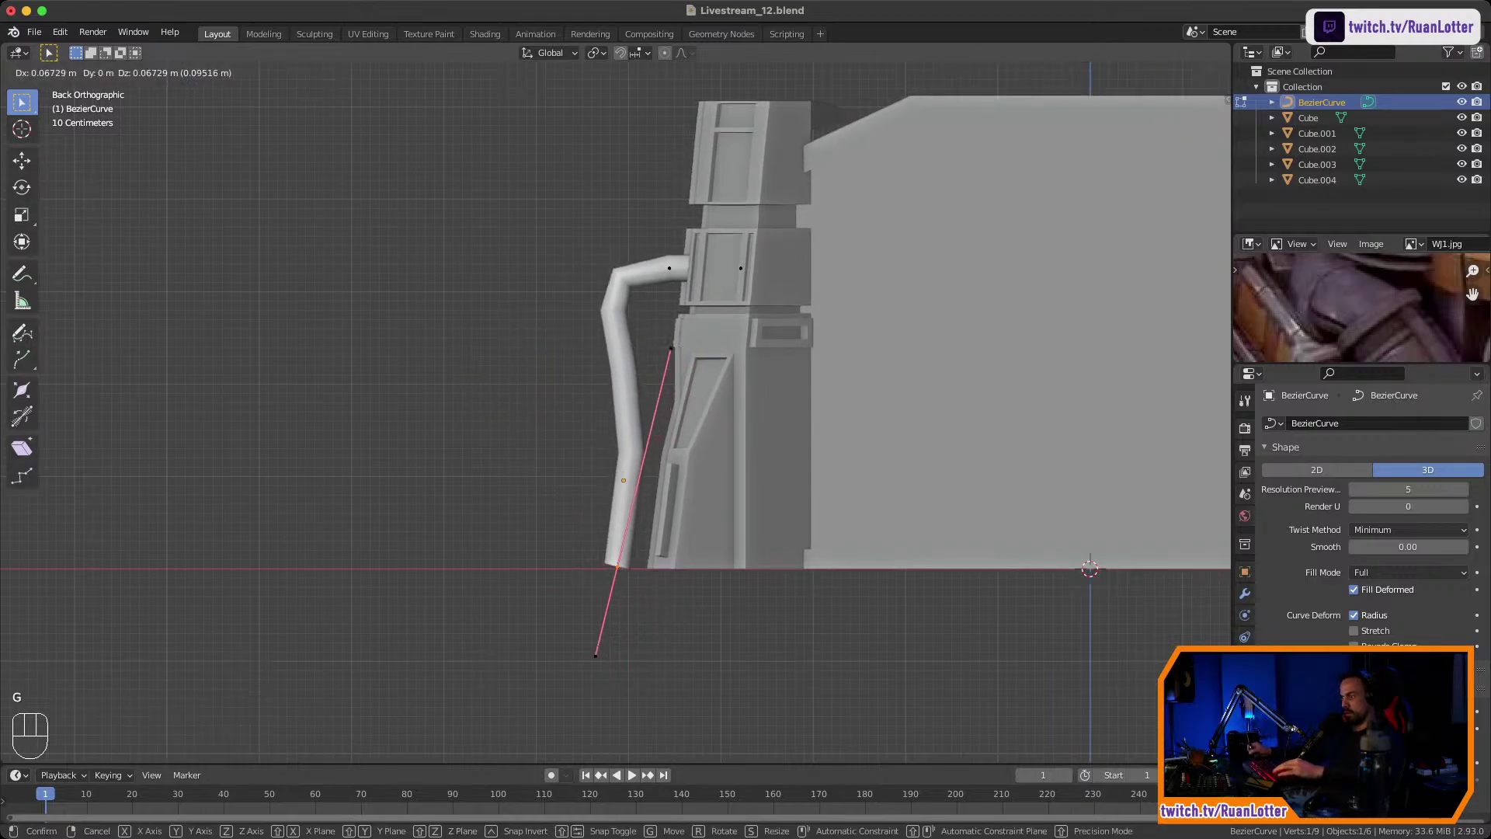
pyautogui.press('x')
pyautogui.click(585, 592)
pyautogui.click(612, 355)
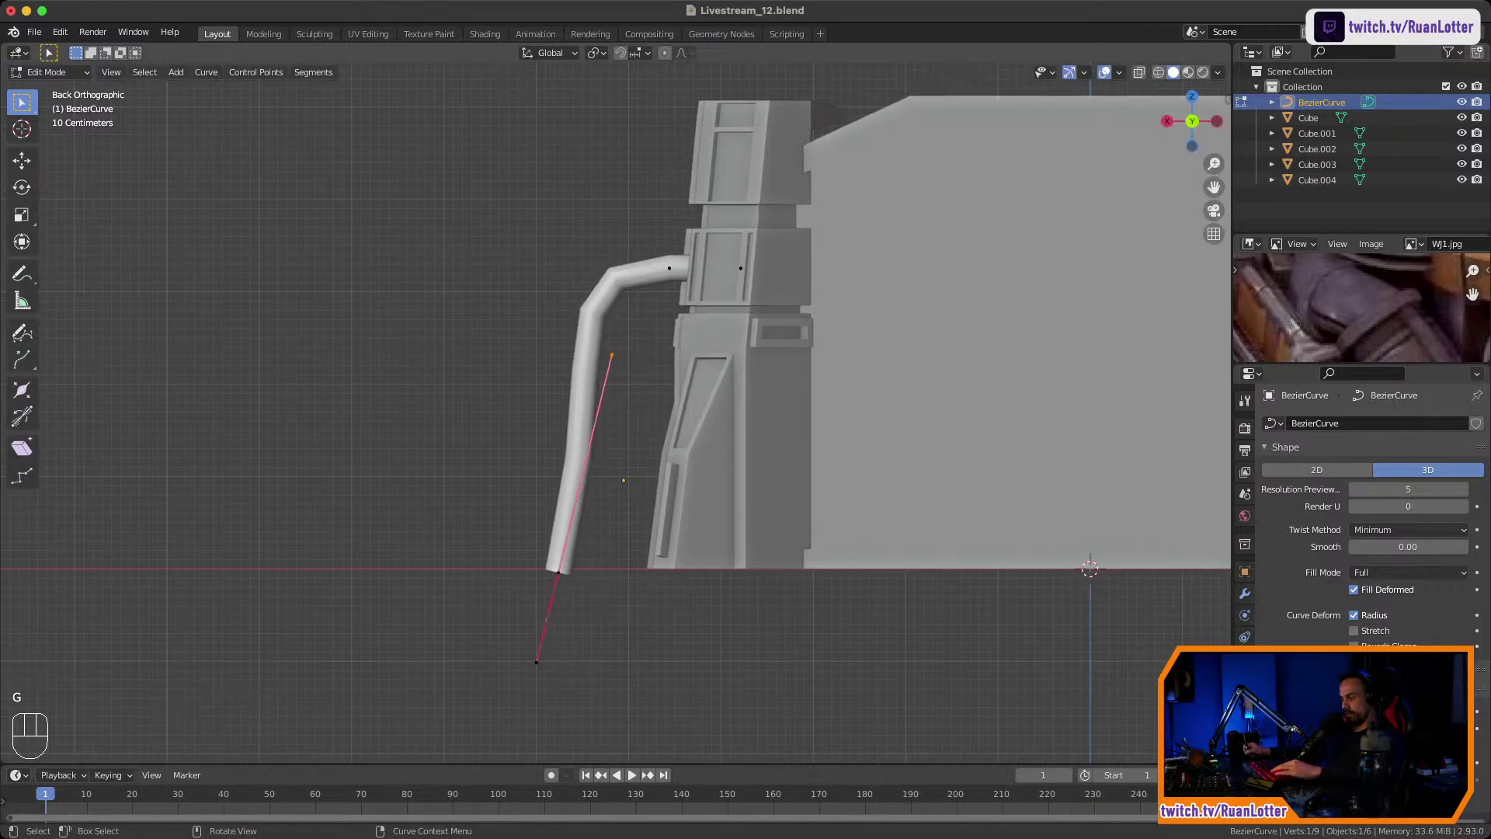
pyautogui.press('g')
pyautogui.click(667, 406)
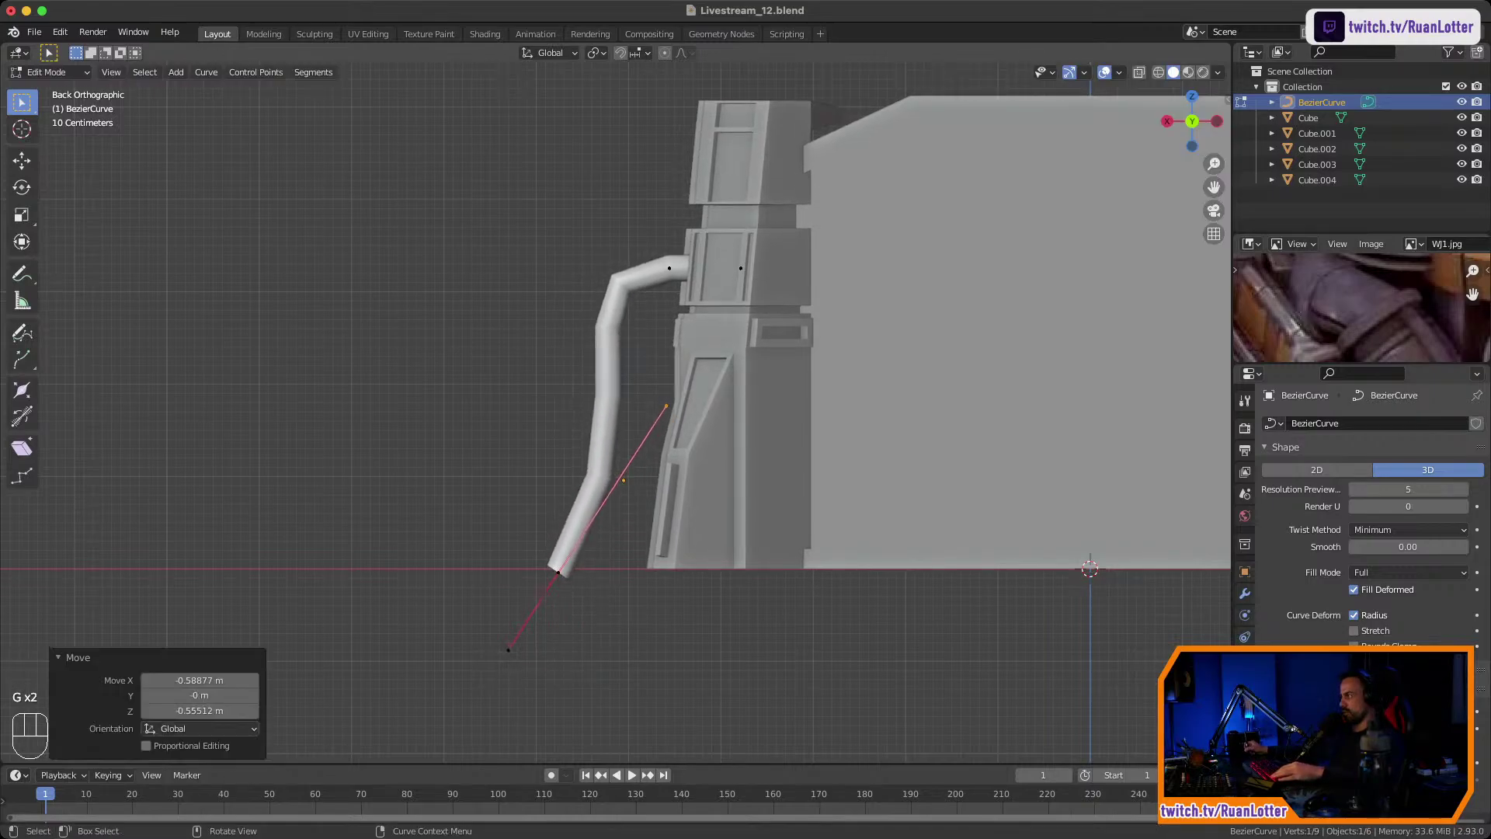
# Set the curve's preview resolution to 8.
pyautogui.click(1464, 489)
pyautogui.click(1464, 490)
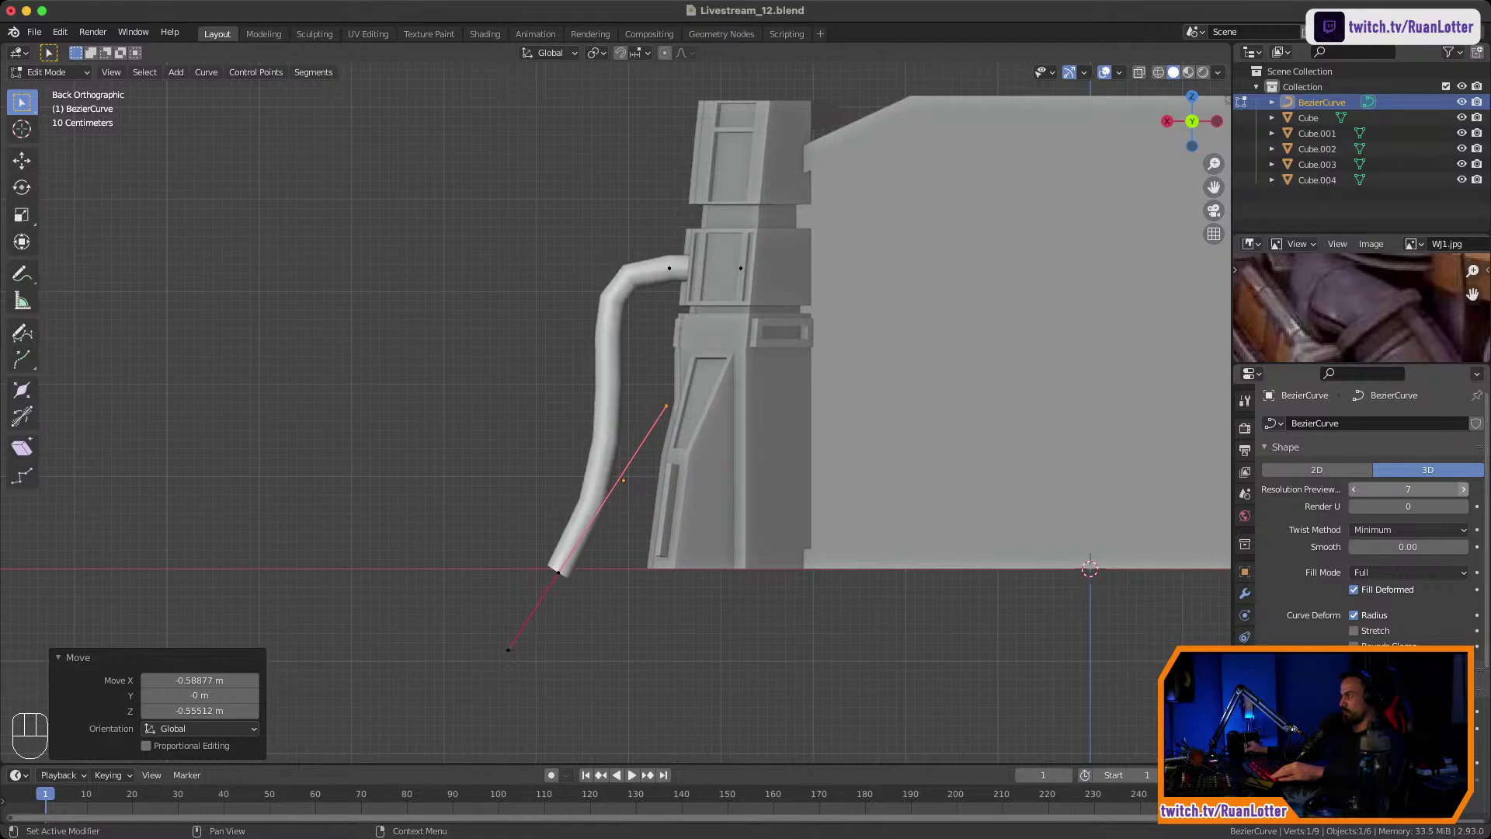
pyautogui.click(1464, 489)
# Move the outer handle of the curve's middle point about 0.84 m along X, and a further 0.41 m outward and 0.55 m up.
pyautogui.click(669, 268)
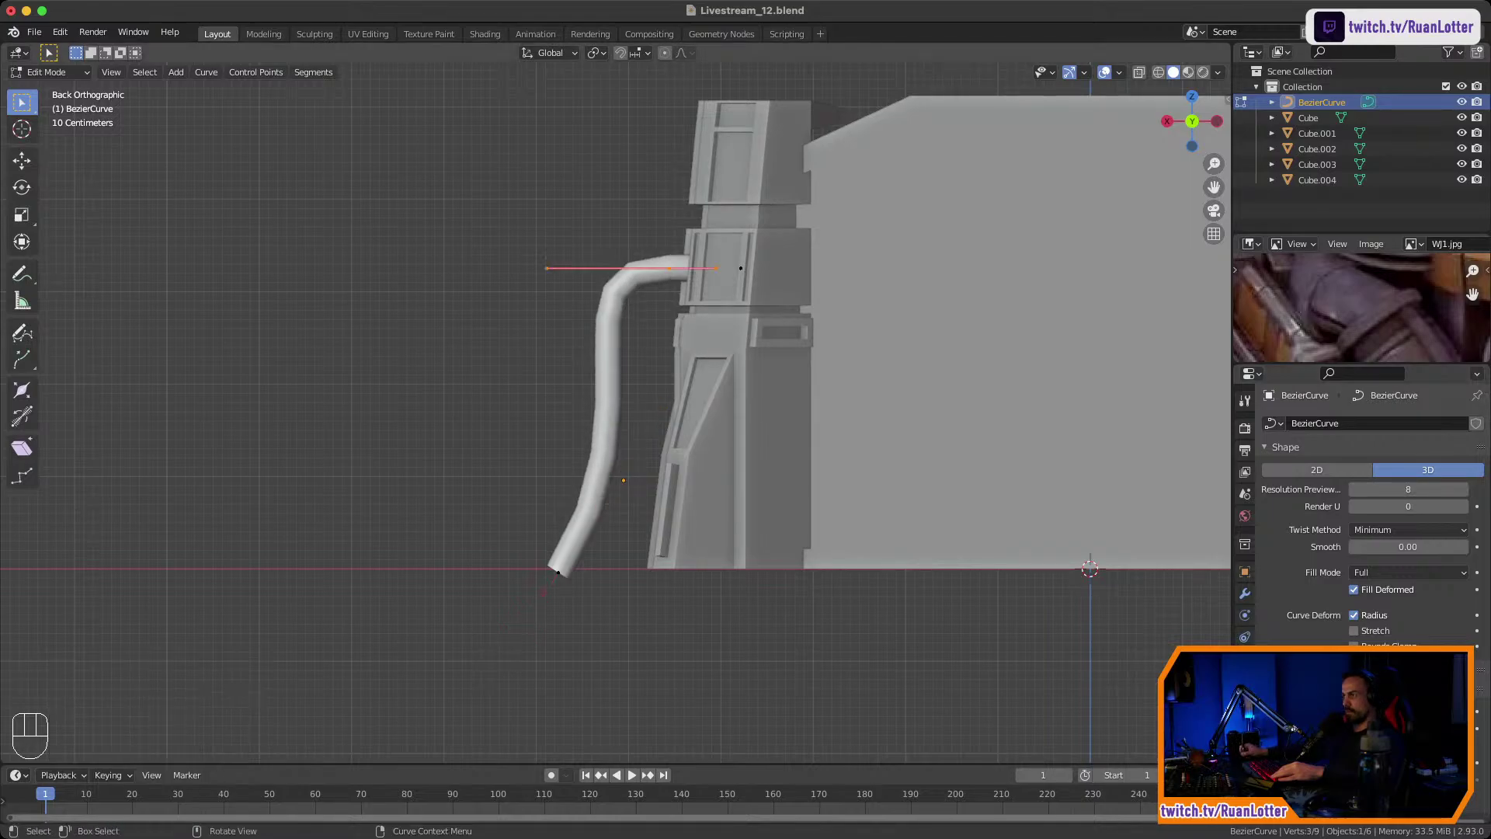
pyautogui.moveTo(511, 249); pyautogui.dragTo(545, 300)
pyautogui.click(545, 280)
pyautogui.moveTo(518, 250); pyautogui.dragTo(575, 298)
pyautogui.press('g')
pyautogui.press('x')
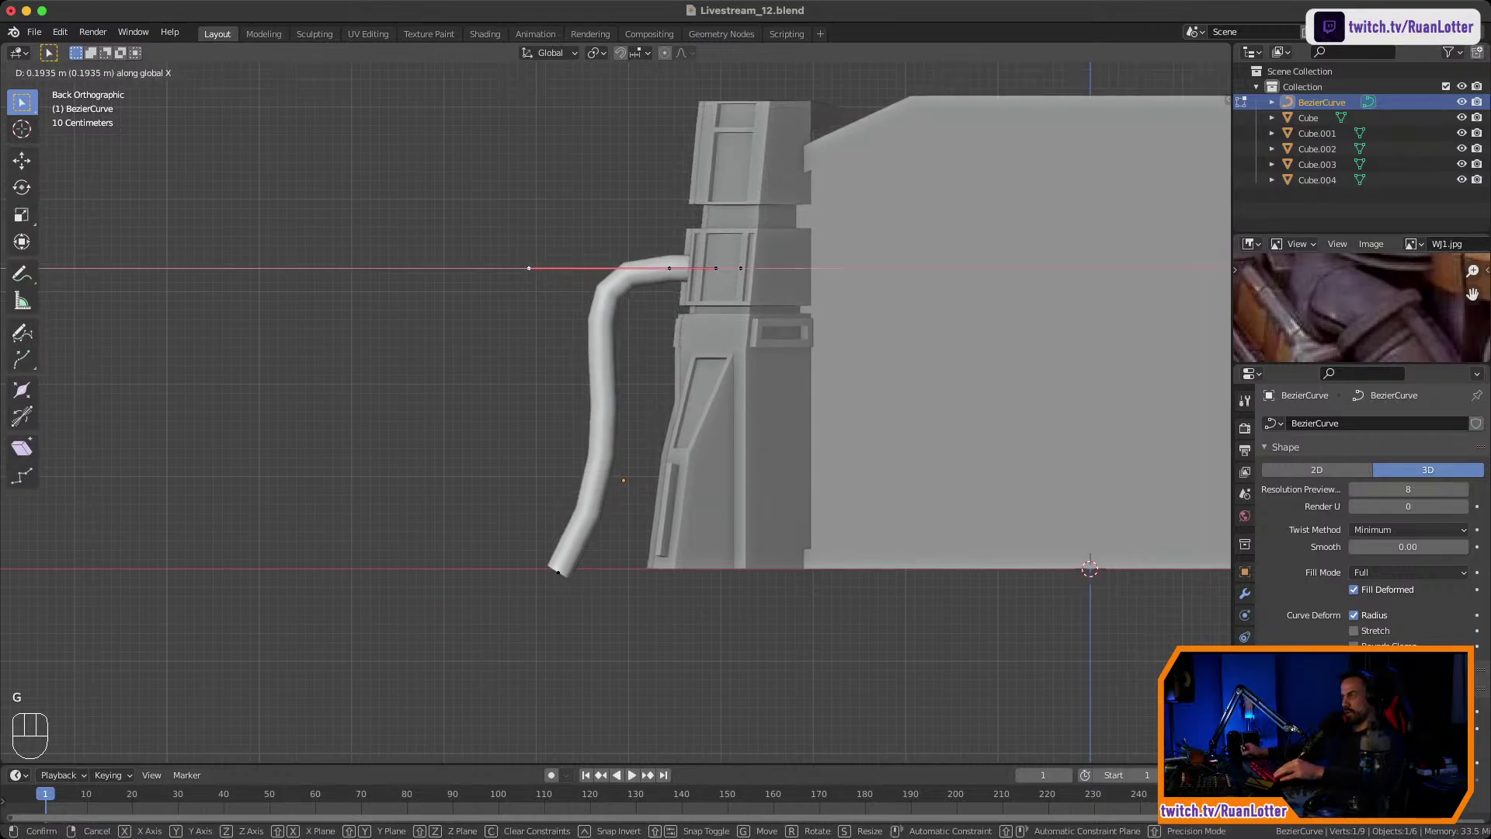
pyautogui.click(497, 295)
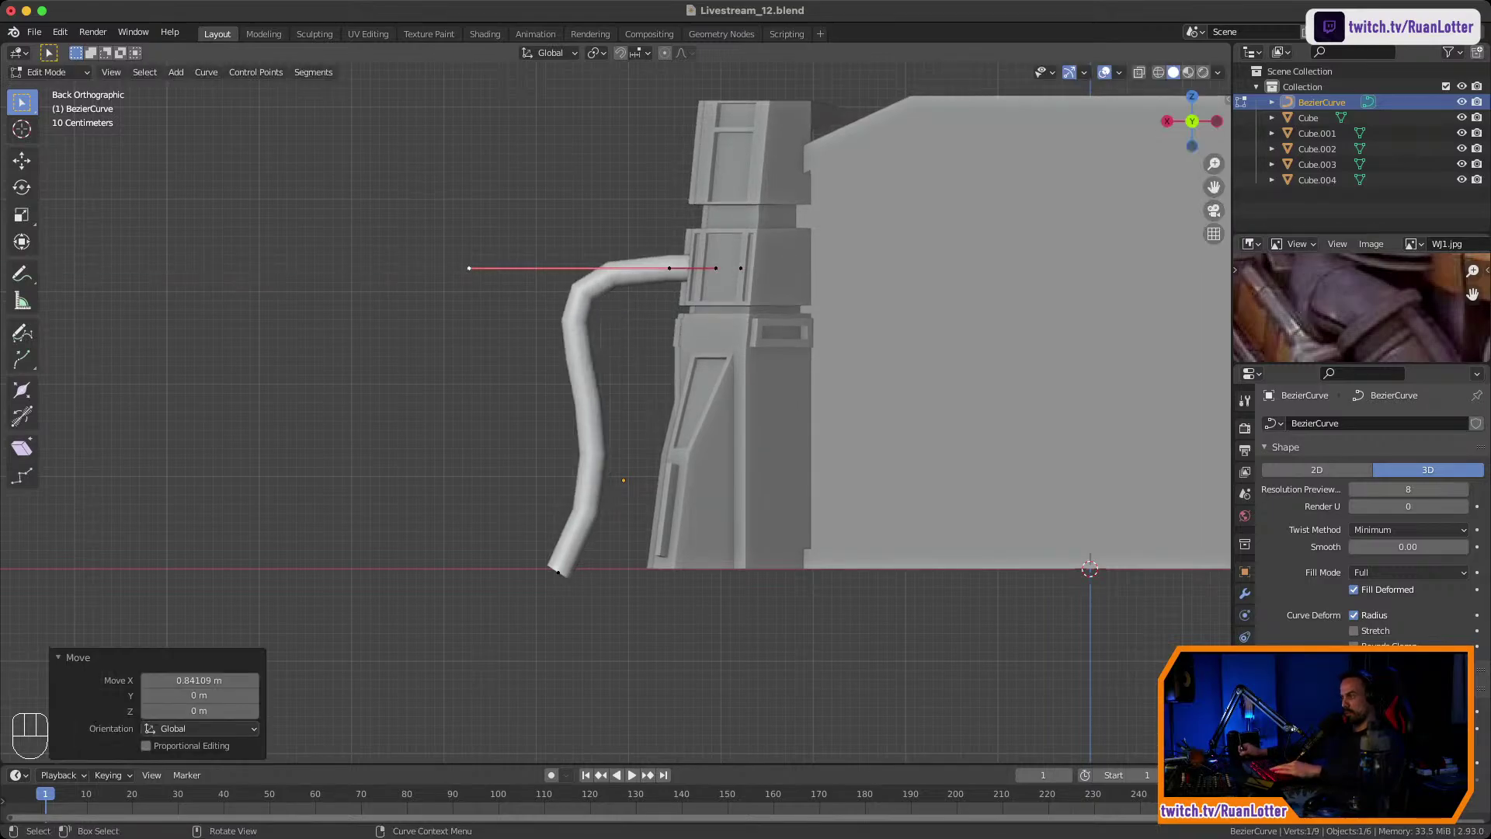
pyautogui.press('g')
pyautogui.click(527, 208)
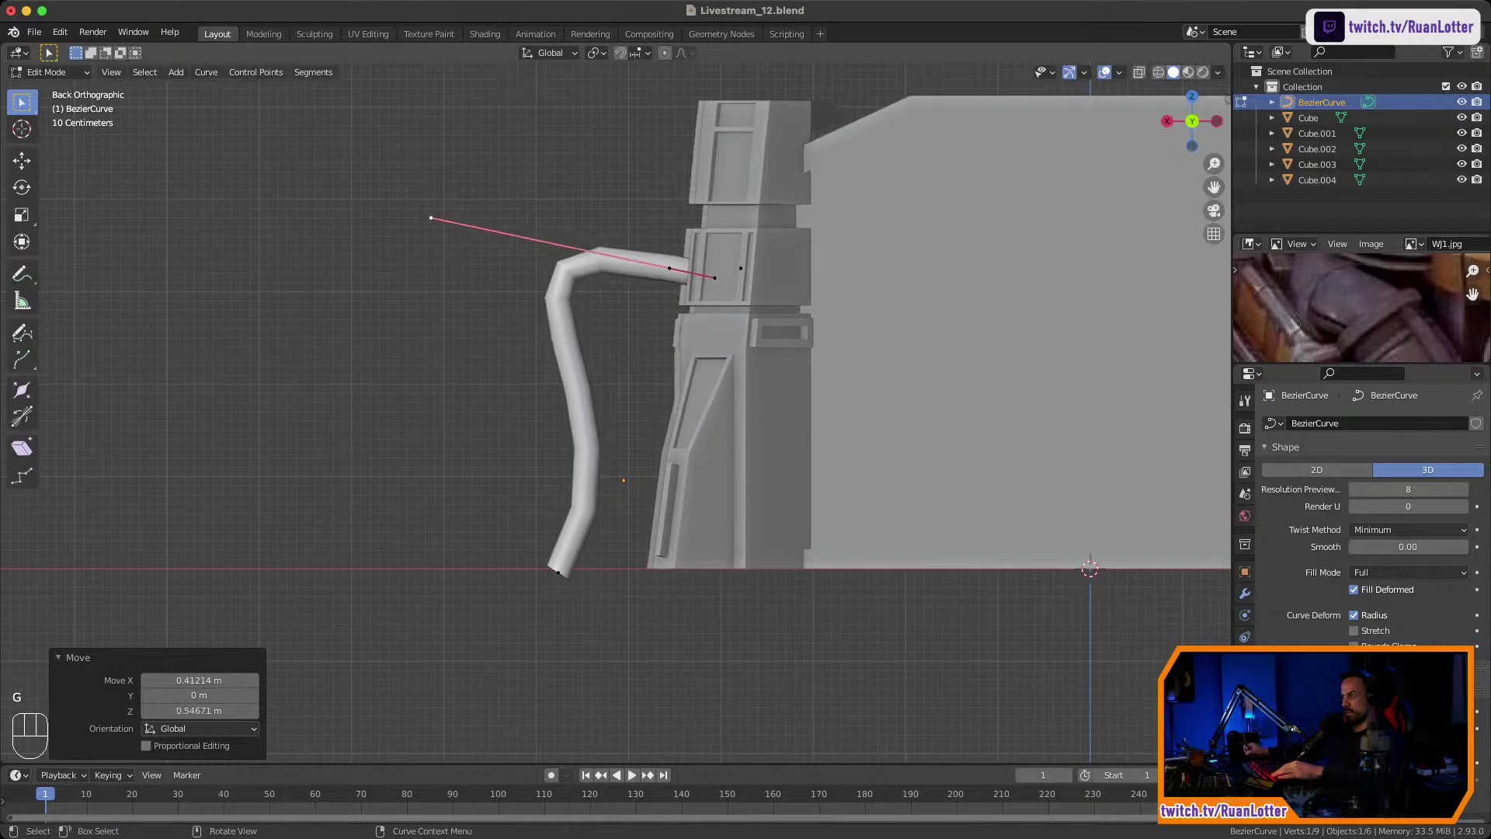
# Move the upper handle of the curve's bottom point about 0.5 m toward the building and slightly down.
pyautogui.click(527, 208)
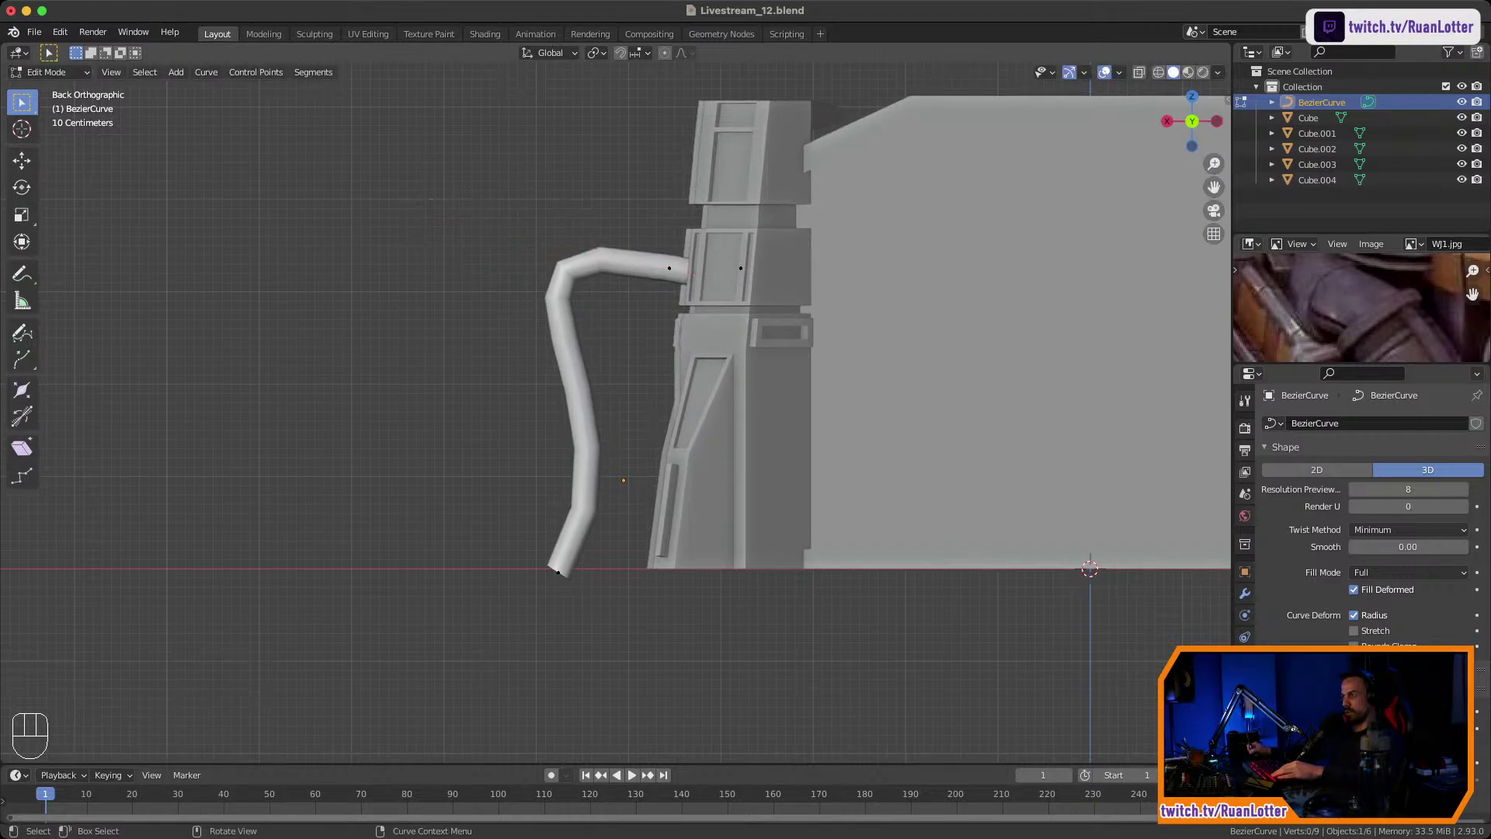
pyautogui.click(557, 573)
pyautogui.click(665, 405)
pyautogui.press('g')
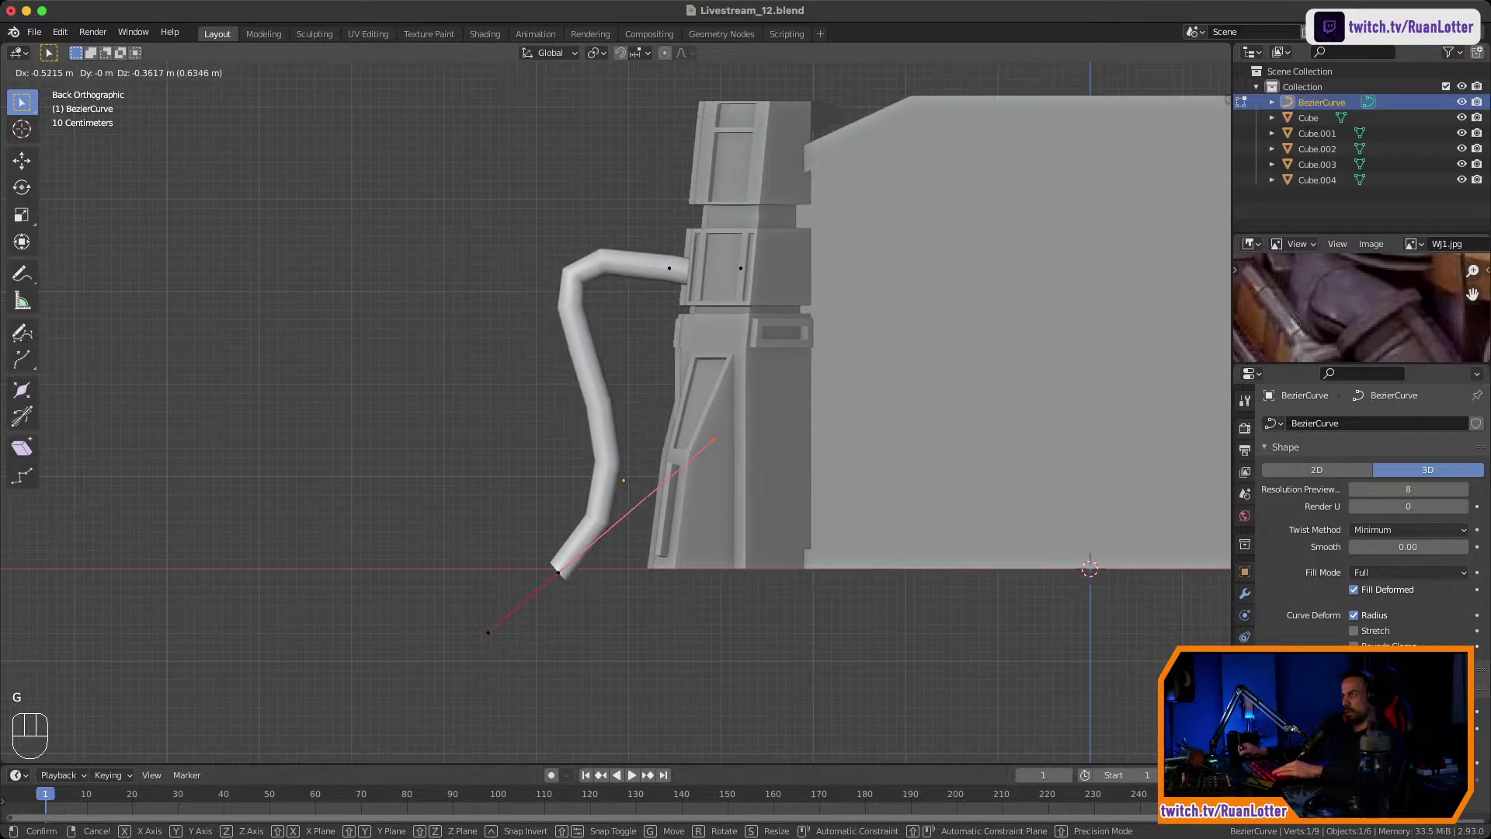
pyautogui.click(710, 448)
# Move the outer handle of the curve's middle point about 0.11 m along X and 0.46 m down.
pyautogui.click(669, 268)
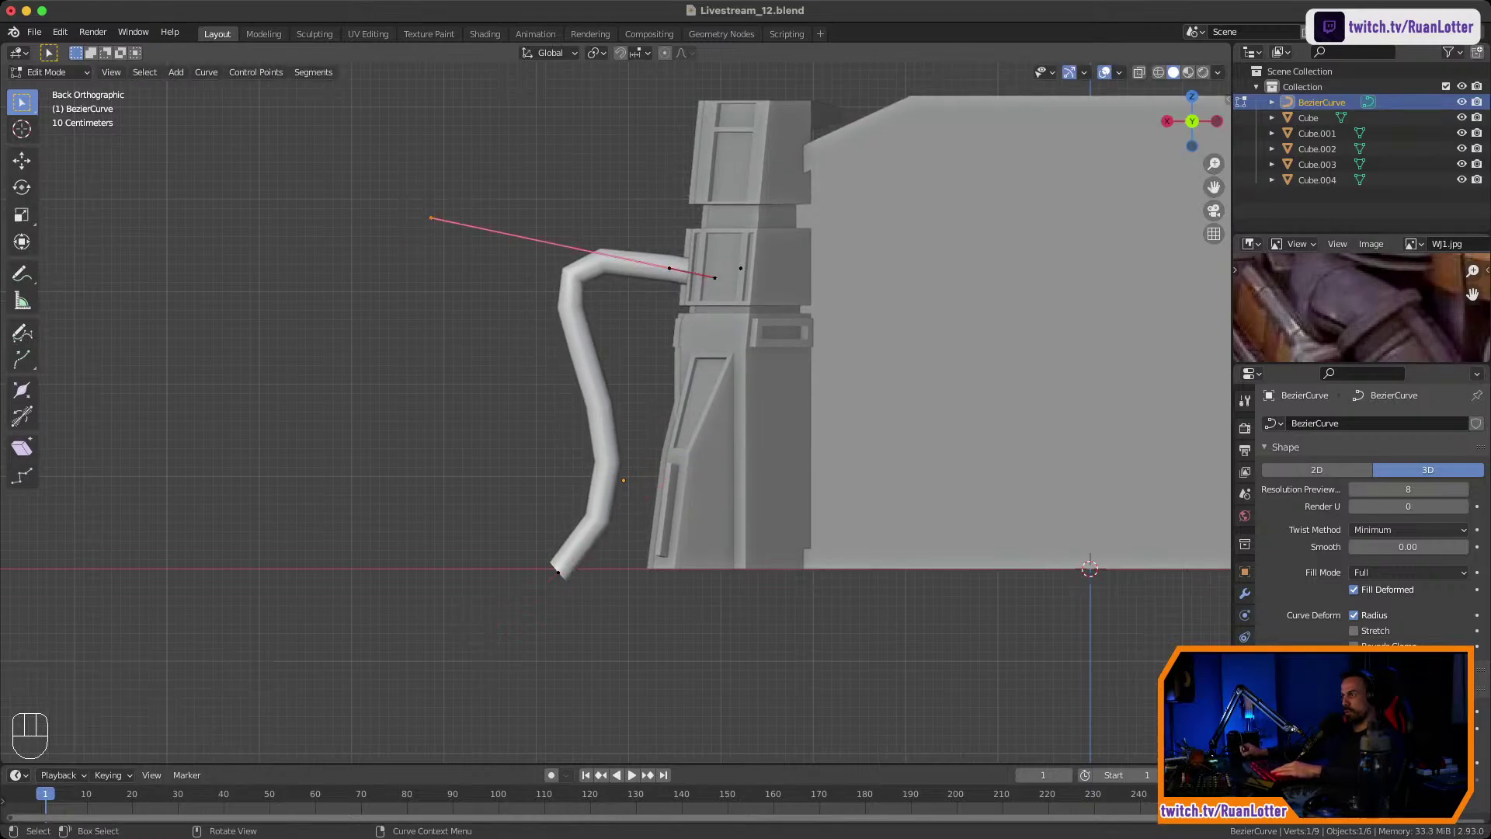
pyautogui.press('g')
pyautogui.click(420, 261)
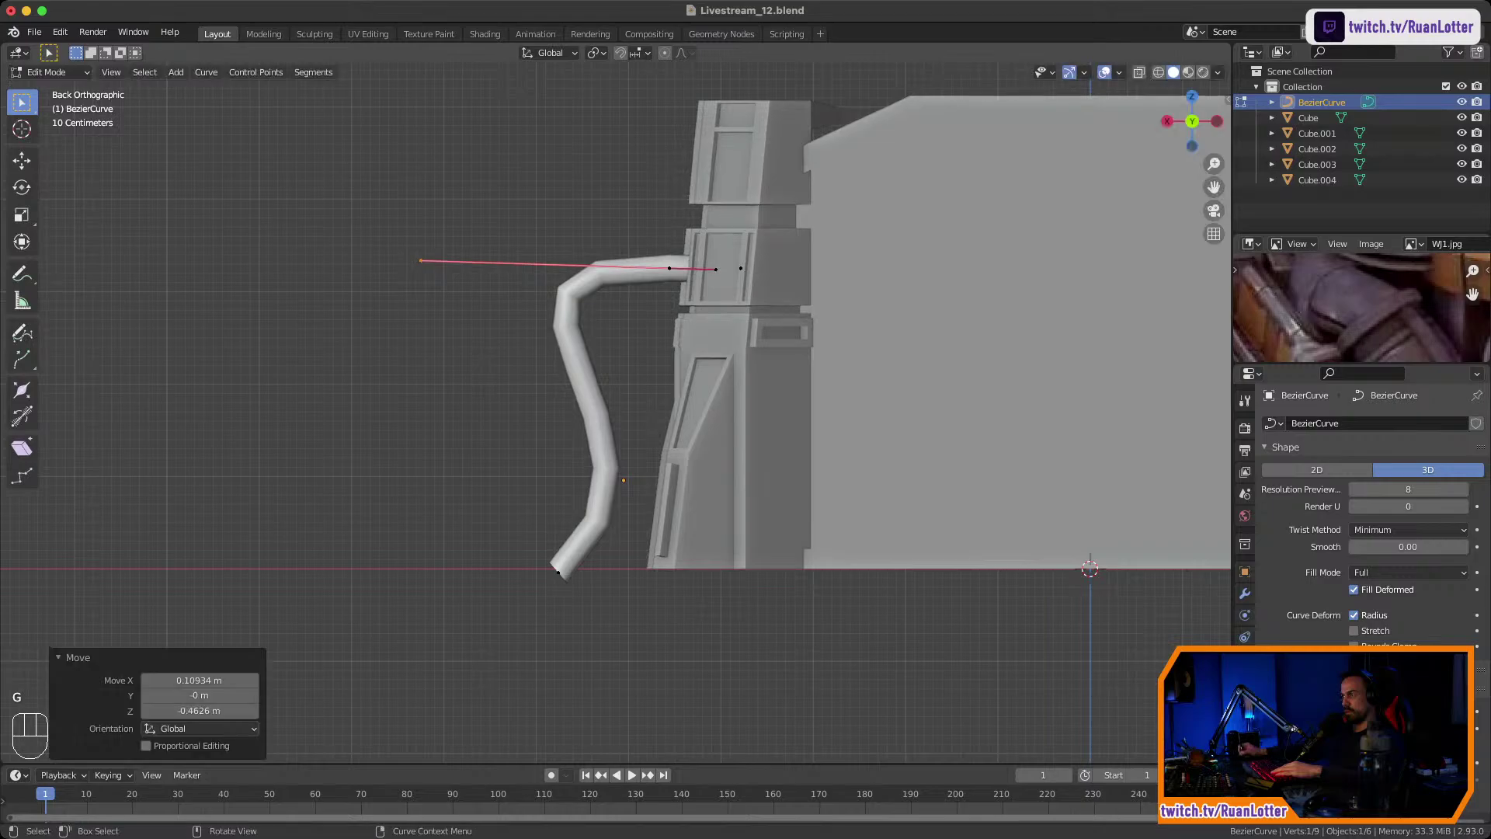
pyautogui.moveTo(702, 242); pyautogui.dragTo(770, 299)
pyautogui.press('g')
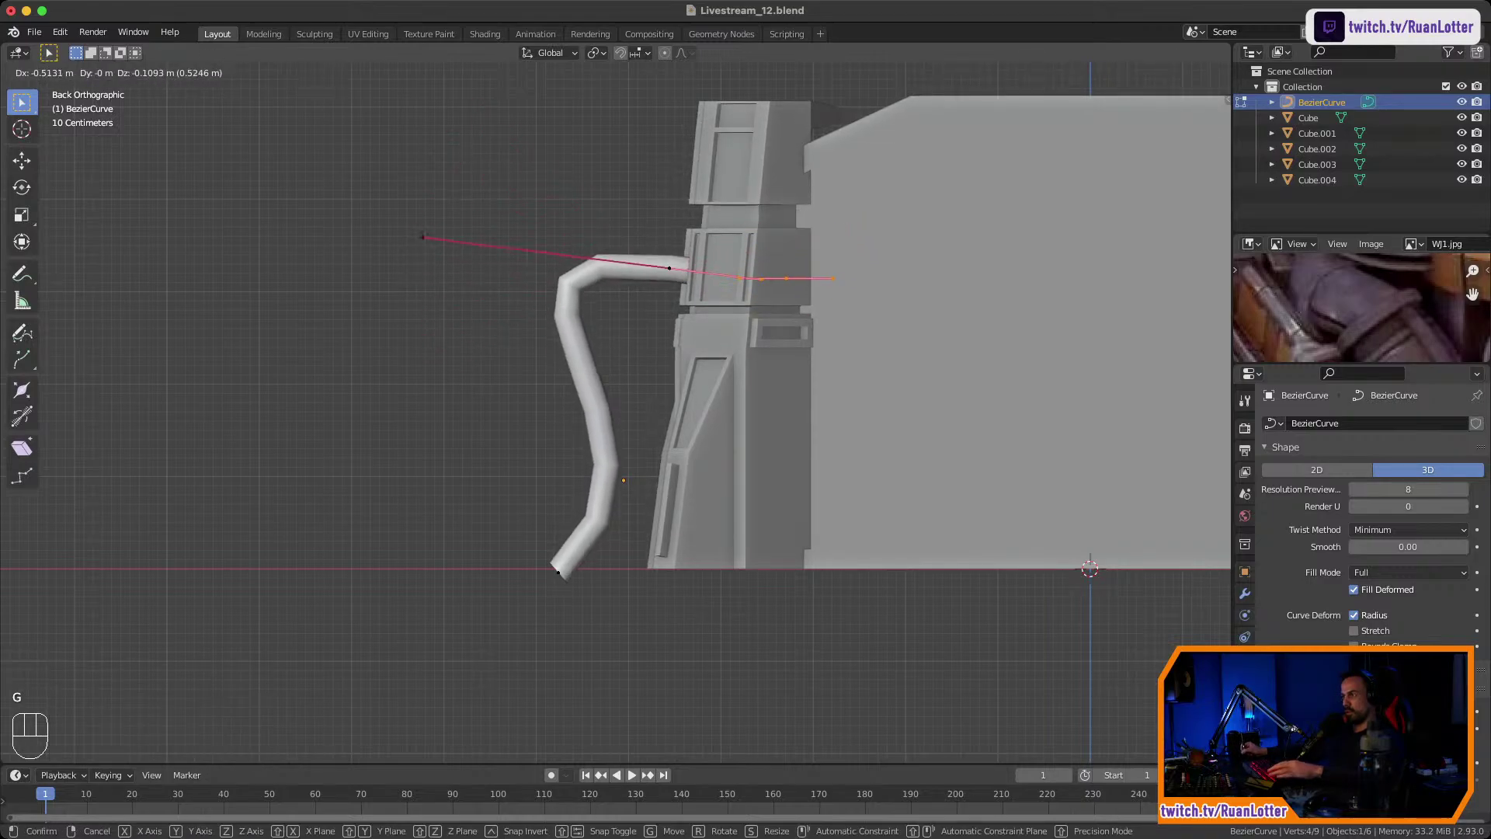
pyautogui.rightClick(818, 309)
# Move the middle point's outer handle about 0.92 m along negative X, and lower it along Z.
pyautogui.moveTo(818, 309); pyautogui.dragTo(872, 340, button='middle')
pyautogui.click(420, 283)
pyautogui.press('g')
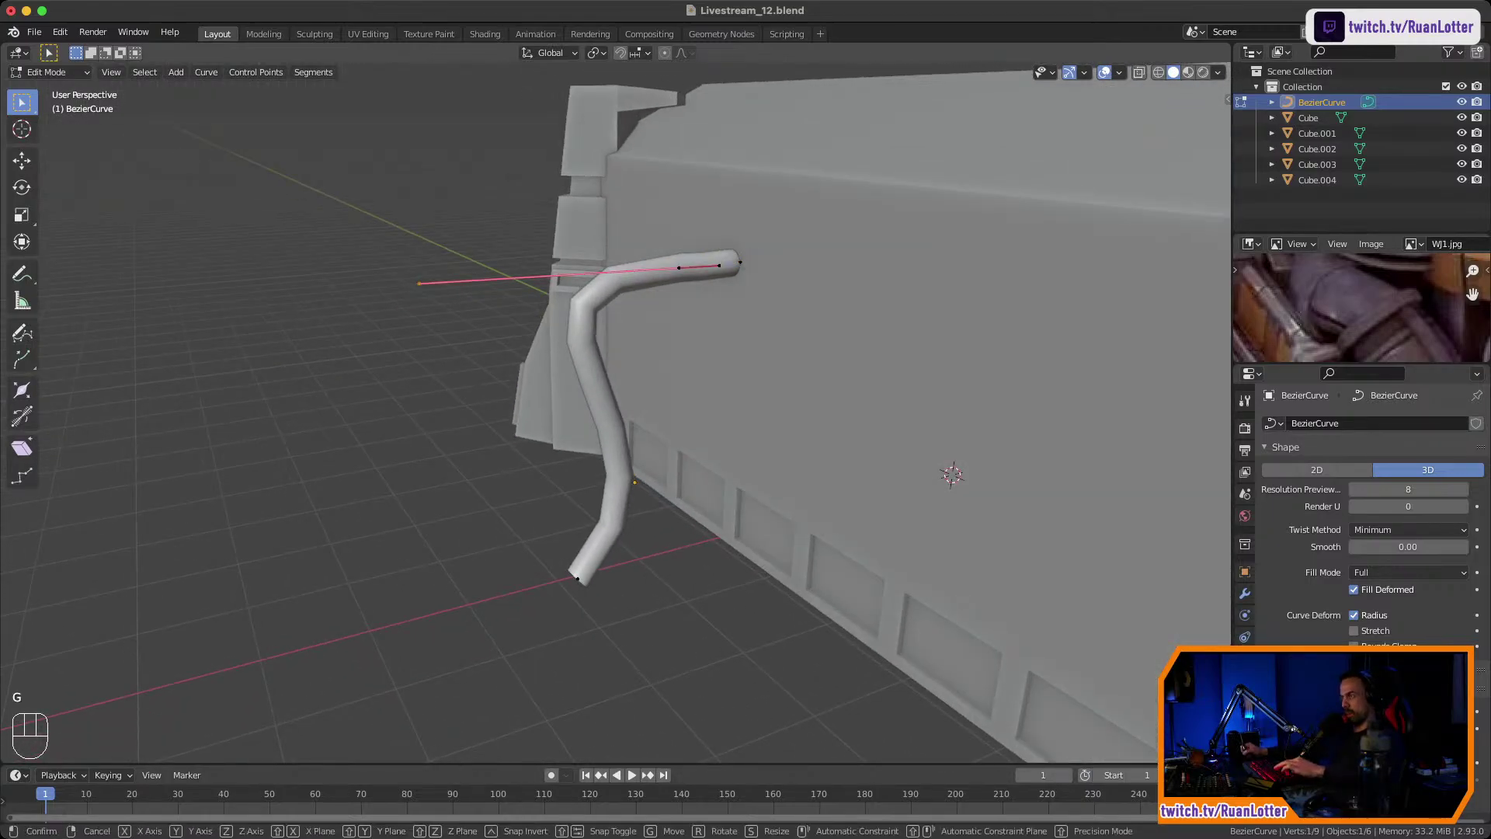
pyautogui.press('x')
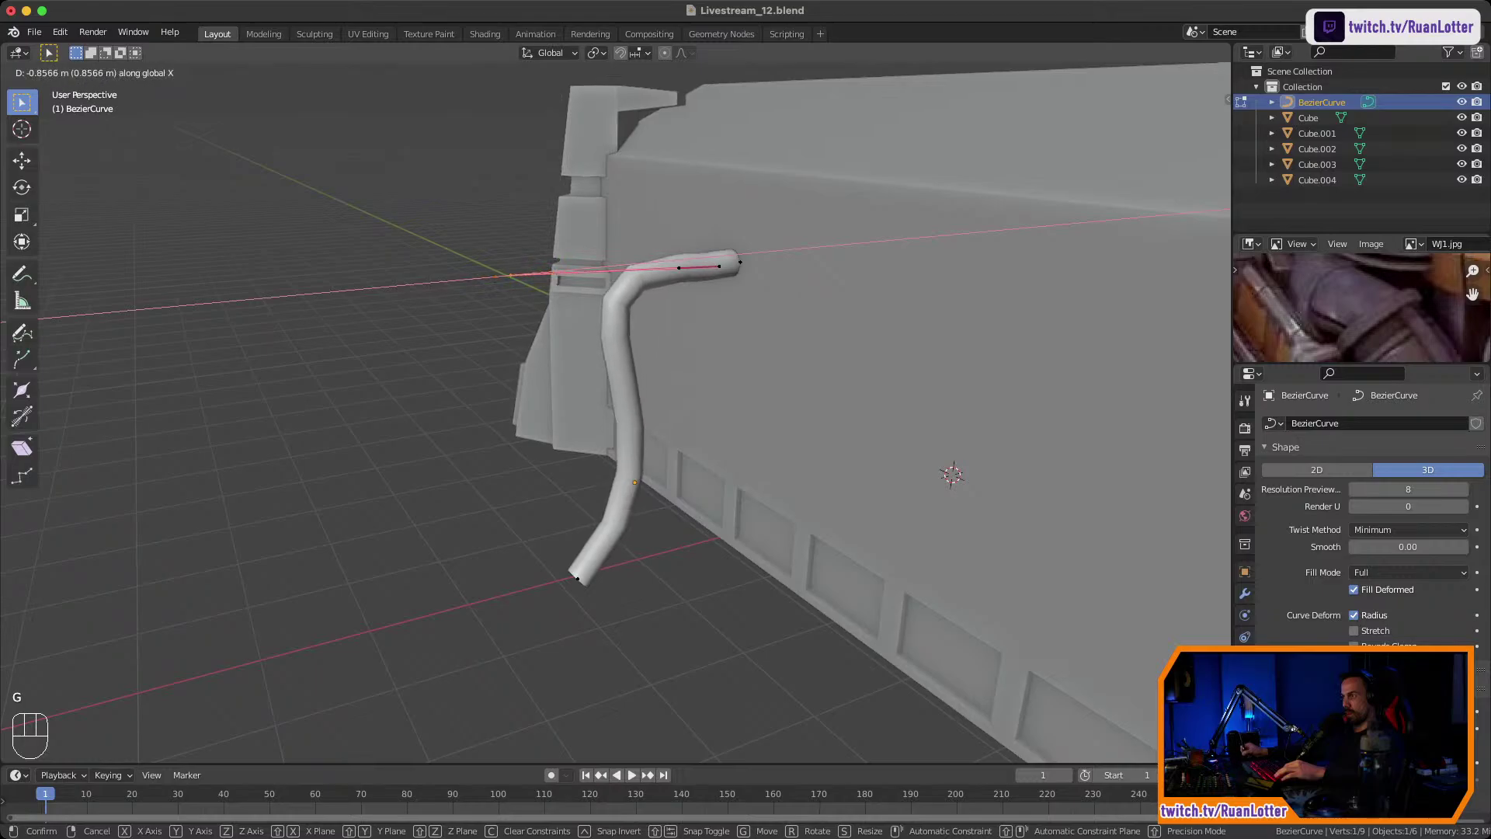
pyautogui.click(516, 275)
pyautogui.press('g')
pyautogui.press('z')
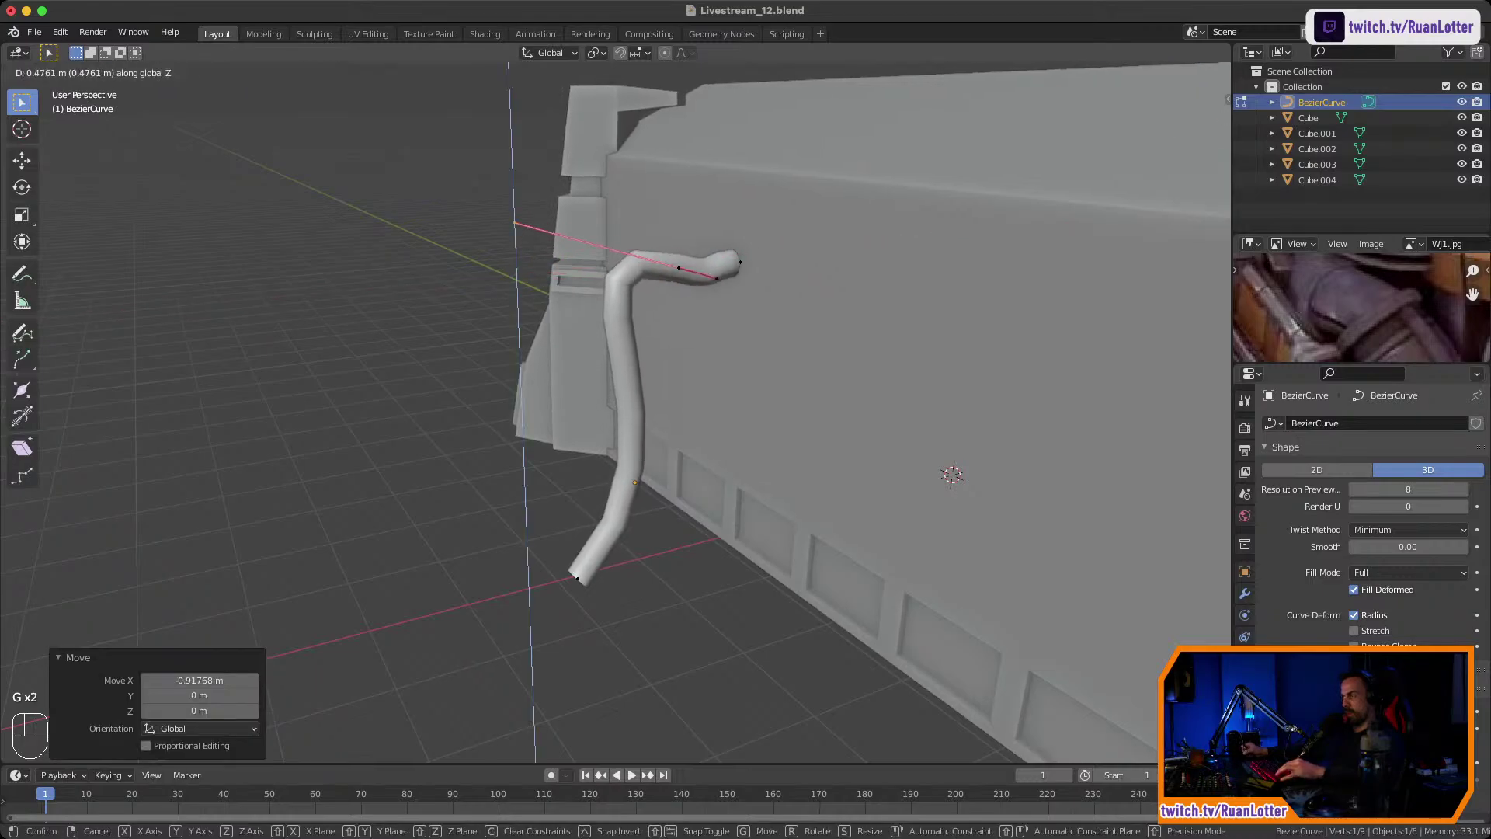
pyautogui.click(519, 330)
# Slide the curve's bottom point with its handles about 0.44 m along negative X, toward the building.
pyautogui.moveTo(519, 330); pyautogui.dragTo(474, 313, button='middle')
pyautogui.scroll(-2, 381, 303)
pyautogui.press('Tab')
pyautogui.press('Tab')
pyautogui.press('g')
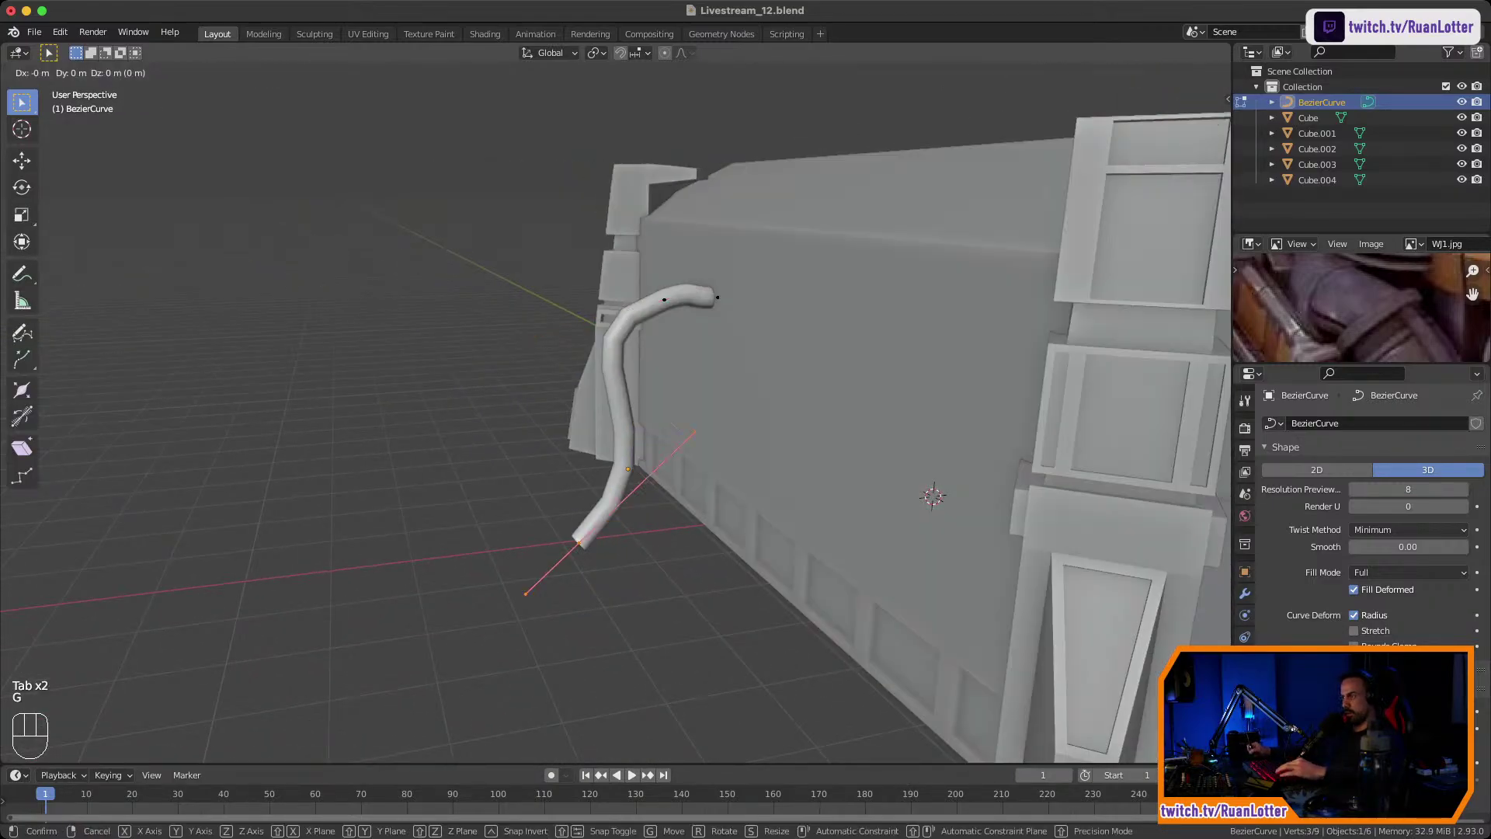
pyautogui.press('x')
pyautogui.click(497, 334)
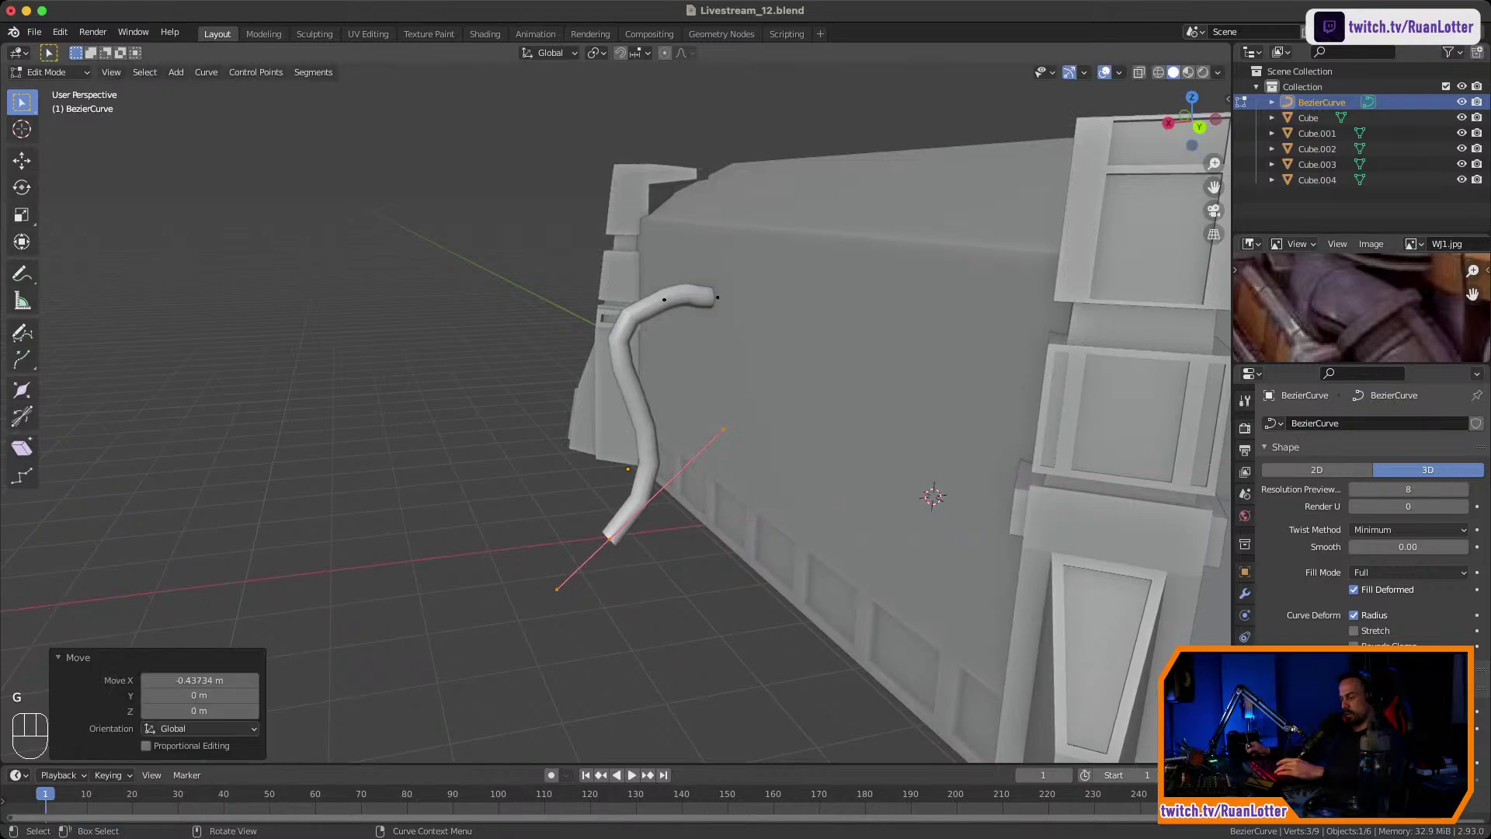
# In the back view, rotate the bottom point's handles until they stand nearly vertical.
pyautogui.moveTo(497, 334); pyautogui.dragTo(415, 315, button='middle')
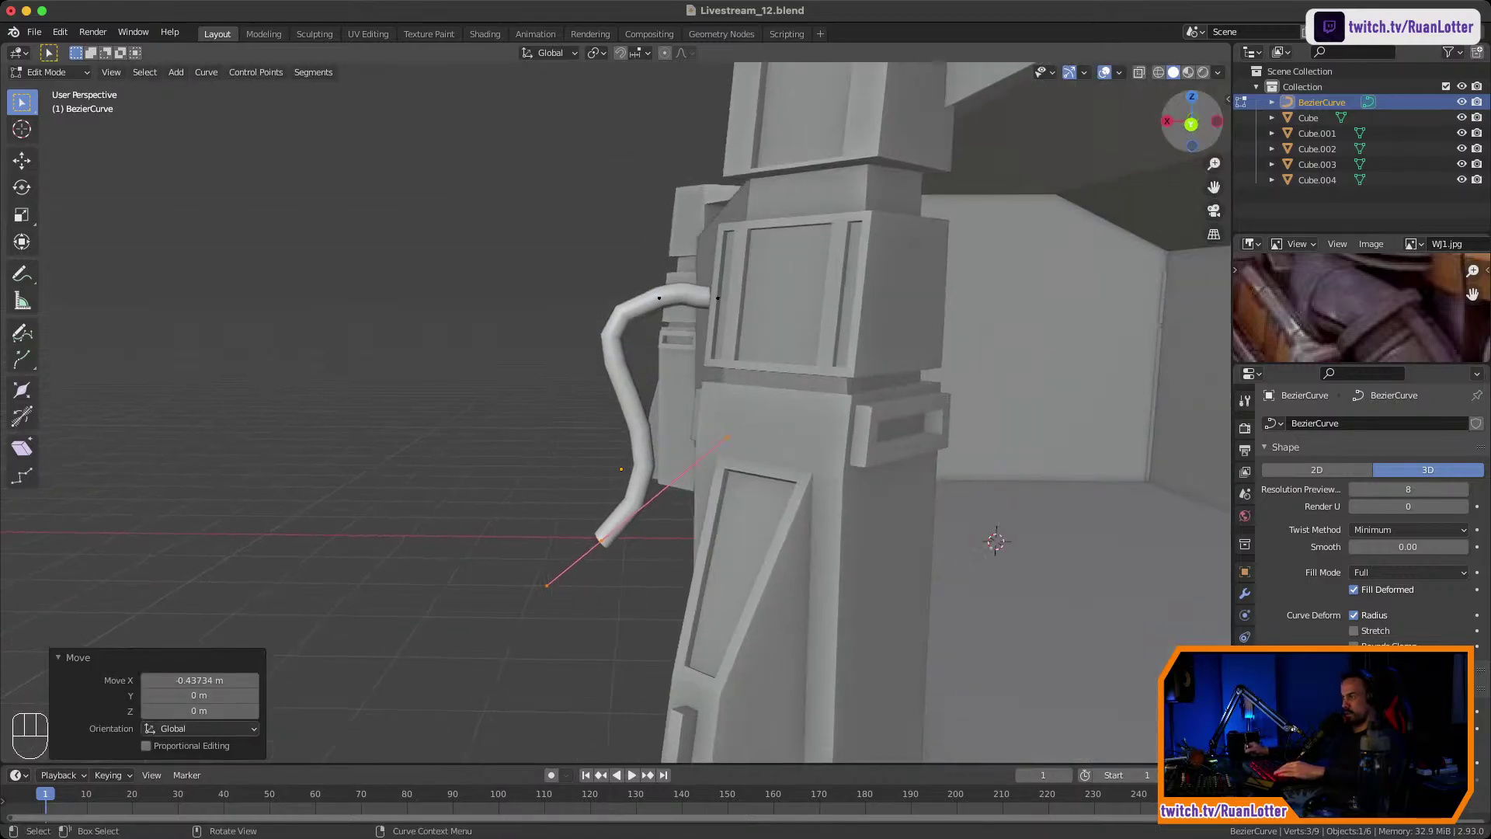
pyautogui.click(1191, 124)
pyautogui.press('r')
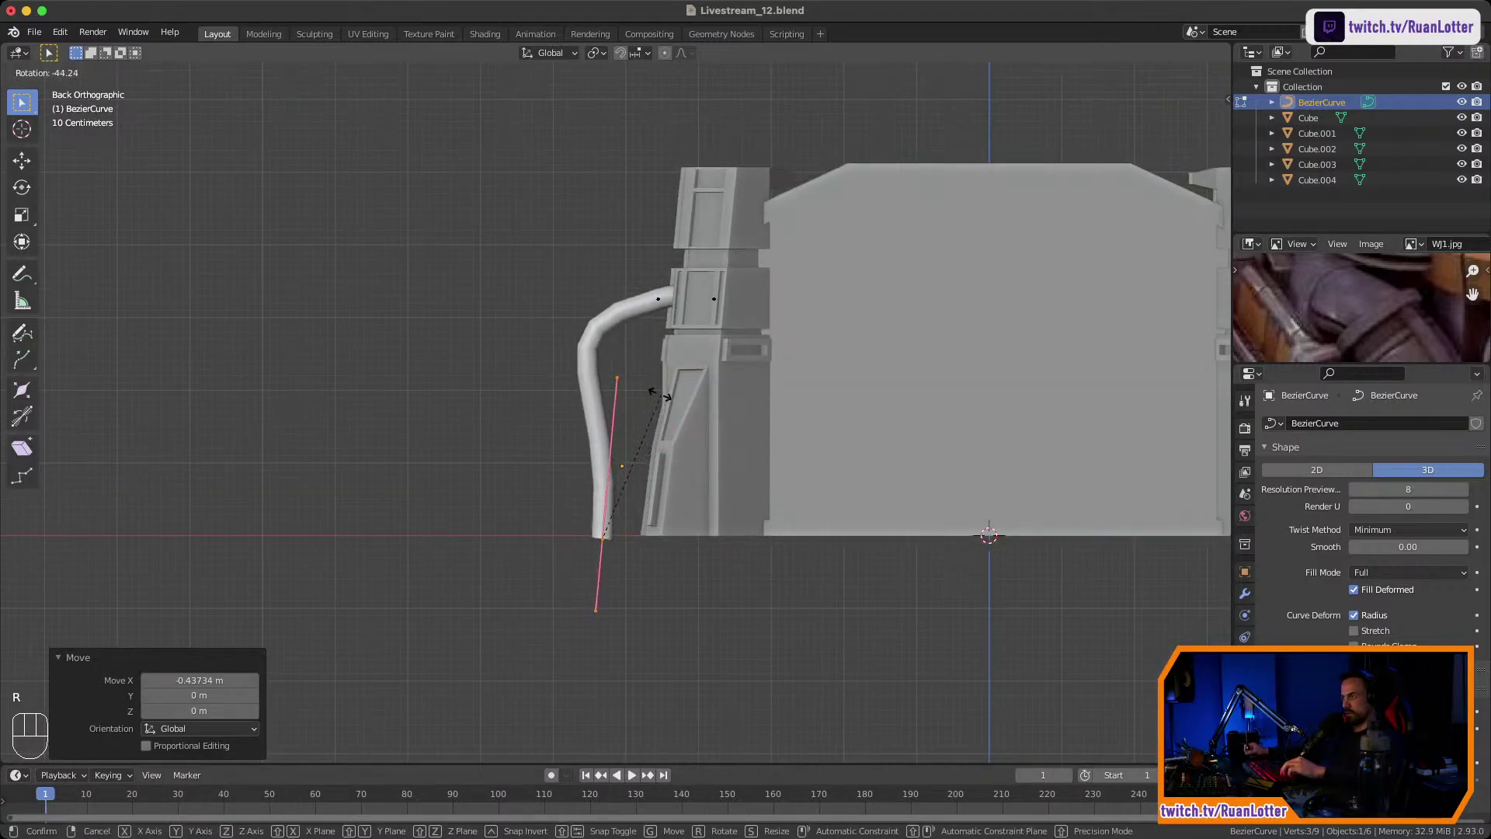
pyautogui.click(638, 403)
# Move the bottom point's upper handle about 0.15 m along negative X and 0.02 m up.
pyautogui.click(596, 377)
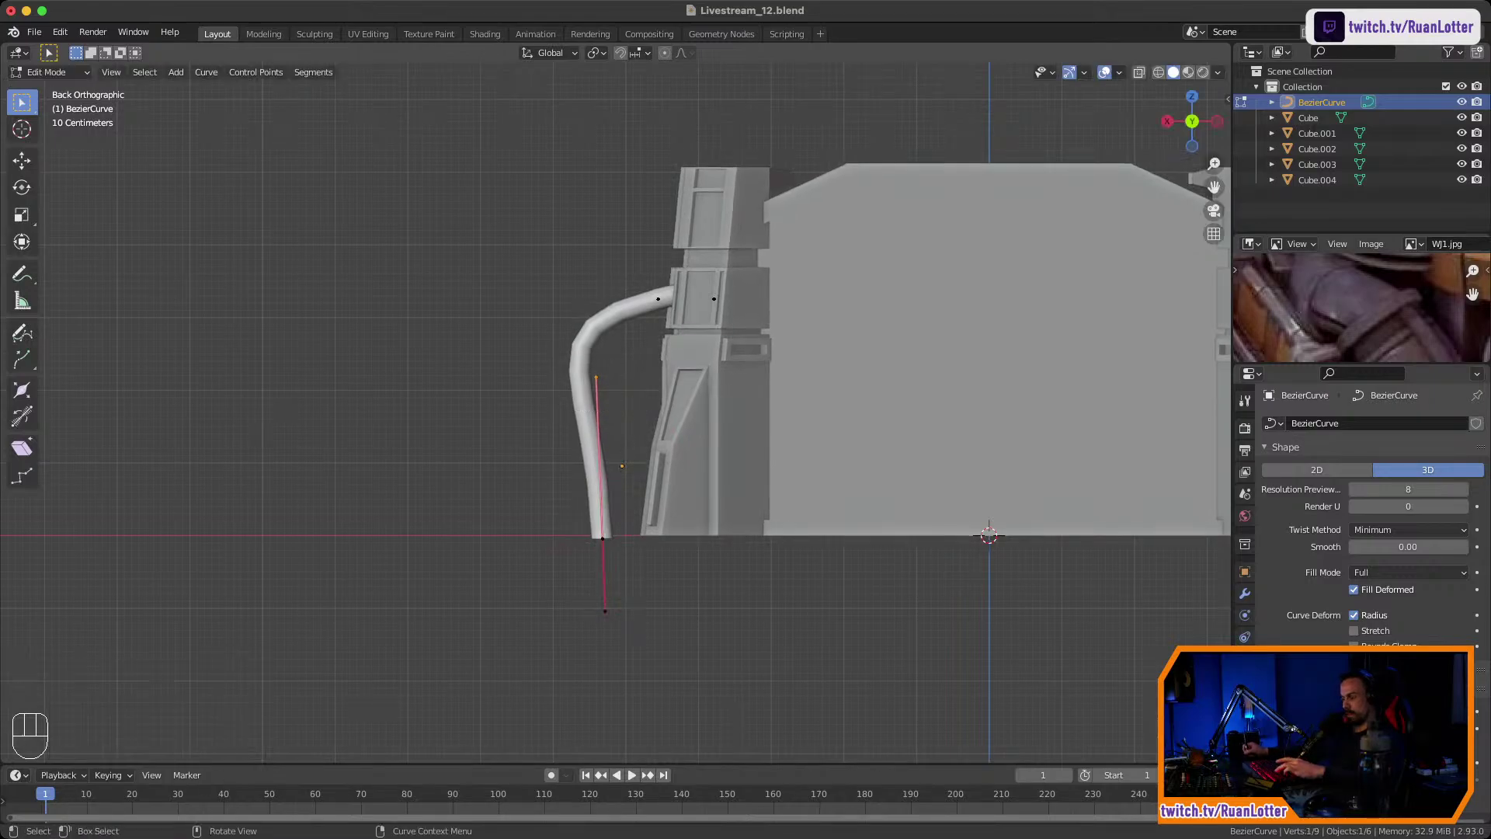
pyautogui.press('g')
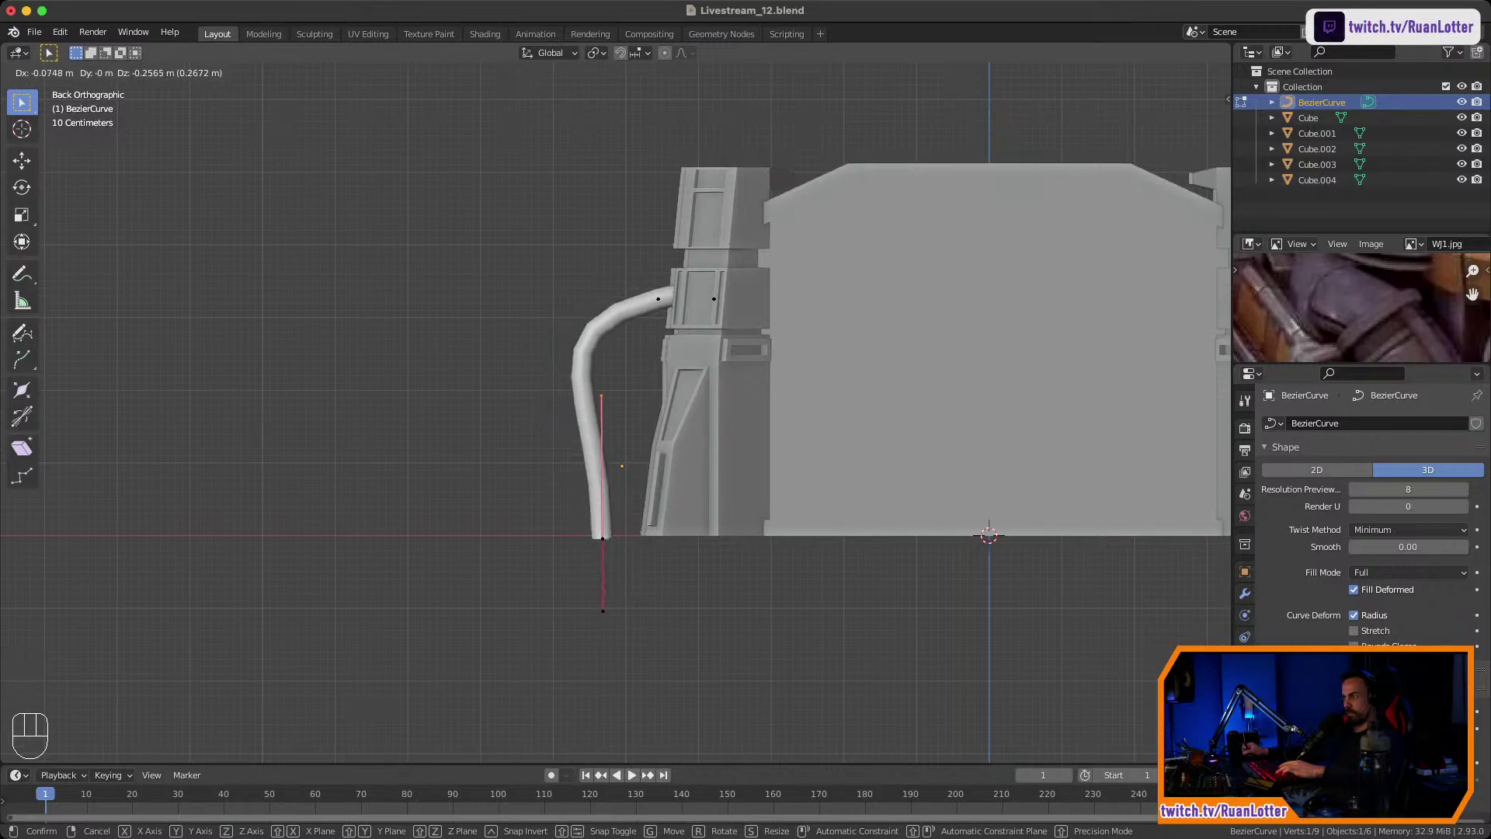
pyautogui.press('Escape')
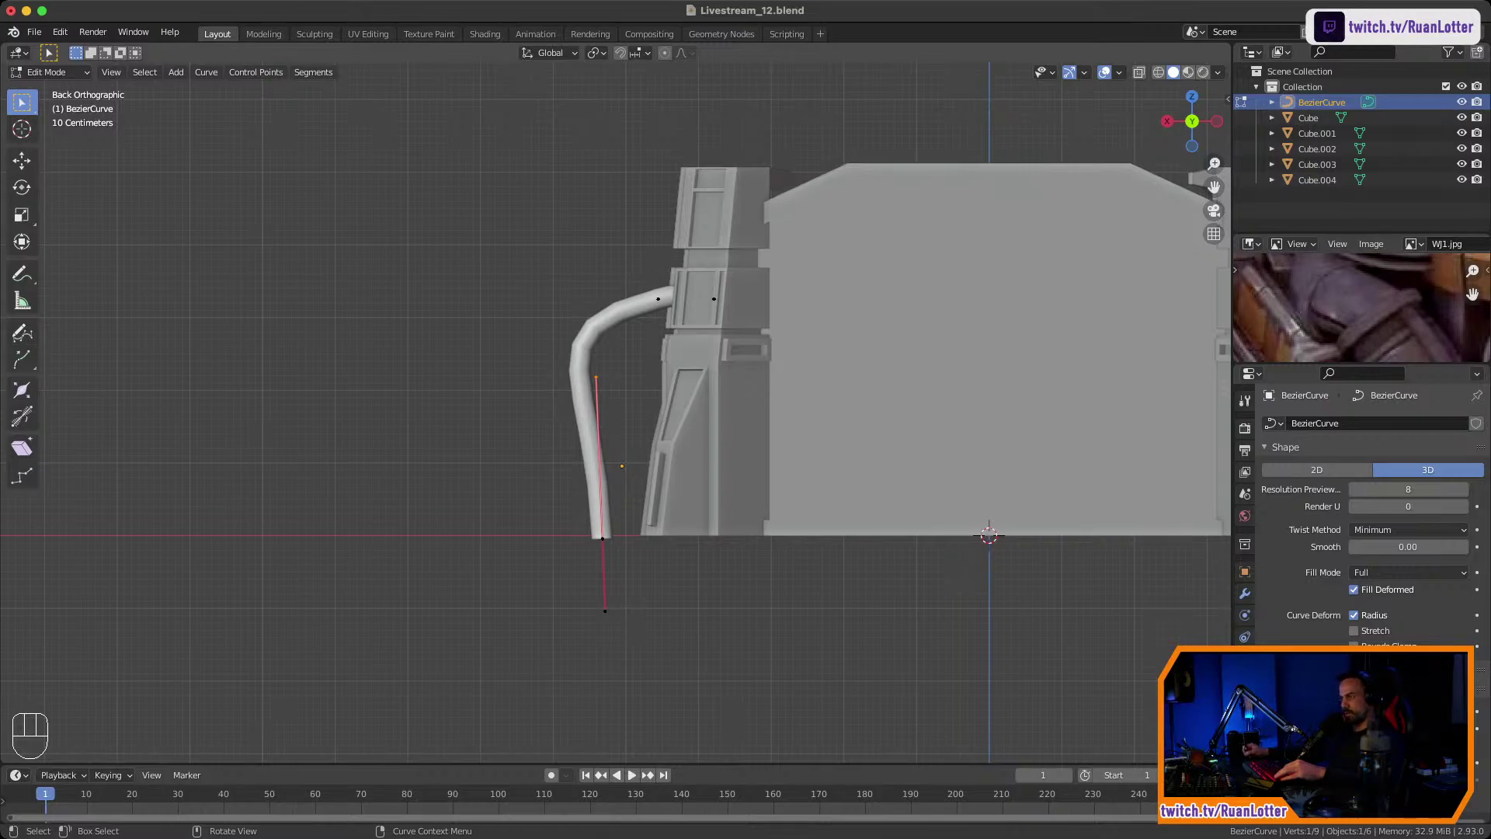
pyautogui.moveTo(608, 363); pyautogui.dragTo(622, 375)
pyautogui.moveTo(622, 388)
pyautogui.keyDown('ctrl'); pyautogui.mouseDown(button='middle')
pyautogui.moveTo(621, 354)
pyautogui.moveTo(637, 374)
pyautogui.mouseUp(button='middle'); pyautogui.keyUp('ctrl')
pyautogui.keyDown('ctrl'); pyautogui.moveTo(637, 374); pyautogui.dragTo(637, 426, button='middle'); pyautogui.keyUp('ctrl')
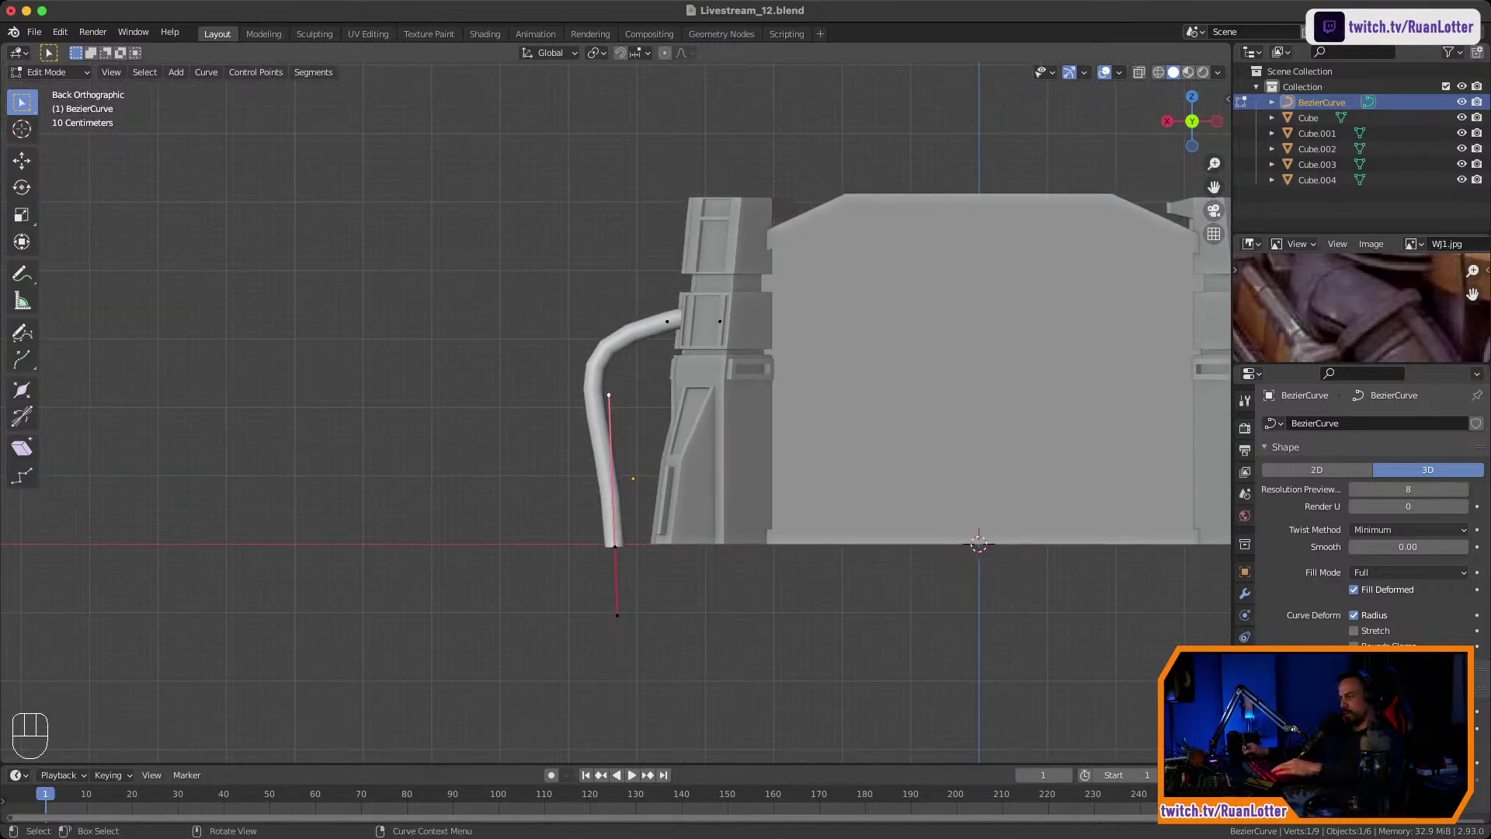
pyautogui.press('g')
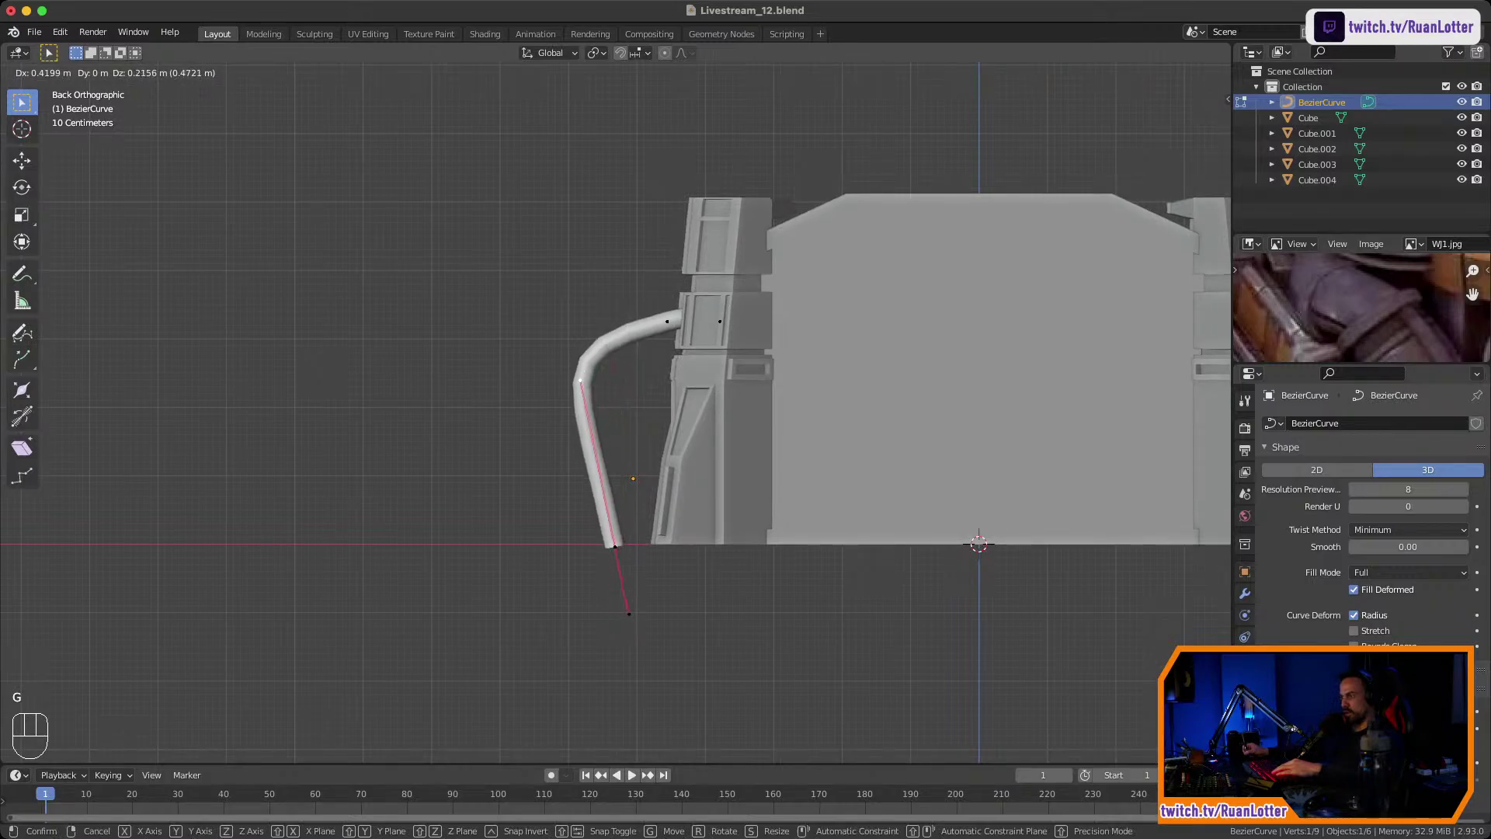
pyautogui.click(619, 393)
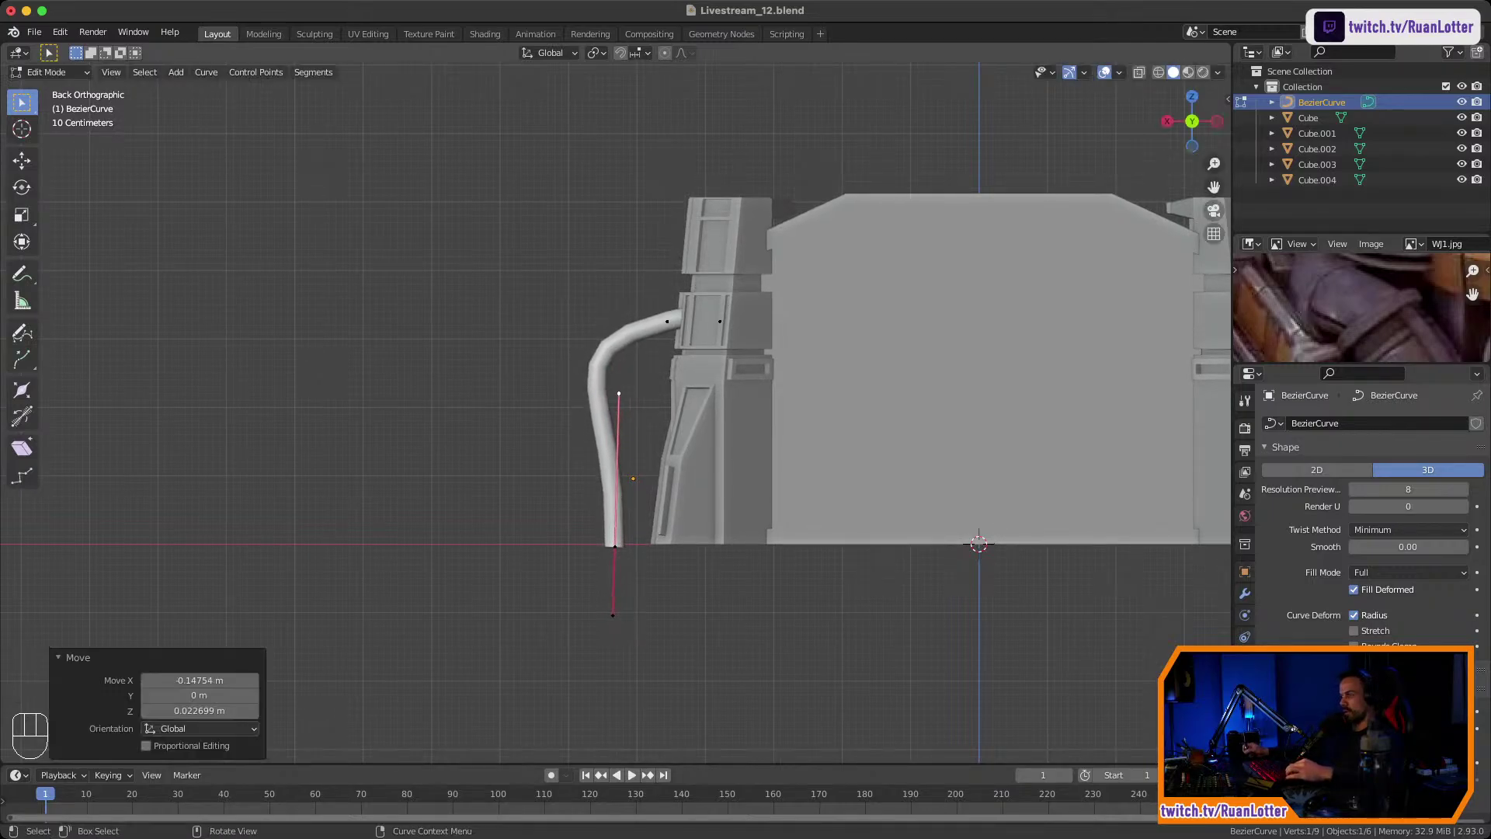
# Raise the curve's wall-side end point about 0.72 m along Z.
pyautogui.keyDown('shift'); pyautogui.moveTo(621, 388); pyautogui.dragTo(501, 385, button='middle'); pyautogui.keyUp('shift')
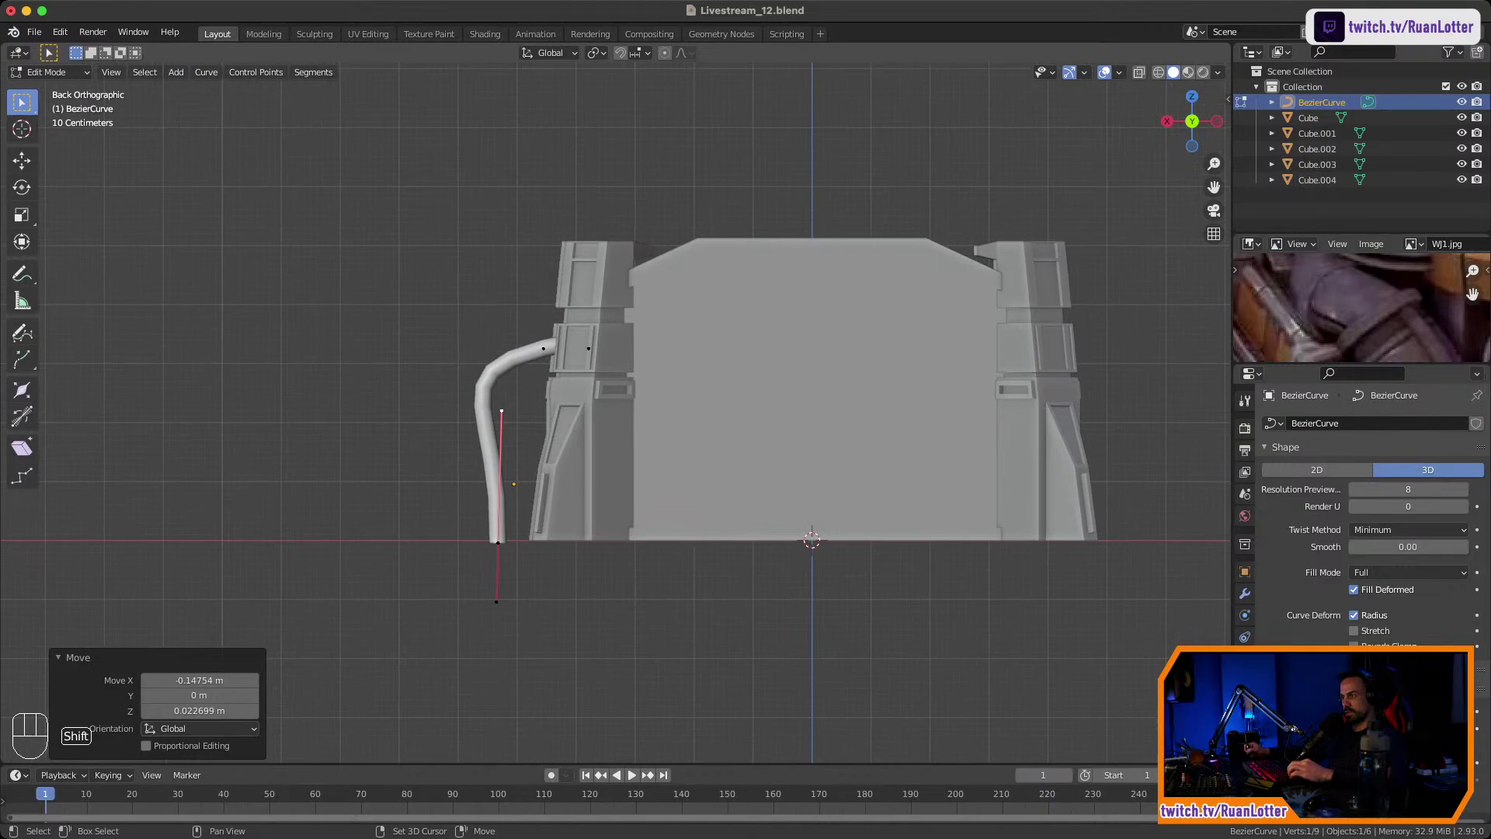
pyautogui.keyDown('ctrl'); pyautogui.moveTo(678, 435); pyautogui.dragTo(707, 358, button='middle'); pyautogui.keyUp('ctrl')
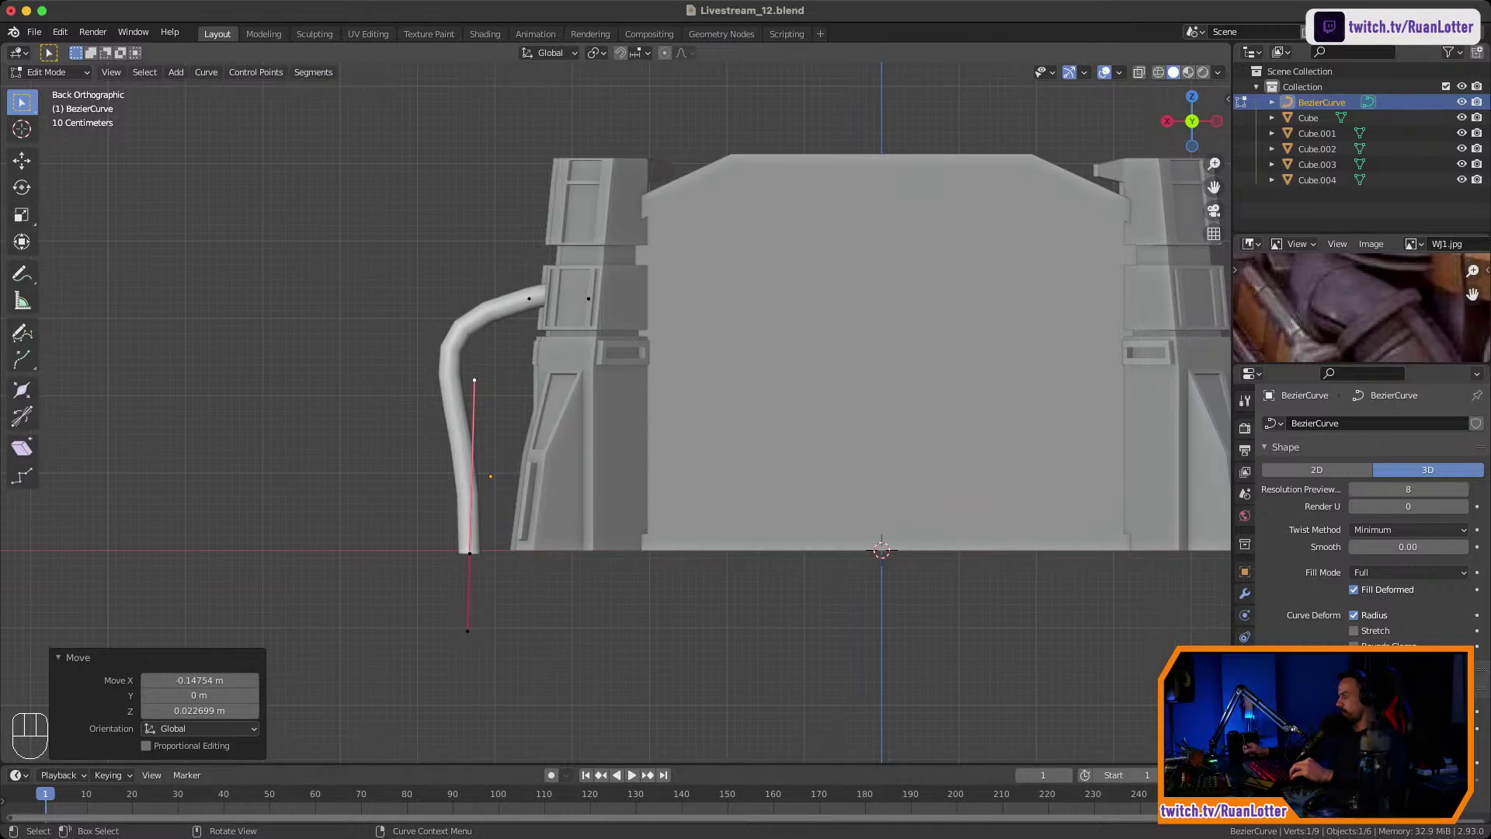
pyautogui.keyDown('ctrl'); pyautogui.moveTo(497, 388); pyautogui.dragTo(497, 438, button='middle'); pyautogui.keyUp('ctrl')
pyautogui.keyDown('shift'); pyautogui.moveTo(497, 439); pyautogui.dragTo(481, 493, button='middle'); pyautogui.keyUp('shift')
pyautogui.press('Tab')
pyautogui.press('Tab')
pyautogui.keyDown('shift'); pyautogui.moveTo(481, 493); pyautogui.dragTo(590, 560, button='middle'); pyautogui.keyUp('shift')
pyautogui.click(590, 425)
pyautogui.moveTo(591, 426); pyautogui.dragTo(528, 369, button='middle')
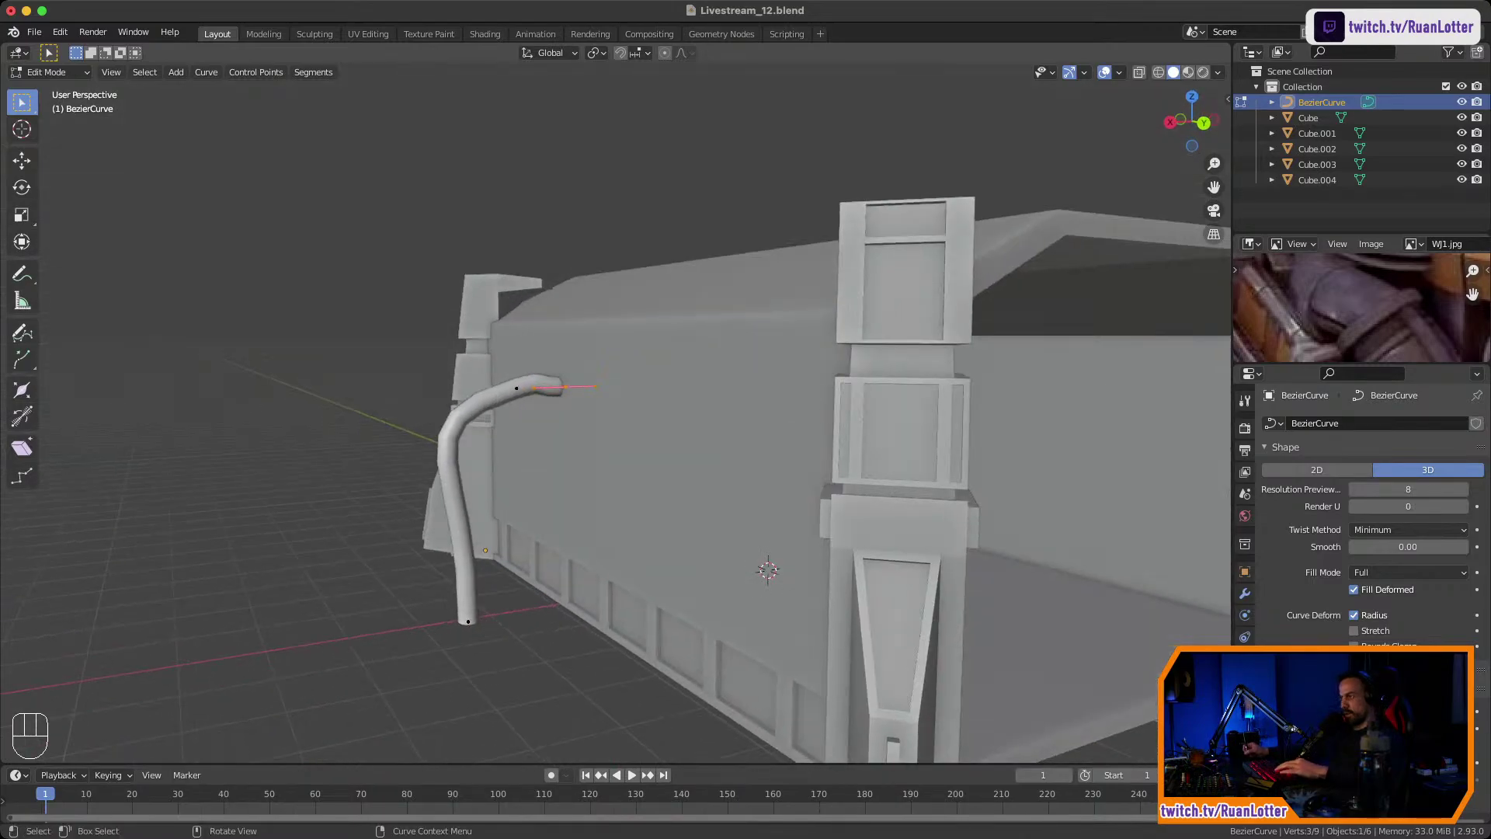
pyautogui.press('g')
pyautogui.press('z')
pyautogui.click(564, 339)
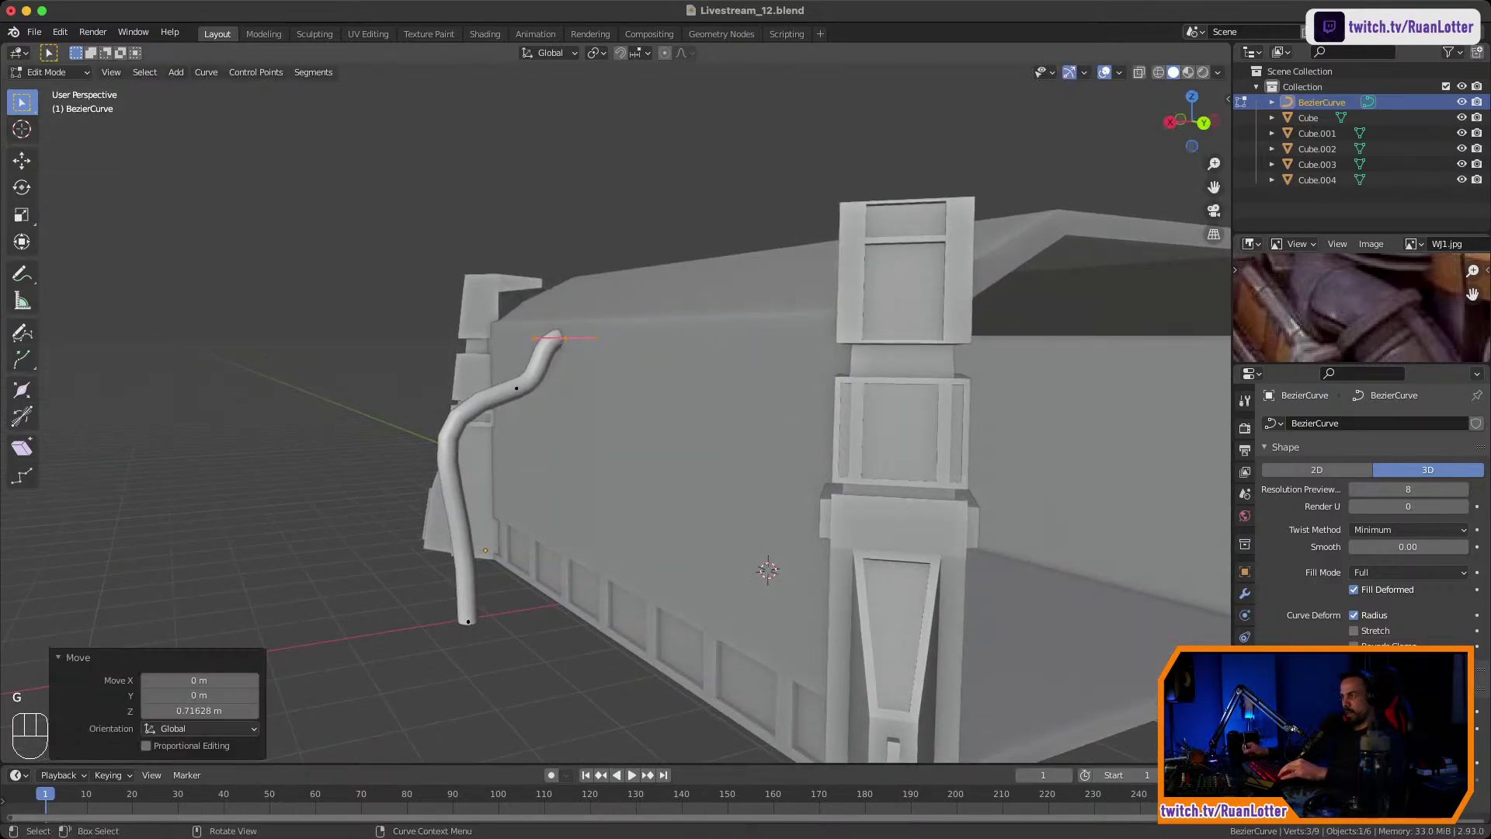
# Move one handle of the raised wall-side end point about 0.73 m outward along X.
pyautogui.press('g')
pyautogui.press('x')
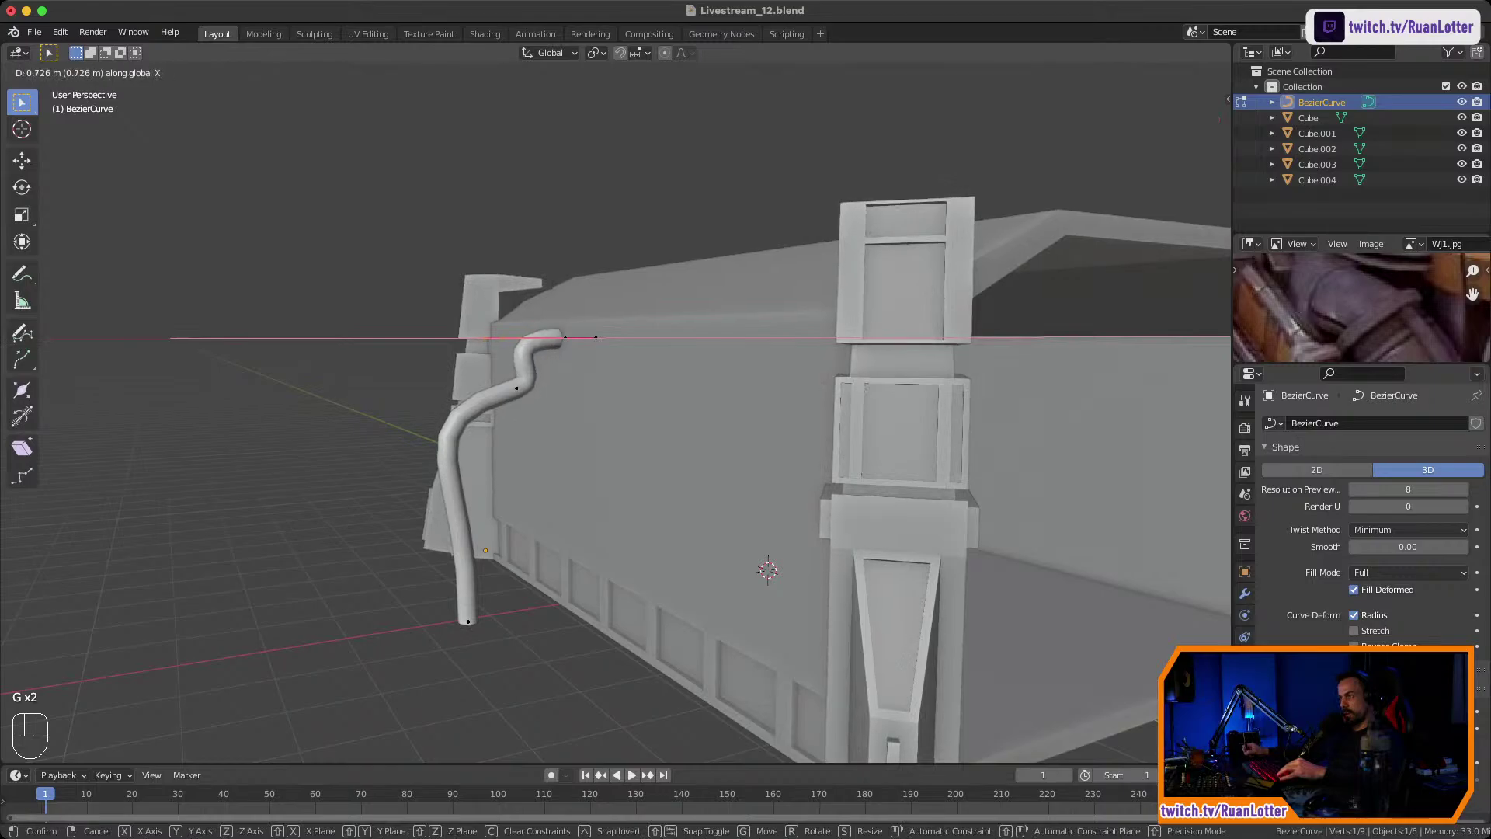
pyautogui.click(565, 339)
# Move the curve's middle point about 0.13 m along X and lower it about 0.40 m along Z.
pyautogui.click(517, 388)
pyautogui.moveTo(517, 388); pyautogui.dragTo(454, 381, button='middle')
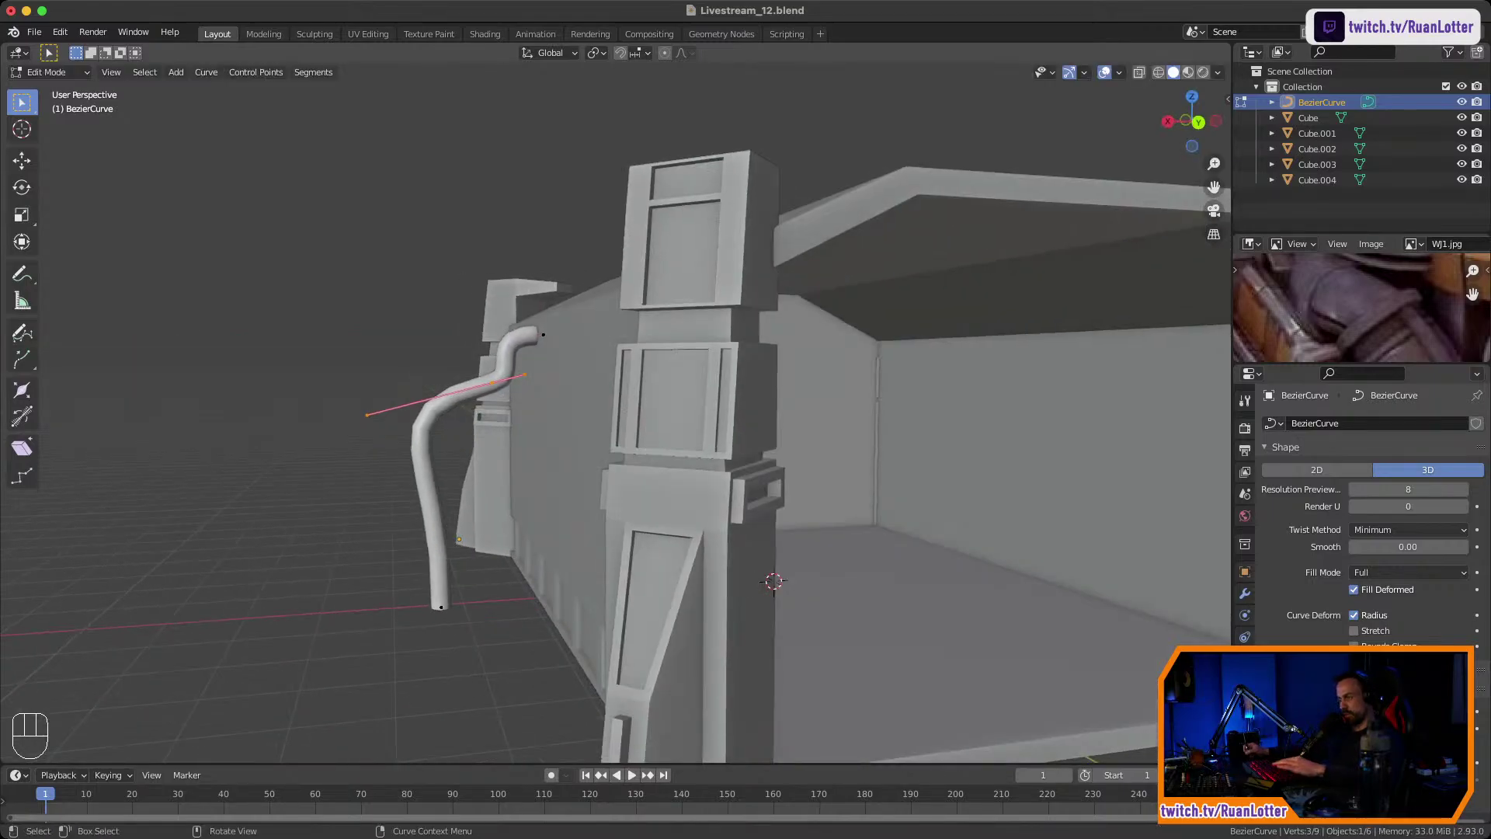
pyautogui.press('g')
pyautogui.press('x')
pyautogui.click(467, 382)
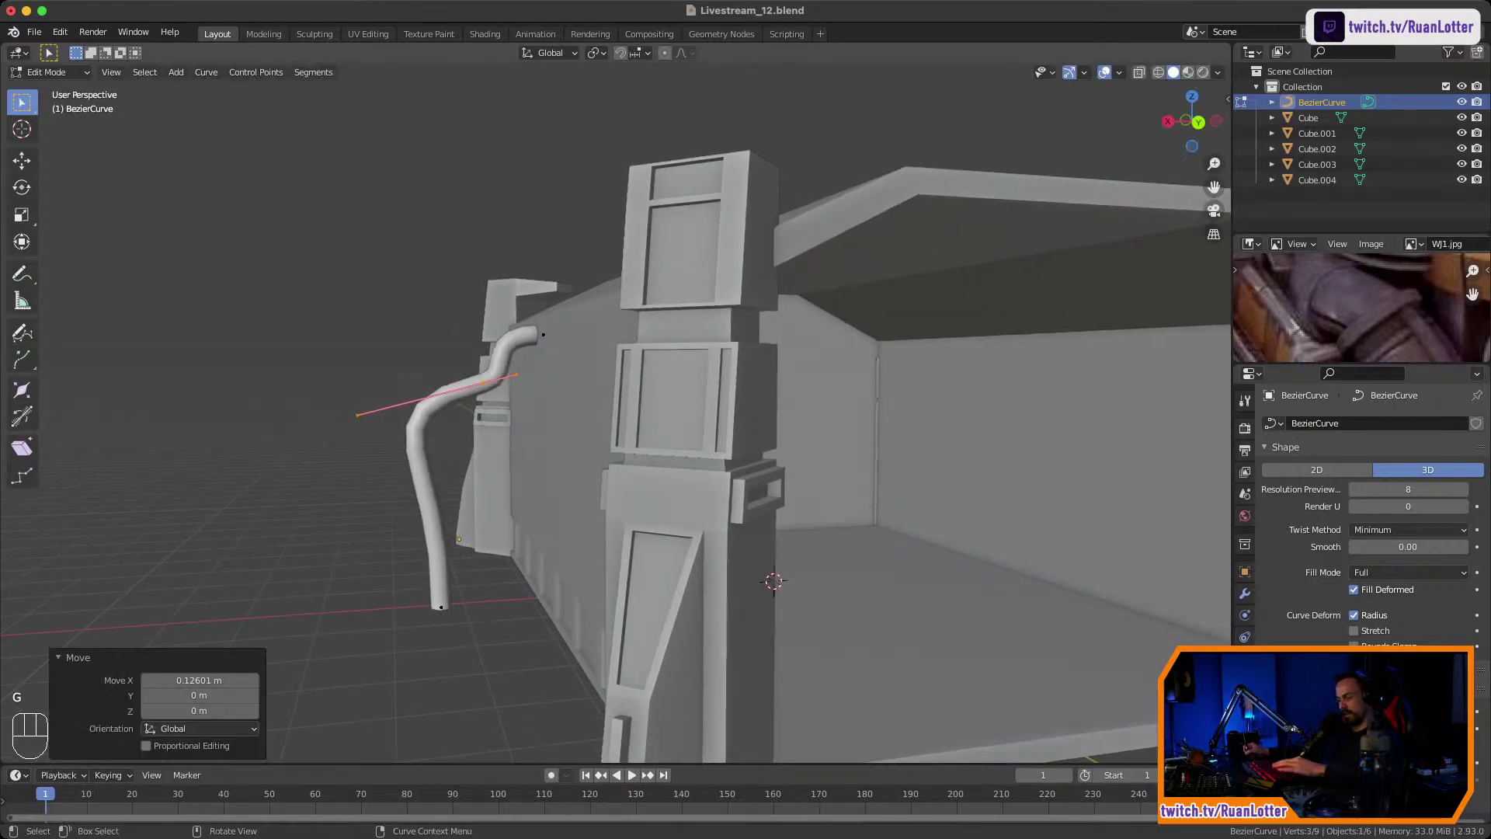
pyautogui.press('g')
pyautogui.press('z')
pyautogui.click(483, 409)
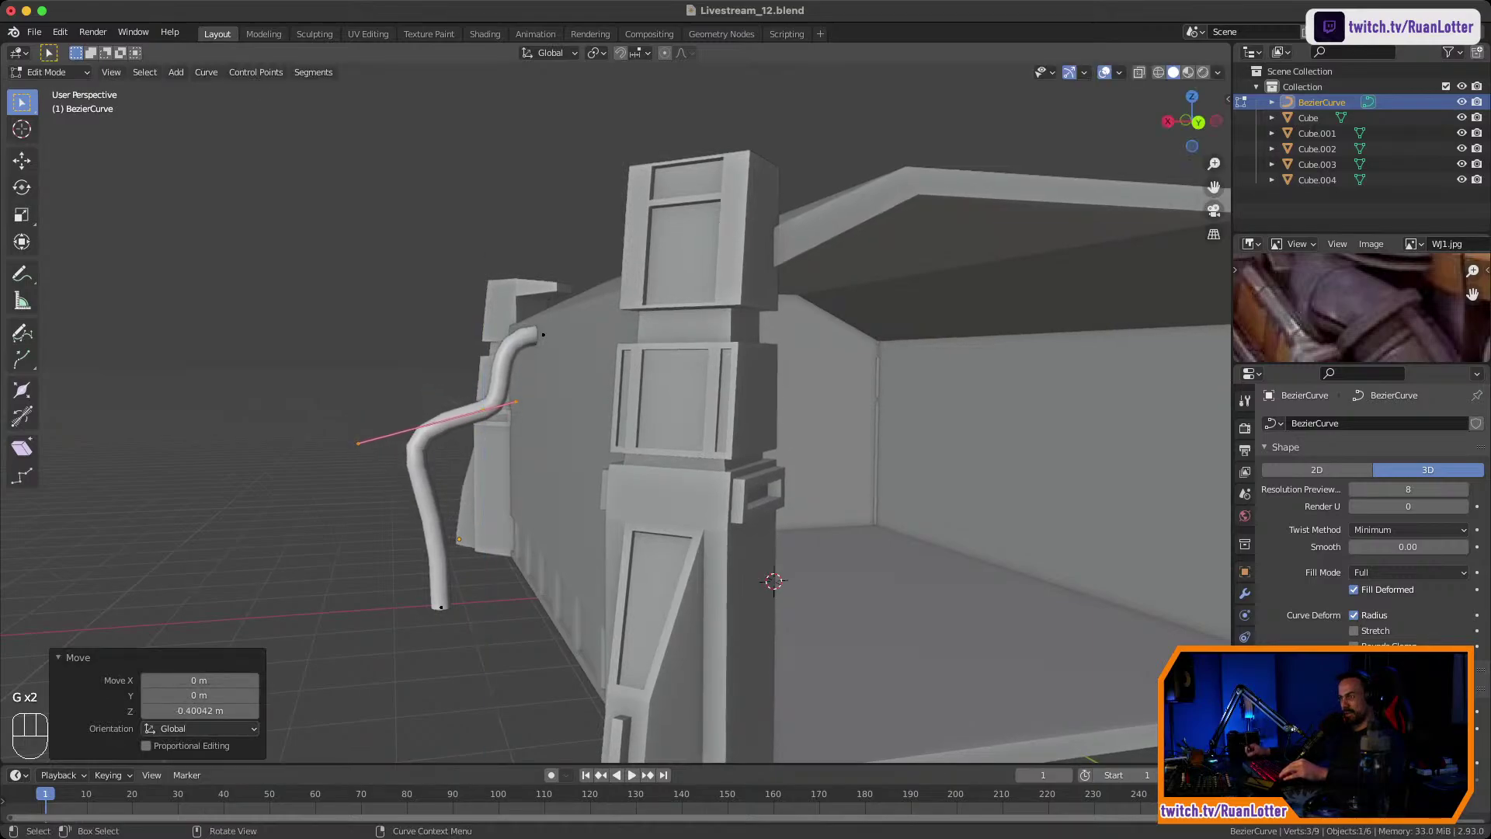
# Pull the middle point's outer handle about 0.6 m along negative X, toward the building.
pyautogui.click(358, 443)
pyautogui.press('g')
pyautogui.press('x')
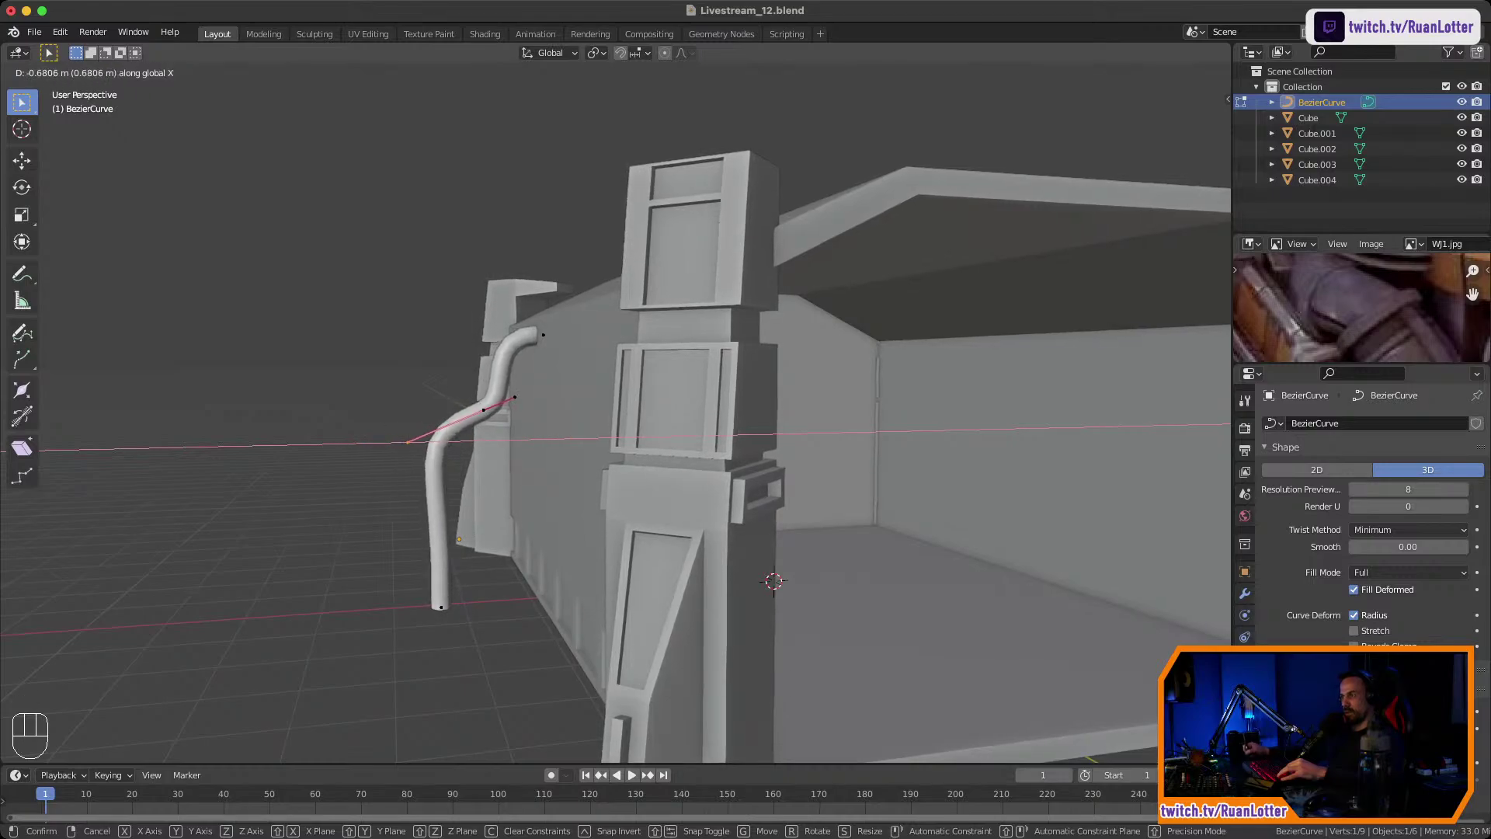
pyautogui.click(400, 443)
# Raise the curve's middle point about 0.36 m along Z.
pyautogui.press('g')
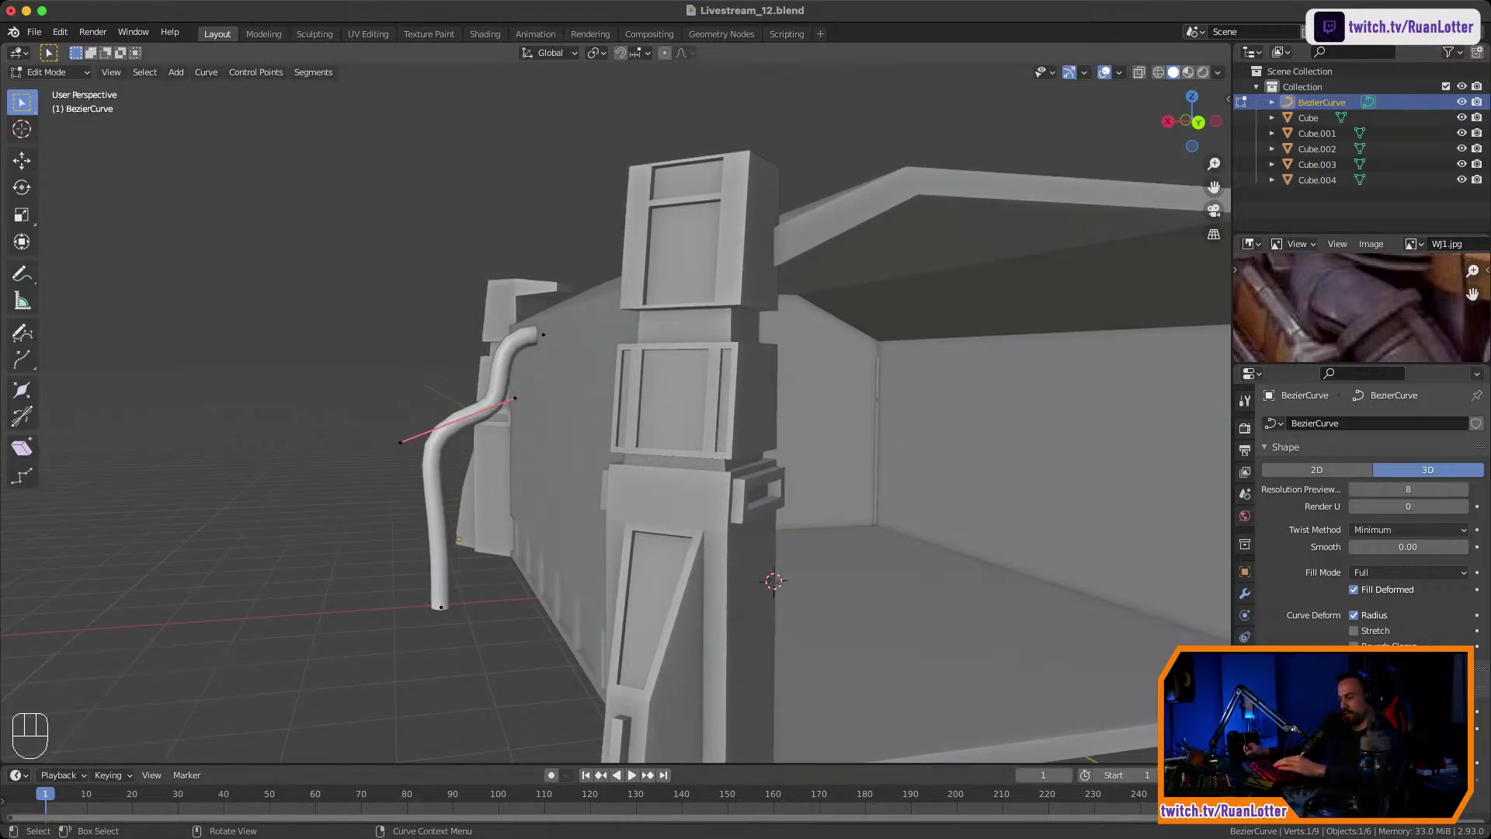
pyautogui.press('z')
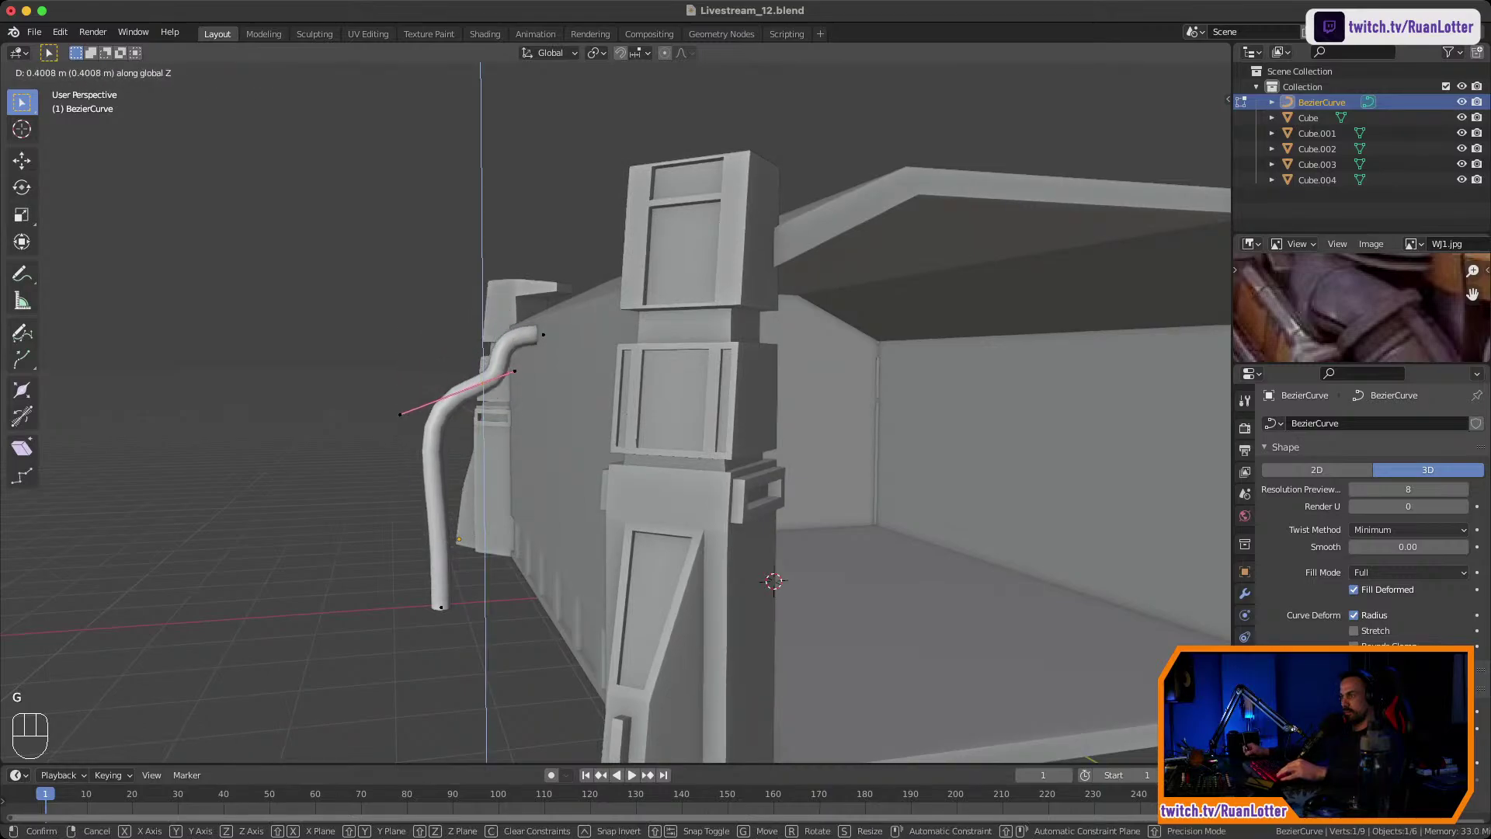
pyautogui.click(483, 386)
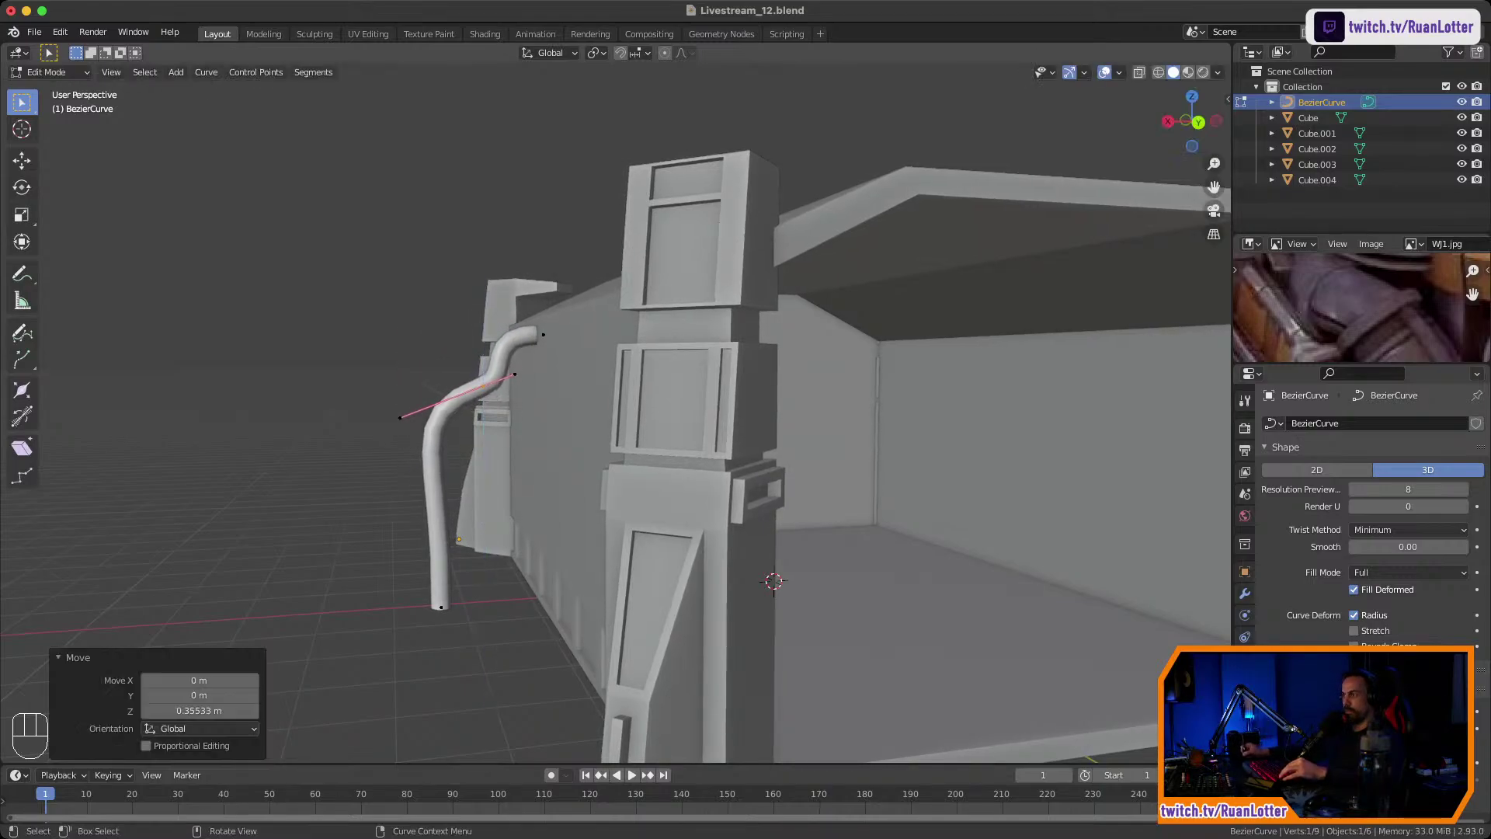
# Delete the vertex at the curve's wall-side end.
pyautogui.click(543, 335)
pyautogui.press('x')
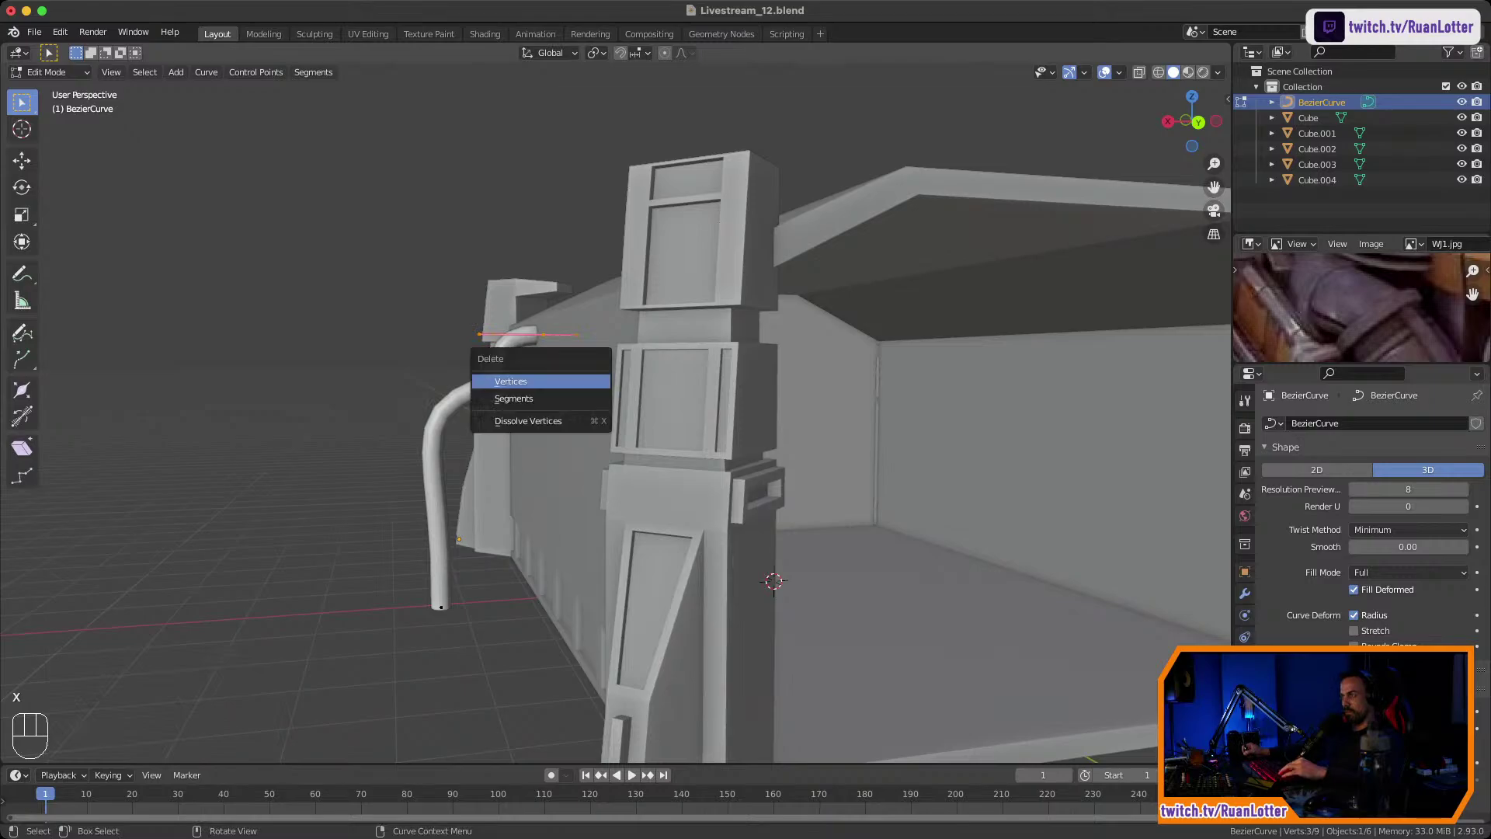
pyautogui.click(581, 382)
pyautogui.click(483, 386)
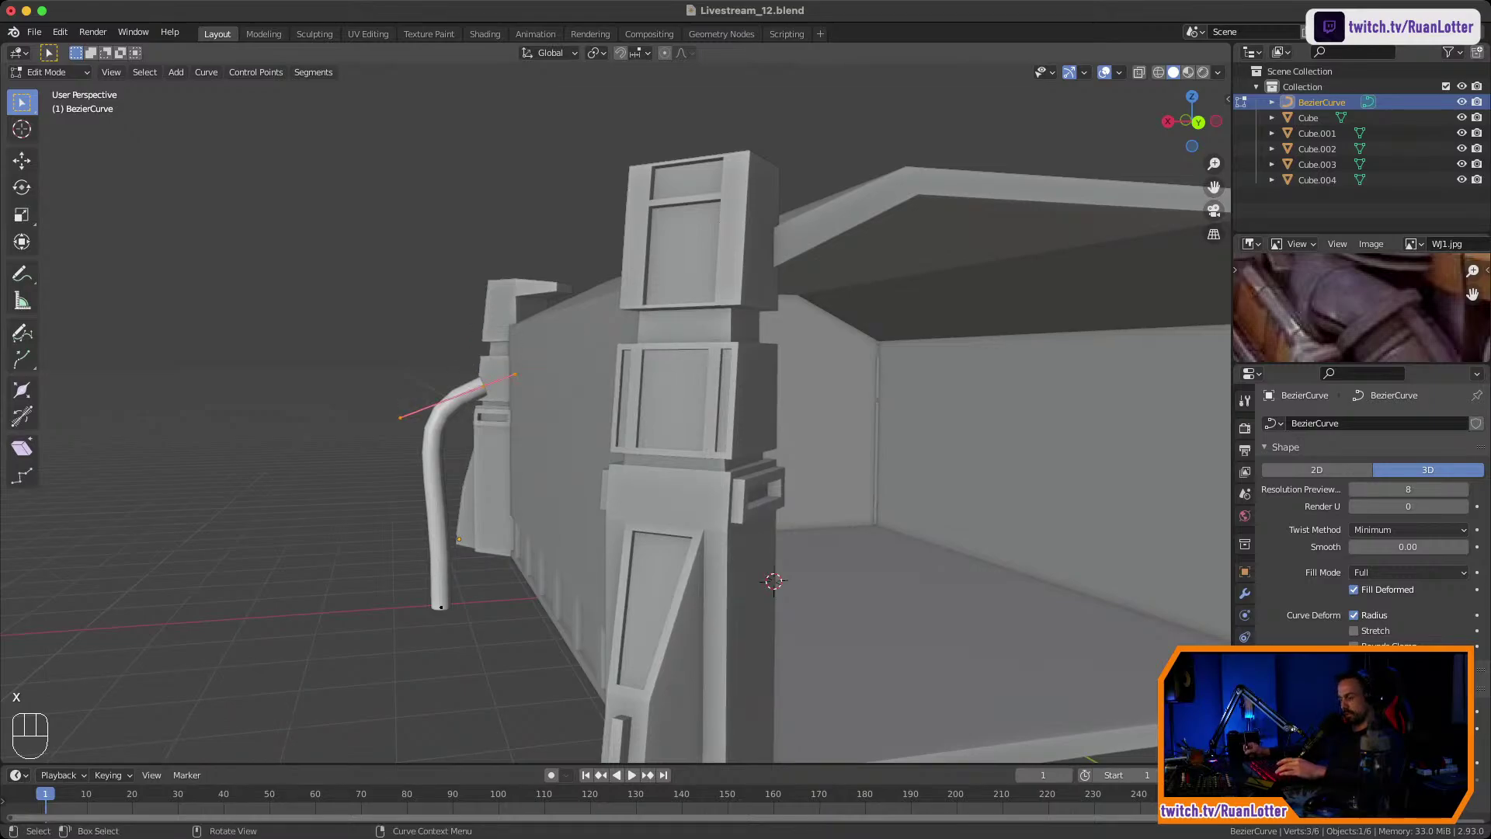
pyautogui.moveTo(483, 388); pyautogui.dragTo(733, 421, button='middle')
pyautogui.press('r')
pyautogui.press('x')
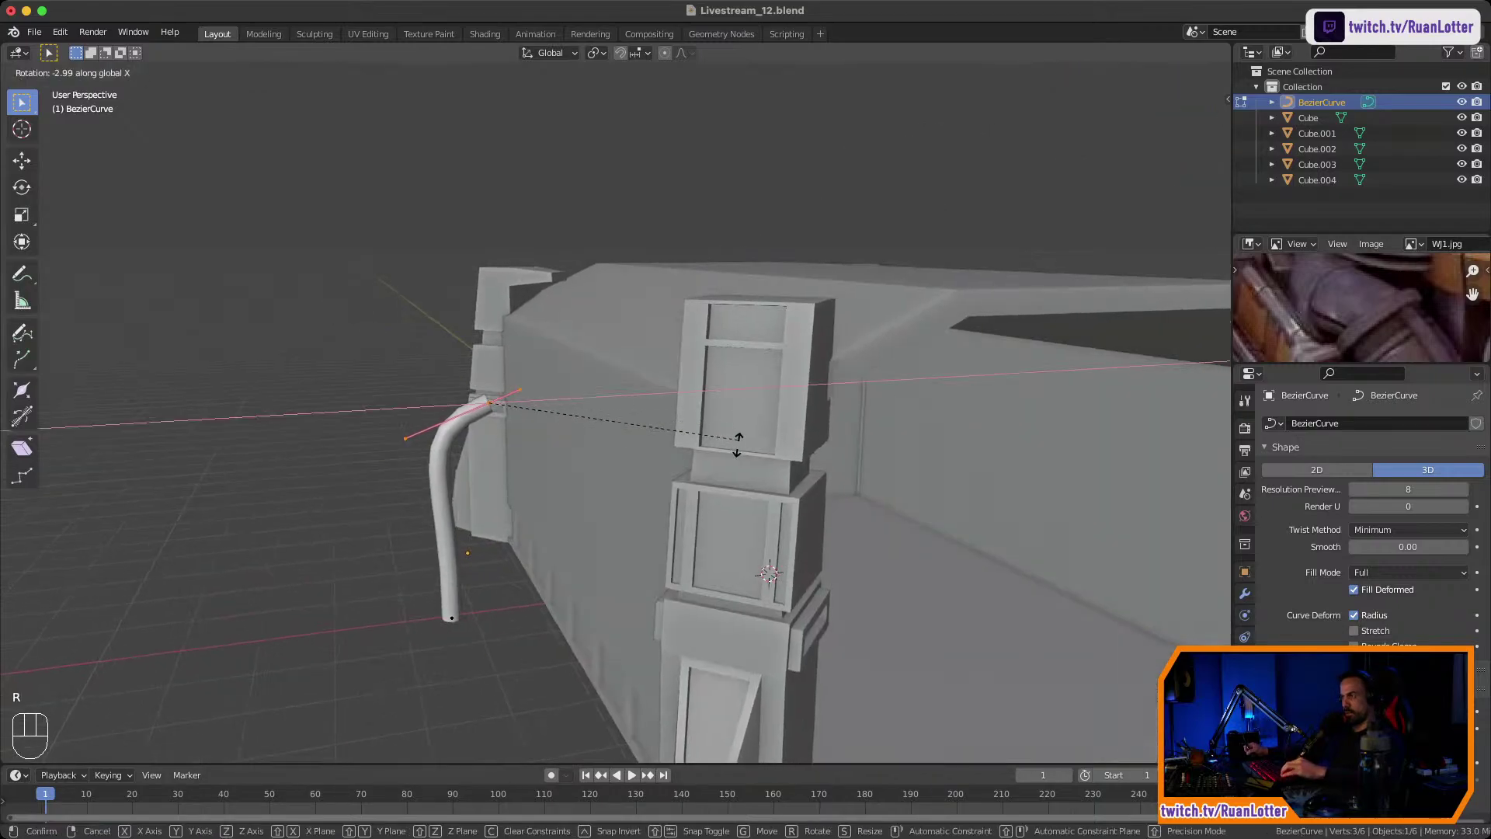
pyautogui.rightClick(700, 529)
# Level the curve's upper end in back view by raising its outer handle about 0.46 m along Z.
pyautogui.click(1201, 125)
pyautogui.press('r')
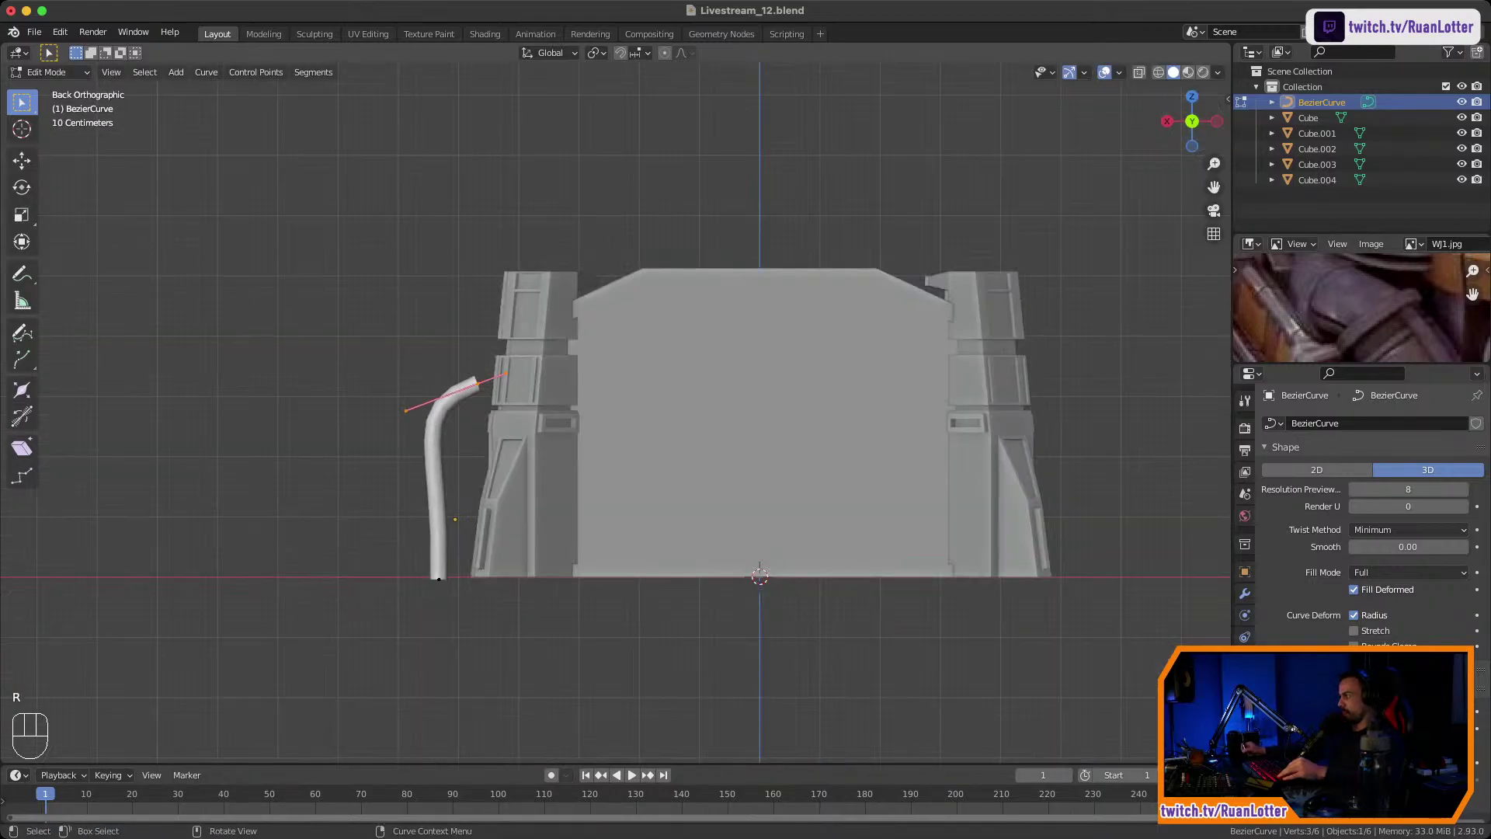
pyautogui.keyDown('shift'); pyautogui.moveTo(482, 385); pyautogui.dragTo(722, 409, button='middle'); pyautogui.keyUp('shift')
pyautogui.keyDown('ctrl'); pyautogui.moveTo(722, 408); pyautogui.dragTo(722, 331, button='middle'); pyautogui.keyUp('ctrl')
pyautogui.keyDown('shift'); pyautogui.moveTo(722, 330); pyautogui.dragTo(588, 309, button='middle'); pyautogui.keyUp('shift')
pyautogui.click(536, 425)
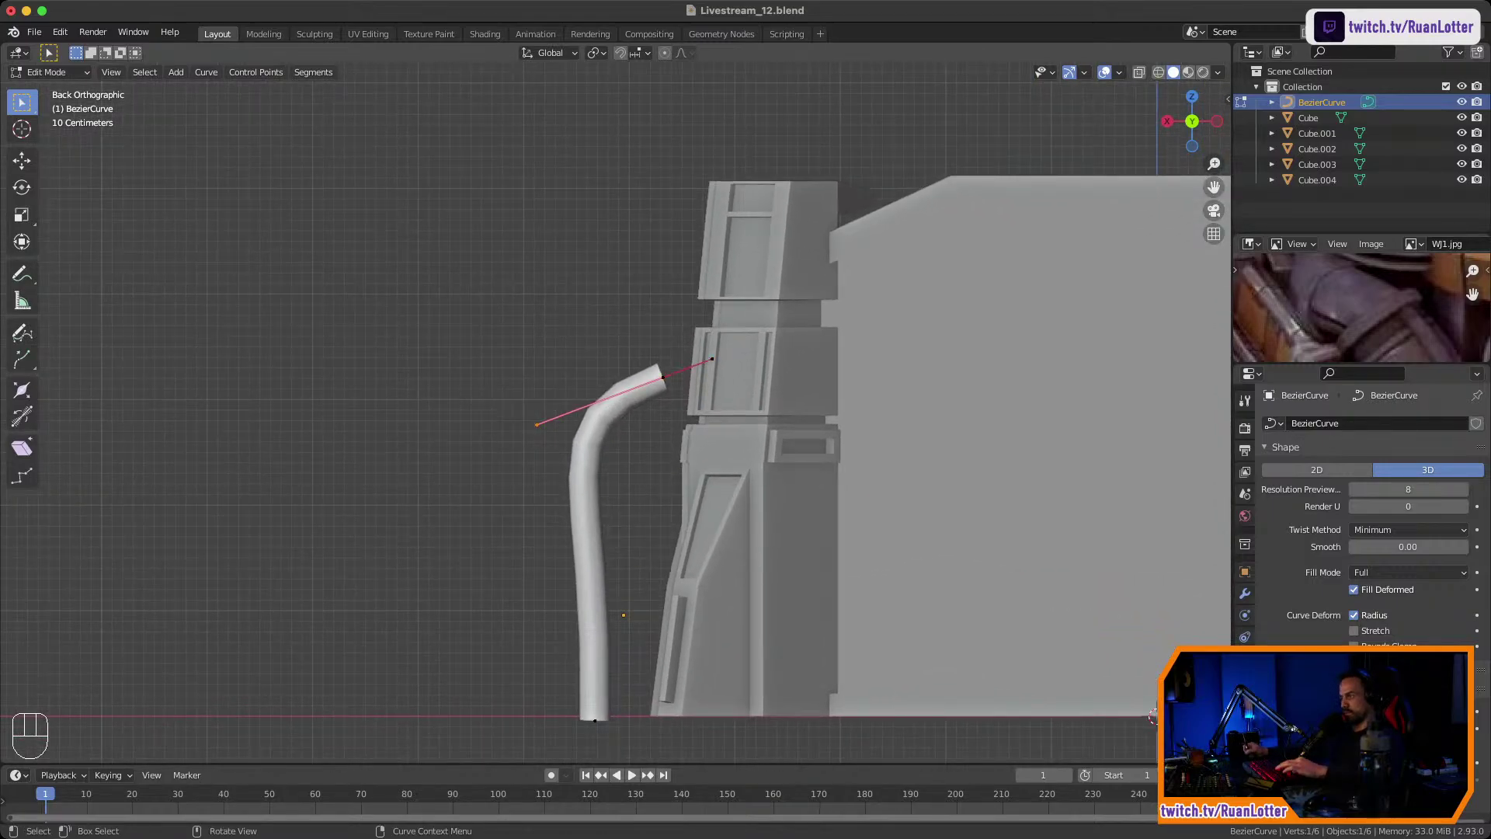
pyautogui.press('g')
pyautogui.press('z')
pyautogui.click(537, 376)
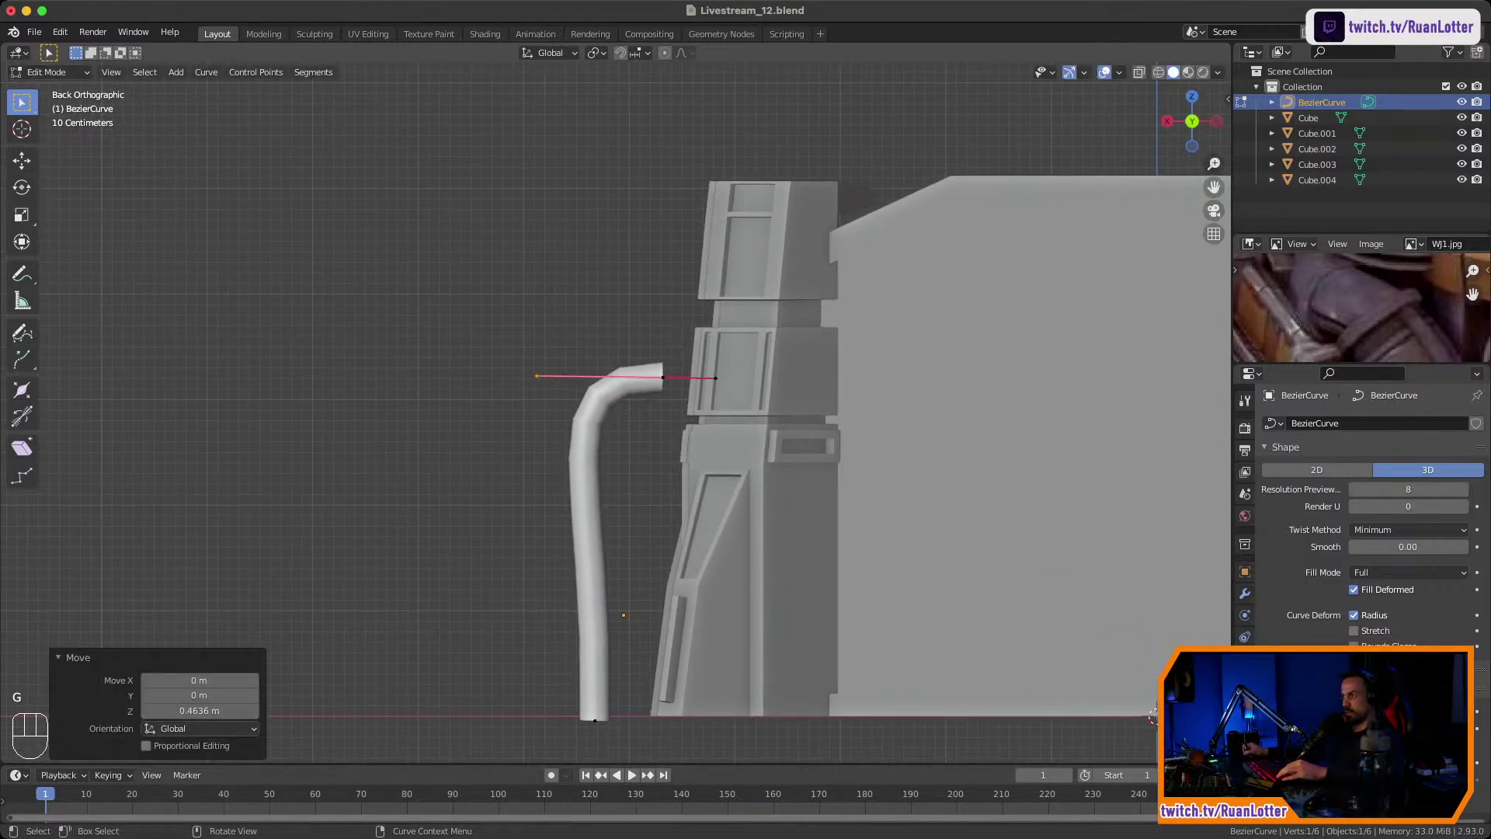
# Move the curve's upper end point along negative X toward the building, and pull its outer handle outward along positive X.
pyautogui.click(715, 378)
pyautogui.moveTo(655, 364); pyautogui.dragTo(675, 388)
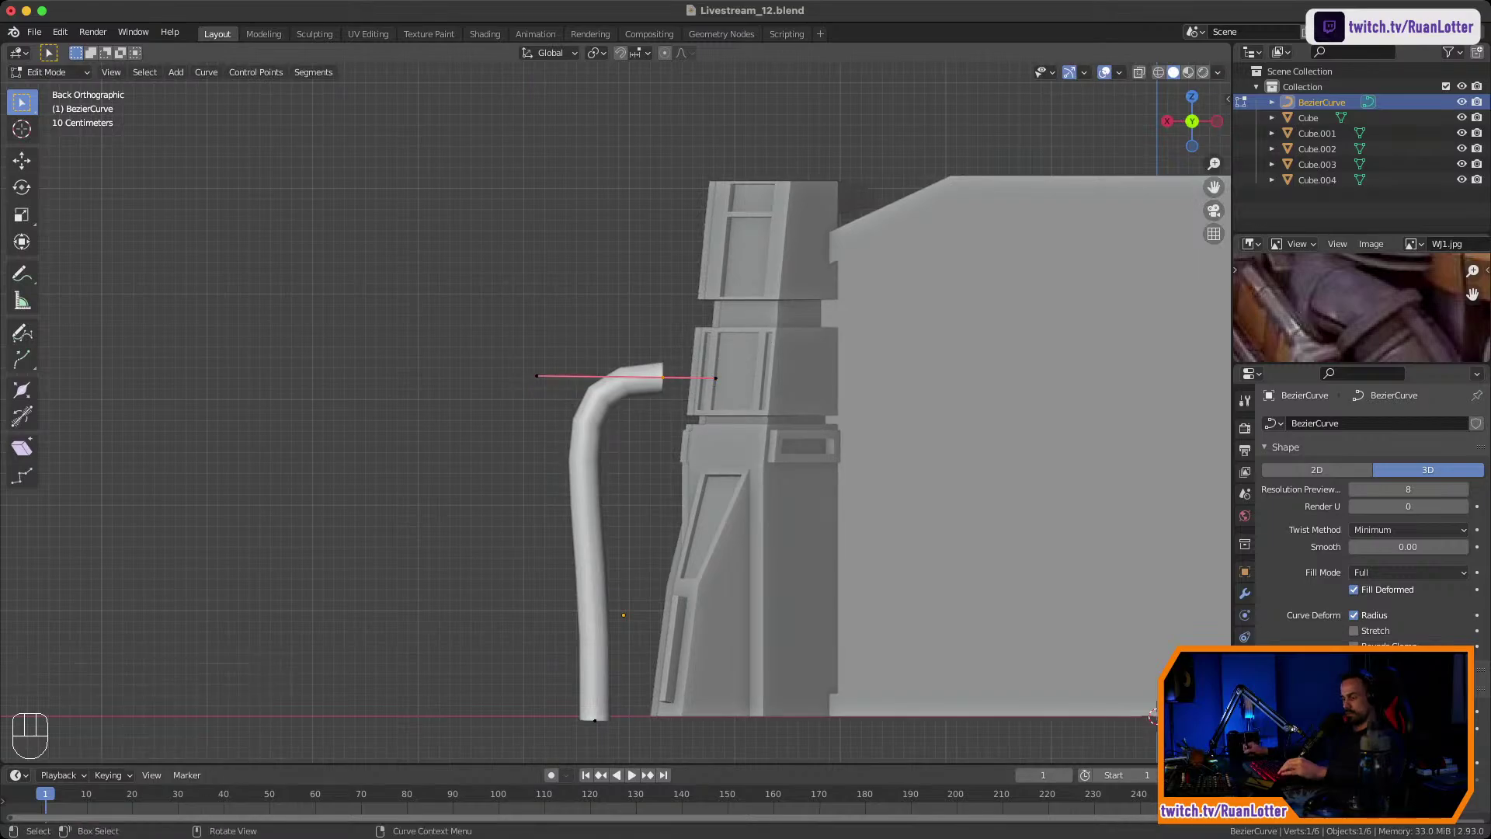
pyautogui.press('g')
pyautogui.press('x')
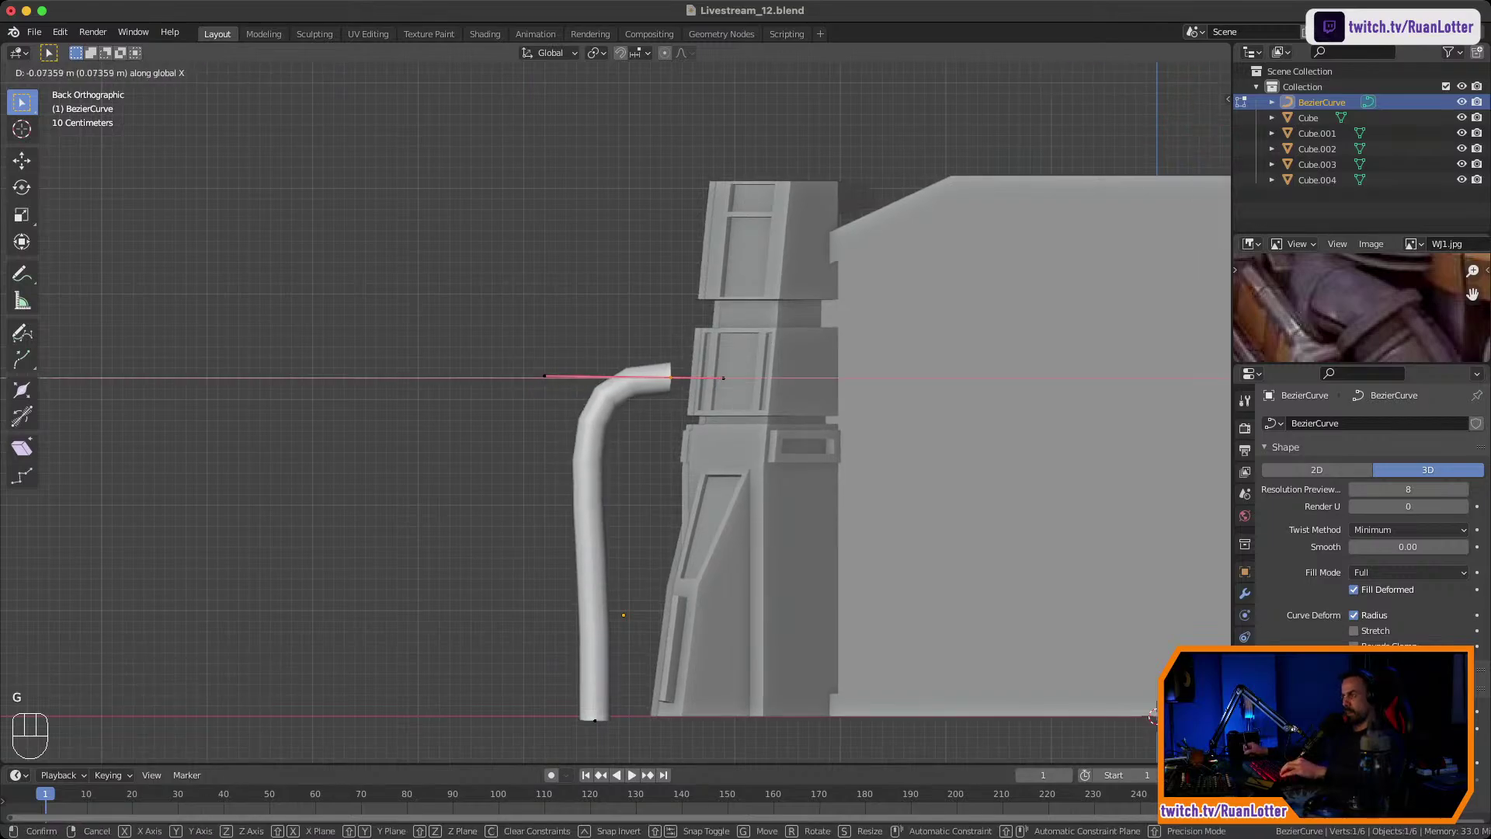
pyautogui.click(731, 379)
pyautogui.moveTo(582, 351); pyautogui.dragTo(620, 415)
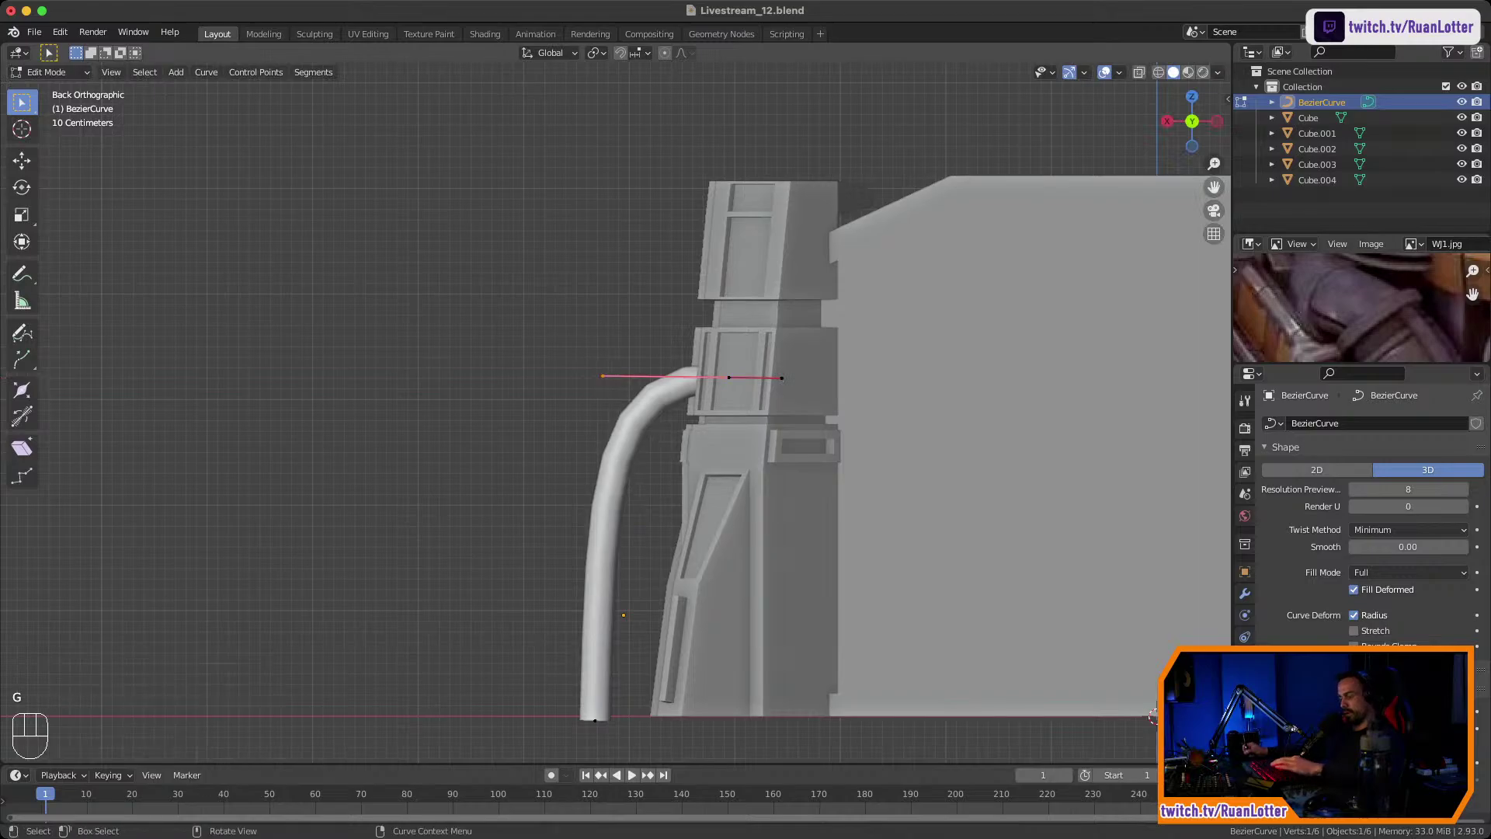
pyautogui.press('g')
pyautogui.press('x')
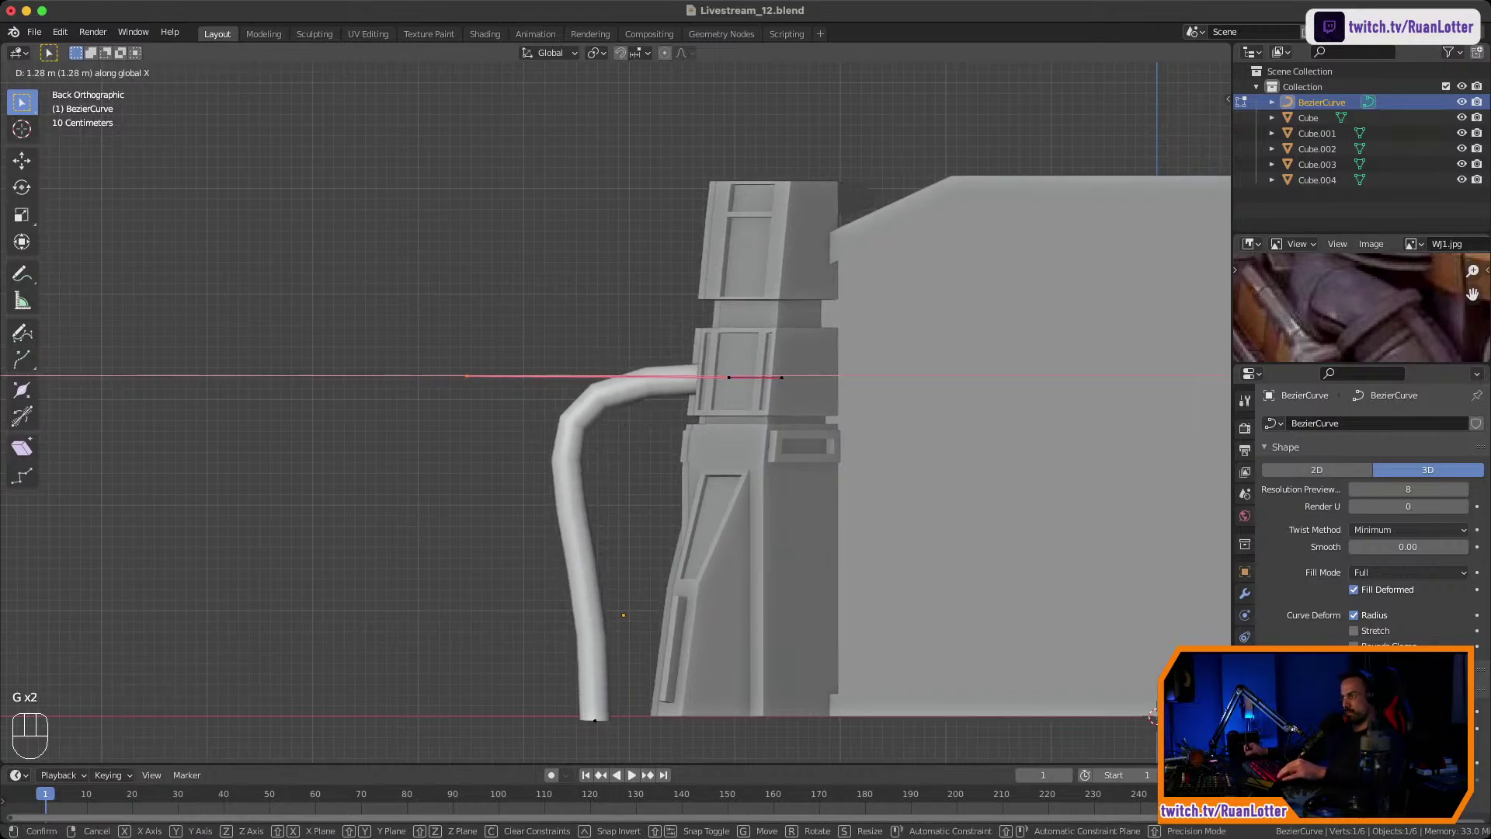
pyautogui.click(506, 411)
# Shift the upper end point about 0.29 m along negative X and its outer handle about 0.49 m along positive X.
pyautogui.moveTo(505, 412); pyautogui.dragTo(536, 455, button='middle')
pyautogui.moveTo(747, 388); pyautogui.dragTo(785, 429)
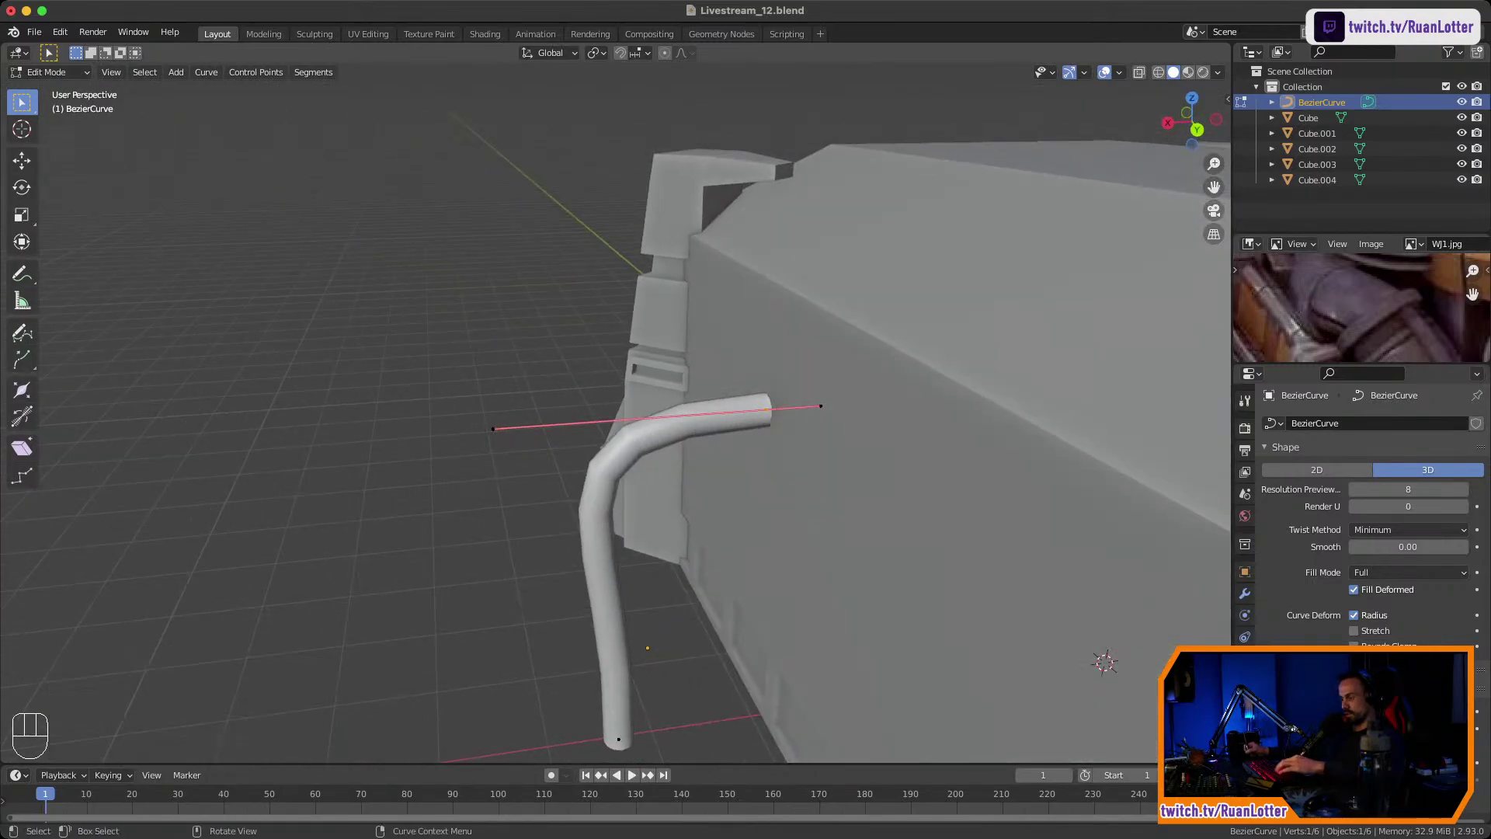
pyautogui.press('g')
pyautogui.press('x')
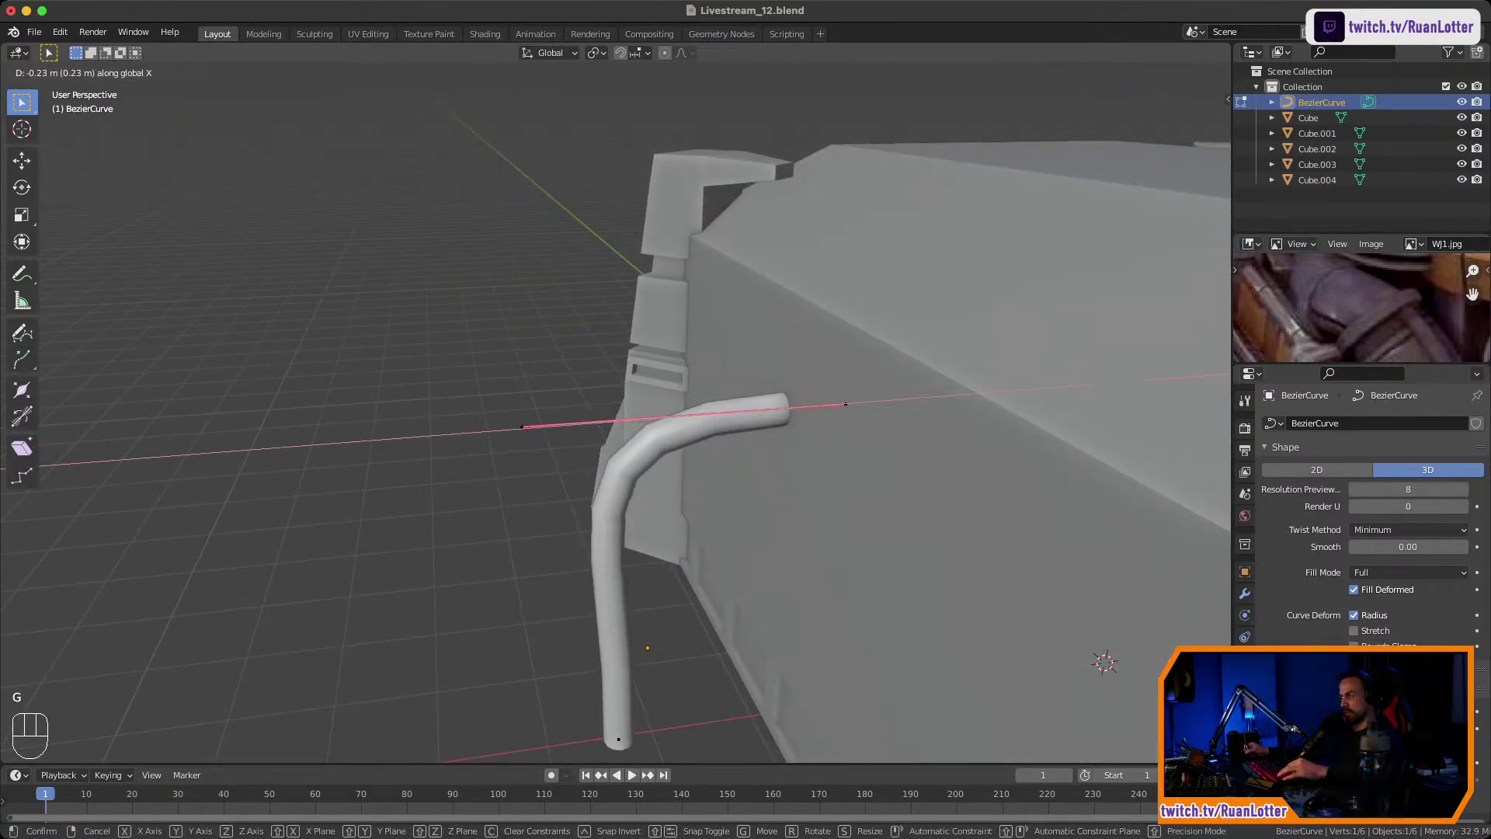
pyautogui.click(812, 427)
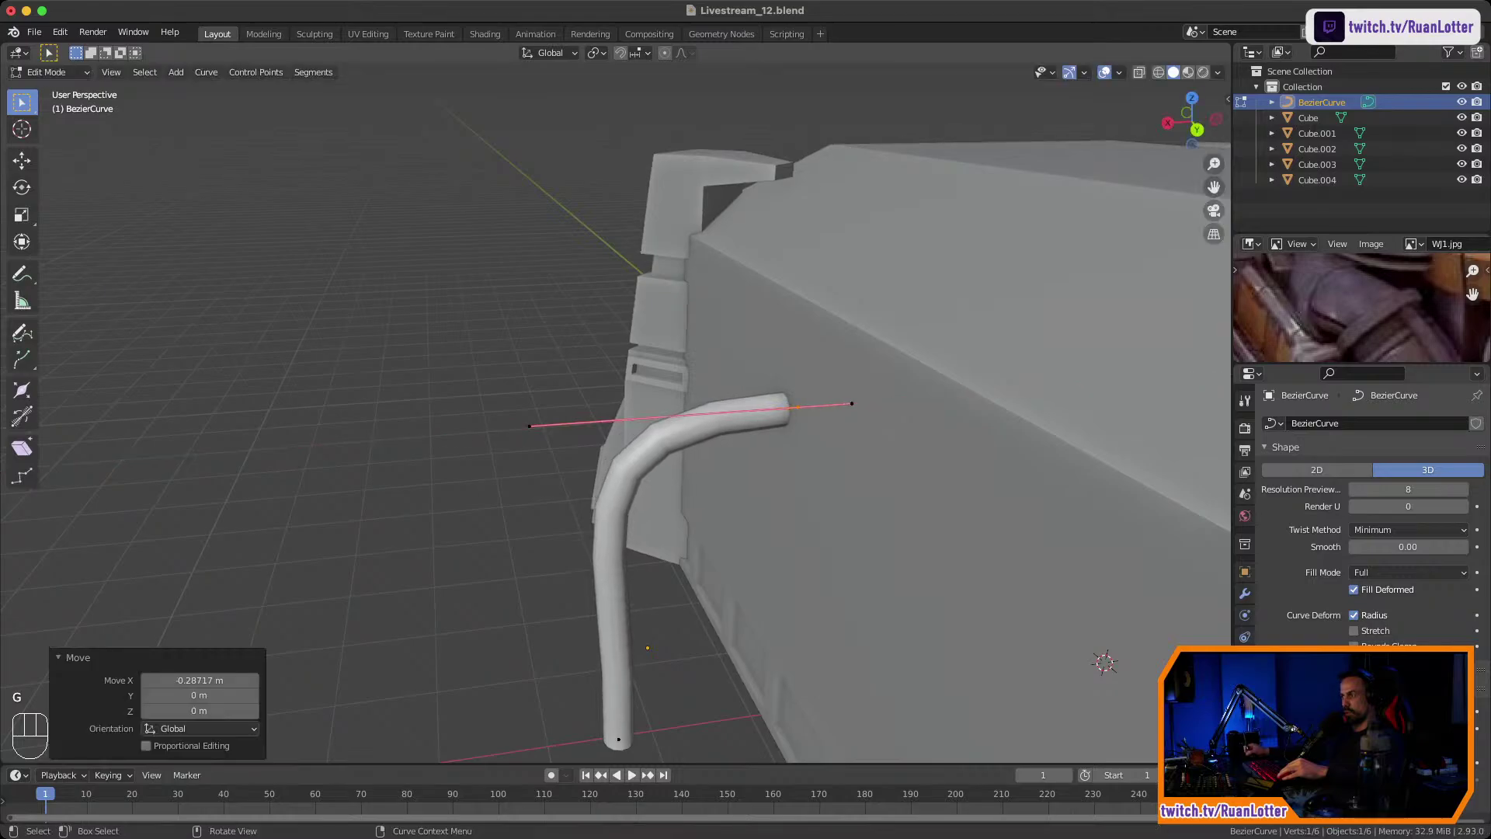
pyautogui.click(525, 426)
pyautogui.press('g')
pyautogui.press('x')
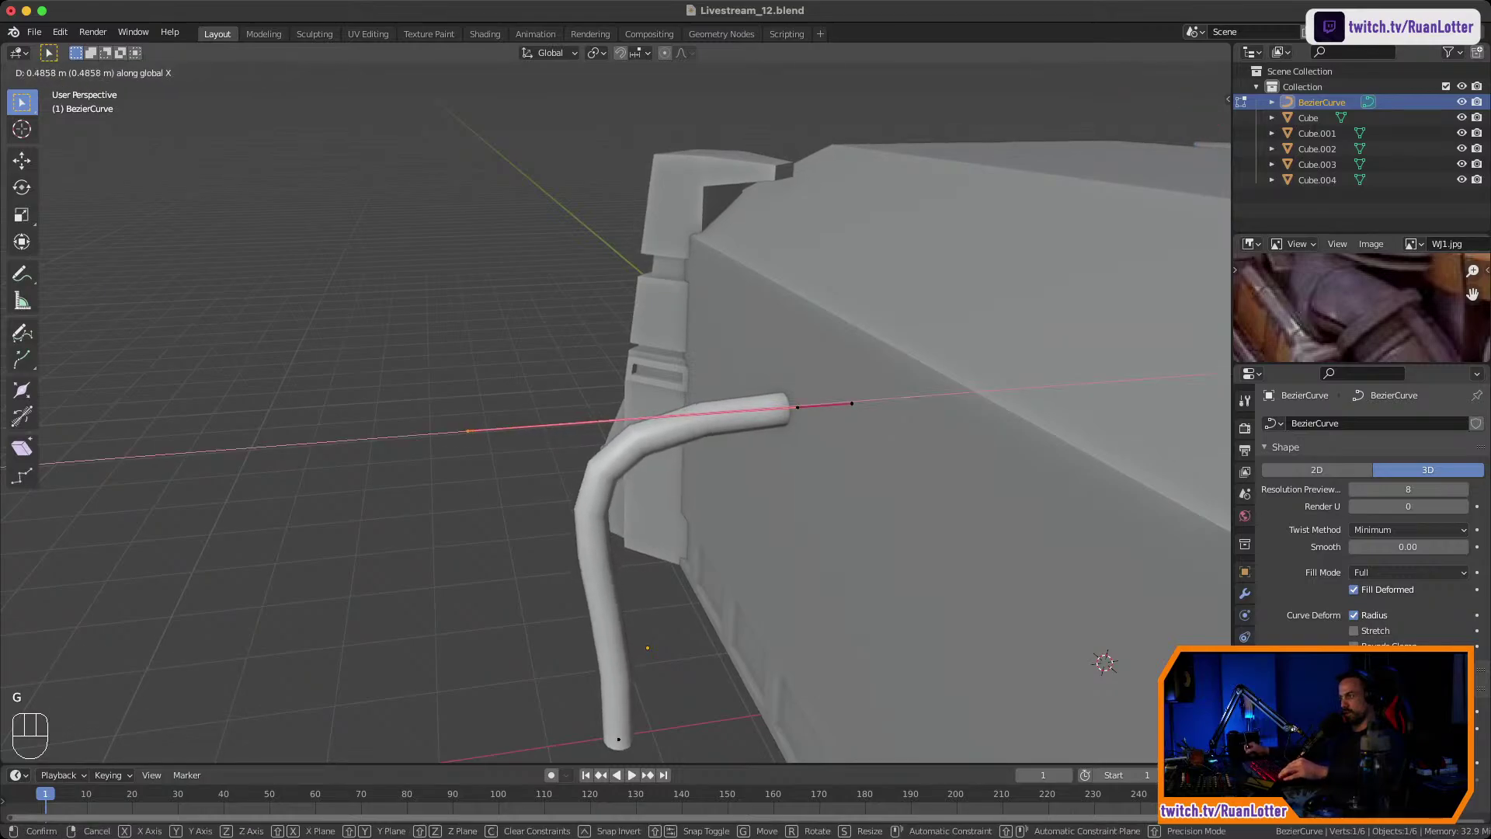
pyautogui.click(466, 429)
pyautogui.moveTo(466, 429); pyautogui.dragTo(444, 466, button='middle')
# Leave Edit Mode and set the curve's preview resolution to 12.
pyautogui.press('Tab')
pyautogui.keyDown('shift'); pyautogui.moveTo(444, 466); pyautogui.dragTo(434, 346, button='middle'); pyautogui.keyUp('shift')
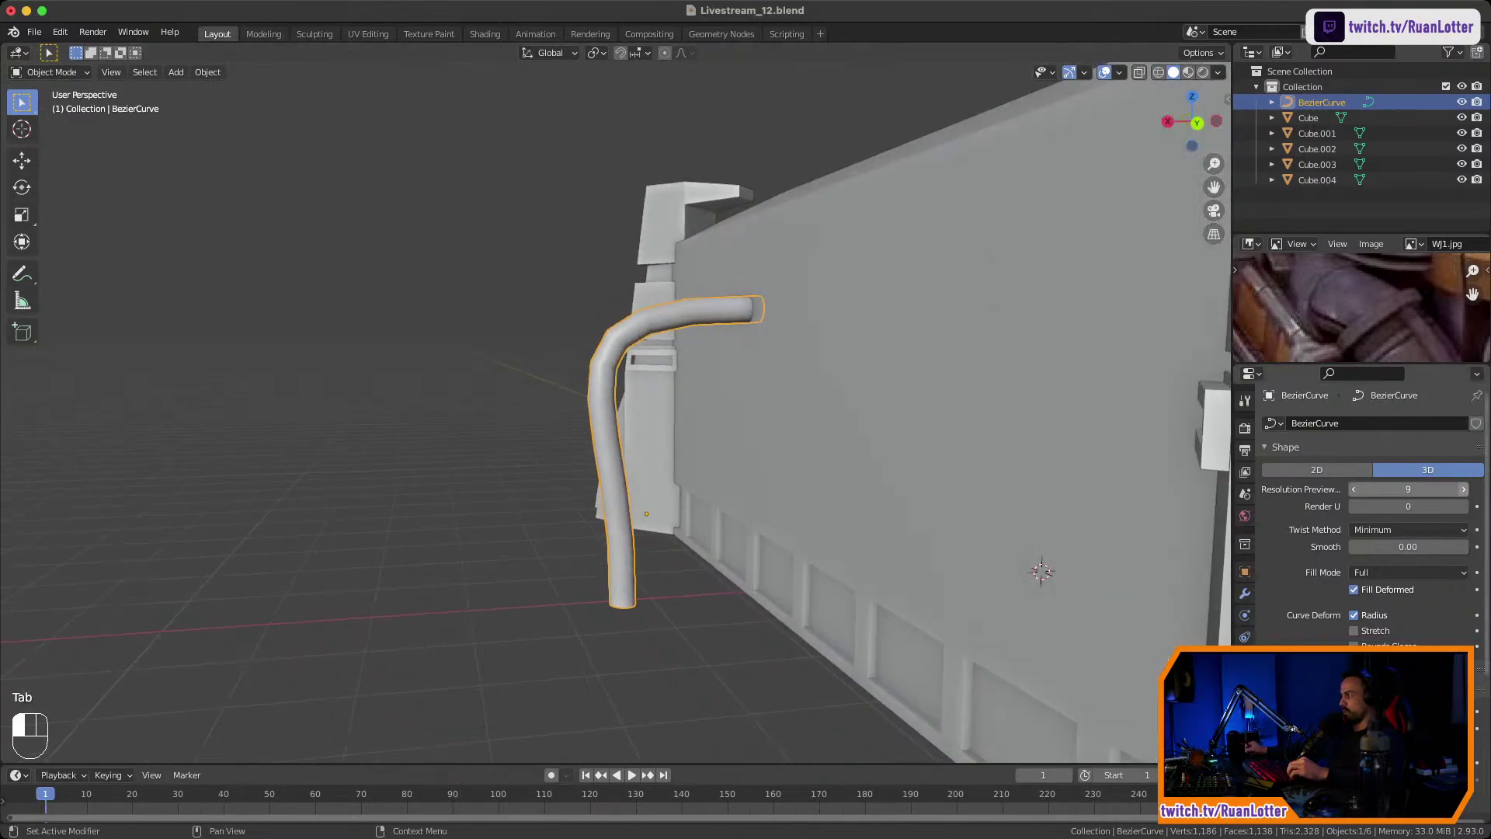
pyautogui.click(1463, 490)
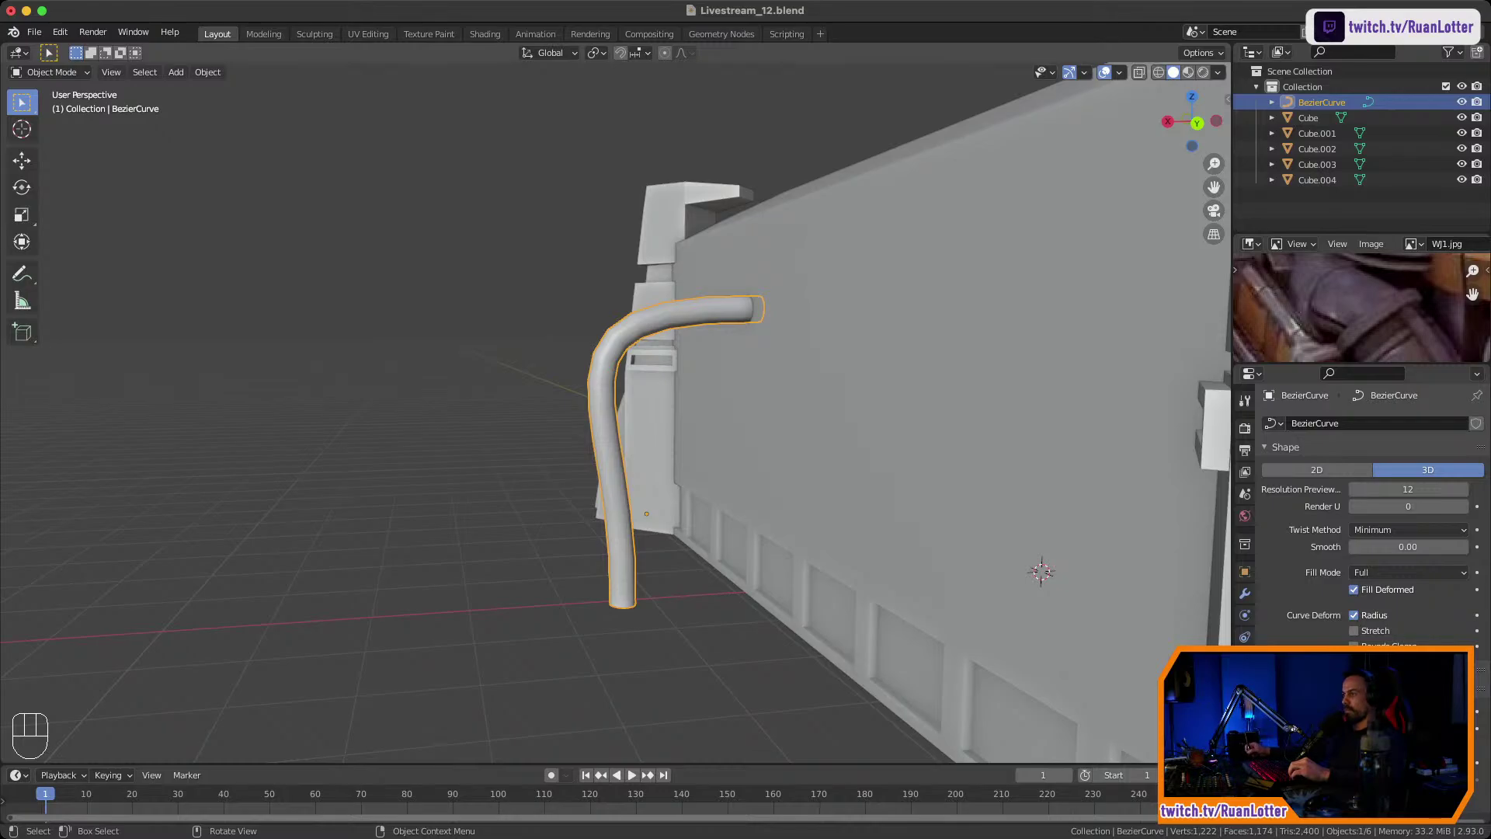
# Examine the pipe's bend and its distance to the long wall from several angles.
pyautogui.moveTo(668, 434); pyautogui.dragTo(724, 446, button='middle')
pyautogui.keyDown('ctrl'); pyautogui.moveTo(621, 388); pyautogui.dragTo(621, 474, button='middle'); pyautogui.keyUp('ctrl')
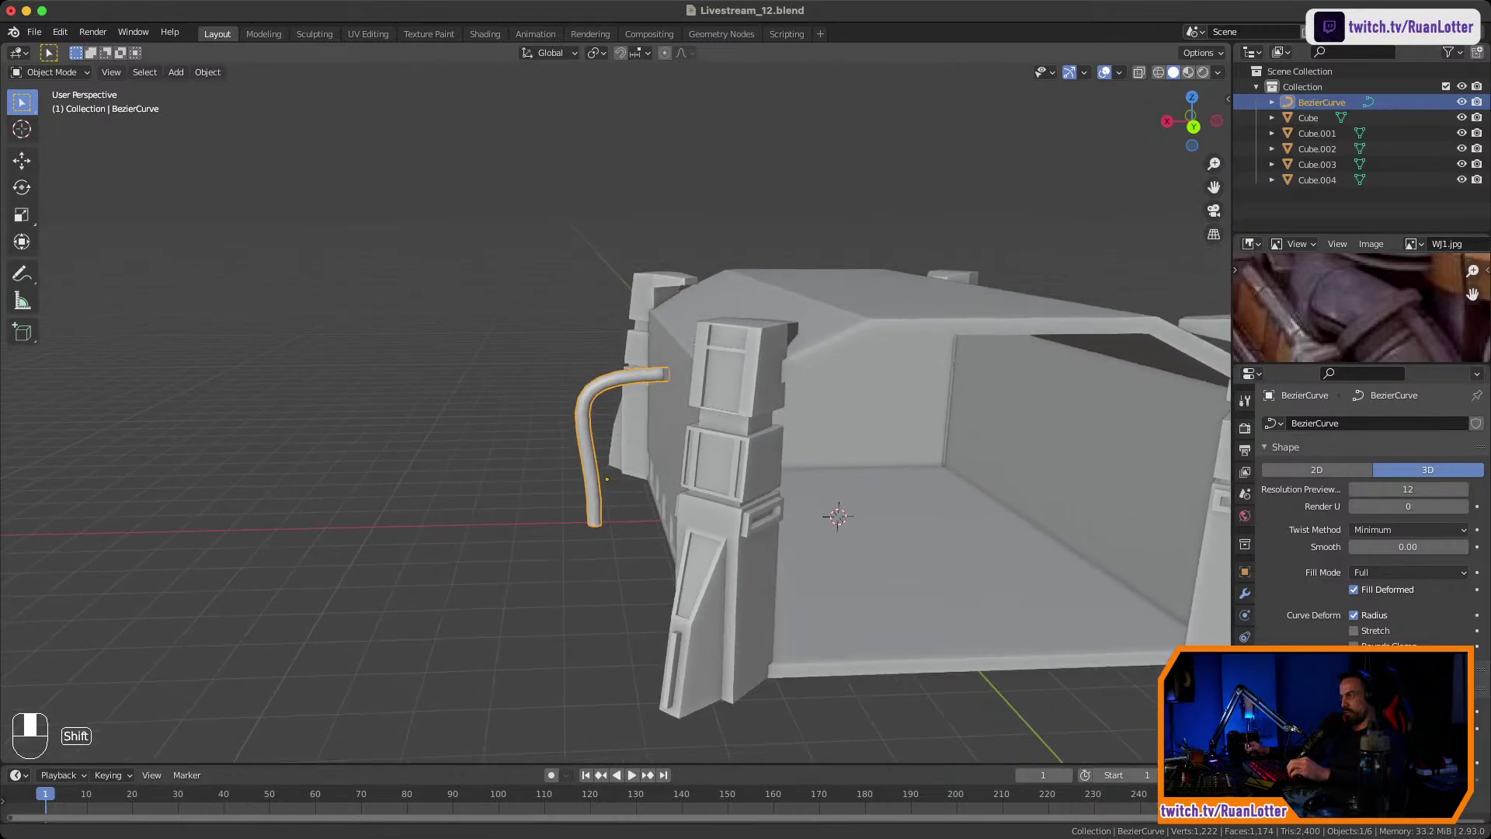
pyautogui.keyDown('shift'); pyautogui.moveTo(777, 435); pyautogui.dragTo(598, 427, button='middle'); pyautogui.keyUp('shift')
pyautogui.moveTo(598, 428); pyautogui.dragTo(598, 470, button='middle')
pyautogui.keyDown('shift'); pyautogui.moveTo(598, 470); pyautogui.dragTo(793, 466, button='middle'); pyautogui.keyUp('shift')
pyautogui.moveTo(792, 466); pyautogui.dragTo(687, 466, button='middle')
pyautogui.keyDown('shift'); pyautogui.moveTo(687, 466); pyautogui.dragTo(749, 362, button='middle'); pyautogui.keyUp('shift')
pyautogui.moveTo(750, 361); pyautogui.dragTo(765, 466, button='middle')
pyautogui.moveTo(765, 466)
pyautogui.mouseDown(button='middle')
pyautogui.moveTo(629, 443)
pyautogui.moveTo(517, 451)
pyautogui.moveTo(753, 443)
pyautogui.mouseUp(button='middle')
pyautogui.keyDown('ctrl'); pyautogui.moveTo(753, 443); pyautogui.dragTo(753, 372, button='middle'); pyautogui.keyUp('ctrl')
pyautogui.moveTo(753, 373)
pyautogui.keyDown('shift'); pyautogui.mouseDown(button='middle')
pyautogui.moveTo(831, 376)
pyautogui.moveTo(773, 380)
pyautogui.mouseUp(button='middle'); pyautogui.keyUp('shift')
# Move the upper point's outer handle about 0.10 m along positive X in Edit Mode.
pyautogui.press('Tab')
pyautogui.press('g')
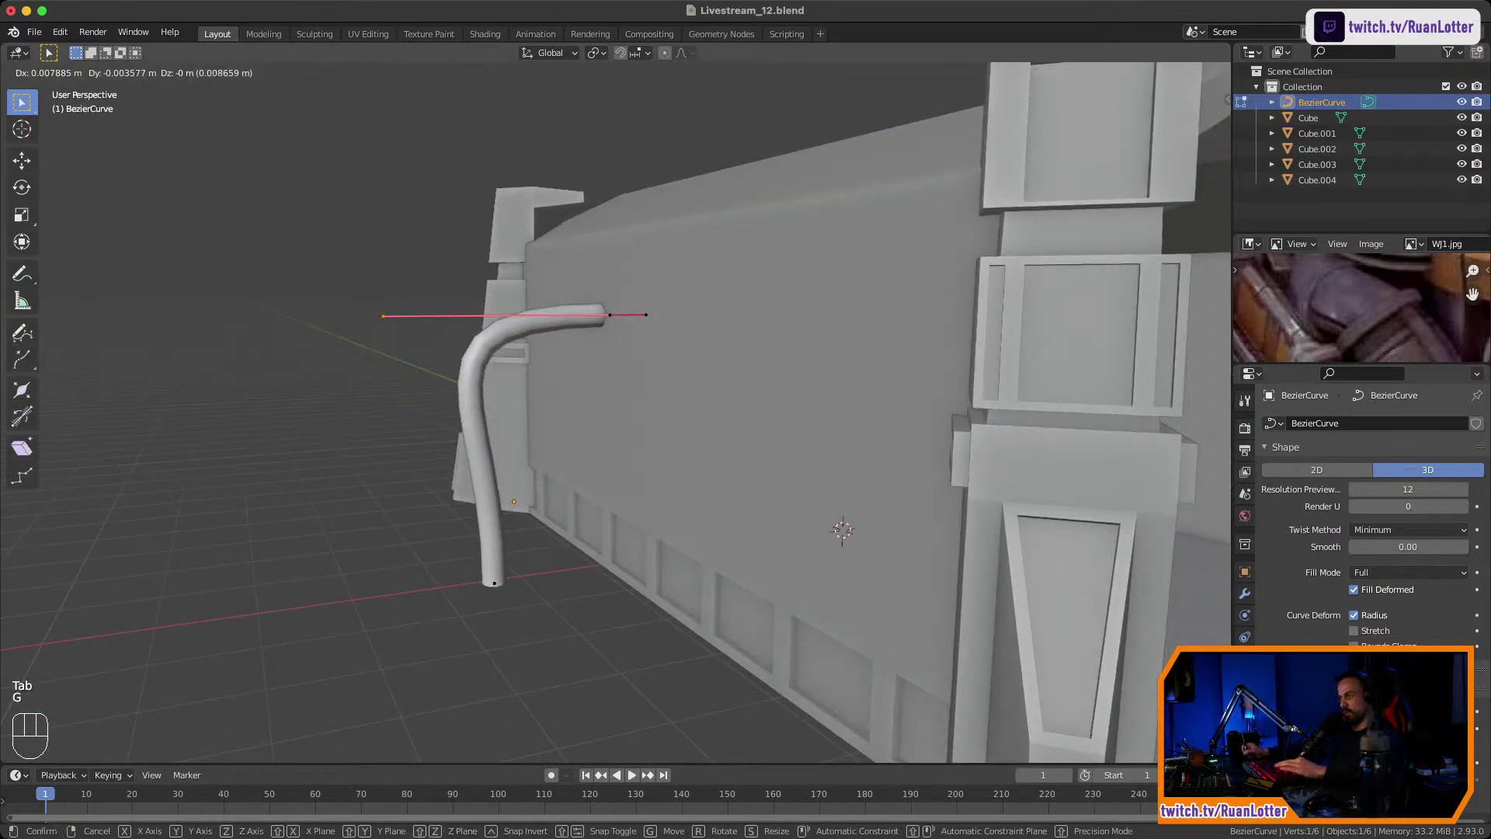
pyautogui.press('x')
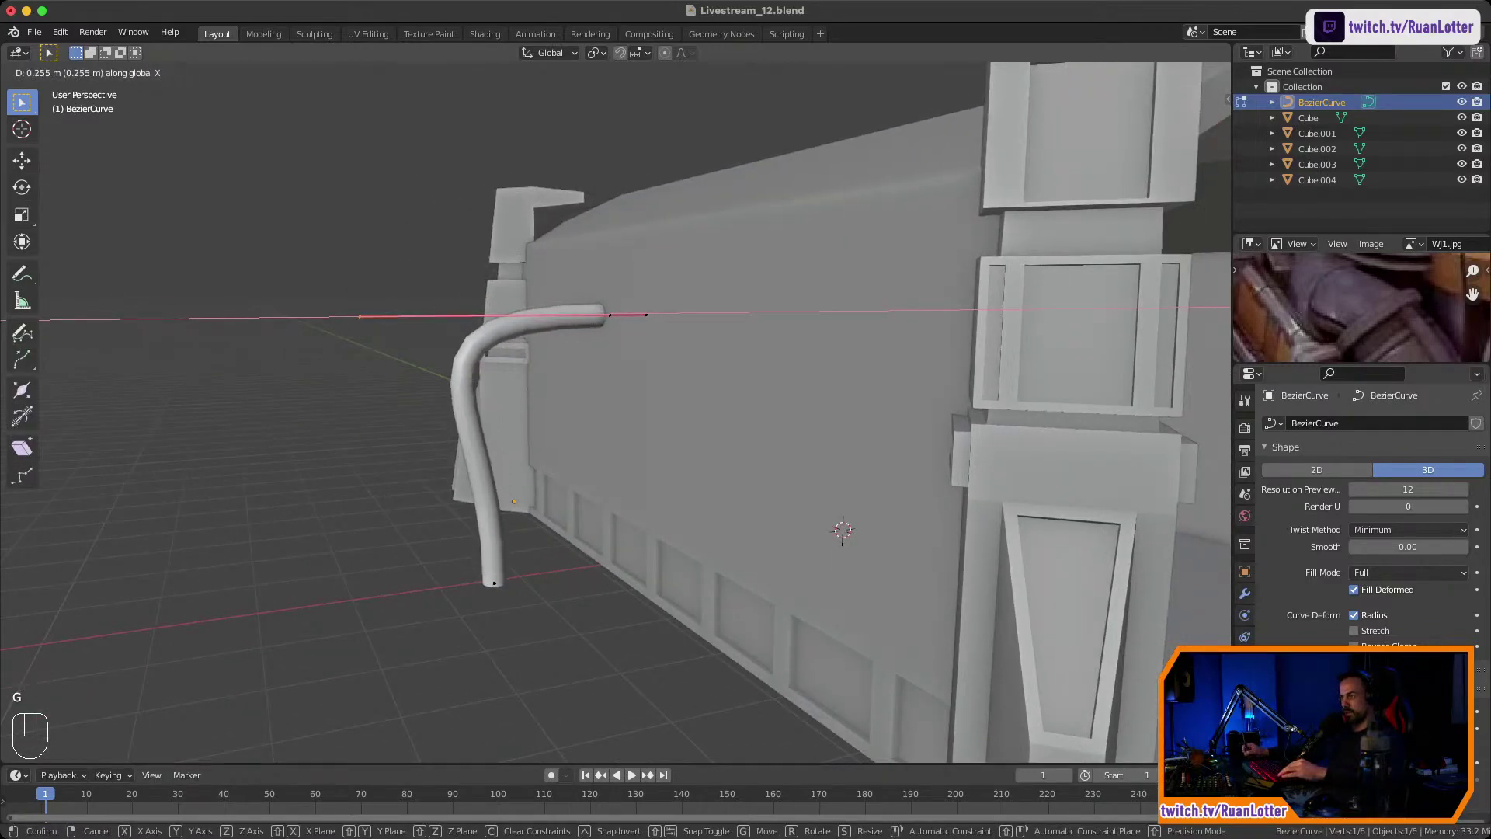
pyautogui.click(374, 316)
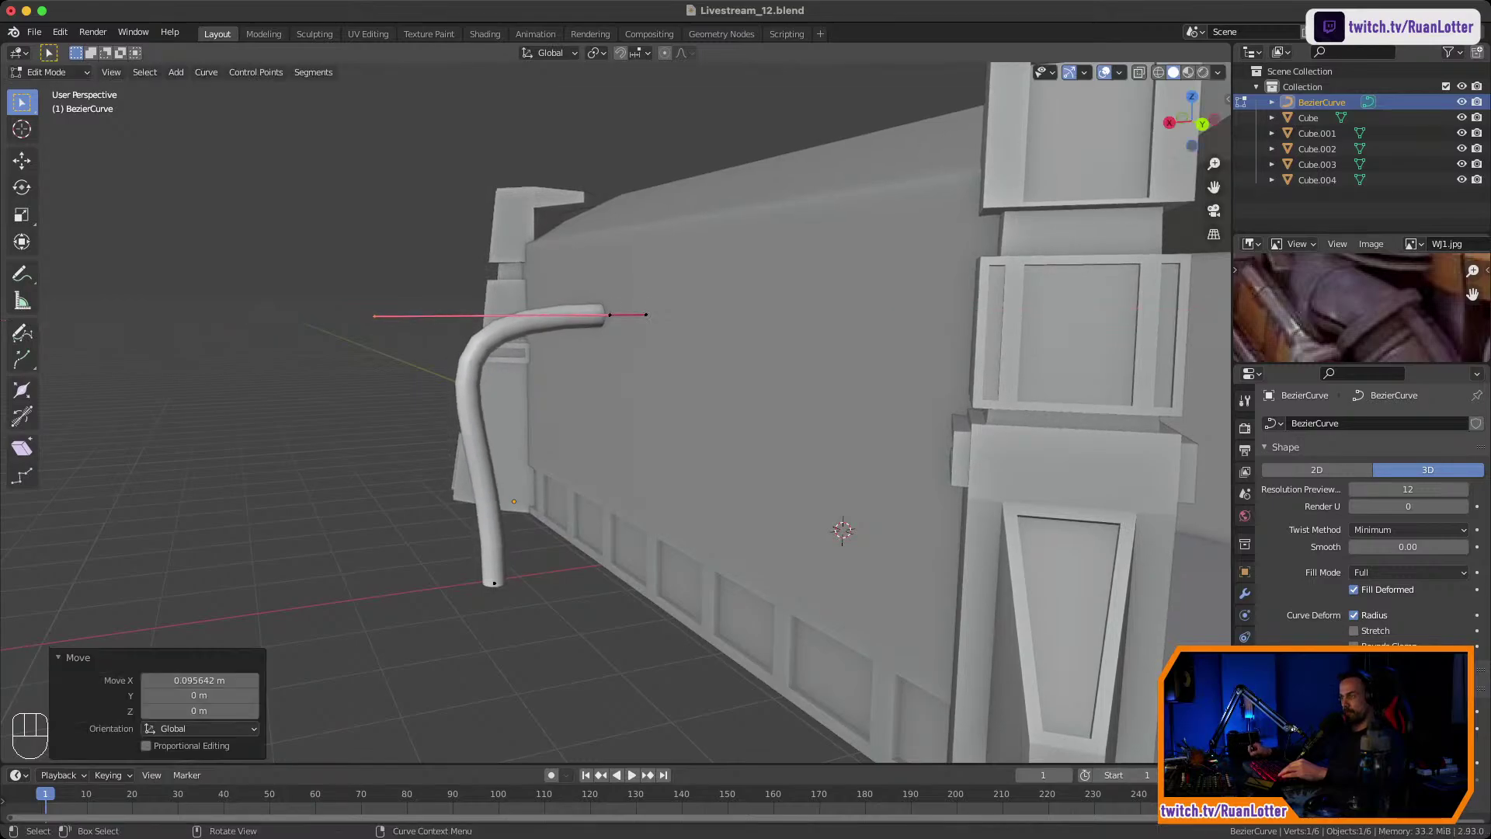
# Move the curve's bottom point about 0.50 m along negative X and lower its upper handle along Z.
pyautogui.moveTo(477, 571); pyautogui.dragTo(507, 603)
pyautogui.press('g')
pyautogui.press('x')
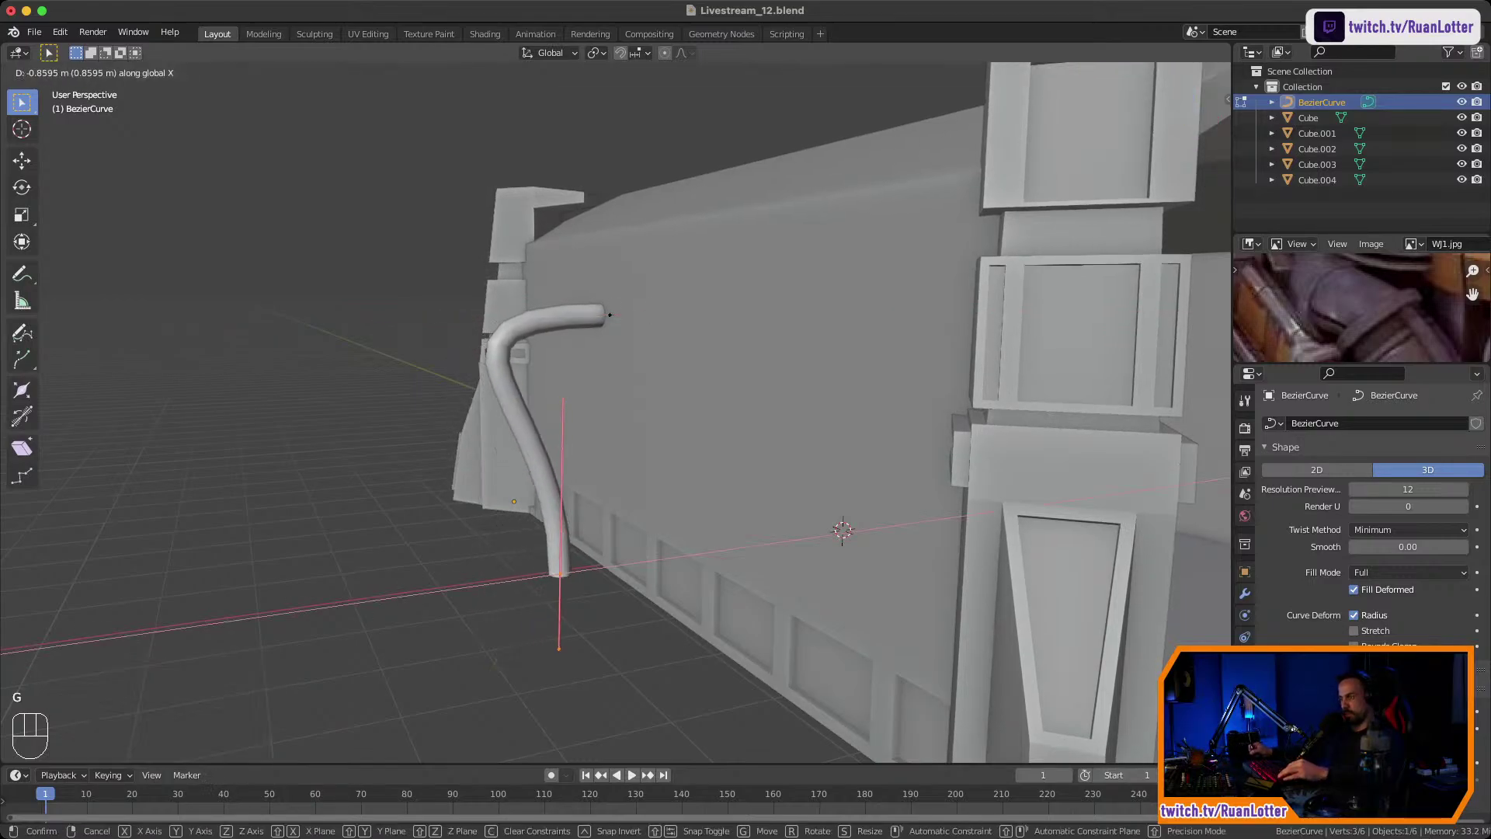
pyautogui.click(610, 315)
pyautogui.moveTo(609, 314)
pyautogui.mouseDown(button='middle')
pyautogui.moveTo(536, 310)
pyautogui.moveTo(625, 309)
pyautogui.moveTo(624, 330)
pyautogui.mouseUp(button='middle')
pyautogui.moveTo(624, 330); pyautogui.dragTo(701, 327, button='middle')
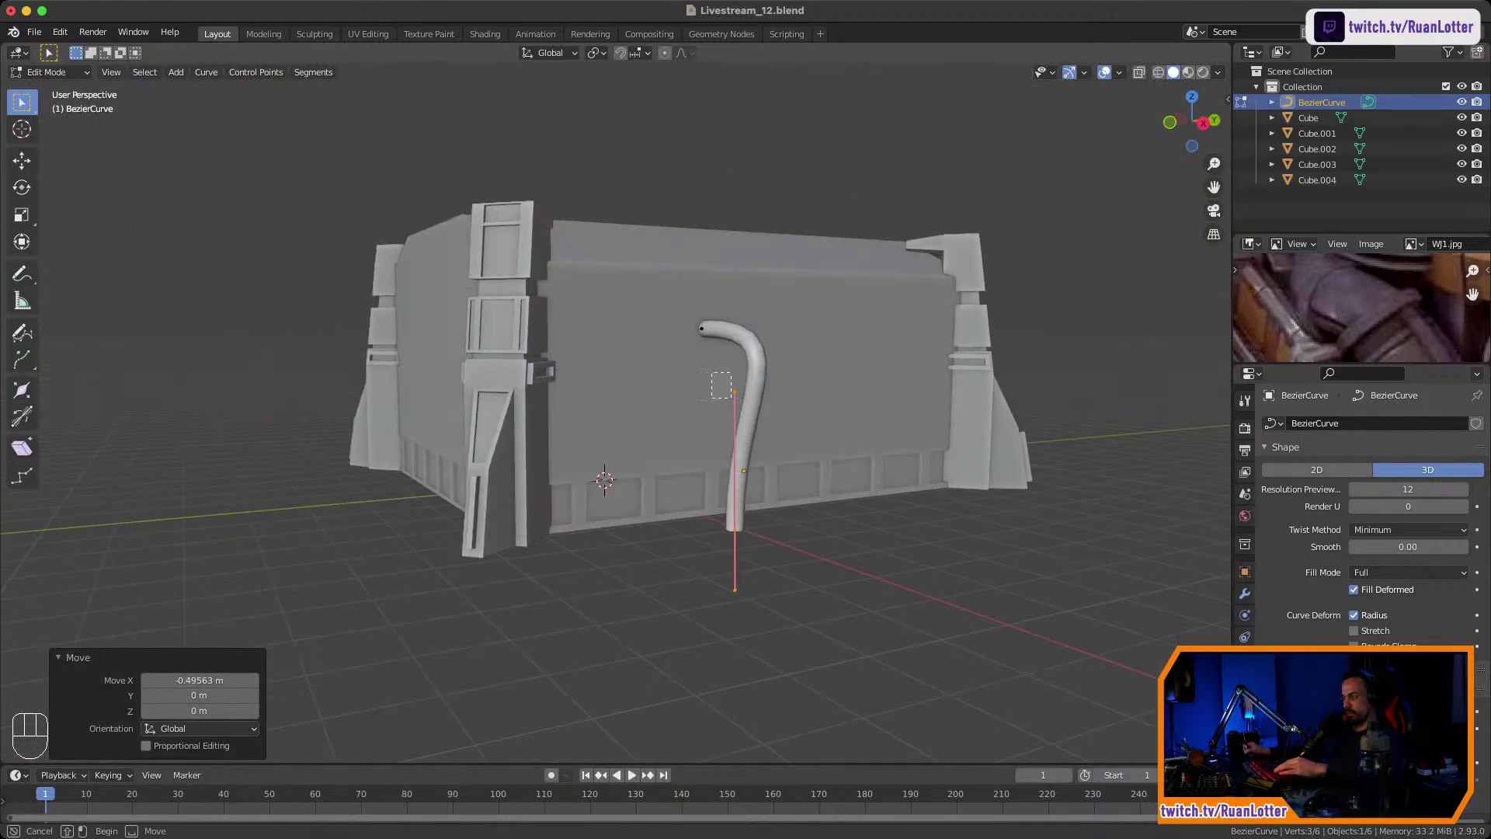
pyautogui.press('g')
pyautogui.press('z')
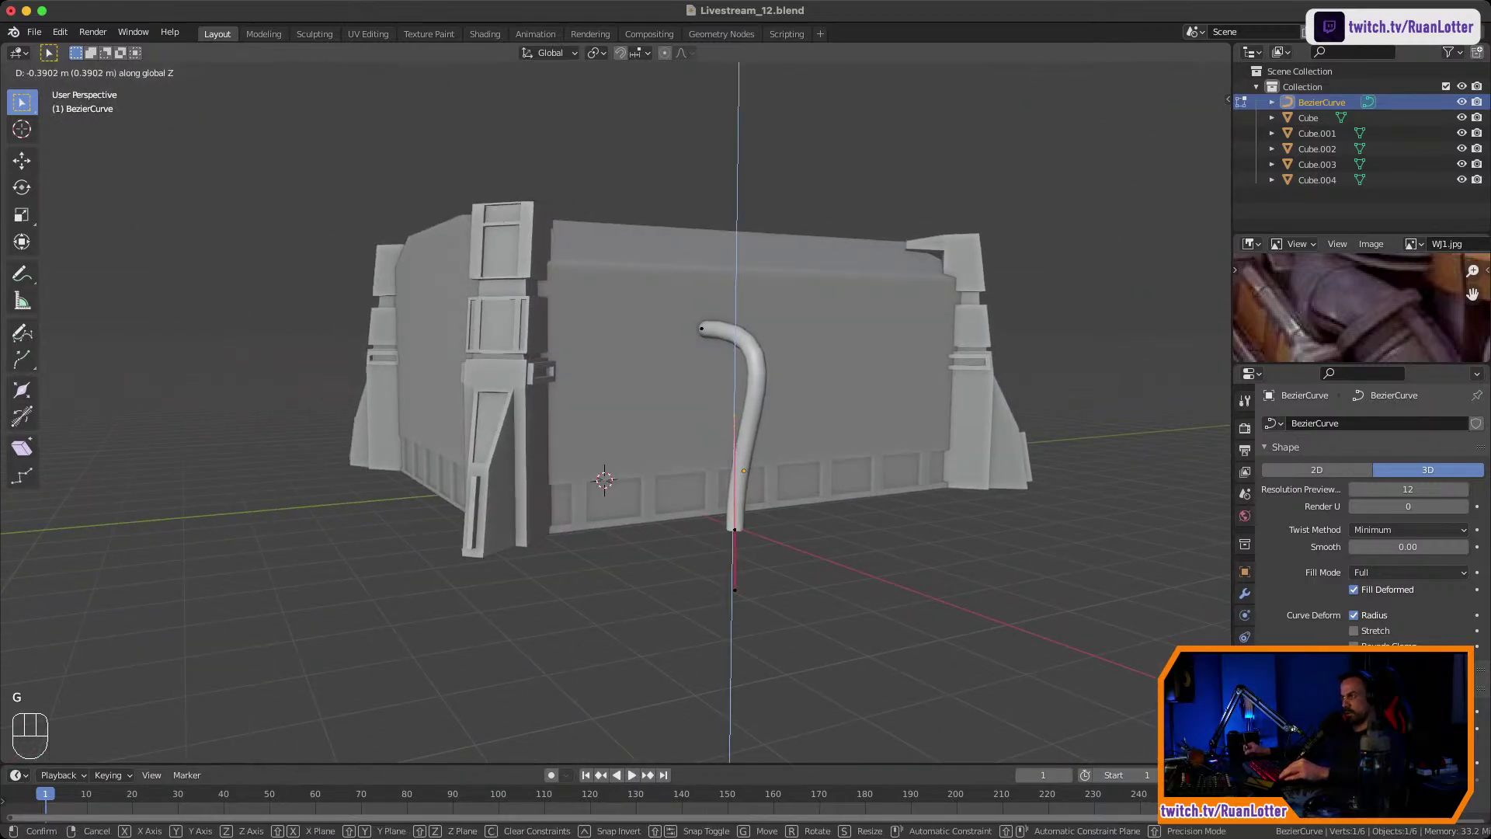
pyautogui.click(730, 435)
# Pull the upper point's outer handle along negative X toward the building to tighten the bend.
pyautogui.moveTo(730, 435); pyautogui.dragTo(499, 383, button='middle')
pyautogui.click(542, 287)
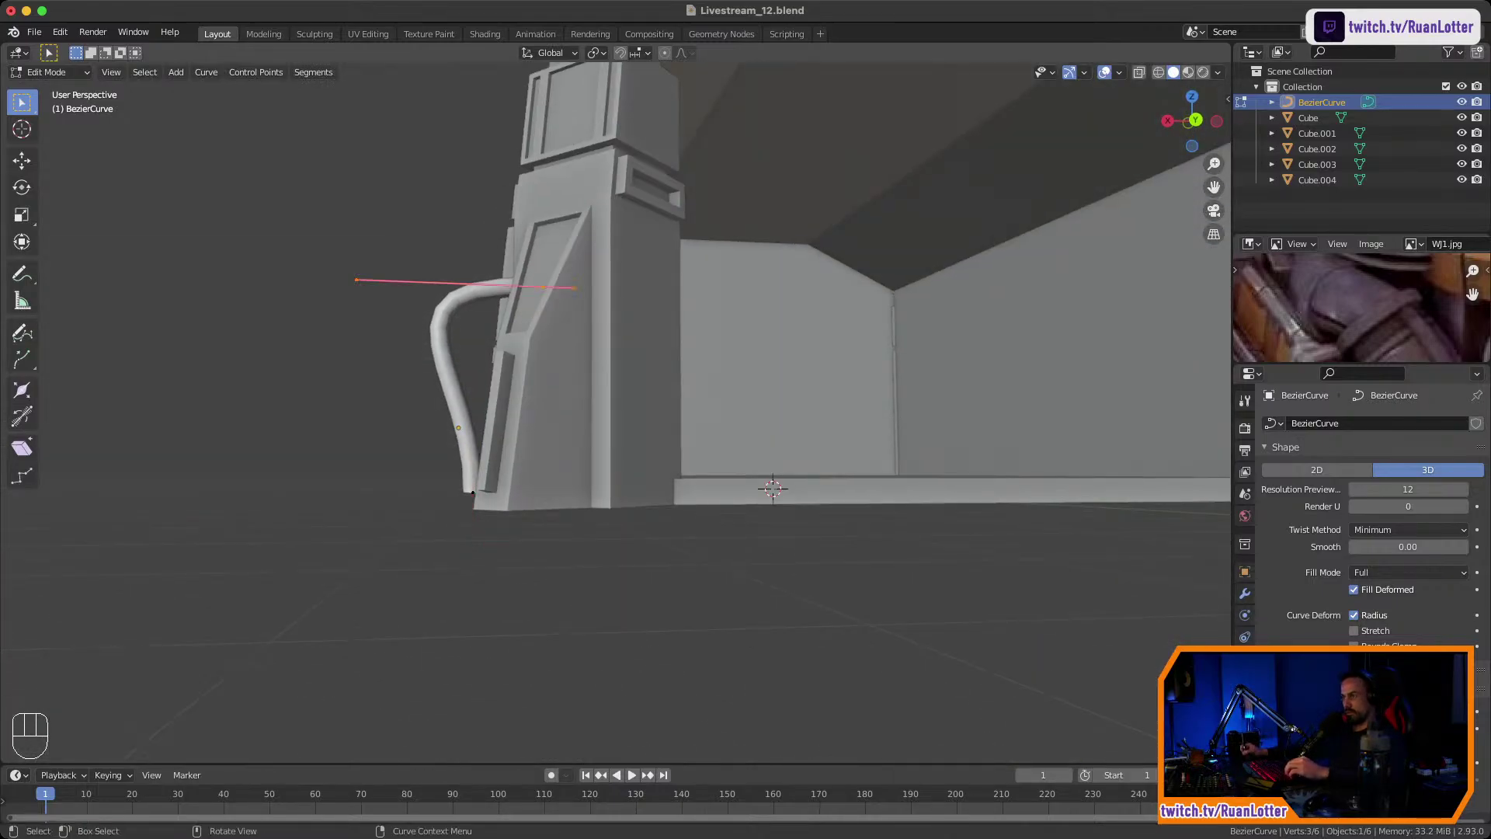
pyautogui.click(356, 280)
pyautogui.moveTo(357, 281); pyautogui.dragTo(396, 330, button='middle')
pyautogui.press('g')
pyautogui.press('x')
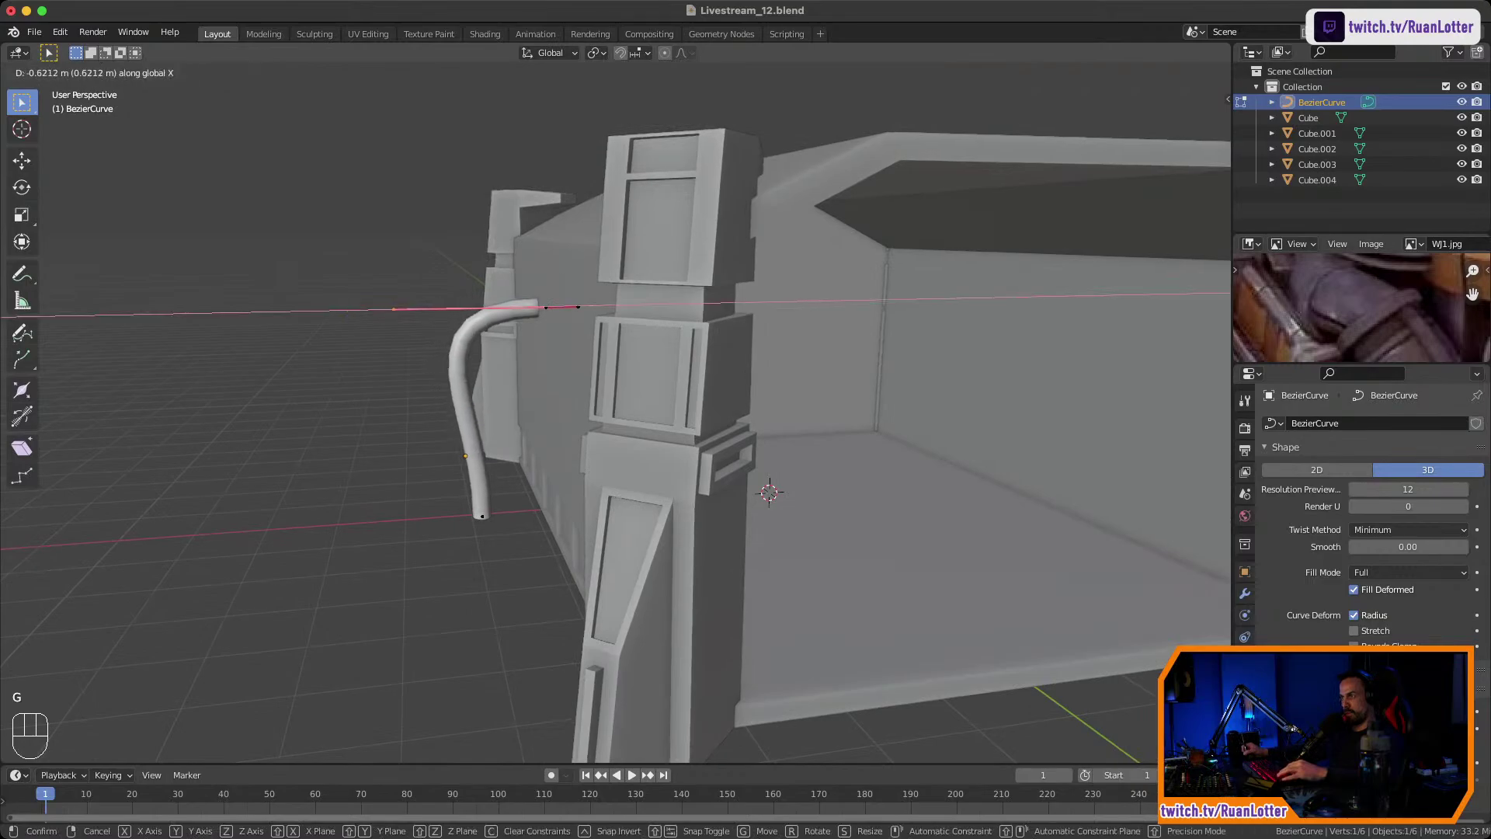
pyautogui.click(409, 309)
# Move the curve's bottom point about 0.62 m along negative X, closer to the wall base.
pyautogui.click(482, 516)
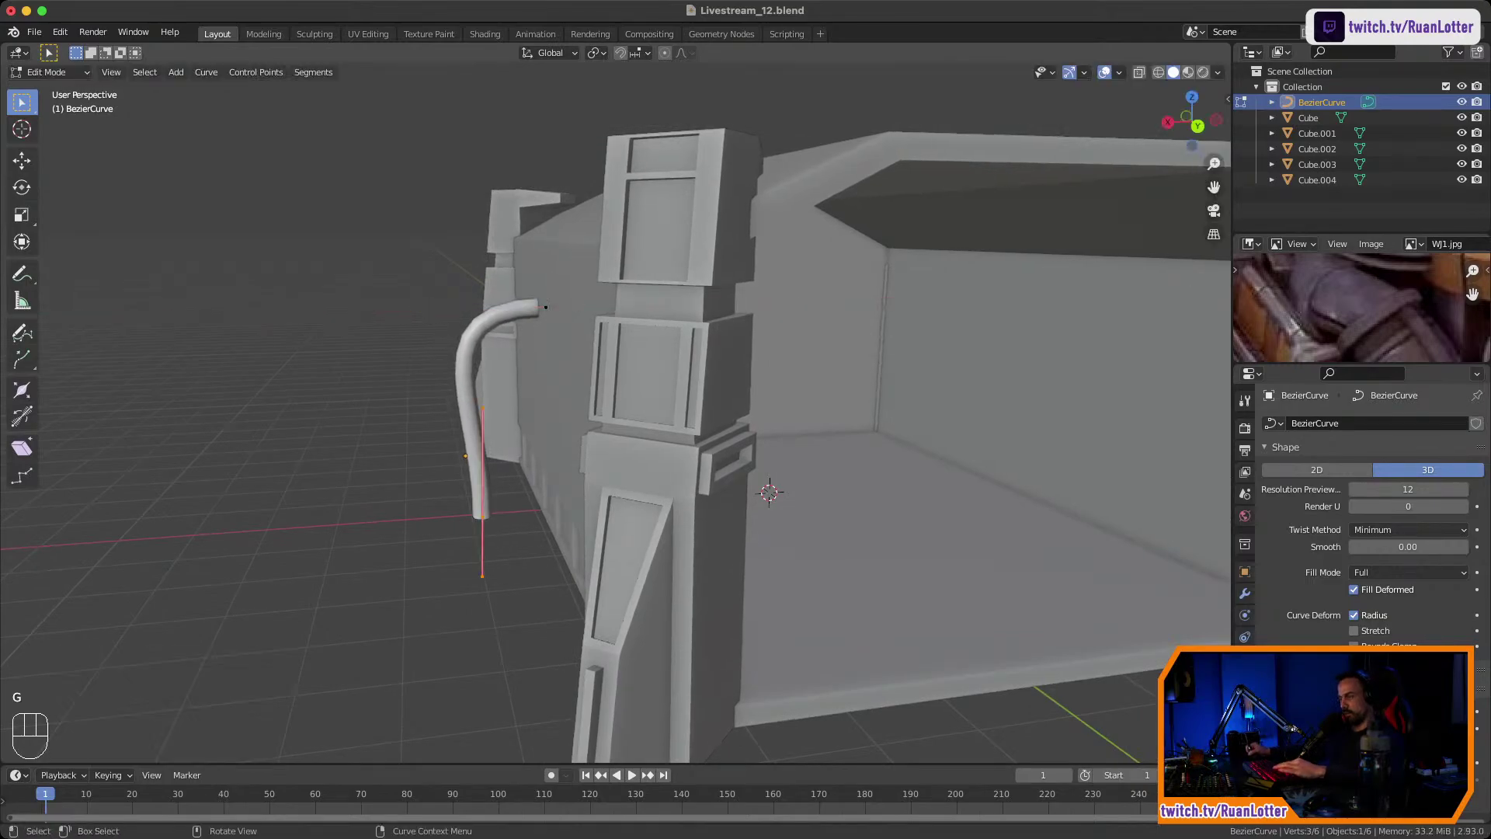
pyautogui.press('g')
pyautogui.press('x')
pyautogui.click(521, 513)
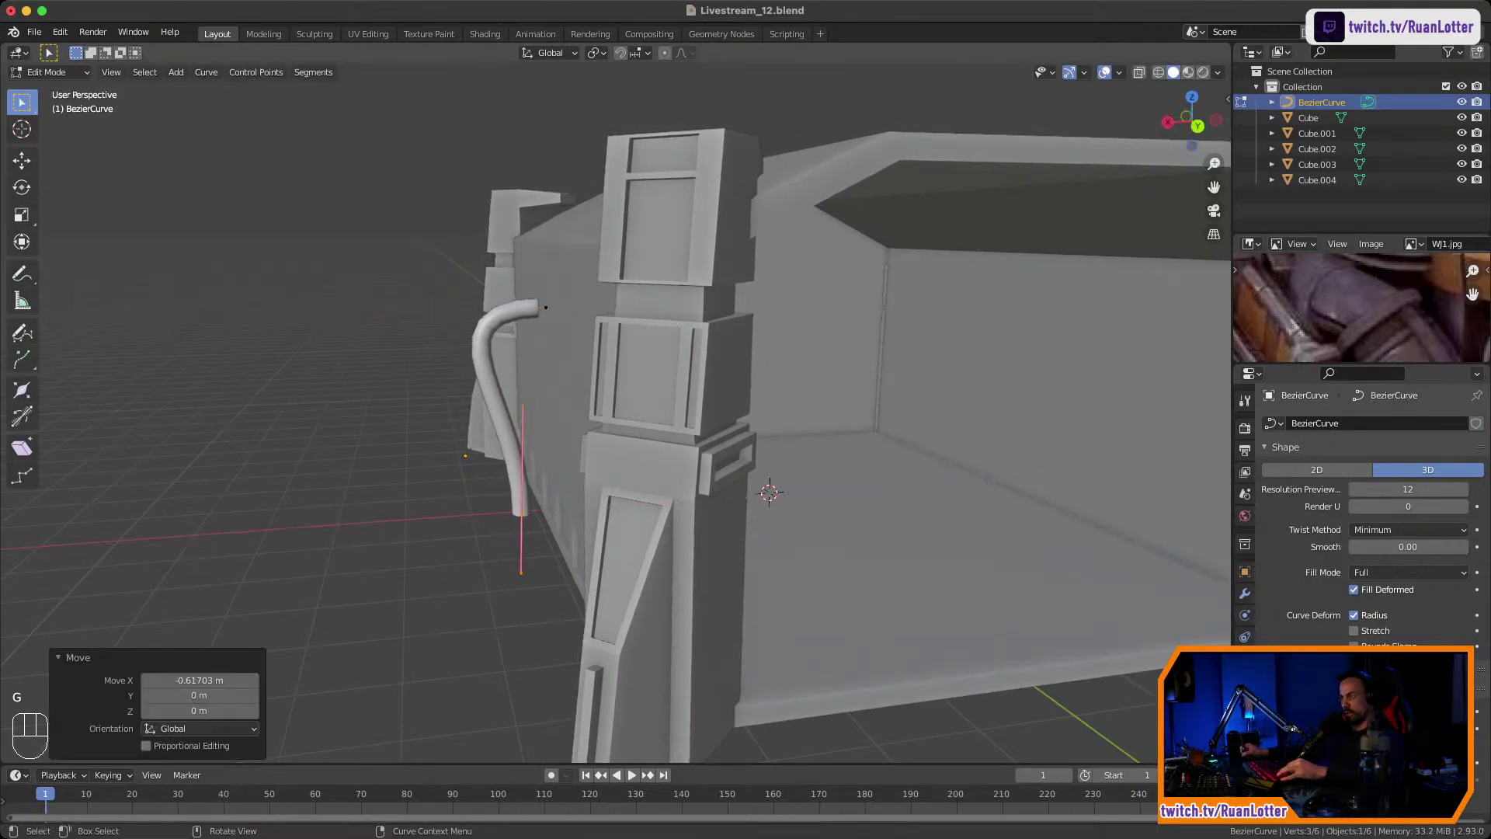
# Fine-tune the upper point's outer handle along X and leave Edit Mode.
pyautogui.click(548, 309)
pyautogui.press('g')
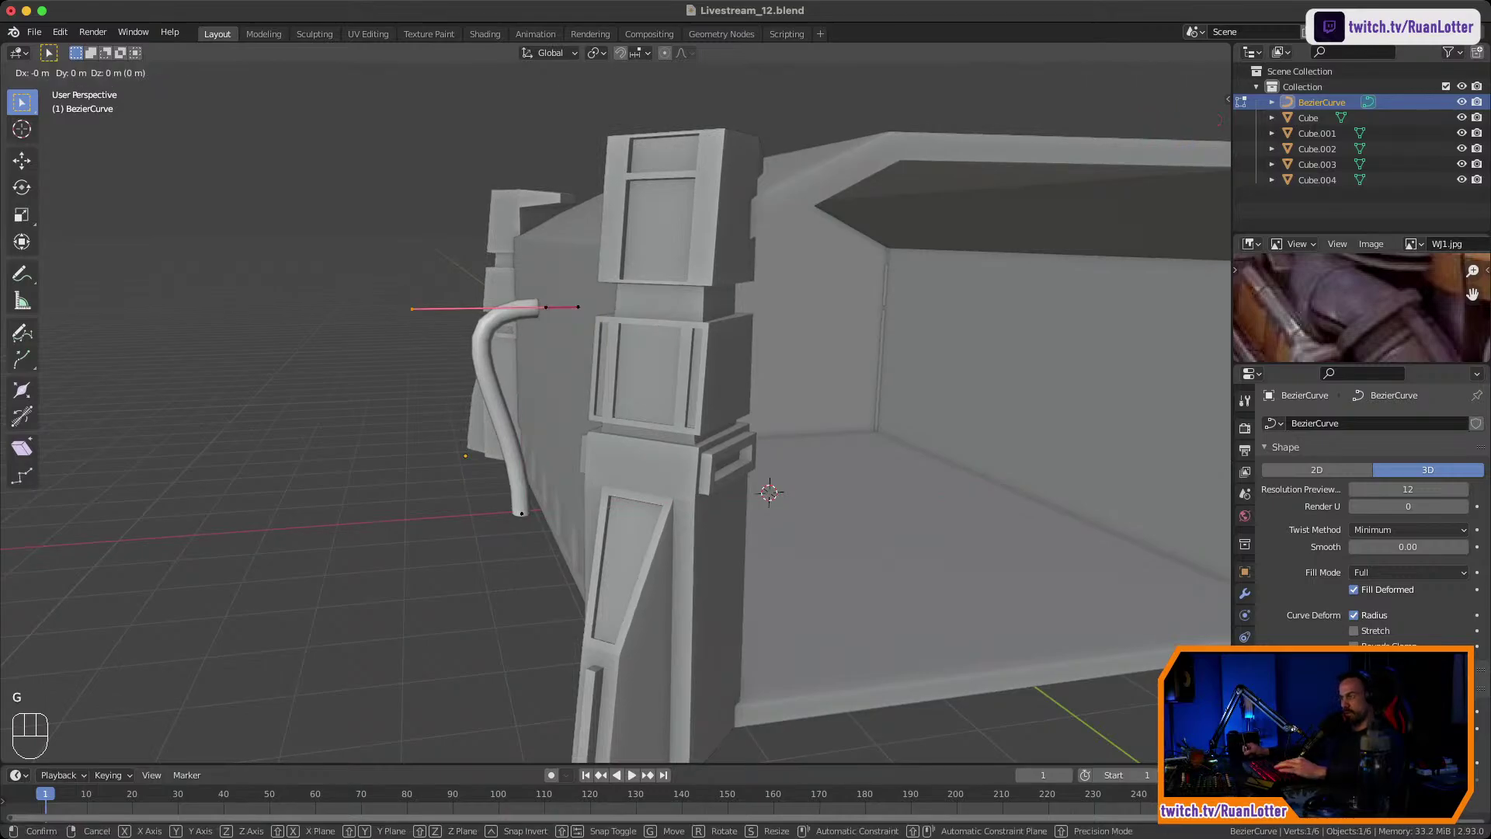
pyautogui.press('x')
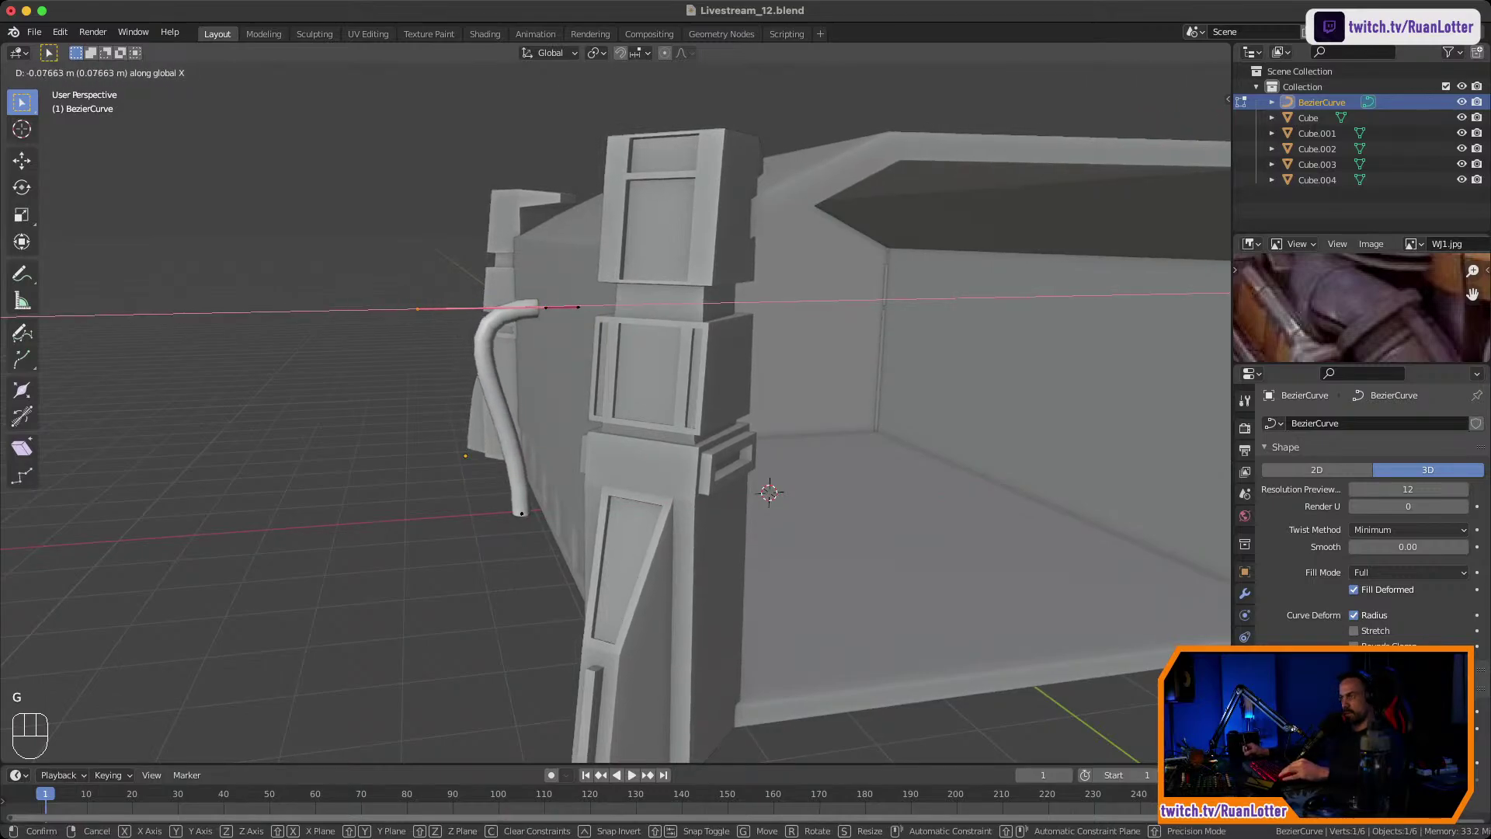
pyautogui.click(411, 311)
pyautogui.press('Tab')
# Save the file and convert the pipe curve to a mesh.
pyautogui.moveTo(412, 311); pyautogui.dragTo(594, 303, button='middle')
pyautogui.scroll(2, 637, 343)
pyautogui.keyDown('shift'); pyautogui.moveTo(595, 303); pyautogui.dragTo(609, 316, button='middle'); pyautogui.keyUp('shift')
pyautogui.press('Tab')
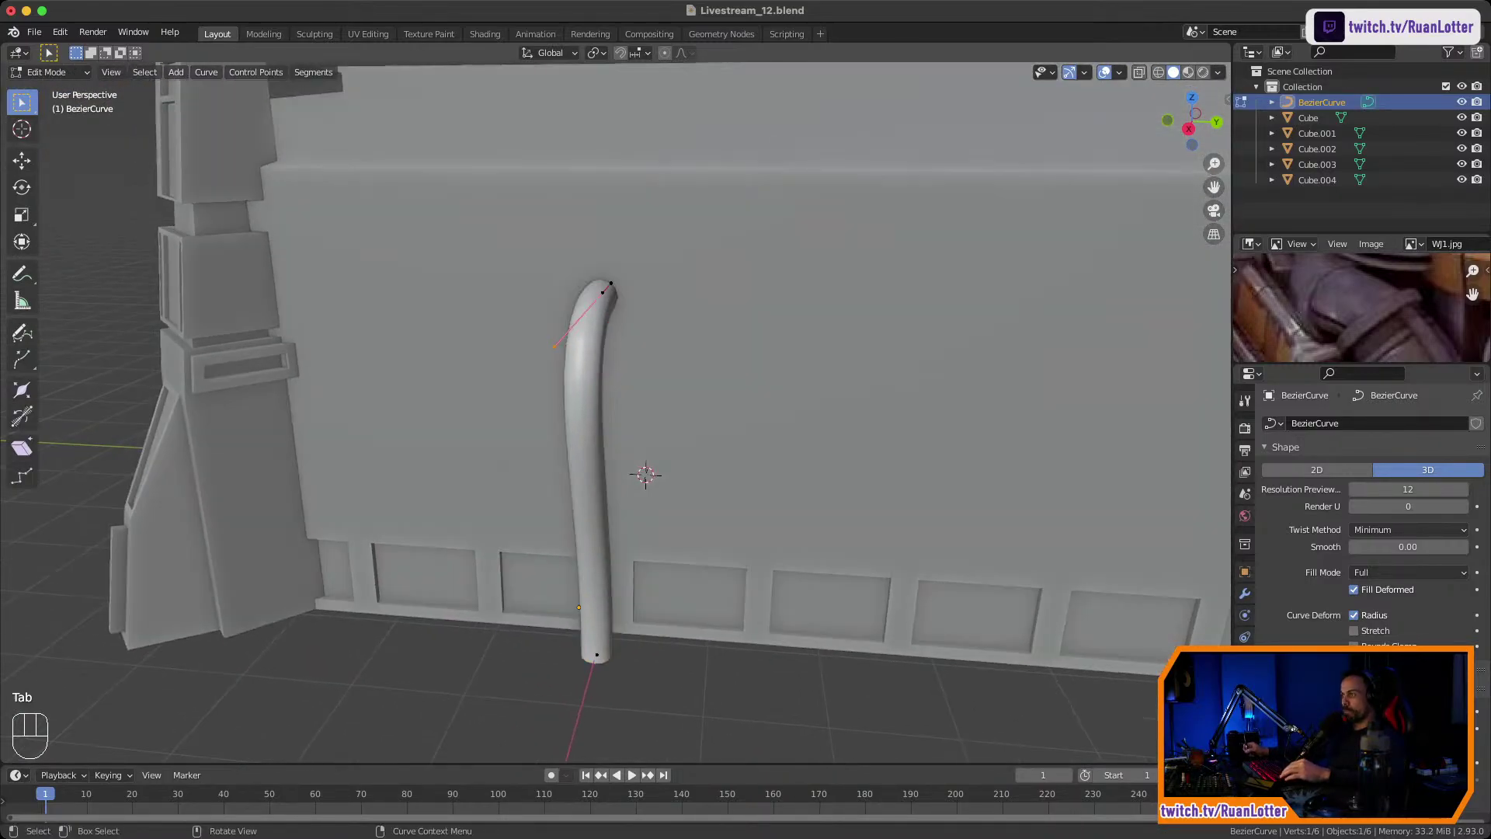
pyautogui.press('Tab')
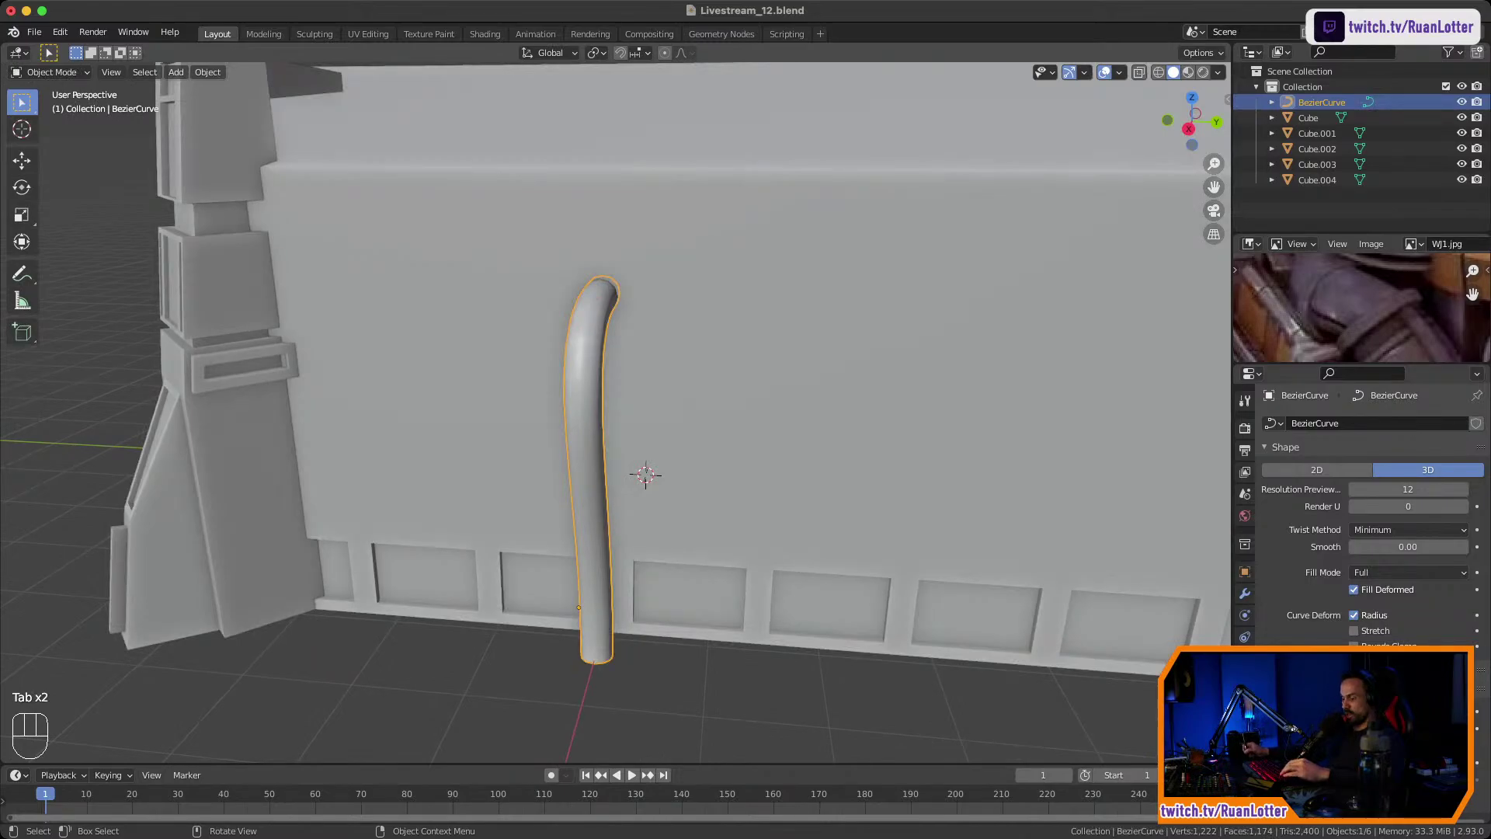
pyautogui.moveTo(544, 384); pyautogui.dragTo(495, 395, button='middle')
pyautogui.rightClick(493, 395)
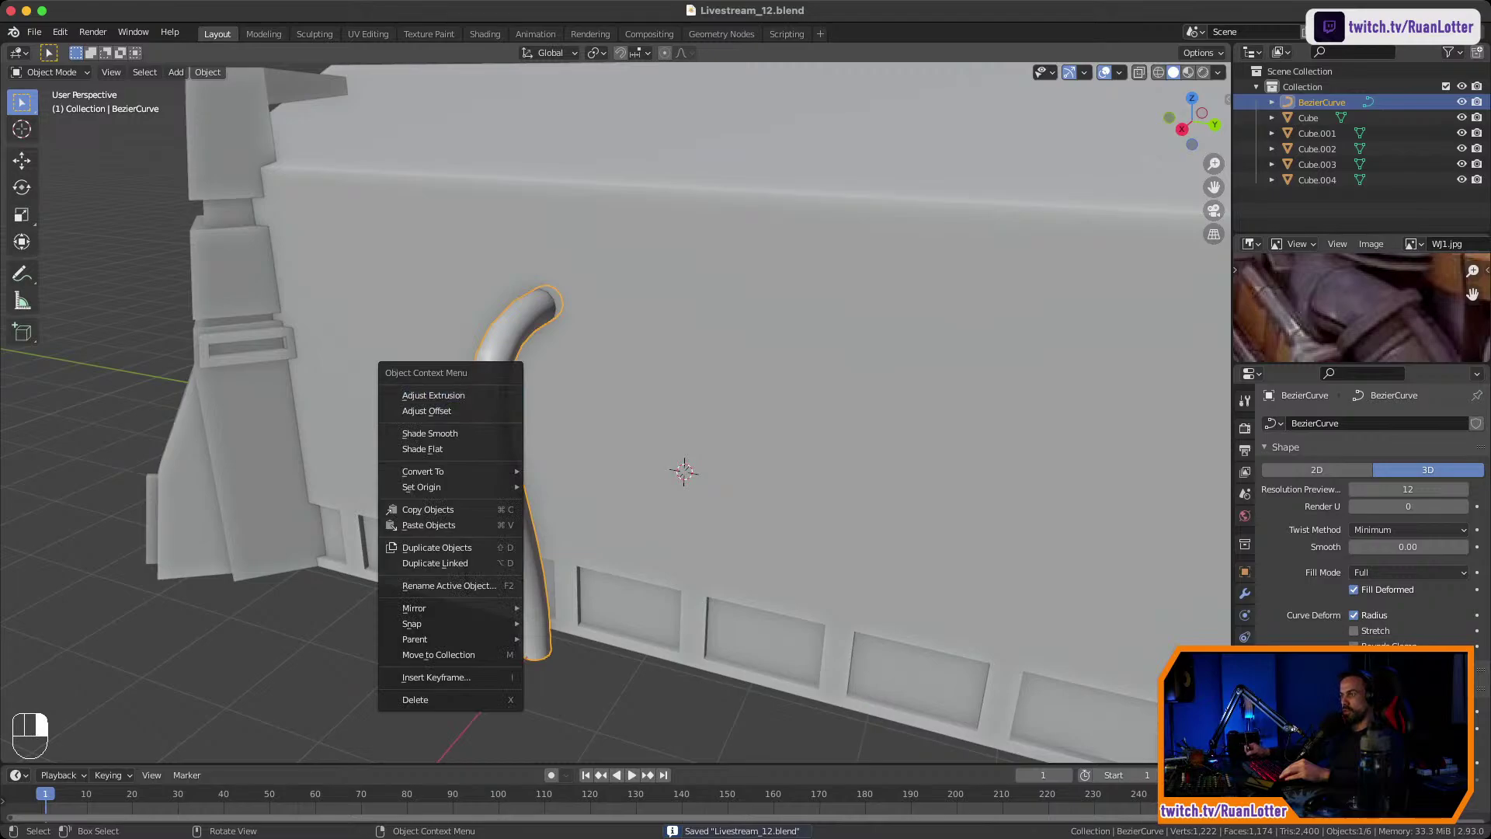
pyautogui.moveTo(464, 471)
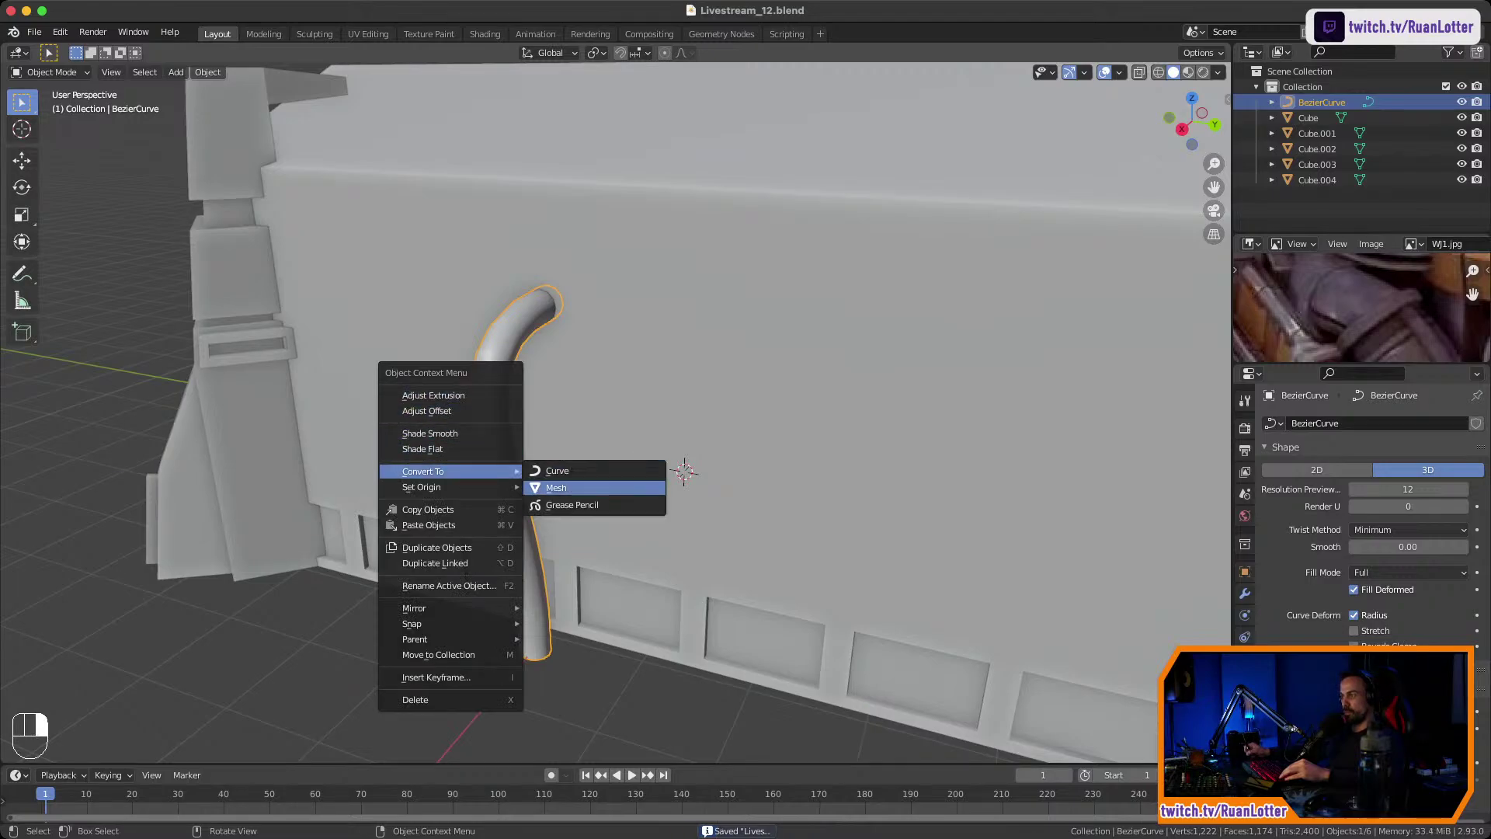
pyautogui.click(557, 487)
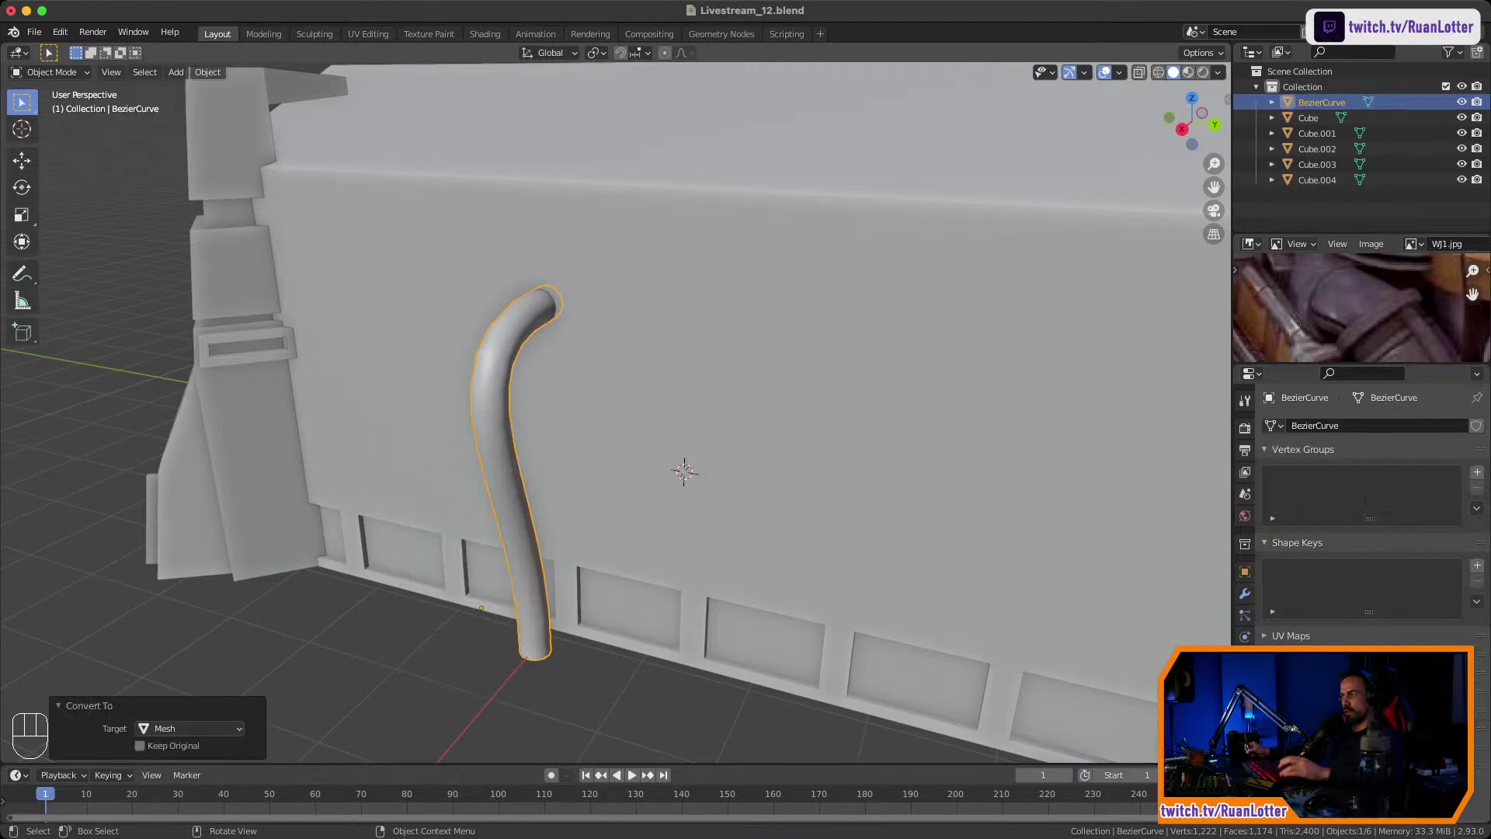
# Inspect the converted pipe's face segments and shade the mesh flat.
pyautogui.press('Tab')
pyautogui.press('Tab')
pyautogui.moveTo(557, 488); pyautogui.dragTo(672, 488, button='middle')
pyautogui.press('Tab')
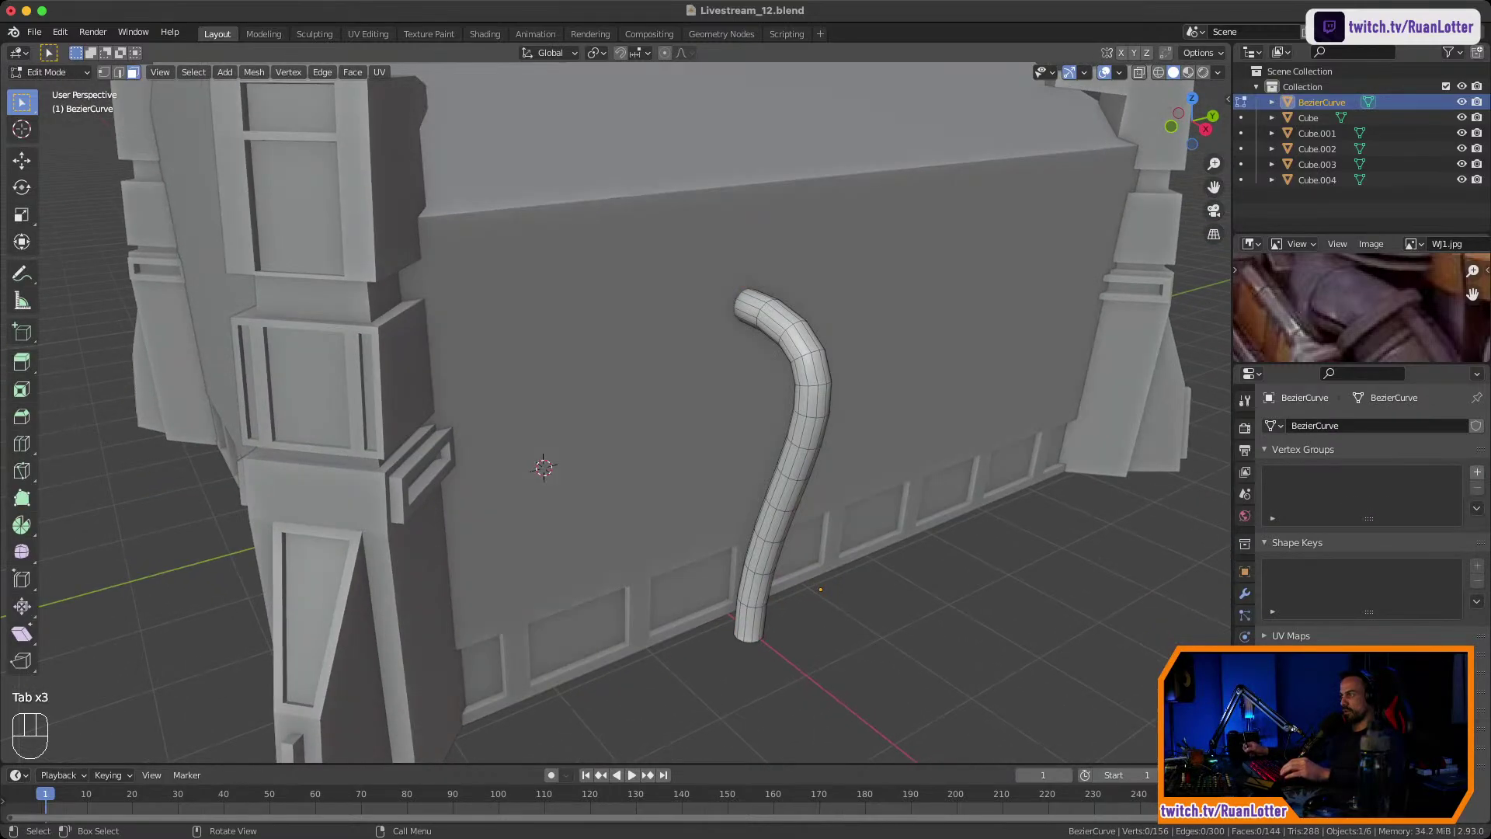
pyautogui.press('Tab')
pyautogui.moveTo(672, 435); pyautogui.dragTo(703, 354, button='middle')
pyautogui.rightClick(568, 412)
pyautogui.click(565, 390)
pyautogui.scroll(3, 519, 390)
pyautogui.scroll(1, 703, 353)
pyautogui.press('Tab')
pyautogui.press('Tab')
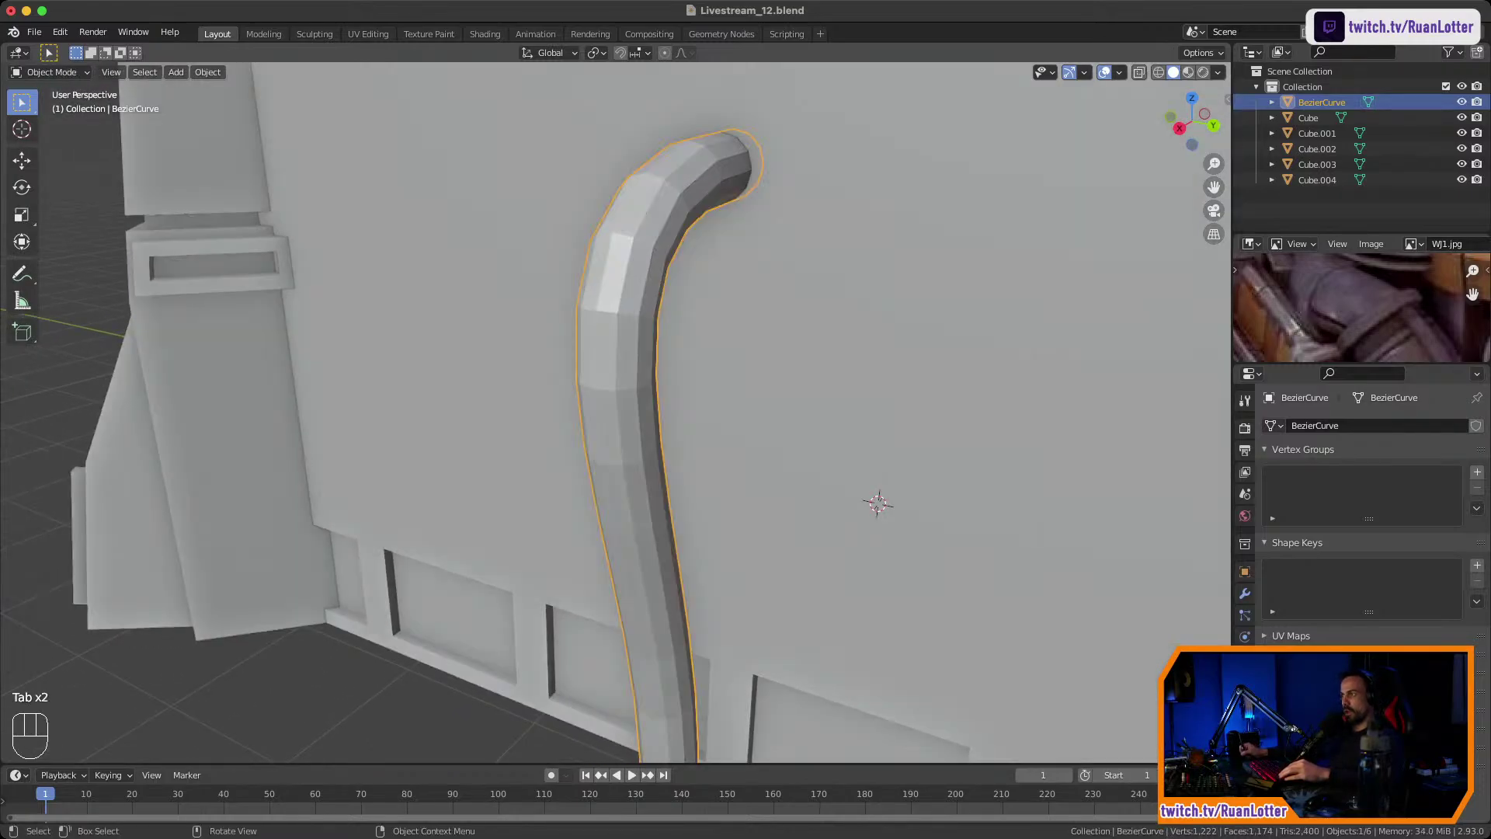
# Apply the pipe's scale and open its mesh in Edit Mode for face selection.
pyautogui.click(726, 353)
pyautogui.click(625, 342)
pyautogui.click(207, 72)
pyautogui.moveTo(225, 152)
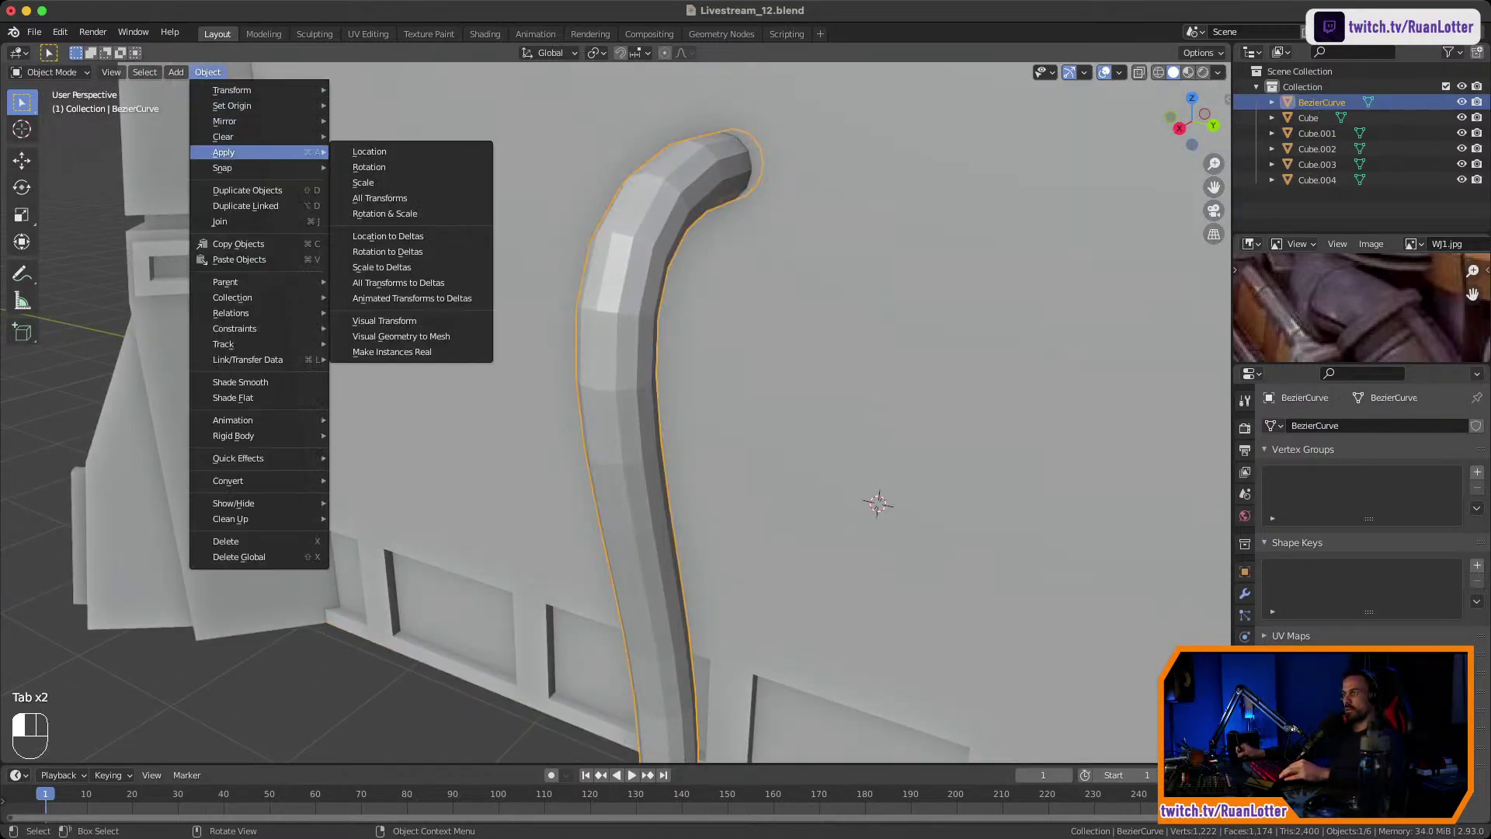
pyautogui.click(363, 183)
pyautogui.press('Tab')
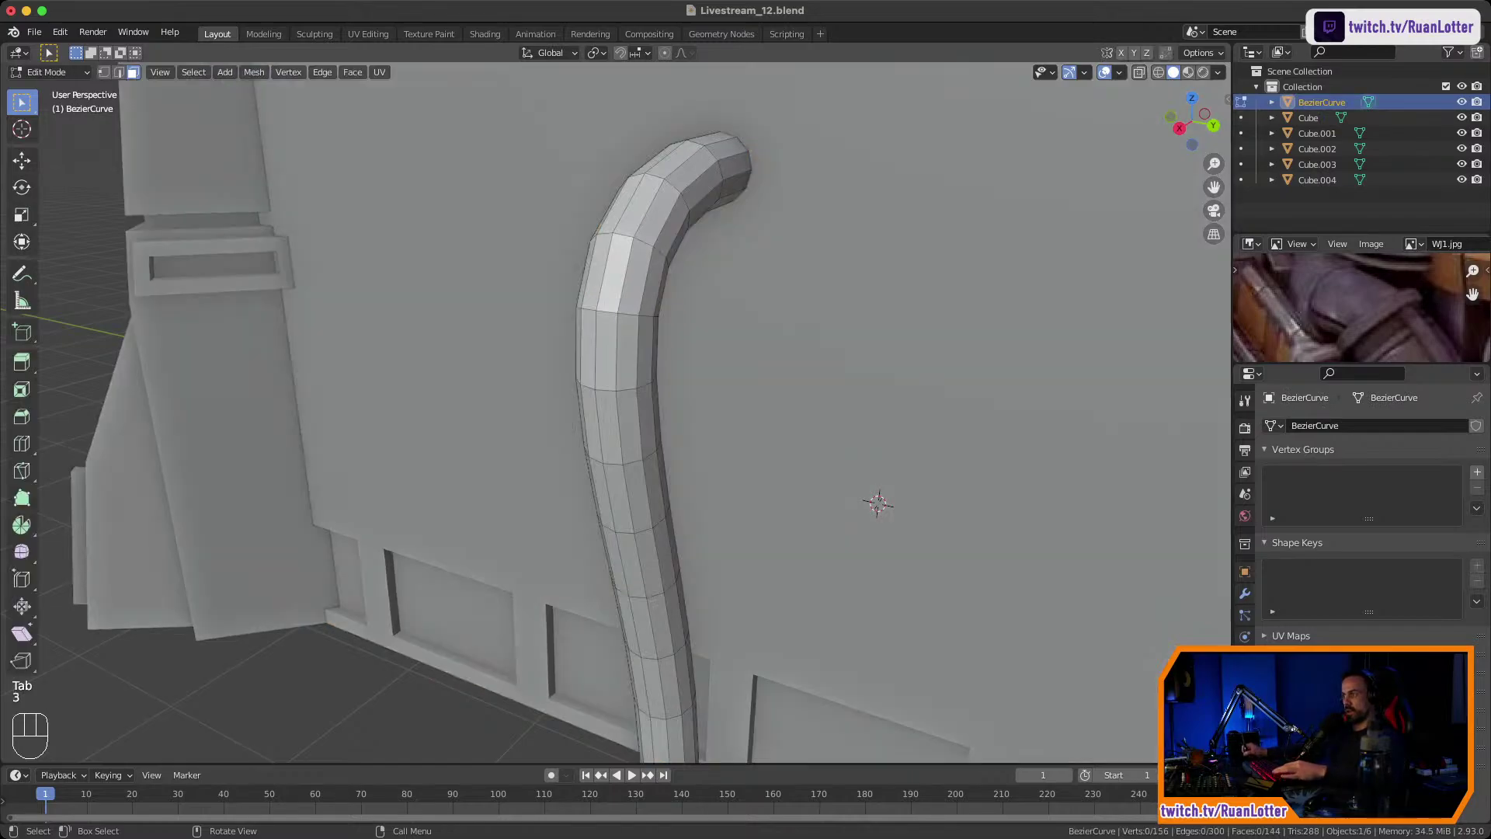
# Inset the face loop just below the pipe's upper bend by about 0.052 m.
pyautogui.keyDown('alt'); pyautogui.click(613, 351); pyautogui.keyUp('alt')
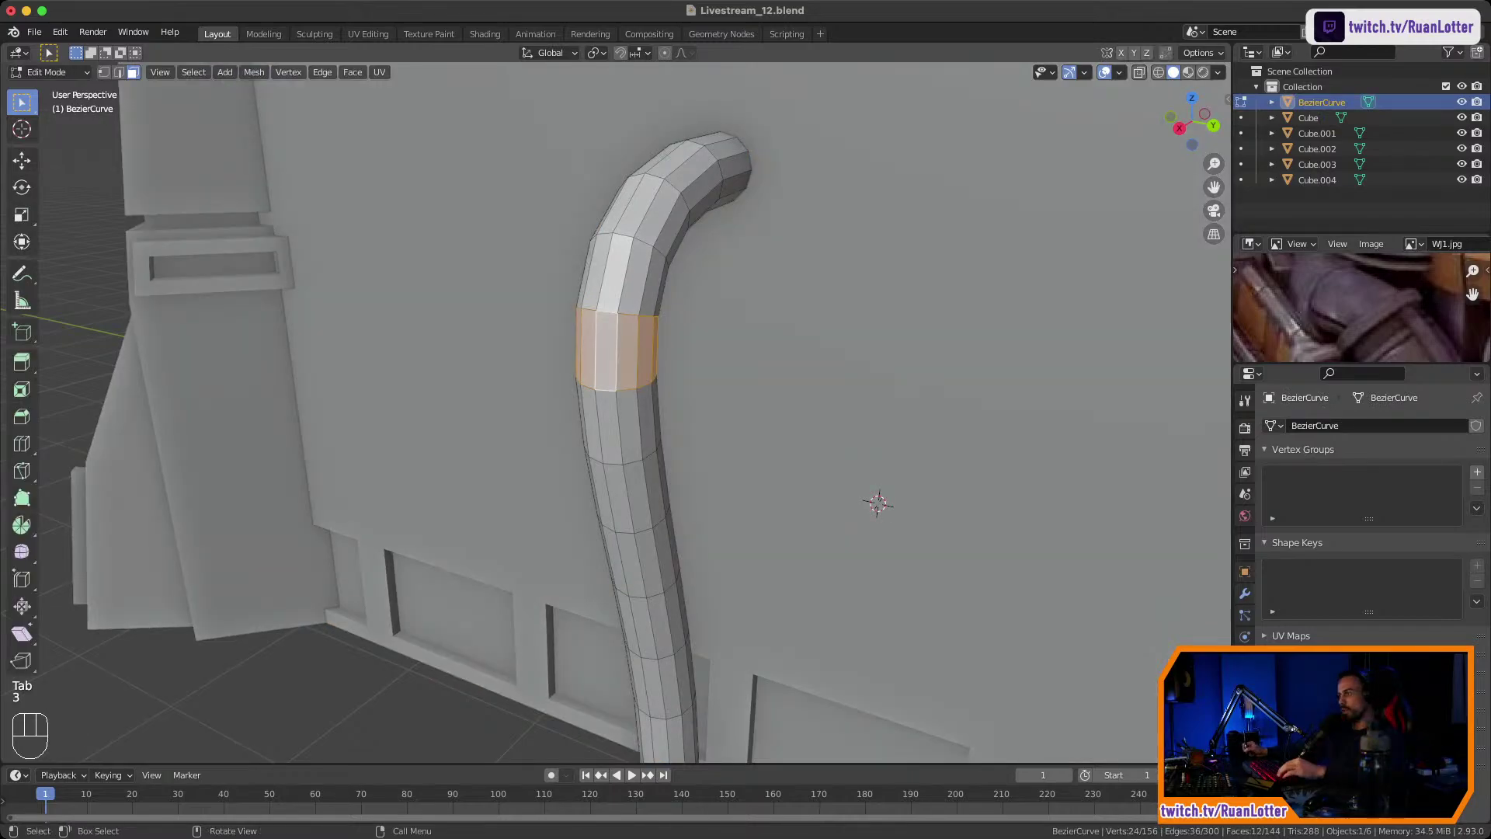
pyautogui.moveTo(613, 353); pyautogui.dragTo(578, 326, button='middle')
pyautogui.keyDown('shift'); pyautogui.moveTo(578, 327); pyautogui.dragTo(839, 419, button='middle'); pyautogui.keyUp('shift')
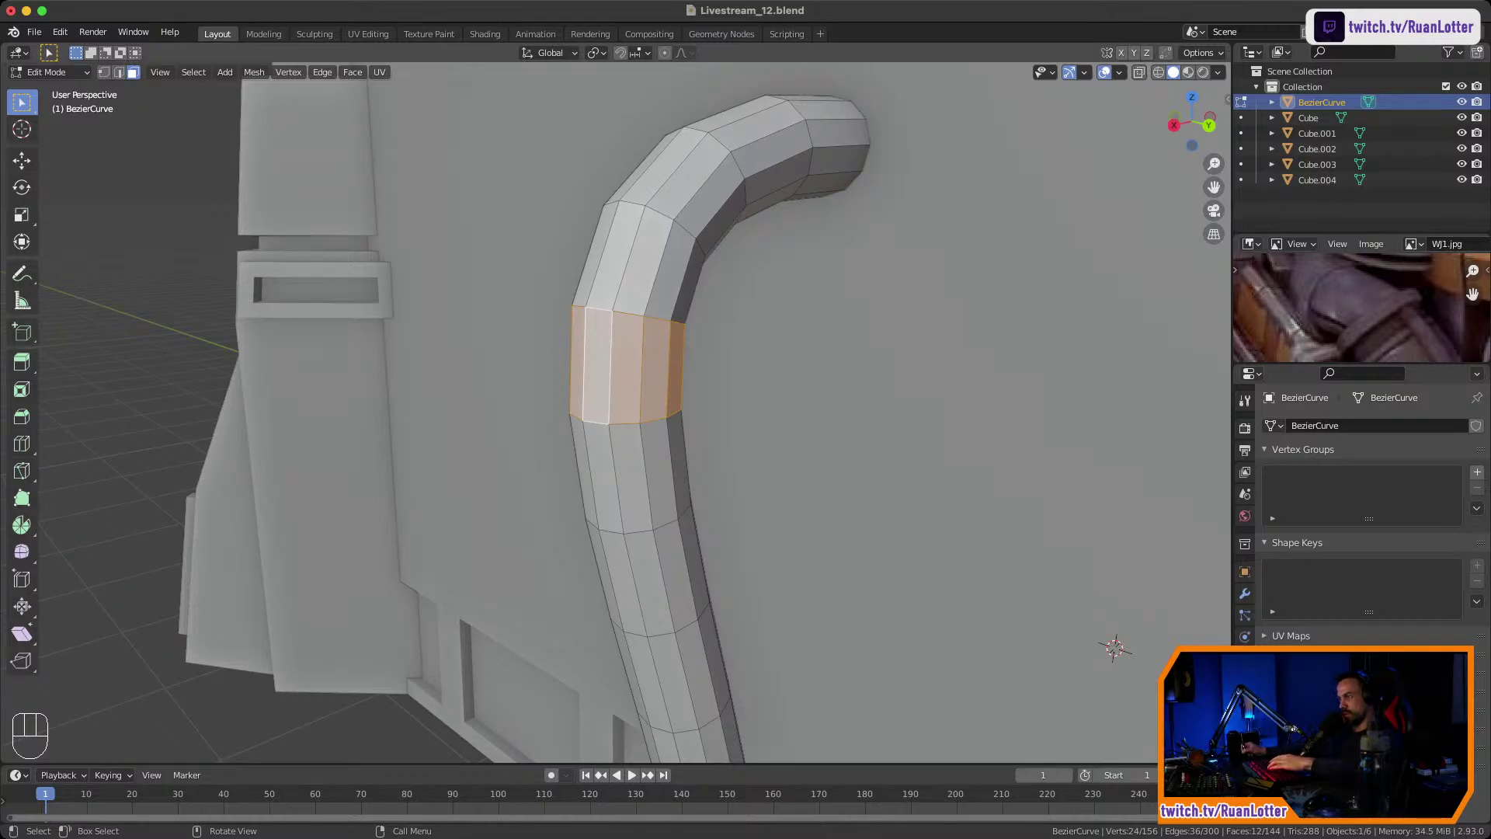
pyautogui.press('i')
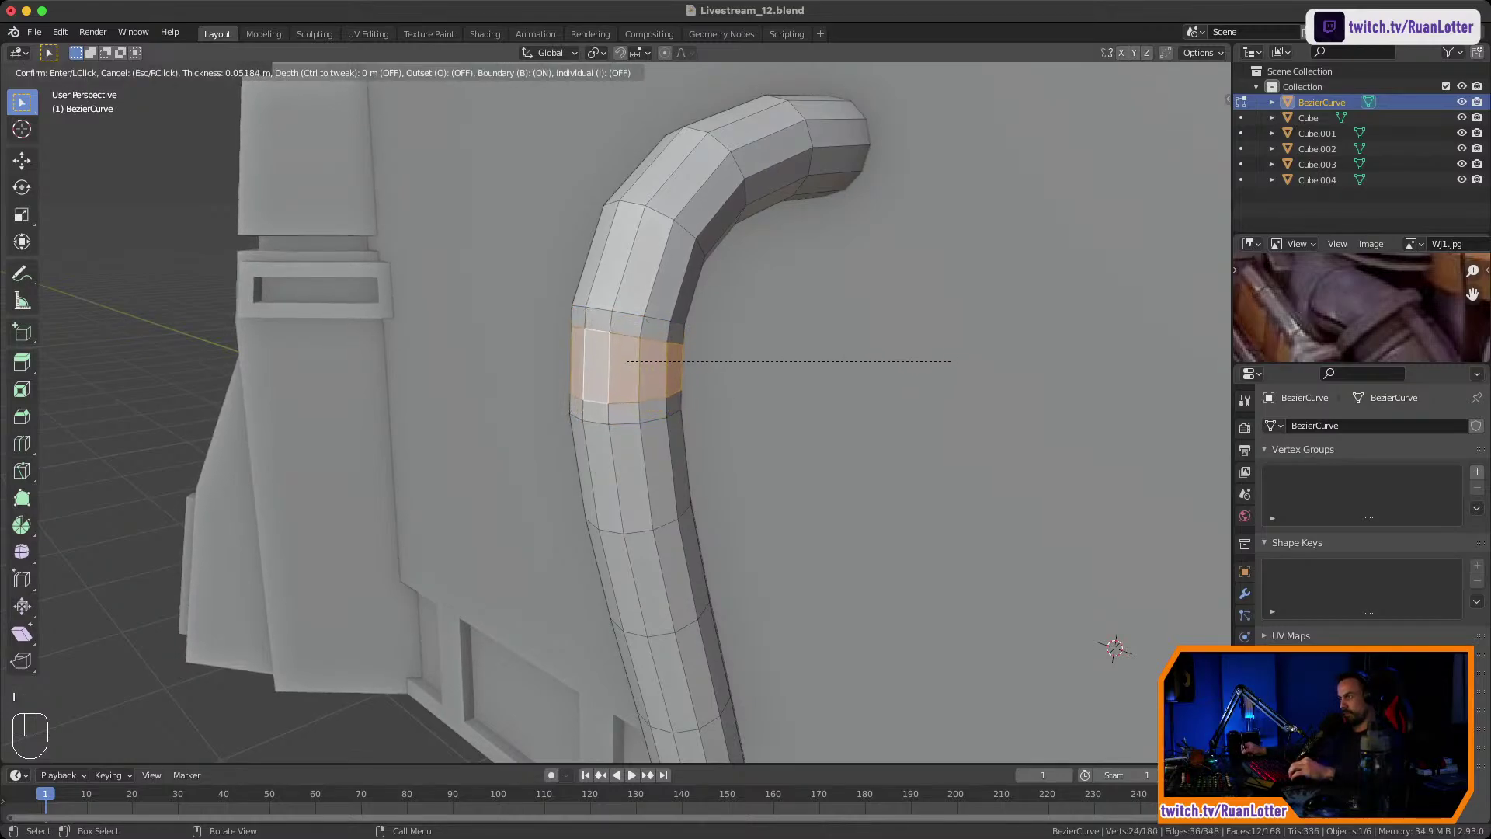
pyautogui.press('Return')
# Extrude the inset face loop inward along its normals to form a narrow groove around the pipe.
pyautogui.hotkey('alt', 'e')
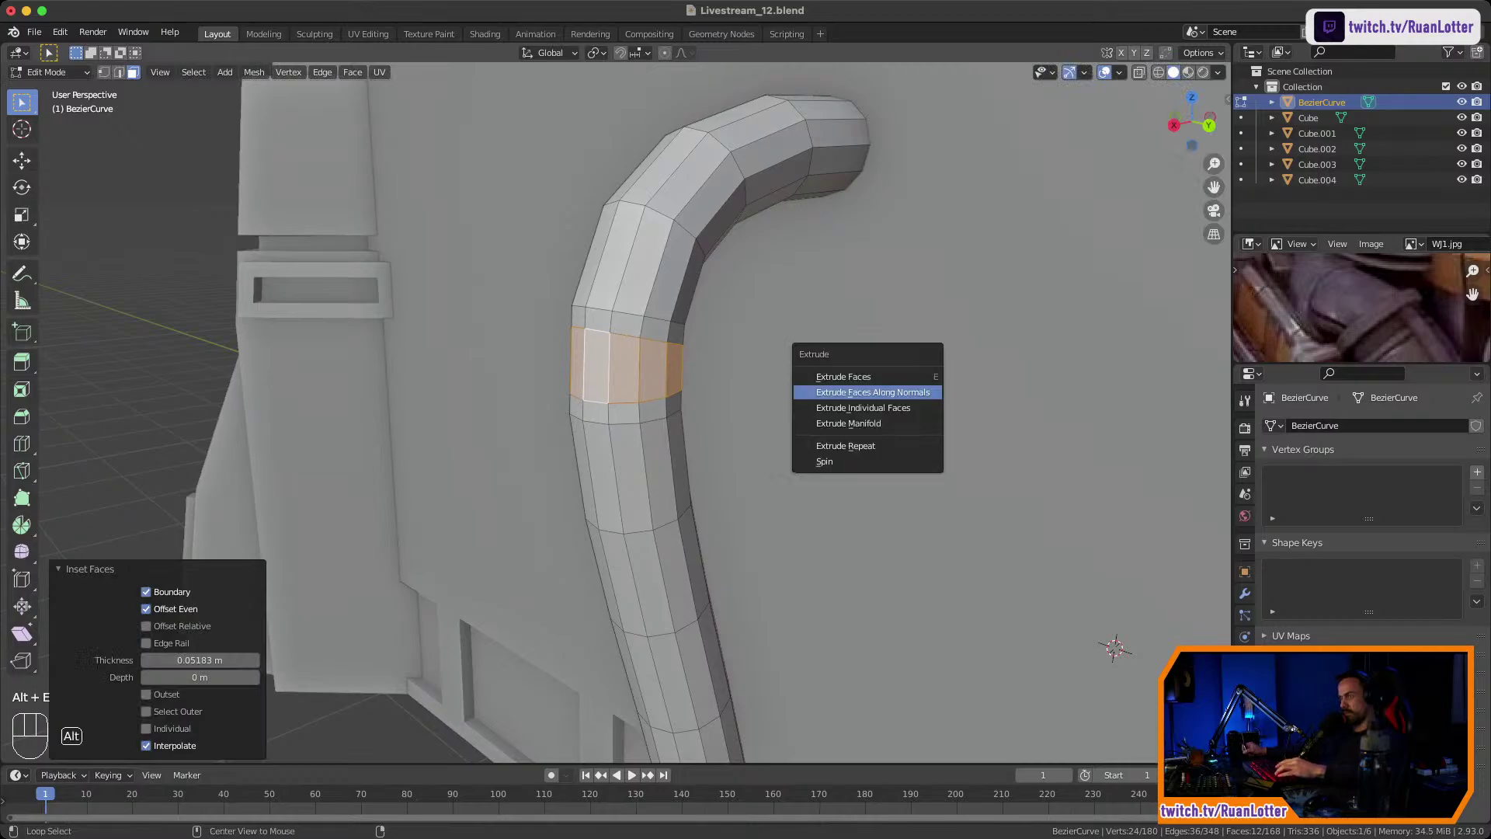
pyautogui.click(867, 423)
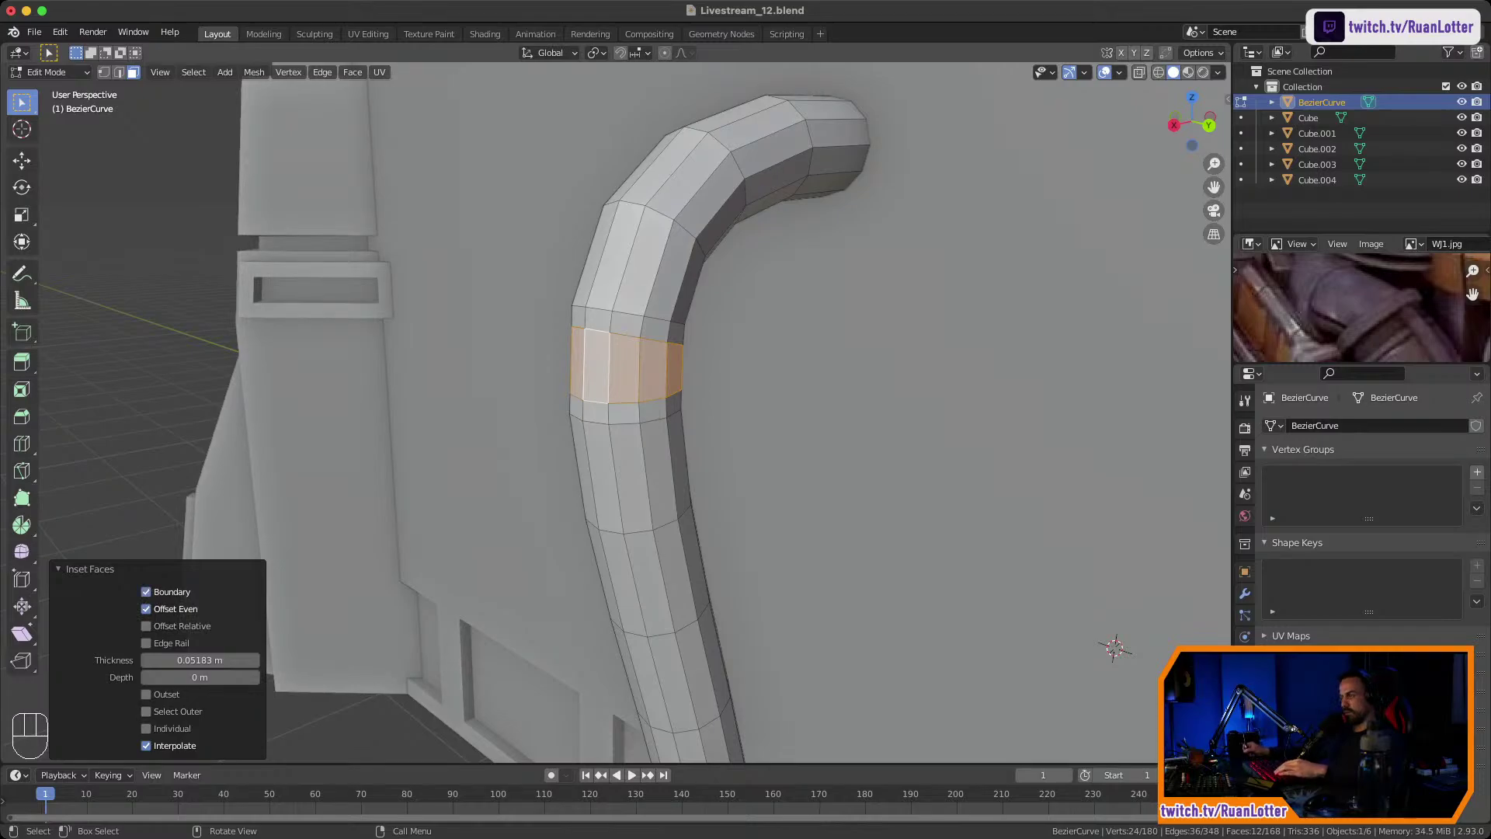
pyautogui.hotkey('alt', 'e')
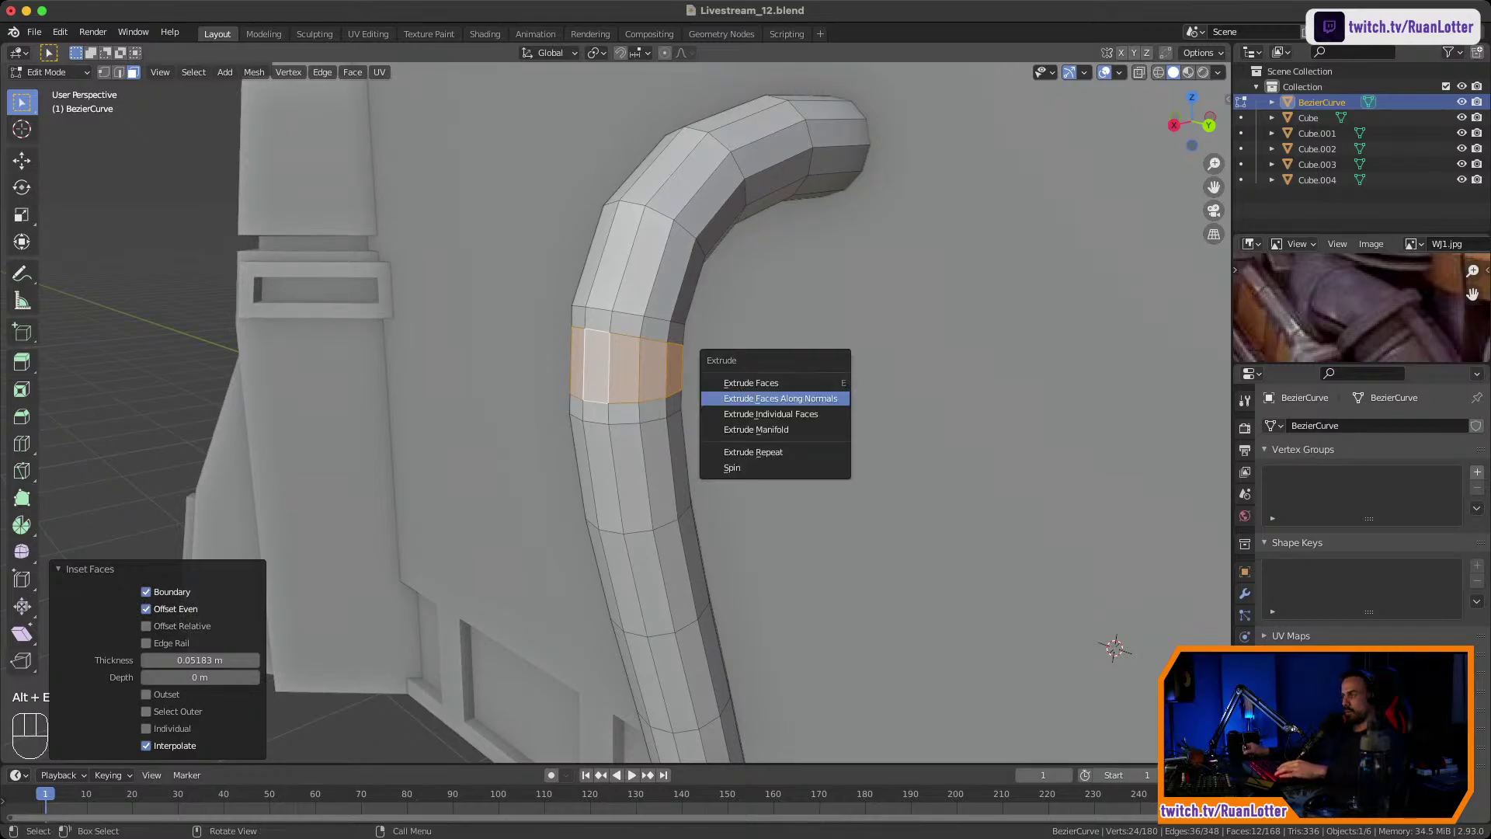
pyautogui.click(827, 398)
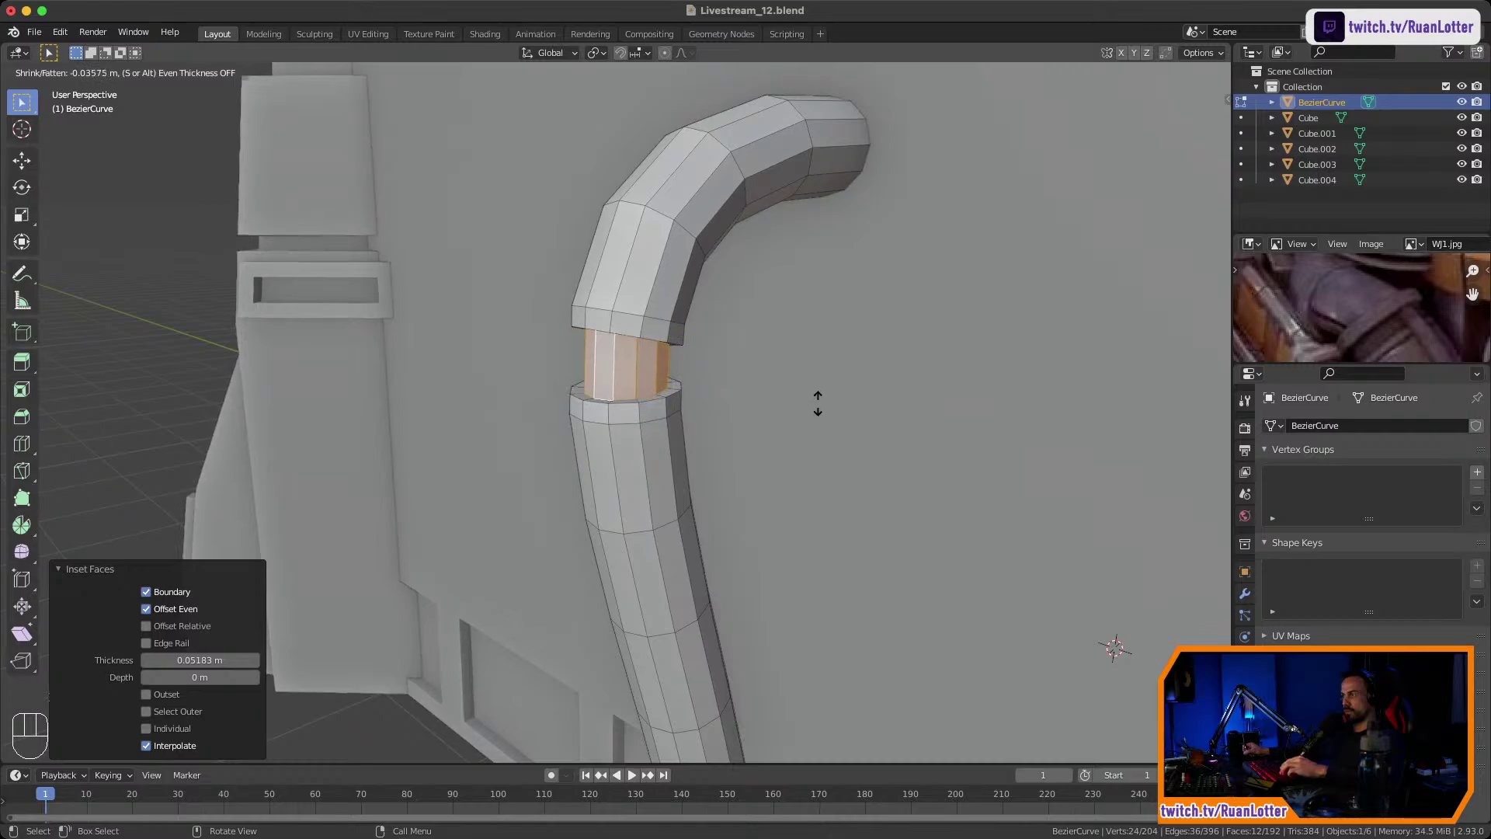
pyautogui.click(815, 407)
pyautogui.moveTo(815, 407); pyautogui.dragTo(859, 462, button='middle')
pyautogui.press('Tab')
pyautogui.press('Tab')
pyautogui.keyDown('shift'); pyautogui.moveTo(858, 463); pyautogui.dragTo(695, 499, button='middle'); pyautogui.keyUp('shift')
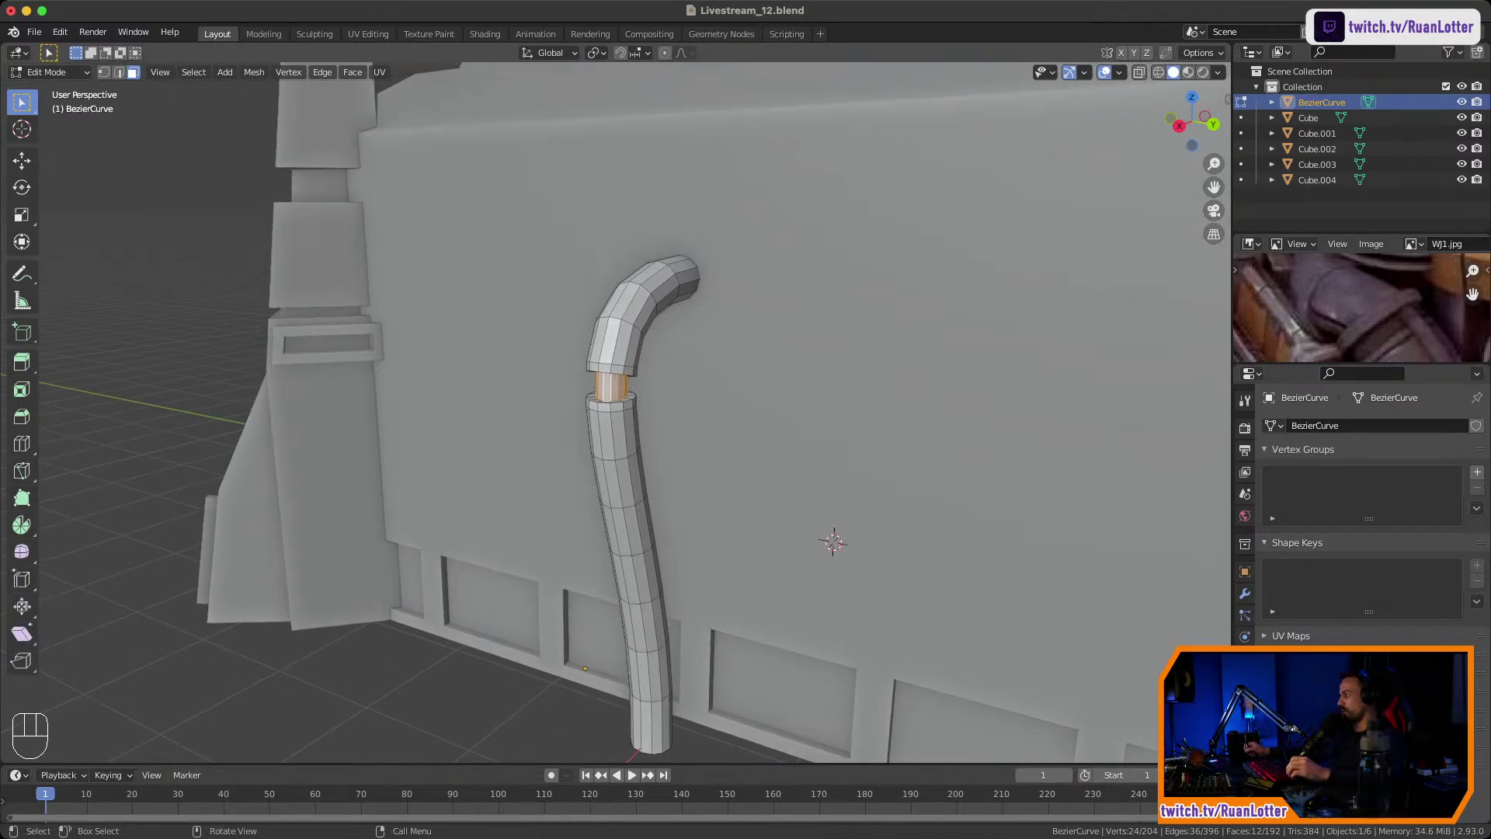
# Inset a face loop midway down the pipe by about 0.158 m to leave a thin band.
pyautogui.moveTo(695, 499); pyautogui.dragTo(609, 475, button='middle')
pyautogui.keyDown('shift'); pyautogui.moveTo(610, 475); pyautogui.dragTo(691, 466, button='middle'); pyautogui.keyUp('shift')
pyautogui.moveTo(691, 466); pyautogui.dragTo(755, 357, button='middle')
pyautogui.scroll(3, 749, 463)
pyautogui.moveTo(755, 357)
pyautogui.keyDown('shift'); pyautogui.mouseDown(button='middle')
pyautogui.moveTo(756, 400)
pyautogui.moveTo(757, 385)
pyautogui.mouseUp(button='middle'); pyautogui.keyUp('shift')
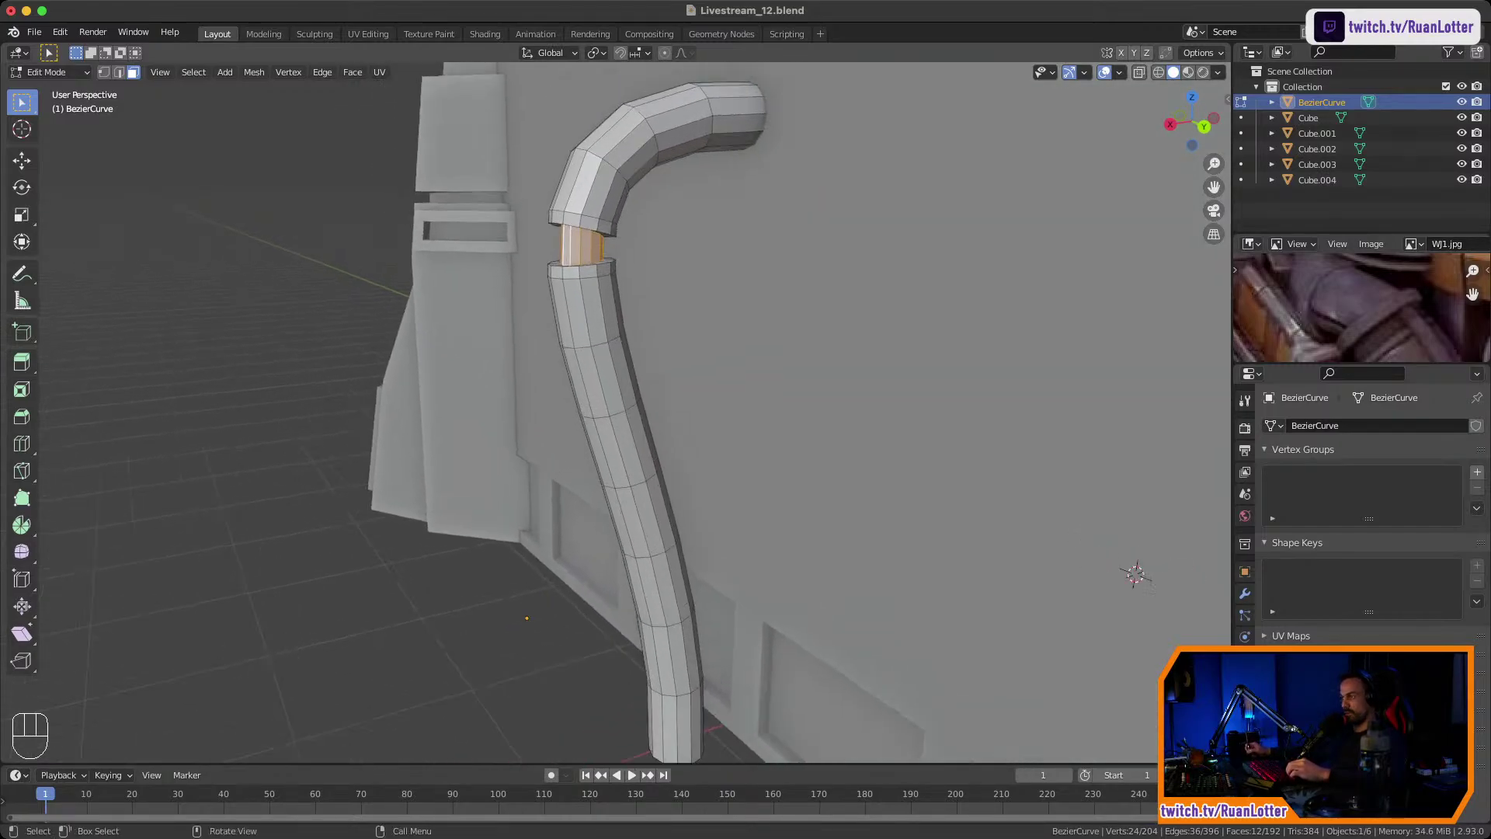
pyautogui.moveTo(612, 452); pyautogui.dragTo(563, 341, button='middle')
pyautogui.keyDown('alt'); pyautogui.click(587, 413); pyautogui.keyUp('alt')
pyautogui.keyDown('ctrl'); pyautogui.moveTo(563, 342); pyautogui.dragTo(598, 449, button='middle'); pyautogui.keyUp('ctrl')
pyautogui.press('i')
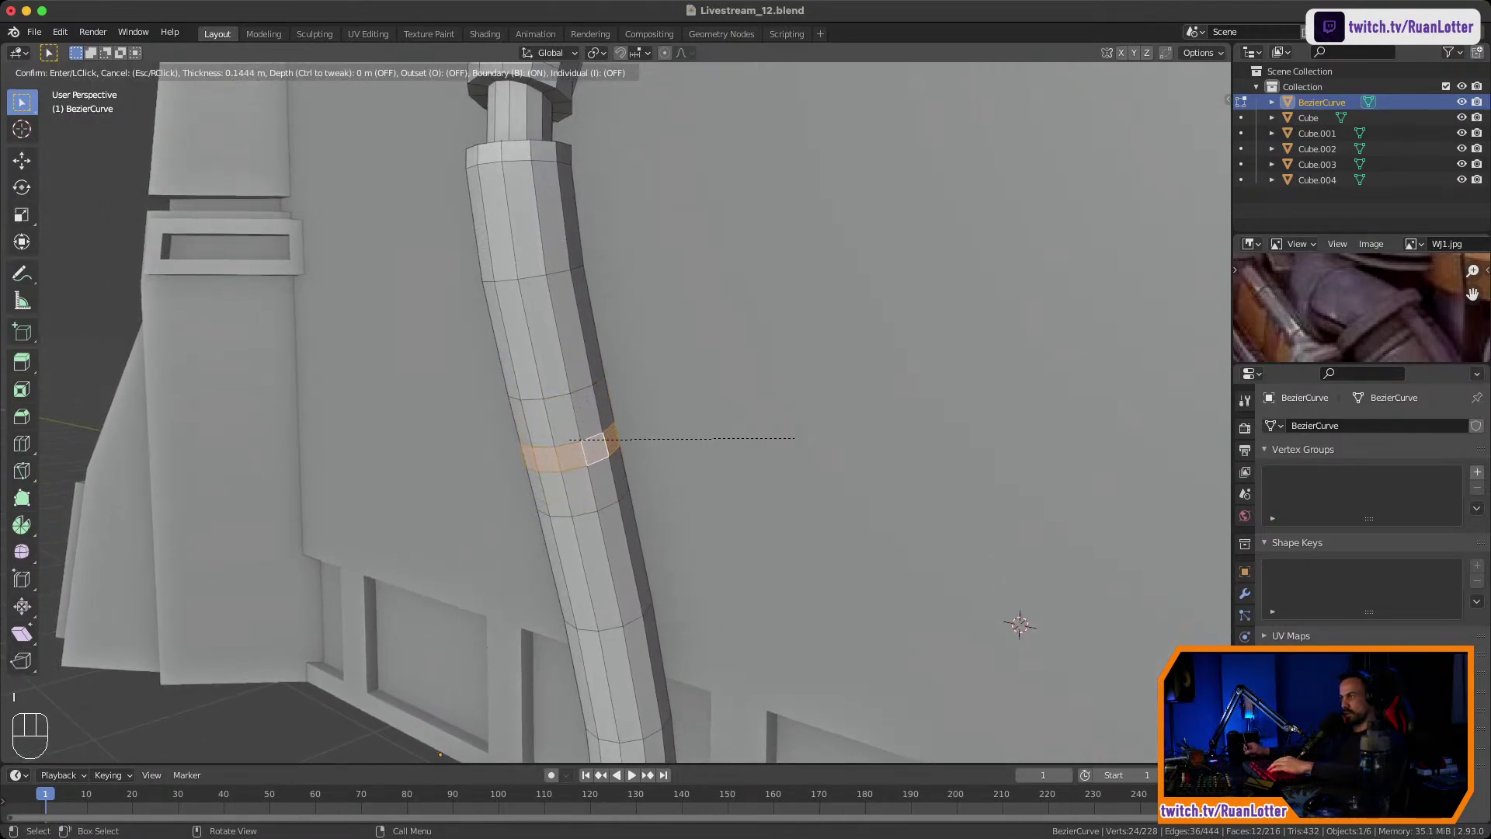
pyautogui.click(786, 438)
# Extrude the thin middle band outward along its normals into a protruding flange.
pyautogui.hotkey('alt', 'e')
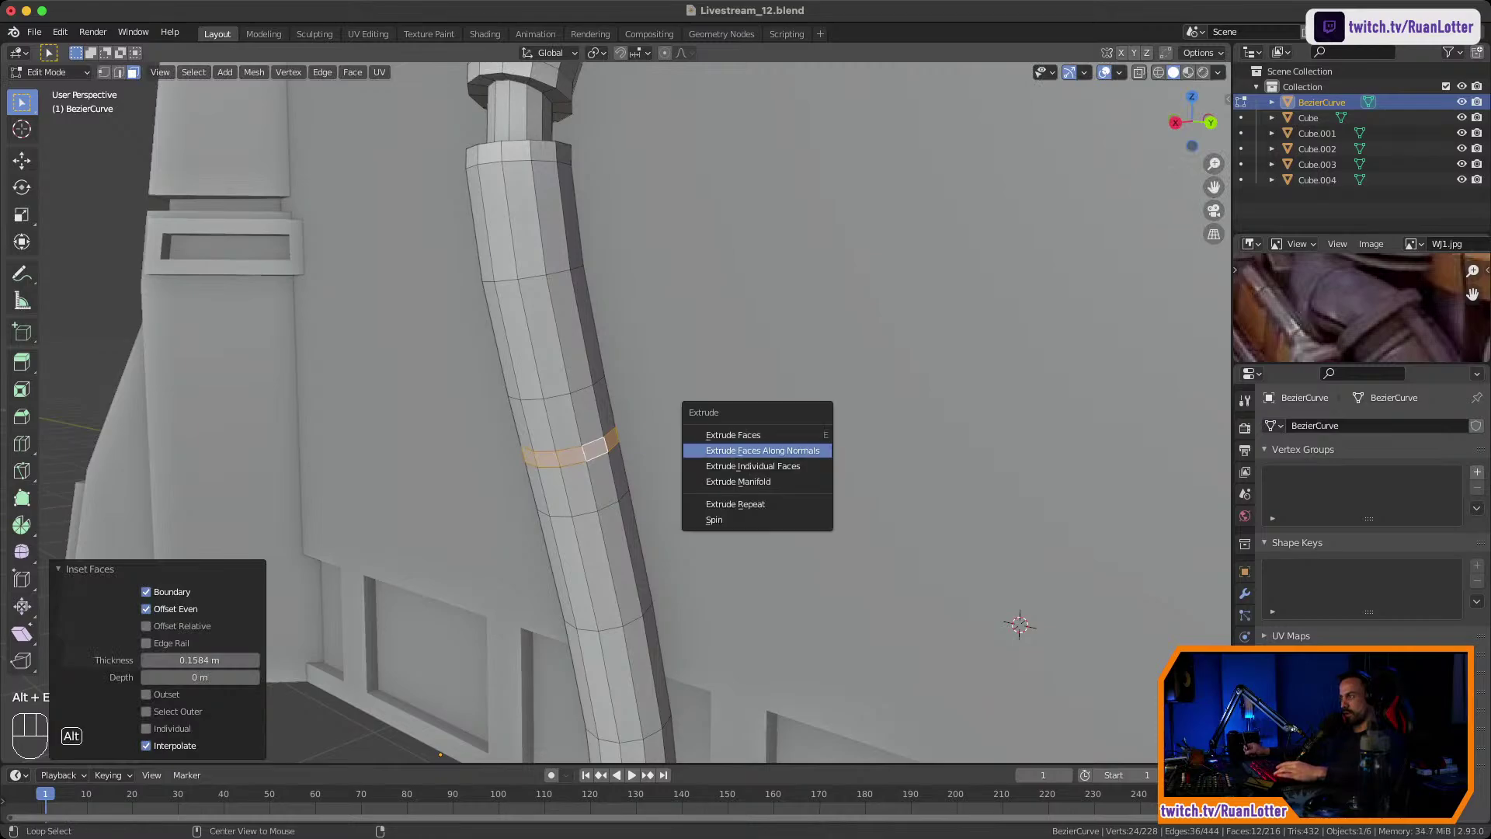
pyautogui.click(803, 444)
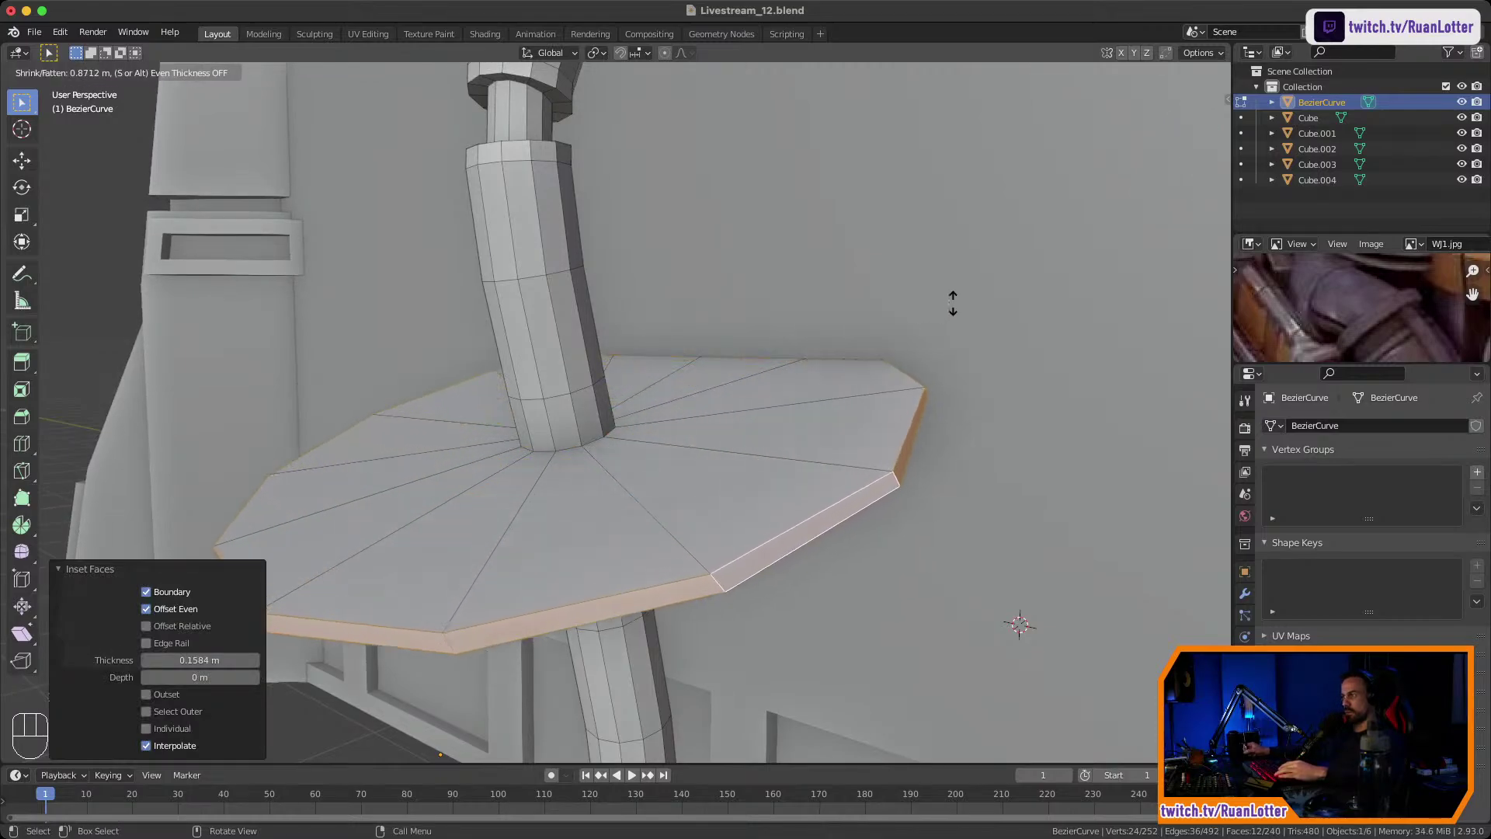
pyautogui.click(826, 422)
# Inset the face loop on the pipe's upper bend near the wall by about 0.095 m.
pyautogui.moveTo(825, 423); pyautogui.dragTo(1010, 440, button='middle')
pyautogui.keyDown('ctrl'); pyautogui.moveTo(1010, 440); pyautogui.dragTo(1009, 505, button='middle'); pyautogui.keyUp('ctrl')
pyautogui.moveTo(1010, 505); pyautogui.dragTo(800, 575, button='middle')
pyautogui.keyDown('shift'); pyautogui.moveTo(800, 575); pyautogui.dragTo(932, 509, button='middle'); pyautogui.keyUp('shift')
pyautogui.click(708, 342)
pyautogui.keyDown('alt'); pyautogui.click(711, 344); pyautogui.keyUp('alt')
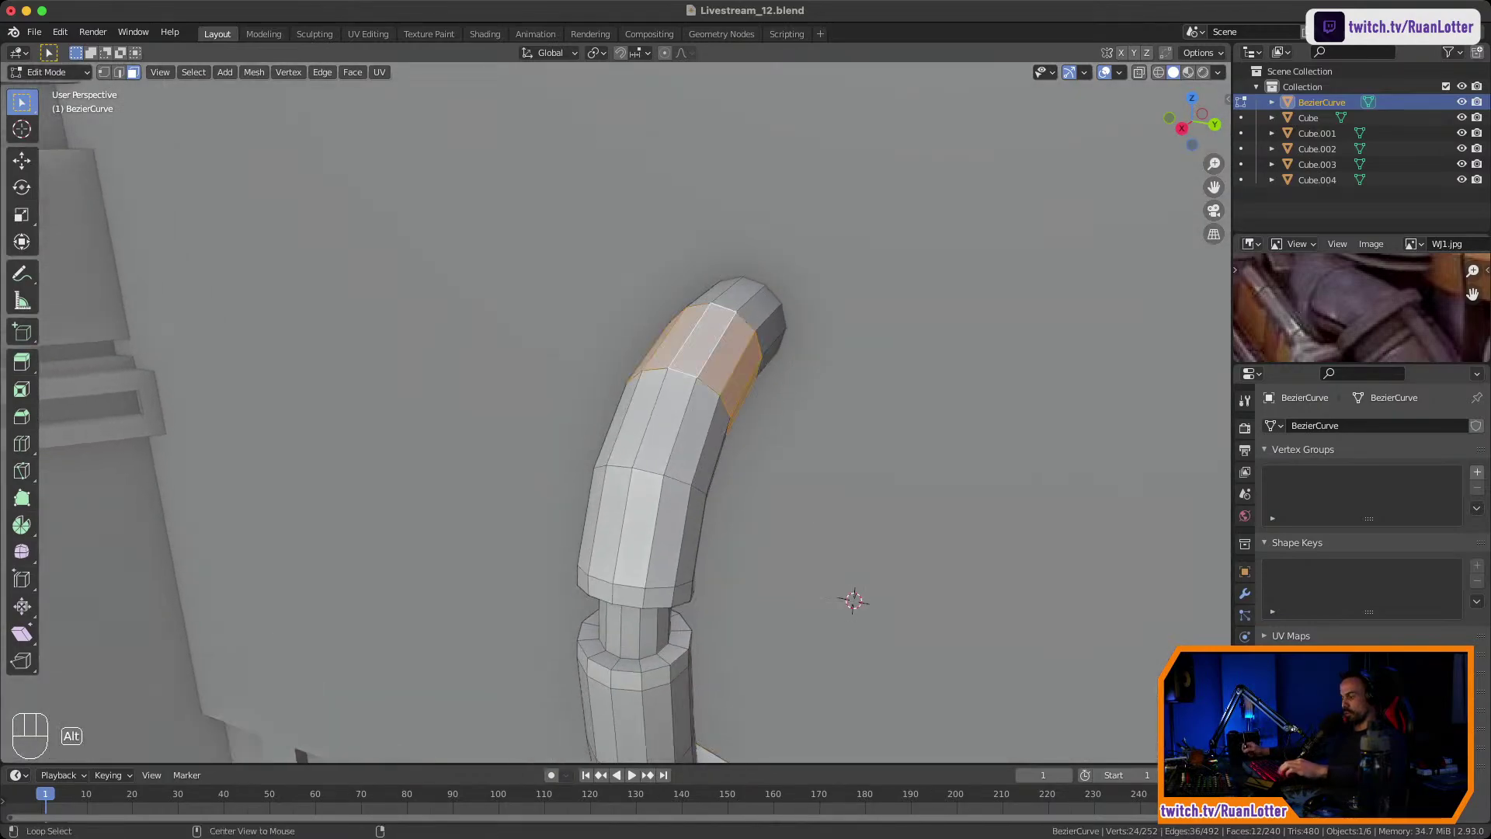
pyautogui.moveTo(711, 344); pyautogui.dragTo(692, 346, button='middle')
pyautogui.press('i')
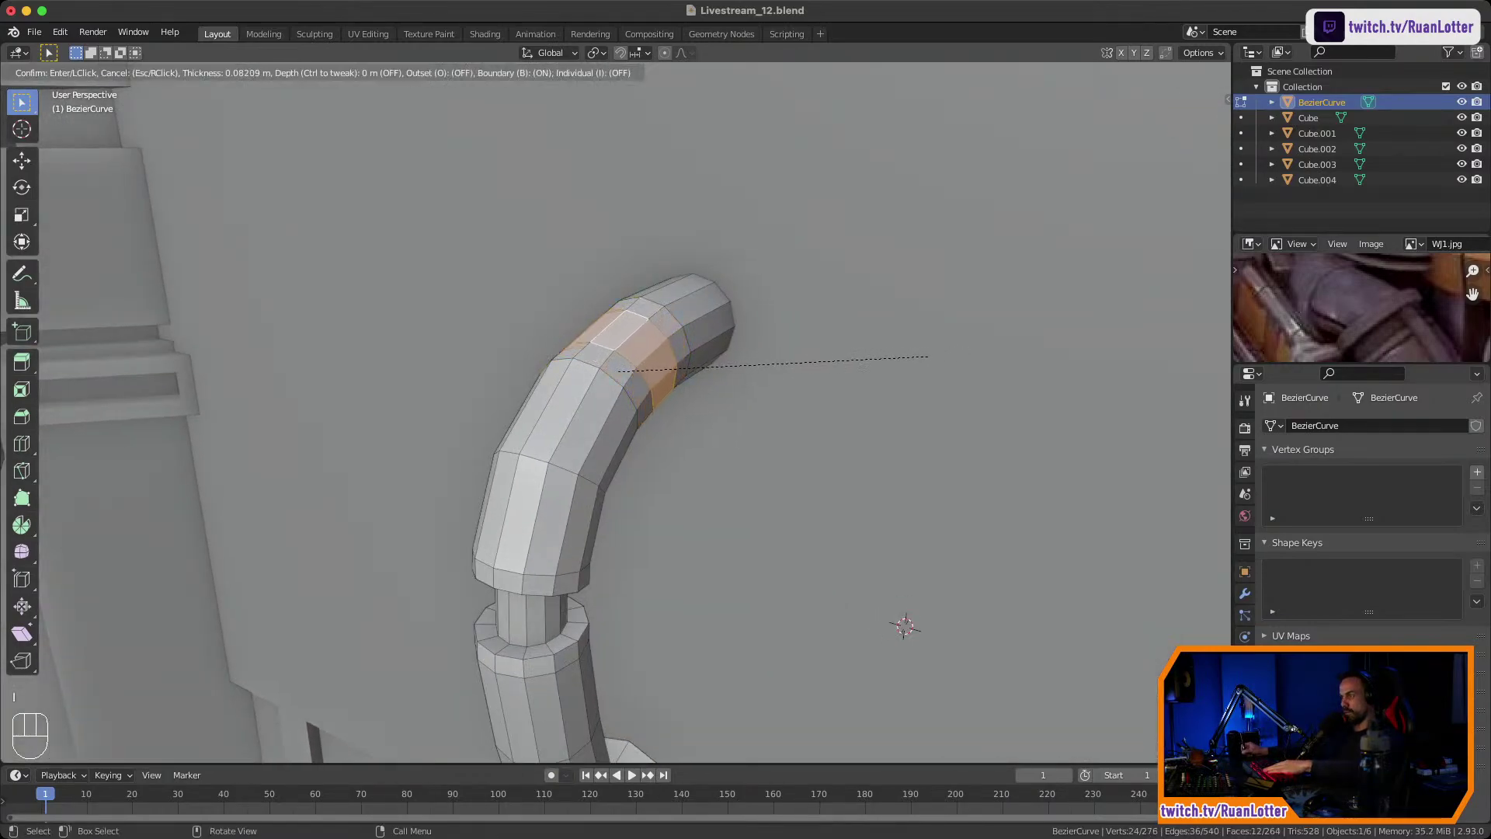
pyautogui.click(922, 356)
# Extrude the inset band on the upper bend outward along its normals as a raised collar.
pyautogui.hotkey('alt', 'e')
pyautogui.click(923, 398)
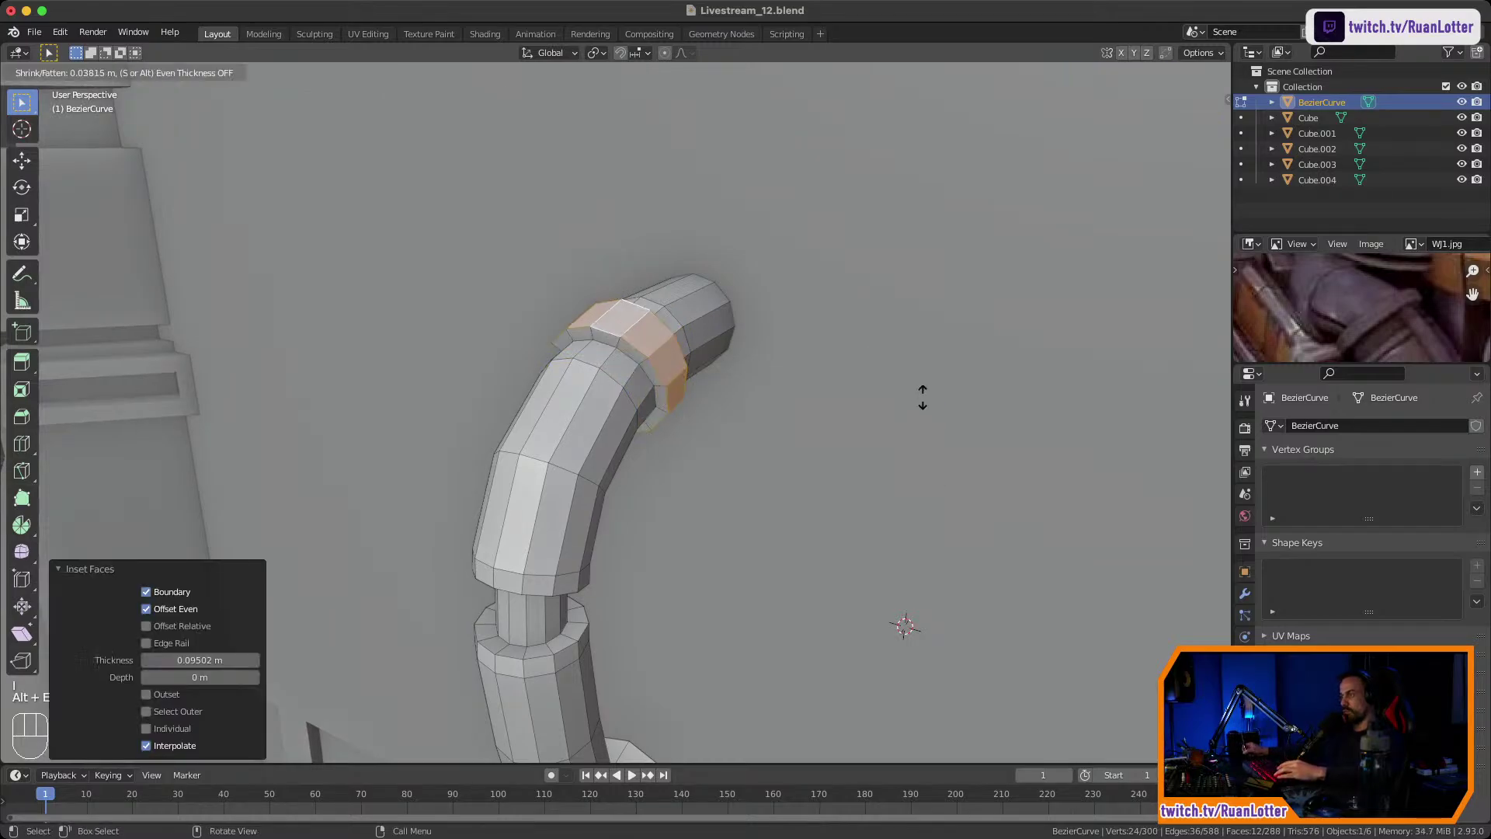
pyautogui.click(932, 390)
# Select the face loop on the pipe's lower section, two segments above its bottom end, and try scaling it up.
pyautogui.keyDown('ctrl'); pyautogui.moveTo(932, 390); pyautogui.dragTo(932, 536, button='middle'); pyautogui.keyUp('ctrl')
pyautogui.moveTo(932, 536); pyautogui.dragTo(949, 467, button='middle')
pyautogui.keyDown('shift'); pyautogui.moveTo(745, 497); pyautogui.dragTo(756, 429, button='middle'); pyautogui.keyUp('shift')
pyautogui.keyDown('ctrl'); pyautogui.moveTo(756, 430); pyautogui.dragTo(755, 349, button='middle'); pyautogui.keyUp('ctrl')
pyautogui.keyDown('shift'); pyautogui.moveTo(756, 350); pyautogui.dragTo(764, 307, button='middle'); pyautogui.keyUp('shift')
pyautogui.click(612, 405)
pyautogui.keyDown('alt'); pyautogui.click(614, 407); pyautogui.keyUp('alt')
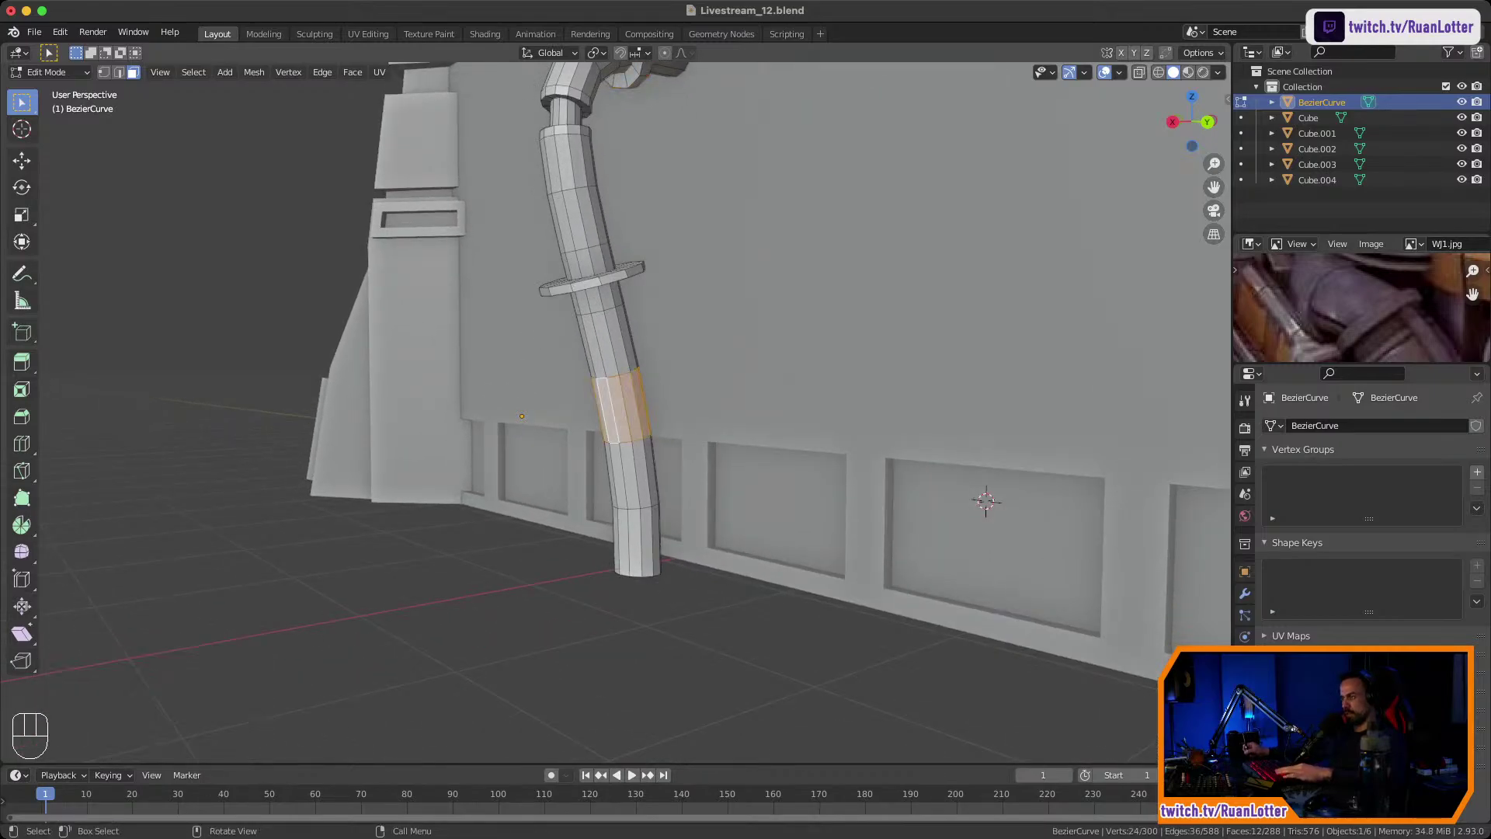
pyautogui.press('s')
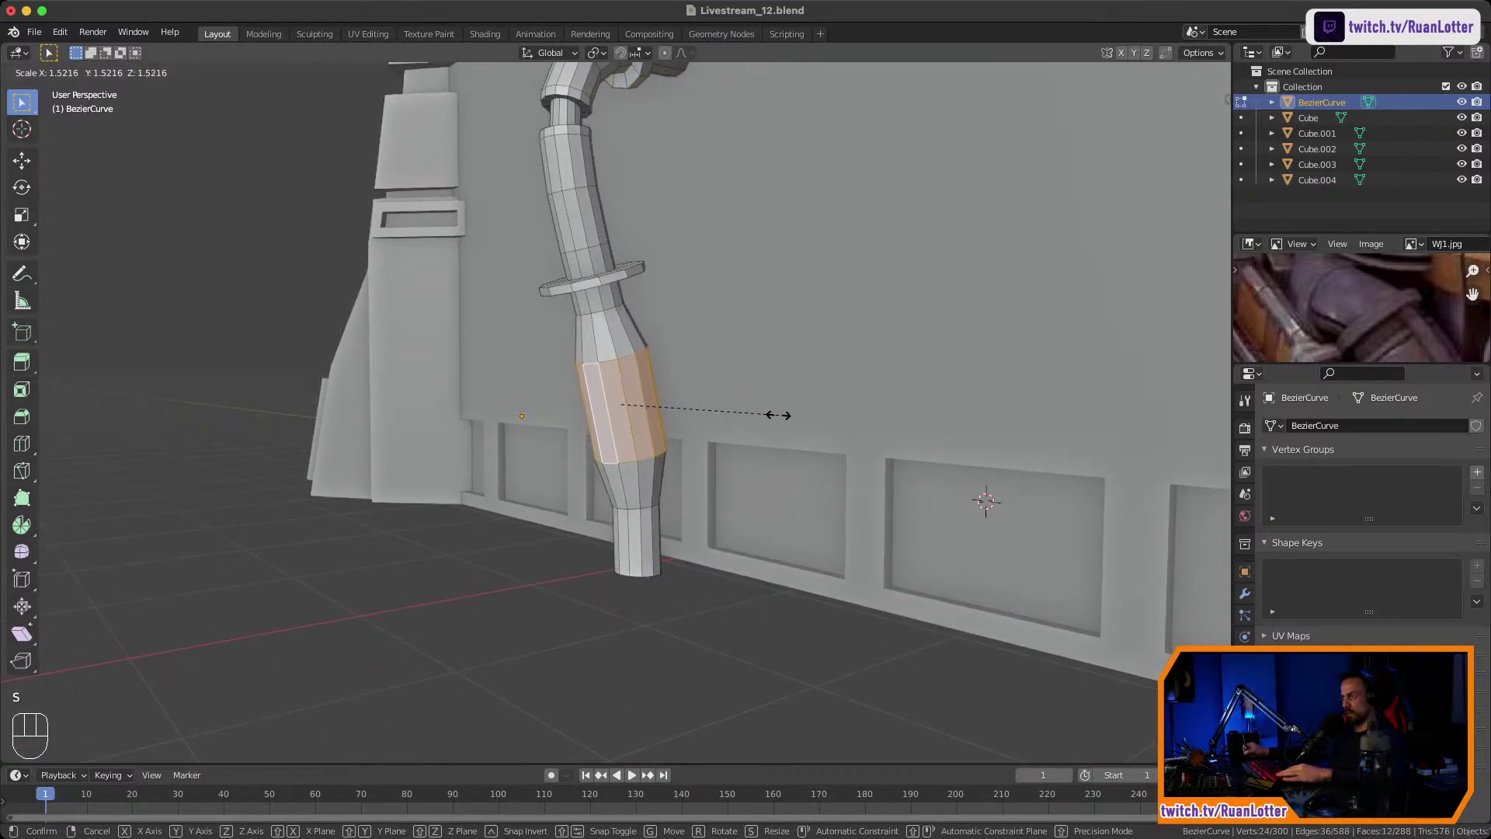
pyautogui.rightClick(739, 420)
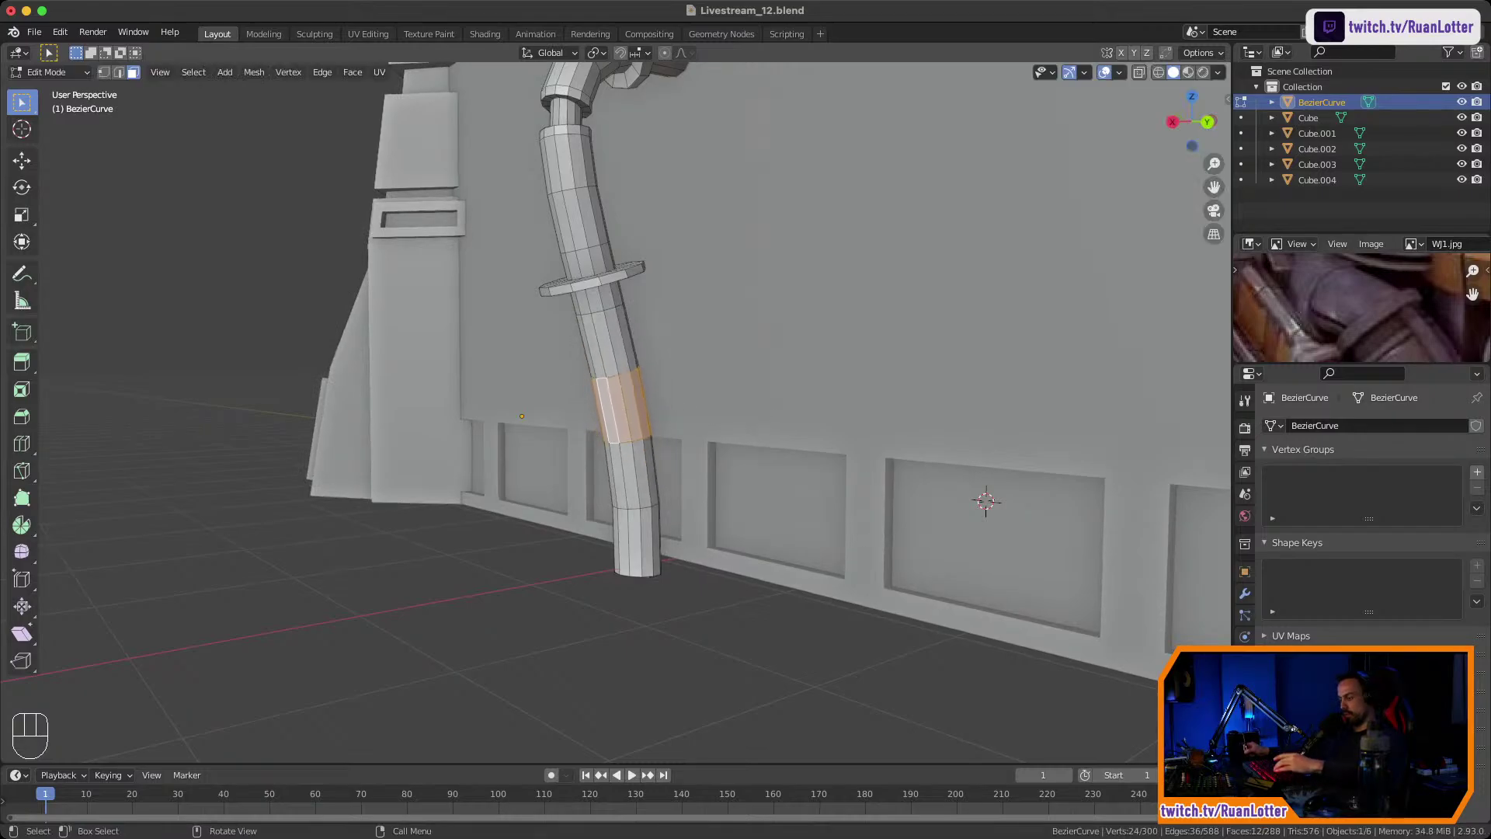
# Extrude the selected lower face loop outward along its normals by 0.116 m and leave Edit Mode.
pyautogui.hotkey('alt', 'e')
pyautogui.click(802, 435)
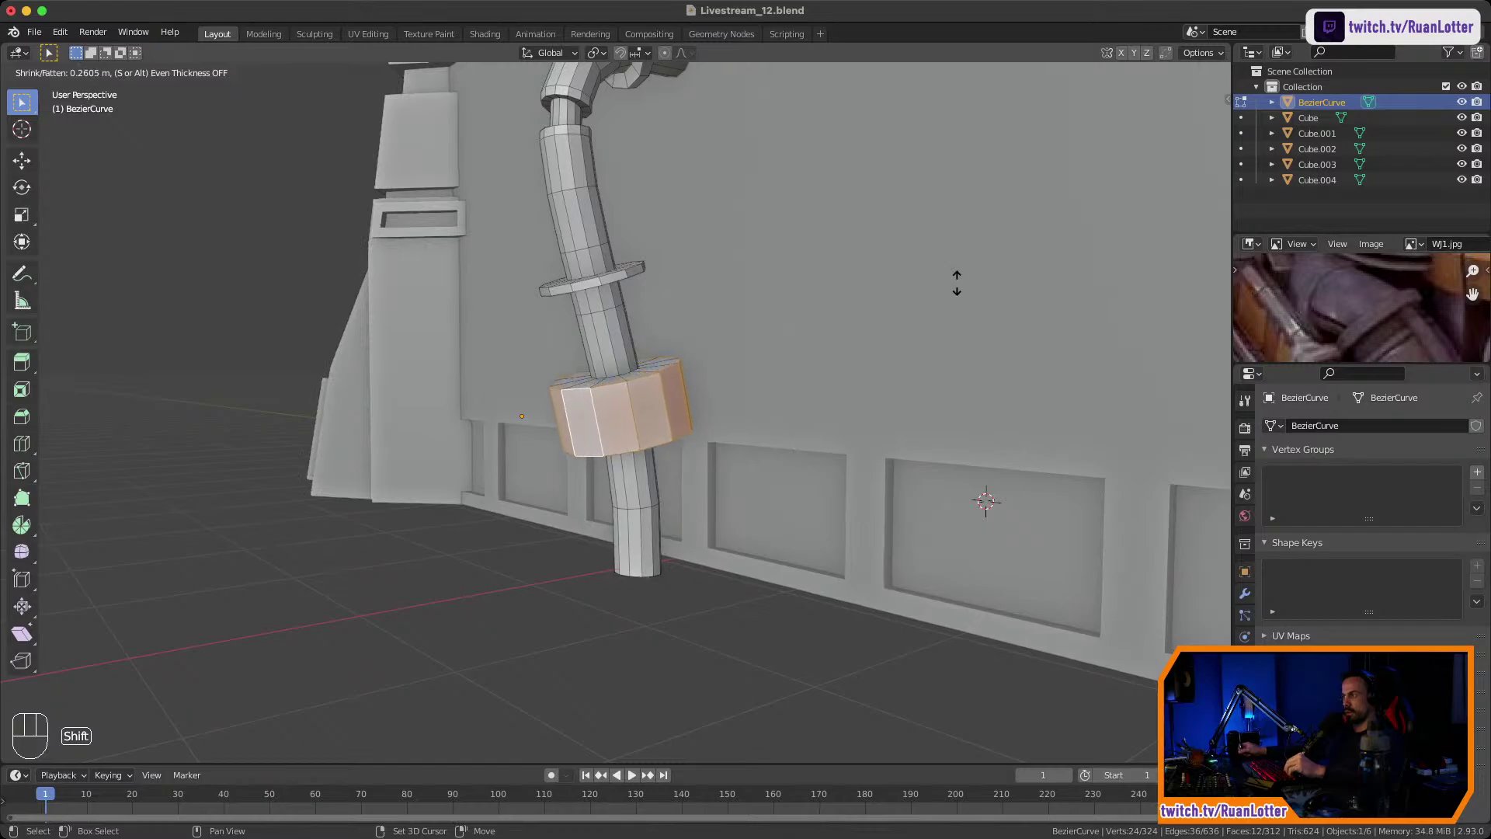
pyautogui.click(1003, 228)
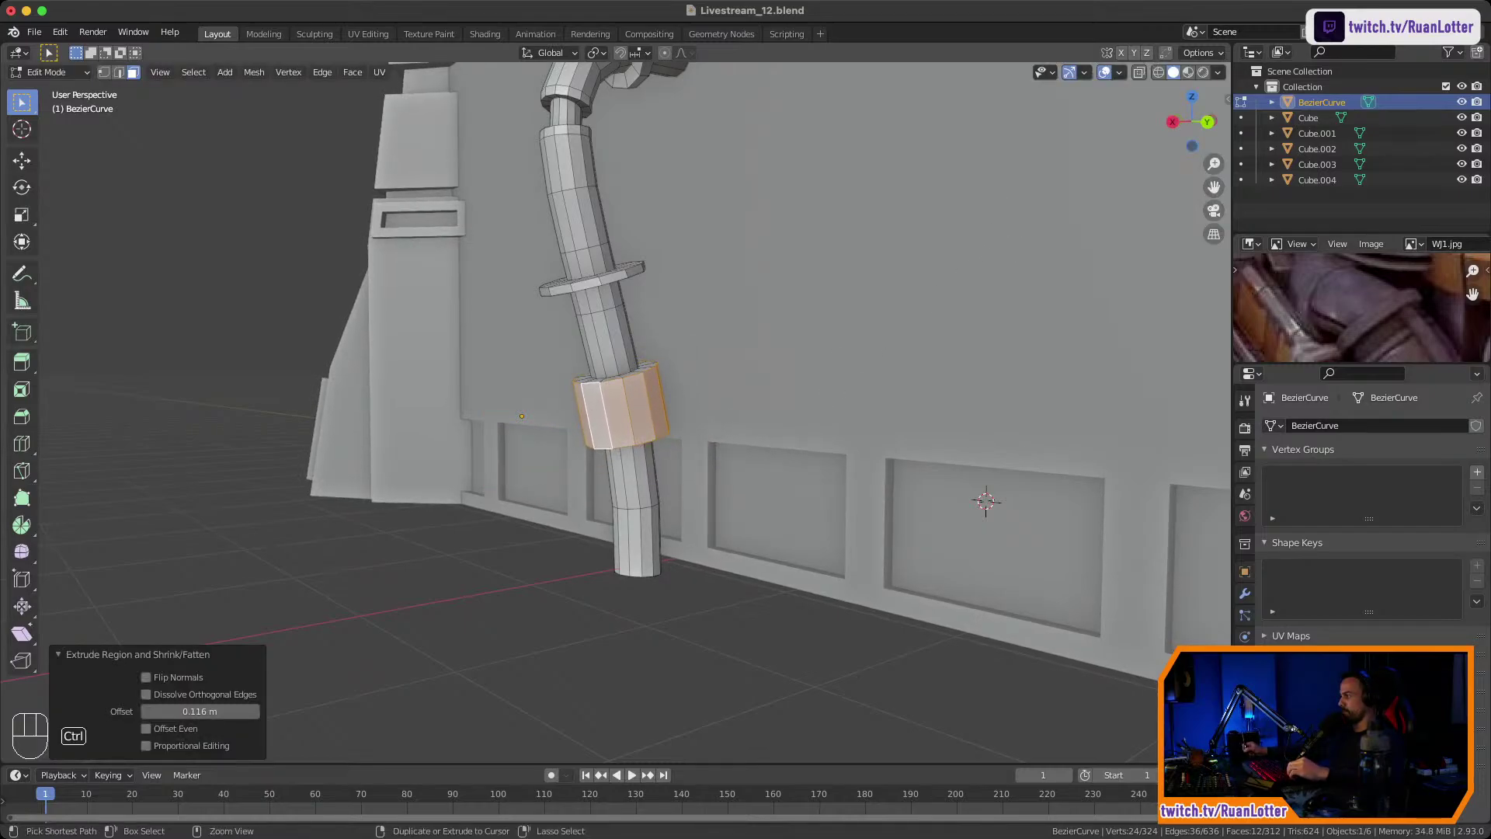
pyautogui.keyDown('ctrl'); pyautogui.moveTo(1002, 228); pyautogui.dragTo(932, 284, button='middle'); pyautogui.keyUp('ctrl')
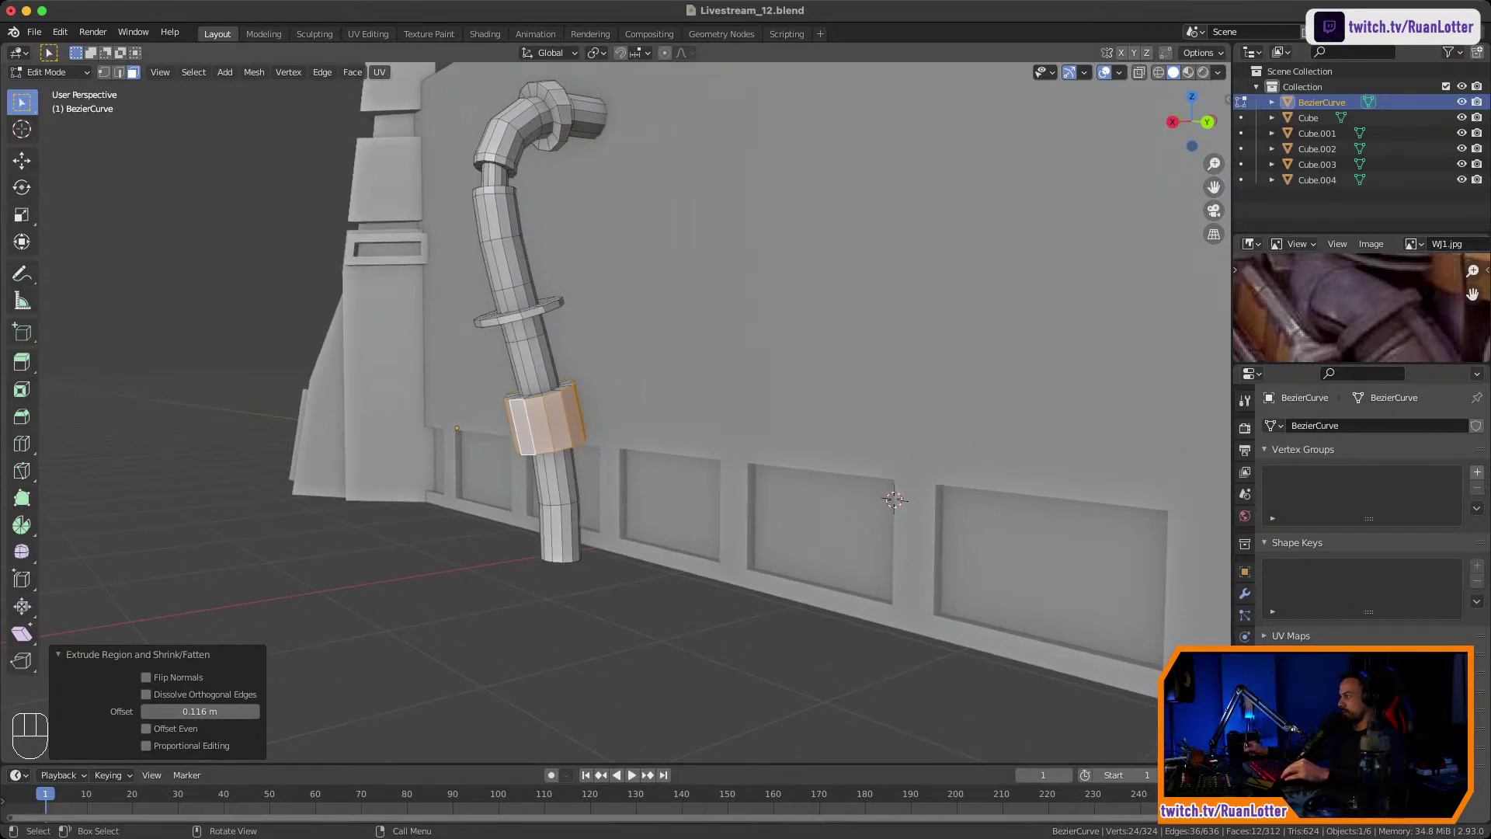
pyautogui.moveTo(932, 284); pyautogui.dragTo(1110, 241, button='middle')
pyautogui.press('Tab')
# Select the edge loop around the pipe's open bottom end, flatten it by scaling along Z, and return to Object Mode.
pyautogui.keyDown('ctrl'); pyautogui.moveTo(839, 342); pyautogui.dragTo(489, 278, button='middle'); pyautogui.keyUp('ctrl')
pyautogui.press('Tab')
pyautogui.press('Tab')
pyautogui.press('Tab')
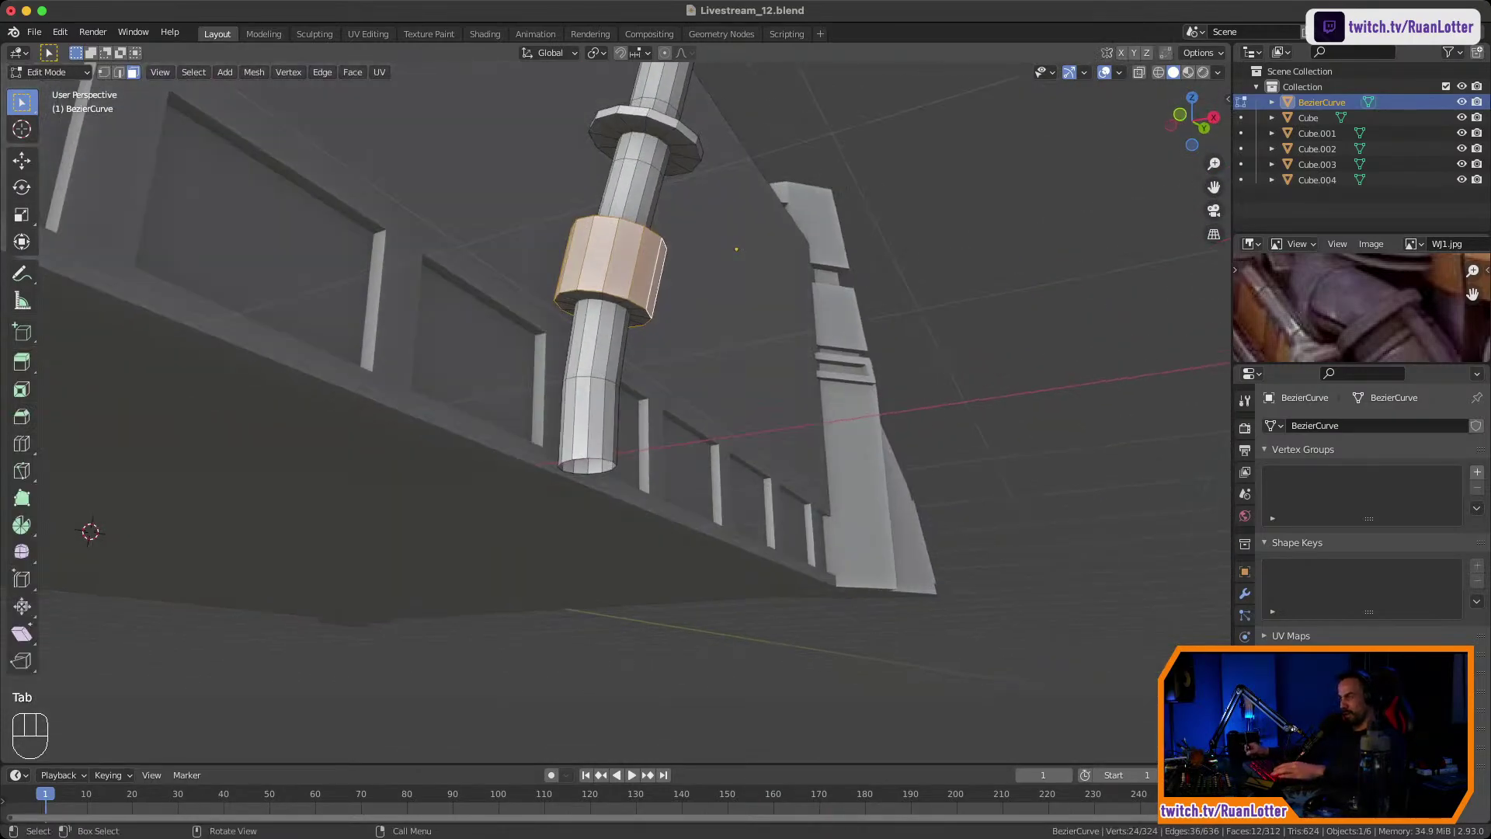
pyautogui.click(581, 467)
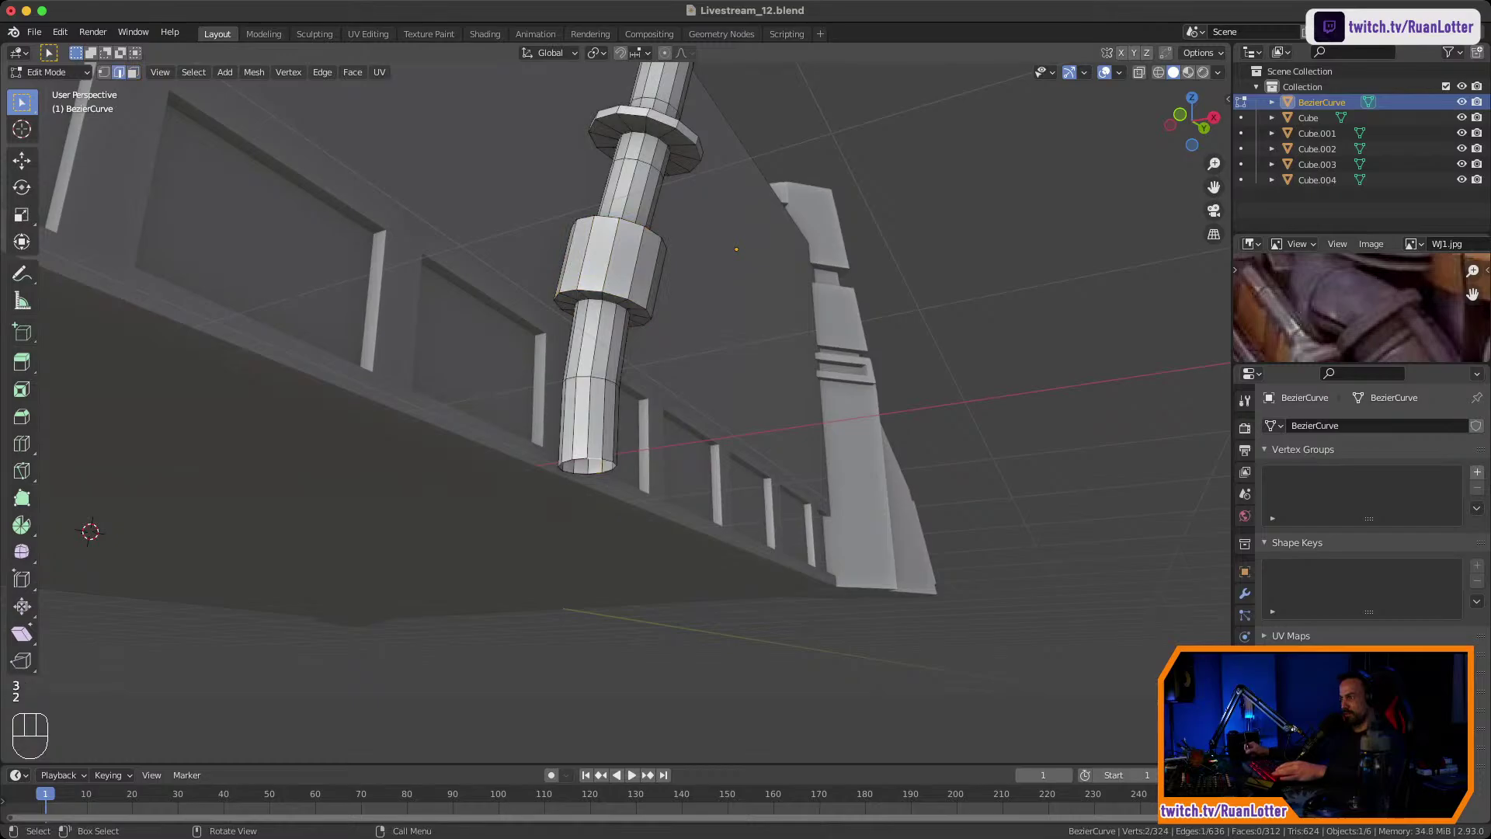
pyautogui.moveTo(588, 467); pyautogui.dragTo(618, 459, button='middle')
pyautogui.keyDown('shift'); pyautogui.moveTo(618, 497); pyautogui.dragTo(629, 424, button='middle'); pyautogui.keyUp('shift')
pyautogui.moveTo(629, 424); pyautogui.dragTo(658, 392, button='middle')
pyautogui.keyDown('shift'); pyautogui.moveTo(254, 73); pyautogui.dragTo(194, 74, button='middle'); pyautogui.keyUp('shift')
pyautogui.press('s')
pyautogui.press('z')
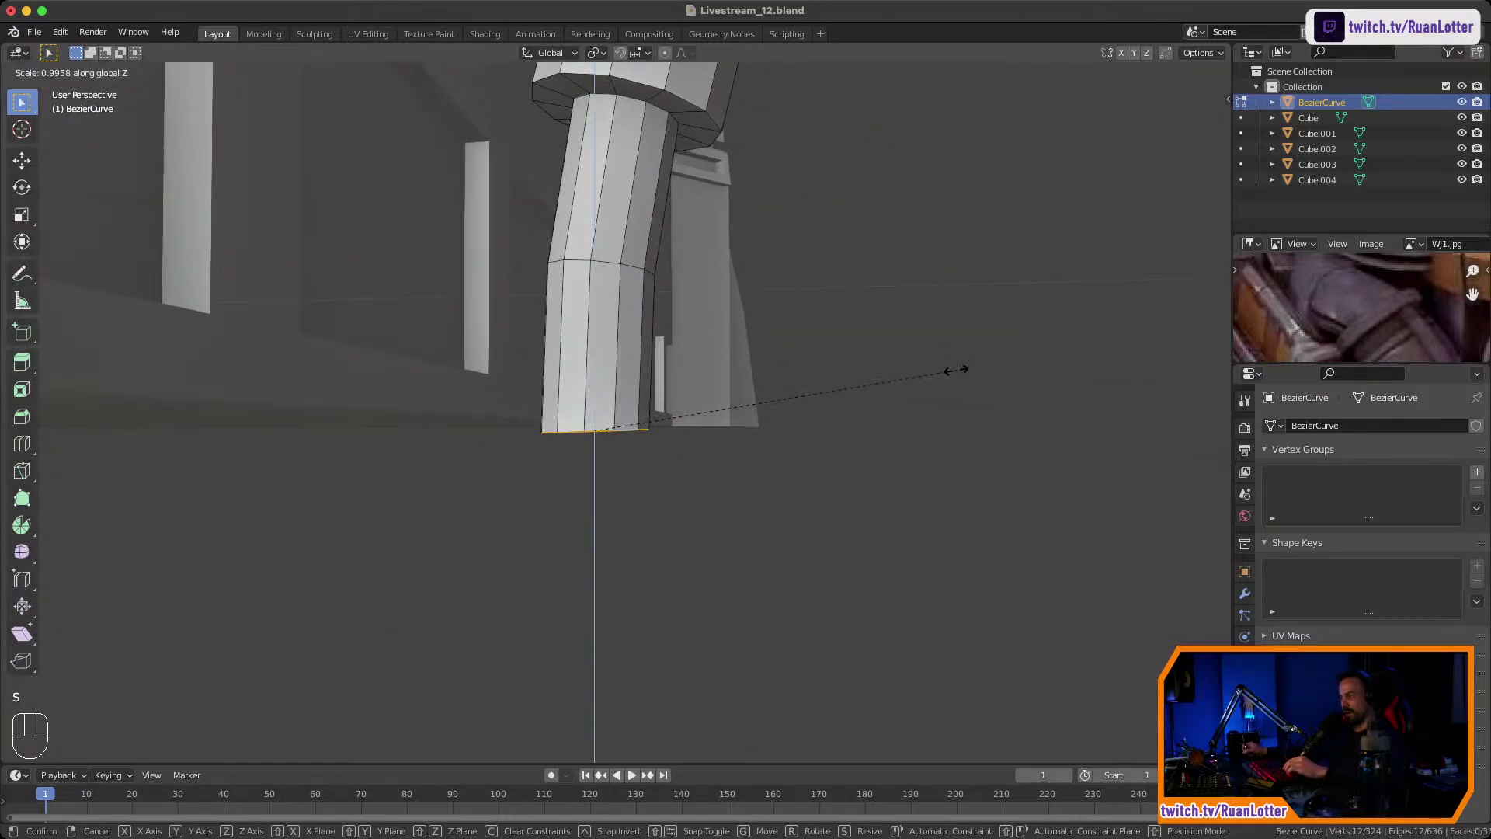
pyautogui.click(839, 388)
pyautogui.moveTo(840, 388); pyautogui.dragTo(621, 423, button='middle')
pyautogui.press('Tab')
# Reselect the pipe and set its origin to its geometry.
pyautogui.keyDown('ctrl'); pyautogui.moveTo(622, 423); pyautogui.dragTo(621, 575, button='middle'); pyautogui.keyUp('ctrl')
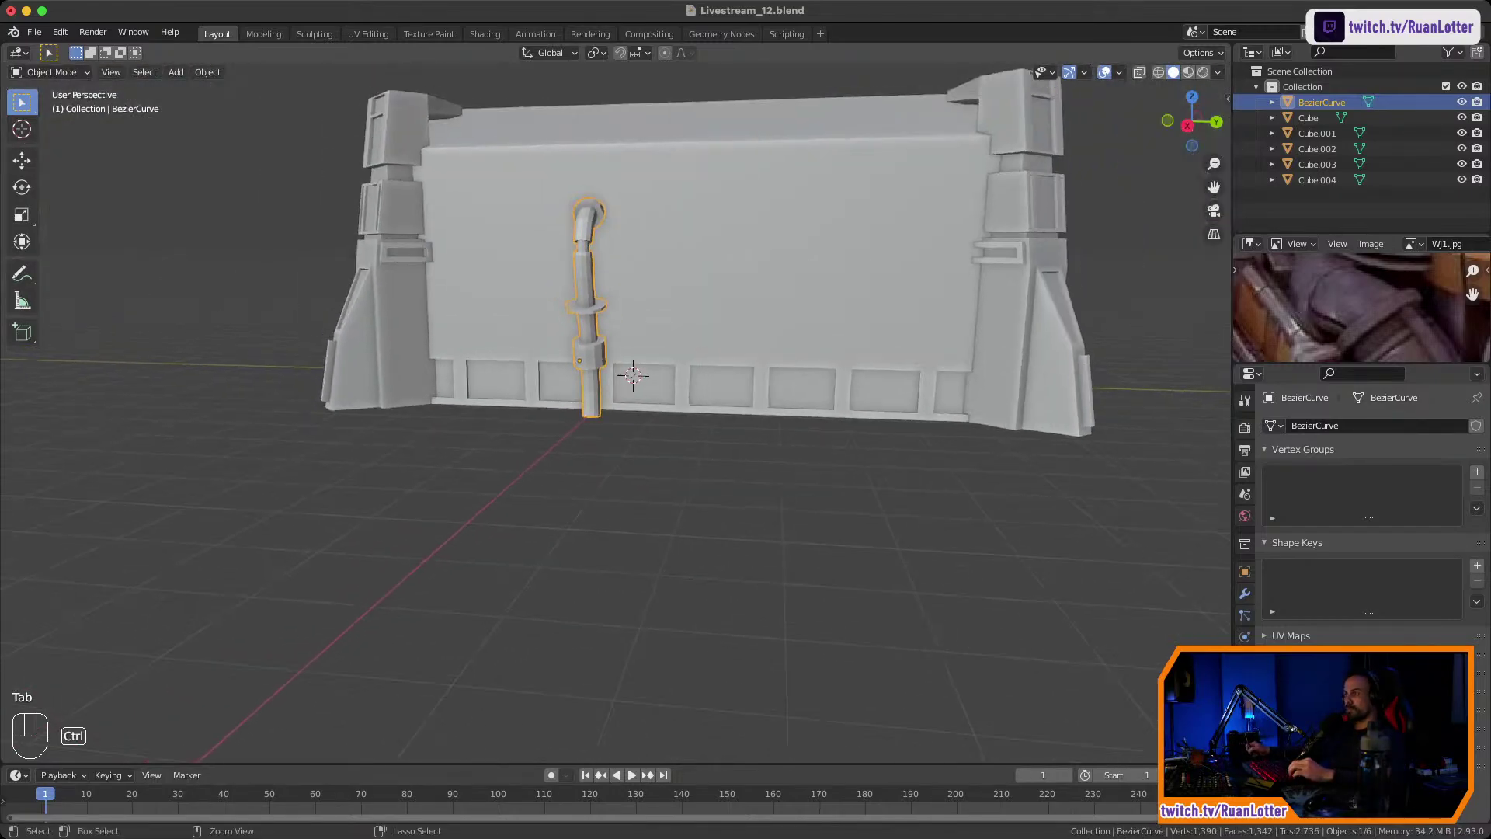
pyautogui.moveTo(684, 466); pyautogui.dragTo(513, 470, button='middle')
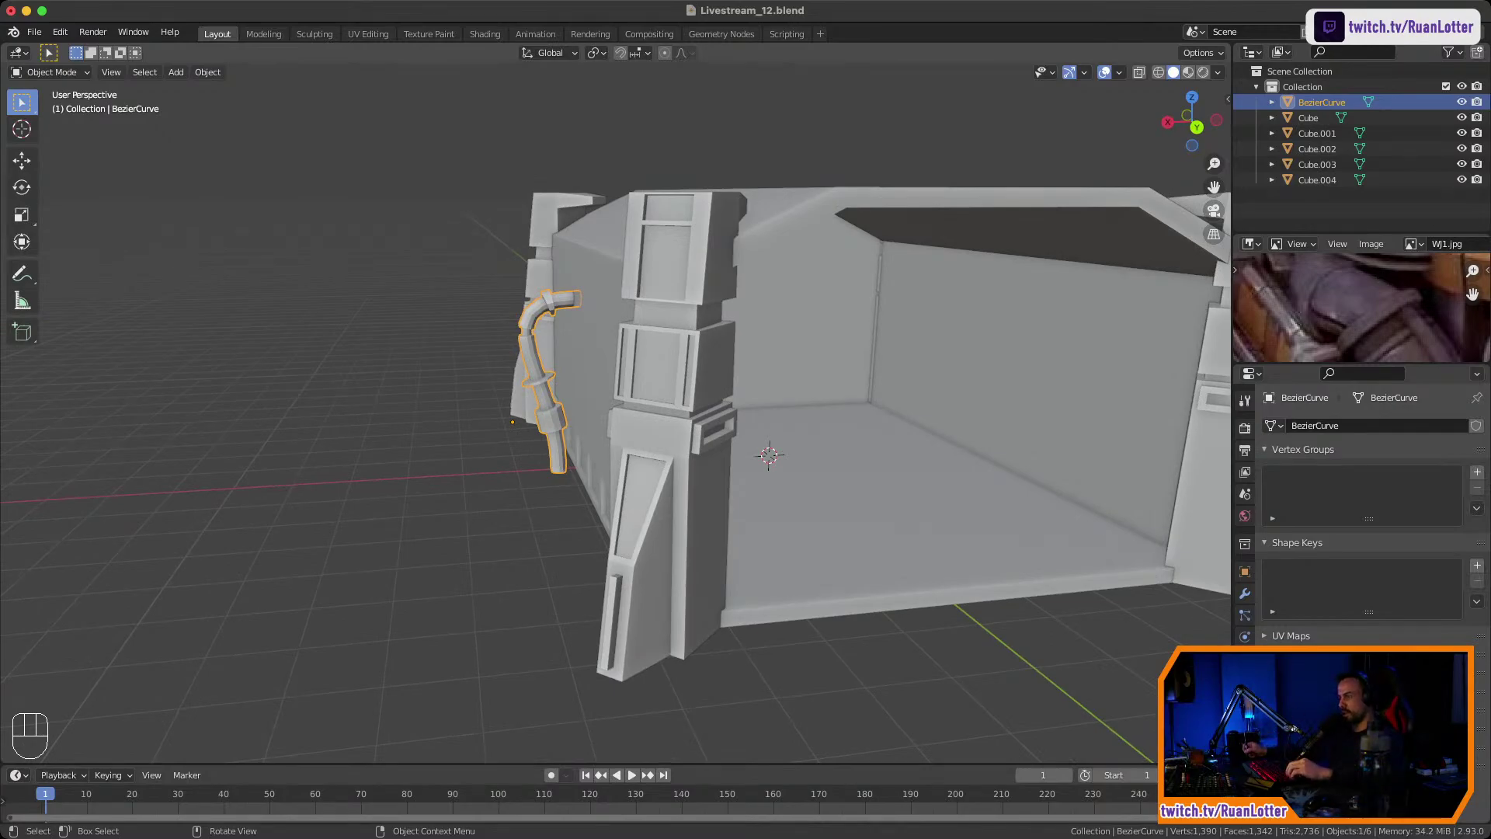
pyautogui.keyDown('shift'); pyautogui.moveTo(621, 466); pyautogui.dragTo(548, 466, button='middle'); pyautogui.keyUp('shift')
pyautogui.moveTo(547, 466); pyautogui.dragTo(722, 435, button='middle')
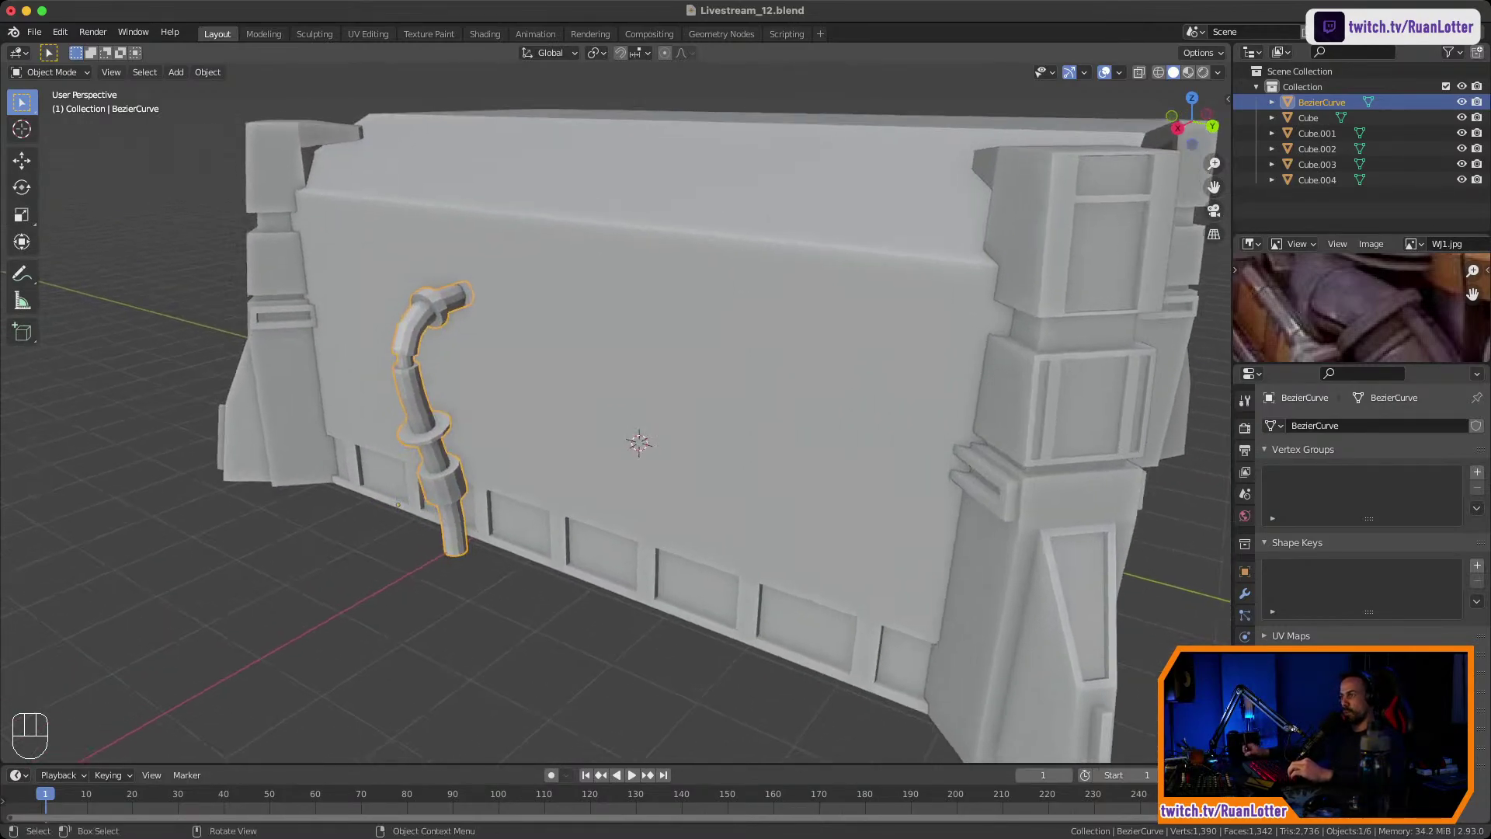
pyautogui.hotkey('alt', 'a')
pyautogui.click(423, 403)
pyautogui.moveTo(423, 404); pyautogui.dragTo(505, 383, button='middle')
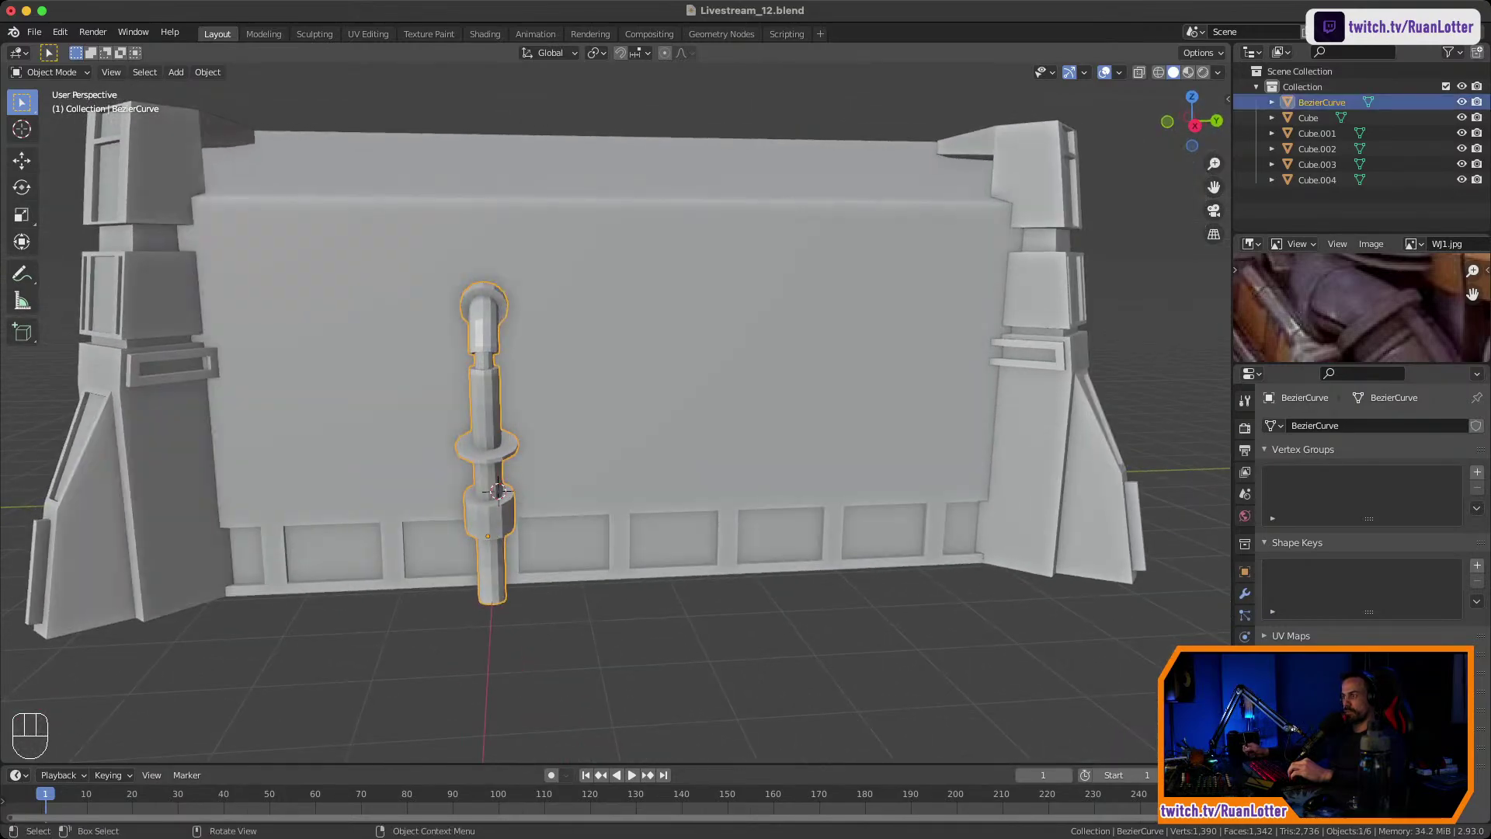
pyautogui.rightClick(483, 394)
pyautogui.moveTo(488, 417)
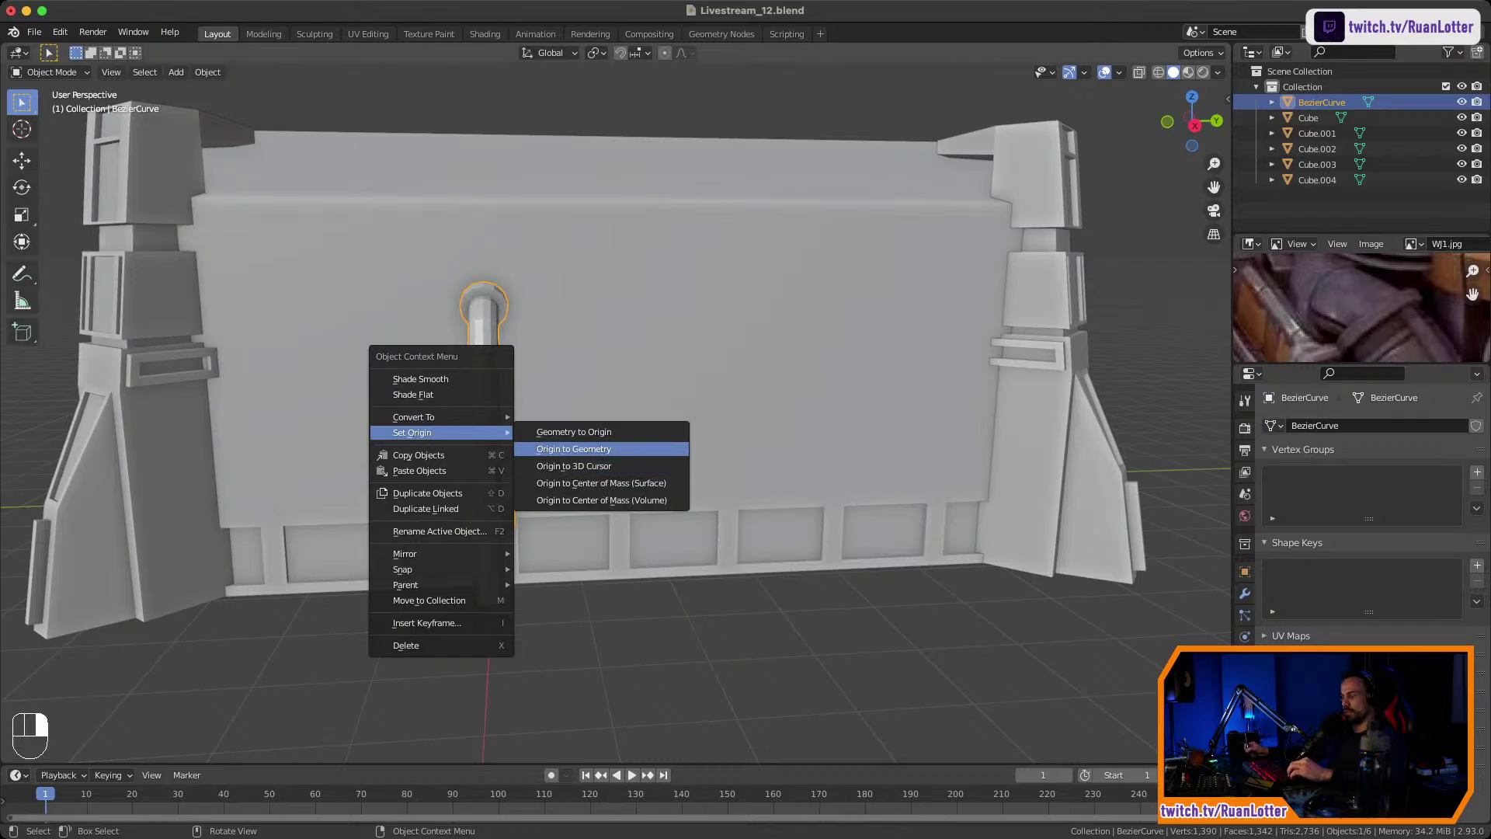
pyautogui.click(573, 449)
# Save the Blender file.
pyautogui.press('r')
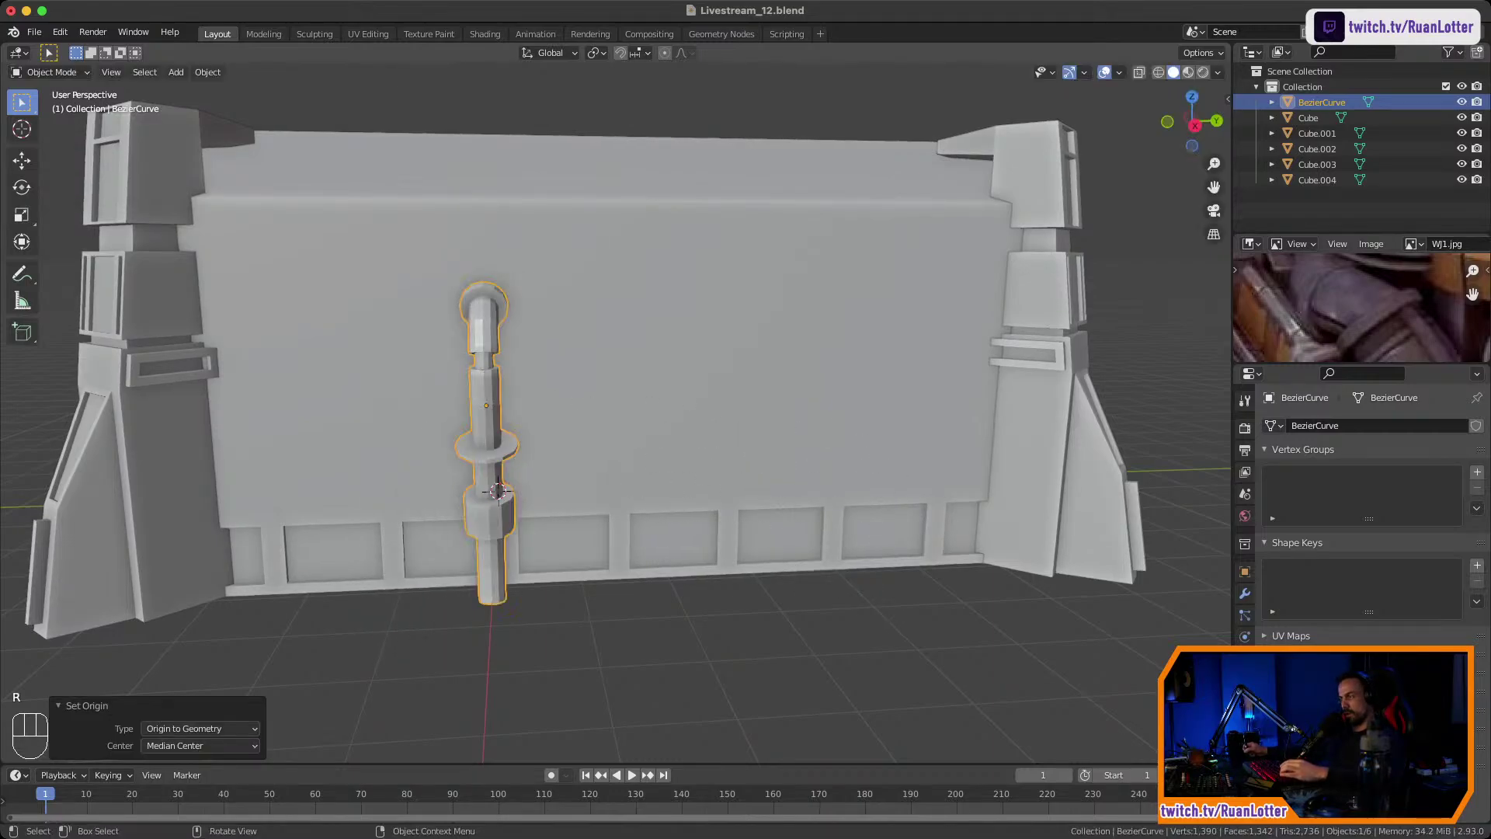
pyautogui.press('super')
pyautogui.press('super+s')
# Add an Array modifier to the pipe.
pyautogui.moveTo(591, 466); pyautogui.dragTo(543, 470, button='middle')
pyautogui.click(574, 684)
pyautogui.click(435, 400)
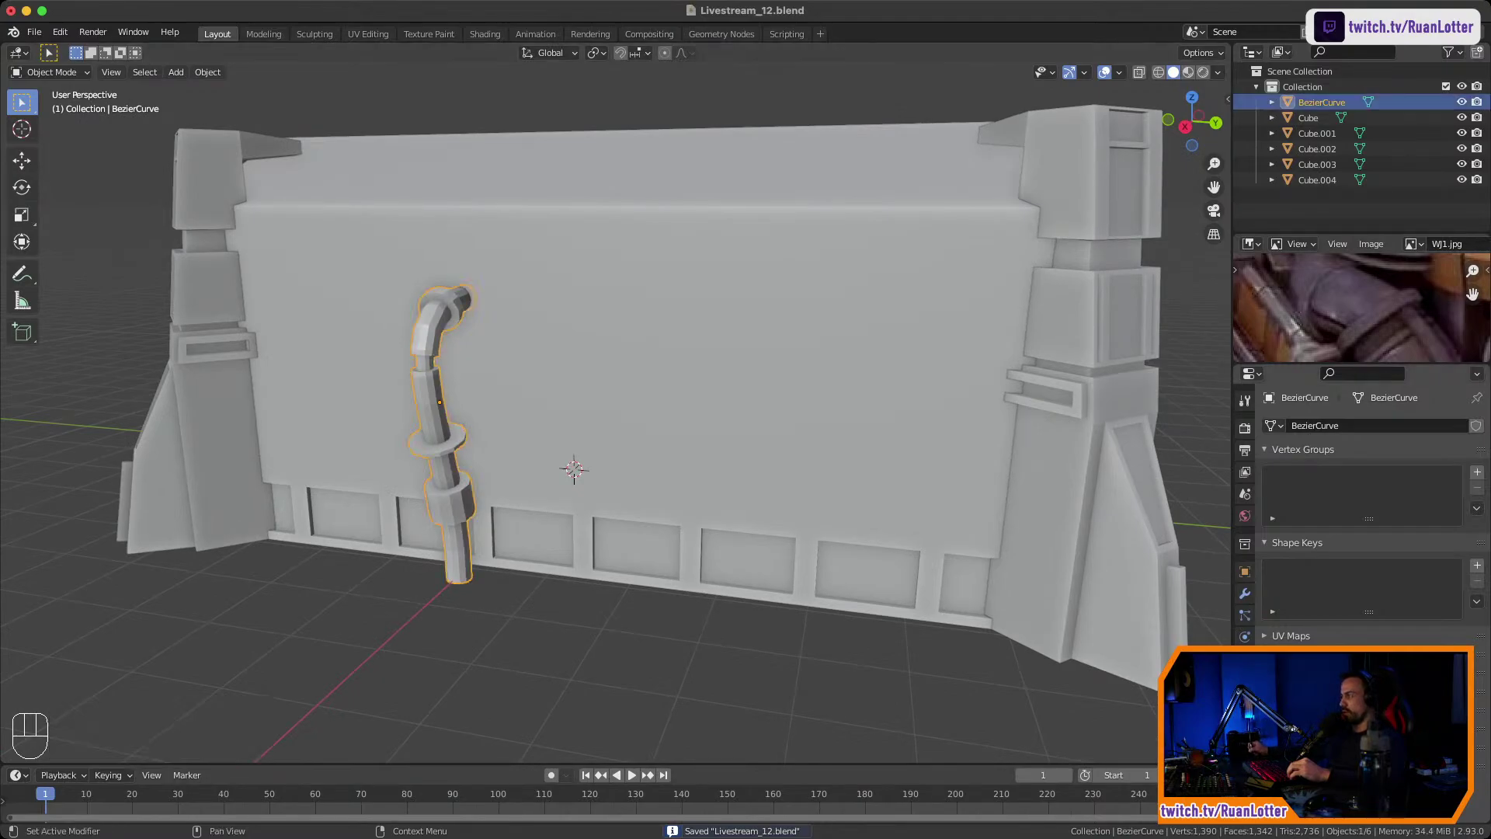
pyautogui.click(1245, 593)
pyautogui.click(1313, 426)
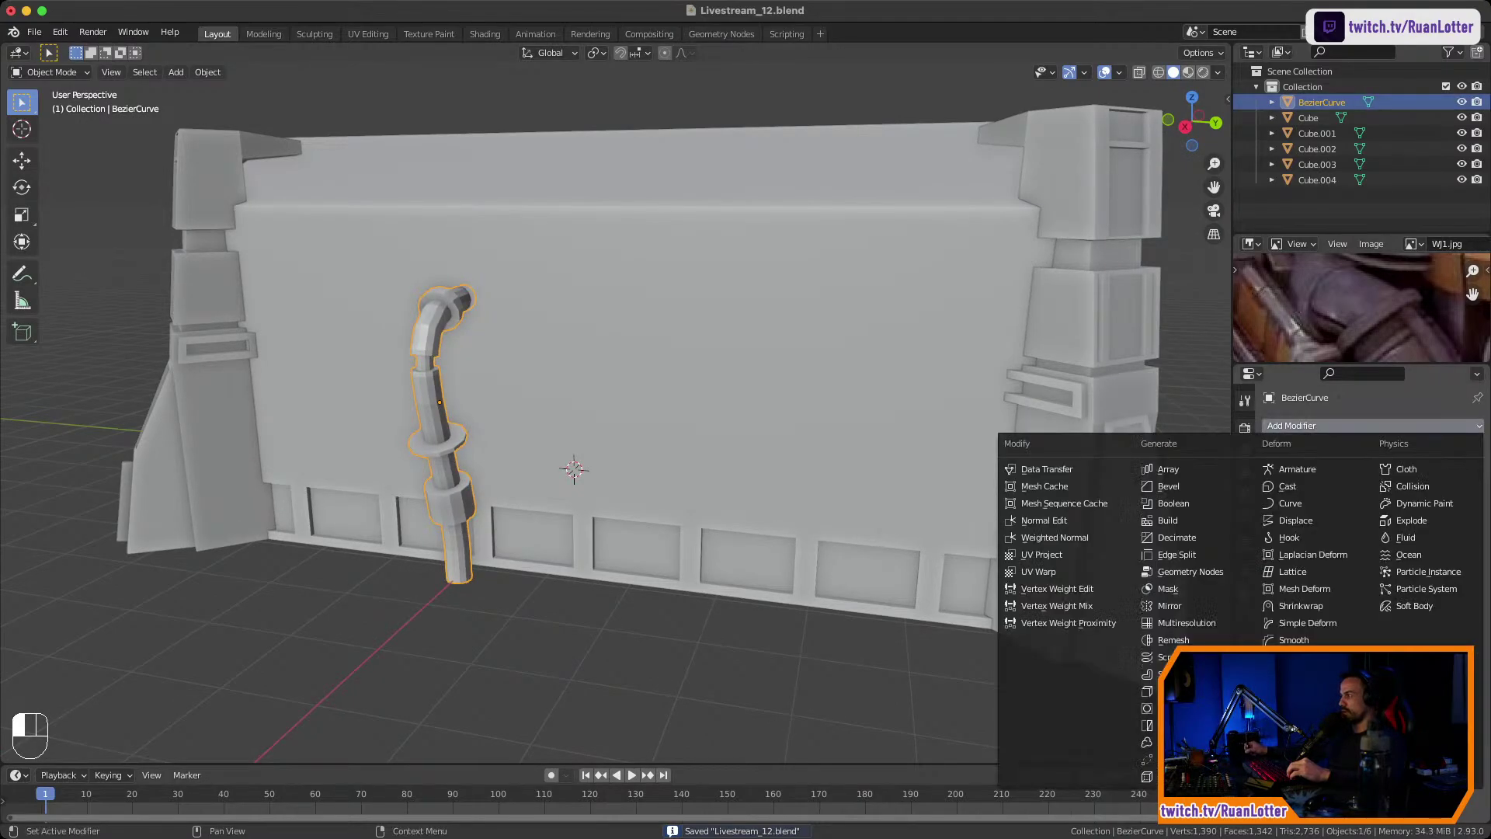
pyautogui.click(1168, 469)
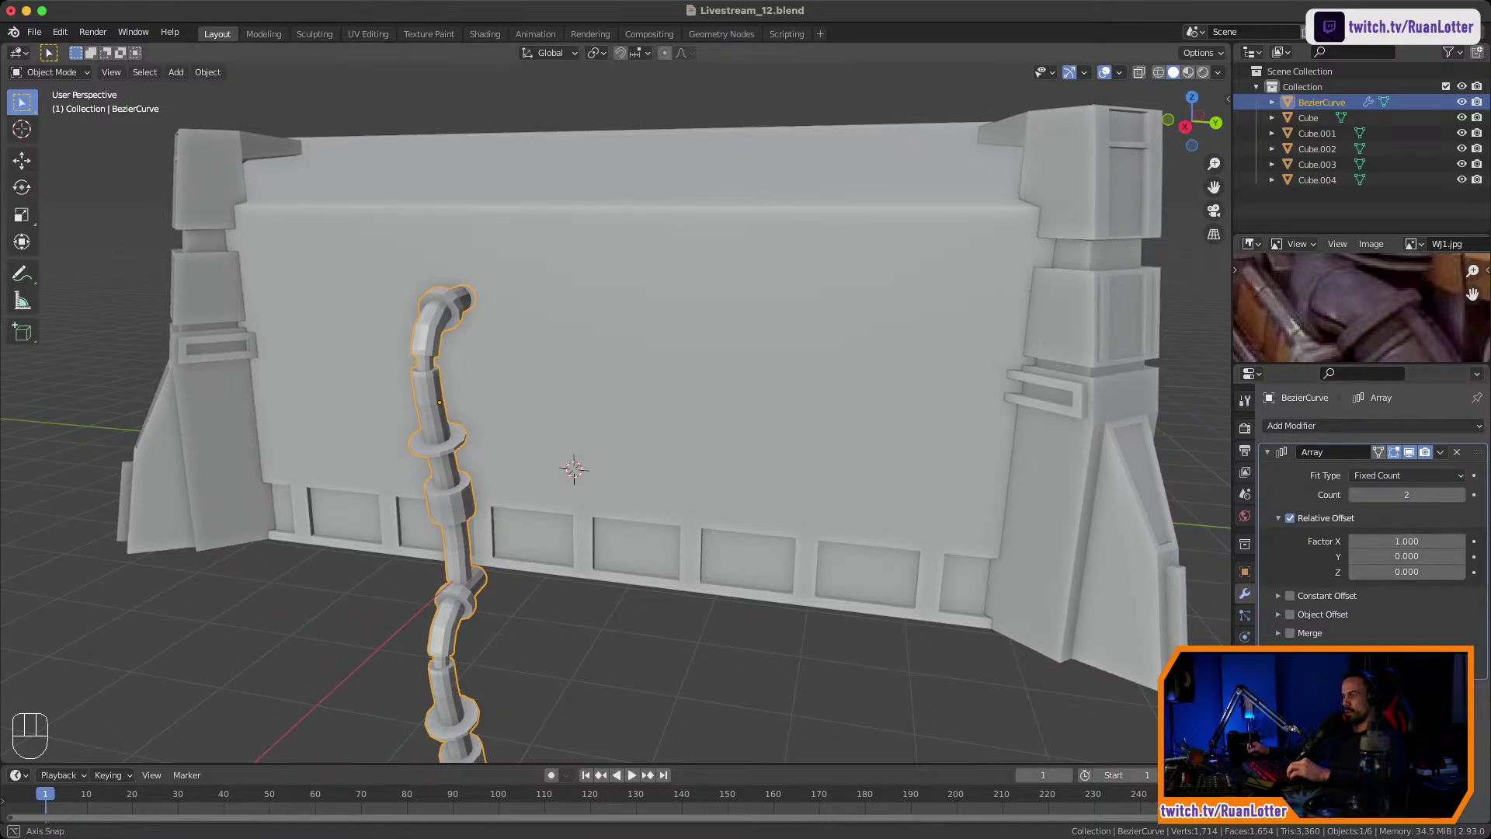
# Set the pipe Array's relative offset to 0 on X and 1 on Y.
pyautogui.moveTo(854, 466); pyautogui.dragTo(803, 477, button='middle')
pyautogui.scroll(-3, 866, 459)
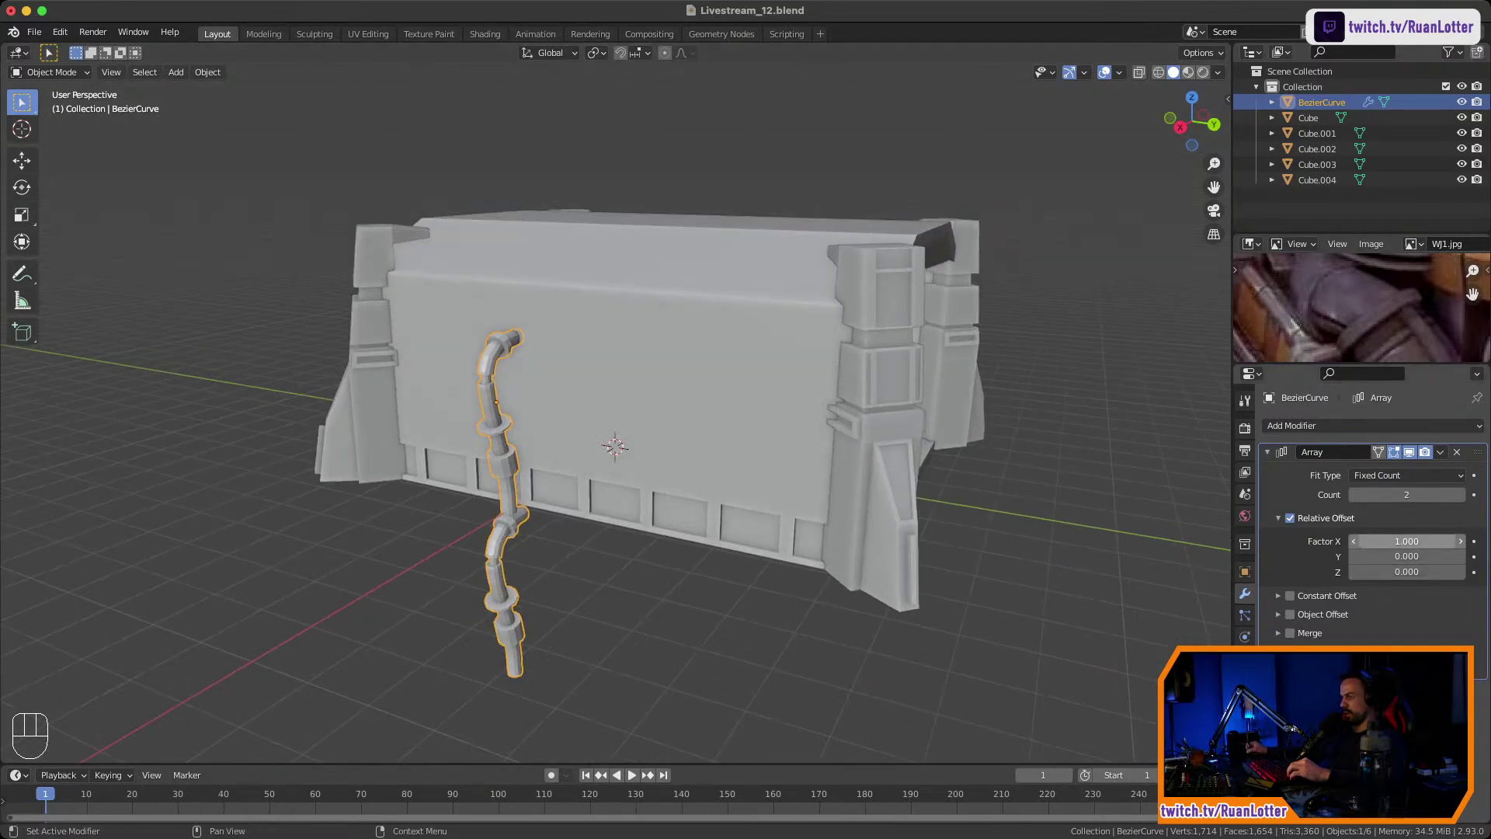
pyautogui.moveTo(1406, 541); pyautogui.dragTo(1475, 556)
pyautogui.click(1407, 542)
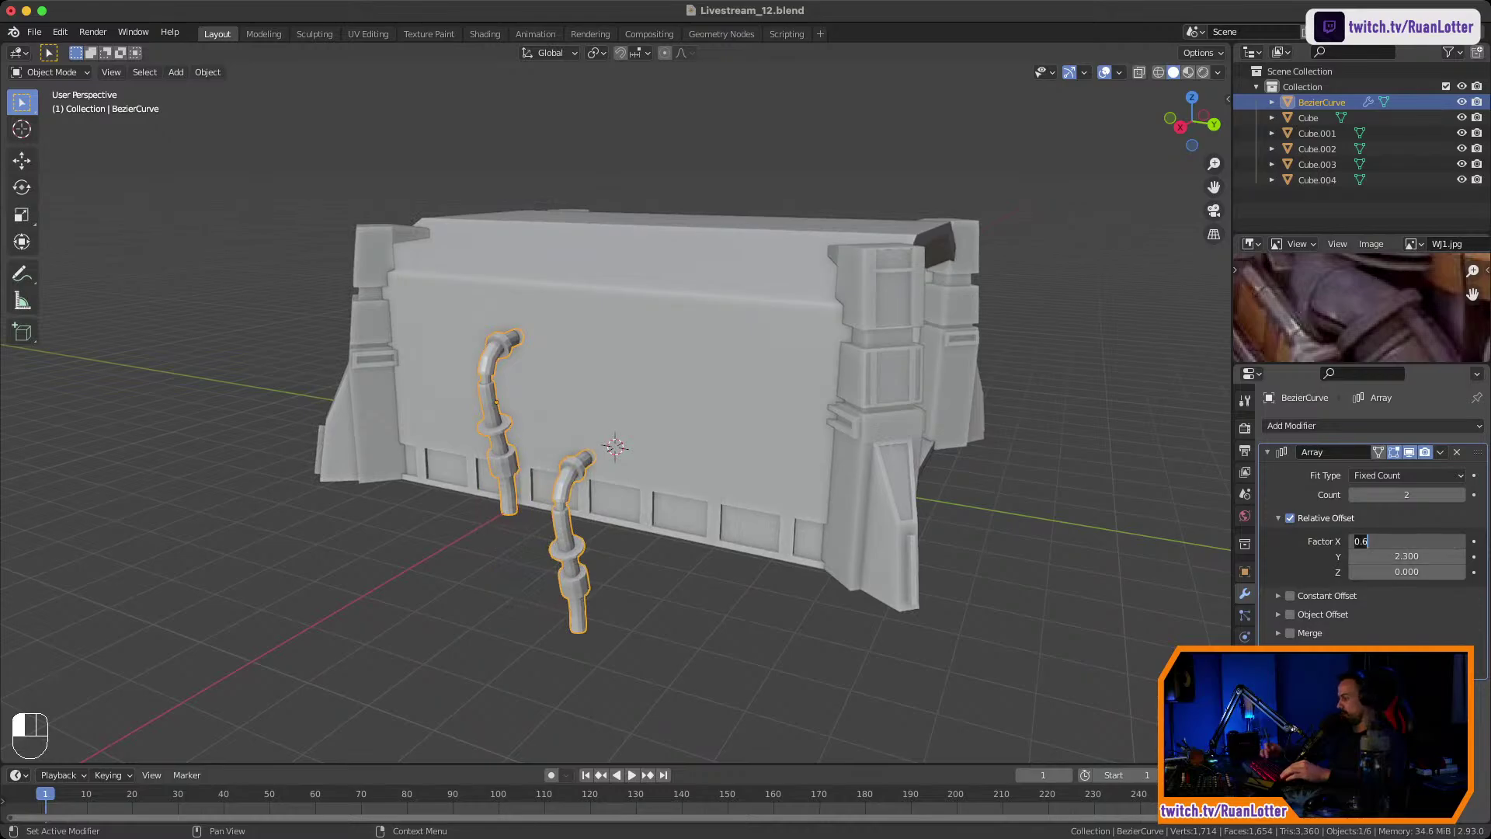
pyautogui.press('Tab')
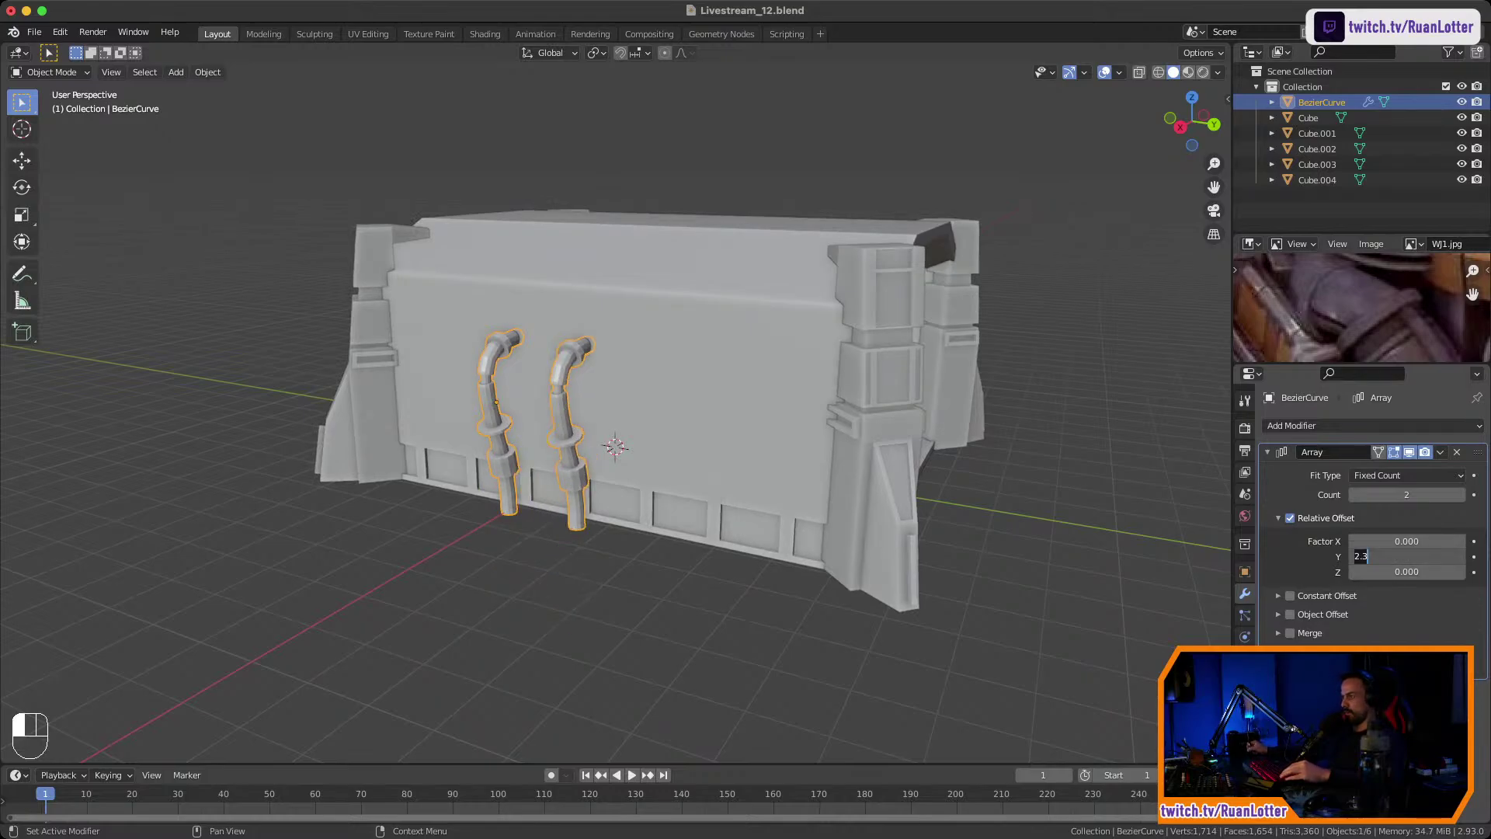
pyautogui.write('1')
pyautogui.press('Return')
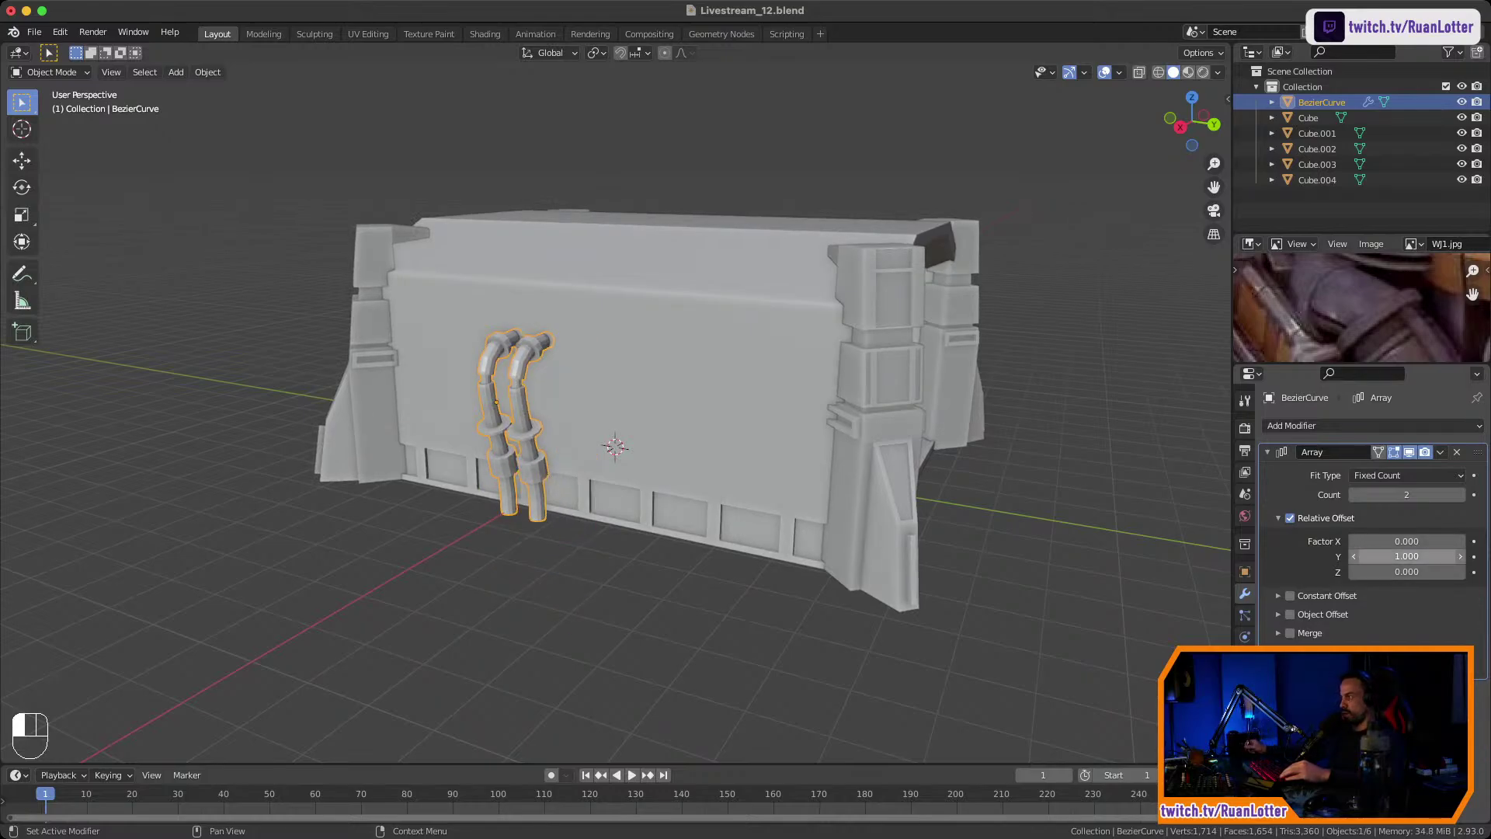
# Raise the Array count to 8 and set its relative Y offset factor to 1.15.
pyautogui.moveTo(1407, 495); pyautogui.dragTo(1413, 494)
pyautogui.click(1460, 494)
pyautogui.moveTo(893, 474); pyautogui.dragTo(870, 455, button='middle')
pyautogui.scroll(5, 932, 437)
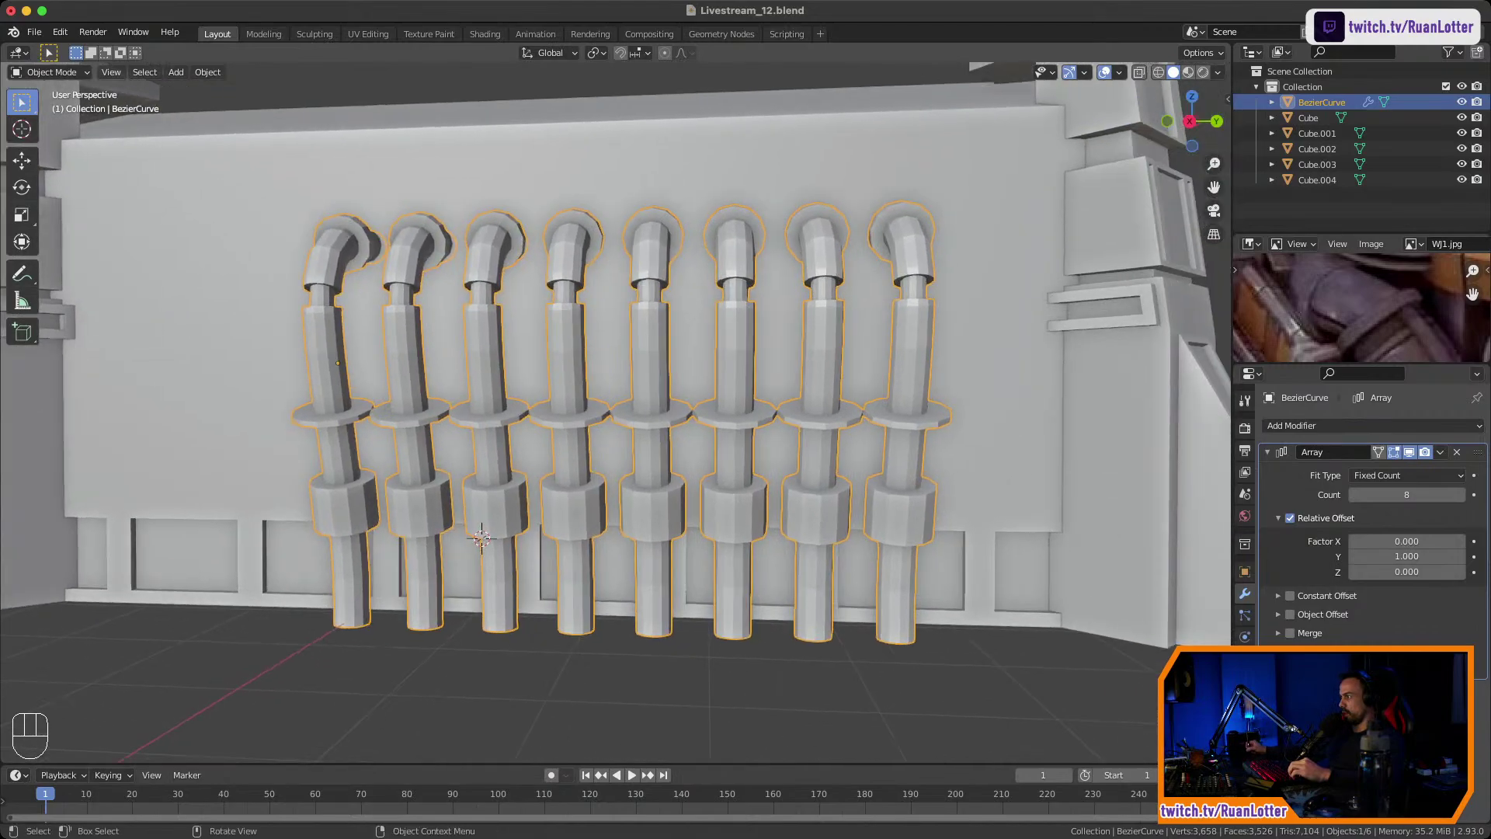
pyautogui.keyDown('shift'); pyautogui.moveTo(1407, 556); pyautogui.dragTo(1430, 556); pyautogui.keyUp('shift')
pyautogui.keyDown('ctrl'); pyautogui.moveTo(777, 435); pyautogui.dragTo(777, 505, button='middle'); pyautogui.keyUp('ctrl')
pyautogui.moveTo(776, 505)
pyautogui.mouseDown(button='middle')
pyautogui.moveTo(855, 524)
pyautogui.moveTo(781, 520)
pyautogui.mouseUp(button='middle')
pyautogui.scroll(-2, 781, 520)
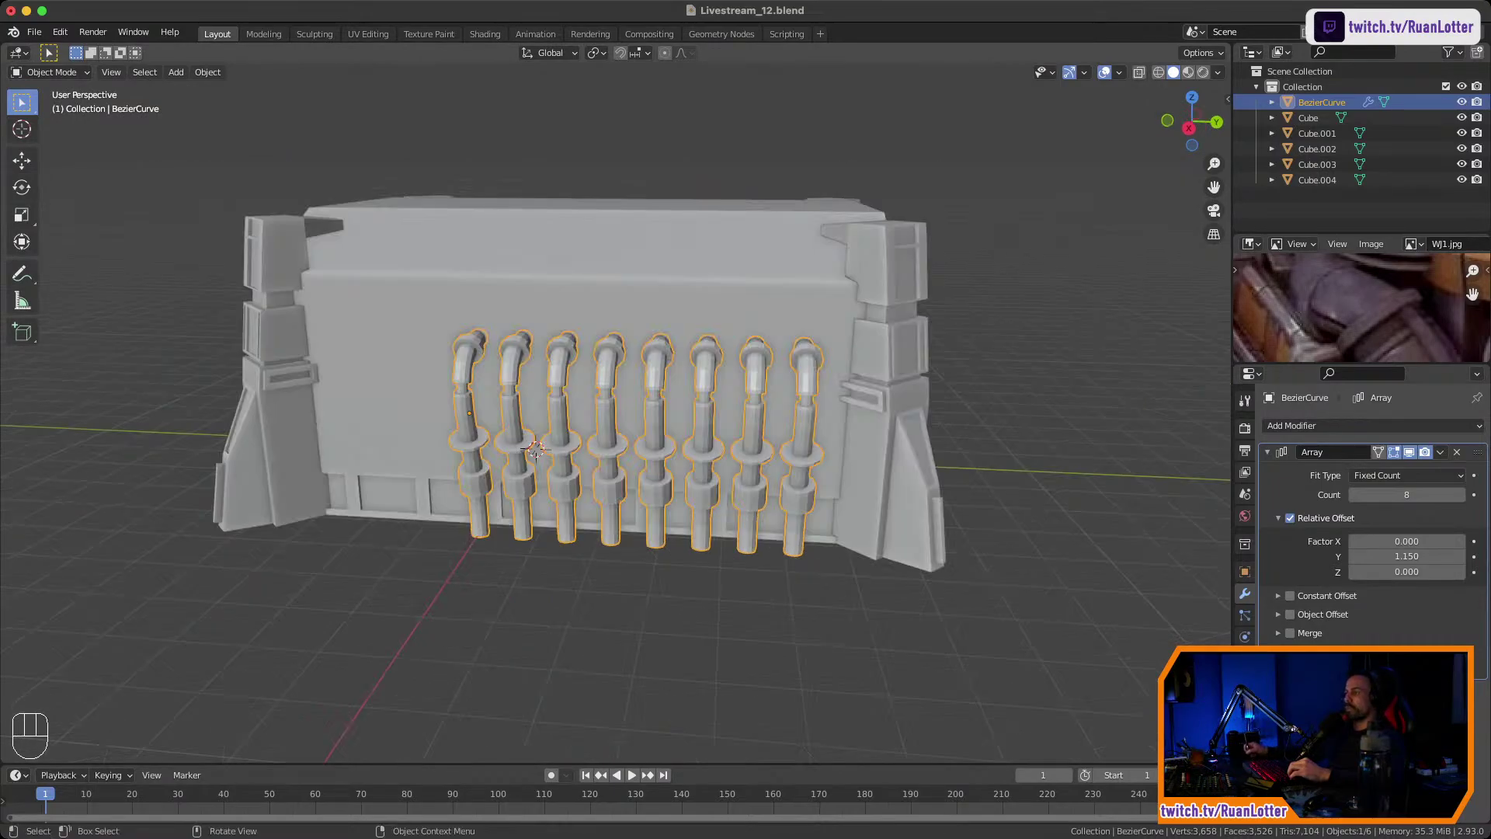
# Move the pipe row about -0.92 m along Y to centre it on the long wall, and deselect it.
pyautogui.press('g')
pyautogui.press('y')
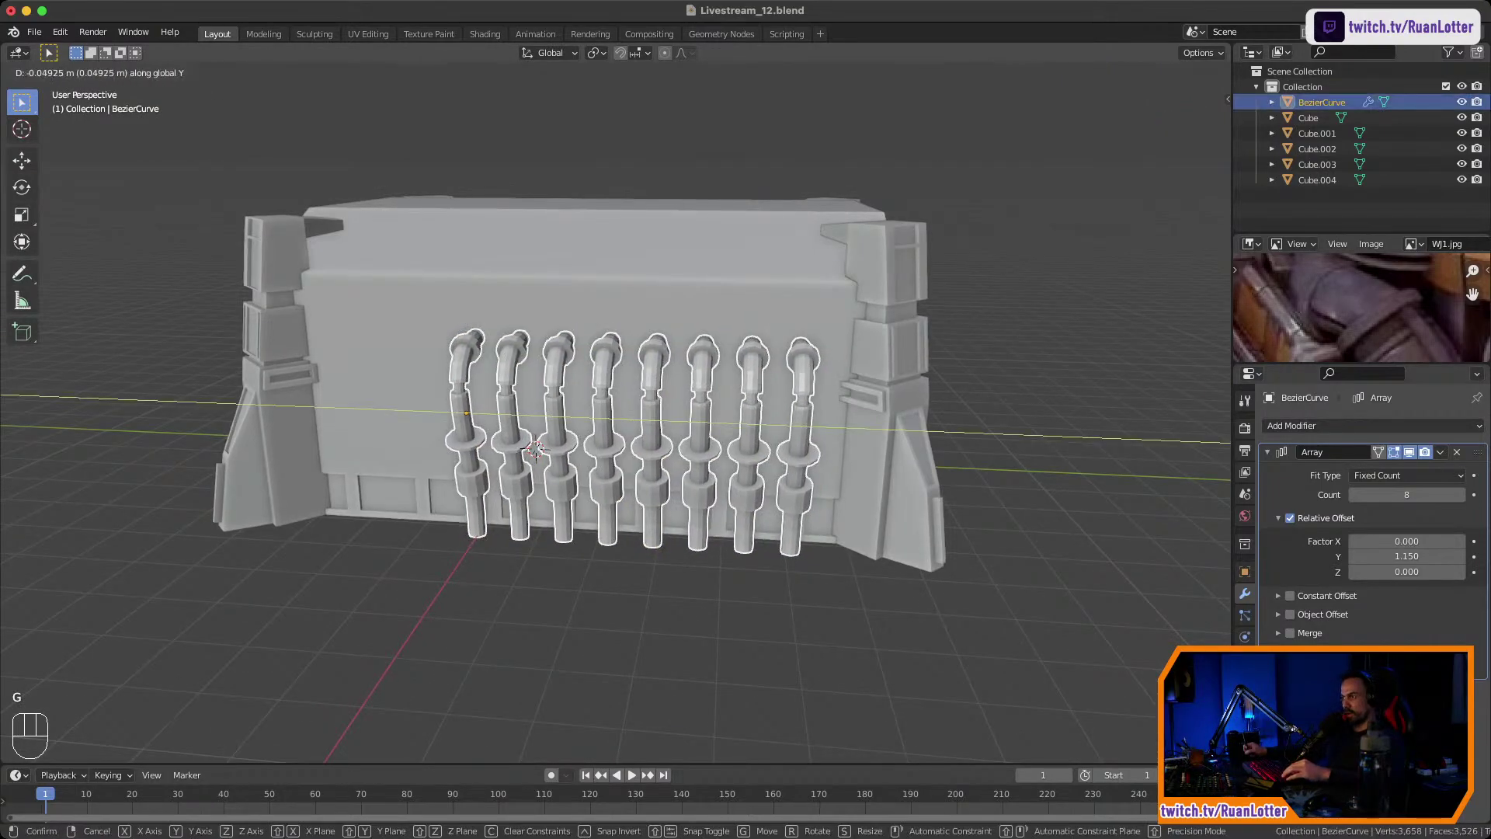
pyautogui.click(715, 517)
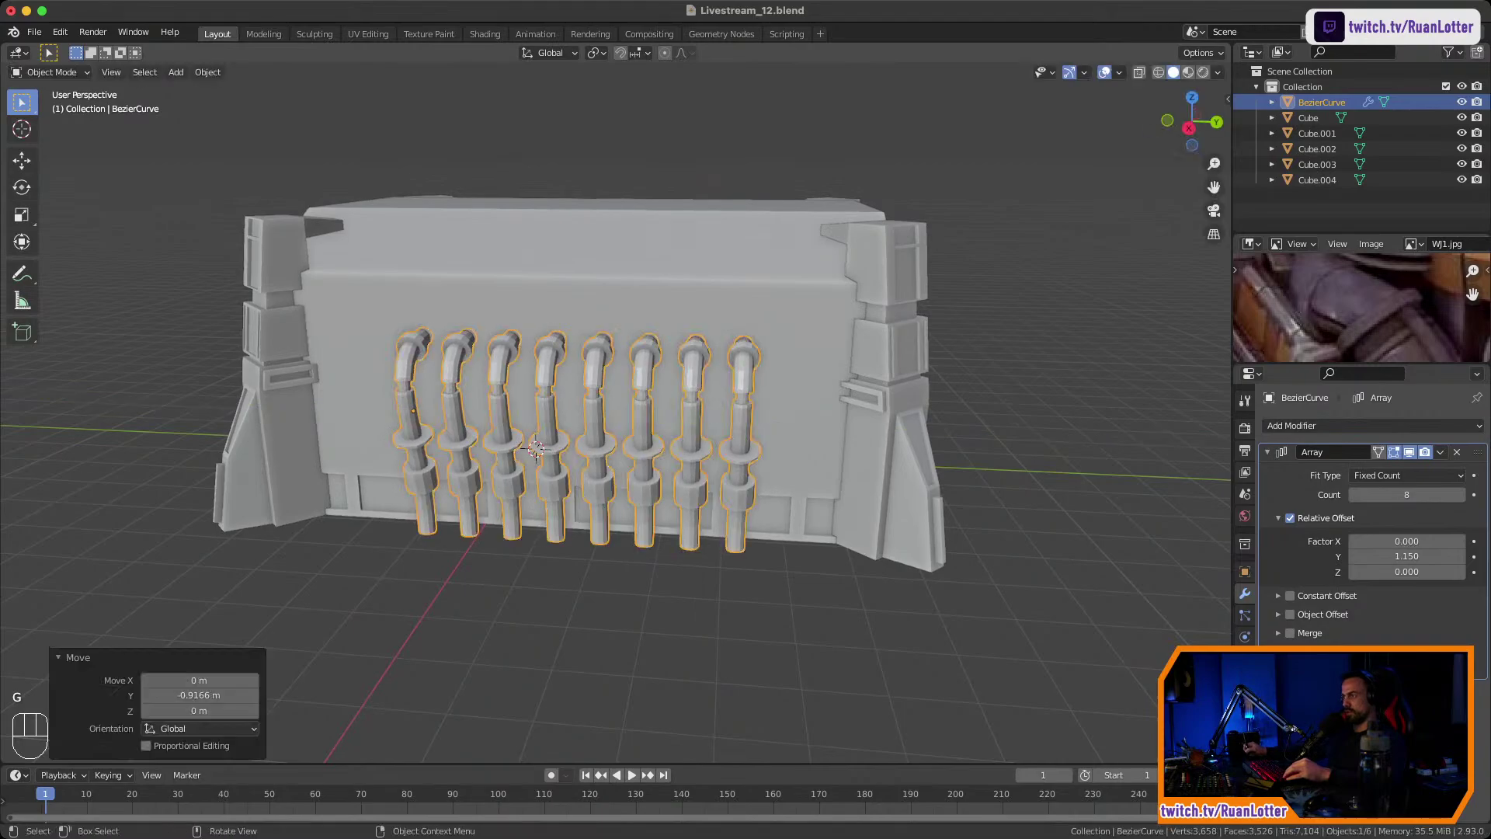
pyautogui.moveTo(714, 517); pyautogui.dragTo(835, 519, button='middle')
pyautogui.keyDown('ctrl'); pyautogui.moveTo(835, 519); pyautogui.dragTo(802, 497, button='middle'); pyautogui.keyUp('ctrl')
pyautogui.click(835, 583)
pyautogui.moveTo(802, 497); pyautogui.dragTo(687, 575, button='middle')
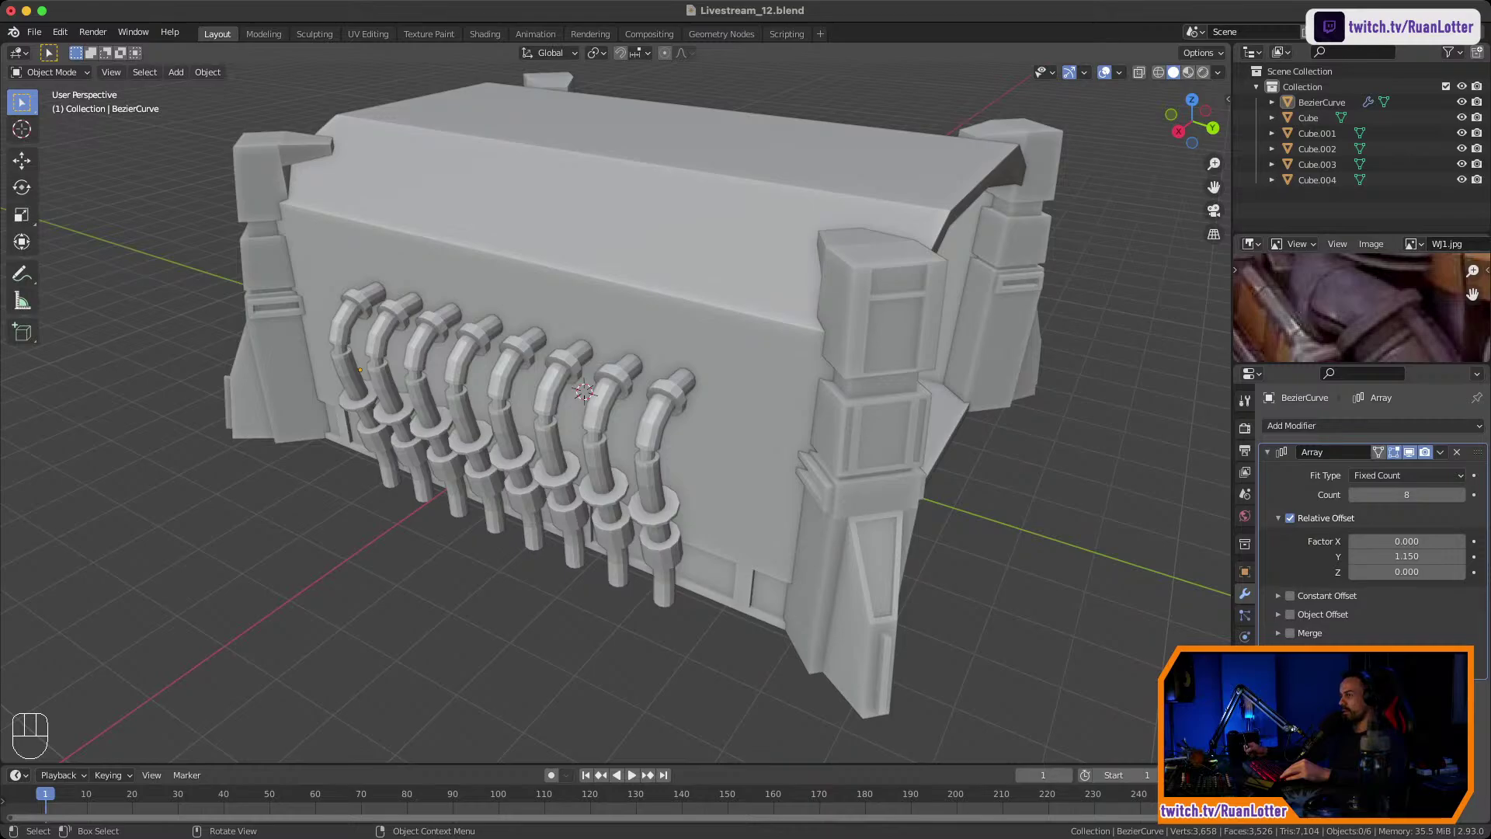
pyautogui.moveTo(687, 497); pyautogui.dragTo(765, 474, button='middle')
pyautogui.press('Tab')
pyautogui.press('Tab')
pyautogui.keyDown('ctrl'); pyautogui.moveTo(765, 474); pyautogui.dragTo(703, 494, button='middle'); pyautogui.keyUp('ctrl')
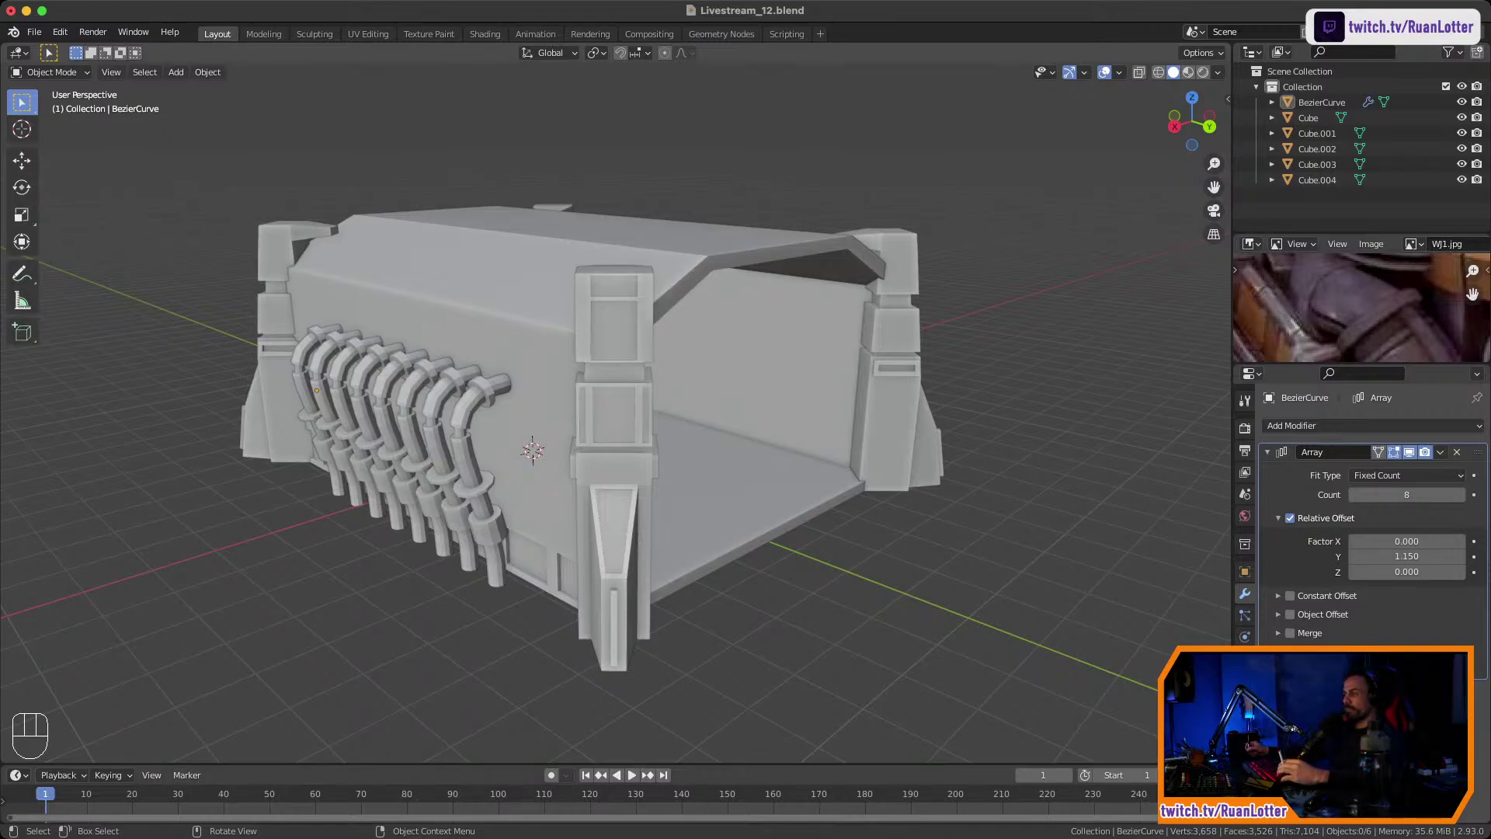
# Snap the 3D cursor to the large wall face on the building's opposite long side, and return to Object Mode.
pyautogui.moveTo(668, 435); pyautogui.dragTo(621, 475, button='middle')
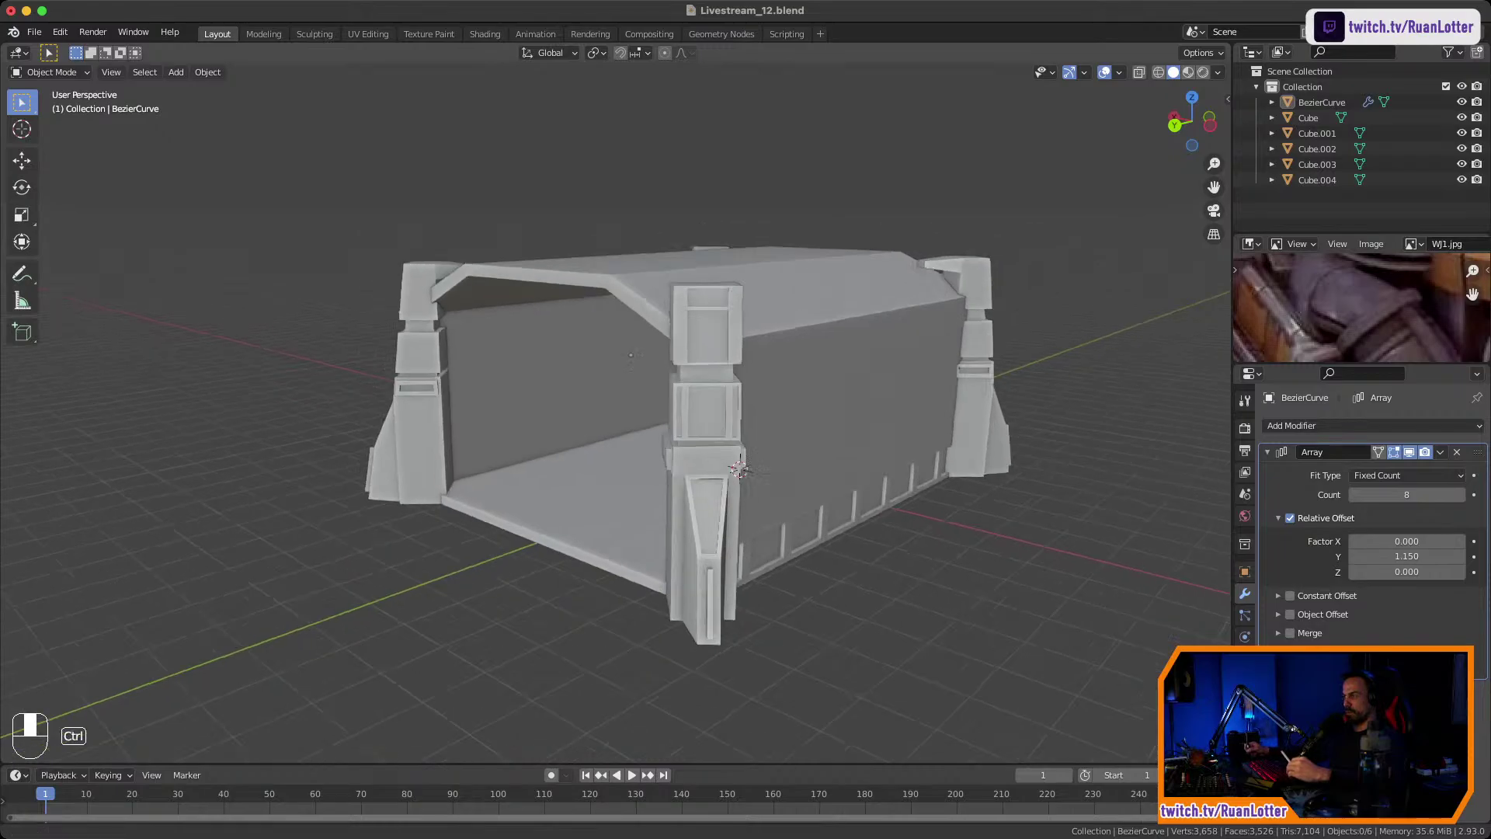
pyautogui.keyDown('shift'); pyautogui.moveTo(738, 435); pyautogui.dragTo(660, 432, button='middle'); pyautogui.keyUp('shift')
pyautogui.click(683, 412)
pyautogui.press('Tab')
pyautogui.press('Tab')
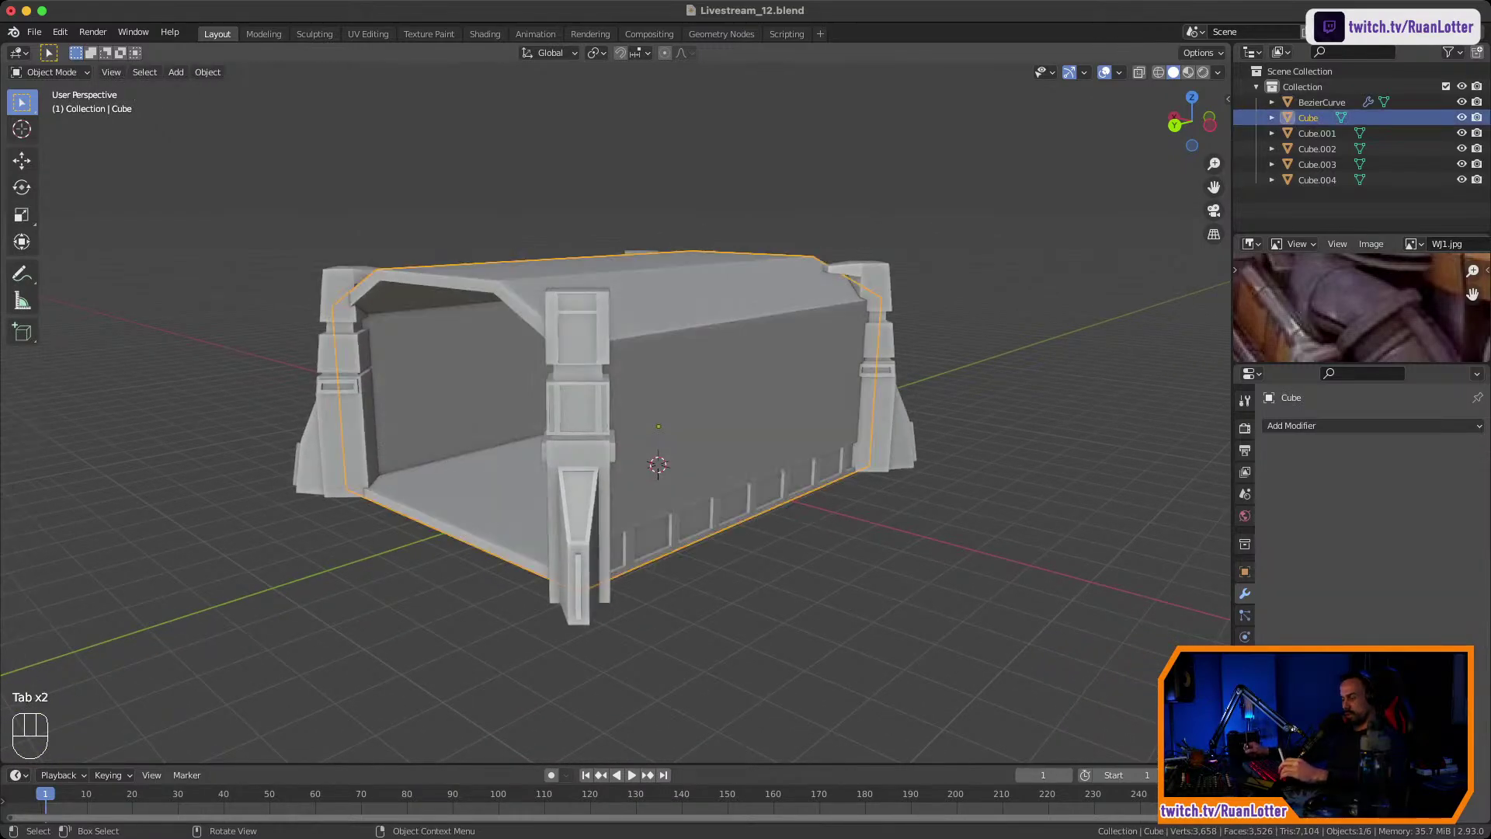
pyautogui.press('Tab')
pyautogui.press('3')
pyautogui.click(722, 411)
pyautogui.hotkey('shift', 's')
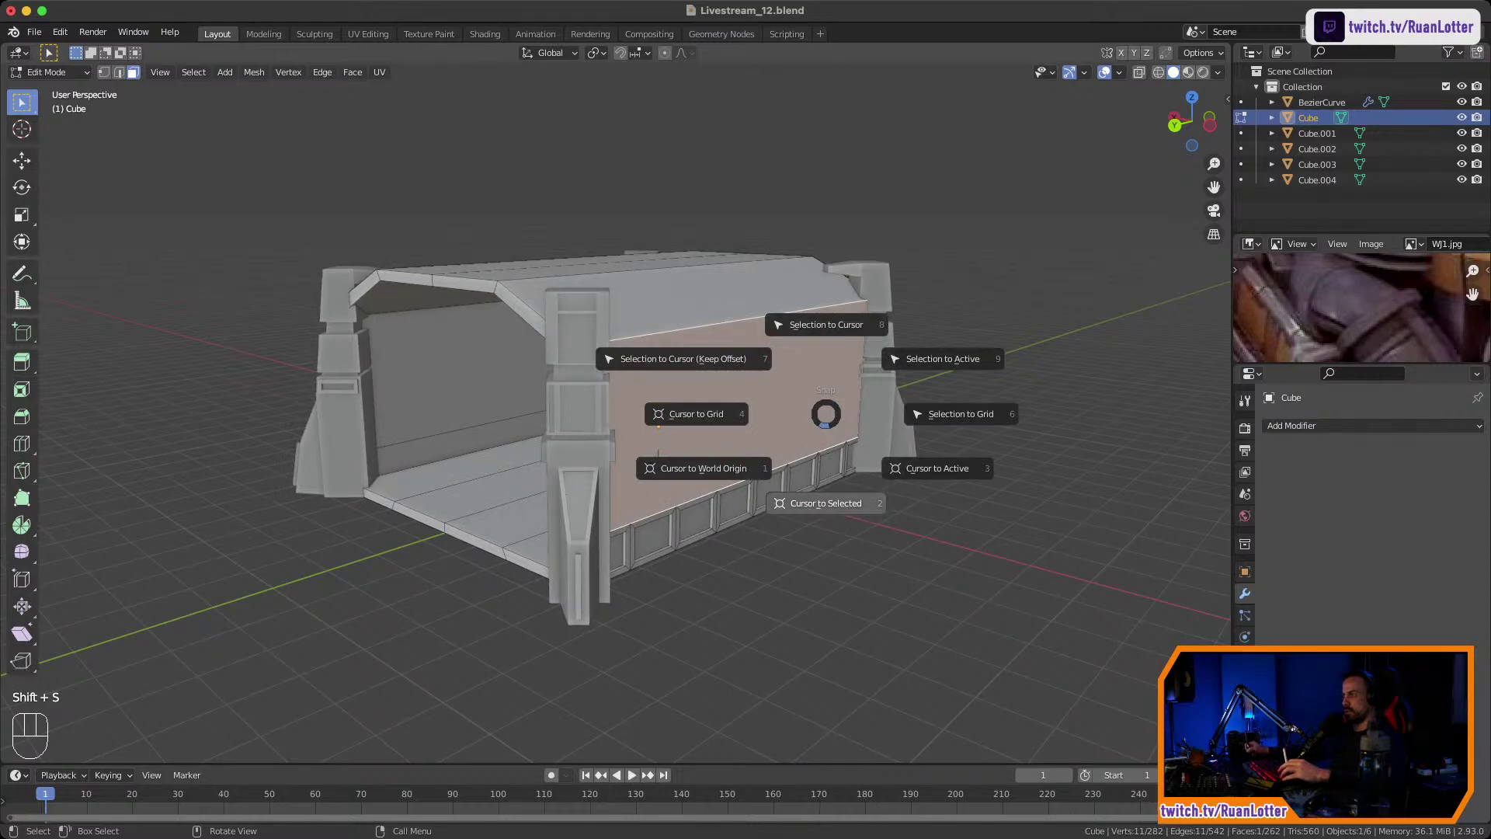
pyautogui.click(826, 503)
pyautogui.press('Tab')
# Add a cylinder at the 3D cursor and rotate it 90 degrees around Y.
pyautogui.moveTo(825, 483); pyautogui.dragTo(843, 484, button='middle')
pyautogui.hotkey('shift', 'a')
pyautogui.moveTo(845, 460)
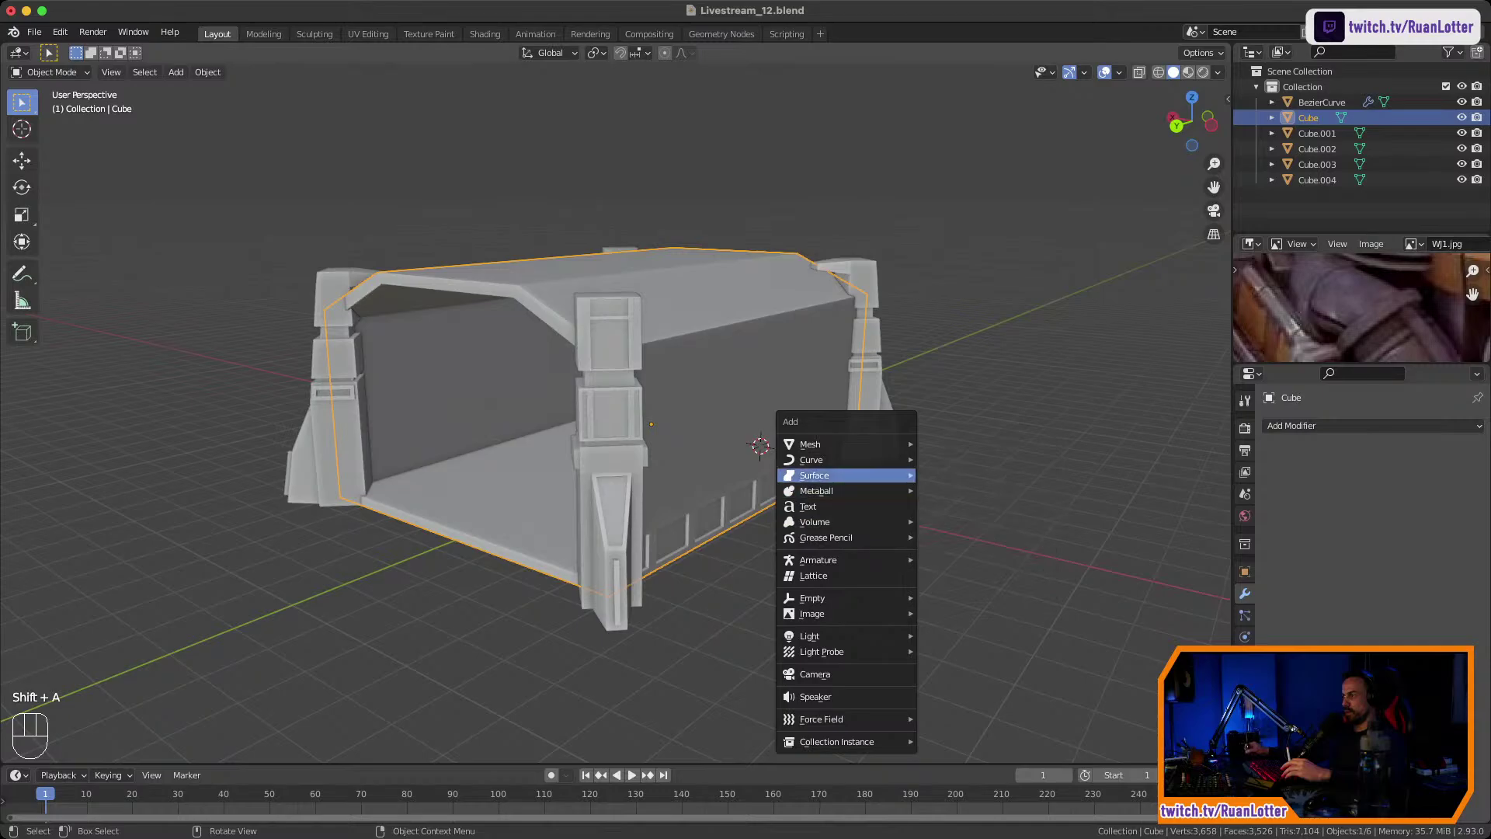
pyautogui.click(955, 521)
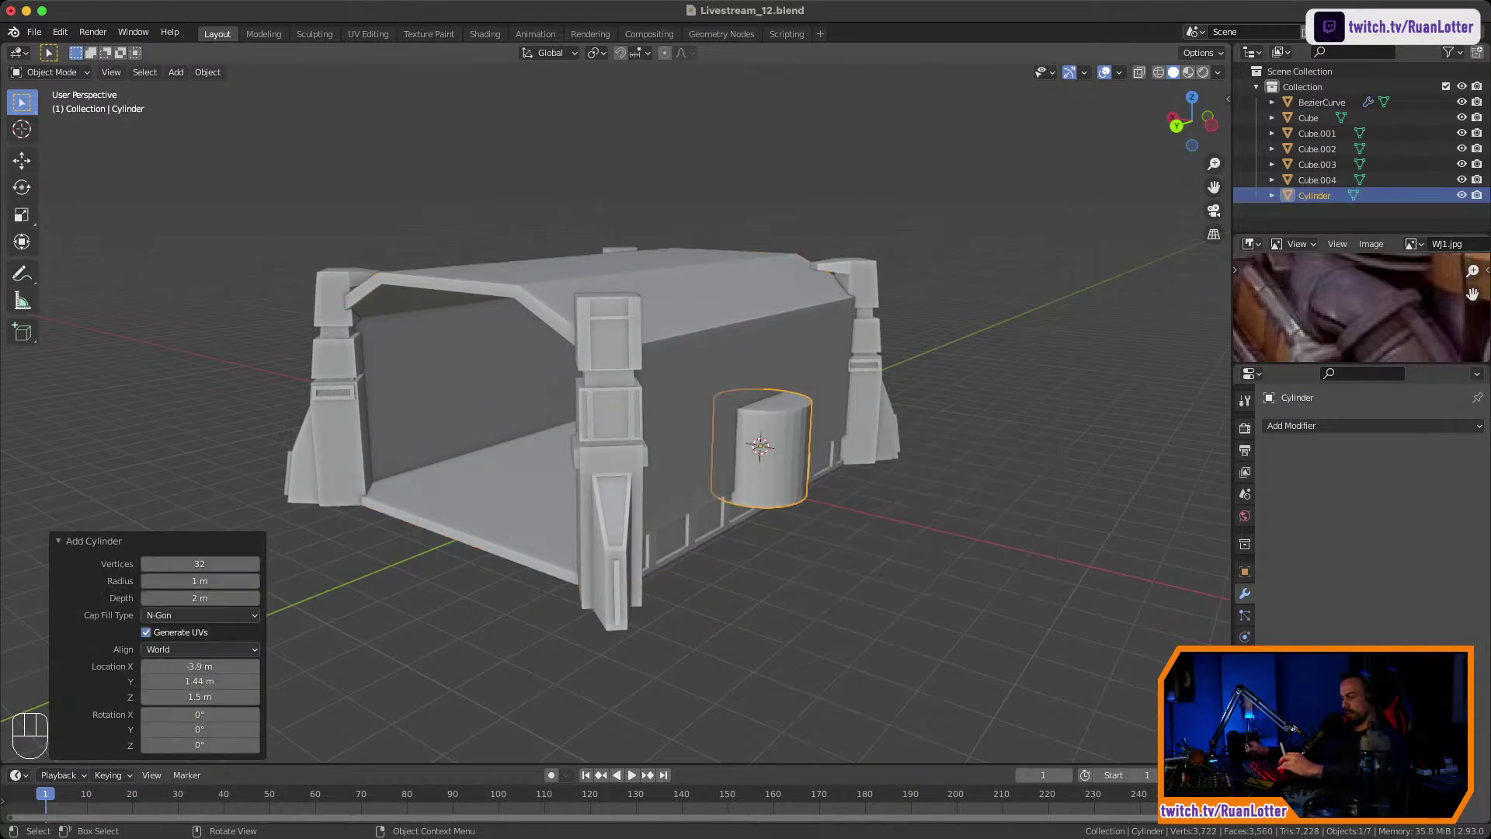
pyautogui.press('r')
pyautogui.press('y')
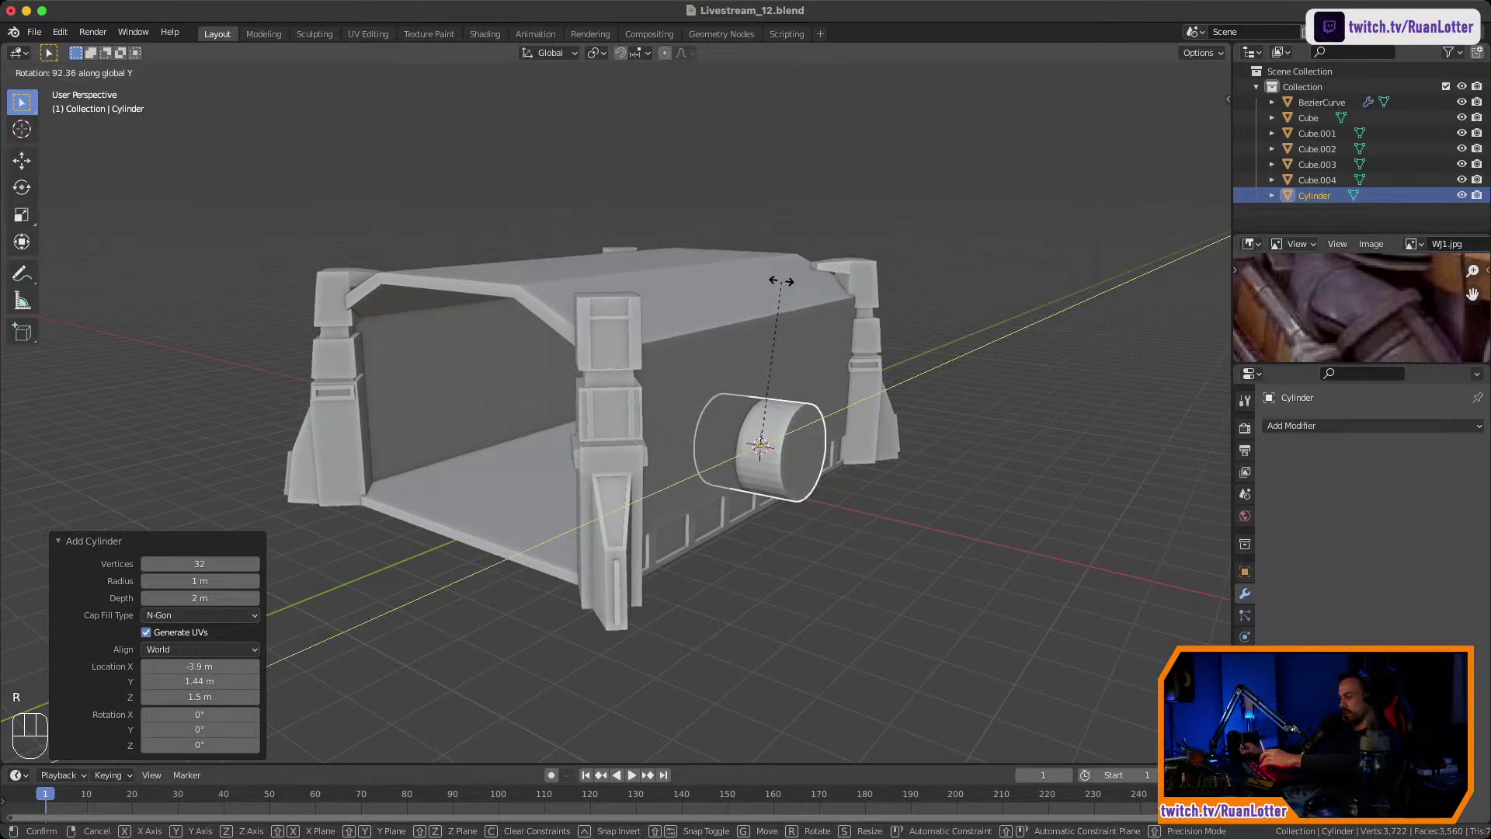
pyautogui.write('90')
pyautogui.press('Return')
# Scale the cylinder to about 0.49 and raise it about 1.51 m along Z.
pyautogui.press('s')
pyautogui.click(895, 406)
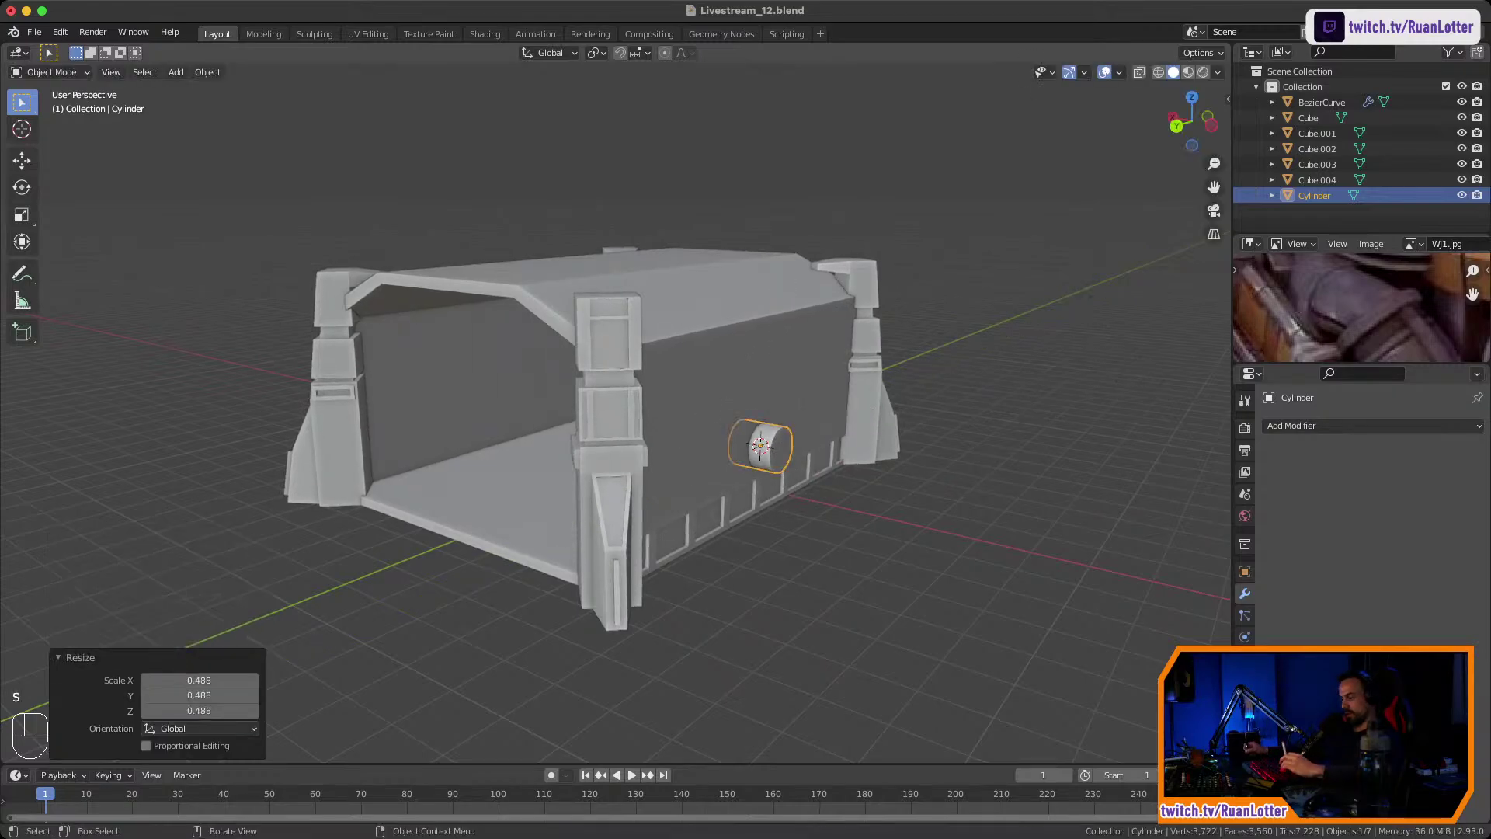
pyautogui.press('g')
pyautogui.press('z')
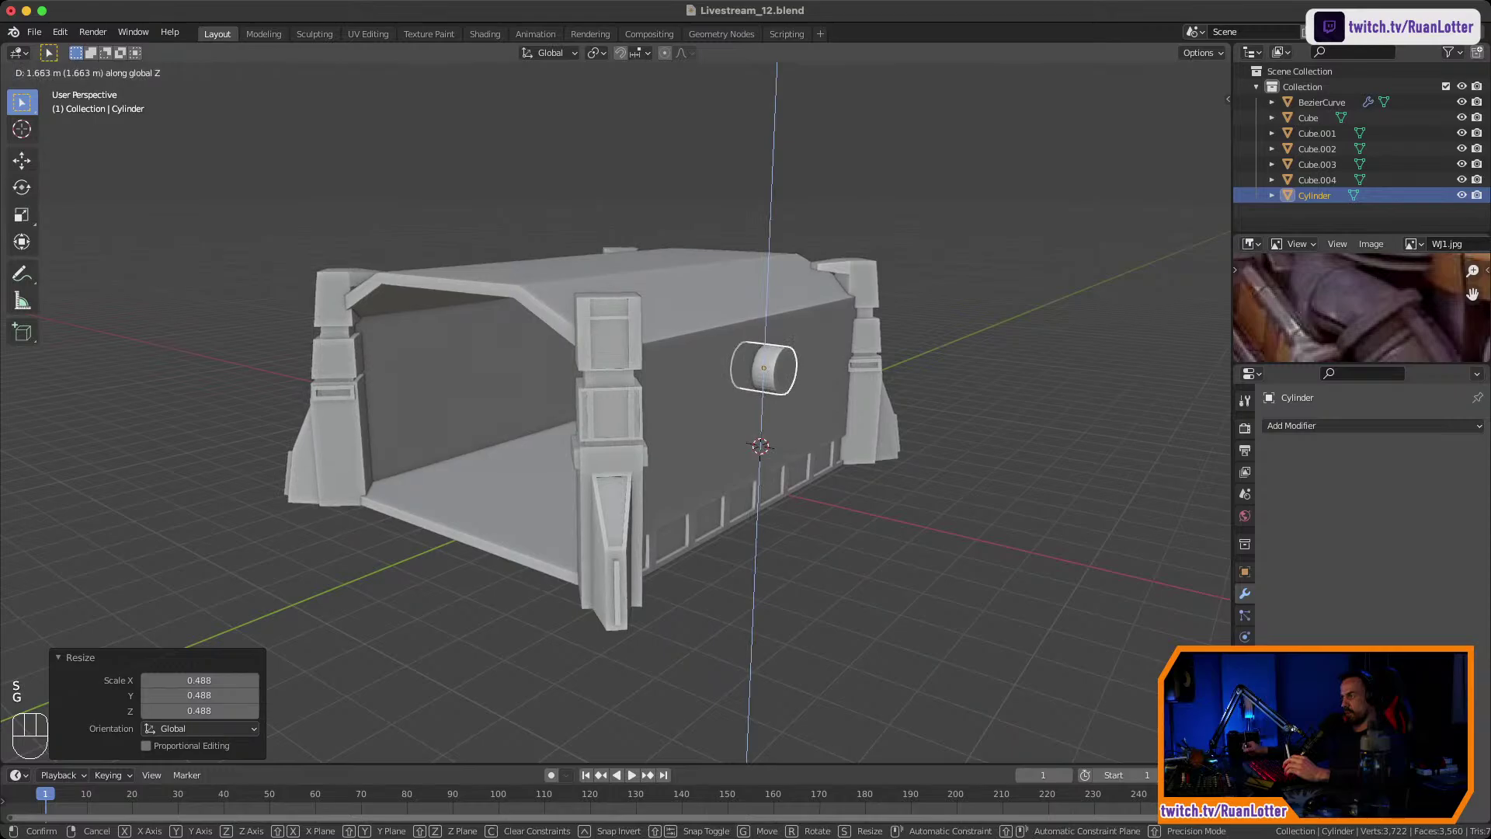
pyautogui.click(897, 335)
# Move the cylinder outward along X so that it protrudes further from the wall.
pyautogui.scroll(2, 924, 341)
pyautogui.moveTo(924, 341); pyautogui.dragTo(862, 353, button='middle')
pyautogui.press('g')
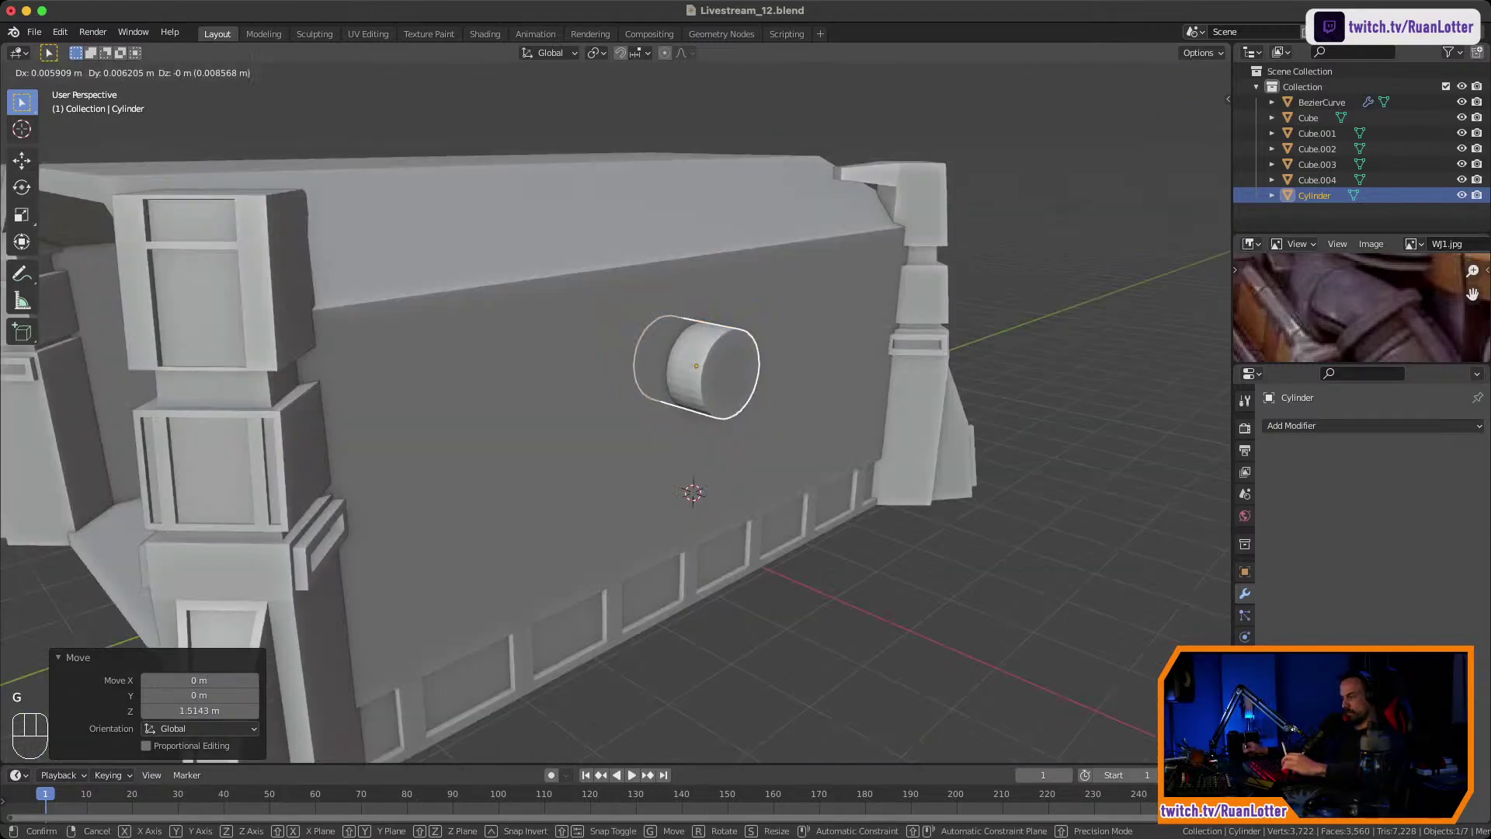
pyautogui.press('x')
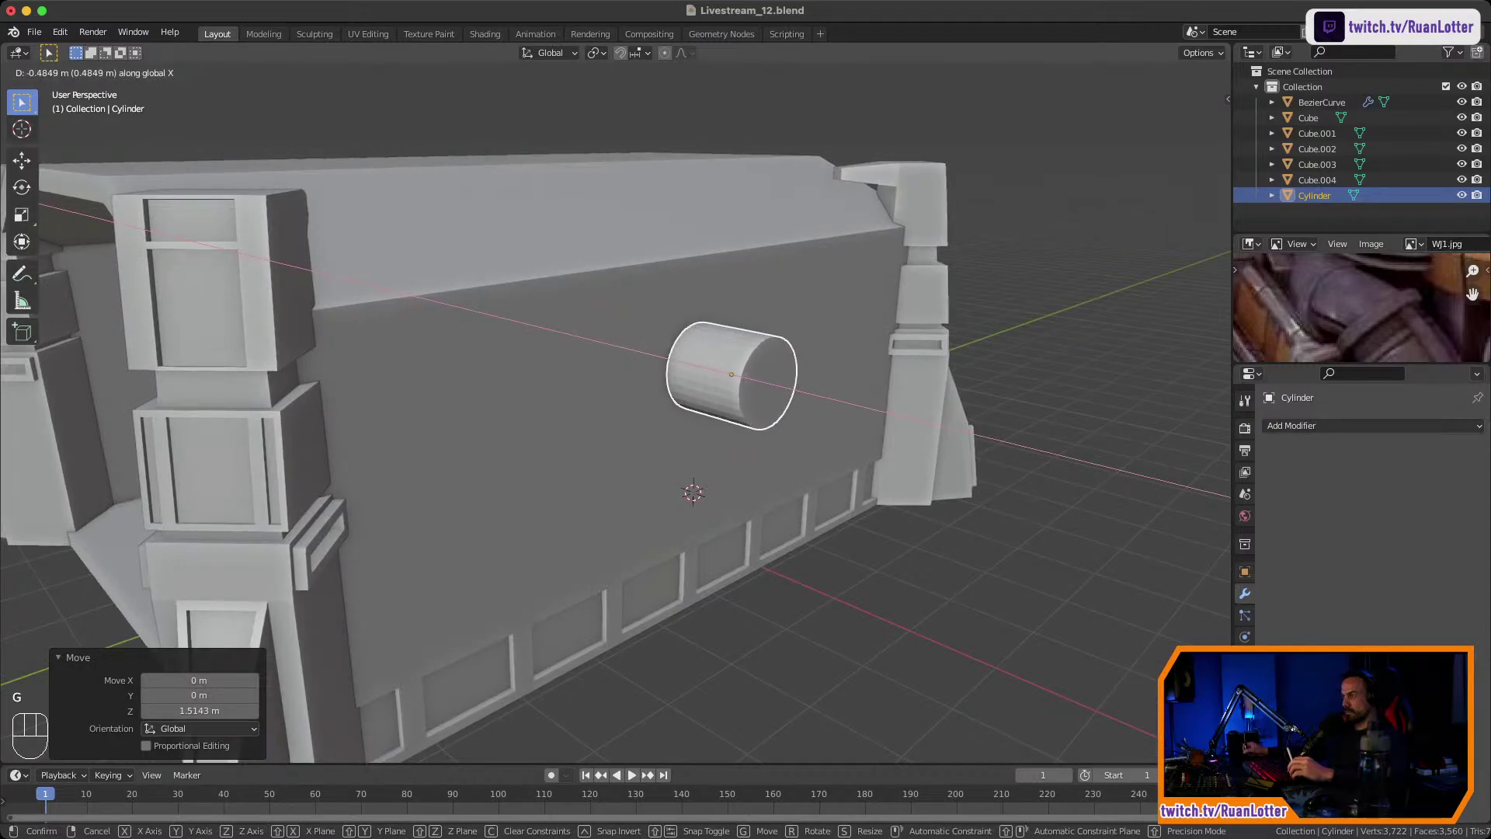
pyautogui.click(862, 365)
# Shorten the cylinder by moving its outer cap face about 0.56 m along X toward the wall.
pyautogui.press('Tab')
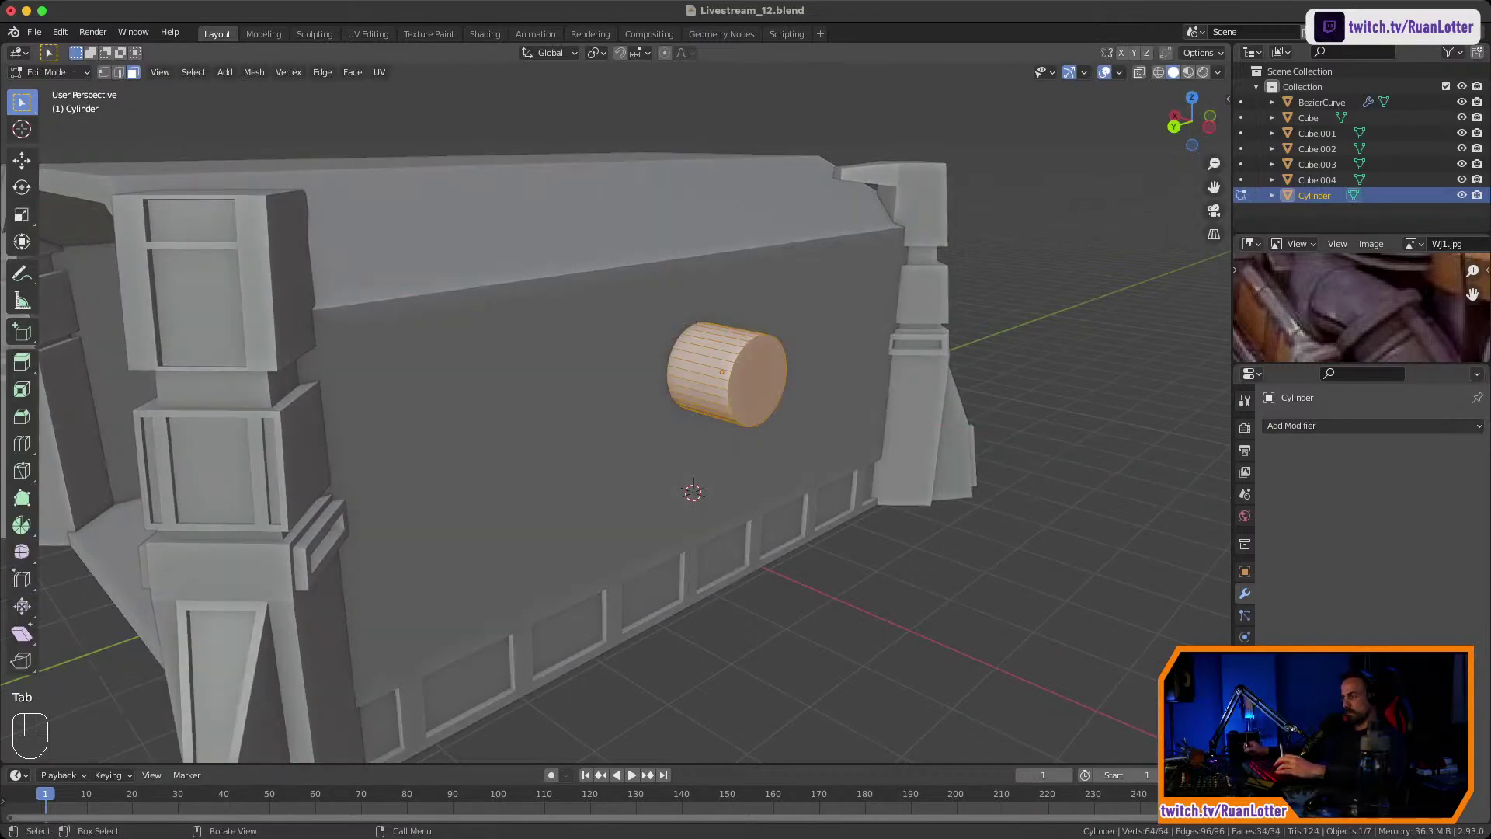
pyautogui.press('3')
pyautogui.click(758, 380)
pyautogui.press('g')
pyautogui.press('x')
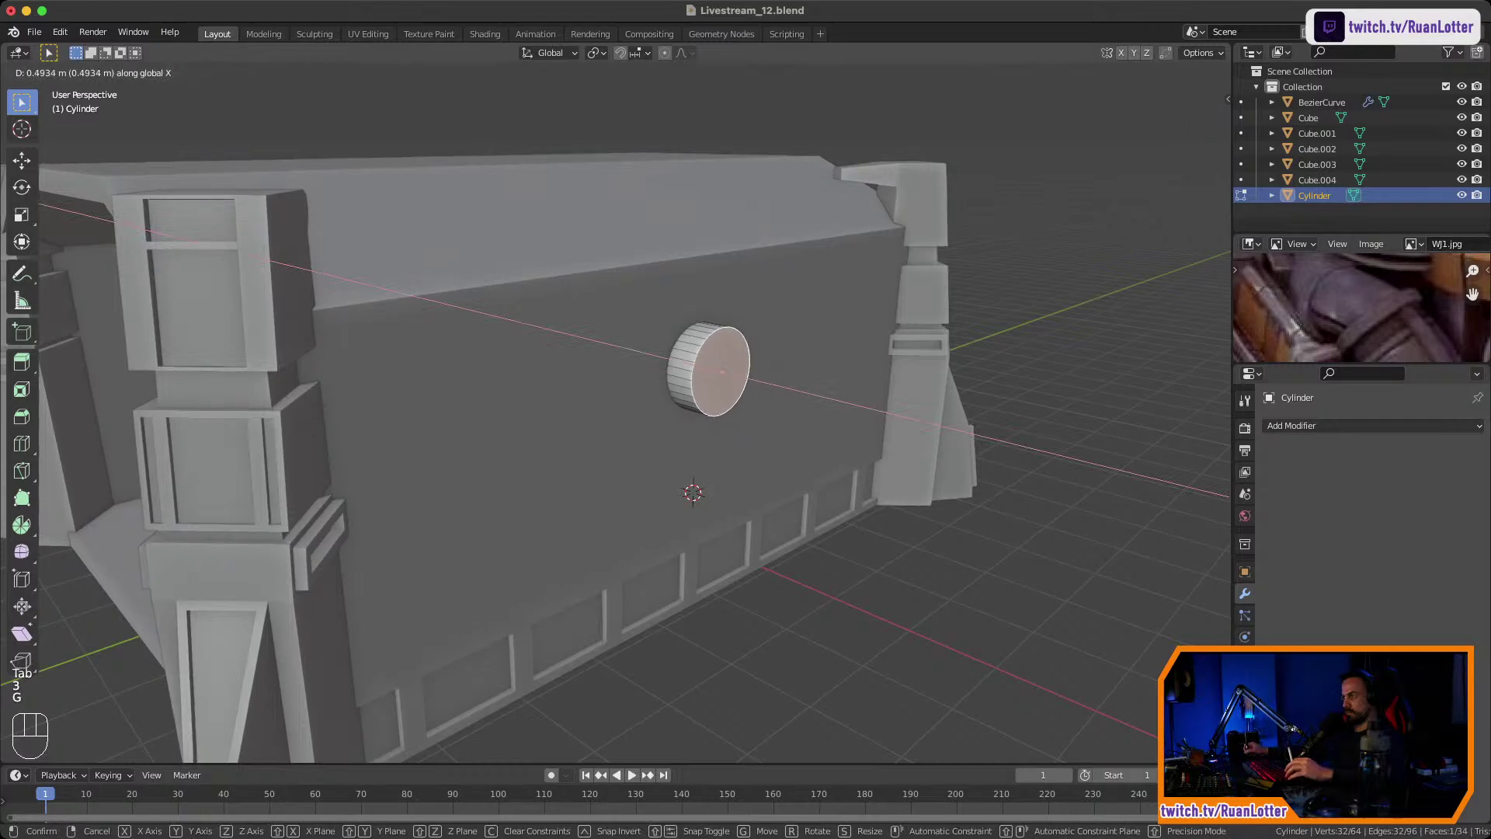
pyautogui.click(722, 373)
pyautogui.moveTo(722, 373)
pyautogui.mouseDown(button='middle')
pyautogui.moveTo(835, 361)
pyautogui.moveTo(737, 357)
pyautogui.moveTo(870, 346)
pyautogui.moveTo(726, 353)
pyautogui.mouseUp(button='middle')
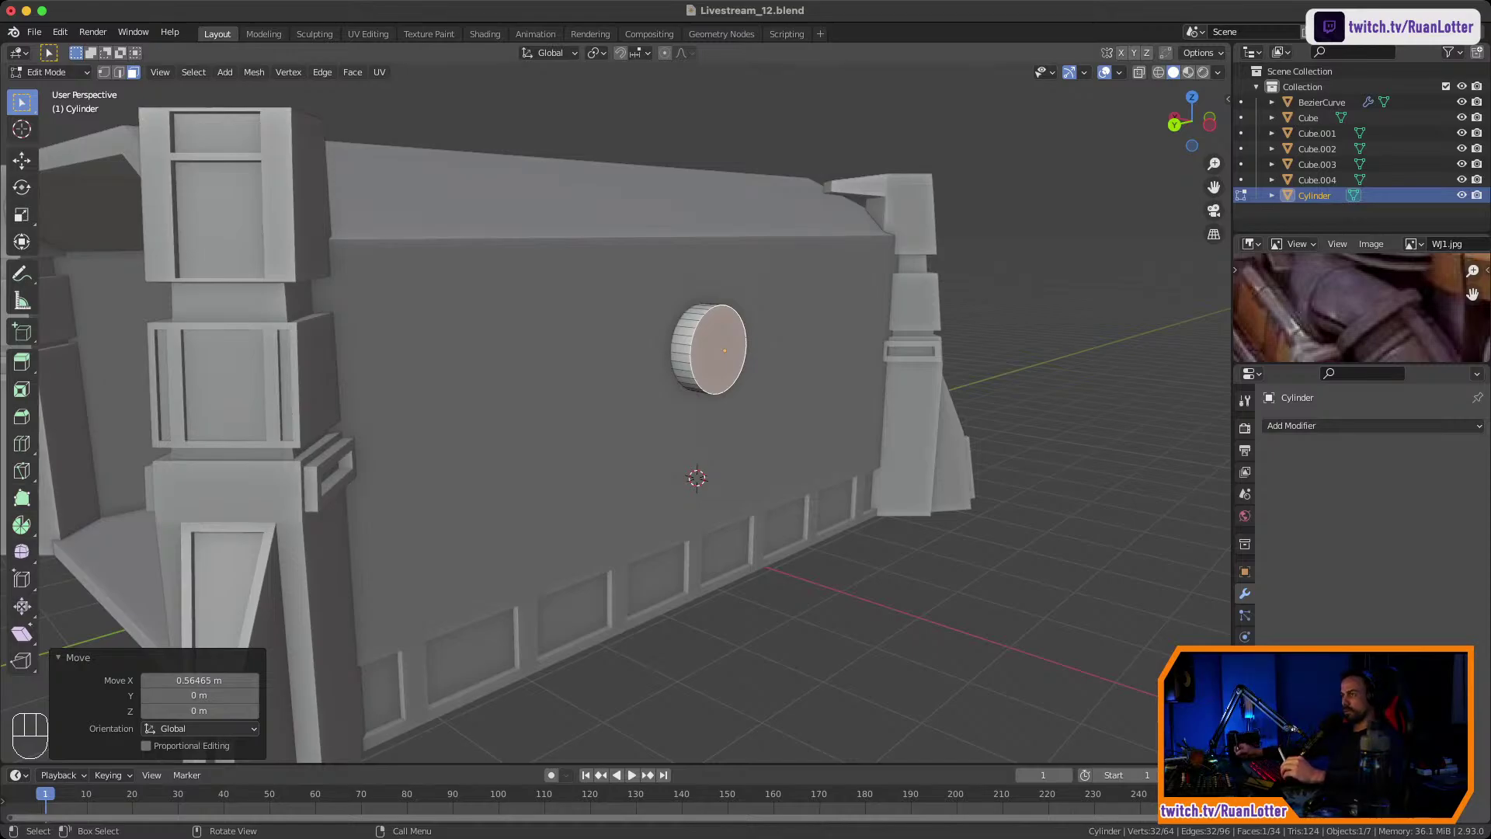
# Return to Object Mode and apply the cylinder's scale.
pyautogui.press('Tab')
pyautogui.click(208, 71)
pyautogui.moveTo(225, 152)
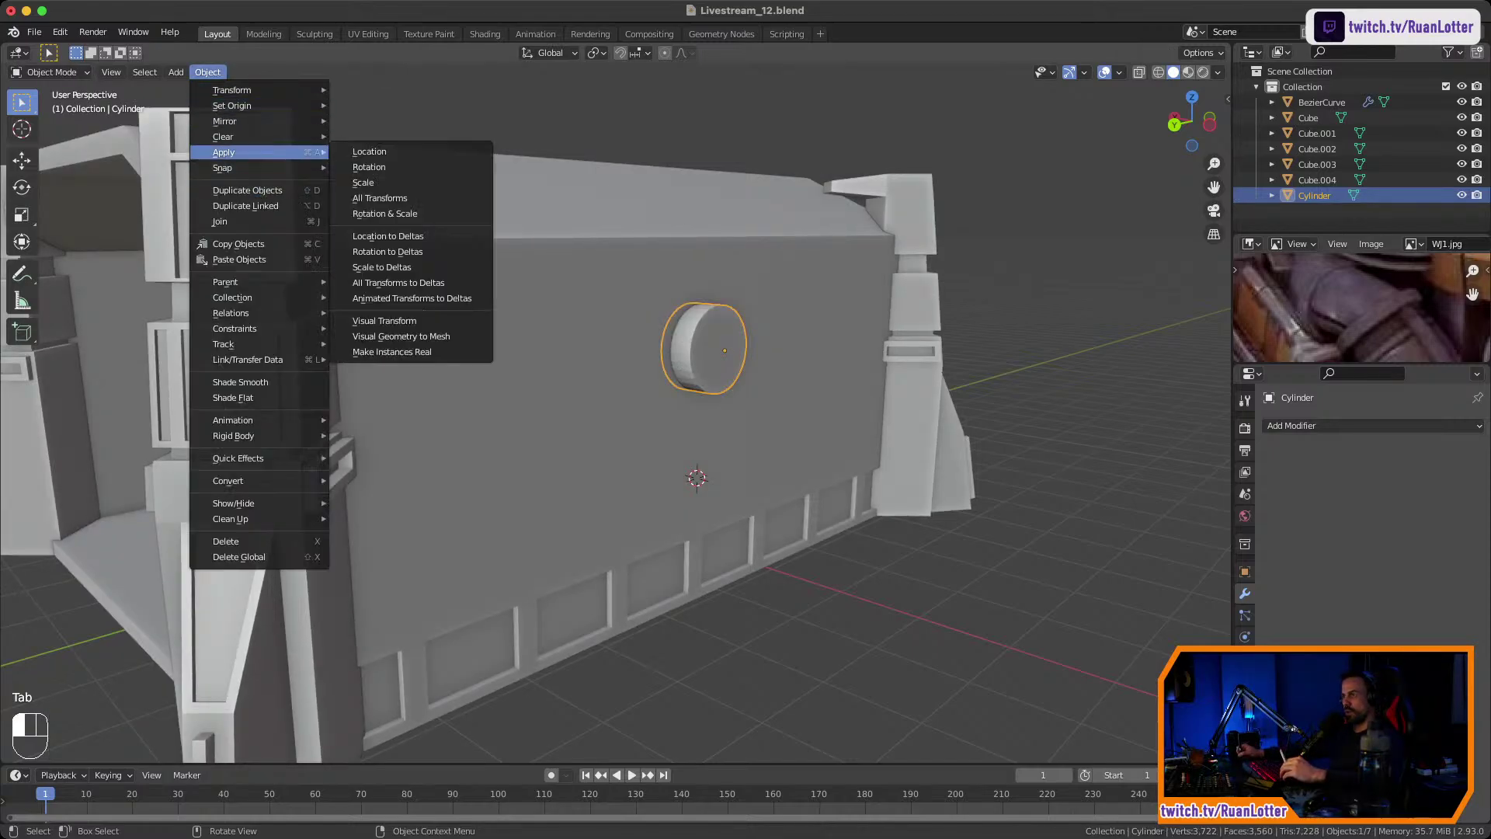
pyautogui.click(365, 184)
# Snap the 3D cursor to the lowest vertex on the cylinder's outer rim in Edit Mode.
pyautogui.press('Tab')
pyautogui.keyDown('ctrl'); pyautogui.moveTo(722, 388); pyautogui.dragTo(516, 342, button='middle'); pyautogui.keyUp('ctrl')
pyautogui.keyDown('shift'); pyautogui.moveTo(516, 342); pyautogui.dragTo(726, 357, button='middle'); pyautogui.keyUp('shift')
pyautogui.moveTo(726, 357); pyautogui.dragTo(925, 466, button='middle')
pyautogui.keyDown('shift'); pyautogui.moveTo(924, 466); pyautogui.dragTo(656, 459, button='middle'); pyautogui.keyUp('shift')
pyautogui.keyDown('ctrl'); pyautogui.moveTo(656, 458); pyautogui.dragTo(665, 497, button='middle'); pyautogui.keyUp('ctrl')
pyautogui.moveTo(665, 497); pyautogui.dragTo(446, 299, button='middle')
pyautogui.press('2')
pyautogui.click(513, 383)
pyautogui.keyDown('shift'); pyautogui.moveTo(446, 299); pyautogui.dragTo(669, 300, button='middle'); pyautogui.keyUp('shift')
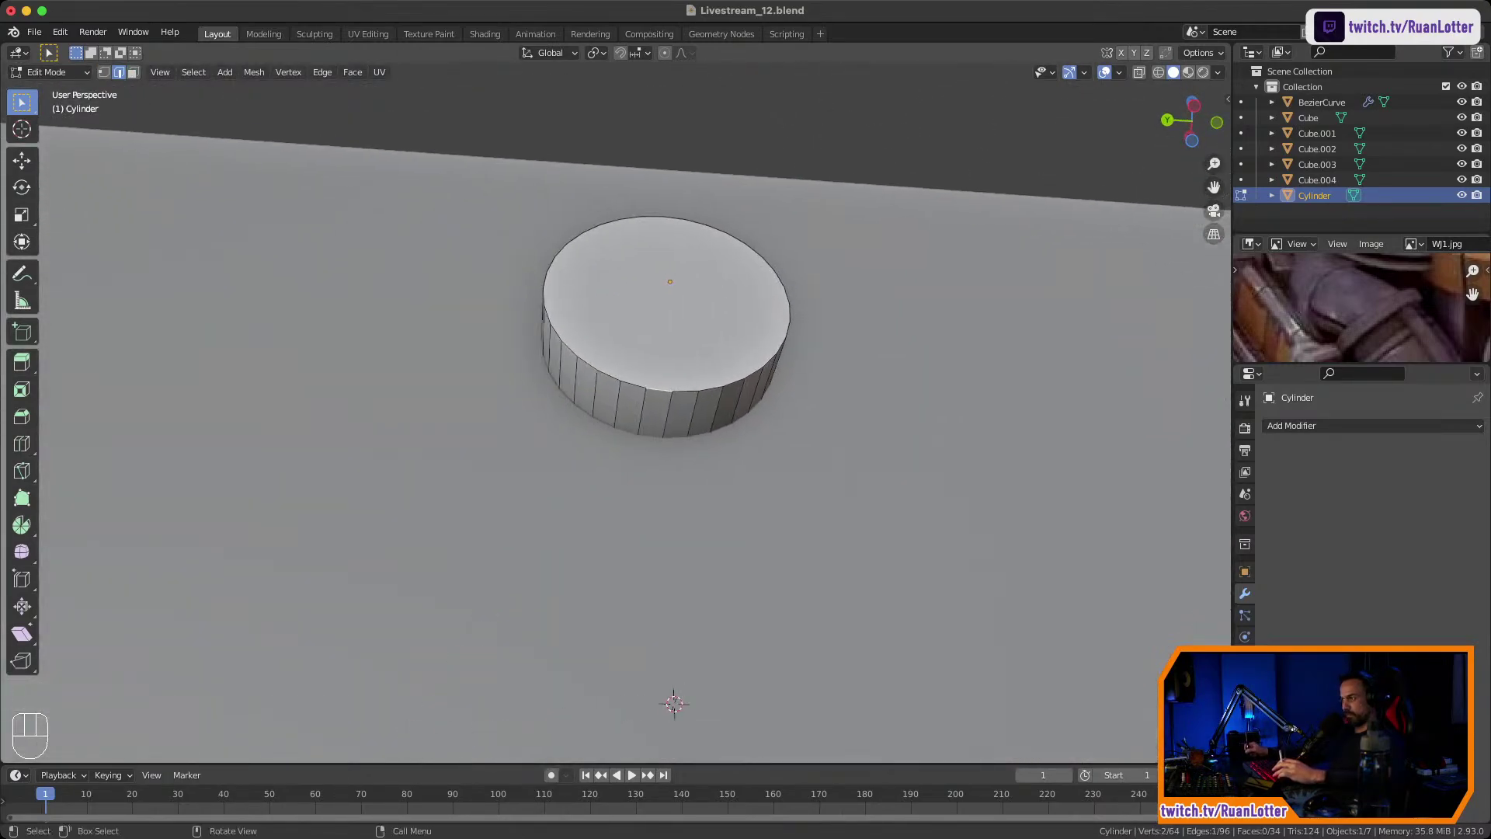
pyautogui.press('1')
pyautogui.moveTo(673, 400); pyautogui.dragTo(578, 475, button='middle')
pyautogui.moveTo(674, 482); pyautogui.dragTo(763, 486, button='middle')
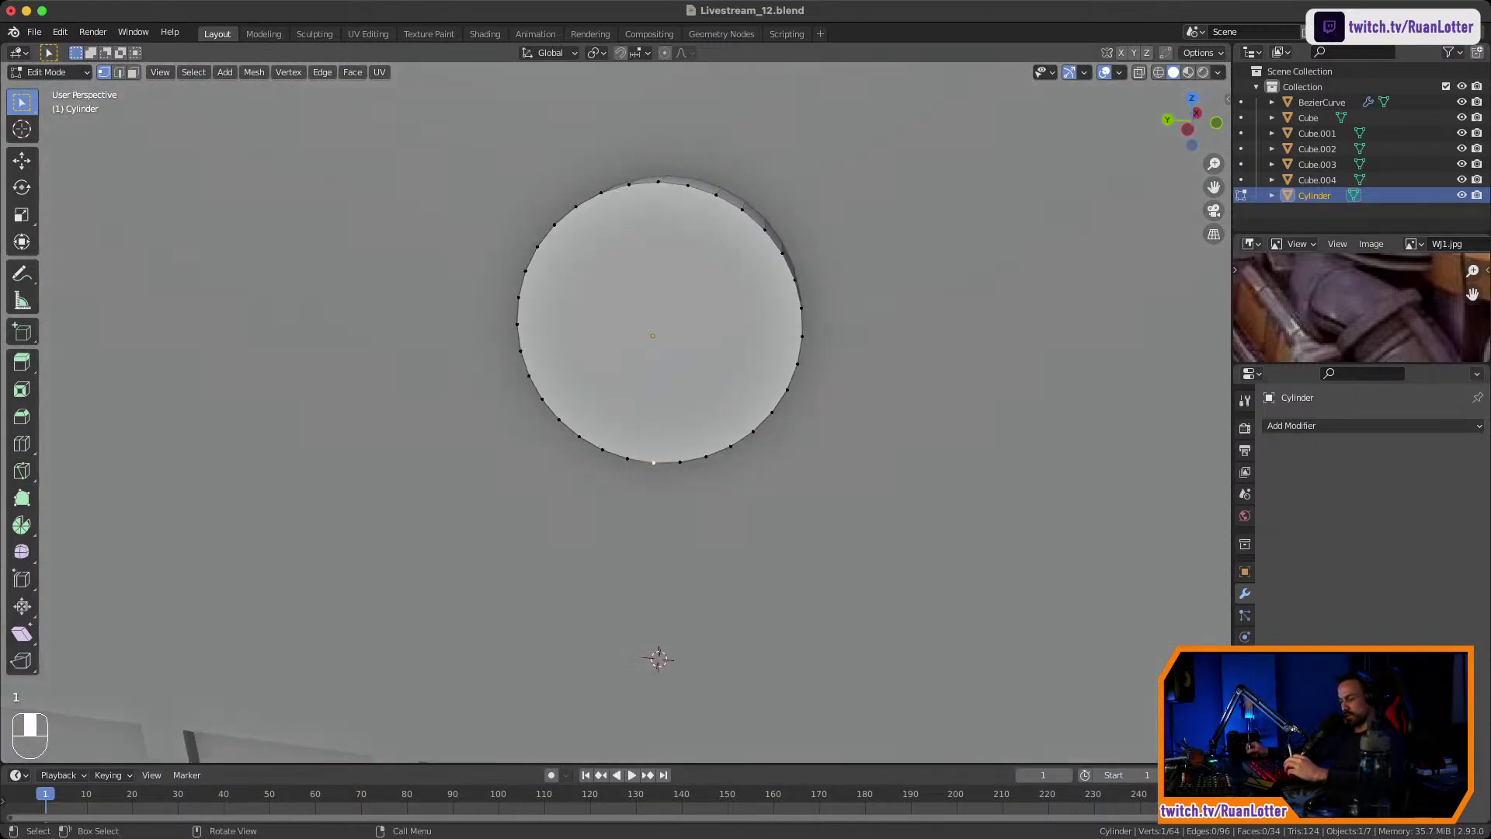
pyautogui.hotkey('shift', 's')
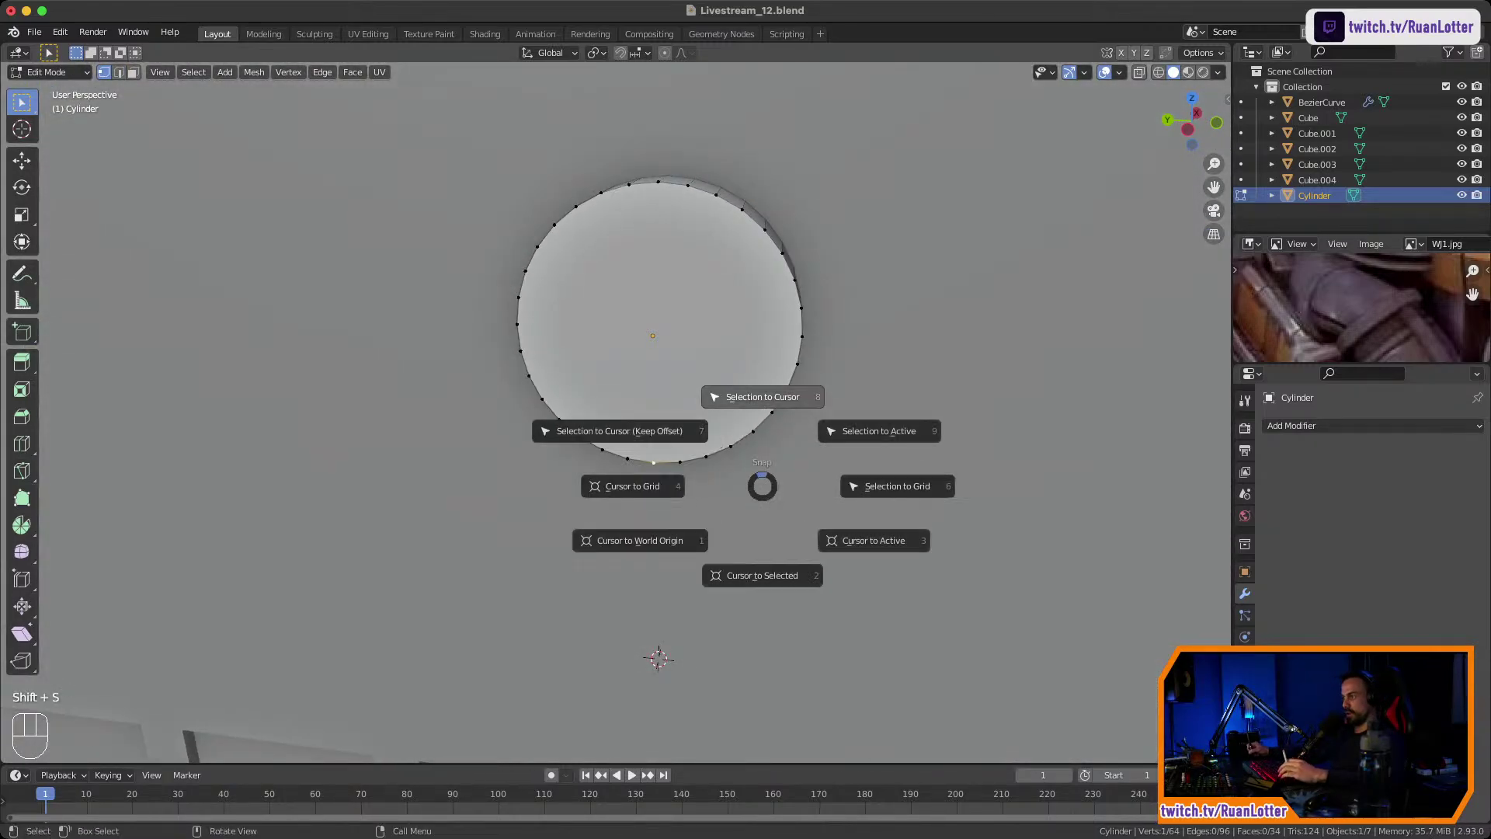
pyautogui.click(763, 575)
pyautogui.moveTo(763, 573); pyautogui.dragTo(831, 561, button='middle')
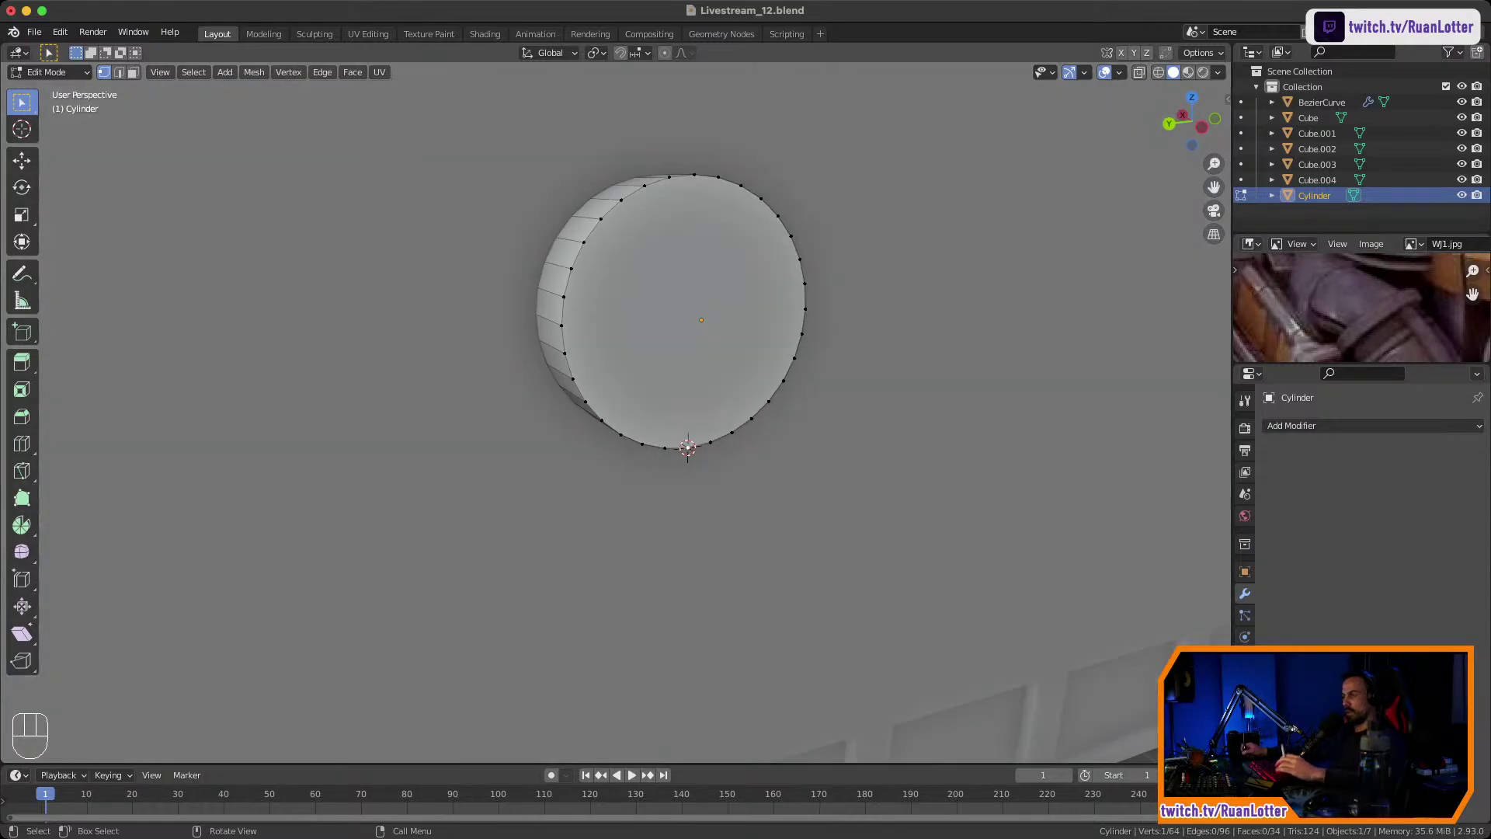
# Select the cylinder's outer cap face and save the Blender file.
pyautogui.click(691, 334)
pyautogui.keyDown('ctrl'); pyautogui.moveTo(691, 334); pyautogui.dragTo(765, 404, button='middle'); pyautogui.keyUp('ctrl')
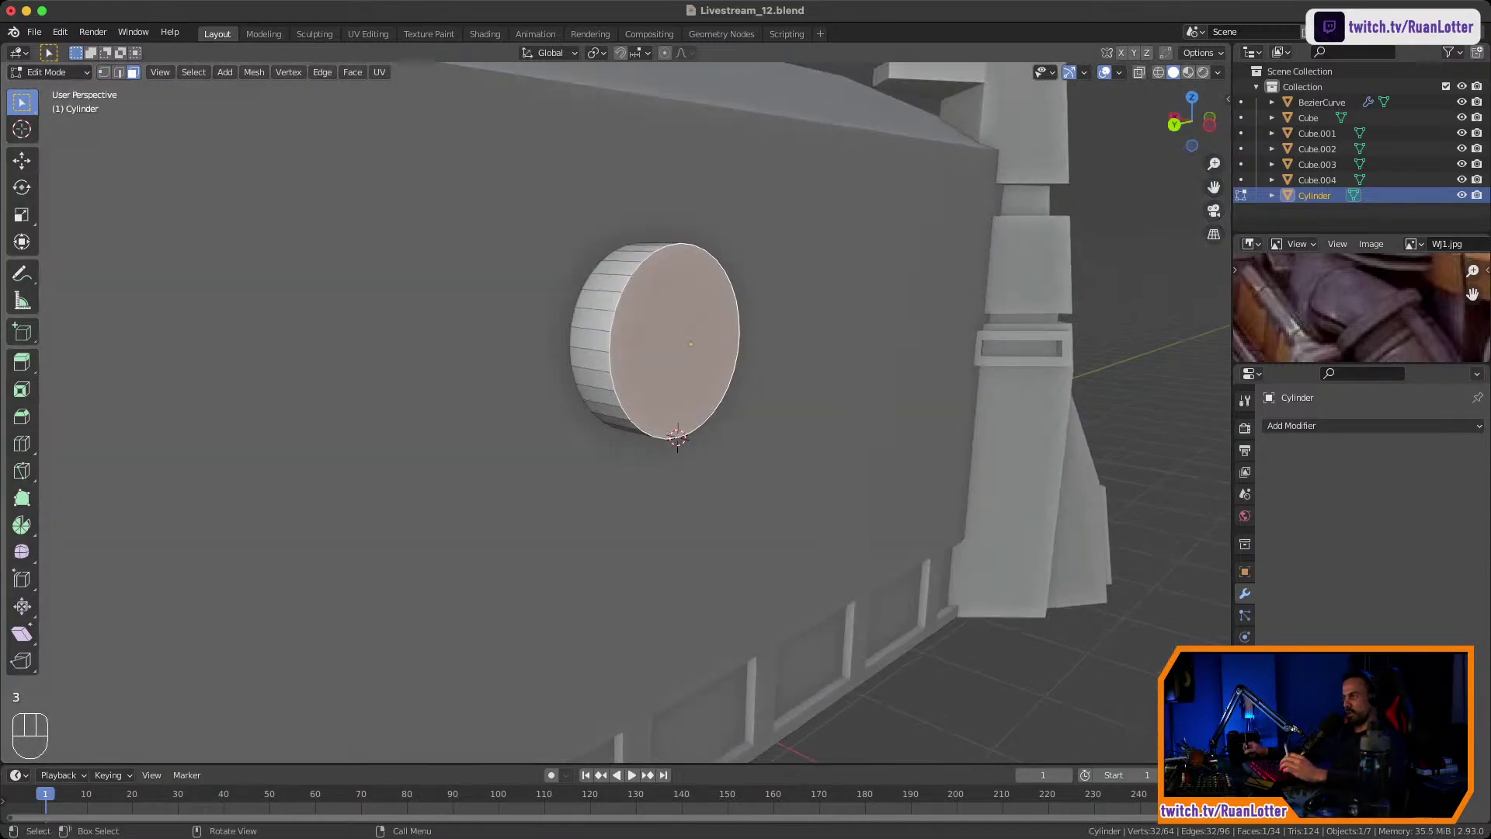
pyautogui.press('super+s')
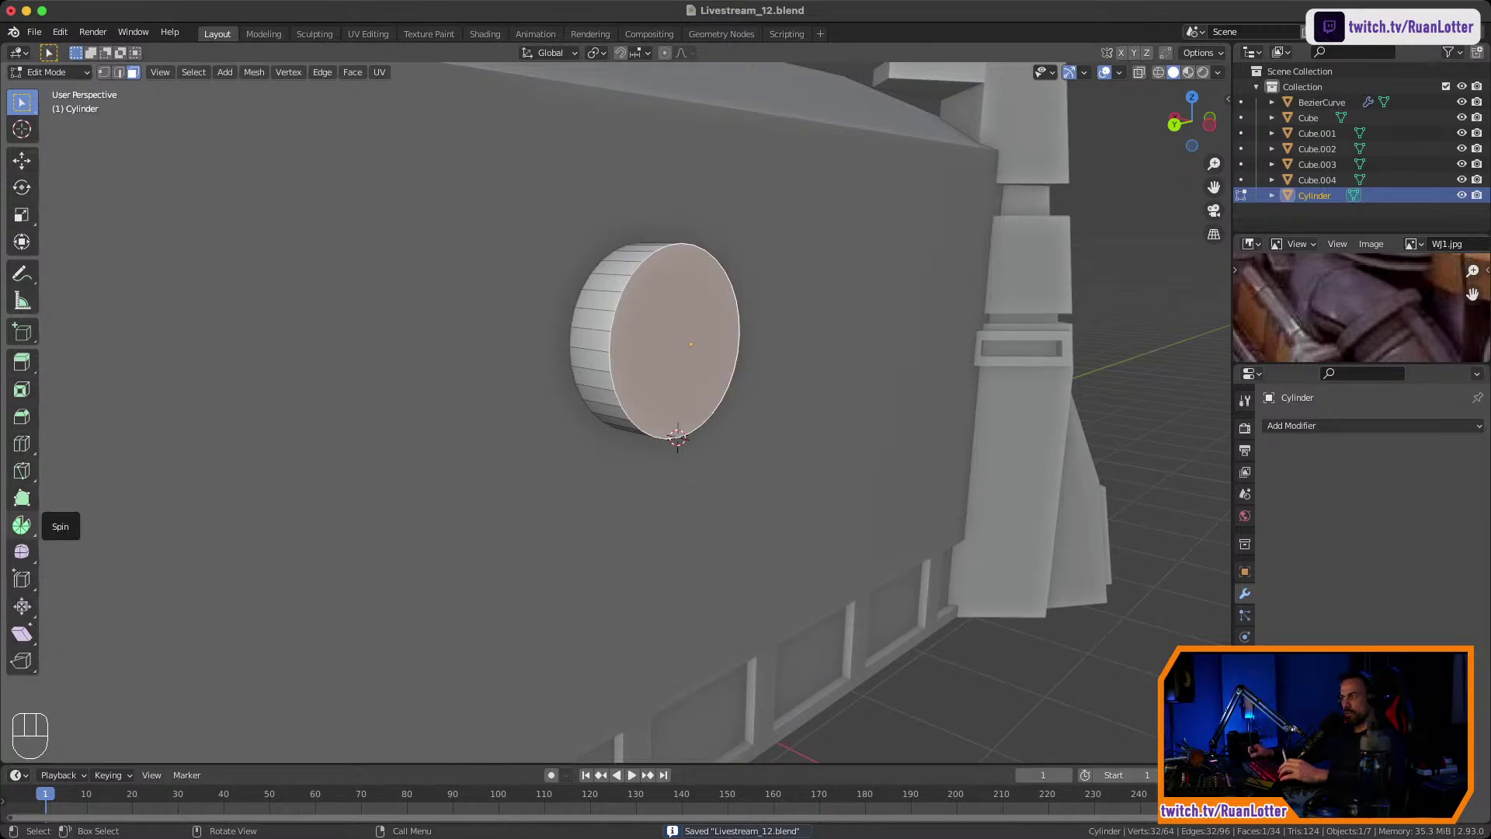
# Activate the Spin tool for the selected cap face and set its axis to Y.
pyautogui.click(22, 525)
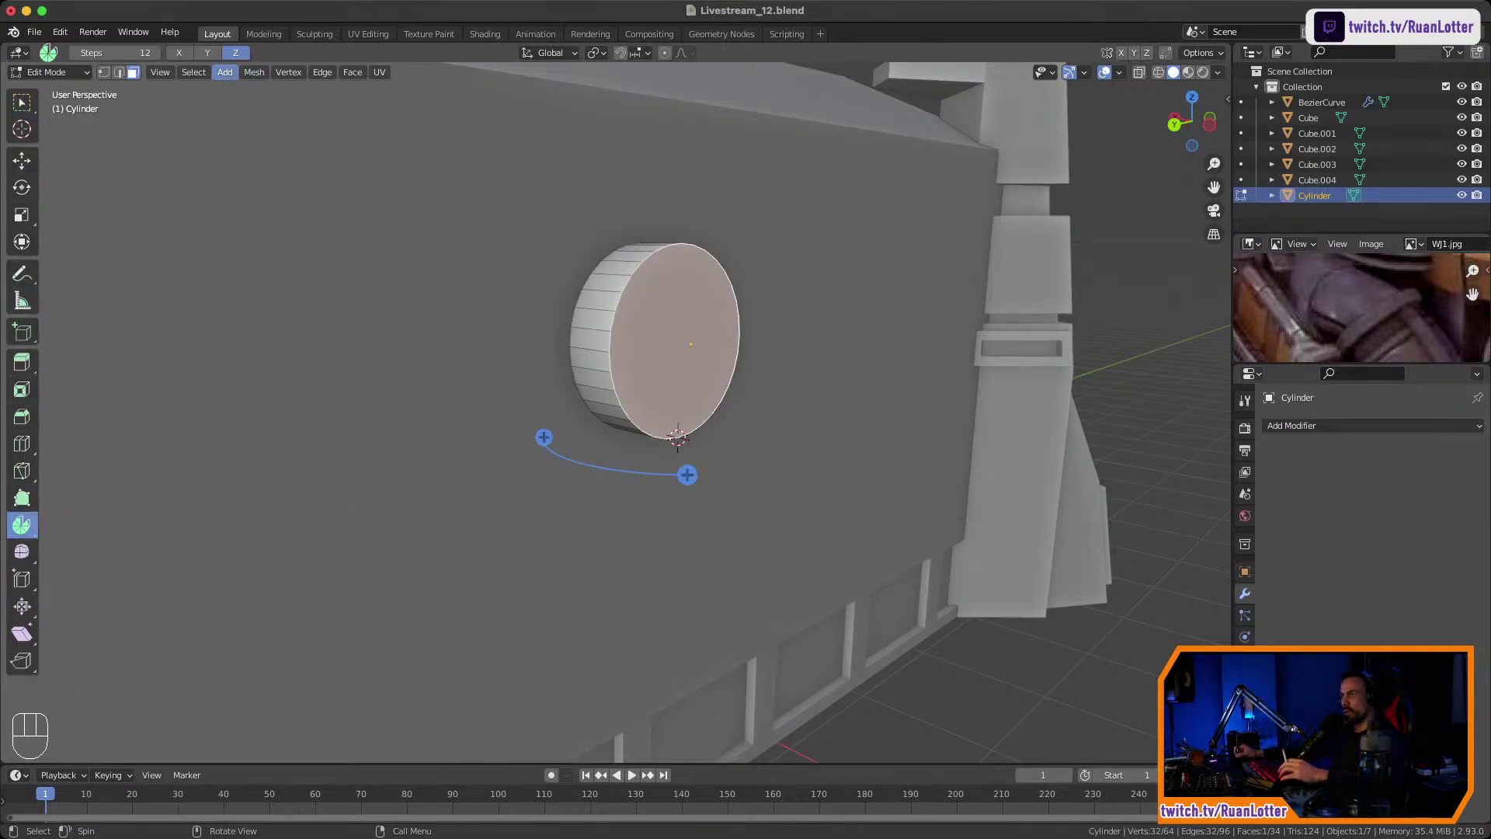
pyautogui.click(207, 52)
pyautogui.click(179, 52)
pyautogui.moveTo(544, 334); pyautogui.dragTo(617, 342, button='middle')
pyautogui.click(207, 52)
pyautogui.moveTo(497, 310)
pyautogui.mouseDown(button='middle')
pyautogui.moveTo(529, 312)
pyautogui.moveTo(484, 315)
pyautogui.moveTo(516, 314)
pyautogui.mouseUp(button='middle')
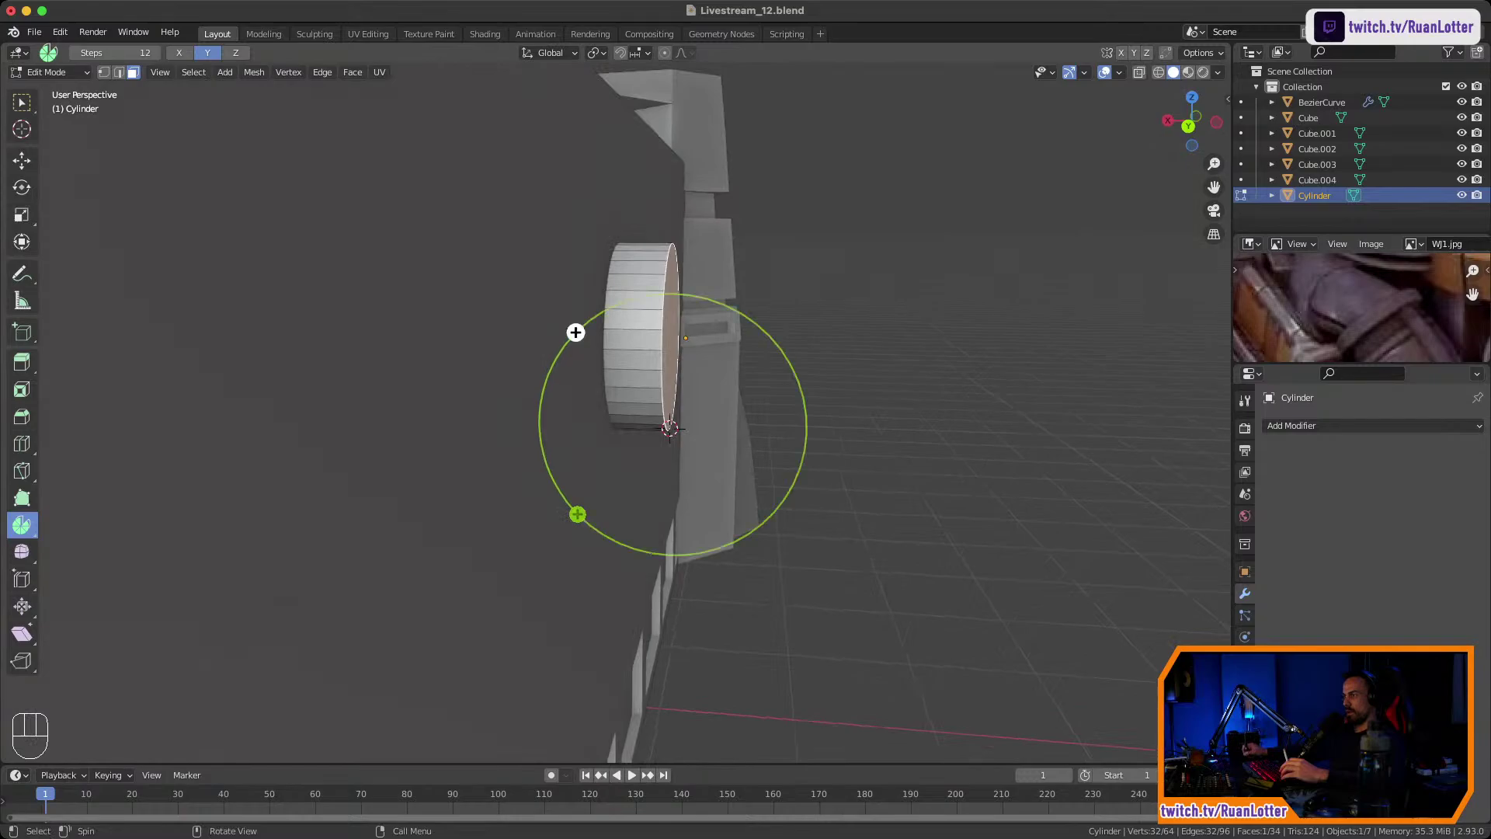
# Try spinning the cap face 90 degrees around Y in 12 steps with an adjusted centre, and undo the spin.
pyautogui.moveTo(578, 330); pyautogui.dragTo(757, 356)
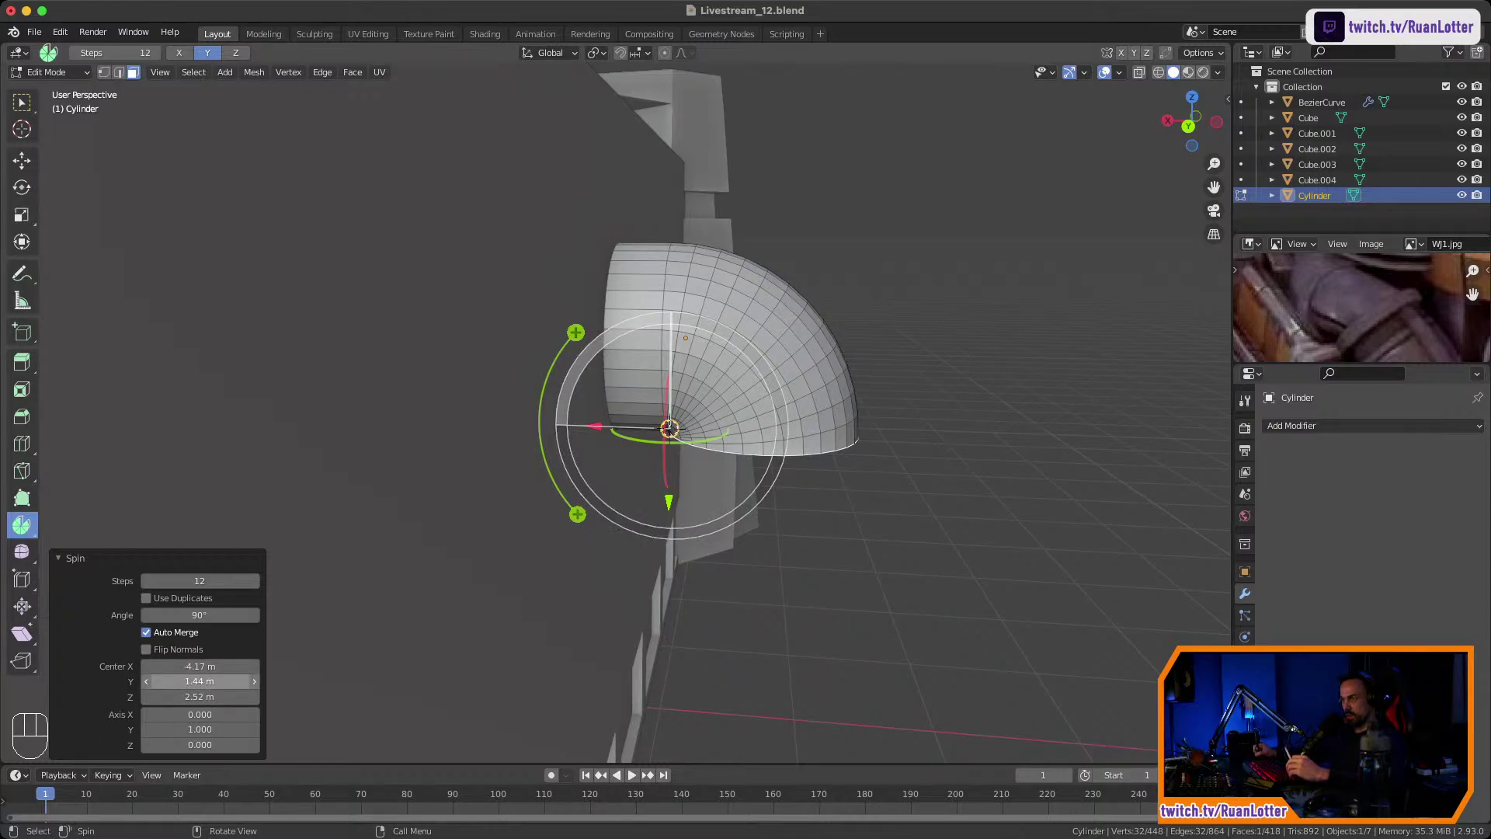
pyautogui.moveTo(200, 666)
pyautogui.mouseDown()
pyautogui.moveTo(235, 666)
pyautogui.moveTo(179, 666)
pyautogui.moveTo(211, 681)
pyautogui.mouseUp()
pyautogui.moveTo(669, 453); pyautogui.dragTo(681, 420)
pyautogui.press('super+z')
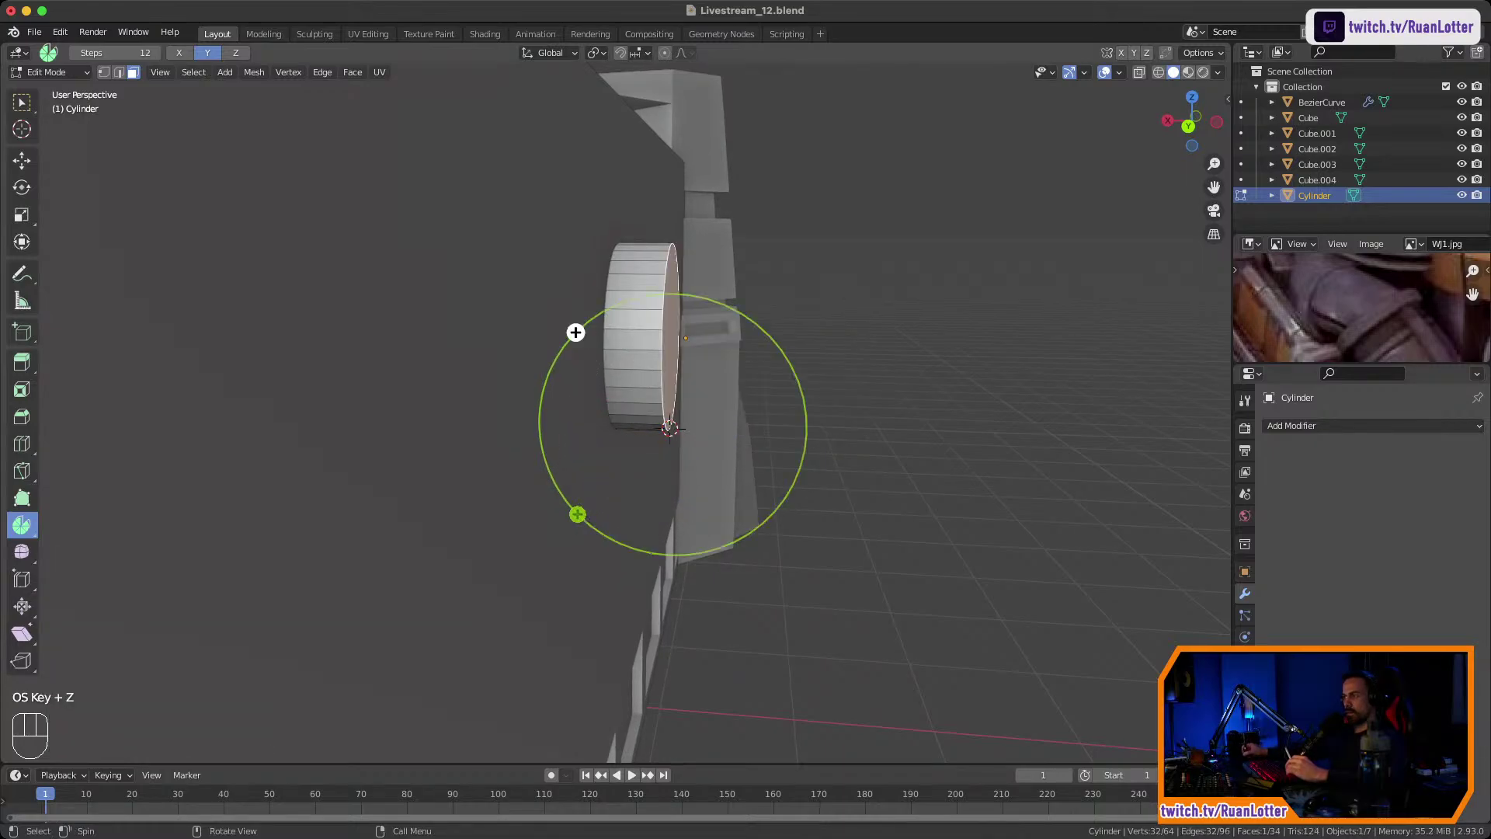
# Spin the cylinder's cap face 90 degrees around Y in 12 steps, with the spin centre's Z set to 2.2 m.
pyautogui.moveTo(577, 331); pyautogui.dragTo(614, 306)
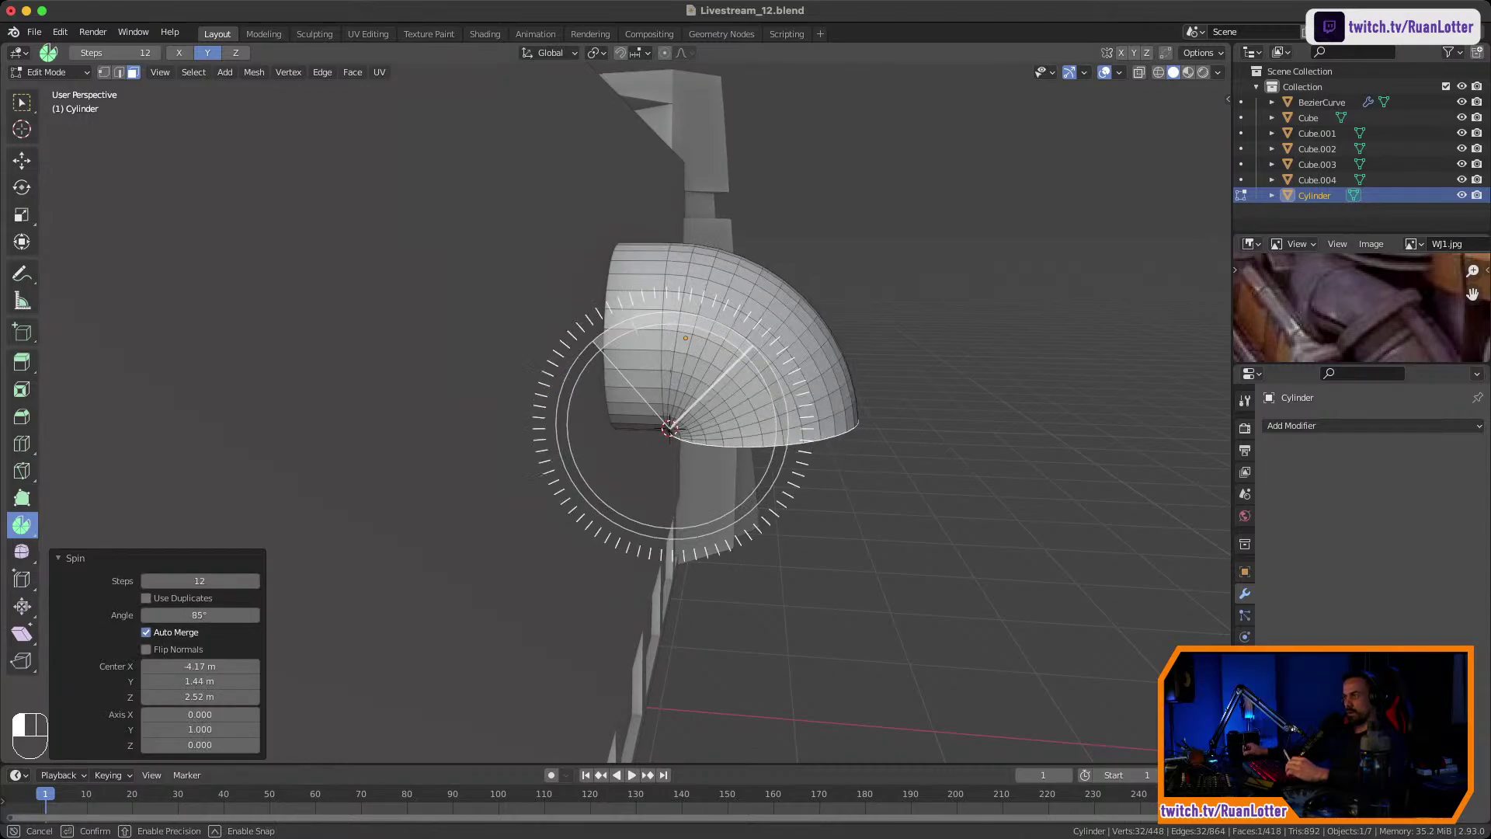
pyautogui.moveTo(670, 427); pyautogui.dragTo(669, 468)
pyautogui.moveTo(200, 697); pyautogui.dragTo(190, 697)
pyautogui.moveTo(466, 465); pyautogui.dragTo(481, 520, button='middle')
pyautogui.moveTo(559, 466); pyautogui.dragTo(466, 466, button='middle')
pyautogui.keyDown('ctrl'); pyautogui.moveTo(466, 466); pyautogui.dragTo(520, 458, button='middle'); pyautogui.keyUp('ctrl')
pyautogui.keyDown('shift'); pyautogui.moveTo(521, 458); pyautogui.dragTo(542, 404, button='middle'); pyautogui.keyUp('shift')
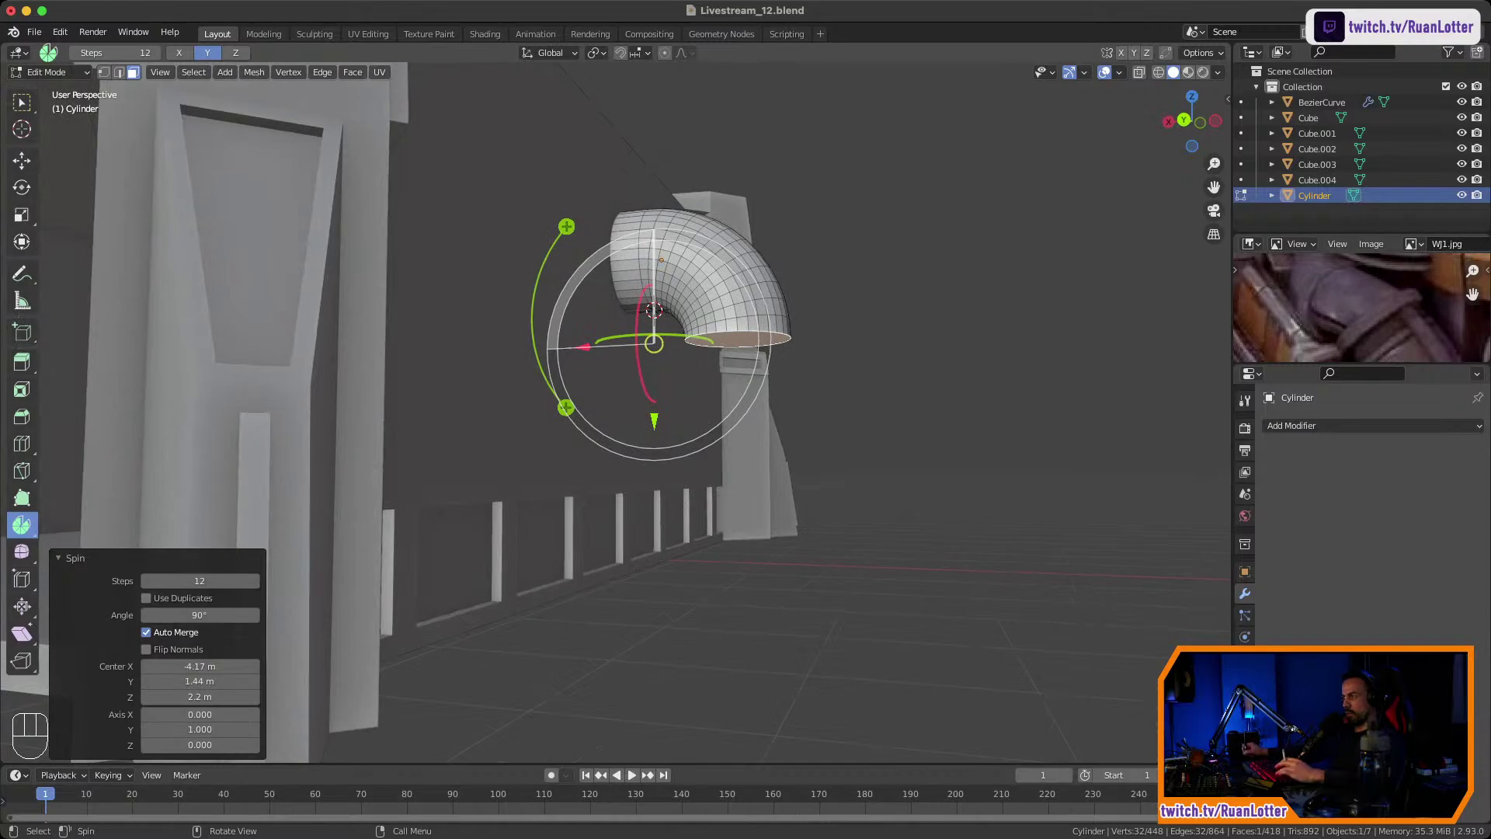
# Extrude the bend's lower end face straight down about 2.31 m to form the pipe's vertical section.
pyautogui.click(823, 389)
pyautogui.click(738, 340)
pyautogui.press('e')
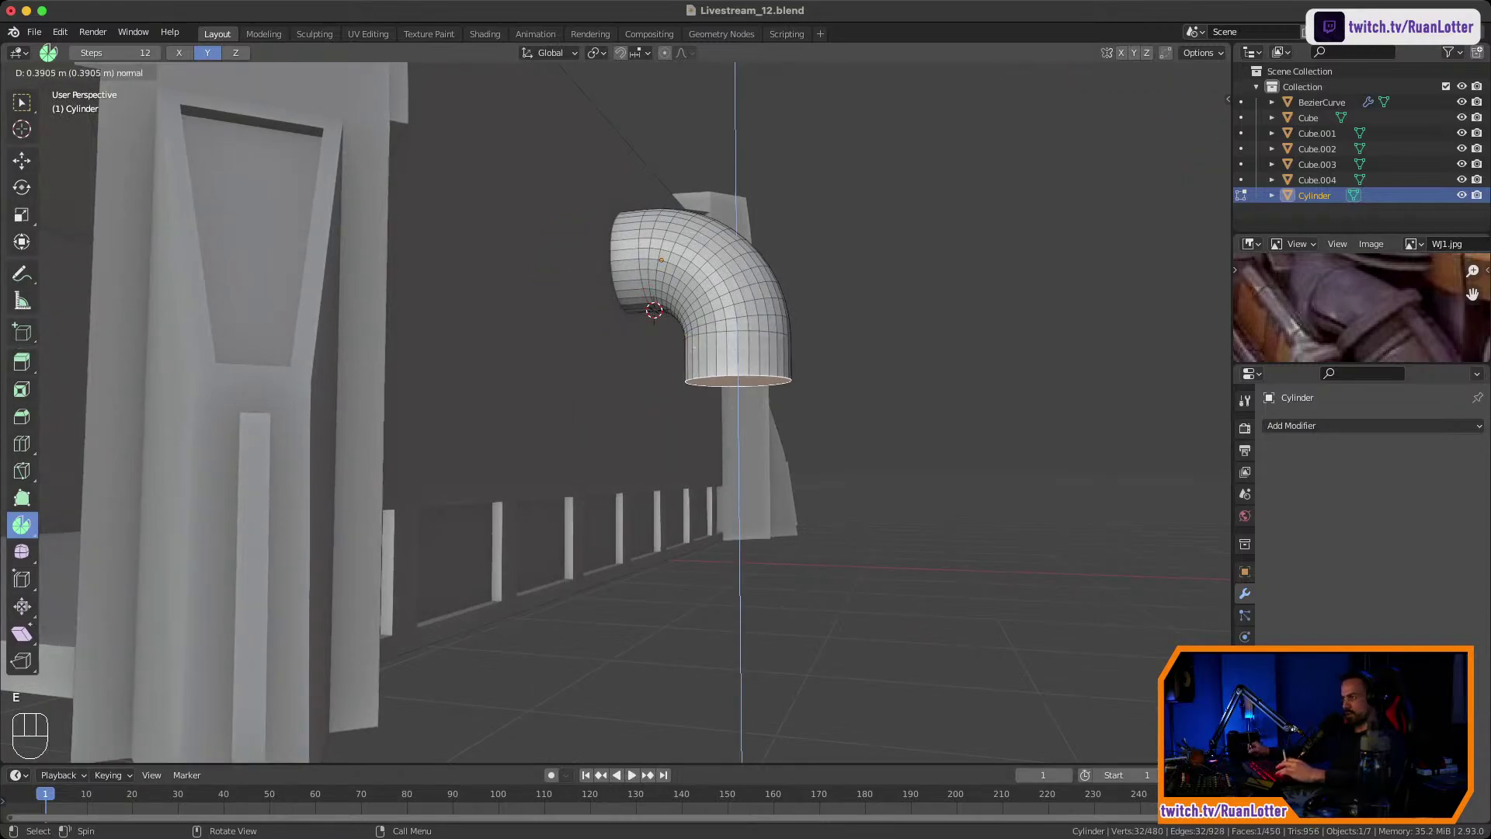
pyautogui.click(655, 310)
pyautogui.press('ctrl+KP_1')
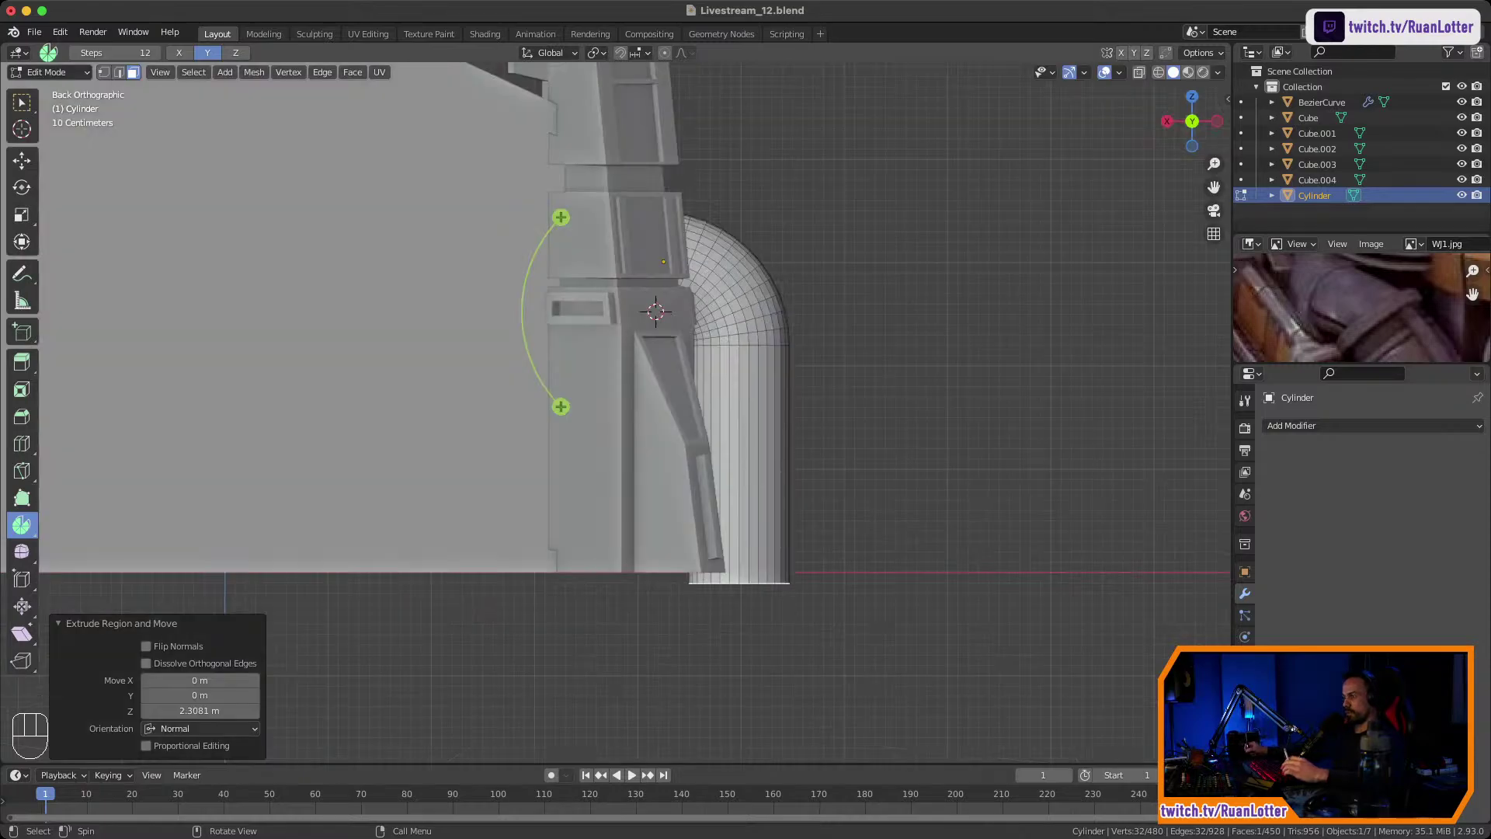
# Move the pipe's bottom face up about 0.32 m and back down about 0.21 m along Z to ground level.
pyautogui.keyDown('ctrl'); pyautogui.moveTo(655, 350); pyautogui.dragTo(596, 304, button='middle'); pyautogui.keyUp('ctrl')
pyautogui.press('g')
pyautogui.press('z')
pyautogui.click(757, 524)
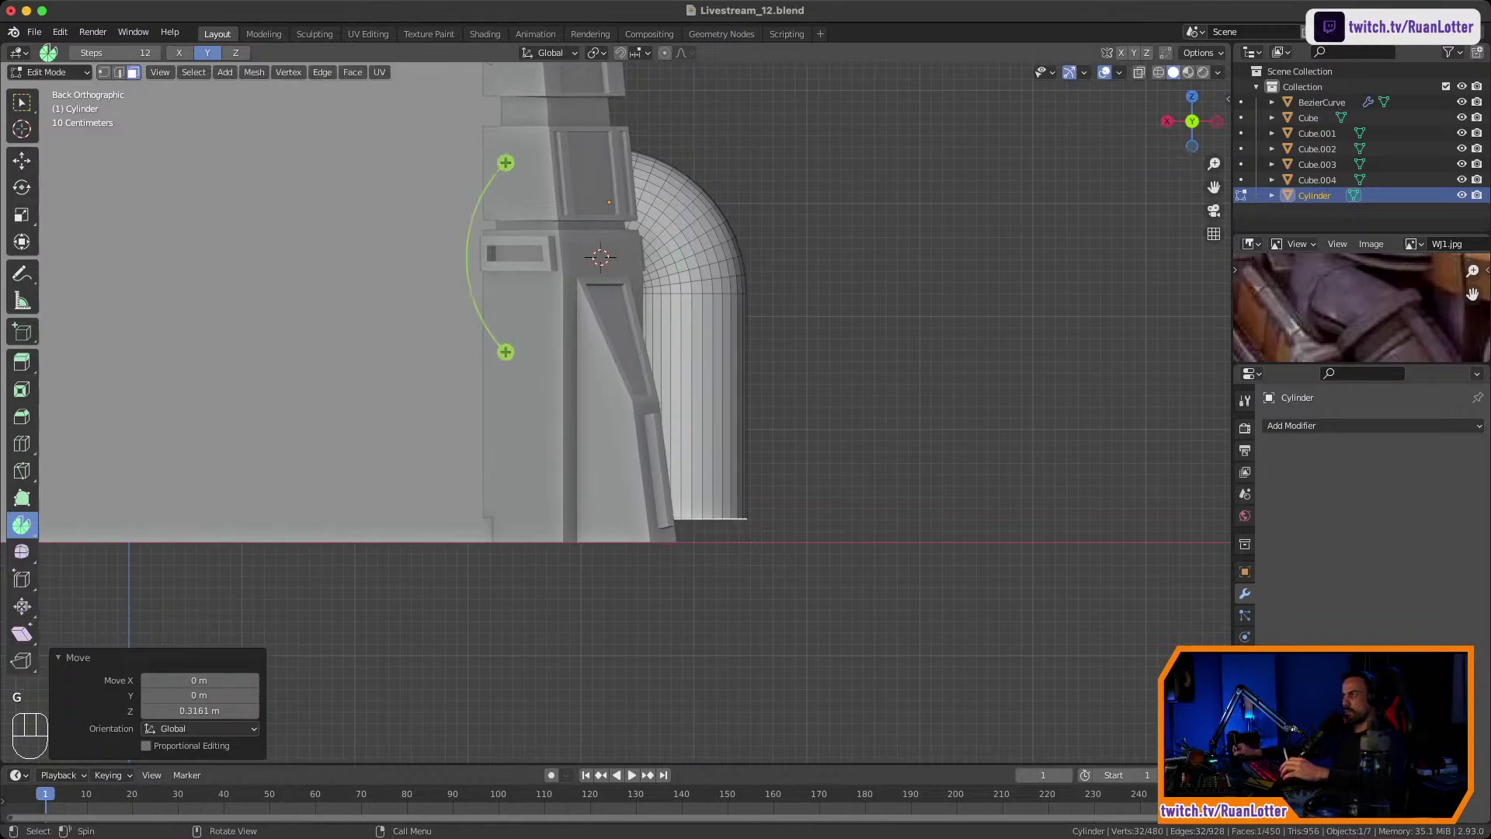
pyautogui.click(641, 53)
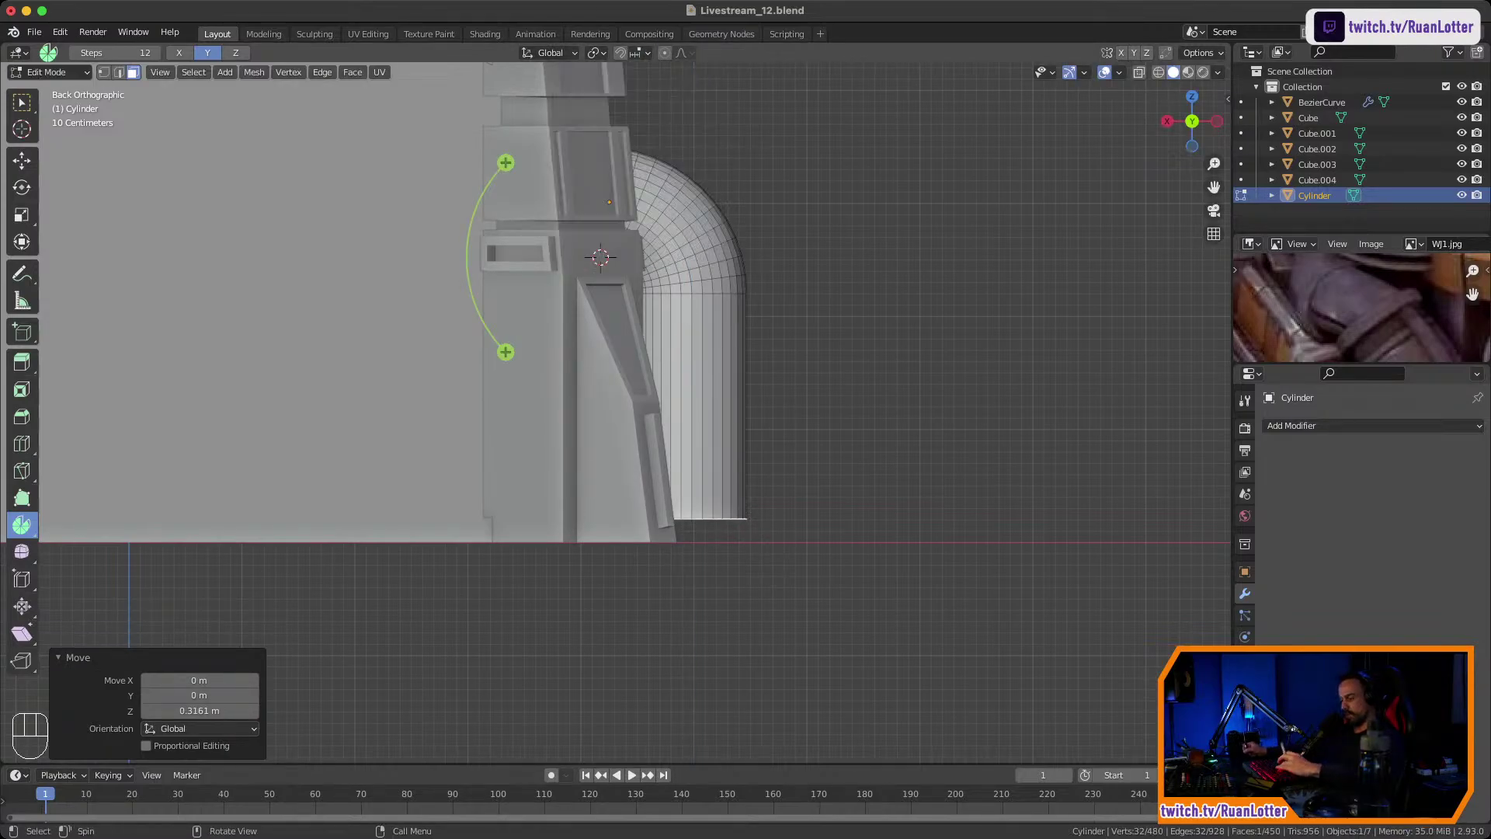
pyautogui.press('g')
pyautogui.press('z')
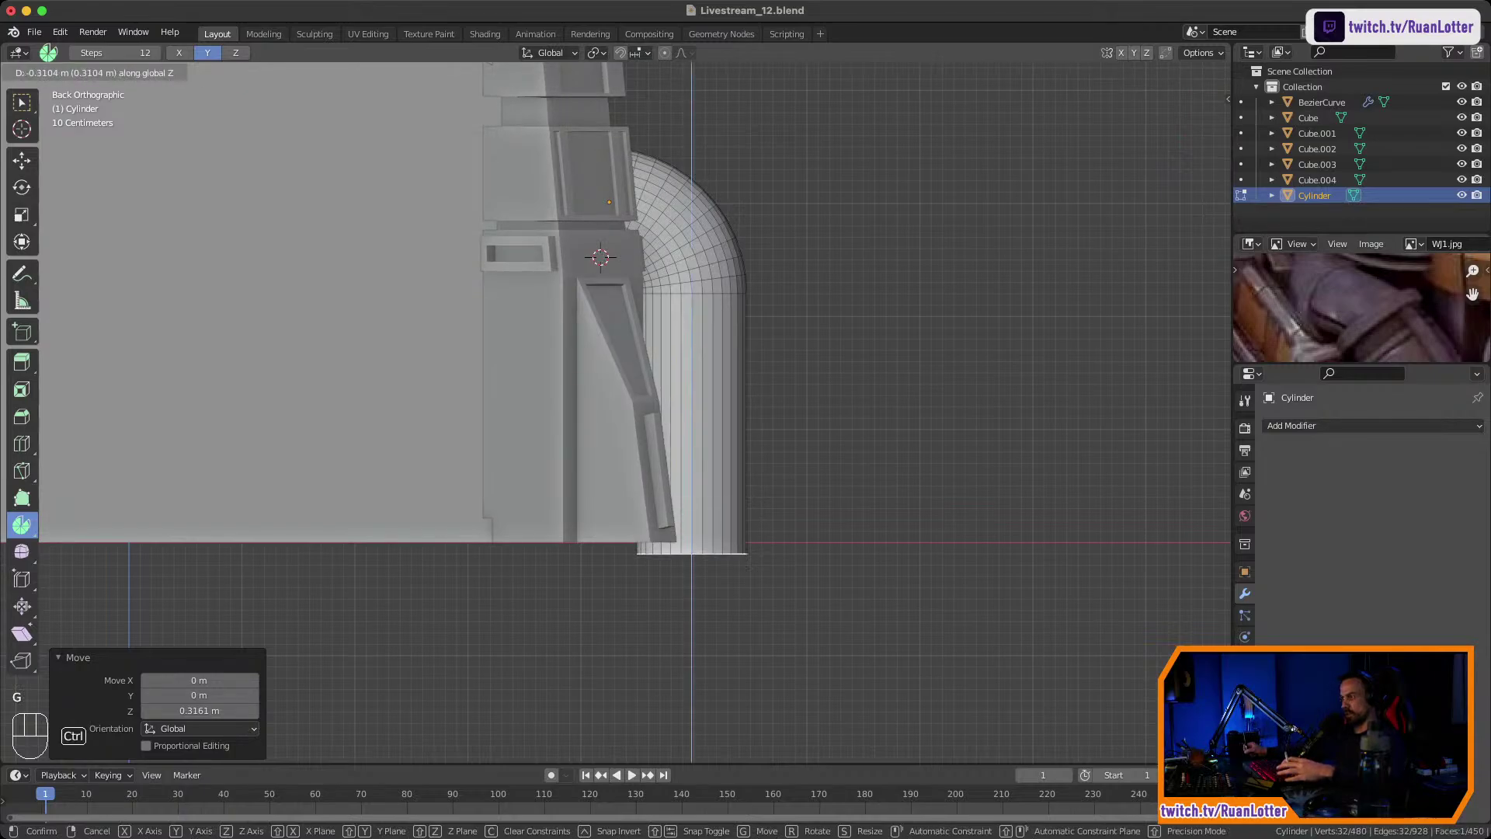
pyautogui.click(691, 497)
# Leave Edit Mode on the large pipe and select the arrayed pipe object on the opposite wall.
pyautogui.keyDown('shift'); pyautogui.moveTo(543, 404); pyautogui.dragTo(699, 443, button='middle'); pyautogui.keyUp('shift')
pyautogui.keyDown('shift'); pyautogui.moveTo(544, 435); pyautogui.dragTo(834, 393, button='middle'); pyautogui.keyUp('shift')
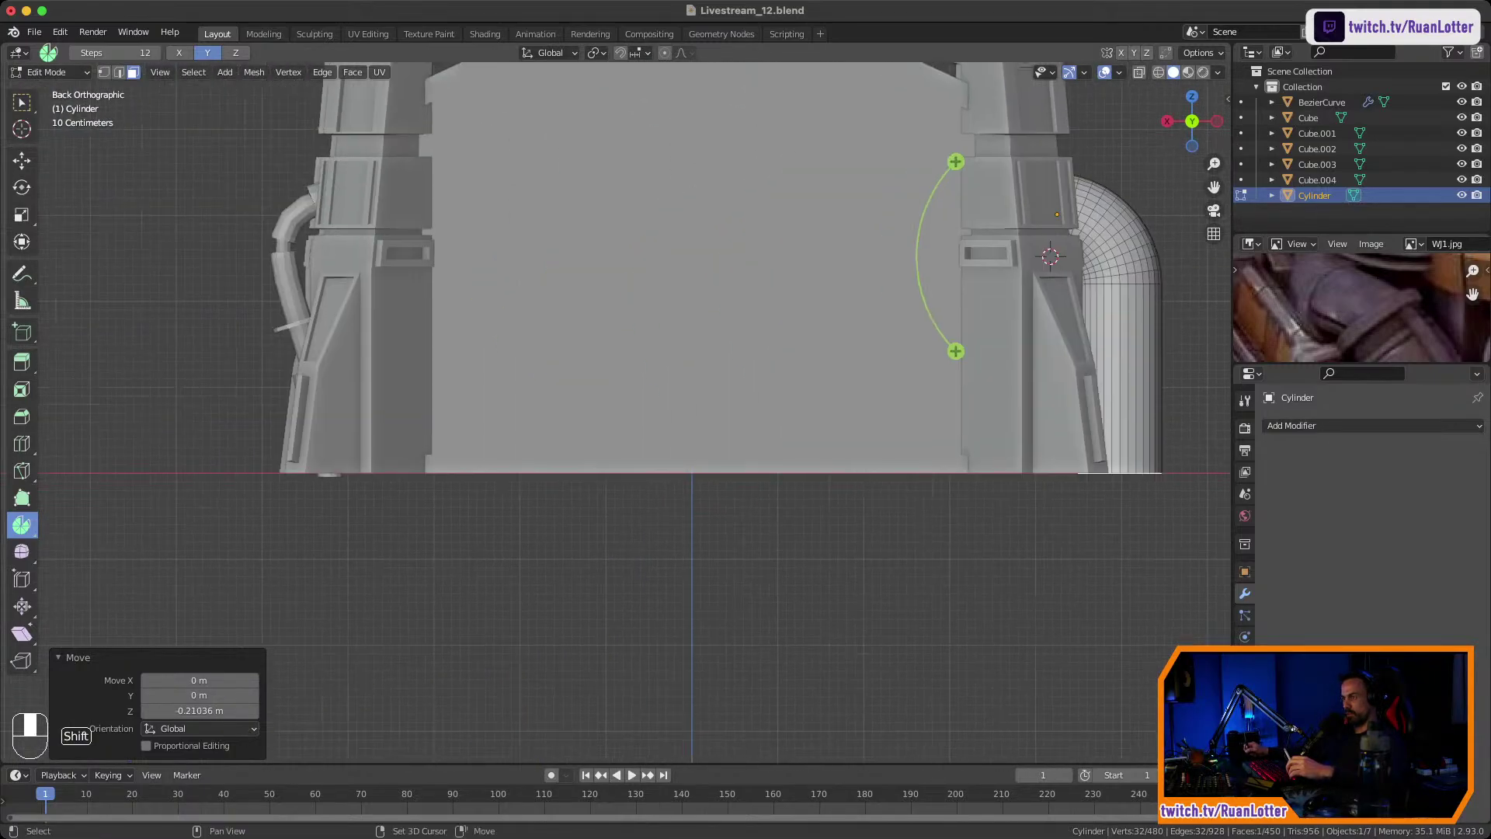
pyautogui.keyDown('shift'); pyautogui.moveTo(435, 419); pyautogui.dragTo(809, 408, button='middle'); pyautogui.keyUp('shift')
pyautogui.keyDown('shift'); pyautogui.moveTo(718, 423); pyautogui.dragTo(797, 439, button='middle'); pyautogui.keyUp('shift')
pyautogui.keyDown('ctrl'); pyautogui.moveTo(796, 439); pyautogui.dragTo(796, 365, button='middle'); pyautogui.keyUp('ctrl')
pyautogui.keyDown('shift'); pyautogui.moveTo(772, 486); pyautogui.dragTo(593, 373, button='middle'); pyautogui.keyUp('shift')
pyautogui.press('Tab')
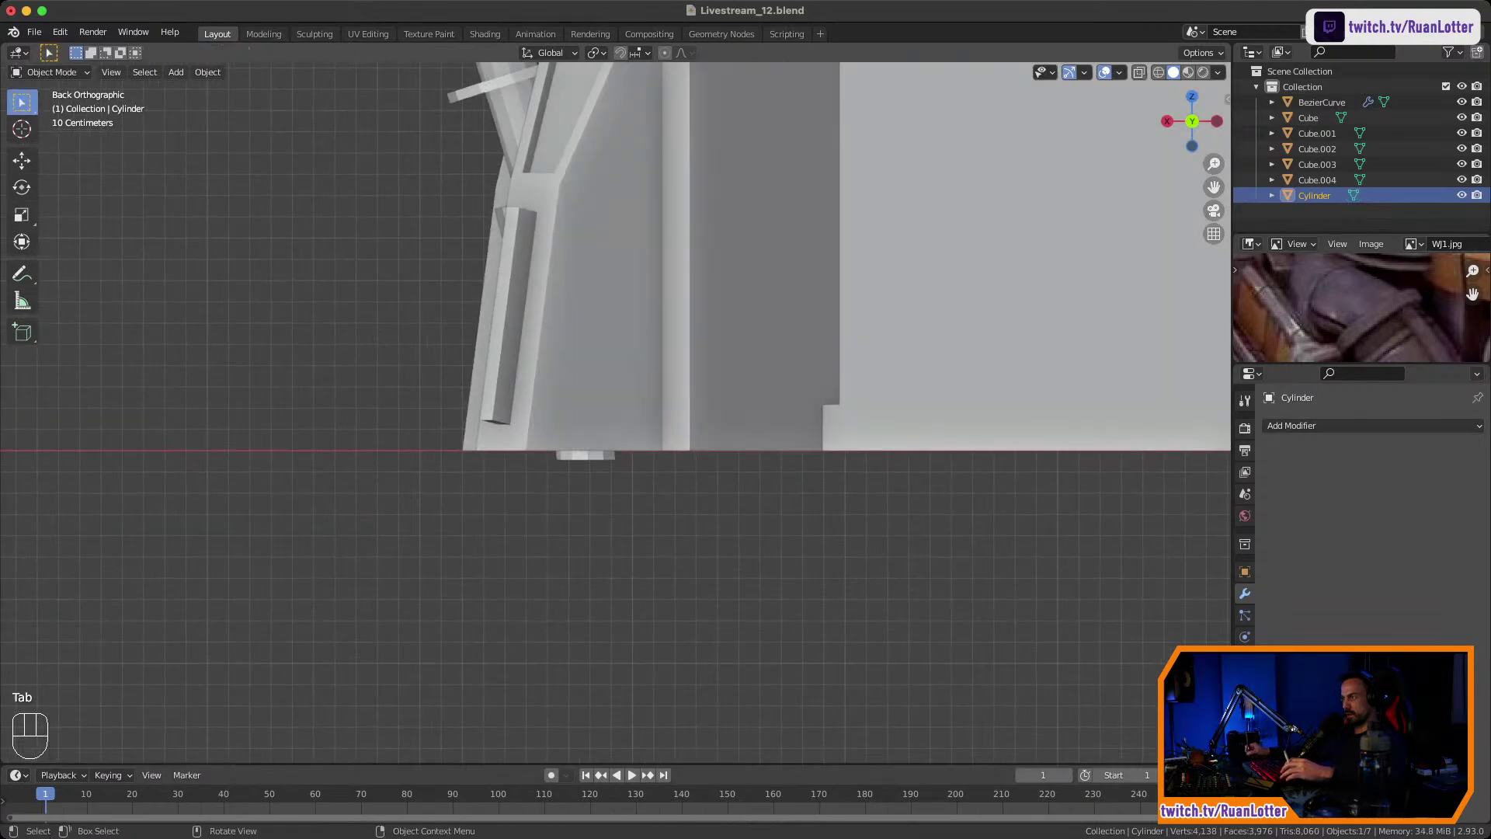
pyautogui.click(588, 455)
pyautogui.press('Tab')
pyautogui.keyDown('ctrl'); pyautogui.moveTo(588, 455); pyautogui.dragTo(588, 396, button='middle'); pyautogui.keyUp('ctrl')
pyautogui.keyDown('shift'); pyautogui.moveTo(588, 396); pyautogui.dragTo(630, 314, button='middle'); pyautogui.keyUp('shift')
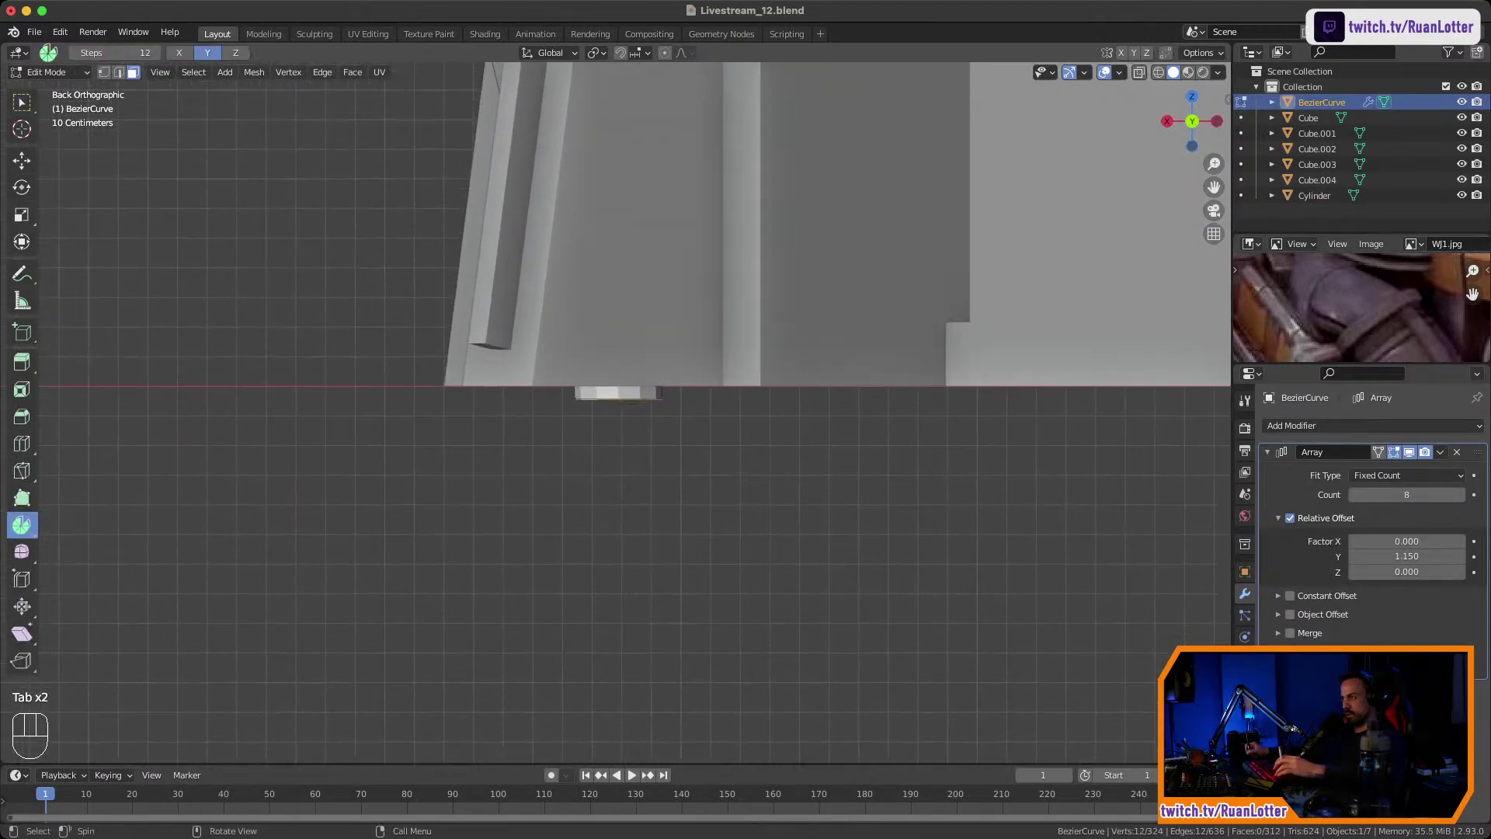
pyautogui.moveTo(621, 419); pyautogui.dragTo(617, 420)
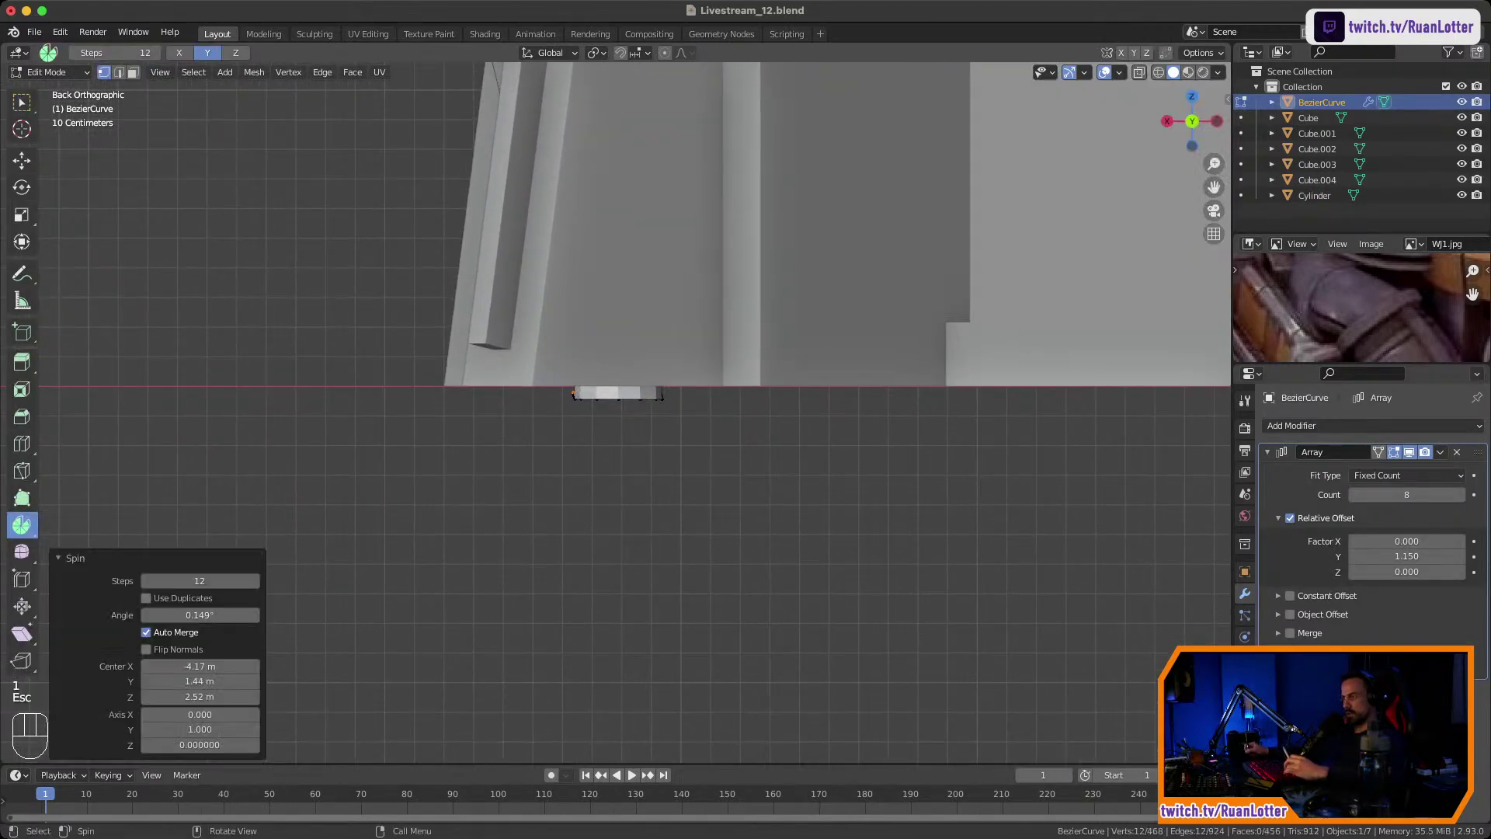
pyautogui.press('super+z')
pyautogui.moveTo(619, 420); pyautogui.dragTo(775, 460, button='middle')
pyautogui.press('KP_1')
pyautogui.keyDown('ctrl'); pyautogui.moveTo(684, 458); pyautogui.dragTo(684, 413, button='middle'); pyautogui.keyUp('ctrl')
pyautogui.moveTo(683, 413)
pyautogui.keyDown('shift'); pyautogui.mouseDown(button='middle')
pyautogui.moveTo(567, 412)
pyautogui.moveTo(567, 380)
pyautogui.moveTo(666, 417)
pyautogui.mouseUp(button='middle'); pyautogui.keyUp('shift')
pyautogui.press('Tab')
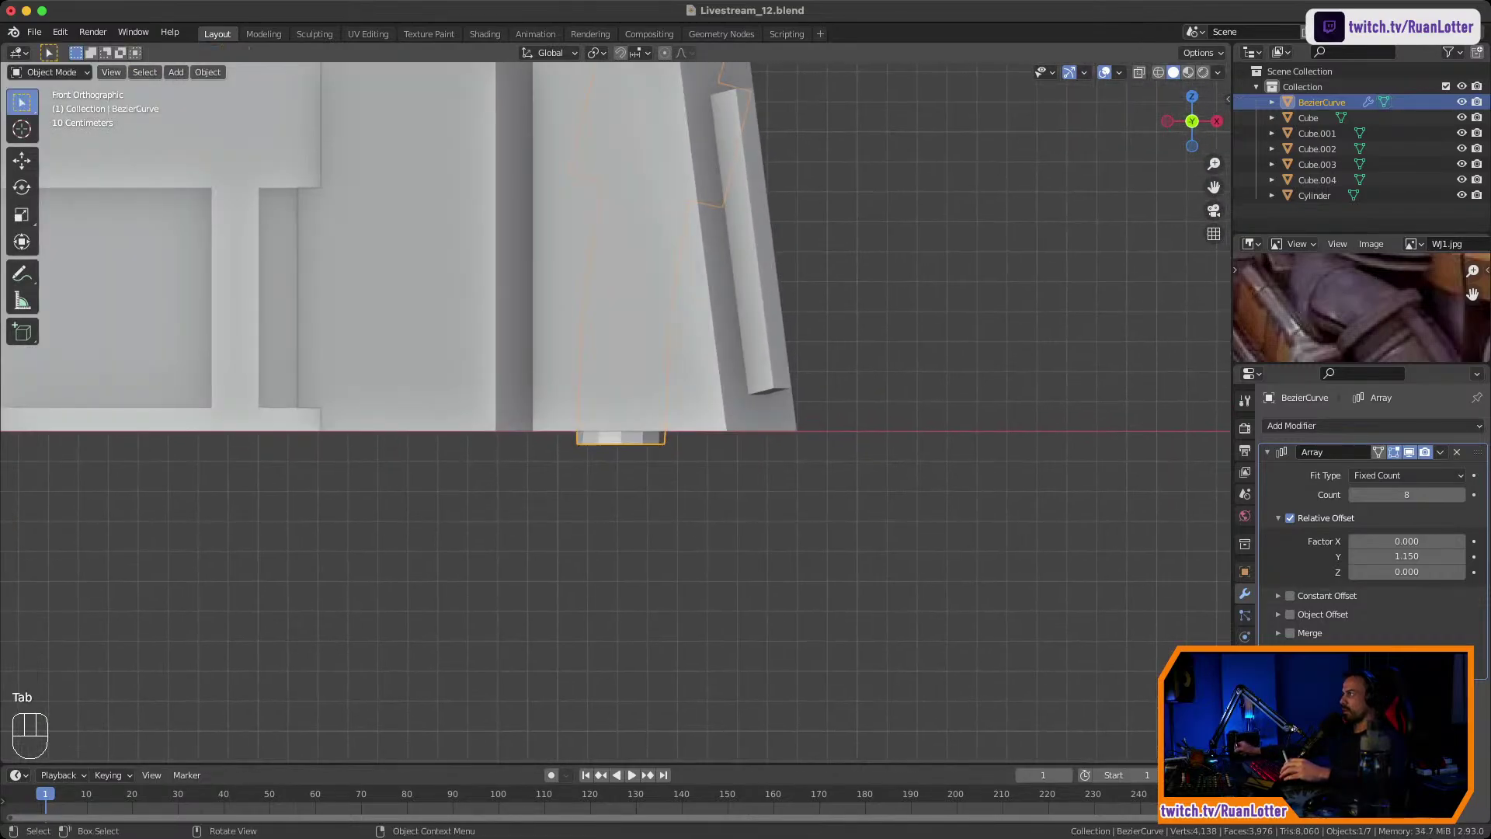
# Hide the objects Cube, Cube.001, Cube.002 and Cube.003 to expose the arrayed pipe's lower end.
pyautogui.click(1461, 118)
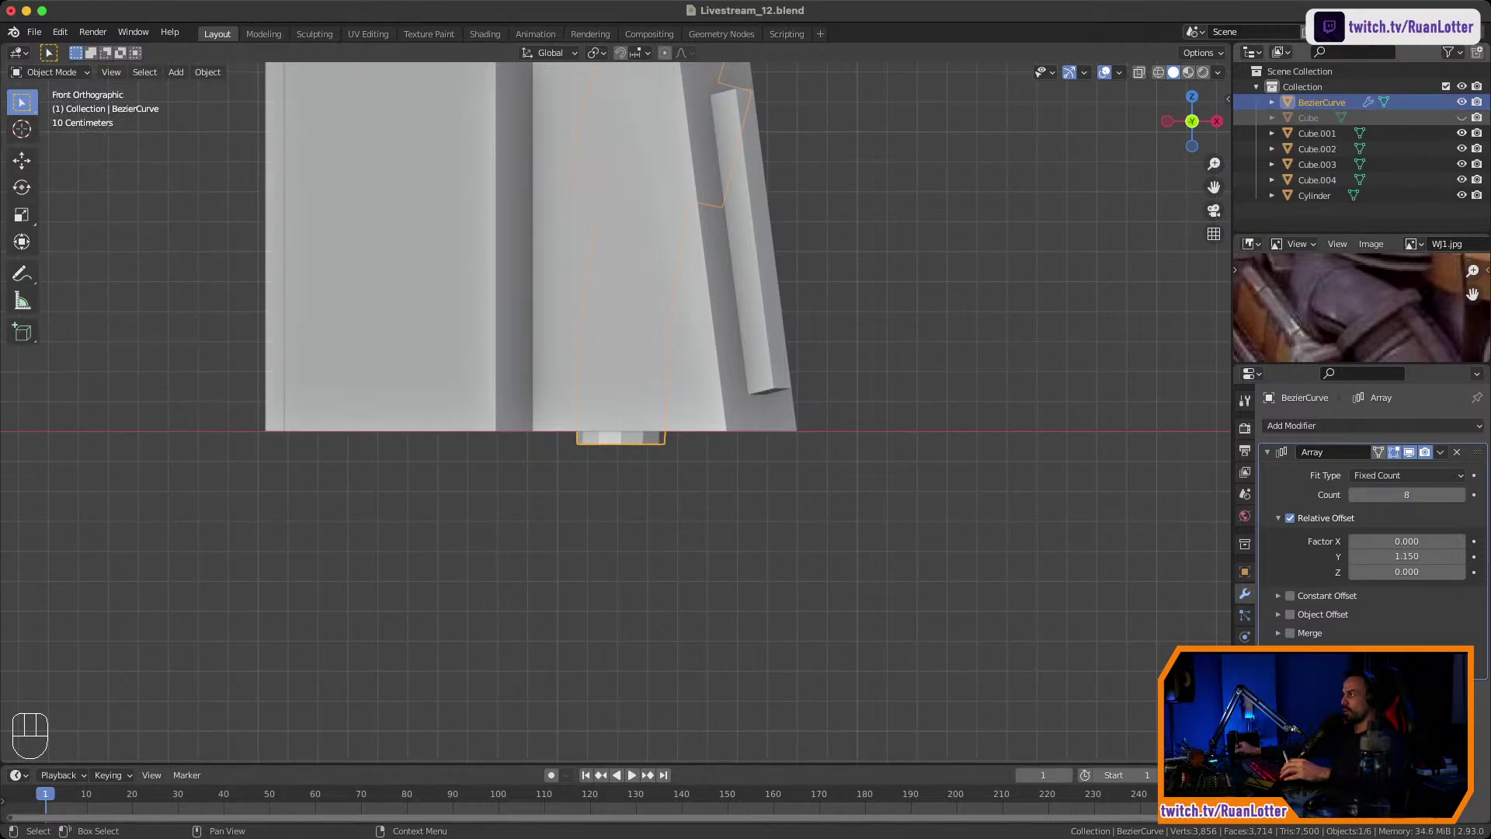
pyautogui.click(1462, 133)
pyautogui.click(1462, 149)
pyautogui.click(1461, 165)
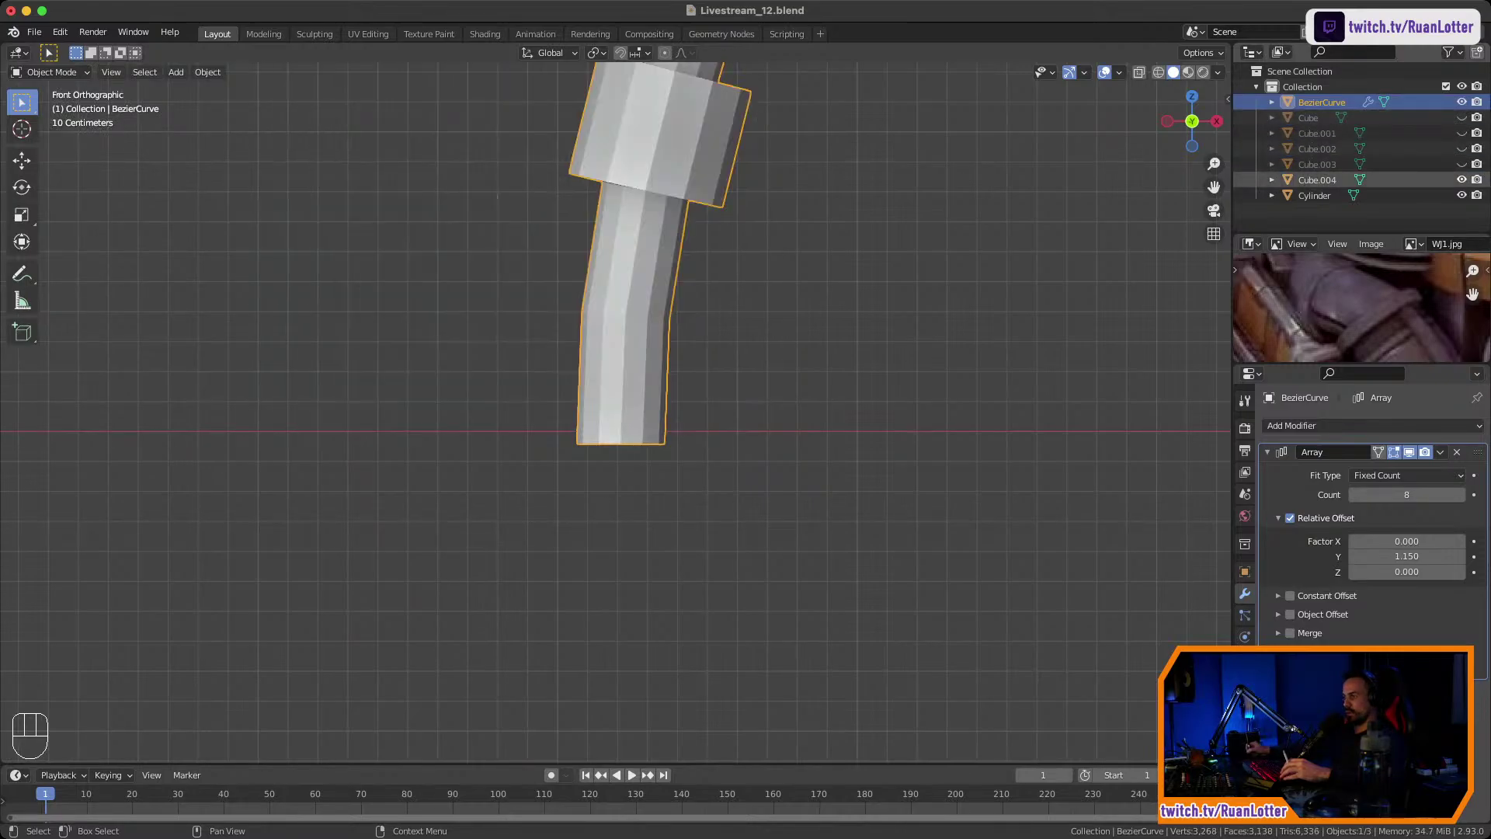
# Select all vertices at the arrayed pipe's bottom end in Edit Mode, using the Select Box tool with X-ray enabled.
pyautogui.press('Tab')
pyautogui.moveTo(544, 423); pyautogui.dragTo(676, 470)
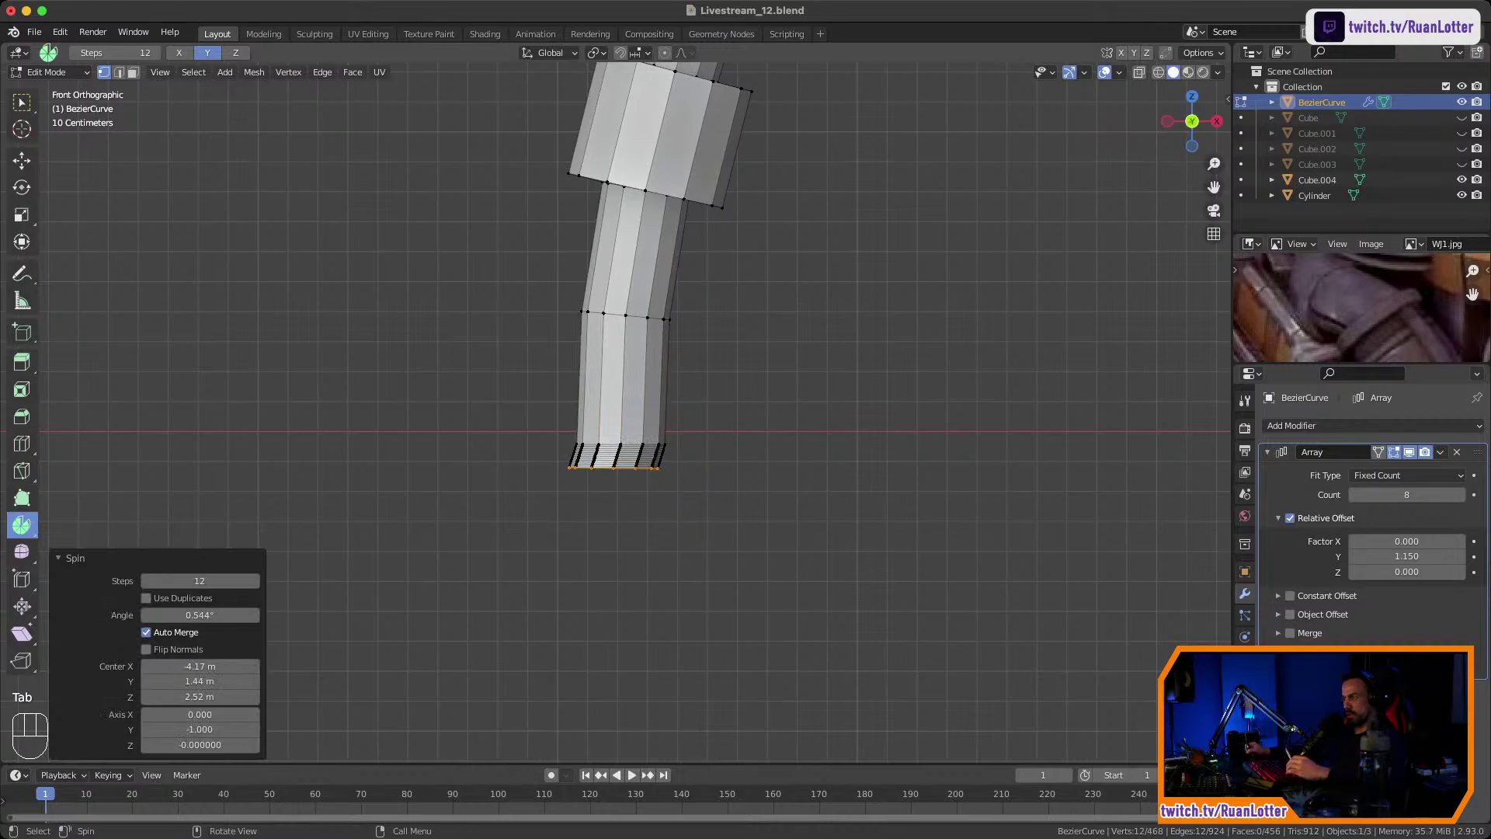
pyautogui.press('super+z')
pyautogui.click(21, 103)
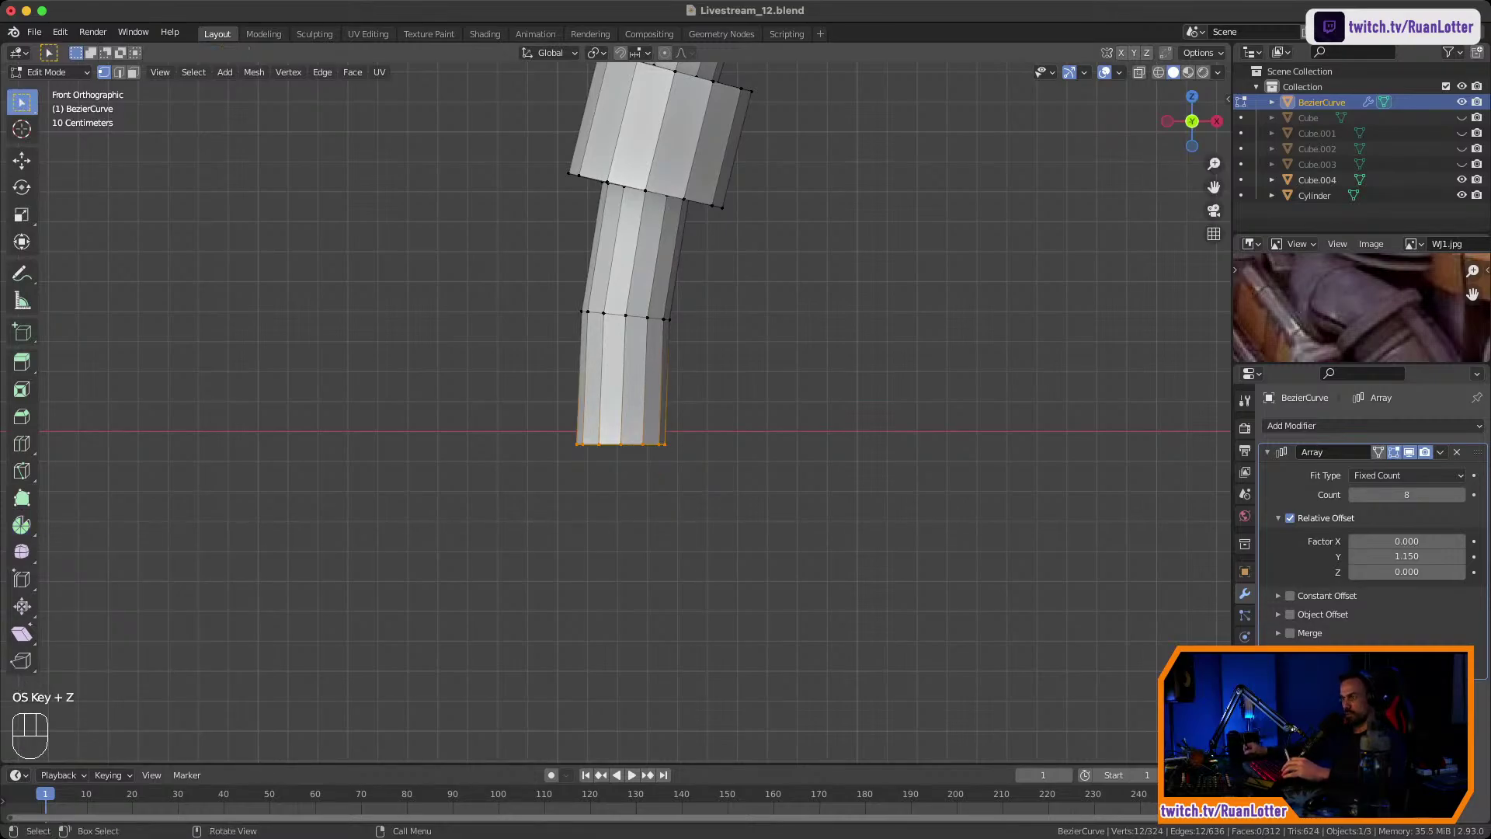
pyautogui.moveTo(525, 413); pyautogui.dragTo(733, 511)
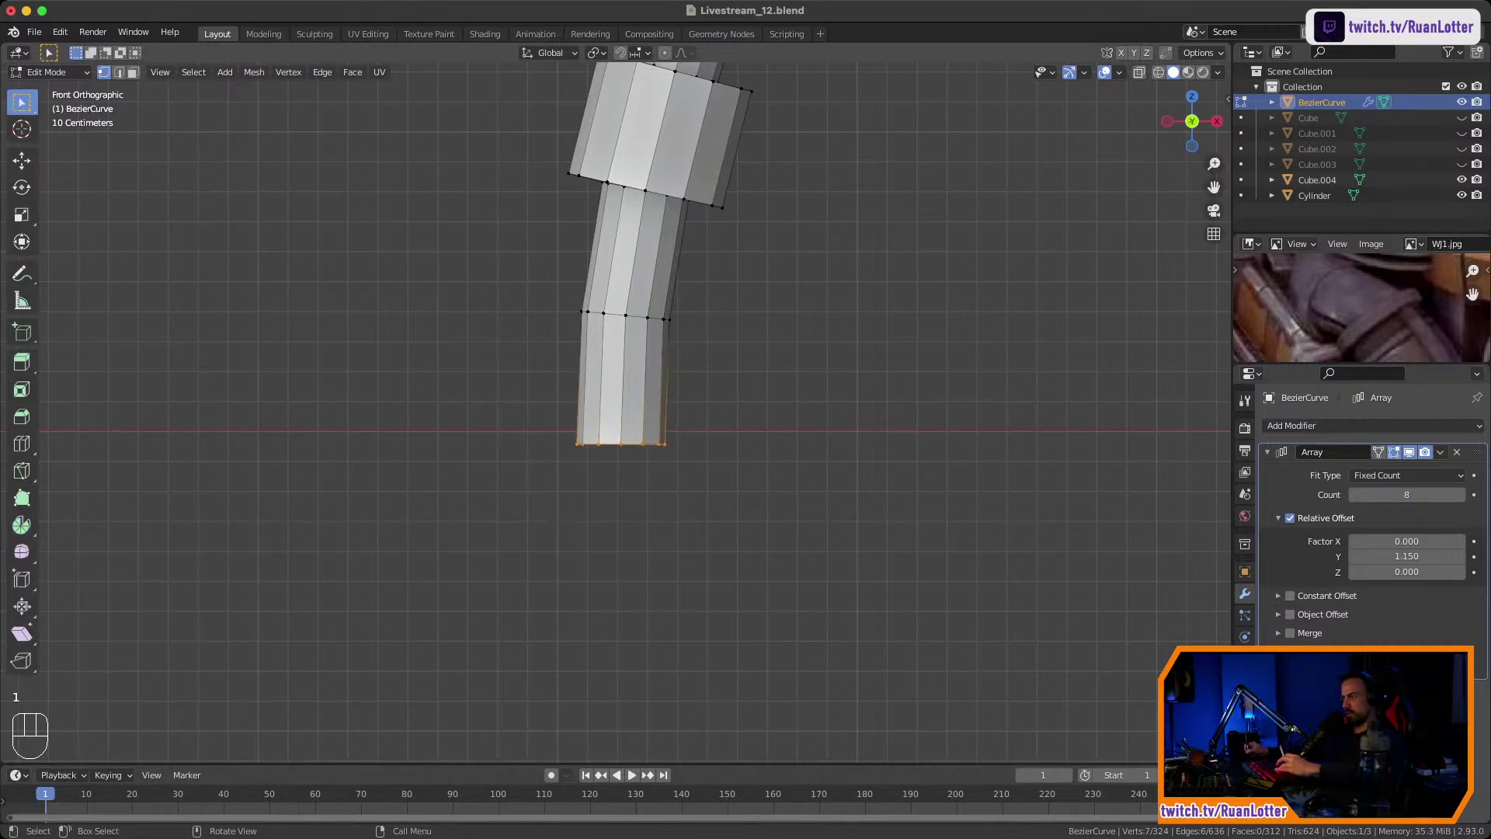
pyautogui.press('g')
pyautogui.press('Escape')
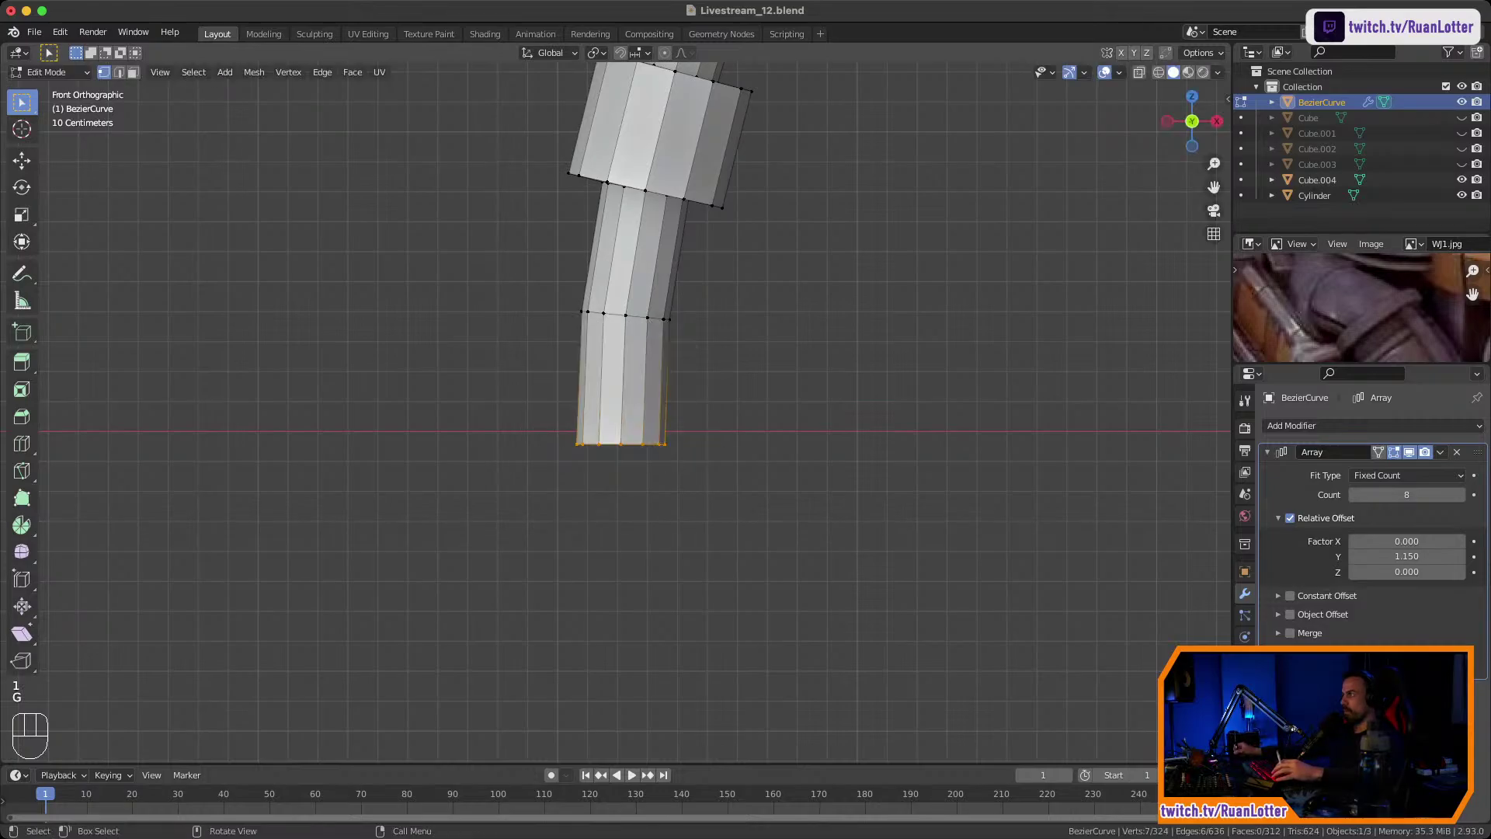
pyautogui.click(1139, 73)
pyautogui.moveTo(516, 421); pyautogui.dragTo(724, 501)
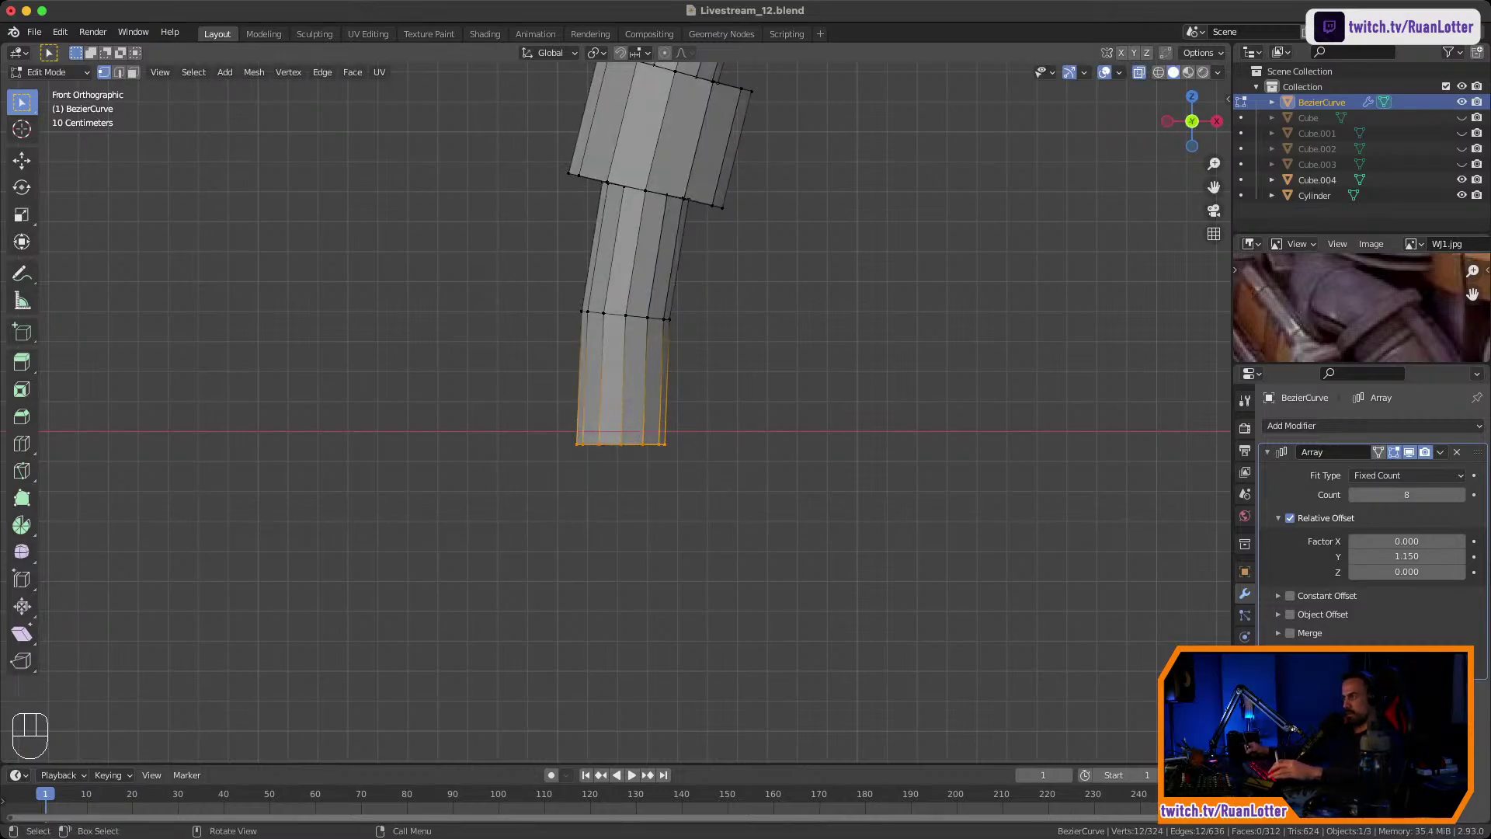
# Move the arrayed pipe's bottom-end vertices along Z to ground level, then return to Object Mode with X-ray off.
pyautogui.press('g')
pyautogui.press('Escape')
pyautogui.press('g')
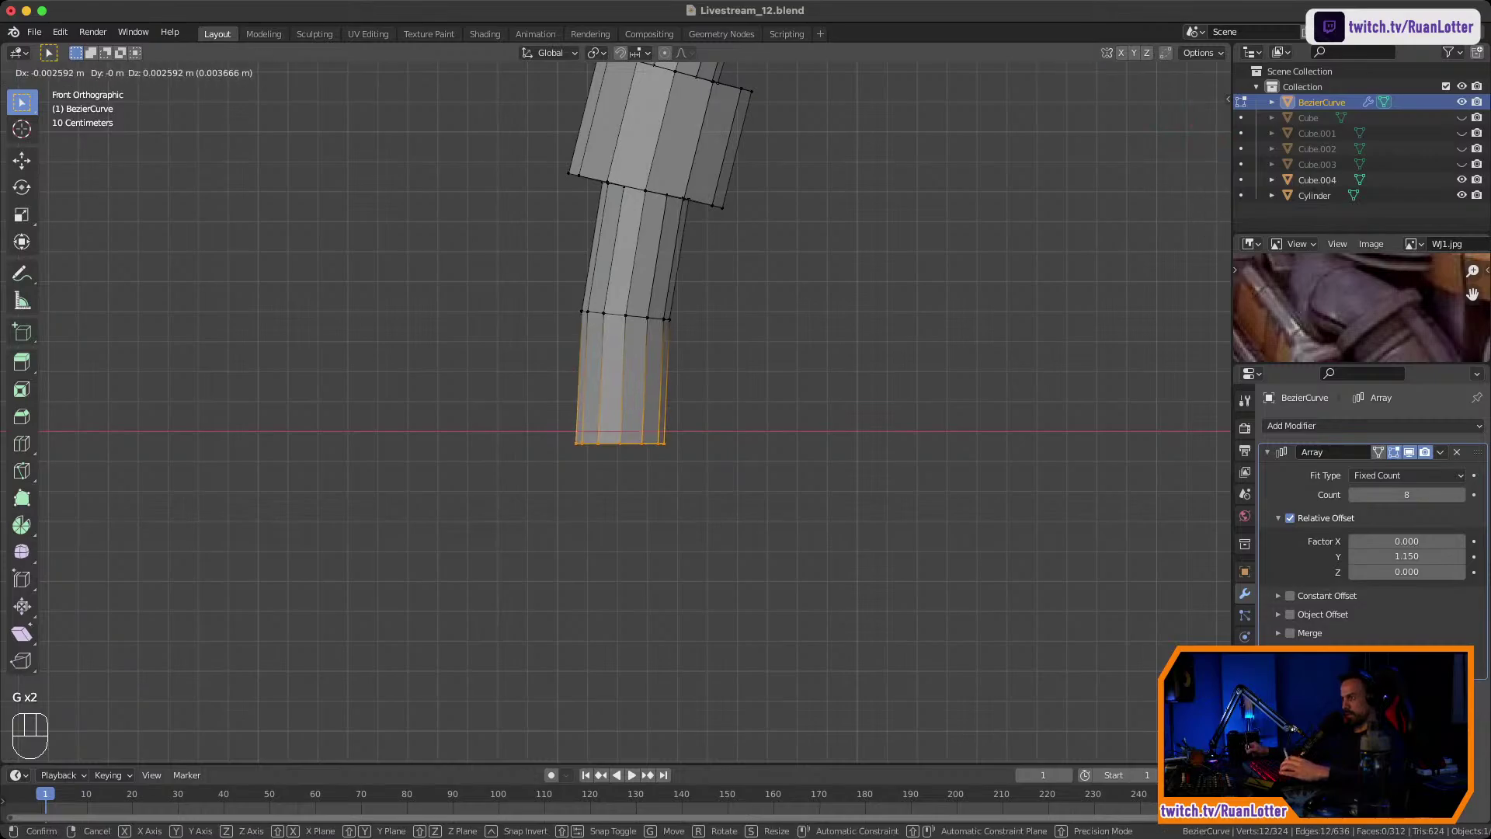
pyautogui.press('z')
pyautogui.press('Return')
pyautogui.moveTo(699, 466); pyautogui.dragTo(536, 575, button='middle')
pyautogui.press('Tab')
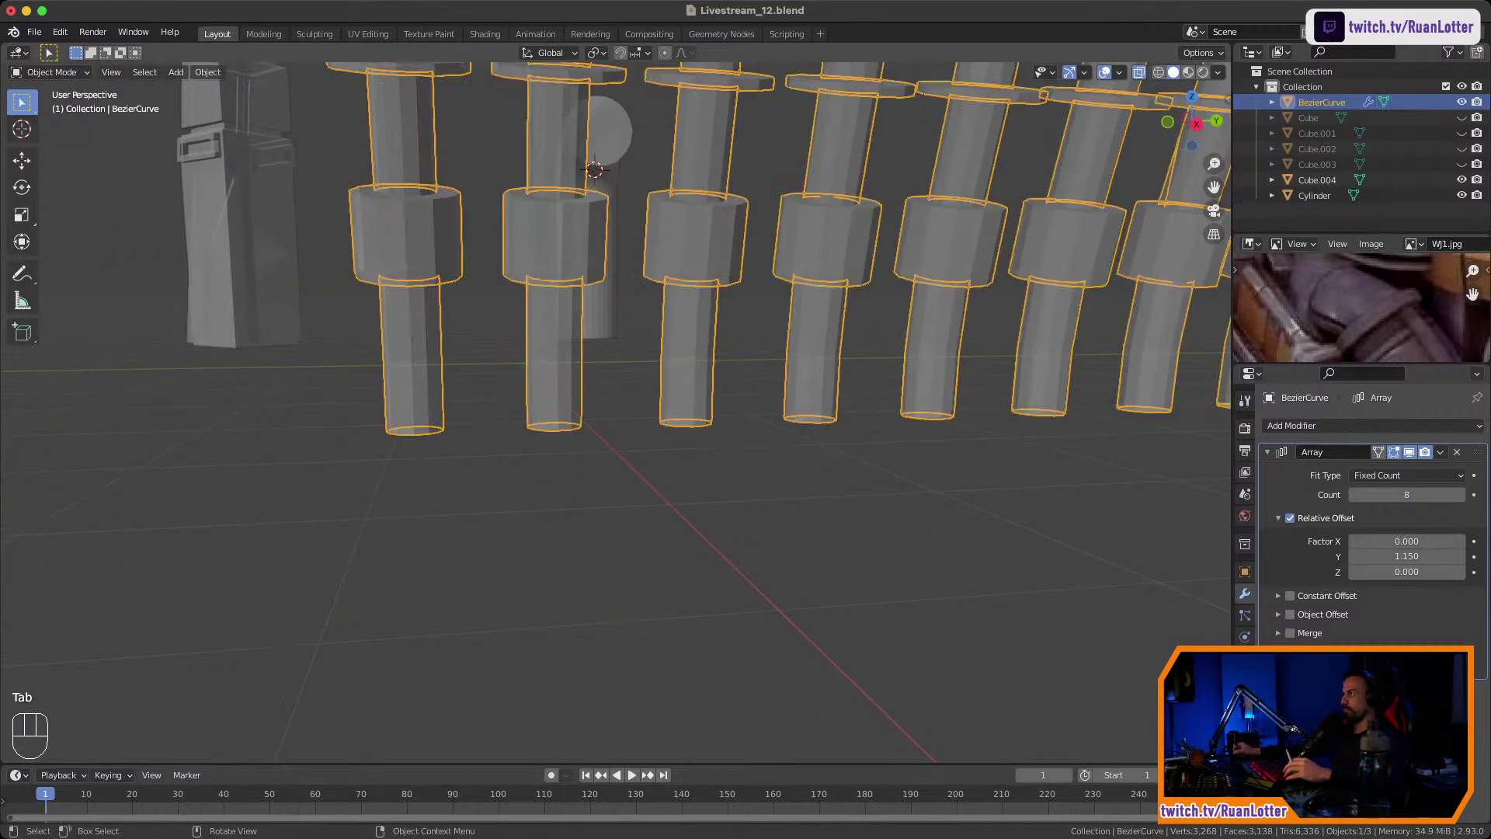
pyautogui.click(1138, 73)
# Reveal all hidden building objects and save the Blender file.
pyautogui.moveTo(699, 466)
pyautogui.mouseDown(button='middle')
pyautogui.moveTo(652, 477)
pyautogui.moveTo(652, 555)
pyautogui.mouseUp(button='middle')
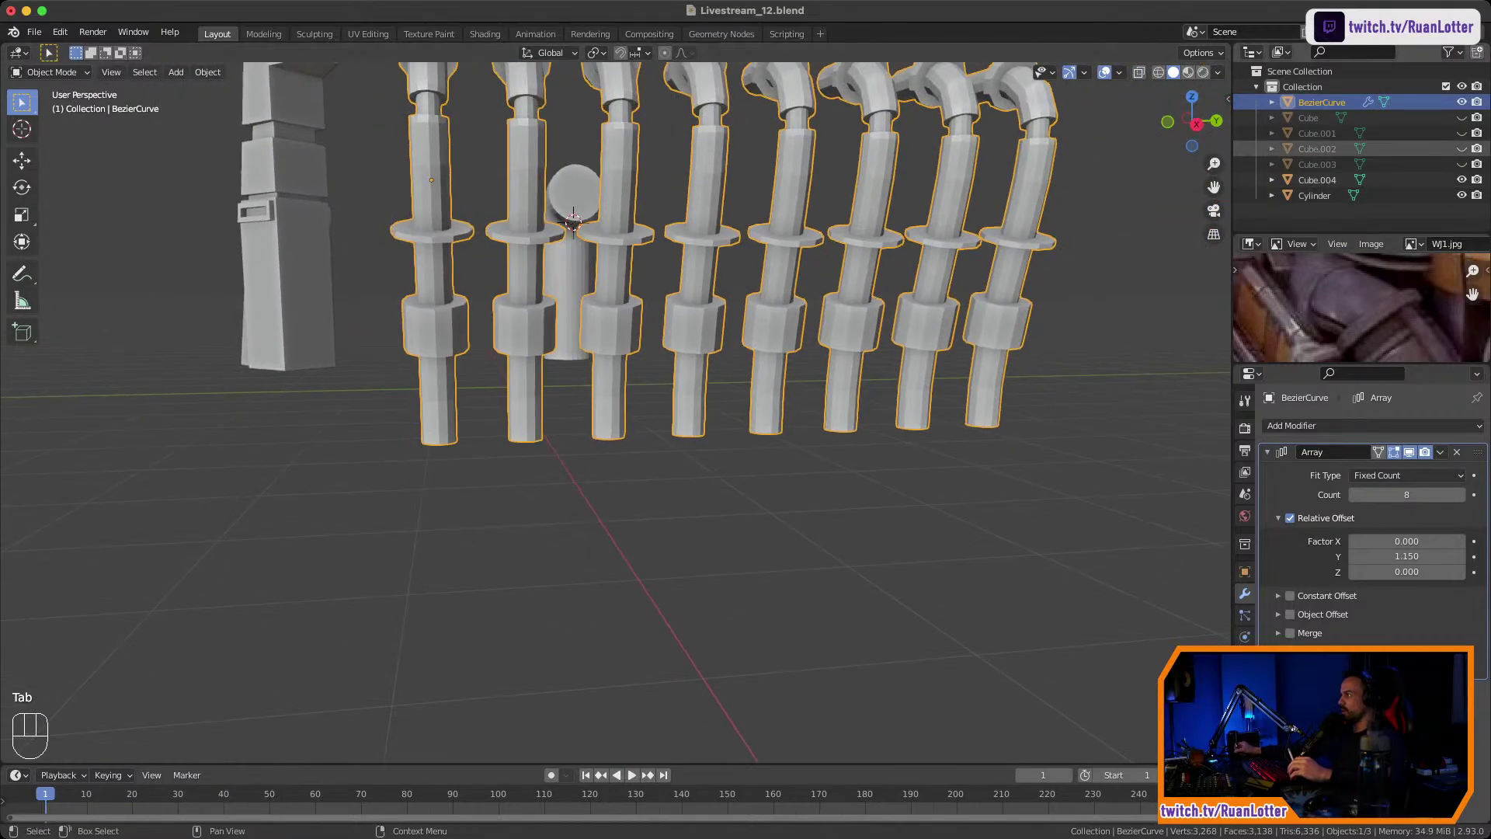
pyautogui.hotkey('alt', 'h')
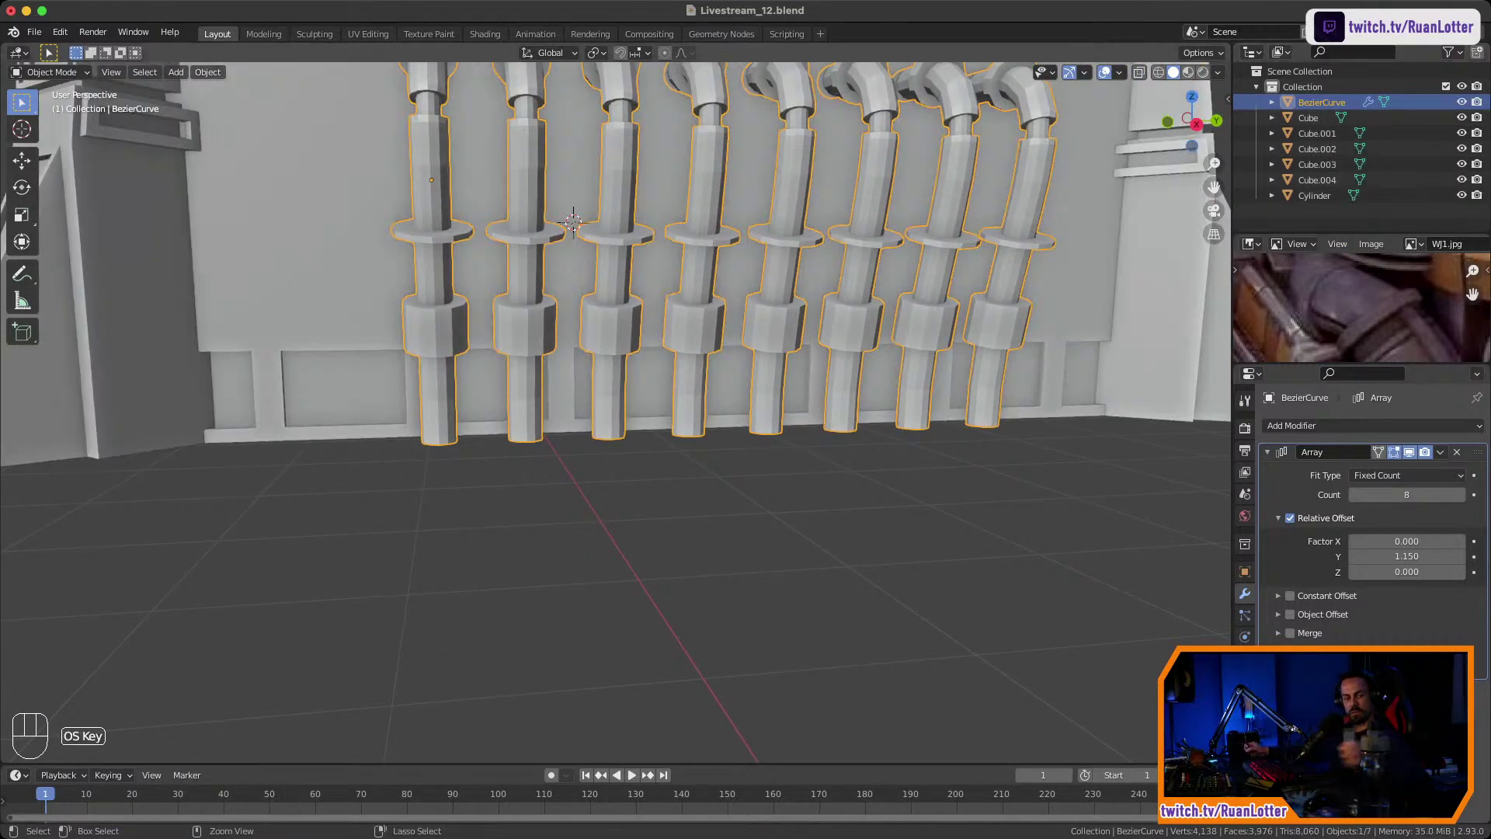
pyautogui.press('super+s')
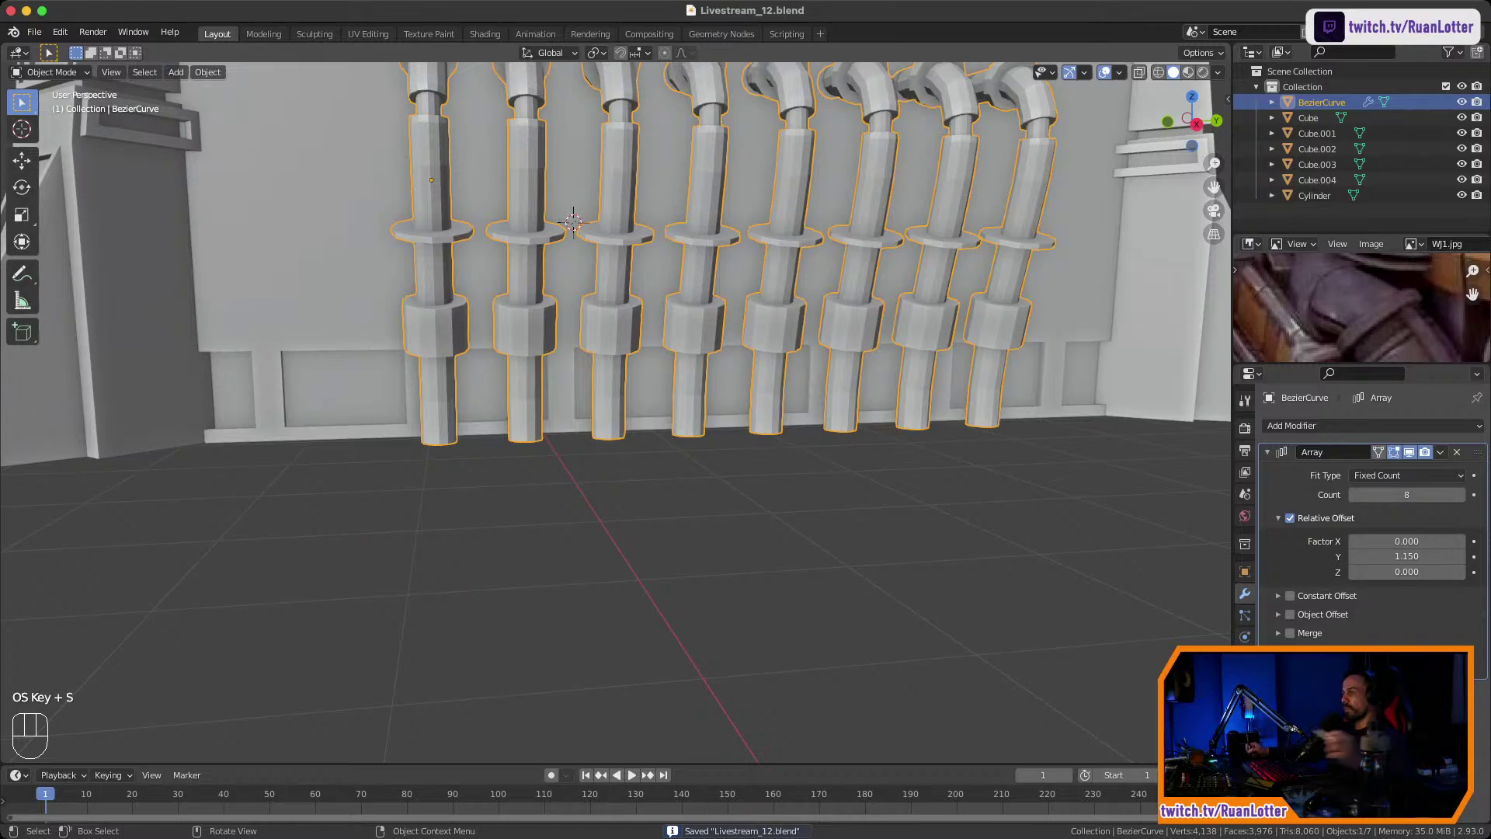
# Open the large curved pipe in Edit Mode and select a face on its vertical section.
pyautogui.moveTo(668, 389); pyautogui.dragTo(574, 427, button='middle')
pyautogui.keyDown('ctrl'); pyautogui.moveTo(575, 427); pyautogui.dragTo(392, 429, button='middle'); pyautogui.keyUp('ctrl')
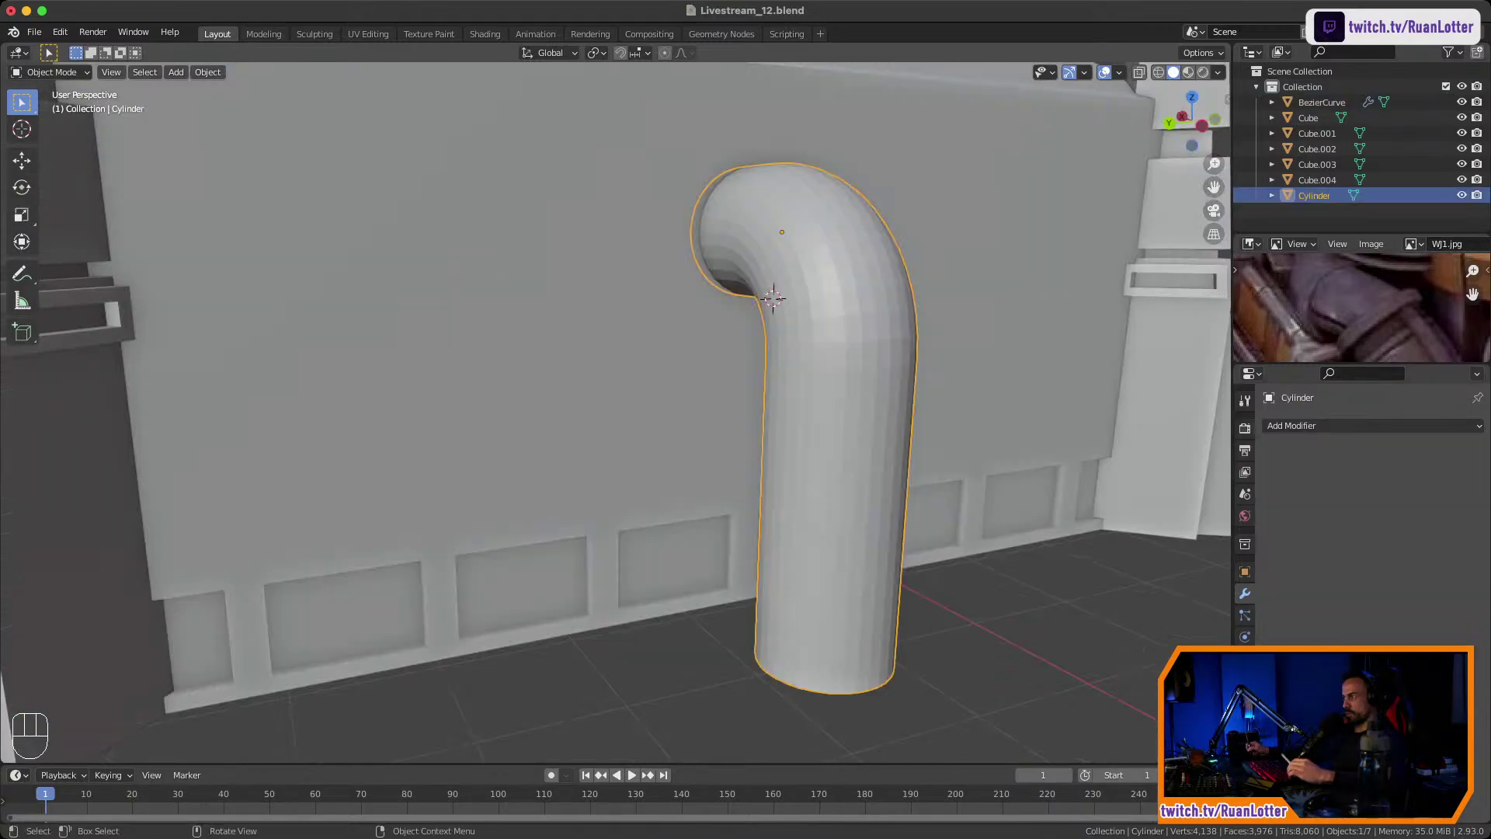
pyautogui.moveTo(559, 404); pyautogui.dragTo(470, 380, button='middle')
pyautogui.press('Tab')
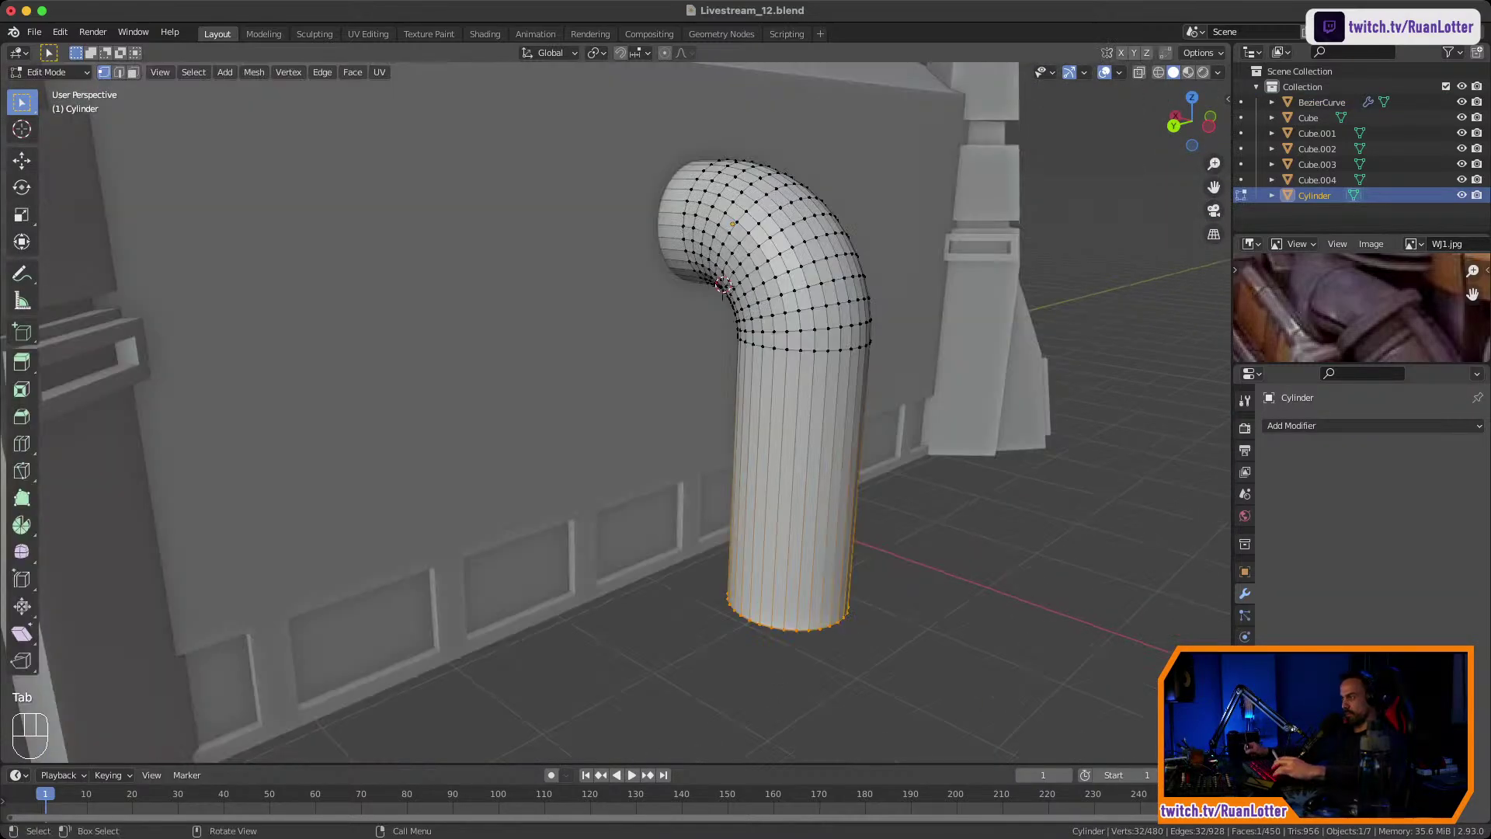
pyautogui.press('2')
pyautogui.press('3')
pyautogui.click(812, 491)
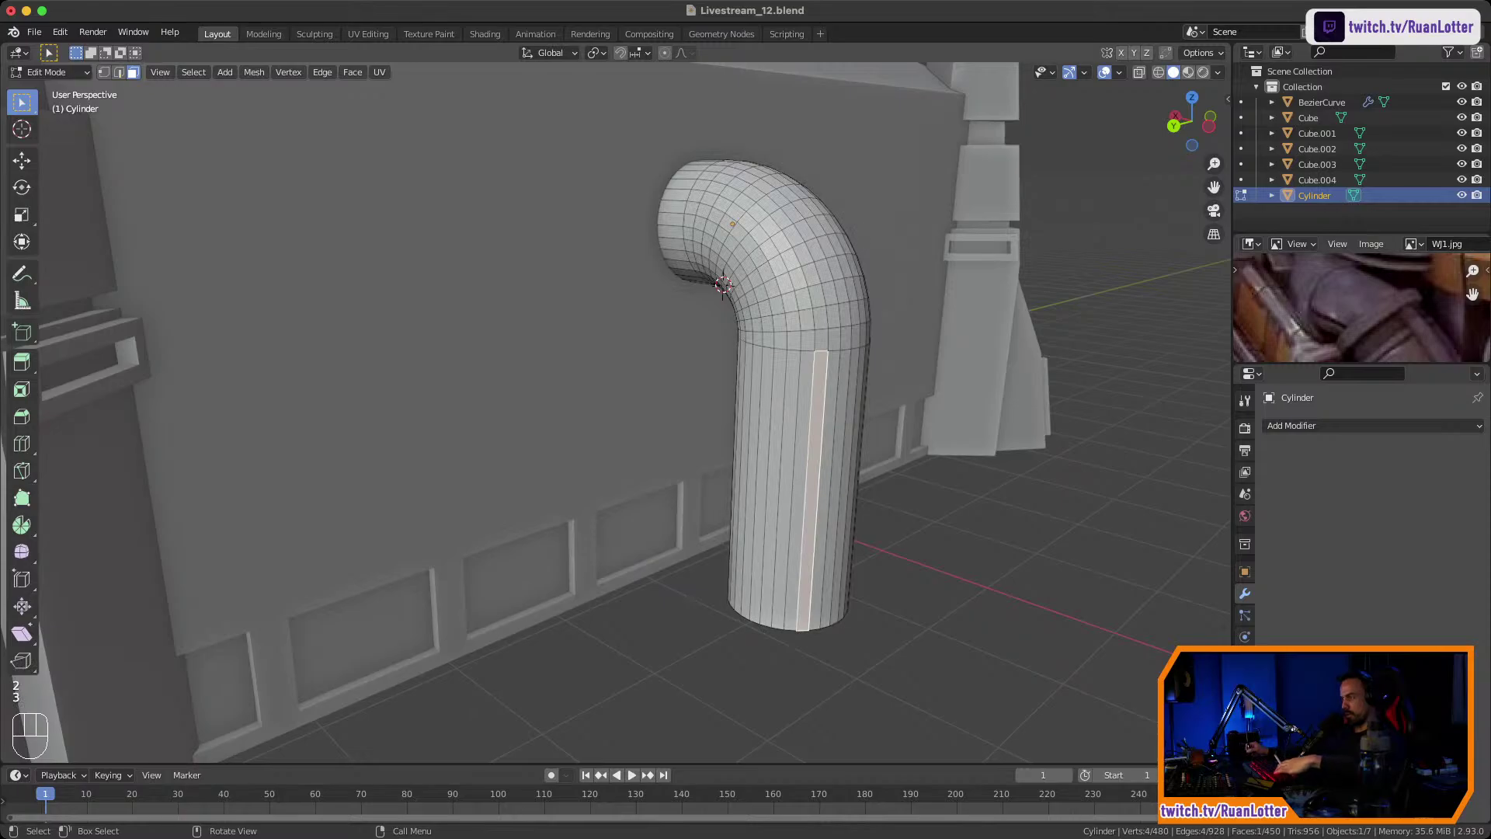
# Add two horizontal loop cuts around the pipe's vertical section, spaced apart to bound a narrow band.
pyautogui.hotkey('ctrl', 'r')
pyautogui.click(792, 474)
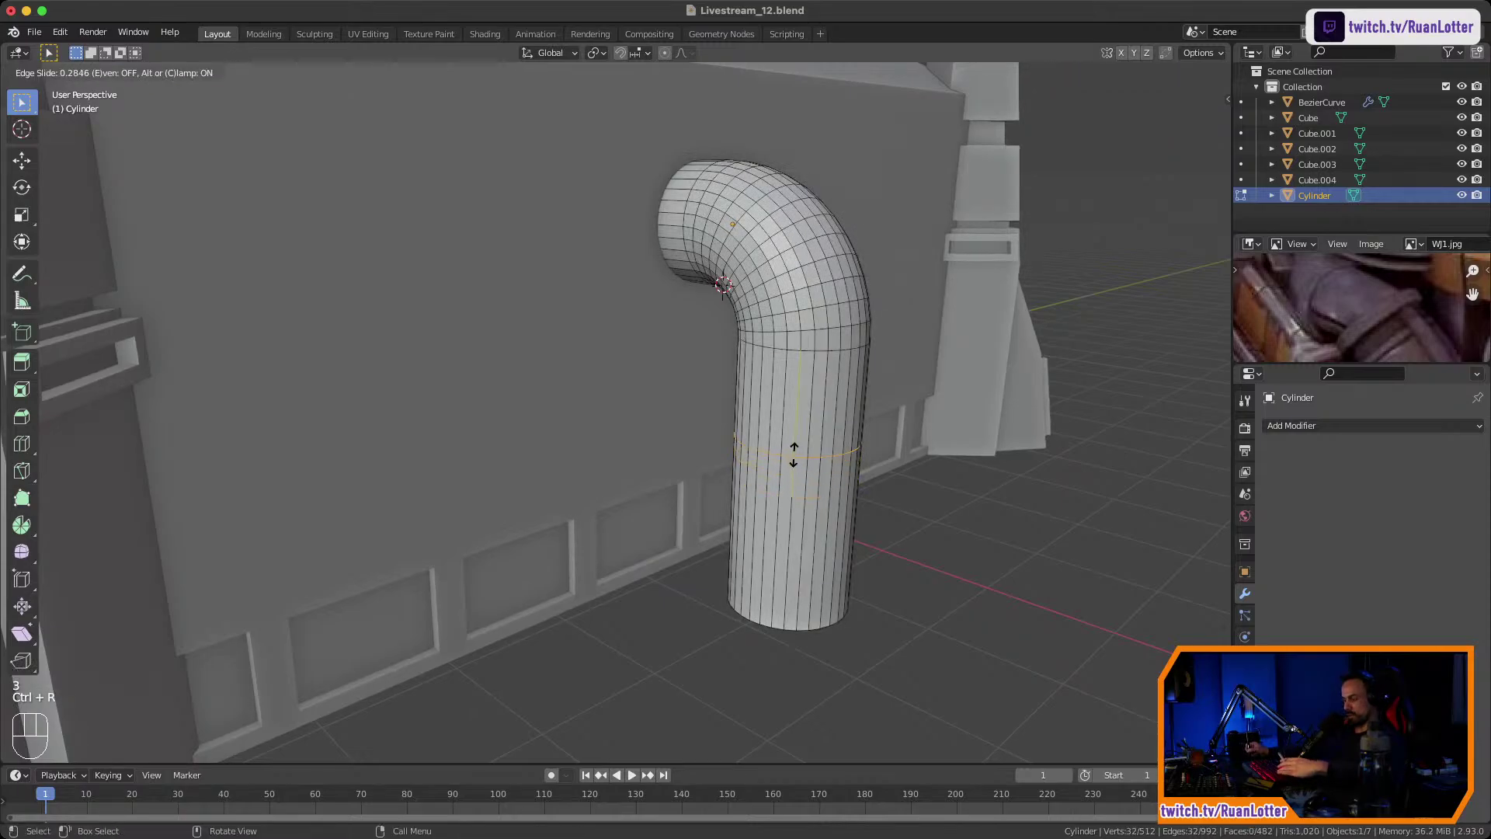
pyautogui.click(794, 455)
pyautogui.hotkey('ctrl', 'r')
pyautogui.click(783, 536)
pyautogui.click(782, 525)
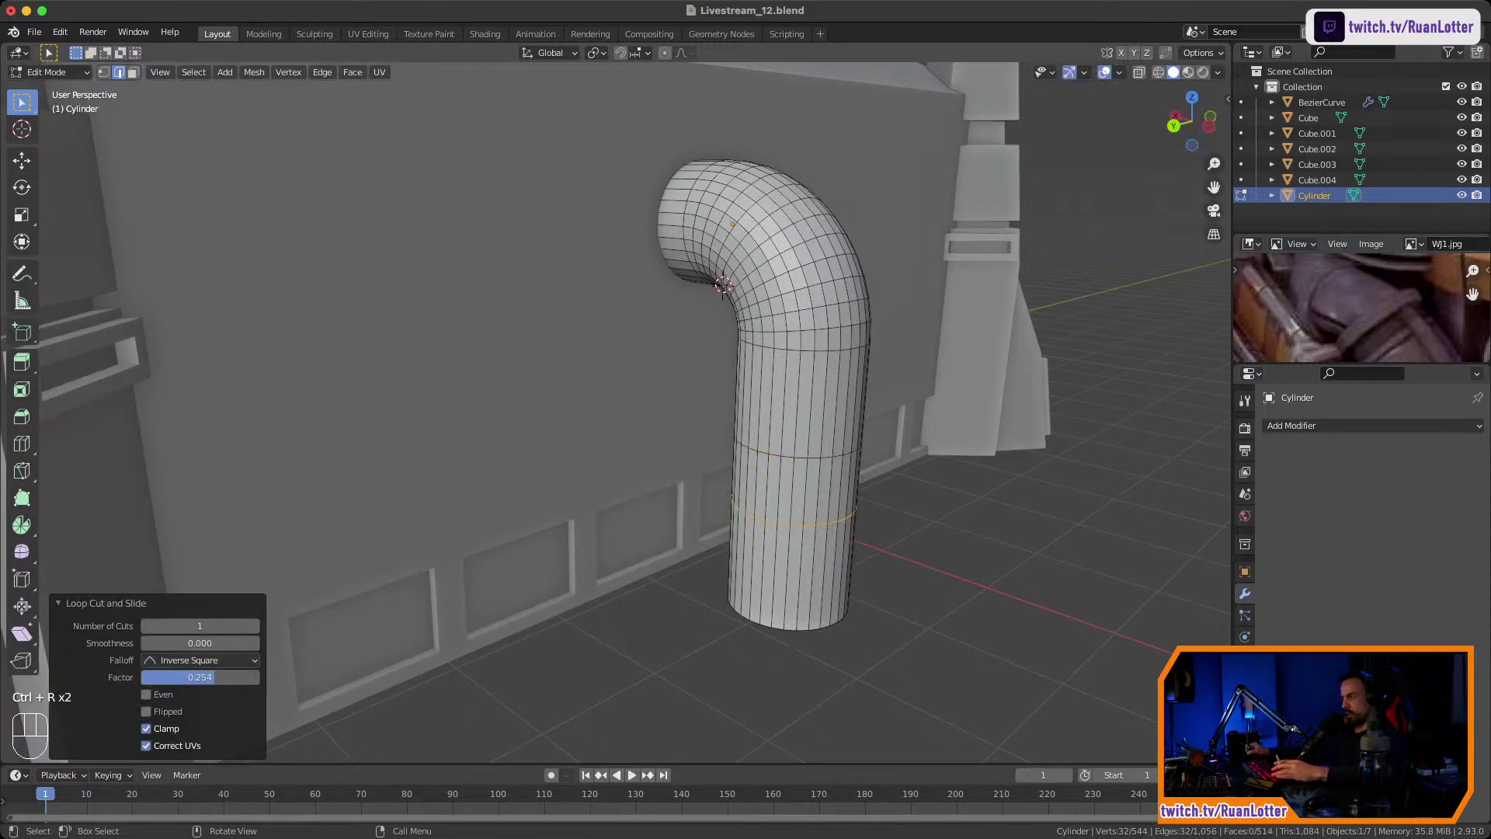
# Select the ring of faces between the two loop cuts and inset it by about 0.11 m.
pyautogui.press('3')
pyautogui.click(785, 491)
pyautogui.keyDown('alt'); pyautogui.click(792, 491); pyautogui.keyUp('alt')
pyautogui.moveTo(792, 491); pyautogui.dragTo(776, 412, button='middle')
pyautogui.keyDown('shift'); pyautogui.moveTo(776, 412); pyautogui.dragTo(559, 392, button='middle'); pyautogui.keyUp('shift')
pyautogui.press('i')
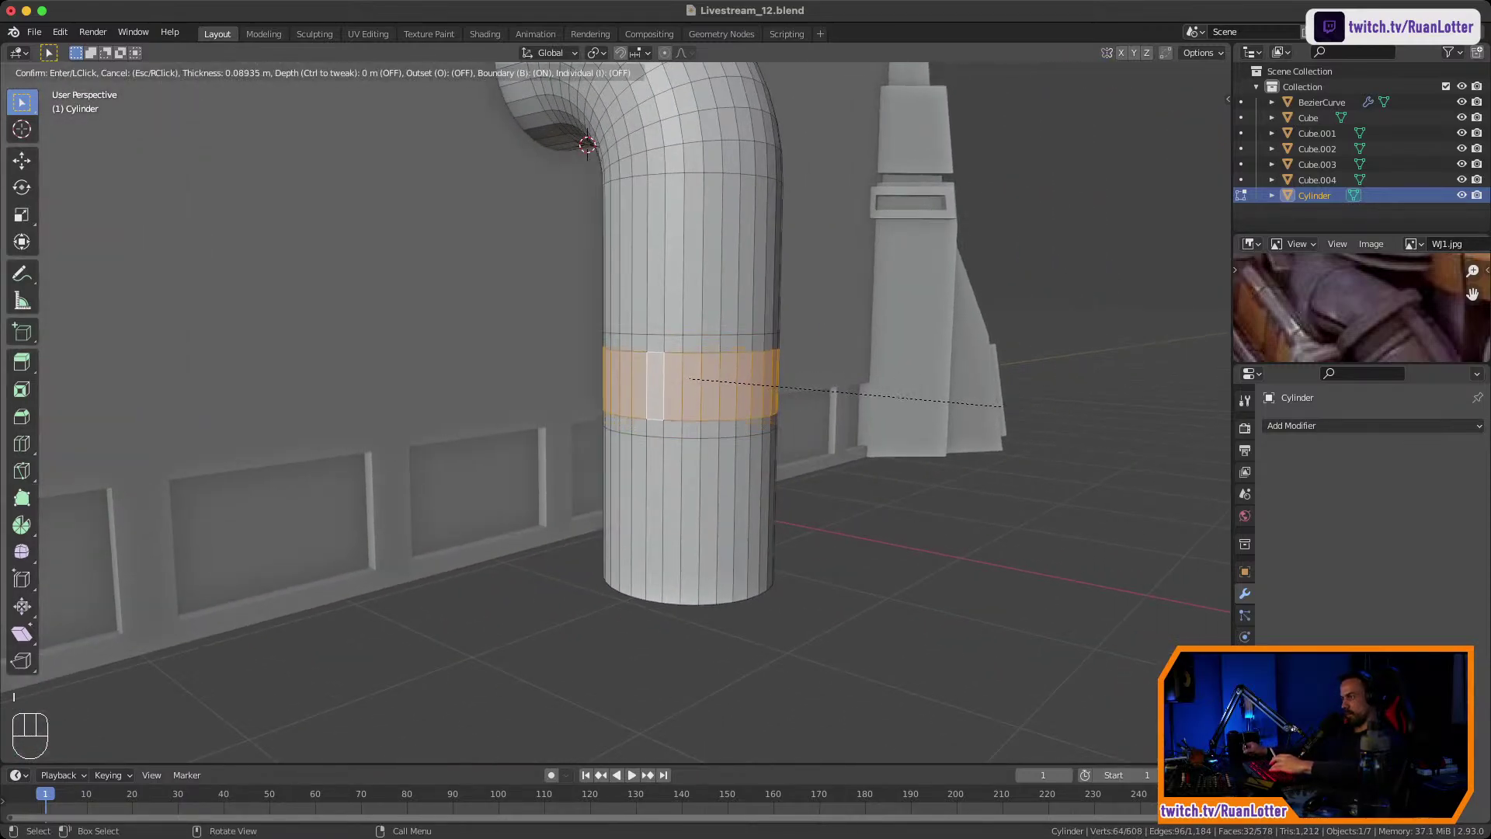
pyautogui.click(1000, 405)
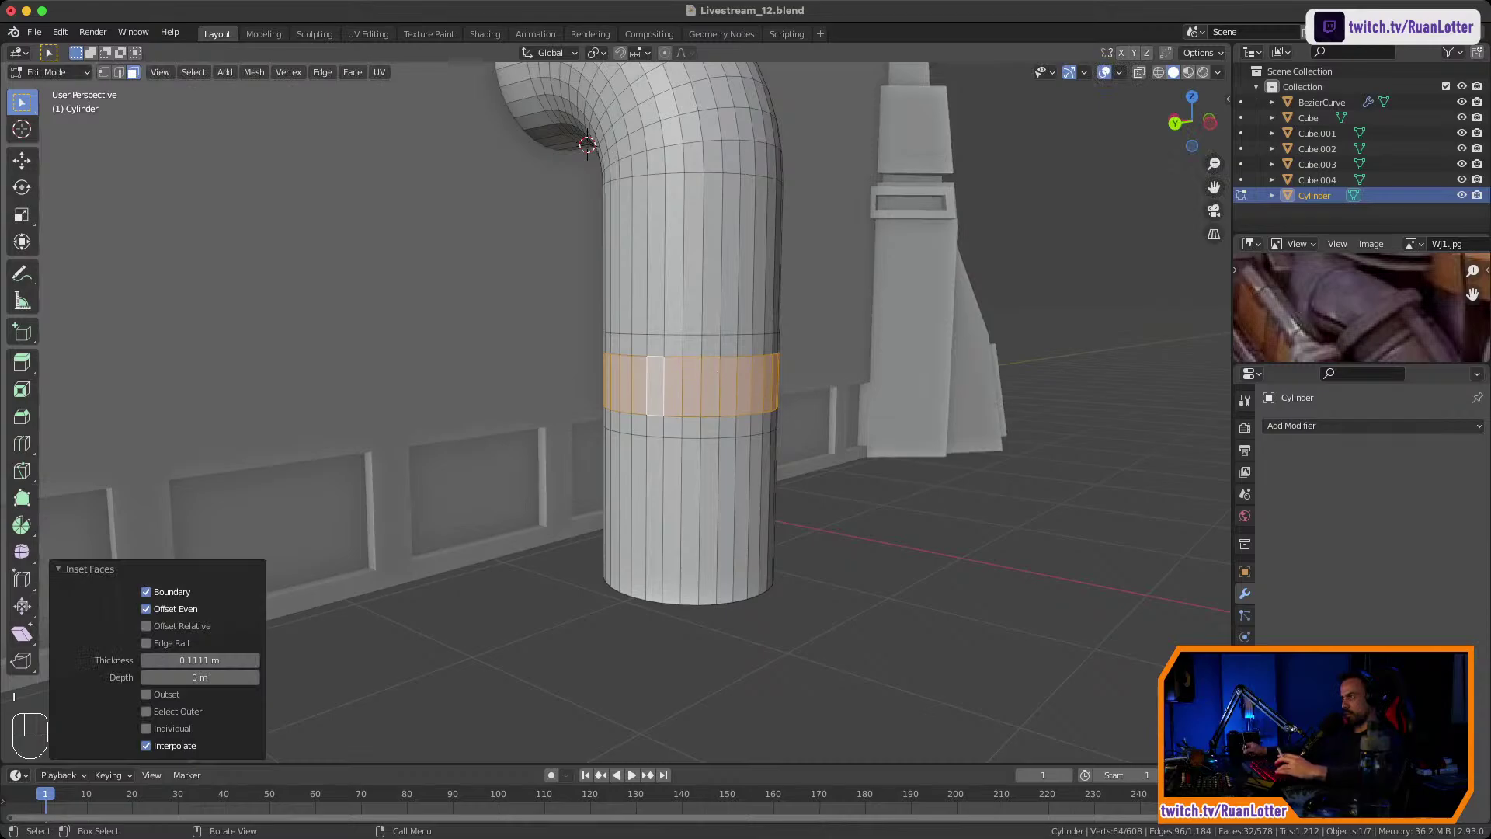
# Extrude the inset face ring inward along its normals to form a recessed neck around the pipe.
pyautogui.hotkey('alt', 'e')
pyautogui.click(1001, 401)
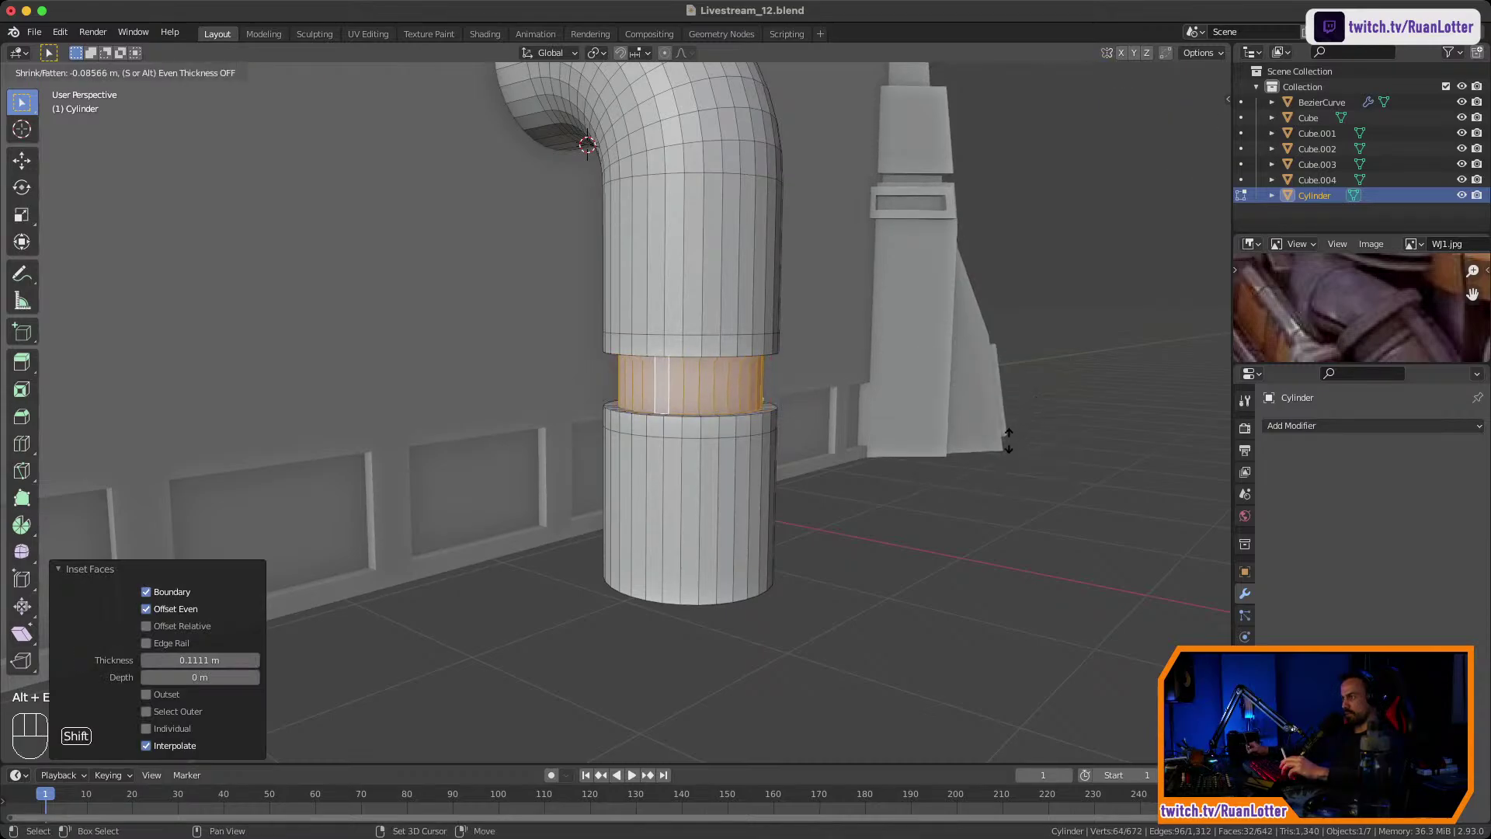
pyautogui.click(895, 566)
pyautogui.keyDown('ctrl'); pyautogui.moveTo(896, 567); pyautogui.dragTo(895, 660, button='middle'); pyautogui.keyUp('ctrl')
pyautogui.moveTo(855, 590); pyautogui.dragTo(723, 427, button='middle')
pyautogui.click(690, 377)
# Scale the pipe's bottom edge loop outward by about 1.9 in X and Y only to flare the base.
pyautogui.moveTo(690, 377)
pyautogui.mouseDown(button='middle')
pyautogui.moveTo(699, 435)
pyautogui.moveTo(694, 348)
pyautogui.mouseUp(button='middle')
pyautogui.press('2')
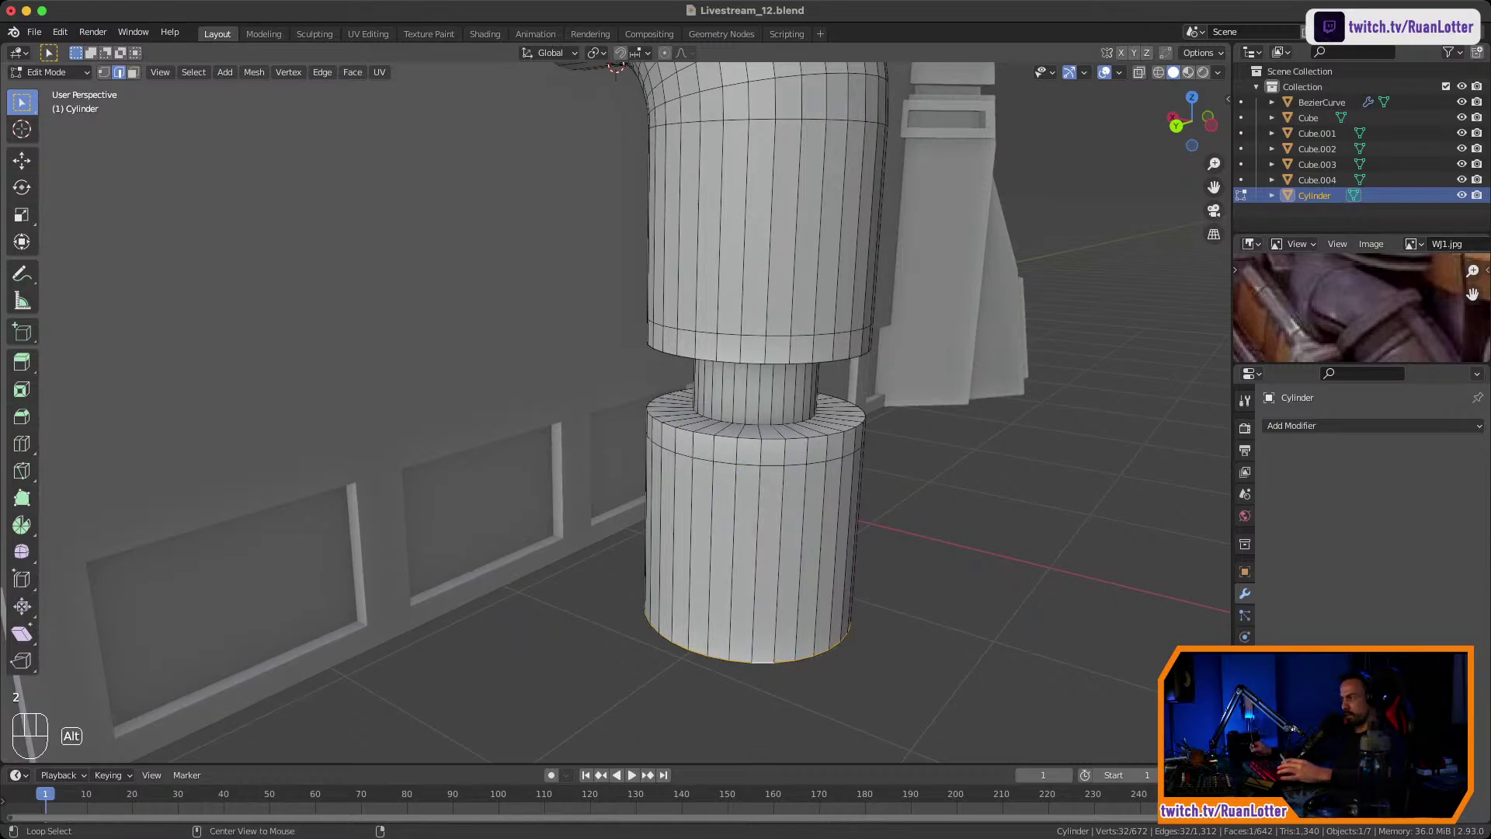
pyautogui.keyDown('ctrl'); pyautogui.moveTo(764, 662); pyautogui.dragTo(770, 711, button='middle'); pyautogui.keyUp('ctrl')
pyautogui.press('s')
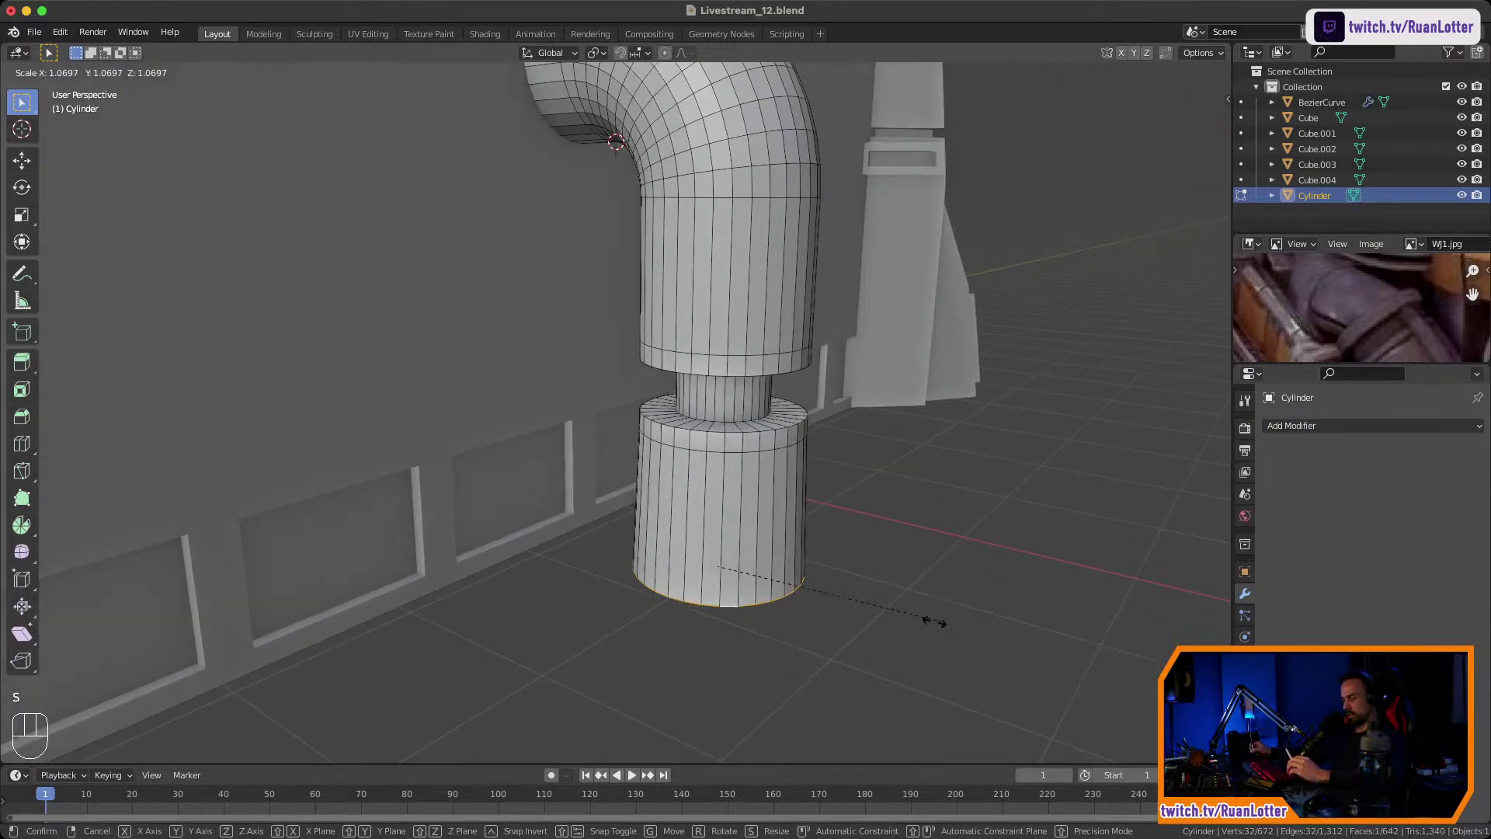
pyautogui.hotkey('shift', 'z')
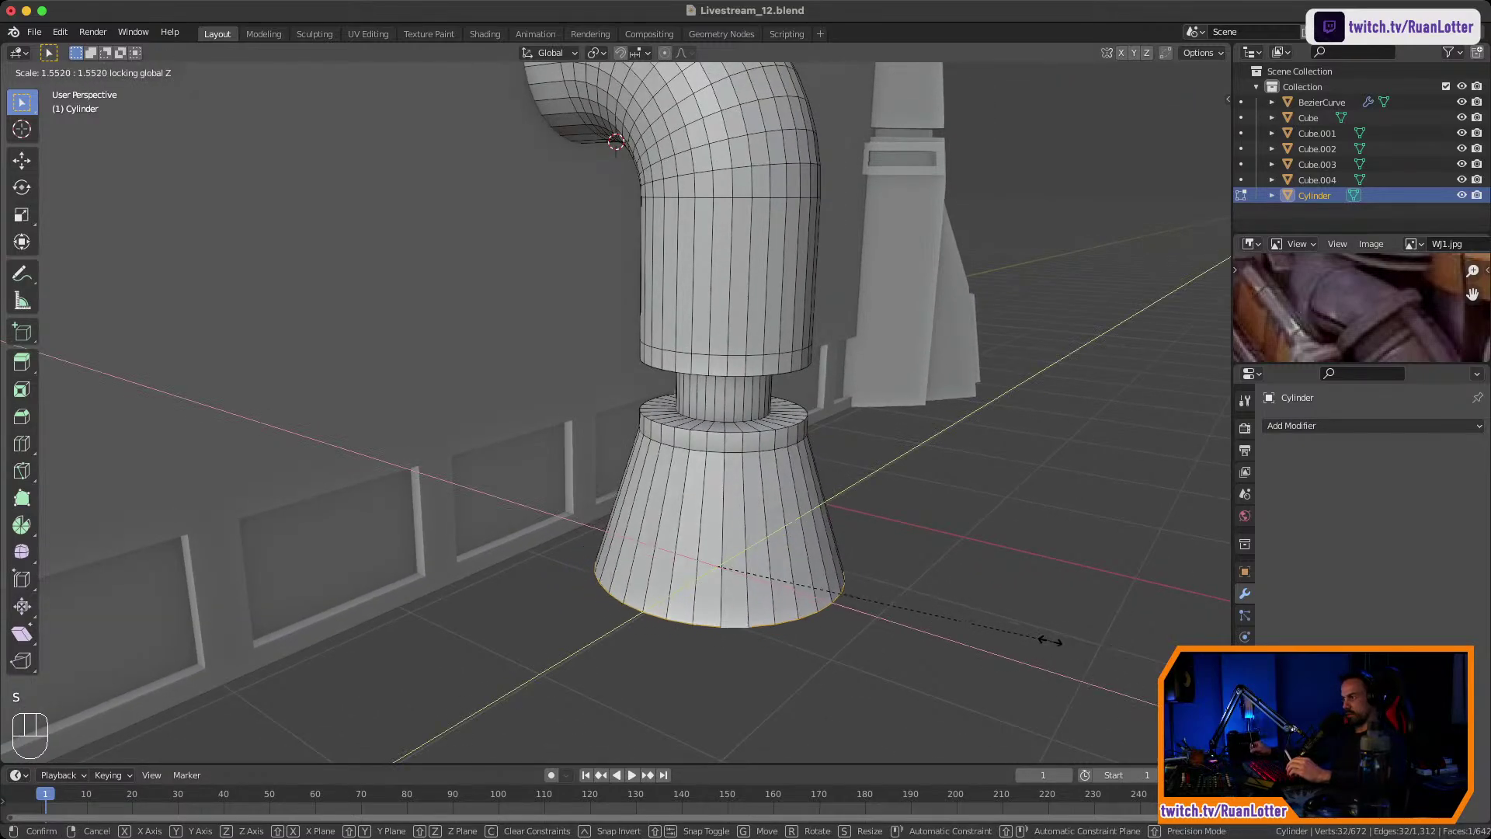
pyautogui.click(1121, 663)
pyautogui.keyDown('ctrl'); pyautogui.moveTo(1115, 659); pyautogui.dragTo(1117, 718, button='middle'); pyautogui.keyUp('ctrl')
pyautogui.moveTo(1117, 718); pyautogui.dragTo(1036, 703, button='middle')
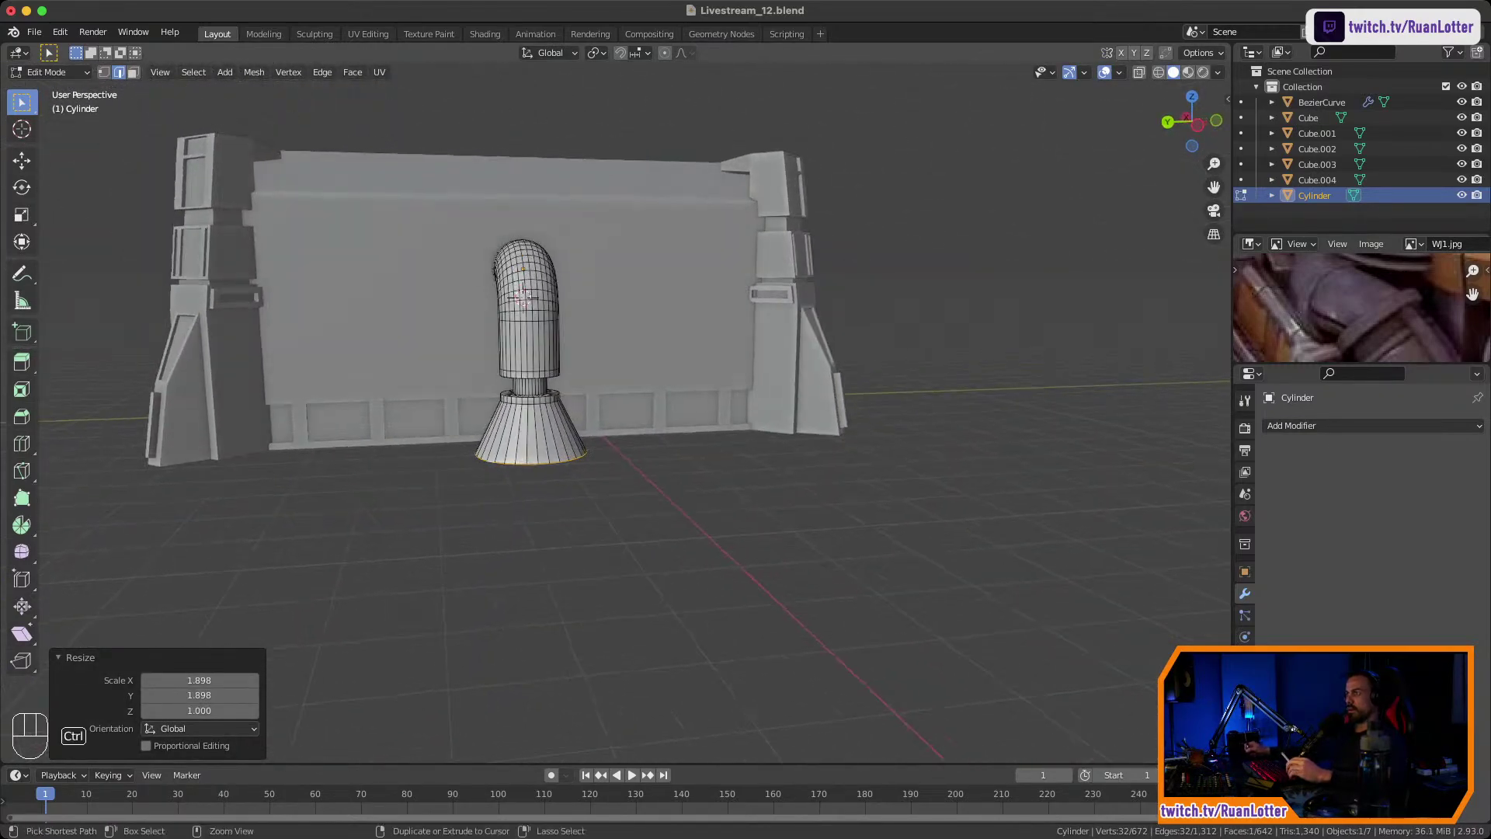
# Select a face ring around the middle of the pipe's bend and extrude it outward along its normals by about 0.19 m.
pyautogui.keyDown('ctrl'); pyautogui.moveTo(932, 660); pyautogui.dragTo(932, 528, button='middle'); pyautogui.keyUp('ctrl')
pyautogui.keyDown('shift'); pyautogui.moveTo(792, 435); pyautogui.dragTo(983, 617, button='middle'); pyautogui.keyUp('shift')
pyautogui.moveTo(854, 606); pyautogui.dragTo(1002, 544, button='middle')
pyautogui.keyDown('shift'); pyautogui.moveTo(1002, 543); pyautogui.dragTo(924, 497, button='middle'); pyautogui.keyUp('shift')
pyautogui.keyDown('shift'); pyautogui.moveTo(835, 403); pyautogui.dragTo(730, 364, button='middle'); pyautogui.keyUp('shift')
pyautogui.click(727, 361)
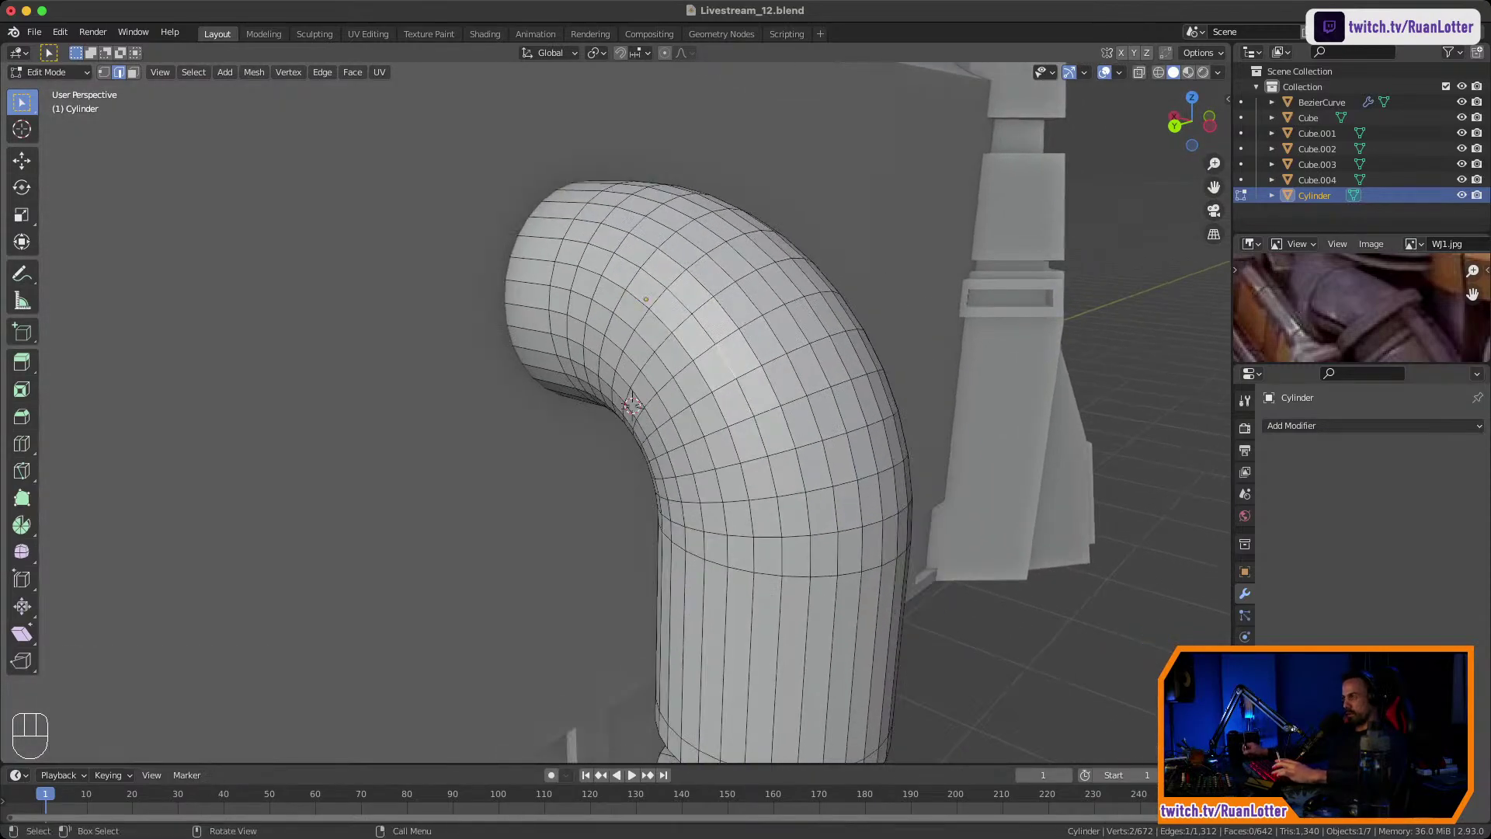
pyautogui.press('3')
pyautogui.keyDown('alt'); pyautogui.click(763, 341); pyautogui.keyUp('alt')
pyautogui.moveTo(764, 341); pyautogui.dragTo(811, 419, button='middle')
pyautogui.moveTo(811, 419); pyautogui.dragTo(771, 418, button='middle')
pyautogui.hotkey('alt', 'e')
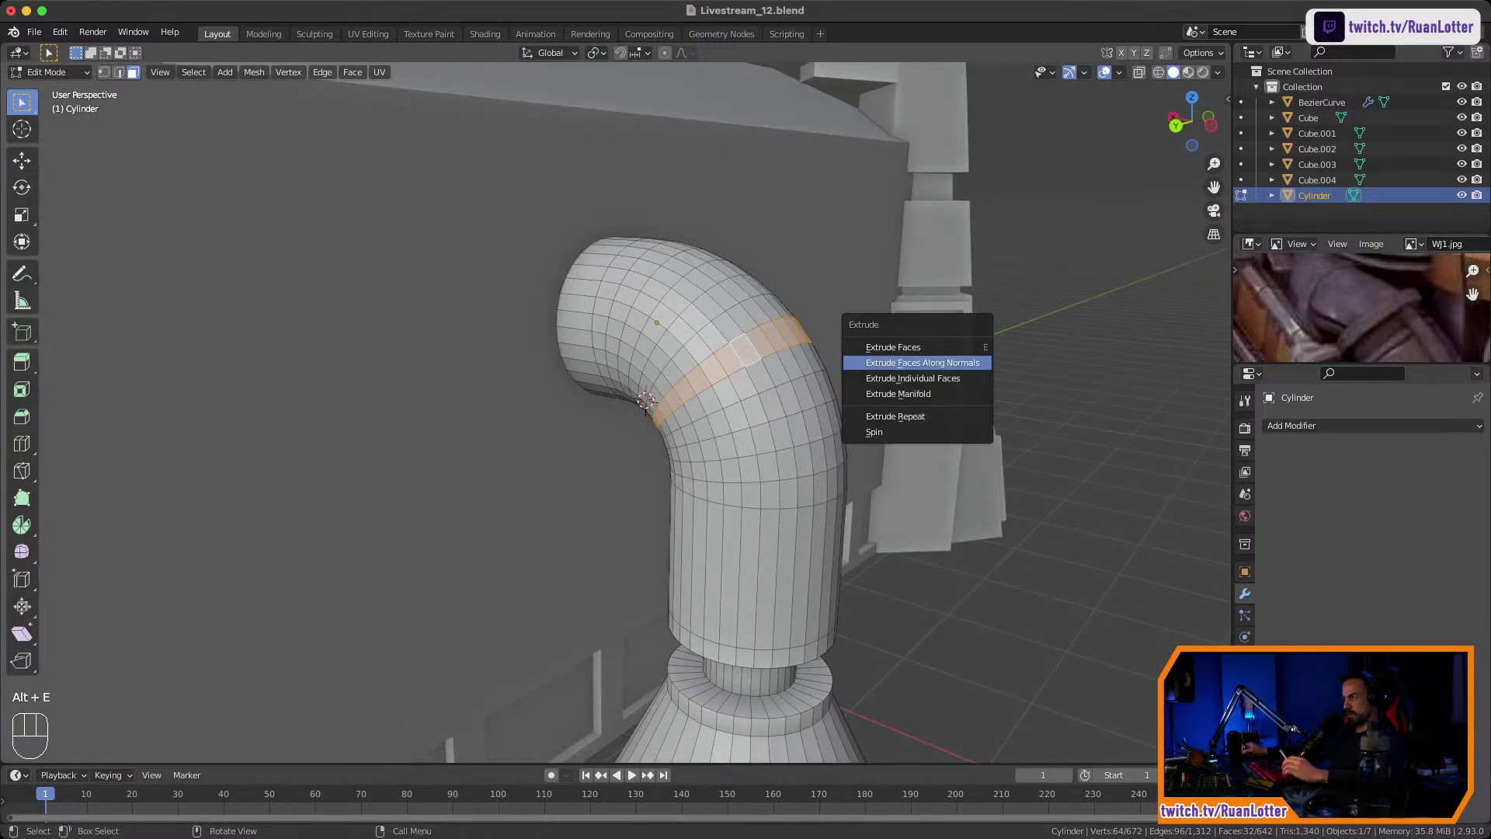
pyautogui.click(964, 362)
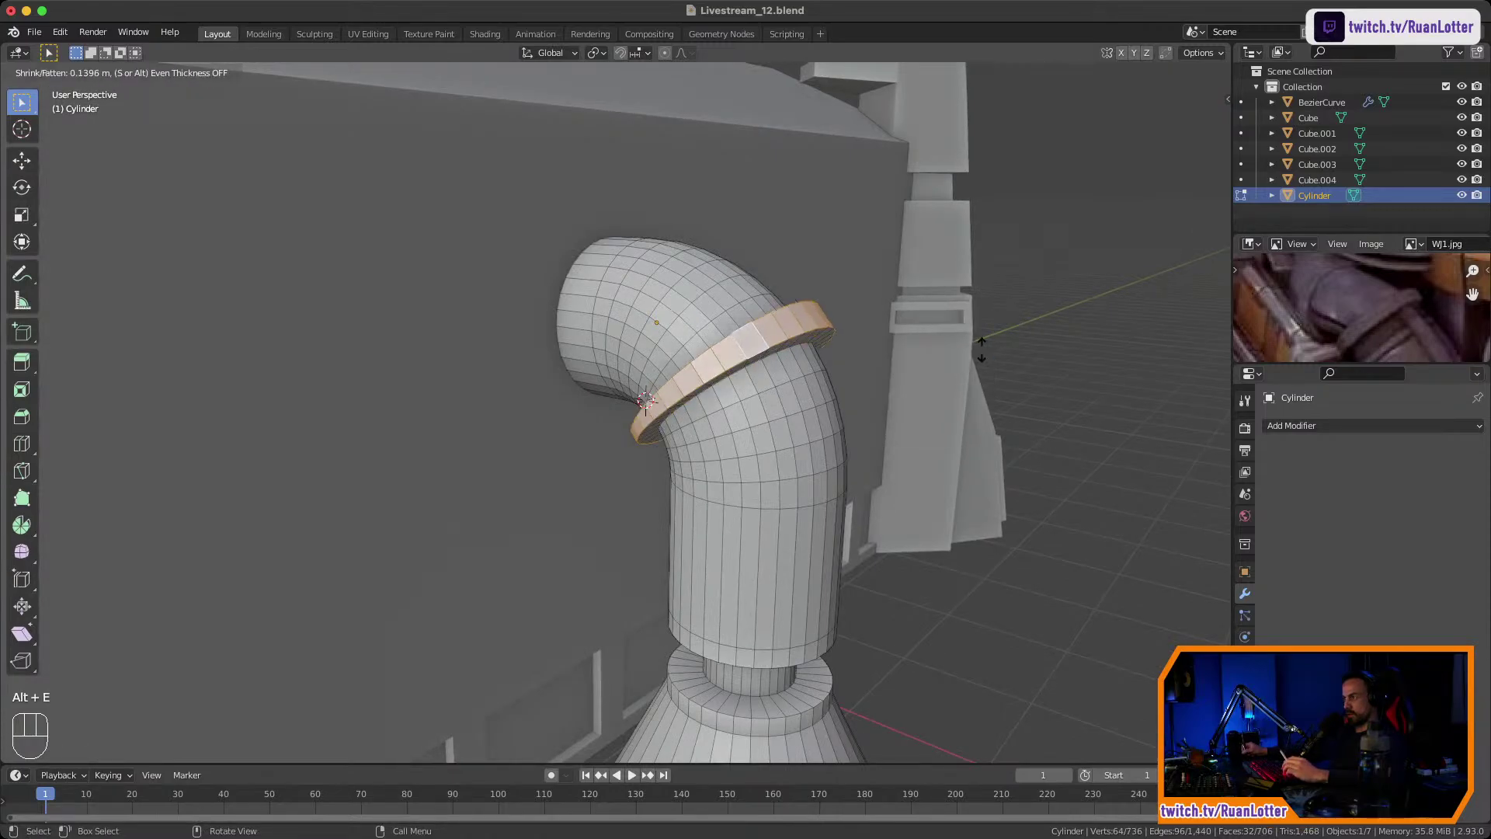
pyautogui.click(982, 342)
pyautogui.moveTo(963, 349); pyautogui.dragTo(893, 392, button='middle')
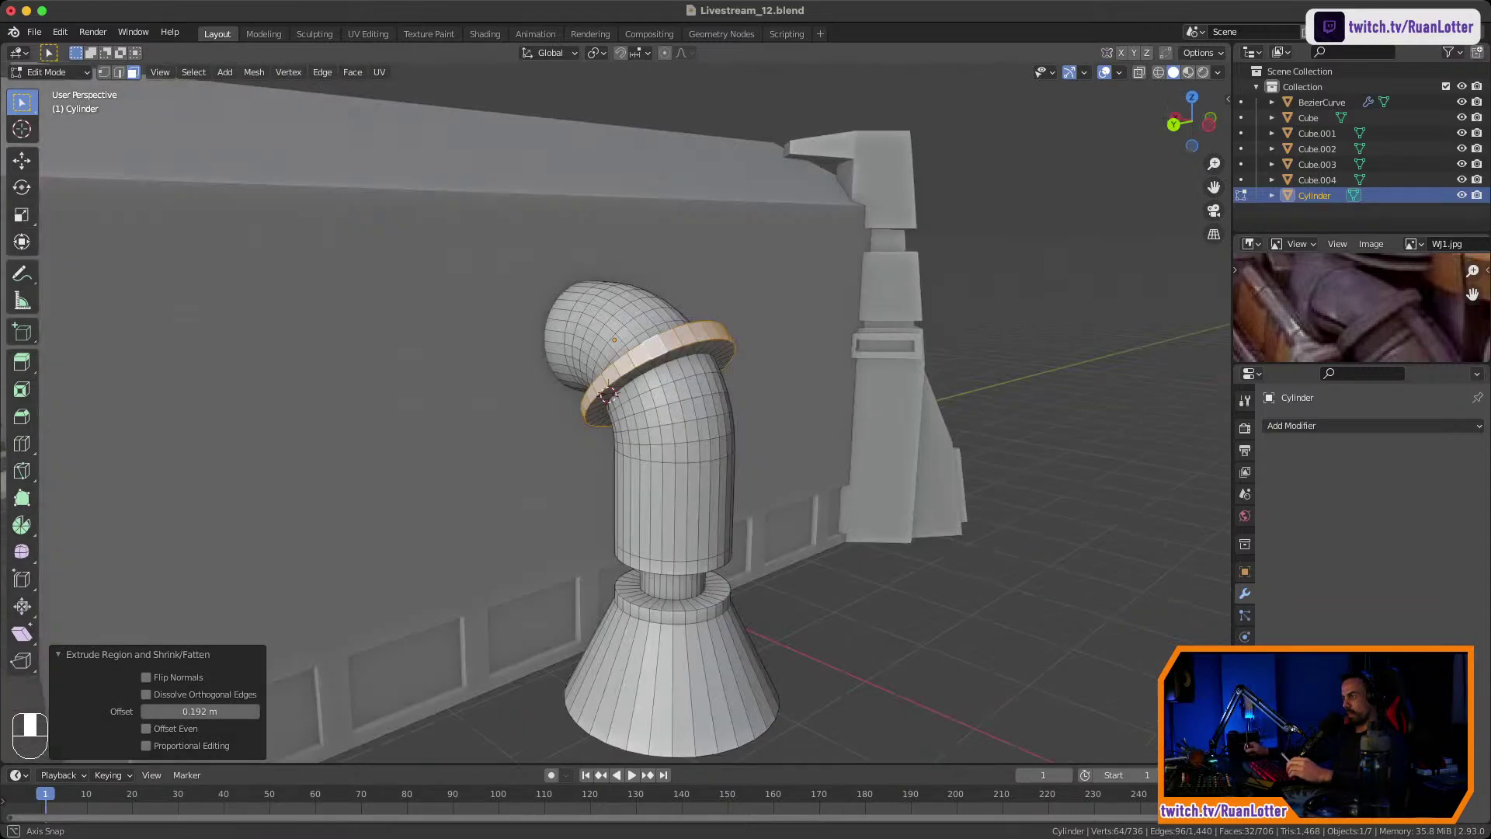
# Add a horizontal loop cut around the pipe's vertical section, a short distance below the bend.
pyautogui.click(675, 505)
pyautogui.keyDown('ctrl'); pyautogui.moveTo(675, 505); pyautogui.dragTo(677, 451, button='middle'); pyautogui.keyUp('ctrl')
pyautogui.keyDown('shift'); pyautogui.moveTo(678, 450); pyautogui.dragTo(660, 357, button='middle'); pyautogui.keyUp('shift')
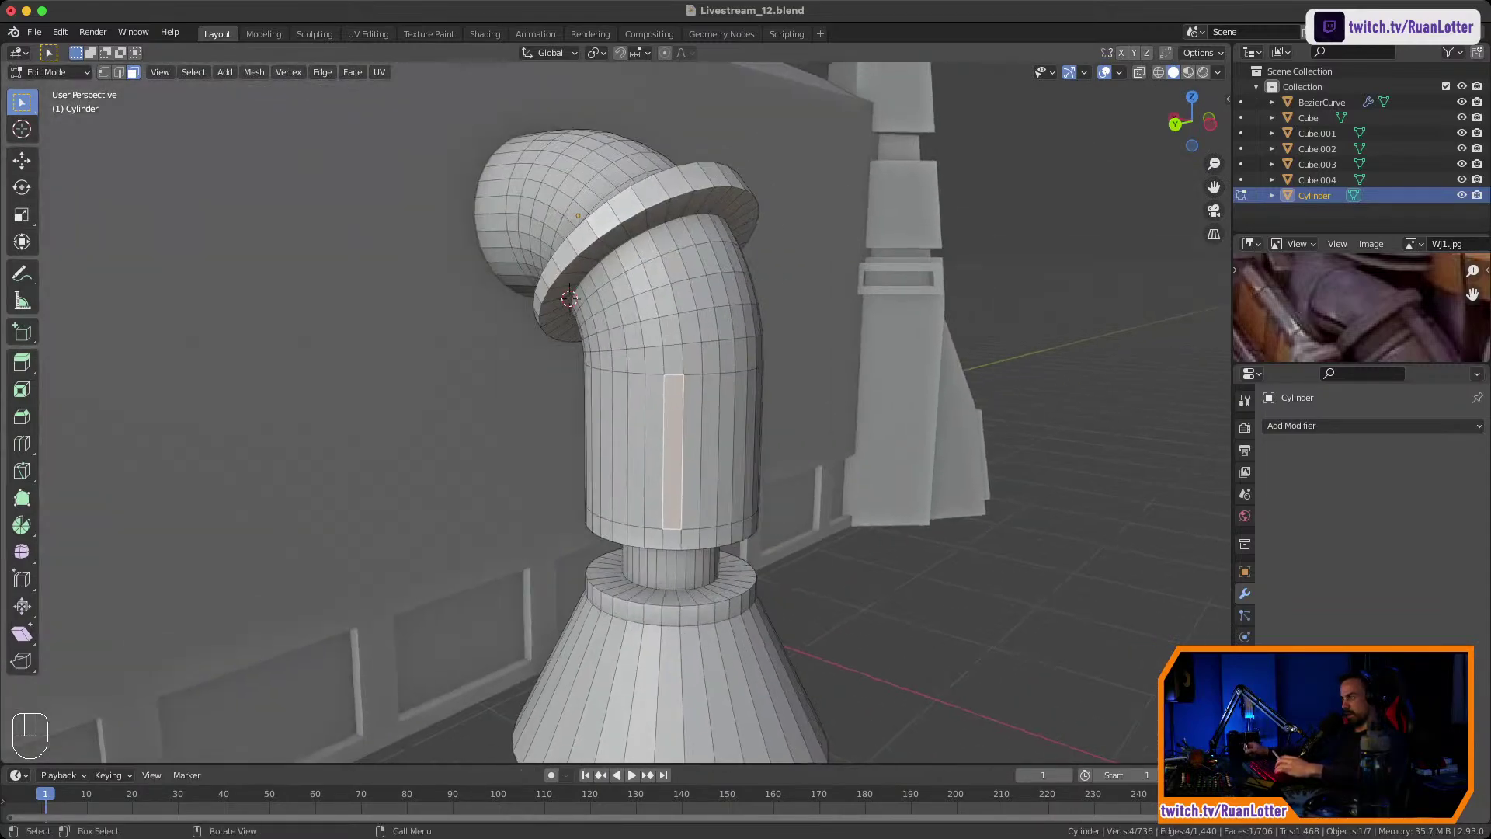
pyautogui.hotkey('ctrl', 'r')
pyautogui.click(704, 441)
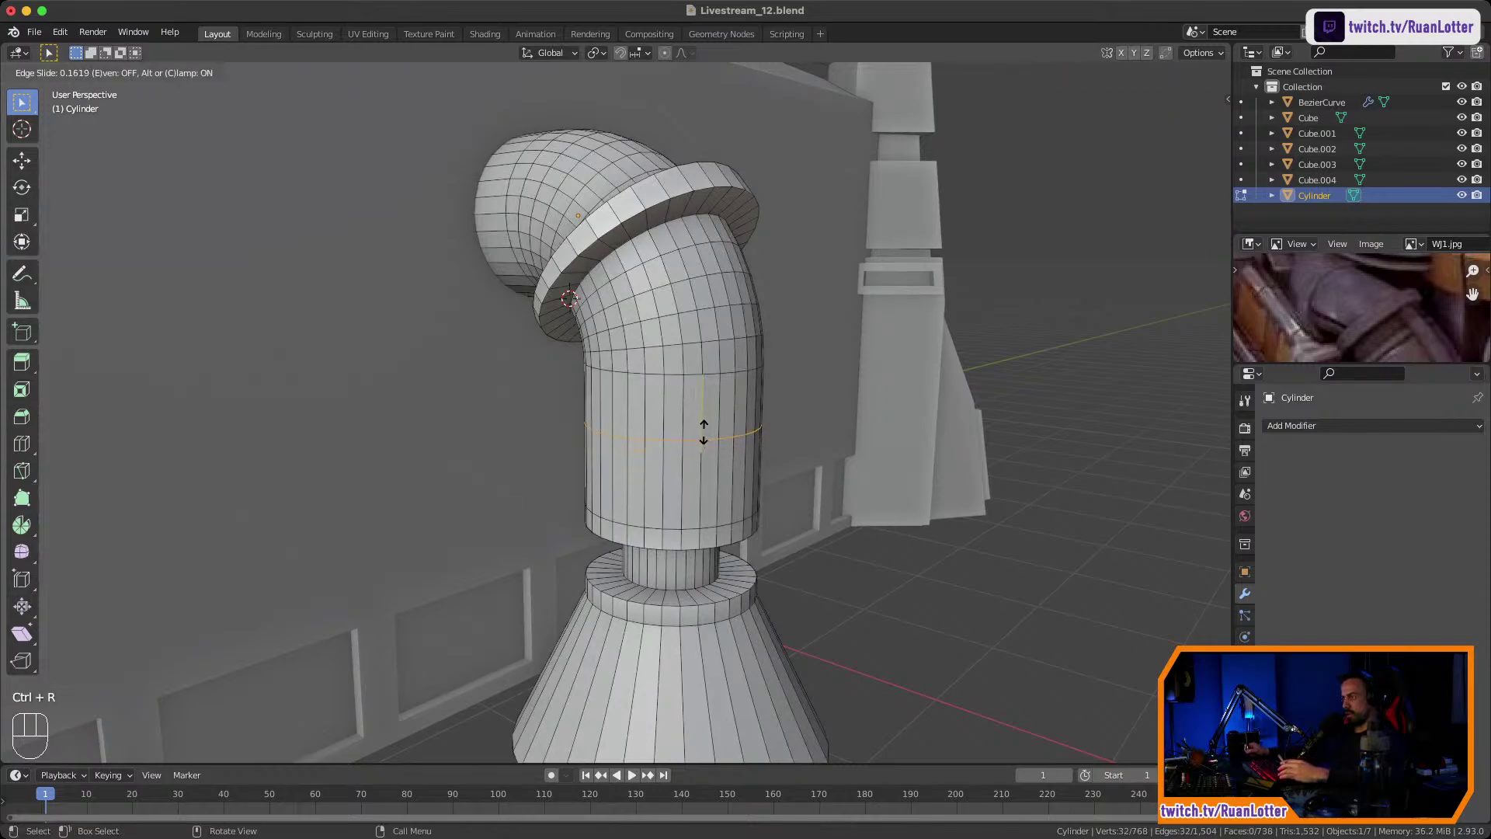
pyautogui.click(693, 425)
# Select the face ring directly below the bend and extrude it inward along its normals by about 0.12 m.
pyautogui.press('3')
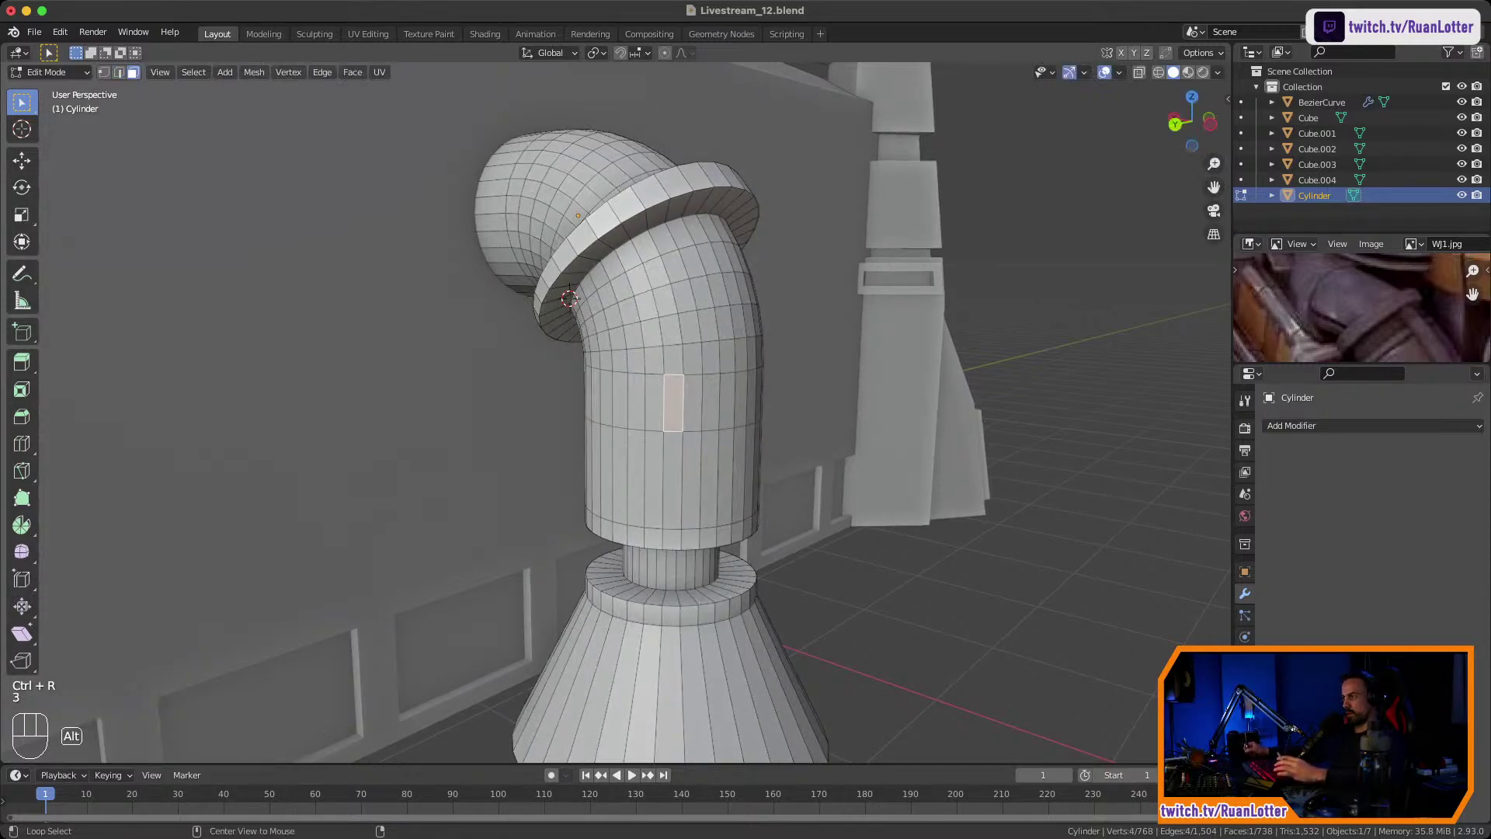
pyautogui.keyDown('alt'); pyautogui.click(727, 400); pyautogui.keyUp('alt')
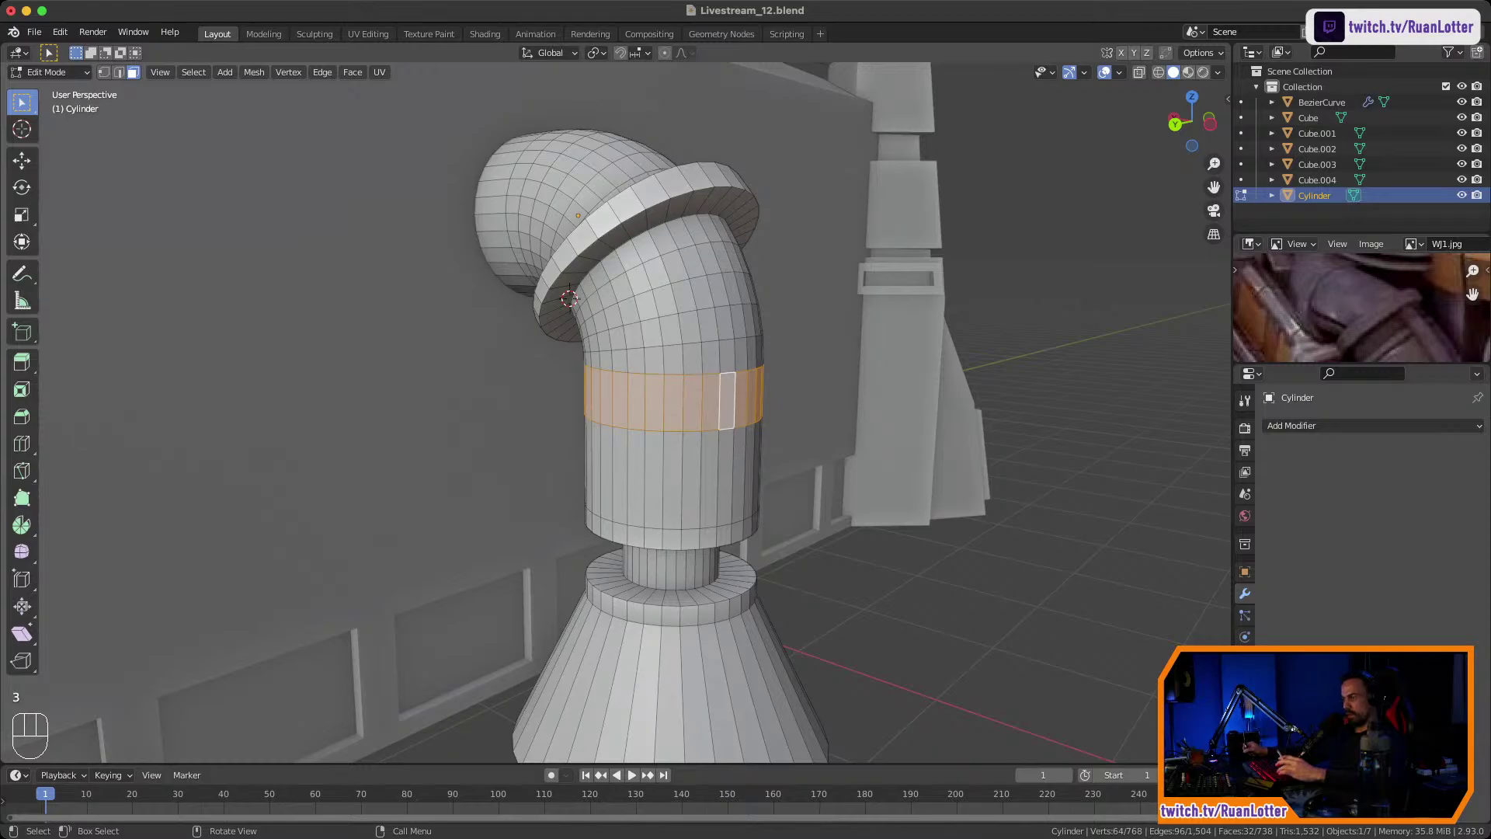
pyautogui.hotkey('alt', 'e')
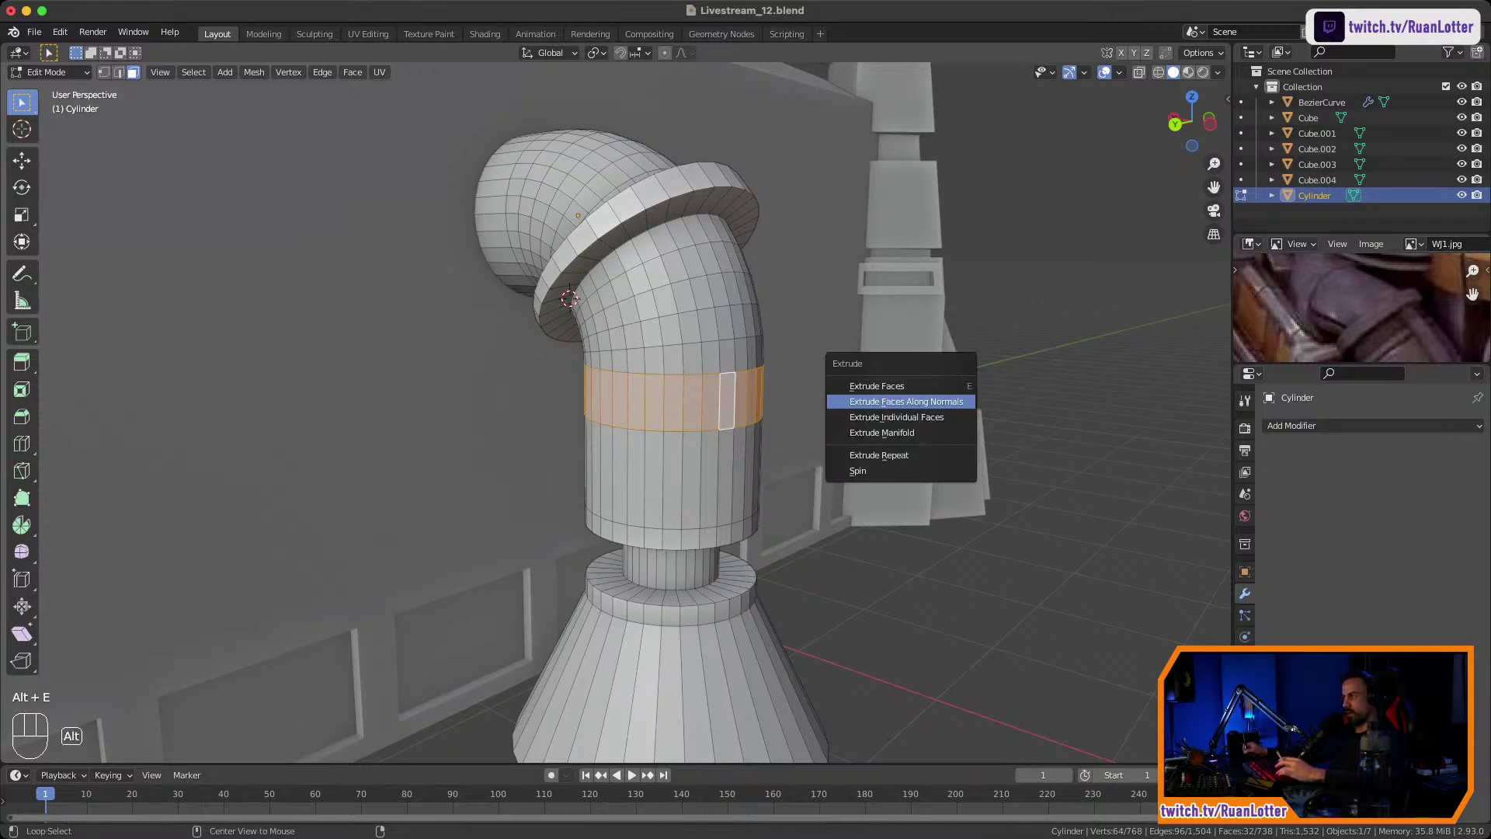
pyautogui.click(906, 401)
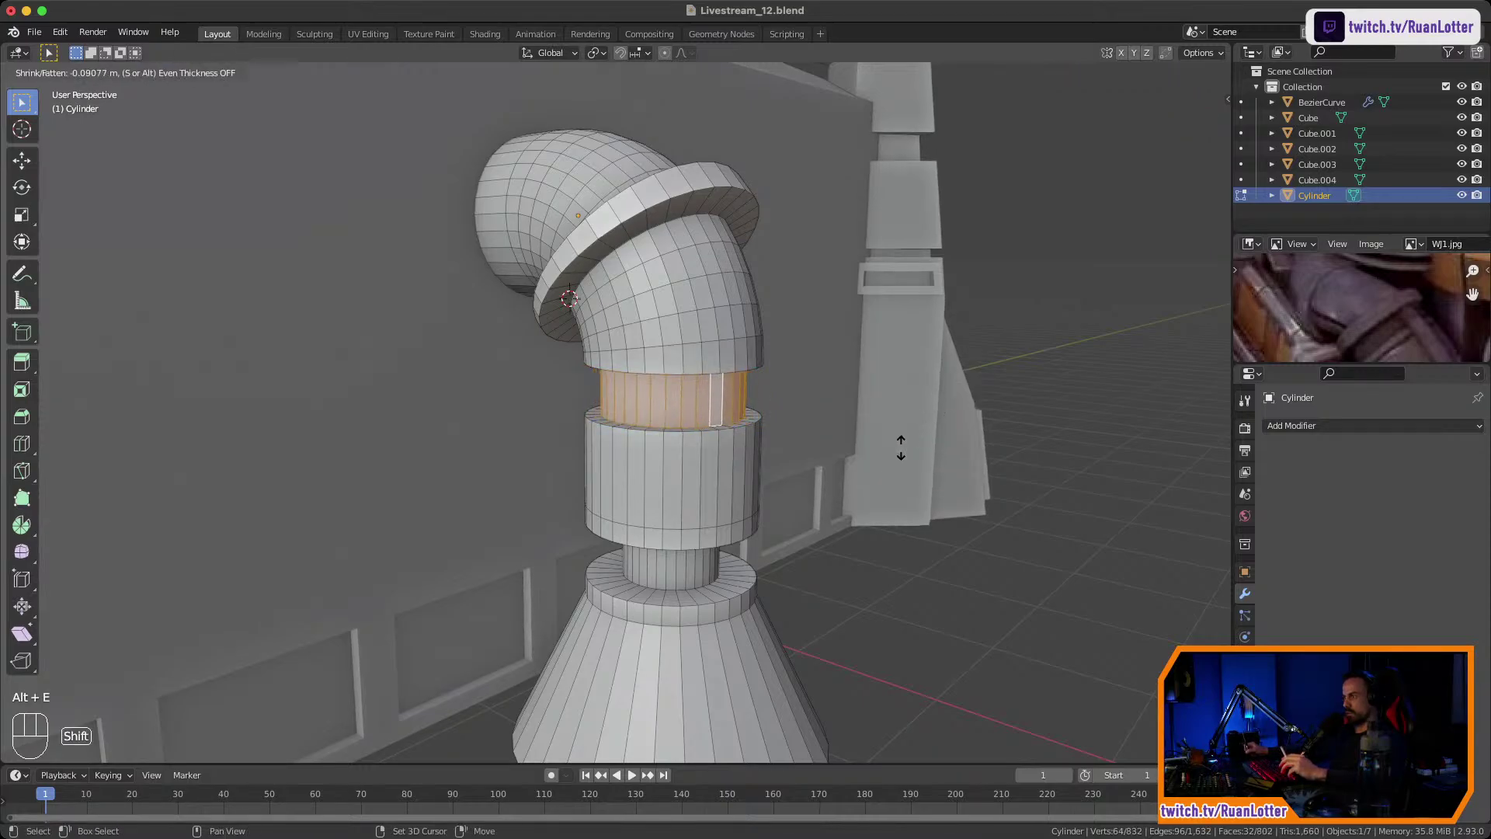
pyautogui.click(865, 469)
# Select the face ring at the pipe's wall end and extrude it outward along its normals by about 0.23 m as a flange.
pyautogui.keyDown('ctrl'); pyautogui.moveTo(864, 469); pyautogui.dragTo(870, 547, button='middle'); pyautogui.keyUp('ctrl')
pyautogui.keyDown('ctrl'); pyautogui.moveTo(870, 548); pyautogui.dragTo(870, 497, button='middle'); pyautogui.keyUp('ctrl')
pyautogui.keyDown('shift'); pyautogui.moveTo(776, 419); pyautogui.dragTo(947, 571, button='middle'); pyautogui.keyUp('shift')
pyautogui.keyDown('ctrl'); pyautogui.moveTo(947, 571); pyautogui.dragTo(947, 459, button='middle'); pyautogui.keyUp('ctrl')
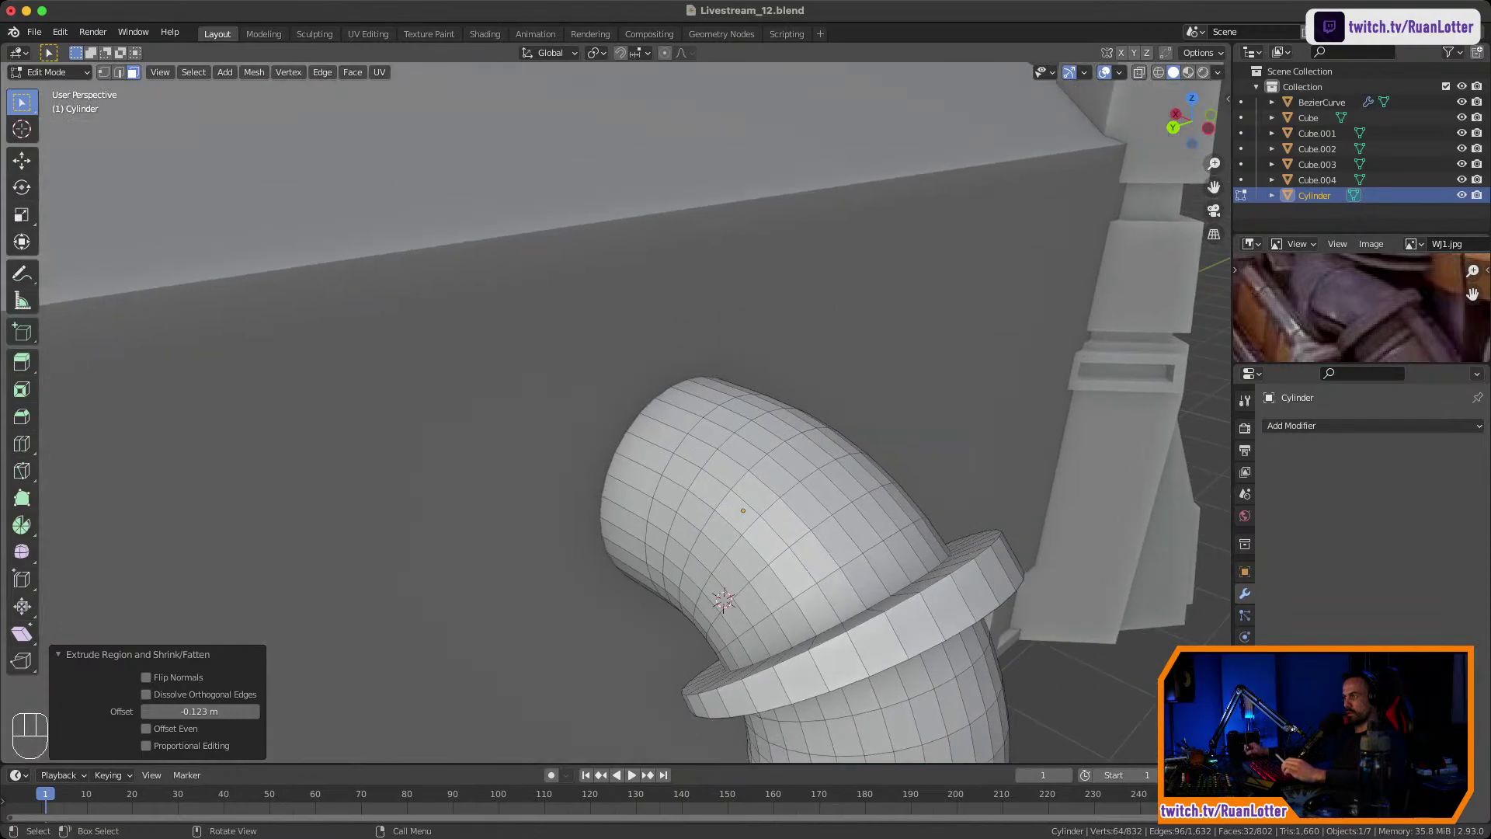
pyautogui.click(645, 452)
pyautogui.keyDown('alt'); pyautogui.click(645, 457); pyautogui.keyUp('alt')
pyautogui.moveTo(645, 457); pyautogui.dragTo(679, 432, button='middle')
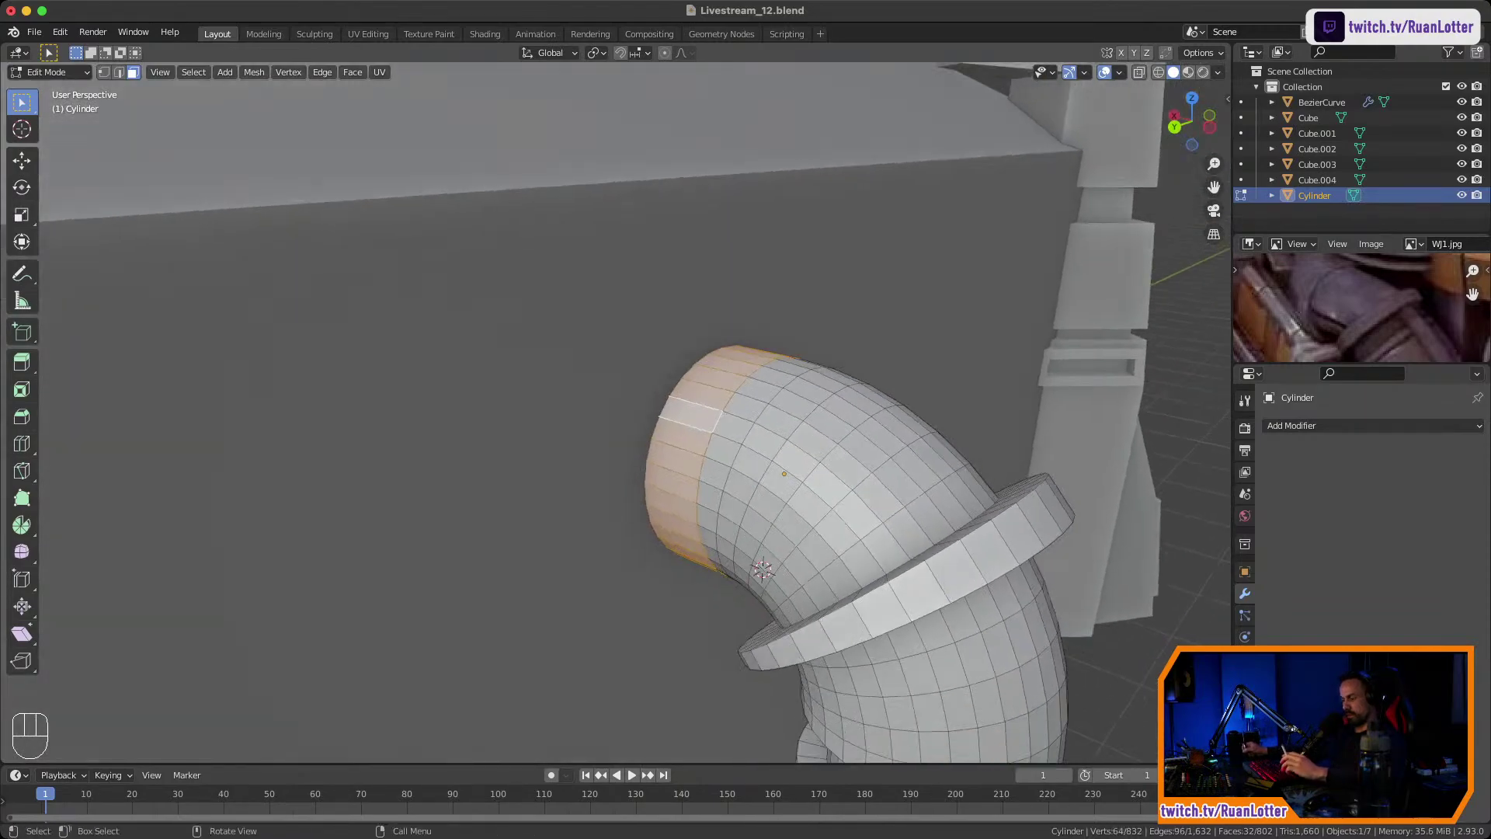
pyautogui.hotkey('alt', 'e')
pyautogui.click(963, 374)
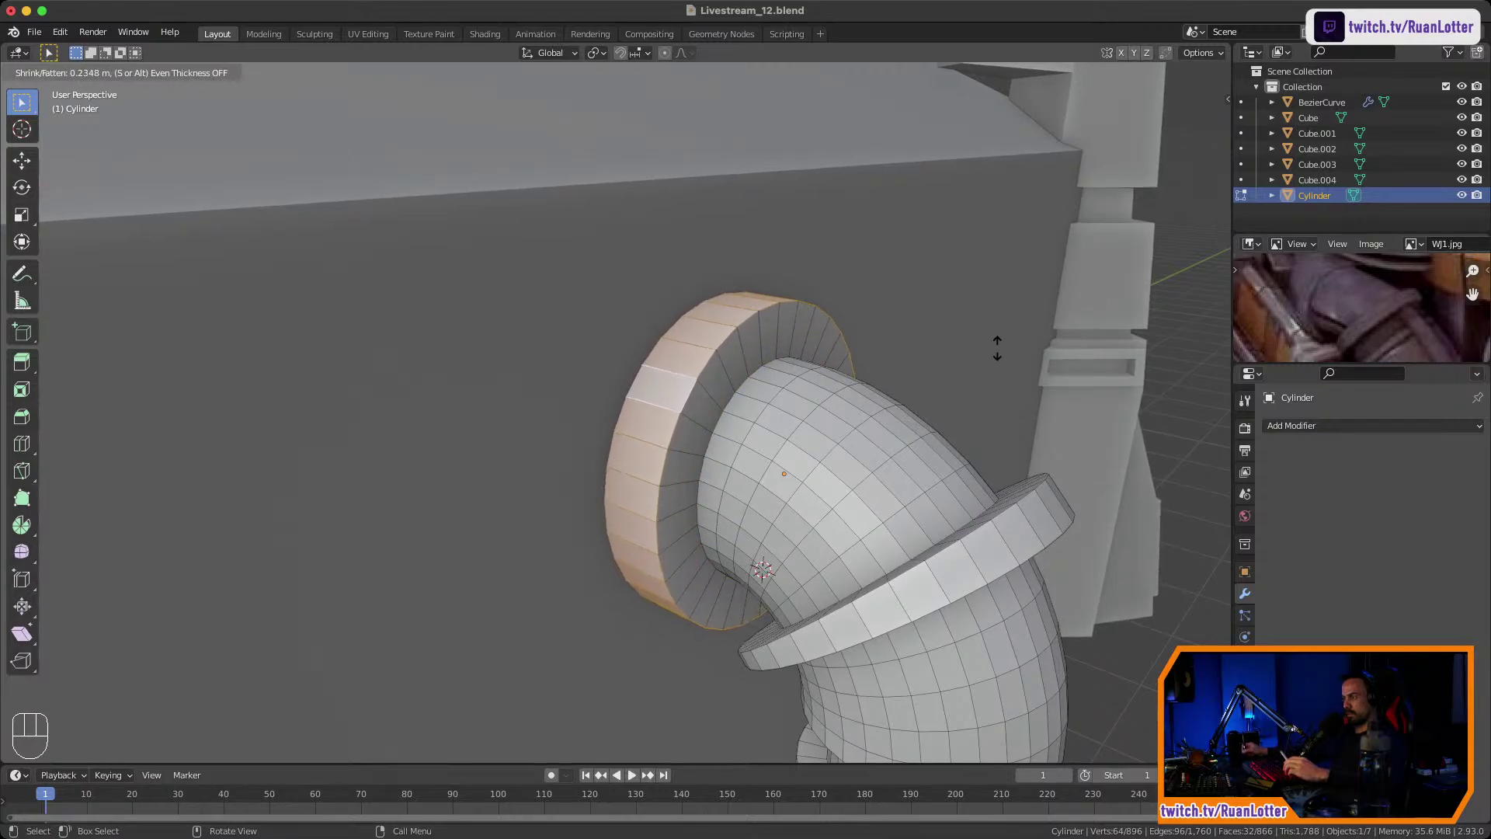
pyautogui.click(996, 348)
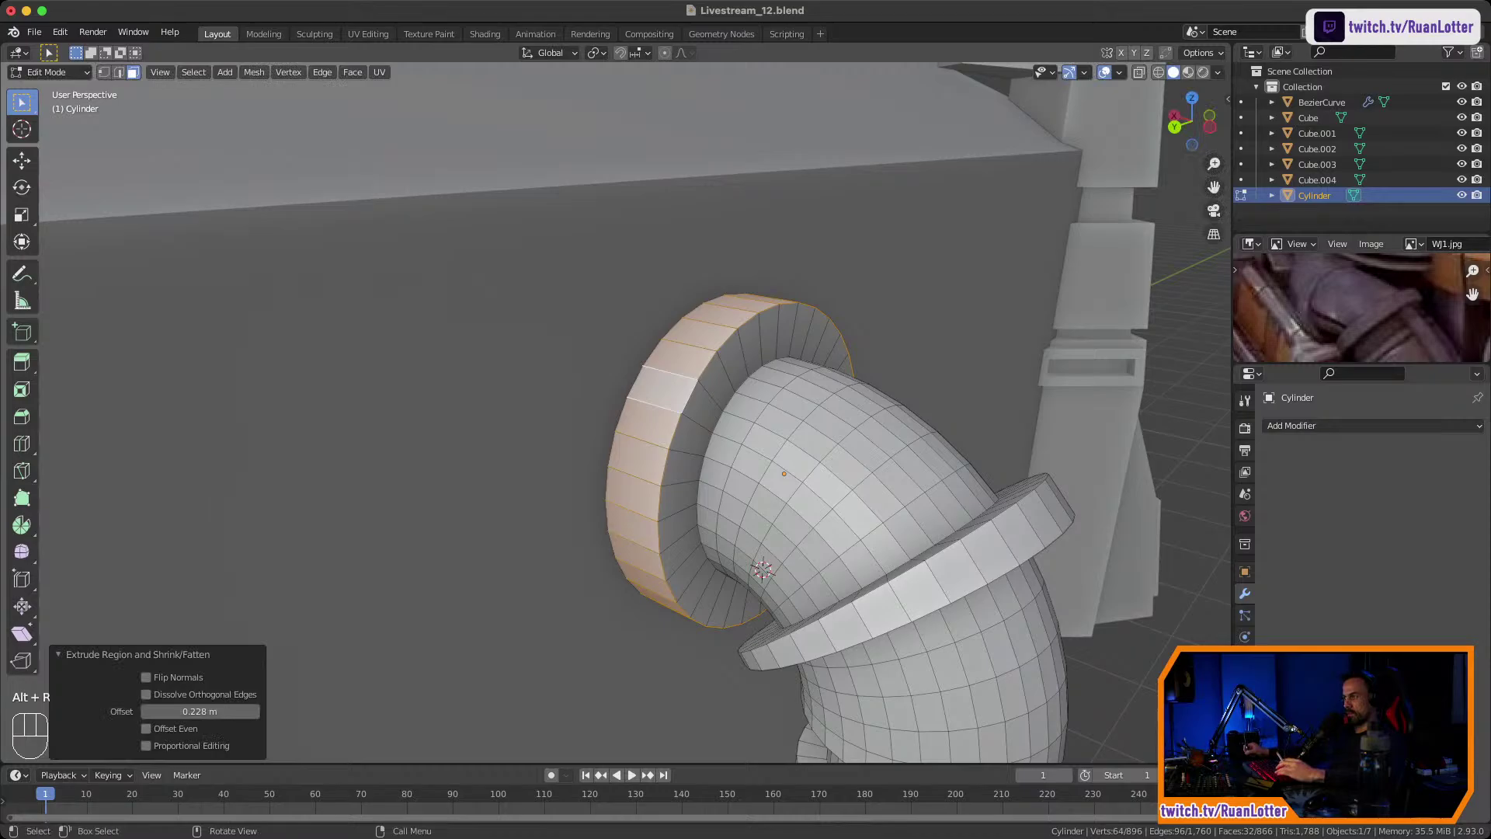
# Add a loop cut around the wall flange's outer rim, offset from its middle by a factor of about 0.31.
pyautogui.click(662, 386)
pyautogui.hotkey('ctrl', 'r')
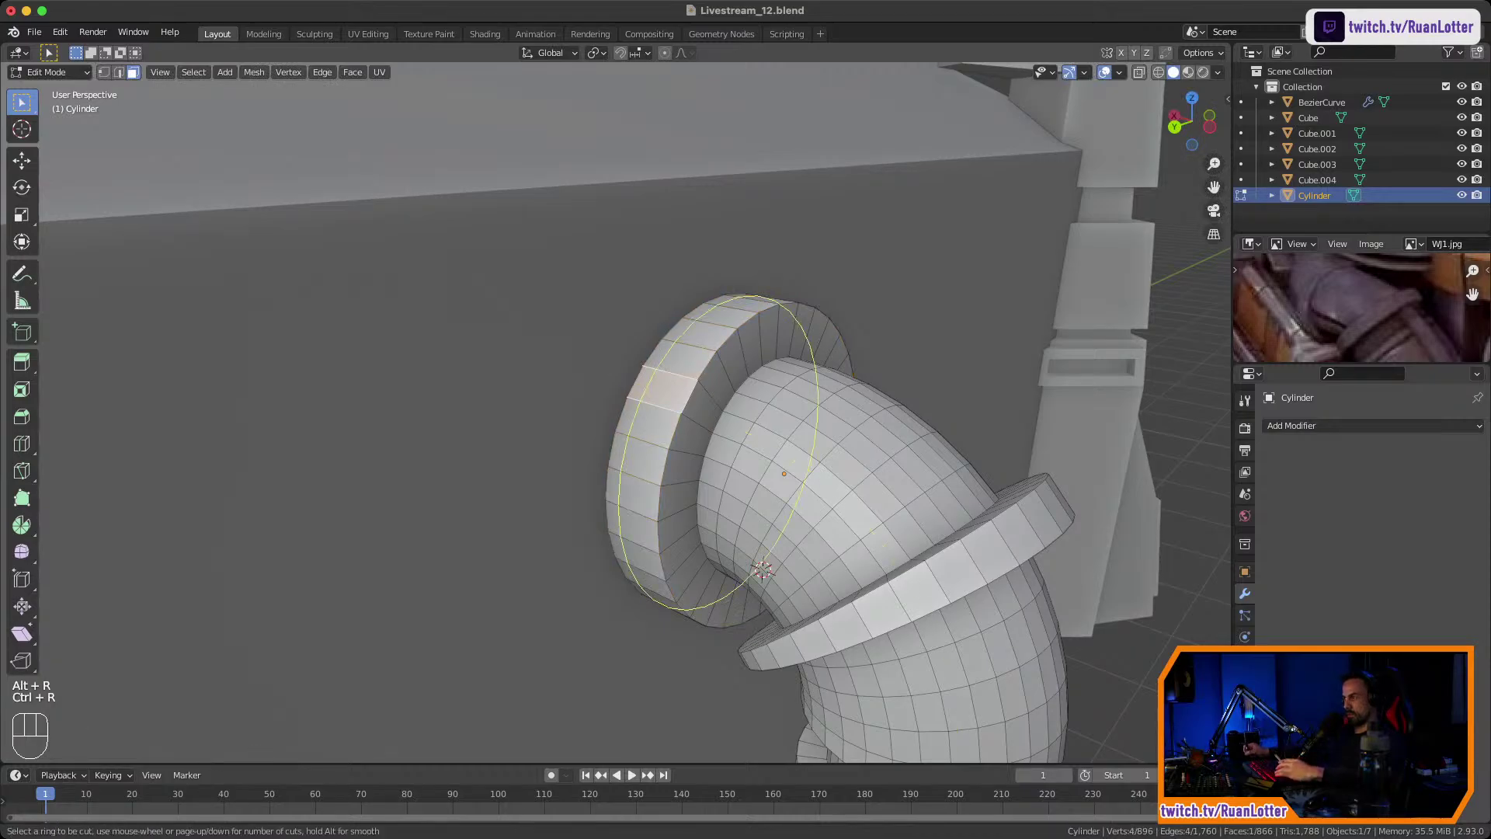
pyautogui.click(647, 404)
pyautogui.click(657, 413)
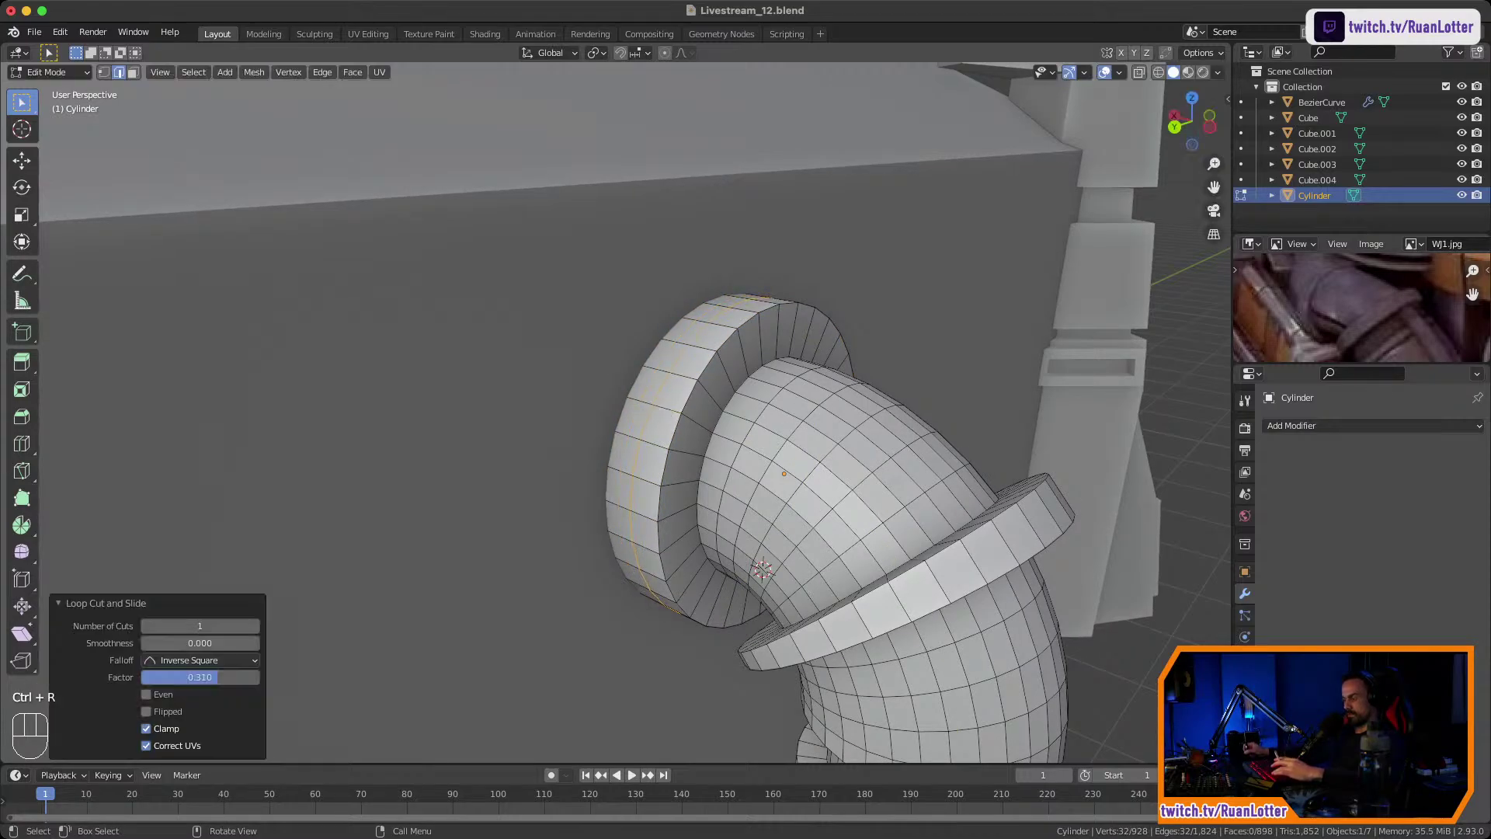
# Select the flange rim's face ring farther from the wall and extrude it outward along its normals by about 0.09 m.
pyautogui.press('3')
pyautogui.keyDown('alt'); pyautogui.click(655, 422); pyautogui.keyUp('alt')
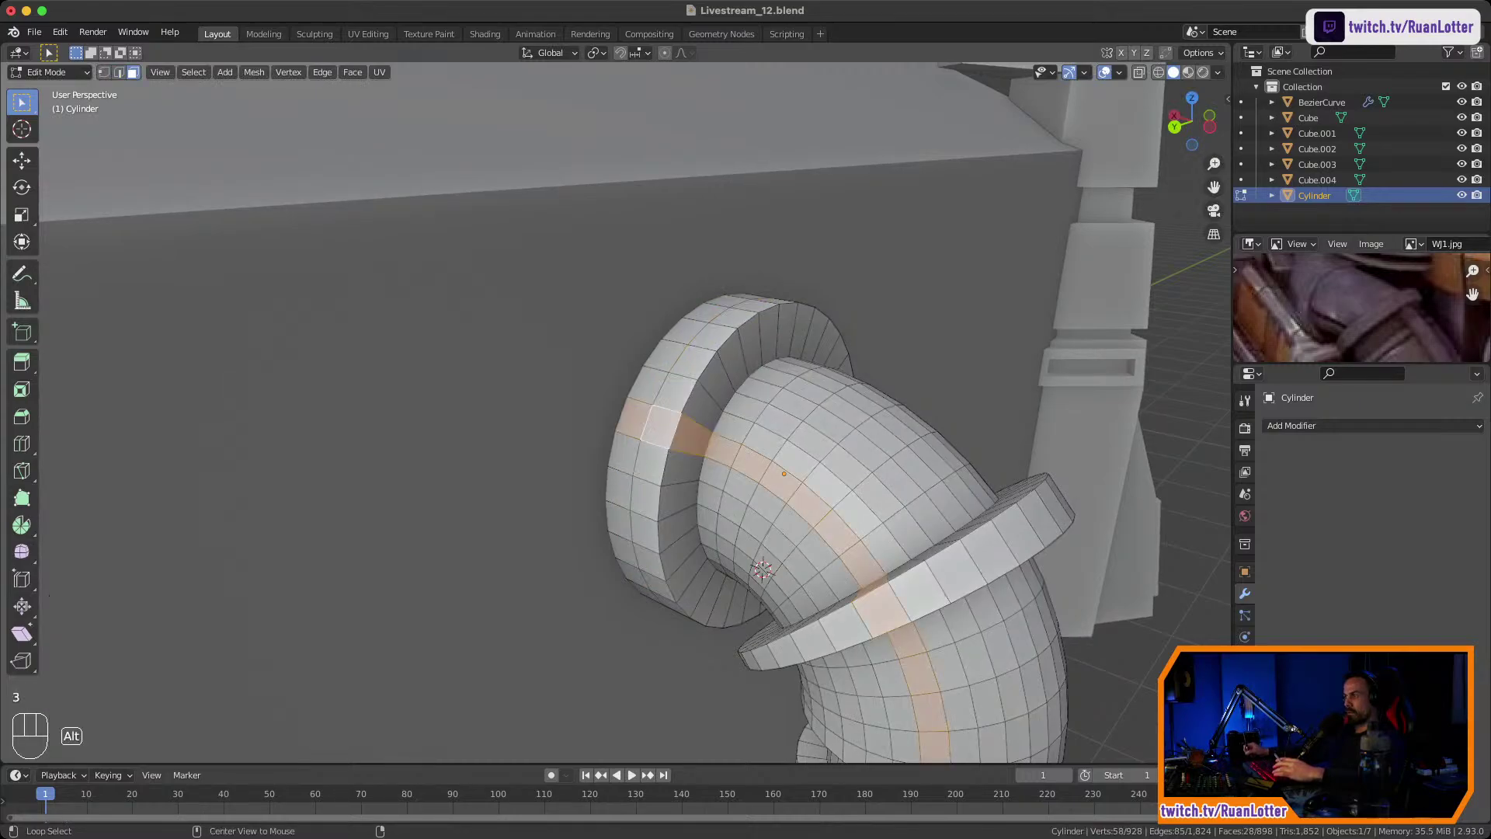
pyautogui.click(651, 463)
pyautogui.keyDown('alt'); pyautogui.click(711, 340); pyautogui.keyUp('alt')
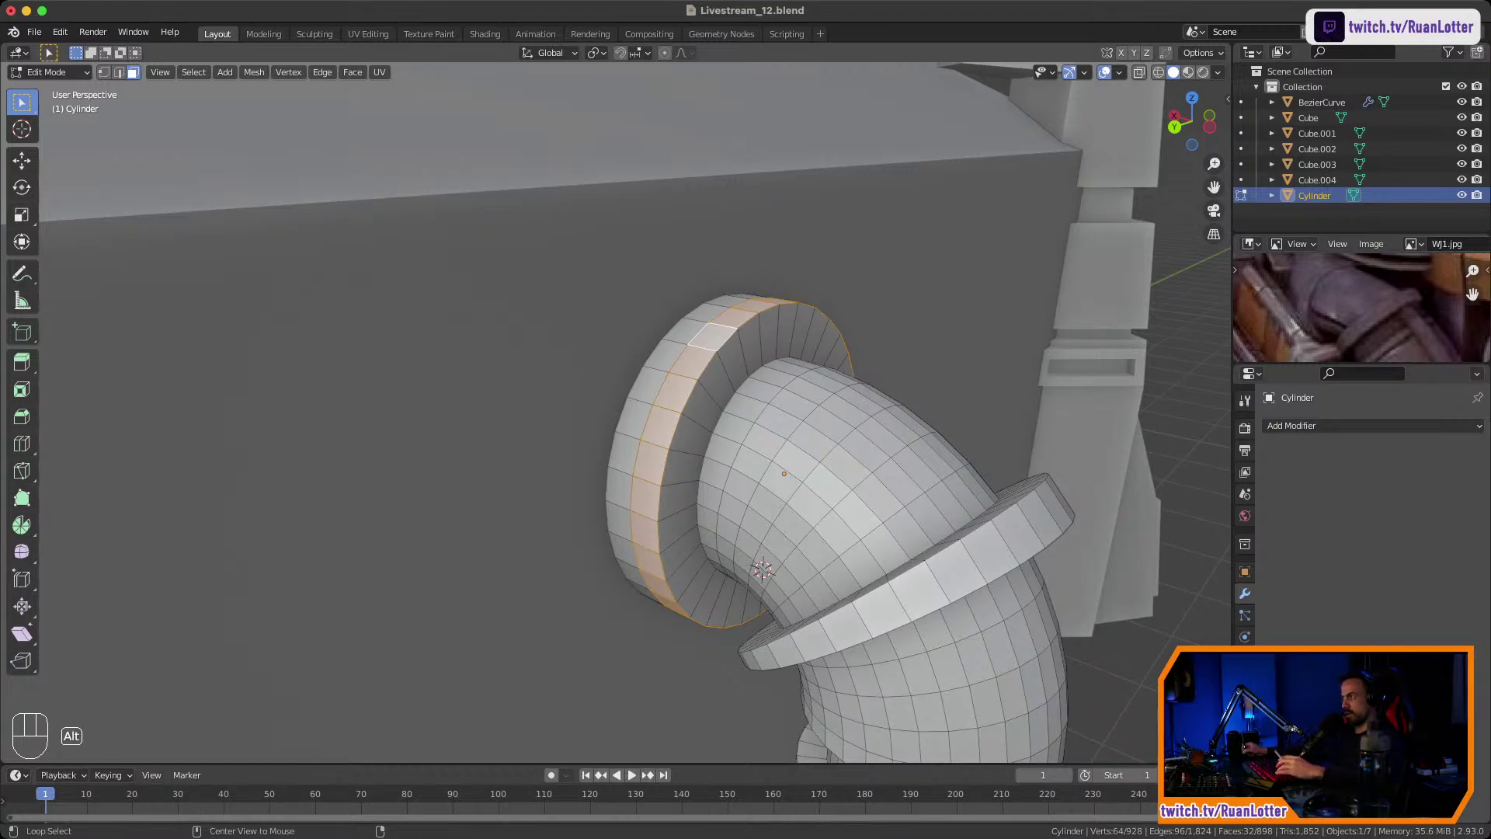
pyautogui.hotkey('alt', 'e')
pyautogui.click(1009, 365)
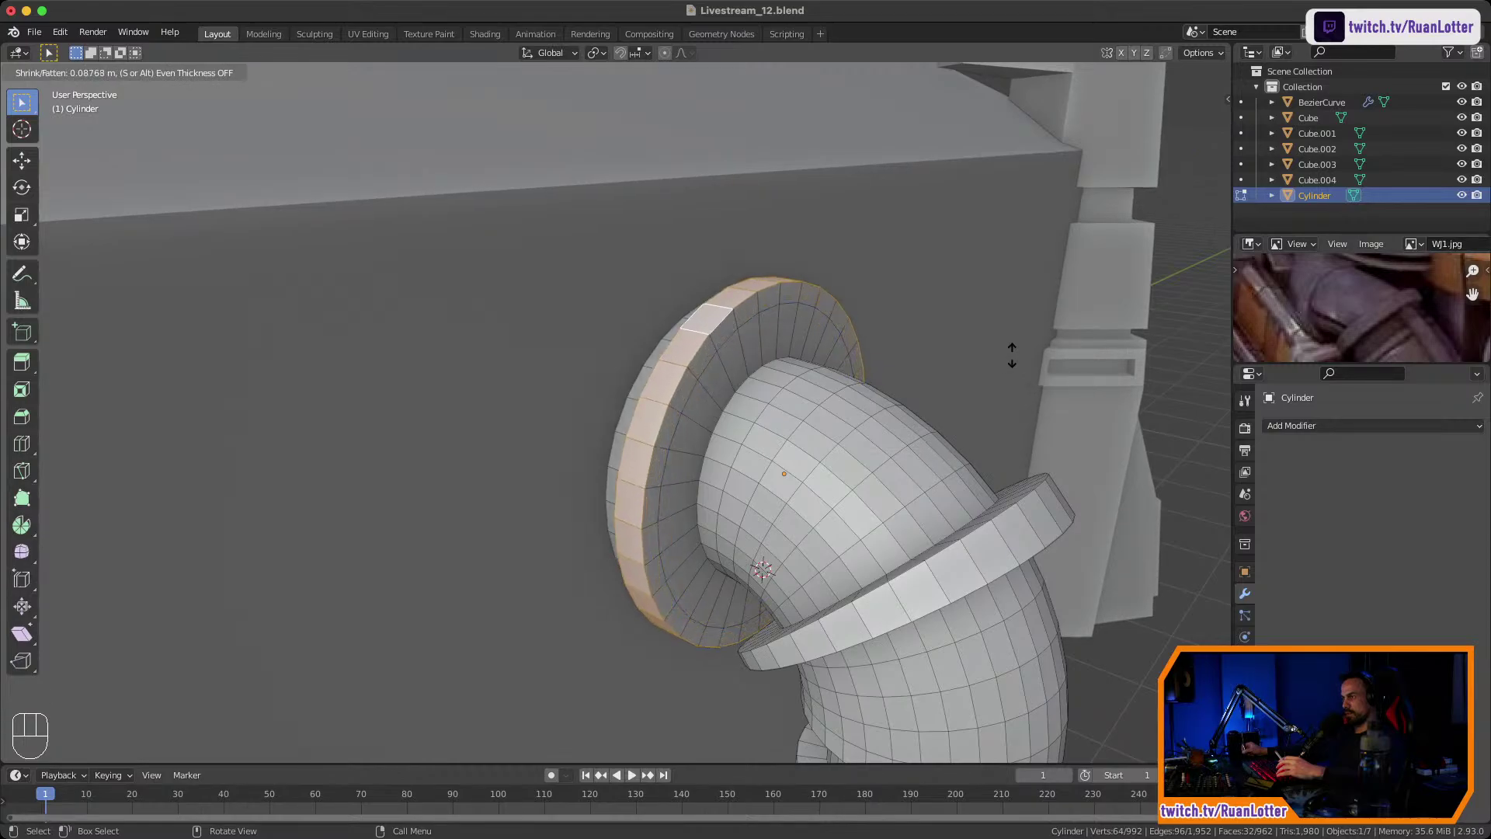
pyautogui.click(1011, 351)
pyautogui.keyDown('ctrl'); pyautogui.moveTo(1011, 352); pyautogui.dragTo(1009, 528, button='middle'); pyautogui.keyUp('ctrl')
pyautogui.click(1010, 520)
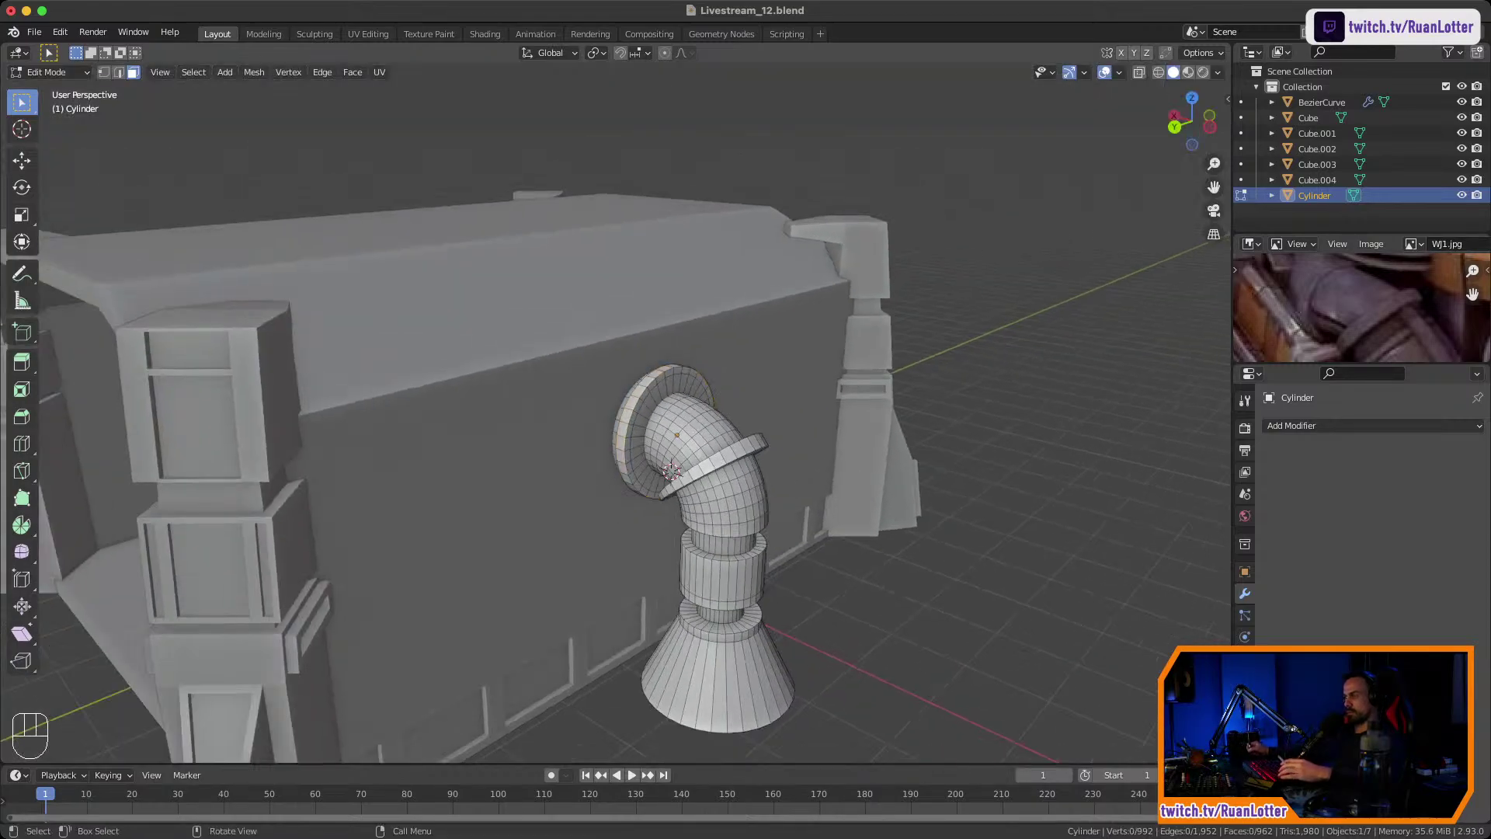
# Return to Object Mode and, in the side orthographic view, move the pipe about 2.27 m along Y.
pyautogui.press('Tab')
pyautogui.keyDown('ctrl'); pyautogui.moveTo(932, 435); pyautogui.dragTo(932, 497, button='middle'); pyautogui.keyUp('ctrl')
pyautogui.moveTo(931, 497); pyautogui.dragTo(854, 466, button='middle')
pyautogui.moveTo(854, 466); pyautogui.dragTo(866, 474, button='middle')
pyautogui.moveTo(1056, 466); pyautogui.dragTo(1194, 140, button='middle')
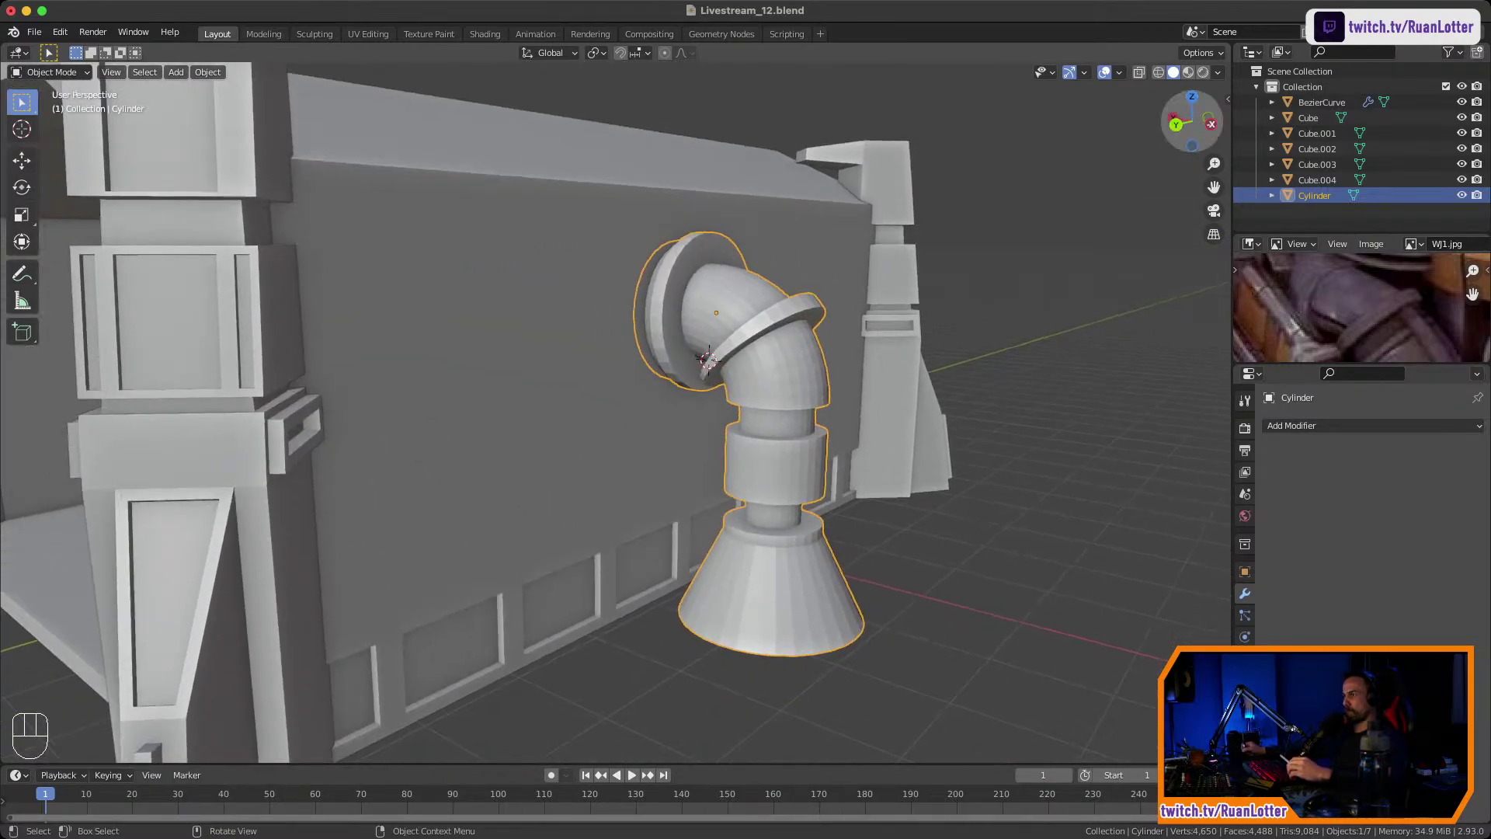
pyautogui.click(1211, 125)
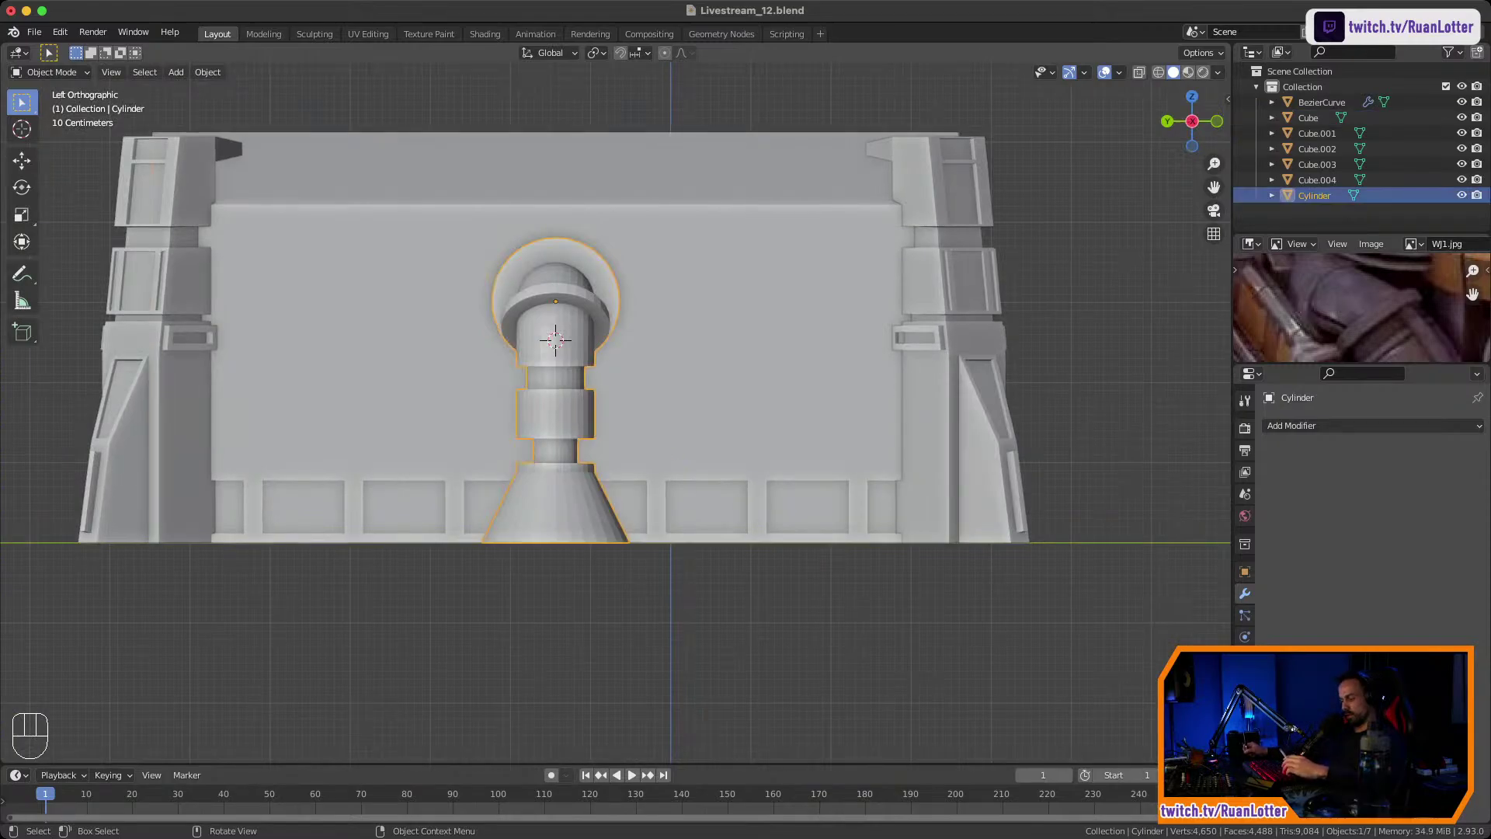
pyautogui.press('g')
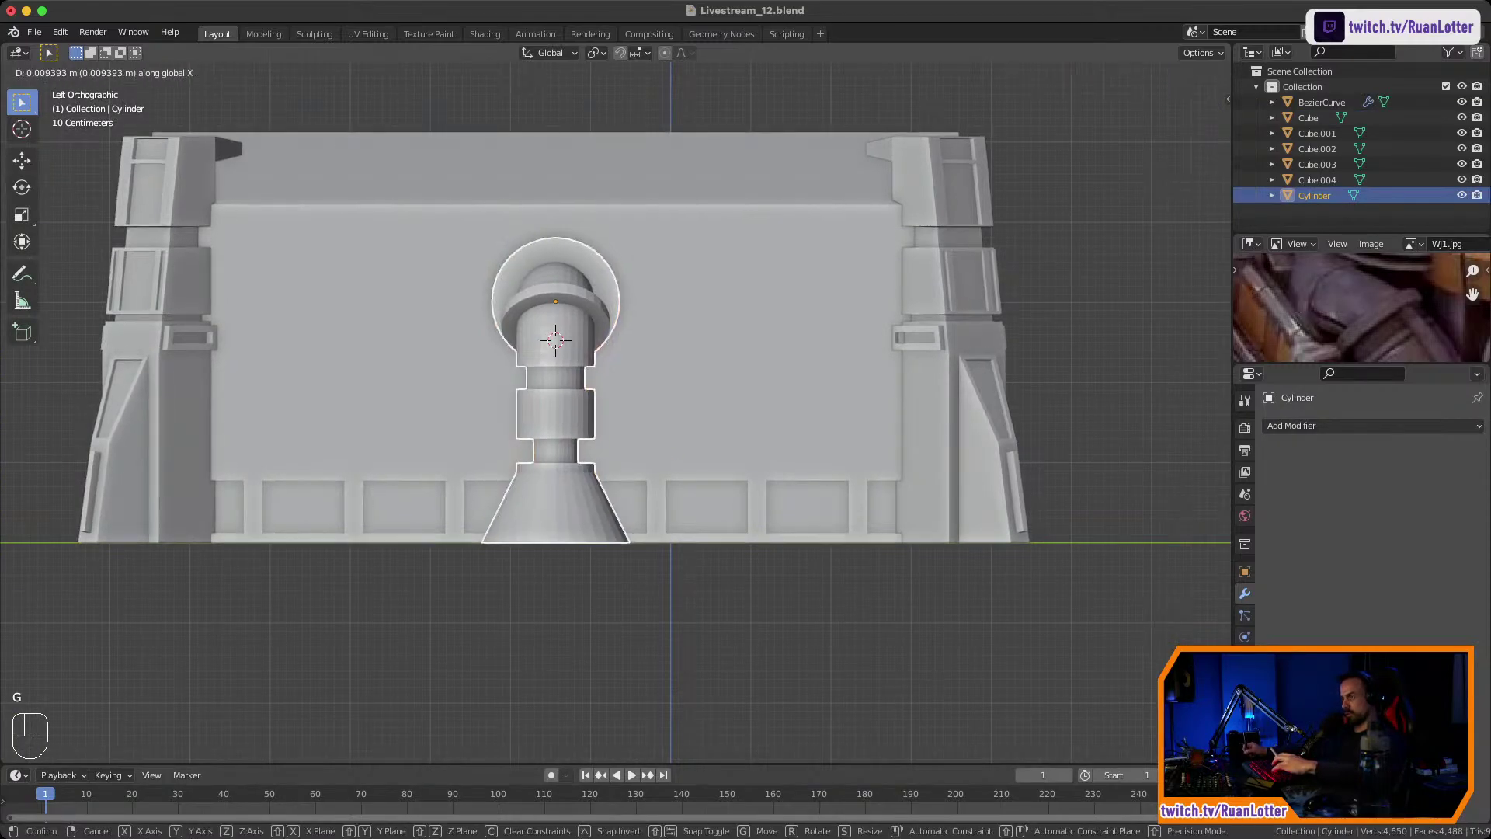
pyautogui.press('y')
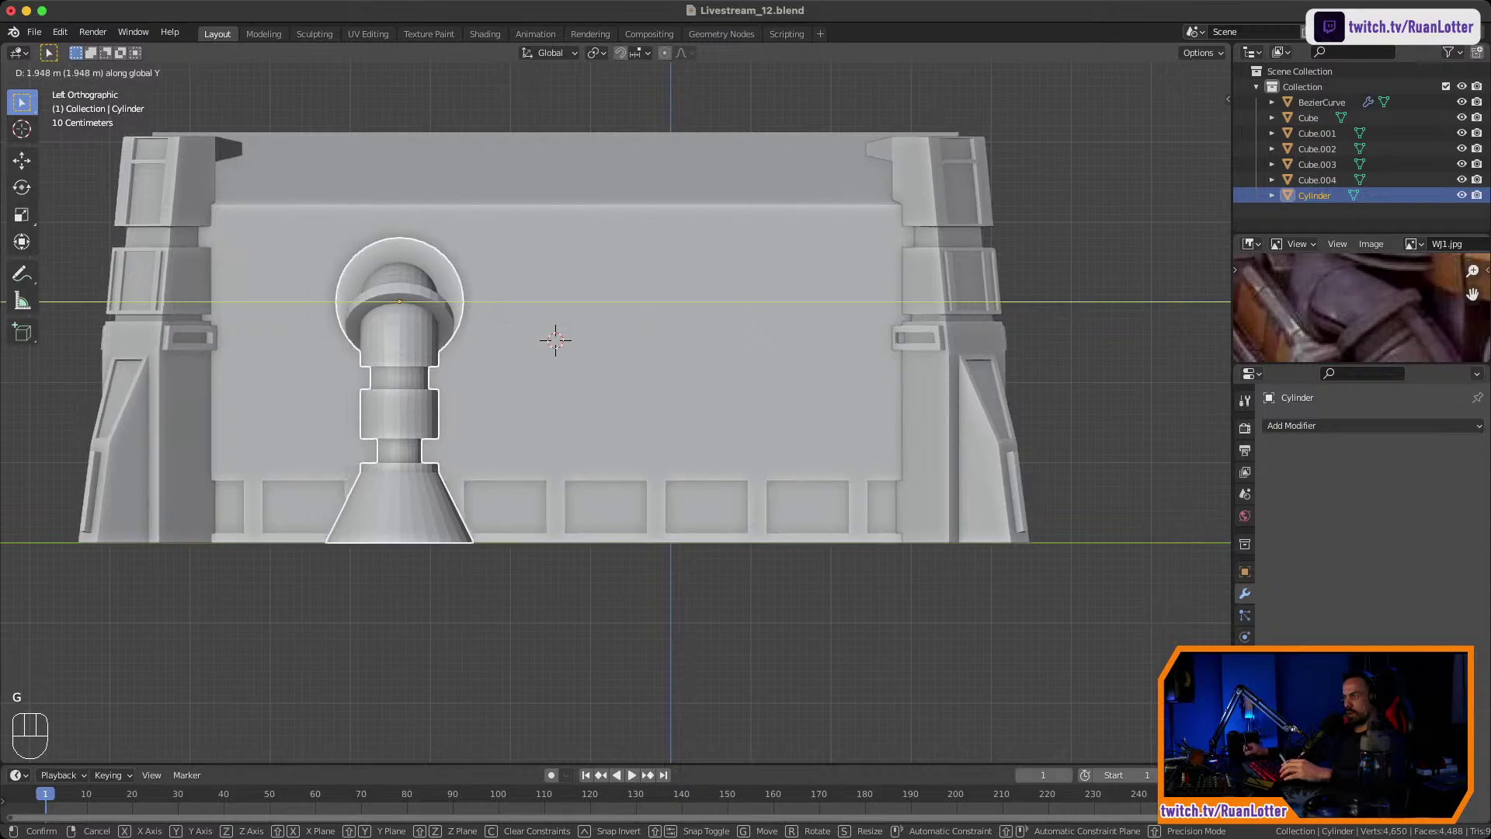
pyautogui.click(374, 301)
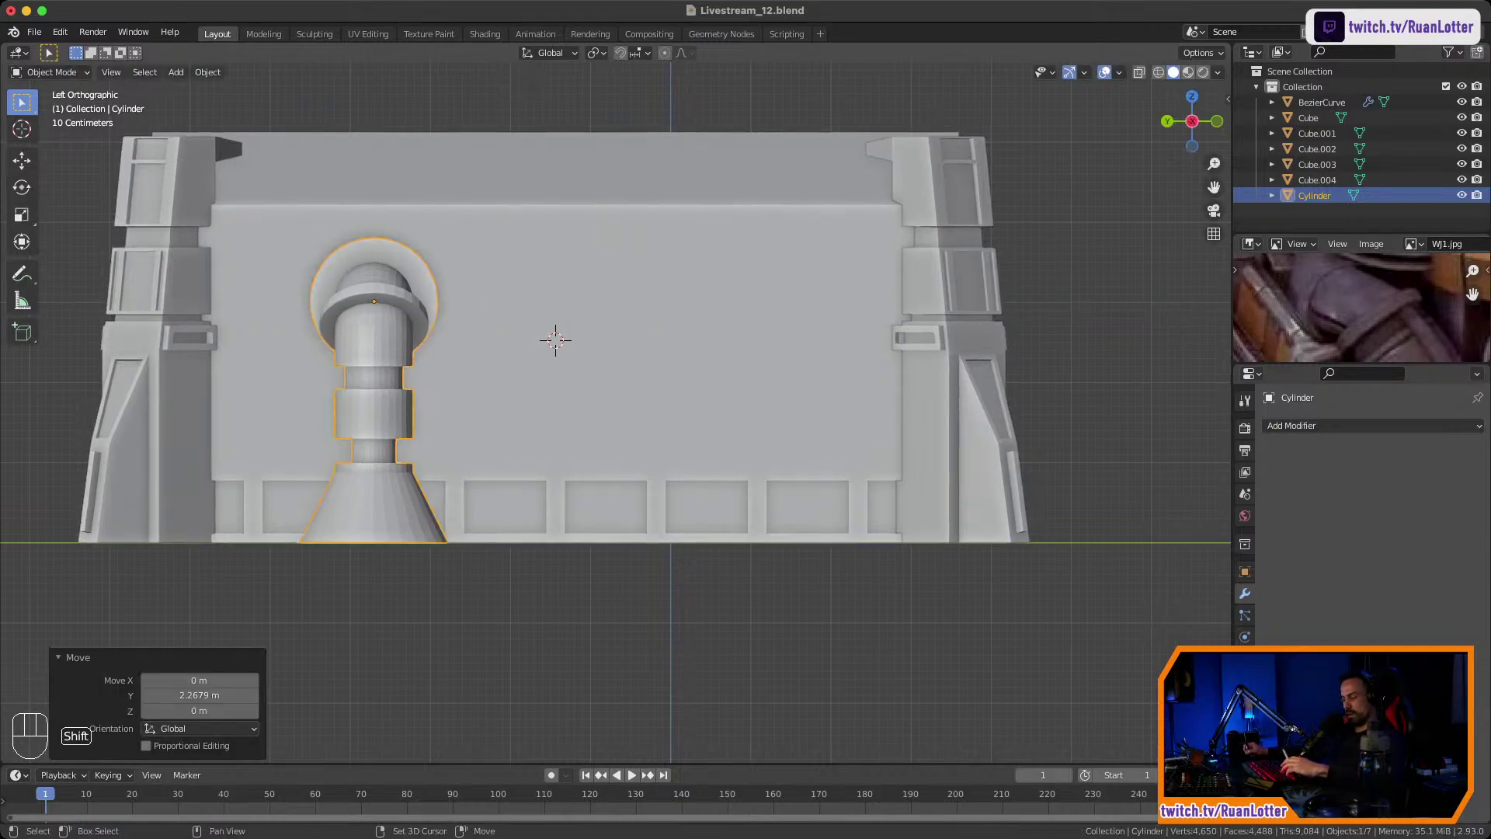
# Duplicate the pipe and move the copy in negative Y toward the opposite end of the side wall.
pyautogui.hotkey('shift', 'd')
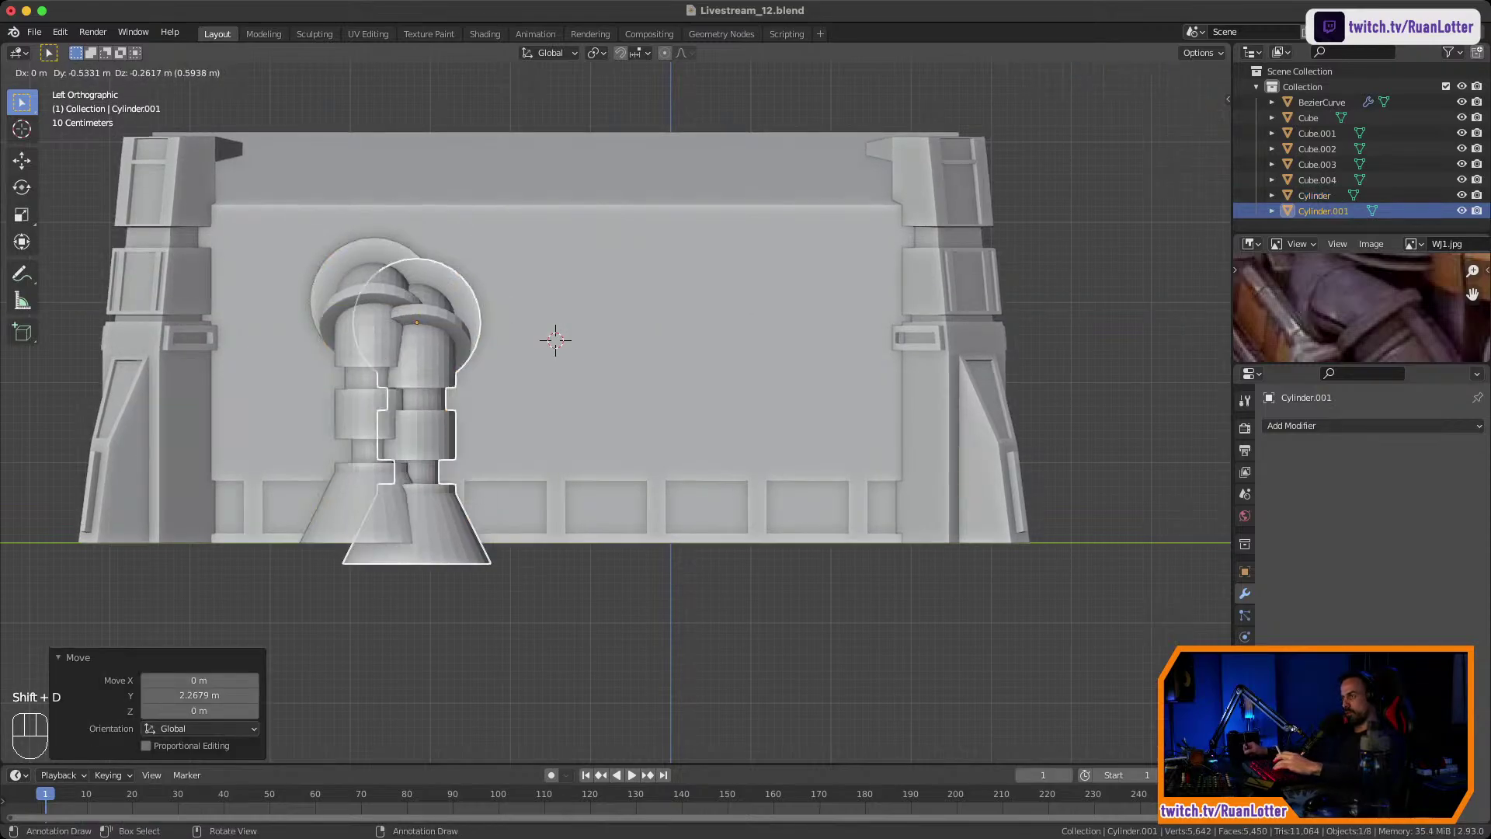
pyautogui.press('y')
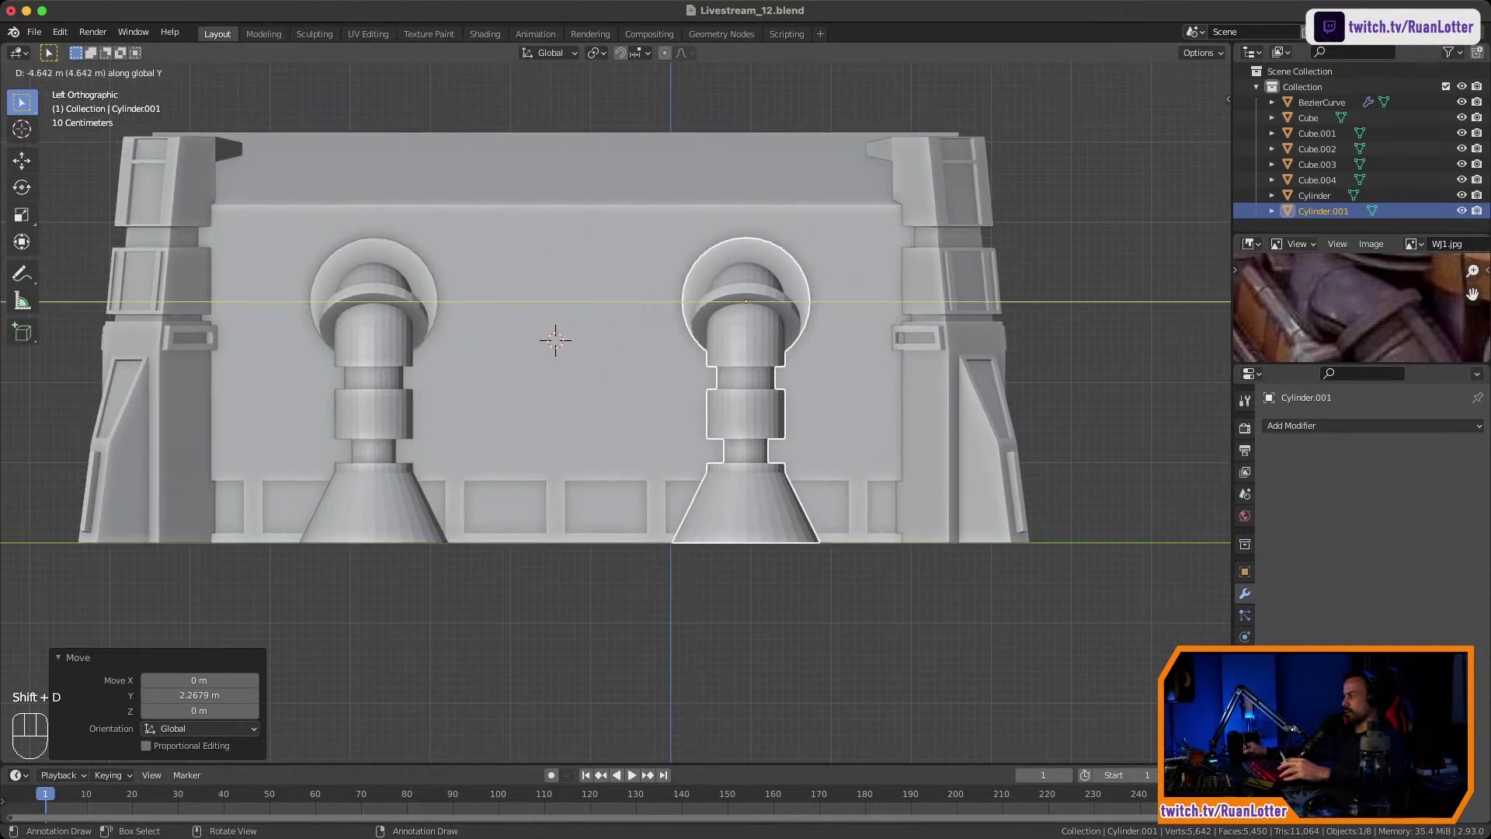
pyautogui.click(754, 301)
pyautogui.moveTo(754, 301); pyautogui.dragTo(869, 357, button='middle')
pyautogui.keyDown('ctrl'); pyautogui.moveTo(870, 358); pyautogui.dragTo(1010, 466, button='middle'); pyautogui.keyUp('ctrl')
pyautogui.click(870, 466)
# Examine the building from several sides and compare it with the wider reference image.
pyautogui.moveTo(699, 434); pyautogui.dragTo(700, 374, button='middle')
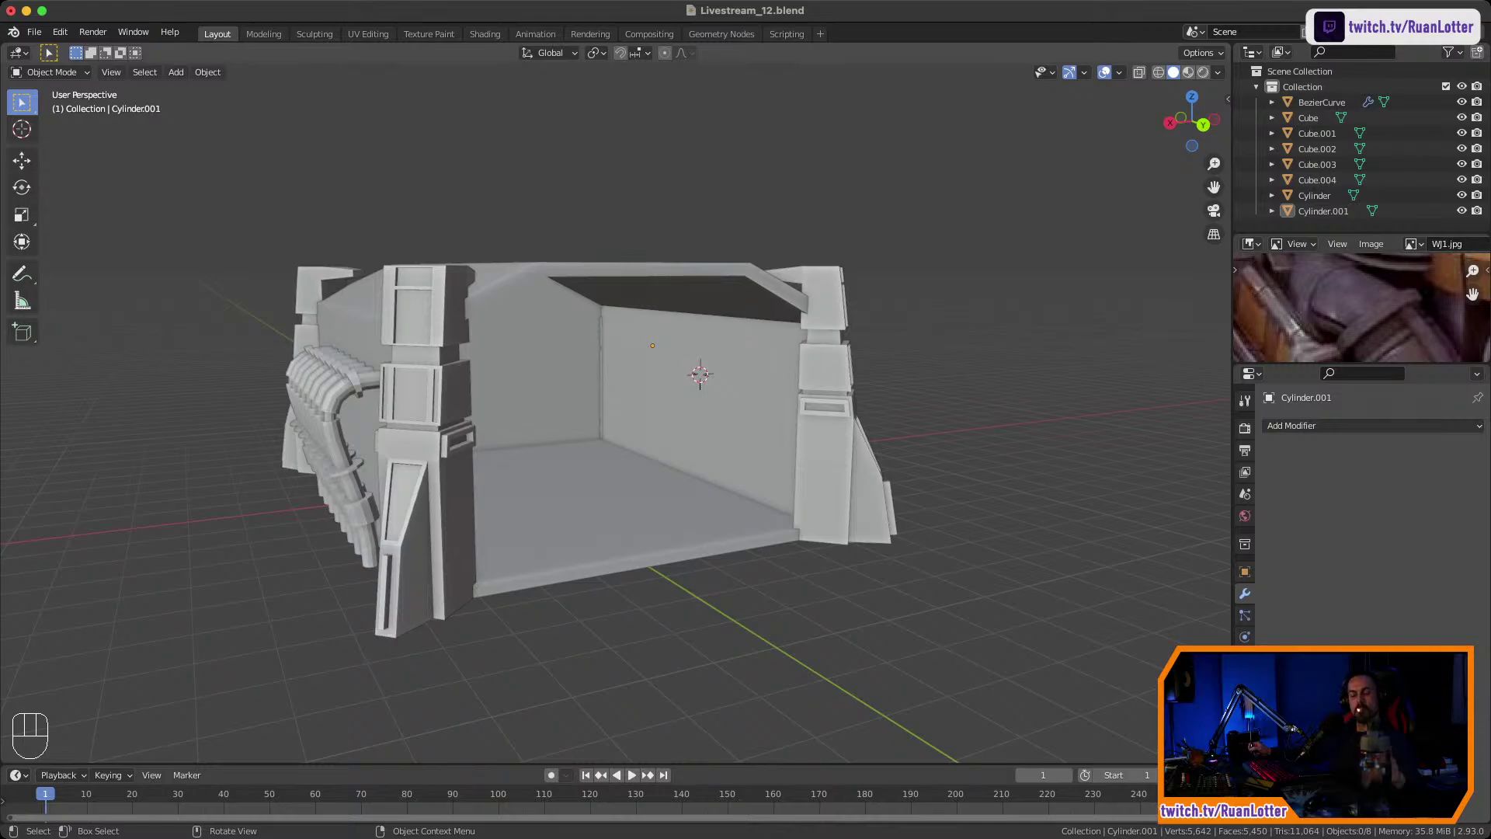
pyautogui.moveTo(699, 375); pyautogui.dragTo(682, 411, button='middle')
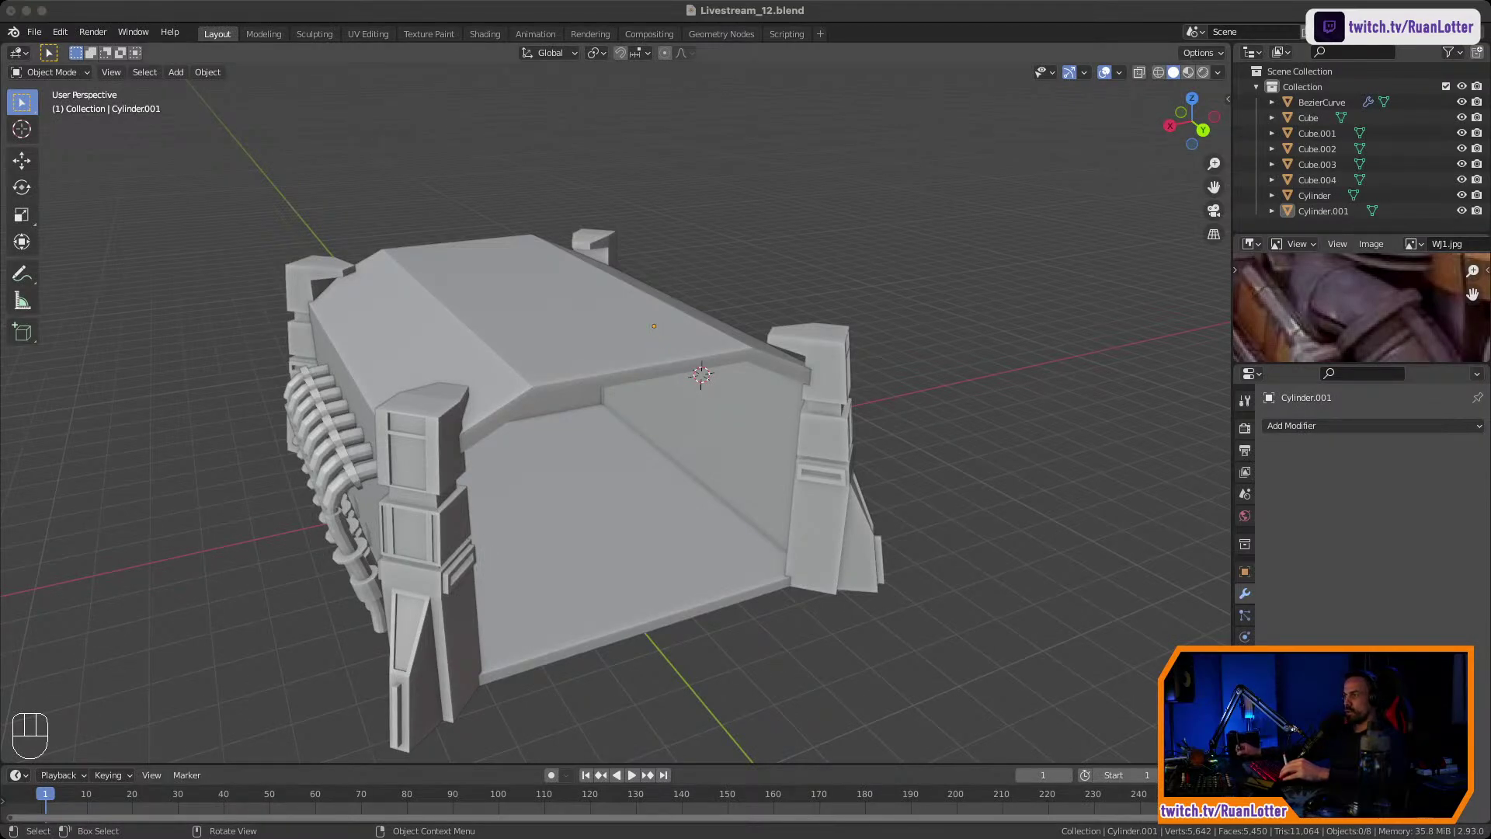
pyautogui.moveTo(684, 435); pyautogui.dragTo(637, 437, button='middle')
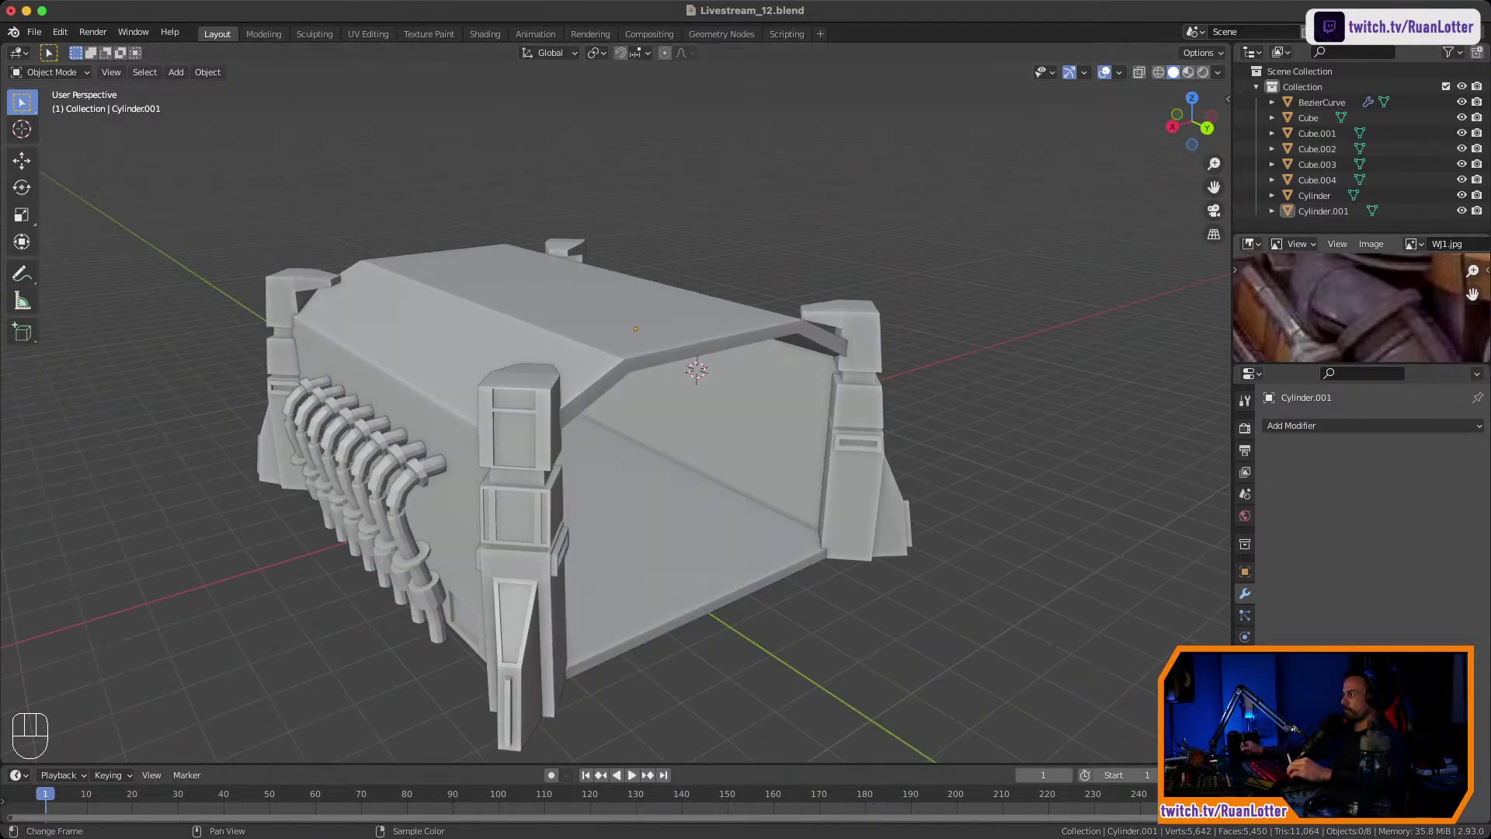
pyautogui.keyDown('ctrl'); pyautogui.moveTo(1370, 295); pyautogui.dragTo(1328, 346, button='middle'); pyautogui.keyUp('ctrl')
pyautogui.moveTo(715, 432); pyautogui.dragTo(555, 422, button='middle')
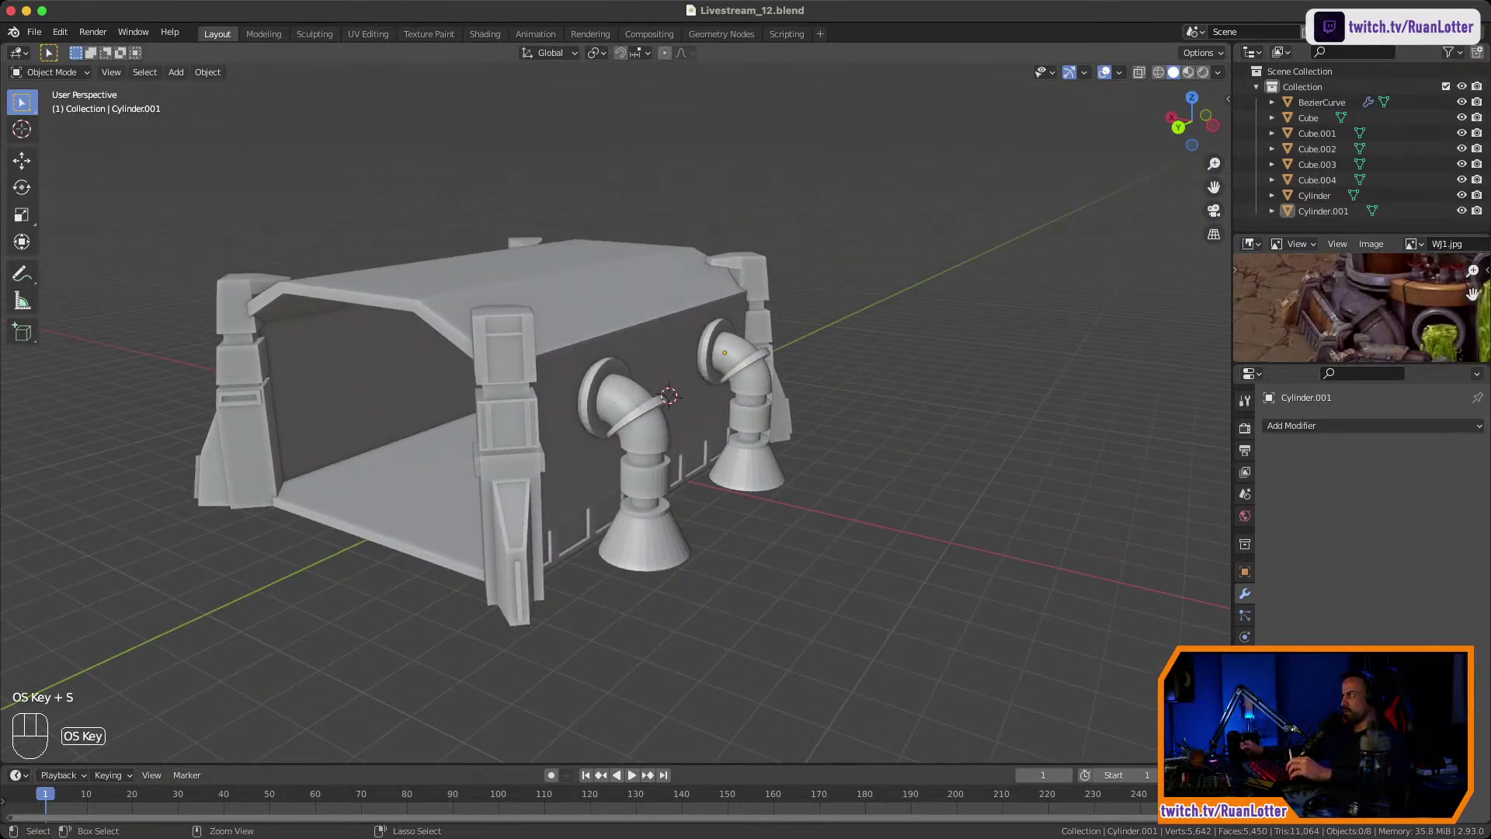
# Enlarge the reference image area and study the image's parts for further details while viewing the building from both sides.
pyautogui.moveTo(668, 427); pyautogui.dragTo(629, 435, button='middle')
pyautogui.keyDown('ctrl'); pyautogui.moveTo(1366, 299); pyautogui.dragTo(1359, 320, button='middle'); pyautogui.keyUp('ctrl')
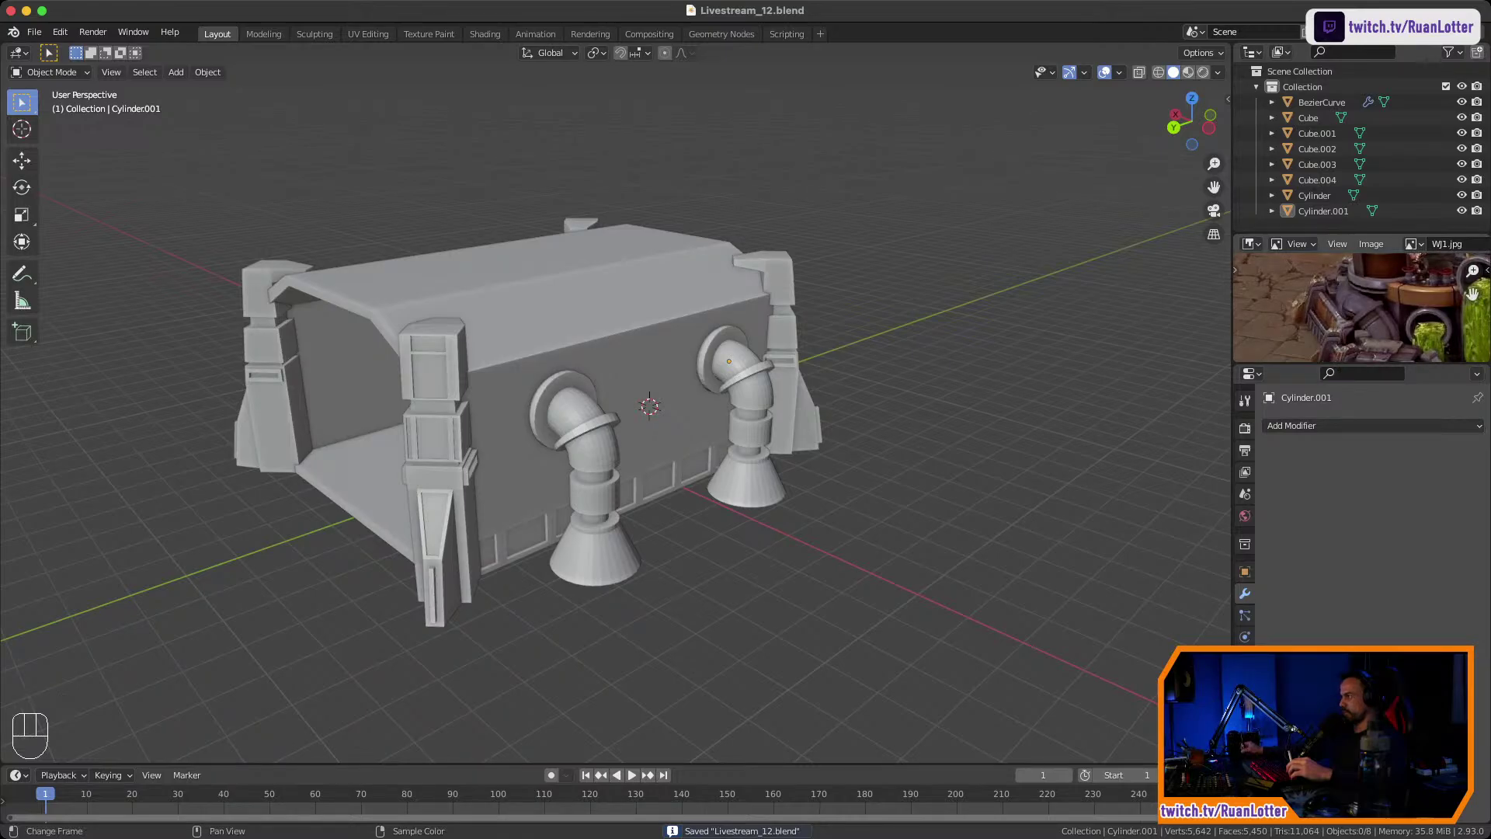
pyautogui.moveTo(1360, 364); pyautogui.dragTo(1359, 454)
pyautogui.moveTo(1398, 373); pyautogui.dragTo(1330, 380, button='middle')
pyautogui.moveTo(1329, 358); pyautogui.dragTo(1363, 338, button='middle')
pyautogui.moveTo(1437, 372); pyautogui.dragTo(1356, 380, button='middle')
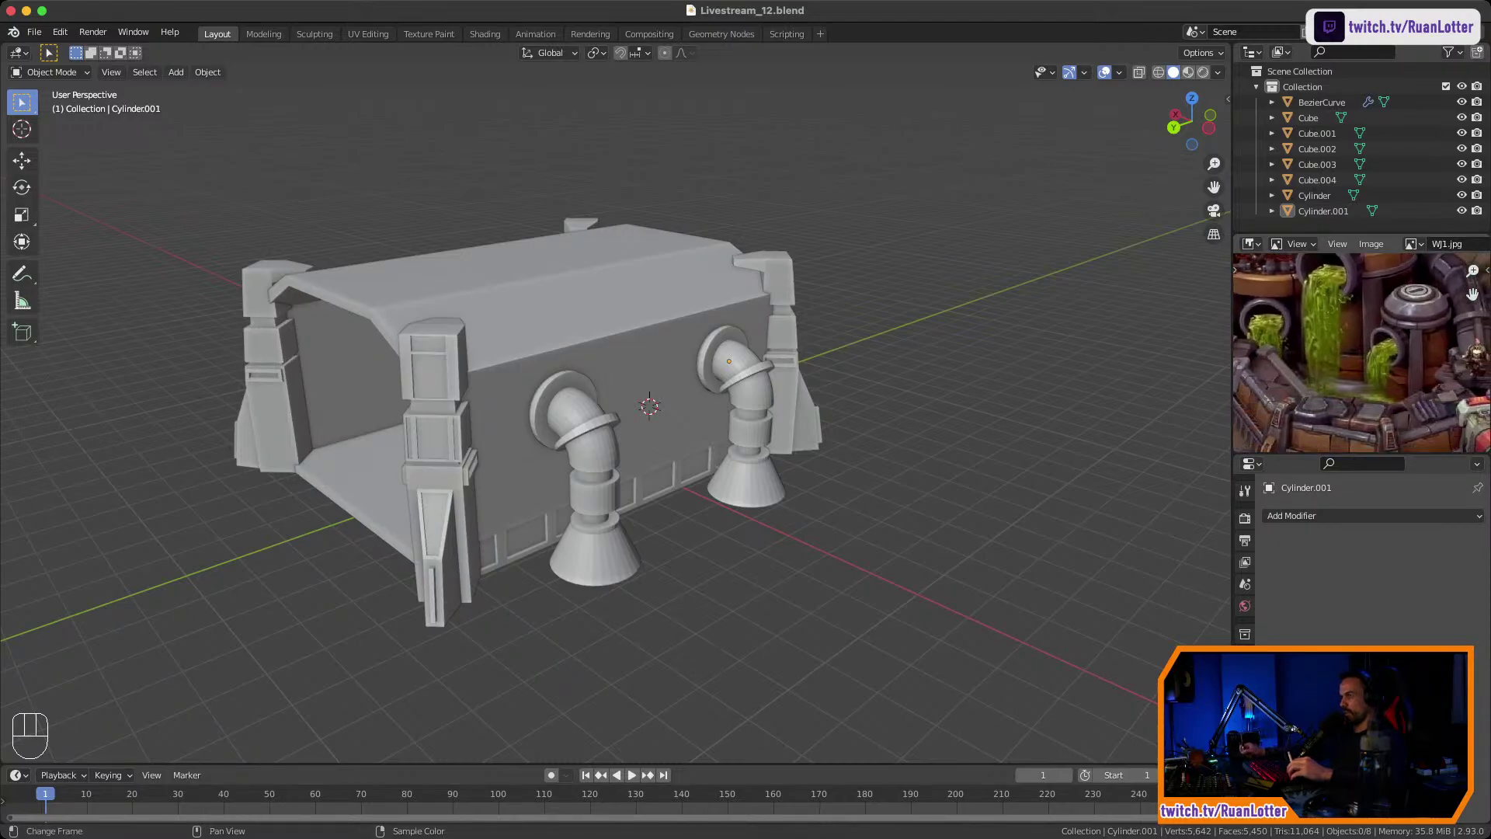
pyautogui.moveTo(637, 435); pyautogui.dragTo(753, 446, button='middle')
pyautogui.moveTo(1347, 368); pyautogui.dragTo(1367, 342, button='middle')
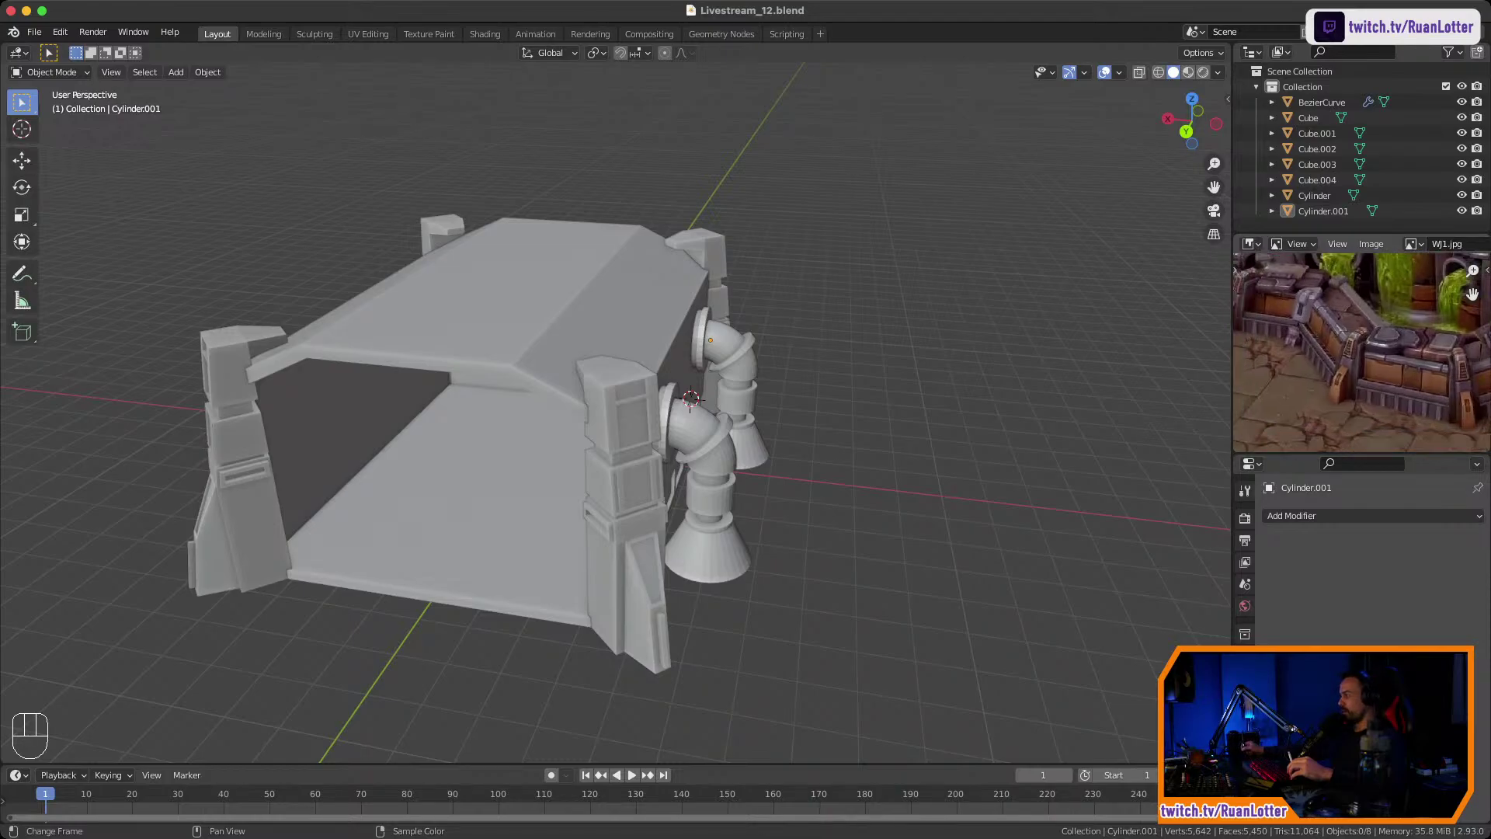
pyautogui.moveTo(1359, 334)
pyautogui.keyDown('ctrl'); pyautogui.mouseDown(button='middle')
pyautogui.moveTo(1347, 396)
pyautogui.moveTo(1365, 350)
pyautogui.moveTo(1371, 373)
pyautogui.moveTo(1333, 376)
pyautogui.moveTo(1317, 397)
pyautogui.moveTo(1371, 330)
pyautogui.moveTo(1371, 361)
pyautogui.moveTo(1355, 353)
pyautogui.moveTo(1345, 376)
pyautogui.moveTo(1353, 334)
pyautogui.moveTo(1351, 348)
pyautogui.mouseUp(button='middle'); pyautogui.keyUp('ctrl')
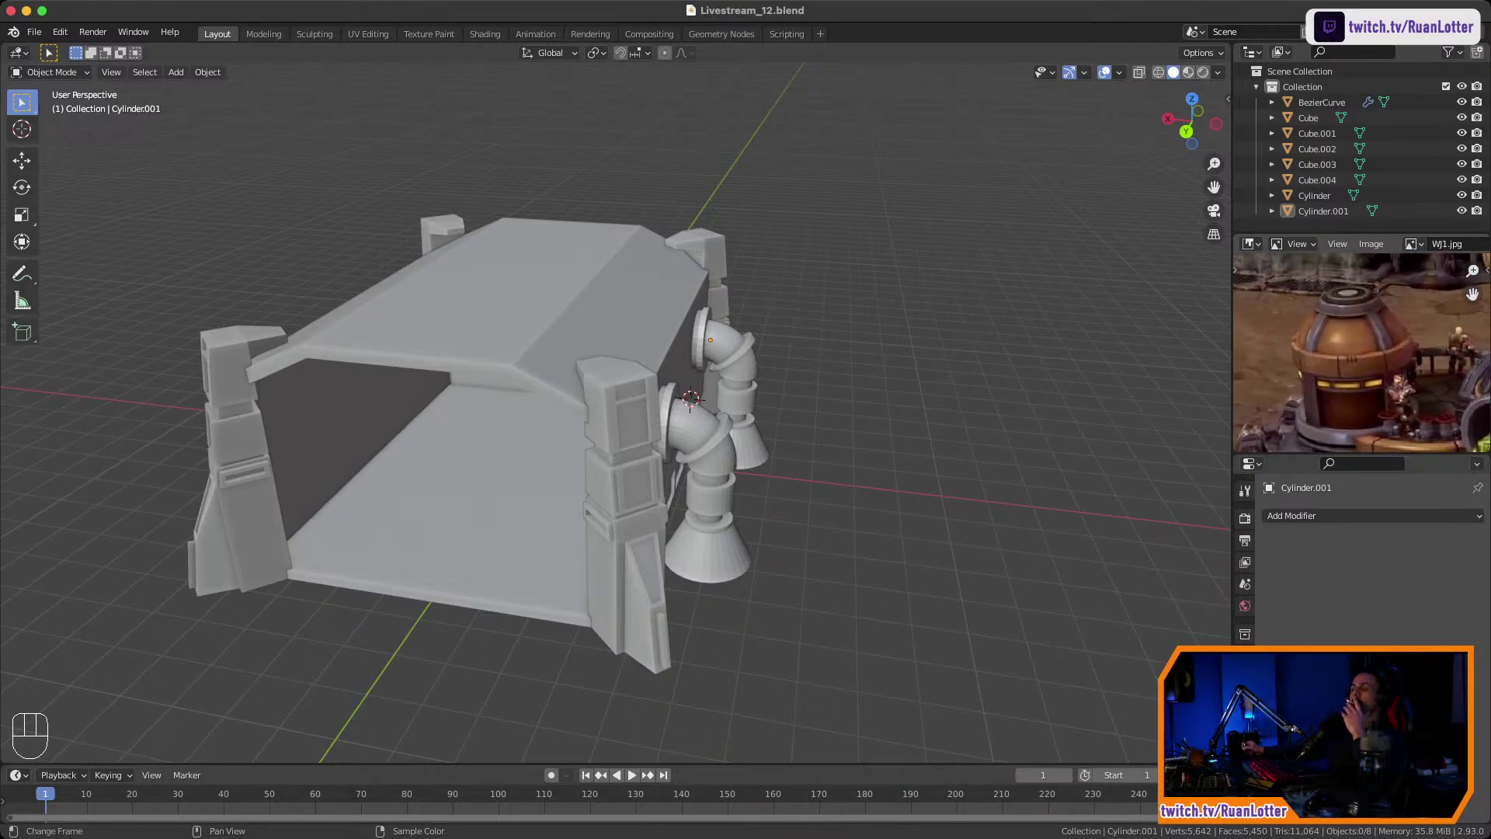
pyautogui.moveTo(660, 435); pyautogui.dragTo(806, 396, button='middle')
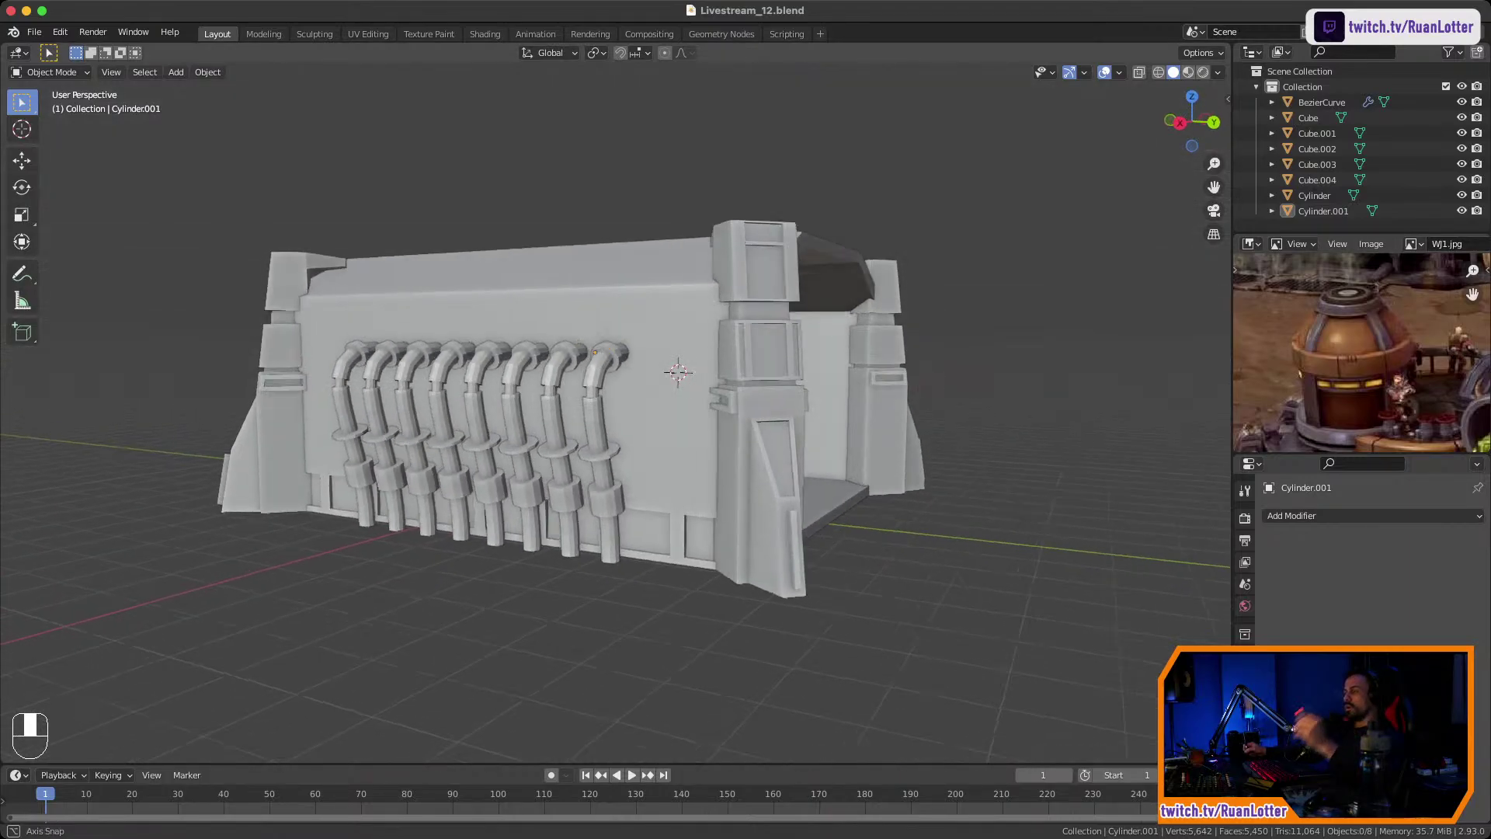
# In Edit Mode on the main building body, select both sloped outer roof faces and inset them individually by about 0.35 m.
pyautogui.moveTo(643, 272); pyautogui.dragTo(485, 361, button='middle')
pyautogui.click(648, 322)
pyautogui.press('Tab')
pyautogui.click(625, 361)
pyautogui.keyDown('shift'); pyautogui.click(621, 330); pyautogui.keyUp('shift')
pyautogui.moveTo(621, 330); pyautogui.dragTo(645, 334, button='middle')
pyautogui.moveTo(847, 332); pyautogui.dragTo(968, 337, button='middle')
pyautogui.press('i')
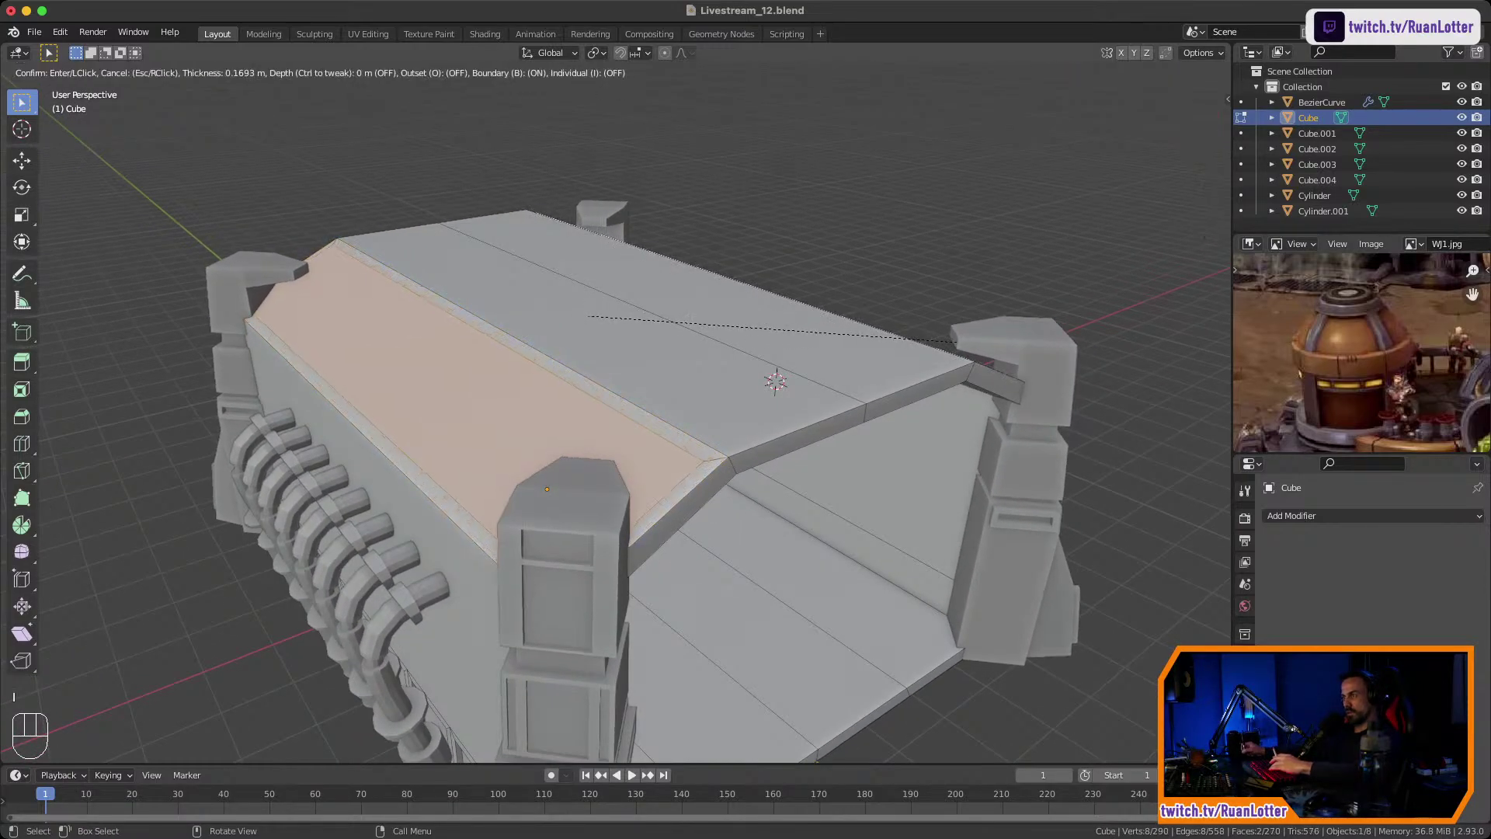
pyautogui.press('i')
pyautogui.click(946, 344)
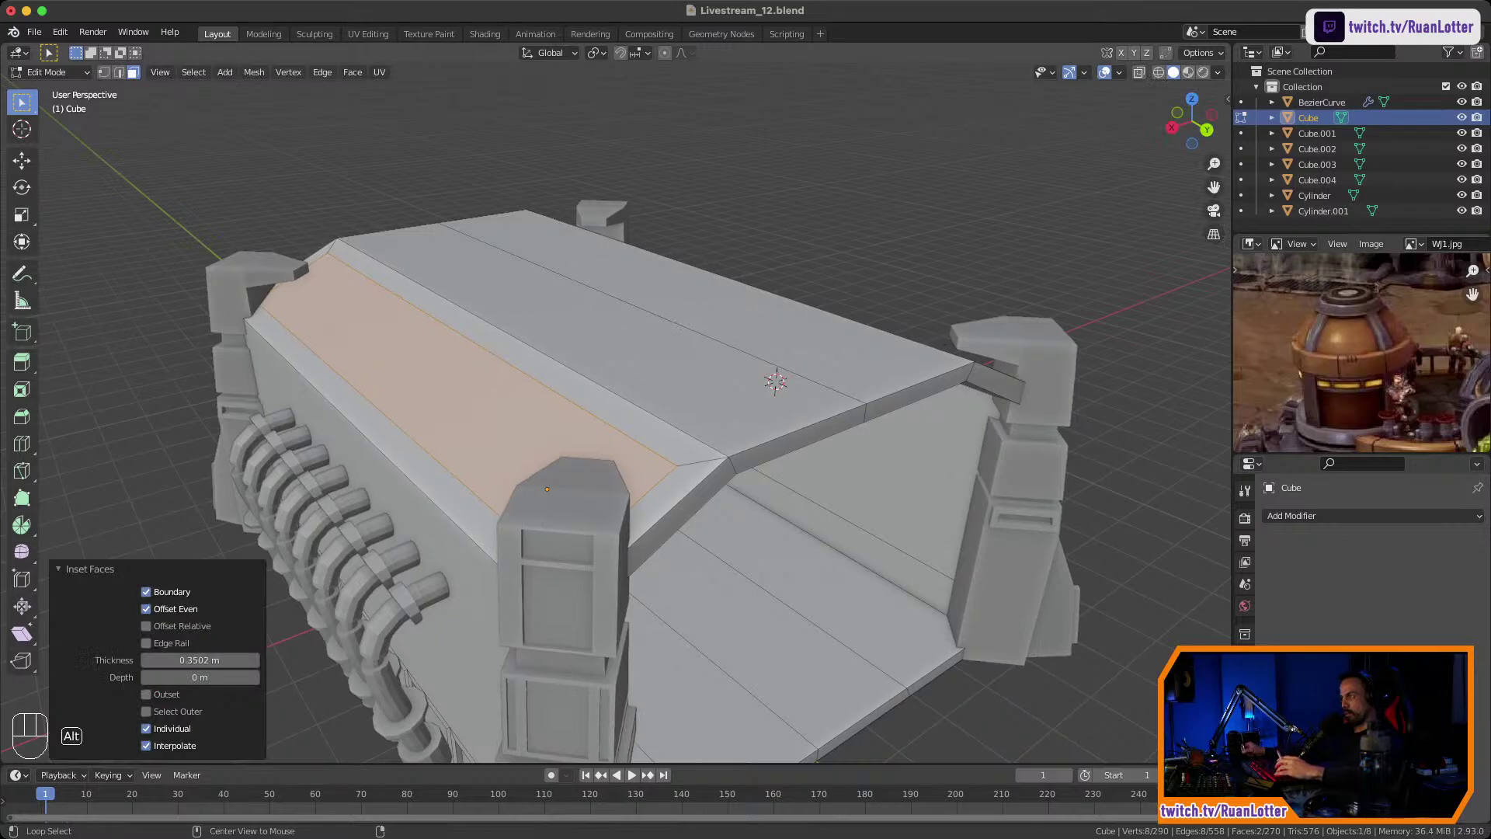
# Extrude the two inset sloped roof faces inward along their normals by about 0.09 m, then clear the selection.
pyautogui.hotkey('alt', 'e')
pyautogui.click(970, 354)
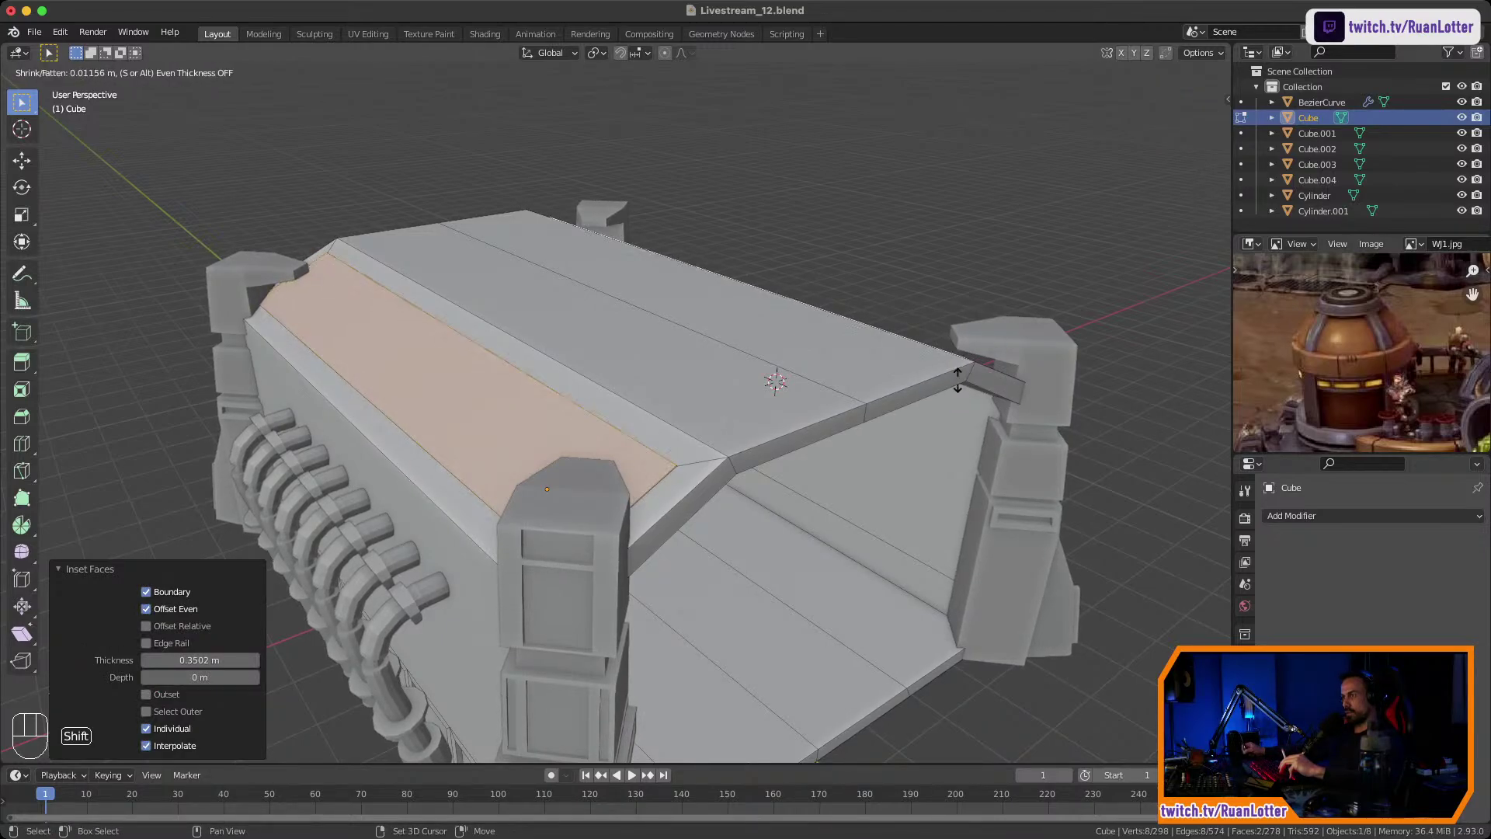
pyautogui.click(942, 416)
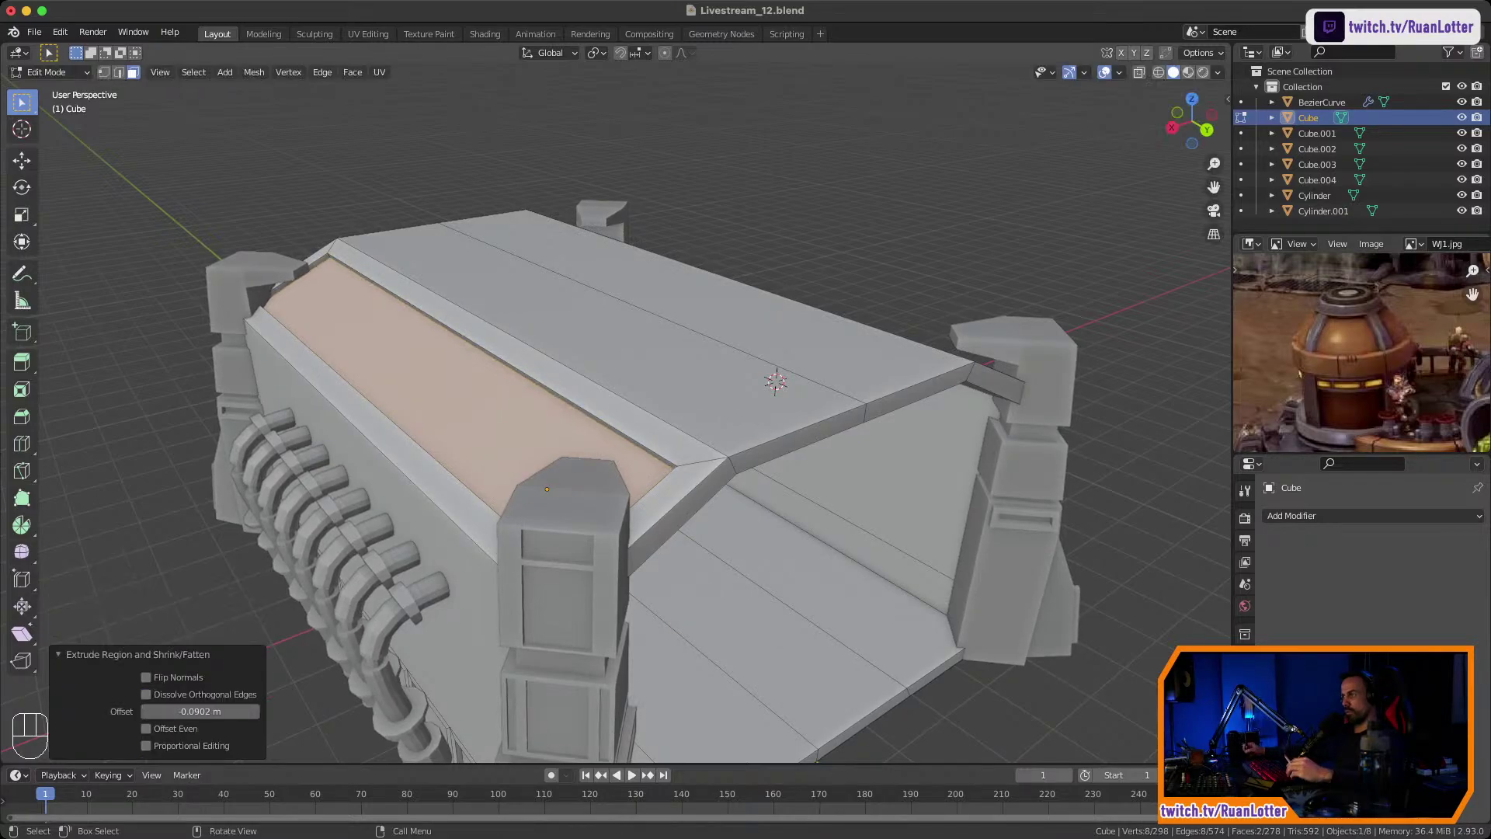
pyautogui.moveTo(942, 415); pyautogui.dragTo(773, 426, button='middle')
pyautogui.click(928, 423)
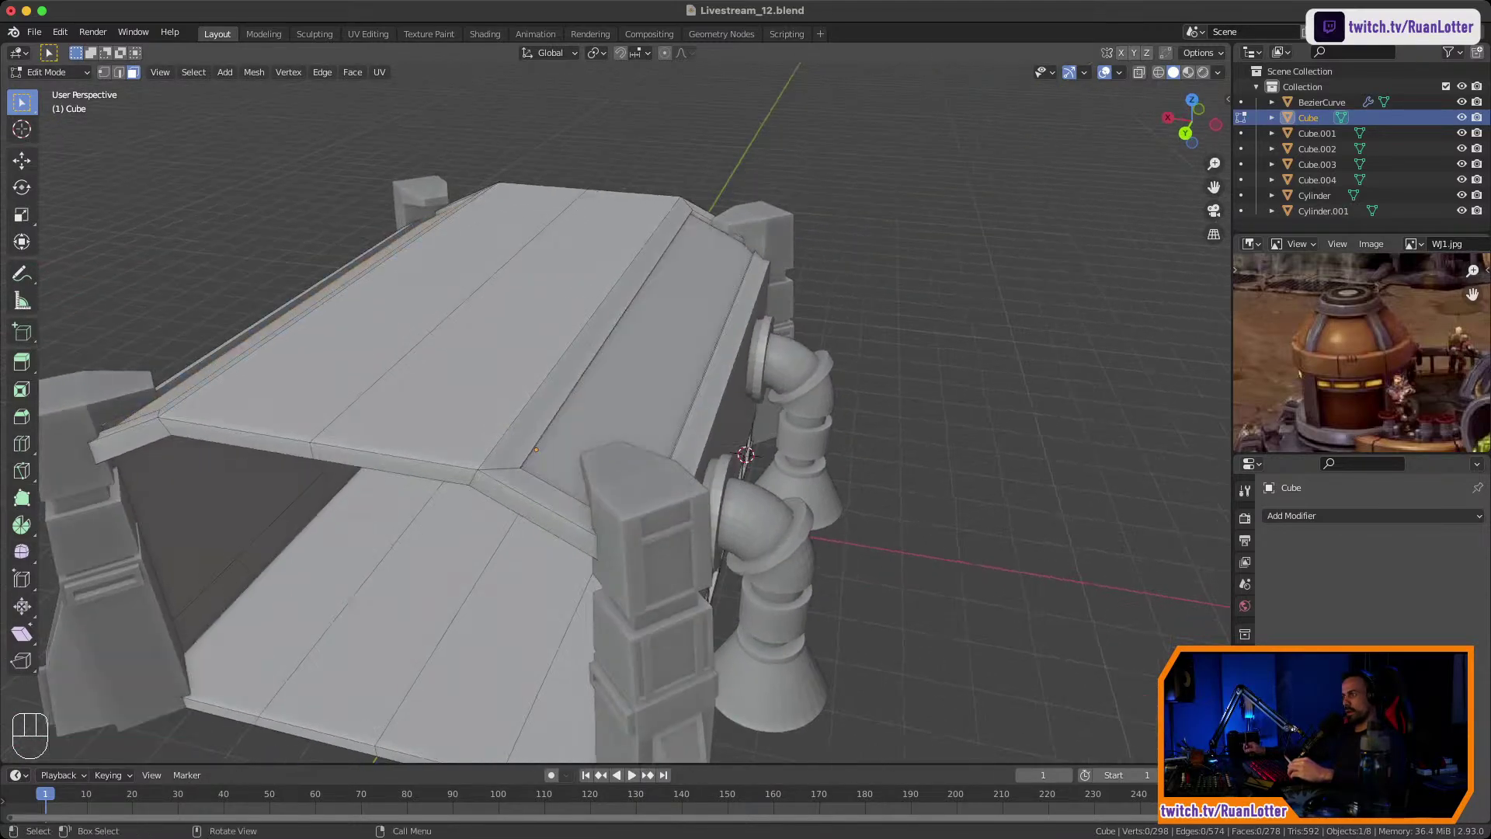
# Select the two flat top roof faces and inset them individually by about 0.54 m.
pyautogui.moveTo(928, 424); pyautogui.dragTo(952, 384, button='middle')
pyautogui.click(397, 349)
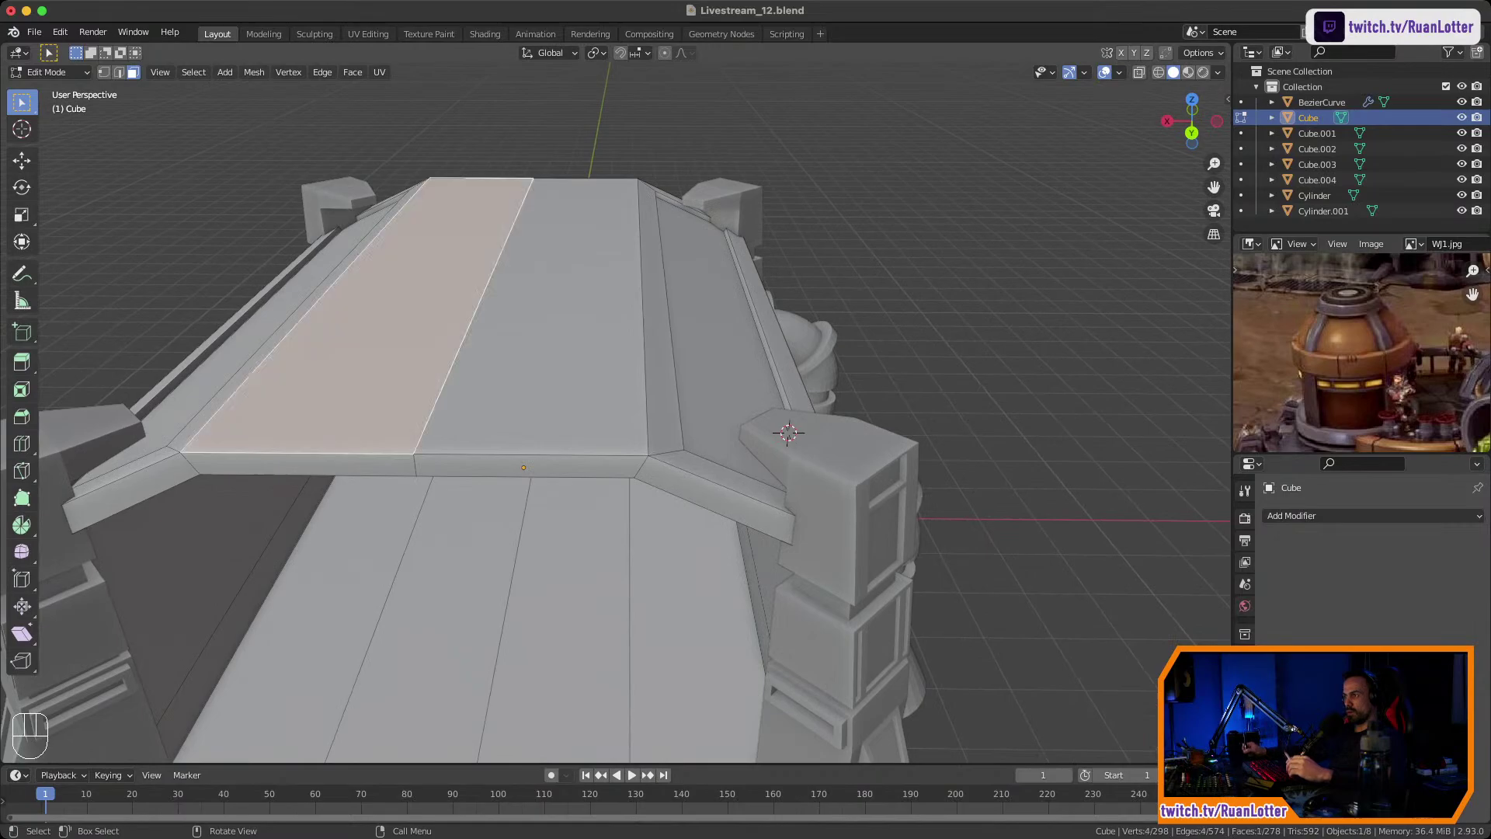
pyautogui.keyDown('shift'); pyautogui.click(528, 353); pyautogui.keyUp('shift')
pyautogui.moveTo(528, 353); pyautogui.dragTo(528, 369, button='middle')
pyautogui.press('i')
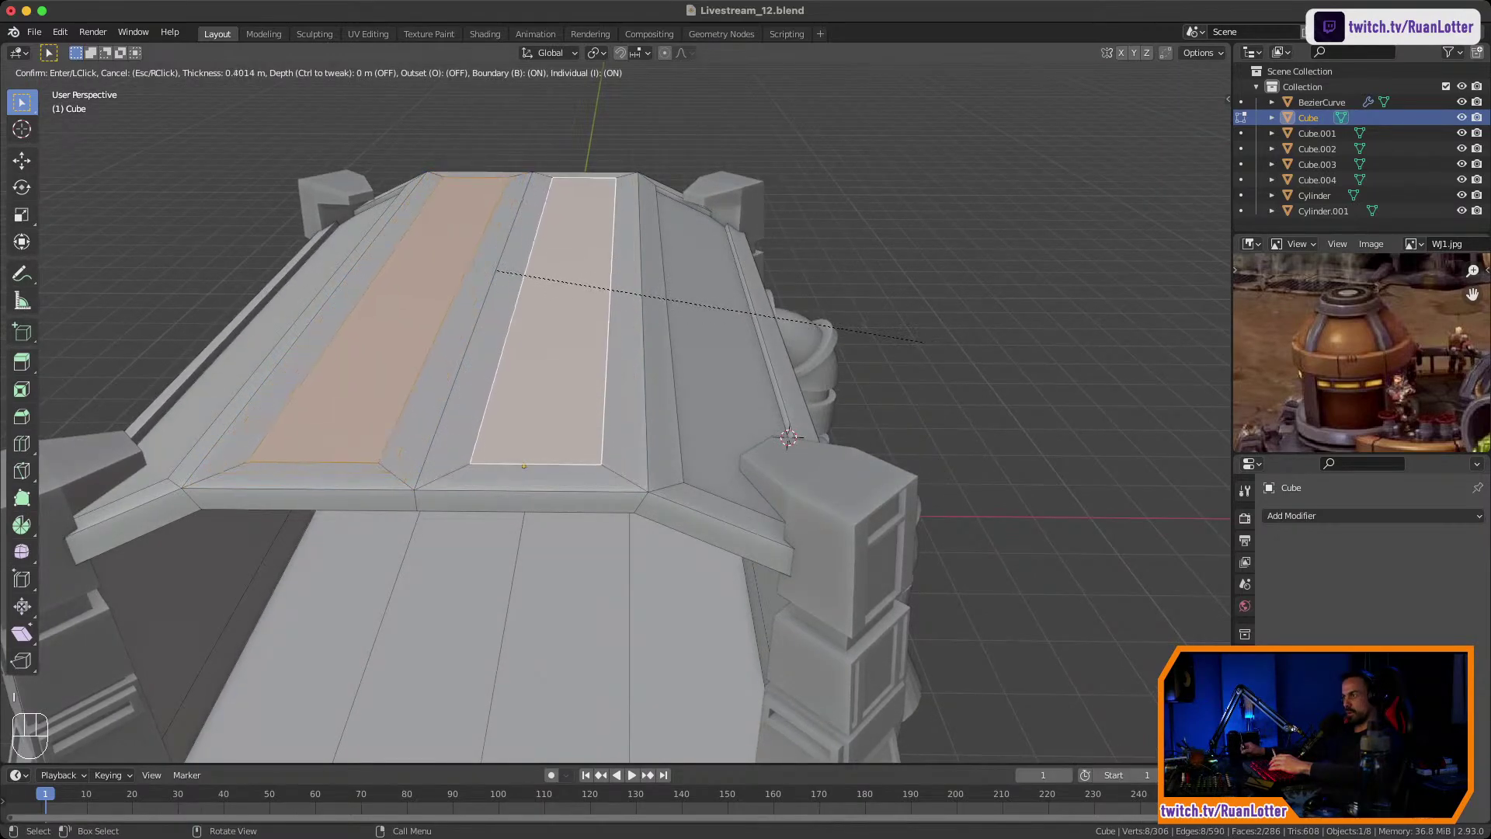
pyautogui.click(903, 337)
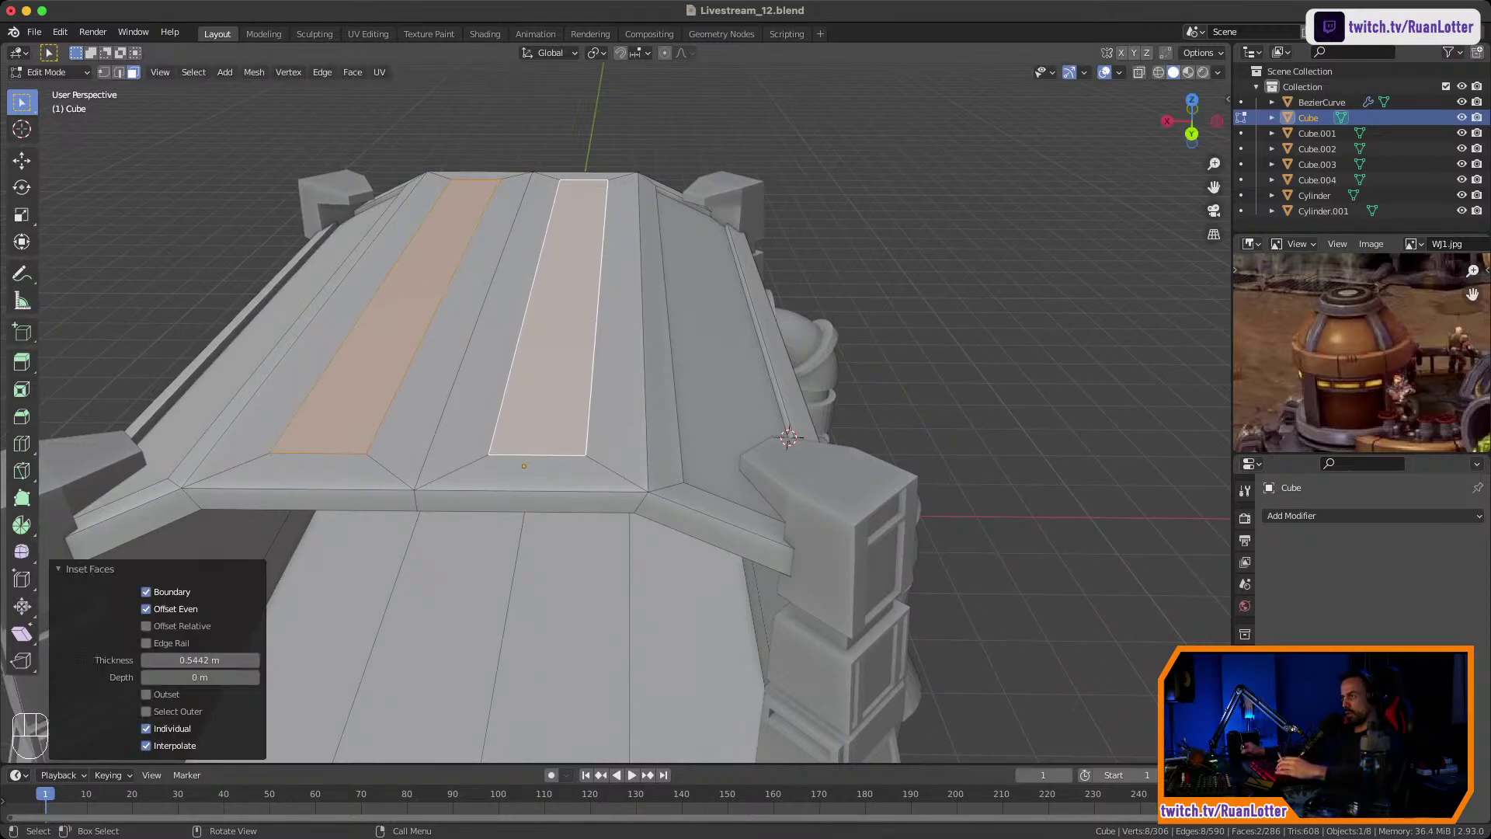
# Extrude the two inset top roof faces inward by about 0.05 m and return to Object Mode.
pyautogui.press('e')
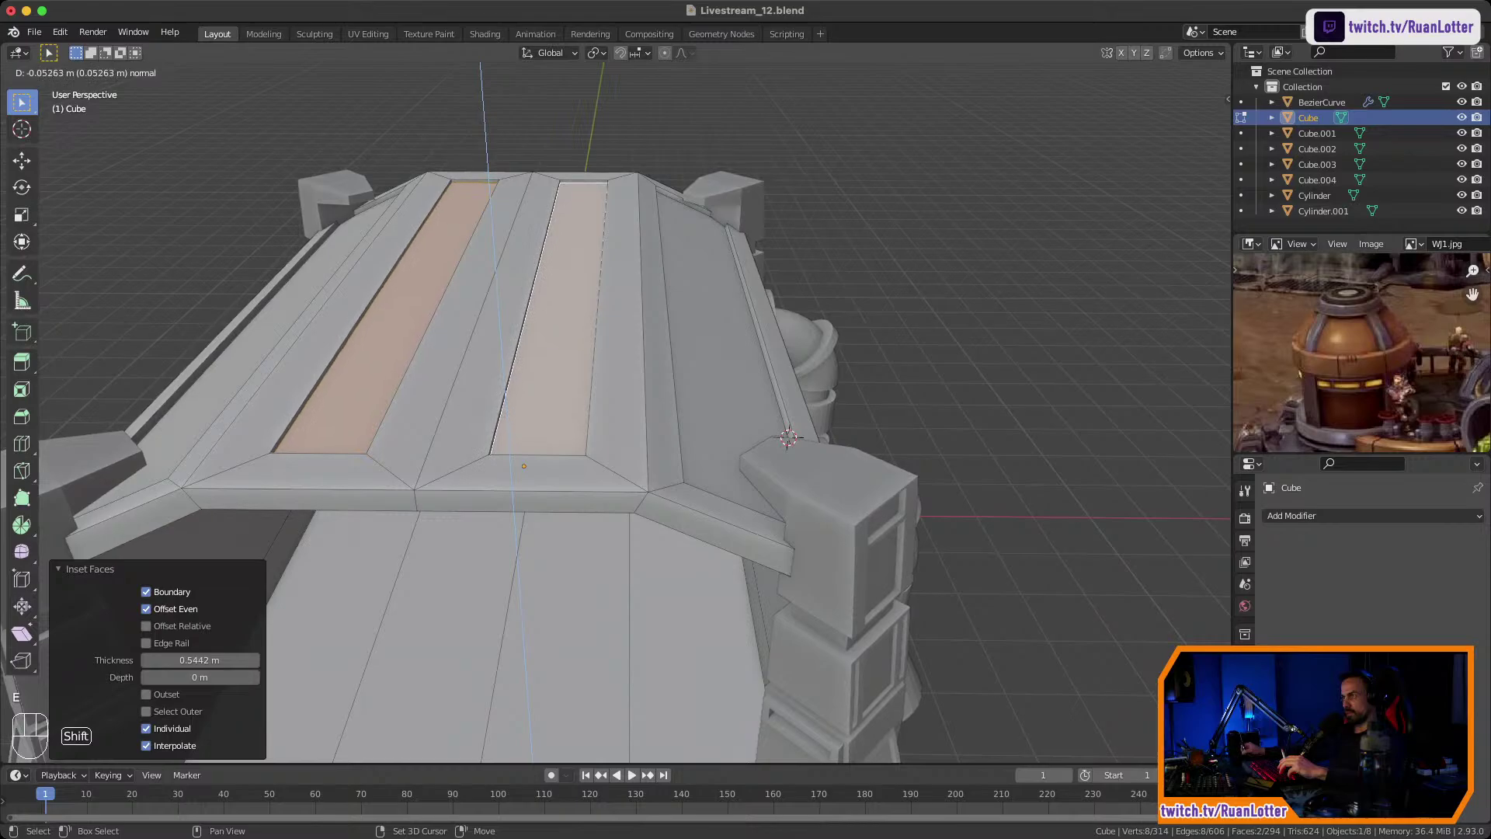
pyautogui.click(903, 342)
pyautogui.click(903, 342)
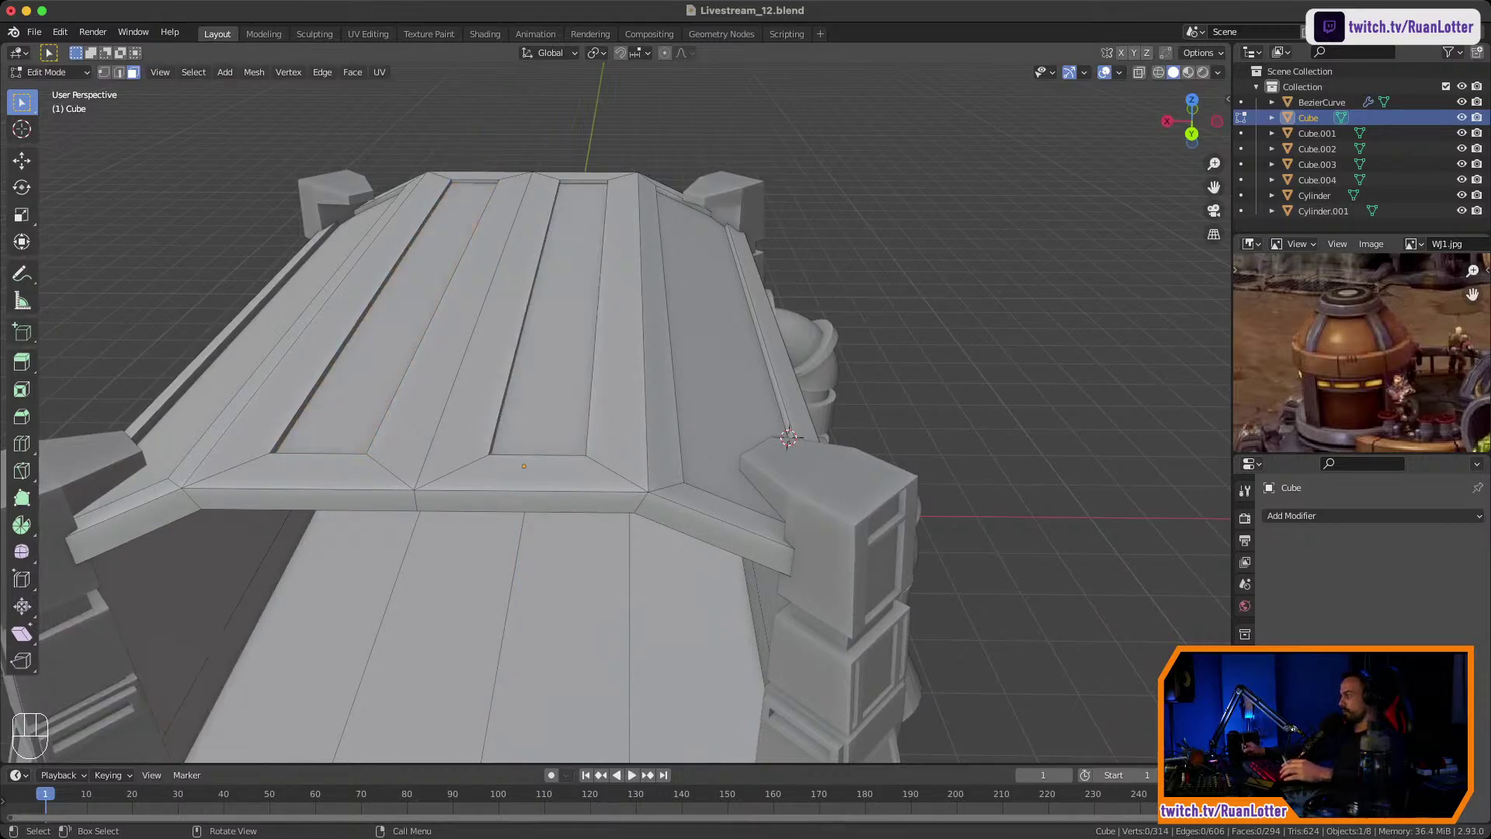
pyautogui.keyDown('ctrl'); pyautogui.moveTo(903, 342); pyautogui.dragTo(947, 377, button='middle'); pyautogui.keyUp('ctrl')
pyautogui.press('Tab')
# Inspect the recessed roof panels from around the building and compare the roof with the domed structure in the reference image.
pyautogui.scroll(-3, 745, 419)
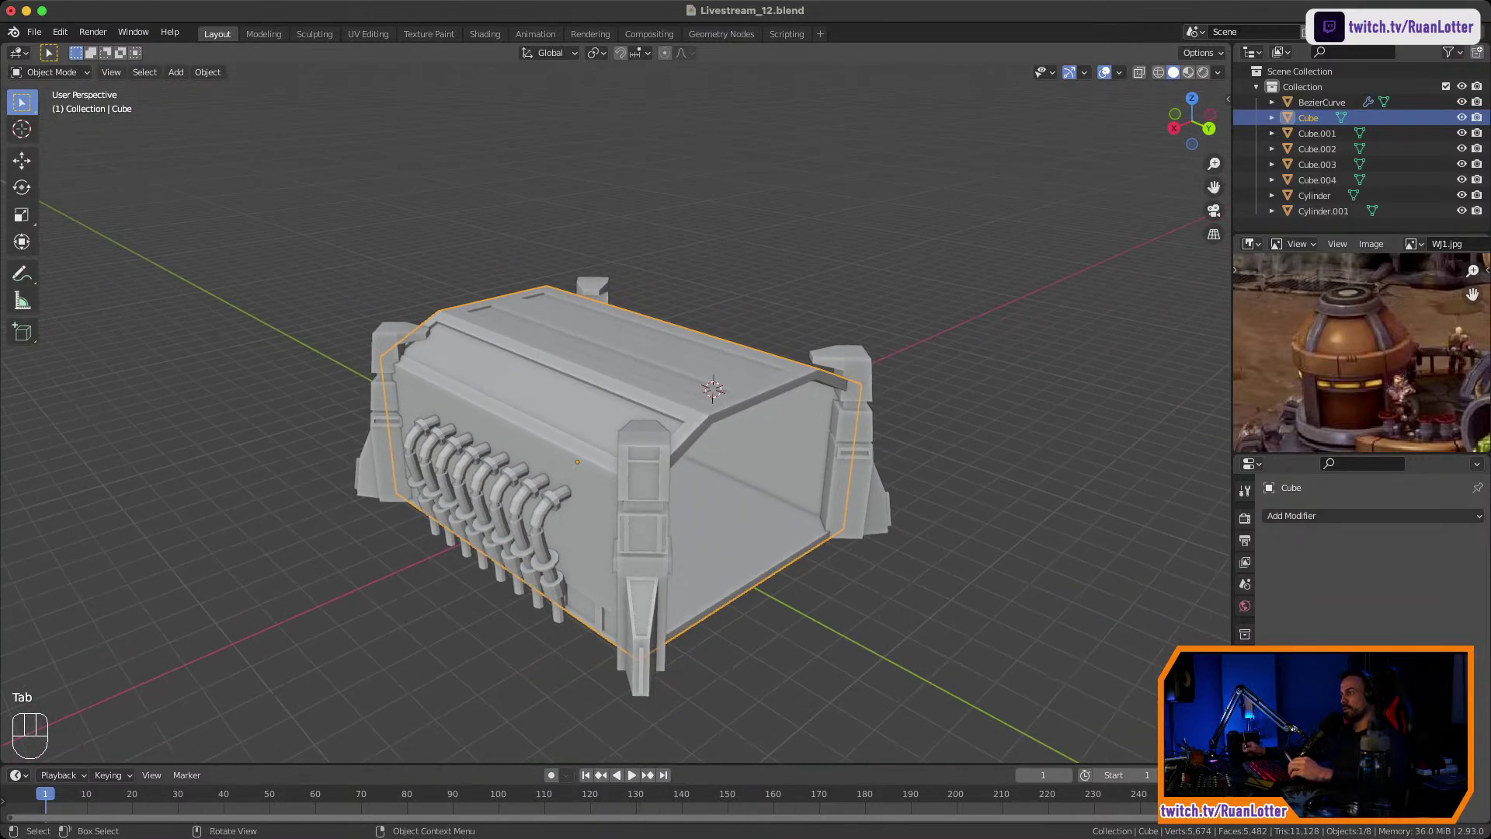
pyautogui.moveTo(793, 435); pyautogui.dragTo(644, 408, button='middle')
pyautogui.moveTo(746, 419); pyautogui.dragTo(784, 424, button='middle')
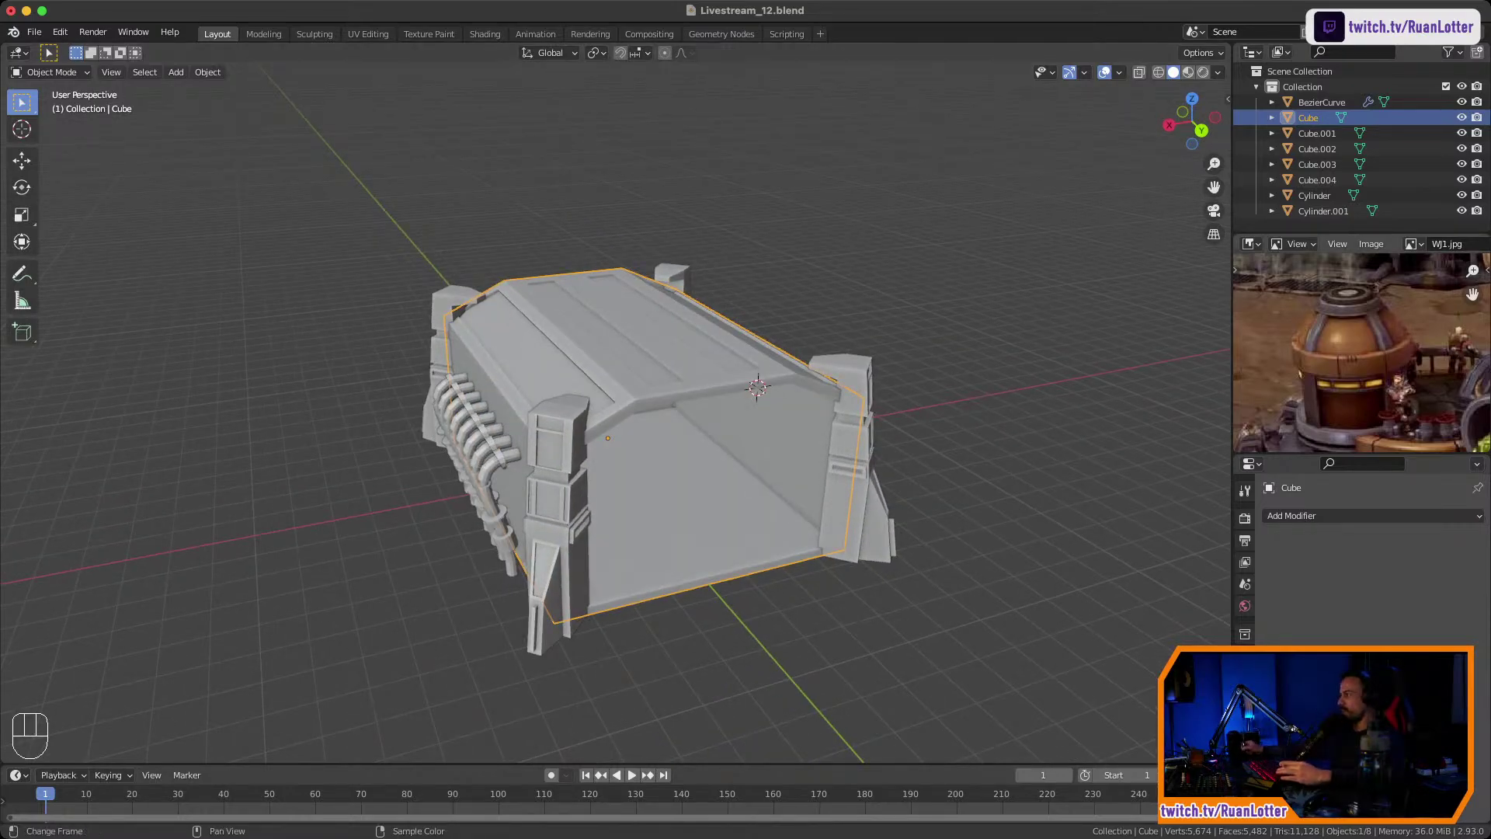
pyautogui.scroll(-4, 1361, 353)
pyautogui.moveTo(1351, 341); pyautogui.dragTo(1361, 386, button='middle')
pyautogui.keyDown('ctrl'); pyautogui.moveTo(1360, 386); pyautogui.dragTo(1394, 325, button='middle'); pyautogui.keyUp('ctrl')
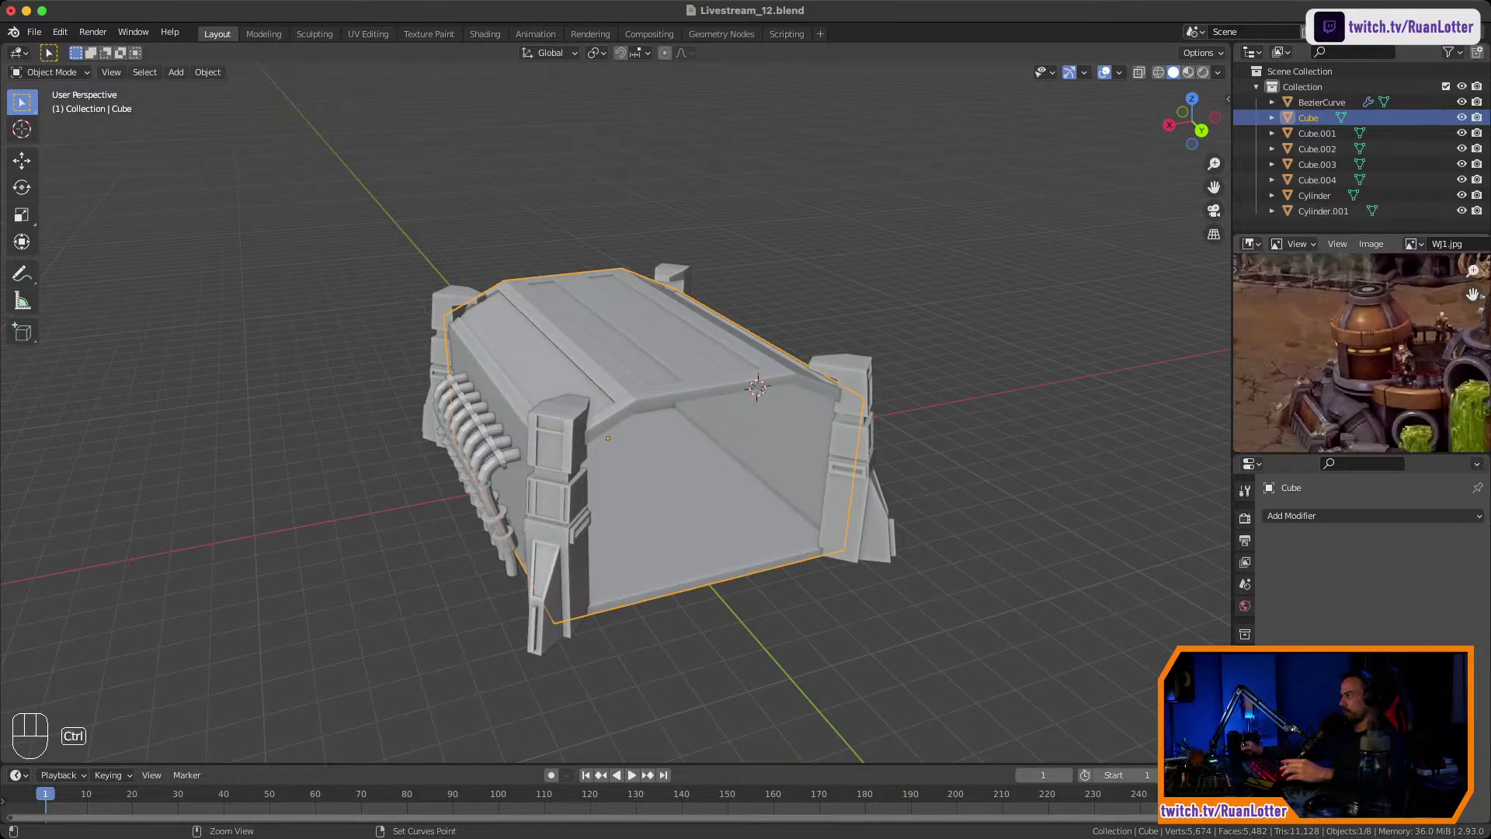
# Enlarge the reference image around the orange domed tank to study its shape.
pyautogui.keyDown('ctrl'); pyautogui.scroll(2, 1361, 353); pyautogui.keyUp('ctrl')
pyautogui.keyDown('ctrl'); pyautogui.scroll(2, 1361, 353); pyautogui.keyUp('ctrl')
pyautogui.scroll(2, 1361, 353)
pyautogui.keyDown('ctrl'); pyautogui.scroll(1, 1361, 354); pyautogui.keyUp('ctrl')
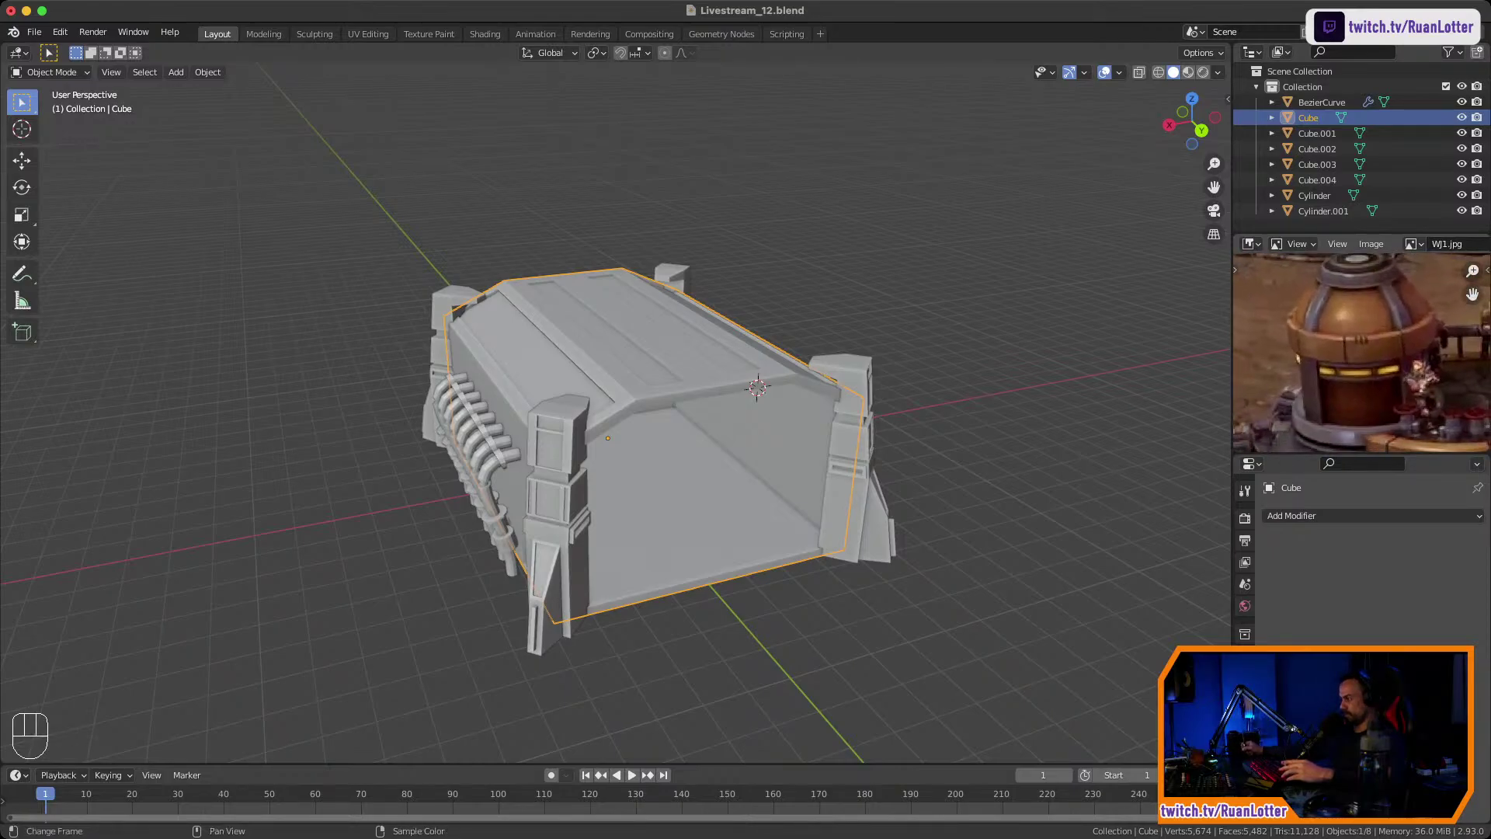
pyautogui.moveTo(1361, 354)
pyautogui.mouseDown(button='middle')
pyautogui.moveTo(1342, 392)
pyautogui.moveTo(1359, 365)
pyautogui.mouseUp(button='middle')
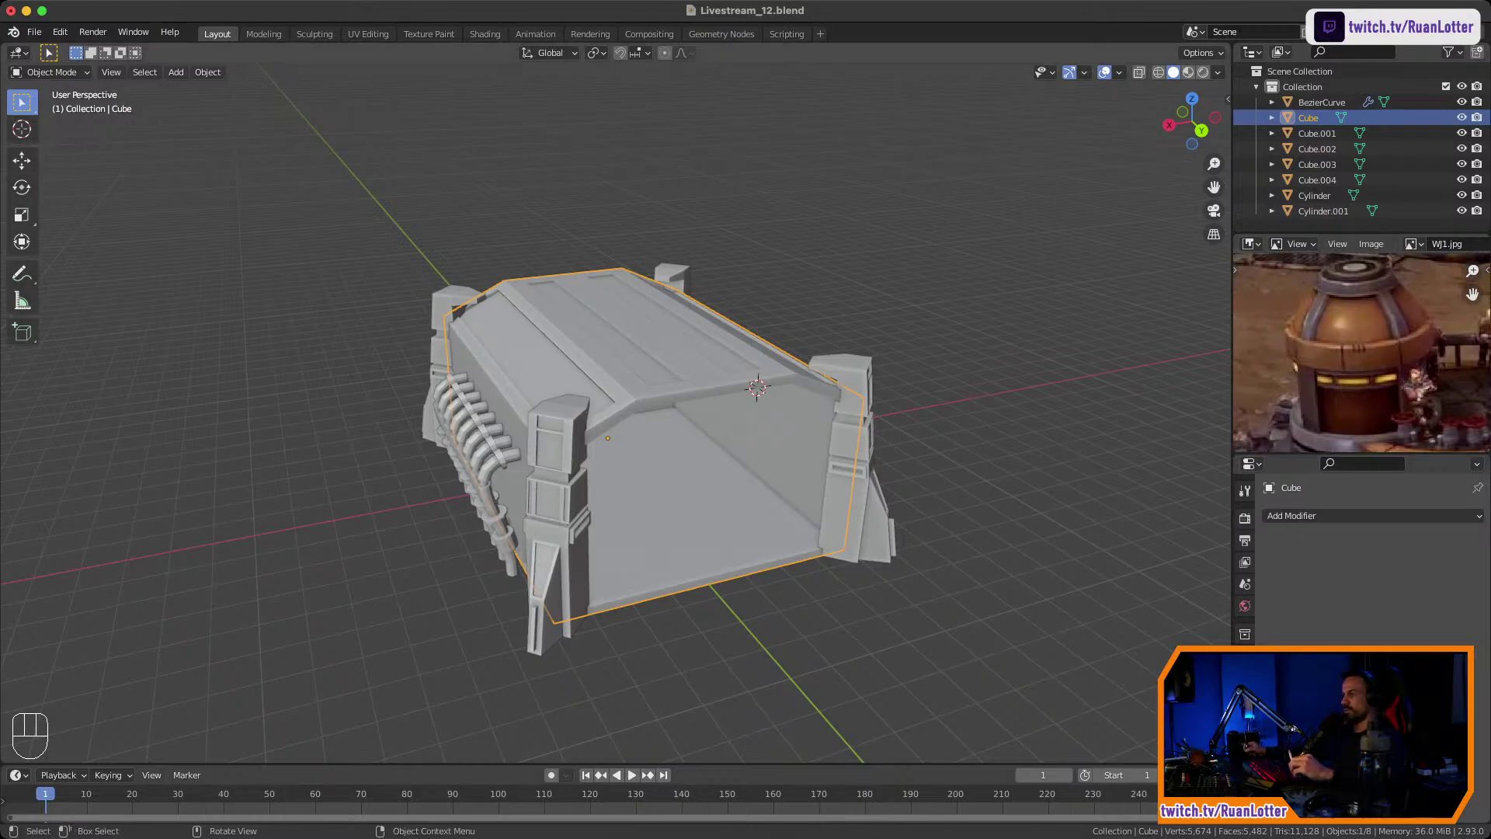
# Save the file and deselect the main building body.
pyautogui.moveTo(699, 435); pyautogui.dragTo(780, 435, button='middle')
pyautogui.press('super+s')
pyautogui.click(955, 497)
pyautogui.moveTo(955, 497); pyautogui.dragTo(772, 468, button='middle')
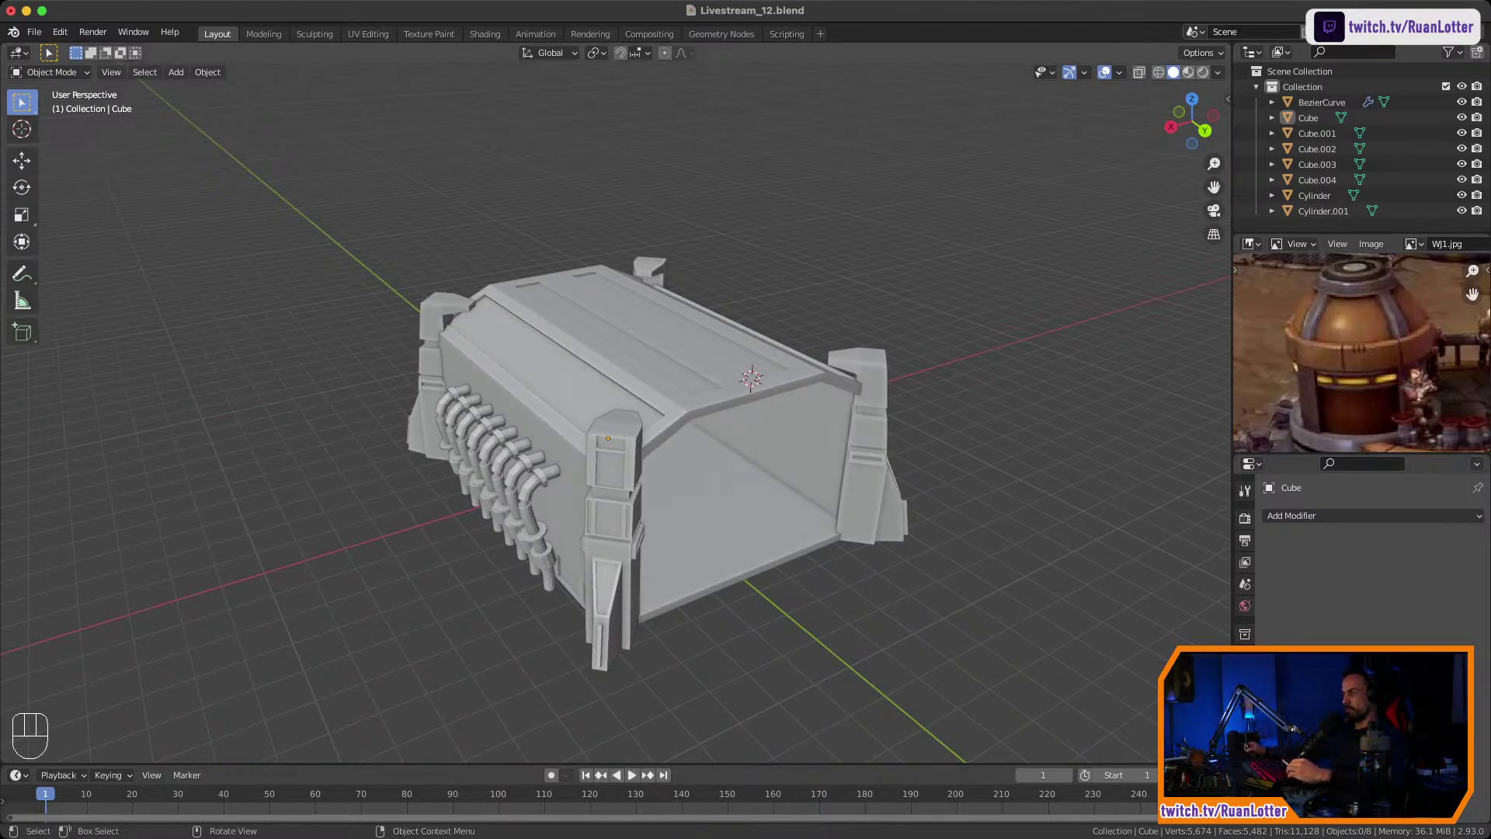
# Snap the 3D cursor to the middle of the two central roof faces on the building body.
pyautogui.moveTo(699, 435); pyautogui.dragTo(637, 388, button='middle')
pyautogui.hotkey('shift', 'a')
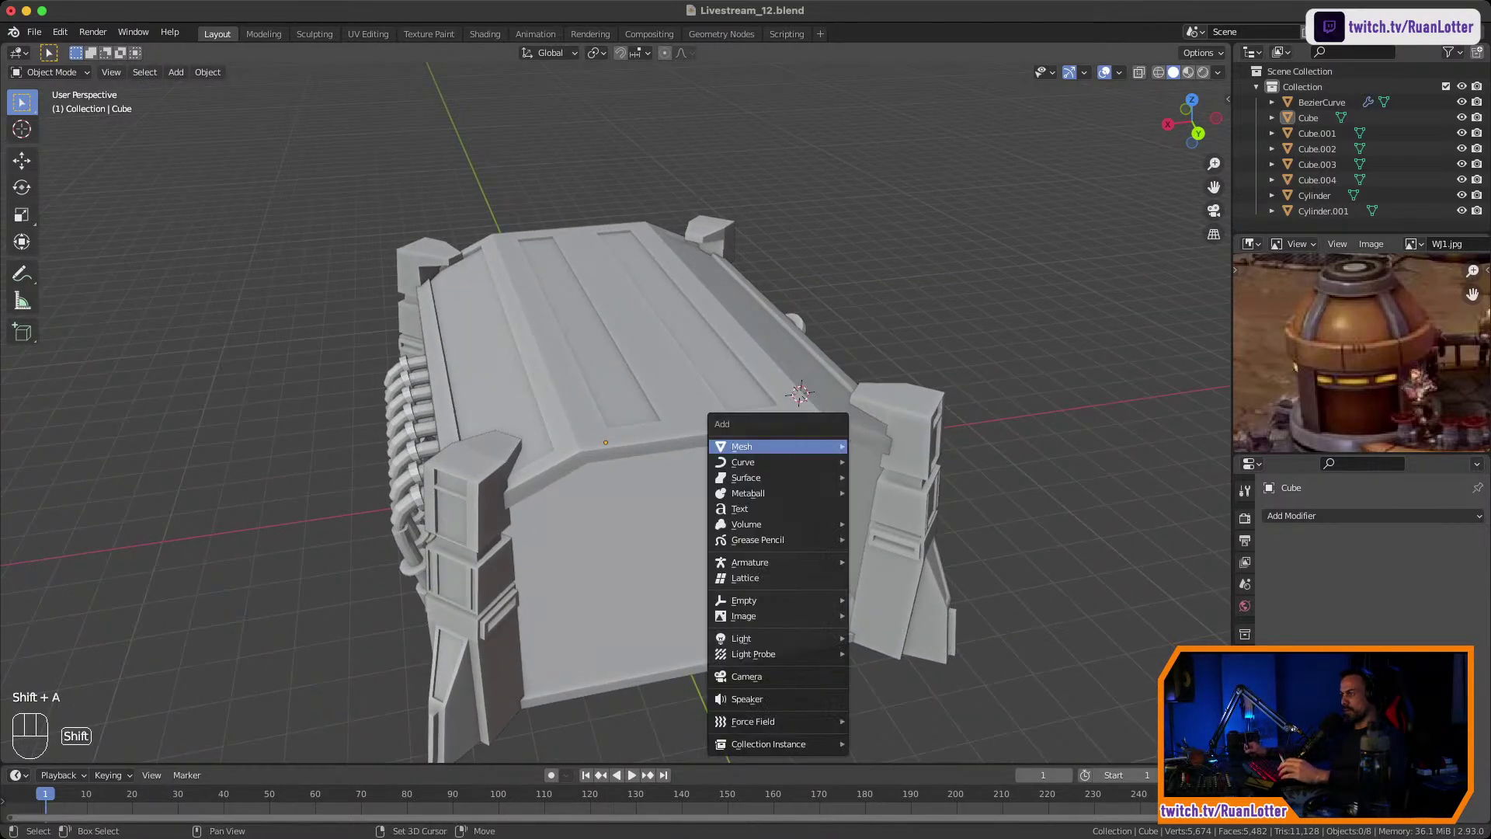
pyautogui.press('Tab')
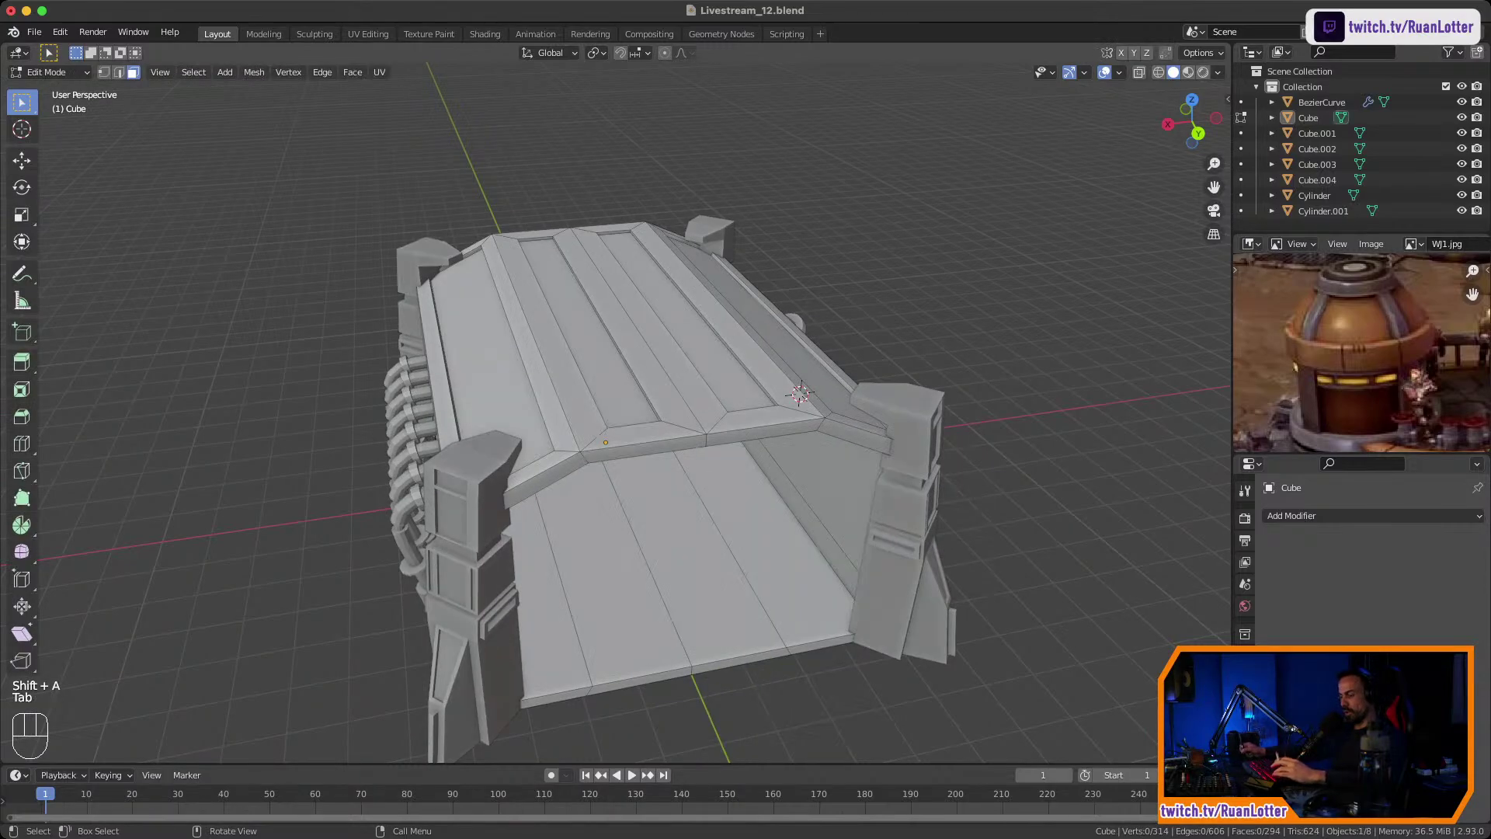
pyautogui.press('2')
pyautogui.press('3')
pyautogui.click(614, 314)
pyautogui.keyDown('shift'); pyautogui.click(635, 312); pyautogui.keyUp('shift')
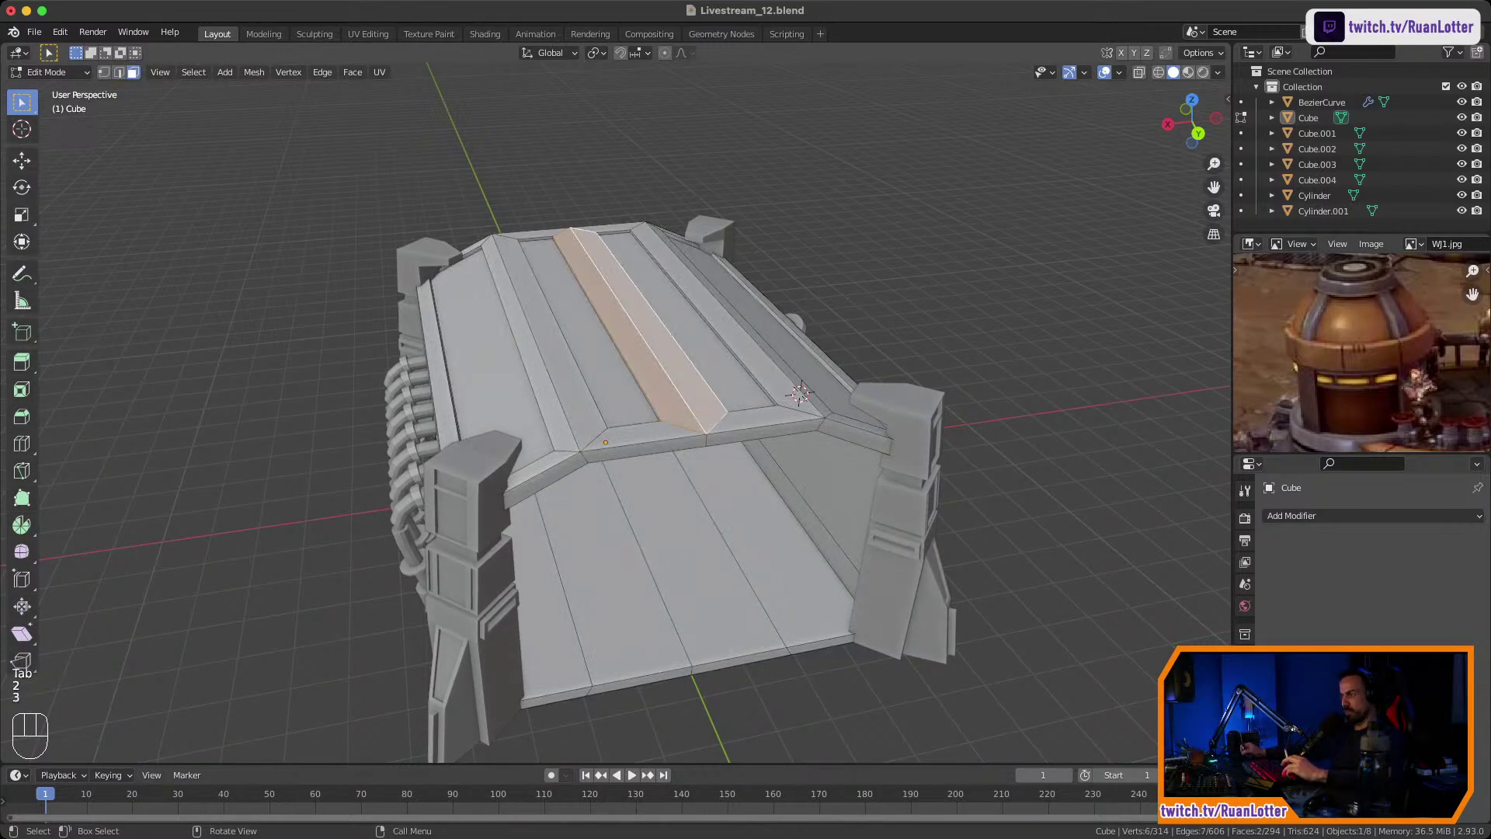
pyautogui.hotkey('shift', 's')
pyautogui.click(634, 400)
pyautogui.press('Tab')
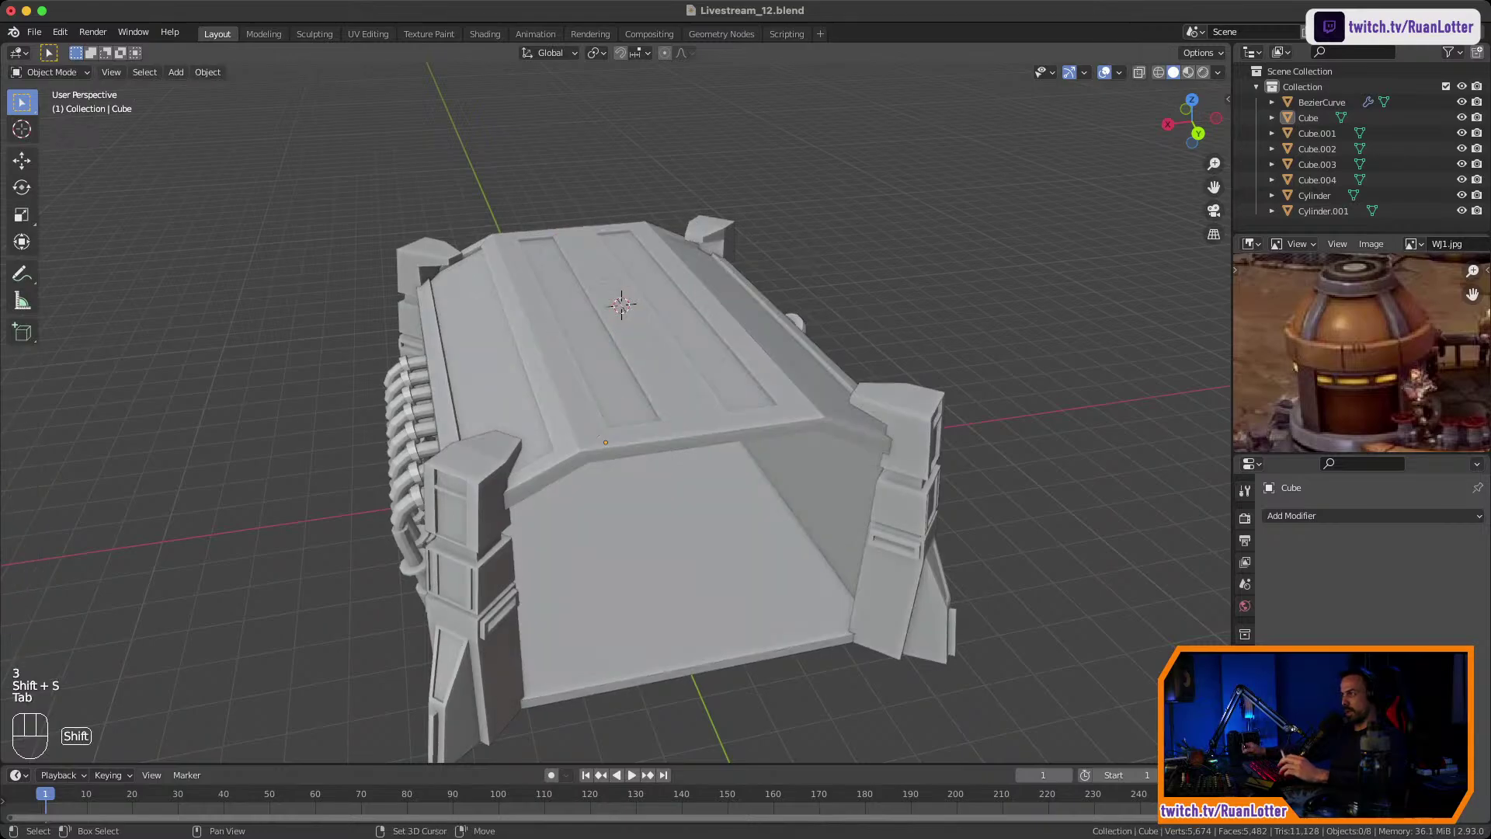
# Add a cylinder at the 3D cursor and raise it about 0.88 m along Z so it stands on the roof.
pyautogui.hotkey('shift', 'a')
pyautogui.click(890, 440)
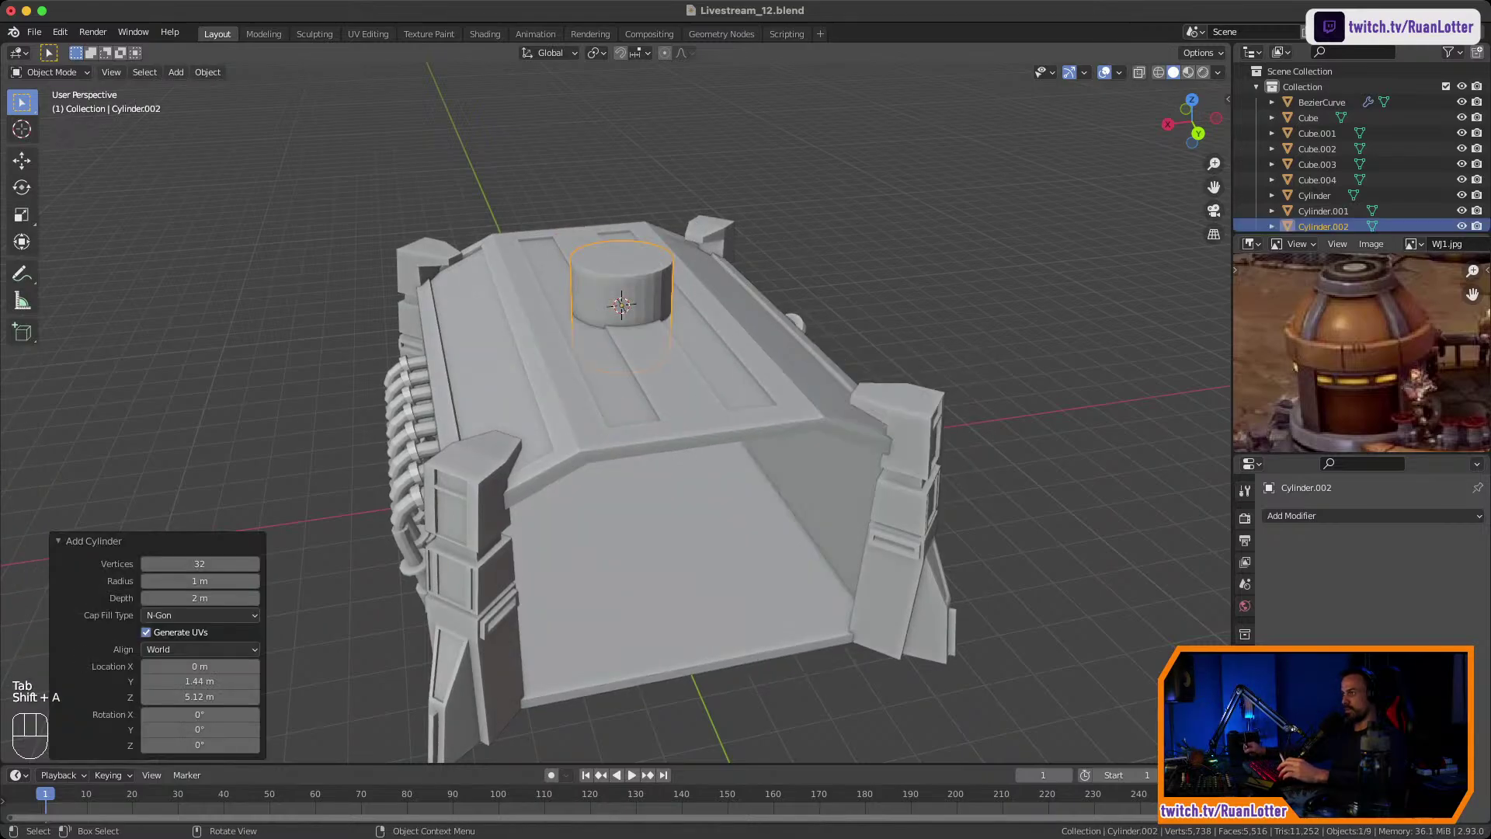
pyautogui.moveTo(870, 442); pyautogui.dragTo(885, 407, button='middle')
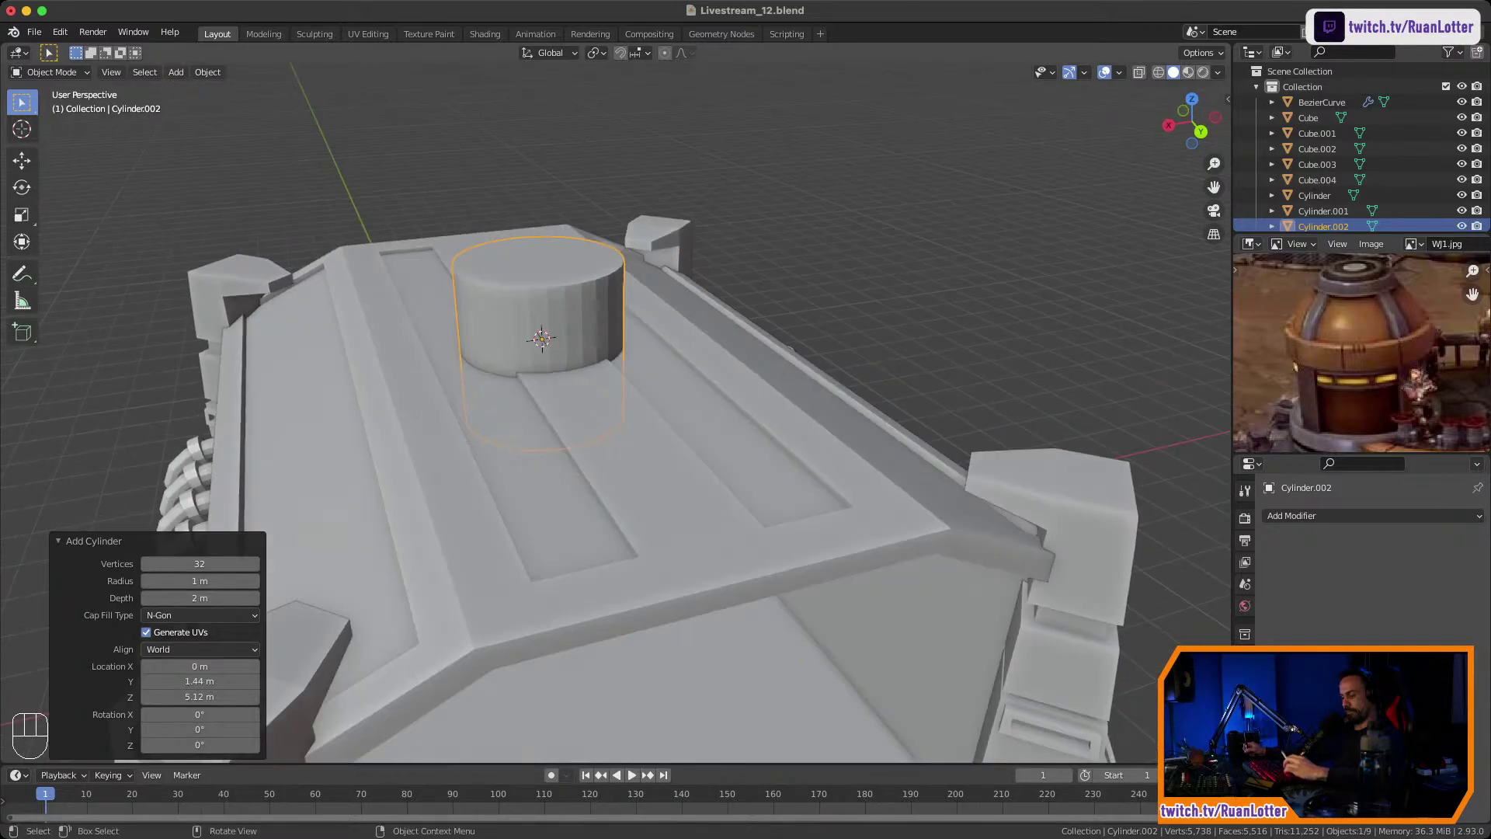
pyautogui.press('g')
pyautogui.press('z')
pyautogui.click(882, 350)
pyautogui.moveTo(882, 349); pyautogui.dragTo(1009, 365, button='middle')
pyautogui.keyDown('ctrl'); pyautogui.moveTo(1010, 365); pyautogui.dragTo(1011, 299, button='middle'); pyautogui.keyUp('ctrl')
pyautogui.keyDown('shift'); pyautogui.moveTo(1011, 299); pyautogui.dragTo(1029, 367, button='middle'); pyautogui.keyUp('shift')
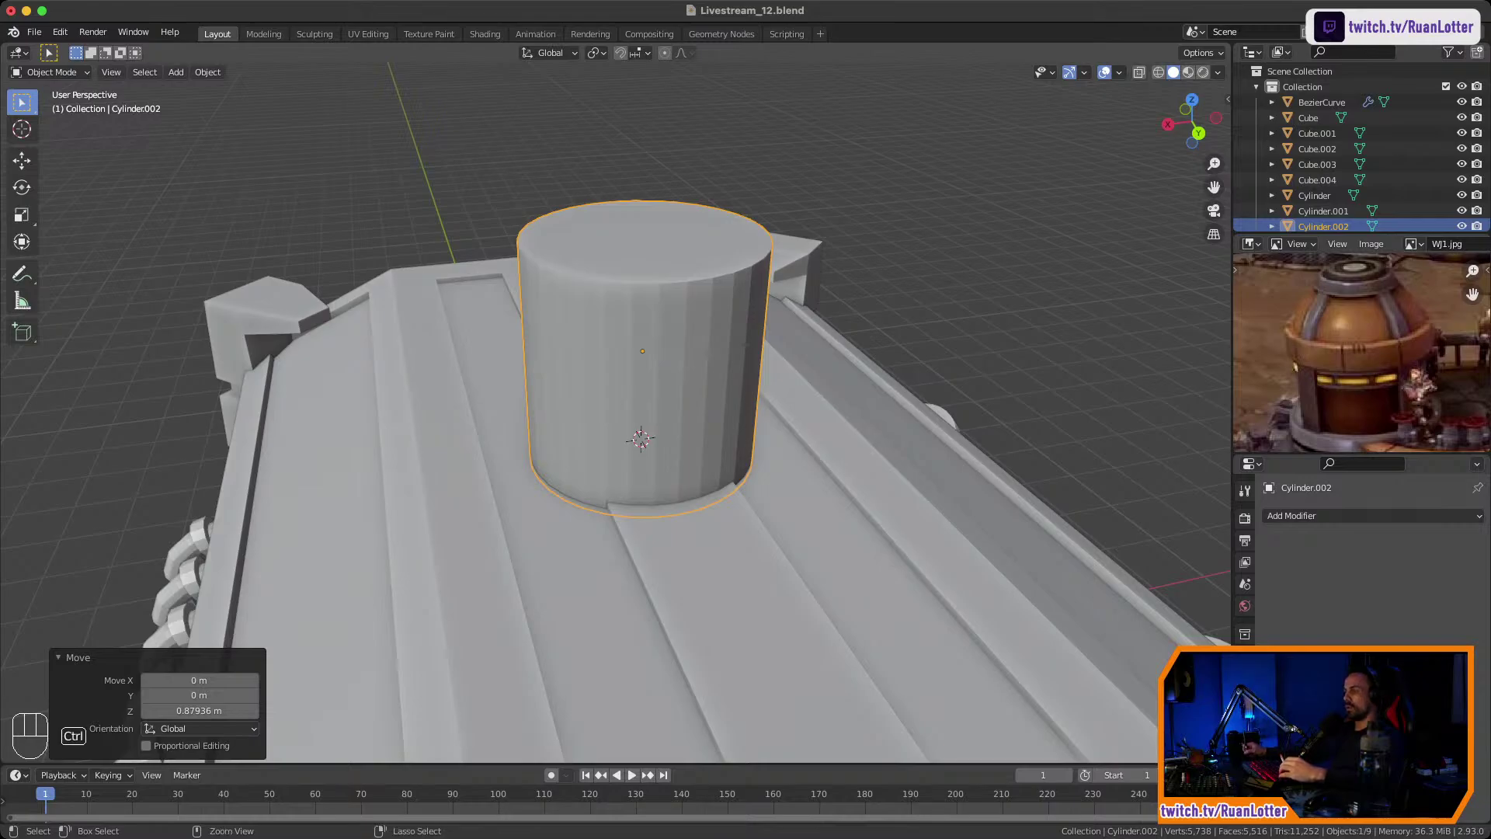
# Delete the cylinder standing on the roof.
pyautogui.keyDown('ctrl'); pyautogui.moveTo(745, 349); pyautogui.dragTo(746, 396, button='middle'); pyautogui.keyUp('ctrl')
pyautogui.click(932, 202)
pyautogui.click(641, 357)
pyautogui.press('x')
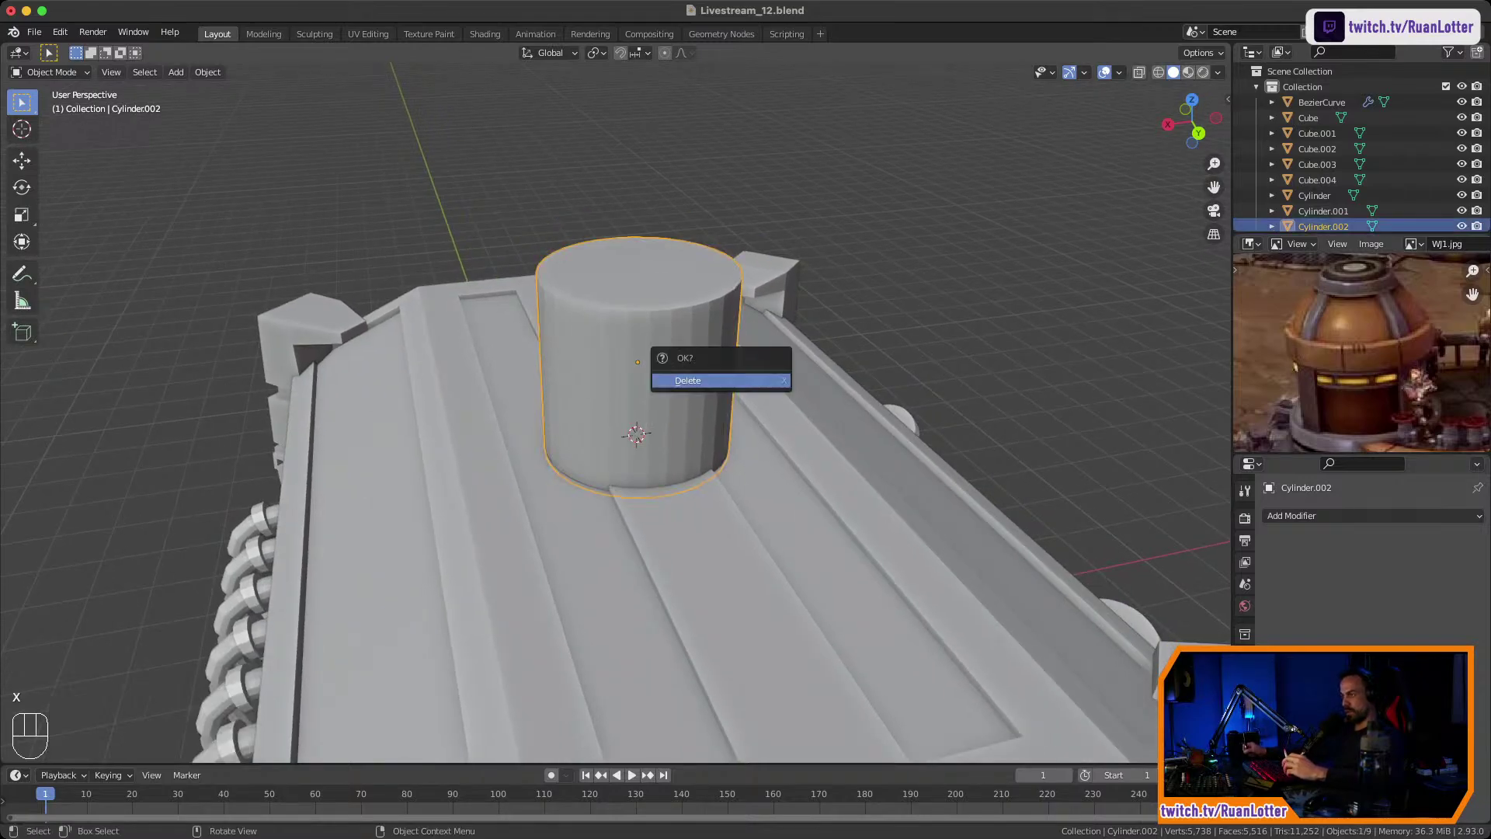
pyautogui.click(761, 379)
# Add a UV sphere at the 3D cursor and raise it about 2.25 m along Z above the roof.
pyautogui.hotkey('shift', 'a')
pyautogui.moveTo(761, 385)
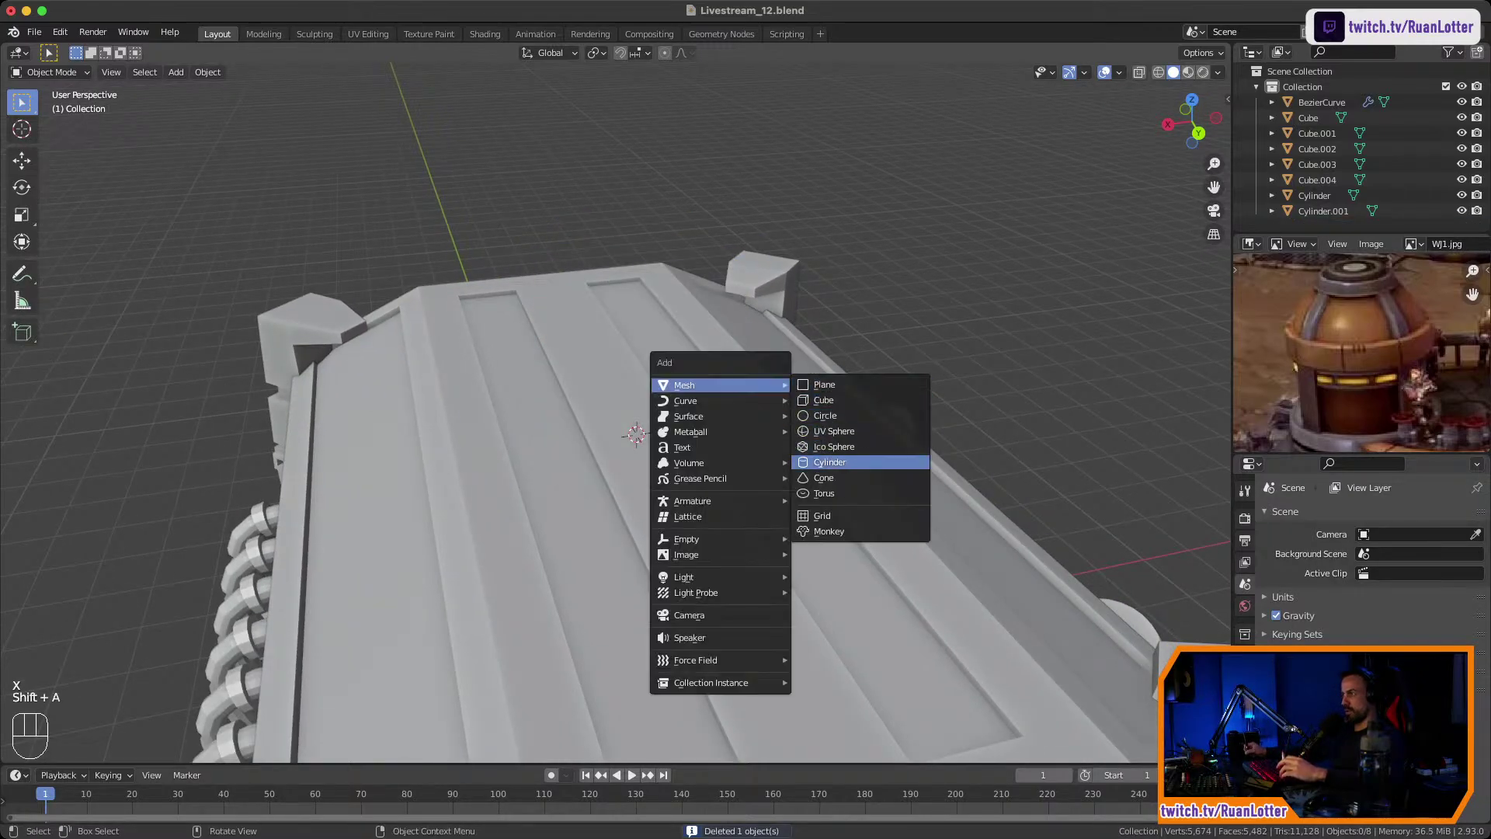
pyautogui.click(835, 431)
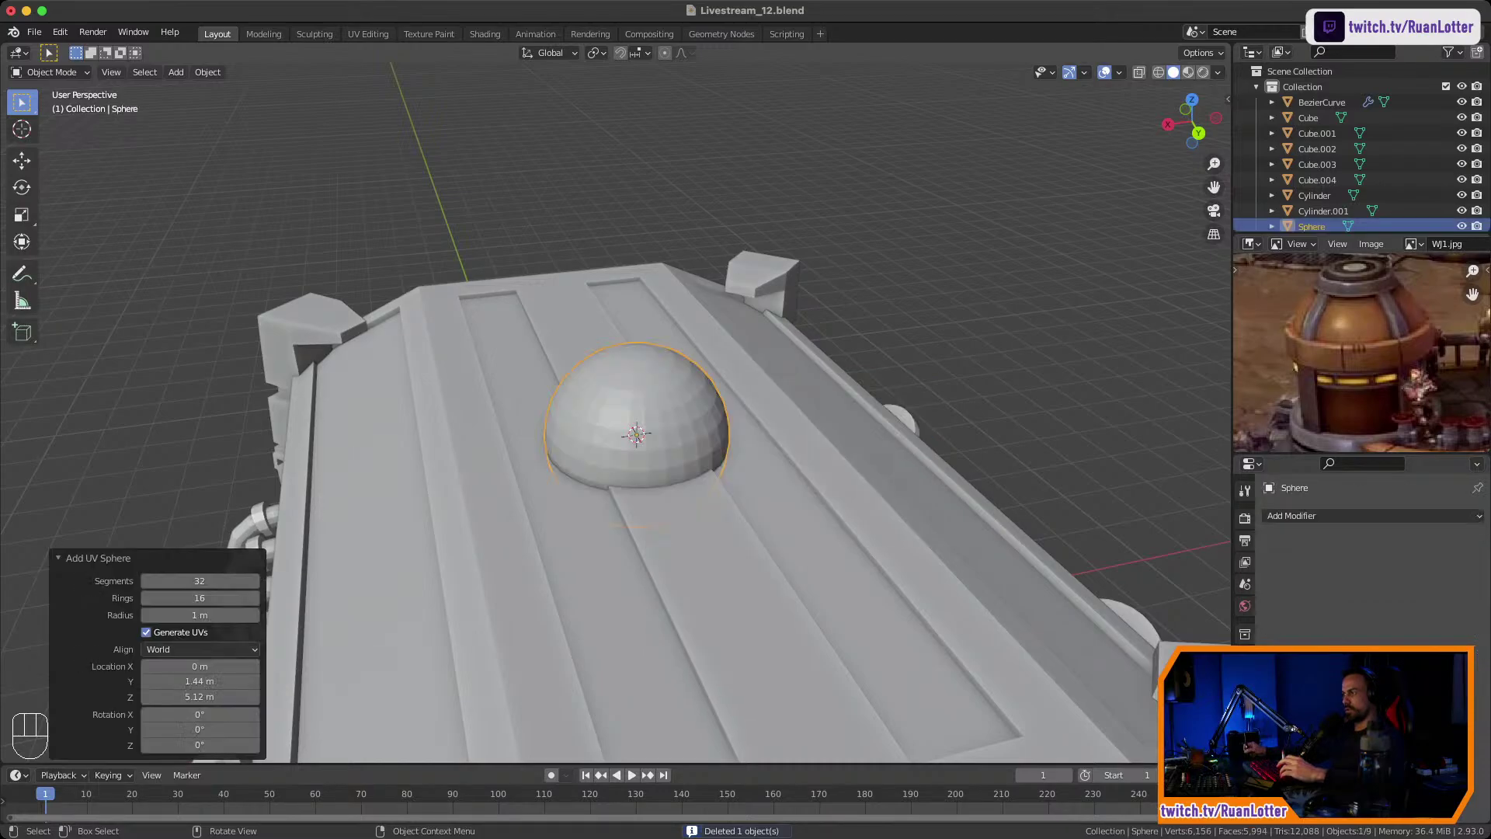
pyautogui.moveTo(835, 432); pyautogui.dragTo(841, 419, button='middle')
pyautogui.press('g')
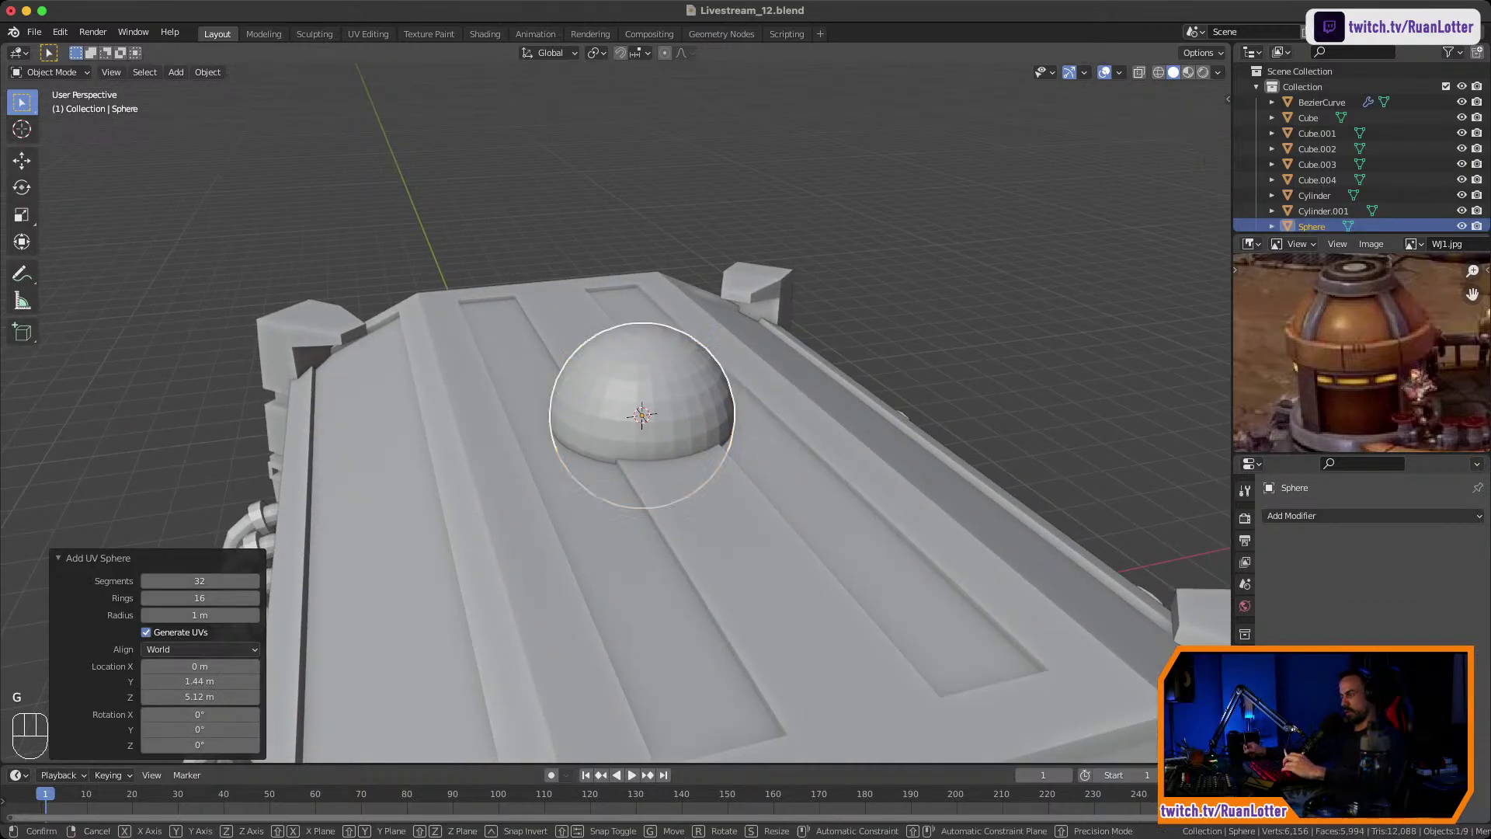
pyautogui.press('z')
pyautogui.click(843, 211)
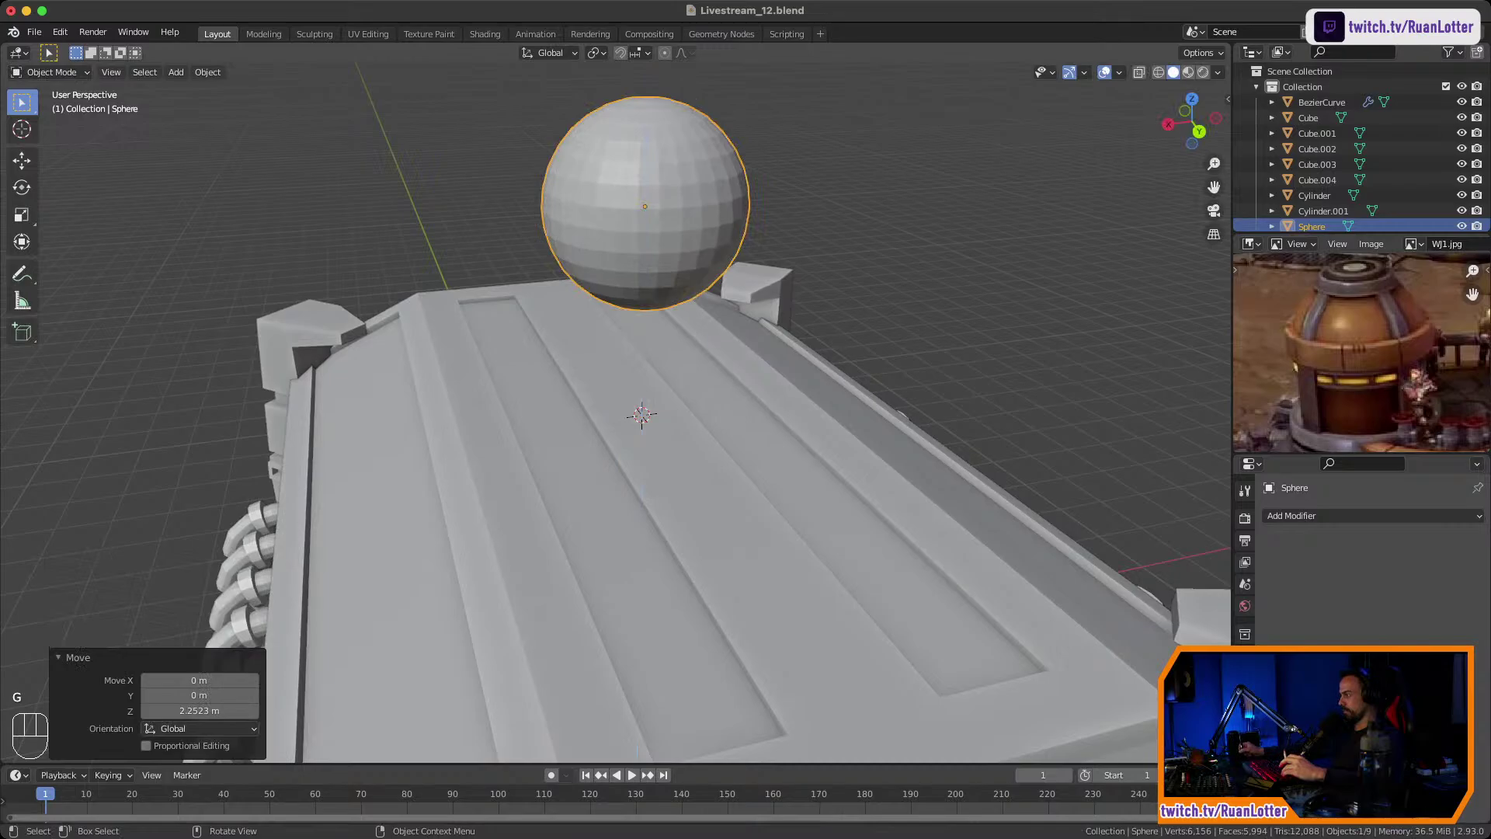
# Scale the sphere uniformly down to about 0.7.
pyautogui.press('s')
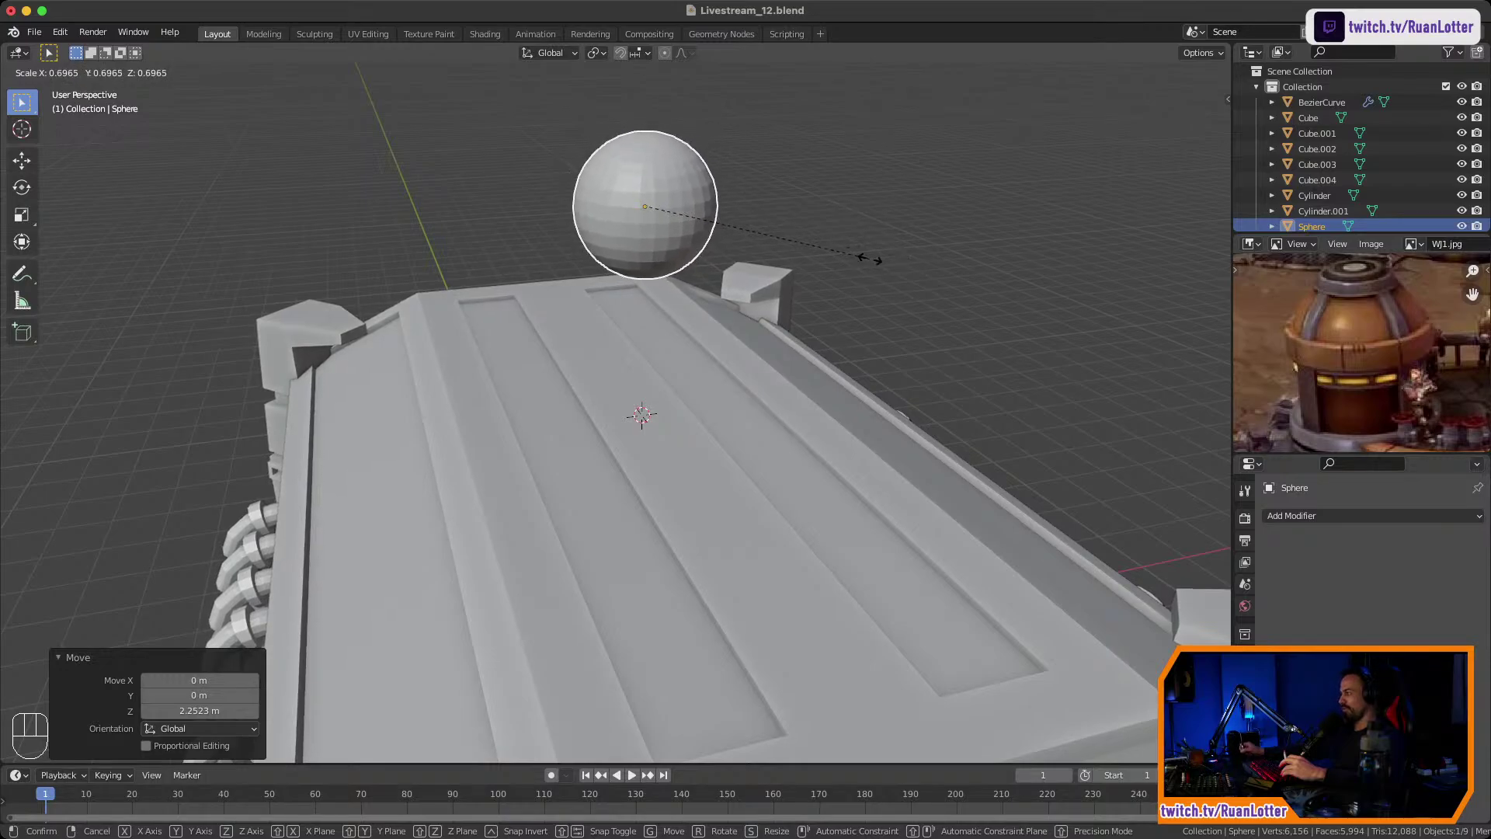
pyautogui.click(866, 258)
pyautogui.moveTo(866, 258); pyautogui.dragTo(969, 298, button='middle')
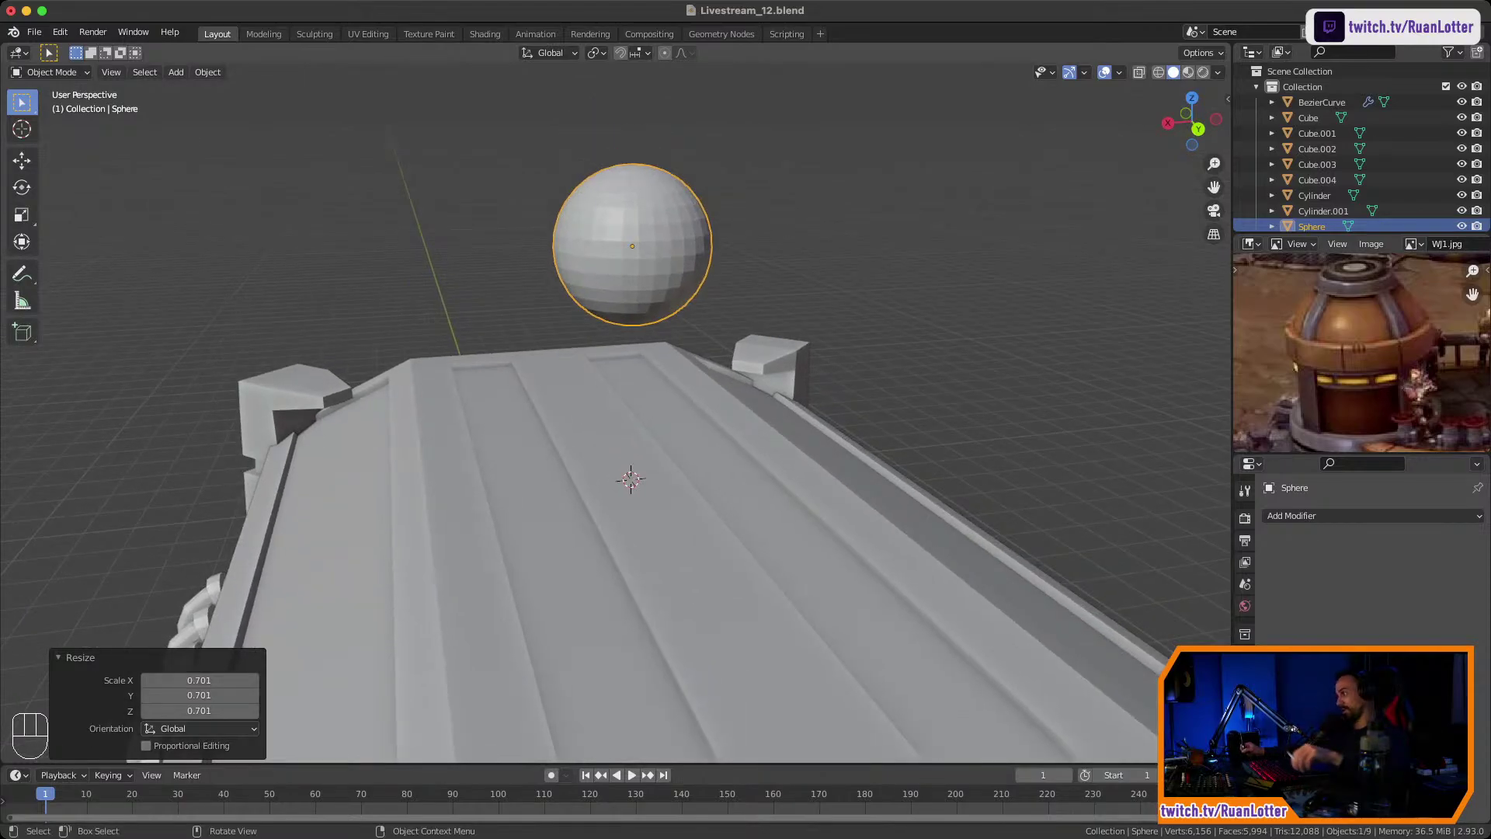
# Delete the faces of the sphere's lower half from a straight back view with X-ray on, leaving a dome.
pyautogui.press('Tab')
pyautogui.press('Tab')
pyautogui.press('Tab')
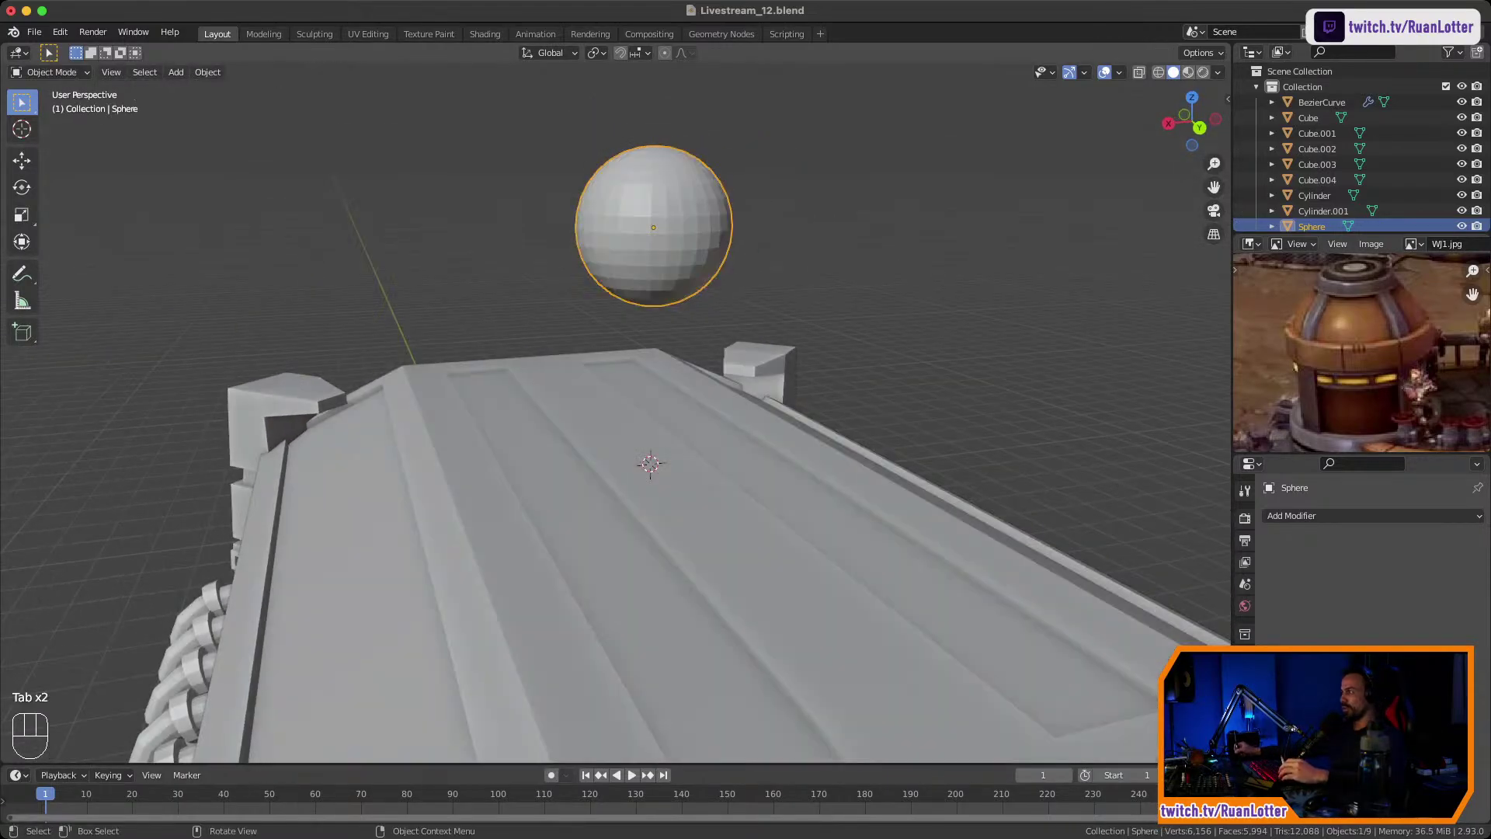
pyautogui.click(1200, 128)
pyautogui.keyDown('ctrl'); pyautogui.moveTo(543, 233); pyautogui.dragTo(561, 337, button='middle'); pyautogui.keyUp('ctrl')
pyautogui.hotkey('alt', 'z')
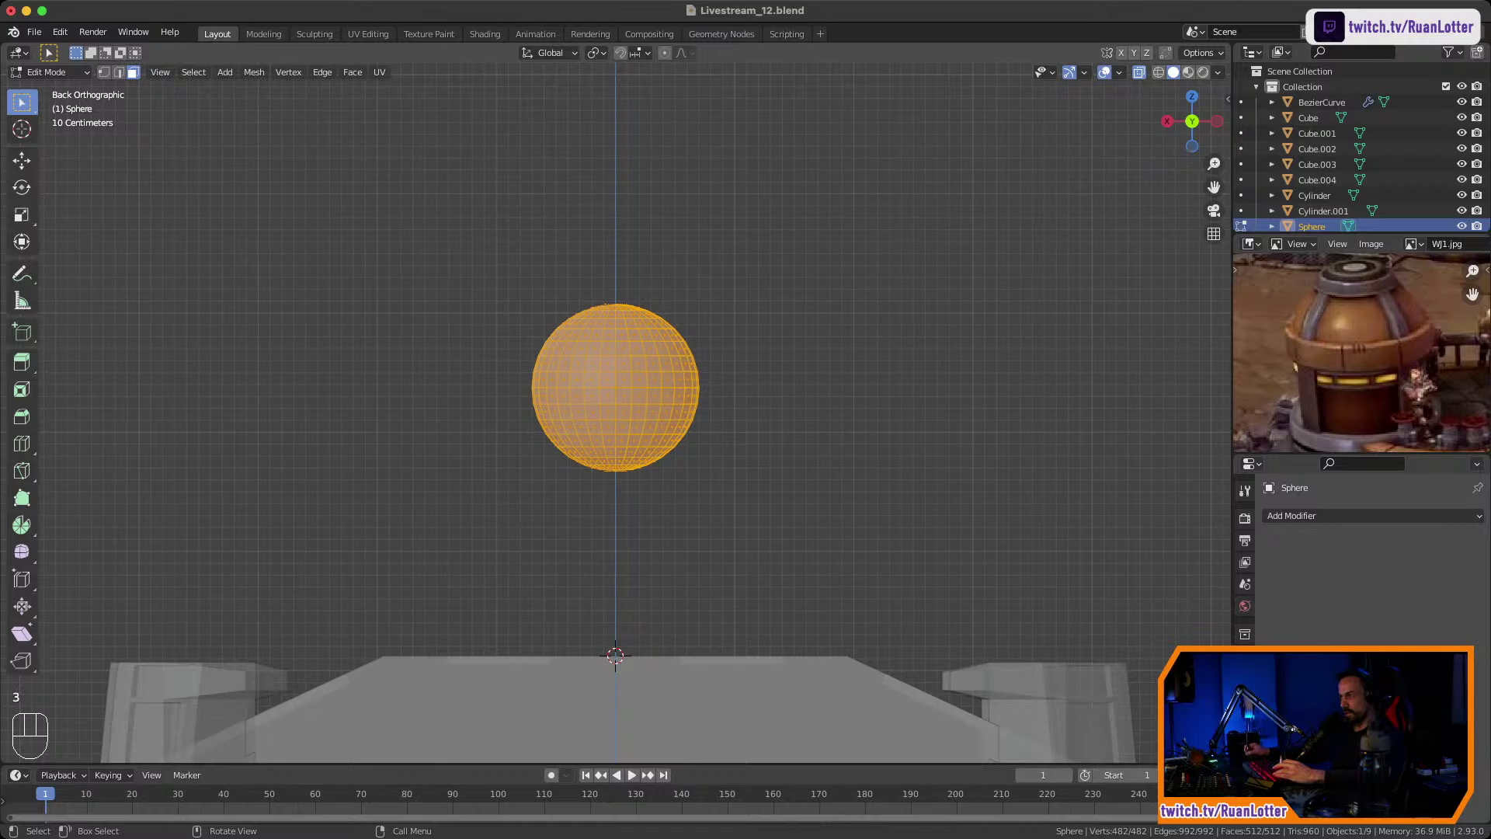
pyautogui.moveTo(516, 398); pyautogui.dragTo(786, 525)
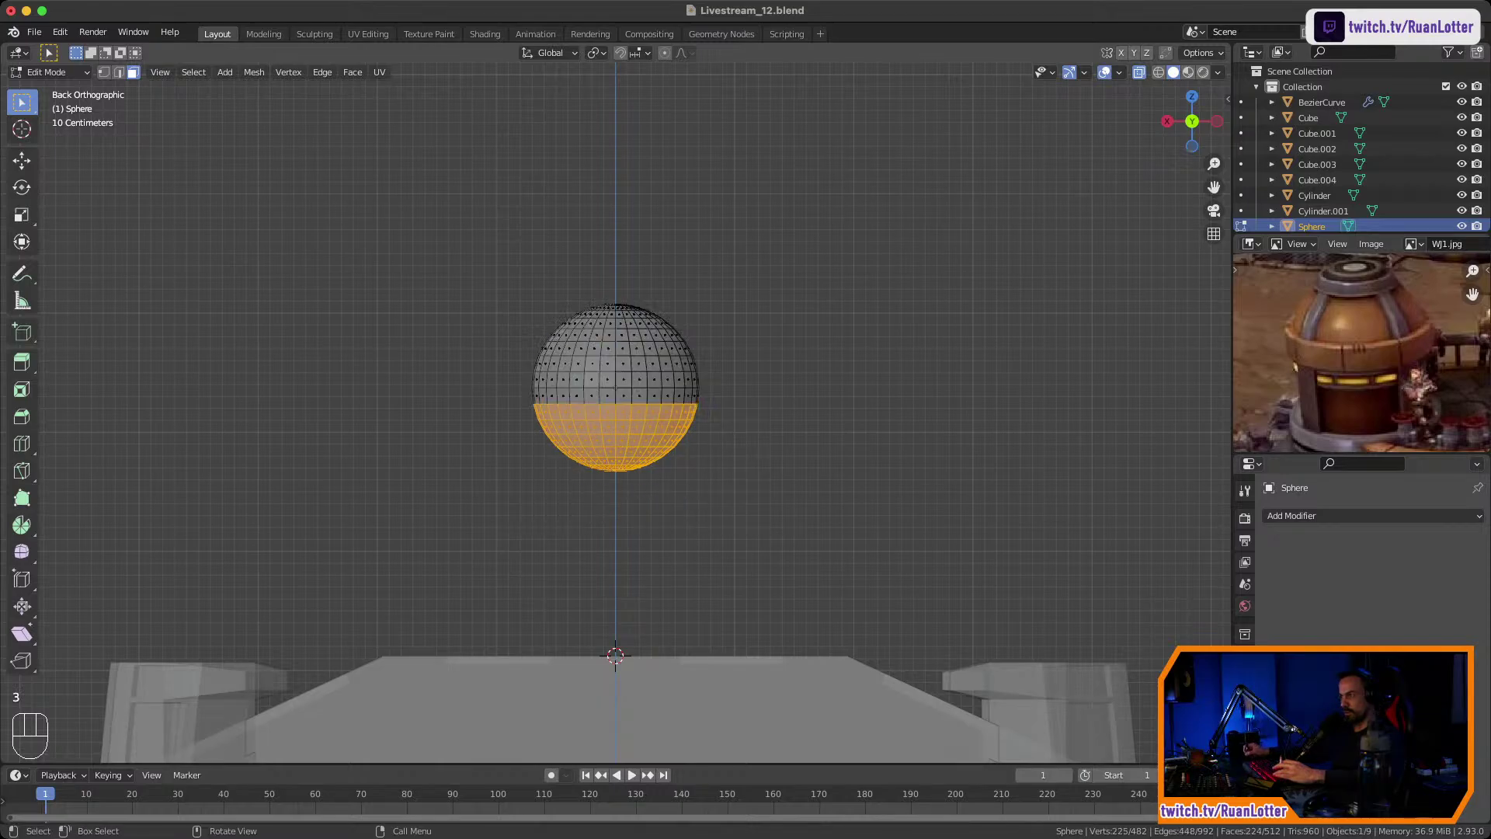
pyautogui.moveTo(519, 388); pyautogui.dragTo(844, 520)
pyautogui.press('x')
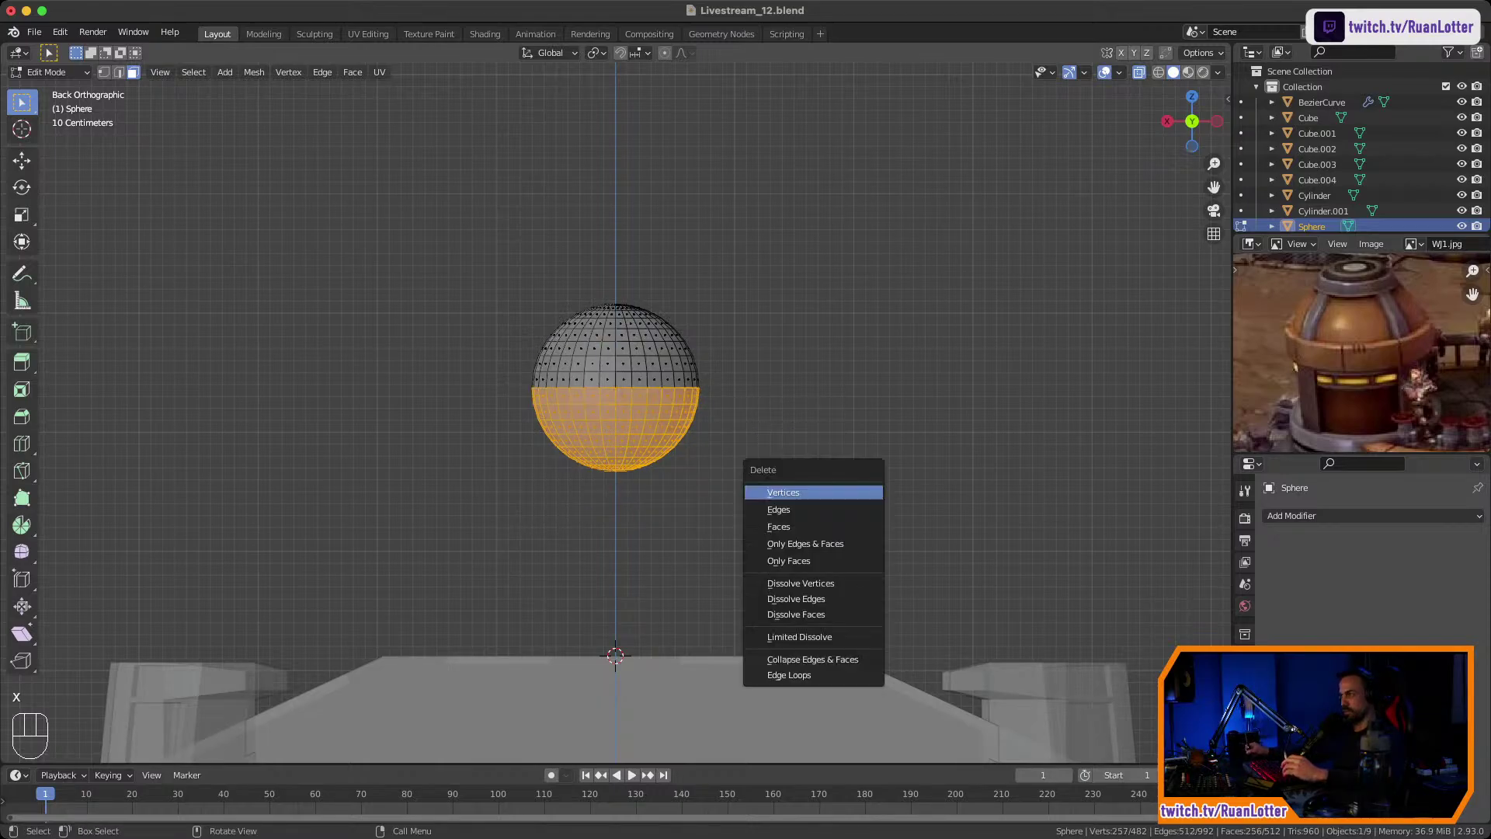
pyautogui.click(853, 526)
pyautogui.moveTo(853, 527); pyautogui.dragTo(1017, 590, button='middle')
pyautogui.keyDown('shift'); pyautogui.moveTo(1017, 590); pyautogui.dragTo(838, 606, button='middle'); pyautogui.keyUp('shift')
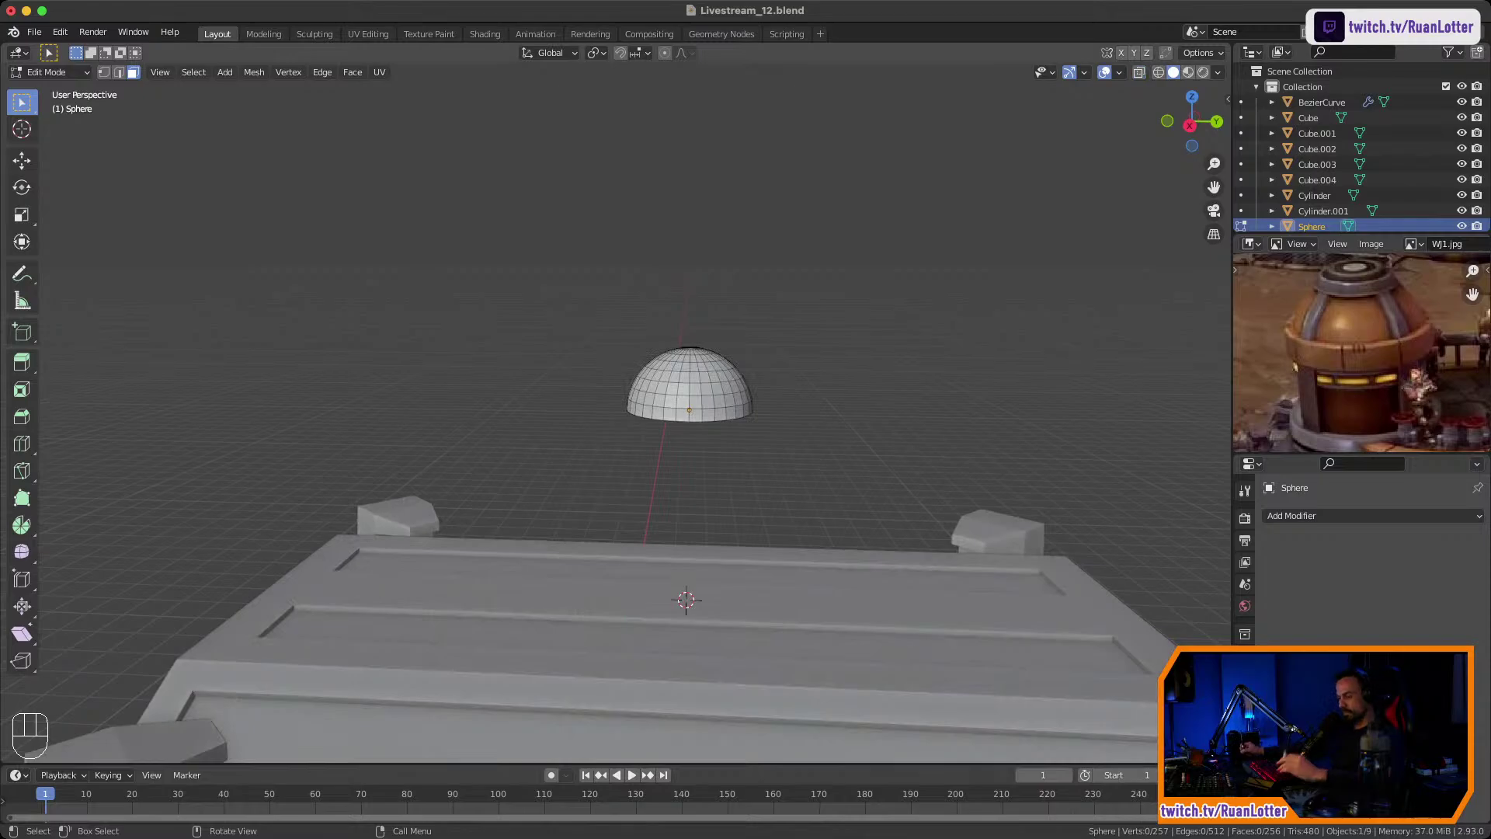
# Extrude the dome's open bottom edge loop about 1.03 m straight down along Z to form a cylindrical wall.
pyautogui.moveTo(699, 435); pyautogui.dragTo(615, 452, button='middle')
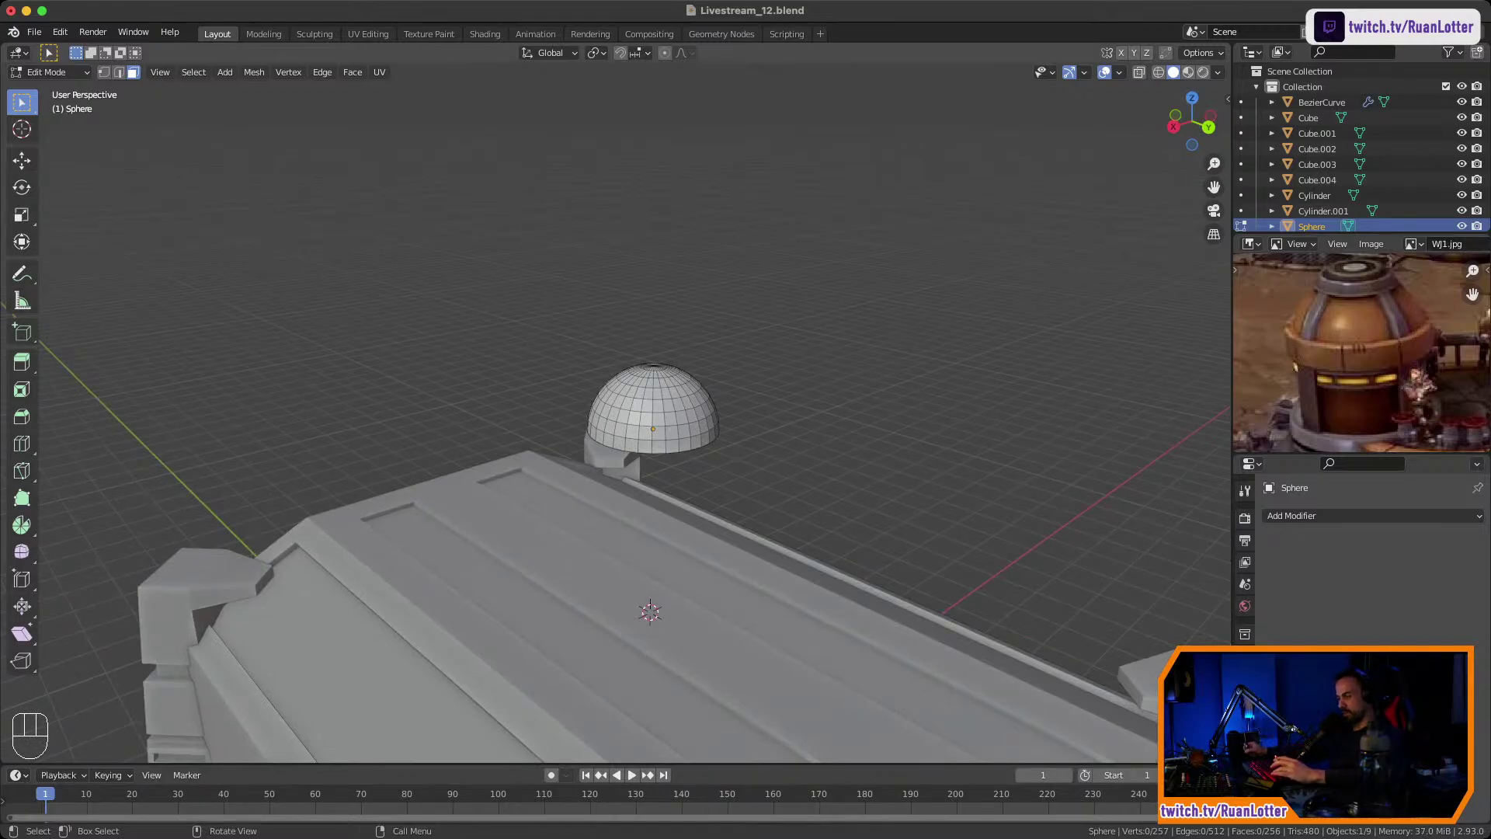
pyautogui.scroll(1, 652, 481)
pyautogui.keyDown('shift'); pyautogui.moveTo(652, 481); pyautogui.dragTo(765, 324, button='middle'); pyautogui.keyUp('shift')
pyautogui.press('2')
pyautogui.keyDown('alt'); pyautogui.click(702, 357); pyautogui.keyUp('alt')
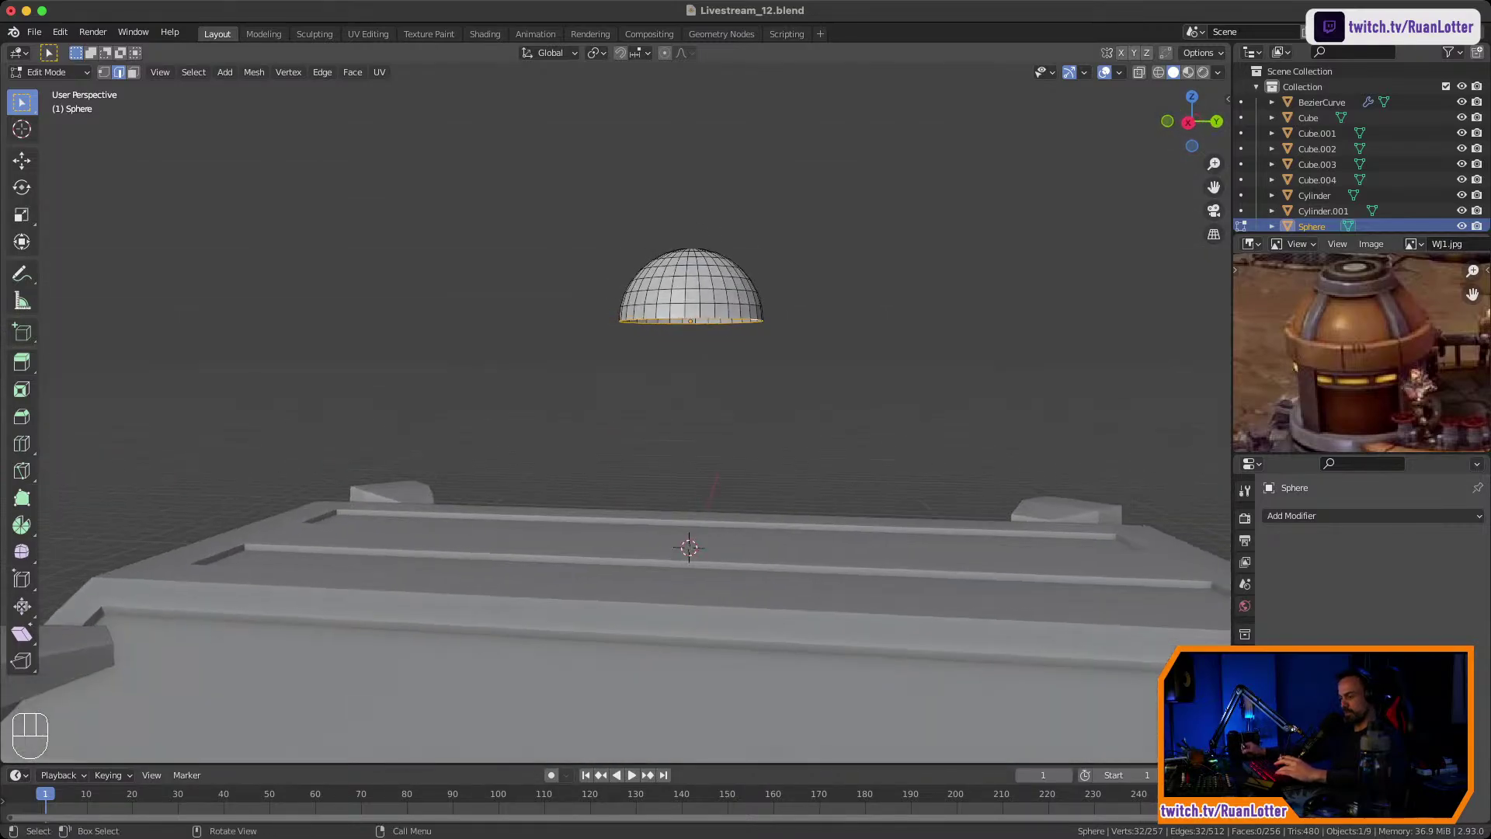
pyautogui.press('e')
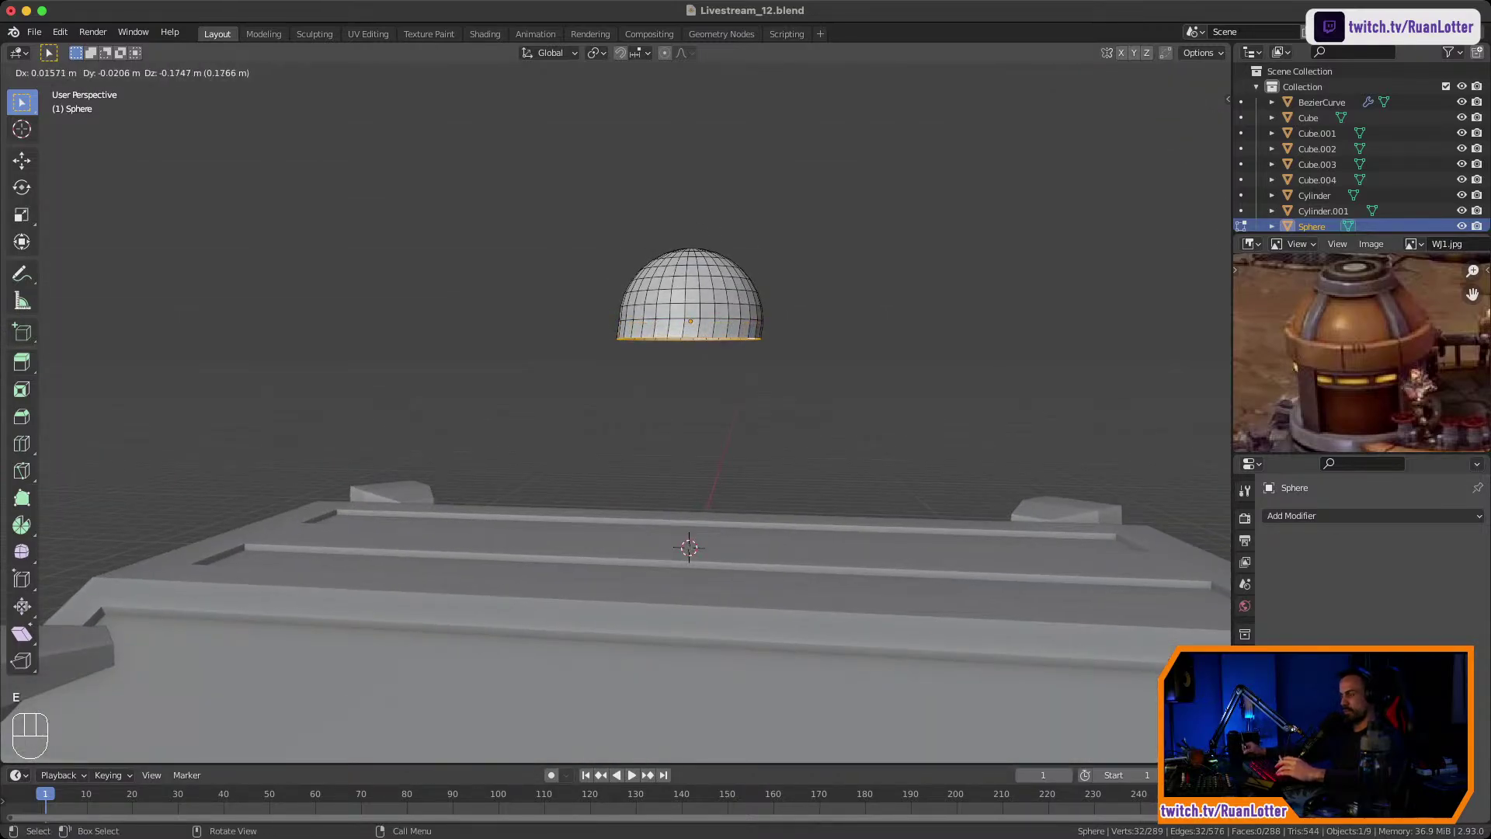
pyautogui.press('z')
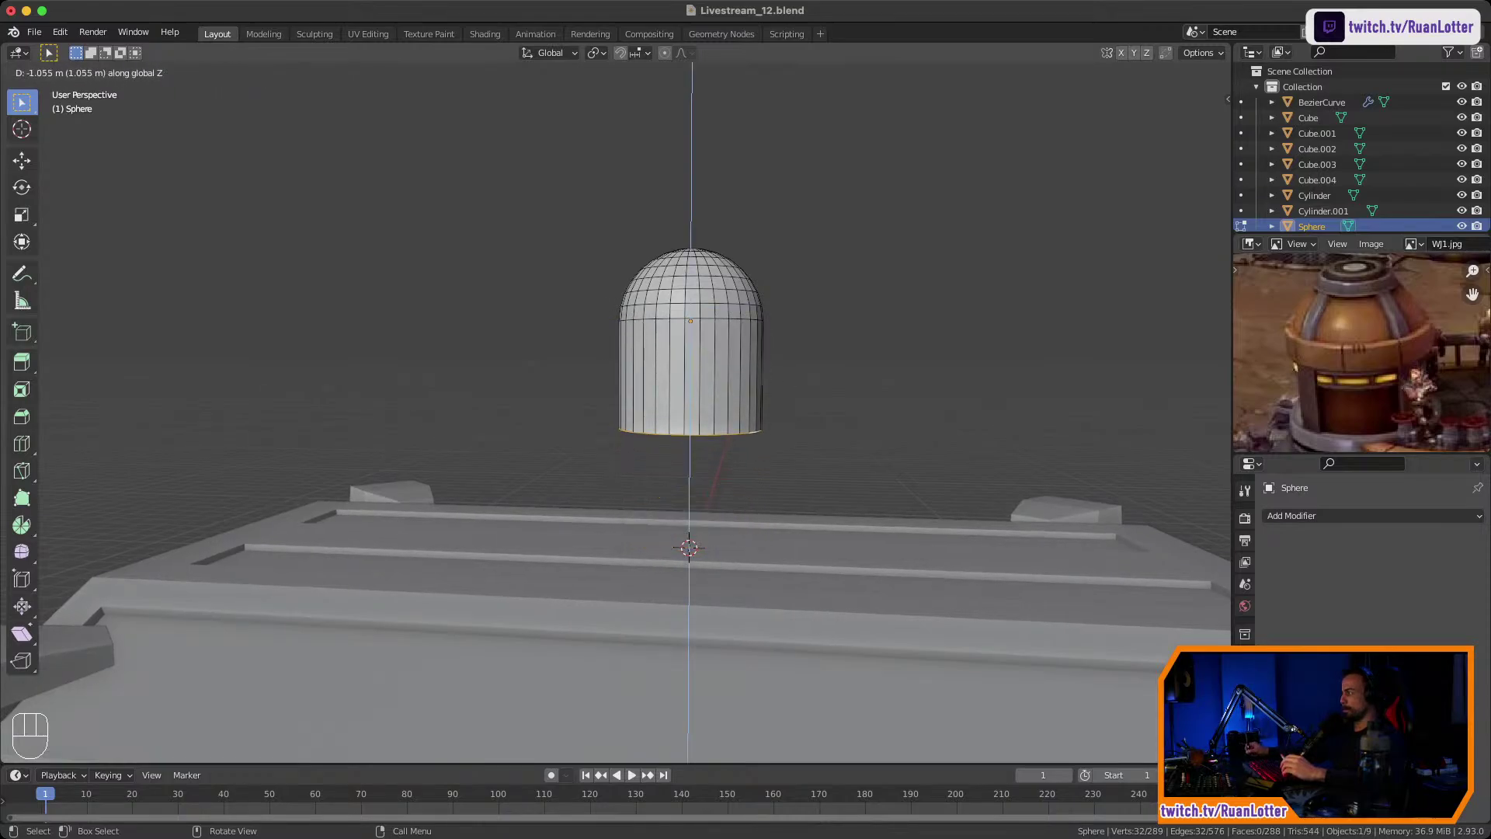
pyautogui.click(690, 432)
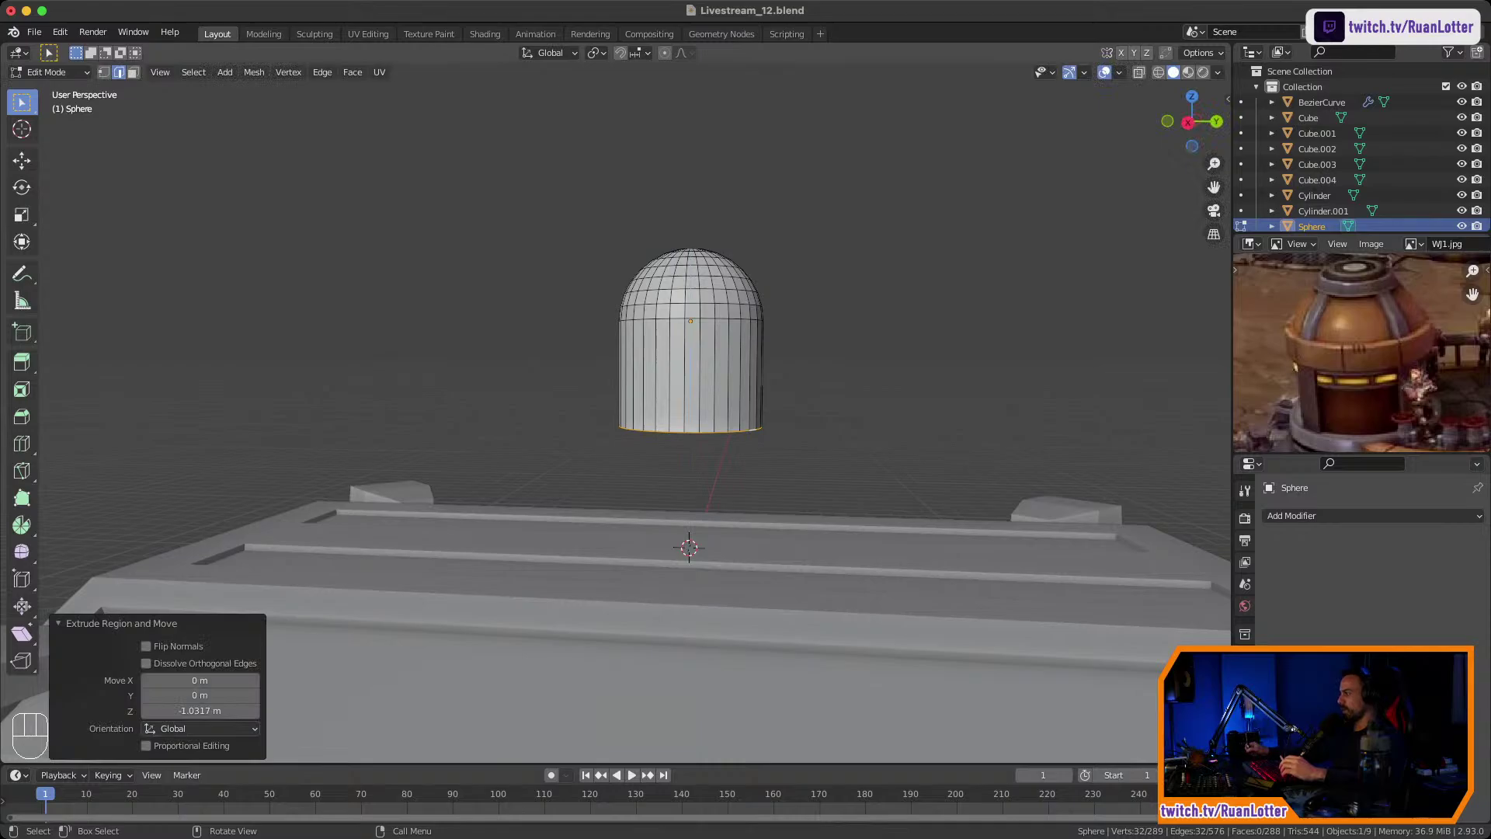
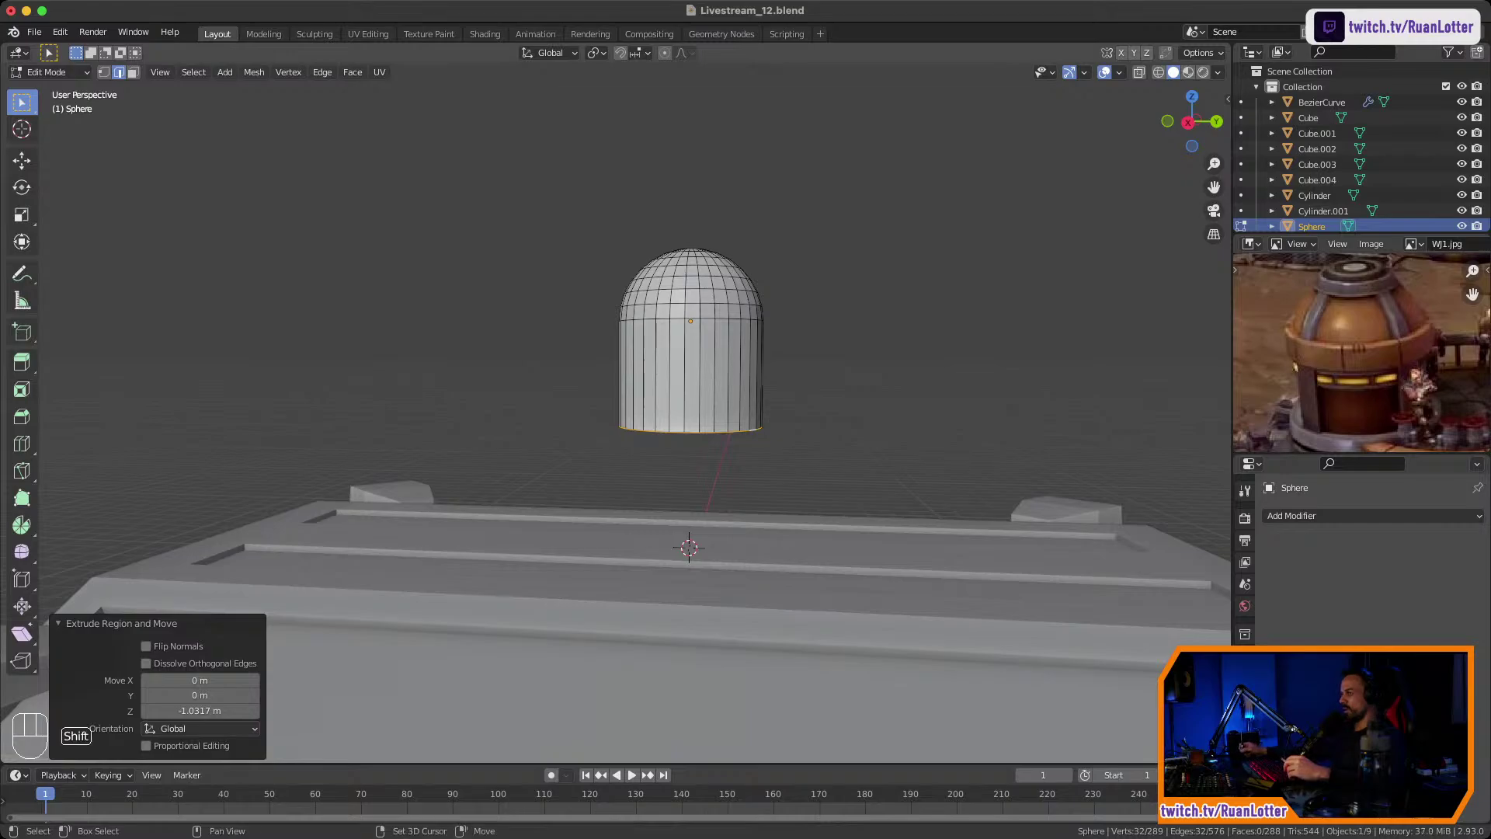
# Examine the recessed panels on the front corner pillar up close.
pyautogui.keyDown('shift'); pyautogui.moveTo(501, 629); pyautogui.dragTo(516, 513, button='middle'); pyautogui.keyUp('shift')
pyautogui.moveTo(622, 435); pyautogui.dragTo(536, 334, button='middle')
pyautogui.keyDown('ctrl'); pyautogui.moveTo(746, 543); pyautogui.dragTo(745, 505, button='middle'); pyautogui.keyUp('ctrl')
pyautogui.keyDown('shift'); pyautogui.moveTo(745, 505); pyautogui.dragTo(570, 326, button='middle'); pyautogui.keyUp('shift')
pyautogui.click(571, 326)
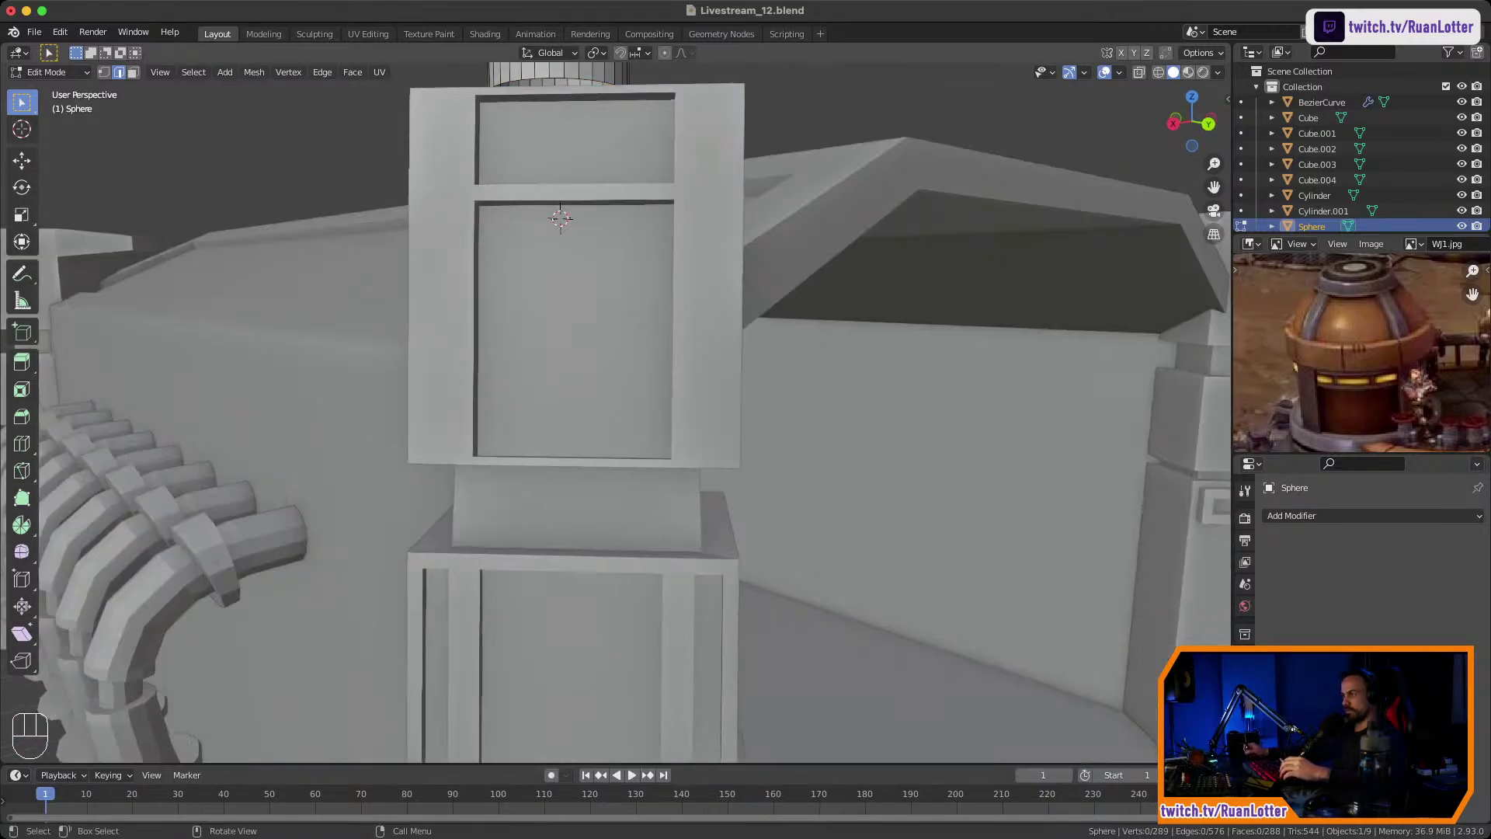
pyautogui.press('Tab')
pyautogui.click(571, 326)
pyautogui.press('Tab')
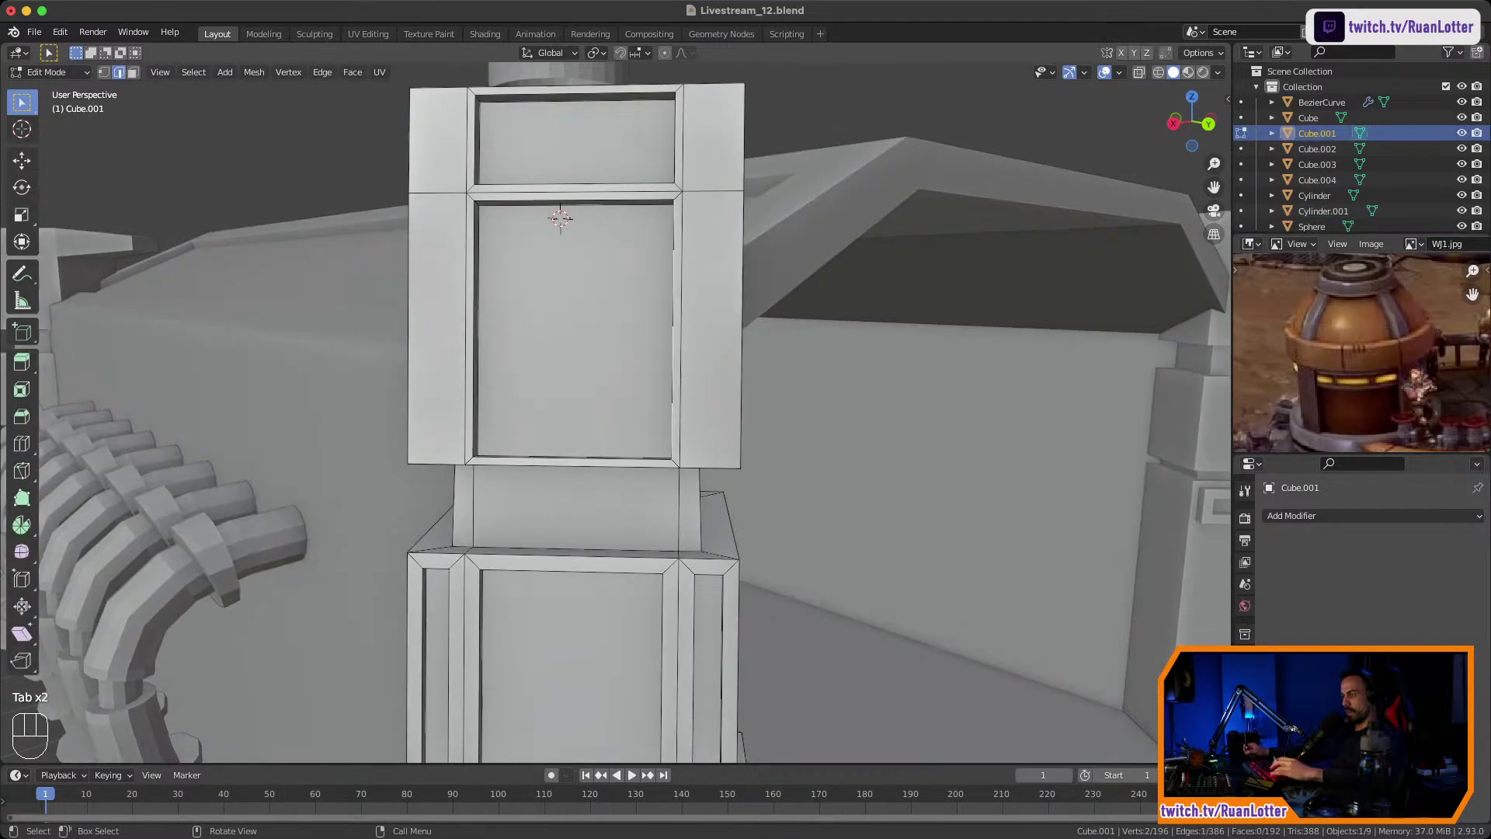
pyautogui.press('3')
pyautogui.click(573, 334)
pyautogui.moveTo(573, 333); pyautogui.dragTo(497, 434, button='middle')
pyautogui.press('KP_Decimal')
pyautogui.keyDown('ctrl'); pyautogui.moveTo(497, 435); pyautogui.dragTo(497, 481, button='middle'); pyautogui.keyUp('ctrl')
pyautogui.keyDown('shift'); pyautogui.moveTo(497, 482); pyautogui.dragTo(439, 519, button='middle'); pyautogui.keyUp('shift')
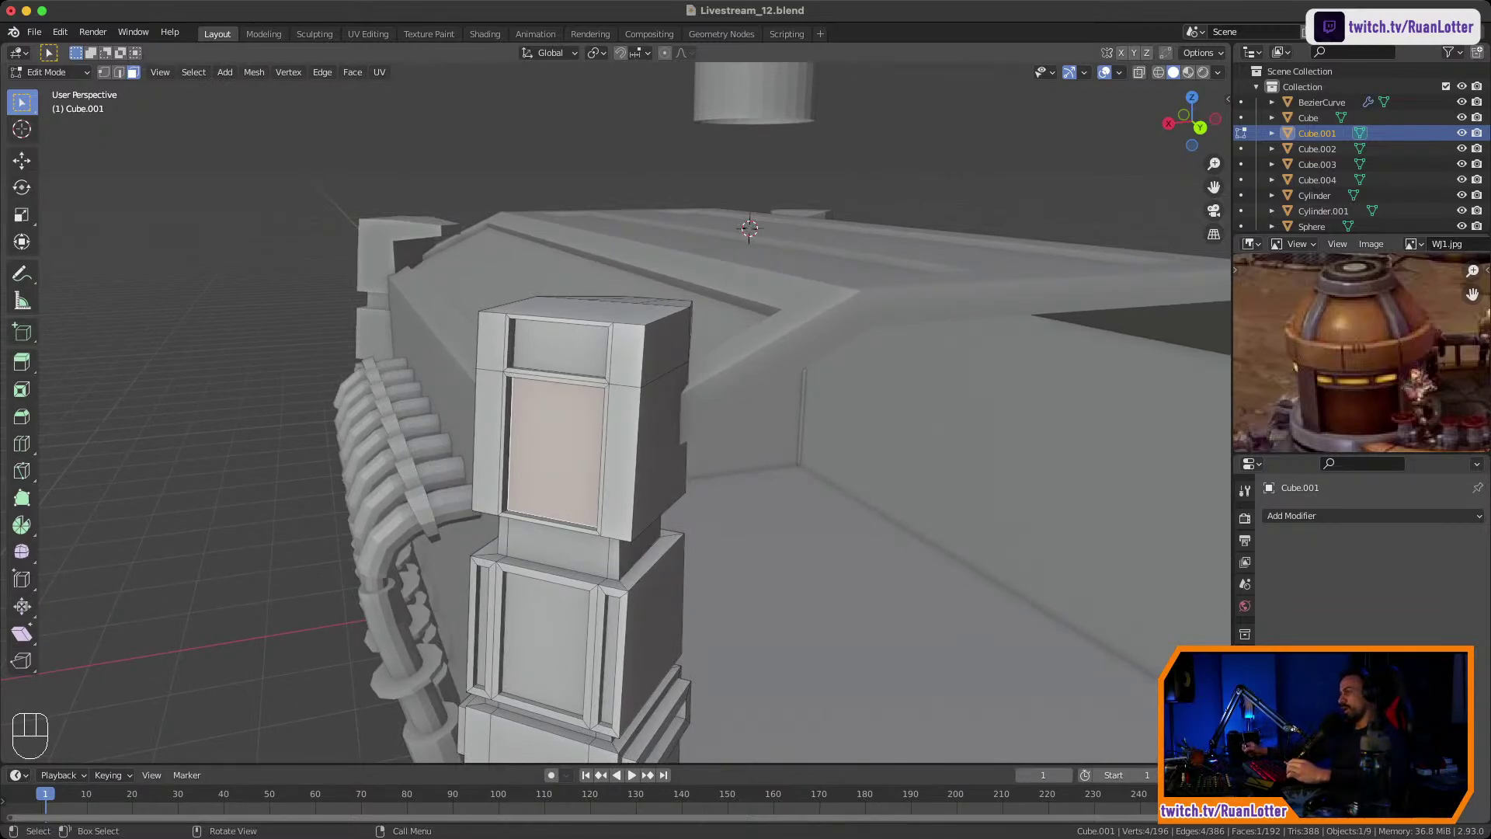
pyautogui.keyDown('ctrl'); pyautogui.moveTo(621, 372); pyautogui.dragTo(607, 439, button='middle'); pyautogui.keyUp('ctrl')
pyautogui.press('Tab')
# Widen the domed tank by scaling it about 1.33 in X and Y with Z locked.
pyautogui.click(707, 194)
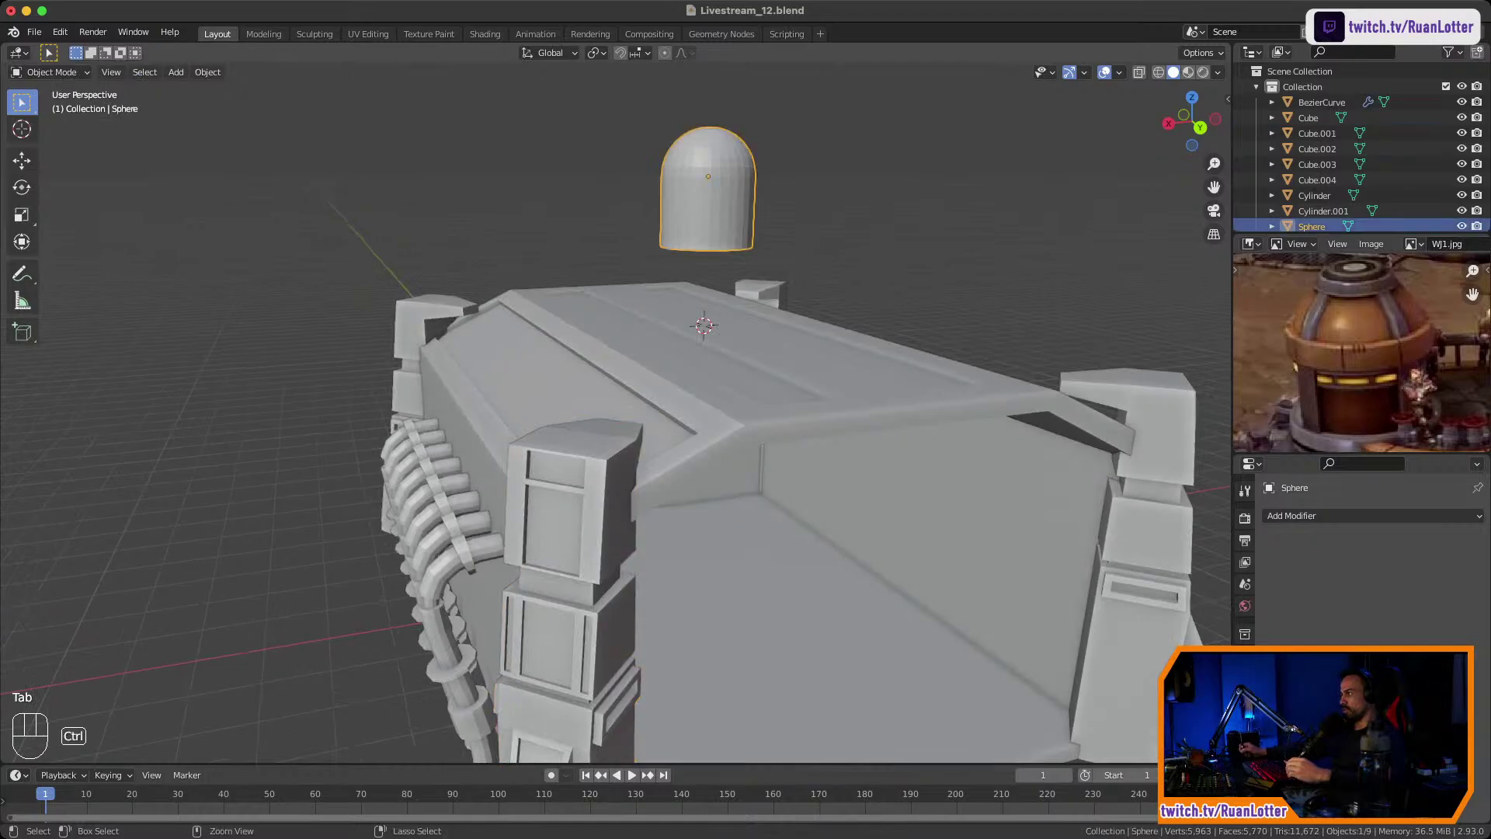
pyautogui.keyDown('ctrl'); pyautogui.moveTo(901, 334); pyautogui.dragTo(862, 353, button='middle'); pyautogui.keyUp('ctrl')
pyautogui.press('s')
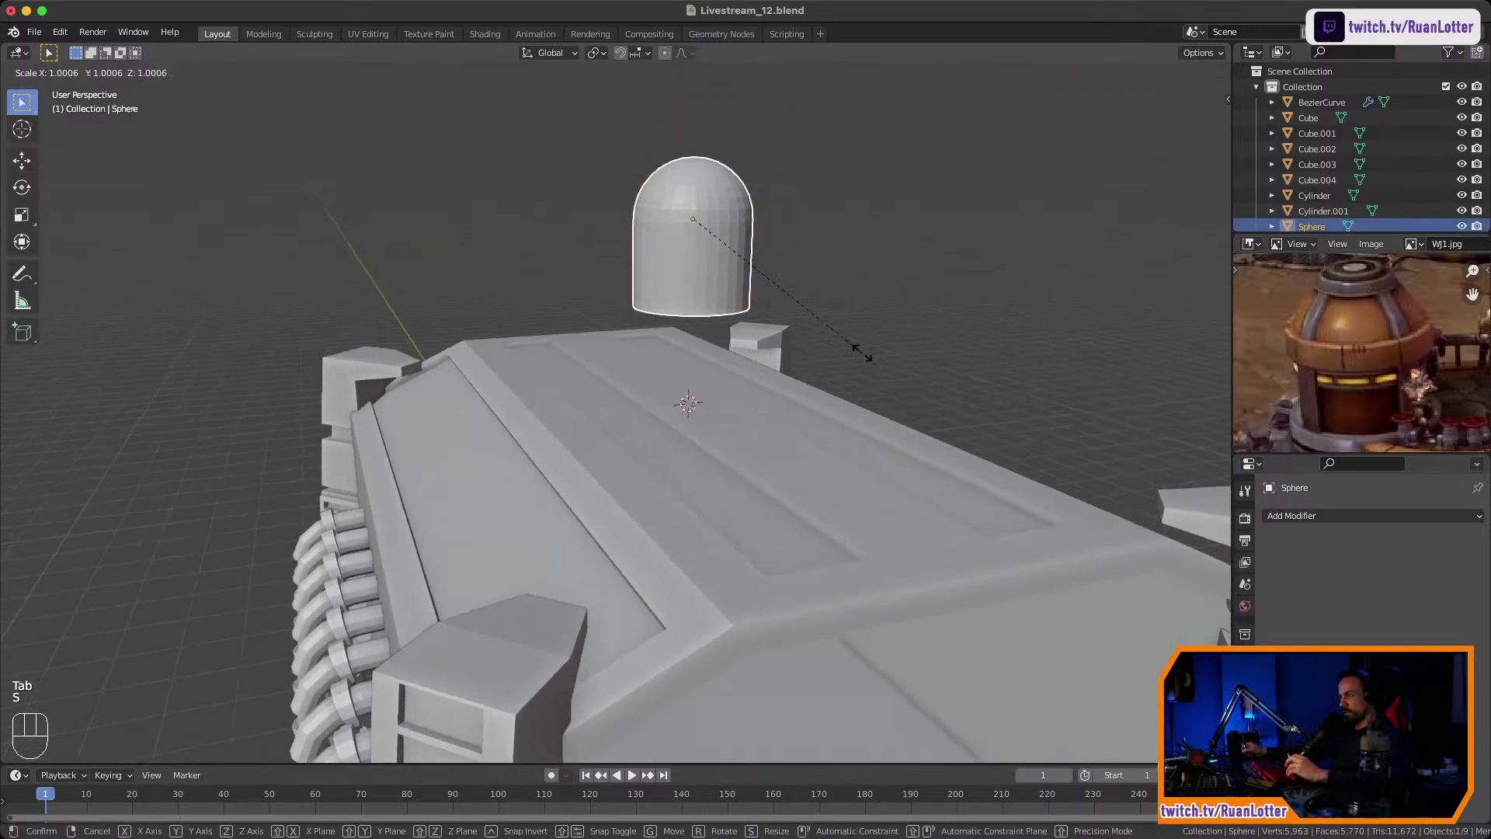
pyautogui.hotkey('shift', 'z')
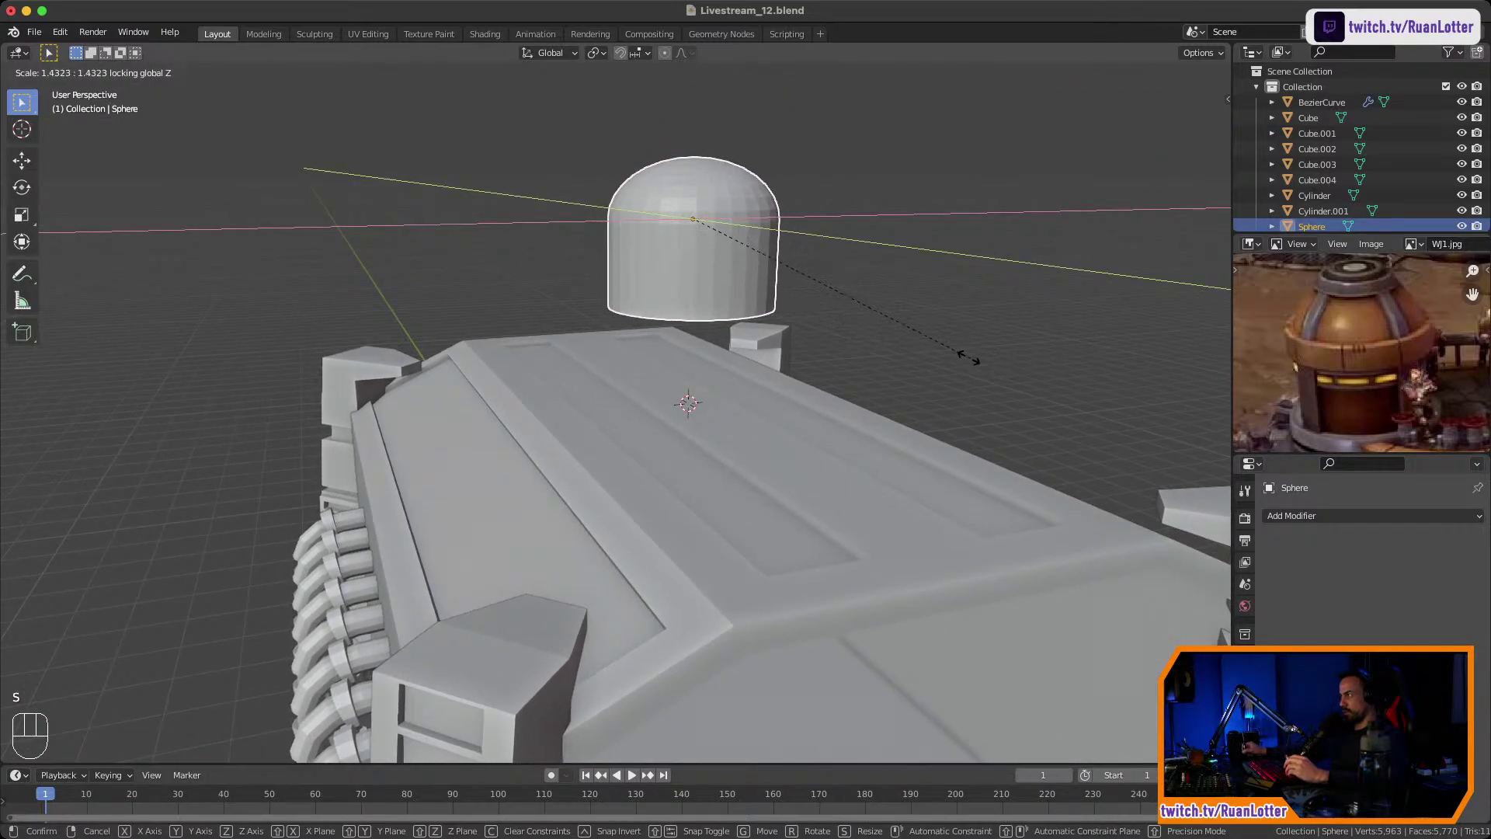
pyautogui.click(947, 344)
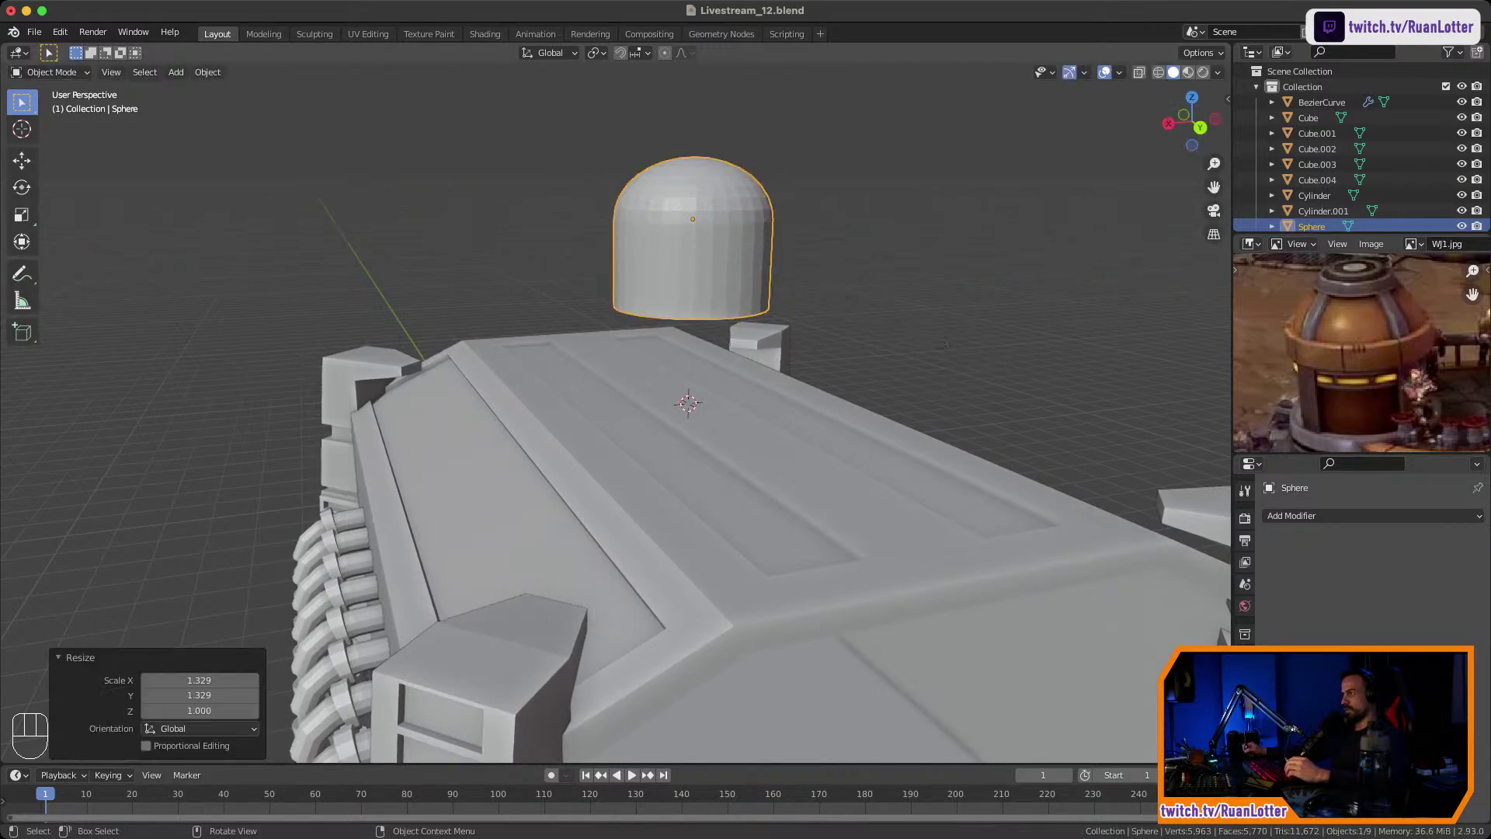
# Add a horizontal edge loop around the upper part of the tank's cylindrical wall, at a slide factor of about 0.463.
pyautogui.moveTo(947, 345)
pyautogui.mouseDown(button='middle')
pyautogui.moveTo(862, 374)
pyautogui.moveTo(946, 365)
pyautogui.moveTo(940, 378)
pyautogui.moveTo(1064, 311)
pyautogui.moveTo(1070, 284)
pyautogui.moveTo(1067, 306)
pyautogui.moveTo(982, 344)
pyautogui.moveTo(955, 335)
pyautogui.mouseUp(button='middle')
pyautogui.press('KP_Decimal')
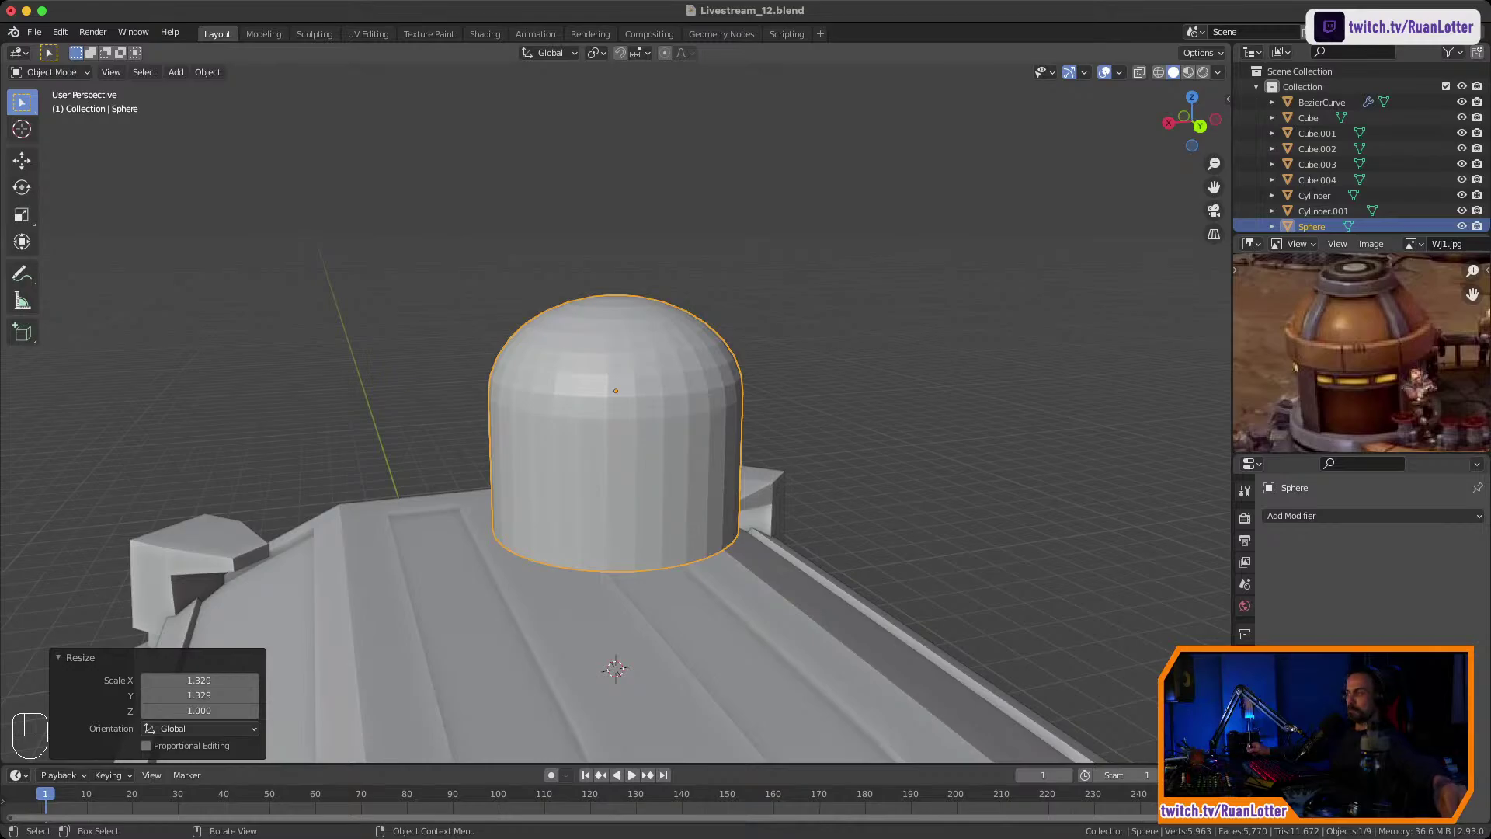
pyautogui.moveTo(955, 336); pyautogui.dragTo(999, 335, button='middle')
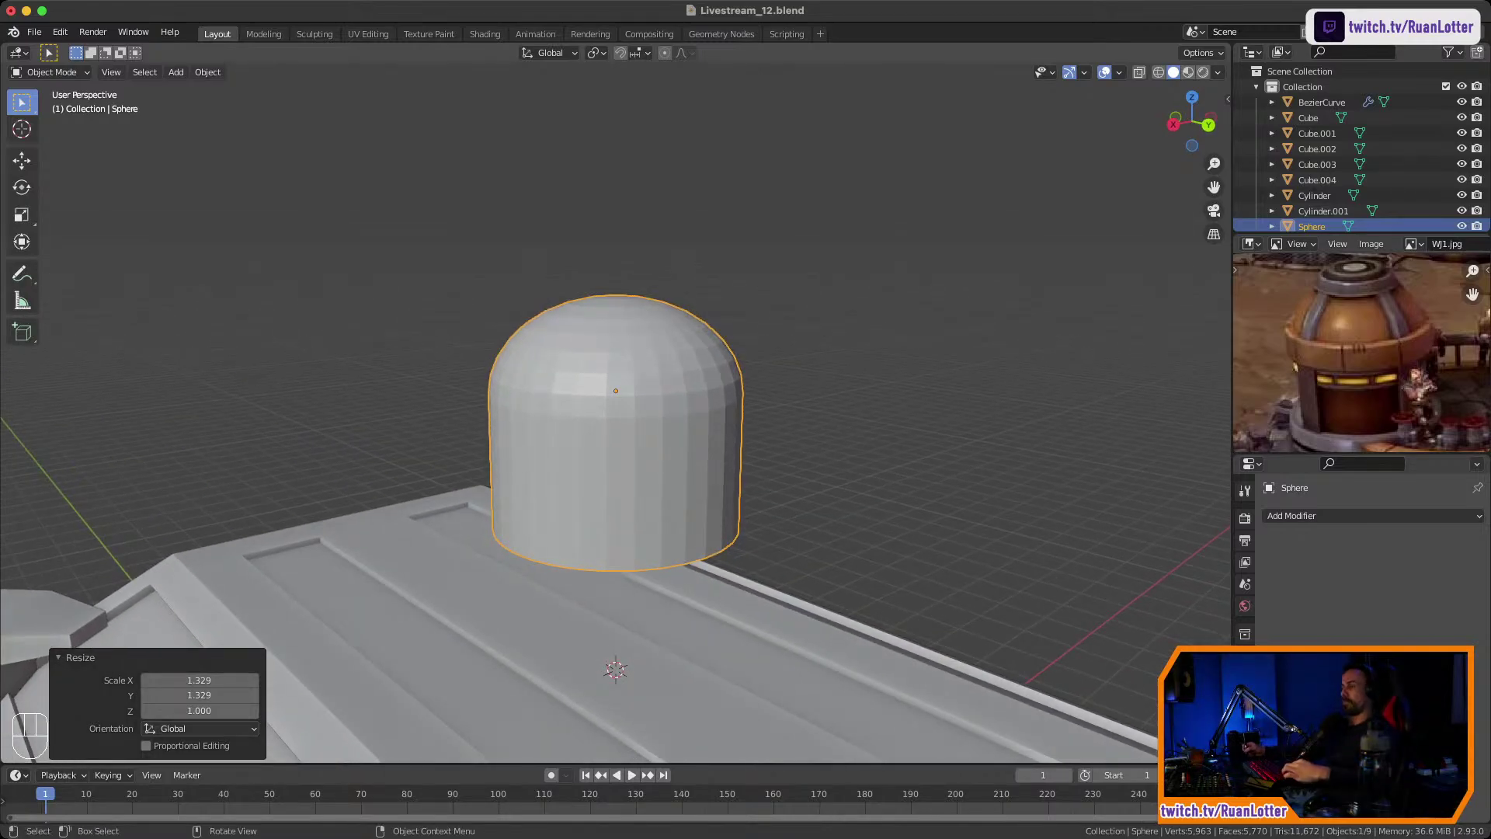
pyautogui.keyDown('ctrl'); pyautogui.moveTo(615, 411); pyautogui.dragTo(615, 474, button='middle'); pyautogui.keyUp('ctrl')
pyautogui.keyDown('shift'); pyautogui.moveTo(616, 473); pyautogui.dragTo(621, 404, button='middle'); pyautogui.keyUp('shift')
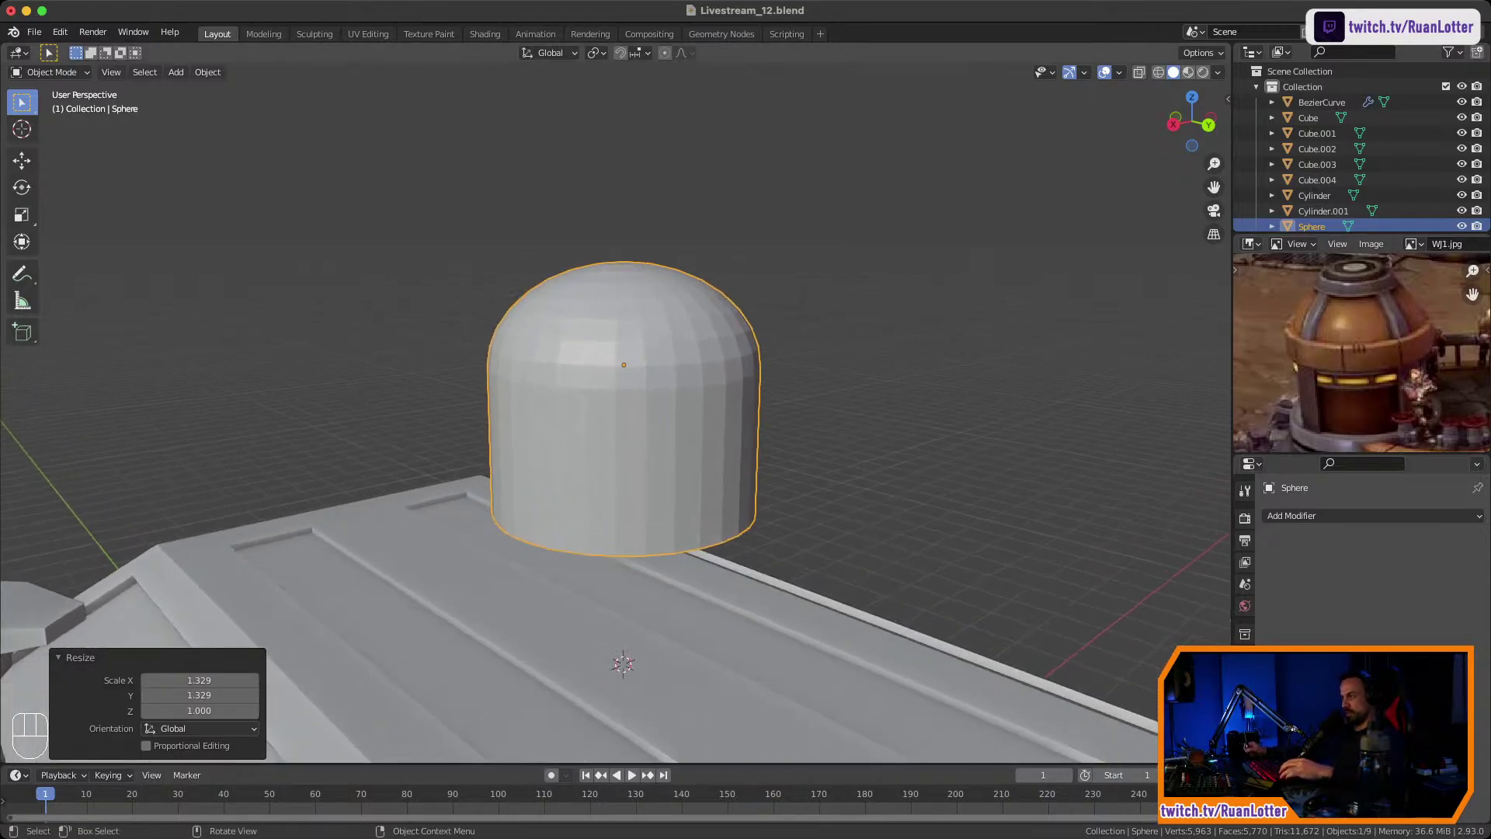
pyautogui.press('Tab')
pyautogui.hotkey('ctrl', 'r')
pyautogui.click(608, 477)
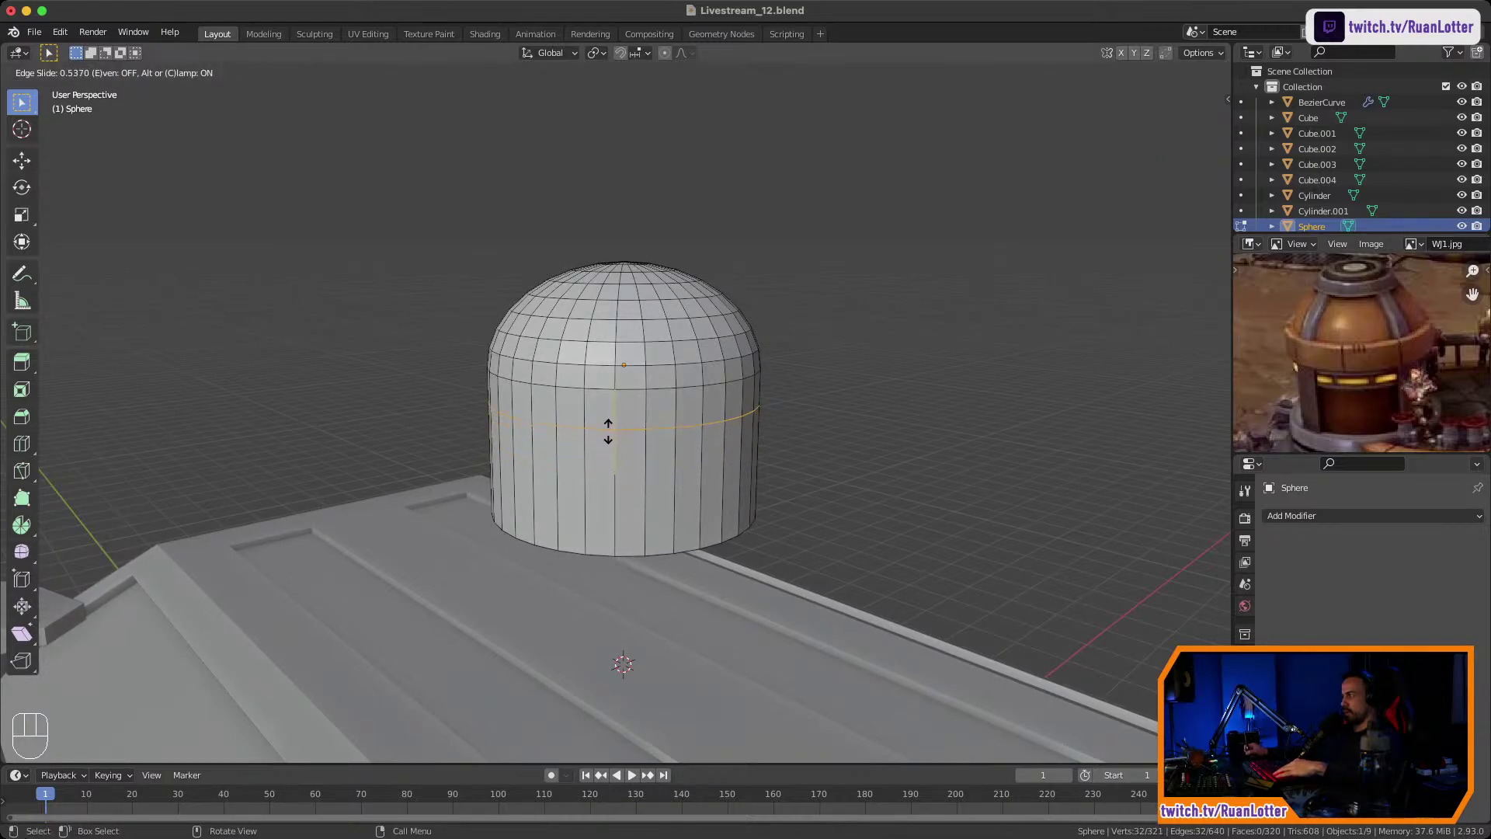
pyautogui.click(607, 436)
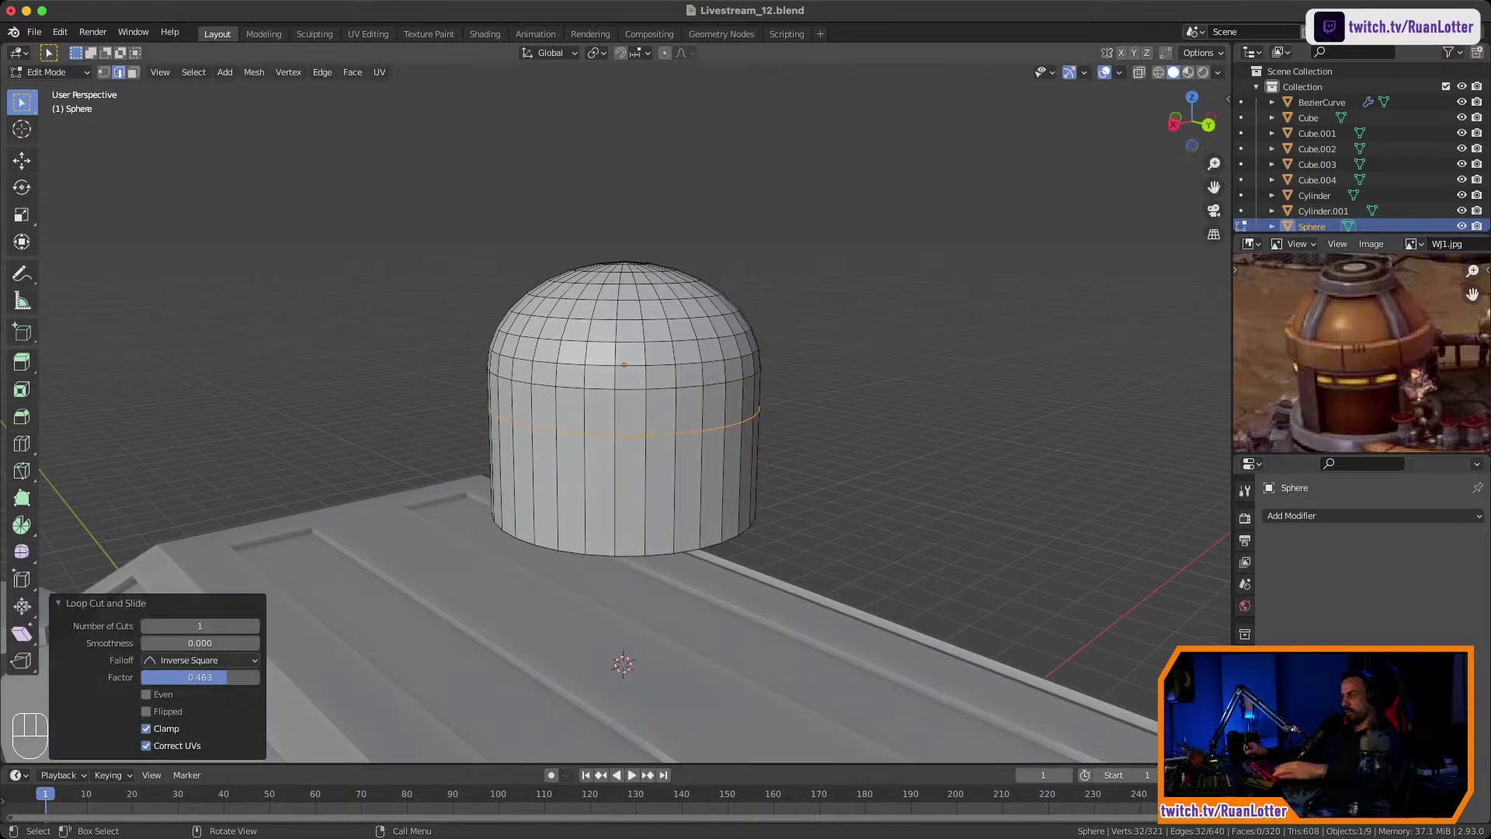
# Extrude the ring of wall faces above the new edge loop about 0.179 m outward along normals to form a band.
pyautogui.press('3')
pyautogui.keyDown('alt'); pyautogui.click(610, 413); pyautogui.keyUp('alt')
pyautogui.moveTo(610, 414); pyautogui.dragTo(552, 420, button='middle')
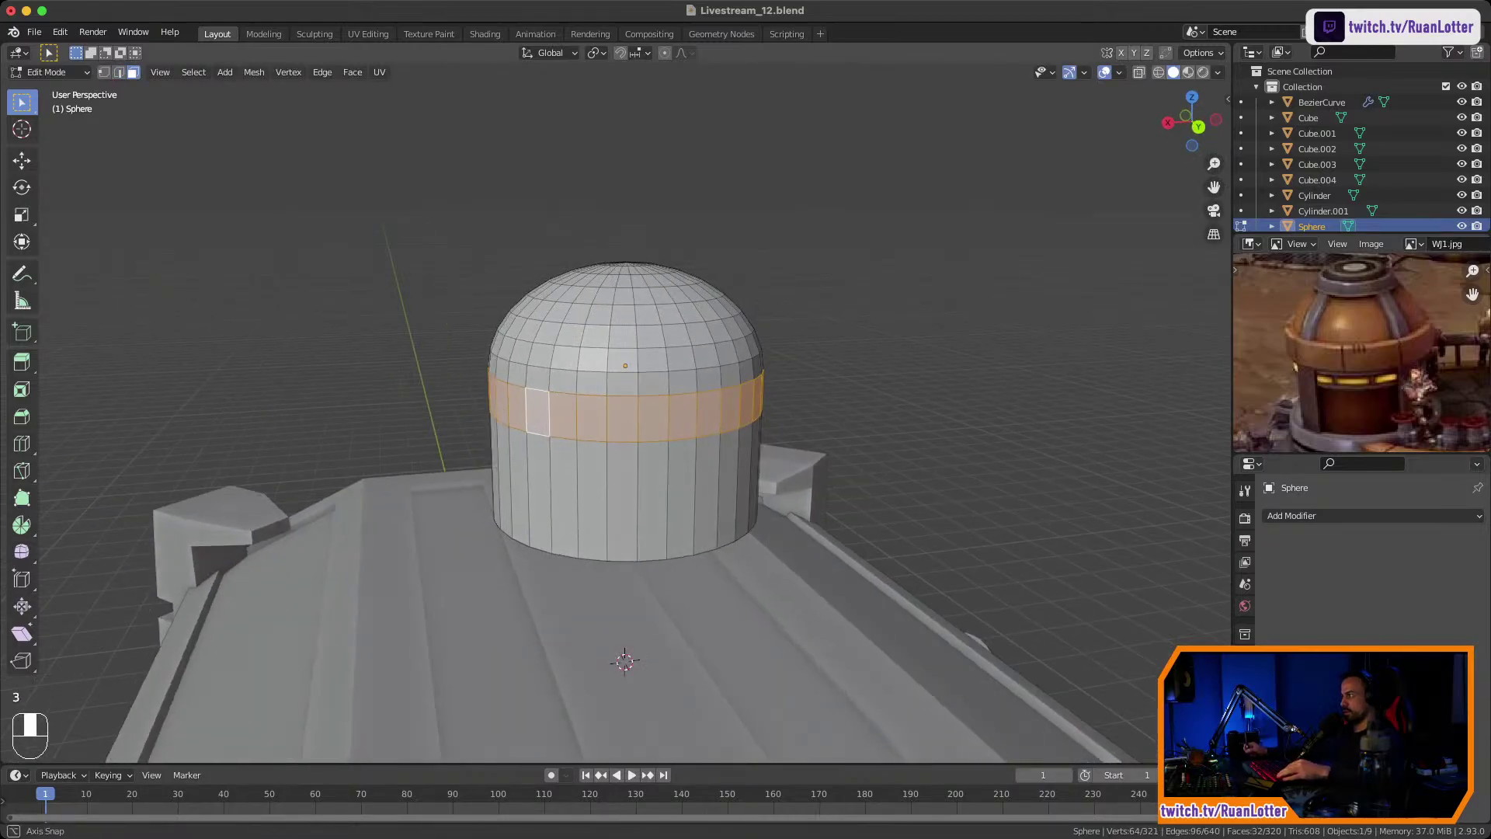
pyautogui.hotkey('alt', 'e')
pyautogui.click(772, 418)
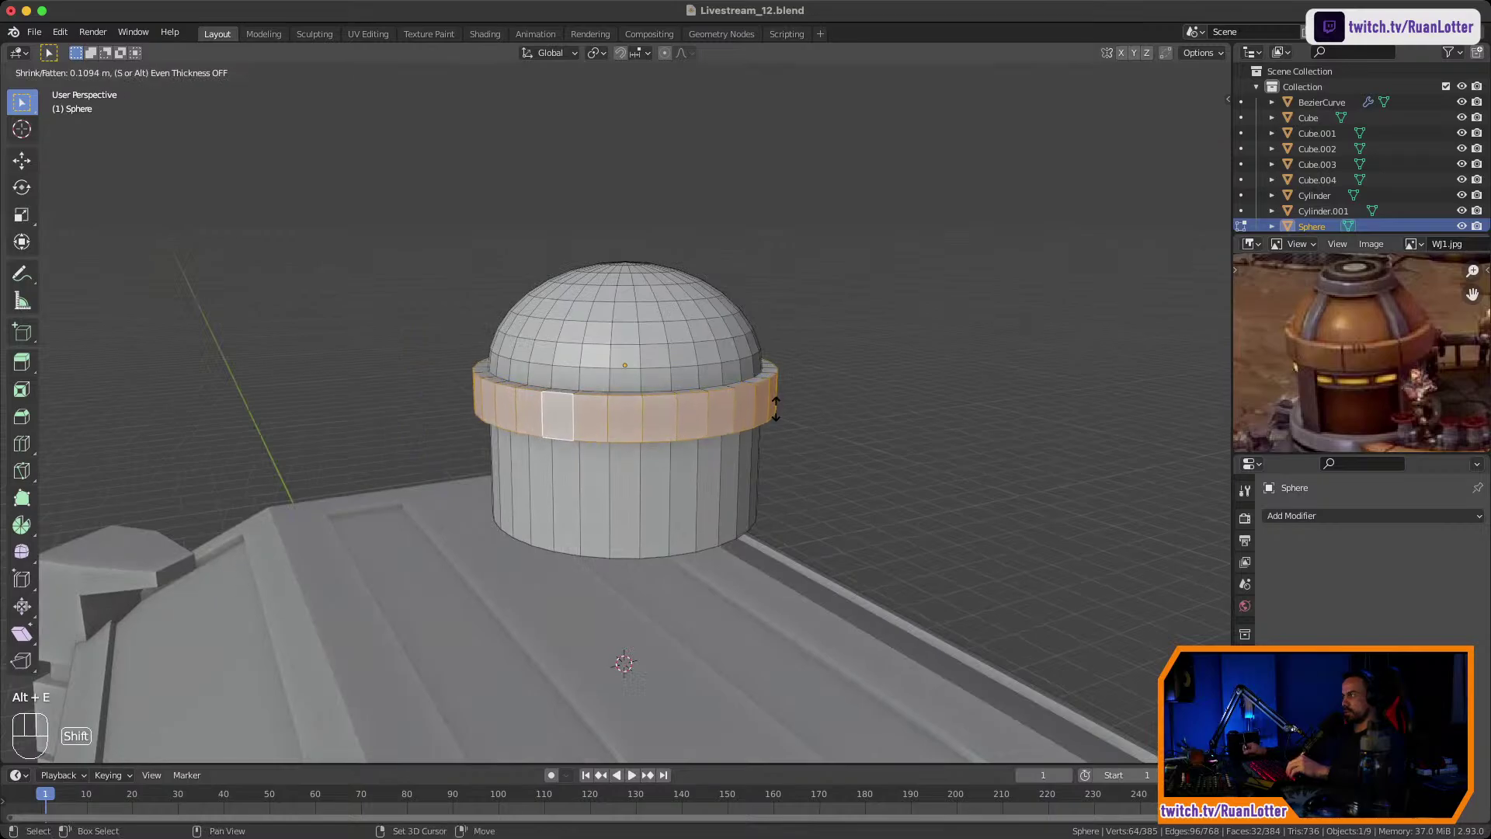
pyautogui.click(811, 358)
pyautogui.moveTo(811, 358)
pyautogui.mouseDown(button='middle')
pyautogui.moveTo(813, 388)
pyautogui.moveTo(812, 357)
pyautogui.moveTo(812, 375)
pyautogui.mouseUp(button='middle')
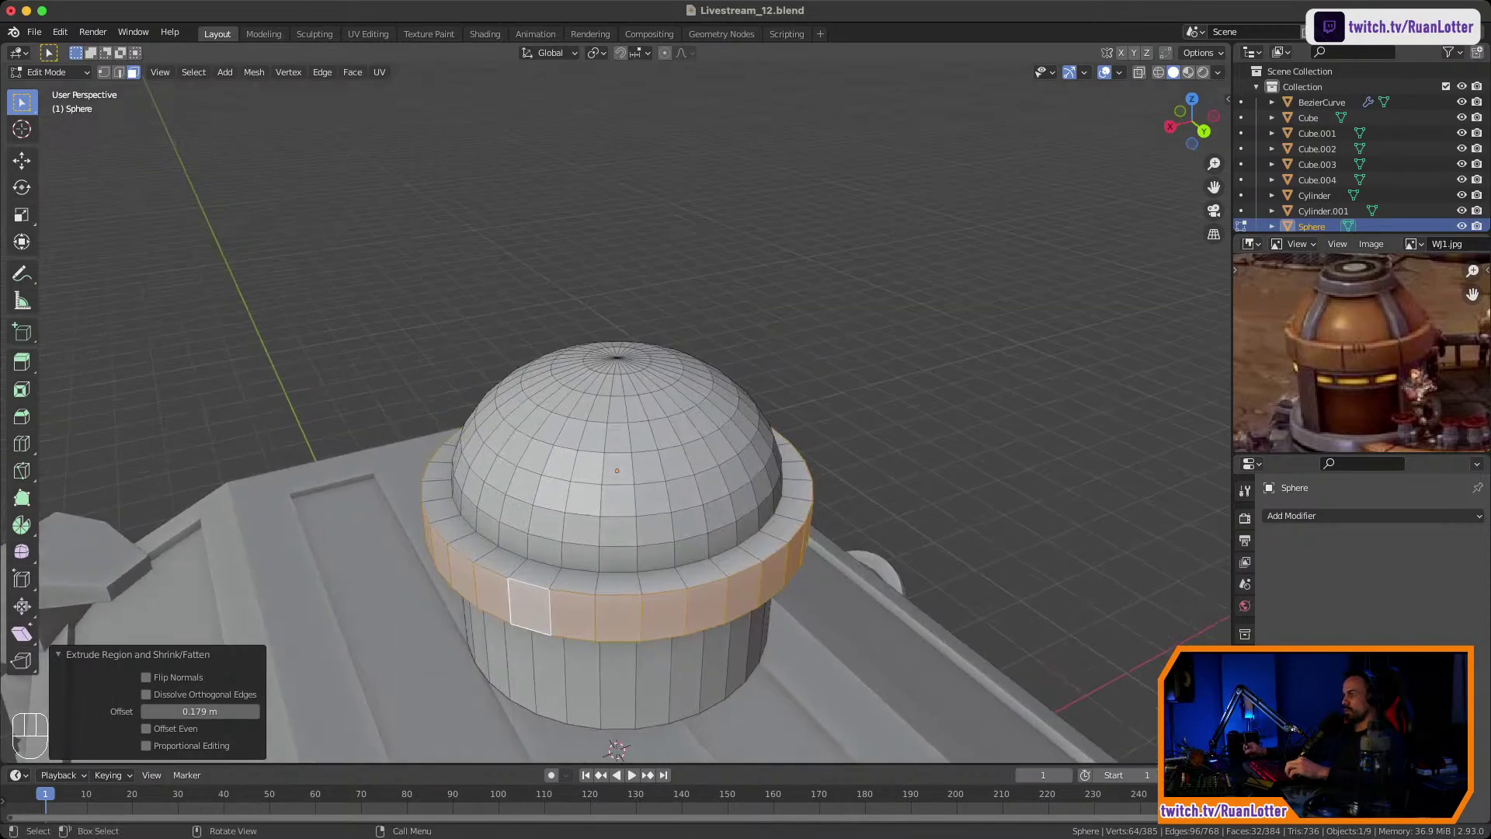
# Extrude a ring of faces near the dome's top about 0.167 m outward along normals as a flared collar.
pyautogui.click(617, 411)
pyautogui.keyDown('alt'); pyautogui.click(617, 414); pyautogui.keyUp('alt')
pyautogui.click(617, 413)
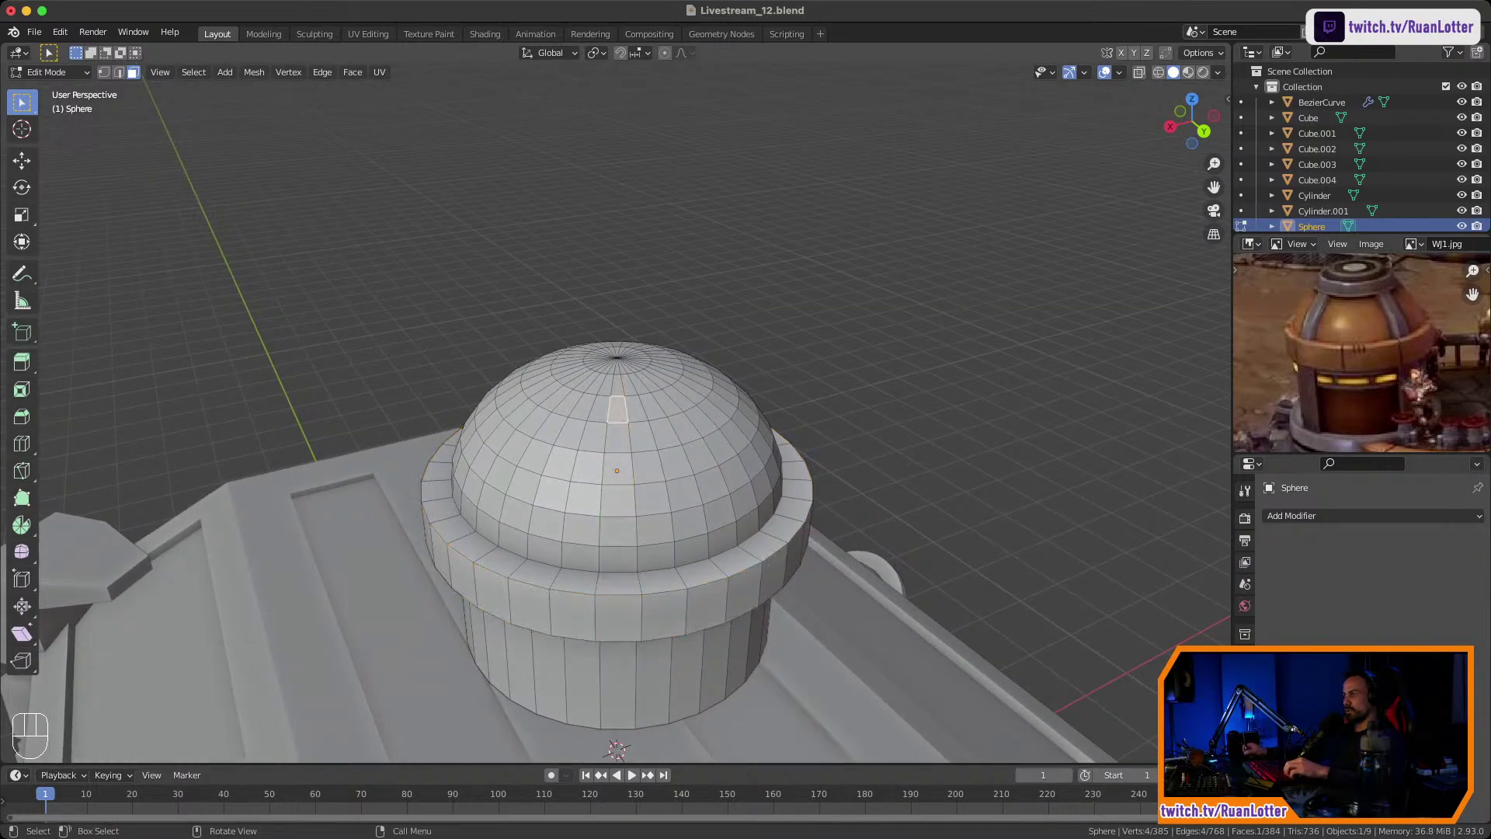
pyautogui.keyDown('alt'); pyautogui.click(687, 376); pyautogui.keyUp('alt')
pyautogui.moveTo(687, 377); pyautogui.dragTo(689, 338, button='middle')
pyautogui.moveTo(695, 402); pyautogui.dragTo(689, 409, button='middle')
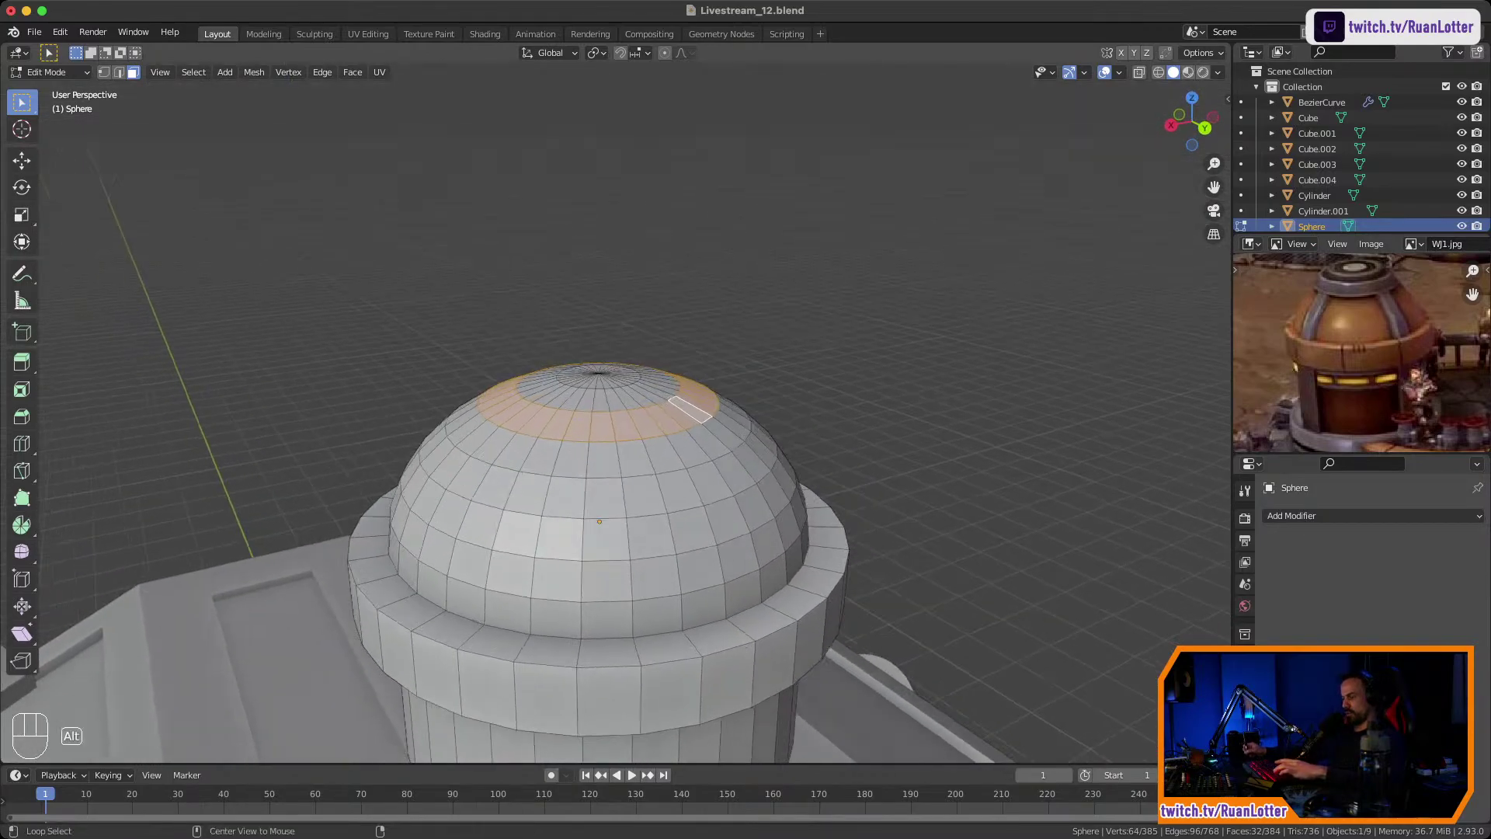
pyautogui.hotkey('alt', 'e')
pyautogui.click(742, 406)
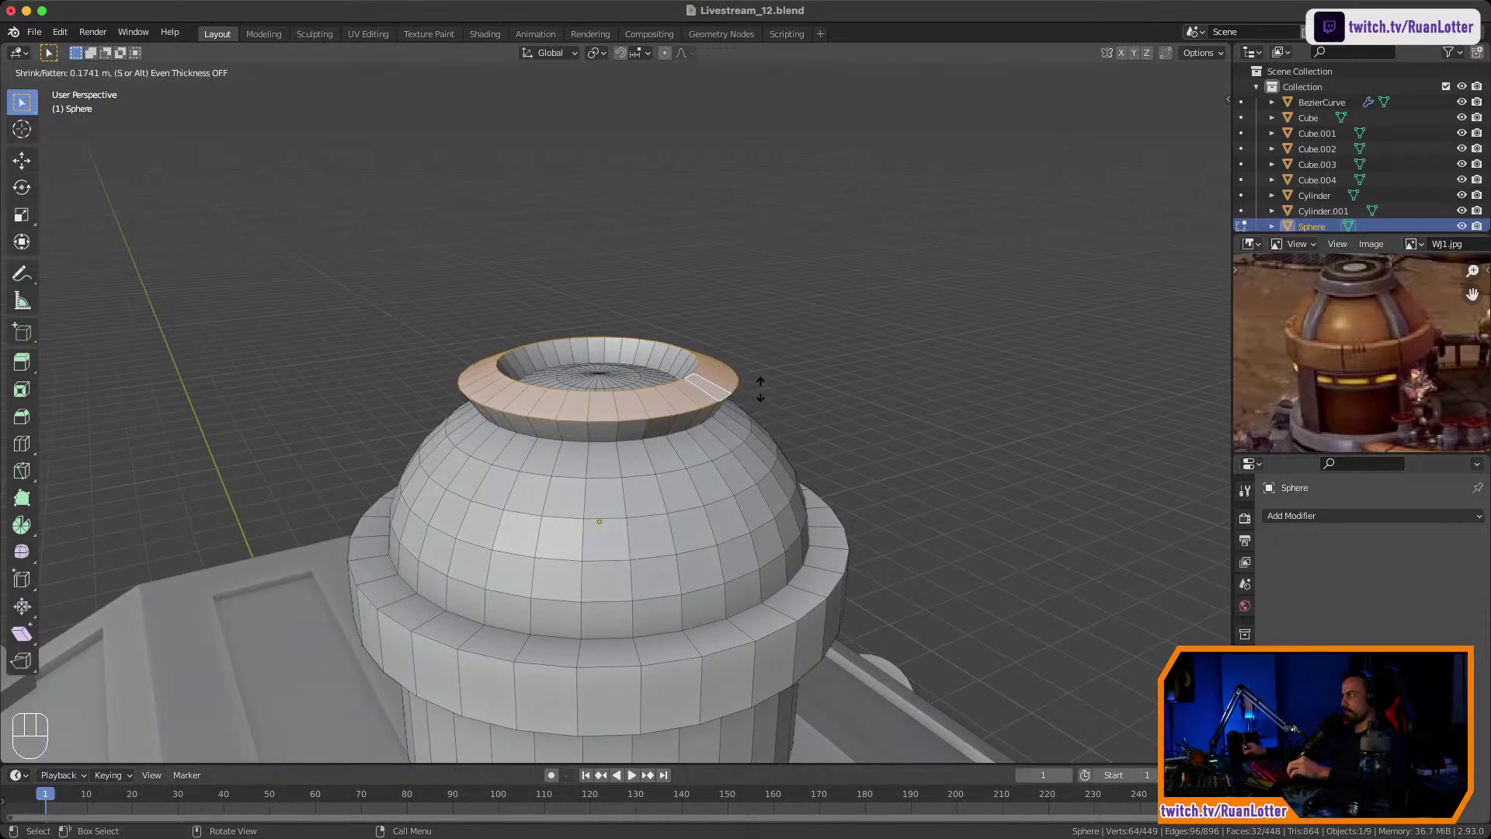
pyautogui.click(759, 390)
pyautogui.moveTo(758, 391); pyautogui.dragTo(763, 346, button='middle')
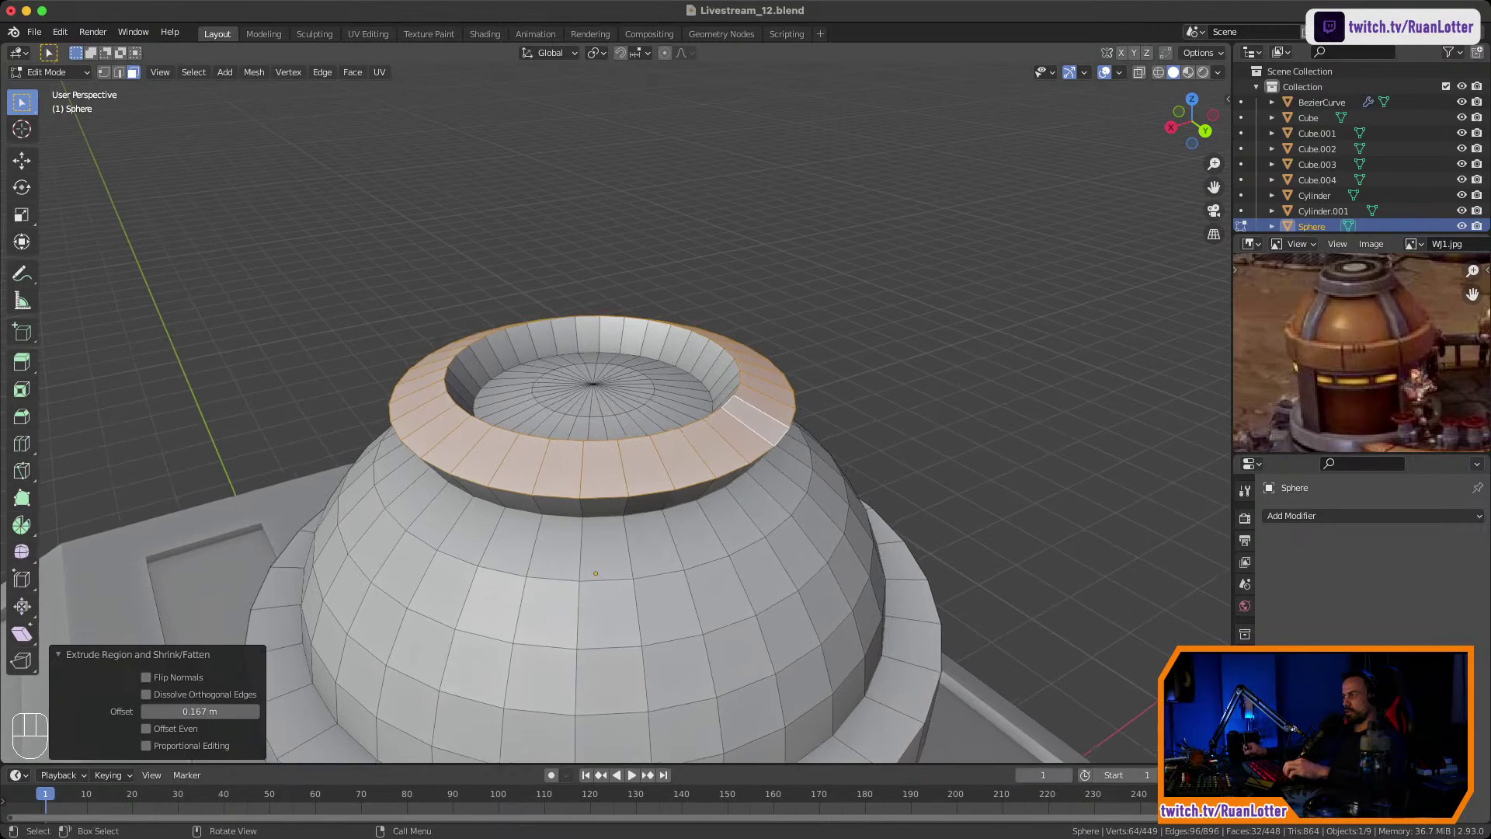
# Extrude the ring of faces just inside the collar about 0.24 m upward.
pyautogui.keyDown('alt'); pyautogui.click(660, 418); pyautogui.keyUp('alt')
pyautogui.moveTo(660, 417); pyautogui.dragTo(661, 377, button='middle')
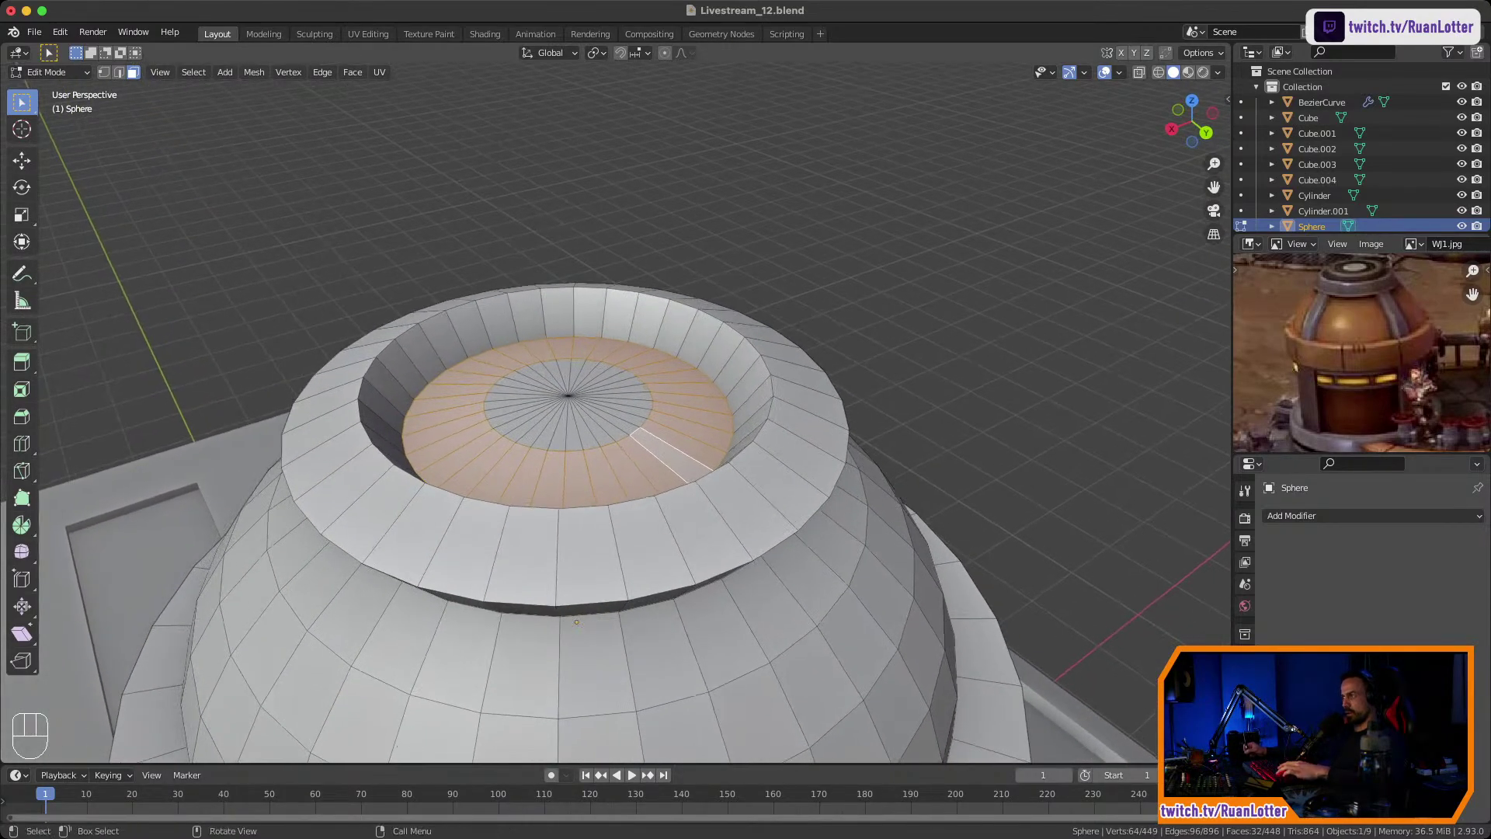
pyautogui.press('e')
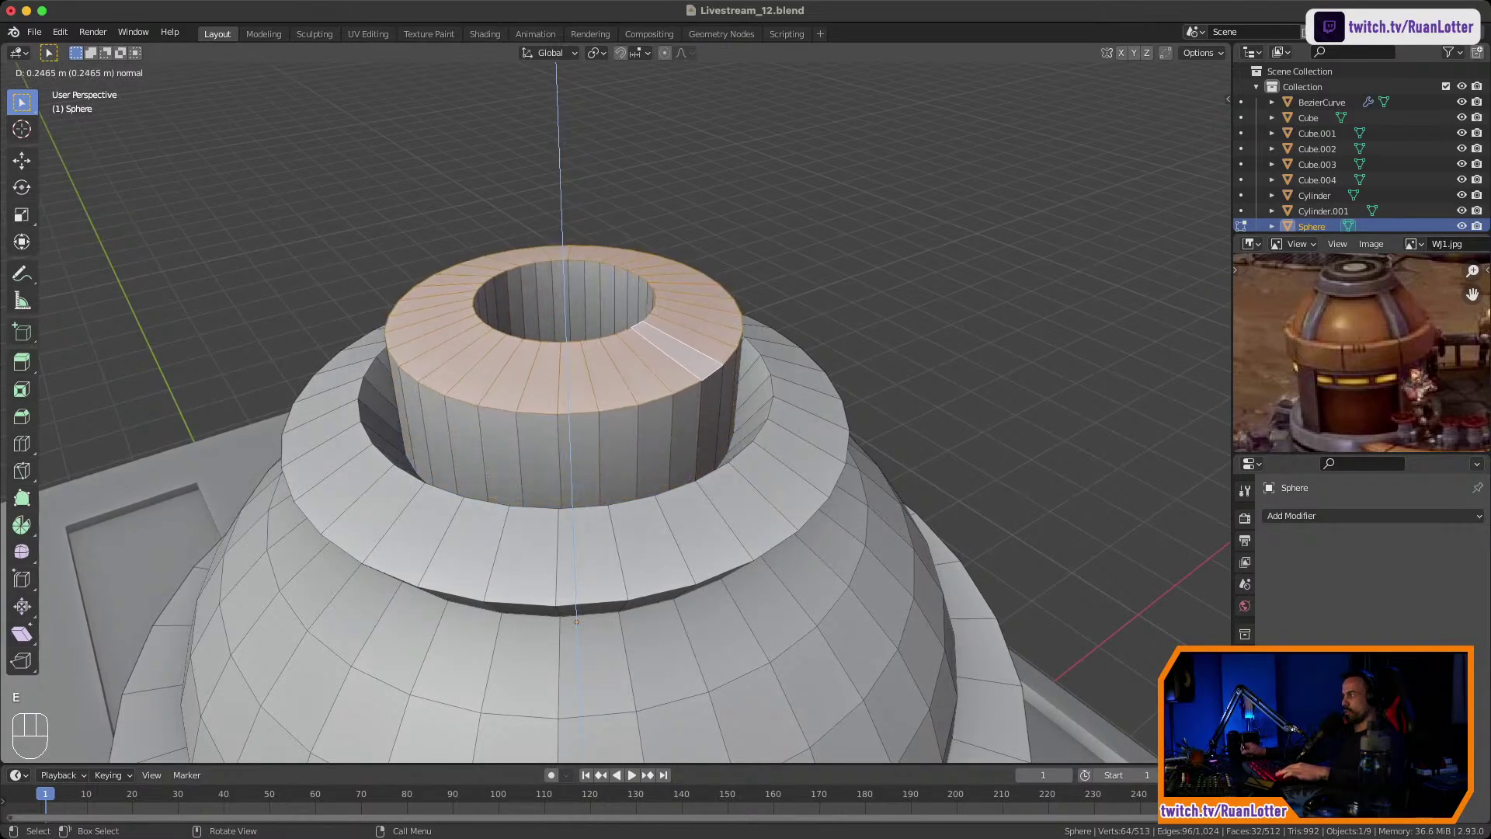
pyautogui.click(661, 341)
pyautogui.moveTo(662, 342); pyautogui.dragTo(661, 435, button='middle')
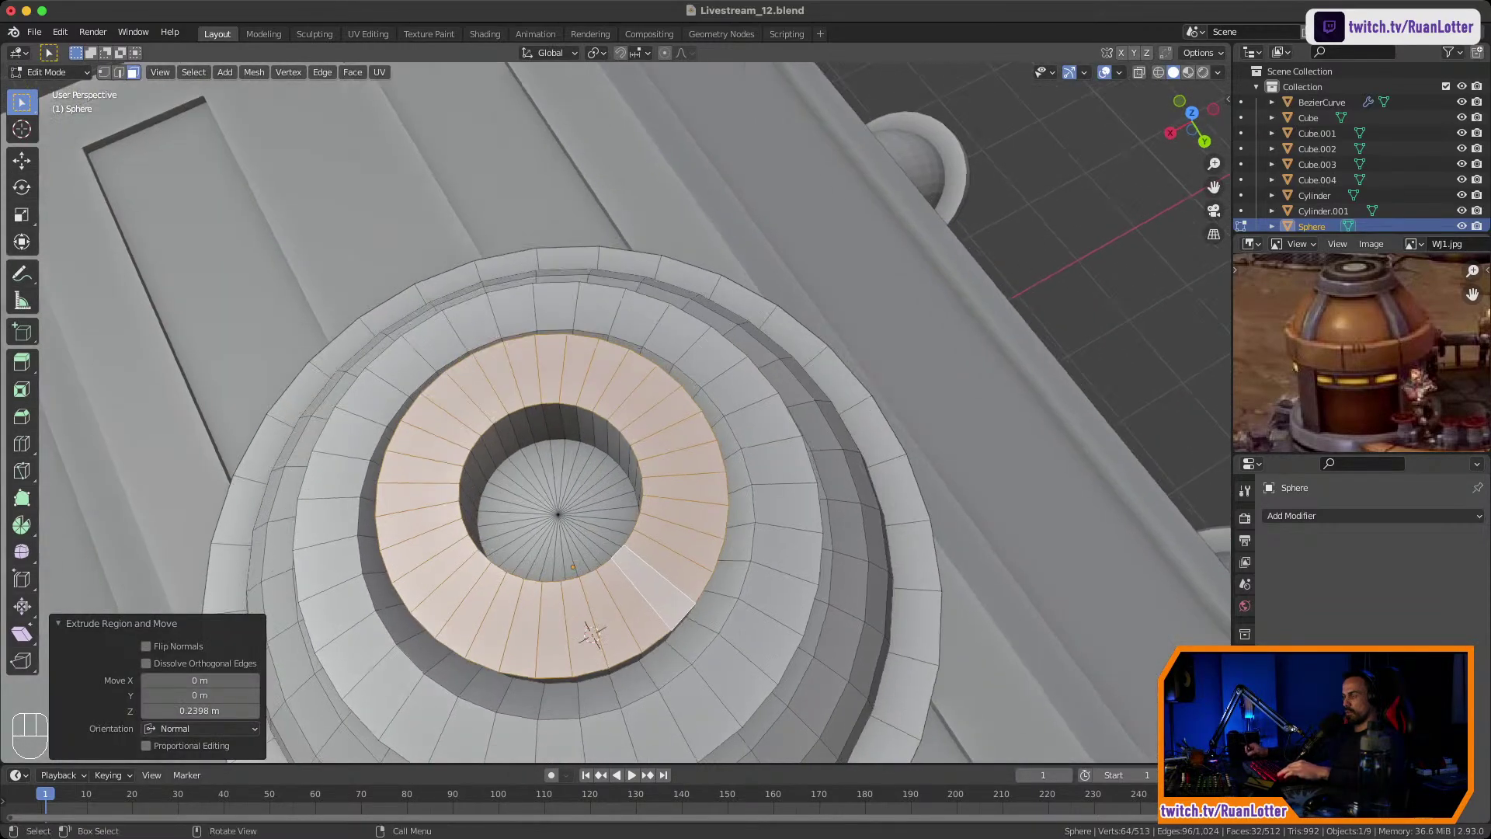
# Inset the circular patch of faces at the centre of the dome's top by about 0.027 m.
pyautogui.moveTo(541, 497); pyautogui.dragTo(576, 535)
pyautogui.hotkey('ctrl', 'r')
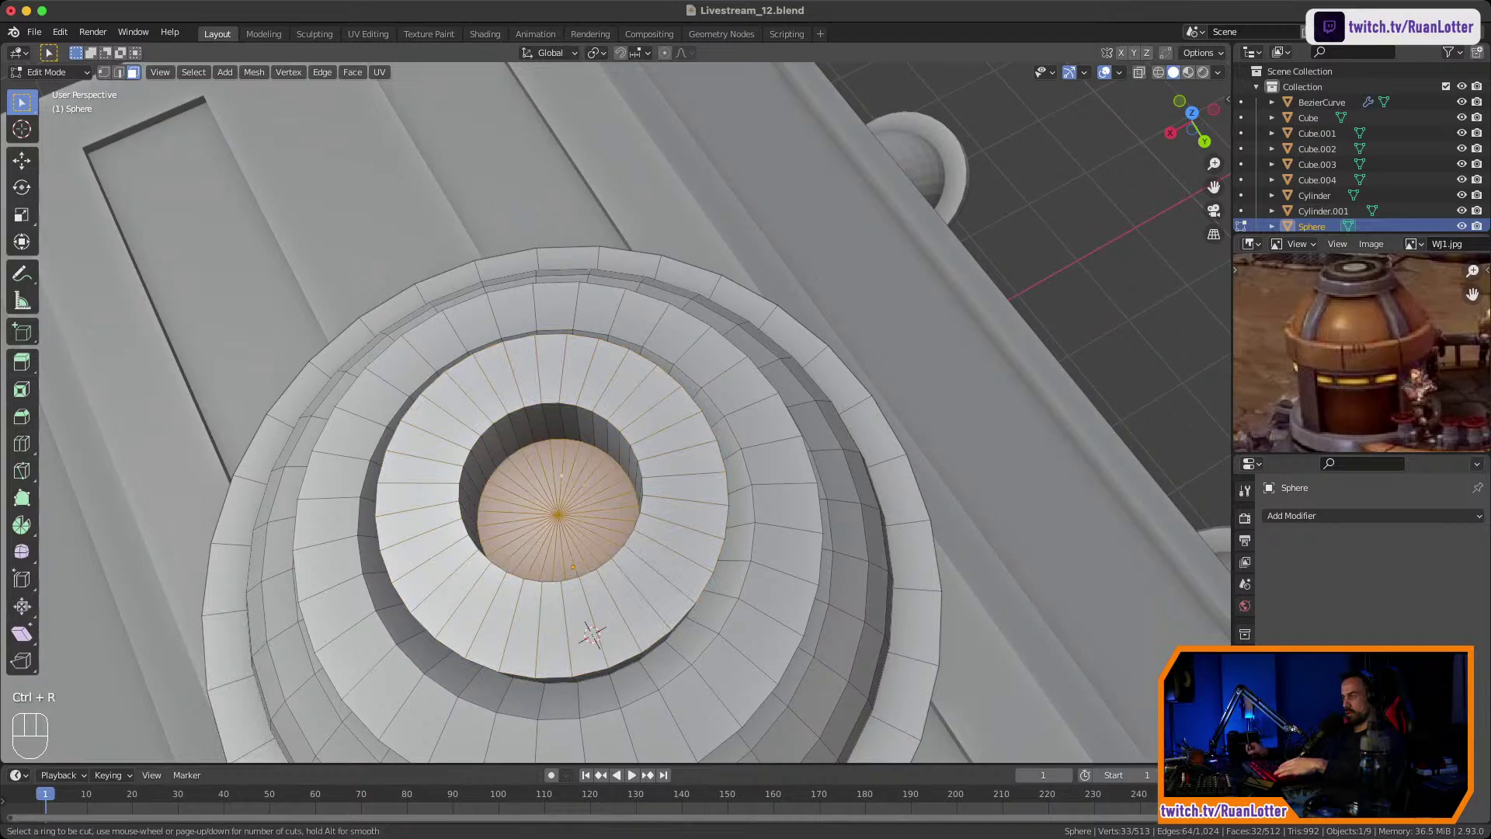
pyautogui.press('Escape')
pyautogui.moveTo(553, 491); pyautogui.dragTo(556, 472, button='middle')
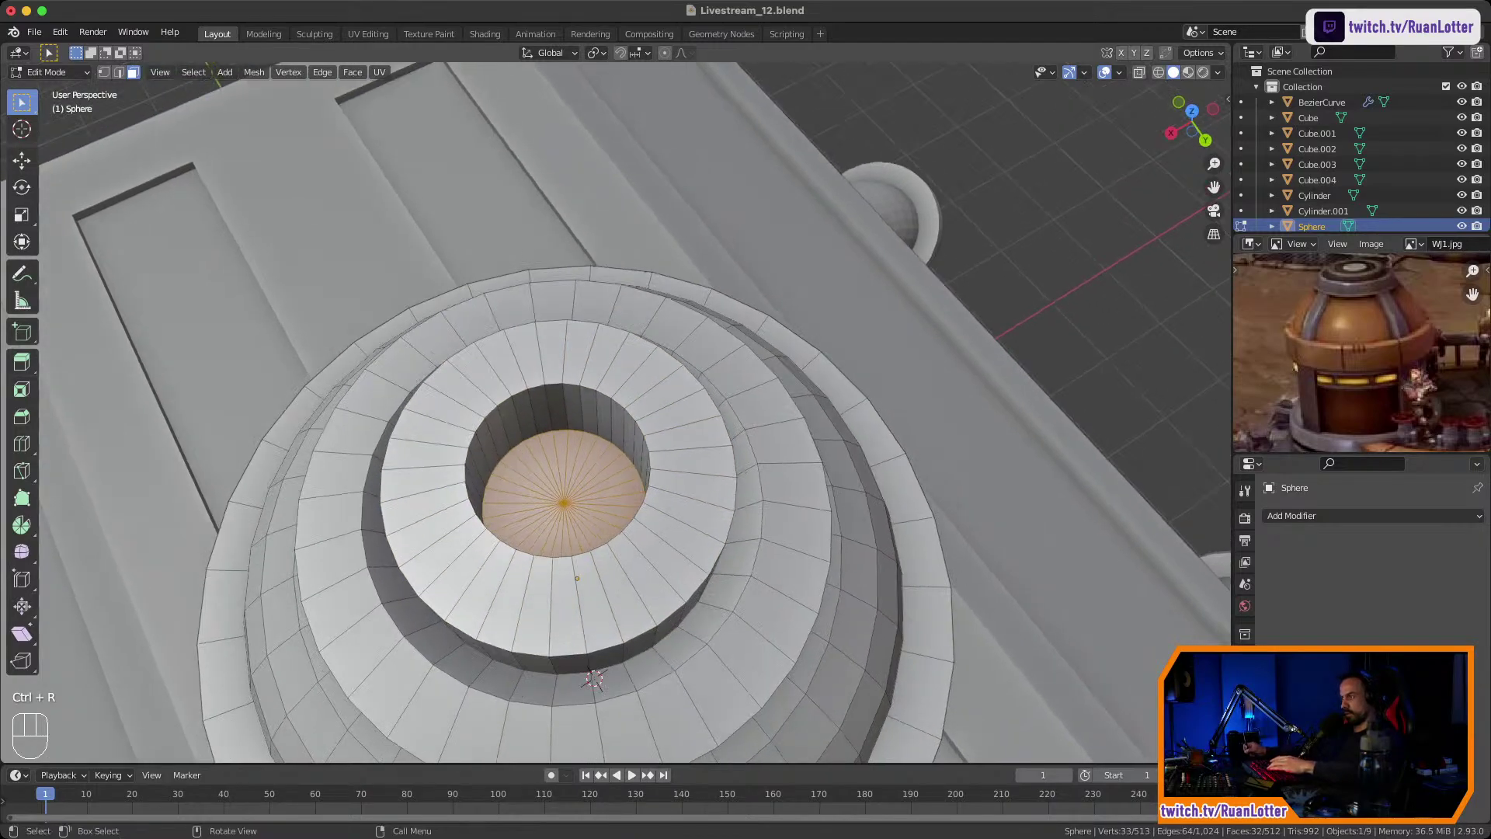
pyautogui.press('i')
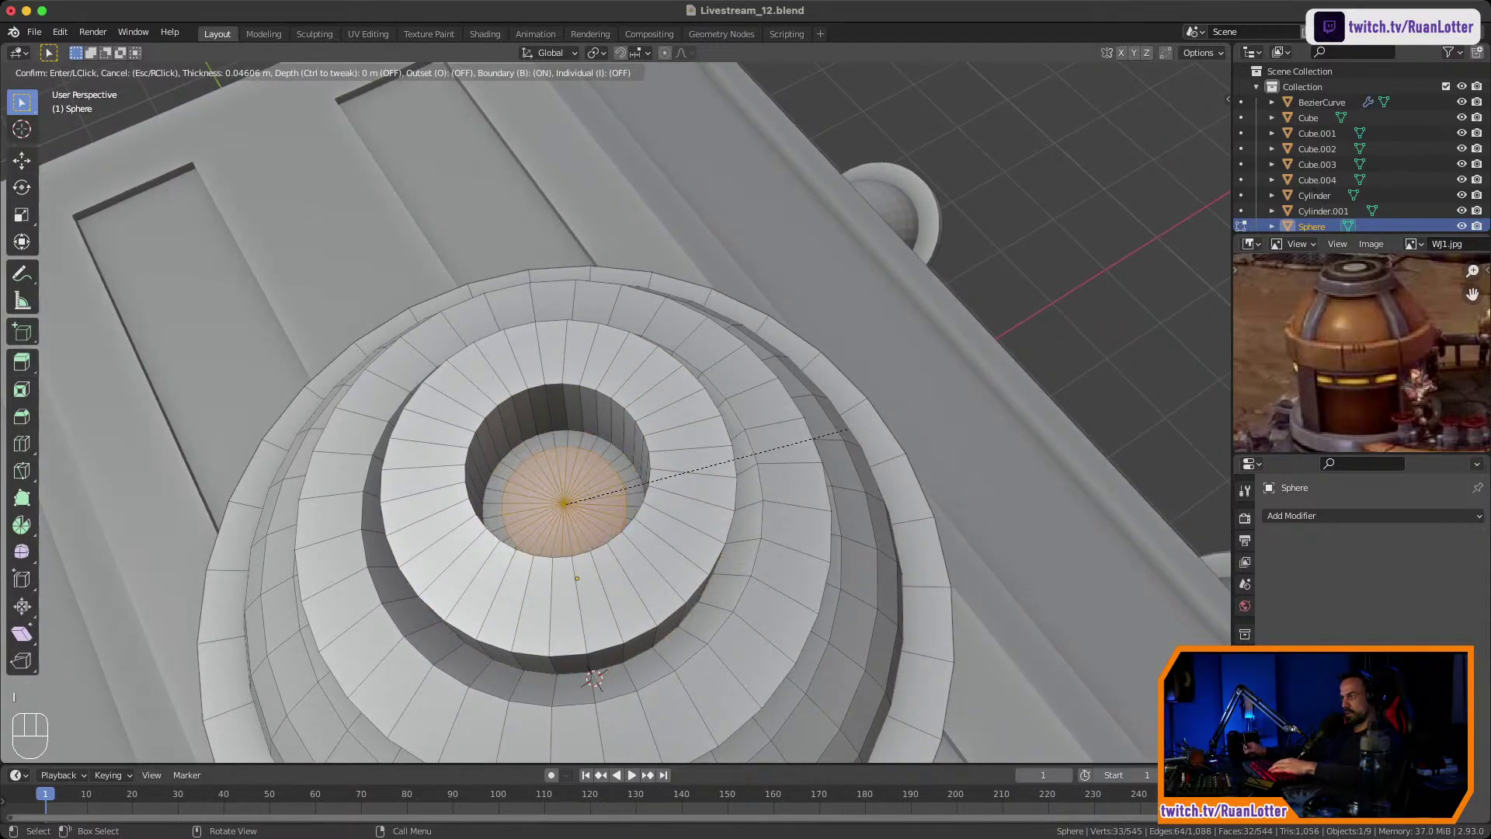
pyautogui.click(745, 456)
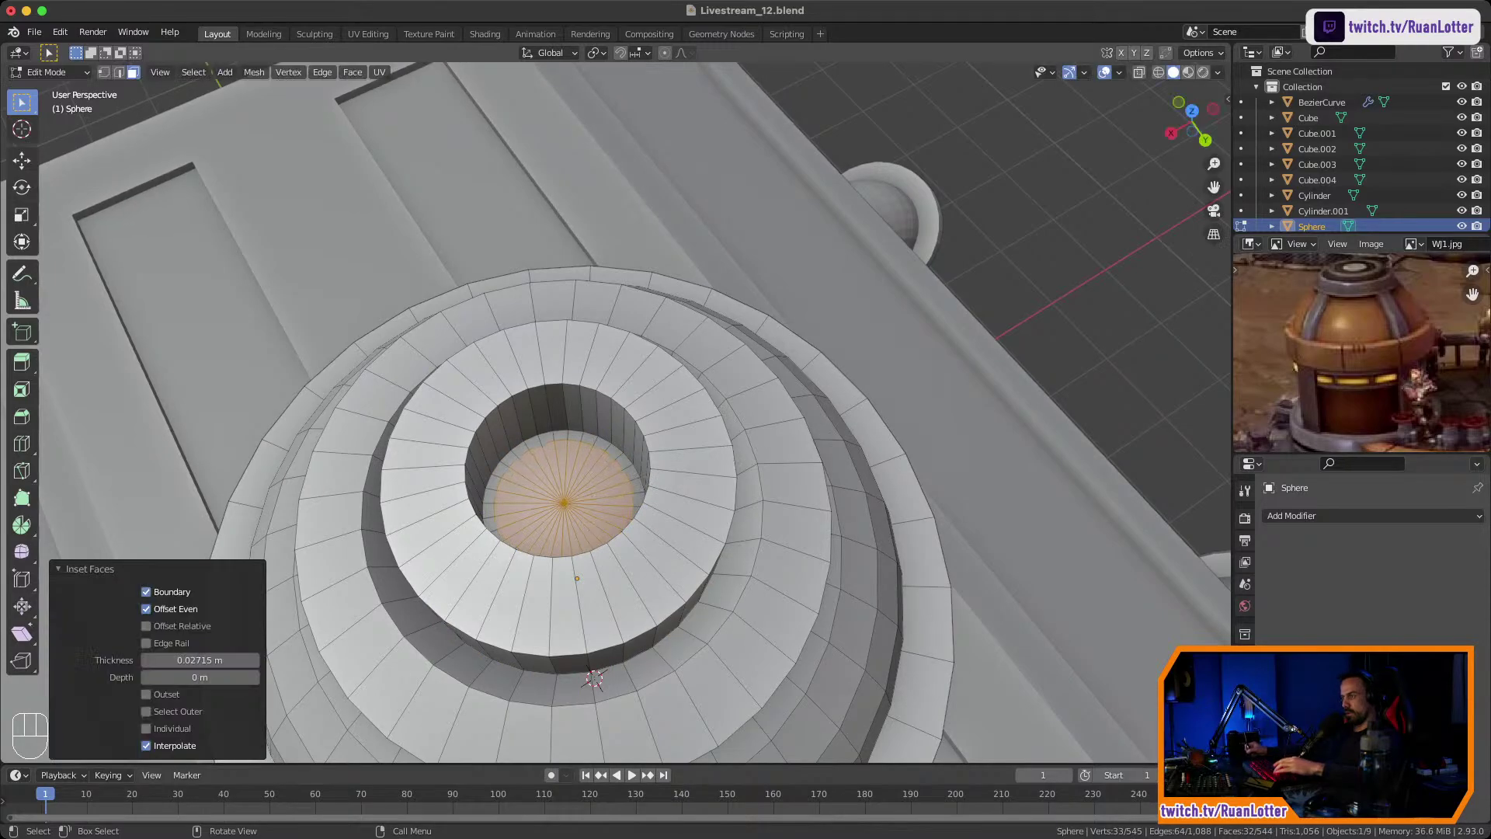
# Extrude the inset central faces about 0.328 m upward and lower the resulting cap about 0.046 m along Z.
pyautogui.press('e')
pyautogui.click(480, 391)
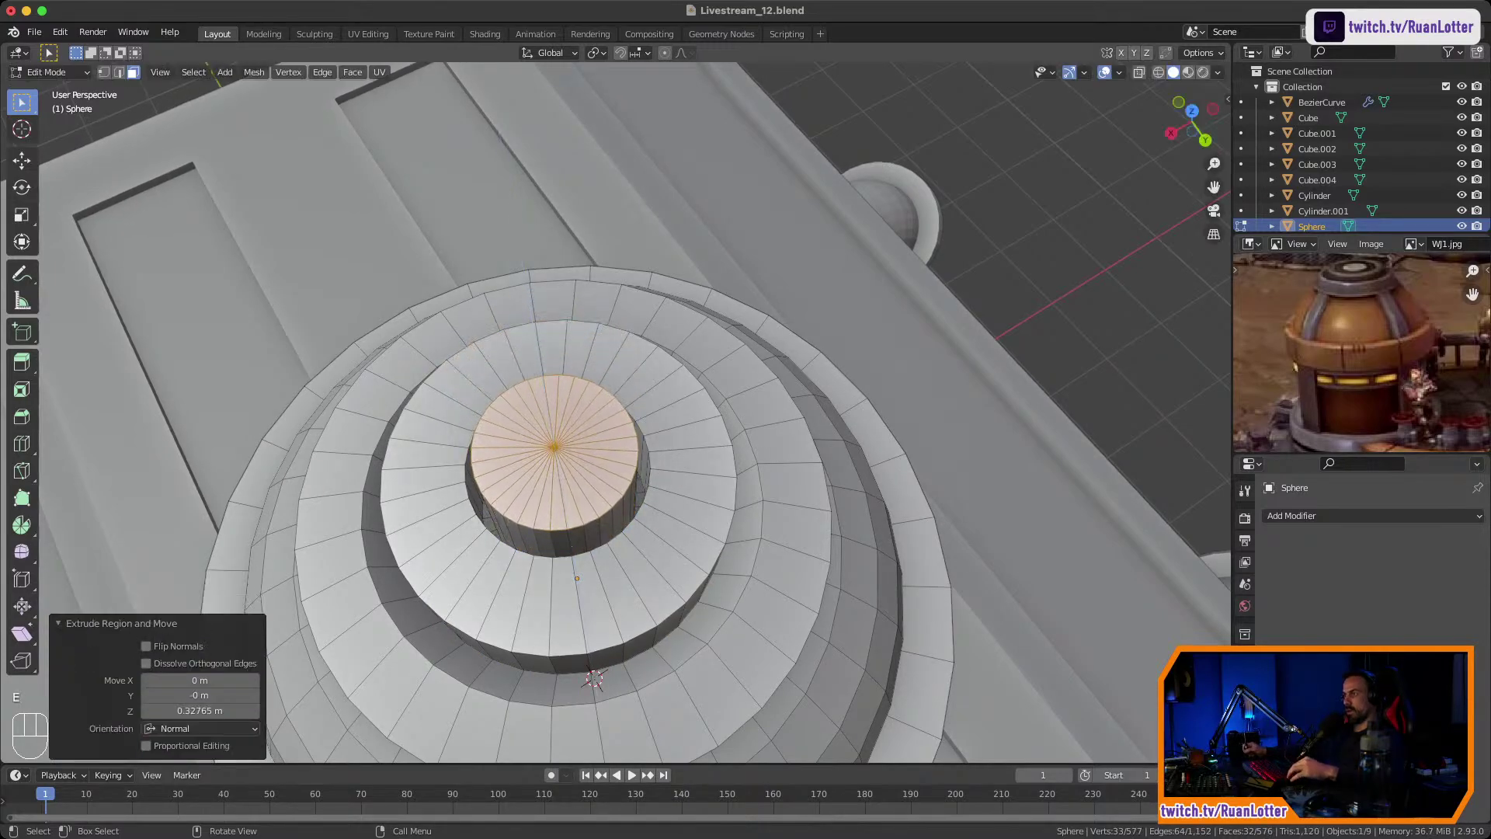
pyautogui.moveTo(480, 392); pyautogui.dragTo(489, 289, button='middle')
pyautogui.scroll(-1, 490, 288)
pyautogui.keyDown('shift'); pyautogui.moveTo(489, 289); pyautogui.dragTo(459, 326, button='middle'); pyautogui.keyUp('shift')
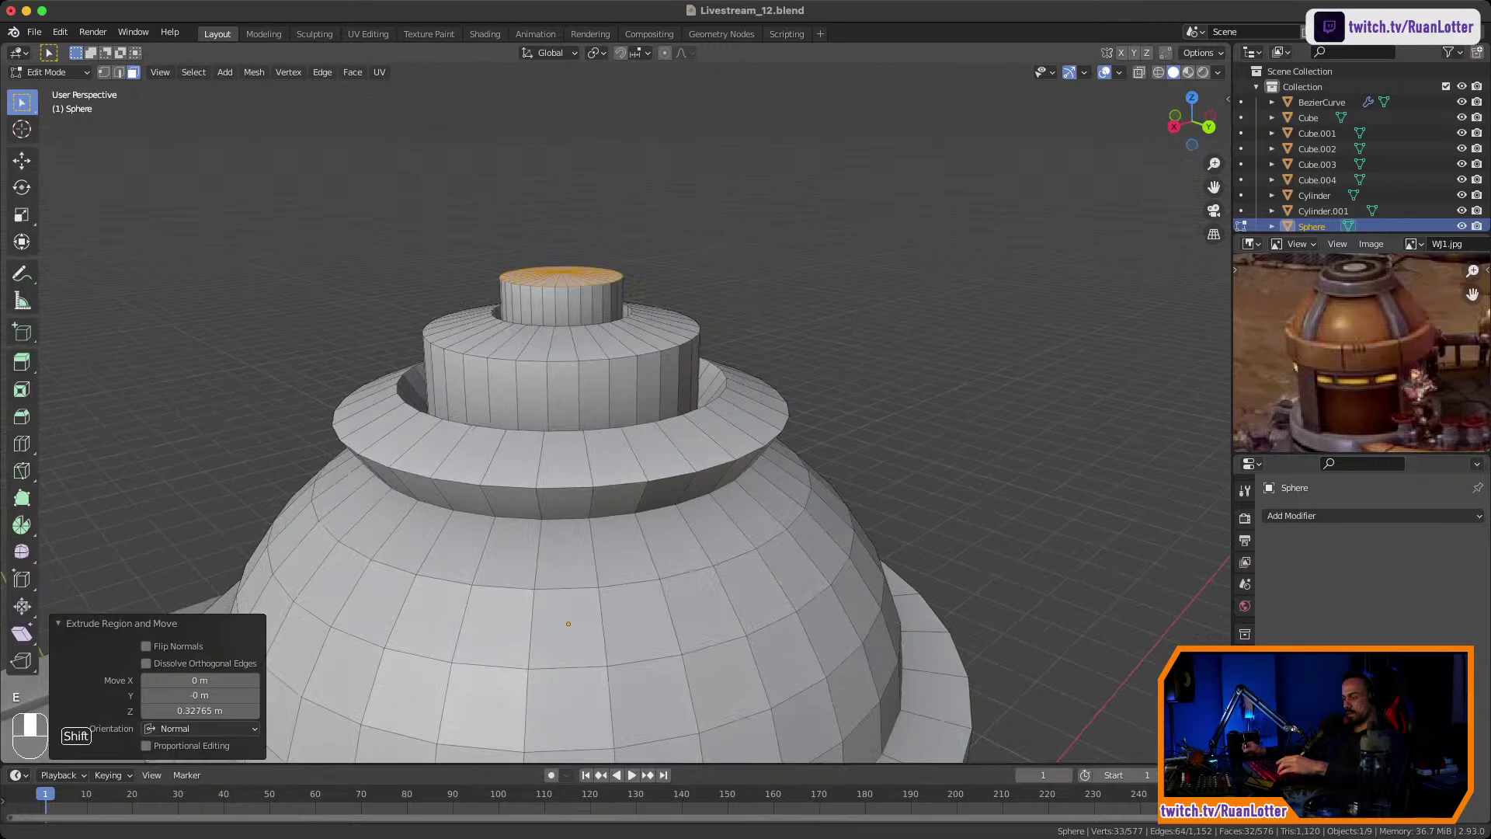
pyautogui.moveTo(939, 419); pyautogui.dragTo(948, 394, button='middle')
pyautogui.press('g')
pyautogui.press('z')
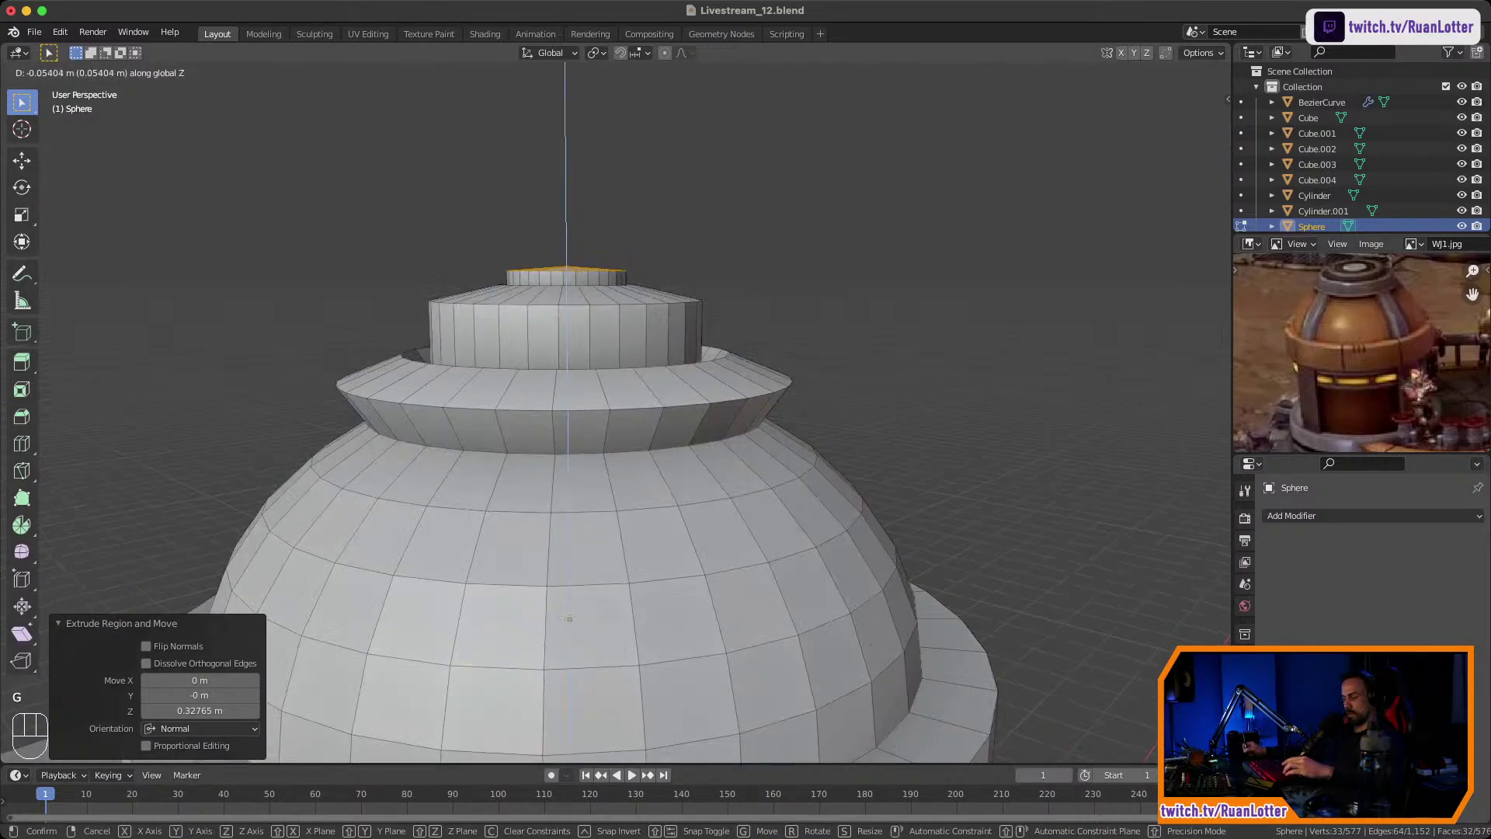
pyautogui.click(948, 394)
# Flatten the top of the central cap by scaling it to 0 along Z, and clear the selection.
pyautogui.press('s')
pyautogui.press('z')
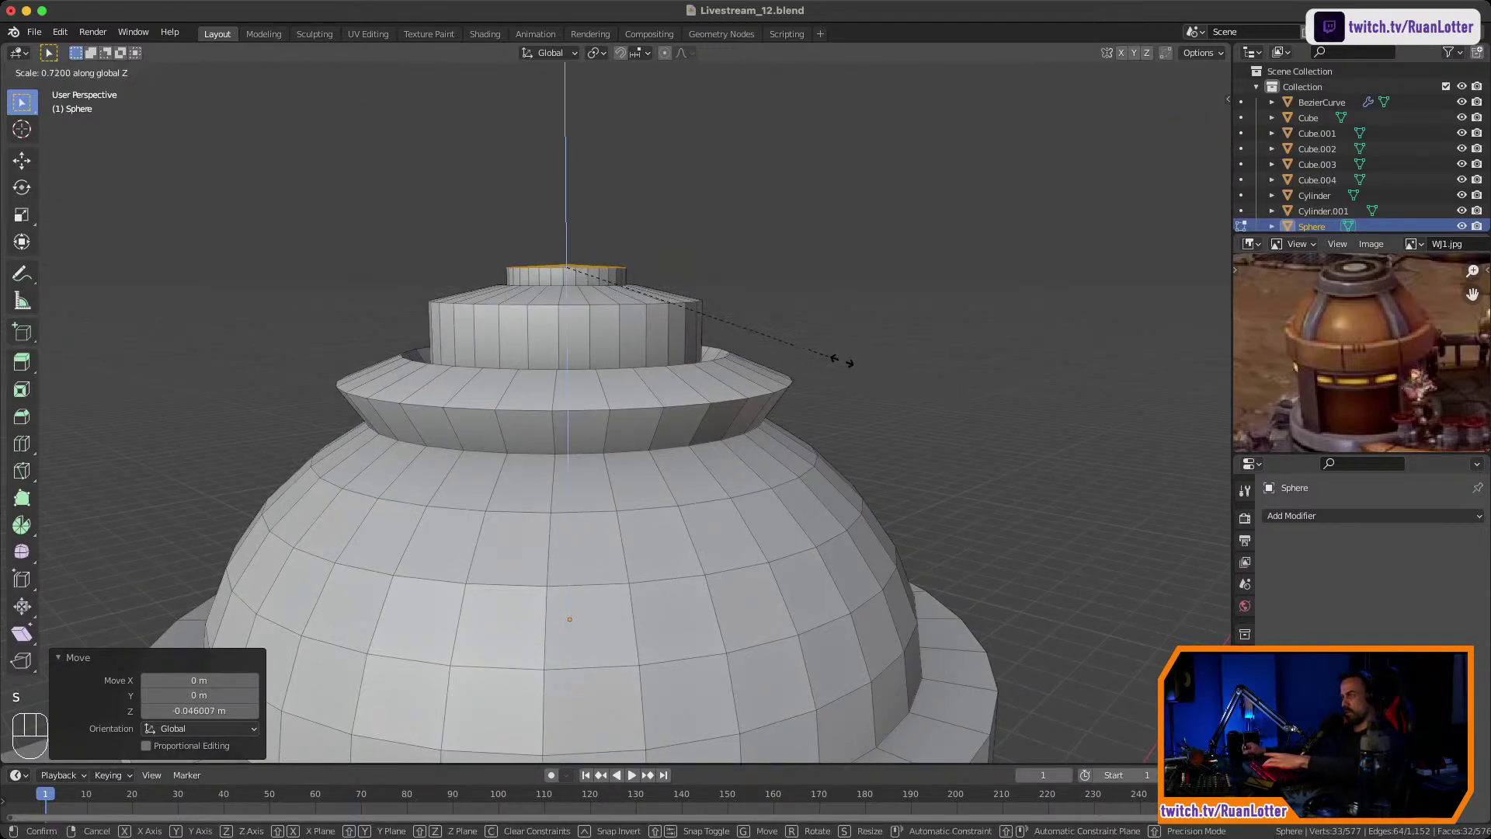
pyautogui.press('0')
pyautogui.press('Return')
pyautogui.moveTo(843, 365); pyautogui.dragTo(835, 415, button='middle')
pyautogui.keyDown('ctrl'); pyautogui.moveTo(835, 416); pyautogui.dragTo(861, 441, button='middle'); pyautogui.keyUp('ctrl')
pyautogui.click(846, 435)
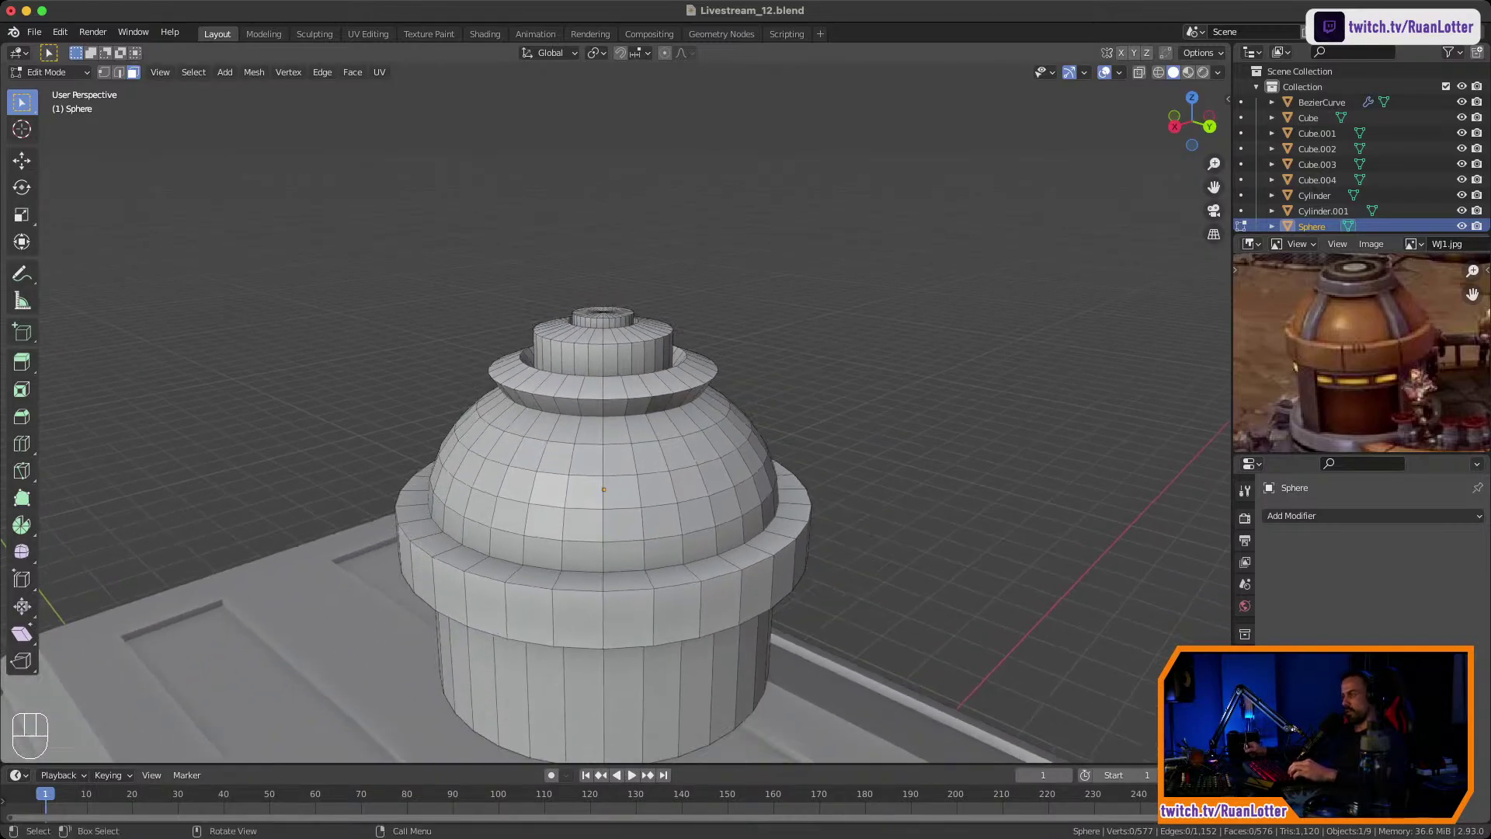
# Select a vertical strip of five dome faces between the collar and the outer band.
pyautogui.moveTo(860, 441)
pyautogui.mouseDown(button='middle')
pyautogui.moveTo(871, 467)
pyautogui.moveTo(868, 439)
pyautogui.mouseUp(button='middle')
pyautogui.keyDown('ctrl'); pyautogui.moveTo(868, 439); pyautogui.dragTo(892, 273, button='middle'); pyautogui.keyUp('ctrl')
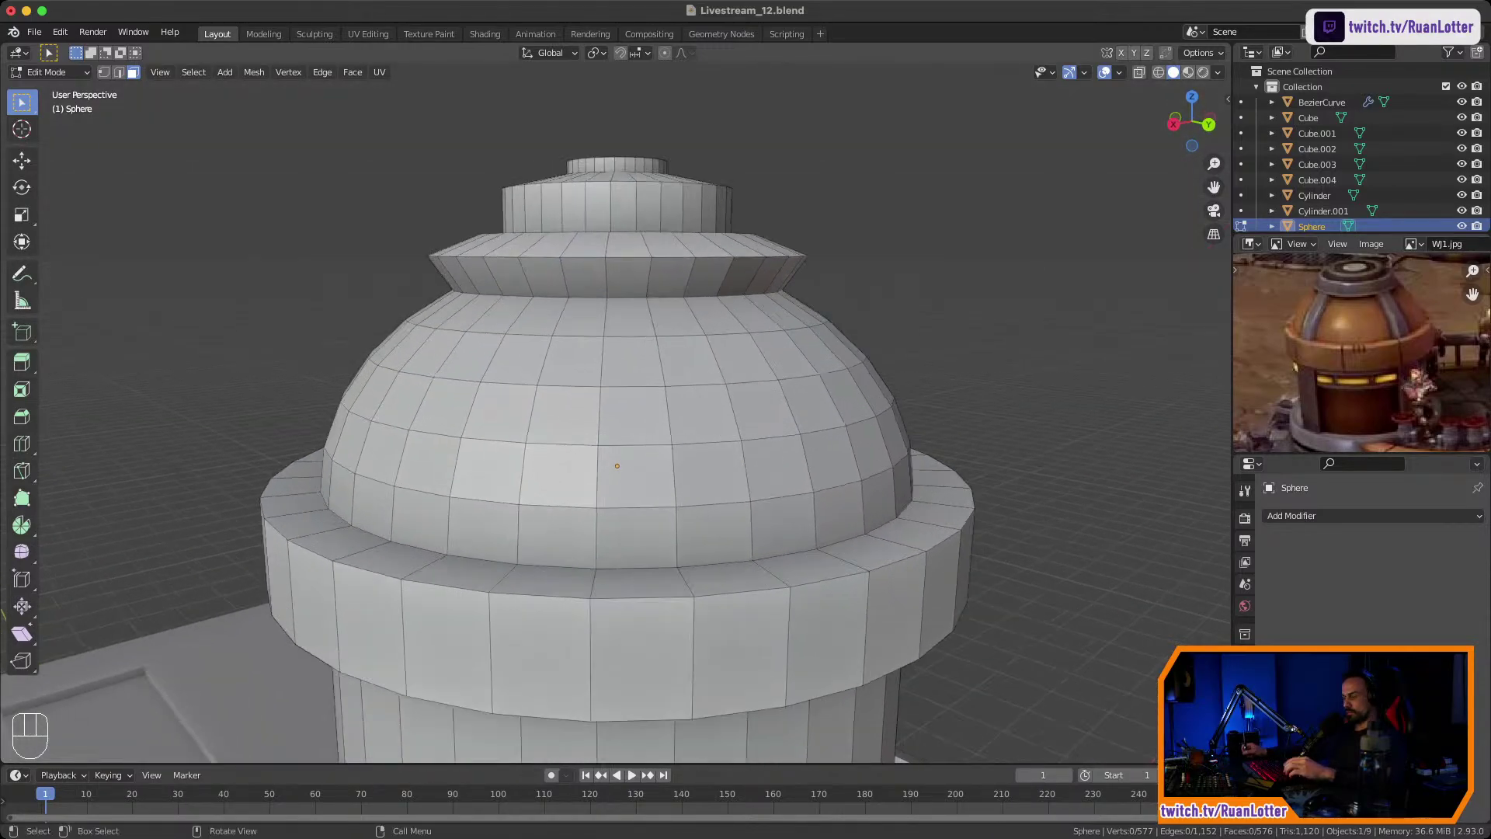
pyautogui.click(630, 318)
pyautogui.keyDown('ctrl'); pyautogui.click(636, 538); pyautogui.keyUp('ctrl')
pyautogui.moveTo(636, 538); pyautogui.dragTo(586, 547, button='middle')
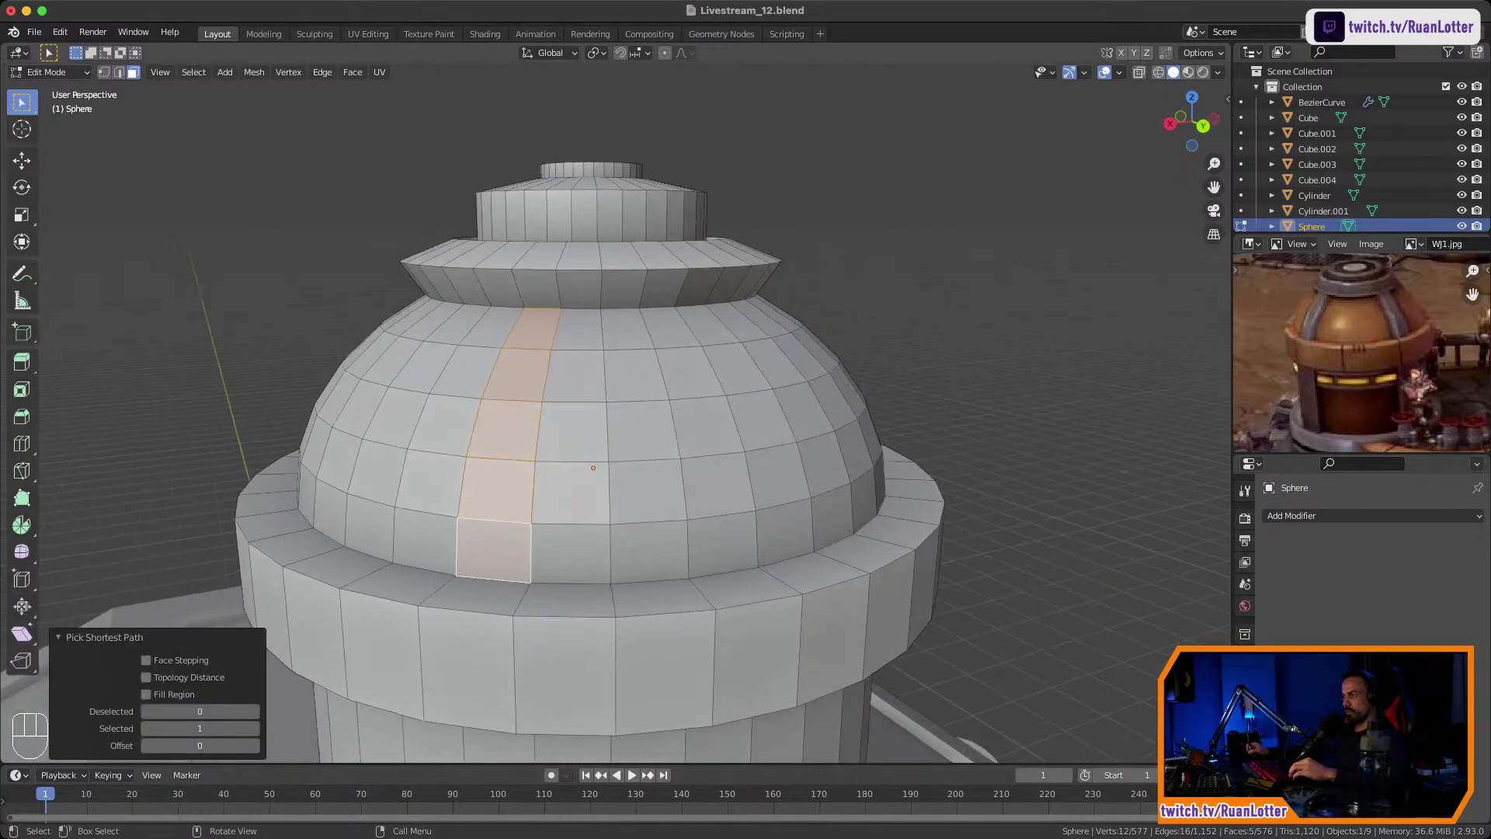
# Select the complete ring of faces at the dome's base, section by section around its circumference.
pyautogui.click(495, 550)
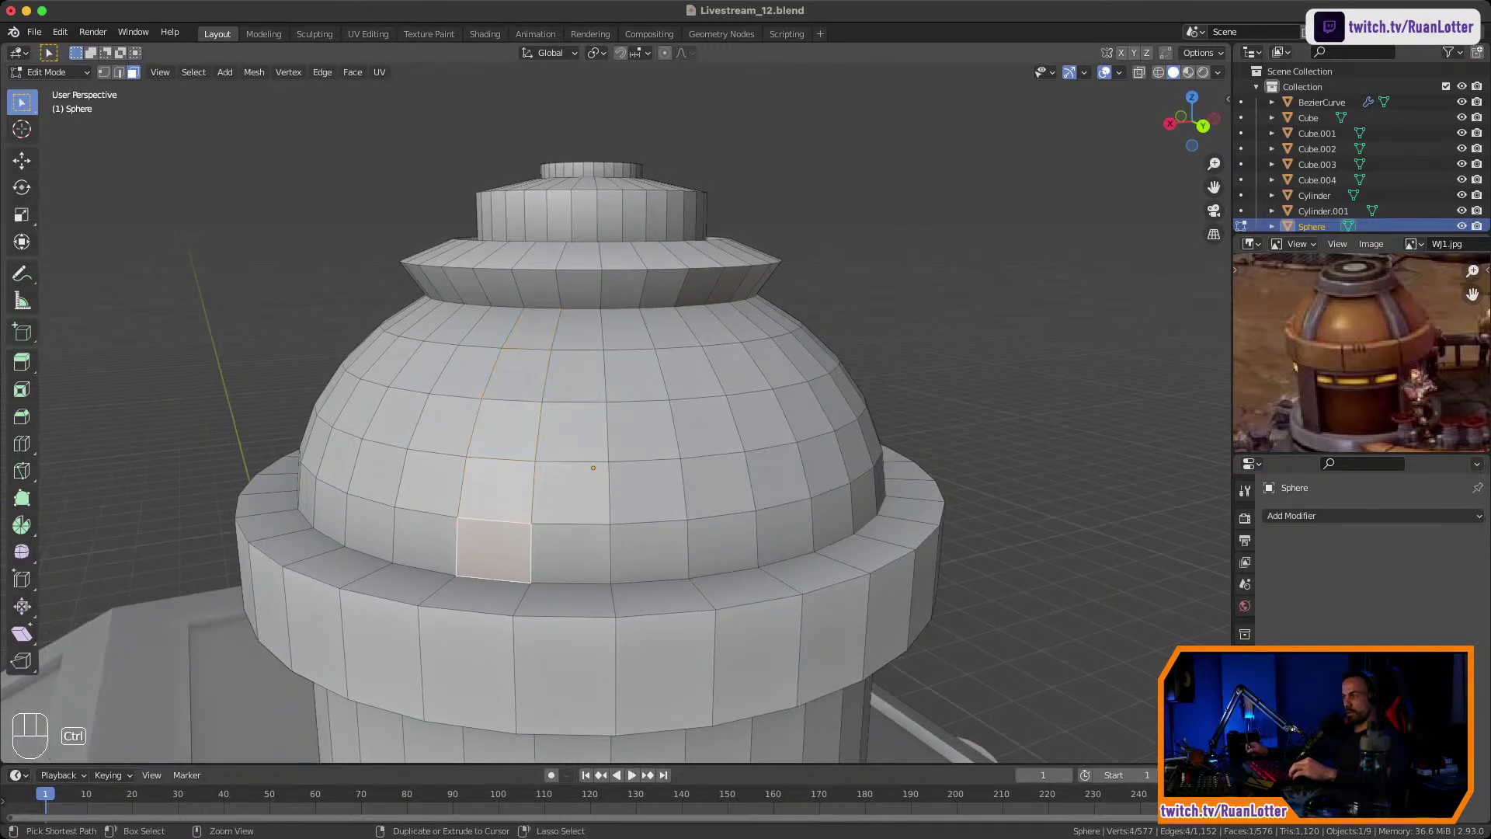
pyautogui.keyDown('ctrl'); pyautogui.click(784, 534); pyautogui.keyUp('ctrl')
pyautogui.moveTo(784, 533); pyautogui.dragTo(516, 494, button='middle')
pyautogui.keyDown('ctrl'); pyautogui.click(679, 516); pyautogui.keyUp('ctrl')
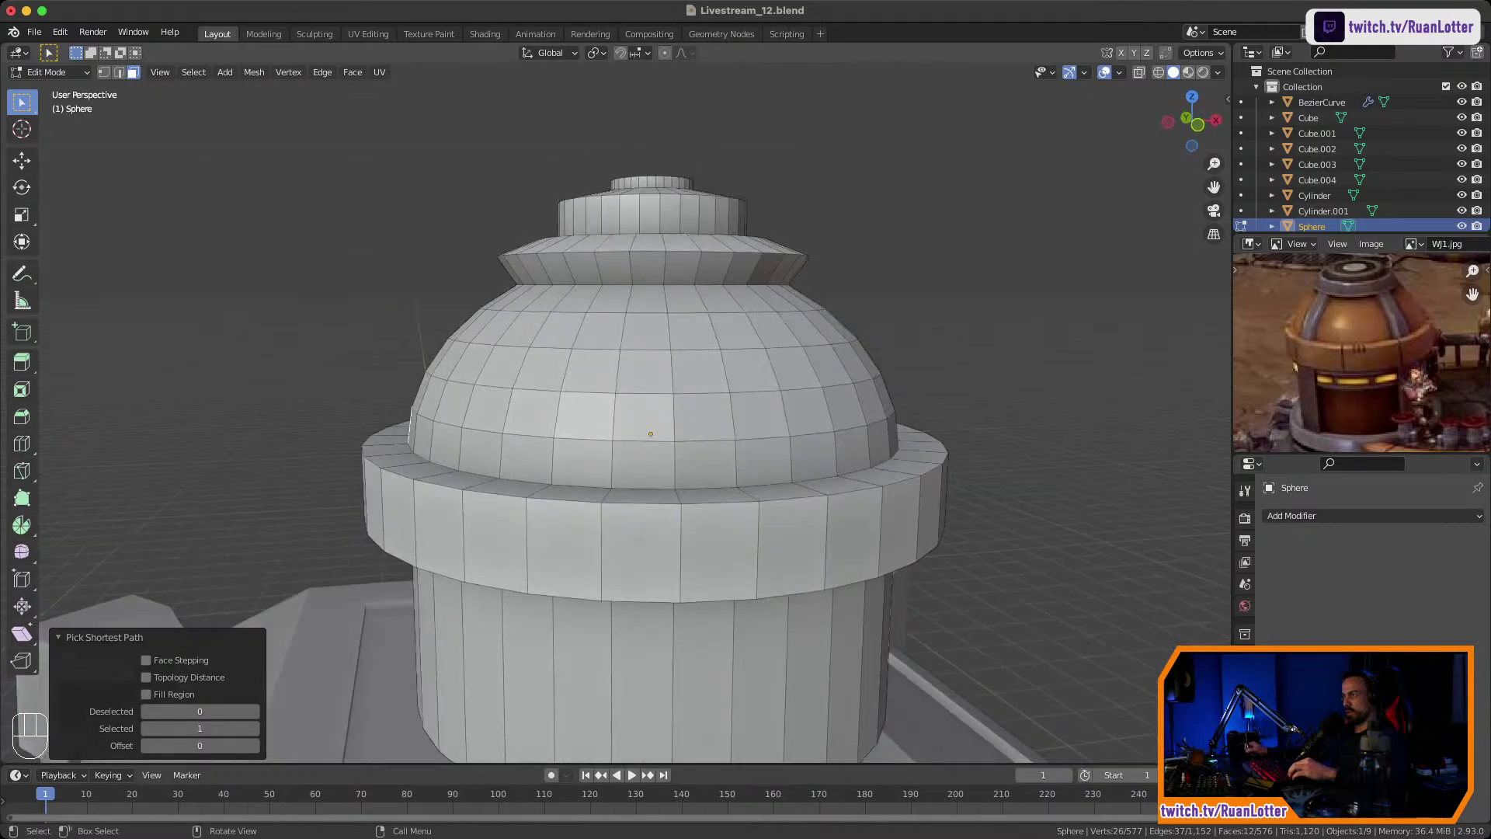
pyautogui.keyDown('ctrl'); pyautogui.click(812, 456); pyautogui.keyUp('ctrl')
pyautogui.moveTo(813, 455); pyautogui.dragTo(545, 470, button='middle')
pyautogui.keyDown('ctrl'); pyautogui.click(742, 513); pyautogui.keyUp('ctrl')
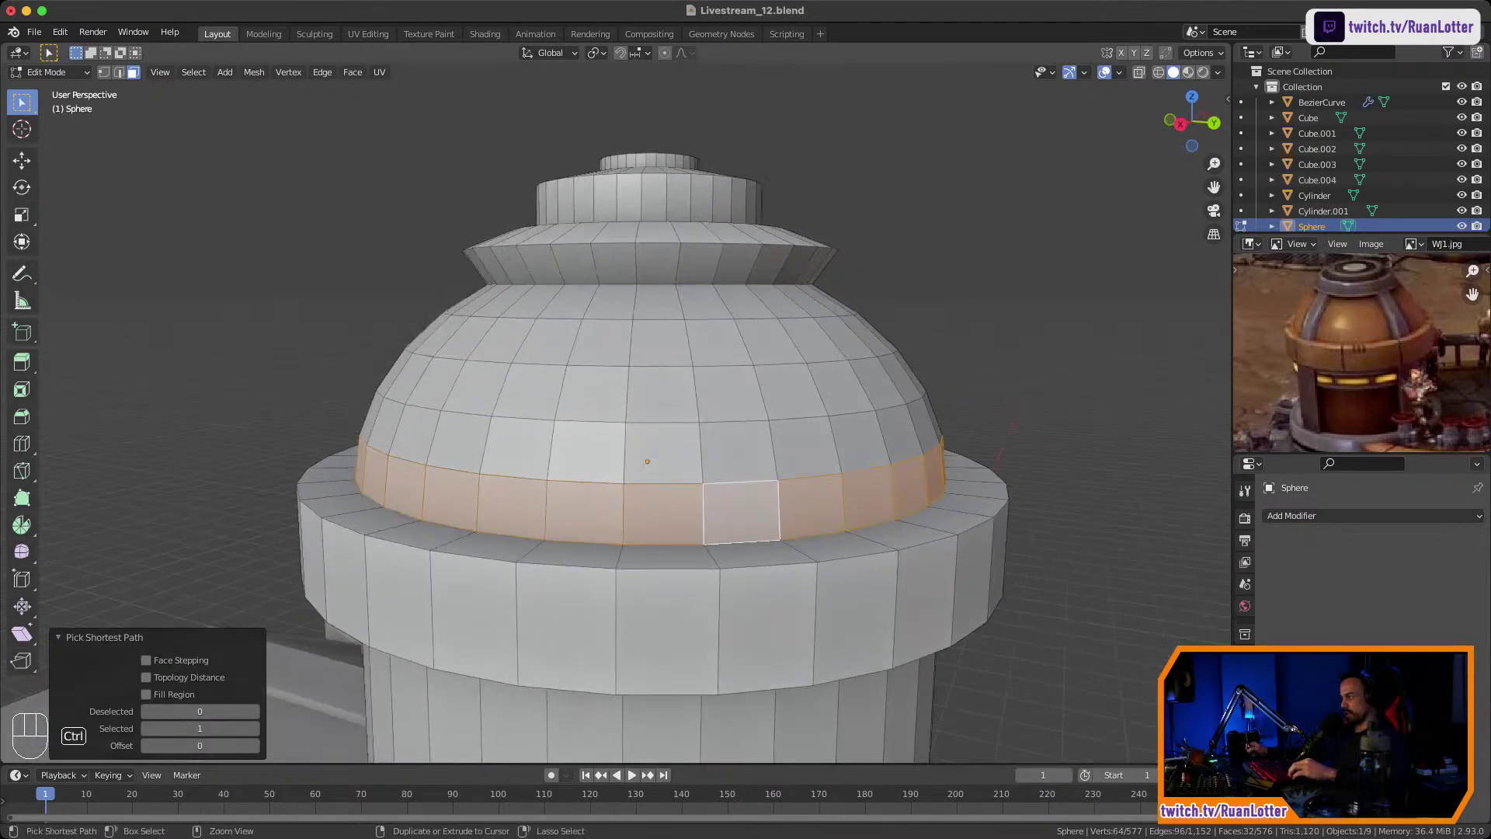
# Examine the ribs on the reference tank's dome and compare them with the modelled dome.
pyautogui.scroll(-1, 742, 513)
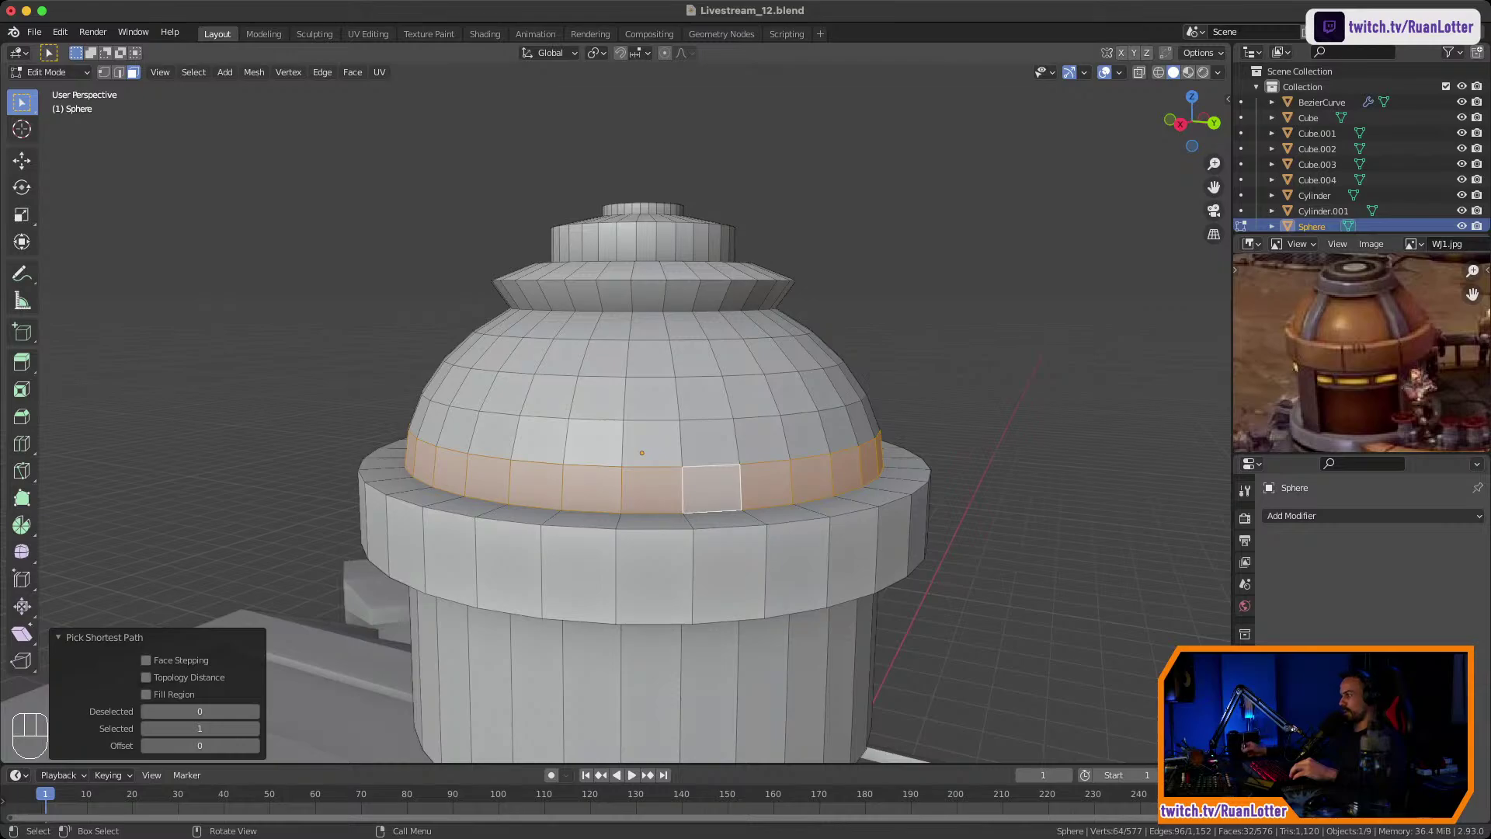
pyautogui.keyDown('shift'); pyautogui.moveTo(699, 485); pyautogui.dragTo(711, 447, button='middle'); pyautogui.keyUp('shift')
pyautogui.keyDown('ctrl'); pyautogui.moveTo(711, 448); pyautogui.dragTo(653, 519, button='middle'); pyautogui.keyUp('ctrl')
pyautogui.moveTo(1355, 326)
pyautogui.keyDown('ctrl'); pyautogui.mouseDown(button='middle')
pyautogui.moveTo(1356, 365)
pyautogui.moveTo(1285, 310)
pyautogui.moveTo(1286, 349)
pyautogui.moveTo(1304, 369)
pyautogui.moveTo(1324, 330)
pyautogui.moveTo(1332, 353)
pyautogui.moveTo(1337, 337)
pyautogui.mouseUp(button='middle'); pyautogui.keyUp('ctrl')
pyautogui.moveTo(1338, 338)
pyautogui.mouseDown(button='middle')
pyautogui.moveTo(1352, 349)
pyautogui.moveTo(1355, 327)
pyautogui.moveTo(1386, 334)
pyautogui.moveTo(1310, 403)
pyautogui.moveTo(1355, 326)
pyautogui.moveTo(1371, 337)
pyautogui.moveTo(1294, 419)
pyautogui.moveTo(1329, 375)
pyautogui.moveTo(1413, 326)
pyautogui.moveTo(1367, 365)
pyautogui.moveTo(1363, 334)
pyautogui.moveTo(1357, 345)
pyautogui.mouseUp(button='middle')
pyautogui.scroll(-4, 1362, 352)
pyautogui.scroll(3, 1361, 352)
pyautogui.moveTo(699, 434)
pyautogui.mouseDown(button='middle')
pyautogui.moveTo(808, 424)
pyautogui.moveTo(667, 428)
pyautogui.moveTo(708, 431)
pyautogui.mouseUp(button='middle')
pyautogui.keyDown('ctrl'); pyautogui.moveTo(708, 432); pyautogui.dragTo(708, 389, button='middle'); pyautogui.keyUp('ctrl')
pyautogui.click(567, 479)
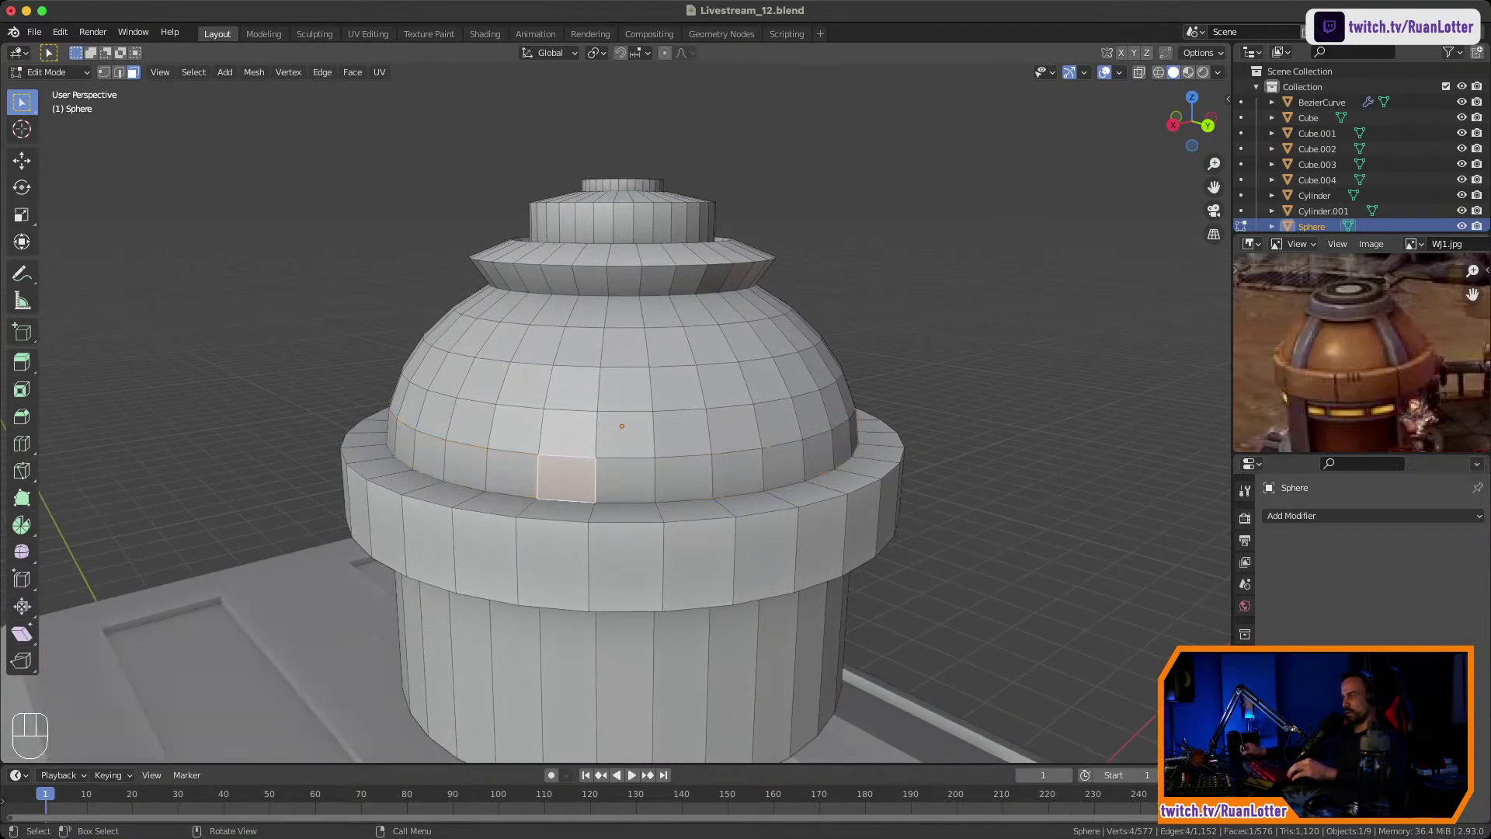
pyautogui.keyDown('ctrl'); pyautogui.click(588, 312); pyautogui.keyUp('ctrl')
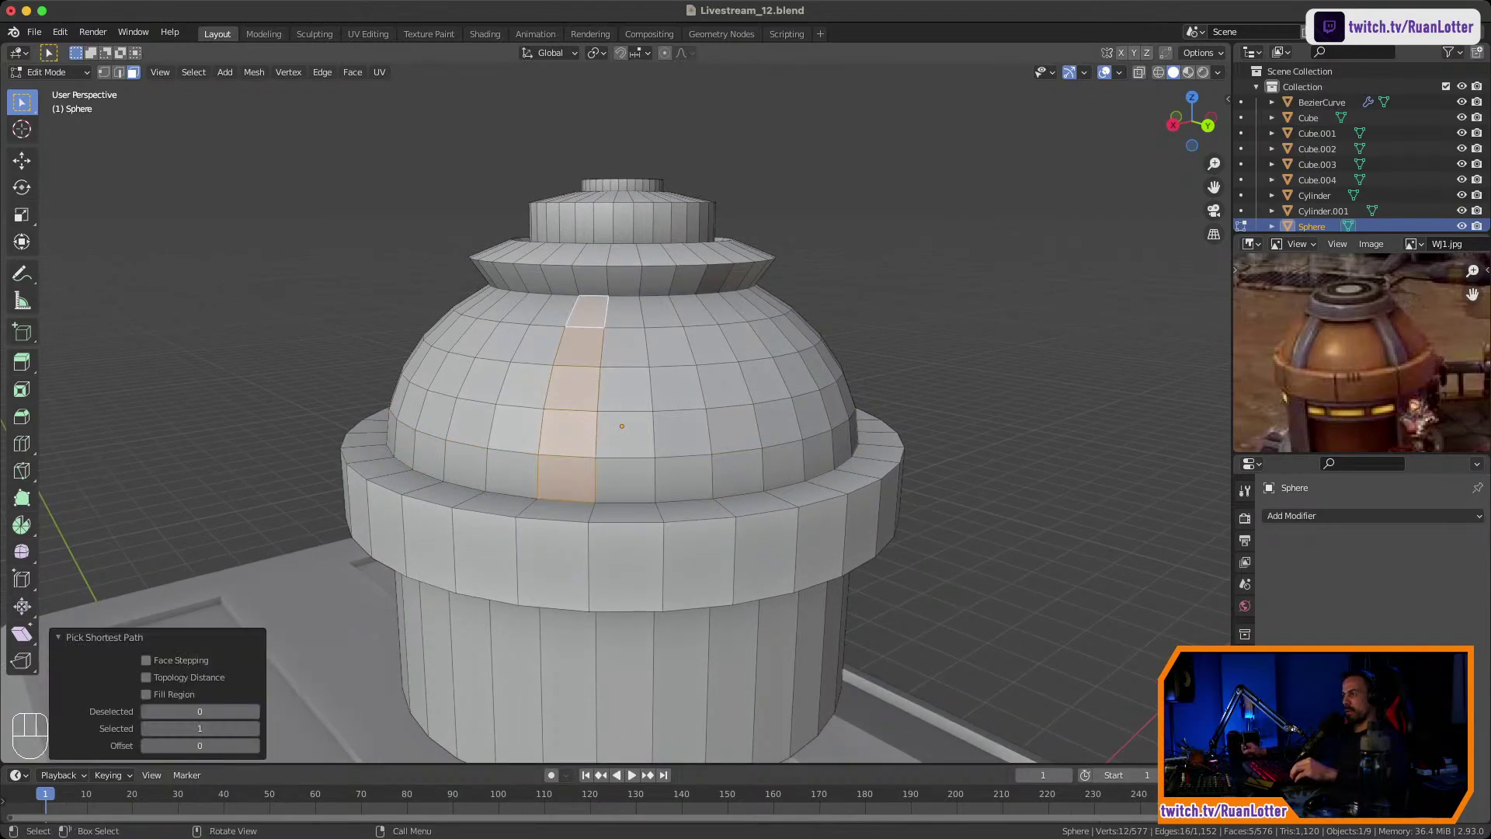
pyautogui.moveTo(588, 312); pyautogui.dragTo(561, 319, button='middle')
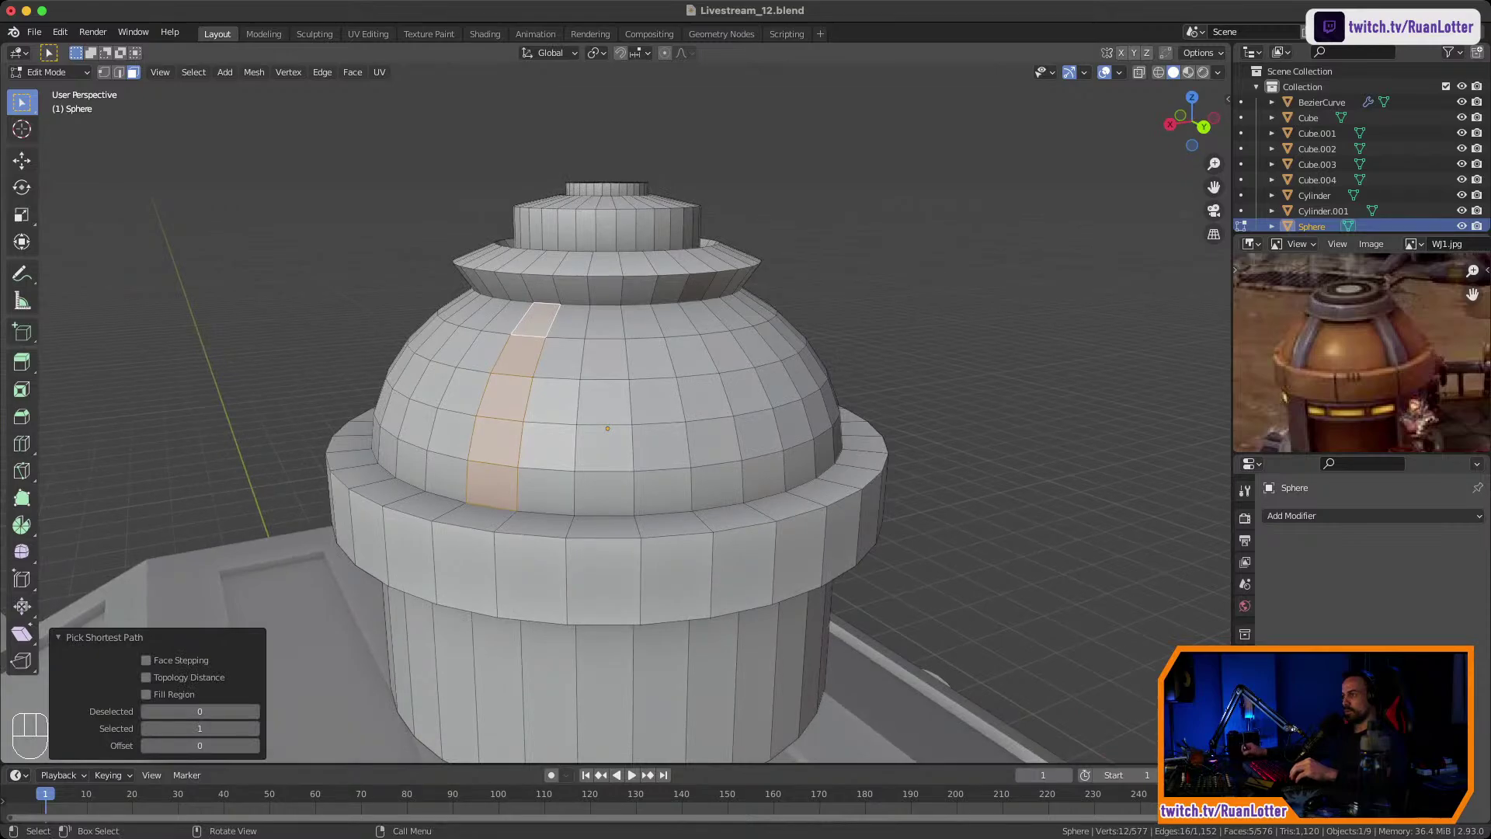
pyautogui.moveTo(562, 319); pyautogui.dragTo(534, 319, button='middle')
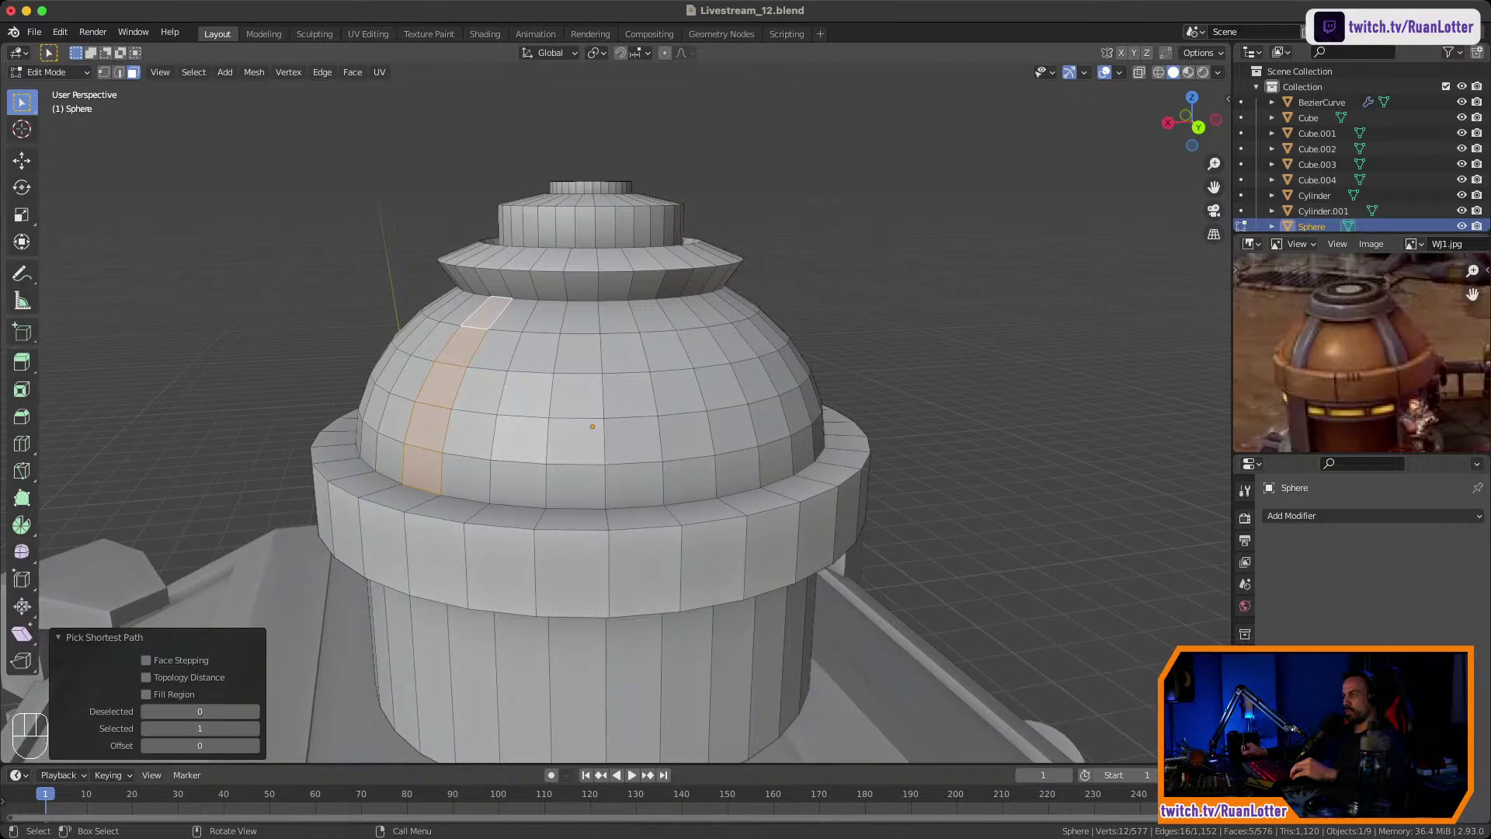
# Select four vertical strips of five dome faces between the collar and band, leaving three columns between neighbouring strips.
pyautogui.click(619, 317)
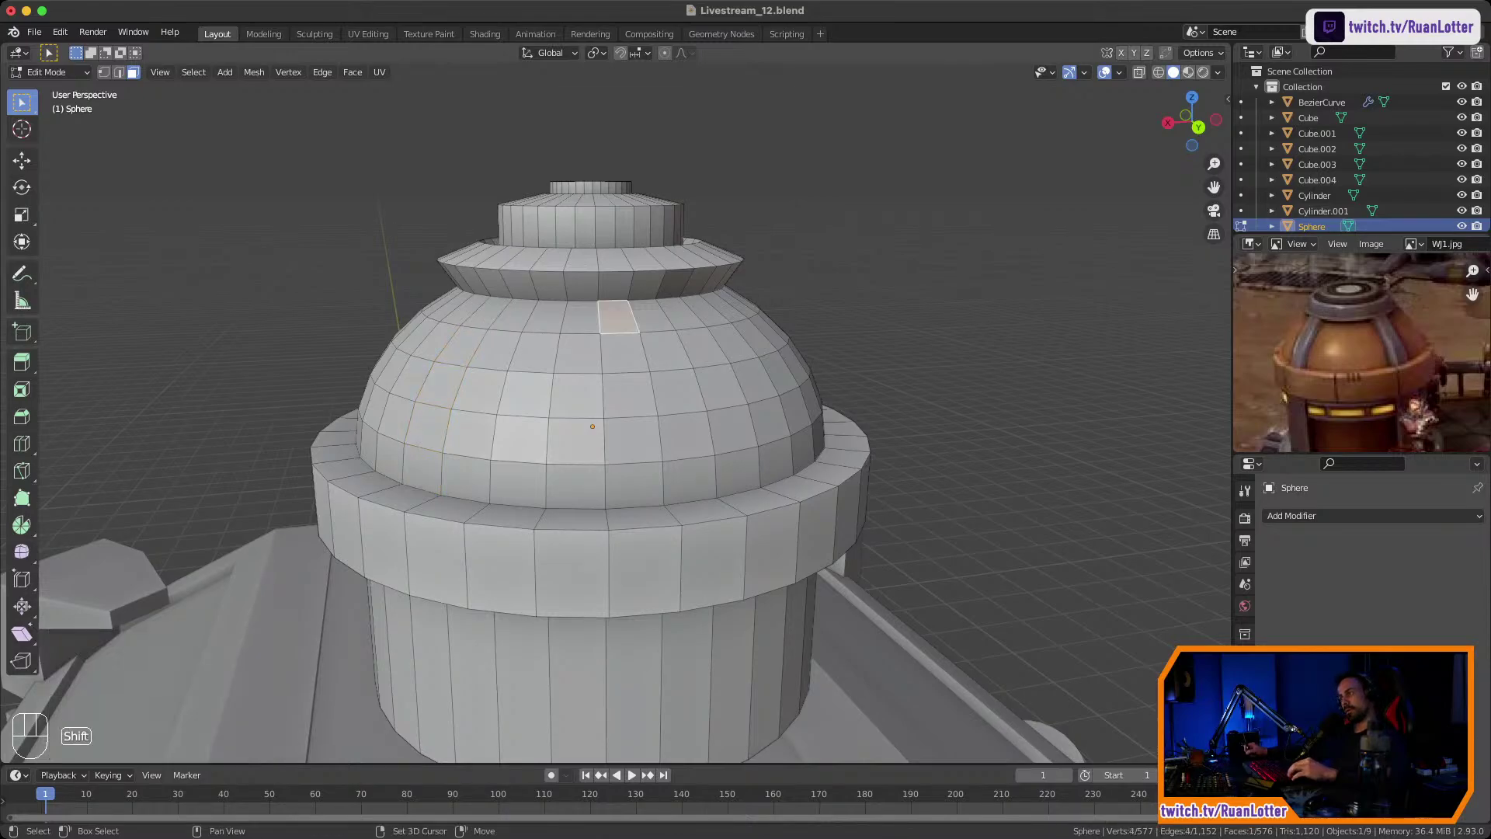
pyautogui.keyDown('ctrl'); pyautogui.click(635, 485); pyautogui.keyUp('ctrl')
pyautogui.keyDown('shift'); pyautogui.click(480, 309); pyautogui.keyUp('shift')
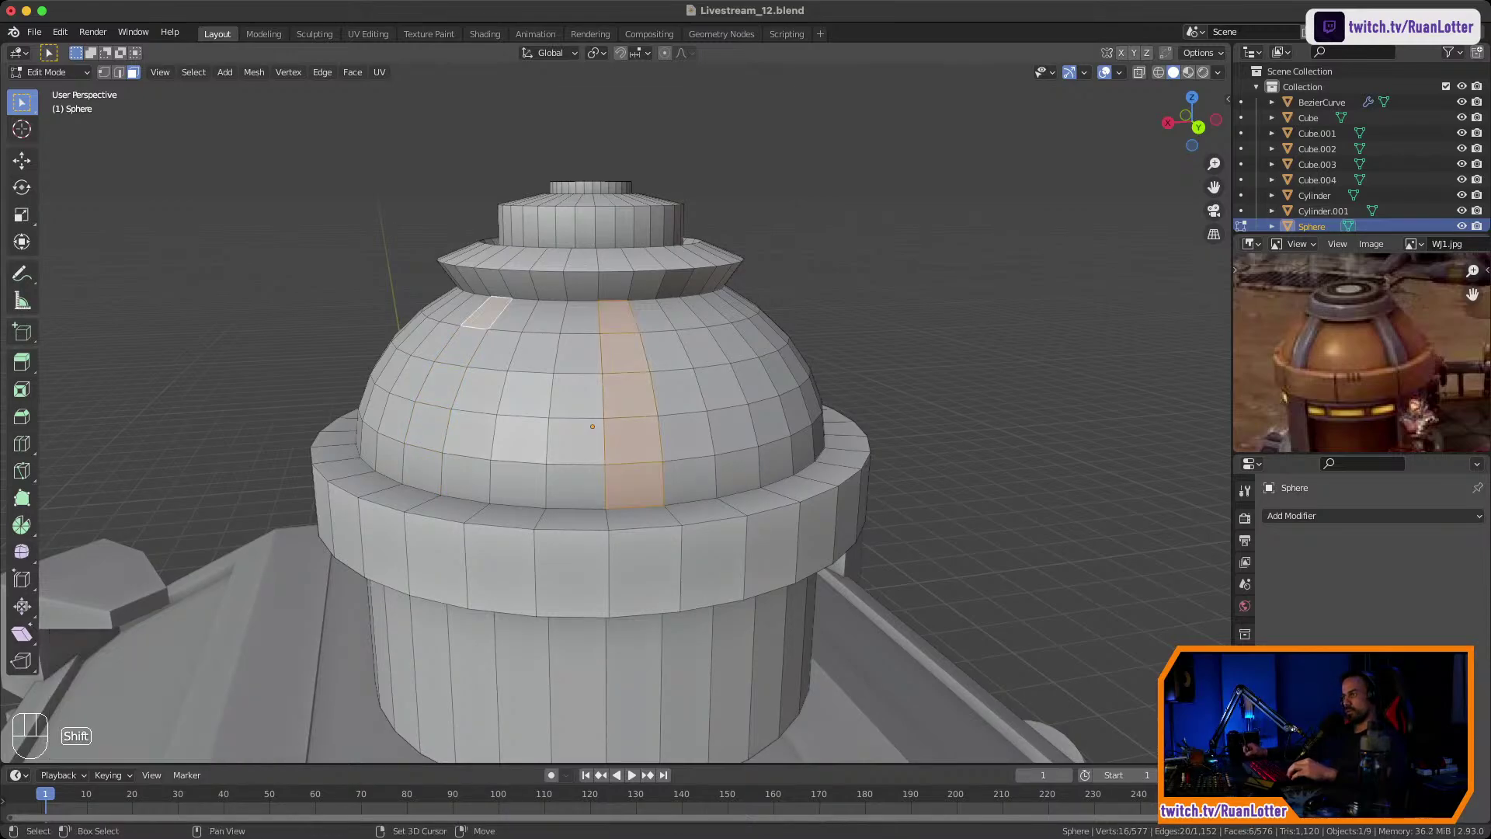
pyautogui.keyDown('ctrl'); pyautogui.click(421, 470); pyautogui.keyUp('ctrl')
pyautogui.moveTo(423, 471); pyautogui.dragTo(687, 501, button='middle')
pyautogui.keyDown('shift'); pyautogui.click(613, 335); pyautogui.keyUp('shift')
pyautogui.keyDown('ctrl'); pyautogui.click(575, 502); pyautogui.keyUp('ctrl')
pyautogui.keyDown('ctrl'); pyautogui.click(605, 472); pyautogui.keyUp('ctrl')
pyautogui.moveTo(604, 473); pyautogui.dragTo(718, 484, button='middle')
# Add the remaining four evenly spaced vertical strips around the dome to the face selection, making eight strips in all.
pyautogui.keyDown('shift'); pyautogui.click(637, 316); pyautogui.keyUp('shift')
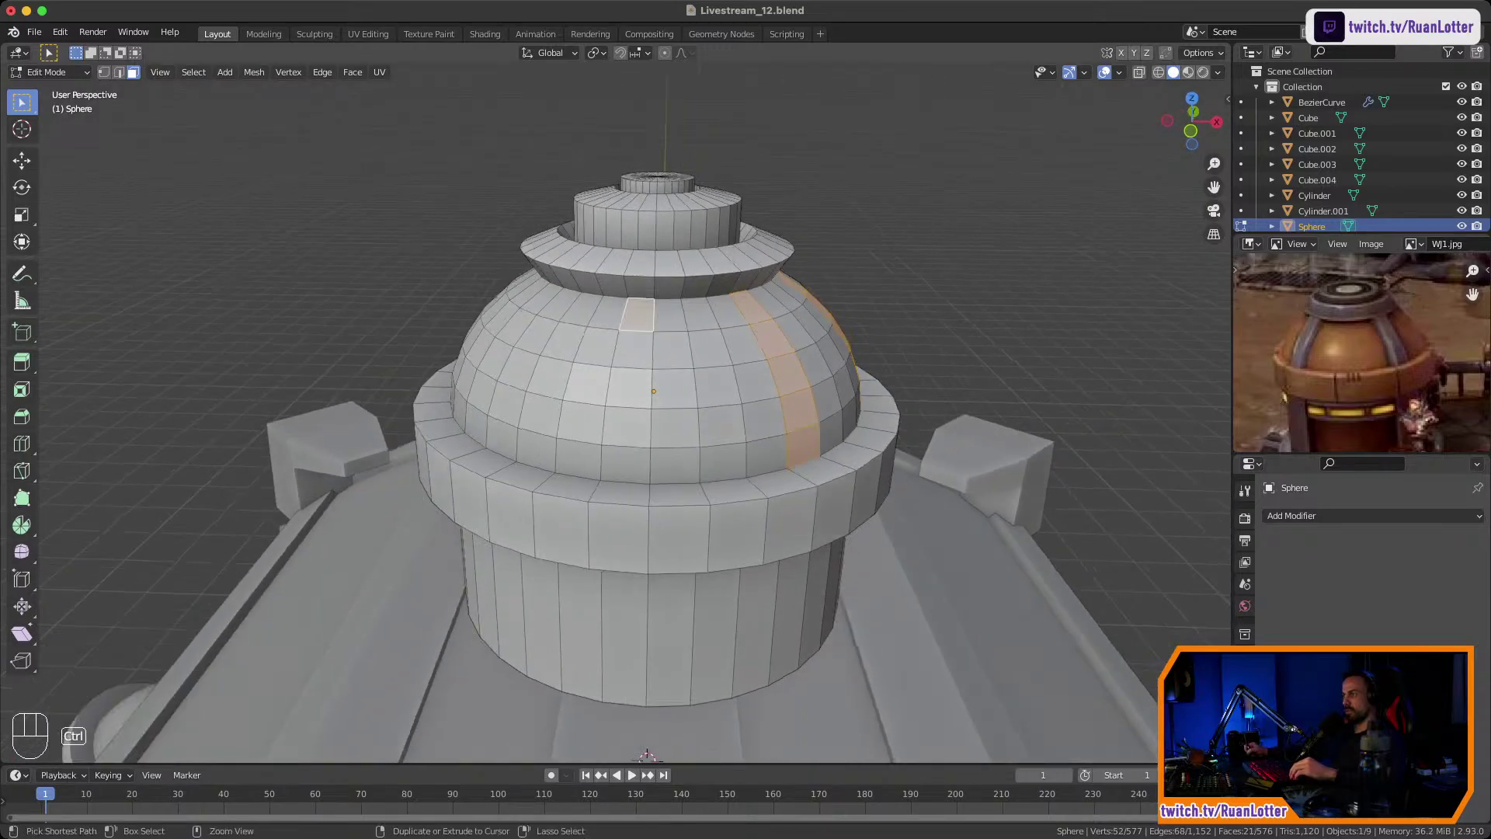
pyautogui.keyDown('ctrl'); pyautogui.click(627, 466); pyautogui.keyUp('ctrl')
pyautogui.keyDown('shift'); pyautogui.moveTo(627, 466); pyautogui.dragTo(719, 535, button='middle'); pyautogui.keyUp('shift')
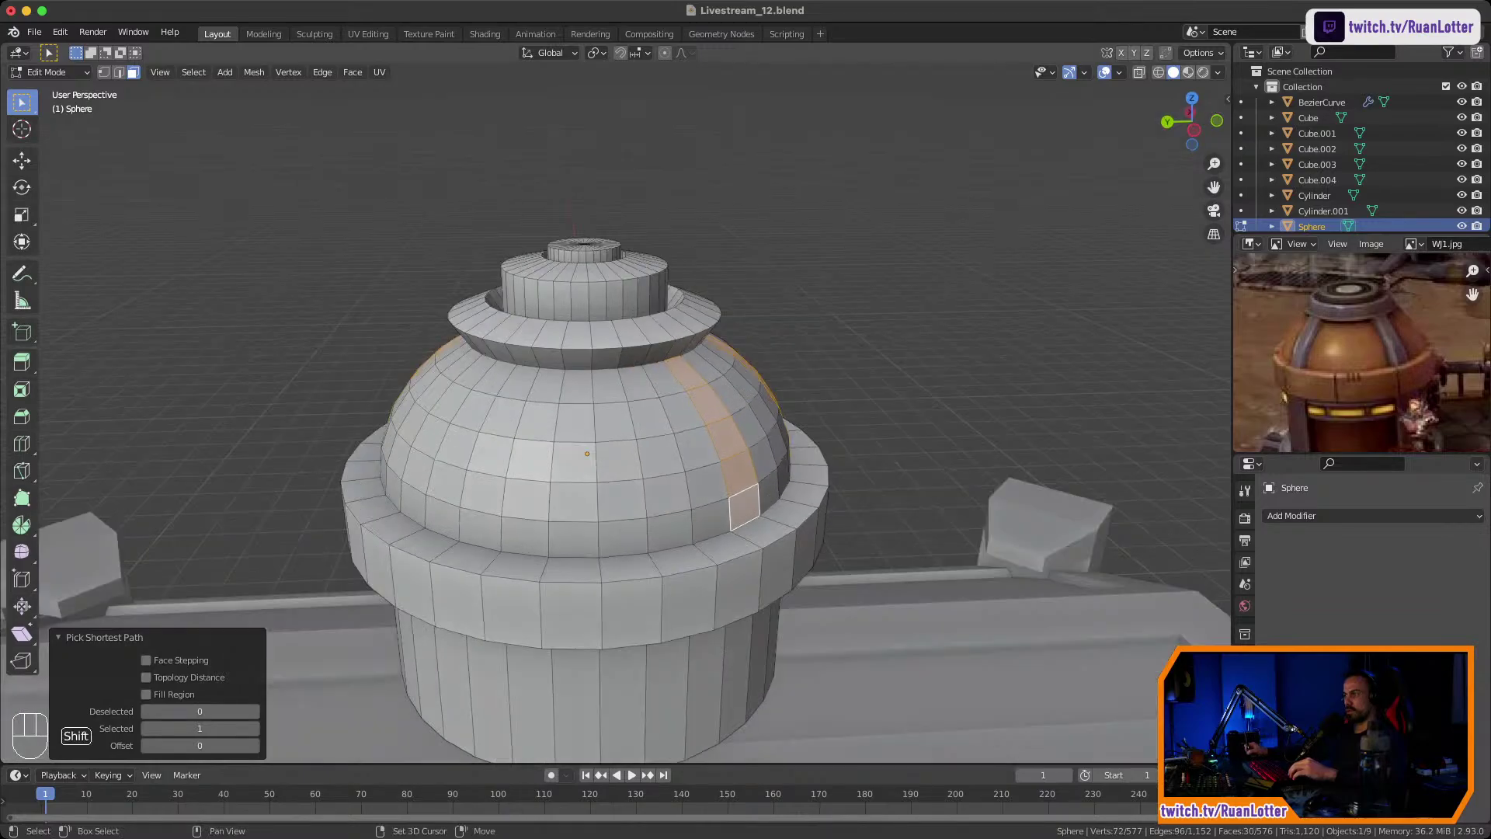
pyautogui.keyDown('shift'); pyautogui.click(575, 387); pyautogui.keyUp('shift')
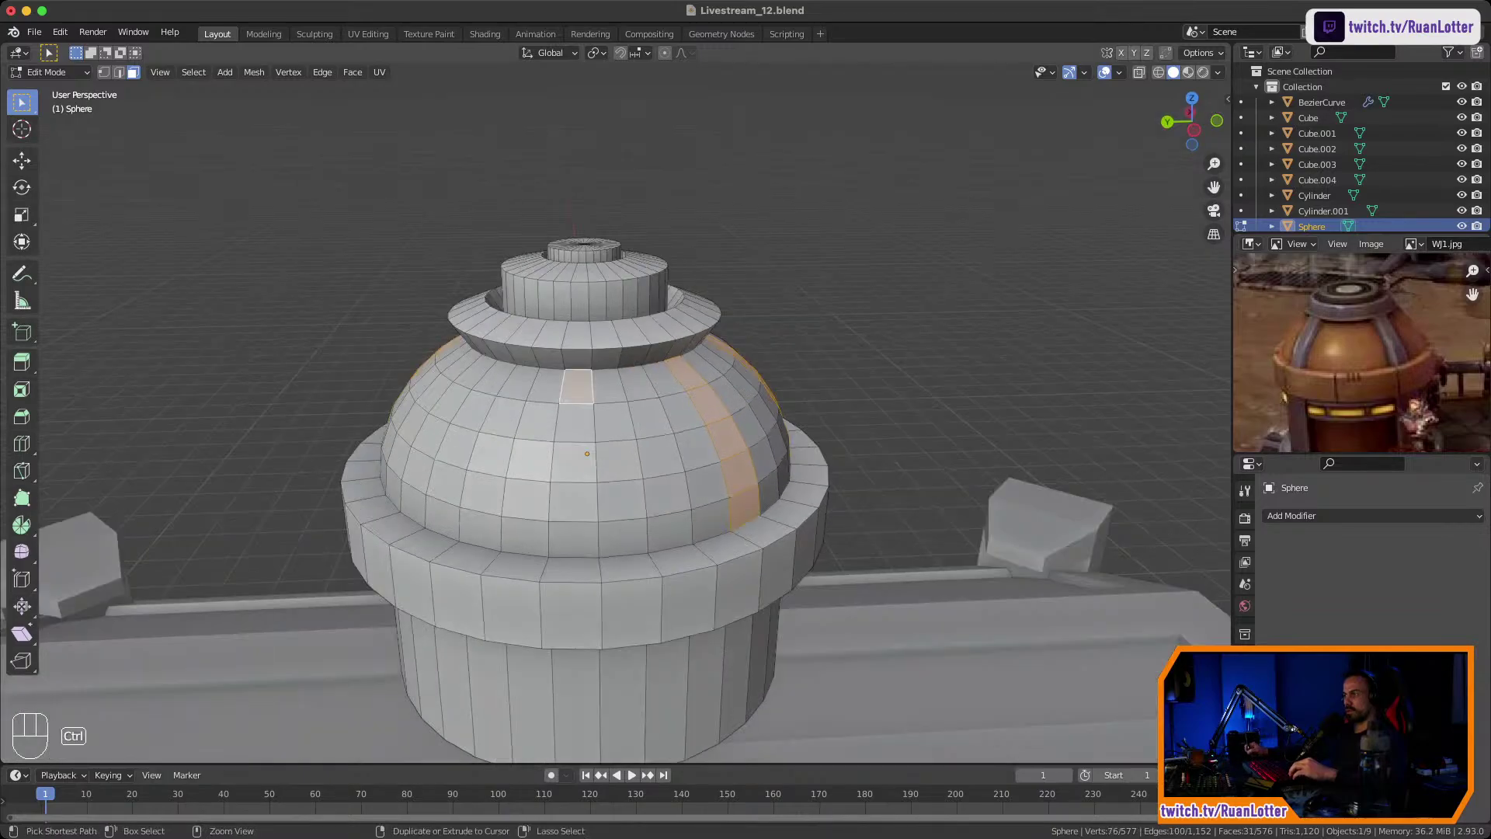
pyautogui.keyDown('ctrl'); pyautogui.click(576, 540); pyautogui.keyUp('ctrl')
pyautogui.moveTo(576, 540); pyautogui.dragTo(671, 542, button='middle')
pyautogui.keyDown('shift'); pyautogui.click(575, 390); pyautogui.keyUp('shift')
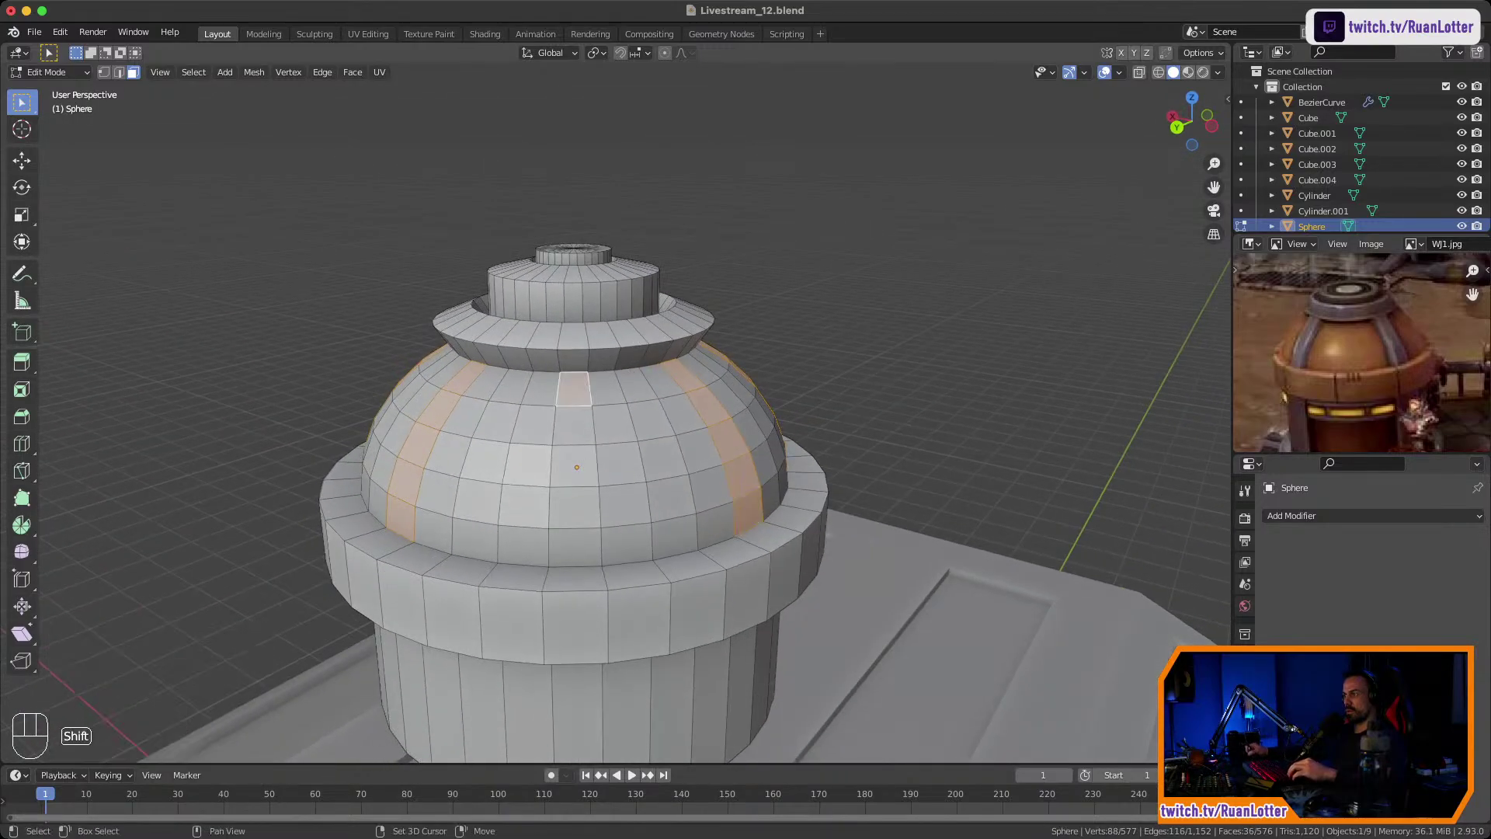
pyautogui.keyDown('ctrl'); pyautogui.click(574, 547); pyautogui.keyUp('ctrl')
# Try extruding the eight strips along their normals by about 0.11 m, and undo the extrusion.
pyautogui.moveTo(575, 547); pyautogui.dragTo(1087, 548, button='middle')
pyautogui.moveTo(699, 544); pyautogui.dragTo(509, 463, button='middle')
pyautogui.scroll(-1, 526, 513)
pyautogui.moveTo(649, 514); pyautogui.dragTo(650, 510, button='middle')
pyautogui.keyDown('ctrl'); pyautogui.moveTo(651, 510); pyautogui.dragTo(704, 451, button='middle'); pyautogui.keyUp('ctrl')
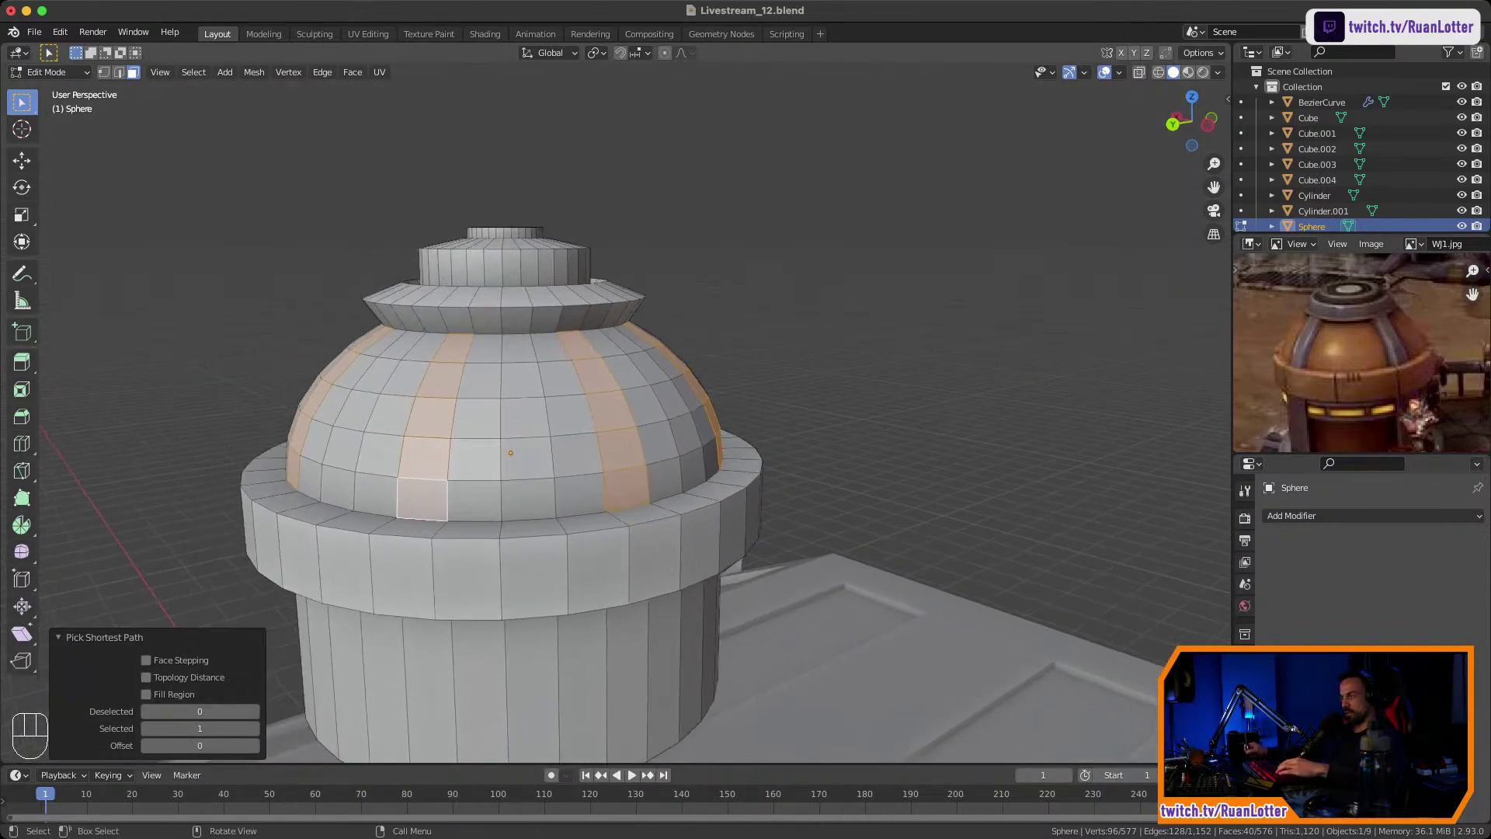
pyautogui.hotkey('alt', 'e')
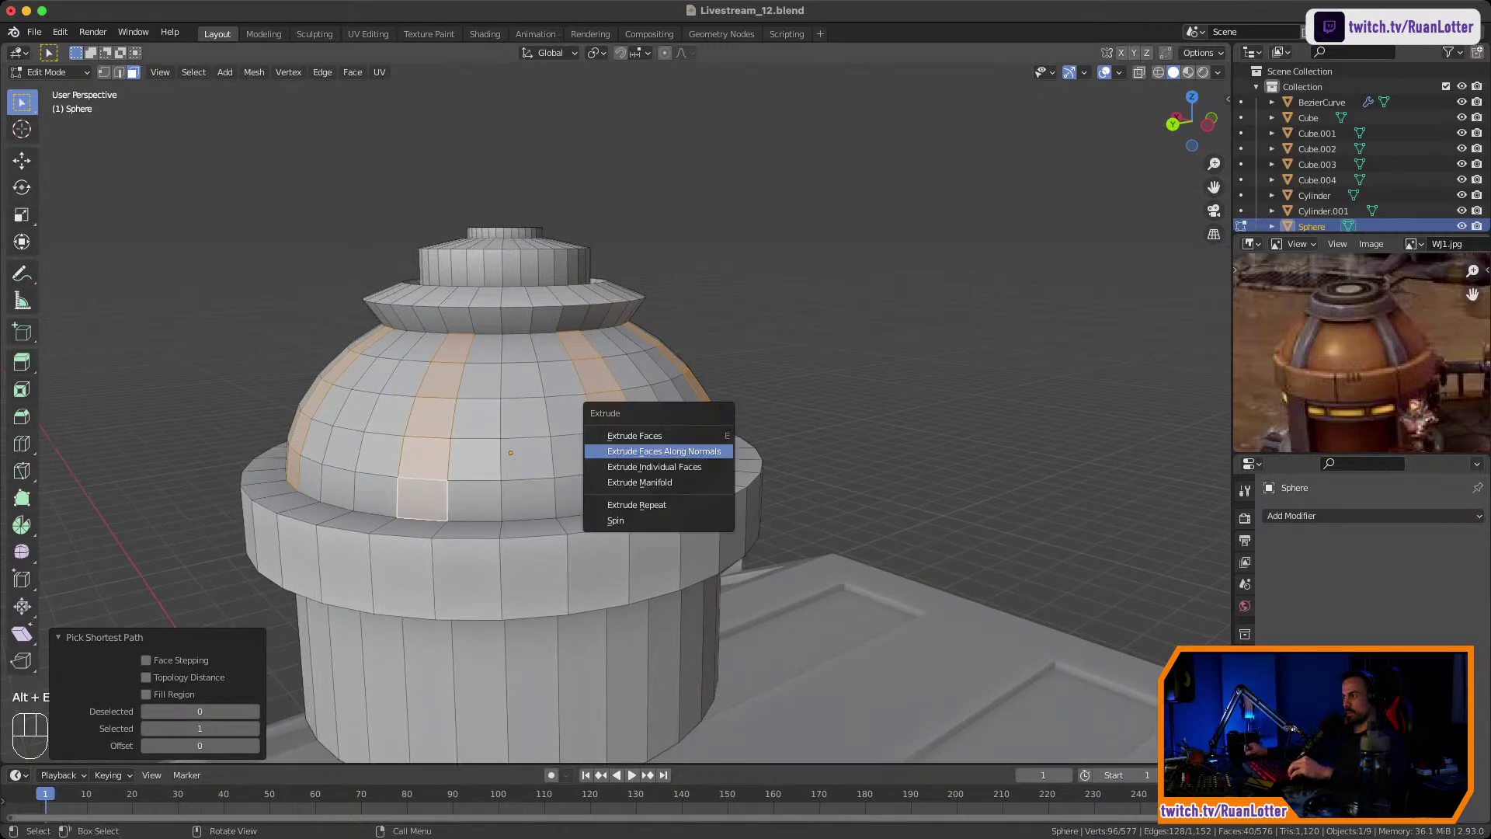
pyautogui.click(703, 451)
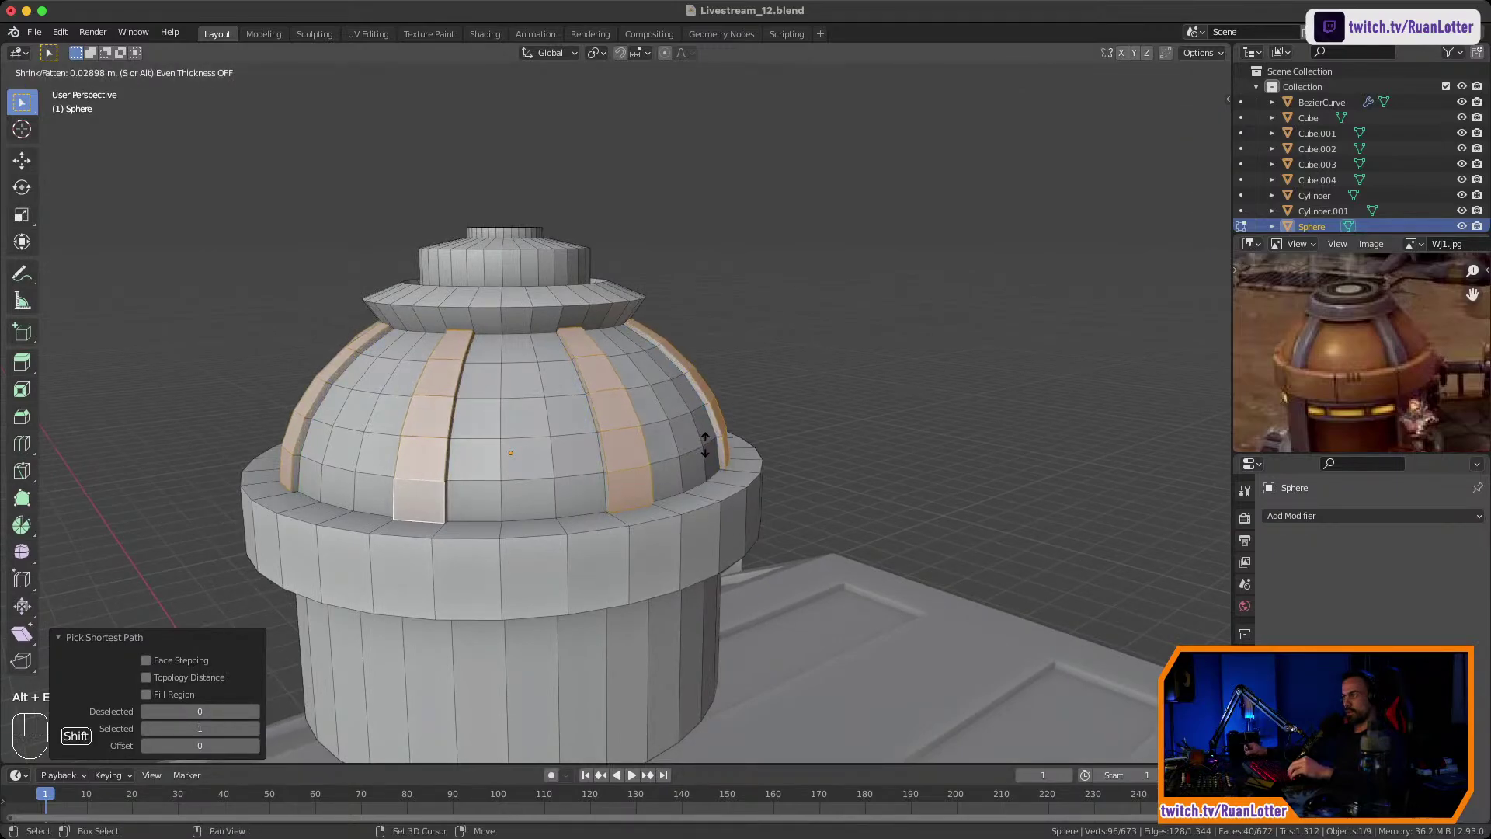
pyautogui.click(765, 351)
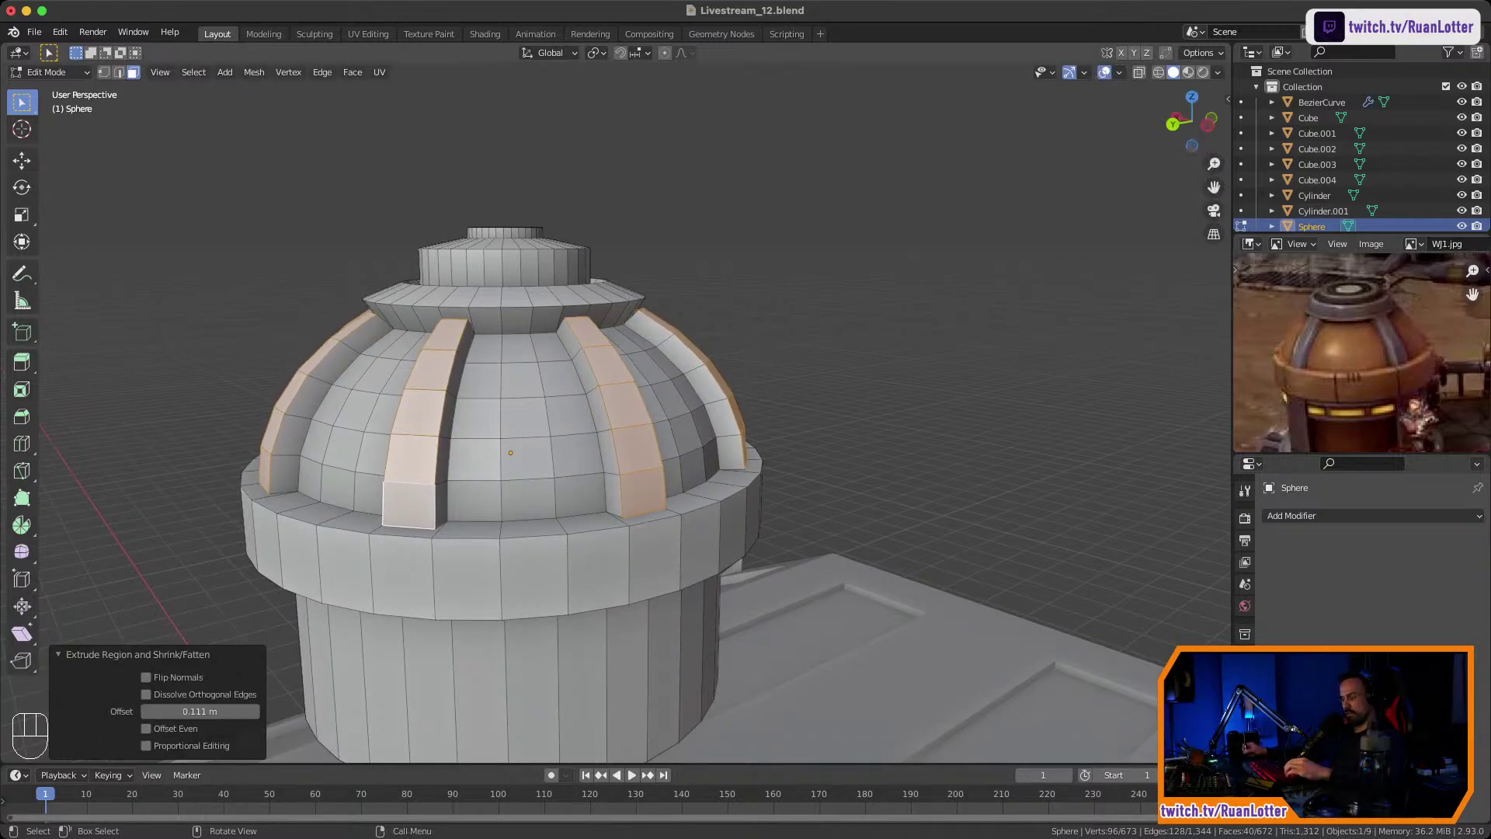
pyautogui.press('super+z')
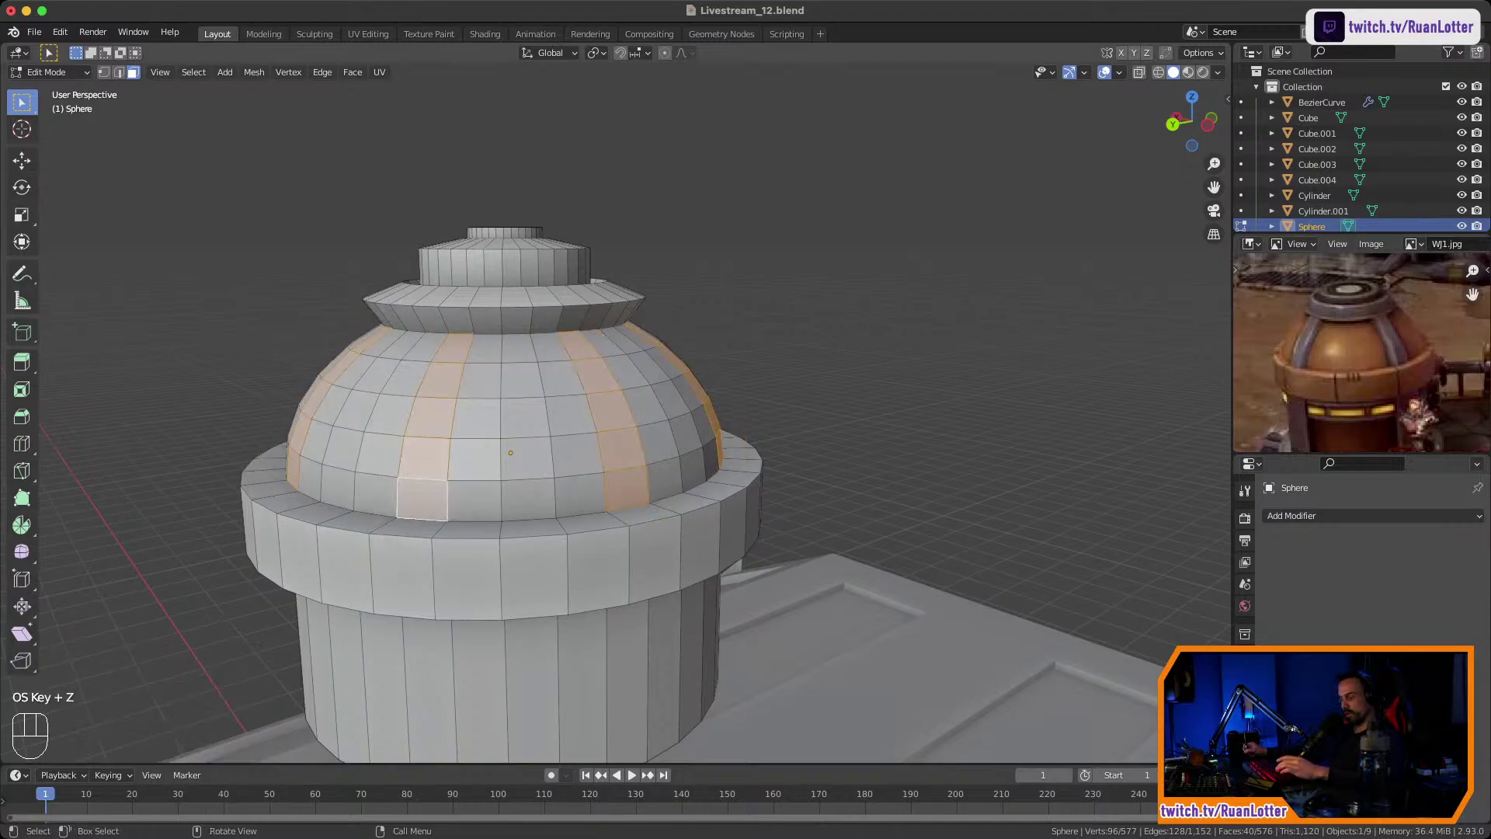
# Try Extrude Manifold on the eight dome strips by about 0.088 m, and undo it.
pyautogui.hotkey('alt', 'e')
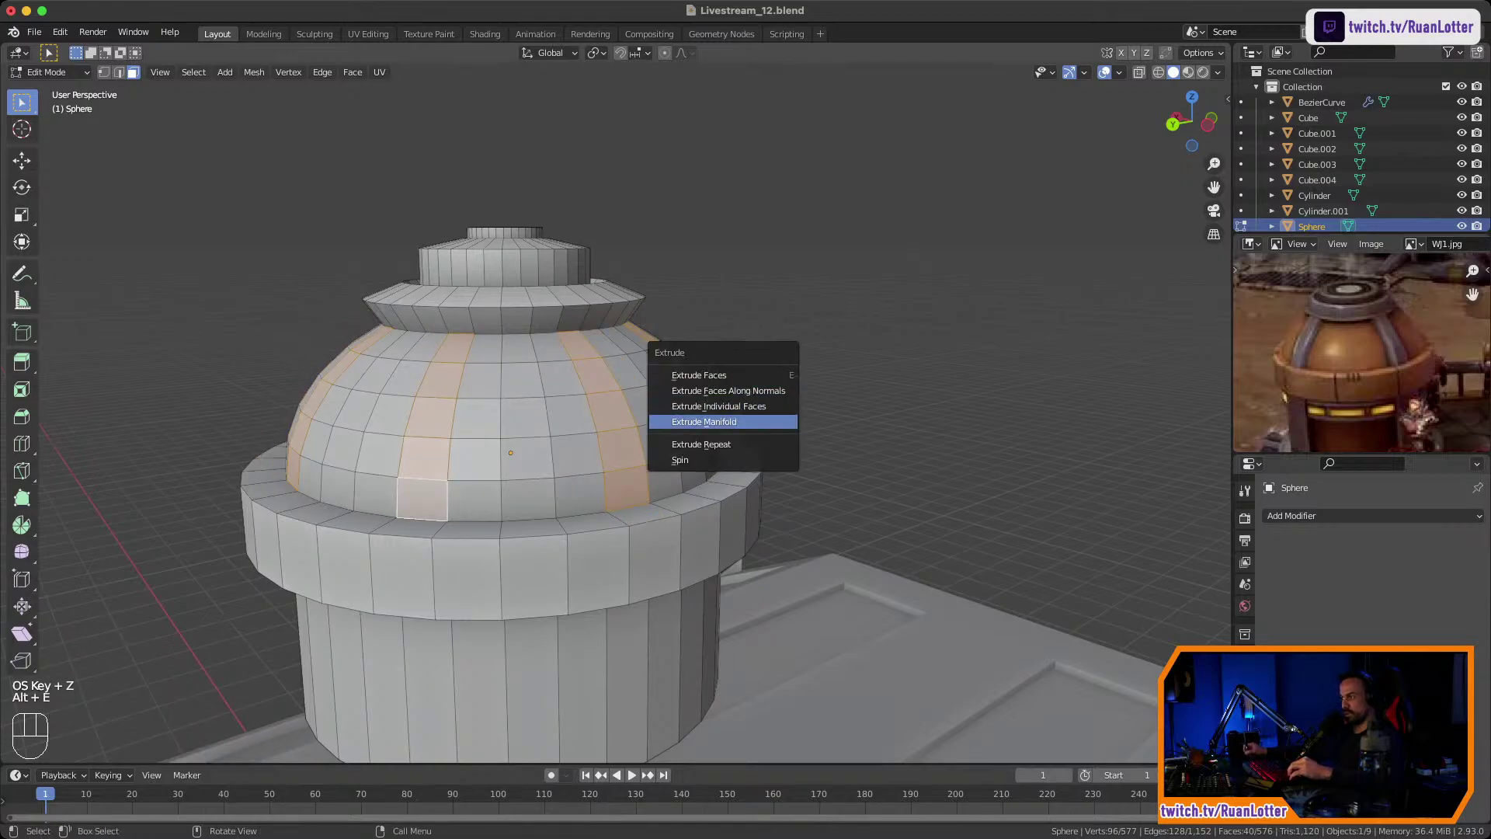
pyautogui.click(766, 421)
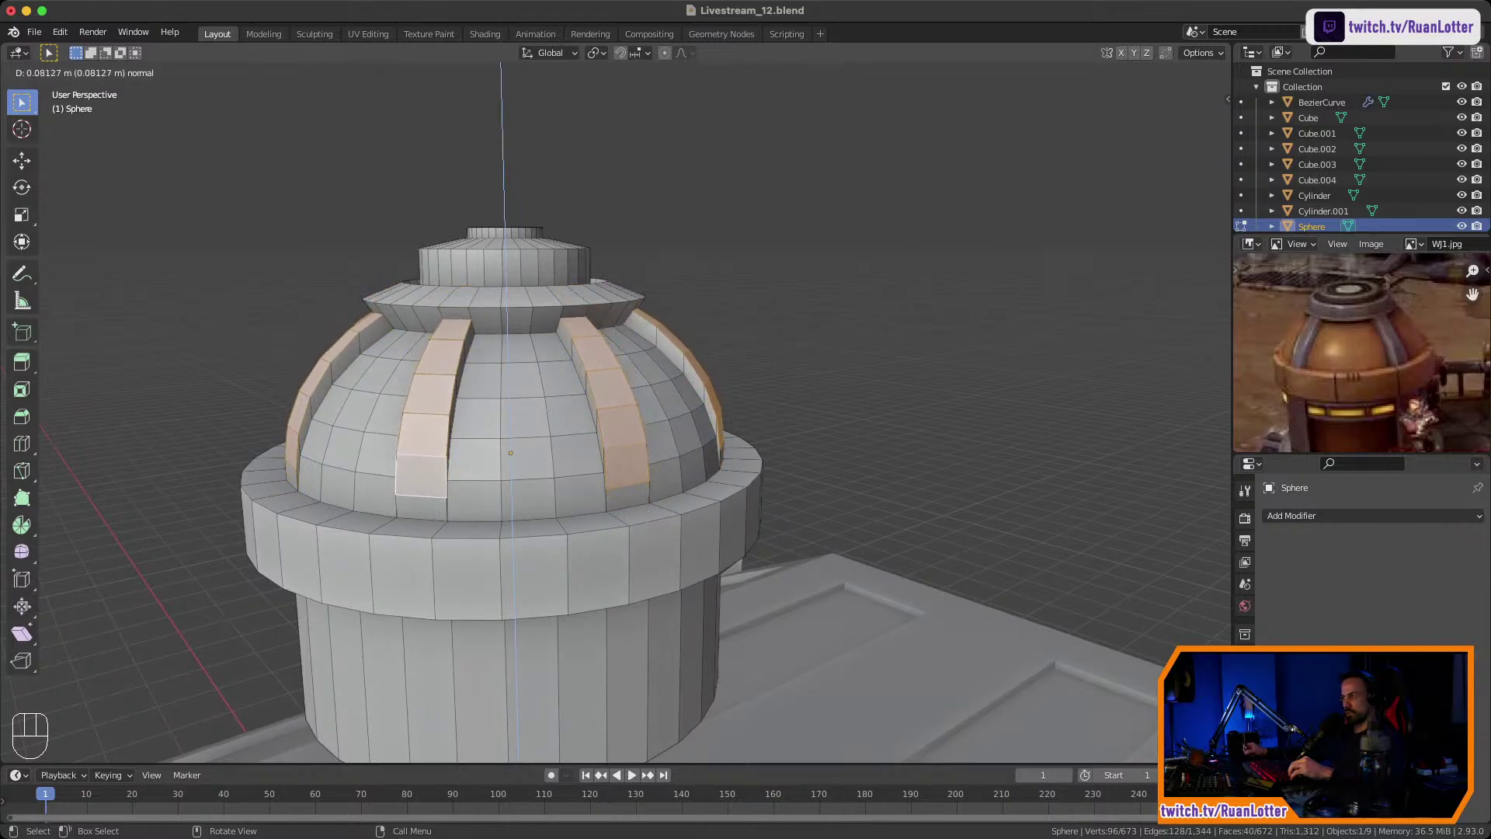
pyautogui.click(766, 422)
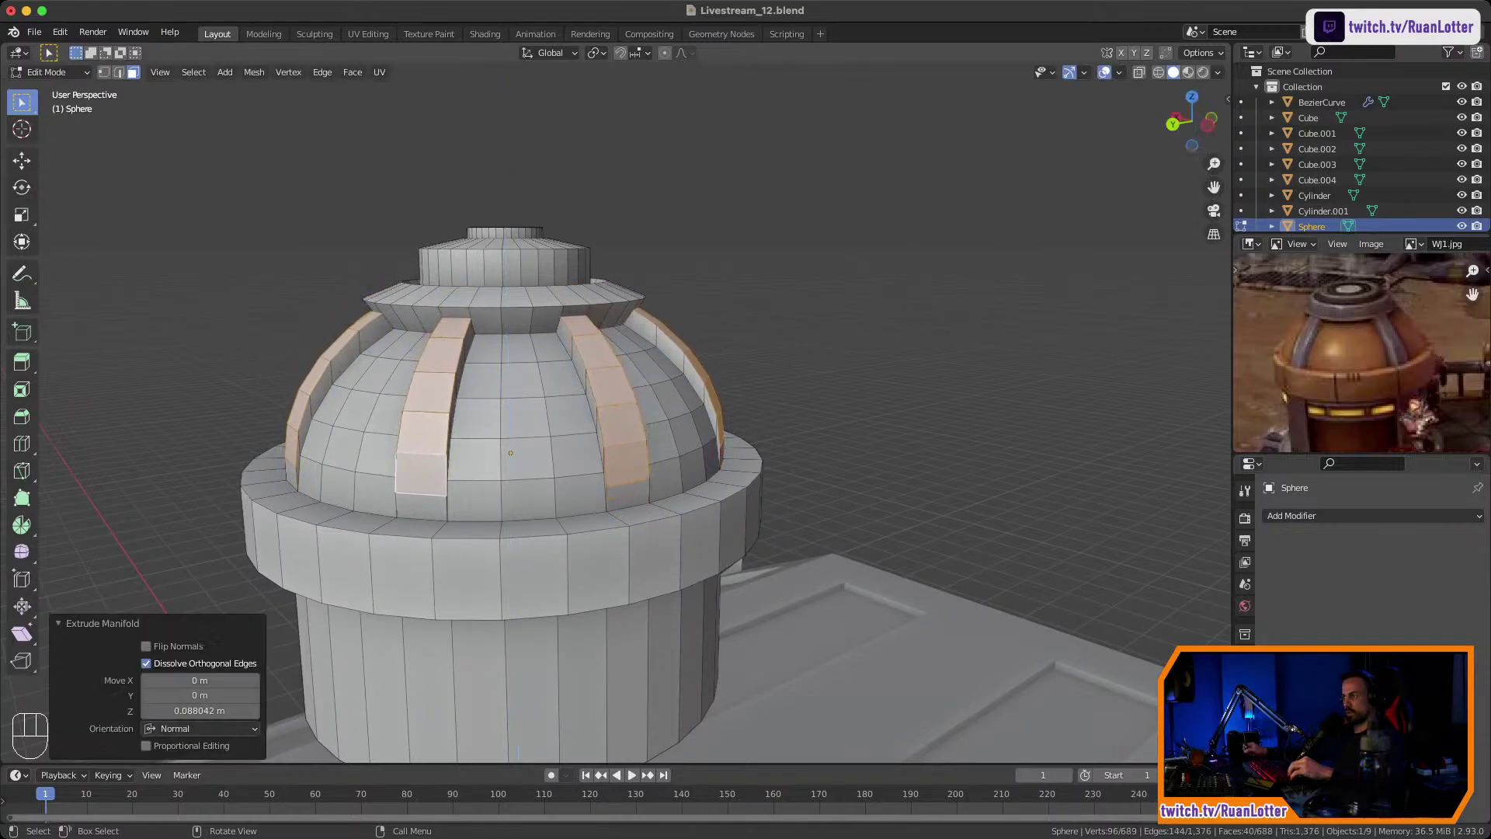
pyautogui.moveTo(766, 422); pyautogui.dragTo(878, 416, button='middle')
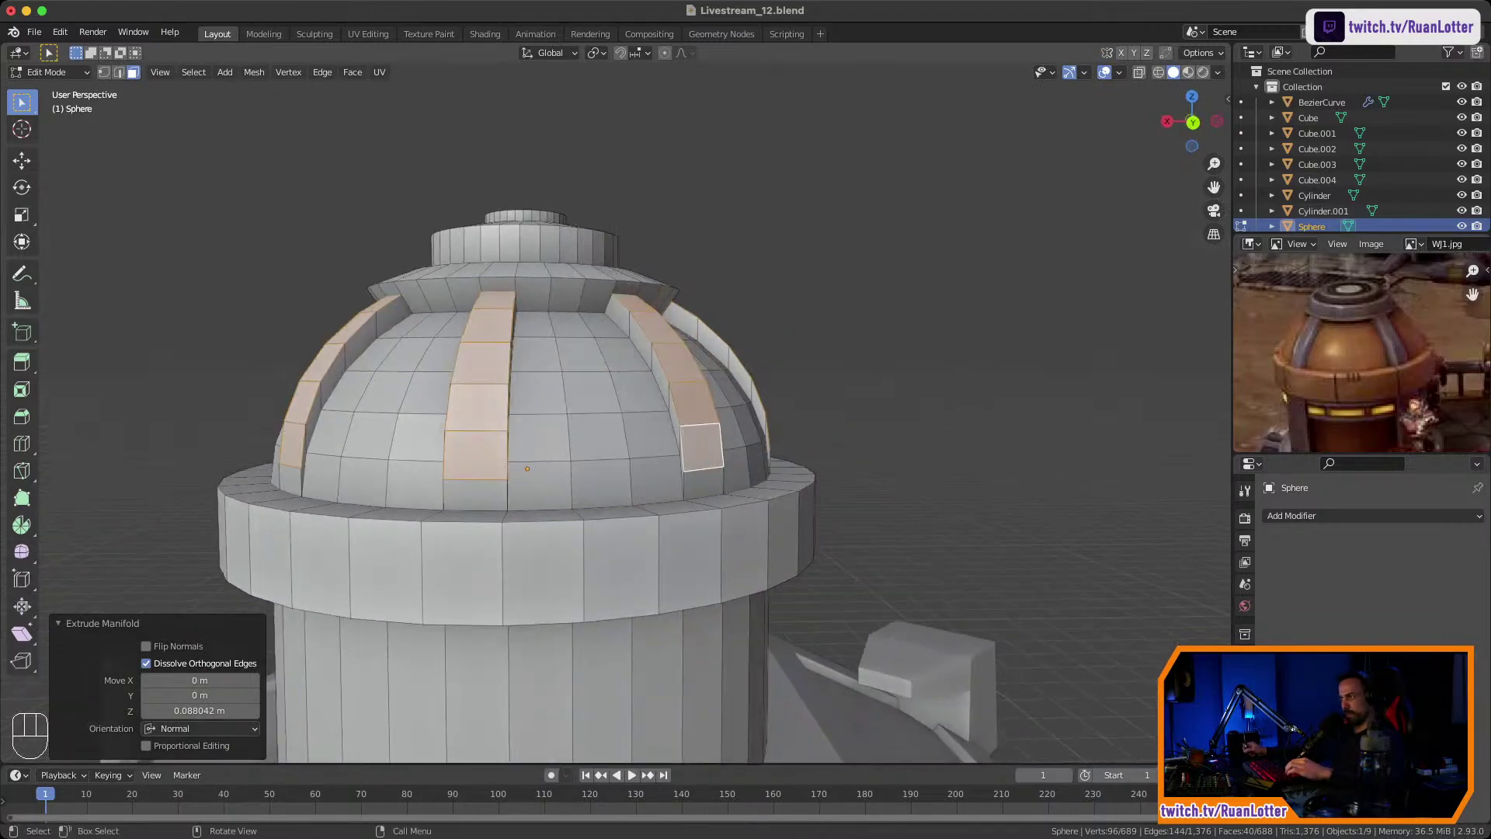
pyautogui.press('super+z')
pyautogui.press('super+z')
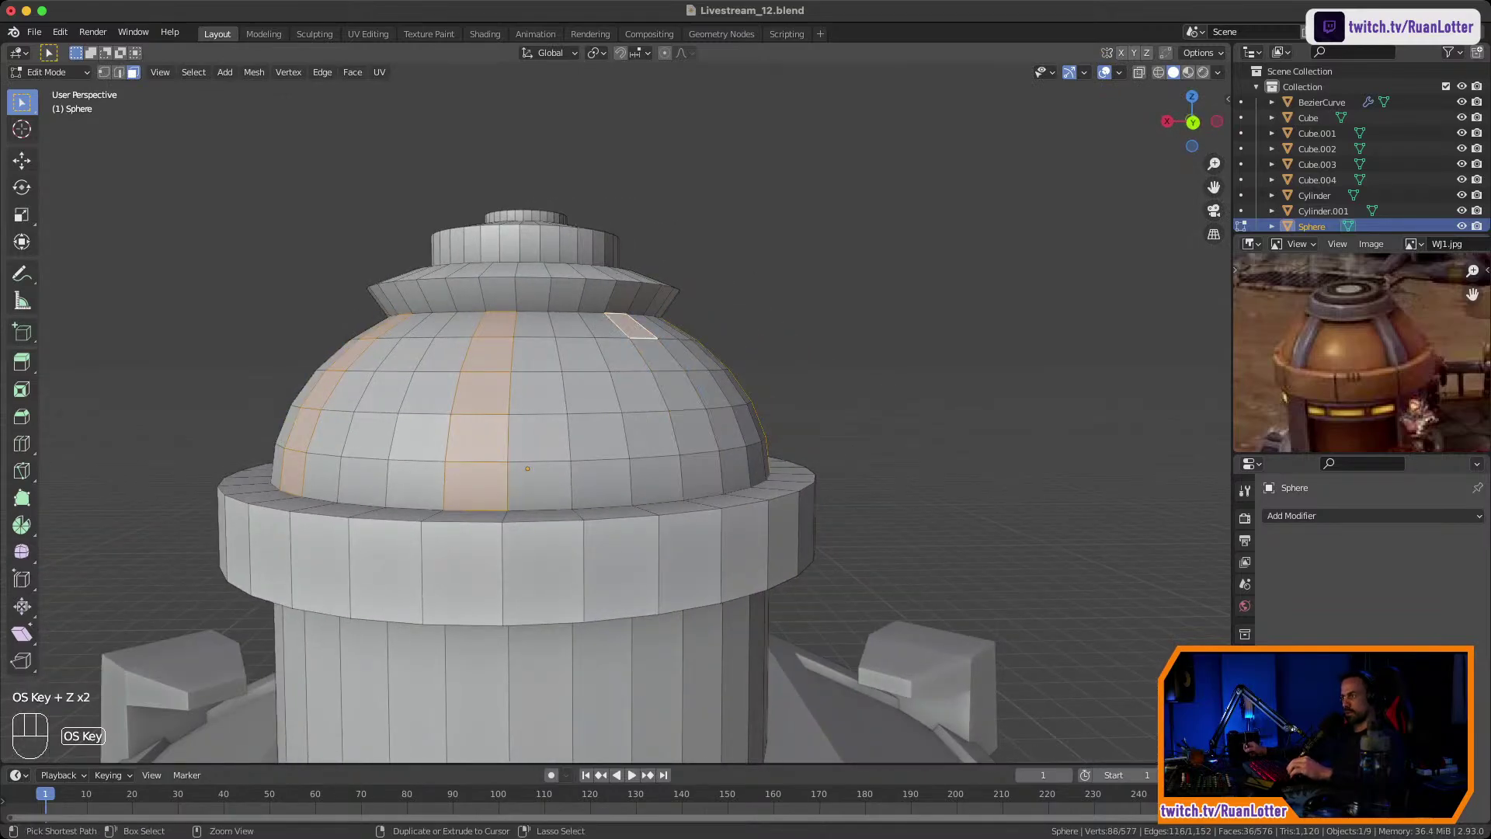
# Add the four missing faces below the top face of the incomplete dome strip to the selection.
pyautogui.moveTo(631, 369); pyautogui.dragTo(579, 395, button='middle')
pyautogui.keyDown('shift'); pyautogui.click(556, 401); pyautogui.keyUp('shift')
pyautogui.keyDown('shift'); pyautogui.click(566, 442); pyautogui.keyUp('shift')
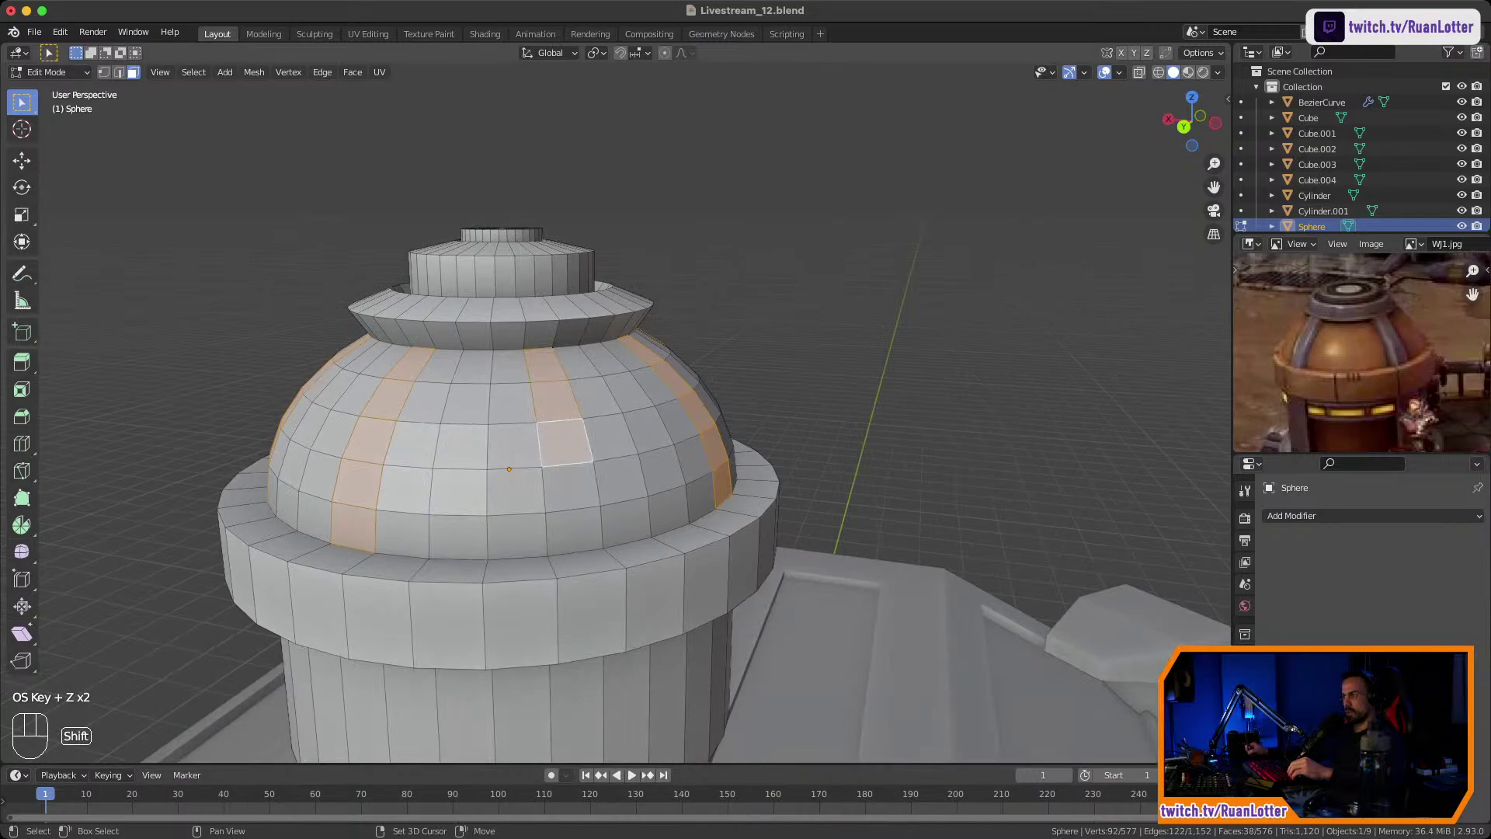
pyautogui.keyDown('shift'); pyautogui.click(571, 487); pyautogui.keyUp('shift')
pyautogui.keyDown('shift'); pyautogui.click(575, 531); pyautogui.keyUp('shift')
# Apply the tank object's scale in Object Mode and return to editing its mesh.
pyautogui.press('Tab')
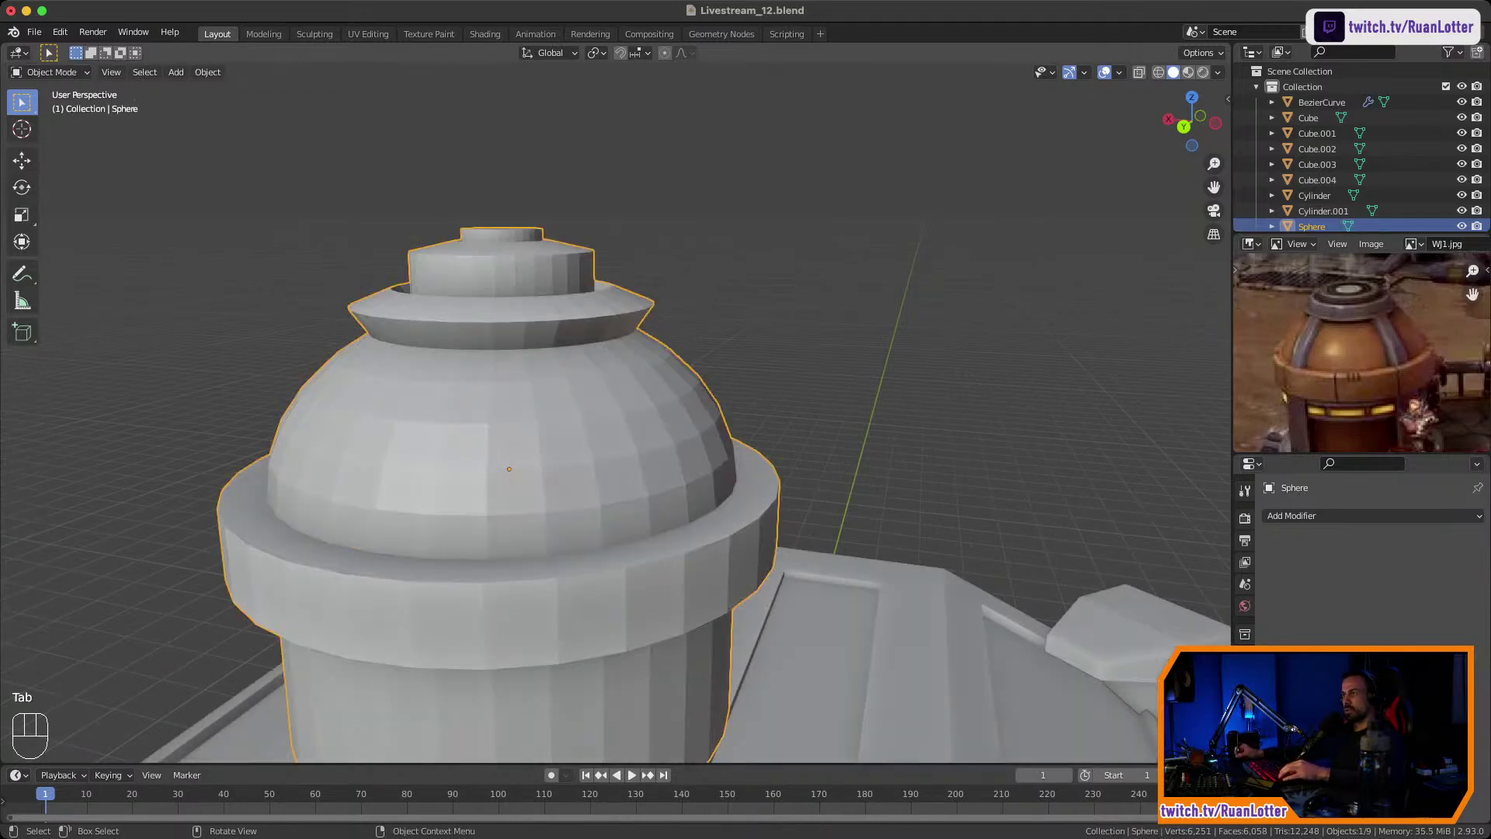
pyautogui.click(208, 72)
pyautogui.moveTo(264, 152)
pyautogui.click(400, 183)
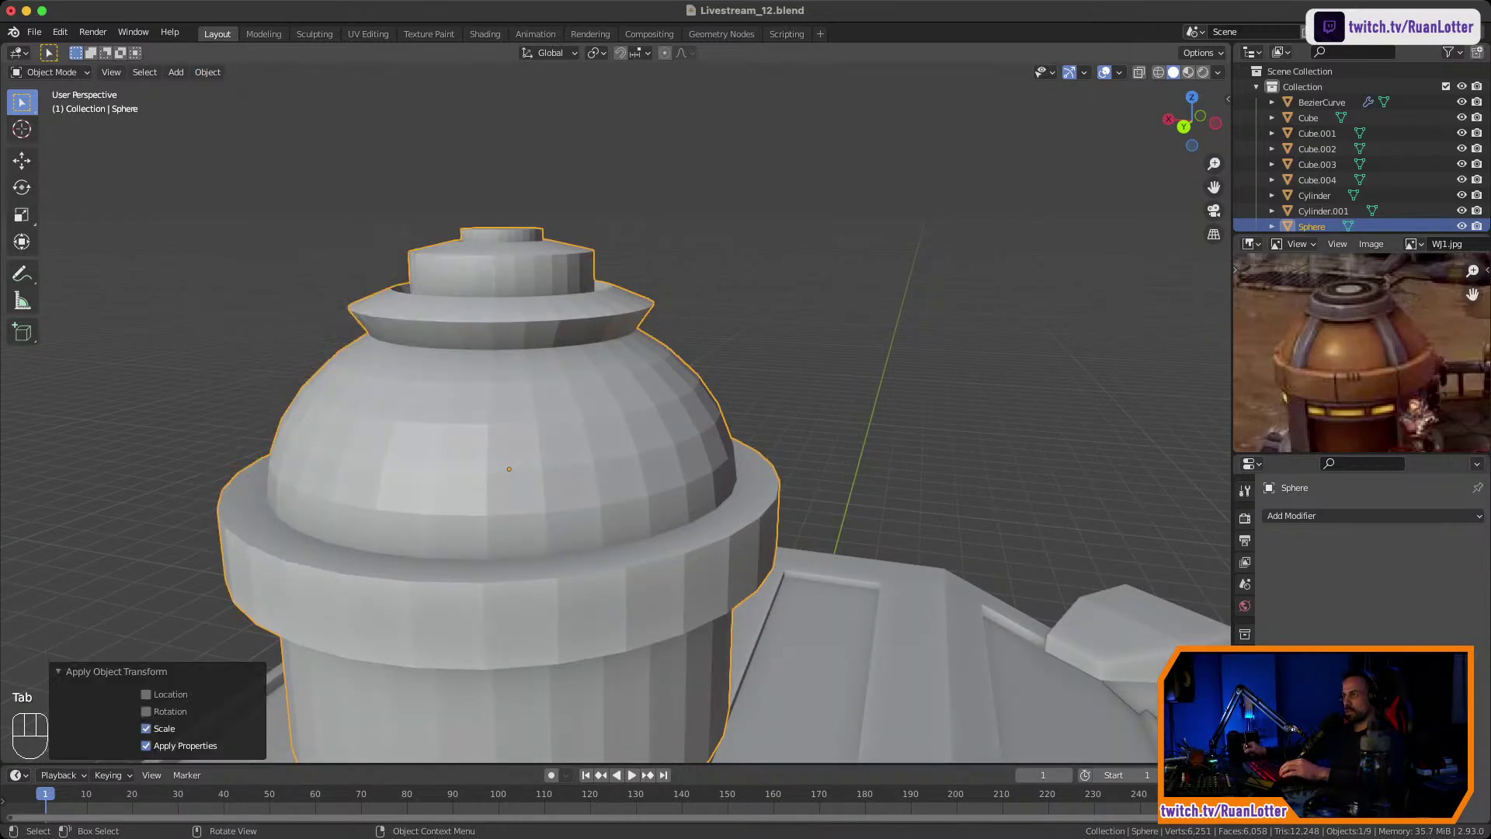
pyautogui.press('Tab')
# Try Extrude Individual Faces on the selected dome strips, then cancel and undo it.
pyautogui.hotkey('alt', 'e')
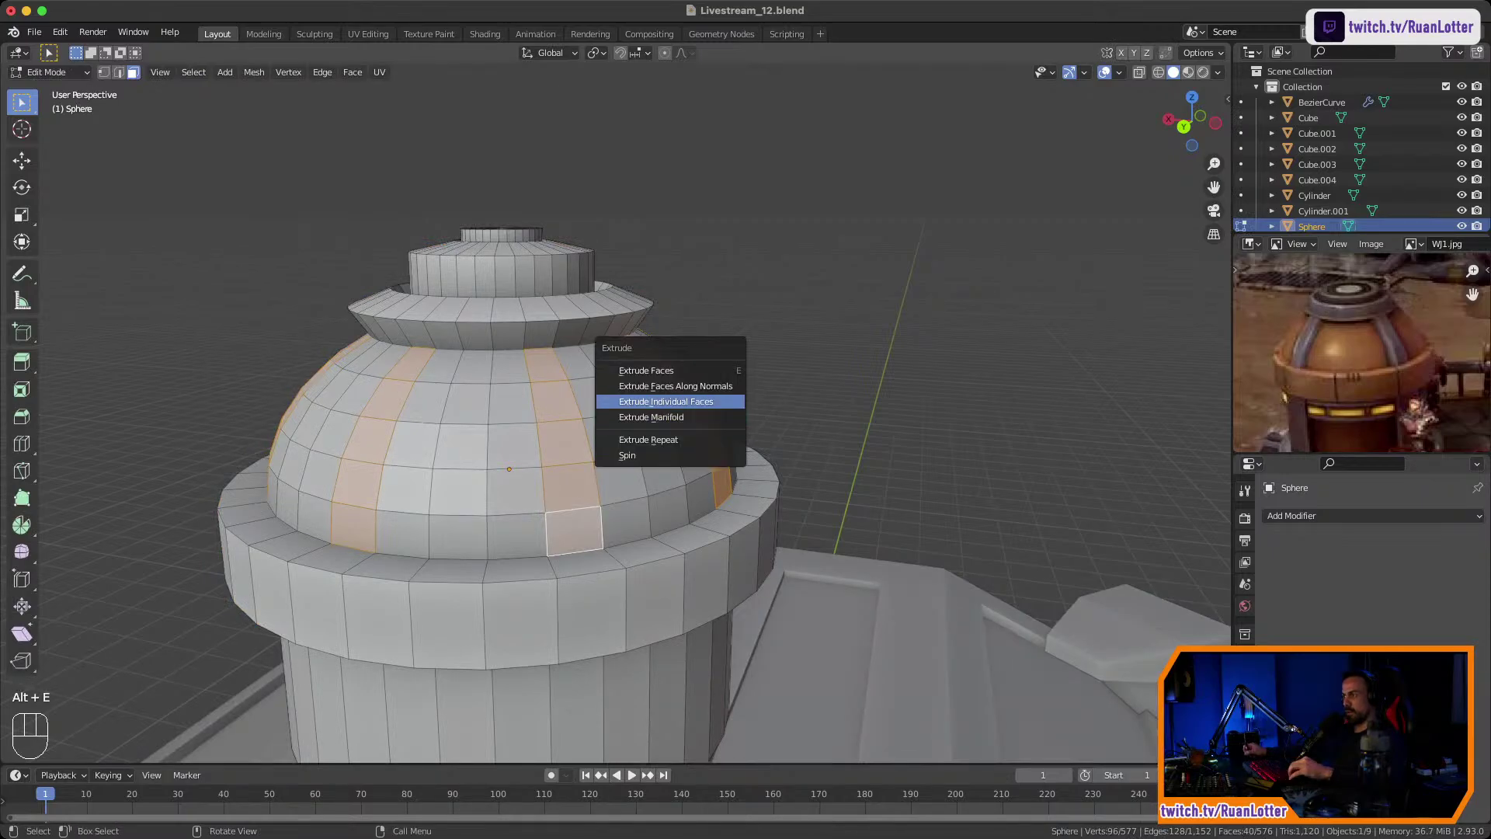
pyautogui.click(666, 402)
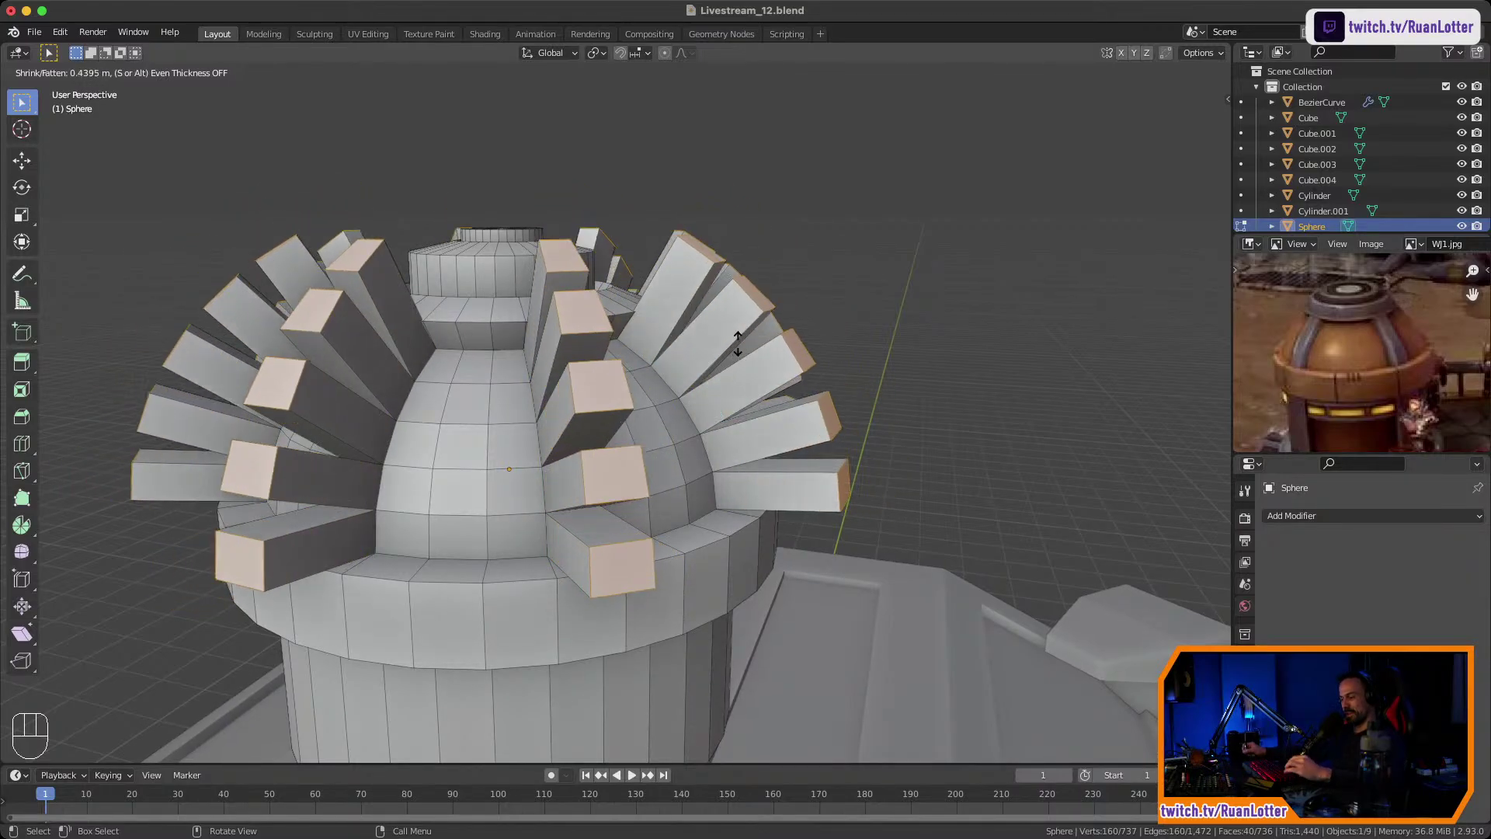
pyautogui.press('Escape')
pyautogui.press('super+z')
pyautogui.press('super+z')
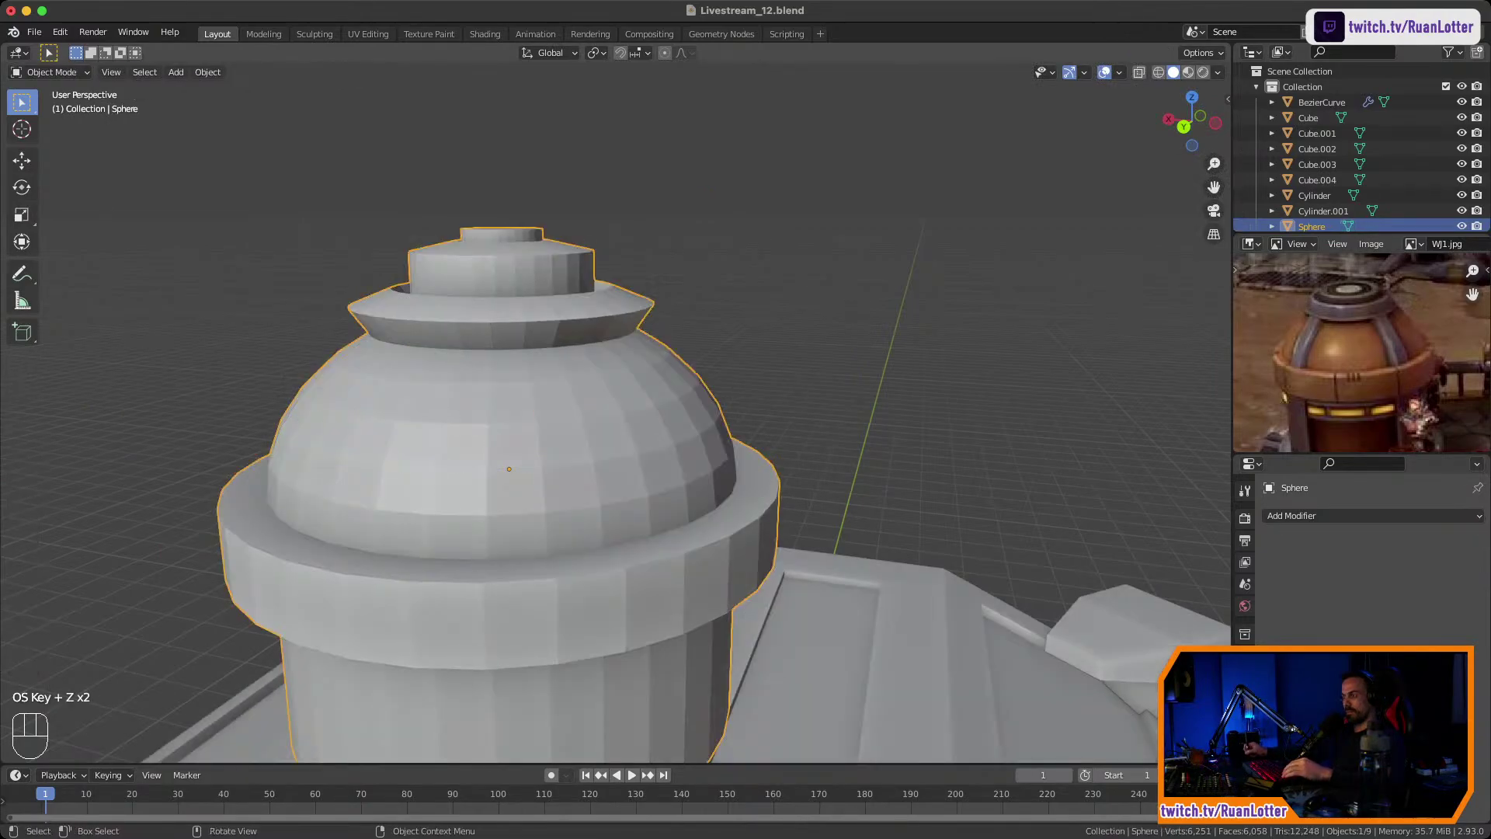
# Re-enter mesh editing and extrude the eight dome strips along their normals by about 0.1 m to form raised ribs.
pyautogui.press('Tab')
pyautogui.moveTo(621, 466); pyautogui.dragTo(443, 490, button='middle')
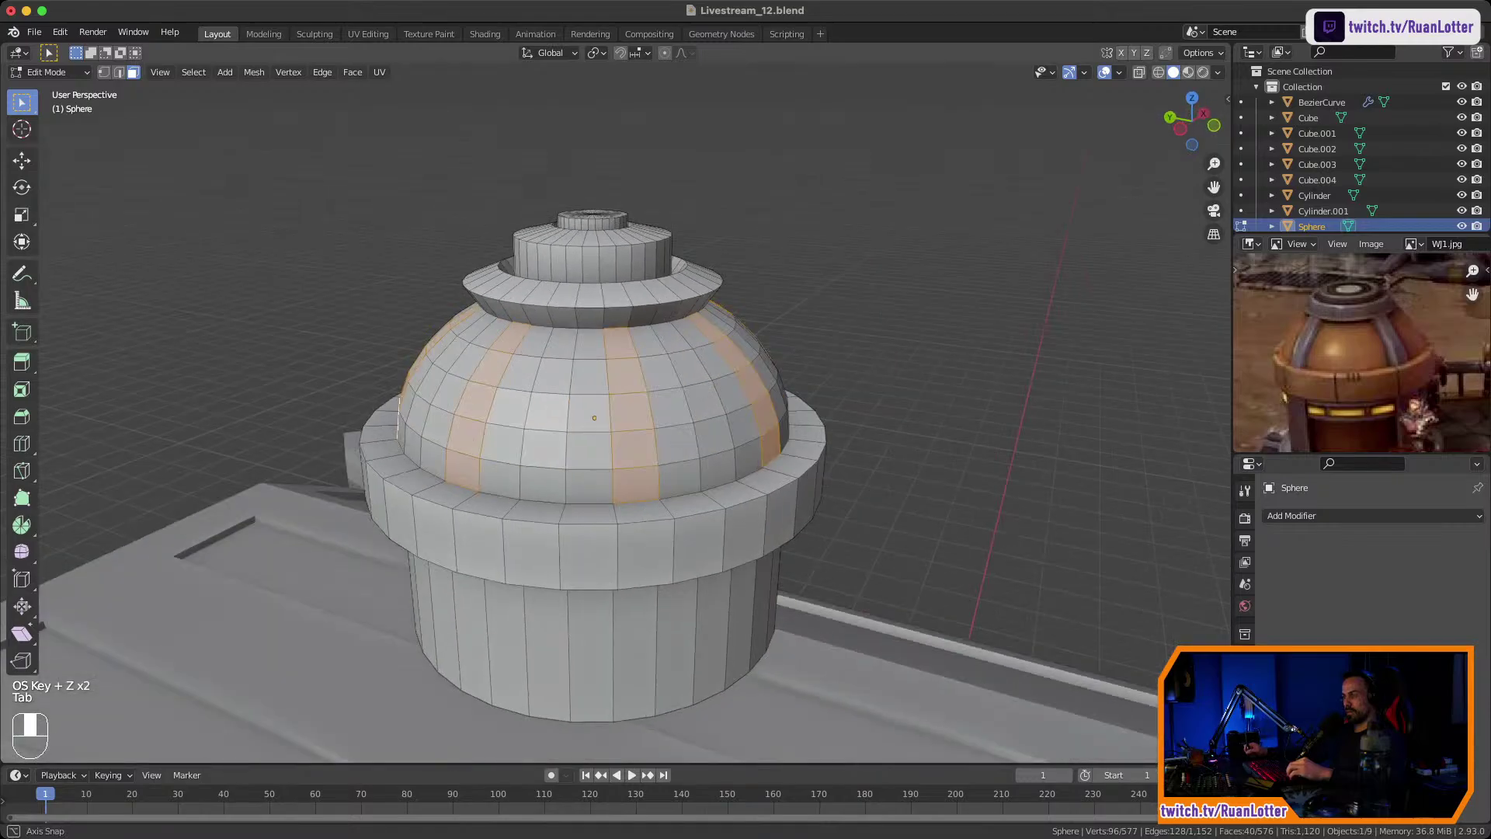
pyautogui.hotkey('alt', 'e')
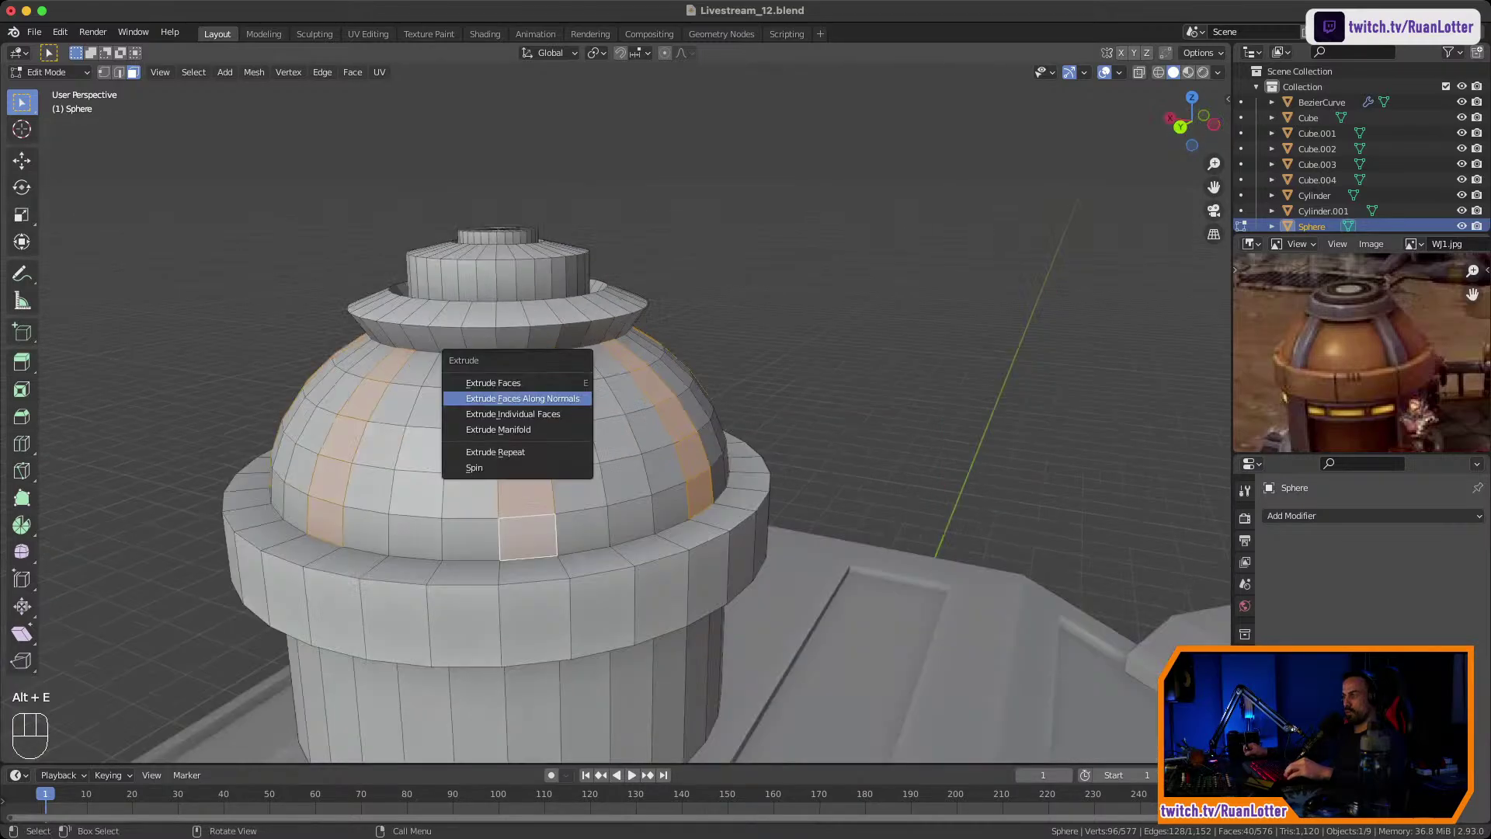
pyautogui.click(553, 396)
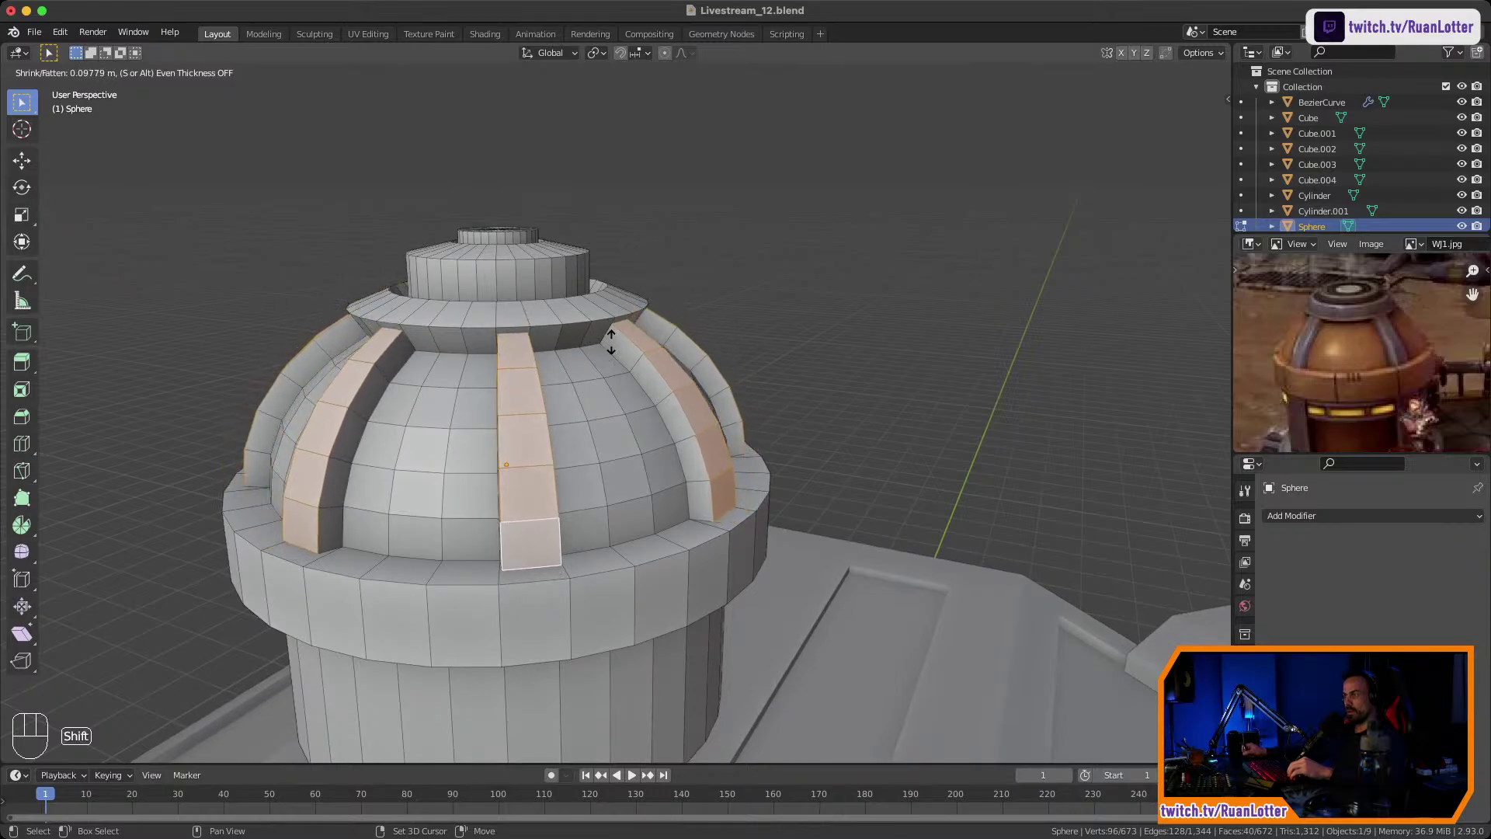
pyautogui.click(606, 357)
# Switch to edge selection and select the outer bottom edge of one rib where it meets the band.
pyautogui.moveTo(605, 356); pyautogui.dragTo(674, 323, button='middle')
pyautogui.keyDown('ctrl'); pyautogui.moveTo(674, 323); pyautogui.dragTo(674, 280, button='middle'); pyautogui.keyUp('ctrl')
pyautogui.keyDown('shift'); pyautogui.moveTo(675, 279); pyautogui.dragTo(597, 278, button='middle'); pyautogui.keyUp('shift')
pyautogui.press('2')
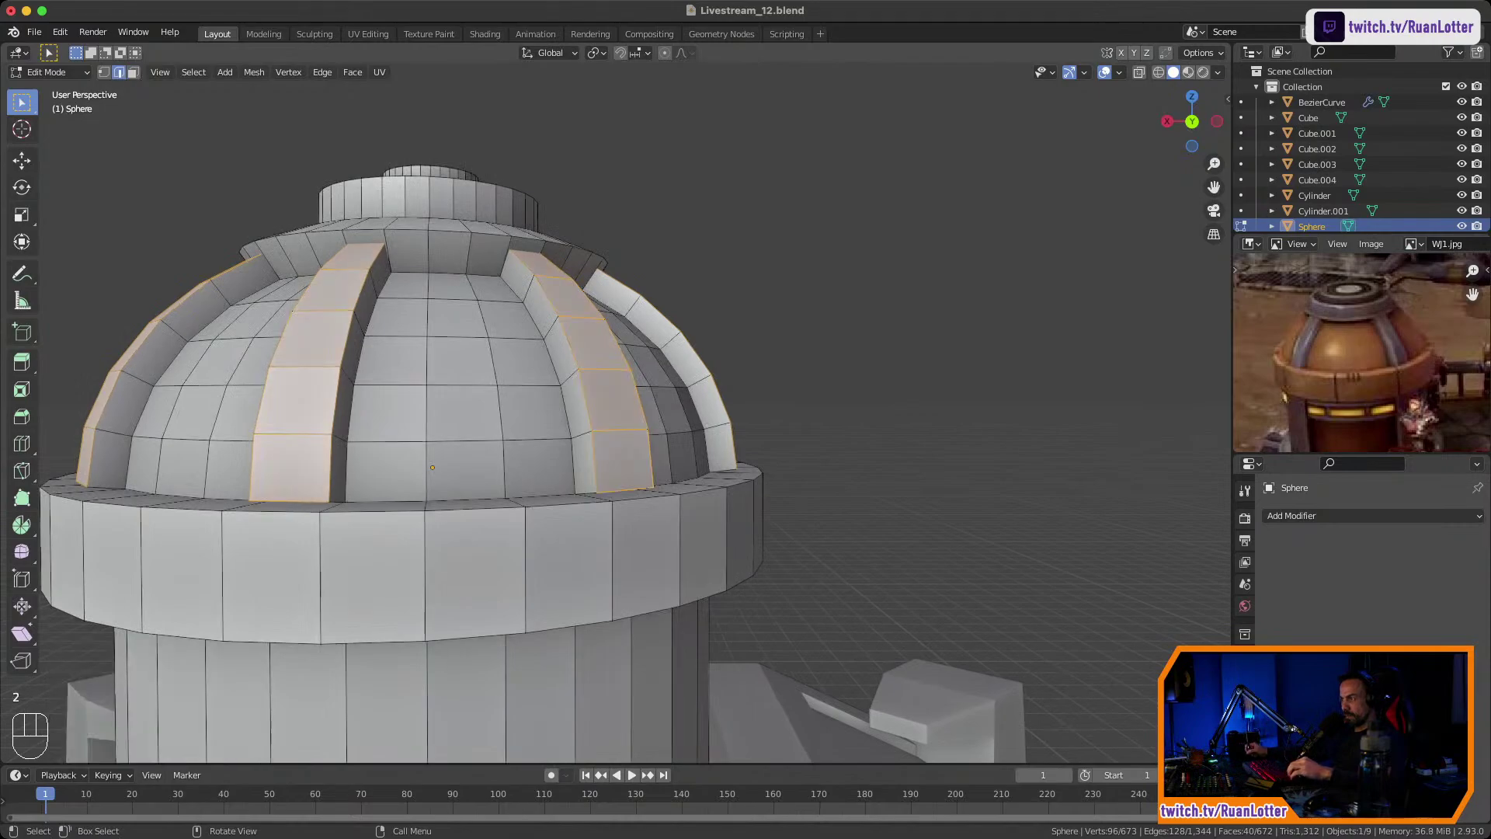
pyautogui.moveTo(597, 334); pyautogui.dragTo(631, 310, button='middle')
pyautogui.keyDown('shift'); pyautogui.moveTo(630, 310); pyautogui.dragTo(514, 218, button='middle'); pyautogui.keyUp('shift')
pyautogui.keyDown('ctrl'); pyautogui.moveTo(501, 497); pyautogui.dragTo(202, 606, button='middle'); pyautogui.keyUp('ctrl')
pyautogui.click(654, 414)
pyautogui.moveTo(201, 606); pyautogui.dragTo(179, 631, button='middle')
pyautogui.scroll(-4, 616, 412)
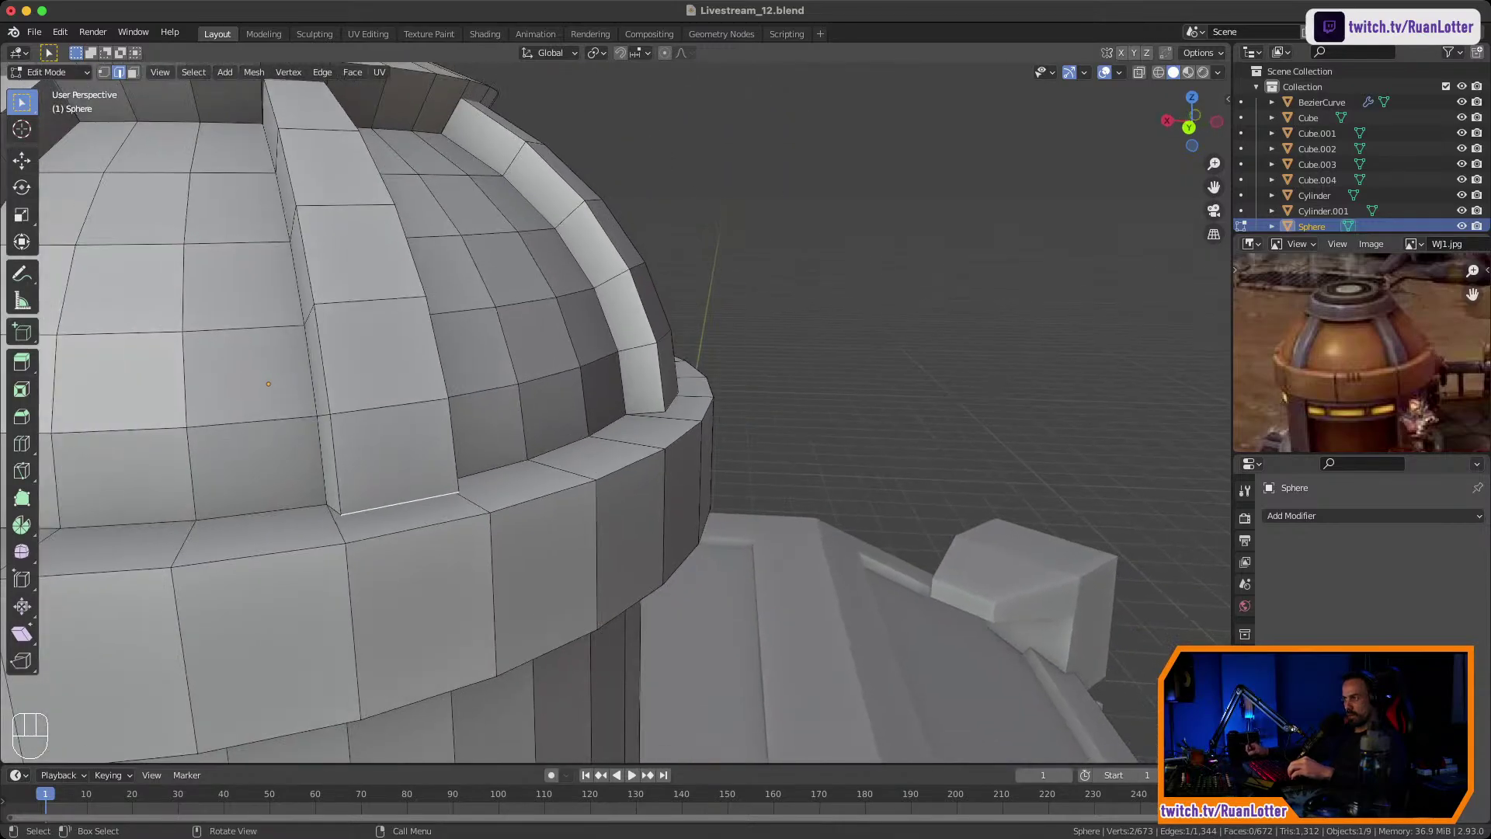
pyautogui.click(400, 503)
# Add the outer bottom edges of the other seven ribs to the selection, working around the dome.
pyautogui.moveTo(400, 503)
pyautogui.mouseDown(button='middle')
pyautogui.moveTo(347, 510)
pyautogui.moveTo(376, 518)
pyautogui.mouseUp(button='middle')
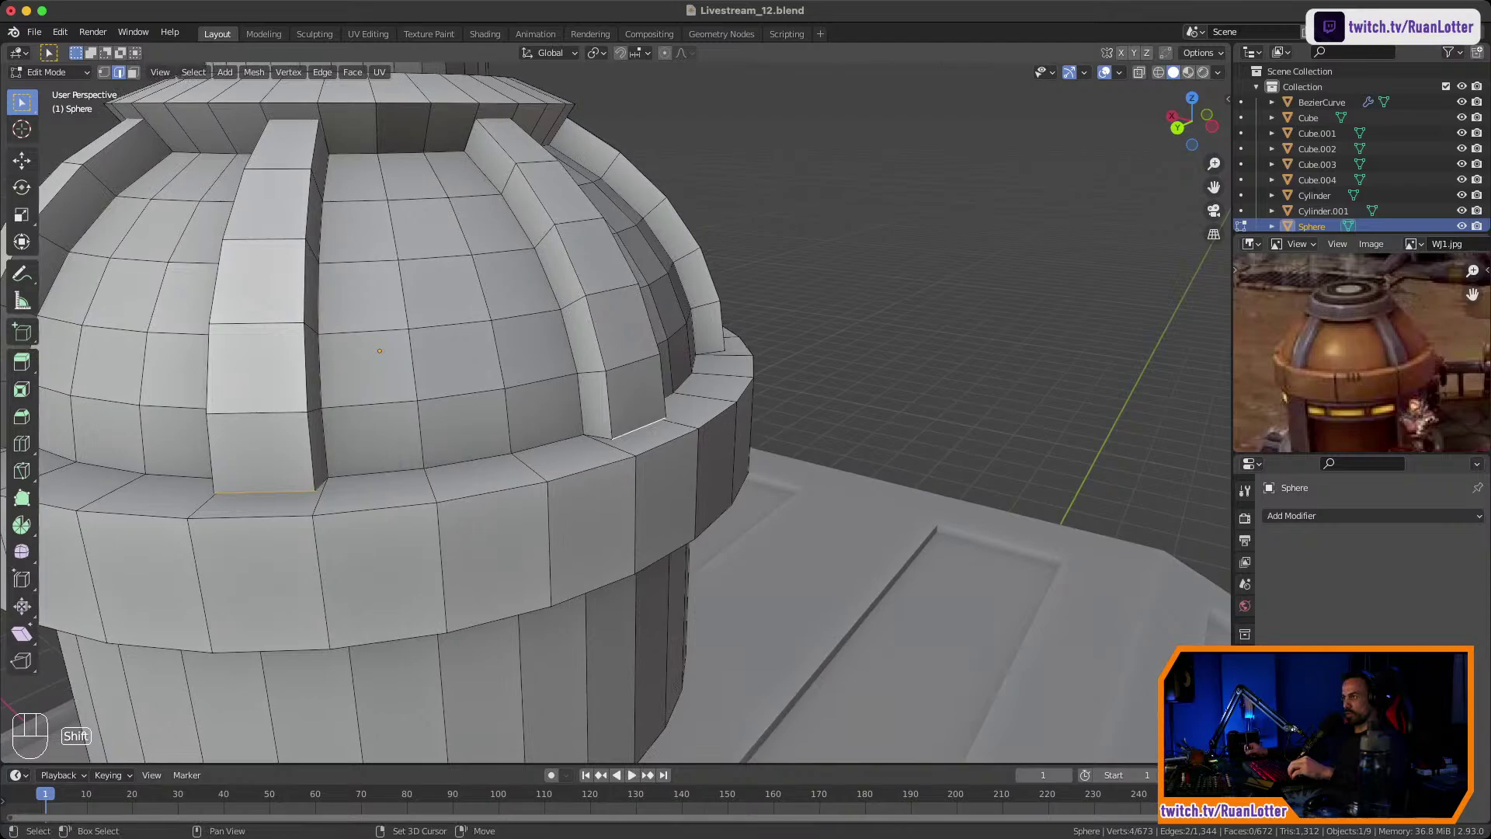
pyautogui.moveTo(639, 431); pyautogui.dragTo(408, 423, button='middle')
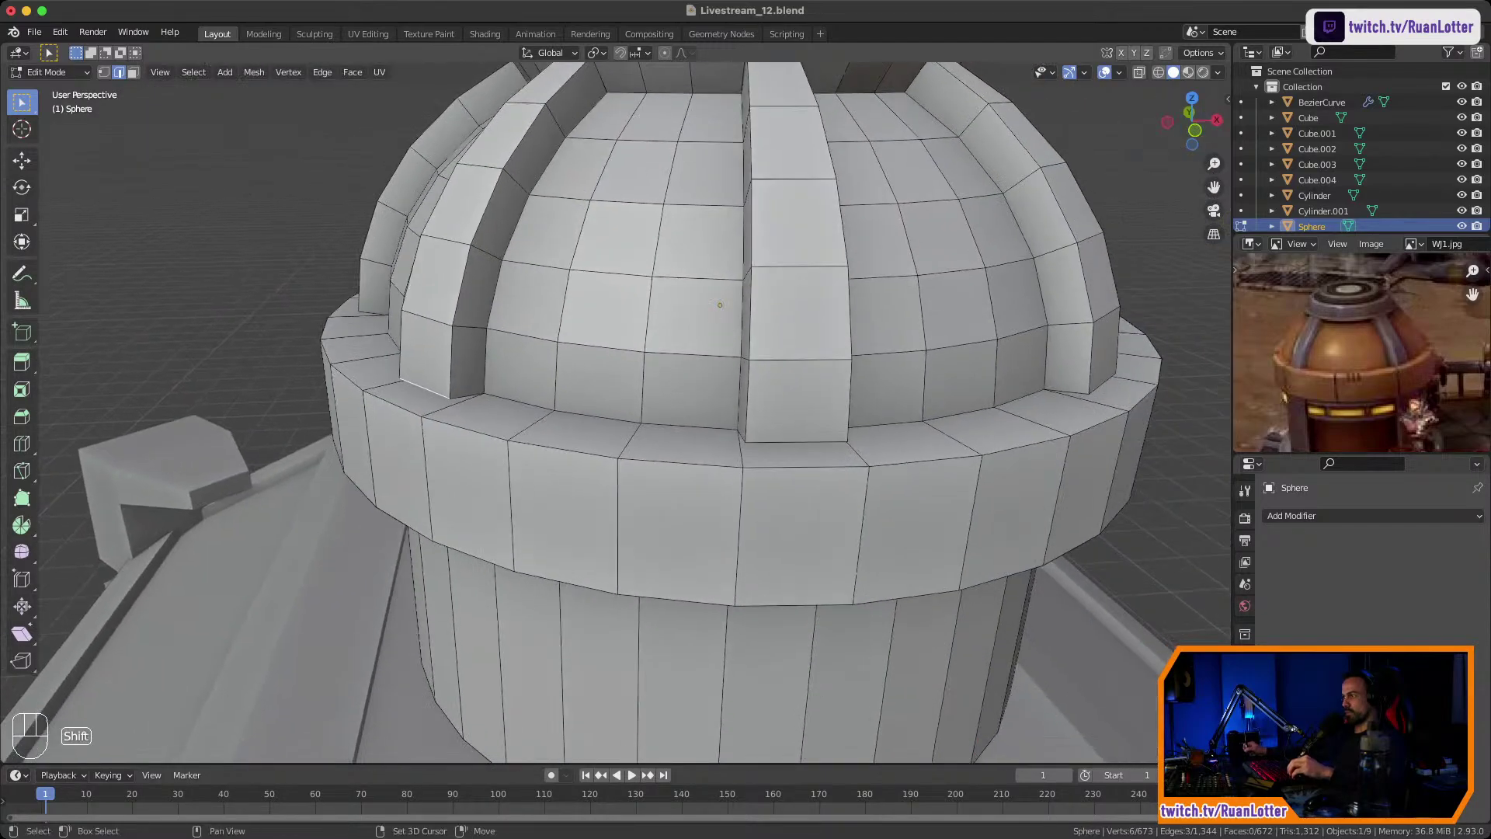
pyautogui.keyDown('shift'); pyautogui.click(799, 443); pyautogui.keyUp('shift')
pyautogui.moveTo(799, 443); pyautogui.dragTo(748, 444, button='middle')
pyautogui.keyDown('shift'); pyautogui.moveTo(748, 444); pyautogui.dragTo(765, 454, button='middle'); pyautogui.keyUp('shift')
pyautogui.keyDown('shift'); pyautogui.moveTo(667, 480); pyautogui.dragTo(523, 449, button='middle'); pyautogui.keyUp('shift')
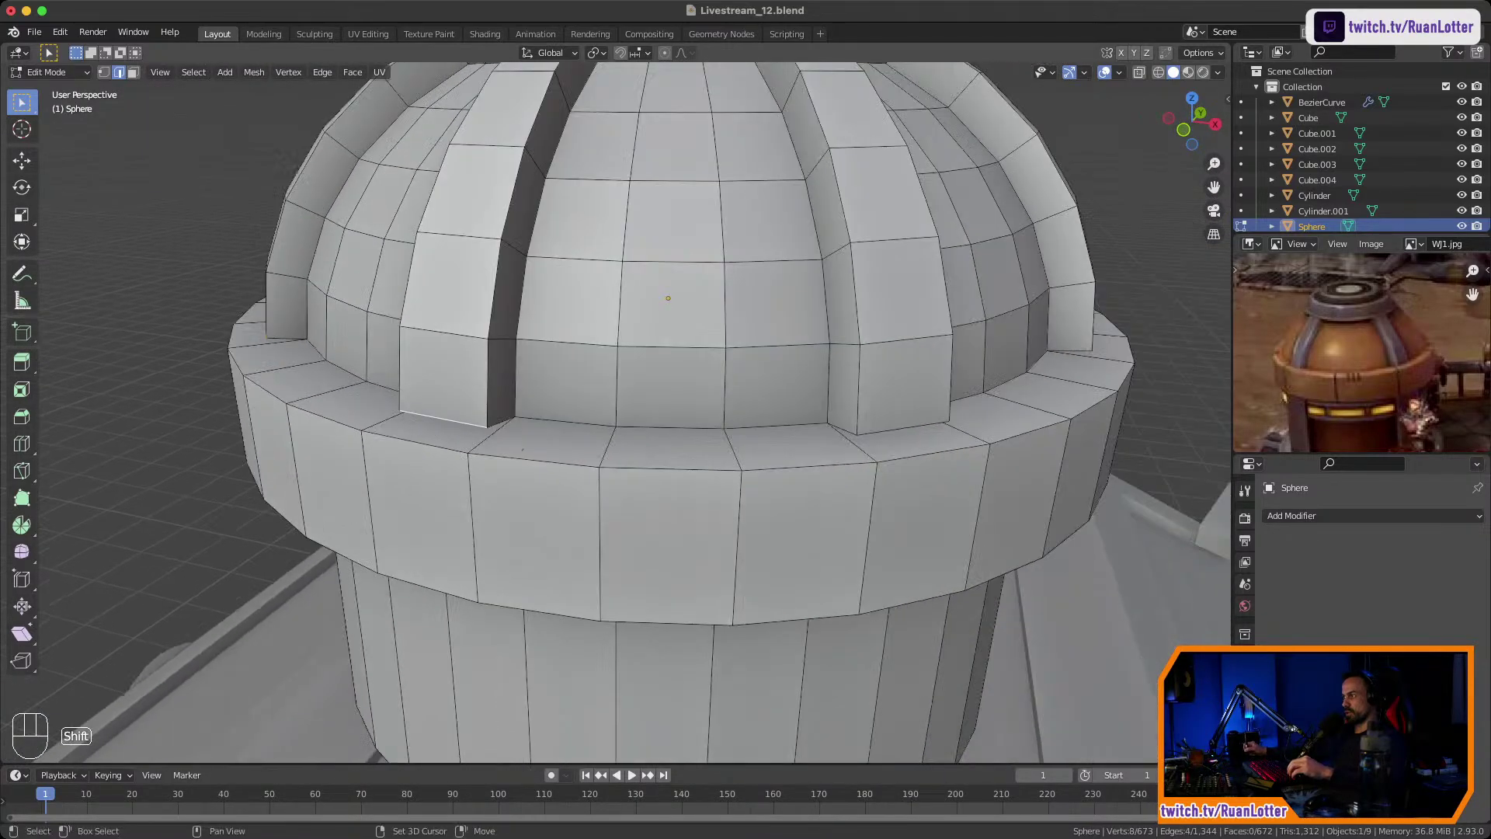
pyautogui.keyDown('shift'); pyautogui.click(901, 428); pyautogui.keyUp('shift')
pyautogui.moveTo(900, 429); pyautogui.dragTo(833, 431, button='middle')
pyautogui.keyDown('shift'); pyautogui.click(858, 466); pyautogui.keyUp('shift')
pyautogui.keyDown('shift'); pyautogui.click(942, 423); pyautogui.keyUp('shift')
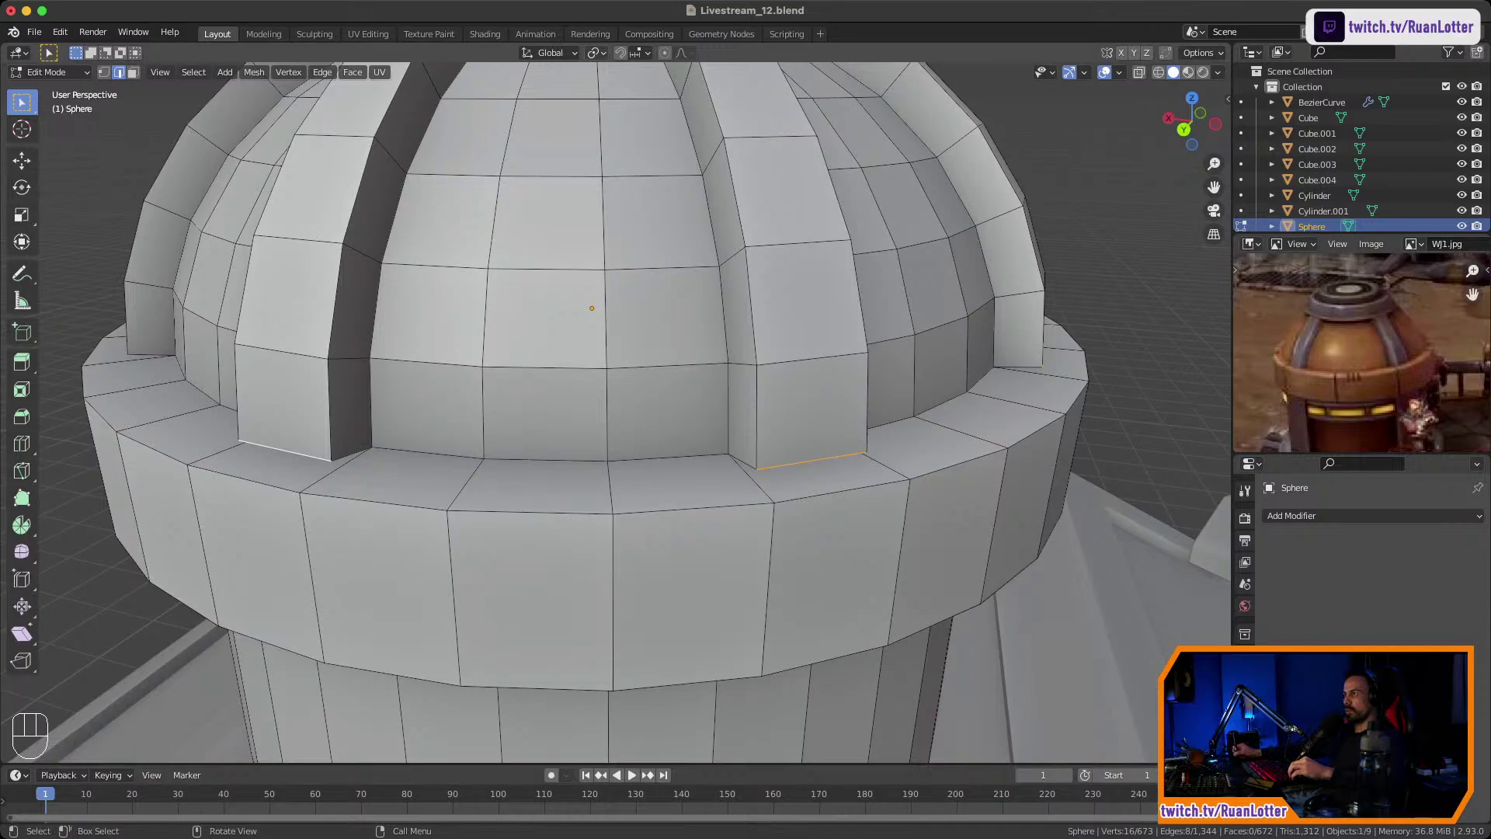
# Move the eight selected rib bottom edges down about 0.011 m along Z towards the band.
pyautogui.click(642, 53)
pyautogui.click(633, 146)
pyautogui.press('g')
pyautogui.press('z')
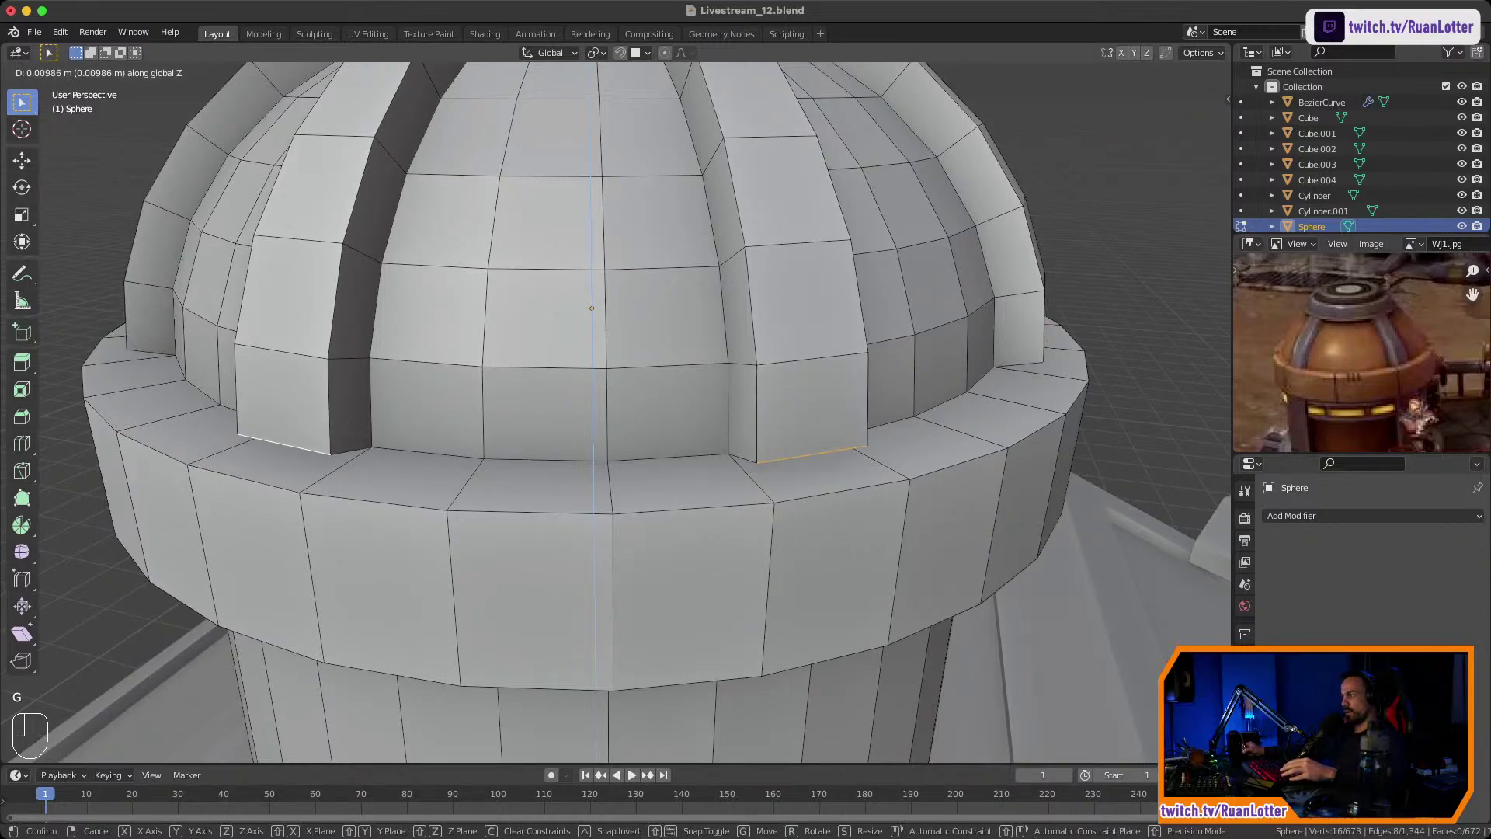
pyautogui.press('ctrl')
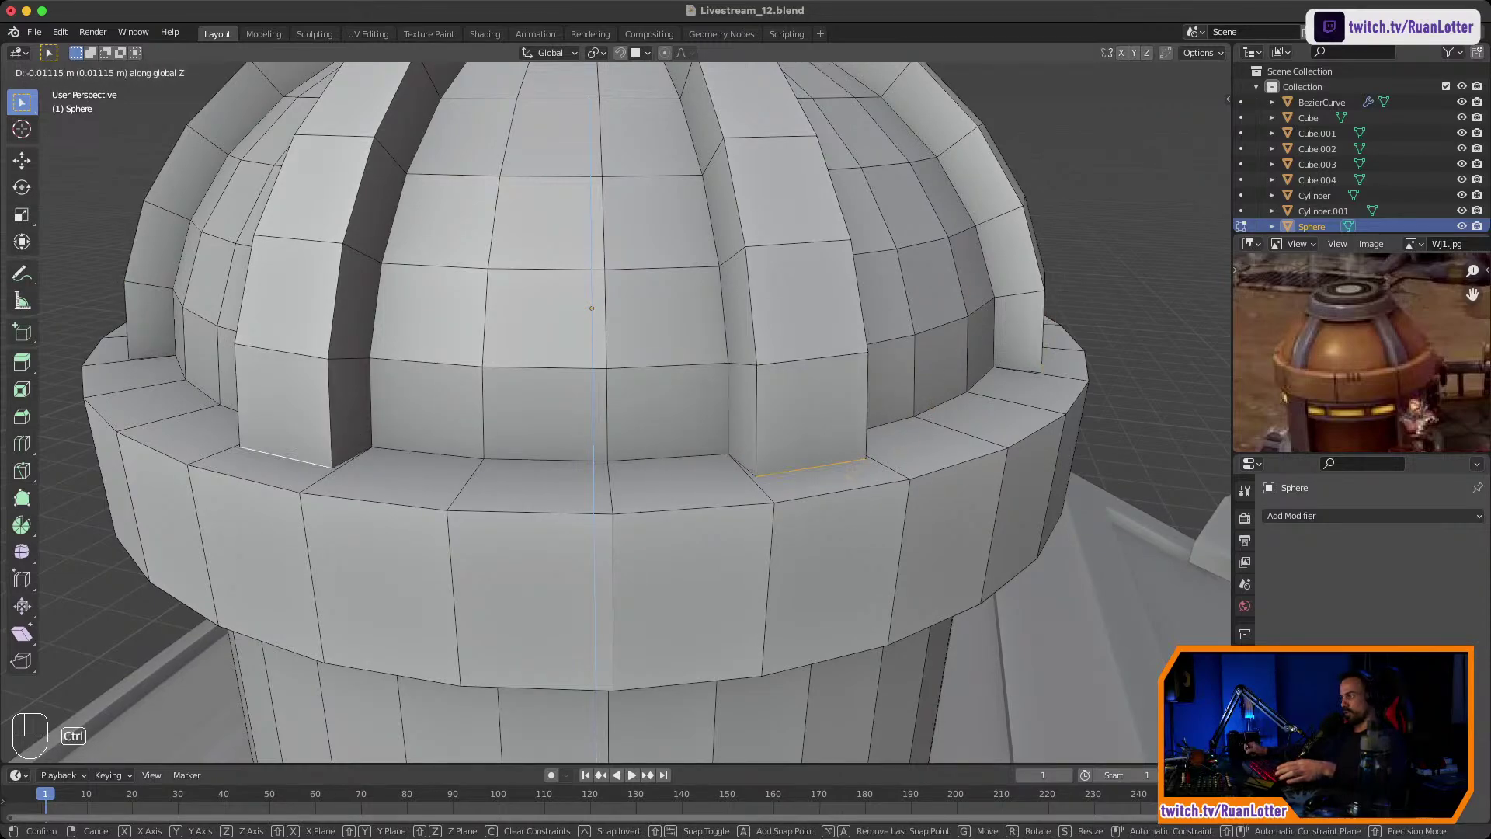
pyautogui.click(841, 481)
pyautogui.keyDown('ctrl'); pyautogui.moveTo(841, 481); pyautogui.dragTo(841, 590, button='middle'); pyautogui.keyUp('ctrl')
pyautogui.moveTo(840, 590); pyautogui.dragTo(746, 435, button='middle')
pyautogui.keyDown('shift'); pyautogui.moveTo(746, 435); pyautogui.dragTo(417, 439, button='middle'); pyautogui.keyUp('shift')
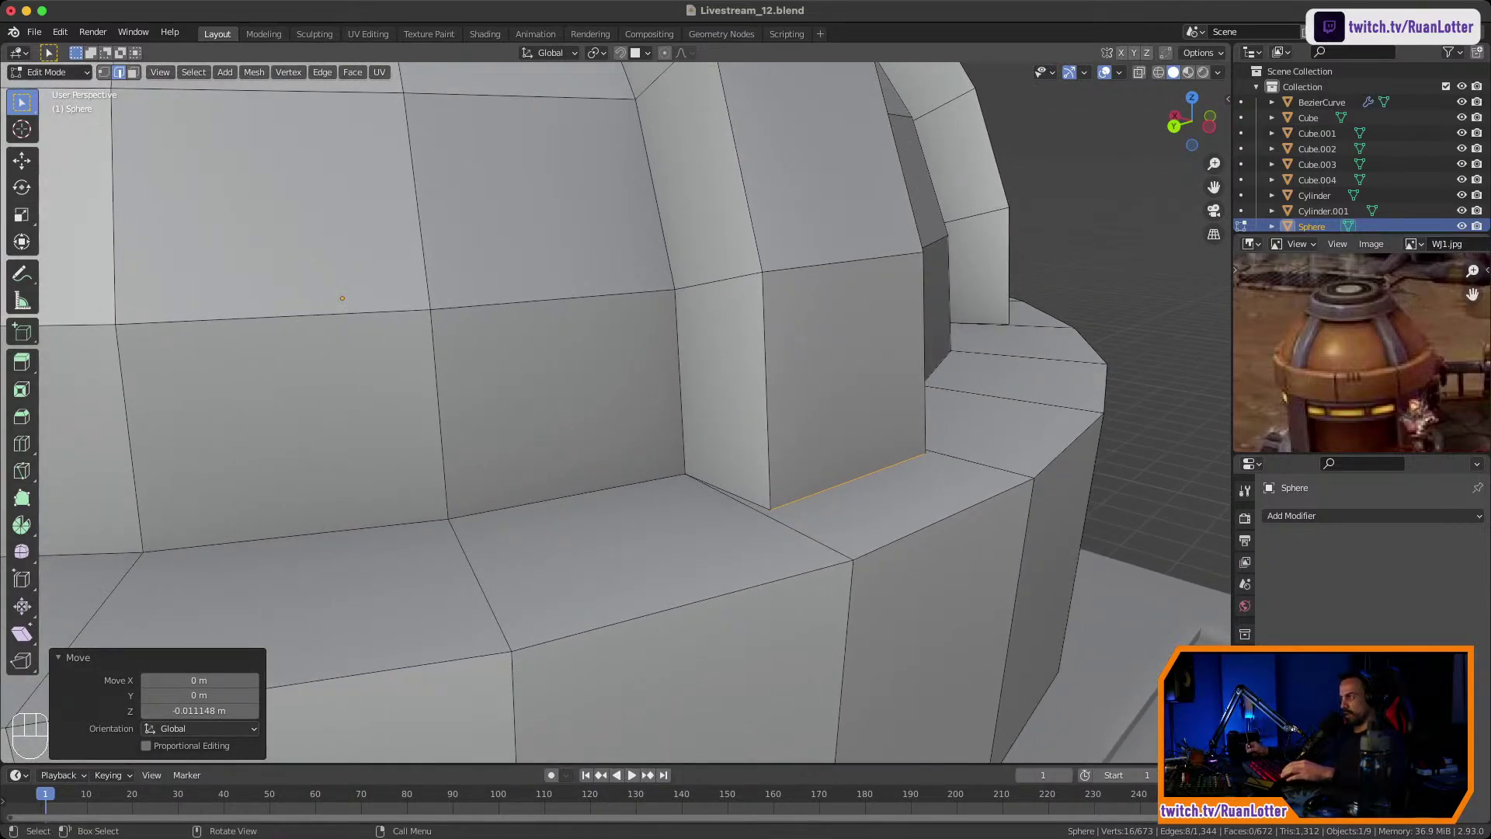
pyautogui.press('Tab')
pyautogui.press('Tab')
# Bevel the outer rim edge loop of the cap's flared collar with a width of about 0.022 m and one segment.
pyautogui.keyDown('ctrl'); pyautogui.moveTo(416, 439); pyautogui.dragTo(417, 536, button='middle'); pyautogui.keyUp('ctrl')
pyautogui.keyDown('shift'); pyautogui.moveTo(416, 536); pyautogui.dragTo(590, 742, button='middle'); pyautogui.keyUp('shift')
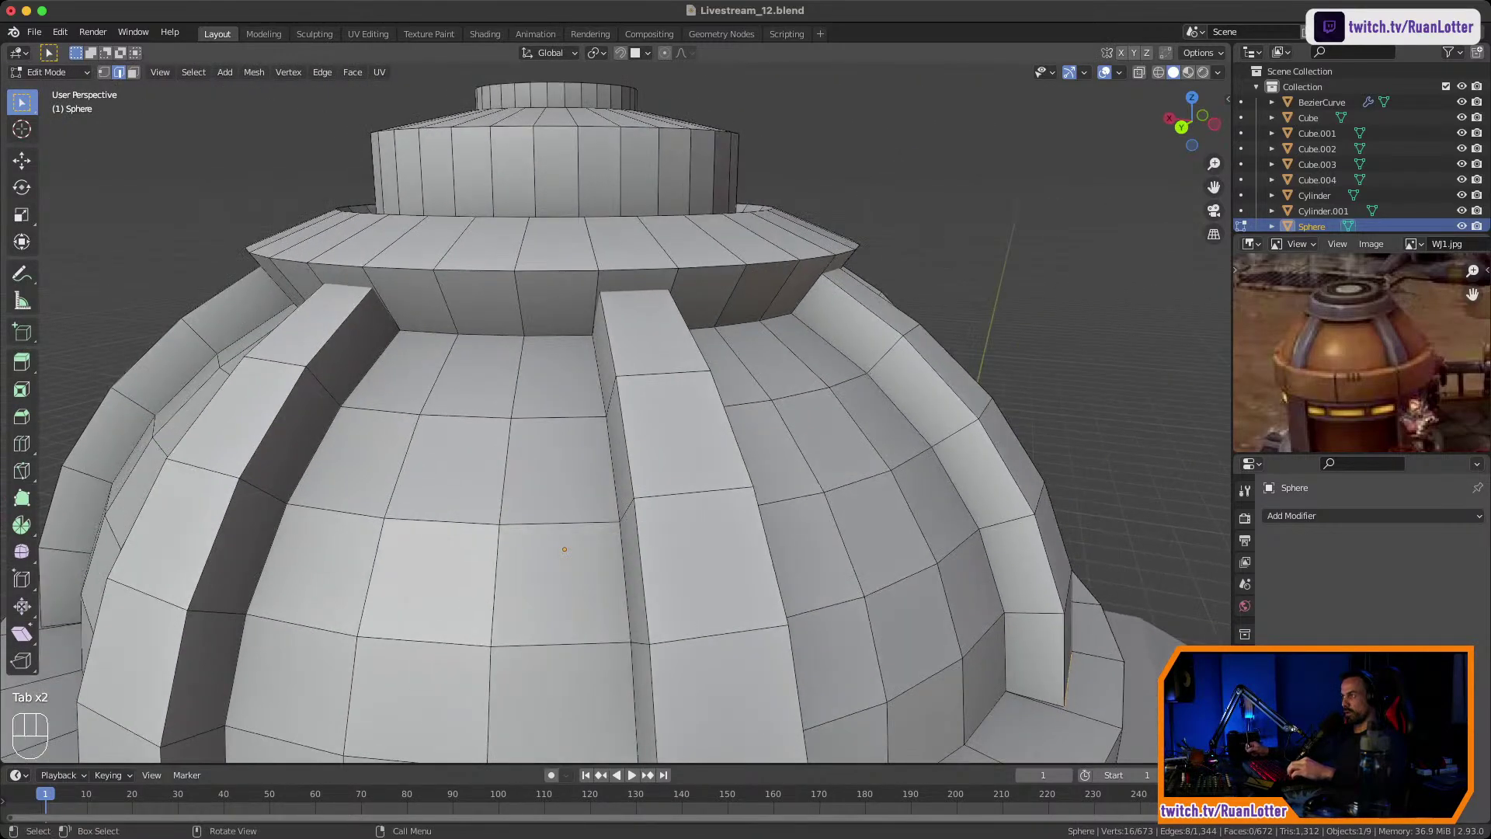
pyautogui.moveTo(591, 543); pyautogui.dragTo(643, 547, button='middle')
pyautogui.keyDown('ctrl'); pyautogui.moveTo(643, 547); pyautogui.dragTo(653, 687, button='middle'); pyautogui.keyUp('ctrl')
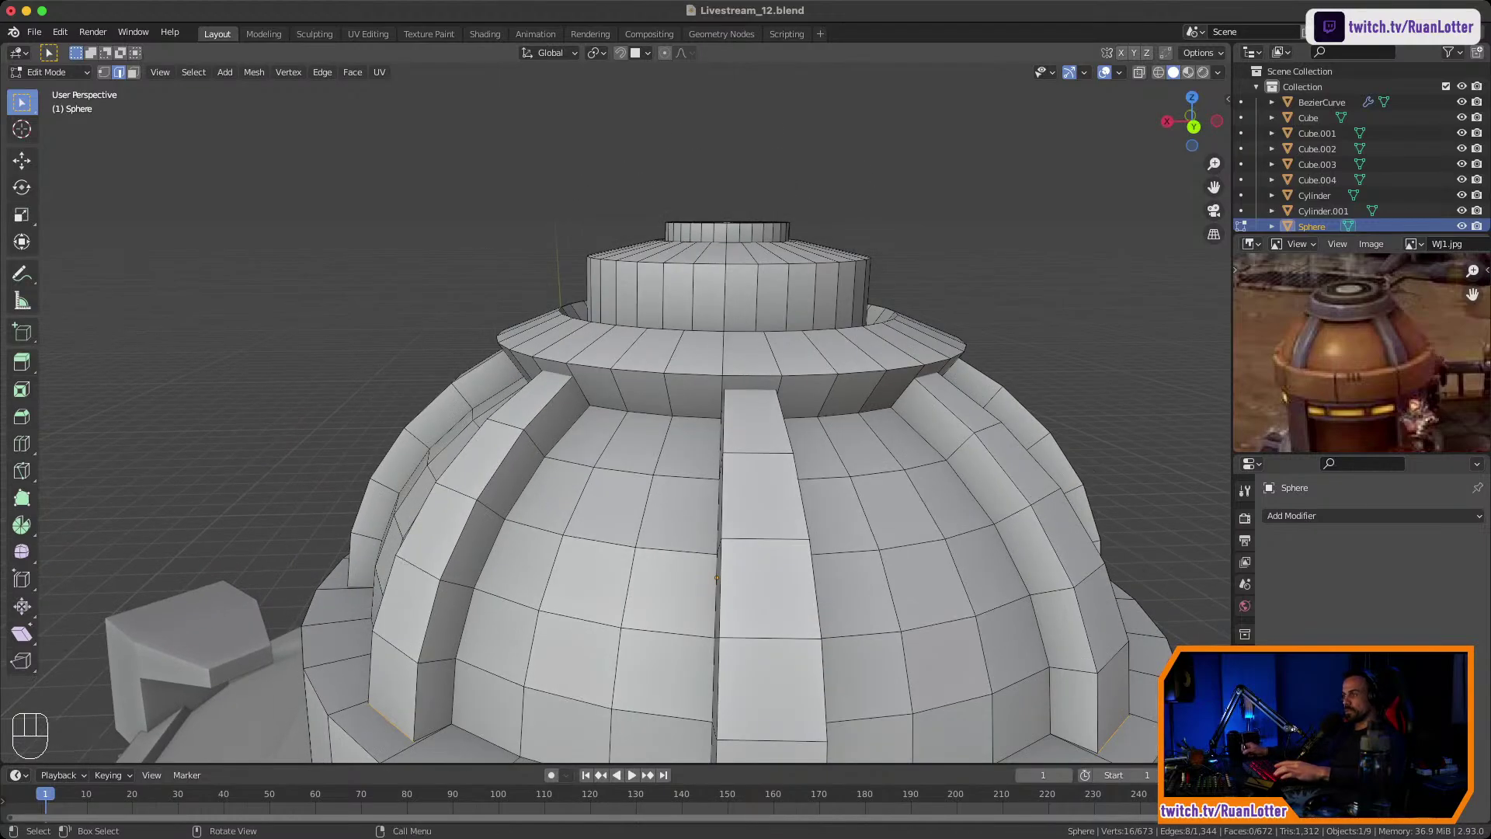
pyautogui.keyDown('alt'); pyautogui.click(638, 371); pyautogui.keyUp('alt')
pyautogui.moveTo(638, 371); pyautogui.dragTo(616, 337, button='middle')
pyautogui.moveTo(616, 337); pyautogui.dragTo(614, 306, button='middle')
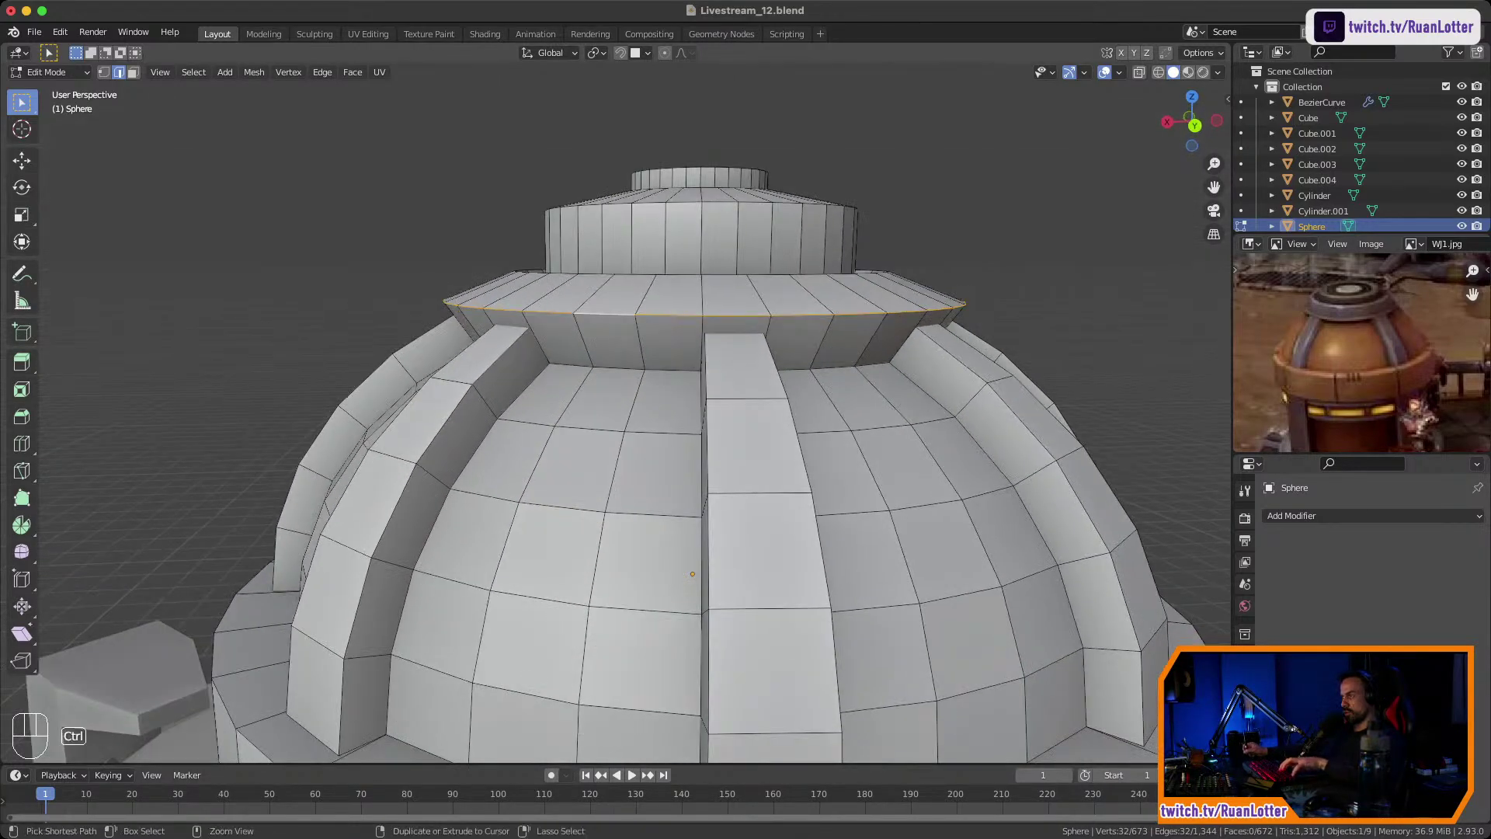
pyautogui.hotkey('ctrl', 'b')
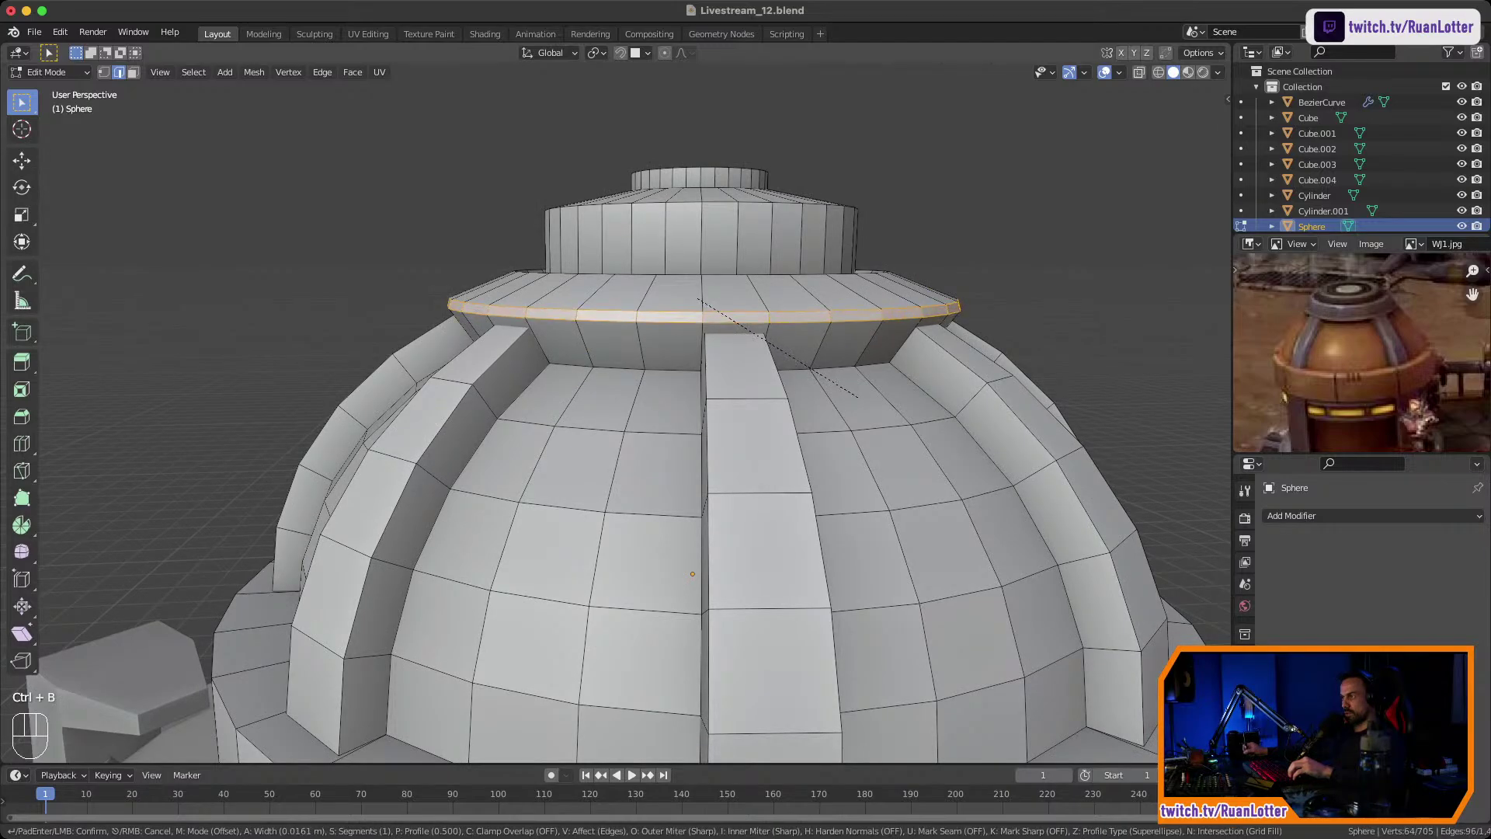
pyautogui.click(883, 412)
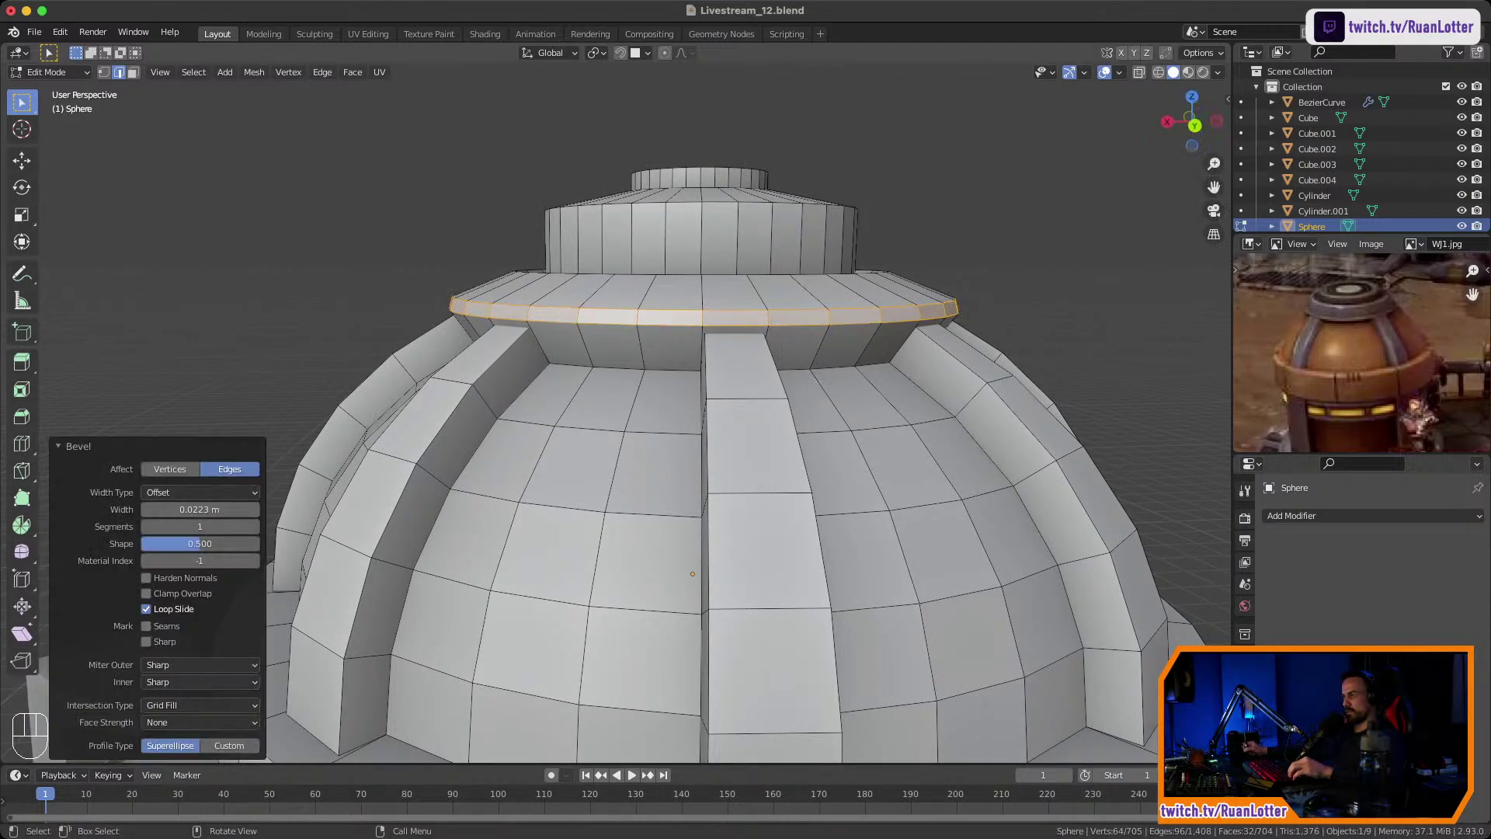
pyautogui.click(884, 412)
# Select the band's outer ring of faces and inset it by about 0.04 m.
pyautogui.moveTo(884, 412); pyautogui.dragTo(797, 552, button='middle')
pyautogui.moveTo(1359, 369); pyautogui.dragTo(1375, 336, button='middle')
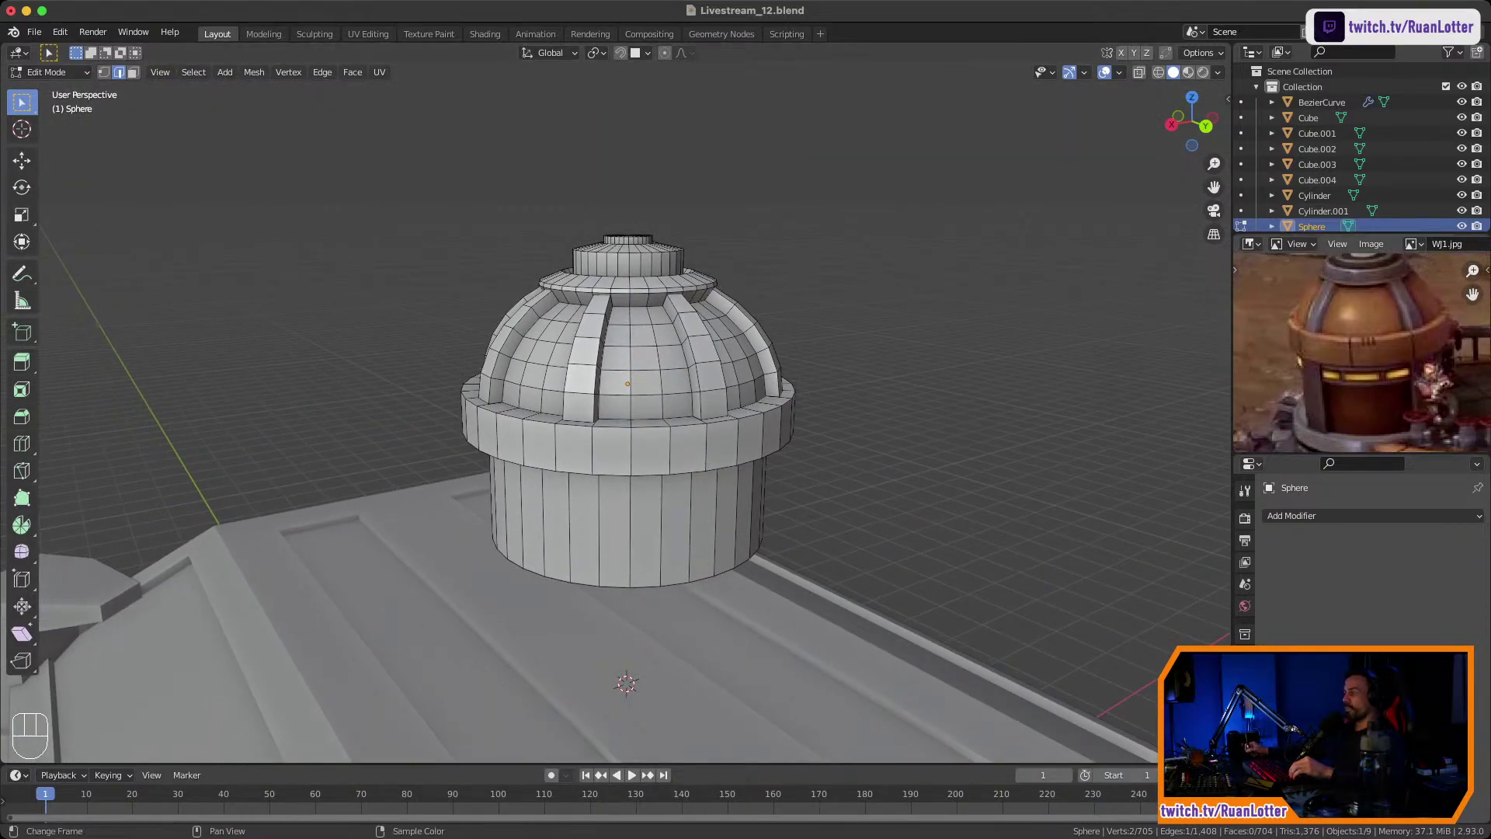
pyautogui.keyDown('shift'); pyautogui.moveTo(808, 497); pyautogui.dragTo(790, 424, button='middle'); pyautogui.keyUp('shift')
pyautogui.keyDown('ctrl'); pyautogui.moveTo(790, 424); pyautogui.dragTo(790, 354, button='middle'); pyautogui.keyUp('ctrl')
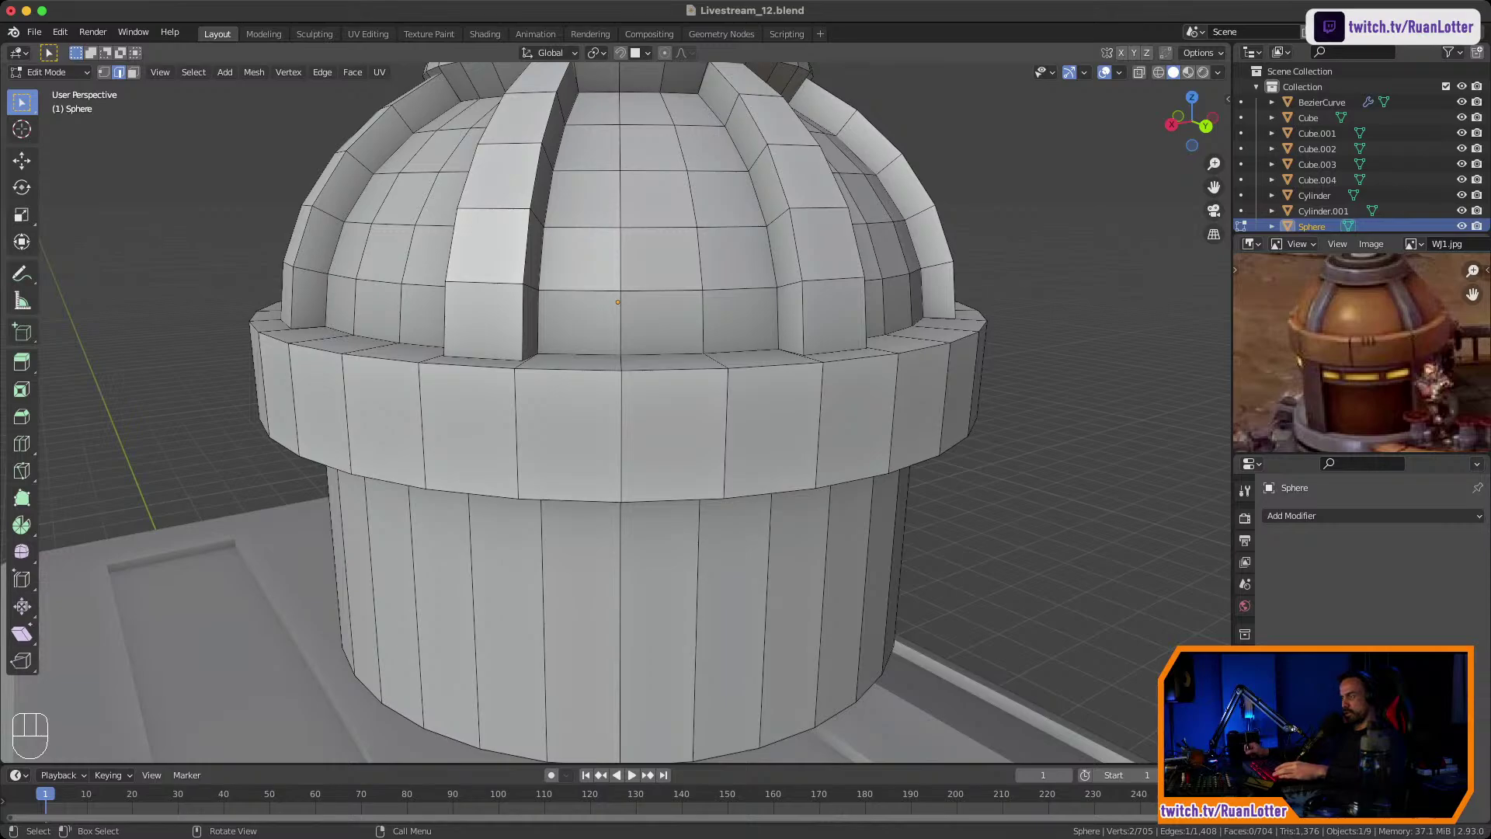
pyautogui.press('3')
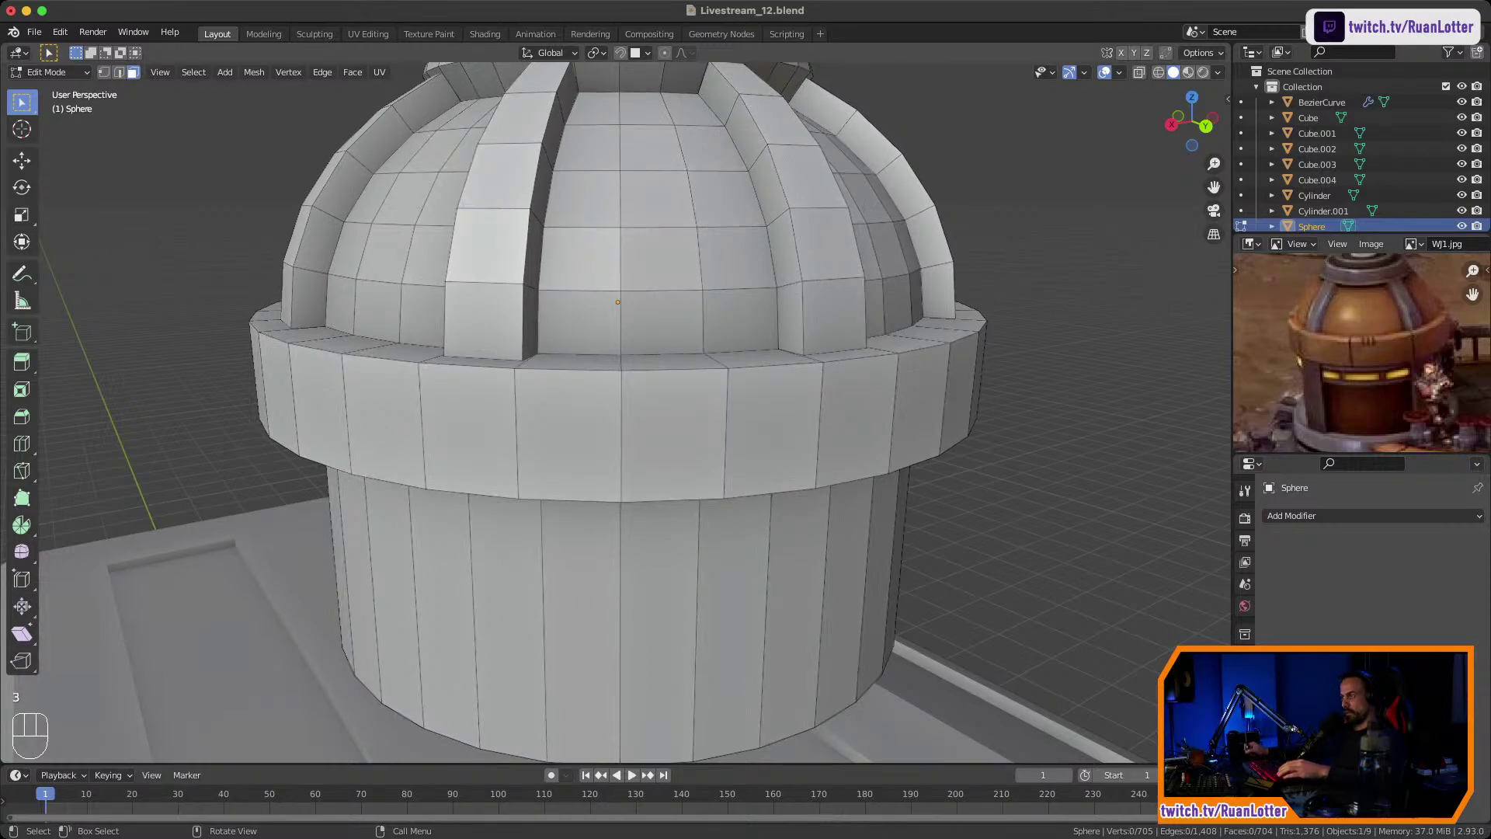
pyautogui.click(573, 437)
pyautogui.keyDown('alt'); pyautogui.click(731, 435); pyautogui.keyUp('alt')
pyautogui.keyDown('ctrl'); pyautogui.moveTo(734, 435); pyautogui.dragTo(734, 473, button='middle'); pyautogui.keyUp('ctrl')
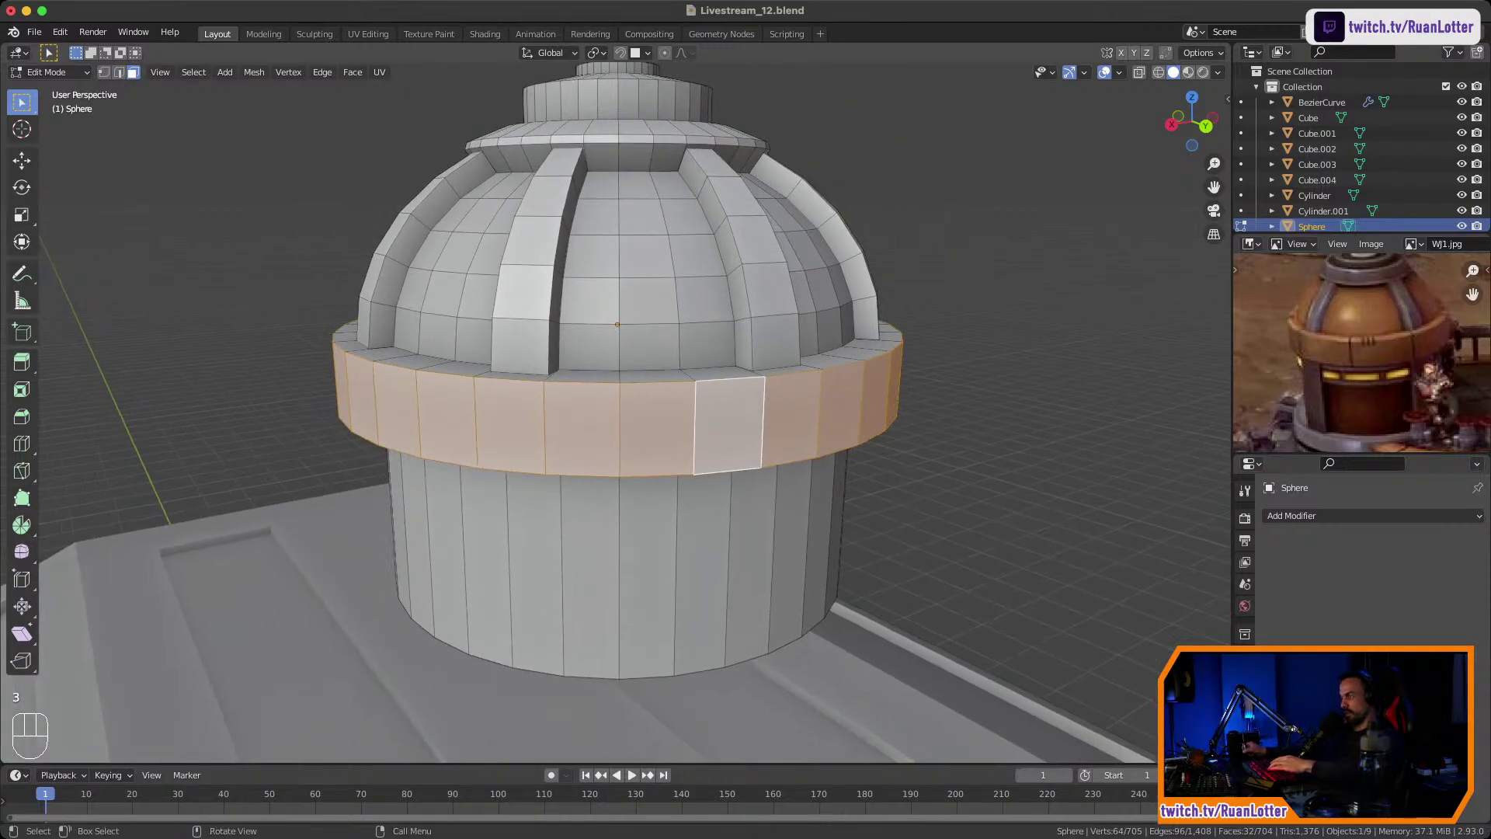
pyautogui.press('i')
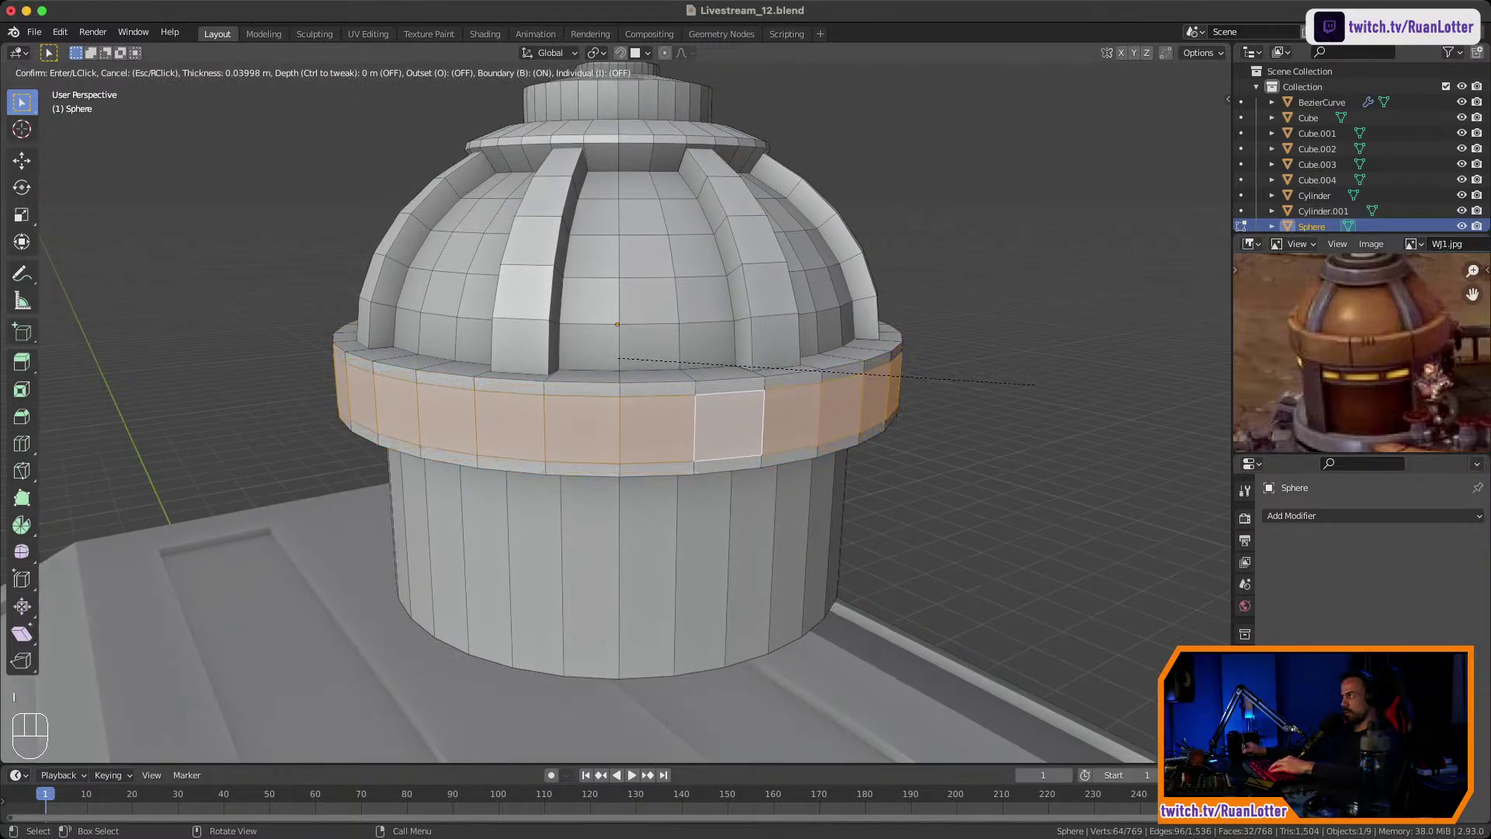
pyautogui.click(1033, 384)
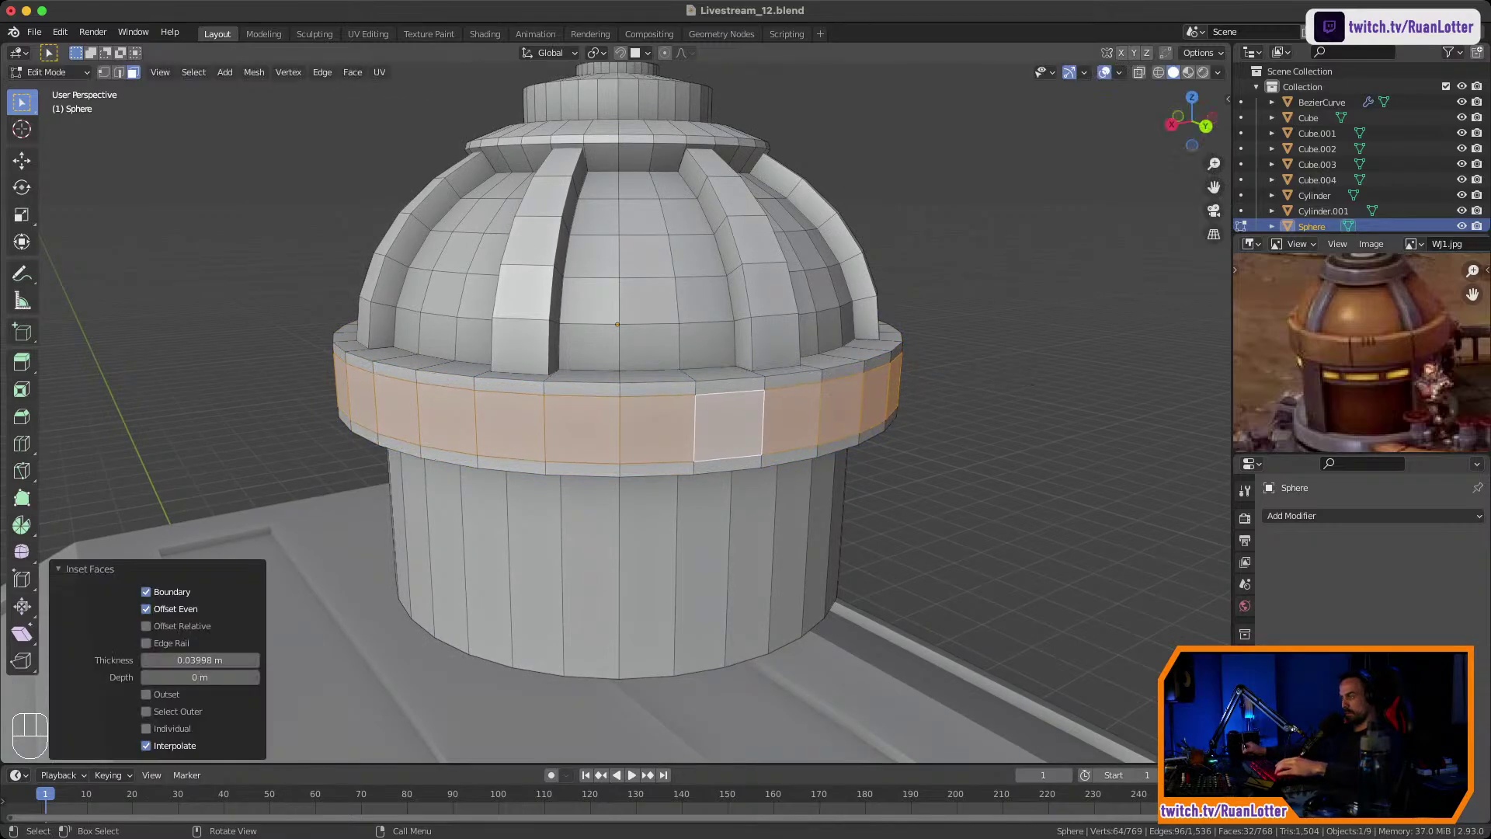
# Extrude the inset band faces along their normals inward by about 0.039 m to form a recess.
pyautogui.hotkey('alt', 'e')
pyautogui.click(1038, 384)
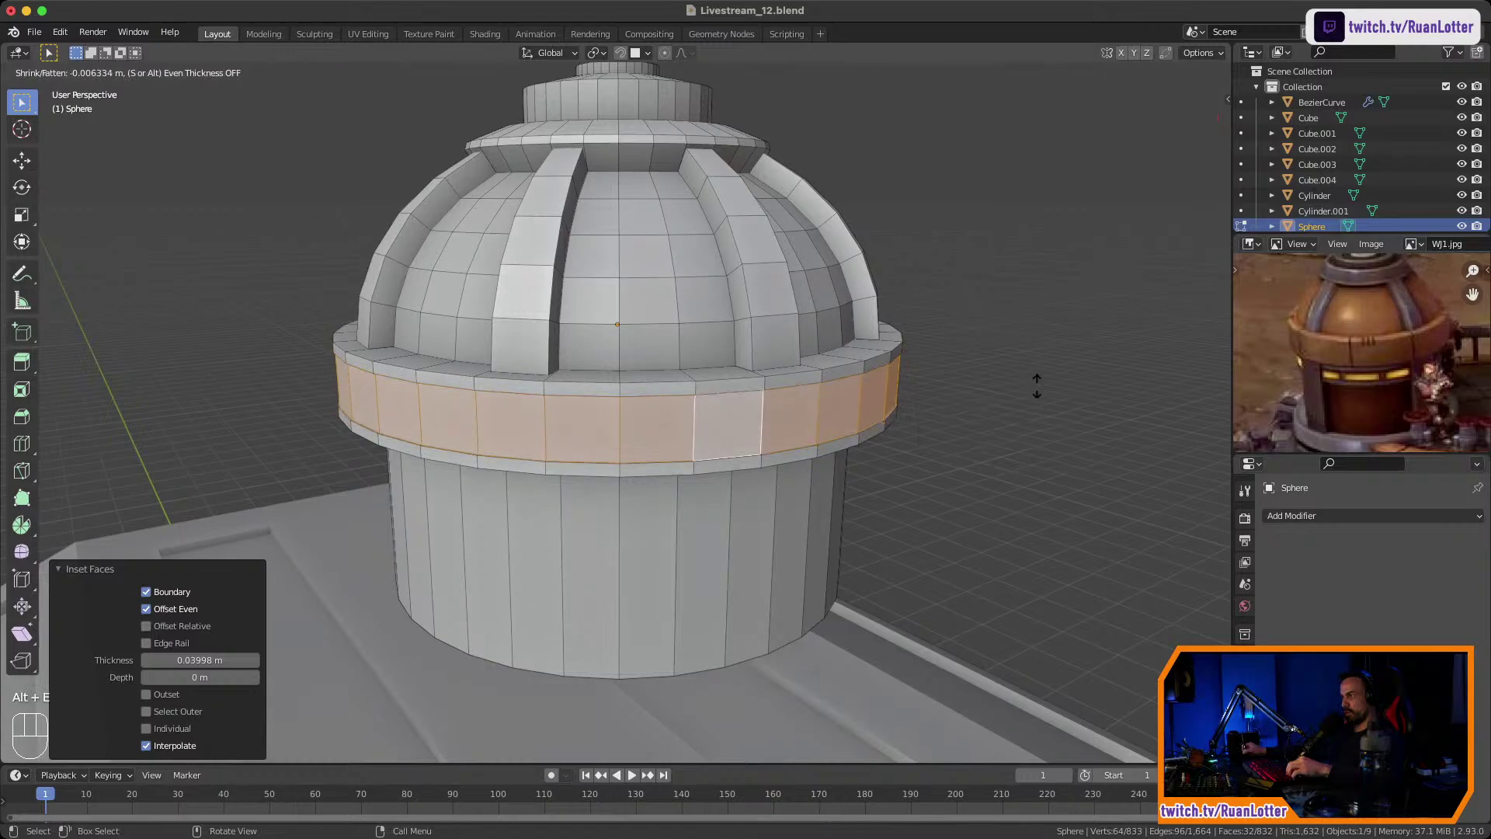
pyautogui.click(1027, 398)
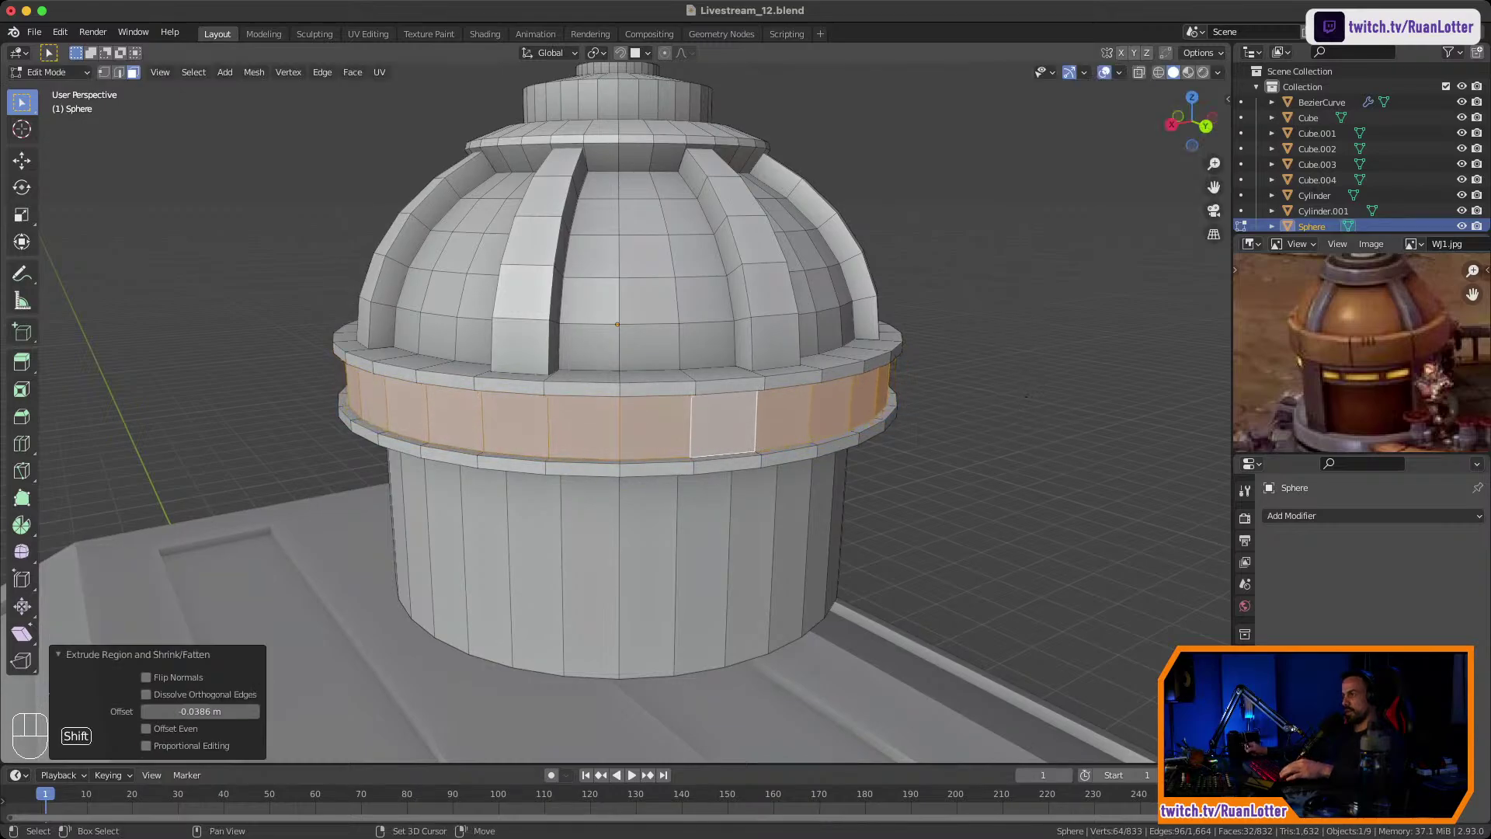
# Add a horizontal loop cut around the tank's lower cylinder and slide it upward by a factor of about 0.5.
pyautogui.scroll(-3, 1027, 397)
pyautogui.keyDown('ctrl'); pyautogui.moveTo(379, 435); pyautogui.dragTo(379, 85, button='middle'); pyautogui.keyUp('ctrl')
pyautogui.keyDown('shift'); pyautogui.moveTo(379, 86); pyautogui.dragTo(379, 147, button='middle'); pyautogui.keyUp('shift')
pyautogui.click(667, 443)
pyautogui.moveTo(667, 443); pyautogui.dragTo(680, 423, button='middle')
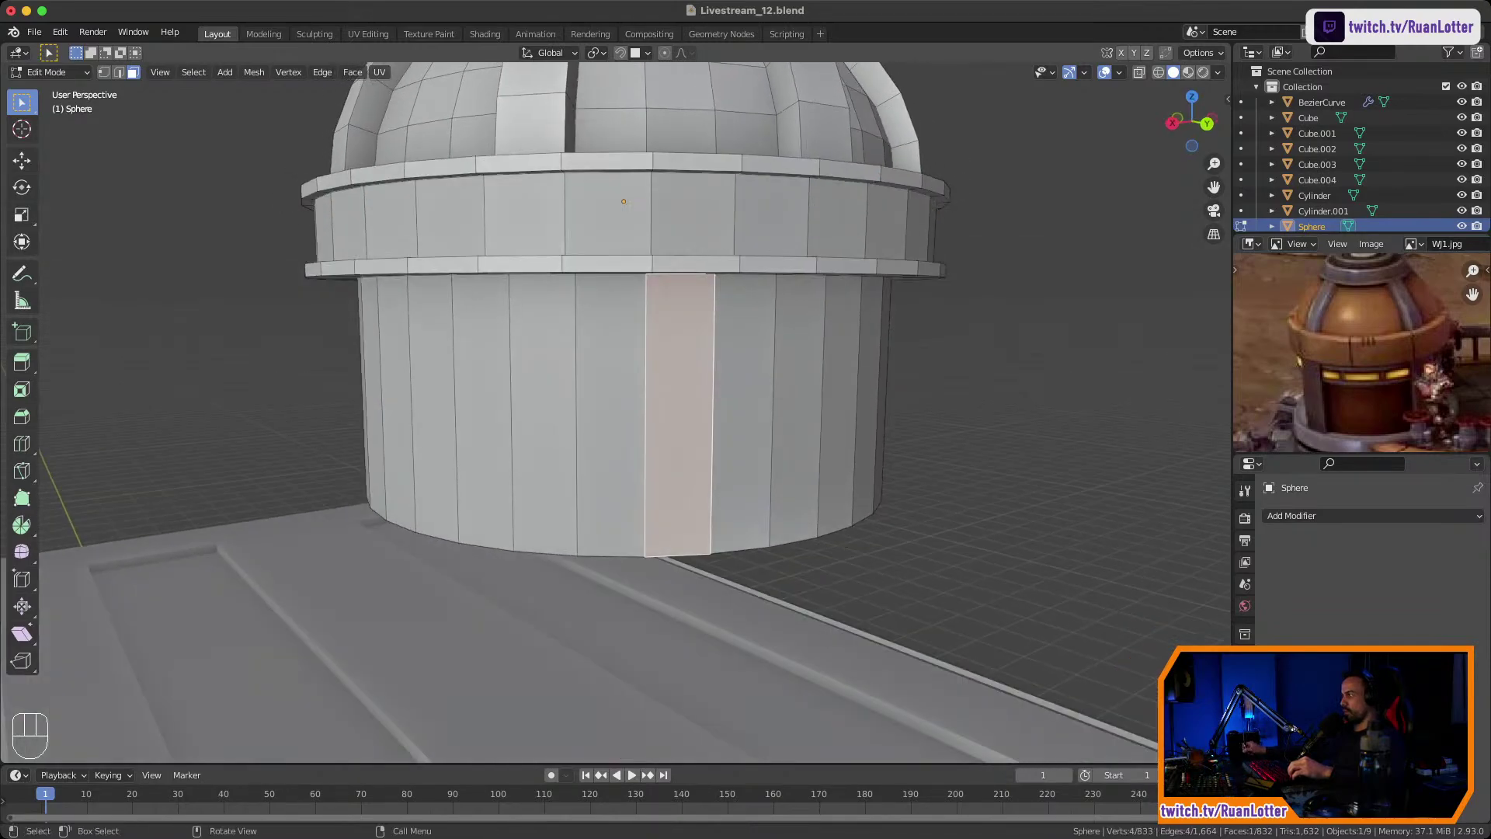
pyautogui.hotkey('ctrl', 'r')
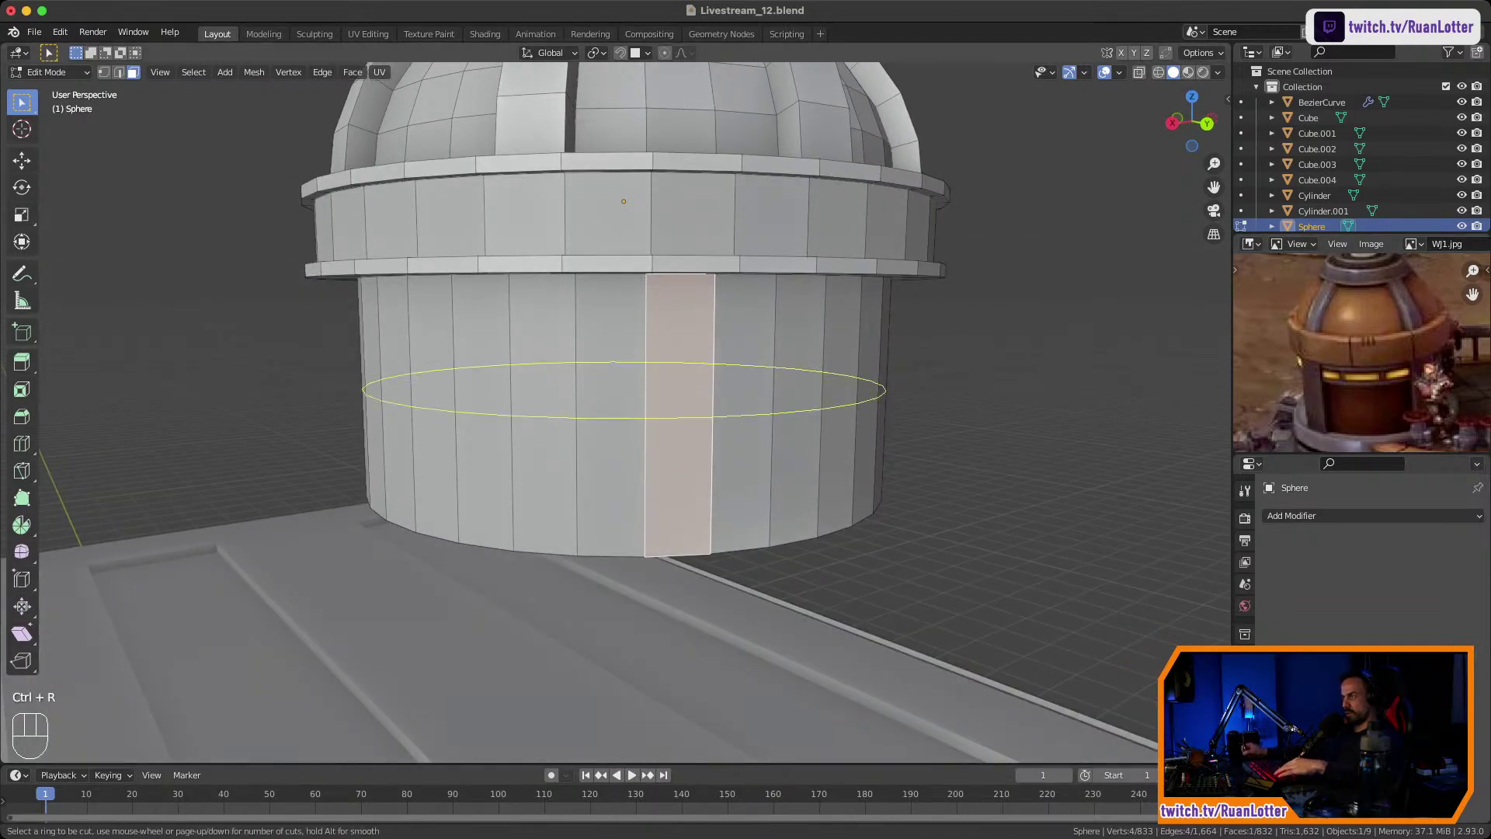
pyautogui.click(614, 347)
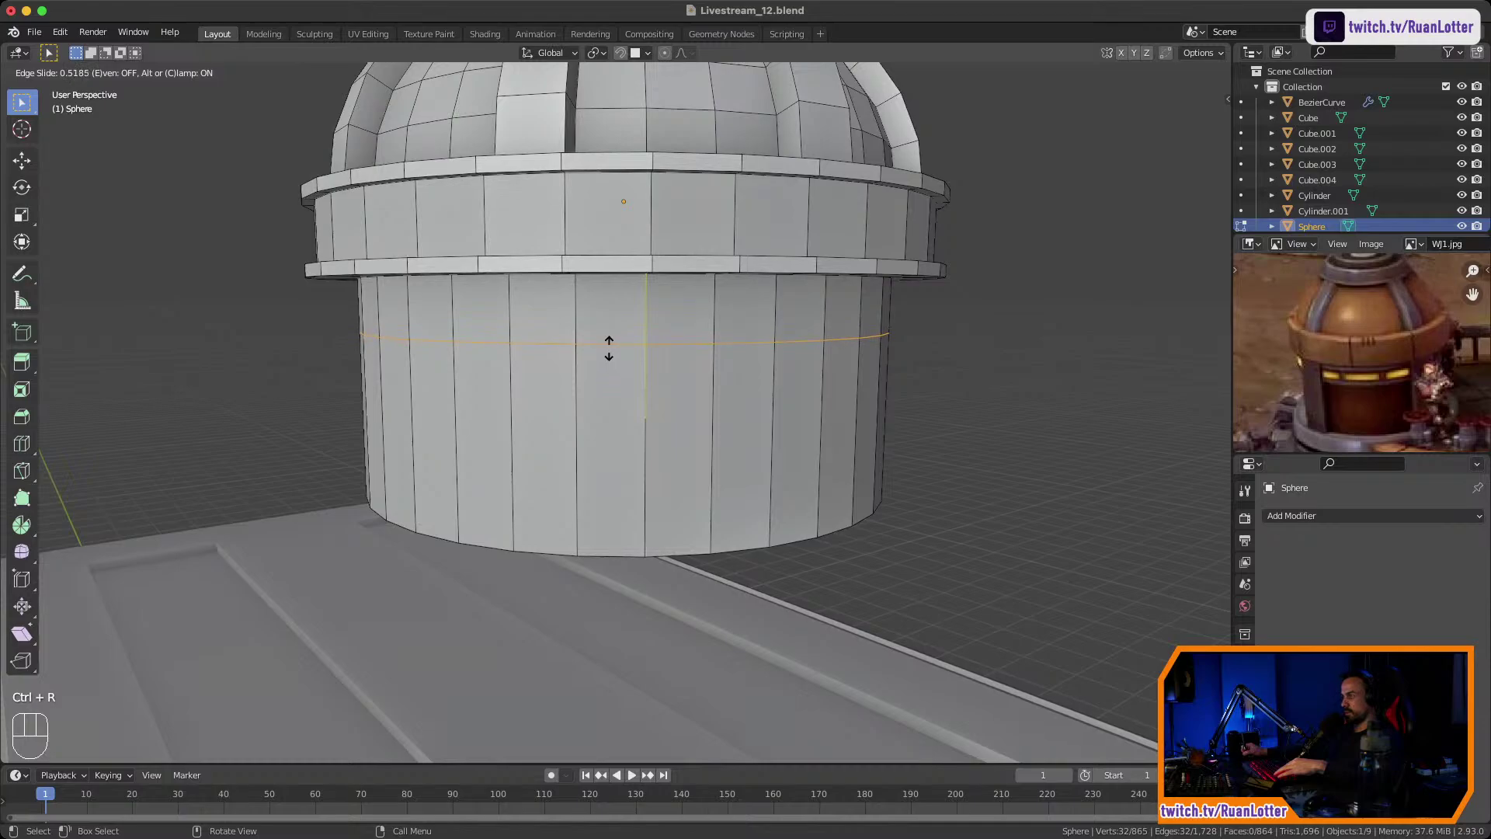
pyautogui.click(607, 348)
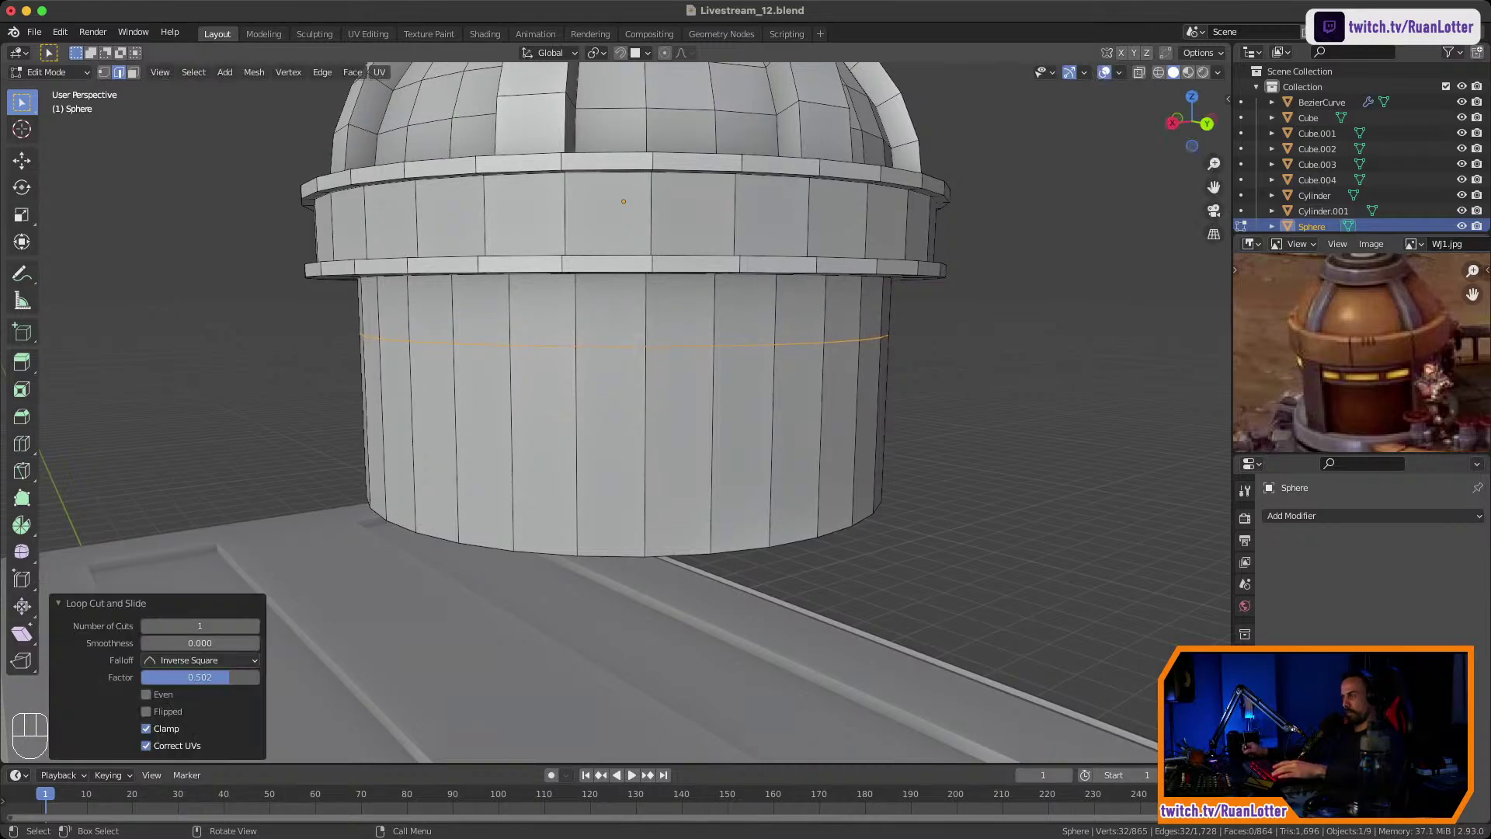
# Add a second horizontal loop cut slightly above the first to outline a narrow window strip around the cylinder.
pyautogui.press('3')
pyautogui.click(481, 313)
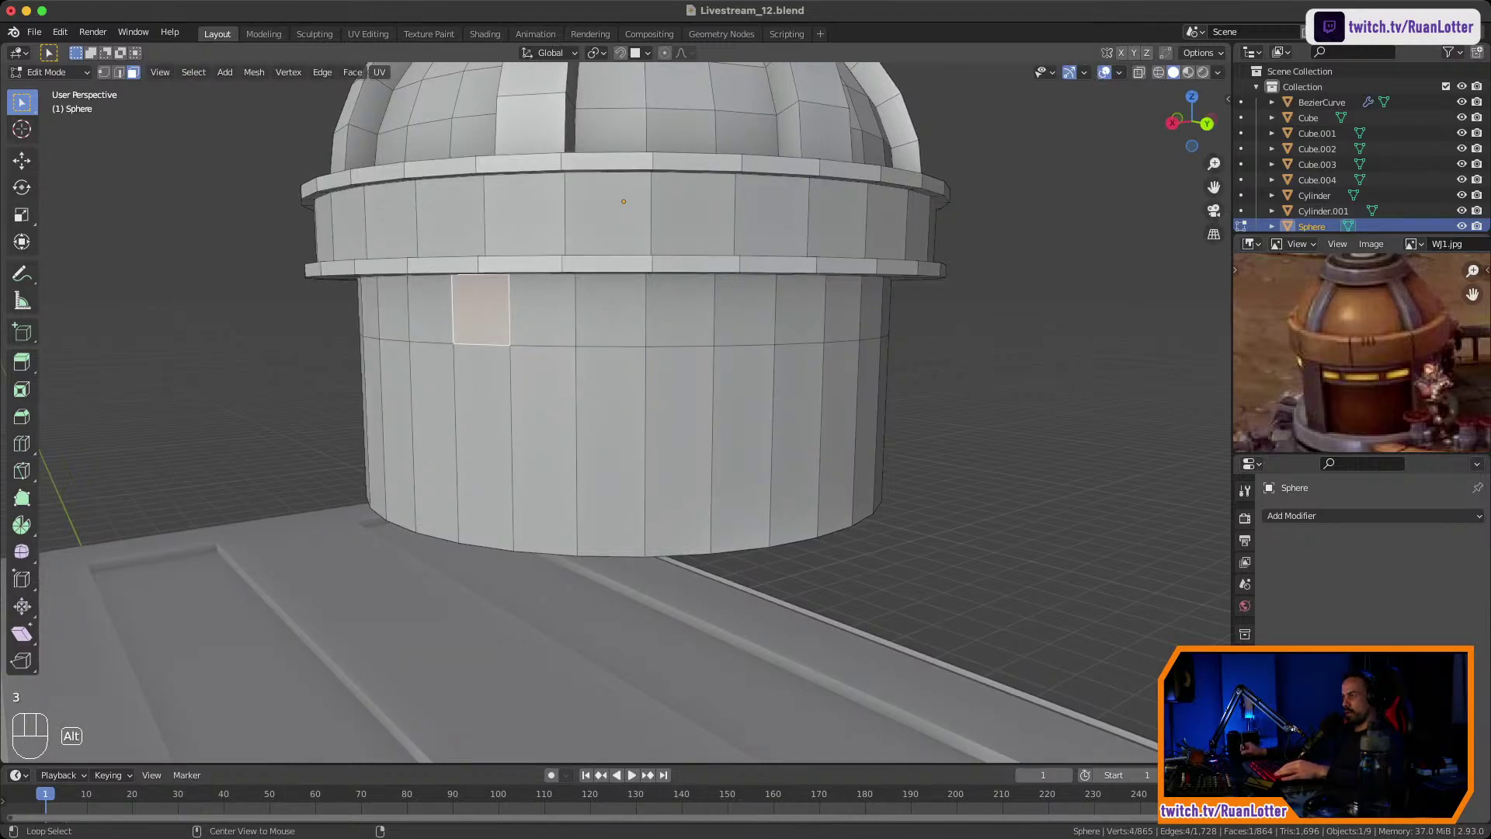
pyautogui.hotkey('ctrl', 'r')
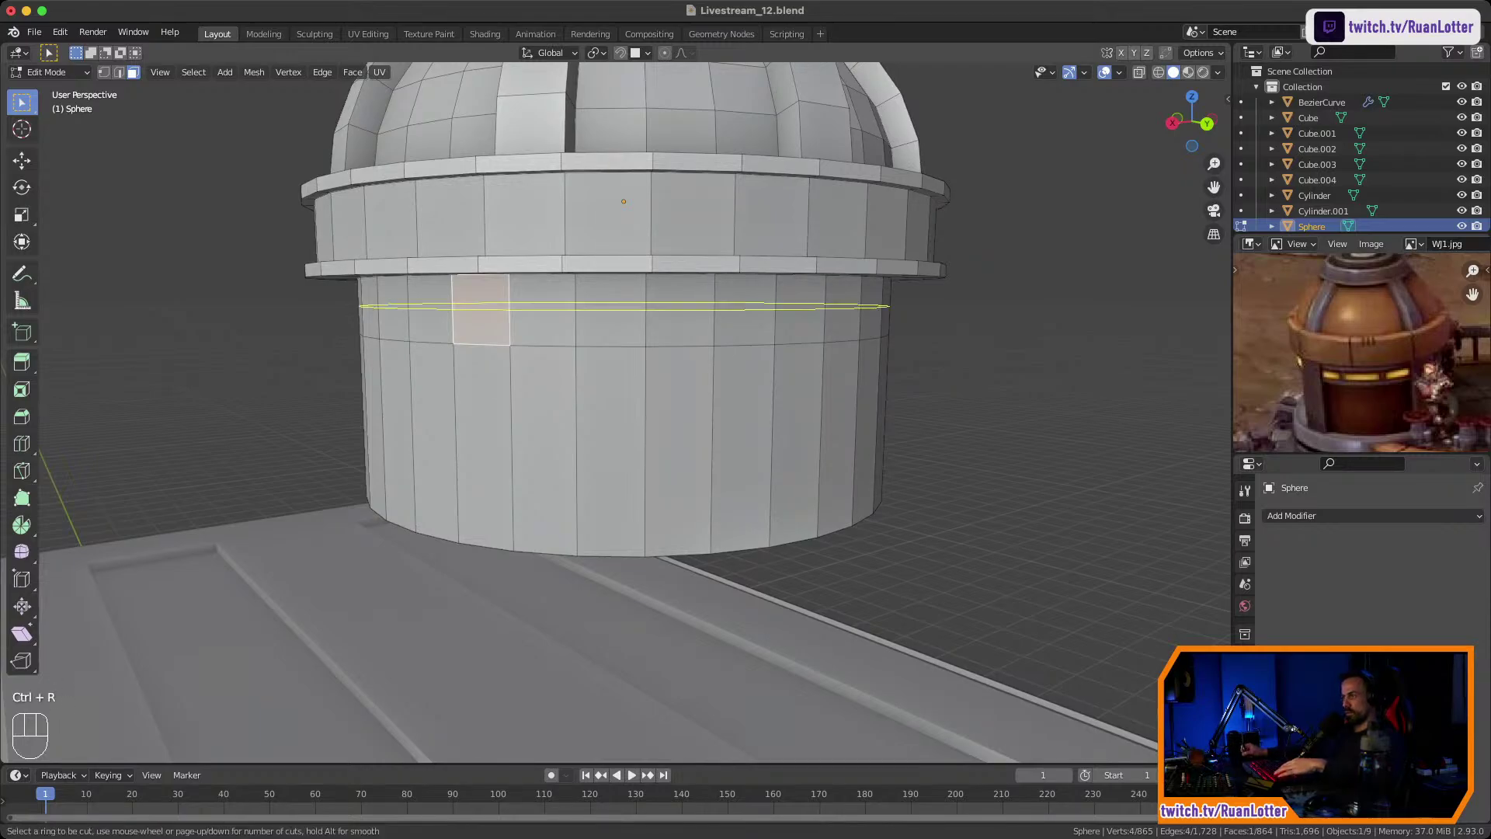
pyautogui.click(598, 311)
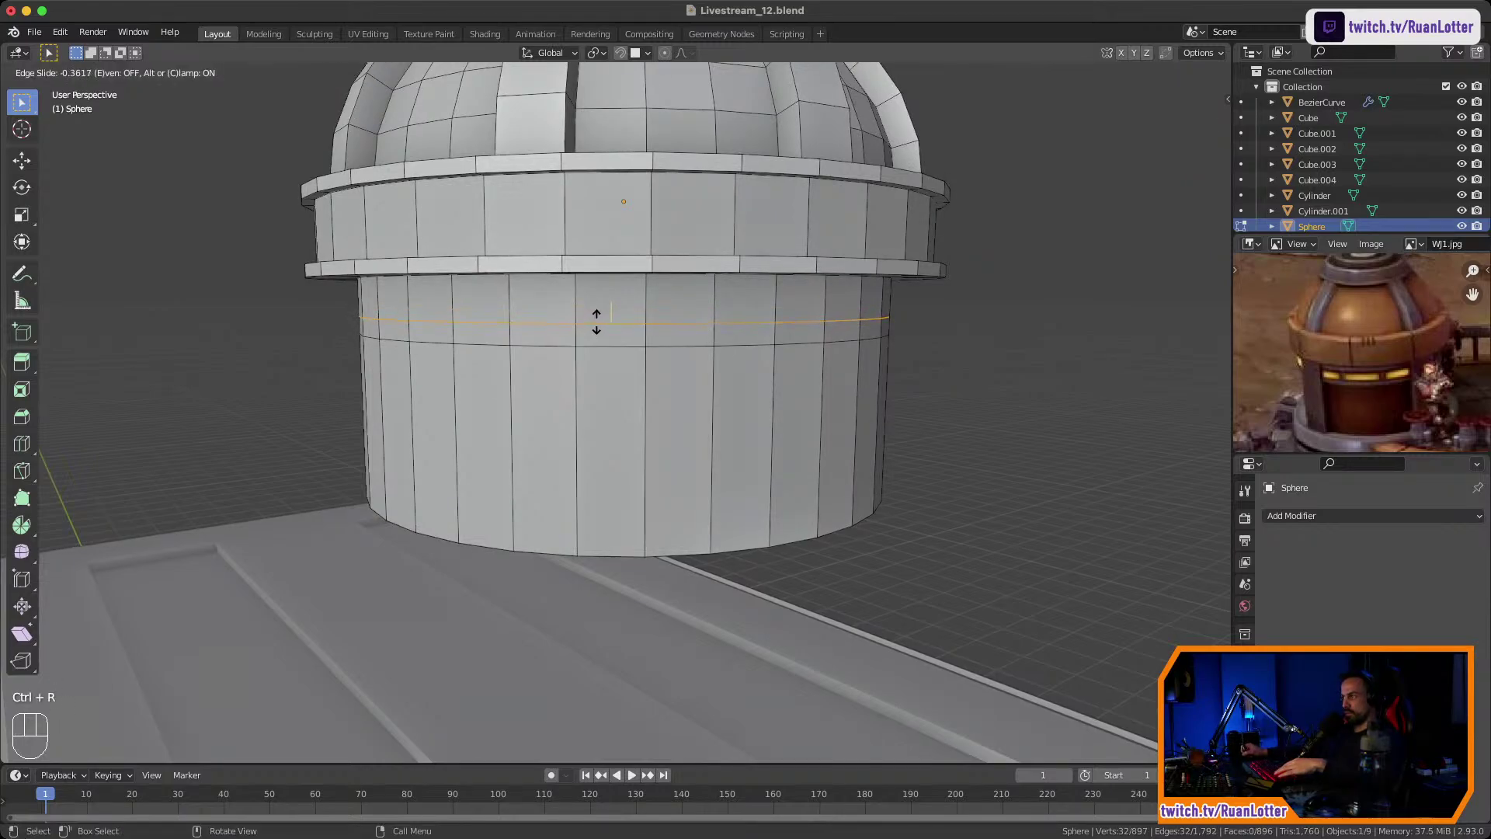
pyautogui.click(597, 321)
# In face selection, select two three-face groups along the narrow strip, leaving a one-face gap between them.
pyautogui.press('3')
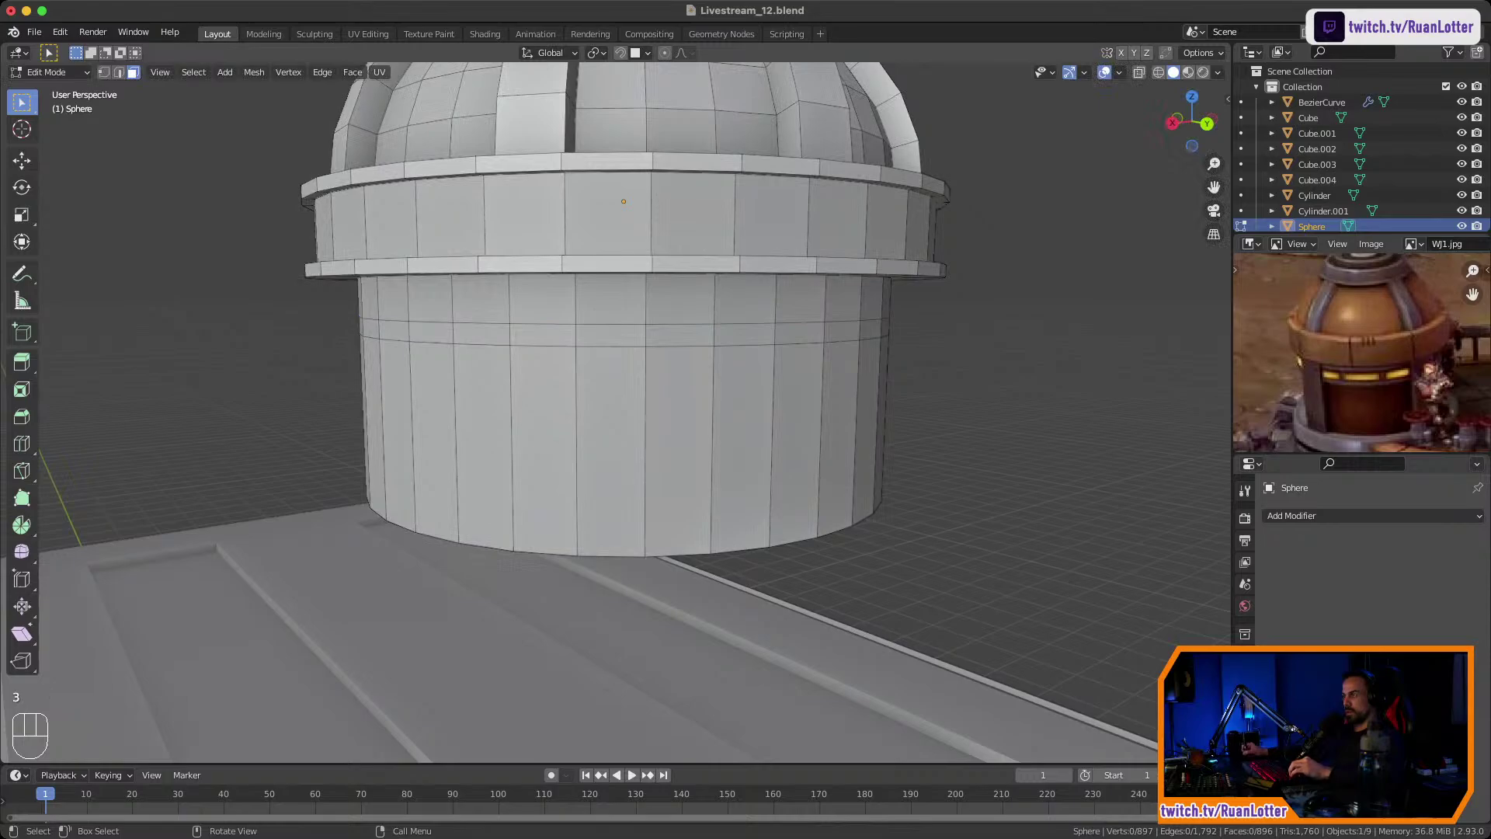
pyautogui.click(481, 334)
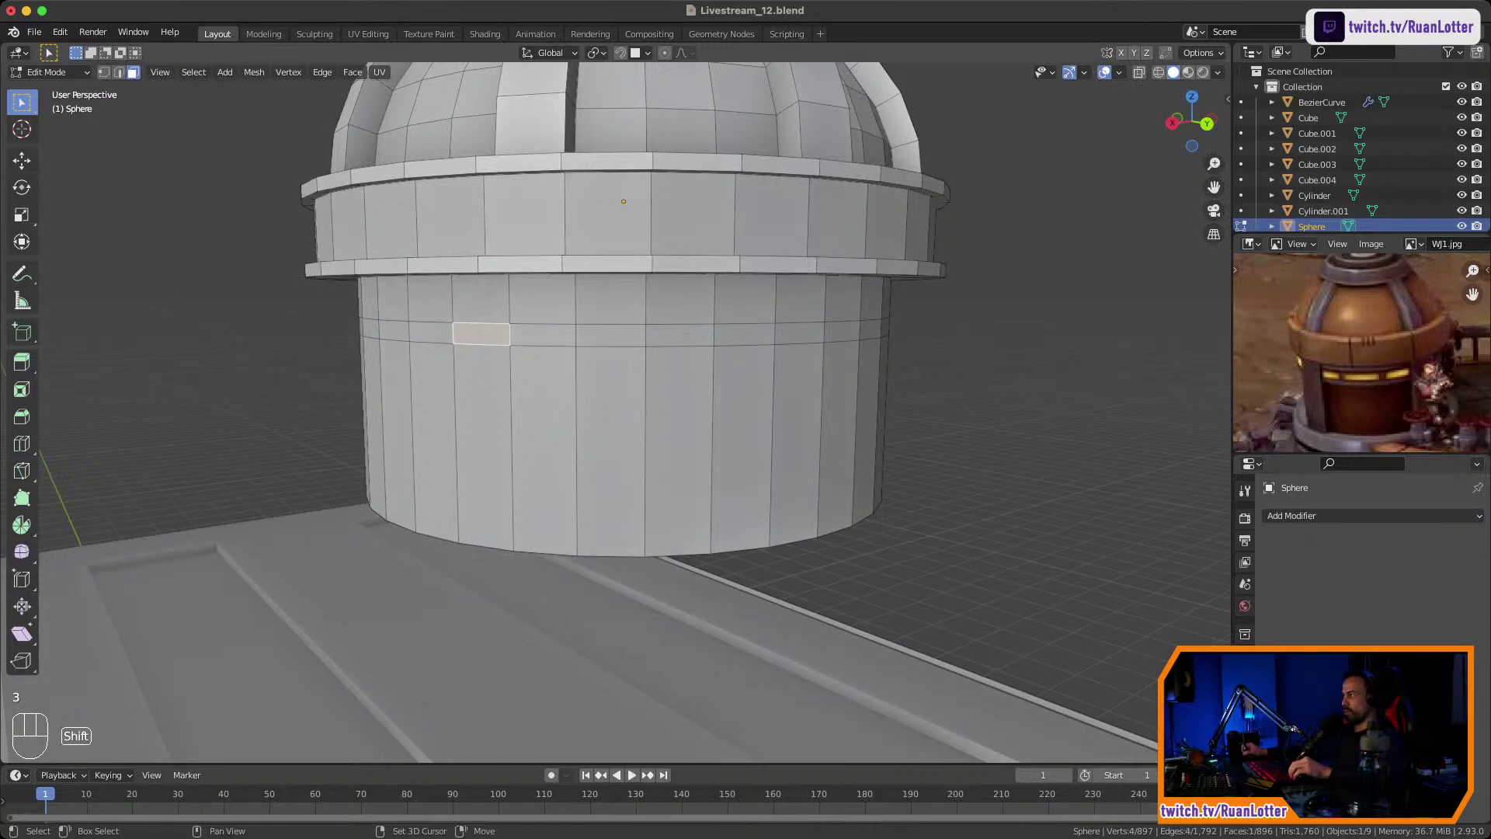
pyautogui.keyDown('shift'); pyautogui.click(610, 336); pyautogui.keyUp('shift')
pyautogui.click(482, 334)
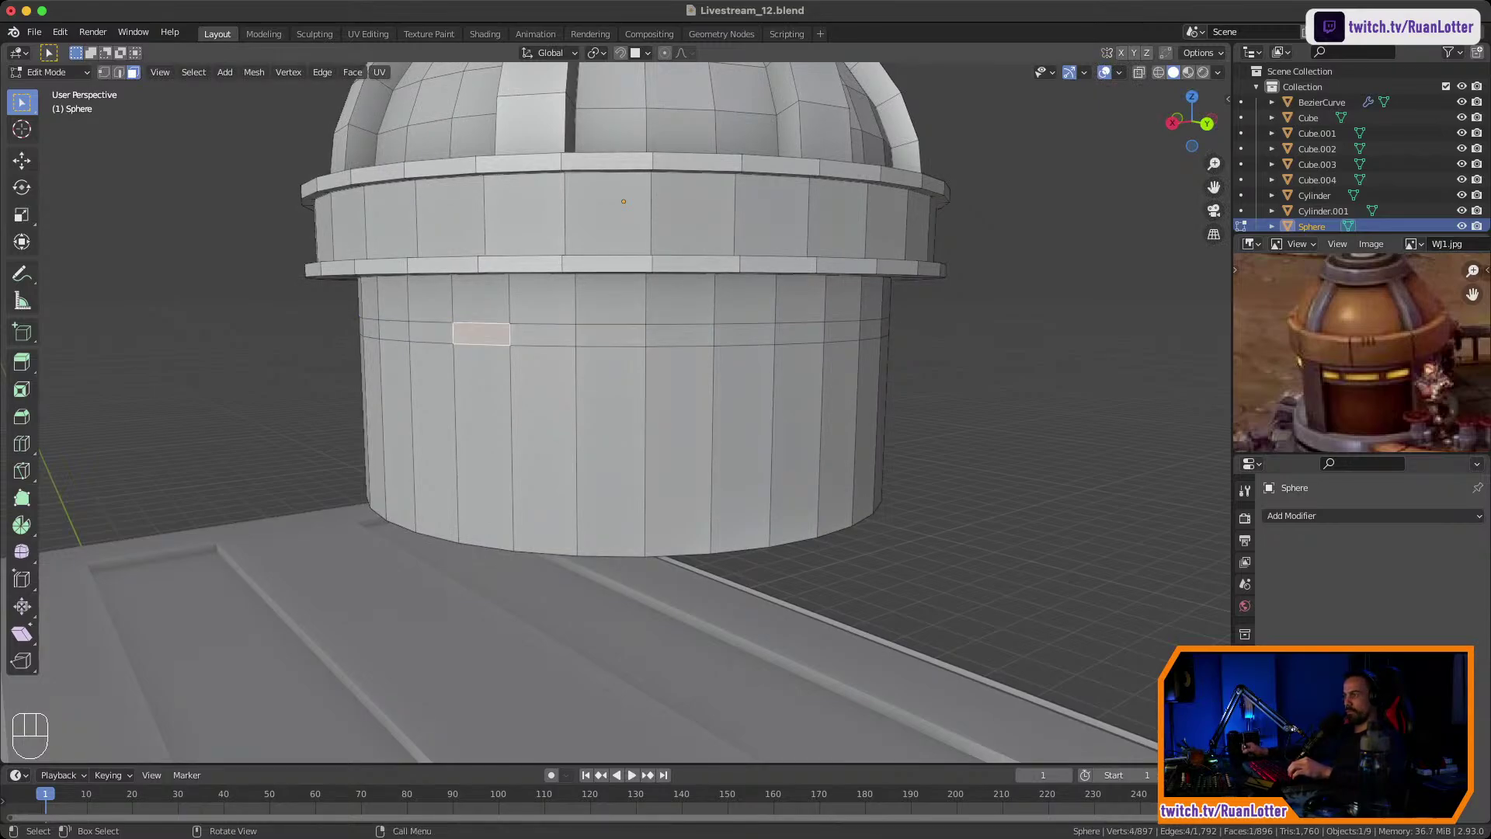
pyautogui.keyDown('ctrl'); pyautogui.click(610, 336); pyautogui.keyUp('ctrl')
pyautogui.moveTo(659, 744); pyautogui.dragTo(602, 751, button='middle')
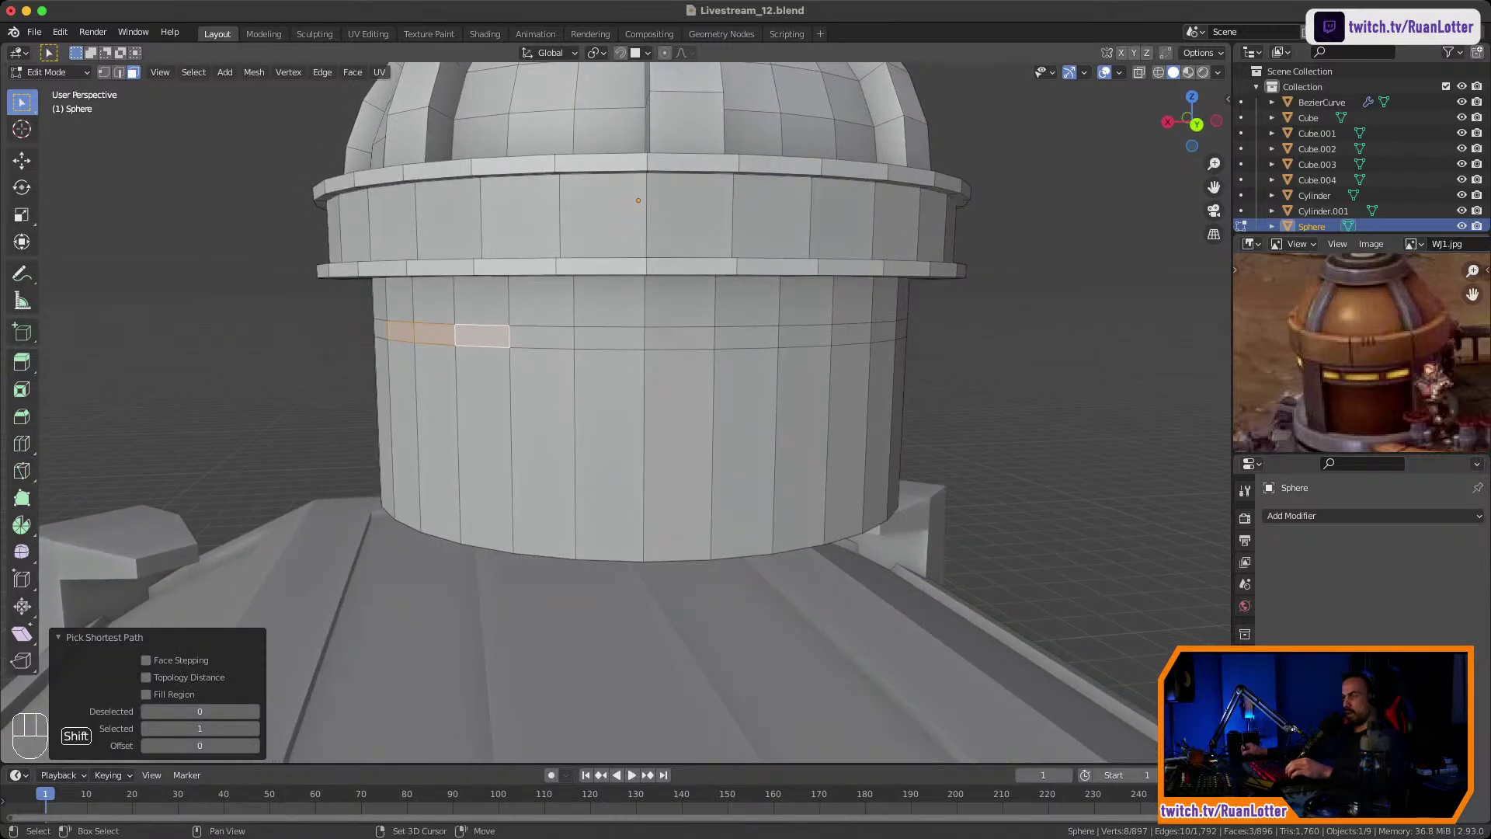
pyautogui.keyDown('shift'); pyautogui.click(609, 337); pyautogui.keyUp('shift')
pyautogui.keyDown('ctrl'); pyautogui.click(745, 337); pyautogui.keyUp('ctrl')
# Extend the selection around the strip with three more three-face groups, each separated by one unselected face.
pyautogui.moveTo(746, 337); pyautogui.dragTo(640, 348, button='middle')
pyautogui.keyDown('shift'); pyautogui.click(640, 348); pyautogui.keyUp('shift')
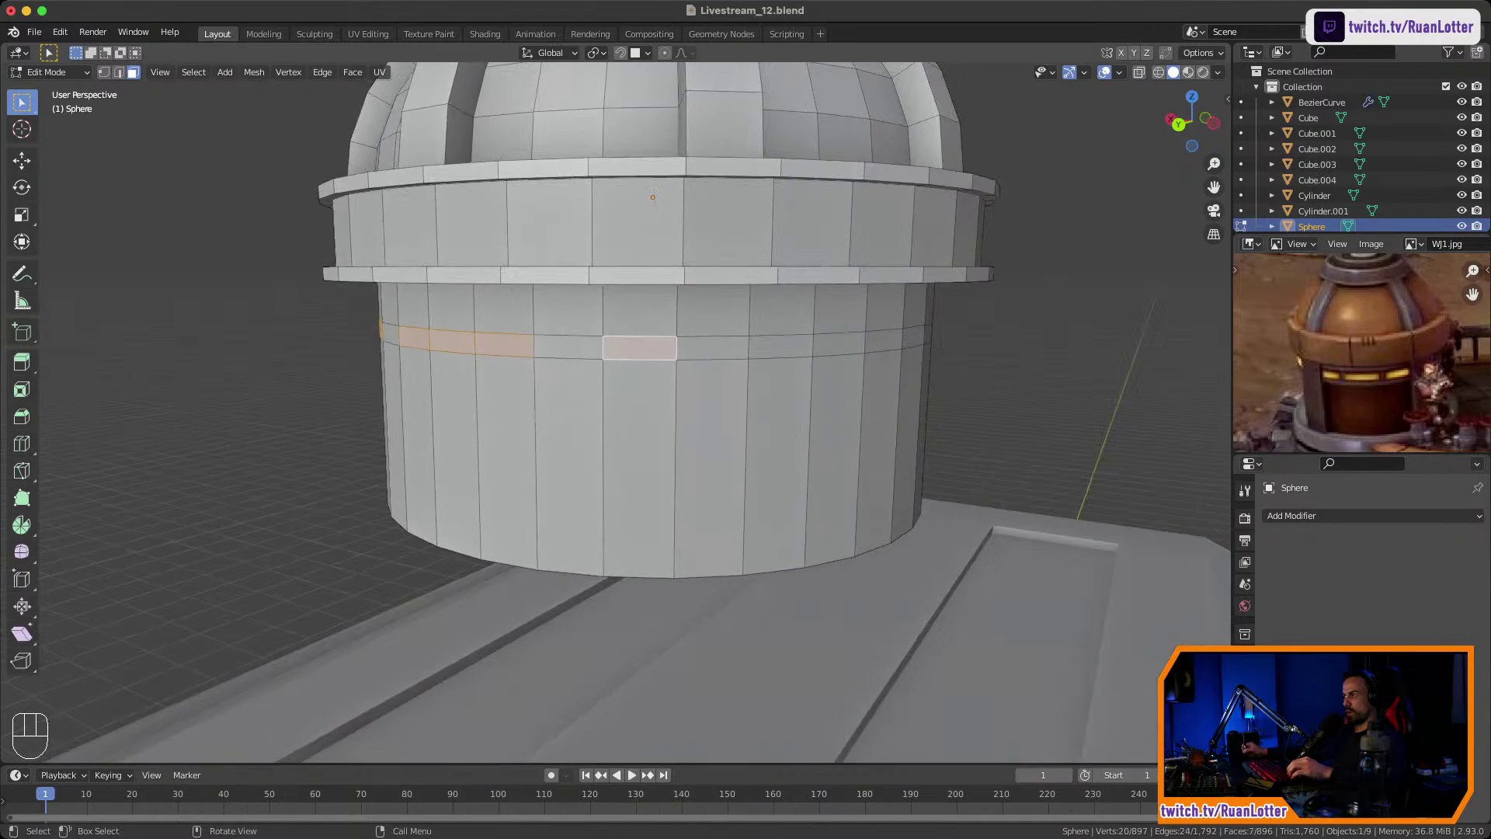
pyautogui.keyDown('ctrl'); pyautogui.click(782, 347); pyautogui.keyUp('ctrl')
pyautogui.moveTo(782, 347); pyautogui.dragTo(679, 366, button='middle')
pyautogui.keyDown('shift'); pyautogui.click(679, 365); pyautogui.keyUp('shift')
pyautogui.keyDown('ctrl'); pyautogui.click(819, 362); pyautogui.keyUp('ctrl')
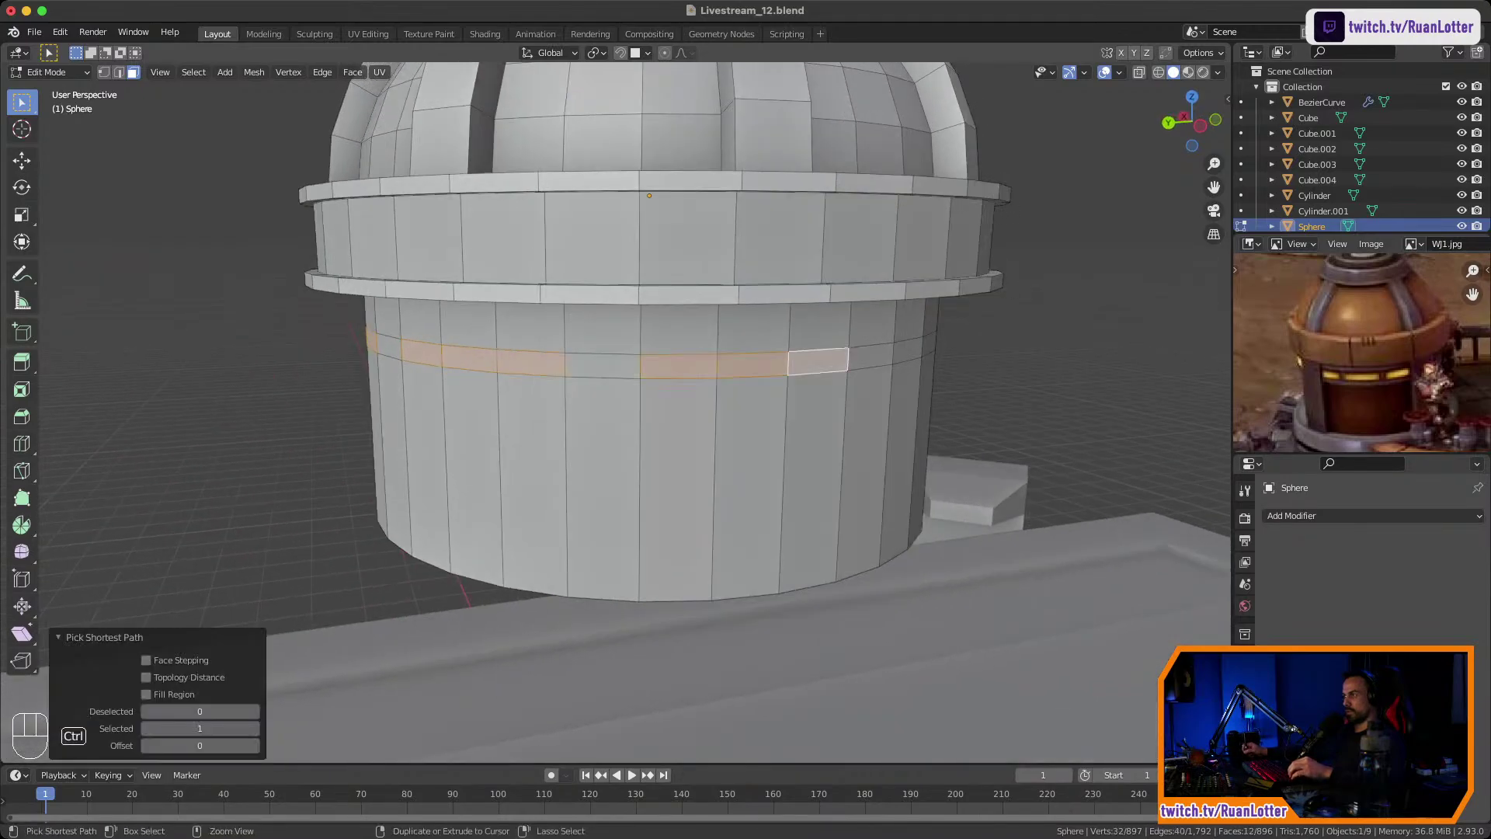
pyautogui.moveTo(819, 362); pyautogui.dragTo(626, 369, button='middle')
pyautogui.keyDown('shift'); pyautogui.click(626, 369); pyautogui.keyUp('shift')
pyautogui.keyDown('ctrl'); pyautogui.click(771, 366); pyautogui.keyUp('ctrl')
# Add the last three three-face groups to complete the ring of eight window groups around the strip.
pyautogui.moveTo(772, 365); pyautogui.dragTo(626, 356, button='middle')
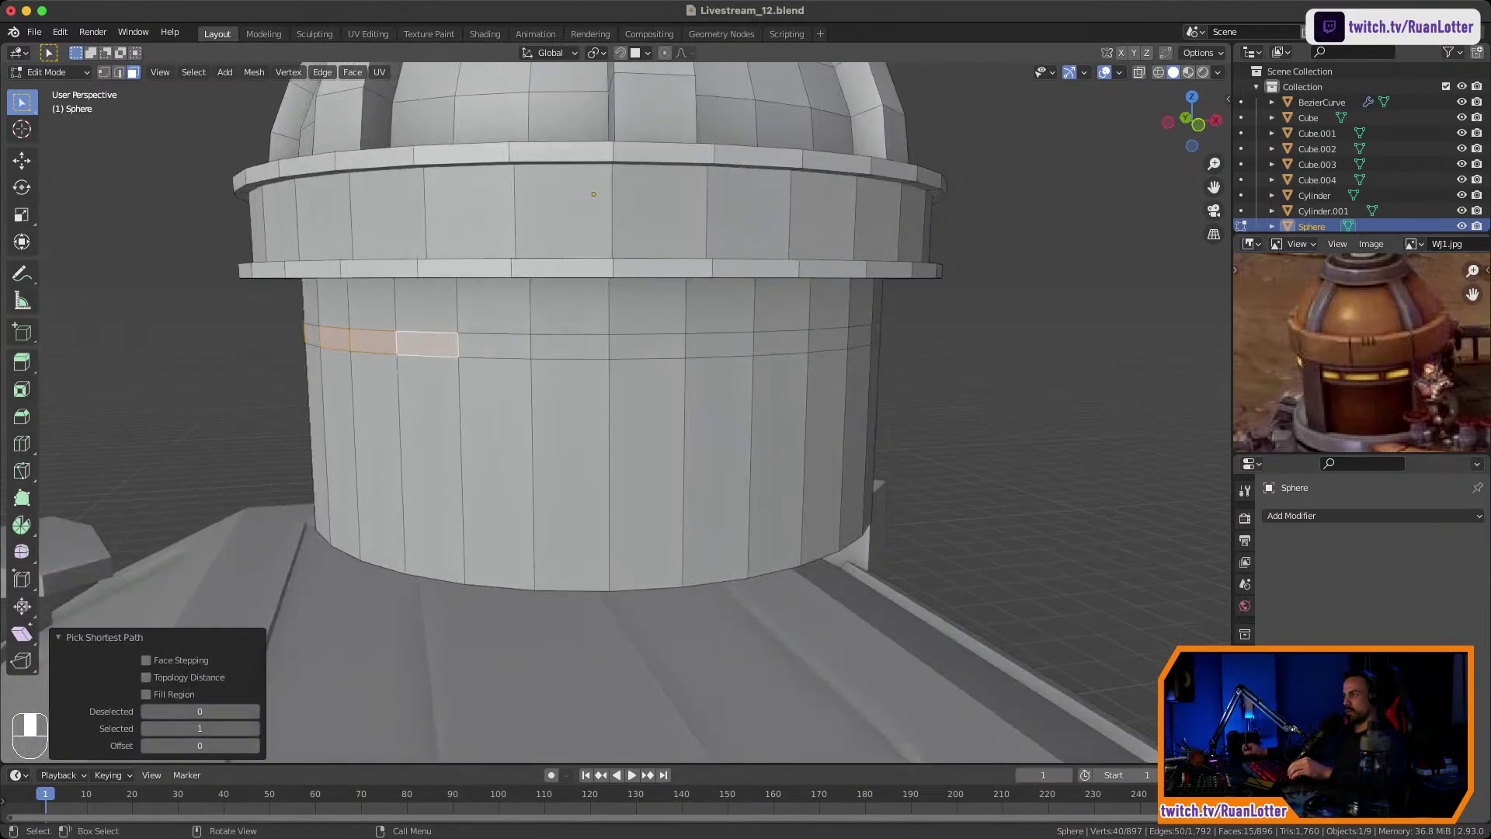
pyautogui.keyDown('shift'); pyautogui.click(571, 346); pyautogui.keyUp('shift')
pyautogui.keyDown('ctrl'); pyautogui.click(719, 345); pyautogui.keyUp('ctrl')
pyautogui.moveTo(719, 345); pyautogui.dragTo(641, 356, button='middle')
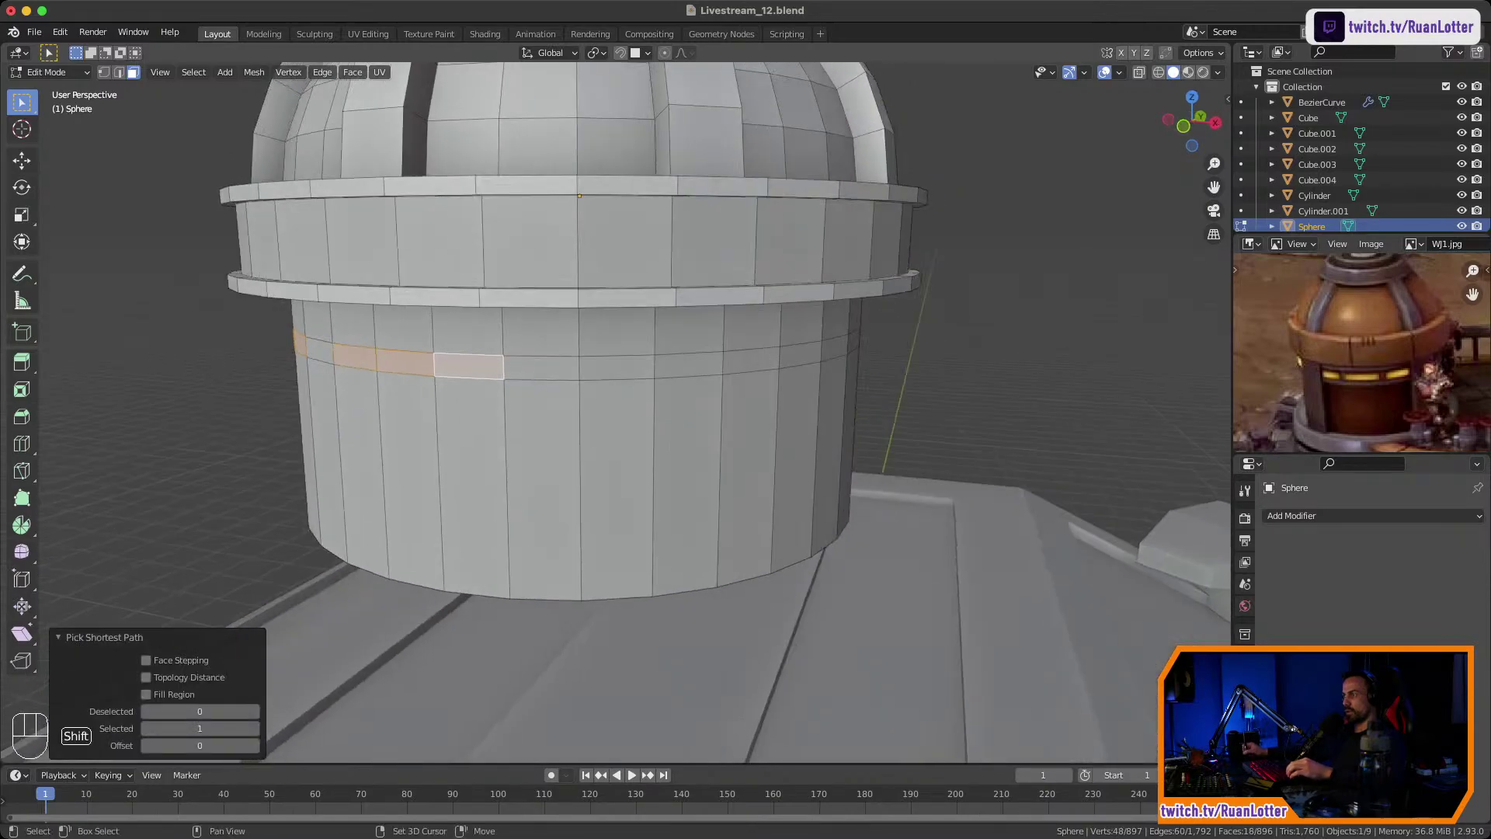
pyautogui.keyDown('shift'); pyautogui.click(618, 367); pyautogui.keyUp('shift')
pyautogui.keyDown('ctrl'); pyautogui.click(752, 362); pyautogui.keyUp('ctrl')
pyautogui.moveTo(751, 362); pyautogui.dragTo(638, 355, button='middle')
pyautogui.keyDown('shift'); pyautogui.click(634, 354); pyautogui.keyUp('shift')
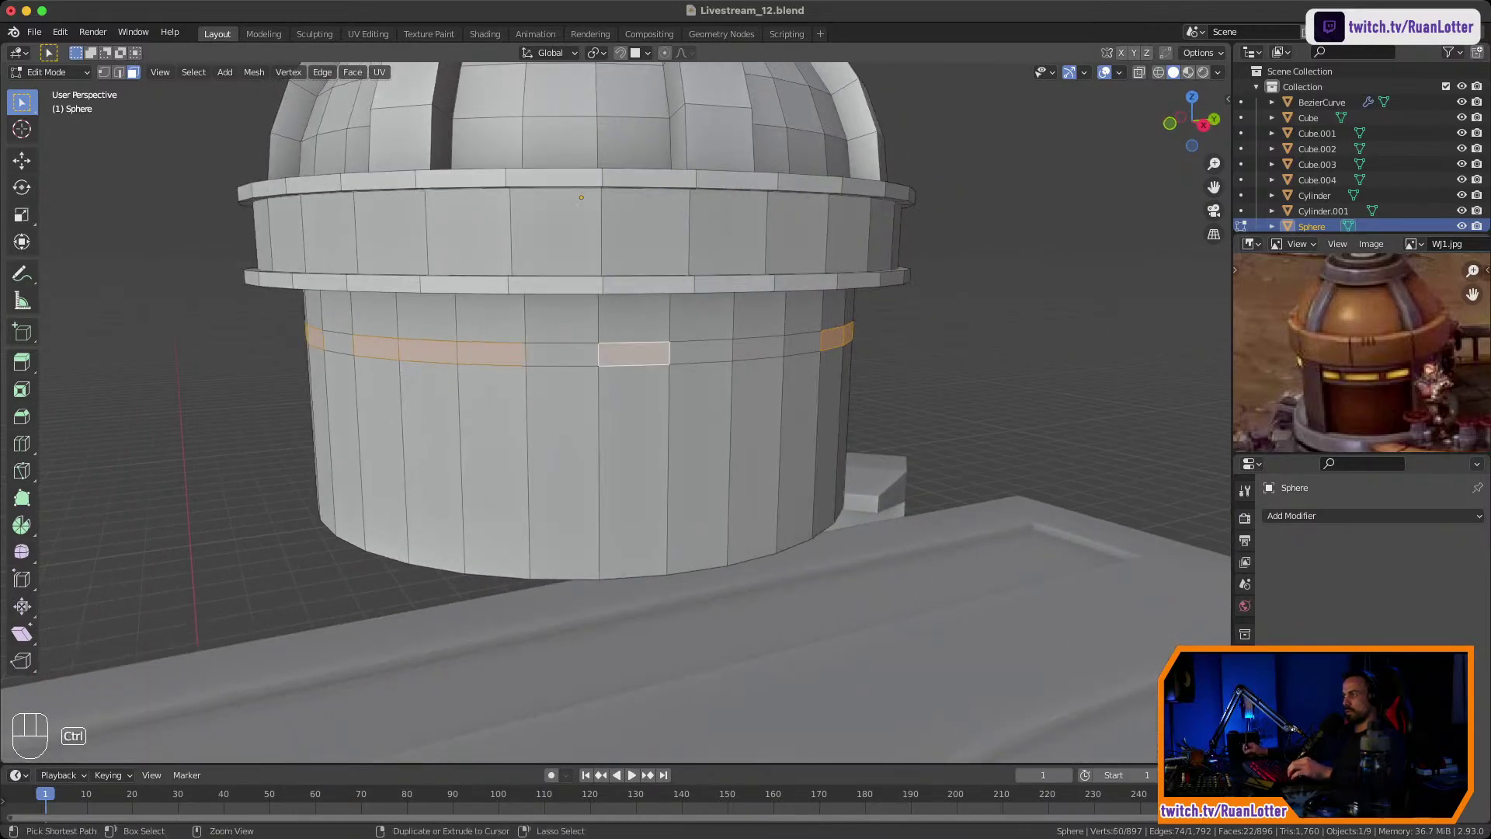
pyautogui.keyDown('ctrl'); pyautogui.click(758, 348); pyautogui.keyUp('ctrl')
# Extrude the selected window faces along their normals inward by about 0.031 m.
pyautogui.moveTo(757, 349); pyautogui.dragTo(650, 346, button='middle')
pyautogui.keyDown('ctrl'); pyautogui.moveTo(650, 347); pyautogui.dragTo(638, 383, button='middle'); pyautogui.keyUp('ctrl')
pyautogui.keyDown('ctrl'); pyautogui.moveTo(639, 384); pyautogui.dragTo(682, 325, button='middle'); pyautogui.keyUp('ctrl')
pyautogui.hotkey('alt', 'e')
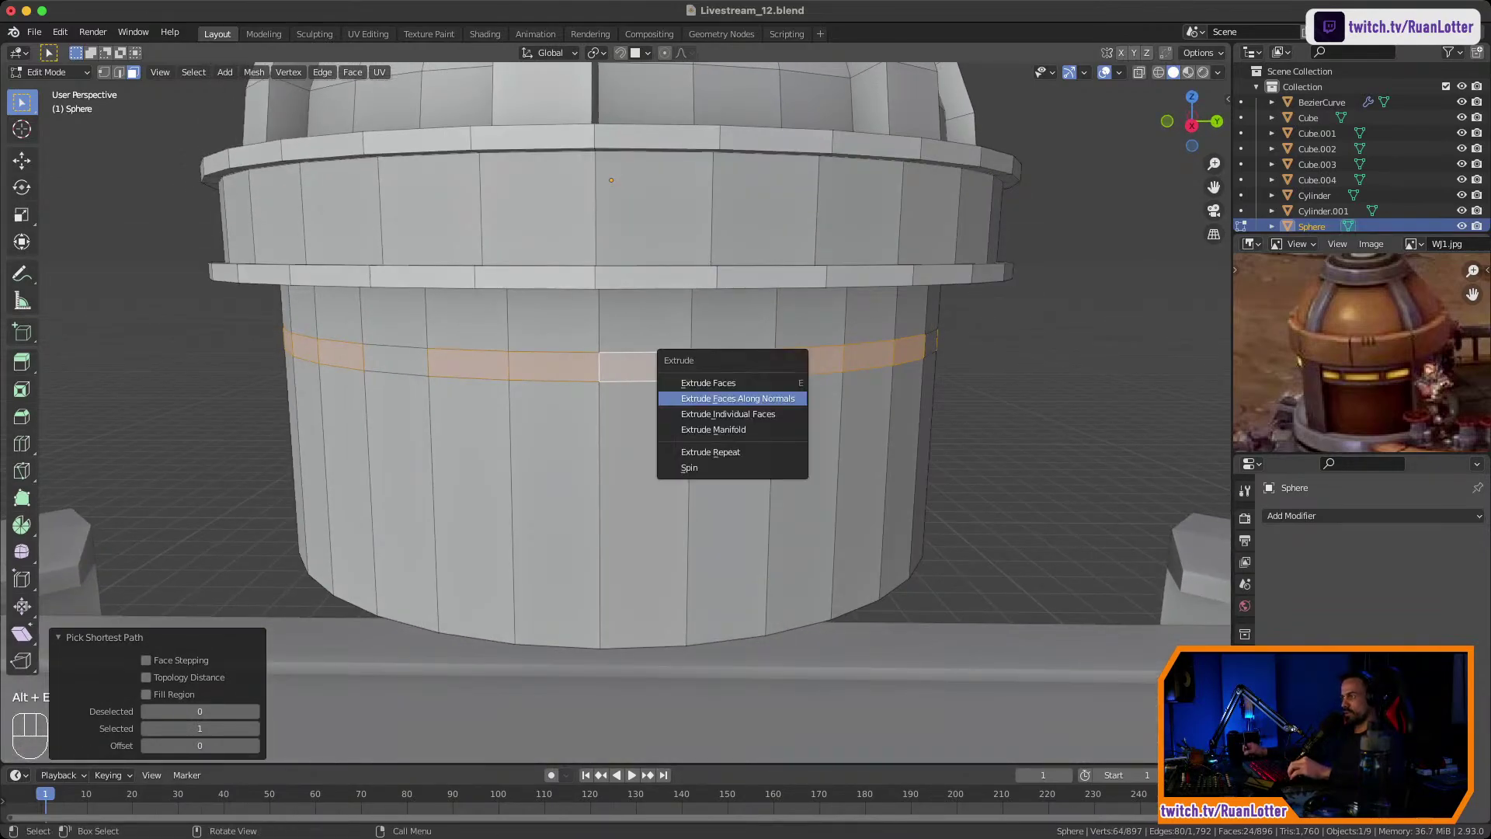
pyautogui.click(777, 398)
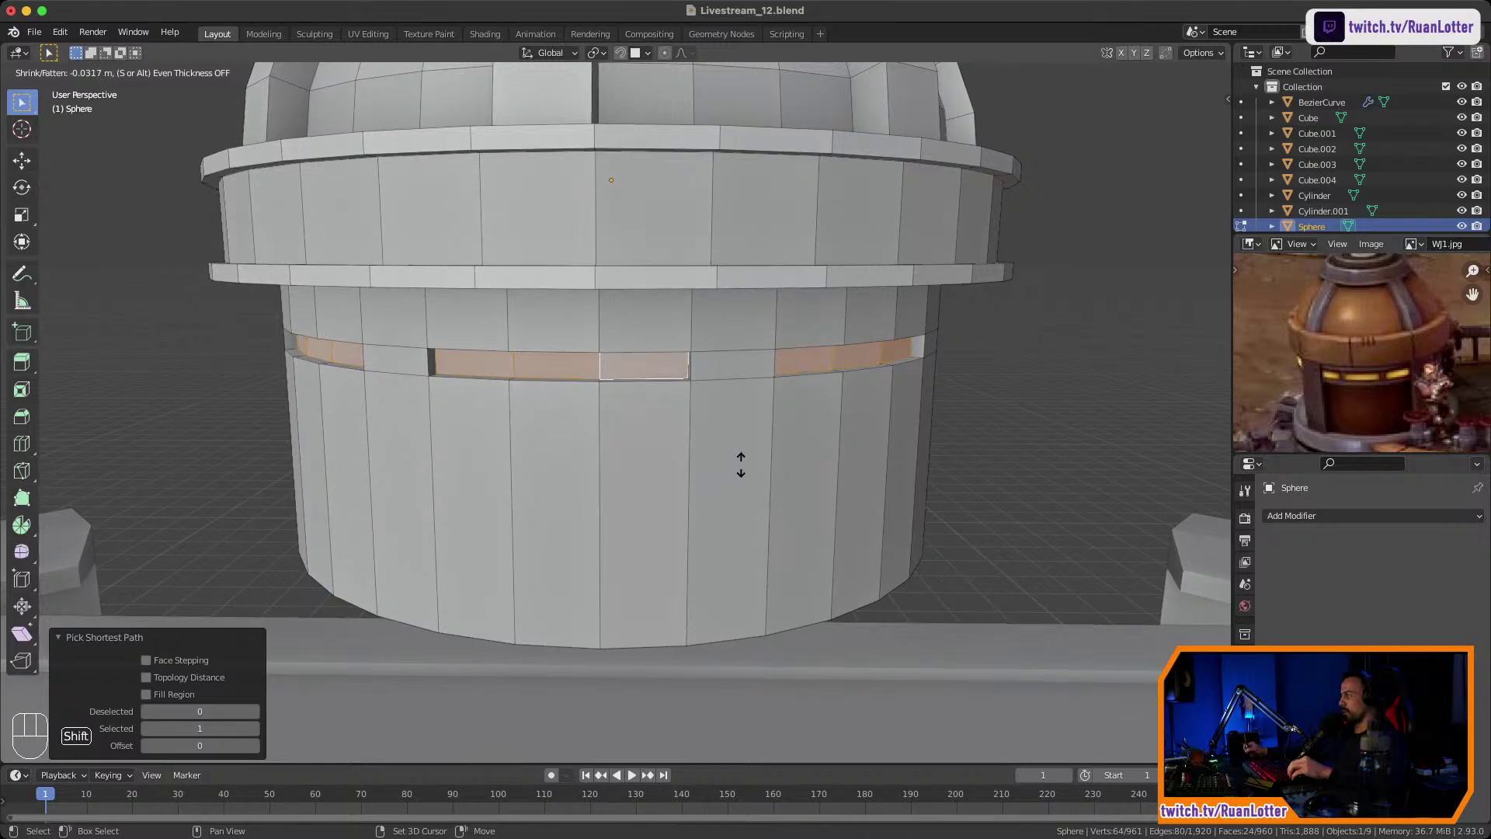
pyautogui.click(741, 464)
pyautogui.keyDown('ctrl'); pyautogui.moveTo(740, 466); pyautogui.dragTo(545, 747, button='middle'); pyautogui.keyUp('ctrl')
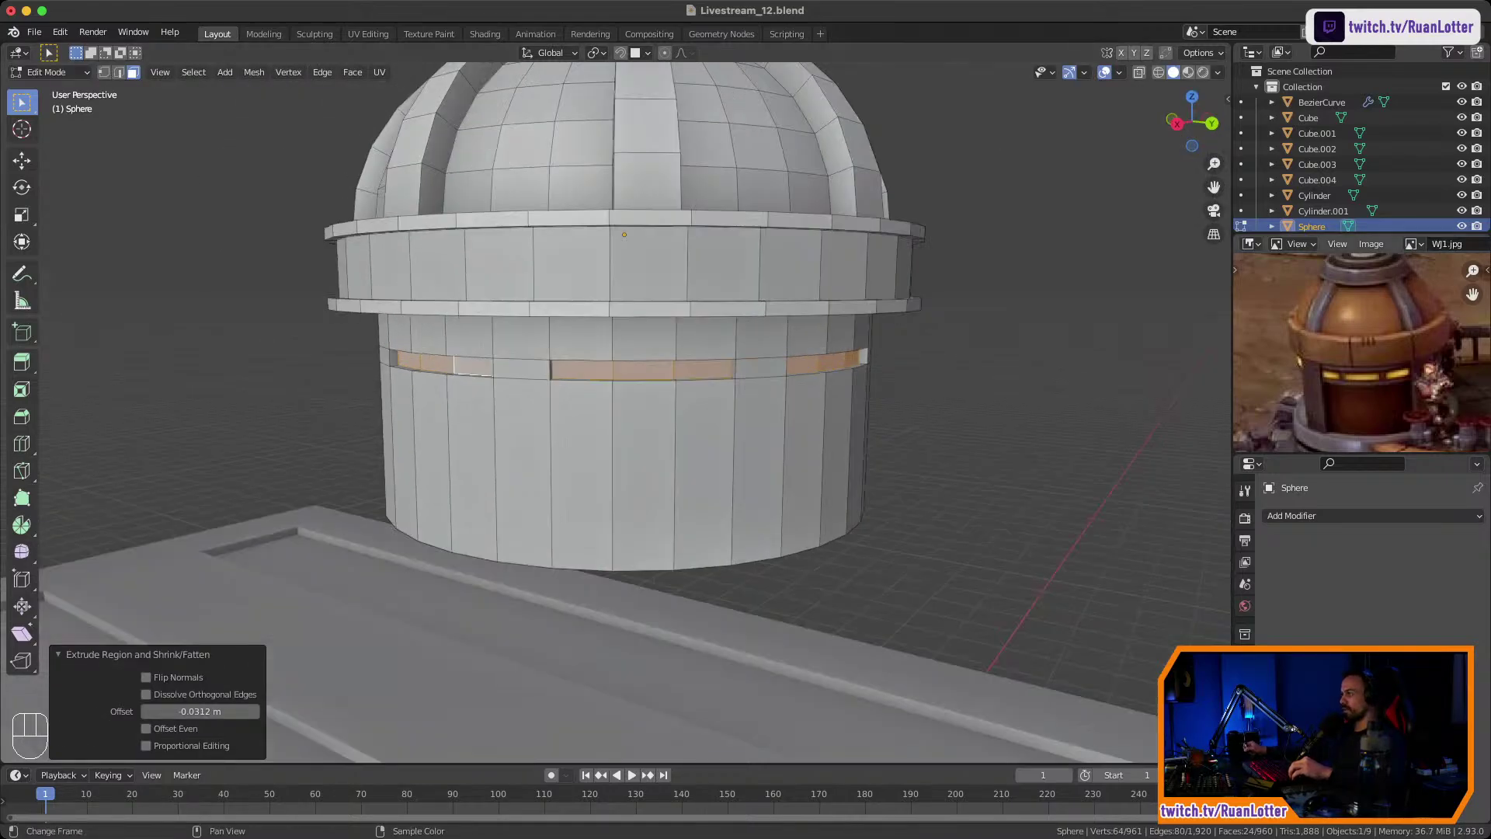
# Add an edge loop around the underside of the lower rim, dividing it into an inner and an outer ring.
pyautogui.moveTo(622, 482); pyautogui.dragTo(641, 437, button='middle')
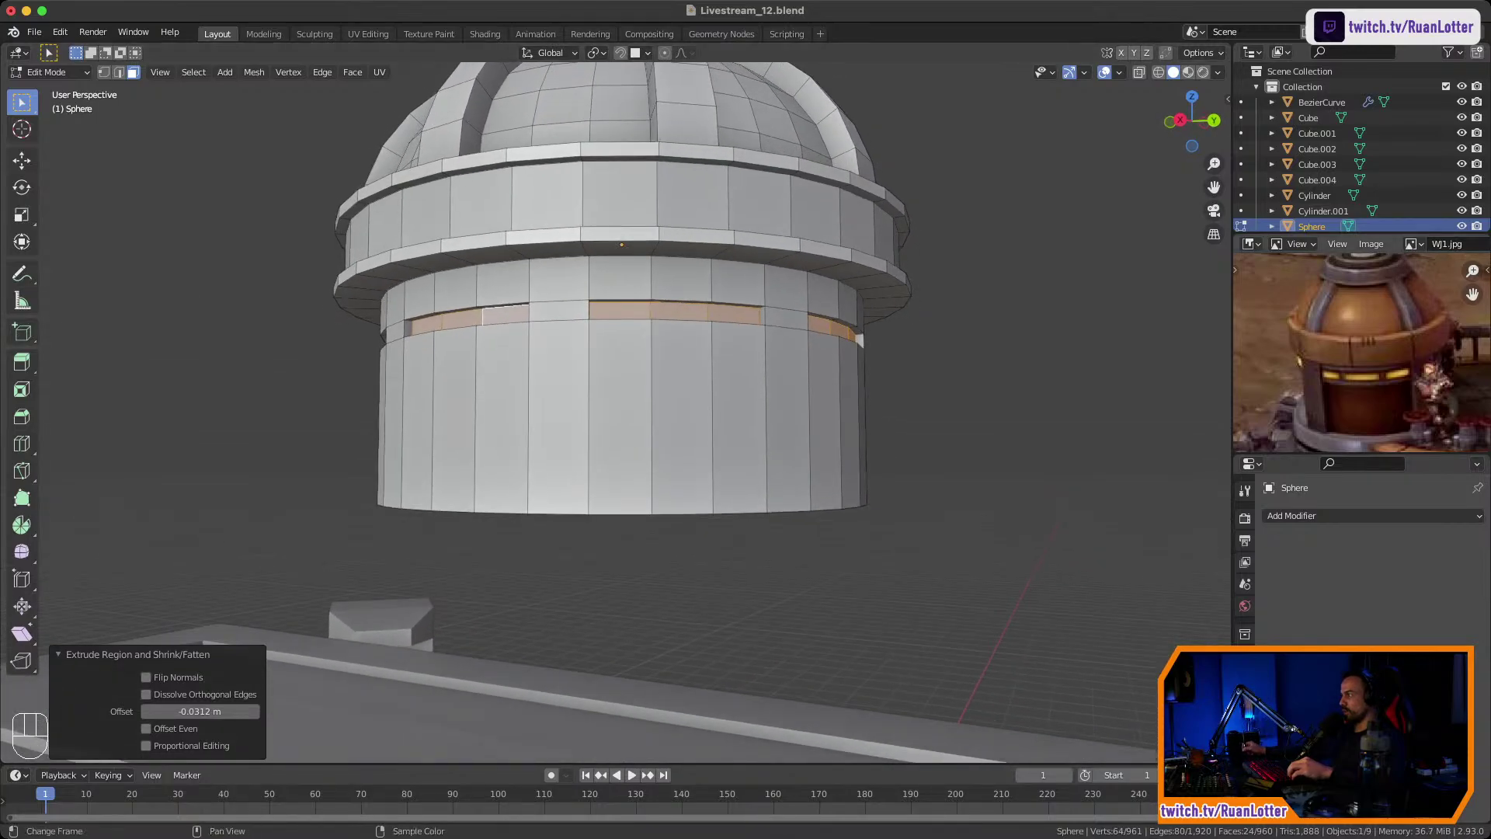
pyautogui.keyDown('ctrl'); pyautogui.moveTo(1348, 422); pyautogui.dragTo(1350, 302, button='middle'); pyautogui.keyUp('ctrl')
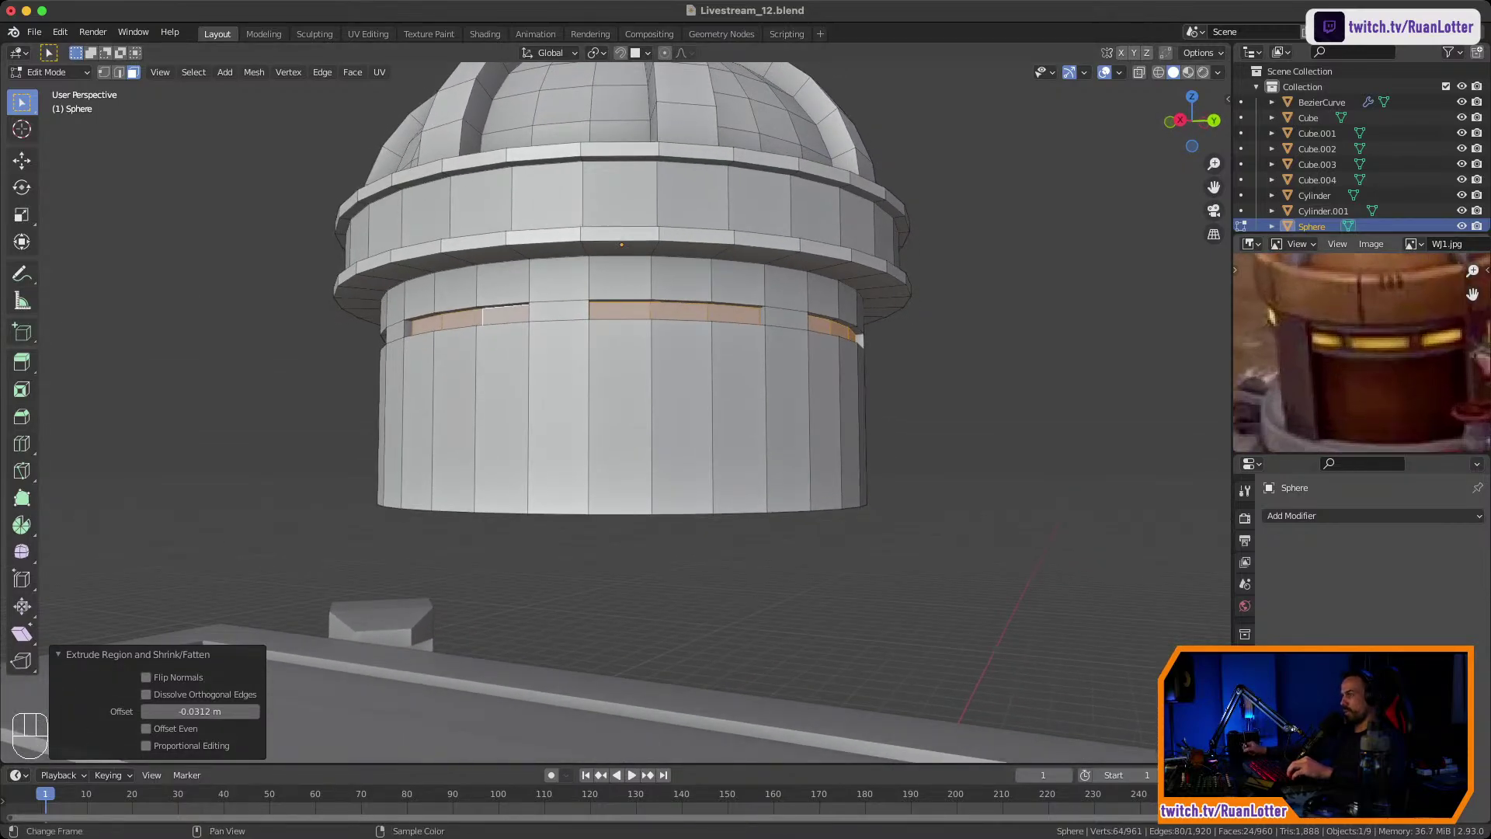
pyautogui.moveTo(621, 435); pyautogui.dragTo(673, 445, button='middle')
pyautogui.moveTo(615, 419); pyautogui.dragTo(613, 455, button='middle')
pyautogui.scroll(3, 614, 342)
pyautogui.moveTo(614, 419); pyautogui.dragTo(614, 483, button='middle')
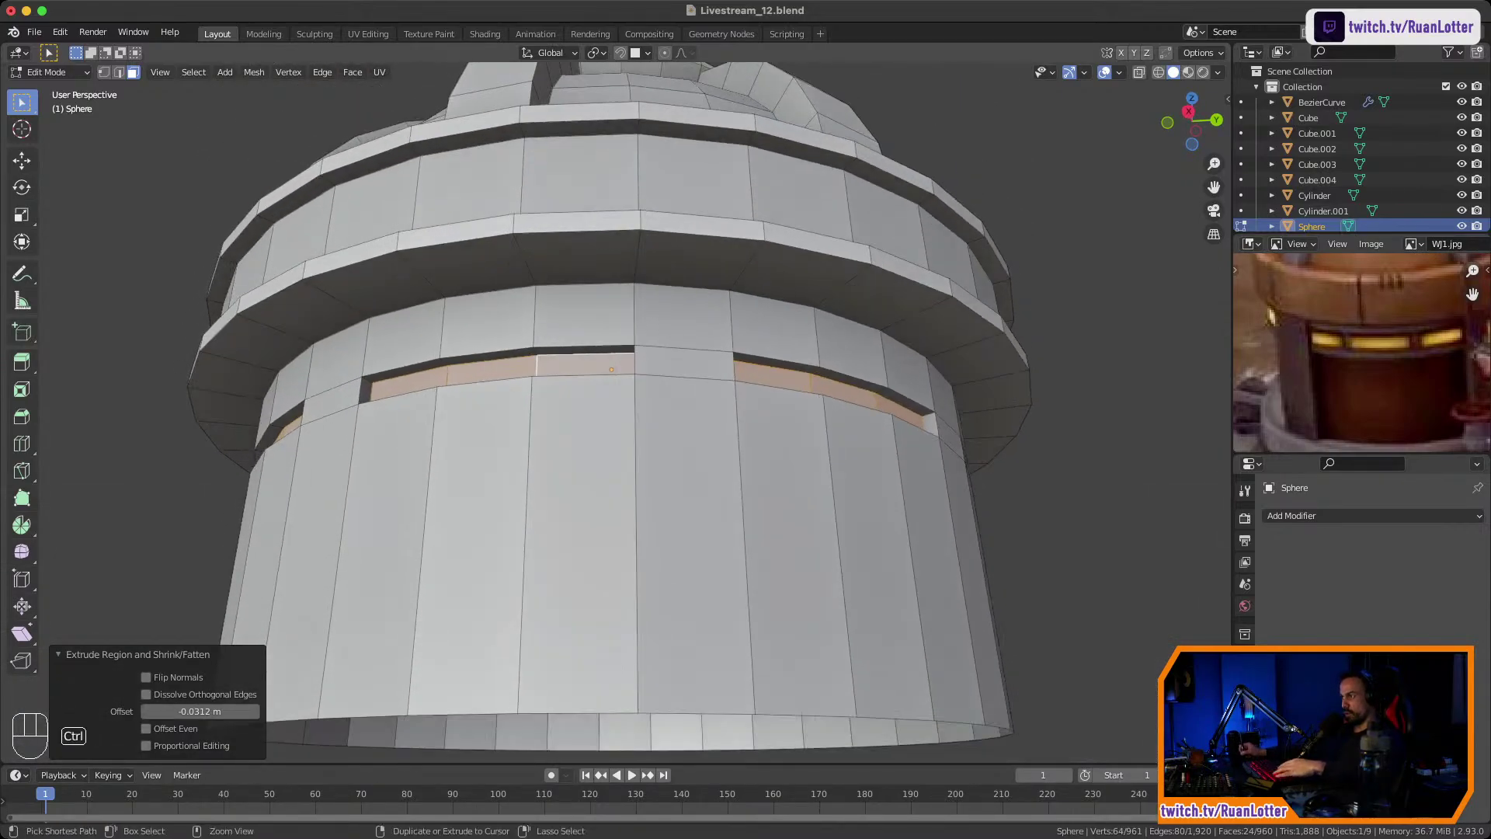
pyautogui.hotkey('ctrl', 'r')
pyautogui.click(636, 257)
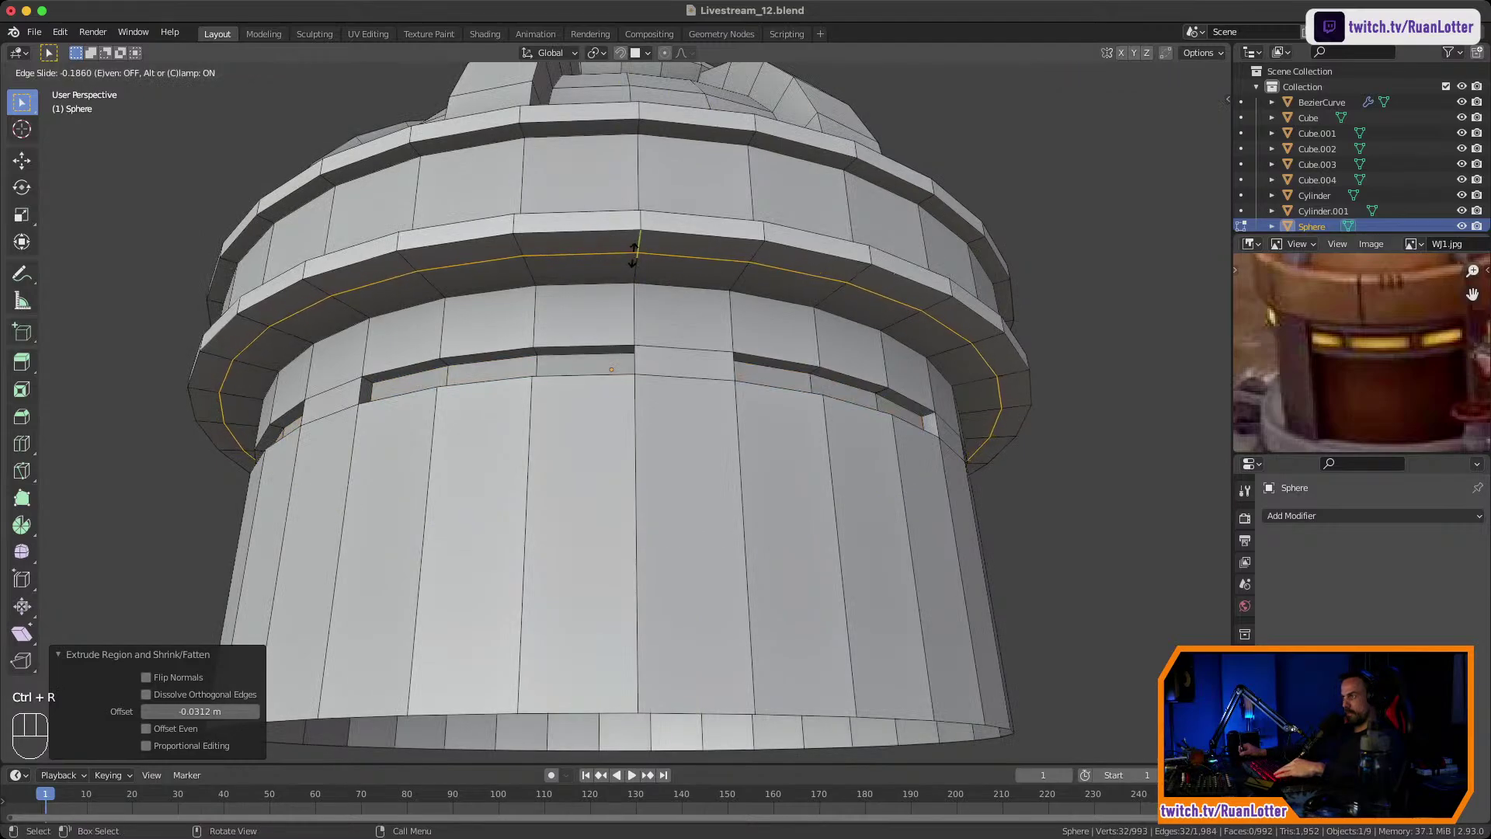
pyautogui.click(633, 258)
# In face selection, select four outer faces on the rim's underside, each lined up with a gap between windows.
pyautogui.press('3')
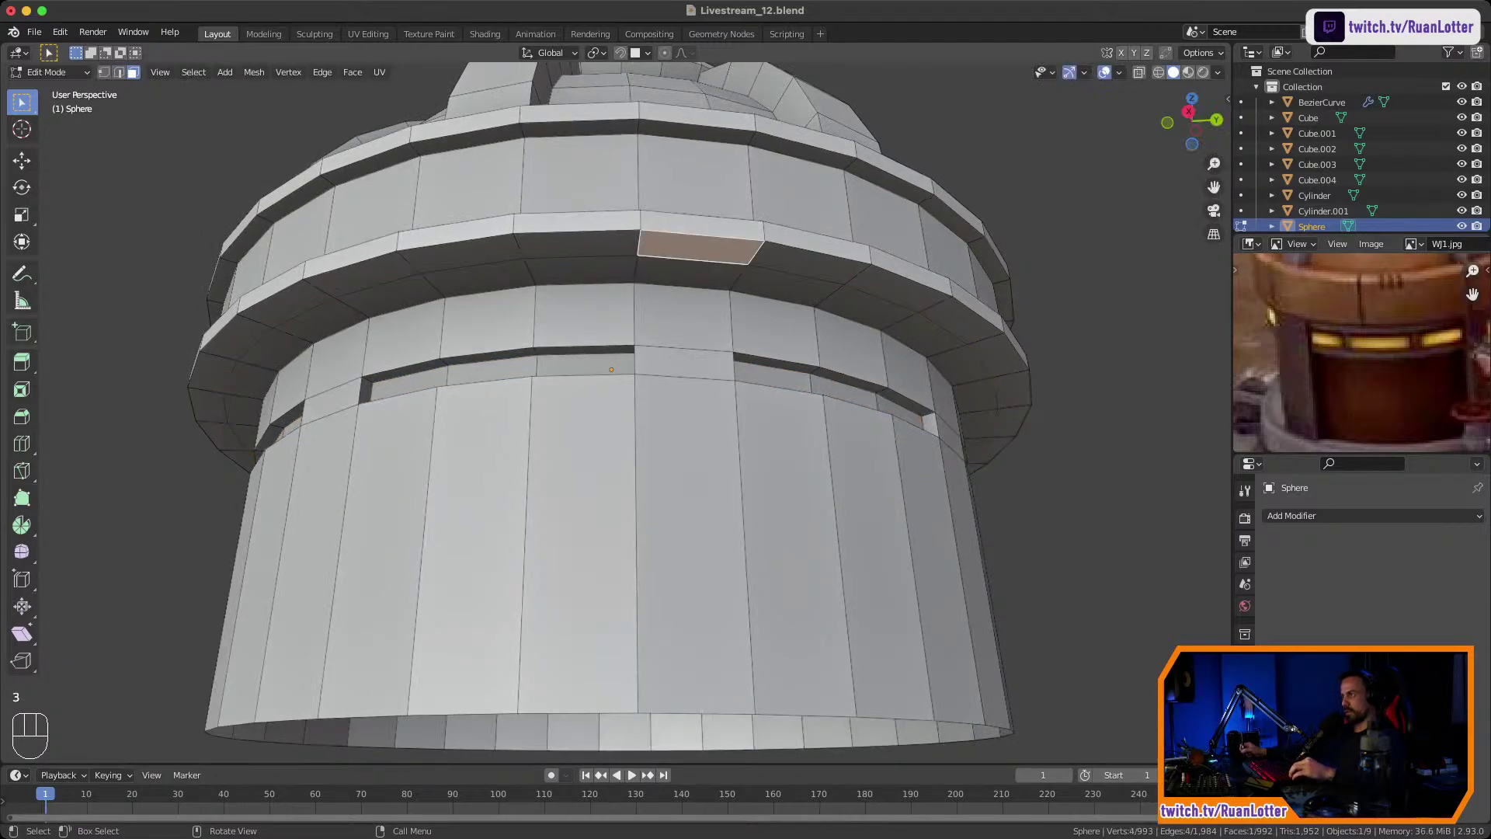
pyautogui.moveTo(611, 368); pyautogui.dragTo(684, 363, button='middle')
pyautogui.keyDown('shift'); pyautogui.click(689, 159); pyautogui.keyUp('shift')
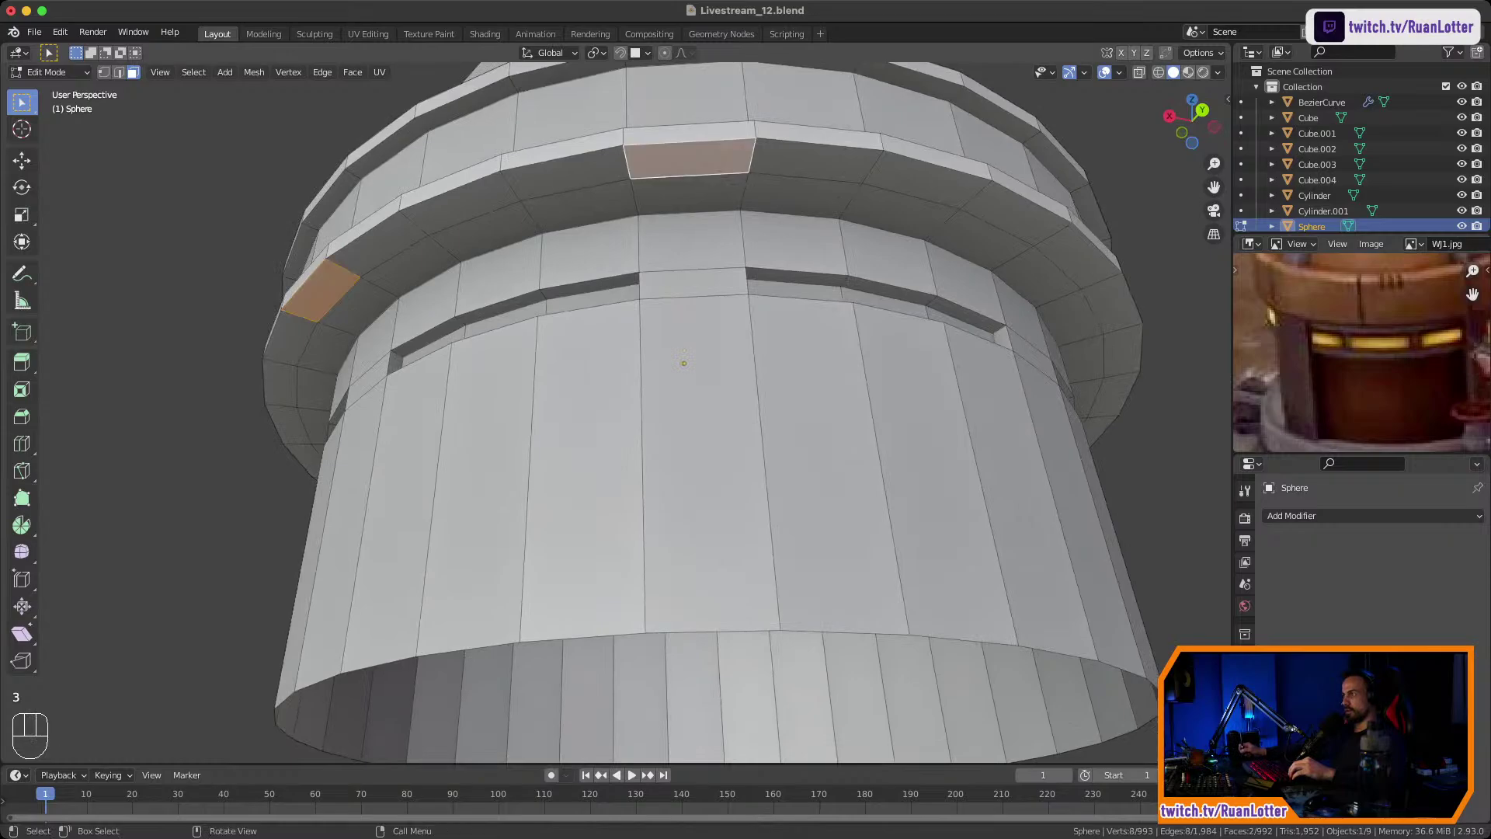
pyautogui.moveTo(690, 161); pyautogui.dragTo(620, 161, button='middle')
pyautogui.keyDown('shift'); pyautogui.moveTo(800, 140); pyautogui.dragTo(784, 227, button='middle'); pyautogui.keyUp('shift')
pyautogui.keyDown('shift'); pyautogui.click(784, 228); pyautogui.keyUp('shift')
pyautogui.moveTo(692, 396); pyautogui.dragTo(698, 376, button='middle')
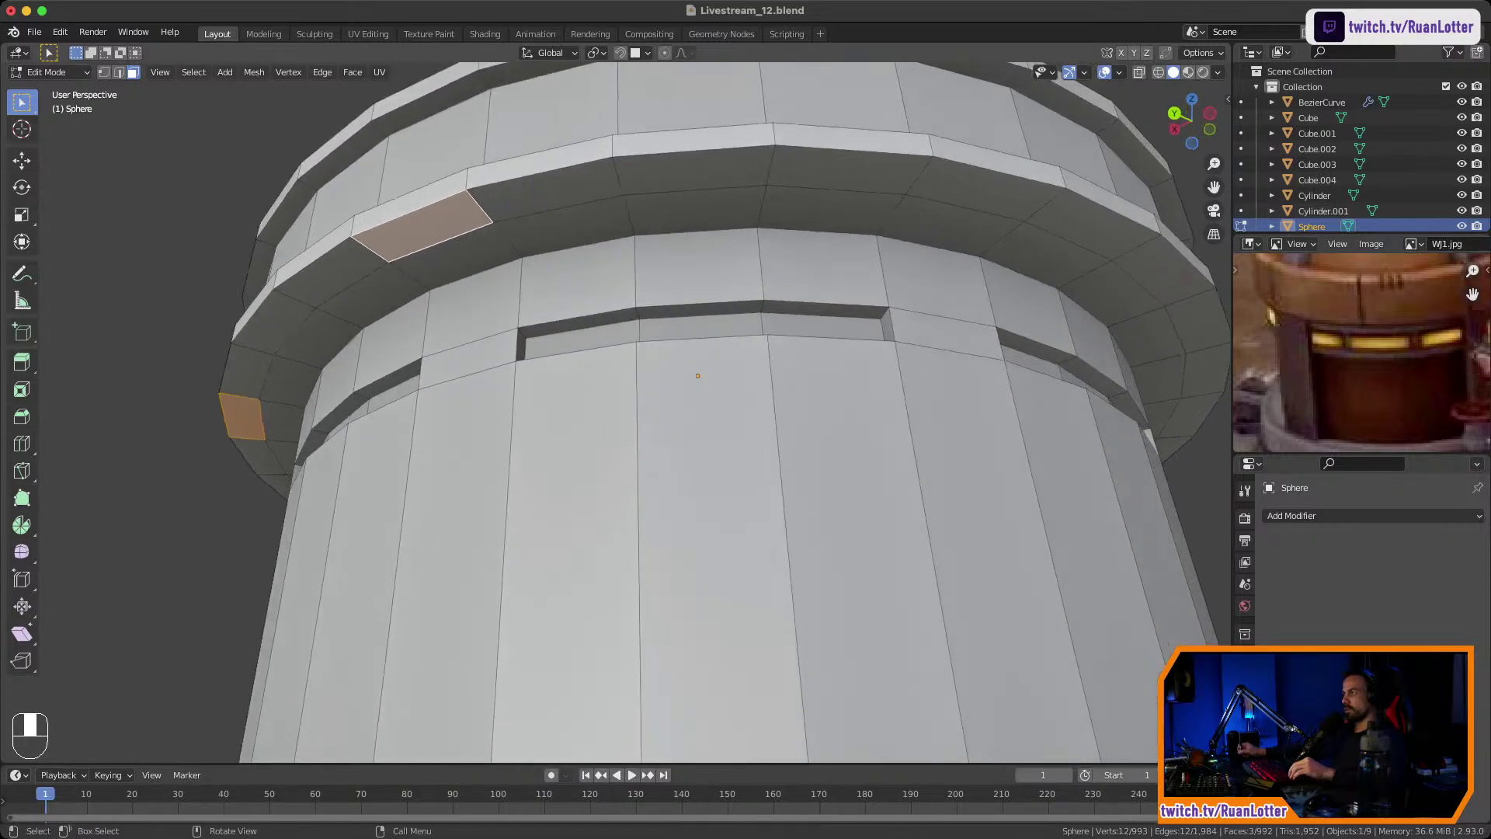
pyautogui.keyDown('shift'); pyautogui.click(985, 190); pyautogui.keyUp('shift')
# Extend the selection with the remaining four outer underside faces above the window gaps, completing a ring of eight.
pyautogui.keyDown('ctrl'); pyautogui.moveTo(985, 190); pyautogui.dragTo(532, 268, button='middle'); pyautogui.keyUp('ctrl')
pyautogui.keyDown('shift'); pyautogui.click(855, 309); pyautogui.keyUp('shift')
pyautogui.keyDown('shift'); pyautogui.click(666, 272); pyautogui.keyUp('shift')
pyautogui.keyDown('shift'); pyautogui.click(654, 282); pyautogui.keyUp('shift')
pyautogui.moveTo(654, 281); pyautogui.dragTo(571, 278, button='middle')
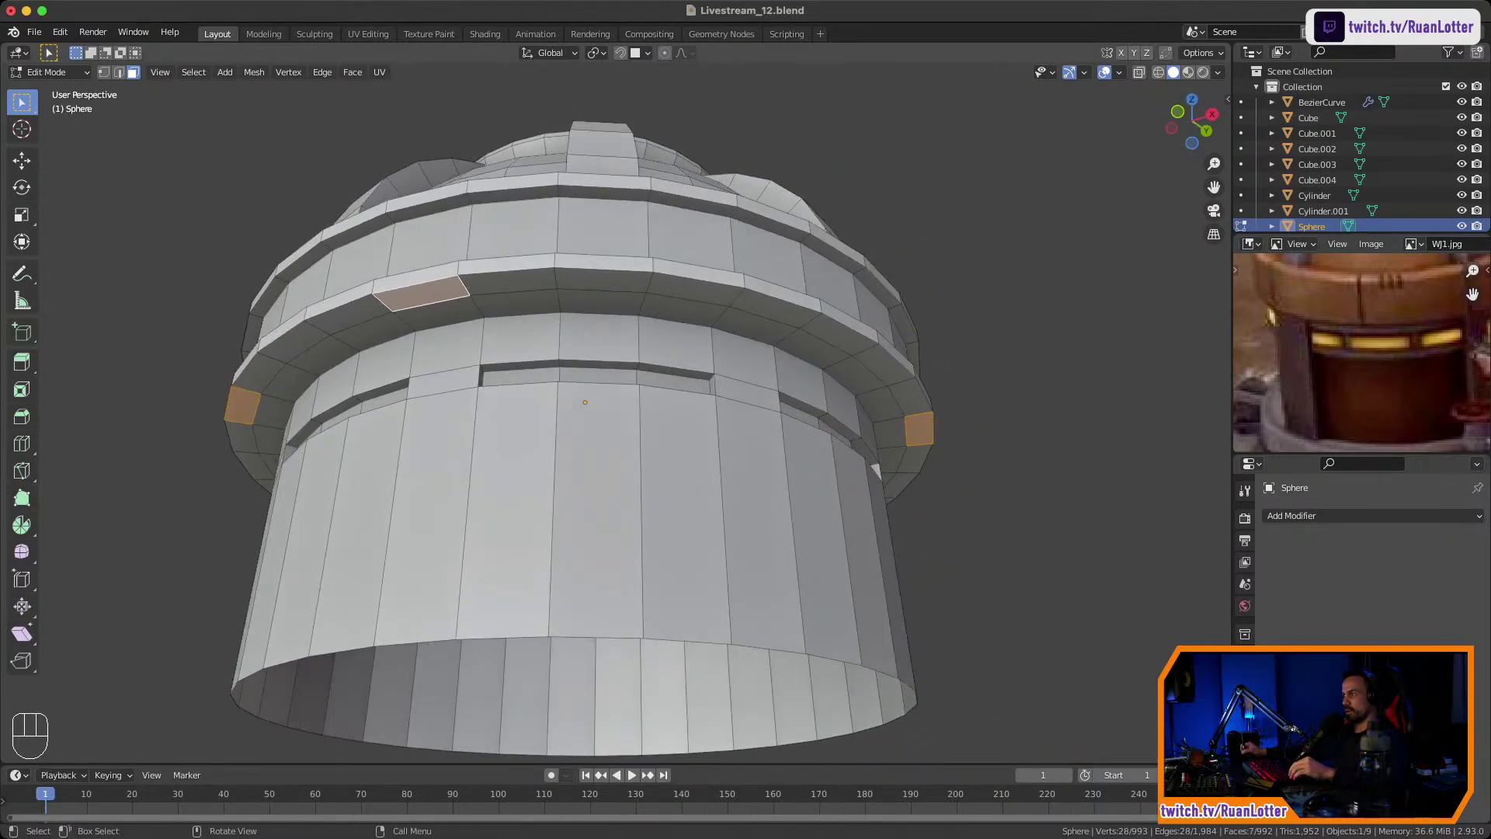
pyautogui.keyDown('shift'); pyautogui.click(775, 308); pyautogui.keyUp('shift')
# Extrude the eight selected underside faces downward by about 0.83 m to form pillars around the tank.
pyautogui.moveTo(775, 309); pyautogui.dragTo(691, 427, button='middle')
pyautogui.moveTo(691, 427); pyautogui.dragTo(730, 326, button='middle')
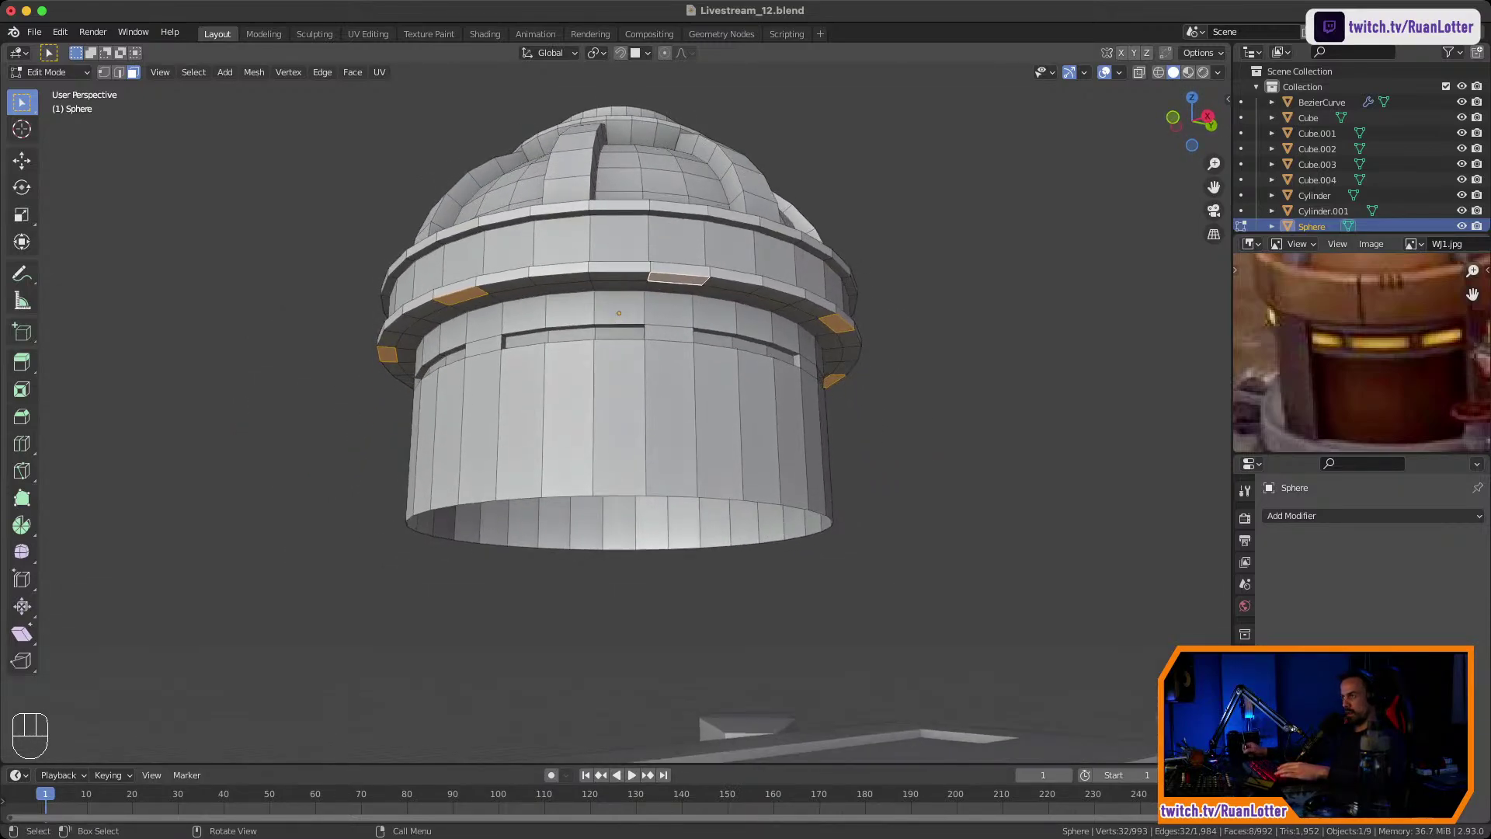
pyautogui.press('e')
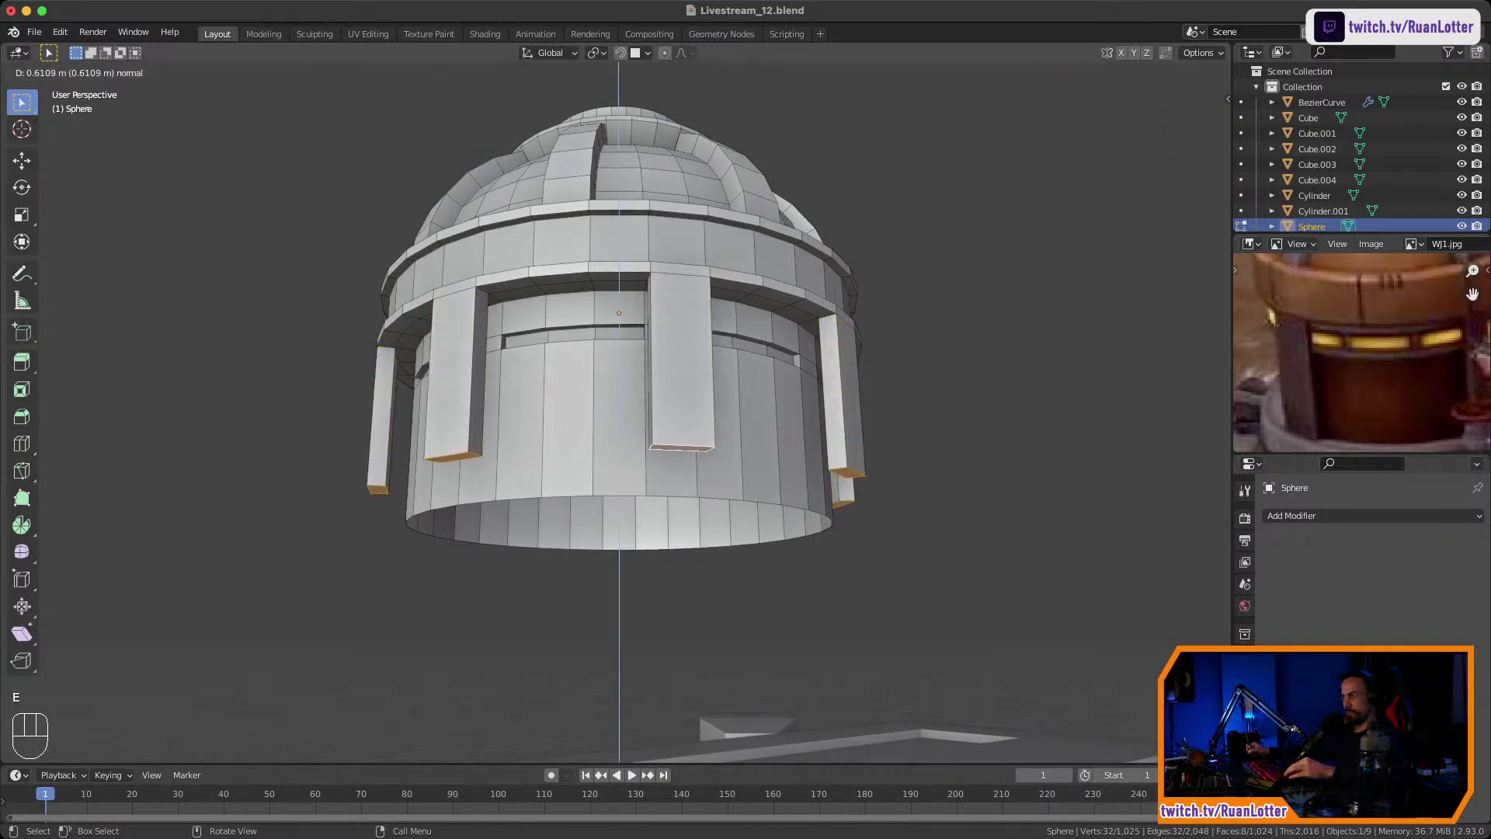
pyautogui.press('ctrl')
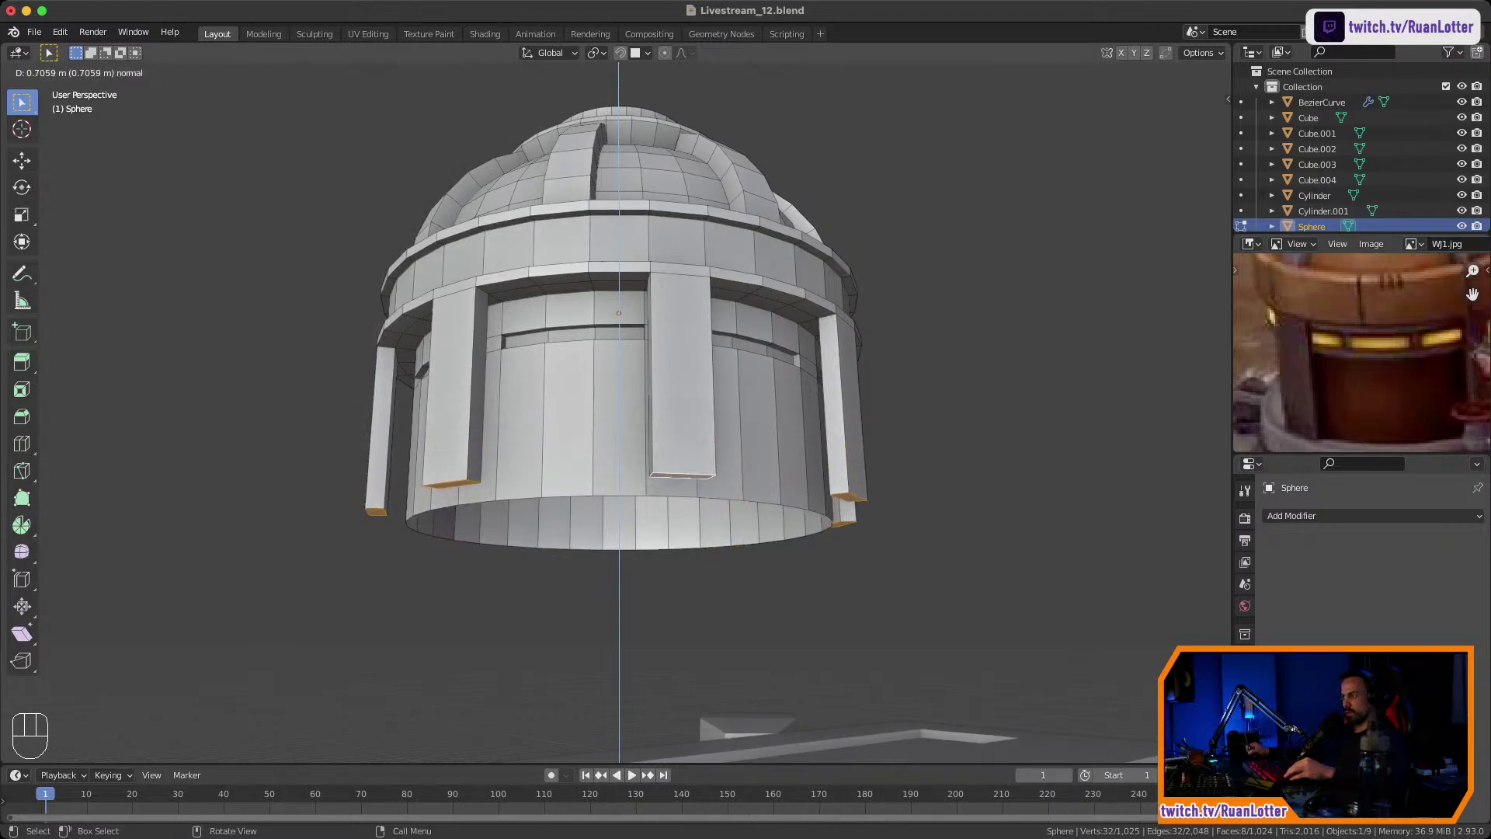
pyautogui.click(683, 516)
pyautogui.moveTo(683, 515); pyautogui.dragTo(660, 582, button='middle')
pyautogui.moveTo(661, 466); pyautogui.dragTo(636, 543, button='middle')
pyautogui.moveTo(637, 543); pyautogui.dragTo(590, 504, button='middle')
pyautogui.keyDown('ctrl'); pyautogui.moveTo(590, 505); pyautogui.dragTo(685, 507, button='middle'); pyautogui.keyUp('ctrl')
pyautogui.keyDown('ctrl'); pyautogui.moveTo(685, 508); pyautogui.dragTo(685, 481, button='middle'); pyautogui.keyUp('ctrl')
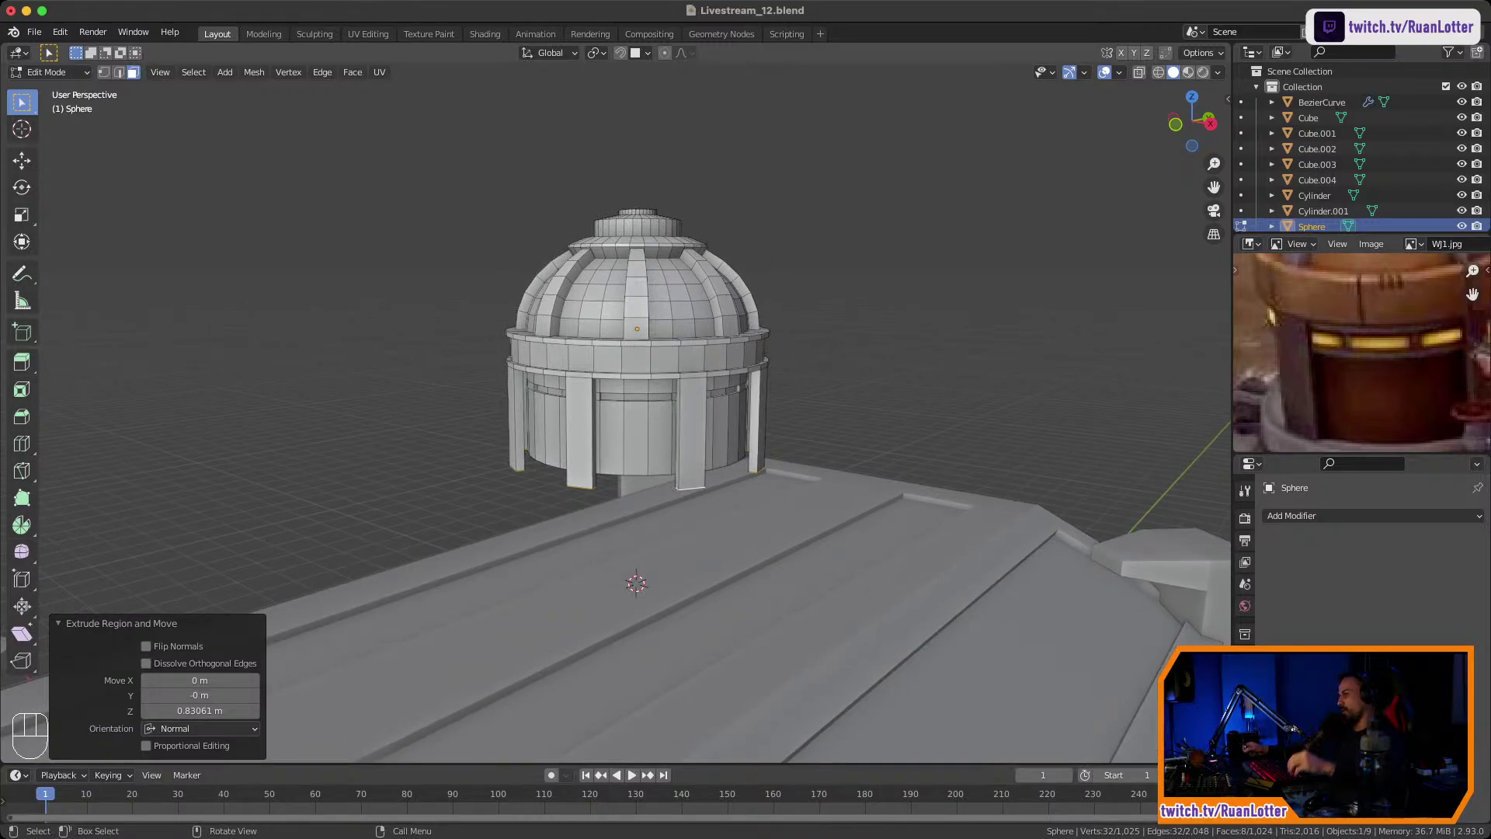
pyautogui.keyDown('ctrl'); pyautogui.moveTo(685, 482); pyautogui.dragTo(685, 427, button='middle'); pyautogui.keyUp('ctrl')
pyautogui.keyDown('shift'); pyautogui.moveTo(685, 427); pyautogui.dragTo(649, 441, button='middle'); pyautogui.keyUp('shift')
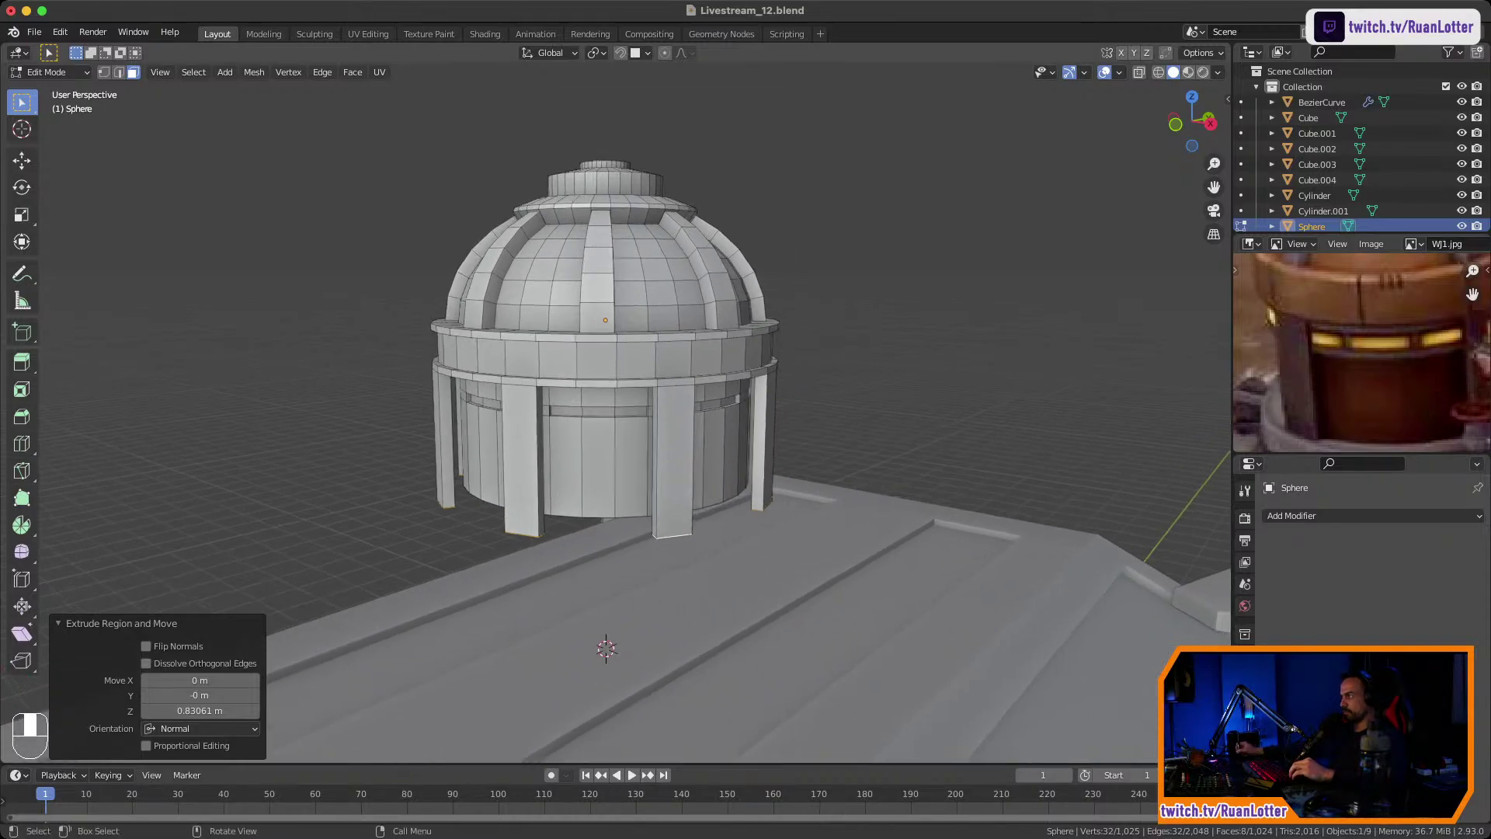
# Set snapping to Vertex and, in front view, raise the pillar bottoms along Z to align with the tank wall's bottom edge.
pyautogui.click(1176, 124)
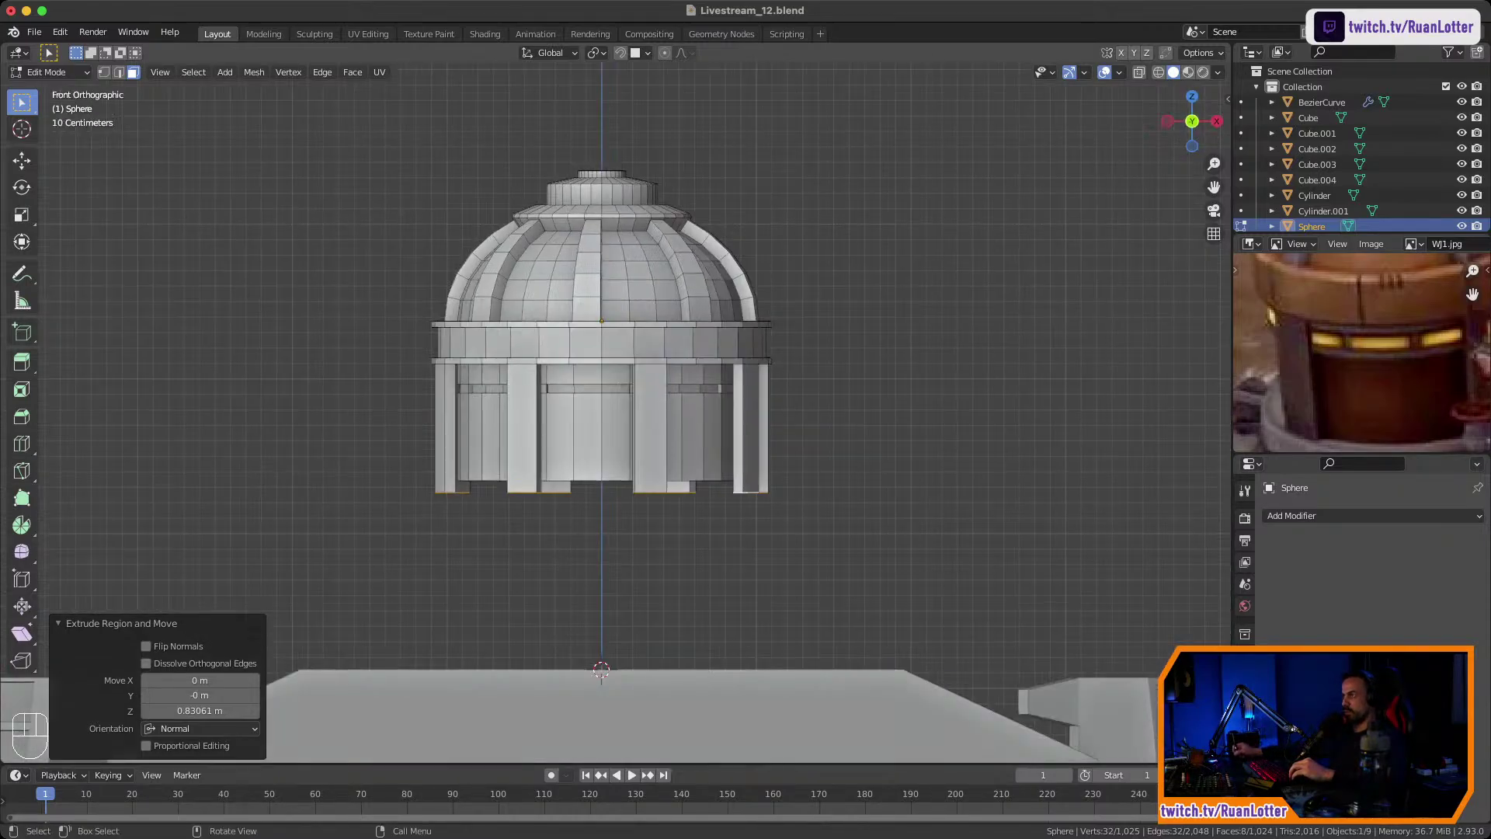
pyautogui.click(642, 52)
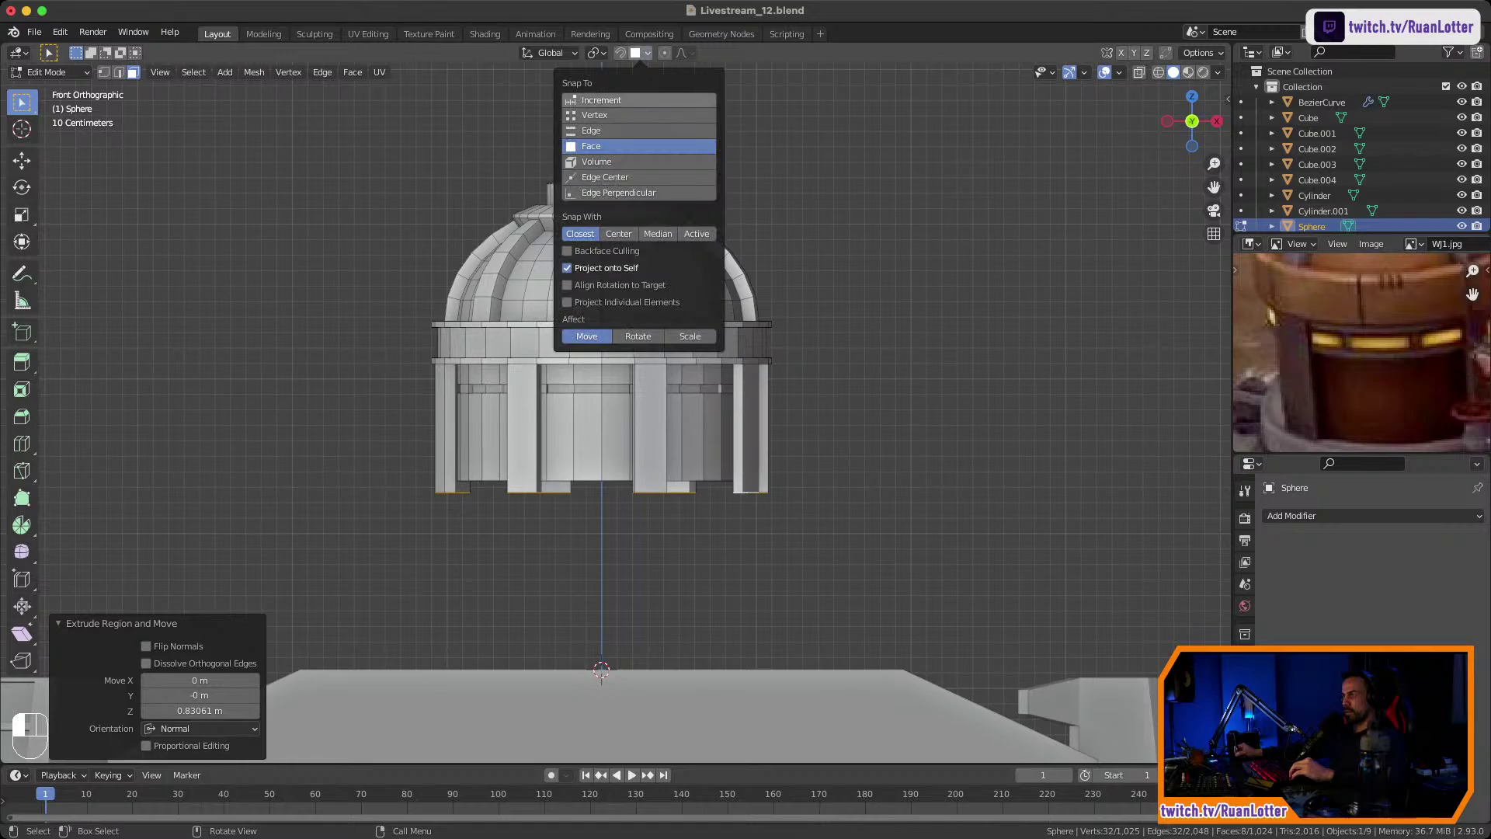
pyautogui.click(621, 115)
pyautogui.keyDown('ctrl'); pyautogui.moveTo(684, 466); pyautogui.dragTo(684, 381, button='middle'); pyautogui.keyUp('ctrl')
pyautogui.keyDown('shift'); pyautogui.moveTo(684, 381); pyautogui.dragTo(700, 347, button='middle'); pyautogui.keyUp('shift')
pyautogui.press('g')
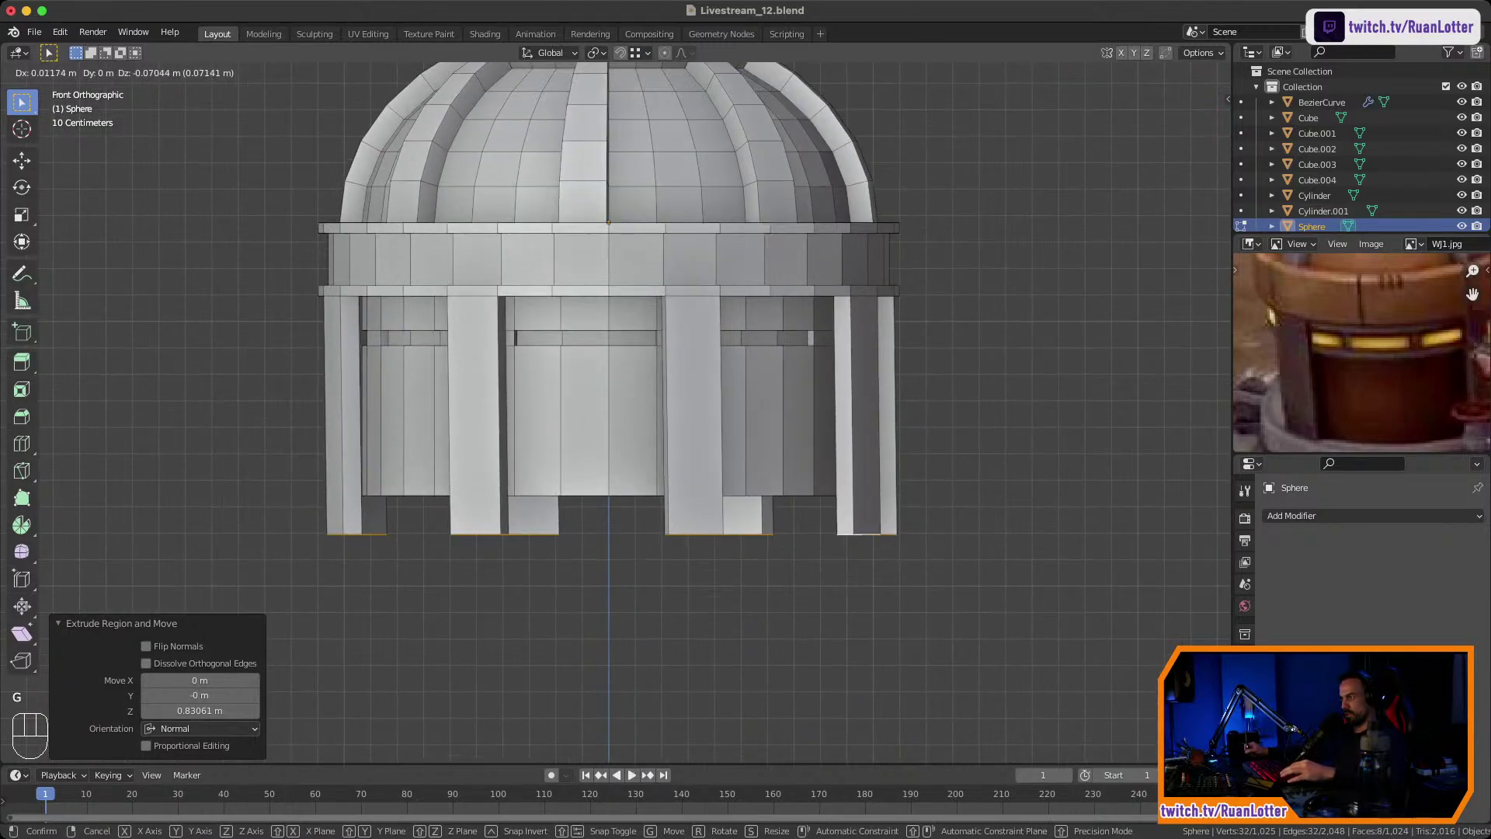
pyautogui.press('z')
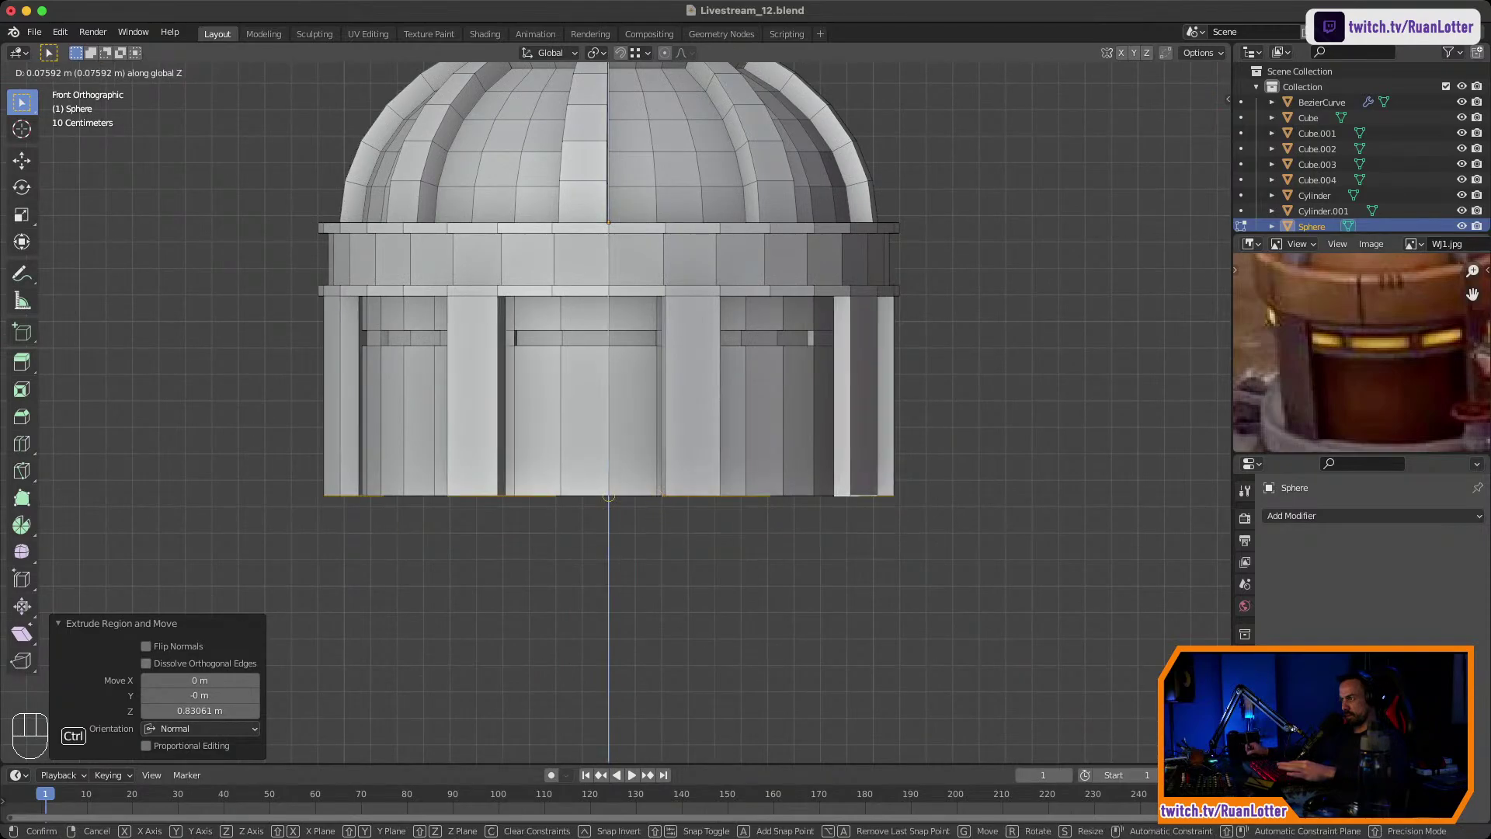
pyautogui.click(609, 497)
pyautogui.moveTo(609, 497); pyautogui.dragTo(611, 536, button='middle')
# Return to object mode and save the file.
pyautogui.keyDown('ctrl'); pyautogui.moveTo(611, 536); pyautogui.dragTo(497, 583, button='middle'); pyautogui.keyUp('ctrl')
pyautogui.press('Tab')
pyautogui.keyDown('ctrl'); pyautogui.moveTo(497, 582); pyautogui.dragTo(311, 613, button='middle'); pyautogui.keyUp('ctrl')
pyautogui.keyDown('ctrl'); pyautogui.moveTo(497, 497); pyautogui.dragTo(497, 559, button='middle'); pyautogui.keyUp('ctrl')
pyautogui.moveTo(497, 559); pyautogui.dragTo(660, 532, button='middle')
pyautogui.moveTo(661, 532); pyautogui.dragTo(839, 537, button='middle')
pyautogui.press('super+s')
pyautogui.moveTo(838, 538)
pyautogui.keyDown('shift'); pyautogui.mouseDown(button='middle')
pyautogui.moveTo(835, 583)
pyautogui.moveTo(835, 540)
pyautogui.mouseUp(button='middle'); pyautogui.keyUp('shift')
pyautogui.hotkey('alt', 'a')
pyautogui.click(583, 415)
pyautogui.moveTo(582, 416)
pyautogui.mouseDown(button='middle')
pyautogui.moveTo(719, 404)
pyautogui.moveTo(665, 402)
pyautogui.moveTo(658, 480)
pyautogui.mouseUp(button='middle')
pyautogui.rightClick(601, 403)
pyautogui.click(594, 347)
pyautogui.rightClick(665, 401)
pyautogui.click(664, 418)
pyautogui.moveTo(659, 480); pyautogui.dragTo(626, 477, button='middle')
pyautogui.keyDown('ctrl'); pyautogui.moveTo(626, 477); pyautogui.dragTo(657, 466, button='middle'); pyautogui.keyUp('ctrl')
# Save the file and place the 3D cursor at the centre of the selected pillar bottom faces.
pyautogui.press('super+s')
pyautogui.keyDown('ctrl'); pyautogui.moveTo(1343, 355); pyautogui.dragTo(1344, 404, button='middle'); pyautogui.keyUp('ctrl')
pyautogui.keyDown('shift'); pyautogui.moveTo(608, 466); pyautogui.dragTo(637, 357, button='middle'); pyautogui.keyUp('shift')
pyautogui.keyDown('shift'); pyautogui.moveTo(636, 357); pyautogui.dragTo(617, 406, button='middle'); pyautogui.keyUp('shift')
pyautogui.moveTo(616, 406); pyautogui.dragTo(627, 361, button='middle')
pyautogui.press('Tab')
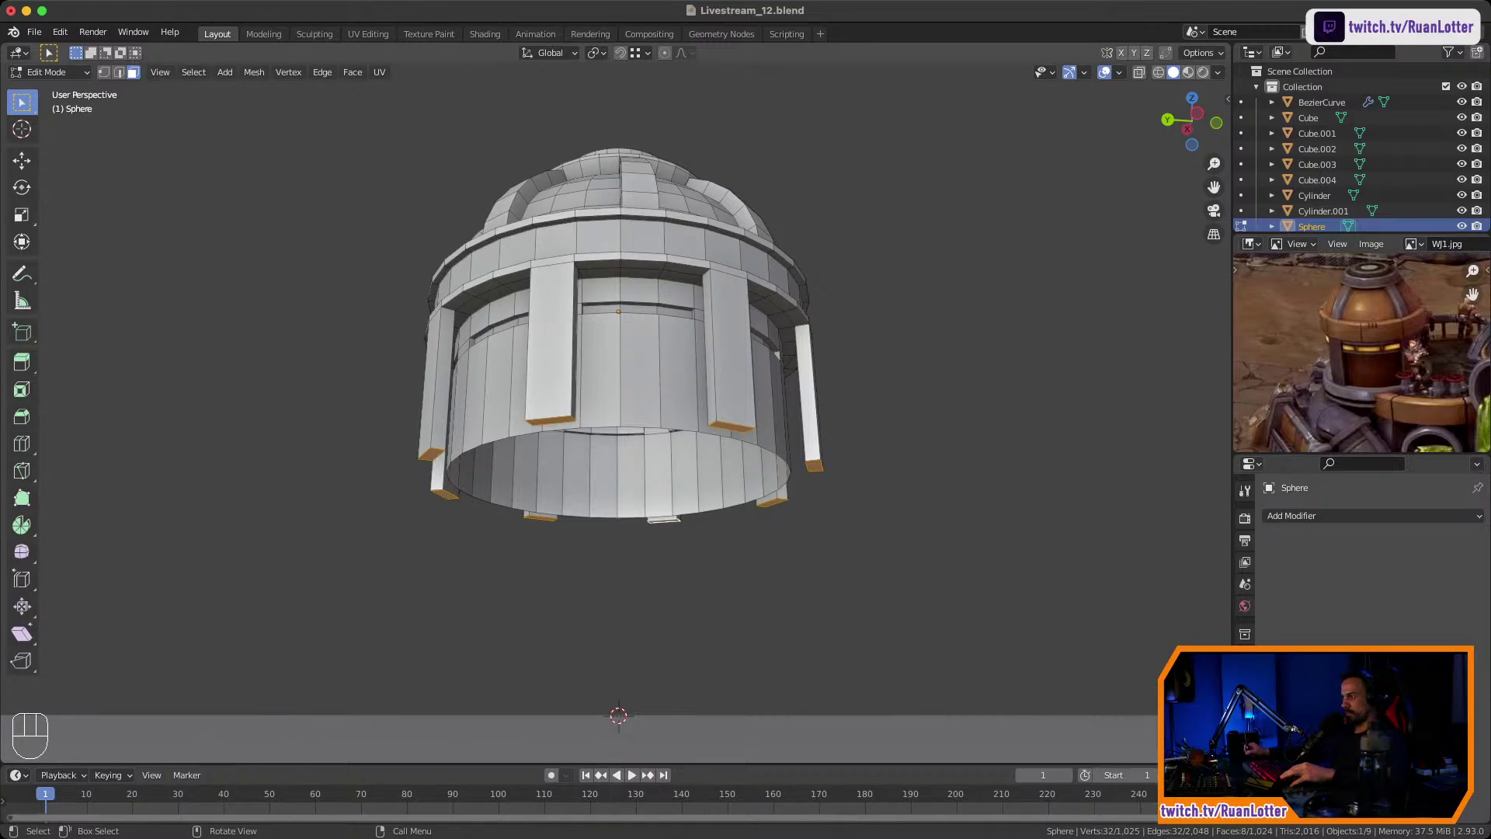
pyautogui.hotkey('shift', 's')
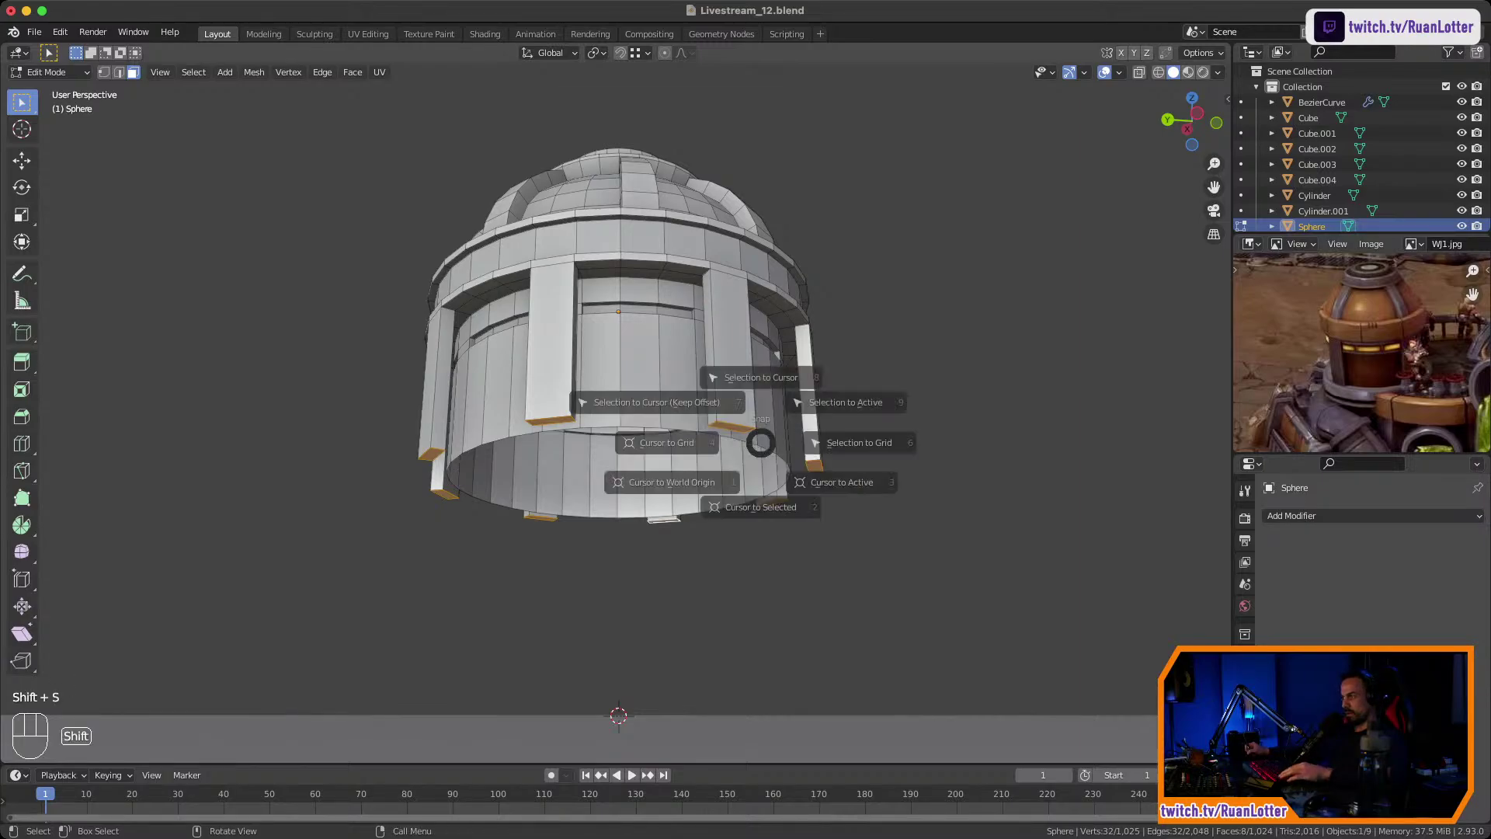
pyautogui.click(760, 532)
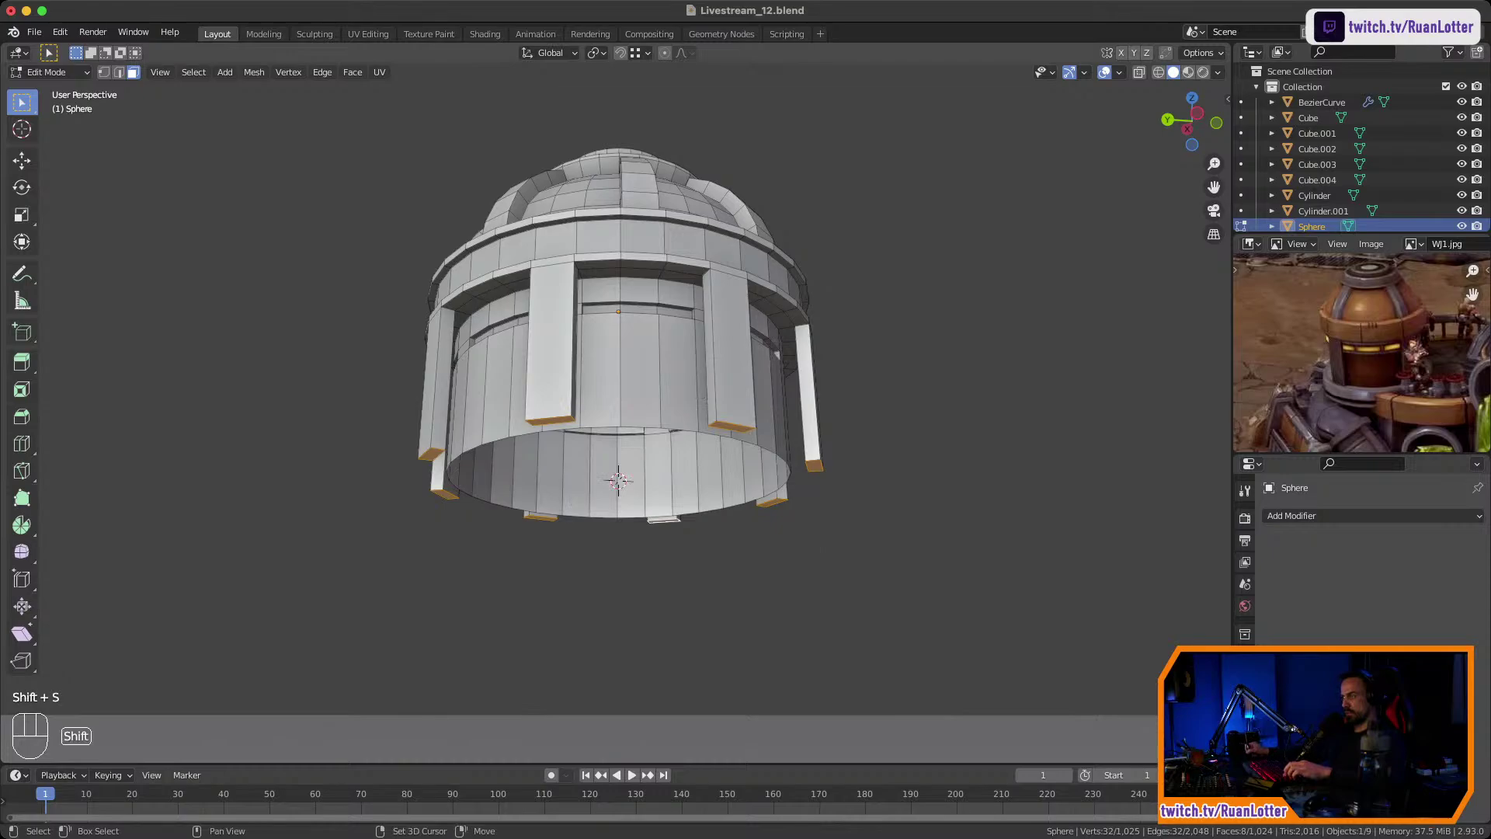
# Add a 32-vertex cylinder of 1 m radius at the 3D cursor and scale its height to about 0.17.
pyautogui.hotkey('shift', 'a')
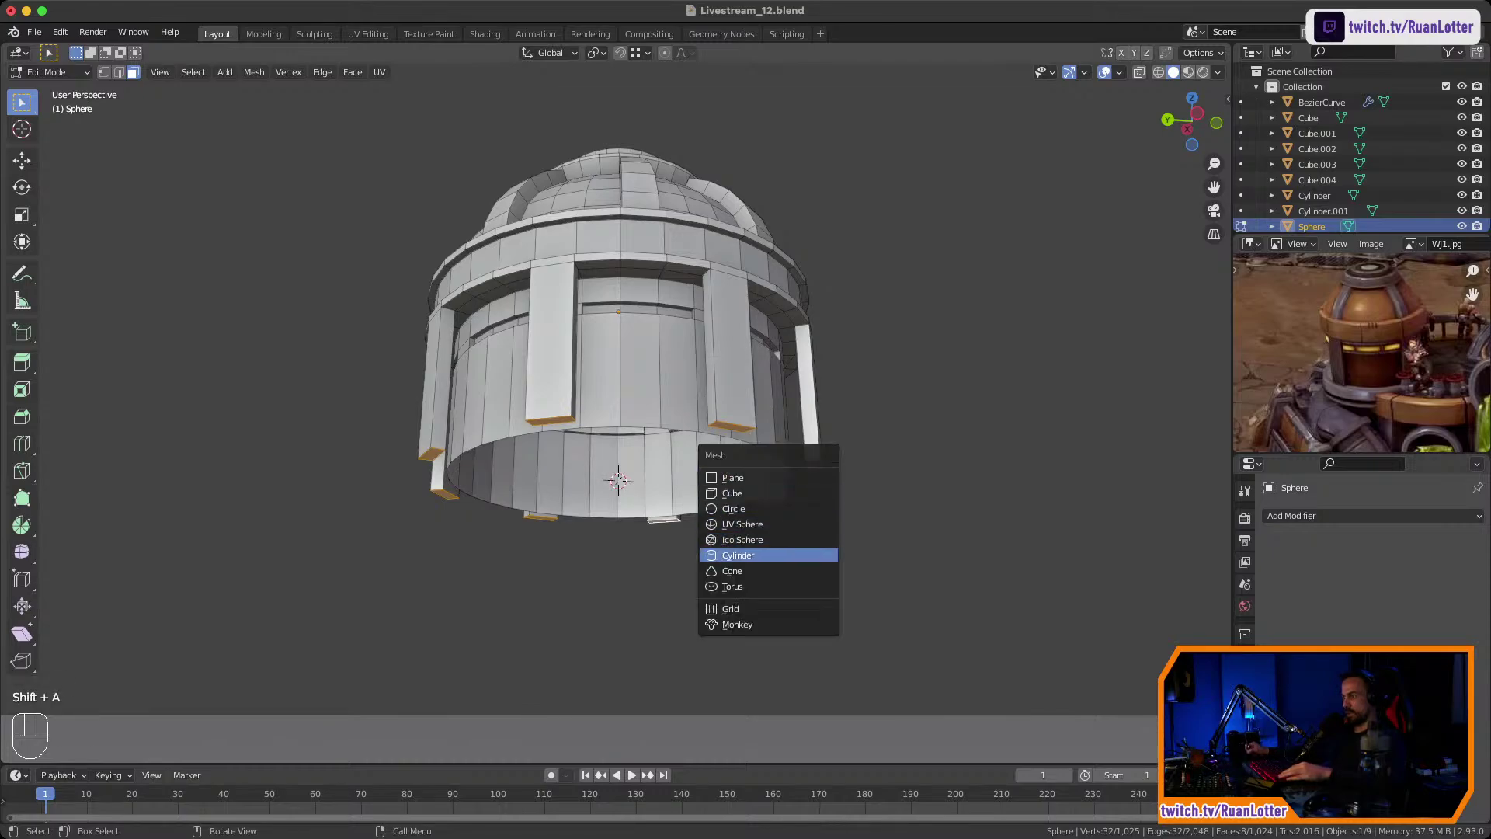
pyautogui.click(765, 554)
pyautogui.press('s')
pyautogui.press('z')
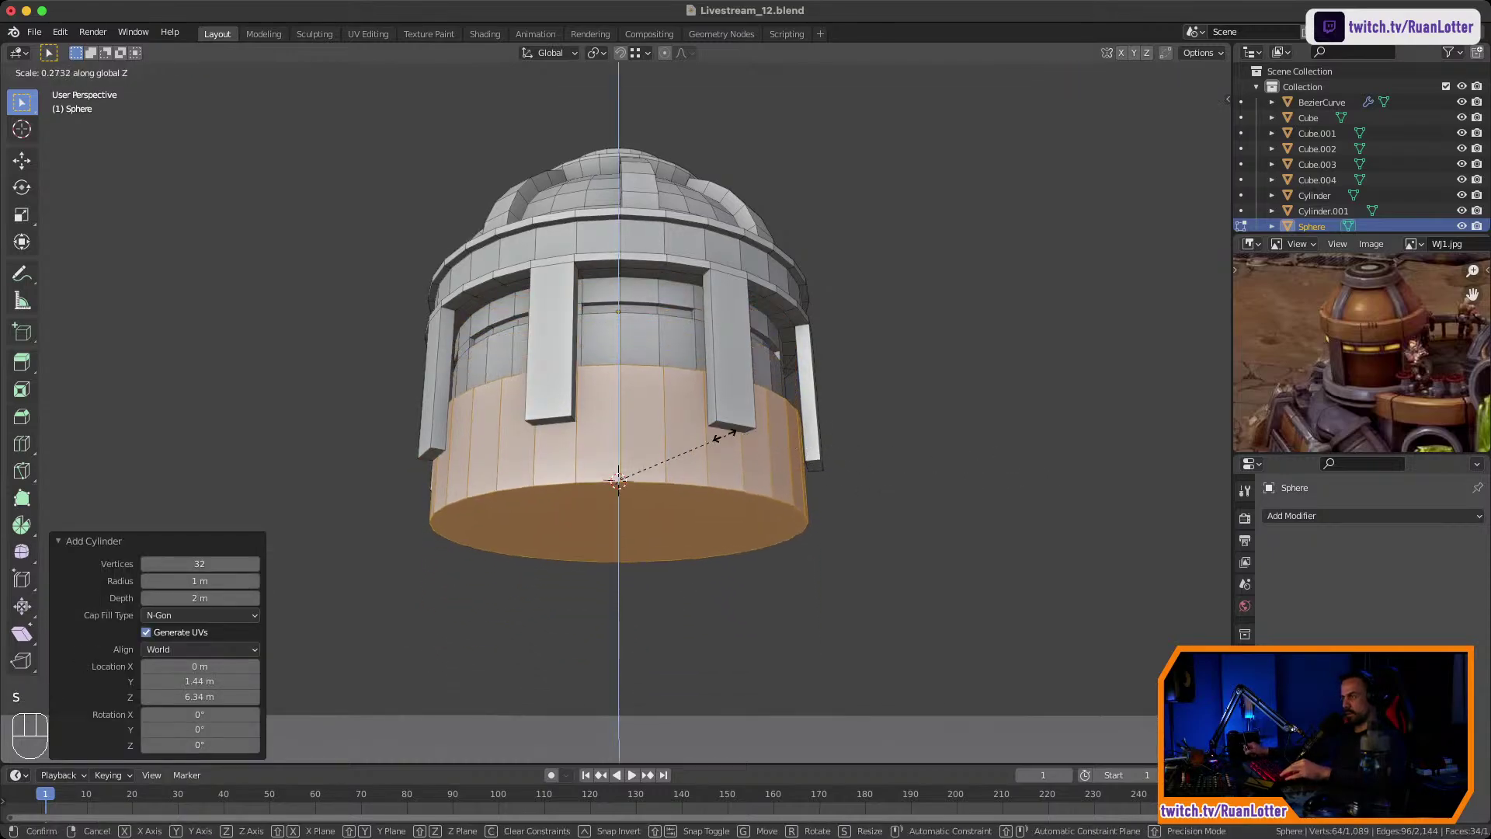
pyautogui.click(679, 437)
# Scale the cylinder horizontally by about 1.19 and flatten it further along Z into a thin base plate beneath the pillars.
pyautogui.moveTo(679, 438); pyautogui.dragTo(677, 536, button='middle')
pyautogui.press('s')
pyautogui.hotkey('shift', 'z')
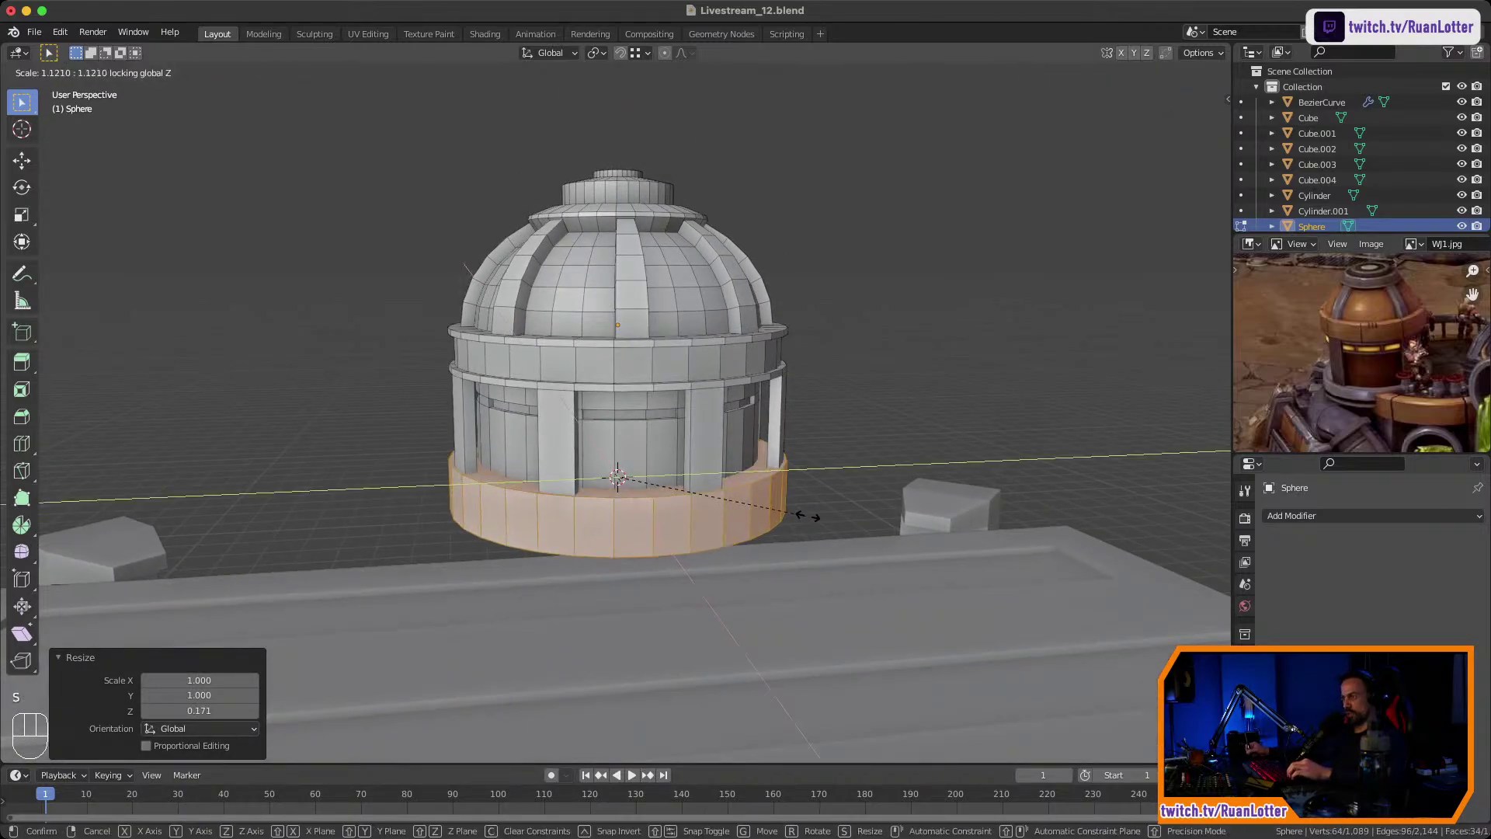
pyautogui.click(826, 514)
pyautogui.press('s')
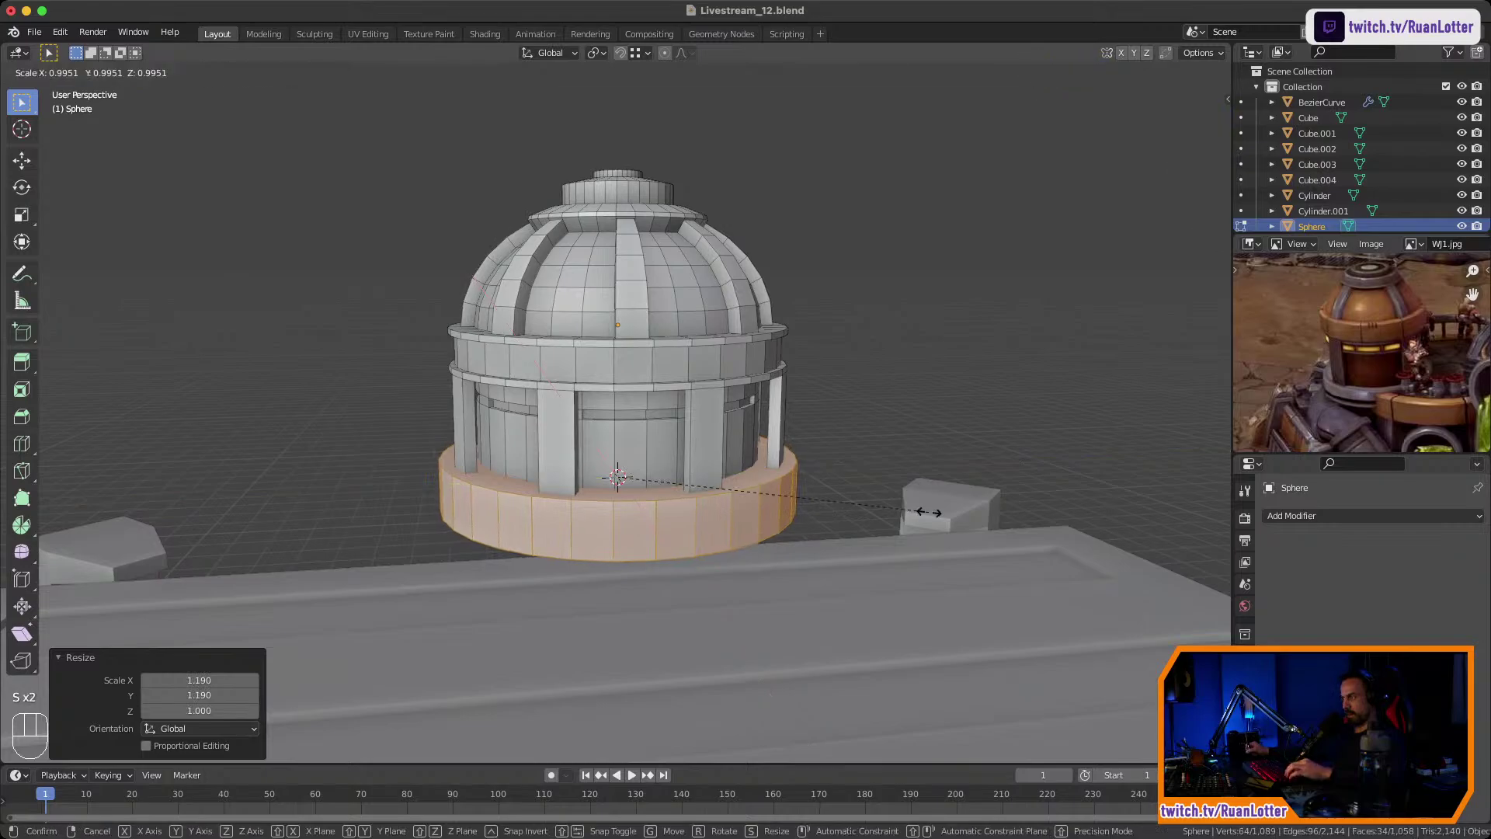
pyautogui.press('z')
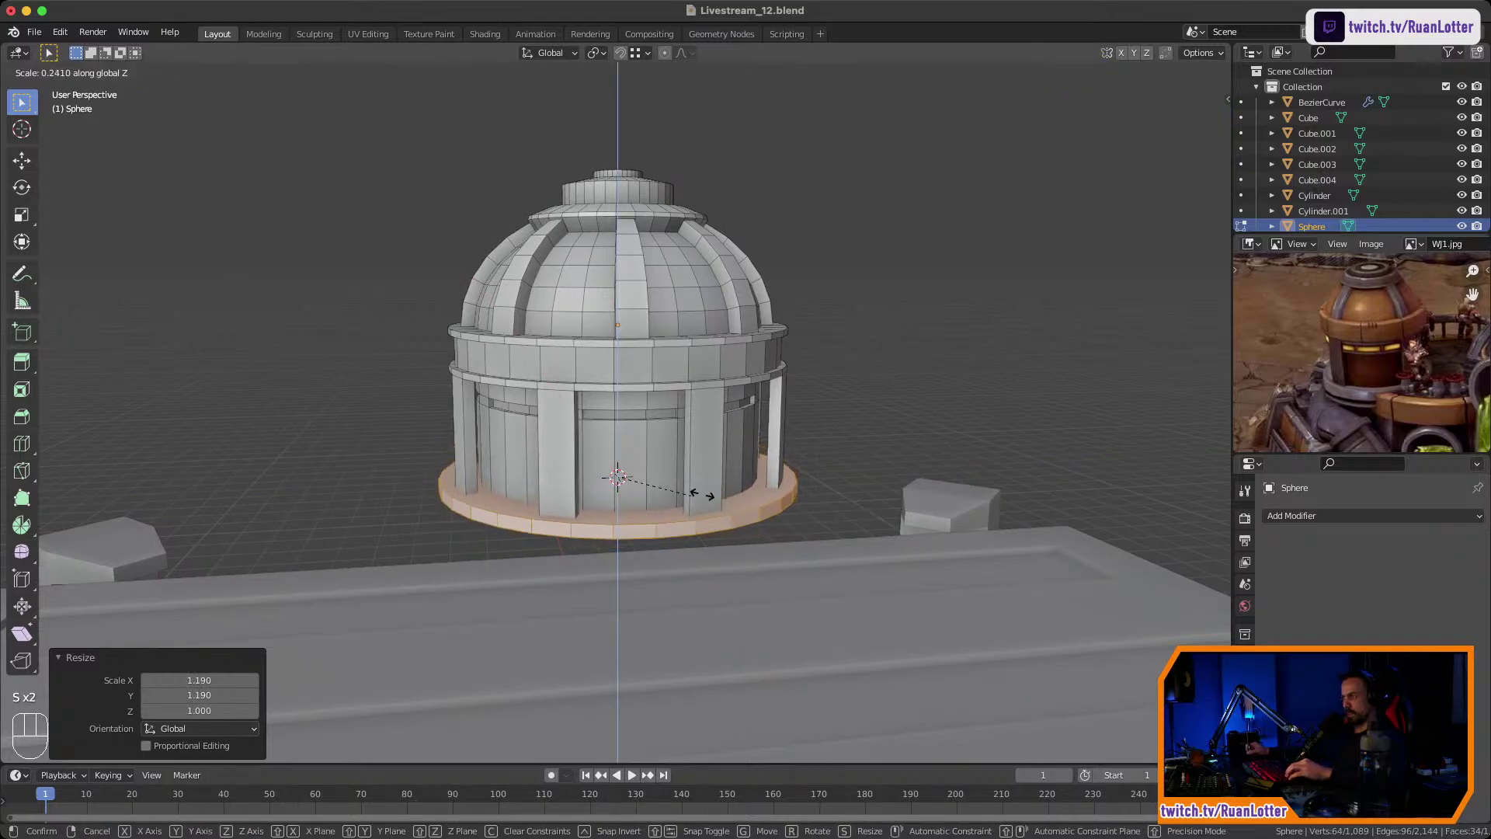
pyautogui.click(730, 490)
pyautogui.moveTo(730, 490); pyautogui.dragTo(727, 389, button='middle')
pyautogui.moveTo(727, 388); pyautogui.dragTo(691, 481, button='middle')
pyautogui.moveTo(691, 482); pyautogui.dragTo(602, 583, button='middle')
pyautogui.press('Tab')
pyautogui.click(808, 342)
pyautogui.click(622, 373)
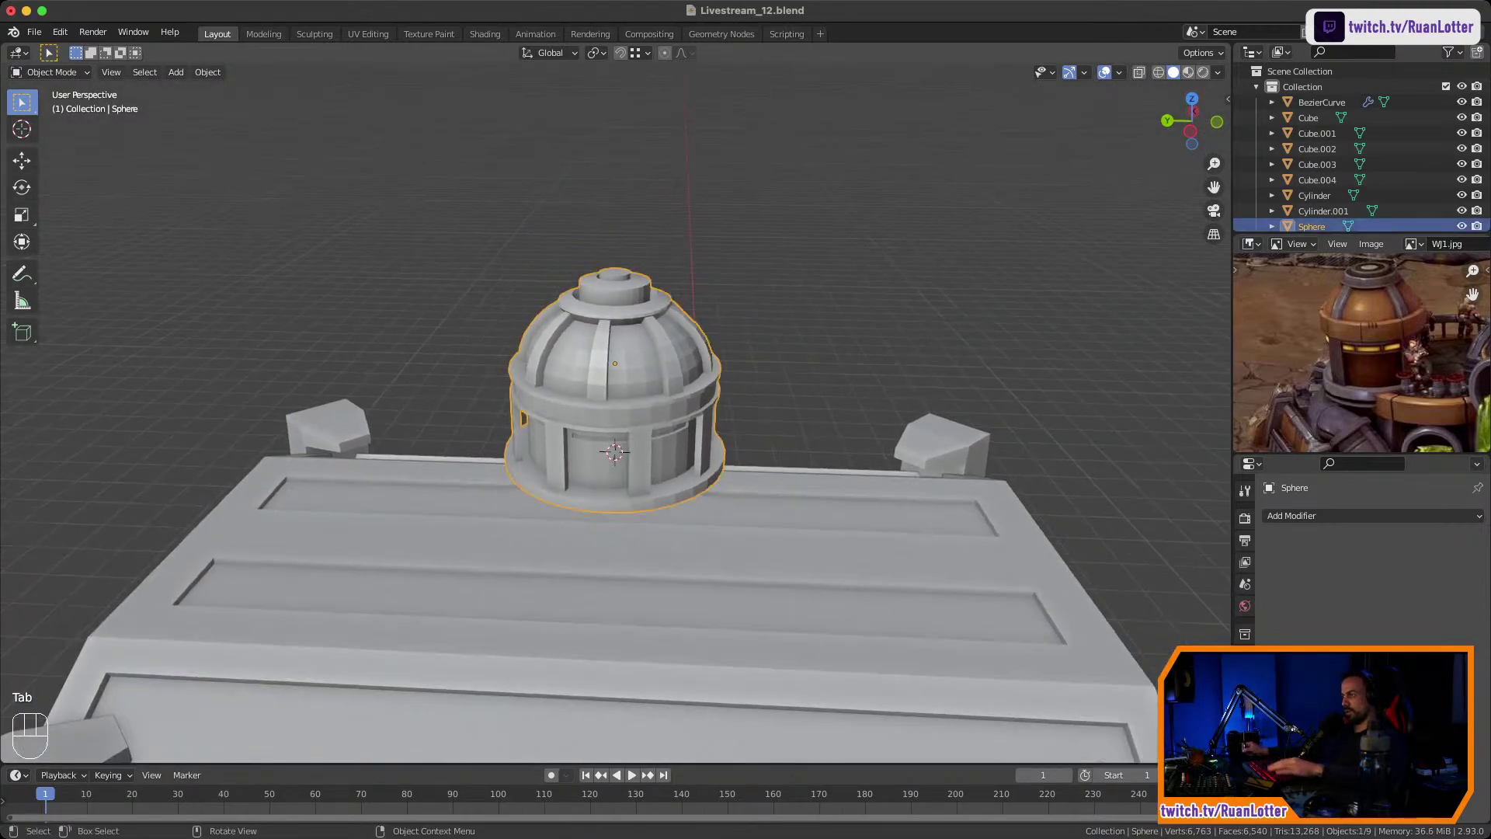
pyautogui.press('g')
pyautogui.rightClick(905, 289)
pyautogui.moveTo(854, 311); pyautogui.dragTo(762, 372, button='middle')
pyautogui.moveTo(761, 373)
pyautogui.mouseDown(button='middle')
pyautogui.moveTo(831, 346)
pyautogui.moveTo(745, 369)
pyautogui.mouseUp(button='middle')
pyautogui.keyDown('ctrl'); pyautogui.moveTo(745, 369); pyautogui.dragTo(761, 315, button='middle'); pyautogui.keyUp('ctrl')
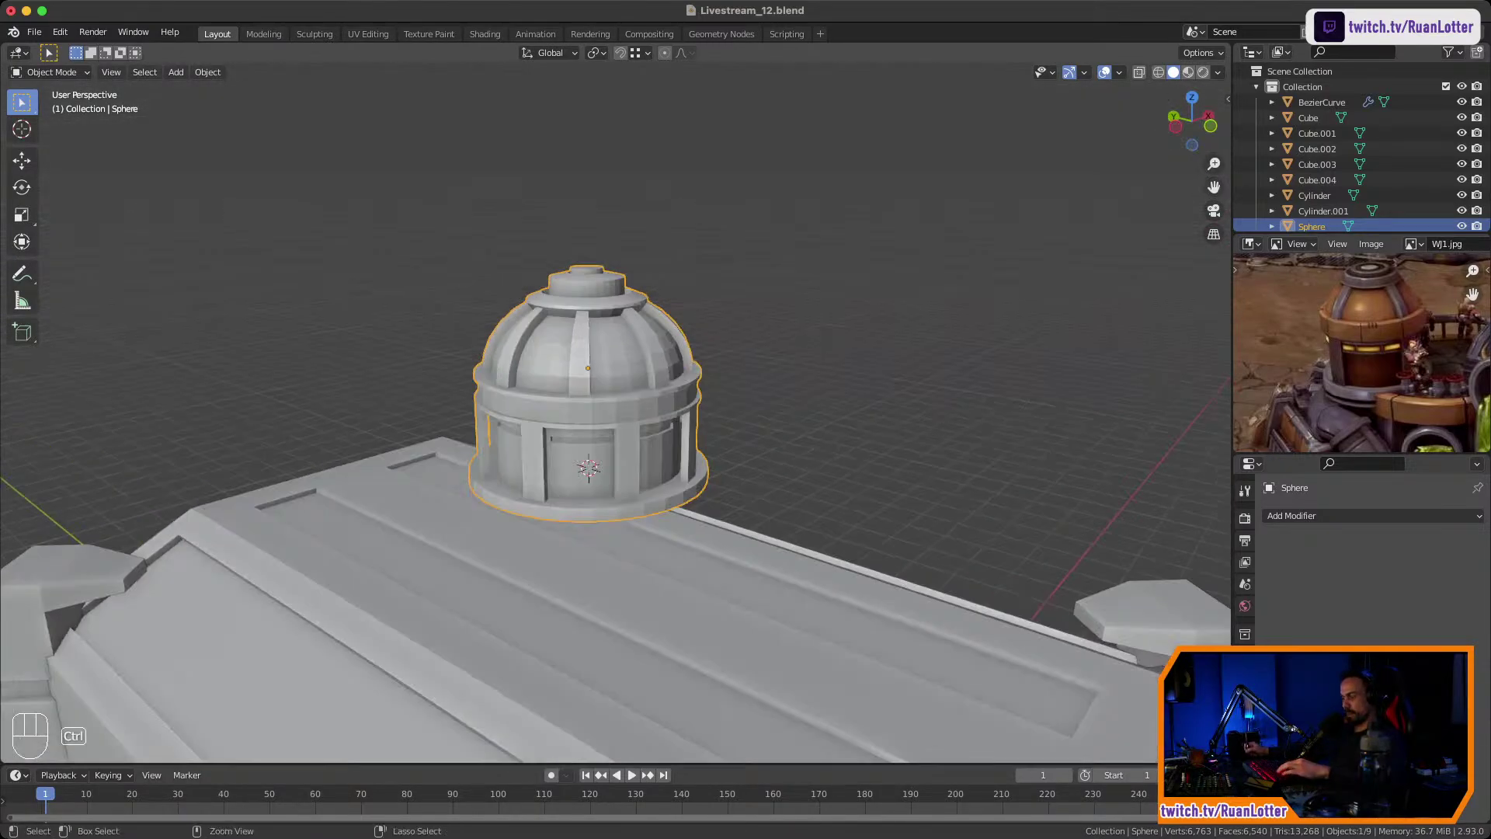
pyautogui.keyDown('ctrl'); pyautogui.moveTo(855, 311); pyautogui.dragTo(855, 350, button='middle'); pyautogui.keyUp('ctrl')
pyautogui.press('g')
pyautogui.press('z')
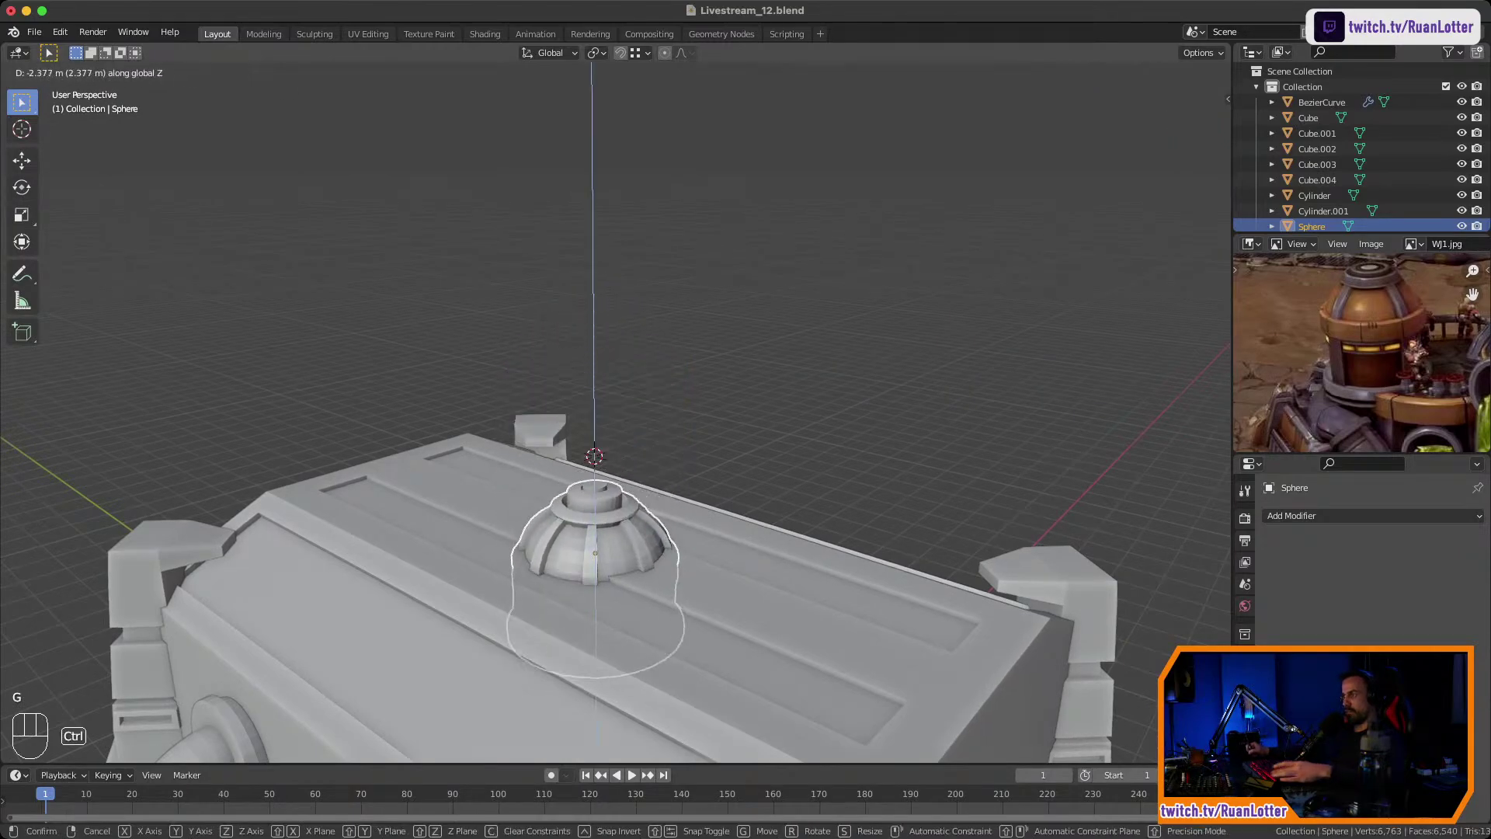
pyautogui.press('Escape')
# Set snapping to Face and lower the whole tank along Z by about 1.16 m onto the building's roof.
pyautogui.click(597, 52)
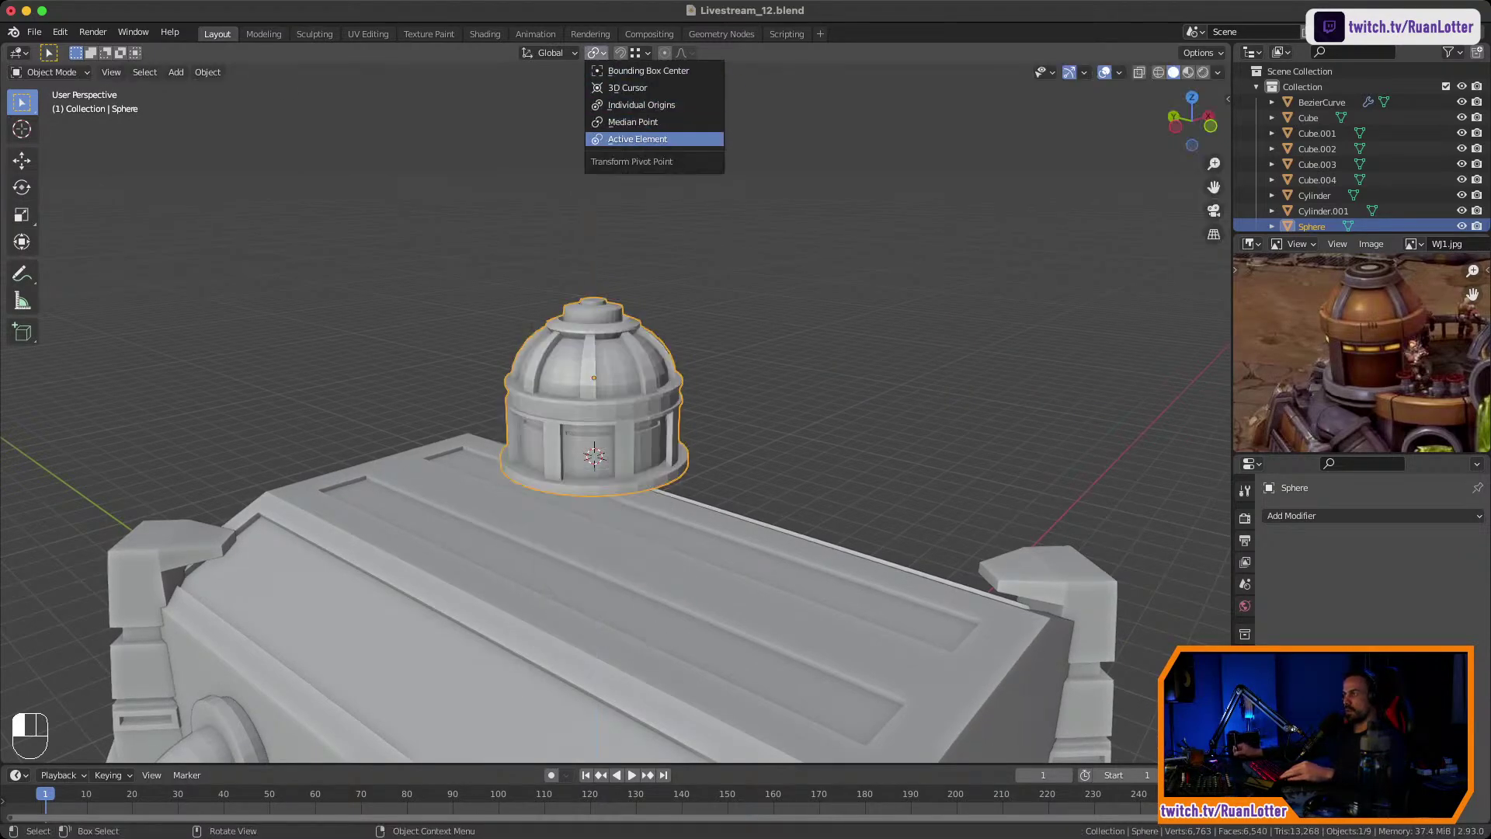
pyautogui.click(640, 53)
pyautogui.click(631, 146)
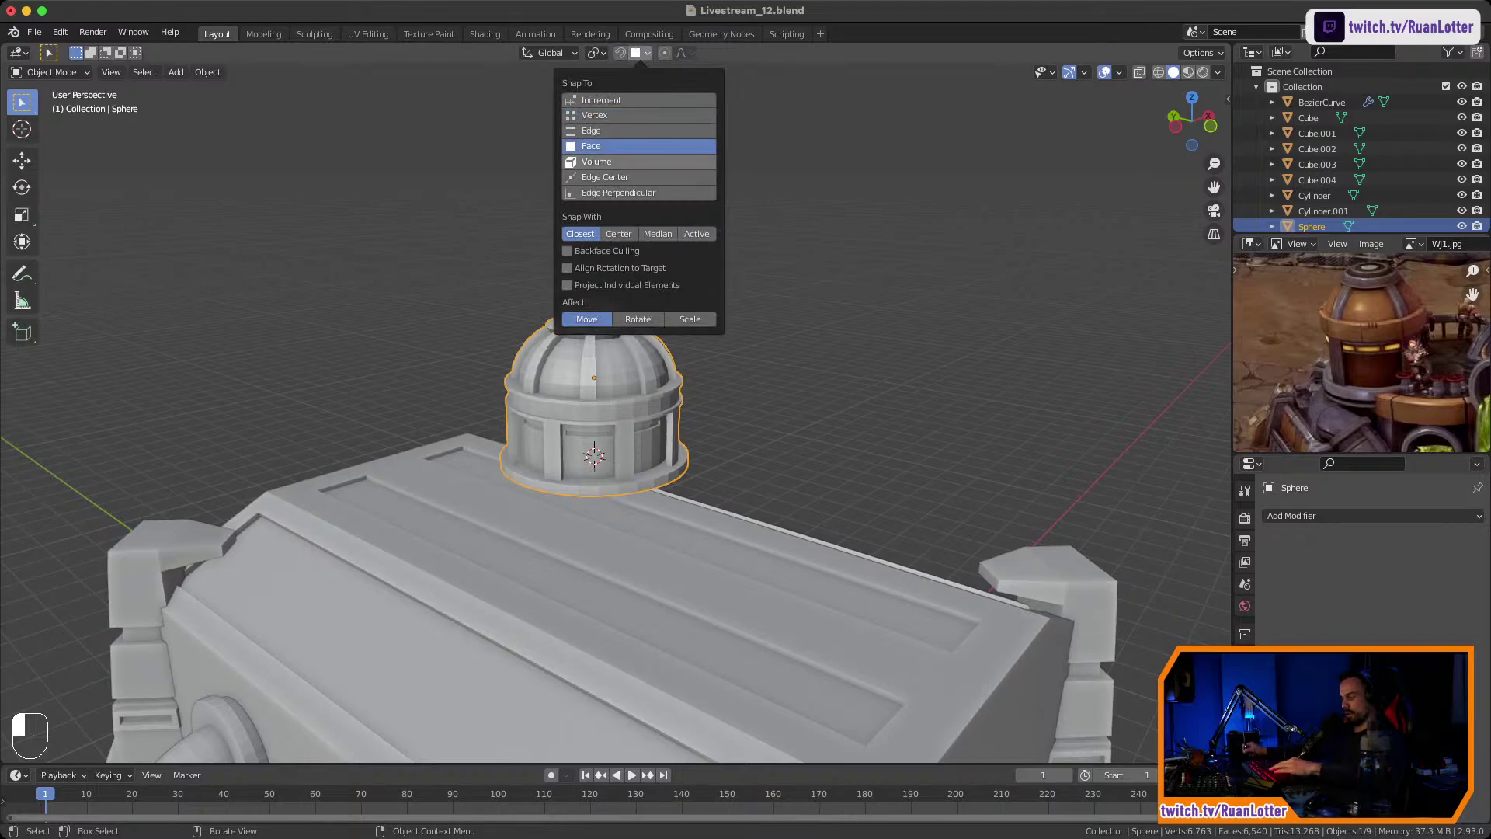
pyautogui.press('g')
pyautogui.press('z')
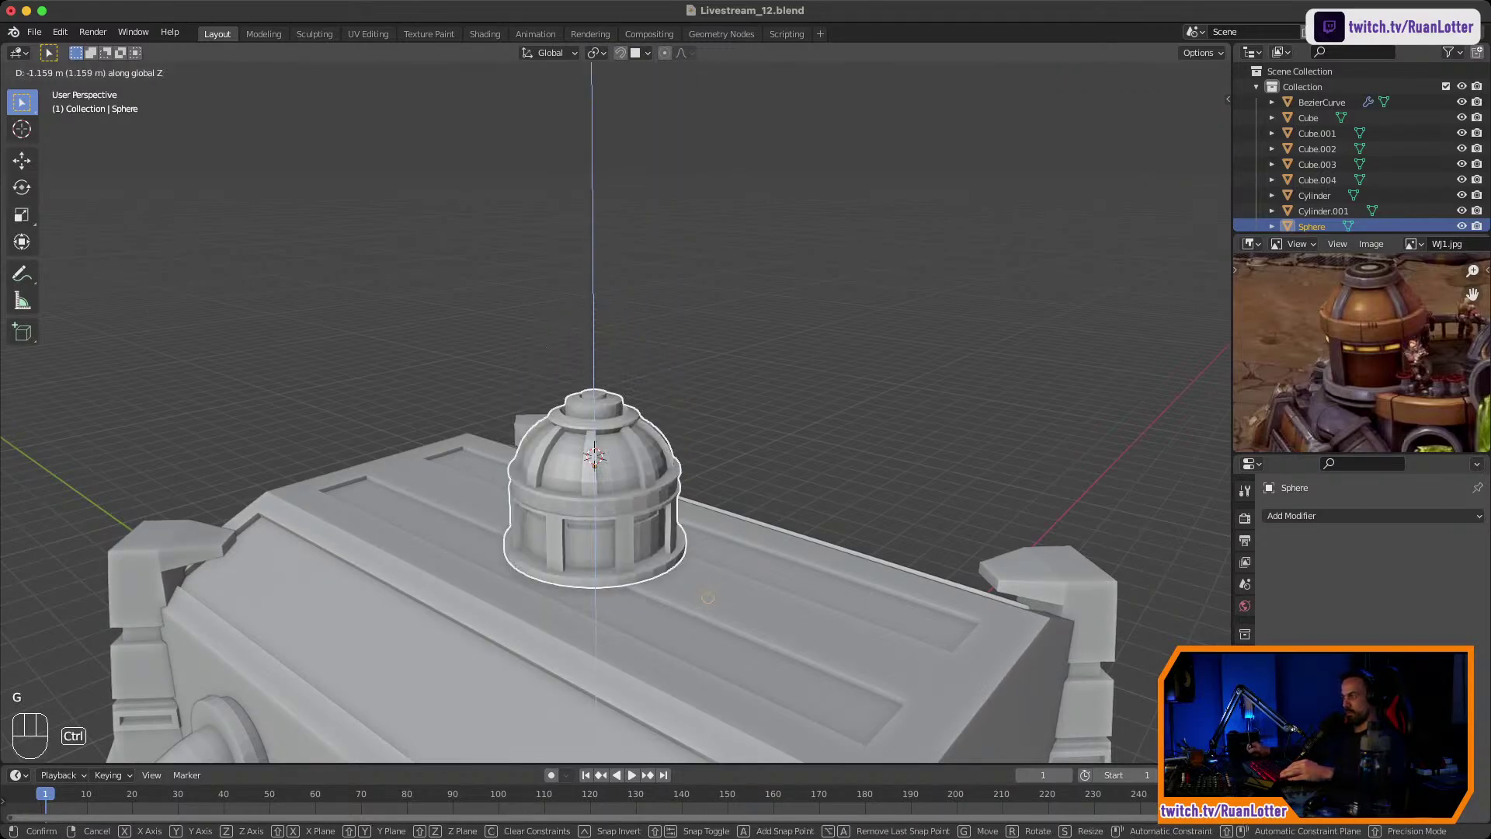
pyautogui.keyDown('ctrl'); pyautogui.click(708, 597); pyautogui.keyUp('ctrl')
pyautogui.moveTo(708, 597)
pyautogui.mouseDown(button='middle')
pyautogui.moveTo(749, 536)
pyautogui.moveTo(733, 591)
pyautogui.mouseUp(button='middle')
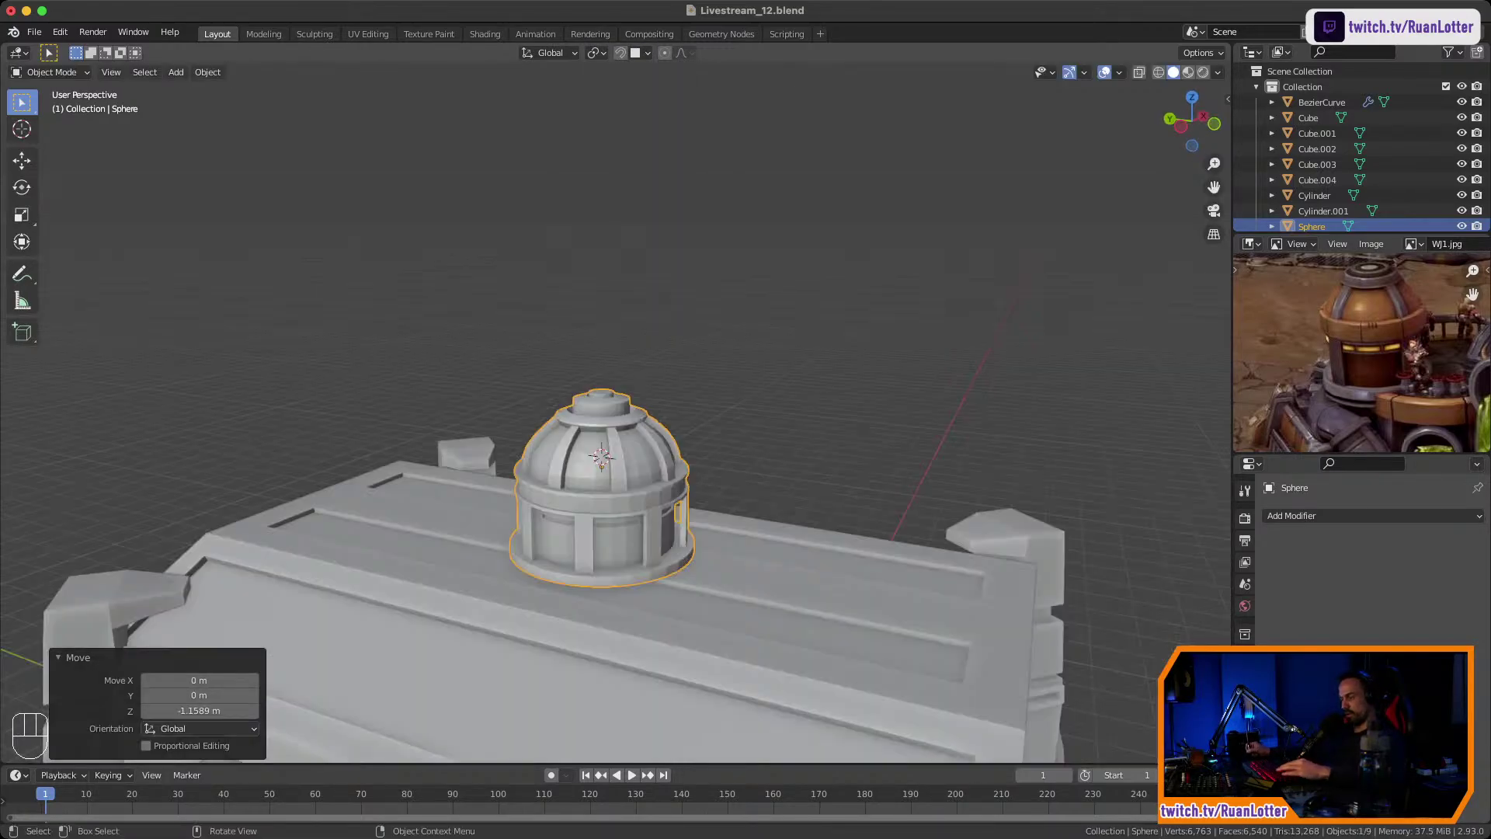
# Lower the tank along Z by about another 0.08 m with snapping to the roof.
pyautogui.press('g')
pyautogui.press('z')
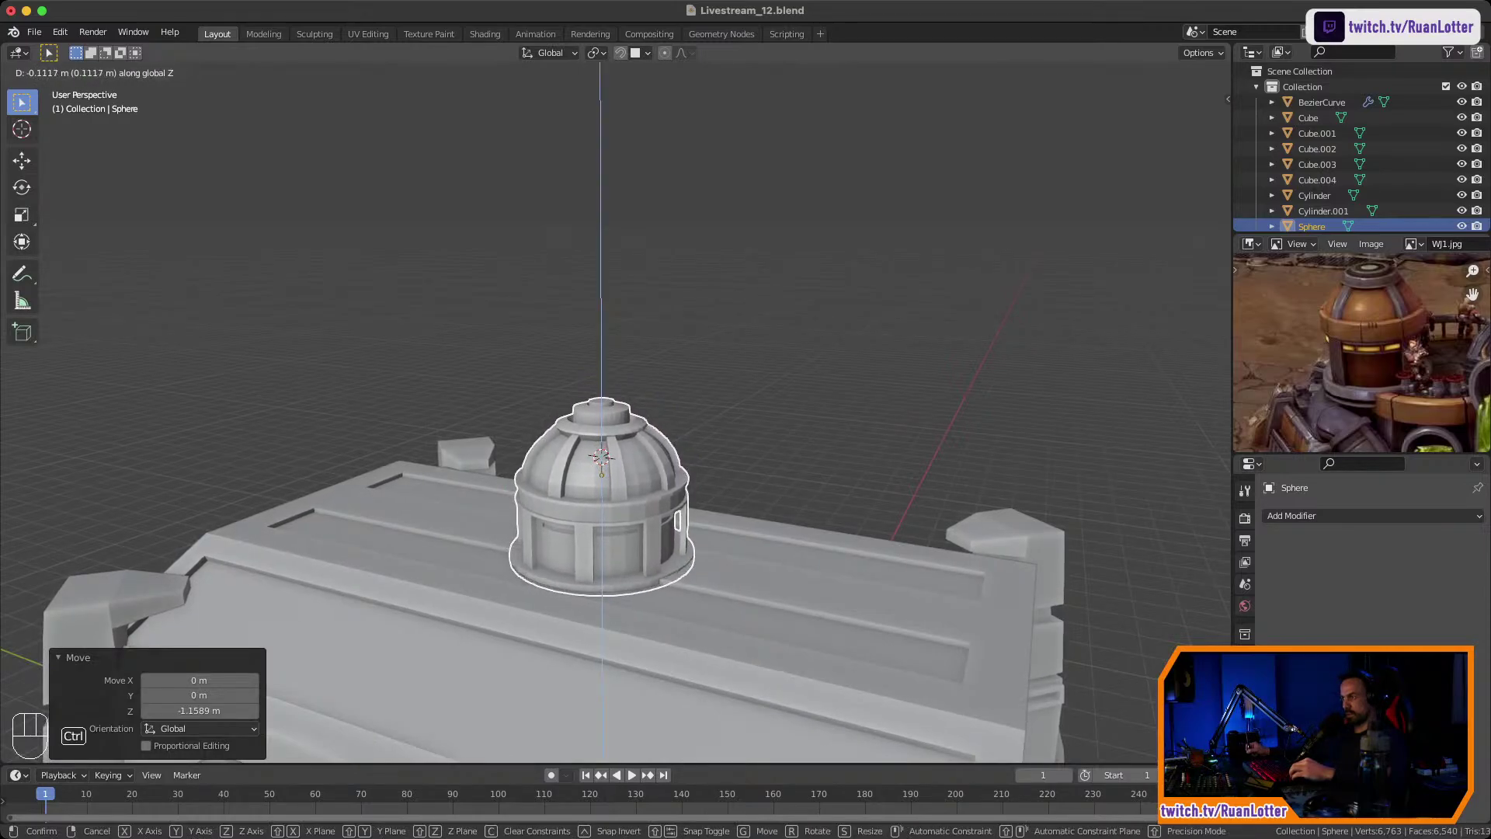
pyautogui.keyDown('ctrl'); pyautogui.click(734, 600); pyautogui.keyUp('ctrl')
pyautogui.moveTo(734, 600); pyautogui.dragTo(579, 633, button='middle')
# Move the tank along Y by about -2.67 m toward one end of the roof.
pyautogui.keyDown('ctrl'); pyautogui.moveTo(578, 633); pyautogui.dragTo(961, 478, button='middle'); pyautogui.keyUp('ctrl')
pyautogui.press('g')
pyautogui.press('y')
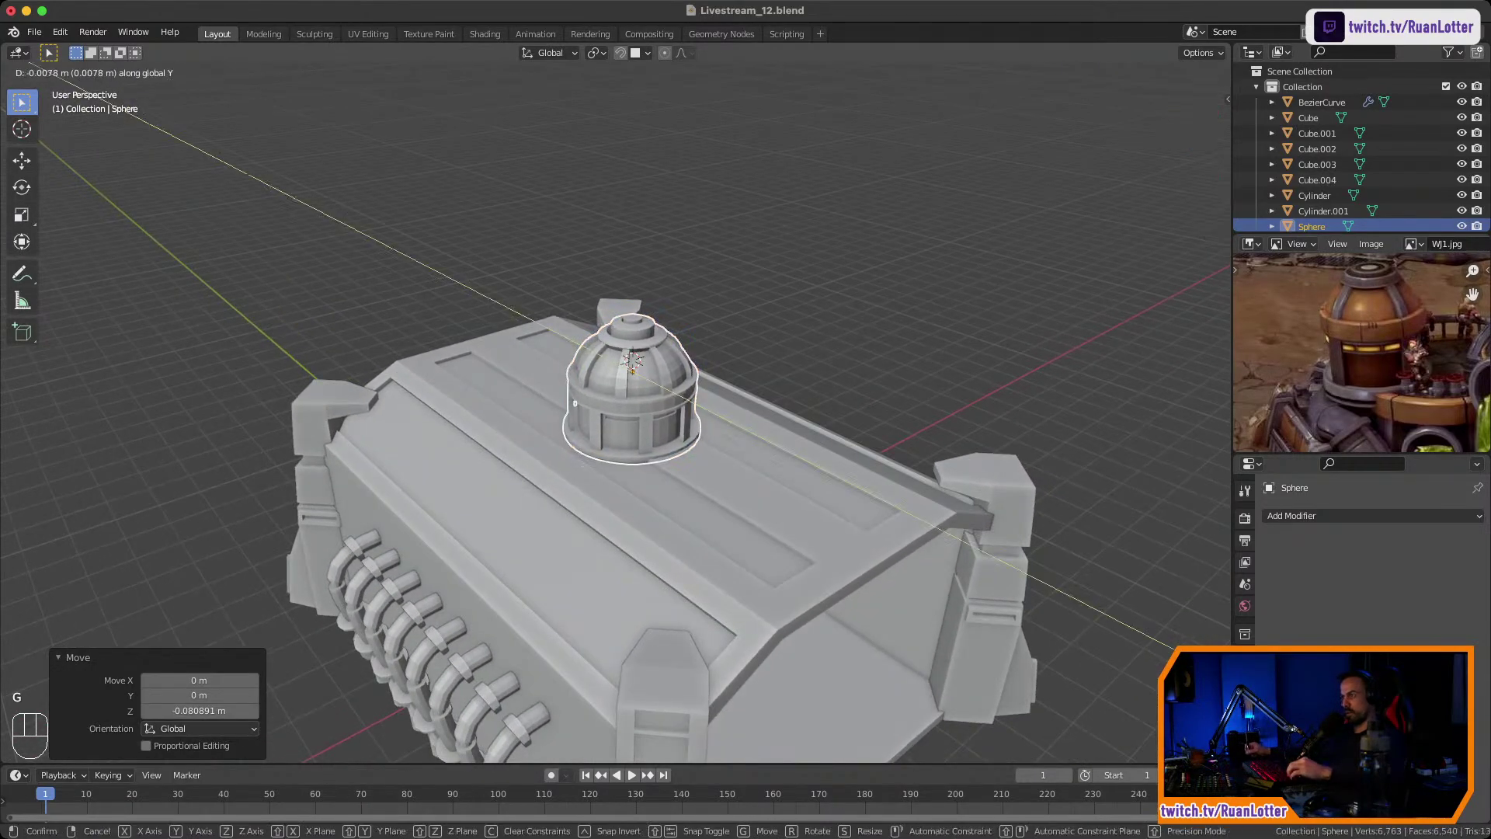
pyautogui.click(816, 400)
pyautogui.moveTo(815, 400); pyautogui.dragTo(852, 379, button='middle')
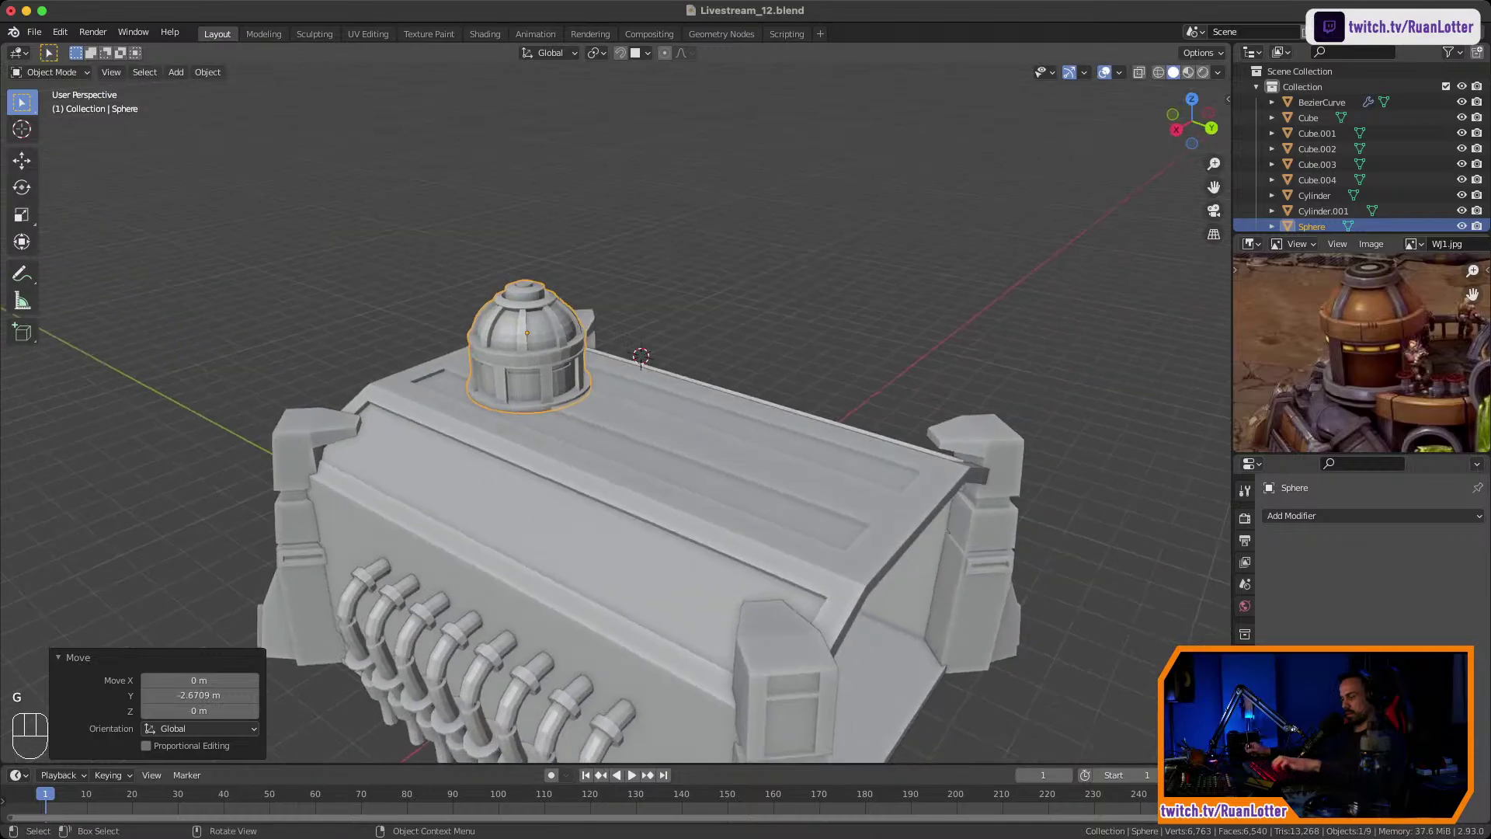
# Duplicate the tank and place the copy about 5.64 m away along Y, toward the opposite end of the roof.
pyautogui.hotkey('shift', 'd')
pyautogui.press('y')
pyautogui.click(893, 481)
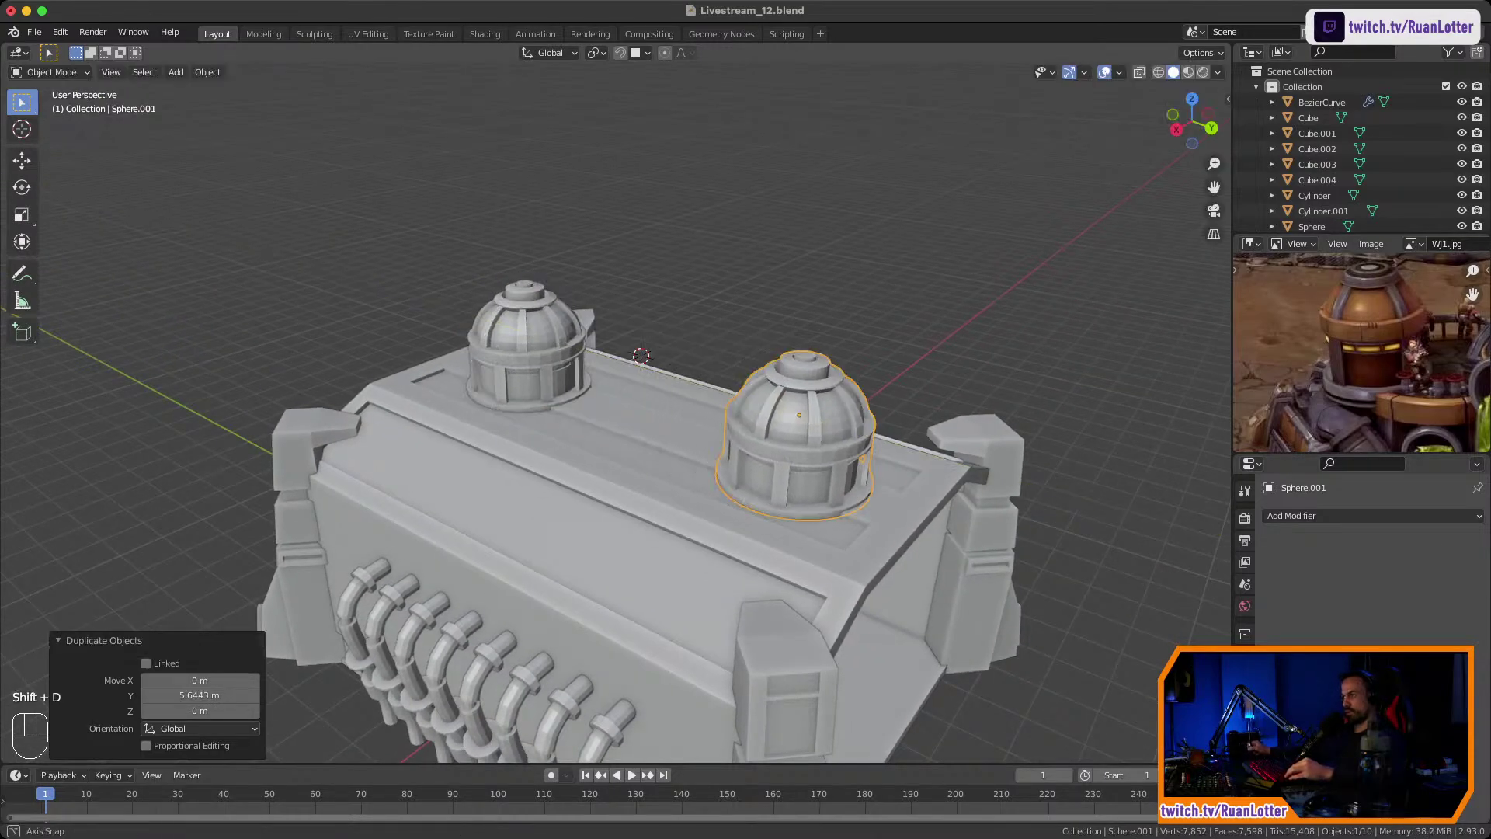
pyautogui.moveTo(893, 481); pyautogui.dragTo(962, 451, button='middle')
pyautogui.click(963, 559)
pyautogui.keyDown('ctrl'); pyautogui.moveTo(963, 559); pyautogui.dragTo(889, 687, button='middle'); pyautogui.keyUp('ctrl')
pyautogui.moveTo(889, 687); pyautogui.dragTo(827, 617, button='middle')
pyautogui.moveTo(827, 618); pyautogui.dragTo(874, 675, button='middle')
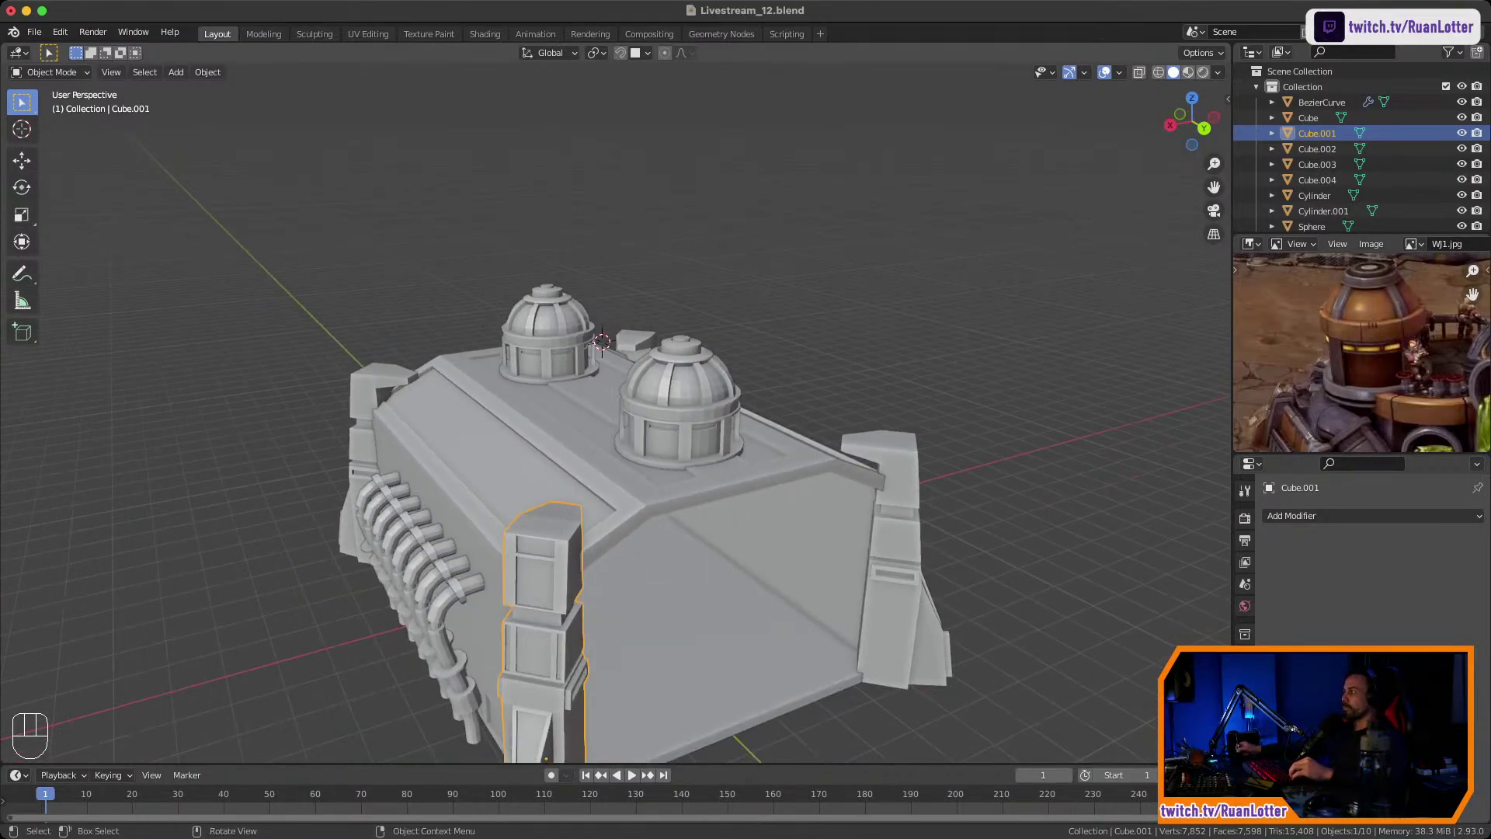
# Enlarge the outliner and reference image areas, and save the file.
pyautogui.moveTo(1351, 233); pyautogui.dragTo(1351, 255)
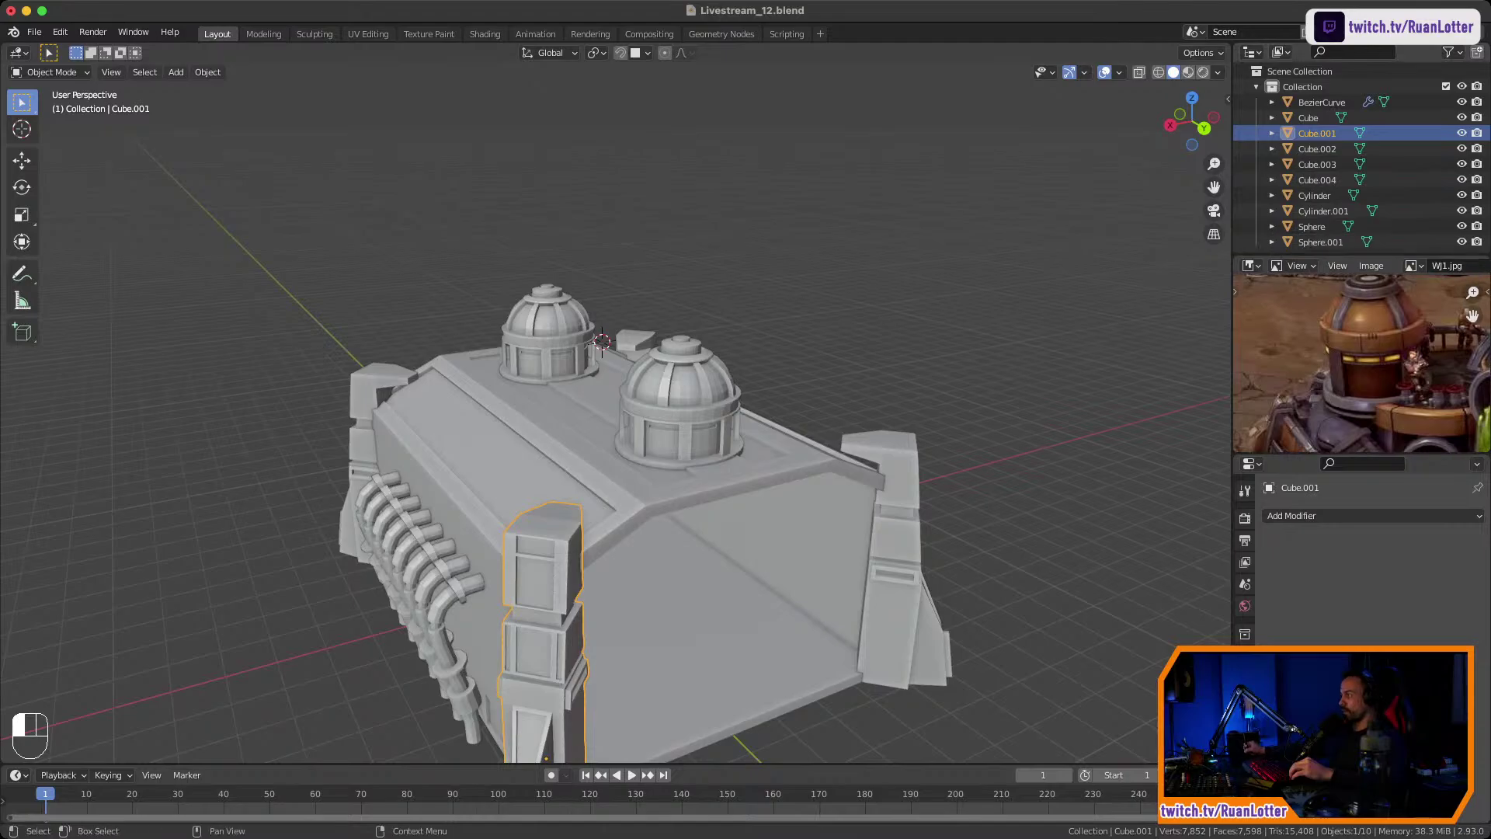
pyautogui.moveTo(1351, 452); pyautogui.dragTo(1351, 506)
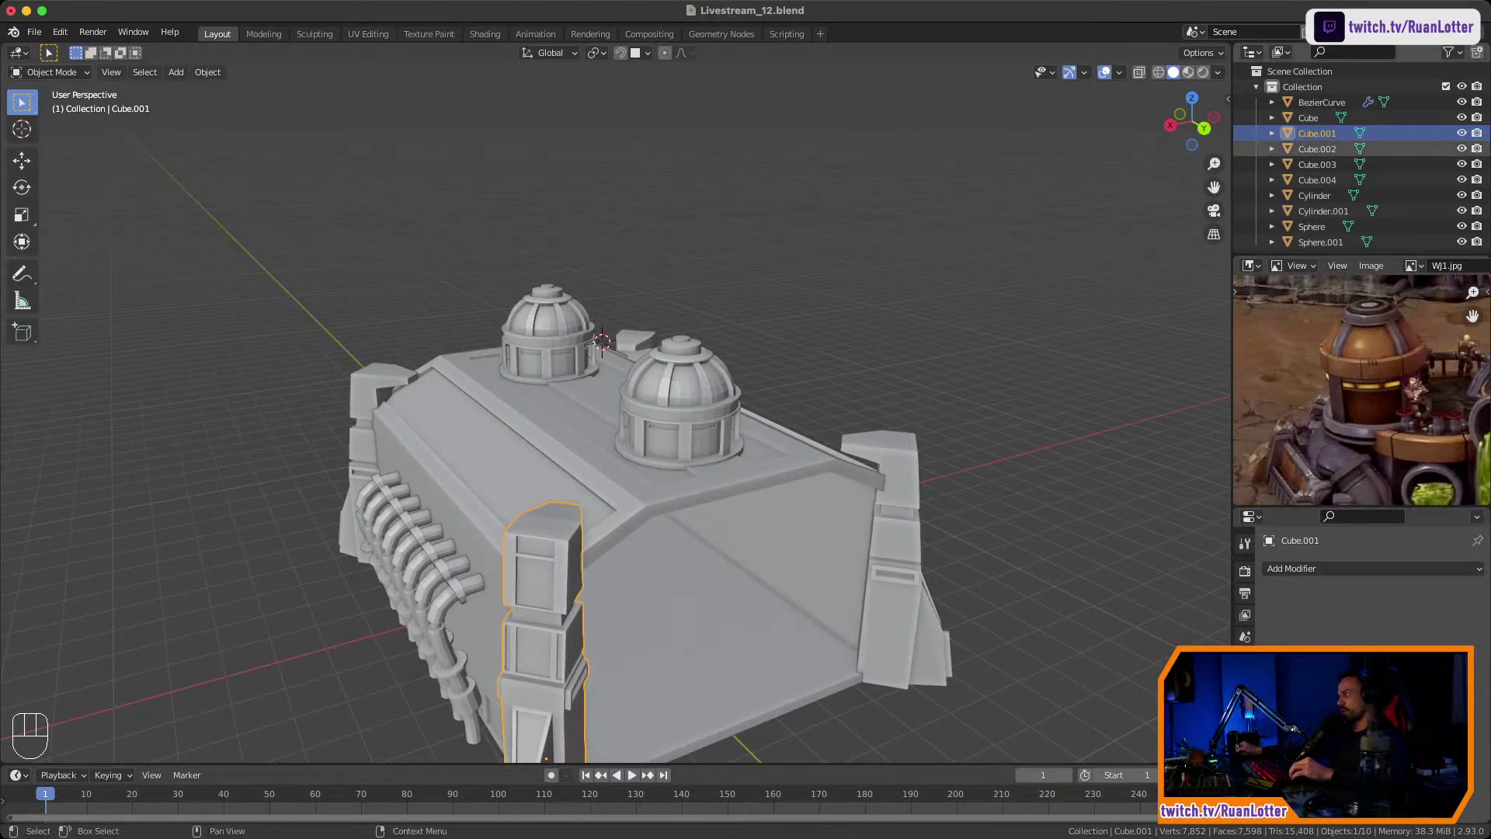
pyautogui.moveTo(1351, 180); pyautogui.dragTo(1351, 162, button='middle')
pyautogui.moveTo(621, 482); pyautogui.dragTo(648, 497, button='middle')
pyautogui.keyDown('shift'); pyautogui.moveTo(649, 497); pyautogui.dragTo(672, 431, button='middle'); pyautogui.keyUp('shift')
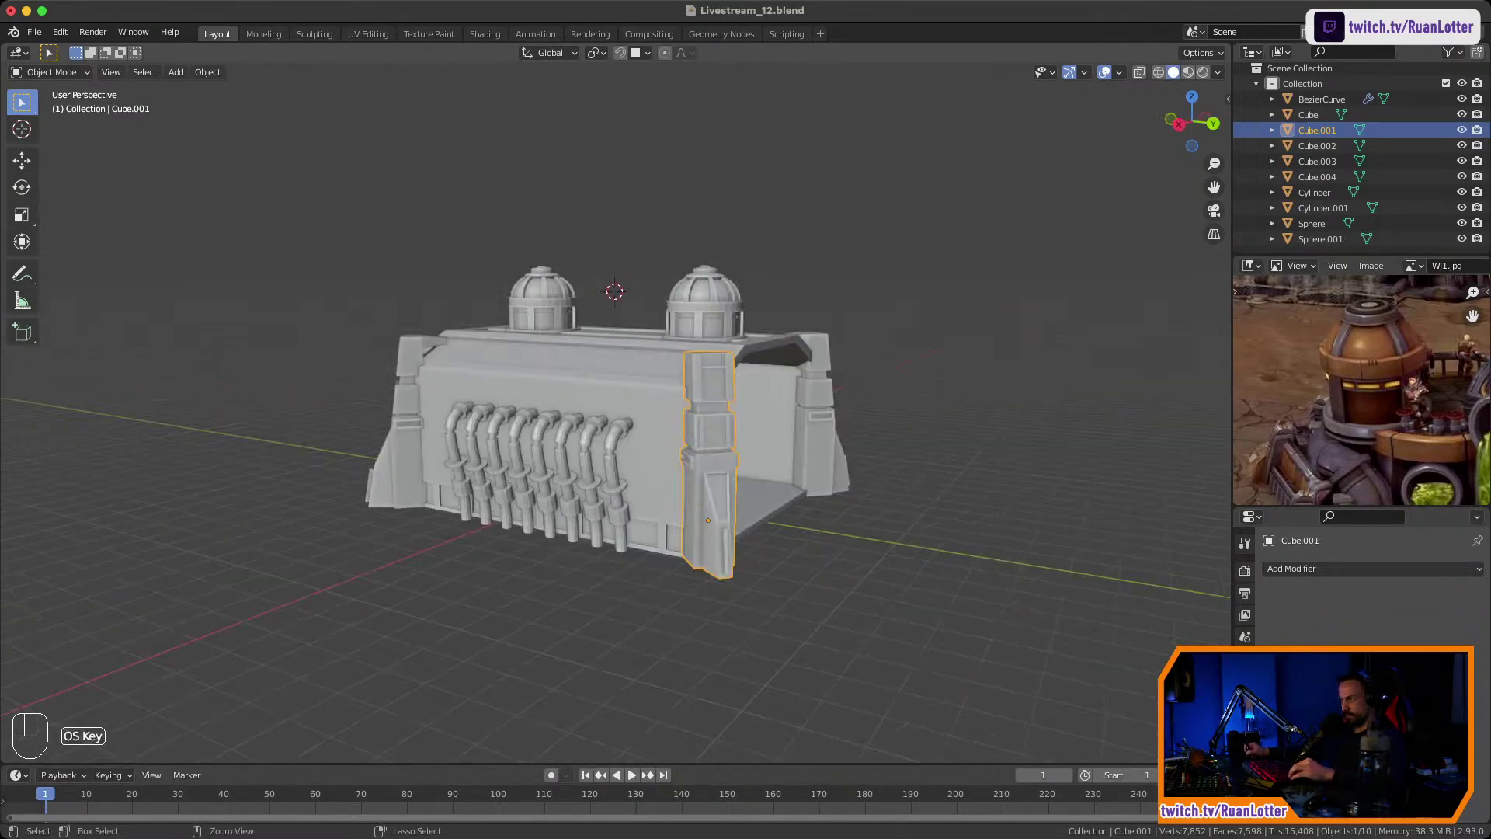
pyautogui.press('super+s')
# Apply the Array modifier on the row of curved pipes along the building's side wall.
pyautogui.click(614, 462)
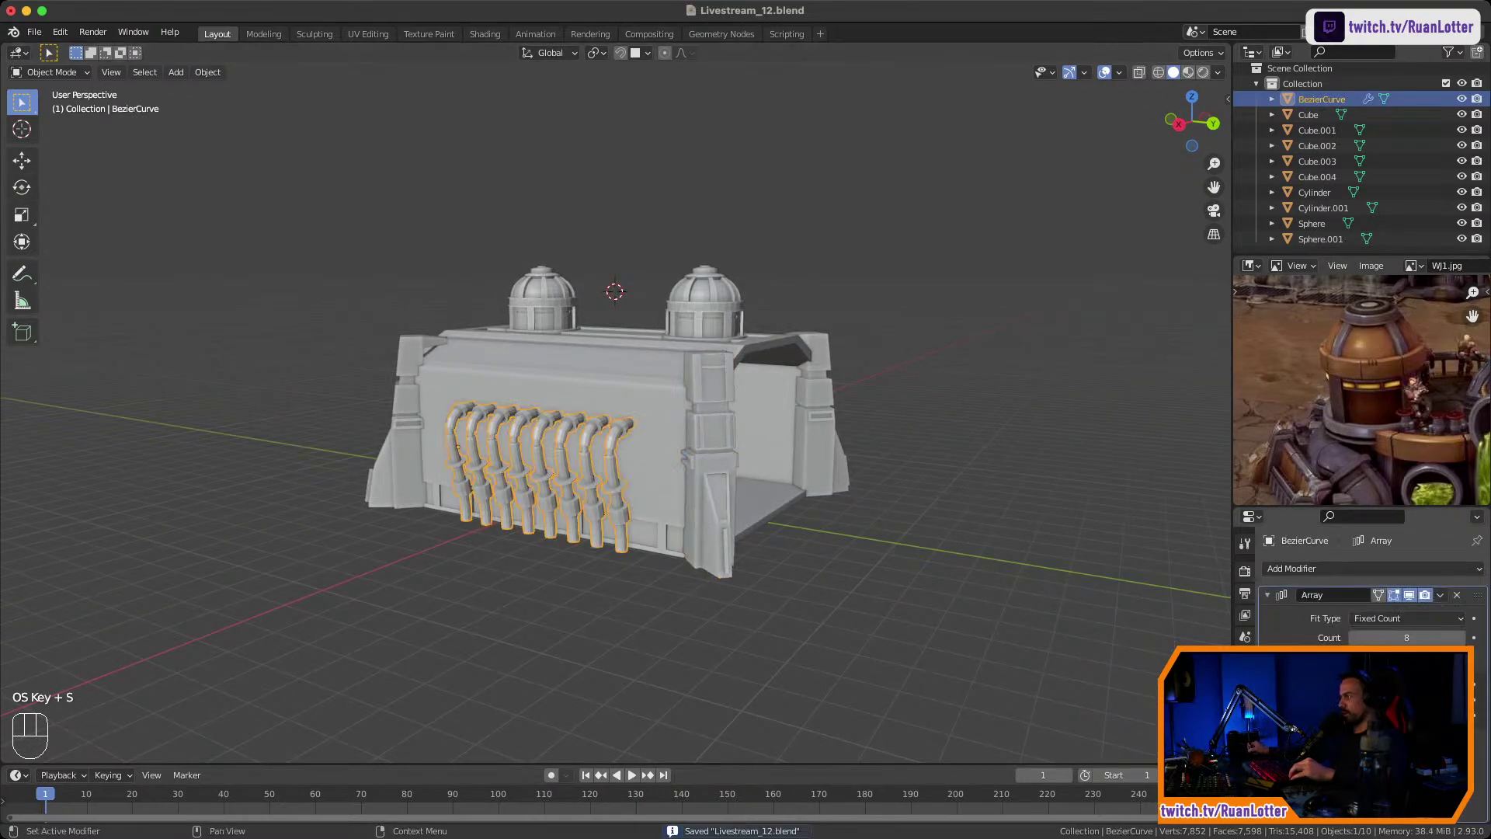
pyautogui.click(1440, 595)
pyautogui.click(1390, 612)
pyautogui.moveTo(893, 466); pyautogui.dragTo(695, 475, button='middle')
pyautogui.click(783, 439)
pyautogui.moveTo(783, 447); pyautogui.dragTo(912, 447, button='middle')
pyautogui.click(587, 296)
pyautogui.moveTo(586, 311); pyautogui.dragTo(618, 312, button='middle')
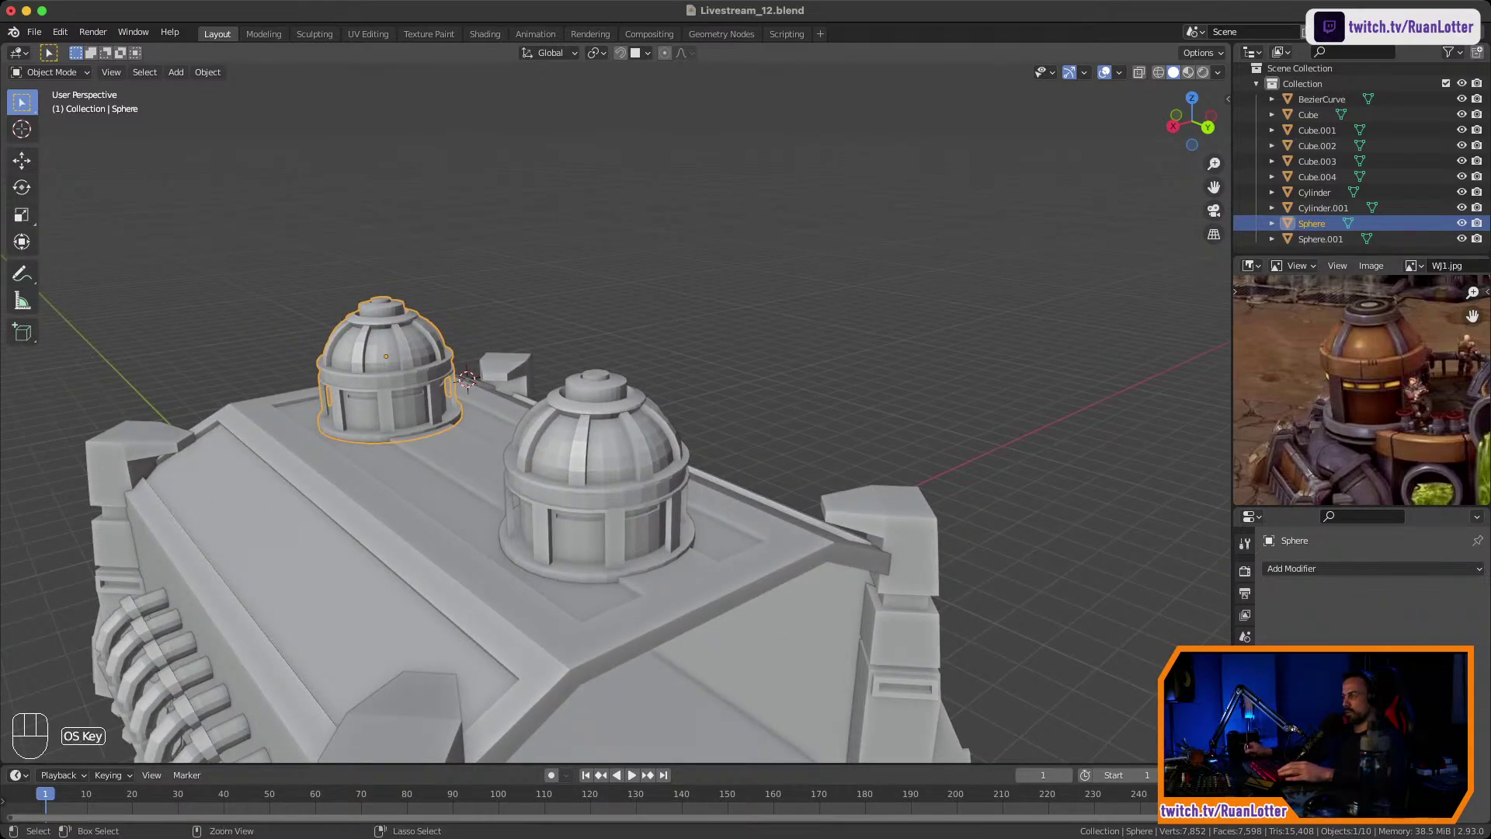
# Switch to the browser and look through the satellite dish cartoon images for a dish shape to model.
pyautogui.press('super+Tab')
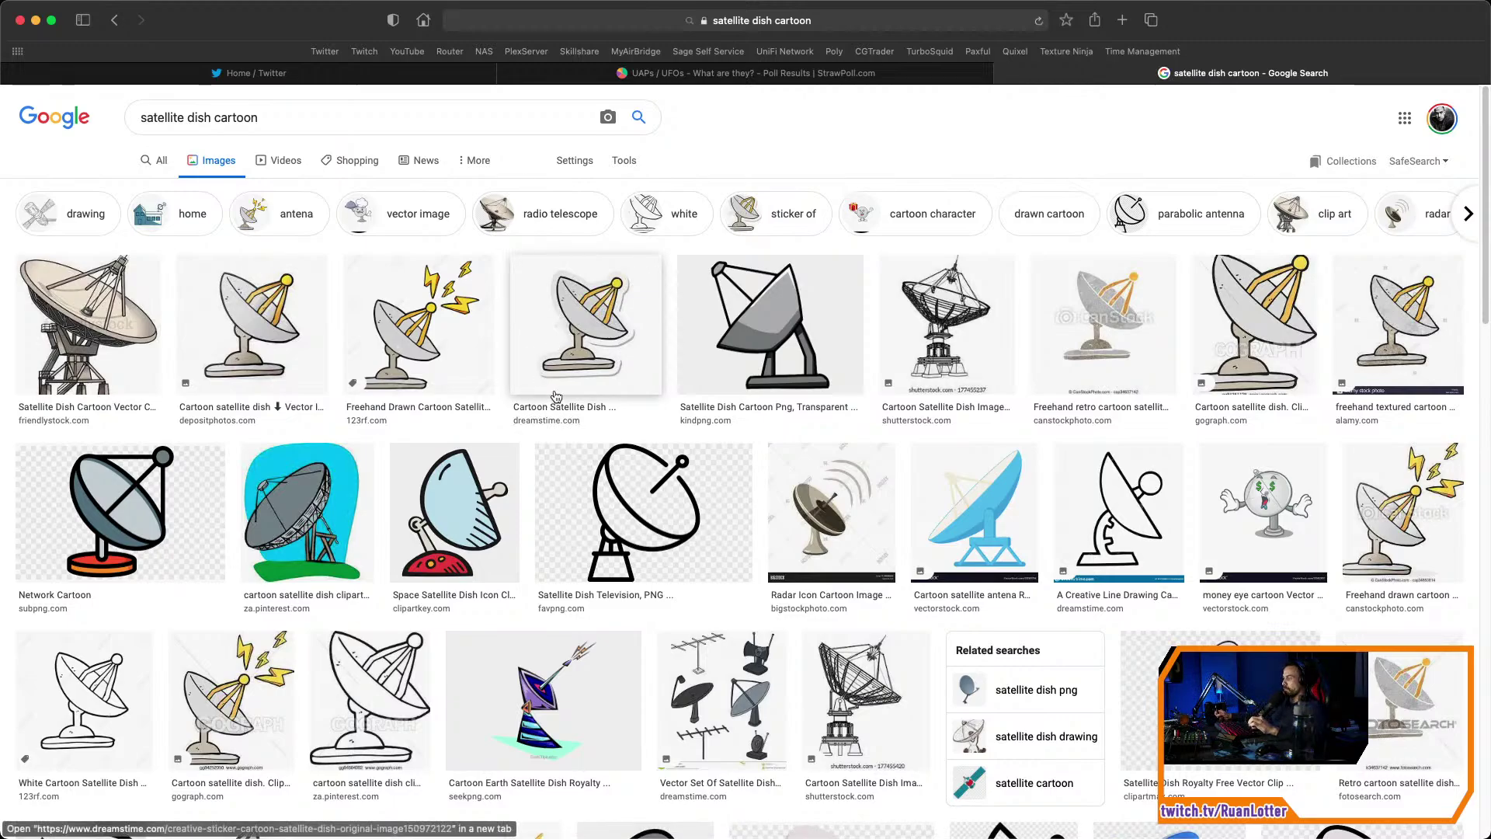
pyautogui.scroll(-5, 551, 390)
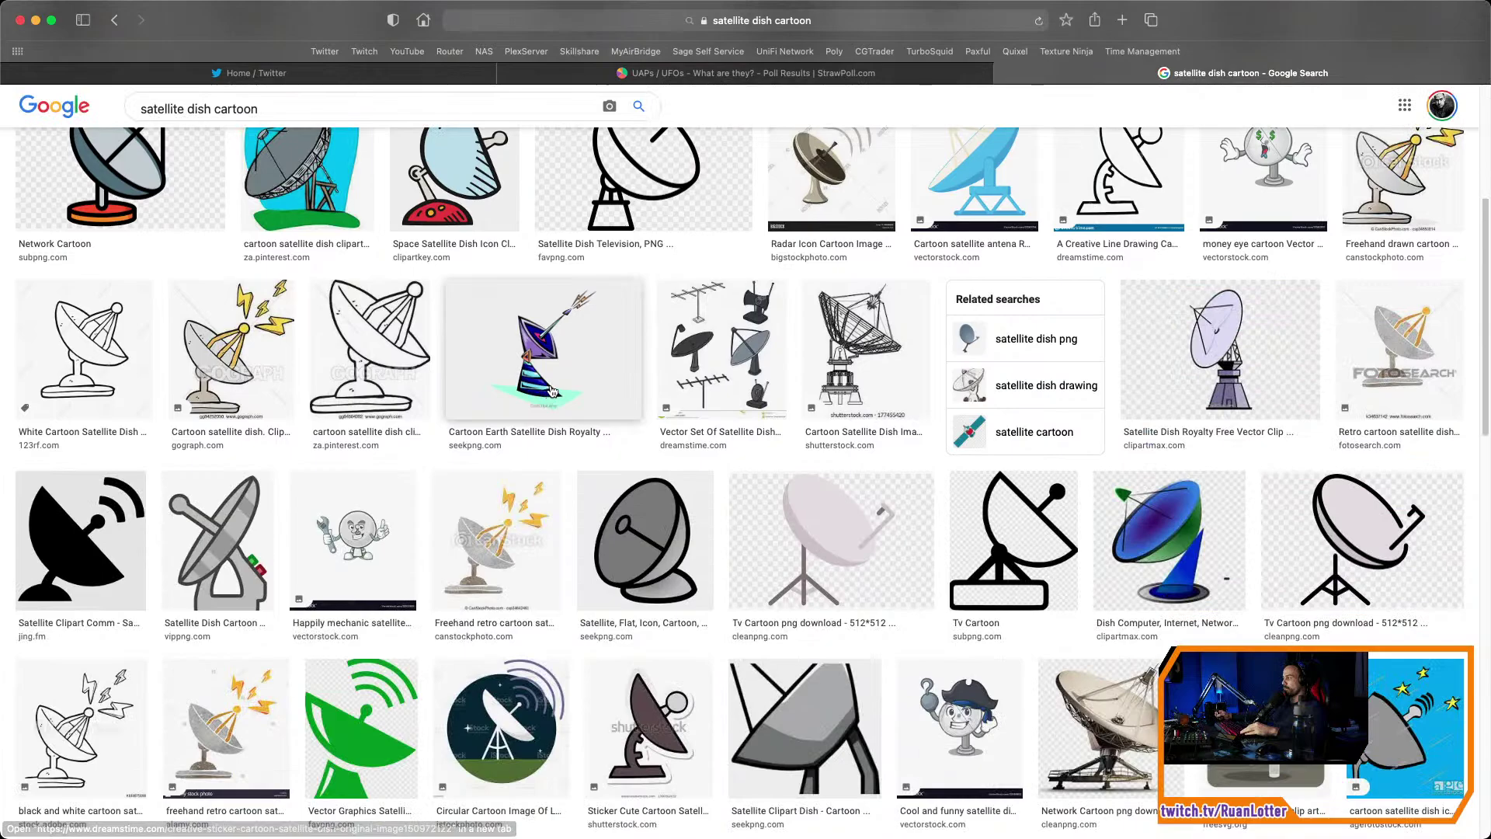
pyautogui.scroll(-2, 552, 391)
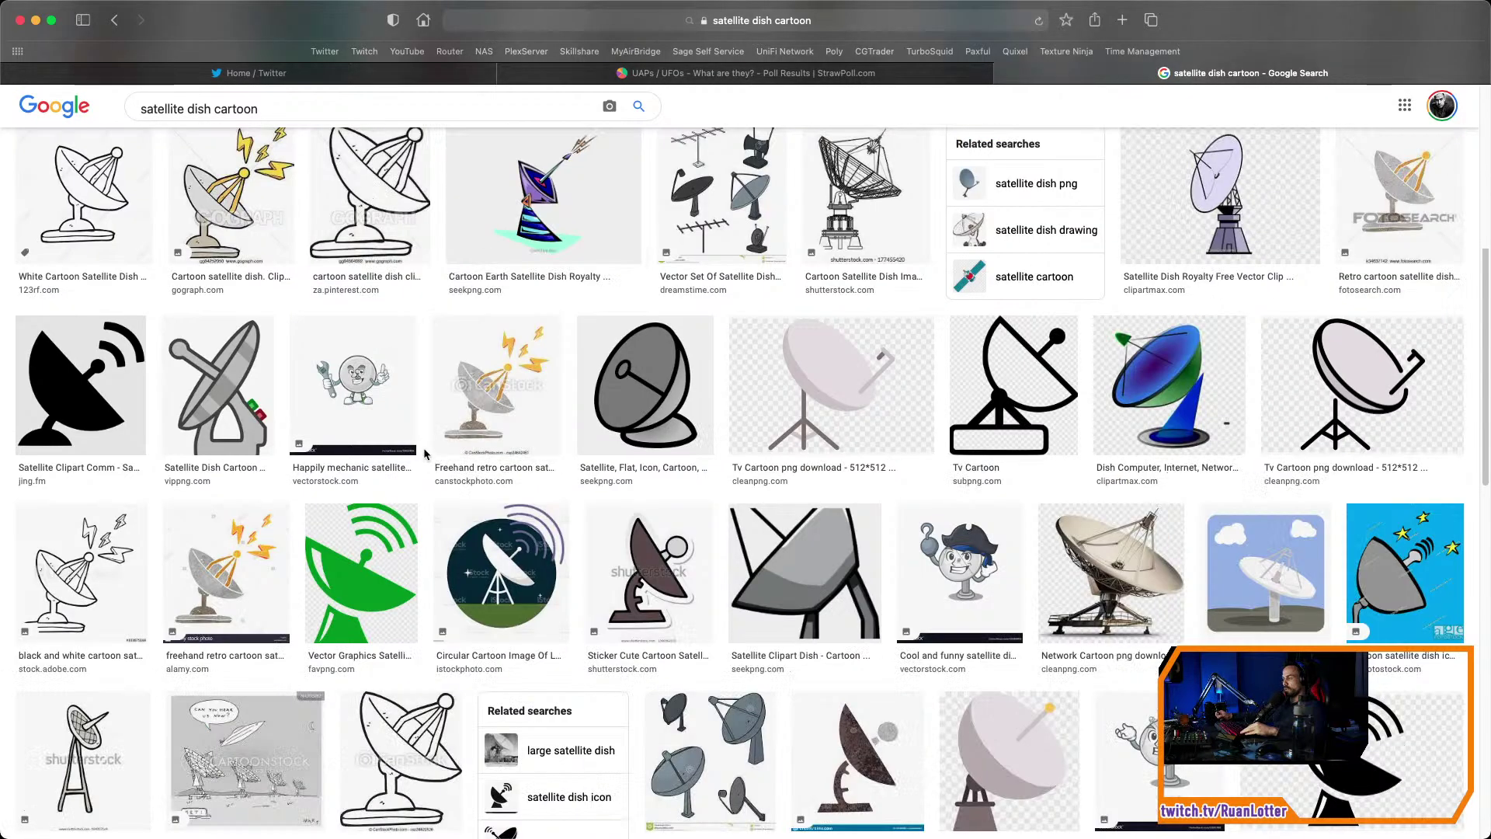
pyautogui.scroll(-1, 426, 435)
pyautogui.scroll(-1, 410, 468)
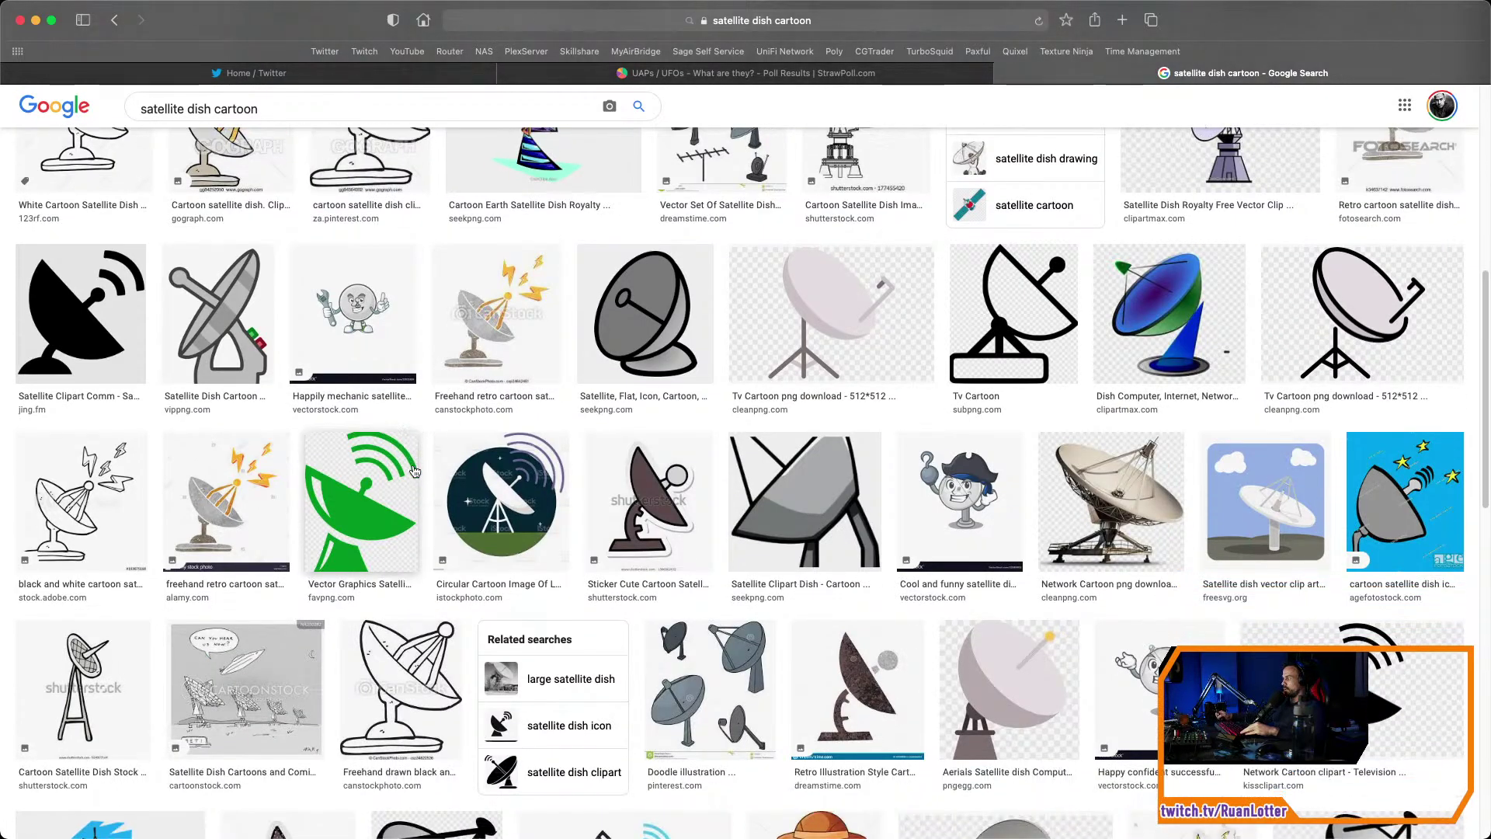
pyautogui.scroll(1, 431, 482)
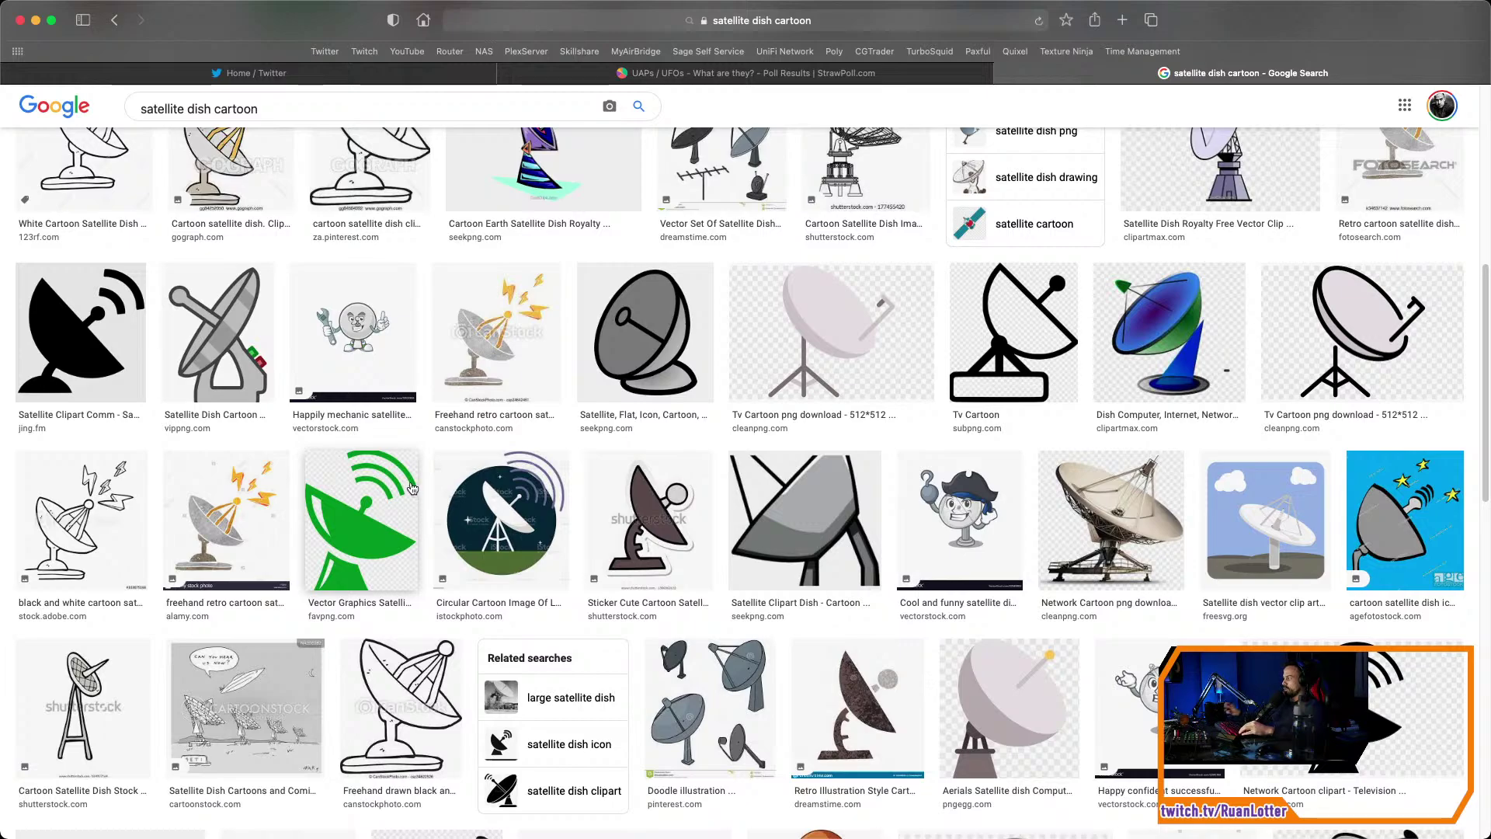
pyautogui.press('super+Tab')
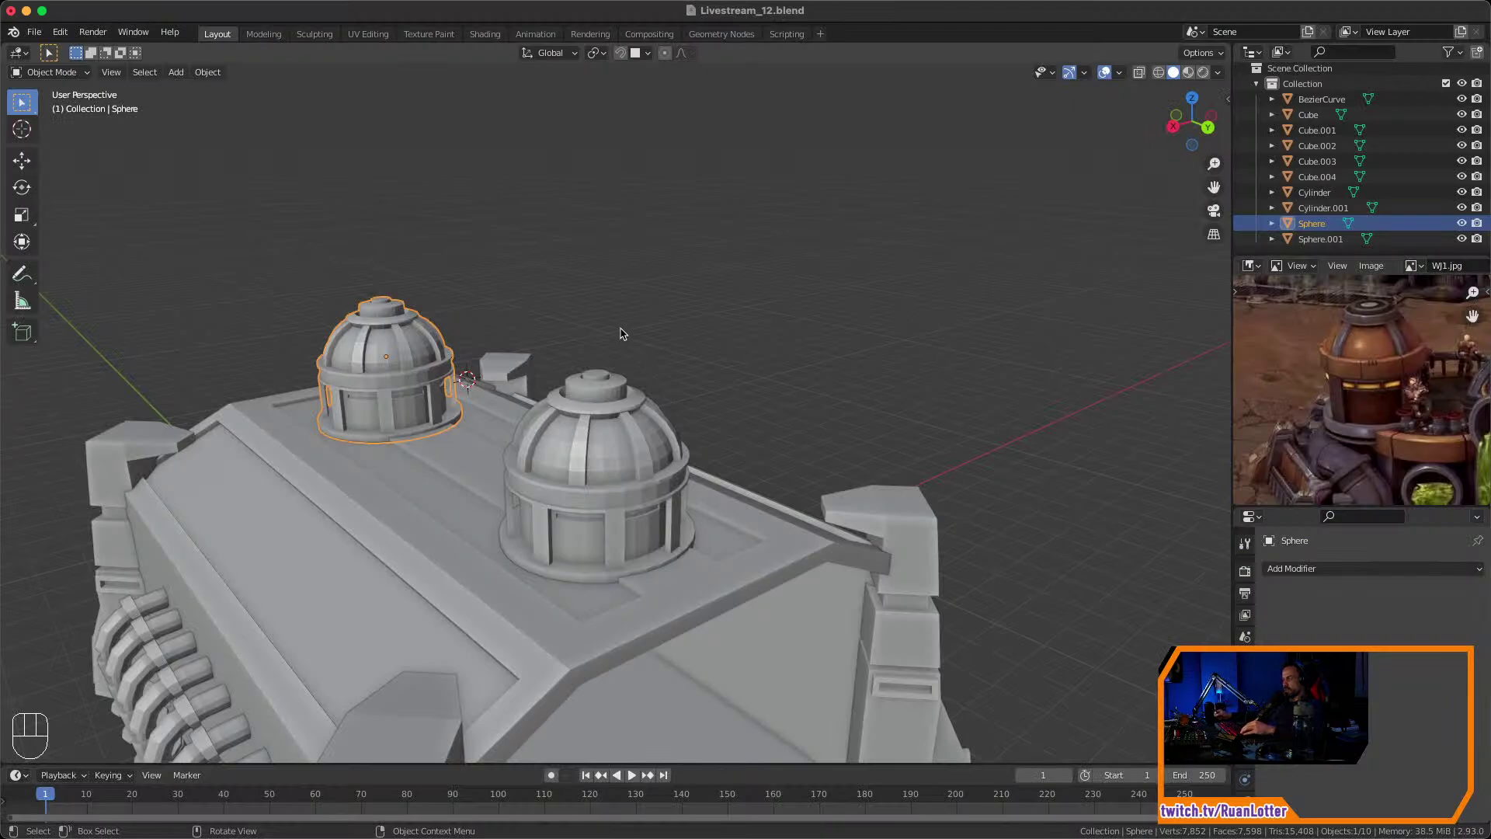
# Select the circular top cap faces of the duplicated tank and snap the 3D cursor to the centre of that selection.
pyautogui.keyDown('shift'); pyautogui.moveTo(687, 381); pyautogui.dragTo(753, 310, button='middle'); pyautogui.keyUp('shift')
pyautogui.scroll(-3, 752, 310)
pyautogui.moveTo(777, 400); pyautogui.dragTo(645, 365, button='middle')
pyautogui.scroll(2, 816, 323)
pyautogui.moveTo(816, 323); pyautogui.dragTo(699, 458, button='middle')
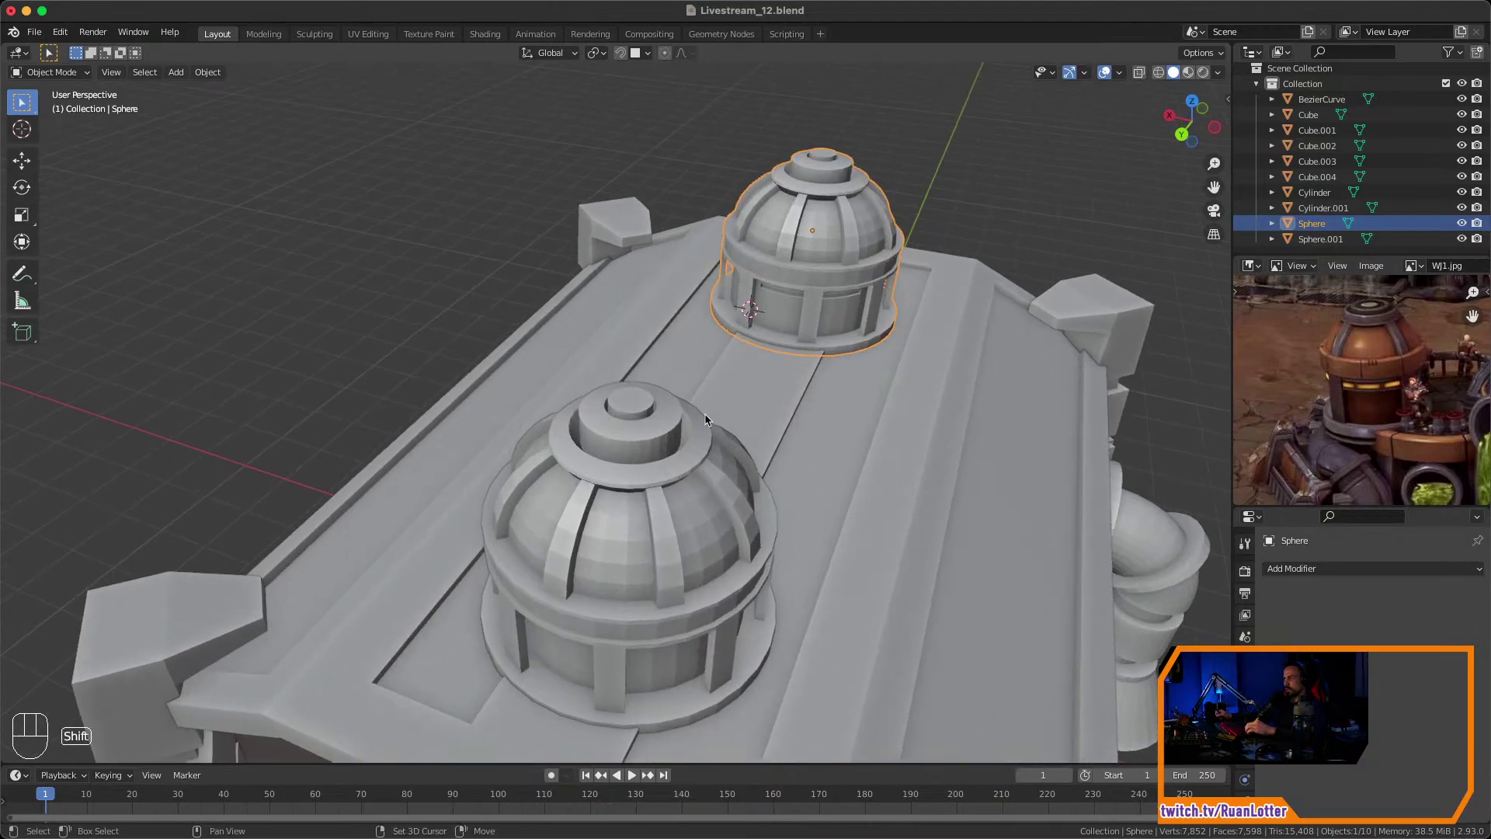
pyautogui.click(657, 412)
pyautogui.press('Tab')
pyautogui.keyDown('alt'); pyautogui.click(622, 399); pyautogui.keyUp('alt')
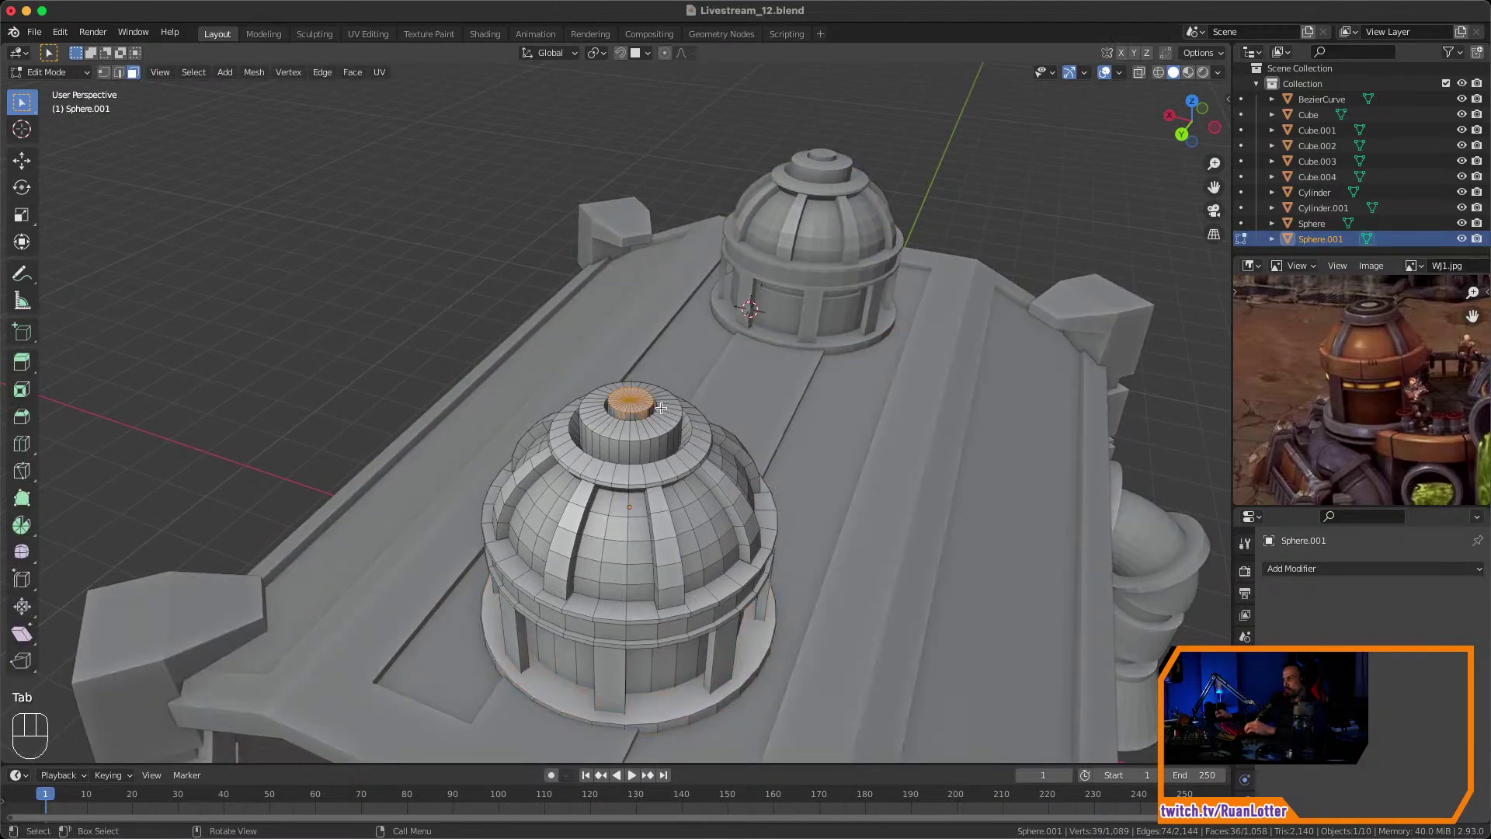
pyautogui.keyDown('shift'); pyautogui.moveTo(628, 392); pyautogui.dragTo(642, 409); pyautogui.keyUp('shift')
pyautogui.keyDown('ctrl'); pyautogui.moveTo(643, 411); pyautogui.dragTo(664, 318, button='middle'); pyautogui.keyUp('ctrl')
pyautogui.moveTo(598, 412); pyautogui.dragTo(612, 427)
pyautogui.keyDown('ctrl'); pyautogui.moveTo(612, 427); pyautogui.dragTo(743, 606, button='middle'); pyautogui.keyUp('ctrl')
pyautogui.press('KP_0')
pyautogui.press('KP_Decimal')
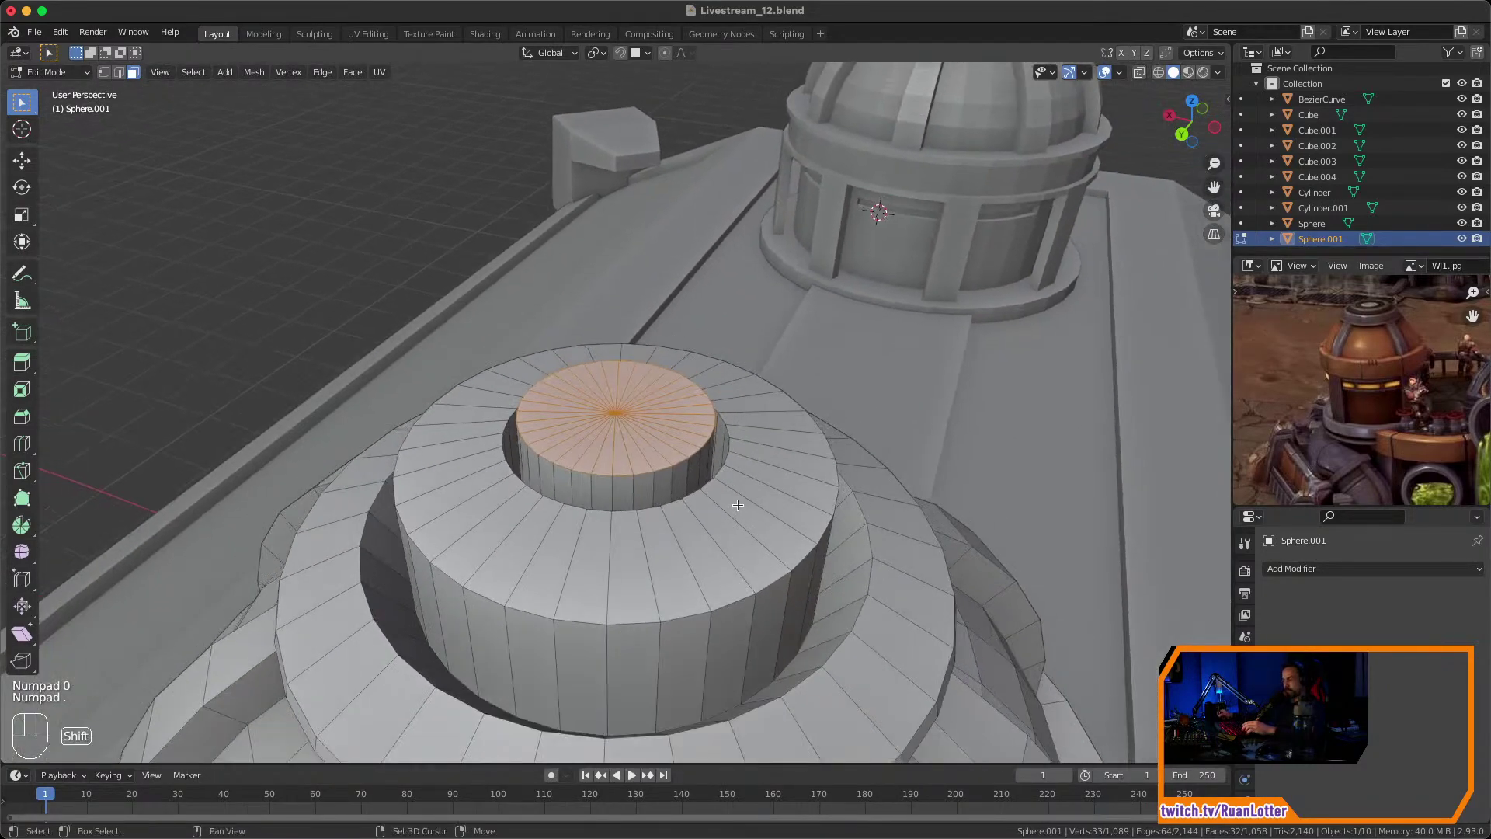
pyautogui.hotkey('shift', 's')
pyautogui.click(719, 581)
pyautogui.moveTo(734, 526)
pyautogui.keyDown('ctrl'); pyautogui.mouseDown(button='middle')
pyautogui.moveTo(835, 453)
pyautogui.moveTo(728, 534)
pyautogui.moveTo(733, 514)
pyautogui.mouseUp(button='middle'); pyautogui.keyUp('ctrl')
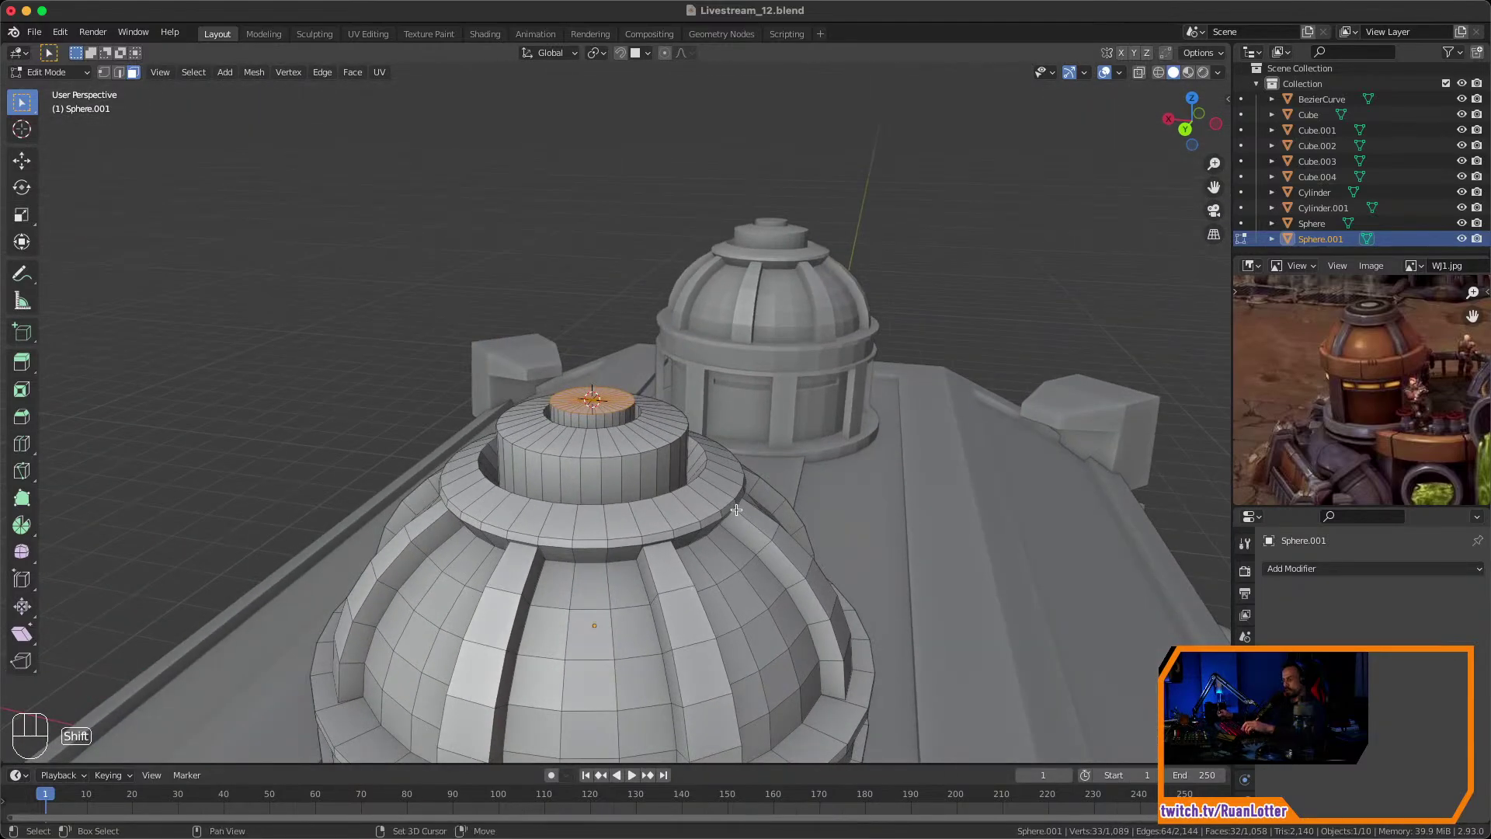
# Add a UV sphere at the 3D cursor in Object Mode and raise it along Z by about 1.27 m above the tank.
pyautogui.press('Tab')
pyautogui.hotkey('shift', 'a')
pyautogui.moveTo(758, 508)
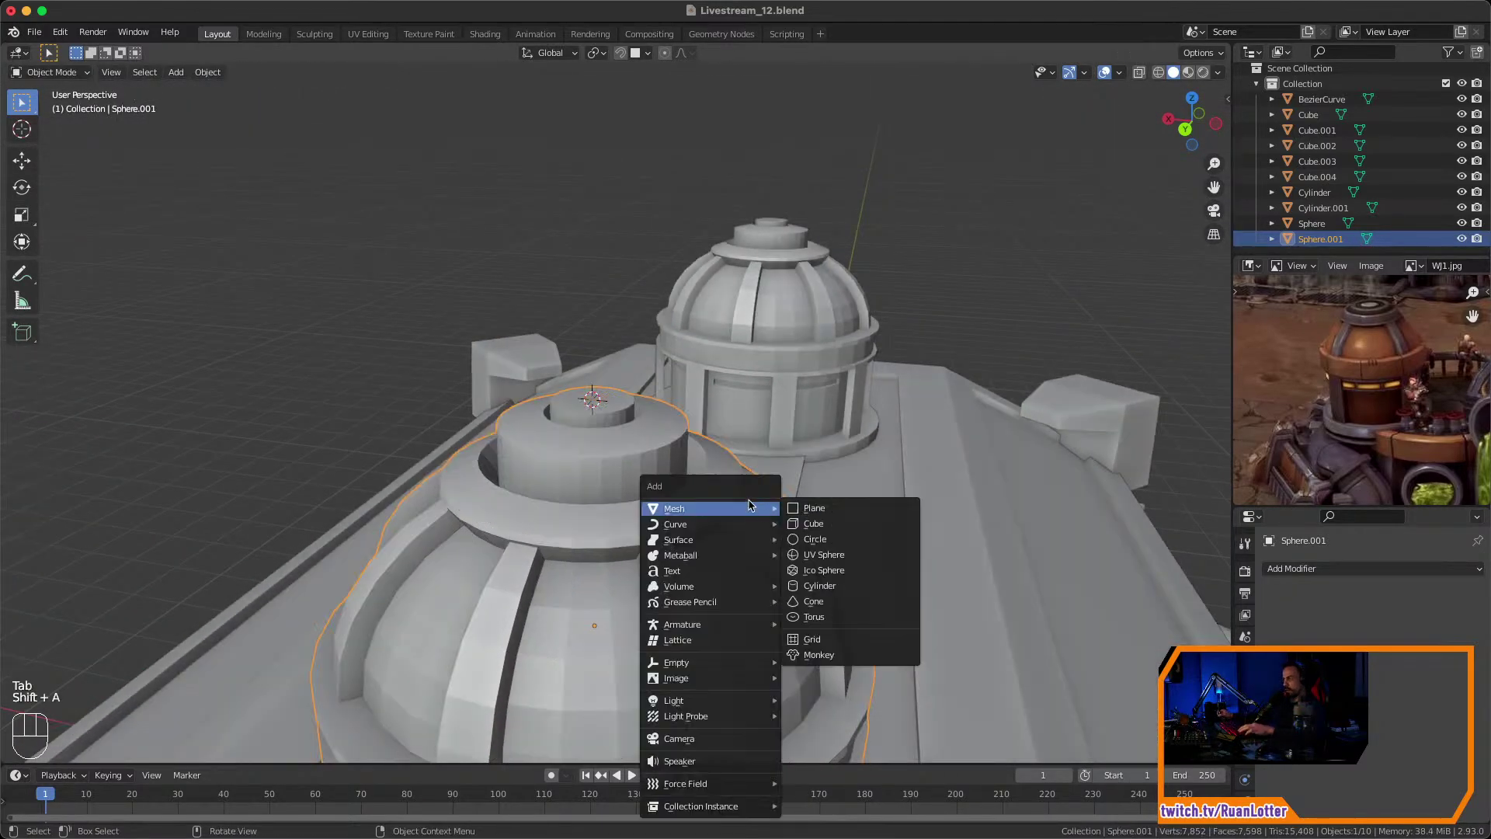
pyautogui.click(859, 559)
pyautogui.keyDown('ctrl'); pyautogui.moveTo(876, 513); pyautogui.dragTo(904, 537, button='middle'); pyautogui.keyUp('ctrl')
pyautogui.press('g')
pyautogui.press('z')
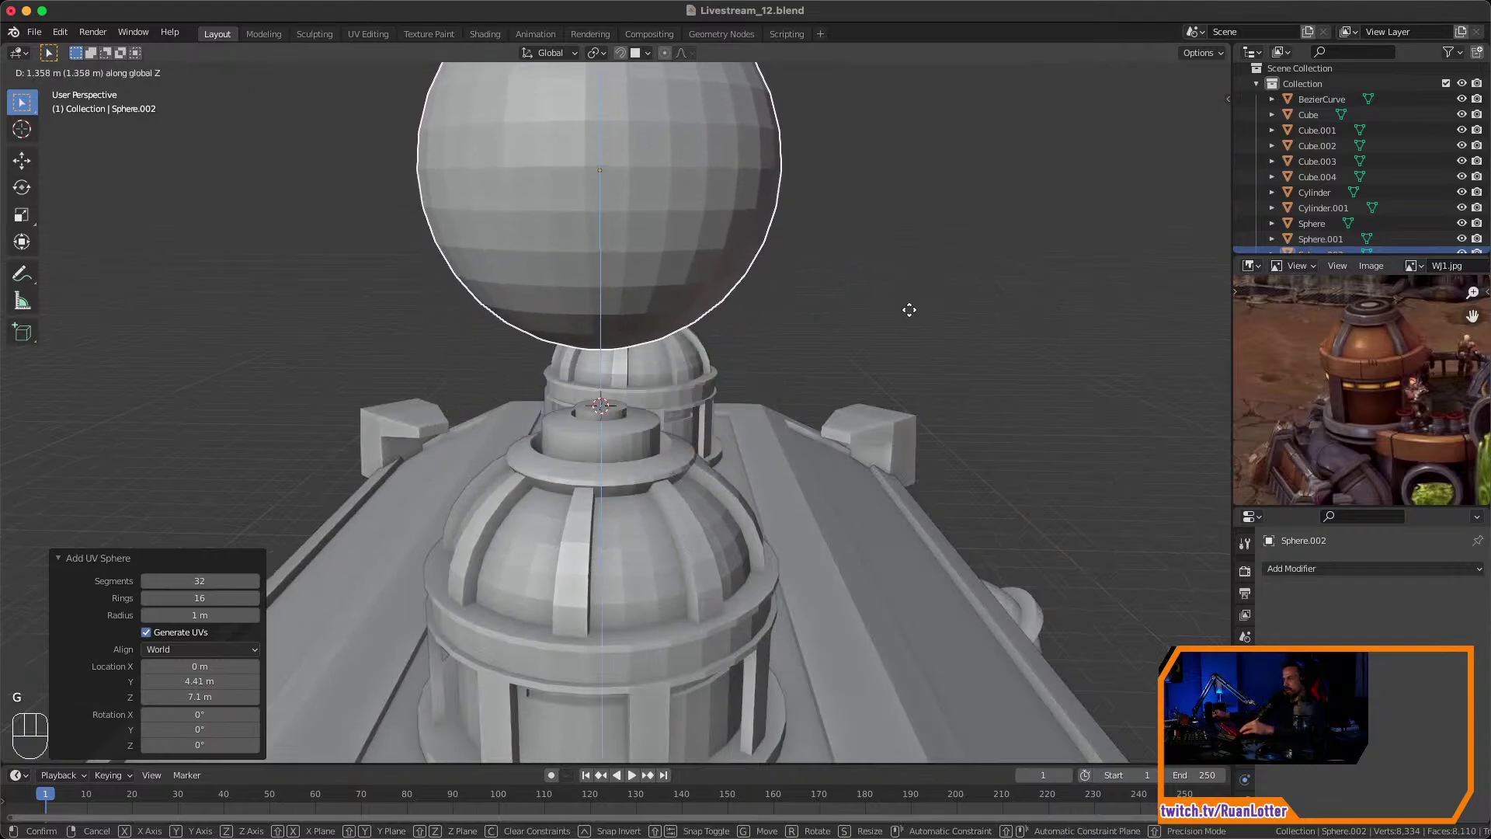
pyautogui.click(907, 317)
# Scale the sphere down to about 0.526 and check its shape against the satellite dish images in the browser.
pyautogui.press('s')
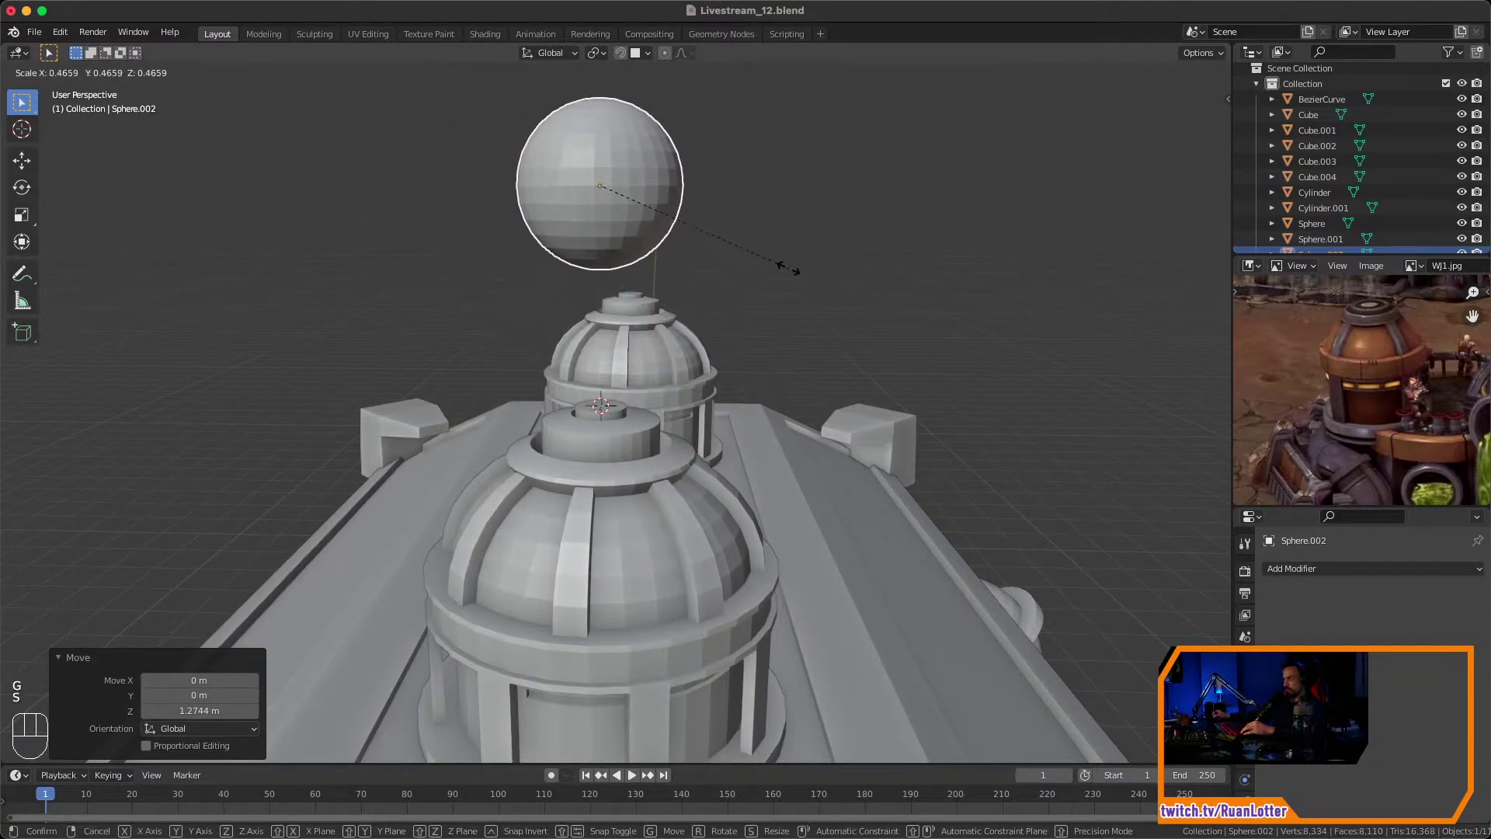
pyautogui.click(824, 282)
pyautogui.moveTo(825, 283); pyautogui.dragTo(875, 374, button='middle')
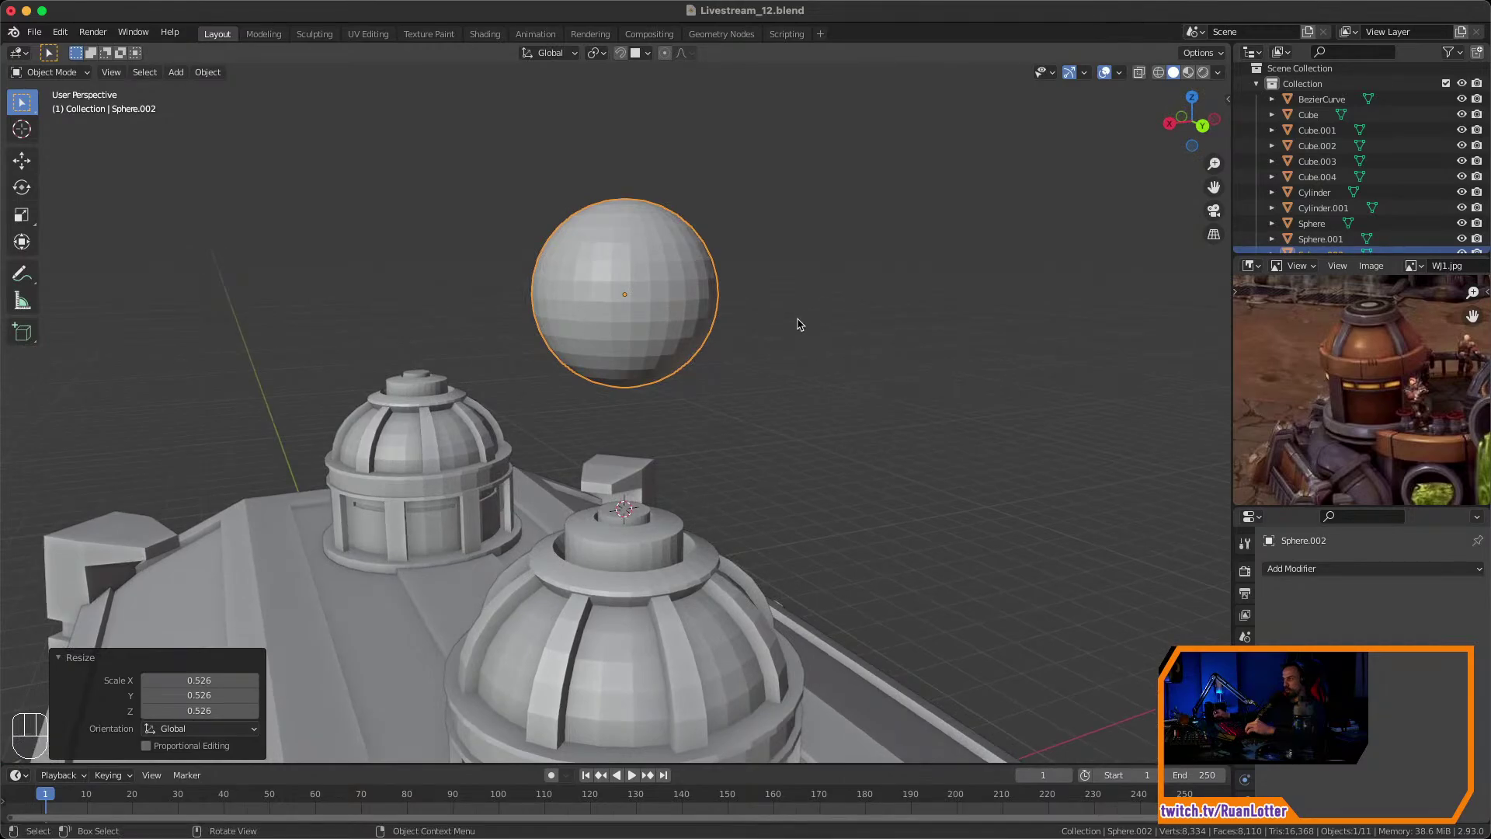
pyautogui.press('super+Tab')
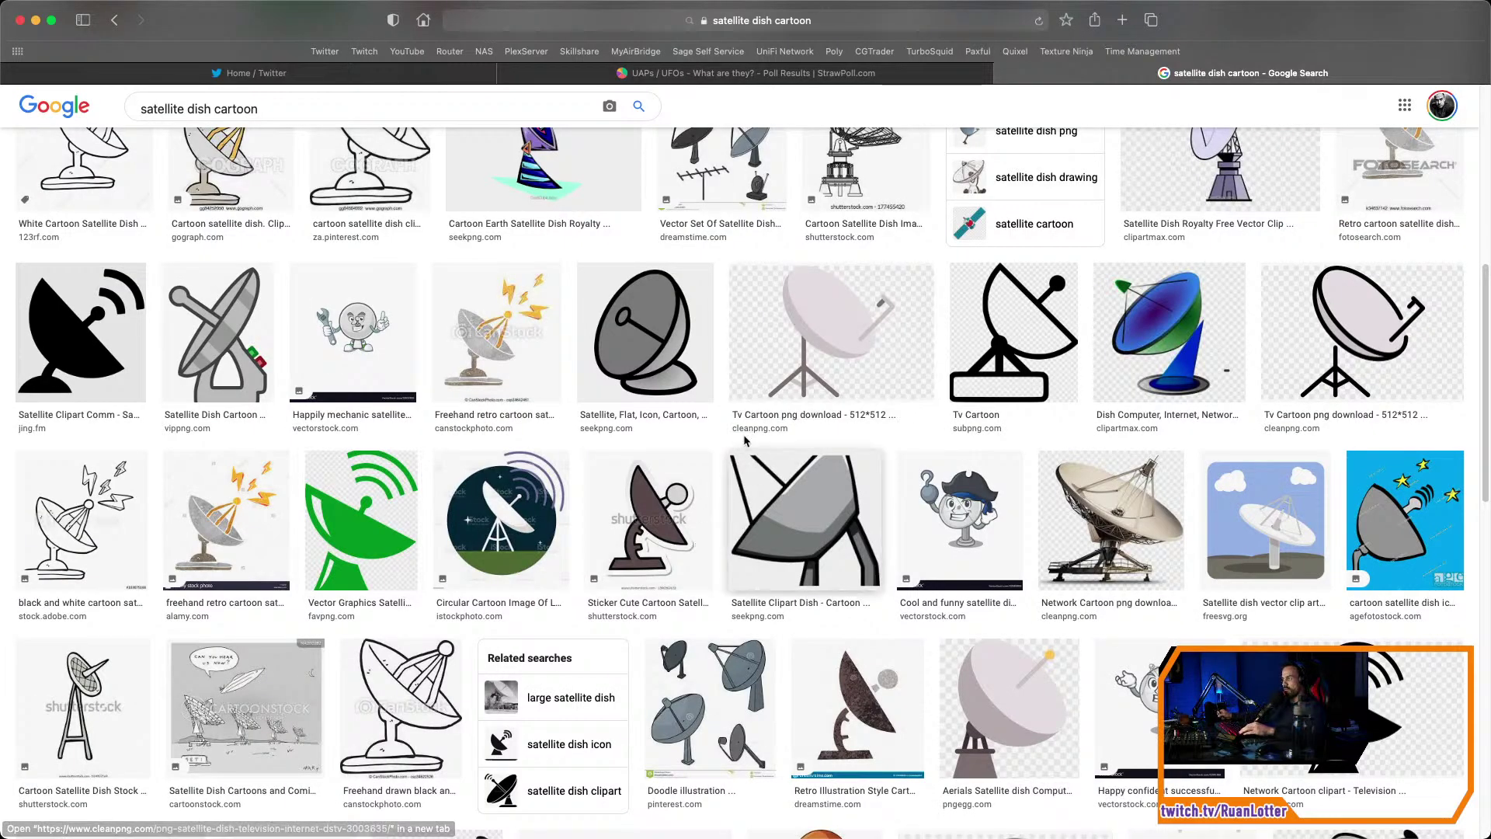
pyautogui.press('super+Tab')
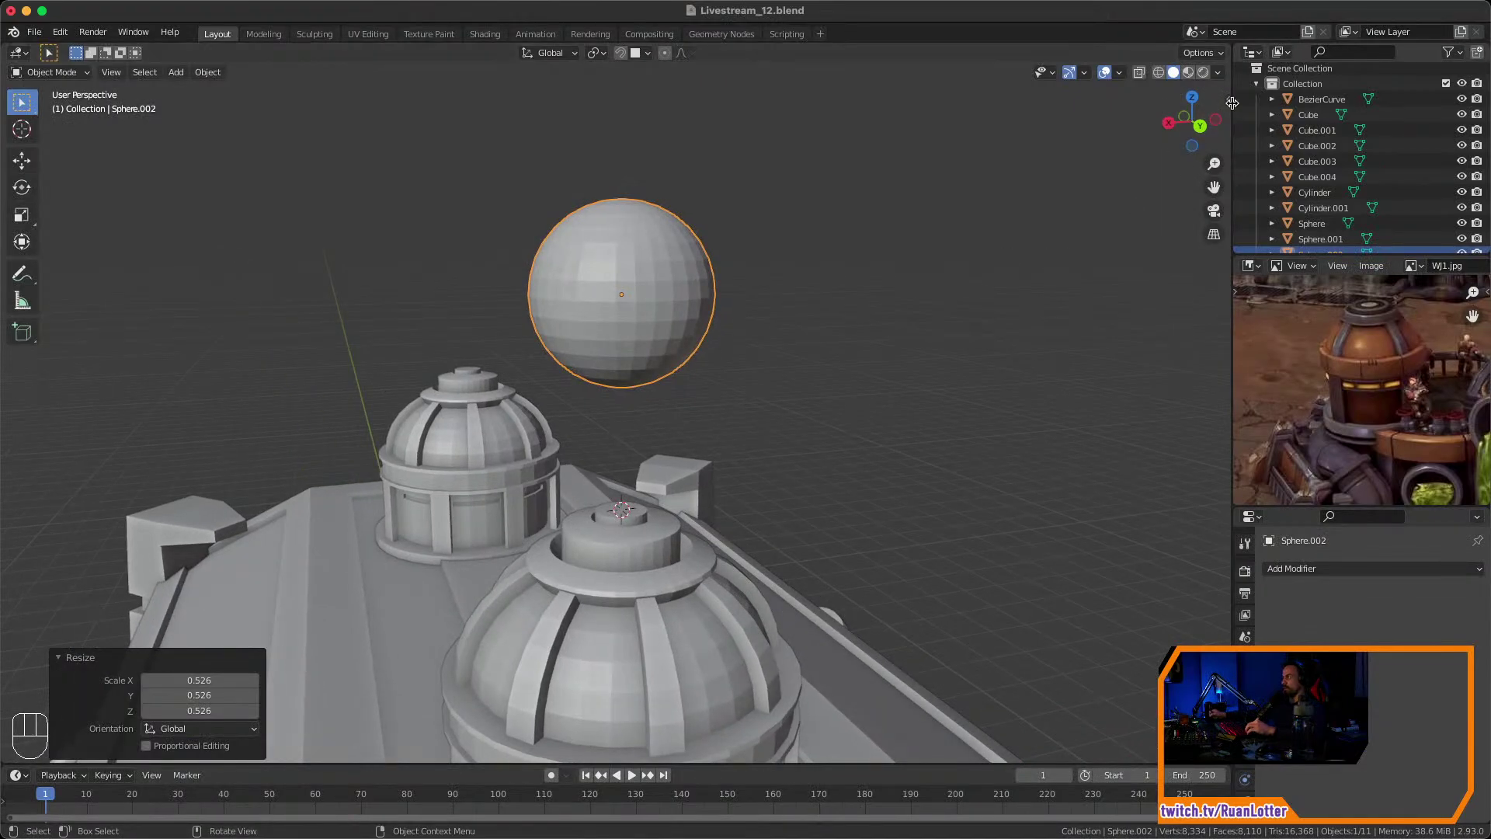
# Turn on X-ray, view the sphere from the back in Edit Mode and delete the faces of its upper half.
pyautogui.click(1139, 73)
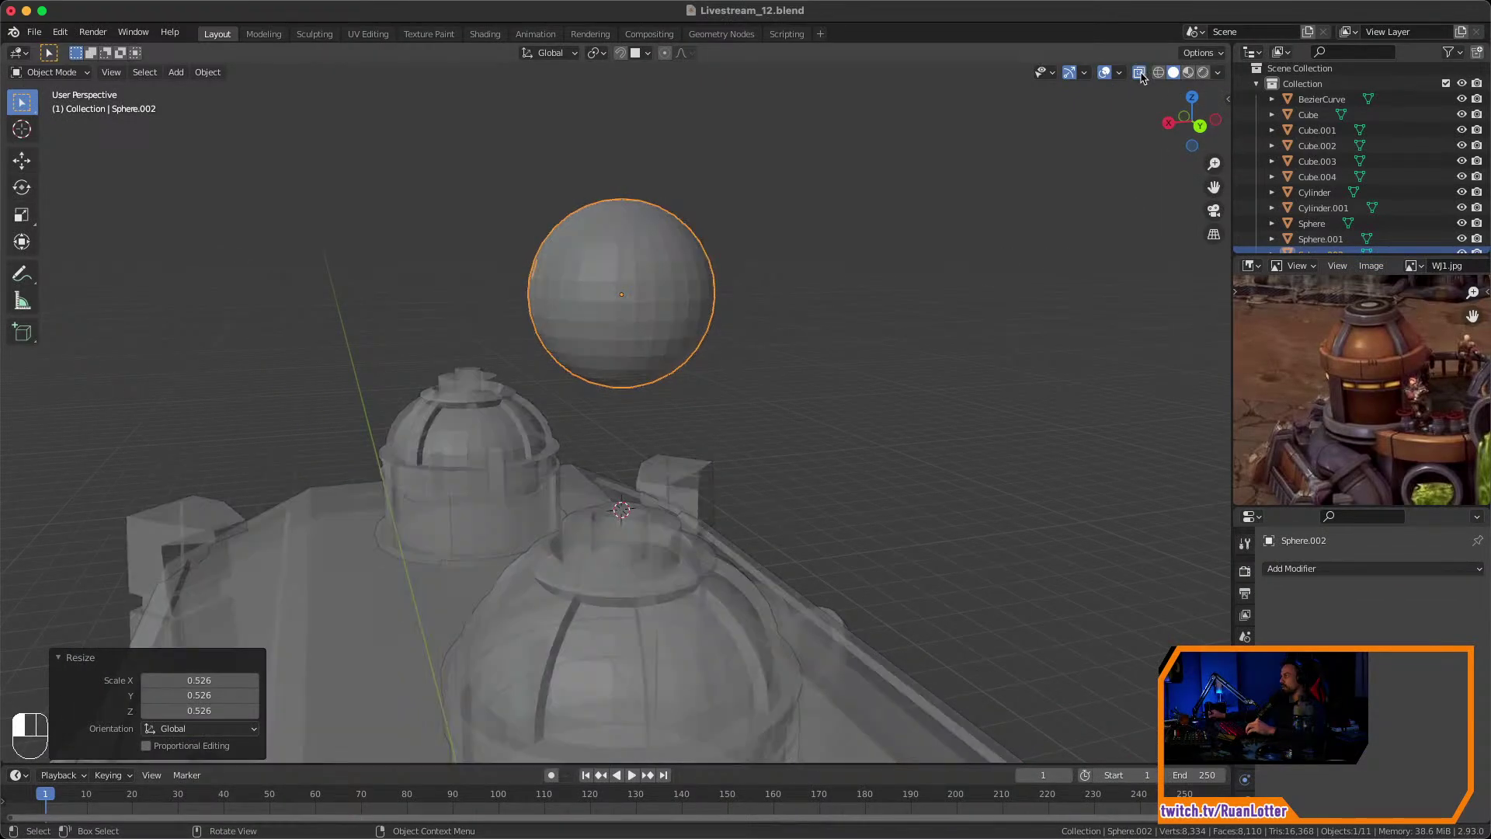
pyautogui.click(1200, 125)
pyautogui.press('Tab')
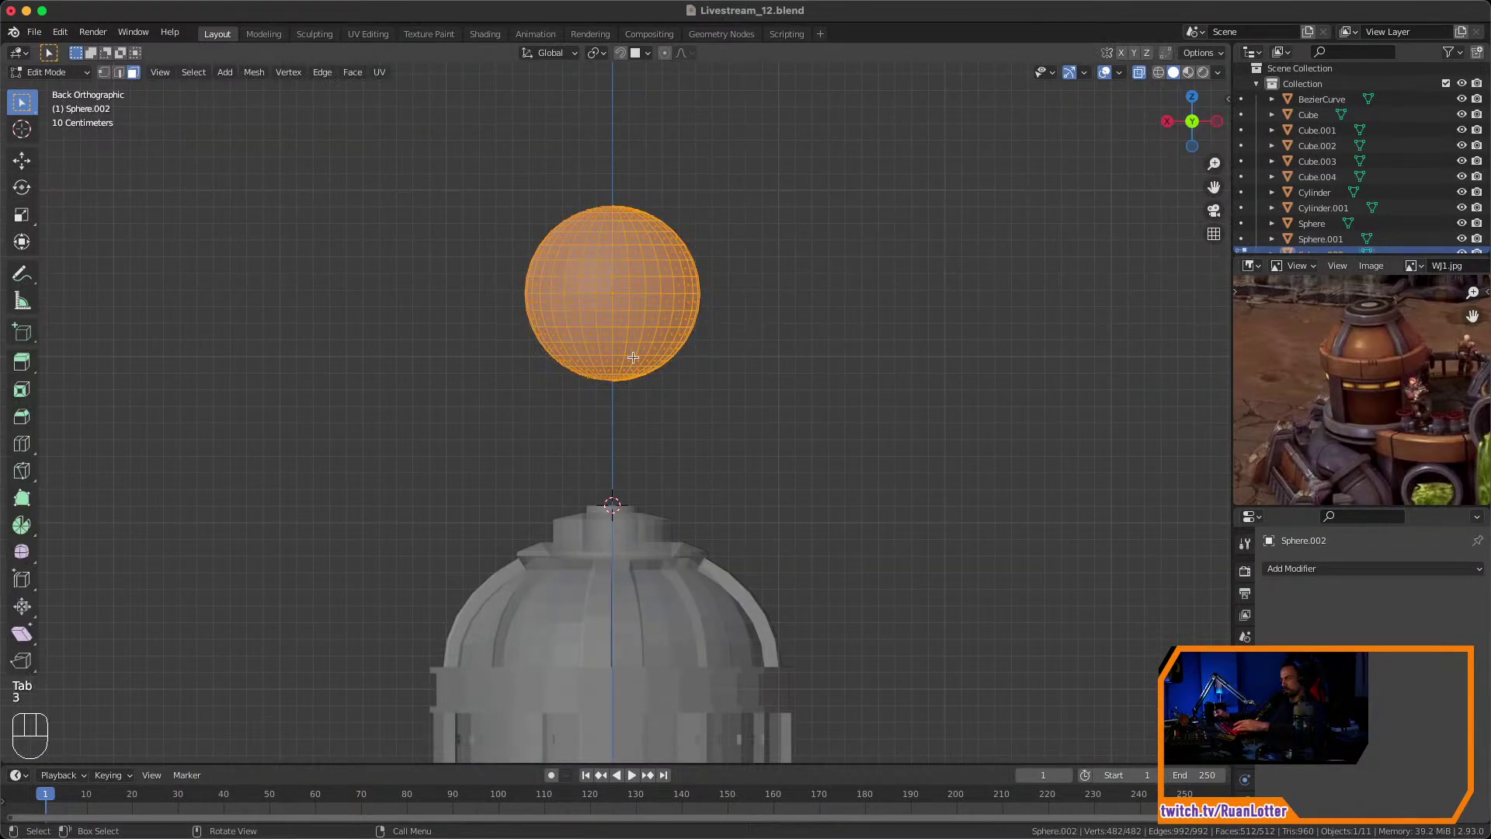
pyautogui.moveTo(455, 163); pyautogui.dragTo(784, 291)
pyautogui.press('x')
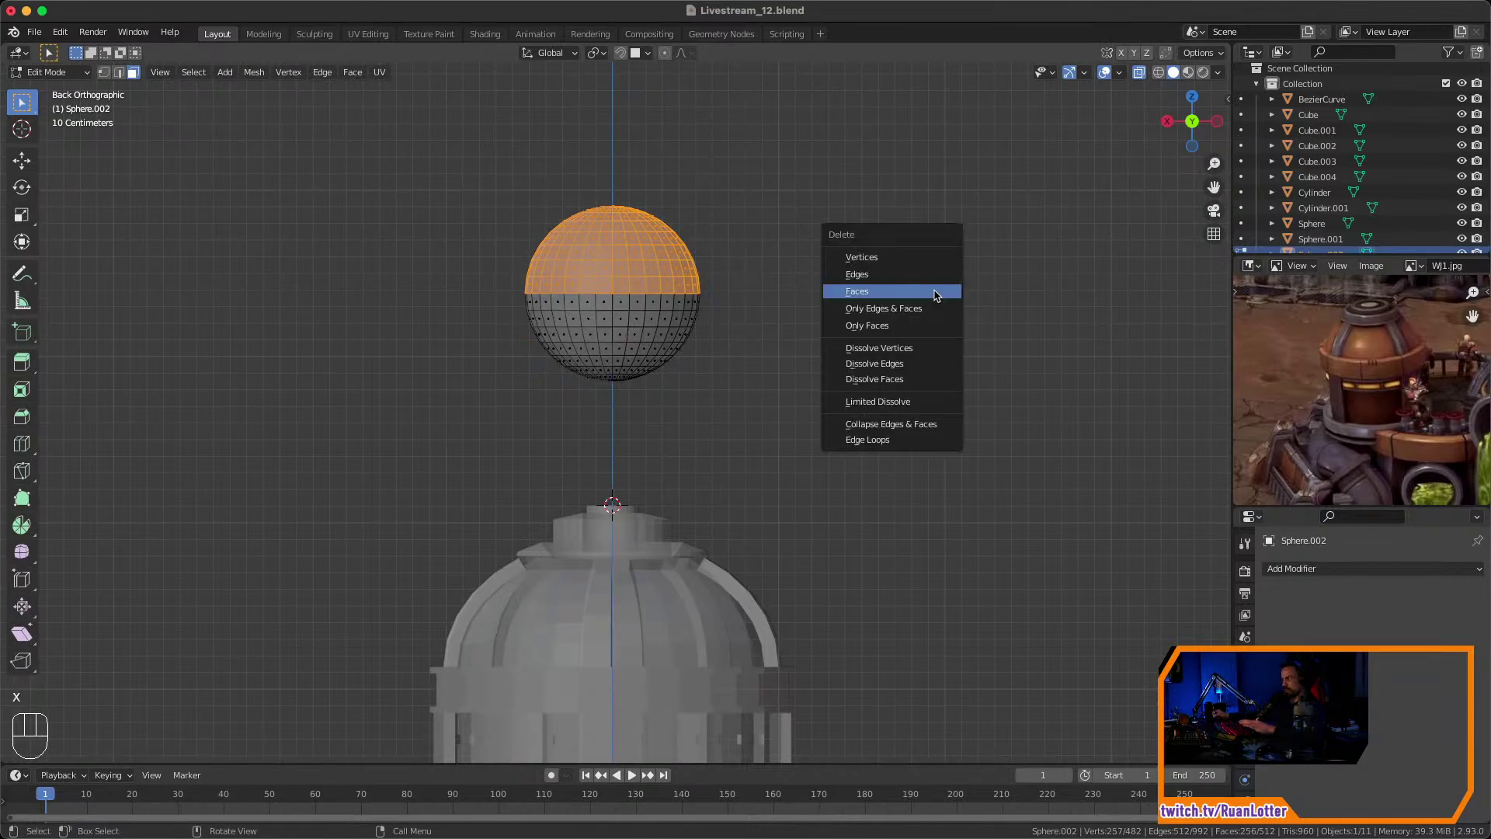
pyautogui.click(936, 294)
pyautogui.moveTo(859, 339); pyautogui.dragTo(778, 259, button='middle')
# Delete the topmost ring of faces from the half-sphere bowl, return to Object Mode and turn off X-ray.
pyautogui.click(1200, 129)
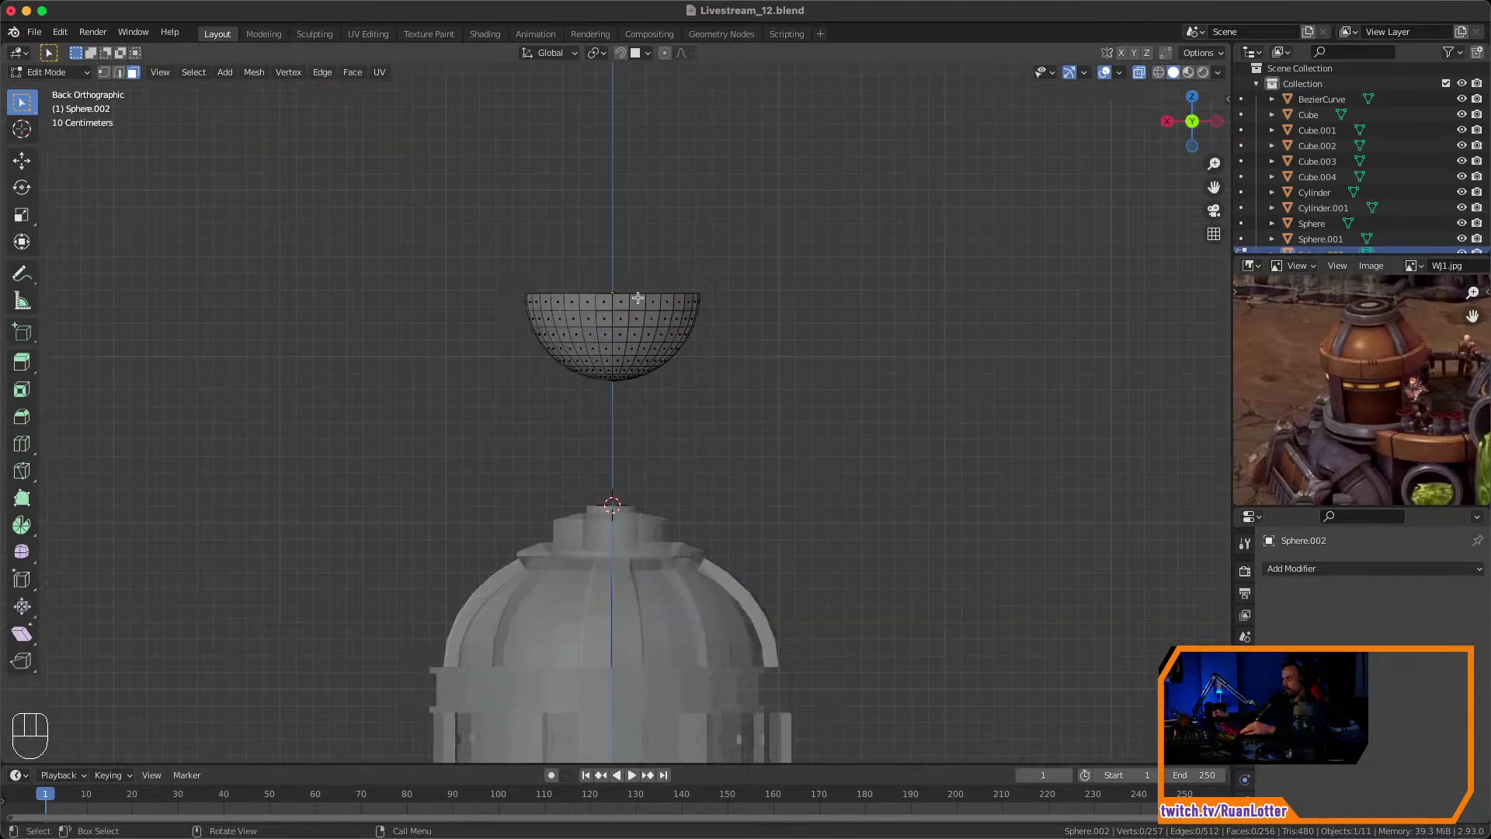
pyautogui.moveTo(461, 219); pyautogui.dragTo(780, 307)
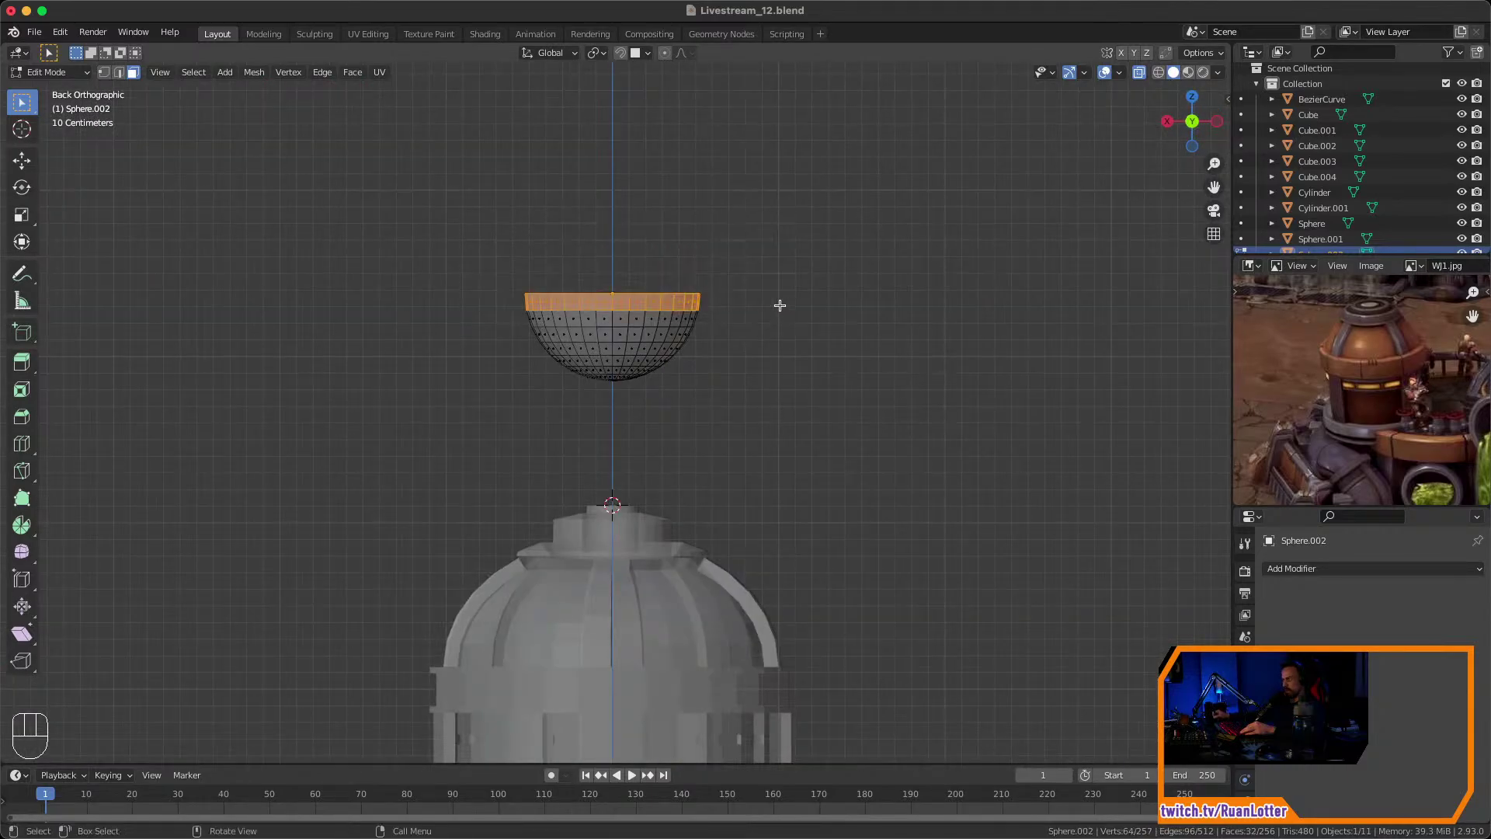
pyautogui.press('x')
pyautogui.click(841, 307)
pyautogui.moveTo(483, 244); pyautogui.dragTo(768, 321)
pyautogui.click(913, 311)
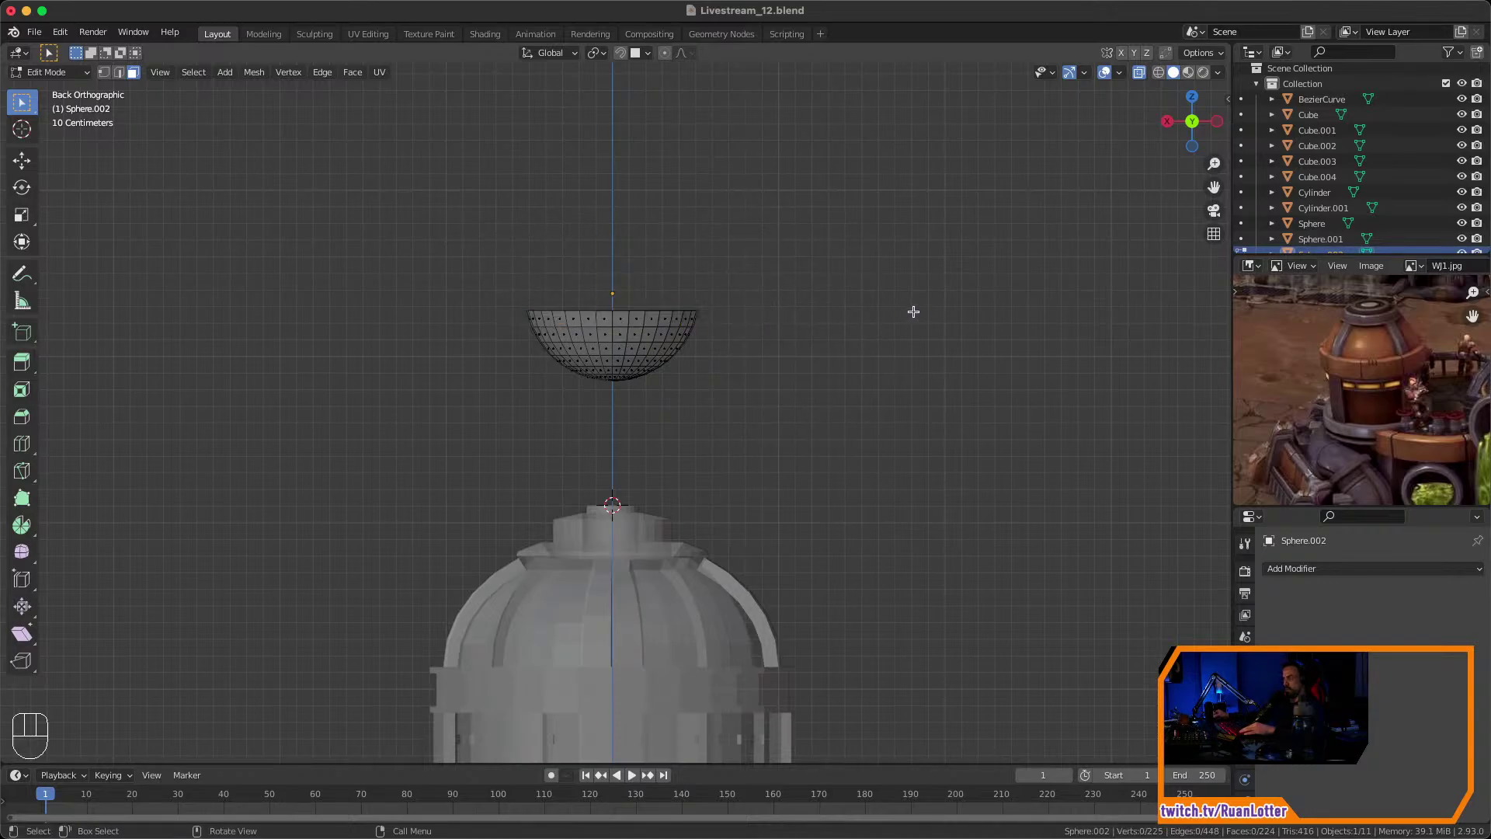
pyautogui.press('Tab')
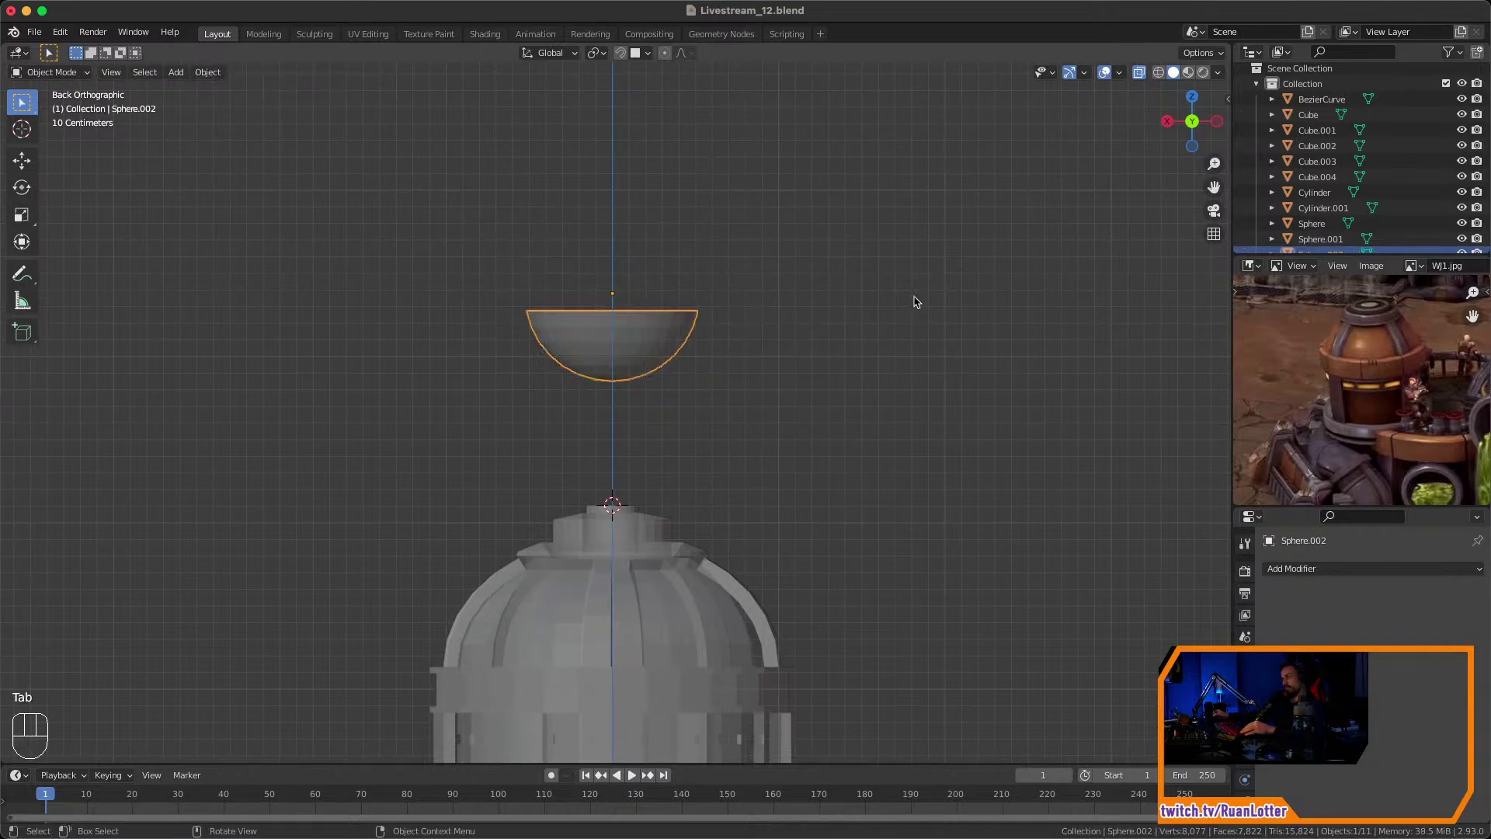
pyautogui.click(1139, 73)
pyautogui.moveTo(920, 335); pyautogui.dragTo(876, 381, button='middle')
# Compare the bowl above the tank with the satellite dish images in the browser.
pyautogui.press('super+Tab')
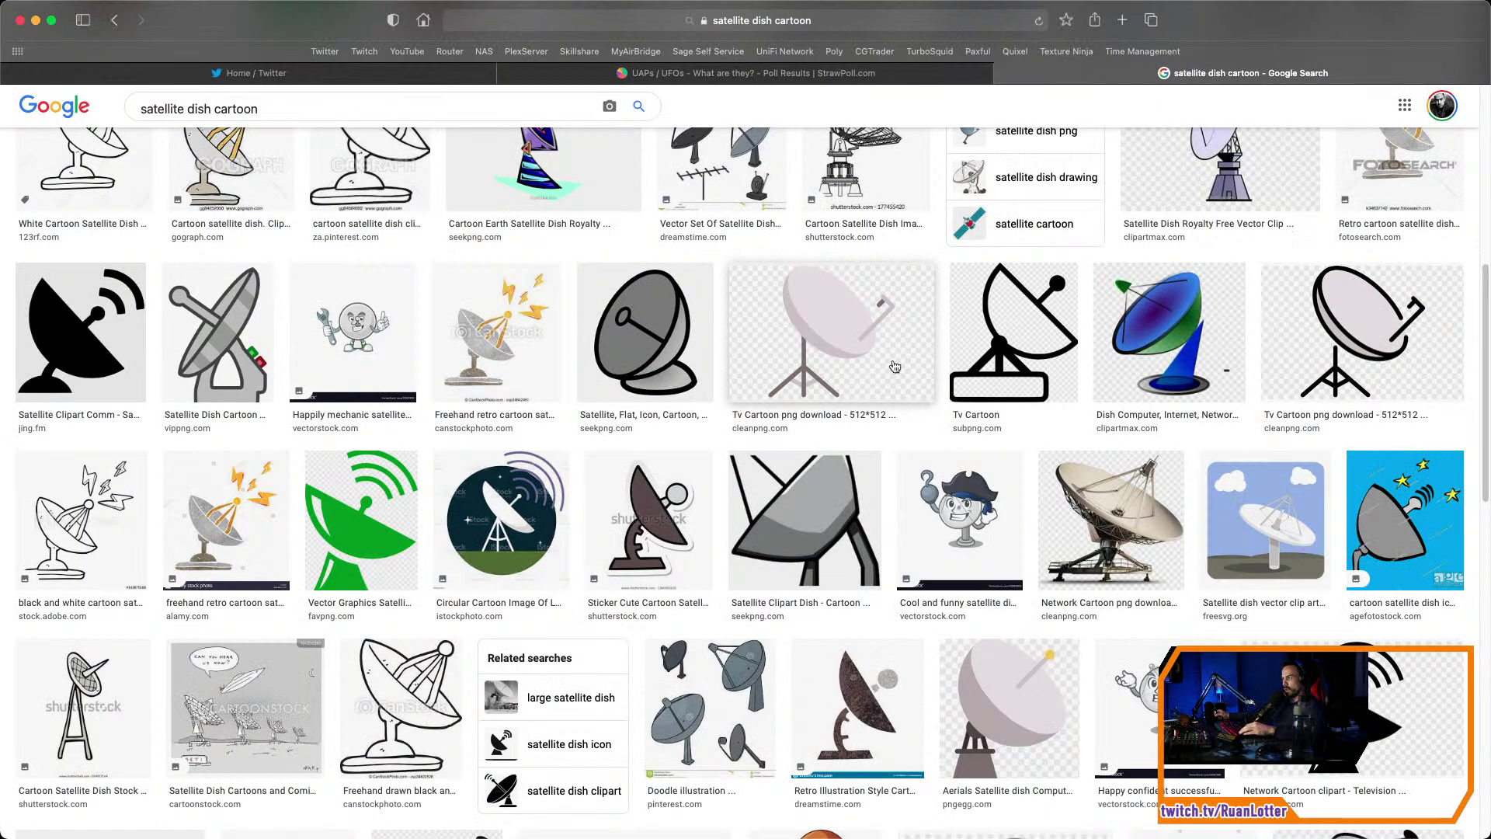
pyautogui.press('super+Tab')
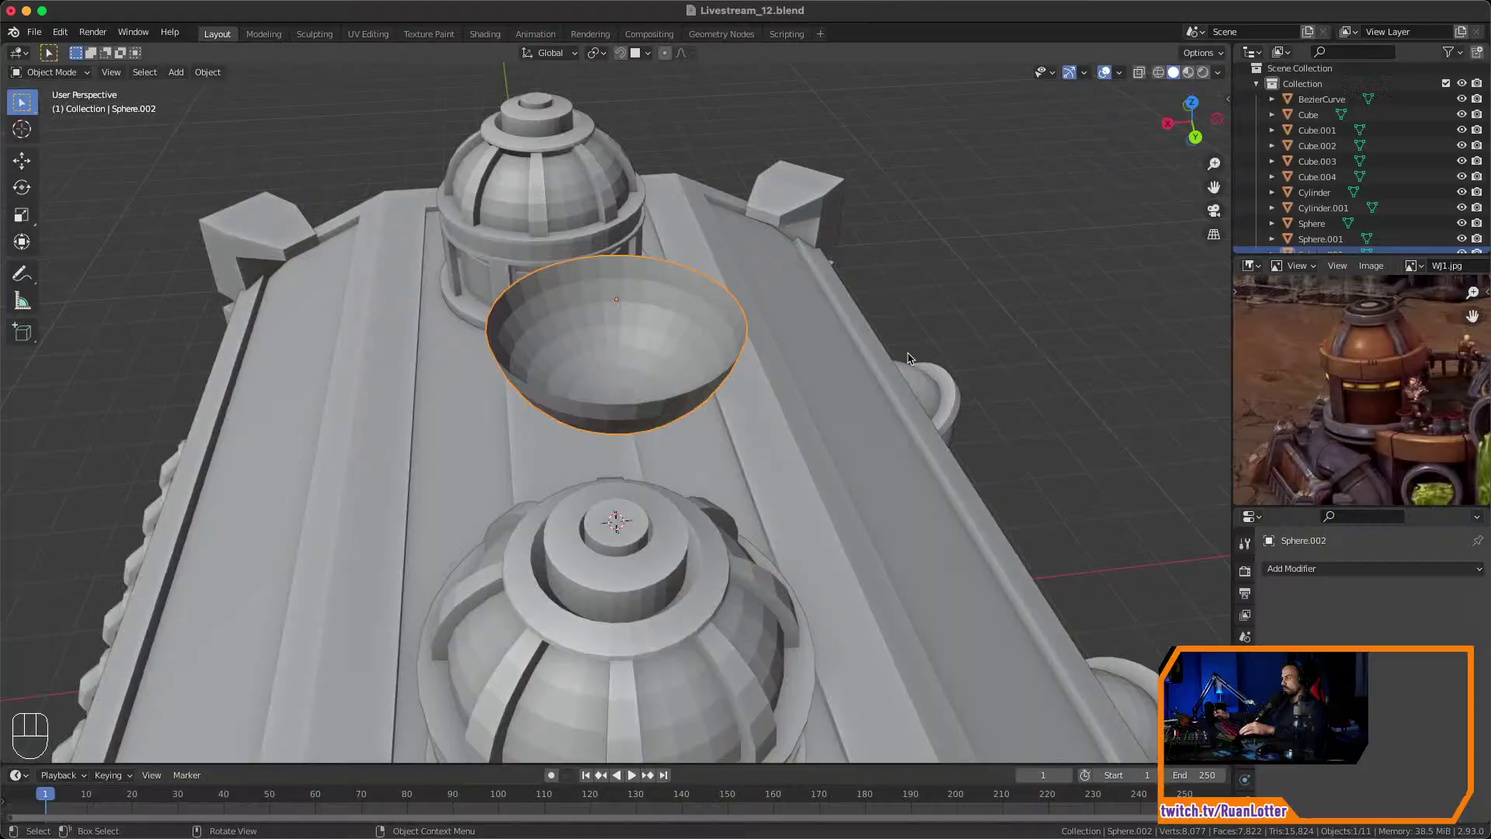
pyautogui.moveTo(909, 357)
pyautogui.mouseDown(button='middle')
pyautogui.moveTo(872, 435)
pyautogui.moveTo(852, 366)
pyautogui.moveTo(855, 434)
pyautogui.moveTo(852, 343)
pyautogui.moveTo(869, 319)
pyautogui.moveTo(845, 403)
pyautogui.moveTo(868, 344)
pyautogui.moveTo(919, 399)
pyautogui.moveTo(911, 357)
pyautogui.mouseUp(button='middle')
pyautogui.click(929, 369)
pyautogui.click(664, 373)
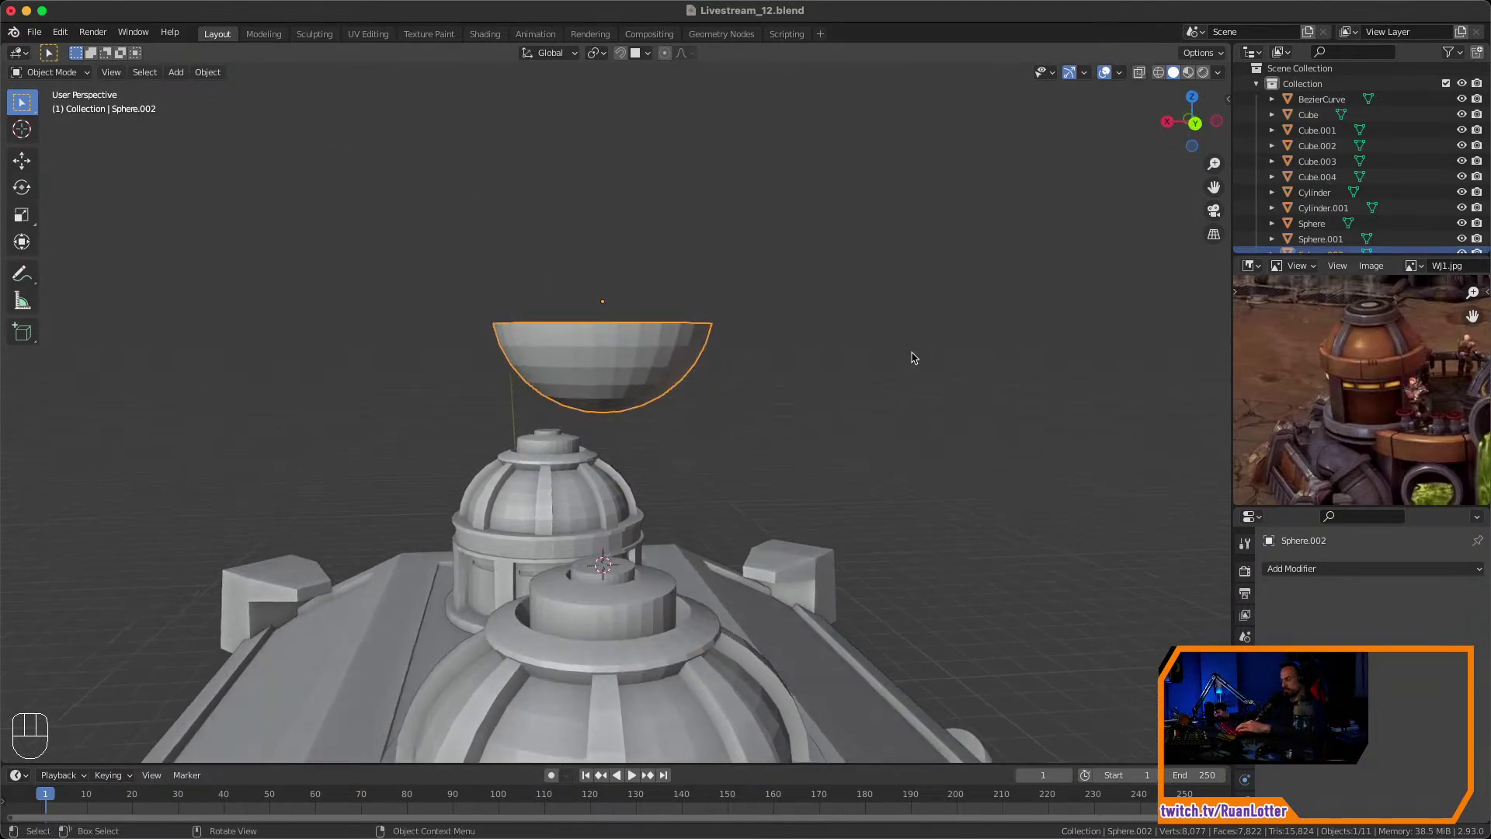
pyautogui.press('g')
pyautogui.press('z')
pyautogui.click(812, 390)
# Set the bowl's origin to its geometry.
pyautogui.rightClick(651, 371)
pyautogui.moveTo(653, 407)
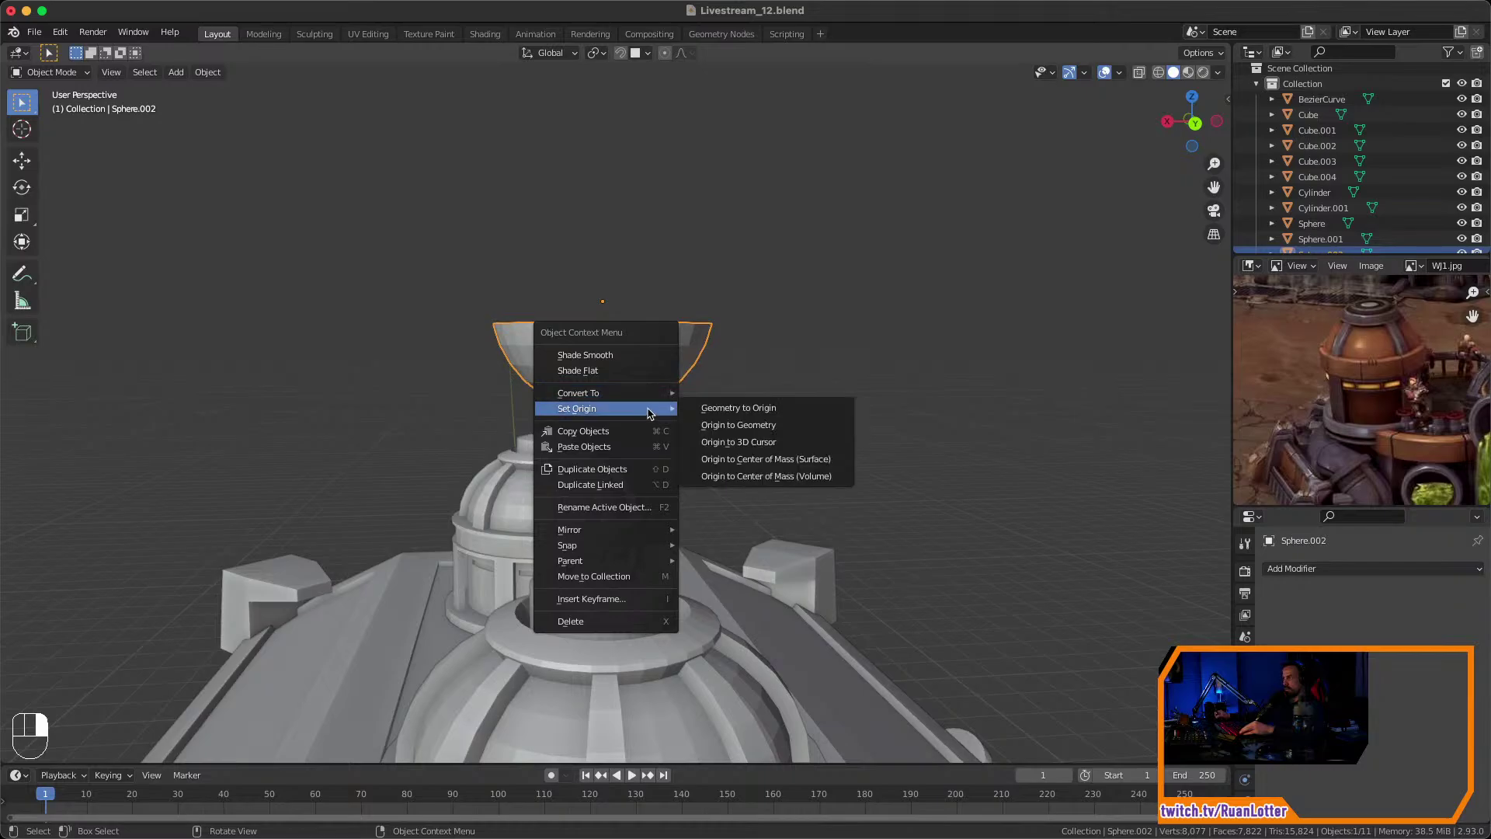
pyautogui.click(774, 427)
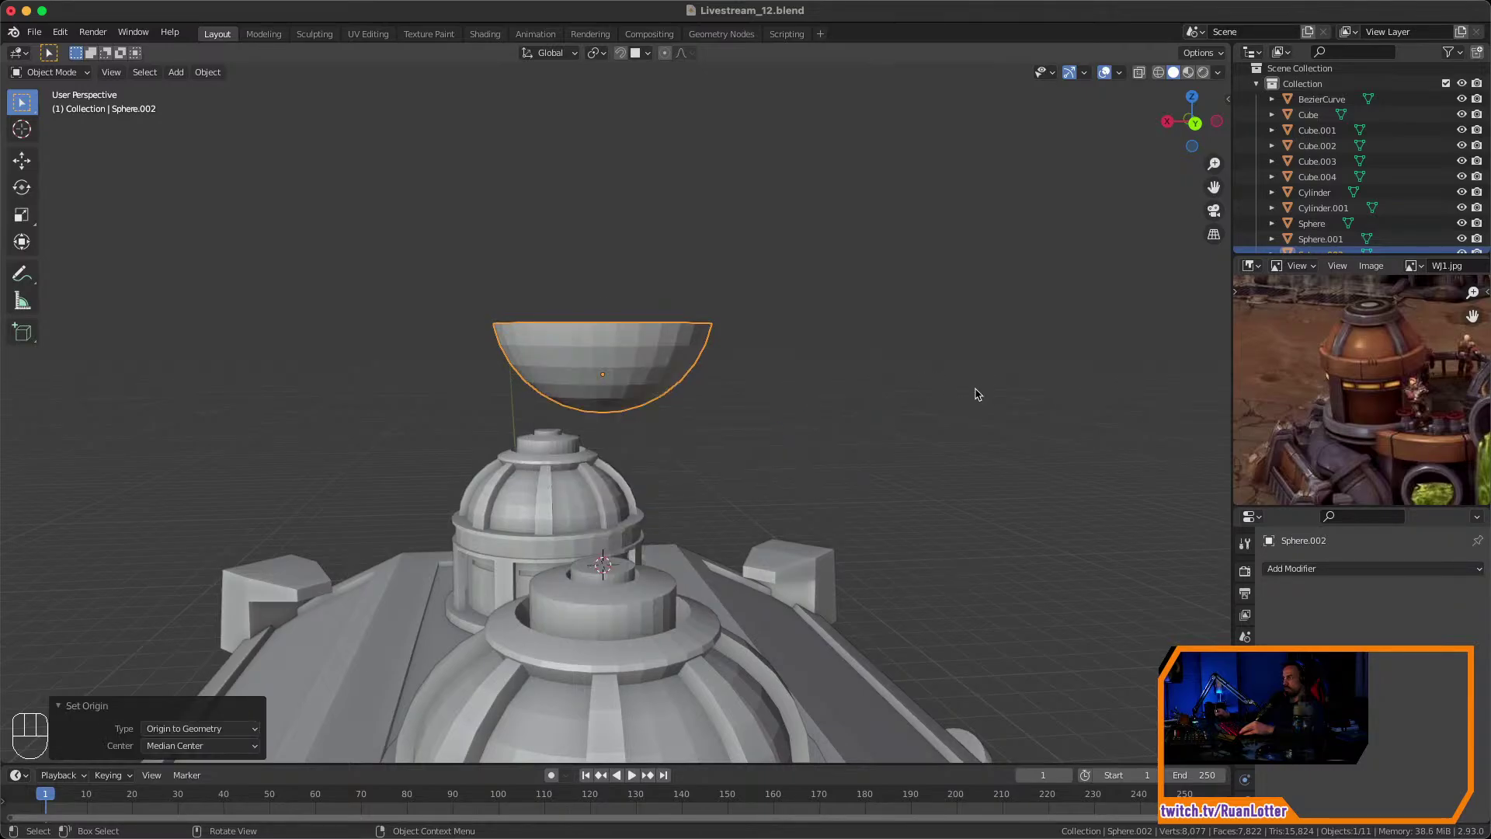
# Flatten the bowl by scaling it along Z by about 0.62 and apply its scale.
pyautogui.press('s')
pyautogui.press('z')
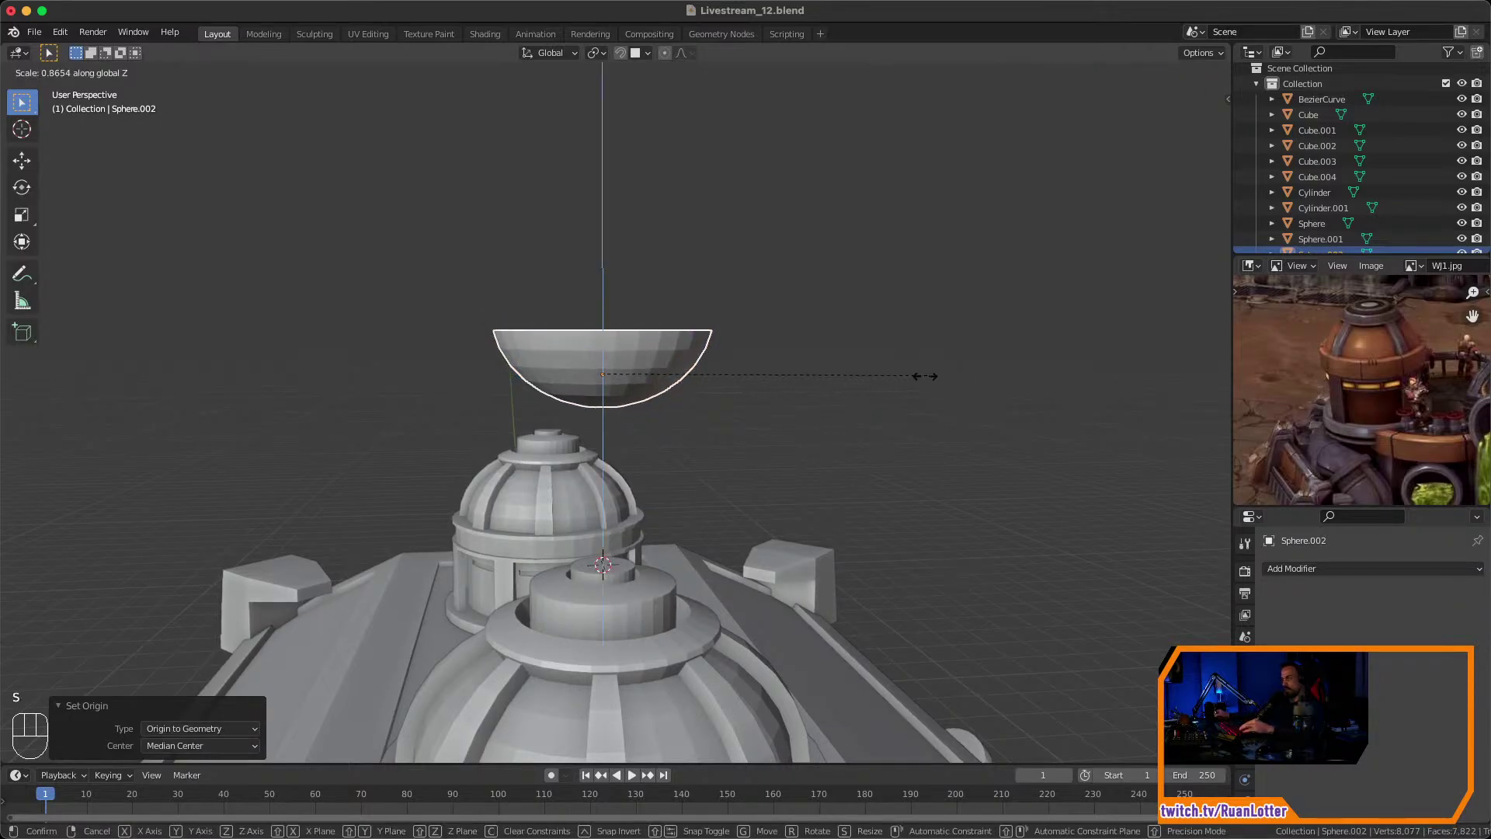
pyautogui.click(833, 387)
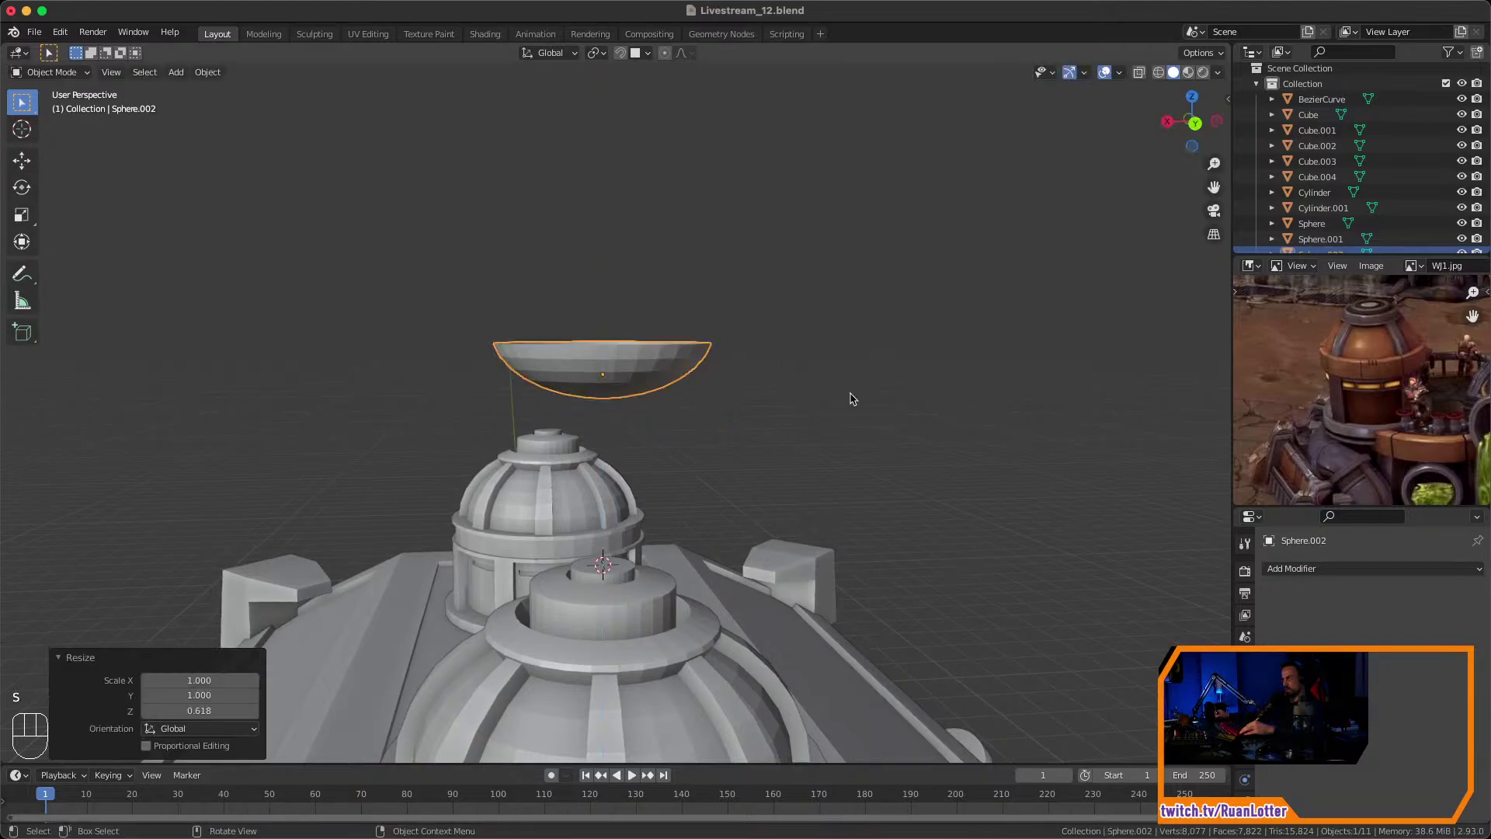
pyautogui.moveTo(852, 398); pyautogui.dragTo(818, 433, button='middle')
pyautogui.click(207, 72)
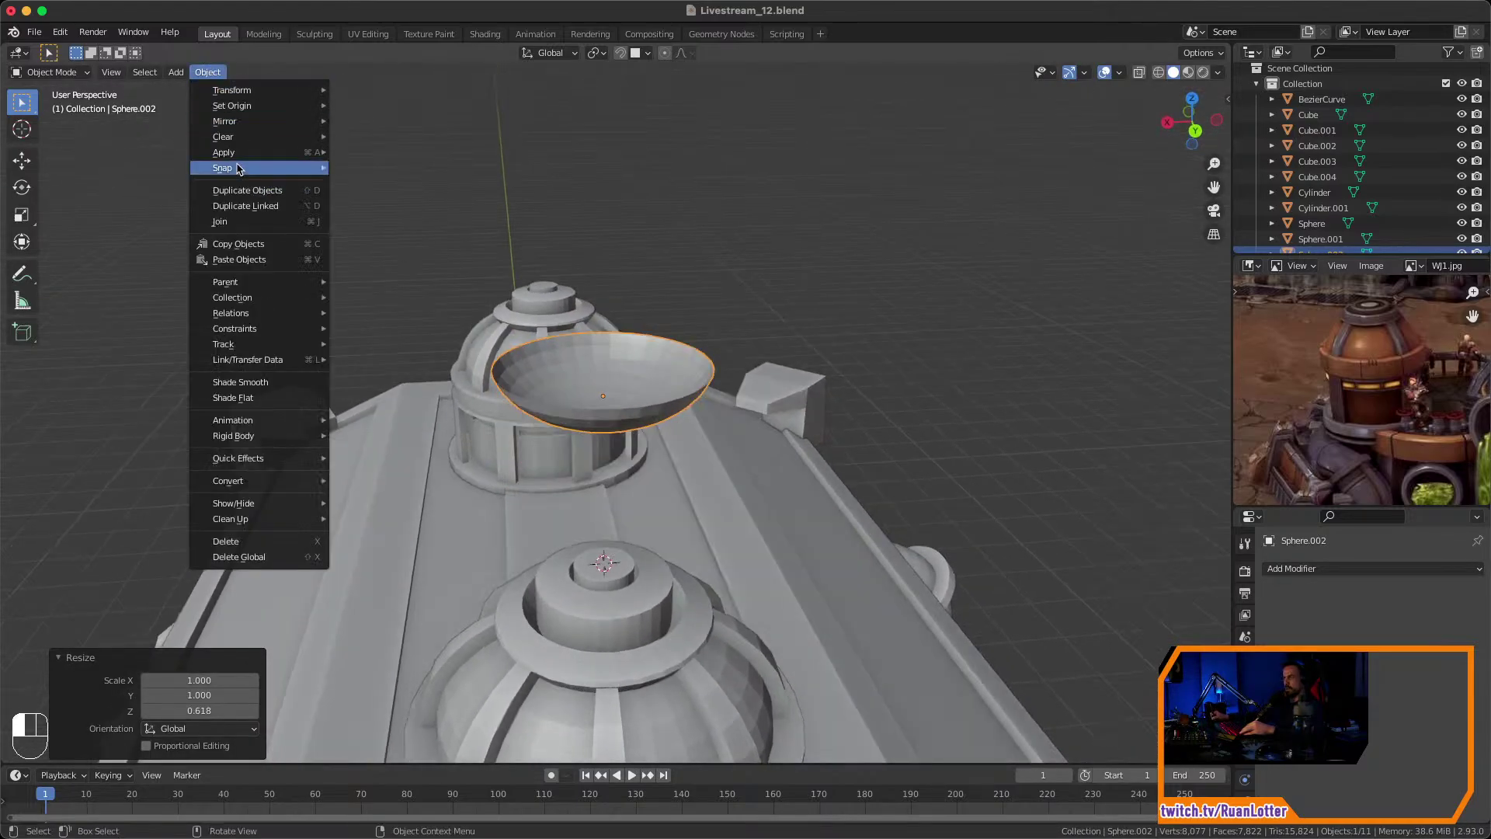
pyautogui.moveTo(244, 154)
pyautogui.click(382, 183)
# In Edit Mode, select the faces around the bowl's inner centre and inset them by about 0.078 m.
pyautogui.press('Tab')
pyautogui.moveTo(789, 347); pyautogui.dragTo(786, 412, button='middle')
pyautogui.moveTo(611, 394); pyautogui.dragTo(633, 412)
pyautogui.keyDown('ctrl'); pyautogui.moveTo(648, 419); pyautogui.dragTo(661, 314, button='middle'); pyautogui.keyUp('ctrl')
pyautogui.press('i')
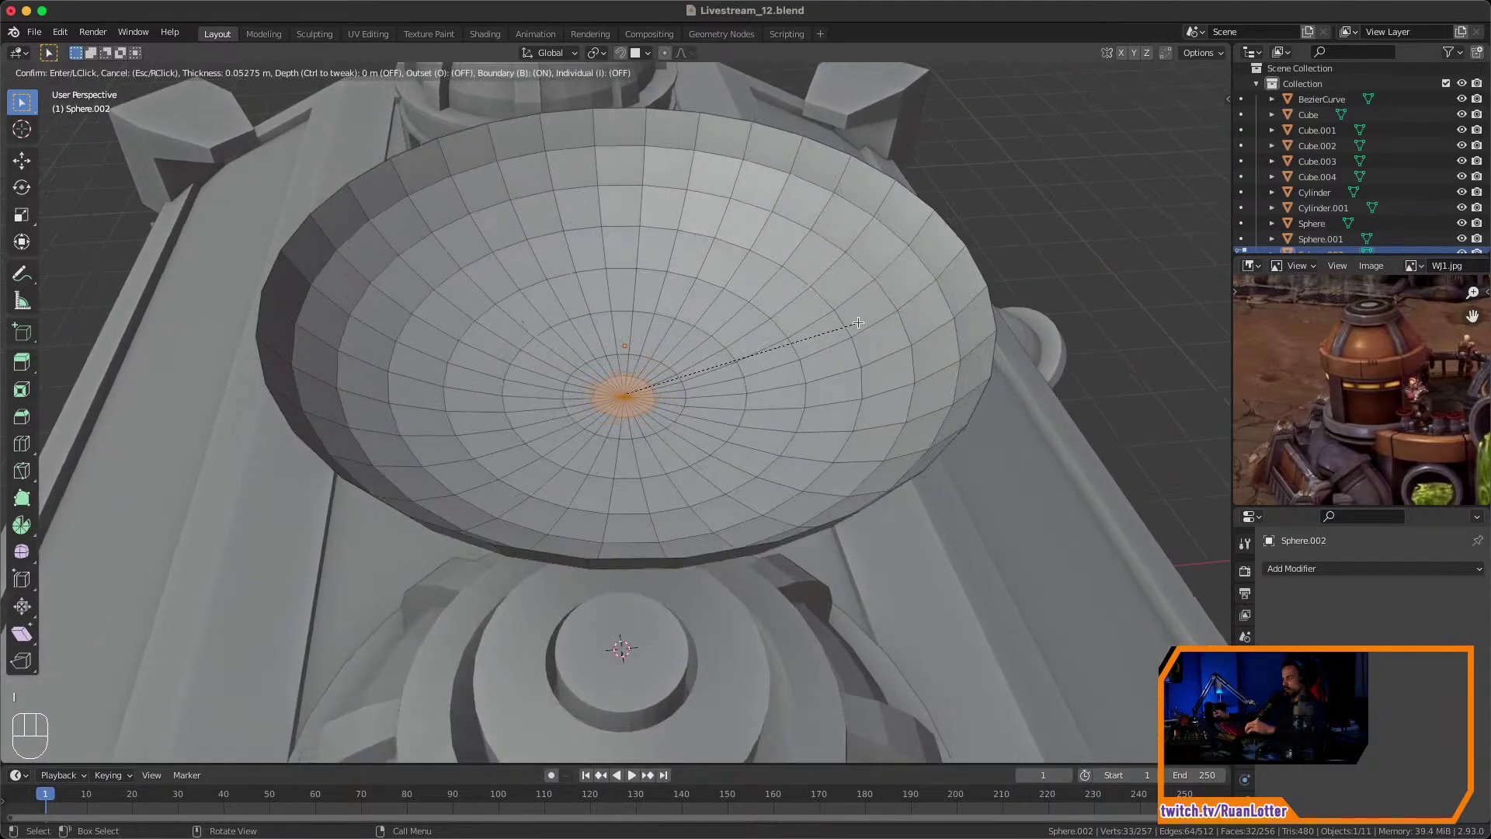
pyautogui.click(847, 335)
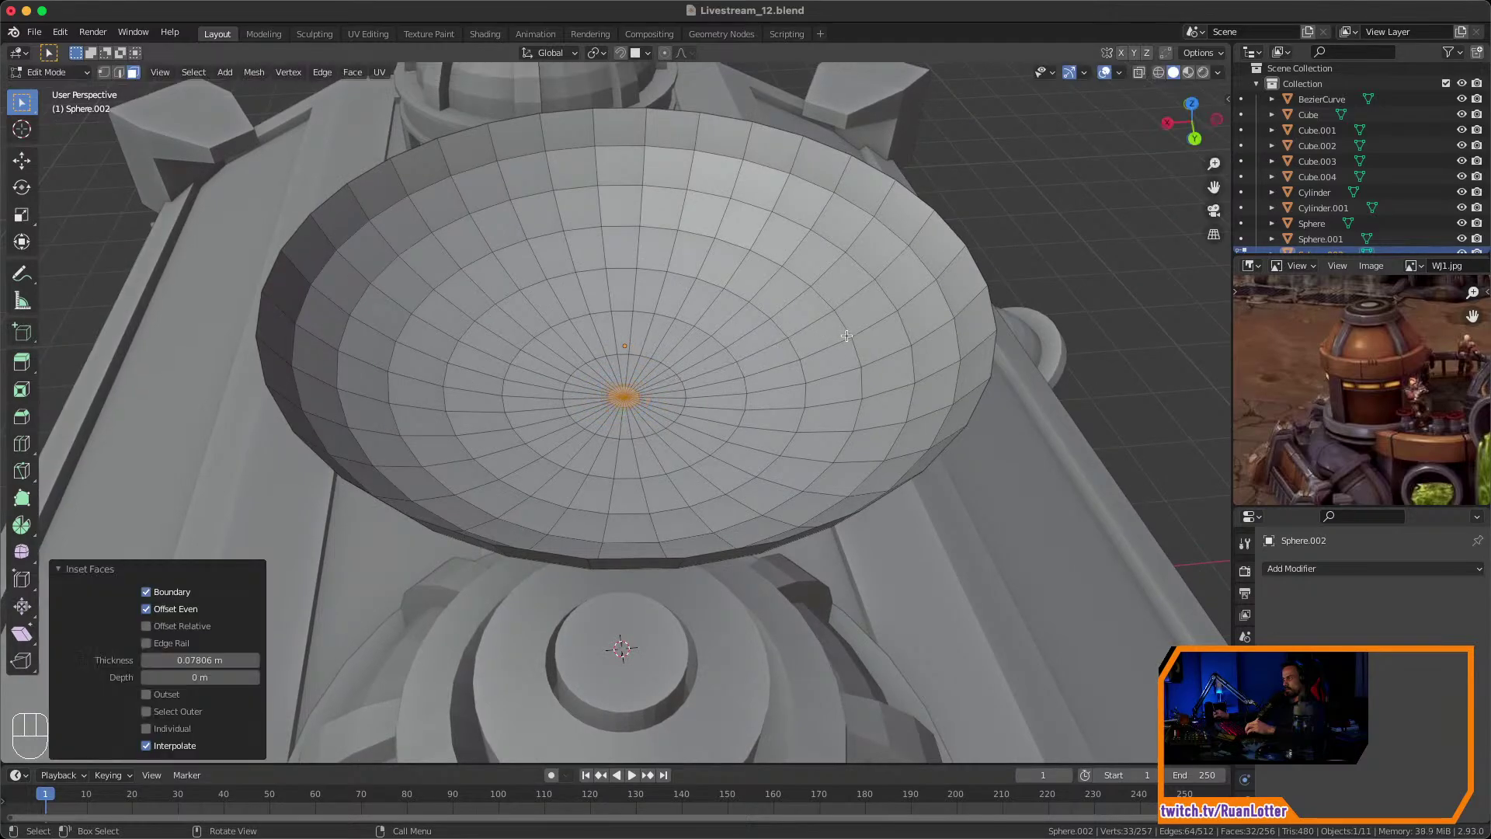
# Extrude the inset centre faces upward about 0.51 m into an antenna mast and taper its tip by a scale of about 0.47.
pyautogui.press('e')
pyautogui.click(776, 202)
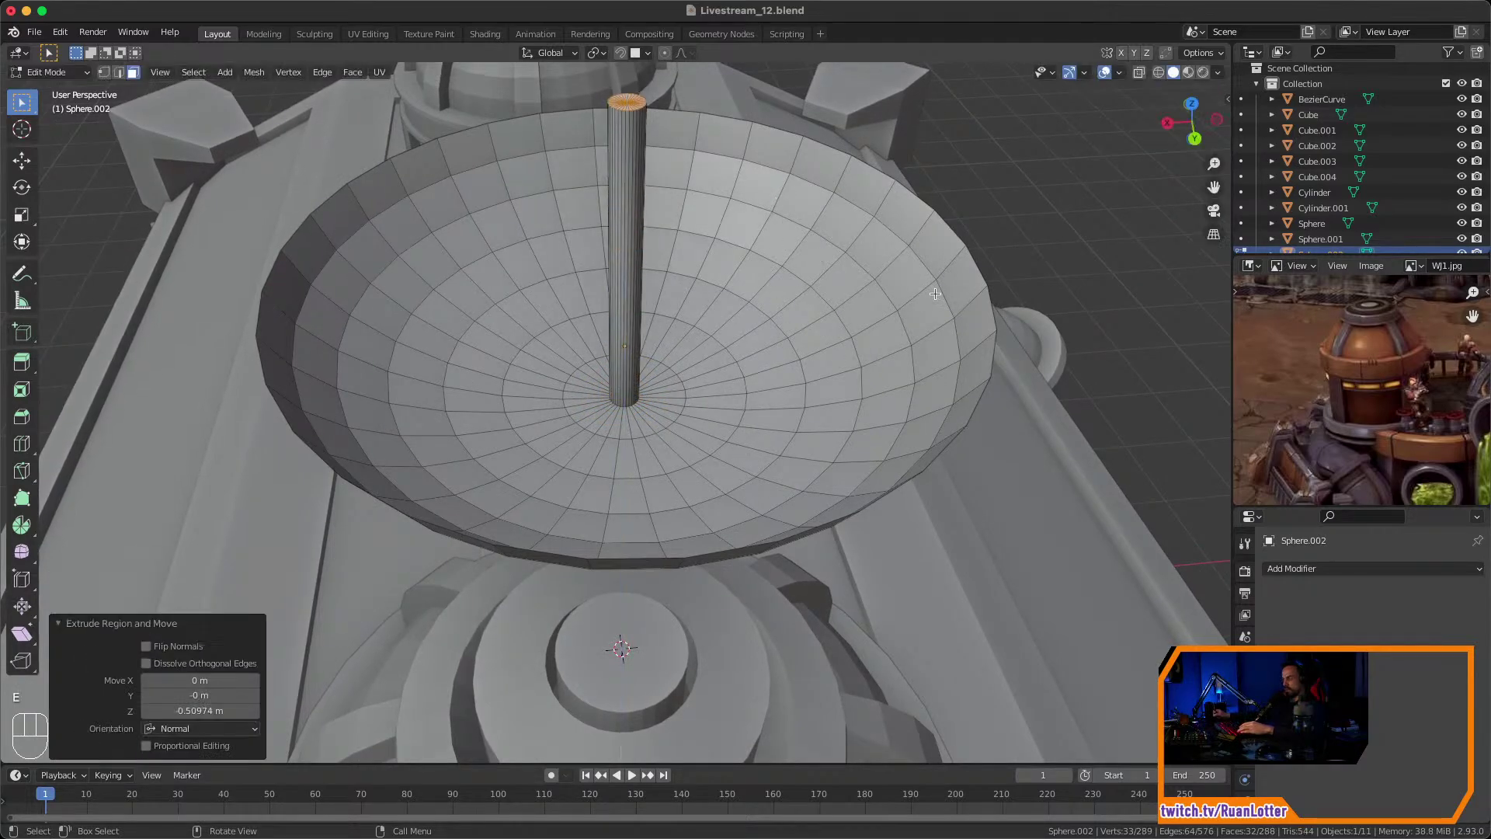
pyautogui.press('s')
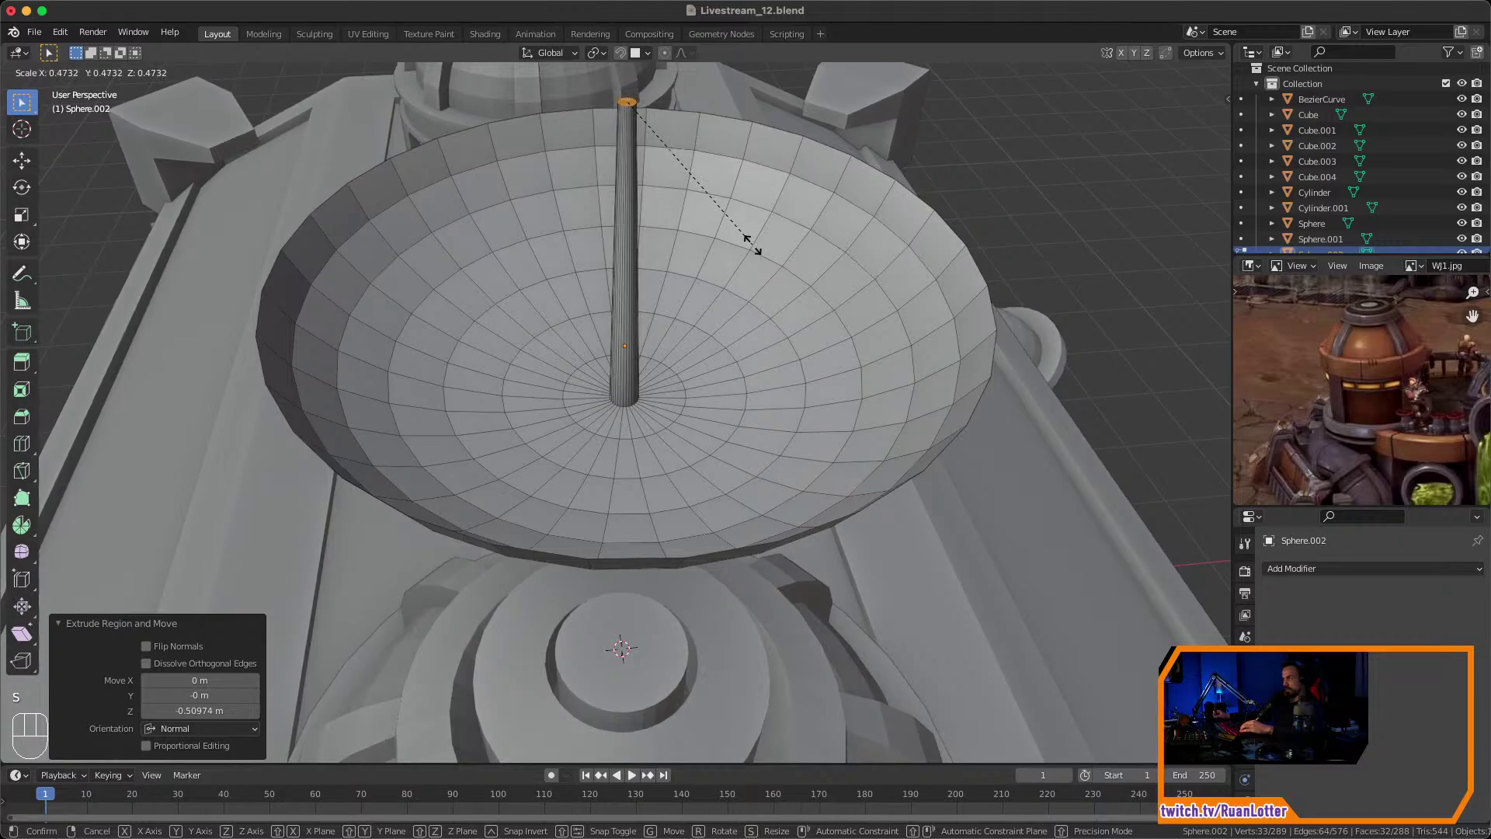
pyautogui.click(752, 246)
pyautogui.keyDown('ctrl'); pyautogui.moveTo(745, 292); pyautogui.dragTo(740, 376, button='middle'); pyautogui.keyUp('ctrl')
# Following the dish images in the browser, extrude the mast's tip, scale it by about 3.9 and extrude about 0.008 m into a disc.
pyautogui.press('super+Tab')
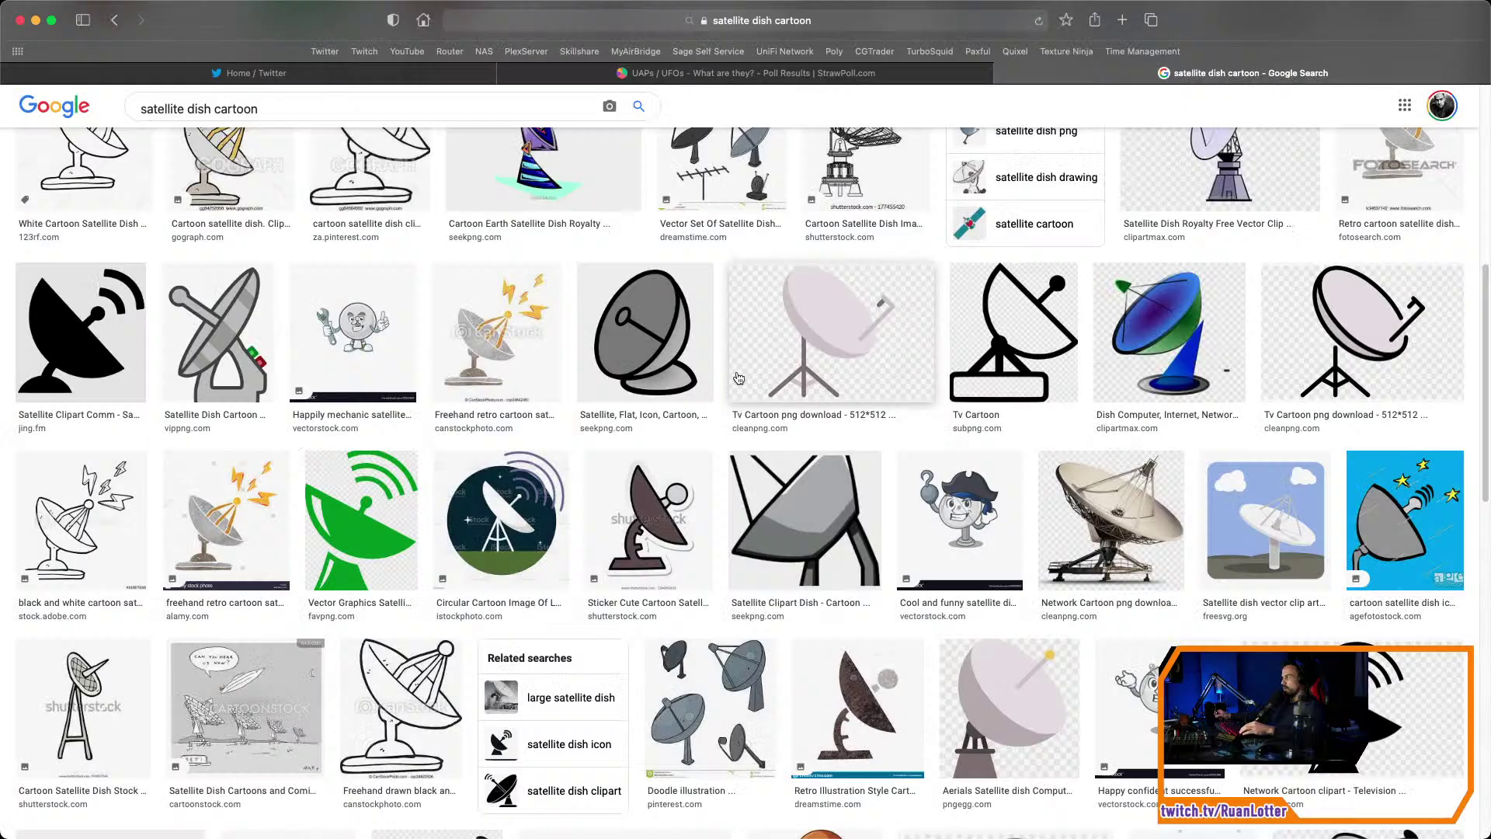
pyautogui.press('super+Tab')
pyautogui.moveTo(739, 357)
pyautogui.mouseDown(button='middle')
pyautogui.moveTo(730, 350)
pyautogui.moveTo(730, 367)
pyautogui.mouseUp(button='middle')
pyautogui.press('e')
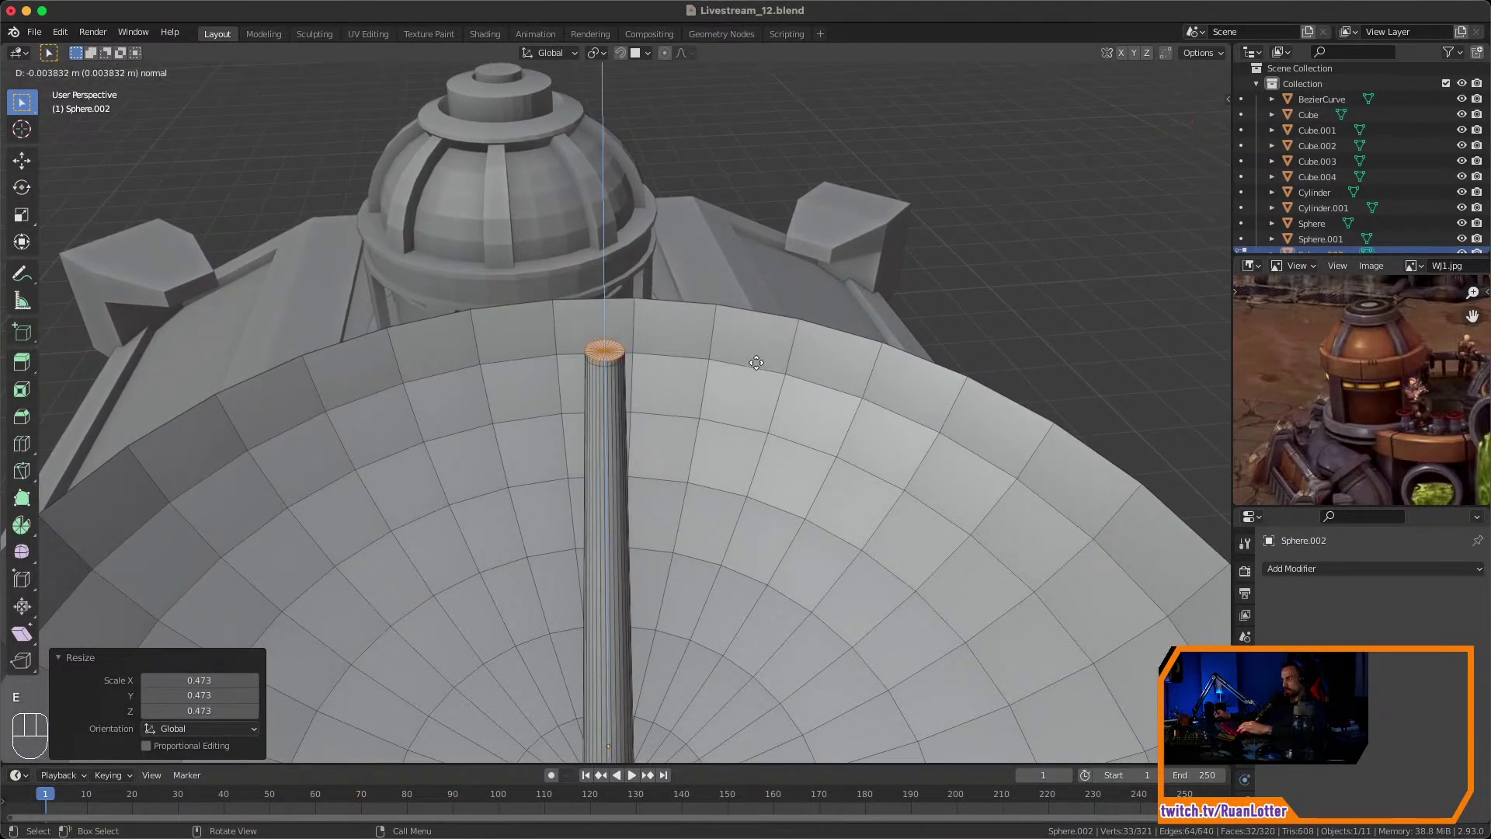
pyautogui.click(757, 353)
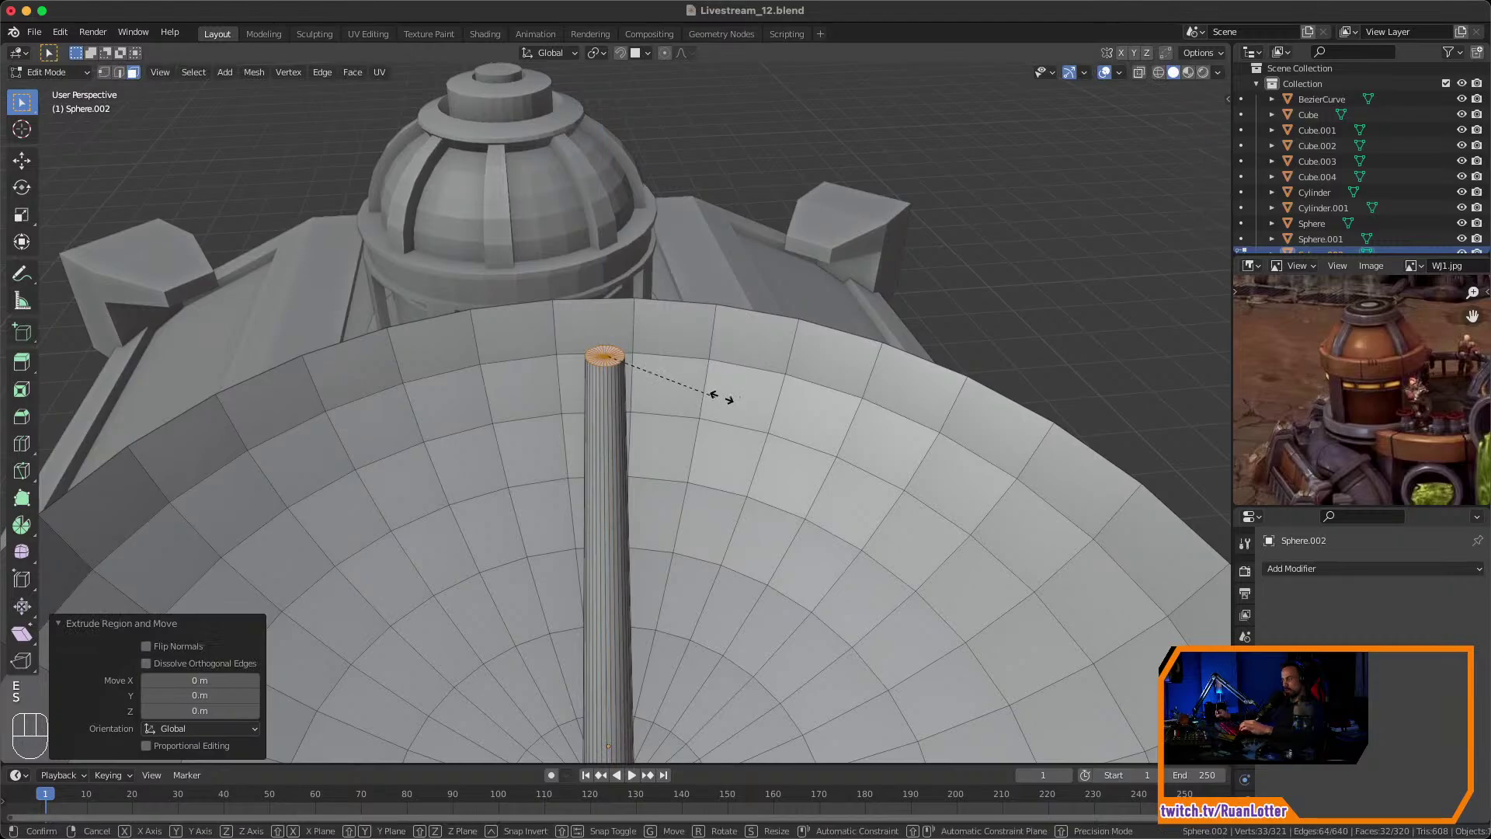
pyautogui.press('s')
pyautogui.click(996, 543)
pyautogui.press('e')
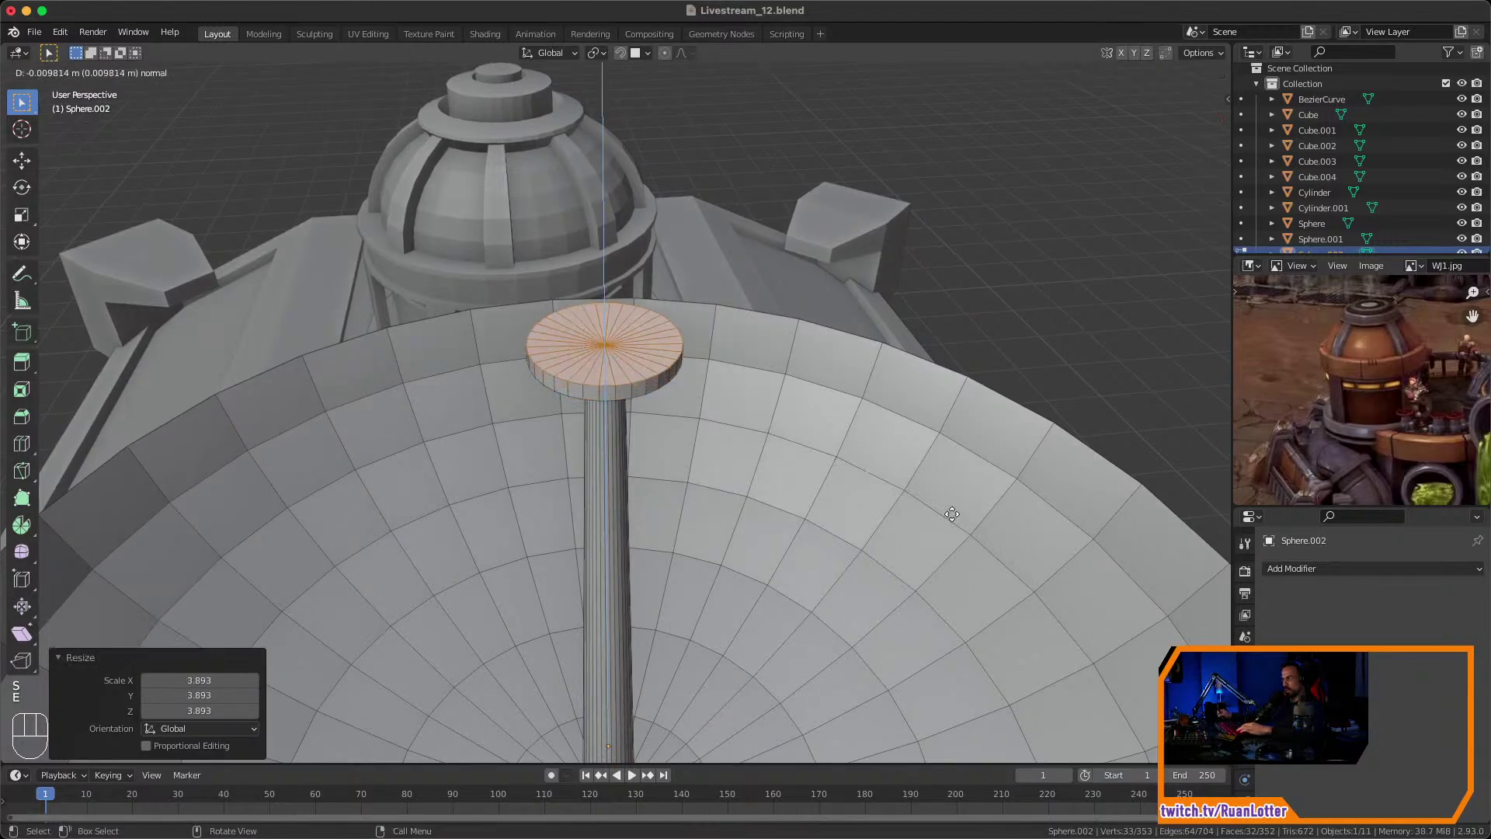
pyautogui.click(950, 517)
# Examine the dish and its antenna mast from several sides and return to Object Mode.
pyautogui.moveTo(959, 503); pyautogui.dragTo(973, 459, button='middle')
pyautogui.scroll(-5, 932, 612)
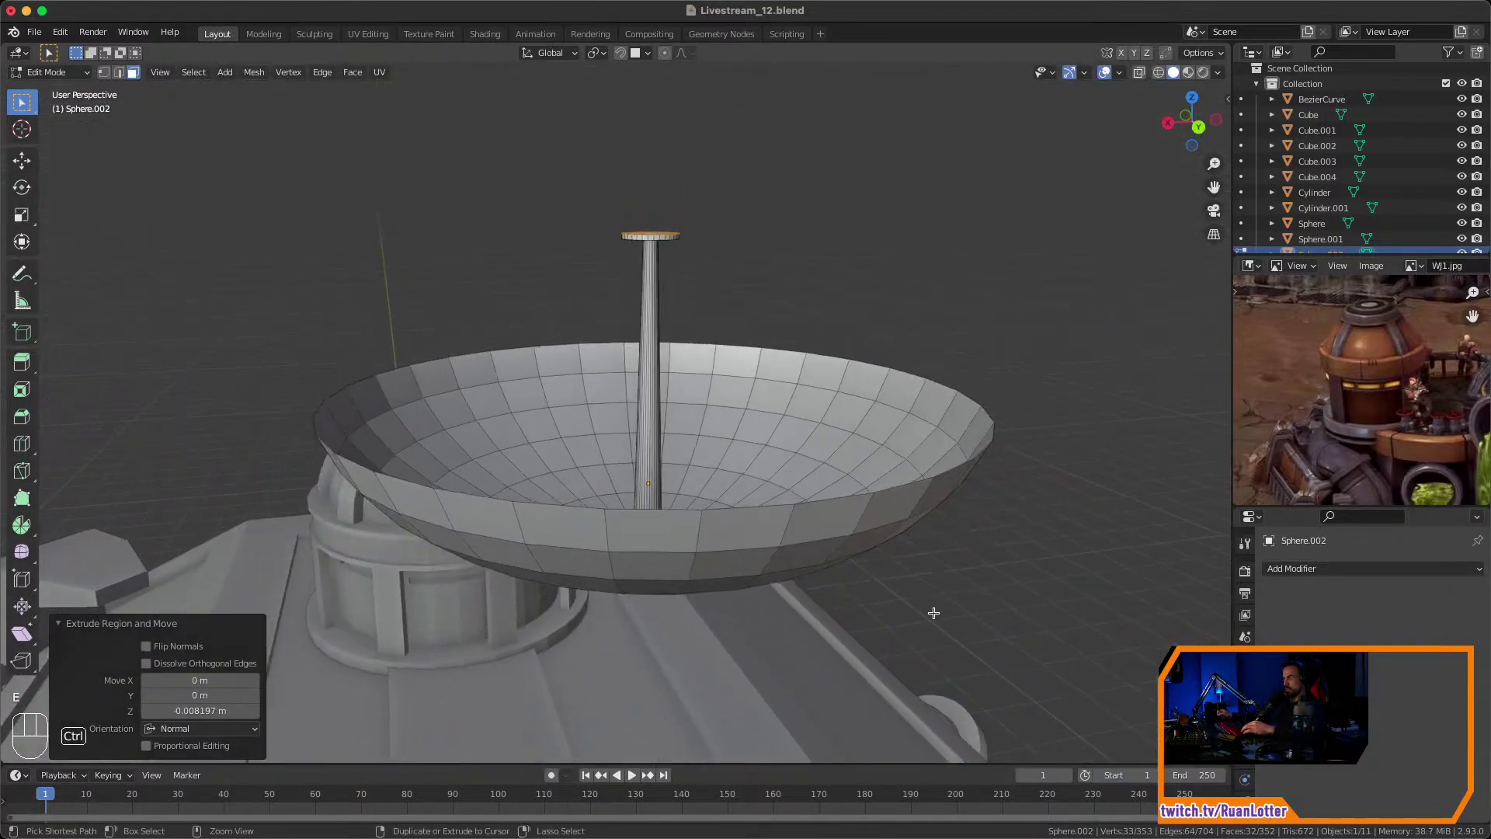
pyautogui.moveTo(932, 613); pyautogui.dragTo(925, 544, button='middle')
pyautogui.keyDown('shift'); pyautogui.moveTo(924, 543); pyautogui.dragTo(823, 408, button='middle'); pyautogui.keyUp('shift')
pyautogui.scroll(3, 935, 515)
pyautogui.scroll(-4, 872, 573)
pyautogui.press('Tab')
pyautogui.keyDown('shift'); pyautogui.moveTo(823, 408); pyautogui.dragTo(587, 536, button='middle'); pyautogui.keyUp('shift')
# In Edit Mode, select the complete ring of faces along the dish's outer rim.
pyautogui.press('Tab')
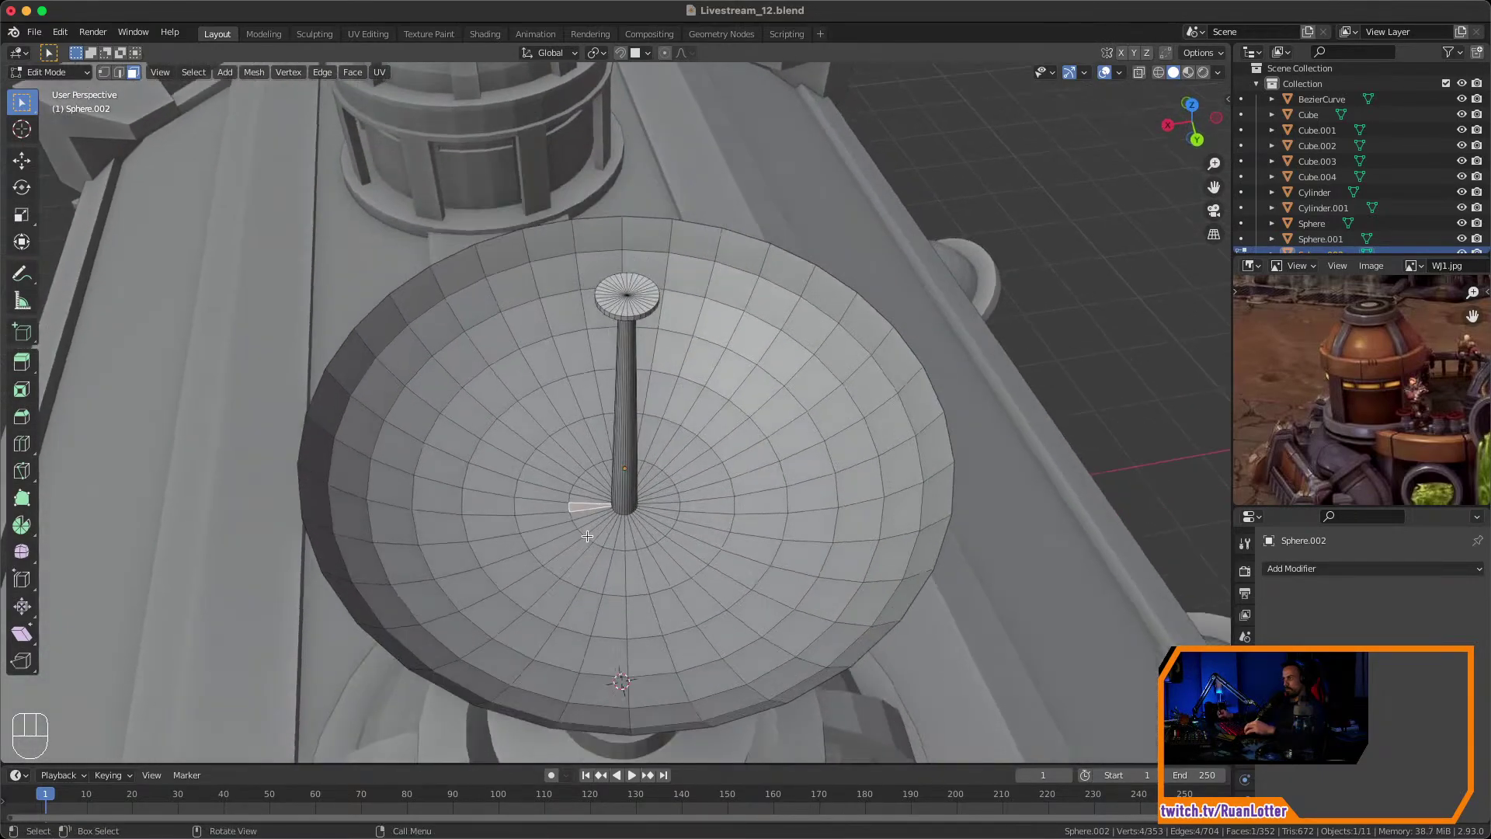
pyautogui.keyDown('ctrl'); pyautogui.click(933, 443); pyautogui.keyUp('ctrl')
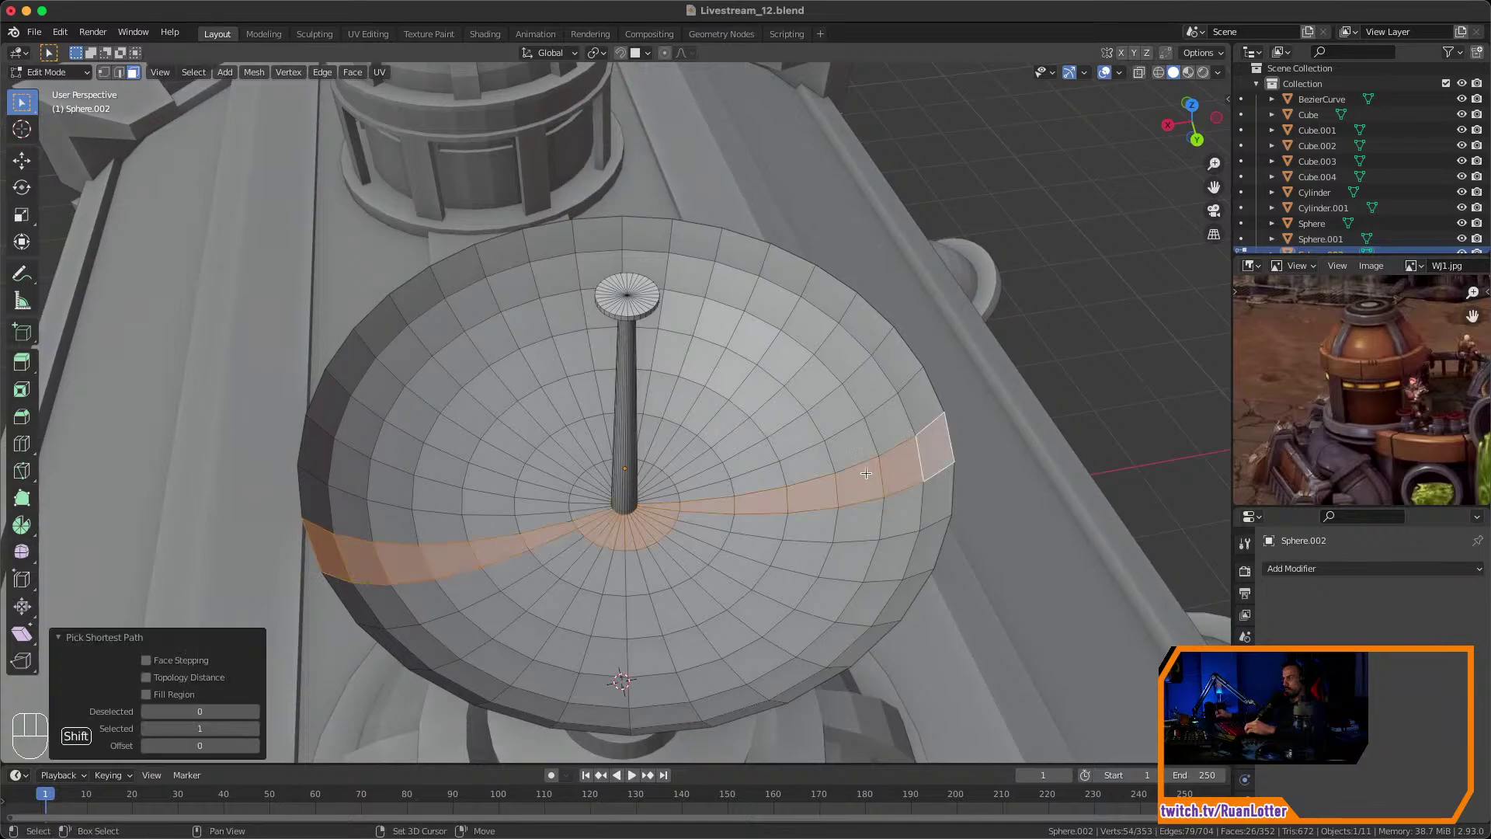
pyautogui.moveTo(536, 287); pyautogui.dragTo(586, 280, button='middle')
pyautogui.click(537, 182)
pyautogui.keyDown('ctrl'); pyautogui.click(890, 236); pyautogui.keyUp('ctrl')
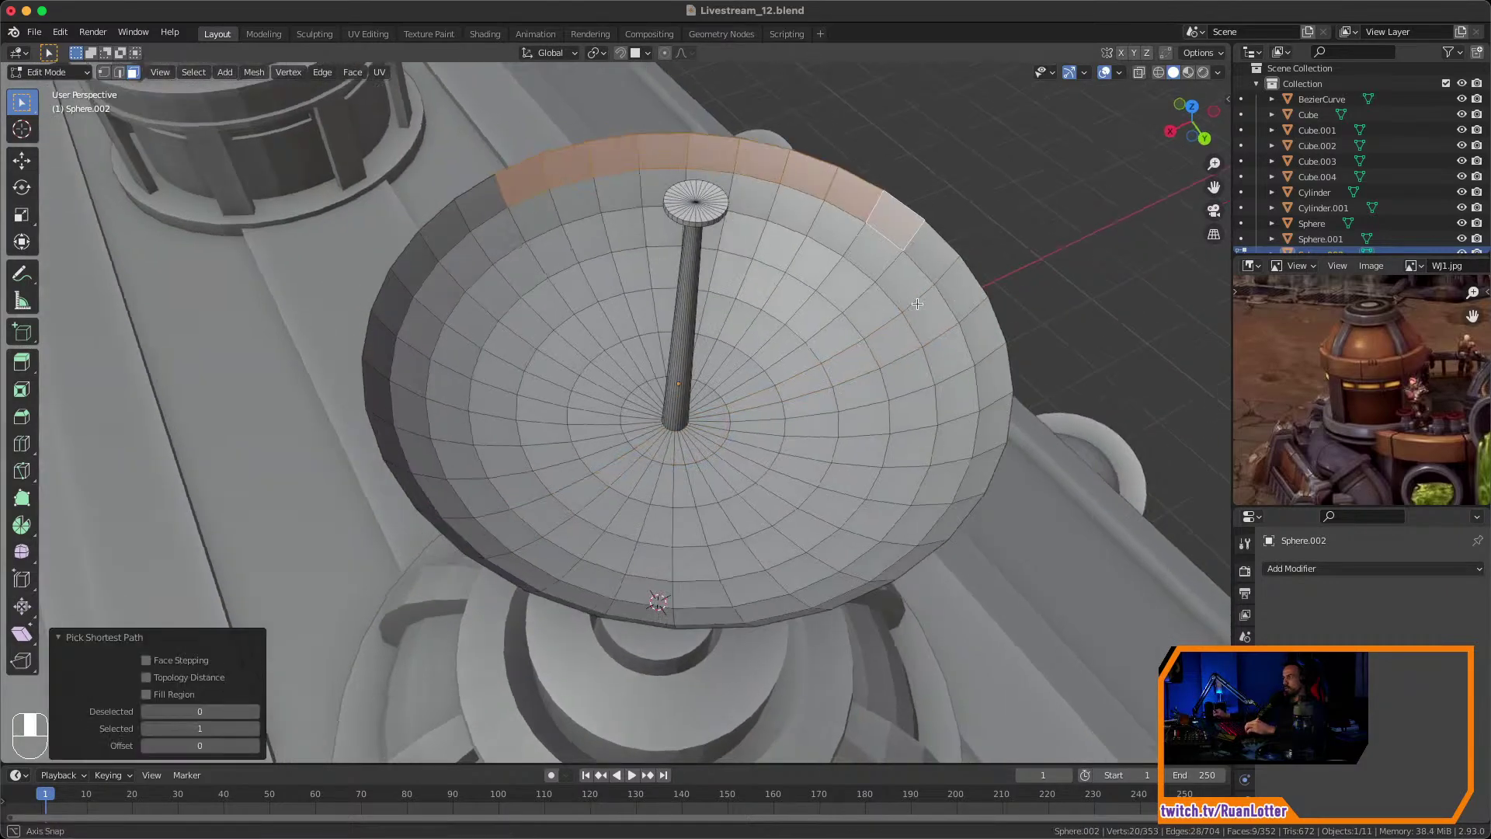
pyautogui.moveTo(891, 236); pyautogui.dragTo(996, 294, button='middle')
pyautogui.keyDown('ctrl'); pyautogui.click(998, 384); pyautogui.keyUp('ctrl')
pyautogui.moveTo(761, 374); pyautogui.dragTo(930, 301, button='middle')
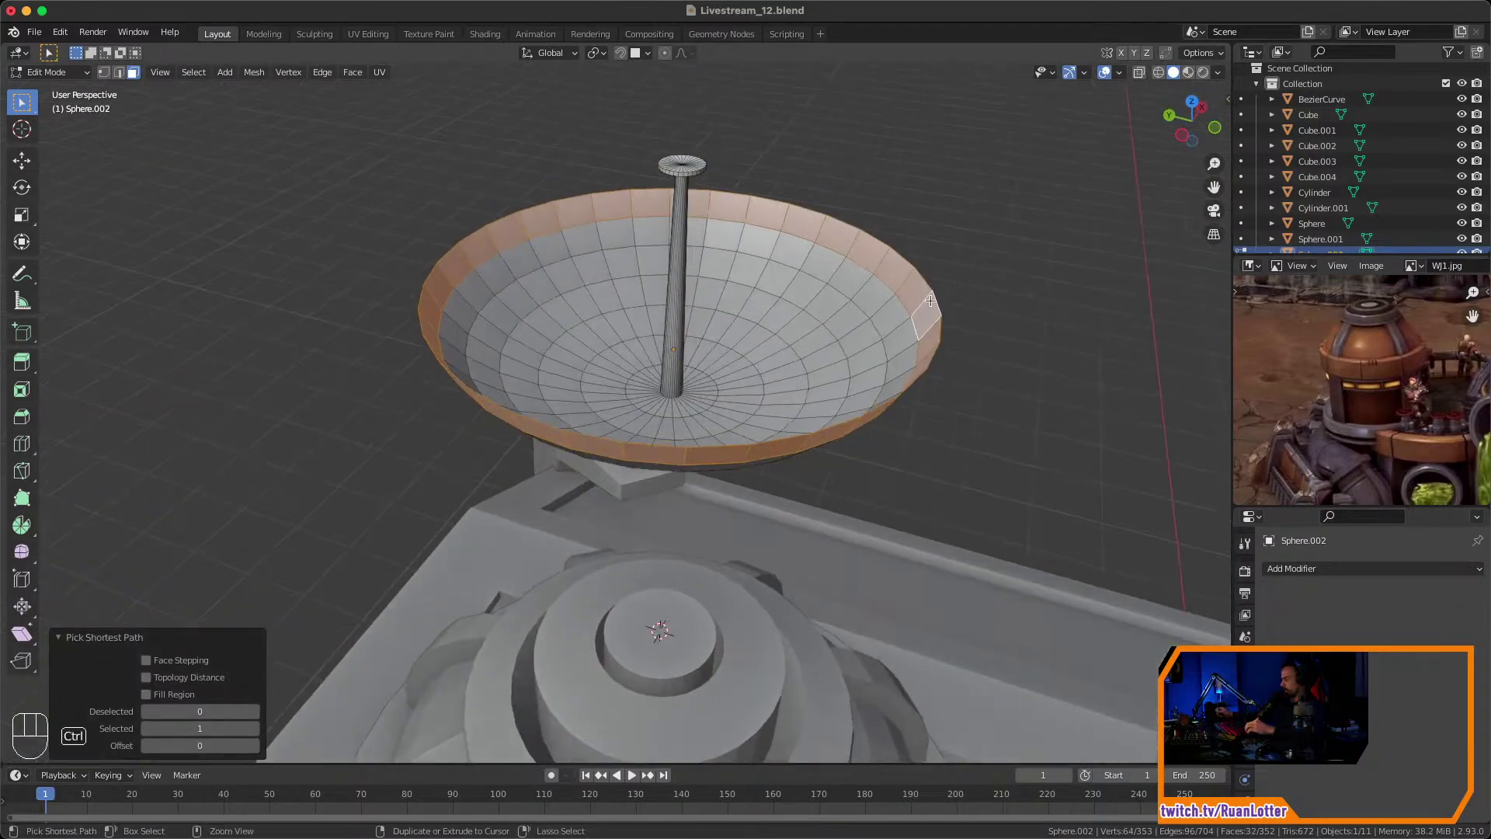
# Grow the rim selection inward until it covers all bowl faces but leaves out the antenna mast.
pyautogui.press('ctrl+KP_Add')
pyautogui.press('ctrl+KP_Add')
pyautogui.press('ctrl+KP_Add')
pyautogui.press('ctrl+KP_Add')
pyautogui.press('ctrl+KP_Add')
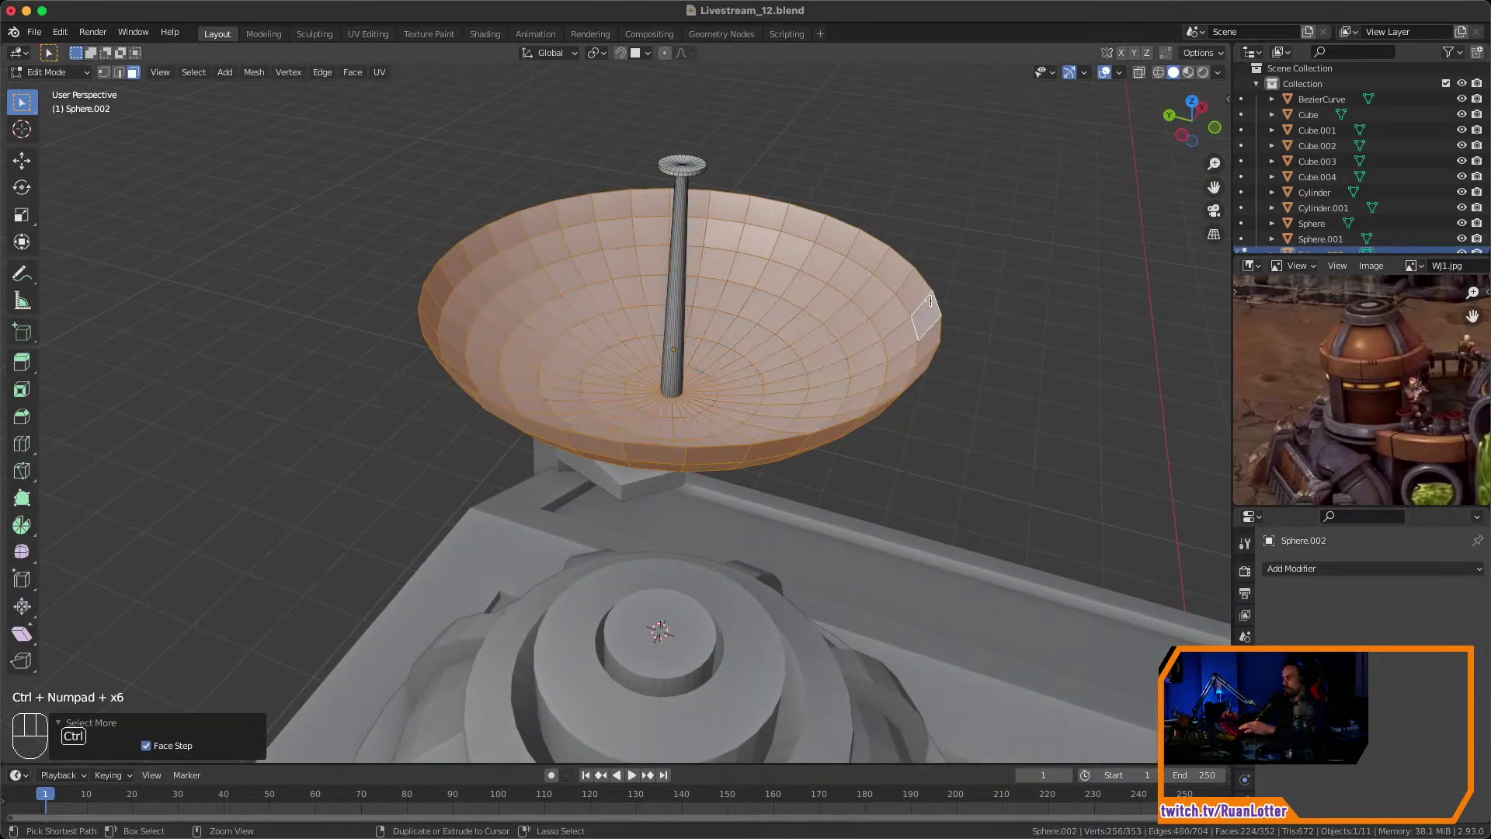
pyautogui.moveTo(1123, 440); pyautogui.dragTo(993, 391, button='middle')
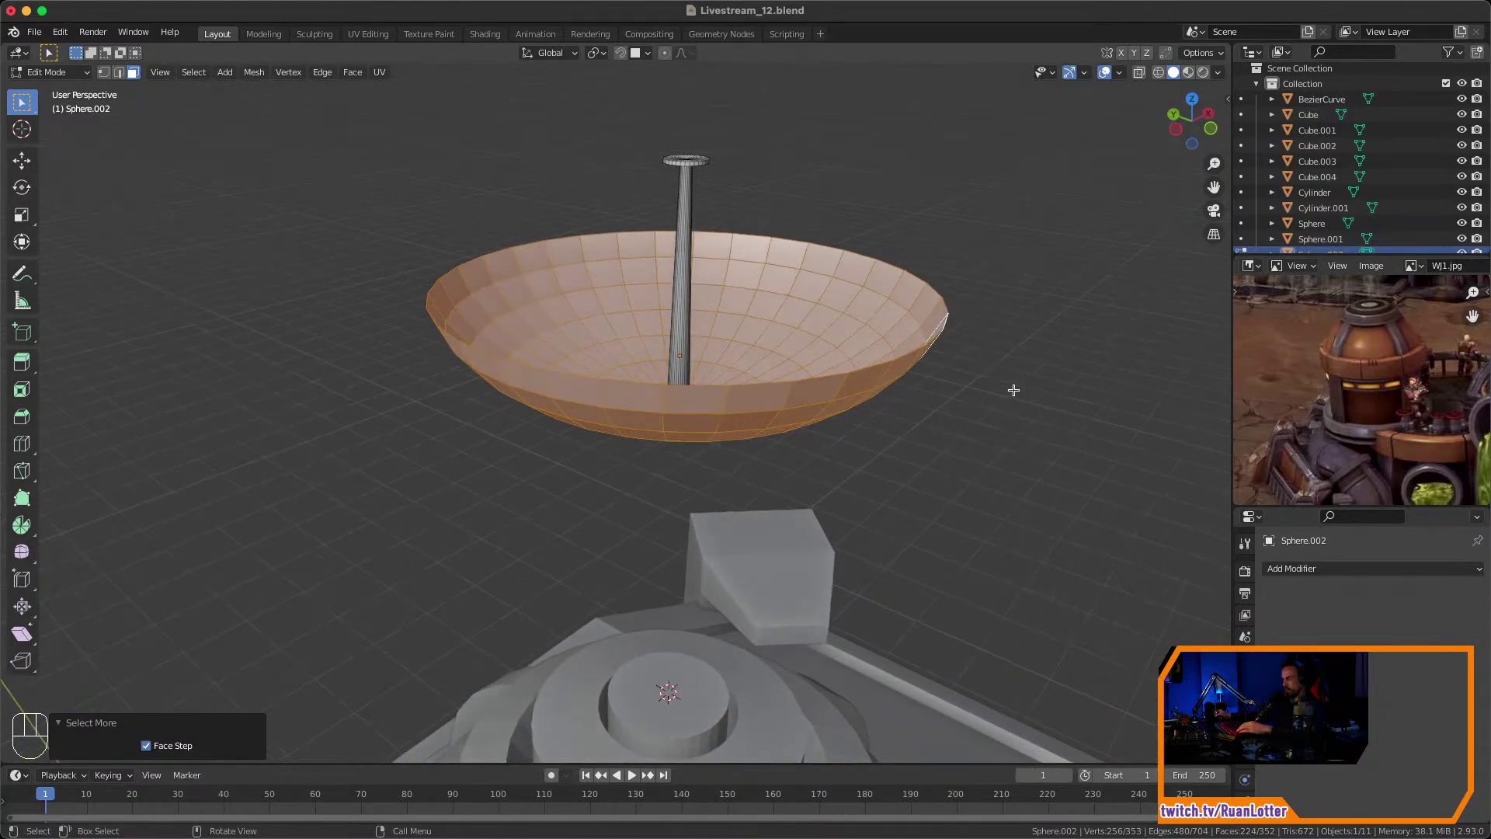
# Try to extrude the selected bowl faces downward, undo the attempt and view the dish in Object Mode.
pyautogui.press('e')
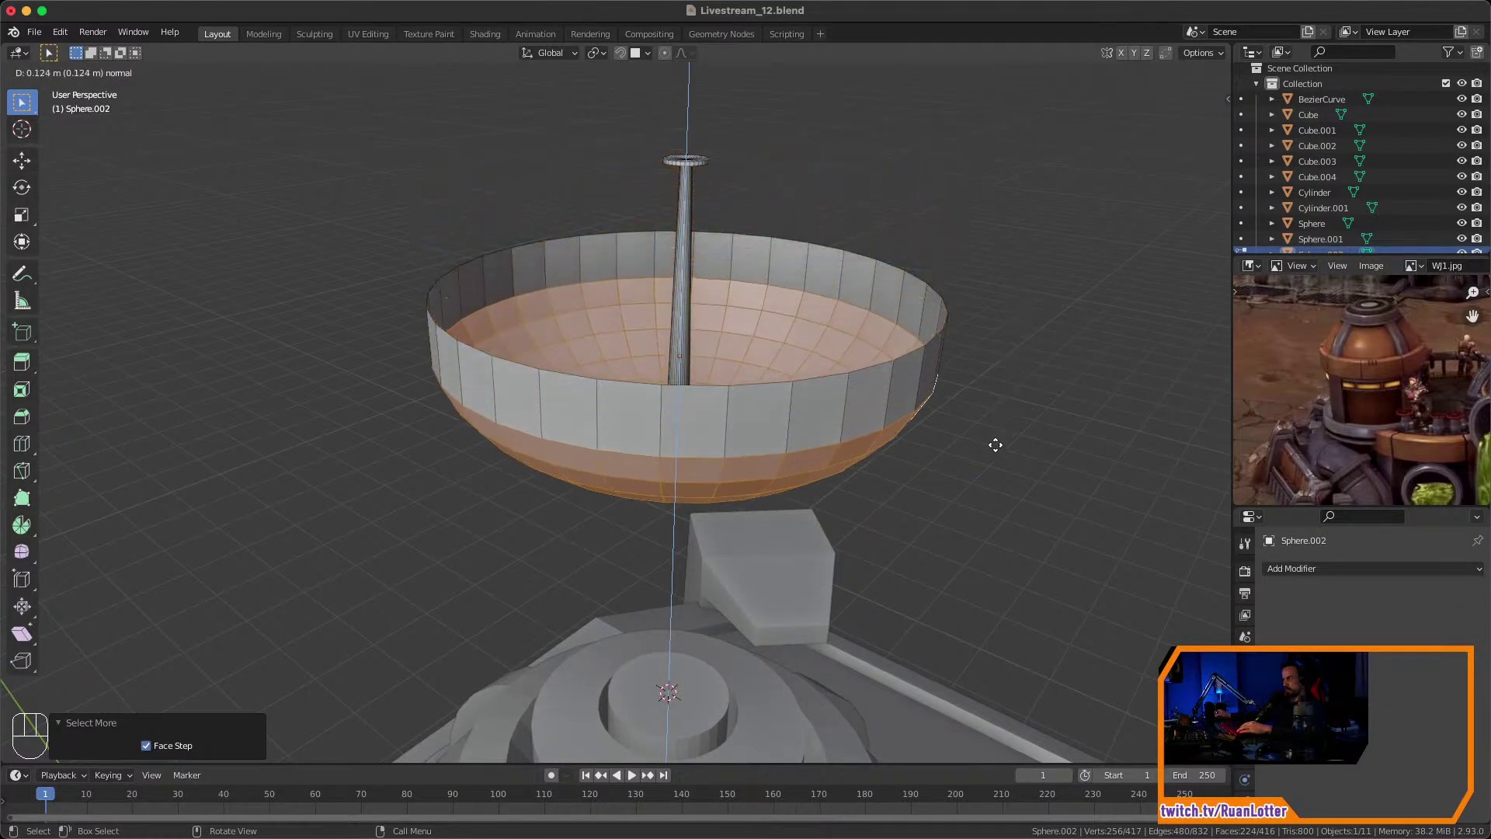
pyautogui.rightClick(992, 401)
pyautogui.press('super+z')
pyautogui.press('super+z')
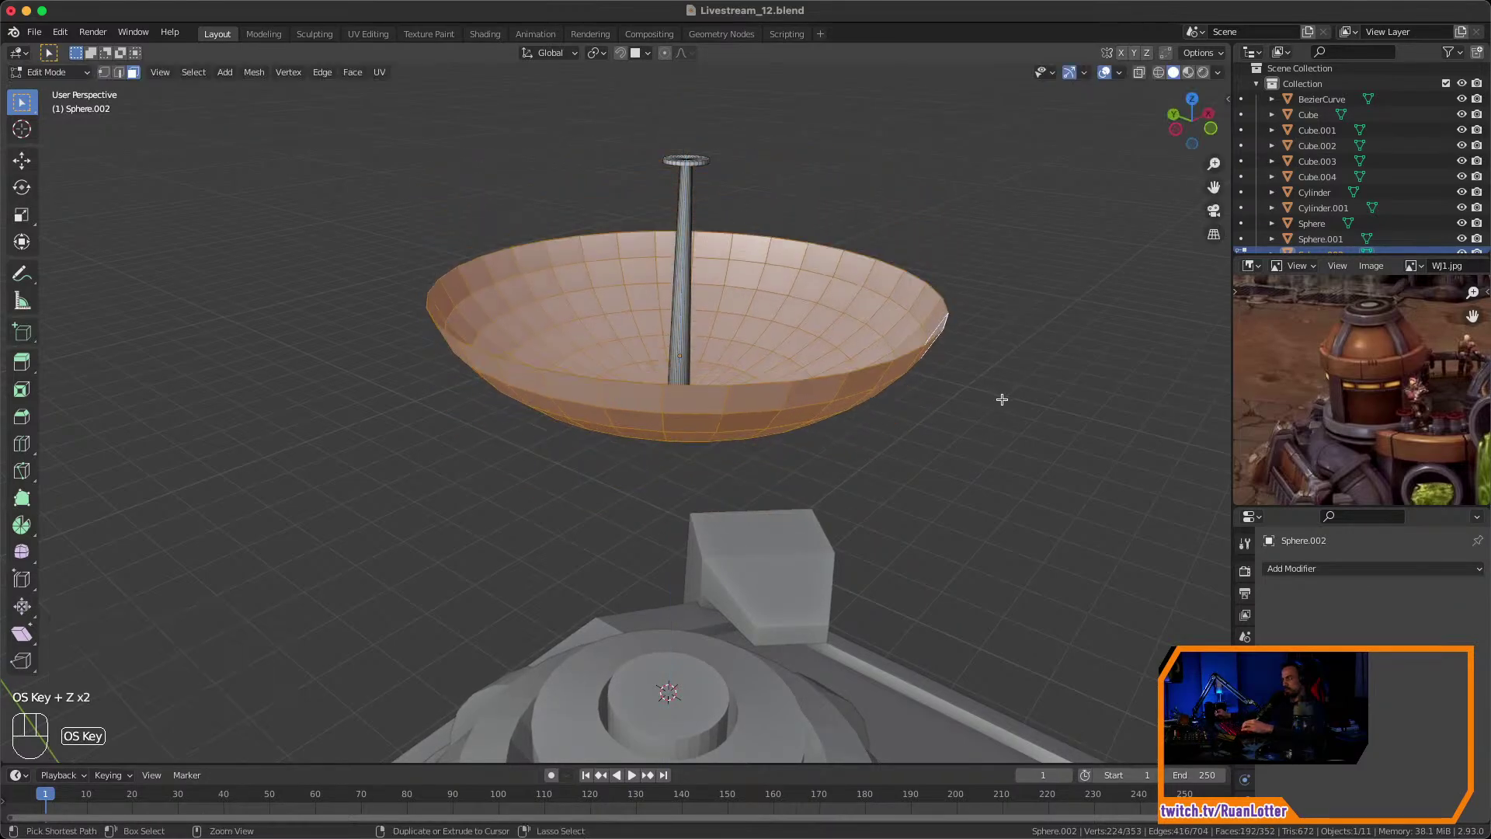
pyautogui.press('Tab')
pyautogui.moveTo(986, 422); pyautogui.dragTo(1114, 436, button='middle')
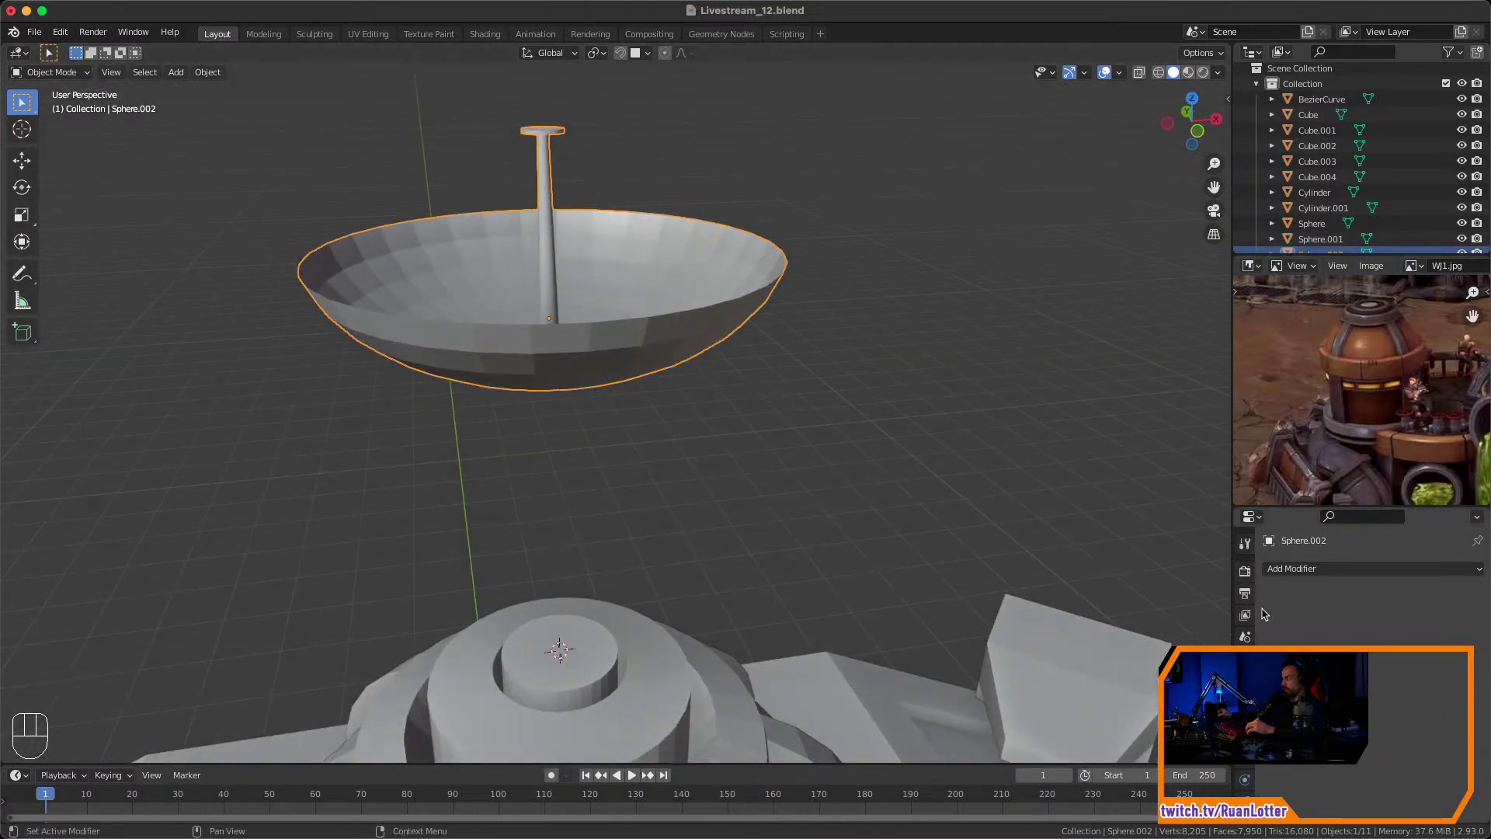
pyautogui.moveTo(906, 517); pyautogui.dragTo(679, 412, button='middle')
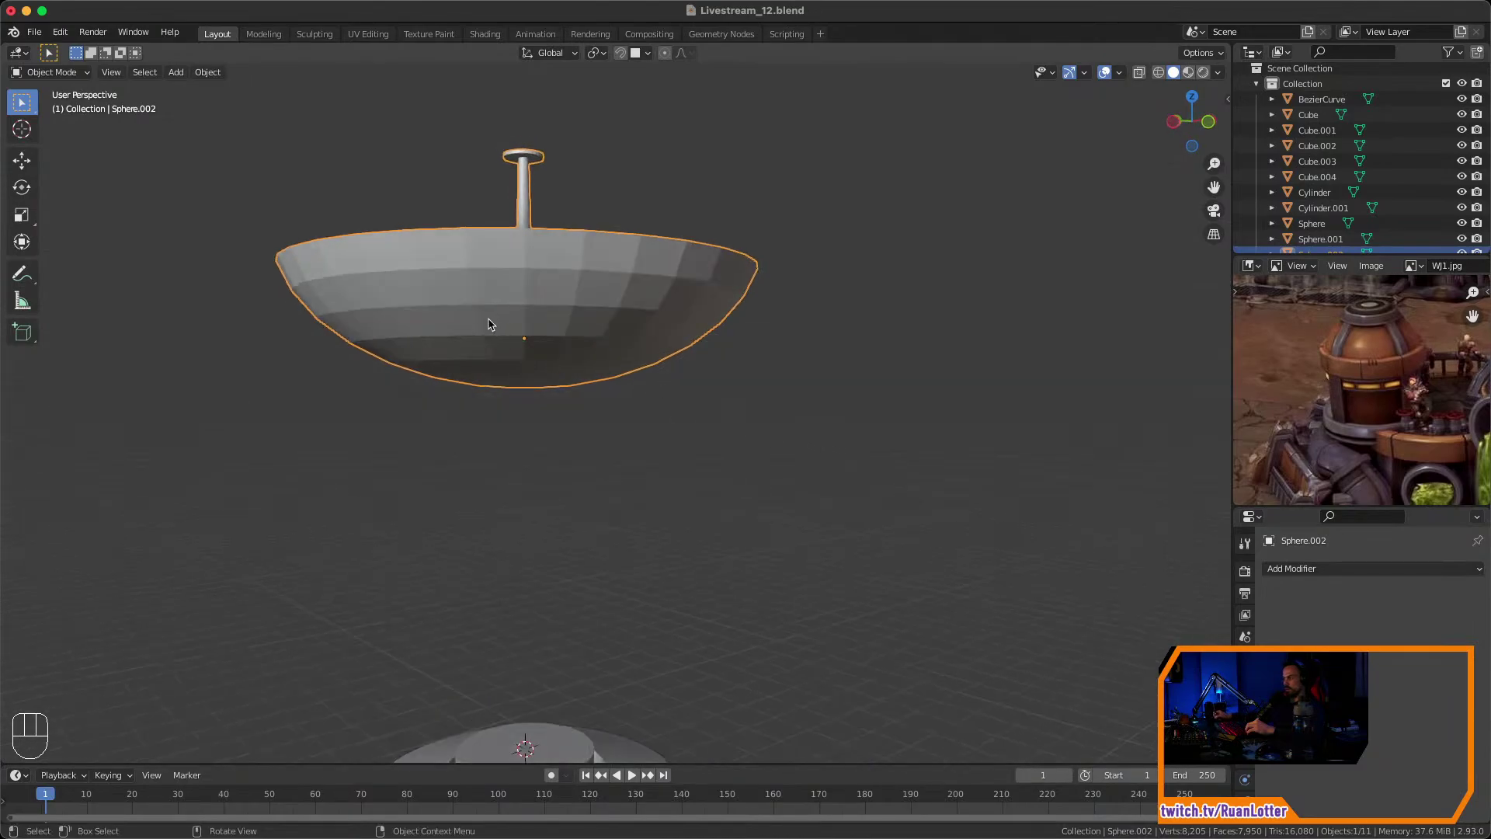
# In Edit Mode, add the unselected faces around the hole in the bowl's underside to the selection.
pyautogui.press('Tab')
pyautogui.moveTo(573, 340); pyautogui.dragTo(644, 293, button='middle')
pyautogui.keyDown('shift'); pyautogui.click(485, 373); pyautogui.keyUp('shift')
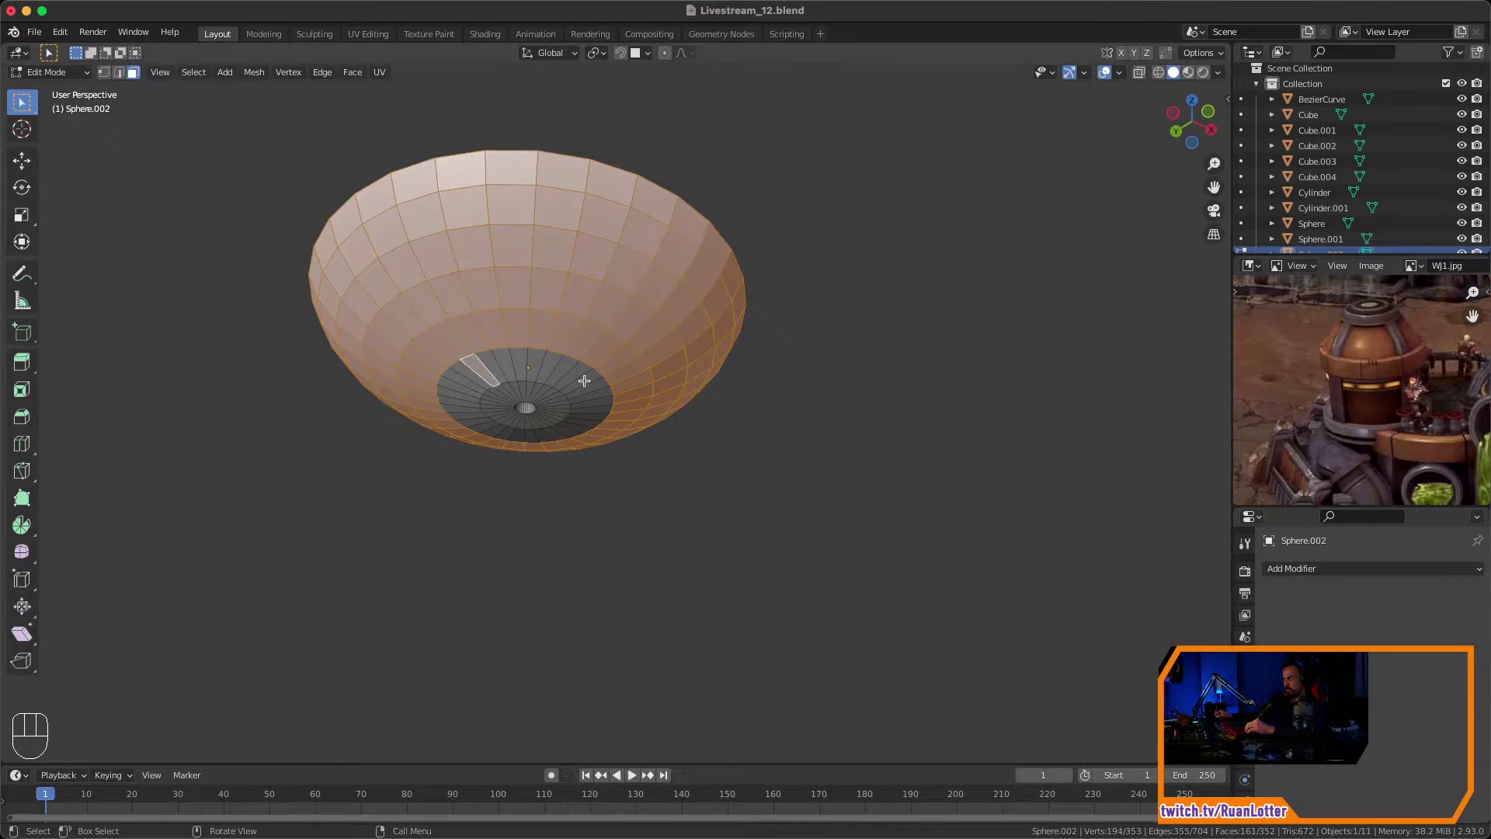
pyautogui.keyDown('ctrl'); pyautogui.click(588, 386); pyautogui.keyUp('ctrl')
pyautogui.keyDown('ctrl'); pyautogui.click(477, 400); pyautogui.keyUp('ctrl')
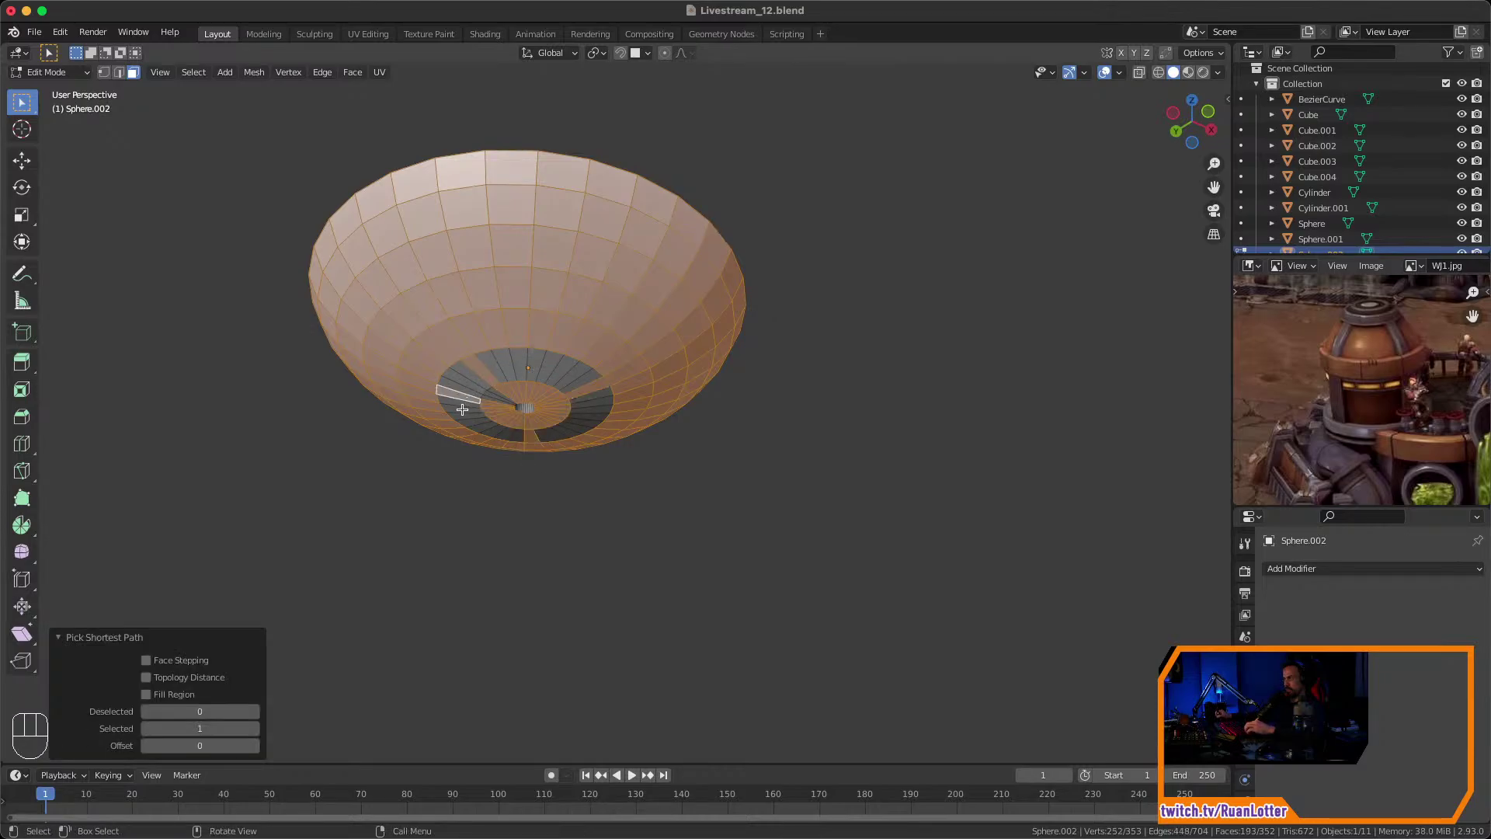
pyautogui.keyDown('shift'); pyautogui.click(506, 369); pyautogui.keyUp('shift')
pyautogui.keyDown('ctrl'); pyautogui.click(582, 381); pyautogui.keyUp('ctrl')
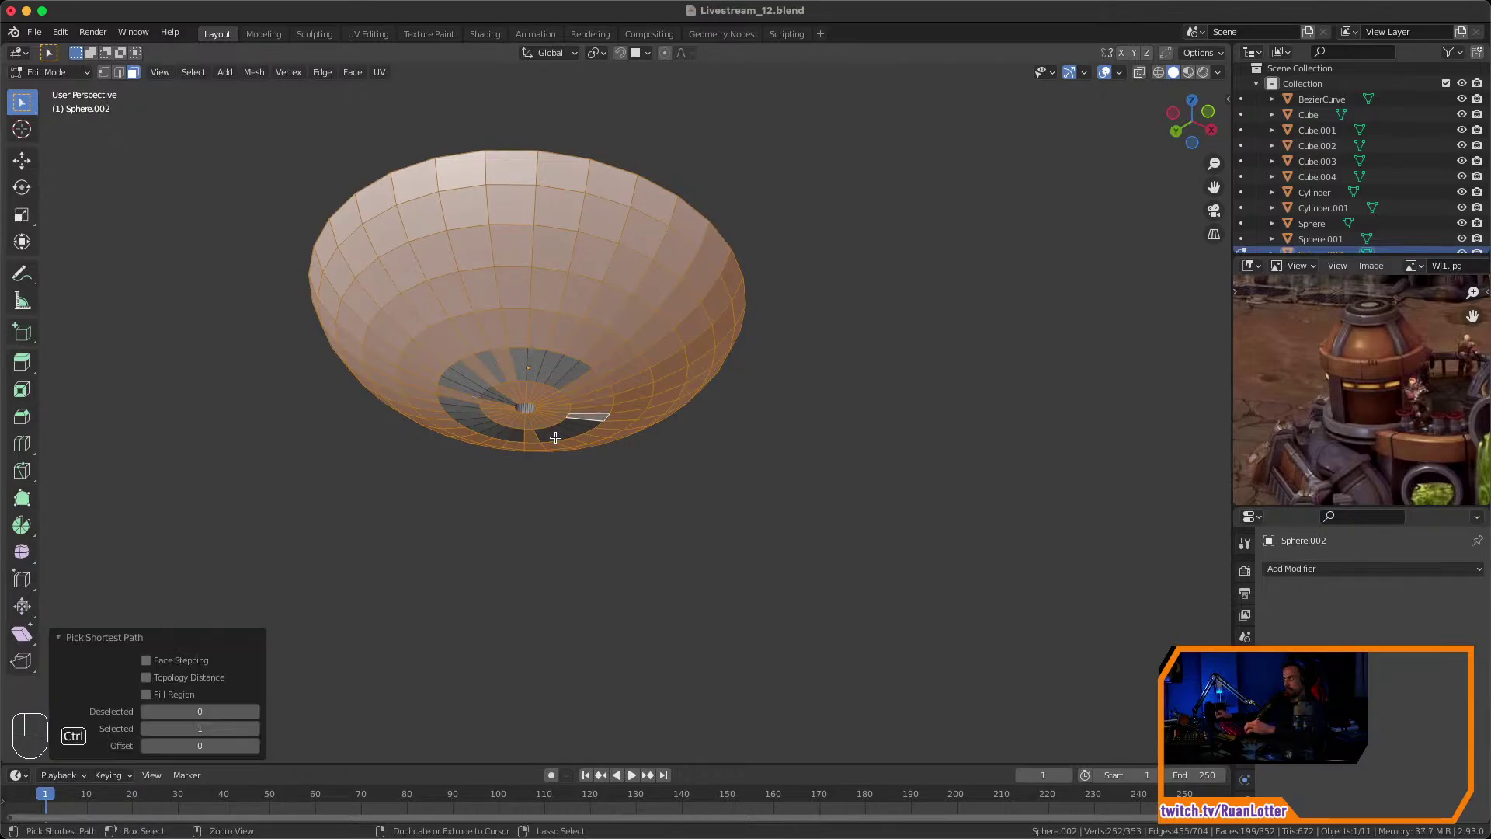
pyautogui.keyDown('shift'); pyautogui.click(494, 365); pyautogui.keyUp('shift')
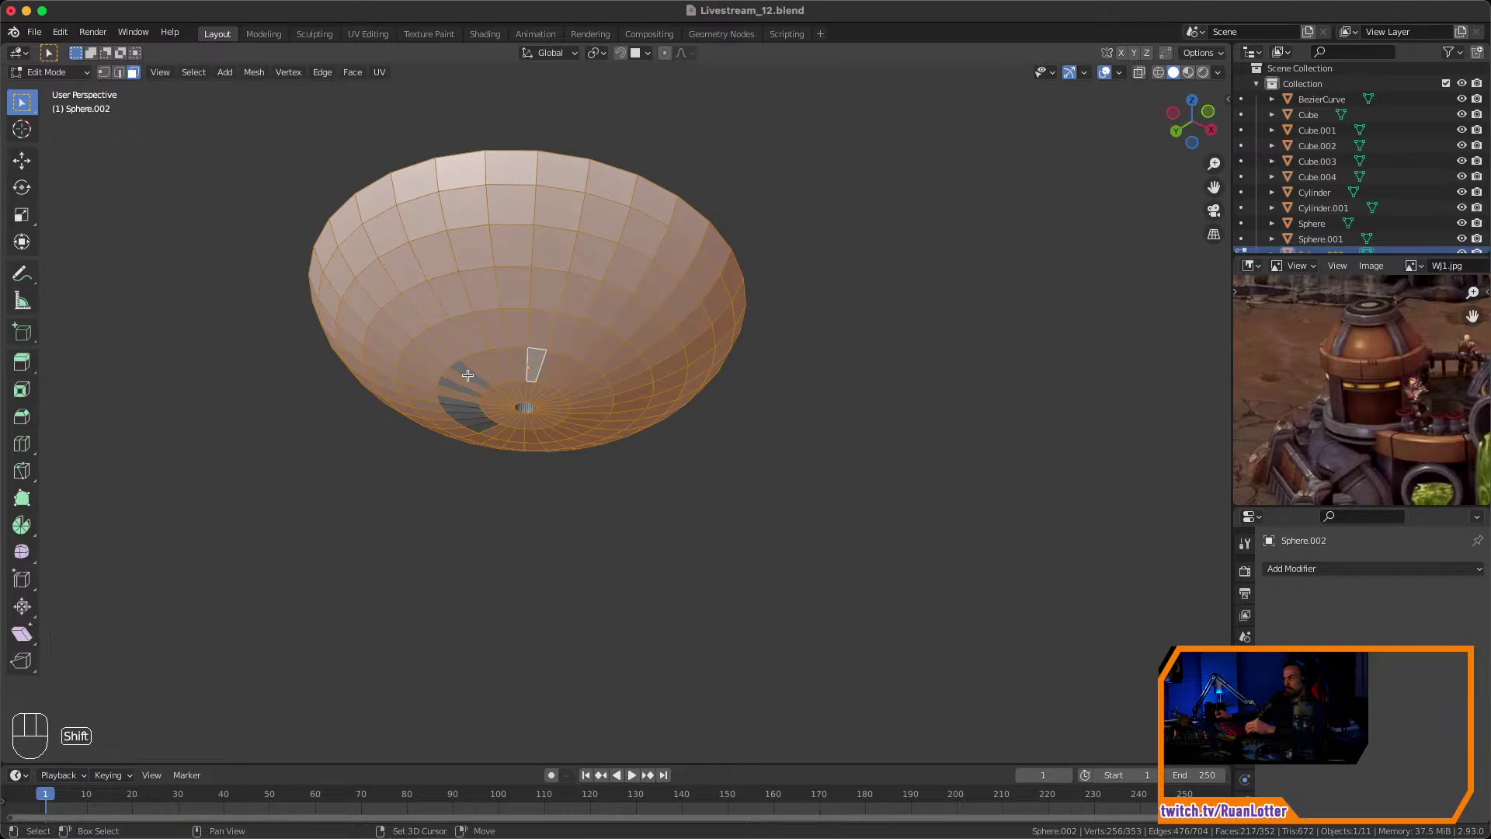
pyautogui.keyDown('shift'); pyautogui.moveTo(485, 367); pyautogui.dragTo(451, 435); pyautogui.keyUp('shift')
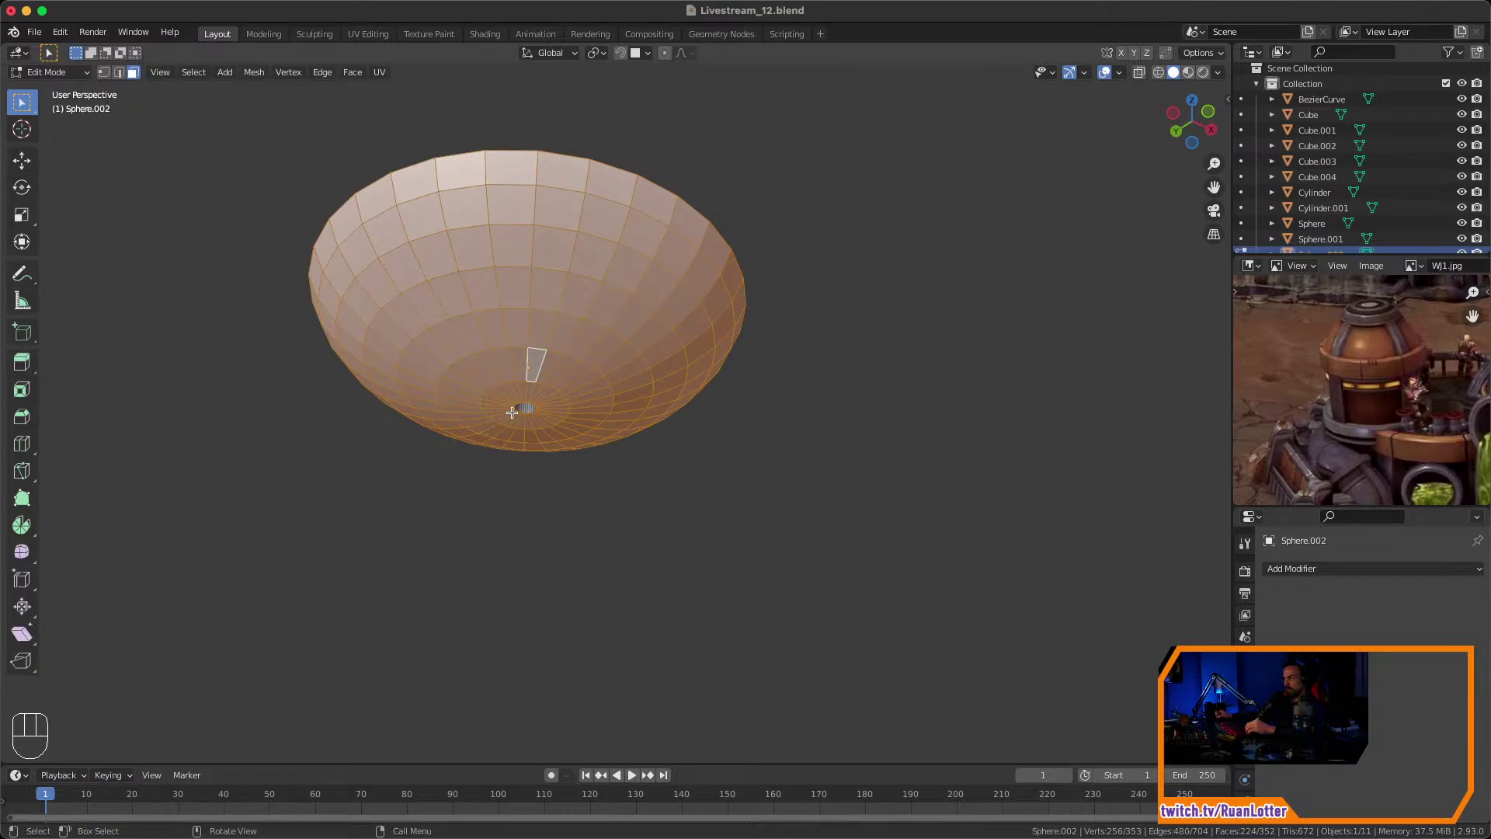
pyautogui.moveTo(504, 407)
pyautogui.mouseDown(button='middle')
pyautogui.moveTo(488, 334)
pyautogui.moveTo(459, 539)
pyautogui.moveTo(480, 419)
pyautogui.mouseUp(button='middle')
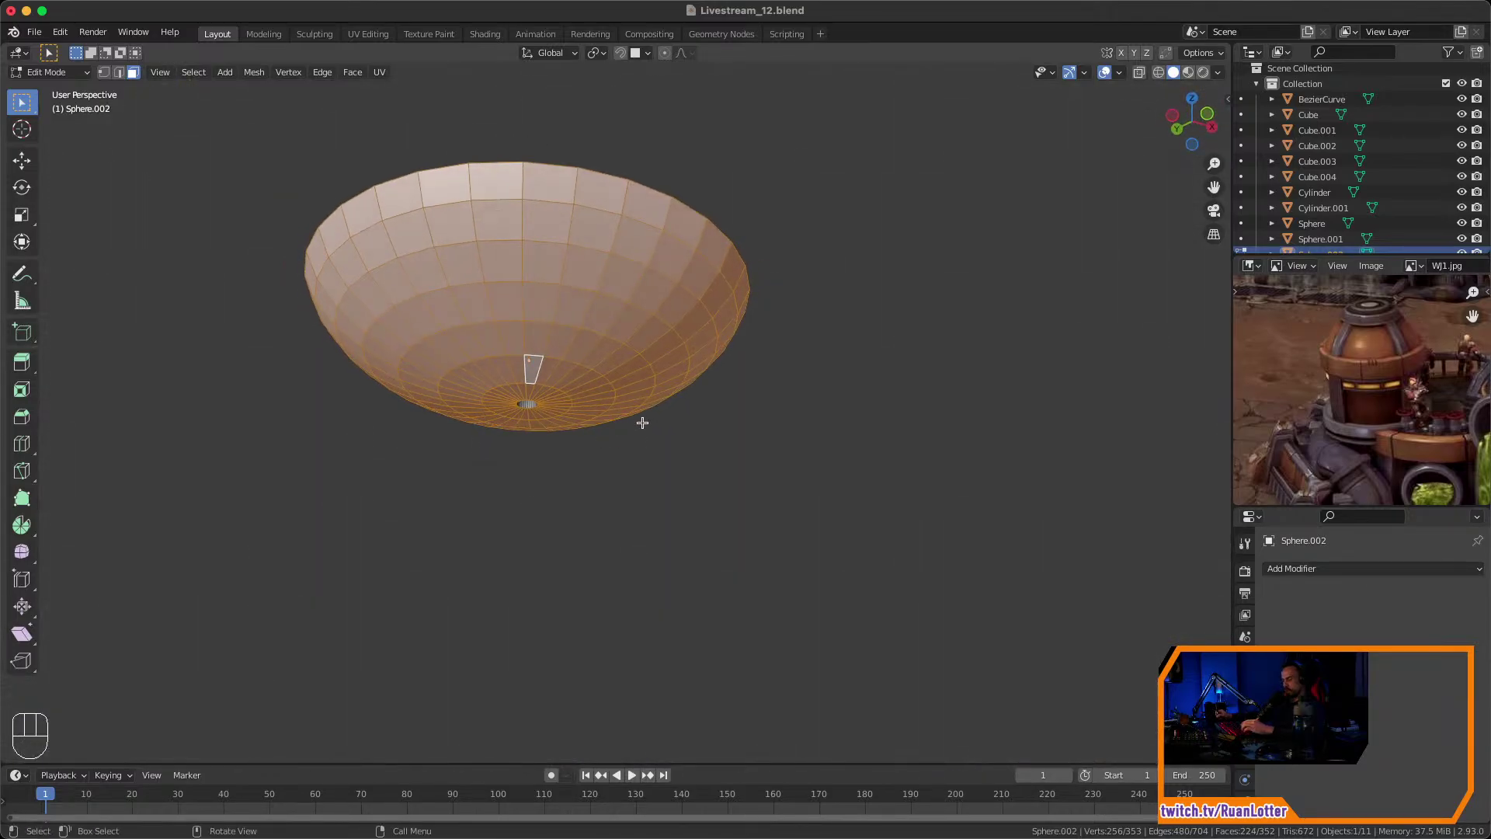
# Thicken the bowl by extruding its faces along normals with an offset of 0.0158 m, then clear the selection.
pyautogui.hotkey('alt', 'e')
pyautogui.click(654, 424)
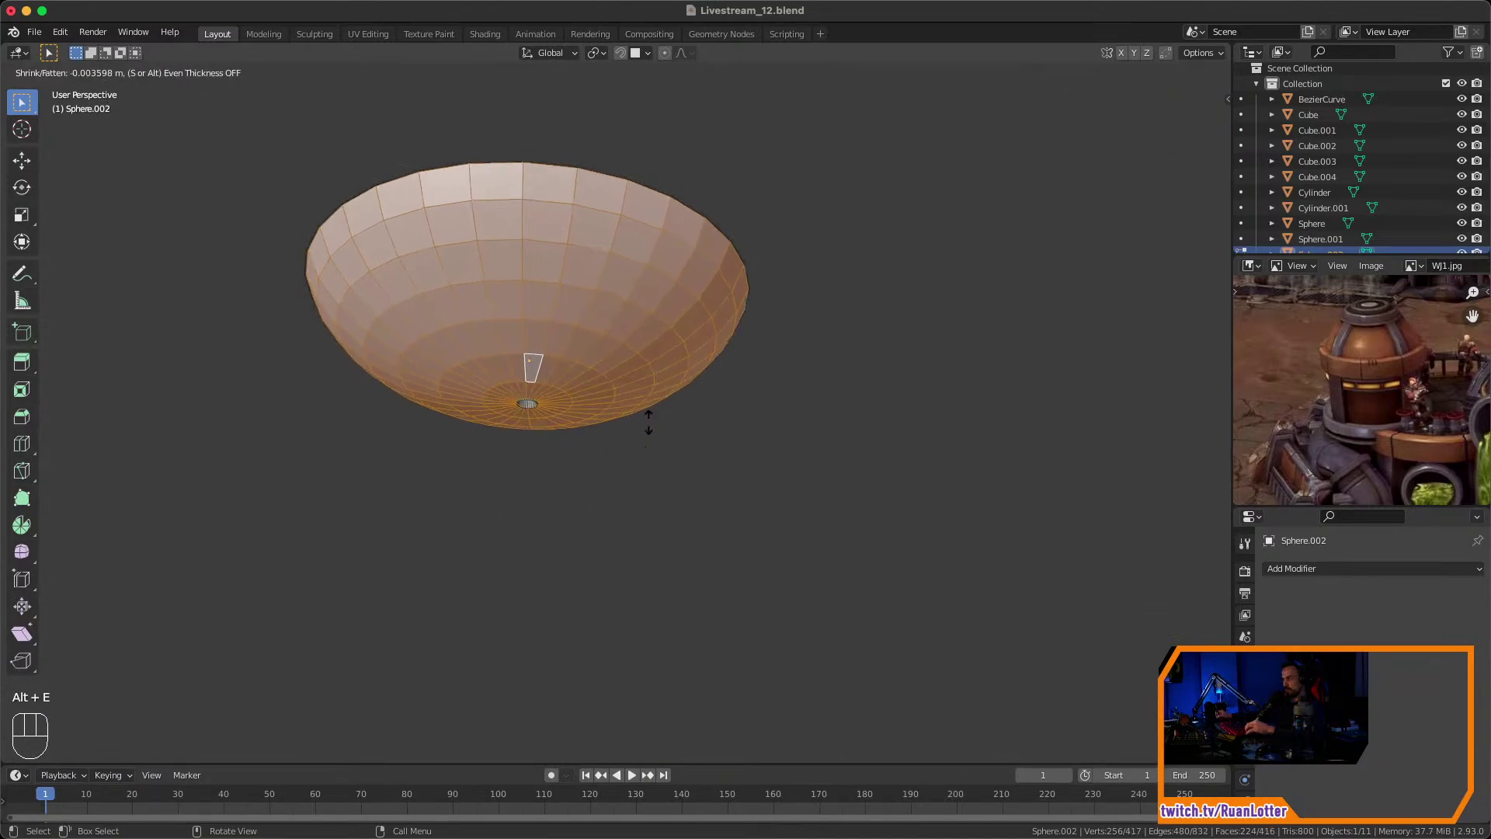
pyautogui.click(651, 407)
pyautogui.moveTo(651, 408); pyautogui.dragTo(641, 493, button='middle')
pyautogui.moveTo(218, 709); pyautogui.dragTo(187, 712)
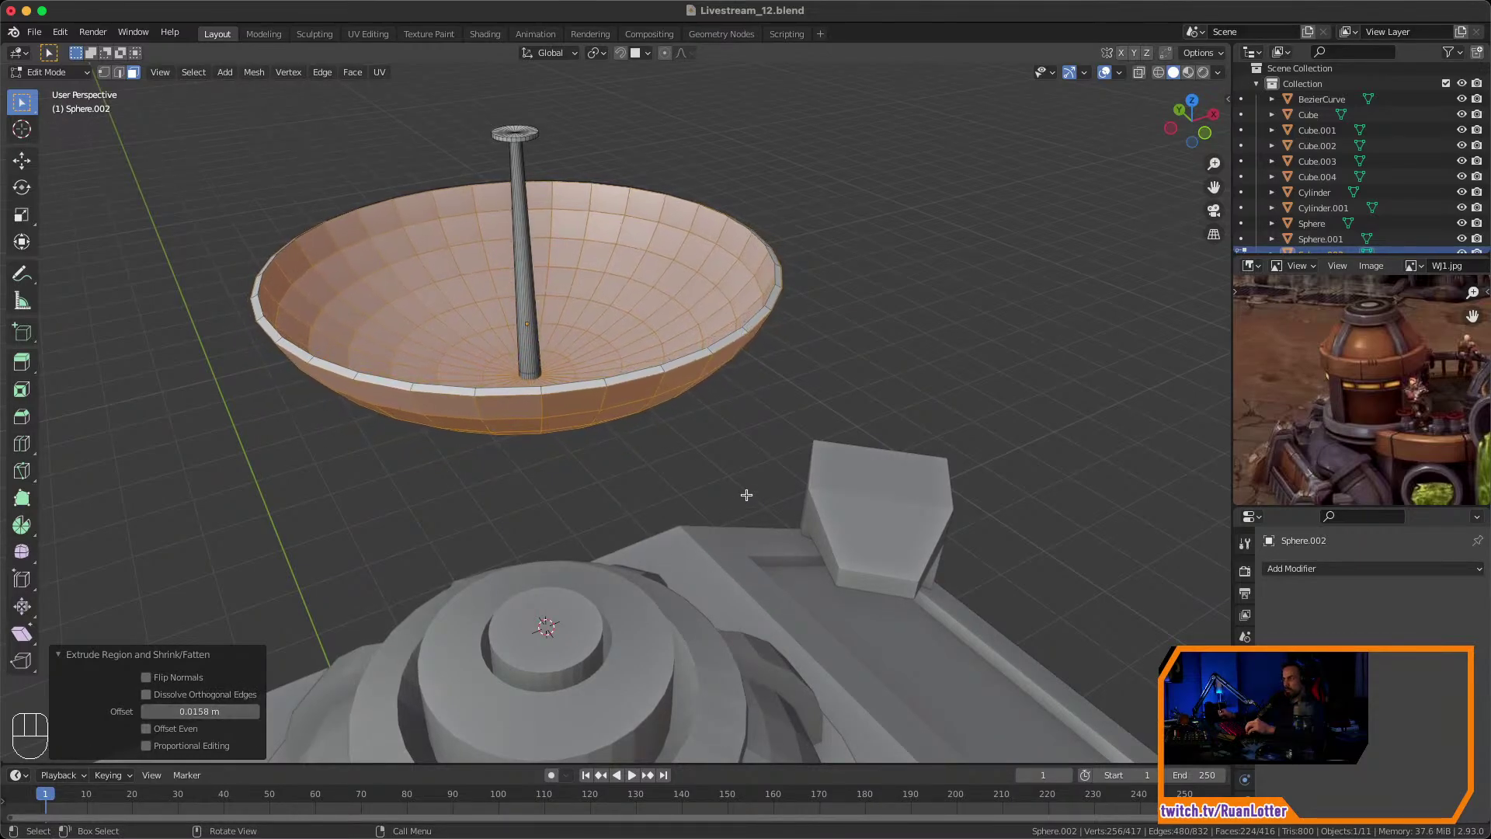
pyautogui.moveTo(746, 495); pyautogui.dragTo(666, 346, button='middle')
pyautogui.keyDown('shift'); pyautogui.moveTo(666, 346); pyautogui.dragTo(703, 341, button='middle'); pyautogui.keyUp('shift')
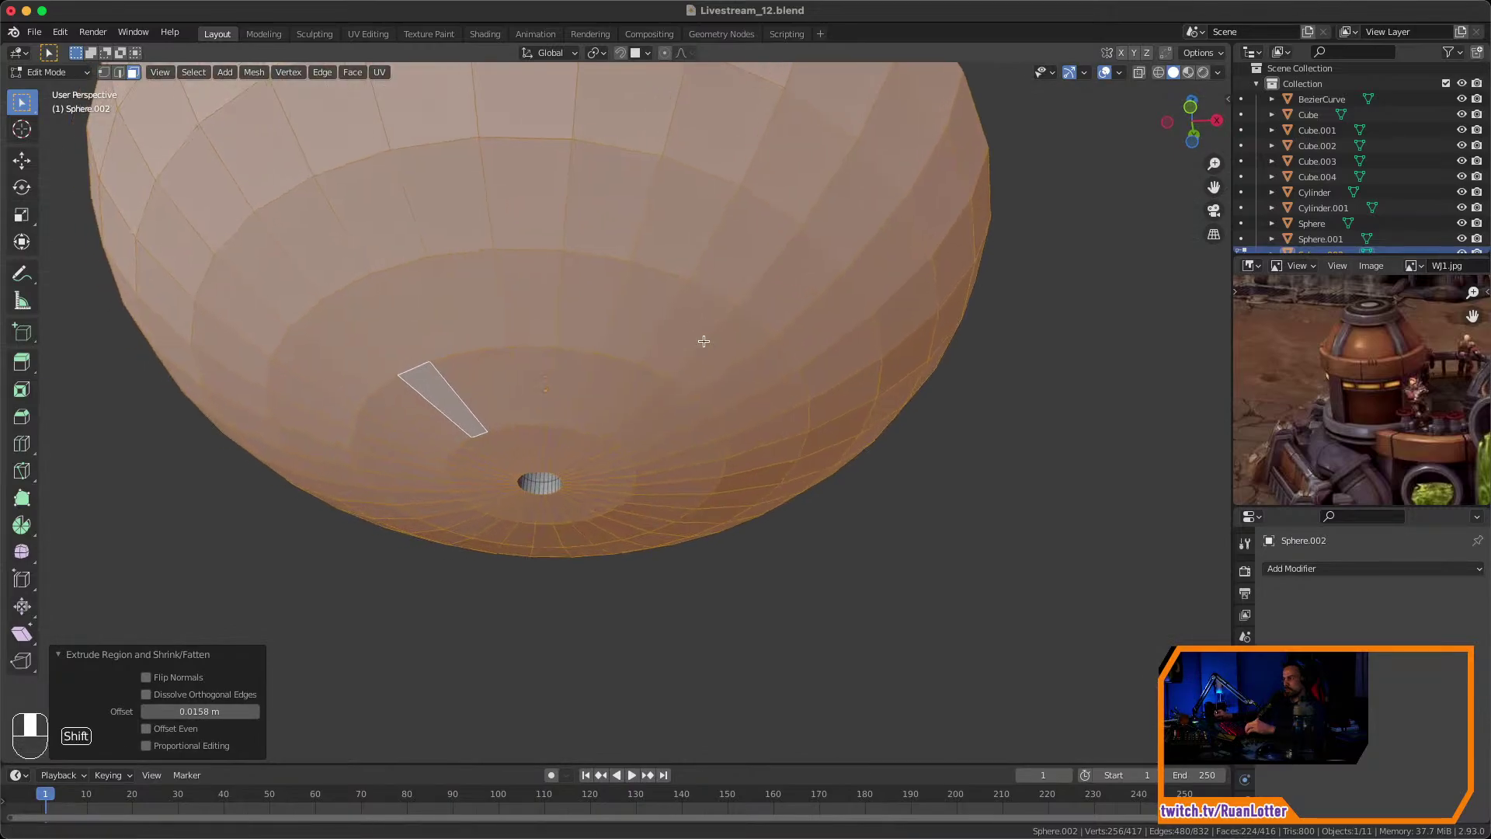
pyautogui.click(842, 516)
pyautogui.moveTo(843, 517); pyautogui.dragTo(842, 462, button='middle')
# Turn on the Face Orientation overlay and select the top faces of the disc on the antenna mast.
pyautogui.click(1119, 74)
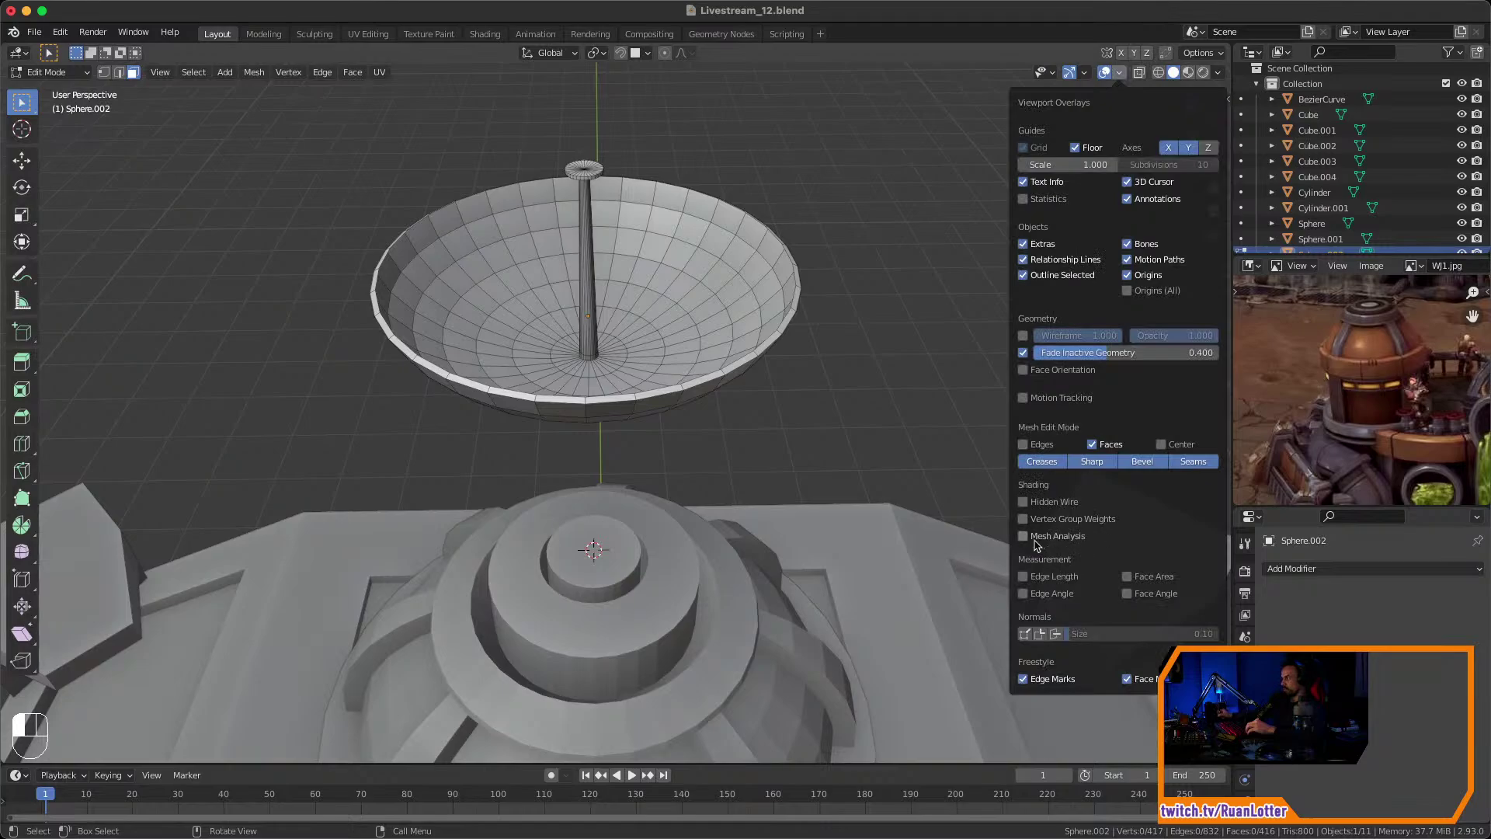
pyautogui.click(1045, 372)
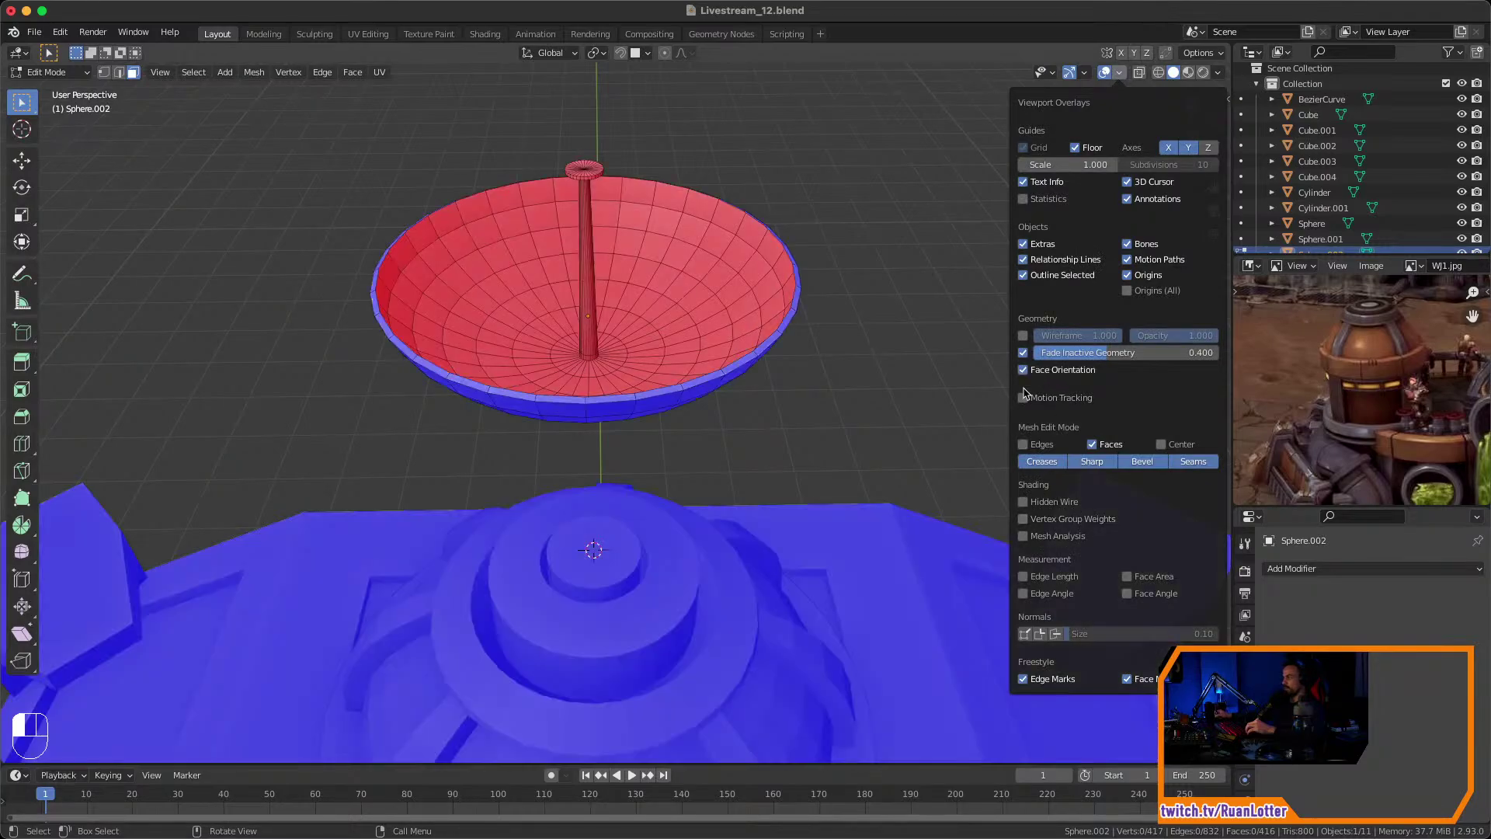
pyautogui.moveTo(842, 411)
pyautogui.mouseDown(button='middle')
pyautogui.moveTo(936, 323)
pyautogui.moveTo(848, 405)
pyautogui.mouseUp(button='middle')
pyautogui.scroll(4, 847, 406)
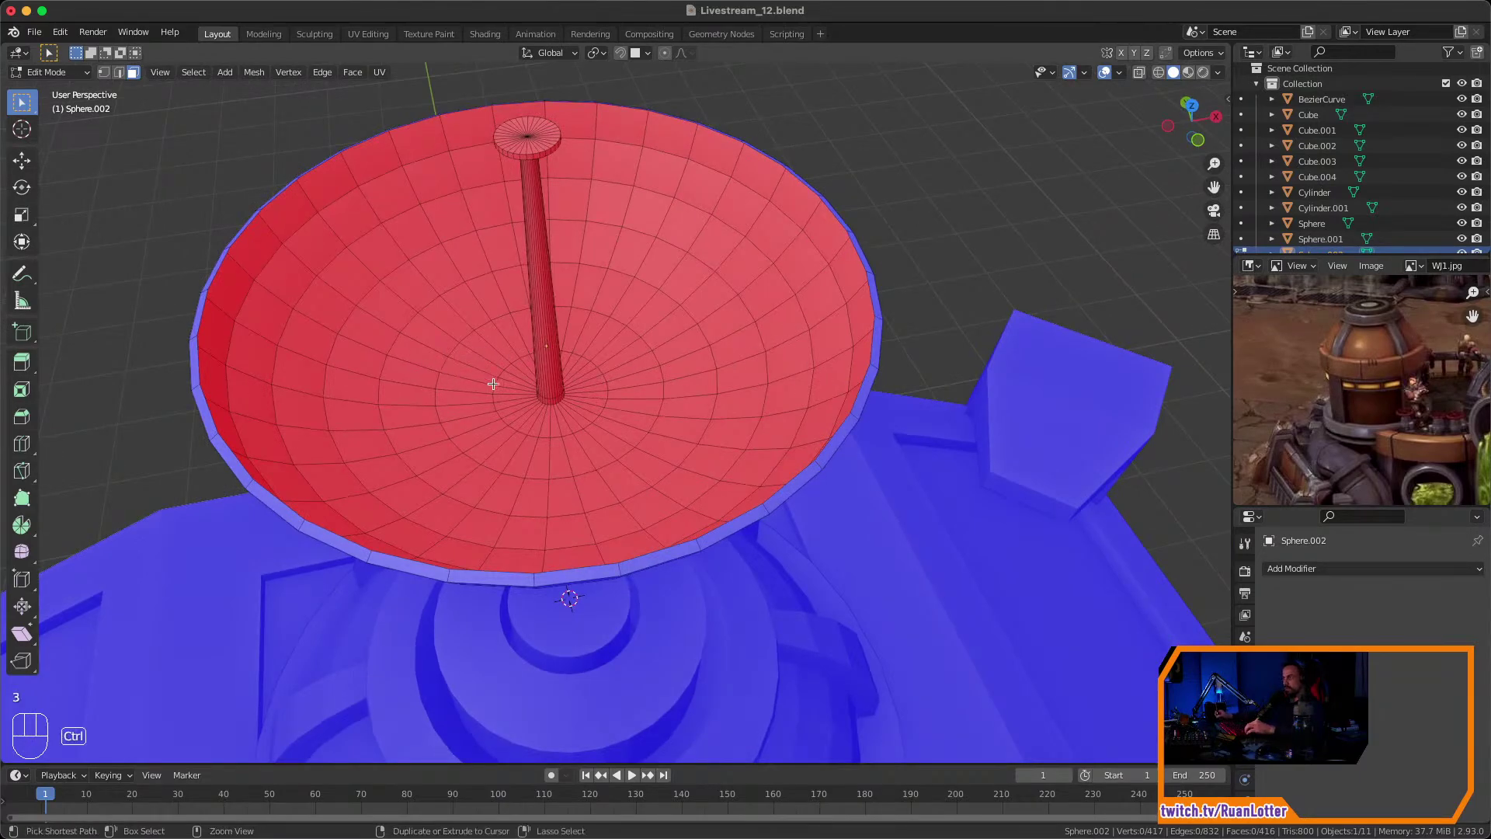
pyautogui.keyDown('ctrl'); pyautogui.moveTo(493, 383); pyautogui.dragTo(491, 448, button='middle'); pyautogui.keyUp('ctrl')
pyautogui.moveTo(548, 256)
pyautogui.mouseDown(button='middle')
pyautogui.moveTo(563, 329)
pyautogui.moveTo(564, 248)
pyautogui.mouseUp(button='middle')
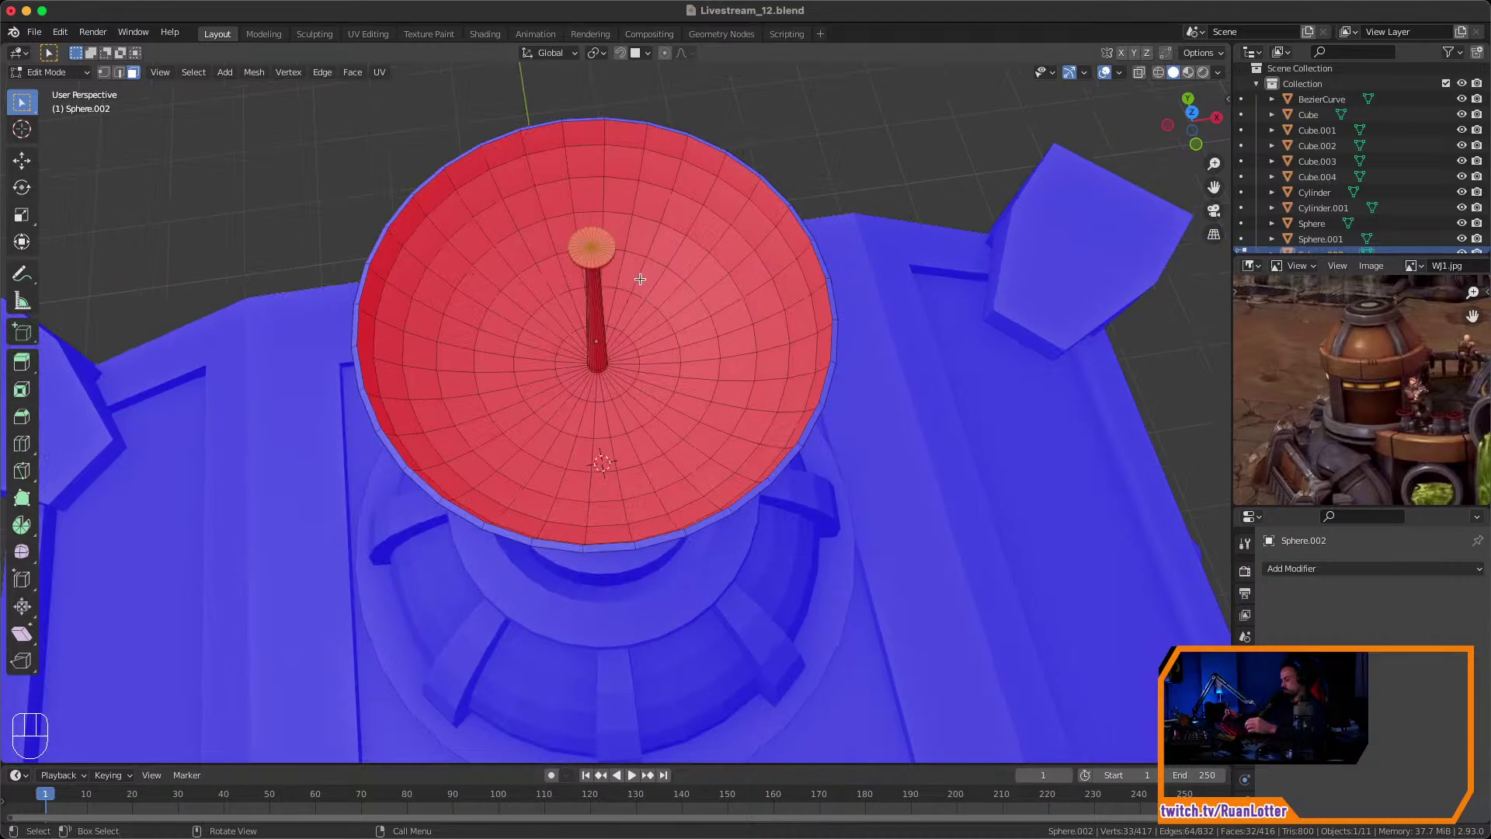
# Grow the face selection from the antenna disc down the mast and across the whole inside of the bowl.
pyautogui.press('ctrl+KP_Add')
pyautogui.press('ctrl+KP_Add')
pyautogui.press('ctrl+KP_Add')
pyautogui.press('ctrl+KP_Add')
pyautogui.press('ctrl+KP_Add')
pyautogui.press('ctrl+KP_Add')
pyautogui.press('ctrl+KP_Add')
pyautogui.press('ctrl+KP_Add')
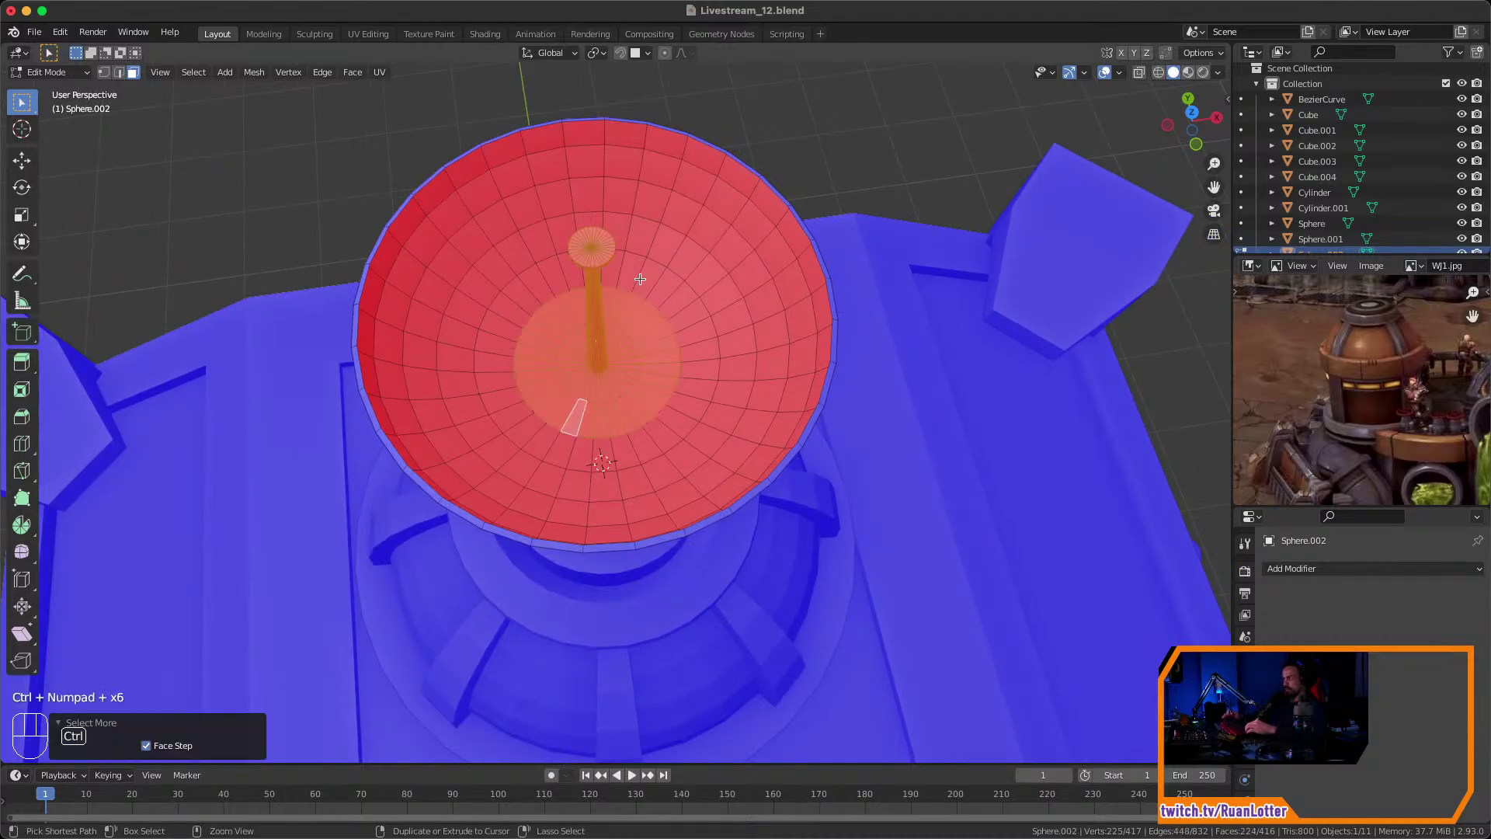
pyautogui.press('ctrl+KP_Add')
pyautogui.press('ctrl+KP_Add')
pyautogui.press('ctrl+KP_Add')
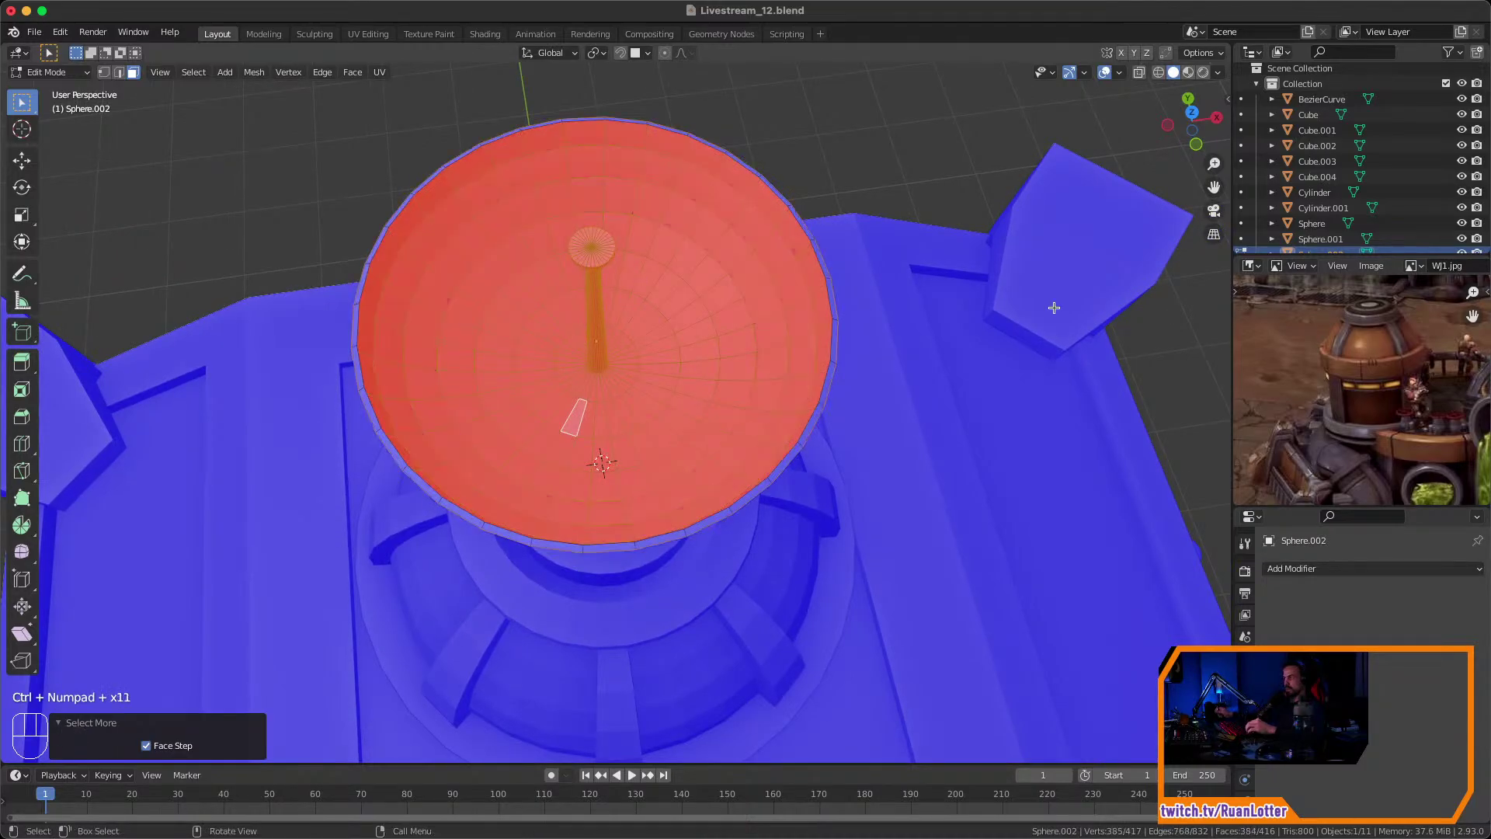
# Flip the normals of the selected mast and bowl faces, then clear the selection.
pyautogui.click(257, 73)
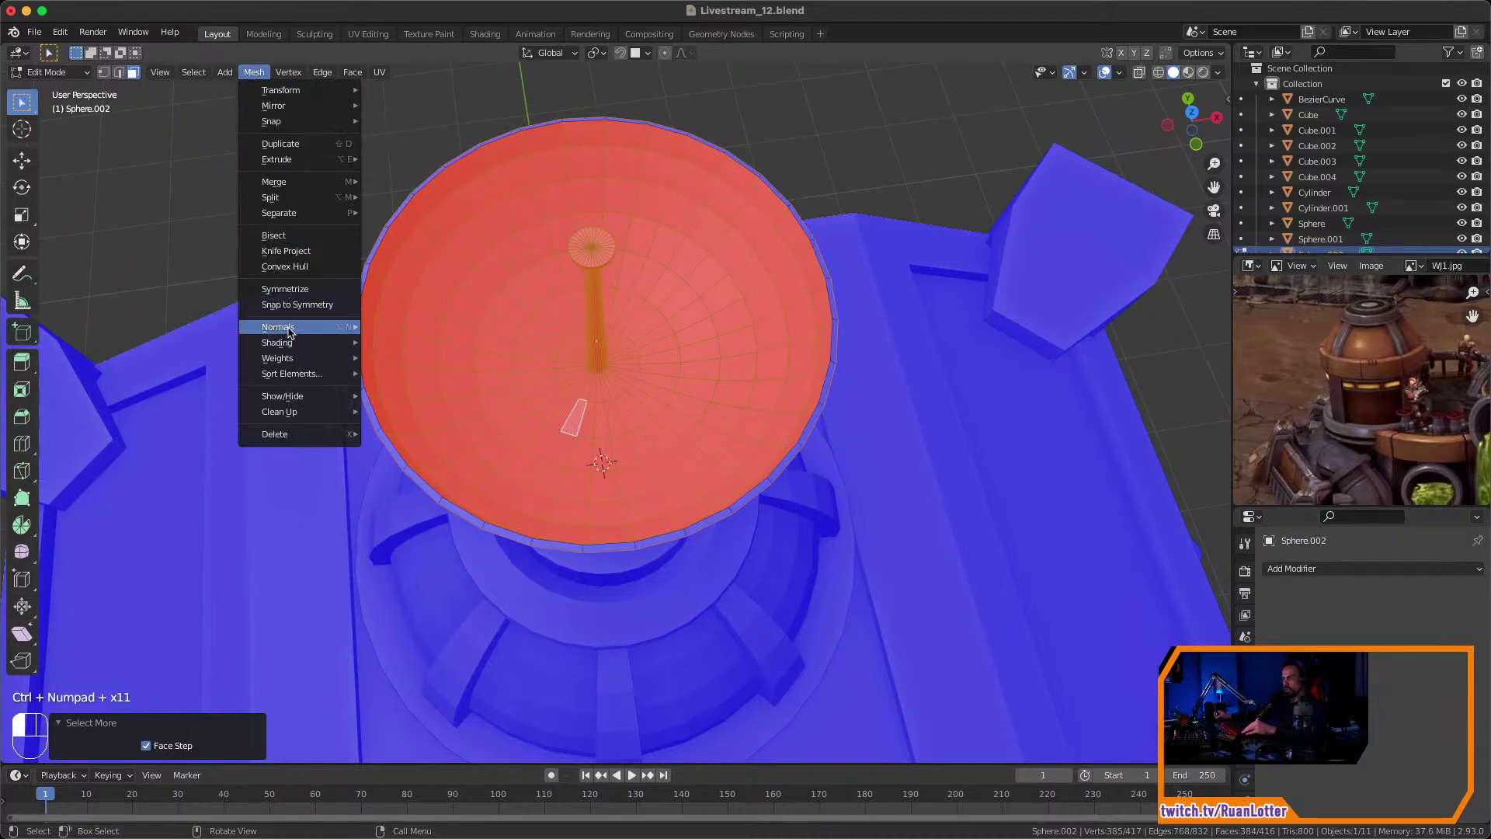
pyautogui.moveTo(291, 327)
pyautogui.click(414, 330)
pyautogui.click(871, 187)
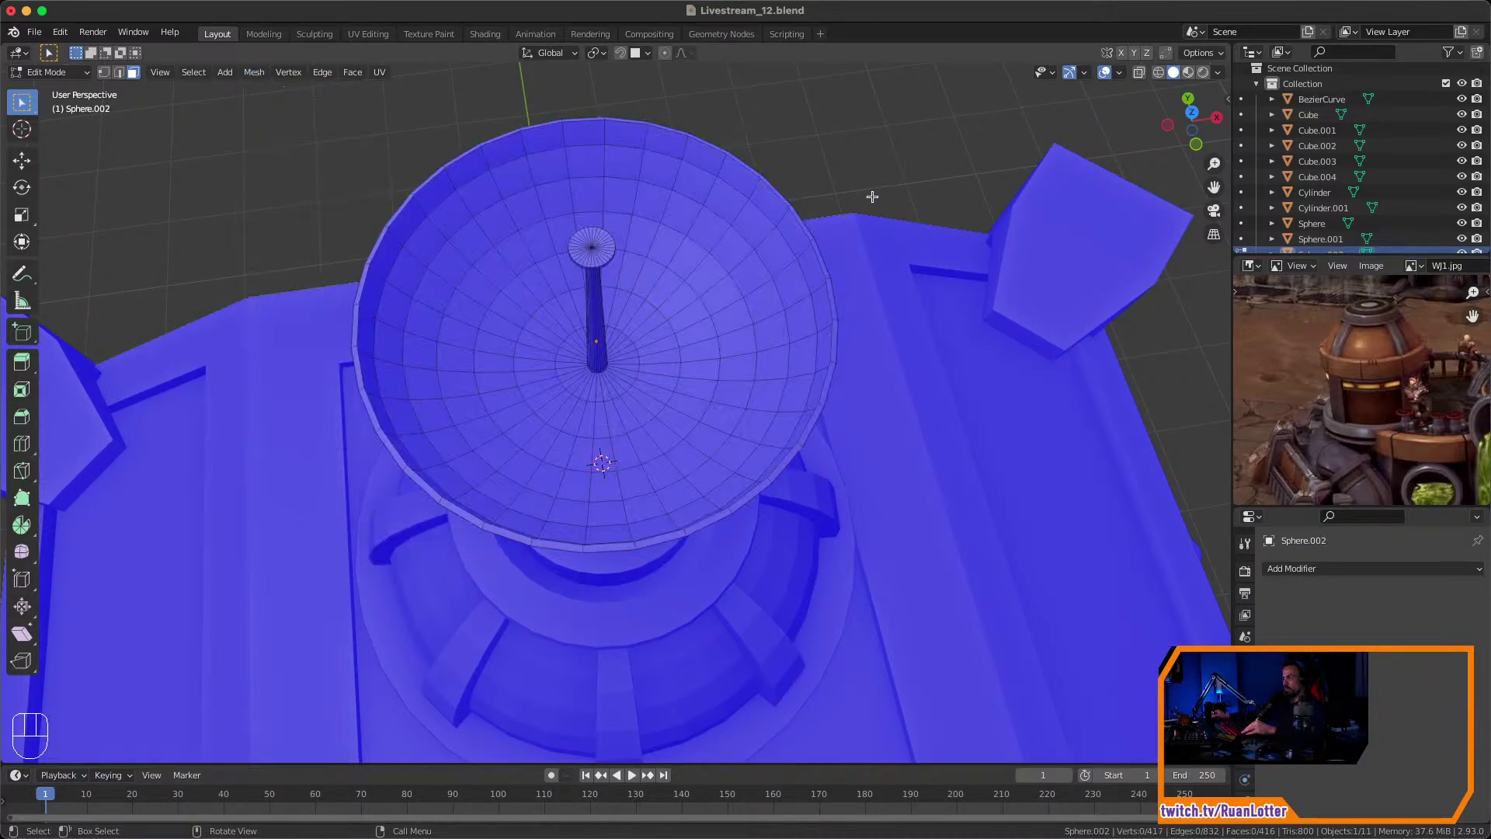
# Select a complete ring of faces around the middle of the bowl's underside using shortest-path picks.
pyautogui.moveTo(866, 427); pyautogui.dragTo(691, 329, button='middle')
pyautogui.keyDown('ctrl'); pyautogui.click(940, 396); pyautogui.keyUp('ctrl')
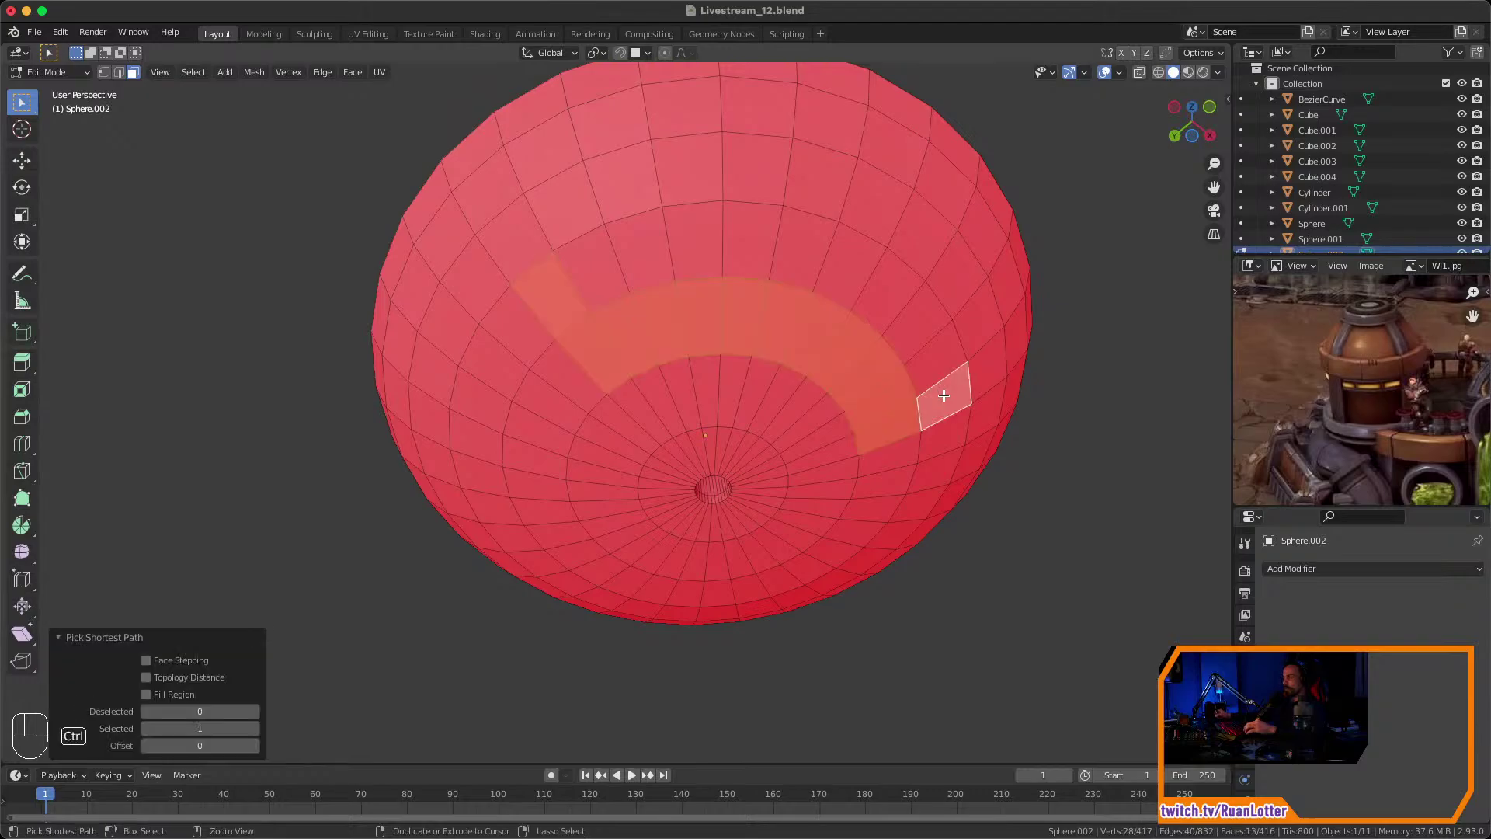
pyautogui.keyDown('ctrl'); pyautogui.click(882, 278); pyautogui.keyUp('ctrl')
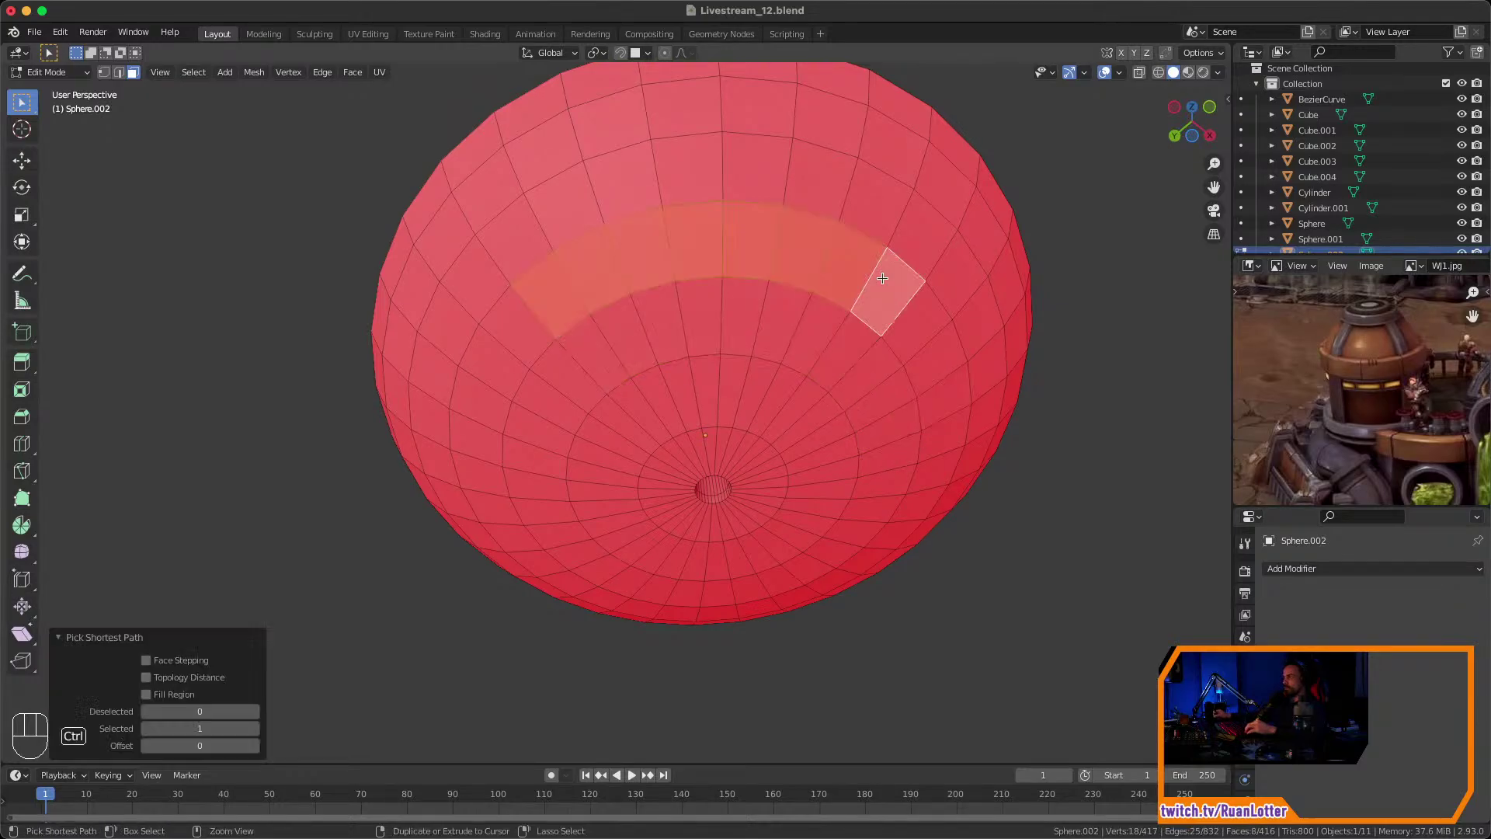
pyautogui.keyDown('ctrl'); pyautogui.click(911, 522); pyautogui.keyUp('ctrl')
pyautogui.moveTo(782, 556); pyautogui.dragTo(818, 475, button='middle')
pyautogui.keyDown('shift'); pyautogui.moveTo(818, 475); pyautogui.dragTo(1009, 555, button='middle'); pyautogui.keyUp('shift')
pyautogui.keyDown('shift'); pyautogui.moveTo(1010, 555); pyautogui.dragTo(874, 552, button='middle'); pyautogui.keyUp('shift')
pyautogui.keyDown('ctrl'); pyautogui.click(466, 238); pyautogui.keyUp('ctrl')
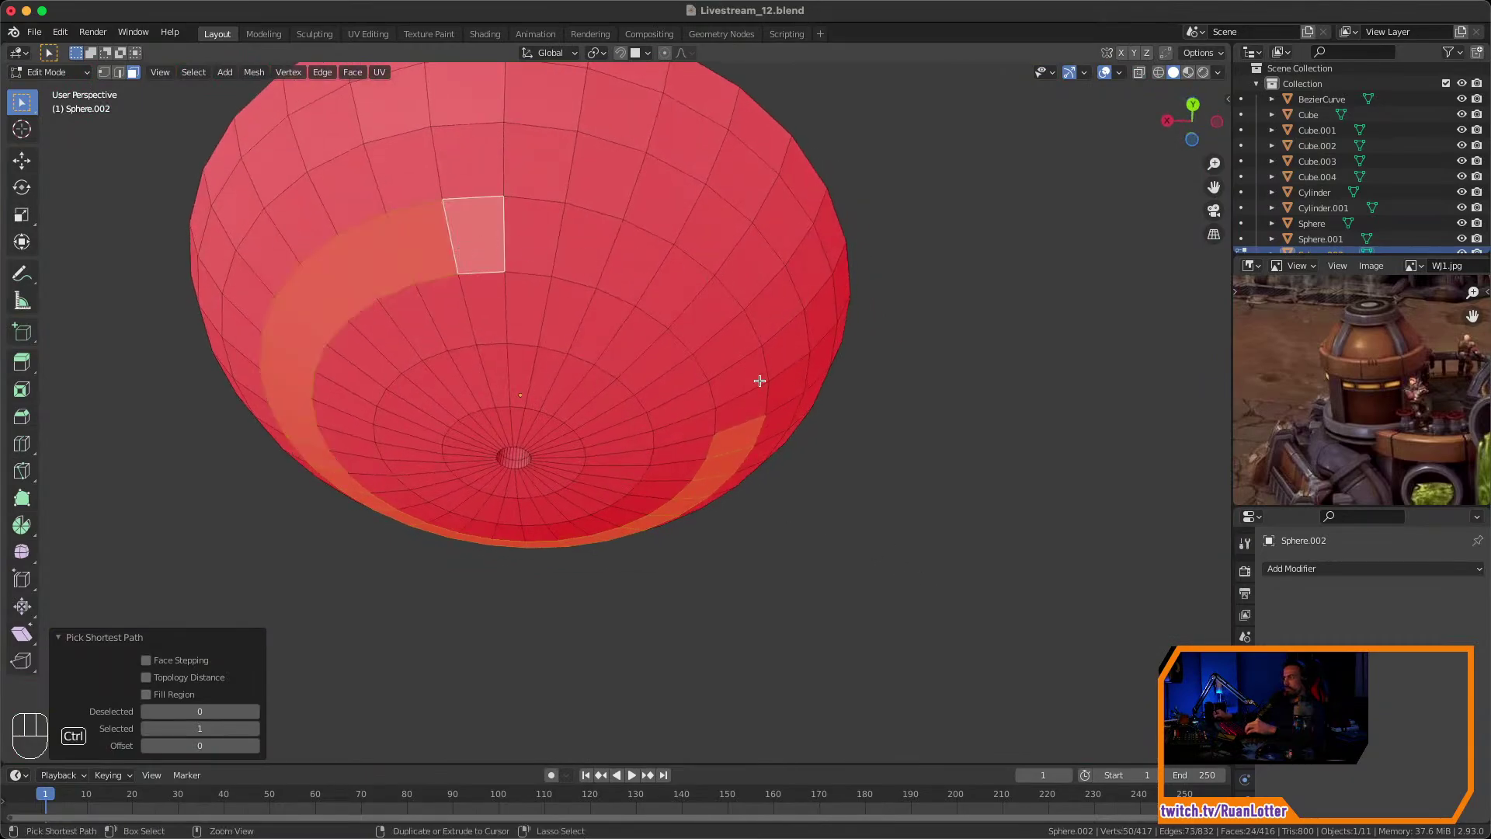
pyautogui.keyDown('ctrl'); pyautogui.click(743, 401); pyautogui.keyUp('ctrl')
pyautogui.moveTo(749, 364); pyautogui.dragTo(704, 438, button='middle')
pyautogui.keyDown('ctrl'); pyautogui.moveTo(703, 438); pyautogui.dragTo(631, 407, button='middle'); pyautogui.keyUp('ctrl')
pyautogui.keyDown('shift'); pyautogui.moveTo(630, 407); pyautogui.dragTo(522, 439, button='middle'); pyautogui.keyUp('shift')
pyautogui.keyDown('shift'); pyautogui.moveTo(522, 439); pyautogui.dragTo(573, 392, button='middle'); pyautogui.keyUp('shift')
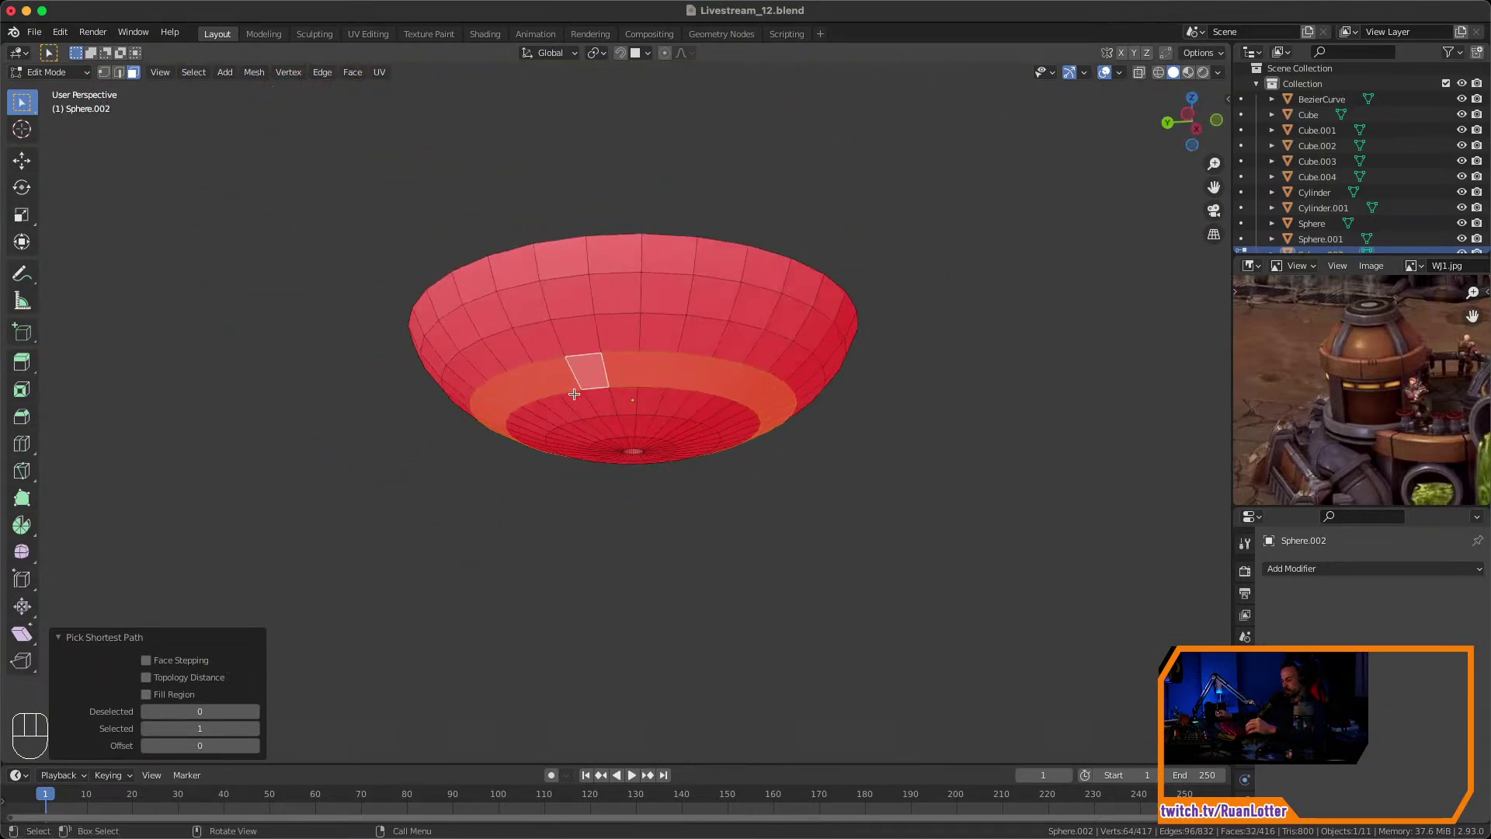
# Grow the ring selection to cover the bowl's entire underside, restoring the selection if it gets cleared.
pyautogui.moveTo(649, 419)
pyautogui.keyDown('shift'); pyautogui.mouseDown(button='middle')
pyautogui.moveTo(639, 439)
pyautogui.moveTo(624, 411)
pyautogui.mouseUp(button='middle'); pyautogui.keyUp('shift')
pyautogui.moveTo(624, 412); pyautogui.dragTo(635, 384, button='middle')
pyautogui.press('ctrl+KP_Add')
pyautogui.press('ctrl+KP_Add')
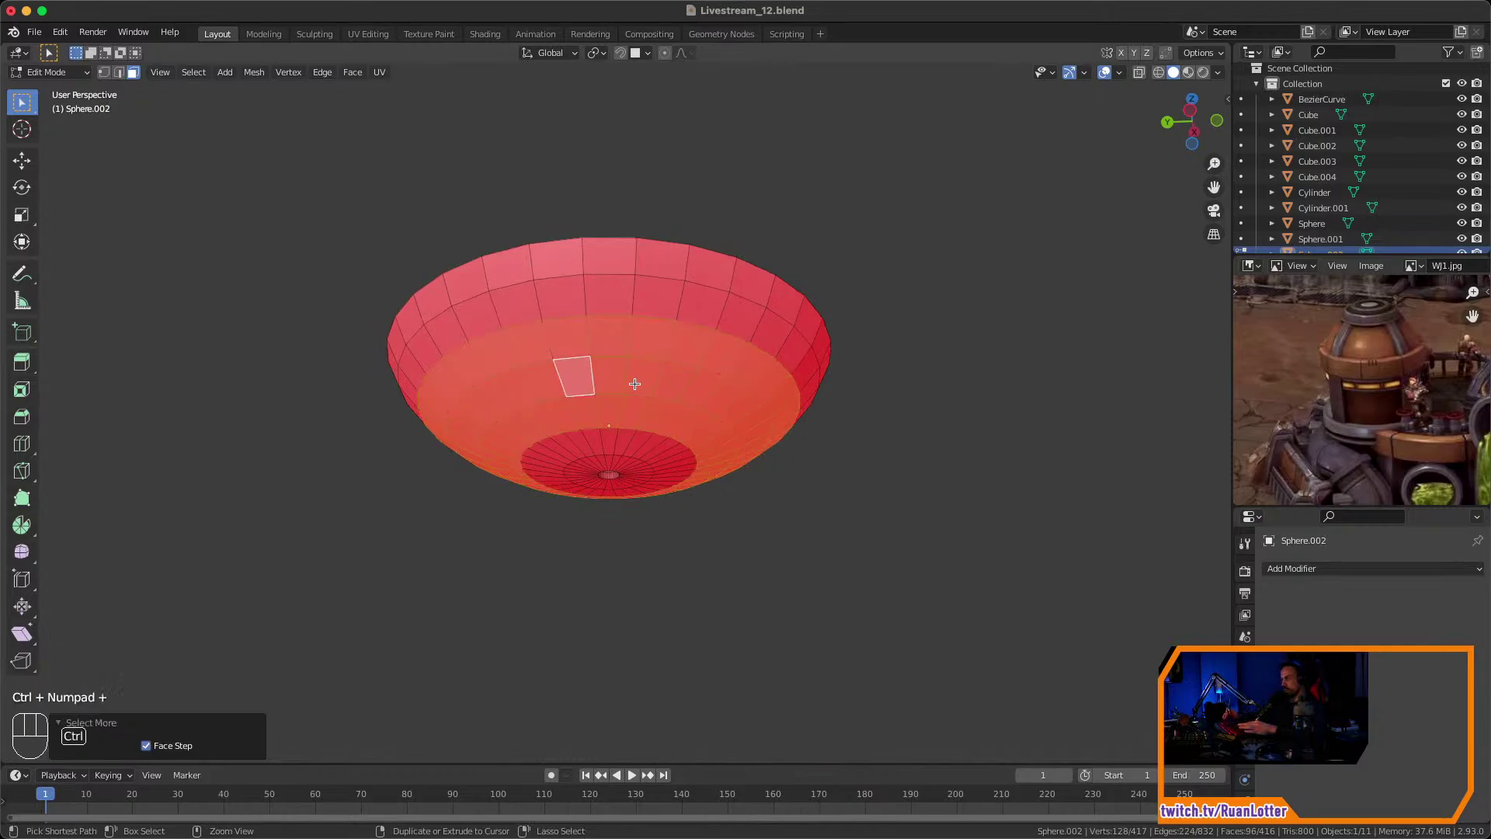
pyautogui.press('ctrl+KP_Add')
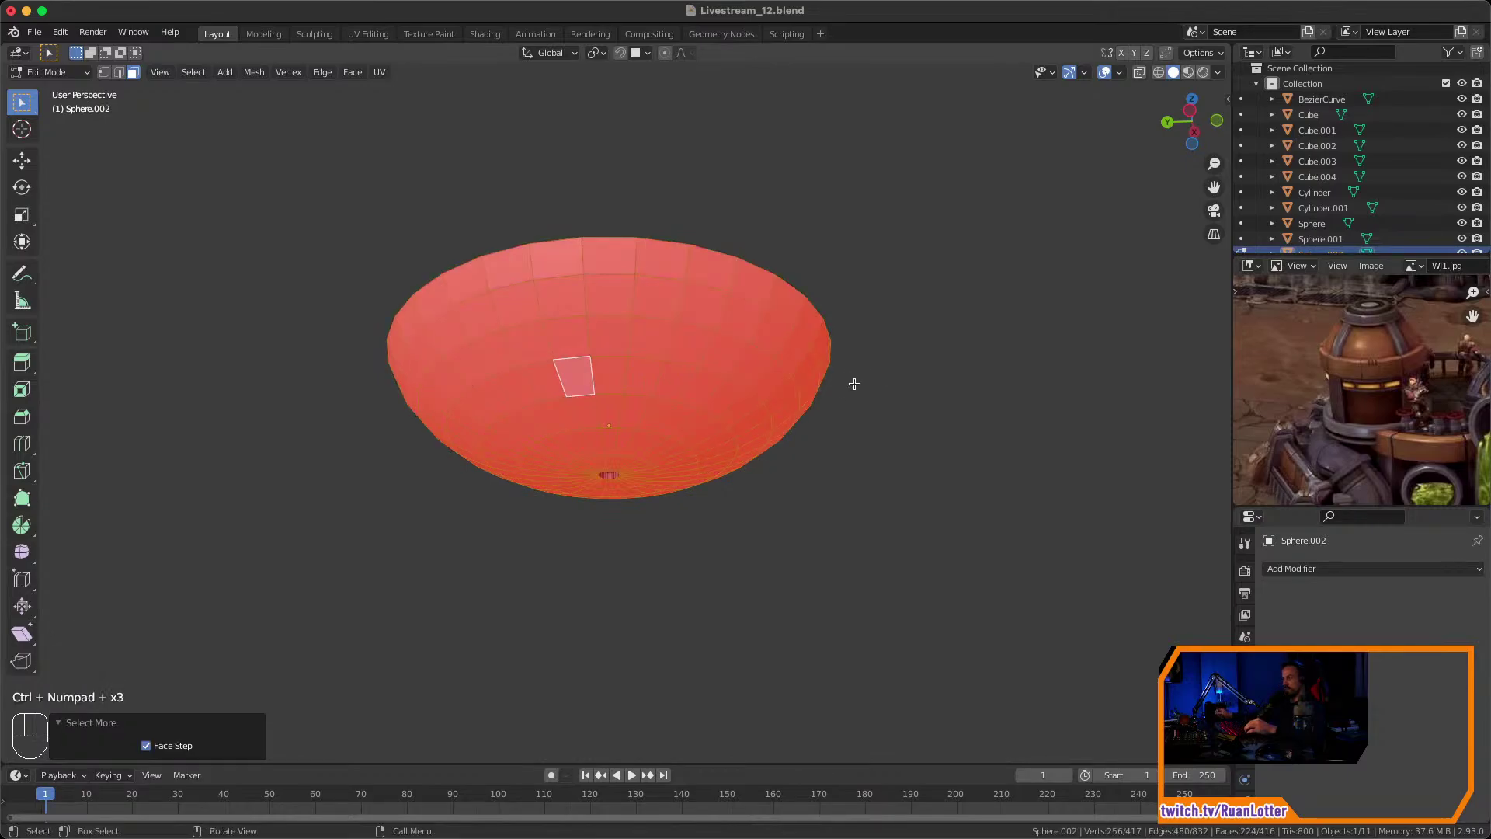
pyautogui.moveTo(854, 384); pyautogui.dragTo(764, 387, button='middle')
pyautogui.click(303, 98)
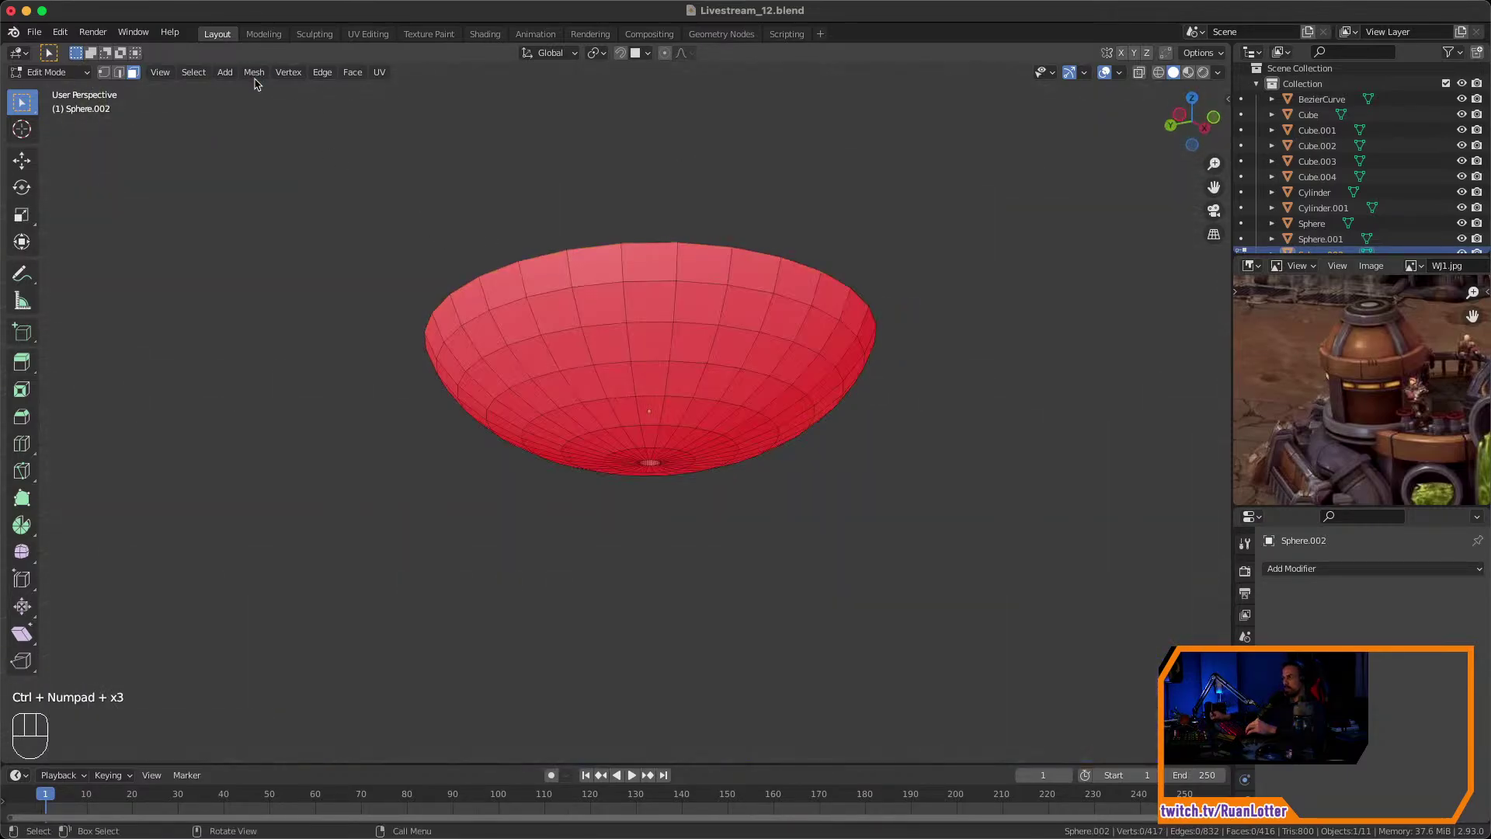
pyautogui.press('super+z')
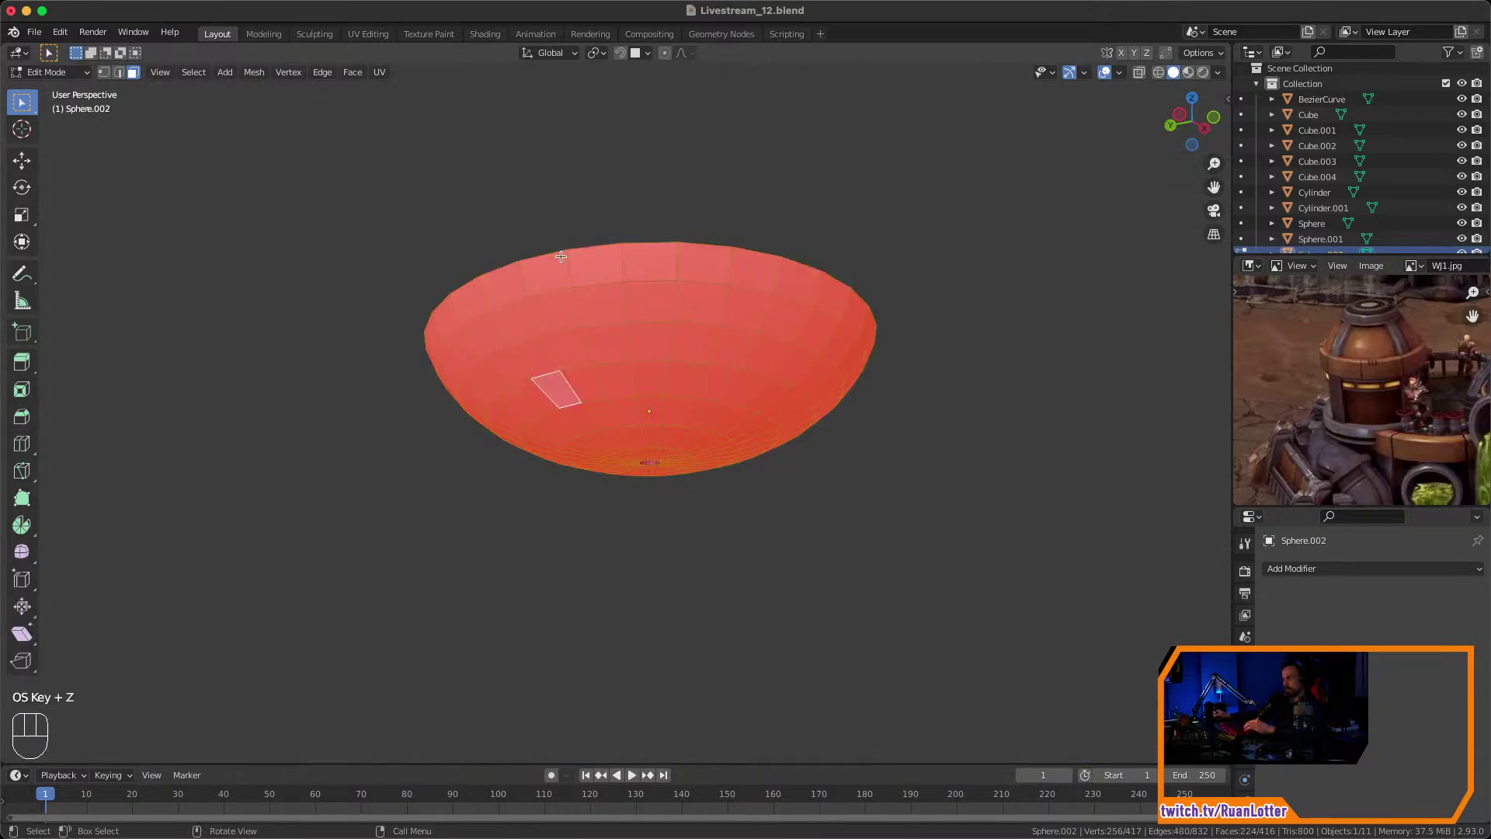
# Flip the normals of the selected underside faces.
pyautogui.click(254, 72)
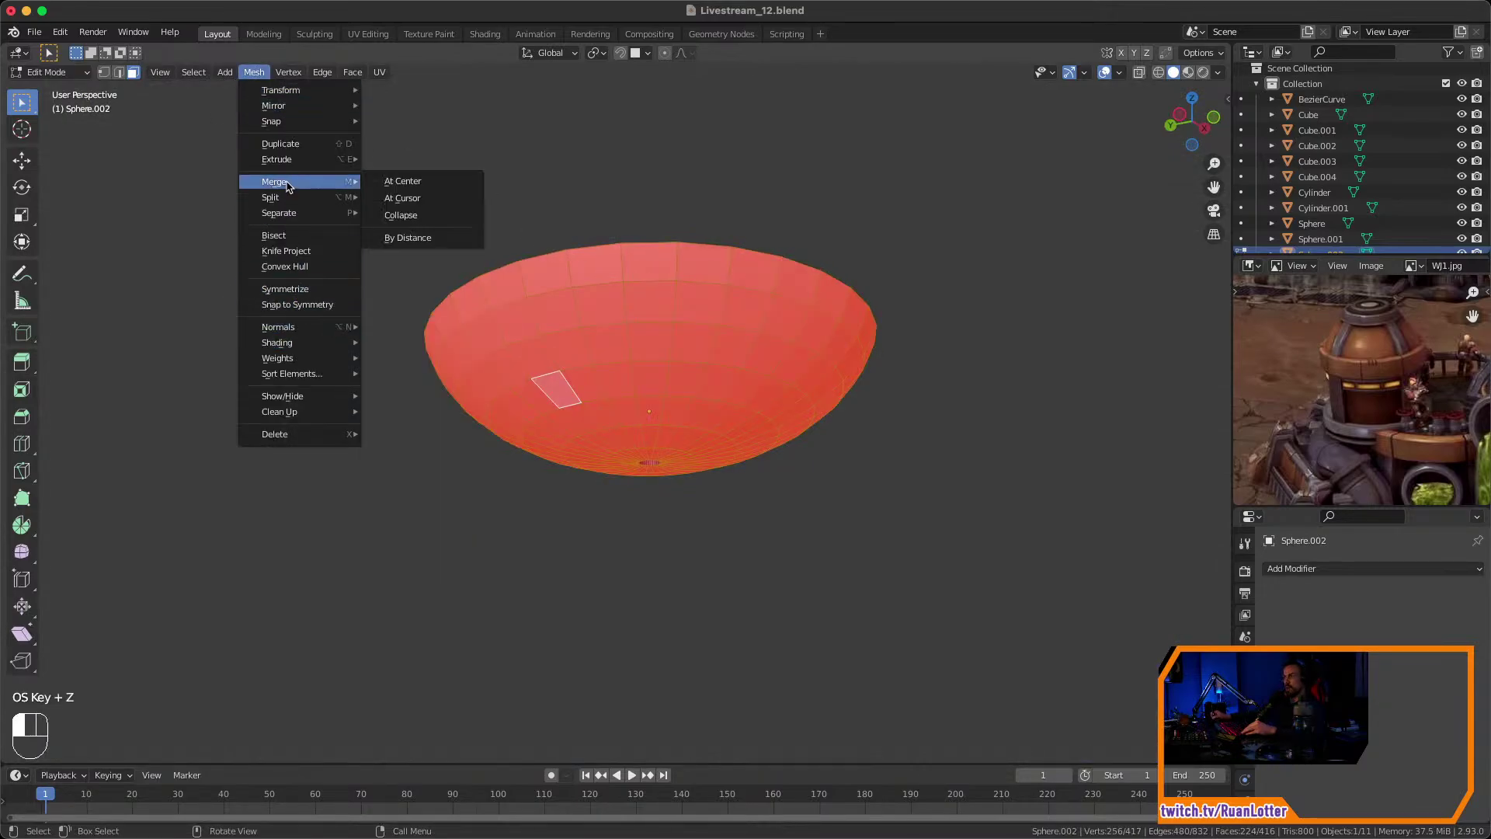
pyautogui.moveTo(295, 185)
pyautogui.moveTo(298, 329)
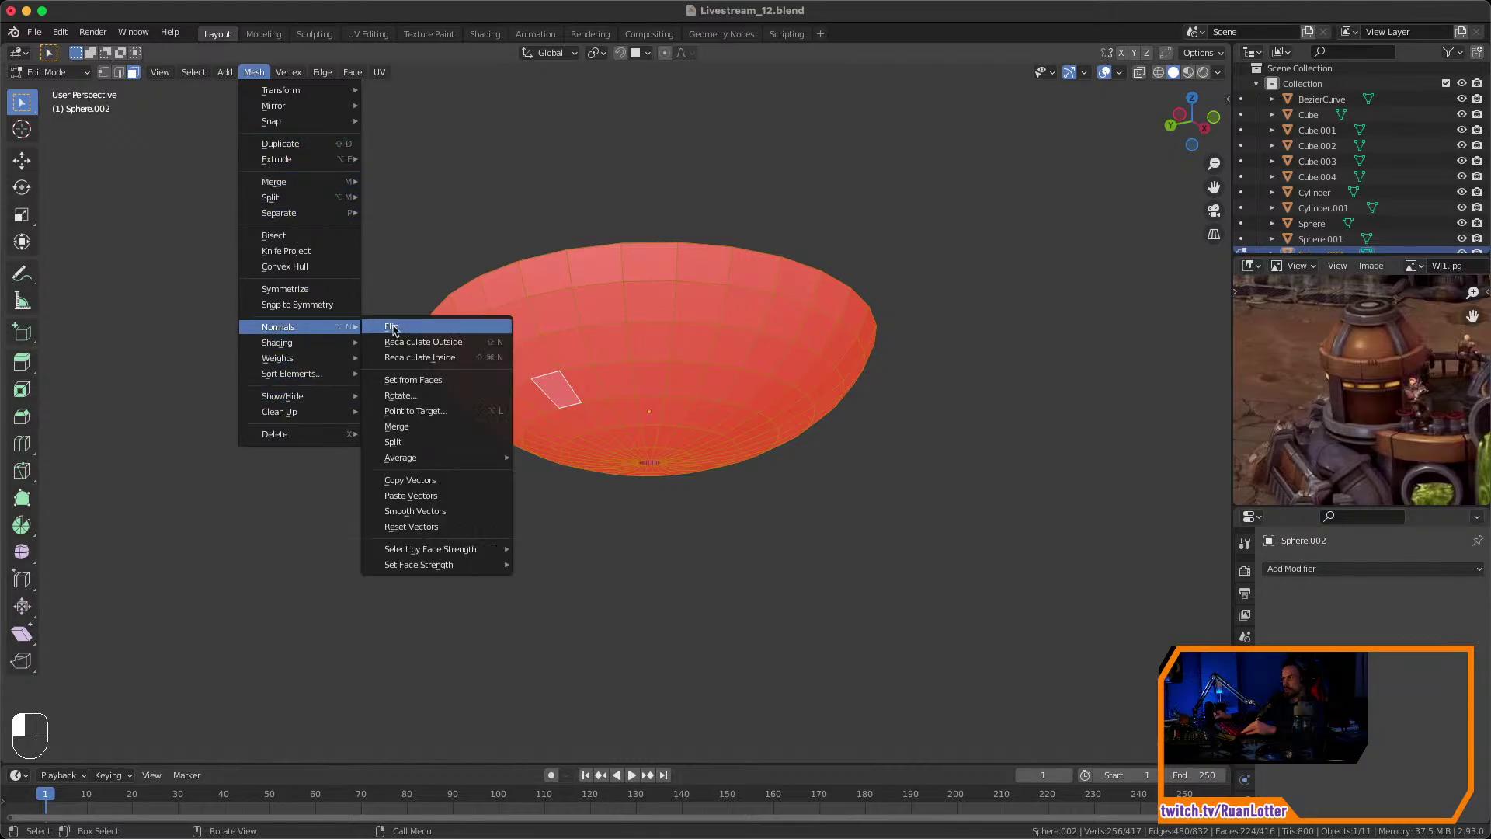
pyautogui.click(394, 329)
# Select the entire dish mesh, recalculate its normals to the outside and clear the selection.
pyautogui.moveTo(889, 303); pyautogui.dragTo(548, 427, button='middle')
pyautogui.press('a')
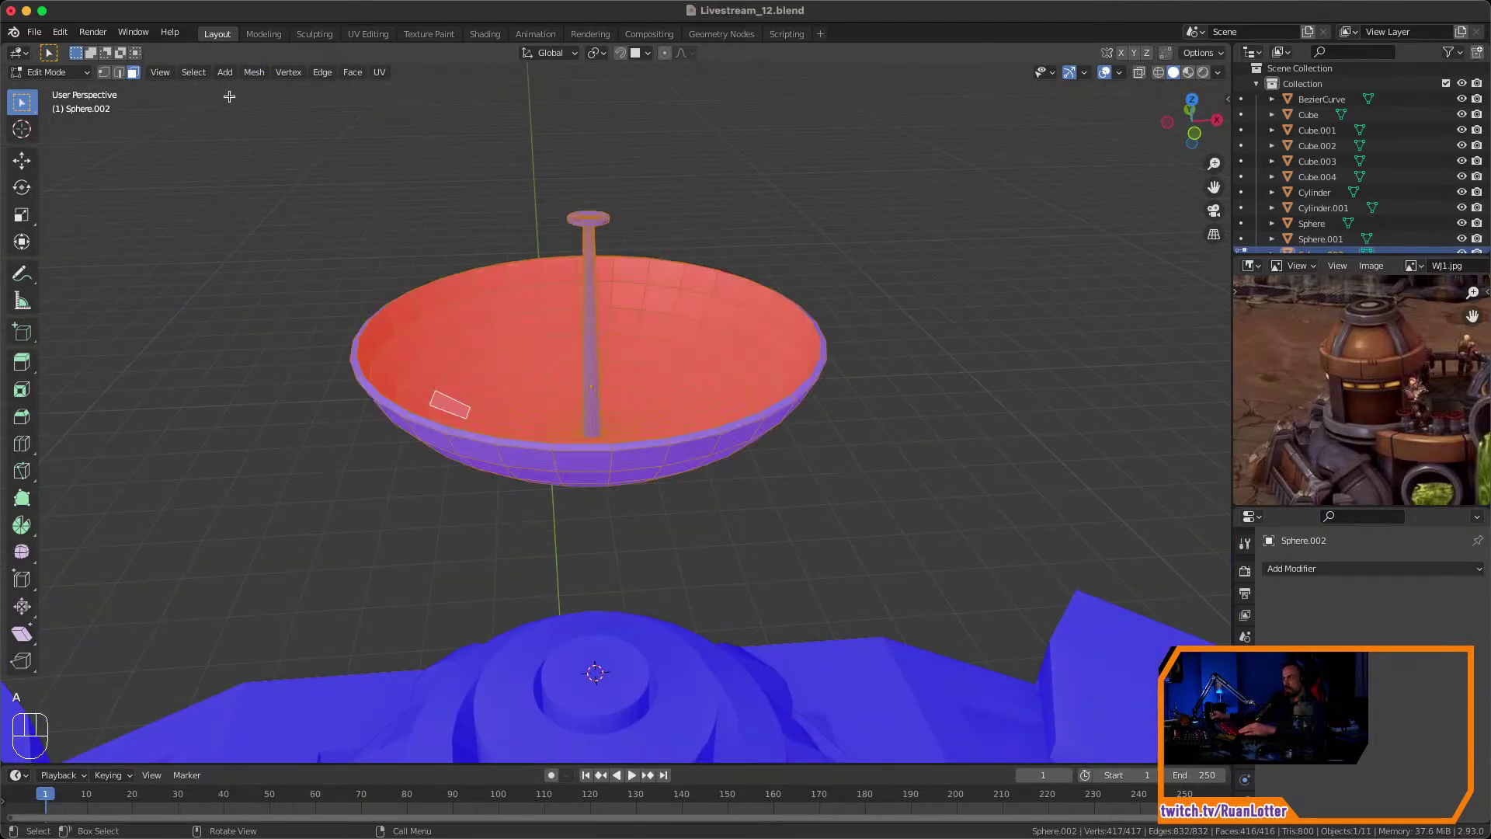
pyautogui.click(254, 73)
pyautogui.moveTo(303, 327)
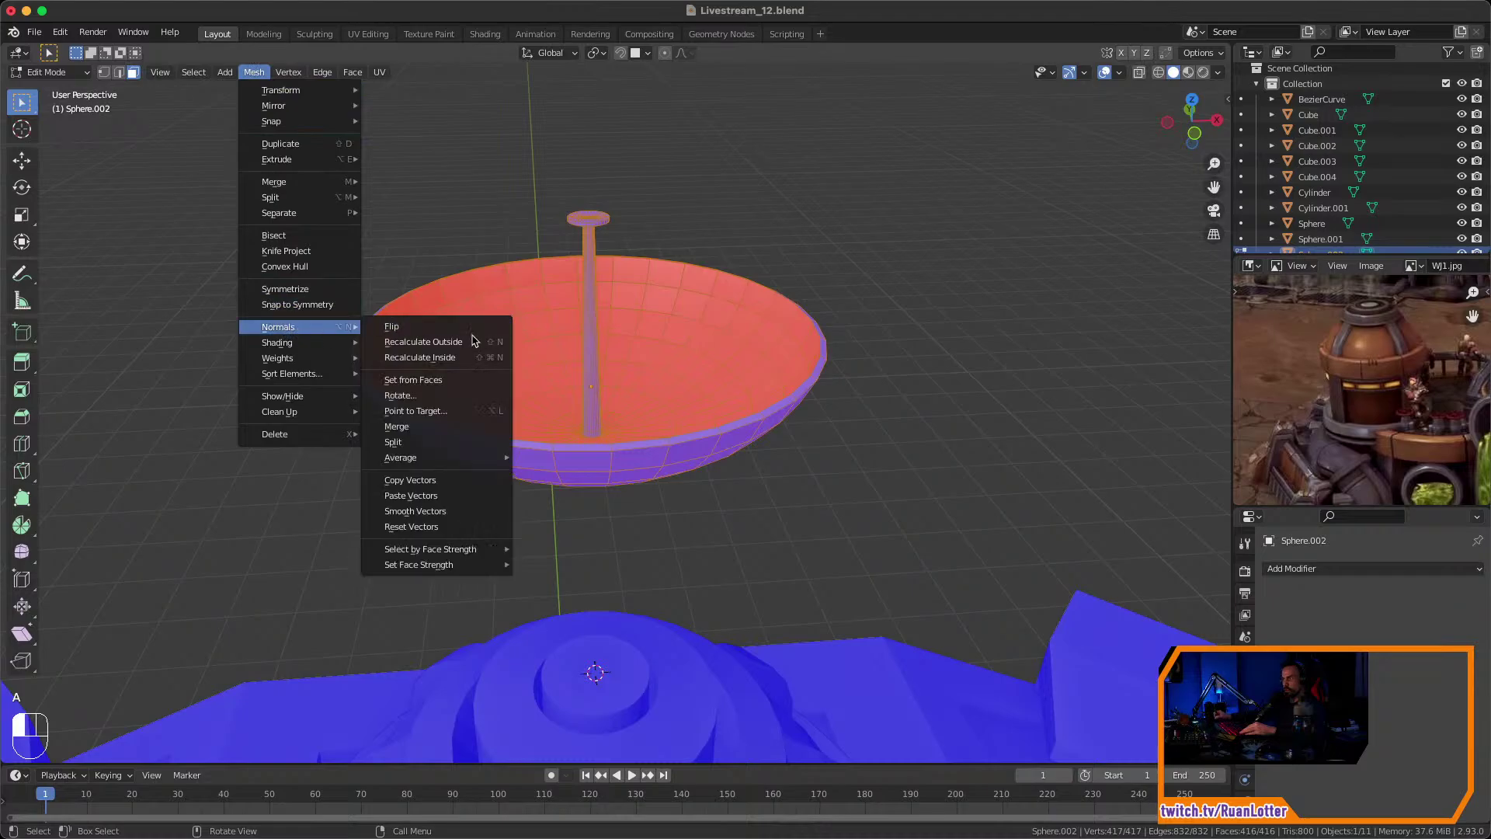
pyautogui.click(433, 342)
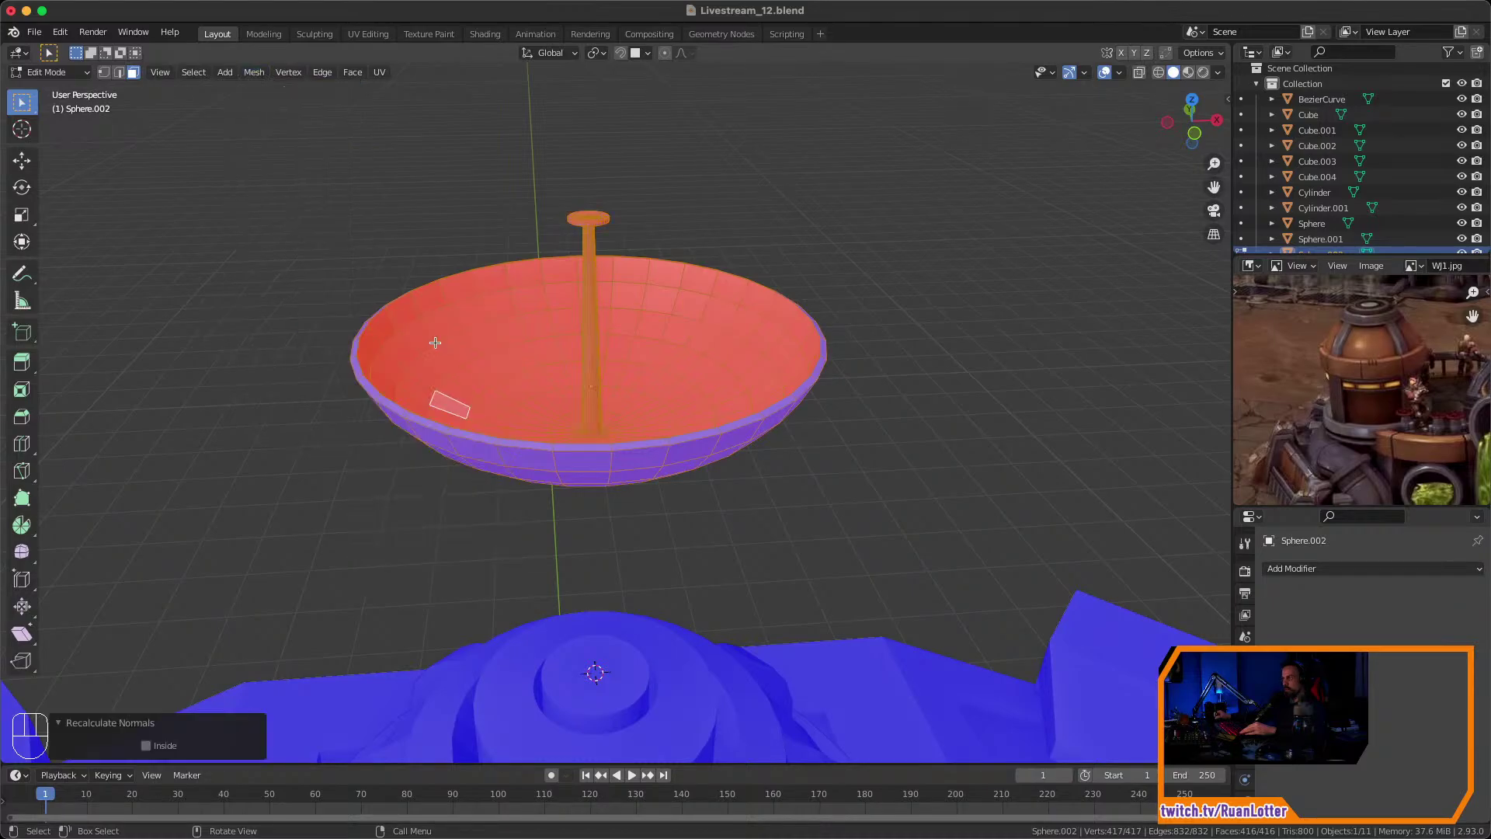
pyautogui.click(834, 270)
pyautogui.moveTo(834, 270); pyautogui.dragTo(794, 388, button='middle')
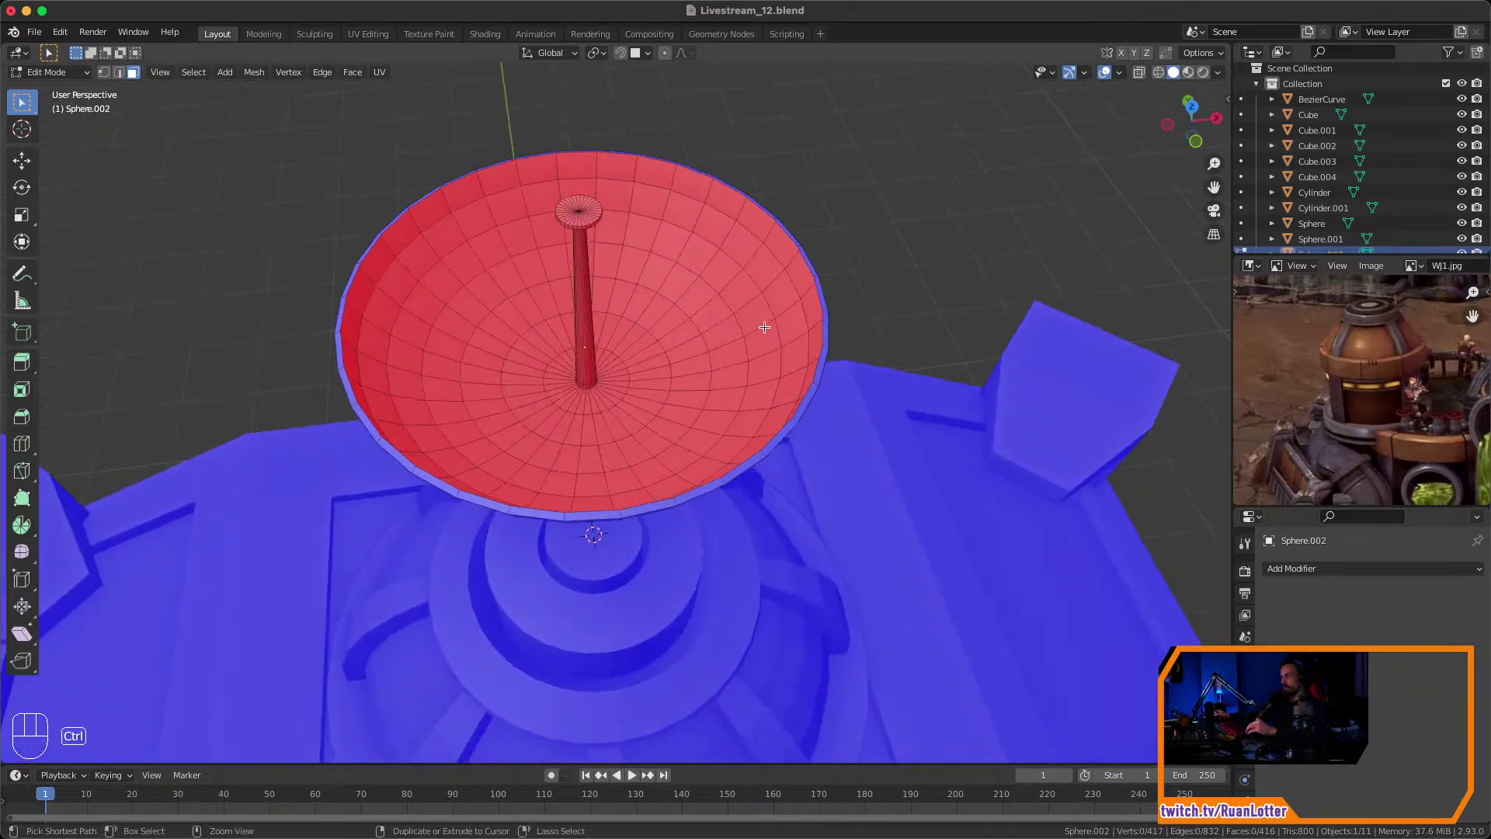
pyautogui.keyDown('ctrl'); pyautogui.moveTo(762, 326); pyautogui.dragTo(558, 408, button='middle'); pyautogui.keyUp('ctrl')
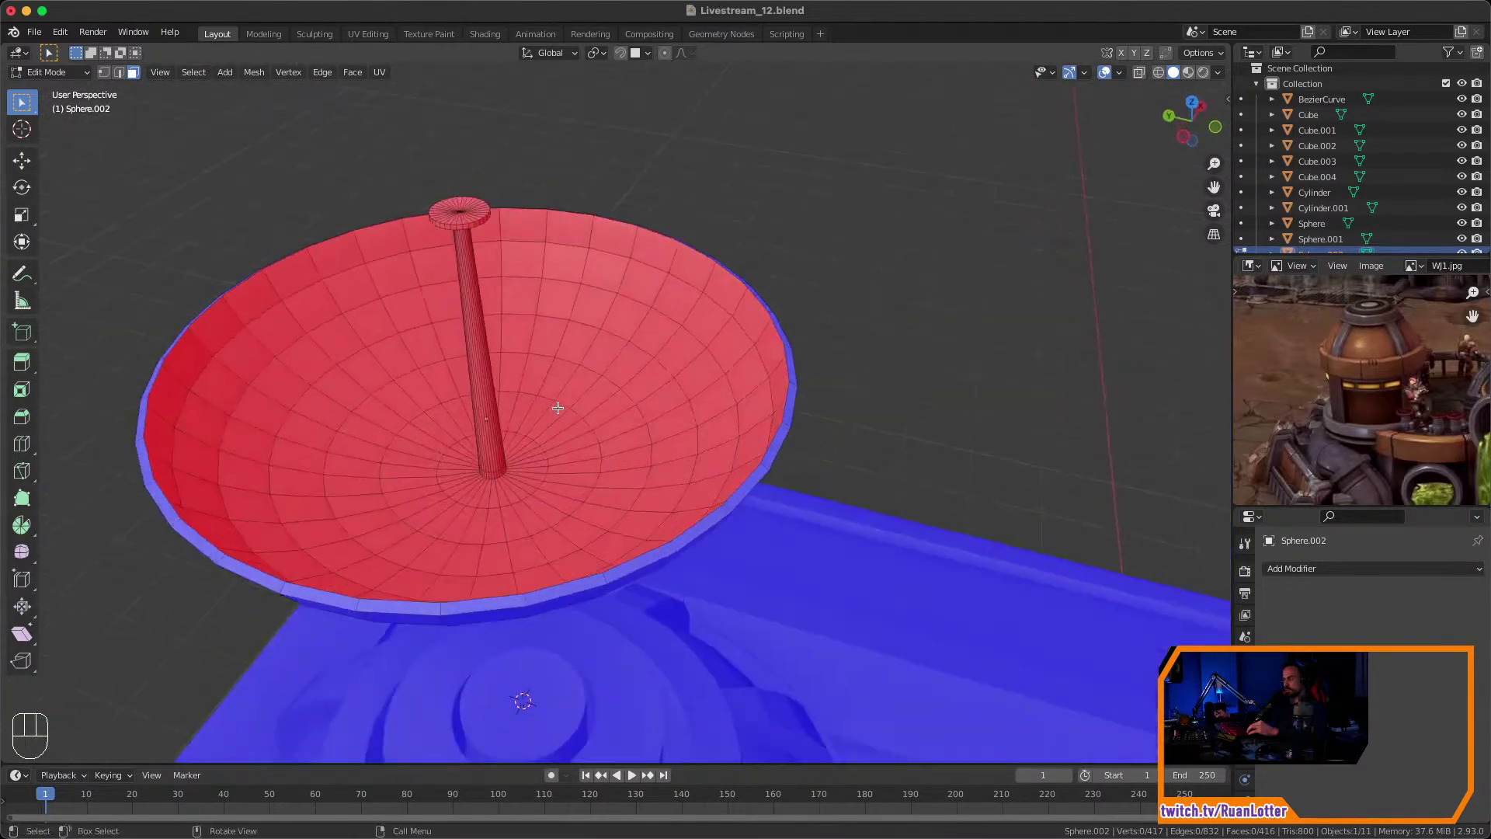
# Reselect the whole dish mesh, repeat the outside normal recalculation, then recalculate the normals to the inside and deselect everything.
pyautogui.press('a')
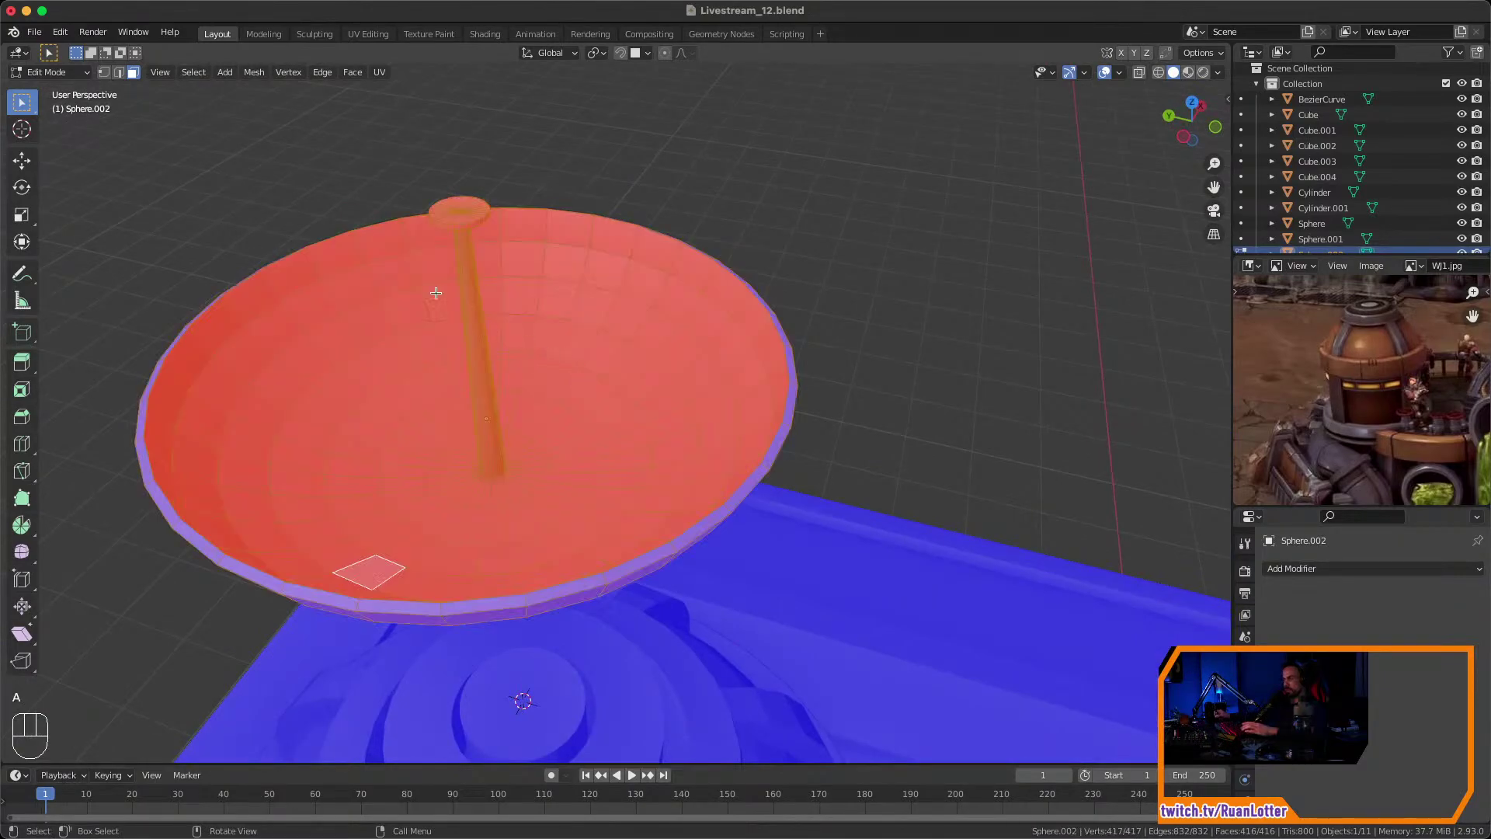
pyautogui.click(254, 72)
pyautogui.moveTo(285, 332)
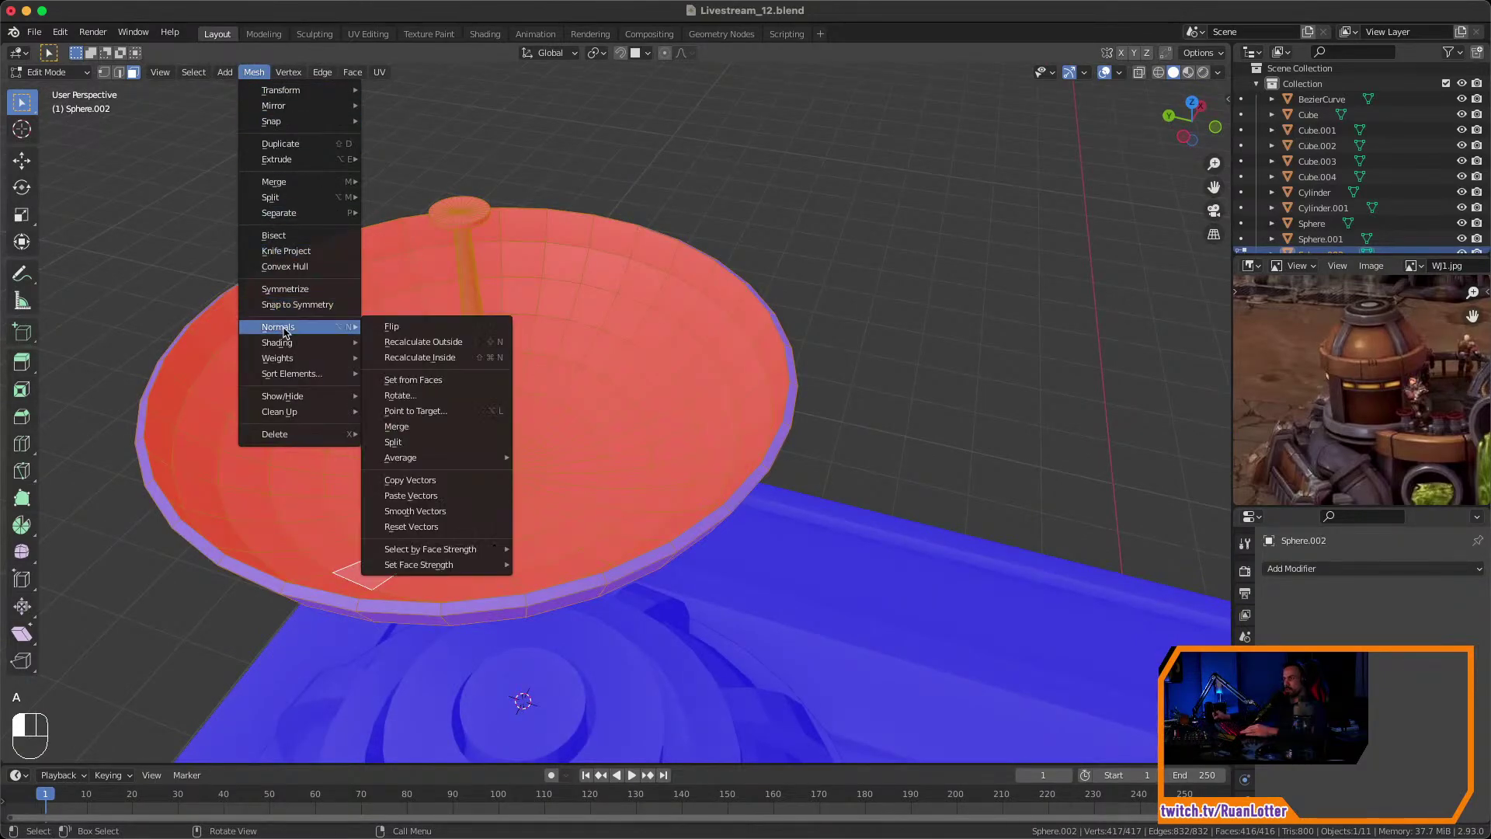
pyautogui.click(448, 344)
pyautogui.click(247, 77)
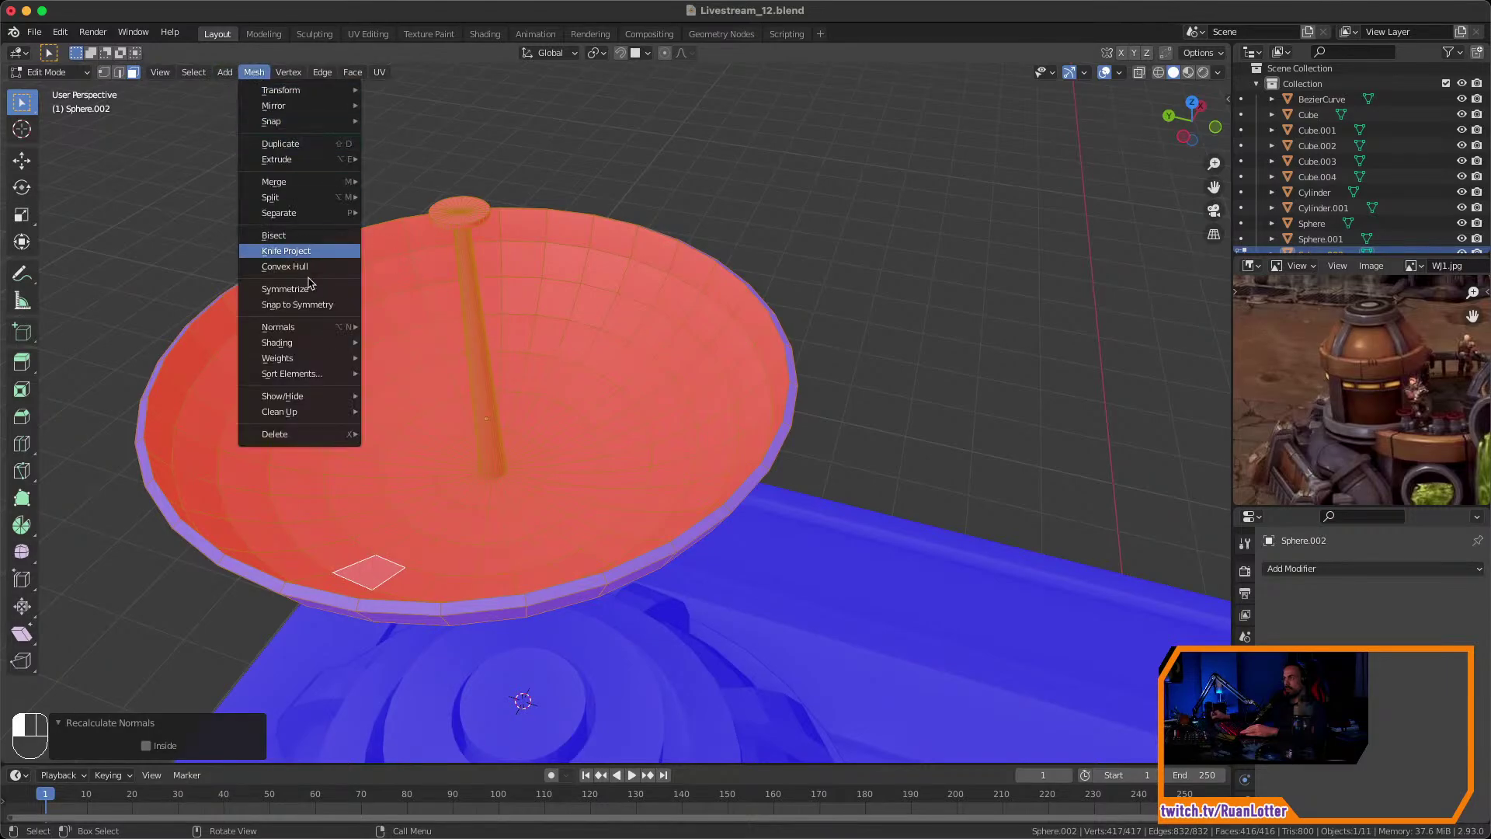
pyautogui.moveTo(286, 327)
pyautogui.click(434, 362)
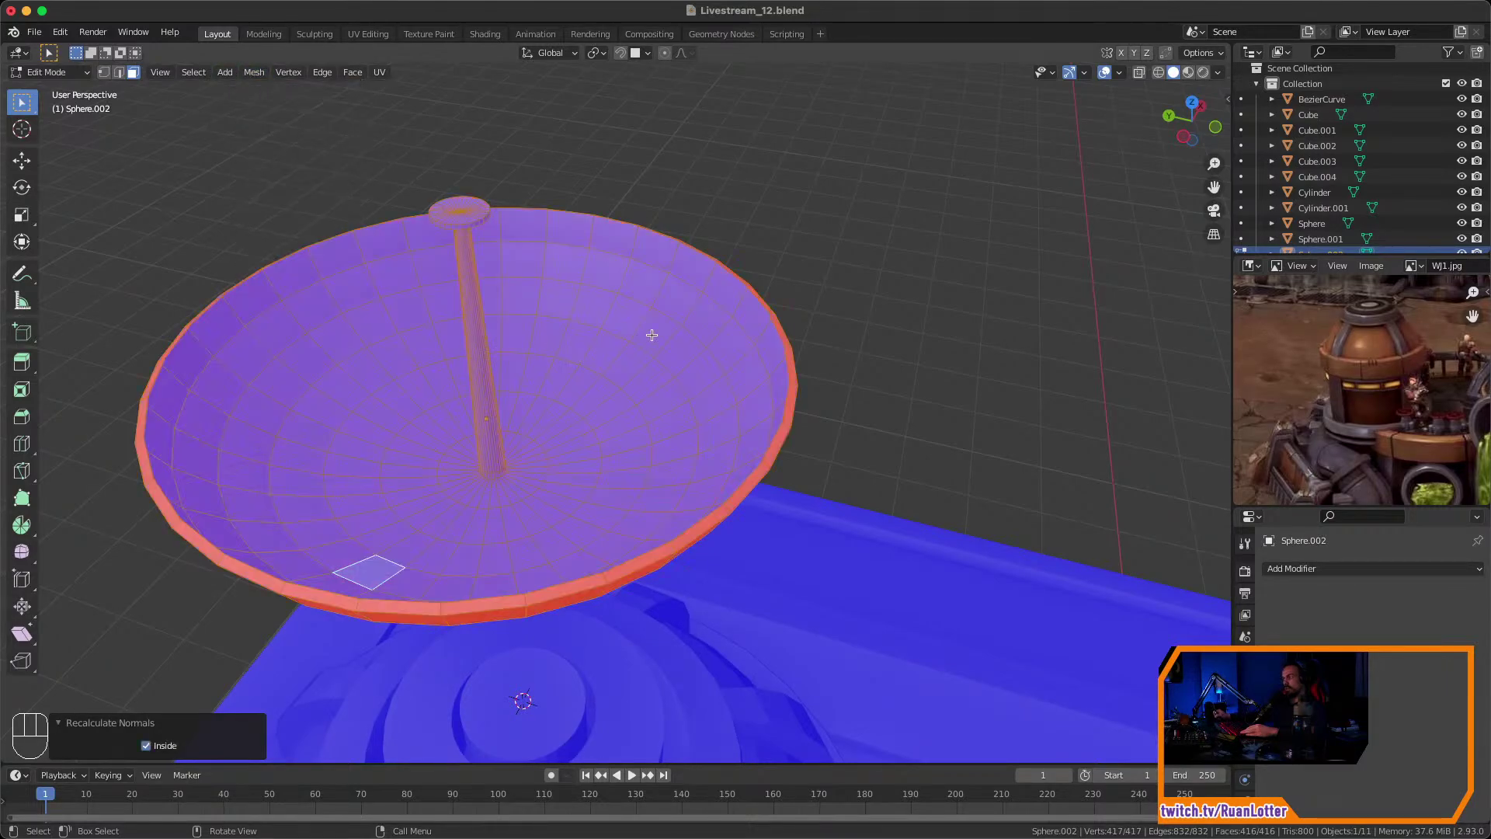
pyautogui.moveTo(829, 375); pyautogui.dragTo(775, 333, button='middle')
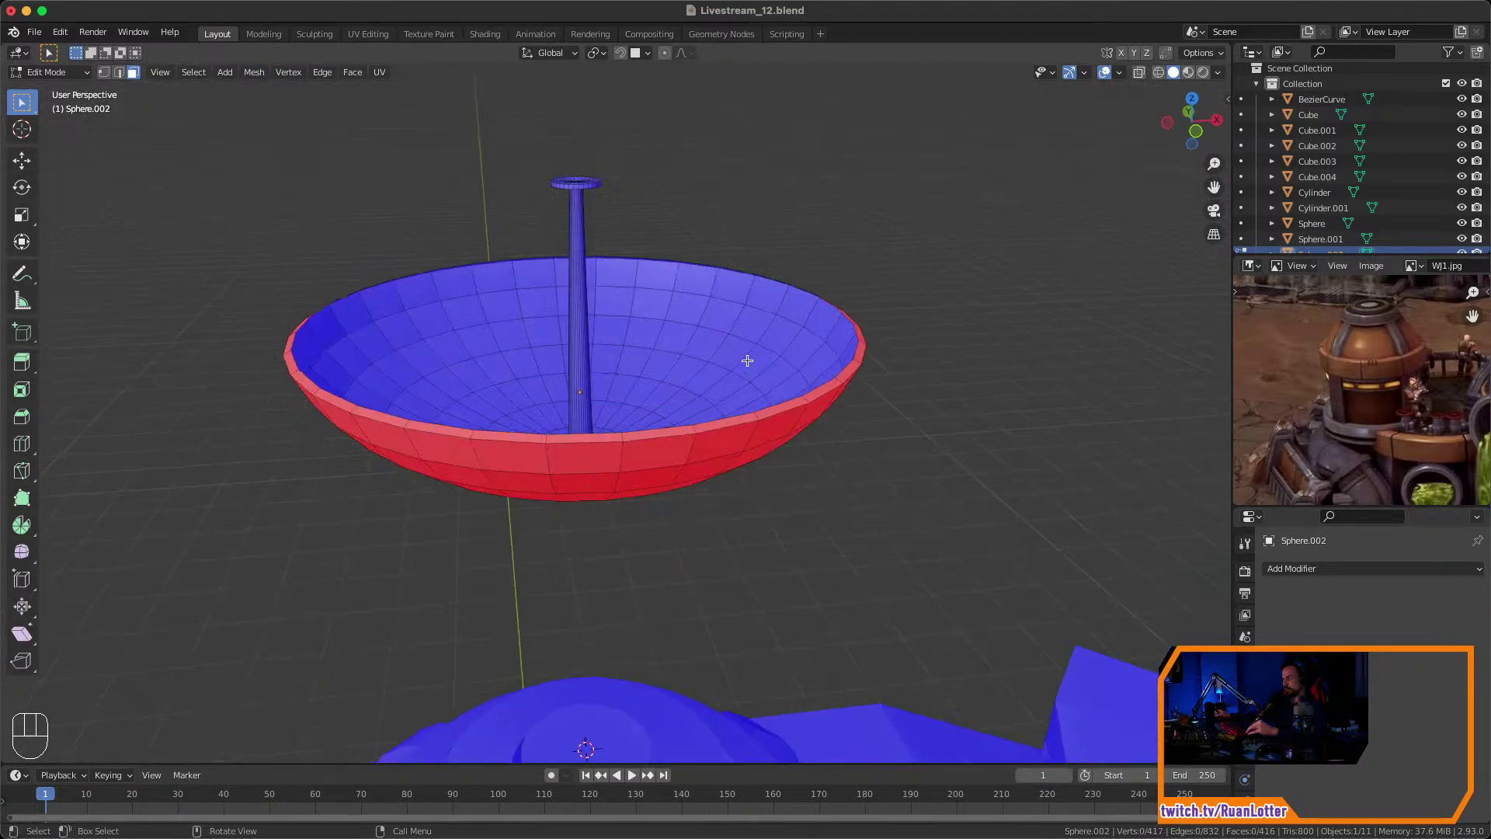
pyautogui.moveTo(696, 393); pyautogui.dragTo(789, 420, button='middle')
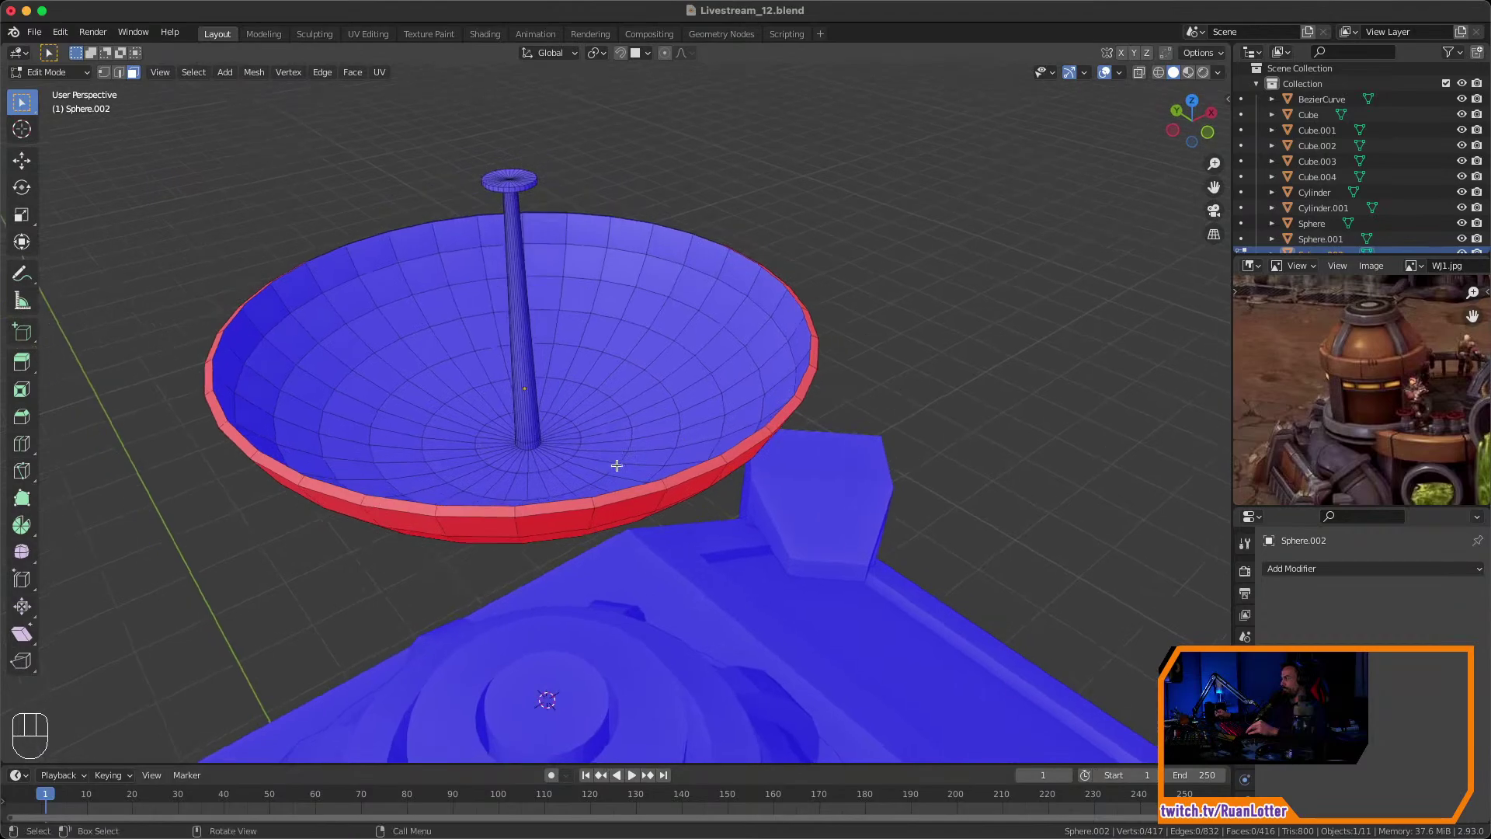
# Return the dish to Object Mode and turn off the Face Orientation overlay.
pyautogui.click(556, 505)
pyautogui.moveTo(678, 473); pyautogui.dragTo(708, 464, button='middle')
pyautogui.keyDown('alt'); pyautogui.click(843, 489); pyautogui.keyUp('alt')
pyautogui.moveTo(845, 473); pyautogui.dragTo(789, 469, button='middle')
pyautogui.click(624, 479)
pyautogui.press('Tab')
pyautogui.scroll(-3, 707, 556)
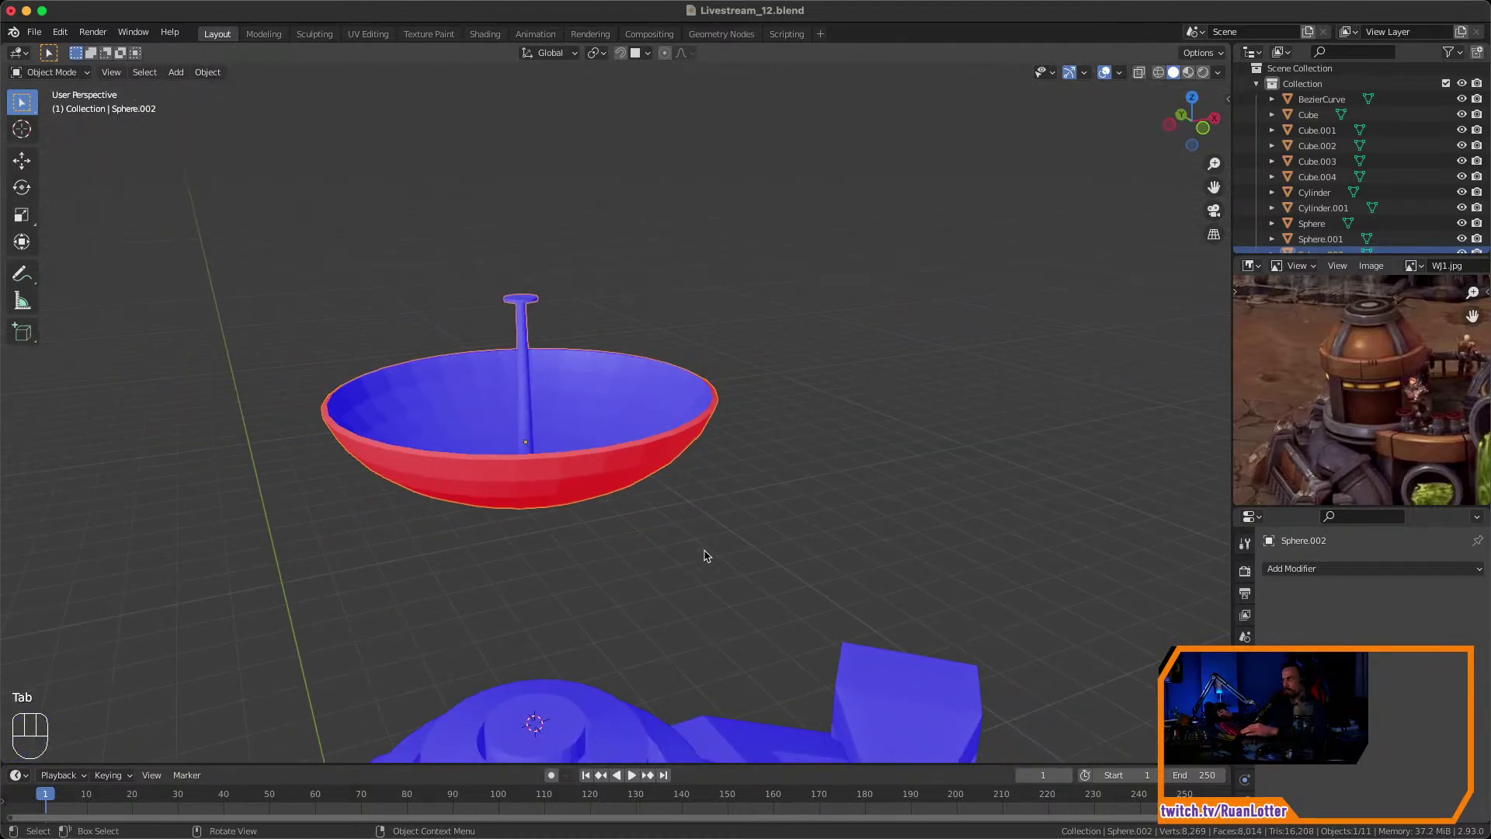
pyautogui.scroll(-3, 707, 556)
pyautogui.keyDown('shift'); pyautogui.moveTo(706, 579); pyautogui.dragTo(735, 444, button='middle'); pyautogui.keyUp('shift')
pyautogui.click(1119, 72)
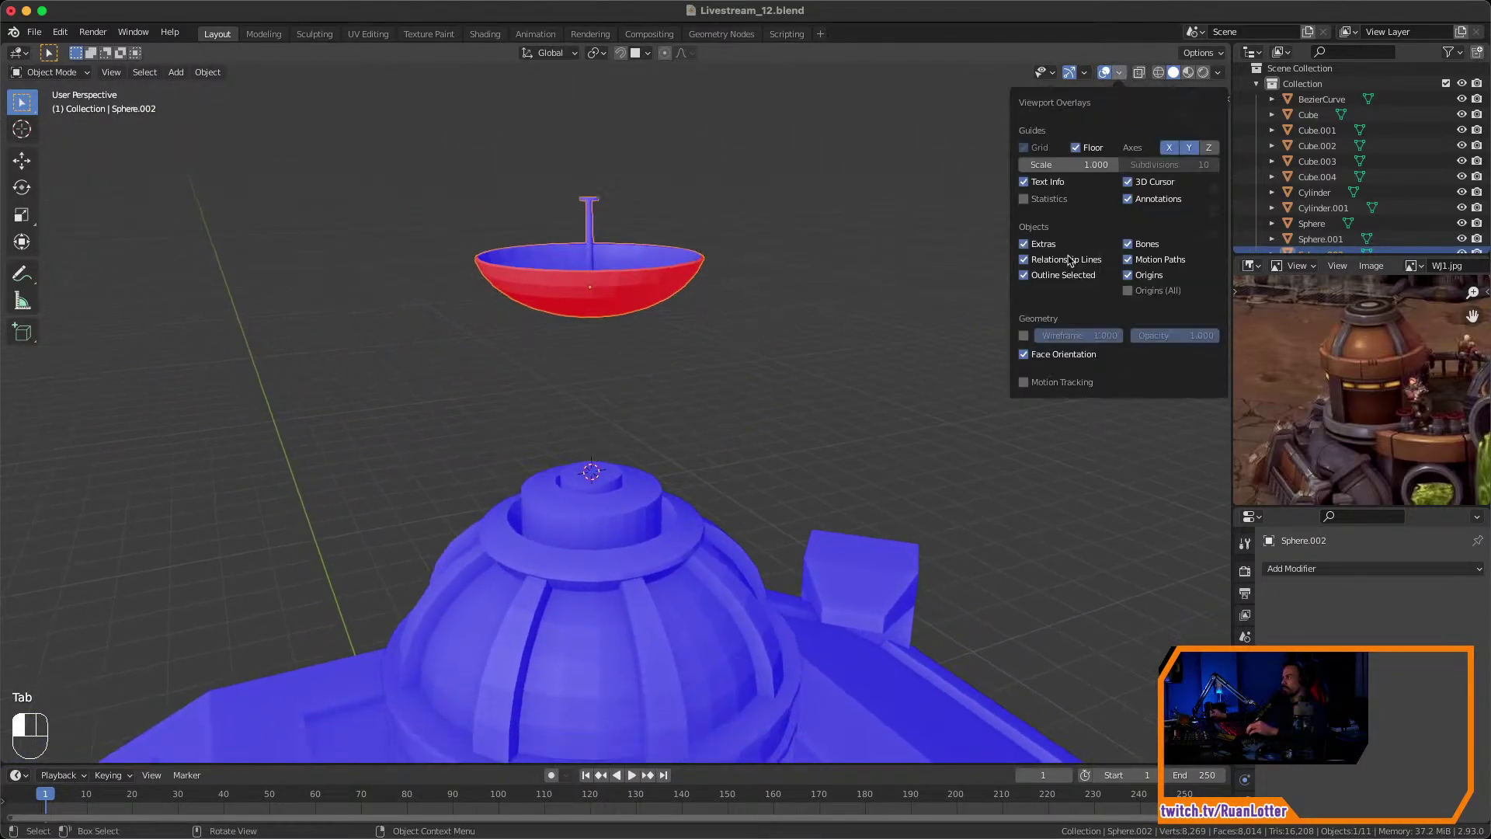
pyautogui.click(1045, 358)
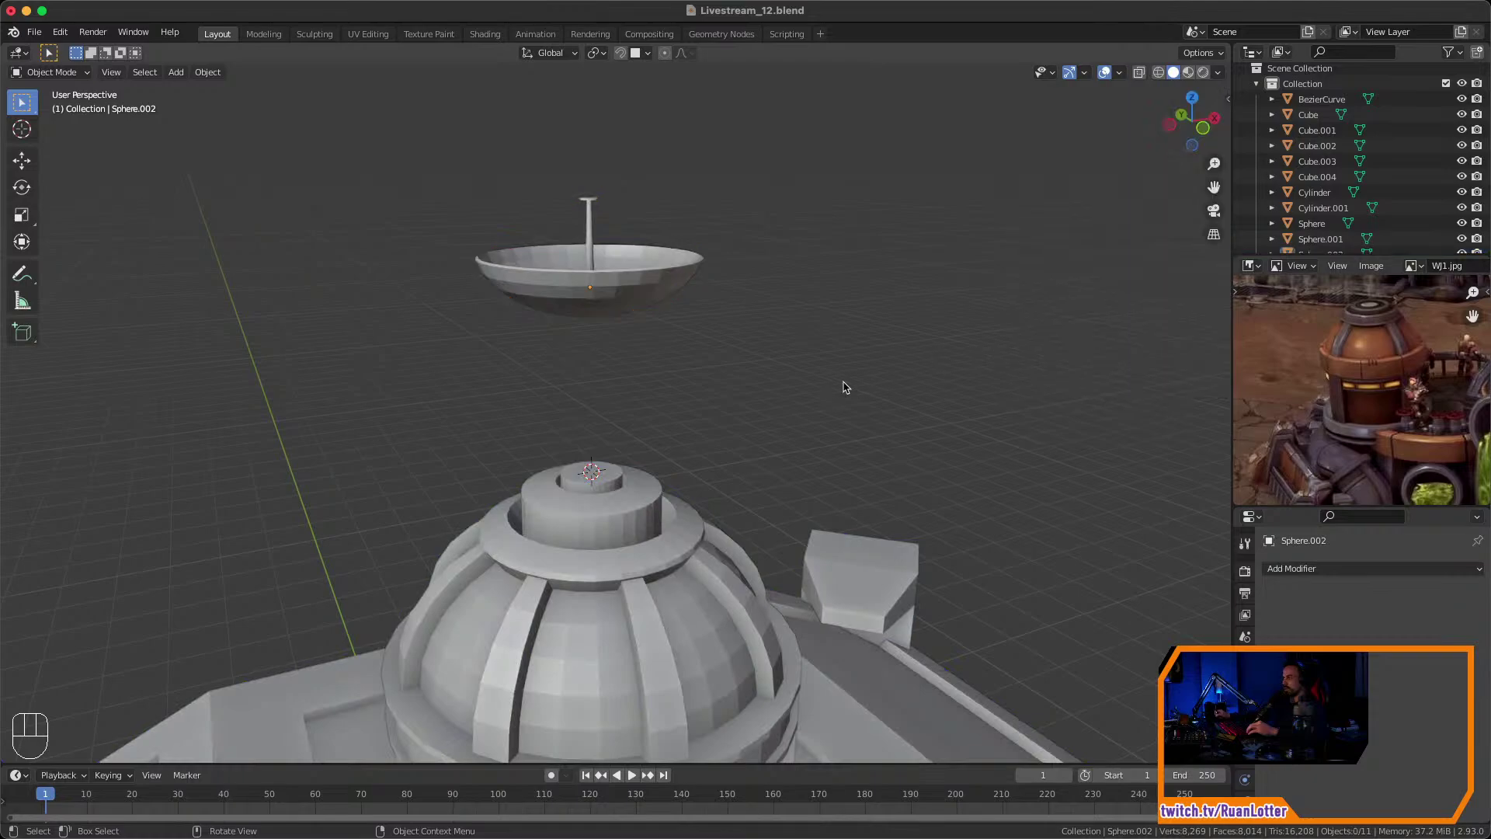
# Switch to Safari to check the satellite dish cartoon image results, then return to the Blender model.
pyautogui.moveTo(842, 383)
pyautogui.mouseDown(button='middle')
pyautogui.moveTo(762, 492)
pyautogui.moveTo(677, 464)
pyautogui.moveTo(744, 444)
pyautogui.mouseUp(button='middle')
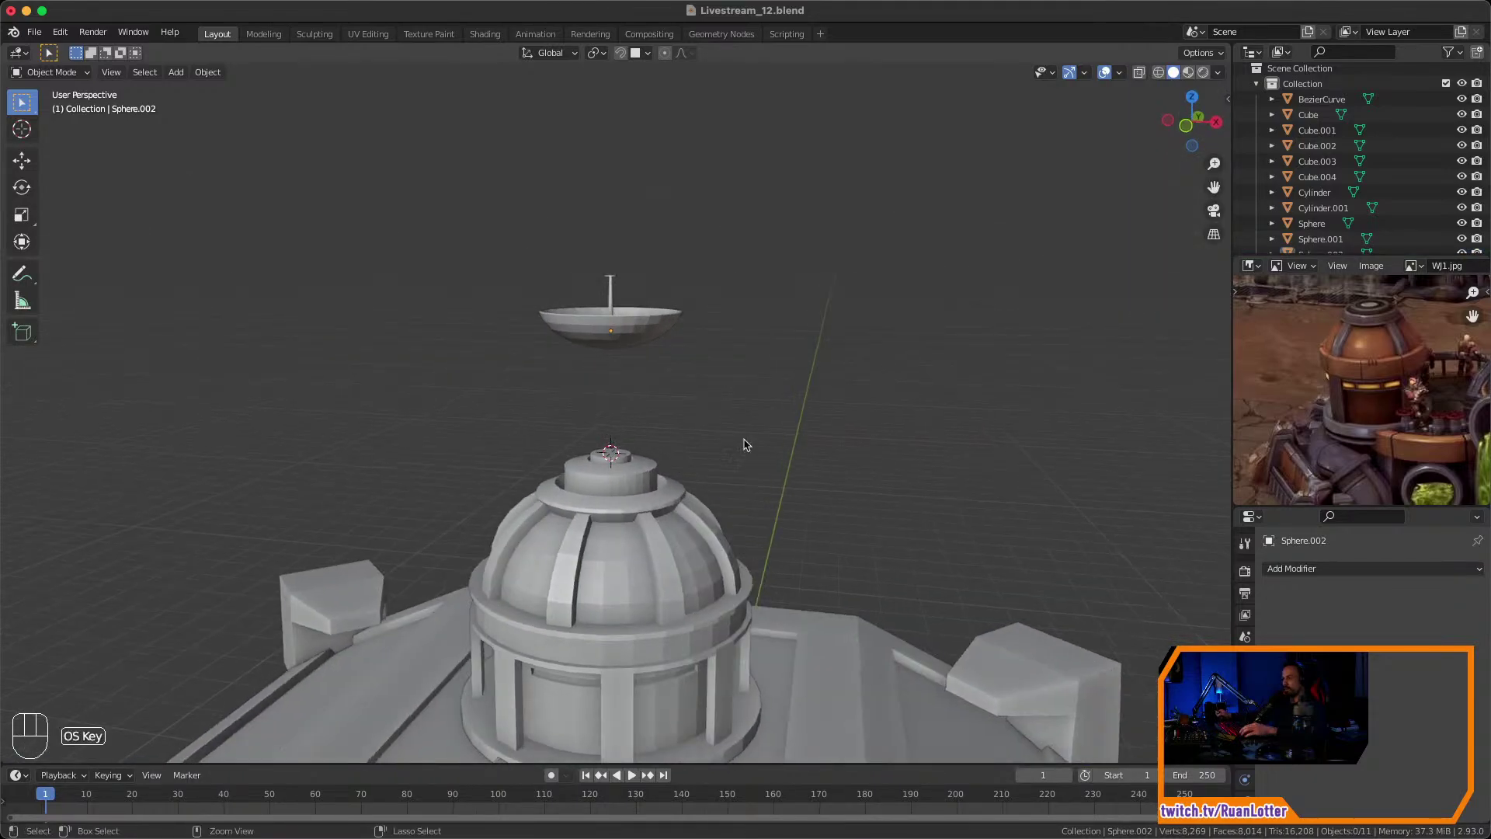
pyautogui.press('super+Tab')
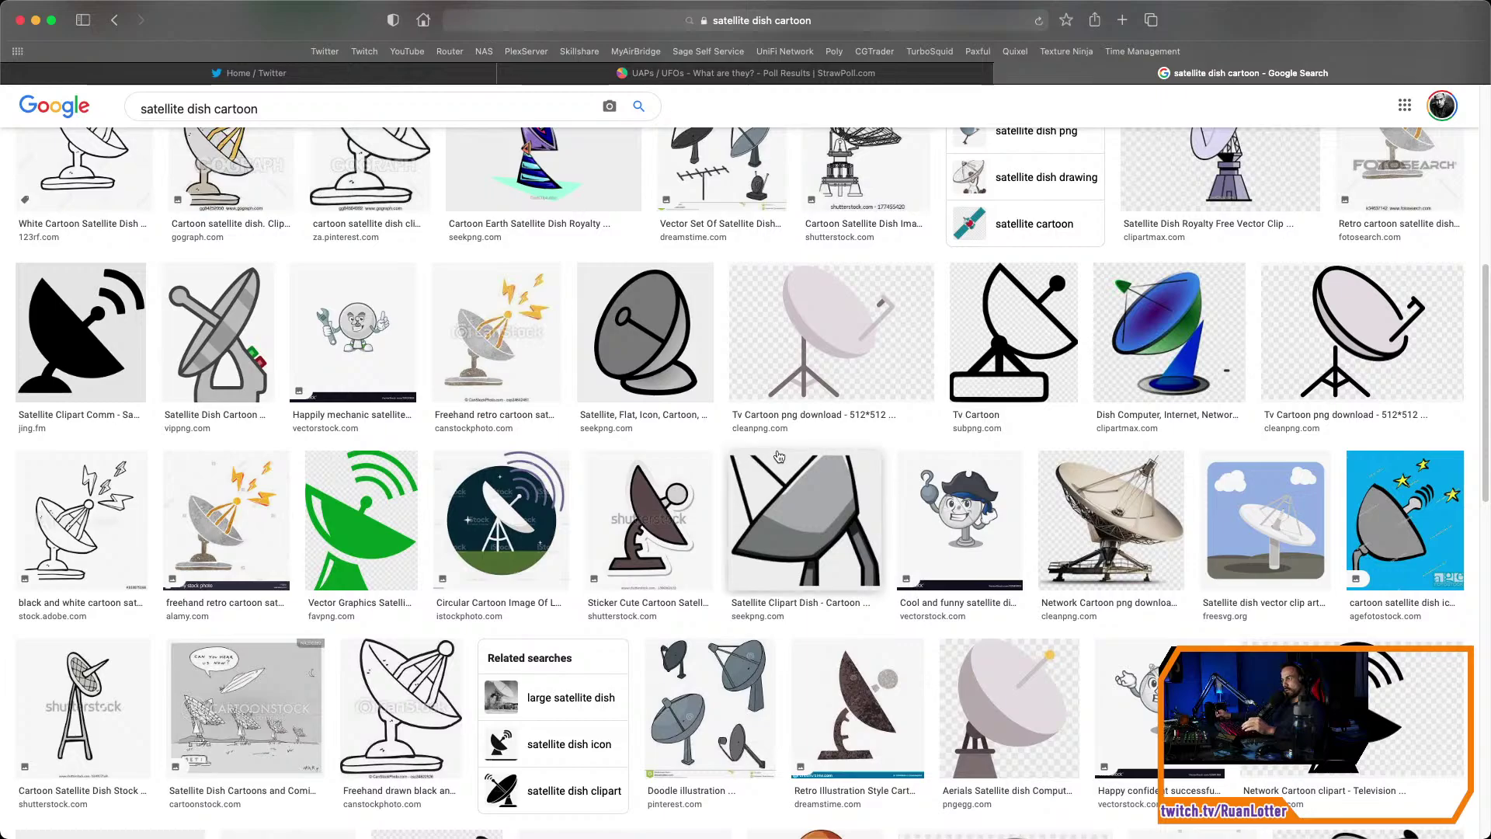
pyautogui.press('super+Tab')
pyautogui.moveTo(750, 460); pyautogui.dragTo(780, 510, button='middle')
pyautogui.scroll(2, 785, 459)
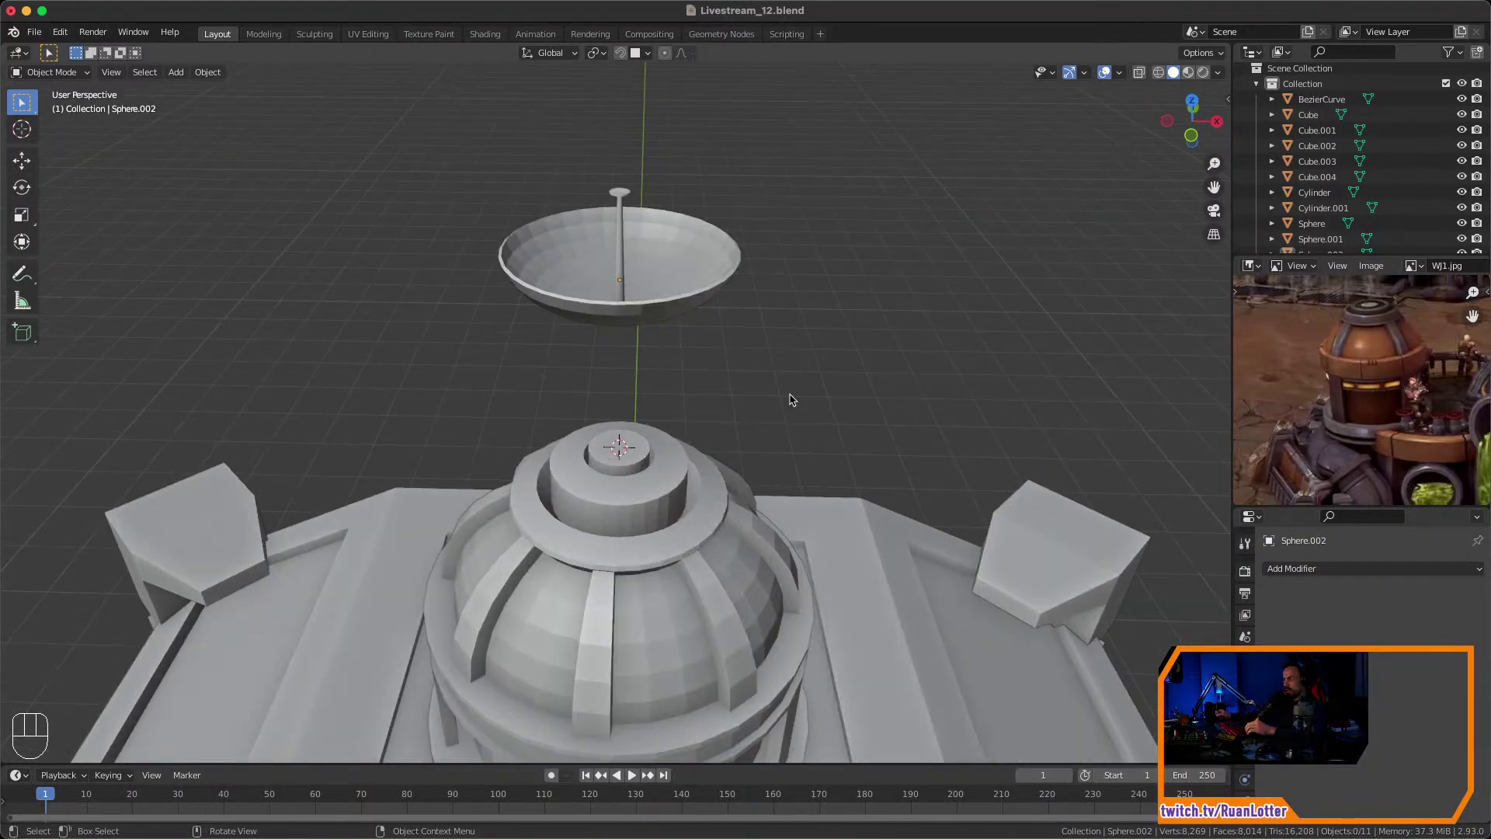
# Select the satellite dish and tilt it 39° around the global Y axis.
pyautogui.click(683, 294)
pyautogui.moveTo(847, 354); pyautogui.dragTo(865, 316, button='middle')
pyautogui.press('r')
pyautogui.press('x')
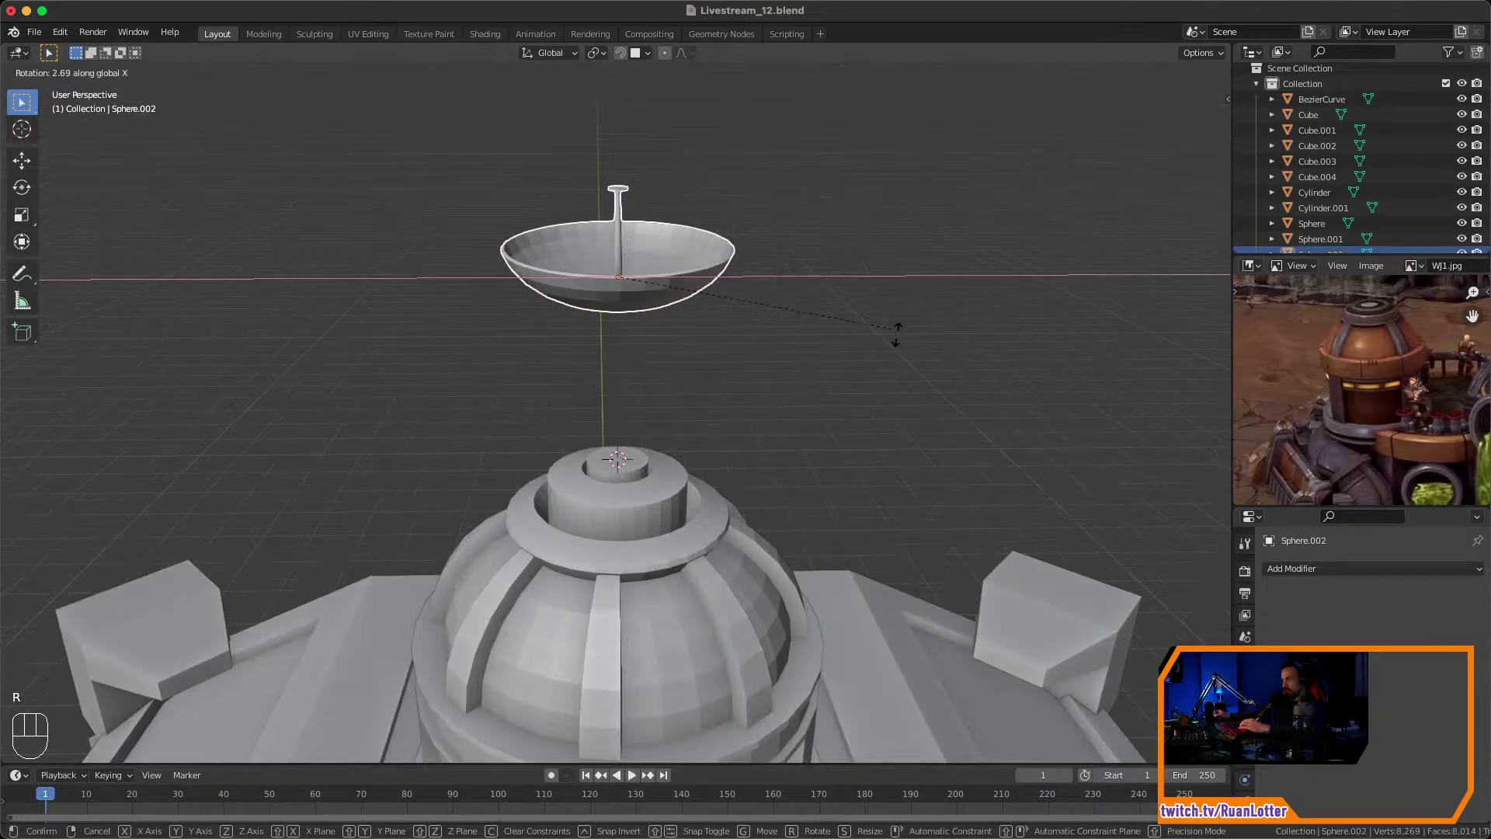
pyautogui.press('y')
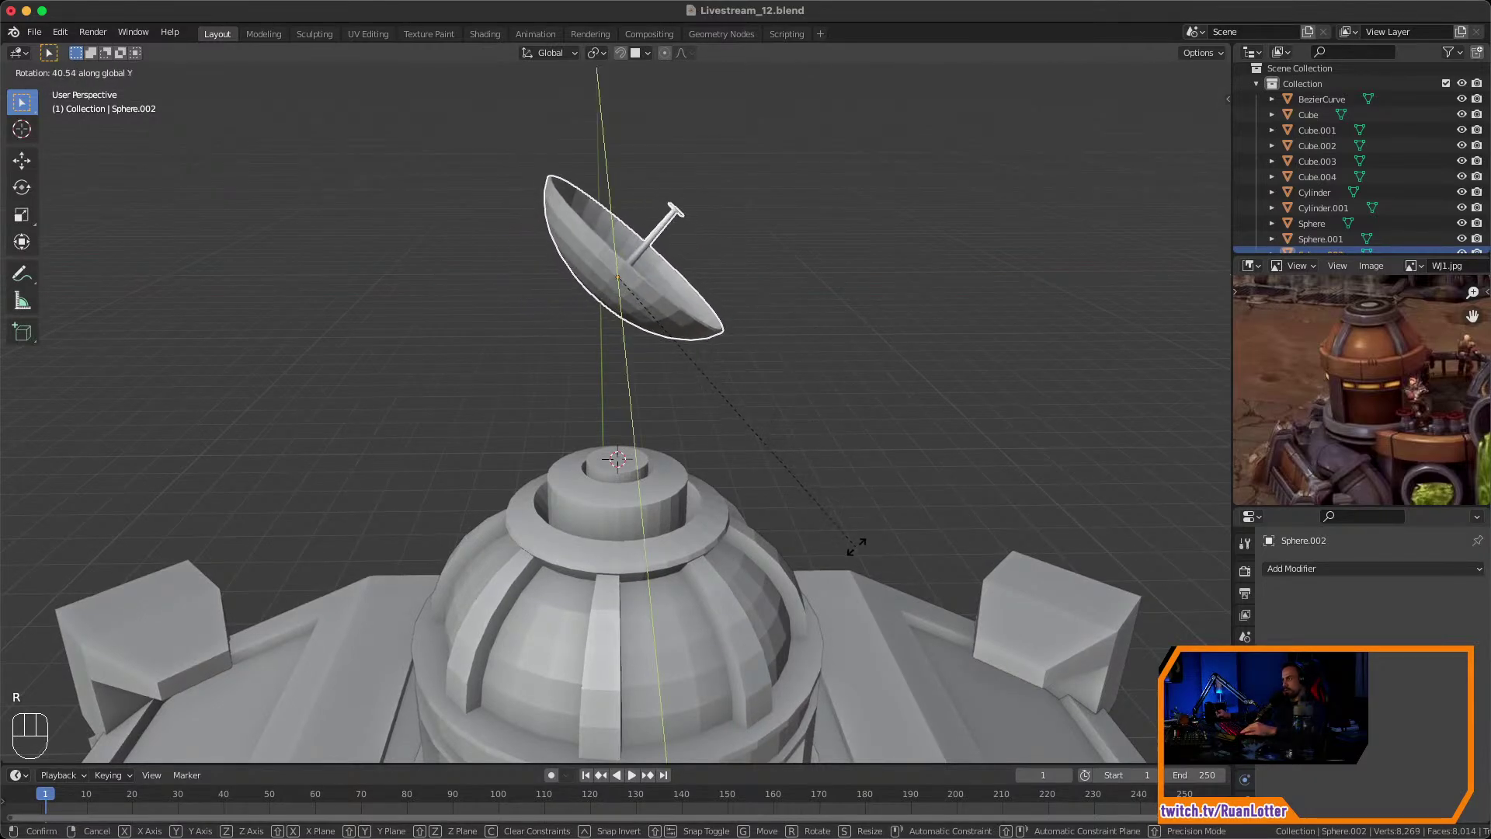
pyautogui.click(854, 544)
# Add a UV sphere with 32 segments, 16 rings and a 1 m radius at the 3D cursor on the domed tank.
pyautogui.moveTo(855, 543); pyautogui.dragTo(759, 417, button='middle')
pyautogui.hotkey('shift', 'a')
pyautogui.moveTo(765, 444)
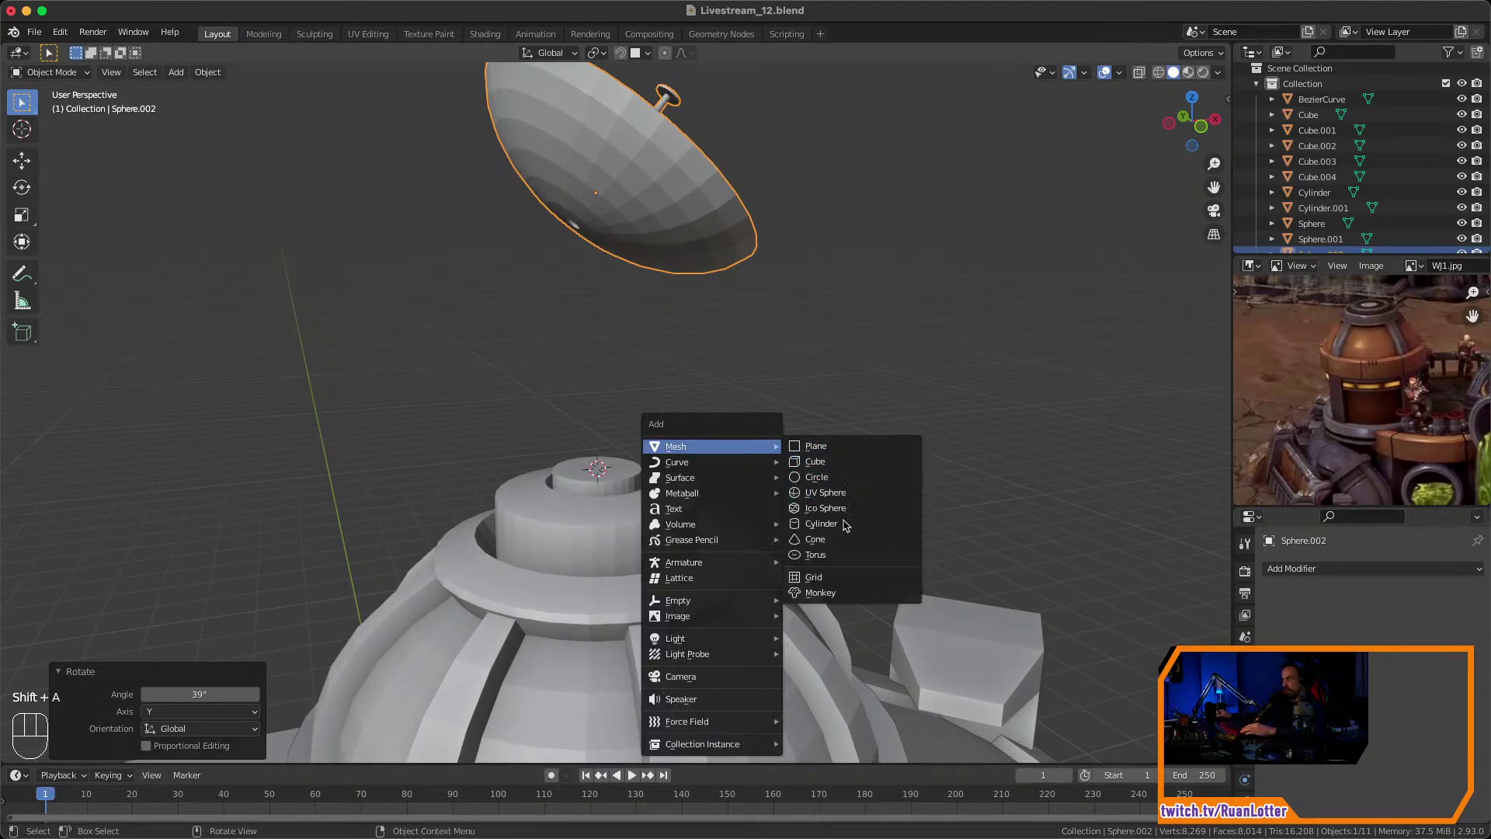
pyautogui.click(849, 492)
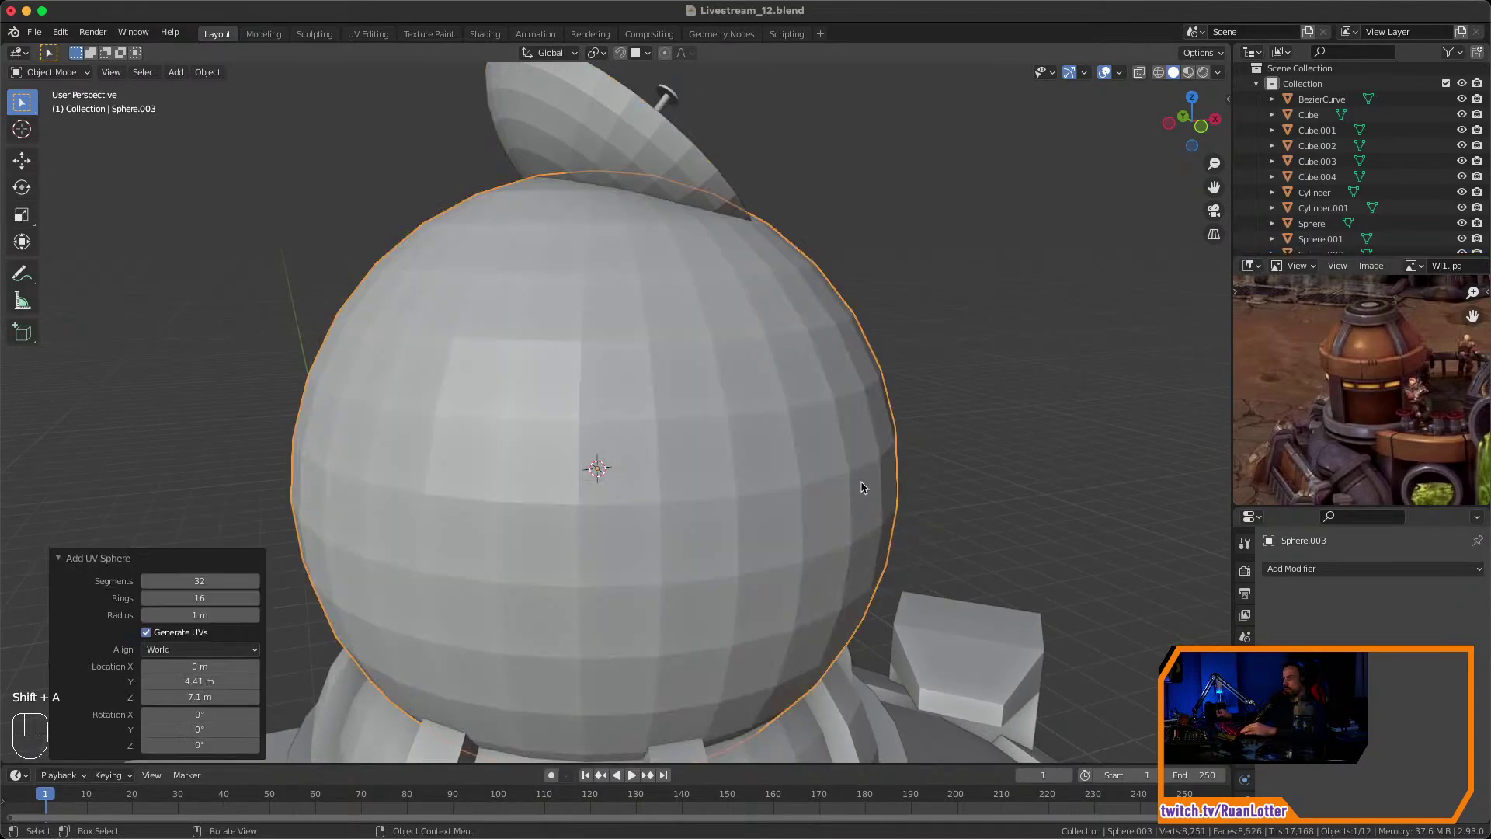
# Scale the new sphere to about 0.3, raise it about 0.297 m on Z, and shrink it by a further factor of about 0.745.
pyautogui.press('s')
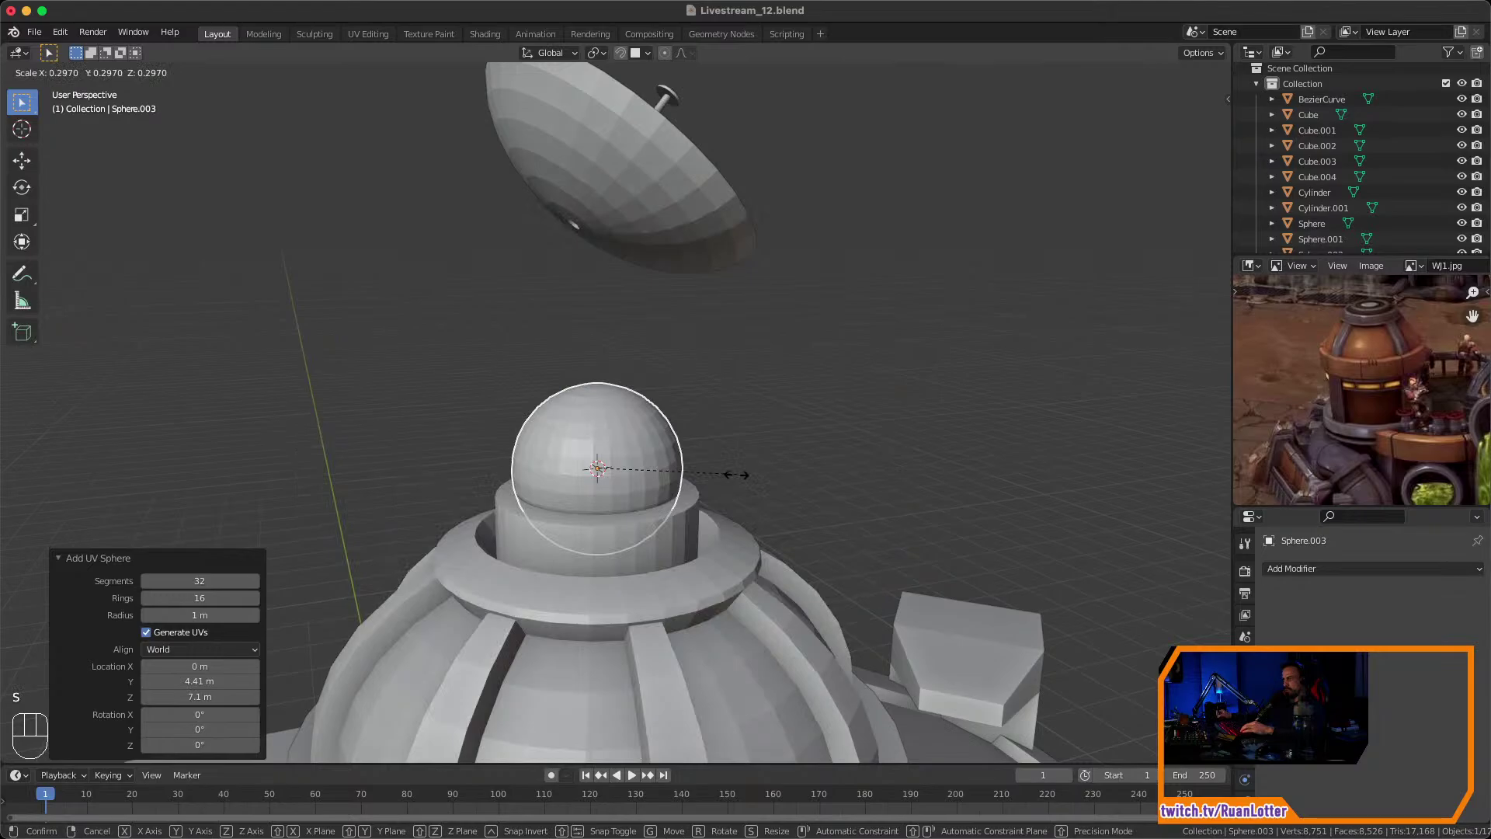
pyautogui.click(736, 475)
pyautogui.press('g')
pyautogui.press('z')
pyautogui.click(789, 393)
pyautogui.press('s')
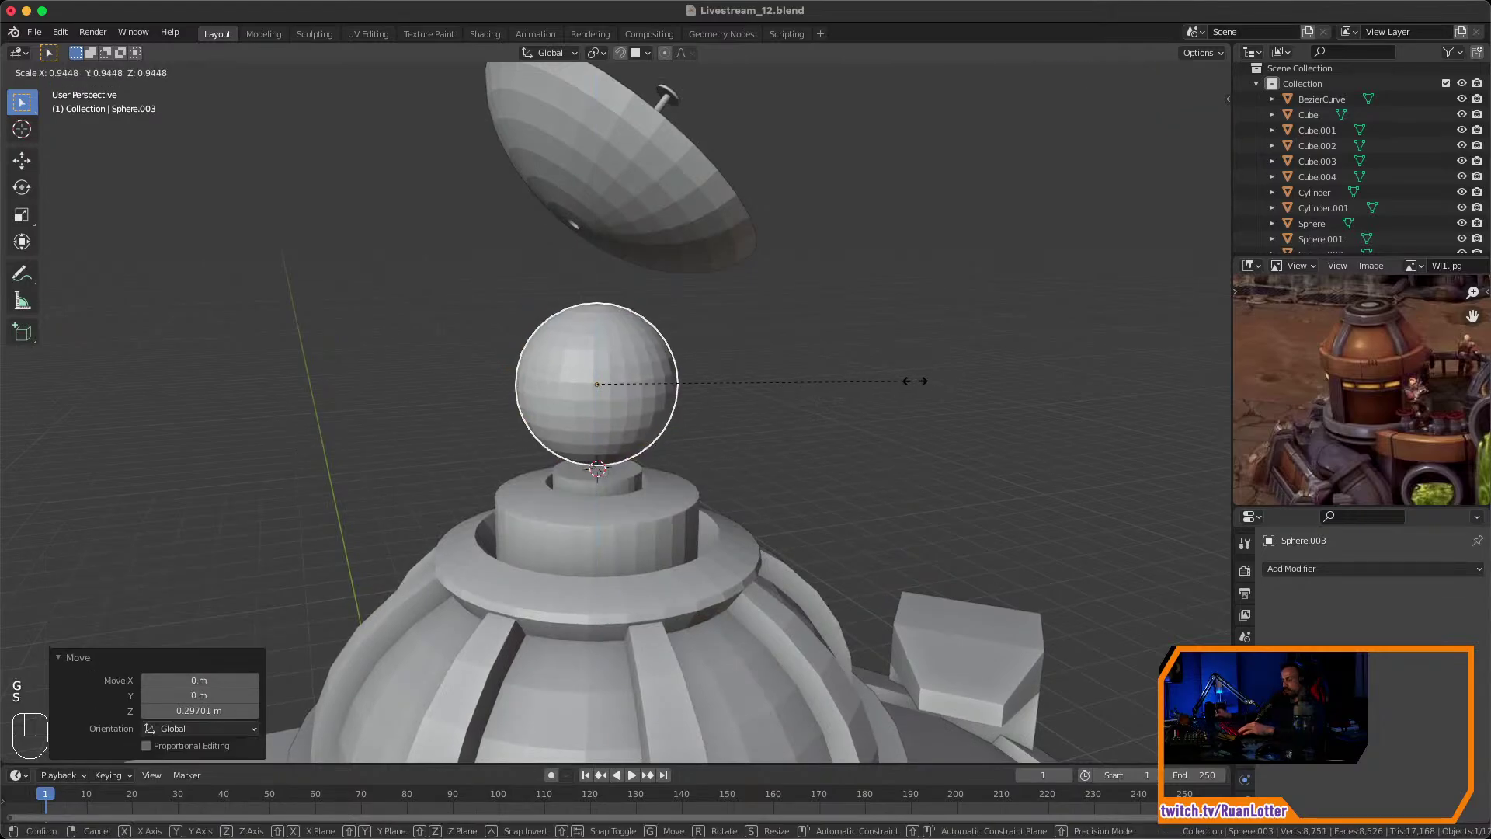
pyautogui.click(848, 384)
# Delete the faces of the sphere's lower half in a wireframe front view, leaving a hemisphere, and return to solid Object Mode.
pyautogui.click(1201, 127)
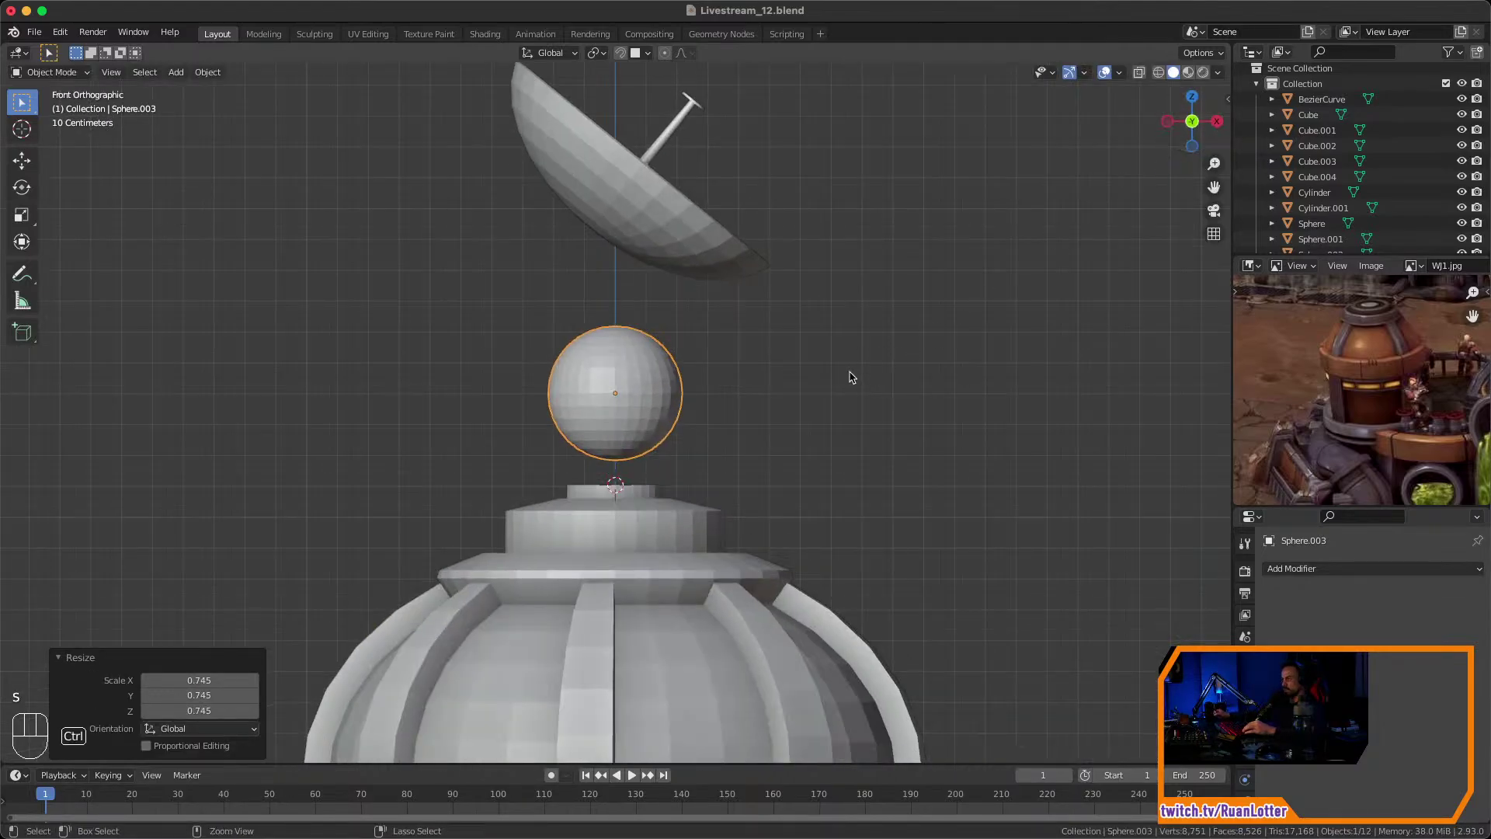
pyautogui.click(1158, 72)
pyautogui.press('Tab')
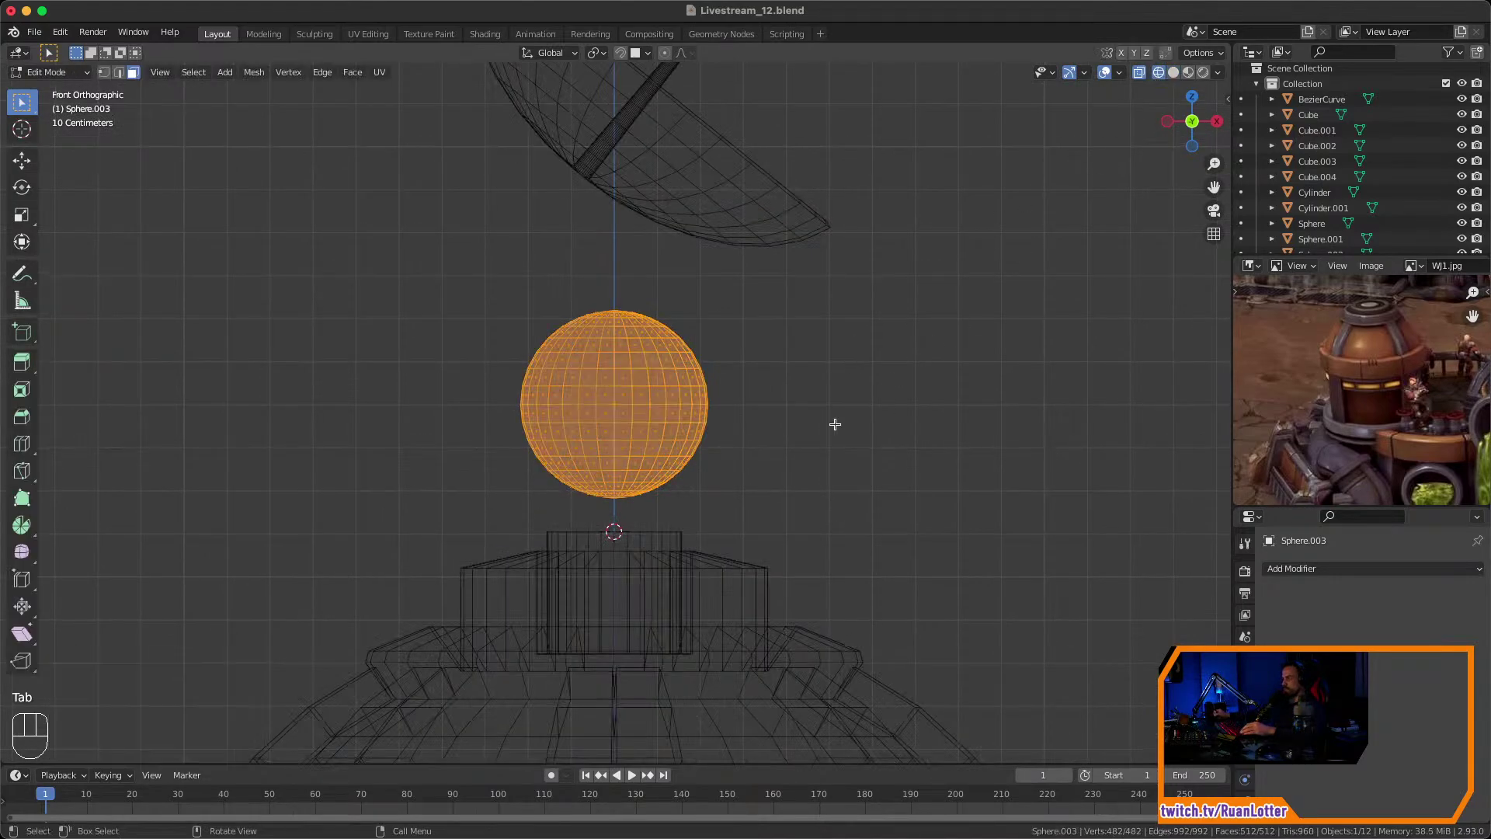
pyautogui.press('3')
pyautogui.click(829, 434)
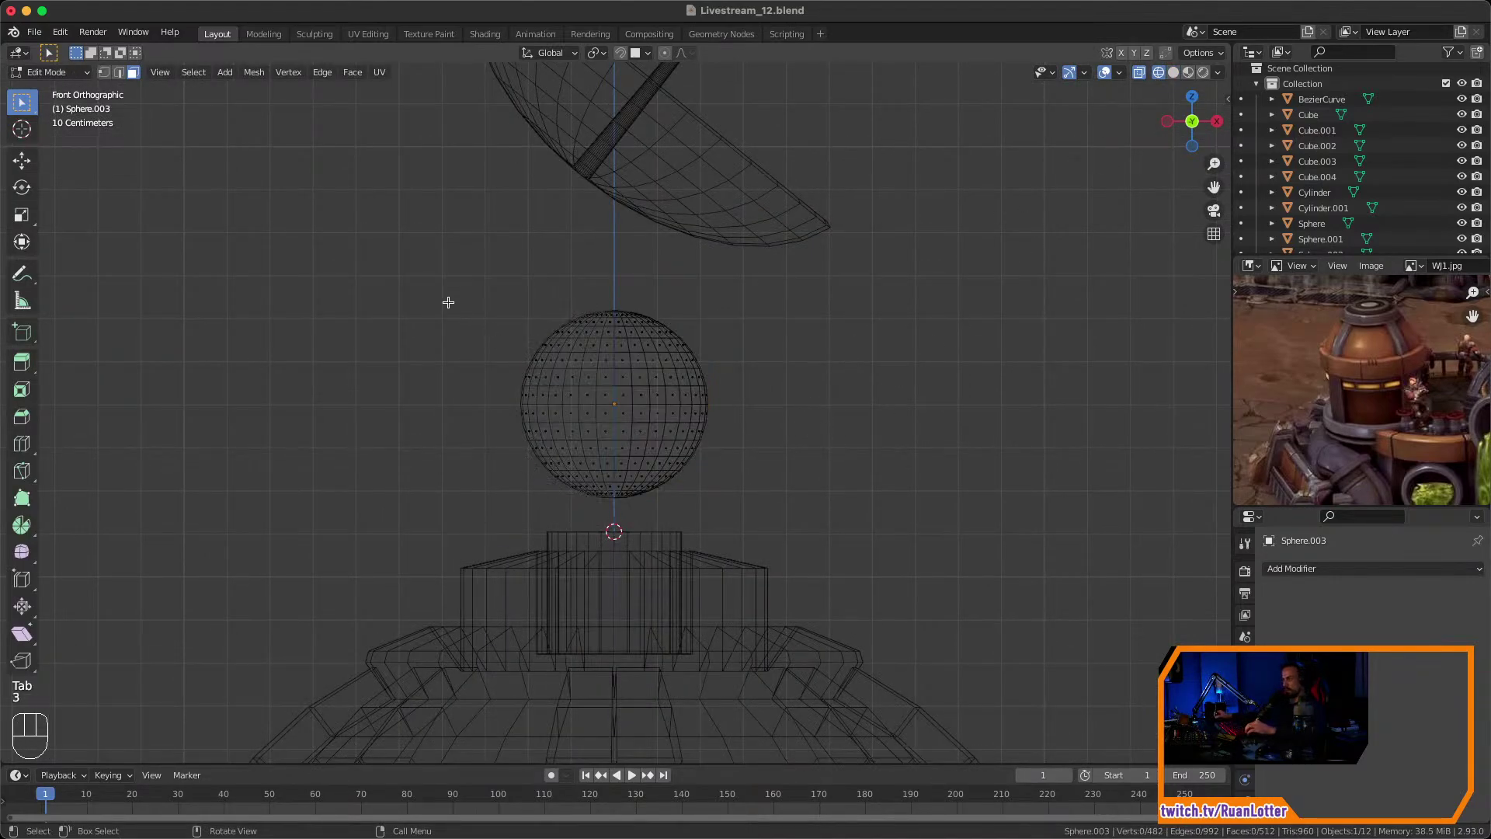
pyautogui.moveTo(507, 389); pyautogui.dragTo(785, 500)
pyautogui.press('x')
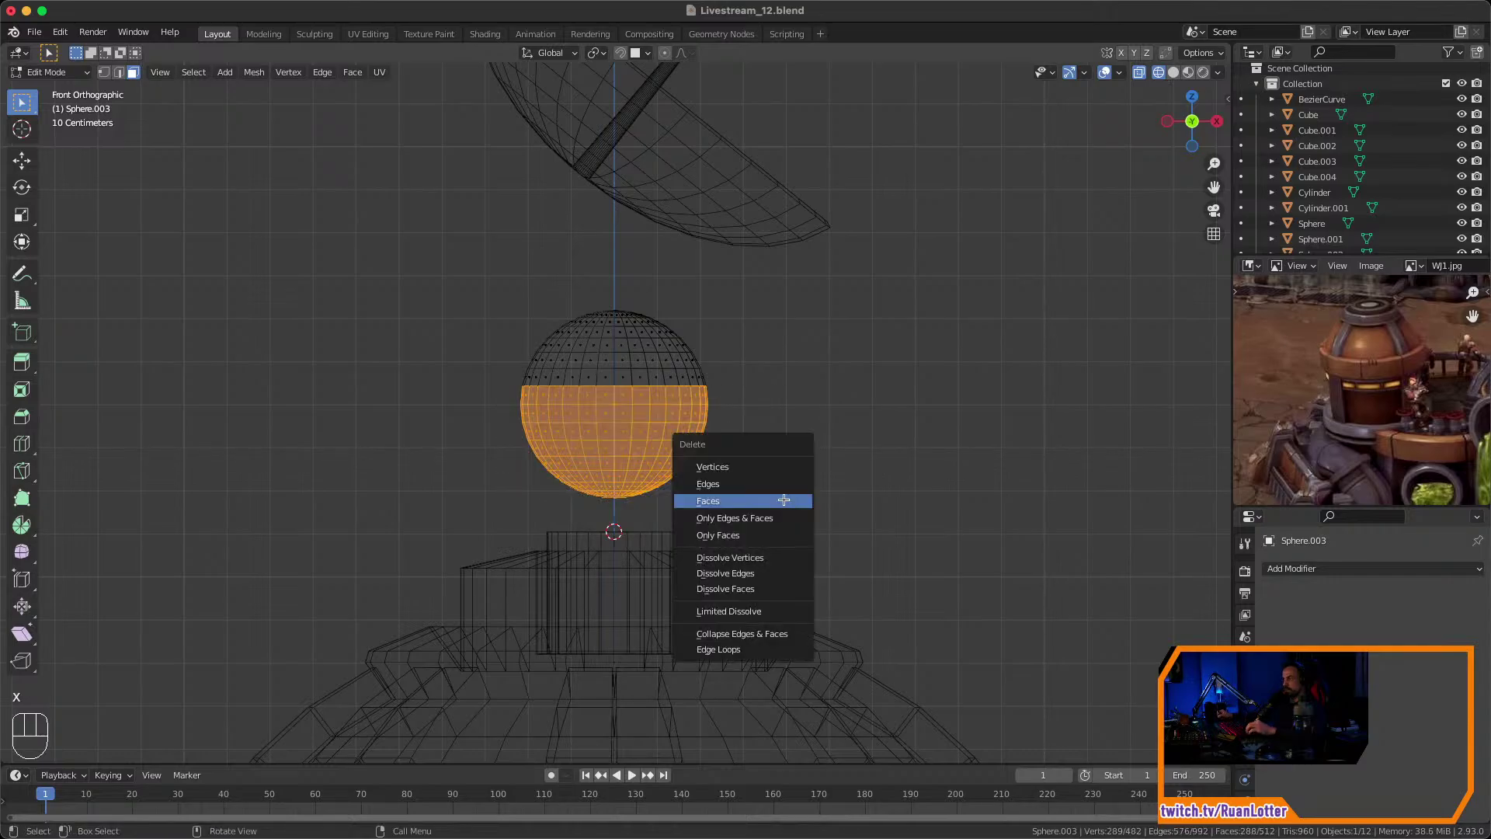
pyautogui.click(784, 501)
pyautogui.moveTo(835, 404); pyautogui.dragTo(918, 430, button='middle')
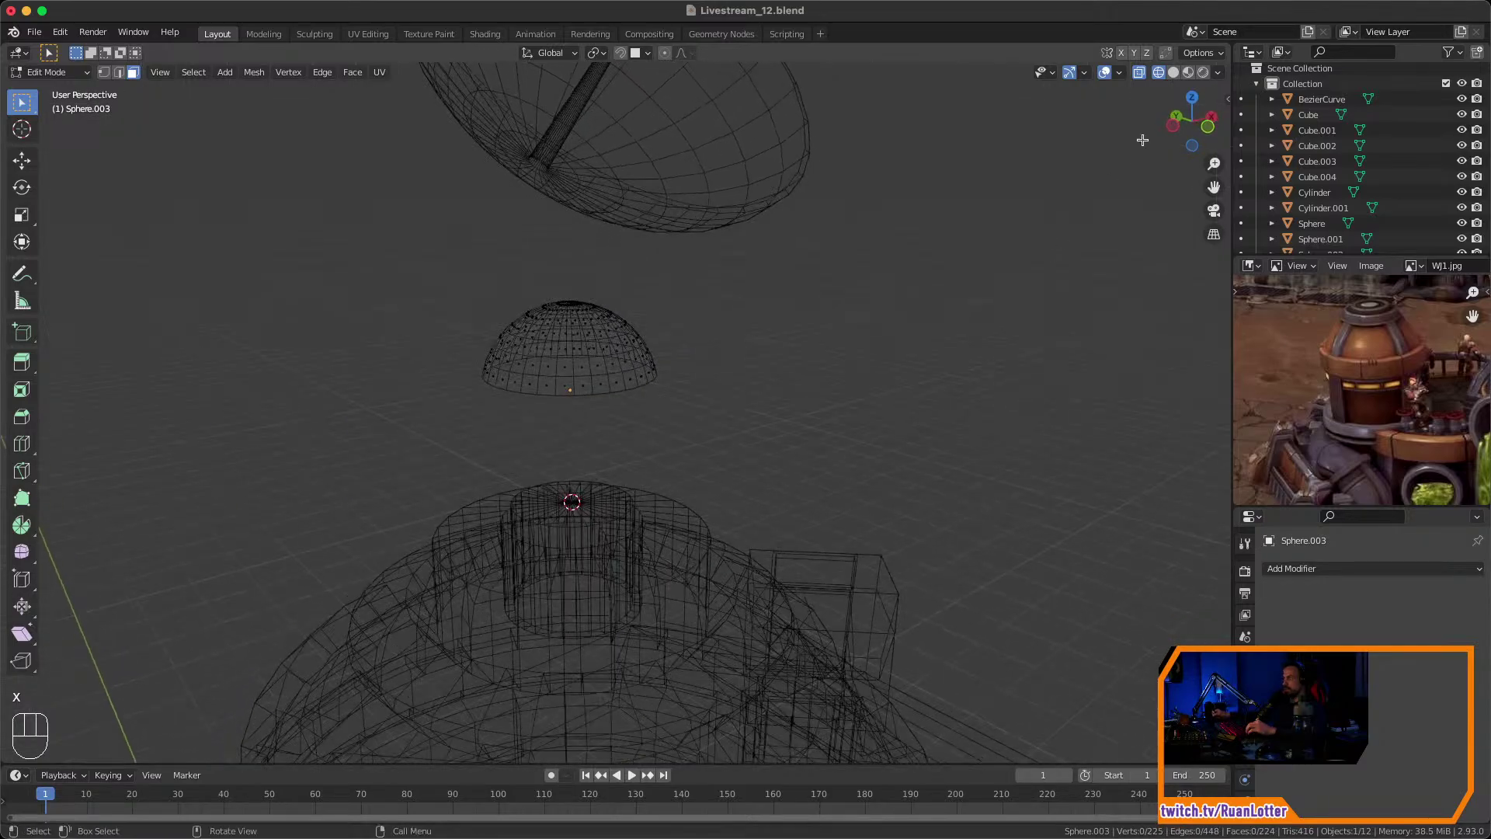
pyautogui.click(1139, 76)
pyautogui.click(1175, 75)
pyautogui.press('Tab')
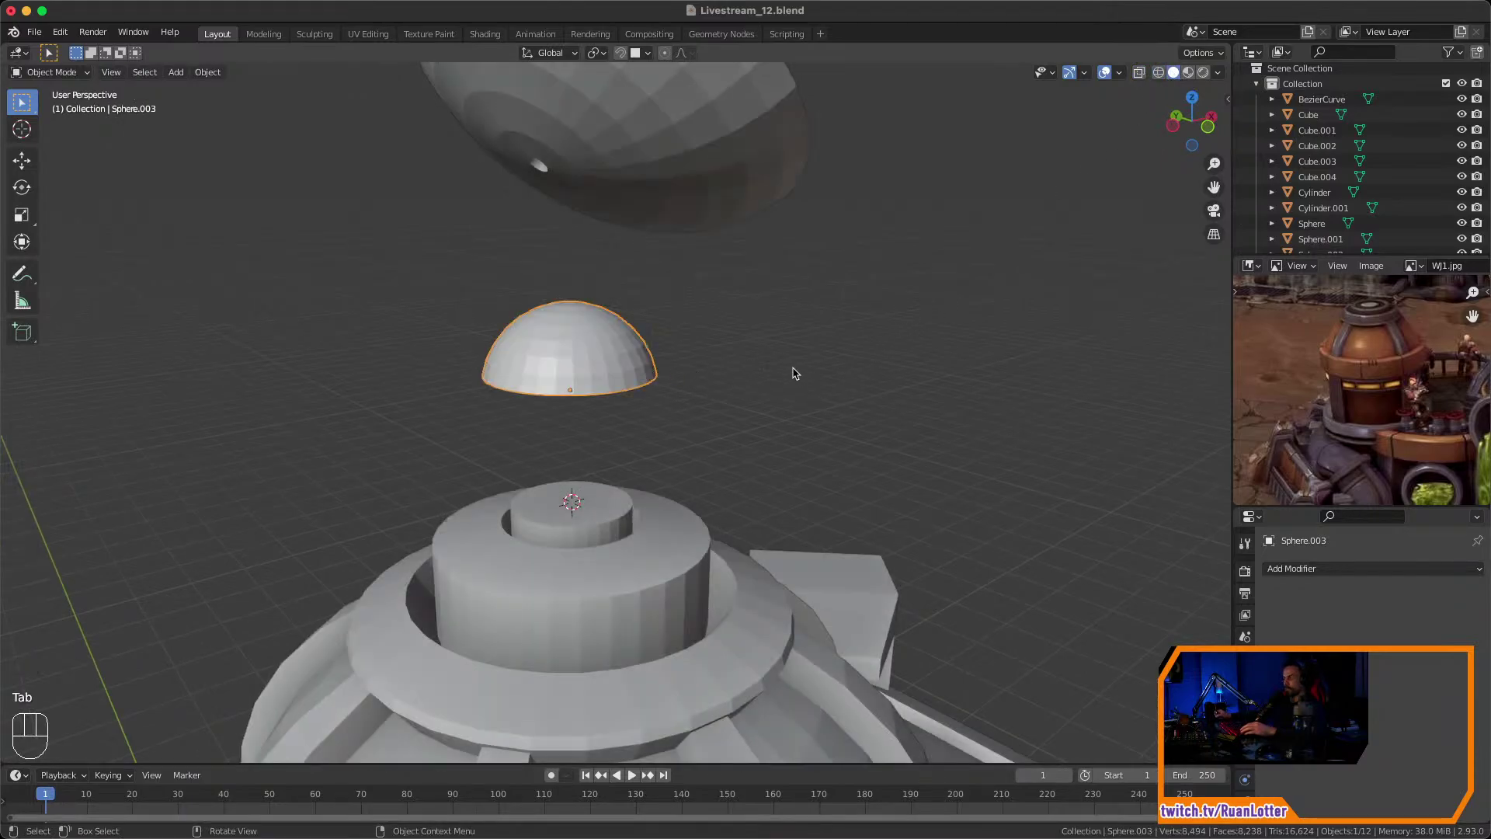
pyautogui.moveTo(795, 373); pyautogui.dragTo(693, 396, button='middle')
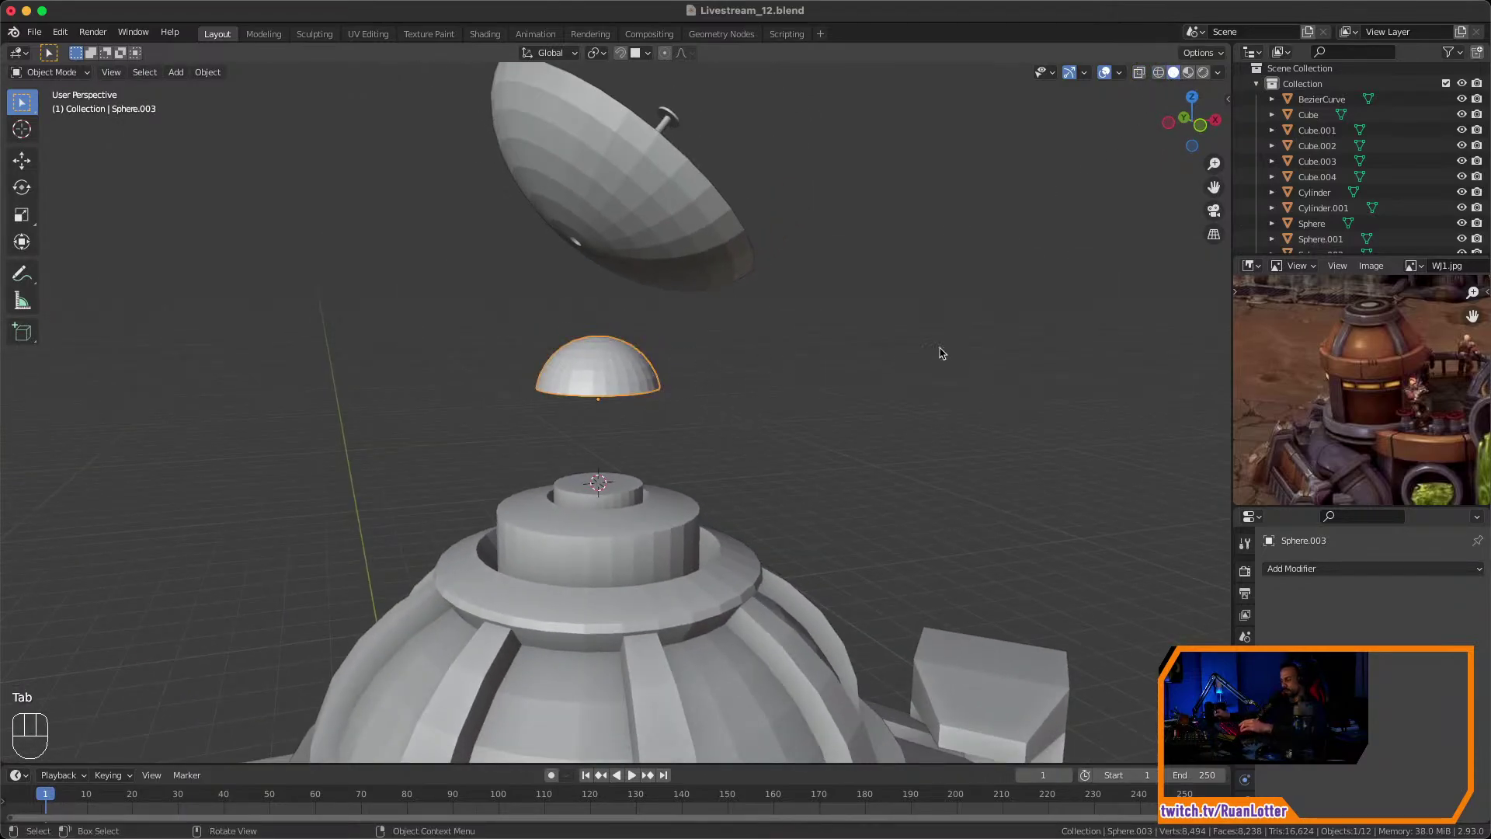
# Scale the hemisphere by about 0.675 and lower it about 0.278 m along Z toward the tank's cap.
pyautogui.press('s')
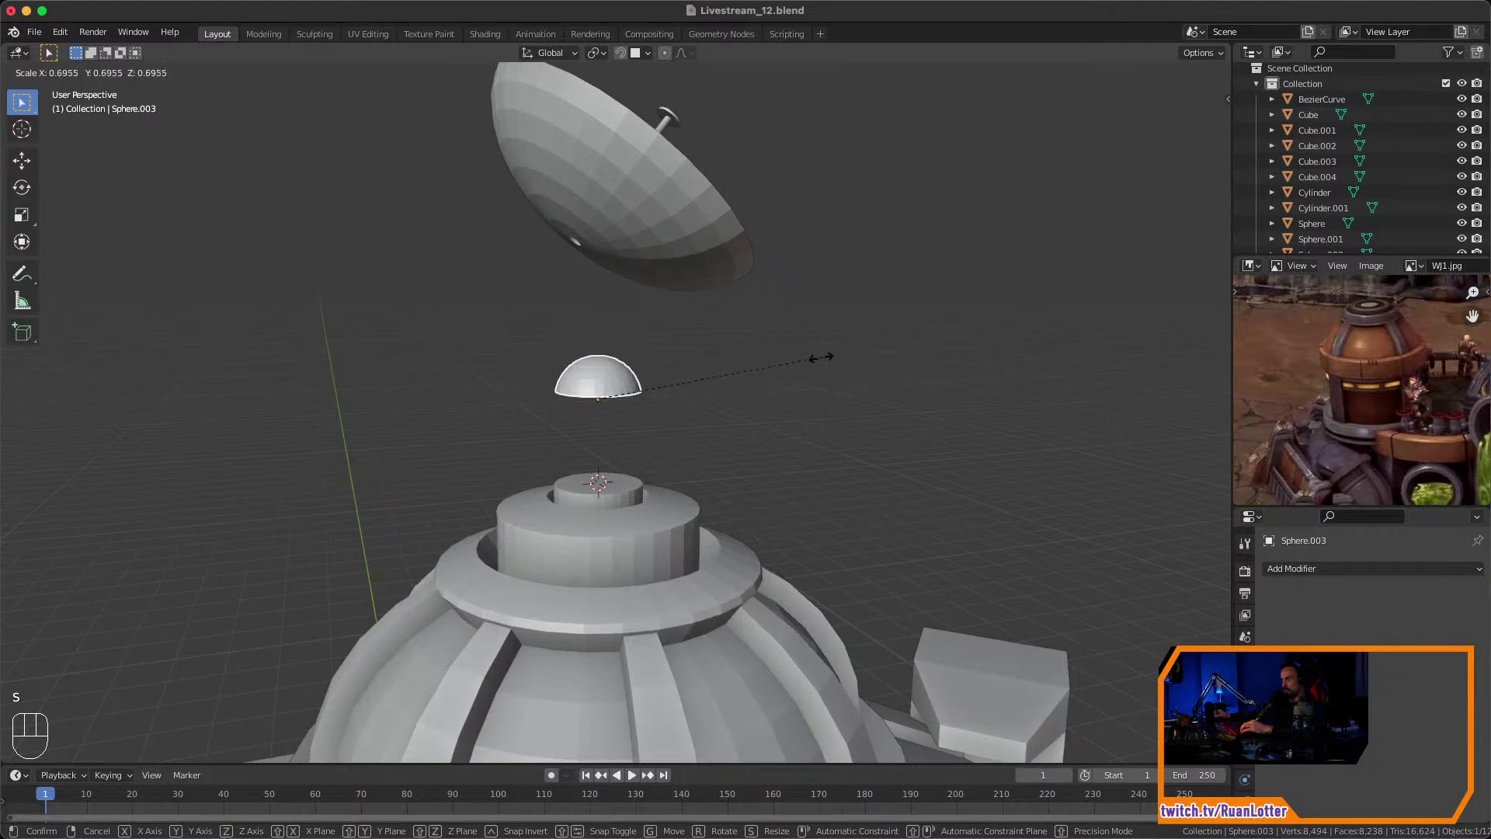
pyautogui.click(827, 355)
pyautogui.press('g')
pyautogui.press('z')
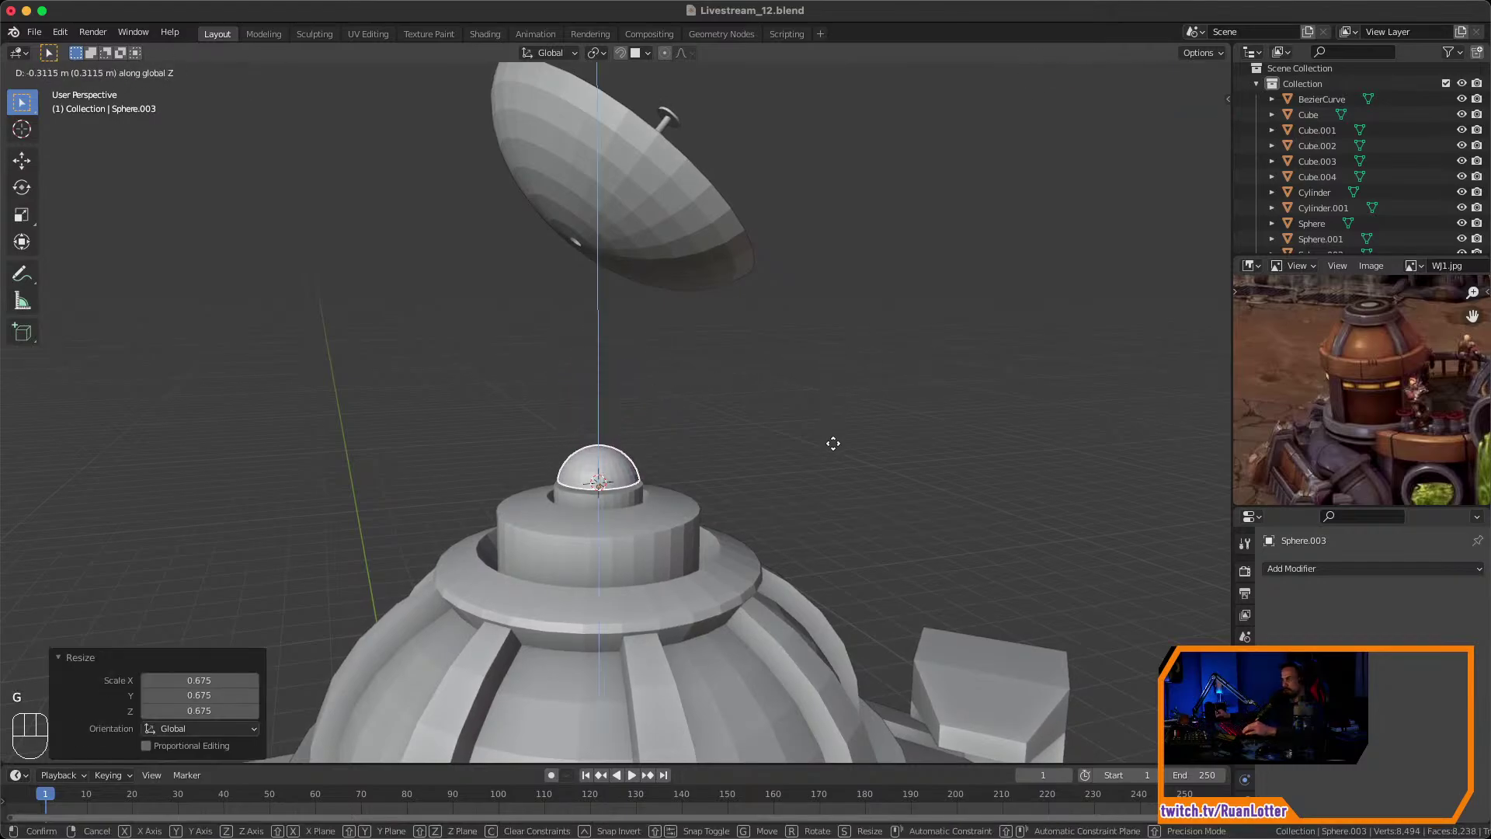
pyautogui.click(825, 424)
# Enlarge the hemisphere by about 1.71 and lower it about 0.14 m along Z so it sits on the tank's cap.
pyautogui.press('s')
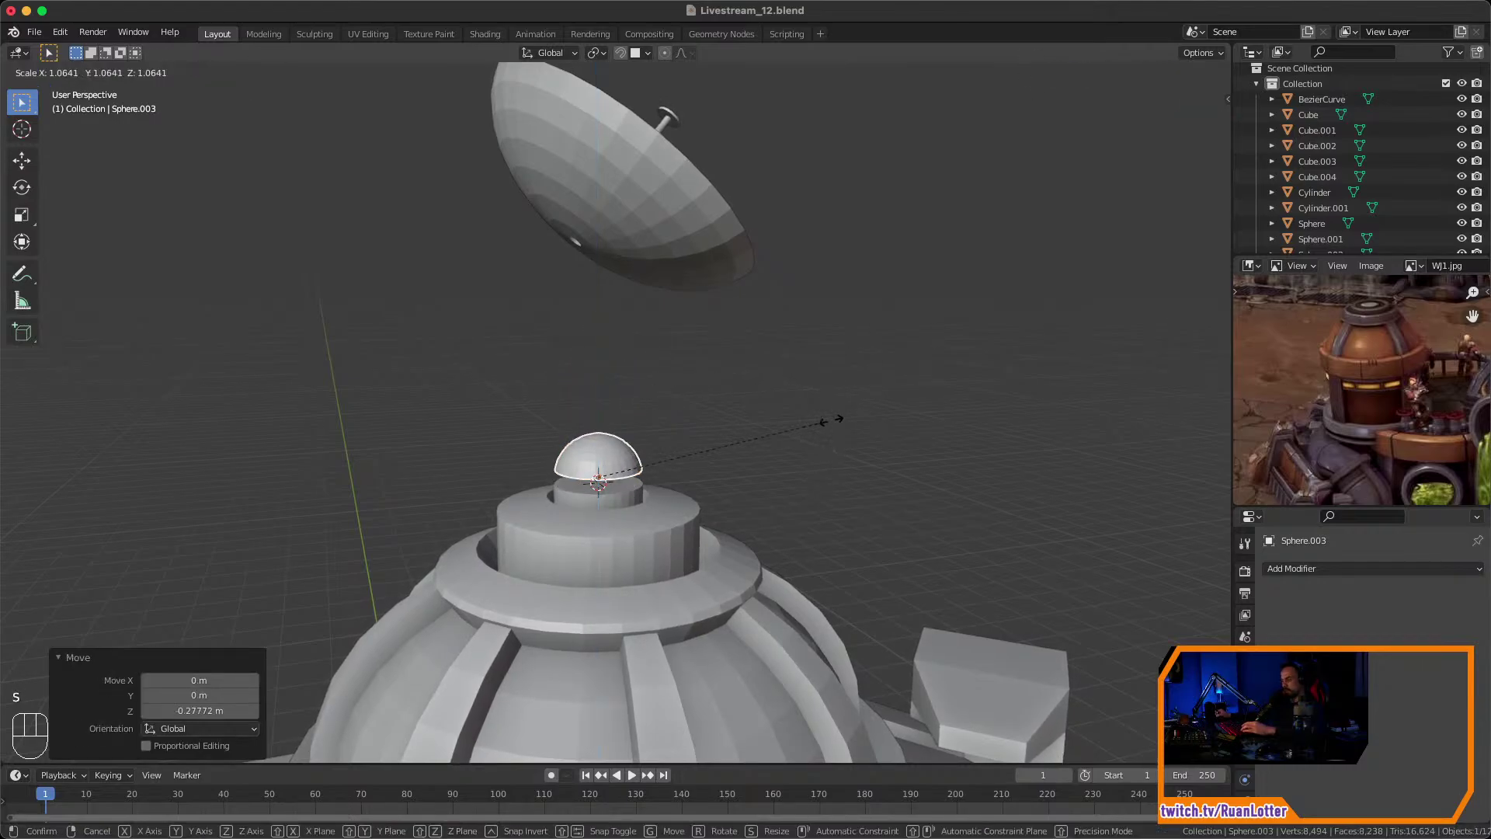
pyautogui.click(963, 424)
pyautogui.press('g')
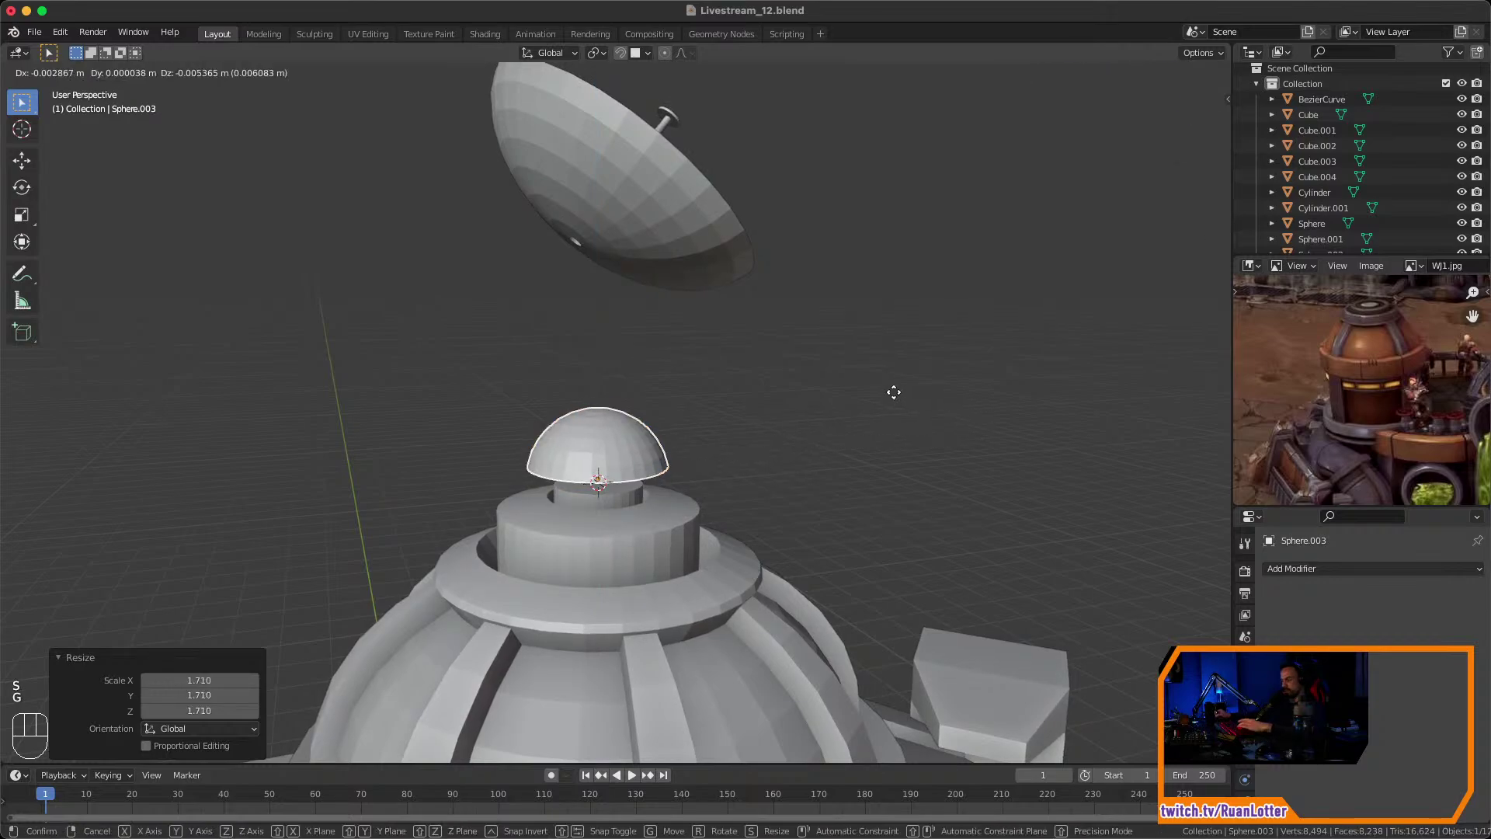
pyautogui.press('z')
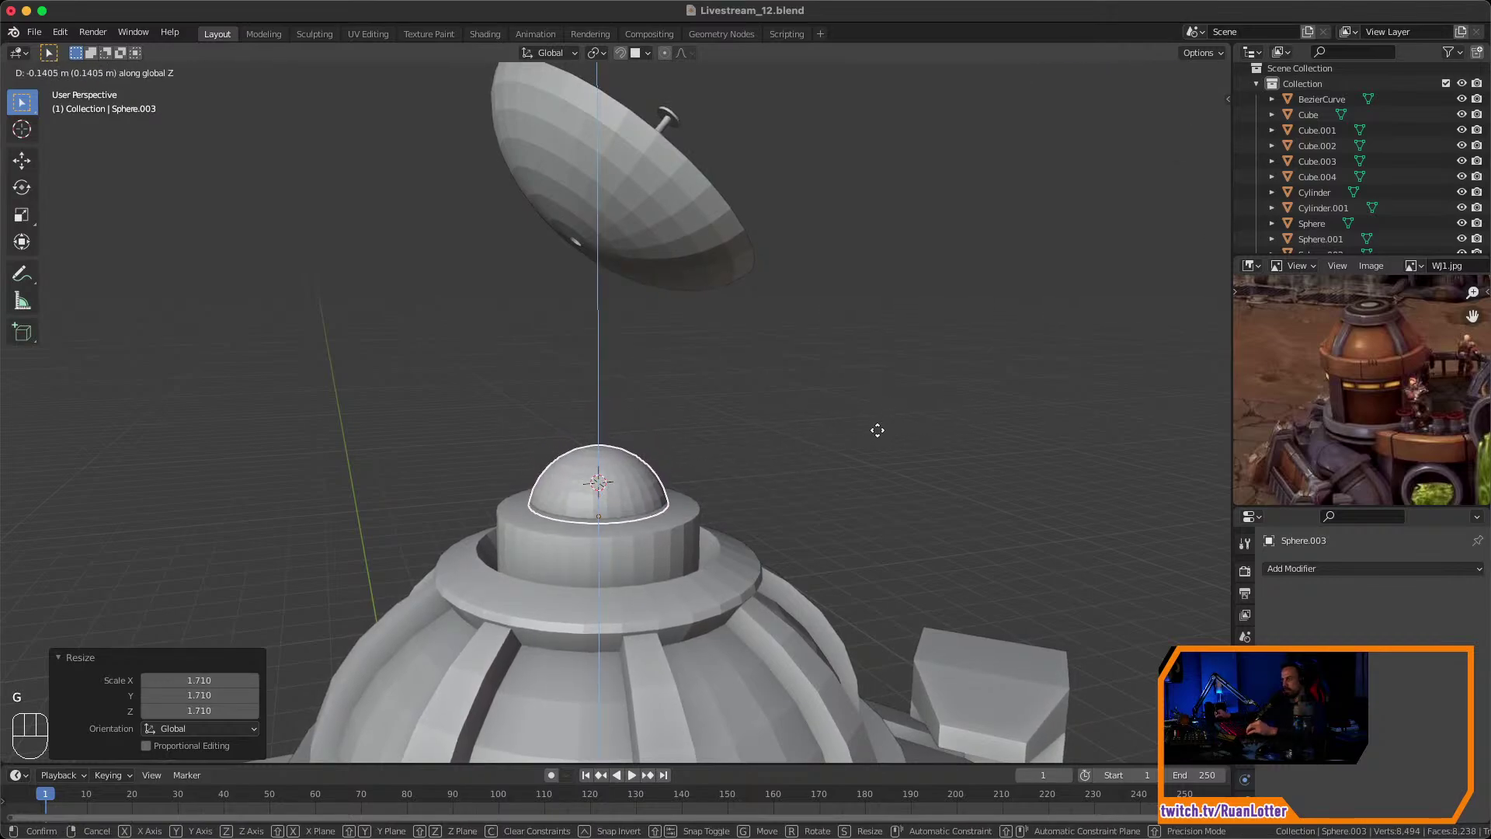
pyautogui.click(878, 430)
pyautogui.moveTo(862, 431); pyautogui.dragTo(832, 449, button='middle')
# Switch to Safari to examine how the cartoon satellite dishes are supported, then return to the small dome in Blender.
pyautogui.press('super+Tab')
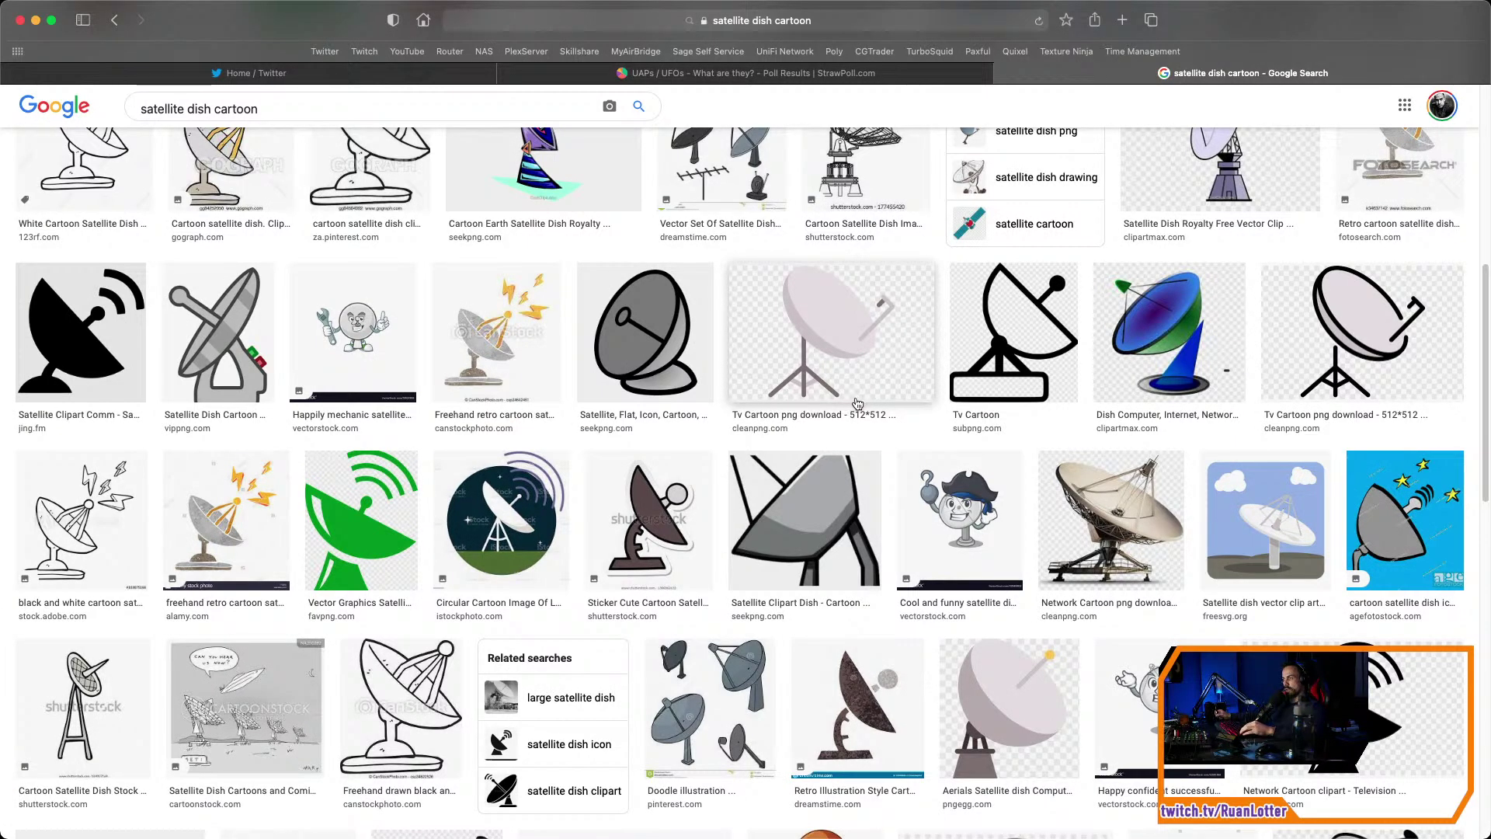
pyautogui.press('super+Tab')
pyautogui.keyDown('shift'); pyautogui.moveTo(814, 448); pyautogui.dragTo(846, 352, button='middle'); pyautogui.keyUp('shift')
pyautogui.keyDown('shift'); pyautogui.moveTo(752, 460); pyautogui.dragTo(765, 392, button='middle'); pyautogui.keyUp('shift')
pyautogui.press('Tab')
pyautogui.press('Tab')
pyautogui.press('super+Tab')
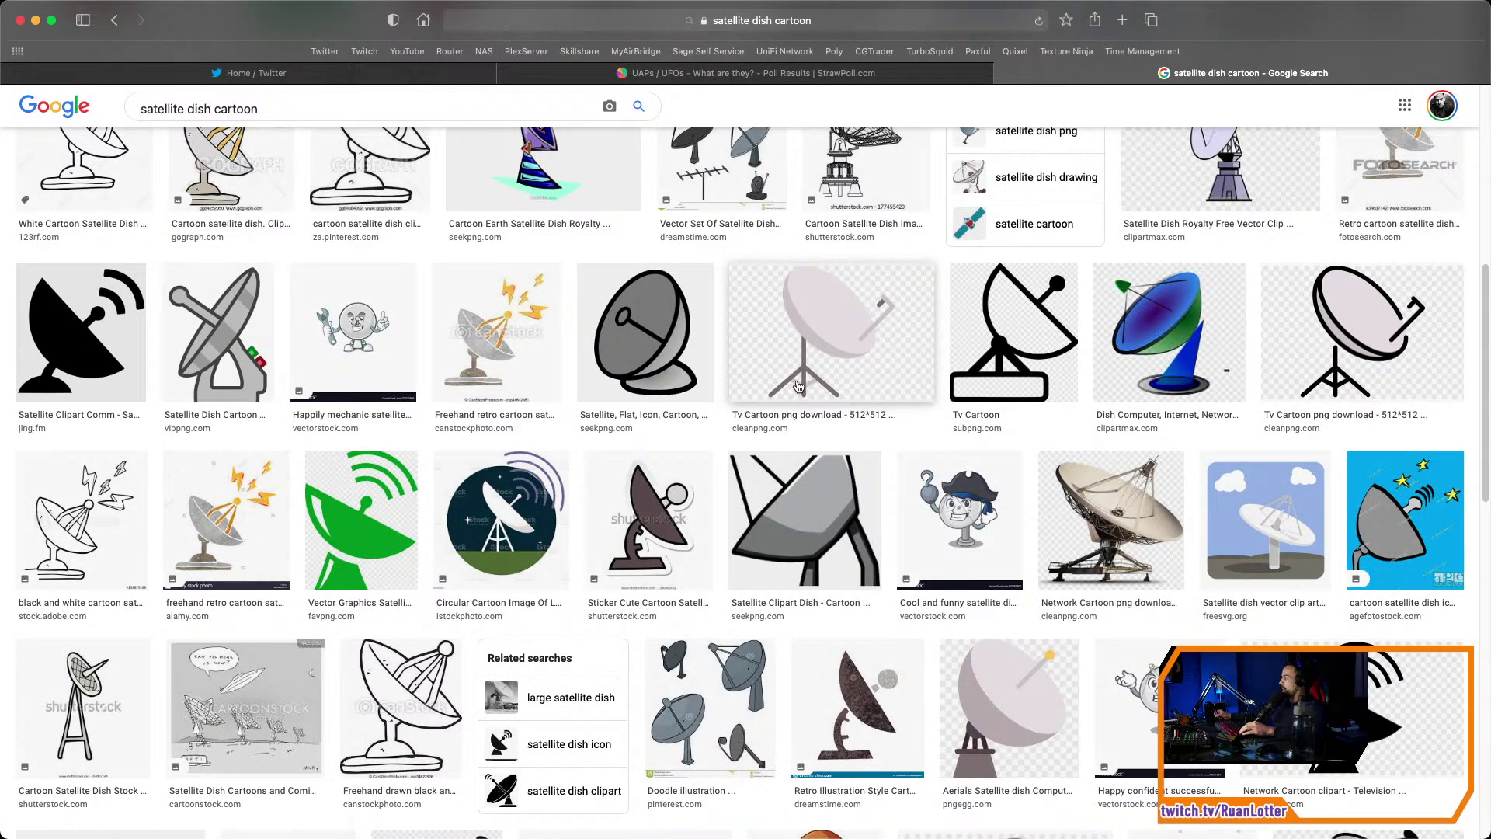
pyautogui.press('super+Tab')
# Select the ring of faces at the small dome's pole in Edit Mode and inset them about 0.087 m.
pyautogui.press('Tab')
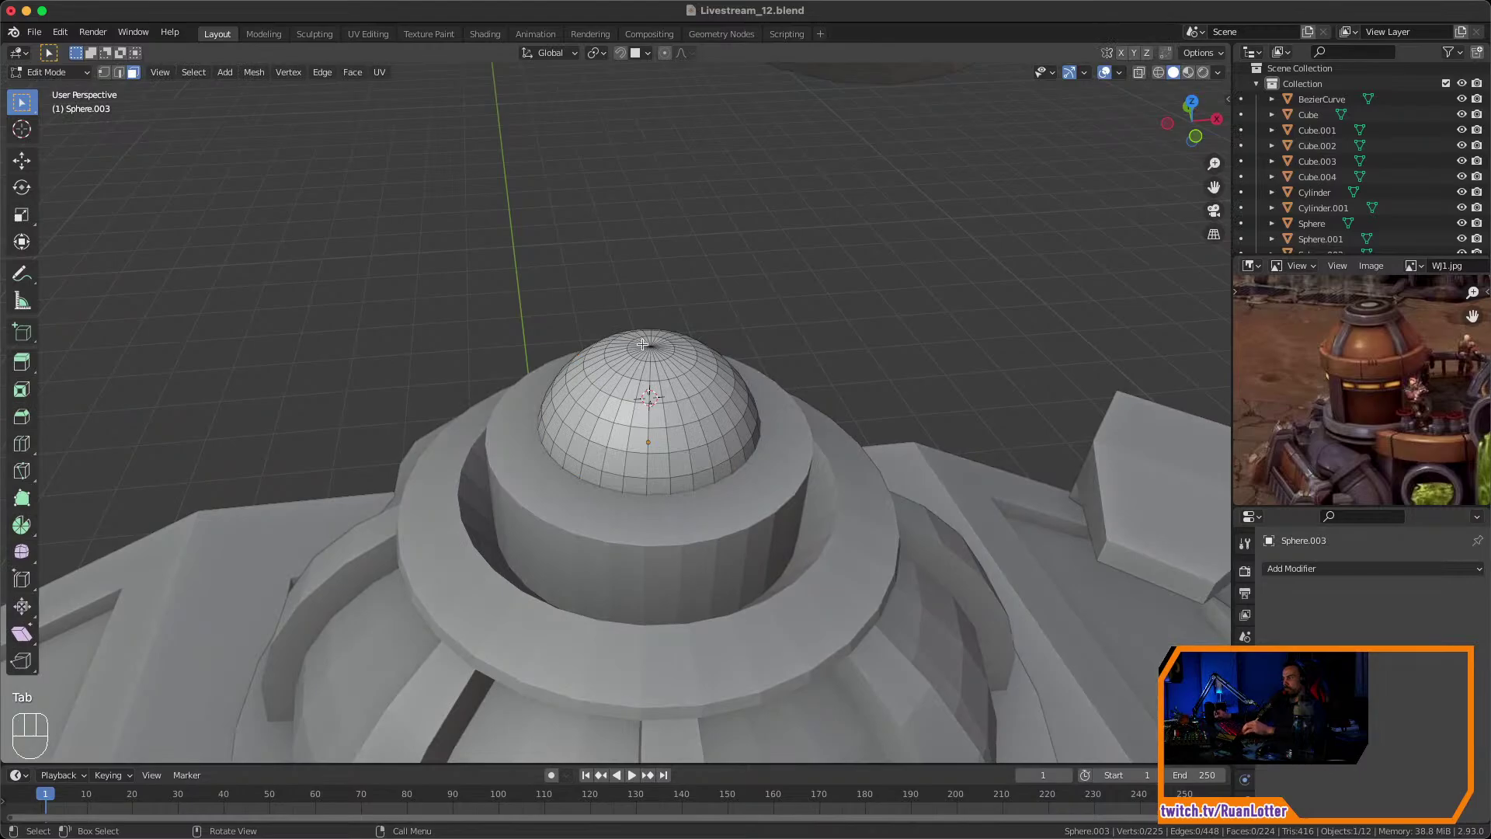
pyautogui.moveTo(644, 338); pyautogui.dragTo(660, 355)
pyautogui.scroll(2, 776, 346)
pyautogui.keyDown('shift'); pyautogui.moveTo(799, 343); pyautogui.dragTo(766, 398, button='middle'); pyautogui.keyUp('shift')
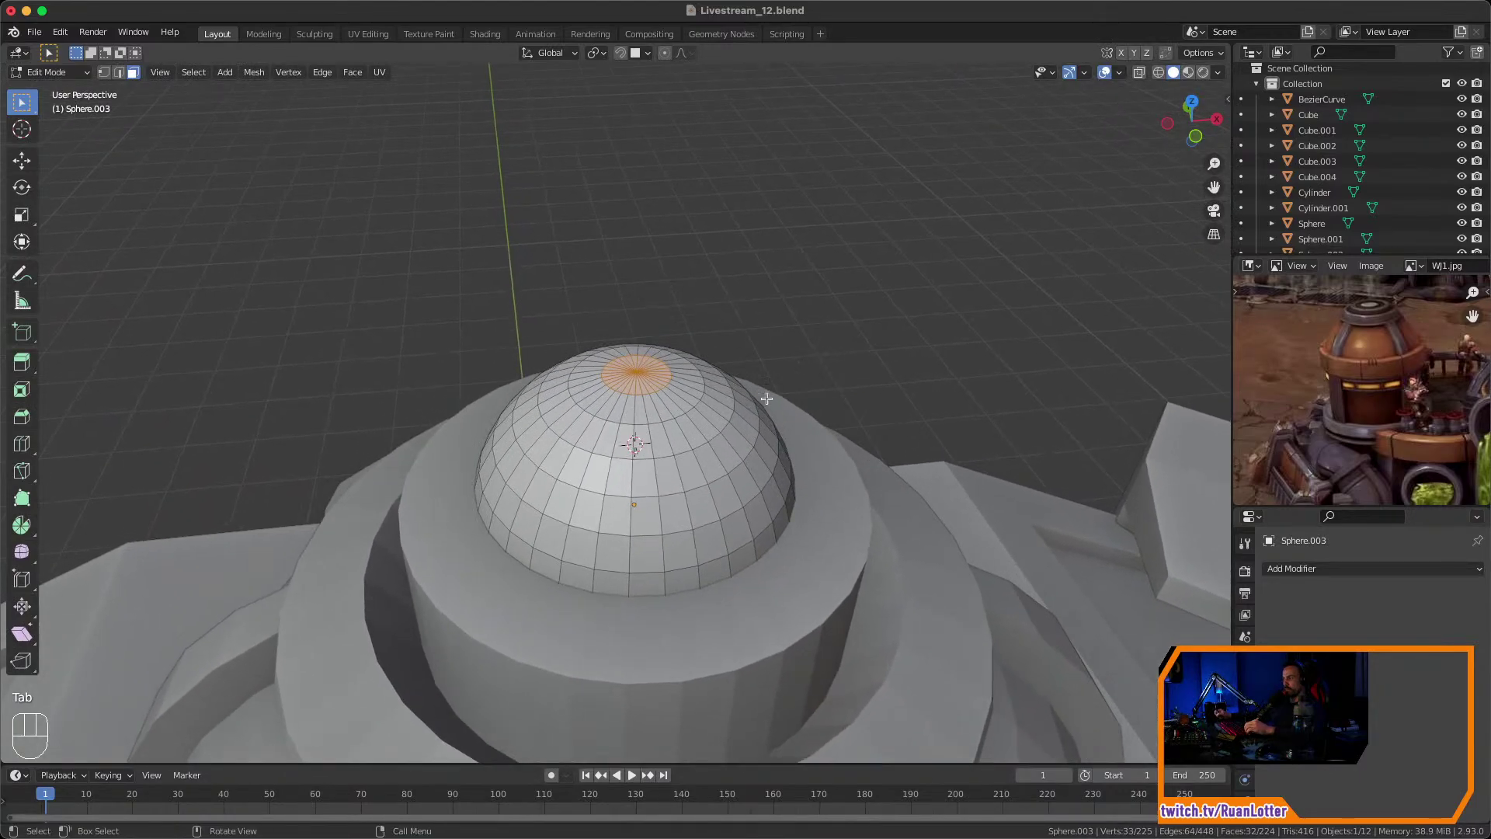
pyautogui.press('i')
pyautogui.click(889, 342)
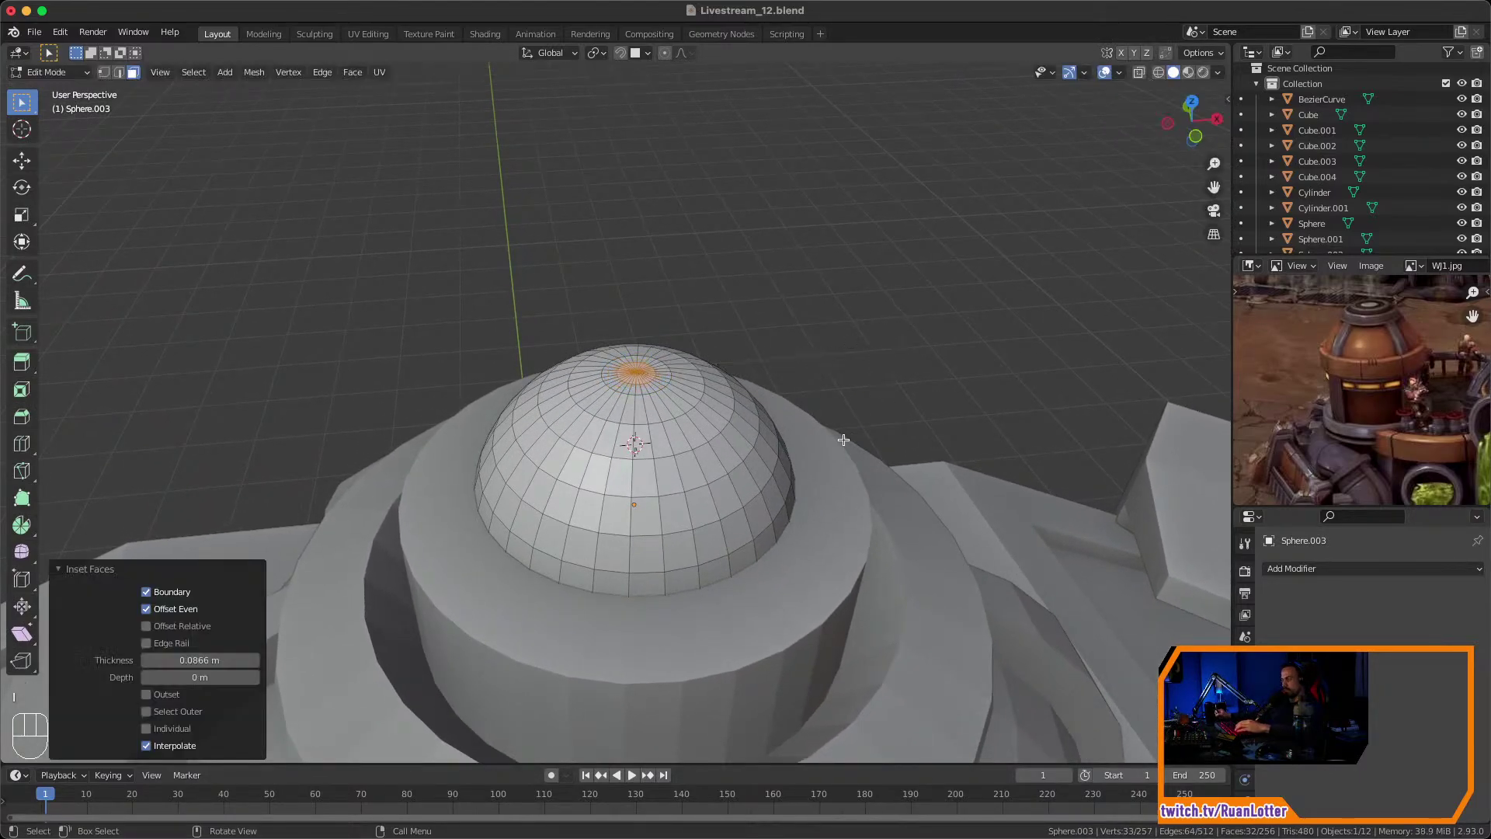
# Extrude the inset faces up about 0.327 m into a mast and compare it with the satellite dish images in Safari.
pyautogui.press('e')
pyautogui.click(873, 212)
pyautogui.moveTo(820, 326); pyautogui.dragTo(809, 273, button='middle')
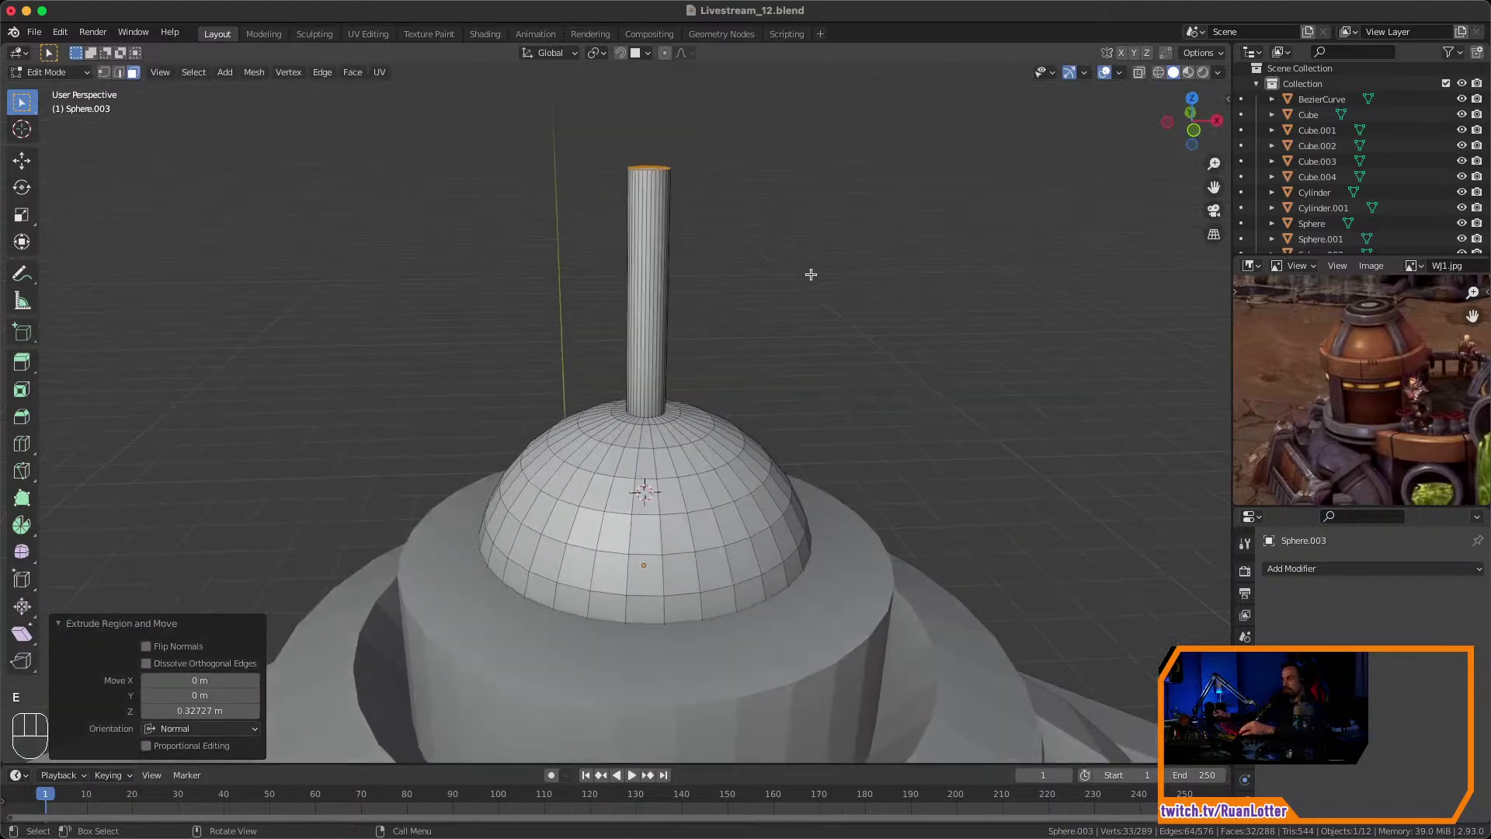
pyautogui.press('super+Tab')
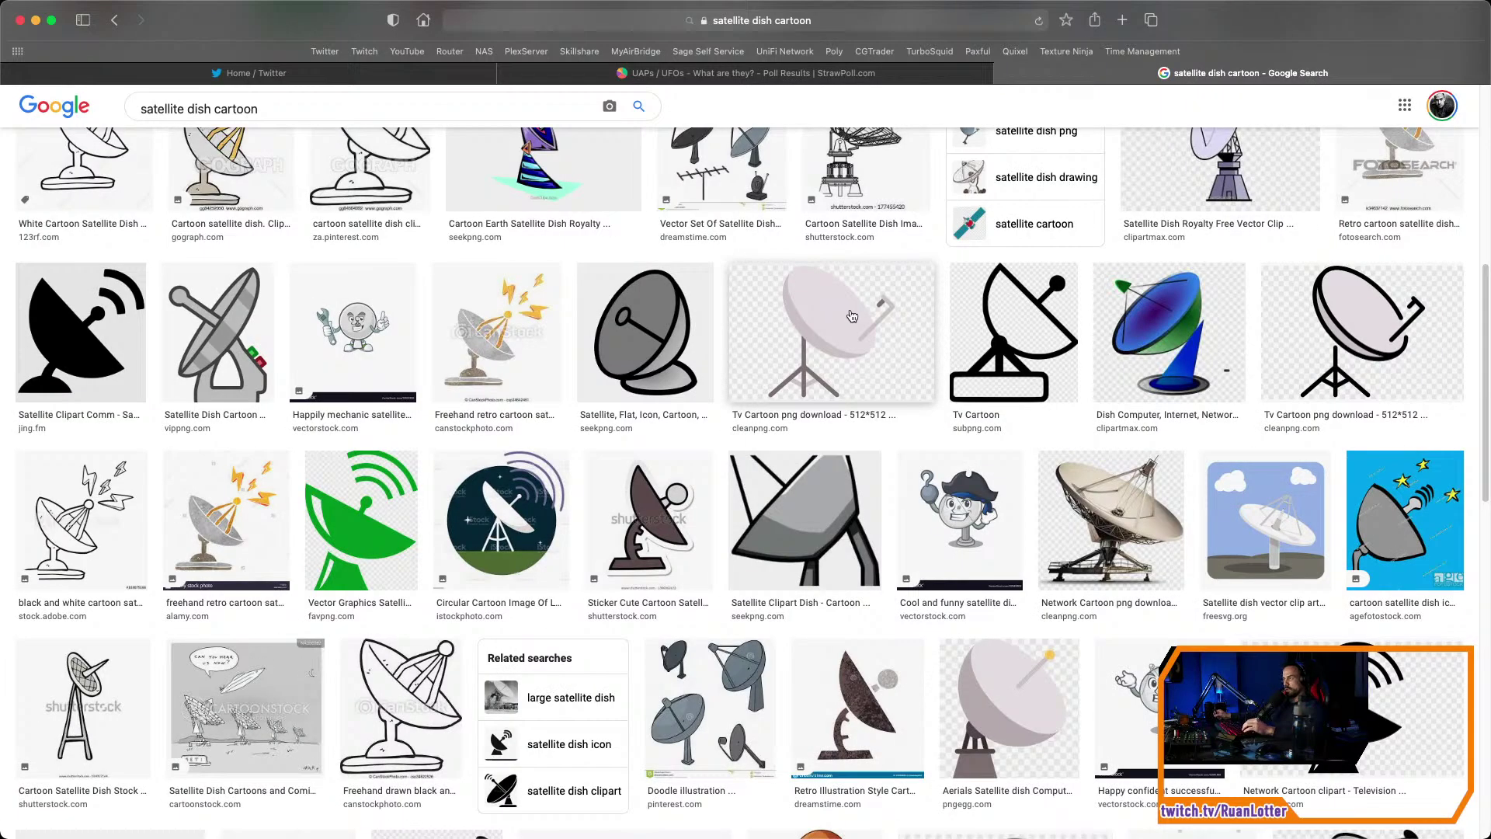
pyautogui.press('super+Tab')
# Snap the 3D cursor to the selected faces at the mast's tip.
pyautogui.scroll(-5, 824, 395)
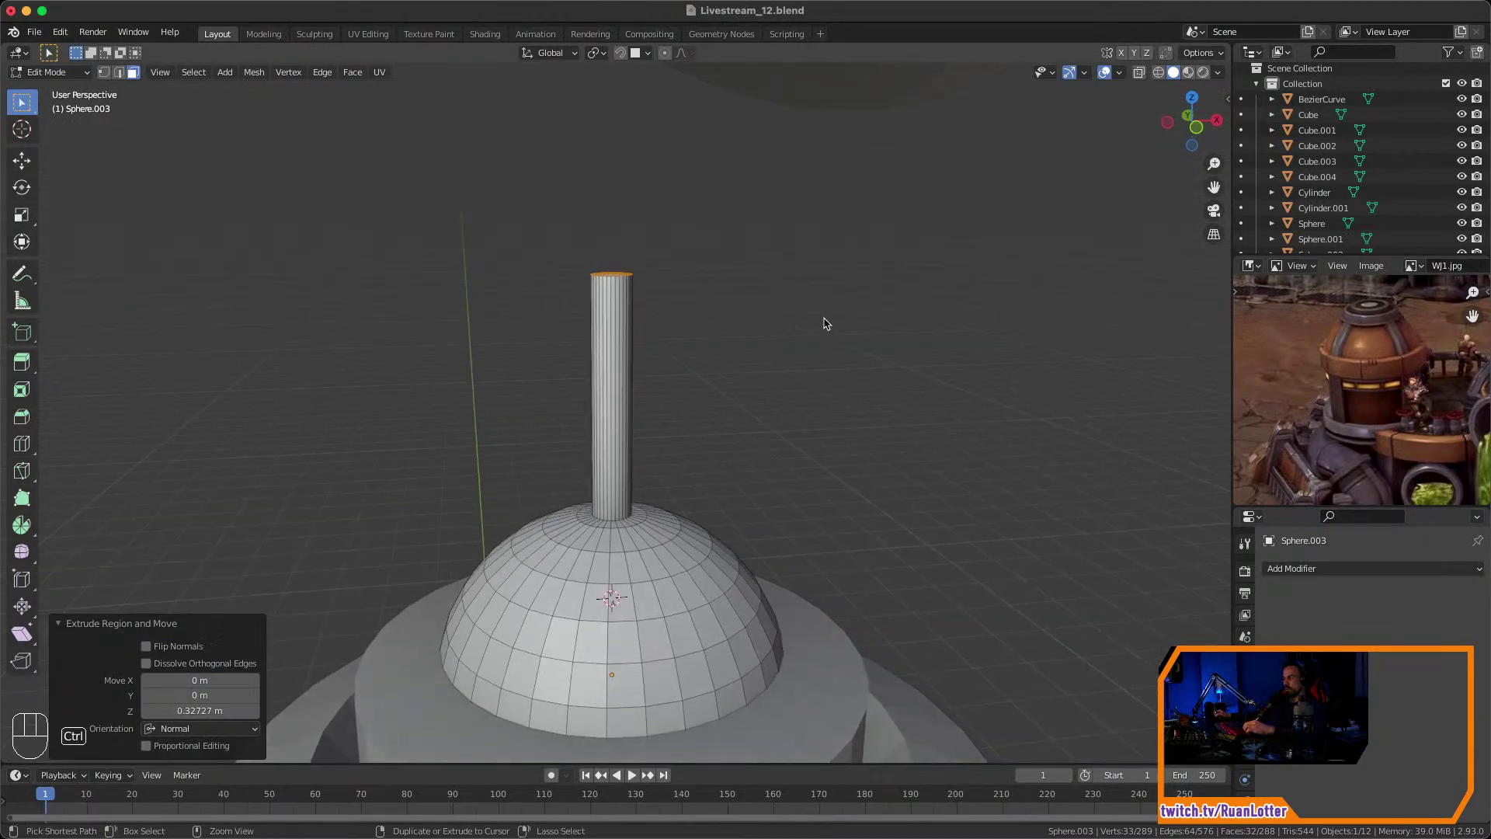
pyautogui.keyDown('ctrl'); pyautogui.moveTo(821, 402); pyautogui.dragTo(811, 443, button='middle'); pyautogui.keyUp('ctrl')
pyautogui.keyDown('shift'); pyautogui.moveTo(811, 444); pyautogui.dragTo(803, 487, button='middle'); pyautogui.keyUp('shift')
pyautogui.moveTo(799, 470); pyautogui.dragTo(792, 416, button='middle')
pyautogui.hotkey('shift', 'a')
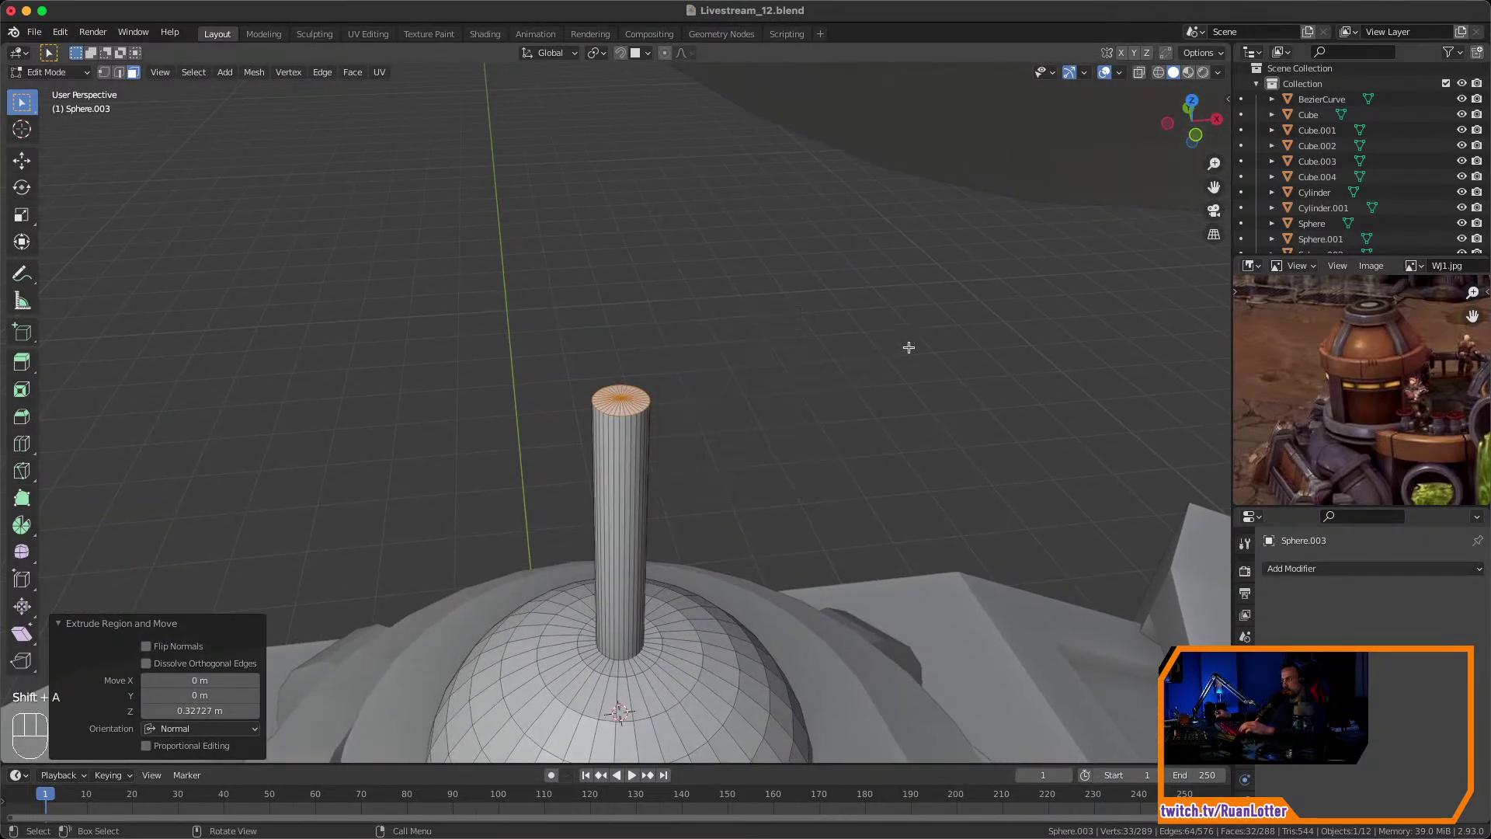
pyautogui.hotkey('shift', 's')
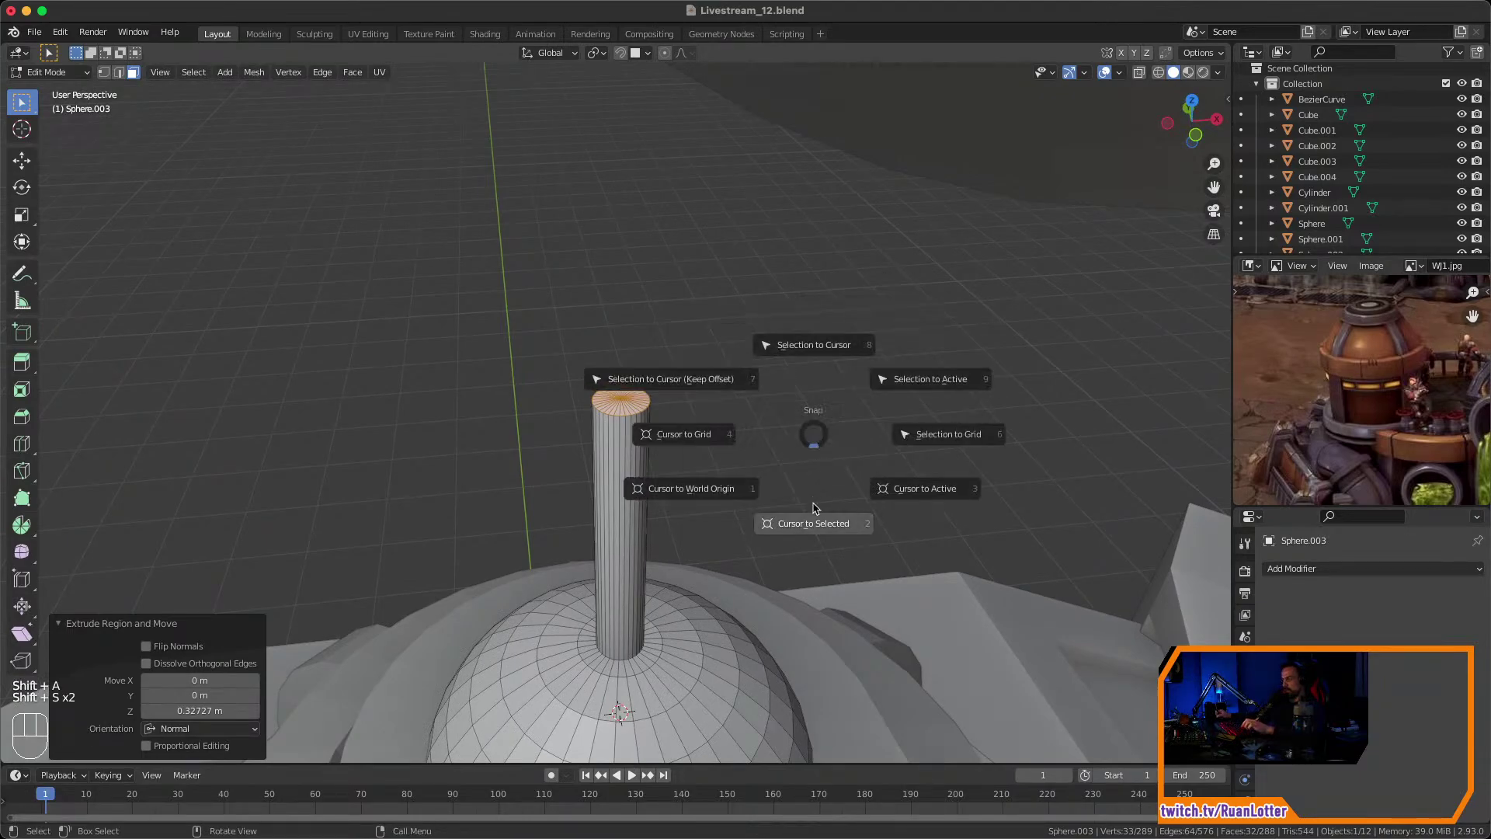
pyautogui.click(811, 525)
# Add a UV sphere with 32 segments, 16 rings and 1 m radius at the mast's tip, and scale it down to a small ball.
pyautogui.moveTo(804, 425); pyautogui.dragTo(809, 401, button='middle')
pyautogui.hotkey('shift', 'a')
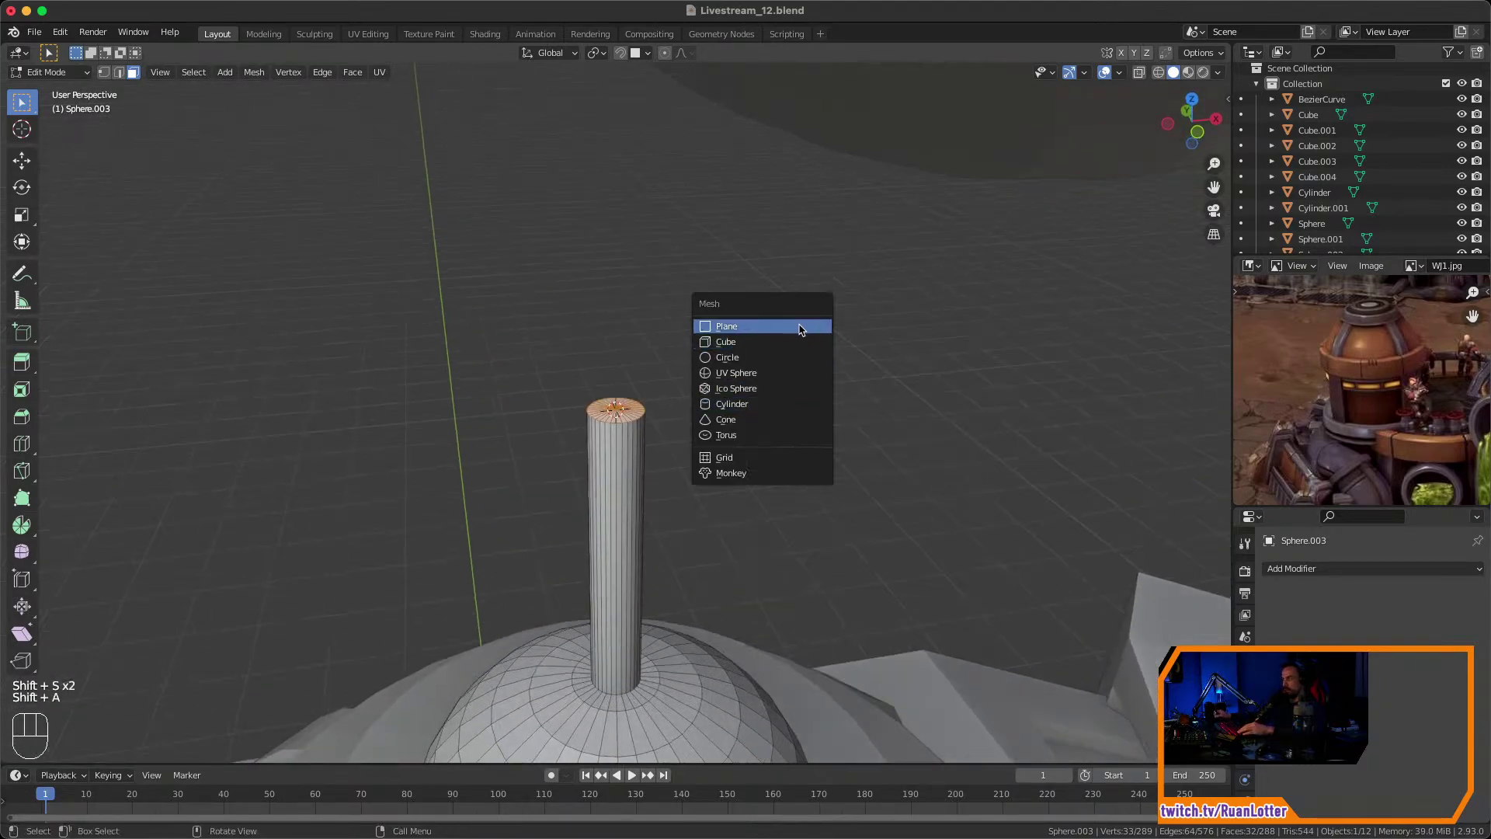
pyautogui.hotkey('shift', 'a')
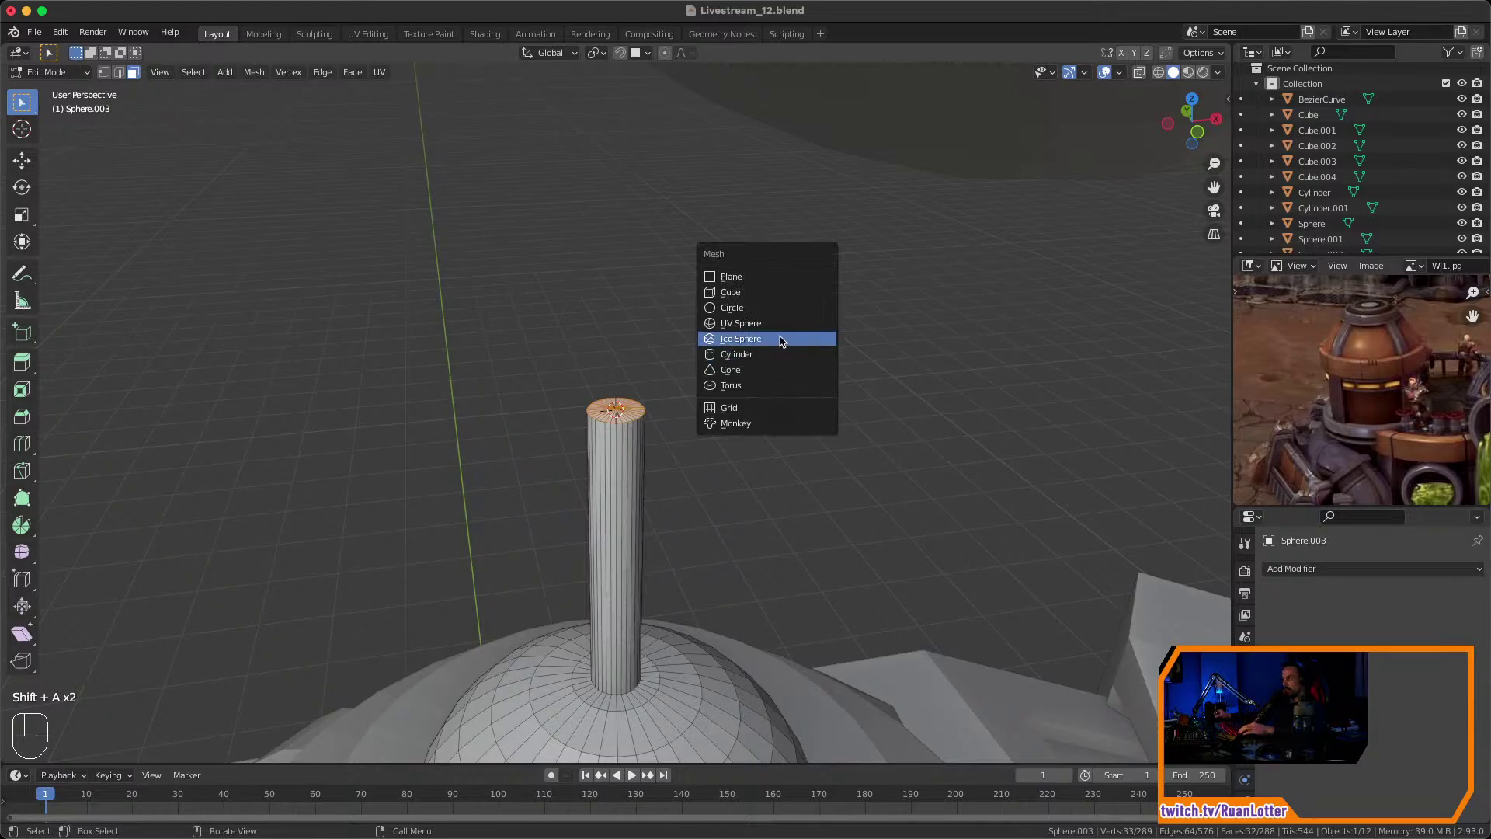
pyautogui.click(788, 325)
pyautogui.moveTo(891, 362); pyautogui.dragTo(902, 346, button='middle')
pyautogui.press('s')
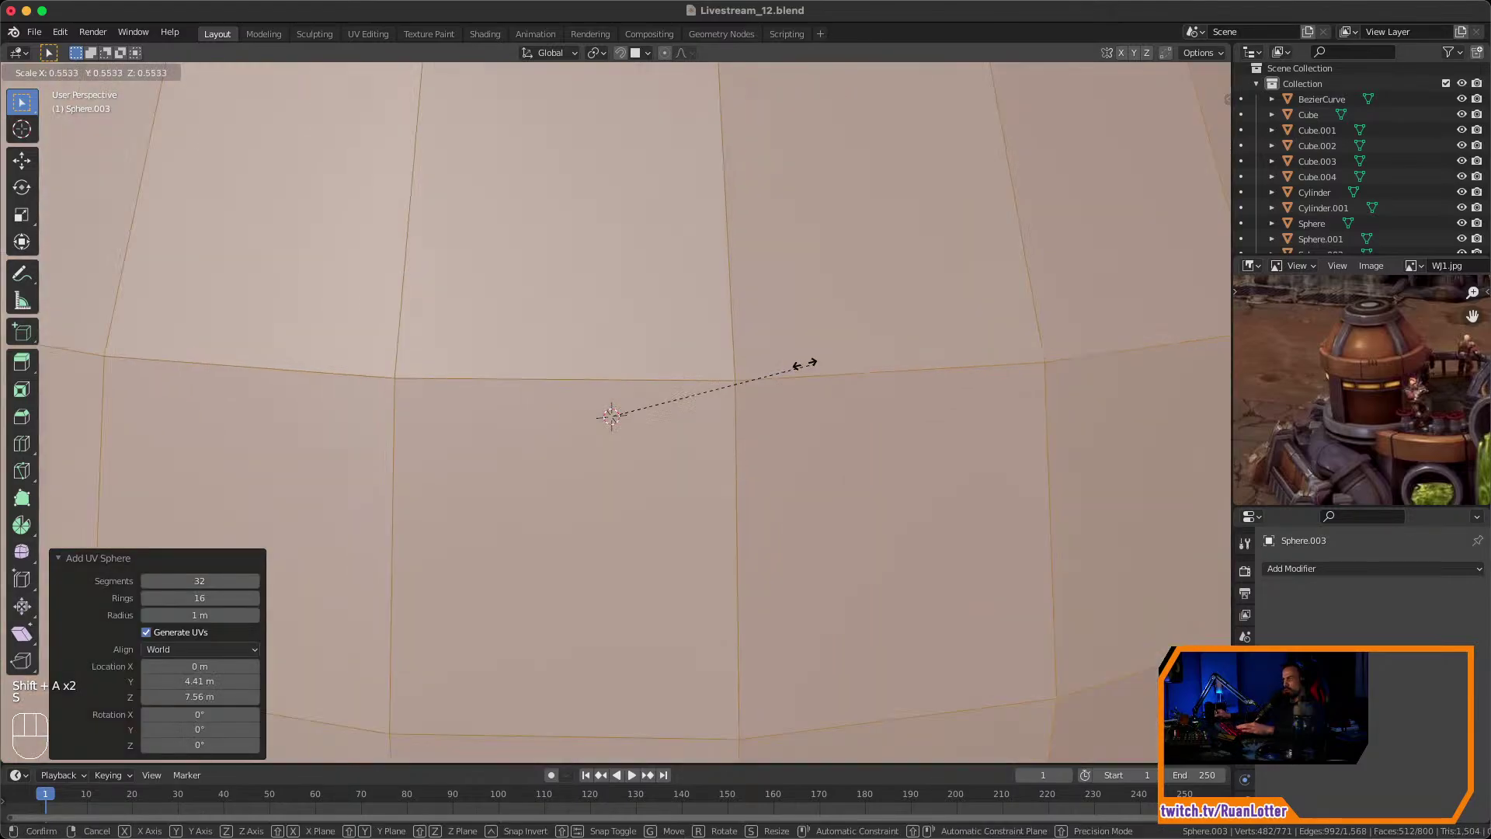
pyautogui.click(671, 400)
pyautogui.press('s')
pyautogui.click(724, 416)
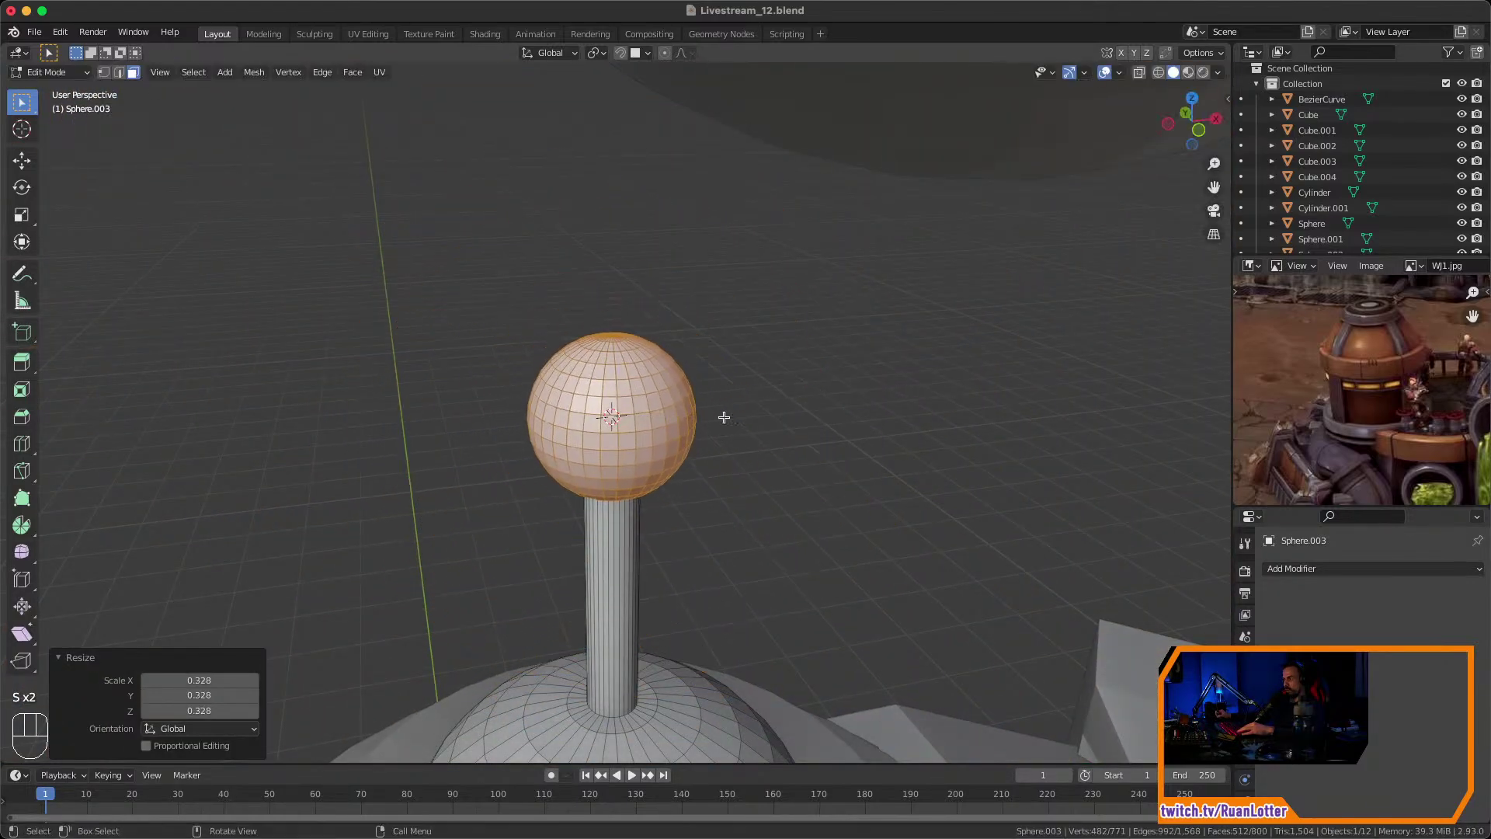
# Check the dish images in Safari again, shrink the mast's ball by about 0.72, and return to Object Mode.
pyautogui.moveTo(782, 417); pyautogui.dragTo(831, 365, button='middle')
pyautogui.press('super+Tab')
pyautogui.press('super+Tab')
pyautogui.keyDown('ctrl'); pyautogui.moveTo(828, 420); pyautogui.dragTo(744, 436, button='middle'); pyautogui.keyUp('ctrl')
pyautogui.keyDown('ctrl'); pyautogui.moveTo(885, 358); pyautogui.dragTo(891, 434, button='middle'); pyautogui.keyUp('ctrl')
pyautogui.press('s')
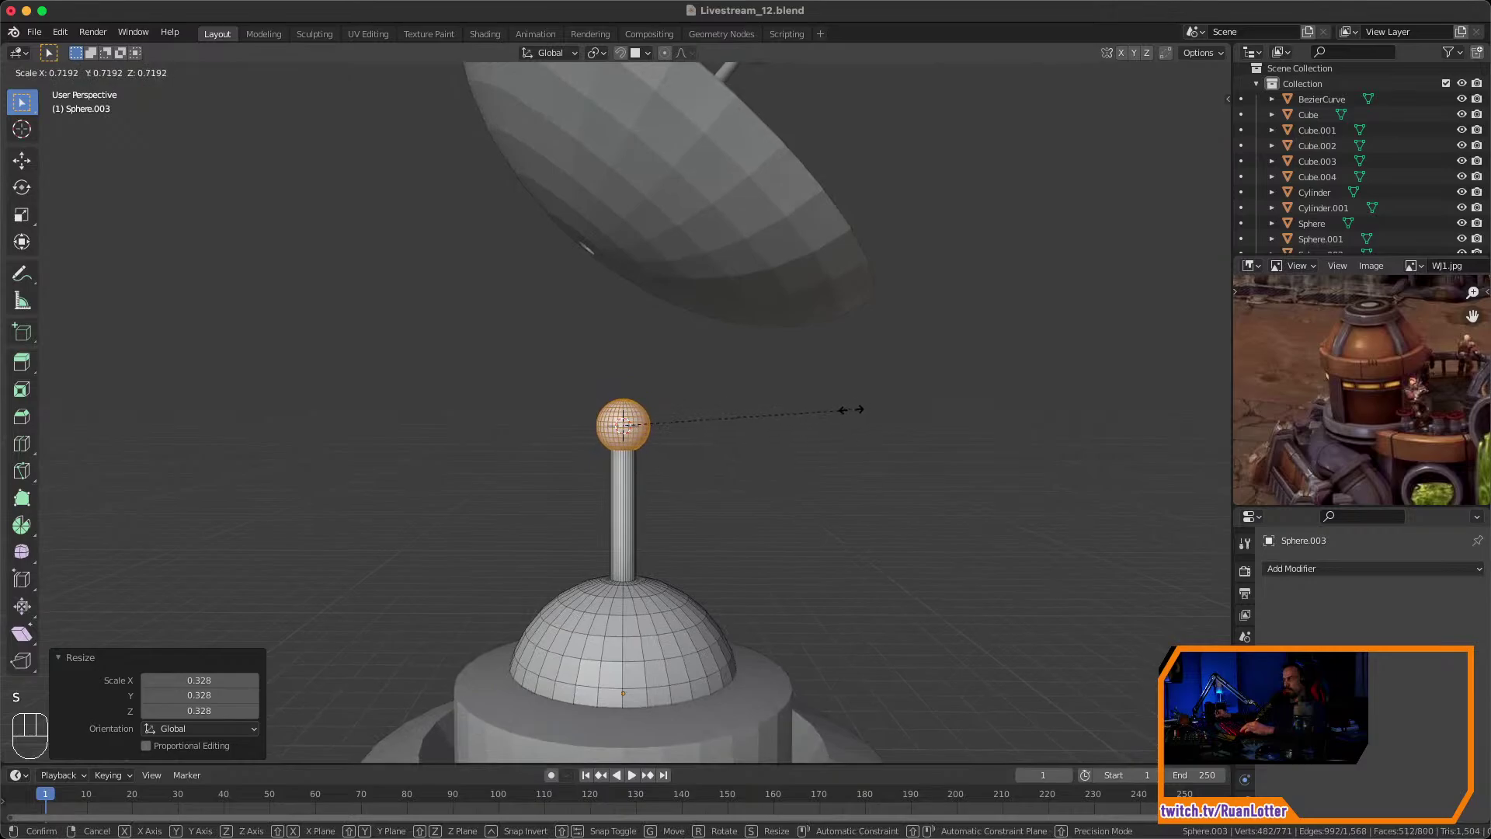
pyautogui.click(861, 419)
pyautogui.press('Tab')
# Lower the satellite dish about 0.355 m along Z onto the mast's ball, and a further 0.023 m after checking from behind.
pyautogui.click(761, 275)
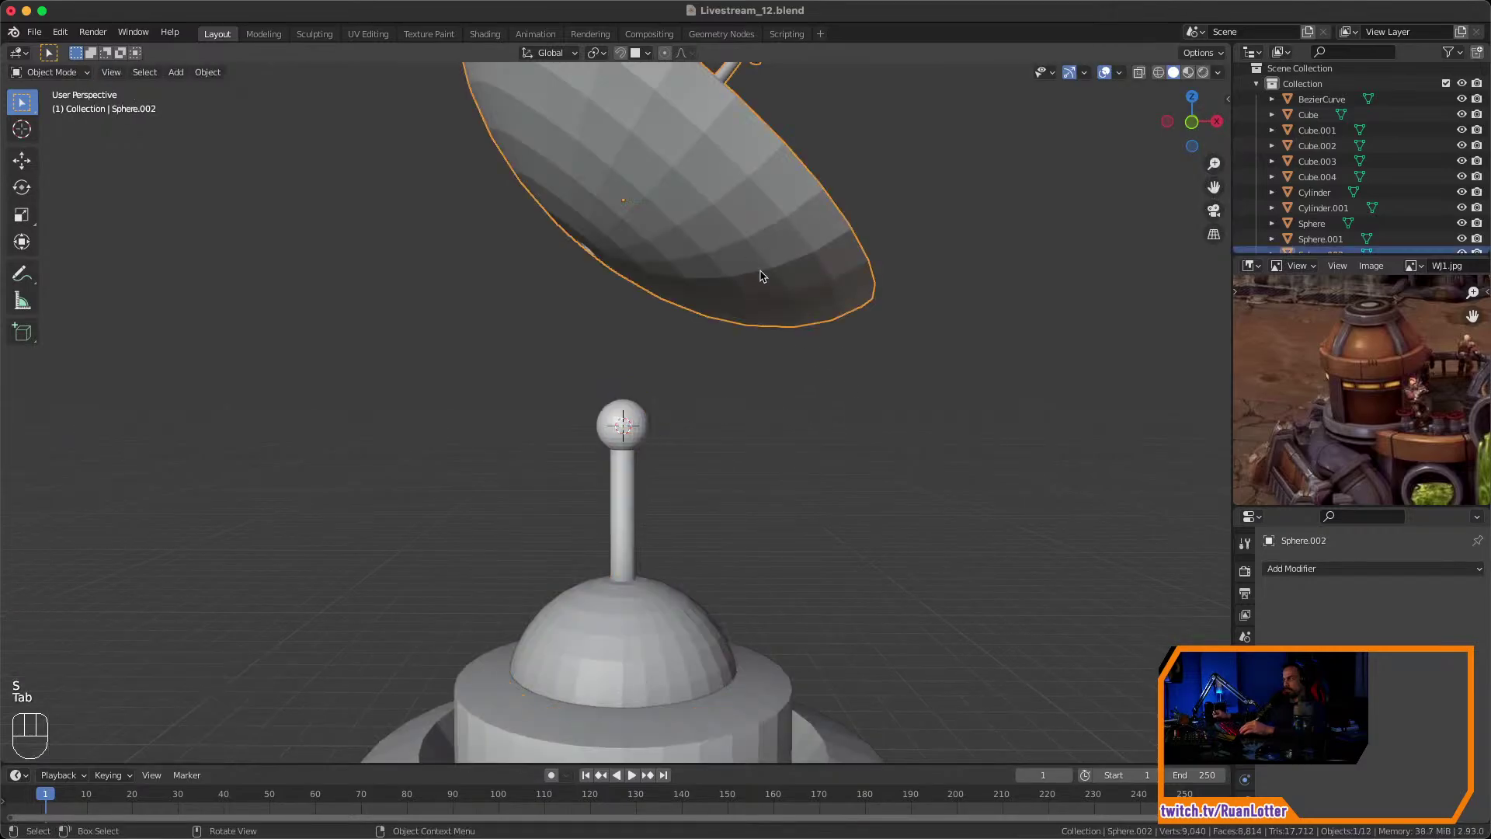
pyautogui.press('g')
pyautogui.press('z')
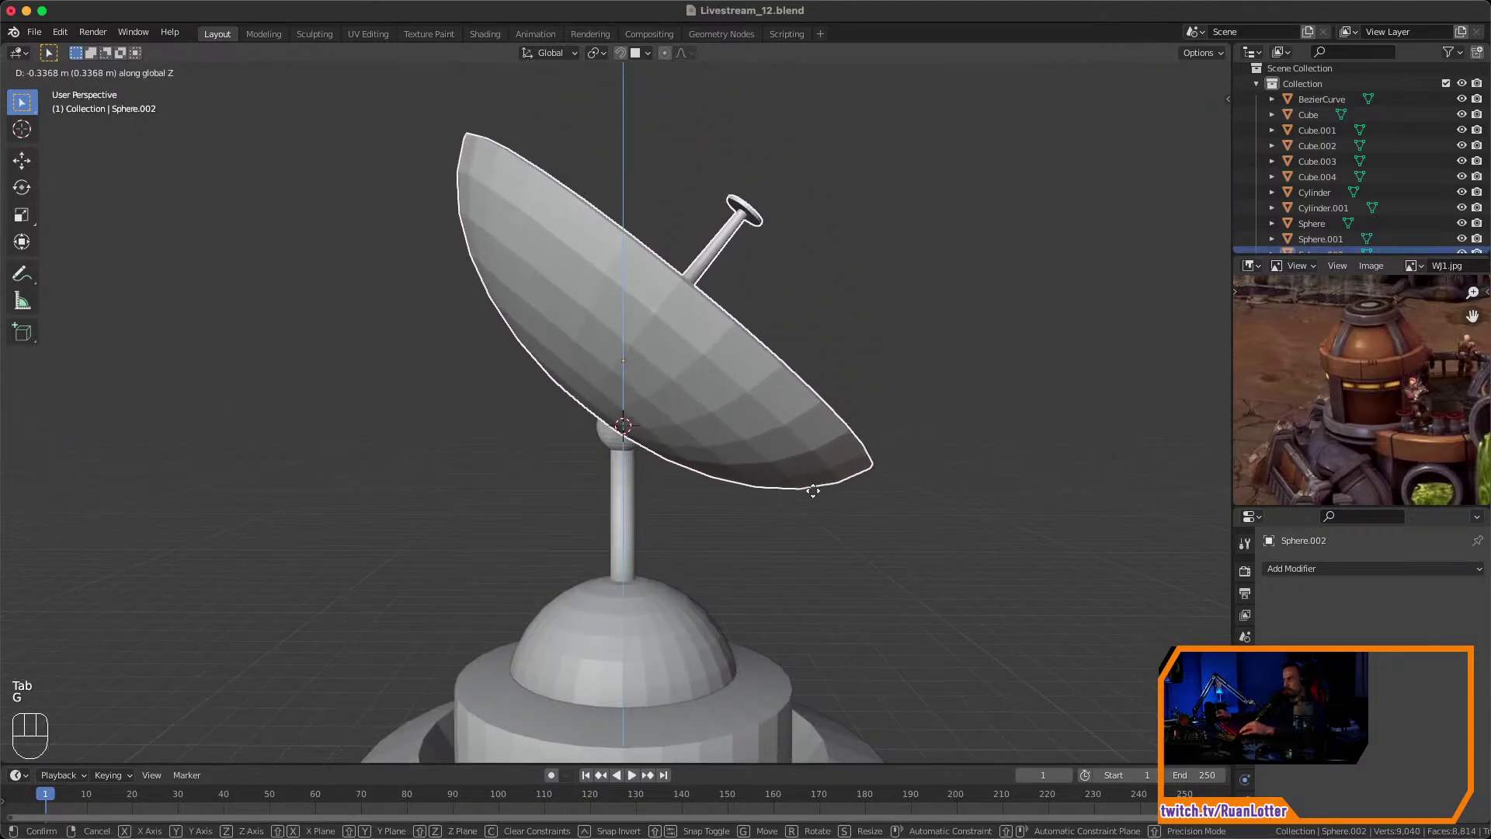
pyautogui.click(811, 498)
pyautogui.moveTo(811, 502); pyautogui.dragTo(842, 455, button='middle')
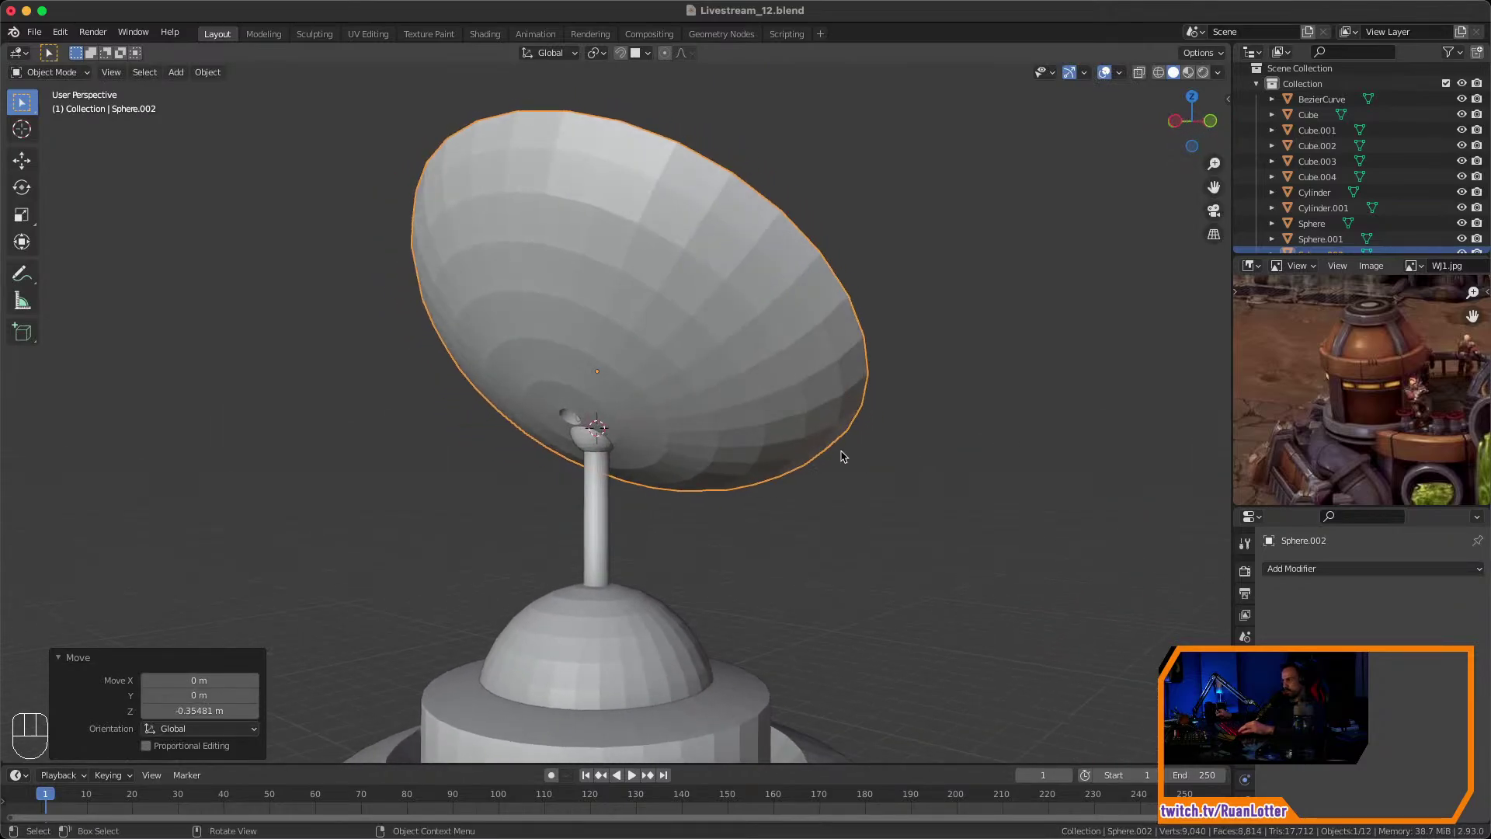
pyautogui.press('g')
pyautogui.press('z')
pyautogui.click(852, 467)
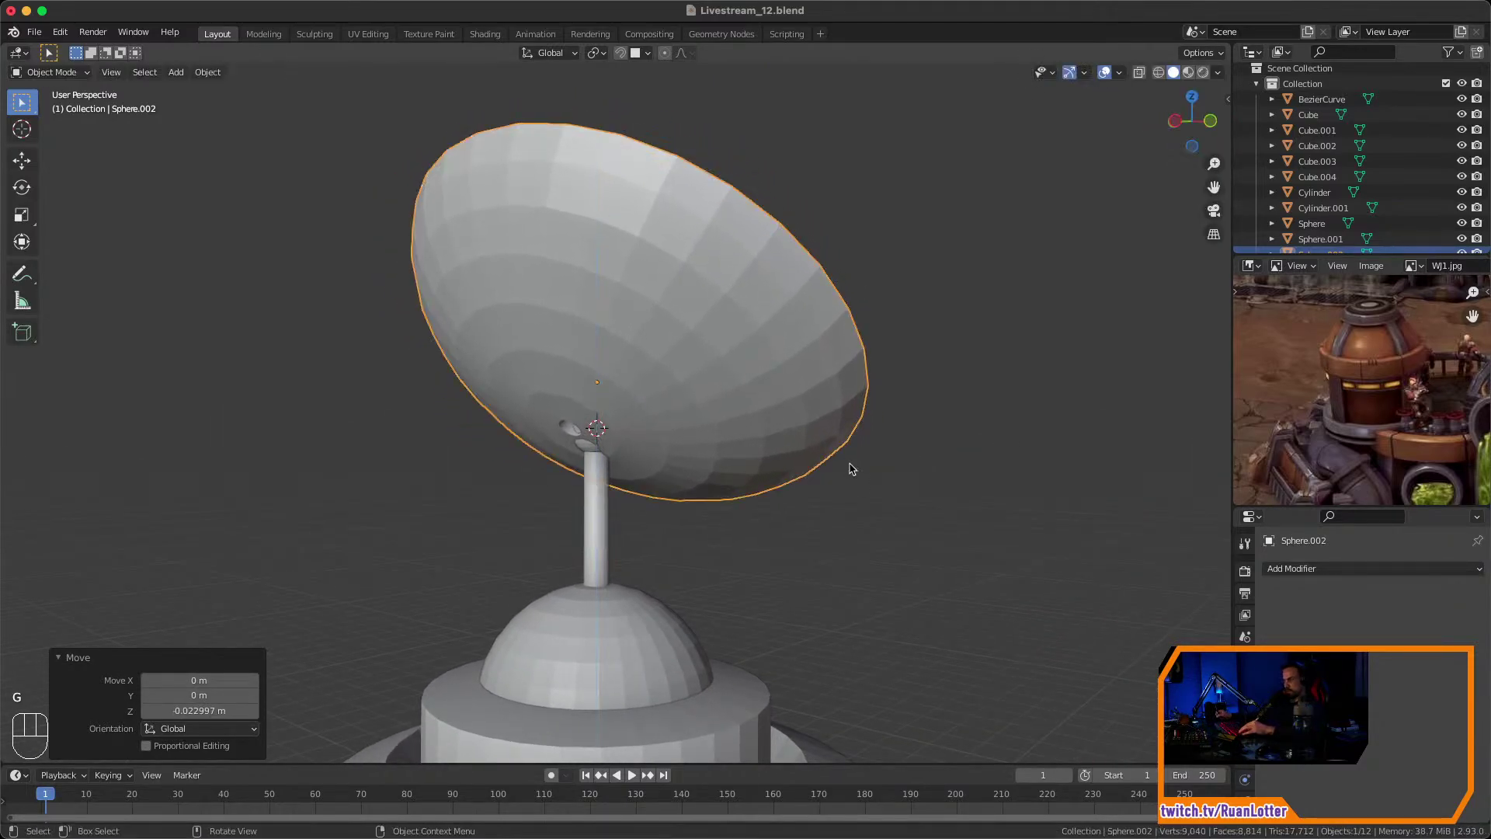
# Shift the satellite dish about 0.048 m along global X so its back rests against the mast's ball.
pyautogui.press('g')
pyautogui.press('g')
pyautogui.press('y')
pyautogui.press('x')
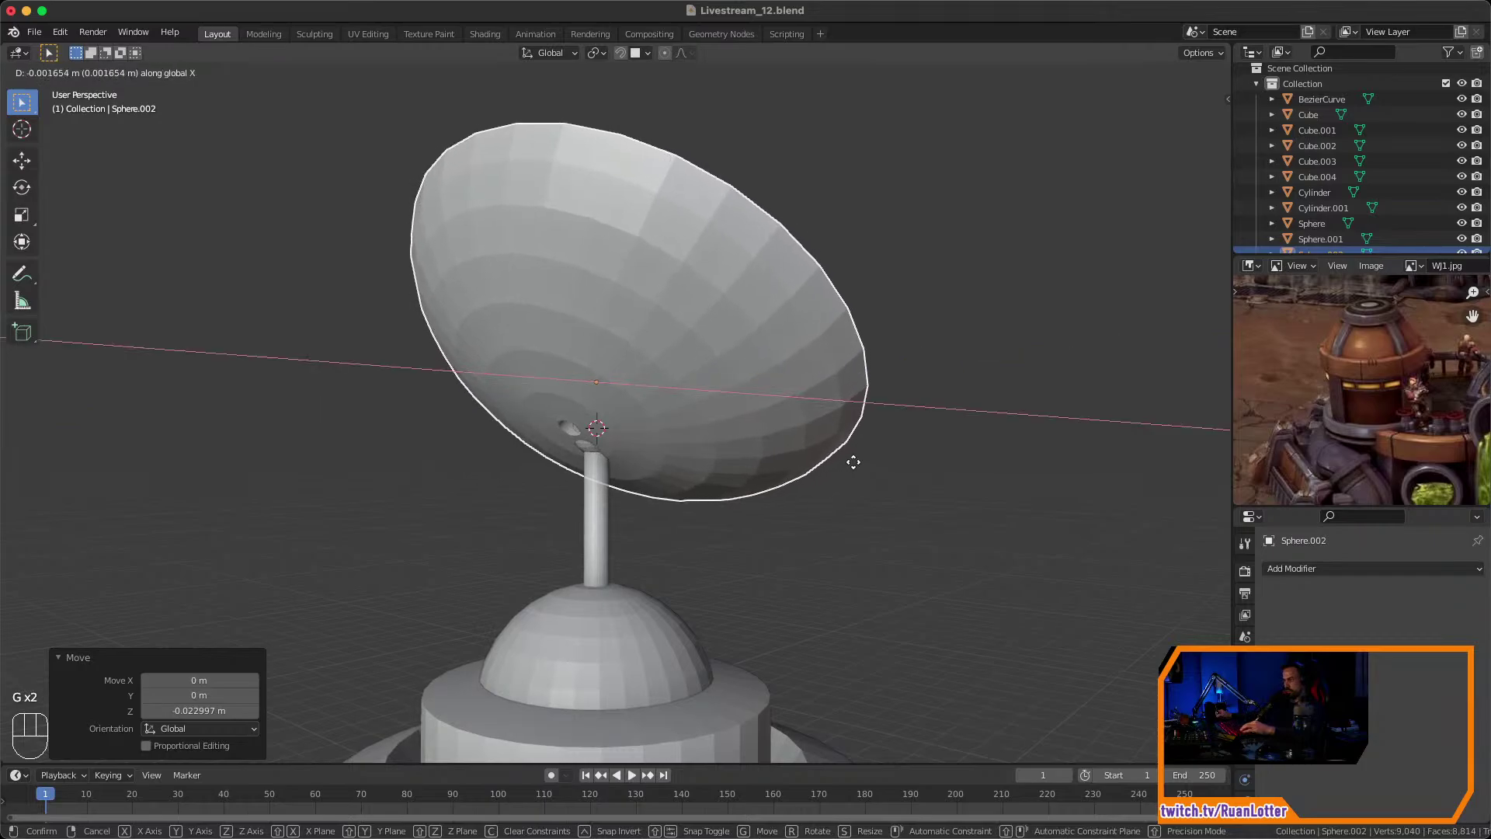
pyautogui.click(869, 457)
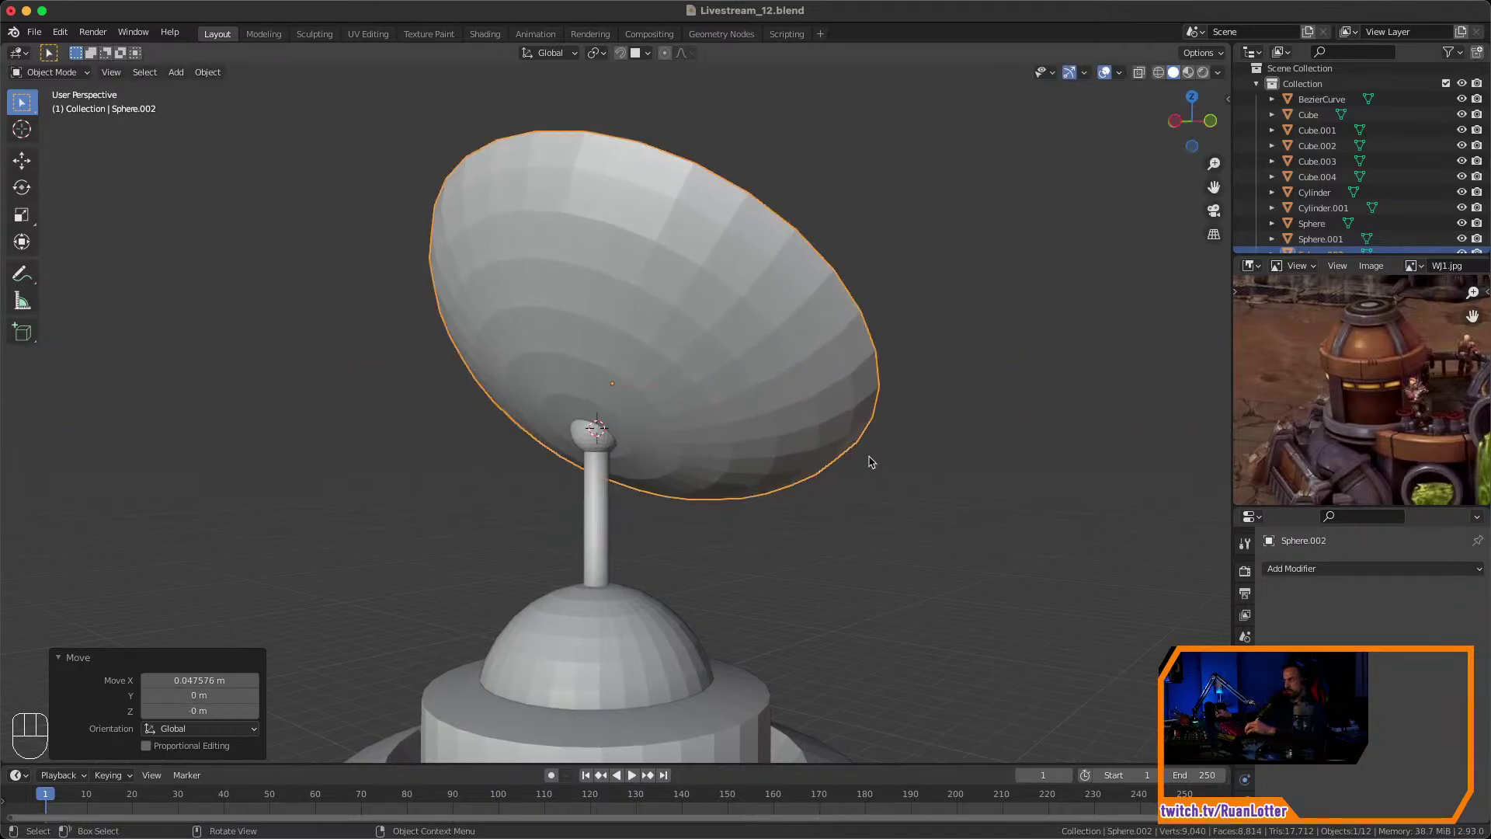
# Join the satellite dish and its mast with the dome base into a single object.
pyautogui.moveTo(871, 459); pyautogui.dragTo(765, 509, button='middle')
pyautogui.keyDown('ctrl'); pyautogui.moveTo(765, 509); pyautogui.dragTo(779, 656, button='middle'); pyautogui.keyUp('ctrl')
pyautogui.click(848, 515)
pyautogui.moveTo(848, 515); pyautogui.dragTo(704, 408, button='middle')
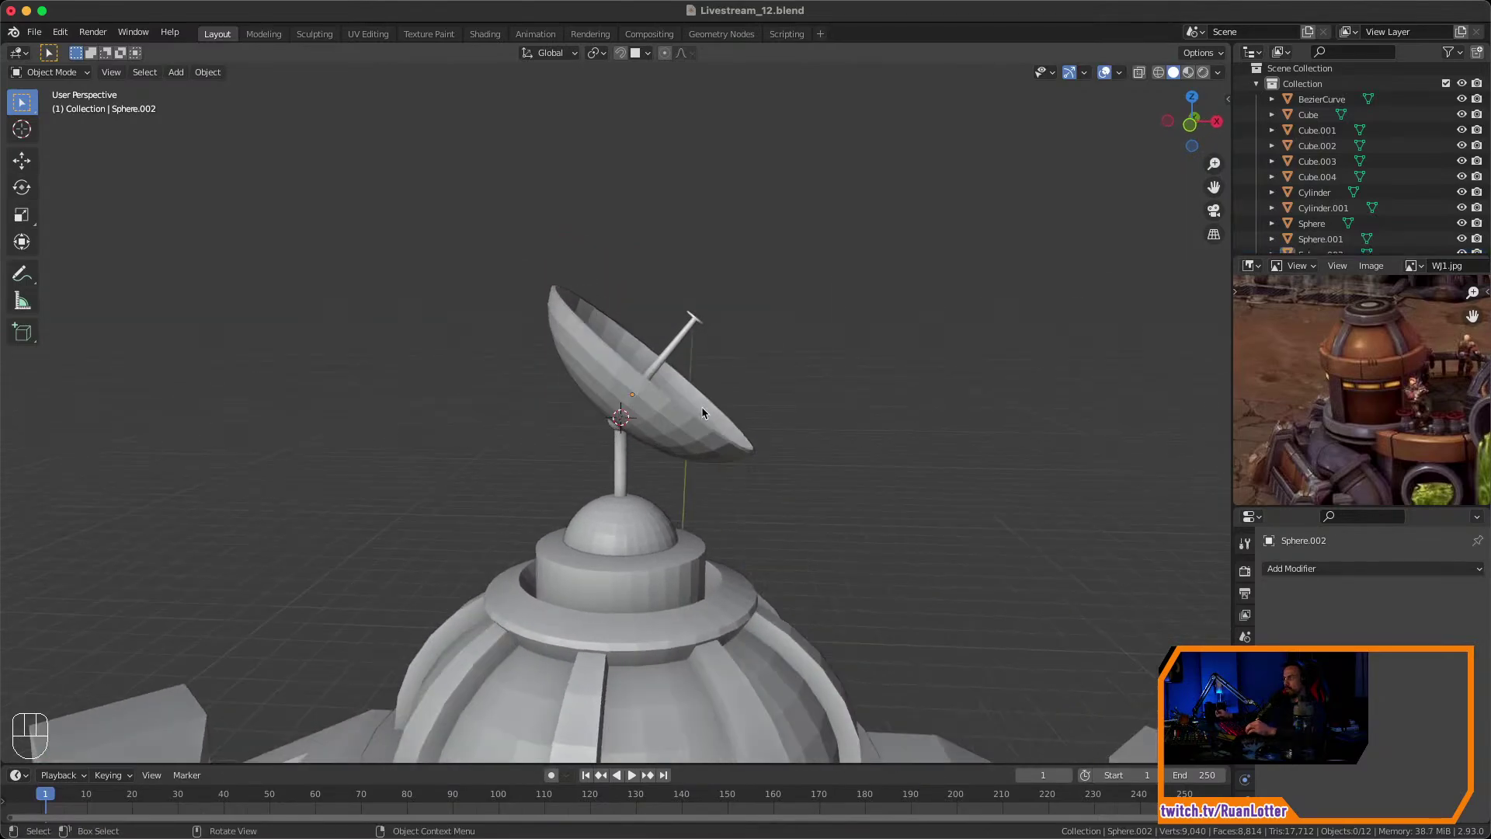
pyautogui.click(704, 409)
pyautogui.keyDown('shift'); pyautogui.click(624, 475); pyautogui.keyUp('shift')
pyautogui.press('g')
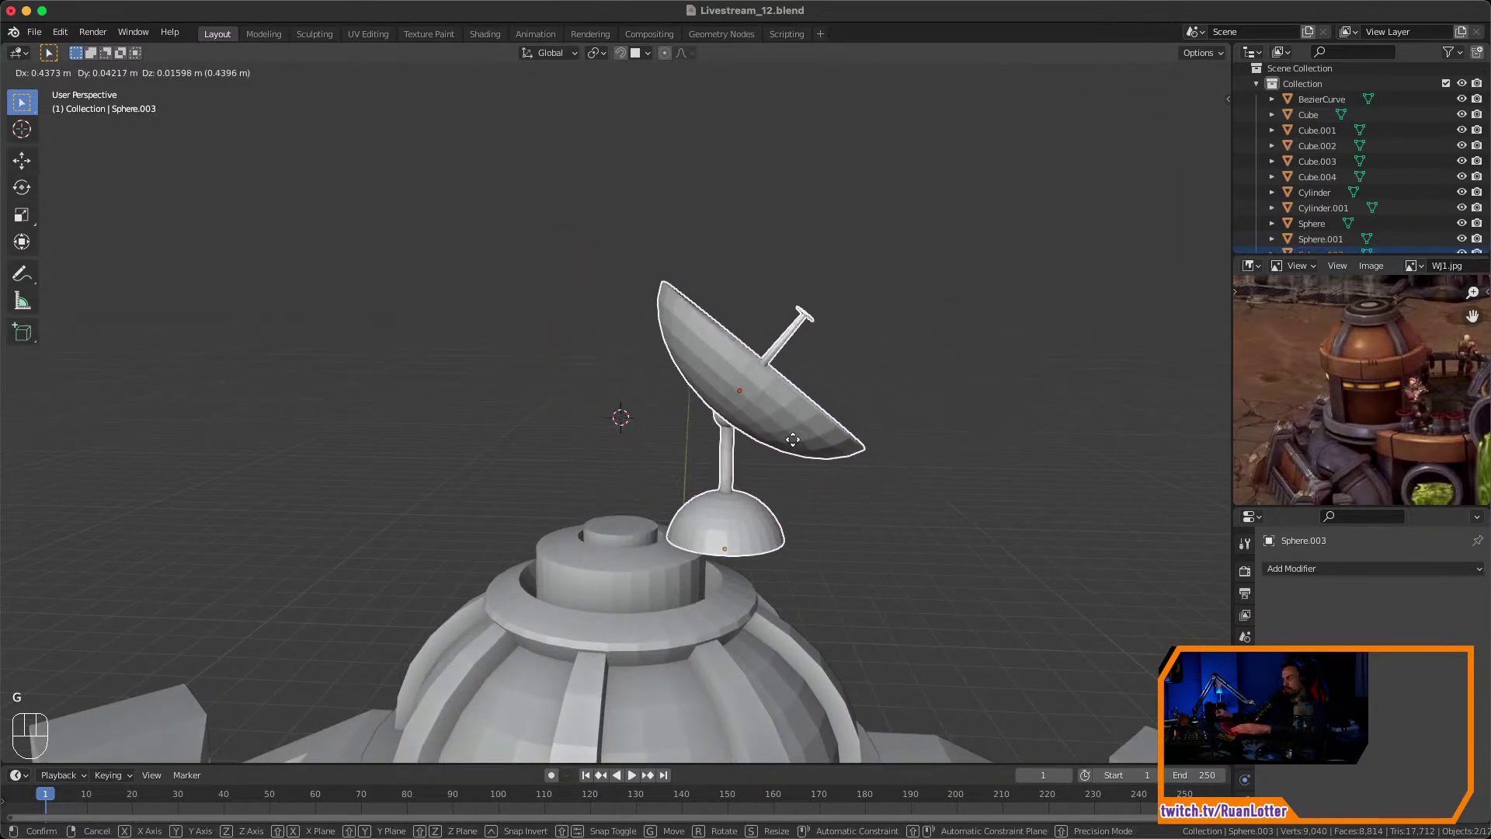
pyautogui.rightClick(765, 432)
pyautogui.rightClick(629, 413)
pyautogui.click(585, 386)
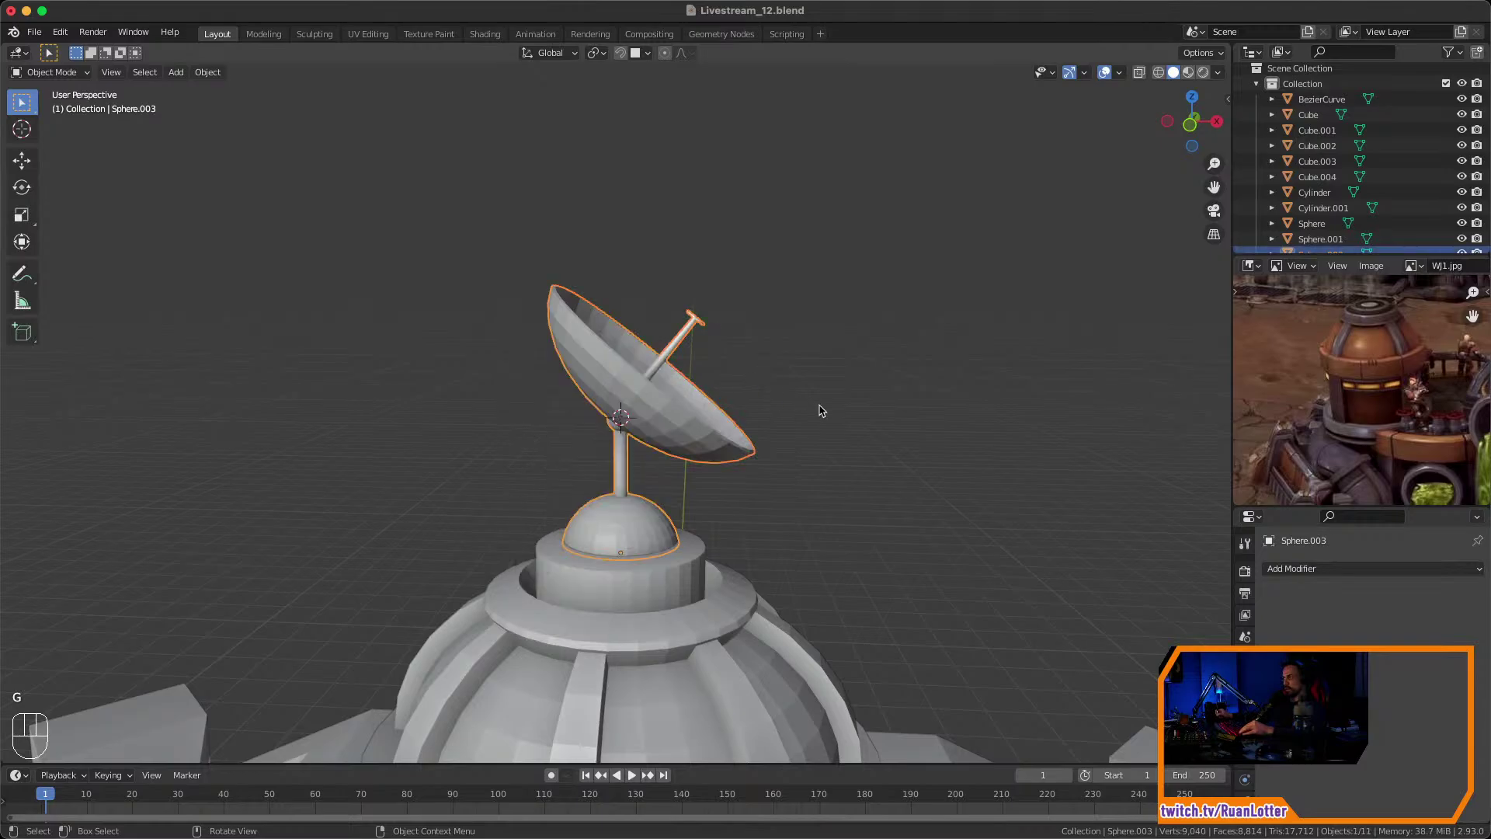
# Examine the joined satellite dish on its domed tank and the roof from several angles.
pyautogui.scroll(-4, 833, 480)
pyautogui.moveTo(781, 508); pyautogui.dragTo(752, 657, button='middle')
pyautogui.scroll(-4, 752, 657)
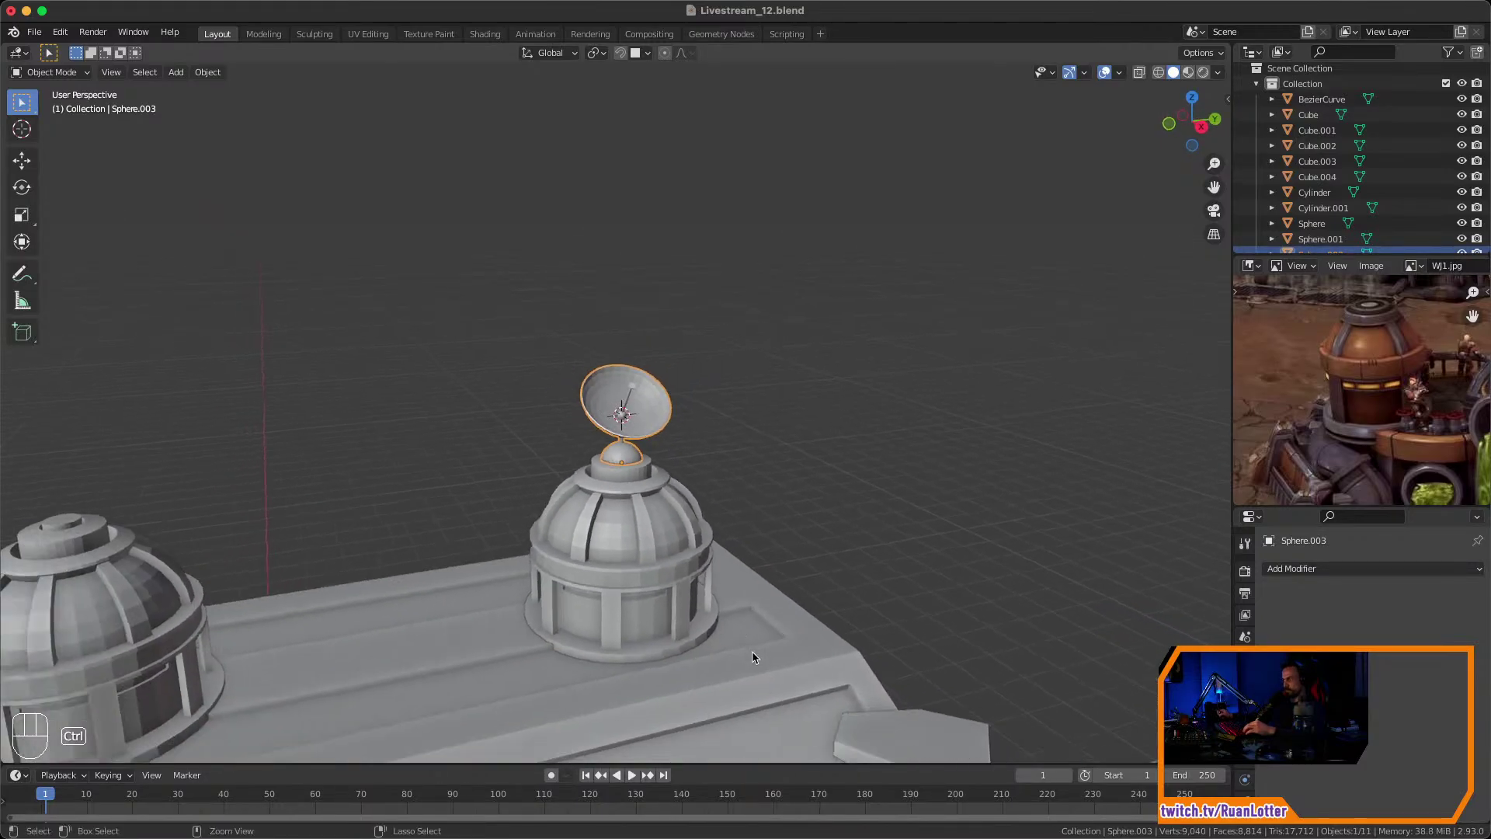
pyautogui.moveTo(734, 559); pyautogui.dragTo(895, 476, button='middle')
pyautogui.click(896, 476)
pyautogui.scroll(-3, 854, 544)
pyautogui.moveTo(771, 635); pyautogui.dragTo(792, 513, button='middle')
pyautogui.scroll(4, 812, 403)
pyautogui.click(625, 398)
pyautogui.moveTo(699, 447); pyautogui.dragTo(605, 458, button='middle')
pyautogui.keyDown('shift'); pyautogui.moveTo(606, 459); pyautogui.dragTo(724, 376, button='middle'); pyautogui.keyUp('shift')
pyautogui.scroll(-3, 699, 435)
pyautogui.moveTo(660, 494); pyautogui.dragTo(675, 548, button='middle')
pyautogui.scroll(3, 677, 550)
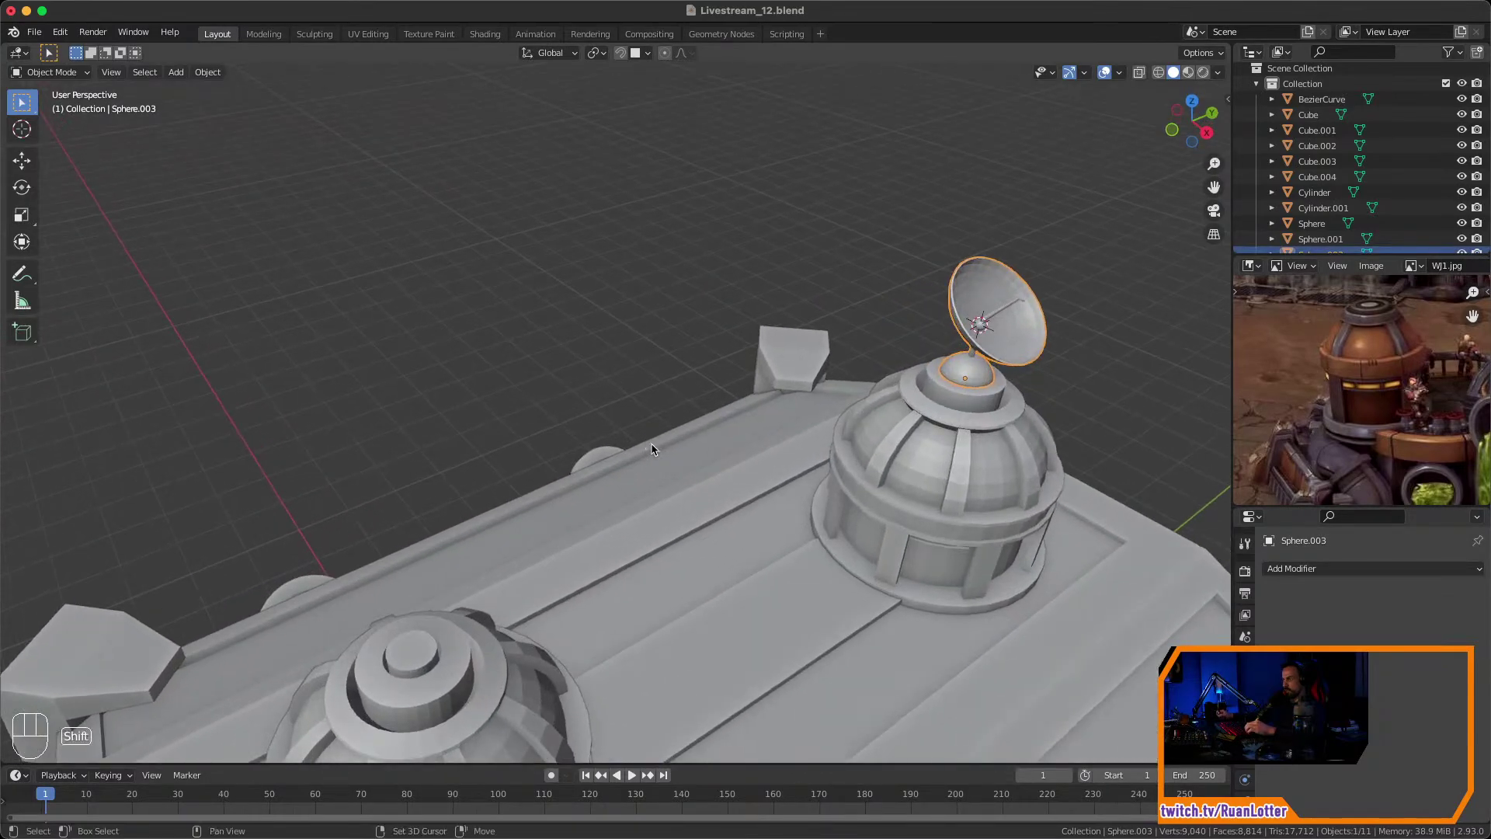
# Duplicate the satellite dish, moving the copy about -2.15 m in X, -2.42 m in Y and 0.458 m in Z.
pyautogui.keyDown('shift'); pyautogui.moveTo(817, 542); pyautogui.dragTo(888, 473, button='middle'); pyautogui.keyUp('shift')
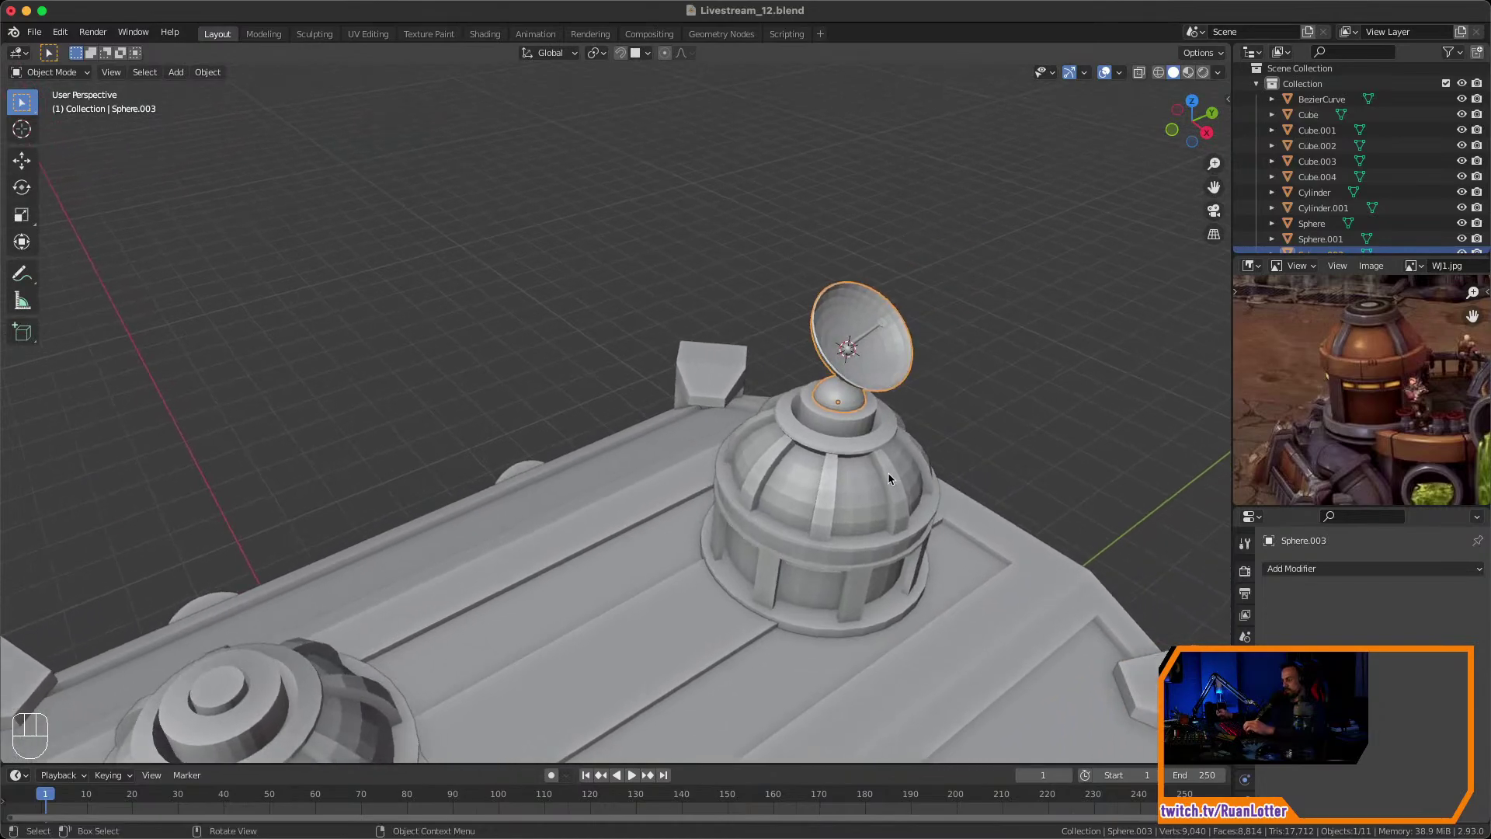
pyautogui.hotkey('shift', 'd')
pyautogui.click(523, 409)
pyautogui.scroll(-2, 545, 533)
pyautogui.keyDown('shift'); pyautogui.moveTo(543, 536); pyautogui.dragTo(593, 441, button='middle'); pyautogui.keyUp('shift')
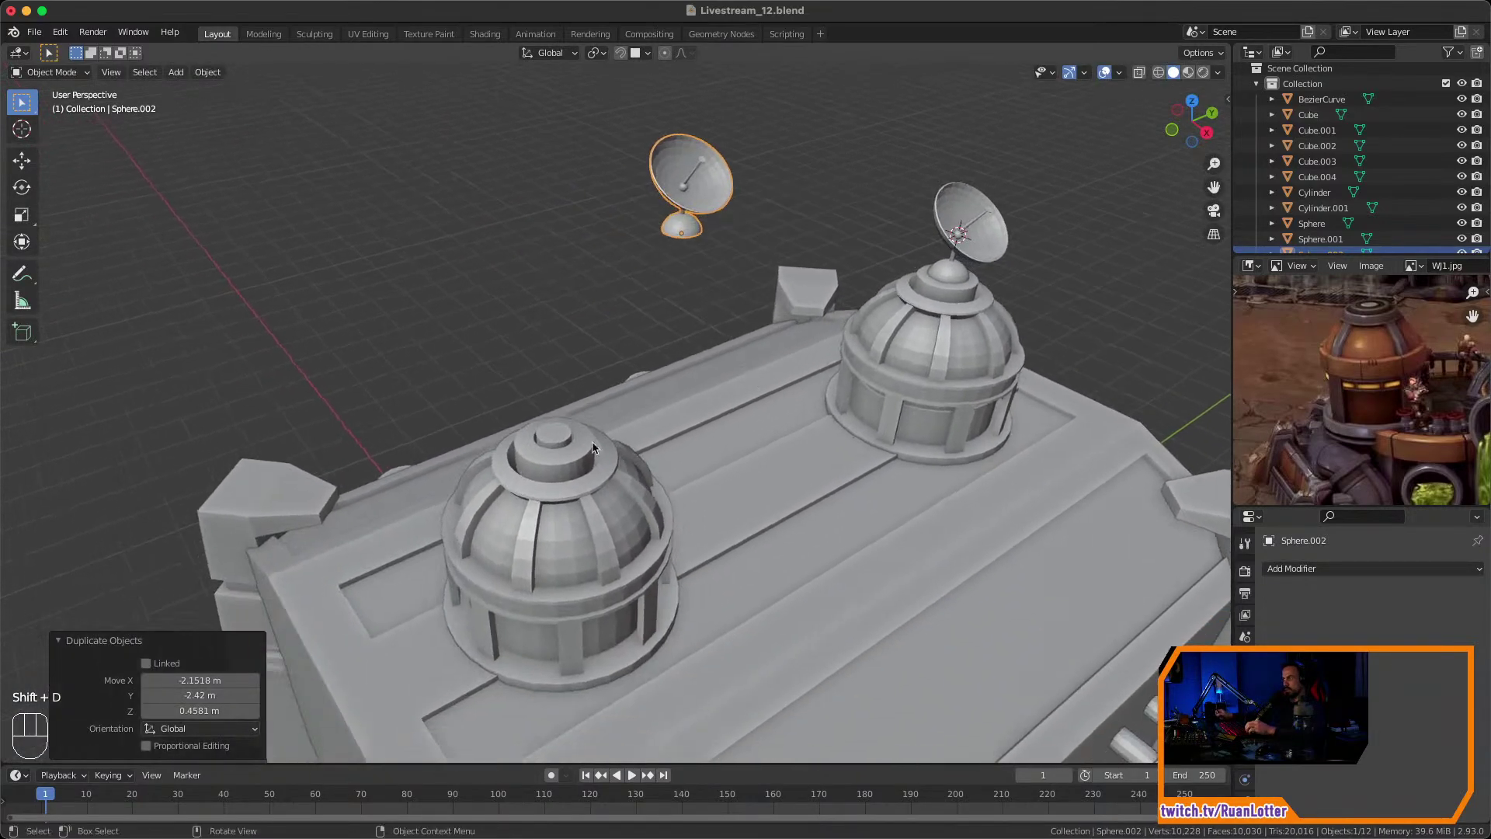
# Snap the 3D cursor to the cap face on top of the dishless domed tank, and return to Object Mode.
pyautogui.click(555, 440)
pyautogui.scroll(2, 559, 435)
pyautogui.press('Tab')
pyautogui.click(545, 448)
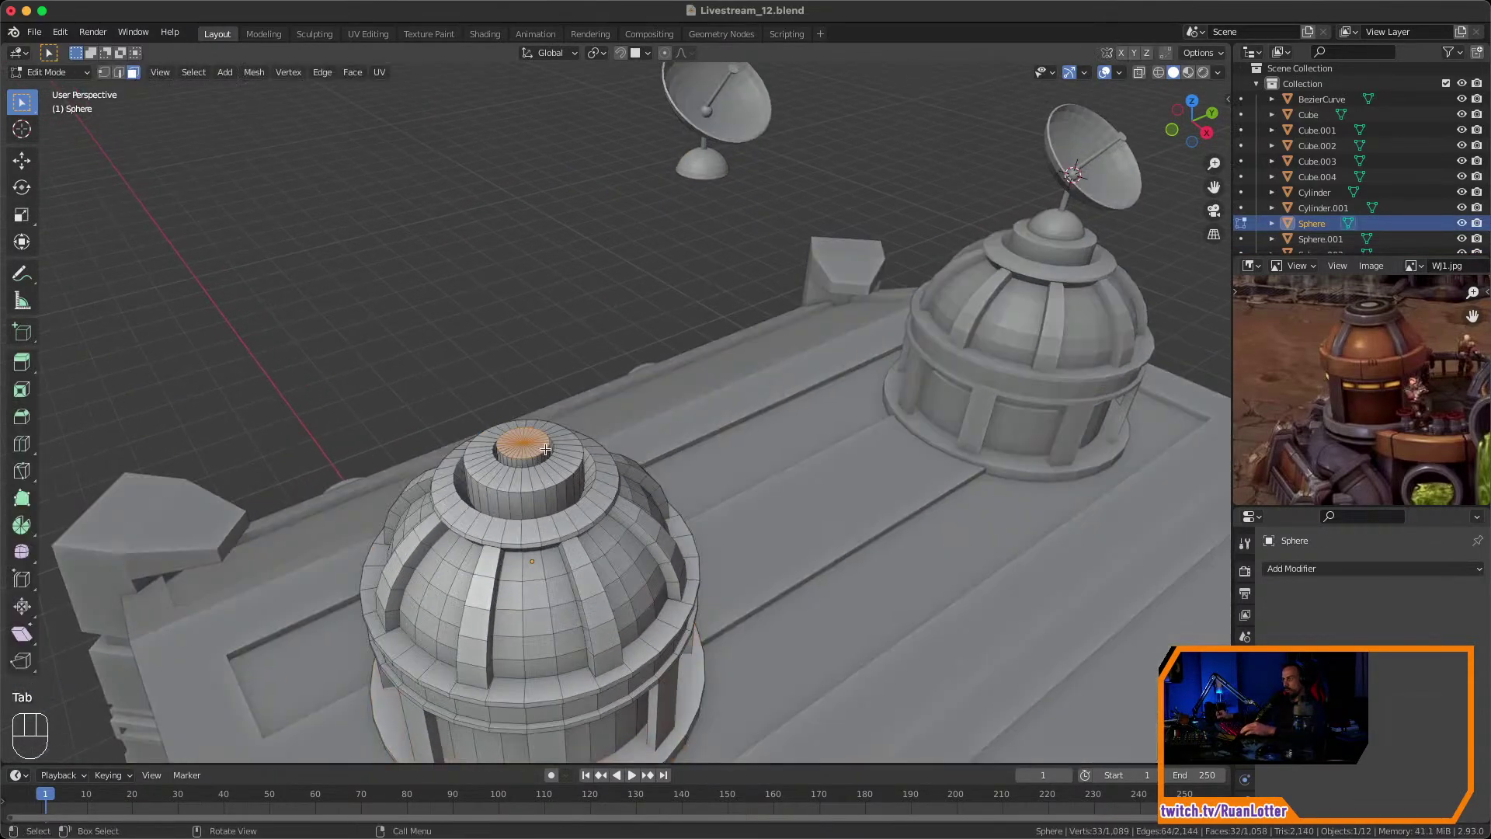
pyautogui.hotkey('shift', 's')
pyautogui.click(543, 535)
pyautogui.press('Tab')
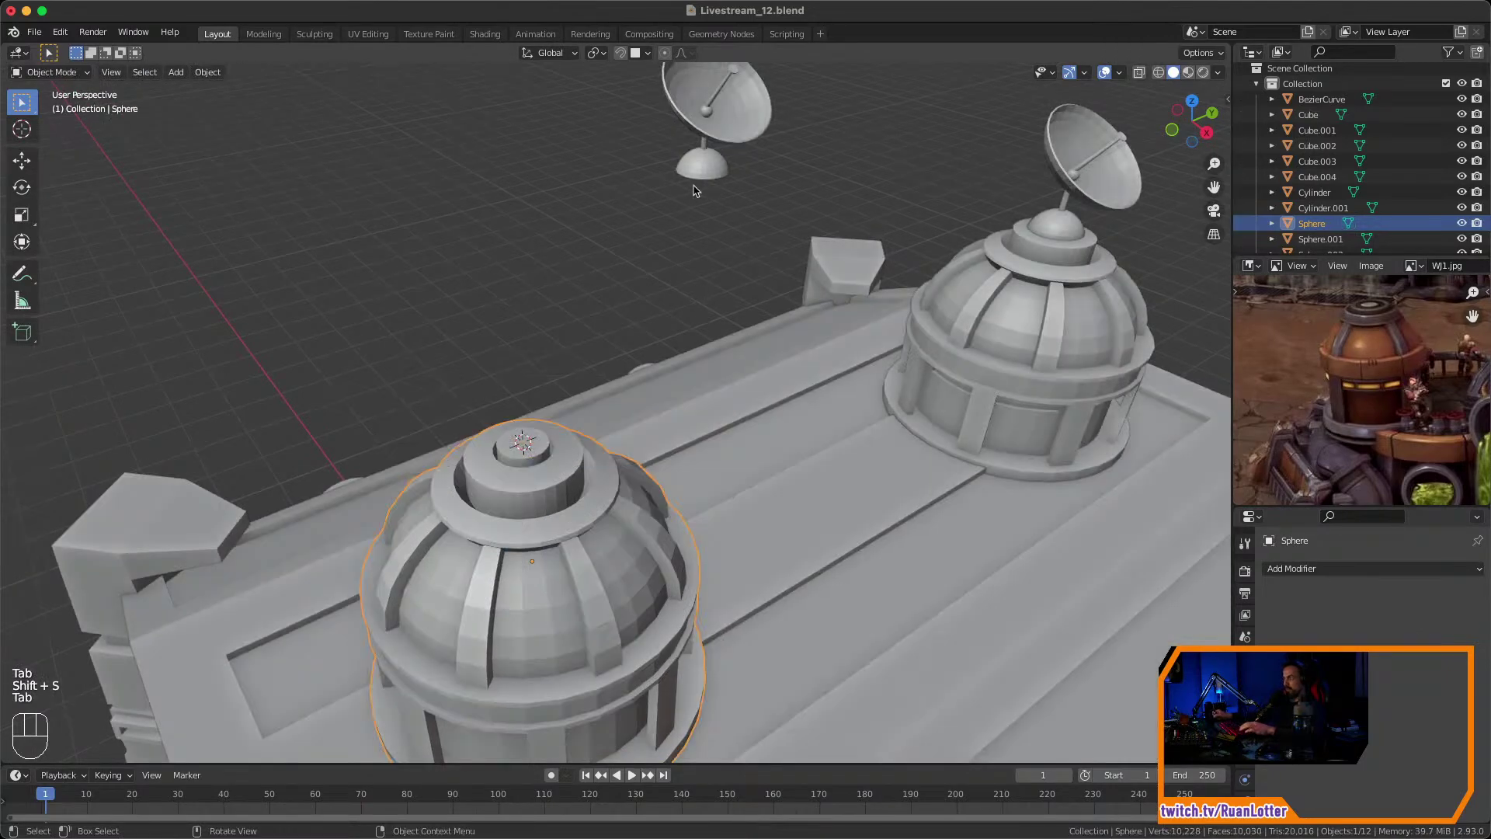
# Snap the duplicated satellite dish to the 3D cursor on the second domed tank.
pyautogui.click(709, 148)
pyautogui.hotkey('shift', 's')
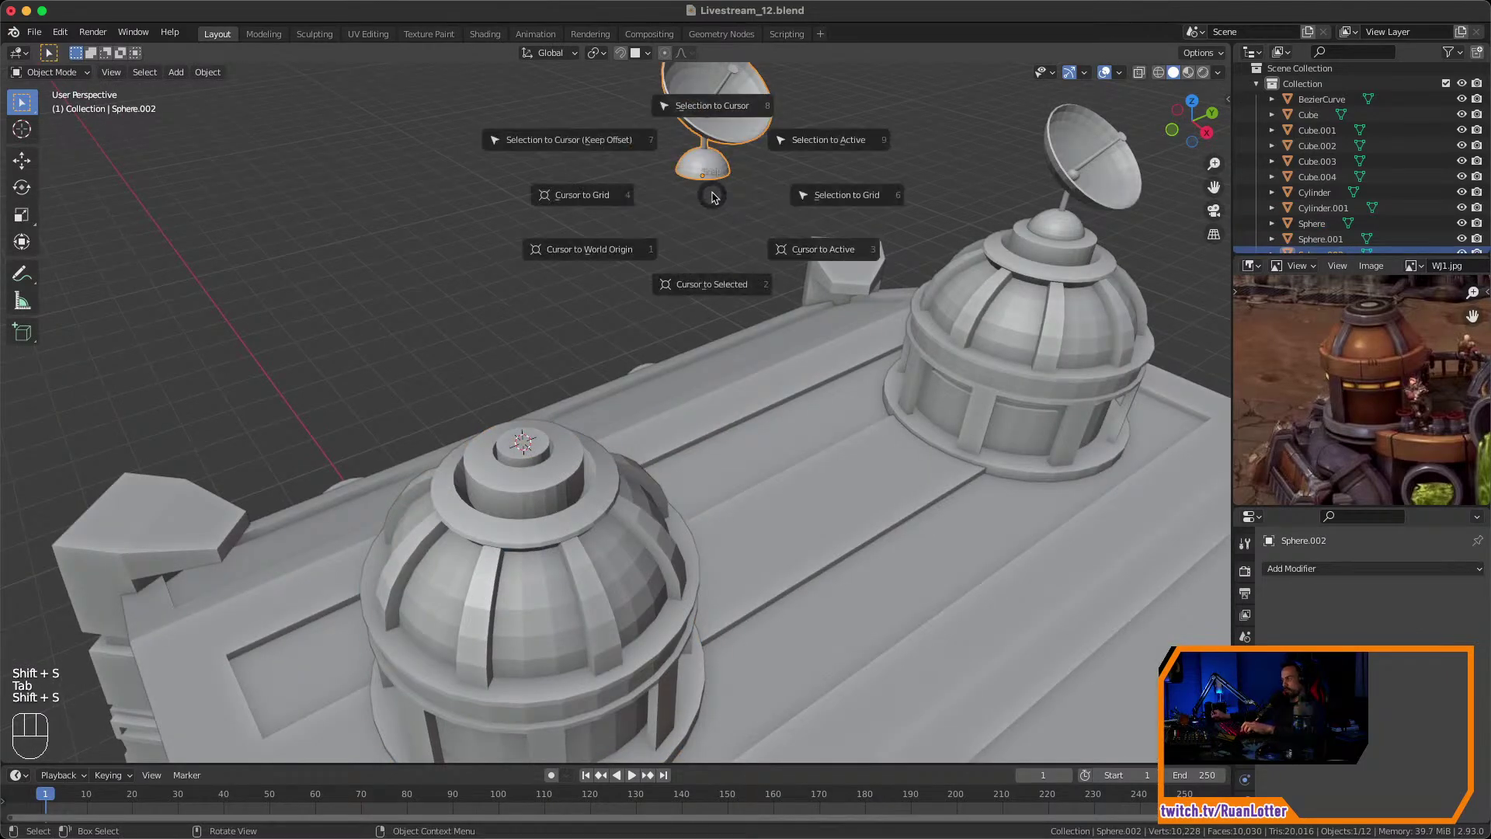
pyautogui.click(713, 107)
pyautogui.moveTo(776, 367)
pyautogui.mouseDown(button='middle')
pyautogui.moveTo(799, 362)
pyautogui.moveTo(787, 361)
pyautogui.mouseUp(button='middle')
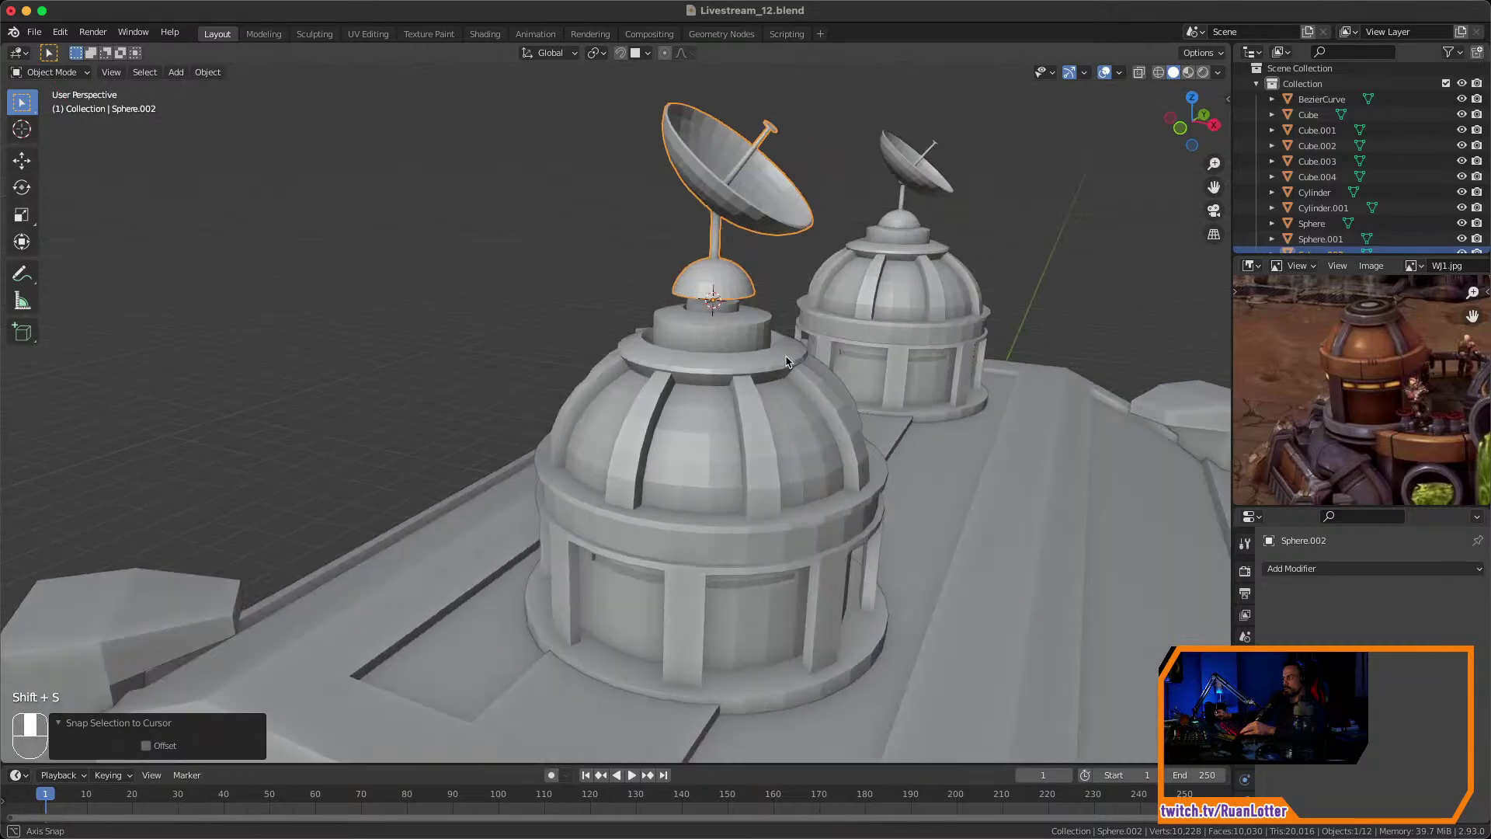
# Set the duplicated dish's Z location to 6.98345 m, copied from the original dish.
pyautogui.press('KP_1')
pyautogui.keyDown('ctrl'); pyautogui.moveTo(1032, 266); pyautogui.dragTo(738, 372, button='middle'); pyautogui.keyUp('ctrl')
pyautogui.click(622, 415)
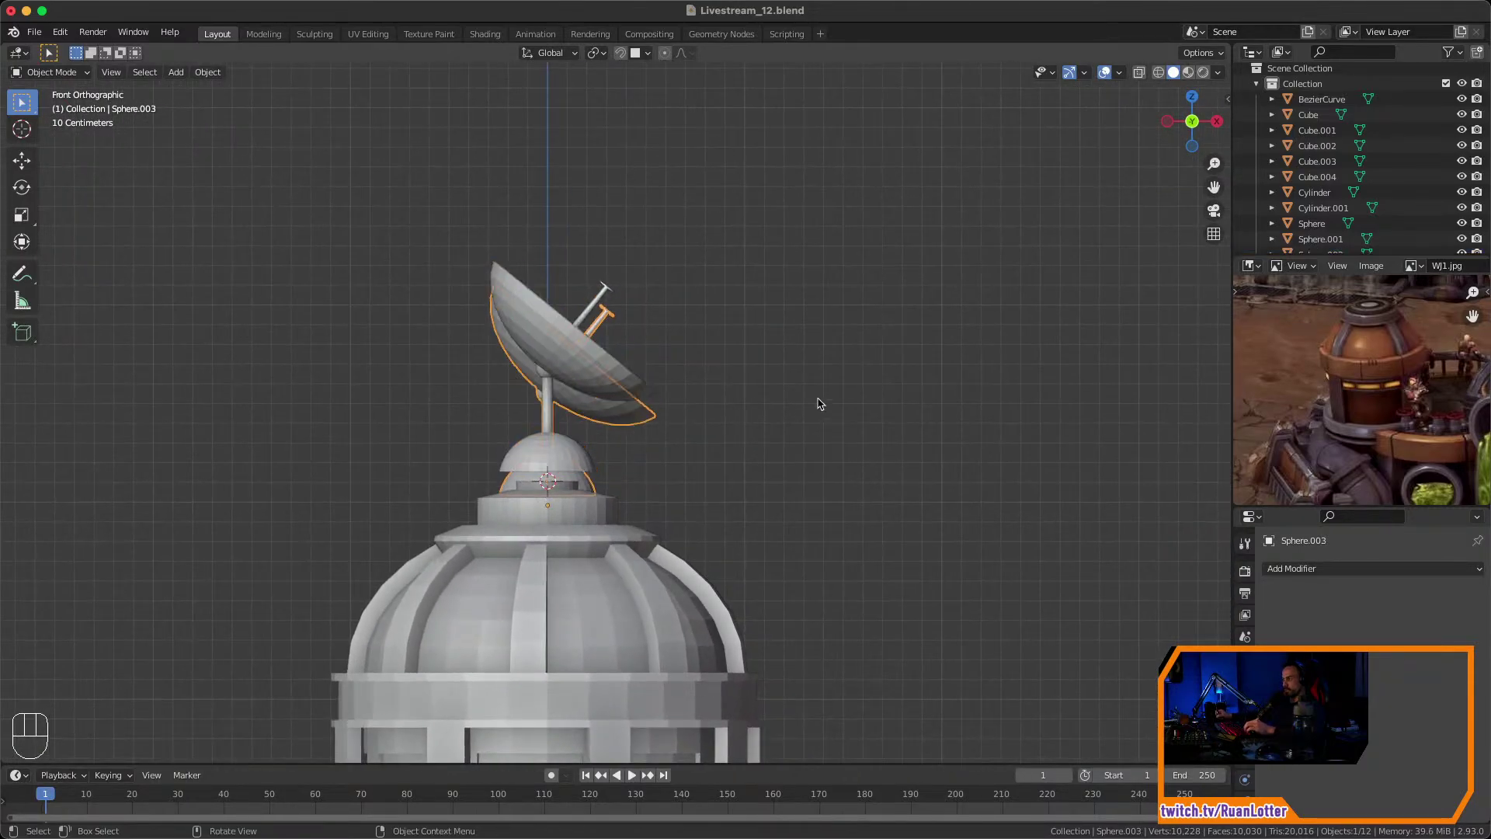
pyautogui.press('n')
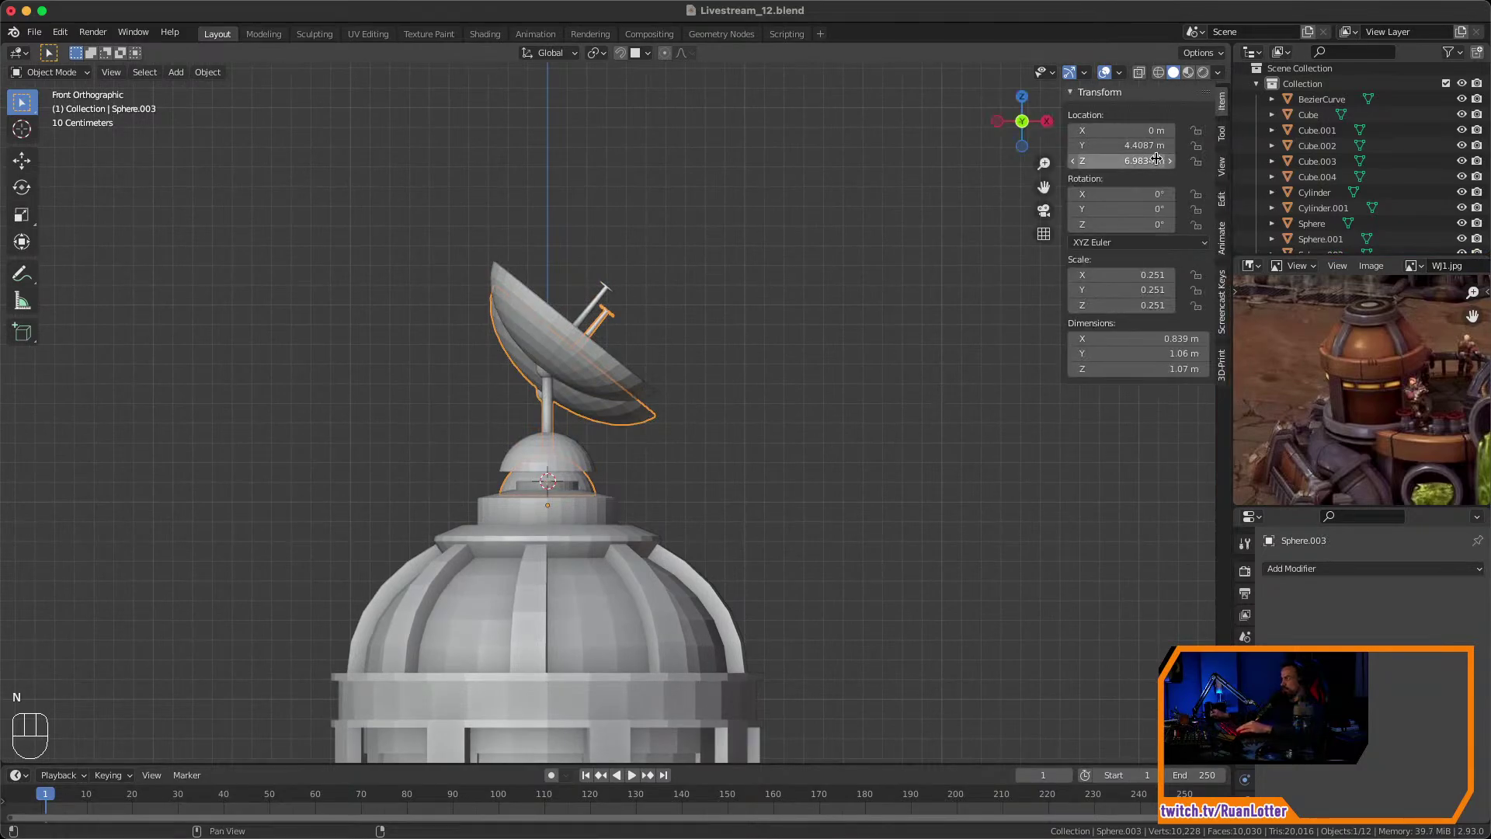
pyautogui.click(566, 450)
pyautogui.click(565, 450)
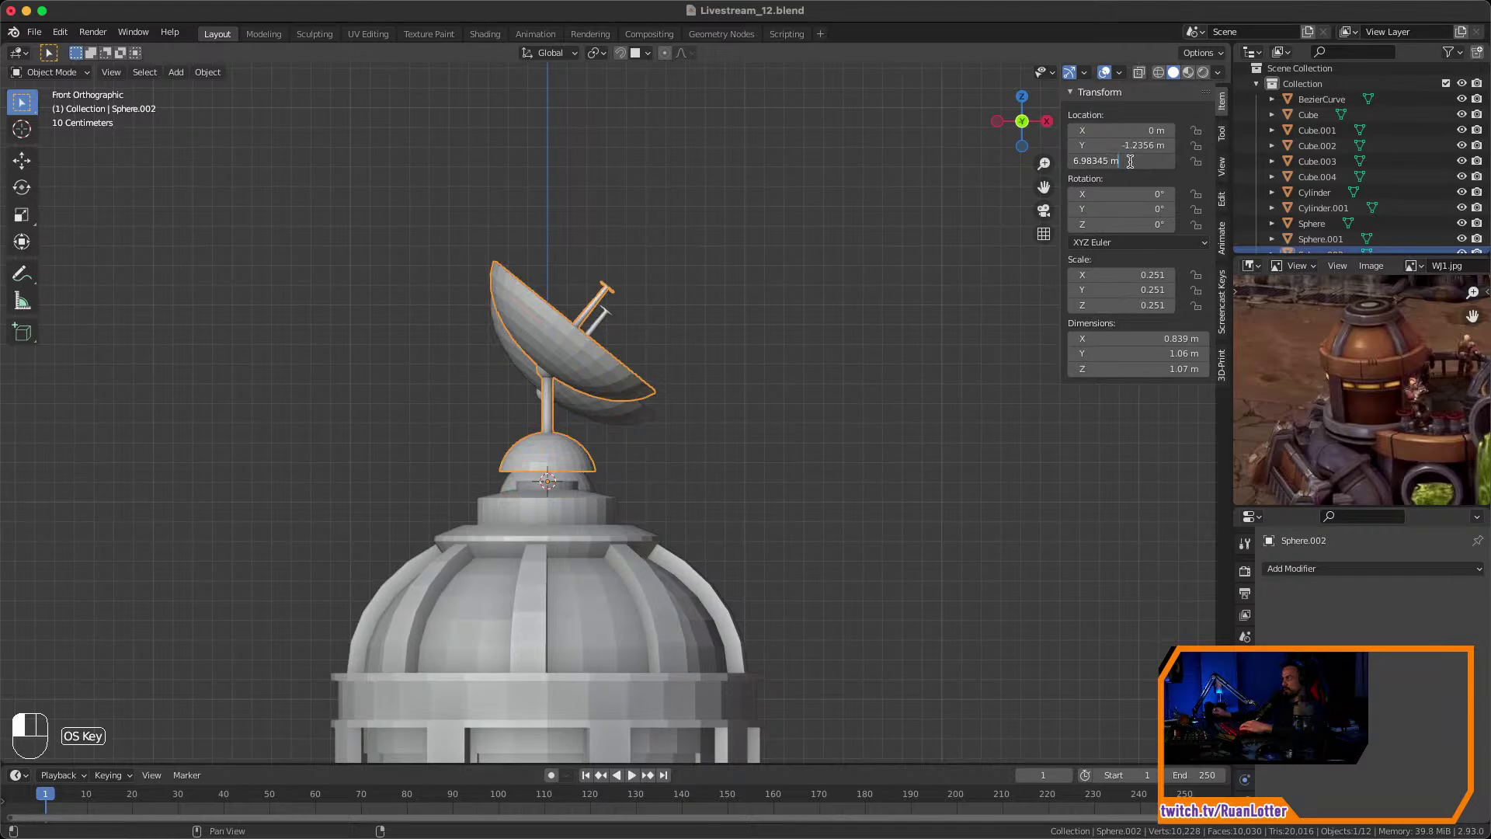
pyautogui.press('Return')
pyautogui.click(788, 396)
# Rotate the duplicated satellite dish about -129° around the global Z axis.
pyautogui.moveTo(759, 415); pyautogui.dragTo(777, 536, button='middle')
pyautogui.scroll(-4, 665, 570)
pyautogui.click(1011, 132)
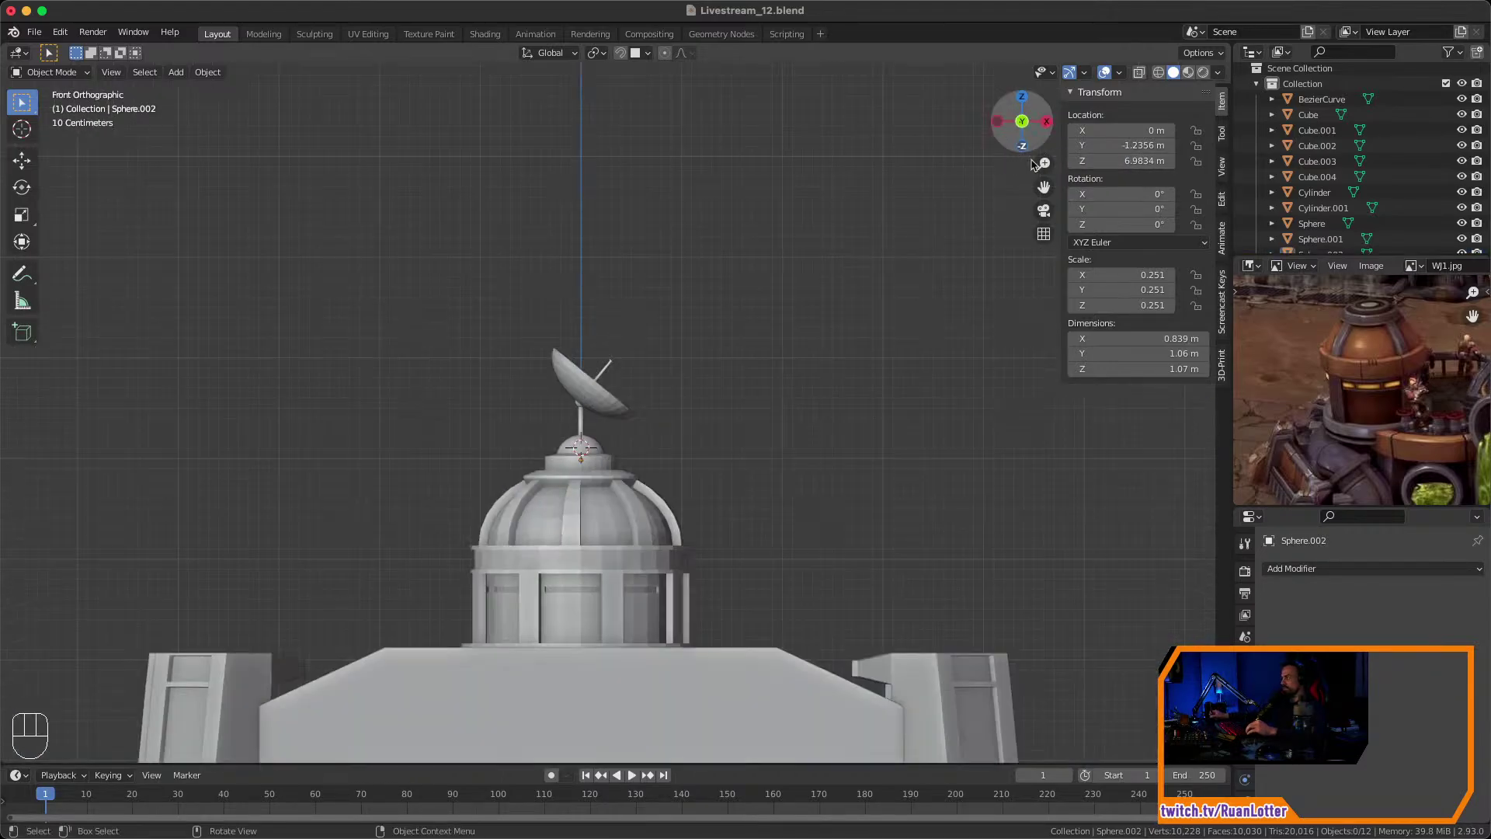
pyautogui.moveTo(855, 433); pyautogui.dragTo(864, 354, button='middle')
pyautogui.click(483, 350)
pyautogui.moveTo(538, 365); pyautogui.dragTo(842, 398, button='middle')
pyautogui.press('r')
pyautogui.press('z')
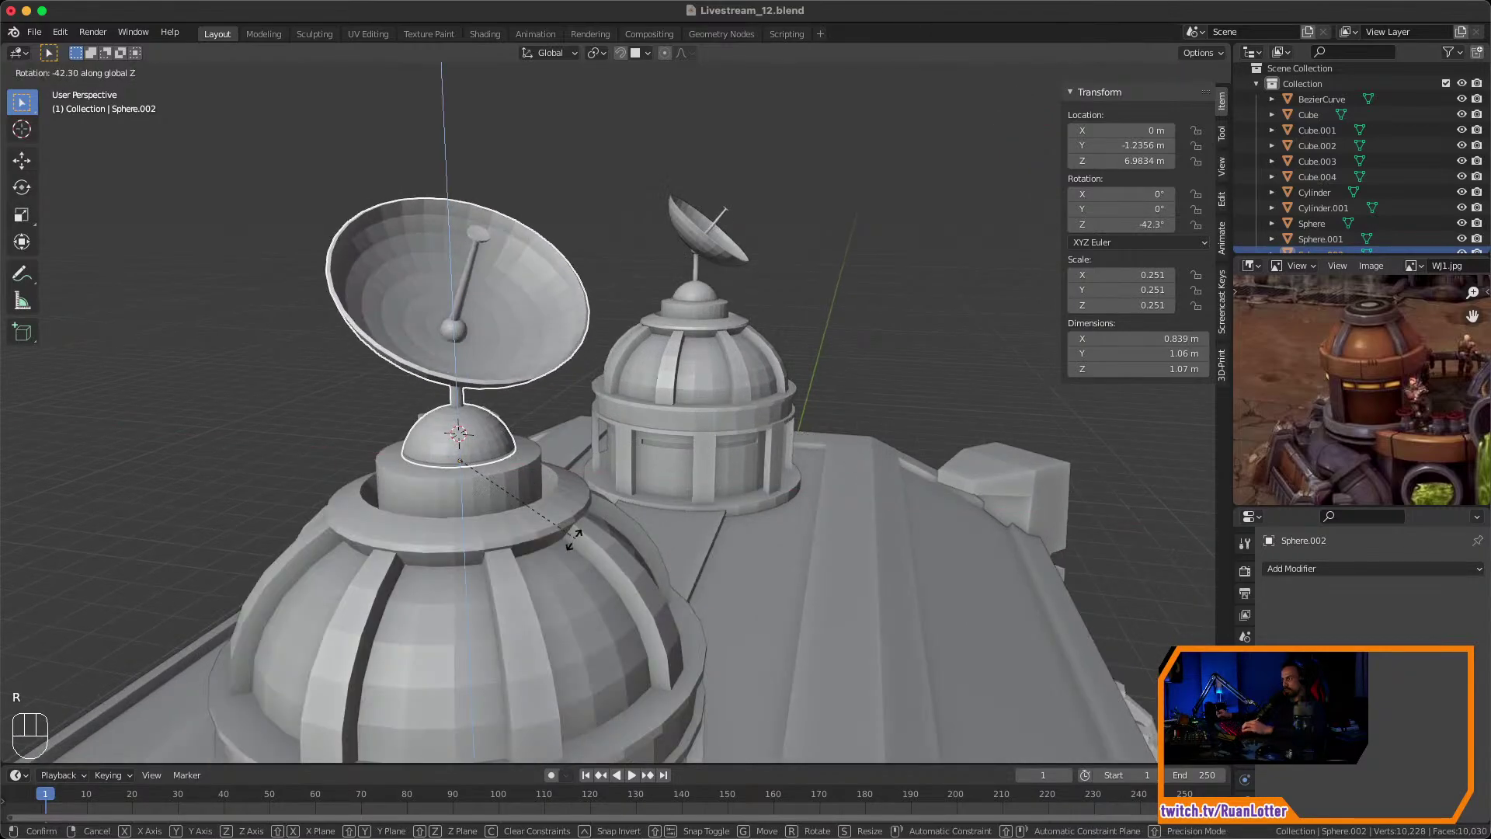
pyautogui.click(392, 577)
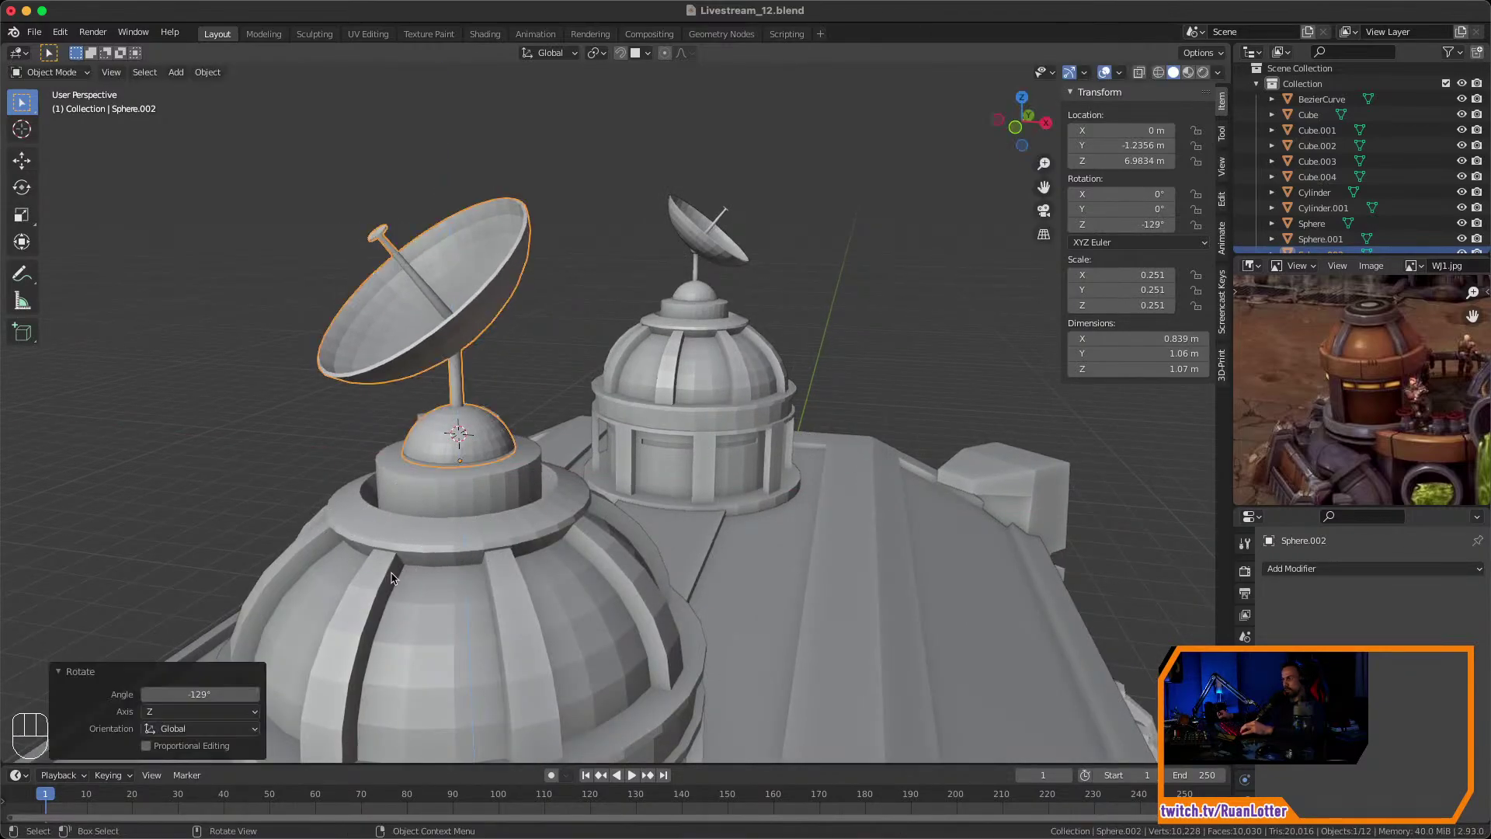
# Rotate the original satellite dish about 11.3° around the global Z axis.
pyautogui.click(716, 219)
pyautogui.press('r')
pyautogui.press('z')
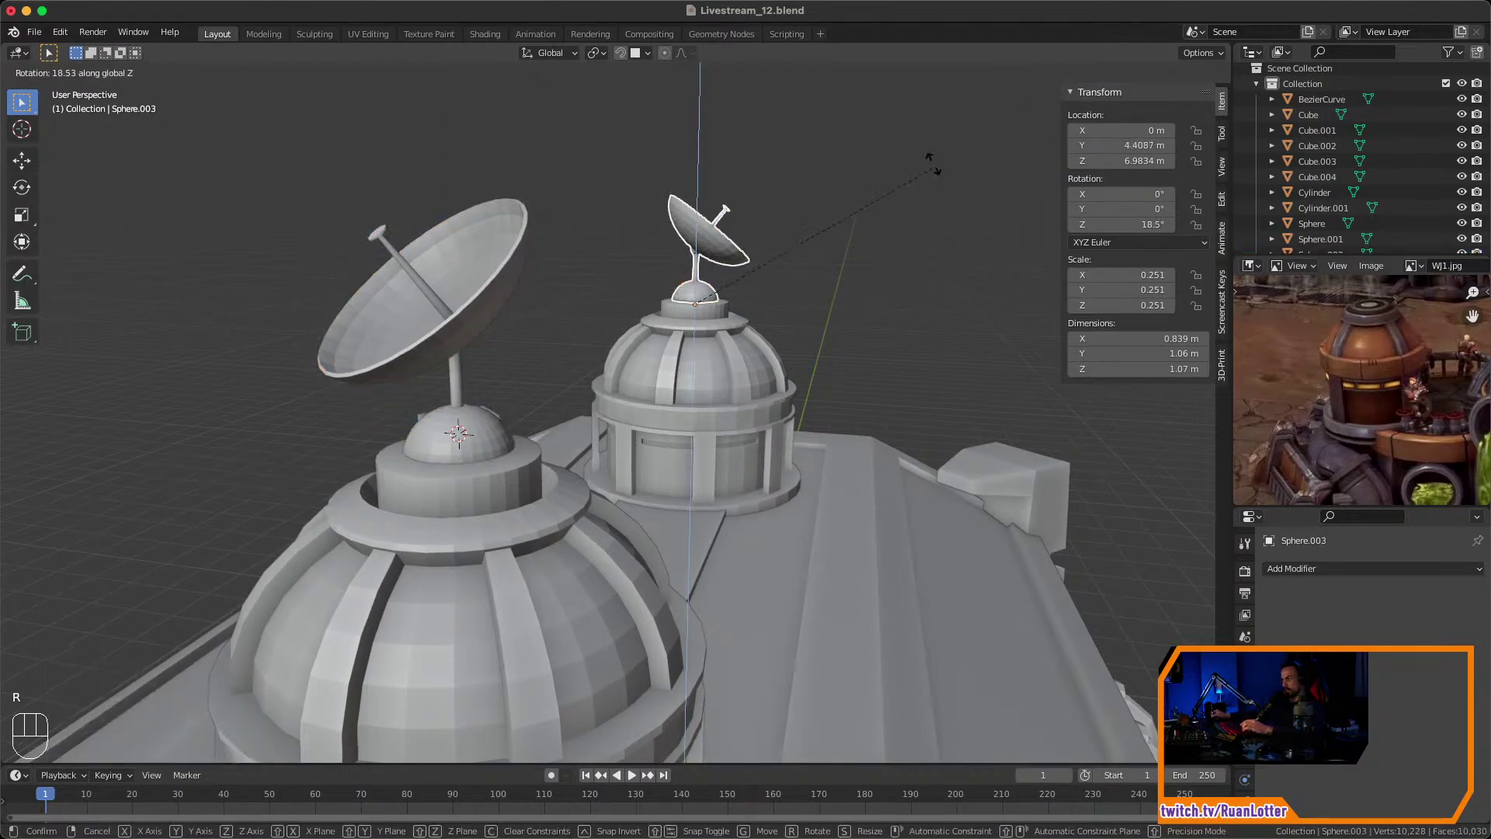
pyautogui.click(921, 210)
pyautogui.keyDown('ctrl'); pyautogui.moveTo(913, 249); pyautogui.dragTo(730, 560, button='middle'); pyautogui.keyUp('ctrl')
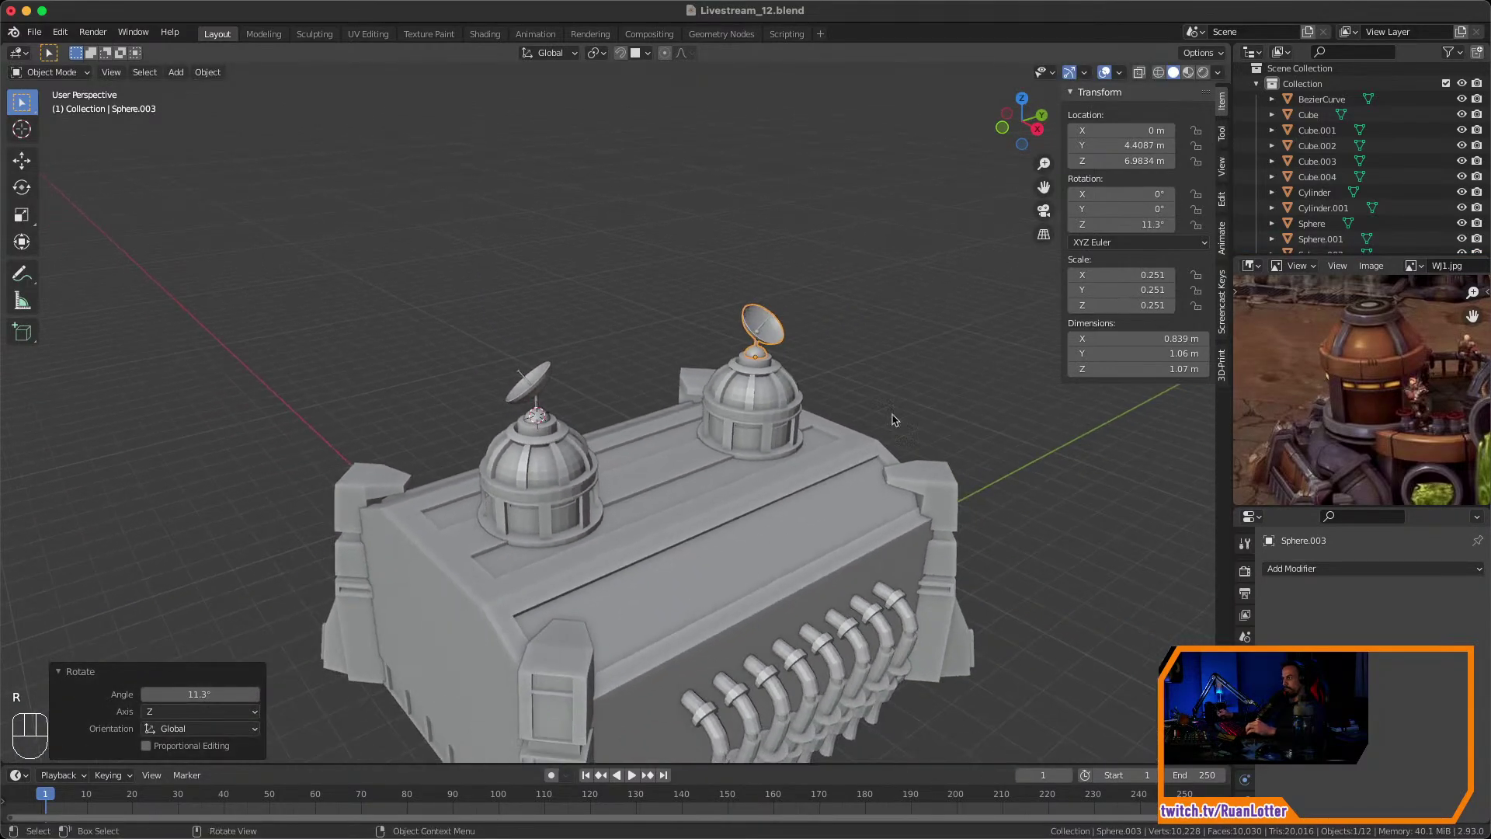
# Deselect the dish and examine both dishes, the roof and its sloped sides from different angles.
pyautogui.click(892, 420)
pyautogui.moveTo(893, 420); pyautogui.dragTo(986, 466, button='middle')
pyautogui.moveTo(802, 479); pyautogui.dragTo(811, 447, button='middle')
pyautogui.keyDown('shift'); pyautogui.moveTo(811, 446); pyautogui.dragTo(765, 327, button='middle'); pyautogui.keyUp('shift')
pyautogui.moveTo(765, 326); pyautogui.dragTo(800, 443, button='middle')
pyautogui.keyDown('ctrl'); pyautogui.moveTo(800, 443); pyautogui.dragTo(780, 512, button='middle'); pyautogui.keyUp('ctrl')
pyautogui.press('Tab')
pyautogui.press('Tab')
# Subdivide the large recessed faces on both sloped roof sides twice, with one cut each time.
pyautogui.click(673, 505)
pyautogui.press('Tab')
pyautogui.click(611, 519)
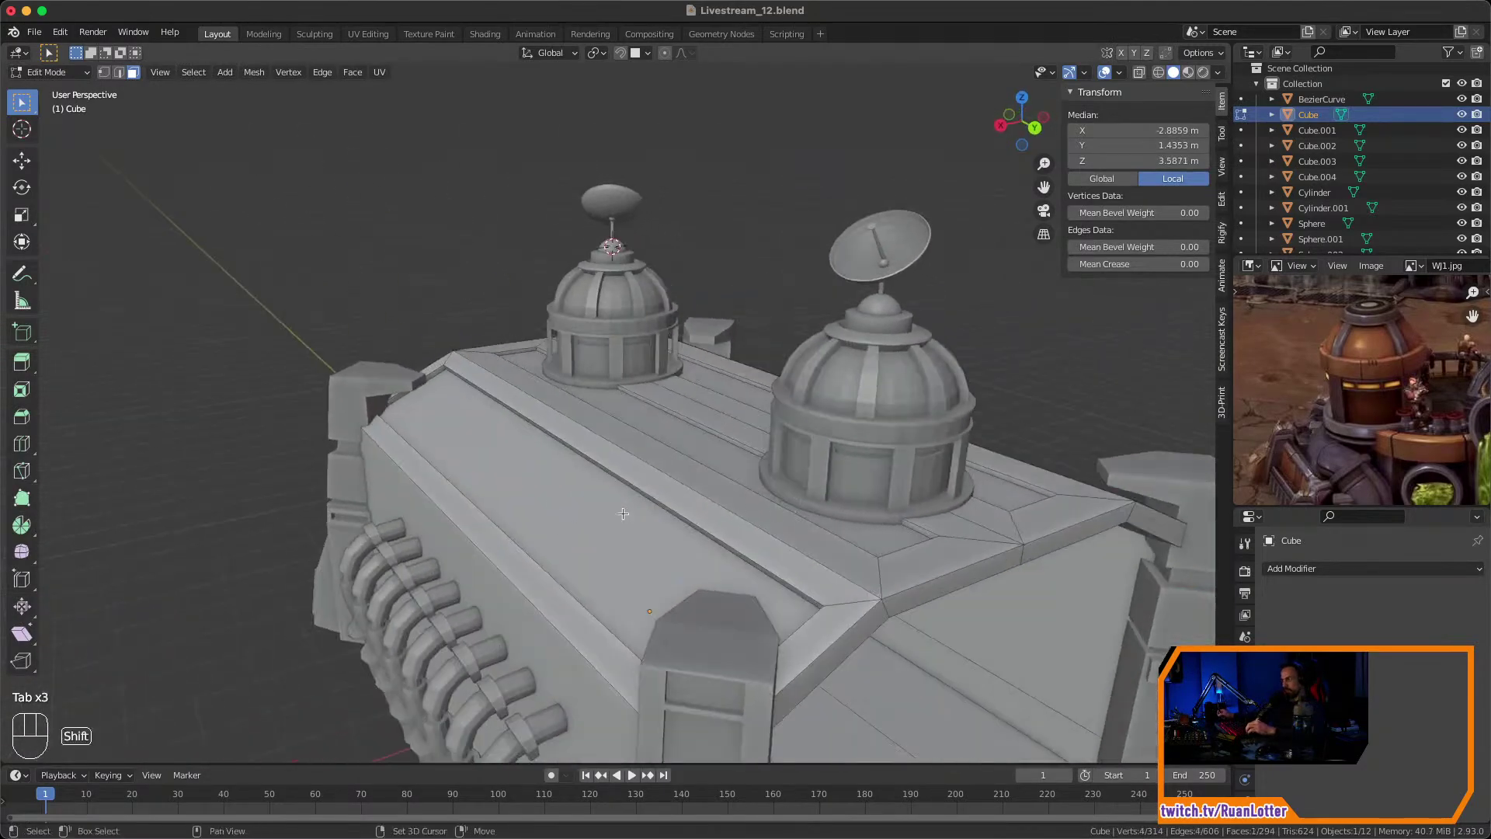
pyautogui.keyDown('shift'); pyautogui.click(553, 516); pyautogui.keyUp('shift')
pyautogui.moveTo(565, 513); pyautogui.dragTo(641, 527, button='middle')
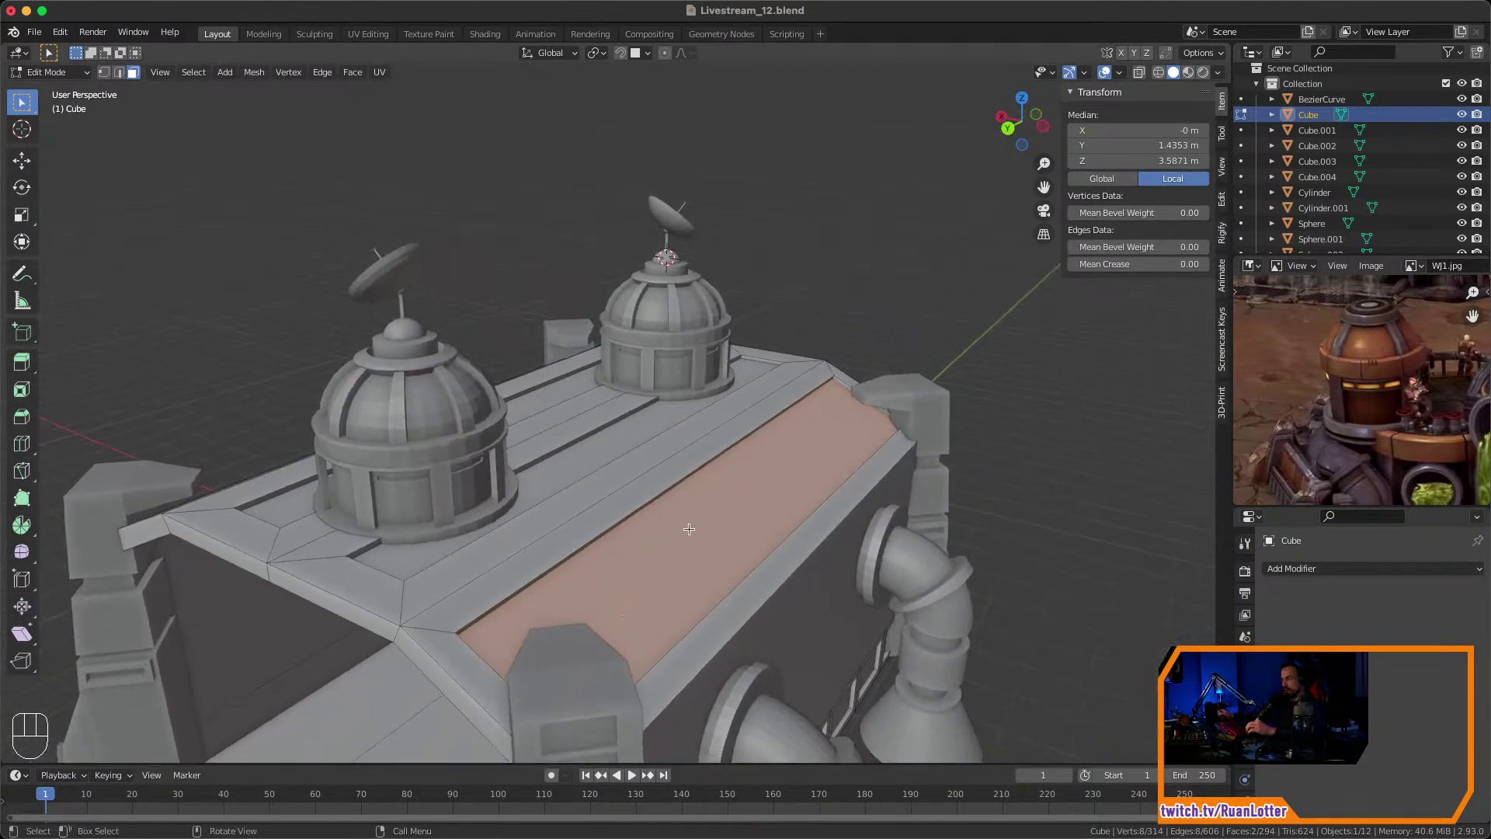
pyautogui.rightClick(685, 529)
pyautogui.click(659, 519)
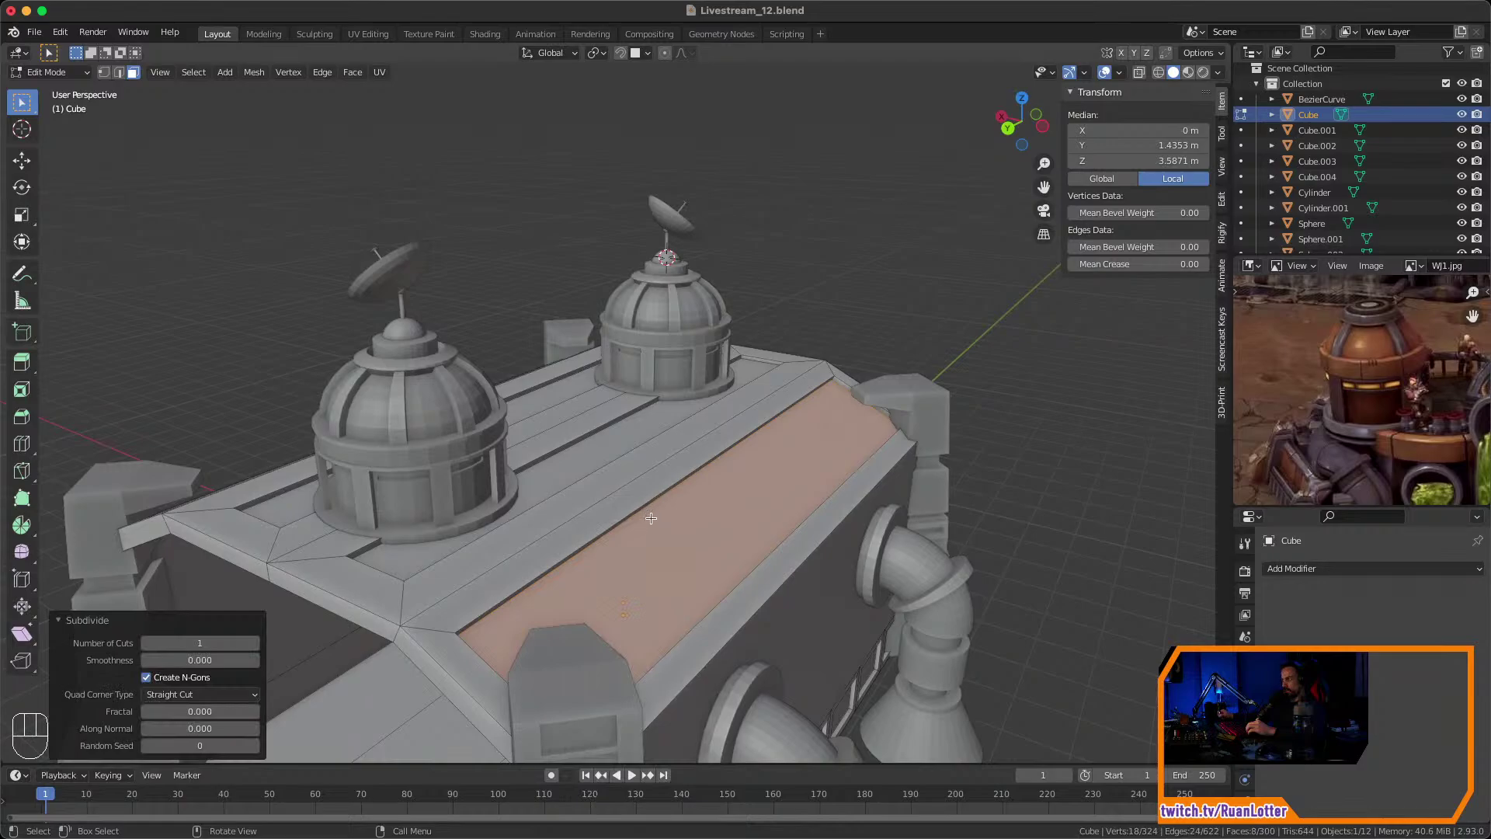
pyautogui.rightClick(651, 518)
pyautogui.click(656, 518)
# Inset the two middle columns of subdivided faces on both sloped roof sides by 0.155 m.
pyautogui.click(682, 511)
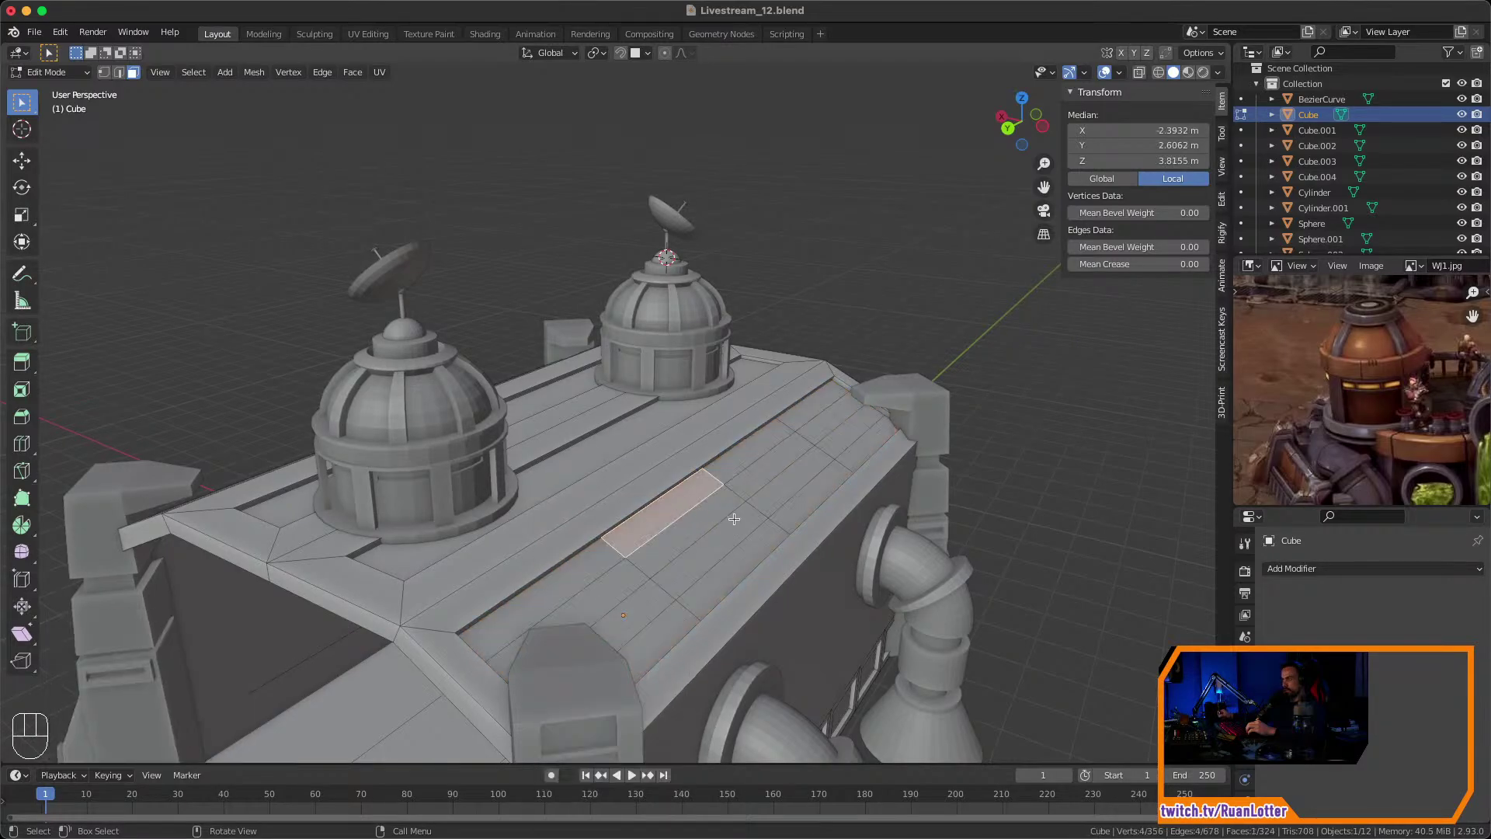
pyautogui.keyDown('ctrl'); pyautogui.click(746, 554); pyautogui.keyUp('ctrl')
pyautogui.keyDown('shift'); pyautogui.click(743, 453); pyautogui.keyUp('shift')
pyautogui.keyDown('ctrl'); pyautogui.click(810, 500); pyautogui.keyUp('ctrl')
pyautogui.moveTo(718, 481); pyautogui.dragTo(893, 483, button='middle')
pyautogui.keyDown('shift'); pyautogui.click(588, 451); pyautogui.keyUp('shift')
pyautogui.keyDown('ctrl'); pyautogui.click(549, 506); pyautogui.keyUp('ctrl')
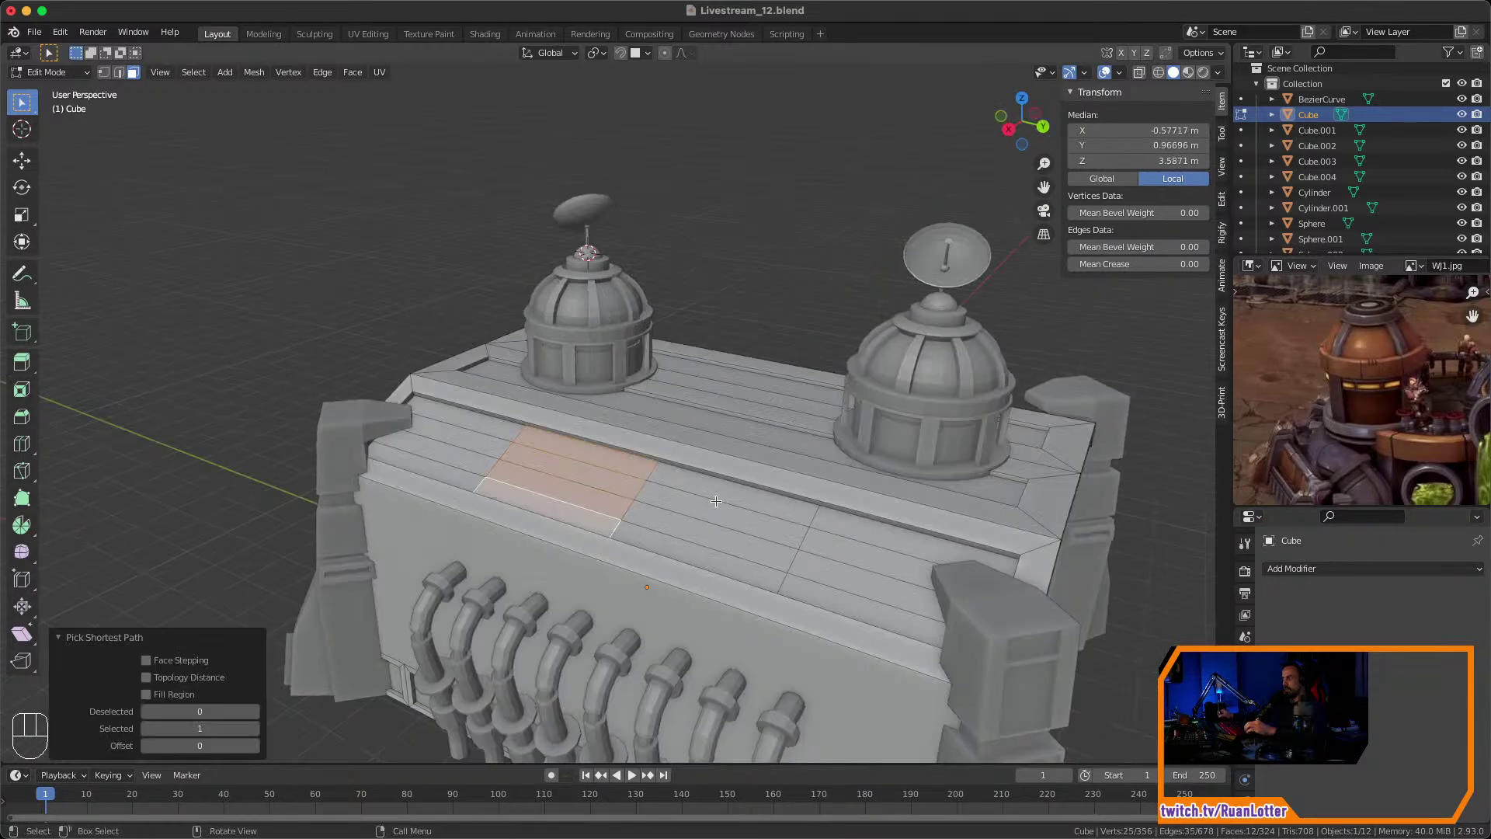
pyautogui.keyDown('shift'); pyautogui.click(732, 495); pyautogui.keyUp('shift')
pyautogui.keyDown('ctrl'); pyautogui.click(699, 556); pyautogui.keyUp('ctrl')
pyautogui.moveTo(808, 512); pyautogui.dragTo(599, 508, button='middle')
pyautogui.press('i')
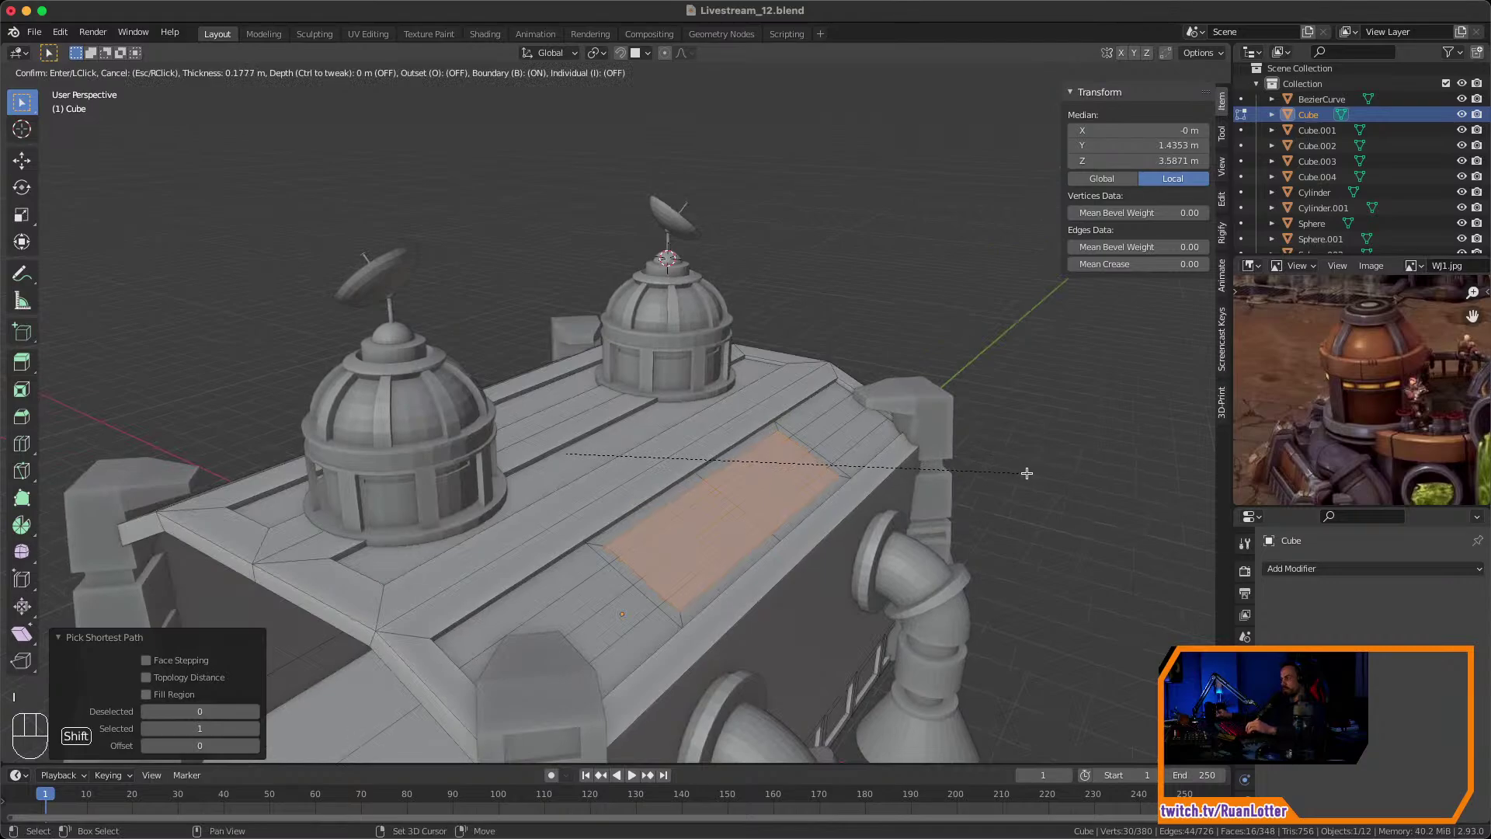
pyautogui.click(1046, 464)
# Extrude the inset roof faces about 0.04 m inward along their normals, and return to Object Mode.
pyautogui.press('e')
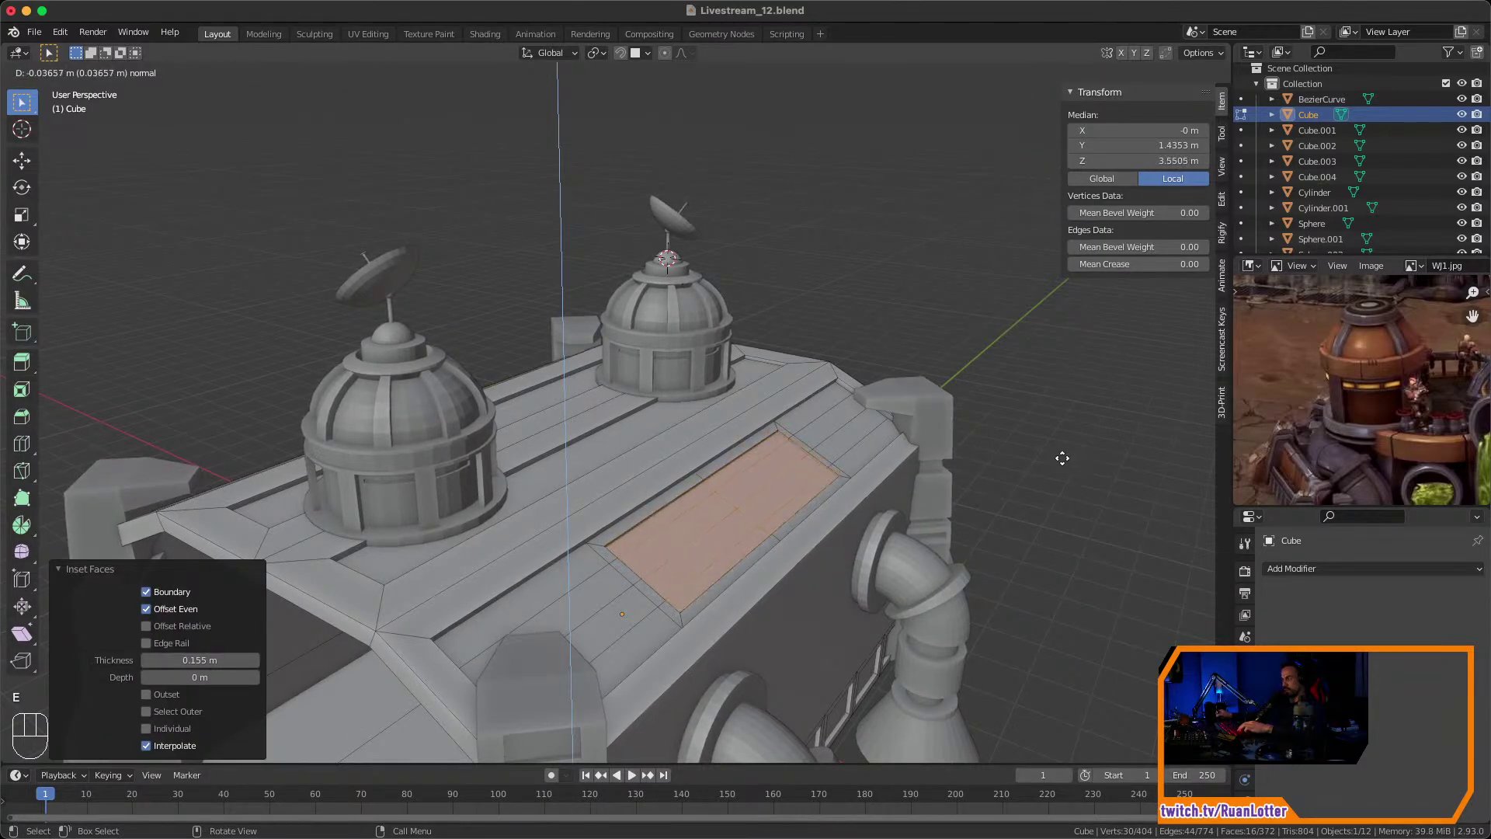
pyautogui.click(1052, 461)
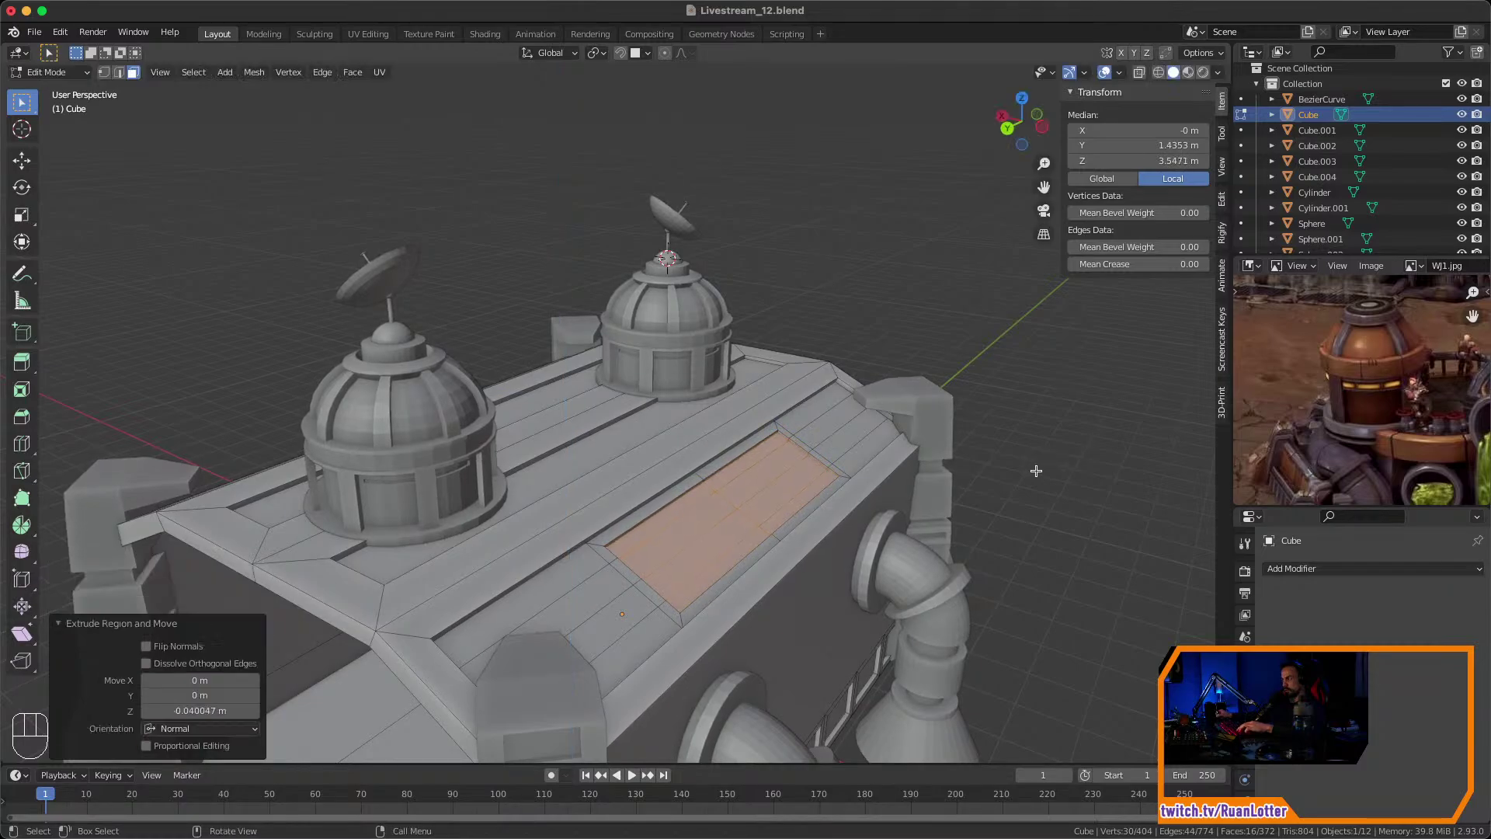
pyautogui.moveTo(1035, 469); pyautogui.dragTo(935, 440, button='middle')
pyautogui.click(1025, 493)
pyautogui.press('Tab')
# Examine the building's sides and the mechanical details in the WJ1.jpg reference image for ideas.
pyautogui.moveTo(839, 444); pyautogui.dragTo(800, 457, button='middle')
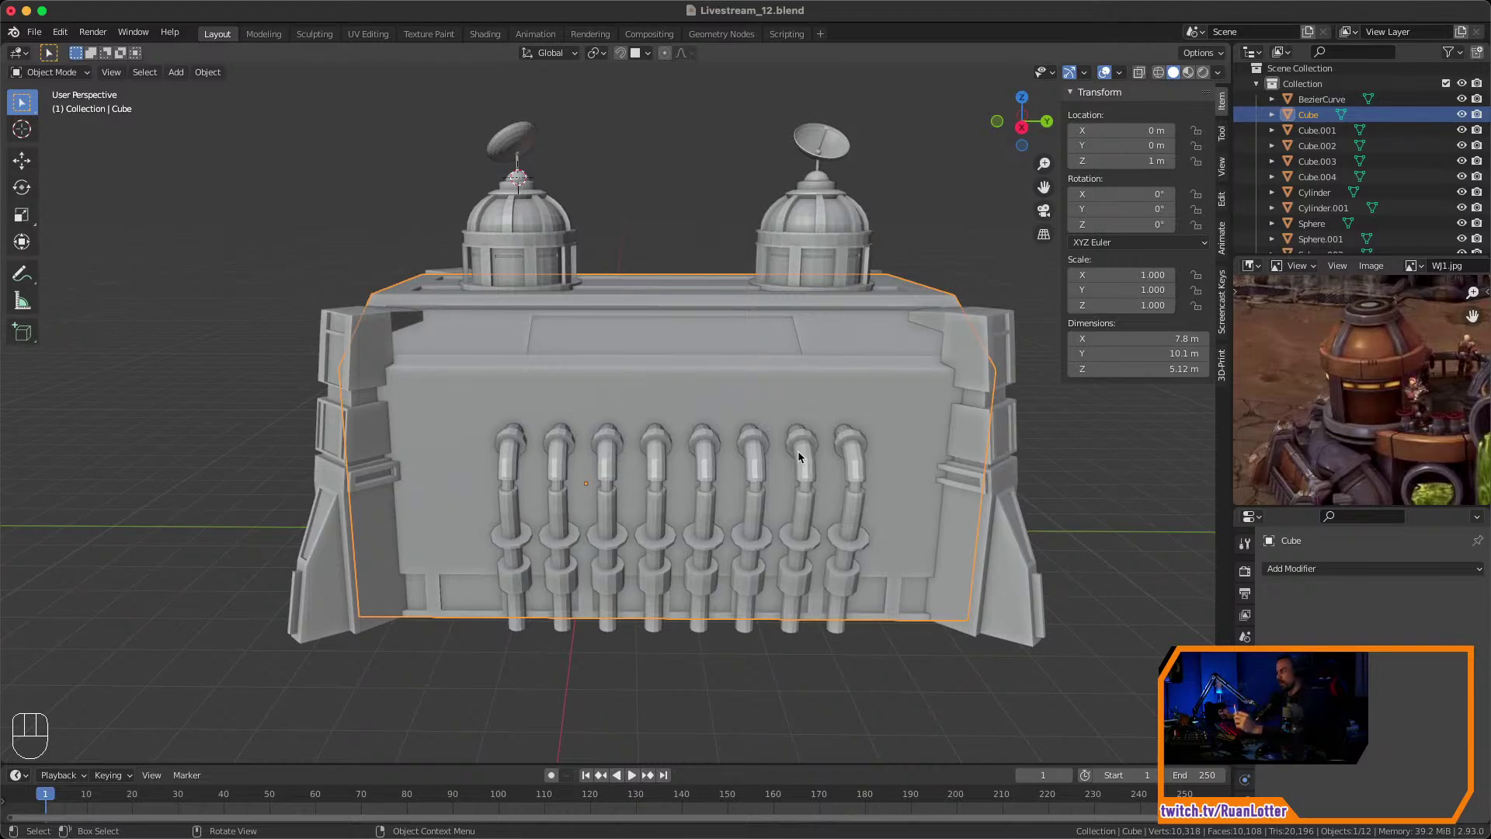
pyautogui.moveTo(919, 427); pyautogui.dragTo(1155, 399, button='middle')
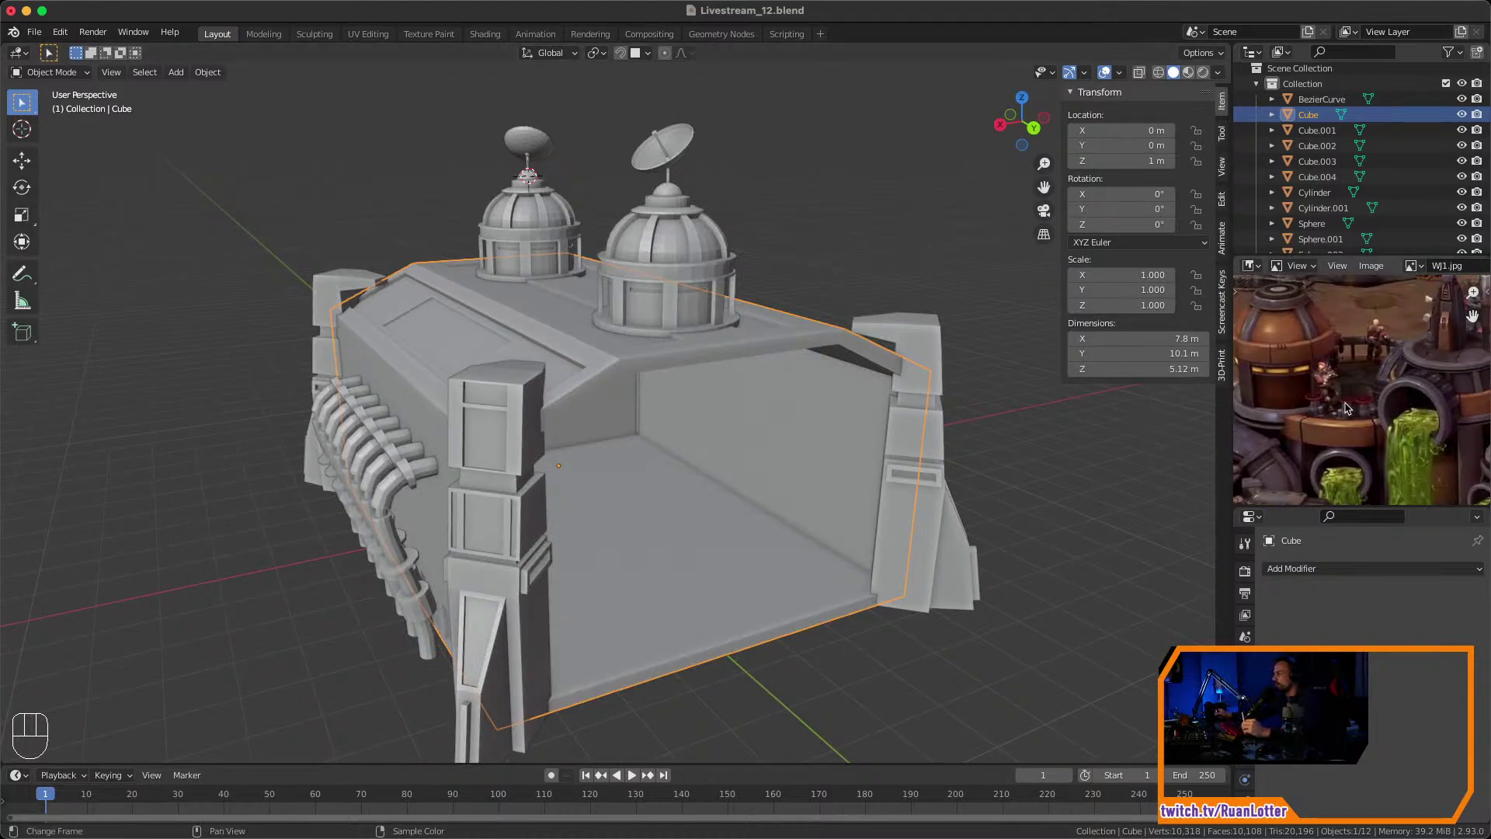
pyautogui.scroll(3, 1349, 410)
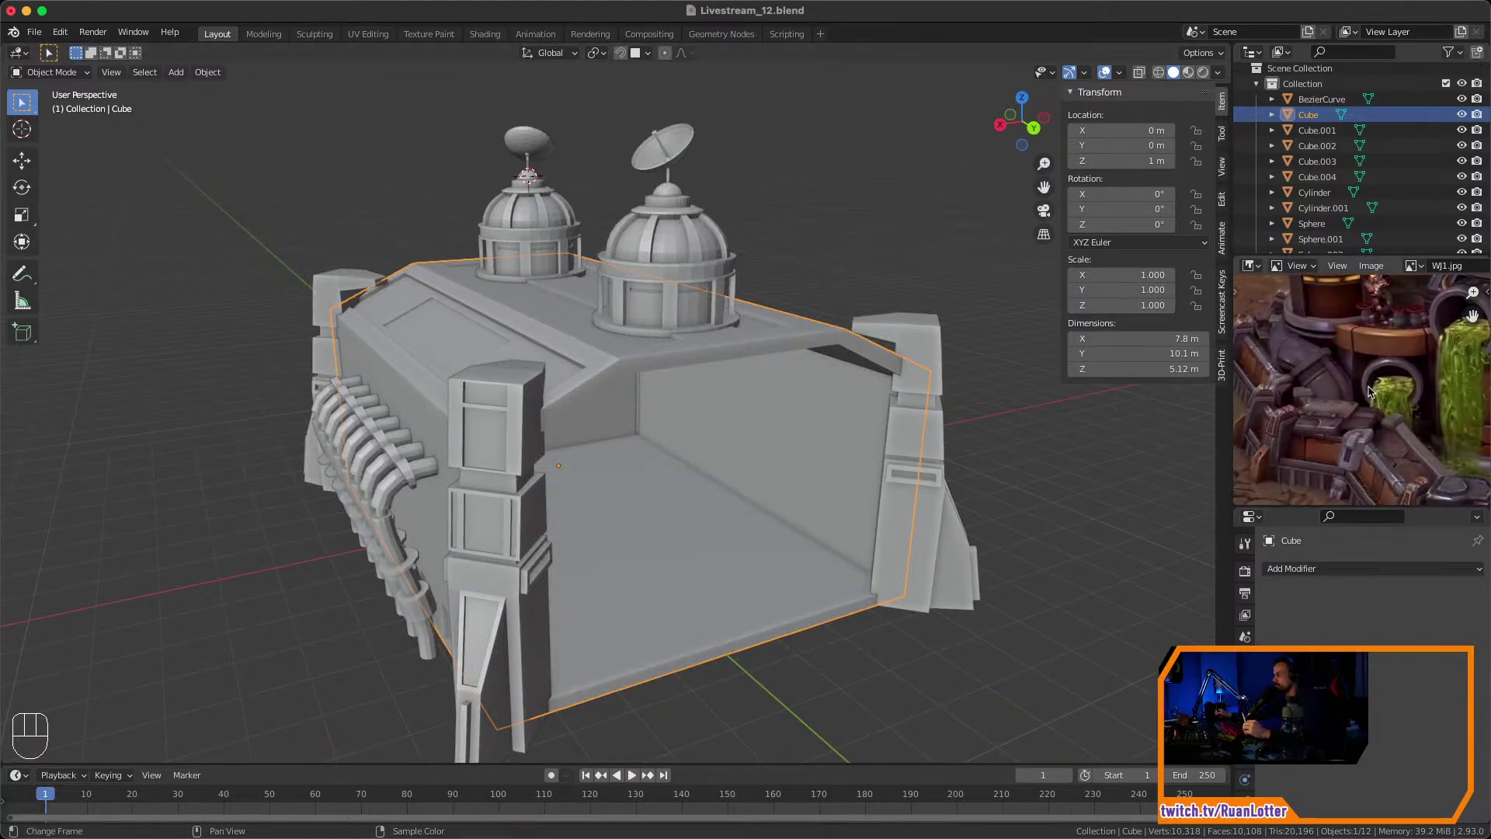
pyautogui.moveTo(1376, 420); pyautogui.dragTo(1303, 336, button='middle')
pyautogui.moveTo(1429, 435); pyautogui.dragTo(1350, 379, button='middle')
pyautogui.moveTo(1465, 339); pyautogui.dragTo(1337, 346, button='middle')
pyautogui.moveTo(1386, 395); pyautogui.dragTo(1401, 359, button='middle')
pyautogui.keyDown('ctrl'); pyautogui.moveTo(1409, 361); pyautogui.dragTo(1360, 425, button='middle'); pyautogui.keyUp('ctrl')
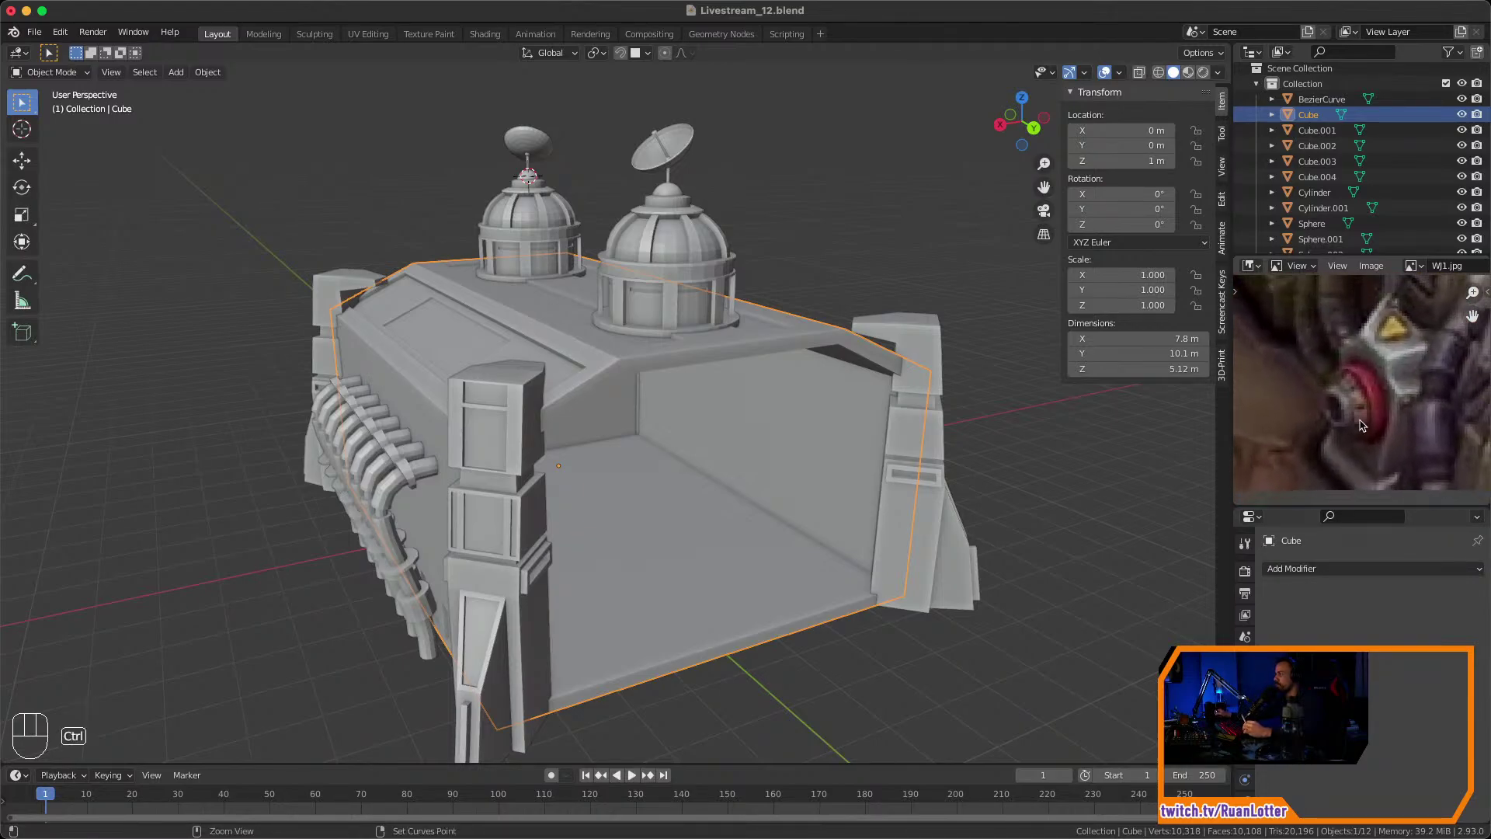
pyautogui.moveTo(794, 497); pyautogui.dragTo(434, 522, button='middle')
# Enter Edit Mode on the main building and bring its flat end wall into close view.
pyautogui.click(624, 458)
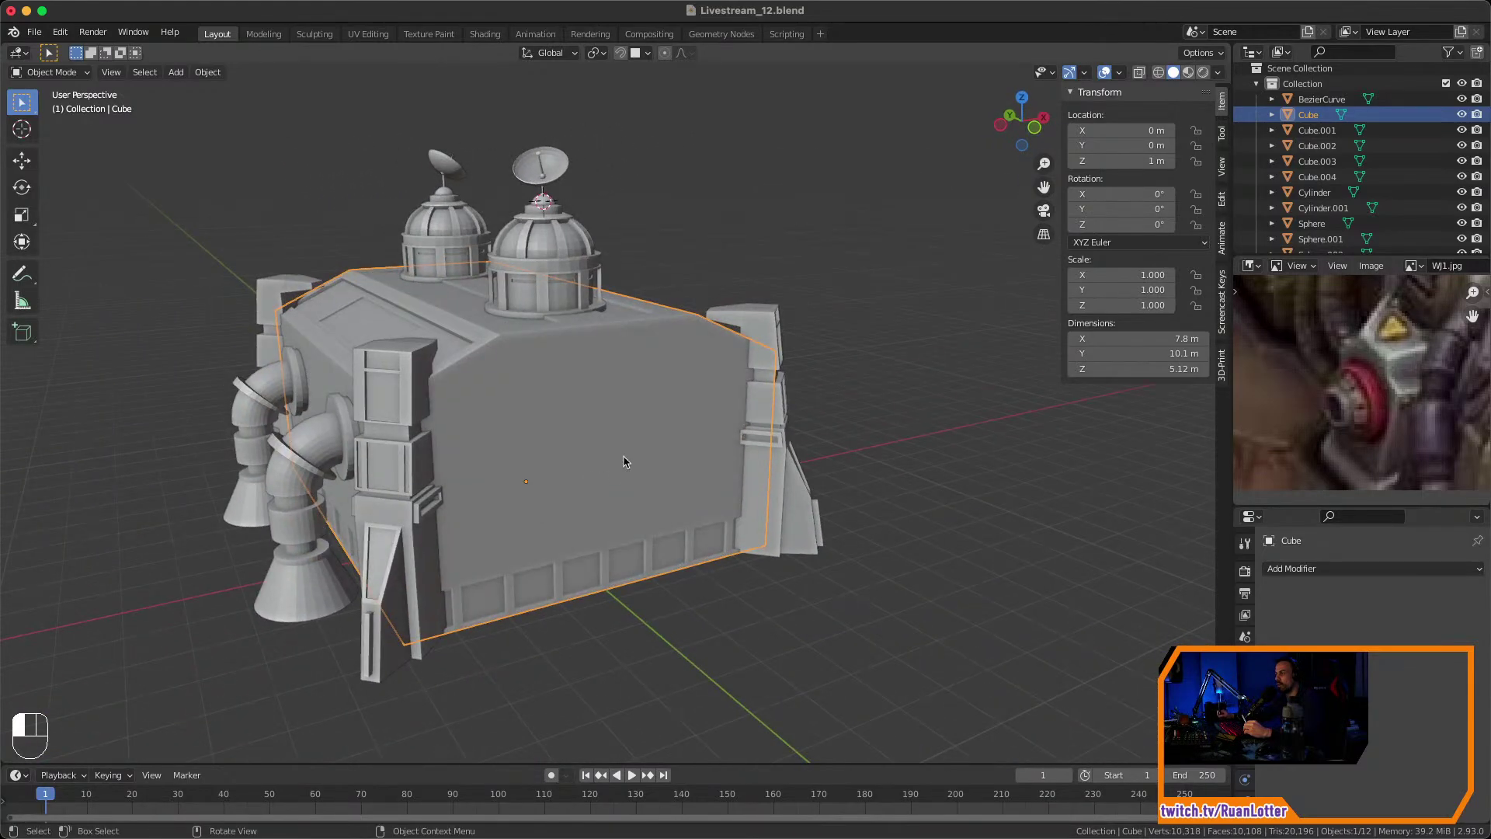
pyautogui.press('Tab')
pyautogui.press('Tab')
pyautogui.click(621, 448)
pyautogui.press('Tab')
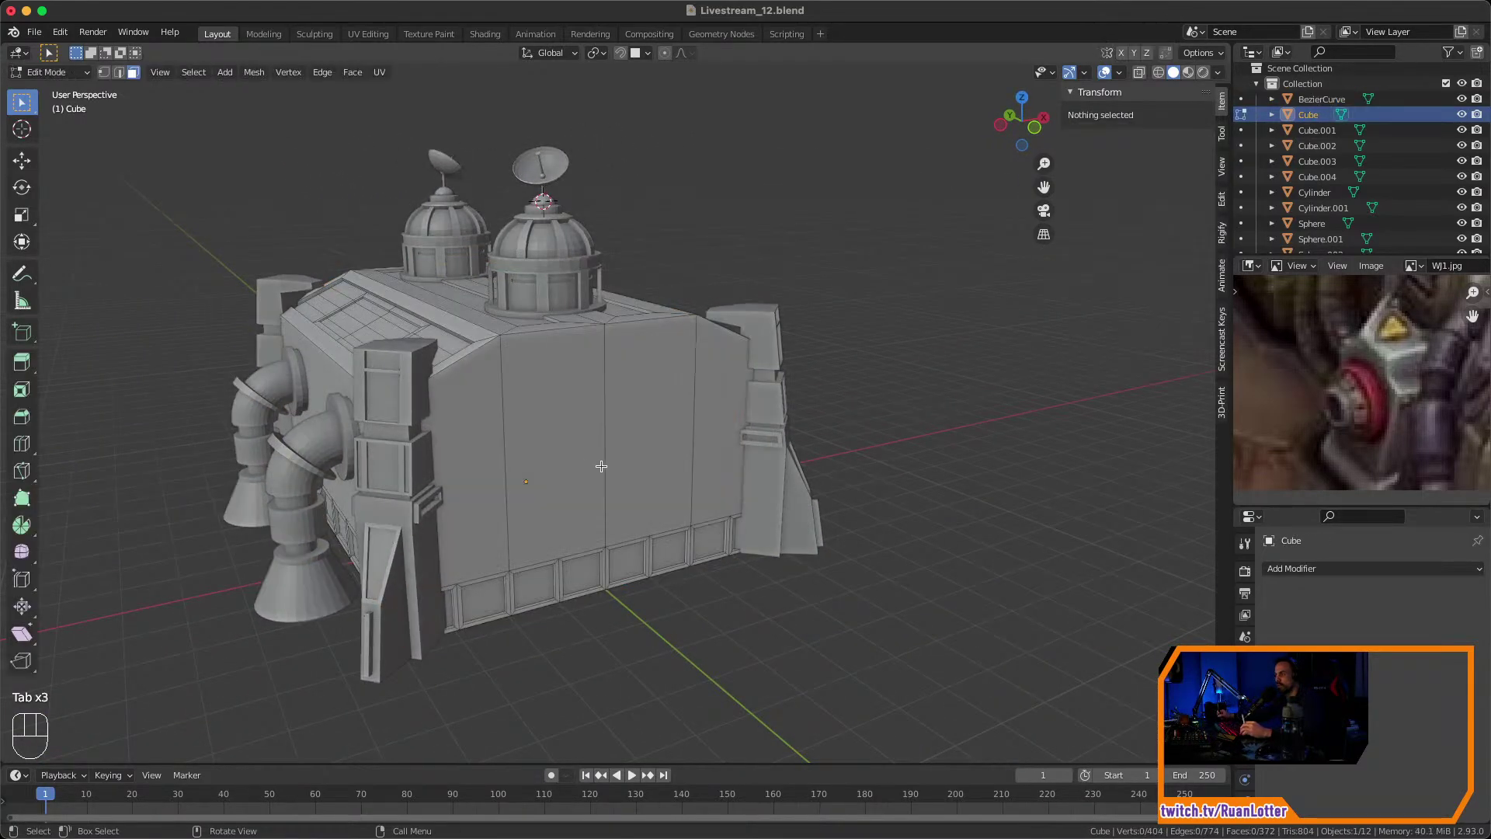
pyautogui.scroll(3, 614, 443)
pyautogui.moveTo(607, 441); pyautogui.dragTo(594, 440, button='middle')
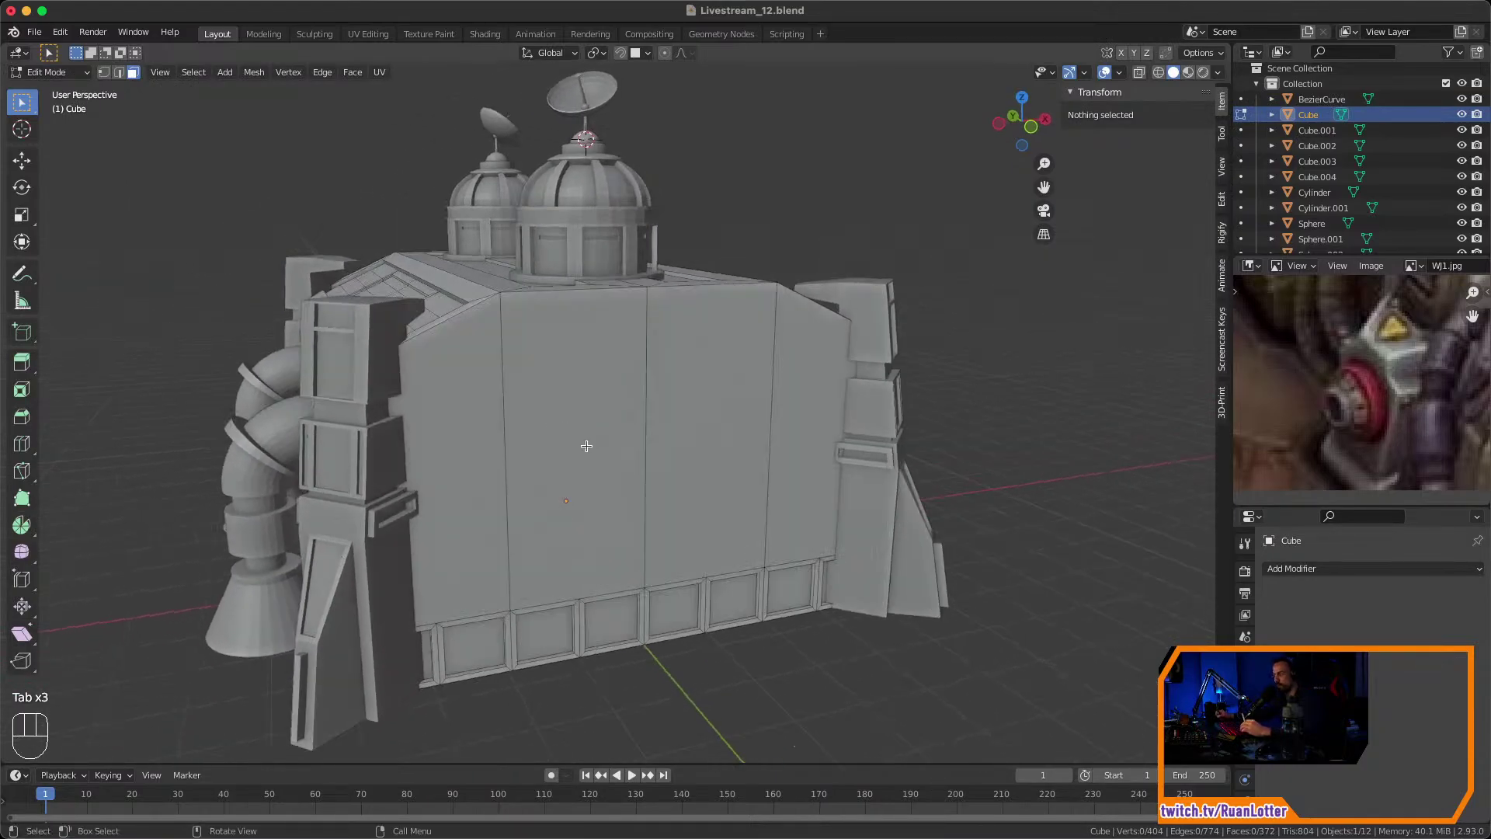
# Try to subdivide the two middle faces of the end wall with one cut, and undo it.
pyautogui.click(586, 445)
pyautogui.keyDown('shift'); pyautogui.click(689, 441); pyautogui.keyUp('shift')
pyautogui.rightClick(684, 443)
pyautogui.click(687, 445)
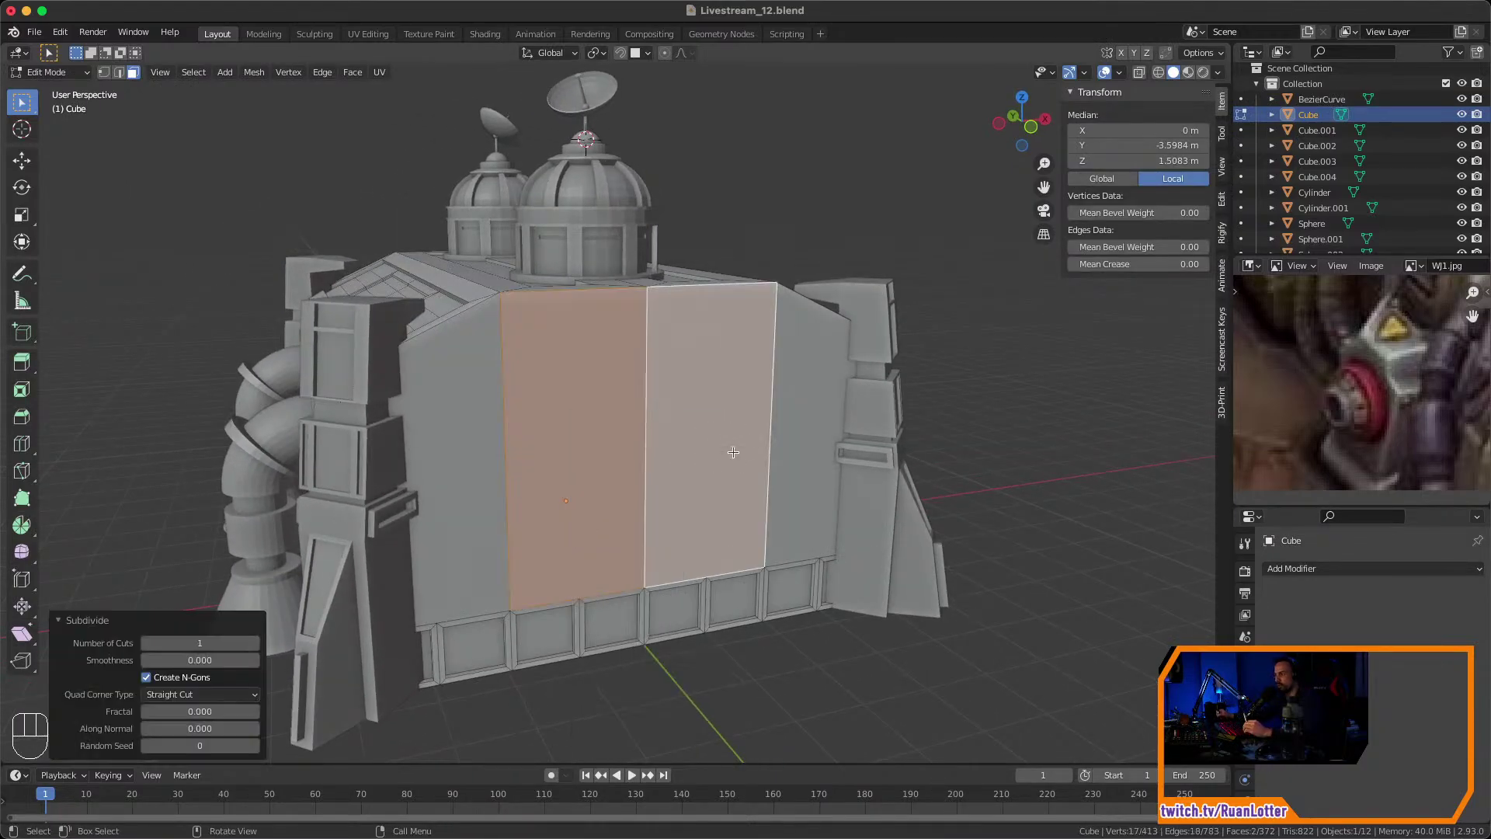
pyautogui.press('super+z')
pyautogui.press('super+z')
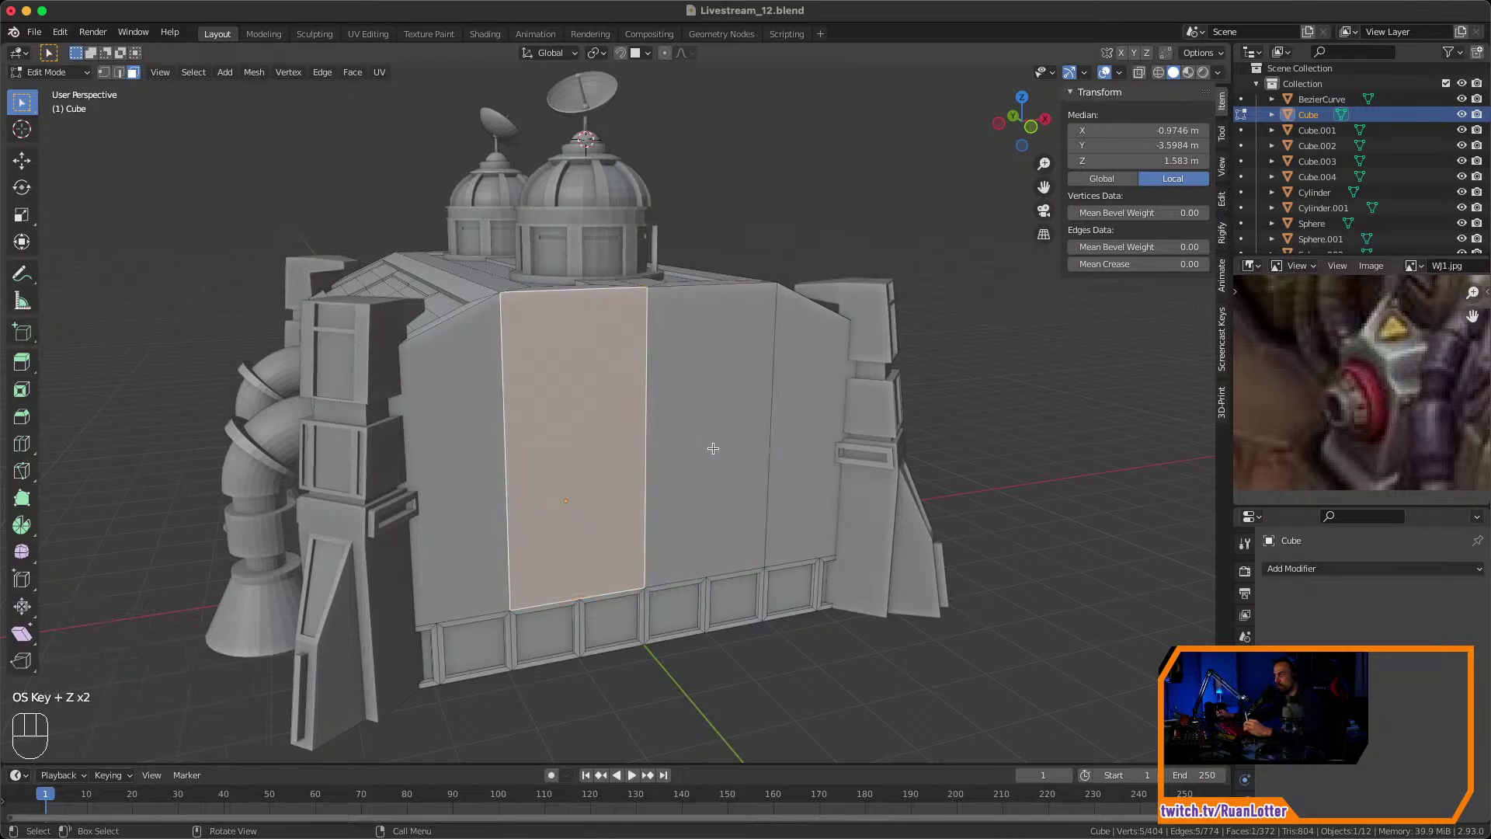
# Select the two vertical edges bounding the end wall's middle faces in edge select mode and bring up their edge operations.
pyautogui.click(711, 451)
pyautogui.press('1')
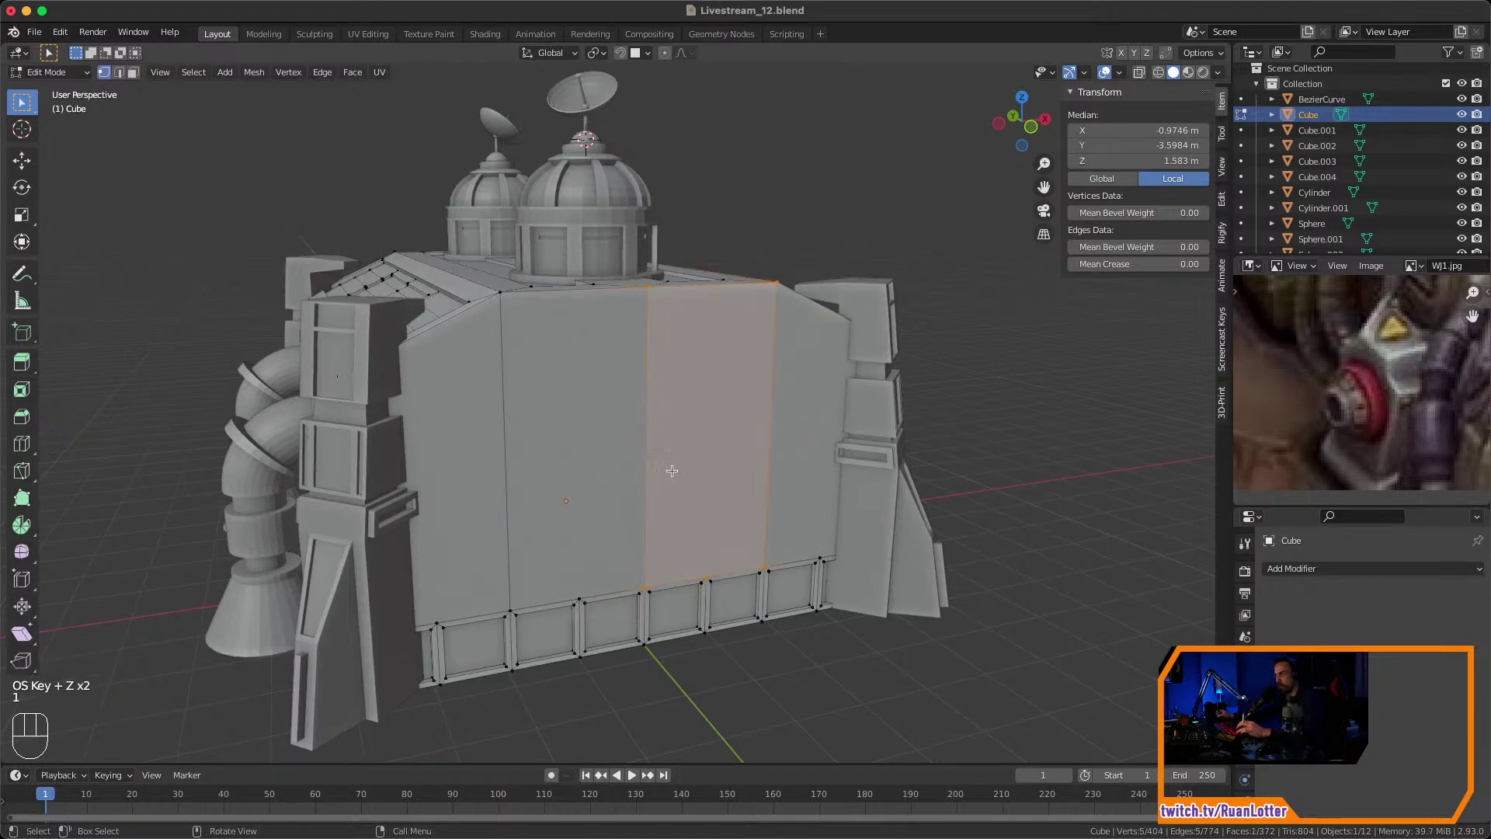
pyautogui.press('2')
pyautogui.click(503, 458)
pyautogui.keyDown('shift'); pyautogui.click(769, 449); pyautogui.keyUp('shift')
pyautogui.rightClick(769, 444)
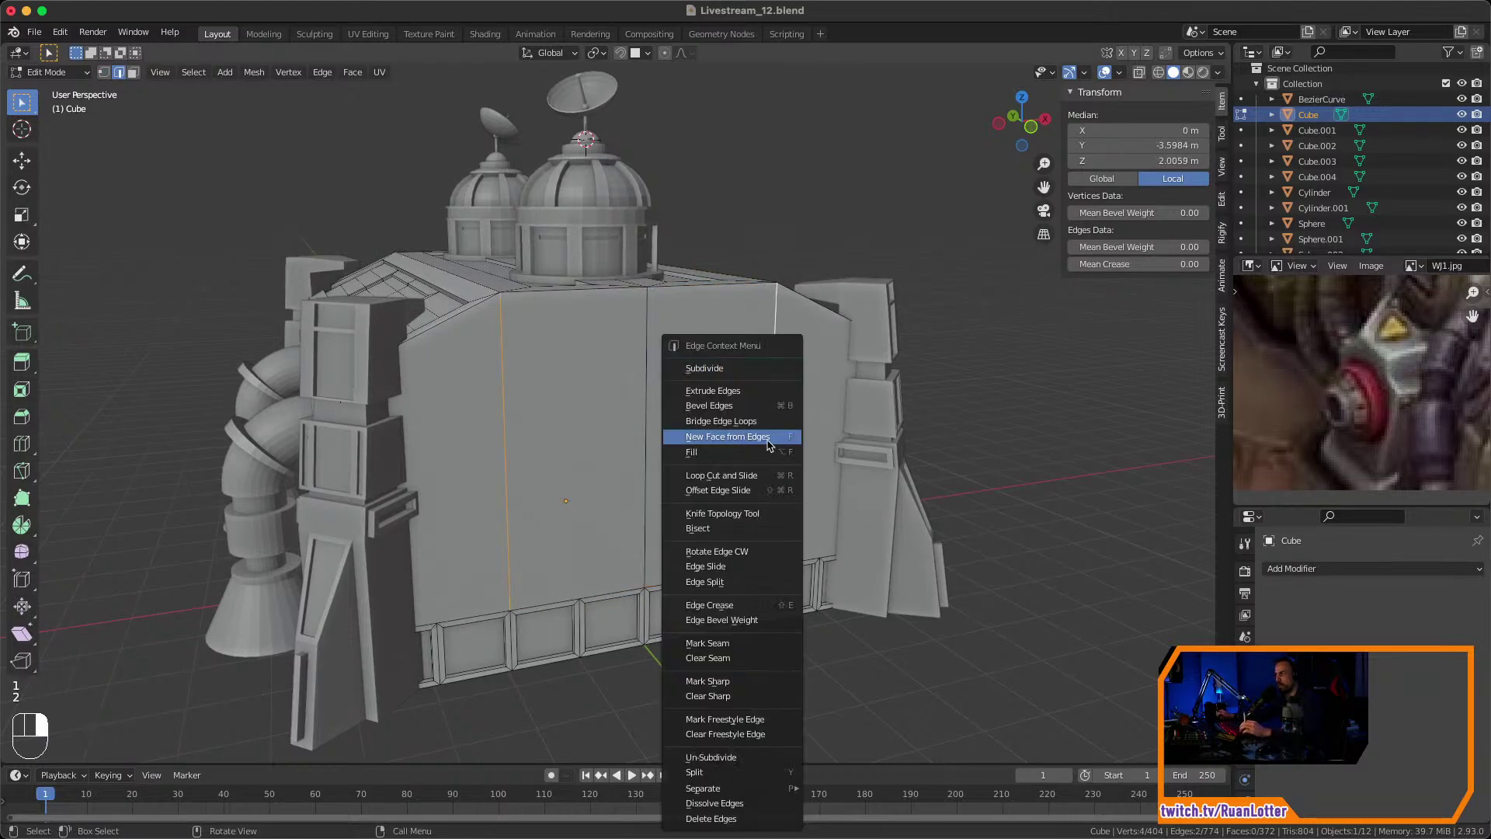
# Subdivide the two selected vertical edges on the closed end wall and connect their midpoints with a horizontal edge.
pyautogui.click(742, 369)
pyautogui.press('1')
pyautogui.click(751, 412)
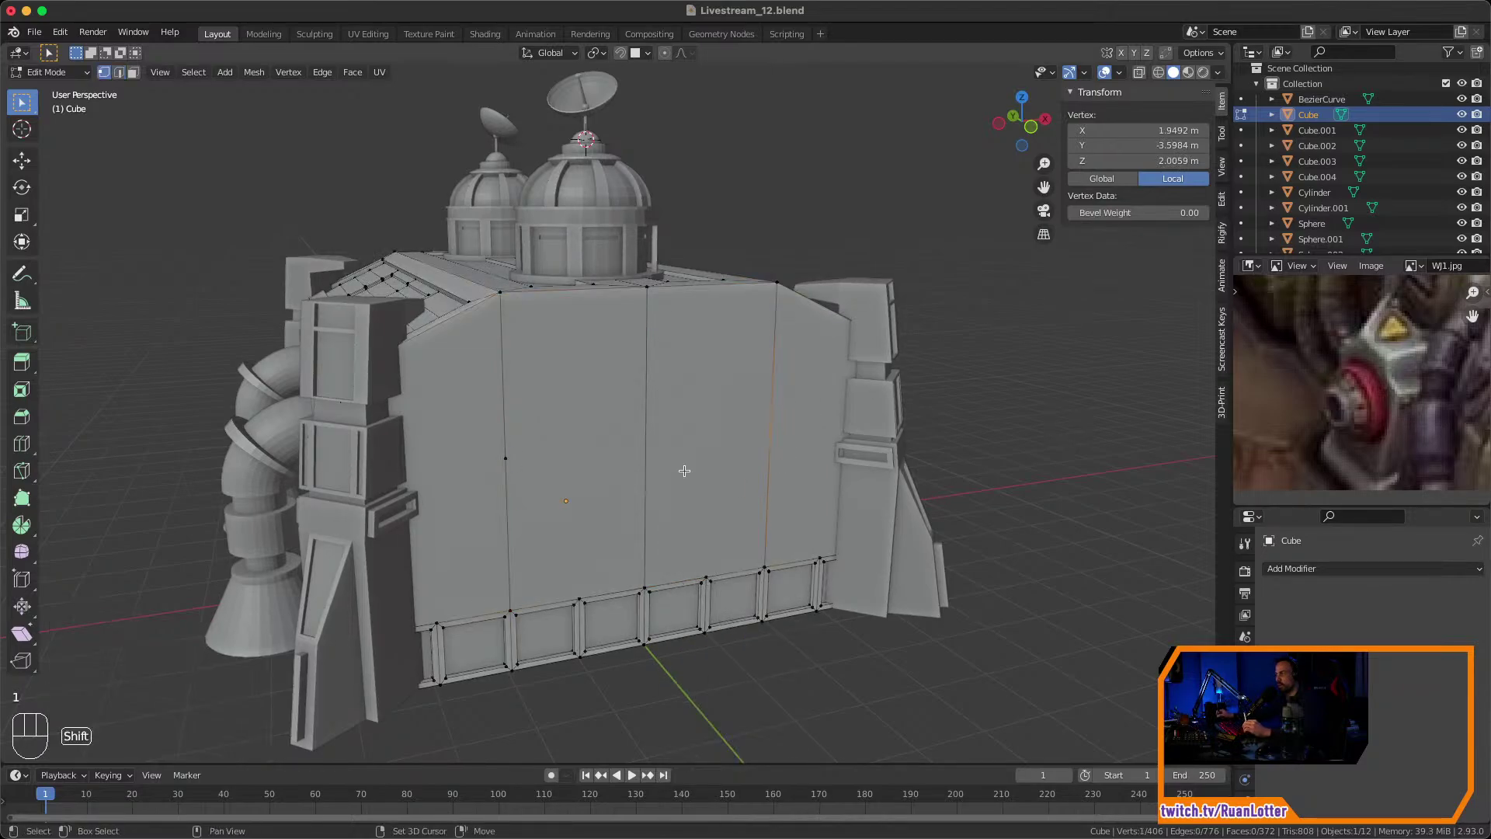
pyautogui.keyDown('shift'); pyautogui.click(528, 454); pyautogui.keyUp('shift')
pyautogui.press('j')
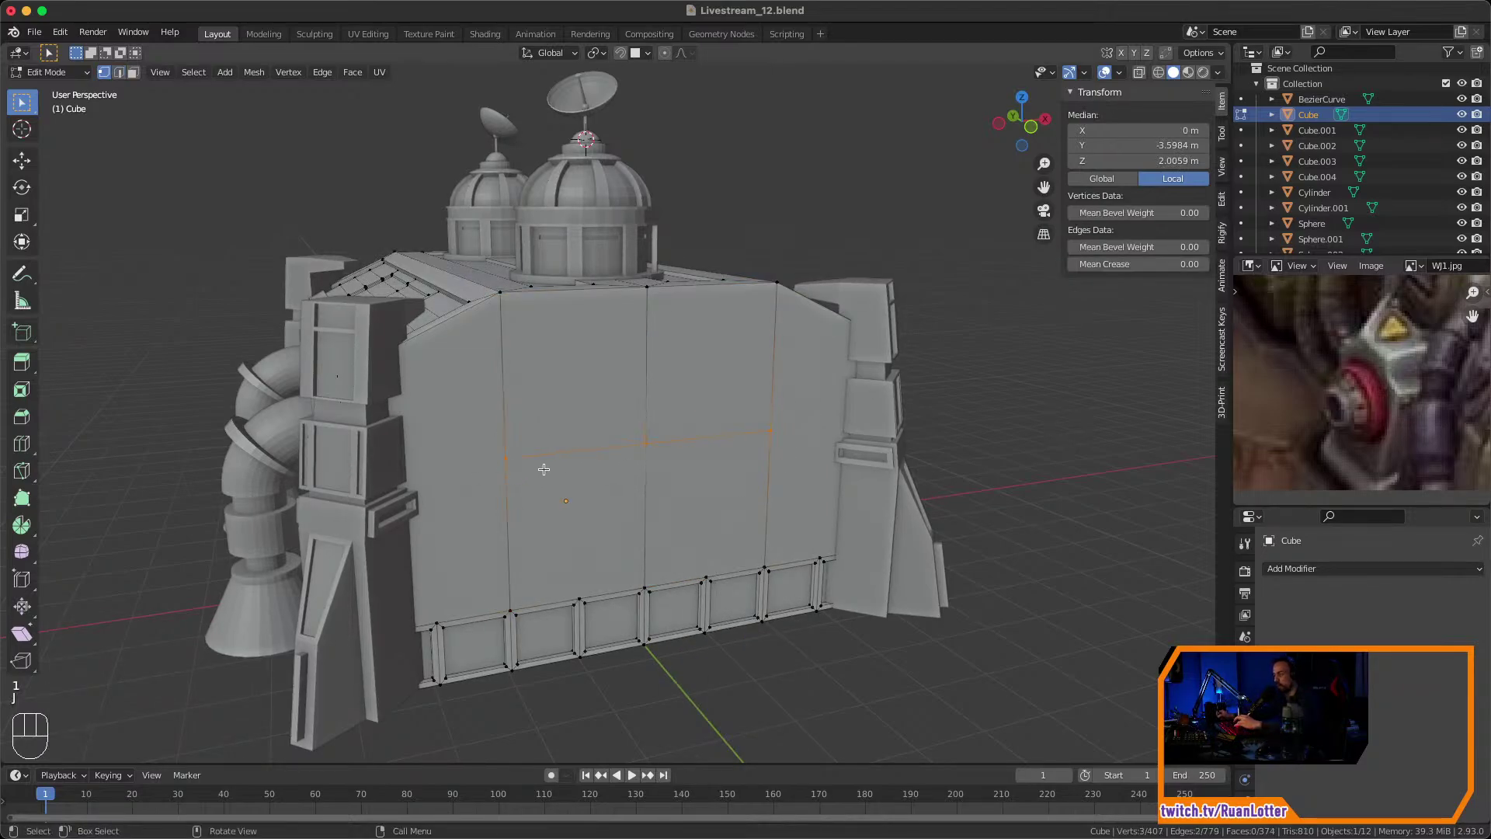
# Inset the end wall's two lower middle faces together by about 0.13 m and extrude them outward about 1.4 m.
pyautogui.press('3')
pyautogui.click(713, 393)
pyautogui.click(689, 489)
pyautogui.keyDown('shift'); pyautogui.click(612, 497); pyautogui.keyUp('shift')
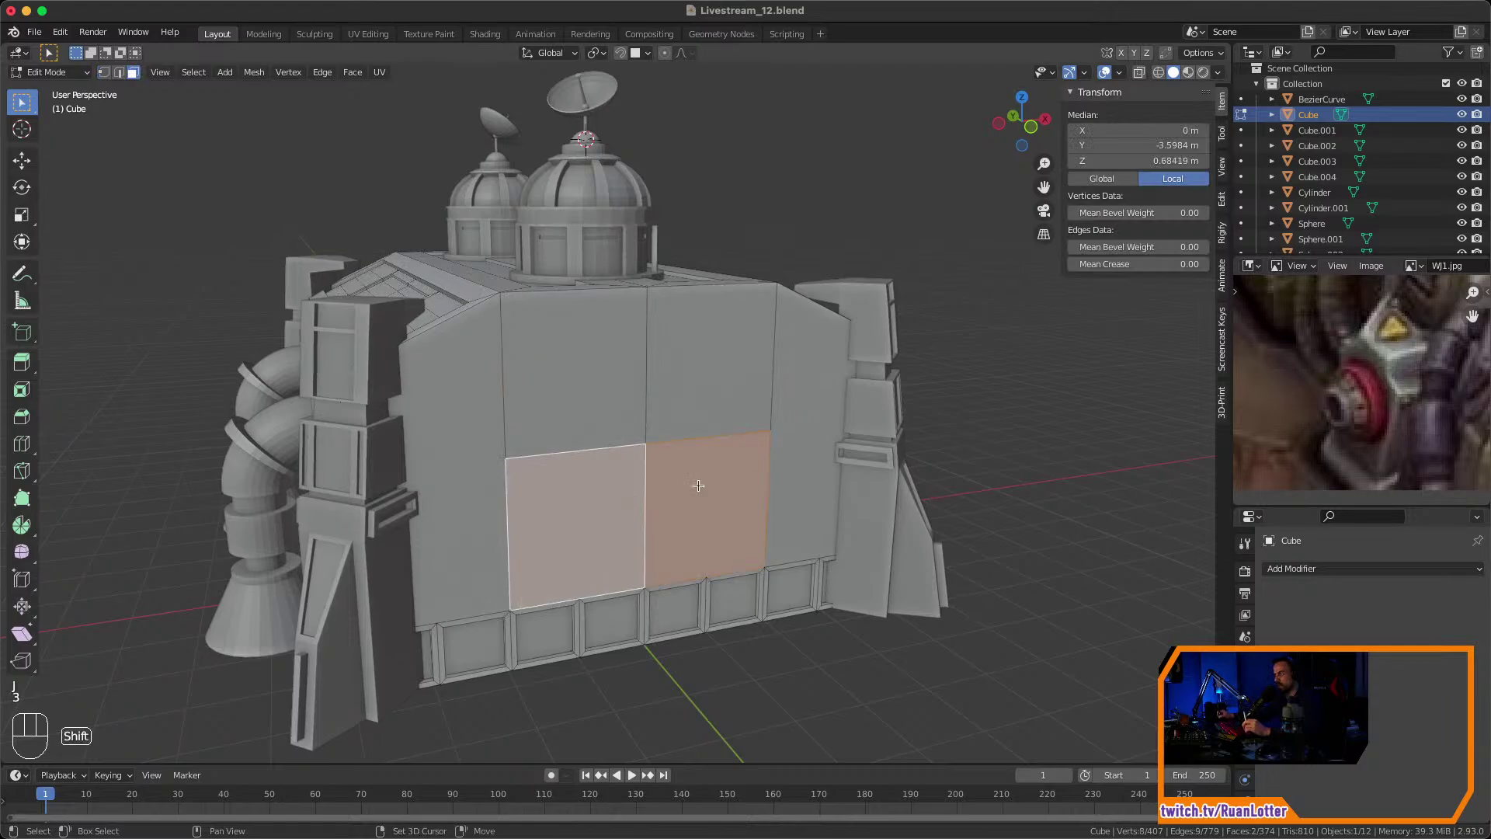
pyautogui.press('i')
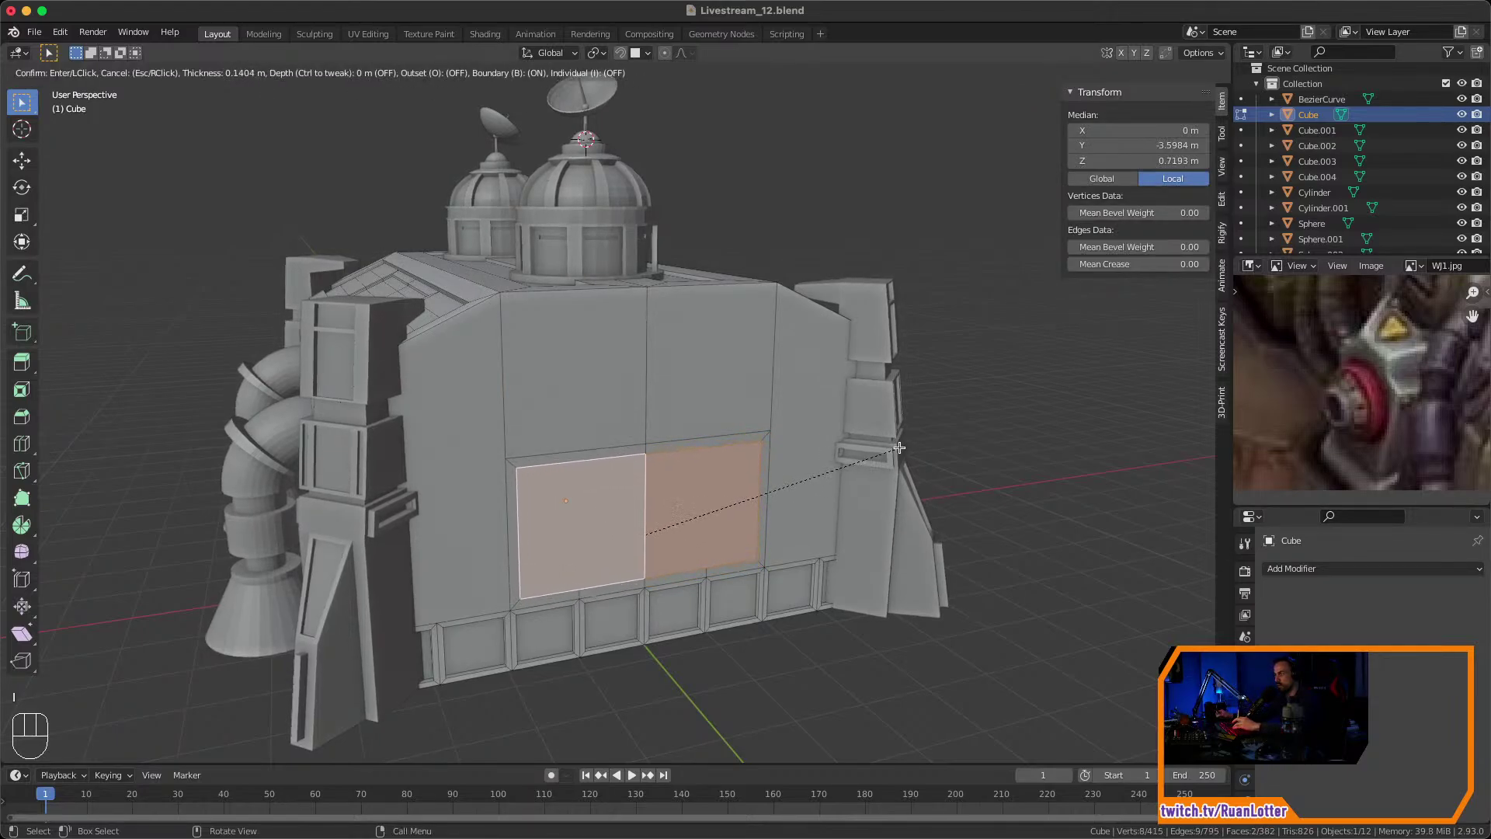
pyautogui.click(899, 448)
pyautogui.press('e')
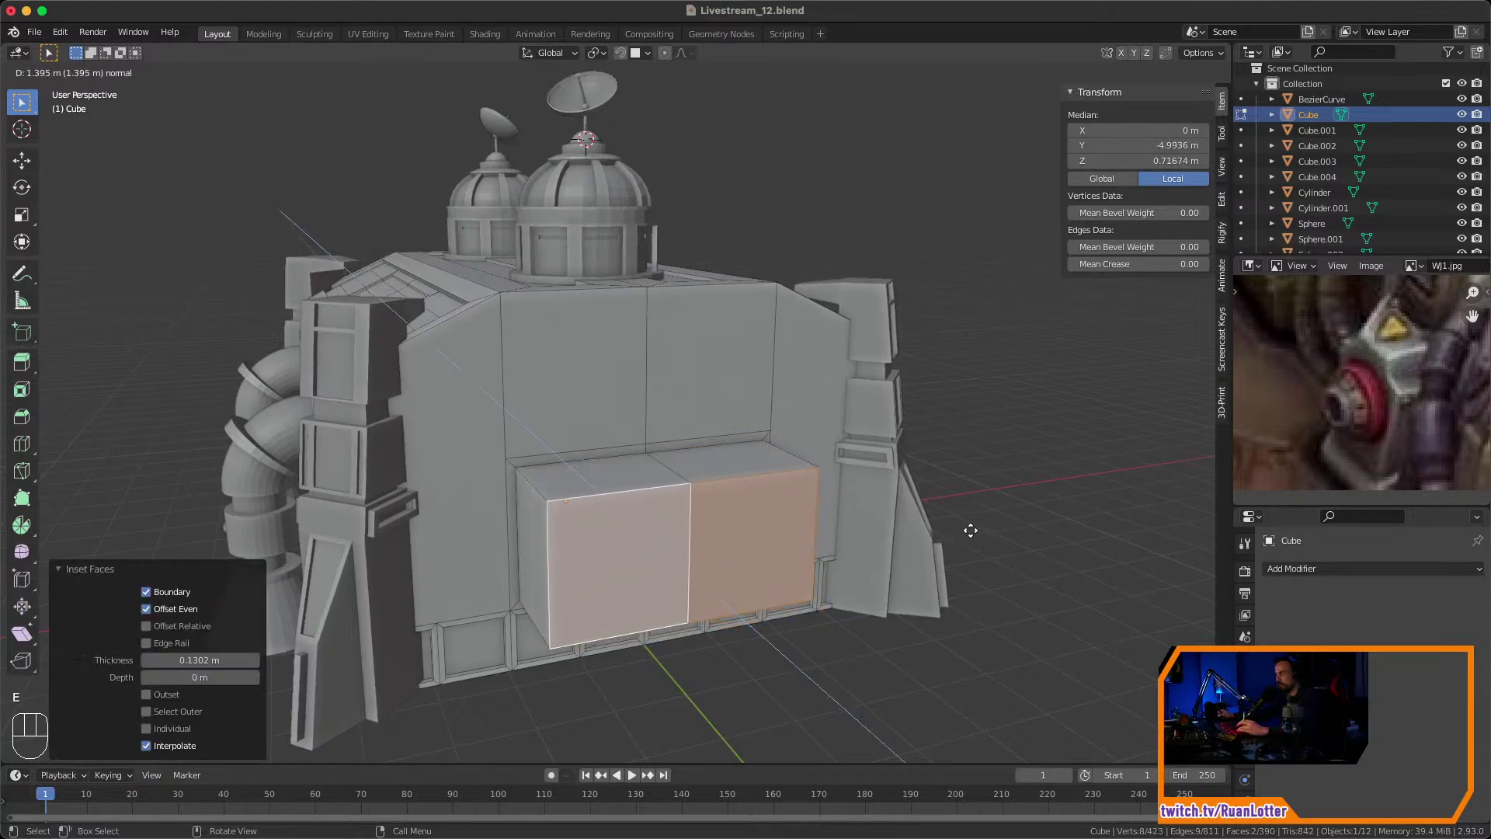
pyautogui.click(972, 531)
# Inset the block's two outer faces by about 0.26 m and extrude them outward about 1.13 m.
pyautogui.moveTo(920, 542); pyautogui.dragTo(1028, 519, button='middle')
pyautogui.press('i')
pyautogui.click(1016, 521)
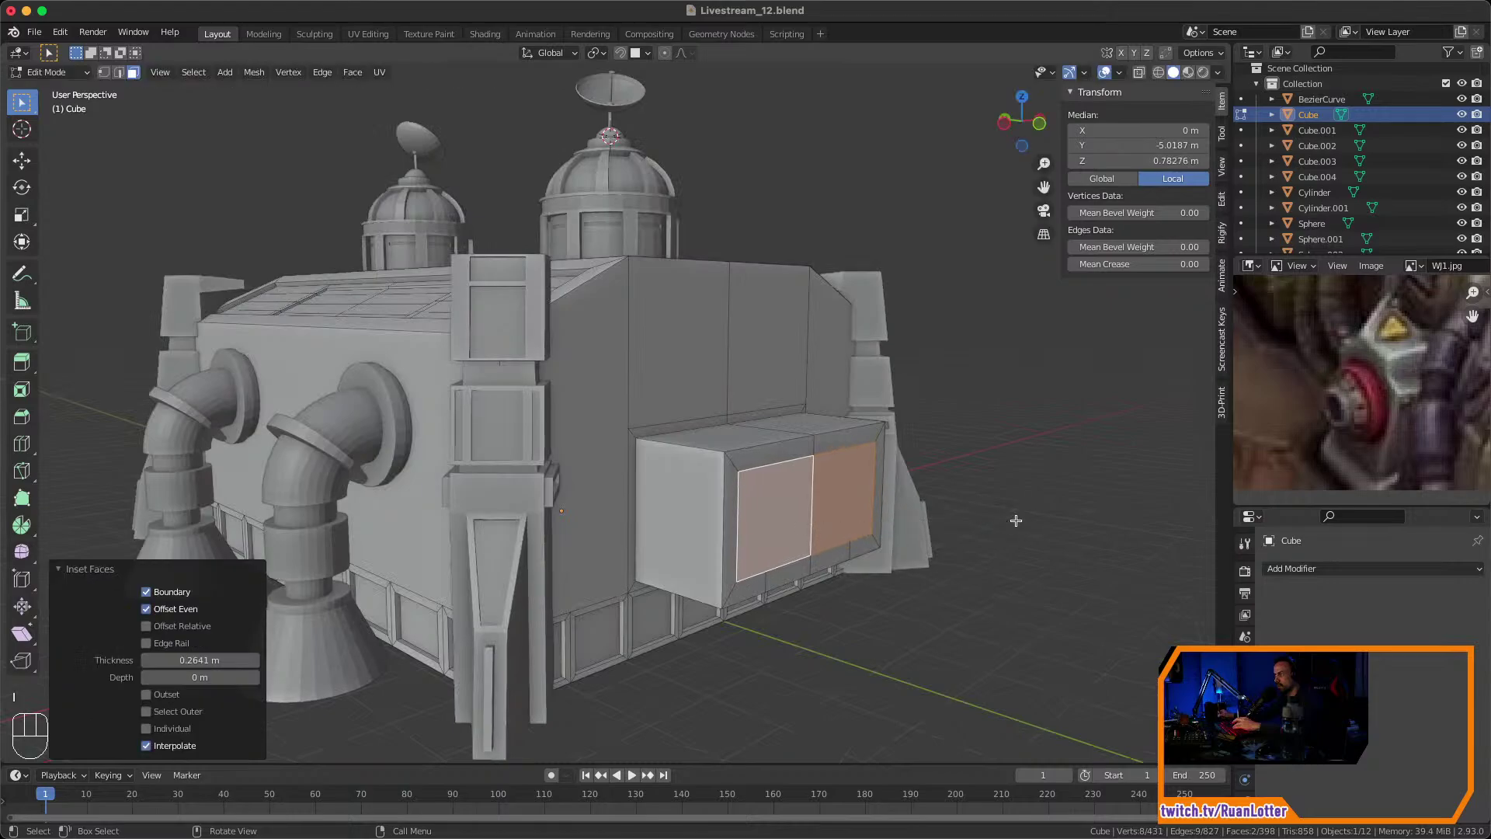
pyautogui.press('e')
pyautogui.click(1044, 558)
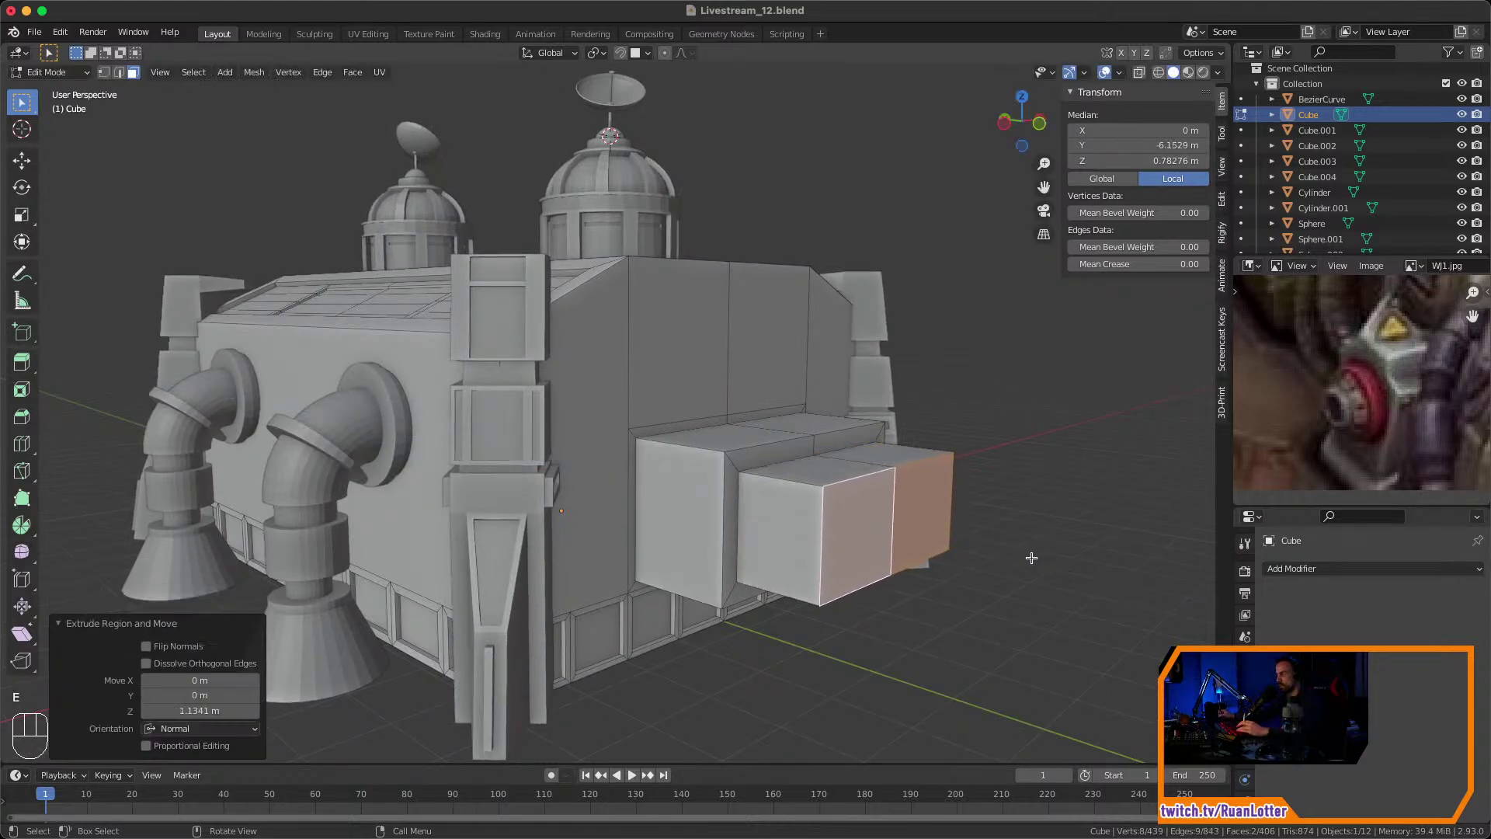
# Select the two underside faces of the outer block and set snapping to Increment.
pyautogui.moveTo(1044, 557); pyautogui.dragTo(907, 435, button='middle')
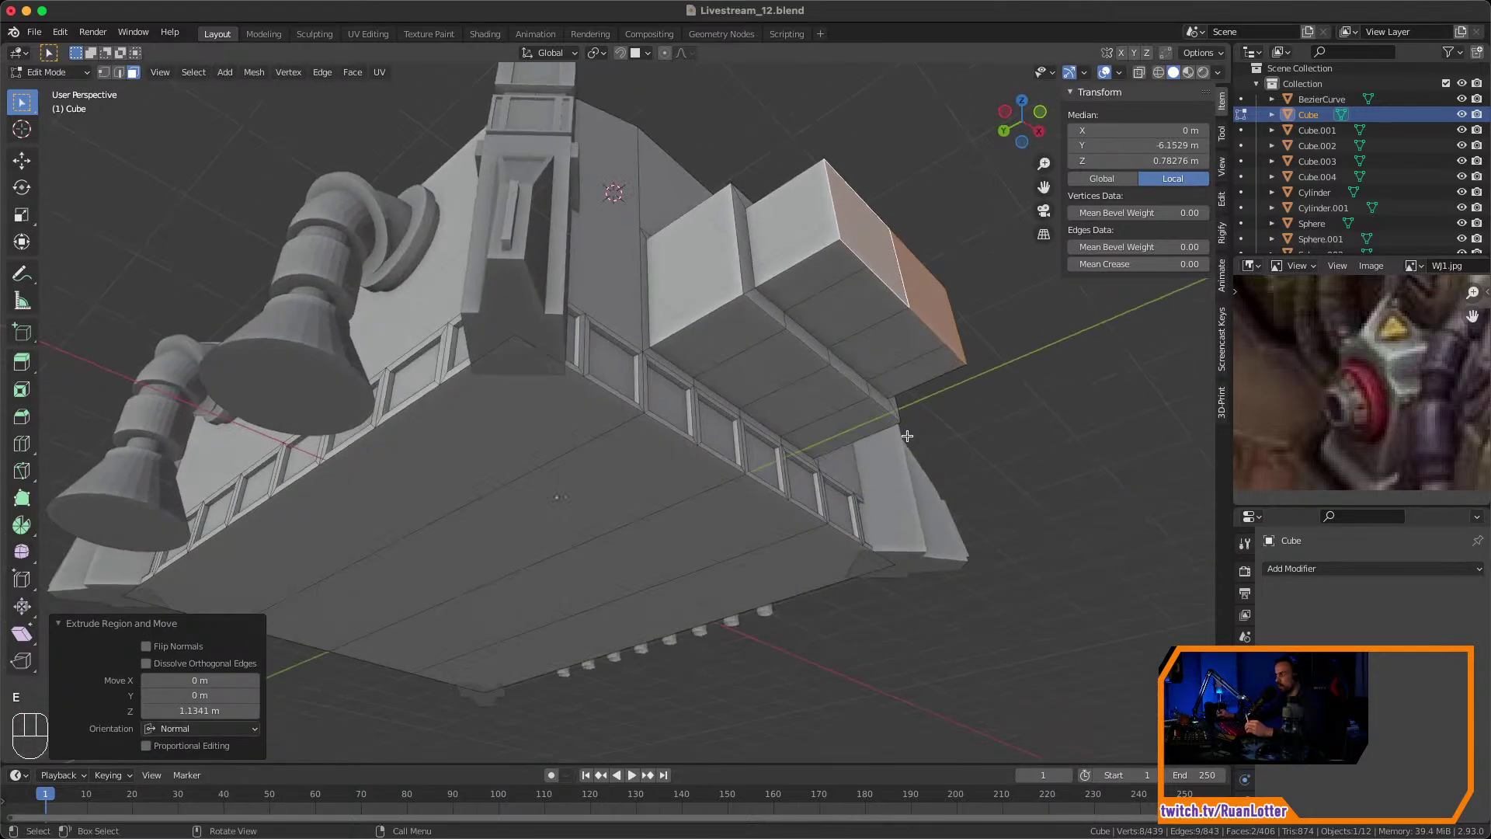
pyautogui.click(855, 316)
pyautogui.keyDown('shift'); pyautogui.click(891, 345); pyautogui.keyUp('shift')
pyautogui.moveTo(892, 346); pyautogui.dragTo(949, 443, button='middle')
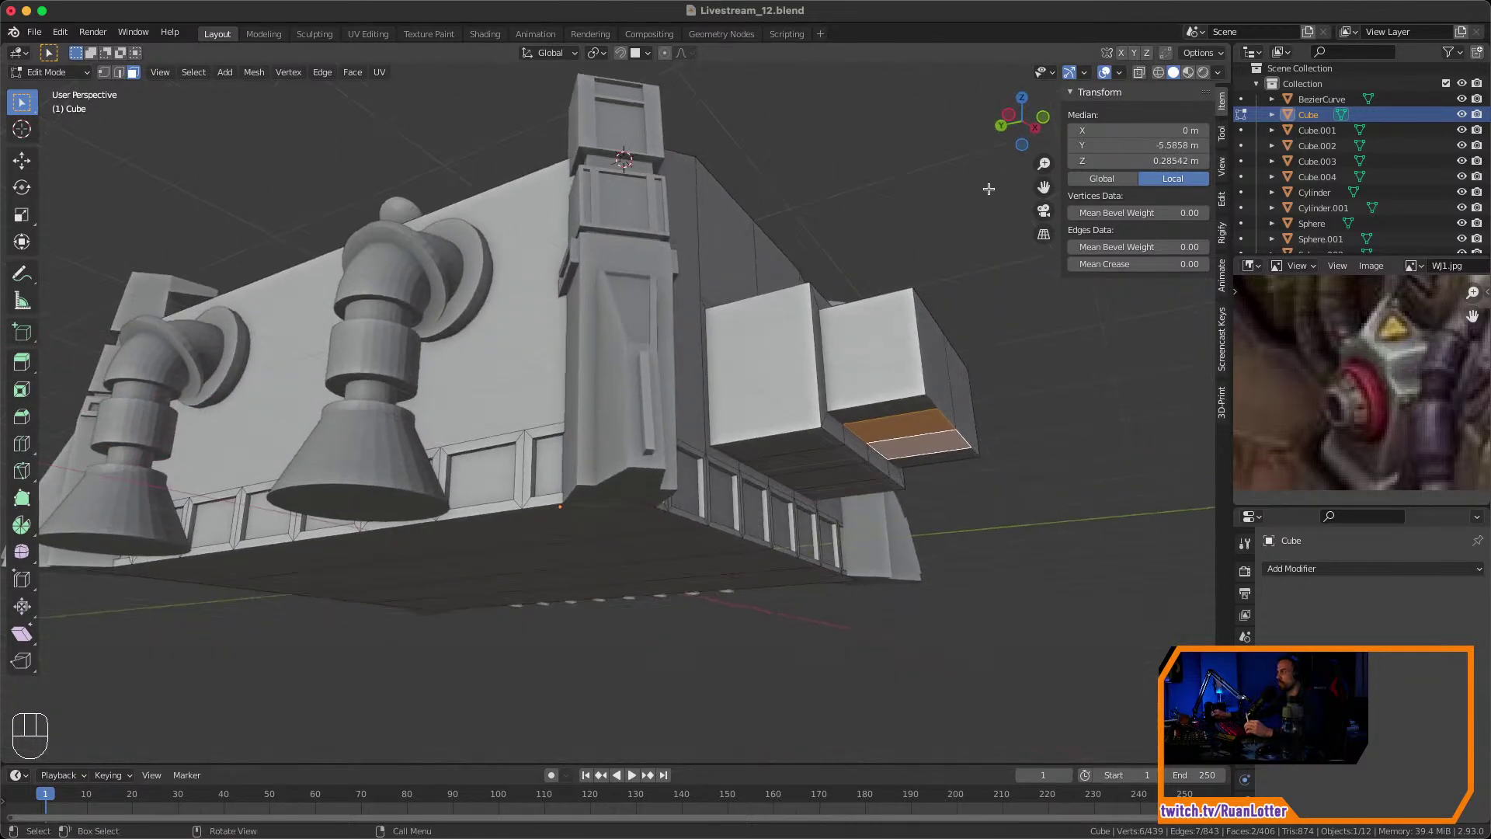
pyautogui.click(635, 54)
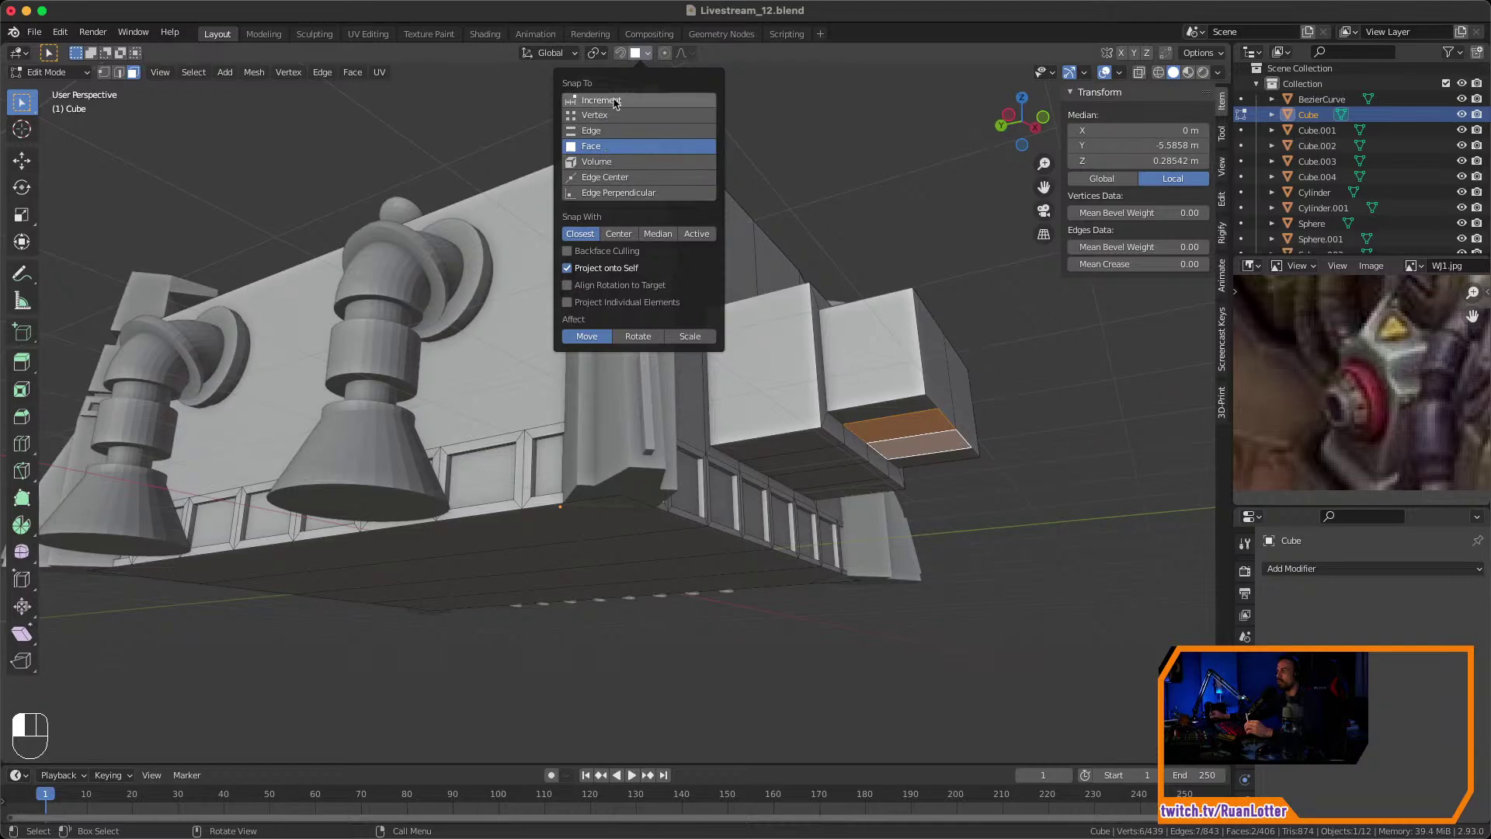
pyautogui.click(613, 101)
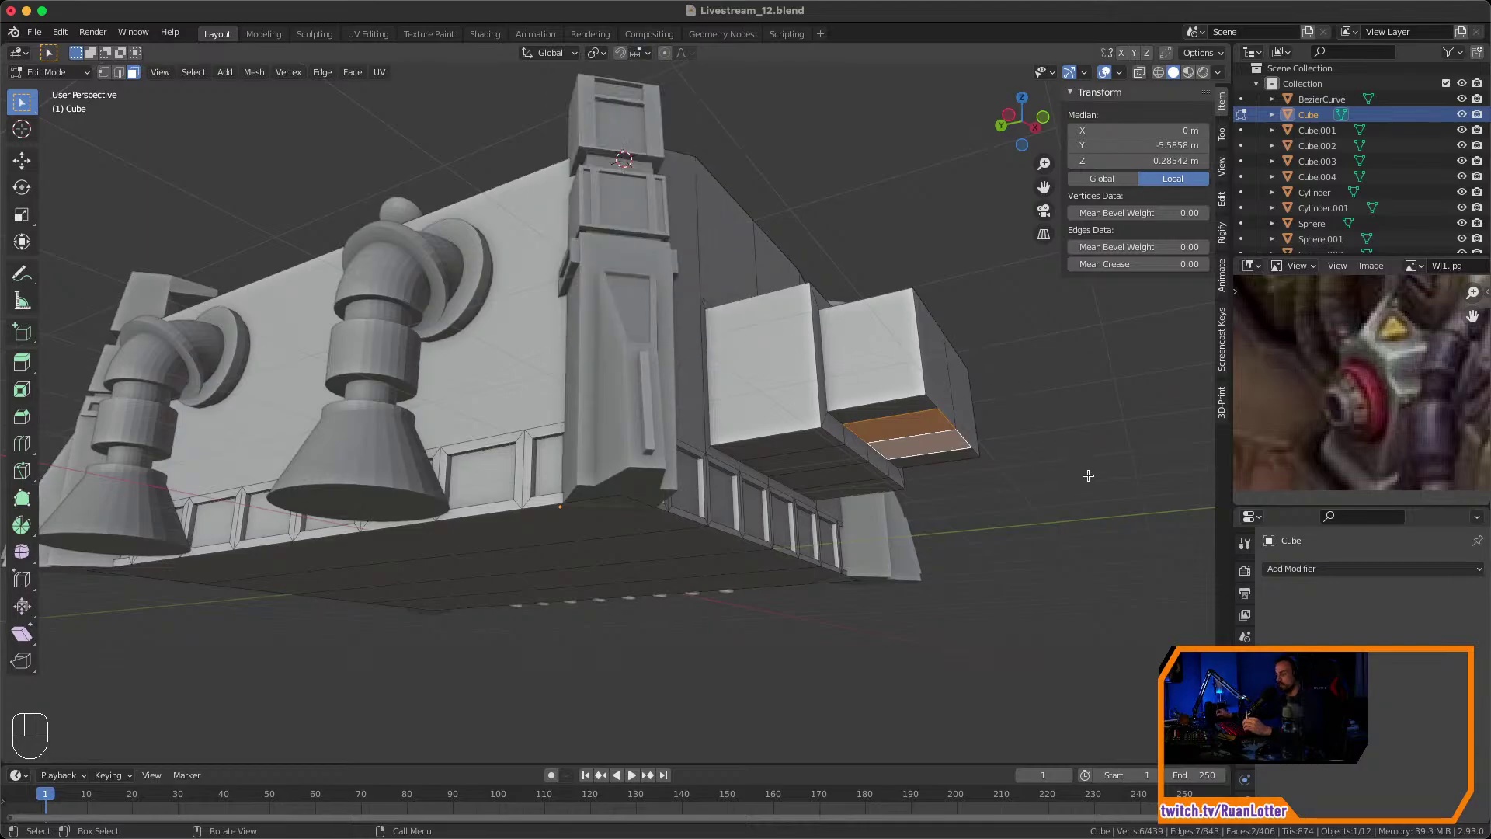
# Try to move the selected underside faces down along the Z axis.
pyautogui.moveTo(1086, 474); pyautogui.dragTo(1082, 489, button='middle')
pyautogui.press('g')
pyautogui.press('z')
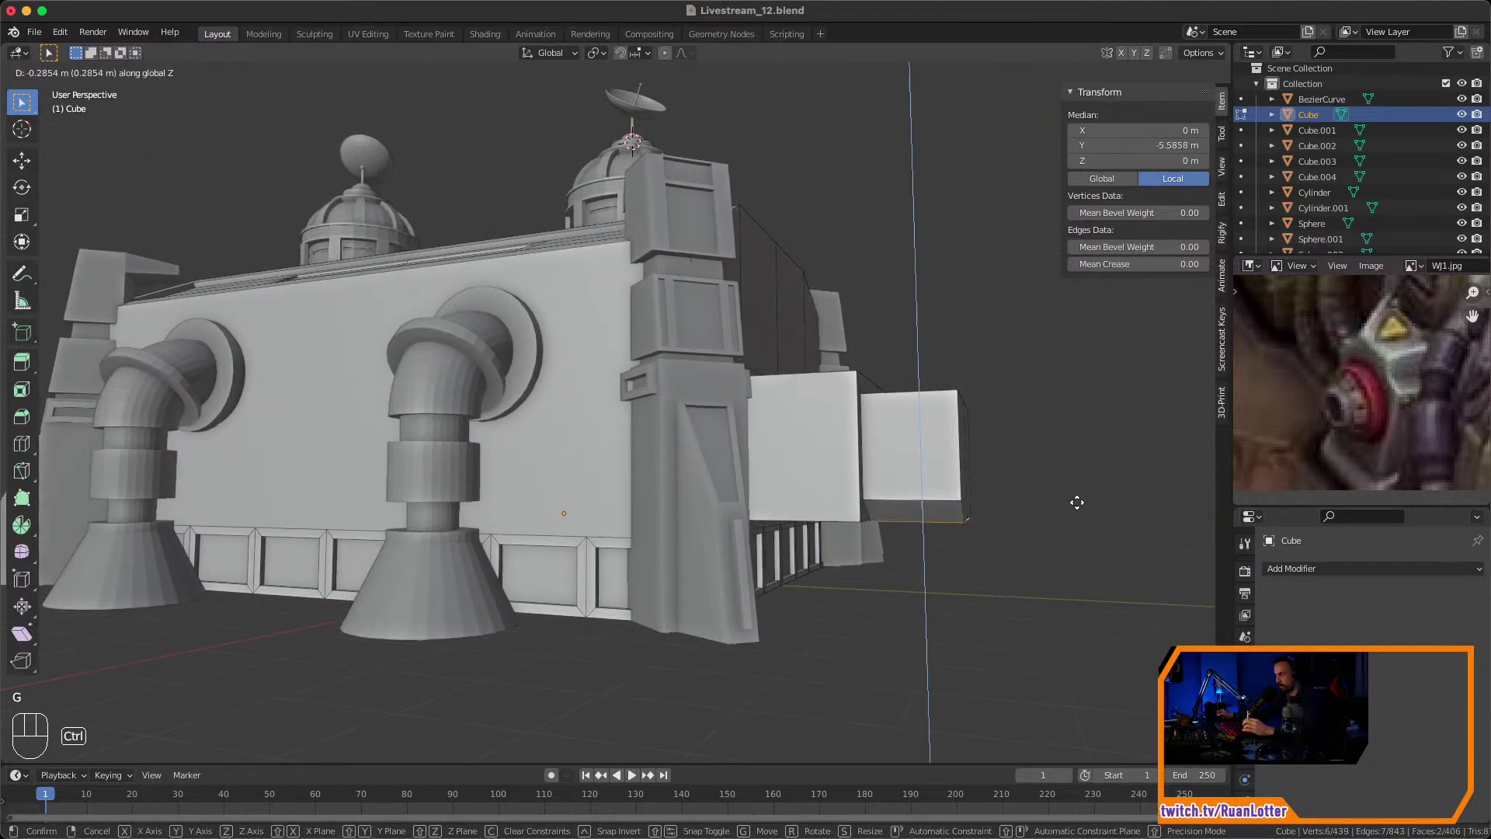
pyautogui.click(1025, 601)
pyautogui.moveTo(1015, 603); pyautogui.dragTo(1006, 547, button='middle')
pyautogui.press('super+z')
# Extrude the outer block's two underside faces downward about 1.29 m with snapping, and clear the selection.
pyautogui.press('e')
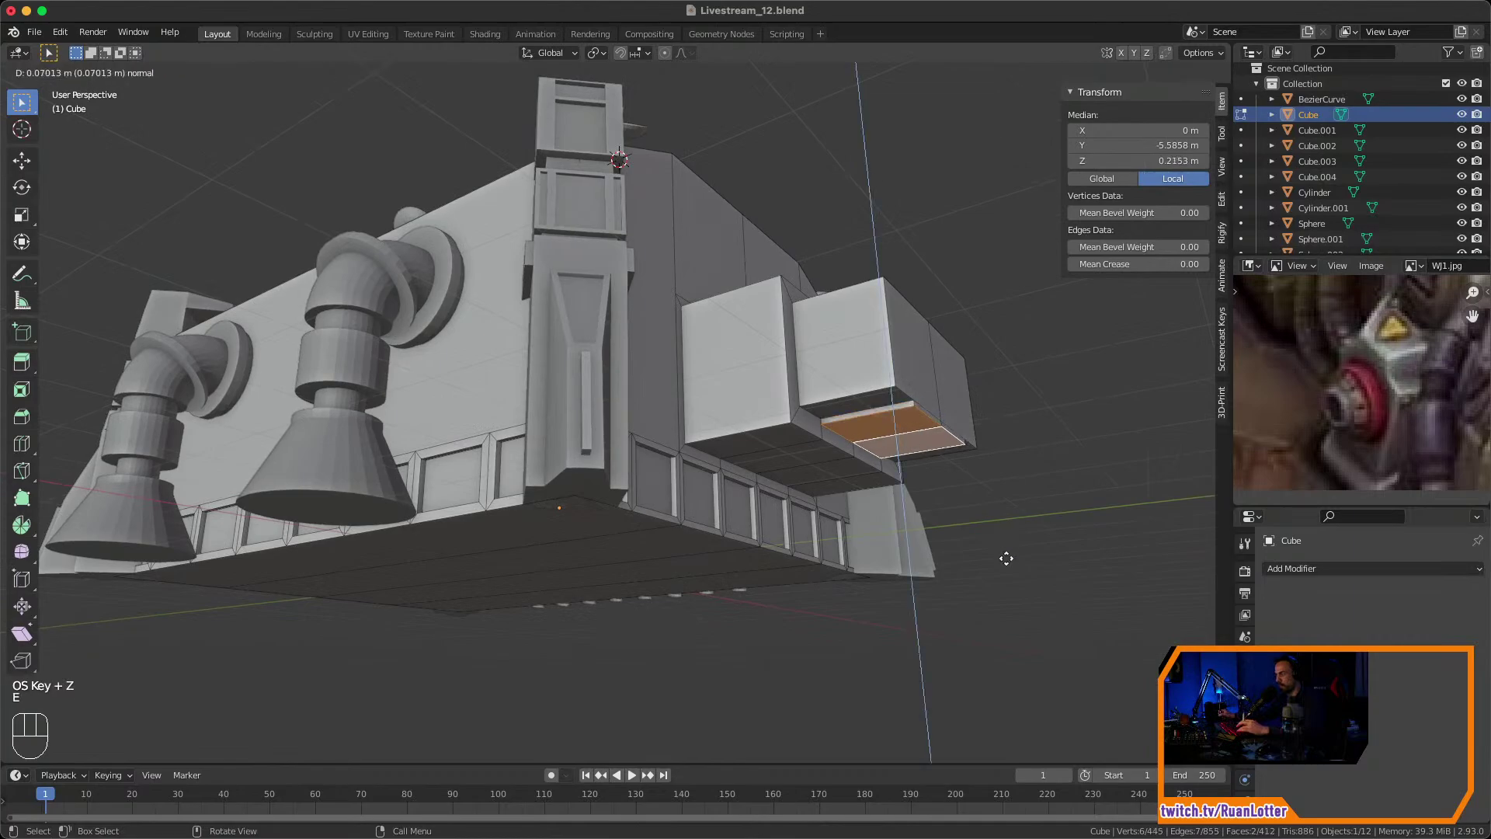
pyautogui.press('ctrl')
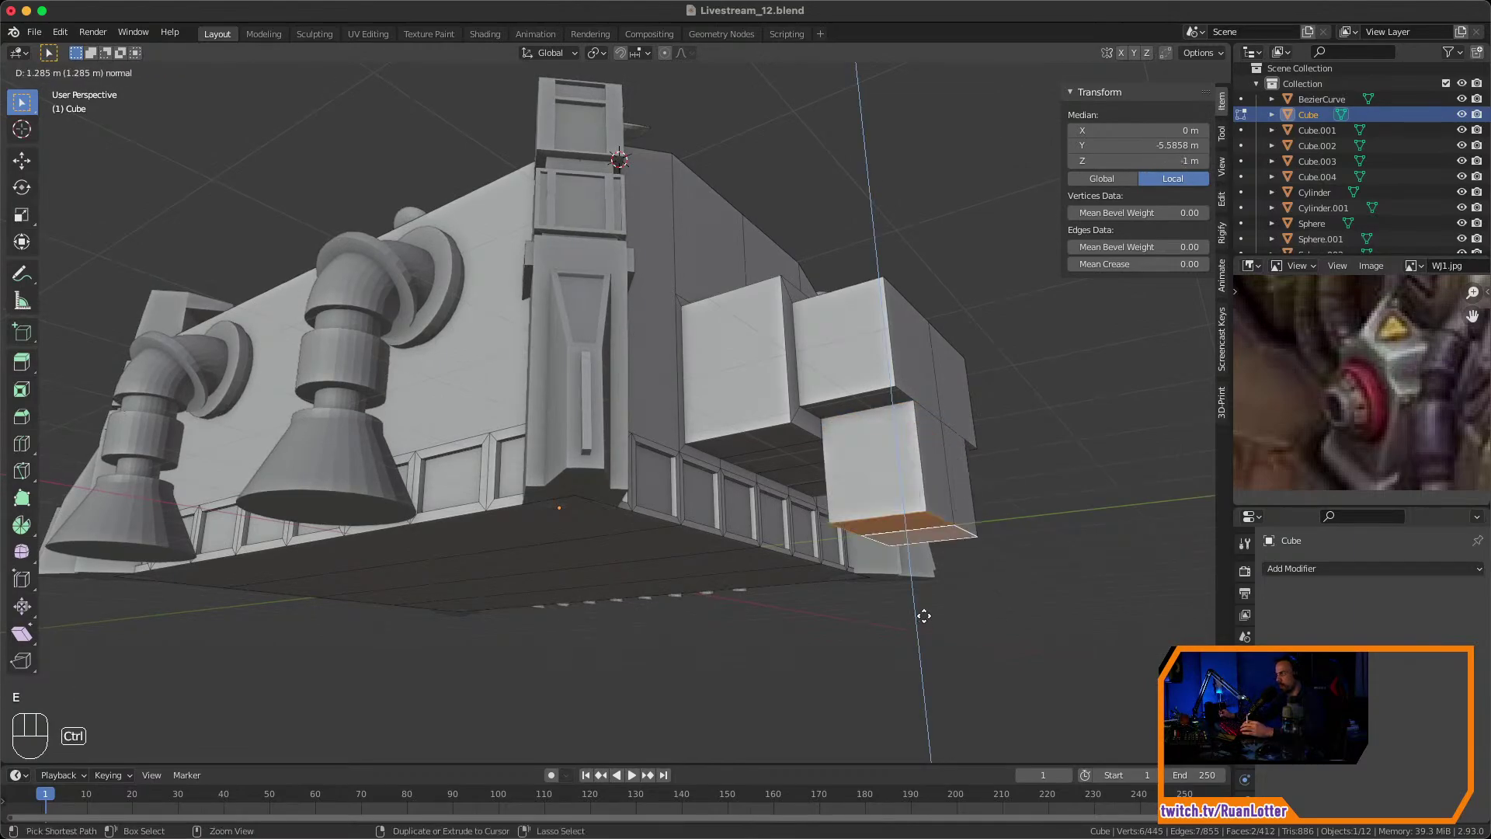
pyautogui.keyDown('ctrl'); pyautogui.click(898, 637); pyautogui.keyUp('ctrl')
pyautogui.moveTo(892, 622); pyautogui.dragTo(843, 661, button='middle')
pyautogui.keyDown('ctrl'); pyautogui.moveTo(842, 662); pyautogui.dragTo(835, 738, button='middle'); pyautogui.keyUp('ctrl')
pyautogui.click(835, 632)
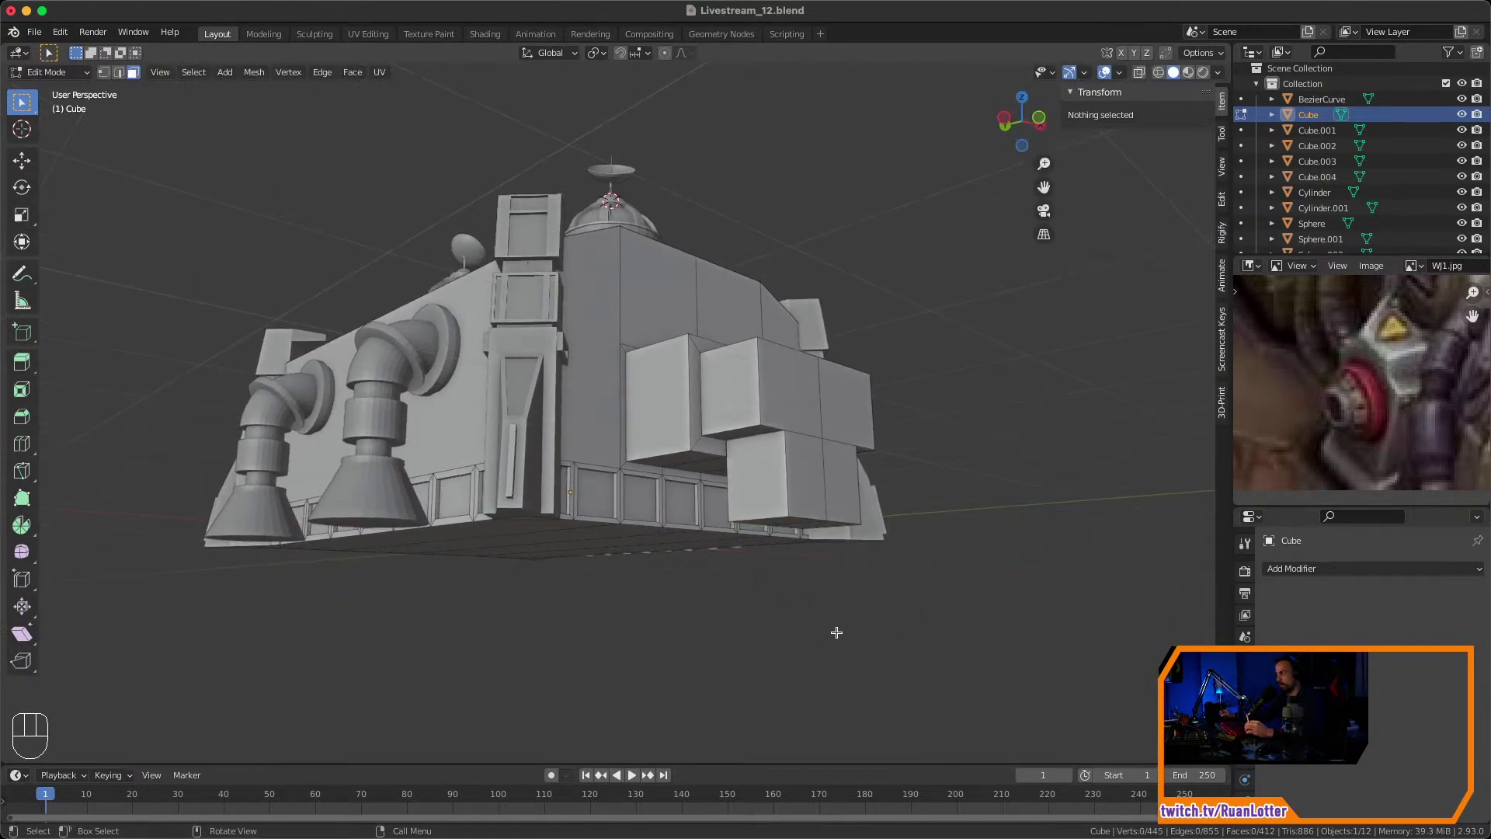
# Leave mesh editing of the main building body and return to Object Mode.
pyautogui.moveTo(836, 632)
pyautogui.mouseDown(button='middle')
pyautogui.moveTo(619, 659)
pyautogui.moveTo(963, 655)
pyautogui.moveTo(801, 658)
pyautogui.moveTo(801, 680)
pyautogui.moveTo(824, 645)
pyautogui.mouseUp(button='middle')
pyautogui.moveTo(884, 651); pyautogui.dragTo(853, 544, button='middle')
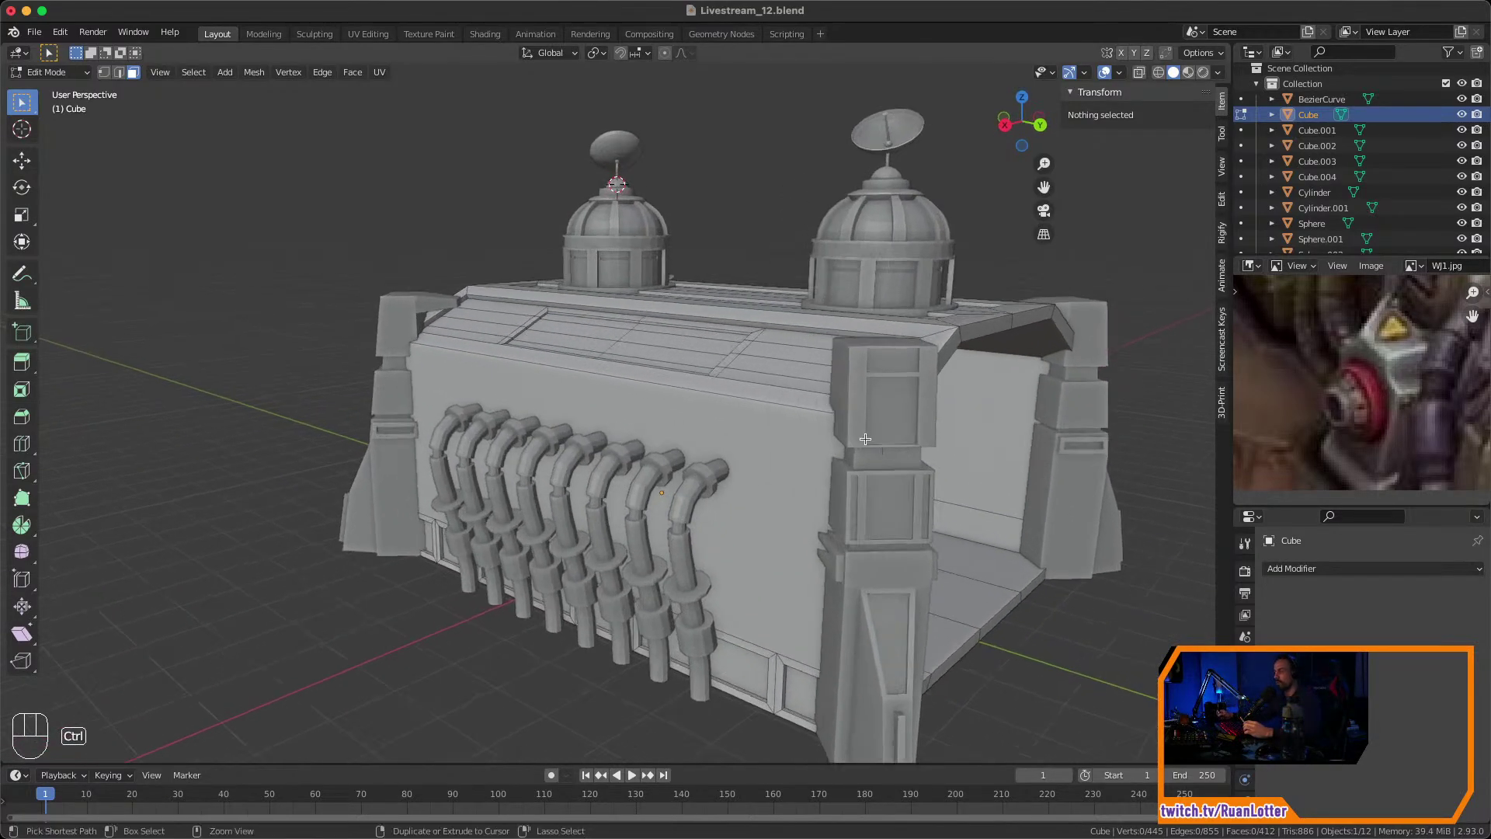
pyautogui.moveTo(784, 388); pyautogui.dragTo(648, 349, button='middle')
pyautogui.click(640, 282)
pyautogui.press('Tab')
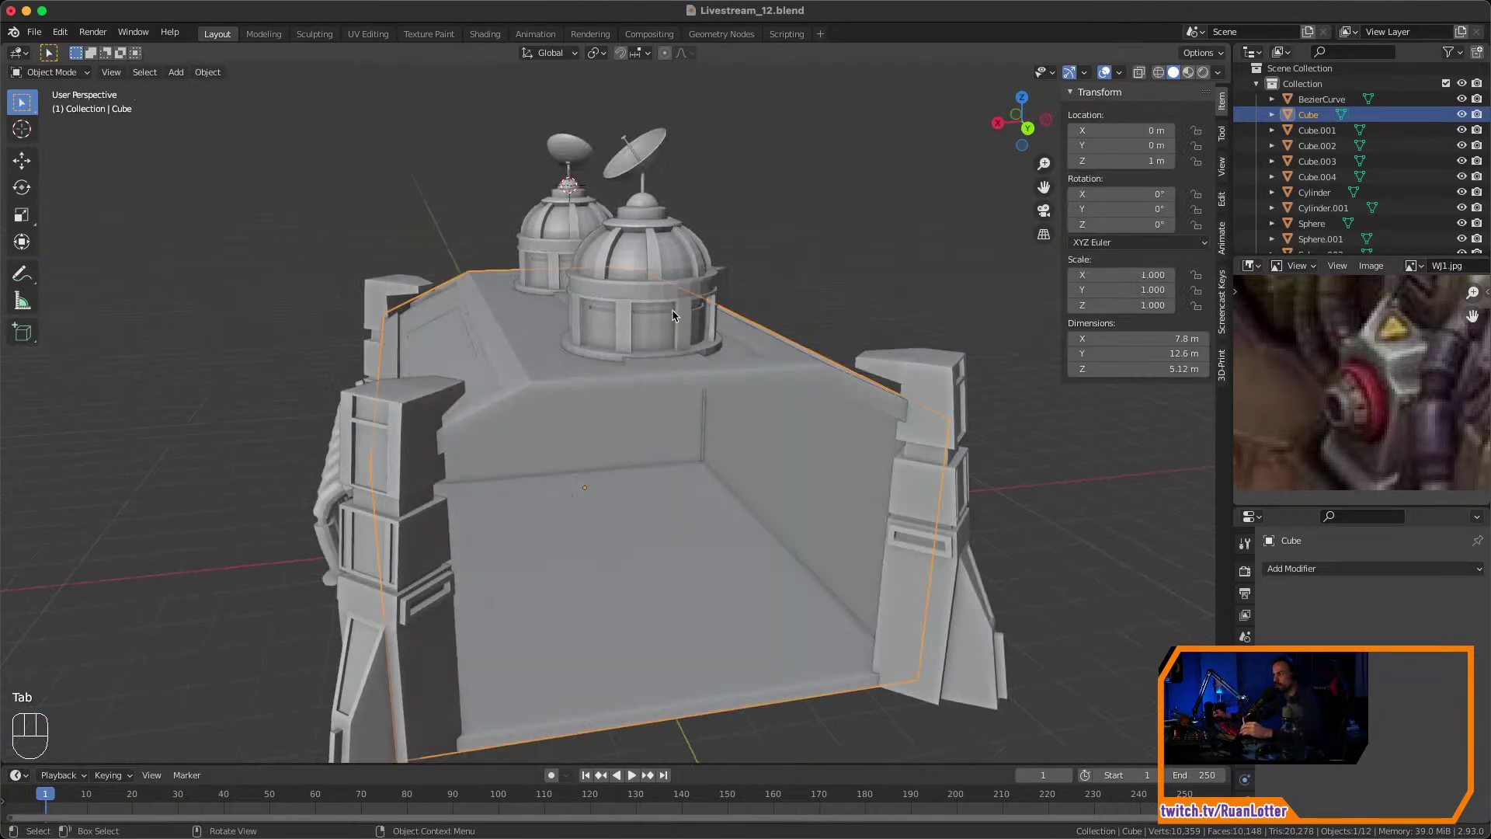
pyautogui.click(671, 309)
pyautogui.keyDown('shift'); pyautogui.click(554, 223); pyautogui.keyUp('shift')
pyautogui.moveTo(713, 231); pyautogui.dragTo(724, 227, button='middle')
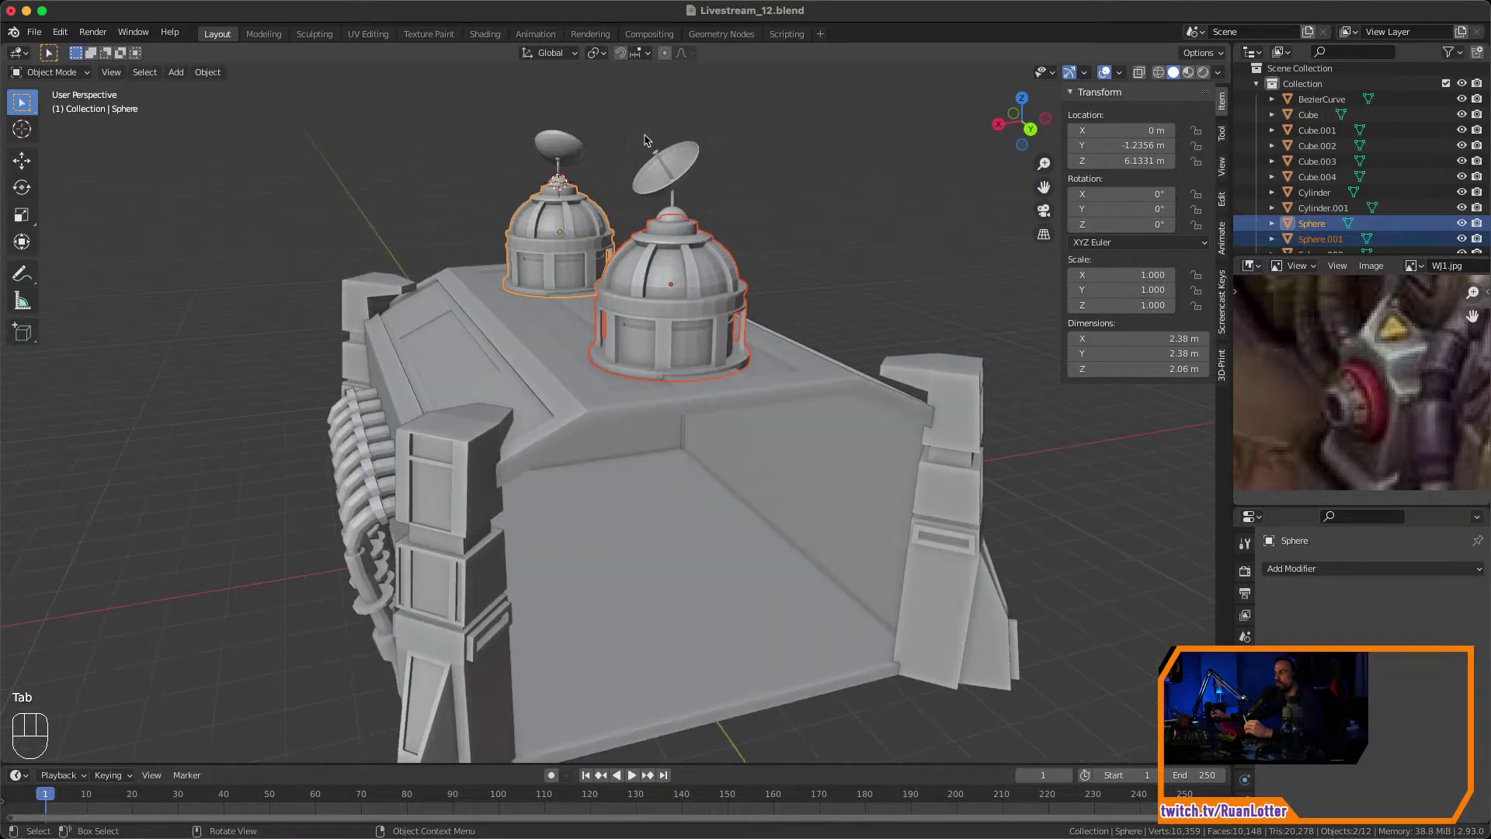
pyautogui.moveTo(642, 127); pyautogui.dragTo(704, 235)
pyautogui.rightClick(679, 248)
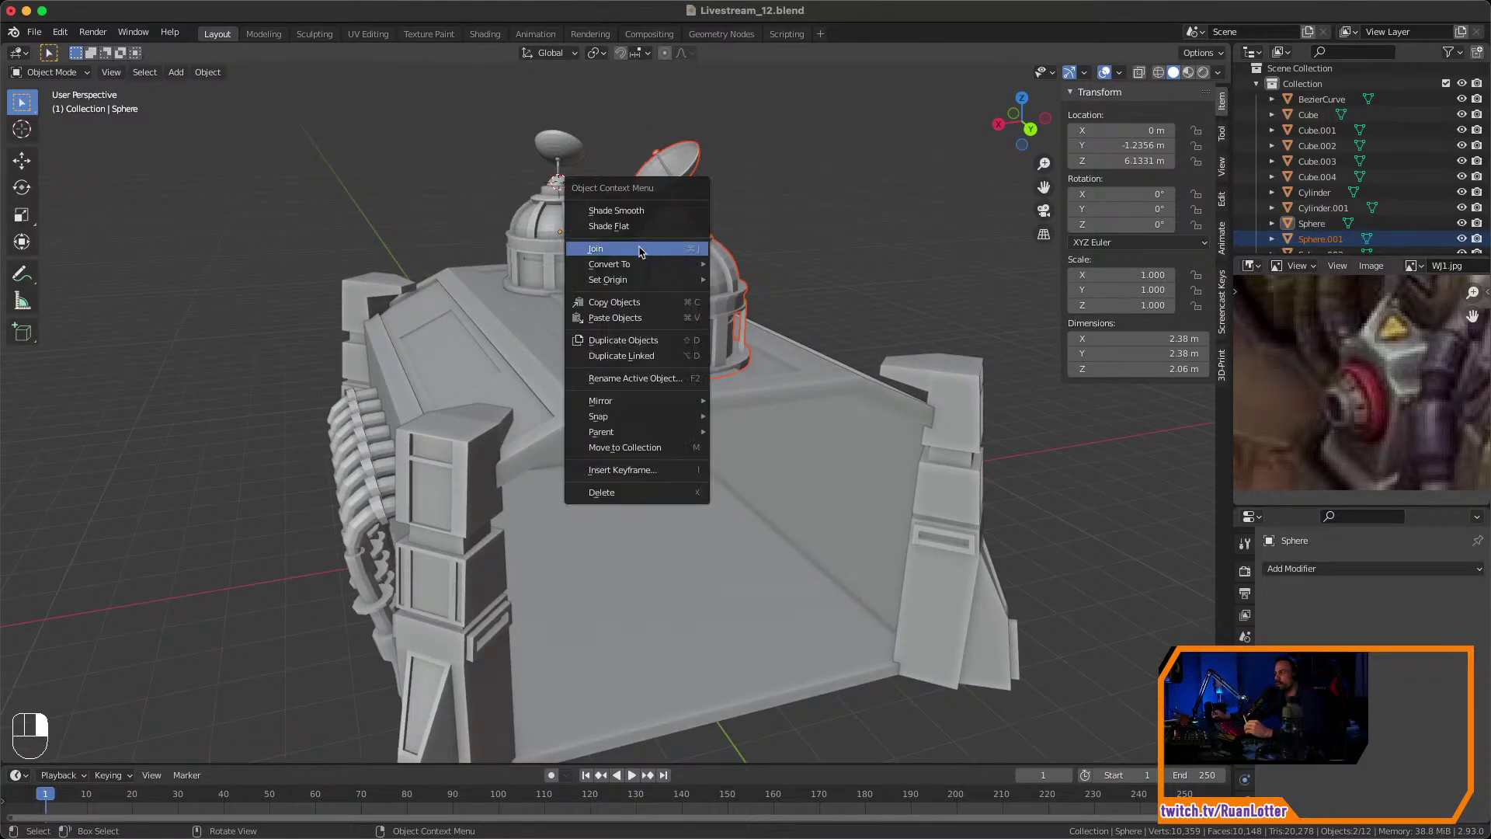
pyautogui.click(847, 211)
# Enlarge the outliner so that it lists every object in the collection.
pyautogui.click(675, 175)
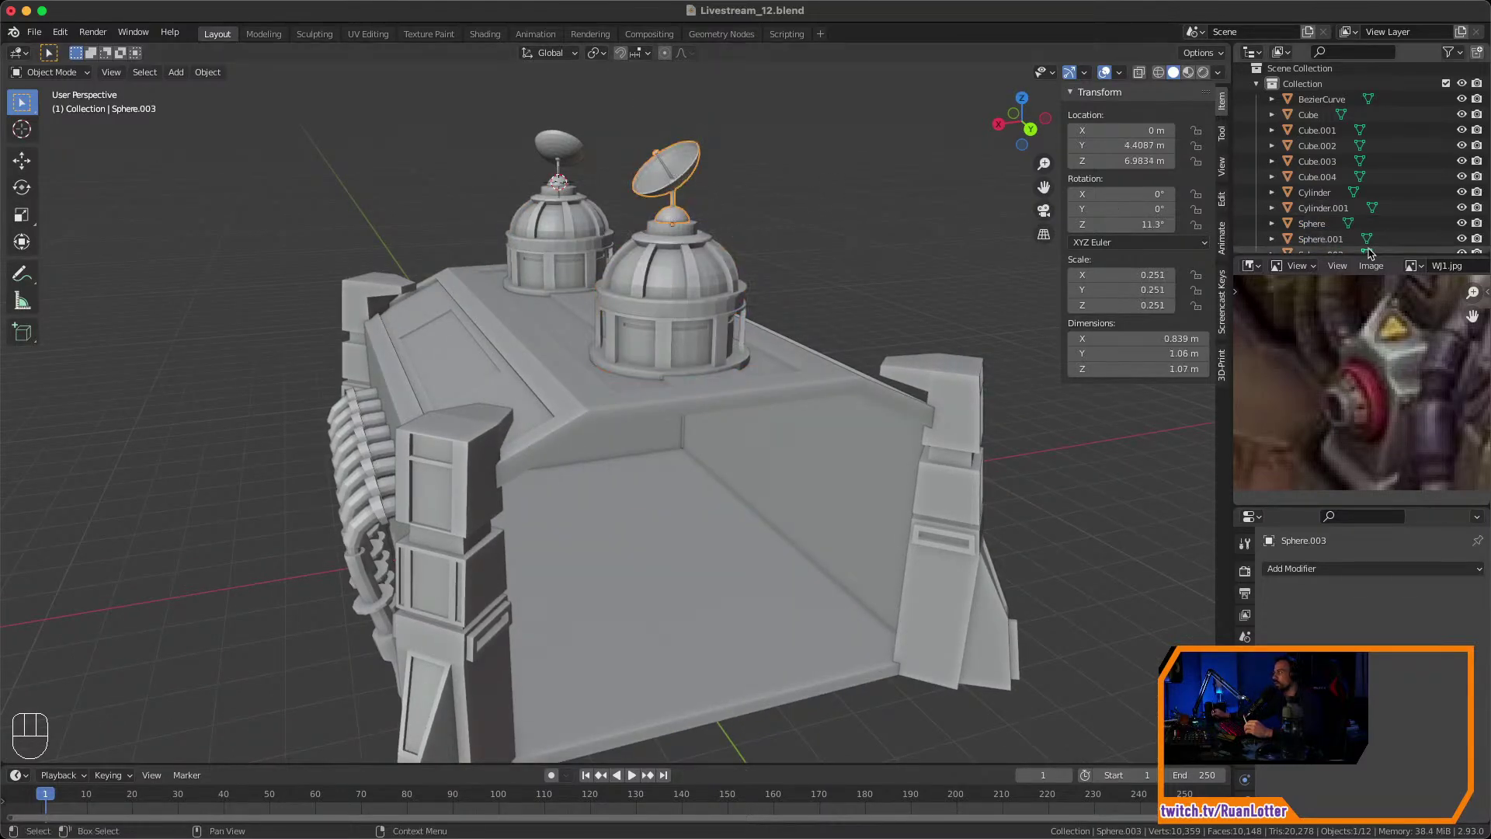
pyautogui.moveTo(1369, 253); pyautogui.dragTo(1369, 303)
pyautogui.click(833, 419)
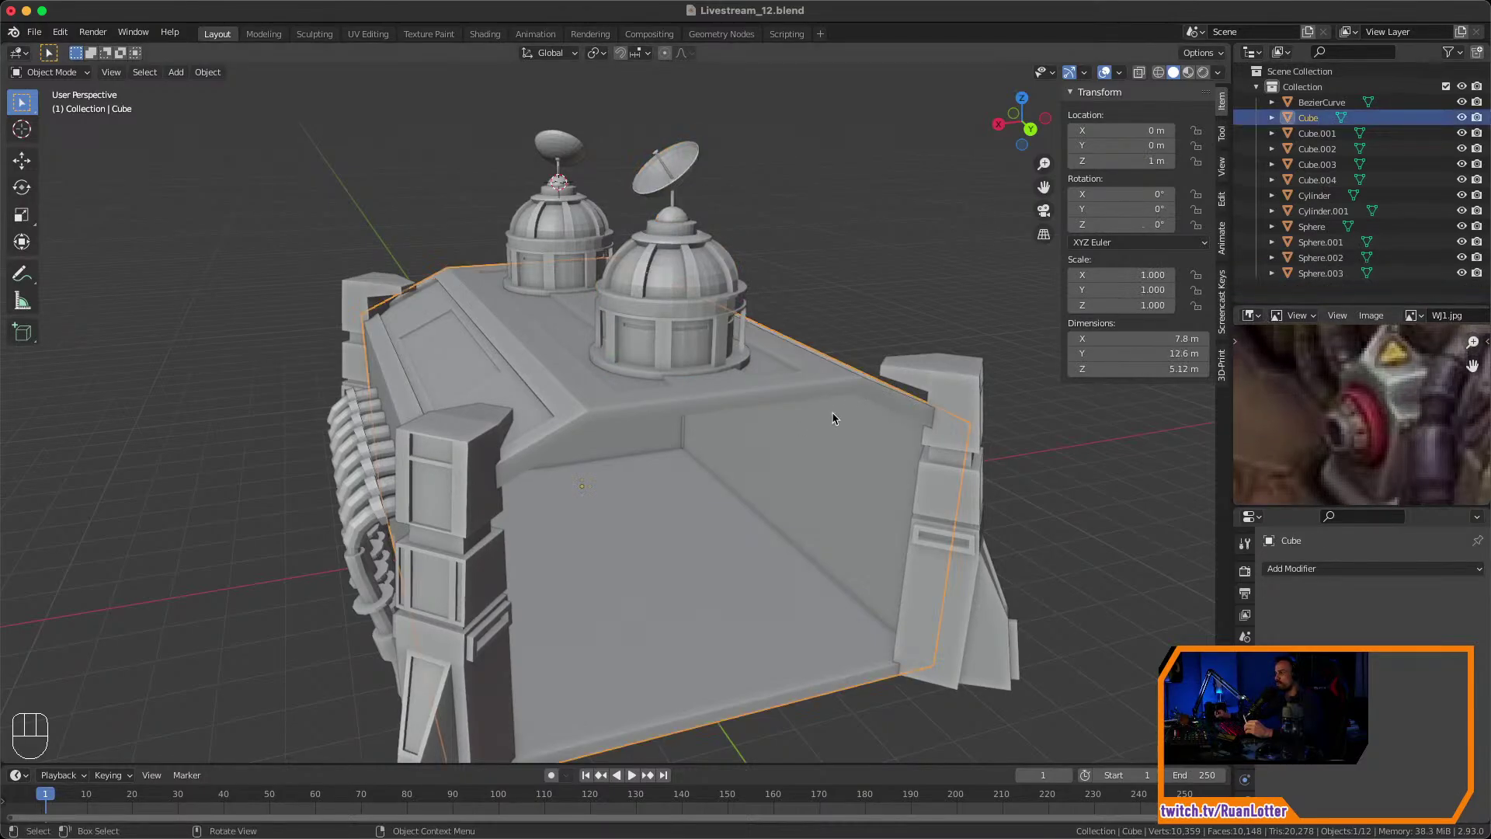
# Join the main body, the four corner pillars, both large pipes and the row of small pipes into one object.
pyautogui.click(449, 473)
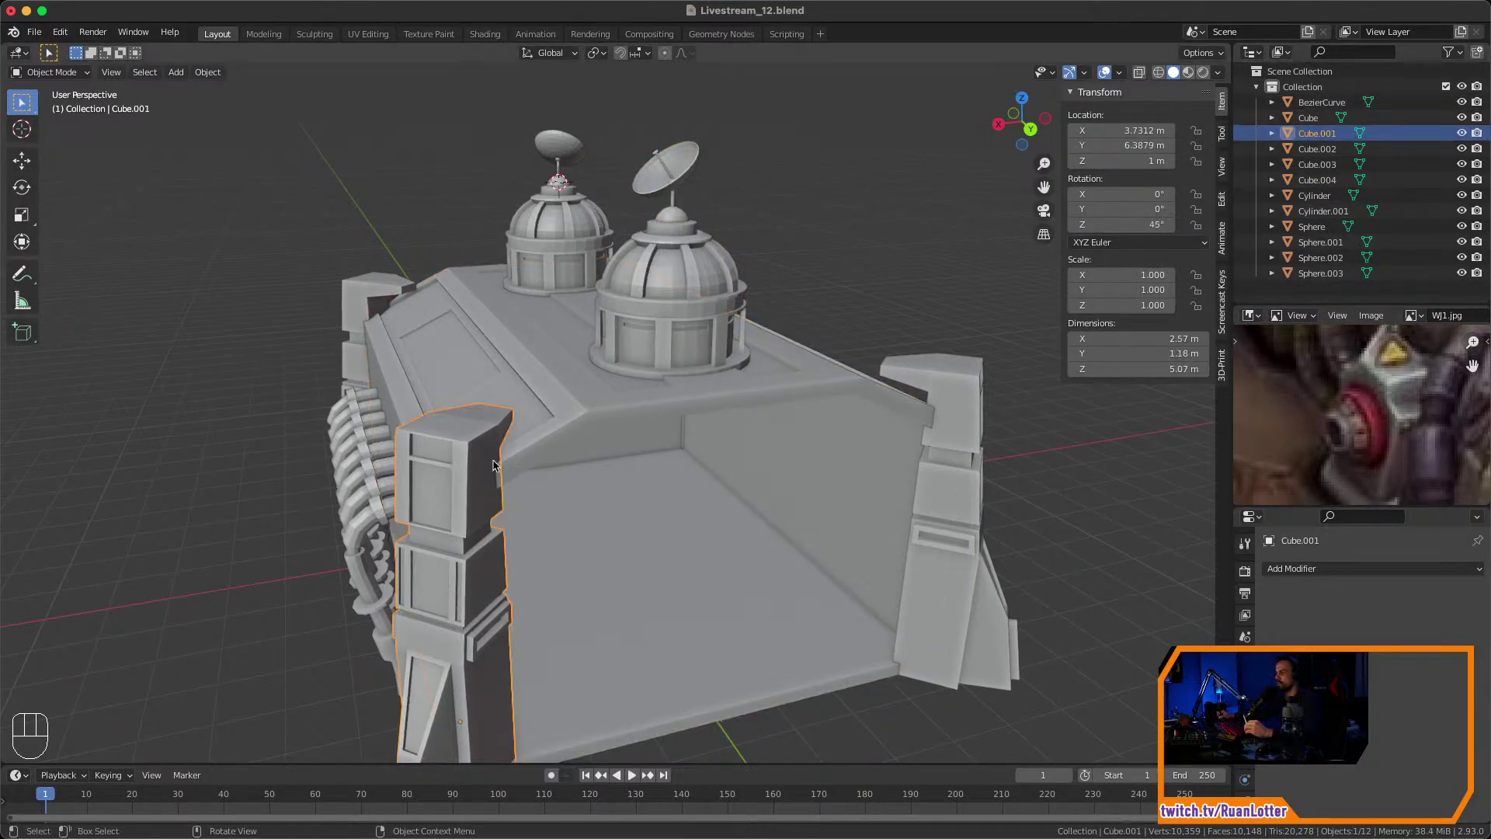
pyautogui.keyDown('shift'); pyautogui.click(967, 396); pyautogui.keyUp('shift')
pyautogui.moveTo(944, 403); pyautogui.dragTo(708, 427, button='middle')
pyautogui.keyDown('shift'); pyautogui.click(765, 415); pyautogui.keyUp('shift')
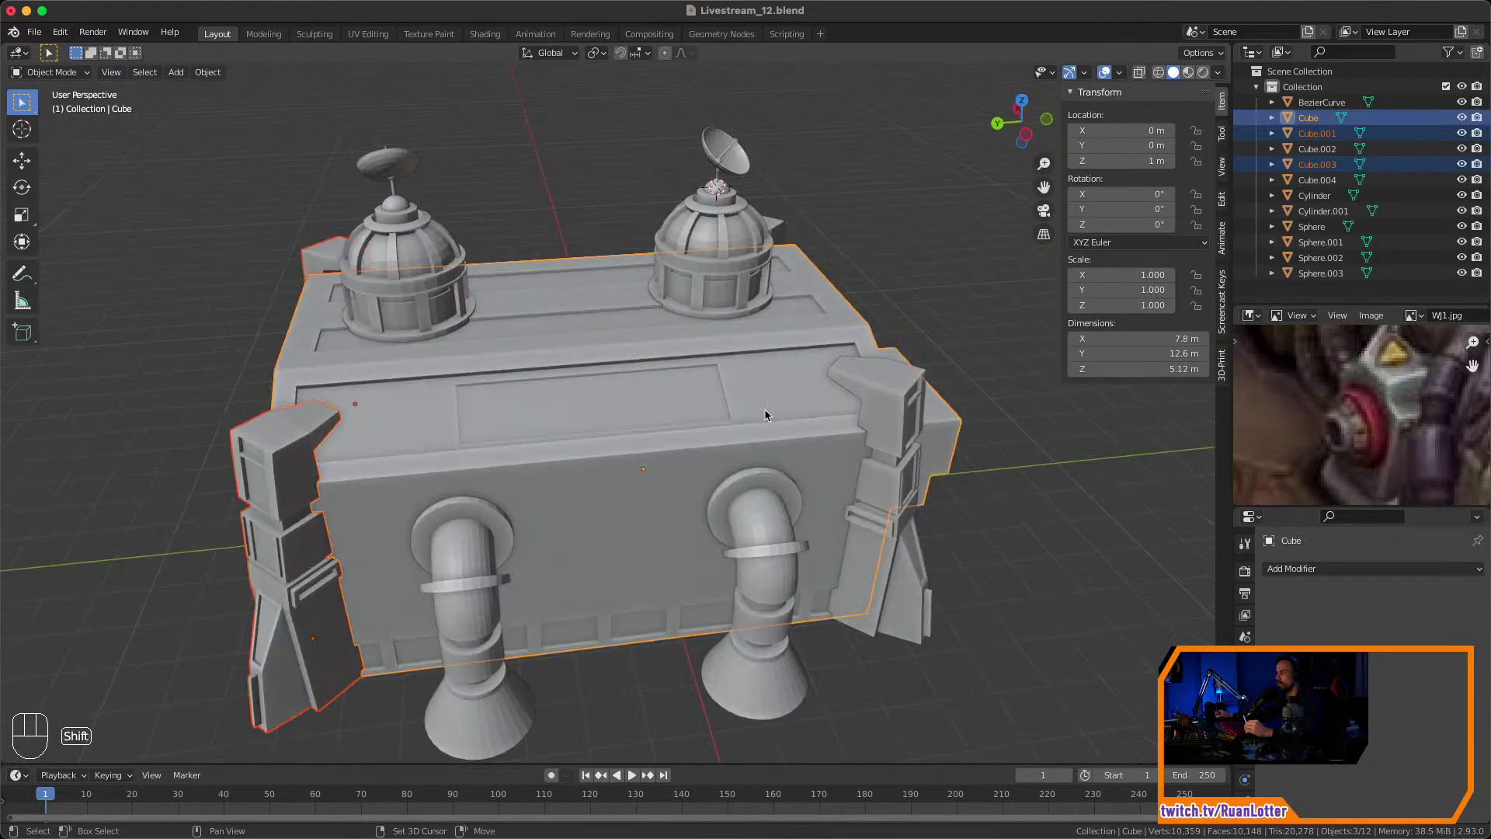
pyautogui.keyDown('shift'); pyautogui.click(882, 404); pyautogui.keyUp('shift')
pyautogui.moveTo(885, 408); pyautogui.dragTo(745, 420, button='middle')
pyautogui.keyDown('shift'); pyautogui.click(888, 406); pyautogui.keyUp('shift')
pyautogui.moveTo(660, 497); pyautogui.dragTo(793, 486, button='middle')
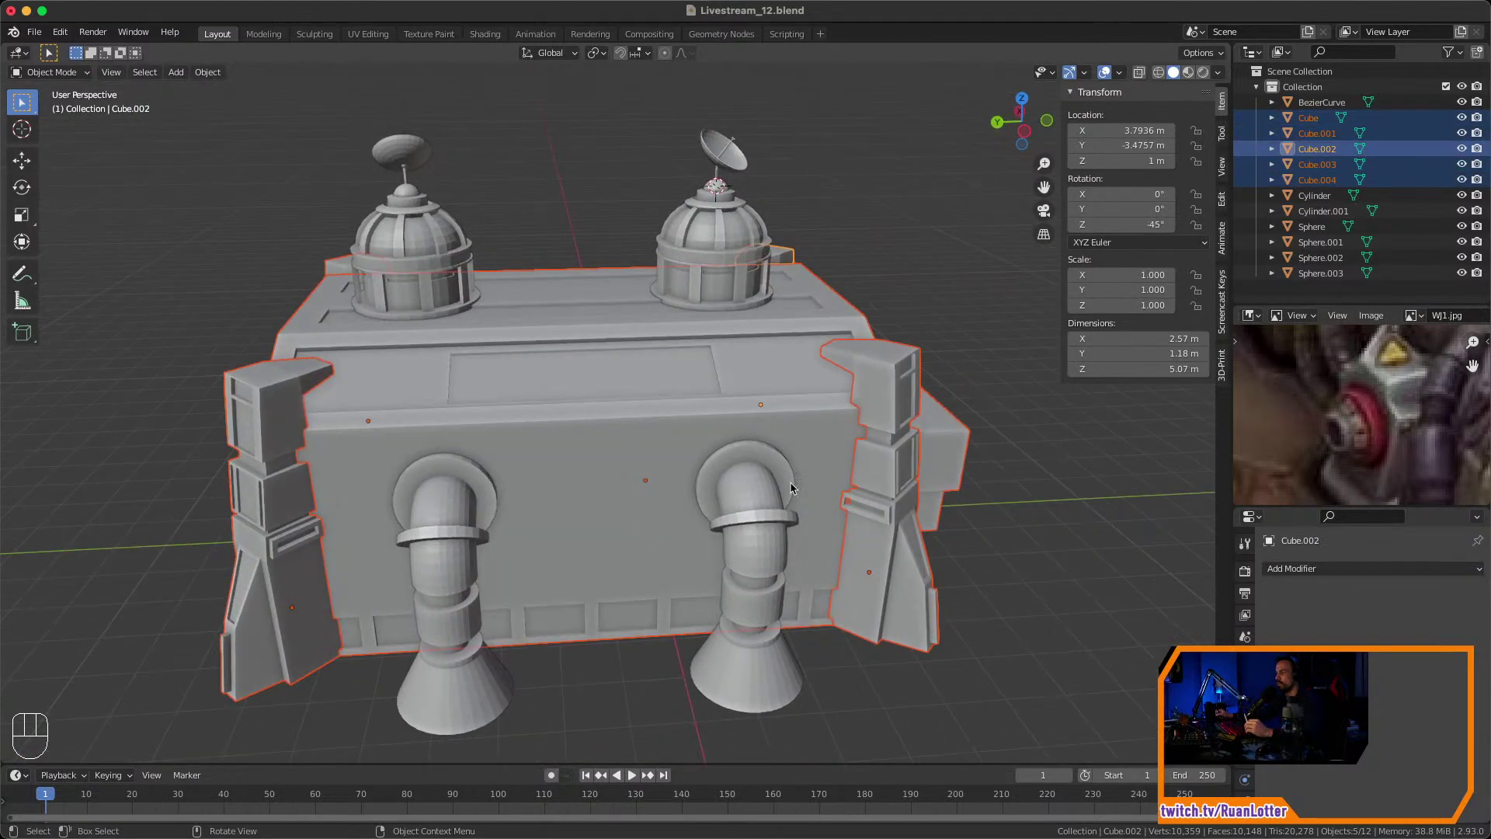
pyautogui.keyDown('shift'); pyautogui.click(732, 554); pyautogui.keyUp('shift')
pyautogui.keyDown('shift'); pyautogui.click(427, 564); pyautogui.keyUp('shift')
pyautogui.moveTo(427, 565); pyautogui.dragTo(757, 536, button='middle')
pyautogui.keyDown('shift'); pyautogui.click(560, 517); pyautogui.keyUp('shift')
pyautogui.rightClick(637, 534)
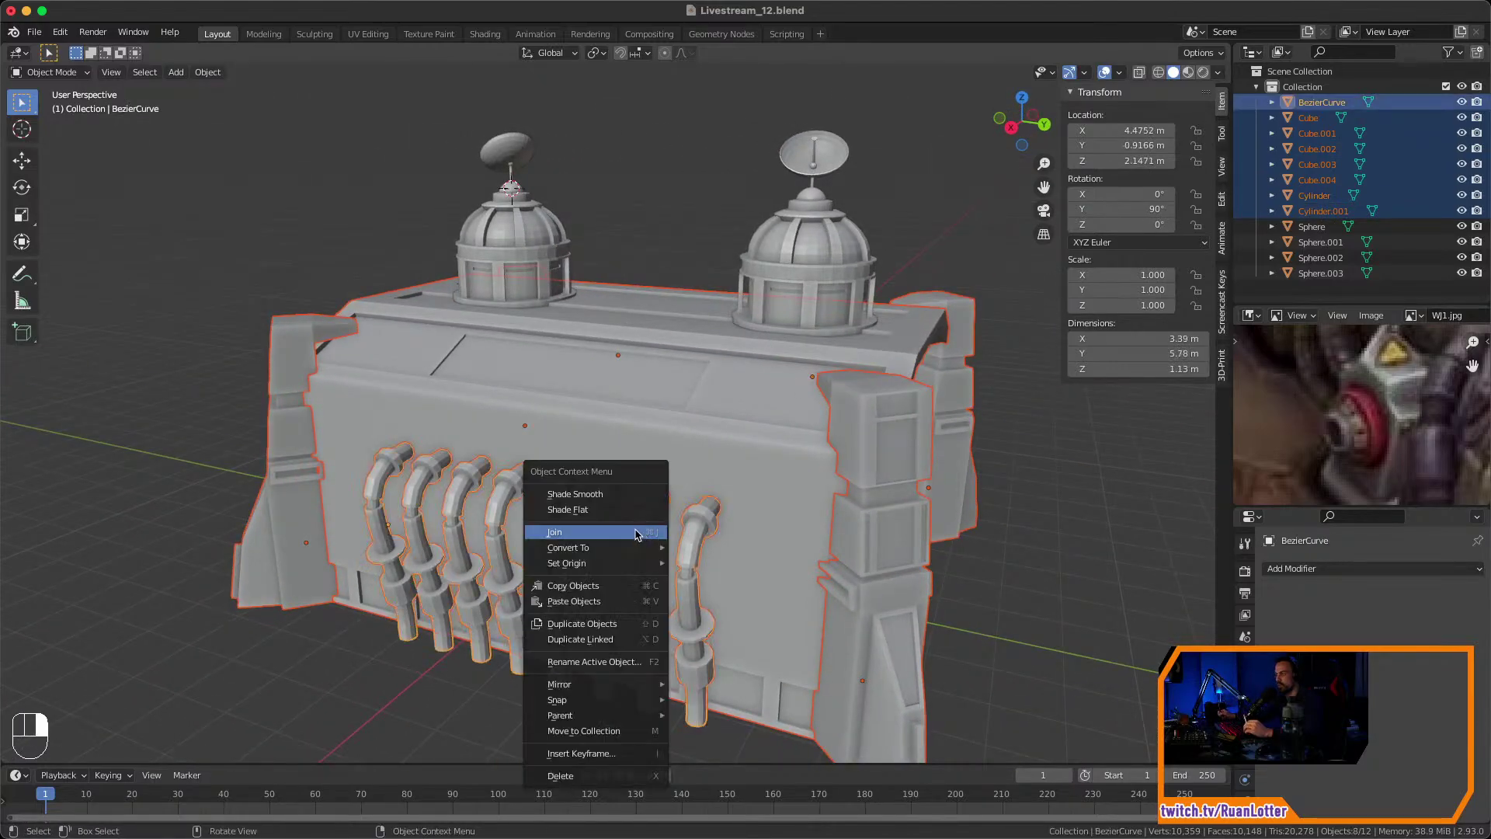
pyautogui.click(576, 534)
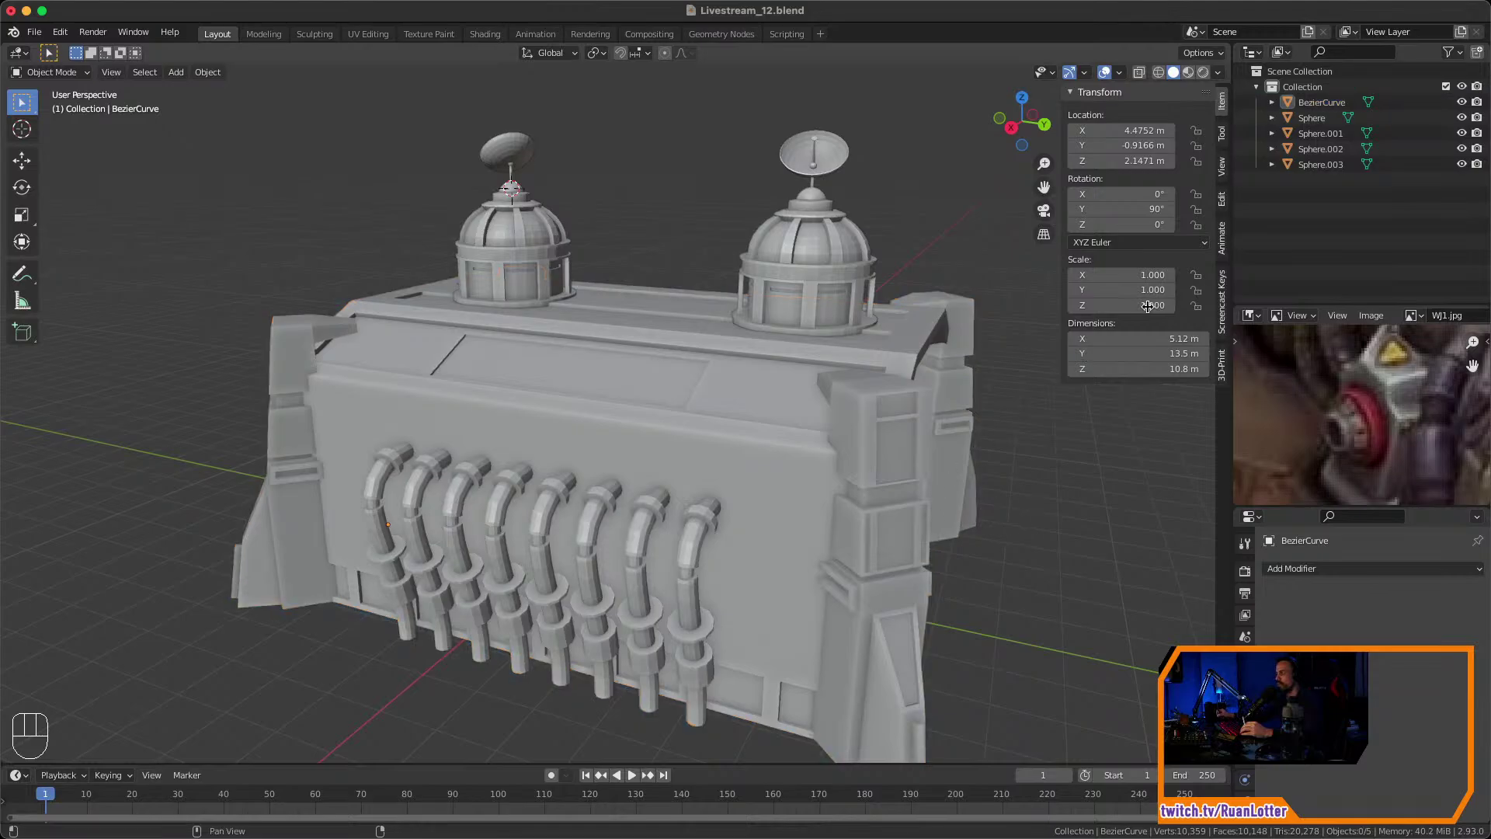
# Rename the joined BezierCurve object as Building.
pyautogui.doubleClick(1314, 101)
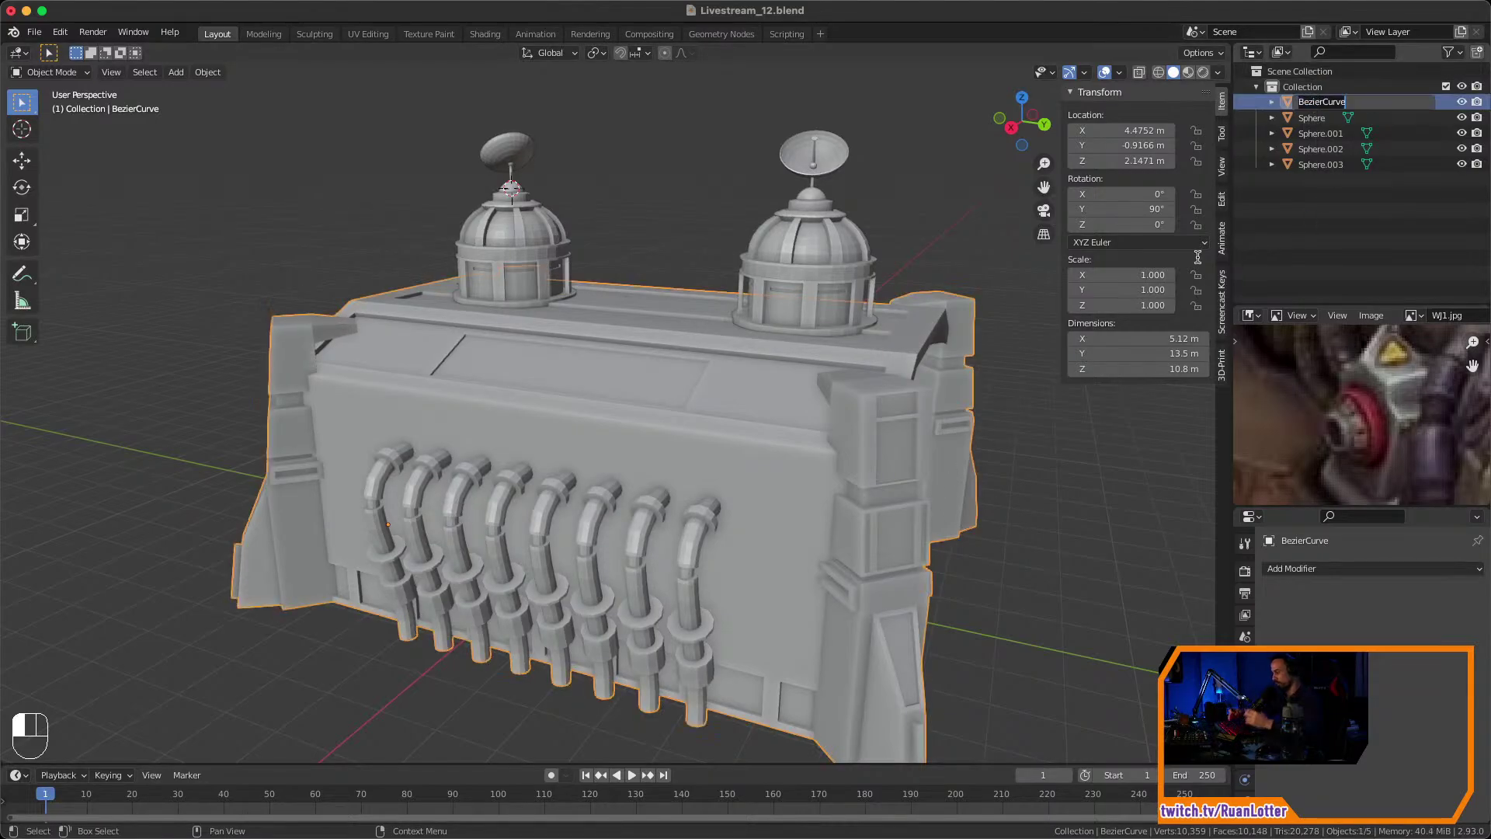
pyautogui.write('Build')
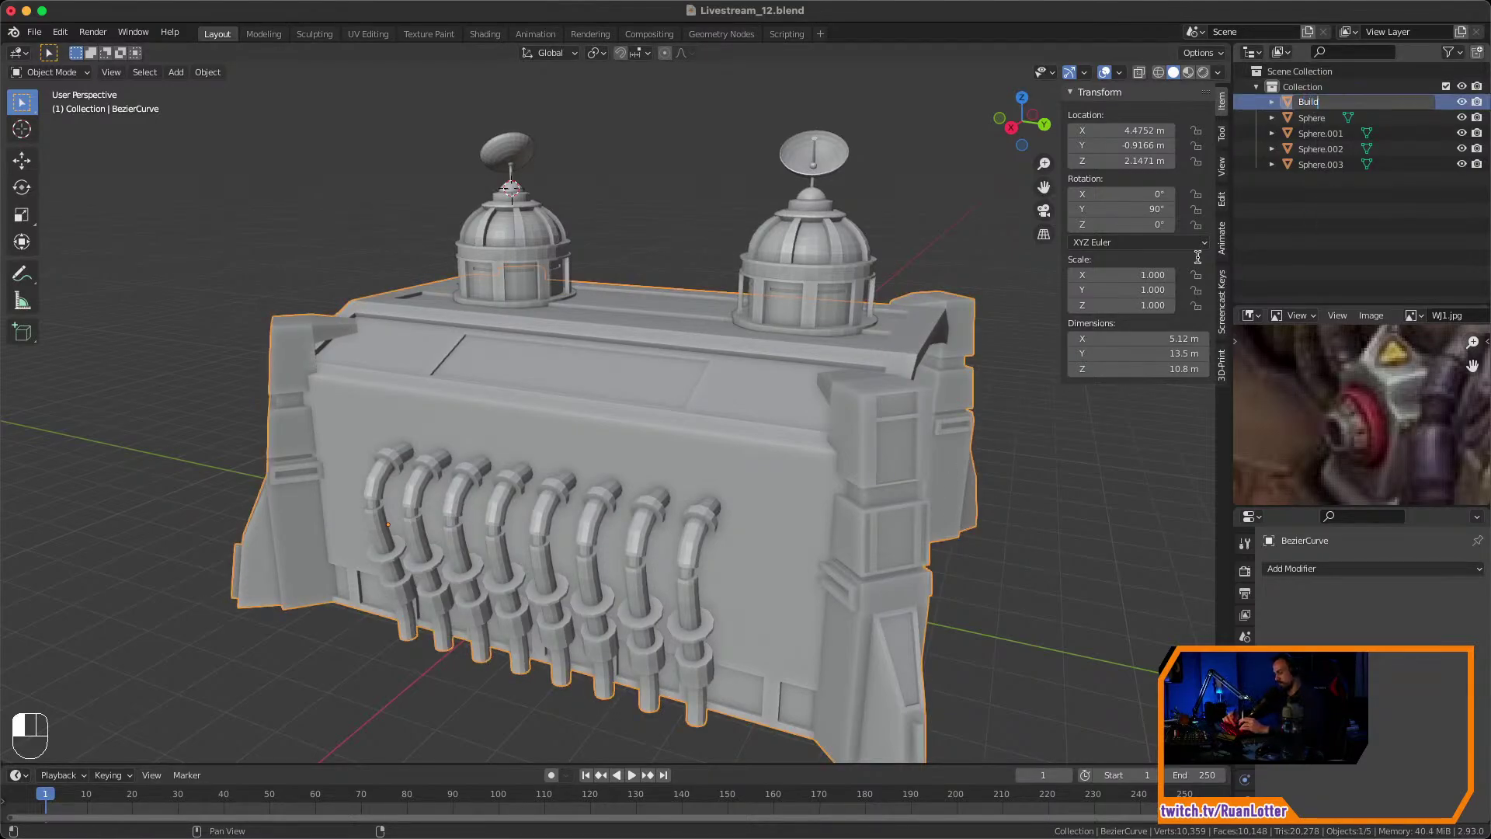
pyautogui.write('ing')
pyautogui.press('Return')
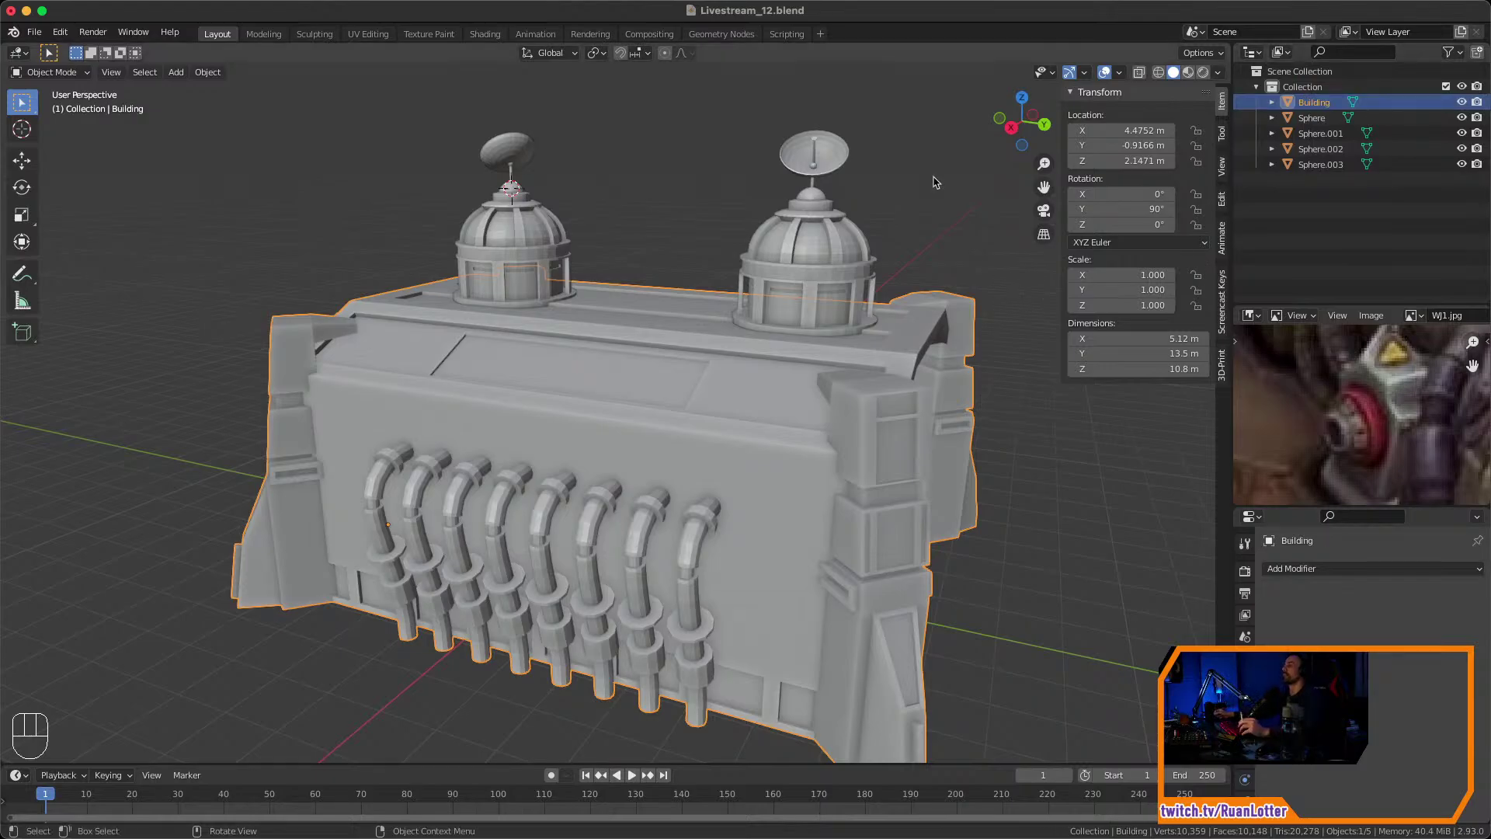
# Clear the object selection and save the file.
pyautogui.click(1312, 118)
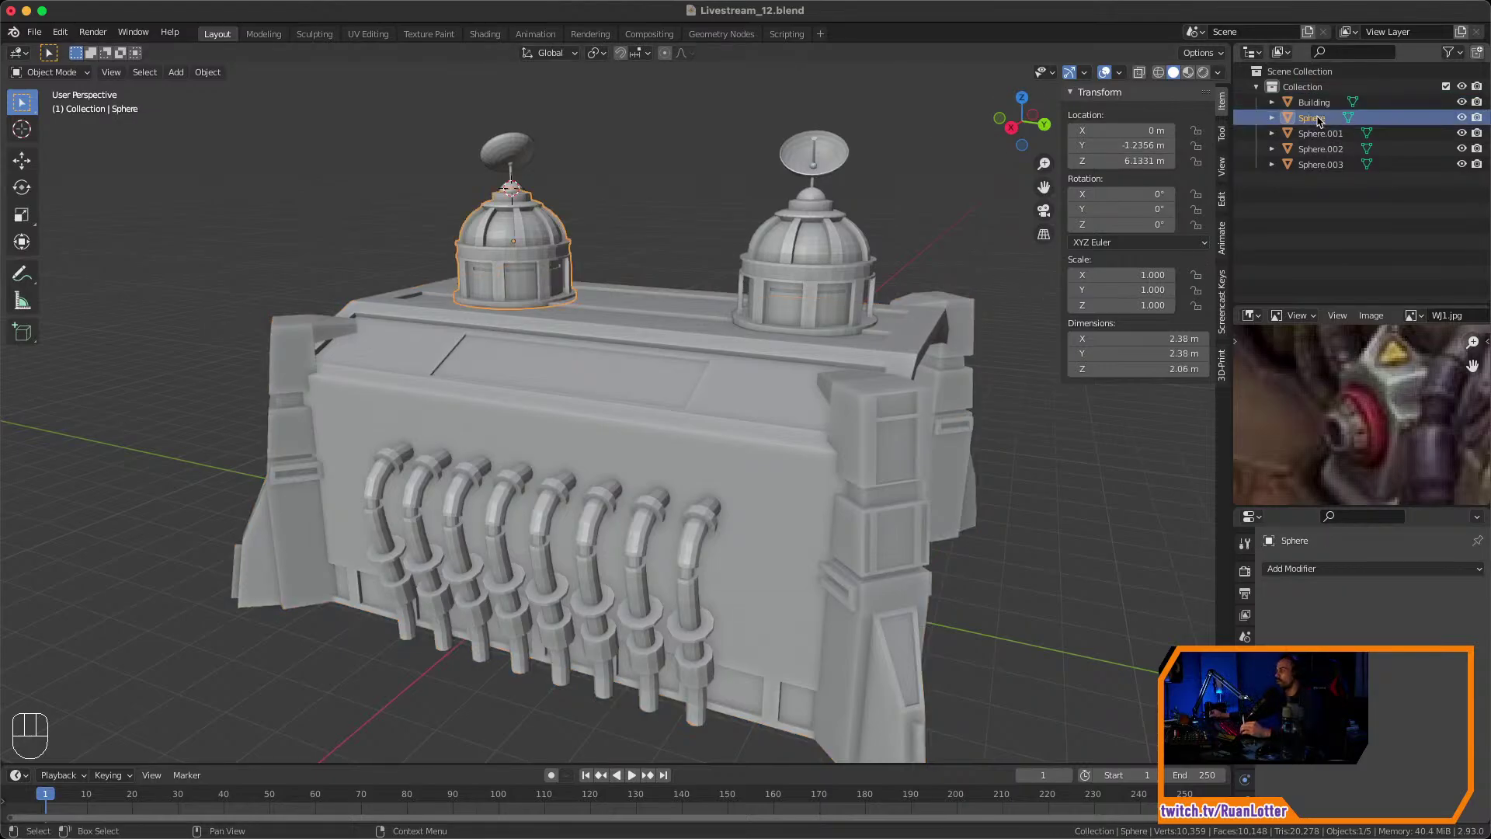
pyautogui.click(954, 225)
pyautogui.press('super+s')
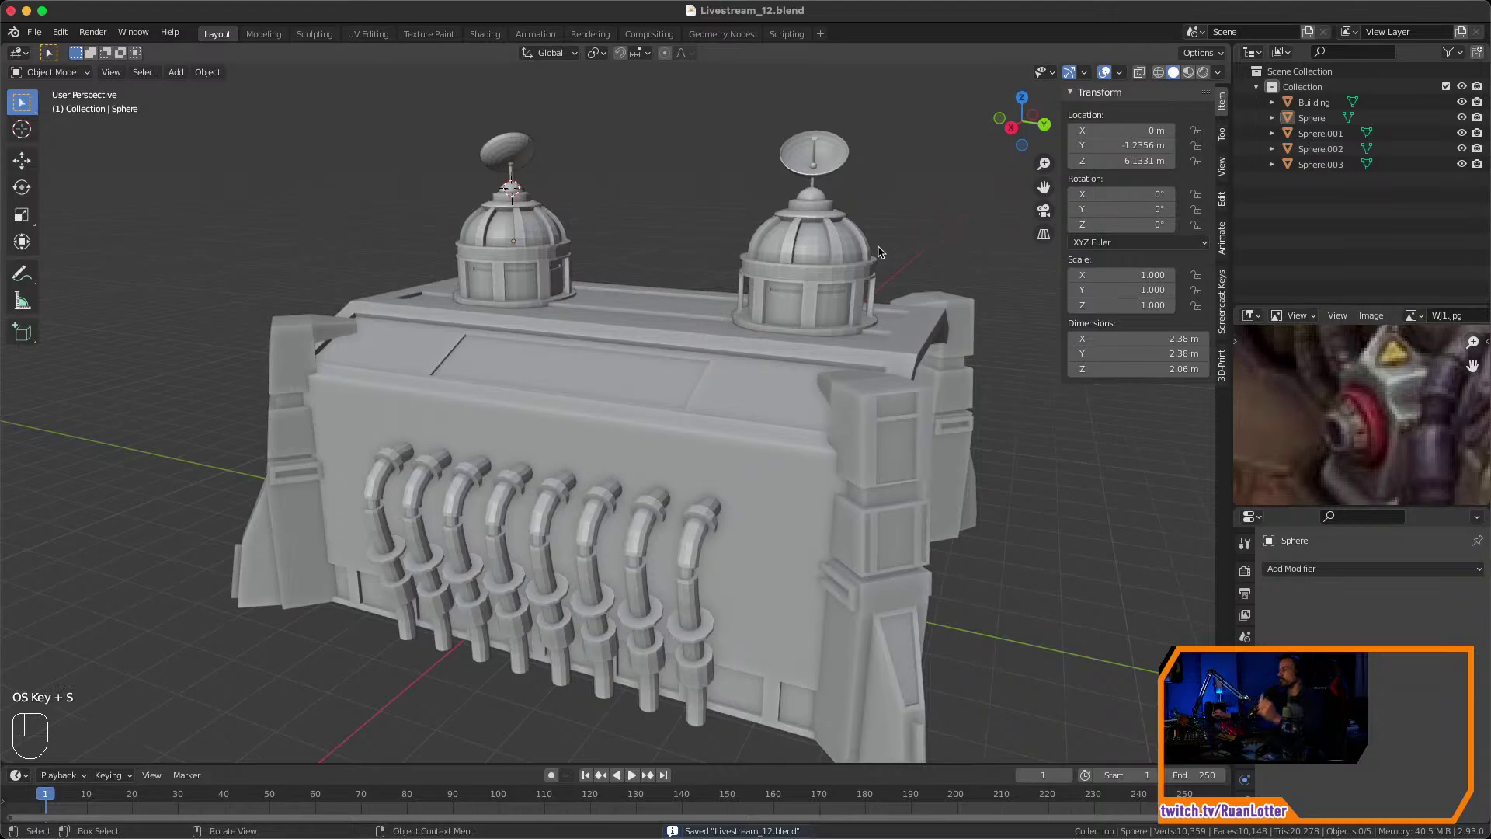
# Rename the Sphere.001 dome, beneath the dish facing the viewer, as Dome1.
pyautogui.click(829, 247)
pyautogui.click(531, 239)
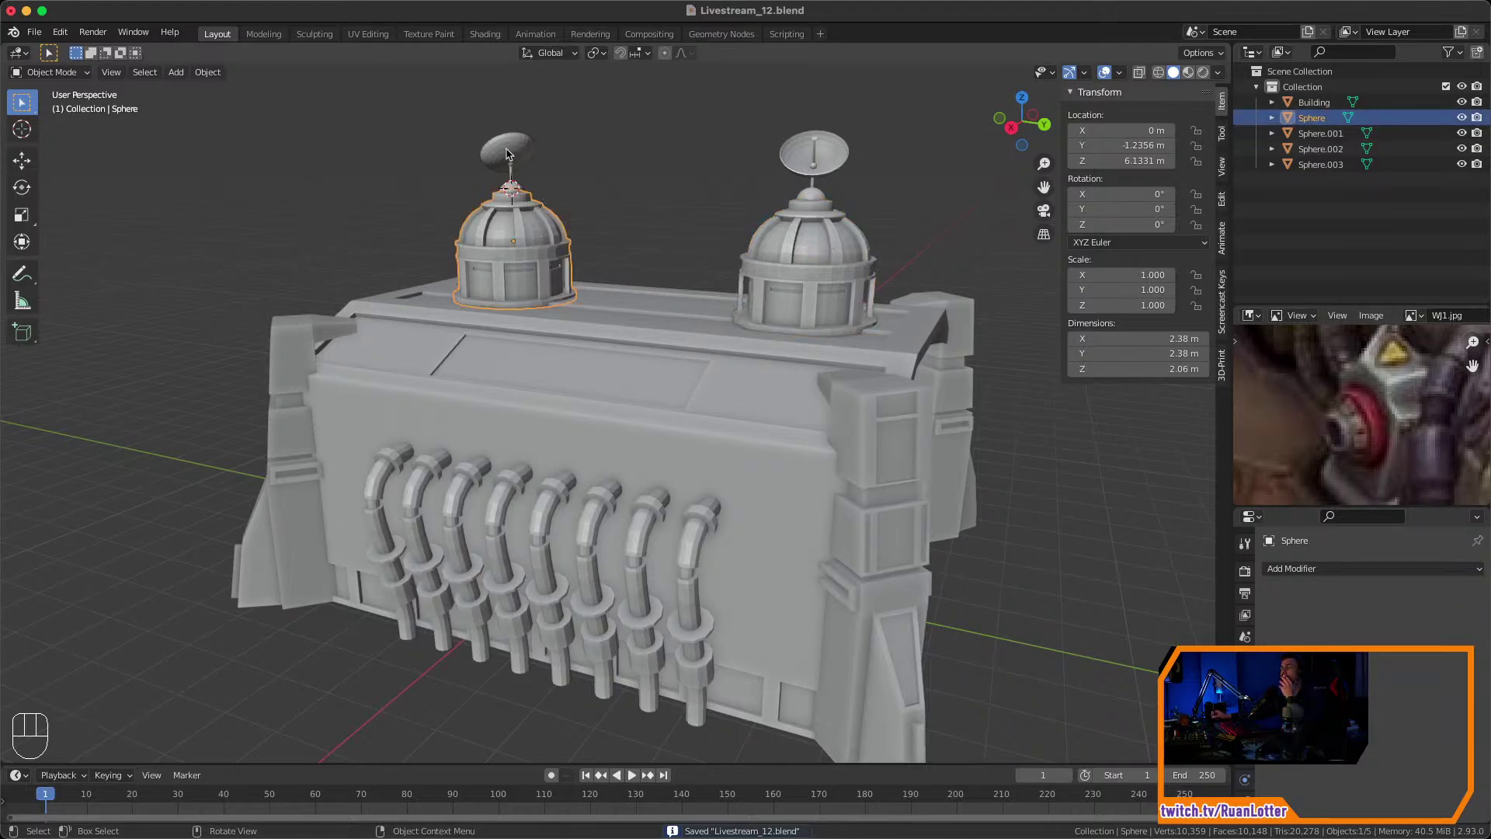
pyautogui.click(513, 153)
pyautogui.click(846, 161)
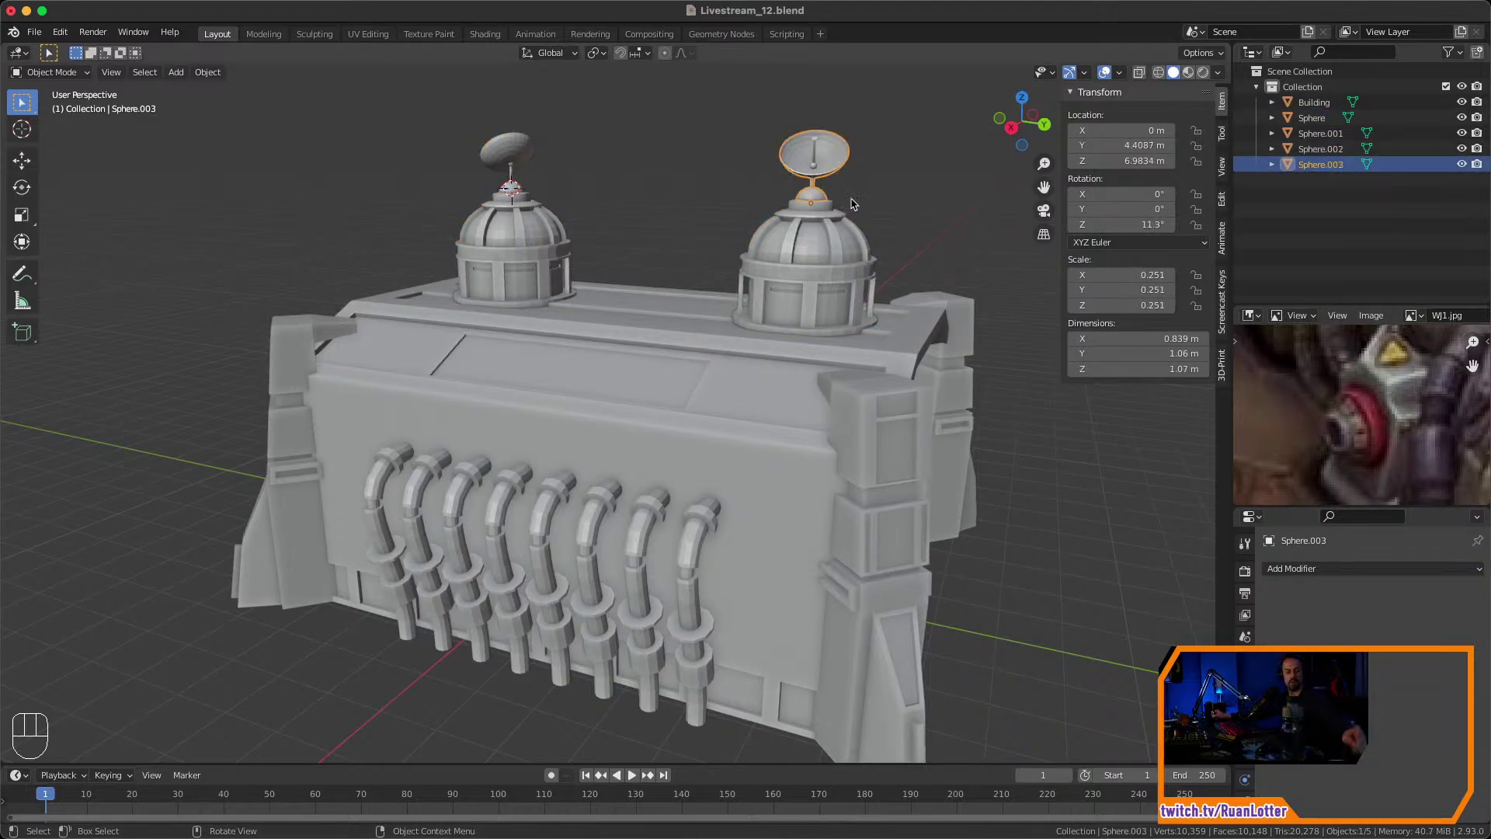
pyautogui.click(815, 257)
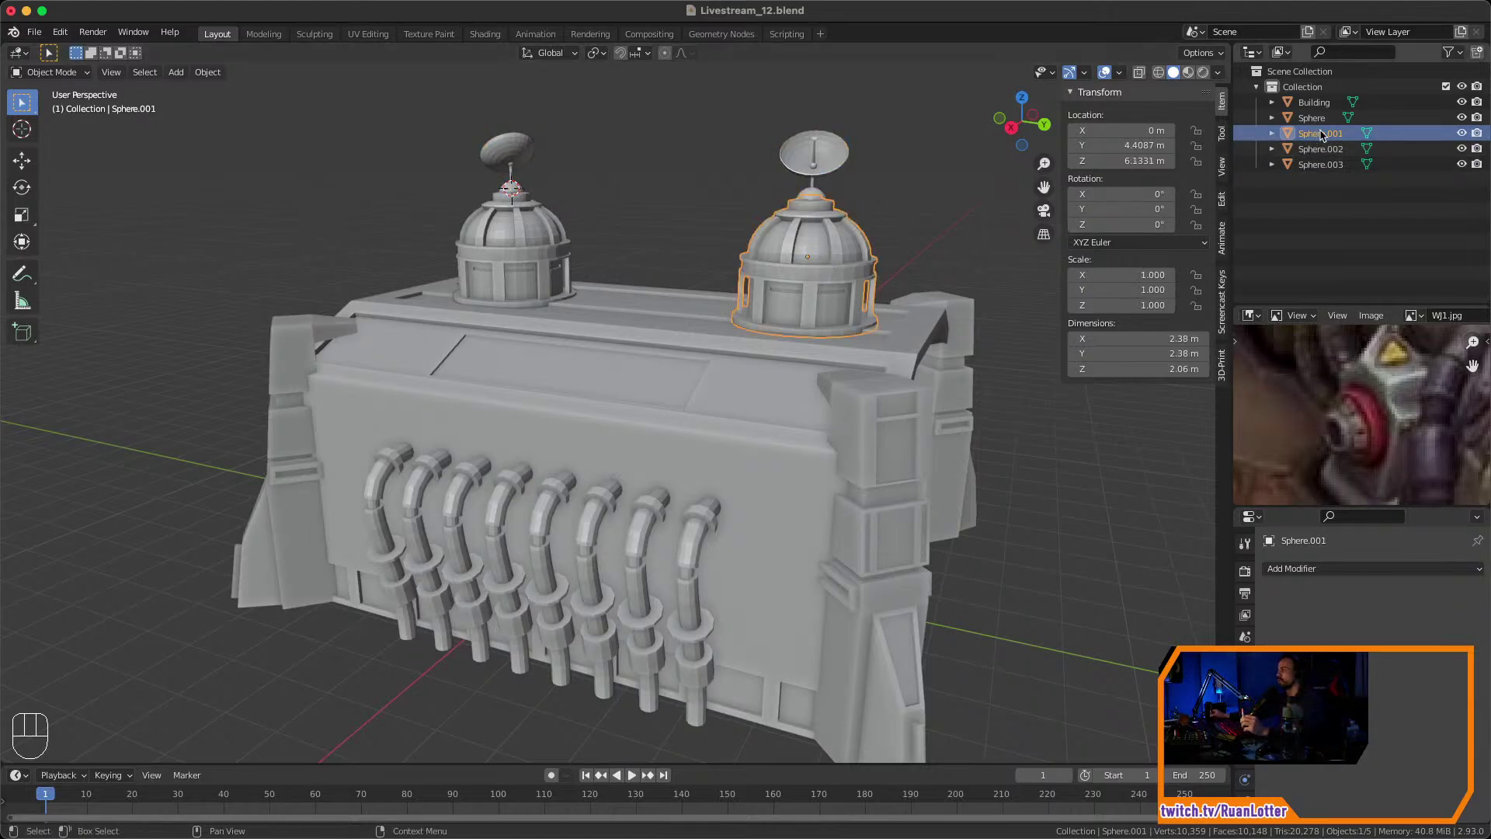
pyautogui.doubleClick(1322, 133)
pyautogui.write('Dom')
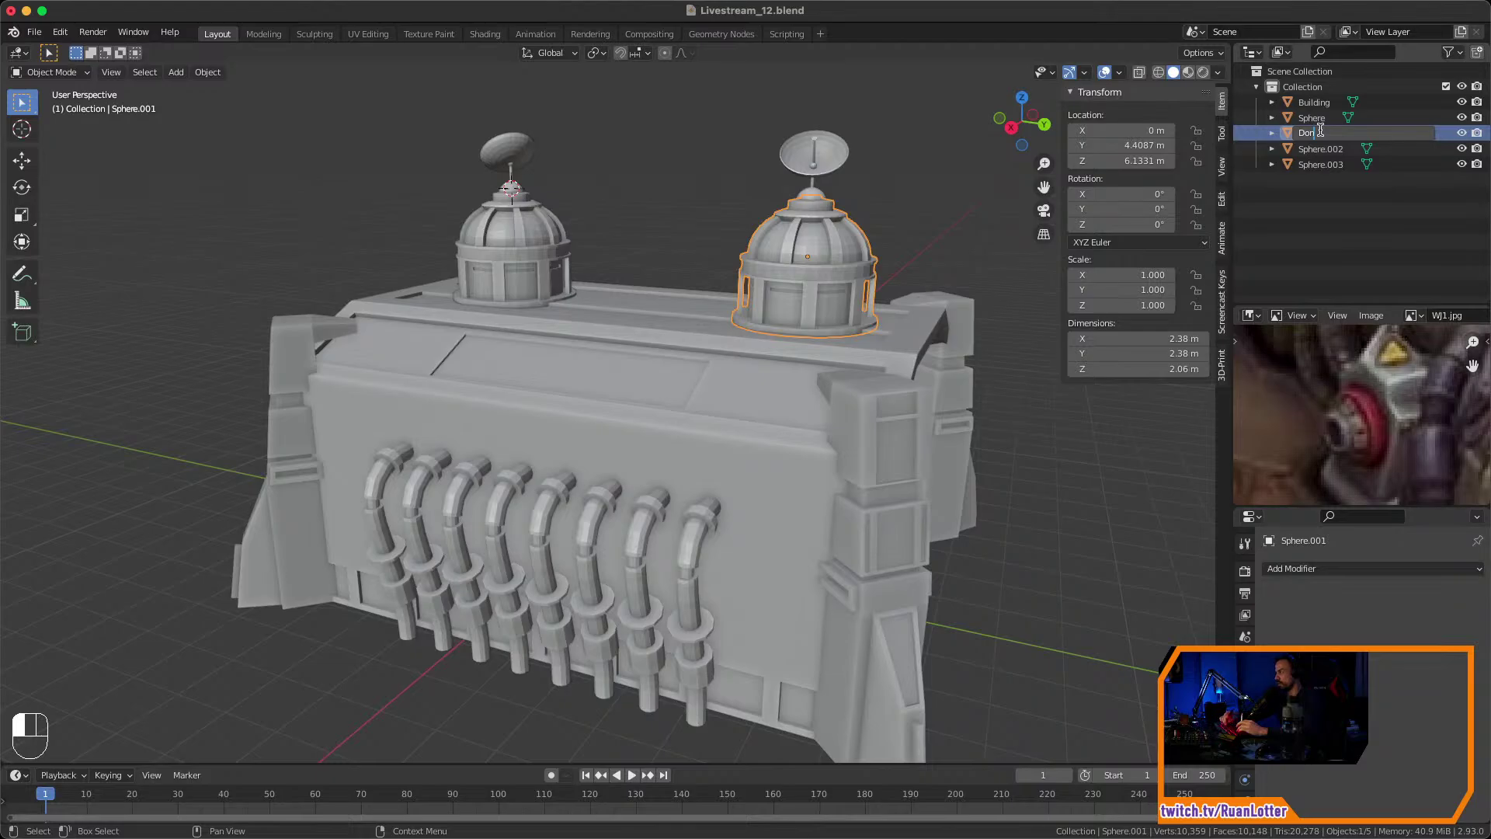
pyautogui.write('e1')
pyautogui.press('Return')
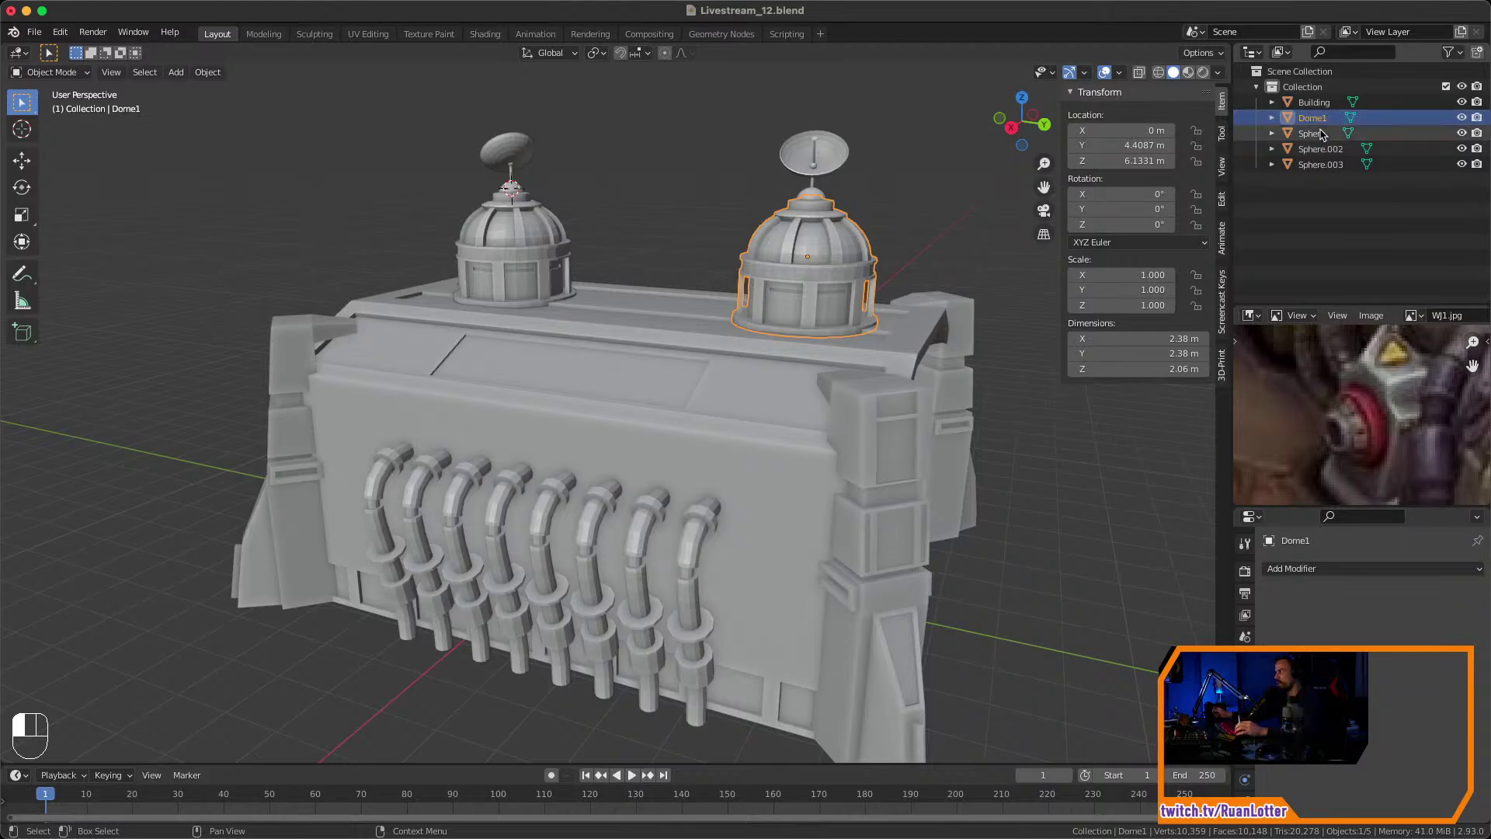
# Rename the other dome, Sphere, as Dome2.
pyautogui.click(1314, 135)
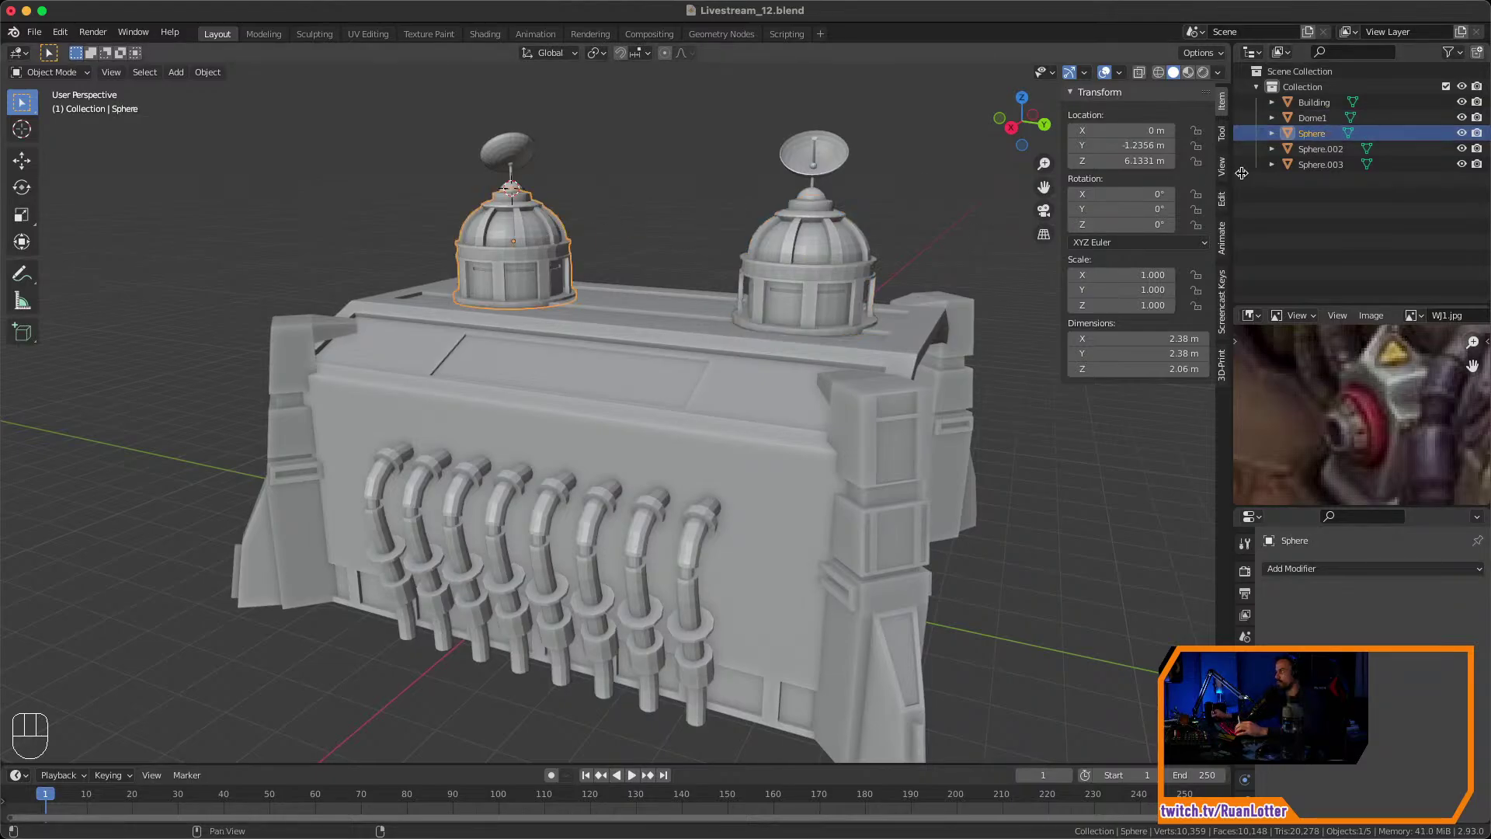
pyautogui.doubleClick(1314, 134)
pyautogui.write('Dome')
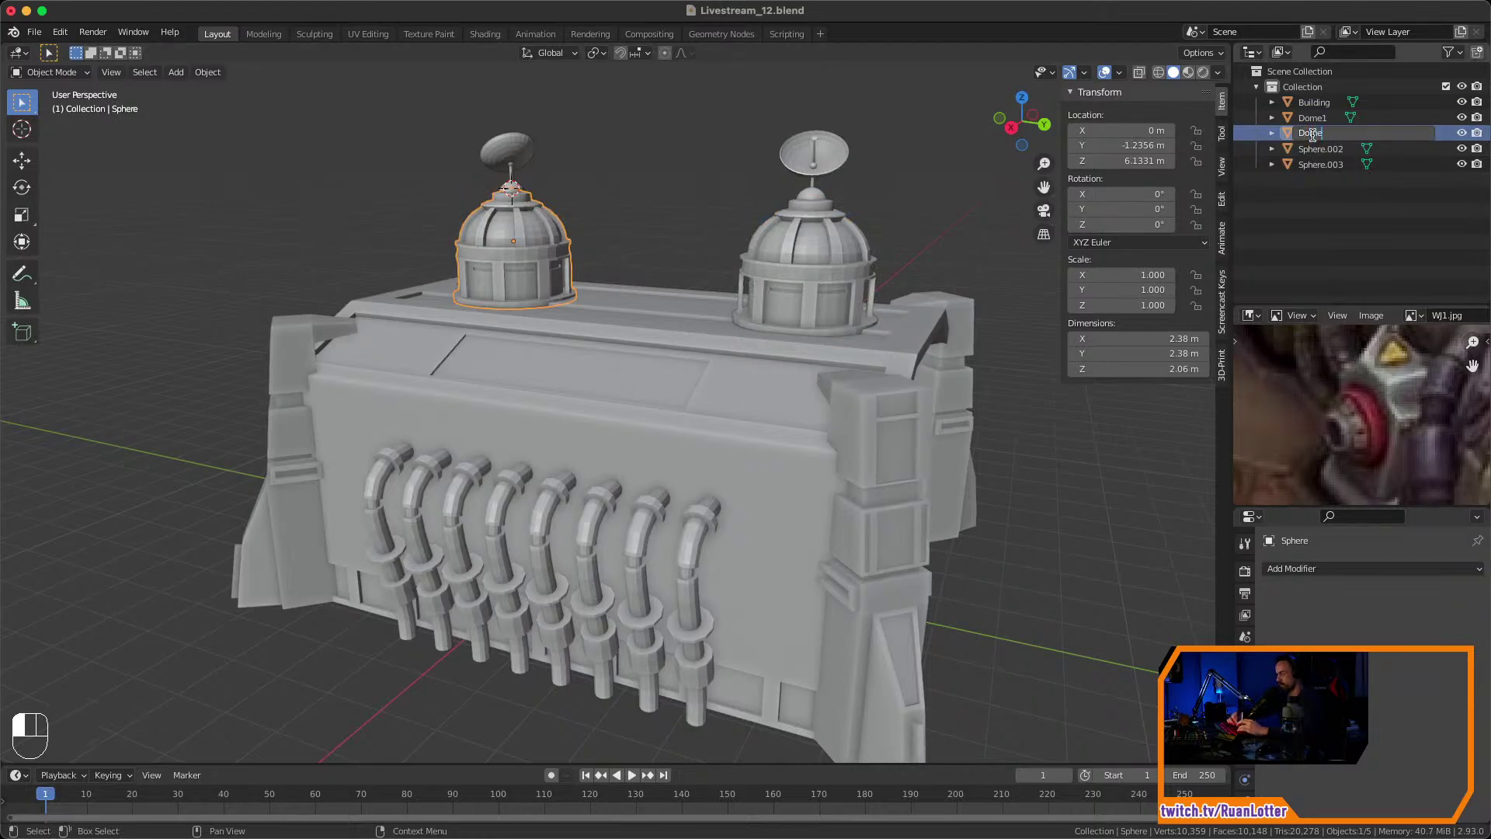
pyautogui.write('2')
pyautogui.press('Return')
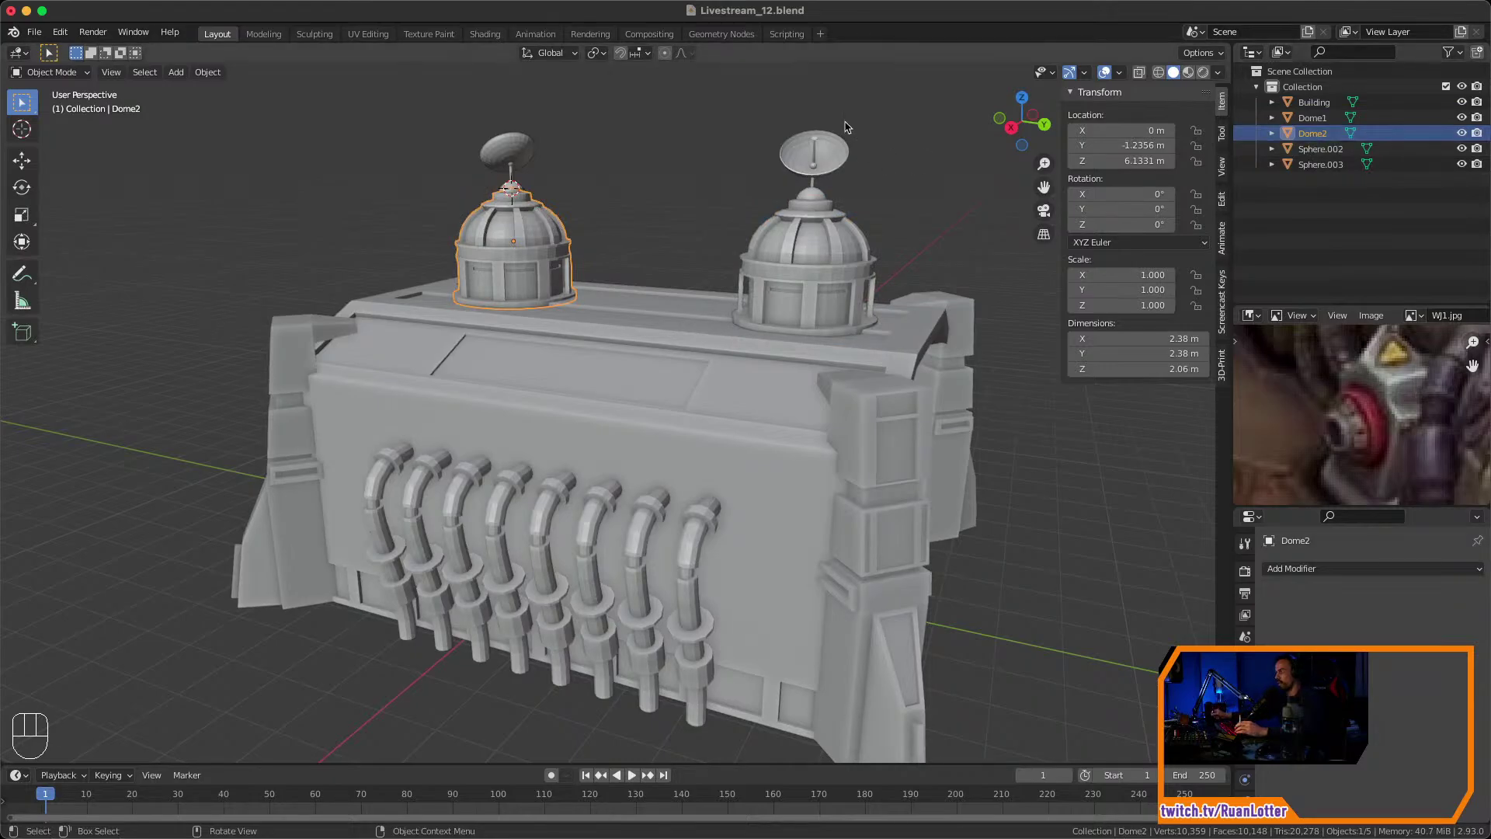
# Rename the antenna dish above Dome1, Sphere.003, as Dish1.
pyautogui.doubleClick(1316, 163)
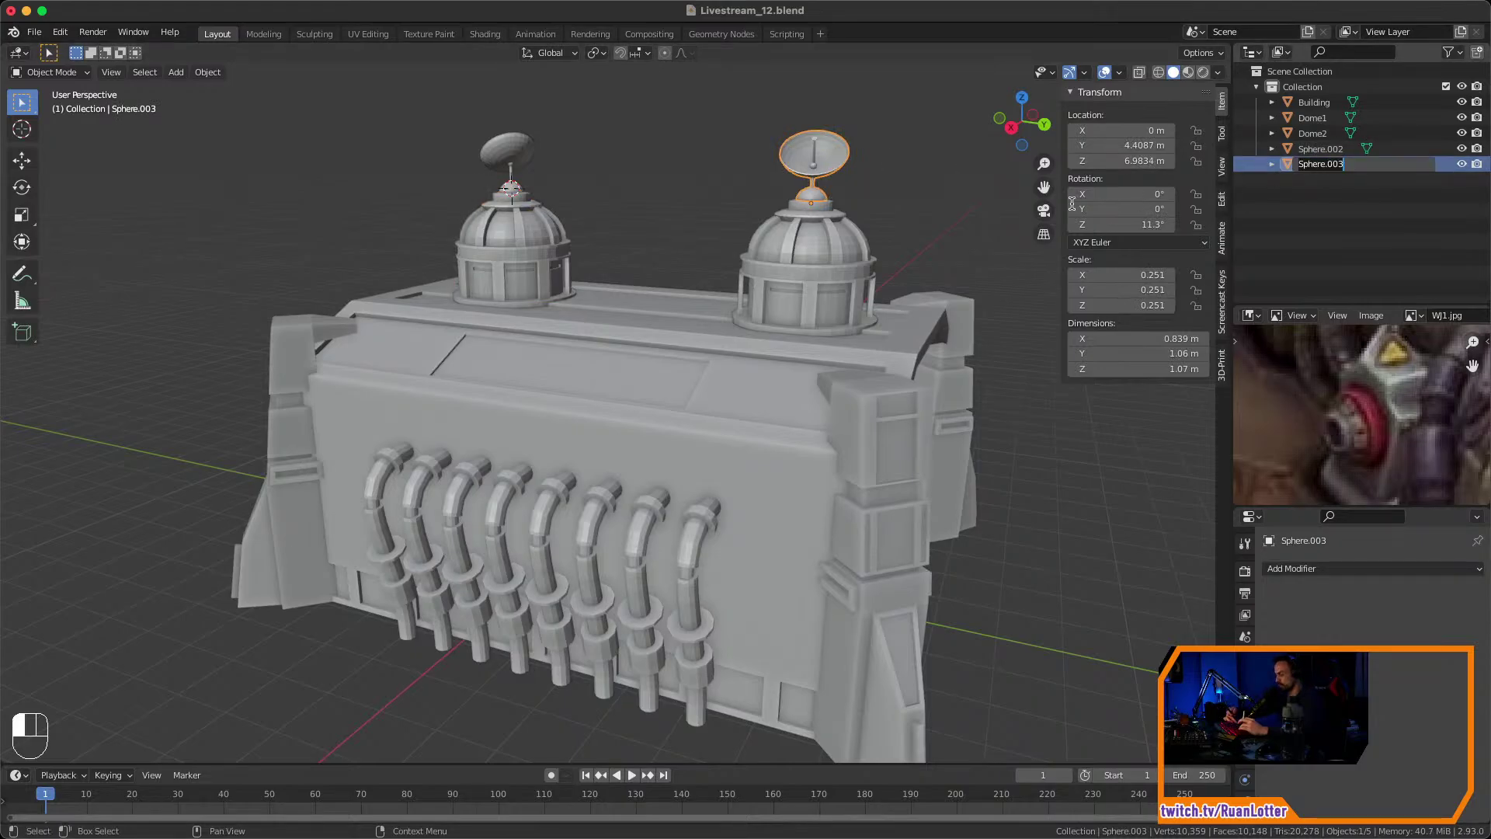
pyautogui.write('Dish1')
pyautogui.press('Return')
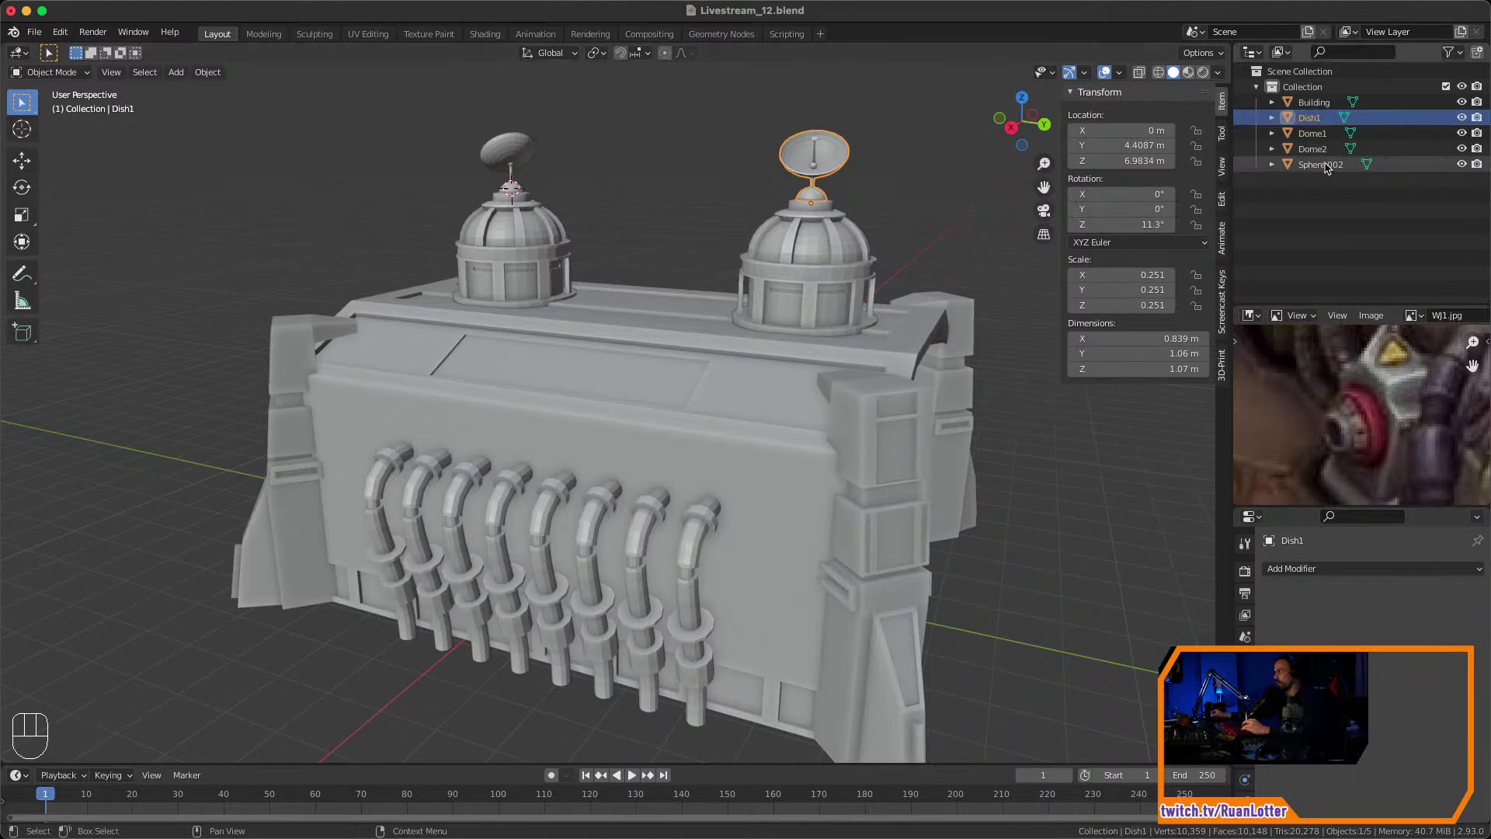
# Rename the antenna dish above Dome2, Sphere.002, as Dish2, and save the file with nothing selected.
pyautogui.doubleClick(1324, 166)
pyautogui.write('Dish1')
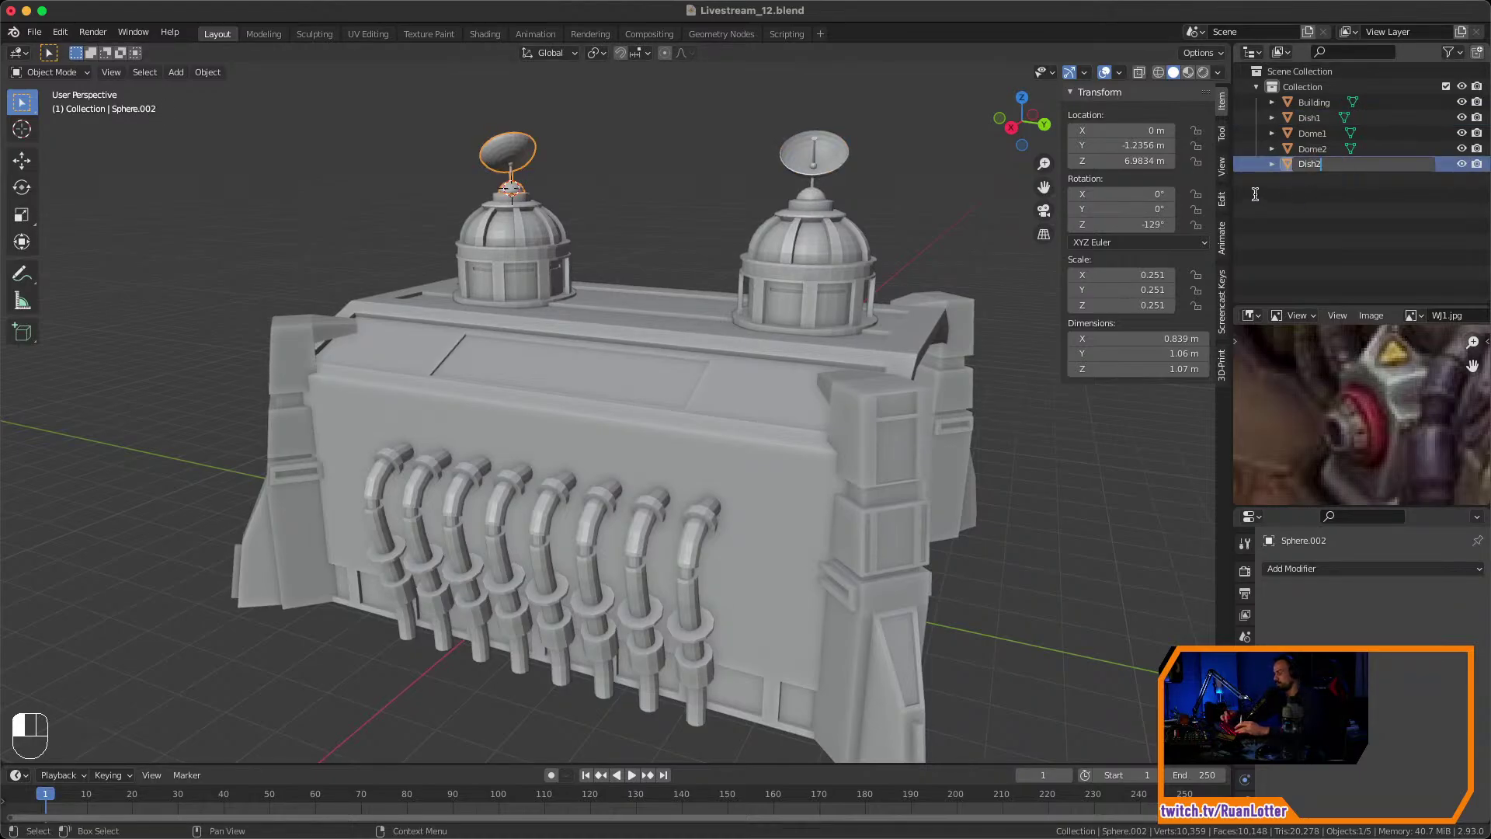
pyautogui.click(703, 131)
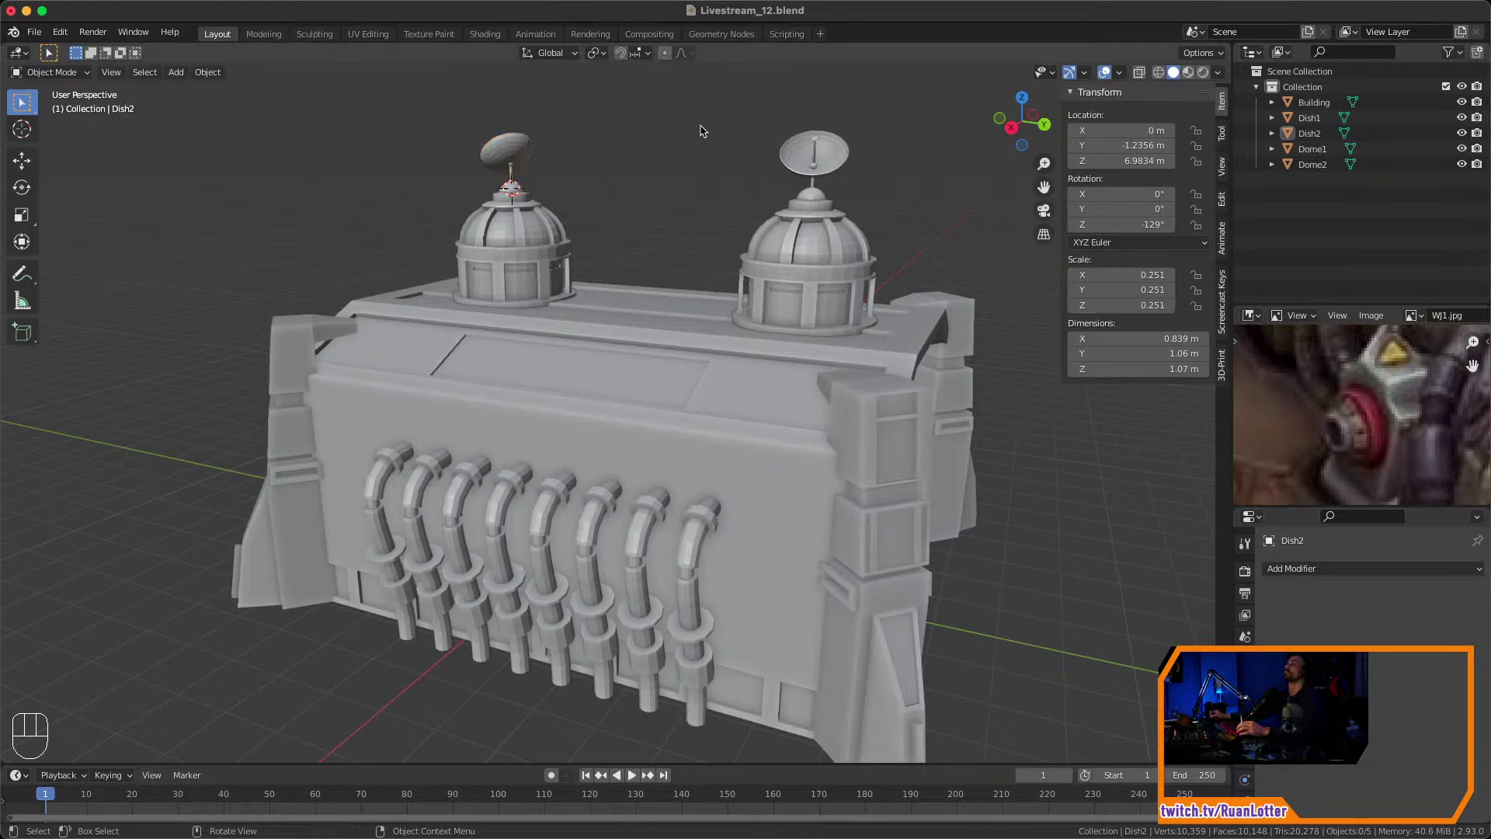
pyautogui.press('super+s')
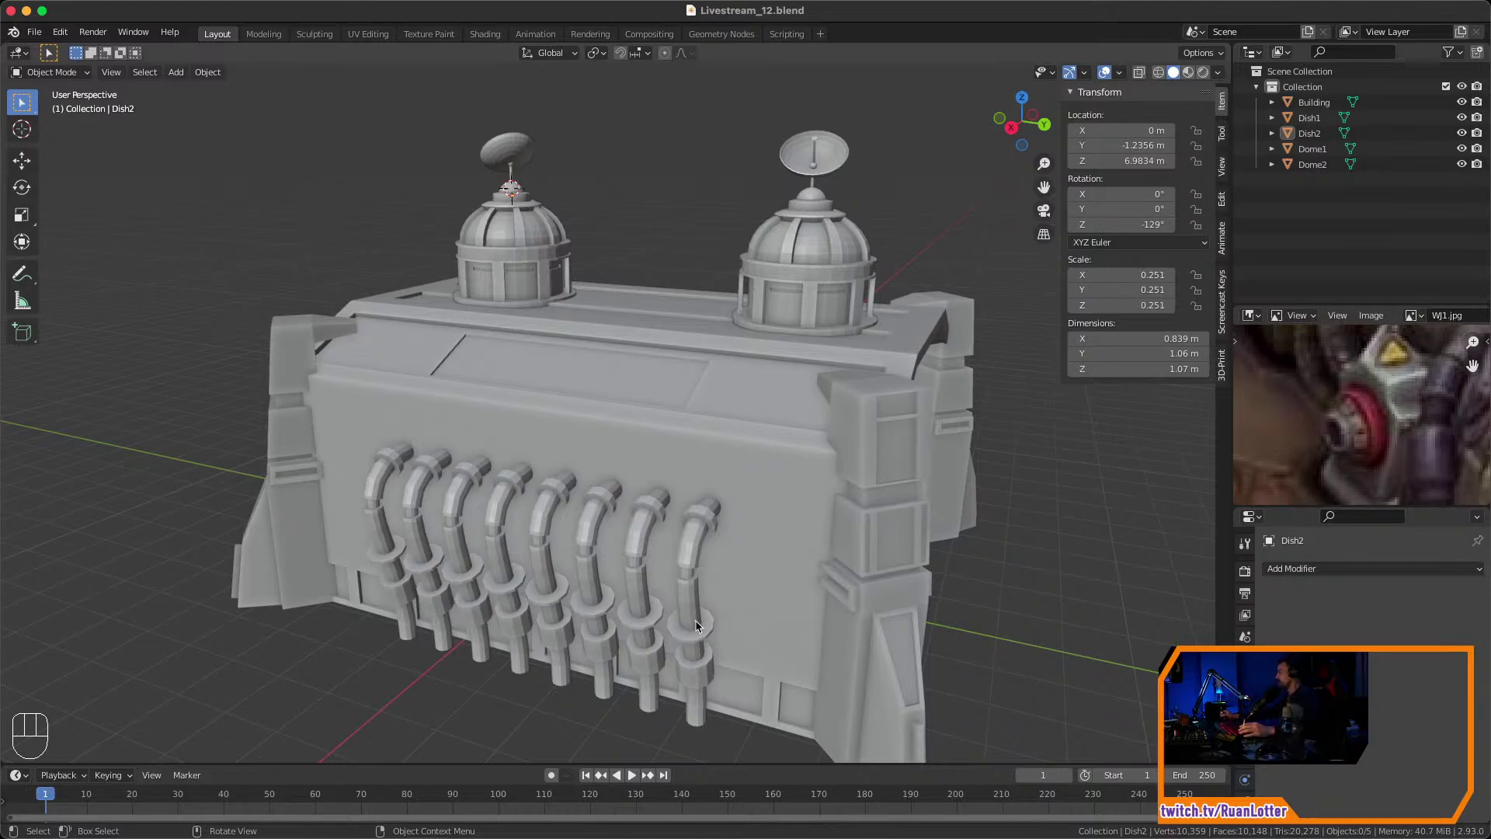
pyautogui.press('super+Tab')
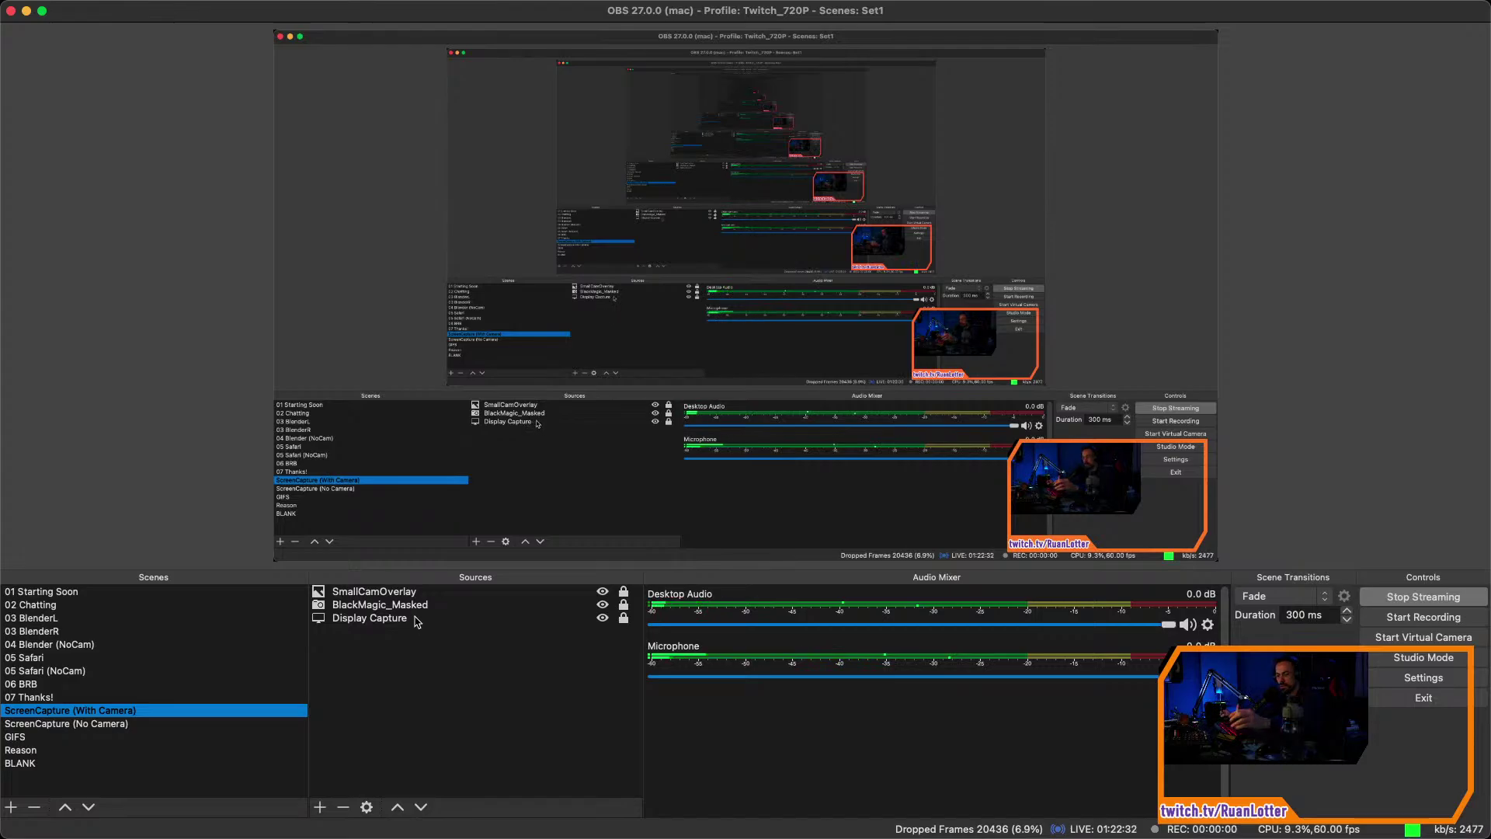
pyautogui.press('super+Tab')
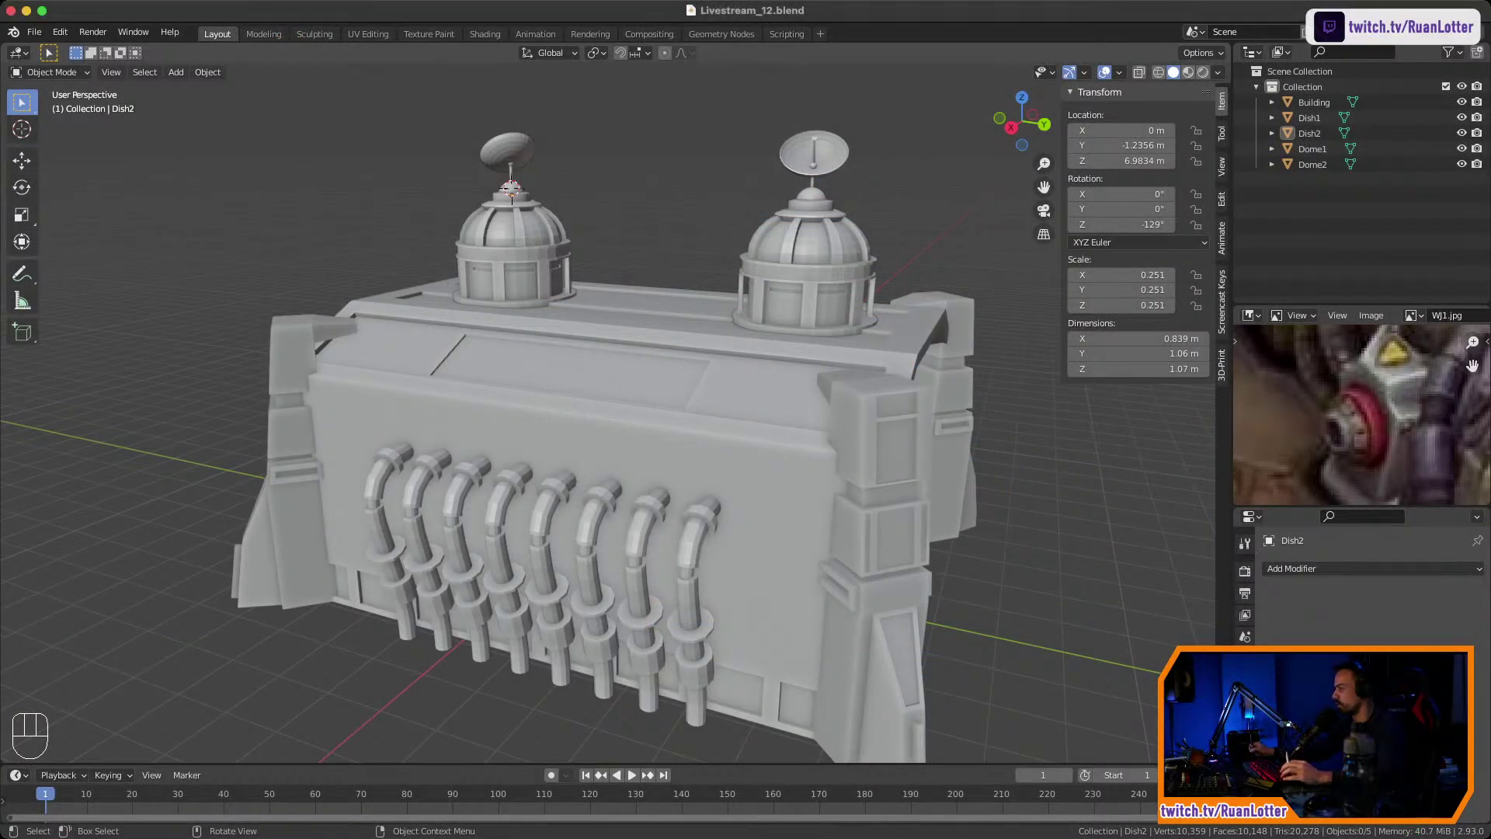
pyautogui.press('super+Tab')
pyautogui.press('super+Tab')
# Hide the sidebar and examine the building from all sides alongside the WJ1.jpg reference image, especially the wall with the two large pipes.
pyautogui.moveTo(543, 435)
pyautogui.mouseDown(button='middle')
pyautogui.moveTo(665, 438)
pyautogui.moveTo(547, 436)
pyautogui.mouseUp(button='middle')
pyautogui.keyDown('ctrl'); pyautogui.moveTo(1363, 389); pyautogui.dragTo(1359, 451, button='middle'); pyautogui.keyUp('ctrl')
pyautogui.moveTo(590, 437); pyautogui.dragTo(630, 436, button='middle')
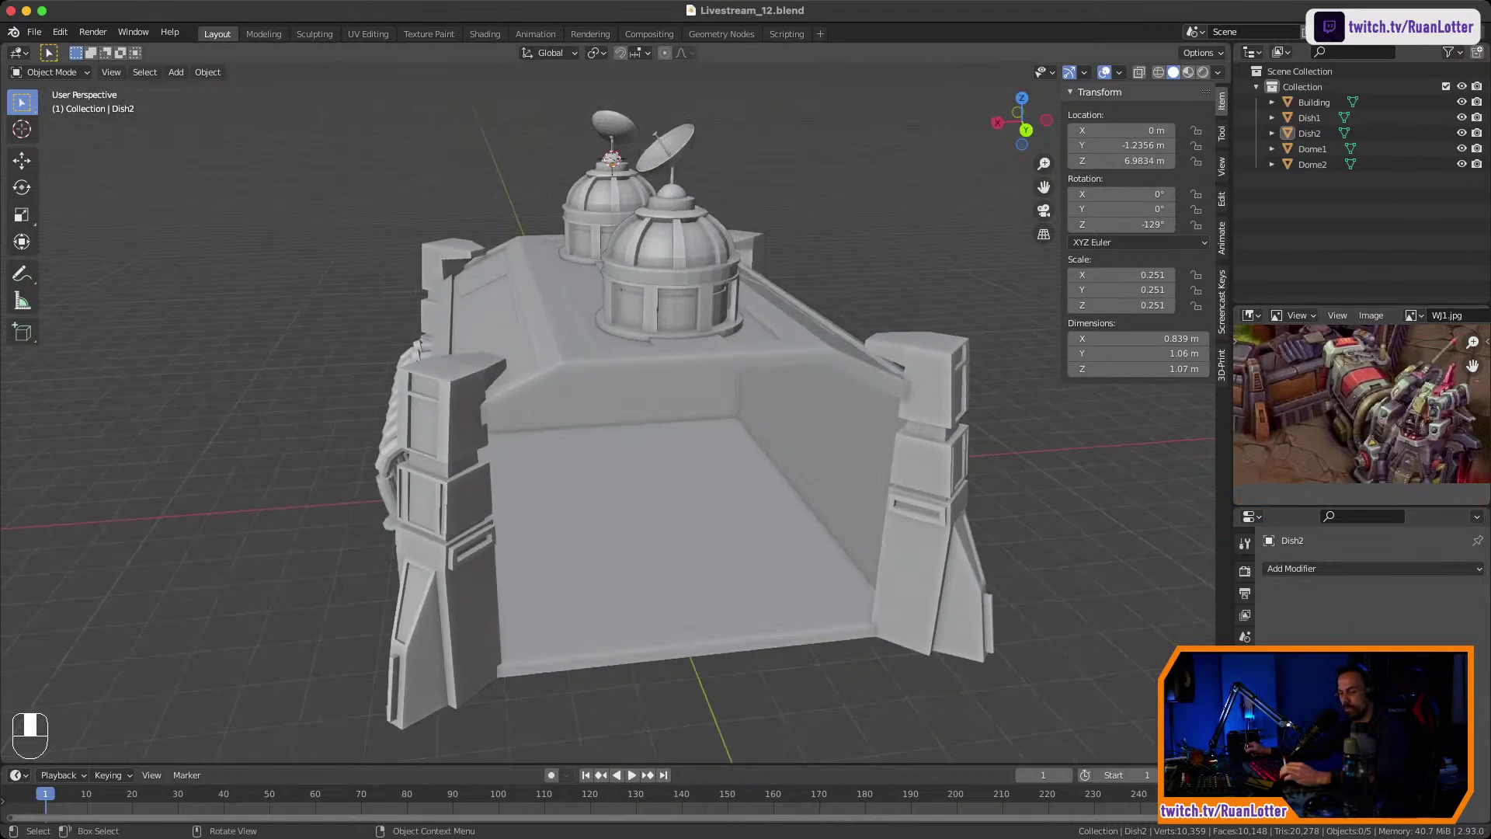
pyautogui.press('super+Tab')
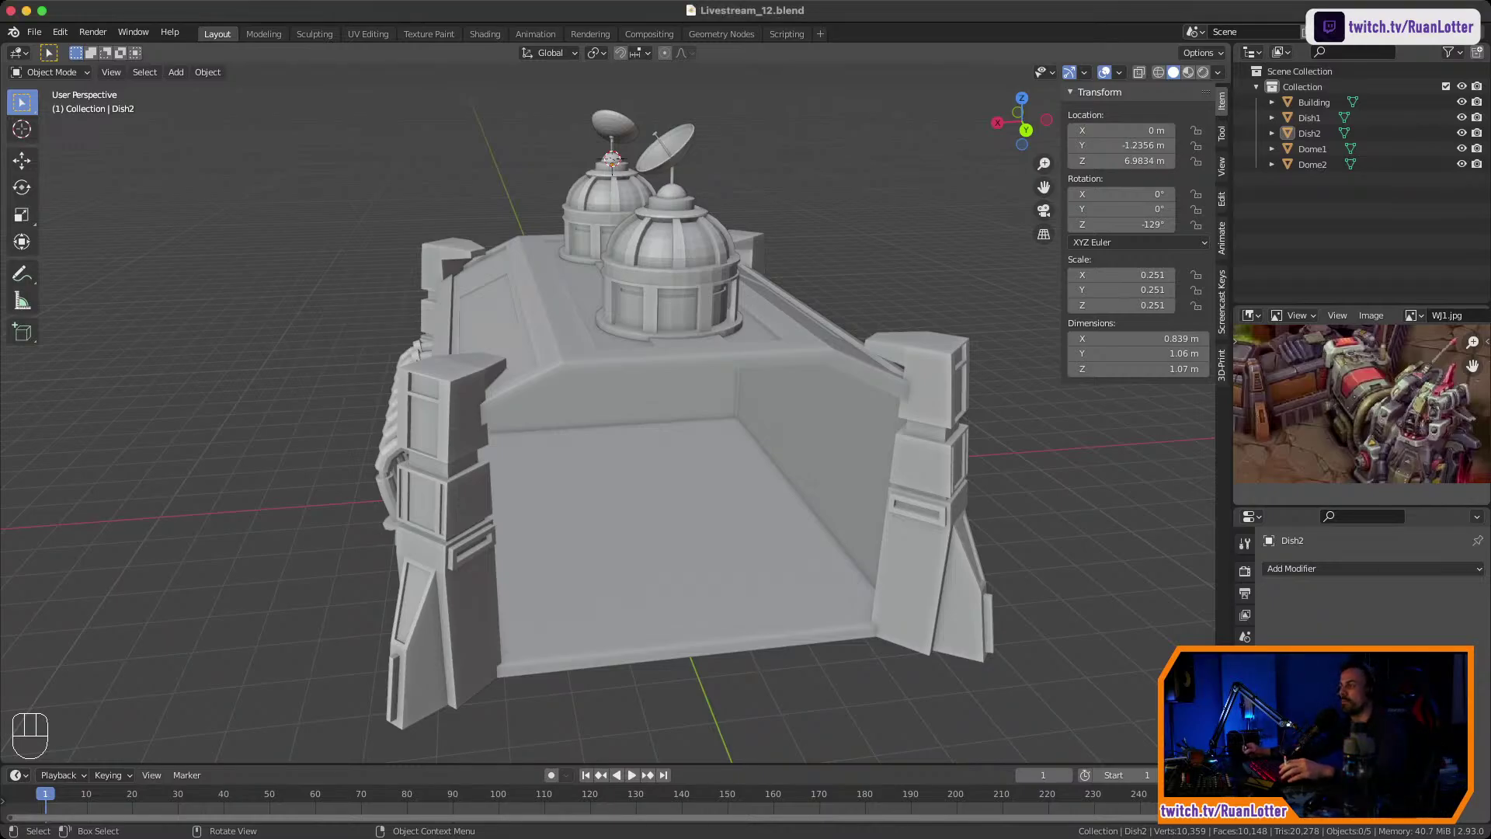
pyautogui.moveTo(662, 497)
pyautogui.mouseDown(button='middle')
pyautogui.moveTo(740, 497)
pyautogui.moveTo(612, 506)
pyautogui.moveTo(664, 482)
pyautogui.mouseUp(button='middle')
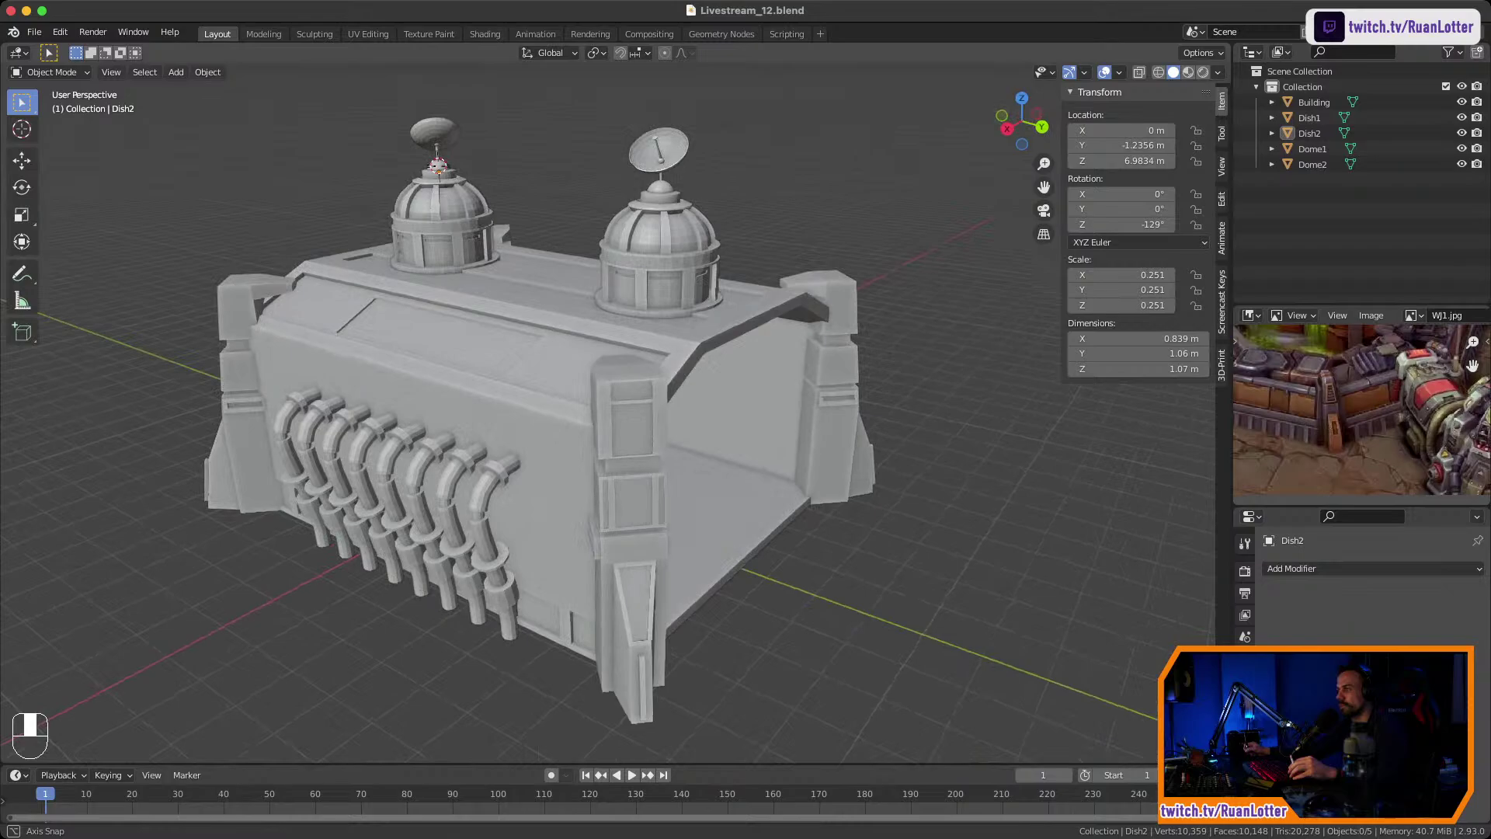
pyautogui.moveTo(645, 483); pyautogui.dragTo(668, 483, button='middle')
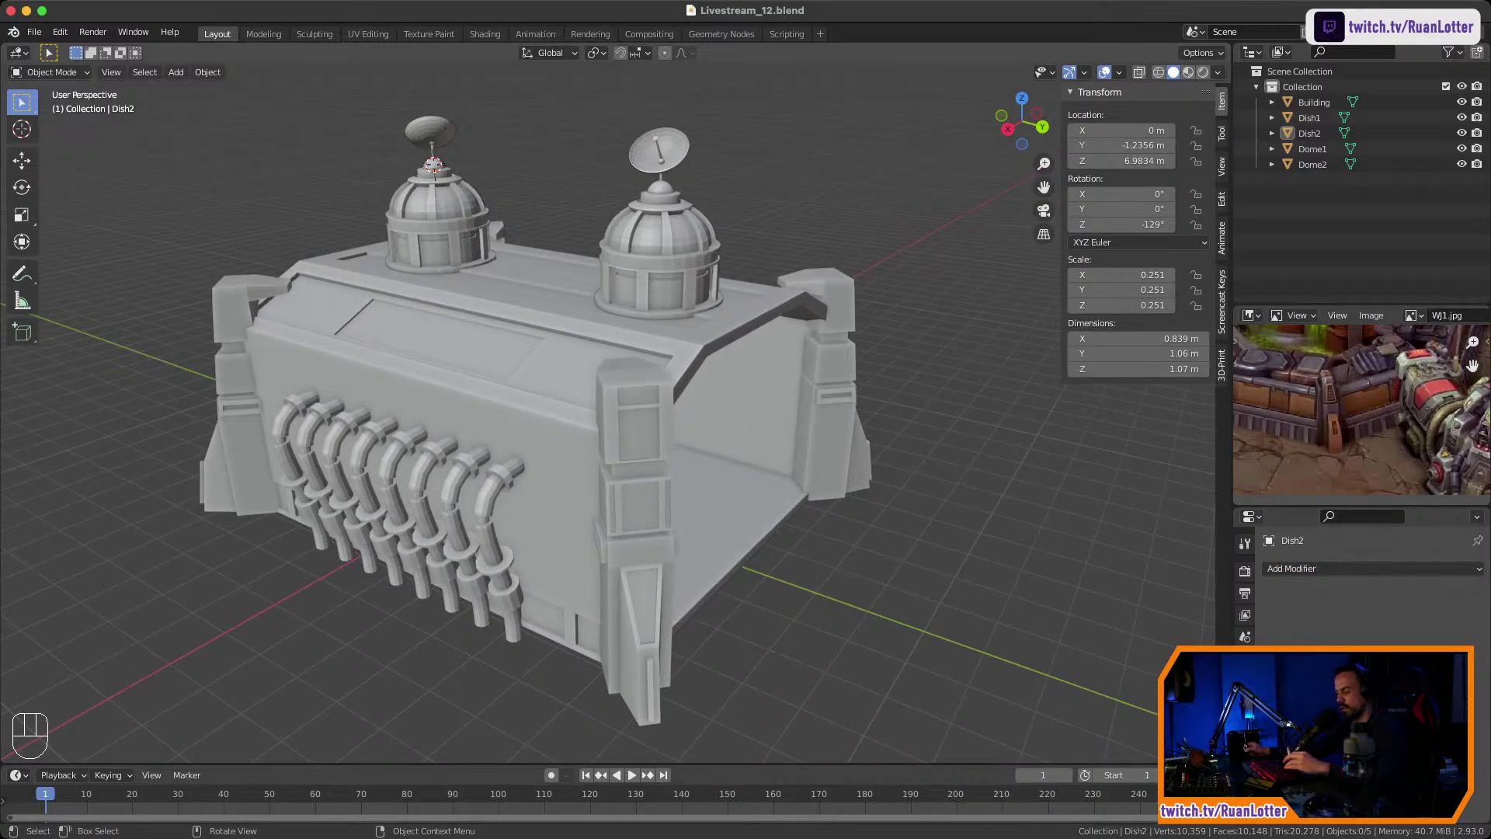
pyautogui.press('n')
pyautogui.moveTo(668, 483); pyautogui.dragTo(570, 457, button='middle')
pyautogui.moveTo(1343, 396)
pyautogui.mouseDown(button='middle')
pyautogui.moveTo(1414, 411)
pyautogui.moveTo(1370, 439)
pyautogui.moveTo(1359, 403)
pyautogui.moveTo(1363, 423)
pyautogui.moveTo(1362, 404)
pyautogui.moveTo(1332, 447)
pyautogui.moveTo(1355, 423)
pyautogui.mouseUp(button='middle')
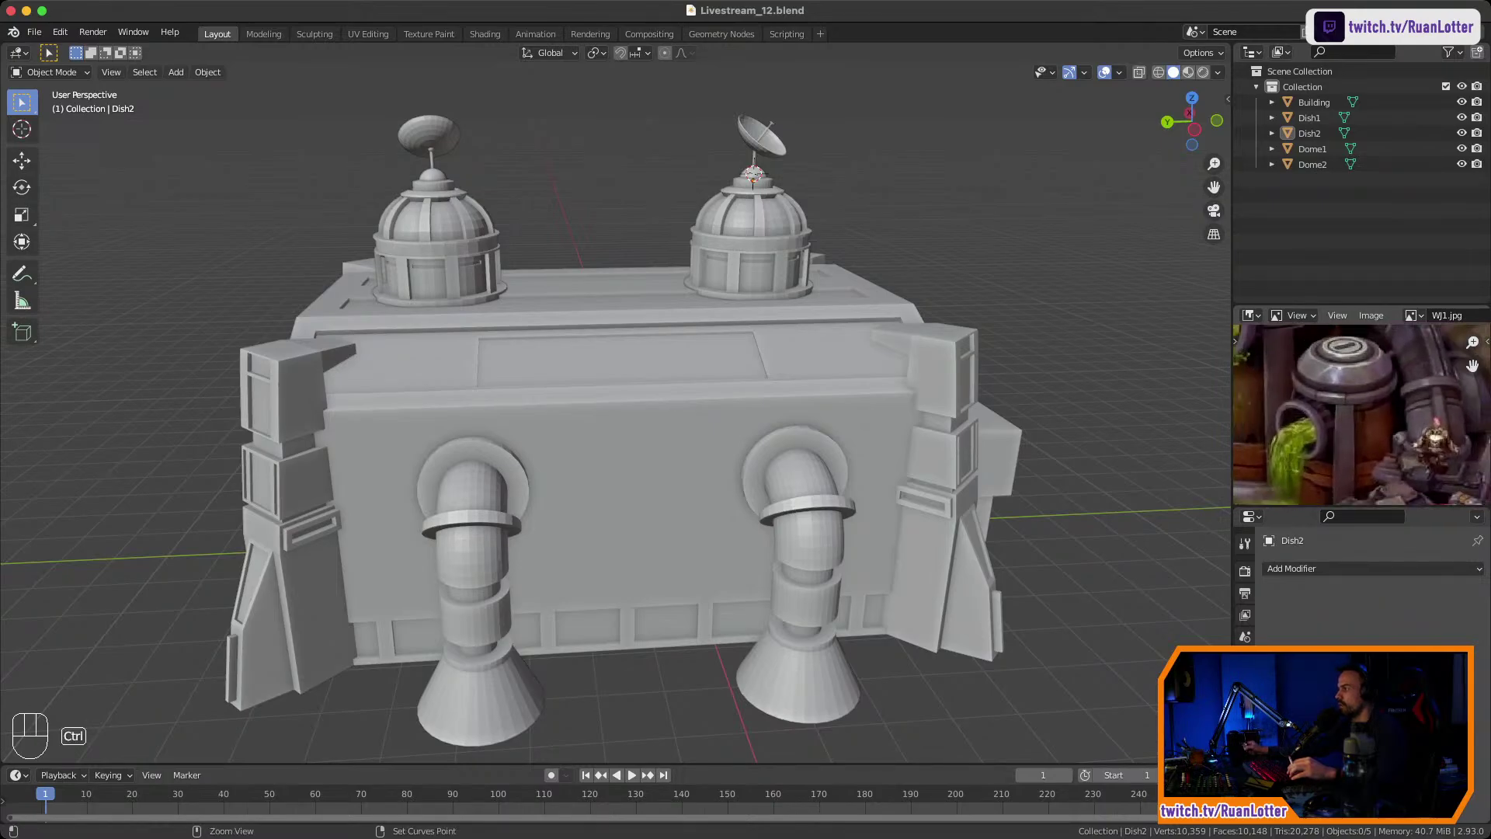
pyautogui.moveTo(622, 435); pyautogui.dragTo(664, 420, button='middle')
pyautogui.moveTo(664, 419); pyautogui.dragTo(633, 421, button='middle')
pyautogui.keyDown('shift'); pyautogui.moveTo(633, 420); pyautogui.dragTo(588, 339, button='middle'); pyautogui.keyUp('shift')
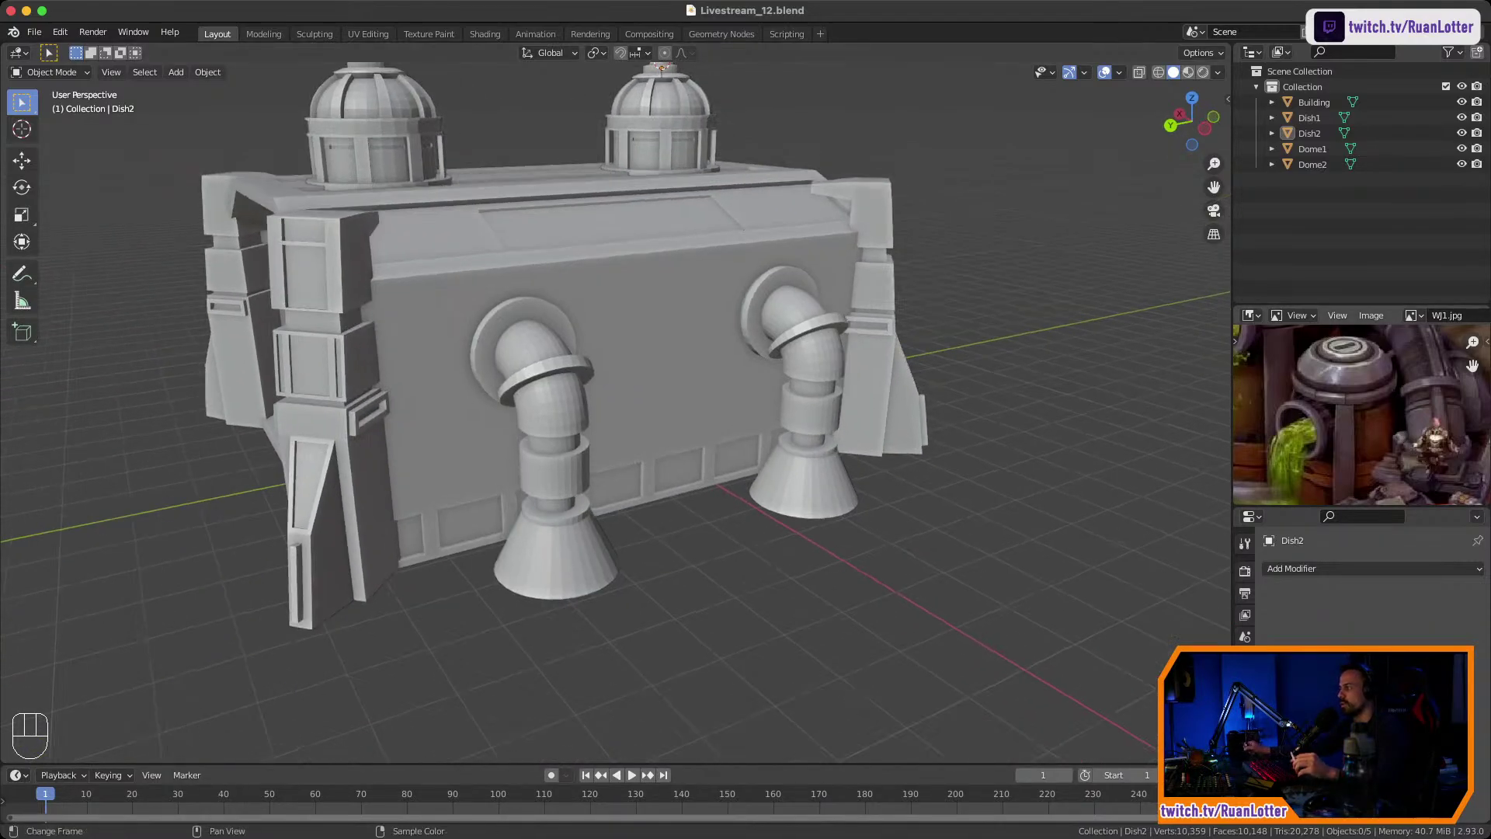
pyautogui.moveTo(1351, 420); pyautogui.dragTo(1365, 413, button='middle')
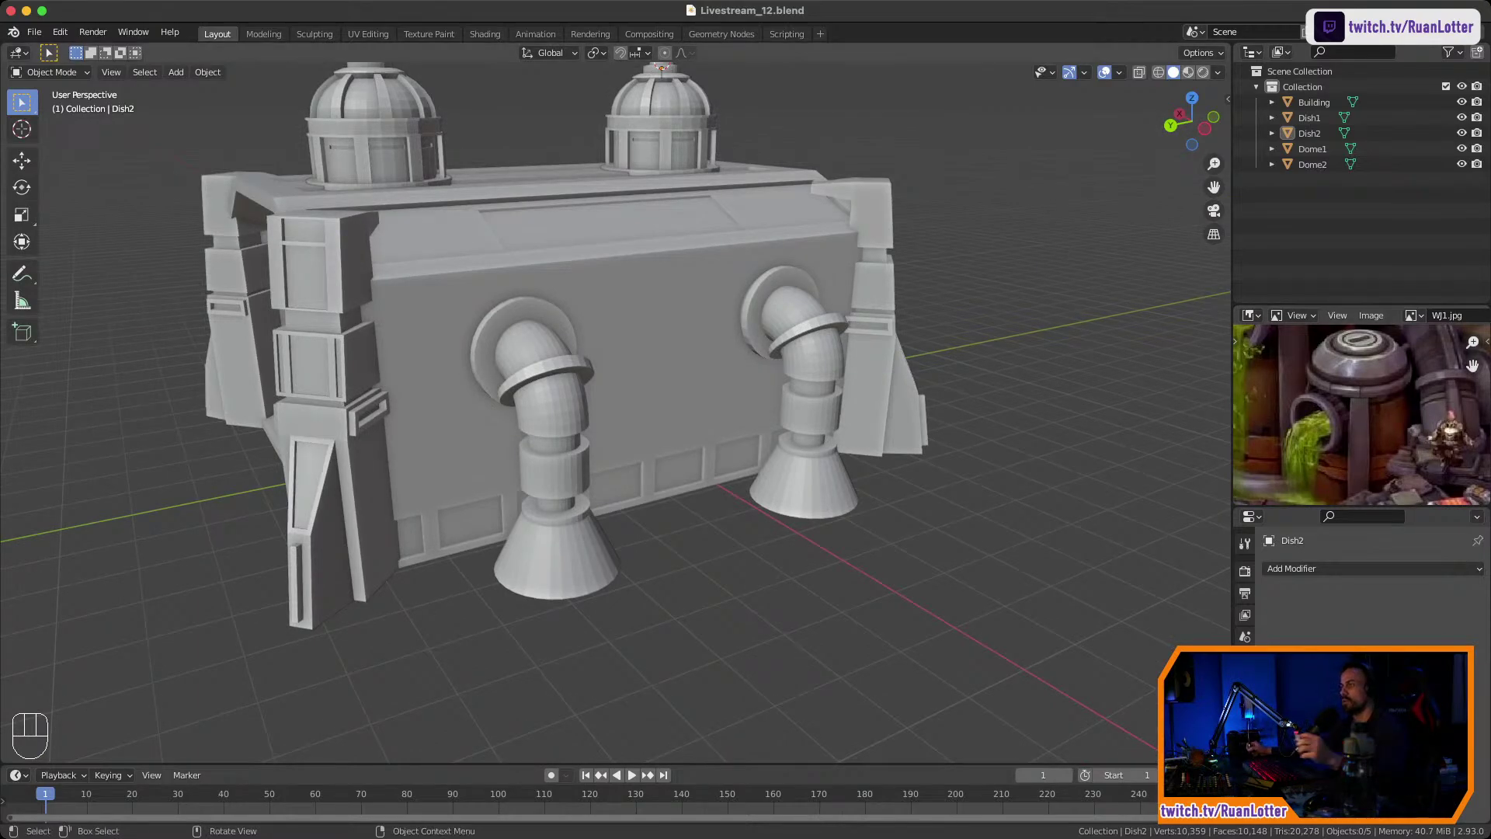
pyautogui.moveTo(661, 68); pyautogui.dragTo(639, 134, button='middle')
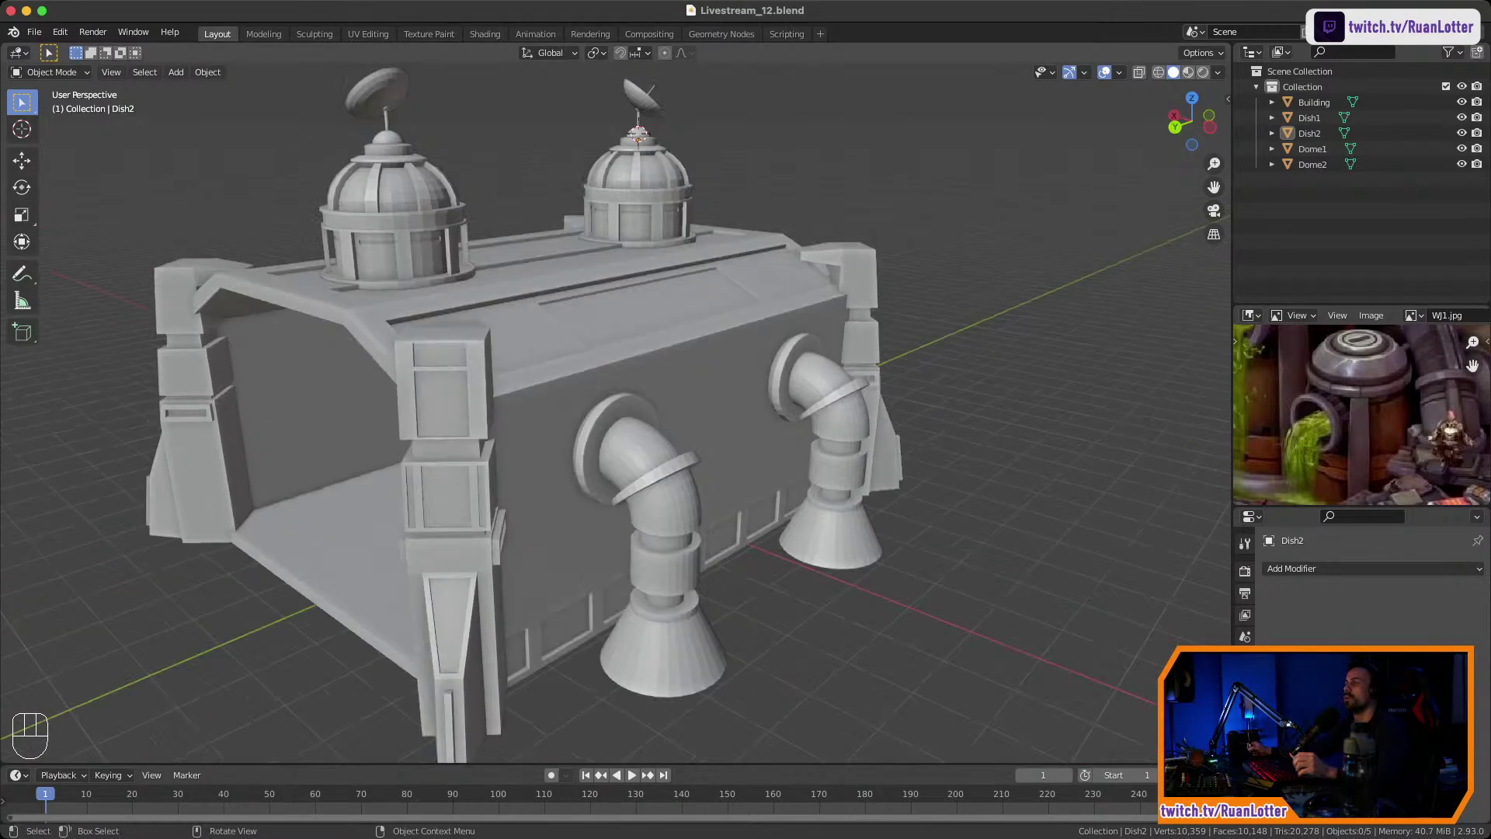
# Snap the 3D cursor to the midpoint between the bottom faces of the Building's two large pipe bases.
pyautogui.click(396, 203)
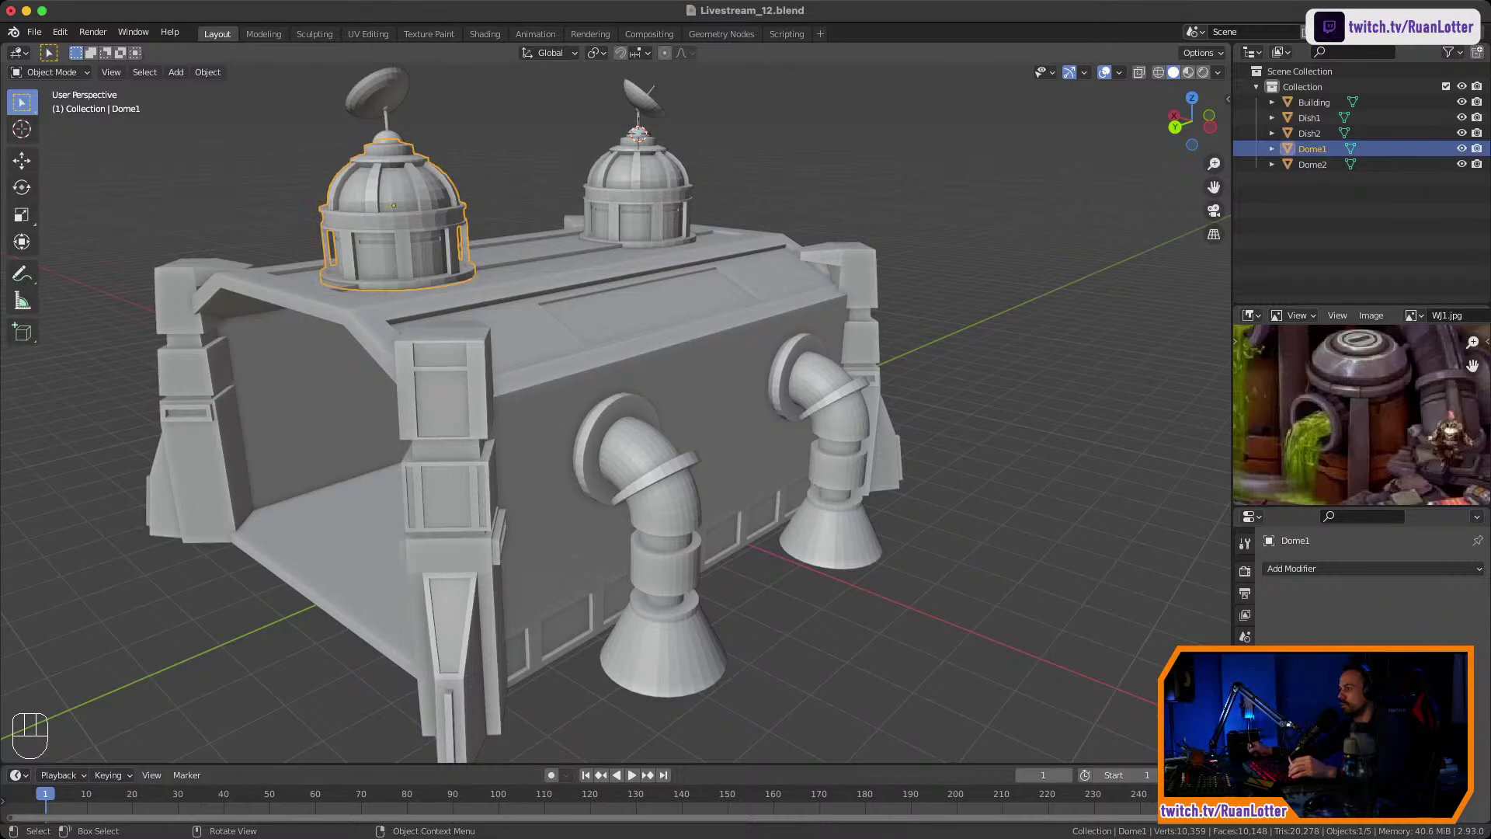
pyautogui.click(513, 167)
pyautogui.keyDown('shift'); pyautogui.moveTo(513, 167); pyautogui.dragTo(496, 92, button='middle'); pyautogui.keyUp('shift')
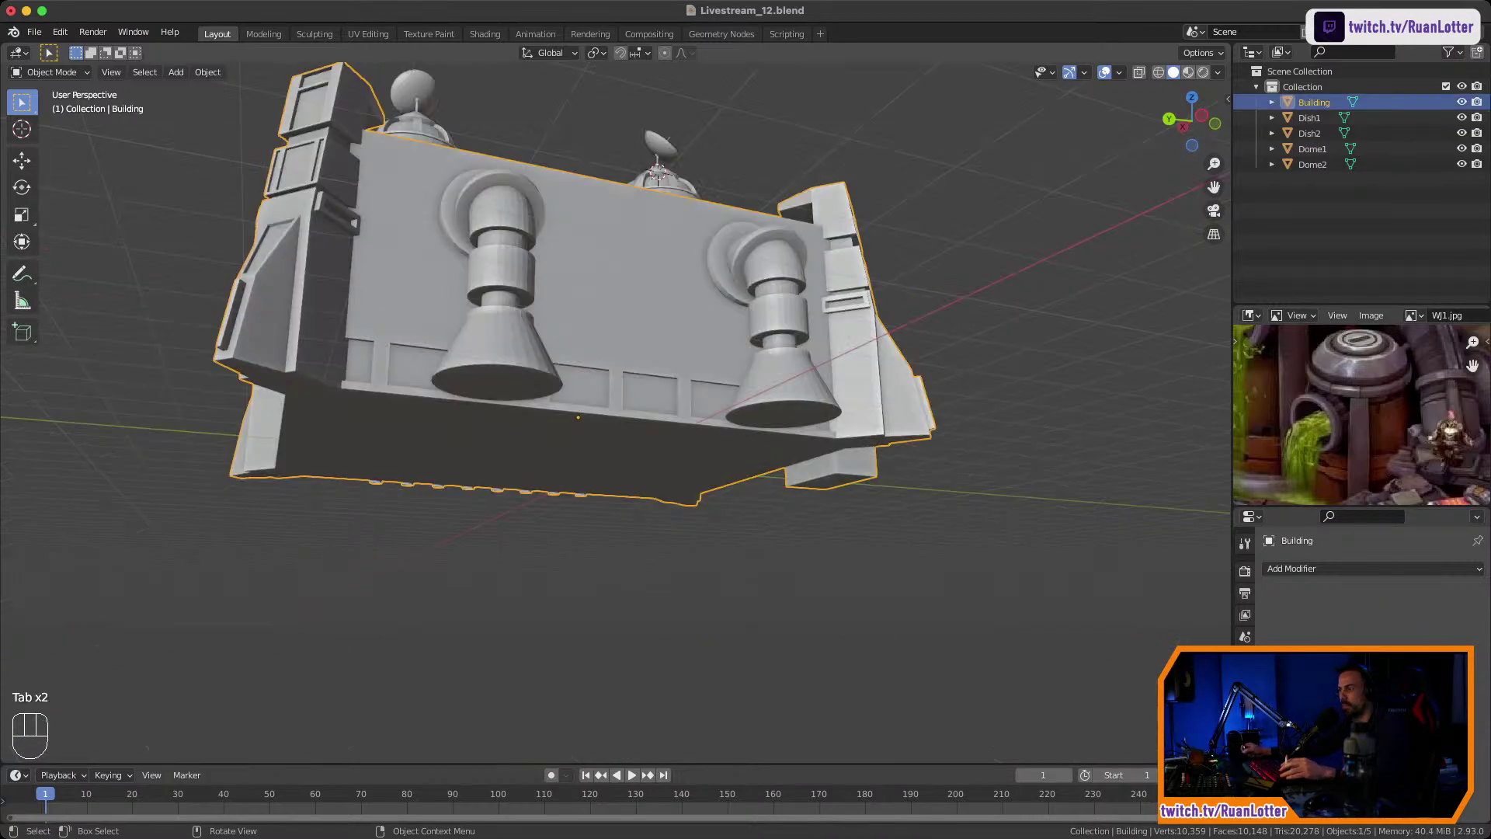
pyautogui.press('Tab')
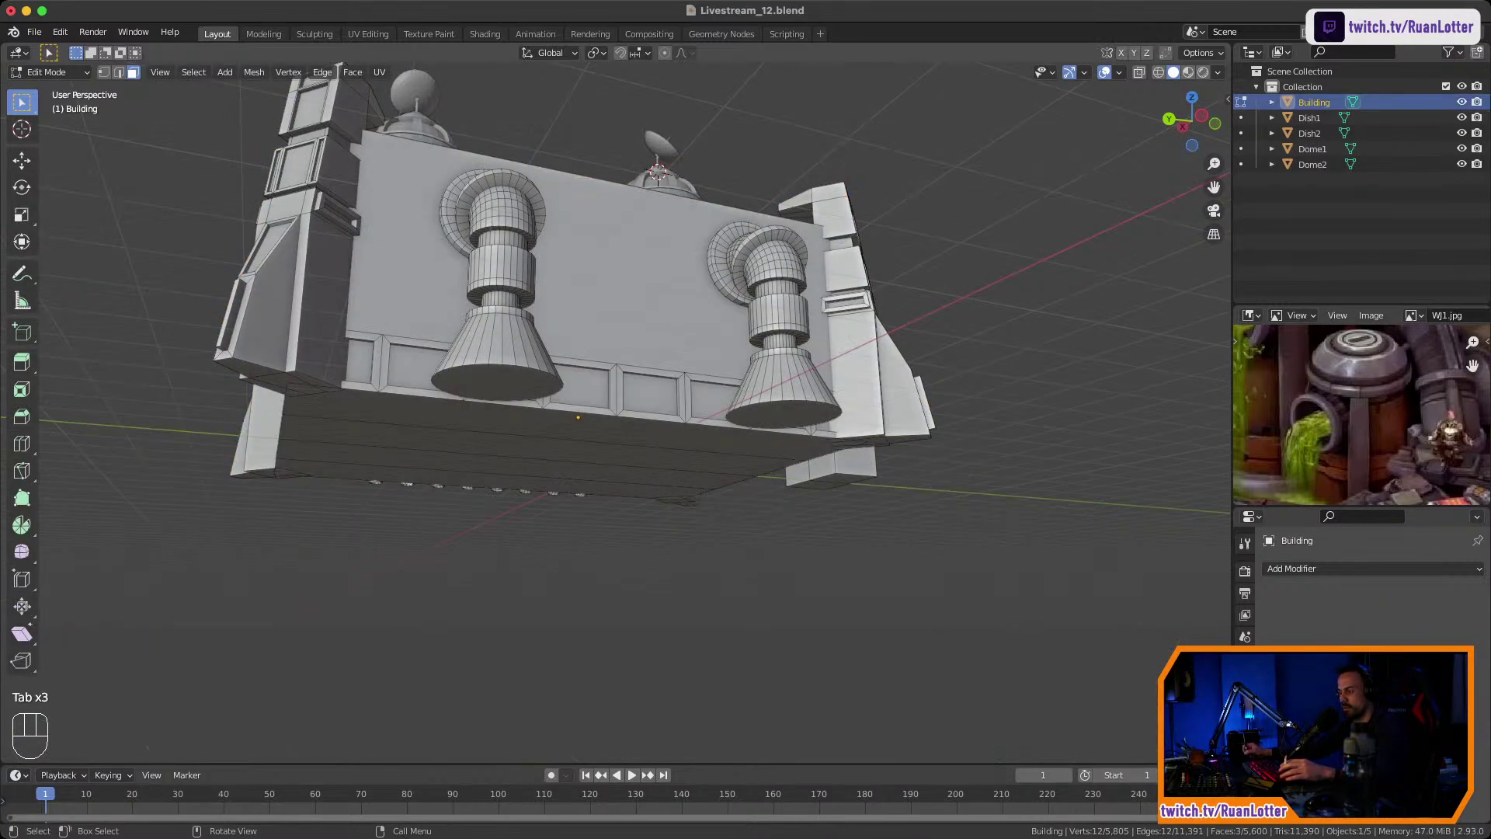
pyautogui.press('3')
pyautogui.click(498, 383)
pyautogui.keyDown('shift'); pyautogui.click(779, 411); pyautogui.keyUp('shift')
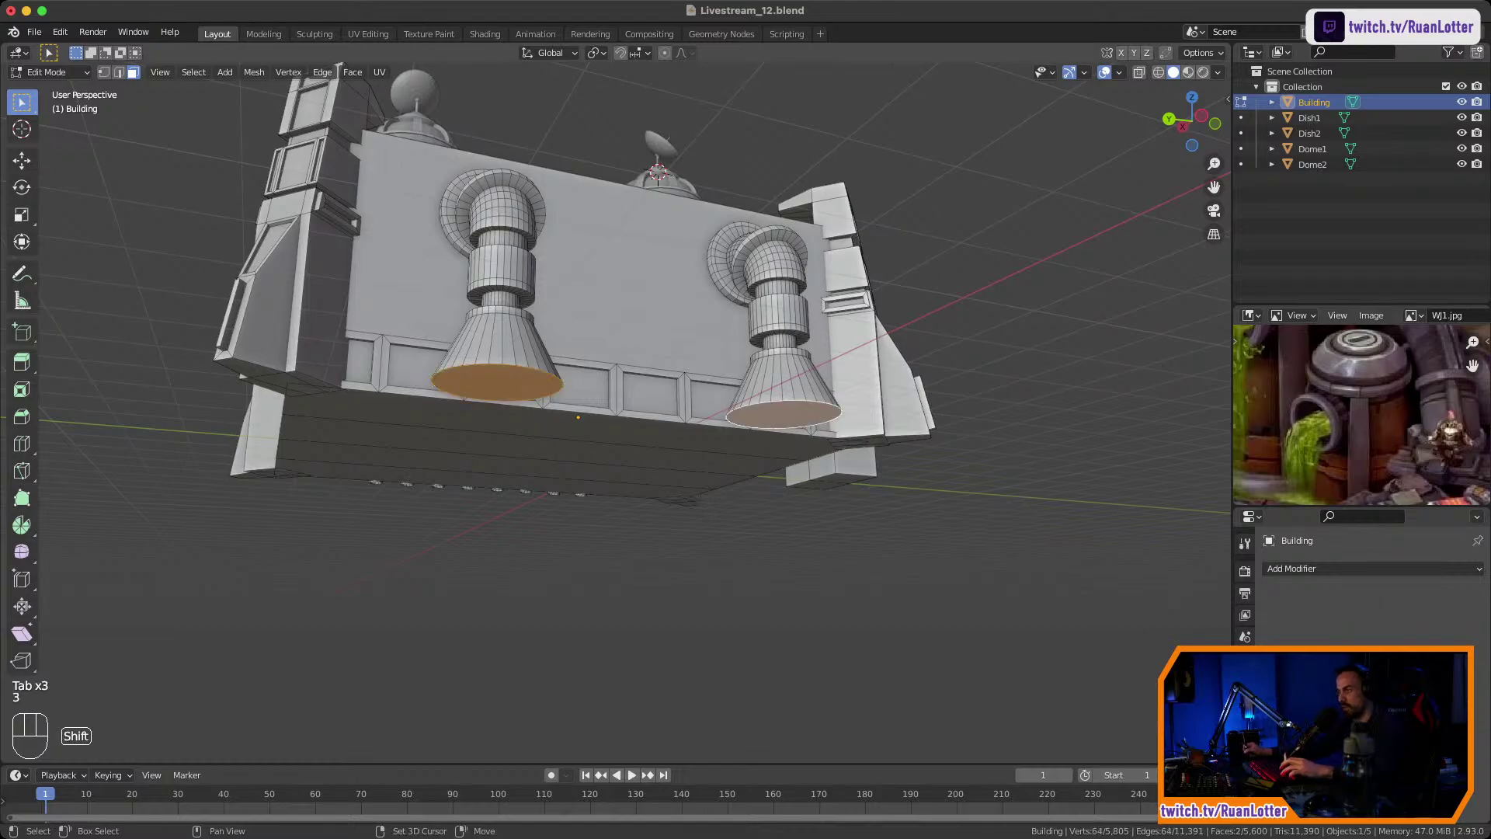
pyautogui.hotkey('shift', 's')
pyautogui.click(778, 500)
pyautogui.moveTo(779, 501); pyautogui.dragTo(774, 547, button='middle')
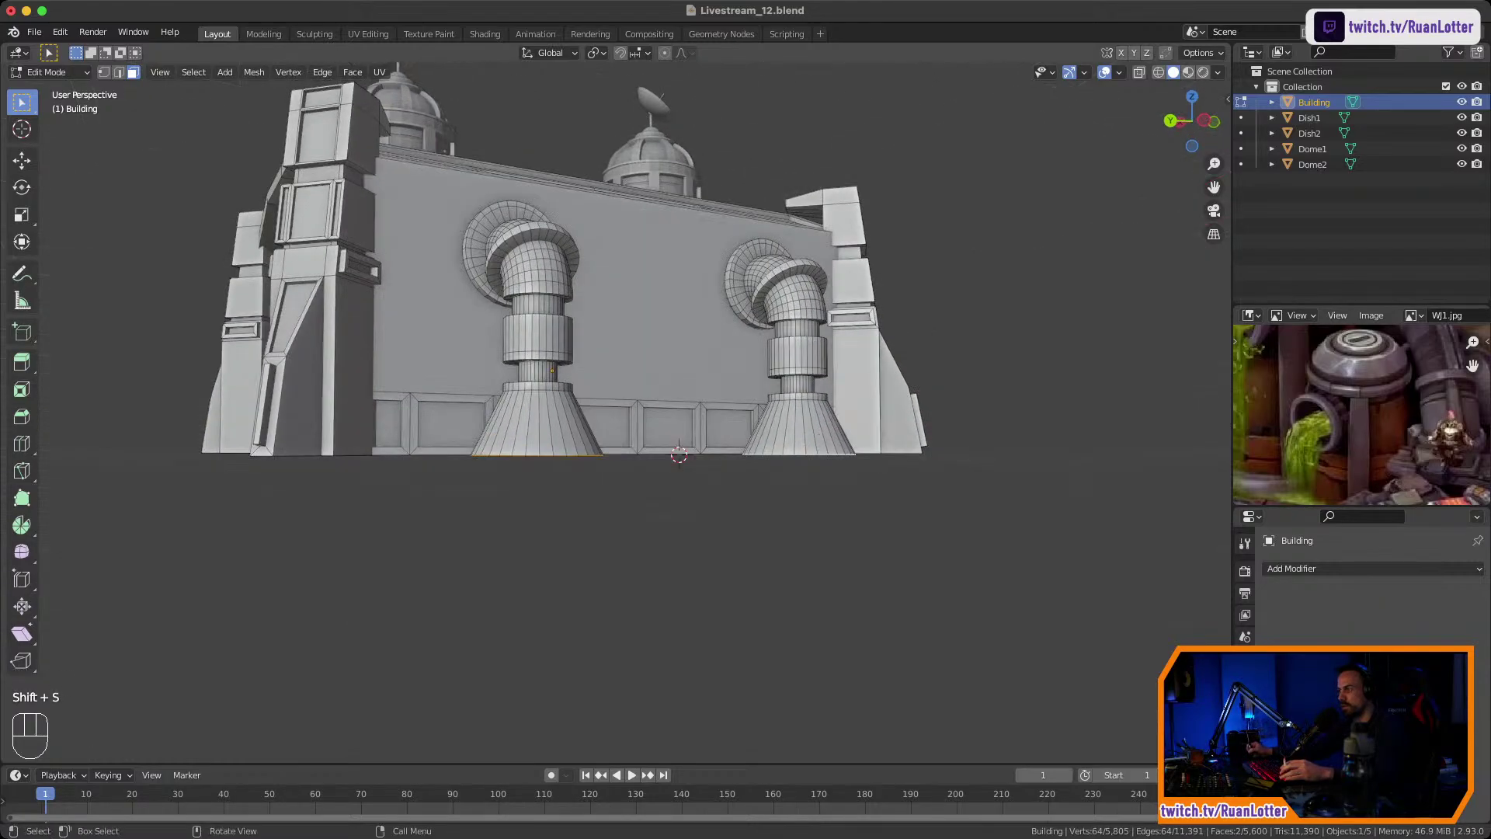
# Add a separate 32-vertex cylinder, 1 m radius and 2 m deep, at the 3D cursor and raise it 1 m along Z.
pyautogui.press('Tab')
pyautogui.click(716, 540)
pyautogui.hotkey('shift', 'a')
pyautogui.moveTo(715, 523)
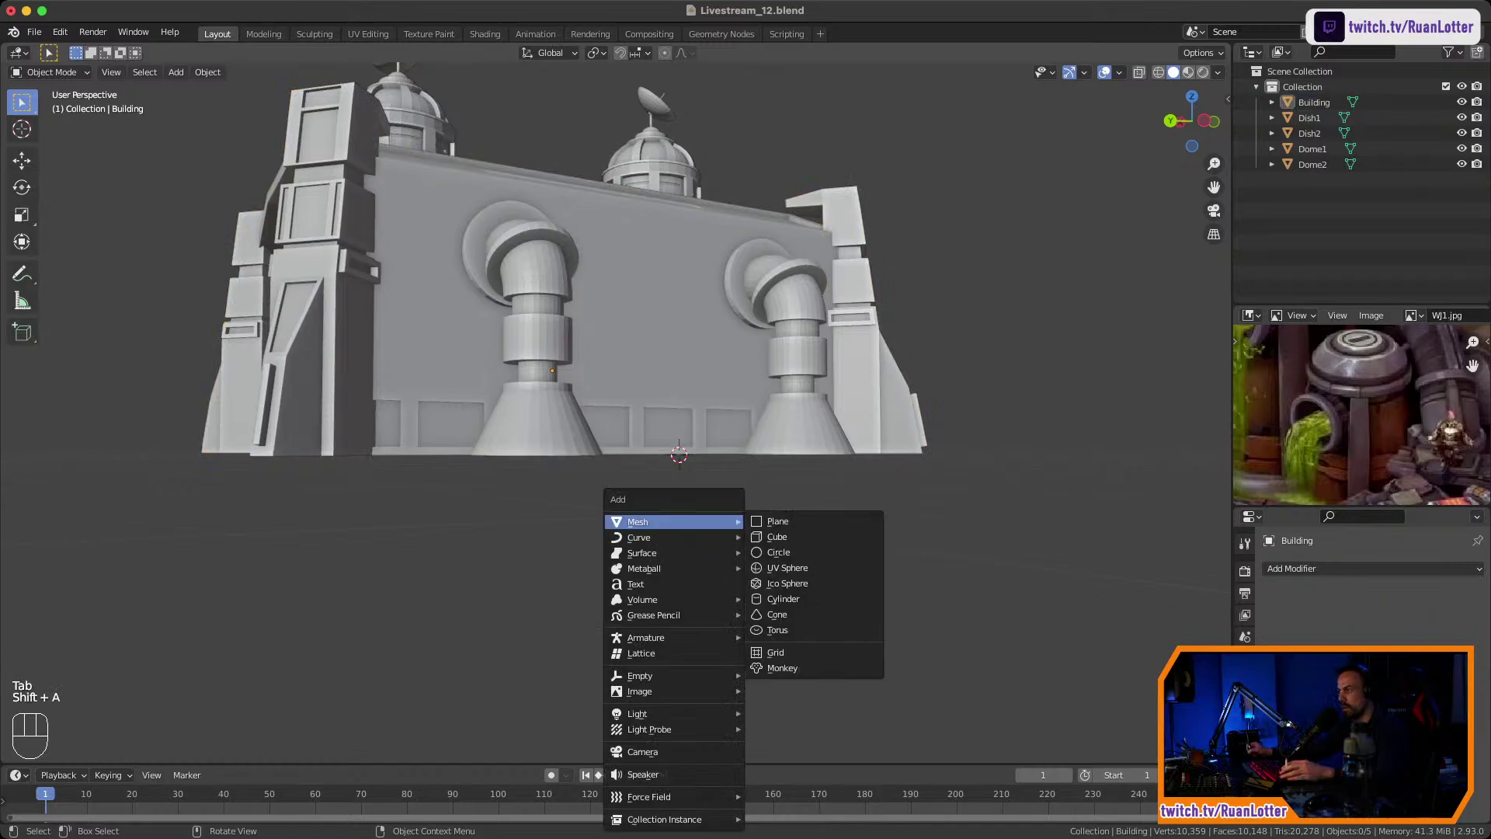
pyautogui.click(783, 599)
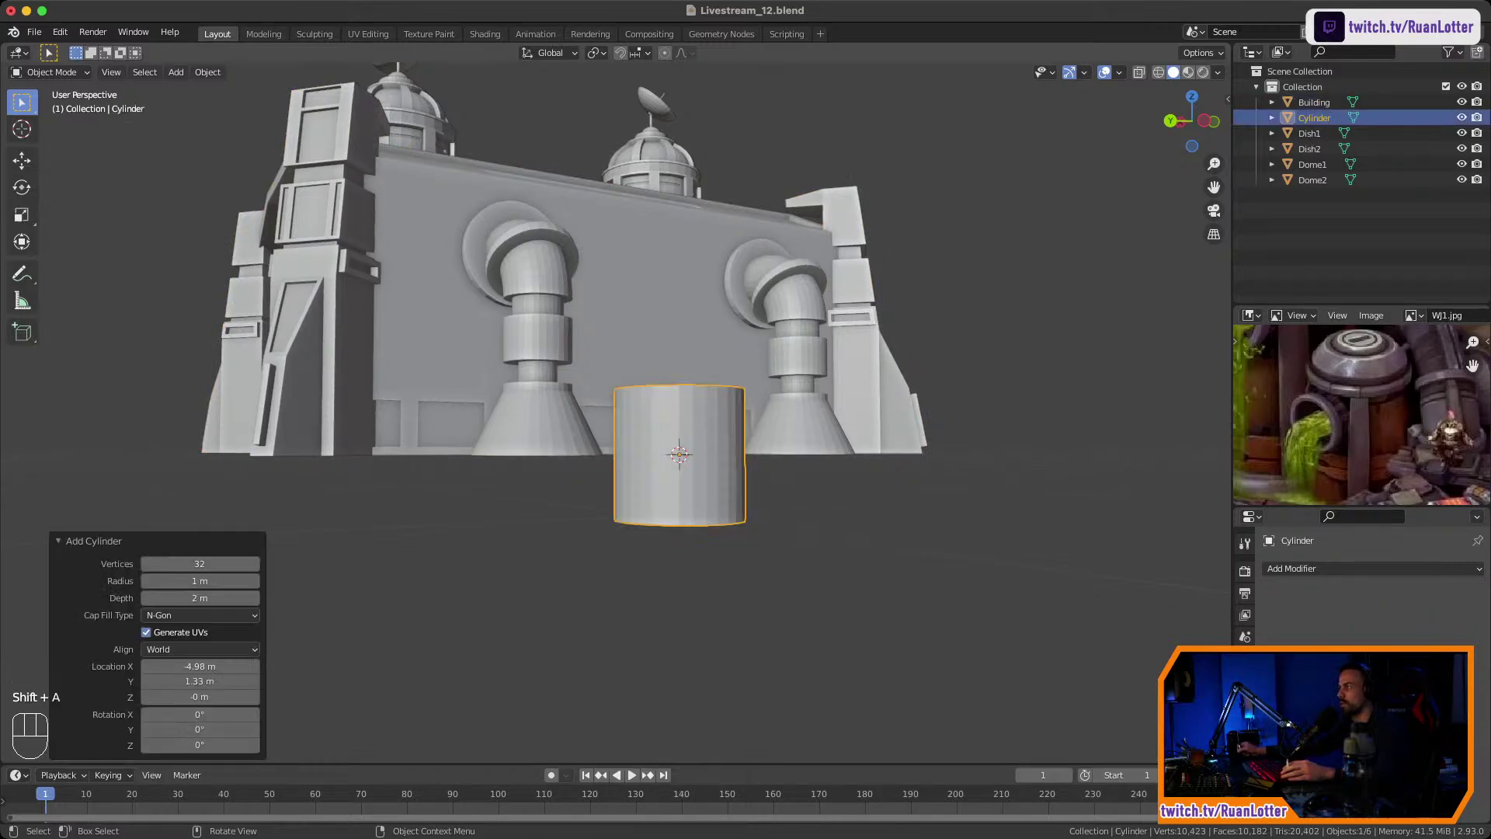
pyautogui.moveTo(783, 599); pyautogui.dragTo(825, 616, button='middle')
pyautogui.press('g')
pyautogui.press('z')
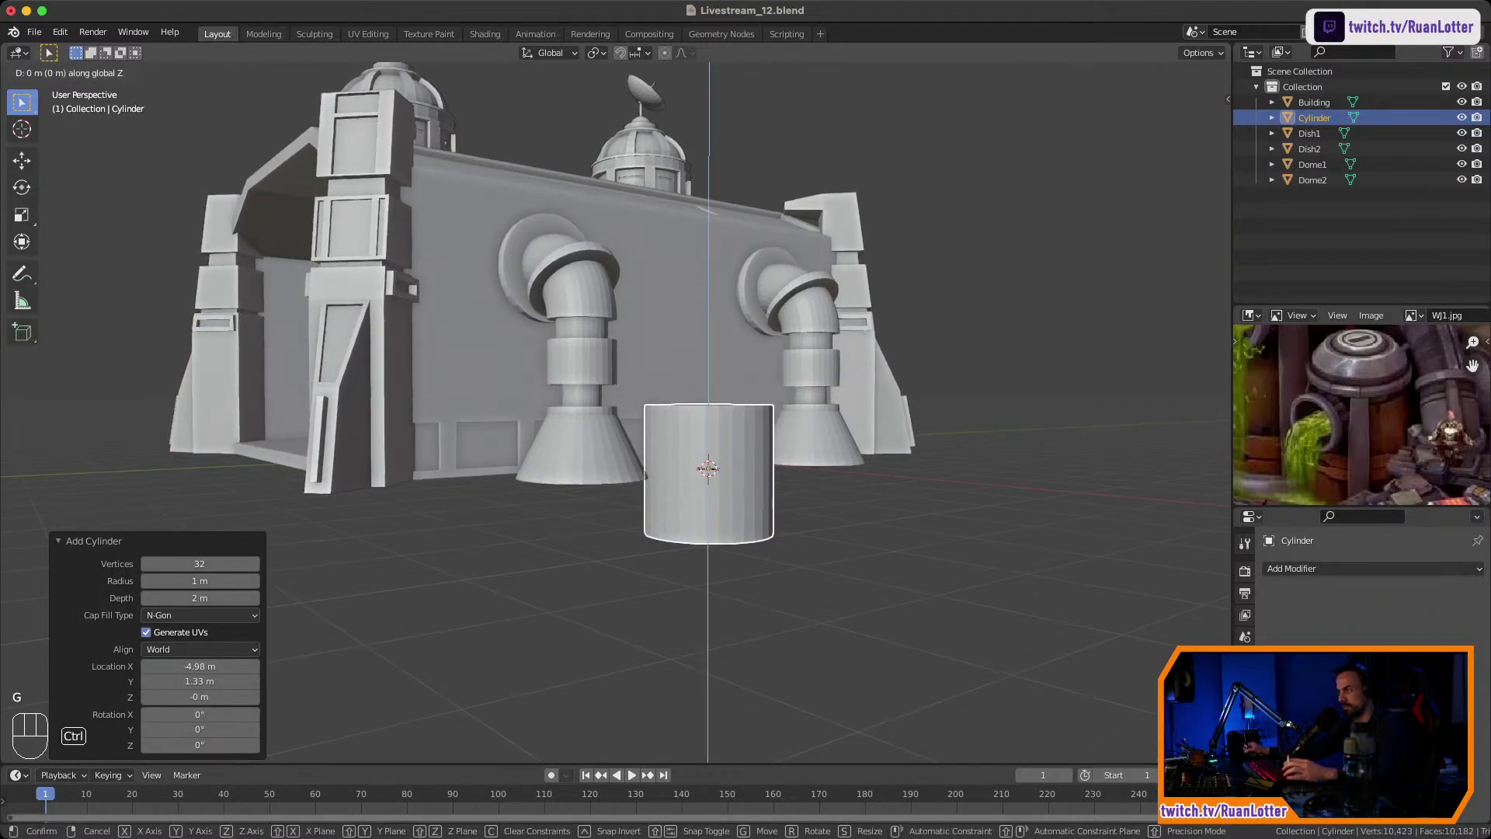
pyautogui.click(825, 552)
# Extrude the cylinder's top face in place and scale the new face to about 0.85.
pyautogui.moveTo(824, 552); pyautogui.dragTo(786, 532, button='middle')
pyautogui.scroll(3, 788, 601)
pyautogui.keyDown('shift'); pyautogui.moveTo(786, 532); pyautogui.dragTo(724, 576, button='middle'); pyautogui.keyUp('shift')
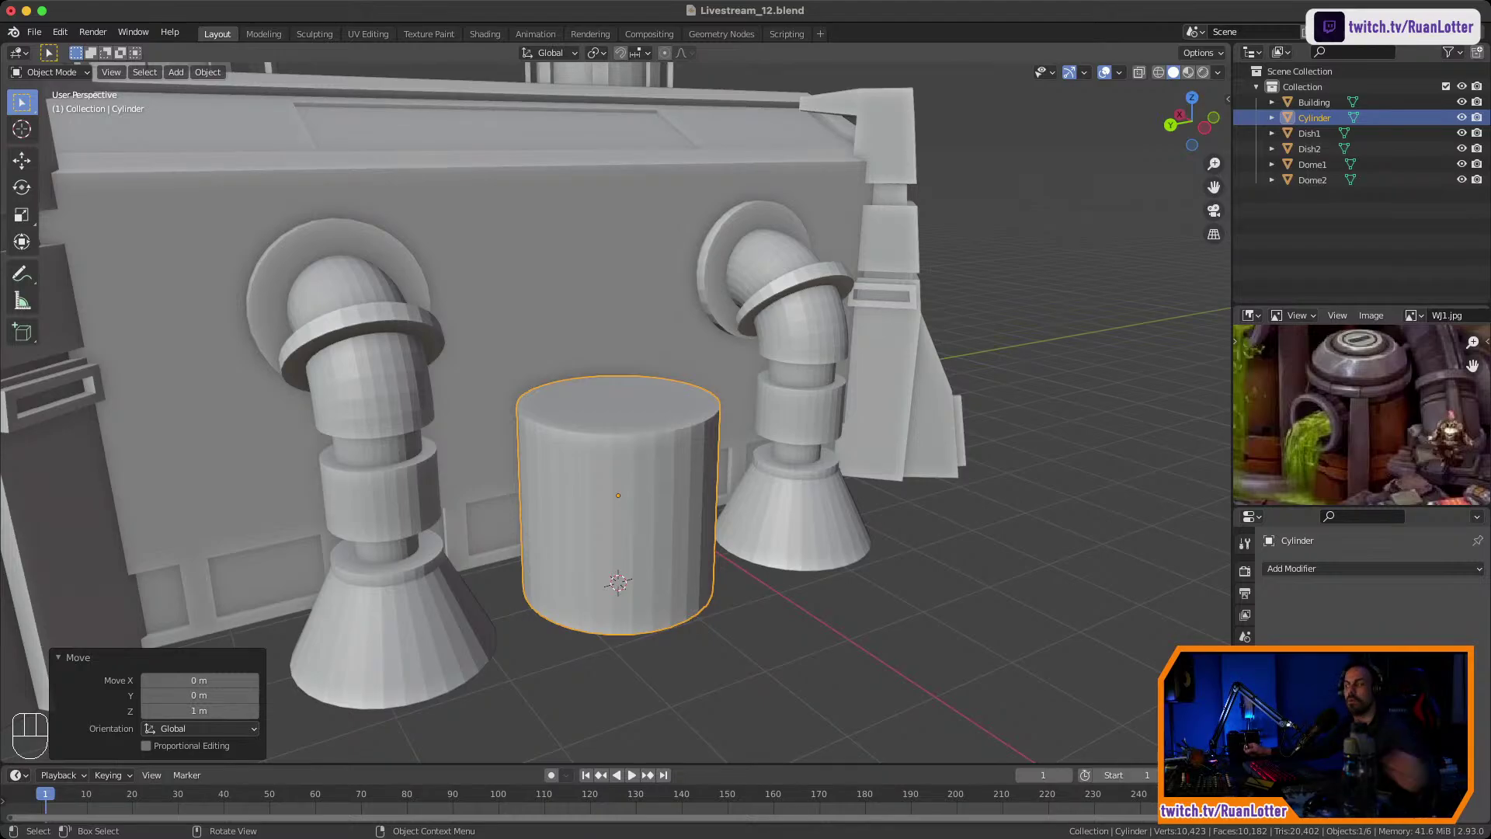
pyautogui.press('Tab')
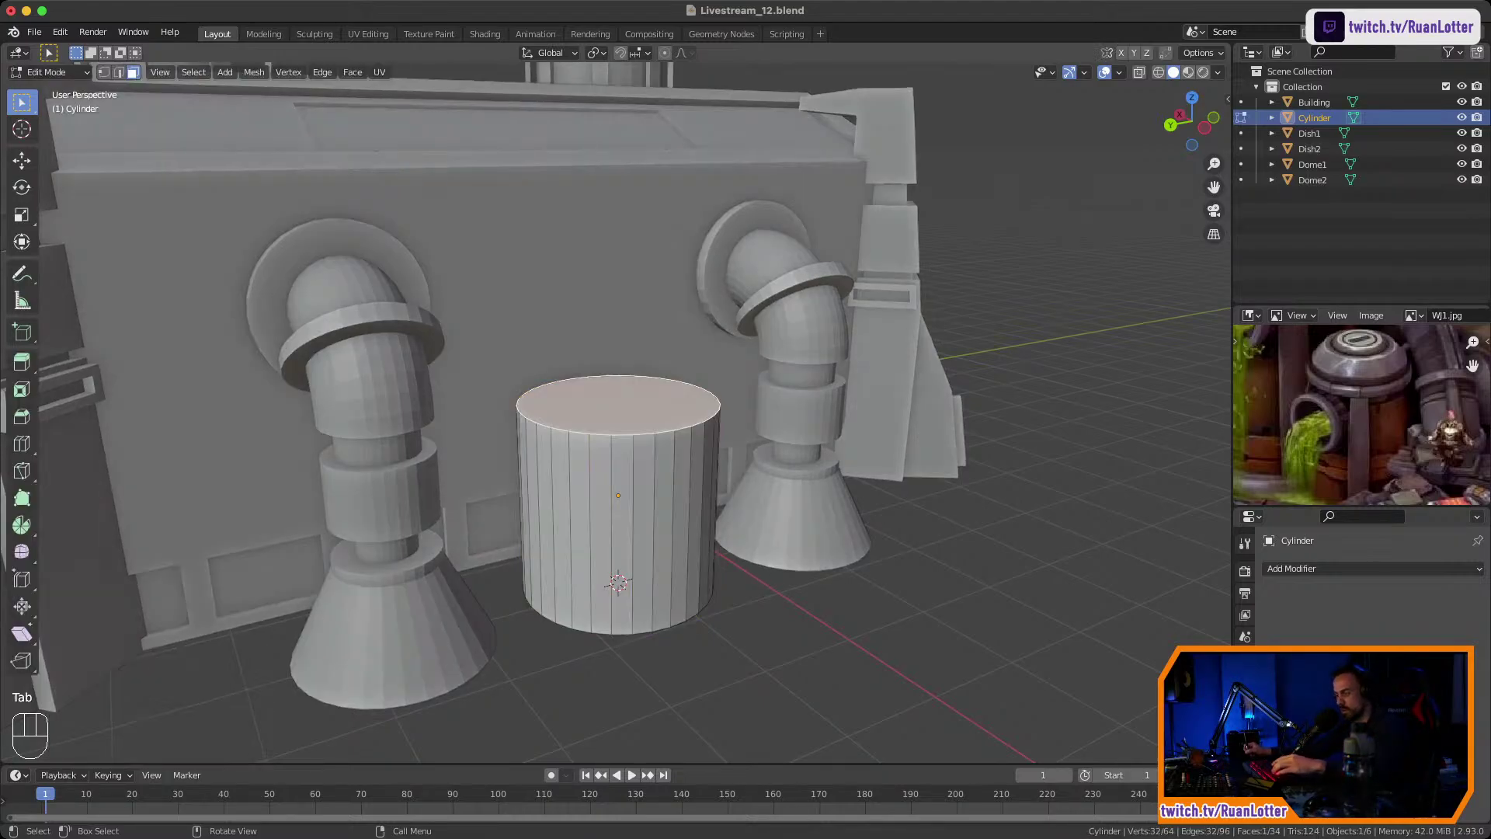
pyautogui.moveTo(617, 435)
pyautogui.keyDown('ctrl'); pyautogui.mouseDown(button='middle')
pyautogui.moveTo(617, 480)
pyautogui.moveTo(618, 431)
pyautogui.mouseUp(button='middle'); pyautogui.keyUp('ctrl')
pyautogui.keyDown('shift'); pyautogui.moveTo(618, 431); pyautogui.dragTo(613, 391, button='middle'); pyautogui.keyUp('shift')
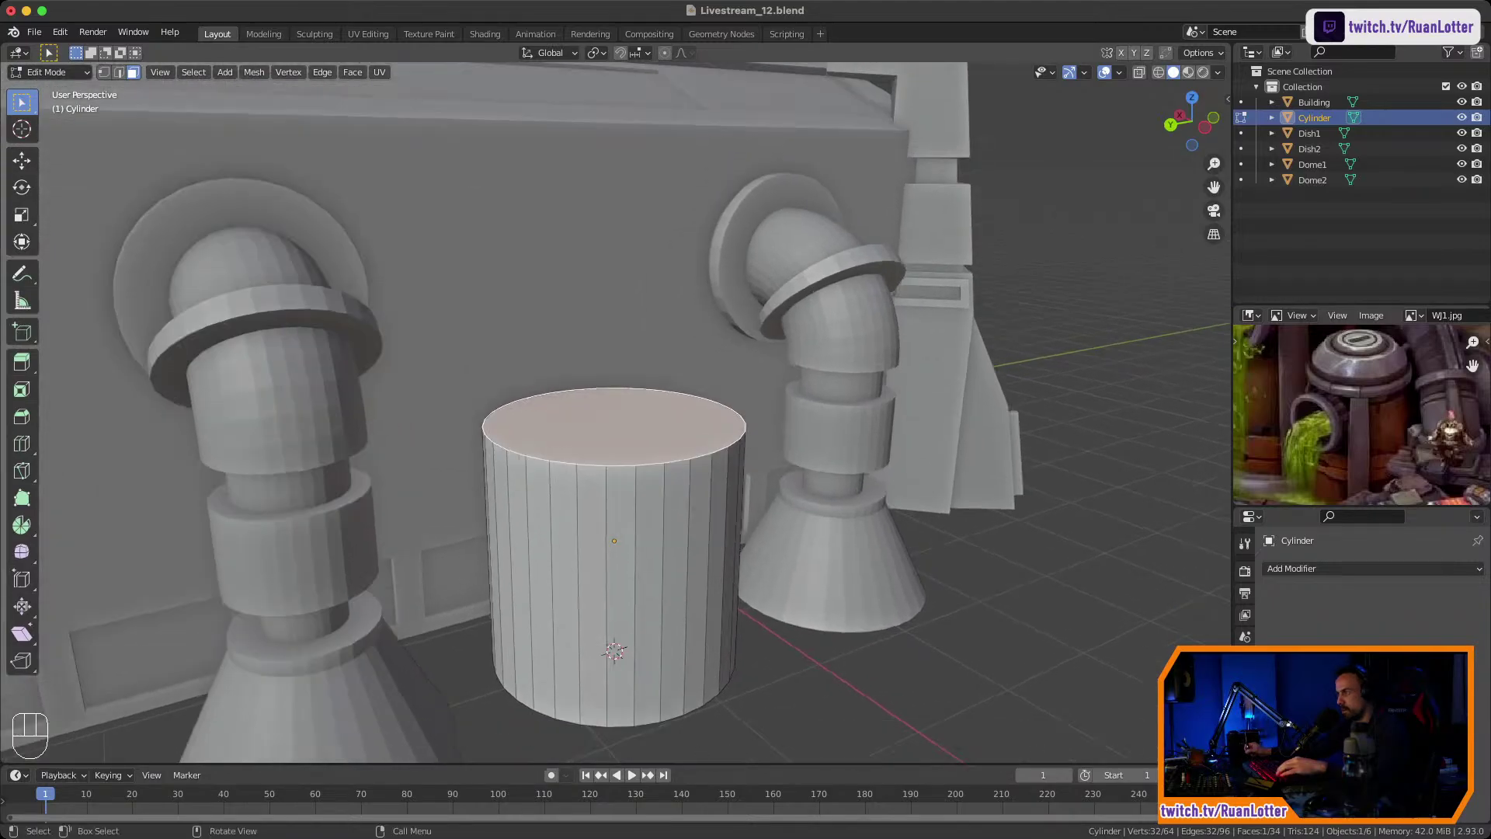
pyautogui.press('e')
pyautogui.rightClick(613, 375)
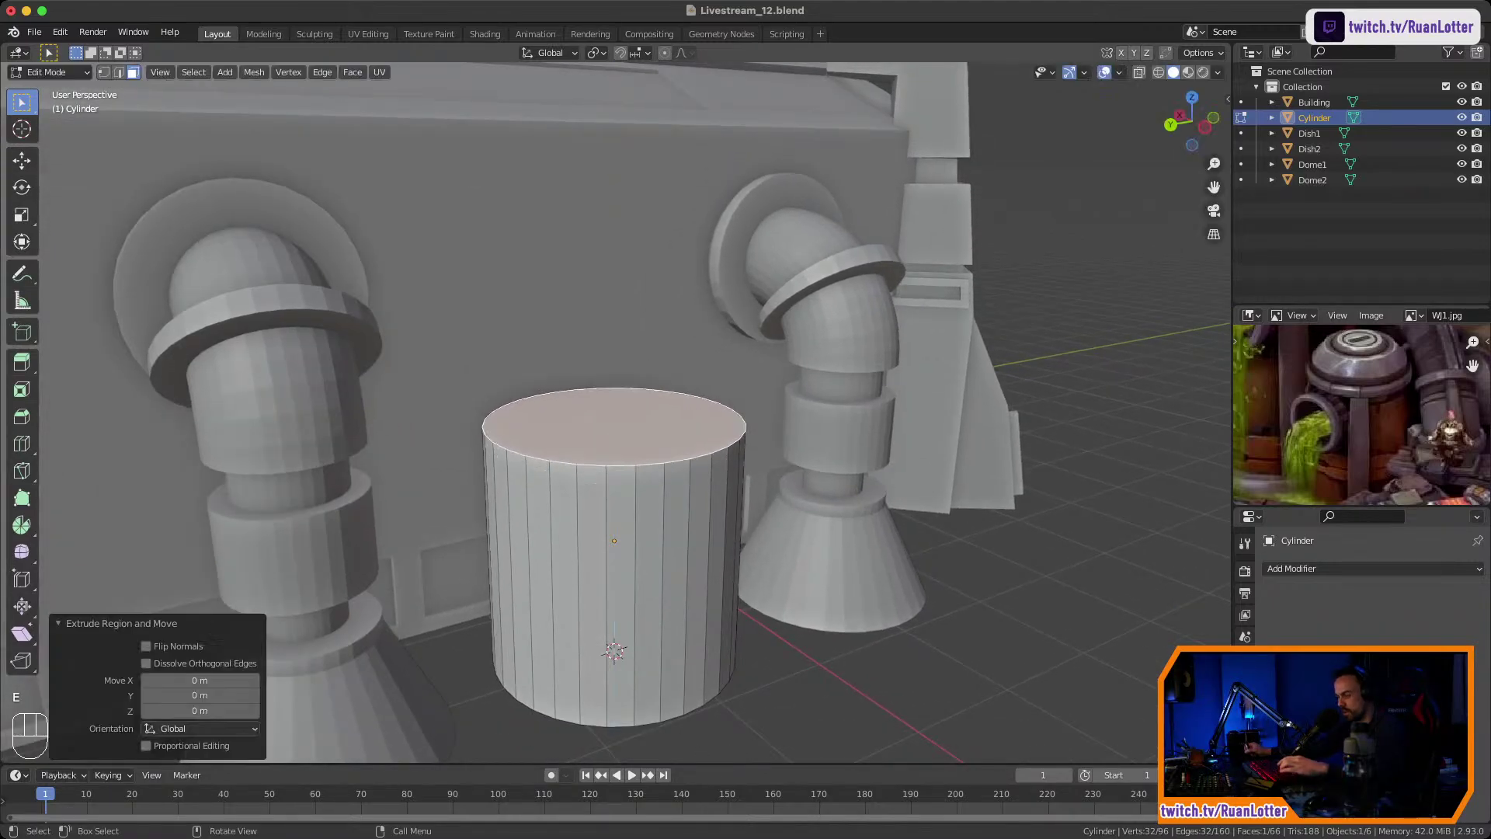
pyautogui.press('s')
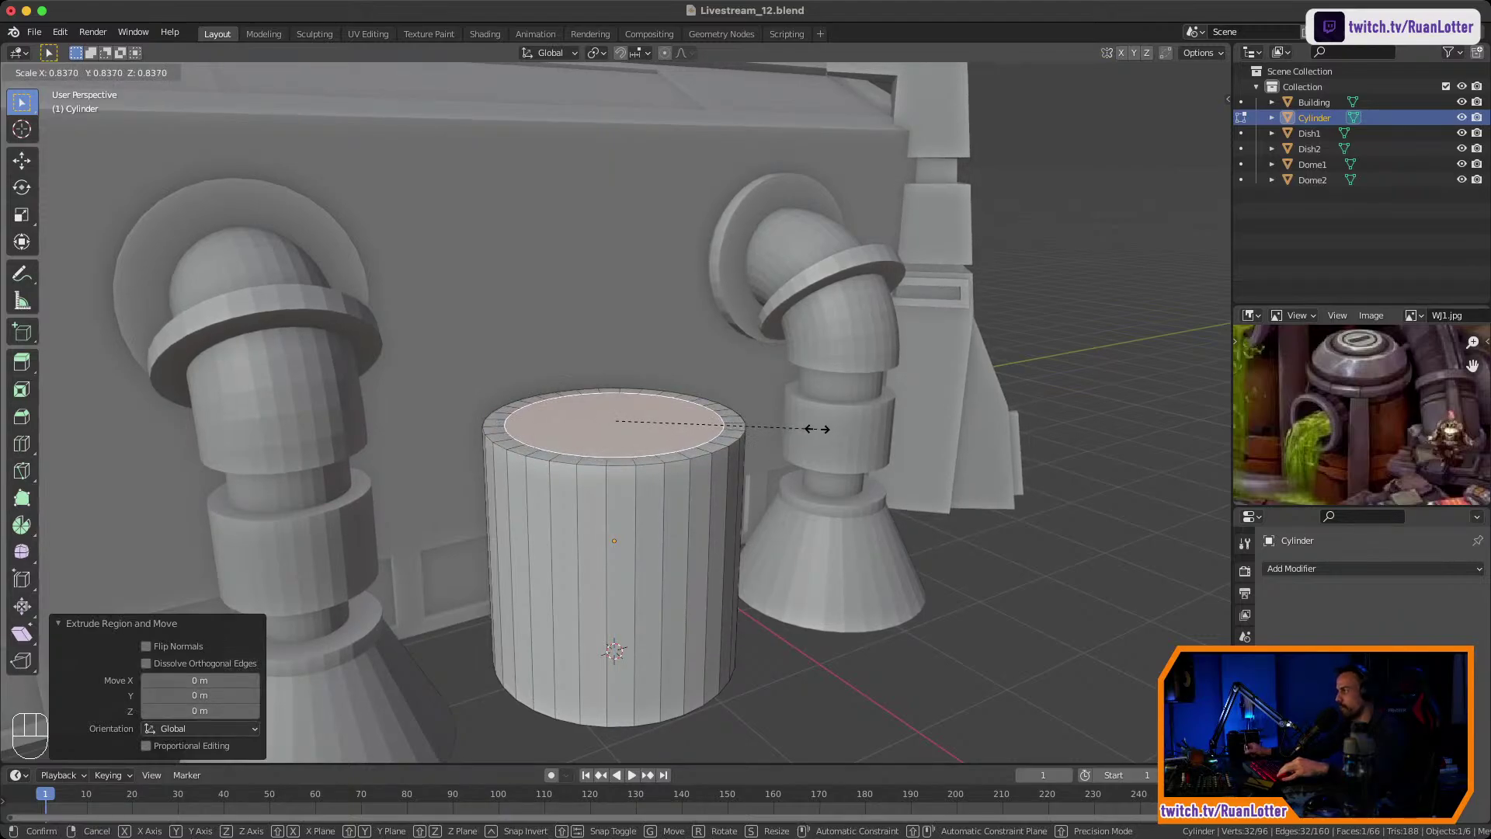
pyautogui.click(820, 429)
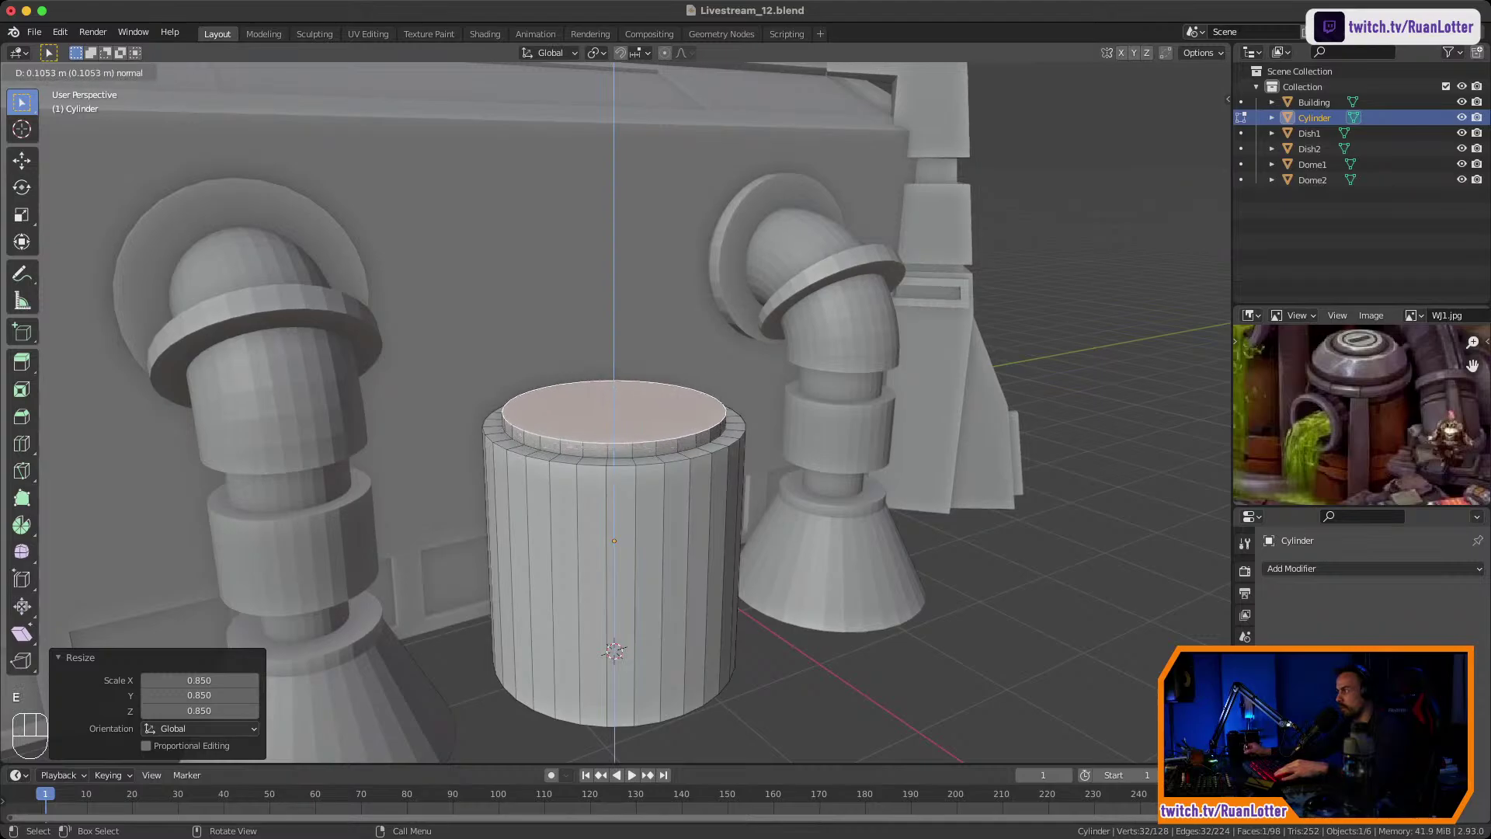
# Extrude the inner top face up about 0.12 m and again about 0.35 m, tapering the upper end to about 0.8.
pyautogui.click(890, 440)
pyautogui.press('e')
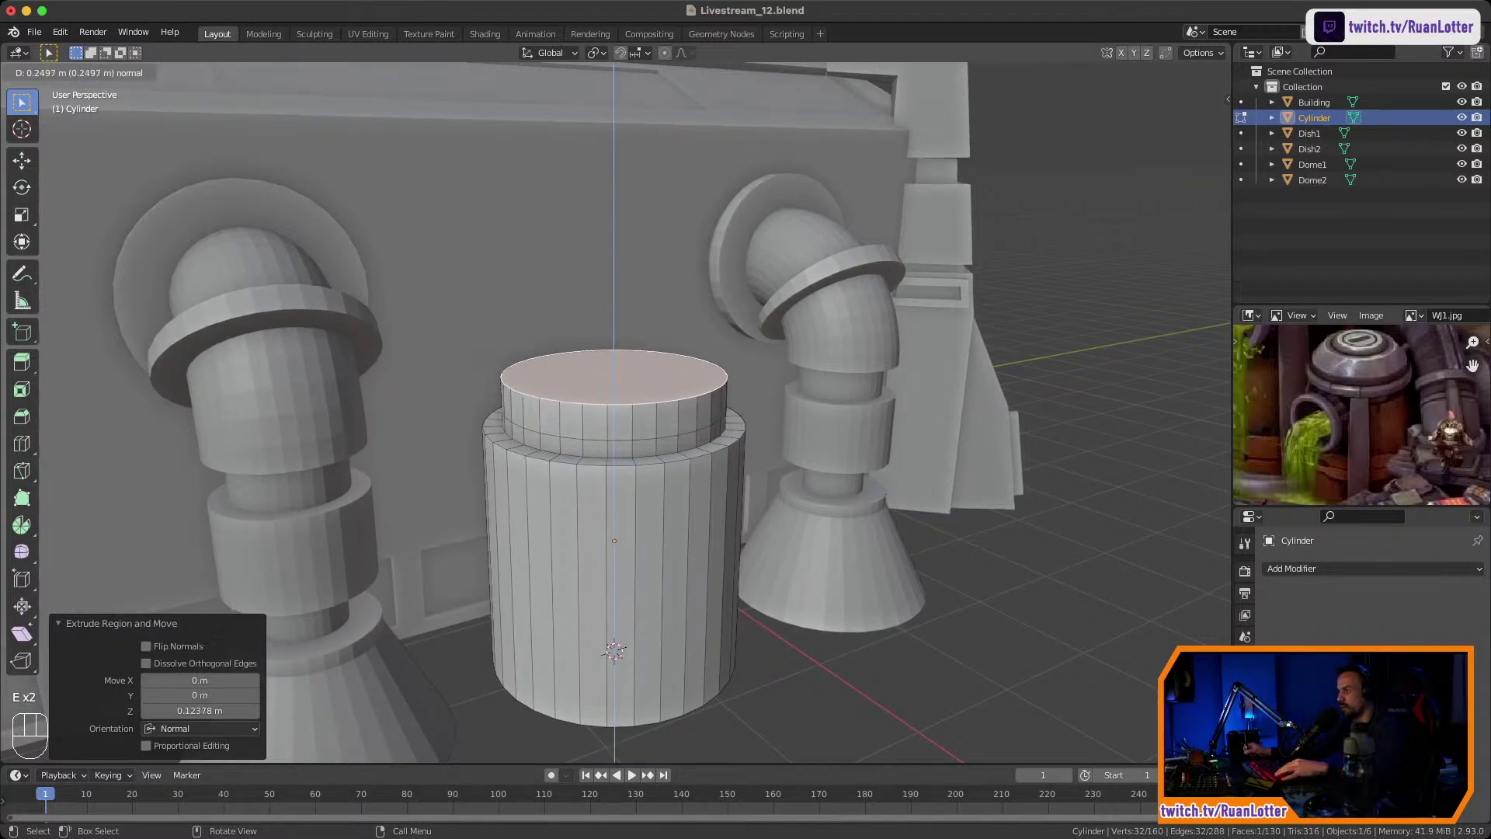
pyautogui.click(890, 396)
pyautogui.press('s')
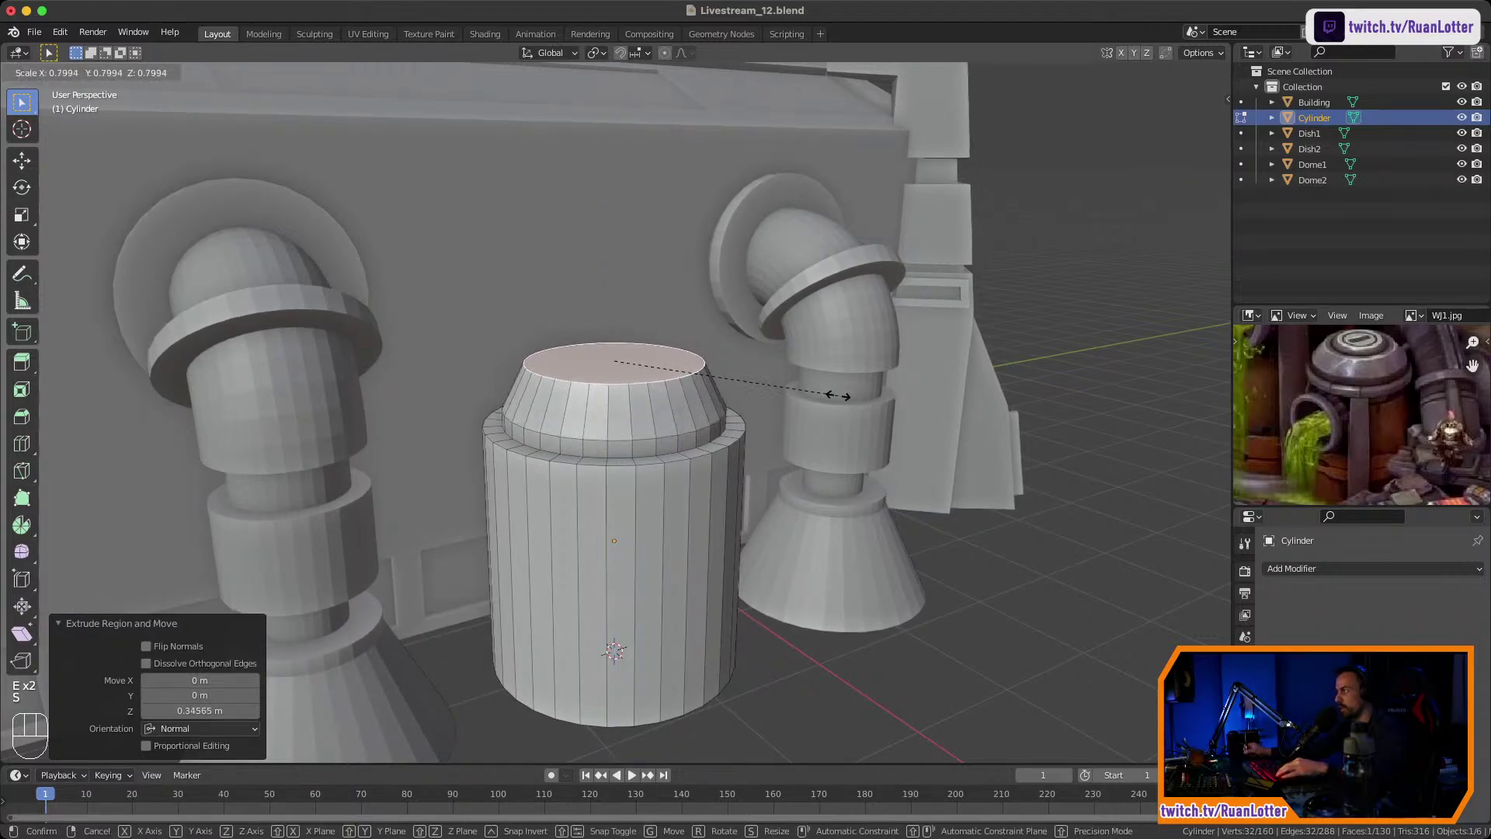
pyautogui.click(836, 395)
# Extrude the tapered section's top face in place, scale it to about 0.82 and extrude it up about 0.12 m.
pyautogui.press('e')
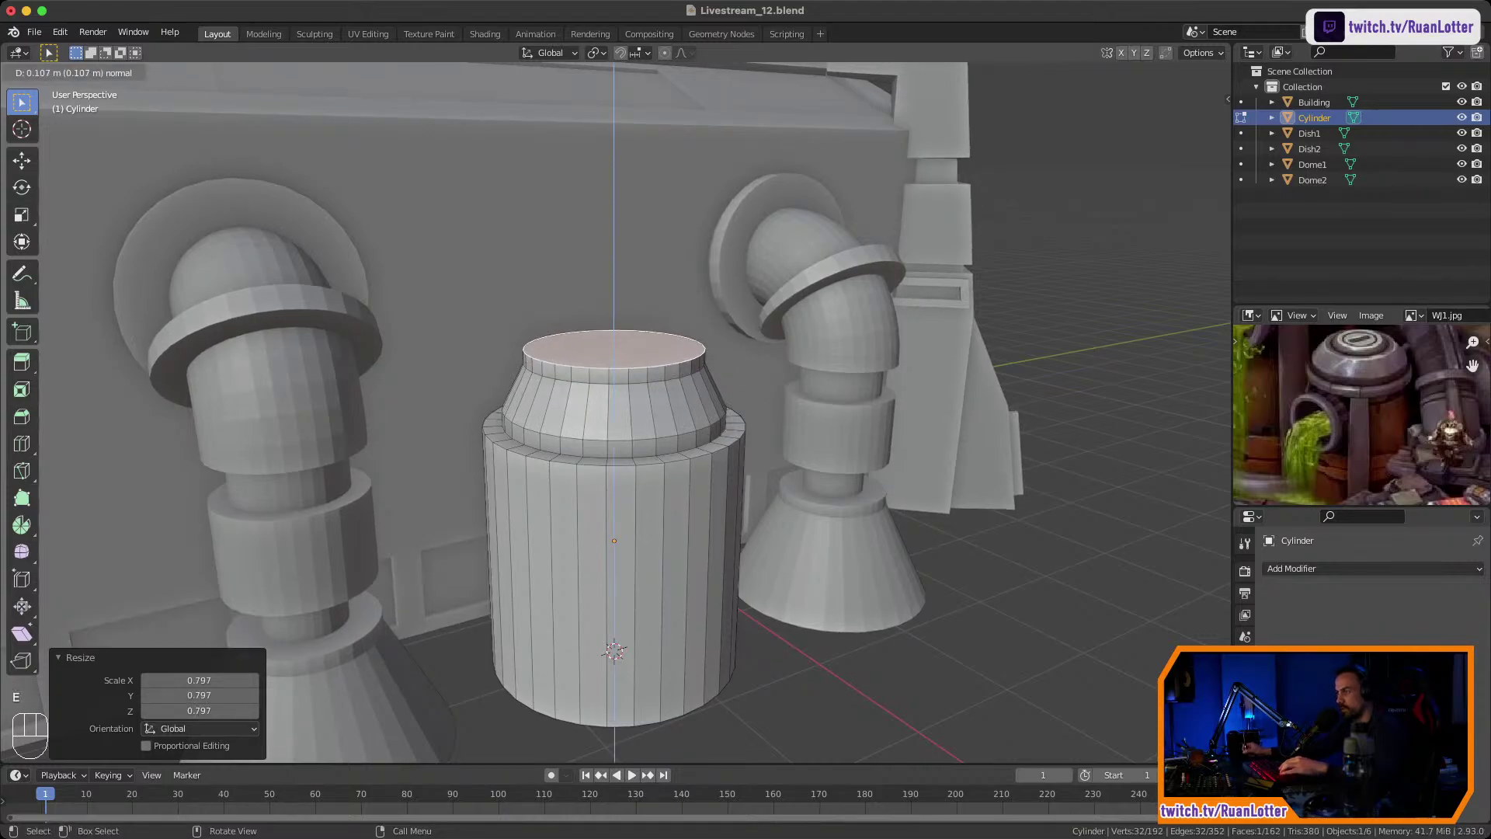
pyautogui.press('s')
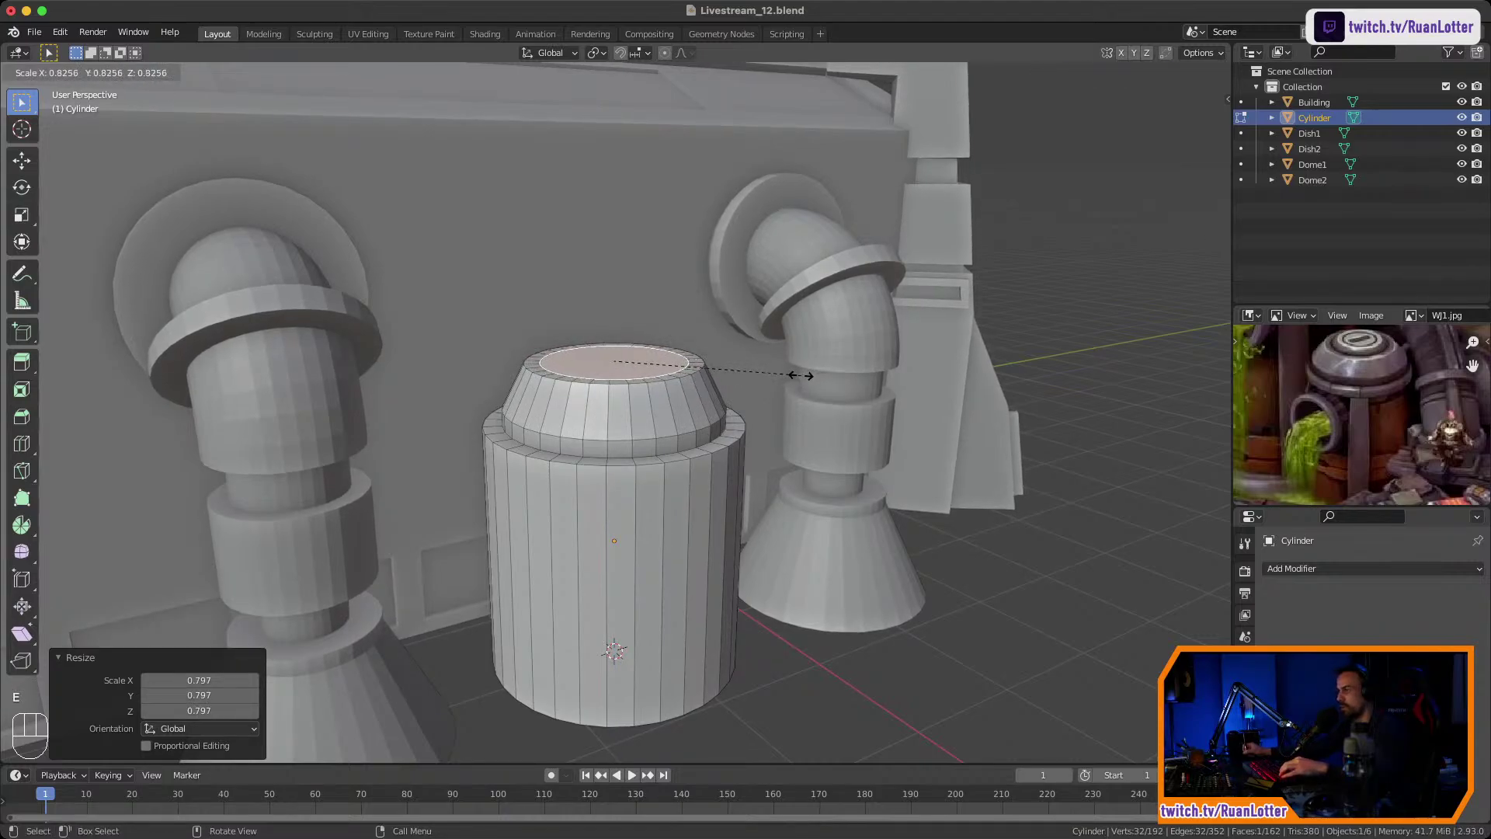
pyautogui.click(800, 375)
pyautogui.press('e')
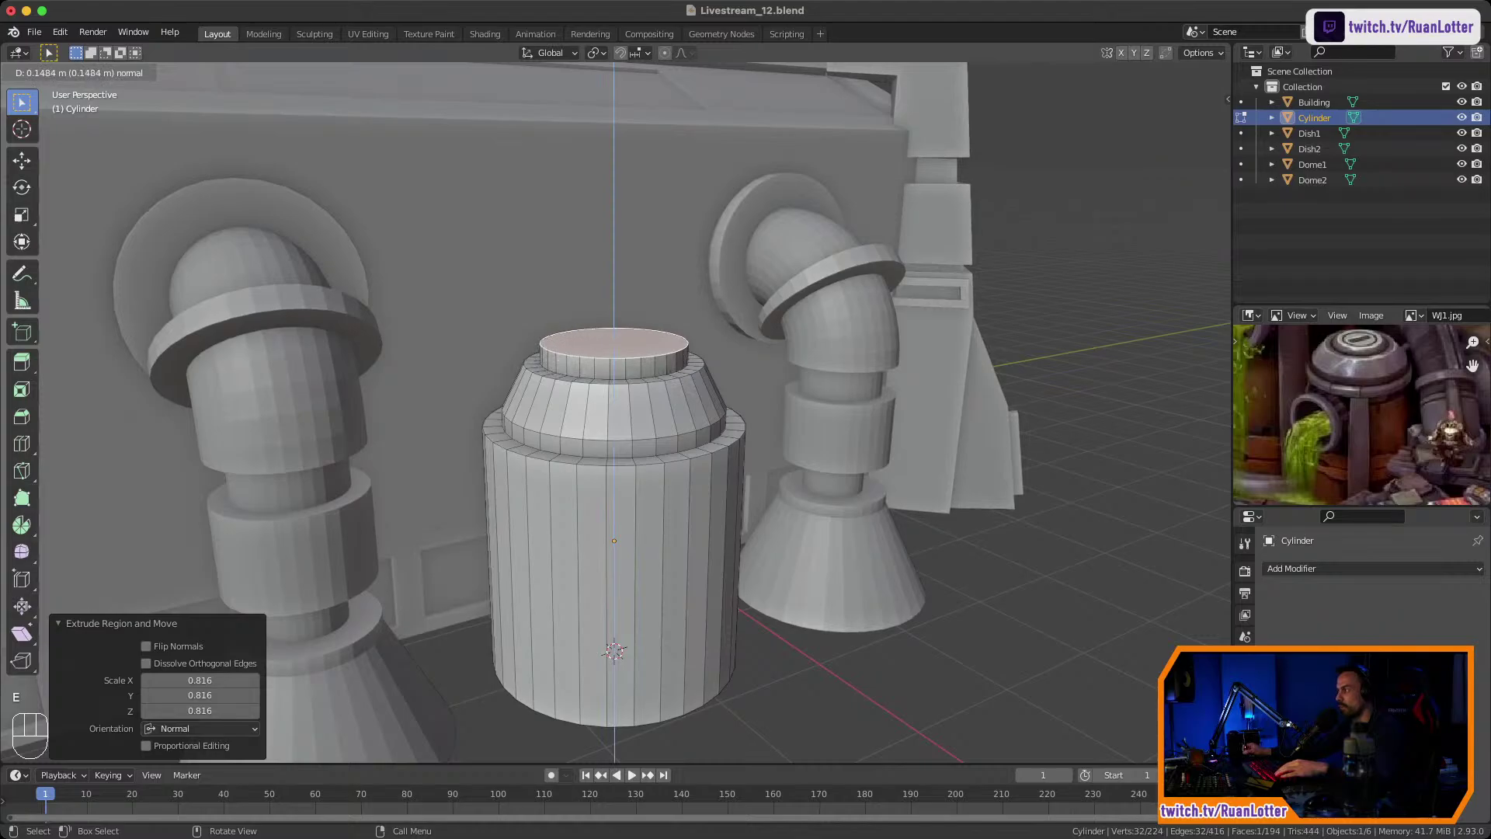
pyautogui.click(800, 357)
# Inset the cap's top face twice, making the second inset about 0.03 m thick.
pyautogui.moveTo(800, 358); pyautogui.dragTo(854, 383, button='middle')
pyautogui.scroll(4, 862, 381)
pyautogui.press('i')
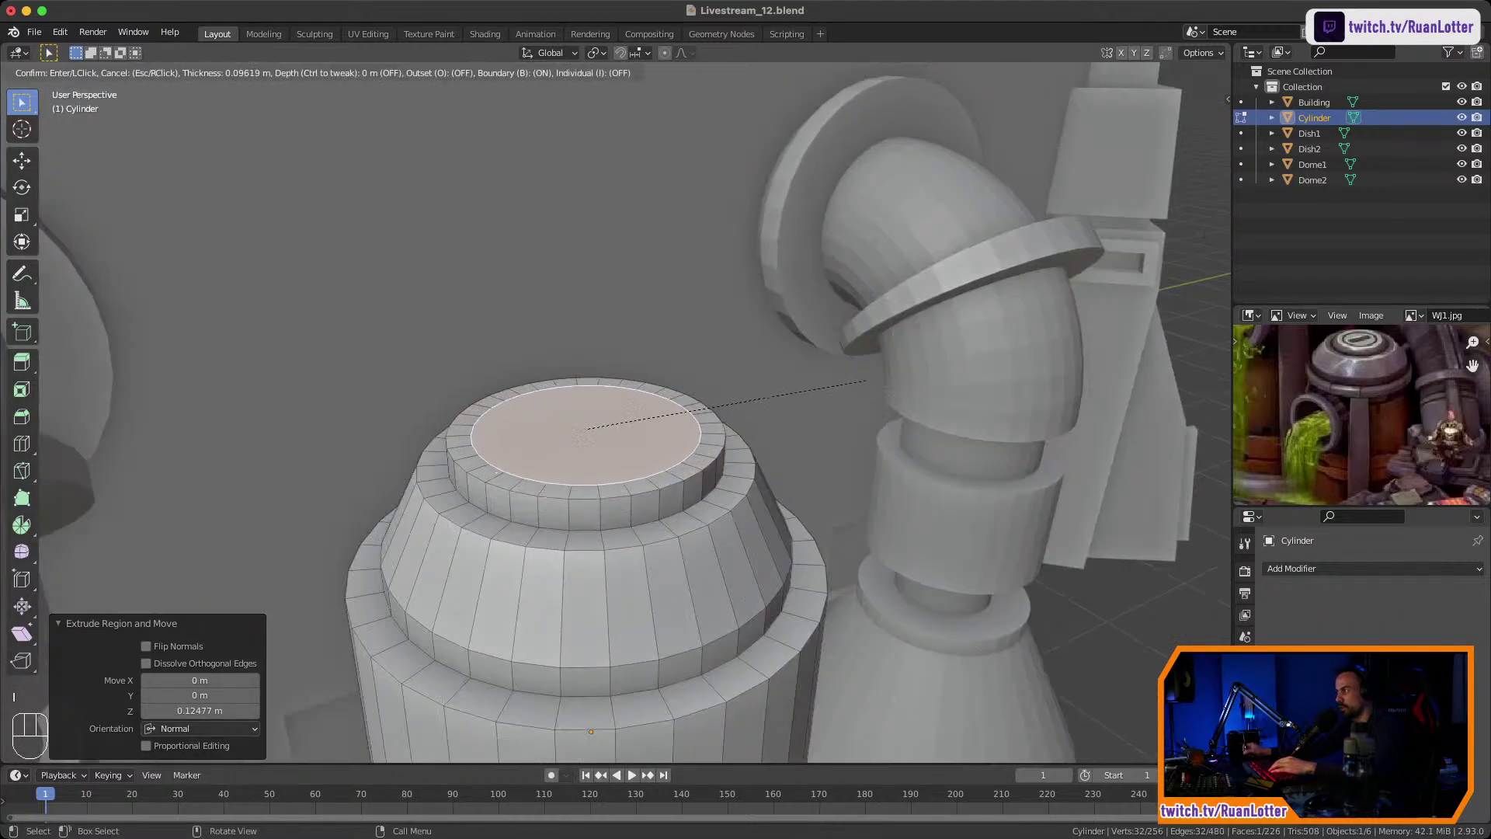
pyautogui.click(874, 379)
pyautogui.press('i')
pyautogui.click(866, 380)
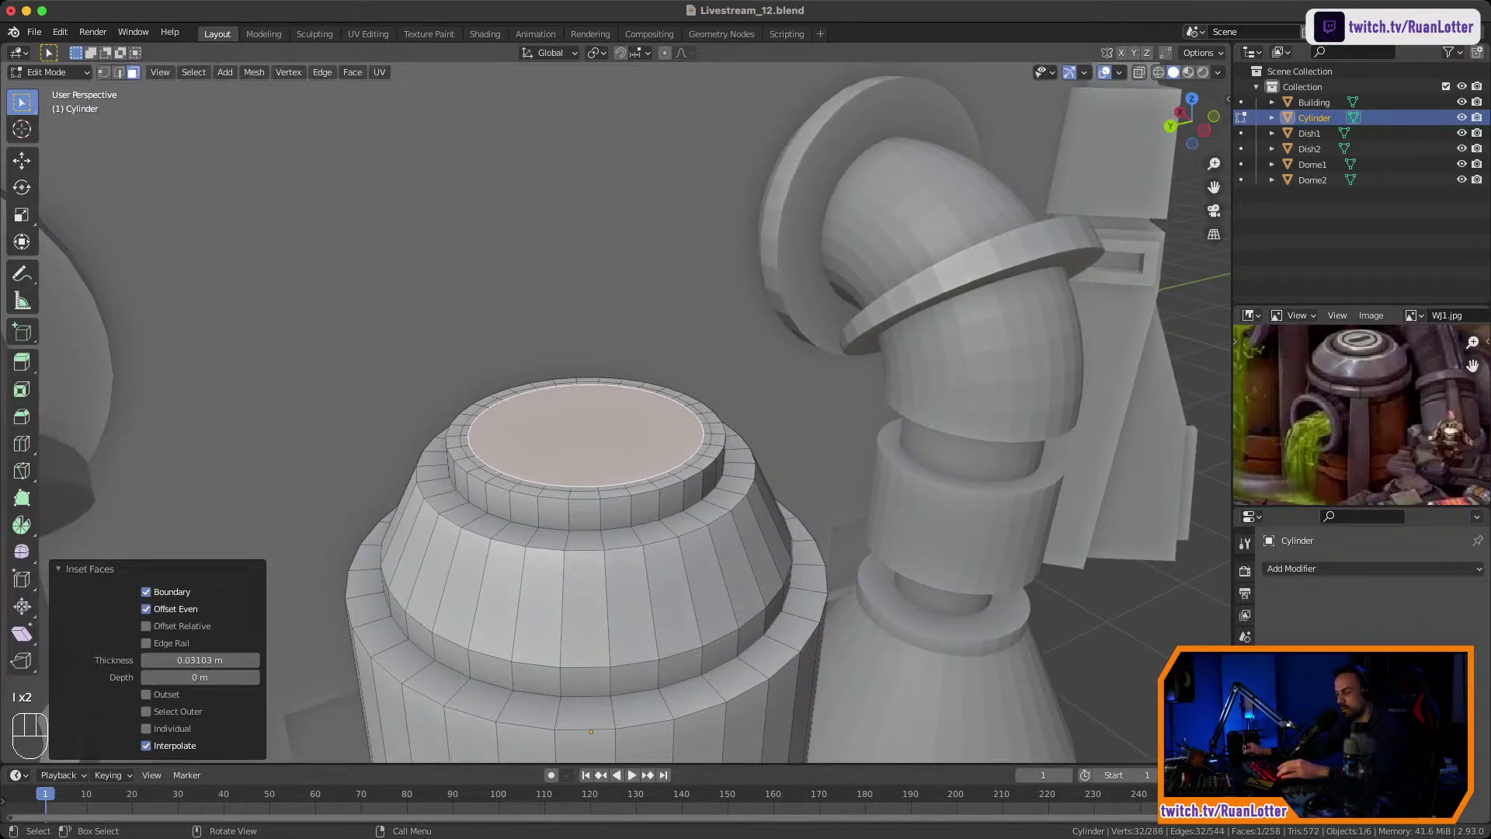
# Select the narrow inner ring of faces on the cap's top and extrude it about 0.03 m down into a groove.
pyautogui.scroll(5, 618, 396)
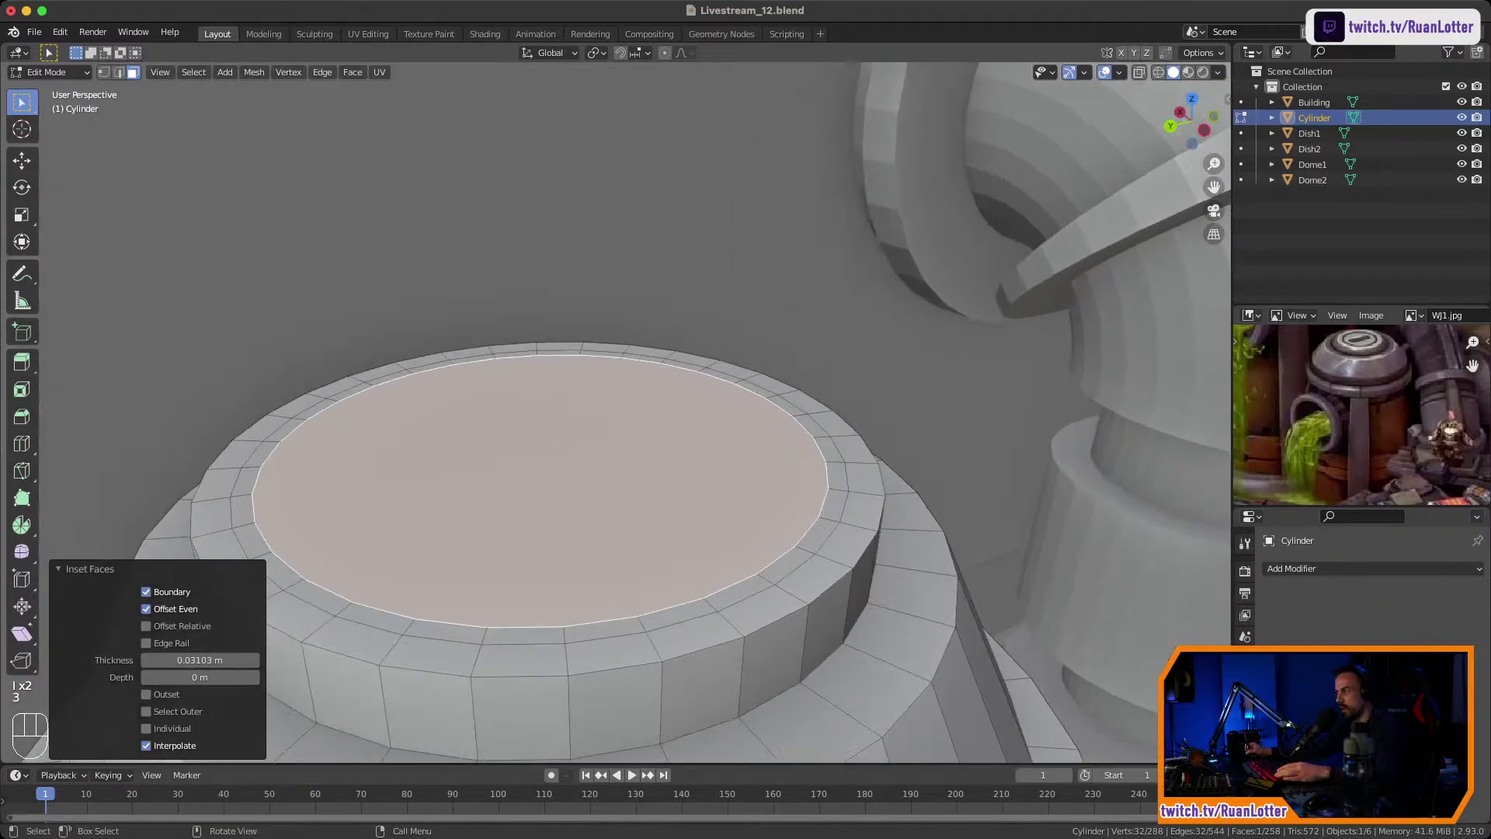
pyautogui.click(838, 472)
pyautogui.keyDown('alt'); pyautogui.click(837, 454); pyautogui.keyUp('alt')
pyautogui.click(812, 427)
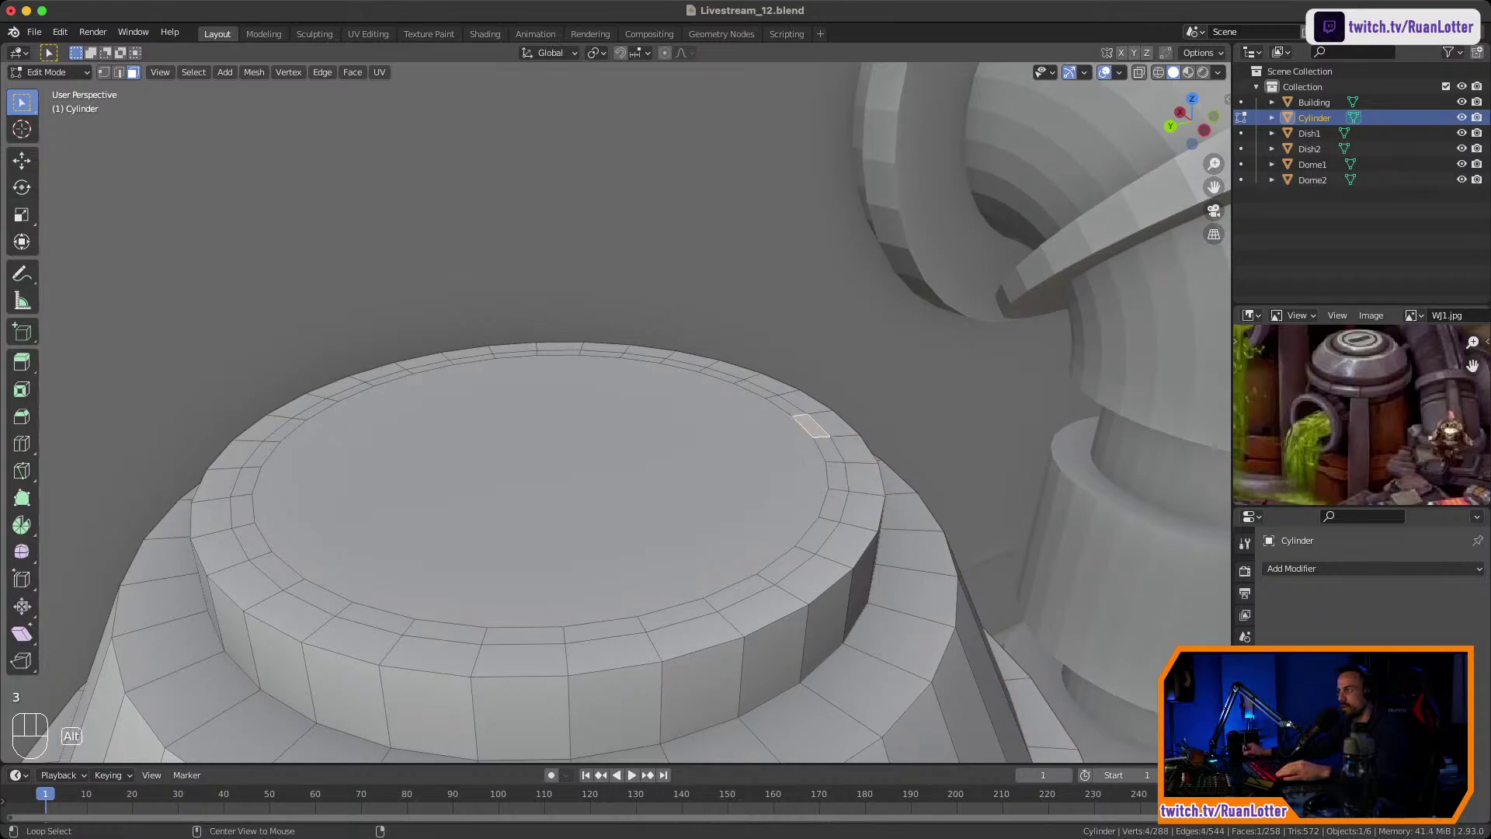
pyautogui.keyDown('alt'); pyautogui.click(602, 354); pyautogui.keyUp('alt')
pyautogui.click(316, 410)
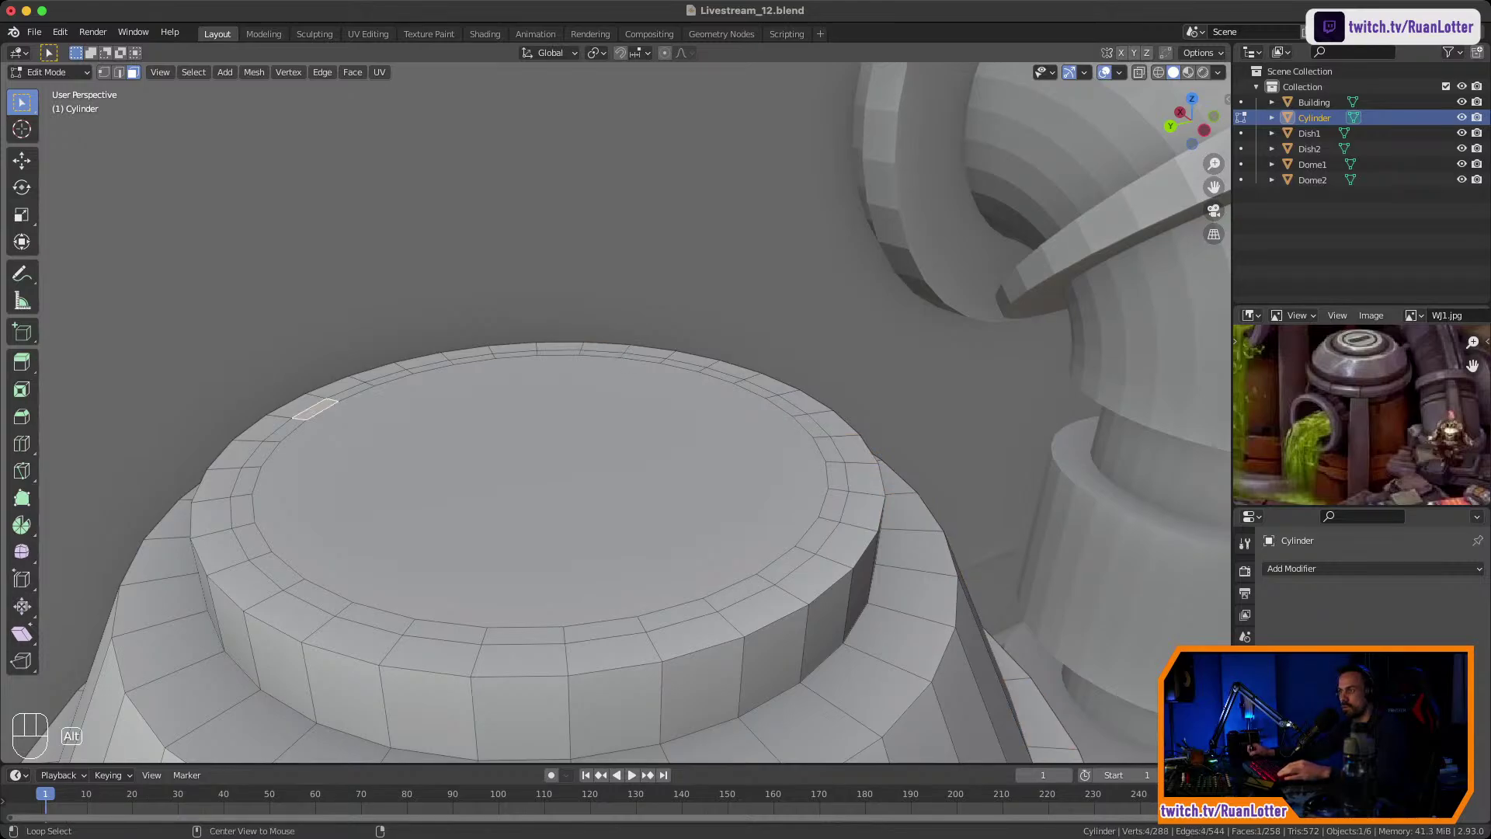
pyautogui.keyDown('alt'); pyautogui.click(242, 501); pyautogui.keyUp('alt')
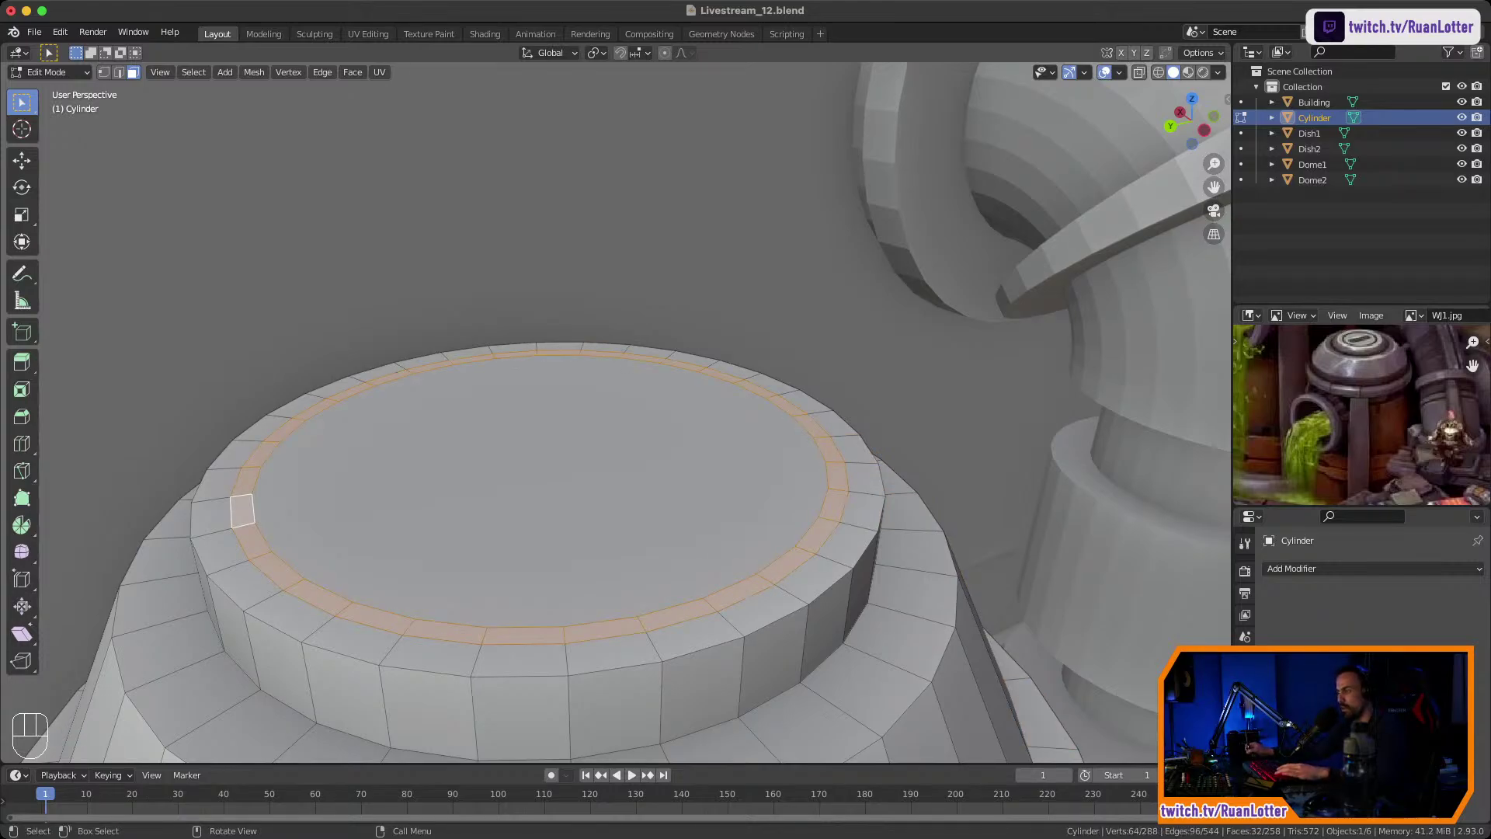
pyautogui.press('e')
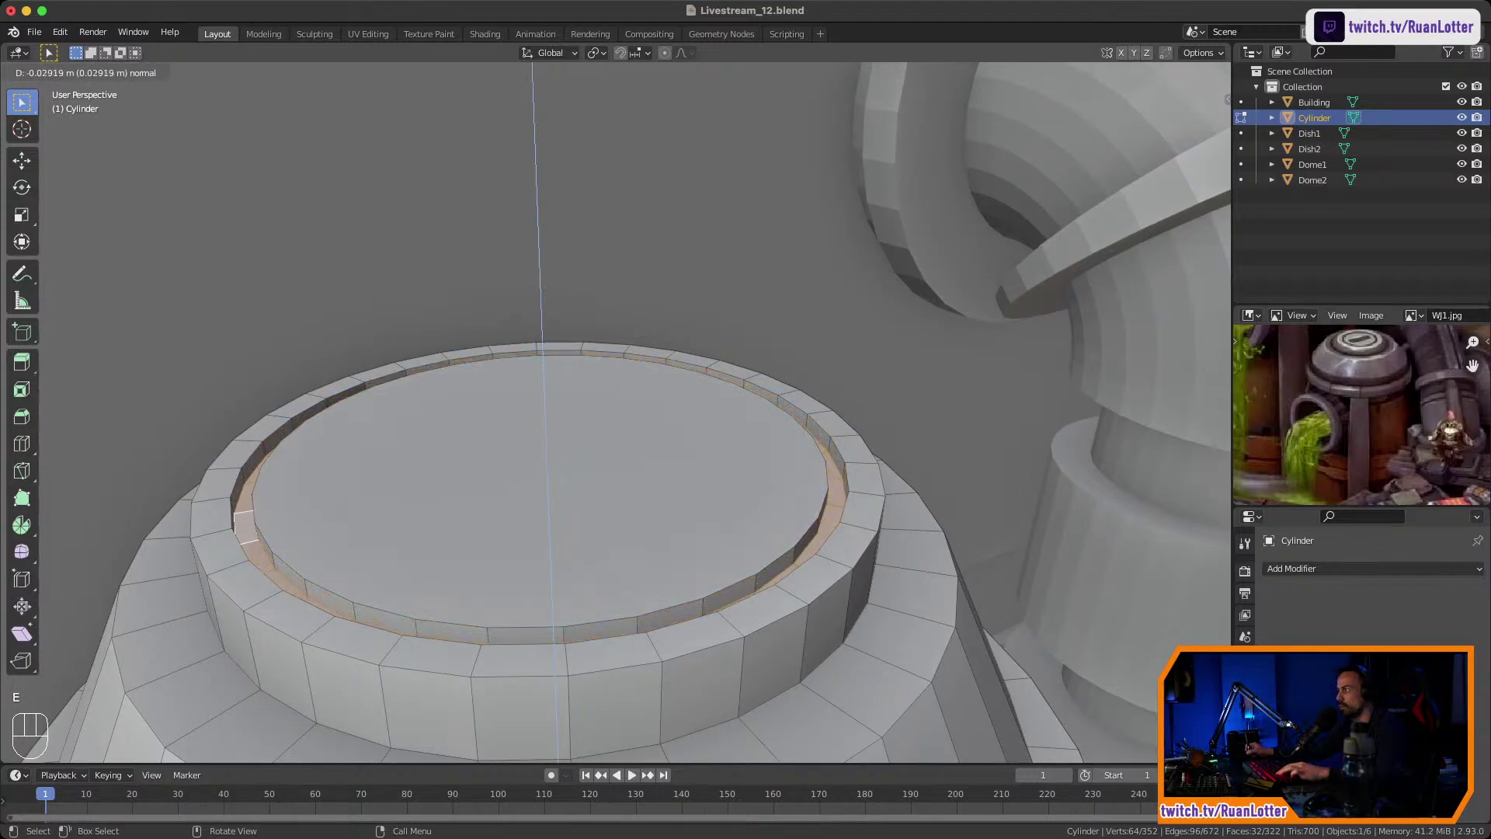
pyautogui.click(260, 528)
# Add one horizontal loop cut around the cylinder's main body and slide it up near the upper rim, to a factor of about -0.8.
pyautogui.click(497, 493)
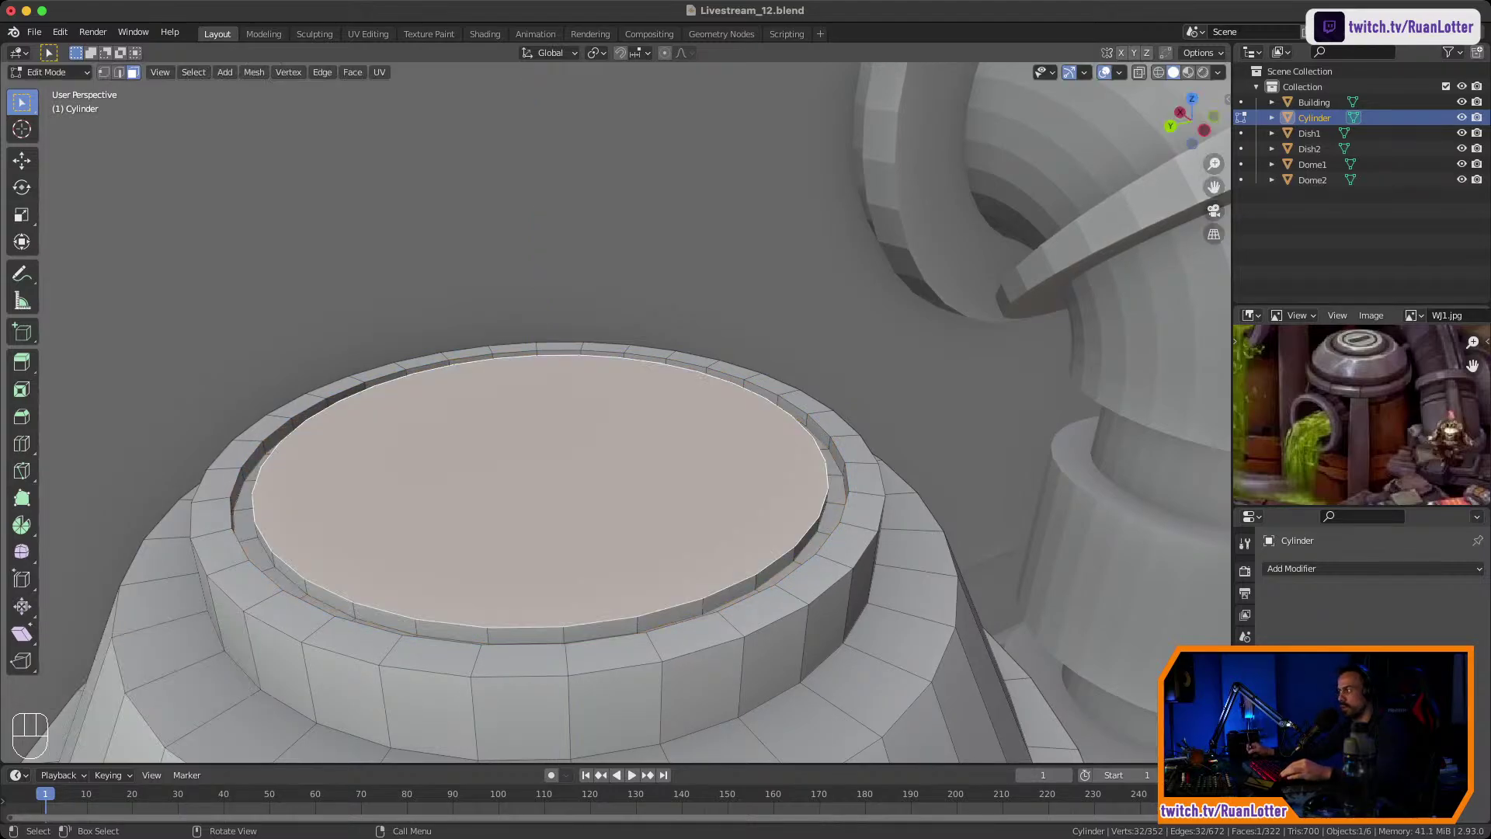
pyautogui.scroll(-2, 543, 474)
pyautogui.scroll(-4, 602, 411)
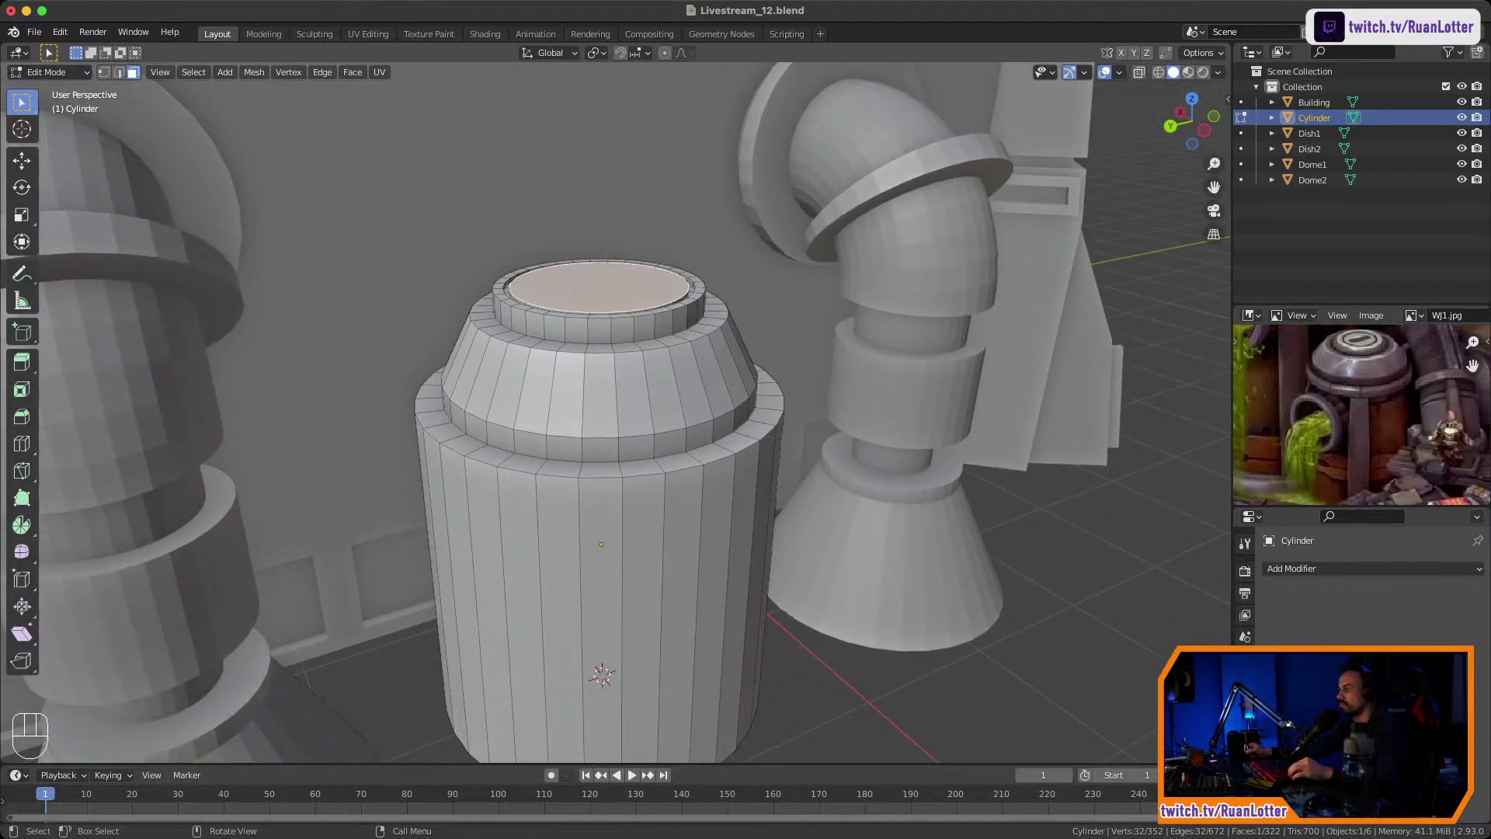
pyautogui.moveTo(613, 474); pyautogui.dragTo(614, 451, button='middle')
pyautogui.scroll(1, 613, 438)
pyautogui.click(651, 497)
pyautogui.hotkey('ctrl', 'r')
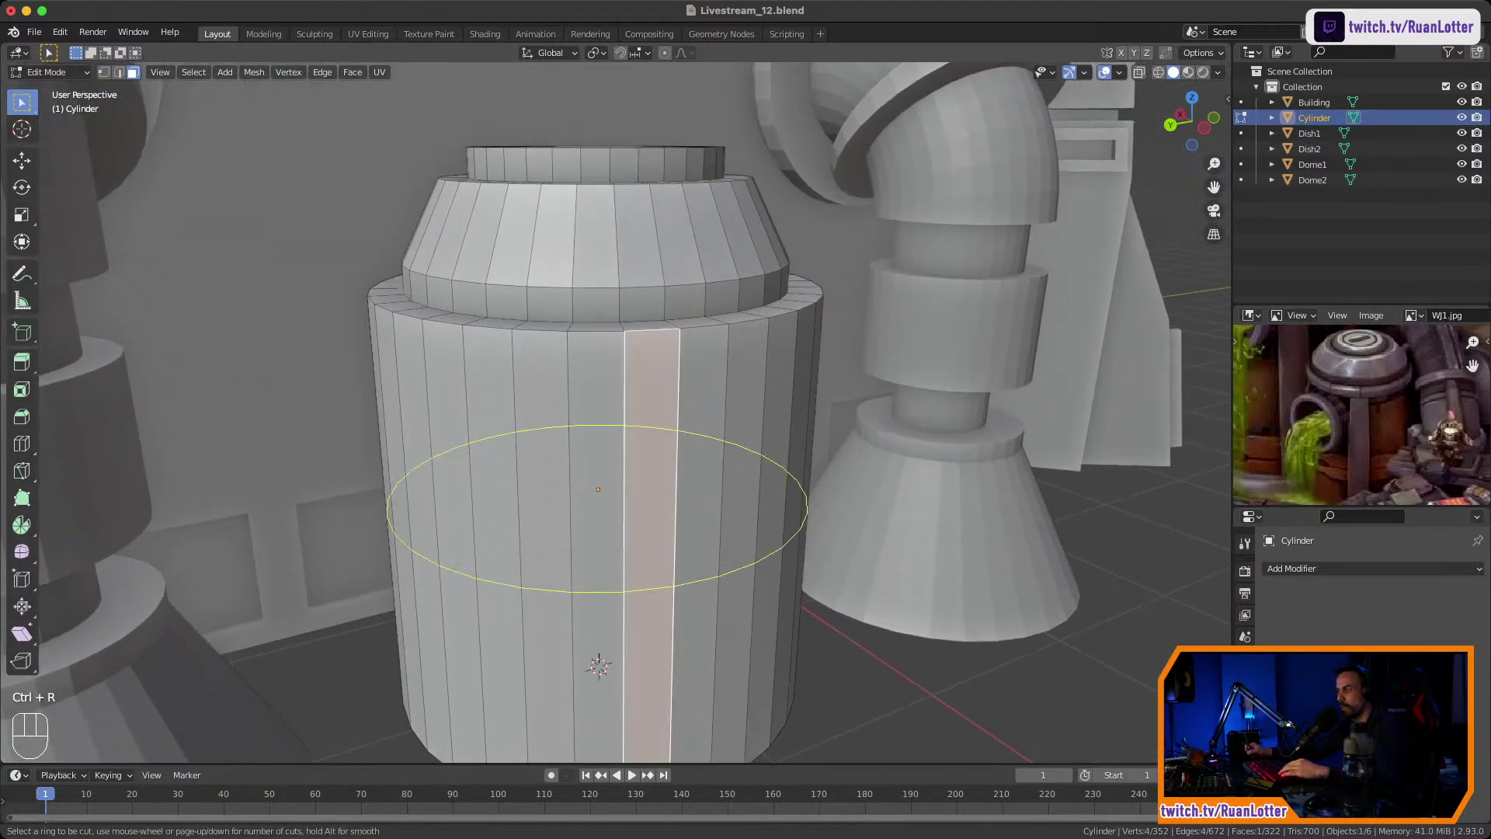
pyautogui.click(578, 594)
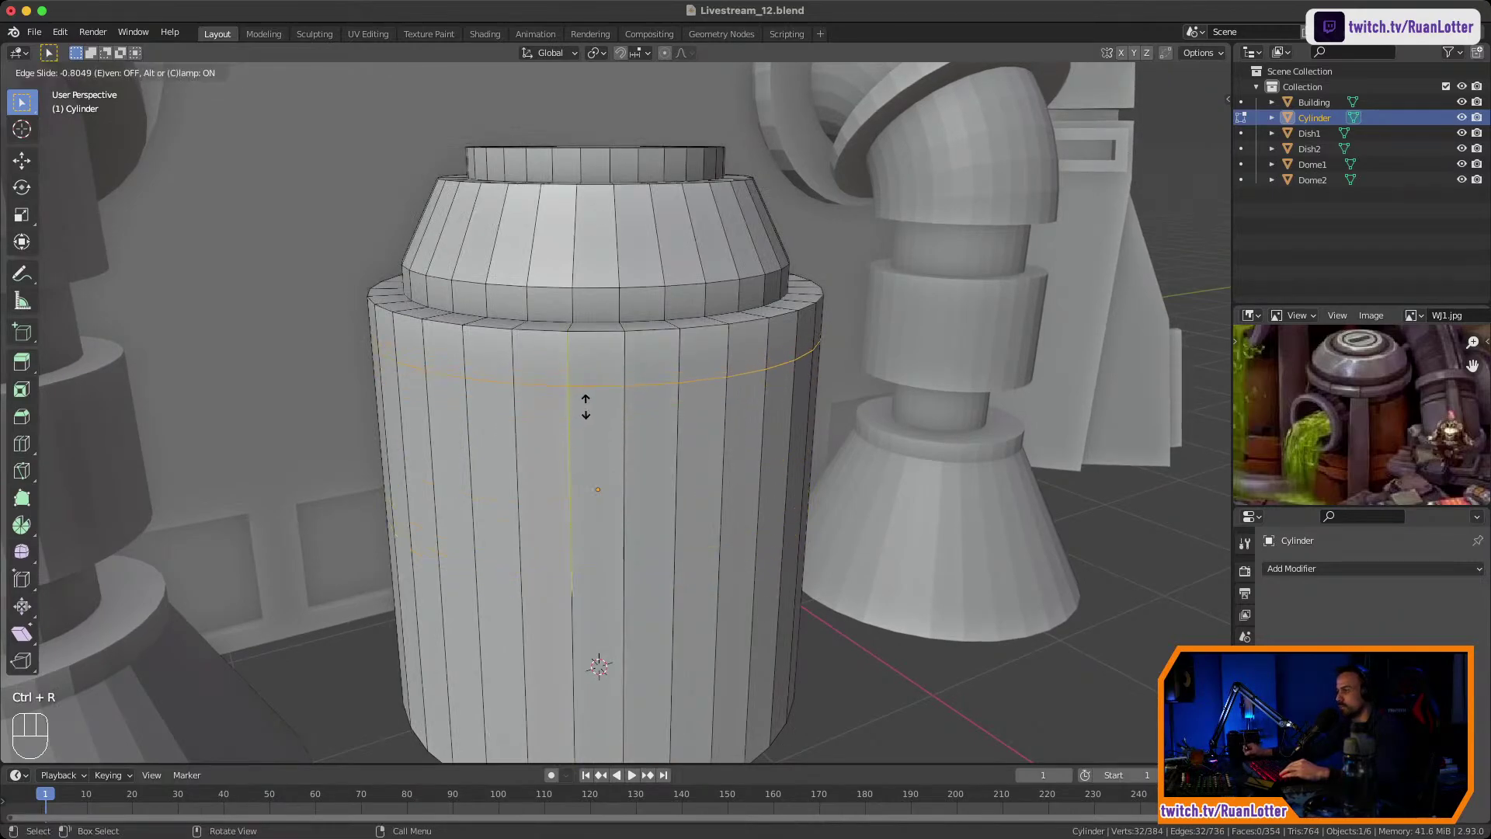
pyautogui.click(582, 407)
# Select the face band above the new loop and extrude it outward along its normals by about 0.166 m.
pyautogui.press('3')
pyautogui.click(541, 361)
pyautogui.keyDown('alt'); pyautogui.click(651, 364); pyautogui.keyUp('alt')
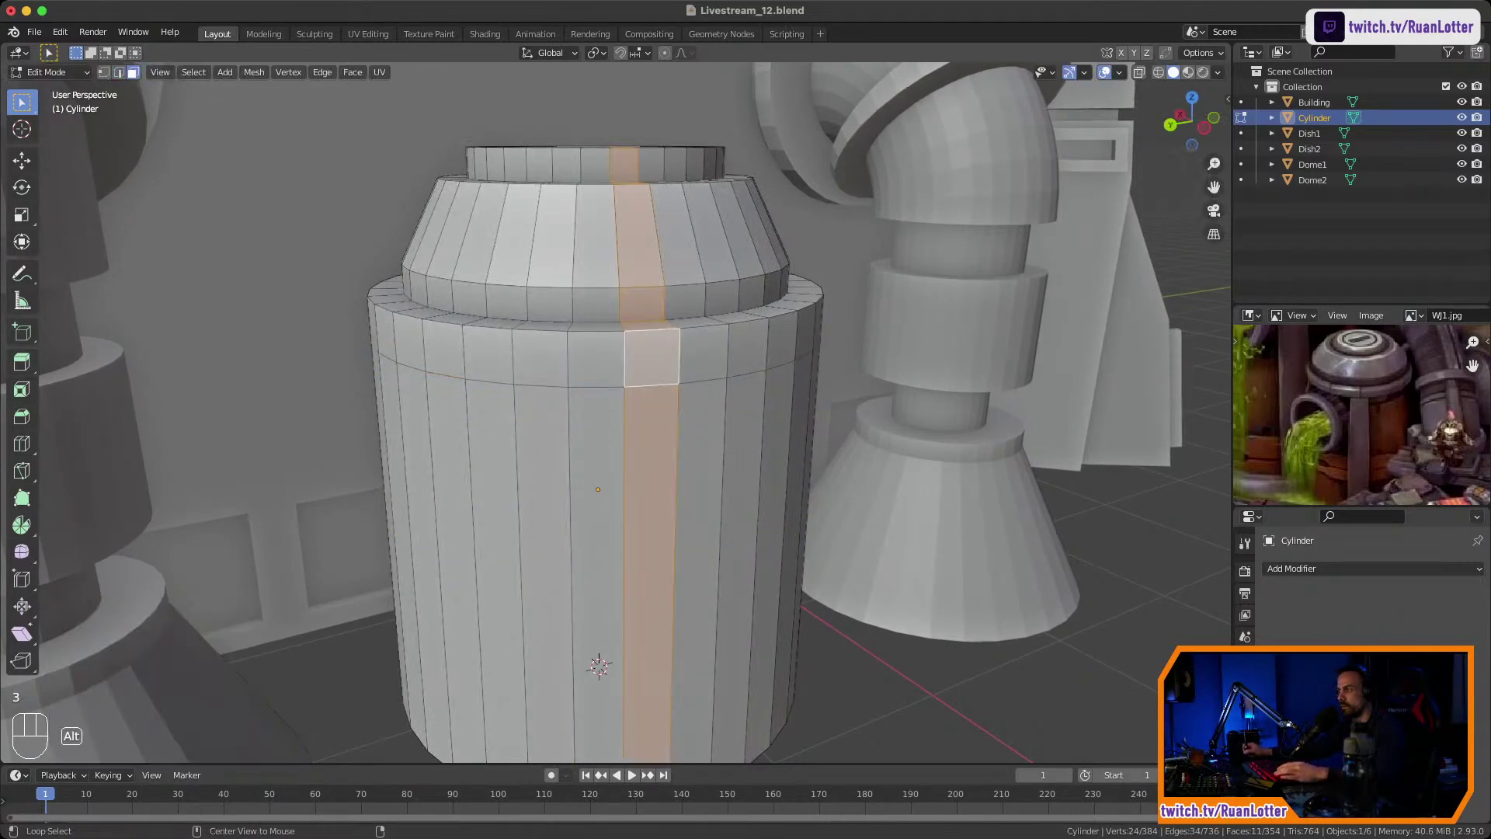
pyautogui.keyDown('alt'); pyautogui.click(800, 334); pyautogui.keyUp('alt')
pyautogui.moveTo(800, 334); pyautogui.dragTo(703, 429, button='middle')
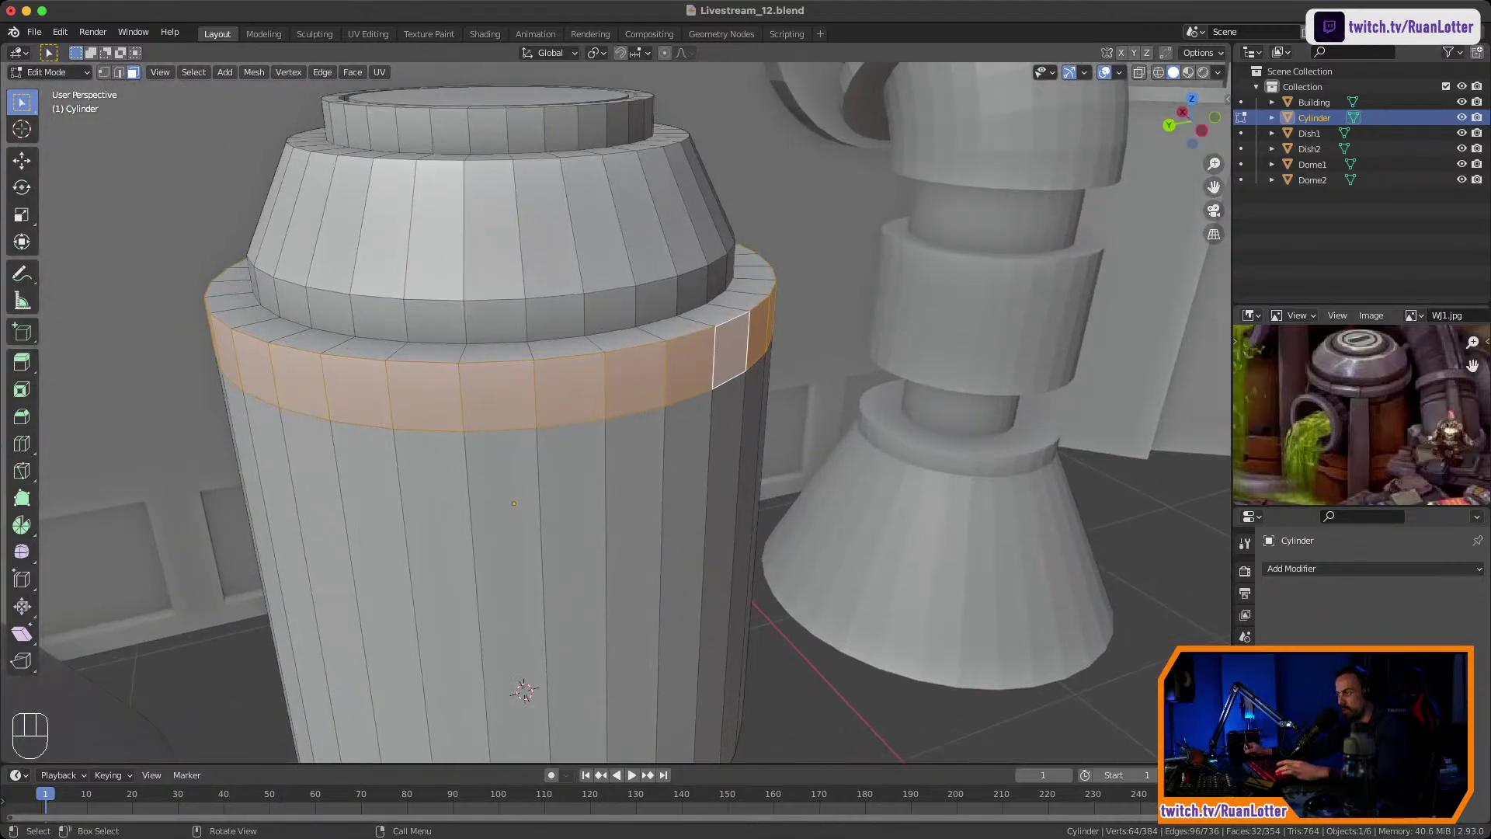
pyautogui.hotkey('alt', 'e')
pyautogui.click(703, 429)
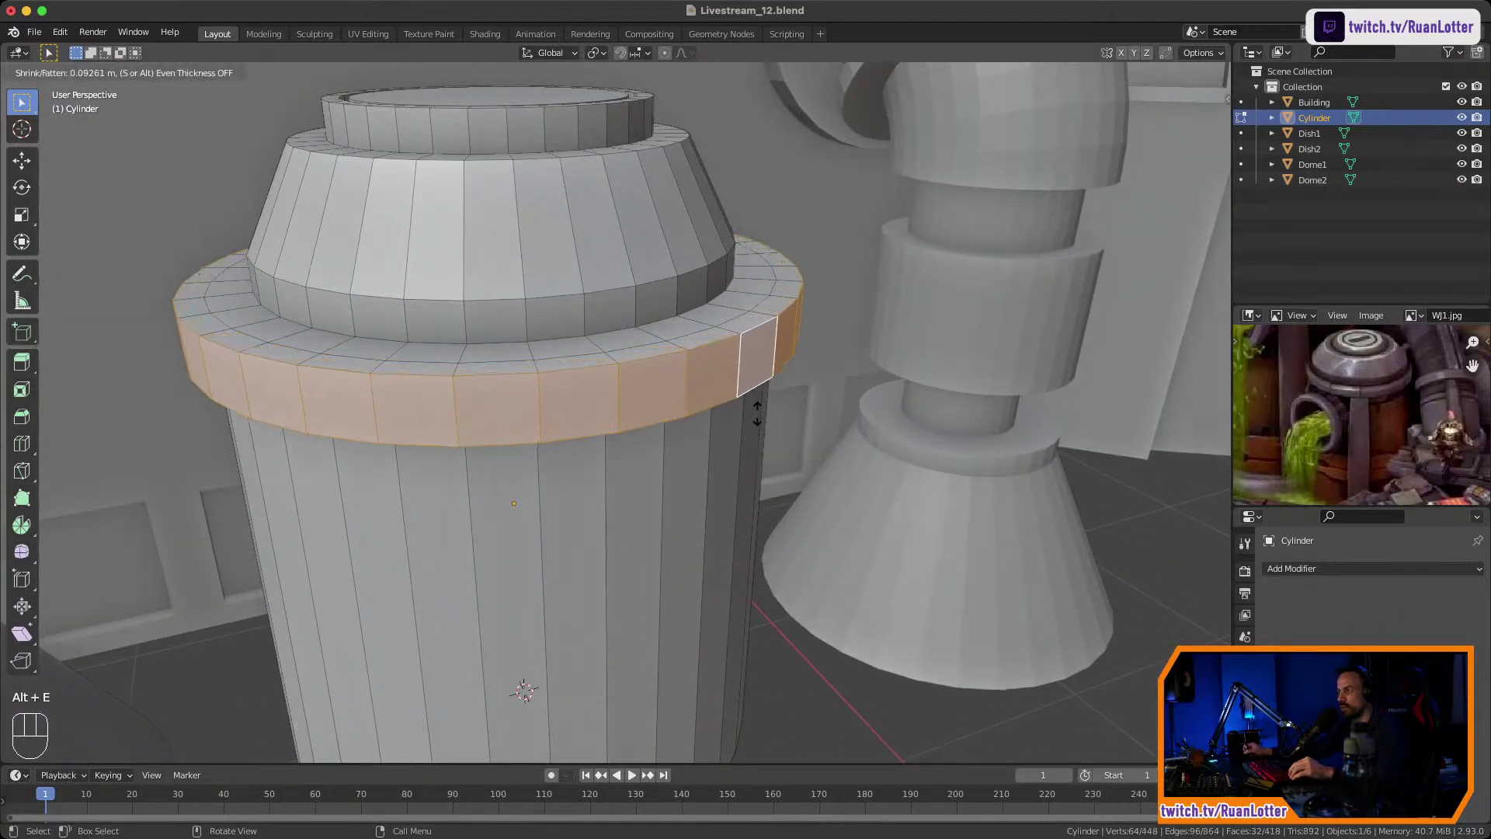
pyautogui.click(775, 379)
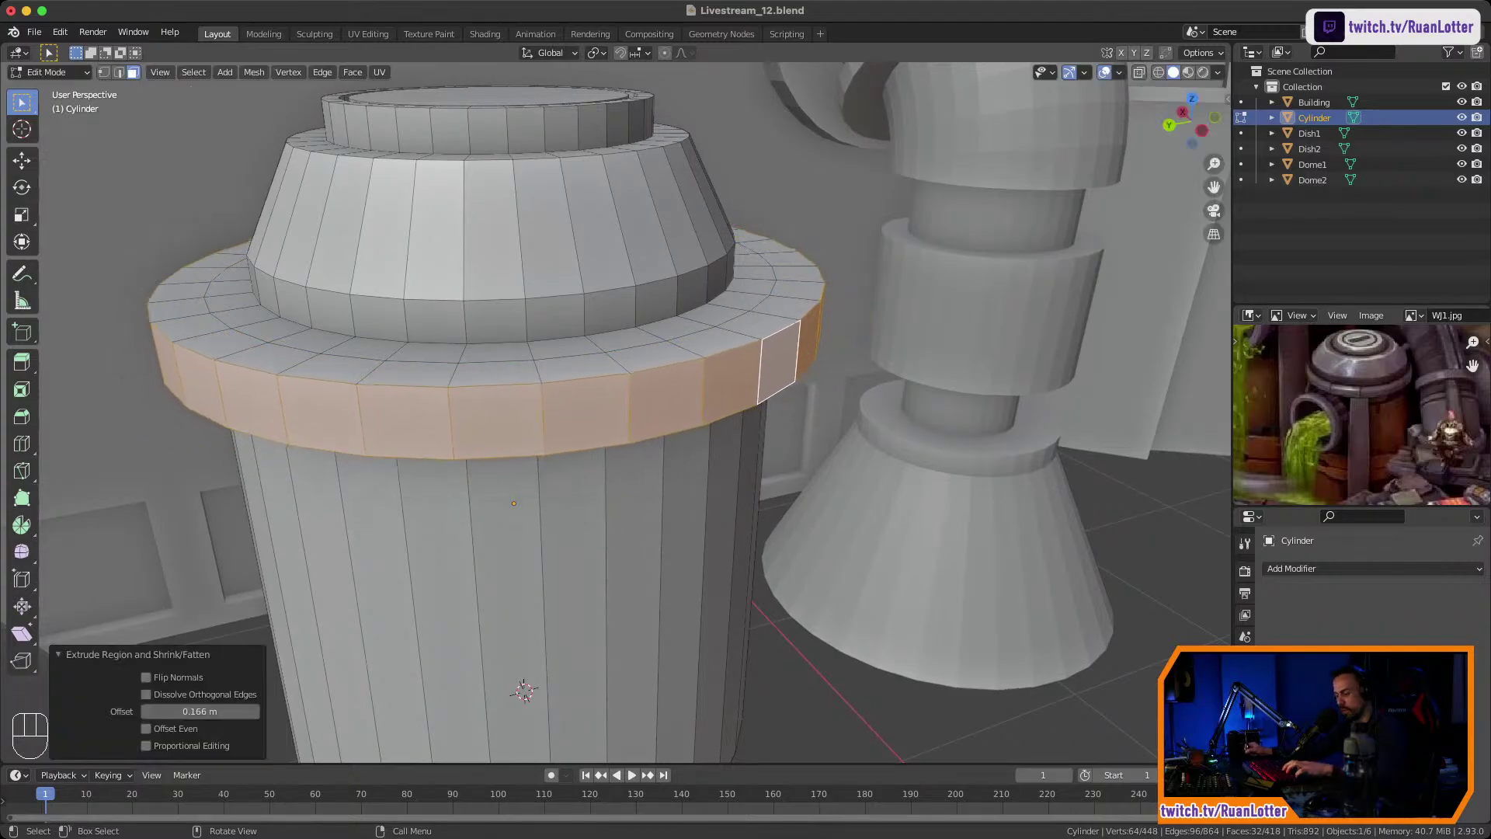
pyautogui.hotkey('ctrl', 'b')
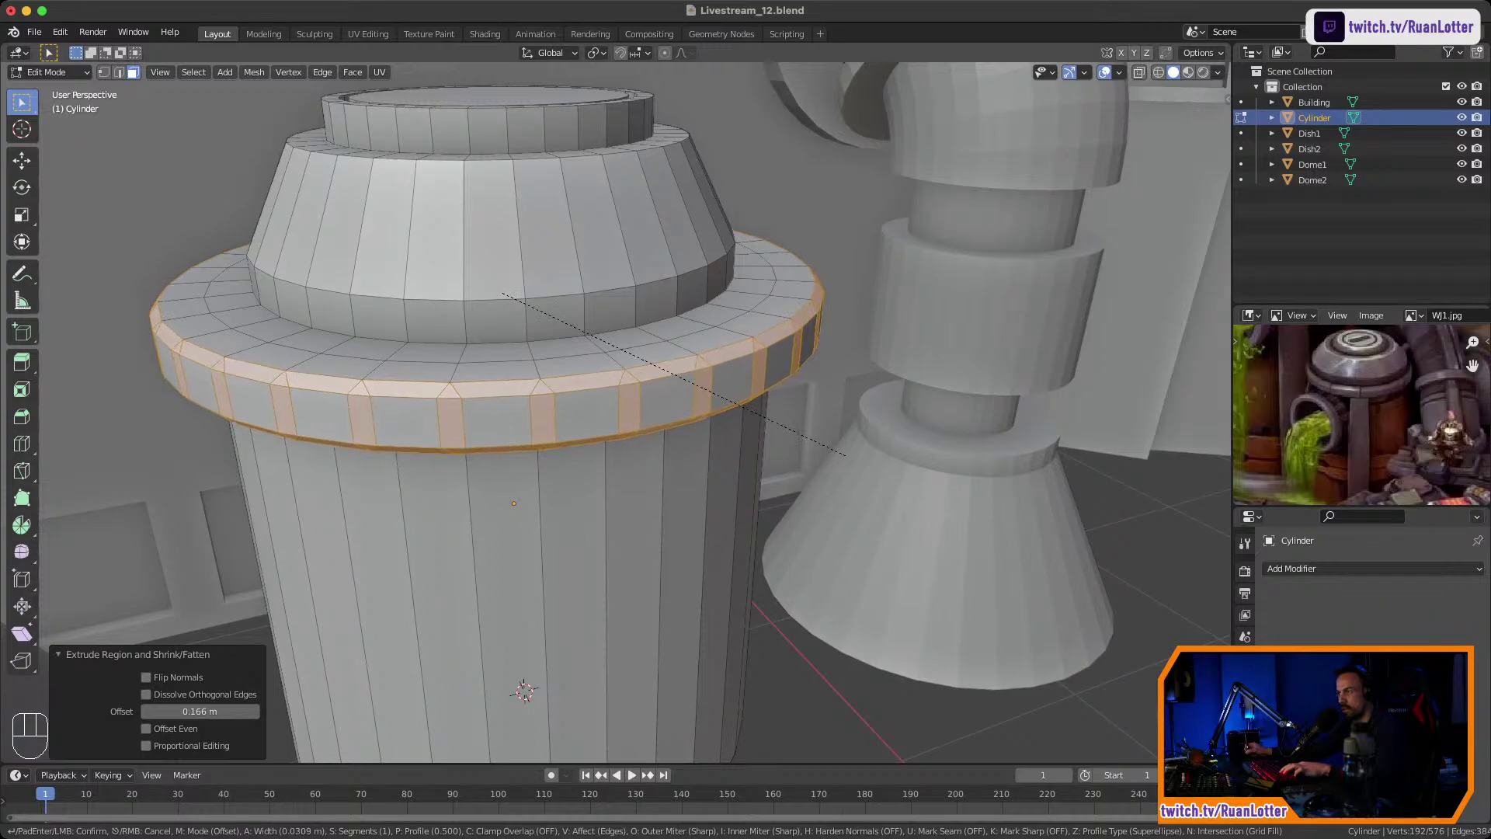
pyautogui.press('Escape')
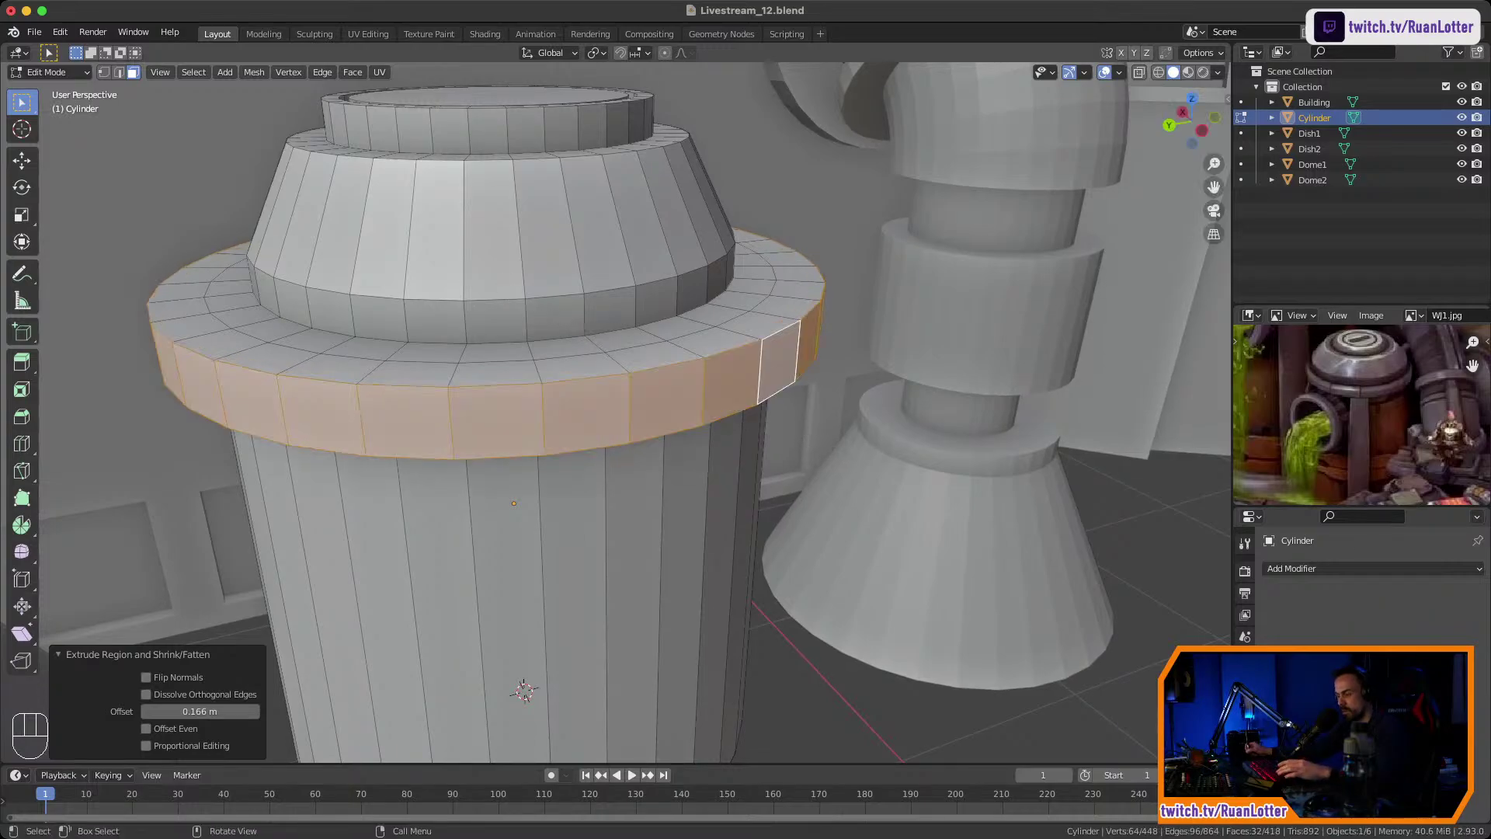
pyautogui.click(497, 421)
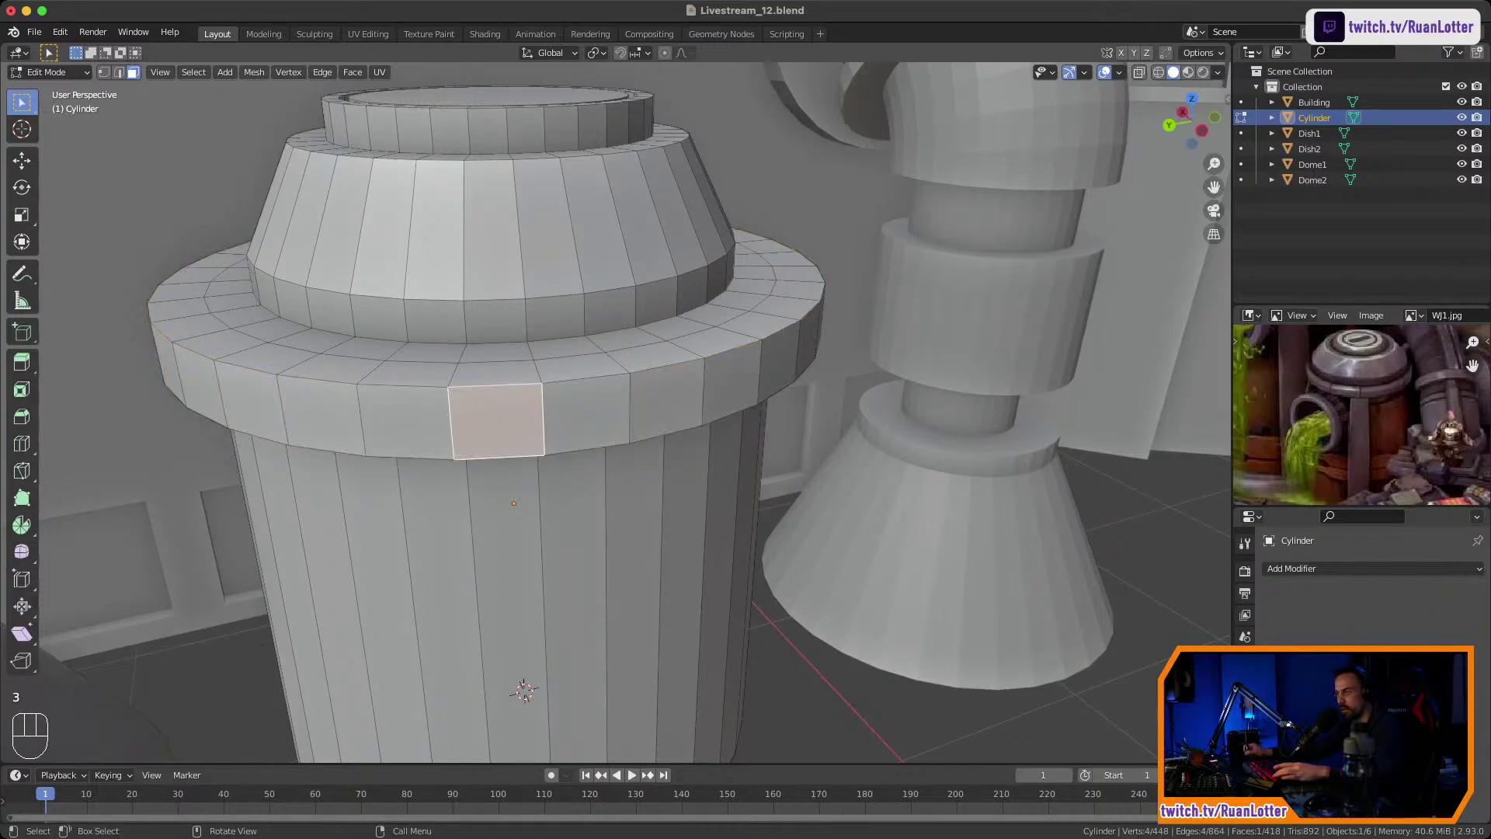
# Bevel the upper and lower outer edge loops of the protruding rim by about 0.048 m with one segment.
pyautogui.press('2')
pyautogui.keyDown('alt'); pyautogui.click(587, 379); pyautogui.keyUp('alt')
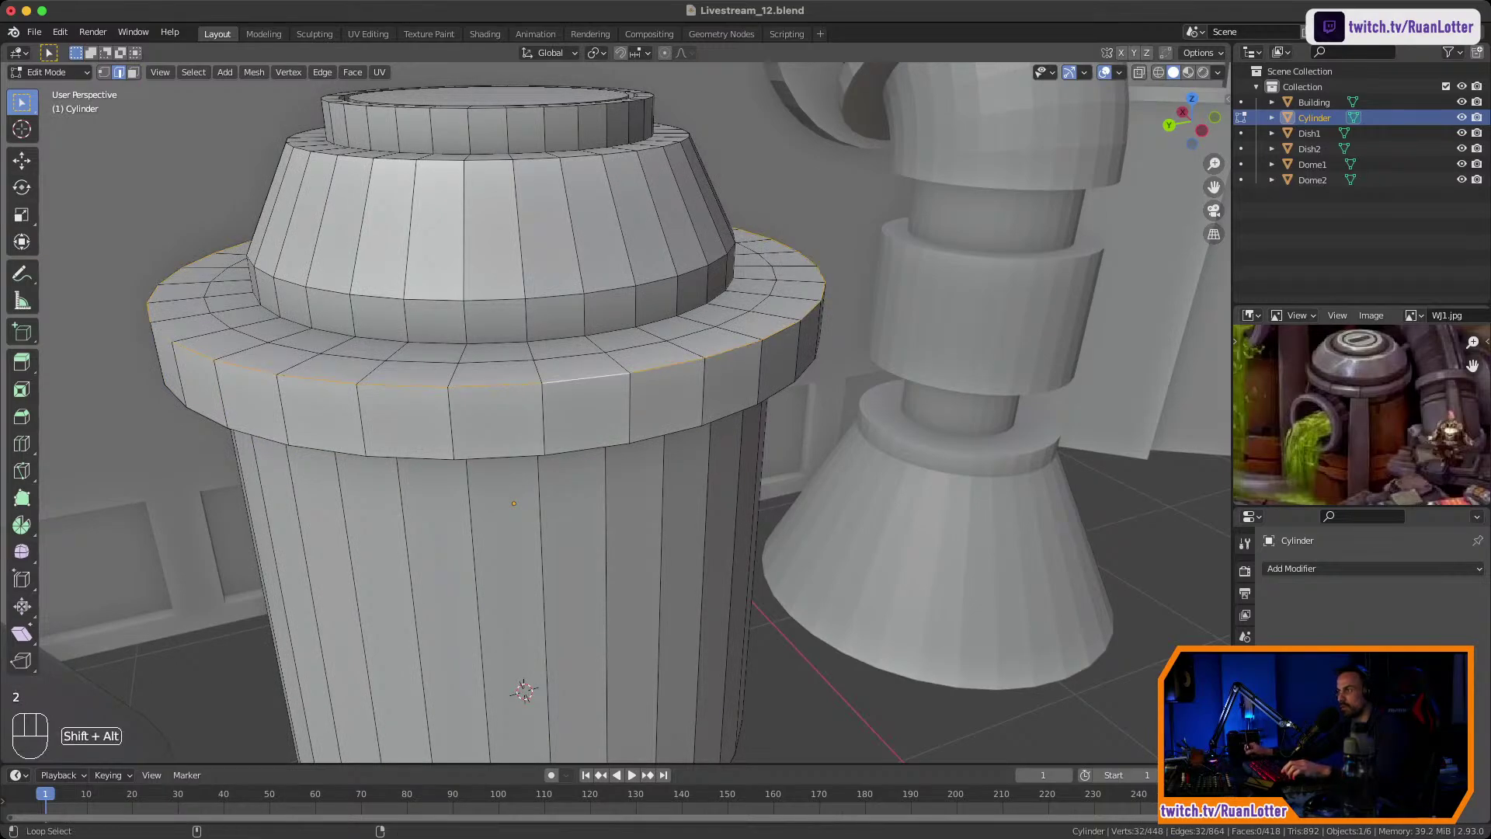
pyautogui.keyDown('alt'); pyautogui.keyDown('shift'); pyautogui.click(586, 448); pyautogui.keyUp('shift'); pyautogui.keyUp('alt')
pyautogui.hotkey('ctrl', 'b')
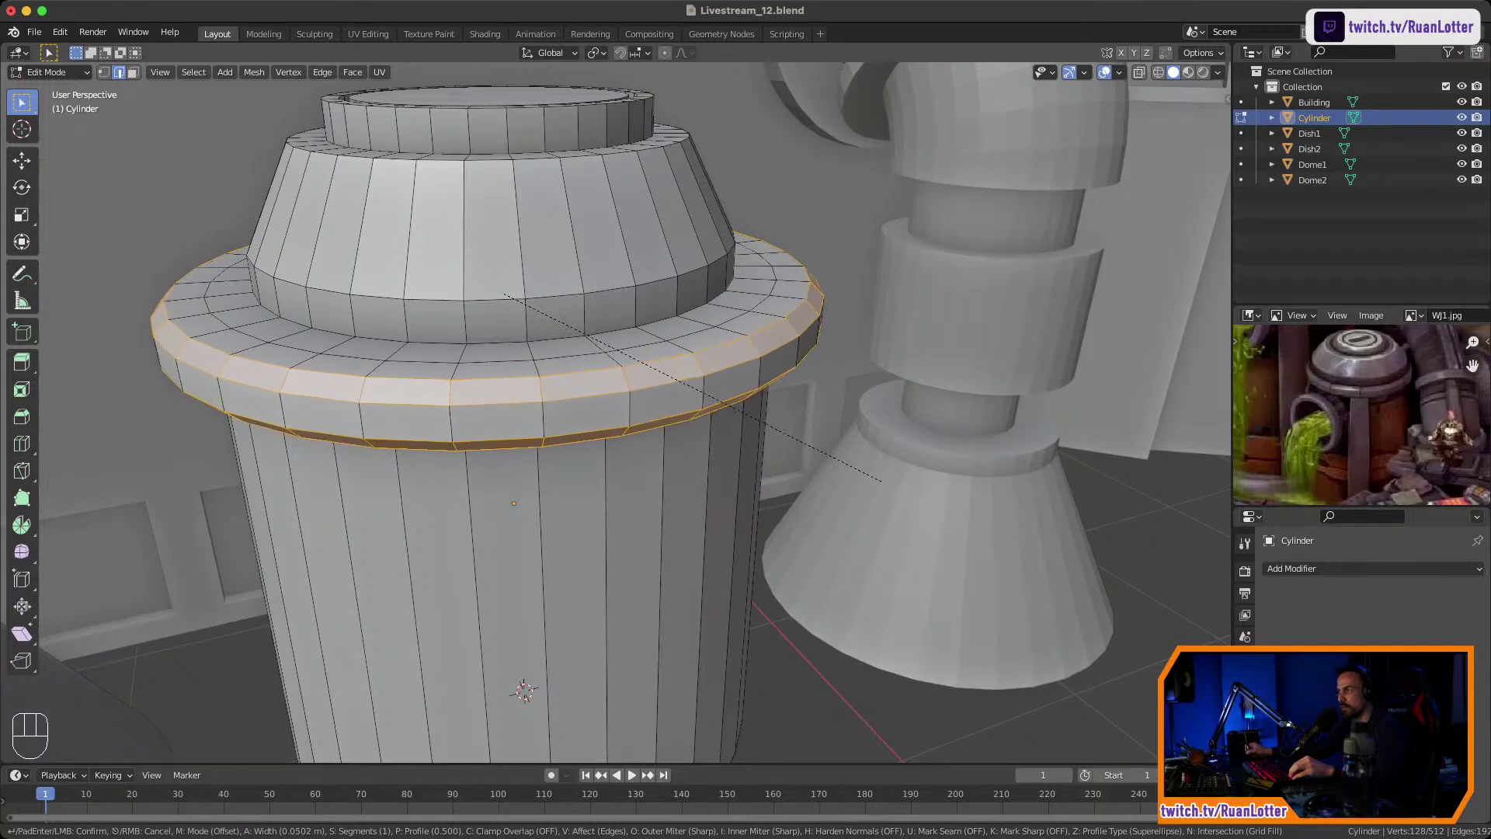
pyautogui.click(879, 477)
# Bevel the tapered section's upper outer edge loop by about 0.04 m with one segment, and return to face selection.
pyautogui.scroll(-4, 879, 478)
pyautogui.keyDown('shift'); pyautogui.moveTo(879, 477); pyautogui.dragTo(912, 388, button='middle'); pyautogui.keyUp('shift')
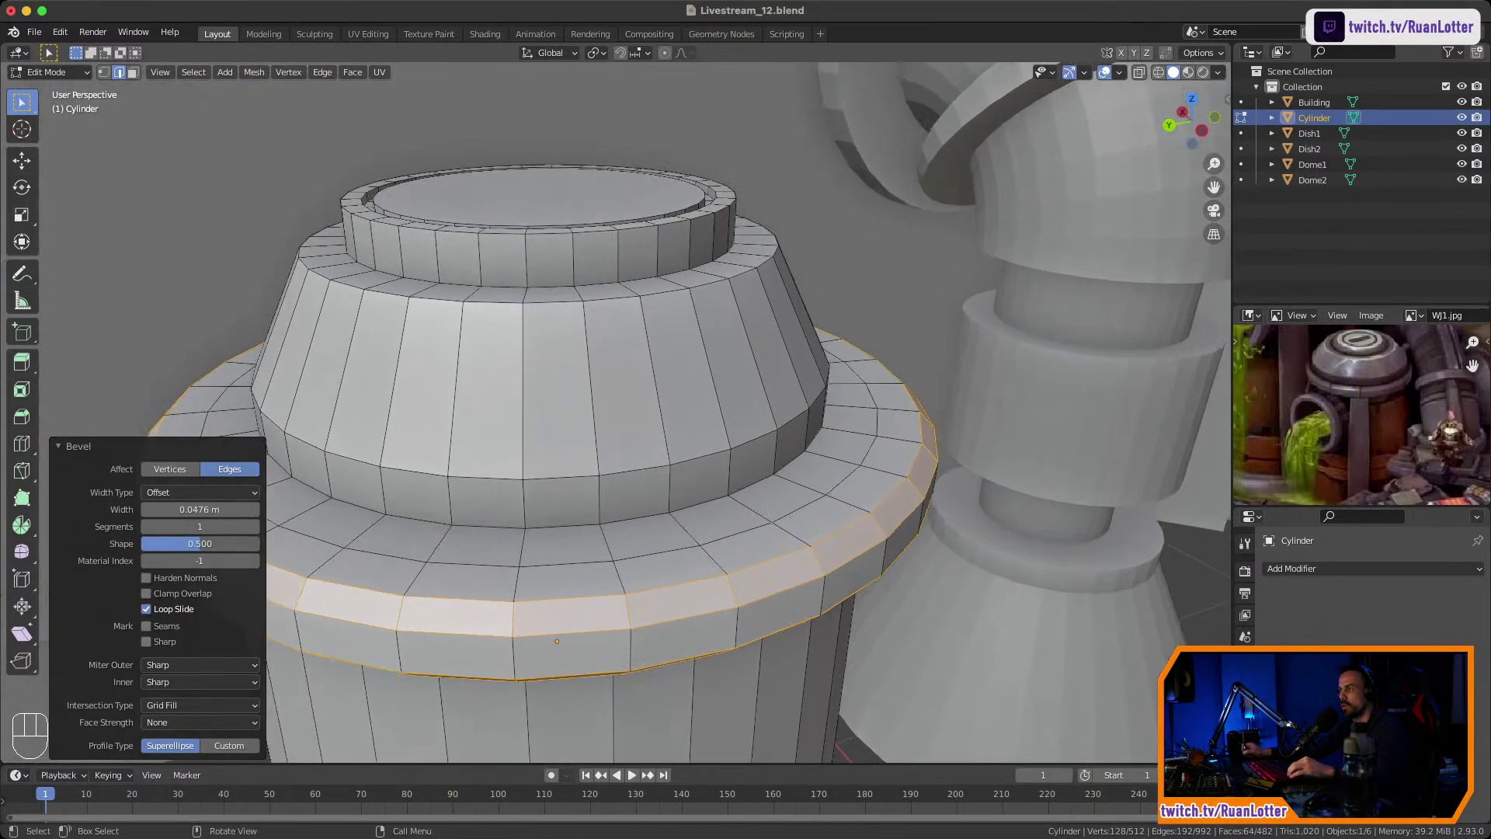
pyautogui.keyDown('alt'); pyautogui.click(711, 283); pyautogui.keyUp('alt')
pyautogui.hotkey('ctrl', 'b')
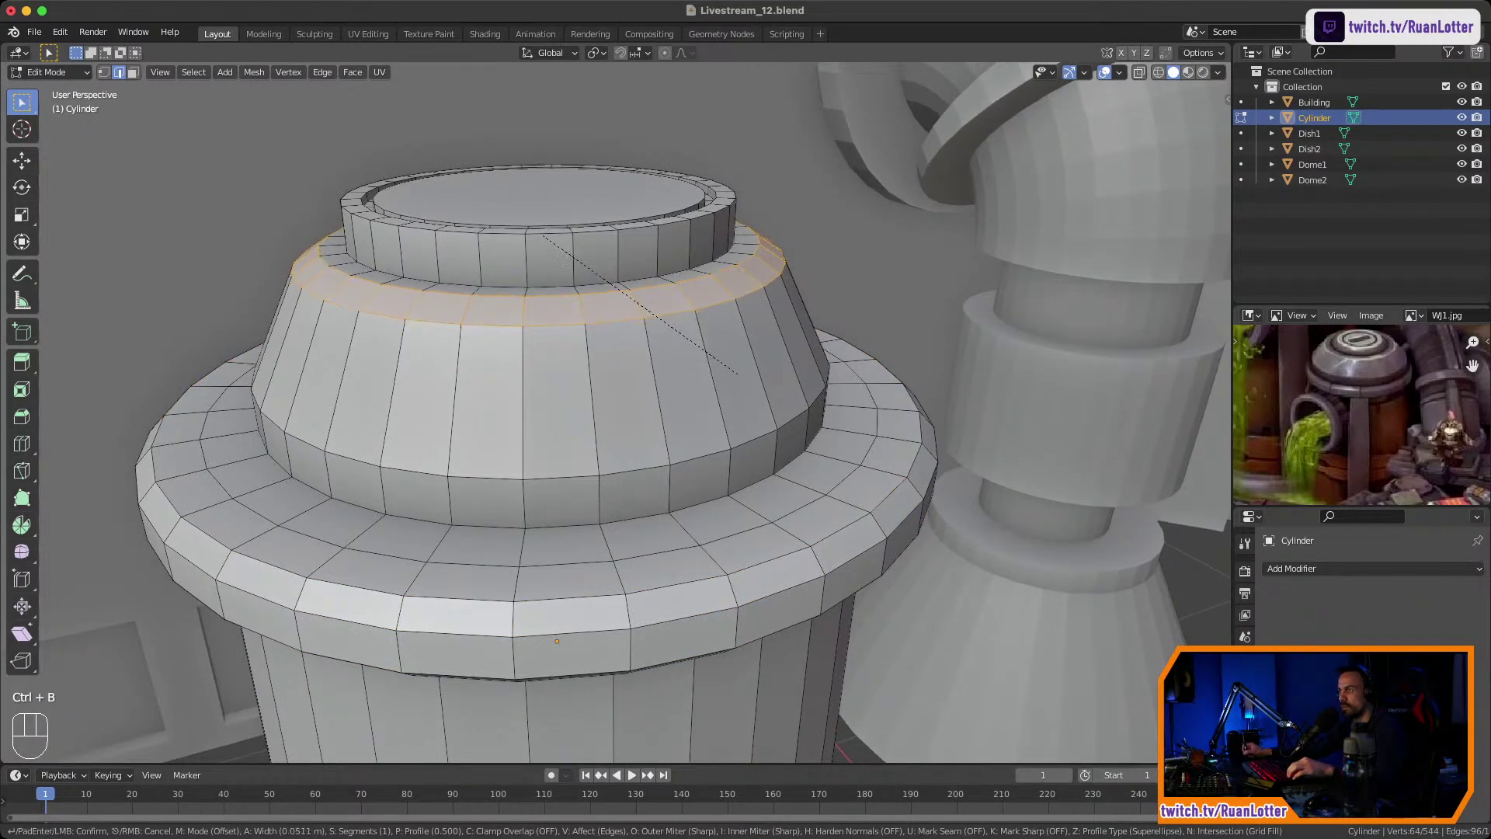
pyautogui.click(733, 373)
pyautogui.keyDown('ctrl'); pyautogui.moveTo(733, 373); pyautogui.dragTo(733, 504, button='middle'); pyautogui.keyUp('ctrl')
pyautogui.keyDown('shift'); pyautogui.moveTo(733, 505); pyautogui.dragTo(797, 458, button='middle'); pyautogui.keyUp('shift')
pyautogui.moveTo(797, 458); pyautogui.dragTo(773, 373, button='middle')
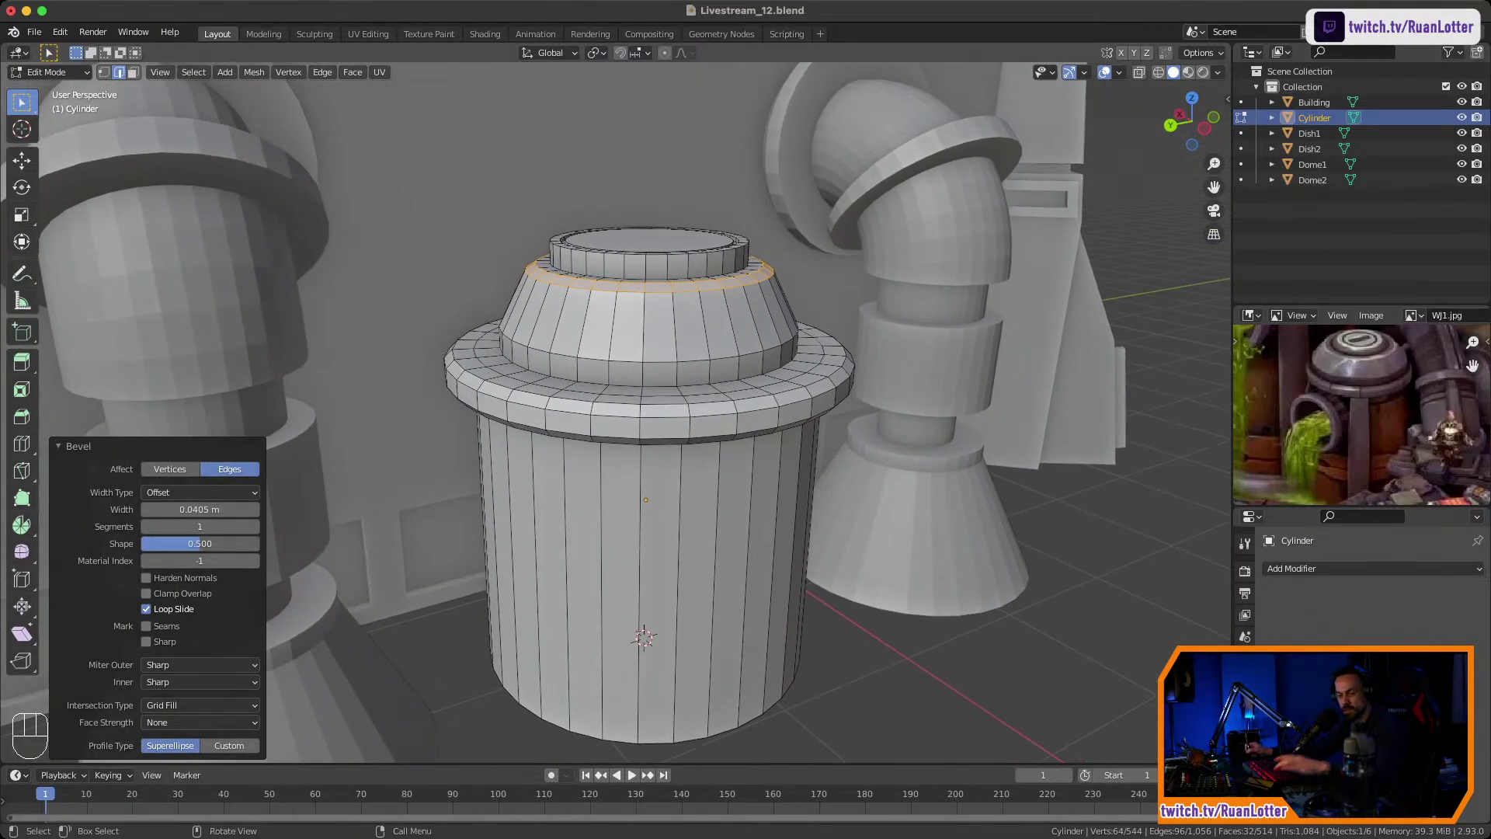
pyautogui.press('3')
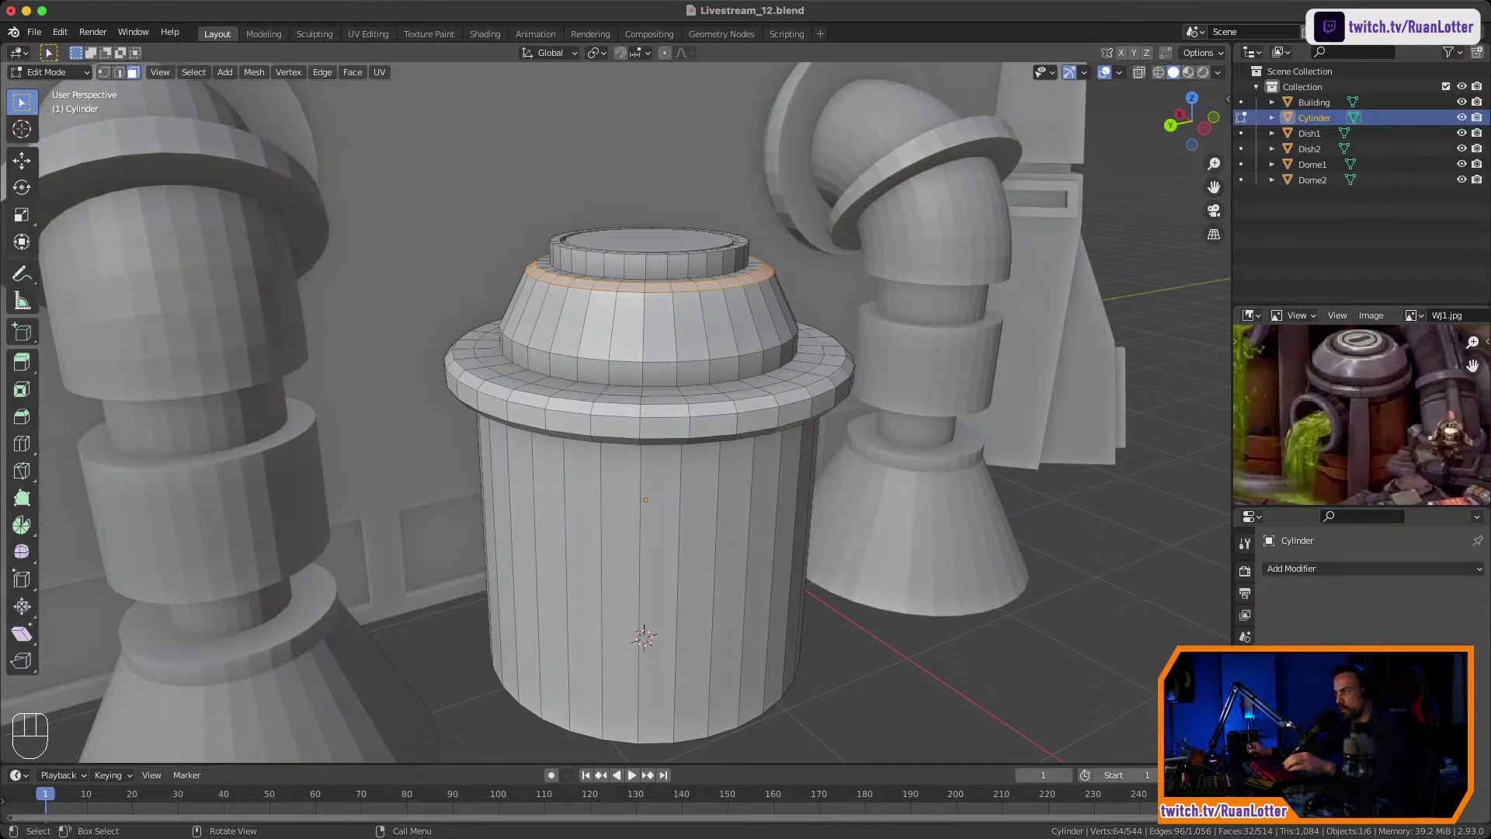
# Isolate the cylinder by hiding all other objects, frame it in the view, and return to editing its mesh.
pyautogui.press('Tab')
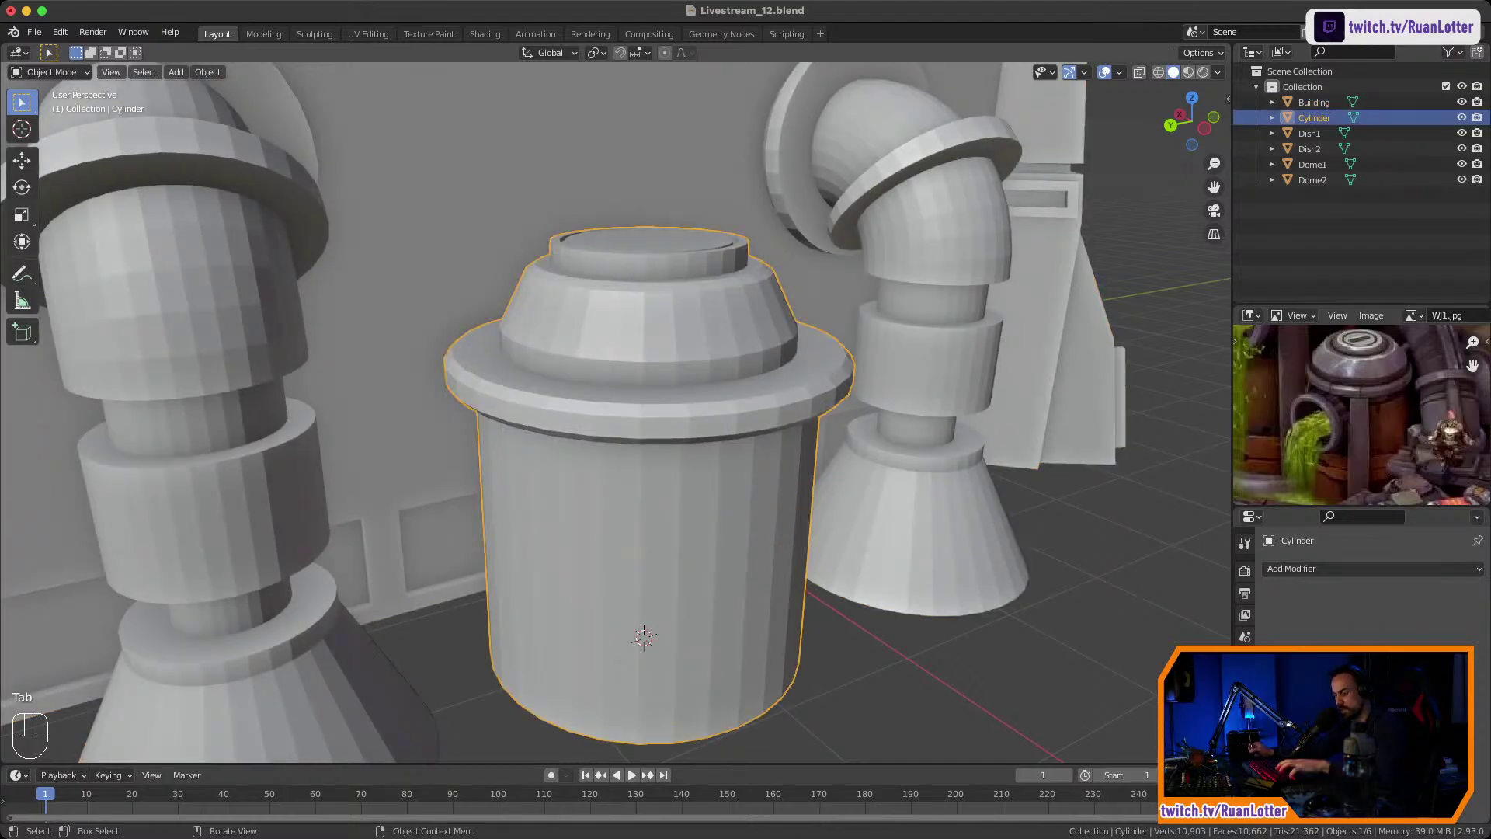
pyautogui.hotkey('shift', 'h')
pyautogui.press('KP_Decimal')
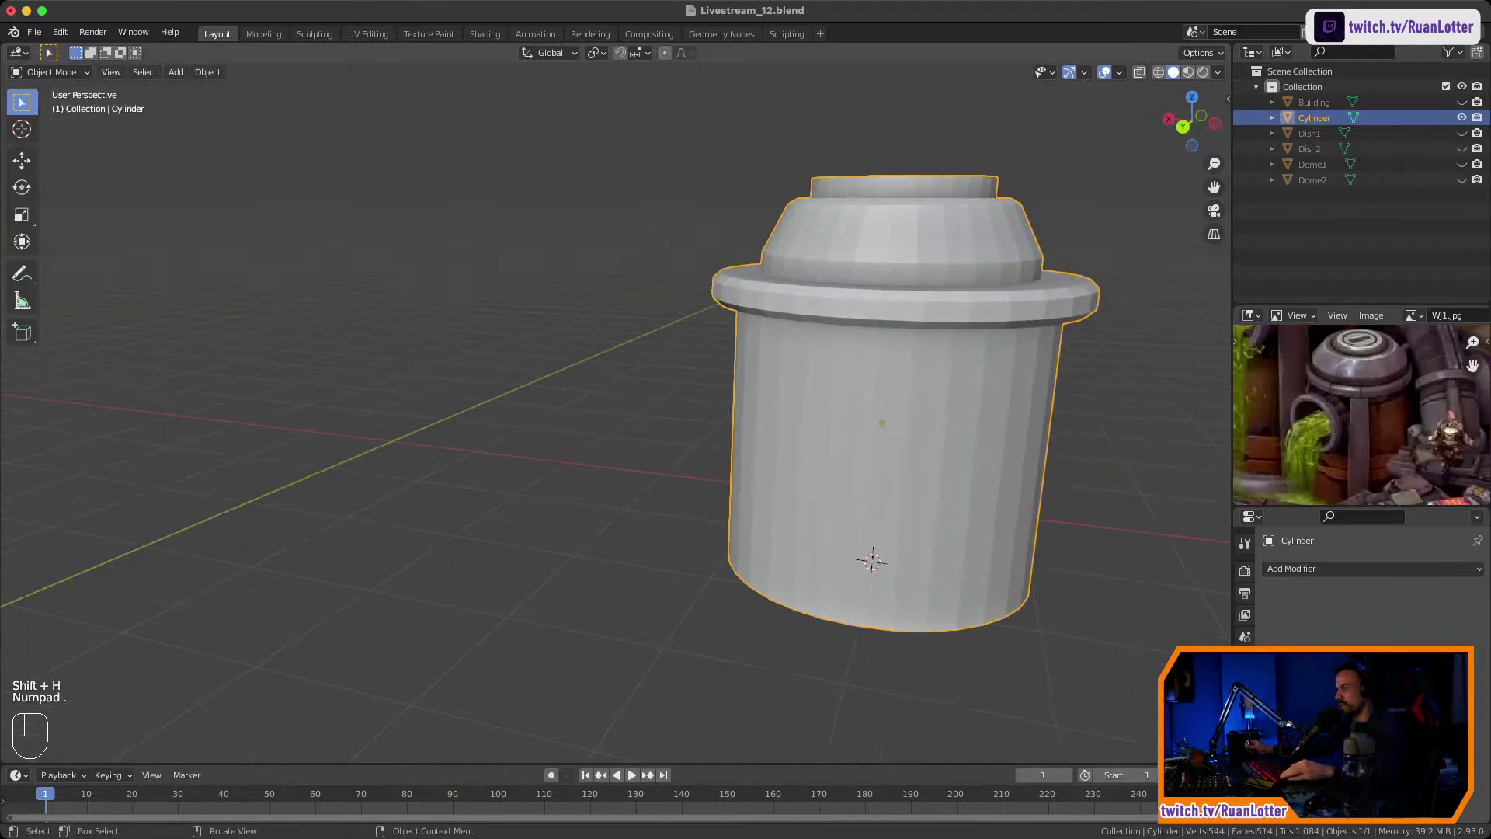
pyautogui.press('Tab')
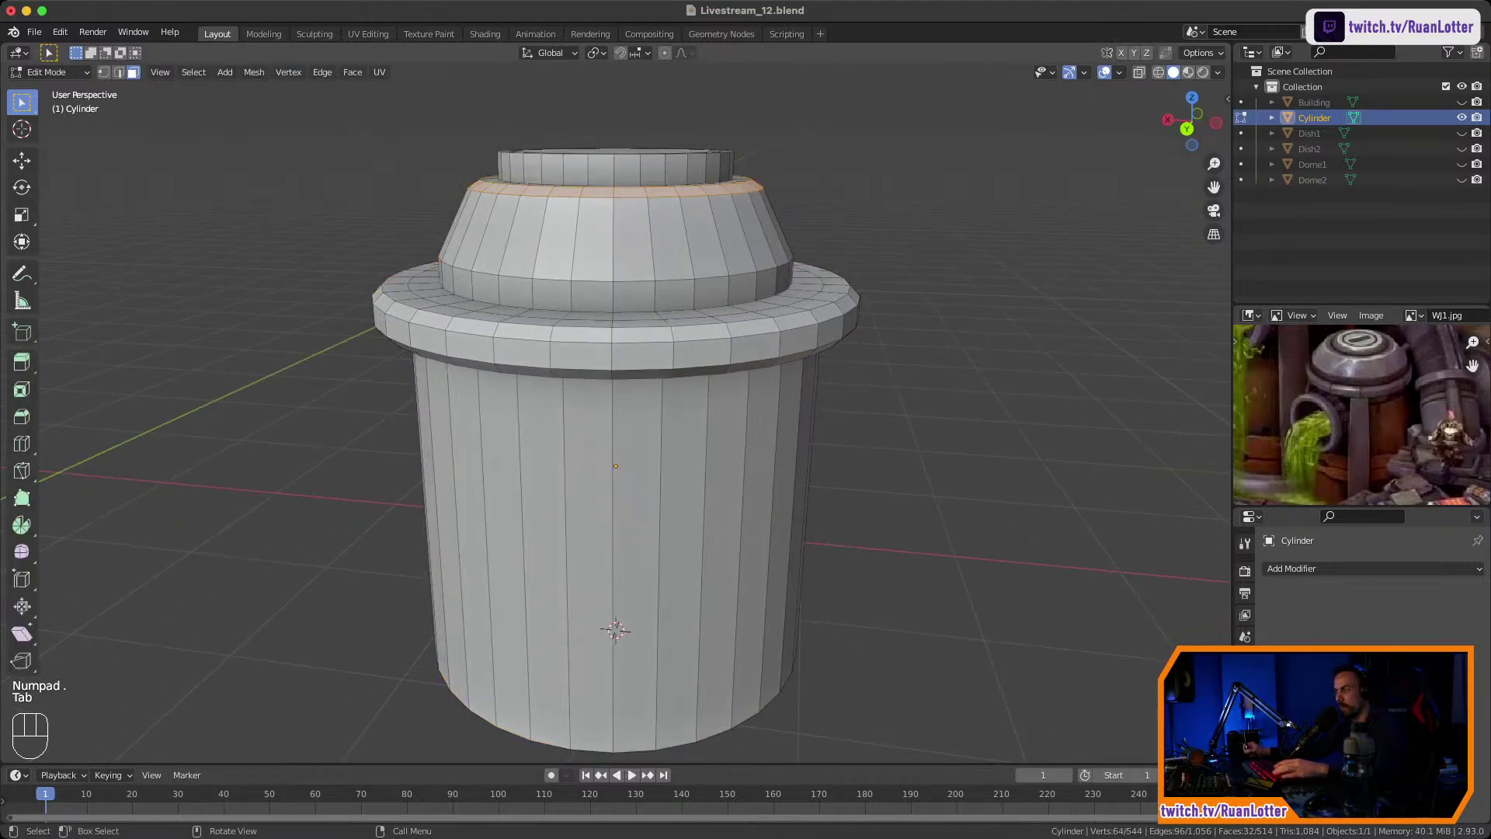
pyautogui.click(581, 356)
pyautogui.moveTo(581, 357); pyautogui.dragTo(545, 362, button='middle')
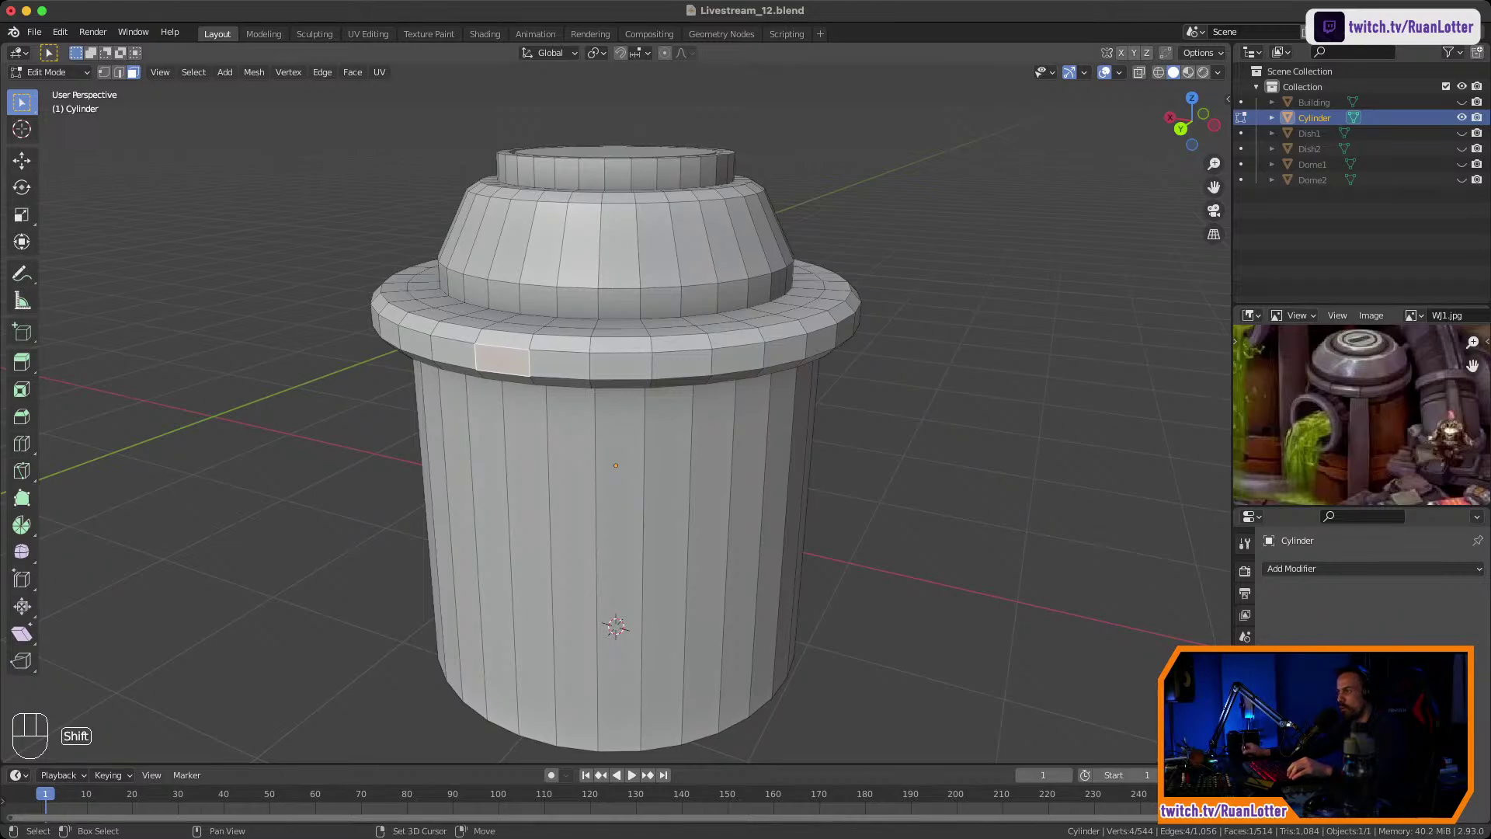
pyautogui.keyDown('shift'); pyautogui.click(785, 352); pyautogui.keyUp('shift')
pyautogui.moveTo(785, 352); pyautogui.dragTo(610, 352, button='middle')
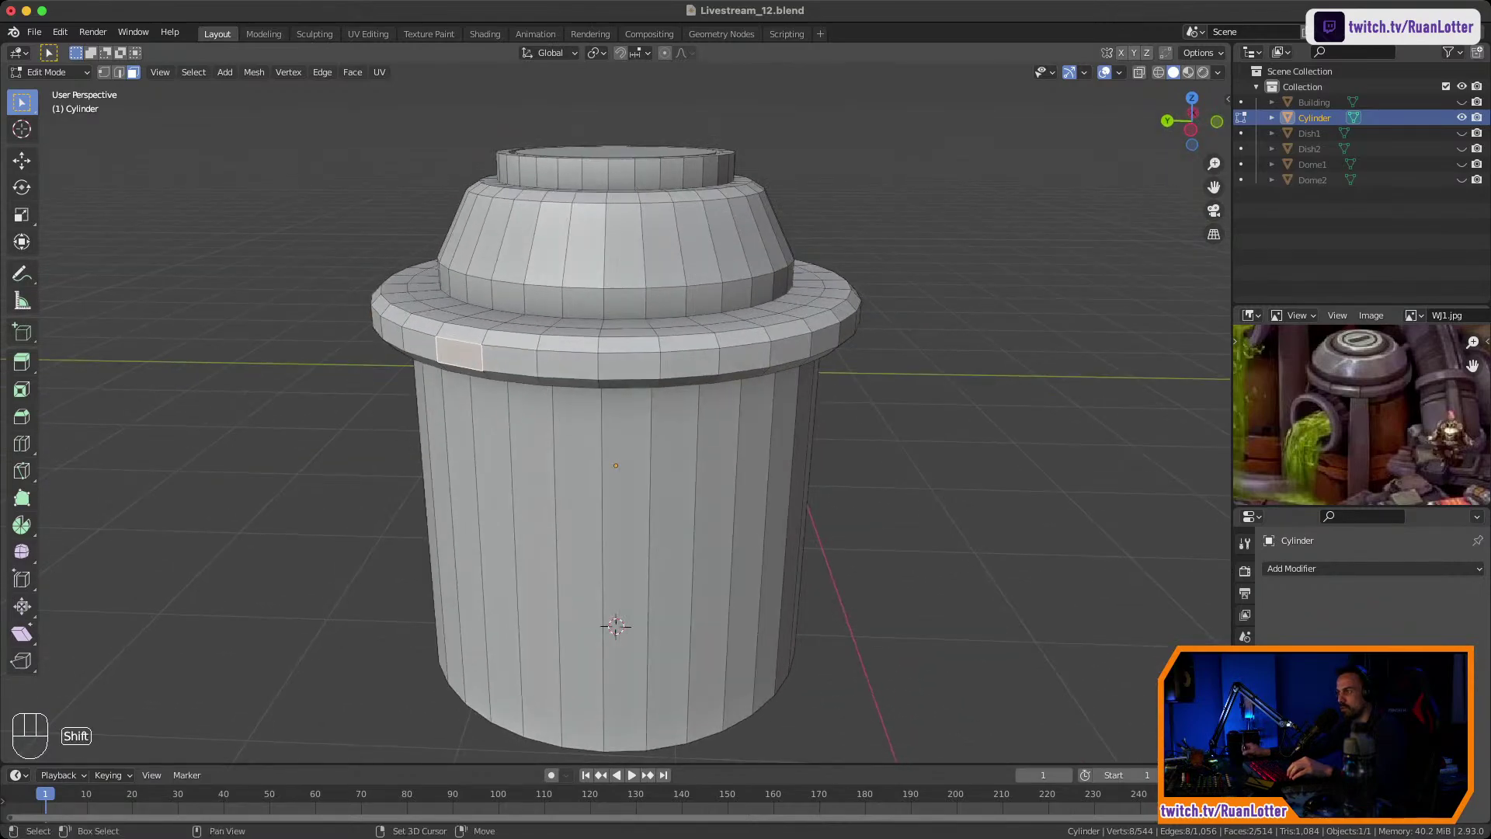
pyautogui.keyDown('shift'); pyautogui.click(745, 358); pyautogui.keyUp('shift')
pyautogui.moveTo(746, 358); pyautogui.dragTo(547, 359, button='middle')
pyautogui.keyDown('shift'); pyautogui.click(702, 352); pyautogui.keyUp('shift')
pyautogui.keyDown('shift'); pyautogui.click(662, 366); pyautogui.keyUp('shift')
pyautogui.moveTo(662, 366); pyautogui.dragTo(562, 356, button='middle')
pyautogui.keyDown('shift'); pyautogui.click(729, 349); pyautogui.keyUp('shift')
pyautogui.moveTo(728, 349); pyautogui.dragTo(560, 324, button='middle')
pyautogui.keyDown('shift'); pyautogui.click(692, 334); pyautogui.keyUp('shift')
# Select eight evenly spaced faces around the protruding rim's outer side and extrude them along their normals by about 0.273 m.
pyautogui.click(618, 325)
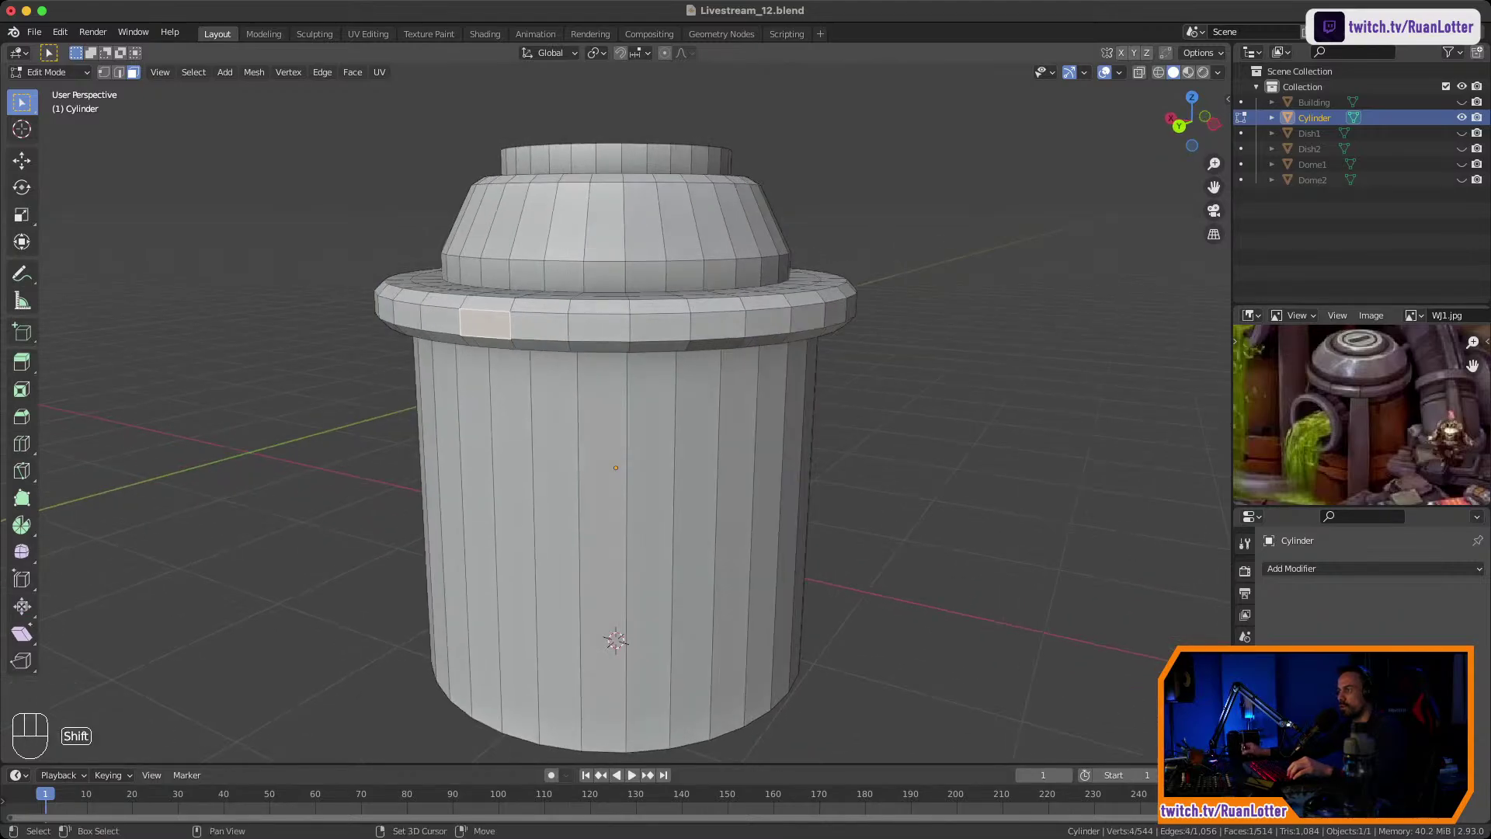
pyautogui.keyDown('shift'); pyautogui.click(718, 322); pyautogui.keyUp('shift')
pyautogui.moveTo(718, 322); pyautogui.dragTo(607, 349, button='middle')
pyautogui.keyDown('shift'); pyautogui.click(725, 343); pyautogui.keyUp('shift')
pyautogui.keyDown('shift'); pyautogui.click(688, 350); pyautogui.keyUp('shift')
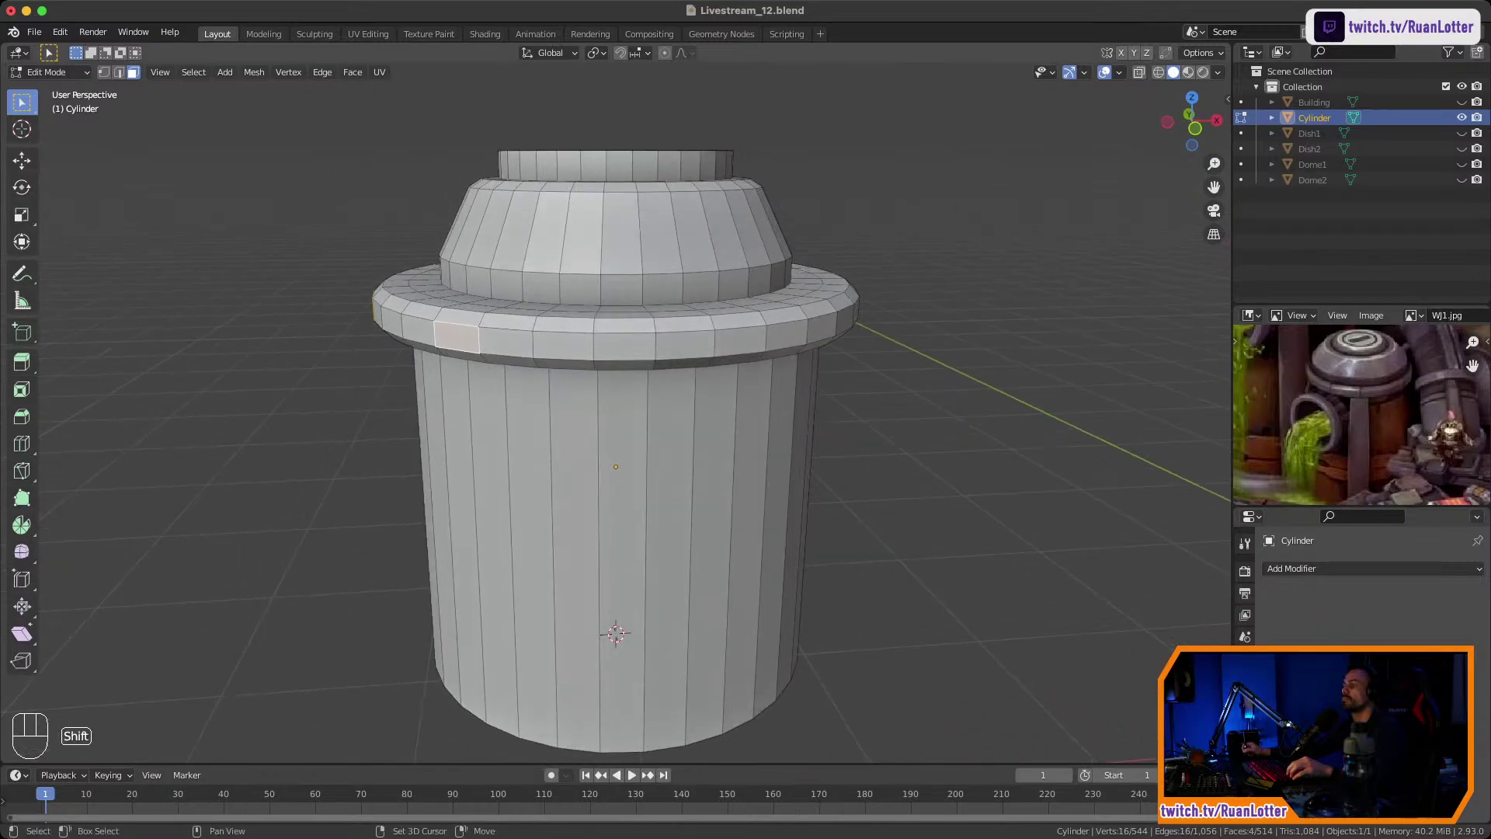
pyautogui.keyDown('shift'); pyautogui.click(699, 349); pyautogui.keyUp('shift')
pyautogui.moveTo(699, 349); pyautogui.dragTo(660, 396, button='middle')
pyautogui.keyDown('shift'); pyautogui.click(677, 337); pyautogui.keyUp('shift')
pyautogui.moveTo(676, 396); pyautogui.dragTo(666, 401, button='middle')
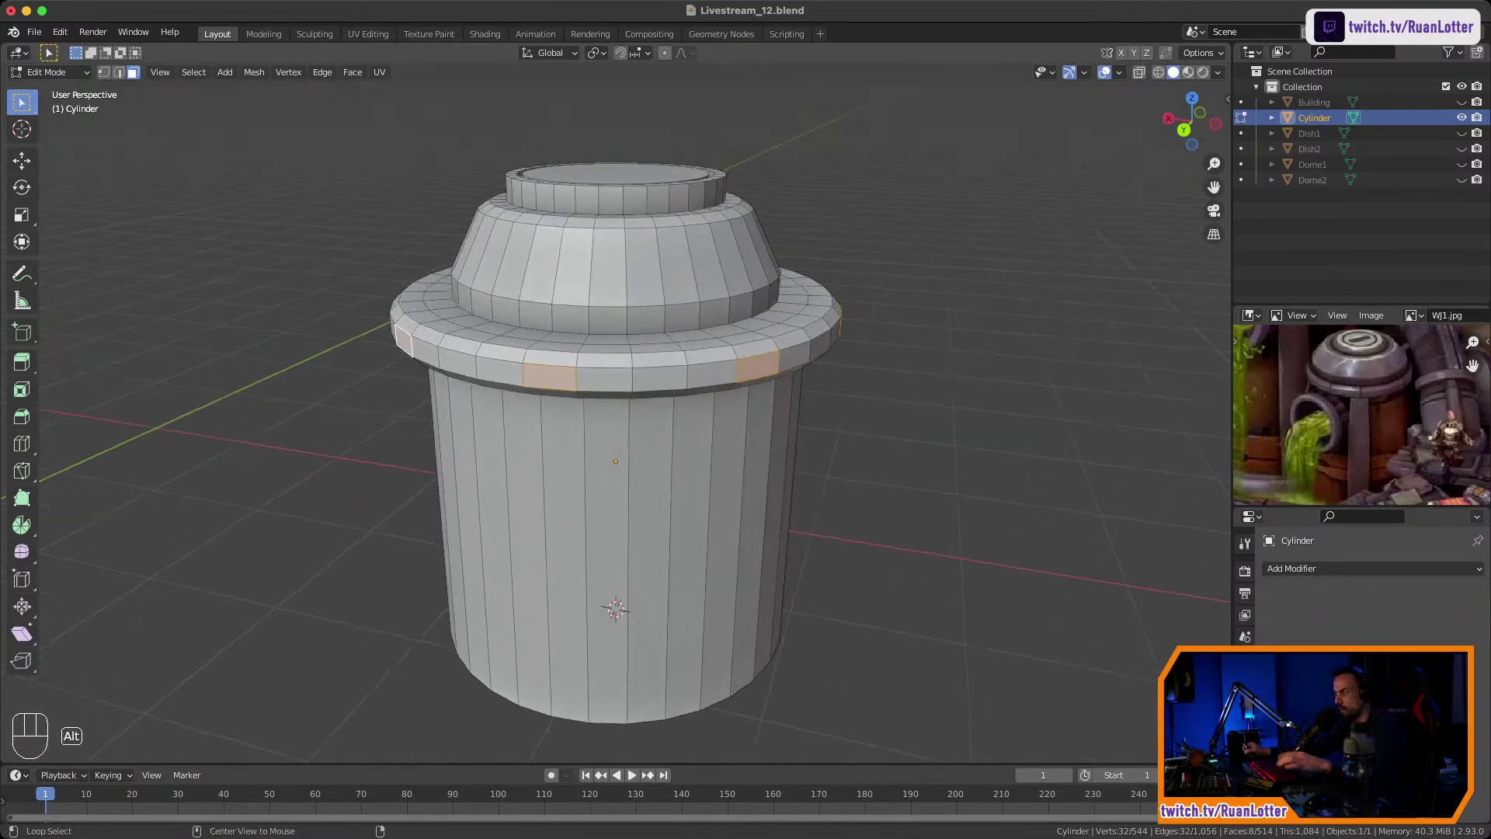
pyautogui.hotkey('alt', 'e')
pyautogui.click(729, 403)
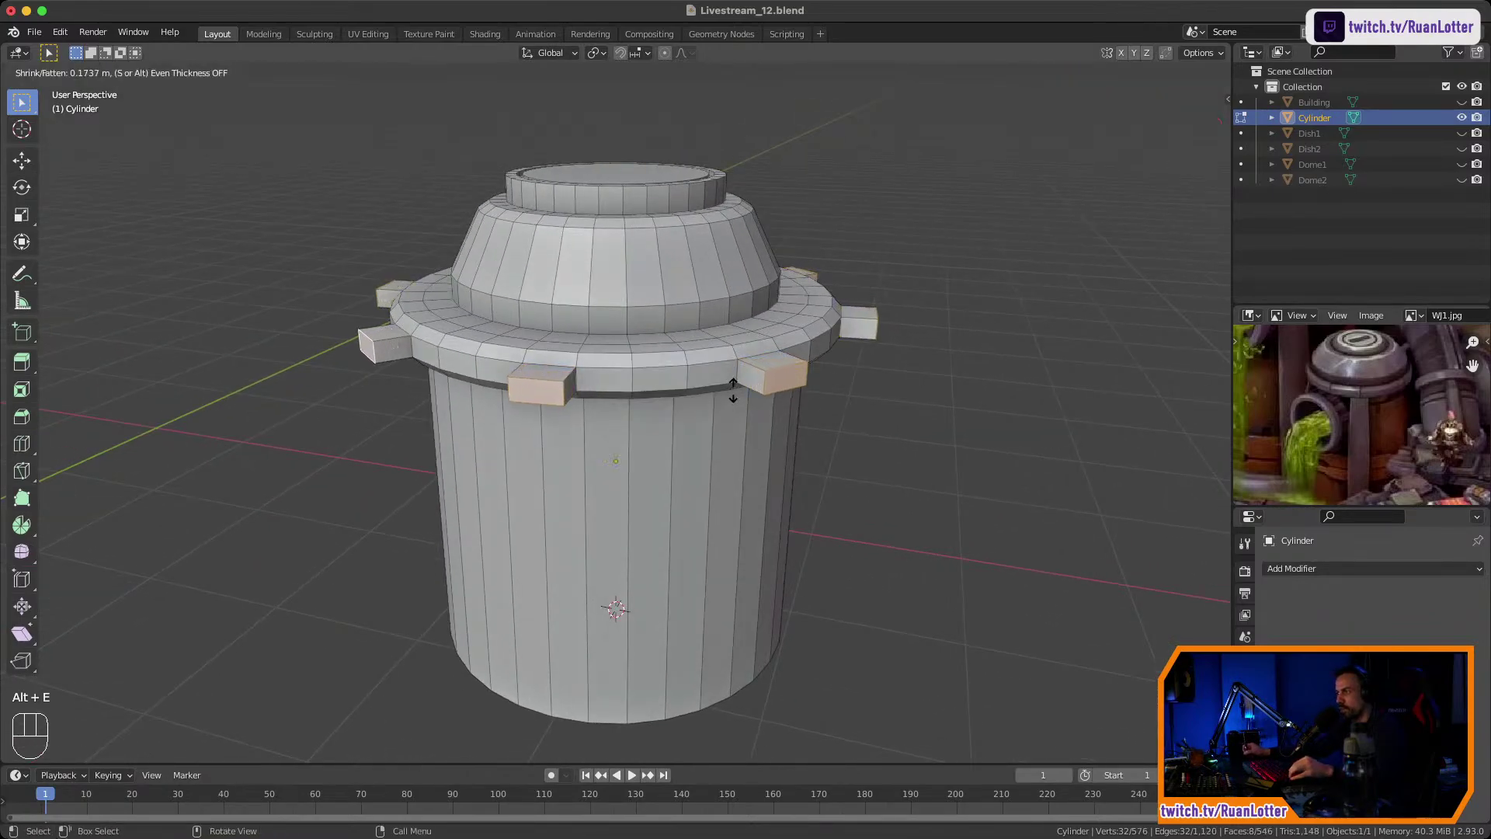
pyautogui.click(734, 378)
pyautogui.moveTo(734, 379)
pyautogui.mouseDown(button='middle')
pyautogui.moveTo(668, 351)
pyautogui.moveTo(657, 287)
pyautogui.moveTo(673, 354)
pyautogui.moveTo(637, 340)
pyautogui.moveTo(638, 268)
pyautogui.moveTo(761, 320)
pyautogui.moveTo(736, 319)
pyautogui.moveTo(734, 381)
pyautogui.mouseUp(button='middle')
pyautogui.scroll(-2, 668, 351)
pyautogui.keyDown('shift'); pyautogui.moveTo(734, 381); pyautogui.dragTo(699, 385, button='middle'); pyautogui.keyUp('shift')
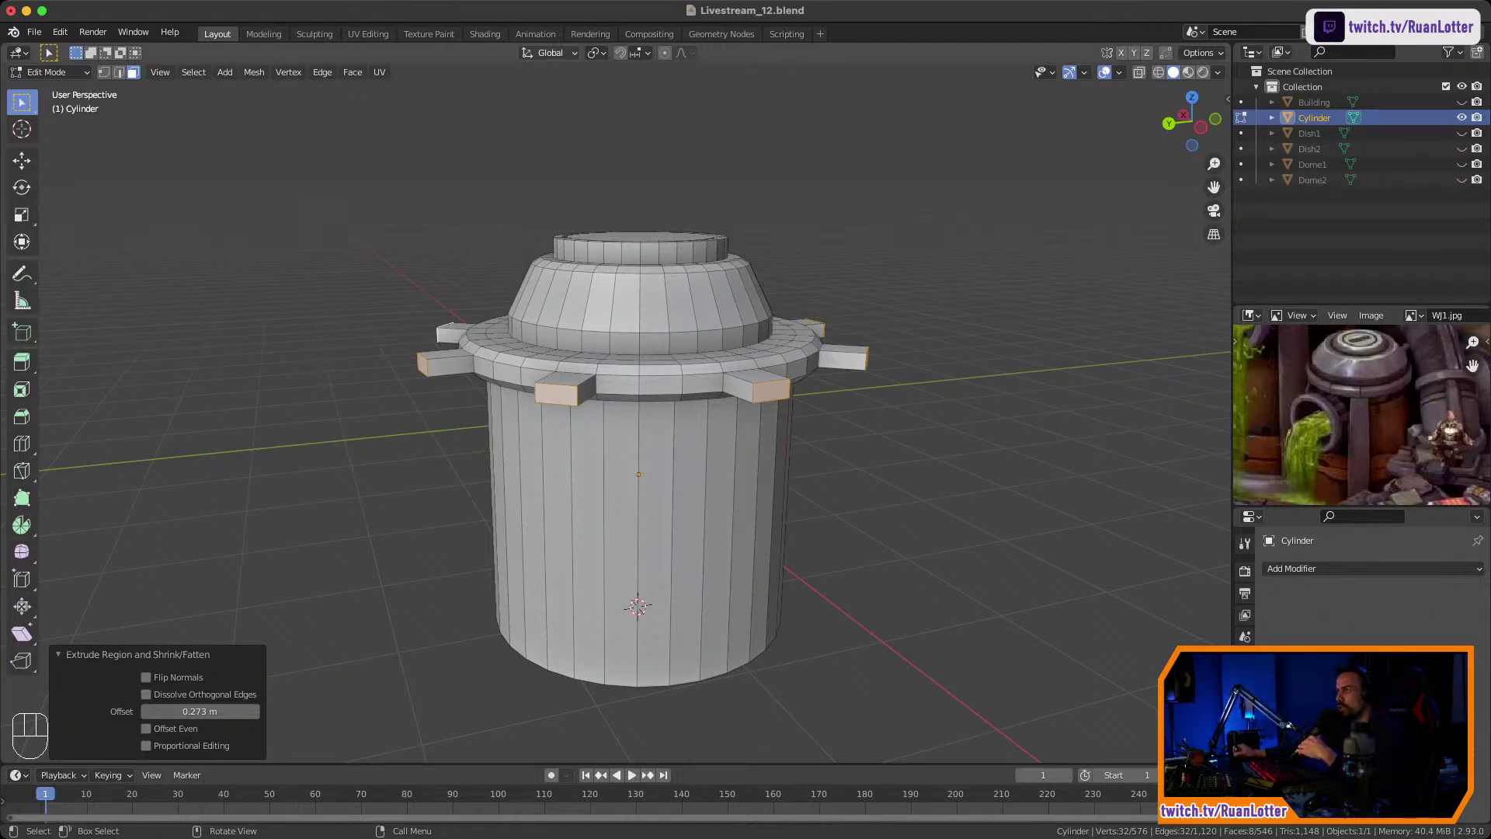
pyautogui.click(550, 52)
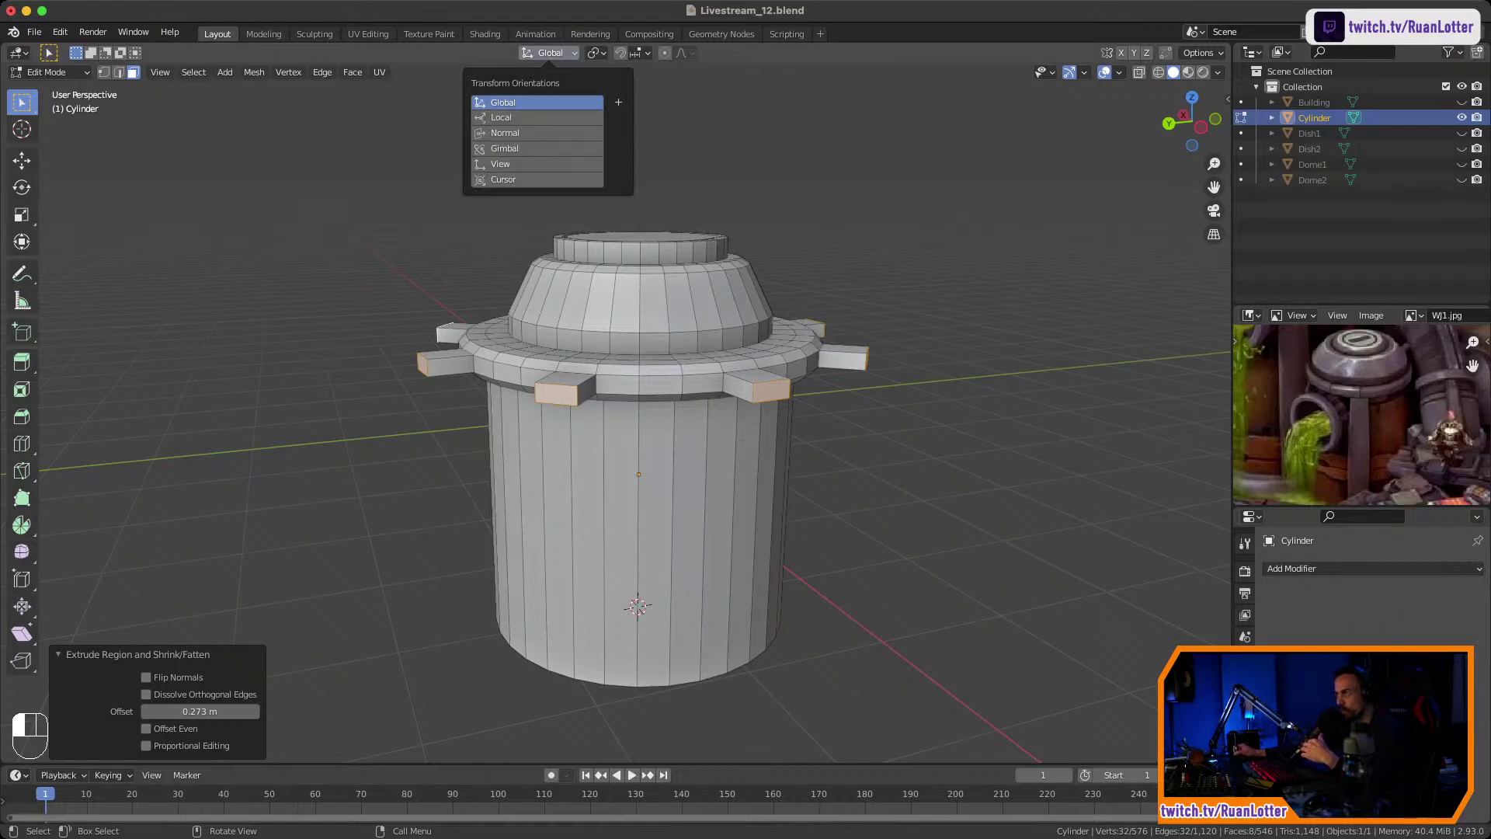
pyautogui.click(501, 117)
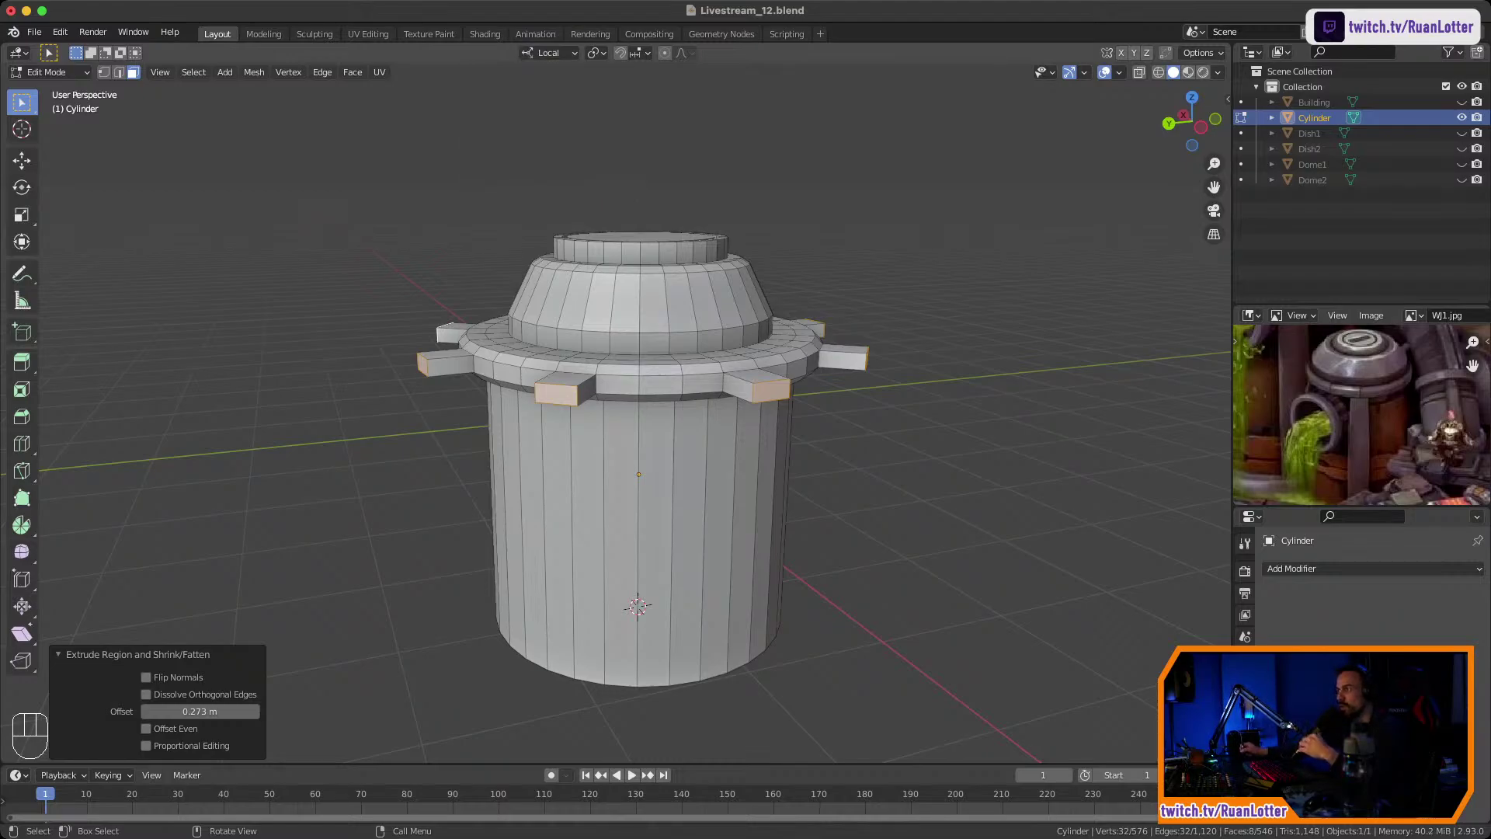
pyautogui.press('r')
pyautogui.press('z')
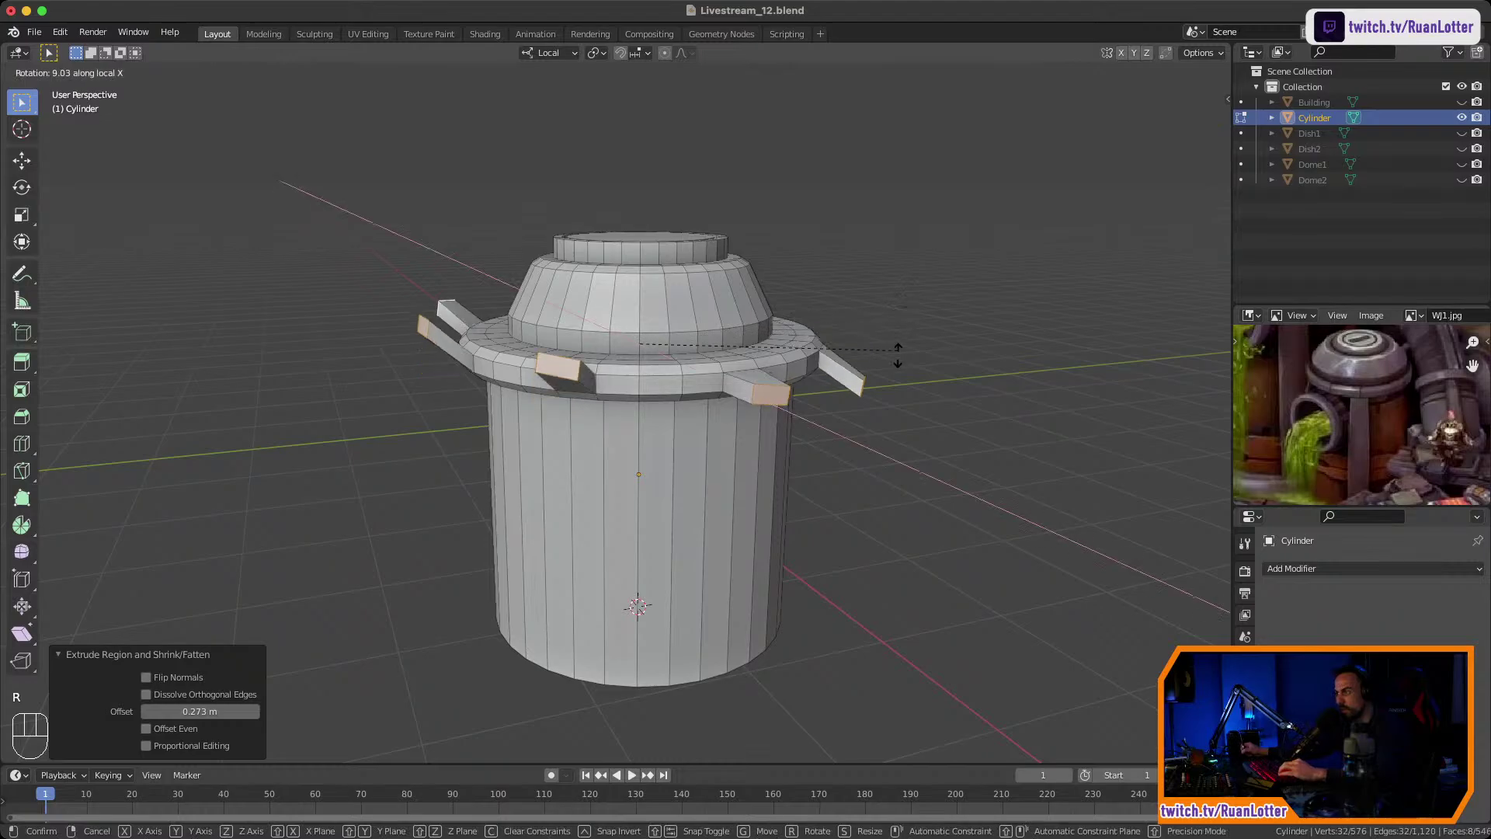
pyautogui.press('y')
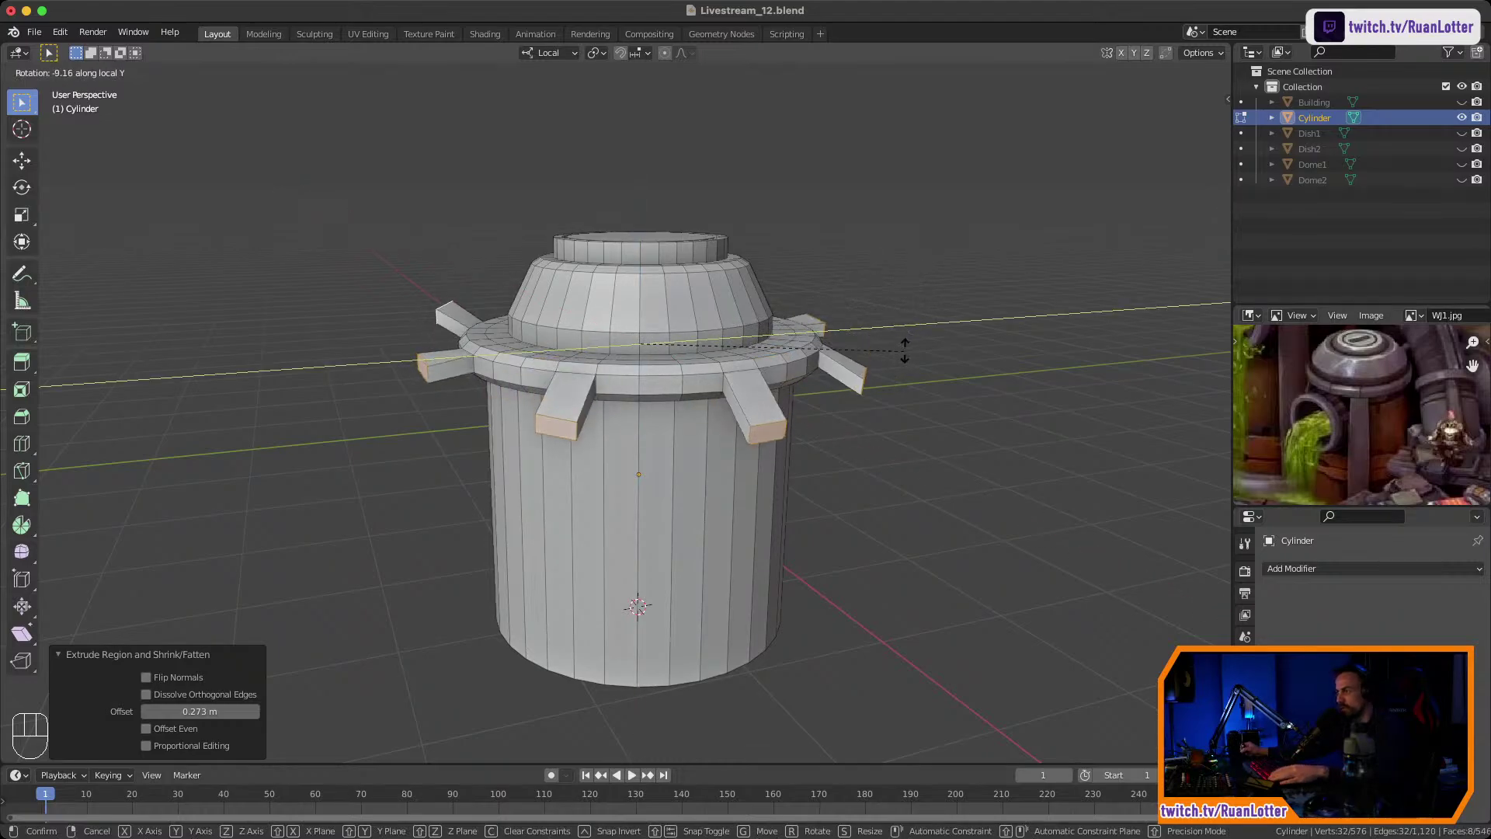
pyautogui.rightClick(913, 302)
# Set the transform pivot point to Individual Origins and try rotating the eight end faces about the local Y axis.
pyautogui.click(596, 53)
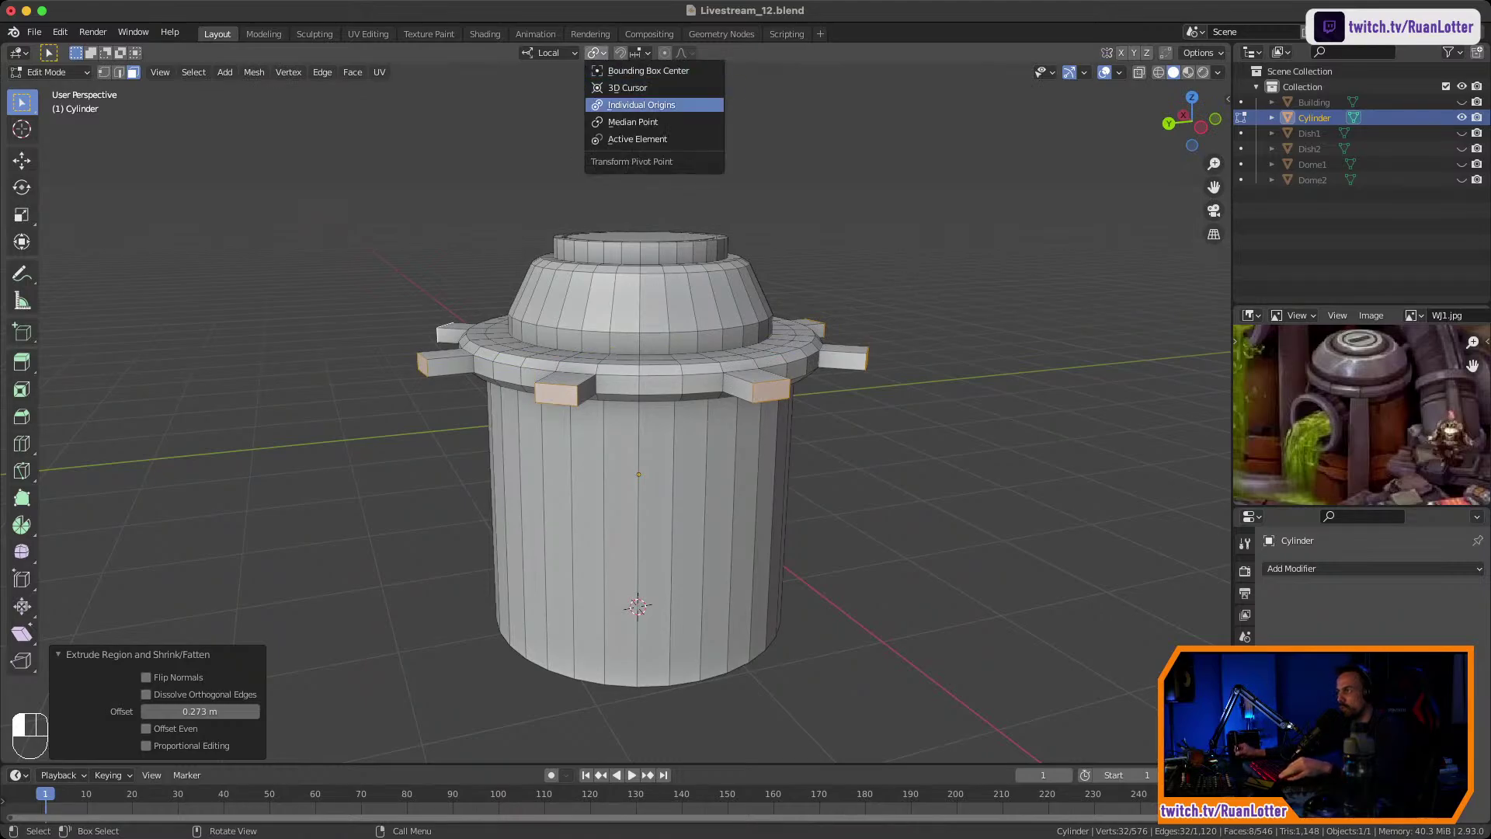
pyautogui.click(641, 105)
pyautogui.press('r')
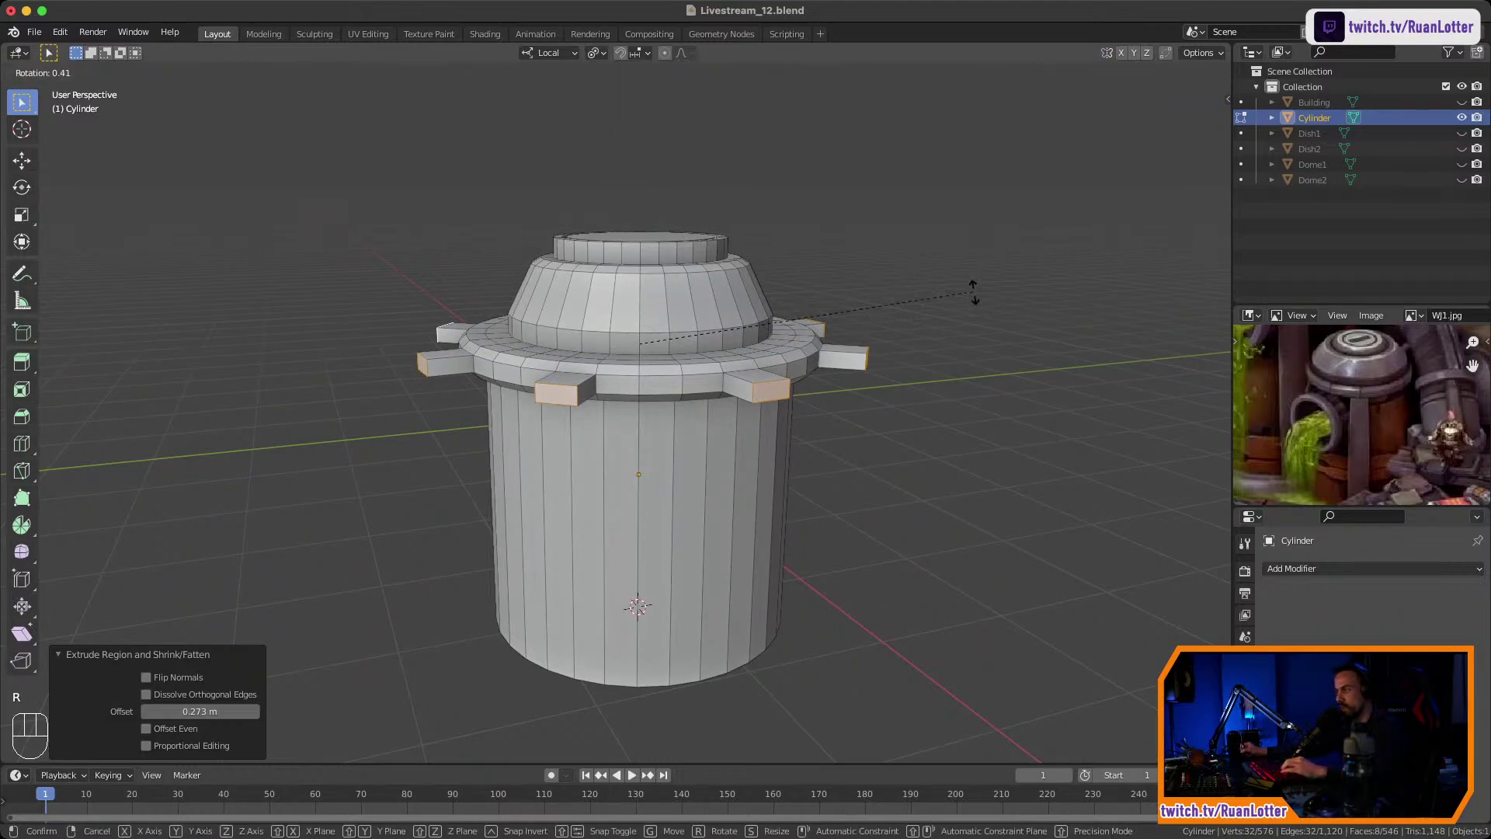
pyautogui.press('z')
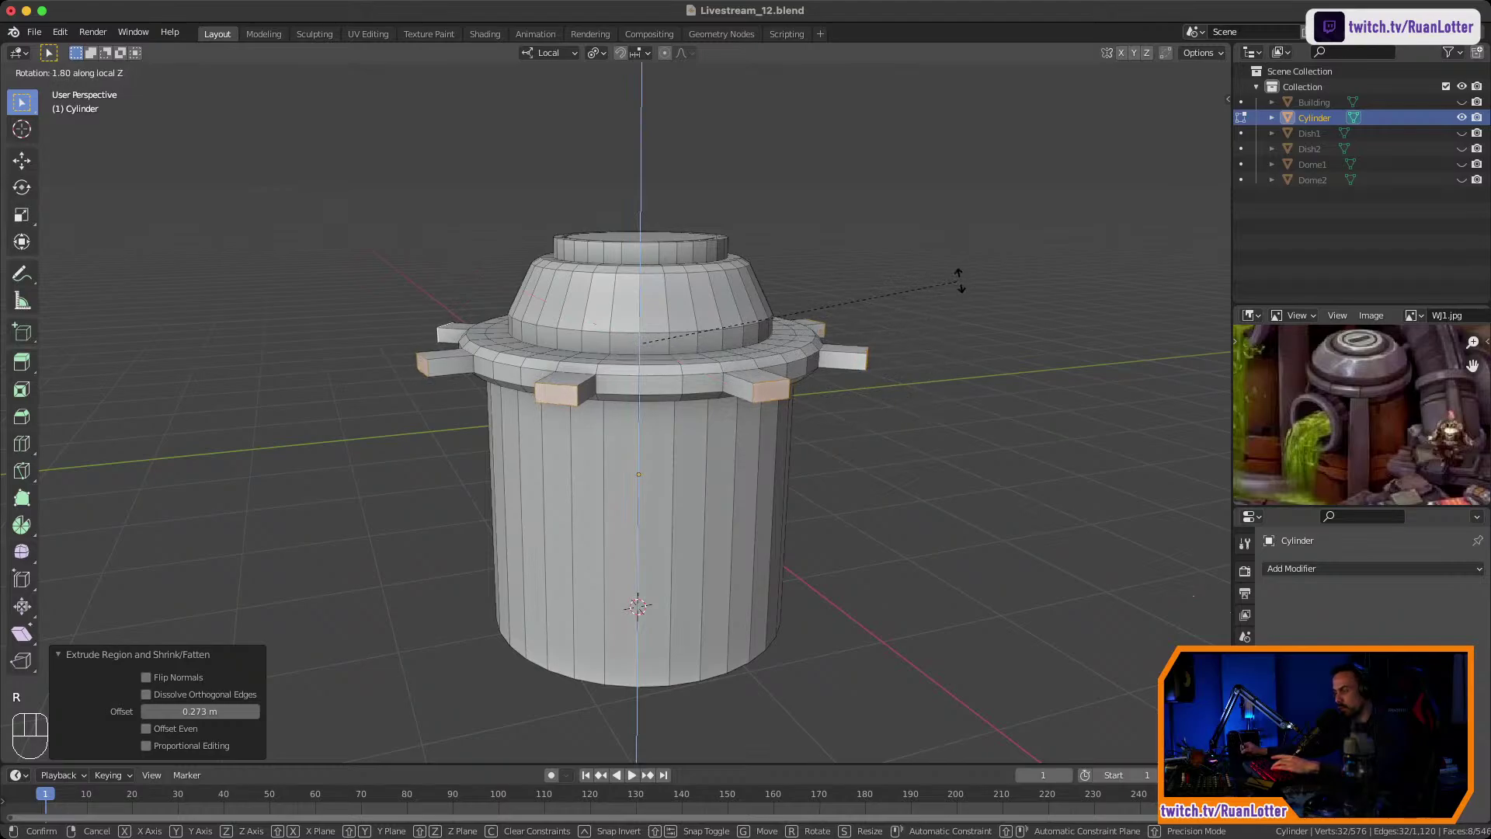
pyautogui.press('y')
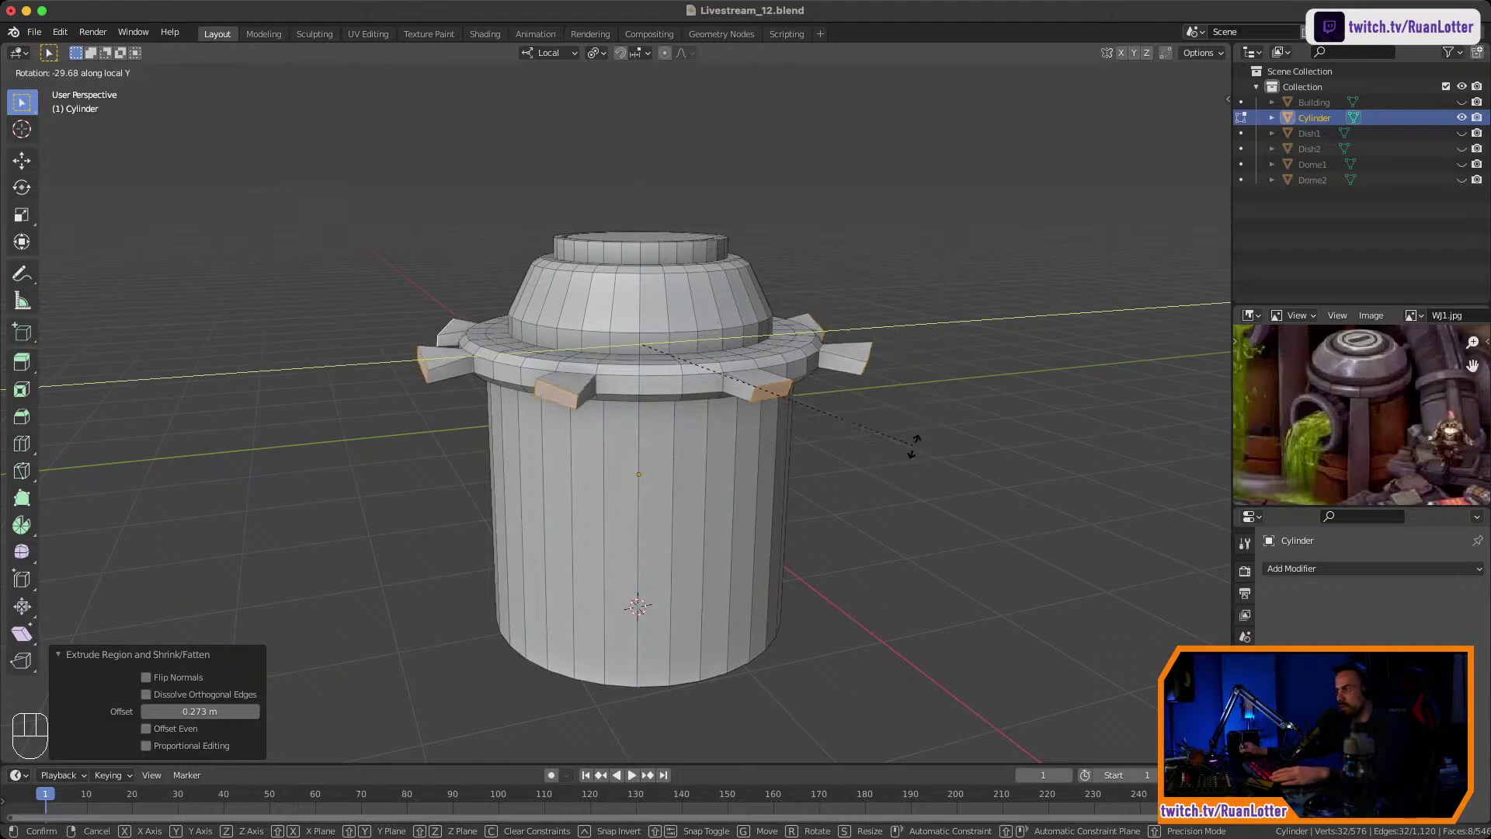
pyautogui.press('Escape')
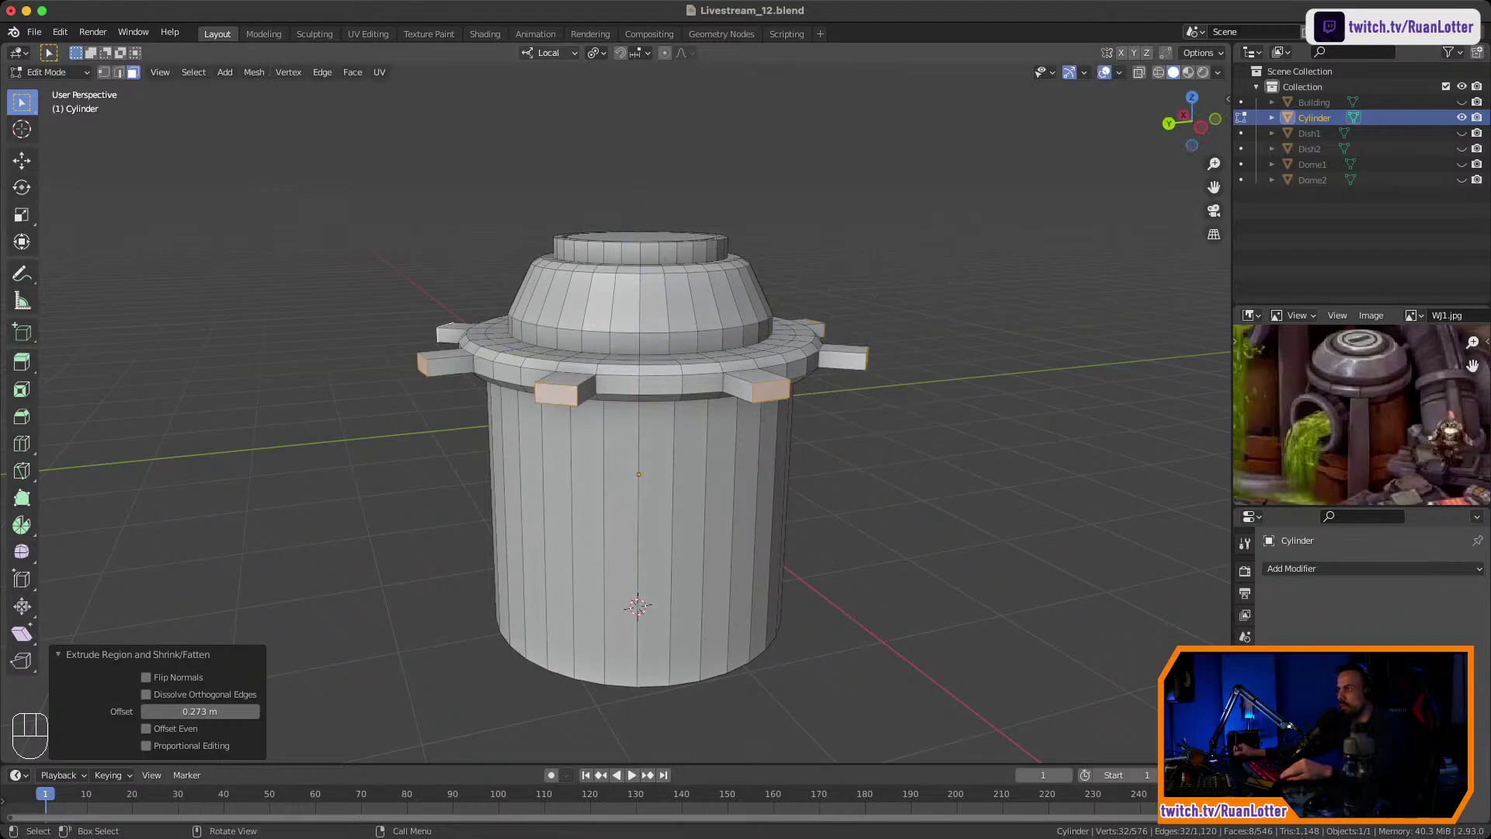
# Switch the transform orientation to Normal and rotate the eight end faces about 47.5° around their Y axes.
pyautogui.click(549, 53)
pyautogui.click(536, 133)
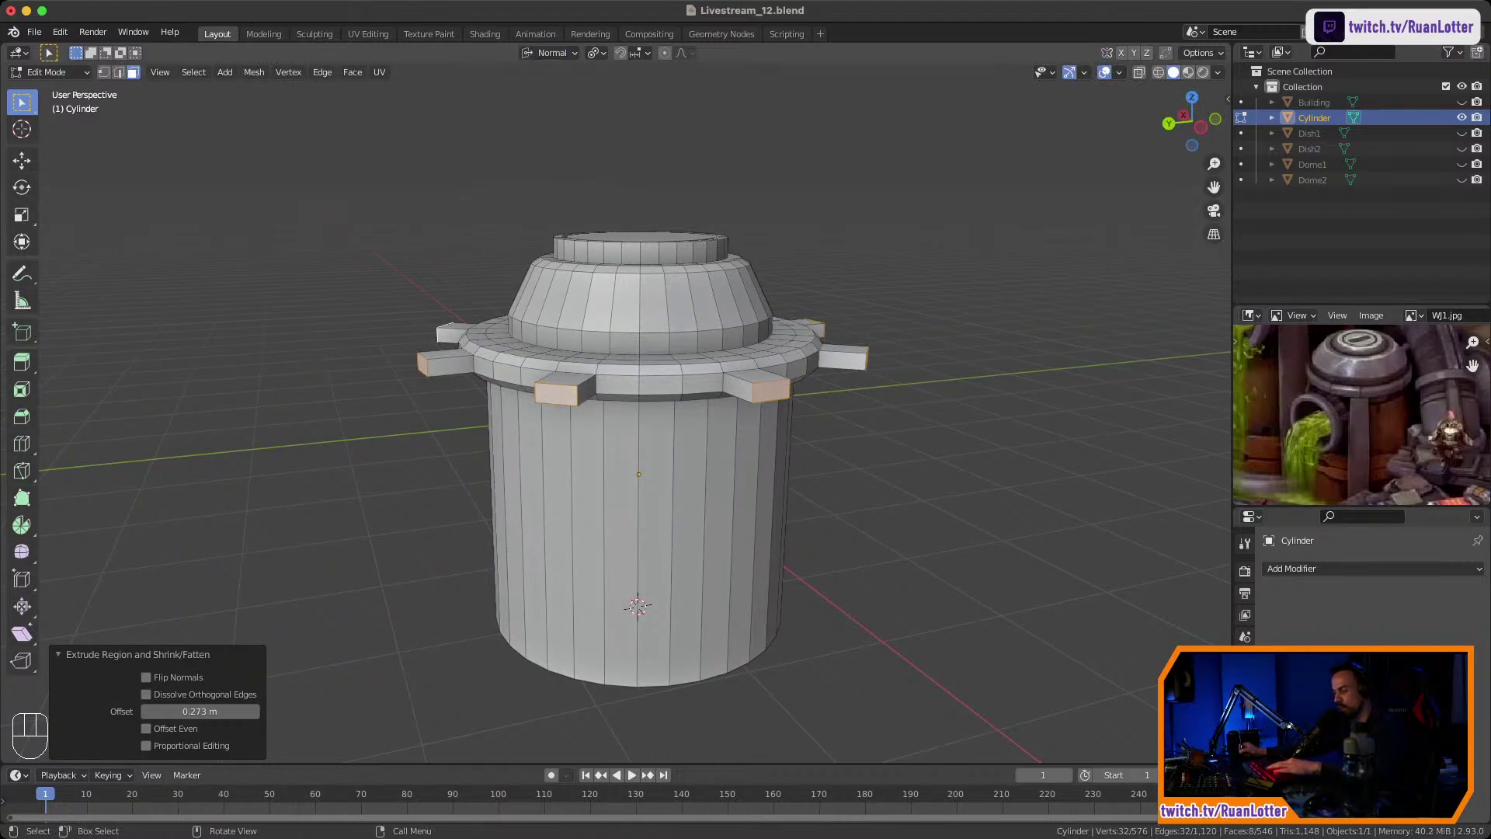
pyautogui.press('r')
pyautogui.press('y')
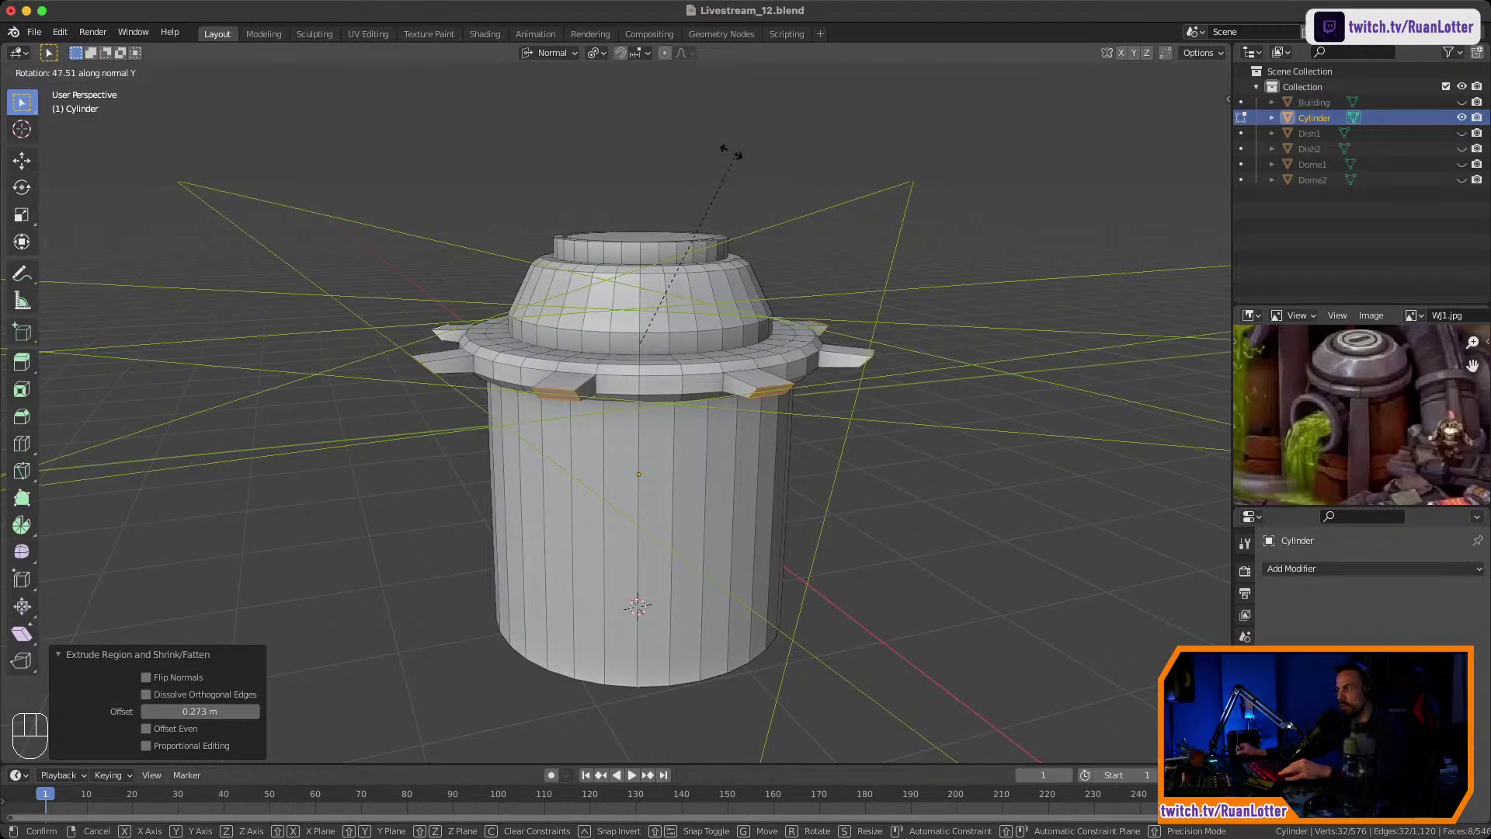
pyautogui.press('Return')
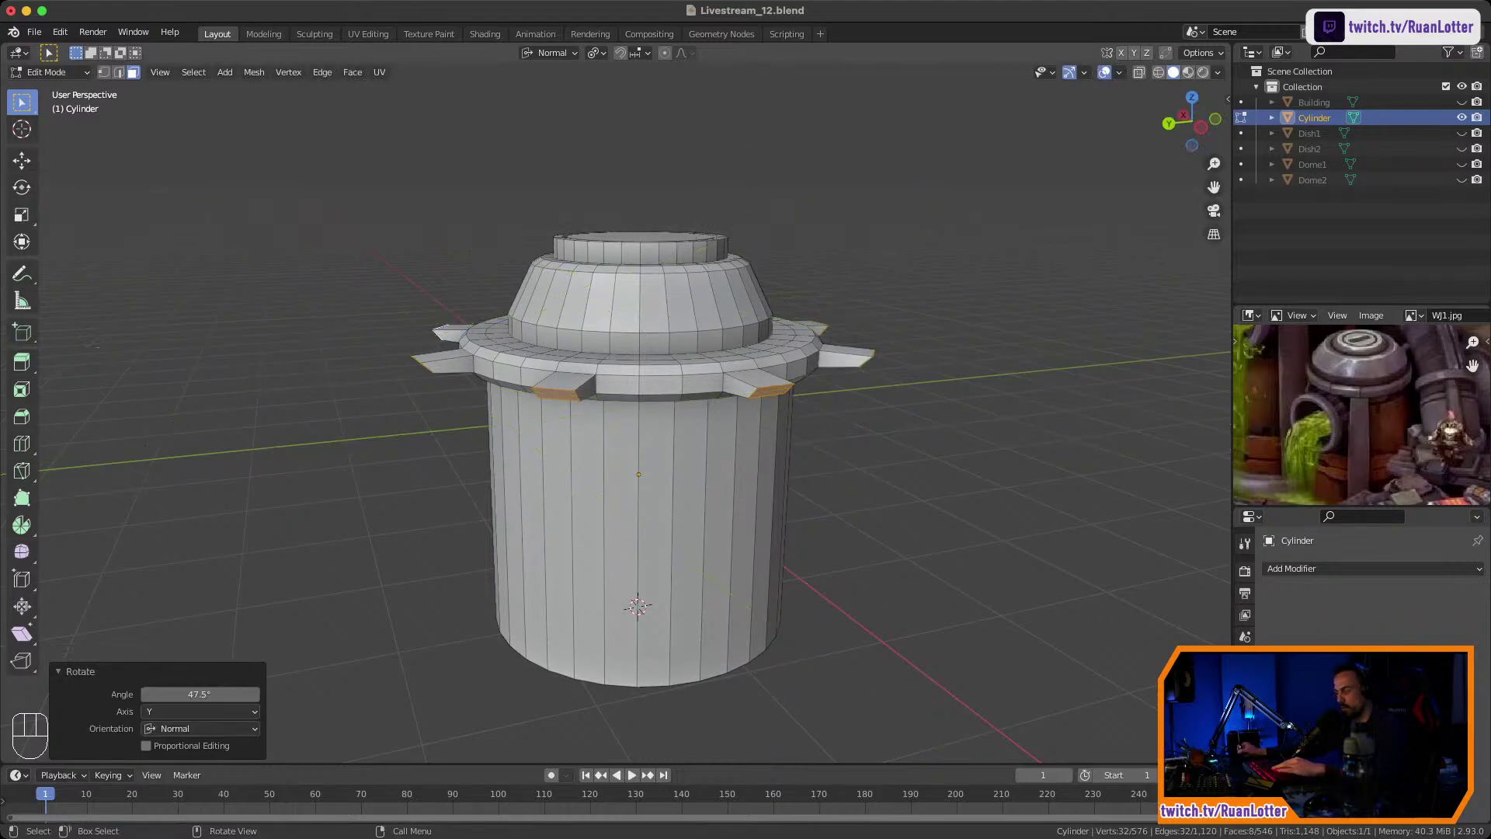
pyautogui.press('g')
pyautogui.press('z')
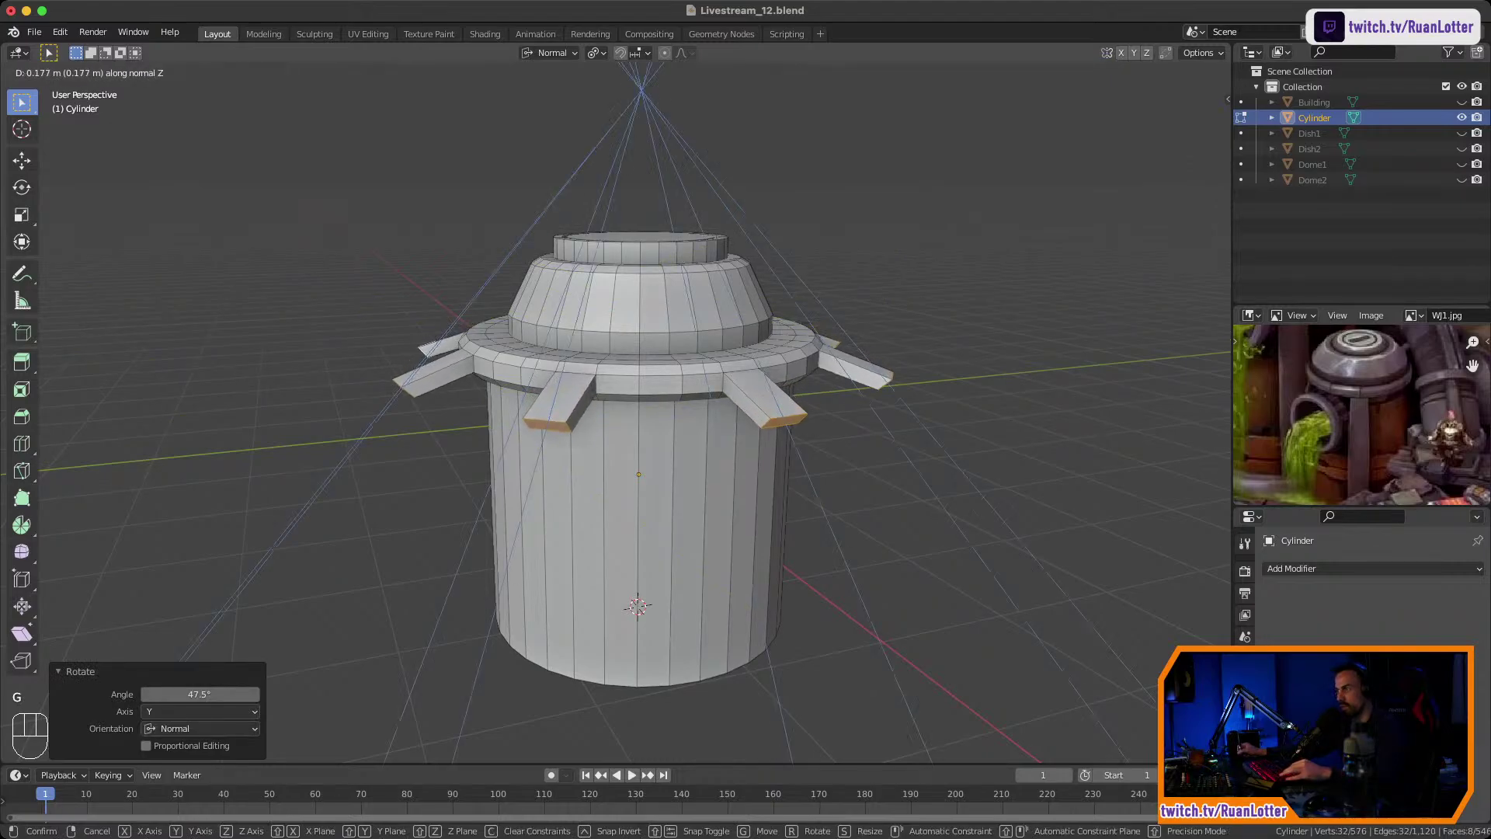
pyautogui.press('Escape')
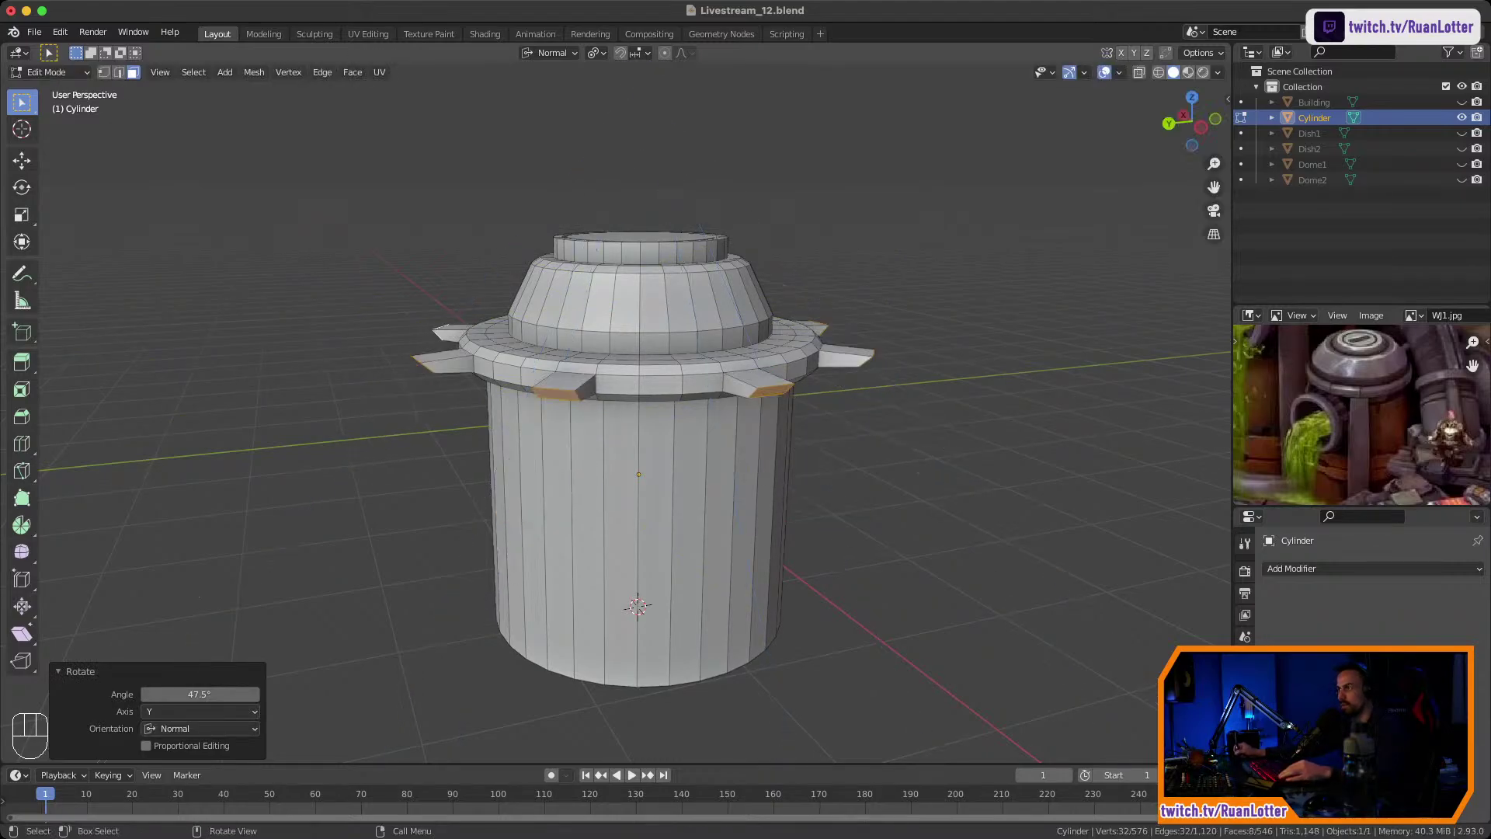
# Switch the transform orientation to Global and move the eight end faces down about 0.23 m along Z.
pyautogui.click(552, 52)
pyautogui.click(536, 102)
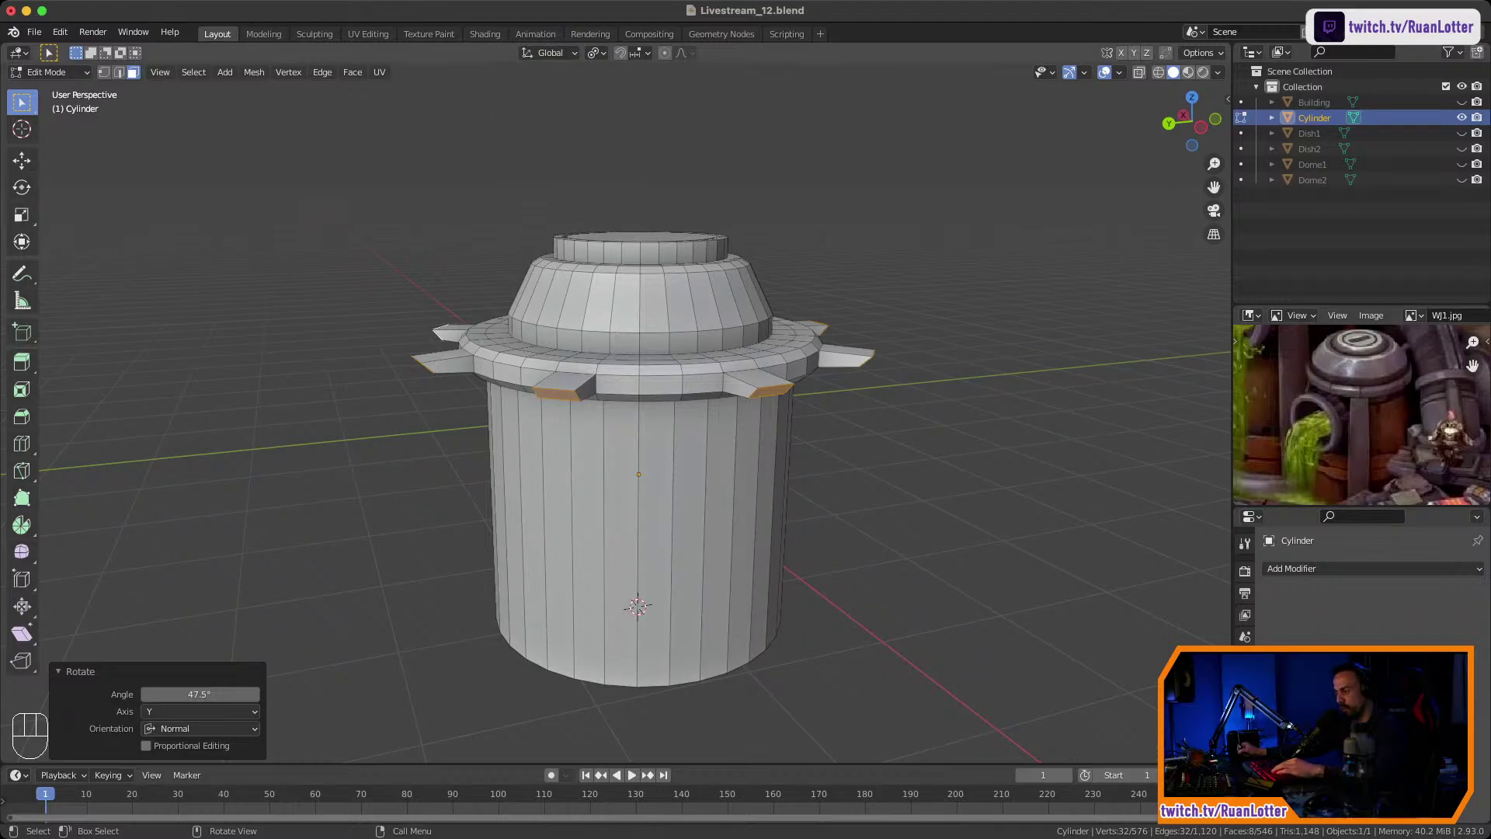
pyautogui.press('g')
pyautogui.press('z')
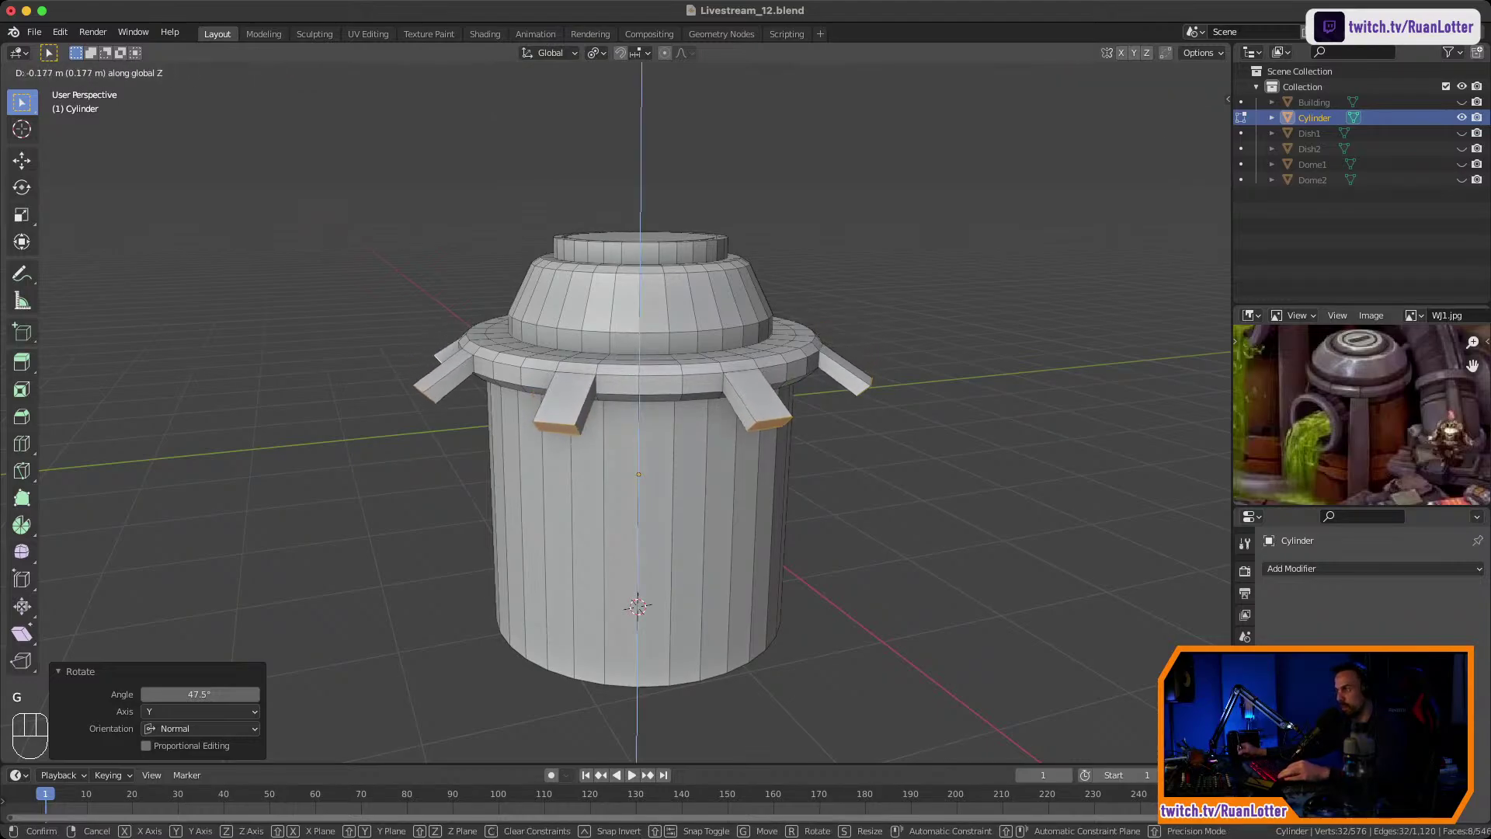
pyautogui.click(621, 466)
# Switch the transform orientation to Normal and rotate the end faces about 43.9° around their Y axes so they face downward.
pyautogui.moveTo(621, 466); pyautogui.dragTo(667, 416, button='middle')
pyautogui.keyDown('ctrl'); pyautogui.moveTo(668, 415); pyautogui.dragTo(669, 334, button='middle'); pyautogui.keyUp('ctrl')
pyautogui.moveTo(669, 333); pyautogui.dragTo(675, 387, button='middle')
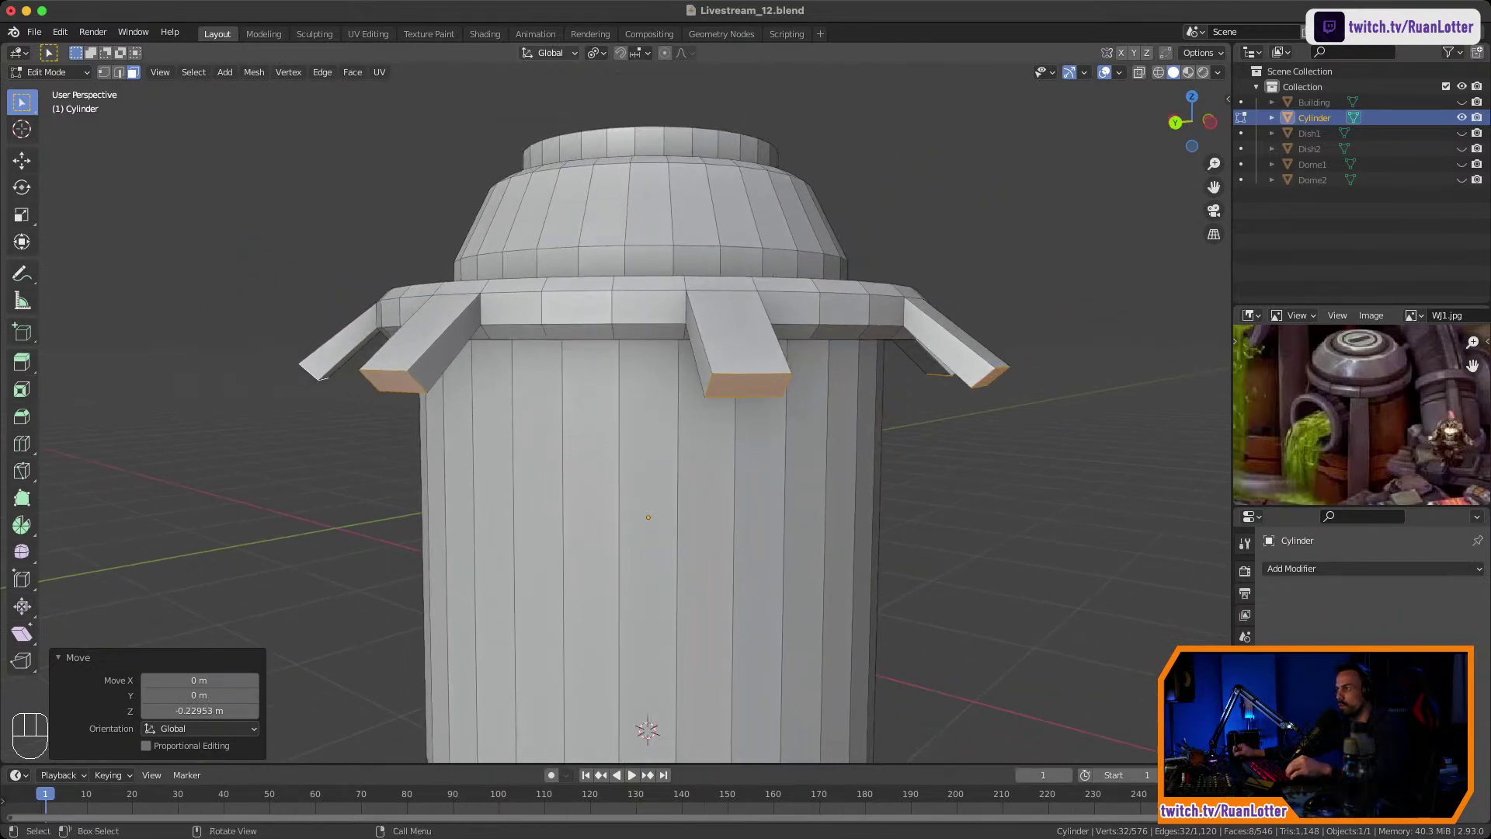
pyautogui.click(551, 53)
pyautogui.click(544, 133)
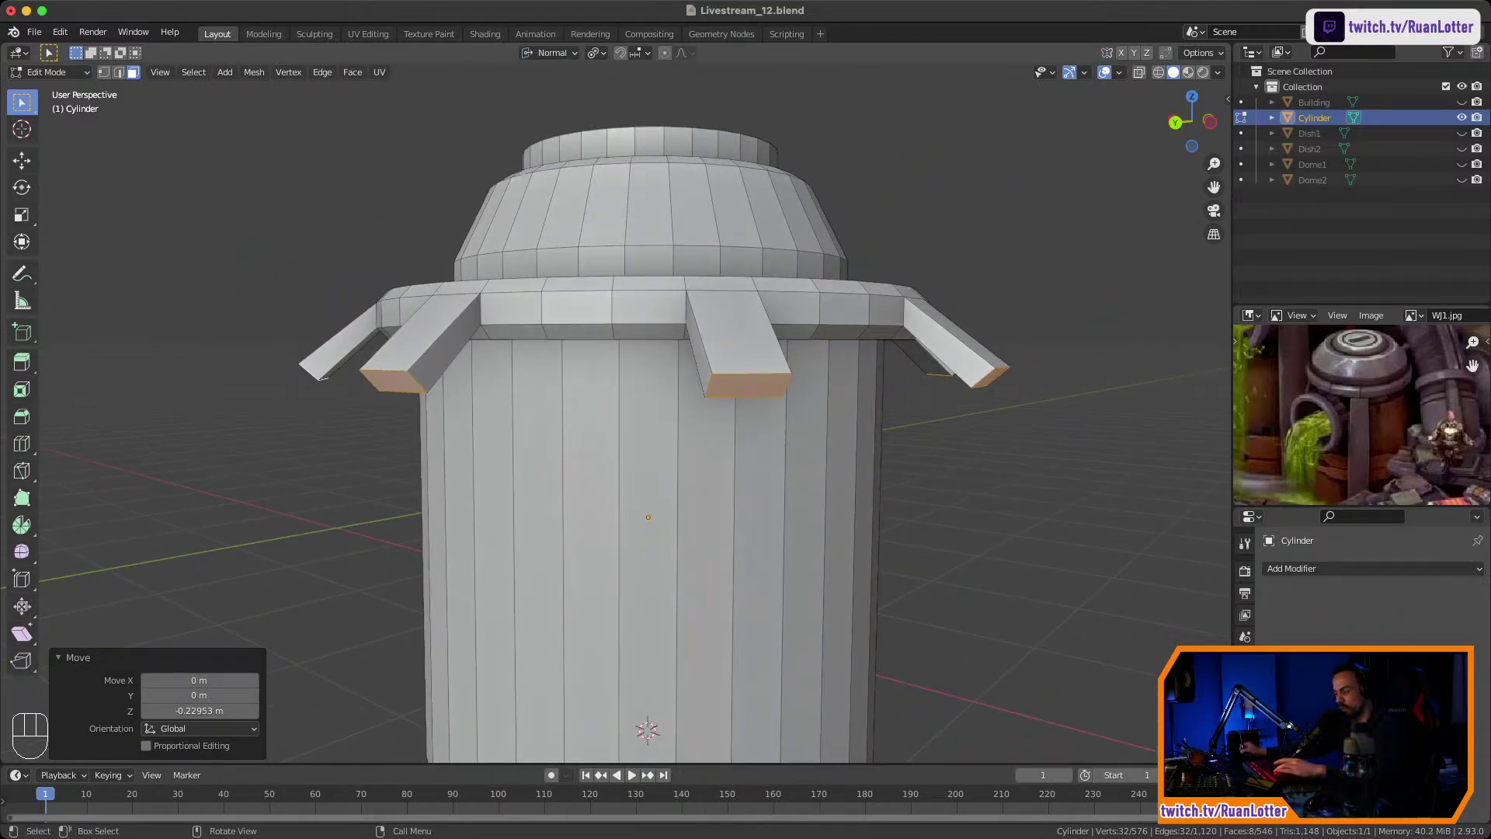
pyautogui.press('r')
pyautogui.press('x')
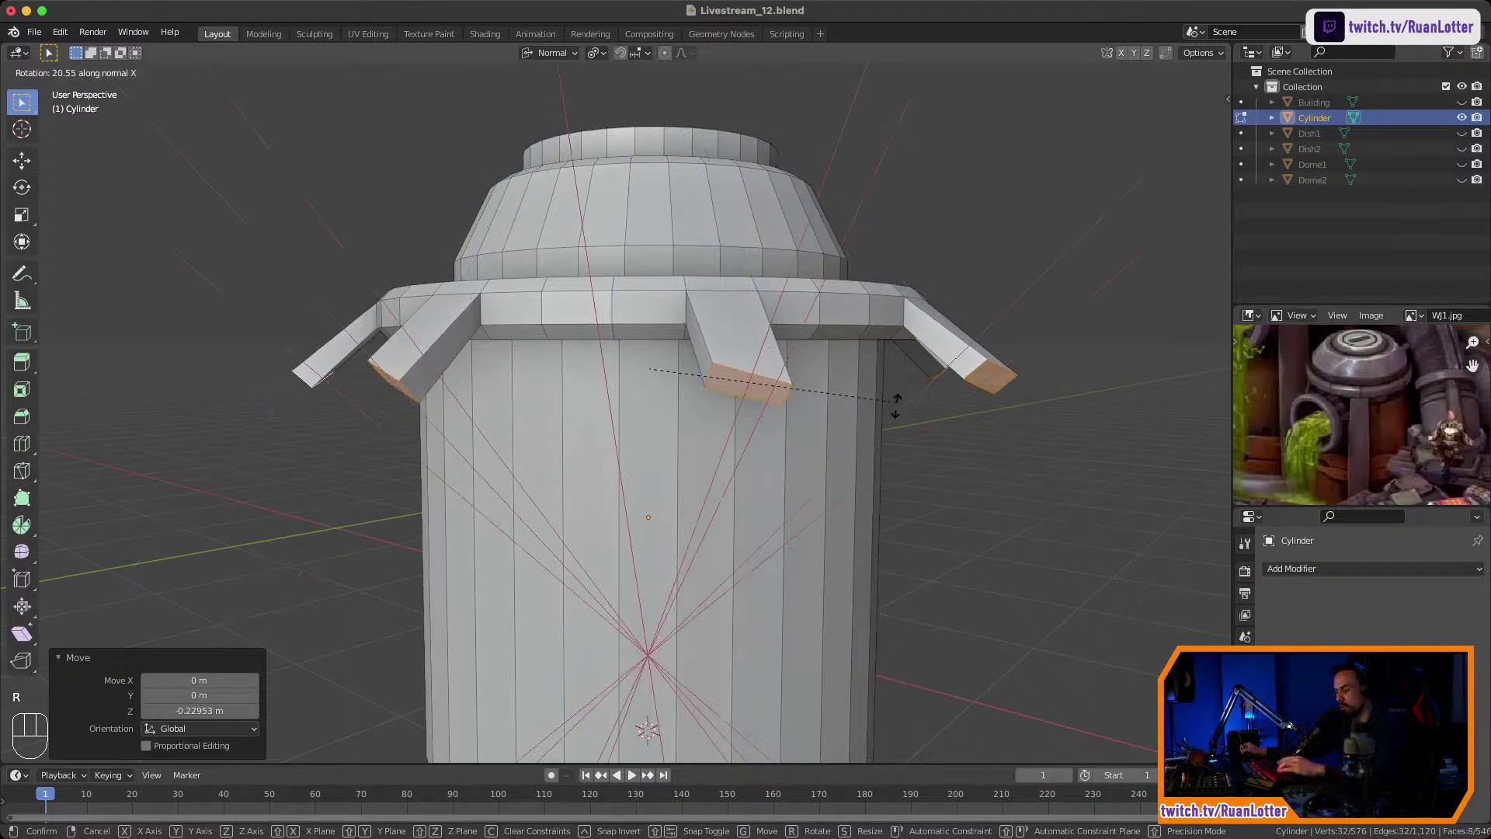
pyautogui.press('y')
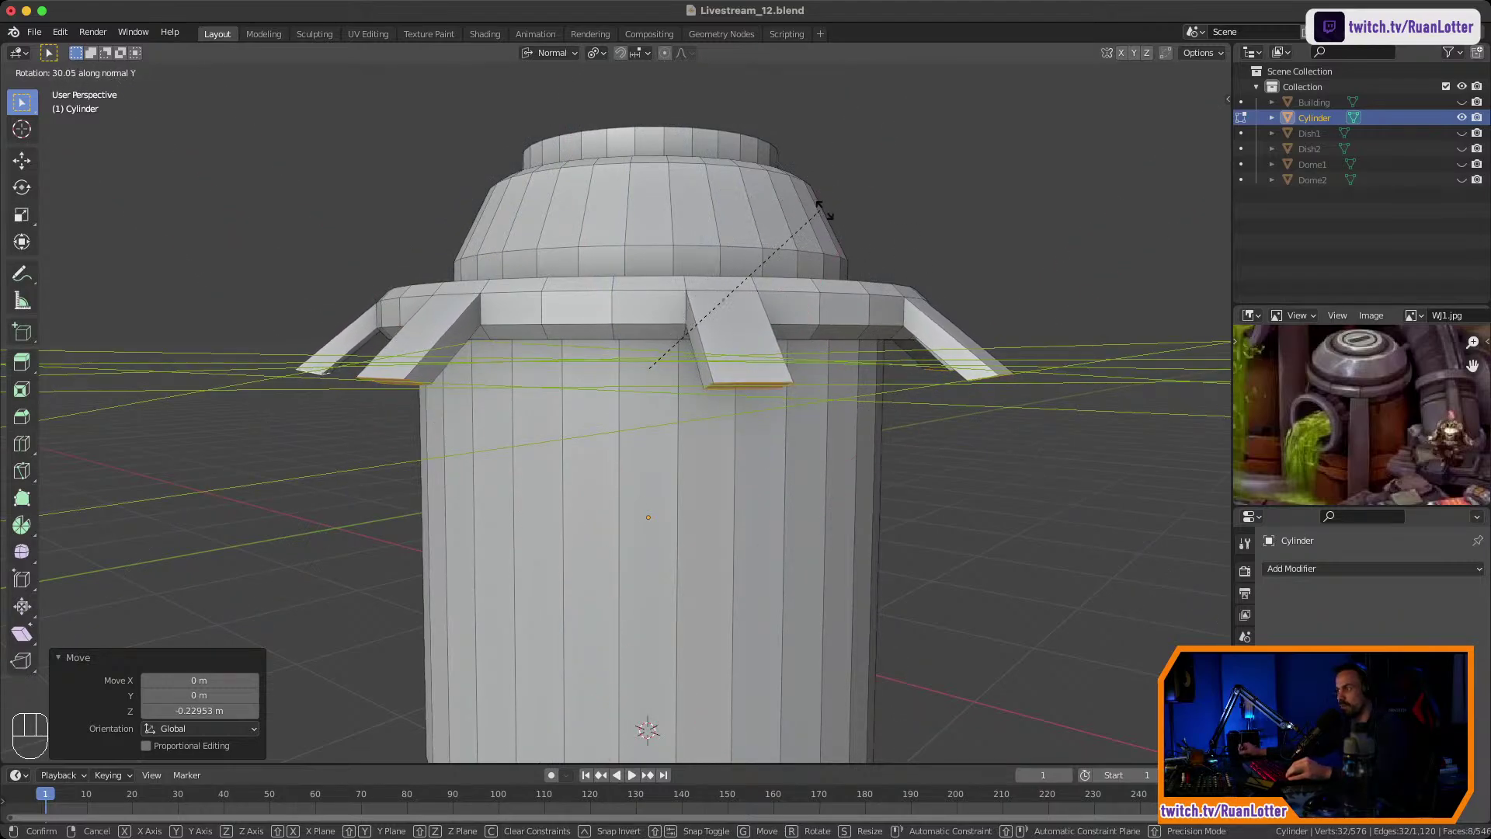
pyautogui.click(758, 207)
# Flatten the eight end faces by scaling them to 0 along their normal Z axes.
pyautogui.moveTo(757, 206); pyautogui.dragTo(829, 288, button='middle')
pyautogui.moveTo(830, 288); pyautogui.dragTo(832, 256, button='middle')
pyautogui.keyDown('ctrl'); pyautogui.moveTo(833, 256); pyautogui.dragTo(832, 148, button='middle'); pyautogui.keyUp('ctrl')
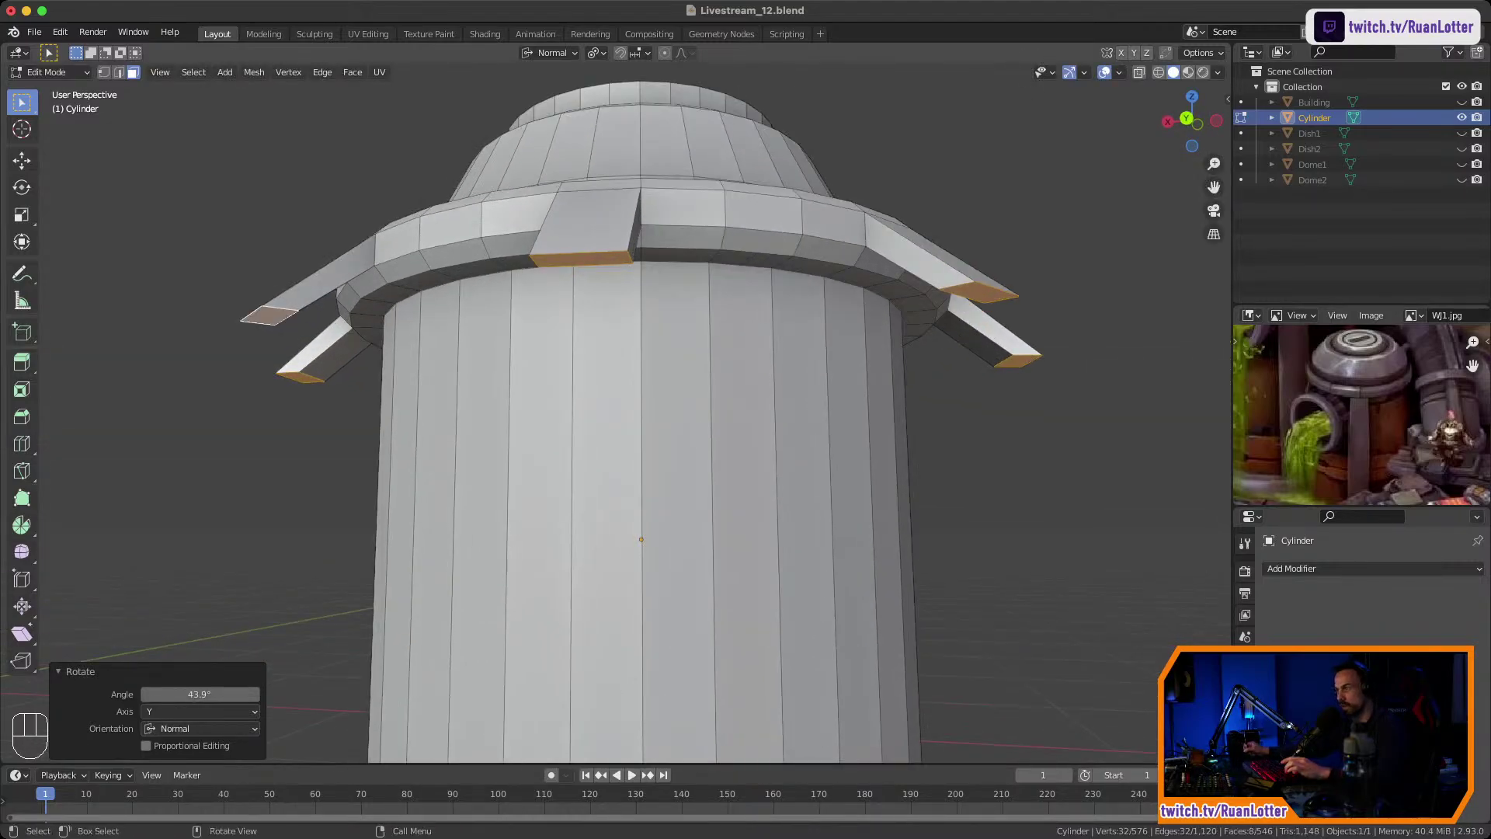
pyautogui.press('s')
pyautogui.press('z')
pyautogui.press('0')
pyautogui.press('Return')
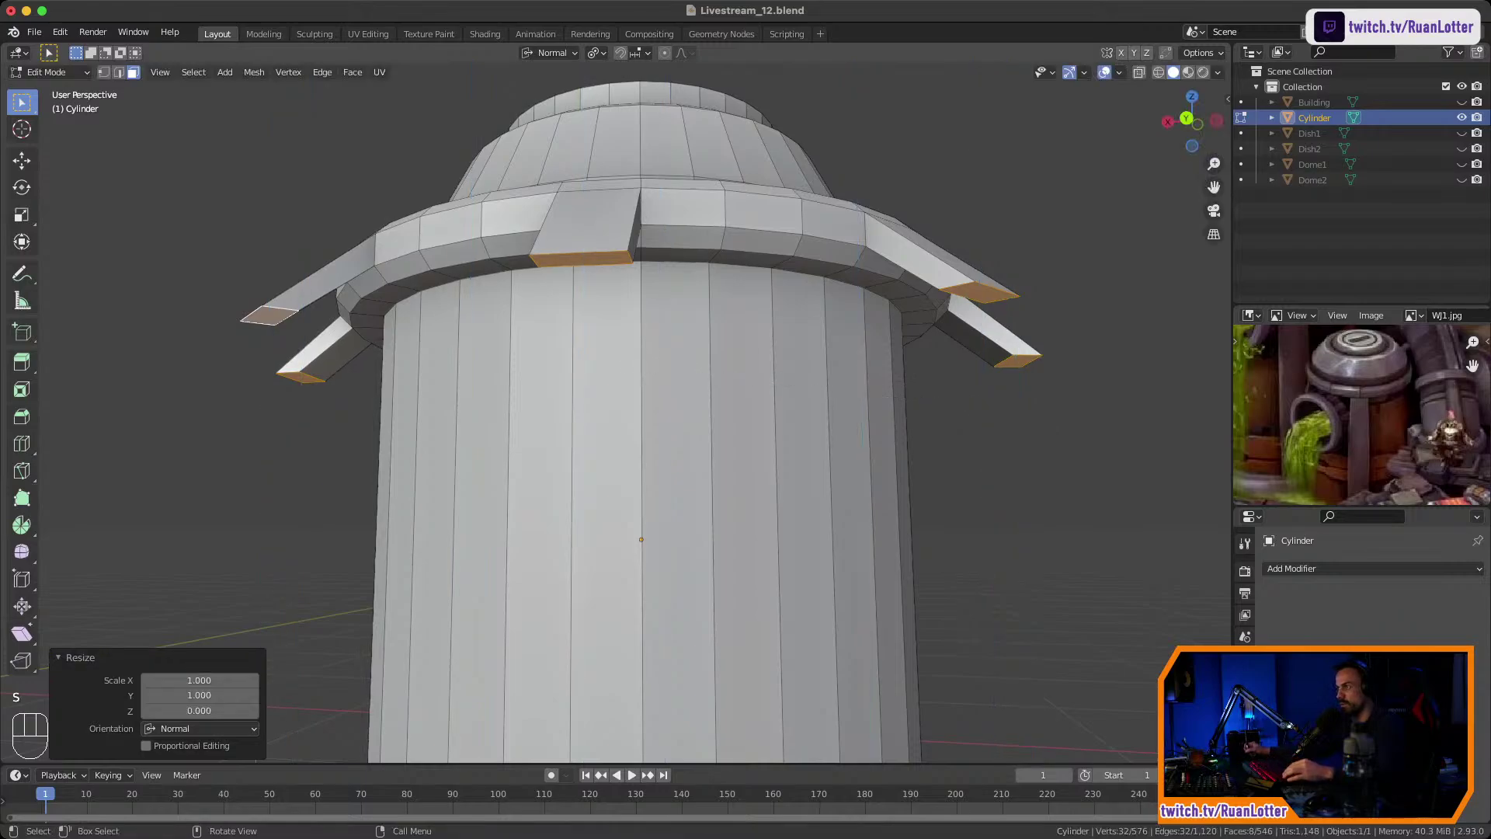
# Extrude the eight end faces straight down to about the tank's base as legs, and inspect the shape in Object Mode.
pyautogui.scroll(-2, 812, 402)
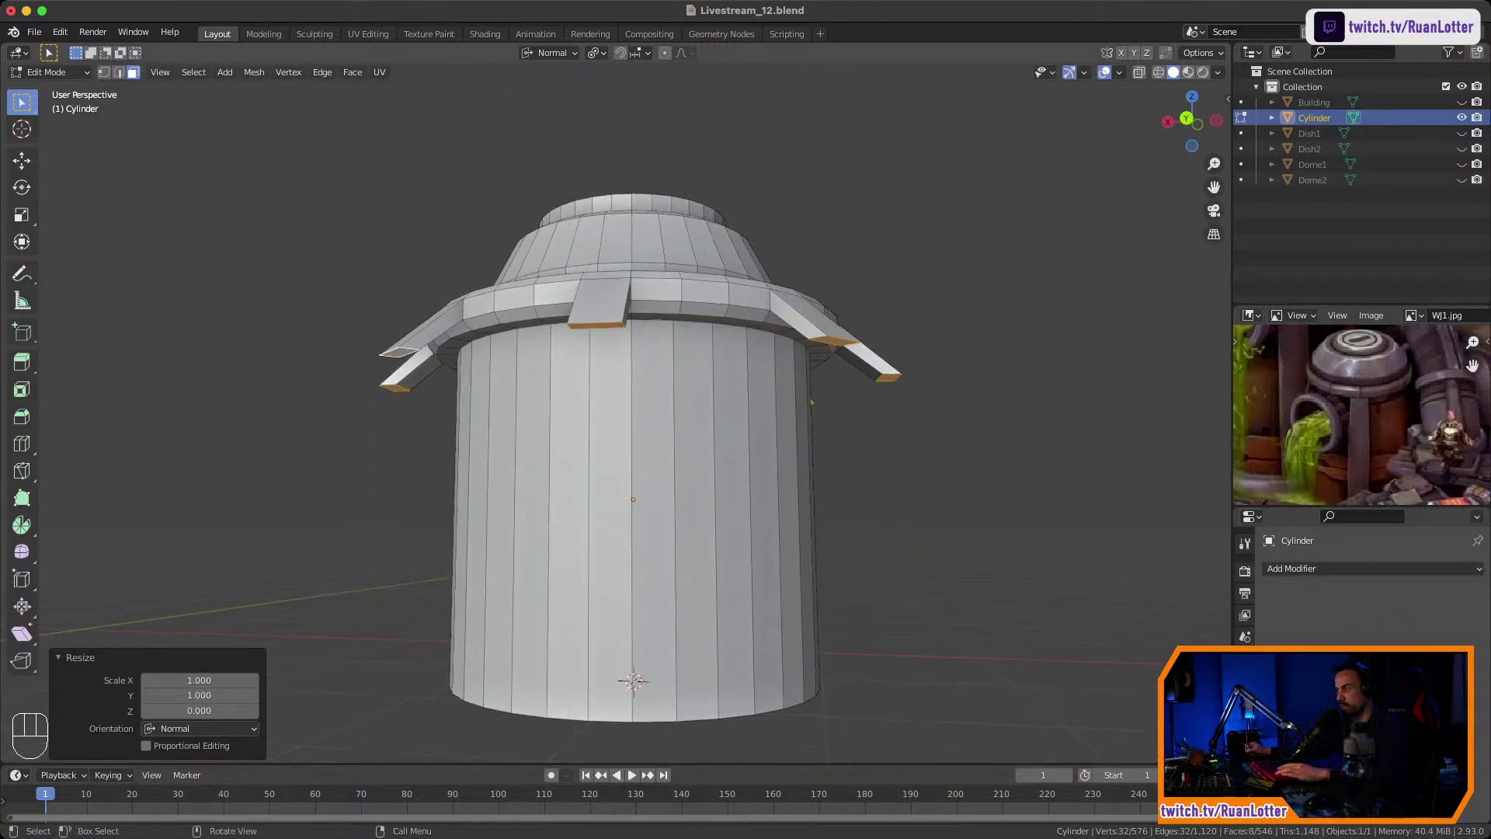
pyautogui.moveTo(813, 402); pyautogui.dragTo(793, 424, button='middle')
pyautogui.press('e')
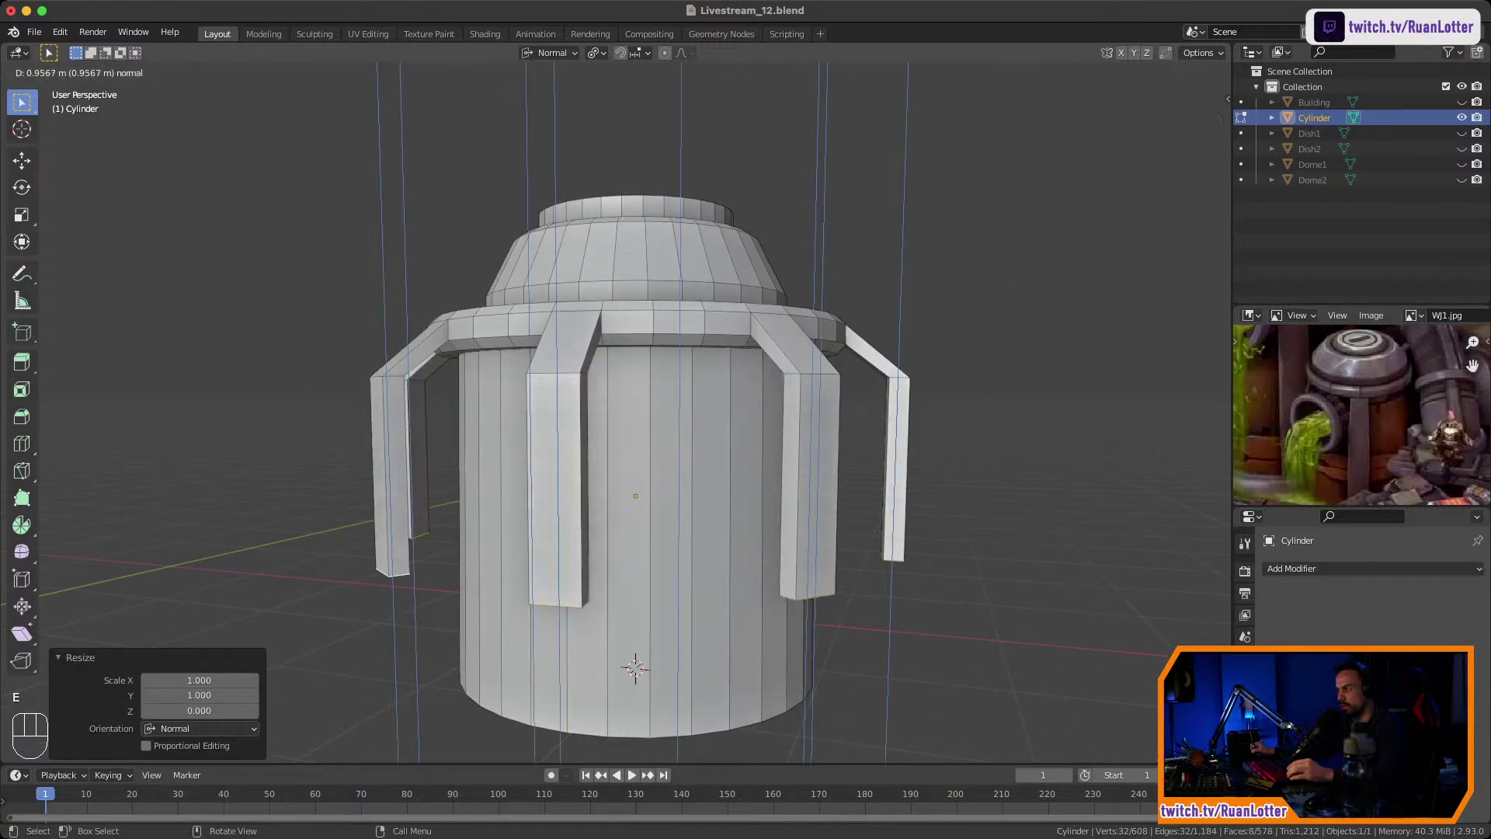
pyautogui.click(792, 543)
pyautogui.keyDown('ctrl'); pyautogui.moveTo(793, 543); pyautogui.dragTo(870, 560, button='middle'); pyautogui.keyUp('ctrl')
pyautogui.press('Tab')
pyautogui.moveTo(660, 435); pyautogui.dragTo(617, 420, button='middle')
# Add two horizontal loop cuts around the tank's main wall, one above and one below mid-height.
pyautogui.press('Tab')
pyautogui.moveTo(621, 536); pyautogui.dragTo(637, 483, button='middle')
pyautogui.click(637, 497)
pyautogui.hotkey('ctrl', 'r')
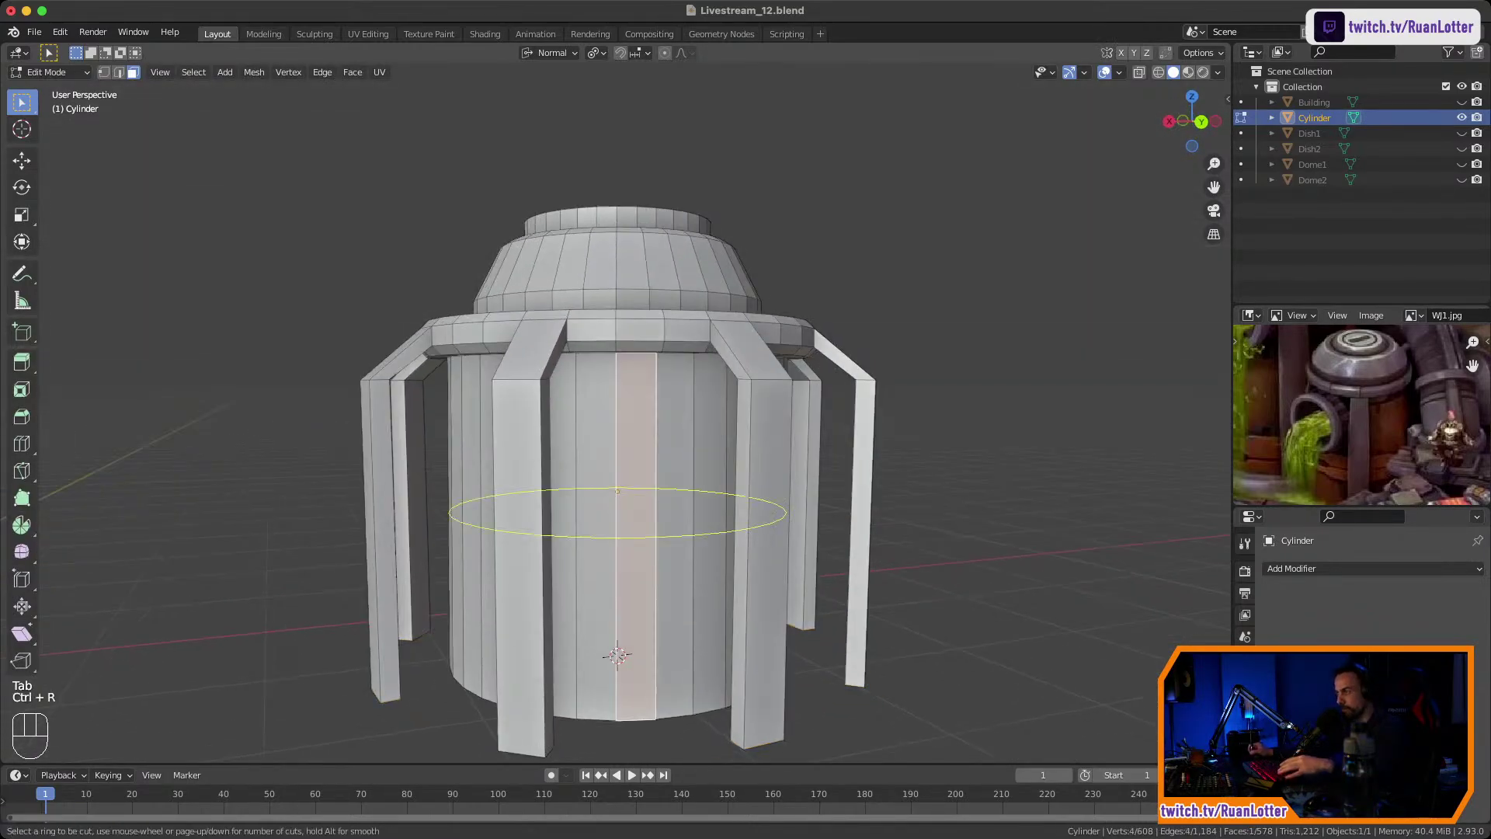
pyautogui.click(613, 534)
pyautogui.click(617, 454)
pyautogui.hotkey('ctrl', 'r')
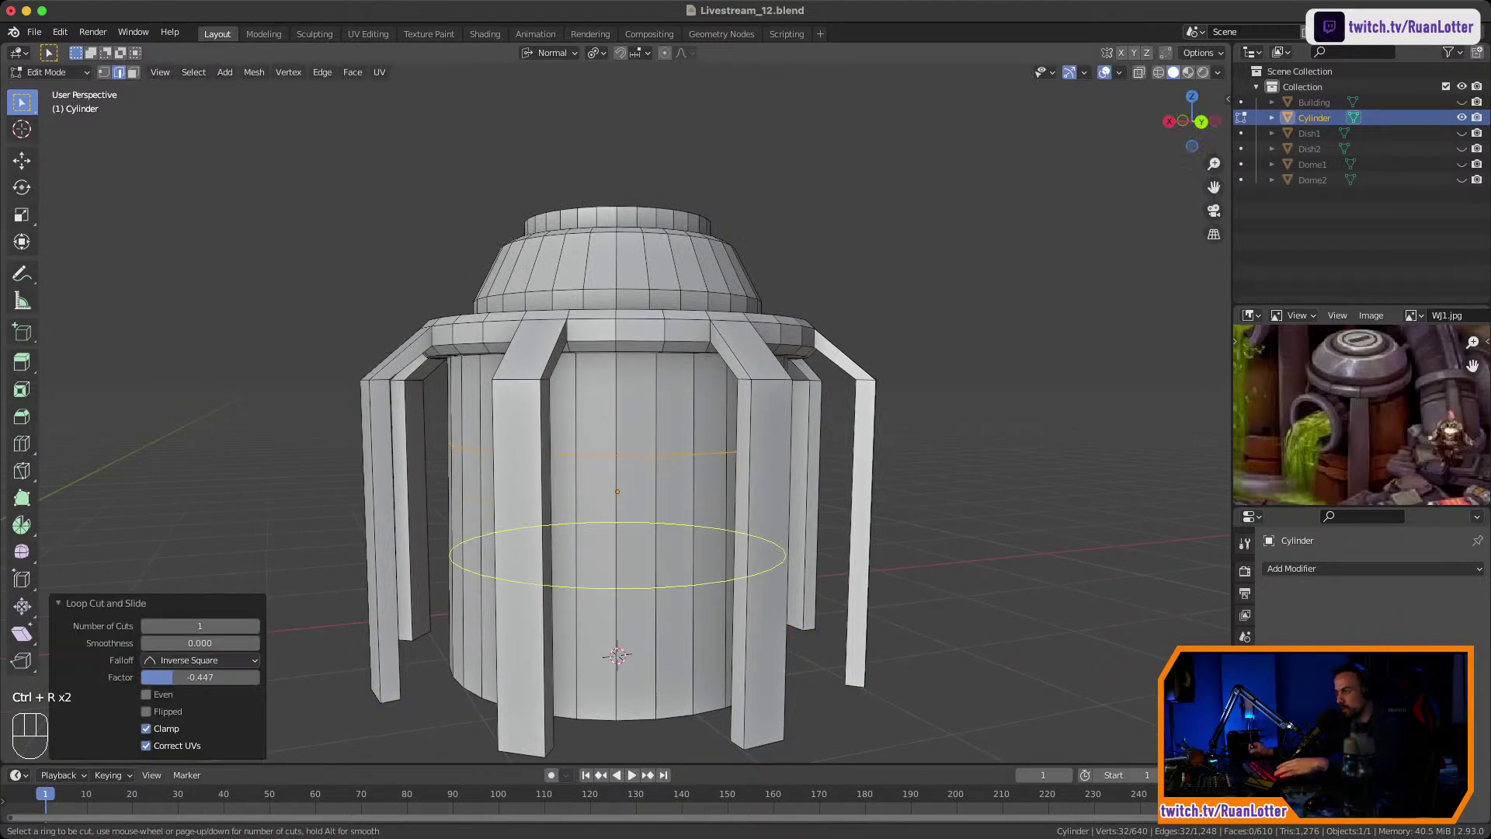
pyautogui.click(616, 571)
pyautogui.click(616, 548)
# Select the ring of faces between the two new wall loops and inset it by about 0.045 m.
pyautogui.press('3')
pyautogui.click(596, 505)
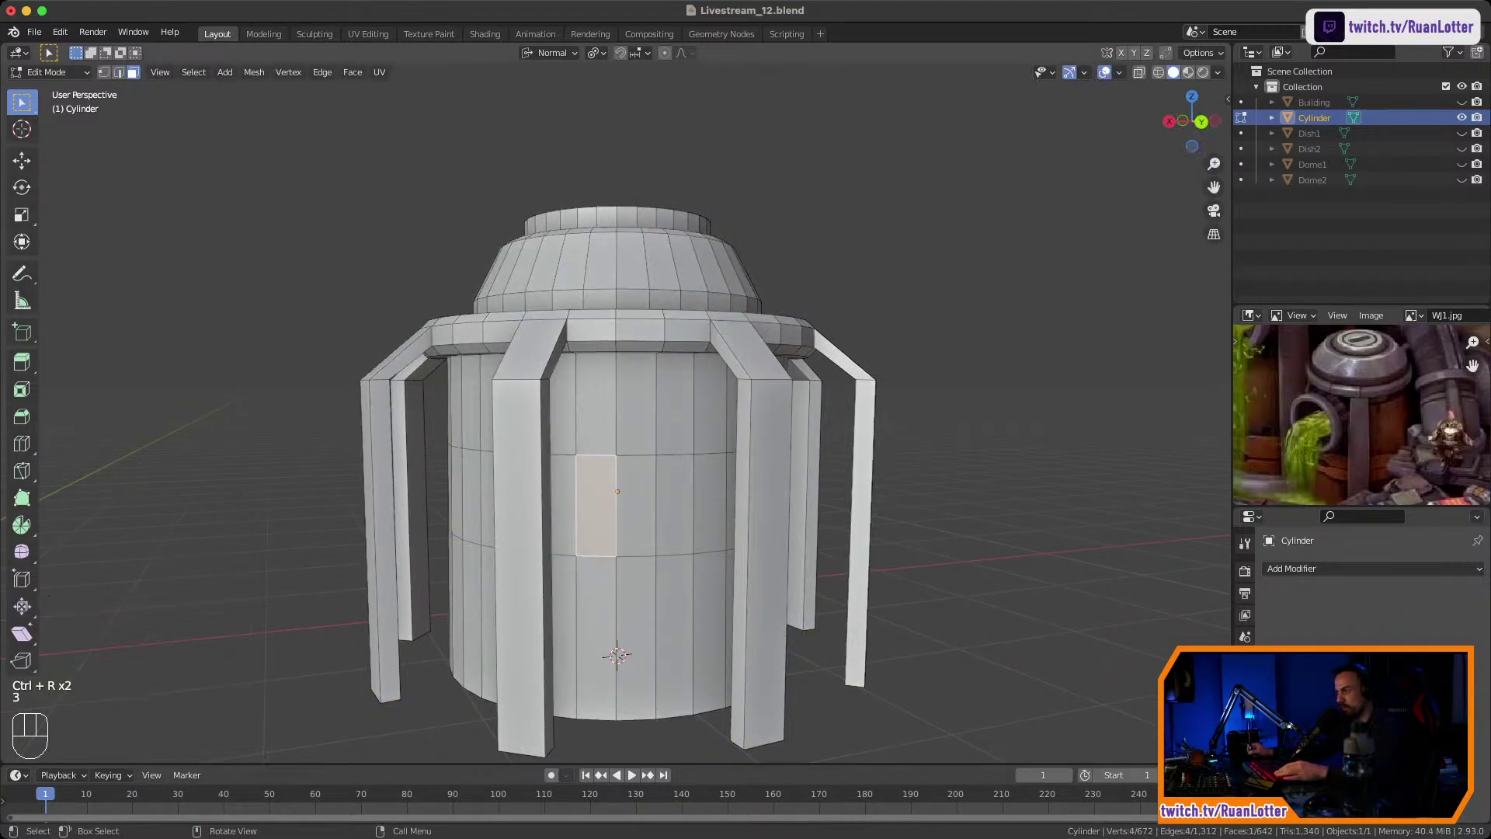
pyautogui.keyDown('alt'); pyautogui.click(696, 503); pyautogui.keyUp('alt')
pyautogui.moveTo(696, 503); pyautogui.dragTo(595, 515, button='middle')
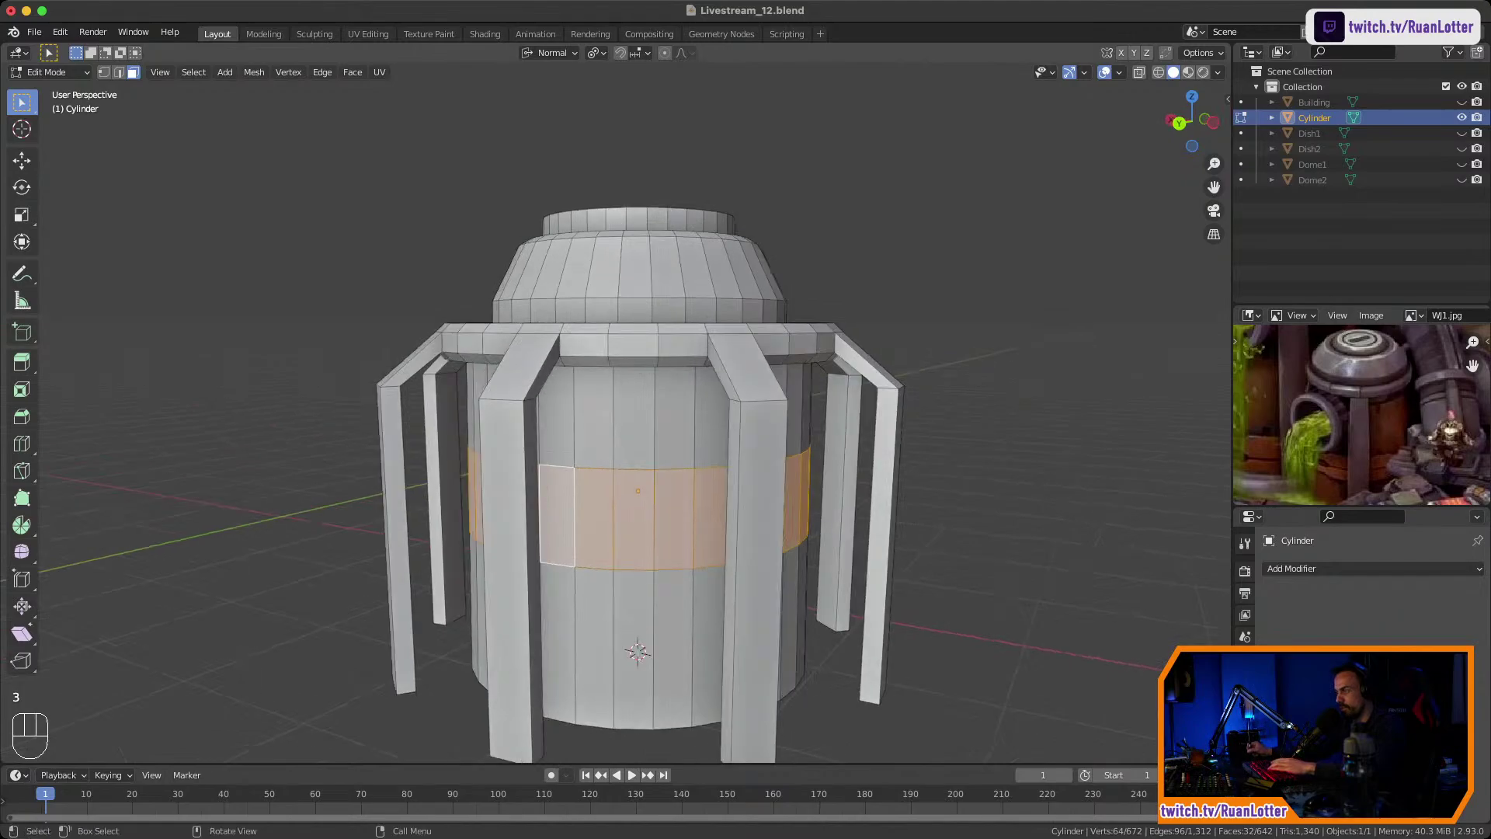
pyautogui.press('i')
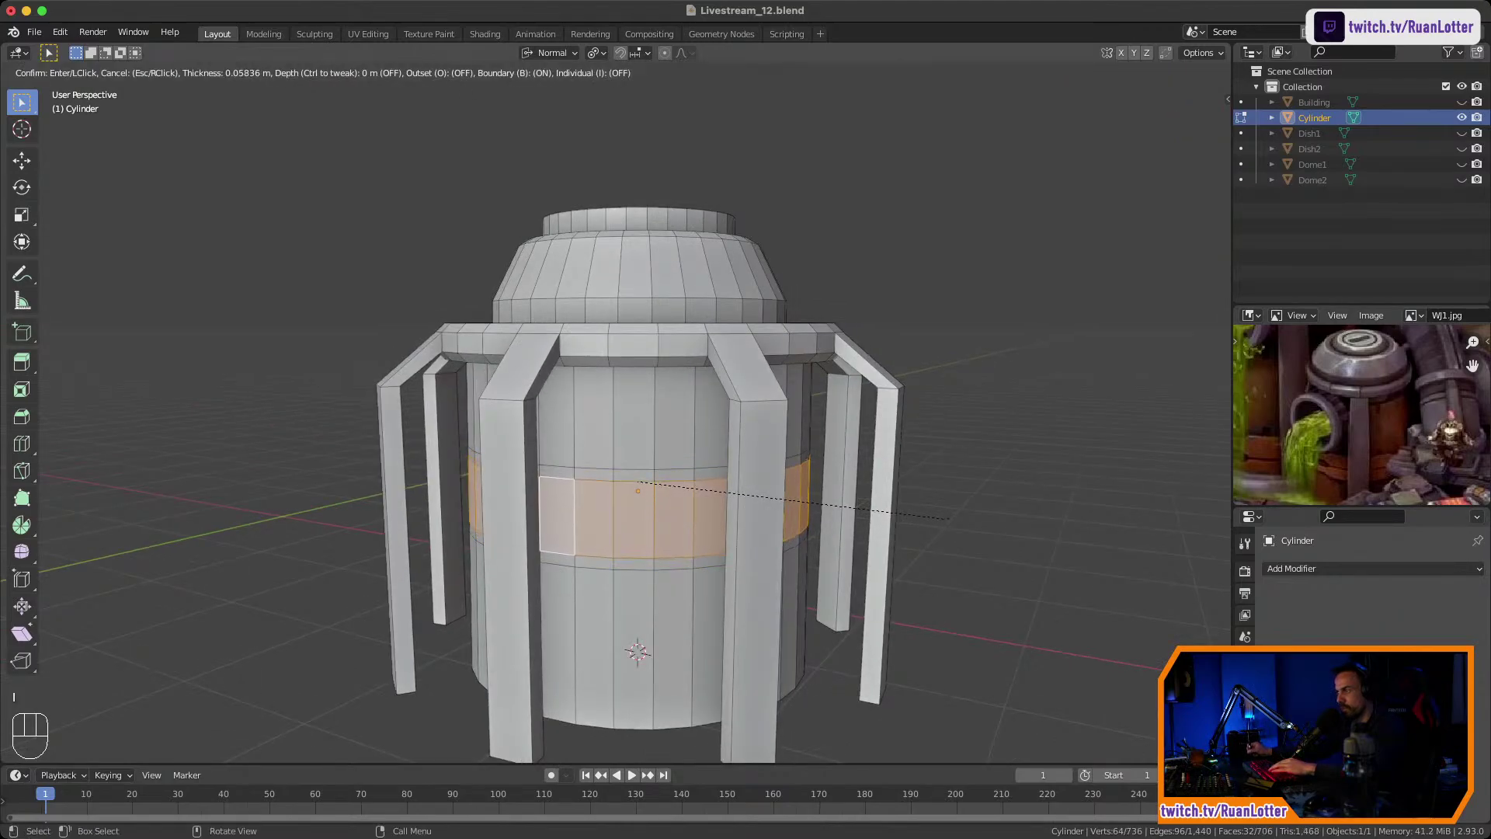
pyautogui.click(949, 519)
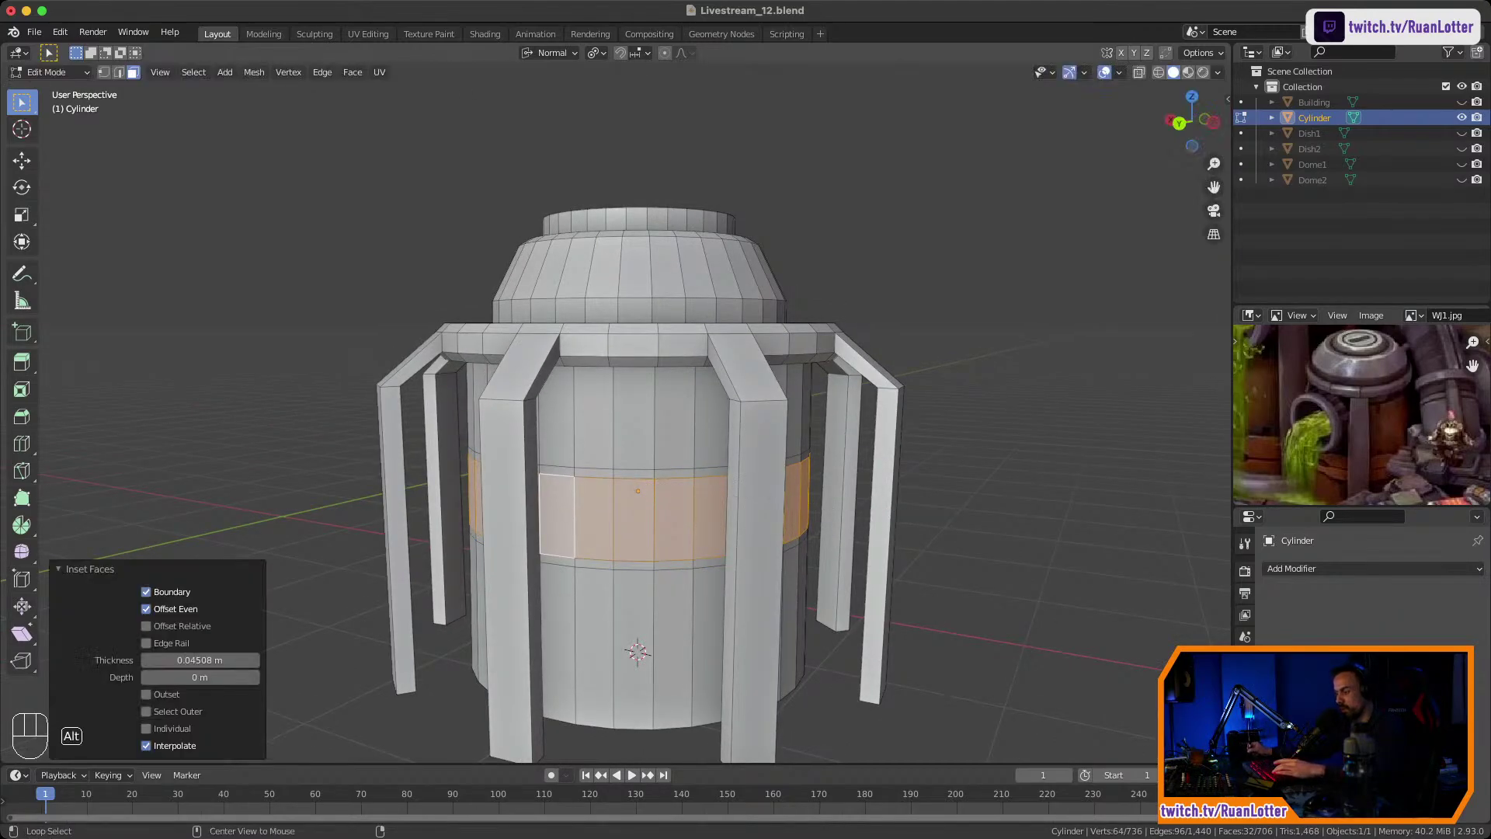
# Extrude the inset face ring inward along its normals to form a recessed band around the tank wall.
pyautogui.hotkey('alt', 'e')
pyautogui.click(949, 516)
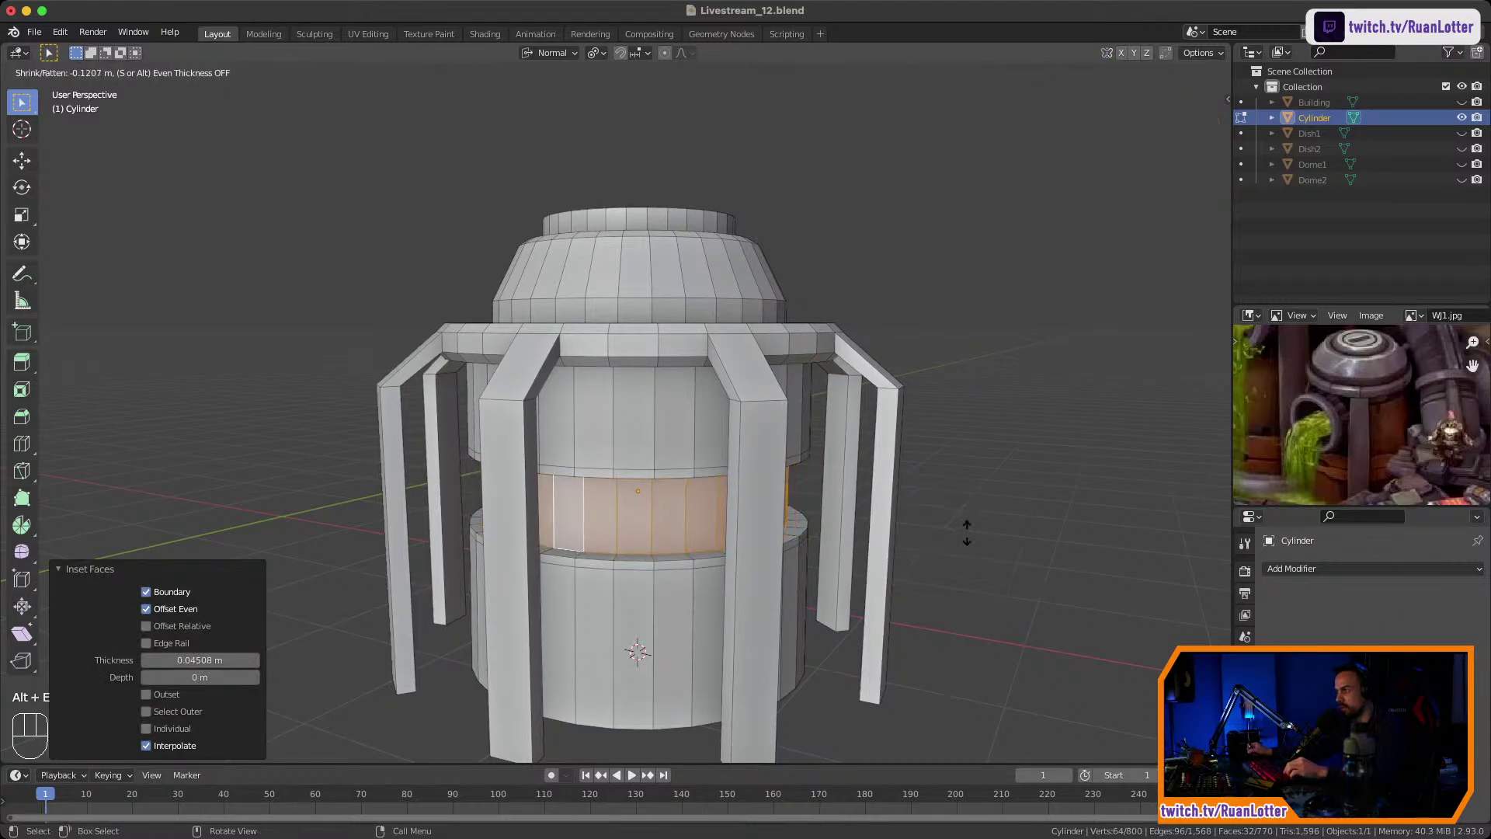
pyautogui.click(953, 547)
# Add two closely spaced horizontal loop cuts around the sloped section of the tank's cap.
pyautogui.moveTo(952, 548); pyautogui.dragTo(815, 563, button='middle')
pyautogui.keyDown('ctrl'); pyautogui.moveTo(815, 563); pyautogui.dragTo(816, 520, button='middle'); pyautogui.keyUp('ctrl')
pyautogui.keyDown('shift'); pyautogui.moveTo(816, 521); pyautogui.dragTo(827, 482, button='middle'); pyautogui.keyUp('shift')
pyautogui.moveTo(827, 481); pyautogui.dragTo(825, 575, button='middle')
pyautogui.keyDown('shift'); pyautogui.moveTo(825, 575); pyautogui.dragTo(816, 606, button='middle'); pyautogui.keyUp('shift')
pyautogui.click(689, 416)
pyautogui.hotkey('ctrl', 'r')
pyautogui.click(623, 415)
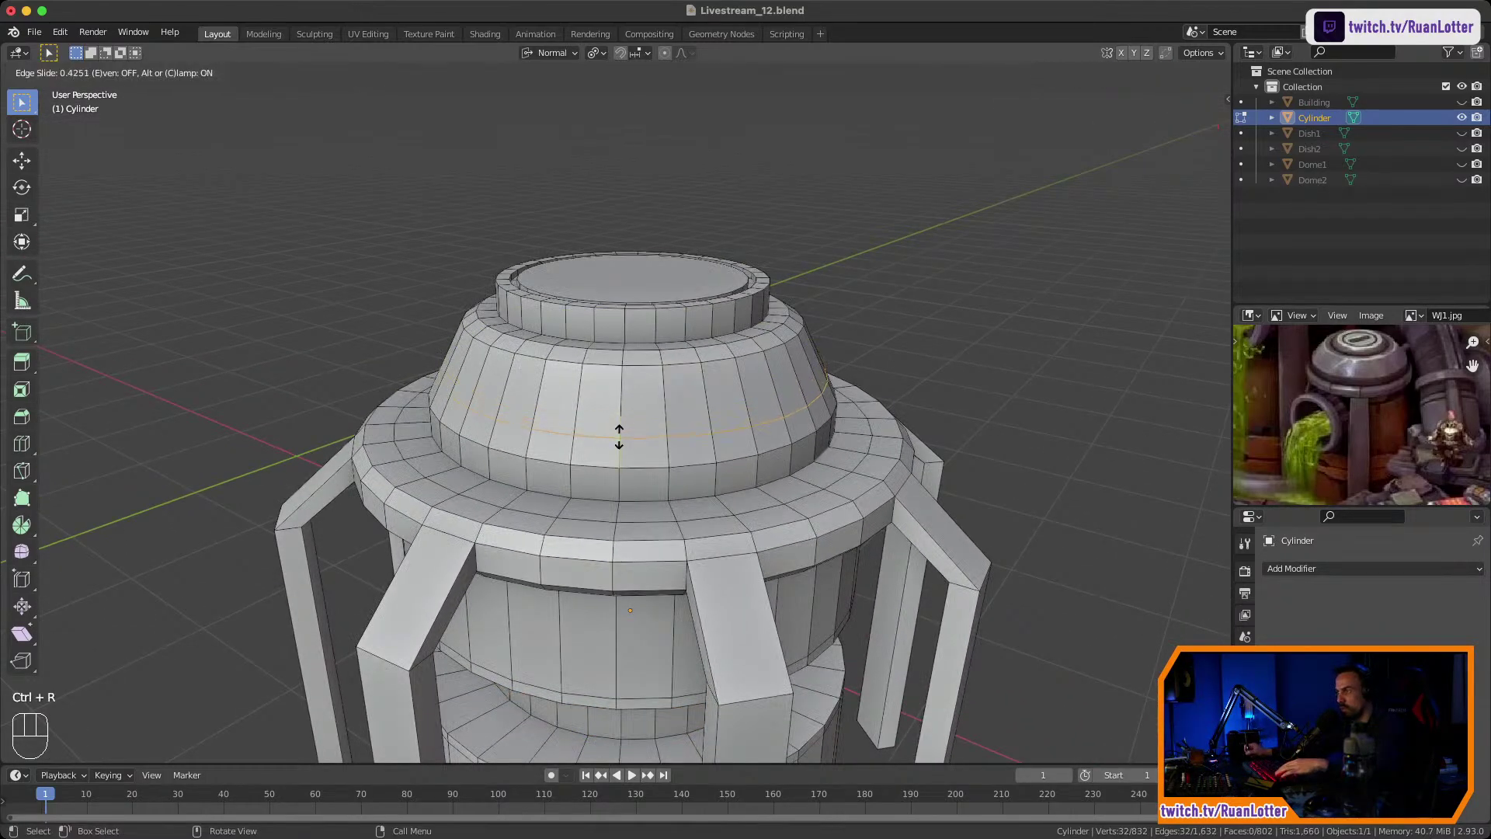
pyautogui.click(617, 436)
pyautogui.hotkey('ctrl', 'r')
pyautogui.click(622, 412)
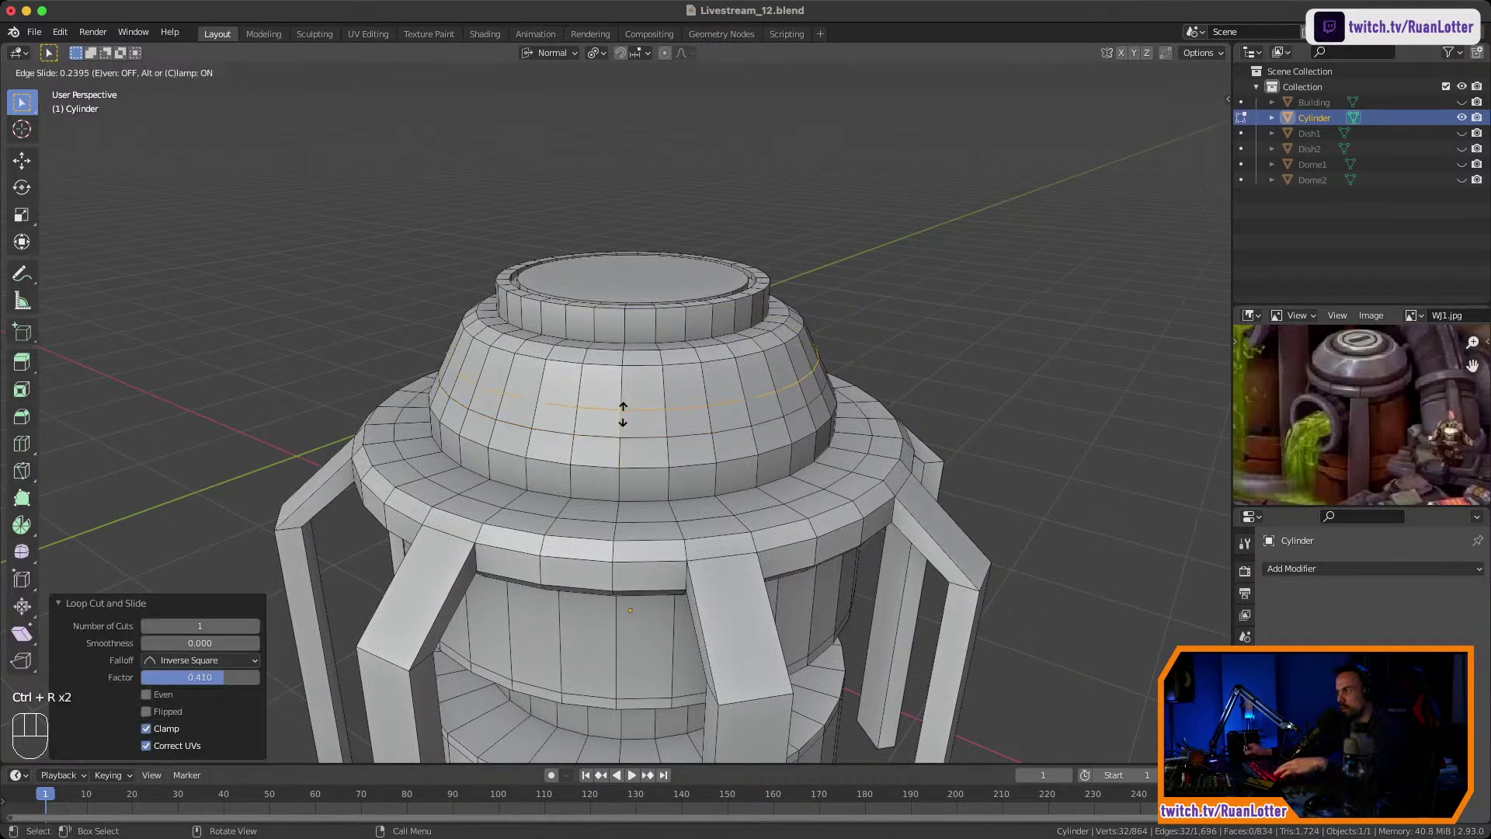
pyautogui.click(623, 411)
# Select the narrow face ring between the cap's new loops and extrude it inward along normals by about 0.089 m.
pyautogui.press('3')
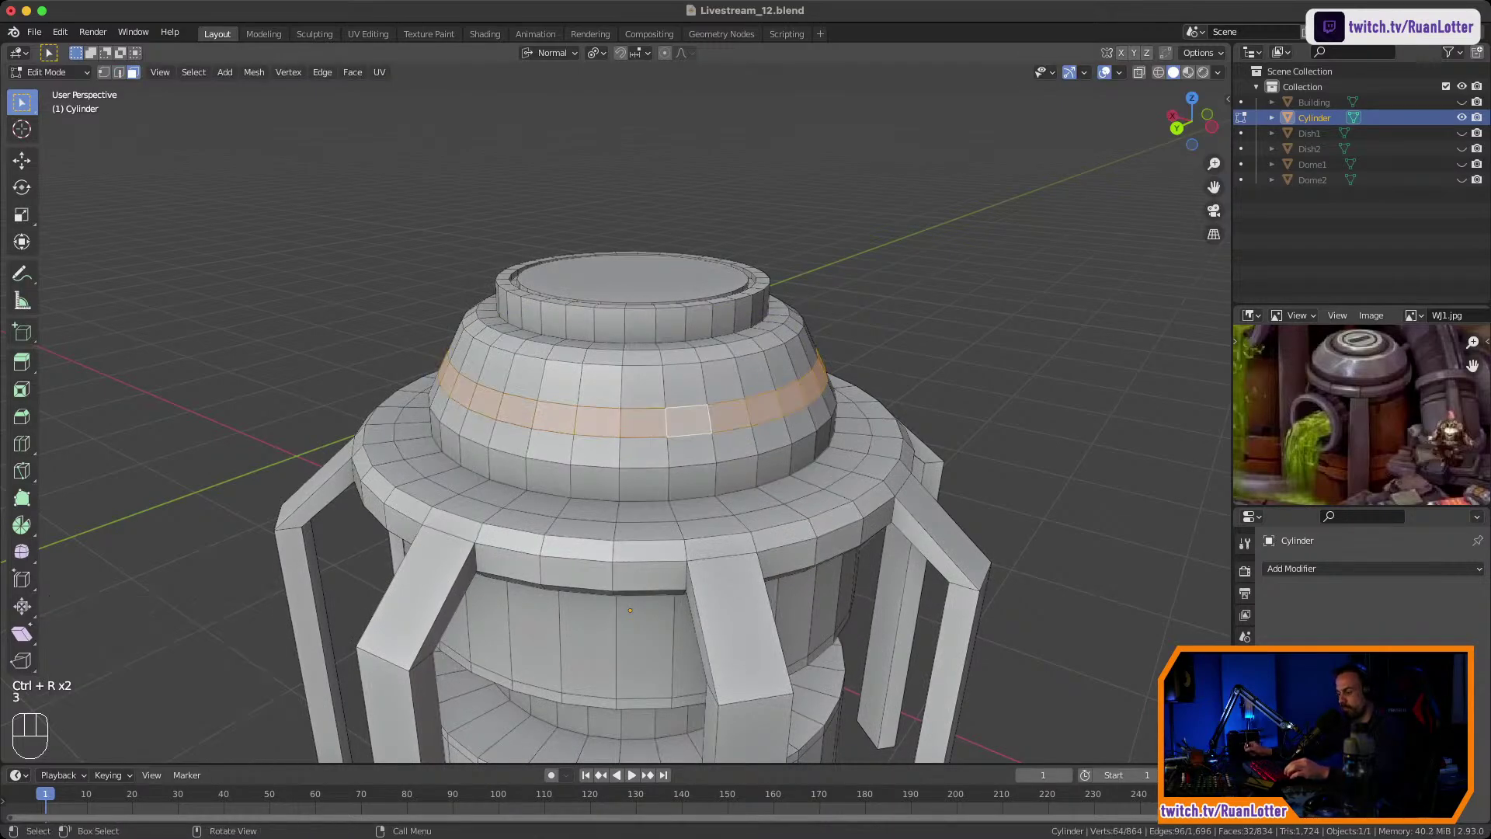
pyautogui.hotkey('alt', 'e')
pyautogui.click(741, 442)
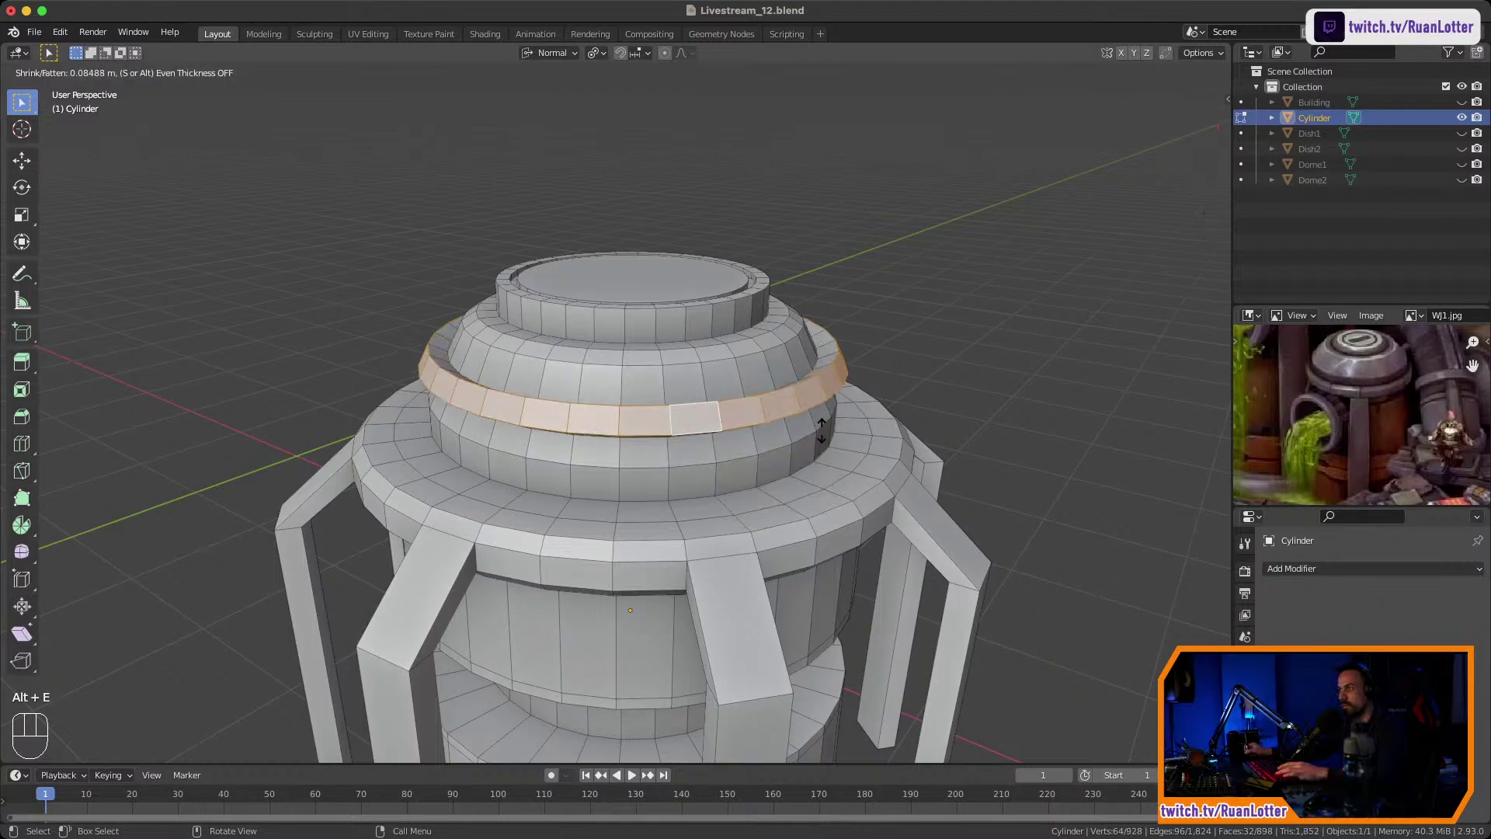
pyautogui.click(811, 469)
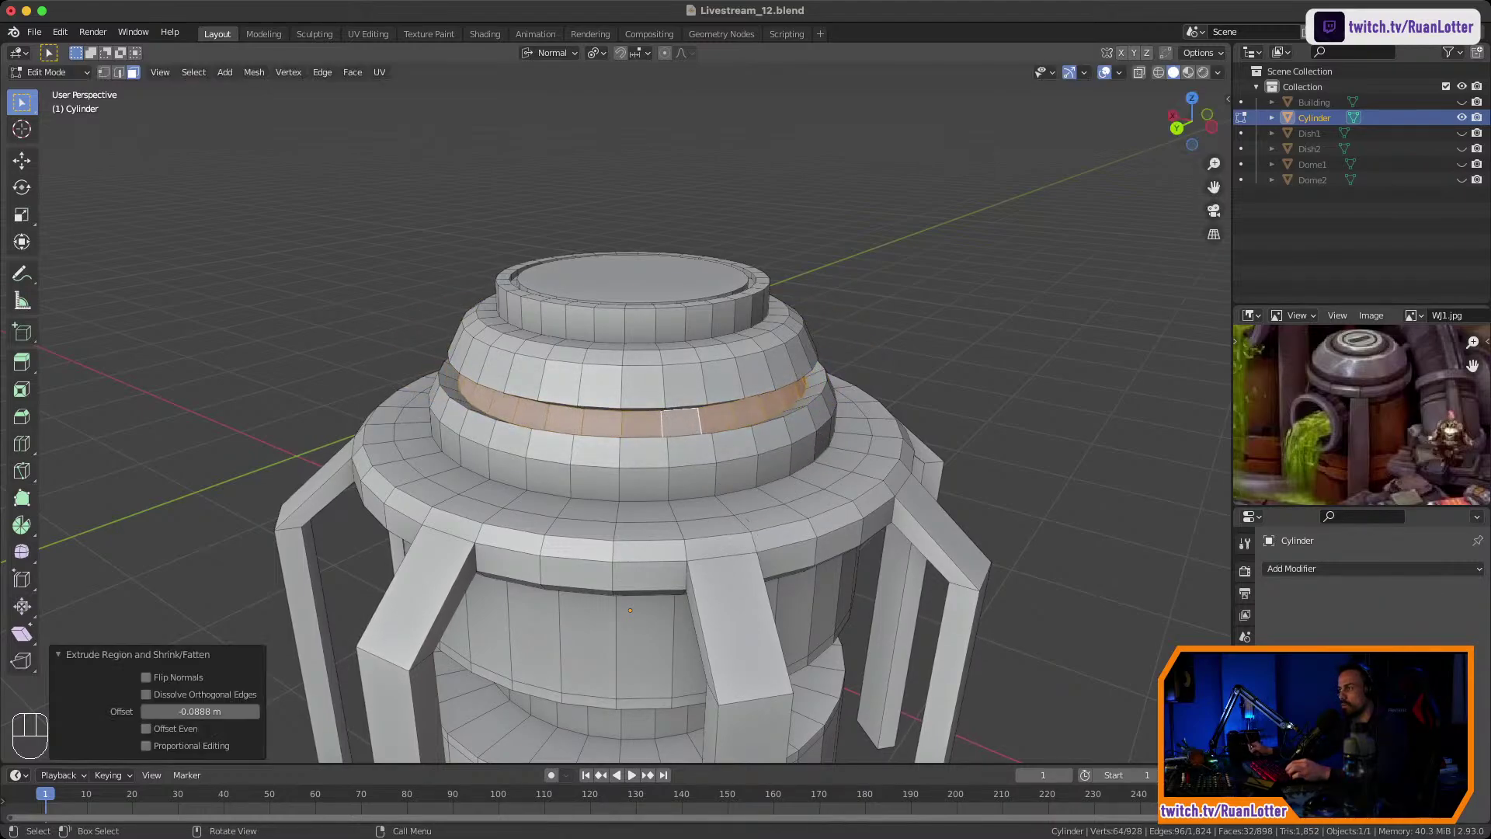
# Return to Object Mode, unhide all the building objects and clear the selection.
pyautogui.keyDown('ctrl'); pyautogui.moveTo(811, 469); pyautogui.dragTo(833, 573, button='middle'); pyautogui.keyUp('ctrl')
pyautogui.press('Tab')
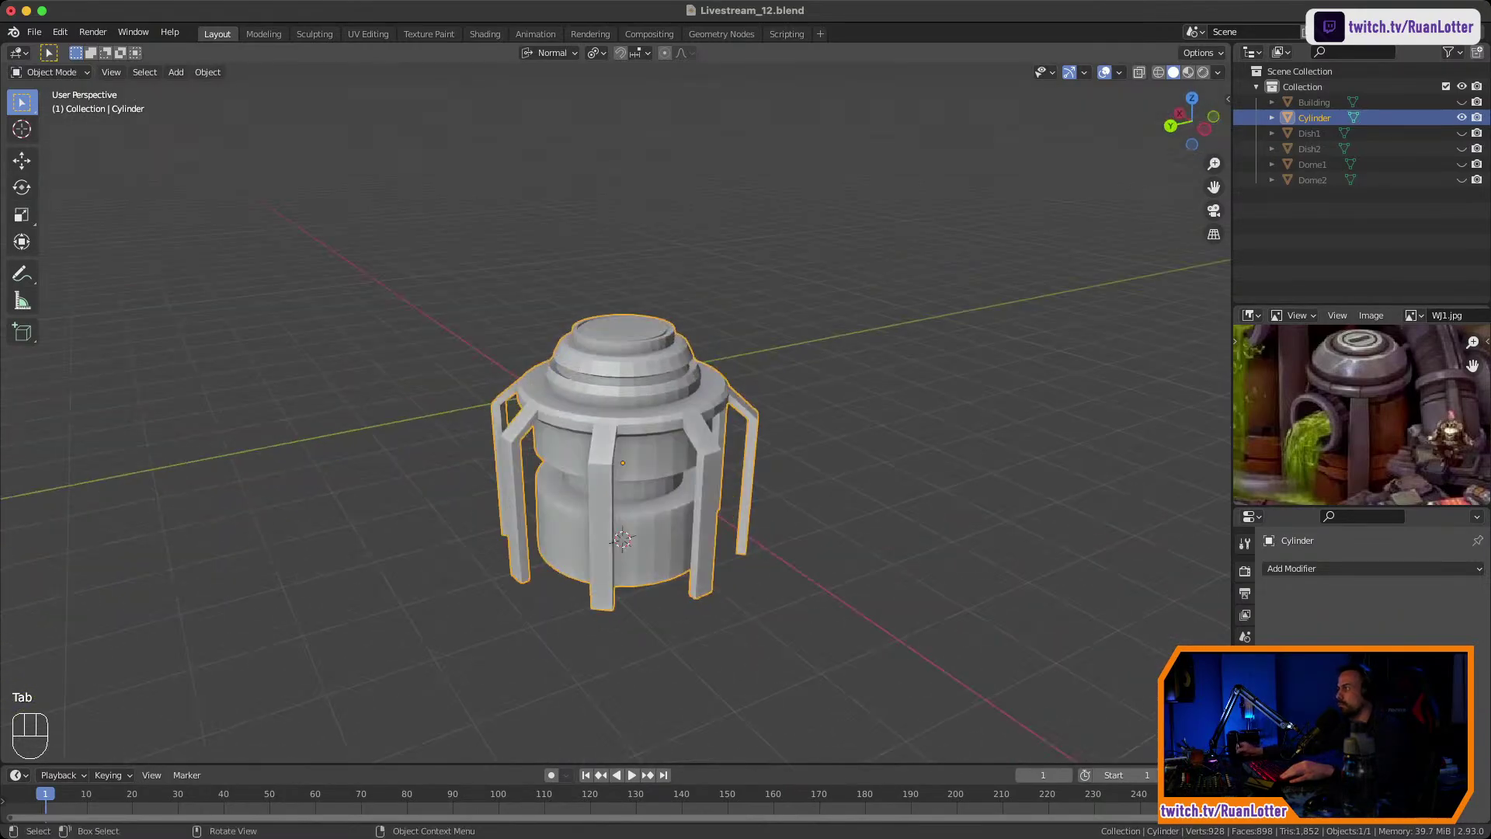
pyautogui.hotkey('alt', 'h')
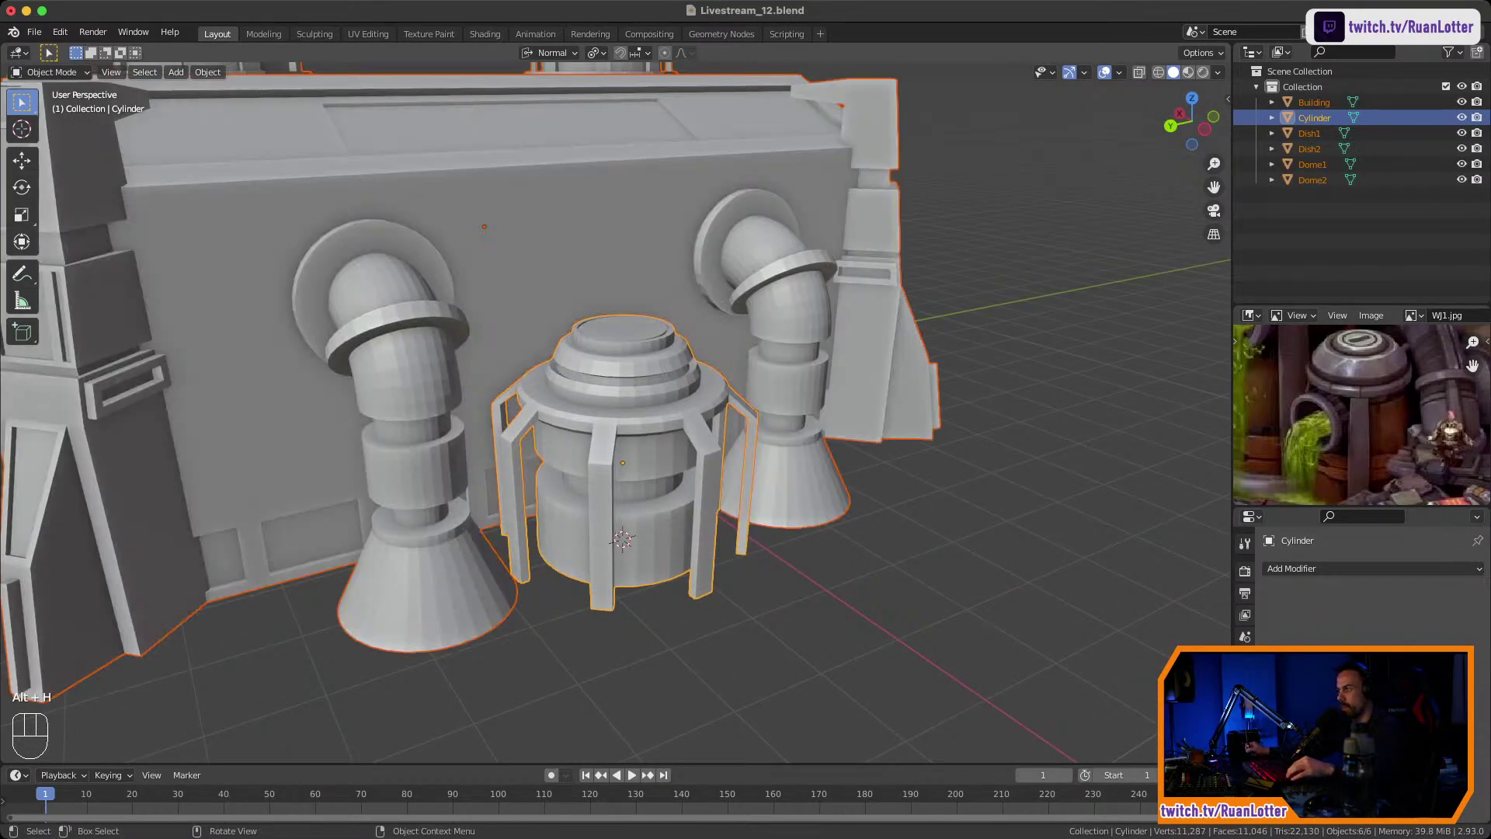
pyautogui.click(803, 504)
pyautogui.moveTo(803, 504); pyautogui.dragTo(734, 528, button='middle')
pyautogui.keyDown('ctrl'); pyautogui.moveTo(734, 528); pyautogui.dragTo(770, 658, button='middle'); pyautogui.keyUp('ctrl')
# Select the tank and move it about -0.445 m along X, closer to the building wall.
pyautogui.click(595, 536)
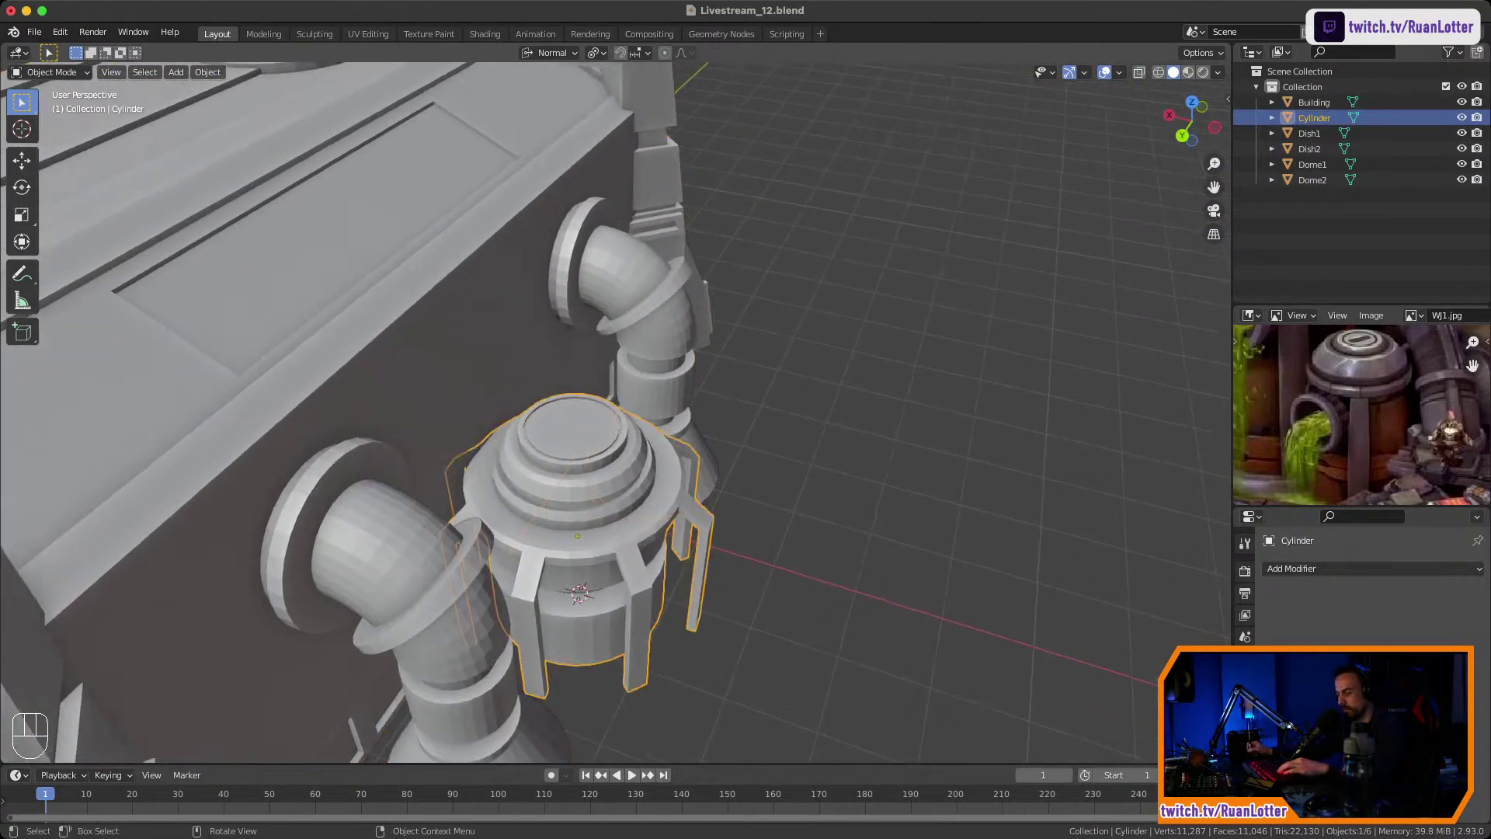
pyautogui.moveTo(594, 536); pyautogui.dragTo(730, 582, button='middle')
pyautogui.press('g')
pyautogui.press('x')
pyautogui.click(651, 538)
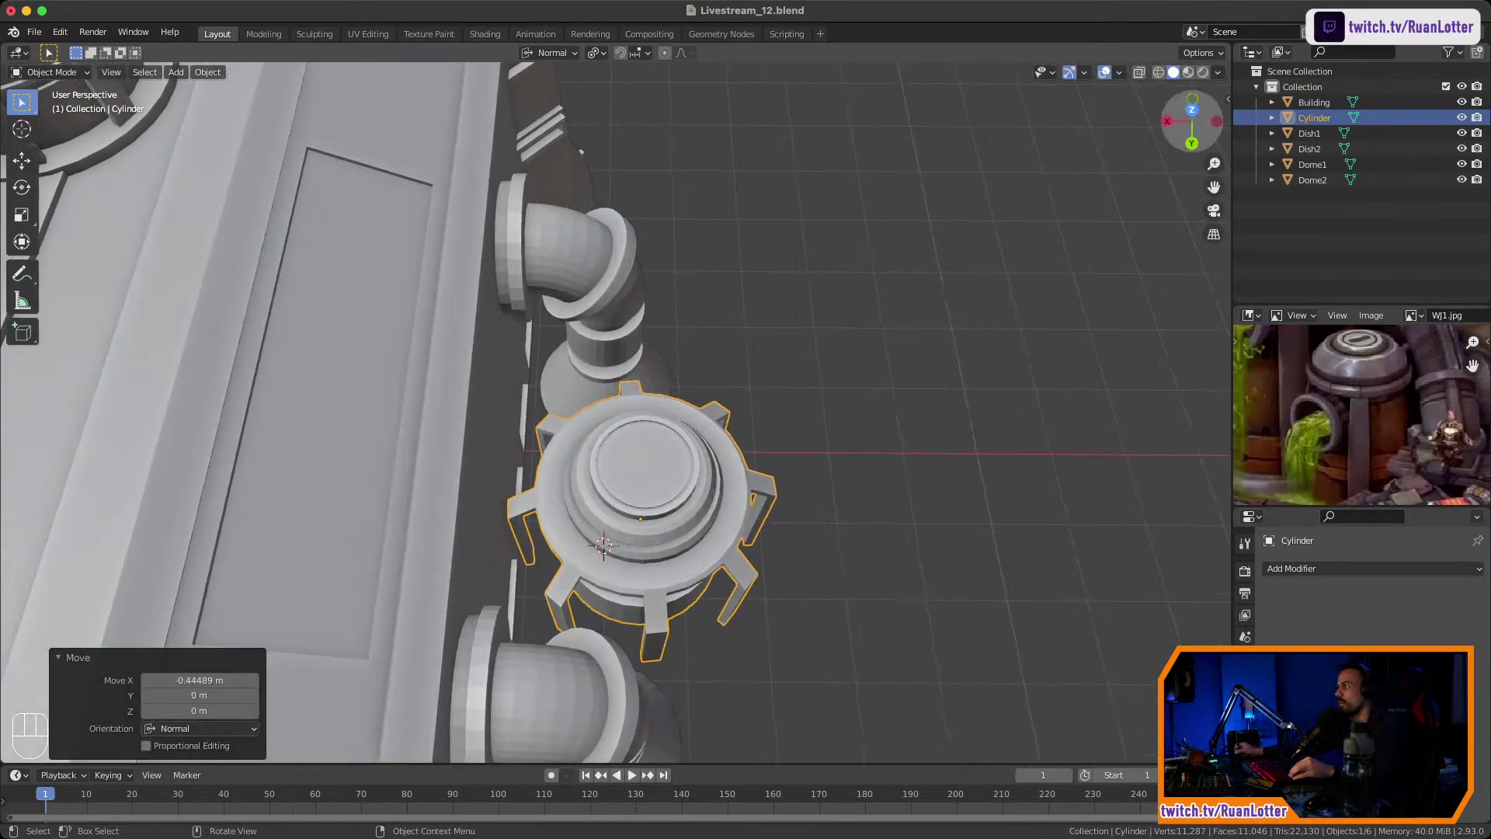
# In the top view, rotate the tank about 15.6° around Z so its legs sit evenly against the wall.
pyautogui.click(1192, 109)
pyautogui.keyDown('ctrl'); pyautogui.moveTo(839, 363); pyautogui.dragTo(840, 321, button='middle'); pyautogui.keyUp('ctrl')
pyautogui.keyDown('shift'); pyautogui.moveTo(839, 321); pyautogui.dragTo(785, 326, button='middle'); pyautogui.keyUp('shift')
pyautogui.keyDown('ctrl'); pyautogui.moveTo(786, 327); pyautogui.dragTo(805, 384, button='middle'); pyautogui.keyUp('ctrl')
pyautogui.press('r')
pyautogui.press('z')
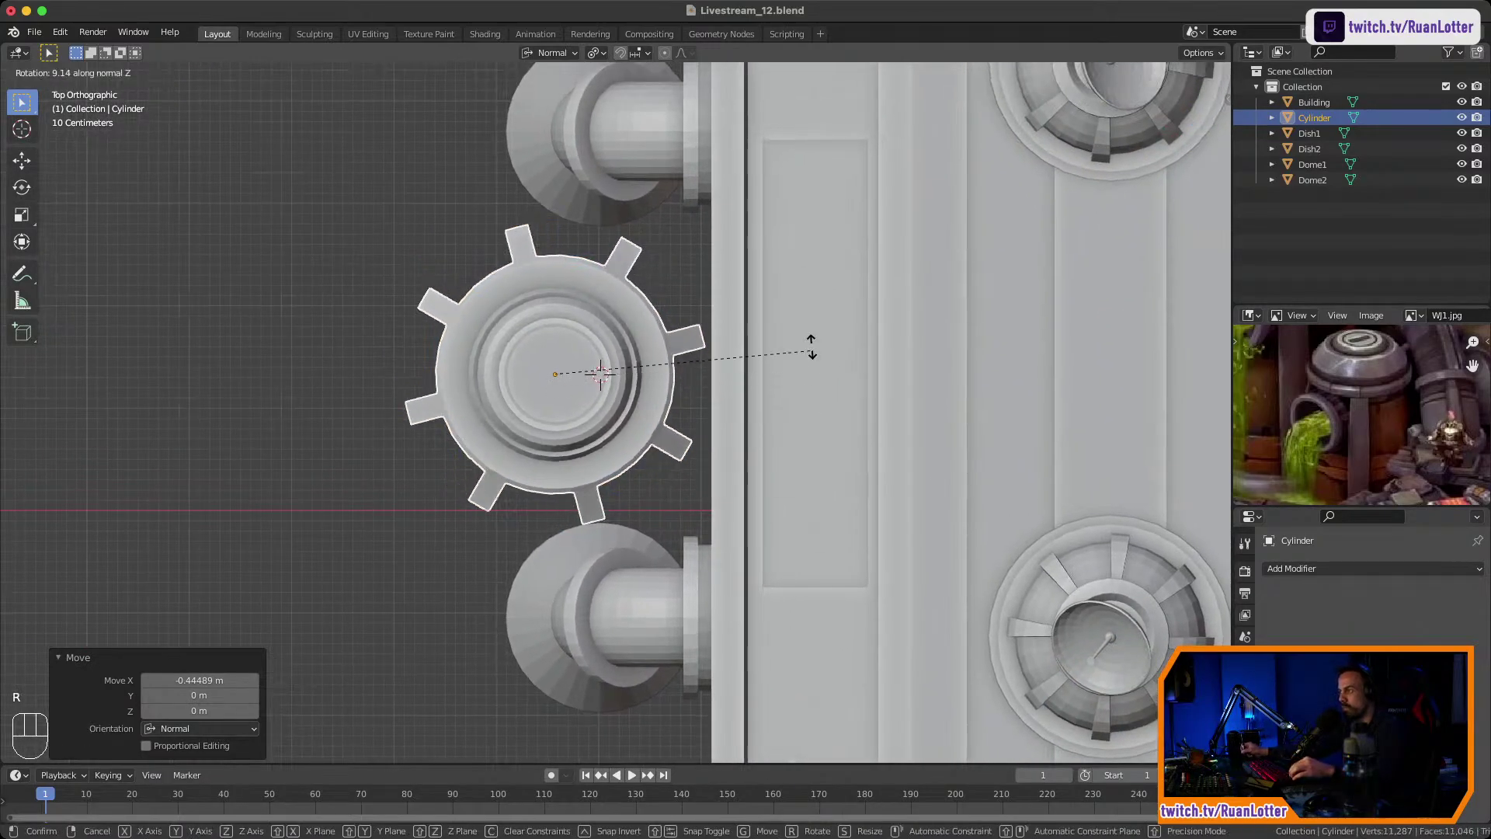
pyautogui.click(817, 319)
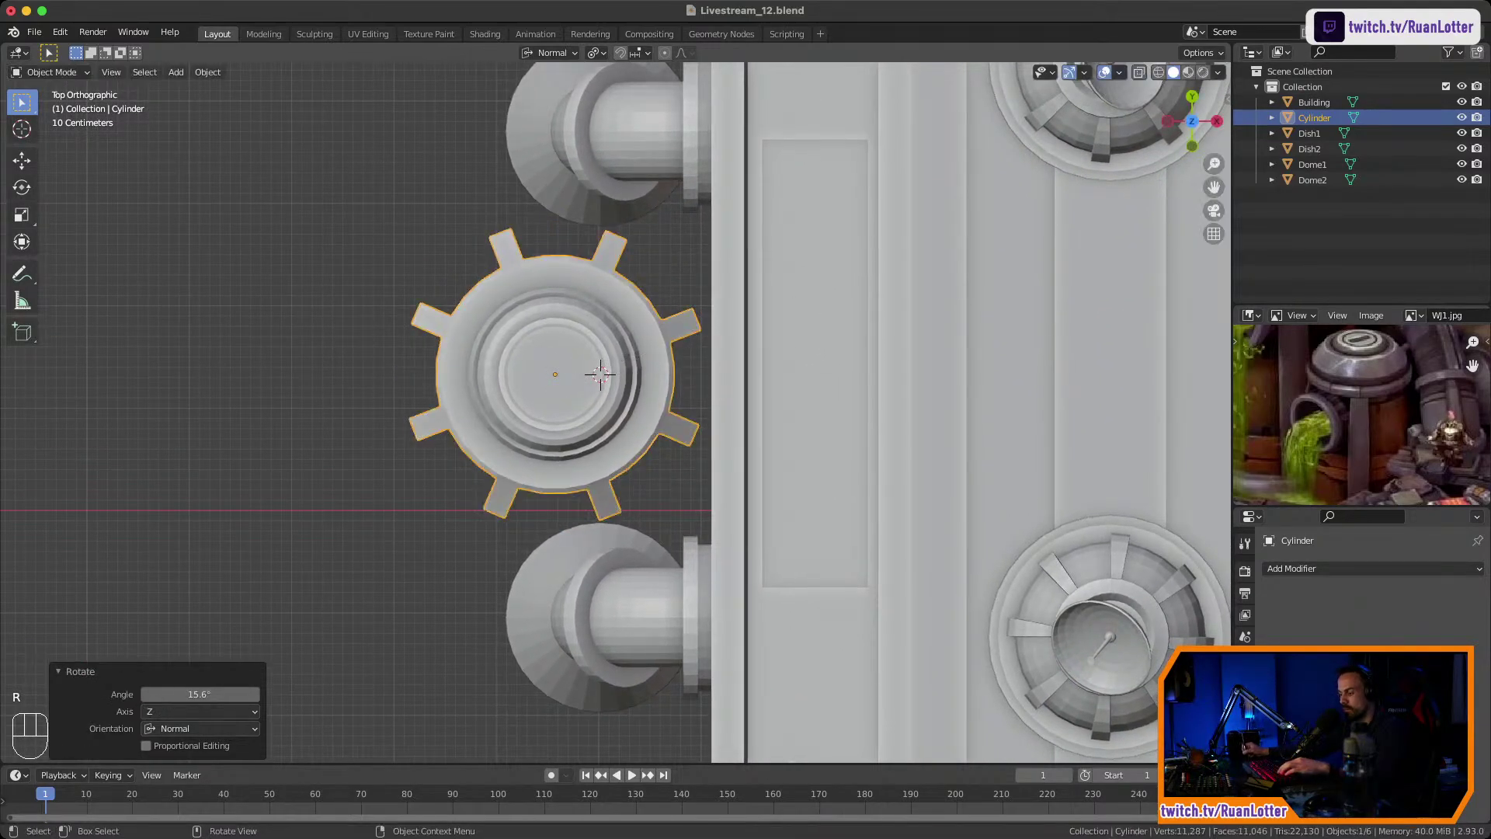
# Nudge the tank about 0.085 m in X and 0.029 m in Y, and rotate it about 0.785° around Z.
pyautogui.press('g')
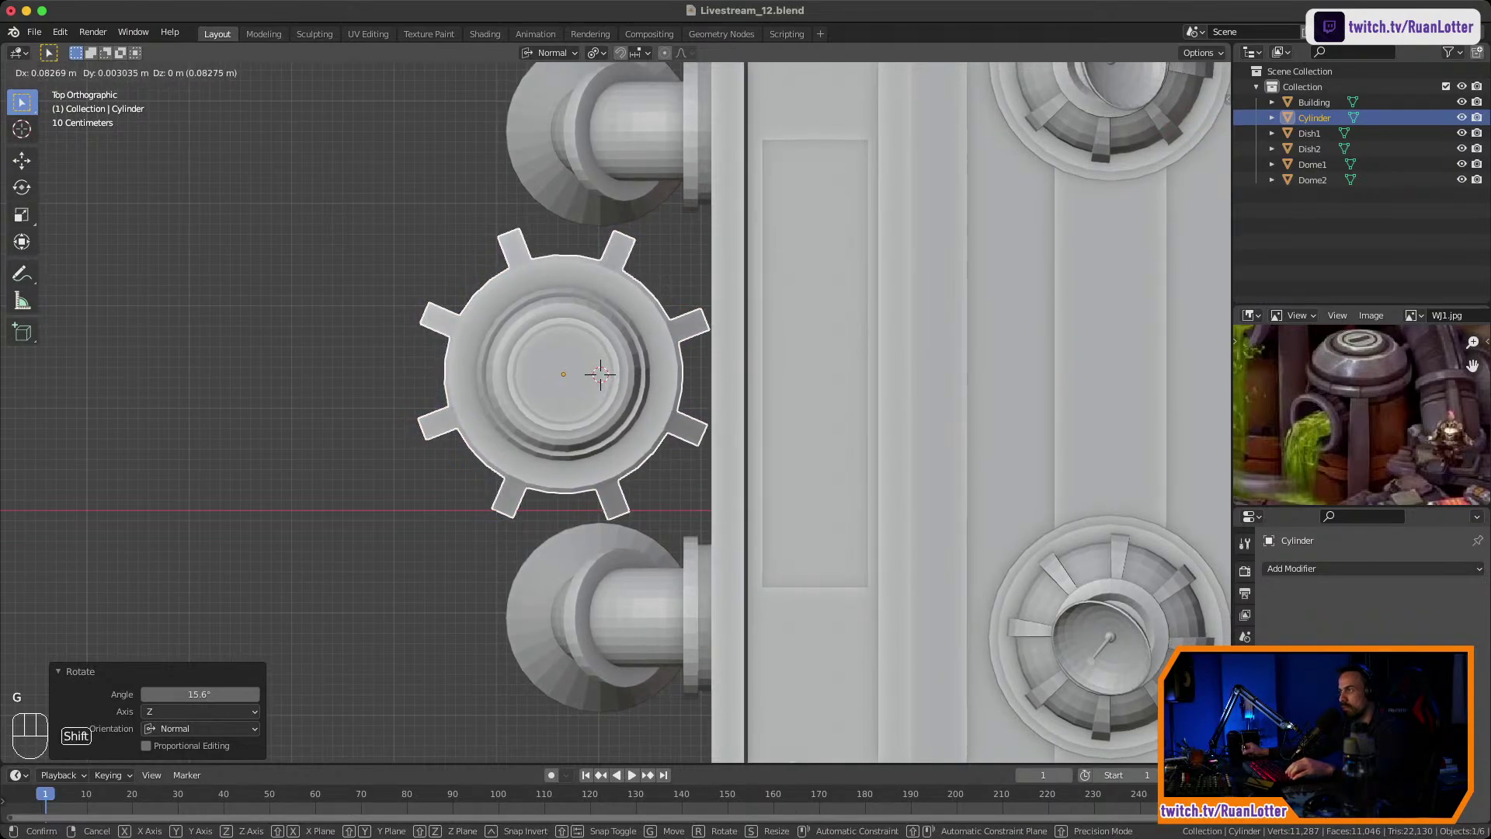
pyautogui.click(856, 352)
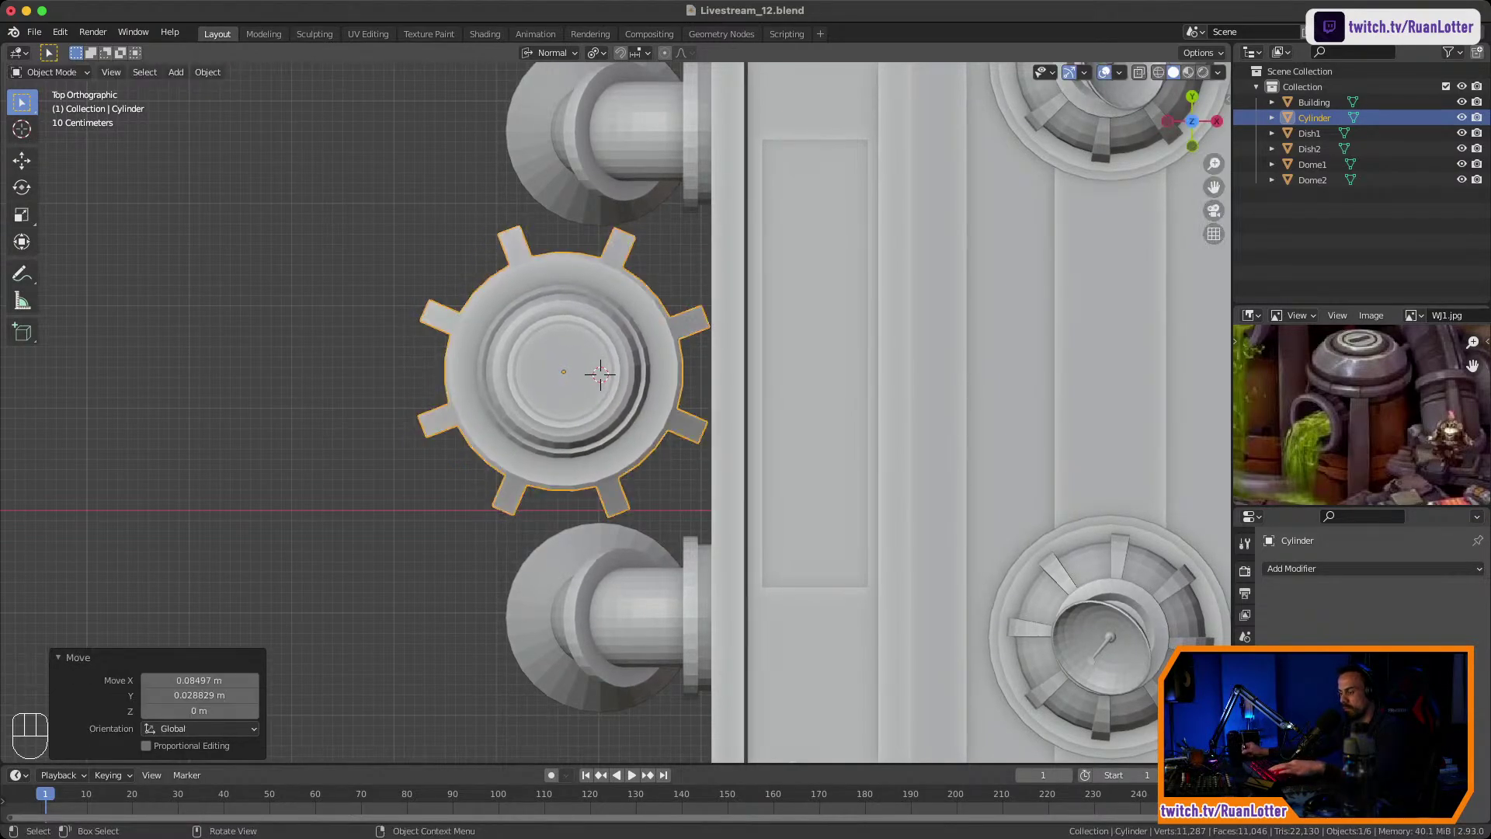
pyautogui.press('r')
pyautogui.press('z')
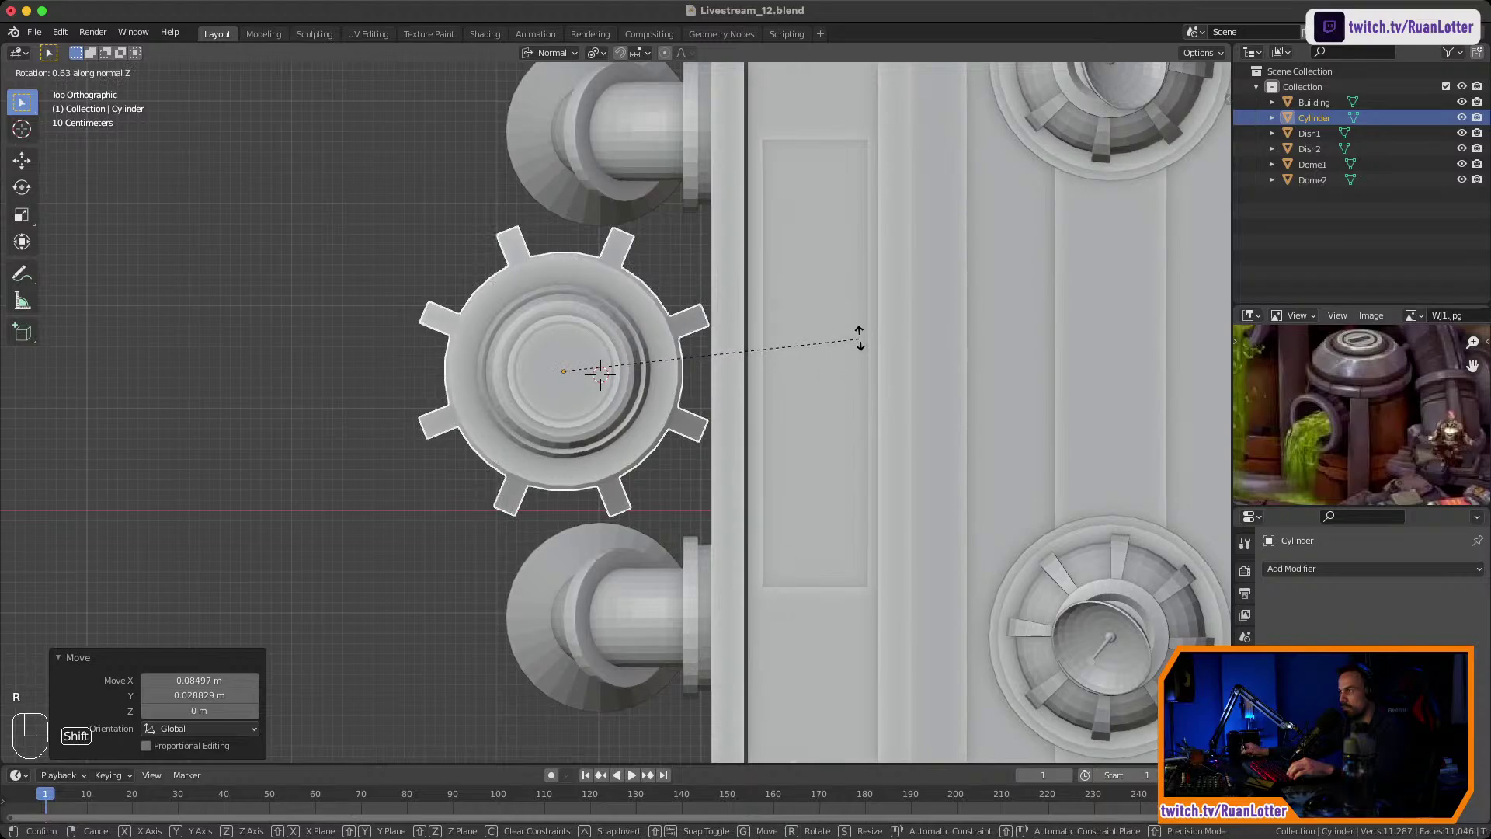
pyautogui.click(849, 315)
# Apply the scale of the tank object.
pyautogui.moveTo(849, 315); pyautogui.dragTo(971, 310, button='middle')
pyautogui.moveTo(971, 311); pyautogui.dragTo(1087, 244, button='middle')
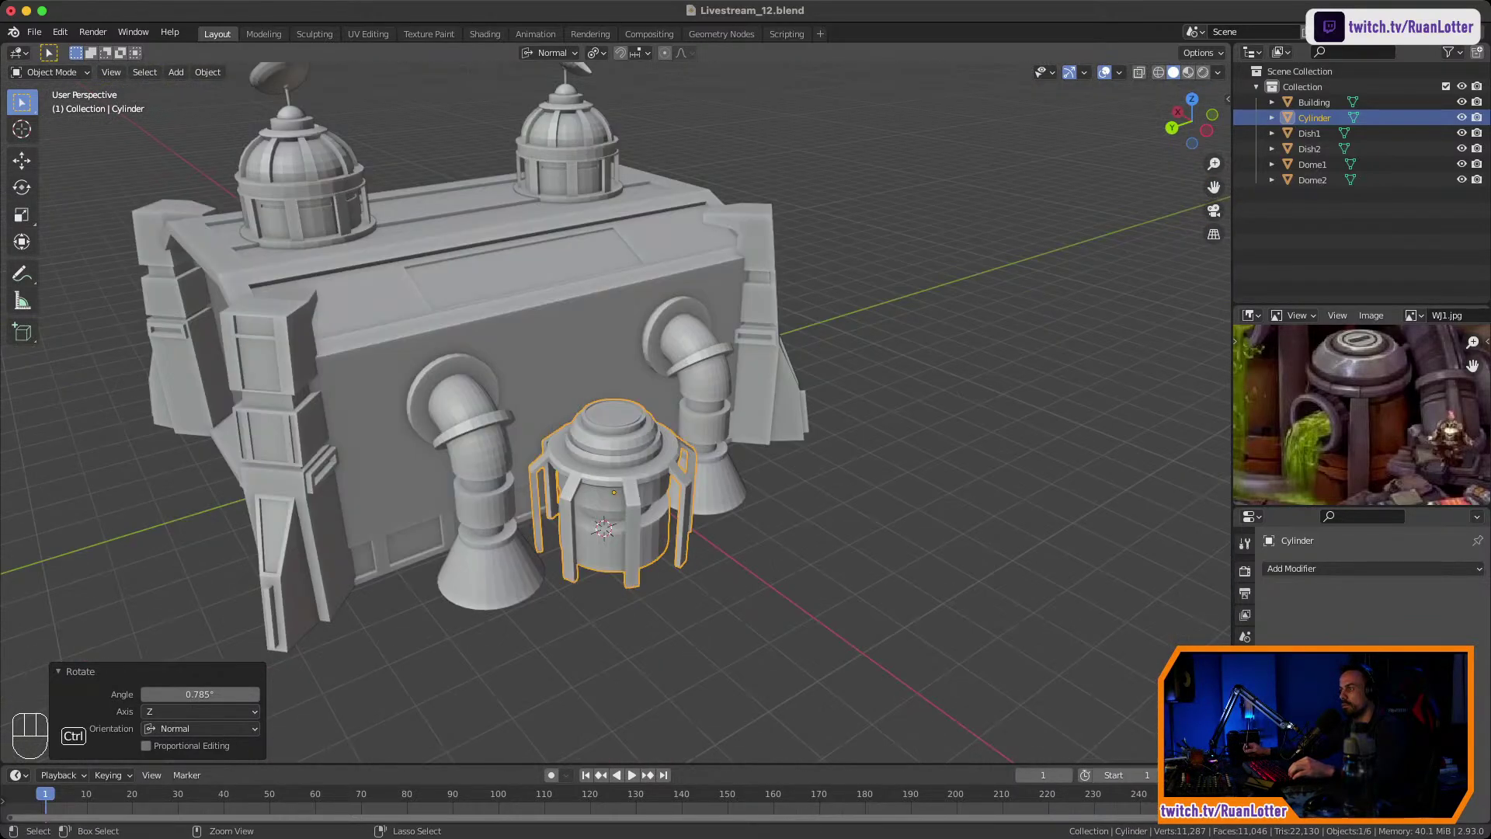
pyautogui.keyDown('ctrl'); pyautogui.moveTo(854, 388); pyautogui.dragTo(855, 295, button='middle'); pyautogui.keyUp('ctrl')
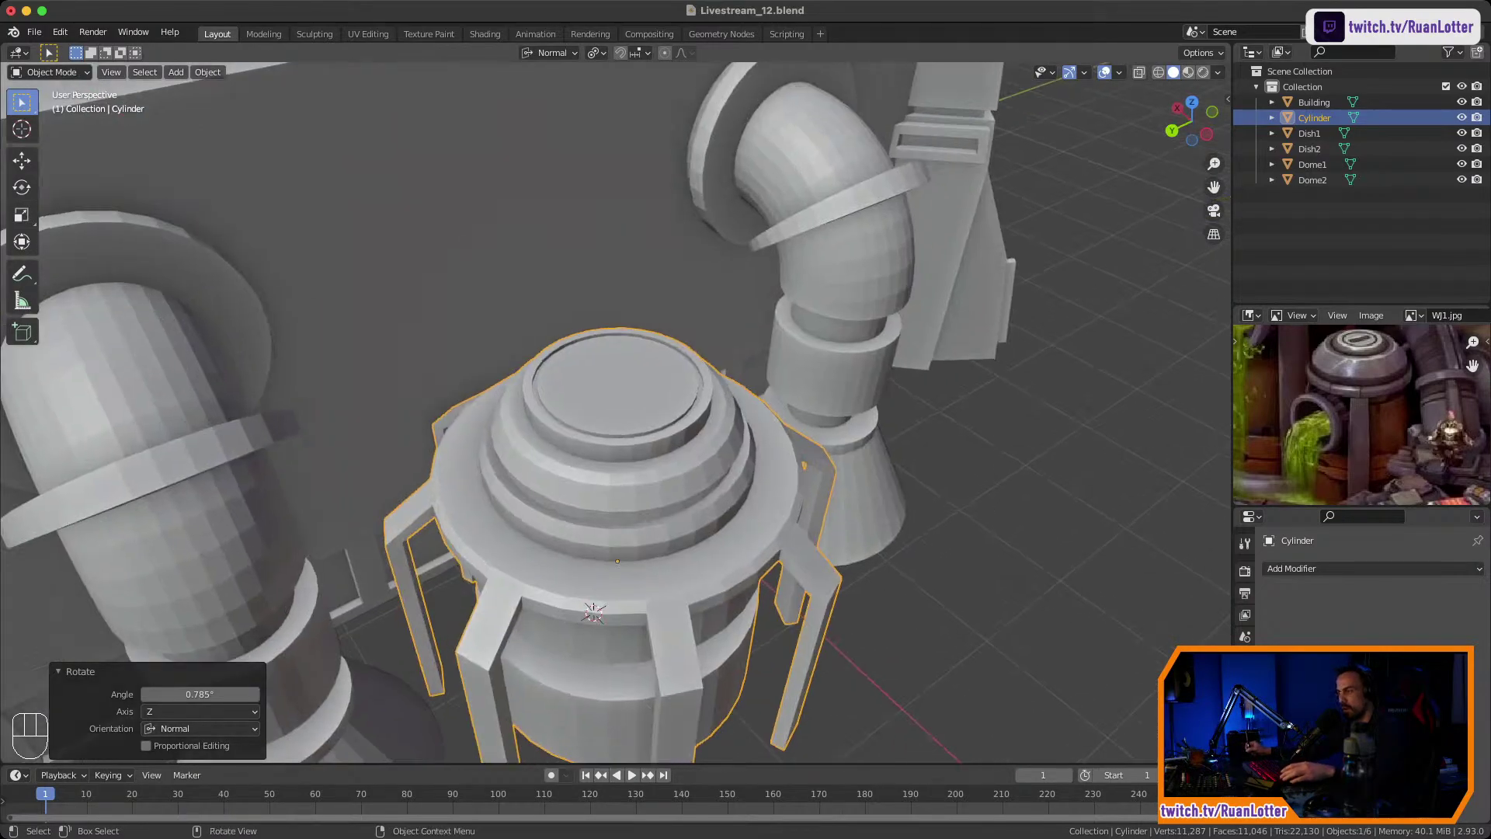
pyautogui.press('Tab')
pyautogui.press('Tab')
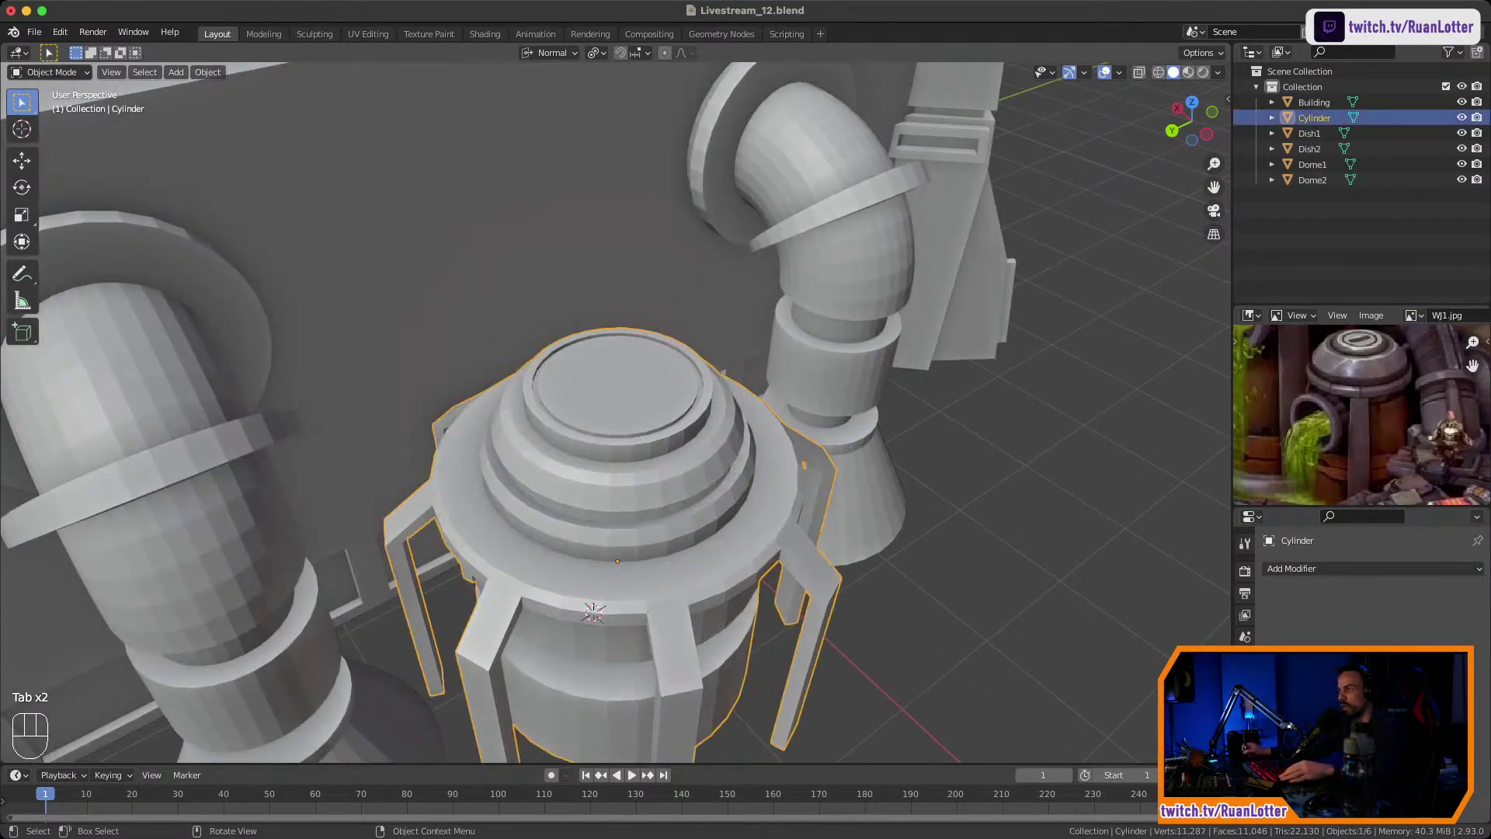
pyautogui.click(207, 71)
pyautogui.moveTo(233, 152)
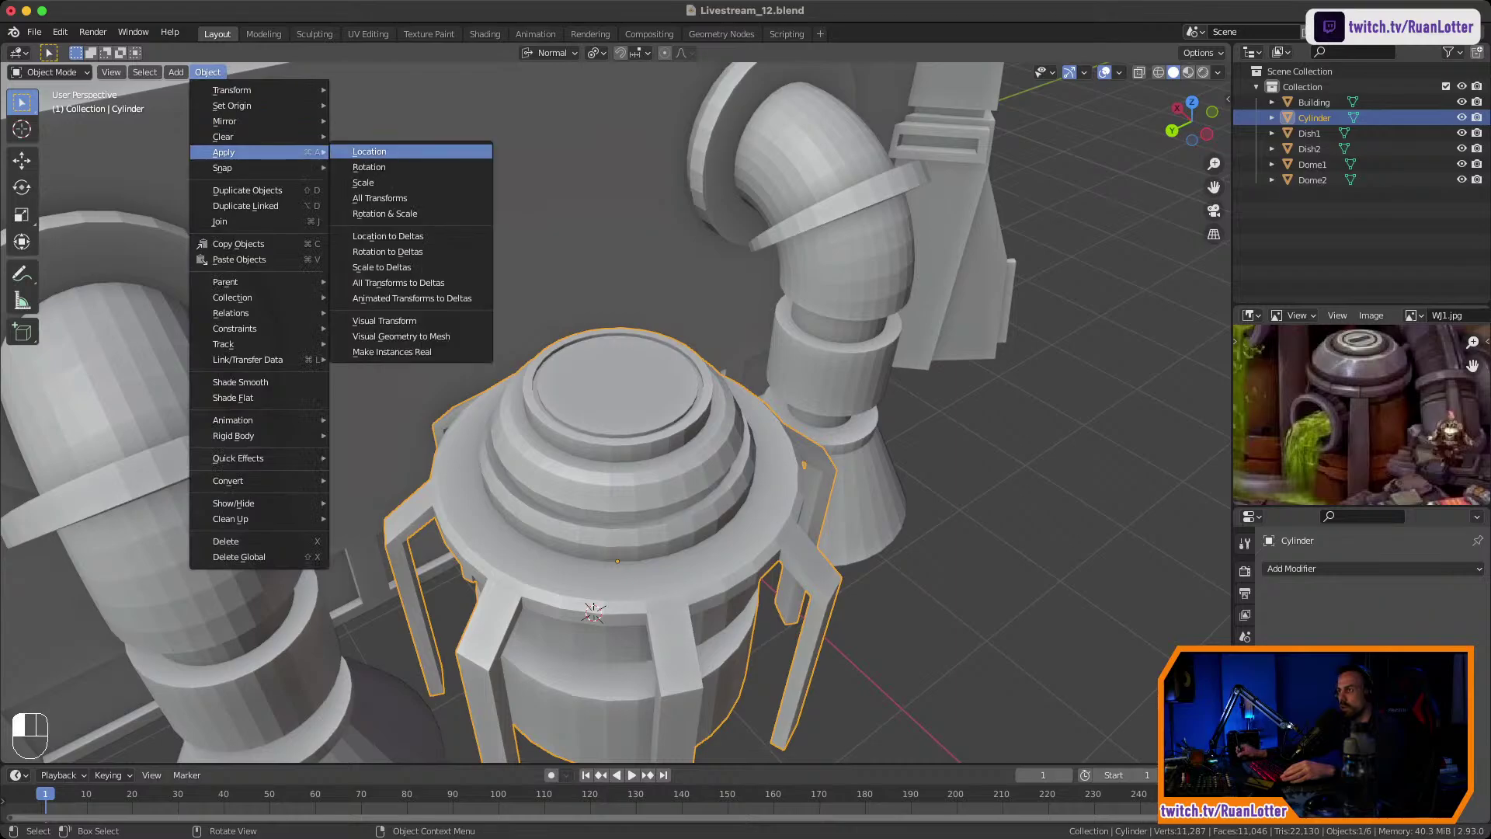
pyautogui.click(404, 183)
# Snap the 3D cursor to the selected circular face on top of the tank's cap and return to Object Mode.
pyautogui.press('Tab')
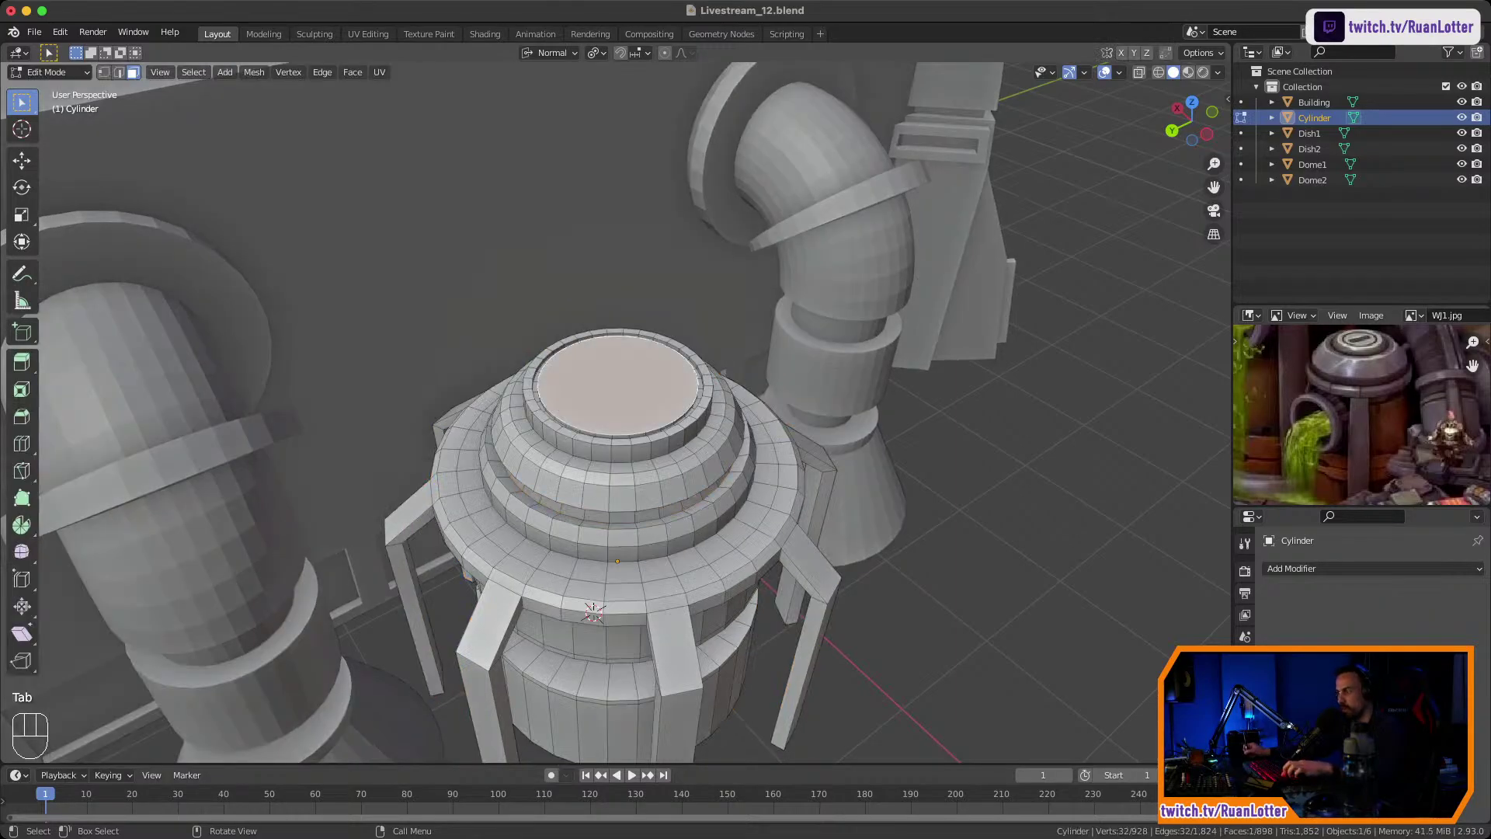
pyautogui.hotkey('shift', 's')
pyautogui.click(649, 490)
pyautogui.press('Tab')
# Add a cube at the 3D cursor, scale it to about 0.243 and thin it to about 0.23 along X.
pyautogui.hotkey('shift', 'a')
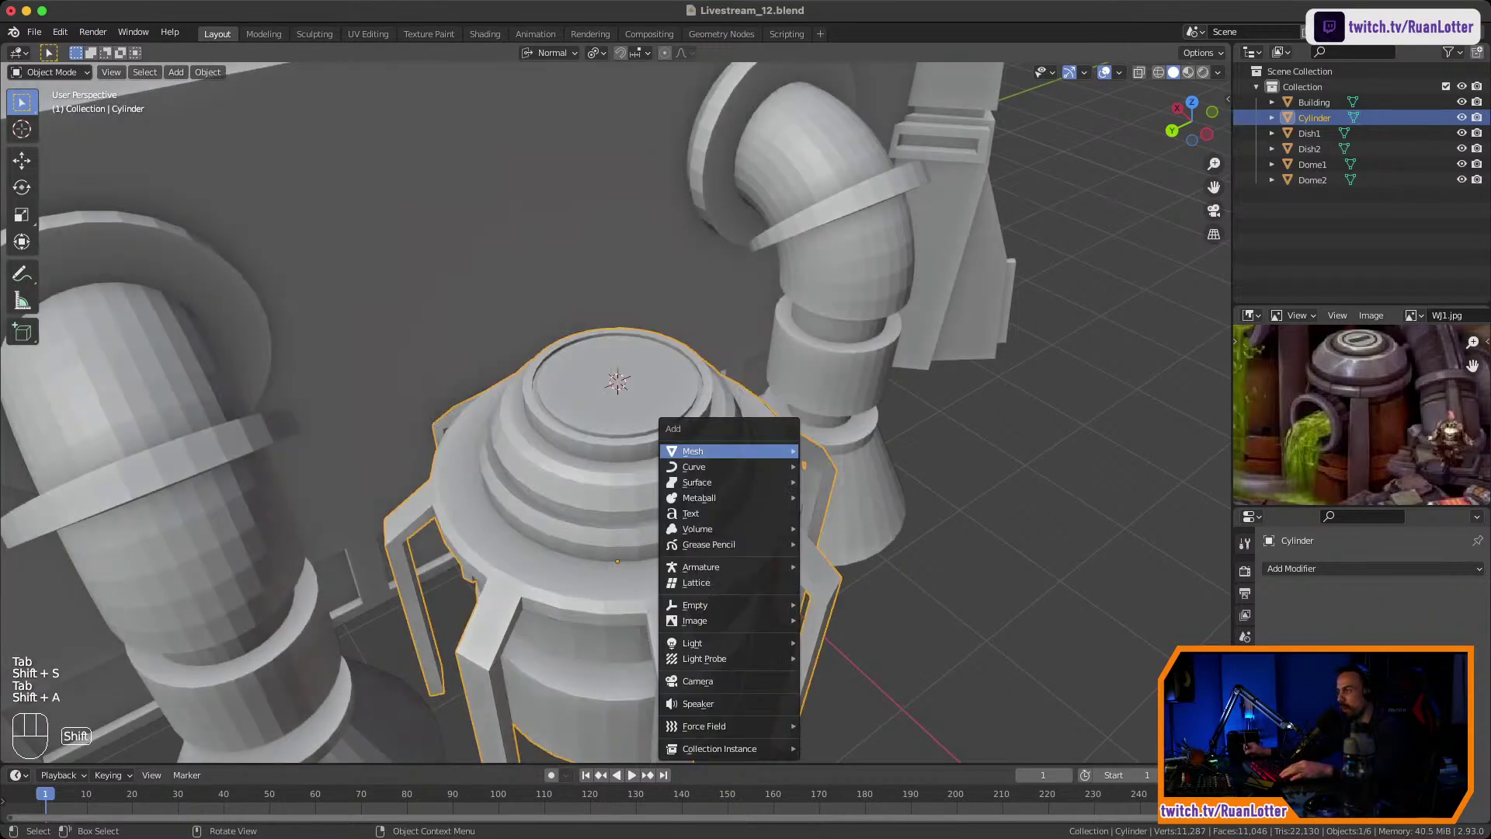
pyautogui.moveTo(730, 452)
pyautogui.click(847, 465)
pyautogui.press('s')
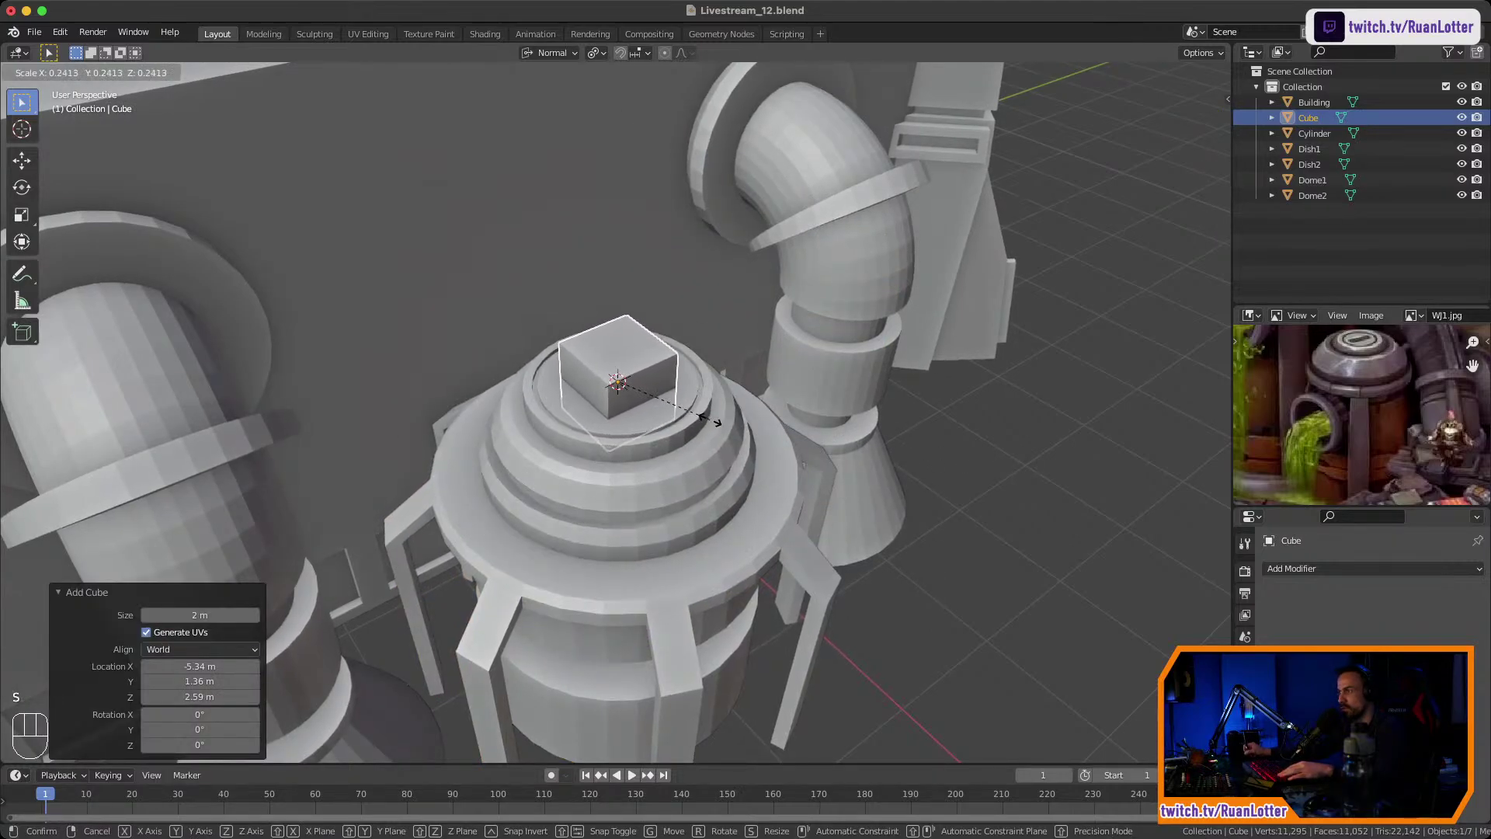
pyautogui.click(710, 420)
pyautogui.press('s')
pyautogui.press('x')
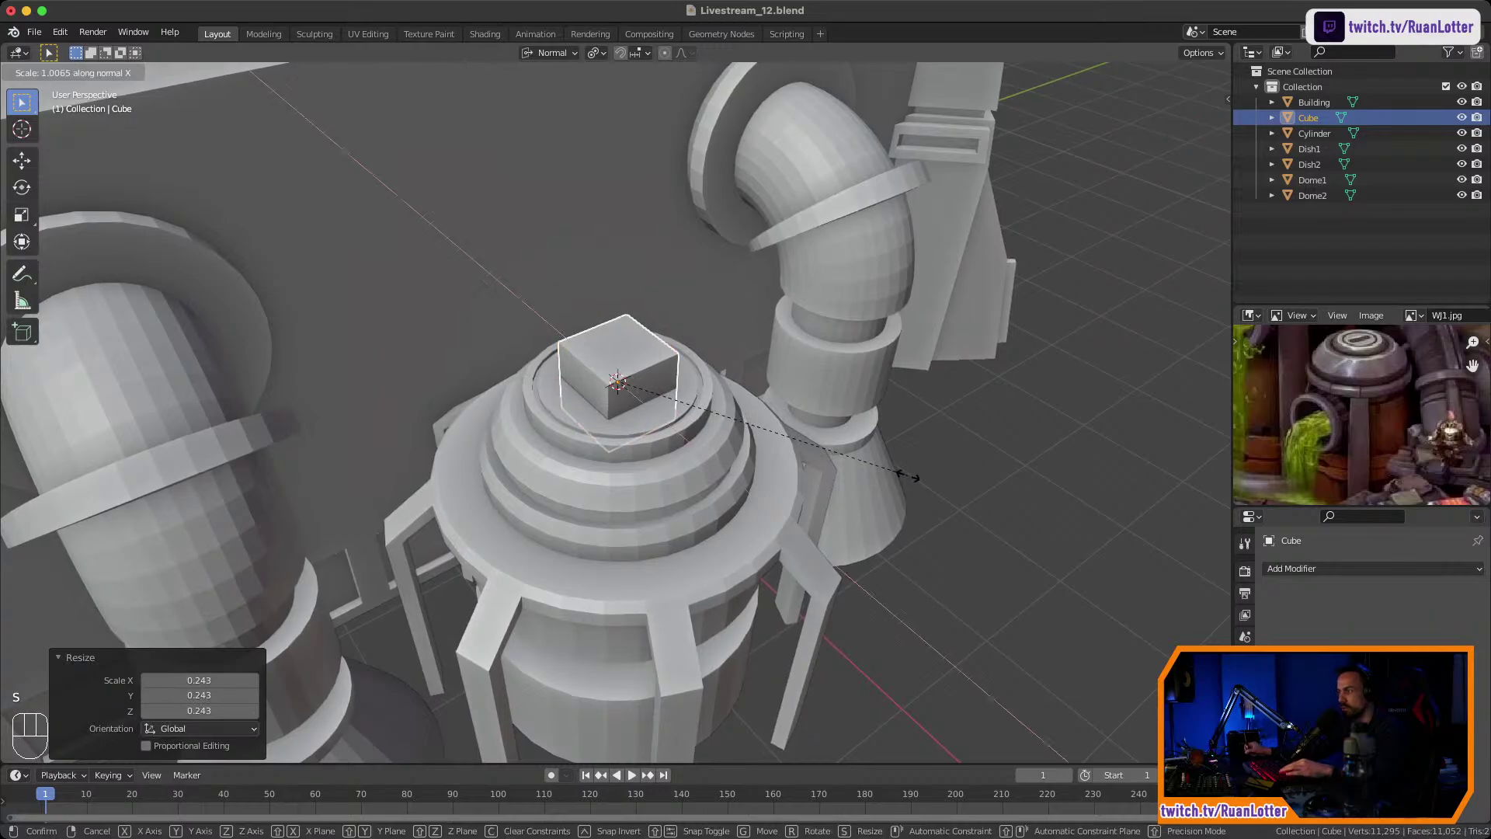
pyautogui.click(684, 408)
# Raise the thin block about 0.137 m along Z so only its lower part cuts into the cap.
pyautogui.moveTo(684, 409); pyautogui.dragTo(683, 342, button='middle')
pyautogui.press('g')
pyautogui.press('z')
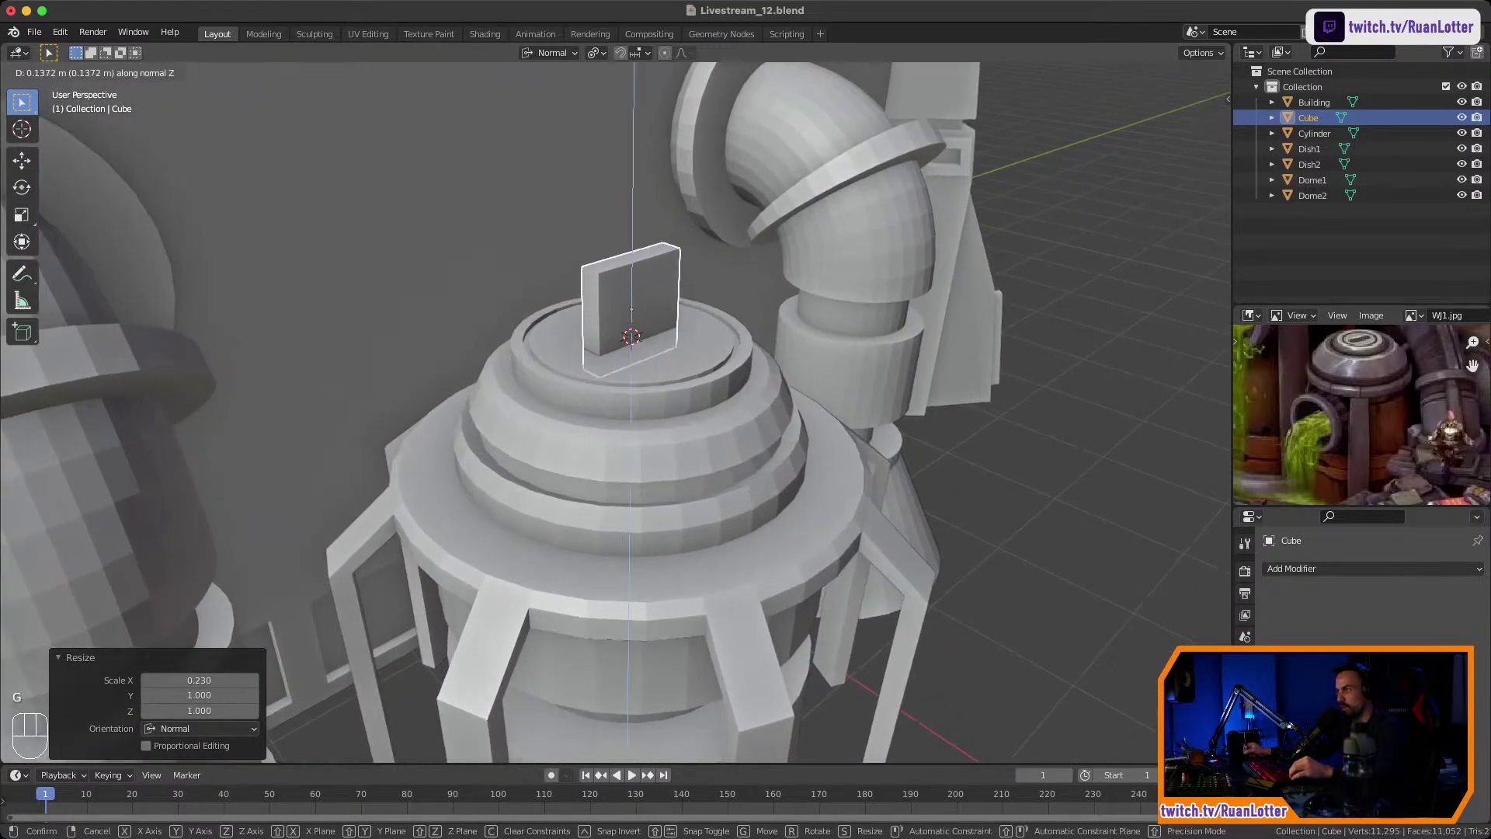
pyautogui.click(683, 334)
# Add a Boolean Difference modifier to the tank, save the file, pick the thin block as cutter and turn on X-ray.
pyautogui.click(719, 450)
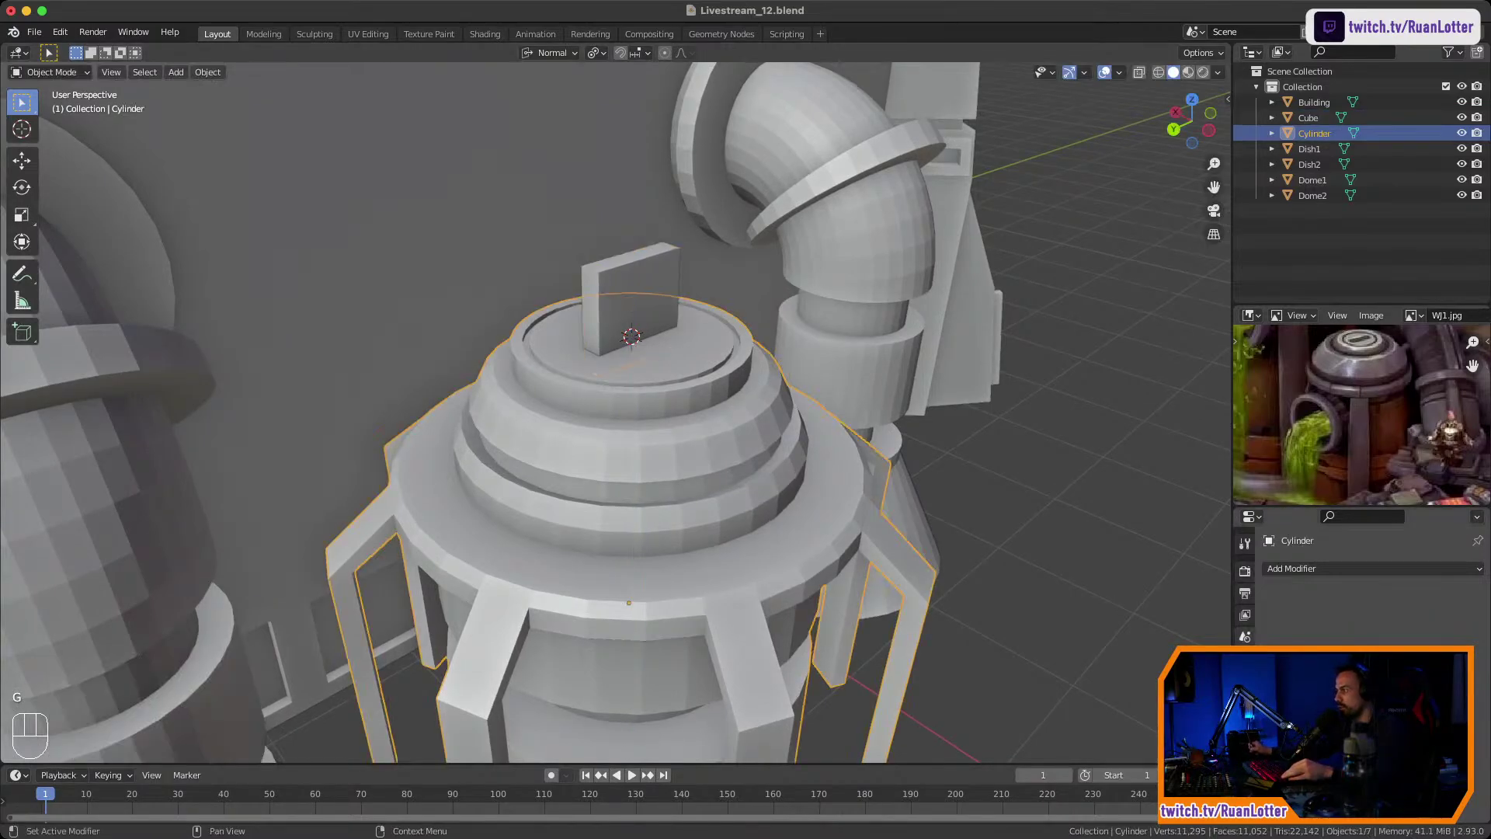
pyautogui.click(1320, 569)
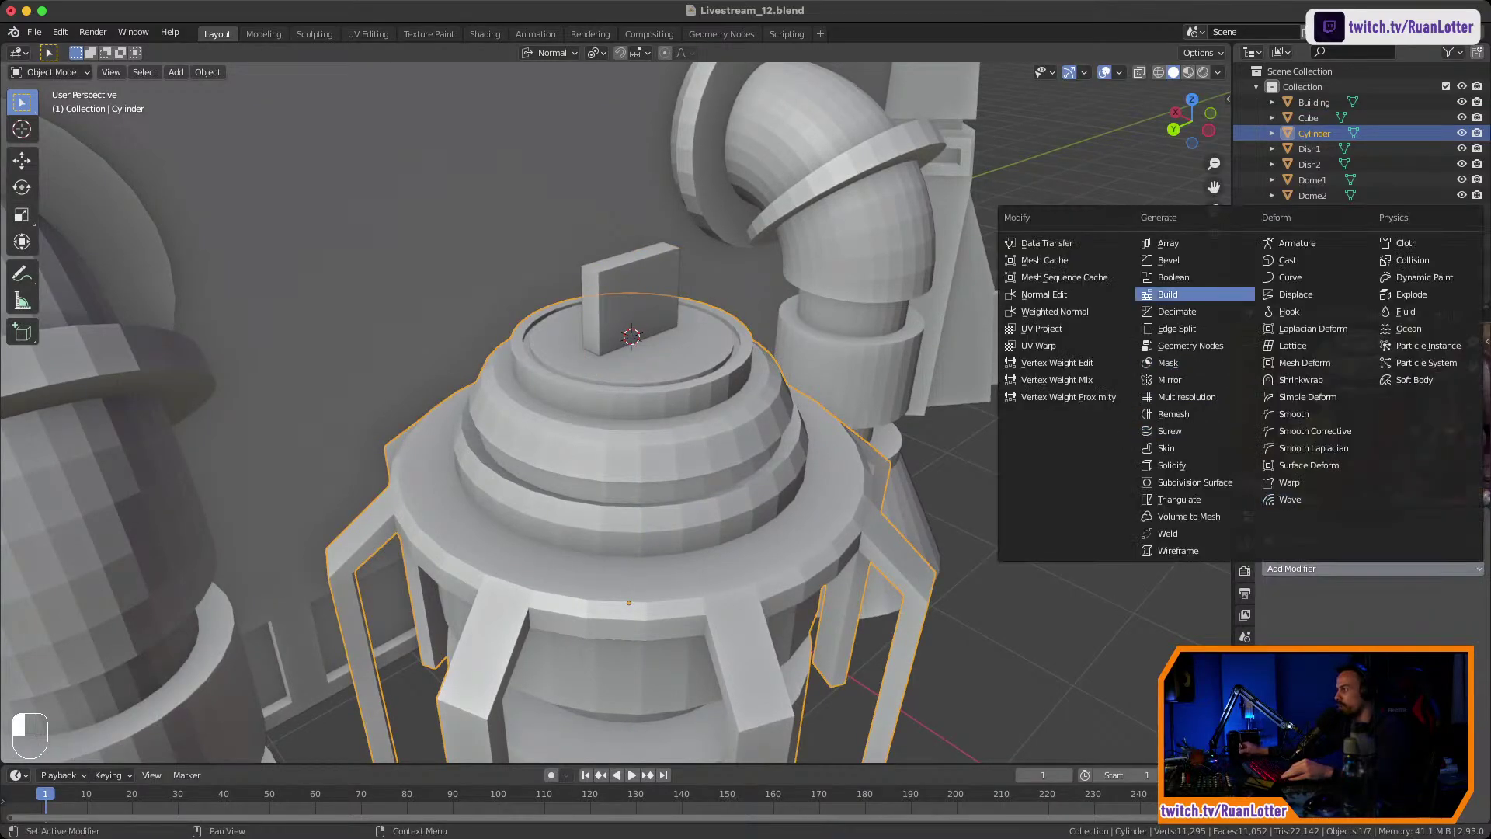
pyautogui.click(1173, 277)
pyautogui.press('super+s')
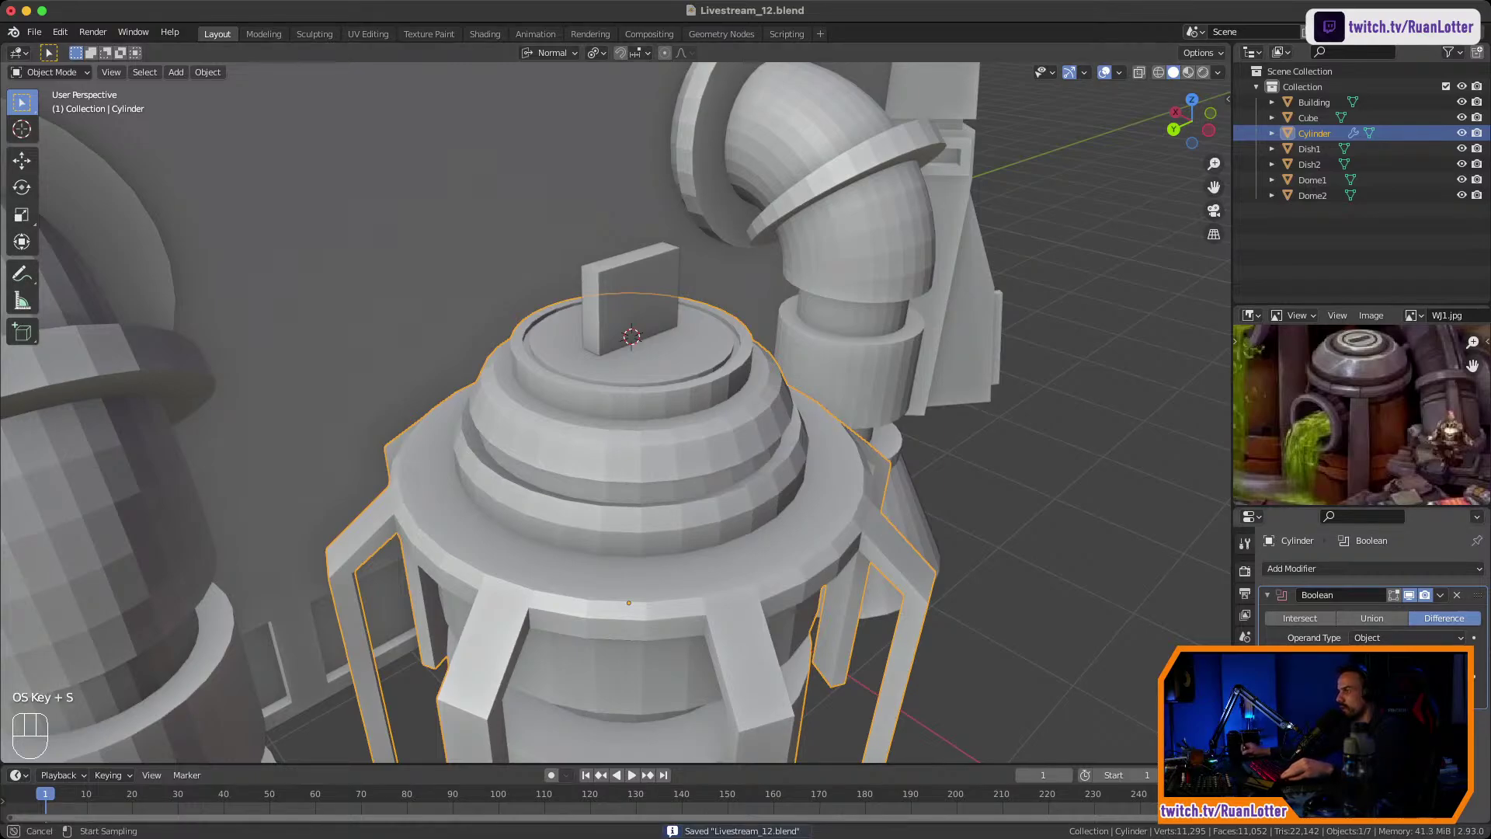
pyautogui.click(674, 264)
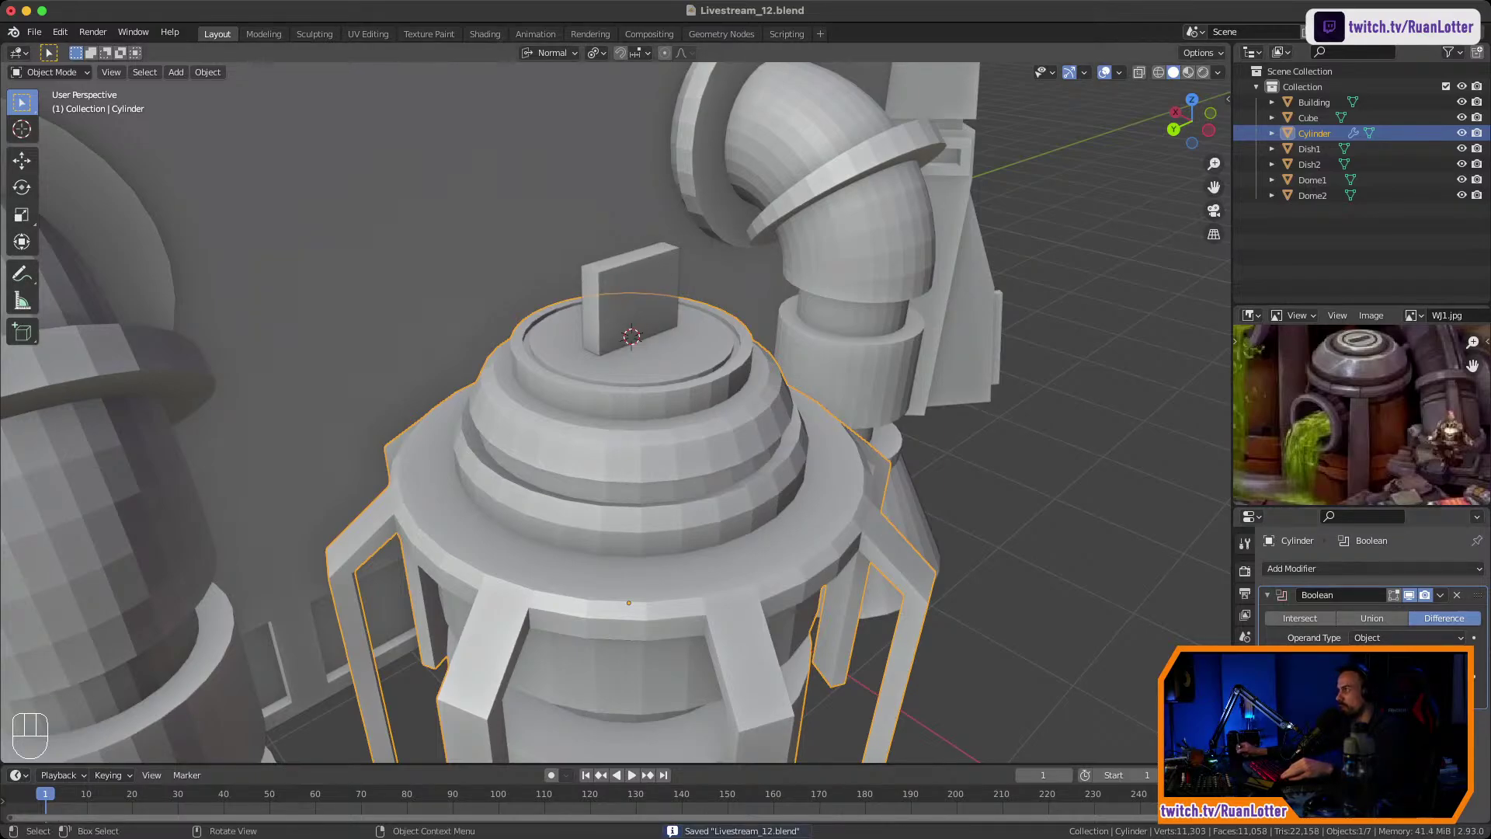
pyautogui.hotkey('alt', 'z')
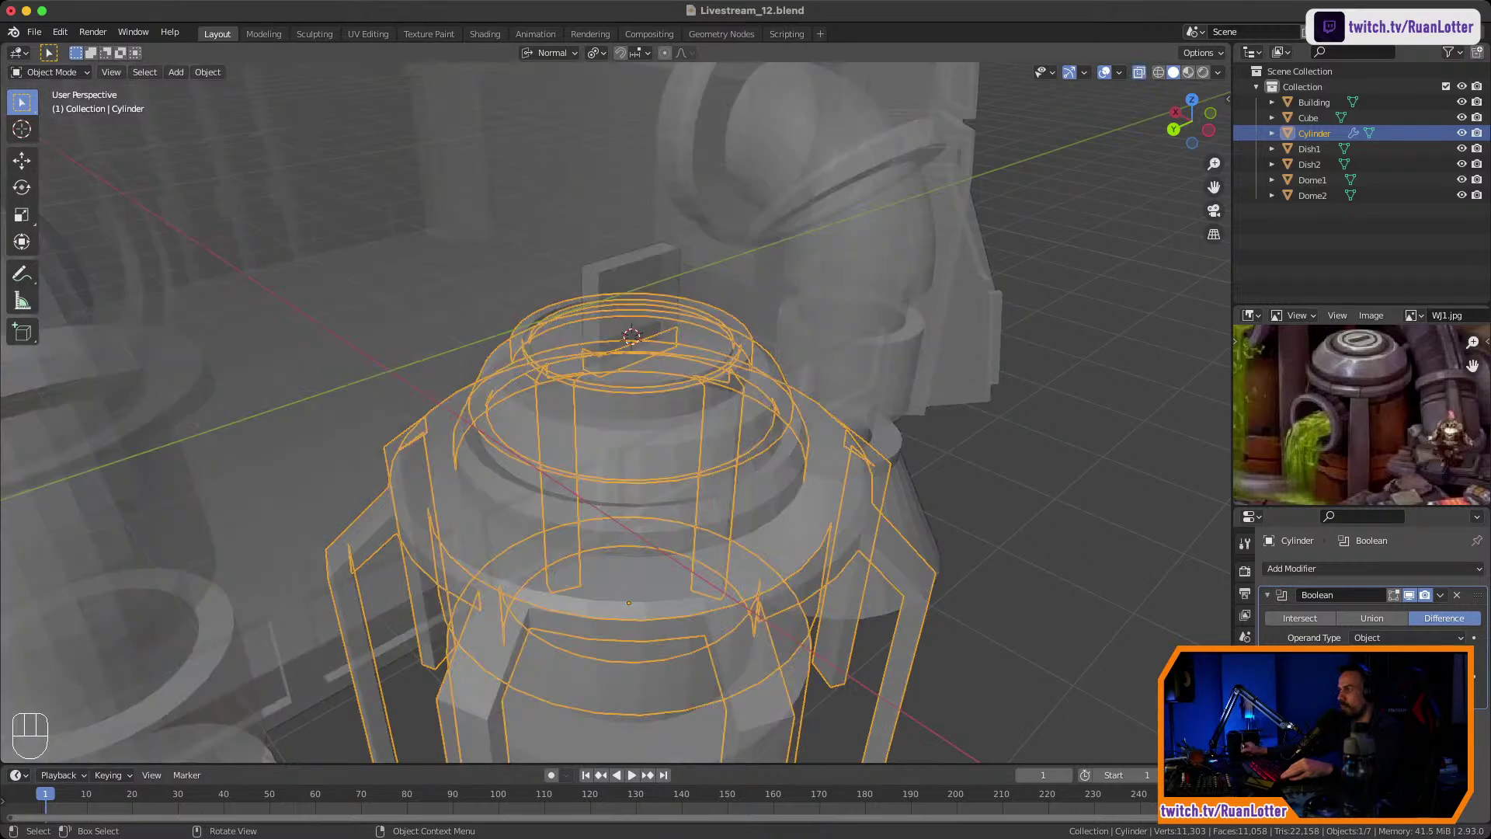
# Turn off X-ray display, hide the thin cutter block and check the slot in the cap.
pyautogui.hotkey('alt', 'a')
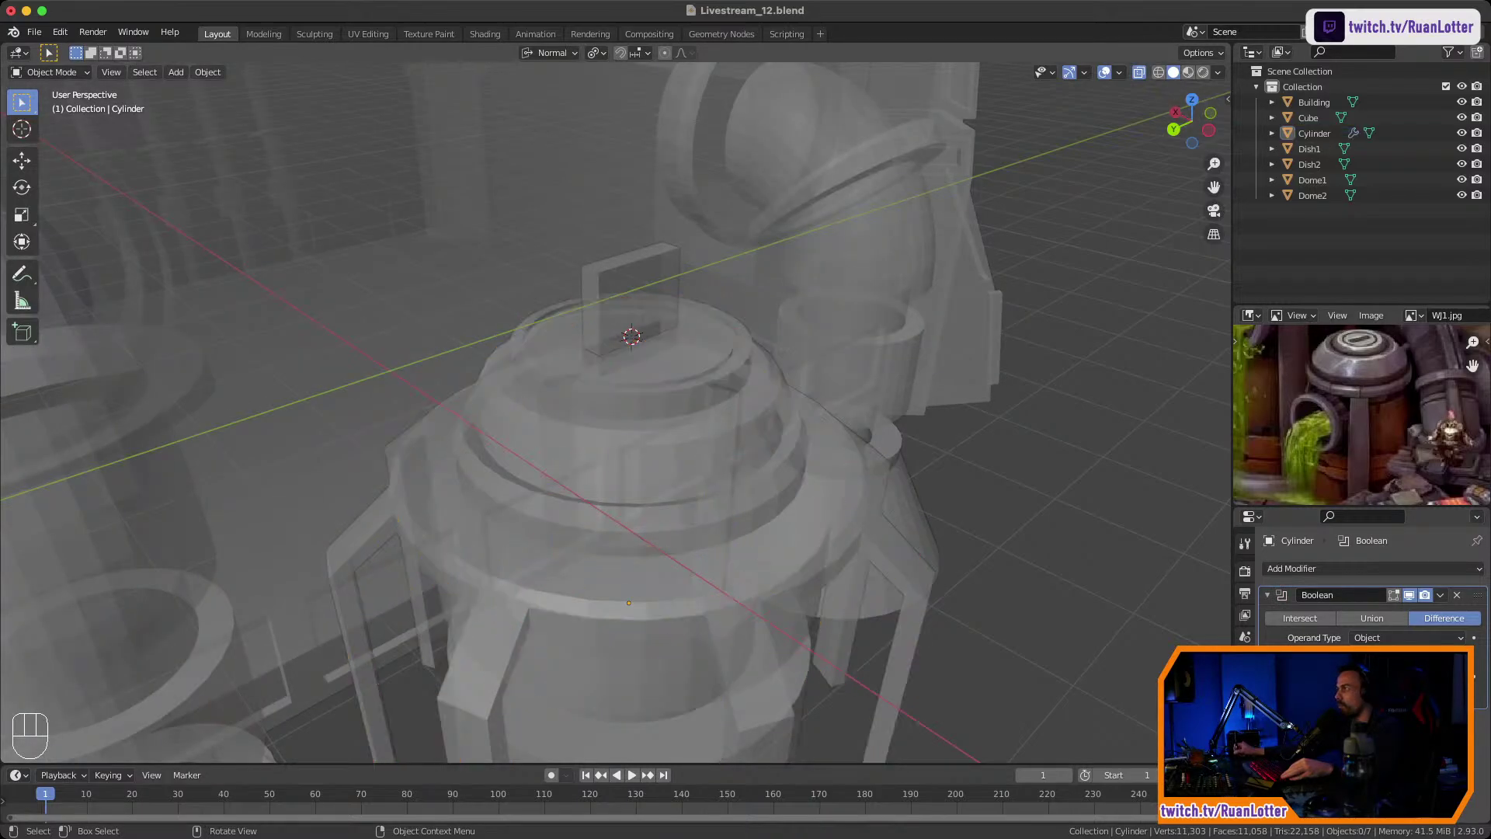
pyautogui.hotkey('alt', 'z')
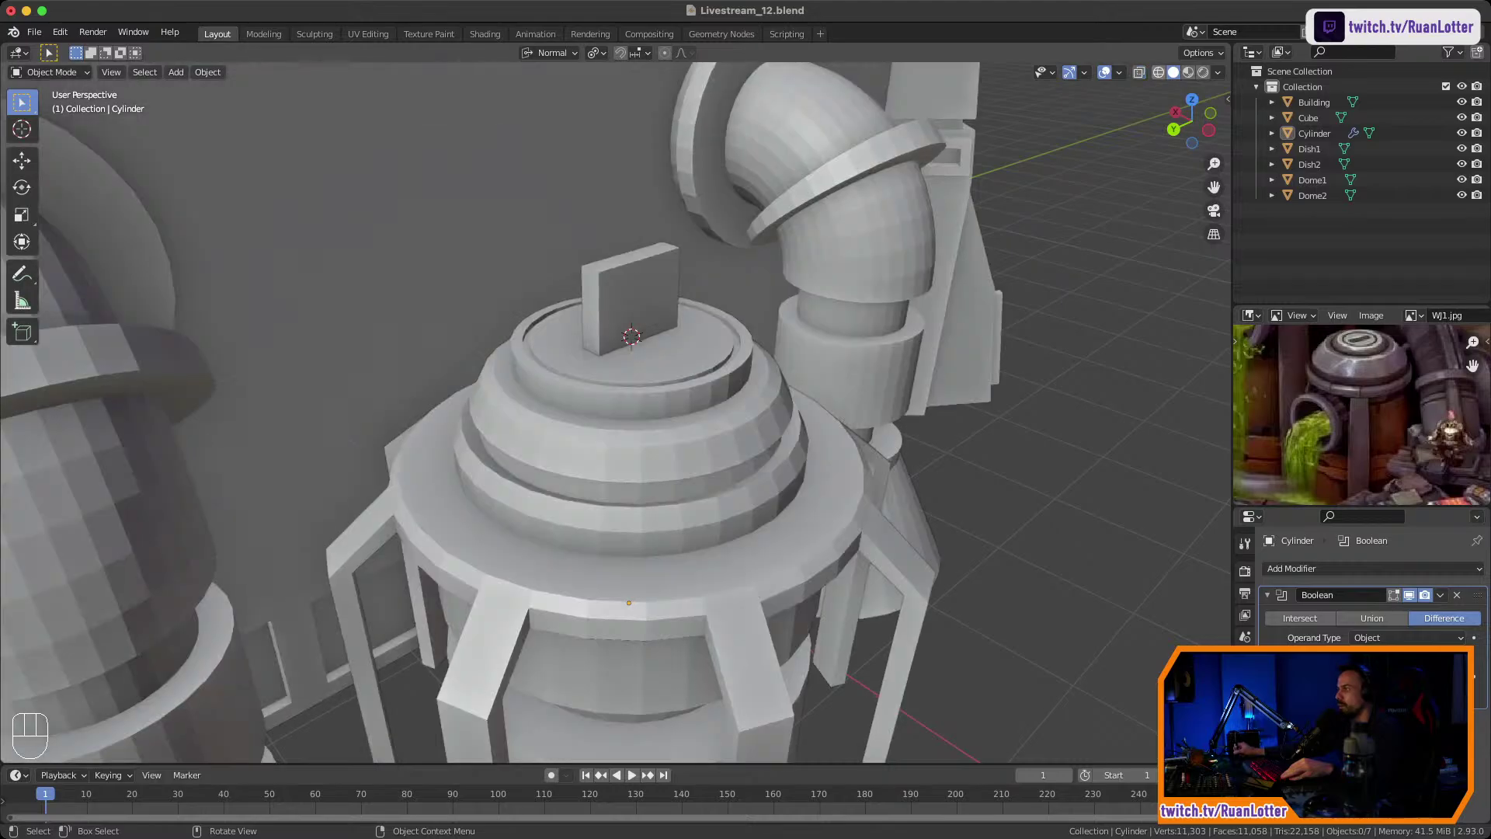
pyautogui.click(633, 299)
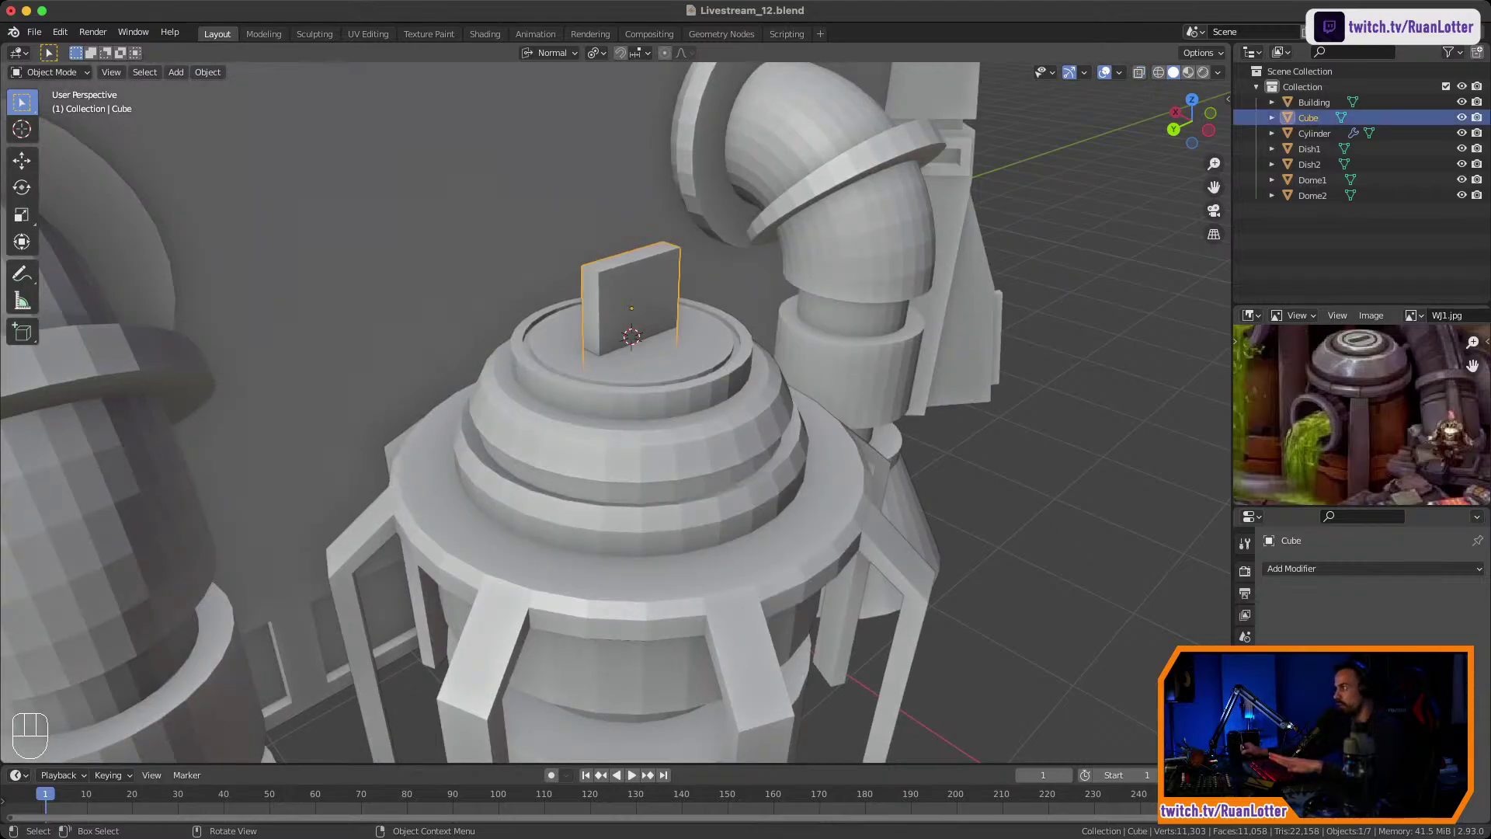
pyautogui.press('h')
pyautogui.keyDown('ctrl'); pyautogui.moveTo(621, 373); pyautogui.dragTo(621, 466, button='middle'); pyautogui.keyUp('ctrl')
pyautogui.moveTo(621, 404)
pyautogui.mouseDown(button='middle')
pyautogui.moveTo(633, 442)
pyautogui.moveTo(512, 427)
pyautogui.moveTo(621, 400)
pyautogui.mouseUp(button='middle')
pyautogui.keyDown('ctrl'); pyautogui.moveTo(621, 435); pyautogui.dragTo(606, 372, button='middle'); pyautogui.keyUp('ctrl')
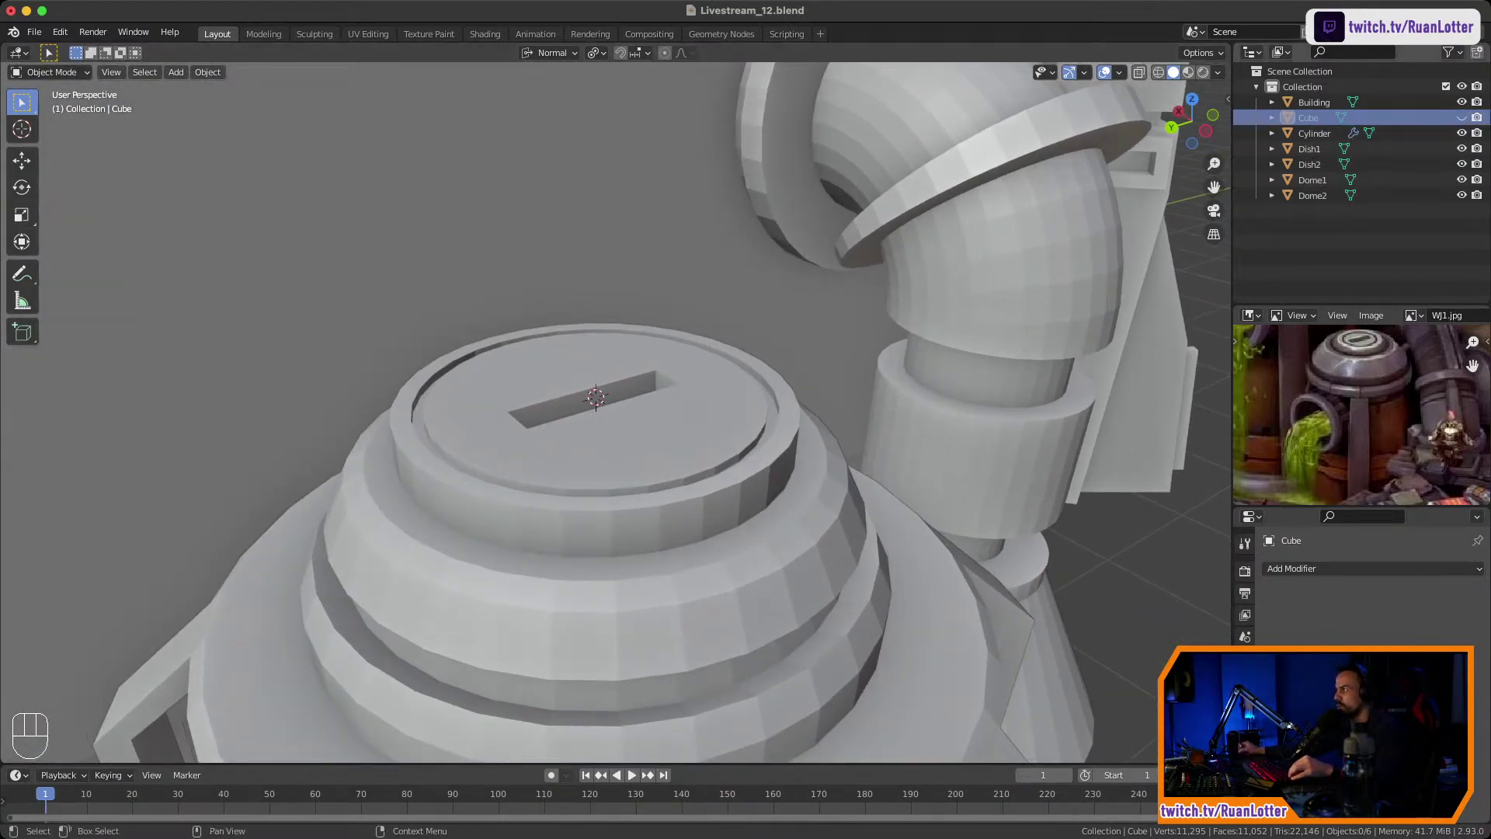
# Apply the tank's Boolean modifier and delete the hidden cutter cube.
pyautogui.click(776, 536)
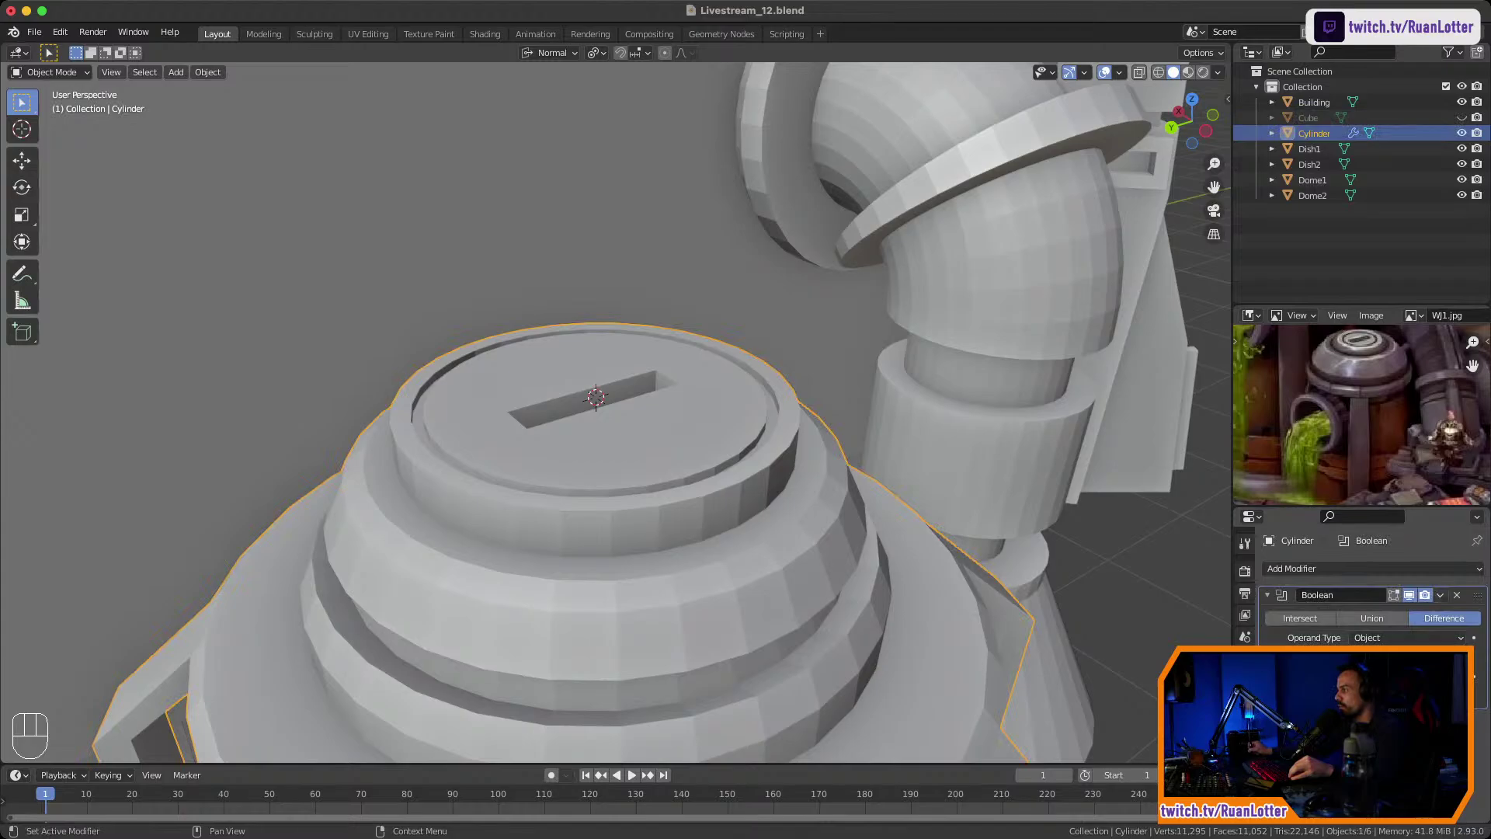
pyautogui.click(1439, 595)
pyautogui.click(1435, 613)
pyautogui.click(1309, 118)
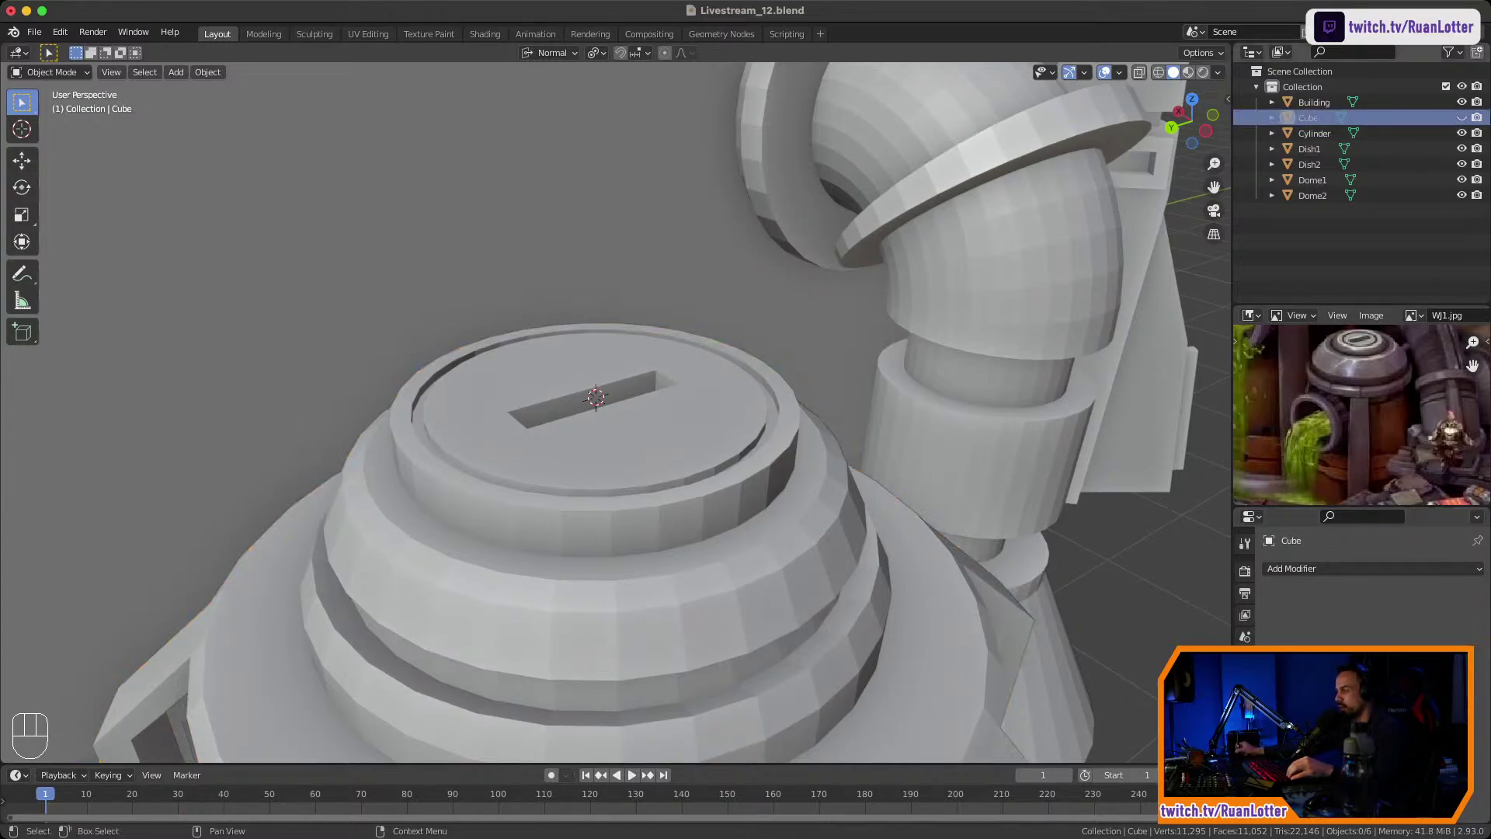
pyautogui.press('x')
pyautogui.keyDown('ctrl'); pyautogui.moveTo(776, 326); pyautogui.dragTo(761, 606, button='middle'); pyautogui.keyUp('ctrl')
# Rename the tank object to Reactor and deselect it.
pyautogui.click(621, 528)
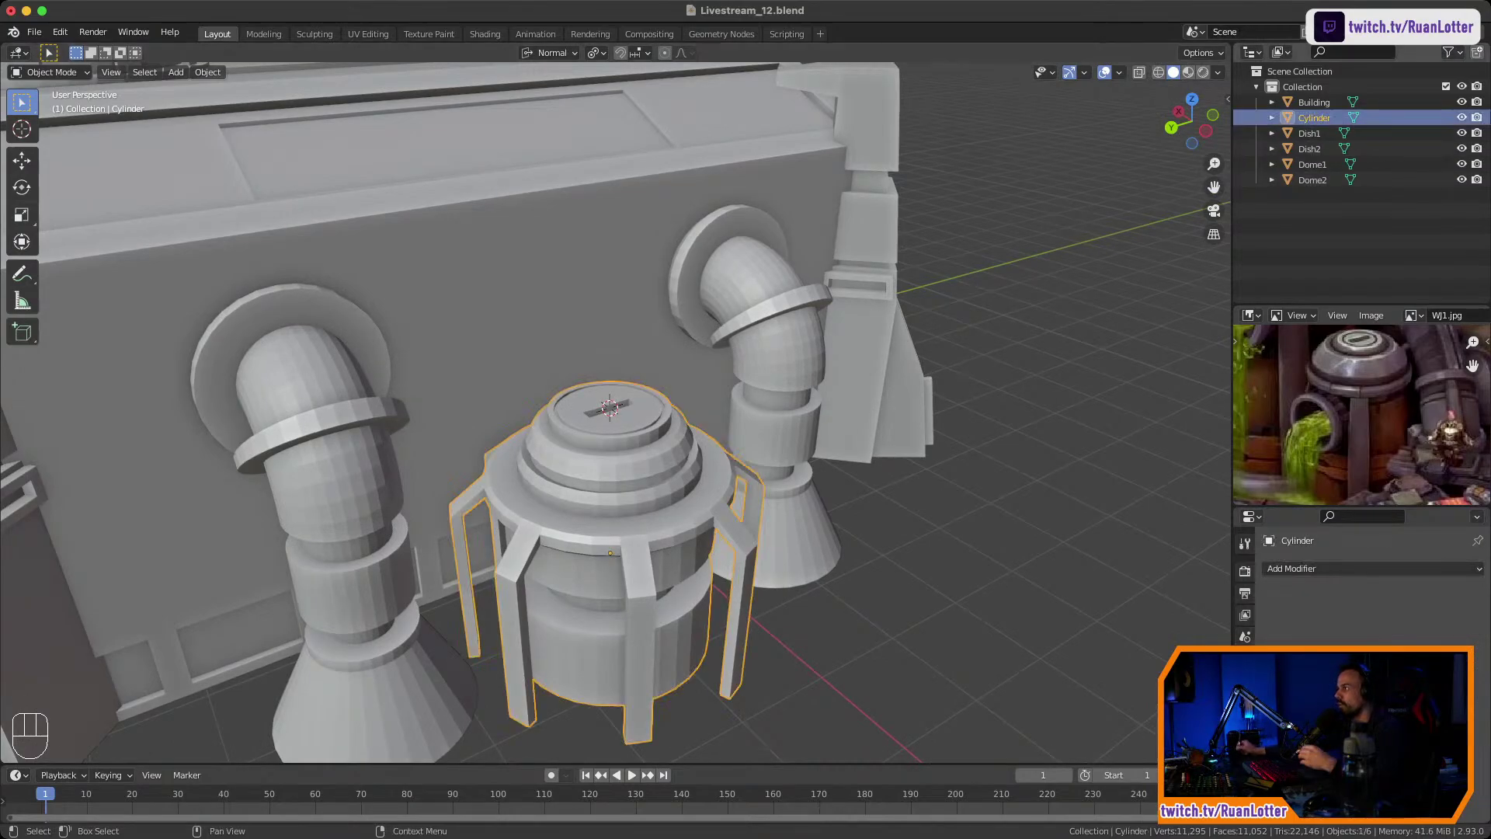
pyautogui.doubleClick(1314, 119)
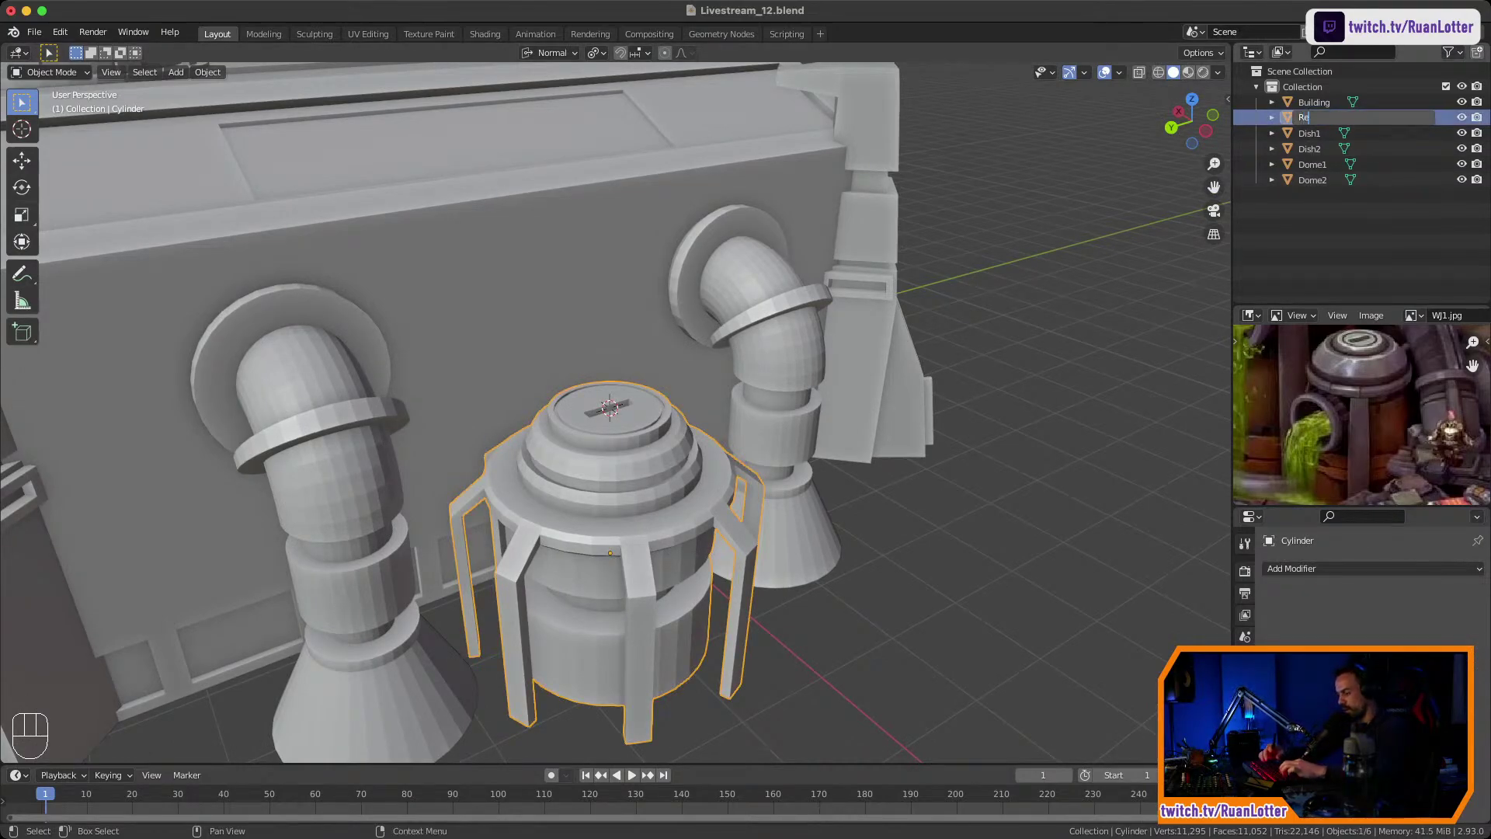
pyautogui.write('Reactor')
pyautogui.press('Return')
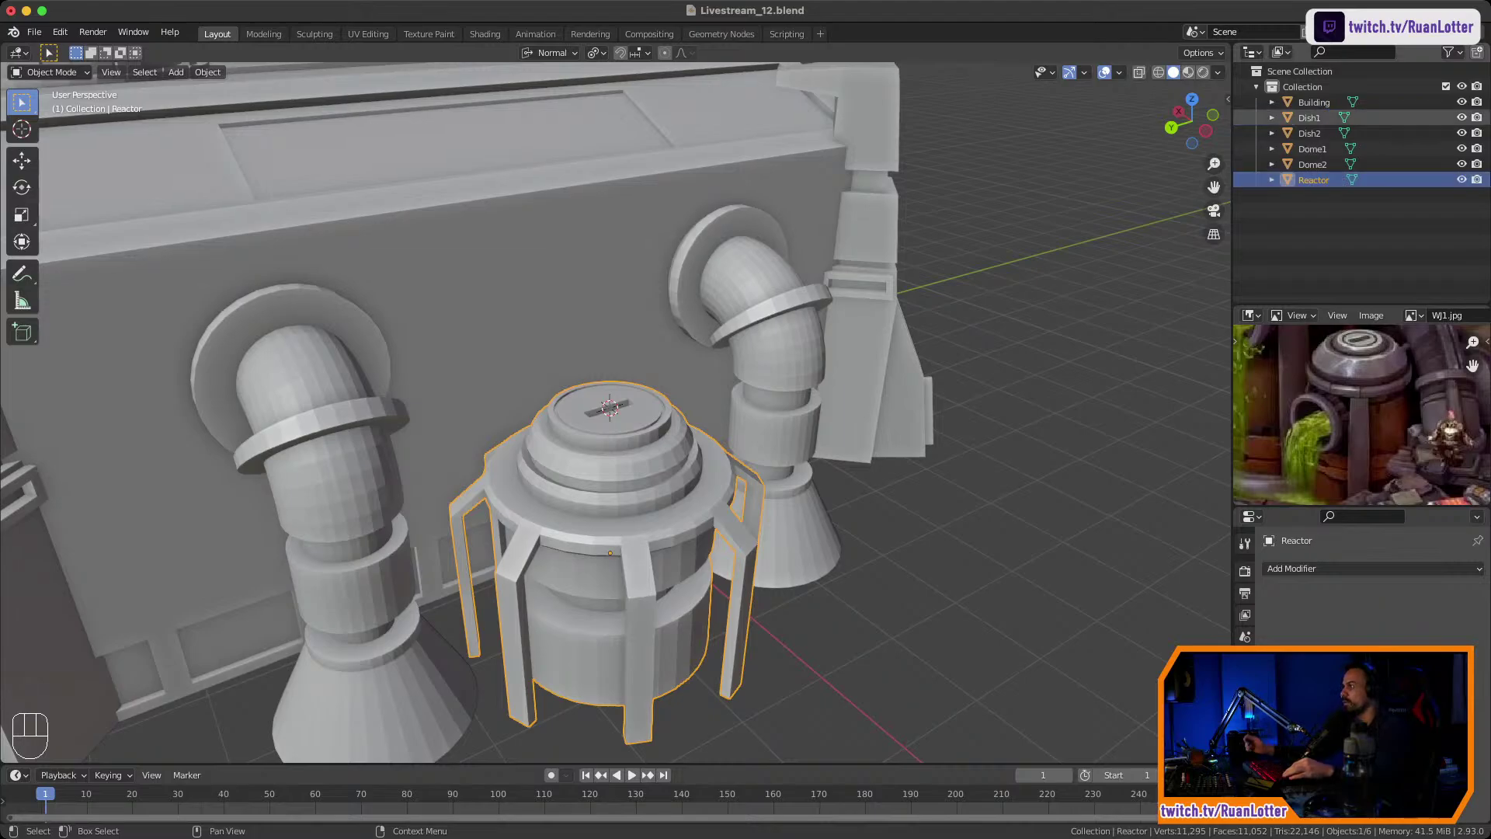
pyautogui.moveTo(668, 482); pyautogui.dragTo(754, 441, button='middle')
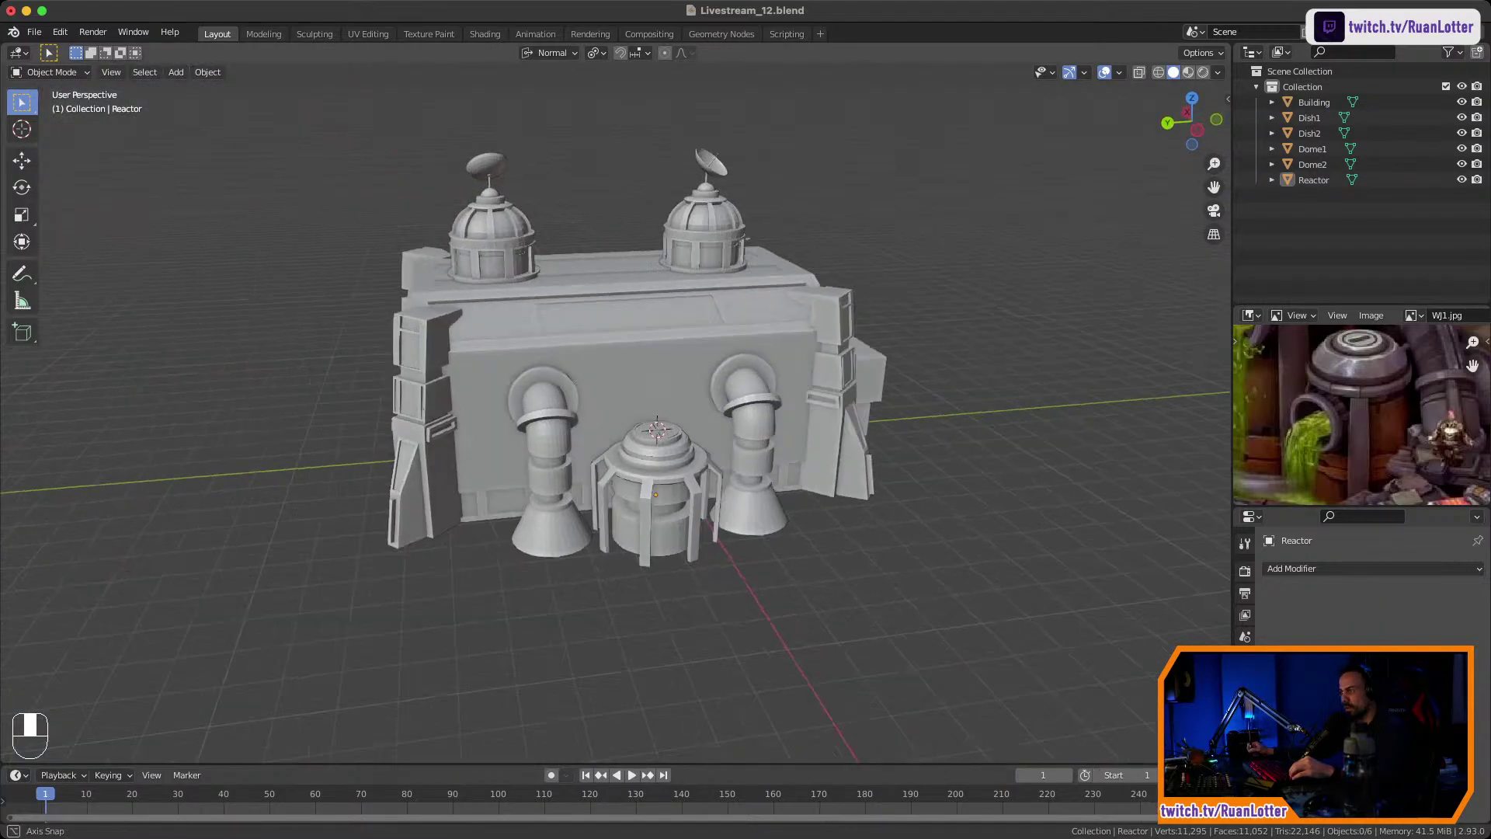
# Enter Edit Mode on the reactor, check the two cap faces around the slot and clear the selection.
pyautogui.moveTo(699, 466); pyautogui.dragTo(658, 505, button='middle')
pyautogui.scroll(4, 718, 469)
pyautogui.scroll(5, 608, 412)
pyautogui.keyDown('shift'); pyautogui.moveTo(749, 475); pyautogui.dragTo(637, 432, button='middle'); pyautogui.keyUp('shift')
pyautogui.click(633, 377)
pyautogui.press('Tab')
pyautogui.click(602, 449)
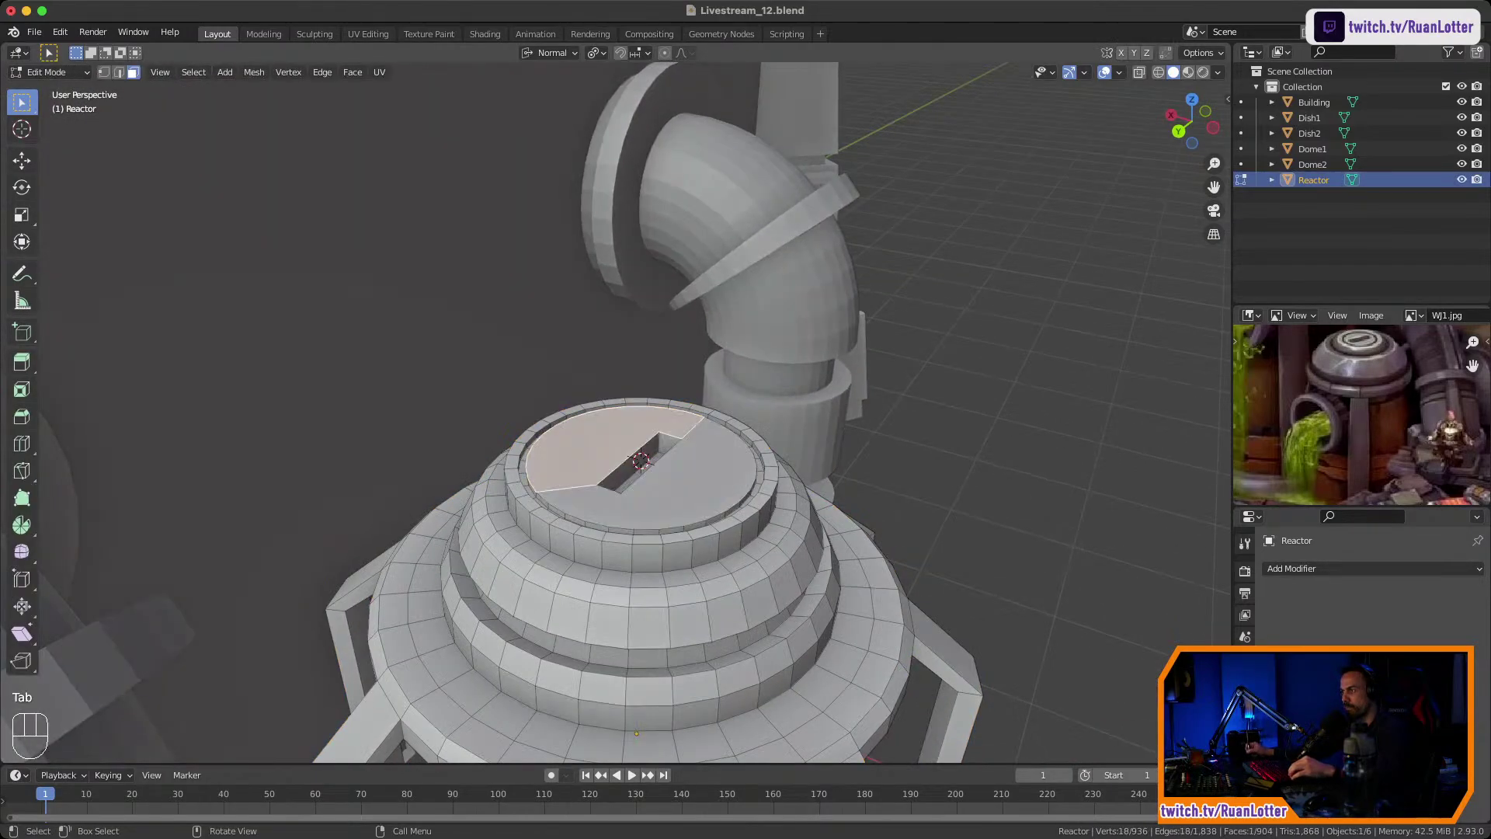
pyautogui.click(690, 482)
pyautogui.keyDown('ctrl'); pyautogui.moveTo(690, 481); pyautogui.dragTo(690, 402, button='middle'); pyautogui.keyUp('ctrl')
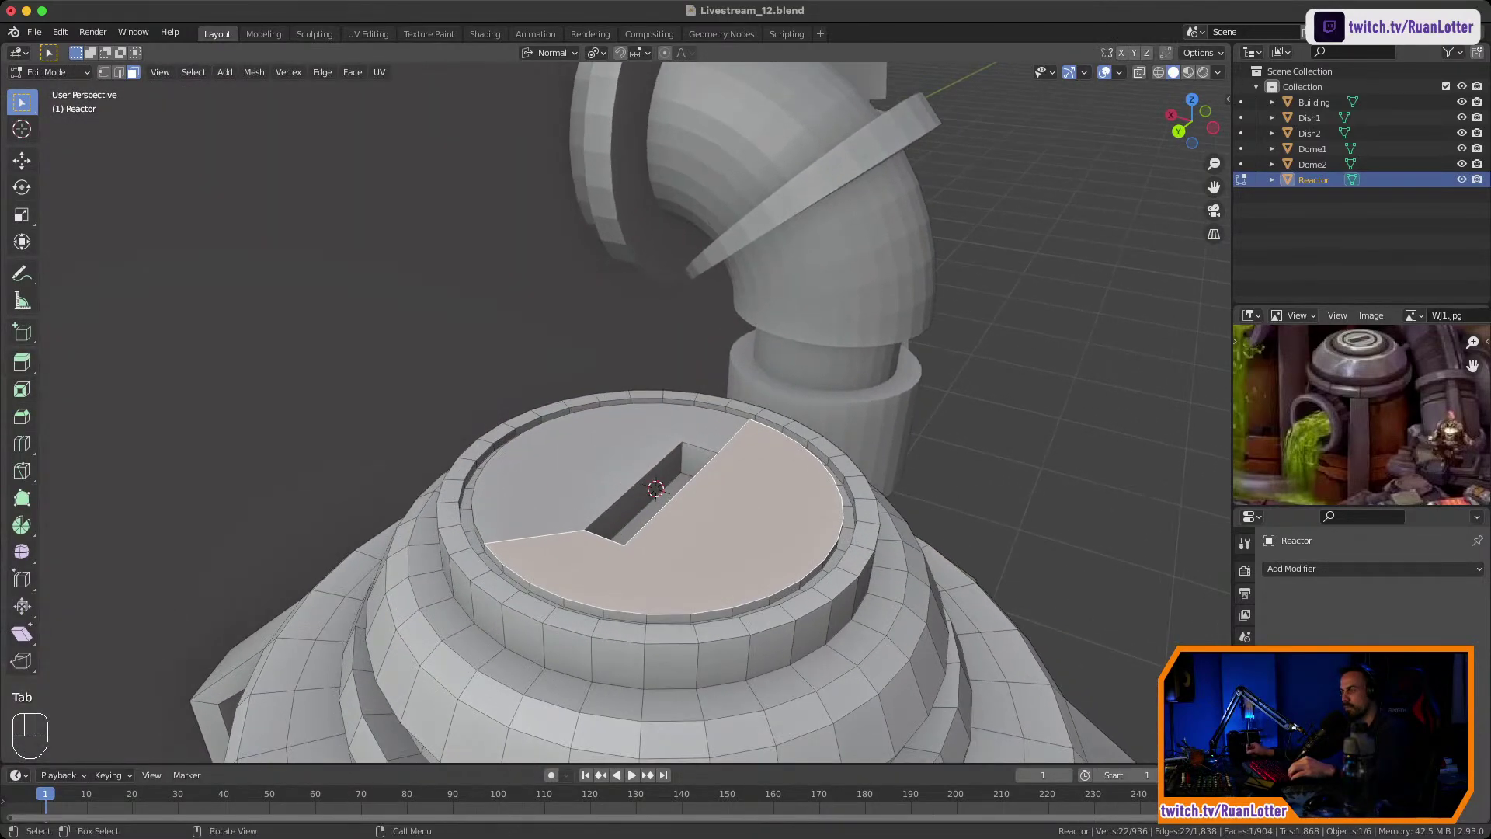
pyautogui.click(559, 466)
pyautogui.moveTo(559, 466)
pyautogui.keyDown('ctrl'); pyautogui.mouseDown(button='middle')
pyautogui.moveTo(559, 513)
pyautogui.moveTo(569, 466)
pyautogui.mouseUp(button='middle'); pyautogui.keyUp('ctrl')
pyautogui.keyDown('shift'); pyautogui.moveTo(569, 466); pyautogui.dragTo(516, 500, button='middle'); pyautogui.keyUp('shift')
pyautogui.click(777, 475)
pyautogui.click(890, 451)
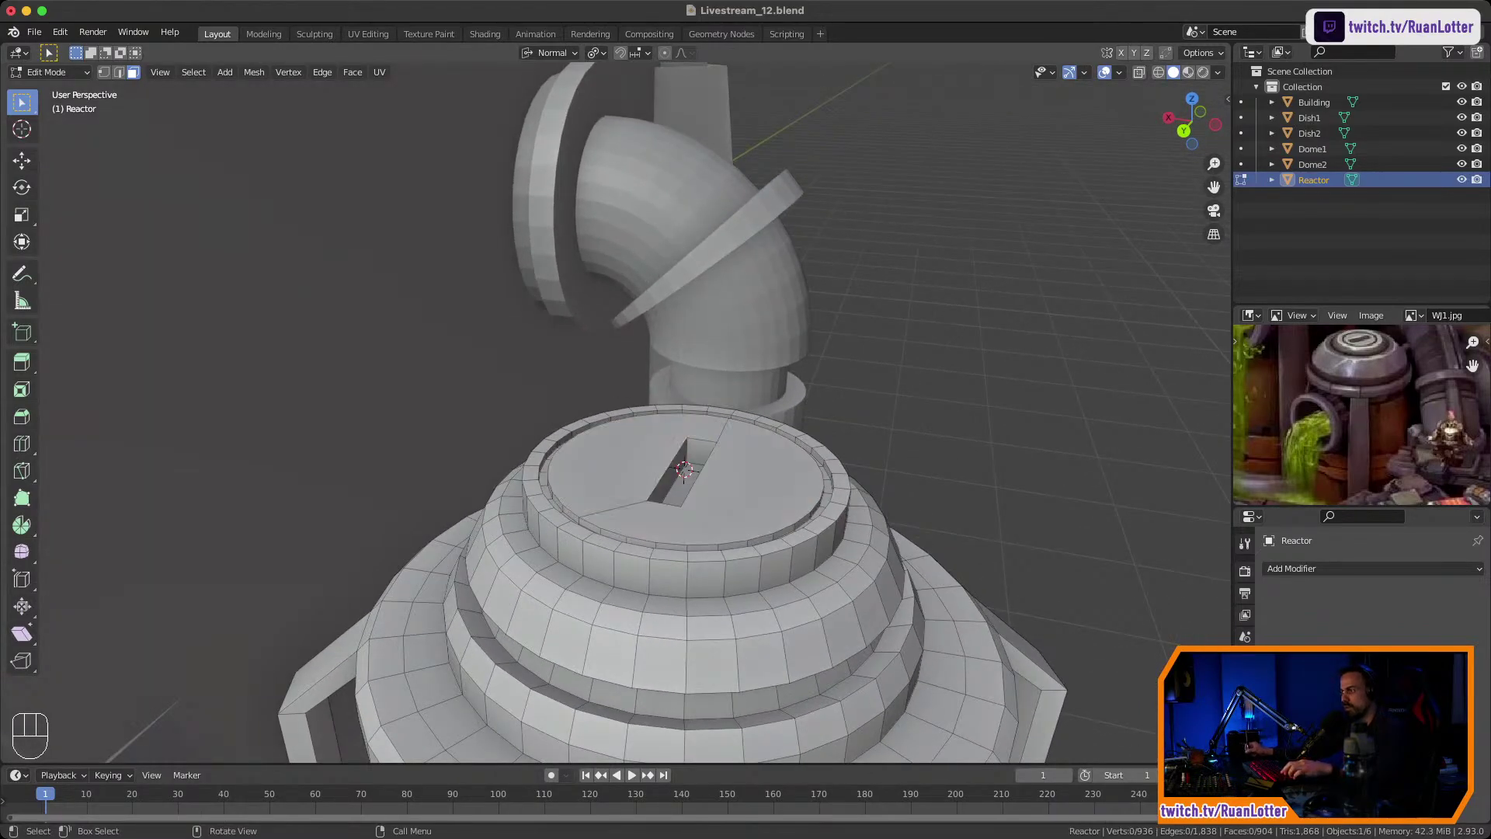
# Add a 32-vertex cylinder at the 3D cursor on the cap and scale it to about 0.137.
pyautogui.hotkey('shift', 'a')
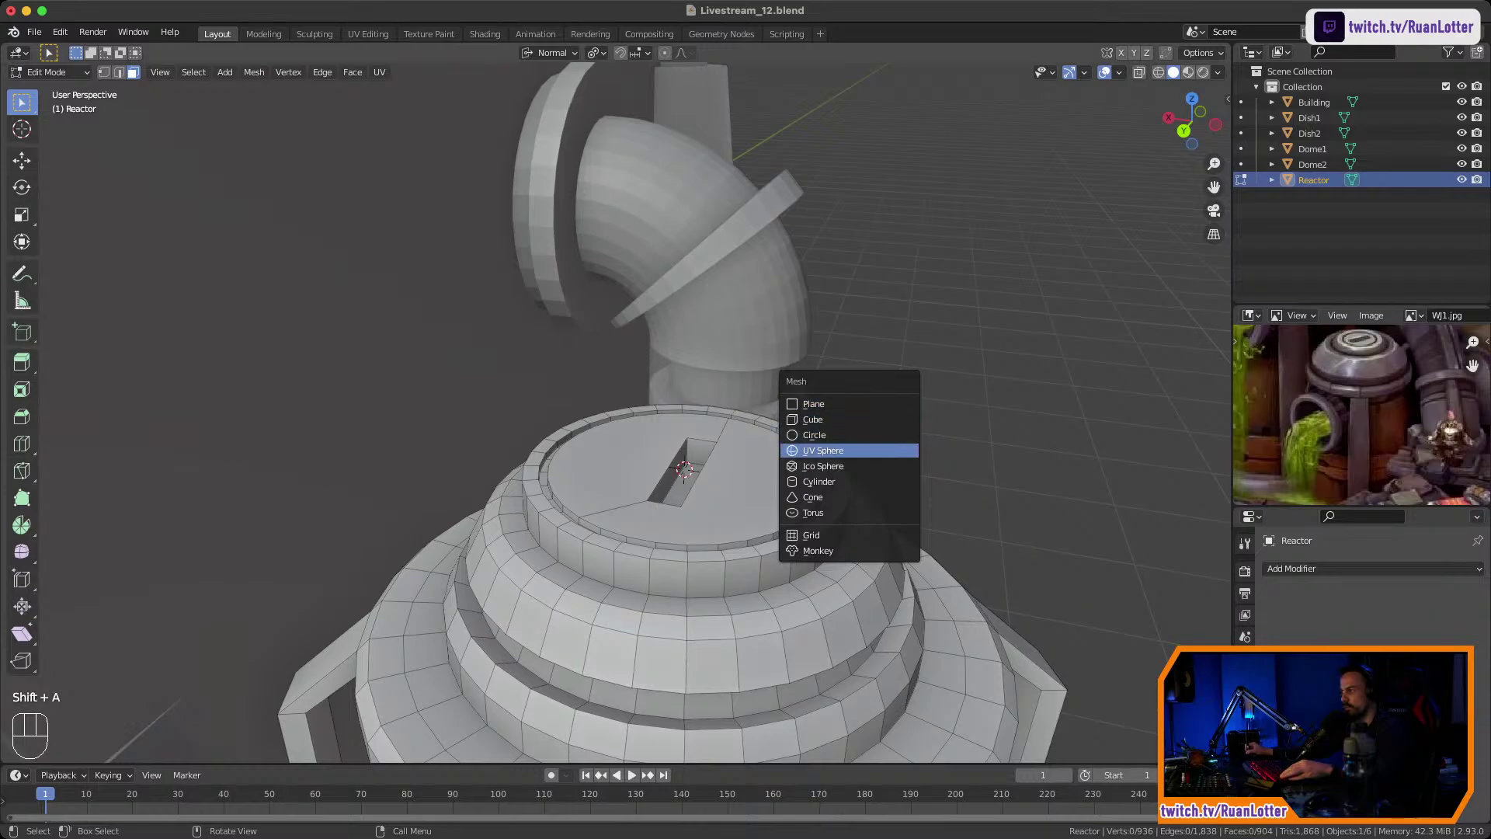
pyautogui.click(849, 481)
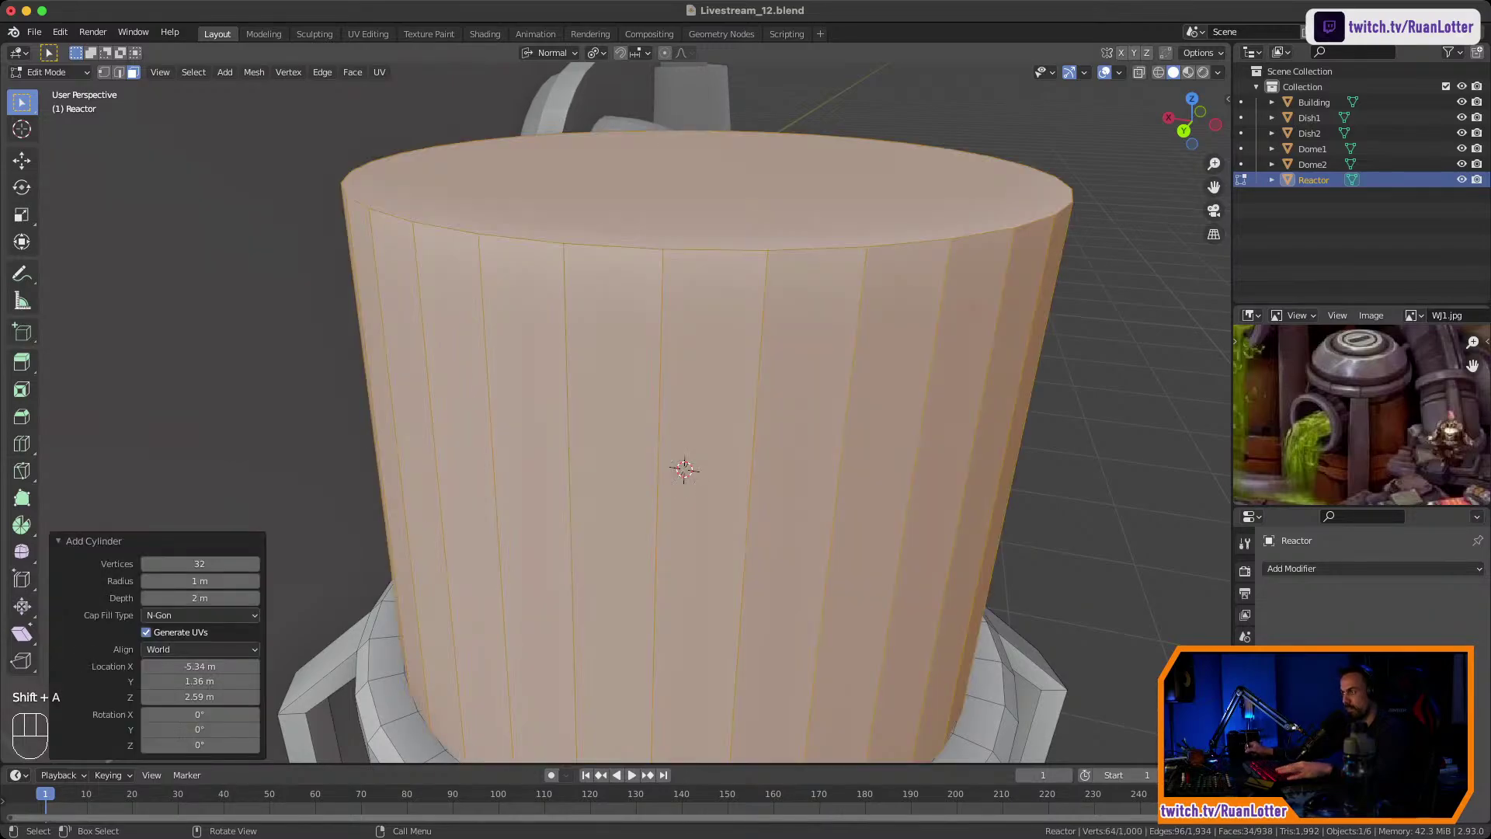
pyautogui.press('s')
pyautogui.click(706, 471)
pyautogui.press('g')
pyautogui.press('x')
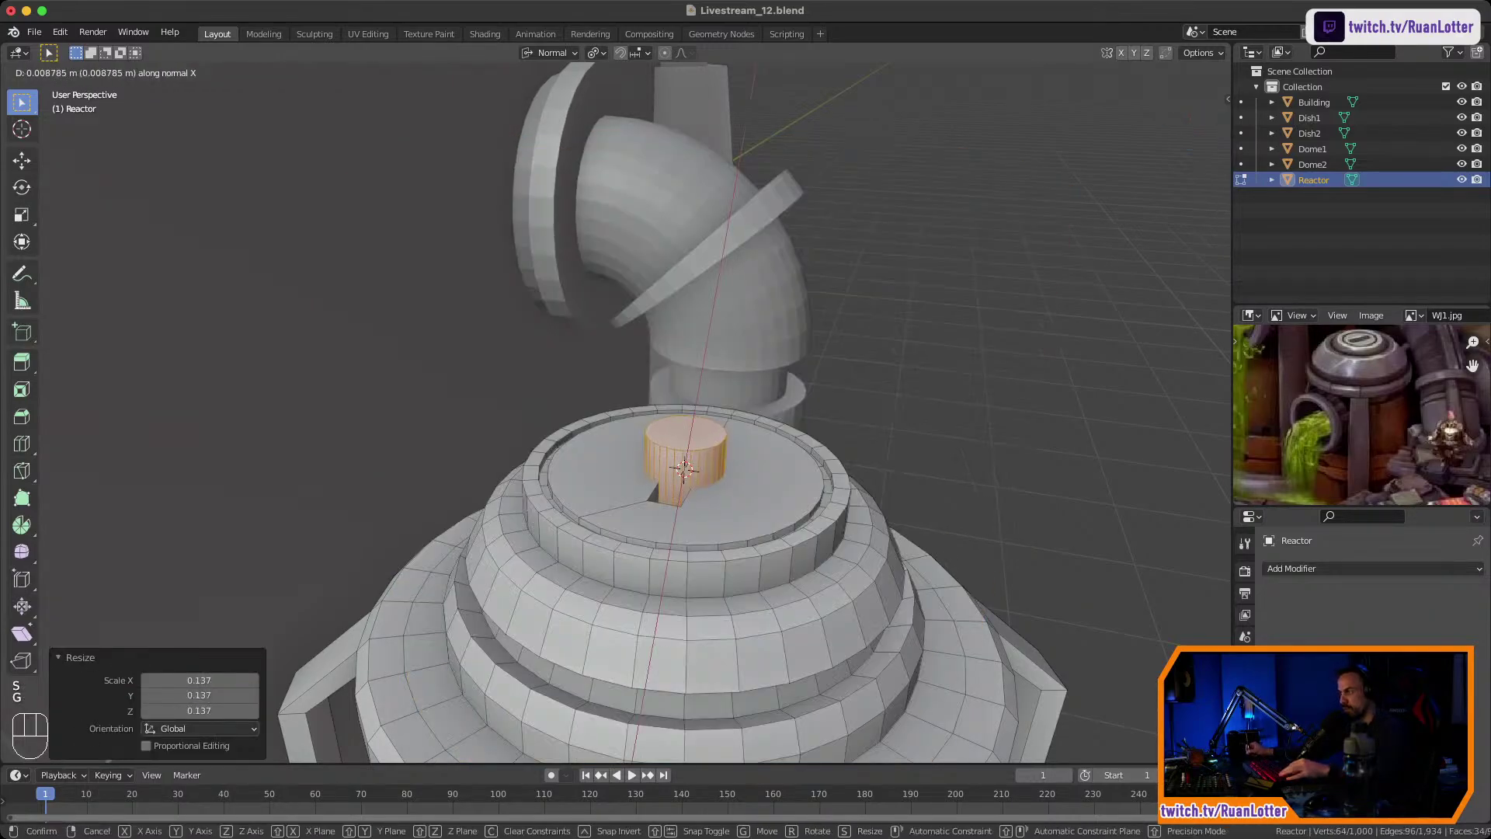
pyautogui.press('y')
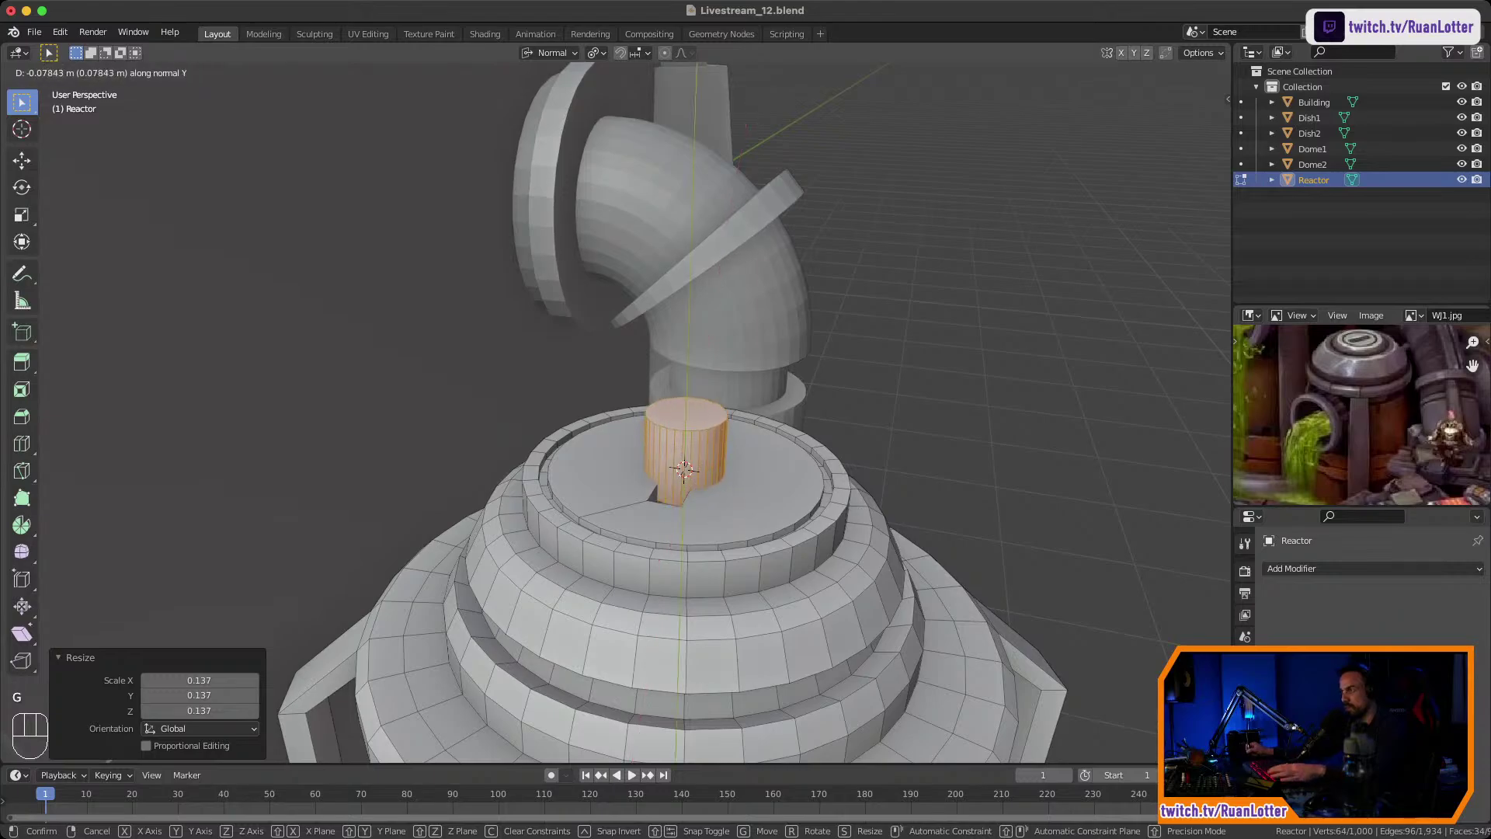
pyautogui.press('Escape')
# Set the transform orientation to Global and move the small cylinder about 0.256 m along X, beside the slot.
pyautogui.click(550, 52)
pyautogui.click(535, 101)
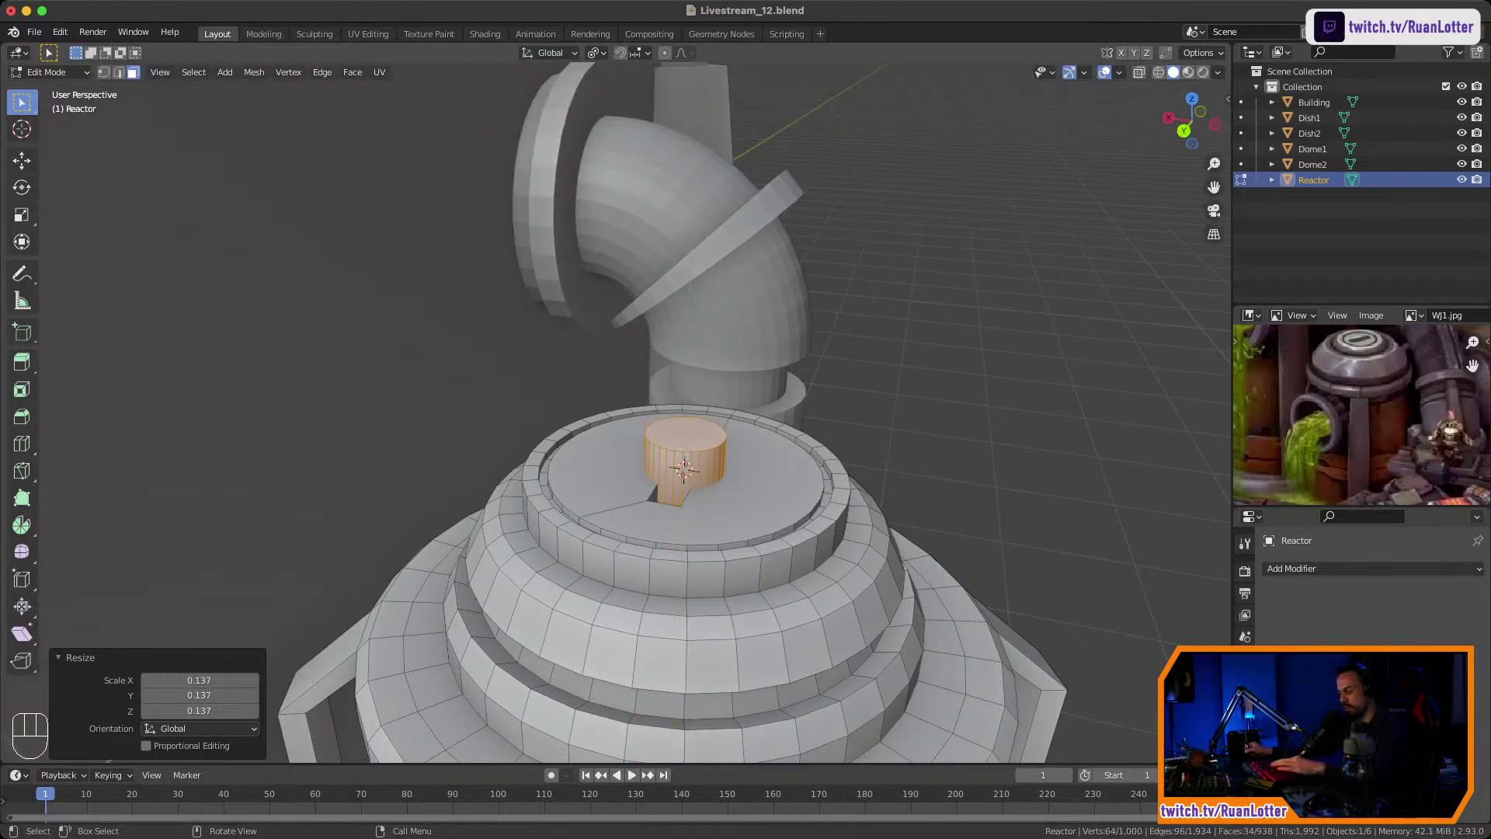
pyautogui.press('g')
pyautogui.press('x')
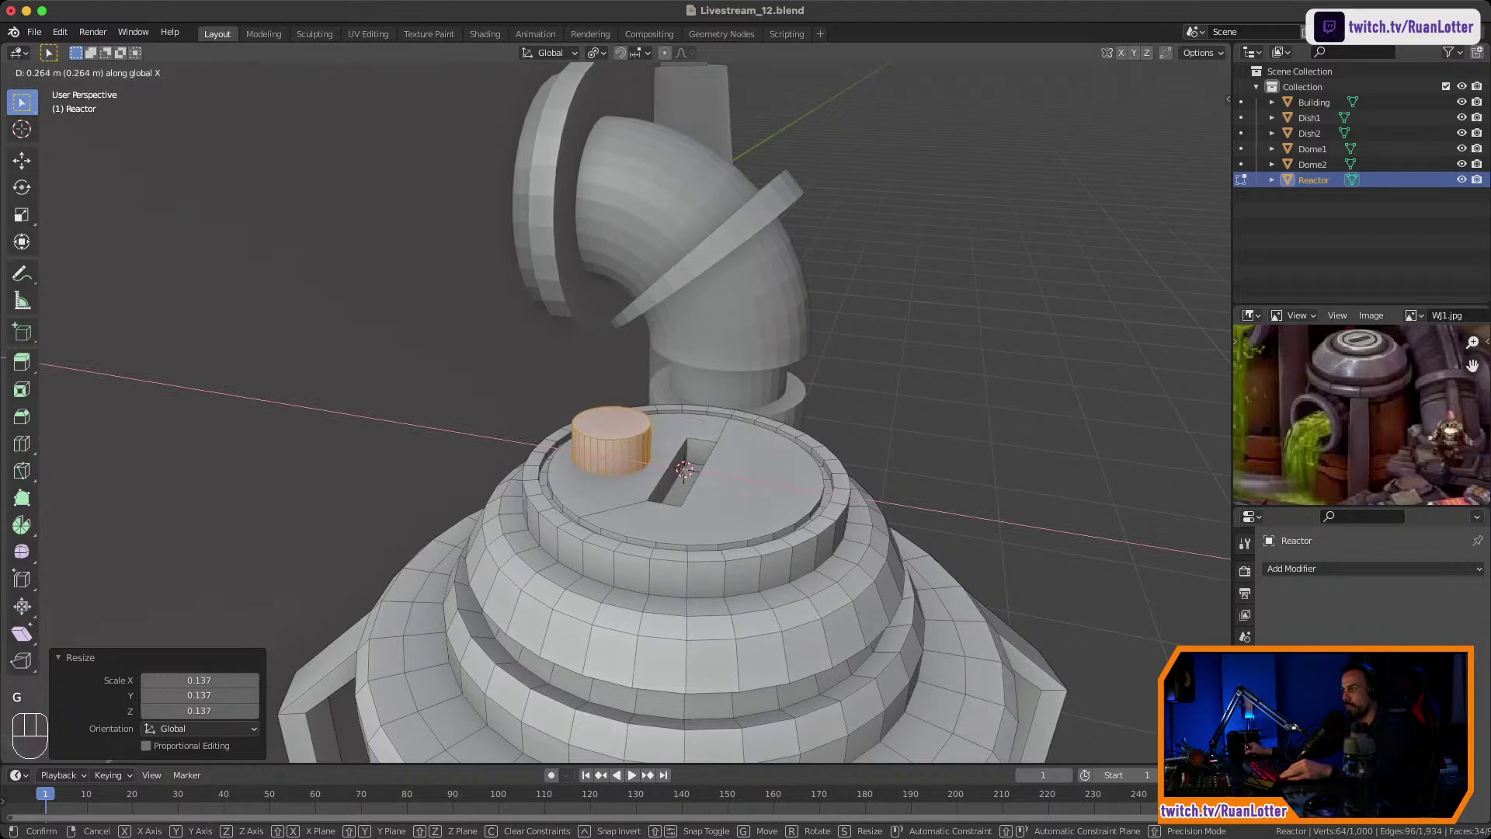
pyautogui.click(611, 441)
# Raise the small cylinder about 0.118 m along Z so its base sits at the cap's surface.
pyautogui.keyDown('ctrl'); pyautogui.moveTo(612, 442); pyautogui.dragTo(637, 543, button='middle'); pyautogui.keyUp('ctrl')
pyautogui.keyDown('ctrl'); pyautogui.moveTo(636, 544); pyautogui.dragTo(637, 466, button='middle'); pyautogui.keyUp('ctrl')
pyautogui.keyDown('shift'); pyautogui.moveTo(637, 466); pyautogui.dragTo(800, 446, button='middle'); pyautogui.keyUp('shift')
pyautogui.press('g')
pyautogui.press('z')
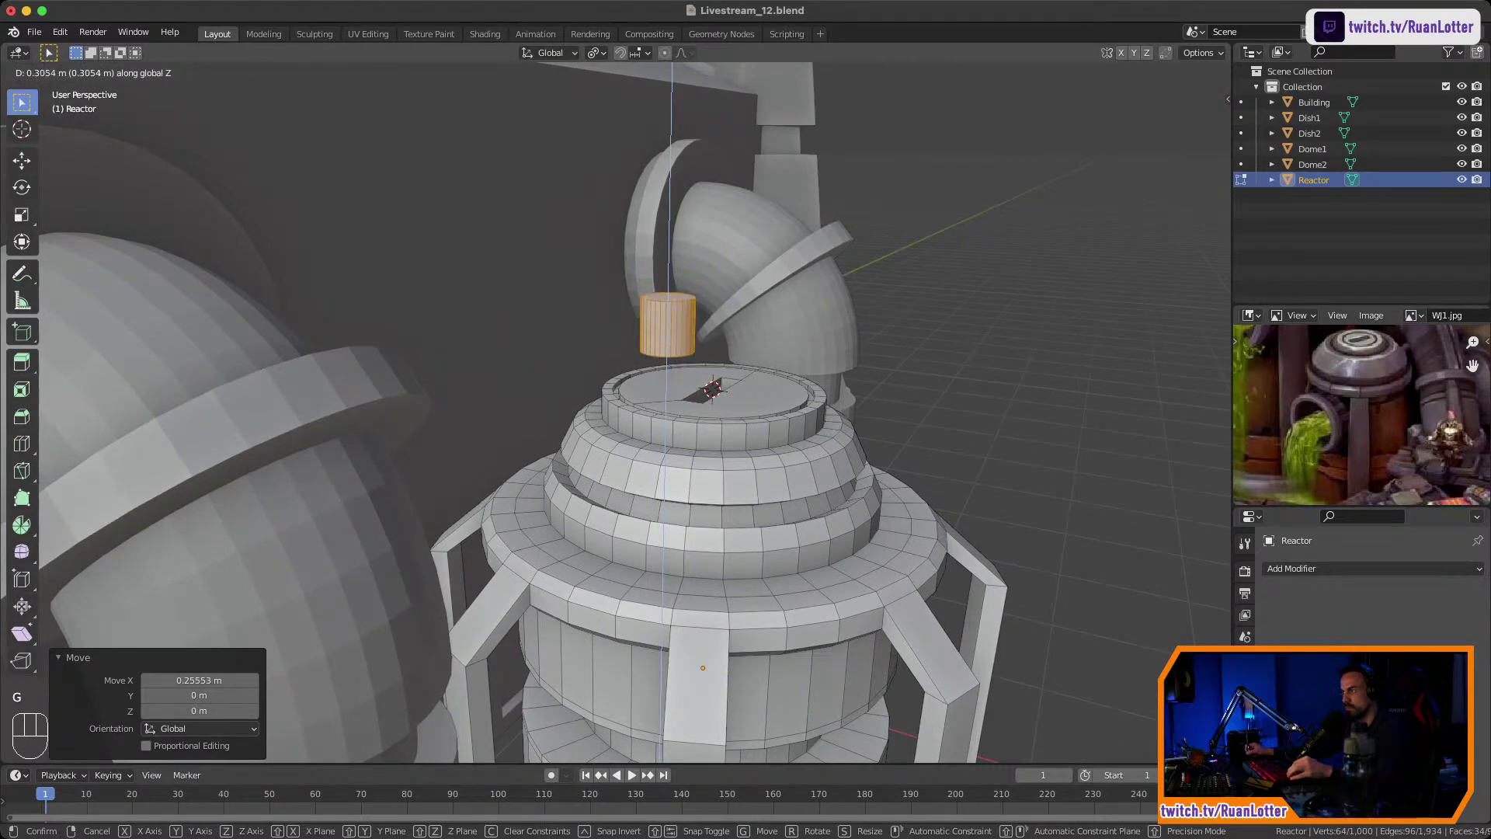
pyautogui.click(668, 359)
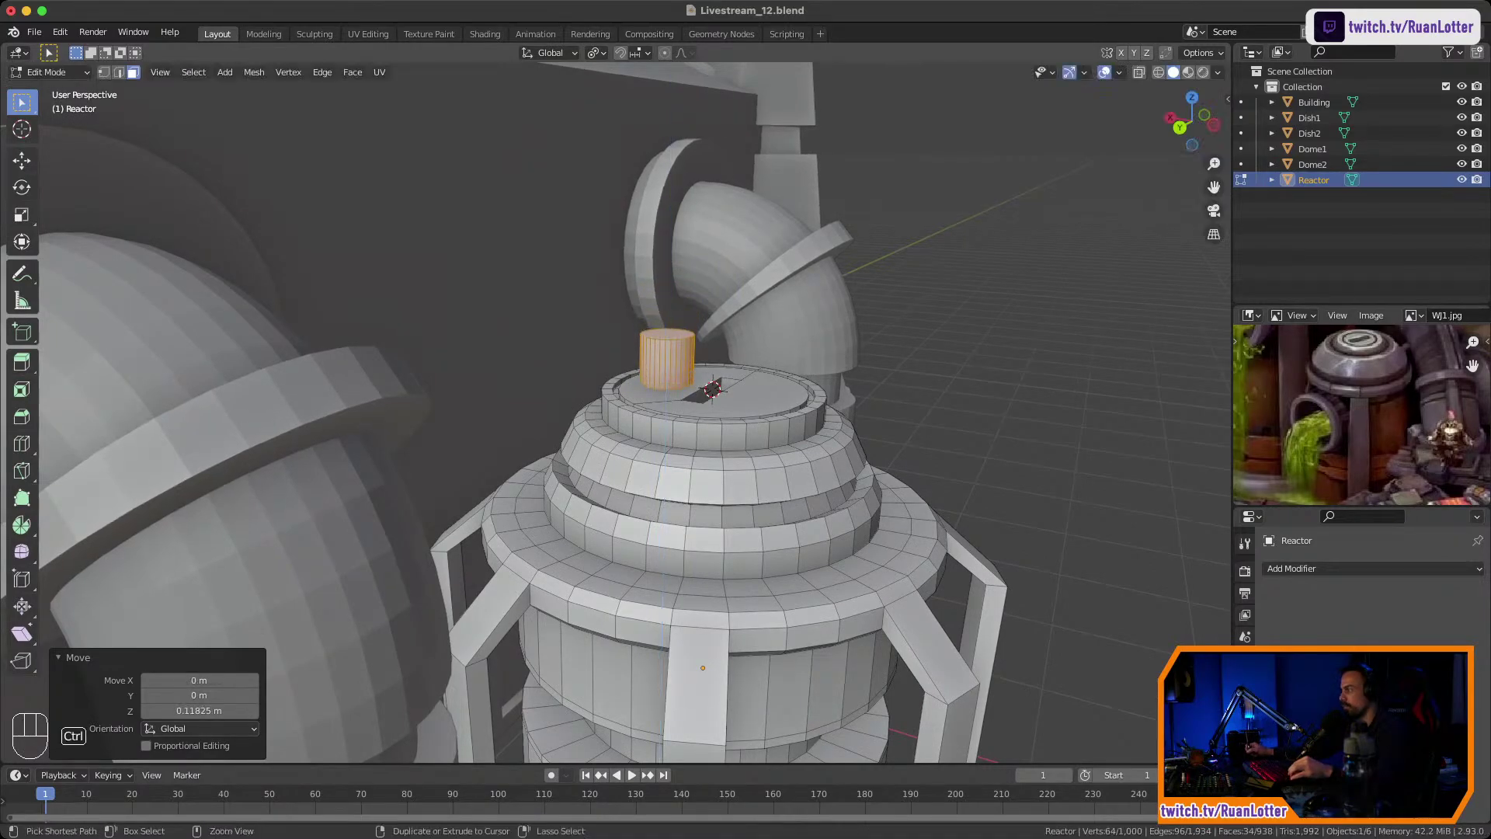
# Lengthen the small cylinder into a pipe by raising its top face about 0.436 m along Z.
pyautogui.moveTo(668, 365); pyautogui.dragTo(683, 435, button='middle')
pyautogui.keyDown('ctrl'); pyautogui.moveTo(683, 497); pyautogui.dragTo(583, 385, button='middle'); pyautogui.keyUp('ctrl')
pyautogui.click(723, 440)
pyautogui.press('g')
pyautogui.press('z')
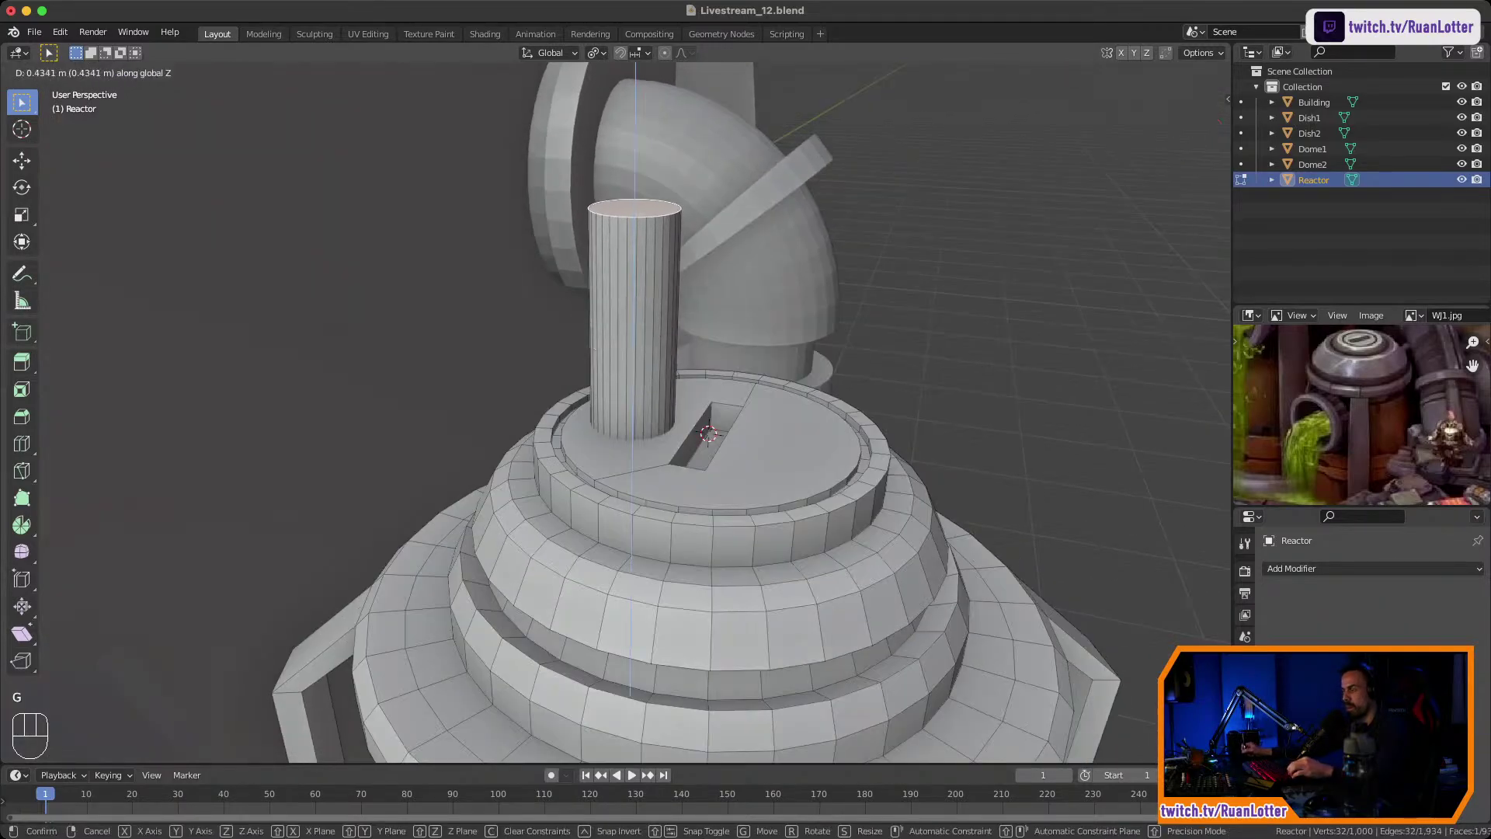
pyautogui.click(591, 307)
pyautogui.moveTo(591, 307)
pyautogui.keyDown('ctrl'); pyautogui.mouseDown(button='middle')
pyautogui.moveTo(588, 494)
pyautogui.moveTo(588, 419)
pyautogui.moveTo(625, 413)
pyautogui.moveTo(594, 389)
pyautogui.moveTo(594, 315)
pyautogui.mouseUp(button='middle'); pyautogui.keyUp('ctrl')
pyautogui.click(1188, 131)
pyautogui.keyDown('shift'); pyautogui.moveTo(594, 314); pyautogui.dragTo(614, 504, button='middle'); pyautogui.keyUp('shift')
pyautogui.moveTo(613, 505)
pyautogui.mouseDown(button='middle')
pyautogui.moveTo(623, 590)
pyautogui.moveTo(654, 598)
pyautogui.moveTo(656, 543)
pyautogui.moveTo(621, 466)
pyautogui.moveTo(626, 497)
pyautogui.mouseUp(button='middle')
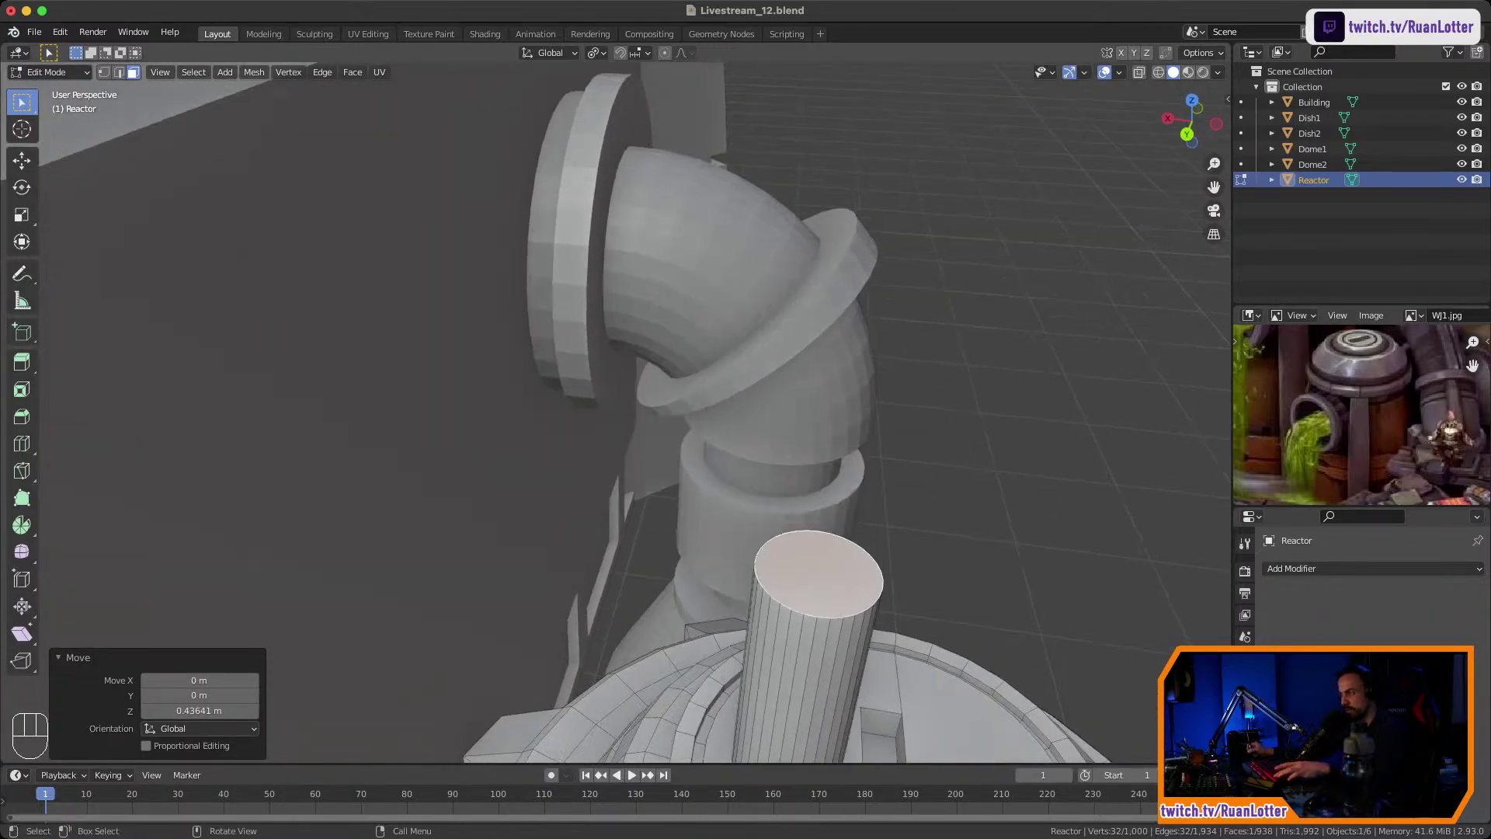
# In vertex mode, select the pipe's top rim vertex on the +X side and snap the 3D cursor to it.
pyautogui.press('1')
pyautogui.keyDown('shift'); pyautogui.moveTo(820, 575); pyautogui.dragTo(645, 486); pyautogui.keyUp('shift')
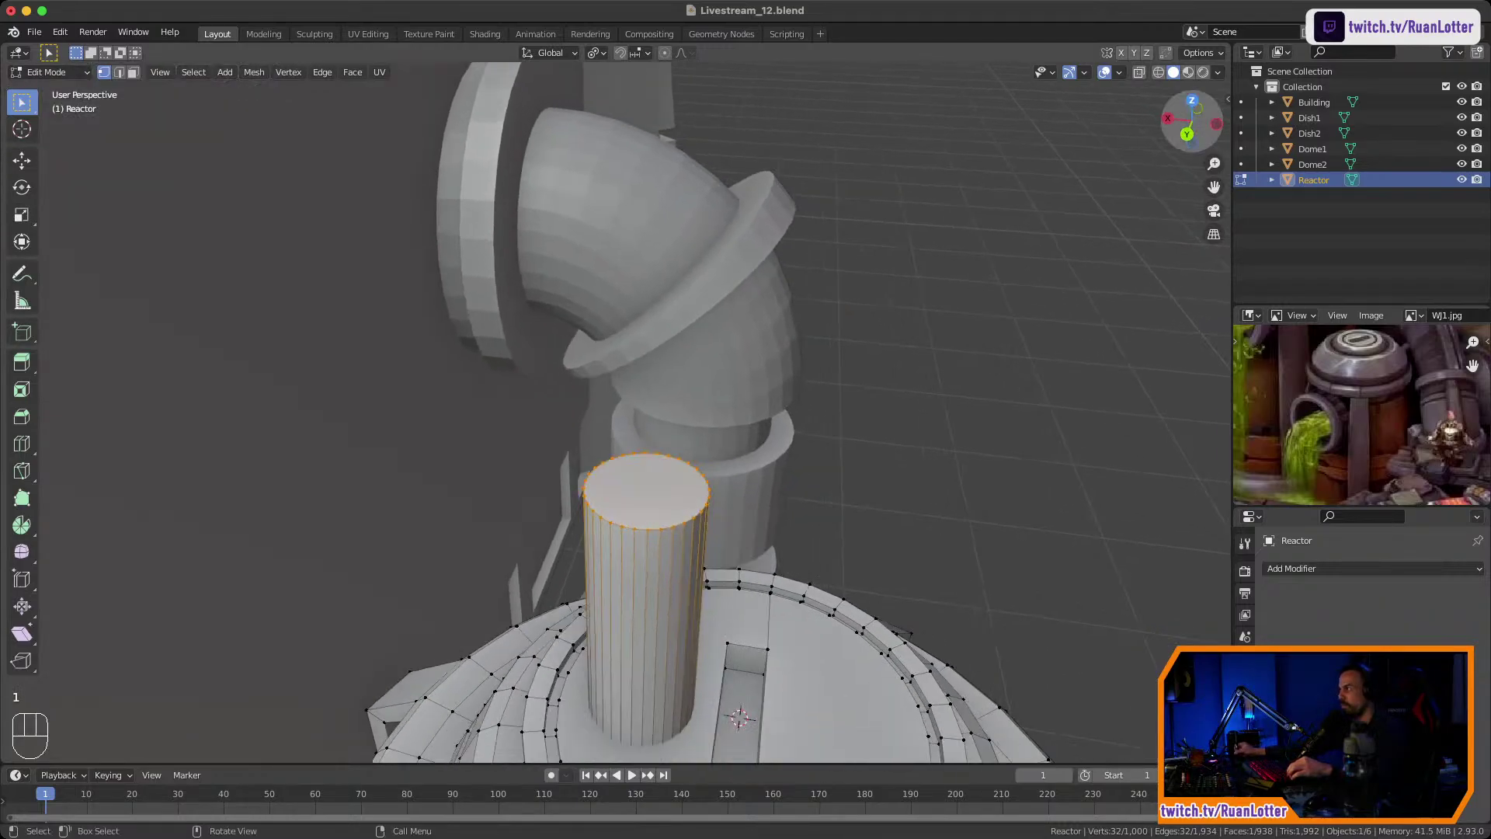
pyautogui.click(1192, 100)
pyautogui.keyDown('shift'); pyautogui.moveTo(591, 310); pyautogui.dragTo(613, 412, button='middle'); pyautogui.keyUp('shift')
pyautogui.keyDown('shift'); pyautogui.moveTo(613, 412); pyautogui.dragTo(654, 362, button='middle'); pyautogui.keyUp('shift')
pyautogui.press('KP_Decimal')
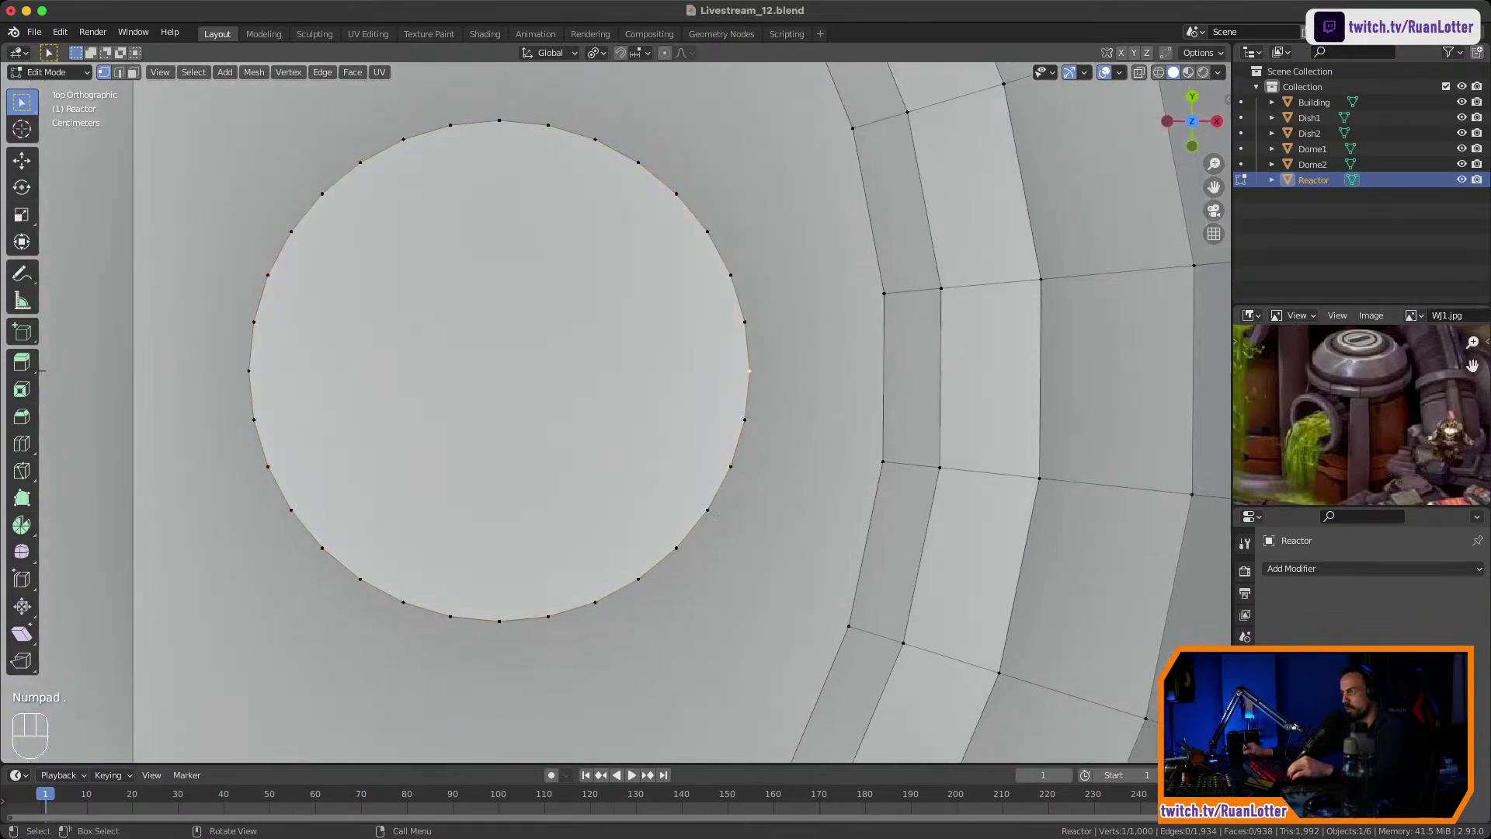
pyautogui.hotkey('shift', 's')
pyautogui.click(783, 472)
# Return to face selection and select only the pipe's top face.
pyautogui.moveTo(783, 472); pyautogui.dragTo(1003, 345, button='middle')
pyautogui.scroll(-4, 1040, 365)
pyautogui.click(624, 429)
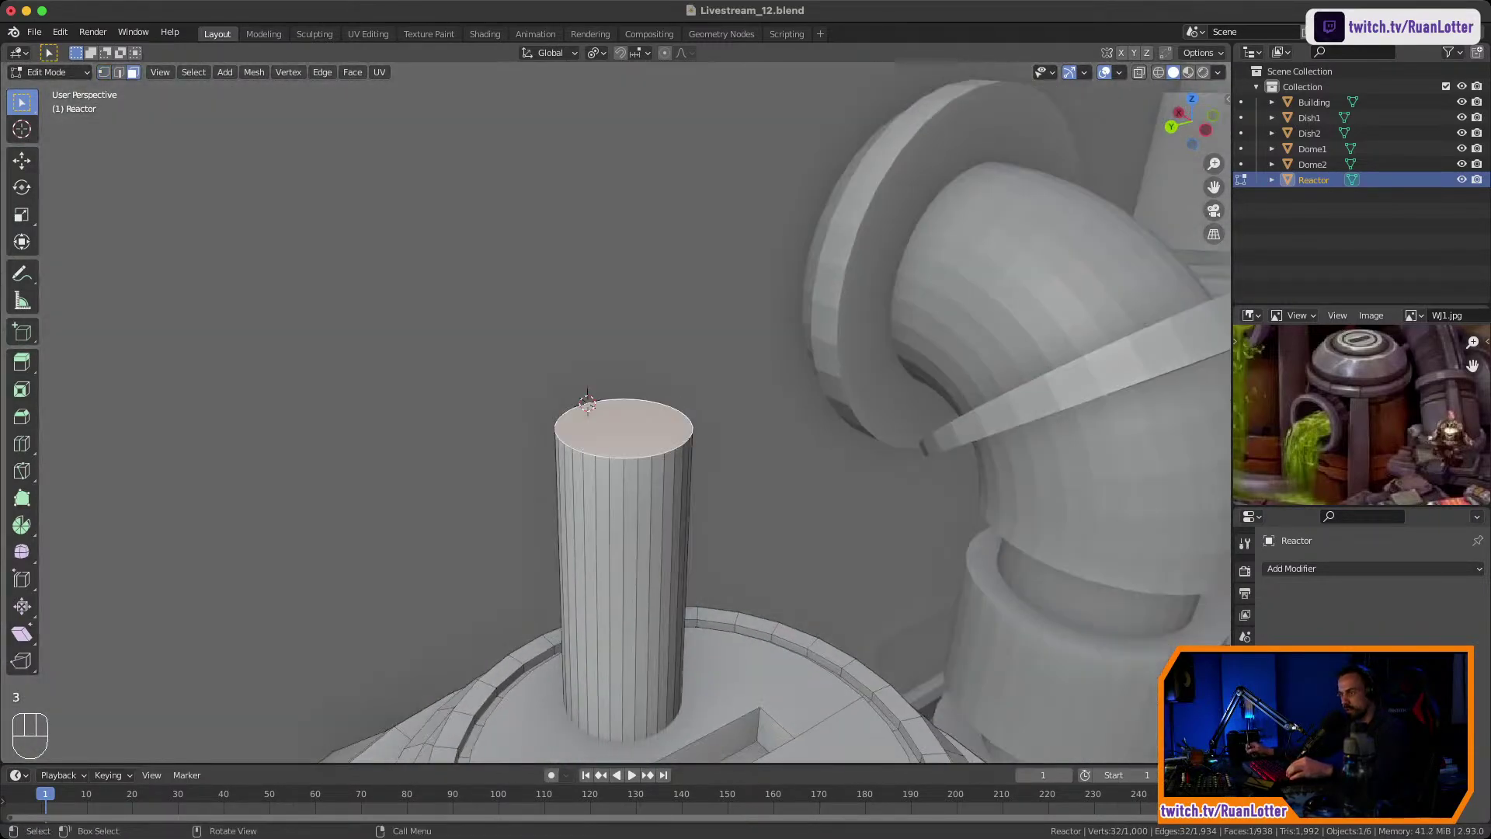
pyautogui.moveTo(624, 429); pyautogui.dragTo(649, 429, button='middle')
pyautogui.press('Tab')
pyautogui.press('Tab')
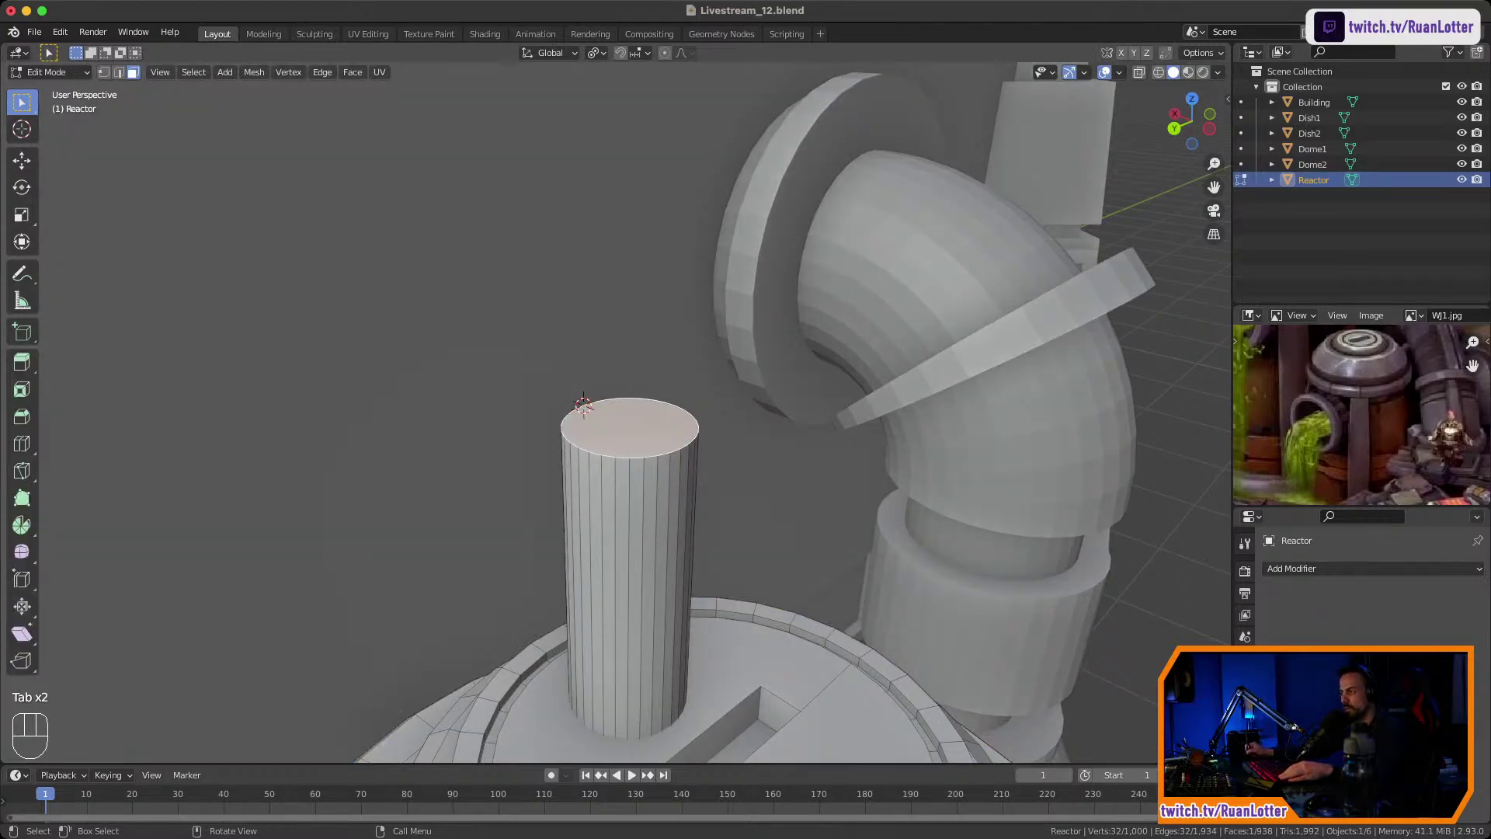
pyautogui.click(647, 536)
pyautogui.click(633, 431)
pyautogui.moveTo(633, 435); pyautogui.dragTo(669, 428, button='middle')
pyautogui.scroll(-1, 669, 428)
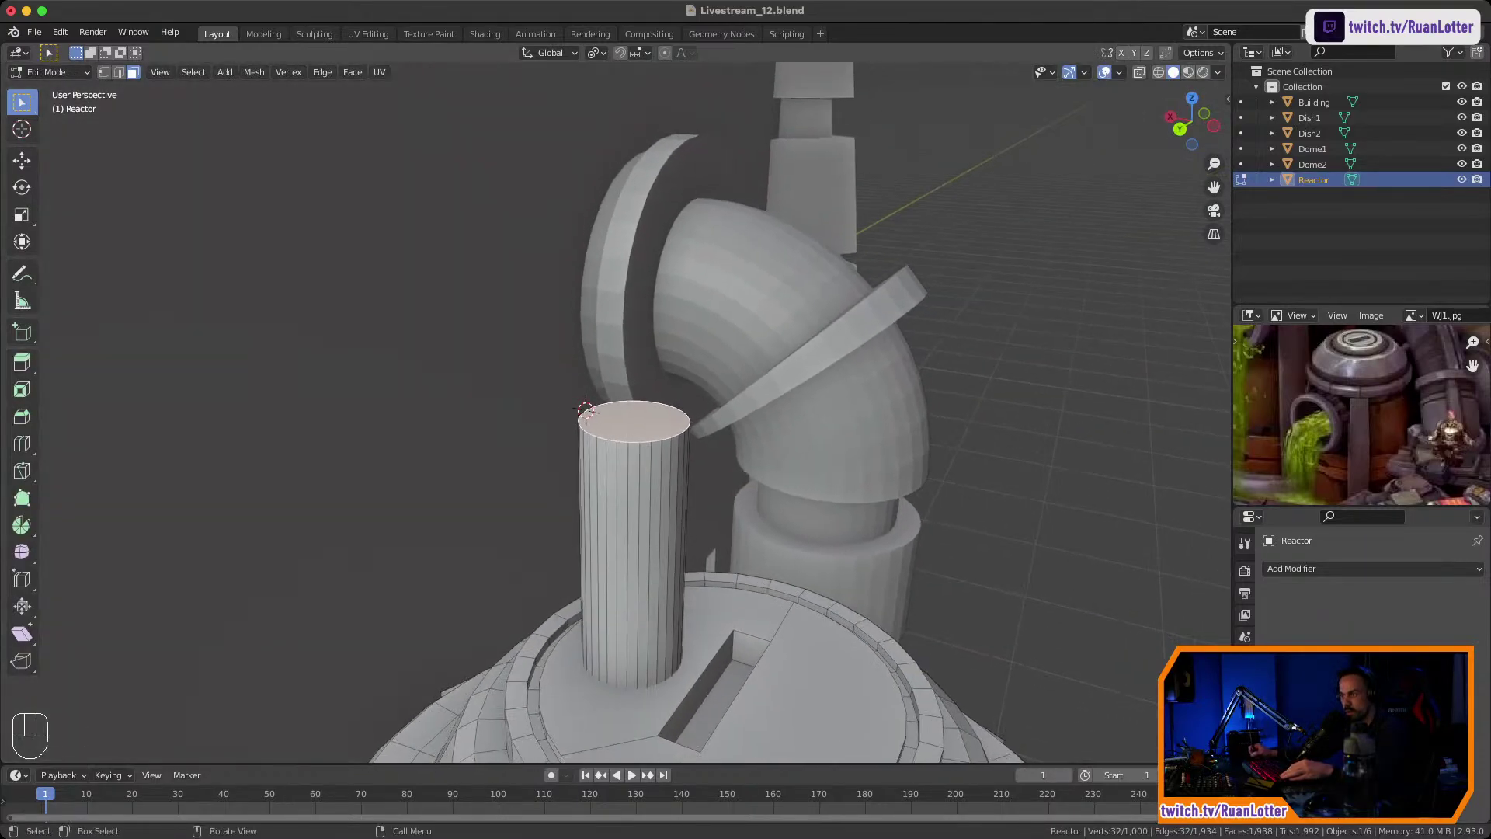
# Spin the pipe's top face -90° around the Y axis in 12 steps to form an elbow.
pyautogui.click(22, 525)
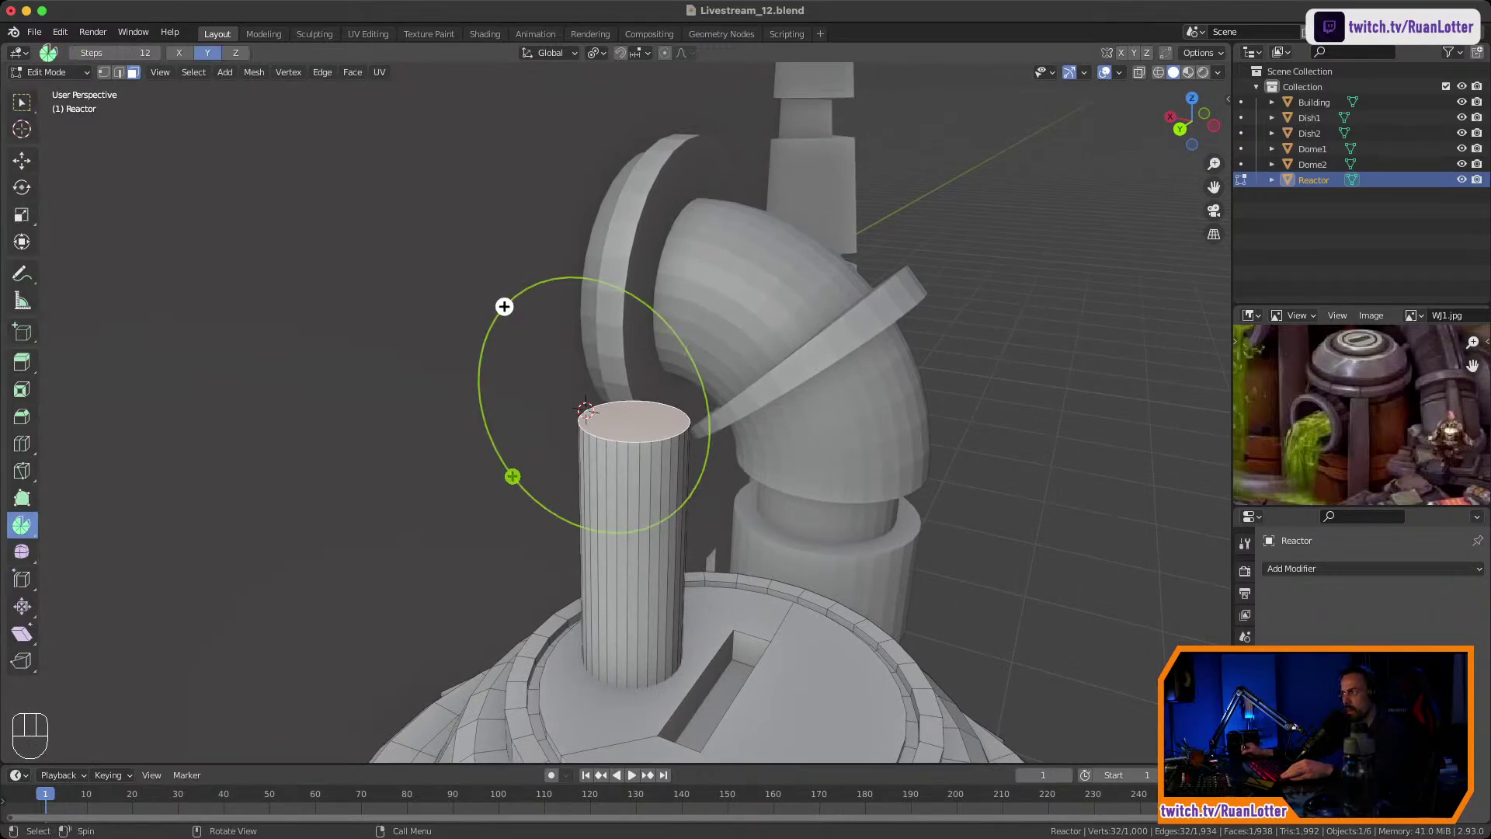
pyautogui.moveTo(505, 307)
pyautogui.mouseDown(button='middle')
pyautogui.moveTo(560, 294)
pyautogui.moveTo(512, 321)
pyautogui.mouseUp(button='middle')
pyautogui.moveTo(487, 323); pyautogui.dragTo(509, 497)
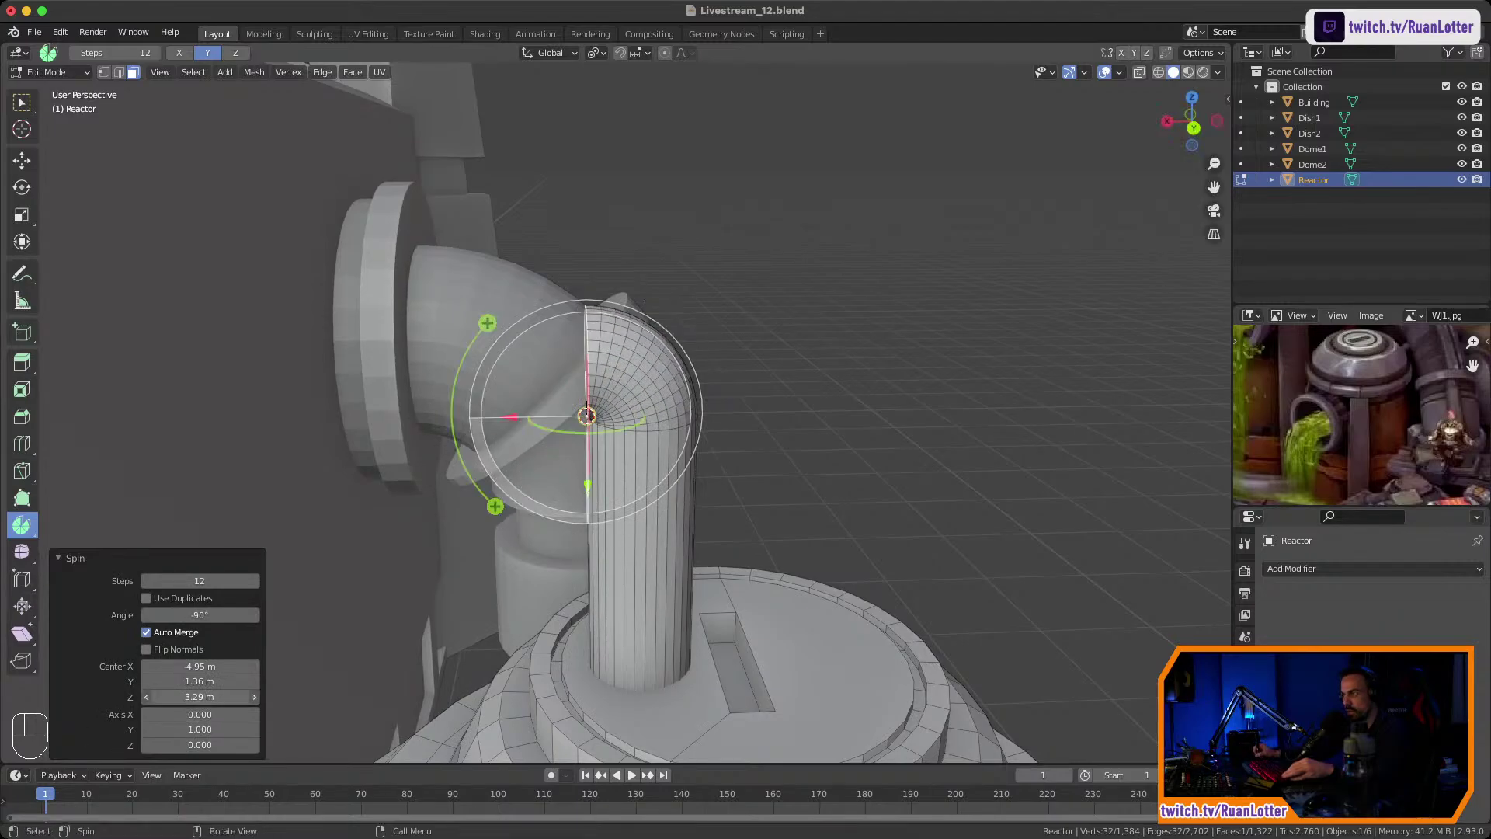
# Widen the elbow by setting the spin center to about X -4.75 m, Y 1.26 m, Z 3.29 m.
pyautogui.moveTo(200, 696); pyautogui.dragTo(195, 697)
pyautogui.moveTo(199, 681)
pyautogui.mouseDown()
pyautogui.moveTo(192, 666)
pyautogui.moveTo(209, 666)
pyautogui.mouseUp()
pyautogui.moveTo(621, 435); pyautogui.dragTo(714, 459, button='middle')
pyautogui.press('ctrl+KP_3')
pyautogui.scroll(3, 715, 458)
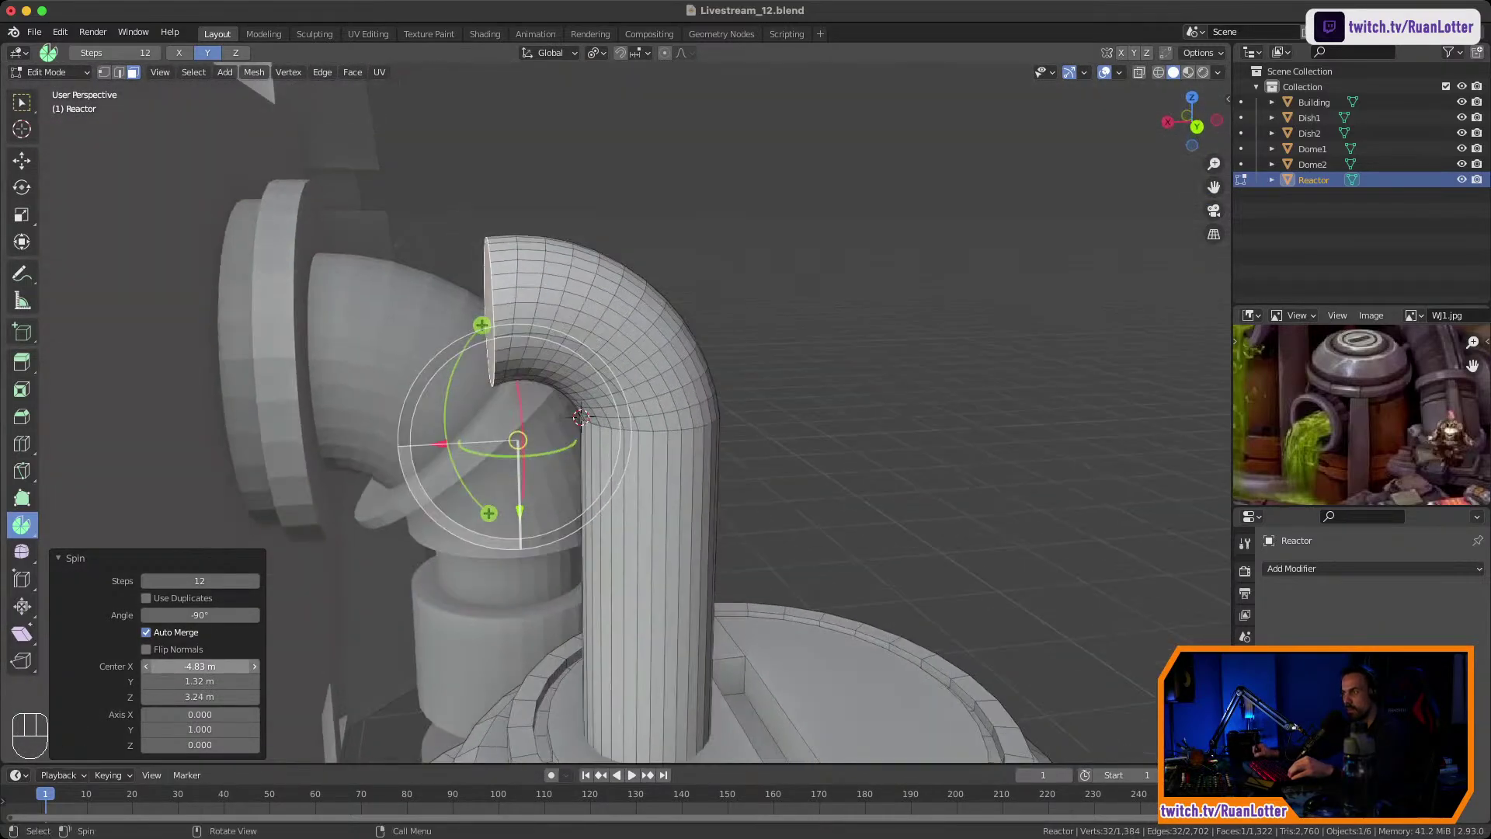
pyautogui.moveTo(199, 666); pyautogui.dragTo(201, 696)
pyautogui.scroll(-2, 636, 412)
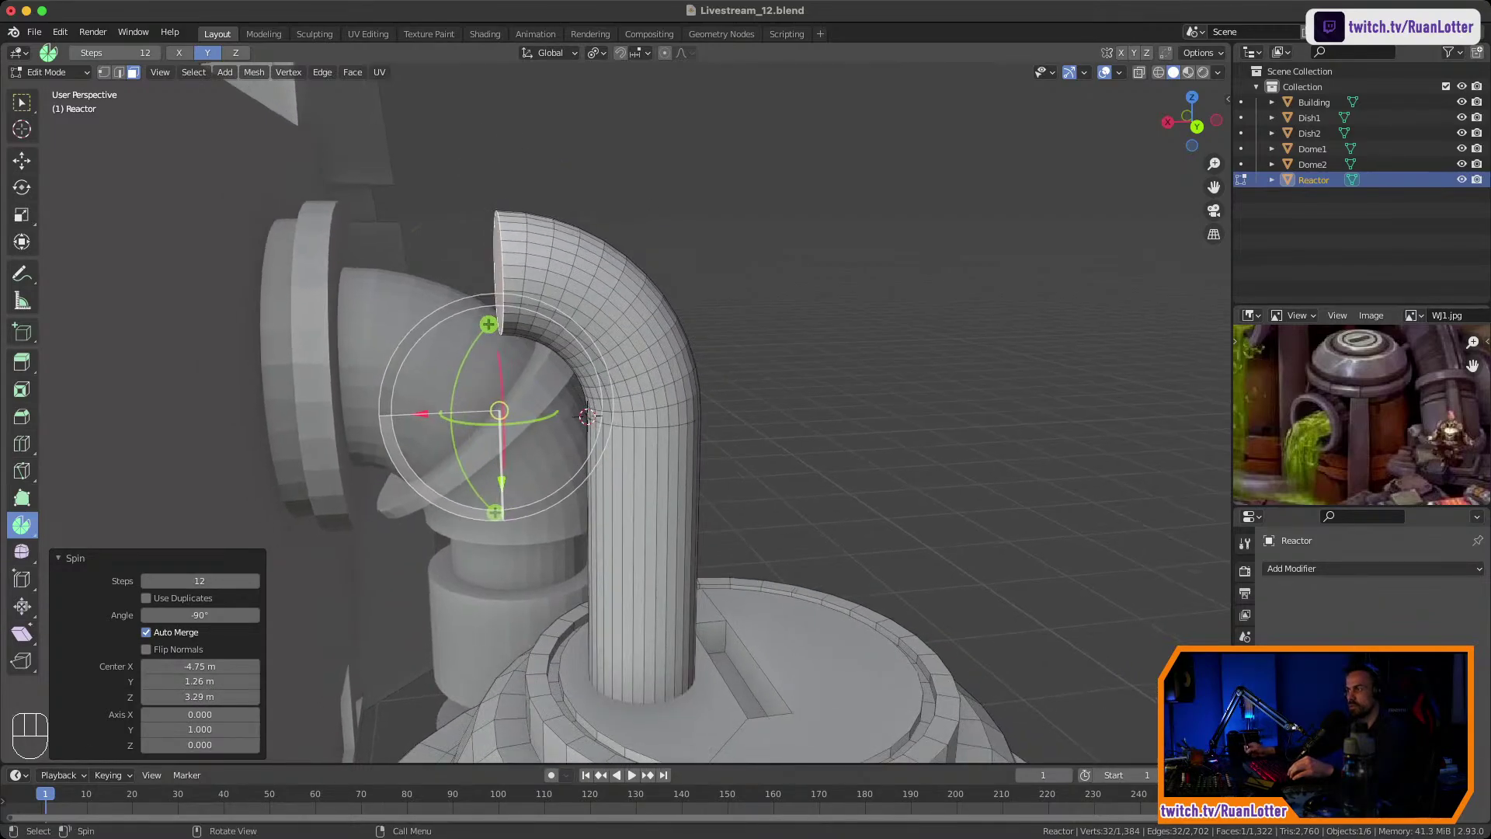
# Select the elbow's open end face and extrude it straight out about 0.84 m into the building wall.
pyautogui.moveTo(777, 372); pyautogui.dragTo(781, 400, button='middle')
pyautogui.click(854, 350)
pyautogui.click(498, 287)
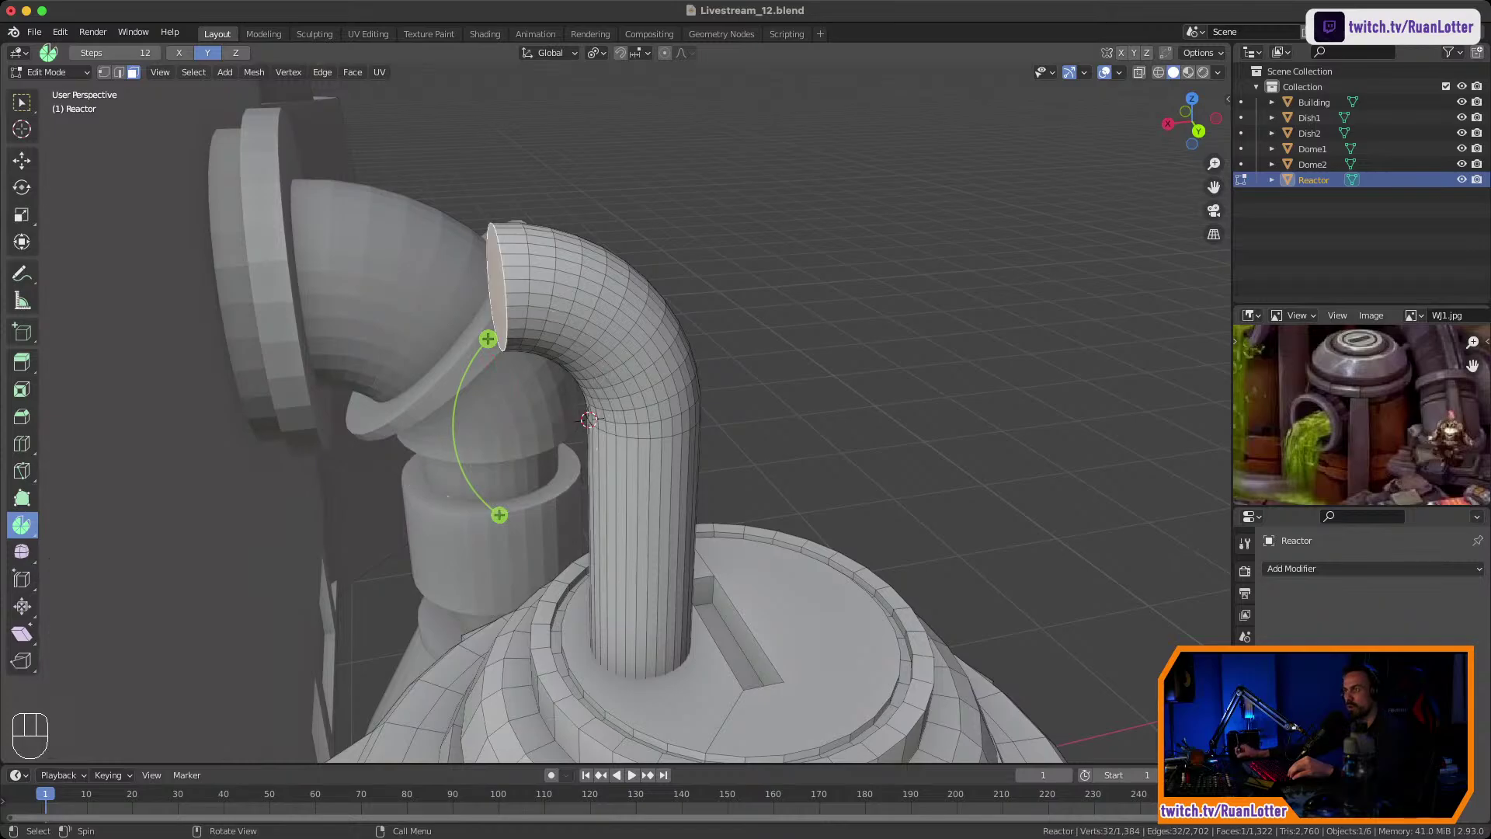
pyautogui.press('w')
pyautogui.press('e')
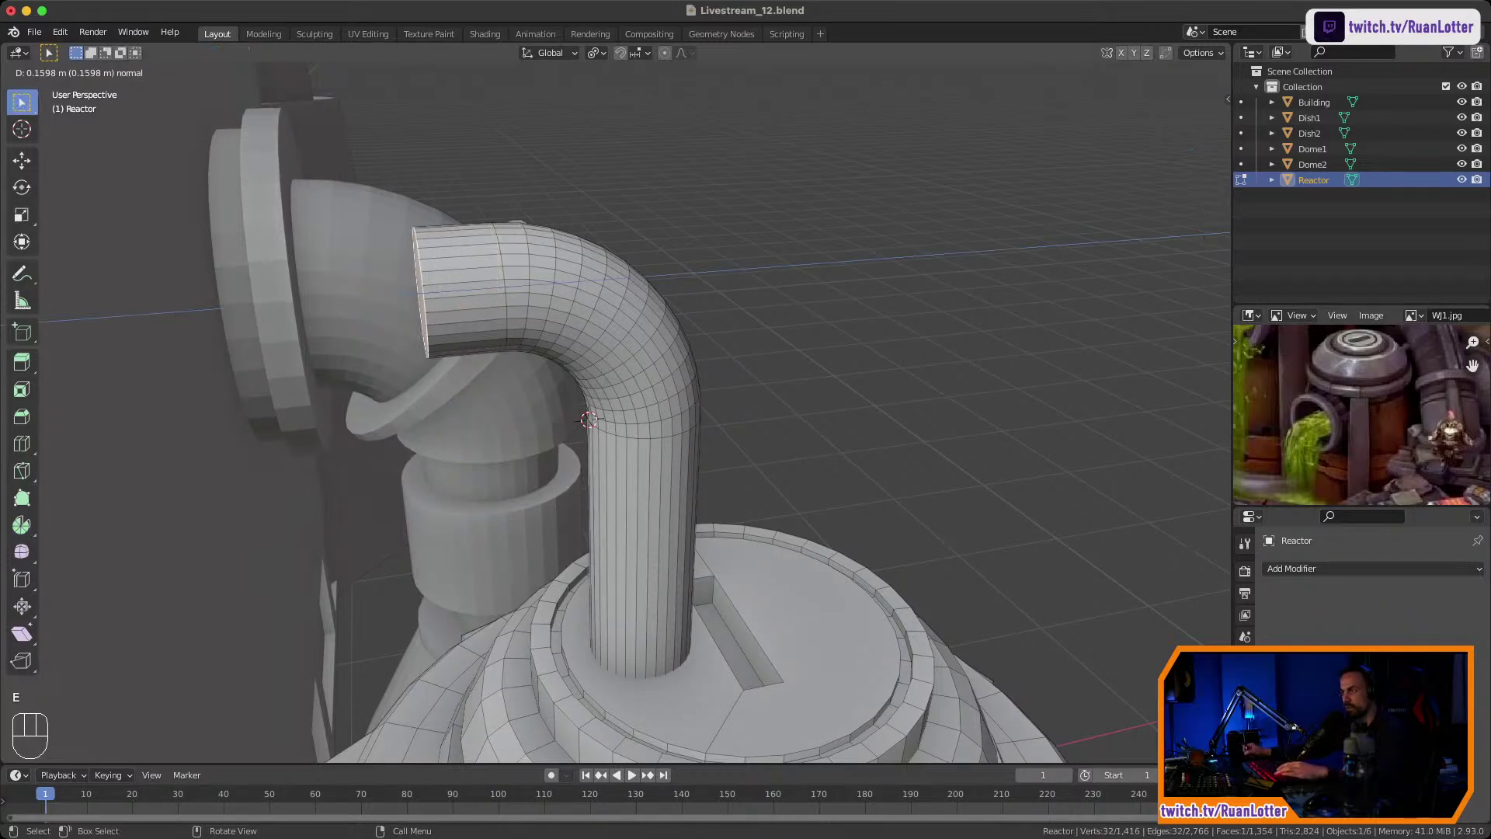
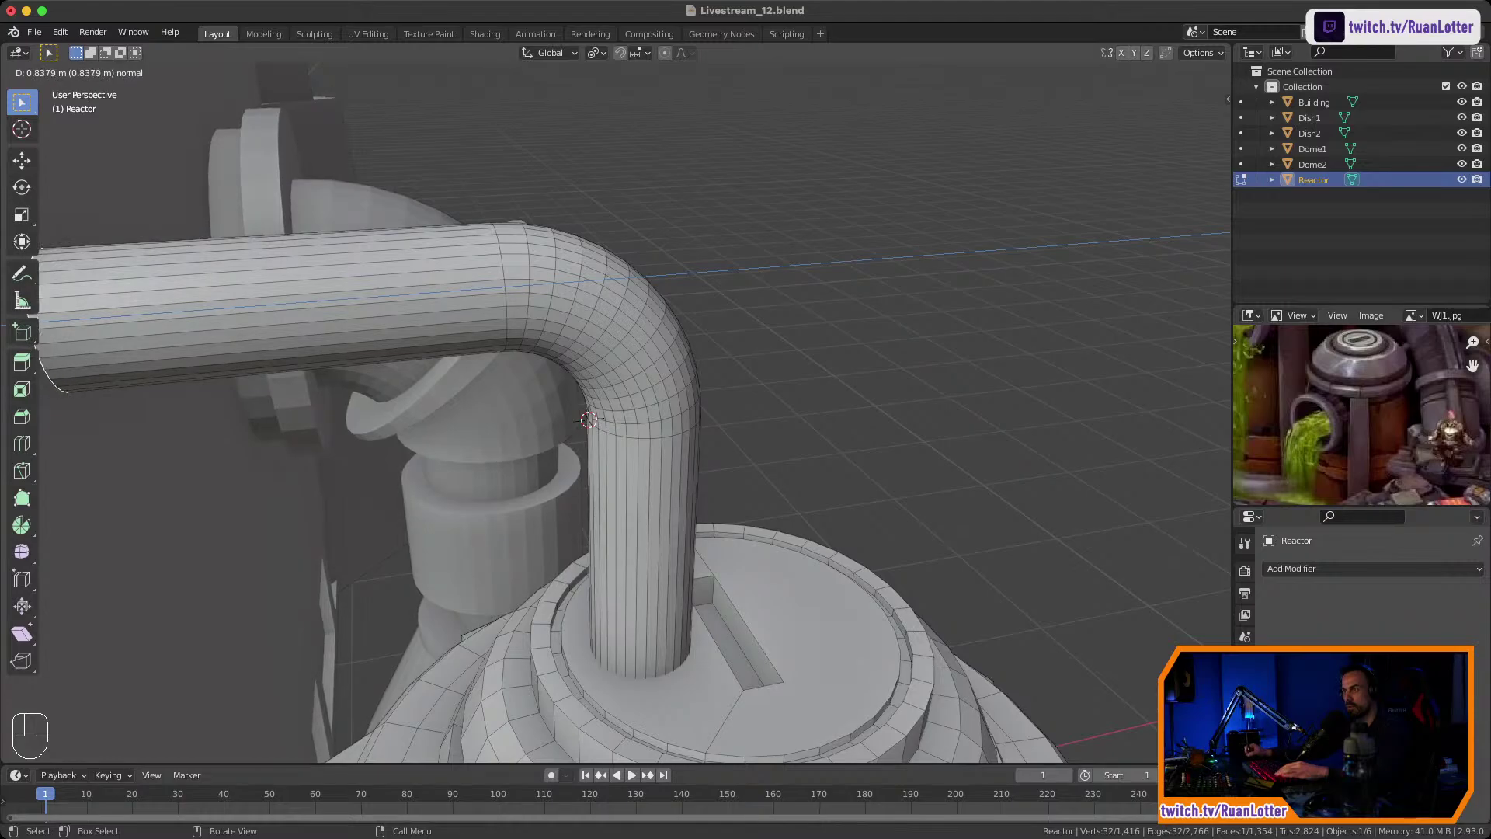
pyautogui.click(613, 411)
# Examine in object mode how the extended pipe meets the building wall, and return to editing the reactor mesh.
pyautogui.press('Tab')
pyautogui.keyDown('ctrl'); pyautogui.moveTo(614, 412); pyautogui.dragTo(504, 443, button='middle'); pyautogui.keyUp('ctrl')
pyautogui.keyDown('ctrl'); pyautogui.moveTo(893, 310); pyautogui.dragTo(808, 434, button='middle'); pyautogui.keyUp('ctrl')
pyautogui.click(893, 404)
pyautogui.keyDown('shift'); pyautogui.moveTo(808, 435); pyautogui.dragTo(718, 439, button='middle'); pyautogui.keyUp('shift')
pyautogui.press('Tab')
pyautogui.keyDown('ctrl'); pyautogui.moveTo(466, 482); pyautogui.dragTo(466, 451, button='middle'); pyautogui.keyUp('ctrl')
pyautogui.keyDown('shift'); pyautogui.moveTo(466, 450); pyautogui.dragTo(517, 365, button='middle'); pyautogui.keyUp('shift')
pyautogui.keyDown('shift'); pyautogui.moveTo(516, 365); pyautogui.dragTo(672, 326, button='middle'); pyautogui.keyUp('shift')
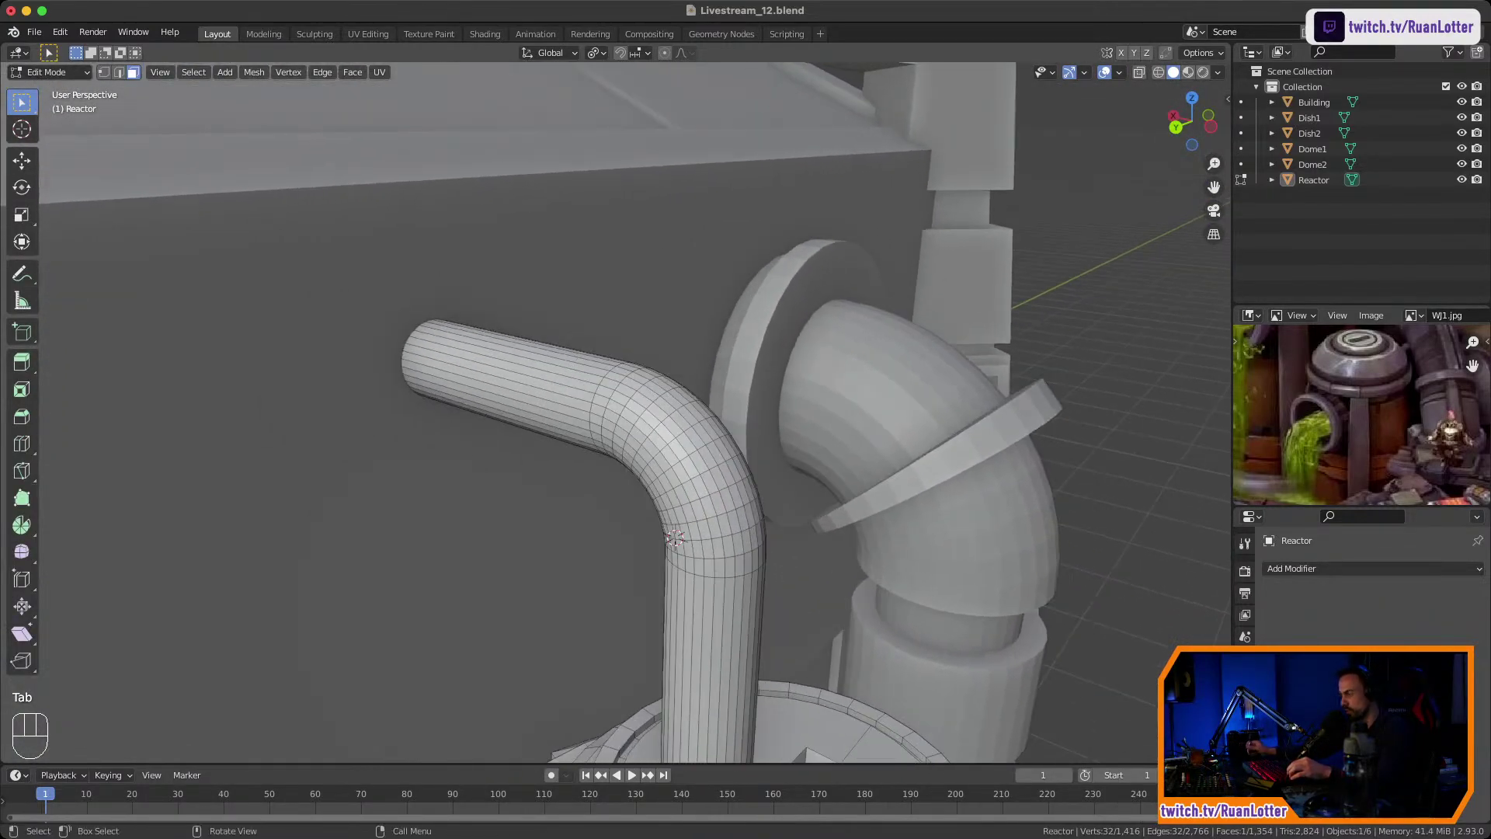
# Cut two closely spaced edge loops around the pipe's horizontal section near the building wall.
pyautogui.click(513, 378)
pyautogui.press('KP_Decimal')
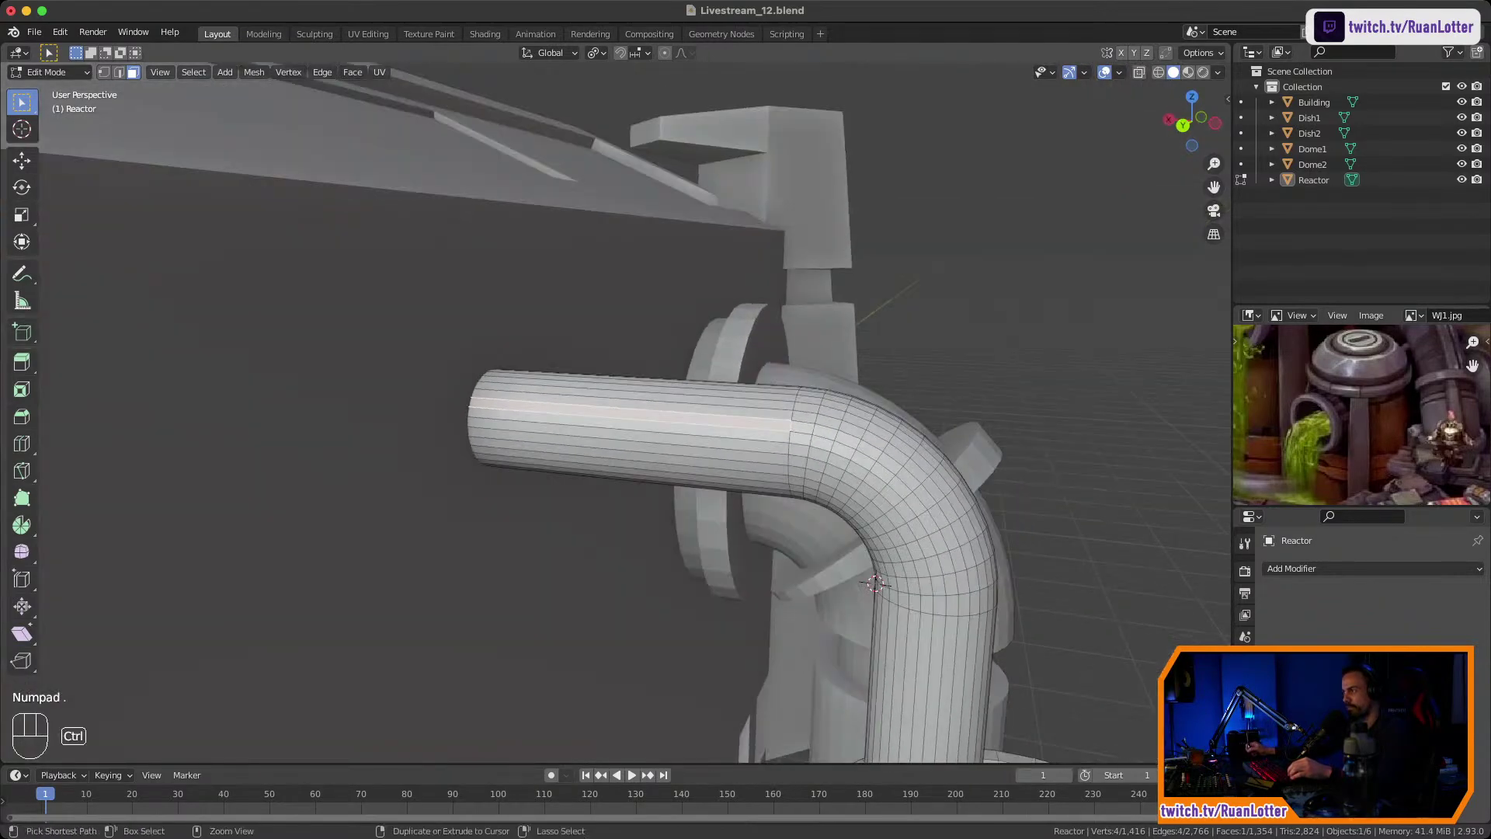
pyautogui.moveTo(516, 379); pyautogui.dragTo(531, 441, button='middle')
pyautogui.hotkey('ctrl', 'r')
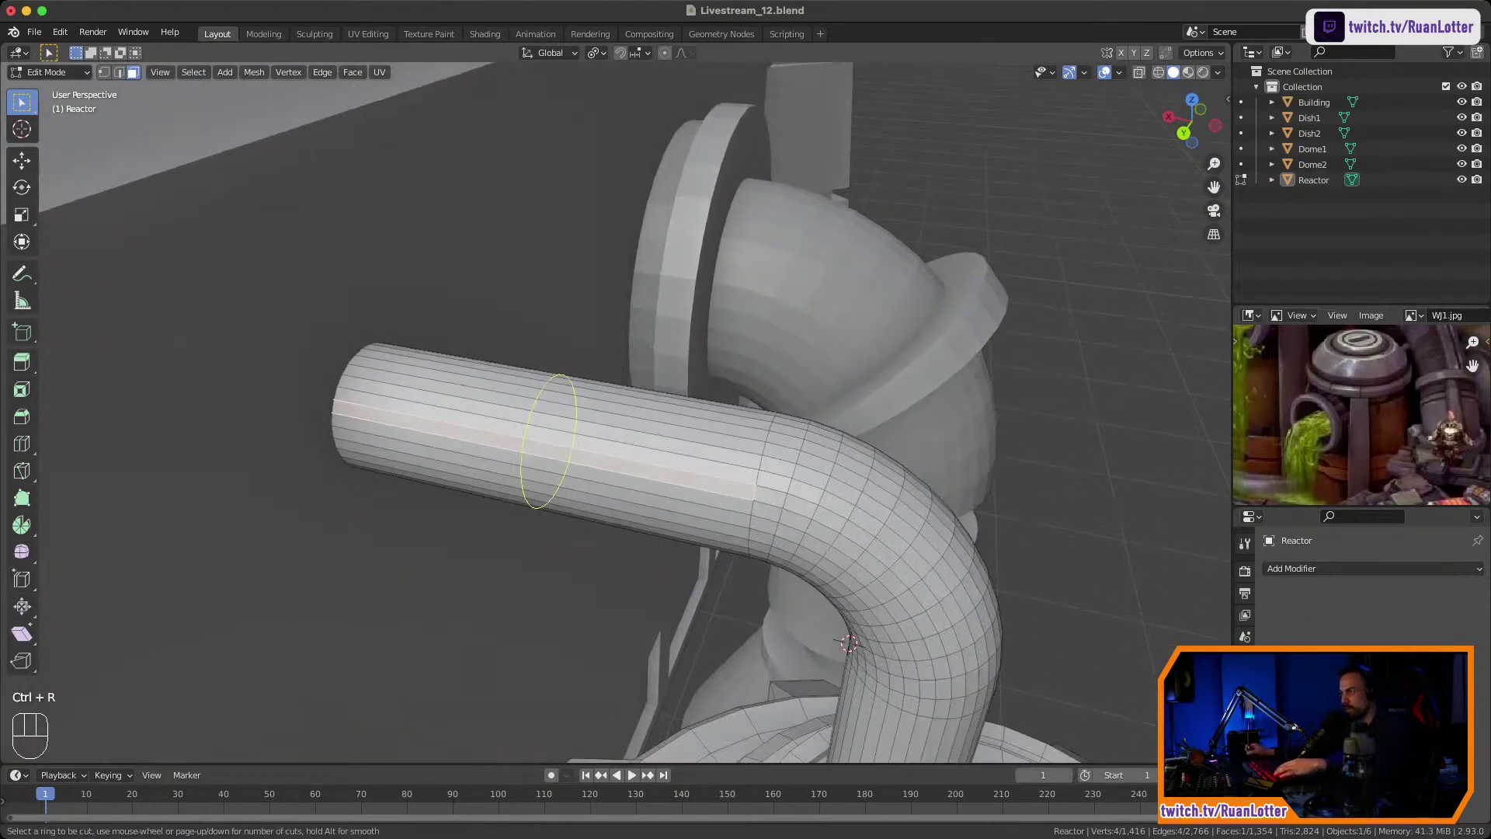
pyautogui.click(531, 441)
pyautogui.click(503, 435)
pyautogui.hotkey('ctrl', 'r')
pyautogui.click(600, 448)
pyautogui.click(549, 440)
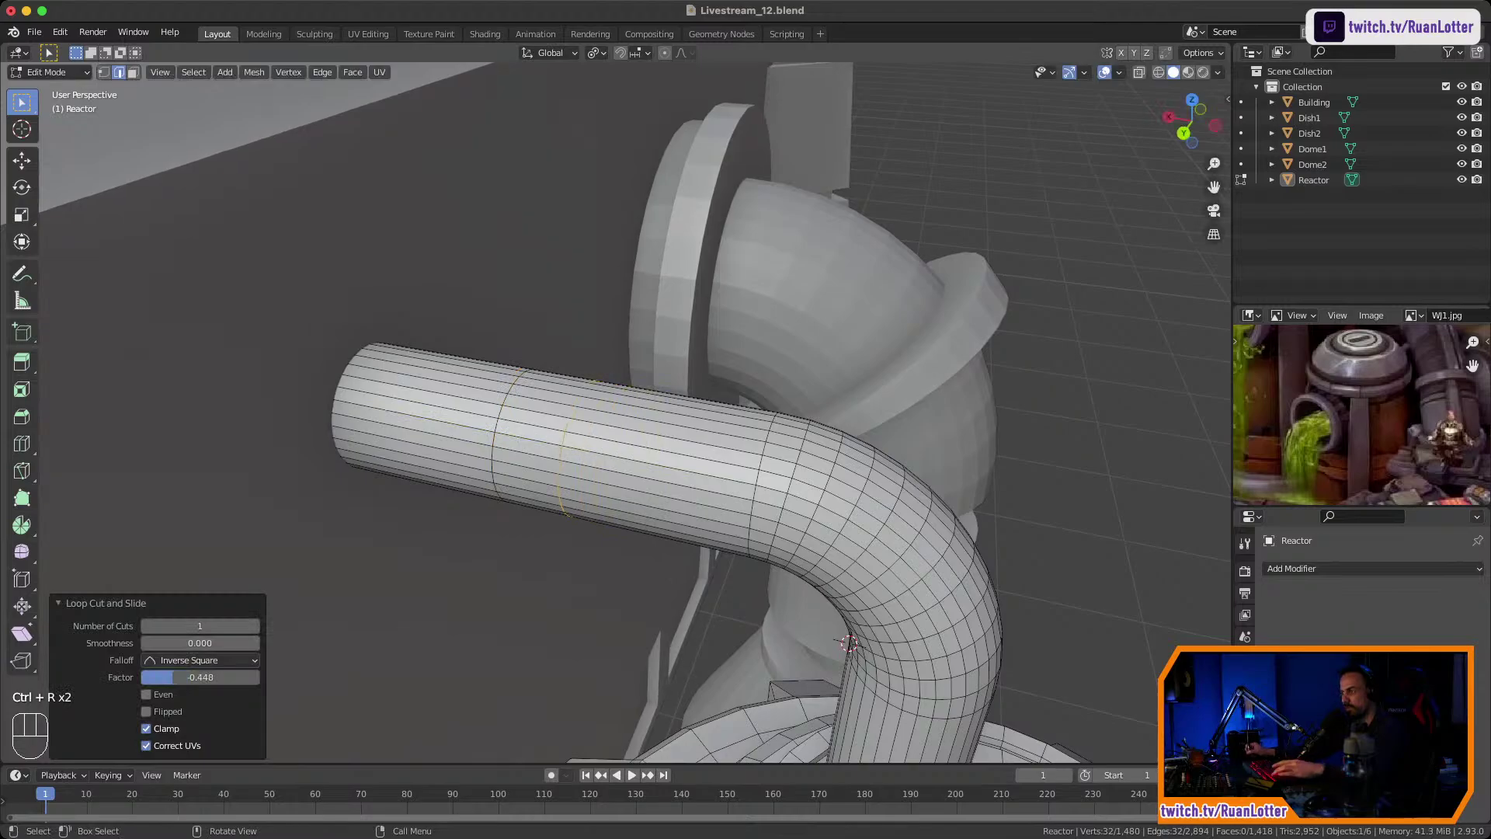
# Select the face ring between the two new loops and extrude it along its normals by about 0.08 m as a collar.
pyautogui.press('3')
pyautogui.keyDown('alt'); pyautogui.click(531, 432); pyautogui.keyUp('alt')
pyautogui.moveTo(531, 433); pyautogui.dragTo(487, 414, button='middle')
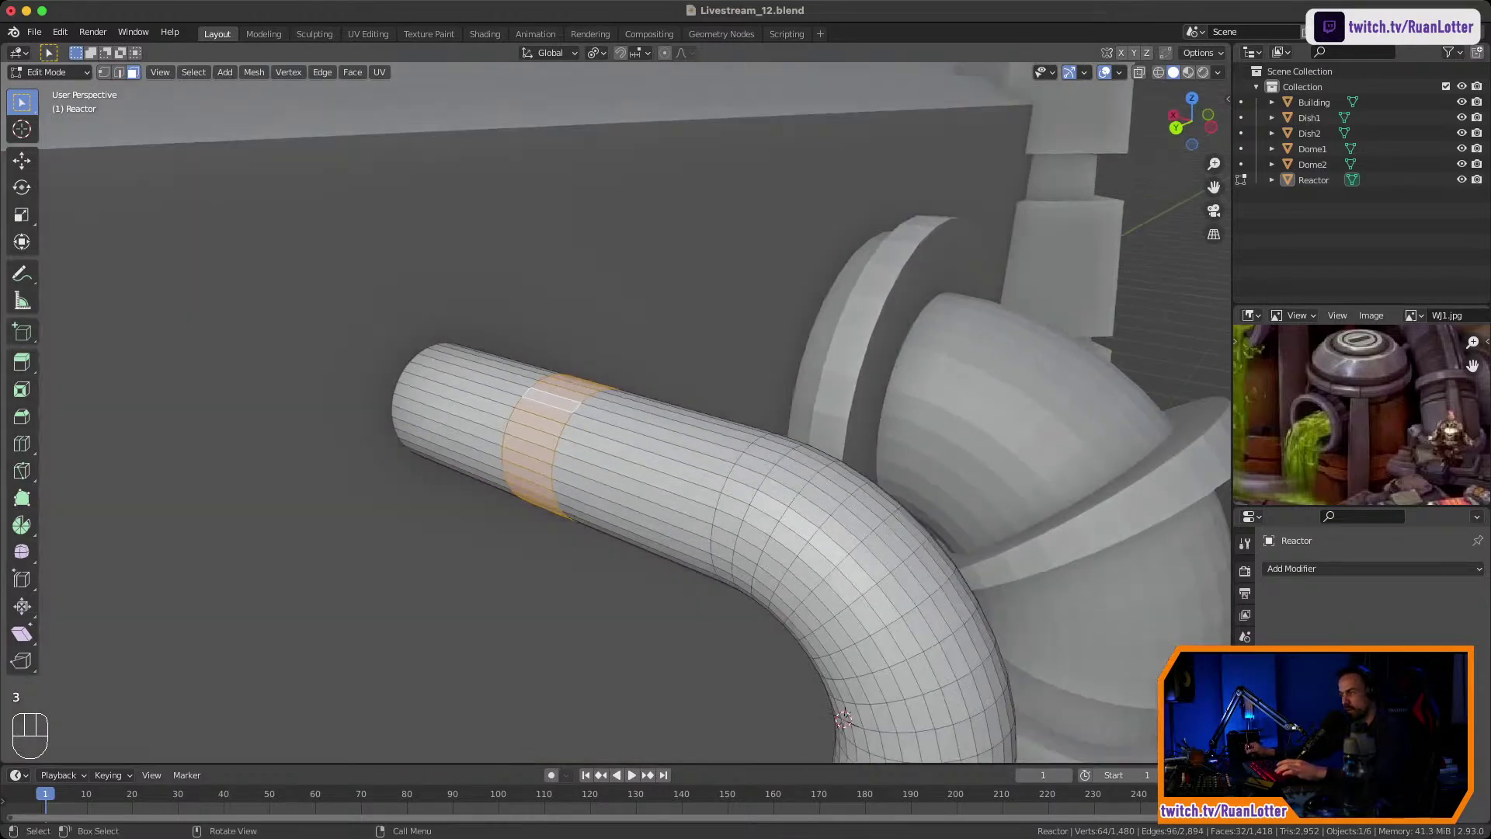
pyautogui.hotkey('alt', 'e')
pyautogui.click(676, 459)
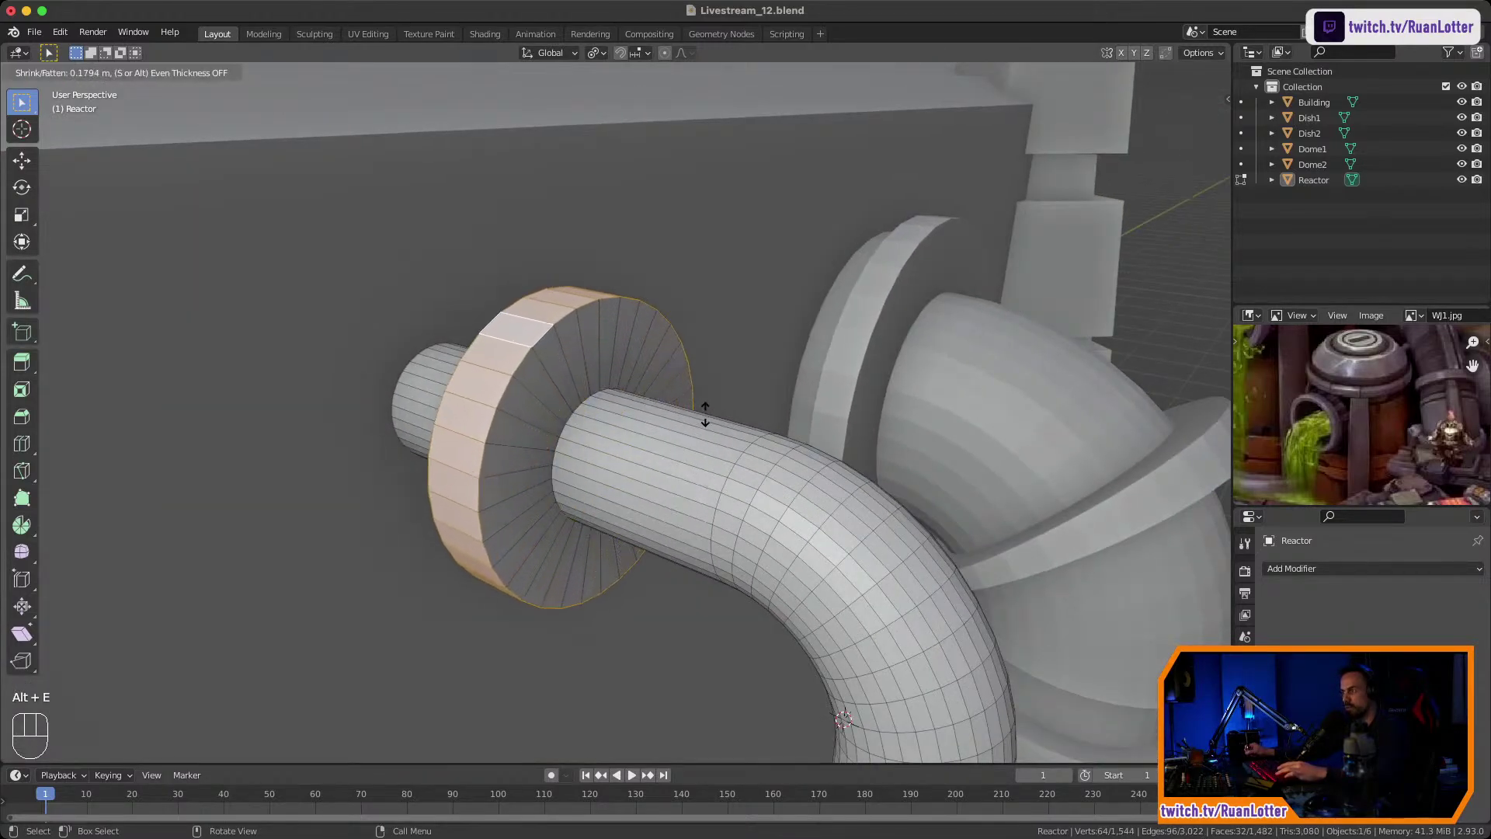
pyautogui.click(688, 437)
# Cut two edge loops around the lower part of the vertical pipe, just above the reactor cap.
pyautogui.moveTo(688, 437); pyautogui.dragTo(693, 474, button='middle')
pyautogui.keyDown('ctrl'); pyautogui.moveTo(693, 474); pyautogui.dragTo(693, 536, button='middle'); pyautogui.keyUp('ctrl')
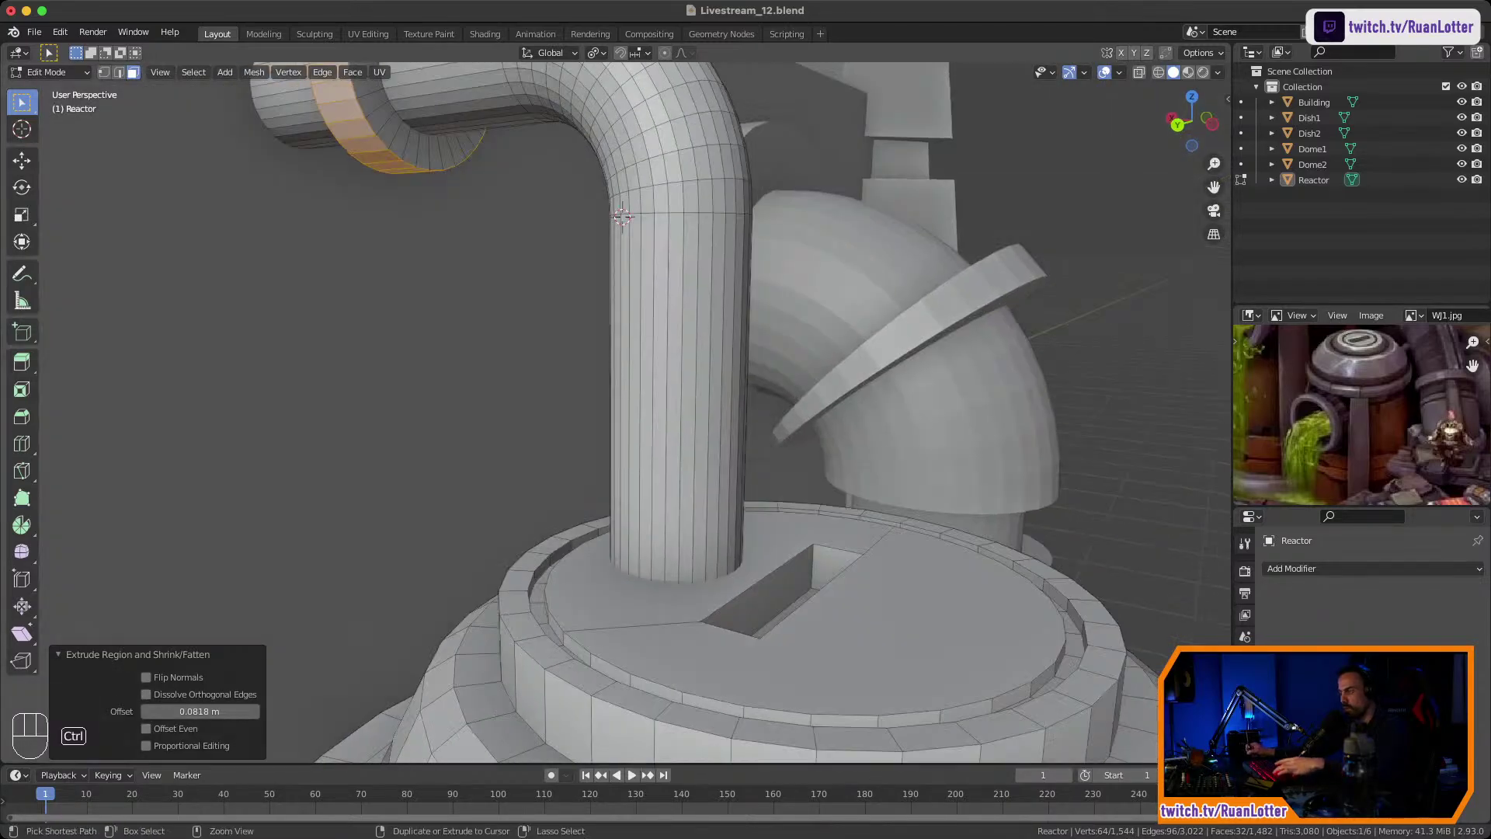
pyautogui.hotkey('ctrl', 'r')
pyautogui.click(659, 416)
pyautogui.click(659, 514)
pyautogui.hotkey('ctrl', 'r')
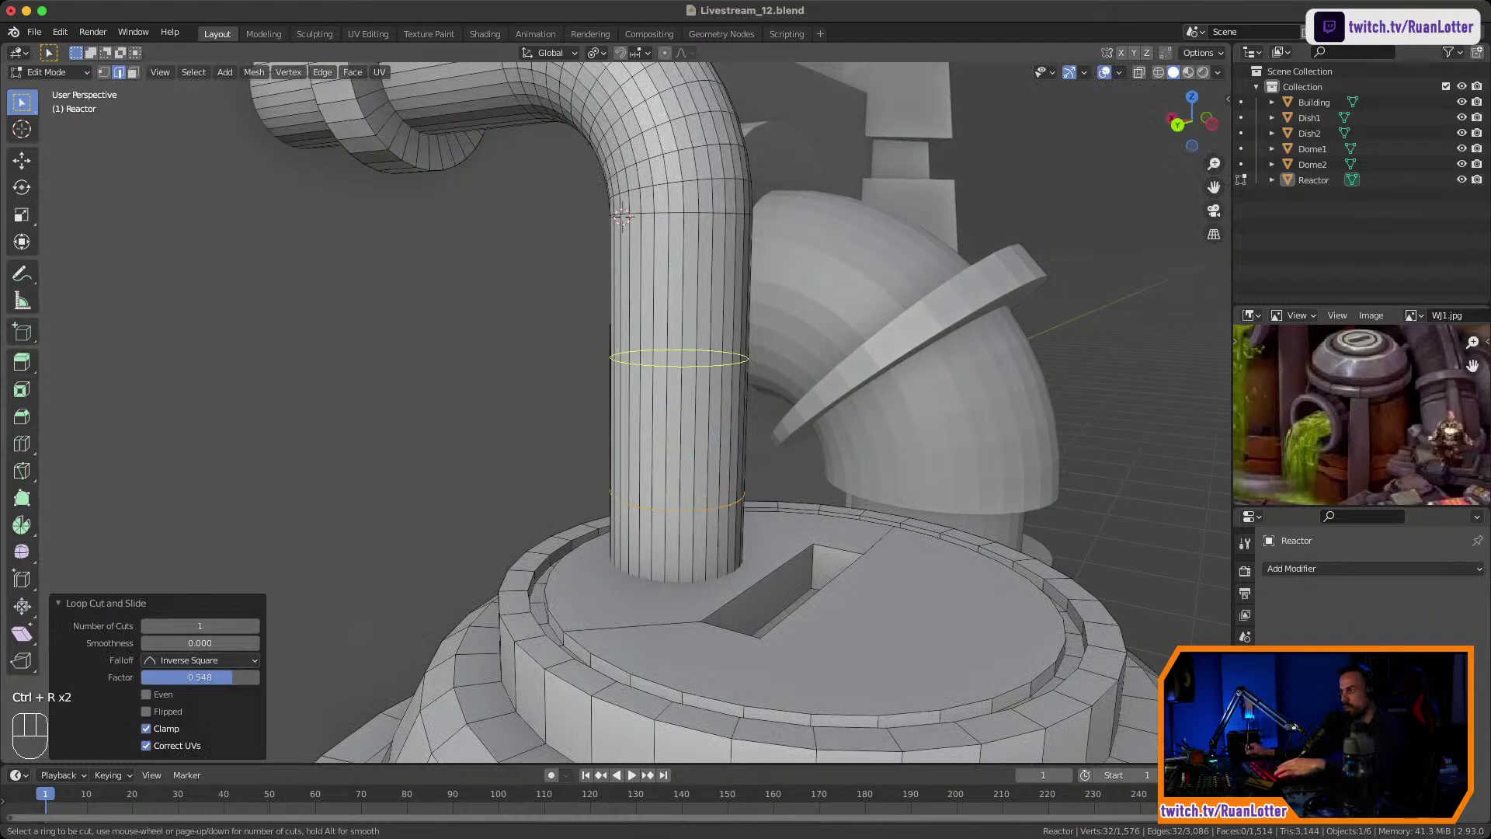
pyautogui.click(682, 395)
pyautogui.click(685, 463)
# Select the face ring between the vertical pipe's new loops and extrude it along its normals by about 0.14 m.
pyautogui.press('3')
pyautogui.click(686, 476)
pyautogui.keyDown('alt'); pyautogui.click(649, 471); pyautogui.keyUp('alt')
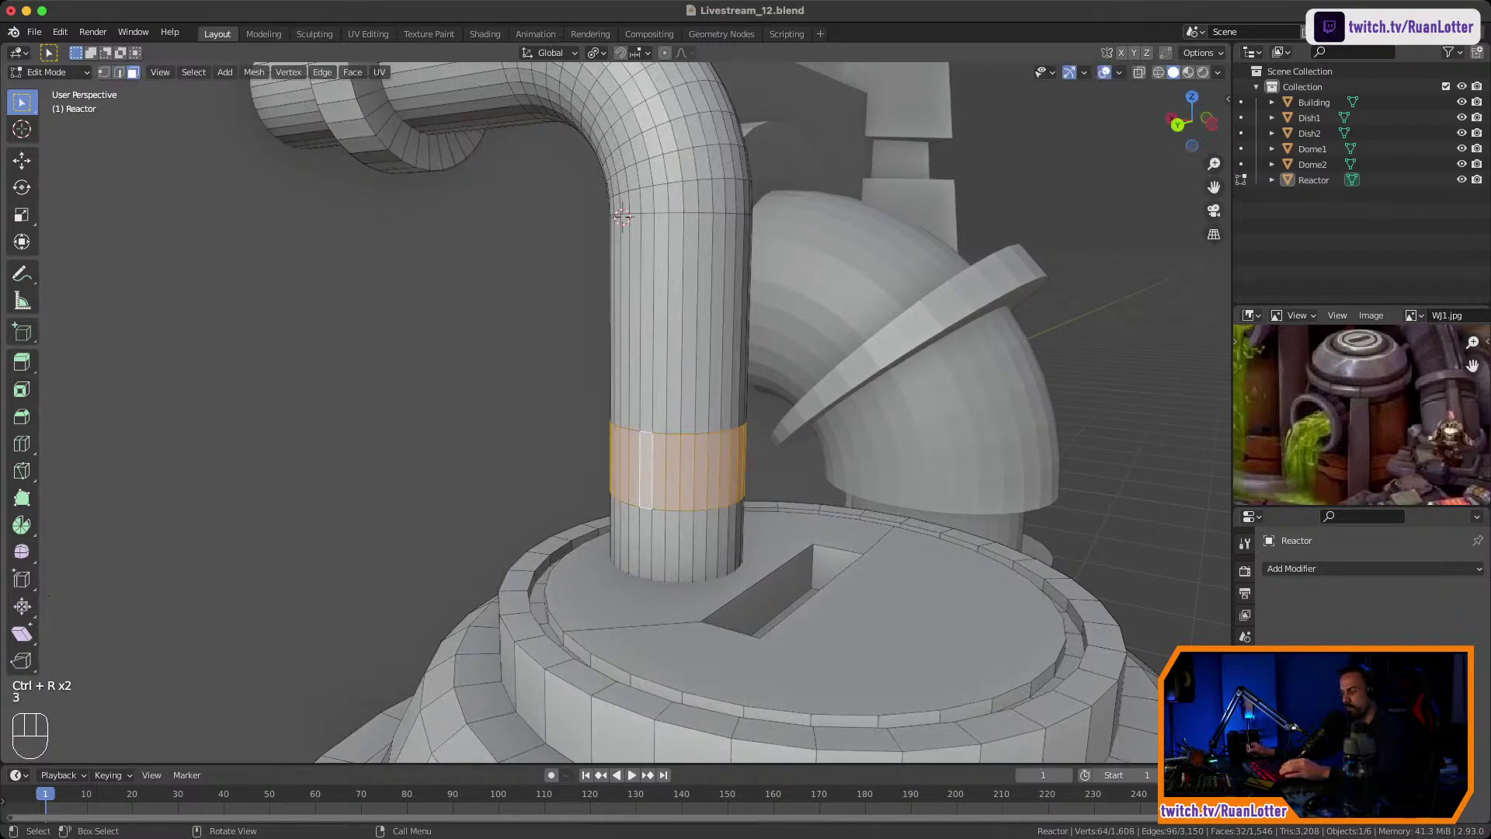
pyautogui.hotkey('alt', 'e')
pyautogui.click(717, 491)
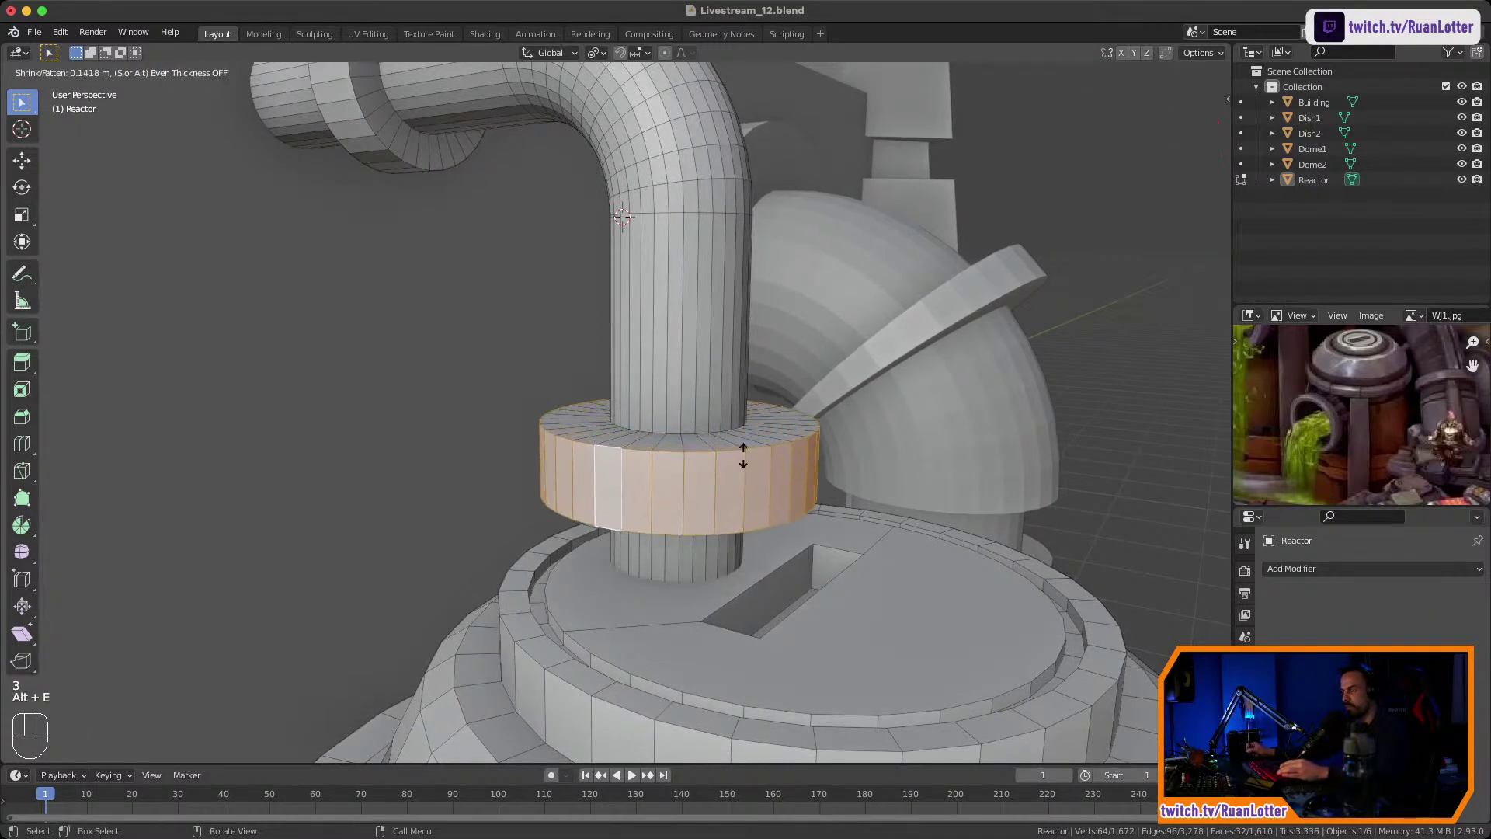
pyautogui.click(744, 452)
# Select the face ring at the middle of the elbow and try scaling it down to about 0.84.
pyautogui.keyDown('ctrl'); pyautogui.moveTo(744, 453); pyautogui.dragTo(744, 520, button='middle'); pyautogui.keyUp('ctrl')
pyautogui.keyDown('shift'); pyautogui.moveTo(744, 520); pyautogui.dragTo(783, 544, button='middle'); pyautogui.keyUp('shift')
pyautogui.keyDown('shift'); pyautogui.moveTo(783, 544); pyautogui.dragTo(809, 636, button='middle'); pyautogui.keyUp('shift')
pyautogui.click(626, 375)
pyautogui.keyDown('alt'); pyautogui.click(629, 379); pyautogui.keyUp('alt')
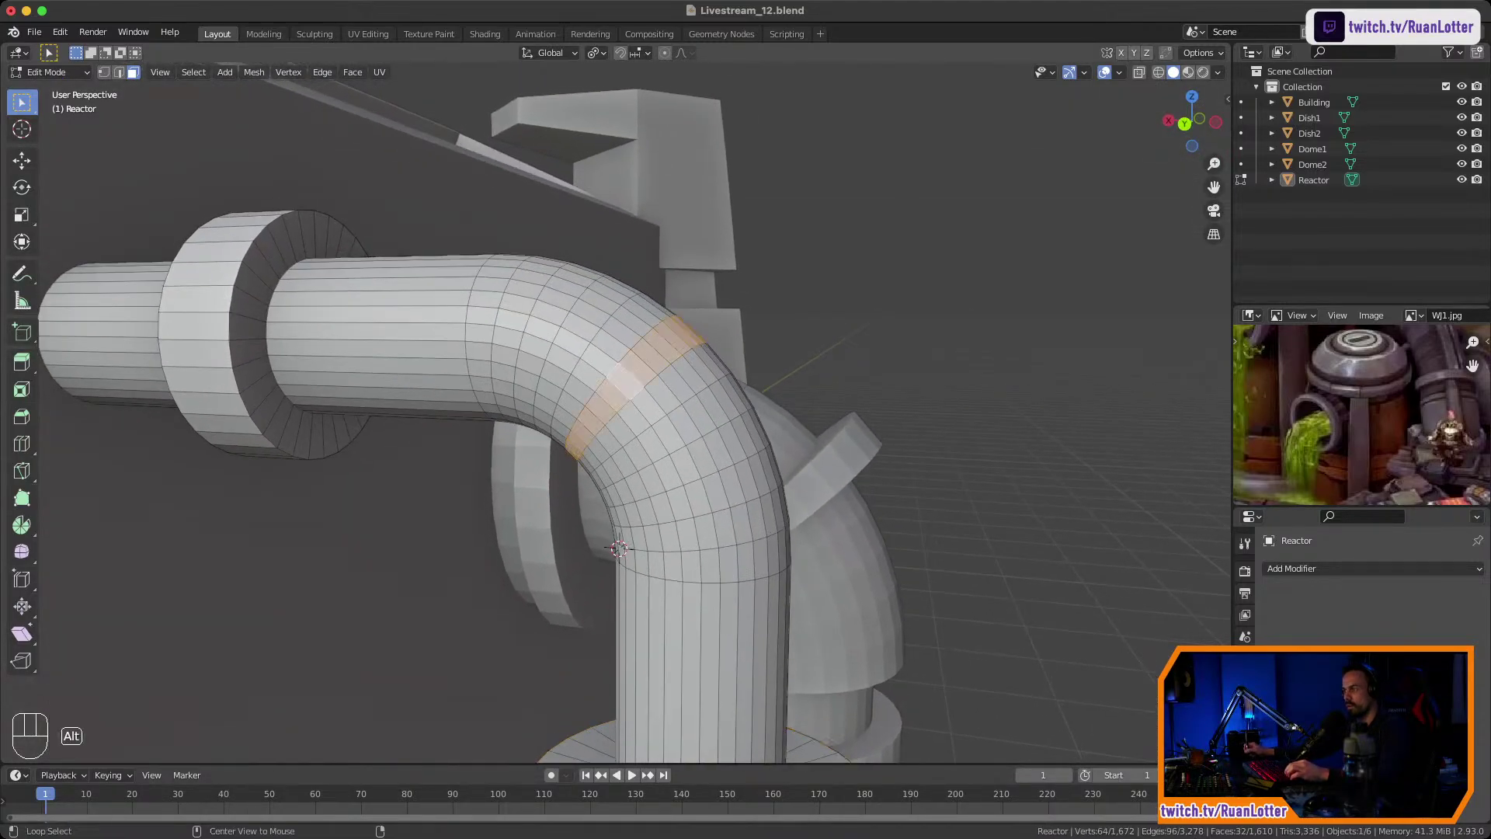
pyautogui.press('s')
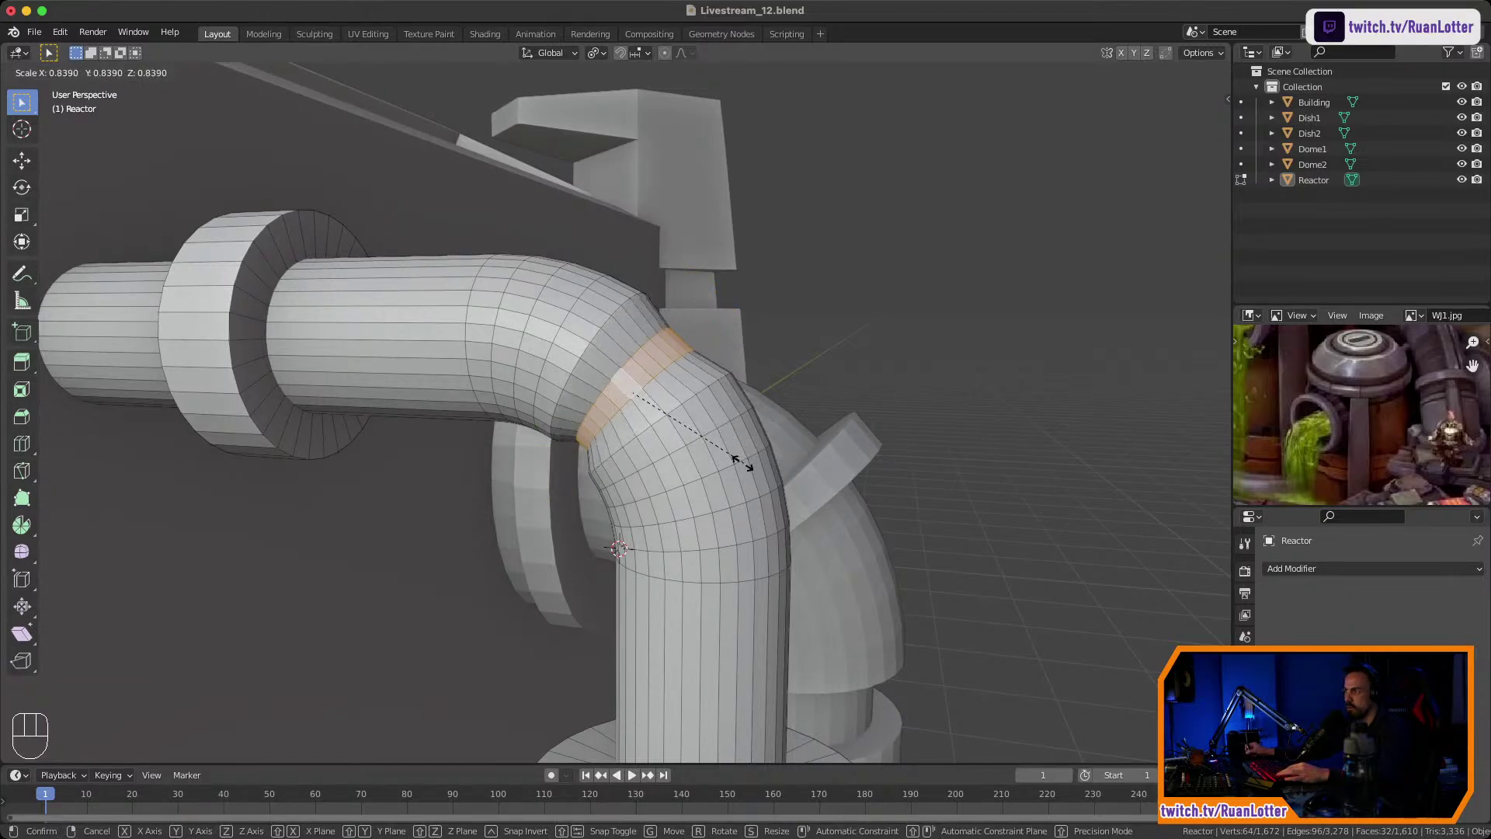
pyautogui.click(619, 548)
# Extend the selection to four adjoining face rings of the elbow, rescale that band and leave edit mode.
pyautogui.moveTo(619, 549); pyautogui.dragTo(597, 550, button='middle')
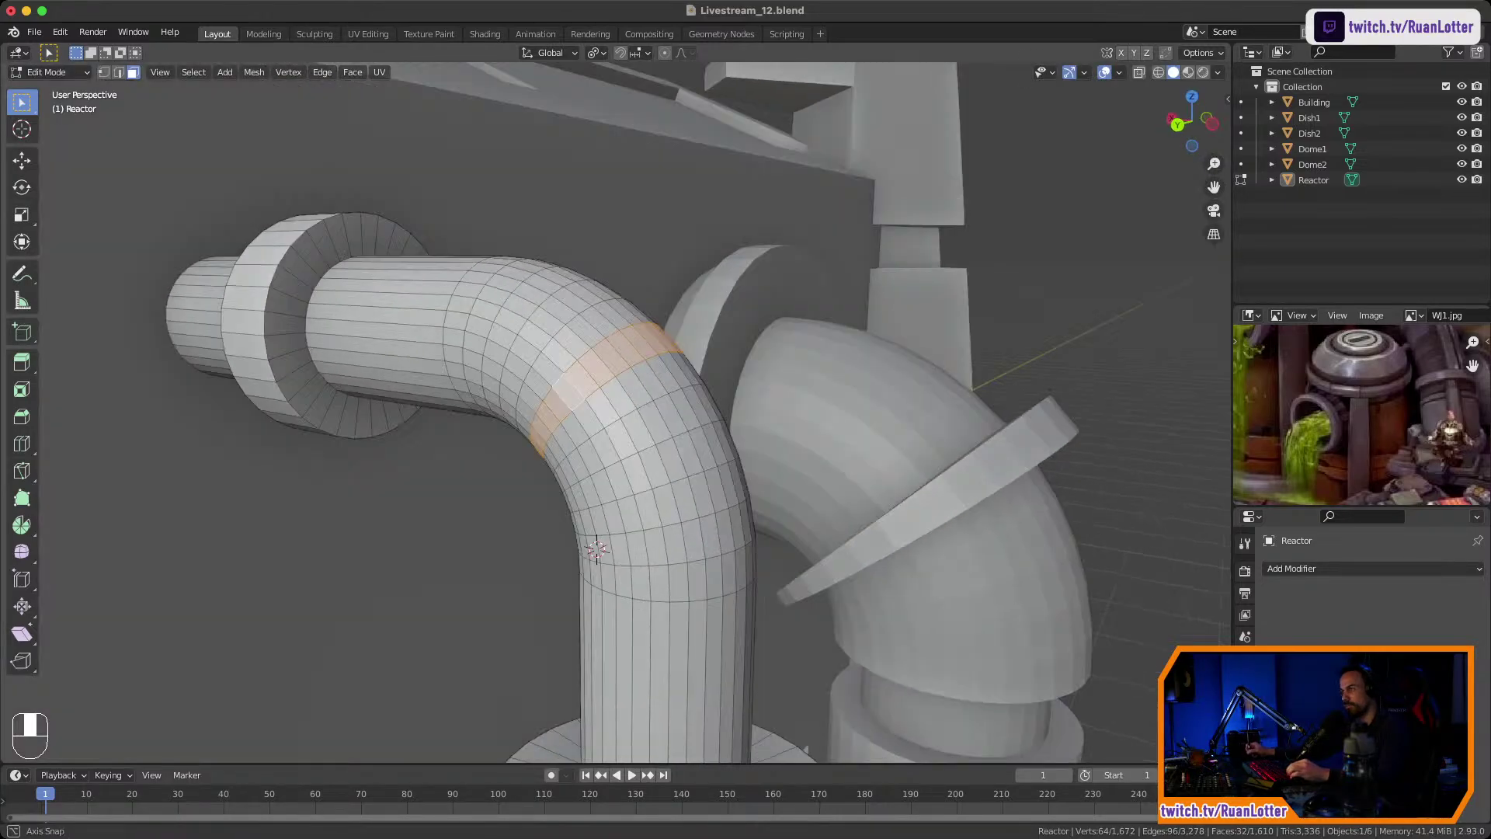
pyautogui.keyDown('alt'); pyautogui.keyDown('shift'); pyautogui.click(619, 425); pyautogui.keyUp('shift'); pyautogui.keyUp('alt')
pyautogui.moveTo(597, 424); pyautogui.dragTo(609, 385, button='middle')
pyautogui.keyDown('alt'); pyautogui.keyDown('shift'); pyautogui.click(580, 382); pyautogui.keyUp('shift'); pyautogui.keyUp('alt')
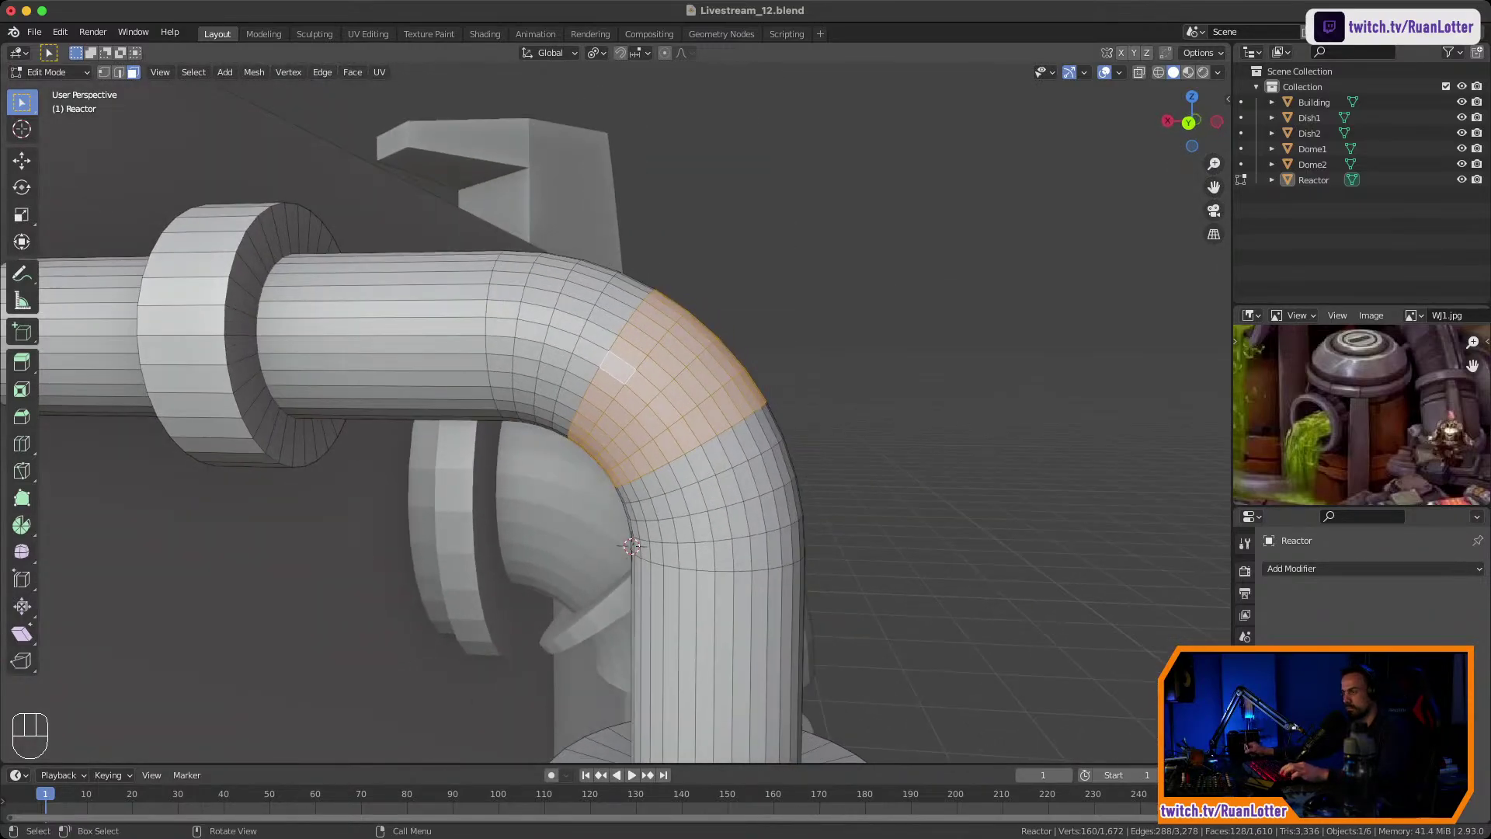
pyautogui.press('s')
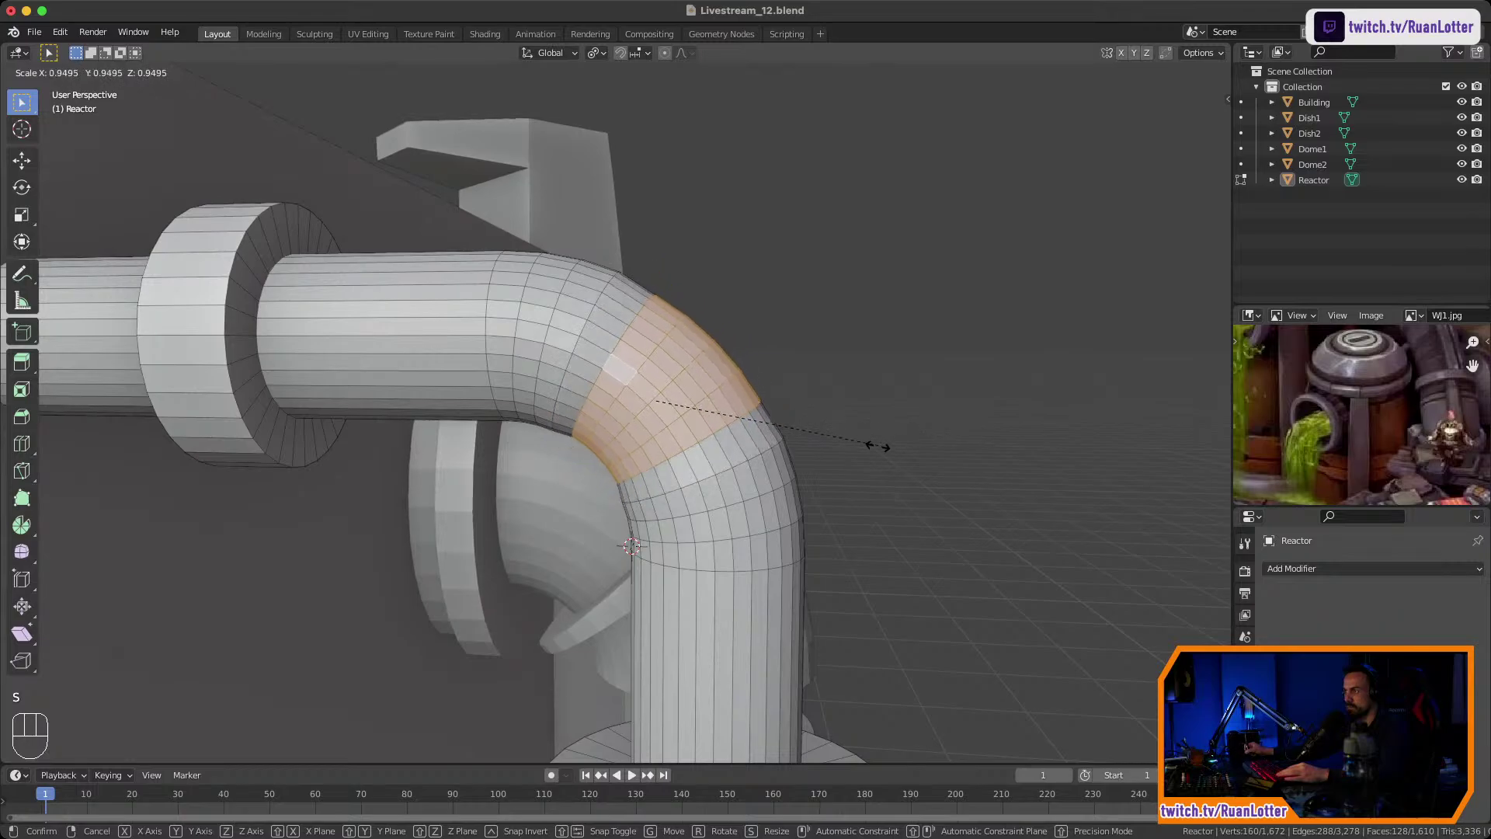
pyautogui.click(934, 419)
pyautogui.scroll(-4, 935, 418)
pyautogui.click(935, 418)
pyautogui.moveTo(934, 418); pyautogui.dragTo(334, 536, button='middle')
pyautogui.scroll(-2, 699, 435)
pyautogui.press('Tab')
pyautogui.moveTo(334, 536); pyautogui.dragTo(303, 621, button='middle')
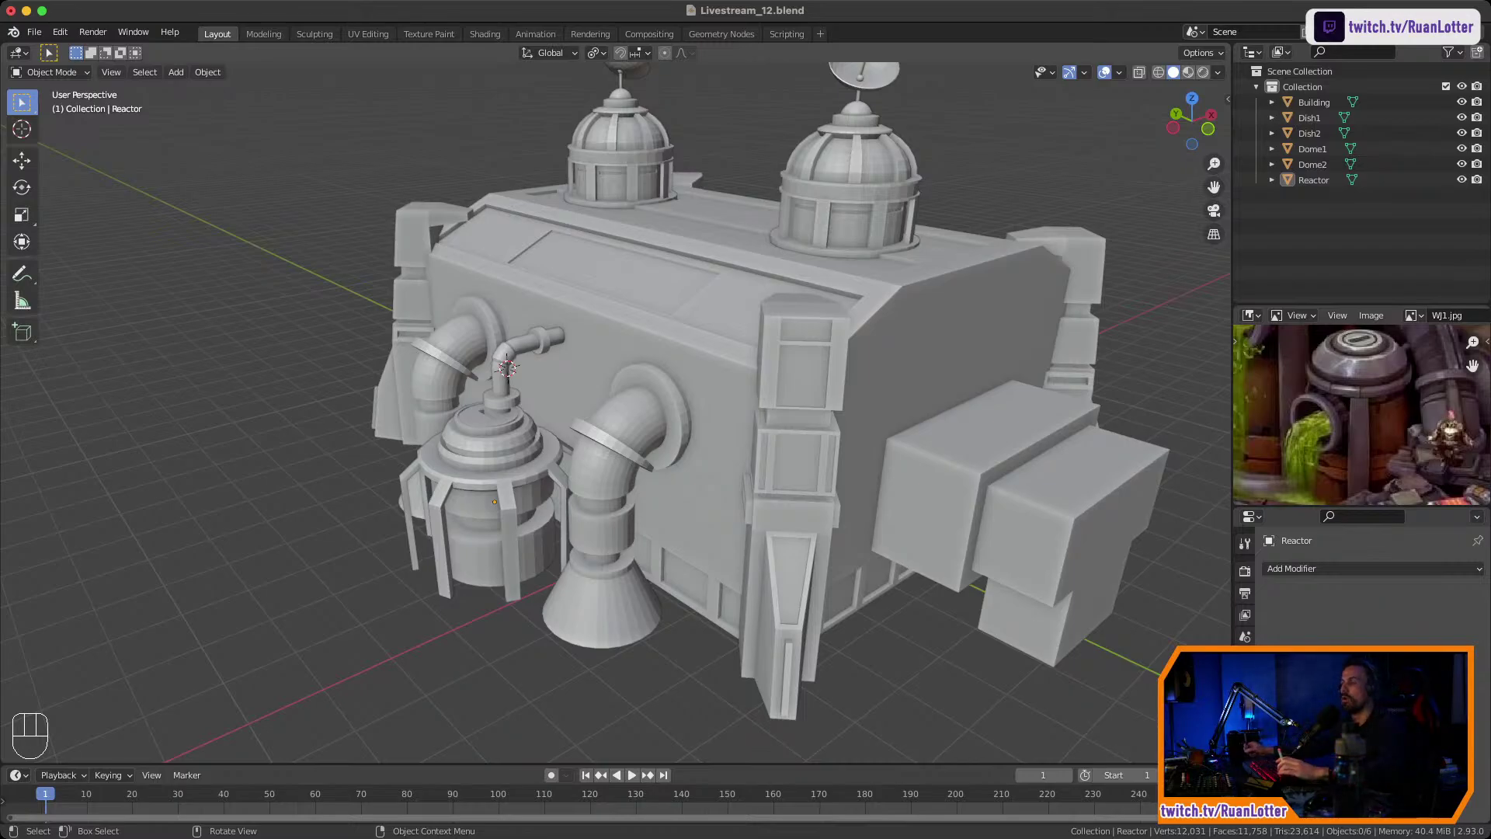
pyautogui.press('super')
pyautogui.press('super+Tab')
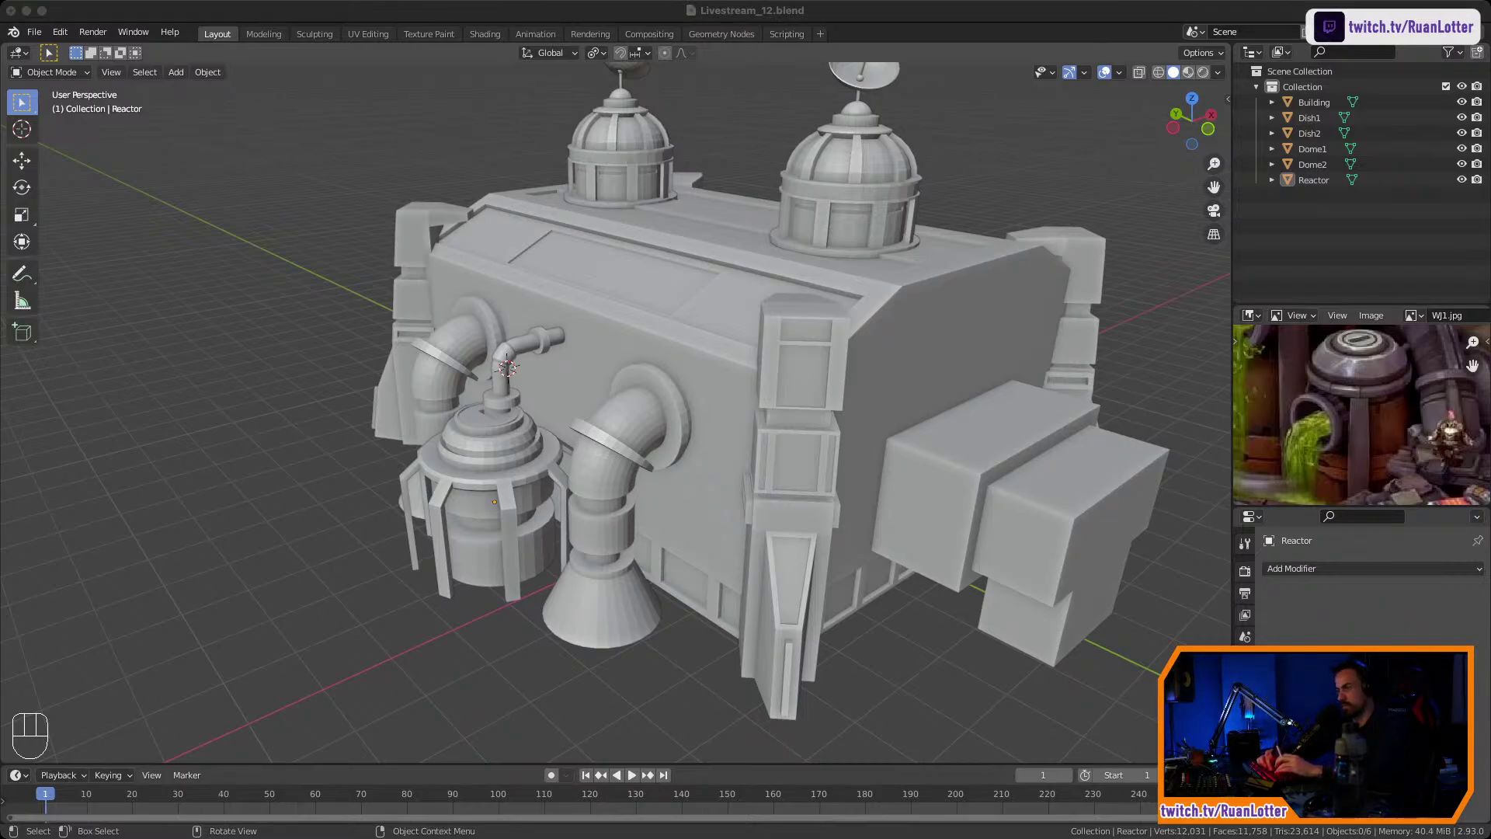
pyautogui.press('super+Tab')
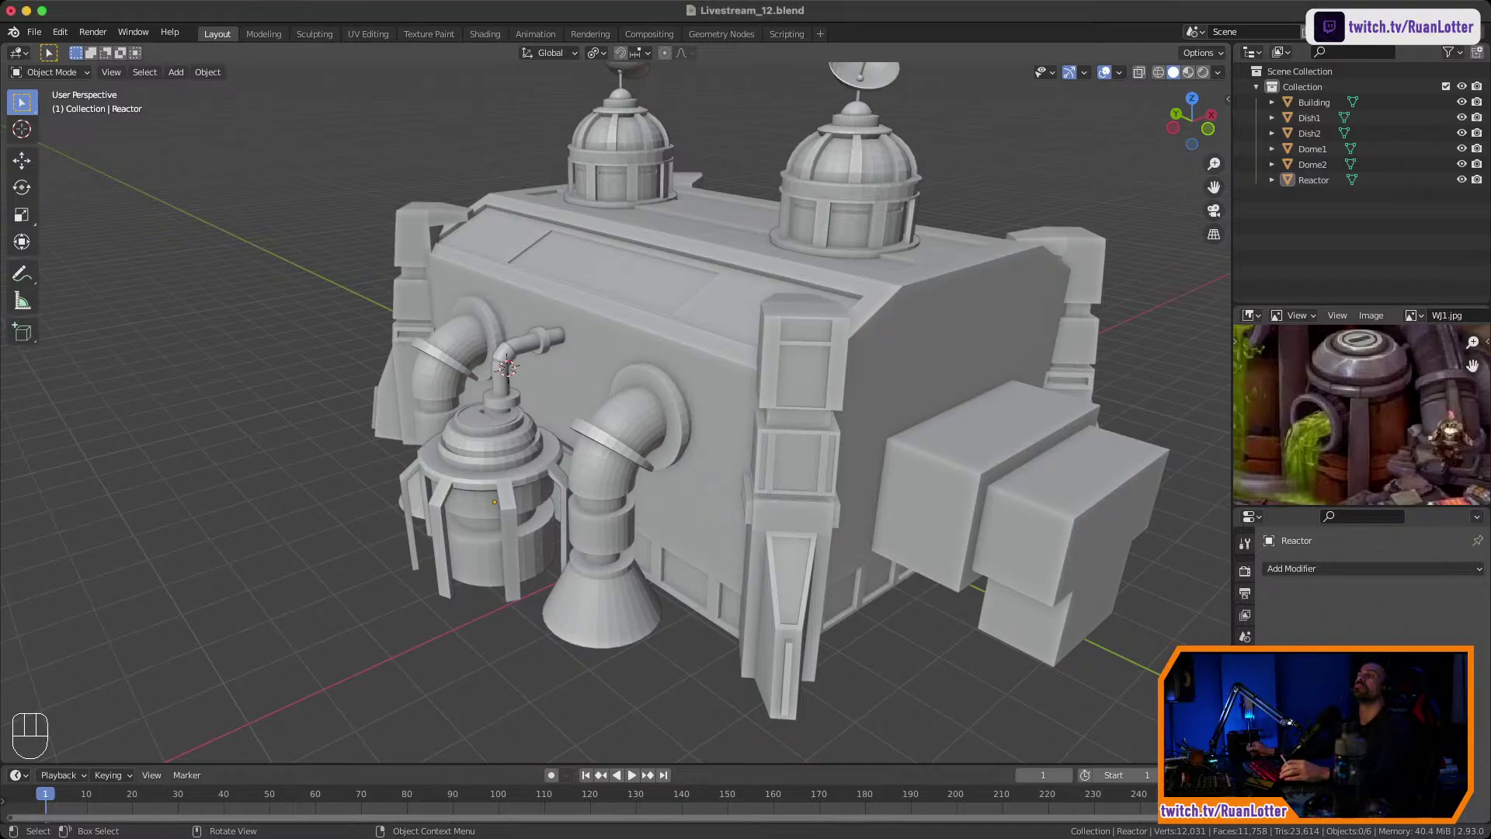
pyautogui.press('super+Tab')
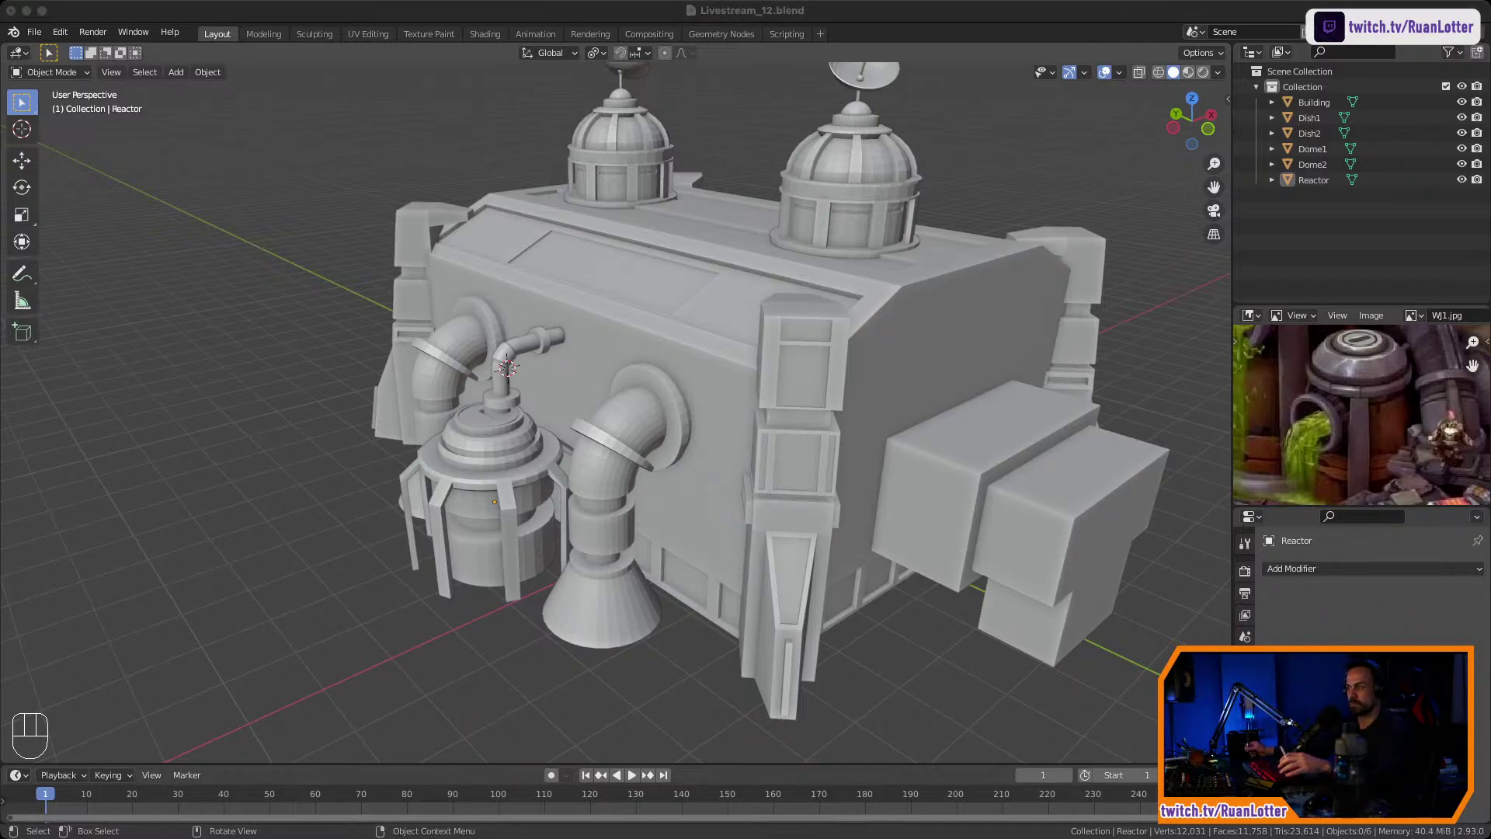
pyautogui.press('super+Tab')
# Examine the whole building from its open end round to the reactor side, comparing it with the reference image.
pyautogui.moveTo(699, 435); pyautogui.dragTo(567, 428, button='middle')
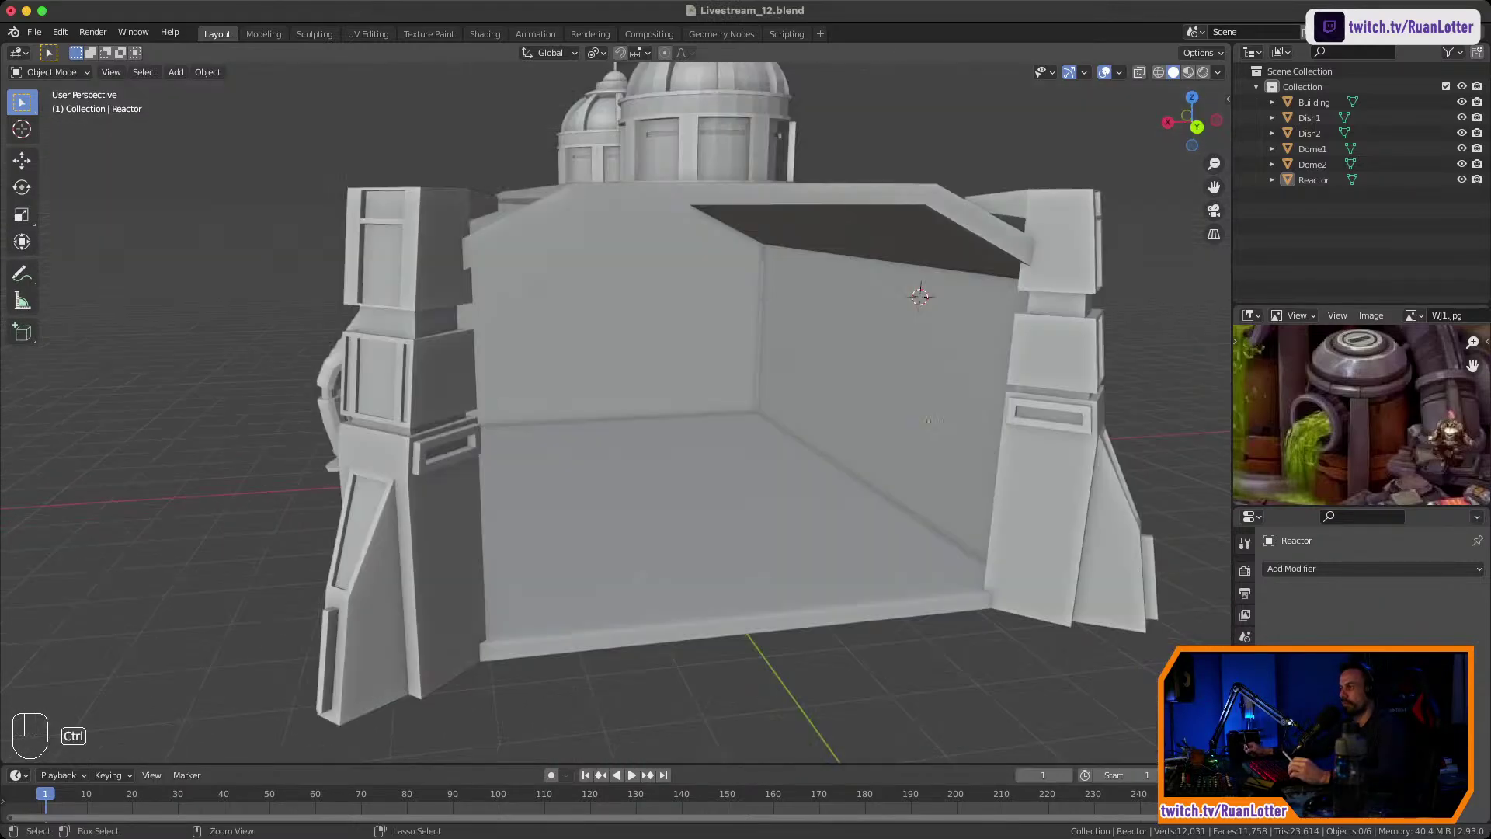
pyautogui.keyDown('ctrl'); pyautogui.moveTo(614, 388); pyautogui.dragTo(614, 435, button='middle'); pyautogui.keyUp('ctrl')
pyautogui.moveTo(614, 435); pyautogui.dragTo(643, 519, button='middle')
pyautogui.keyDown('ctrl'); pyautogui.moveTo(1361, 404); pyautogui.dragTo(1243, 490, button='middle'); pyautogui.keyUp('ctrl')
pyautogui.moveTo(1417, 434); pyautogui.dragTo(1352, 365, button='middle')
pyautogui.moveTo(1359, 420)
pyautogui.keyDown('ctrl'); pyautogui.mouseDown(button='middle')
pyautogui.moveTo(1359, 392)
pyautogui.moveTo(1339, 435)
pyautogui.mouseUp(button='middle'); pyautogui.keyUp('ctrl')
pyautogui.keyDown('ctrl'); pyautogui.moveTo(1348, 427); pyautogui.dragTo(1347, 400, button='middle'); pyautogui.keyUp('ctrl')
pyautogui.moveTo(746, 404); pyautogui.dragTo(563, 388, button='middle')
pyautogui.keyDown('shift'); pyautogui.moveTo(621, 434); pyautogui.dragTo(792, 424, button='middle'); pyautogui.keyUp('shift')
pyautogui.keyDown('ctrl'); pyautogui.moveTo(621, 373); pyautogui.dragTo(621, 435, button='middle'); pyautogui.keyUp('ctrl')
pyautogui.moveTo(605, 411)
pyautogui.mouseDown(button='middle')
pyautogui.moveTo(625, 385)
pyautogui.moveTo(621, 423)
pyautogui.mouseUp(button='middle')
pyautogui.moveTo(590, 412); pyautogui.dragTo(668, 412, button='middle')
pyautogui.moveTo(543, 412); pyautogui.dragTo(963, 380, button='middle')
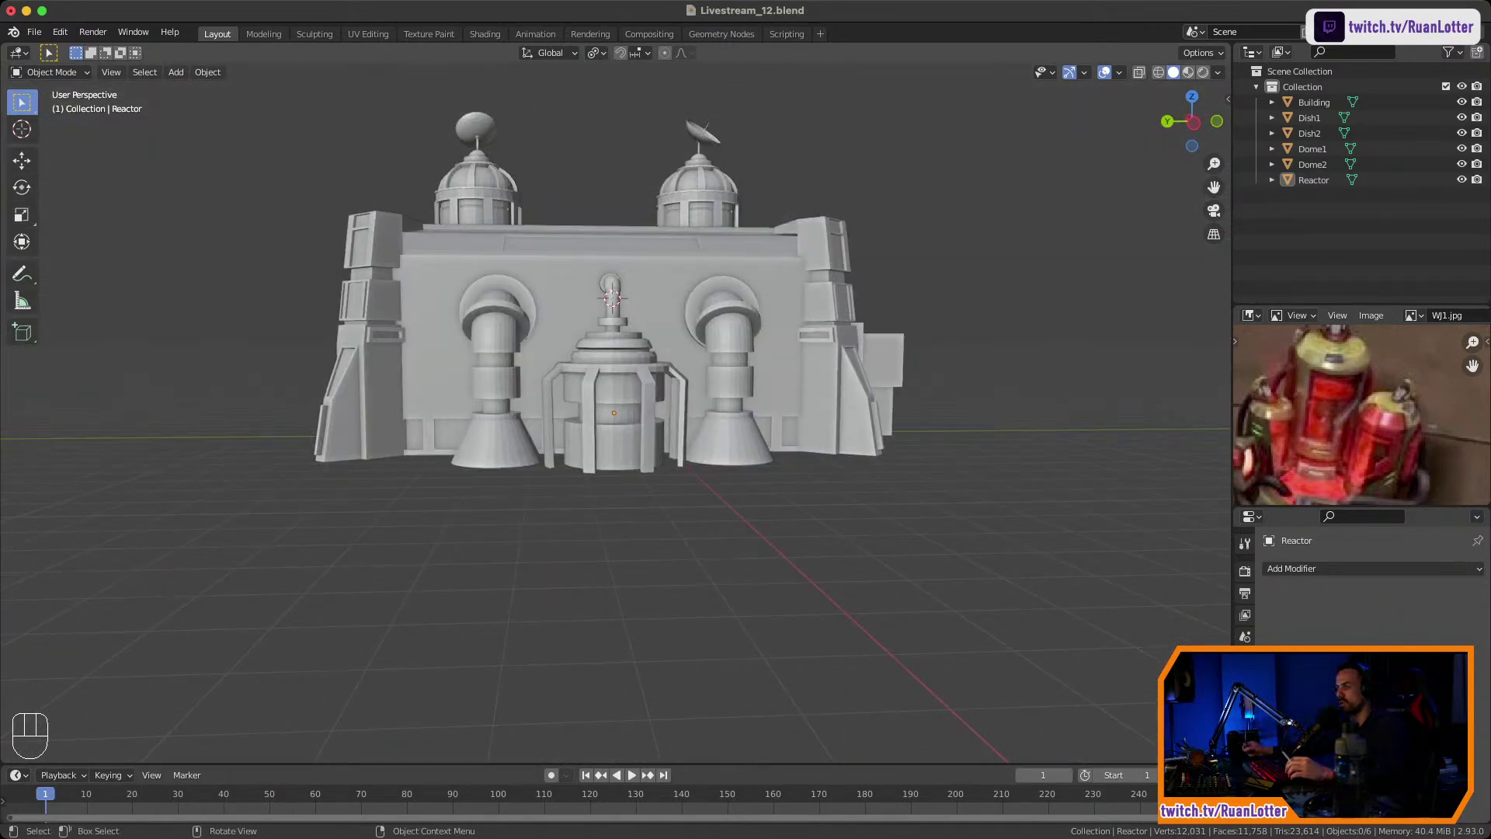
# Examine further areas of the reference image for details still missing from the building.
pyautogui.moveTo(590, 389); pyautogui.dragTo(737, 443, button='middle')
pyautogui.keyDown('ctrl'); pyautogui.moveTo(636, 396); pyautogui.dragTo(636, 439, button='middle'); pyautogui.keyUp('ctrl')
pyautogui.moveTo(637, 427)
pyautogui.keyDown('shift'); pyautogui.mouseDown(button='middle')
pyautogui.moveTo(746, 416)
pyautogui.moveTo(609, 415)
pyautogui.moveTo(619, 428)
pyautogui.mouseUp(button='middle'); pyautogui.keyUp('shift')
pyautogui.moveTo(1339, 419); pyautogui.dragTo(1454, 416, button='middle')
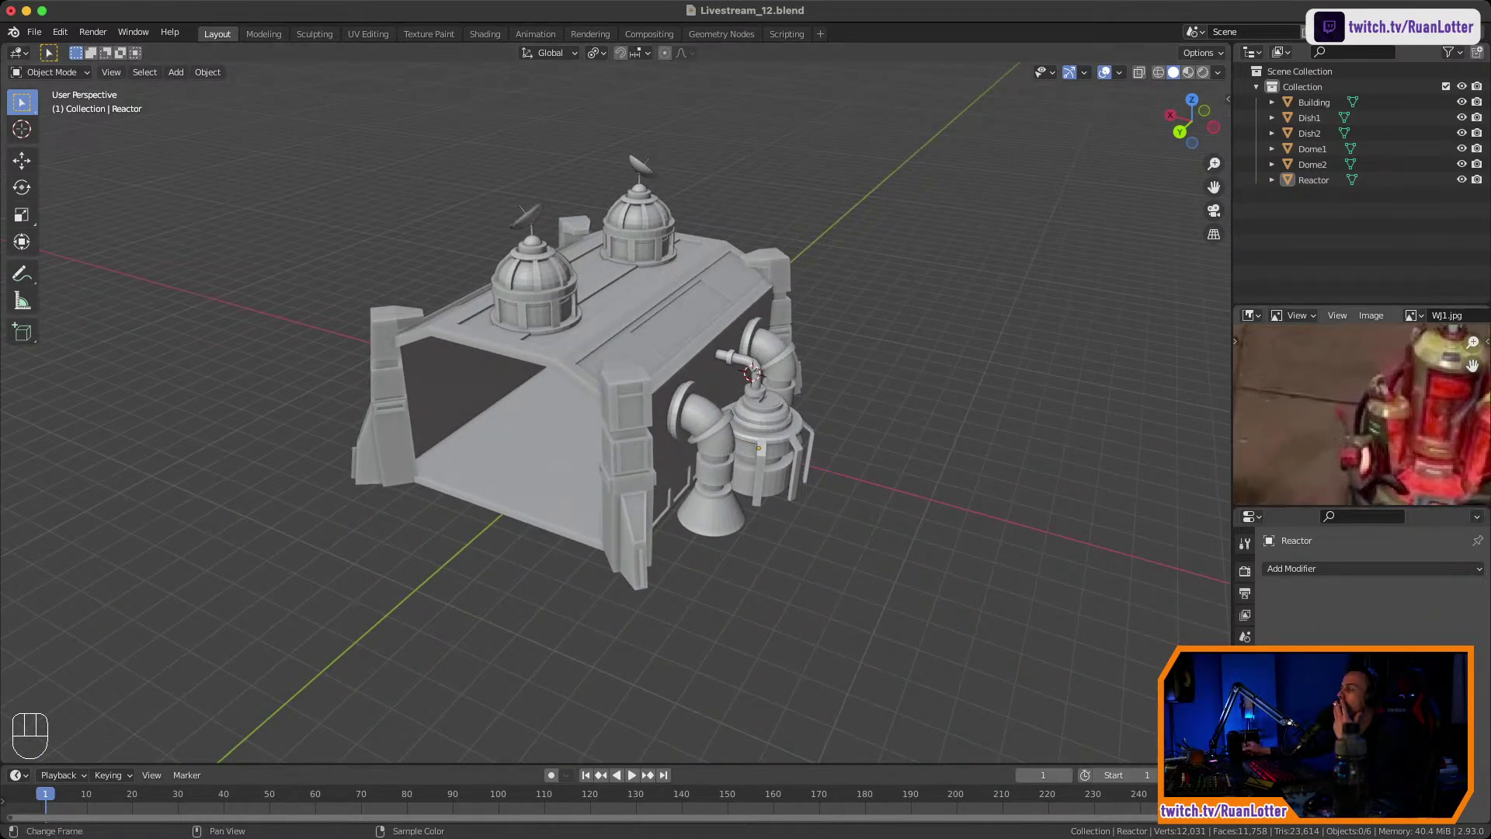
pyautogui.moveTo(1282, 435); pyautogui.dragTo(1464, 392, button='middle')
pyautogui.moveTo(1312, 404); pyautogui.dragTo(1417, 427, button='middle')
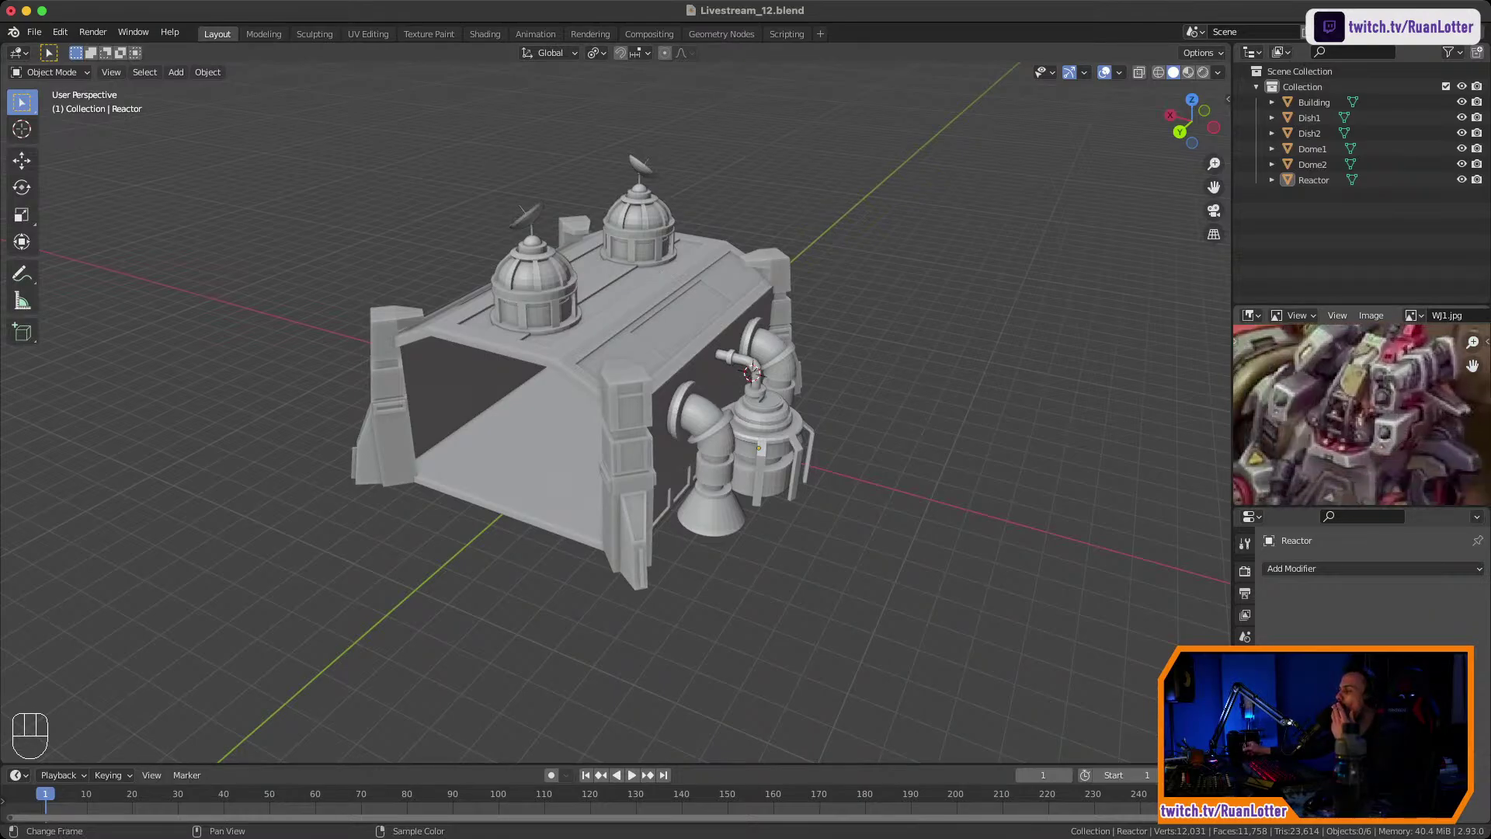
pyautogui.moveTo(1312, 458); pyautogui.dragTo(1430, 356, button='middle')
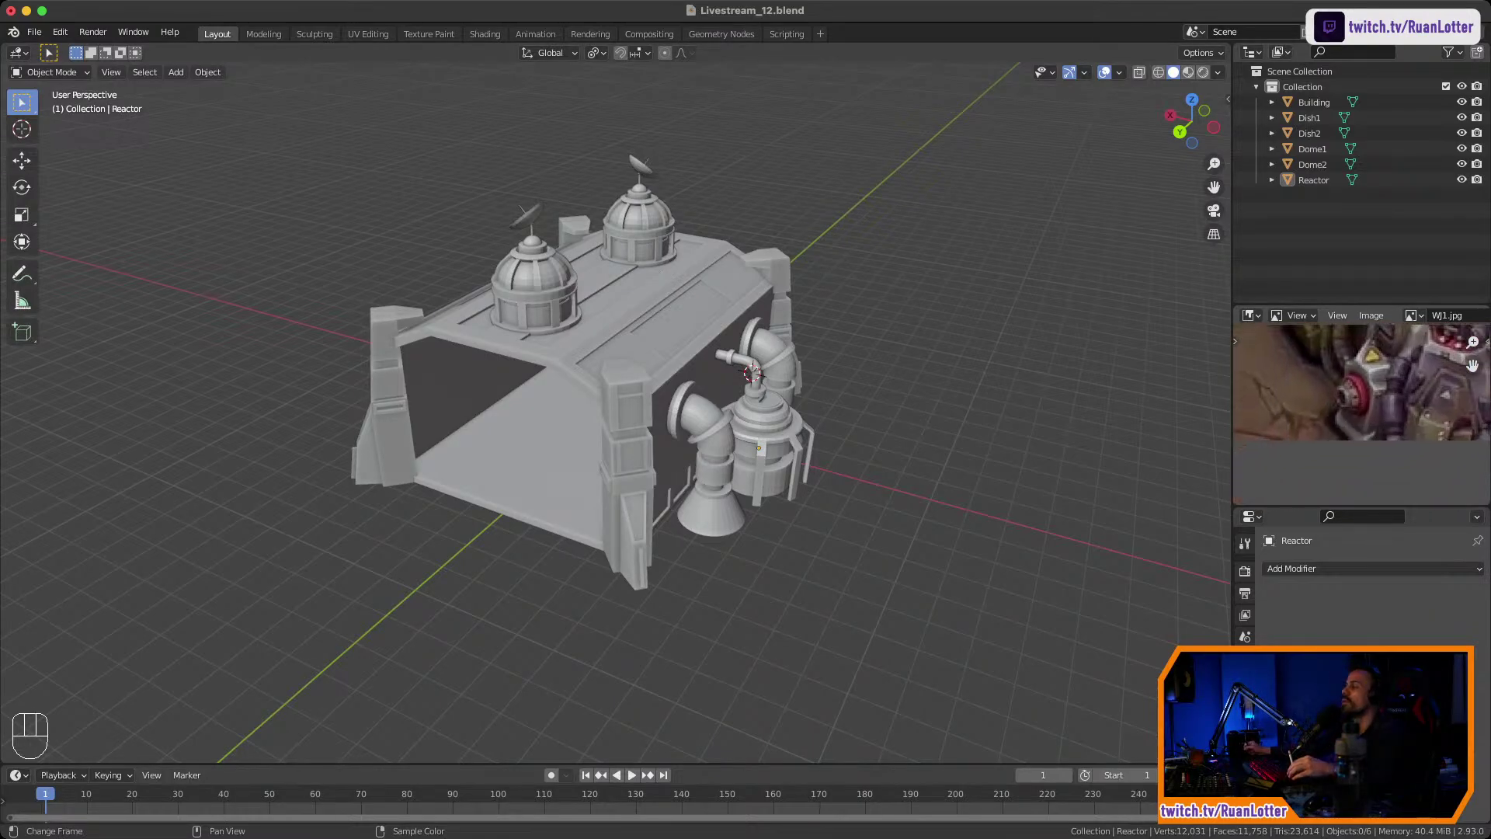
pyautogui.moveTo(1366, 396); pyautogui.dragTo(1404, 448, button='middle')
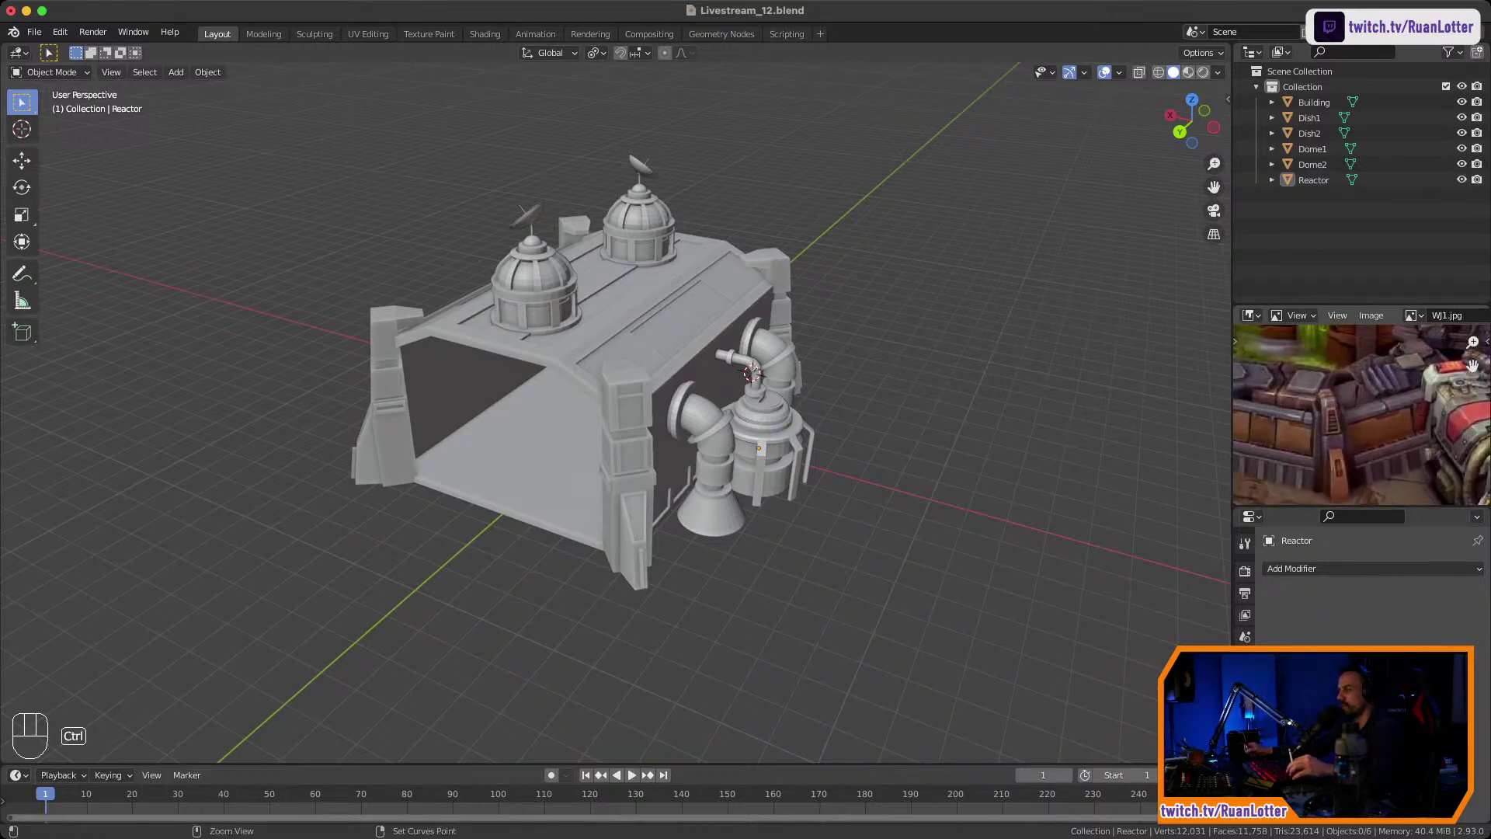
pyautogui.moveTo(683, 404); pyautogui.dragTo(745, 402, button='middle')
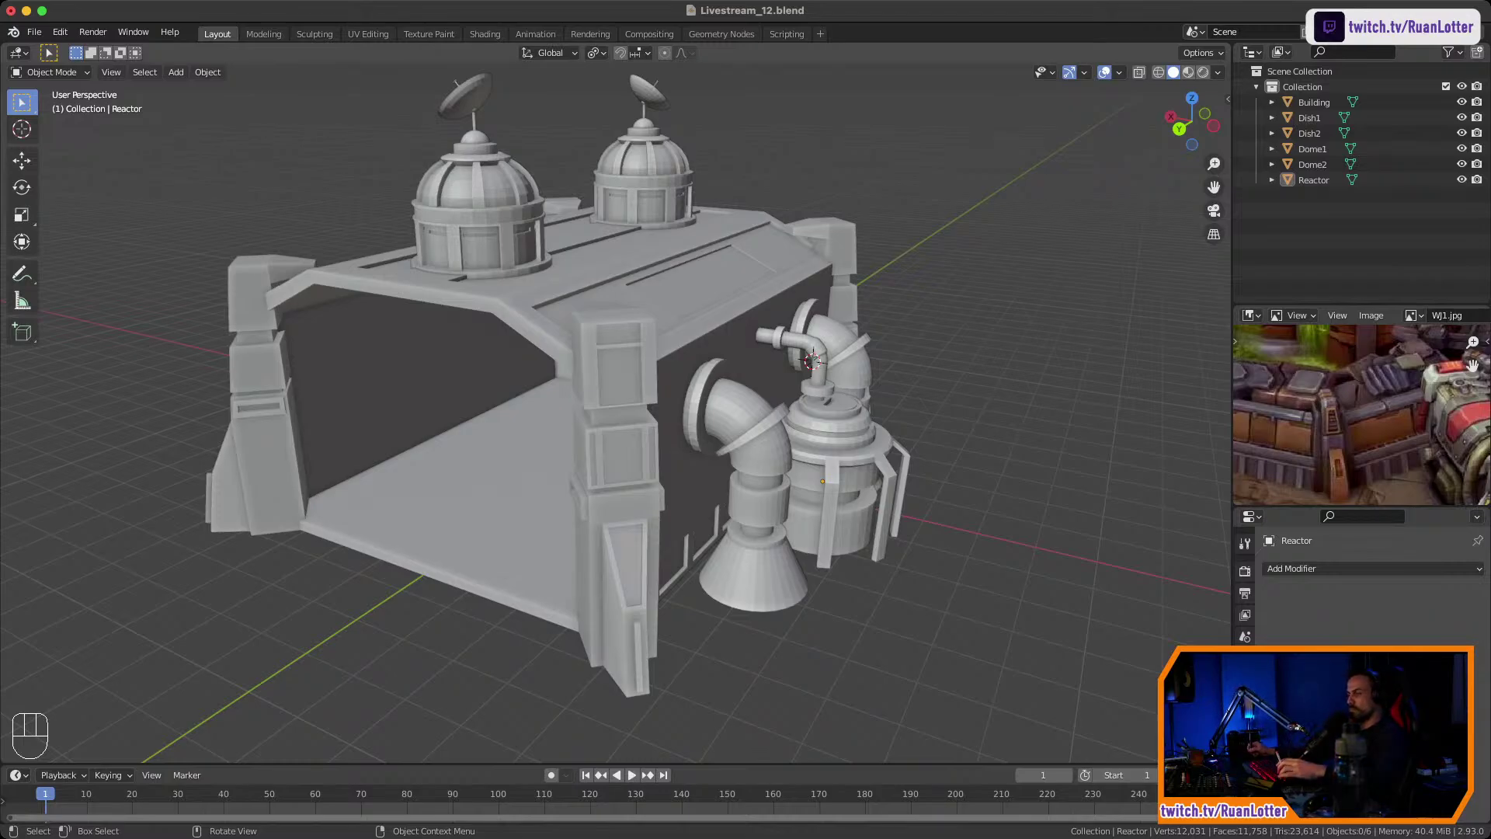
pyautogui.press('super+Tab')
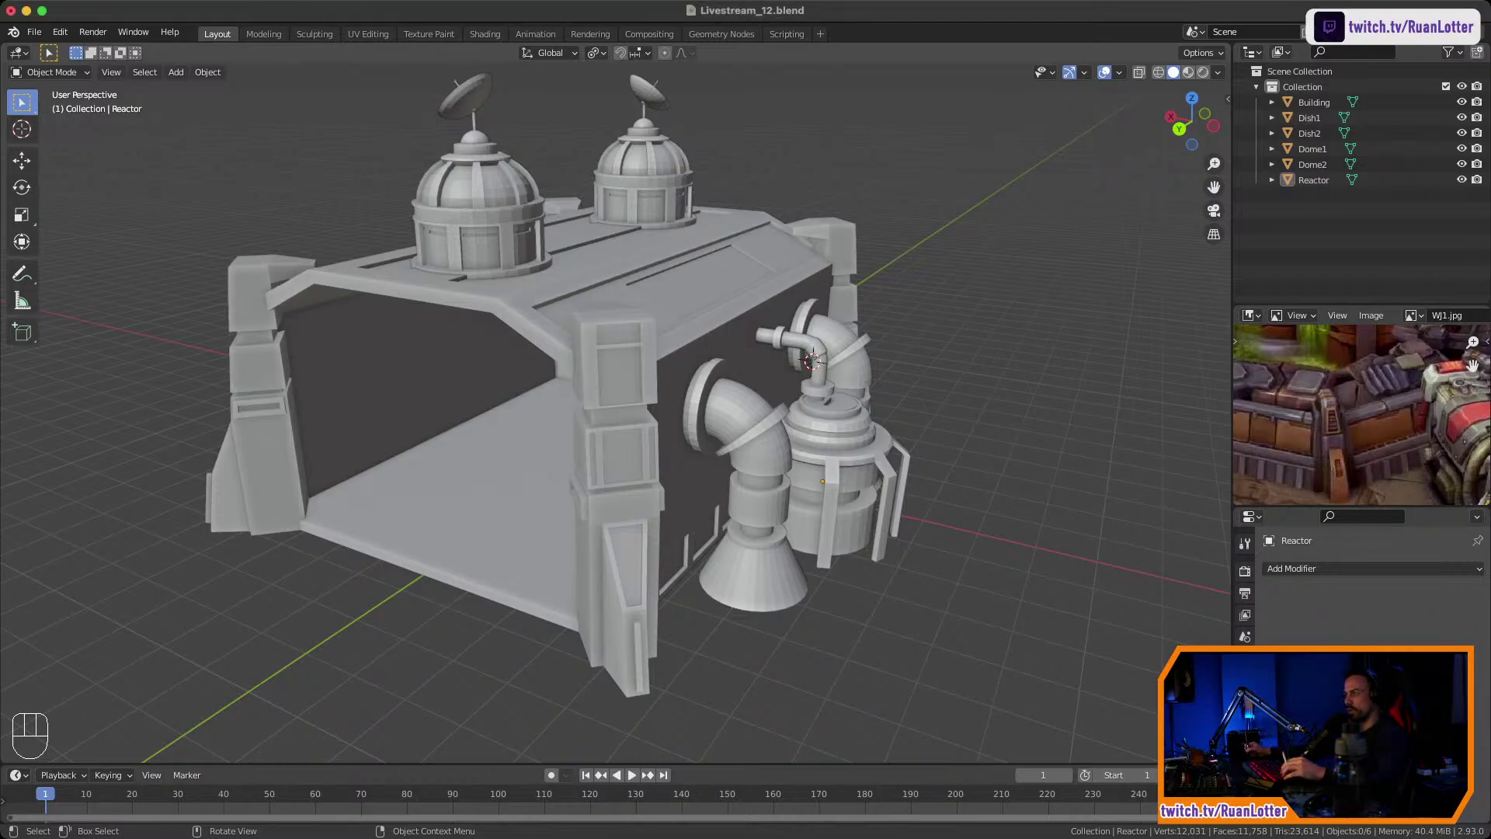
pyautogui.moveTo(613, 411); pyautogui.dragTo(635, 439, button='middle')
pyautogui.moveTo(635, 439); pyautogui.dragTo(587, 435, button='middle')
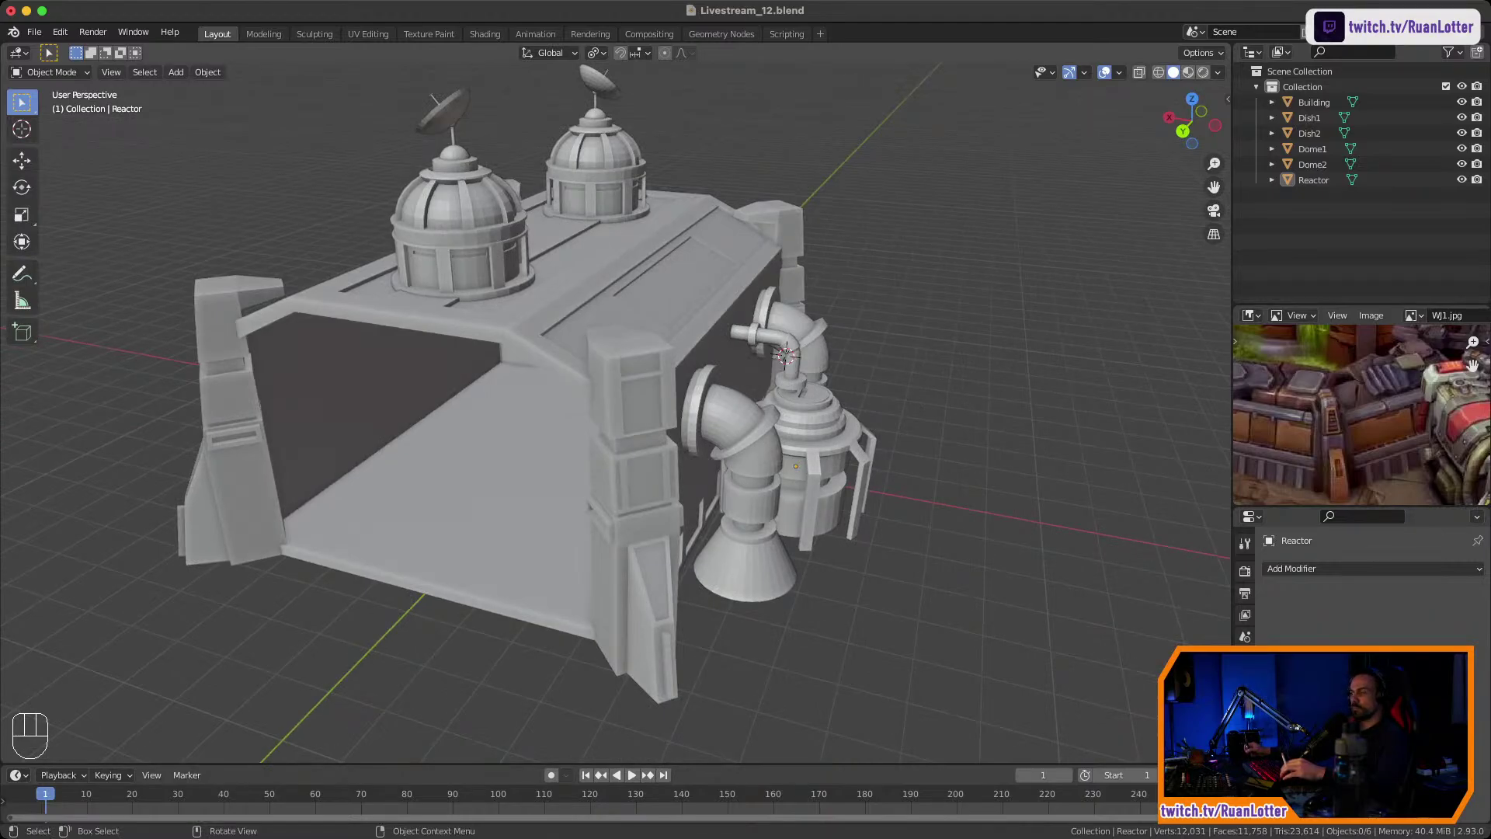
pyautogui.moveTo(587, 435); pyautogui.dragTo(501, 372, button='middle')
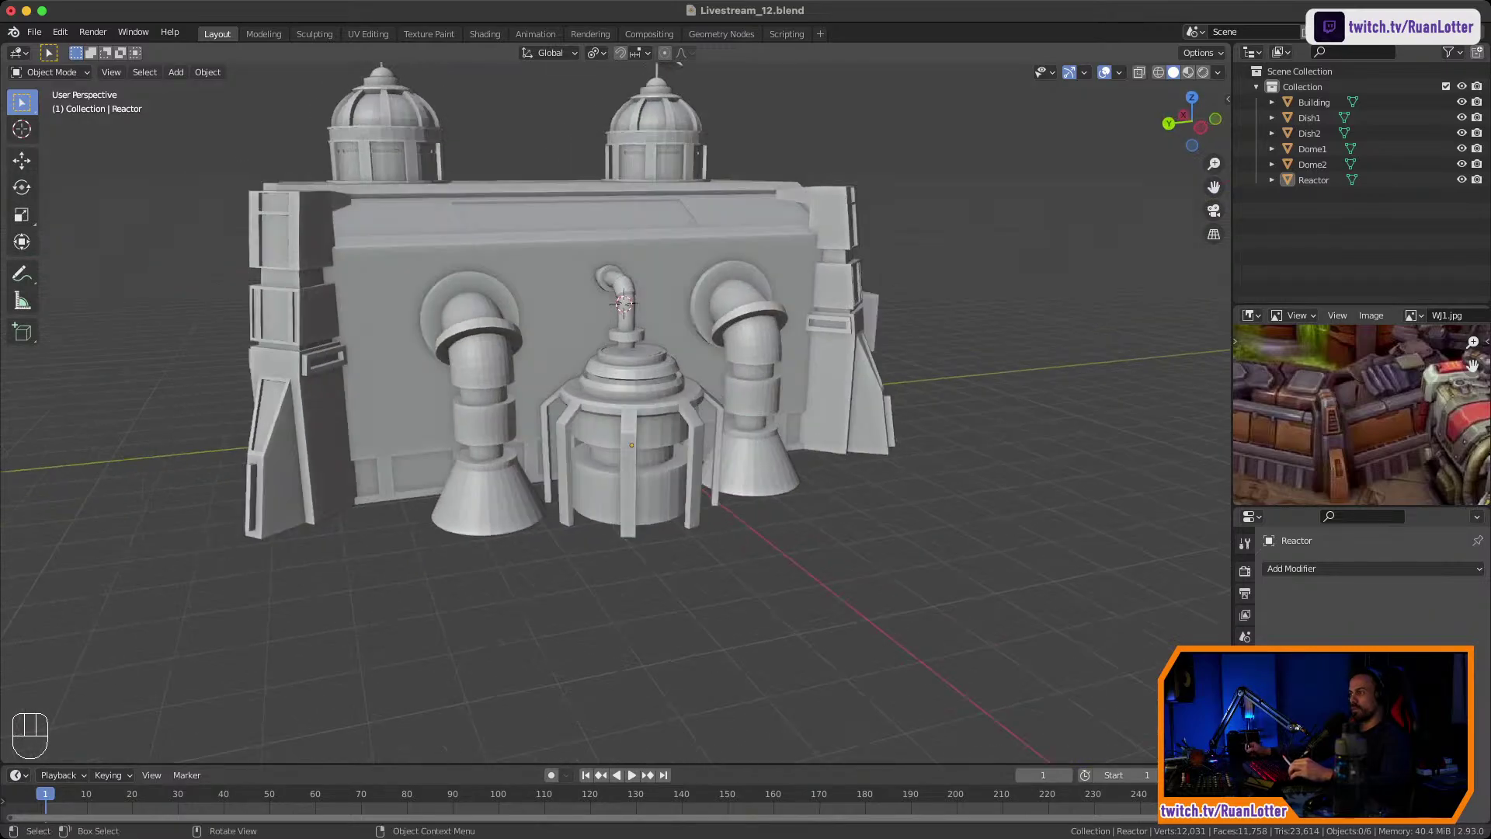
pyautogui.scroll(2, 616, 412)
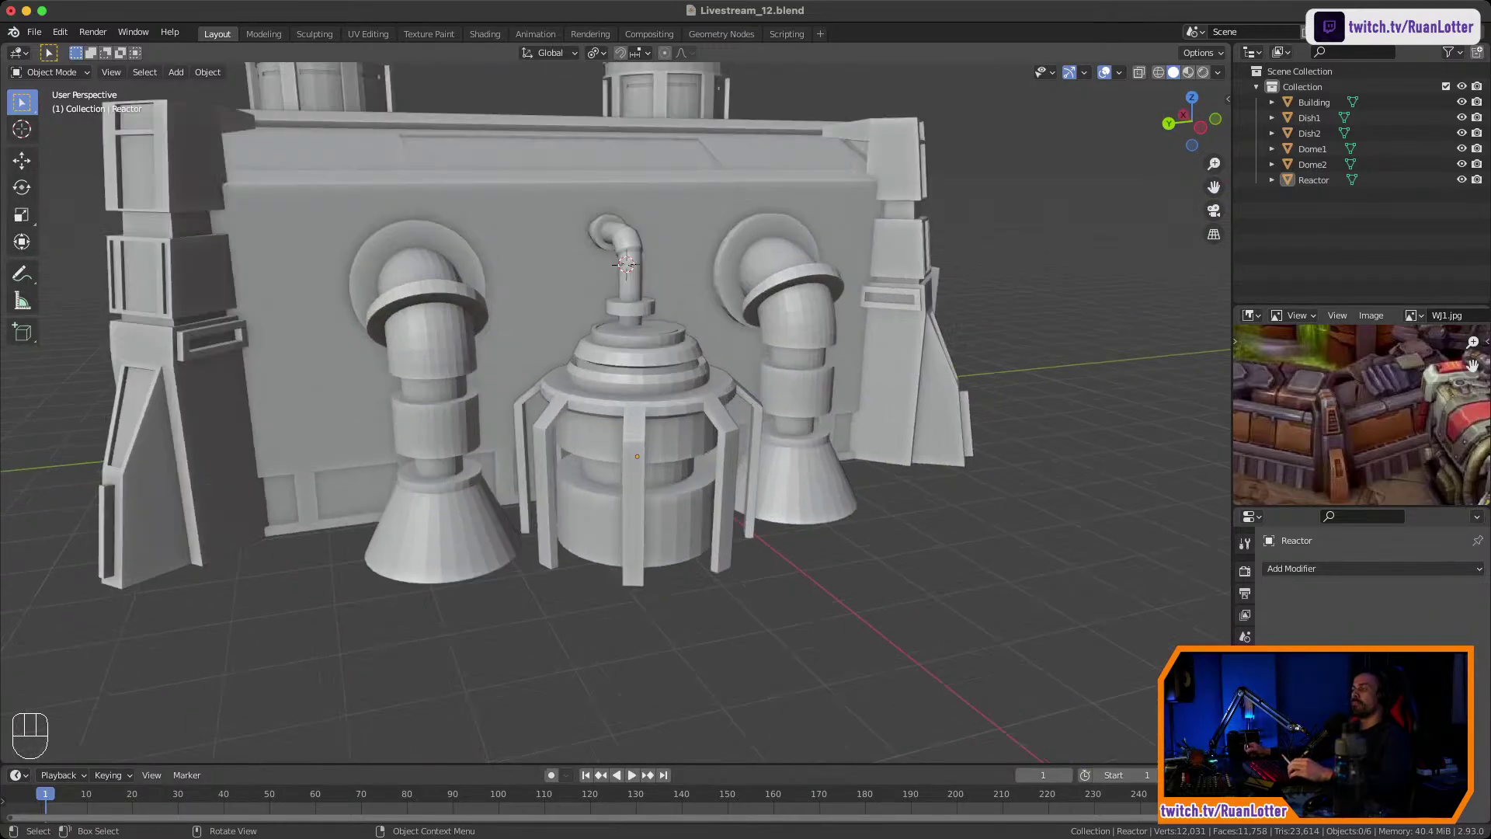
# Open the reactor for mesh editing, select all geometry linked to its tank body and frame it.
pyautogui.keyDown('ctrl'); pyautogui.moveTo(633, 482); pyautogui.dragTo(633, 334, button='middle'); pyautogui.keyUp('ctrl')
pyautogui.click(633, 408)
pyautogui.press('Tab')
pyautogui.moveTo(633, 334)
pyautogui.keyDown('shift'); pyautogui.mouseDown(button='middle')
pyautogui.moveTo(648, 257)
pyautogui.moveTo(638, 458)
pyautogui.moveTo(754, 439)
pyautogui.moveTo(641, 436)
pyautogui.moveTo(641, 354)
pyautogui.mouseUp(button='middle'); pyautogui.keyUp('shift')
pyautogui.keyDown('shift'); pyautogui.moveTo(640, 353); pyautogui.dragTo(865, 563, button='middle'); pyautogui.keyUp('shift')
pyautogui.press('l')
pyautogui.press('KP_Decimal')
pyautogui.keyDown('ctrl'); pyautogui.moveTo(745, 466); pyautogui.dragTo(746, 516, button='middle'); pyautogui.keyUp('ctrl')
pyautogui.moveTo(621, 466); pyautogui.dragTo(769, 536, button='middle')
pyautogui.keyDown('shift'); pyautogui.moveTo(769, 536); pyautogui.dragTo(672, 408, button='middle'); pyautogui.keyUp('shift')
pyautogui.keyDown('shift'); pyautogui.moveTo(672, 408); pyautogui.dragTo(619, 349, button='middle'); pyautogui.keyUp('shift')
pyautogui.keyDown('ctrl'); pyautogui.moveTo(621, 458); pyautogui.dragTo(582, 474, button='middle'); pyautogui.keyUp('ctrl')
pyautogui.press('KP_Decimal')
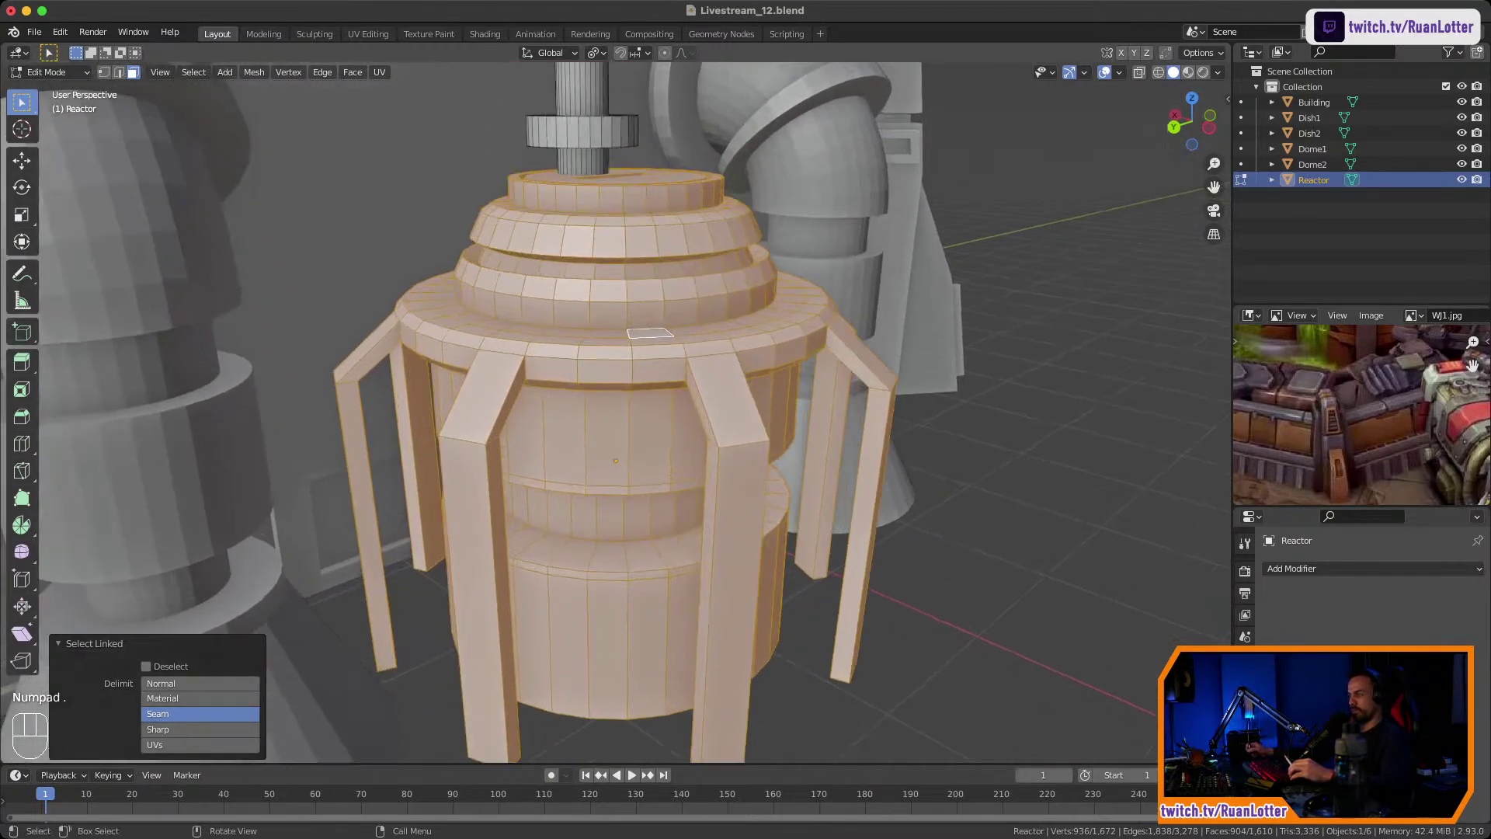
# Add a 2 m cube to the reactor mesh and flatten it into a slab, scaling 0.161 along X and 0.587 along Z.
pyautogui.moveTo(357, 403); pyautogui.dragTo(359, 458, button='middle')
pyautogui.click(625, 532)
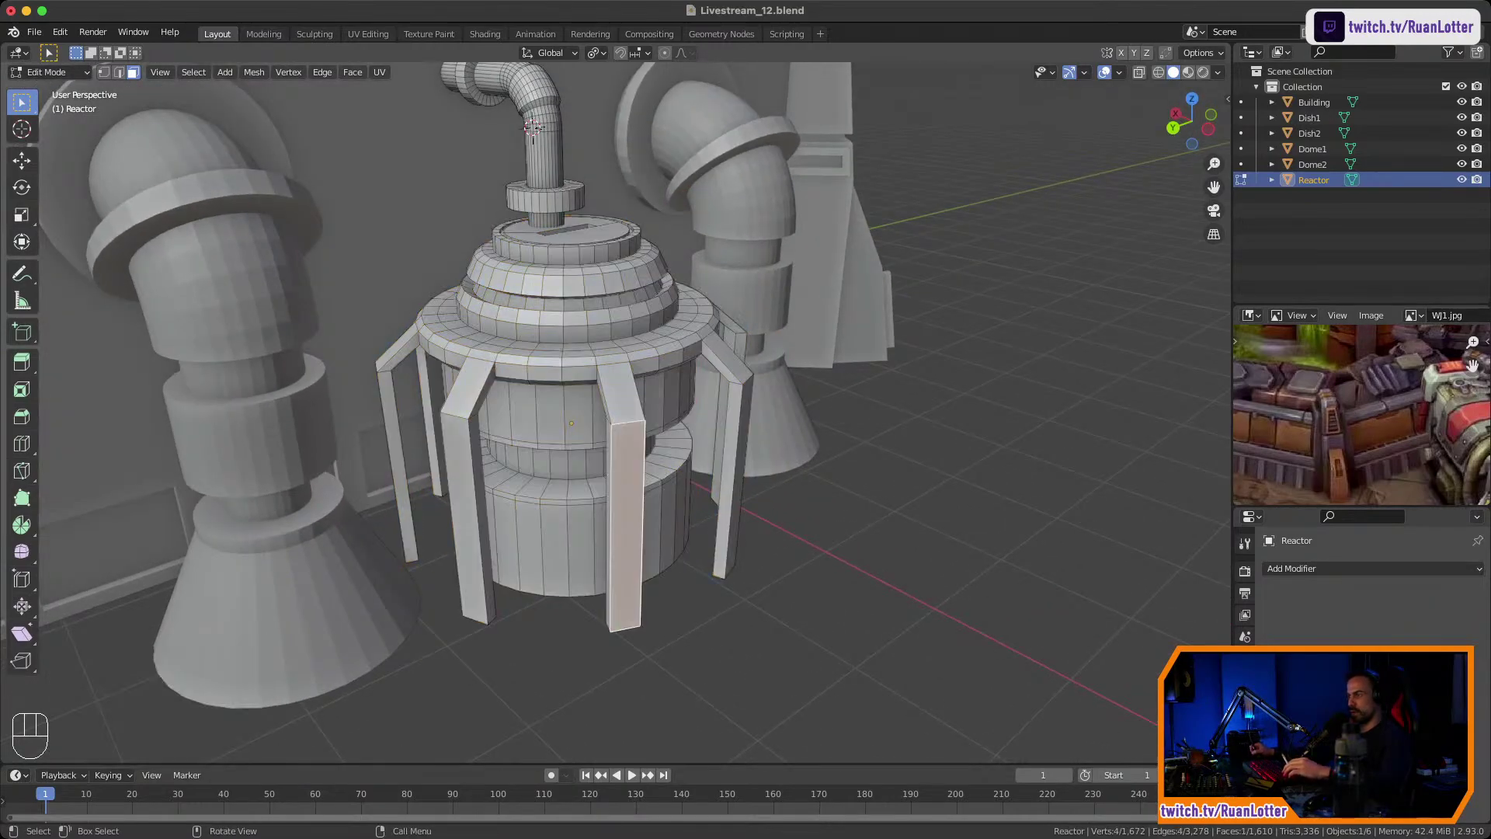
pyautogui.click(785, 544)
pyautogui.moveTo(784, 544); pyautogui.dragTo(809, 540, button='middle')
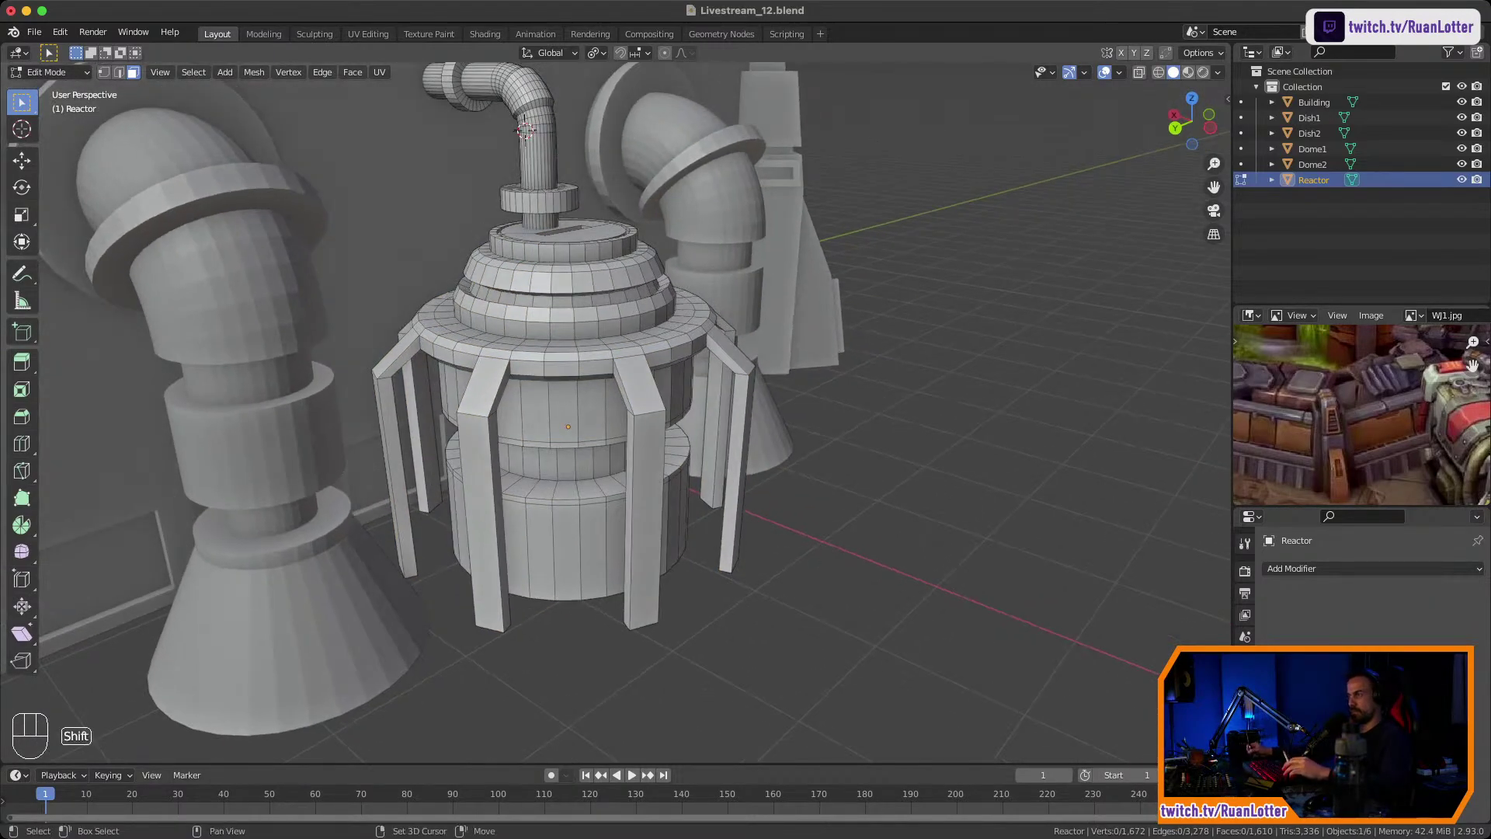
pyautogui.hotkey('shift', 'a')
pyautogui.click(598, 471)
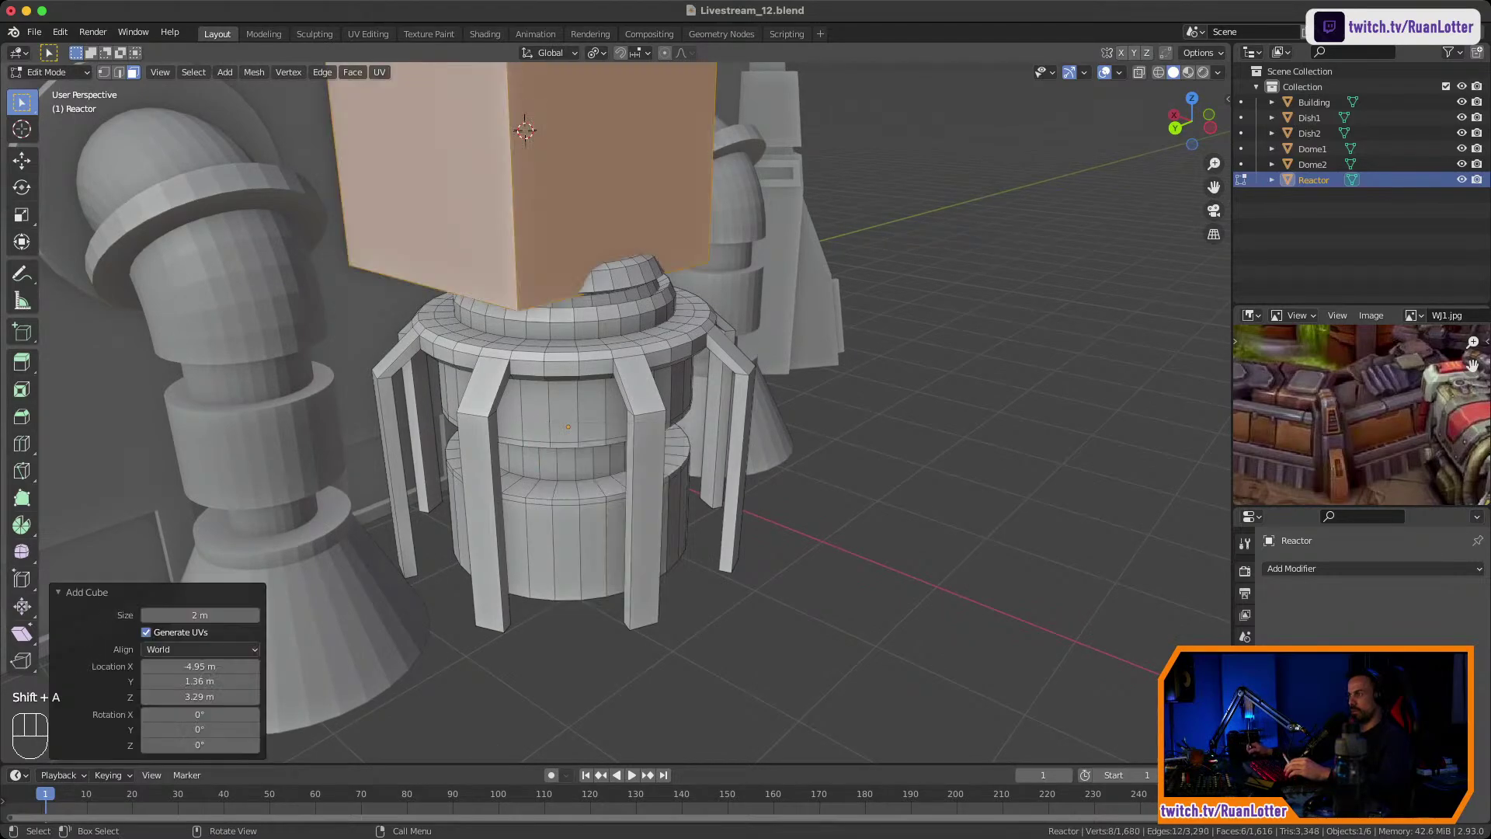
pyautogui.moveTo(598, 472); pyautogui.dragTo(542, 507, button='middle')
pyautogui.scroll(-2, 542, 507)
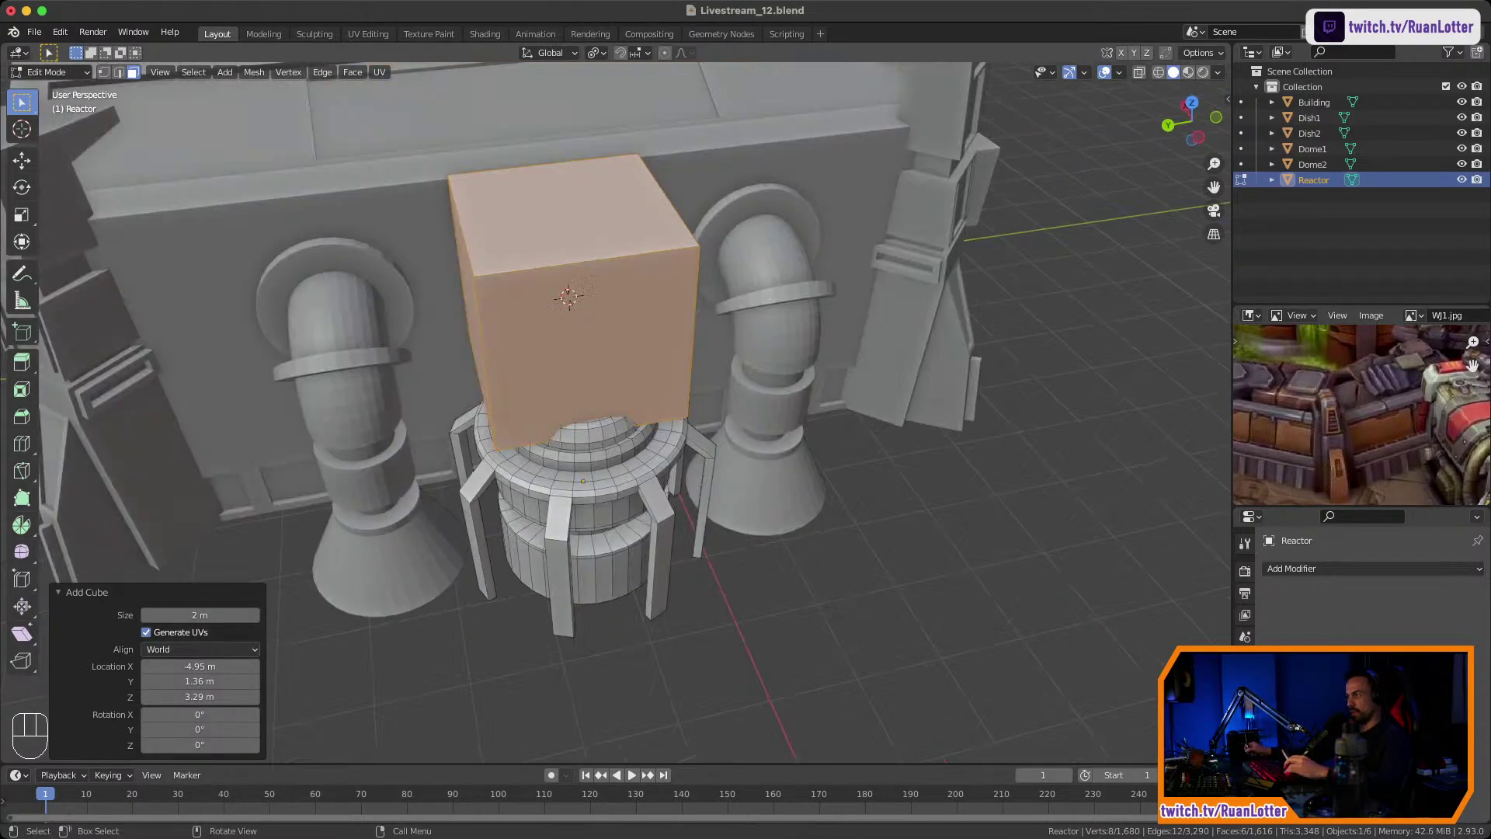
pyautogui.press('s')
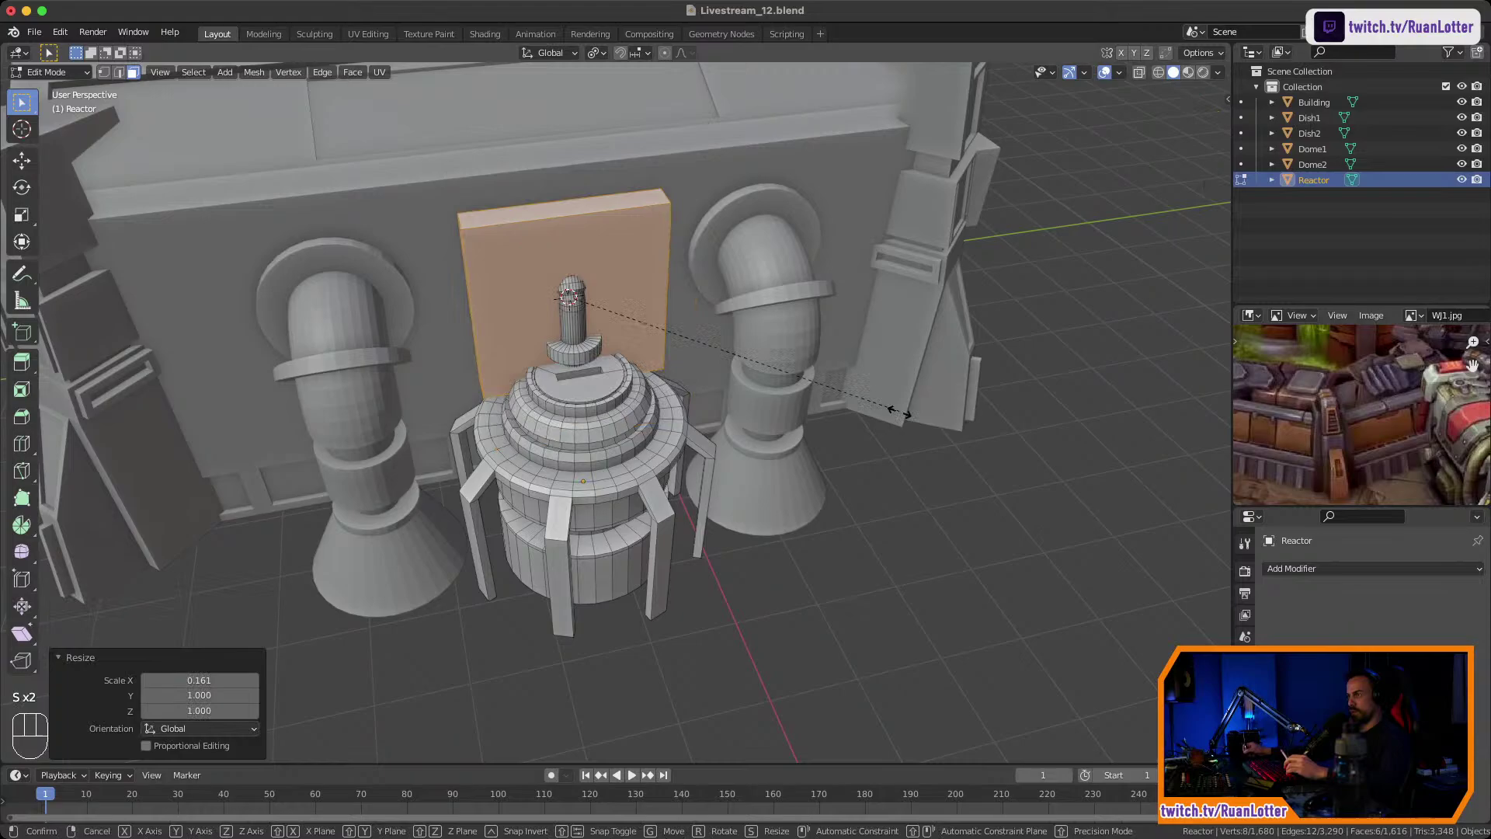
pyautogui.press('z')
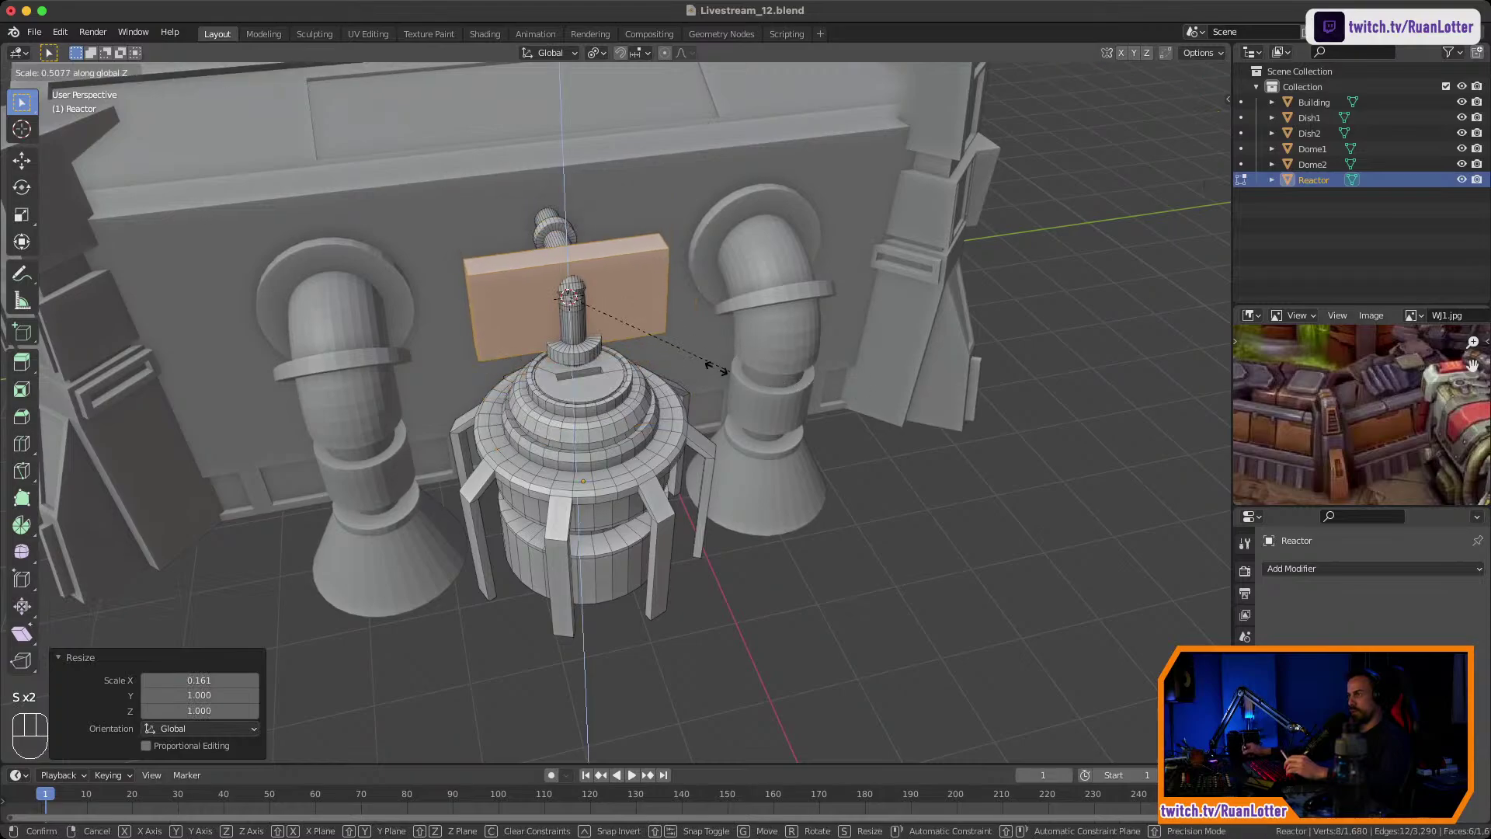
pyautogui.click(768, 346)
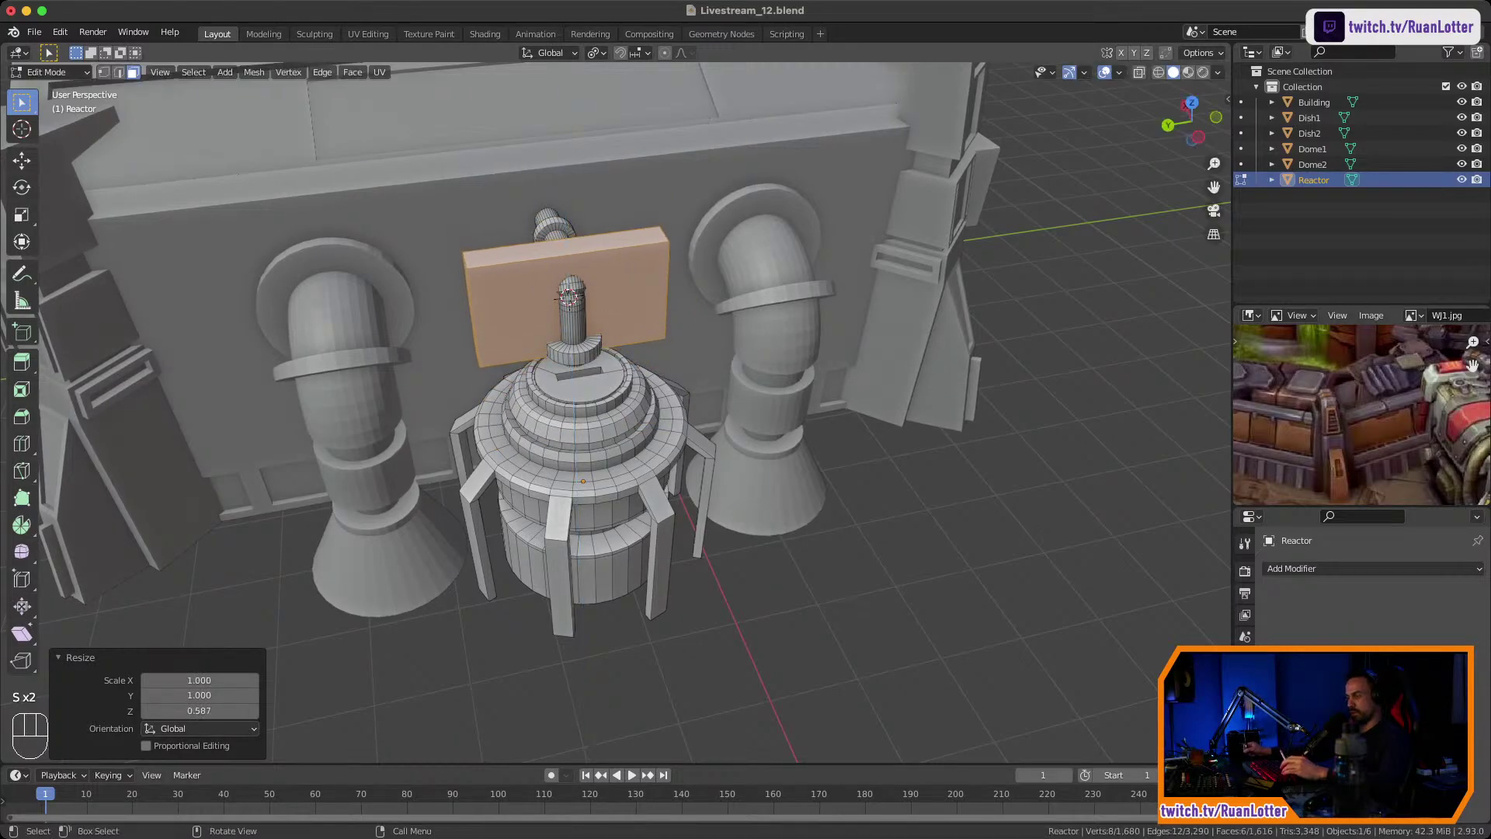
# Scale the slab down to 0.732, lower it about 1.53 m and position it in front of the reactor's legs along X.
pyautogui.press('g')
pyautogui.press('x')
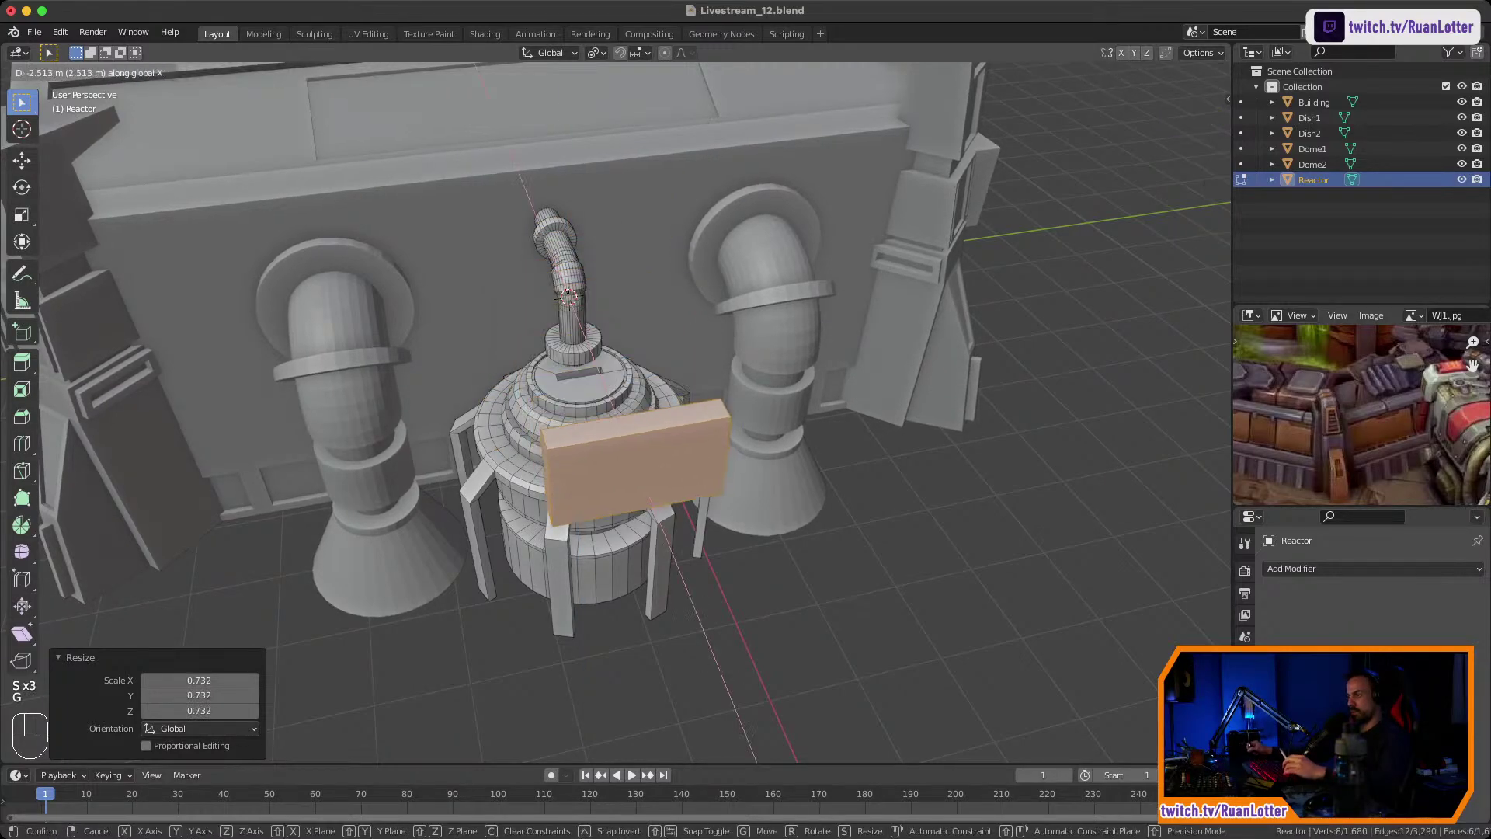
pyautogui.click(792, 451)
pyautogui.moveTo(792, 450); pyautogui.dragTo(917, 373, button='middle')
pyautogui.moveTo(916, 373); pyautogui.dragTo(959, 346, button='middle')
pyautogui.press('g')
pyautogui.press('z')
pyautogui.click(781, 458)
pyautogui.press('g')
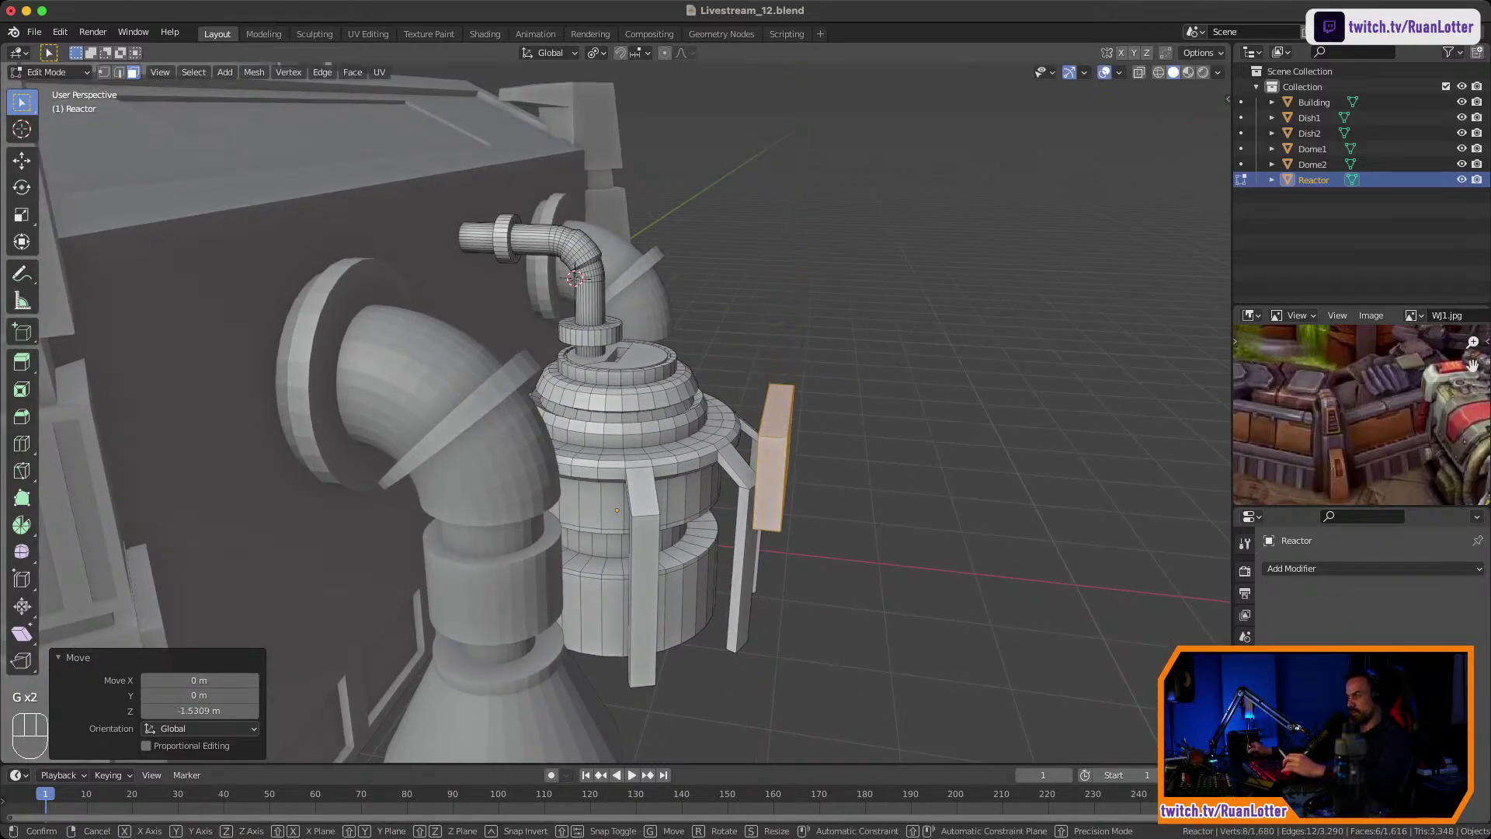
pyautogui.press('x')
pyautogui.click(815, 465)
# Tilt the slab 22.5° about the Y axis.
pyautogui.moveTo(816, 464); pyautogui.dragTo(714, 466, button='middle')
pyautogui.keyDown('shift'); pyautogui.moveTo(932, 497); pyautogui.dragTo(765, 400, button='middle'); pyautogui.keyUp('shift')
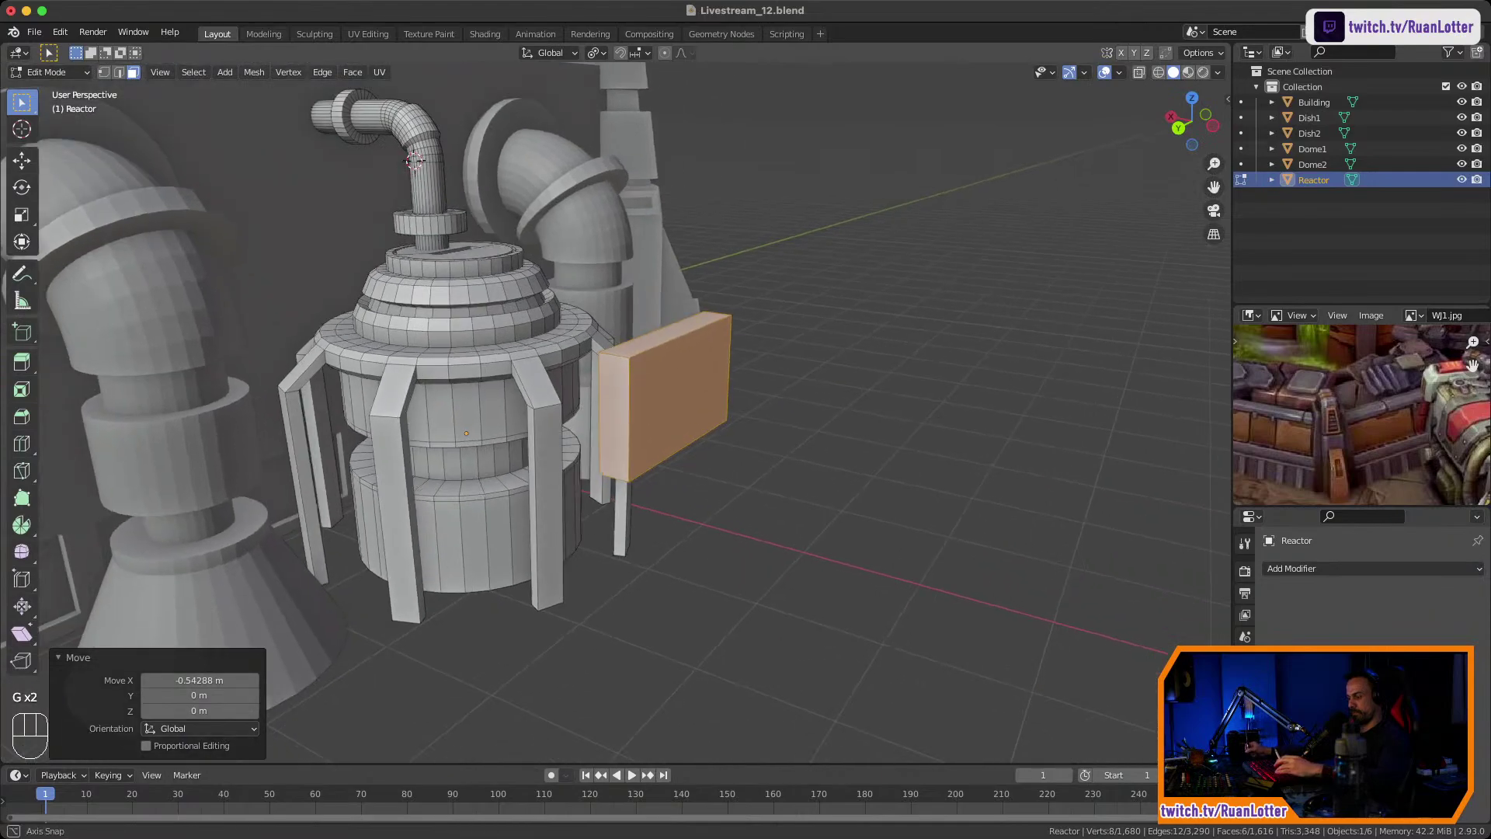
pyautogui.press('r')
pyautogui.moveTo(862, 435); pyautogui.dragTo(971, 399, button='middle')
pyautogui.press('y')
pyautogui.click(845, 371)
pyautogui.press('s')
pyautogui.press('x')
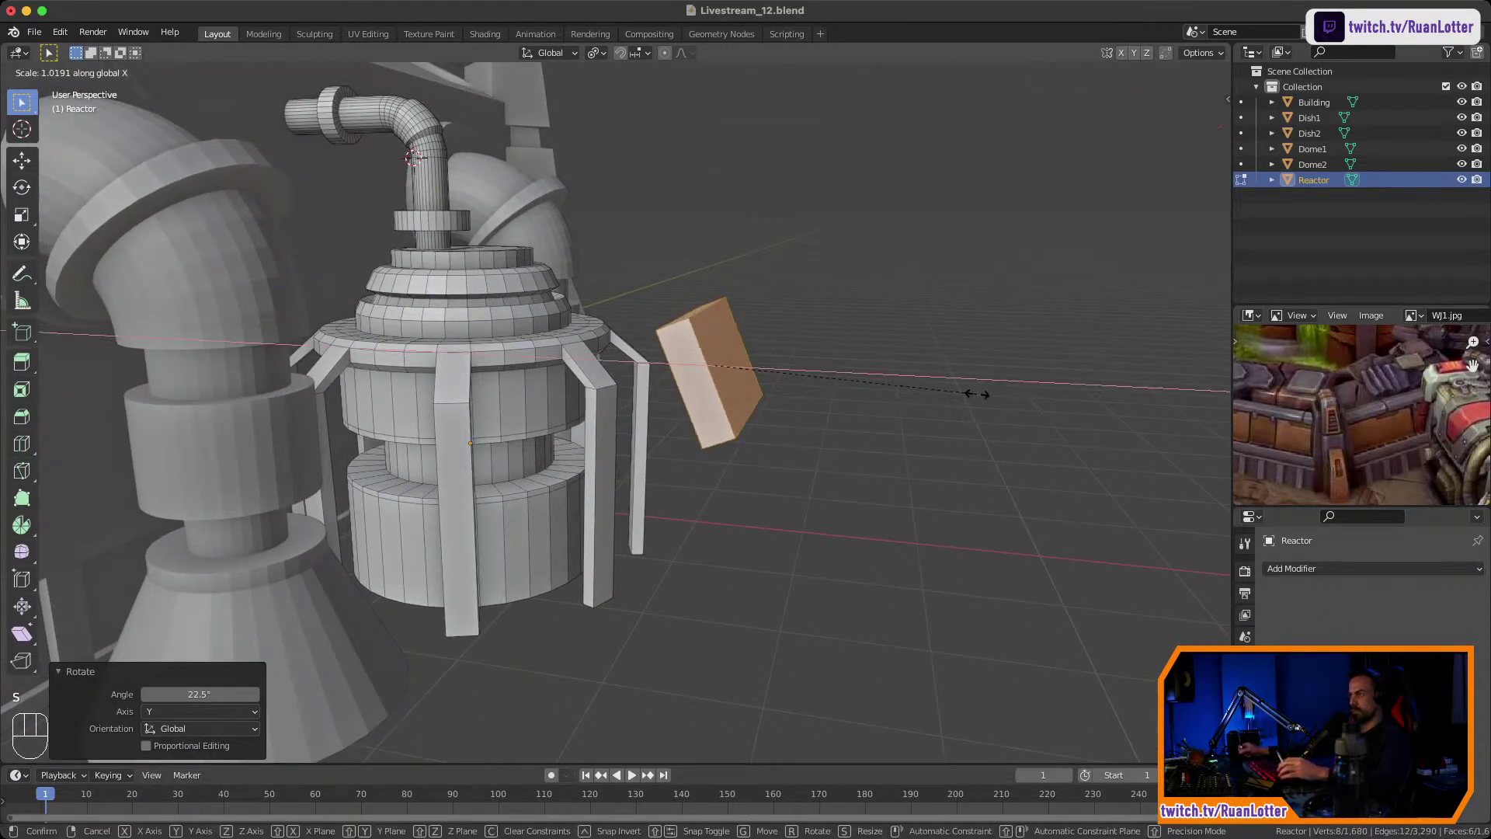
pyautogui.rightClick(977, 394)
pyautogui.click(549, 53)
pyautogui.click(536, 133)
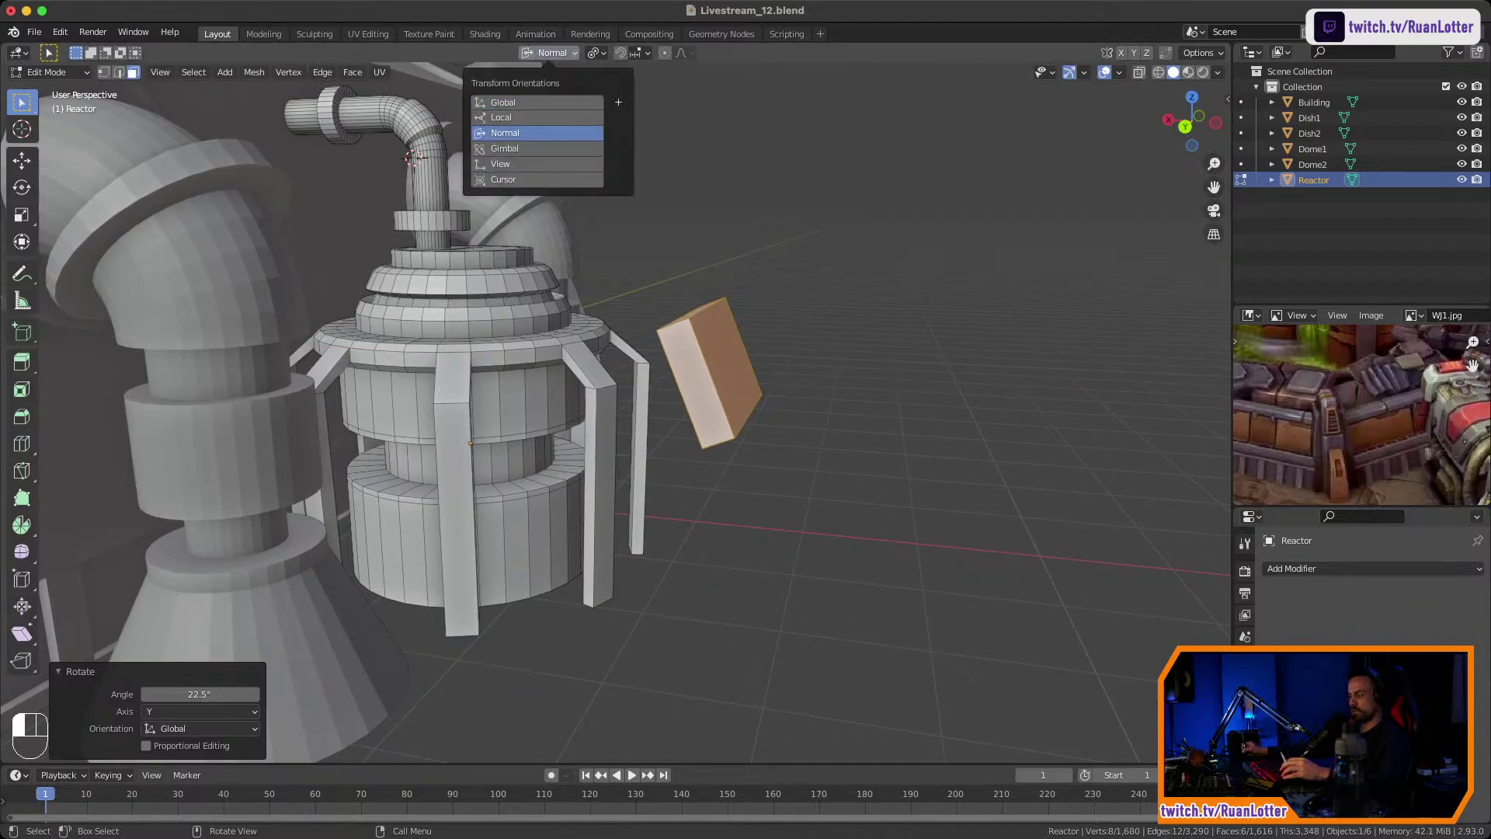
pyautogui.press('s')
pyautogui.press('x')
pyautogui.press('z')
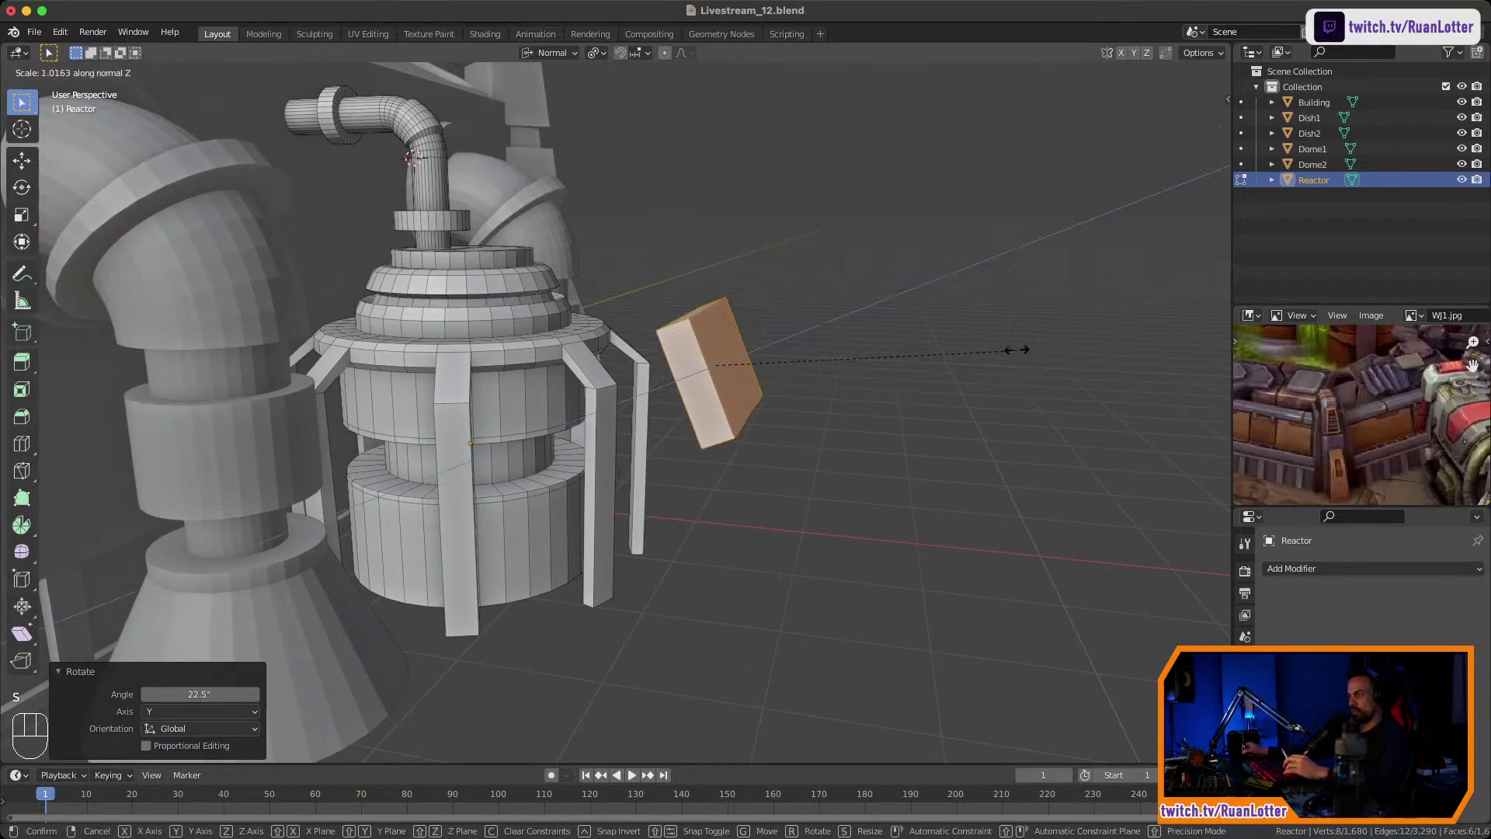
pyautogui.press('y')
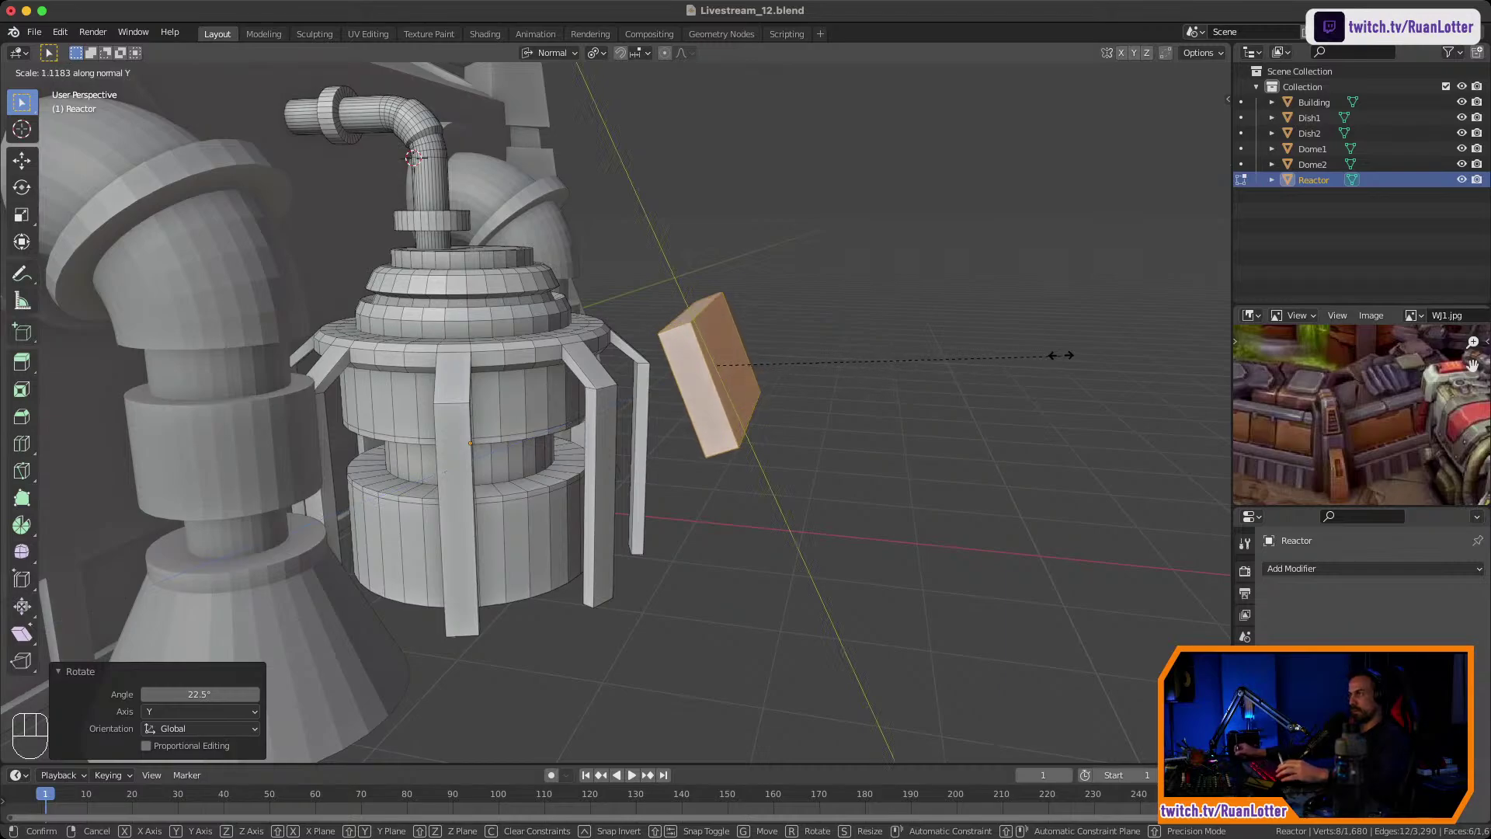
pyautogui.rightClick(1062, 355)
pyautogui.click(550, 53)
pyautogui.click(536, 117)
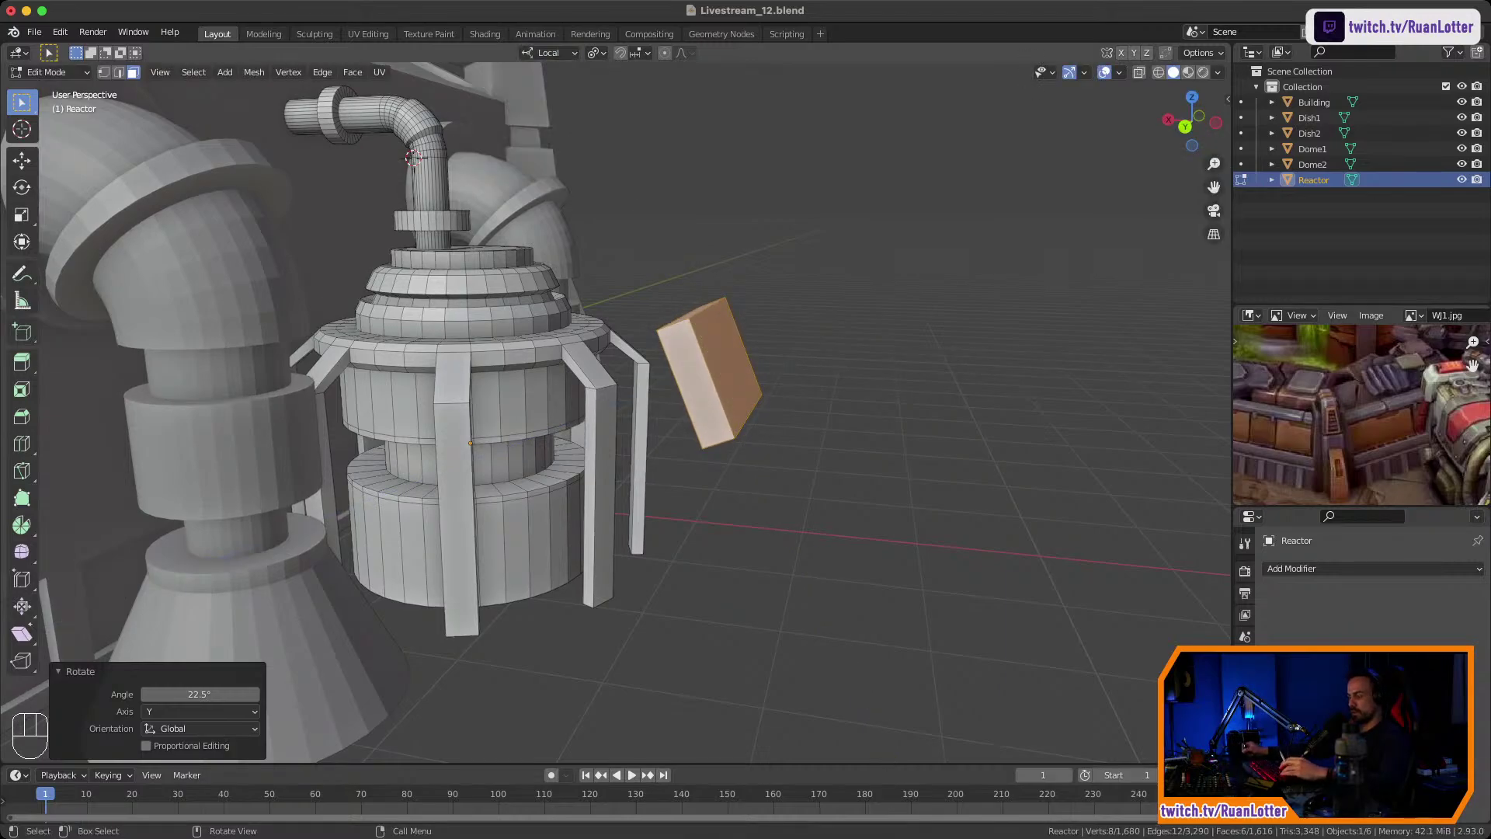
pyautogui.press('s')
pyautogui.press('x')
pyautogui.press('z')
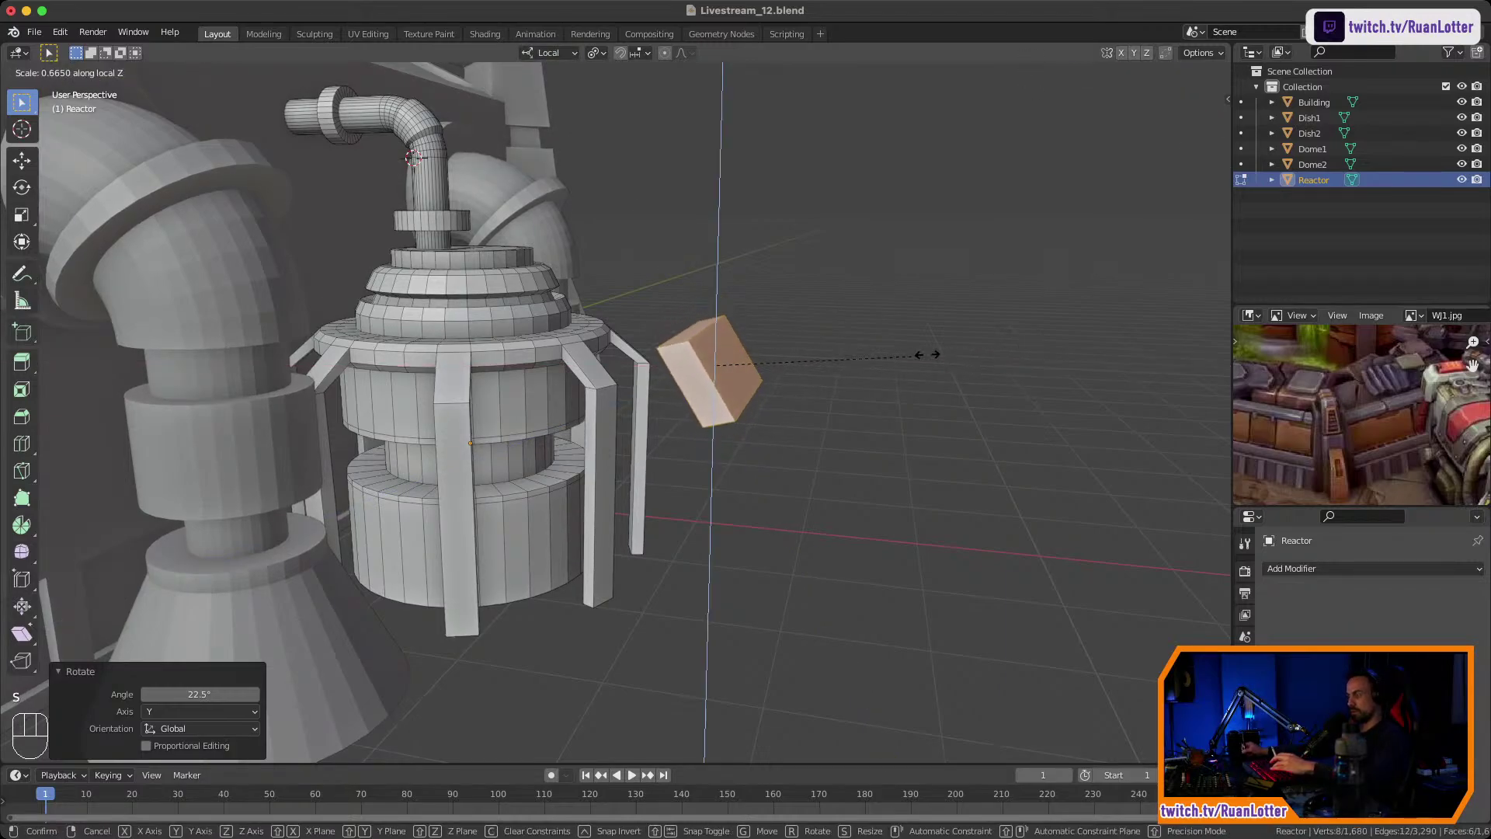
pyautogui.press('y')
pyautogui.rightClick(989, 353)
# Thin the tilted slab by moving its front face about 0.18 m inward along Z in Normal orientation with the Move tool.
pyautogui.moveTo(990, 352); pyautogui.dragTo(935, 392, button='middle')
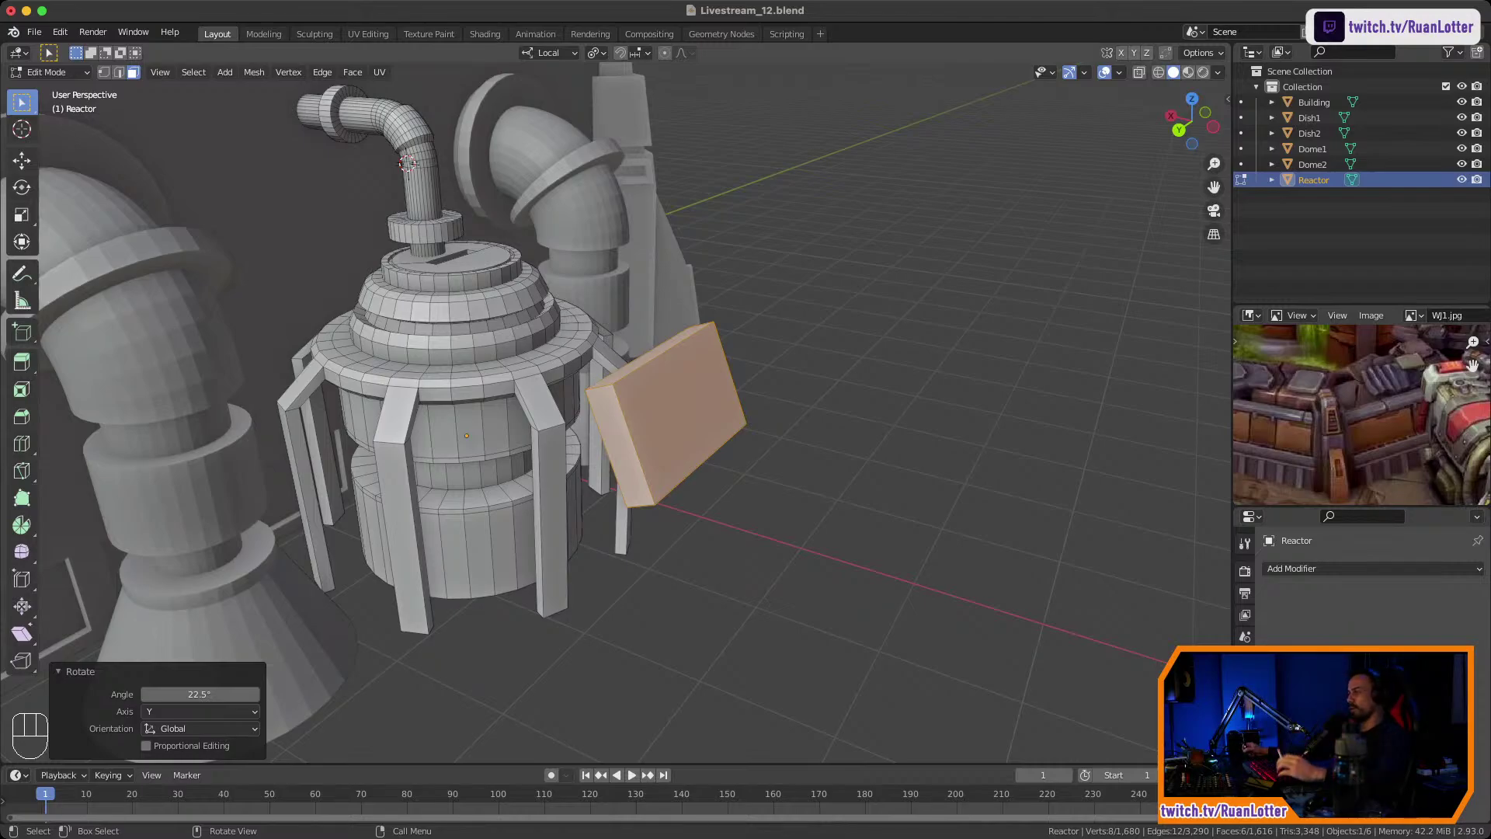
pyautogui.moveTo(936, 392)
pyautogui.mouseDown(button='middle')
pyautogui.moveTo(1002, 392)
pyautogui.moveTo(916, 392)
pyautogui.mouseUp(button='middle')
pyautogui.keyDown('ctrl'); pyautogui.moveTo(916, 392); pyautogui.dragTo(916, 311, button='middle'); pyautogui.keyUp('ctrl')
pyautogui.keyDown('shift'); pyautogui.moveTo(917, 310); pyautogui.dragTo(893, 307, button='middle'); pyautogui.keyUp('shift')
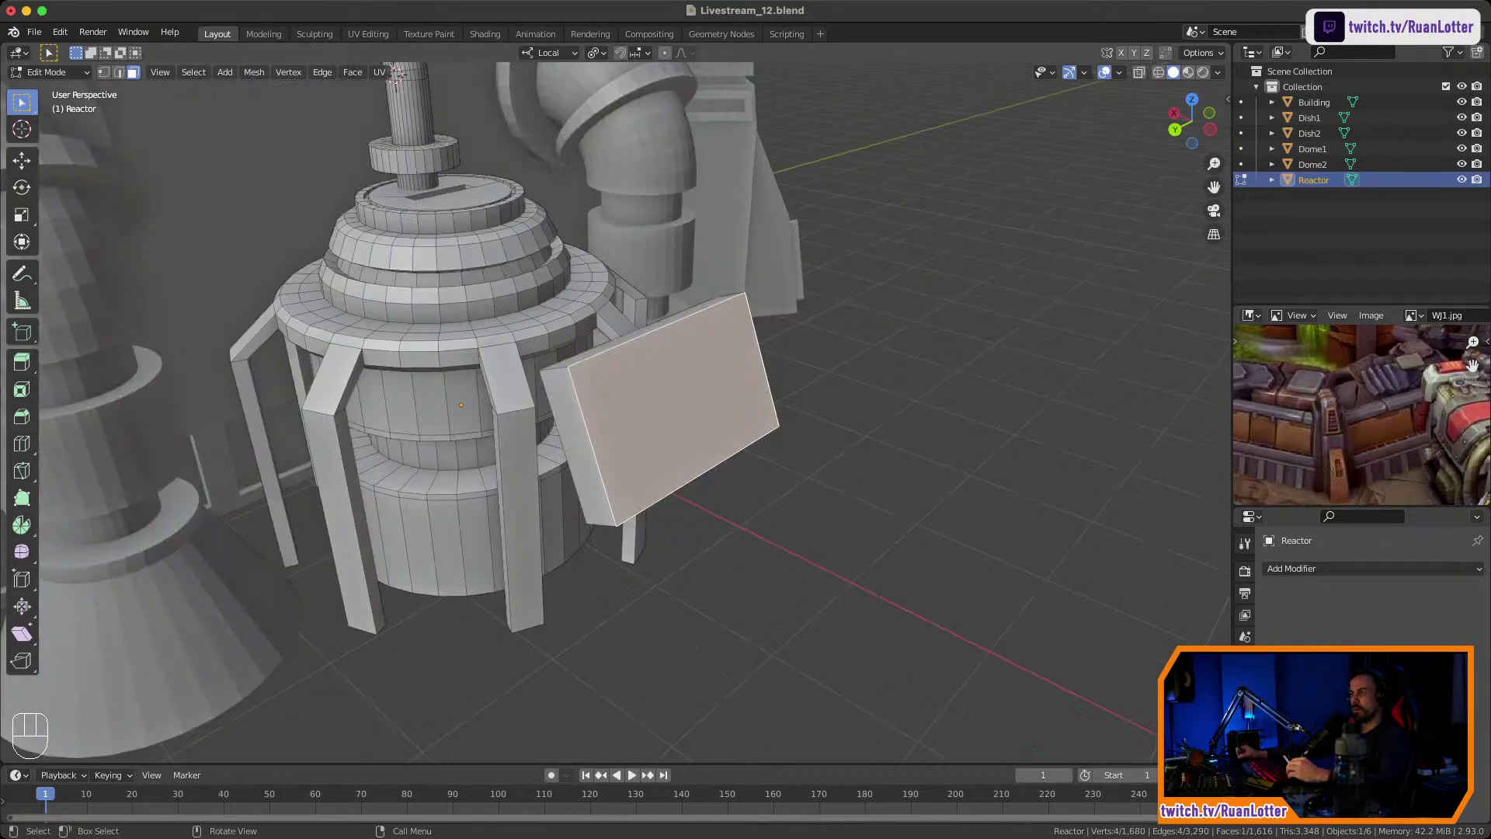
pyautogui.click(22, 161)
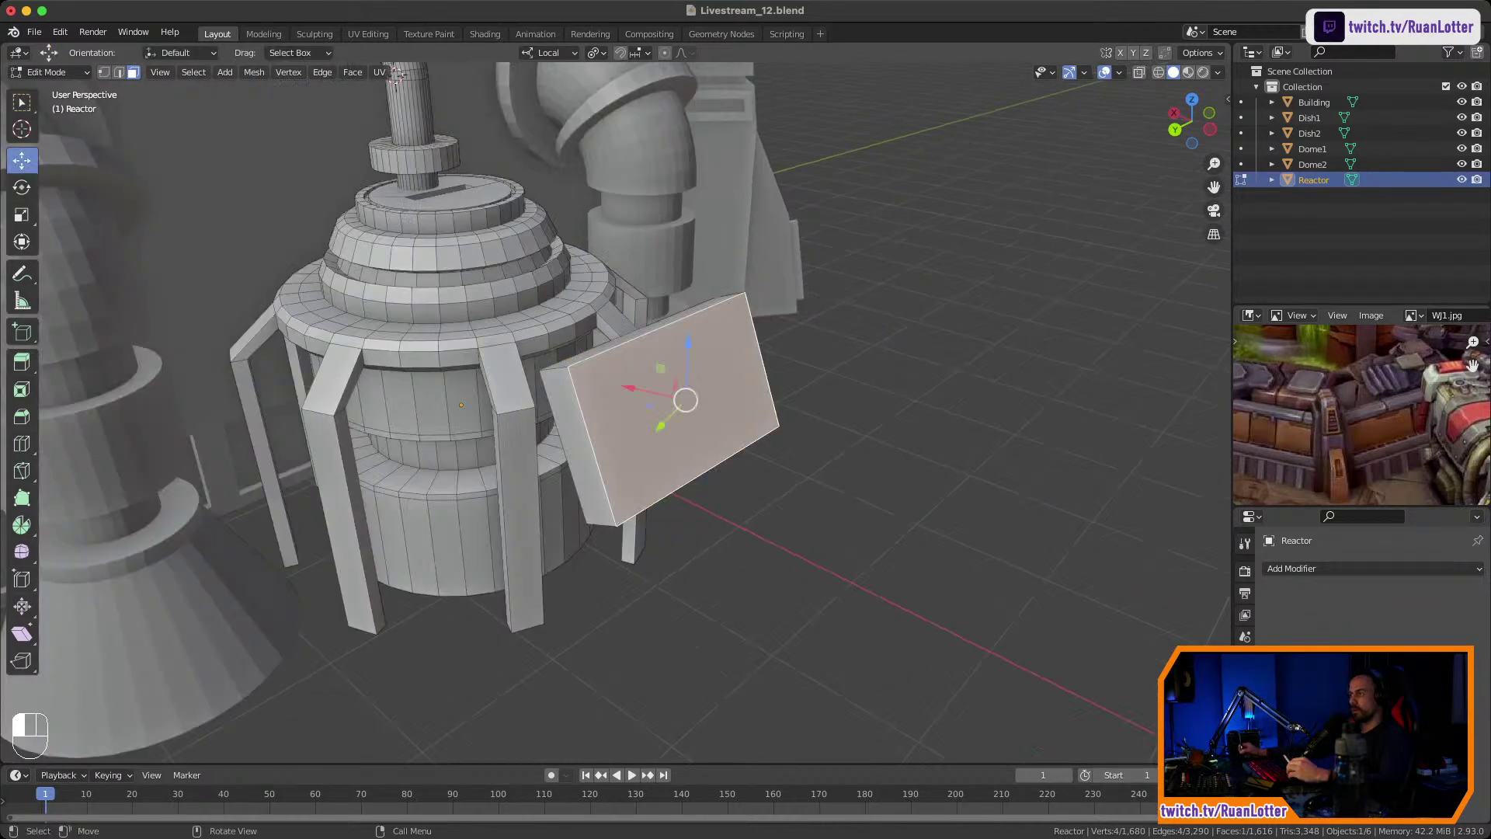
pyautogui.moveTo(877, 396); pyautogui.dragTo(915, 394, button='middle')
pyautogui.click(551, 53)
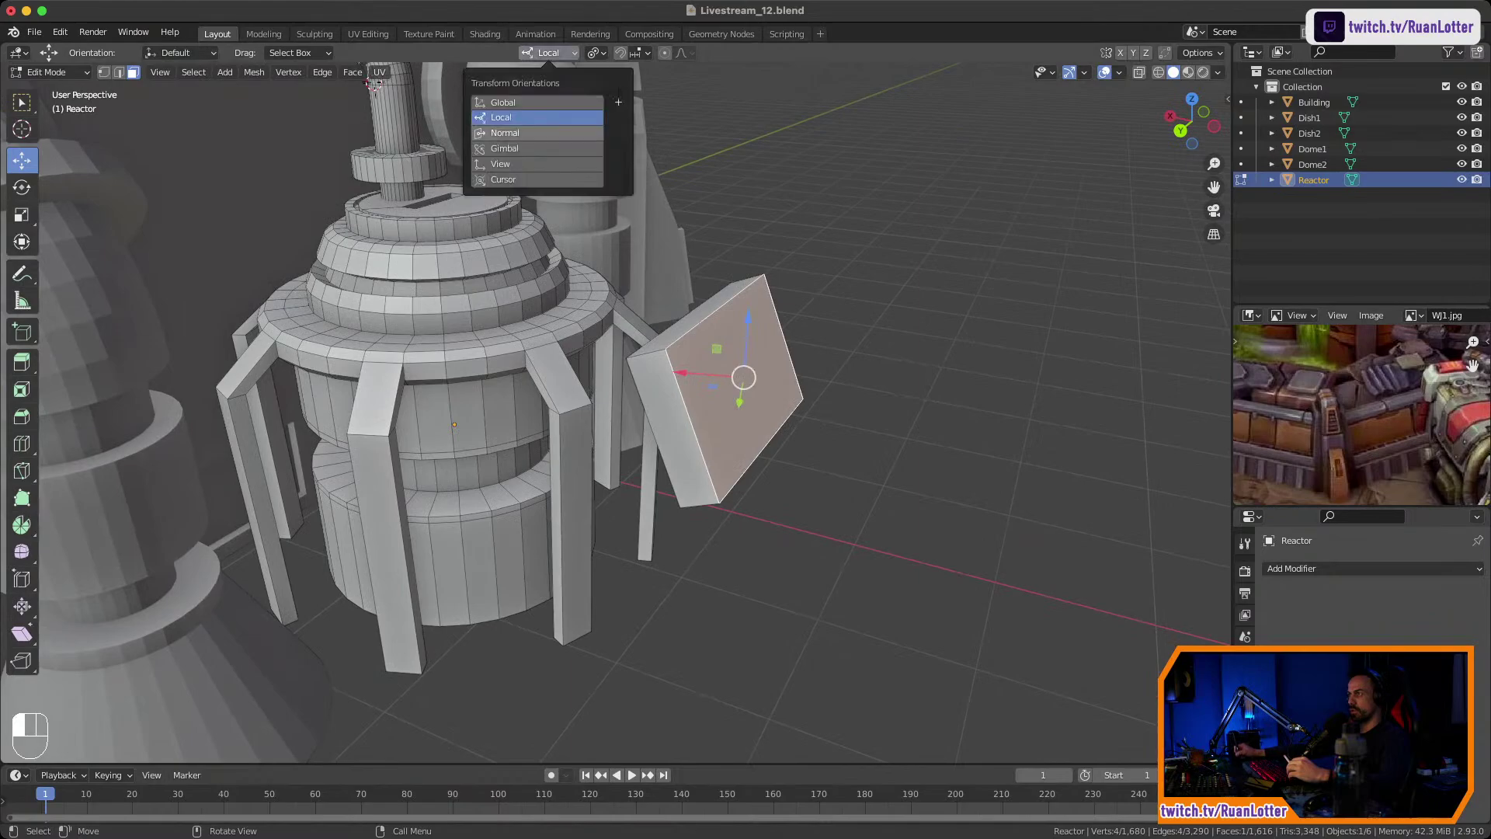
pyautogui.click(537, 133)
pyautogui.moveTo(824, 342); pyautogui.dragTo(873, 323, button='middle')
pyautogui.moveTo(812, 377); pyautogui.dragTo(804, 375, button='middle')
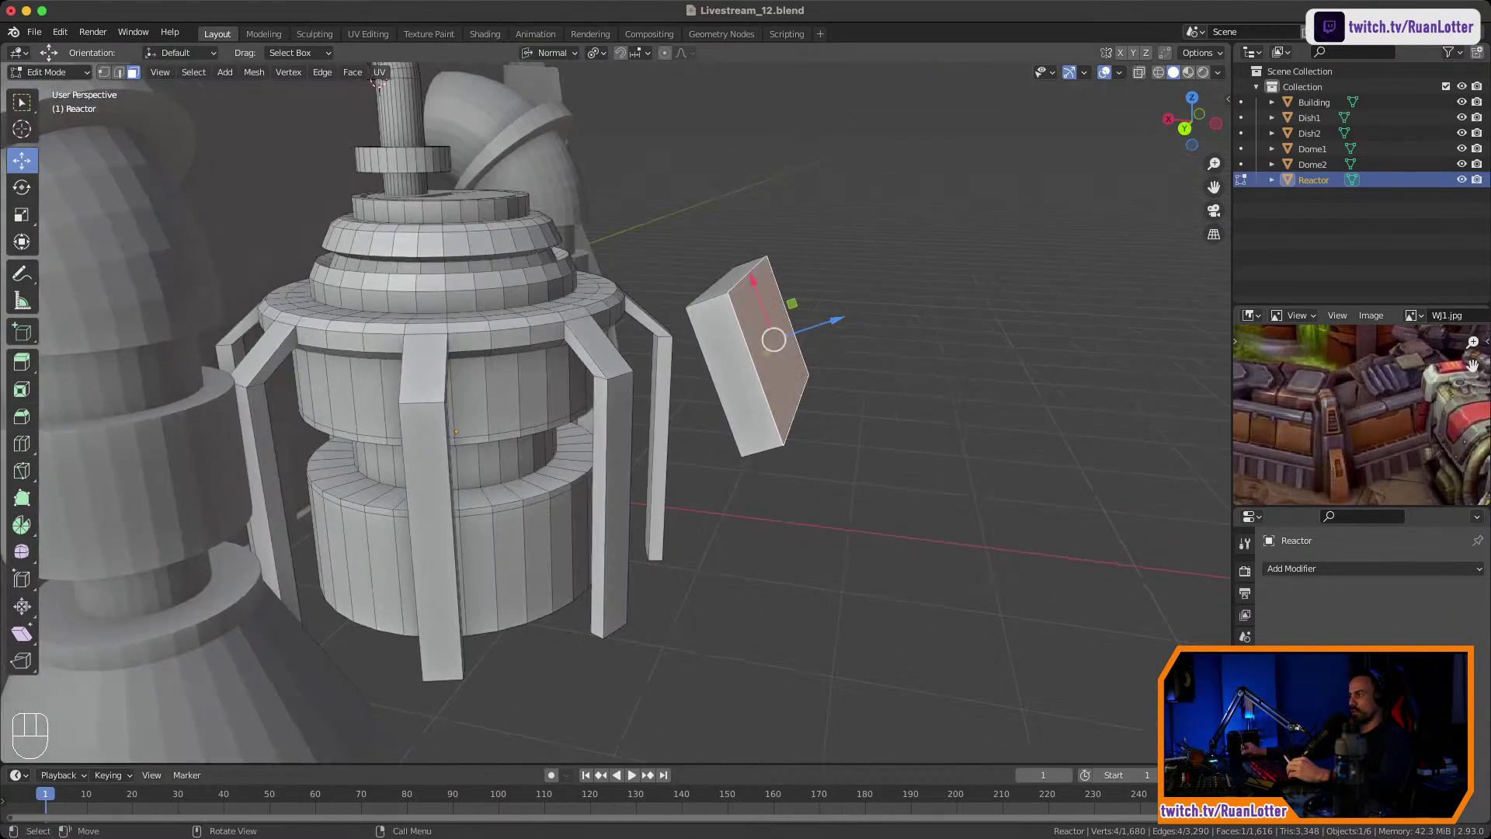
pyautogui.moveTo(836, 319); pyautogui.dragTo(808, 327)
# Inset the slab's front face by about 0.03 m and extrude the inner face slightly inward to form a framed panel.
pyautogui.moveTo(808, 330); pyautogui.dragTo(845, 306, button='middle')
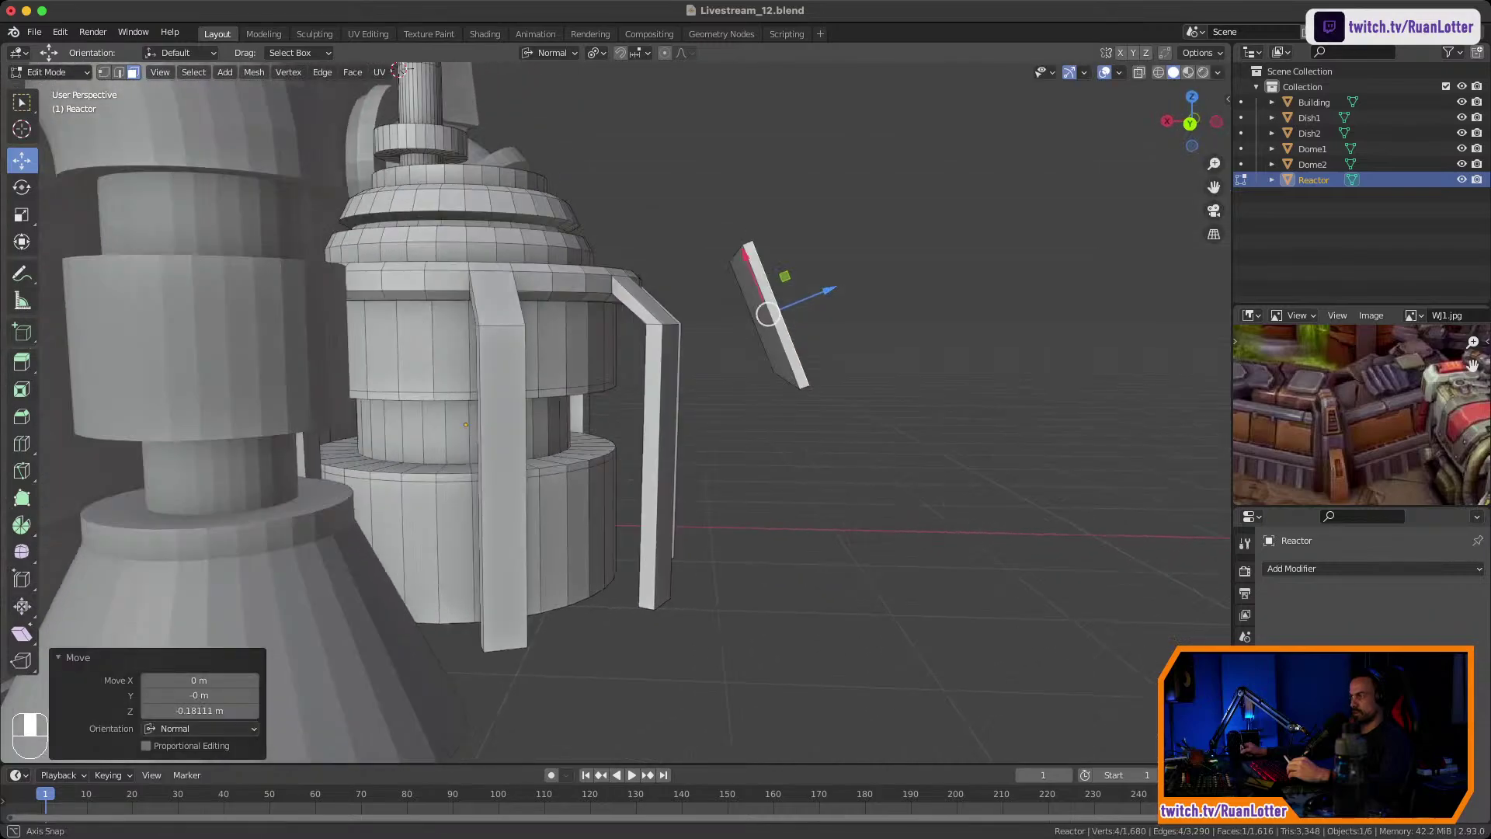
pyautogui.moveTo(400, 70); pyautogui.dragTo(382, 83, button='middle')
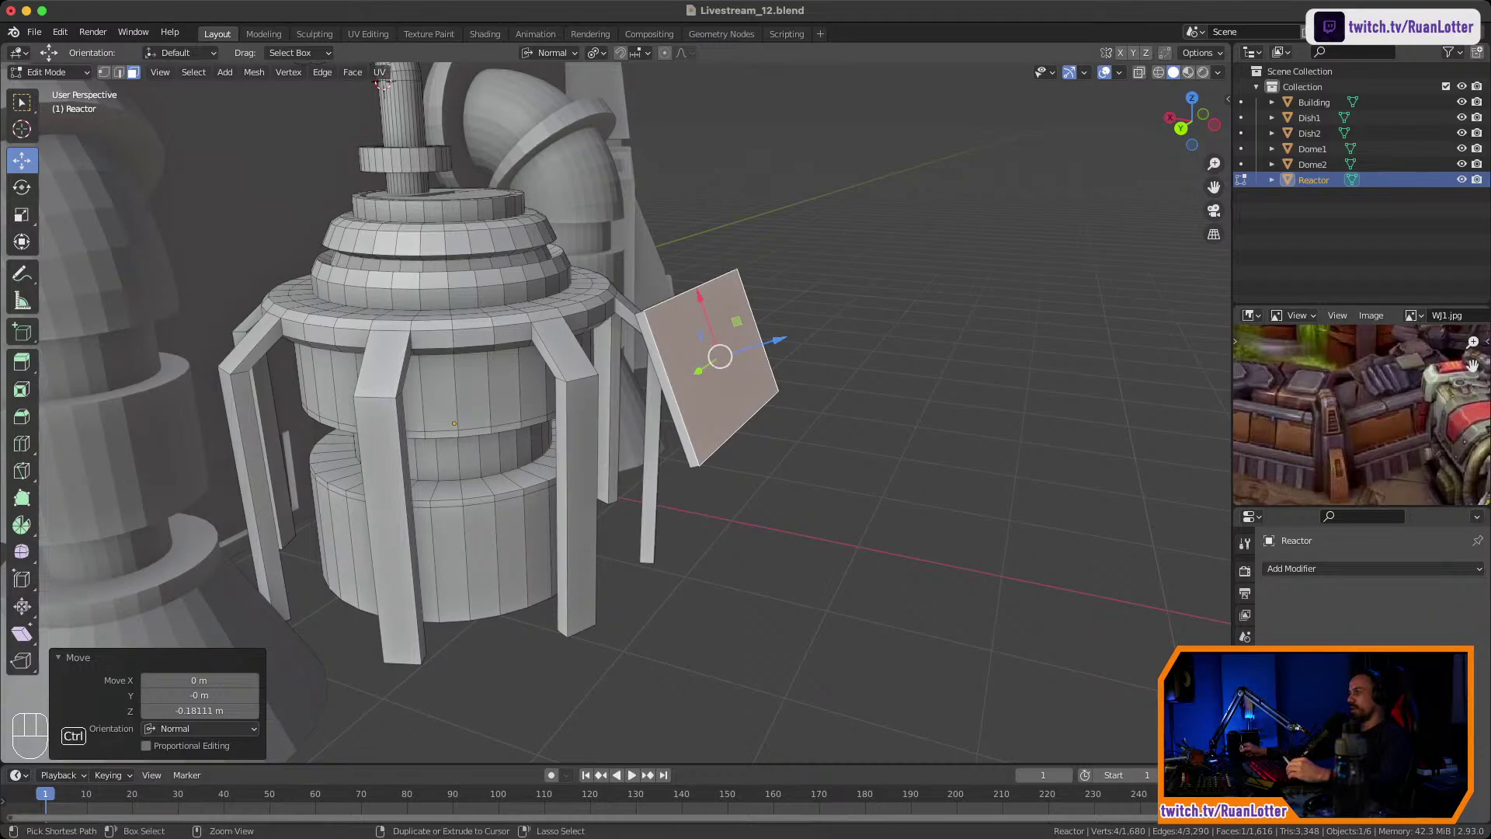
pyautogui.keyDown('ctrl'); pyautogui.moveTo(684, 365); pyautogui.dragTo(614, 346, button='middle'); pyautogui.keyUp('ctrl')
pyautogui.keyDown('shift'); pyautogui.moveTo(614, 345); pyautogui.dragTo(738, 330, button='middle'); pyautogui.keyUp('shift')
pyautogui.keyDown('shift'); pyautogui.moveTo(737, 330); pyautogui.dragTo(774, 307, button='middle'); pyautogui.keyUp('shift')
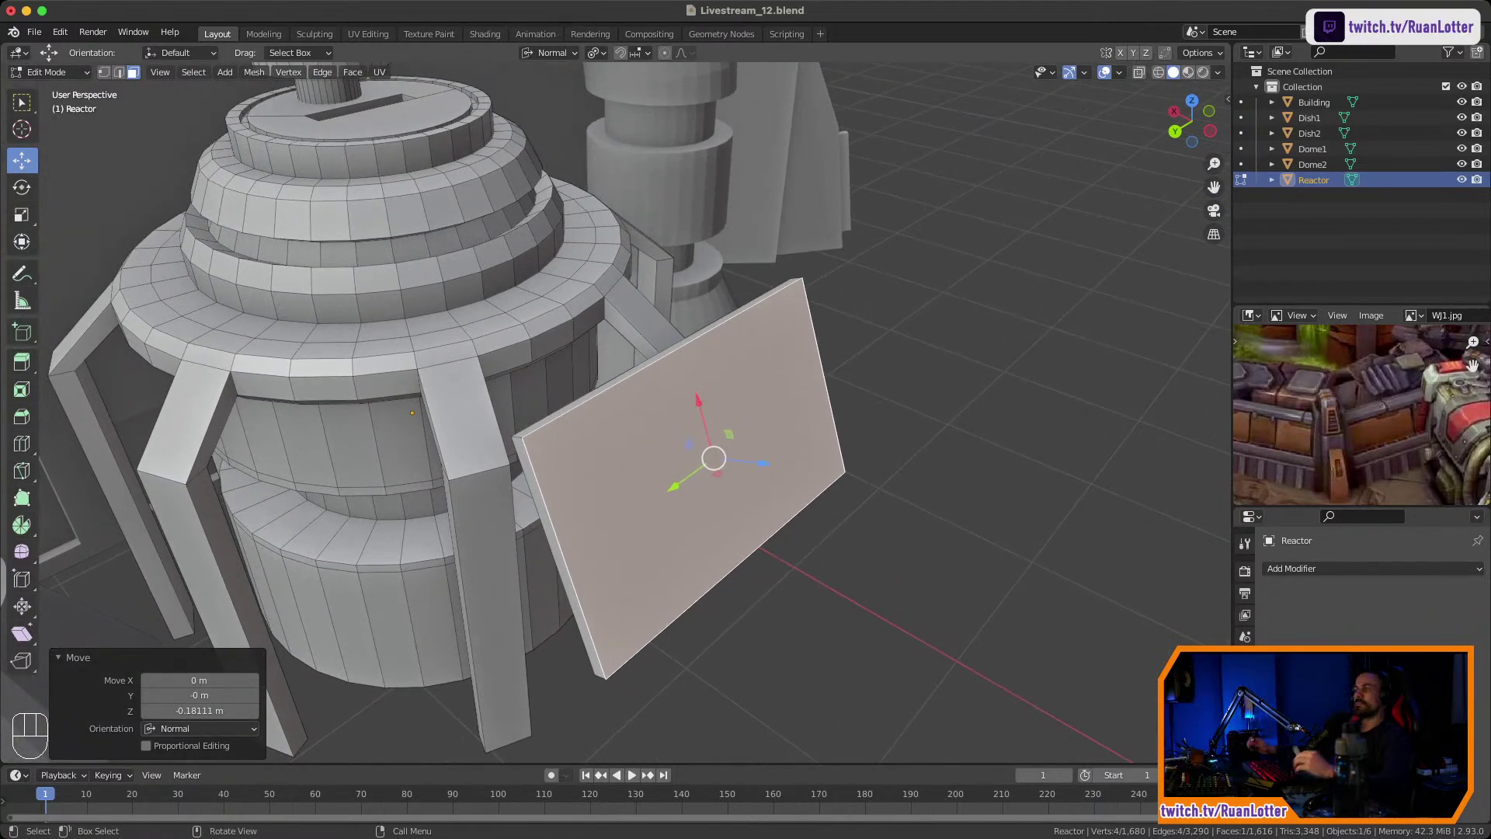
pyautogui.press('KP_Decimal')
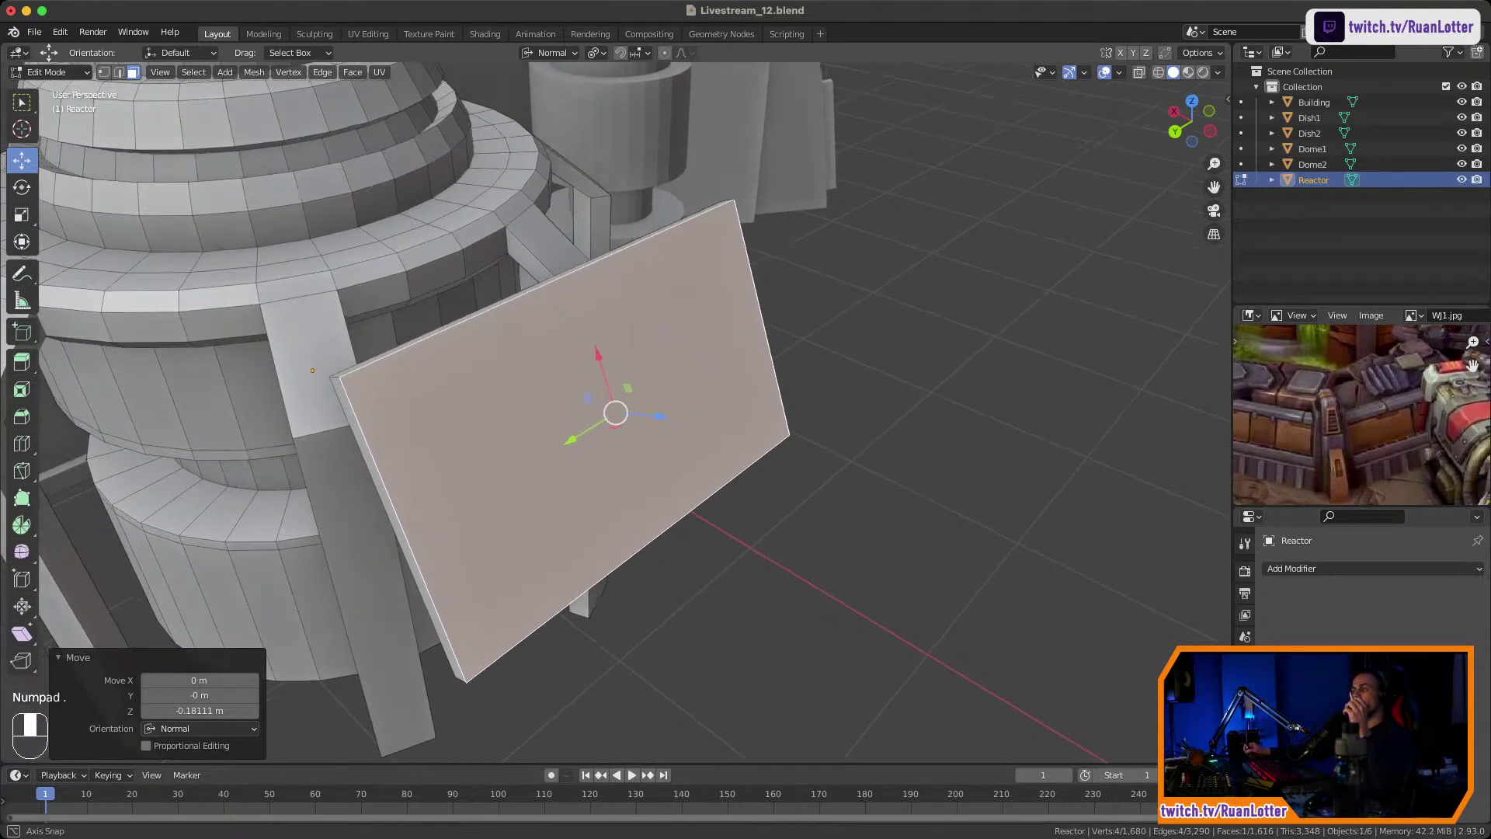
pyautogui.moveTo(723, 349)
pyautogui.mouseDown(button='middle')
pyautogui.moveTo(544, 330)
pyautogui.moveTo(800, 368)
pyautogui.moveTo(835, 307)
pyautogui.moveTo(753, 311)
pyautogui.moveTo(621, 377)
pyautogui.moveTo(458, 354)
pyautogui.moveTo(645, 333)
pyautogui.moveTo(726, 355)
pyautogui.mouseUp(button='middle')
pyautogui.press('i')
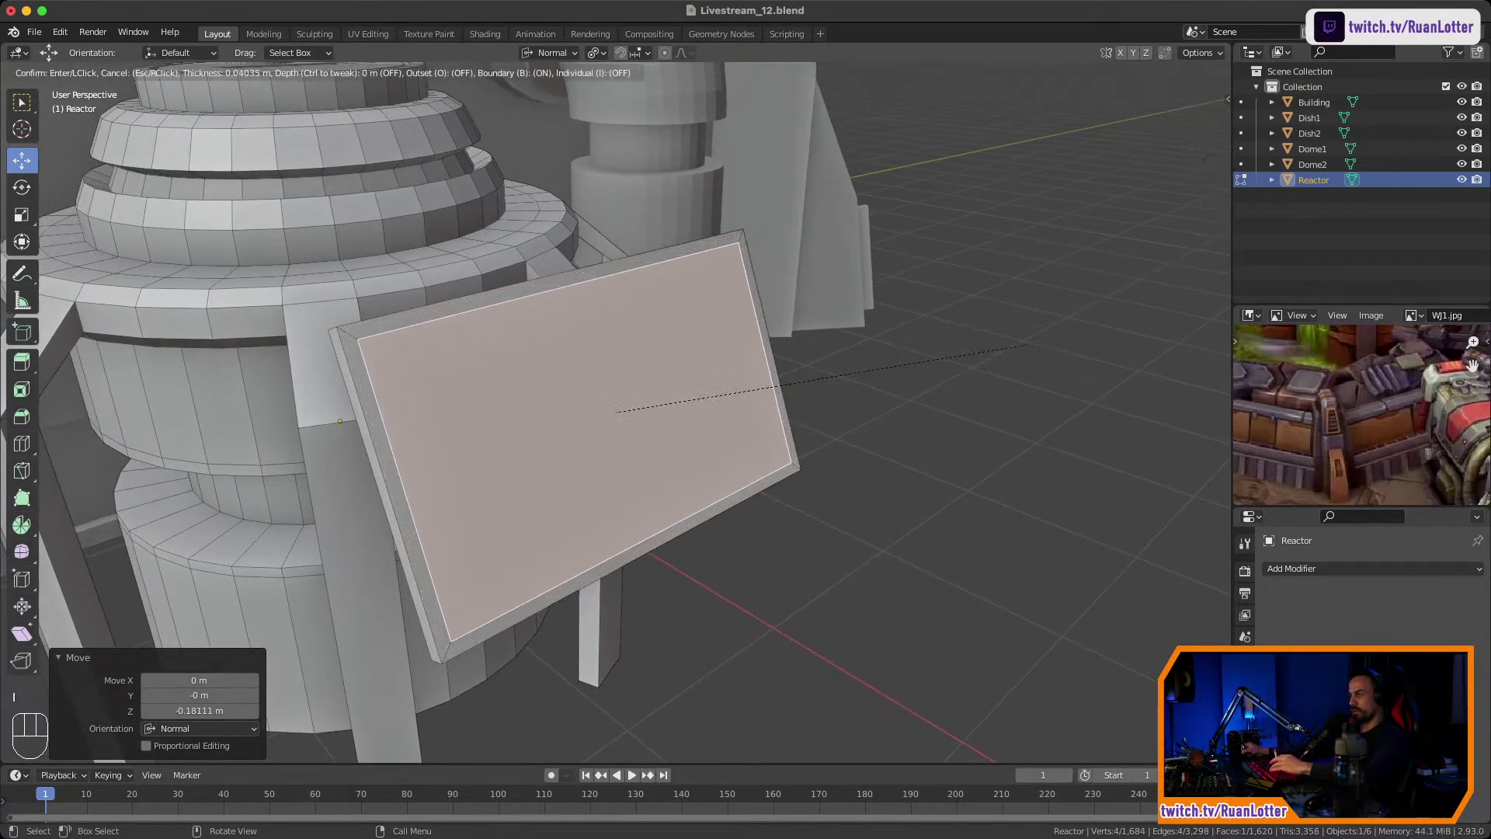
pyautogui.click(1001, 349)
pyautogui.press('e')
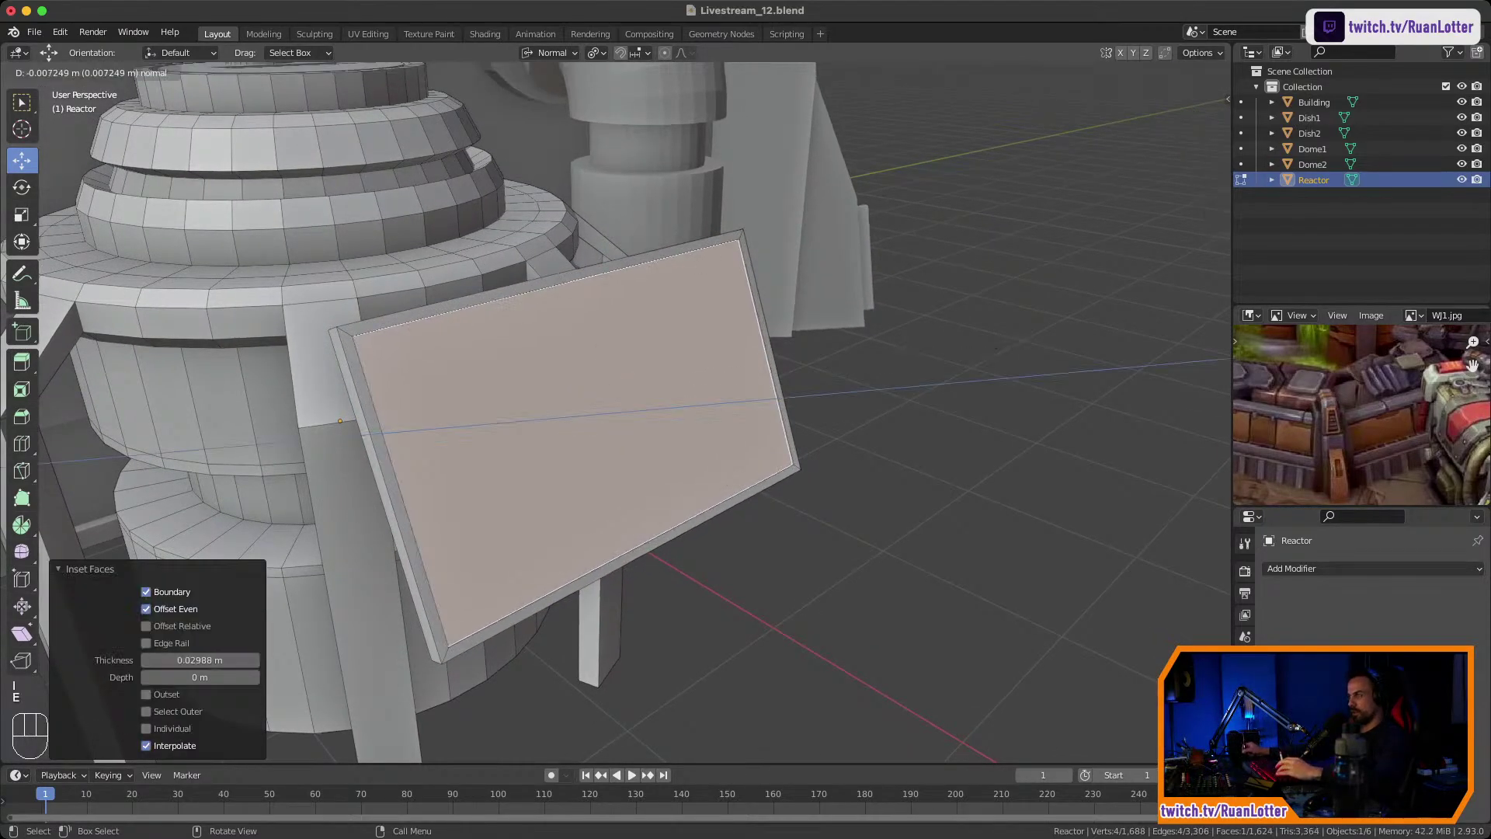
pyautogui.click(1000, 348)
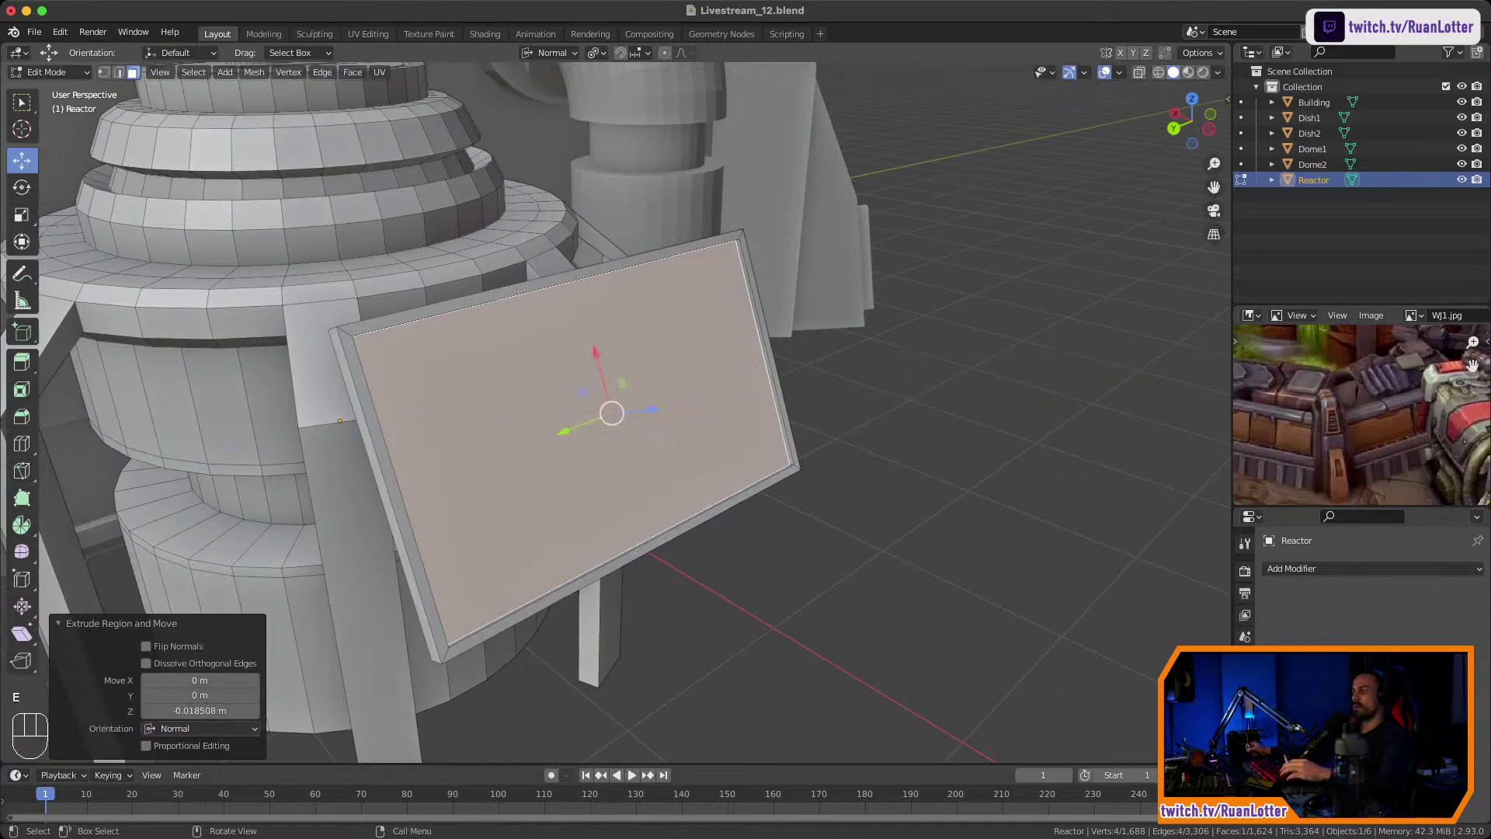
# Examine the framed panel beside the reactor in and out of edit mode.
pyautogui.keyDown('ctrl'); pyautogui.moveTo(1000, 349); pyautogui.dragTo(1021, 528, button='middle'); pyautogui.keyUp('ctrl')
pyautogui.click(1000, 451)
pyautogui.press('Tab')
pyautogui.press('Tab')
pyautogui.keyDown('ctrl'); pyautogui.moveTo(609, 466); pyautogui.dragTo(649, 289, button='middle'); pyautogui.keyUp('ctrl')
pyautogui.click(609, 419)
pyautogui.press('Tab')
pyautogui.press('Tab')
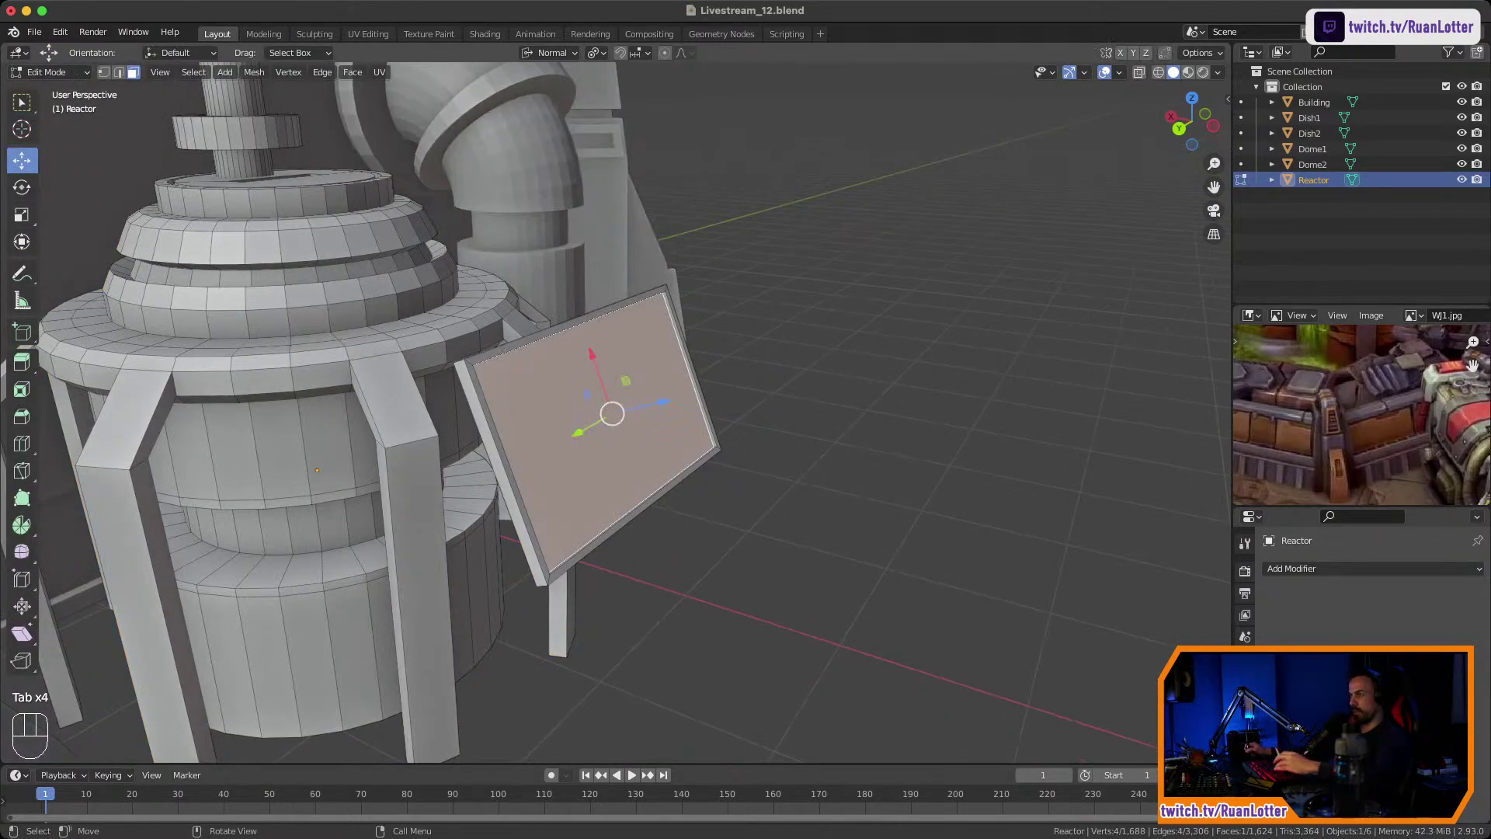
# Select all geometry linked to the panel and try to scale it along its normal X axis.
pyautogui.press('l')
pyautogui.moveTo(660, 381)
pyautogui.mouseDown(button='middle')
pyautogui.moveTo(769, 380)
pyautogui.moveTo(683, 377)
pyautogui.mouseUp(button='middle')
pyautogui.press('s')
pyautogui.press('x')
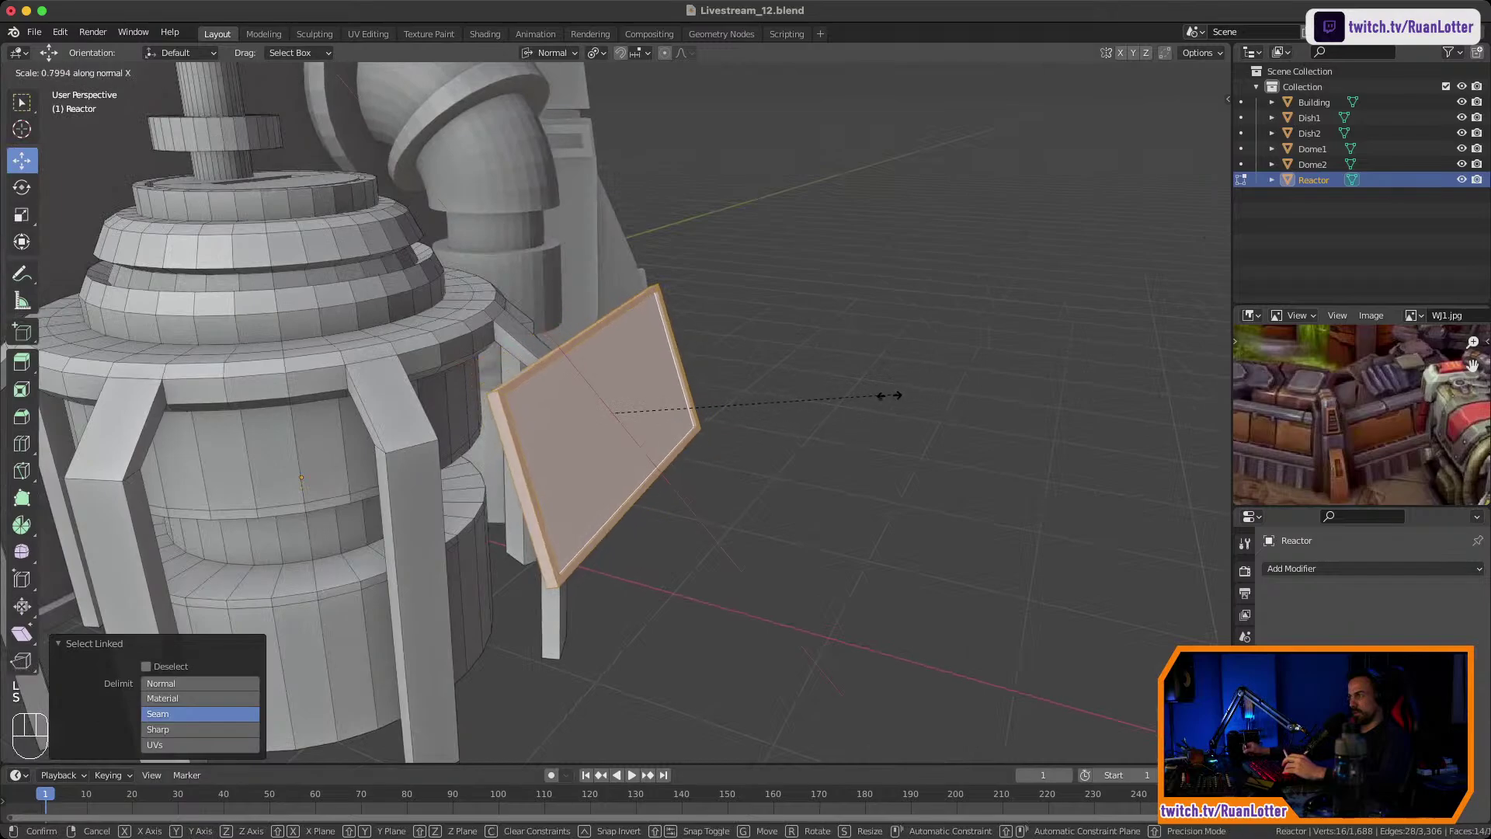
pyautogui.rightClick(966, 383)
pyautogui.moveTo(966, 382); pyautogui.dragTo(853, 416, button='middle')
# Set the transform pivot point to Median Point and compare the panel's axes in Local and Global orientation.
pyautogui.click(595, 52)
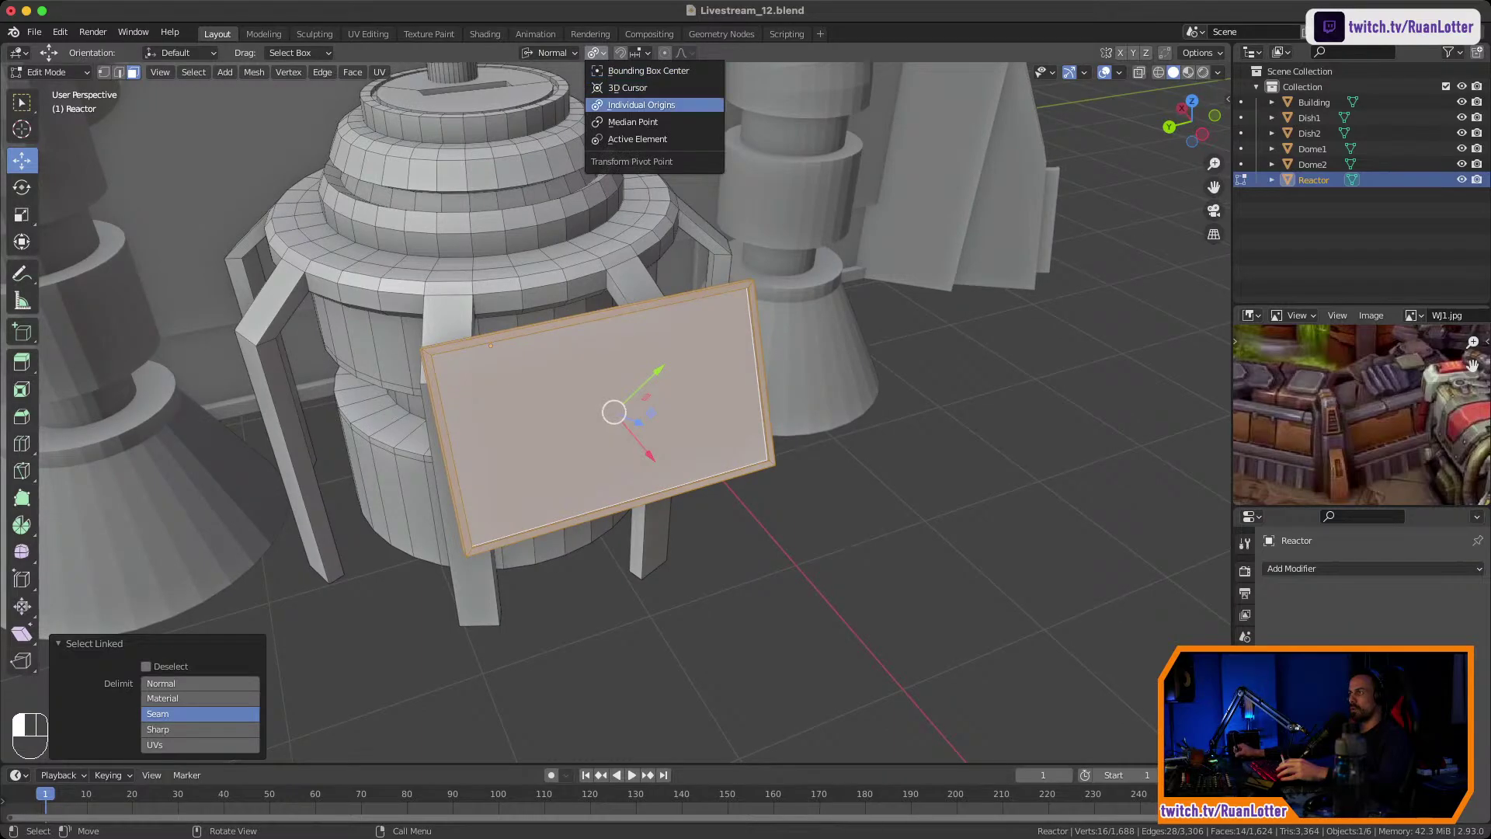
pyautogui.click(633, 122)
pyautogui.click(549, 52)
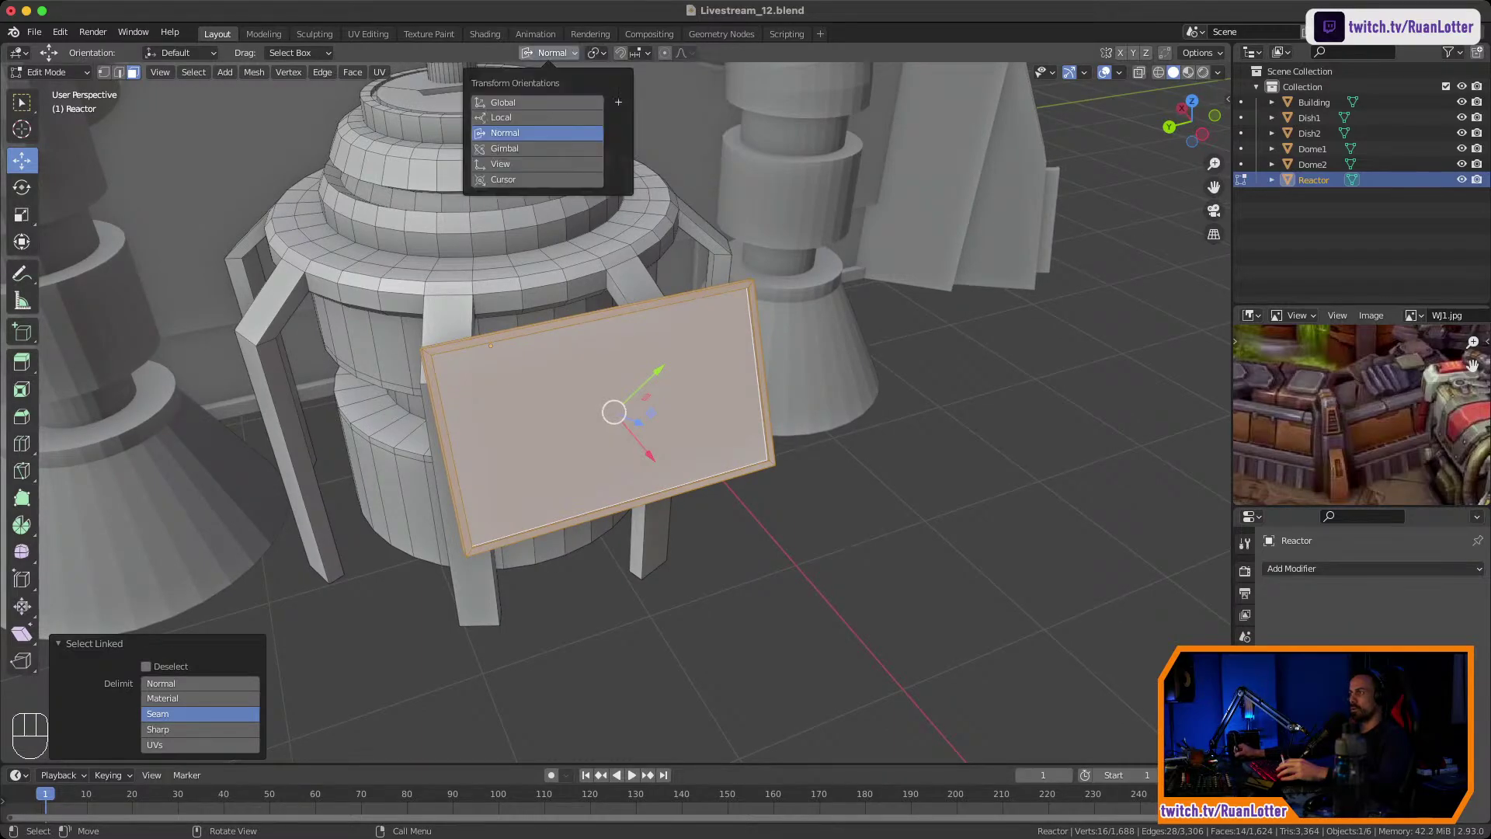
pyautogui.click(536, 117)
pyautogui.moveTo(668, 311); pyautogui.dragTo(617, 322, button='middle')
pyautogui.click(549, 53)
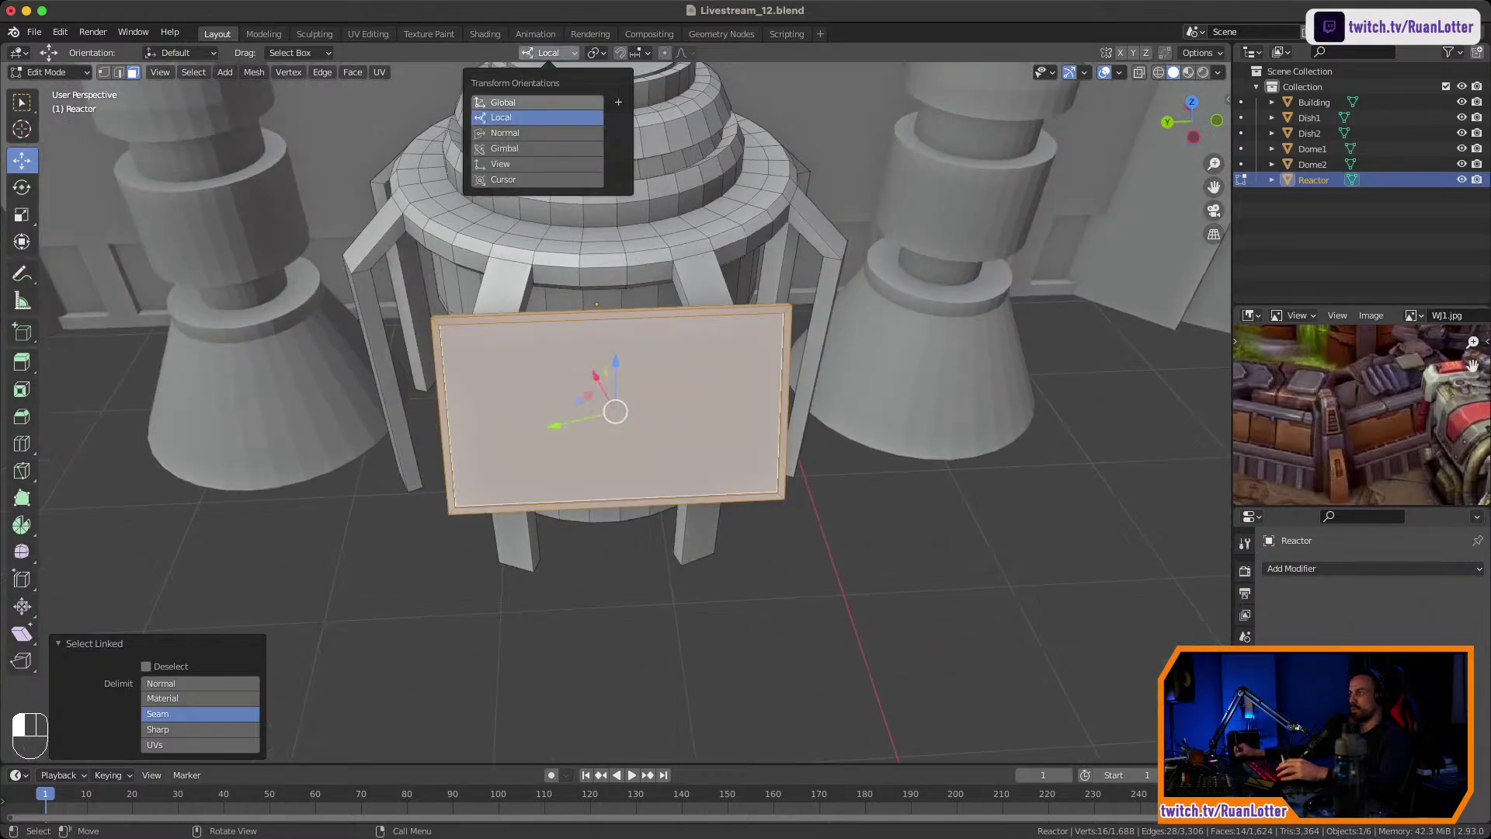
pyautogui.click(536, 102)
pyautogui.moveTo(591, 326); pyautogui.dragTo(787, 277, button='middle')
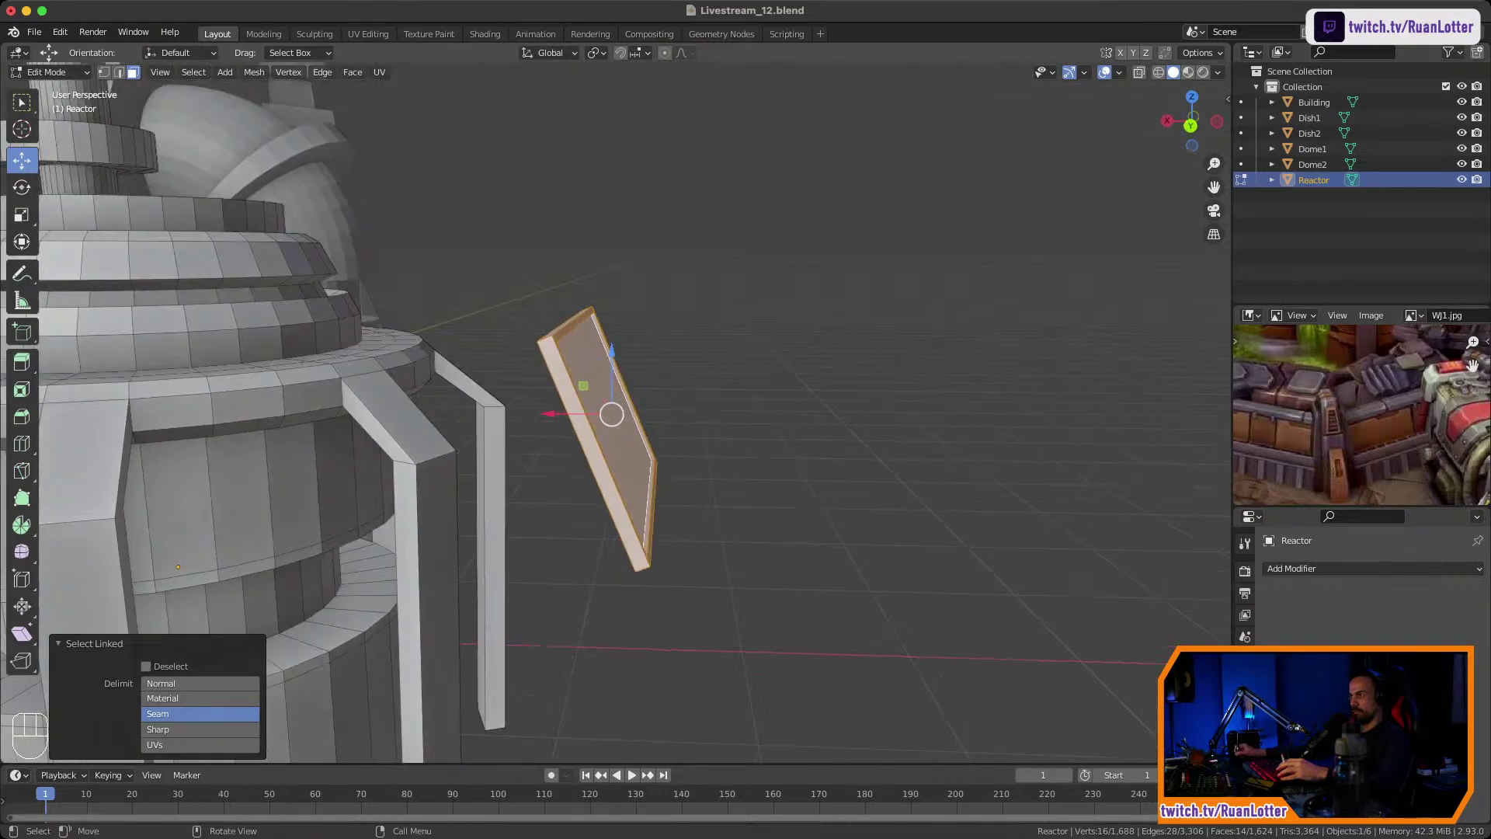
# Set the transform orientation back to Normal and check the panel in and out of edit mode.
pyautogui.click(549, 53)
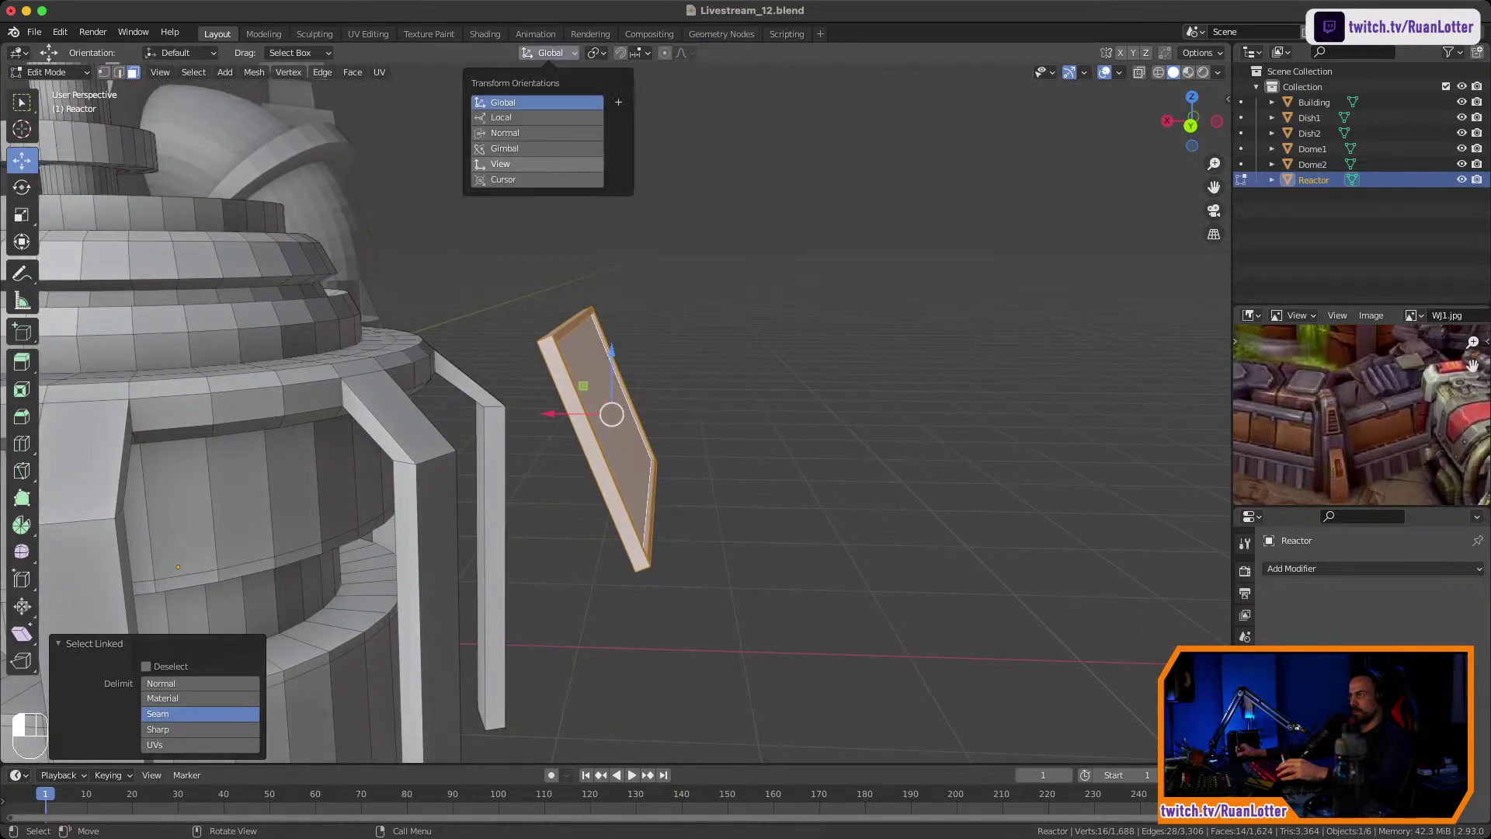
pyautogui.click(535, 148)
pyautogui.click(519, 133)
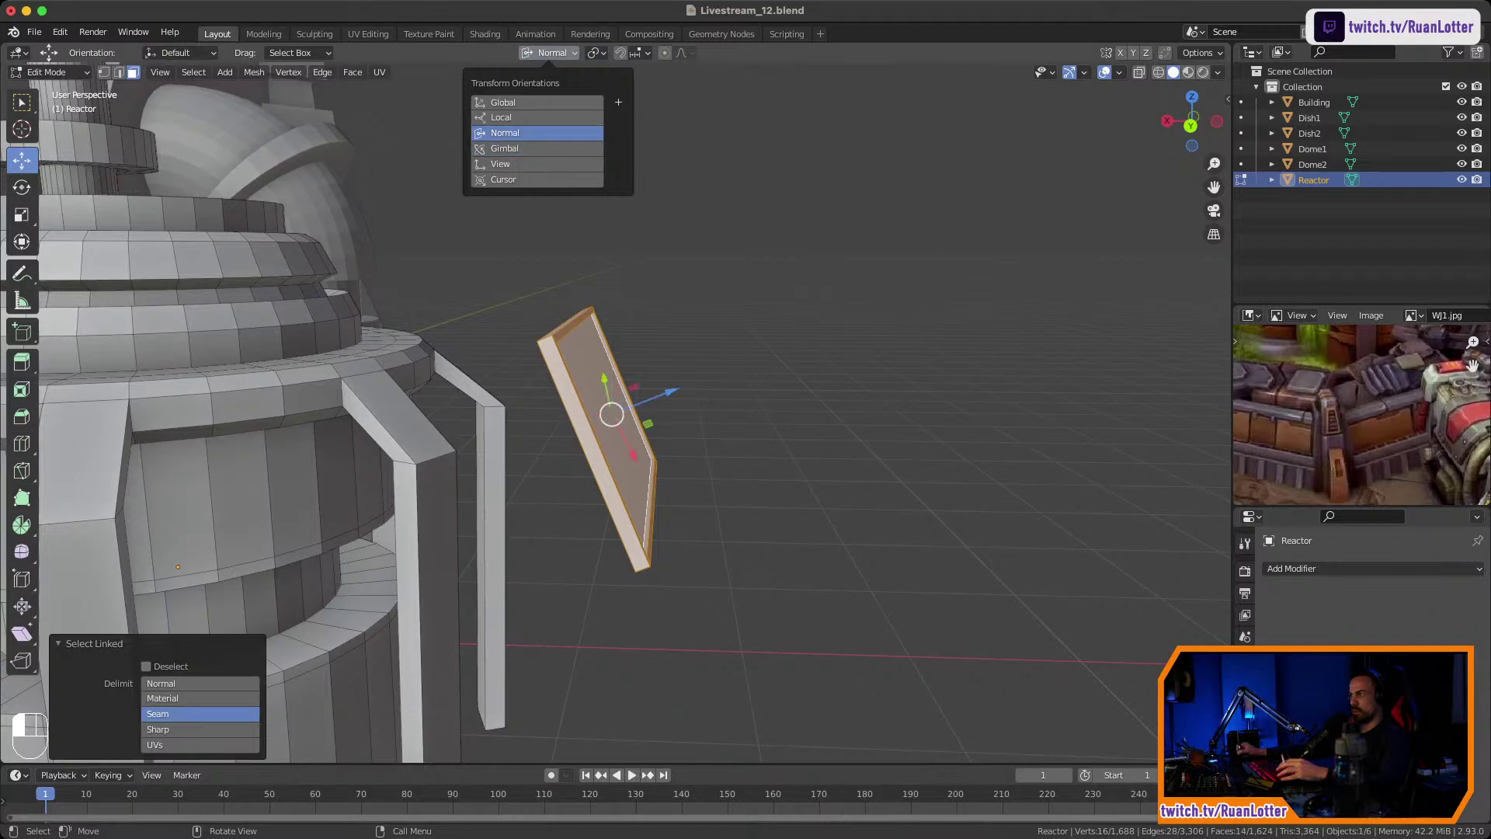
pyautogui.moveTo(722, 326); pyautogui.dragTo(689, 338, button='middle')
pyautogui.press('Tab')
pyautogui.press('Tab')
# Separate the selected panel geometry from the reactor into its own object and select only that object.
pyautogui.rightClick(513, 421)
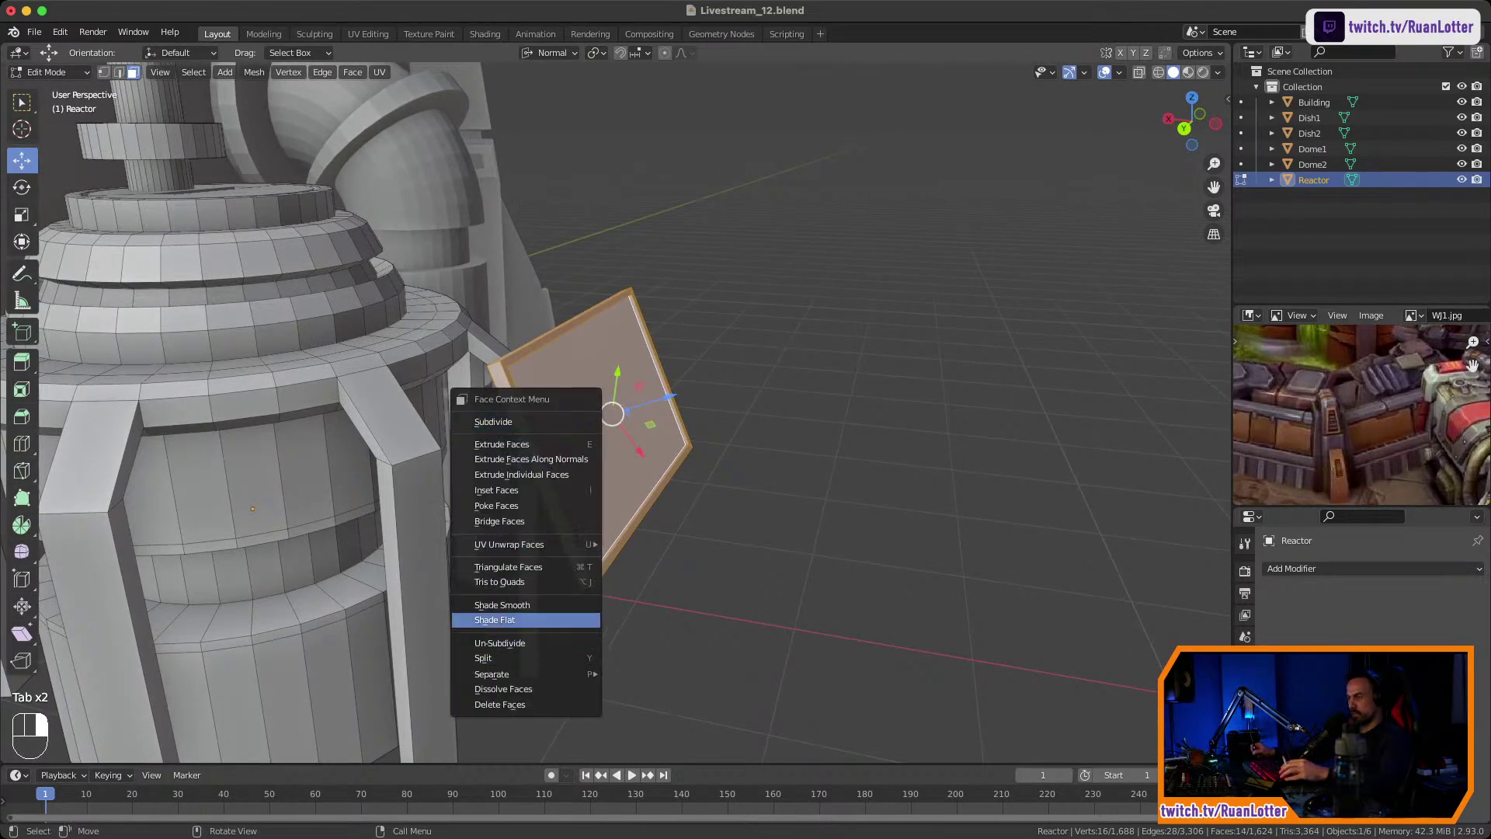
pyautogui.moveTo(528, 673)
pyautogui.click(643, 673)
pyautogui.press('Tab')
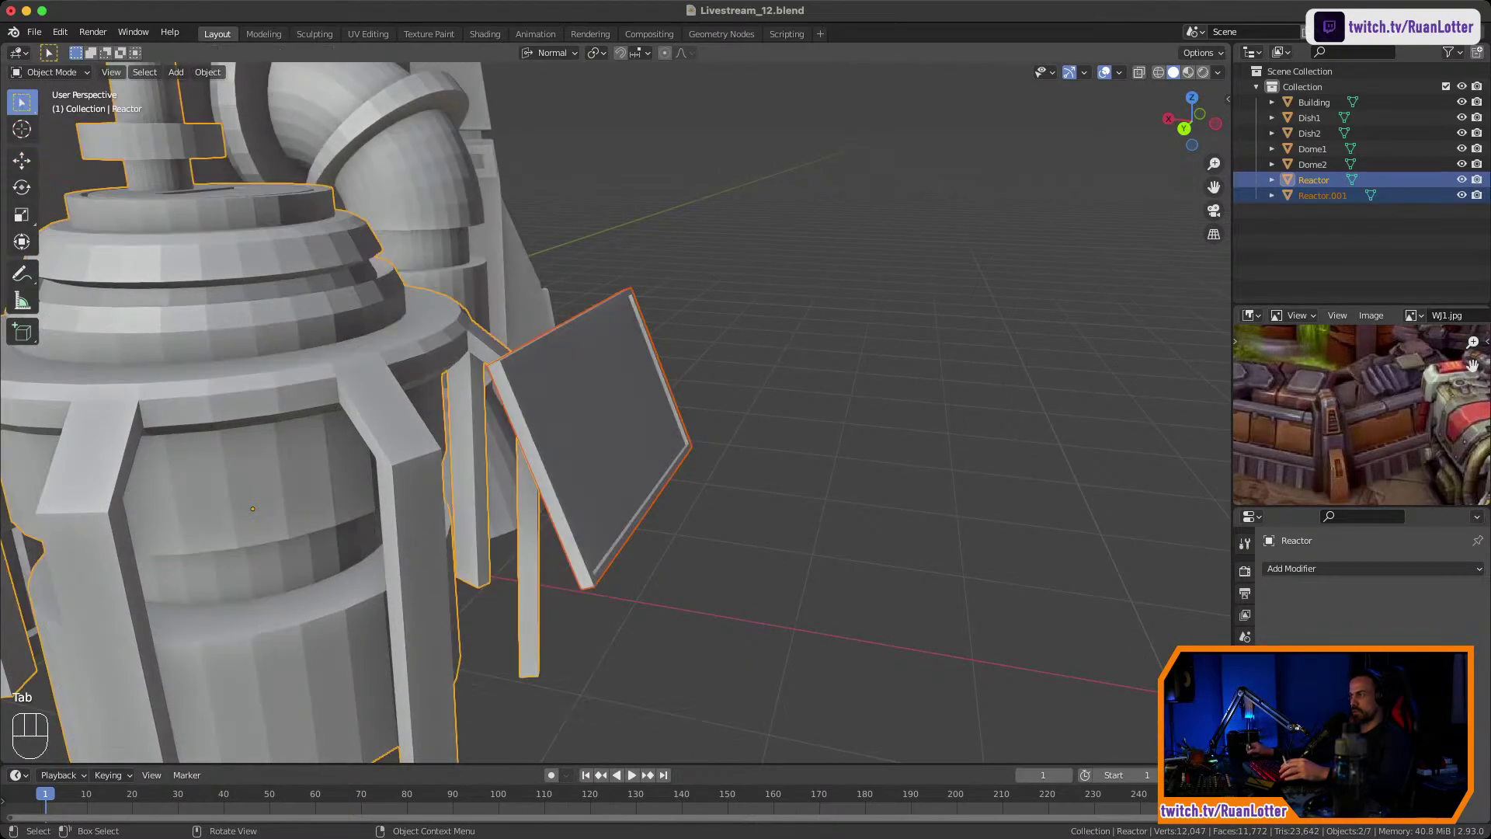
pyautogui.click(745, 497)
pyautogui.click(605, 466)
pyautogui.moveTo(606, 466); pyautogui.dragTo(612, 456, button='middle')
# Apply the separated panel's scale and try to scale the panel along its normal X axis.
pyautogui.click(207, 71)
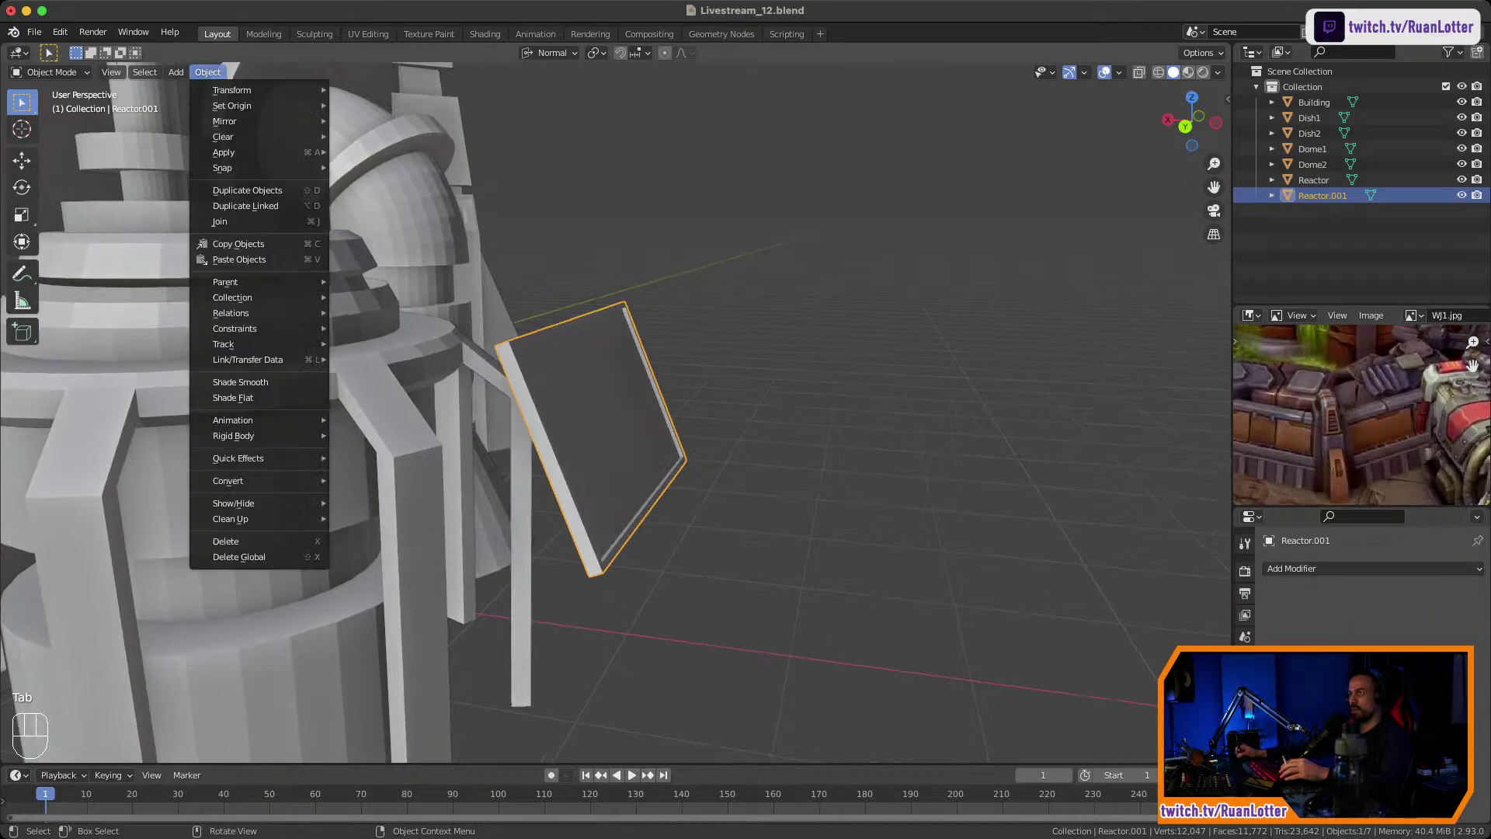
pyautogui.moveTo(233, 153)
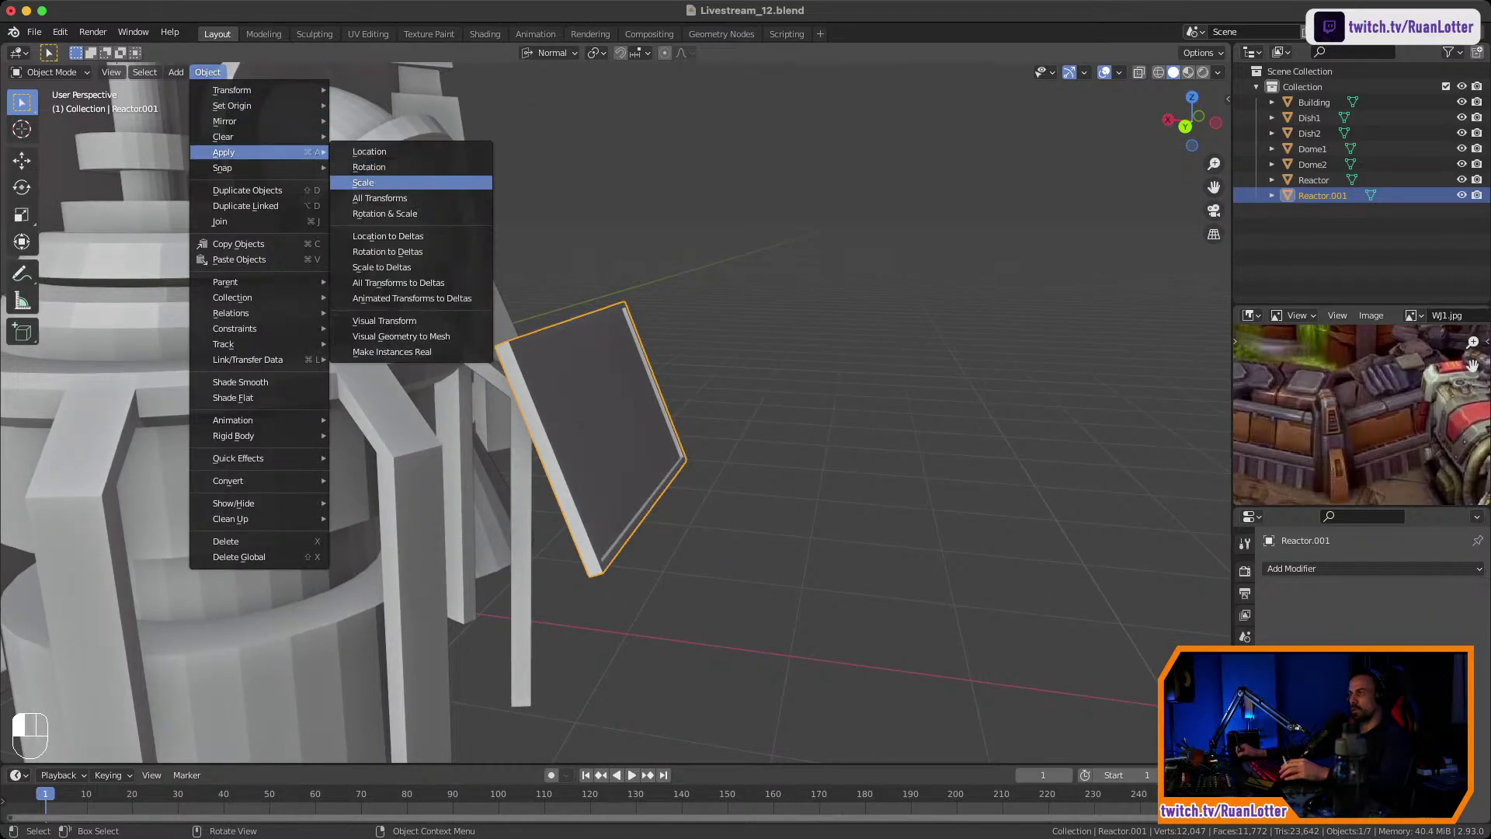
pyautogui.click(362, 183)
pyautogui.press('s')
pyautogui.press('x')
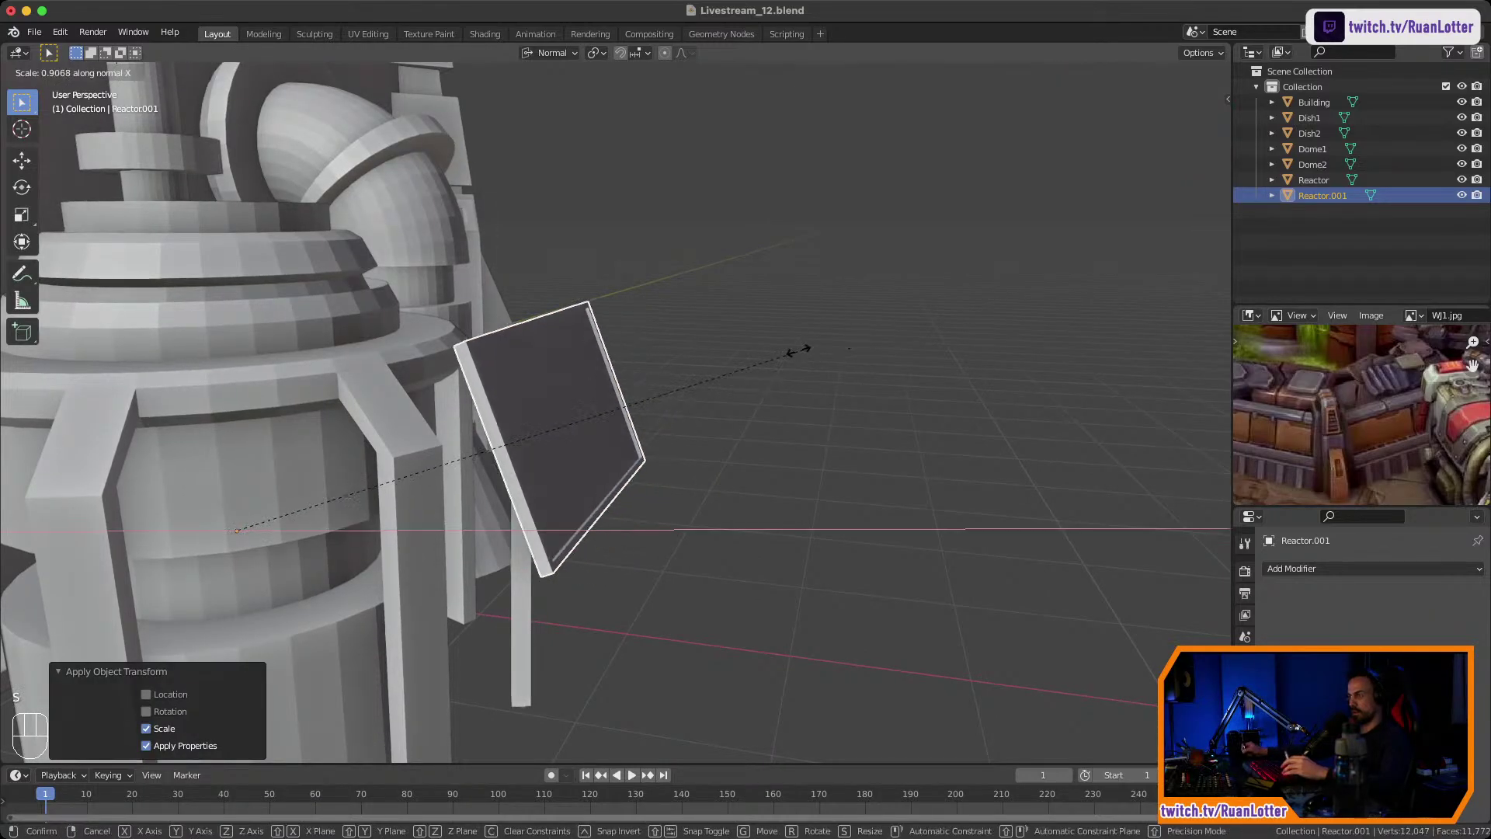
pyautogui.rightClick(893, 357)
# Move the panel object's origin to the centre of its geometry.
pyautogui.moveTo(893, 358); pyautogui.dragTo(824, 356, button='middle')
pyautogui.moveTo(660, 416); pyautogui.dragTo(652, 416, button='middle')
pyautogui.rightClick(652, 417)
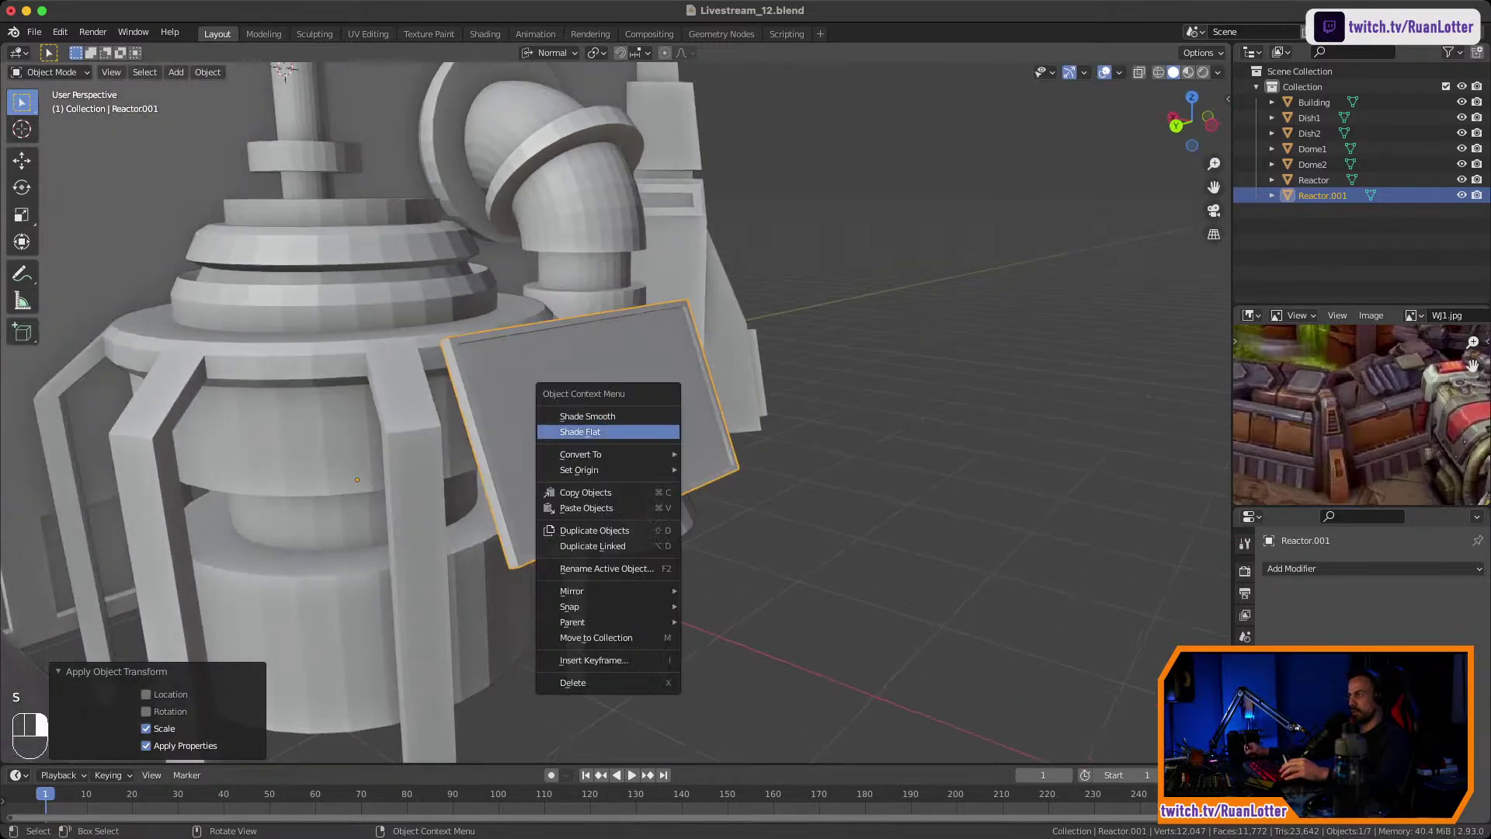
pyautogui.moveTo(649, 470)
pyautogui.press('Escape')
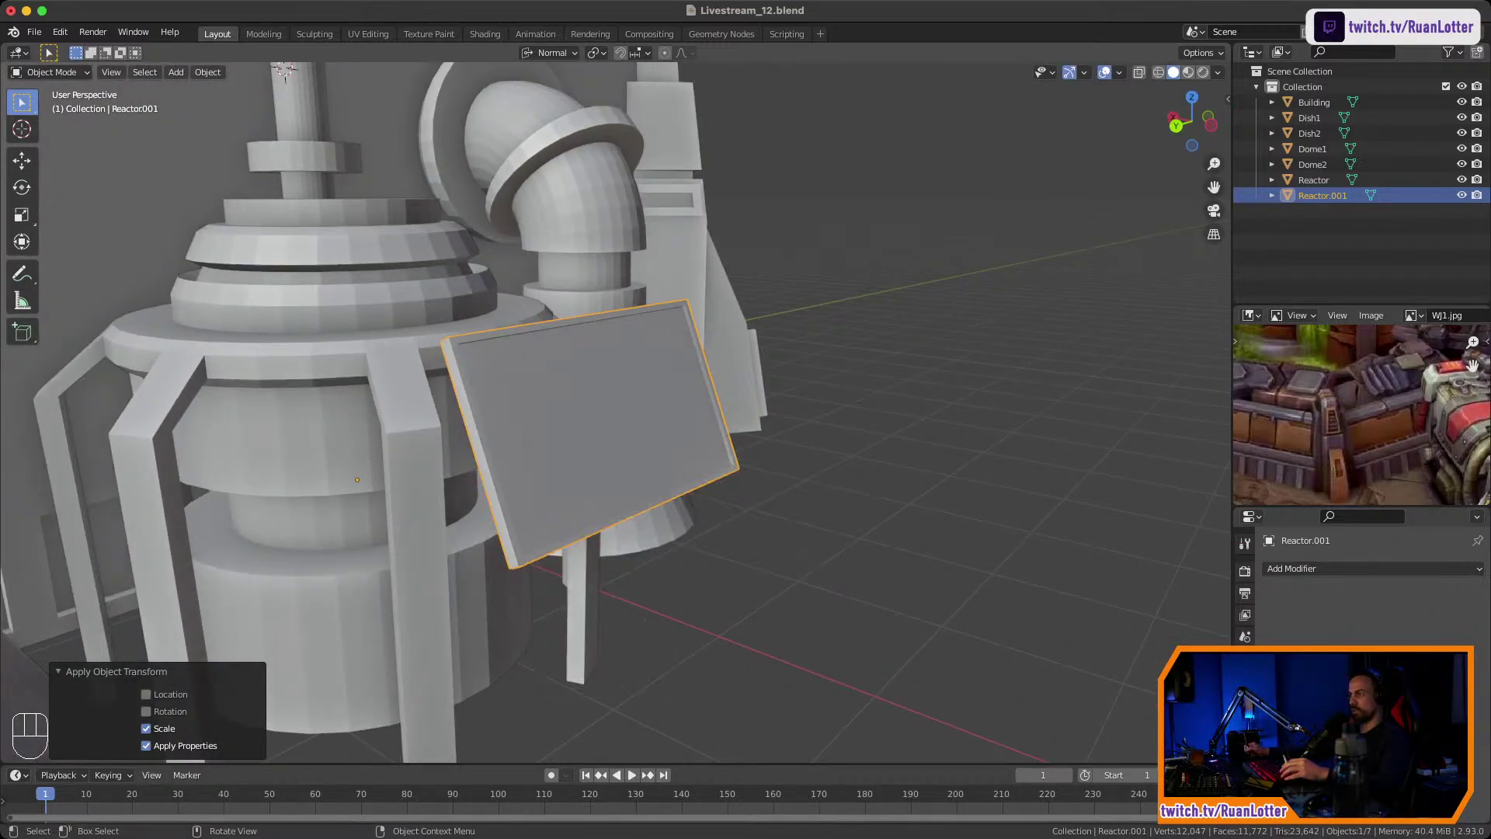
pyautogui.rightClick(650, 459)
pyautogui.moveTo(649, 513)
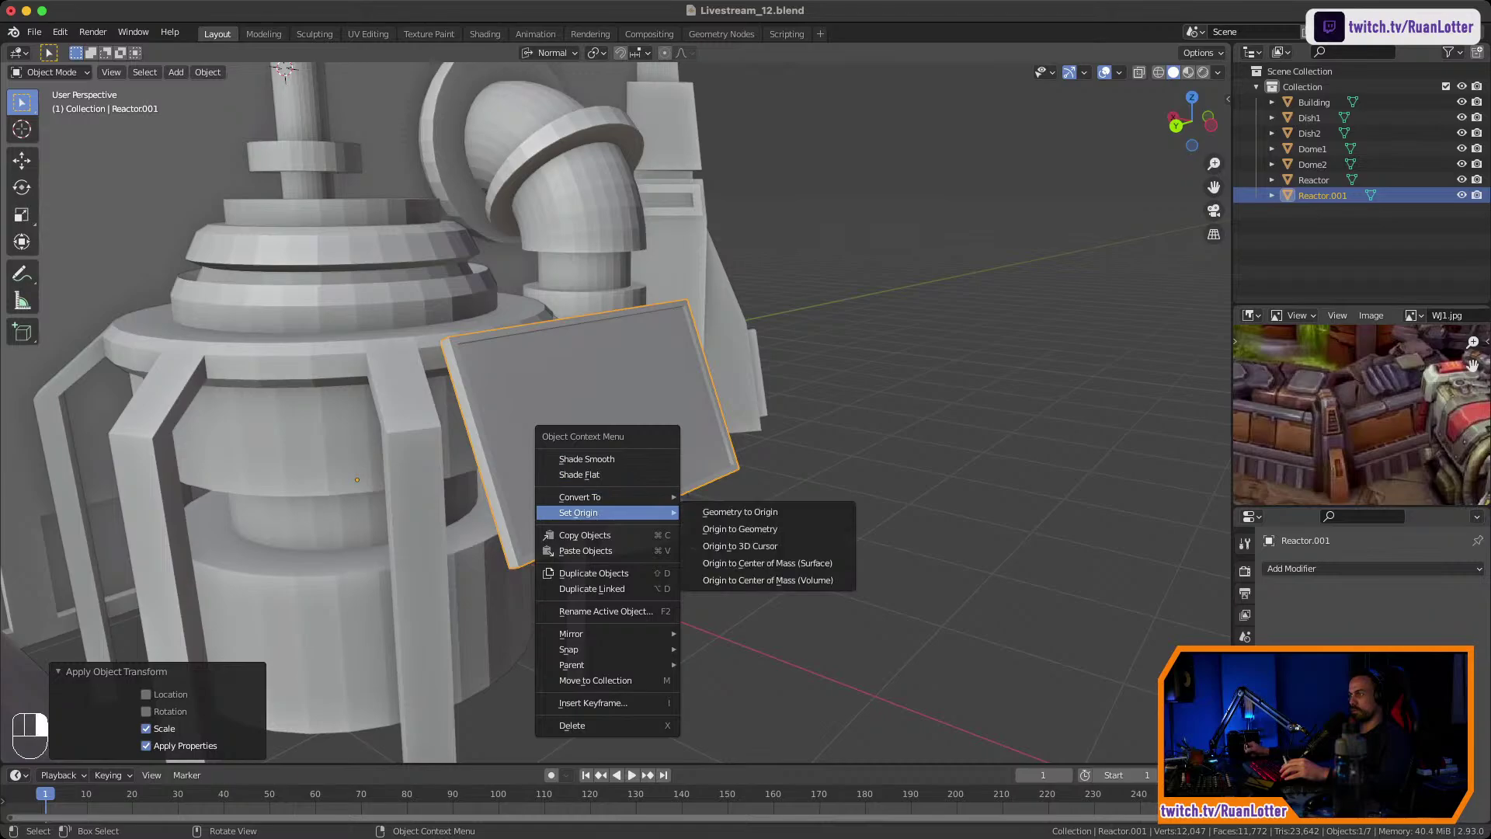
pyautogui.click(739, 529)
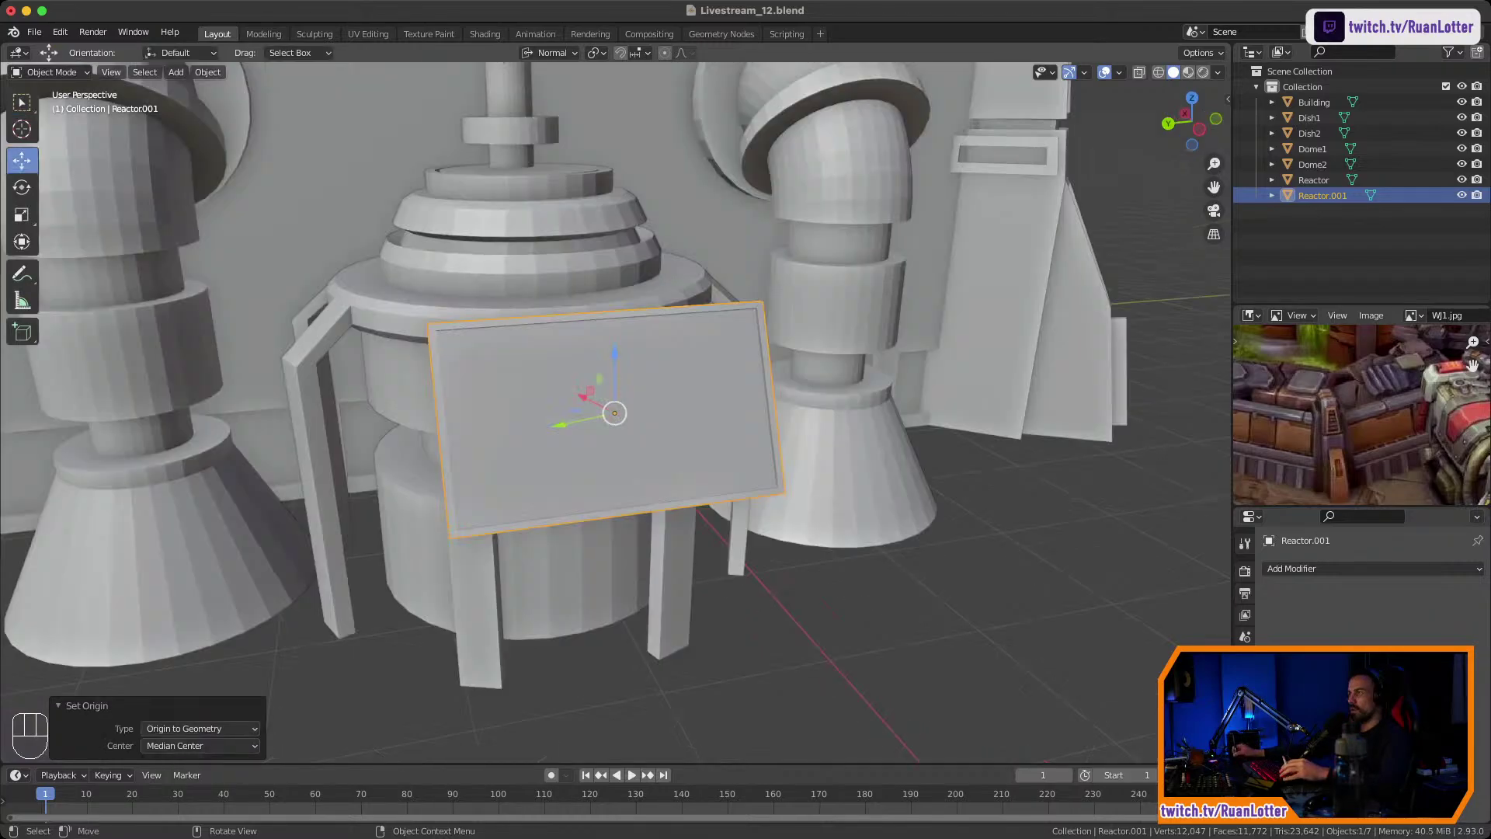
# Compare Local and Global transform orientations on the panel object and leave it set to Global.
pyautogui.click(550, 53)
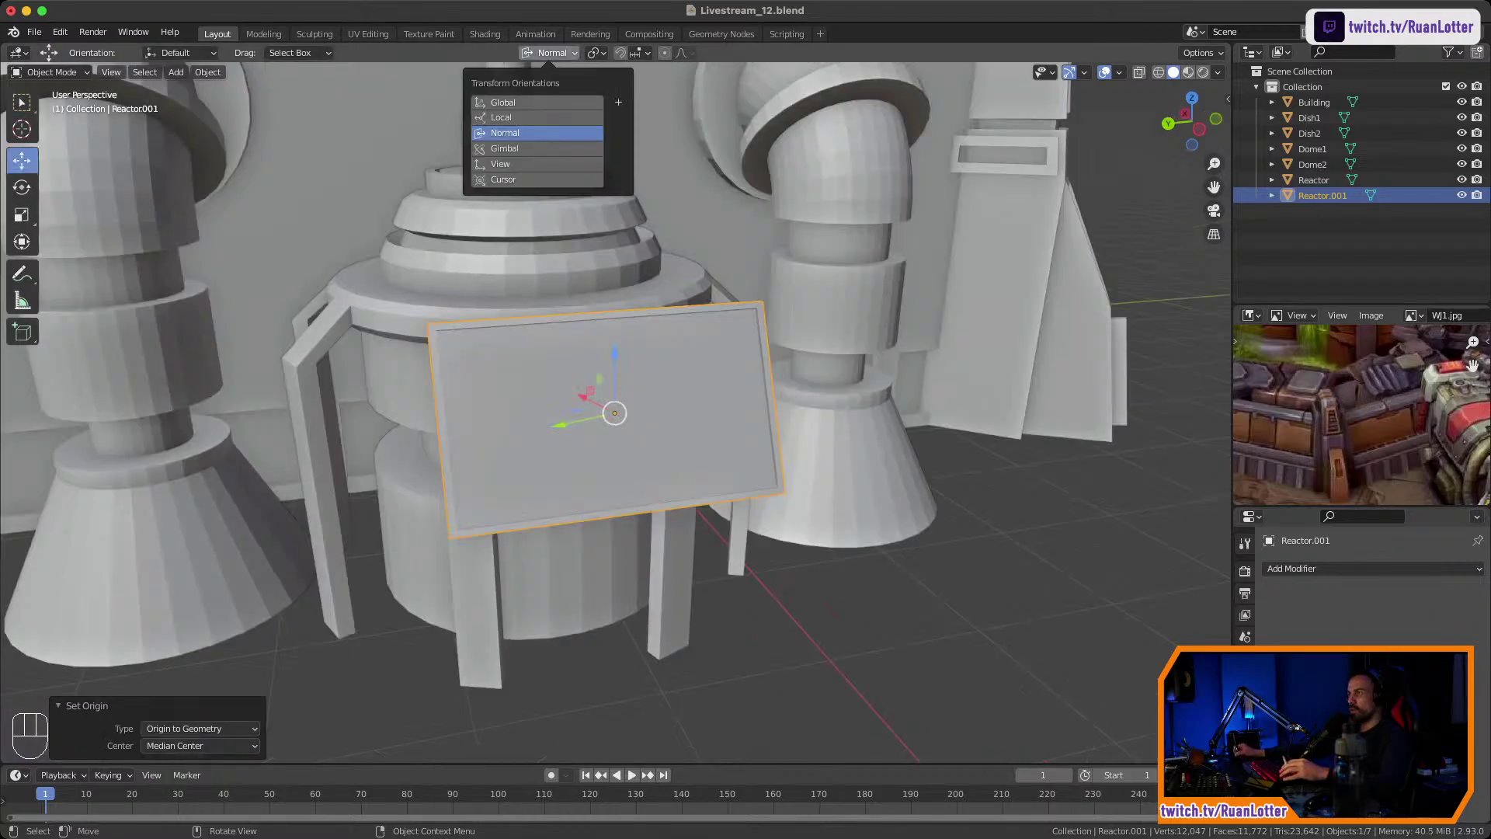
pyautogui.click(536, 117)
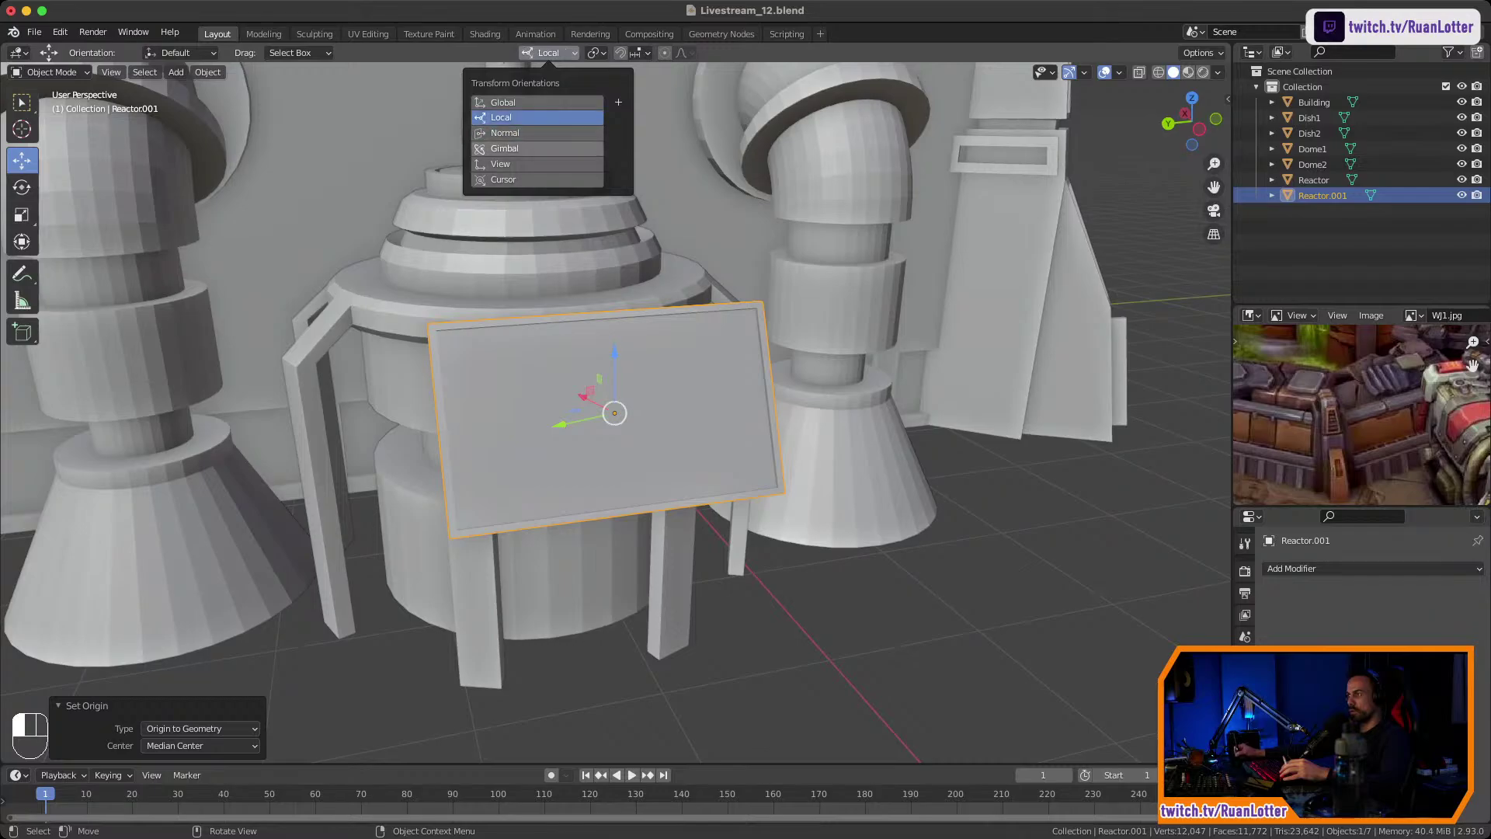
pyautogui.click(535, 102)
pyautogui.moveTo(660, 326); pyautogui.dragTo(544, 338, button='middle')
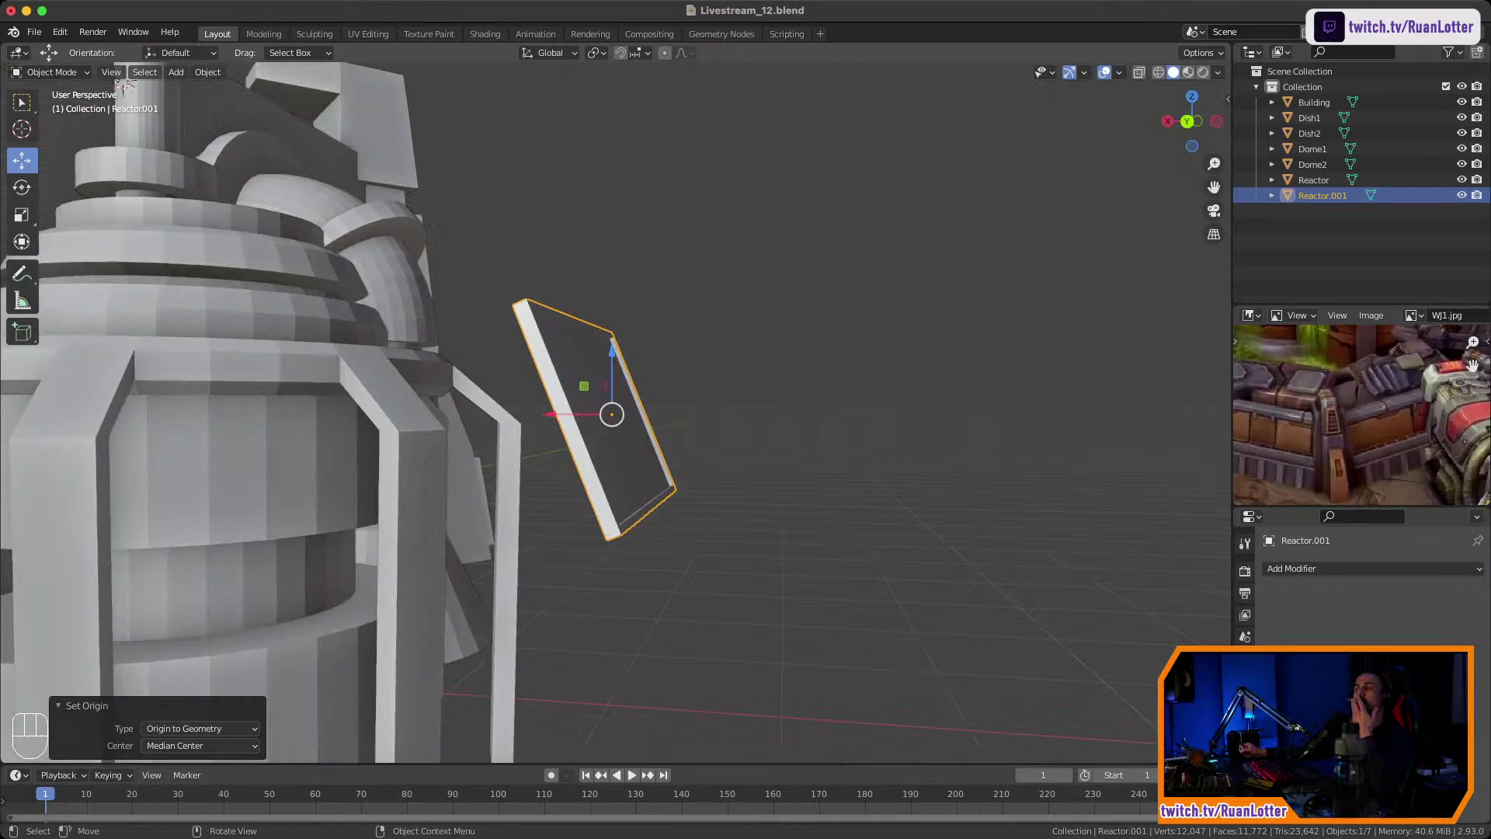
pyautogui.moveTo(615, 413)
pyautogui.mouseDown(button='middle')
pyautogui.moveTo(674, 426)
pyautogui.moveTo(613, 428)
pyautogui.moveTo(632, 429)
pyautogui.mouseUp(button='middle')
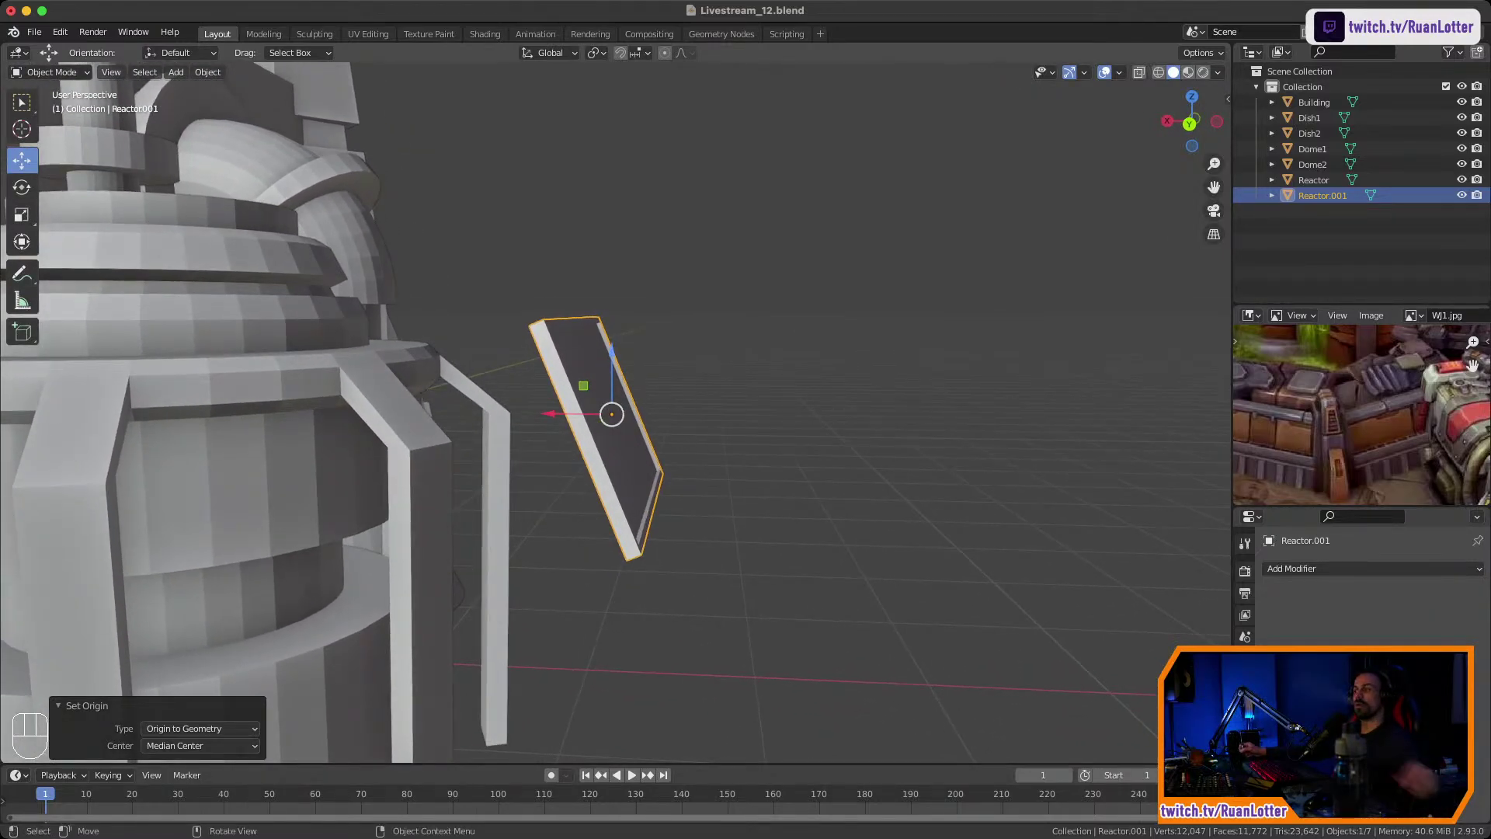
pyautogui.moveTo(632, 429); pyautogui.dragTo(548, 443, button='middle')
# Try to scale the panel object along the global Z and Y axes, and undo the scaling.
pyautogui.press('s')
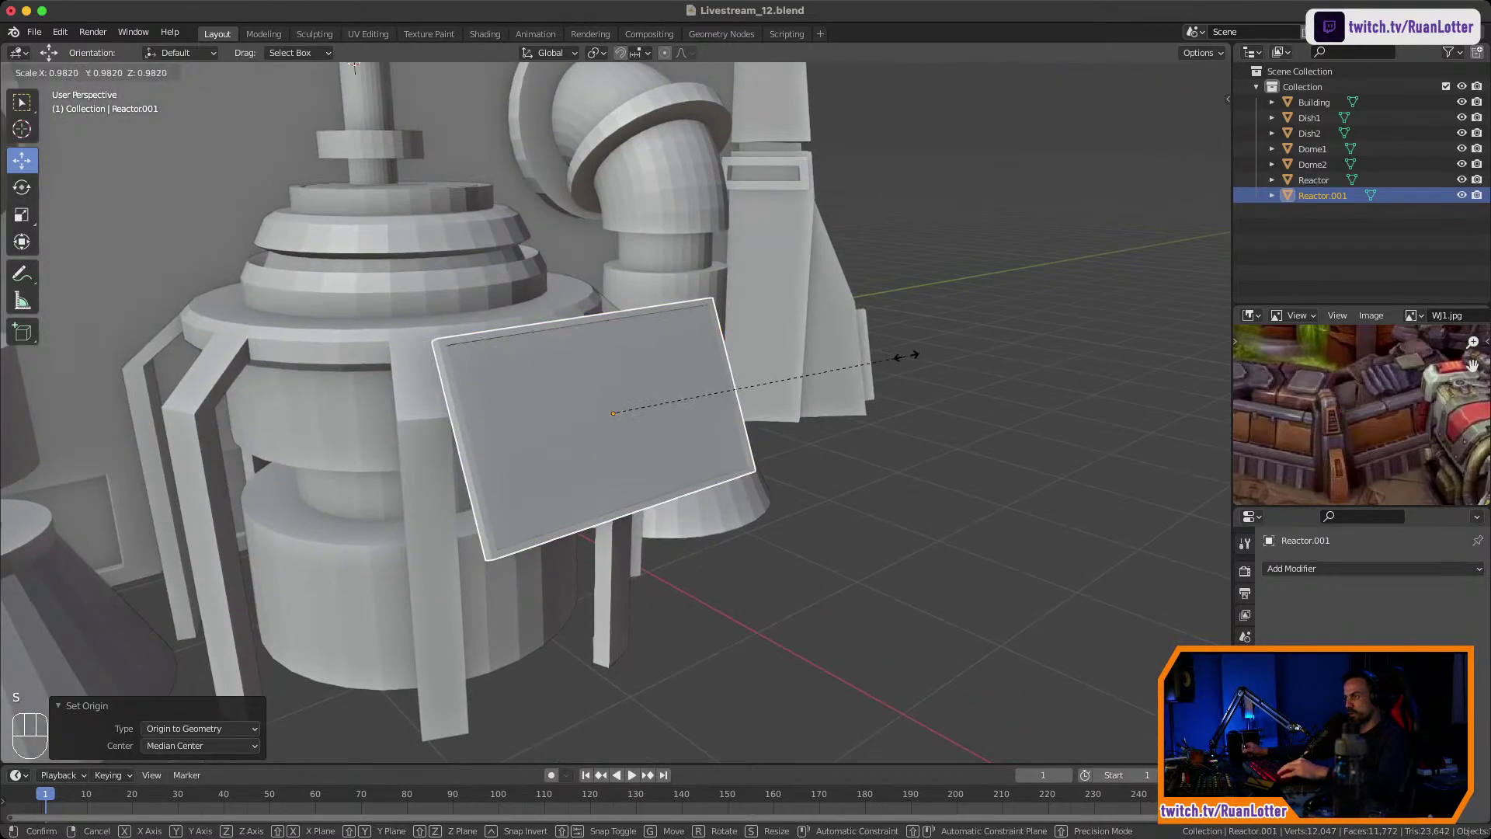
pyautogui.press('z')
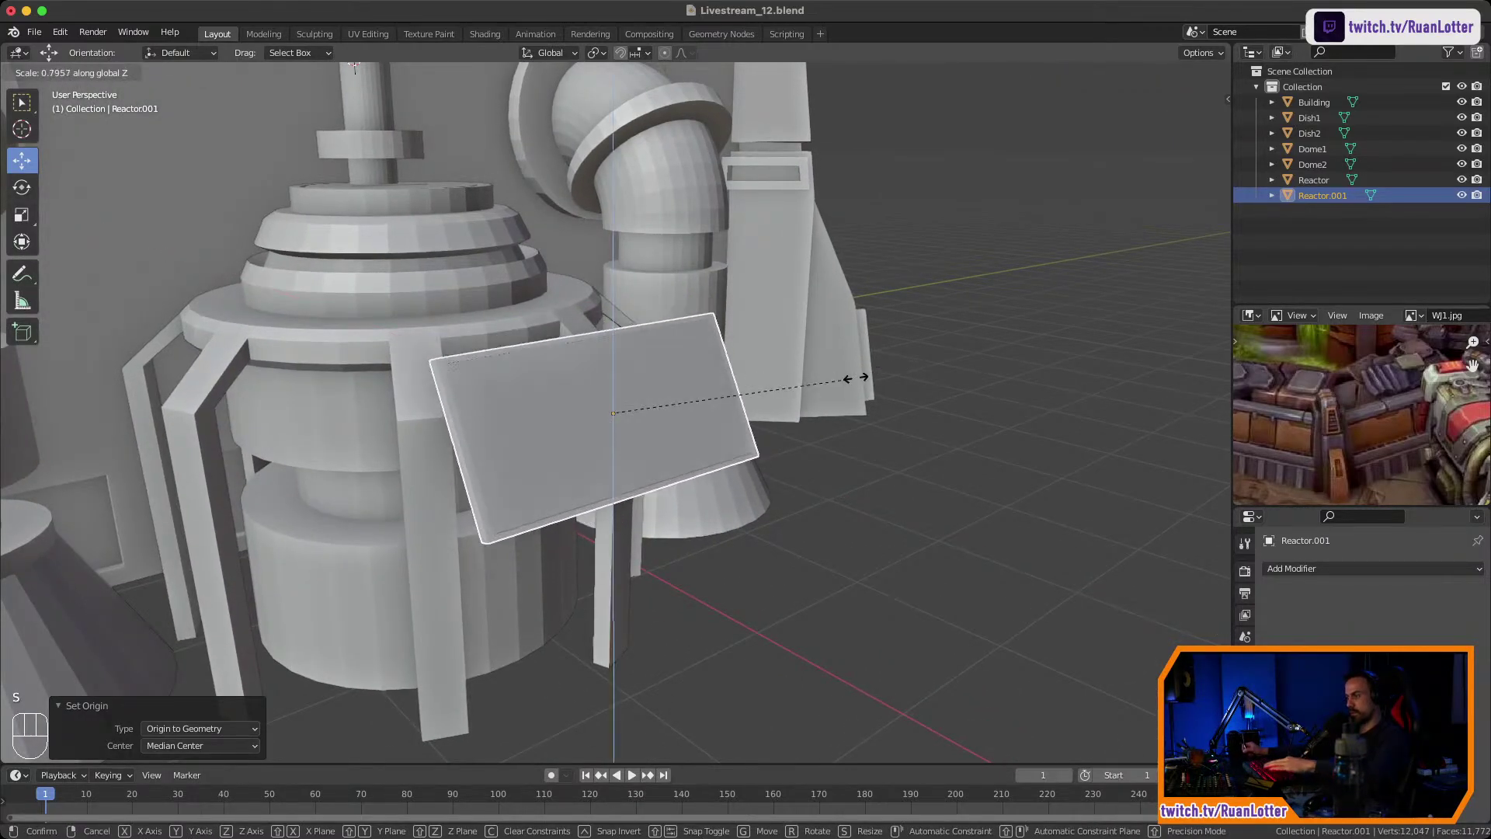
pyautogui.press('y')
pyautogui.click(748, 393)
pyautogui.moveTo(748, 392); pyautogui.dragTo(812, 393, button='middle')
pyautogui.press('super+z')
# Select the panel's two opposite side faces in edit mode and try to scale them along the global Y axis.
pyautogui.press('2')
pyautogui.press('3')
pyautogui.press('Tab')
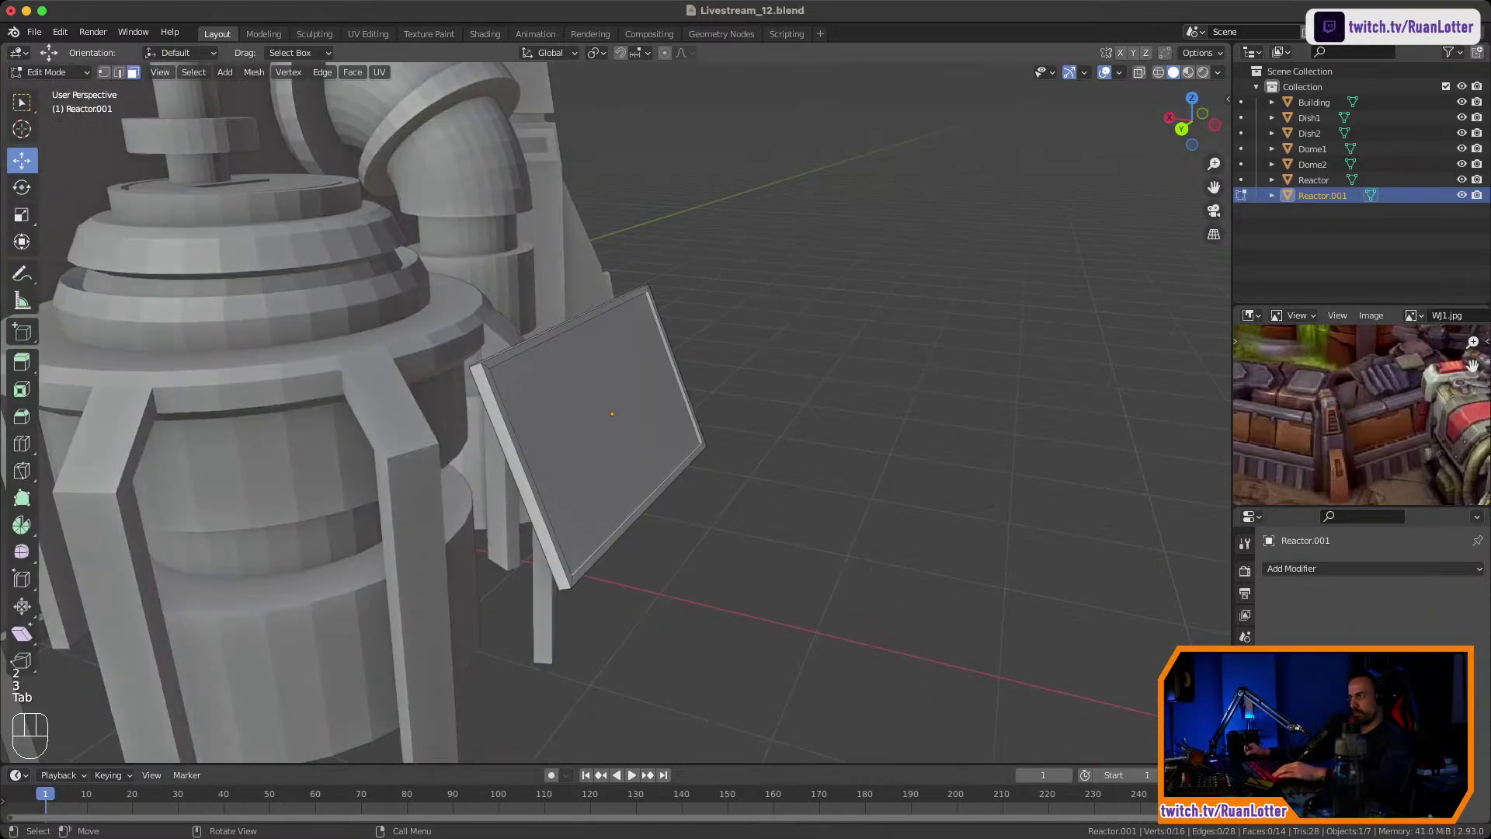
pyautogui.click(521, 479)
pyautogui.moveTo(521, 479); pyautogui.dragTo(272, 475, button='middle')
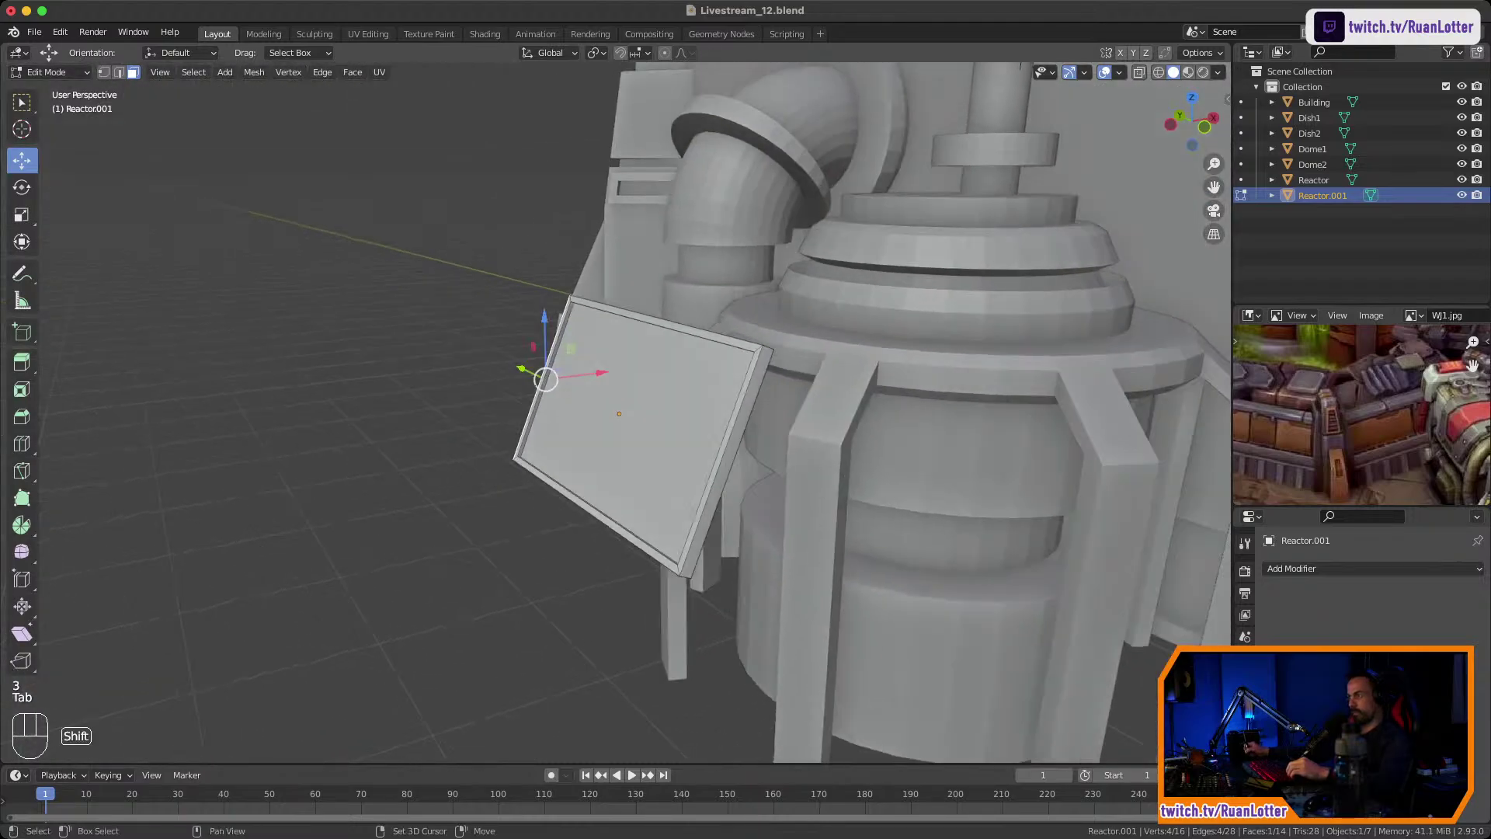
pyautogui.keyDown('shift'); pyautogui.click(733, 464); pyautogui.keyUp('shift')
pyautogui.moveTo(733, 464); pyautogui.dragTo(766, 464, button='middle')
pyautogui.press('s')
pyautogui.press('y')
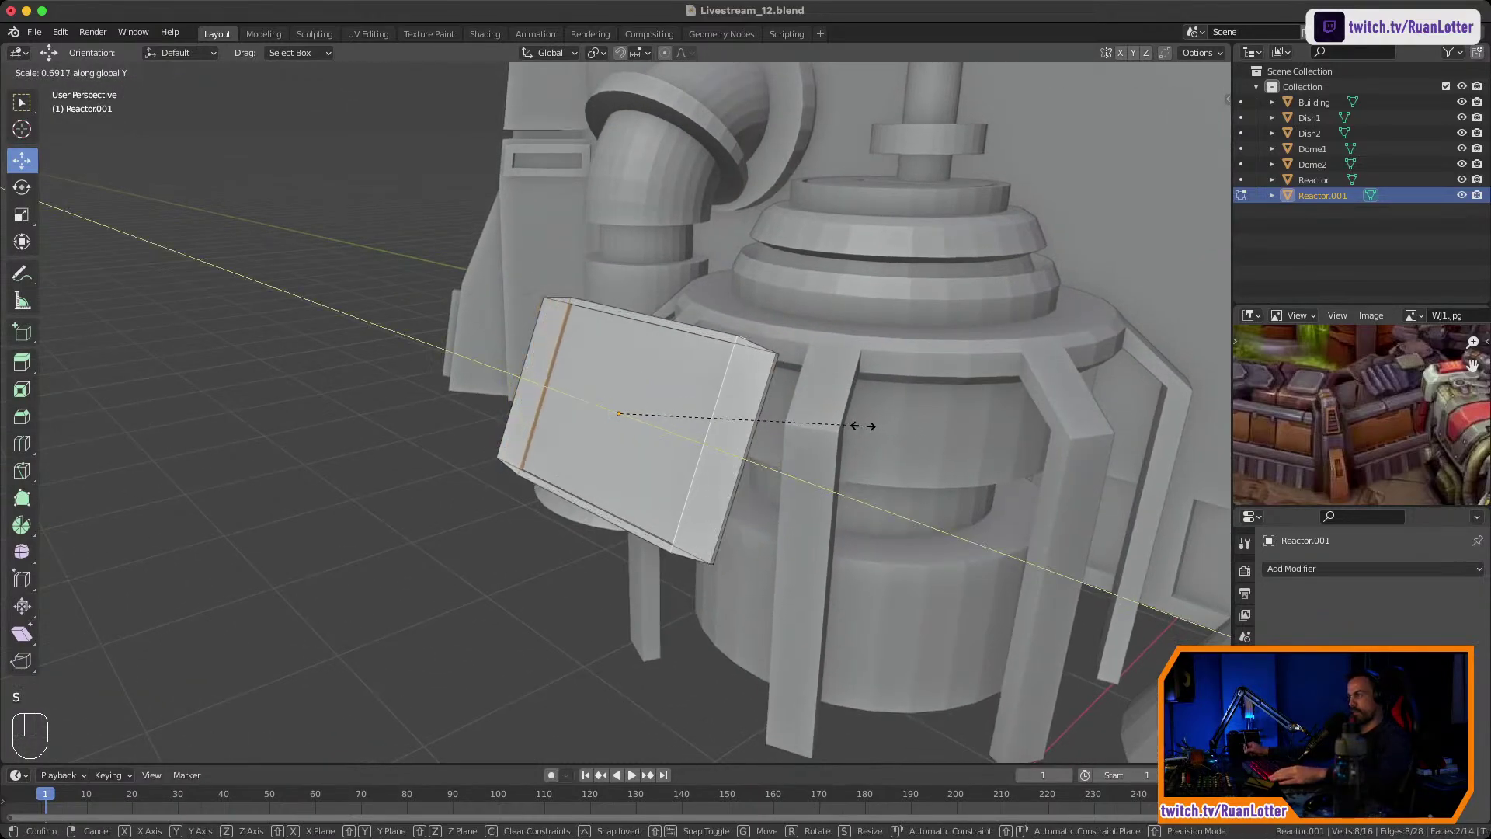
pyautogui.rightClick(916, 439)
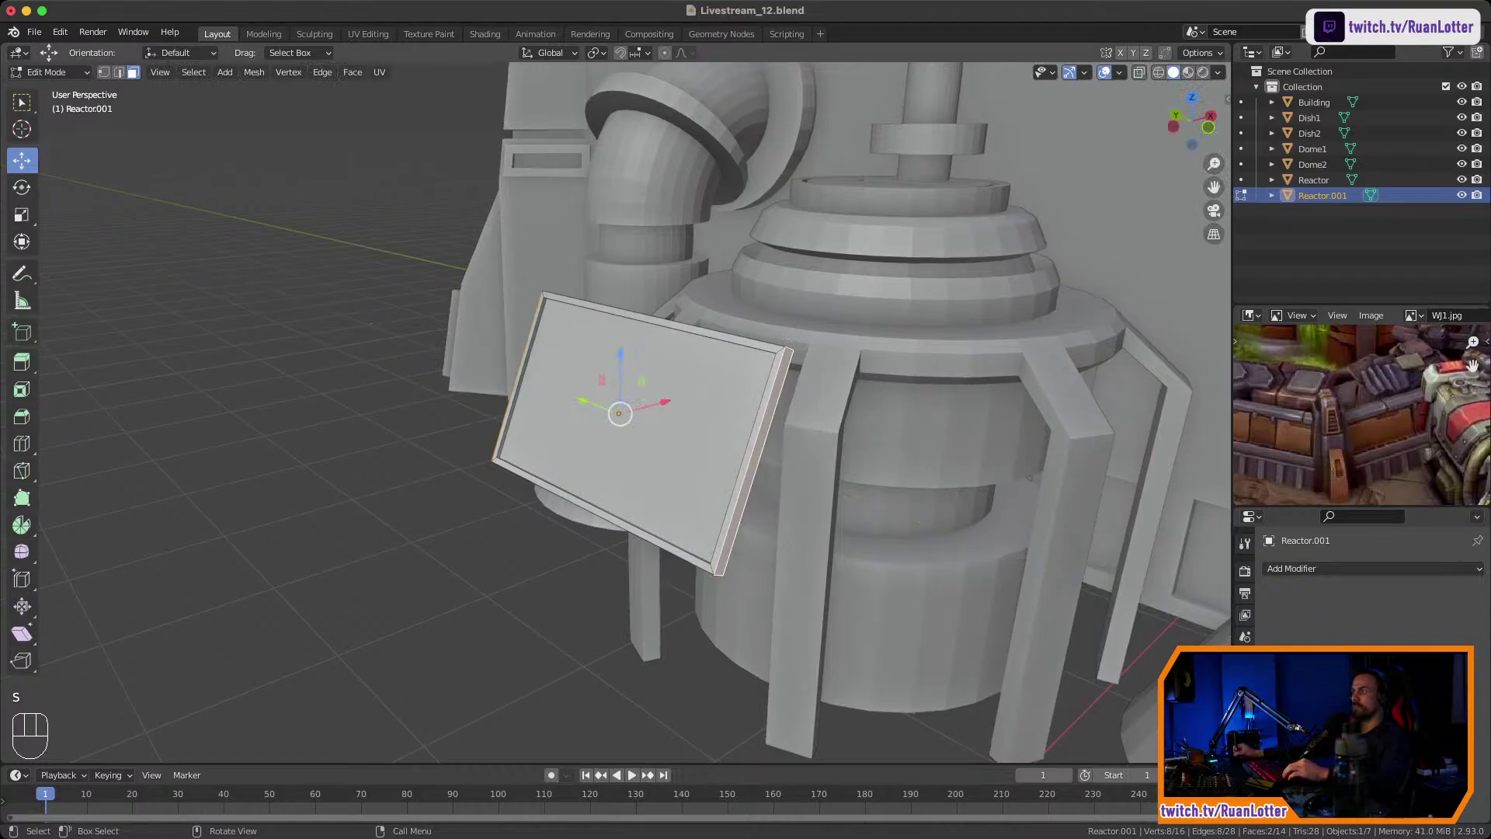
# Return to object mode and apply all transforms to the panel object.
pyautogui.click(597, 53)
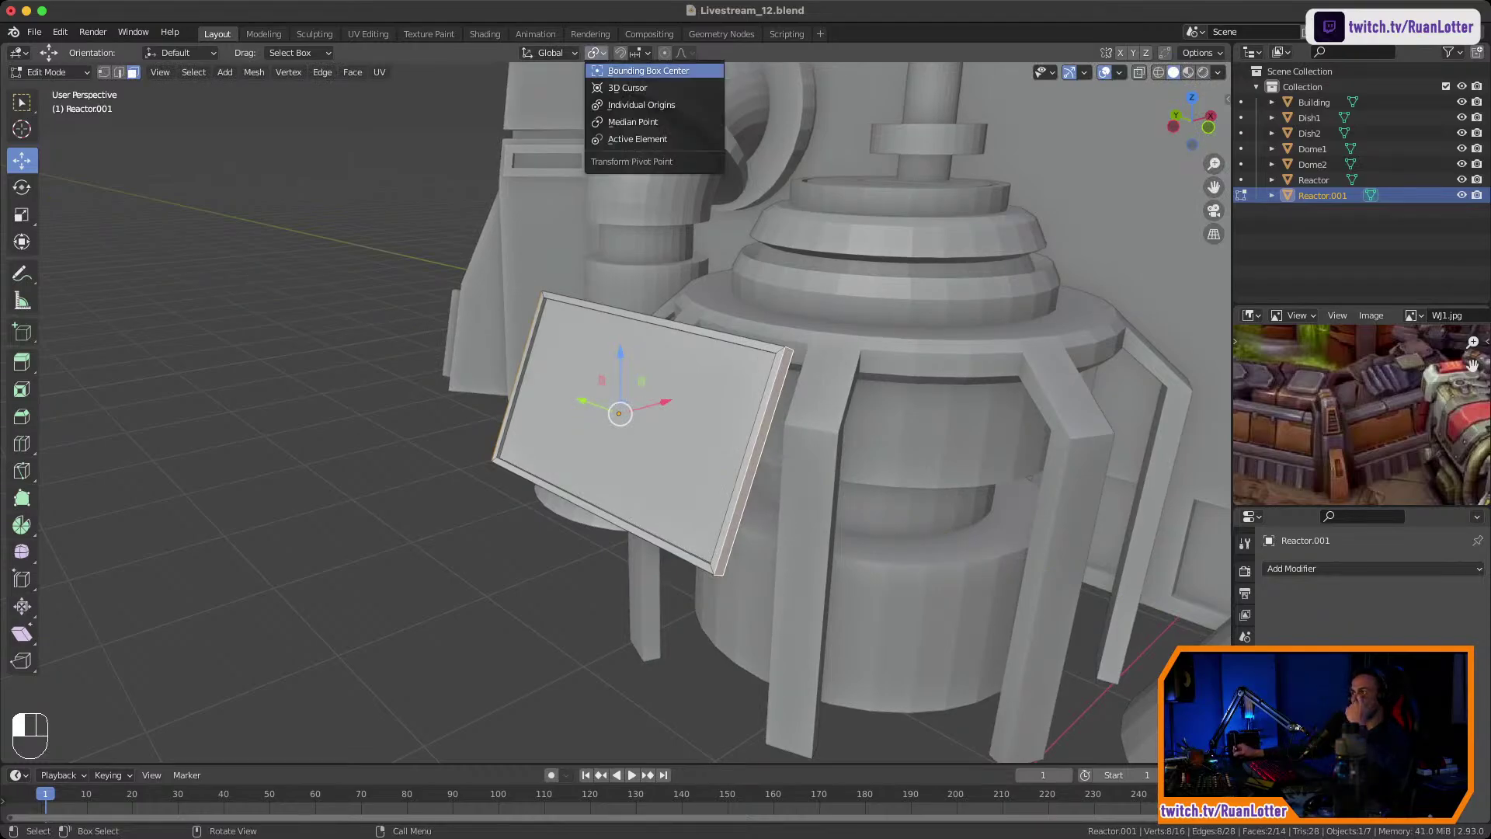
pyautogui.click(549, 53)
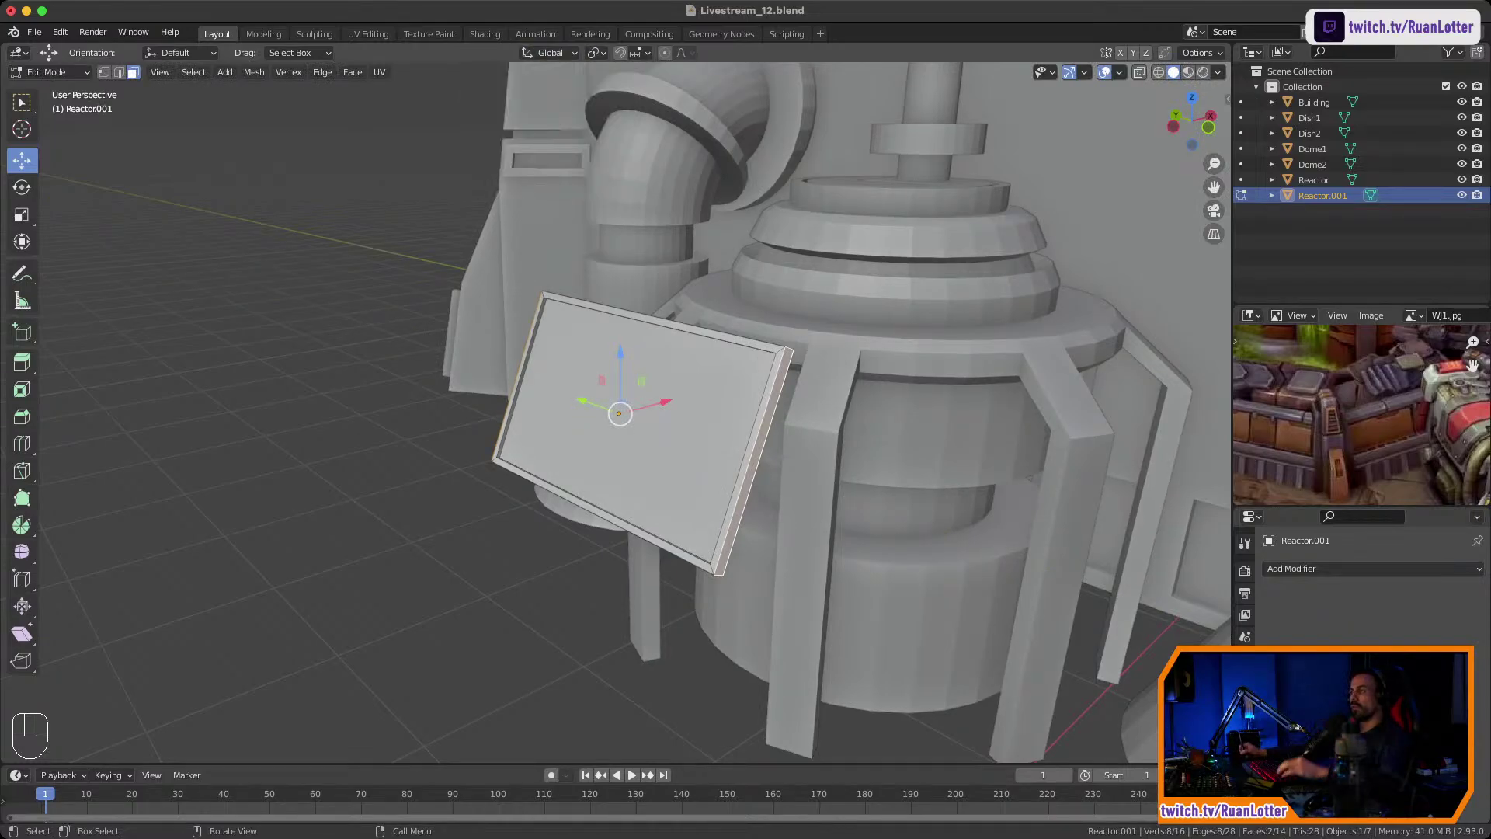
pyautogui.click(373, 295)
pyautogui.press('Tab')
pyautogui.moveTo(372, 311); pyautogui.dragTo(579, 293, button='middle')
pyautogui.click(207, 72)
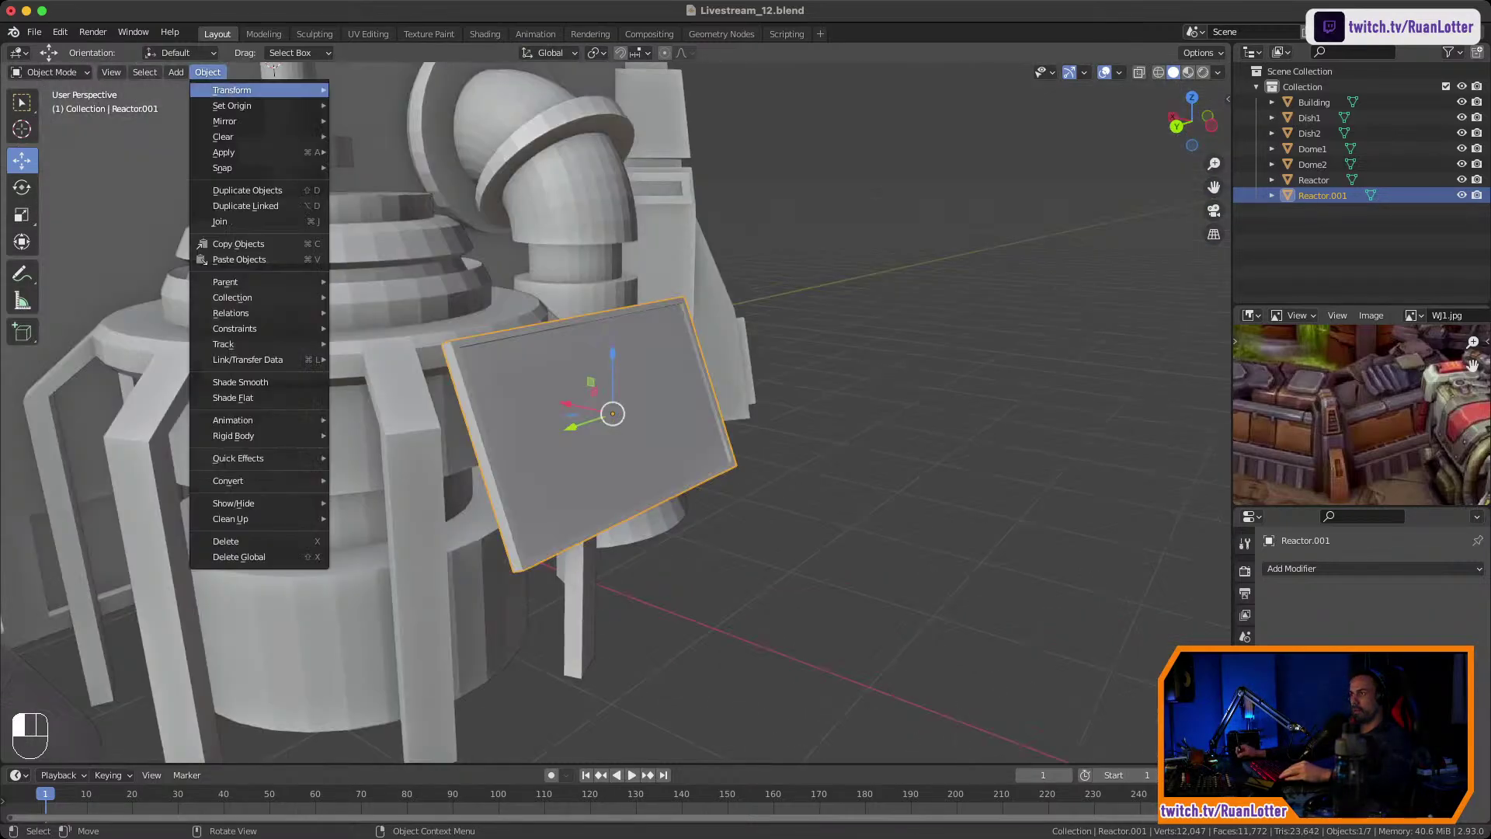
pyautogui.moveTo(225, 152)
pyautogui.click(380, 198)
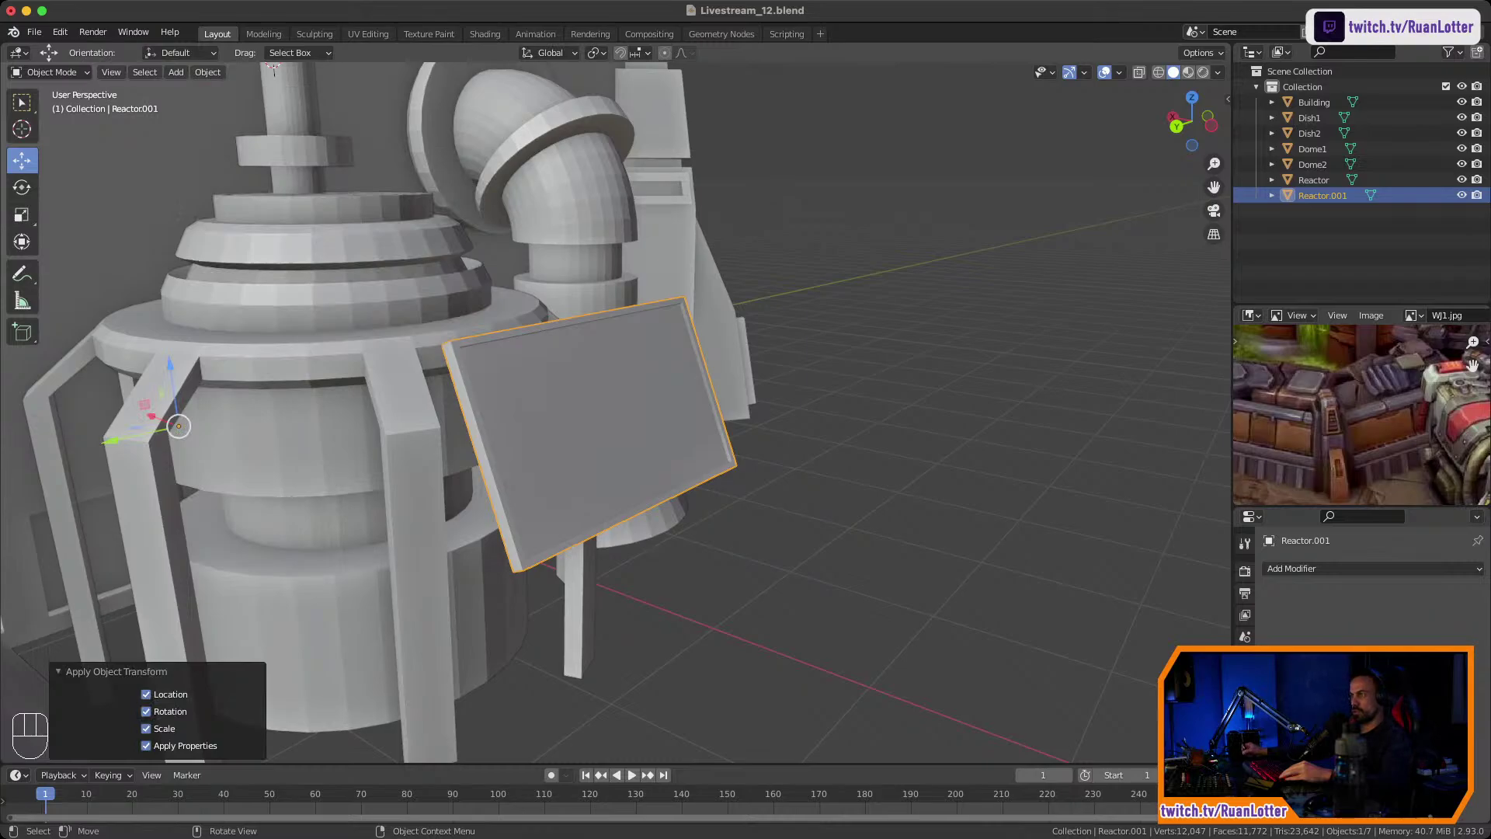
# Reselect the panel and set its origin to its geometry again.
pyautogui.click(838, 389)
pyautogui.click(598, 419)
pyautogui.rightClick(598, 417)
pyautogui.moveTo(598, 417)
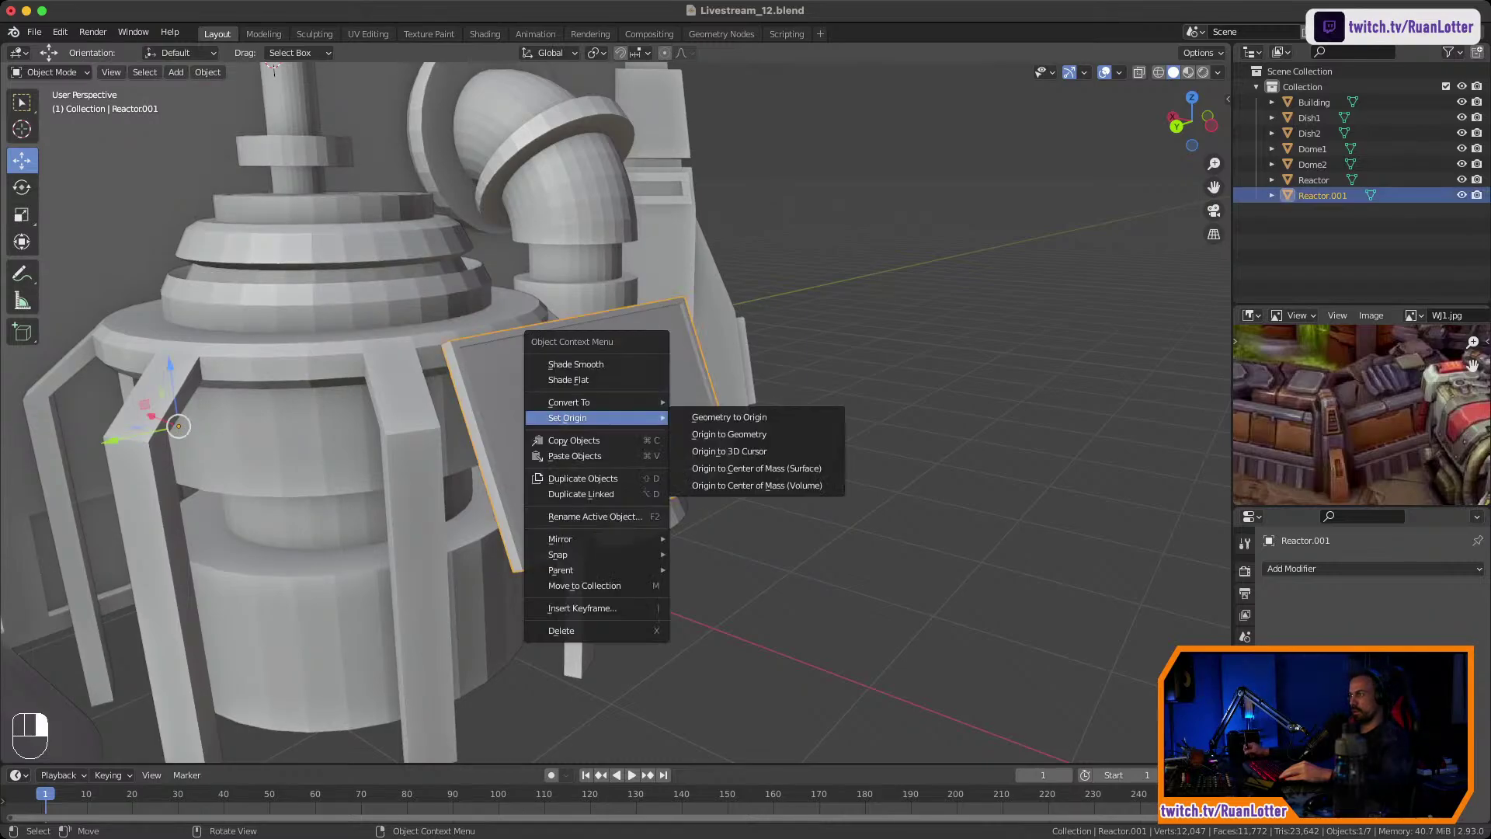
pyautogui.click(722, 433)
pyautogui.moveTo(722, 434); pyautogui.dragTo(788, 436, button='middle')
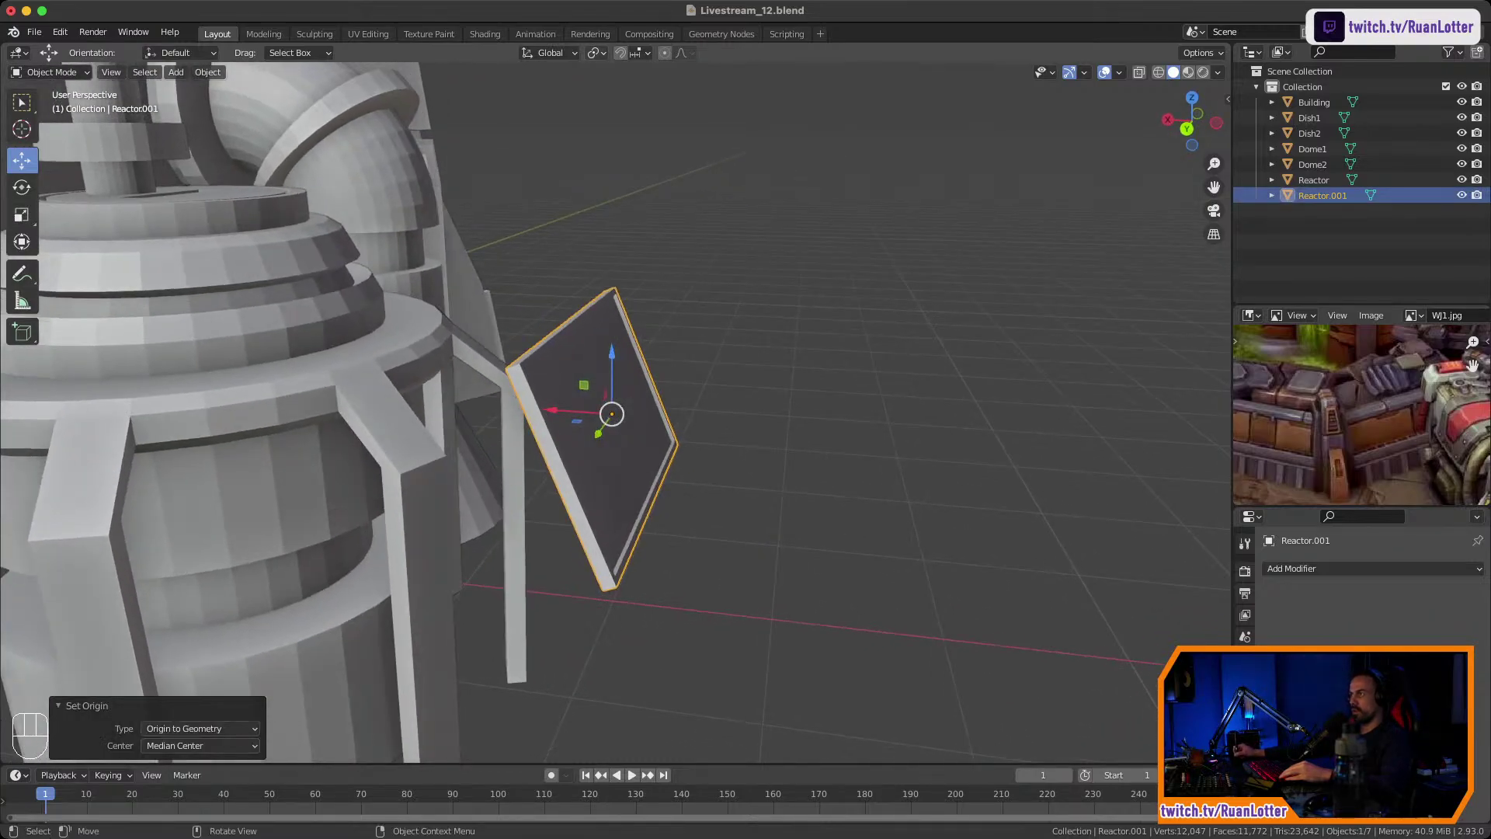
# Try the Local, Normal and Gimbal orientations, settle on View, and show the tilted panel edge-on in back orthographic view.
pyautogui.click(550, 53)
pyautogui.click(536, 117)
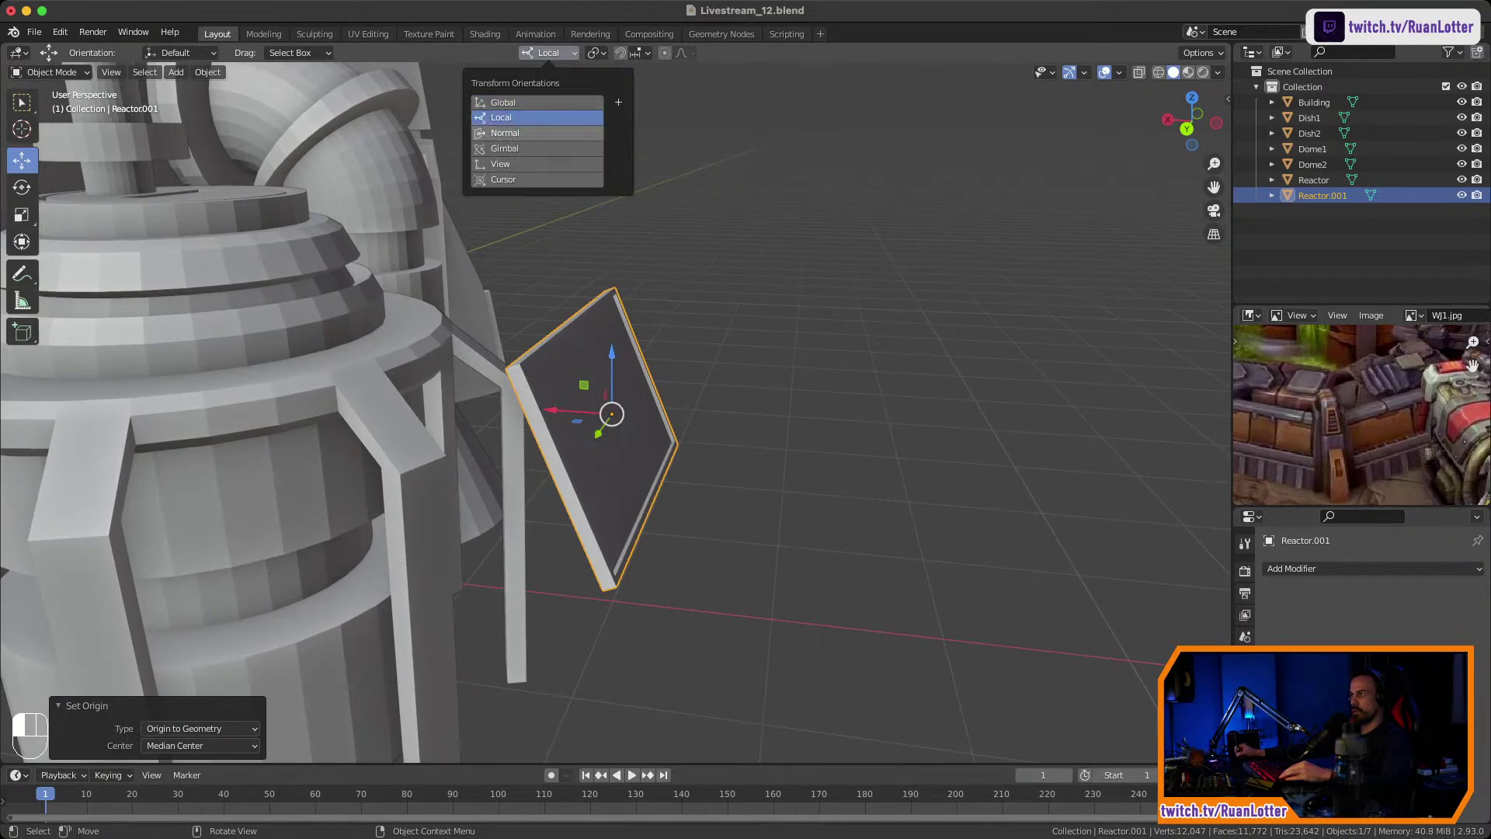
pyautogui.click(536, 133)
pyautogui.click(536, 148)
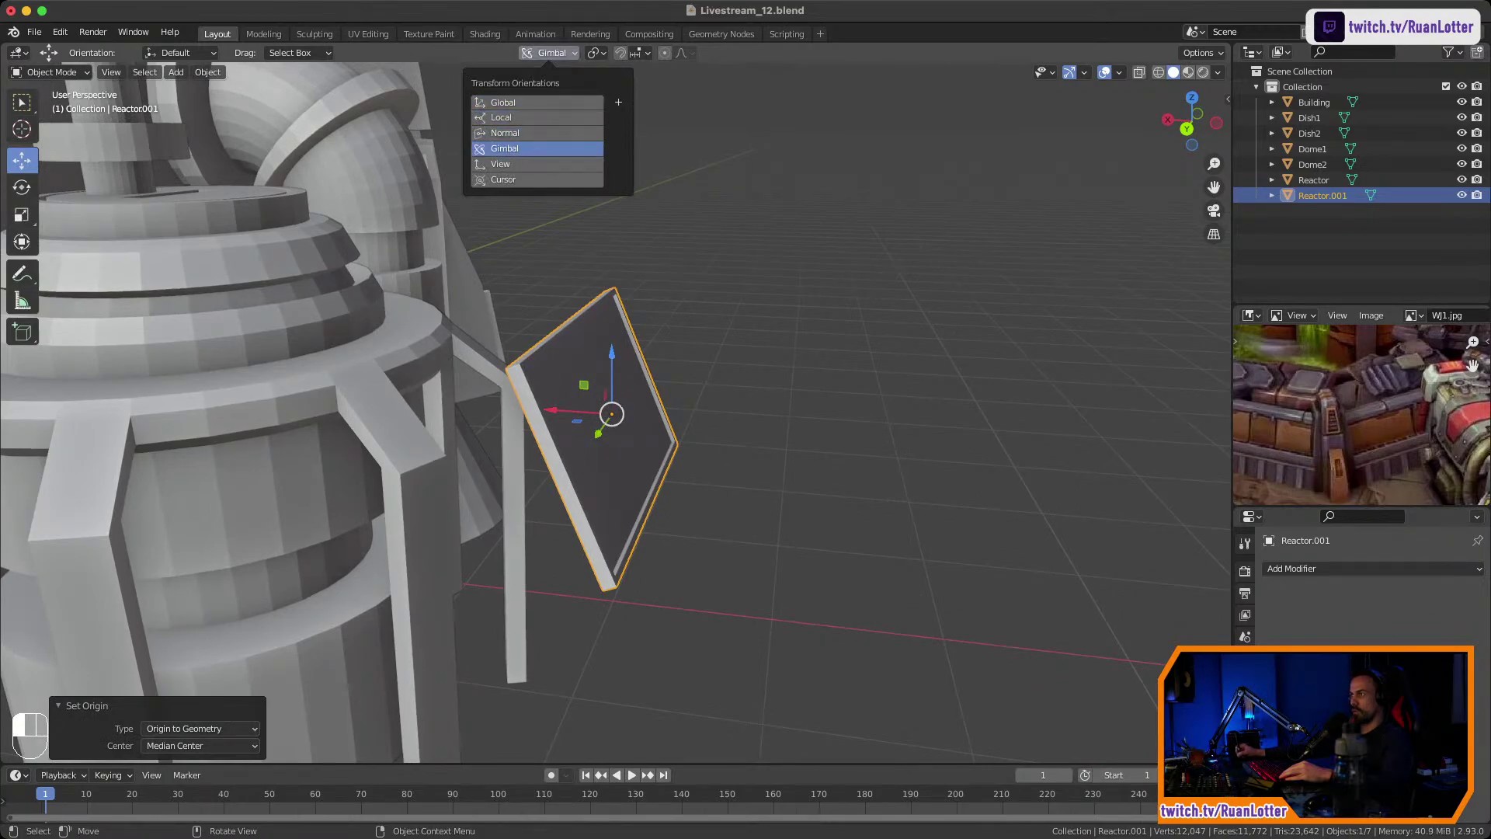
pyautogui.click(536, 163)
pyautogui.moveTo(683, 341)
pyautogui.mouseDown(button='middle')
pyautogui.moveTo(597, 325)
pyautogui.moveTo(695, 326)
pyautogui.mouseUp(button='middle')
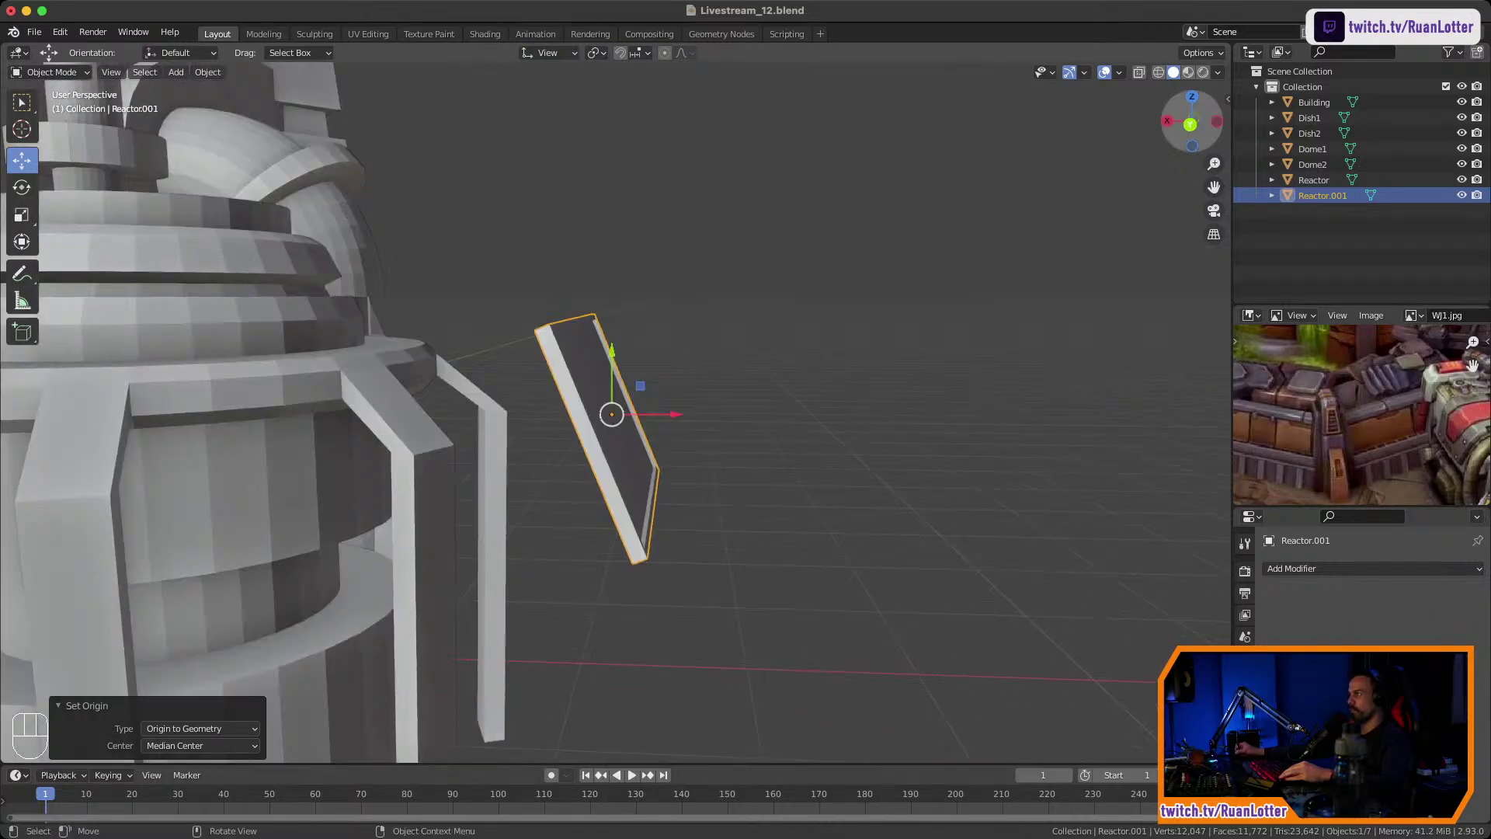
pyautogui.click(1191, 125)
pyautogui.click(893, 310)
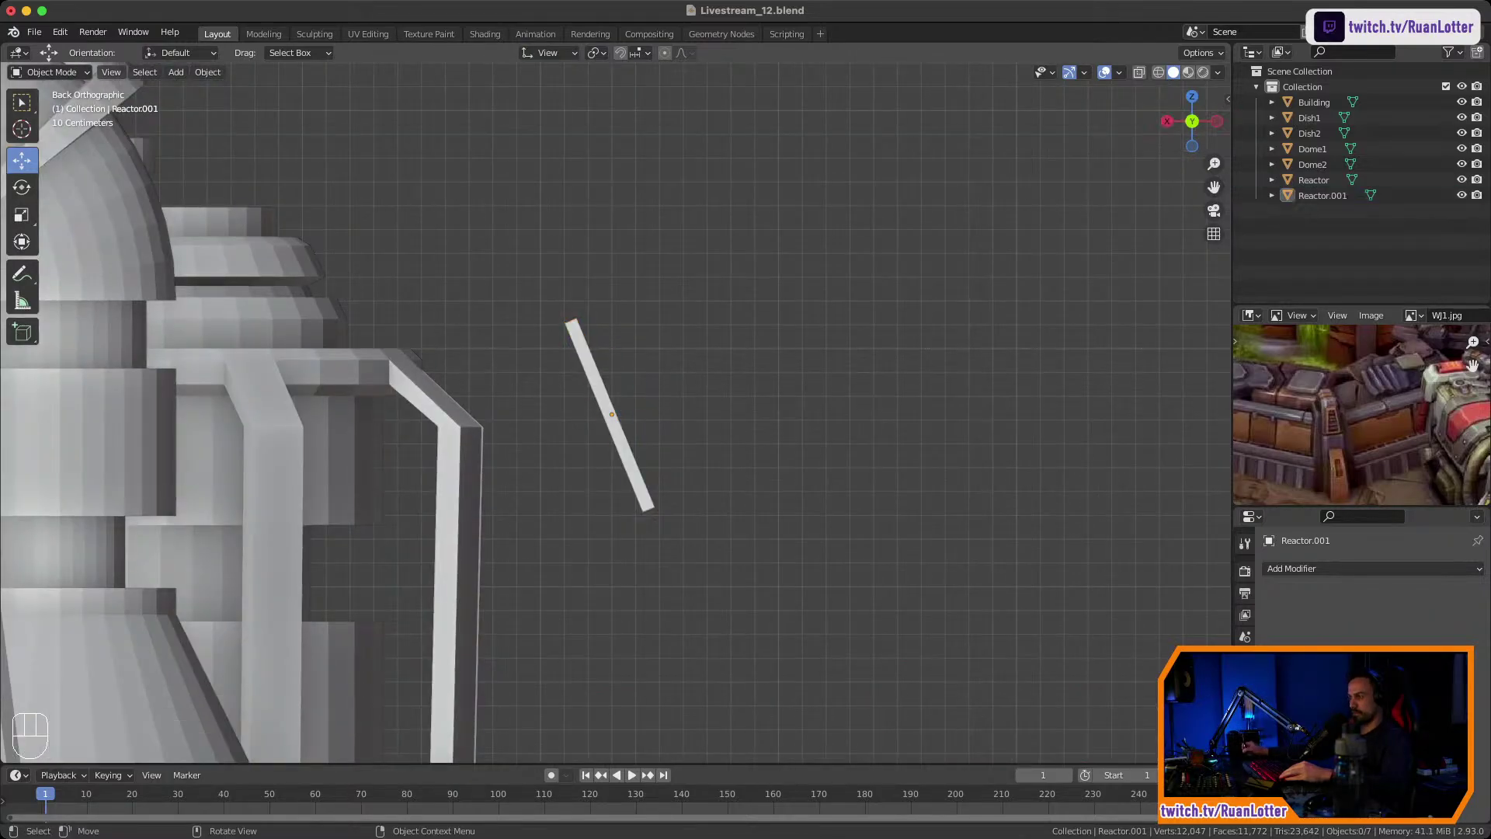
# Scale the separated tilted panel uniformly to about 0.588 of its size.
pyautogui.click(612, 415)
pyautogui.press('s')
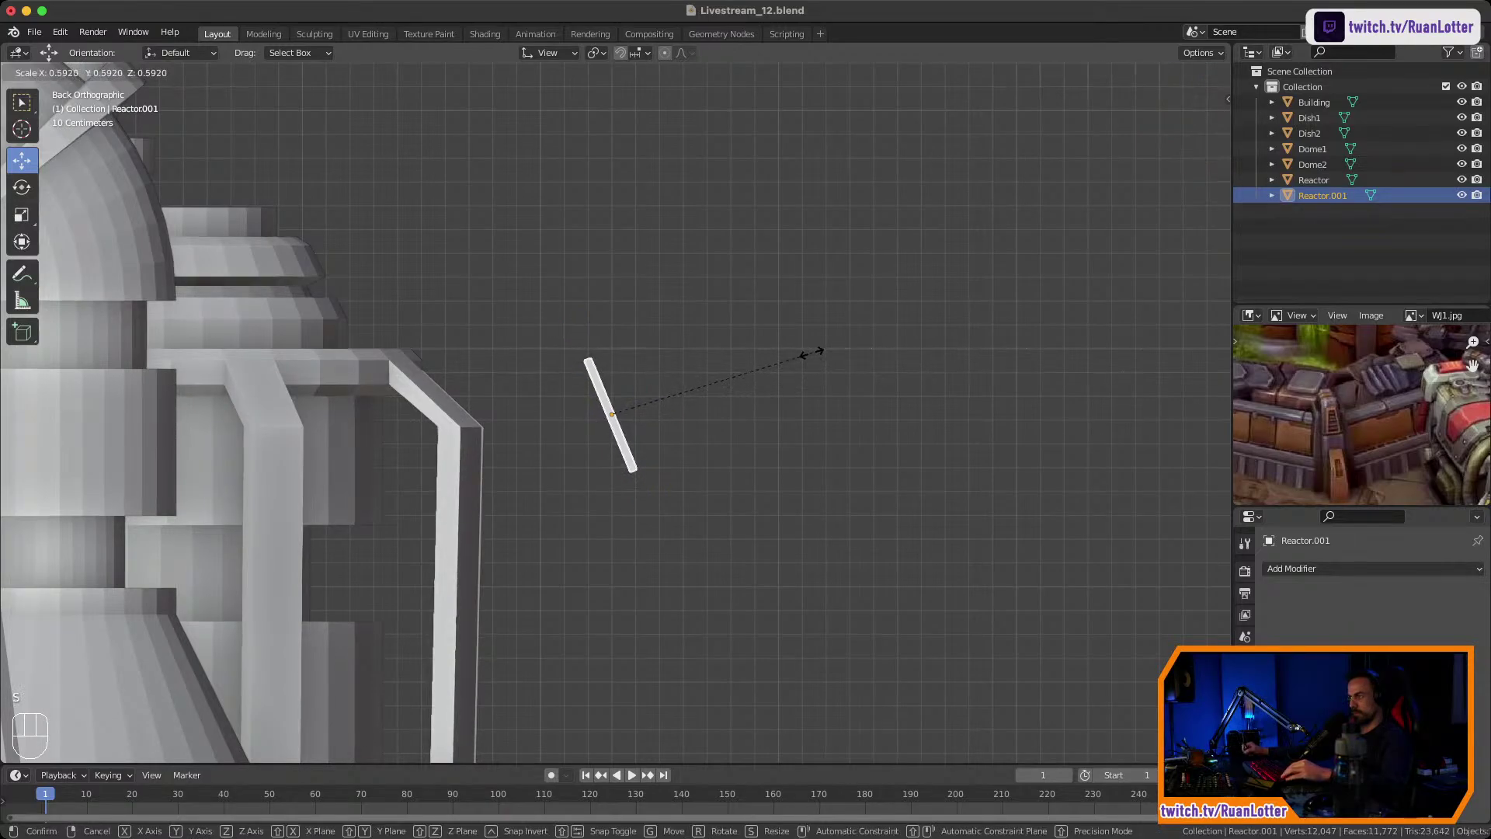
pyautogui.click(808, 353)
pyautogui.moveTo(809, 353); pyautogui.dragTo(744, 389, button='middle')
pyautogui.keyDown('ctrl'); pyautogui.moveTo(743, 388); pyautogui.dragTo(743, 311, button='middle'); pyautogui.keyUp('ctrl')
pyautogui.keyDown('shift'); pyautogui.moveTo(743, 311); pyautogui.dragTo(807, 299, button='middle'); pyautogui.keyUp('shift')
pyautogui.keyDown('ctrl'); pyautogui.moveTo(808, 300); pyautogui.dragTo(707, 393, button='middle'); pyautogui.keyUp('ctrl')
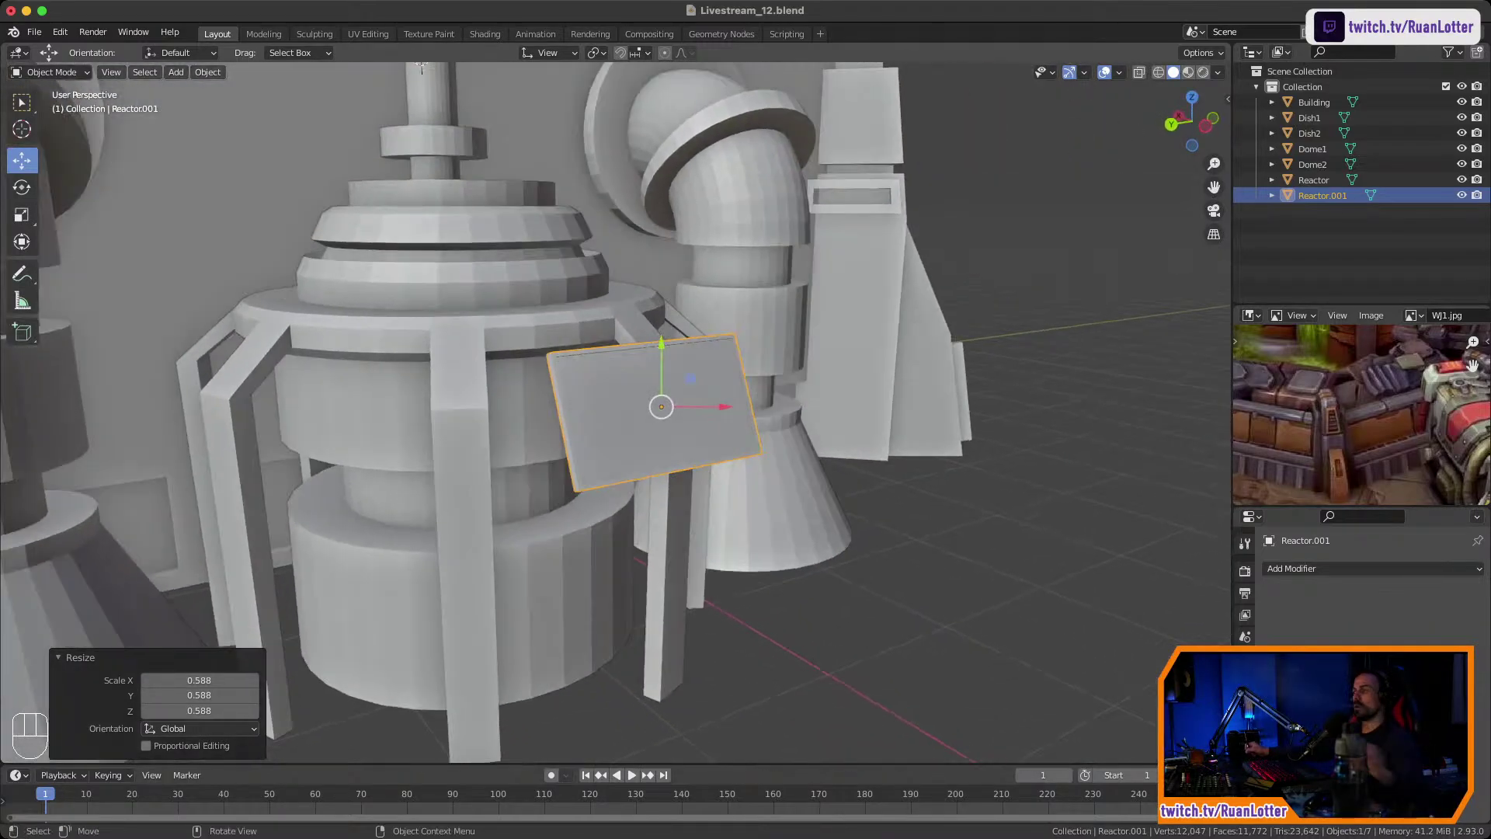
# Delete the separated panel object beside the reactor.
pyautogui.click(893, 528)
pyautogui.click(699, 432)
pyautogui.press('x')
pyautogui.click(699, 433)
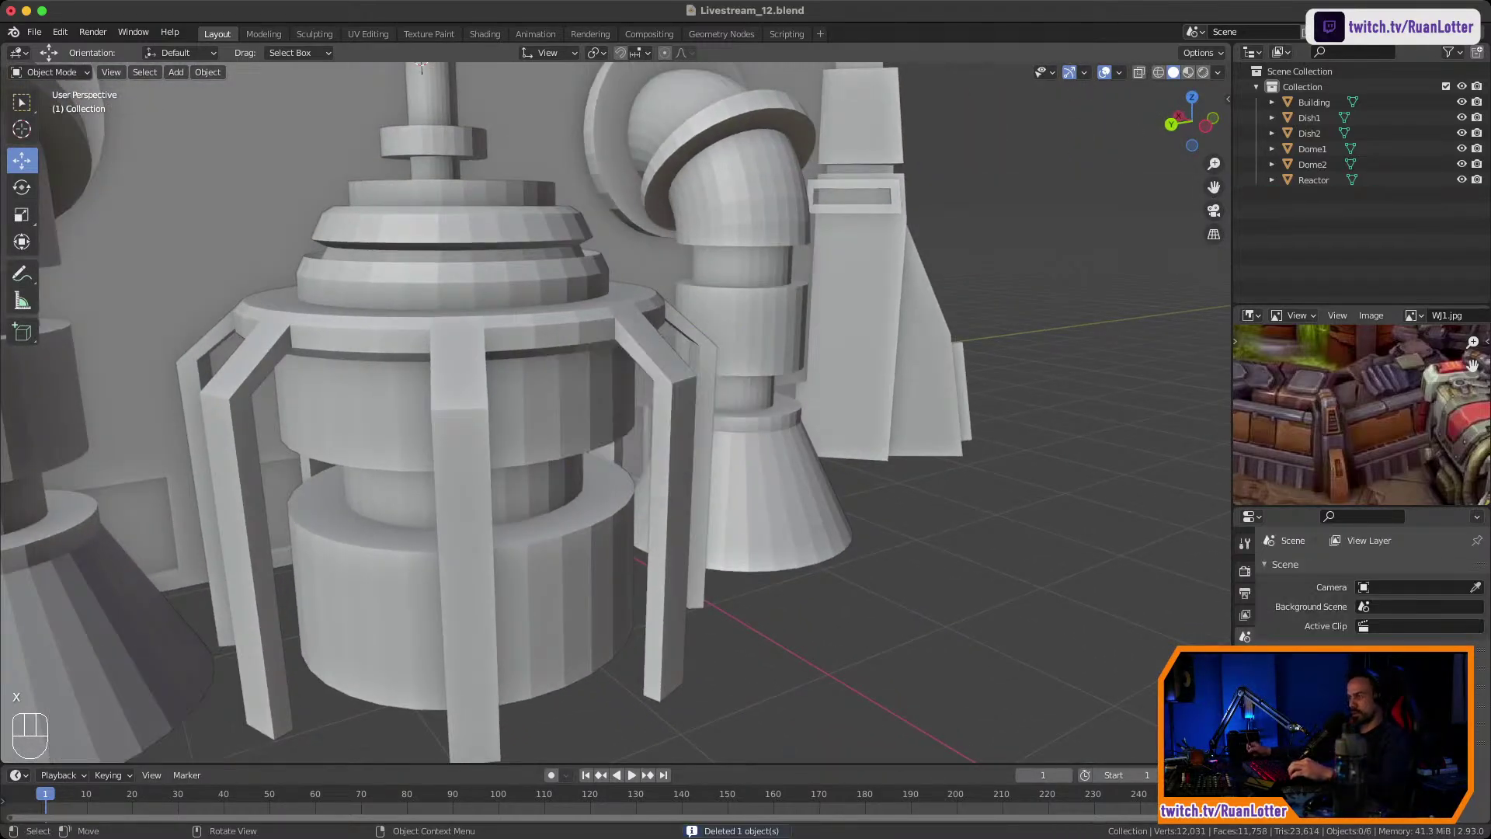
# Select one underside face of the reactor's upper drum in edit mode and snap the 3D cursor to it.
pyautogui.moveTo(699, 433); pyautogui.dragTo(745, 439, button='middle')
pyautogui.keyDown('ctrl'); pyautogui.moveTo(745, 439); pyautogui.dragTo(921, 443, button='middle'); pyautogui.keyUp('ctrl')
pyautogui.moveTo(921, 443); pyautogui.dragTo(819, 440, button='middle')
pyautogui.keyDown('ctrl'); pyautogui.moveTo(819, 440); pyautogui.dragTo(819, 385, button='middle'); pyautogui.keyUp('ctrl')
pyautogui.keyDown('shift'); pyautogui.moveTo(820, 385); pyautogui.dragTo(734, 303, button='middle'); pyautogui.keyUp('shift')
pyautogui.click(605, 388)
pyautogui.press('Tab')
pyautogui.moveTo(605, 388); pyautogui.dragTo(660, 315, button='middle')
pyautogui.keyDown('shift'); pyautogui.moveTo(660, 314); pyautogui.dragTo(666, 263, button='middle'); pyautogui.keyUp('shift')
pyautogui.click(628, 346)
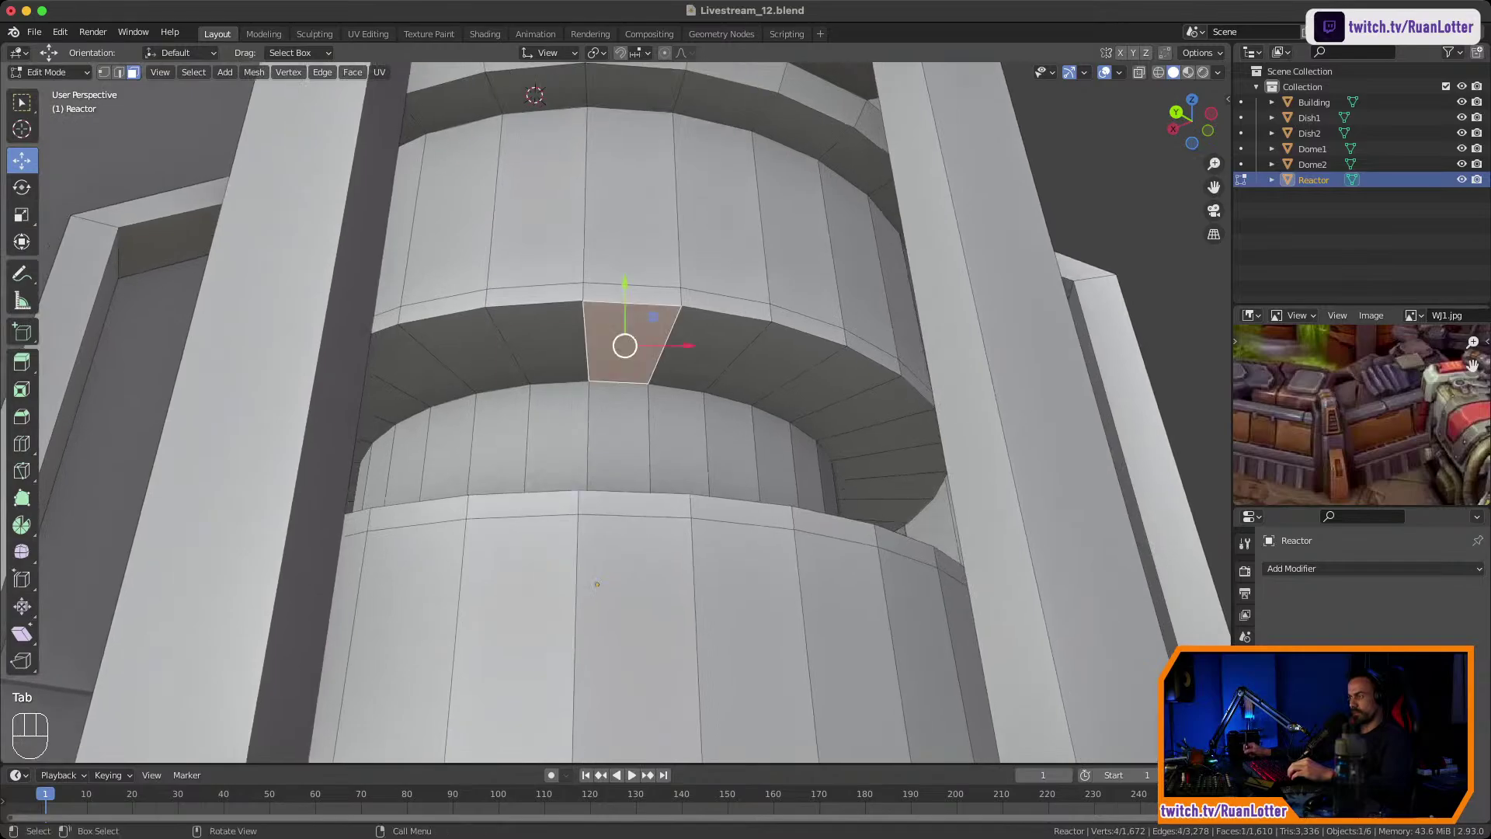
pyautogui.moveTo(628, 346); pyautogui.dragTo(602, 396, button='middle')
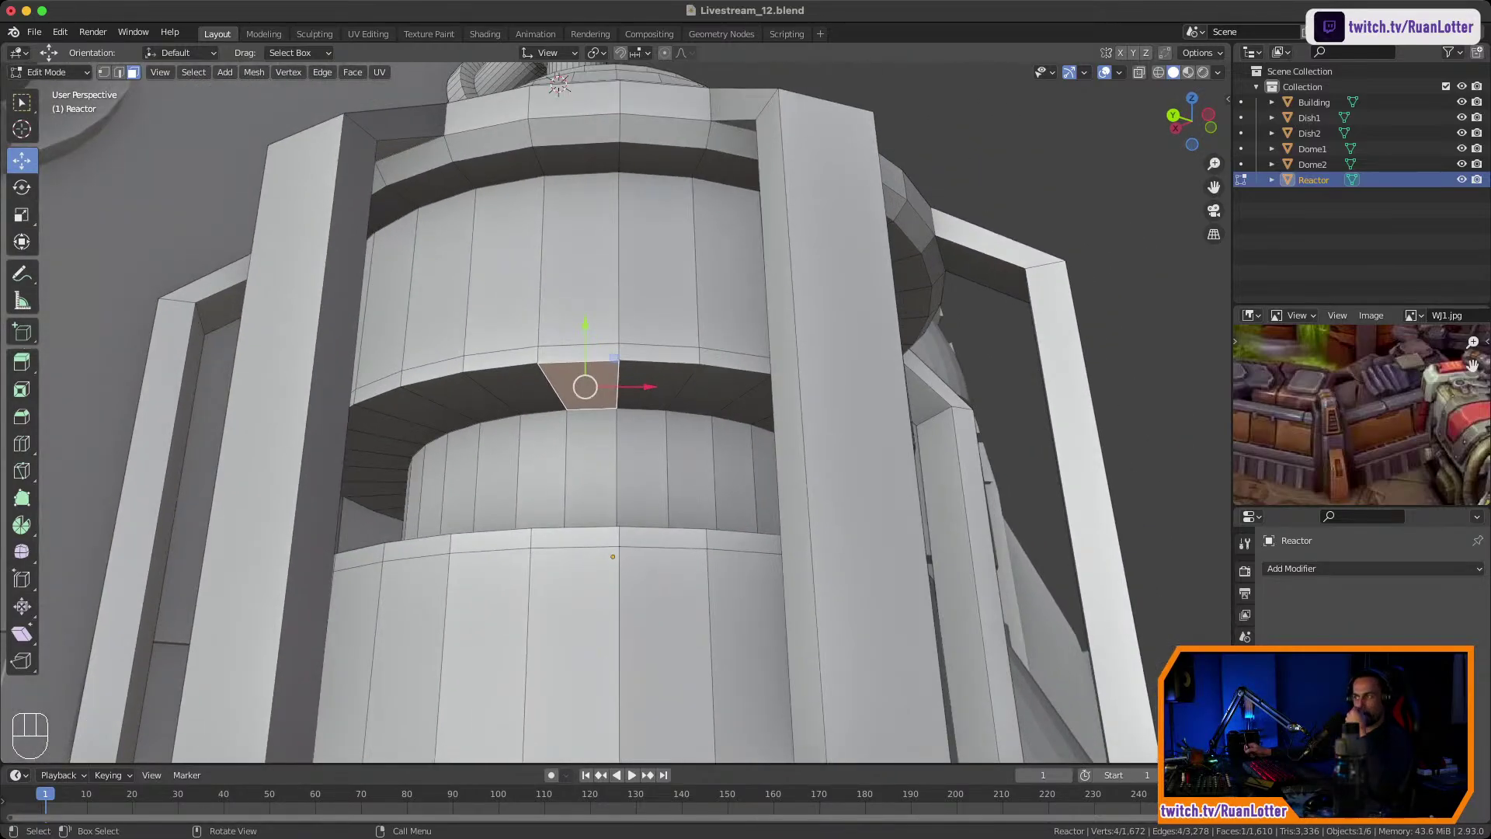
pyautogui.hotkey('shift', 's')
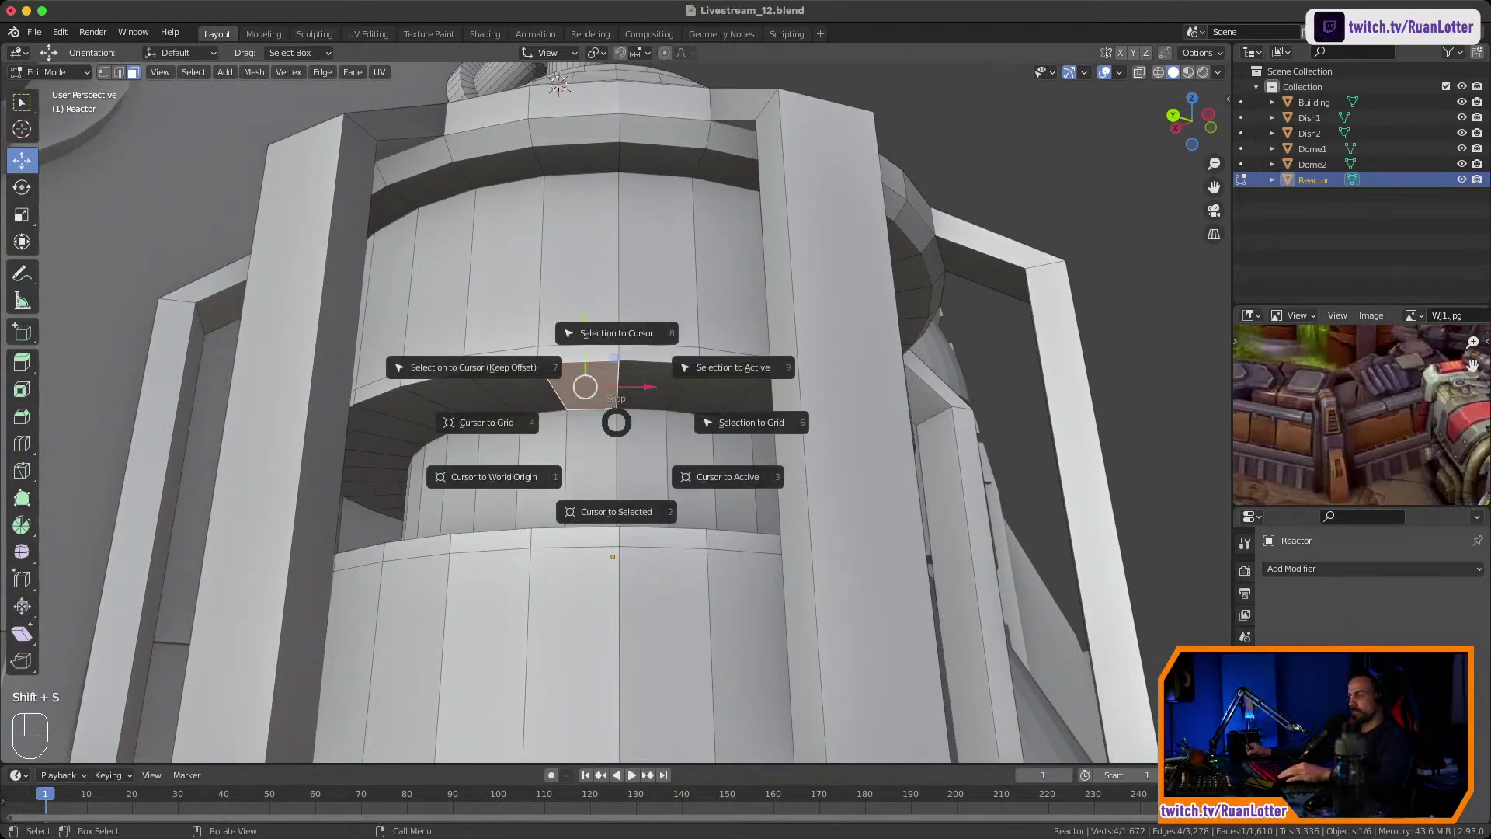
pyautogui.click(616, 511)
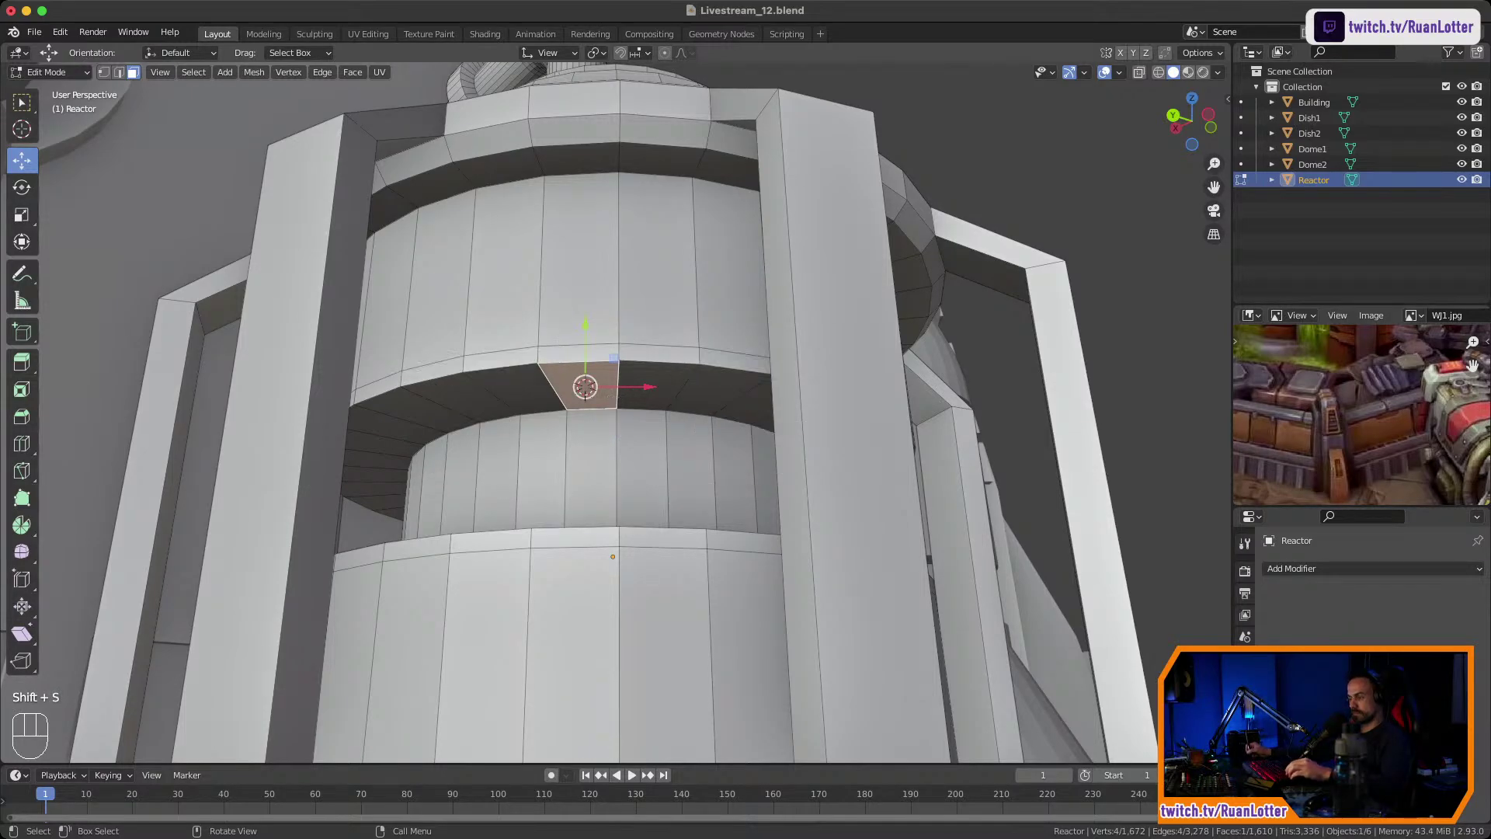
# In object mode, add a 32-vertex cylinder at the 3D cursor and scale it down in two passes to a small peg, the first to 0.068.
pyautogui.press('Tab')
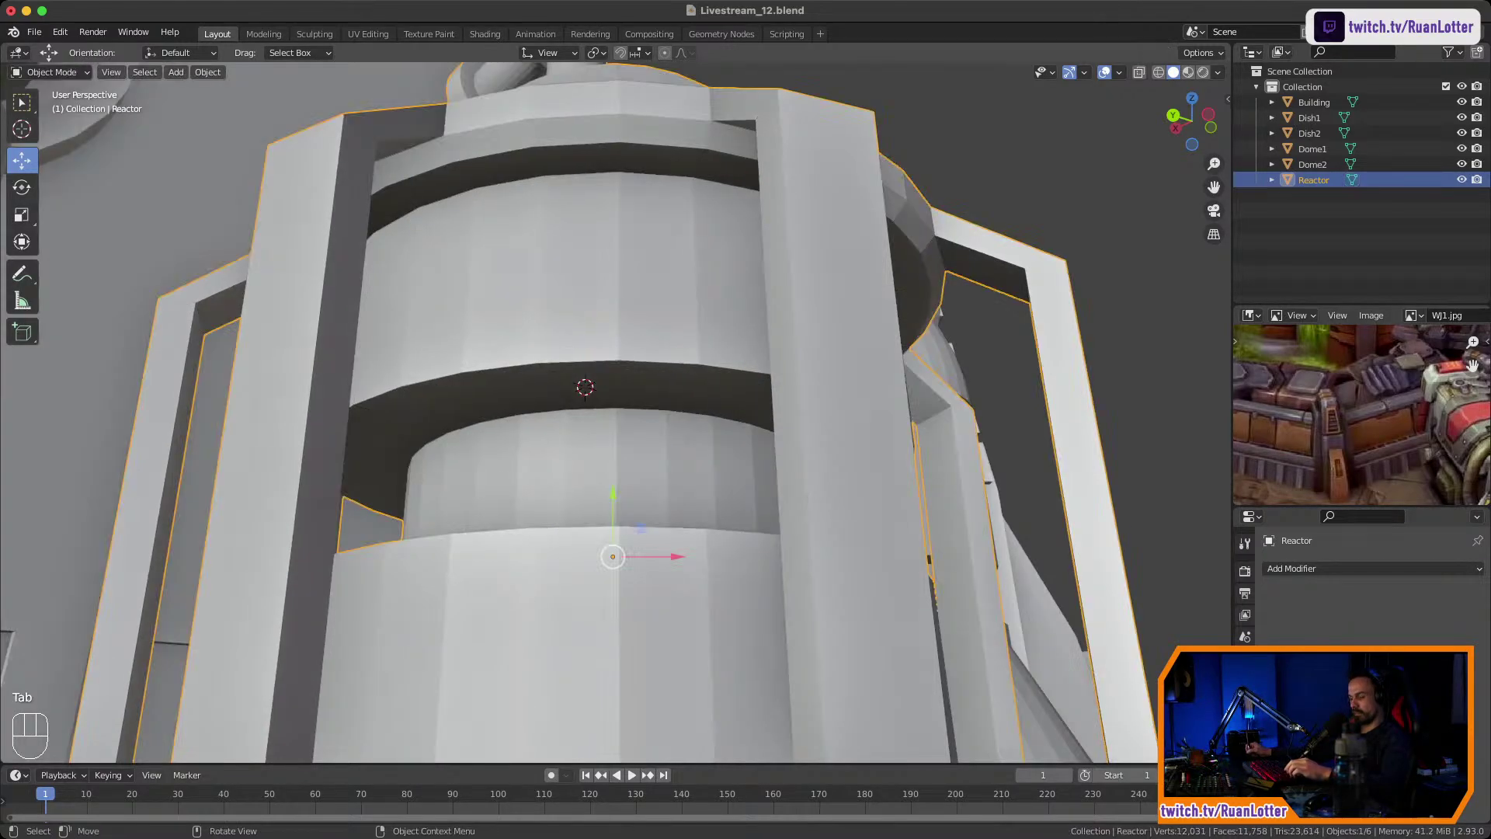
pyautogui.hotkey('shift', 'a')
pyautogui.moveTo(643, 469)
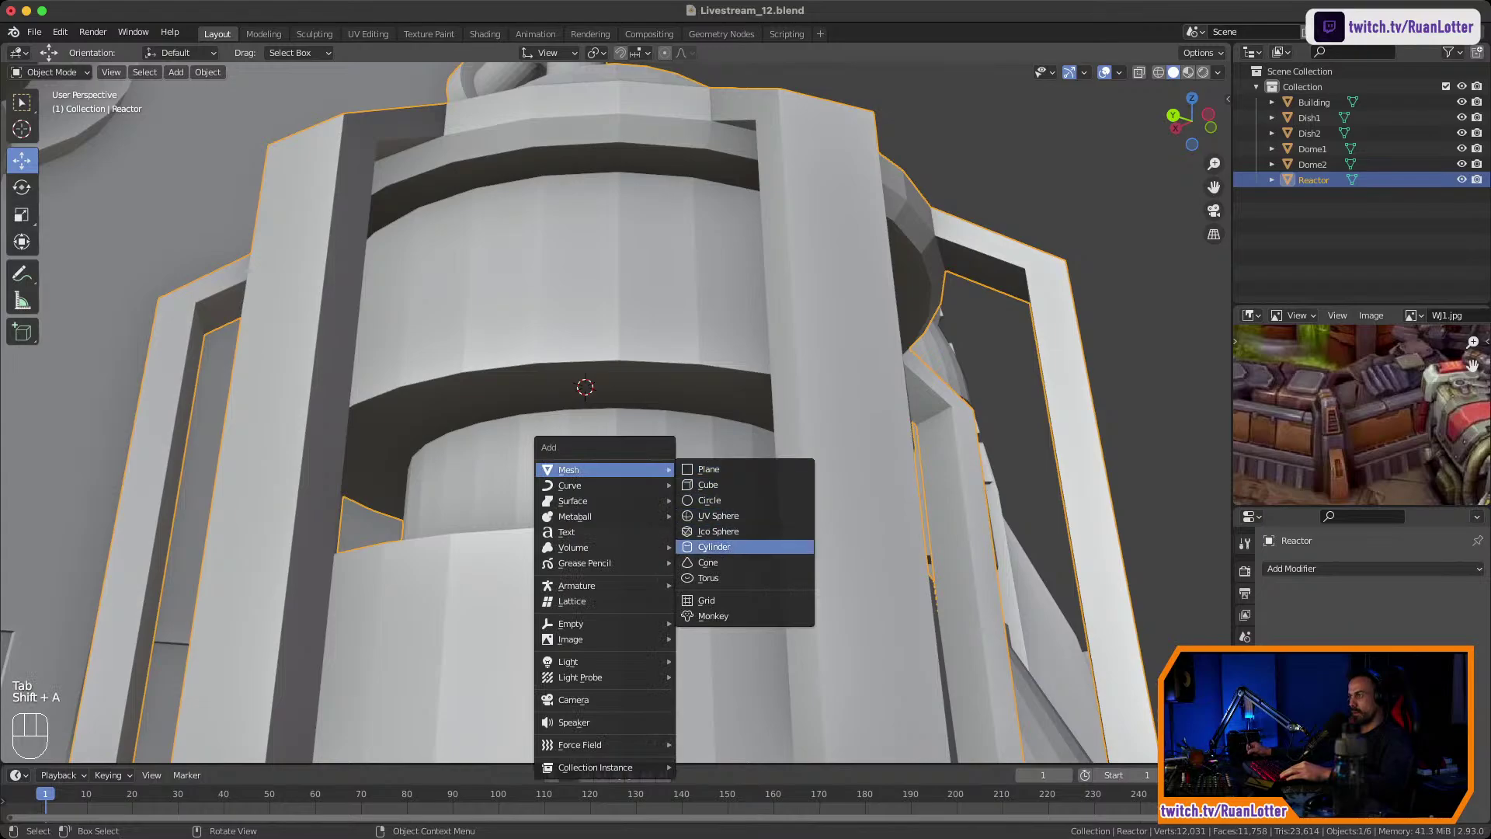
pyautogui.click(716, 546)
pyautogui.press('s')
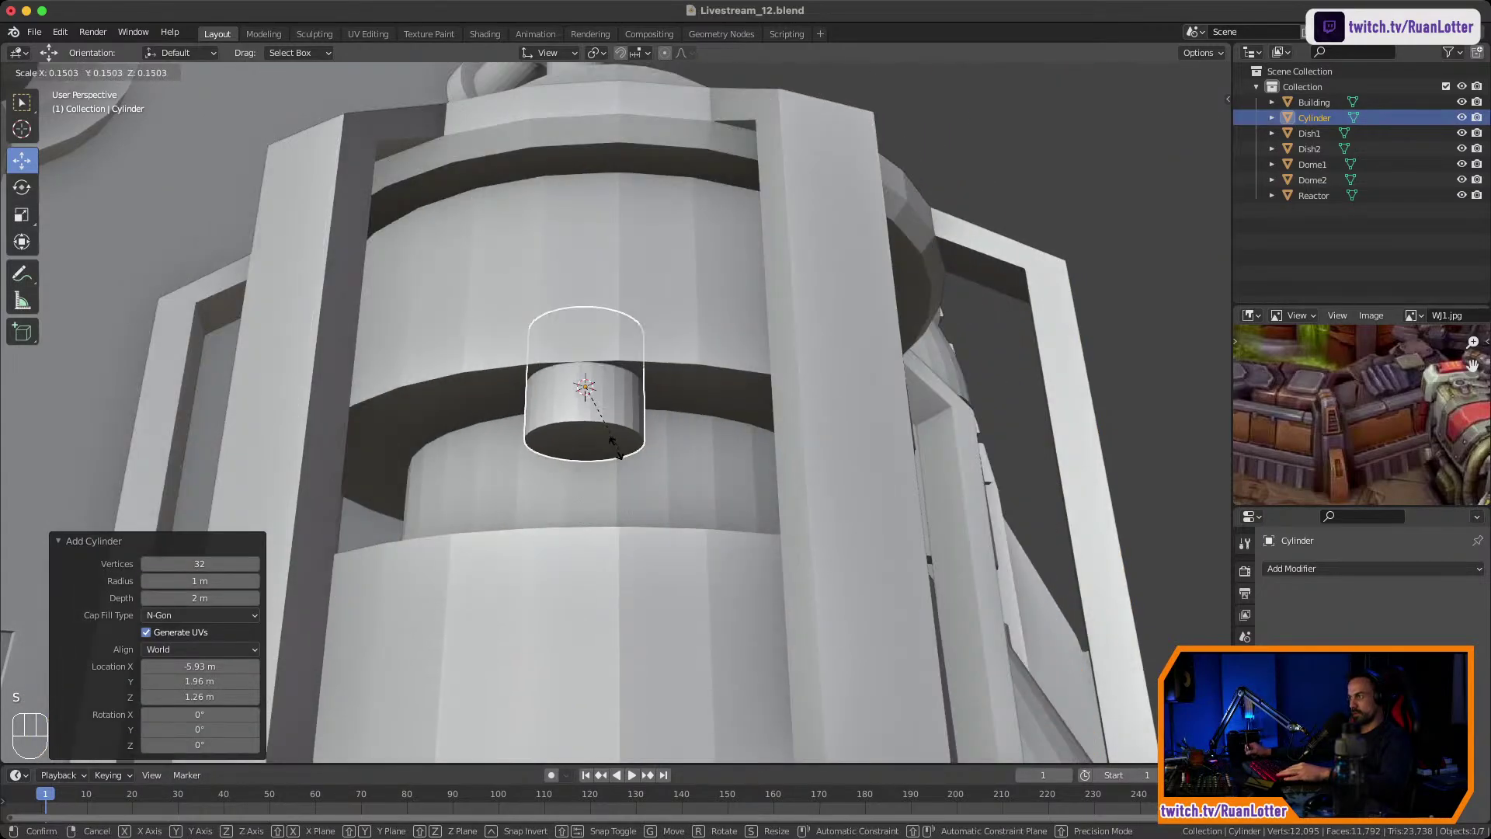
pyautogui.click(608, 414)
pyautogui.press('s')
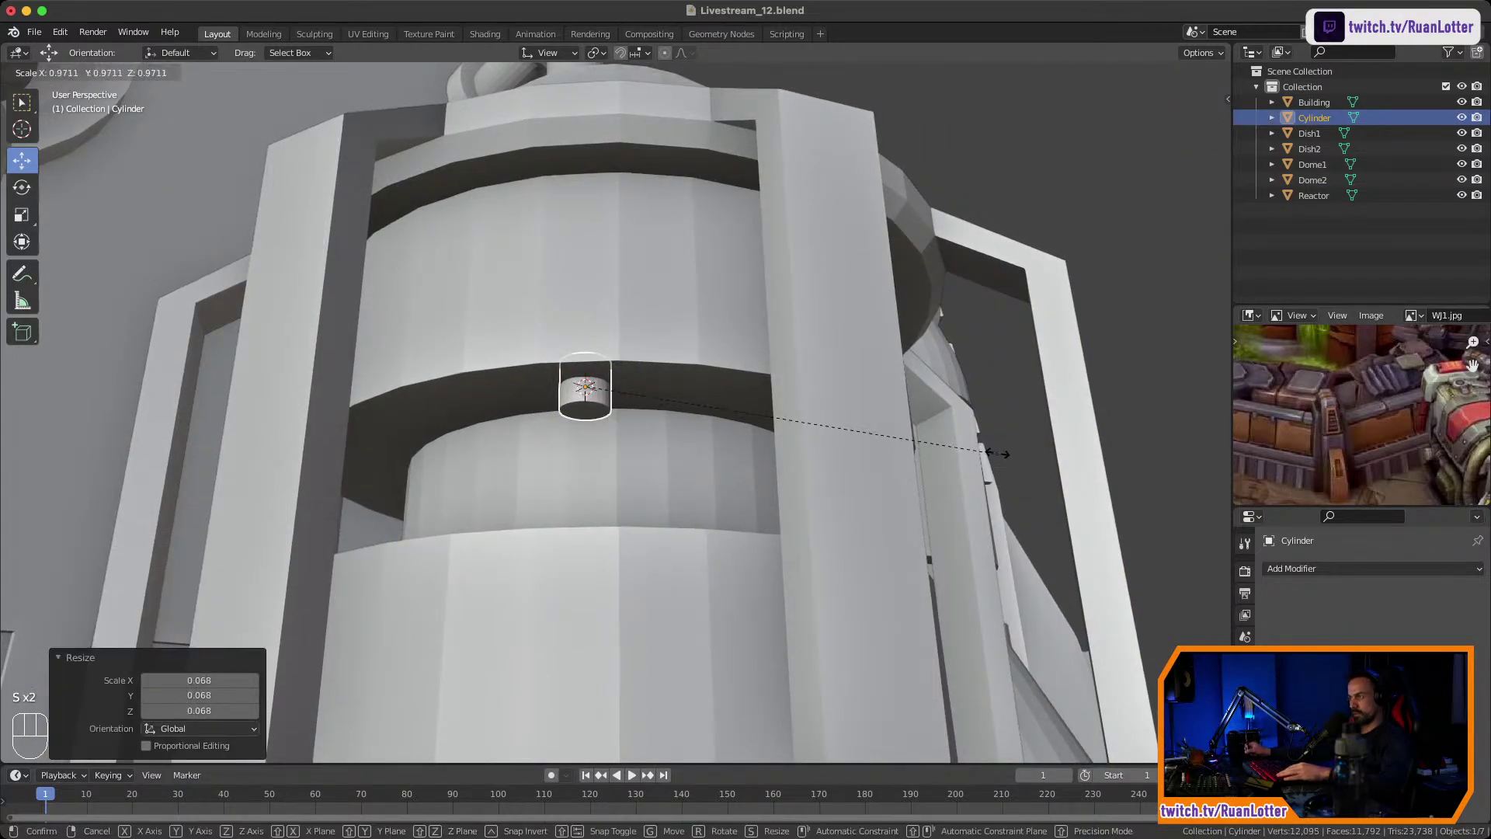
pyautogui.click(870, 428)
# Enter edit mode on the small cylinder, select its bottom face, and switch to the Select tool.
pyautogui.press('Tab')
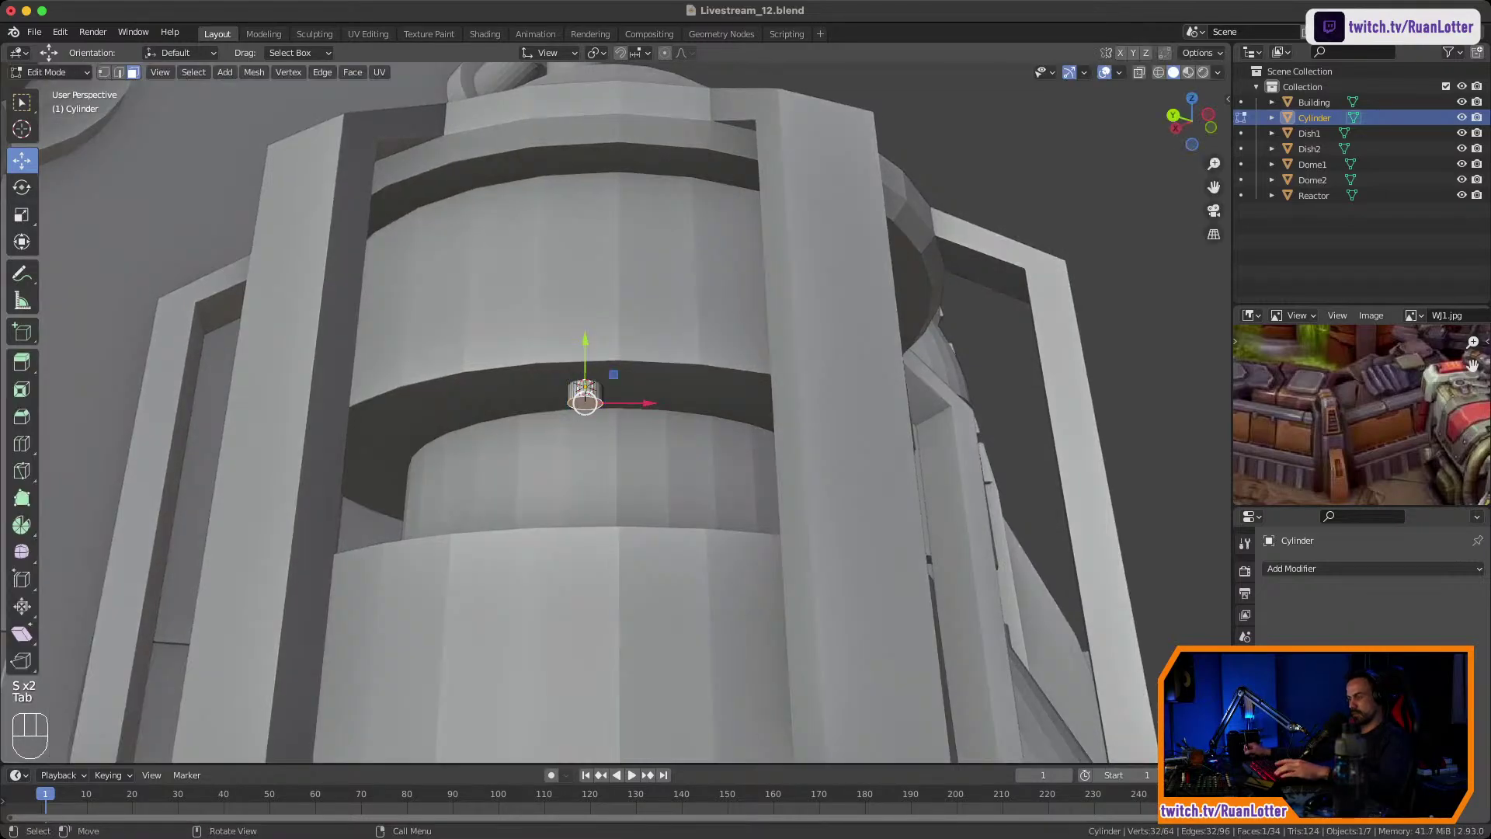
pyautogui.click(622, 435)
pyautogui.click(585, 399)
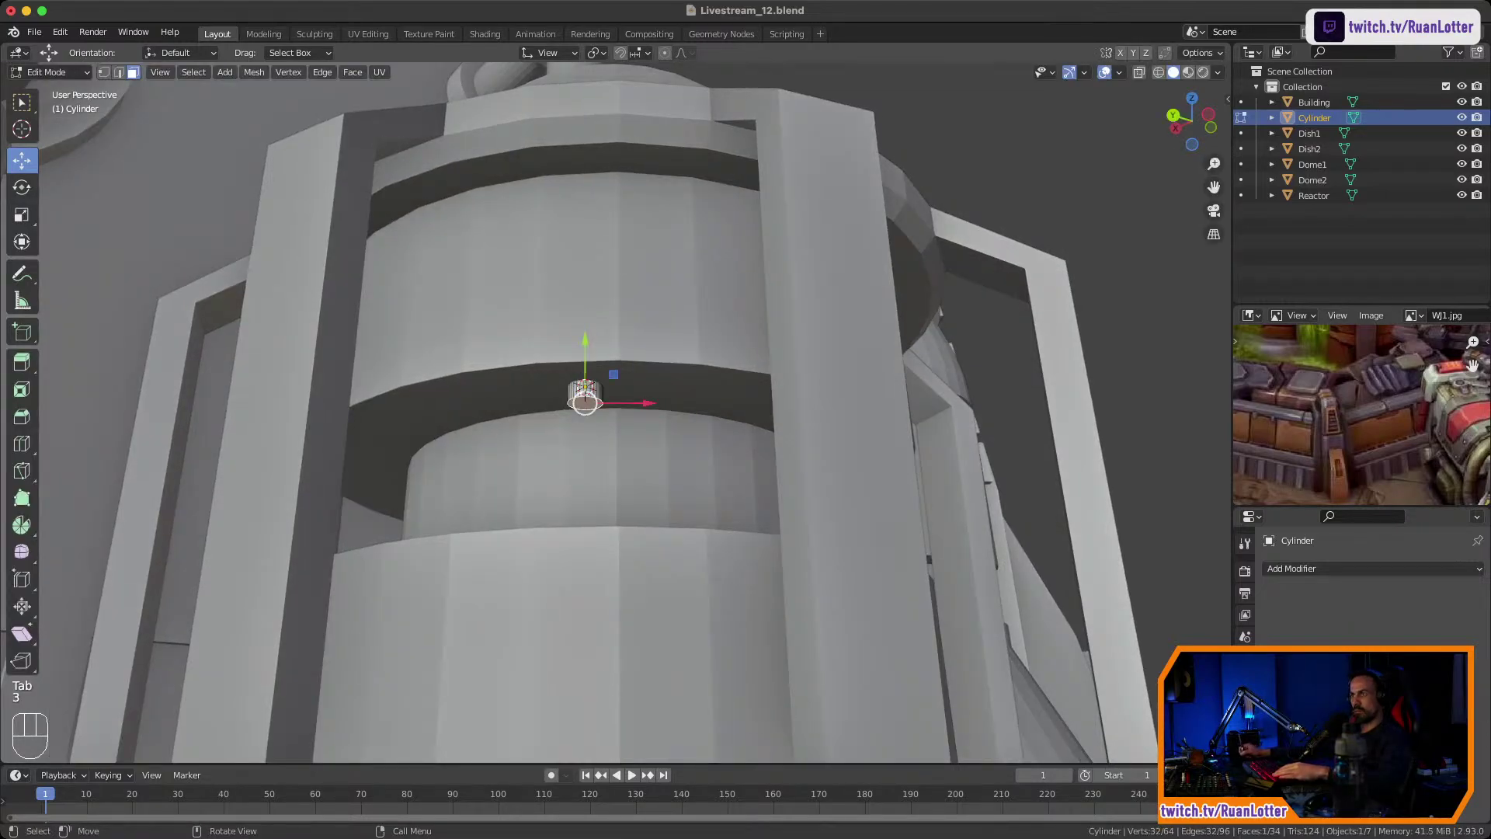
pyautogui.press('w')
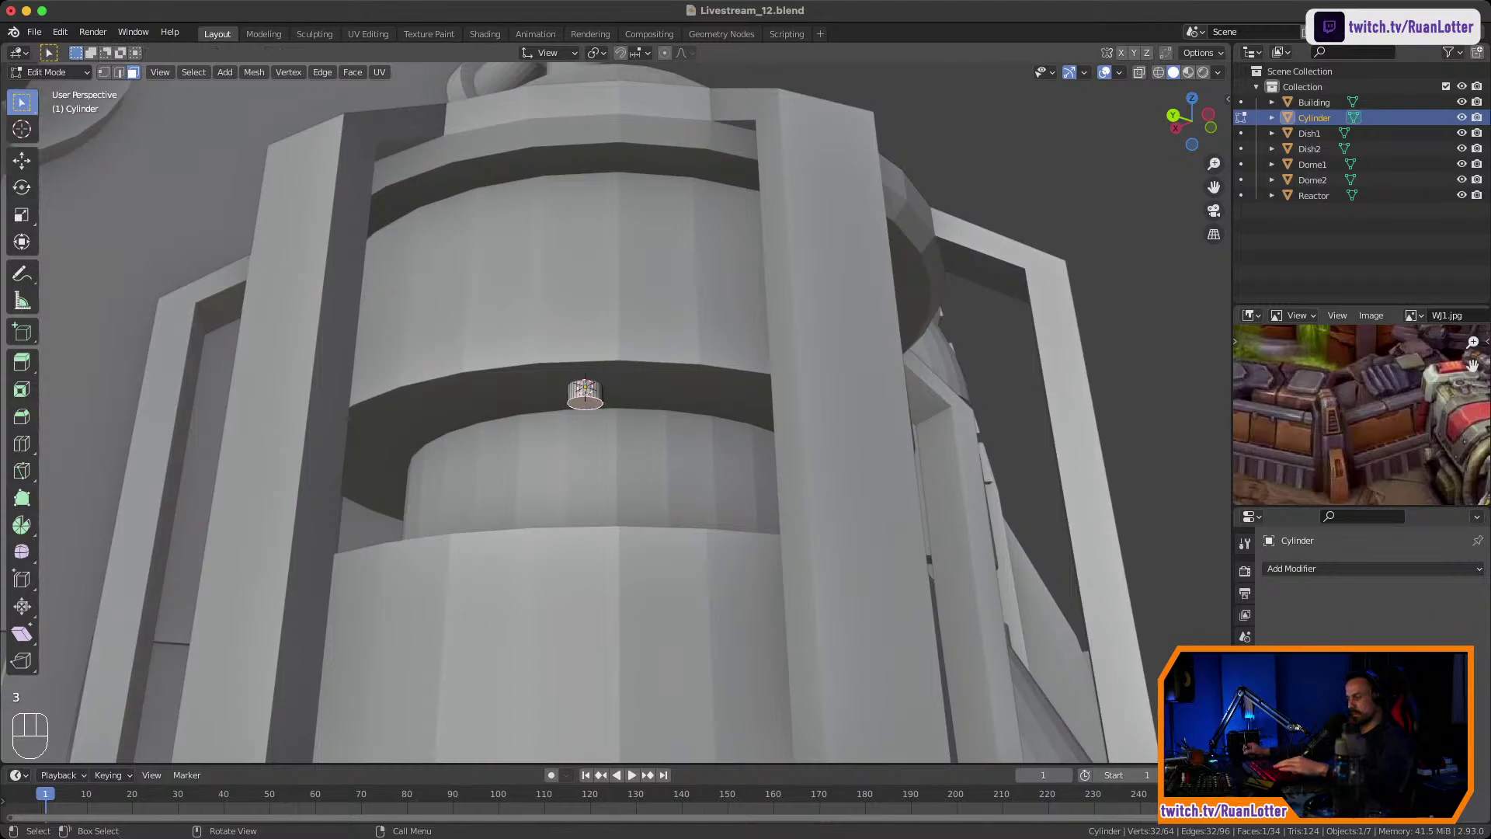
pyautogui.press('g')
pyautogui.press('z')
pyautogui.press('Escape')
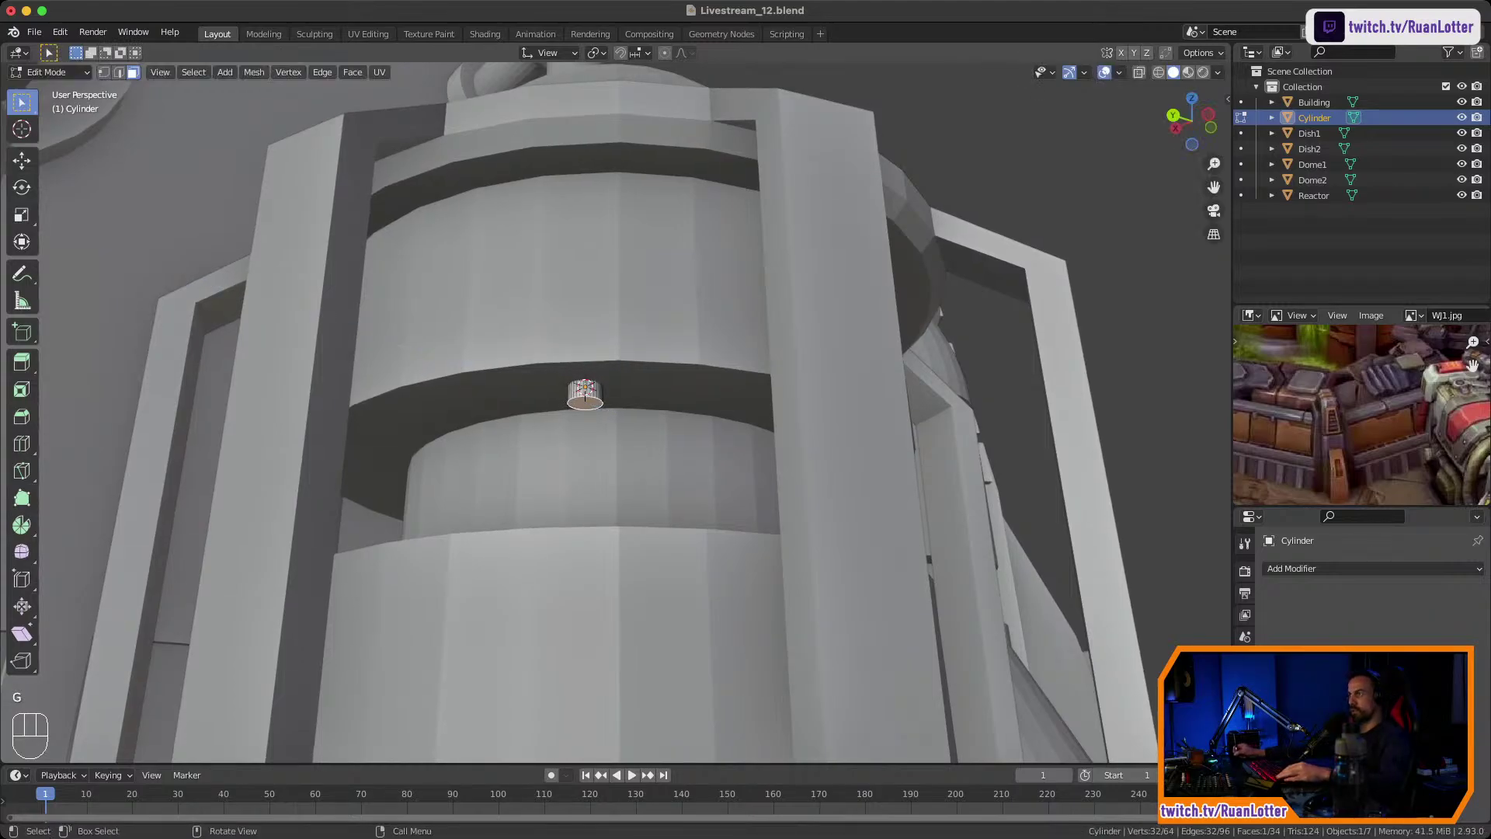
# Switch the transform orientation to Global and move the cylinder's bottom face down about 0.372 m along Z.
pyautogui.click(549, 52)
pyautogui.click(537, 102)
pyautogui.press('g')
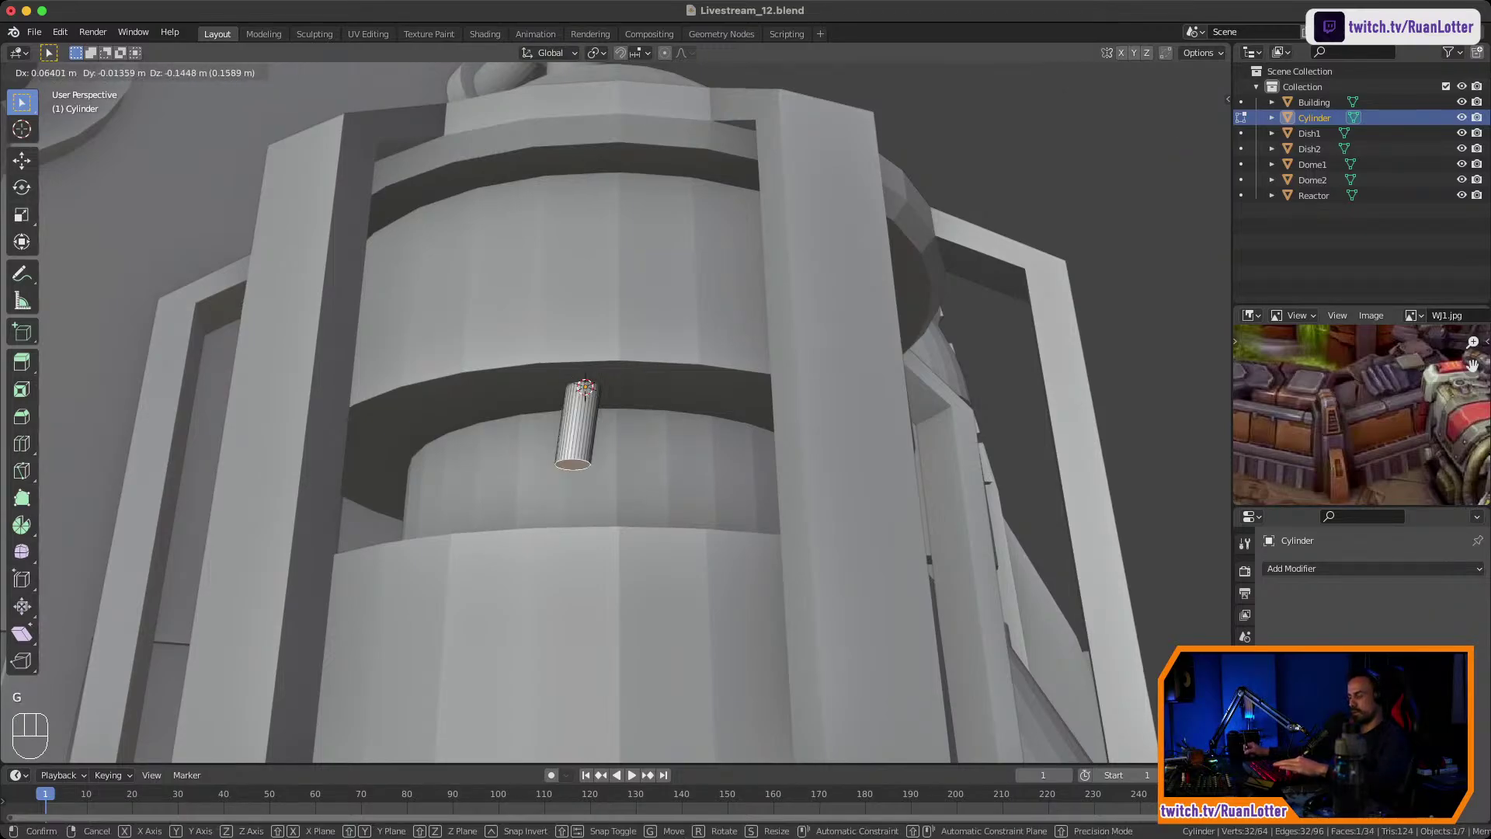
pyautogui.press('z')
pyautogui.click(584, 524)
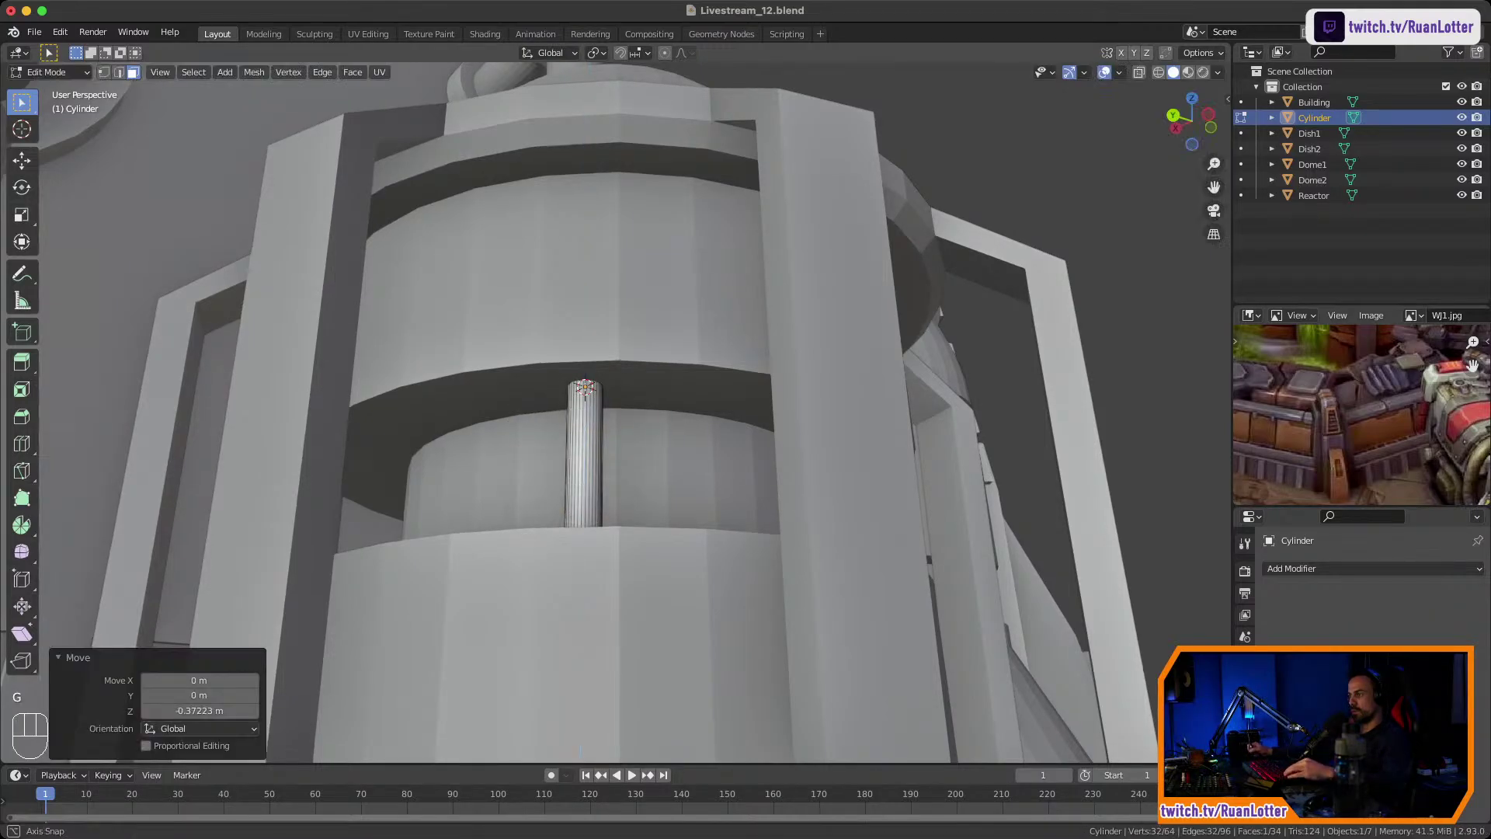
# Raise the cylinder's bottom face 0.158 m along global Z, lower it to the lower drum's ledge, and return to object mode.
pyautogui.moveTo(584, 524); pyautogui.dragTo(551, 448, button='middle')
pyautogui.press('g')
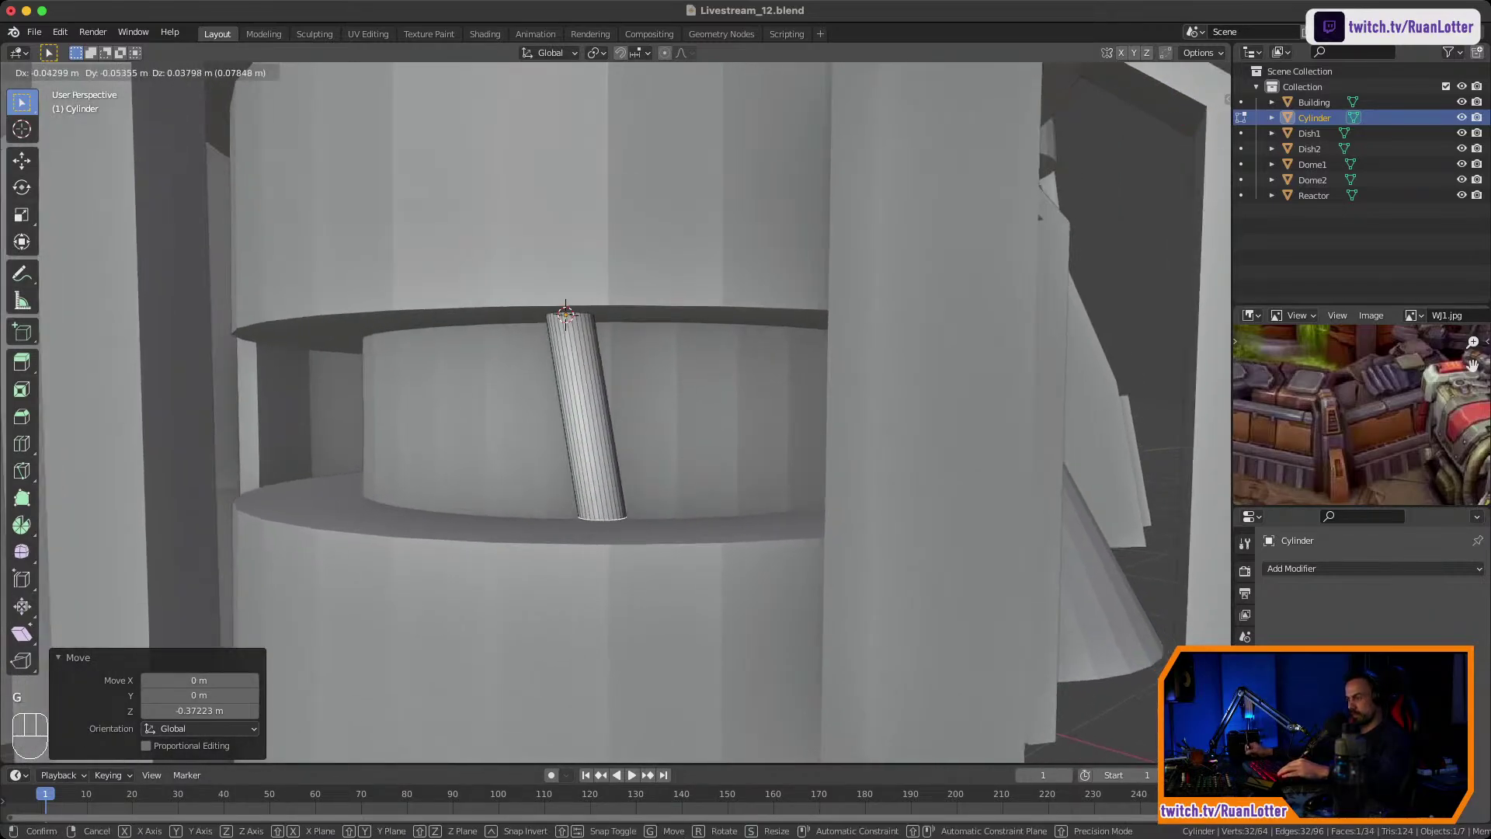
pyautogui.press('z')
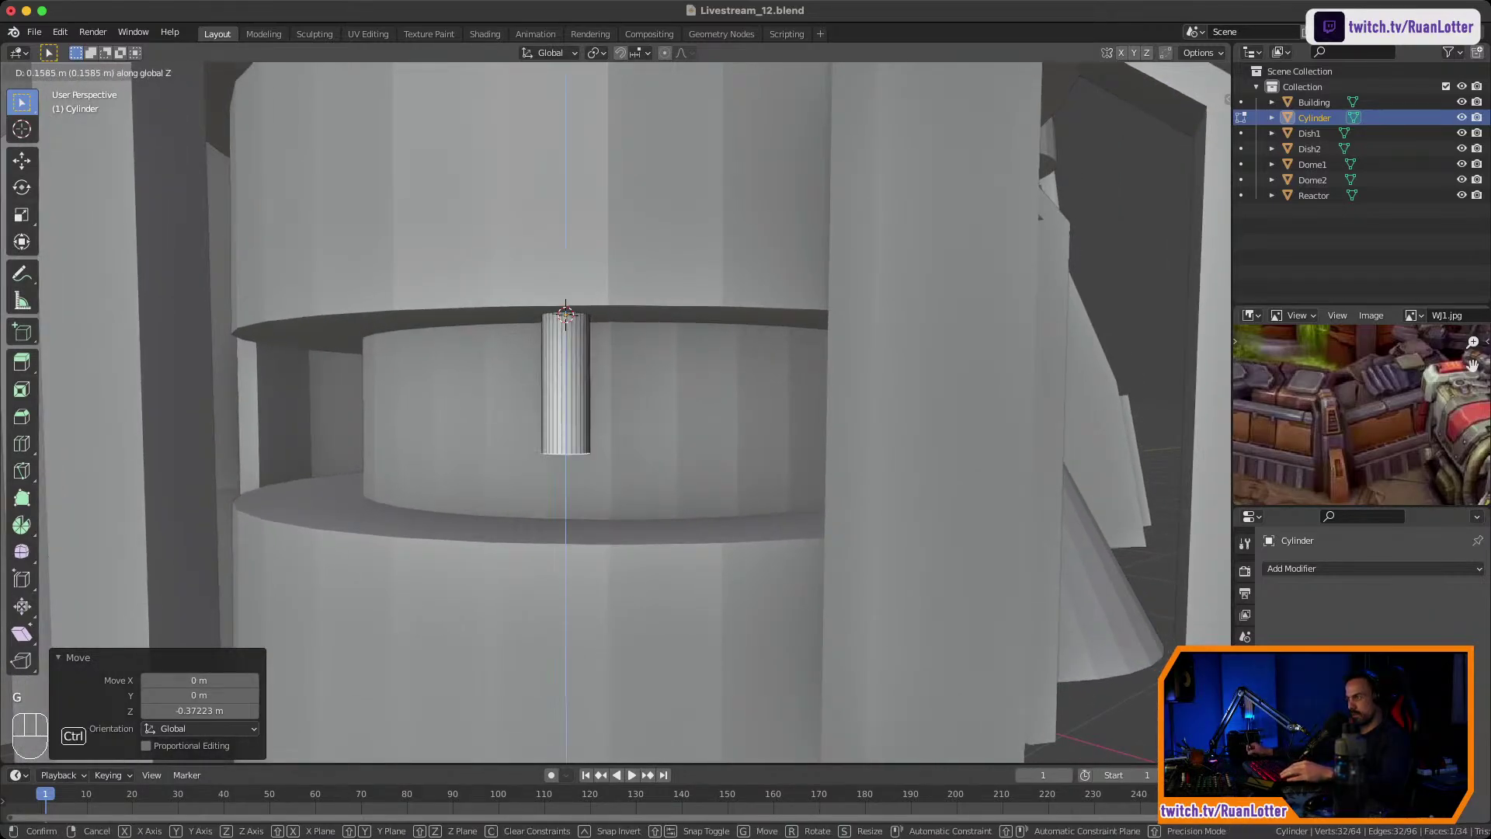
pyautogui.keyDown('ctrl'); pyautogui.click(538, 452); pyautogui.keyUp('ctrl')
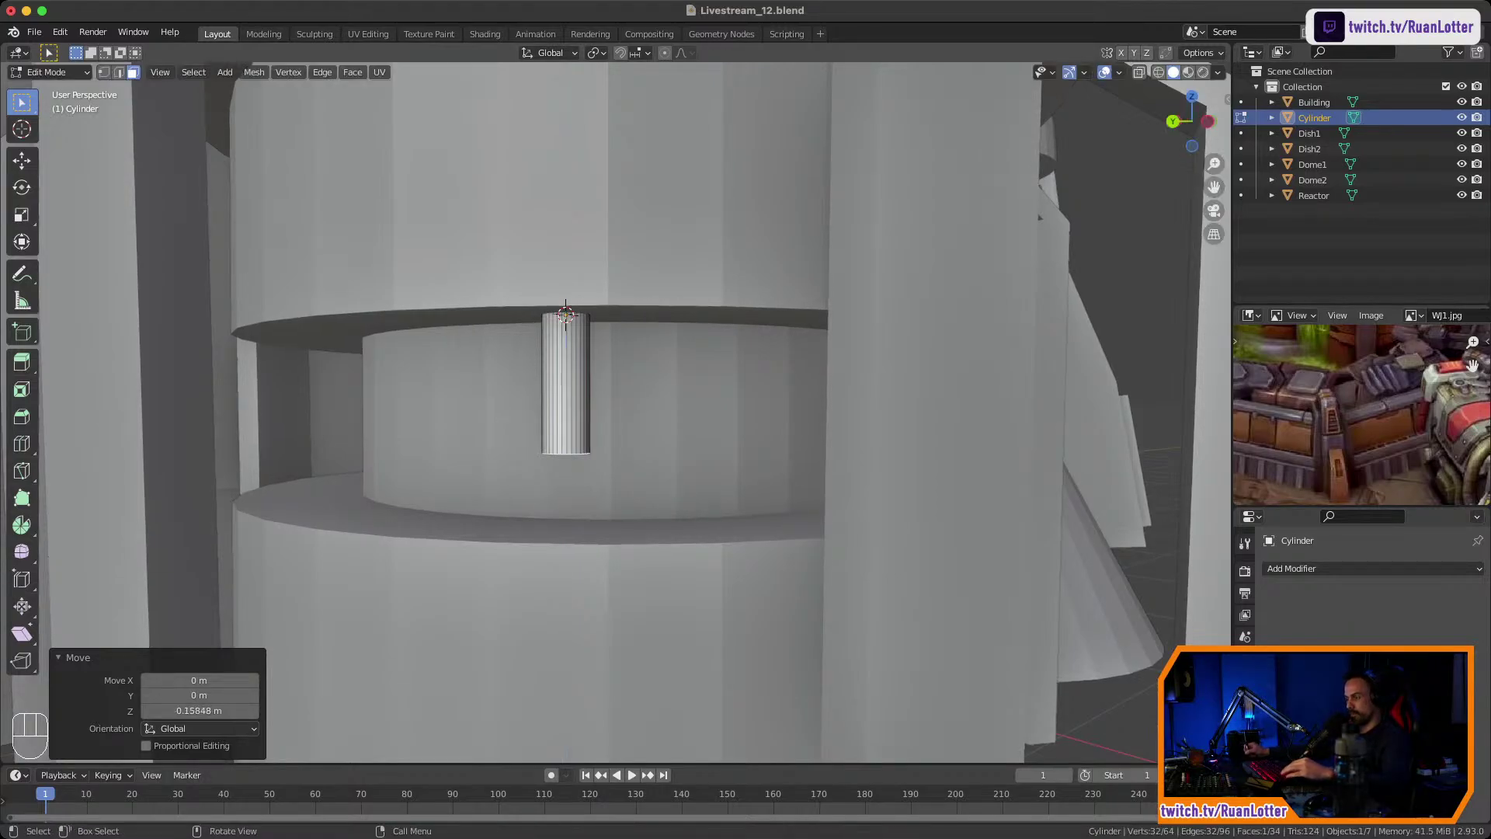
pyautogui.press('g')
pyautogui.press('z')
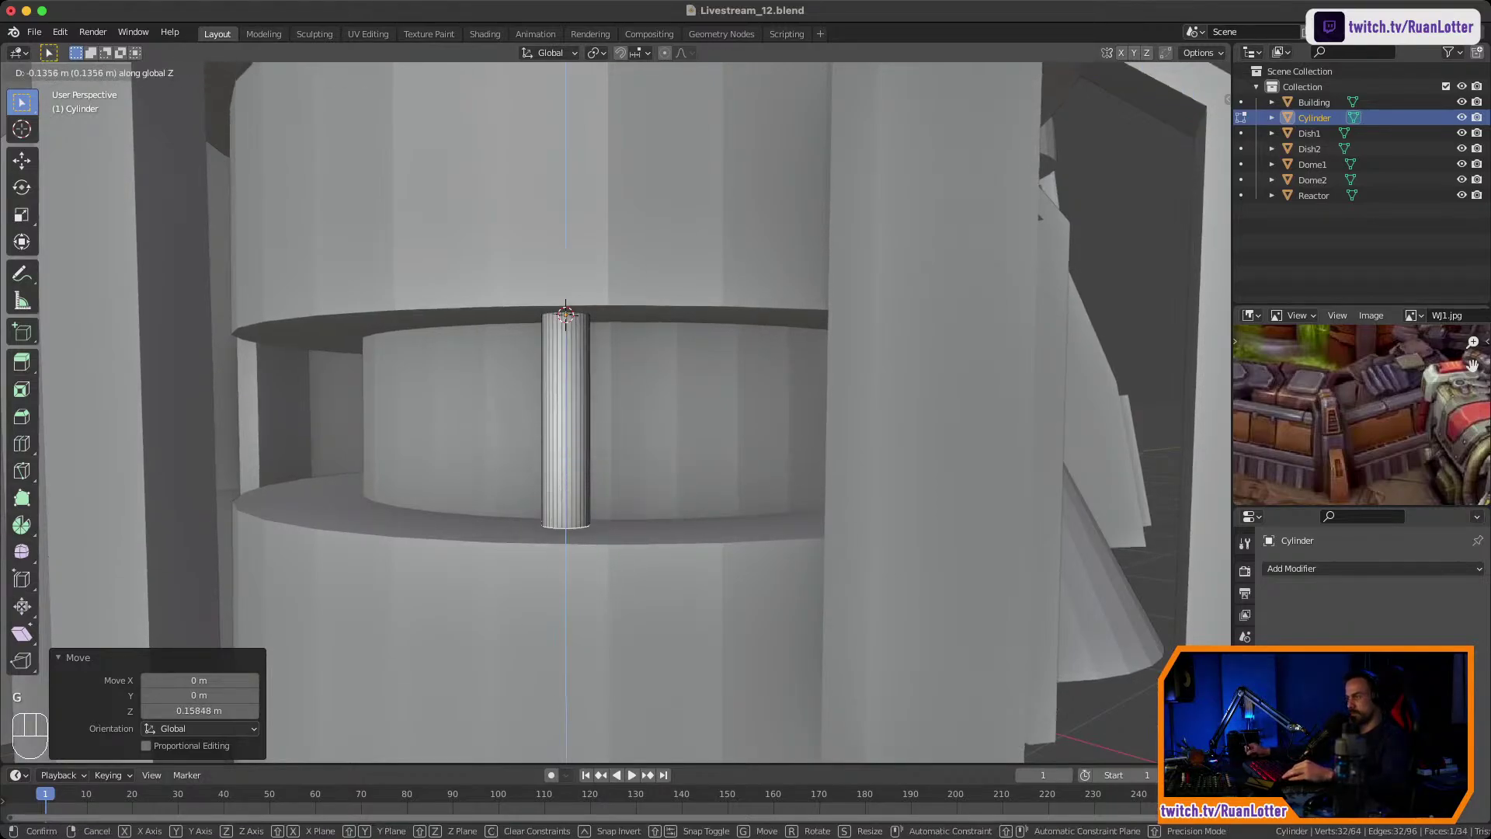
pyautogui.click(543, 497)
pyautogui.press('Tab')
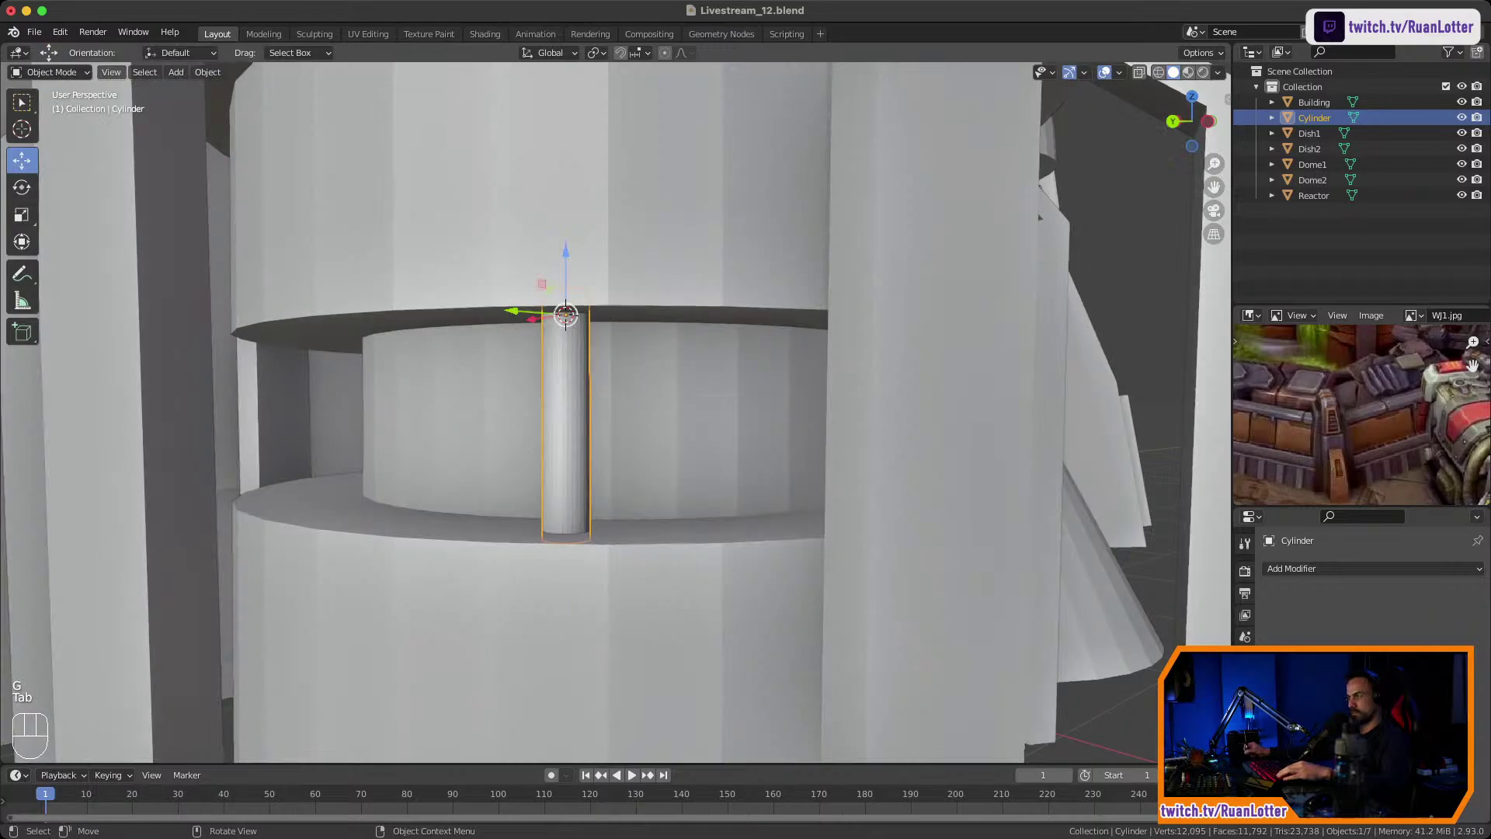
# Scale the whole cylinder down uniformly to about 0.57 of its size.
pyautogui.press('s')
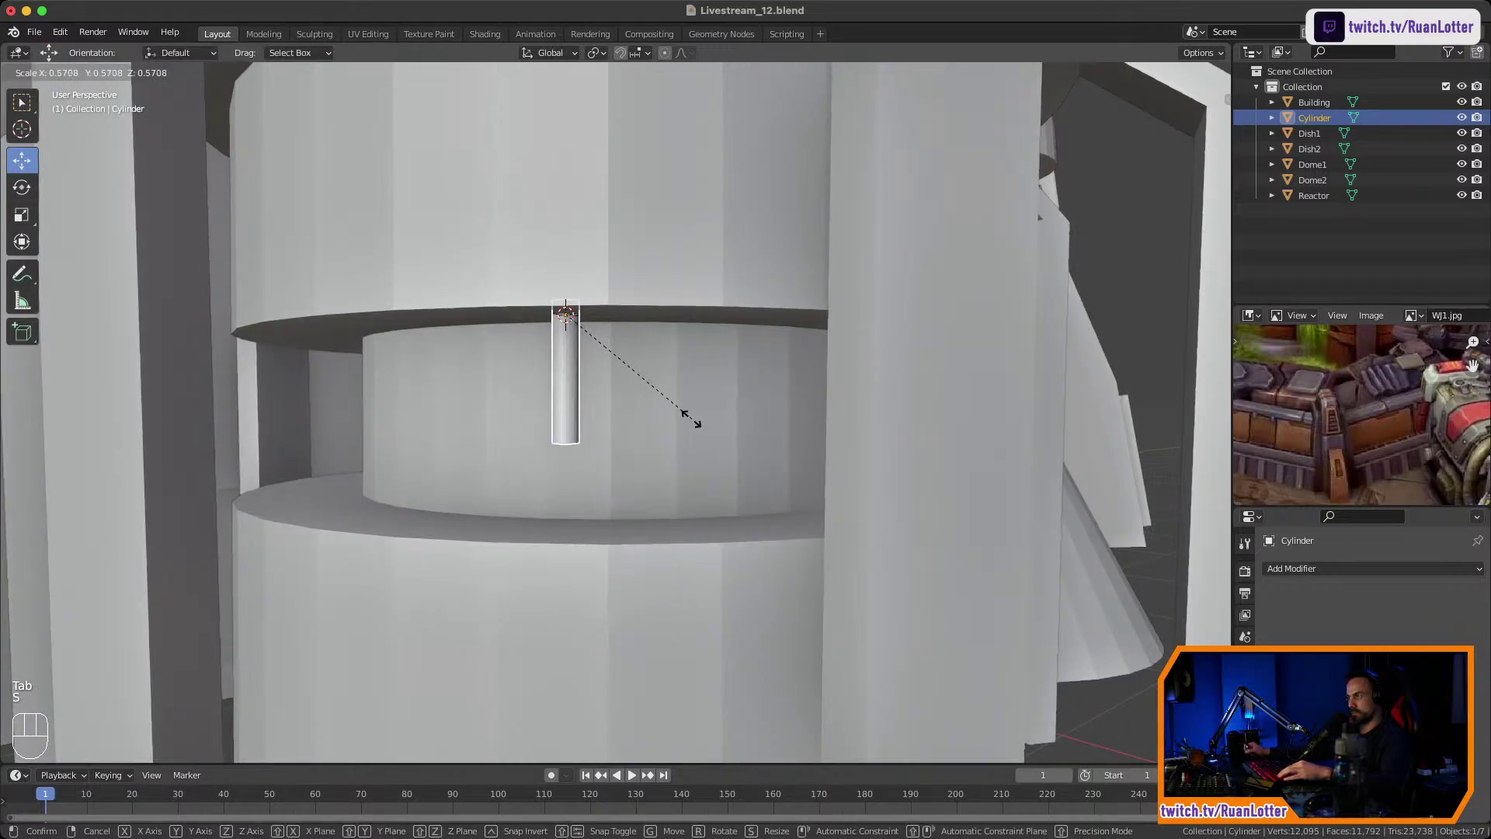
pyautogui.click(690, 418)
pyautogui.moveTo(690, 418); pyautogui.dragTo(734, 334, button='middle')
# Extend the thinner cylinder's bottom face along global Z down to the lower drum's ledge, finishing in object mode.
pyautogui.press('Tab')
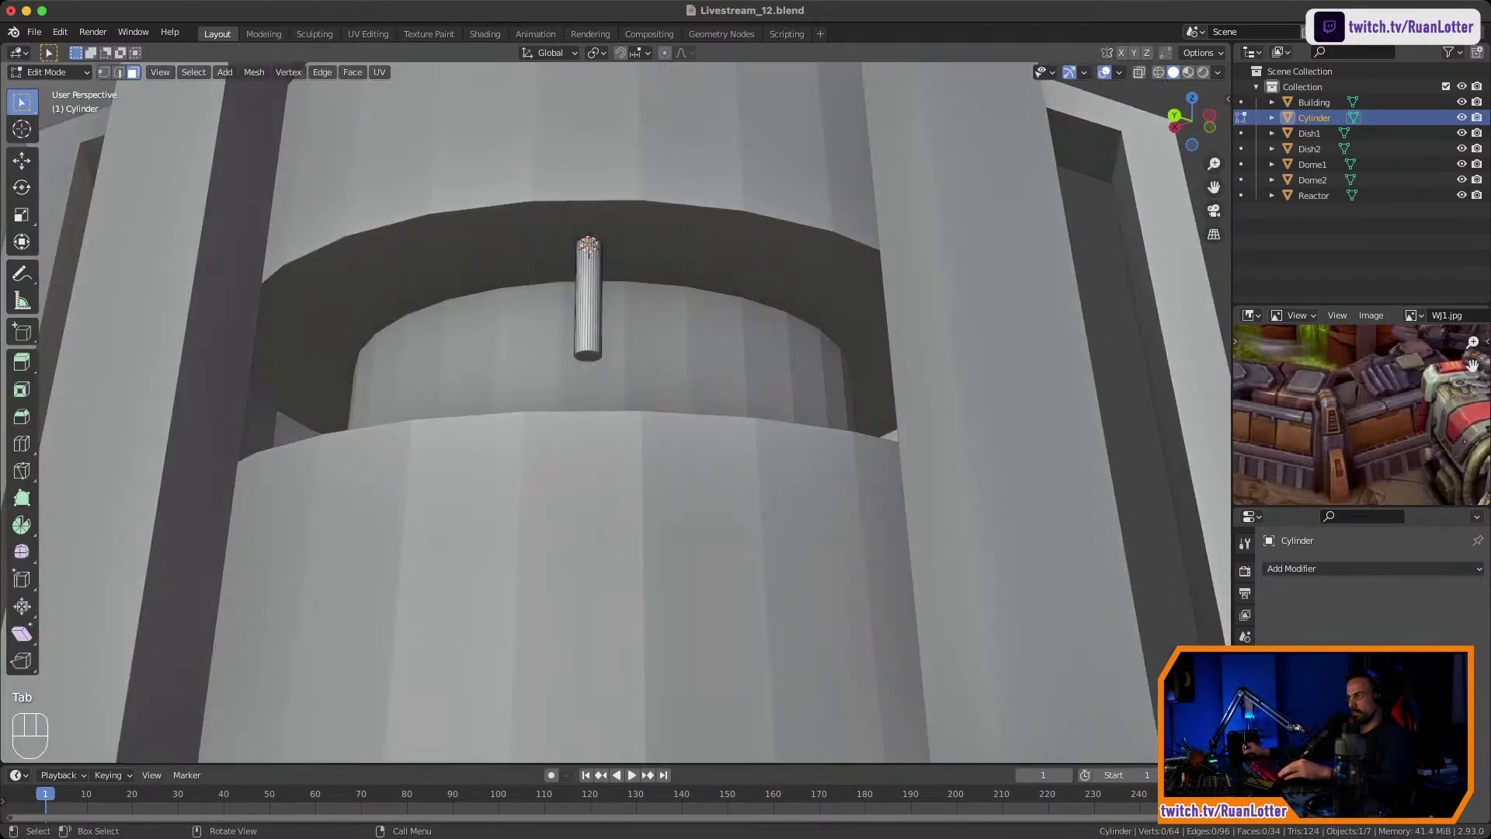
pyautogui.press('g')
pyautogui.press('z')
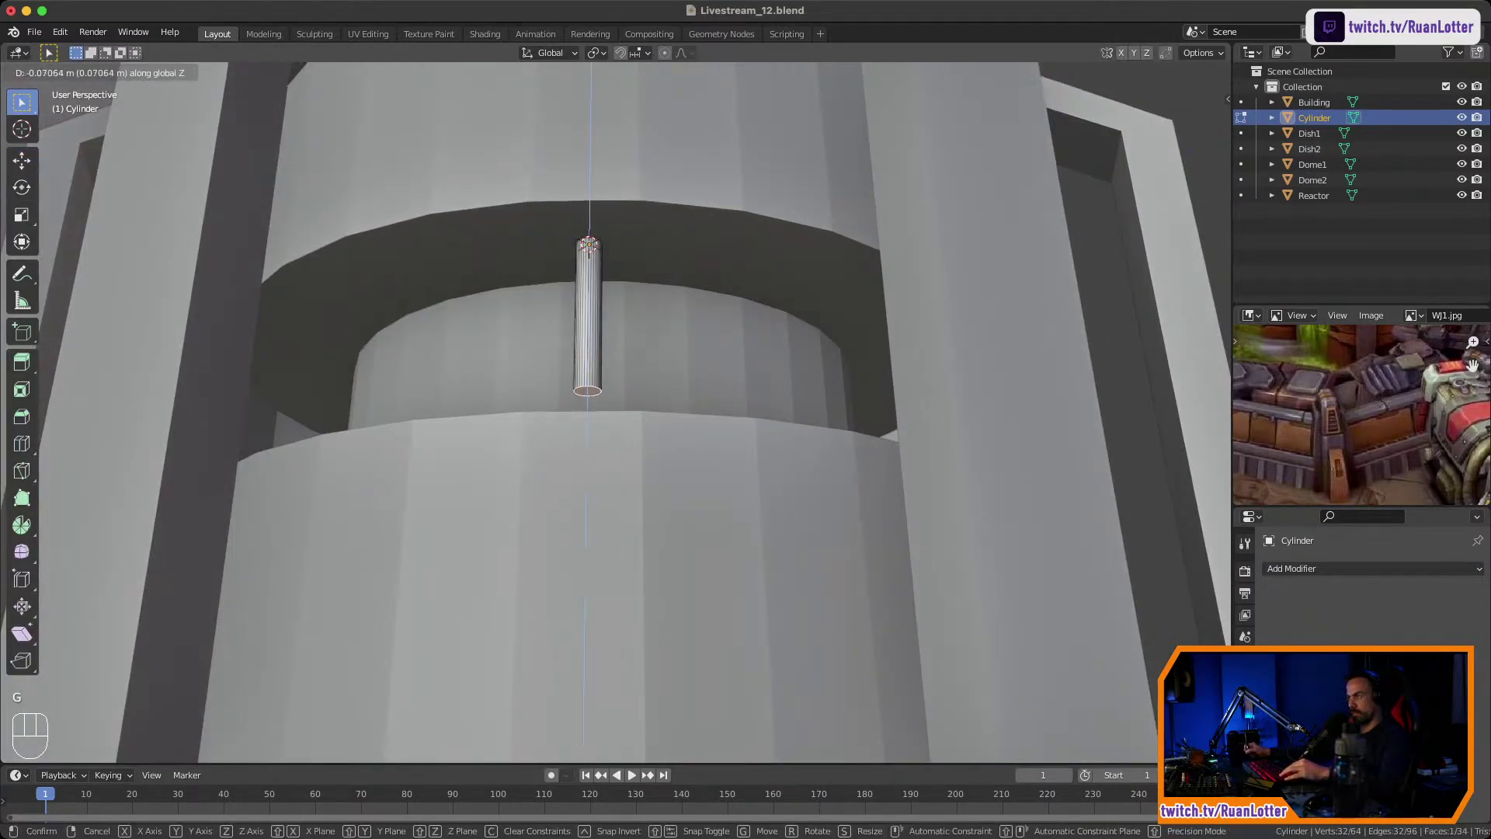
pyautogui.click(730, 376)
pyautogui.moveTo(730, 377); pyautogui.dragTo(728, 443, button='middle')
pyautogui.press('g')
pyautogui.press('z')
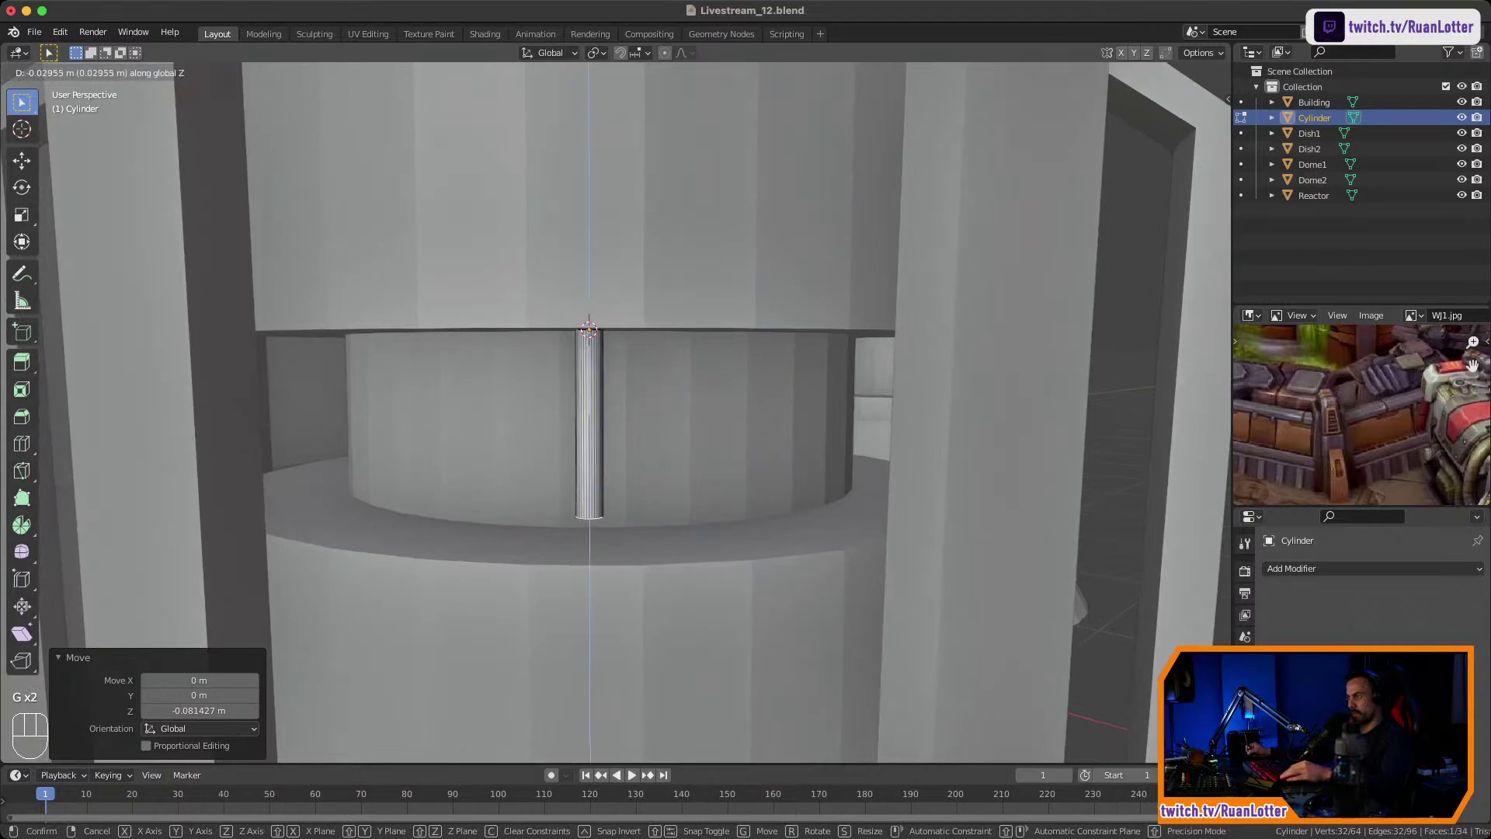
pyautogui.click(729, 450)
pyautogui.press('Tab')
# Thin the cylinder by scaling it to 0.606 in X and Y with Z locked, then deselect it.
pyautogui.scroll(-2, 728, 451)
pyautogui.moveTo(729, 450); pyautogui.dragTo(777, 420, button='middle')
pyautogui.doubleClick(1009, 423)
pyautogui.scroll(-2, 776, 424)
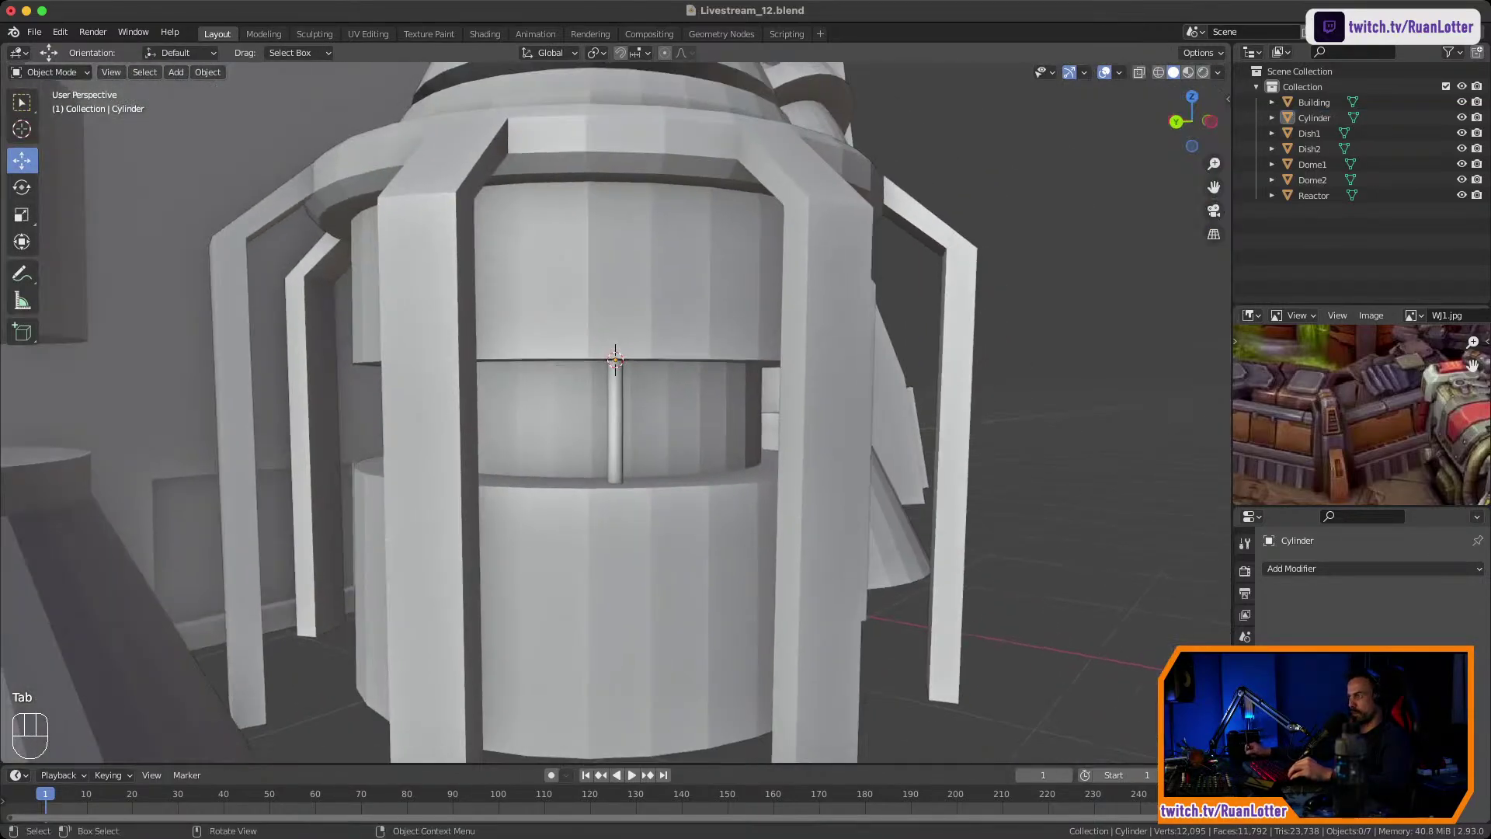
pyautogui.click(615, 427)
pyautogui.scroll(2, 615, 412)
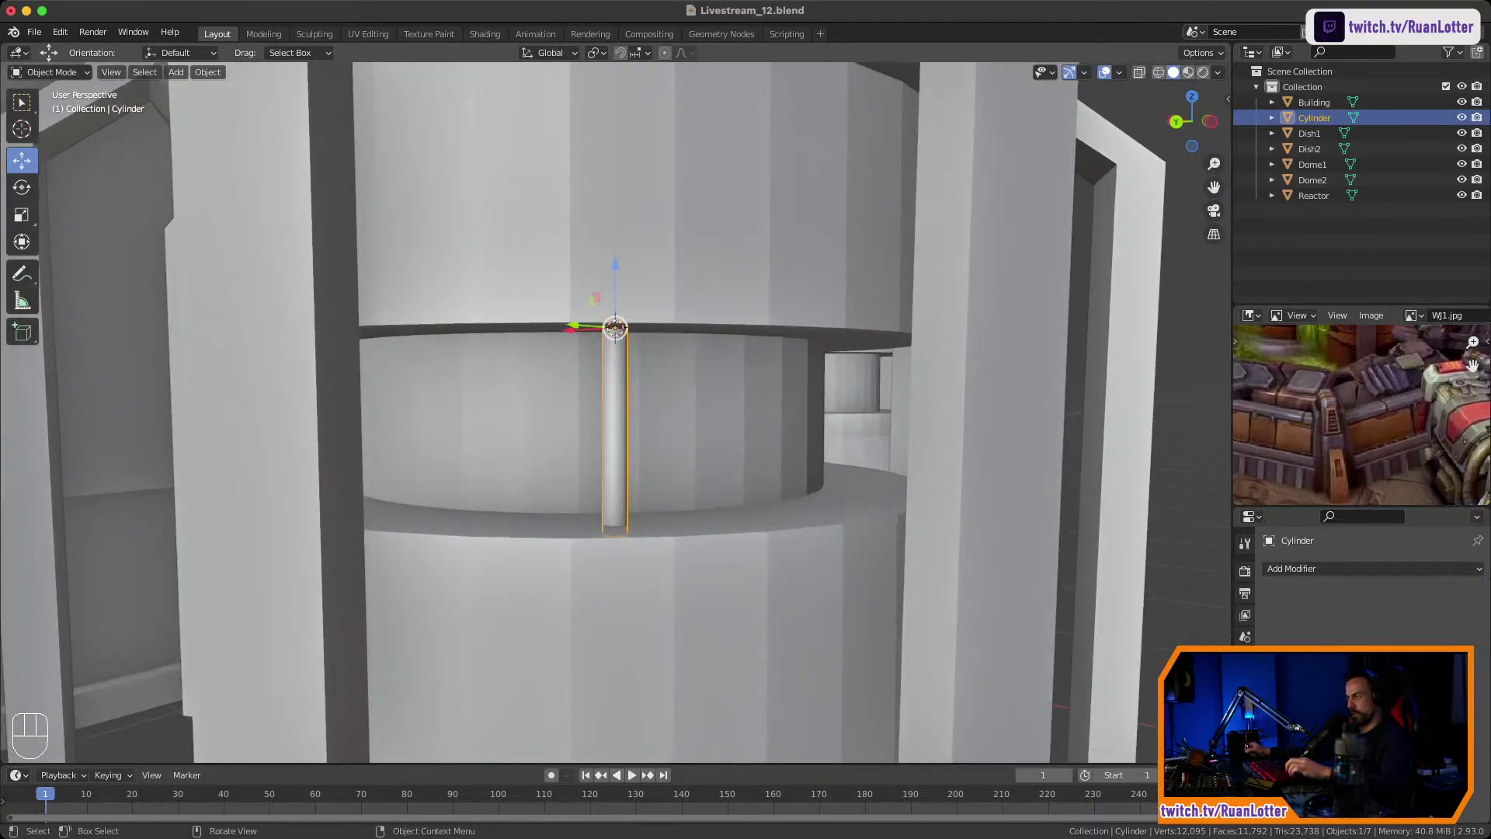
pyautogui.press('s')
pyautogui.hotkey('shift', 'z')
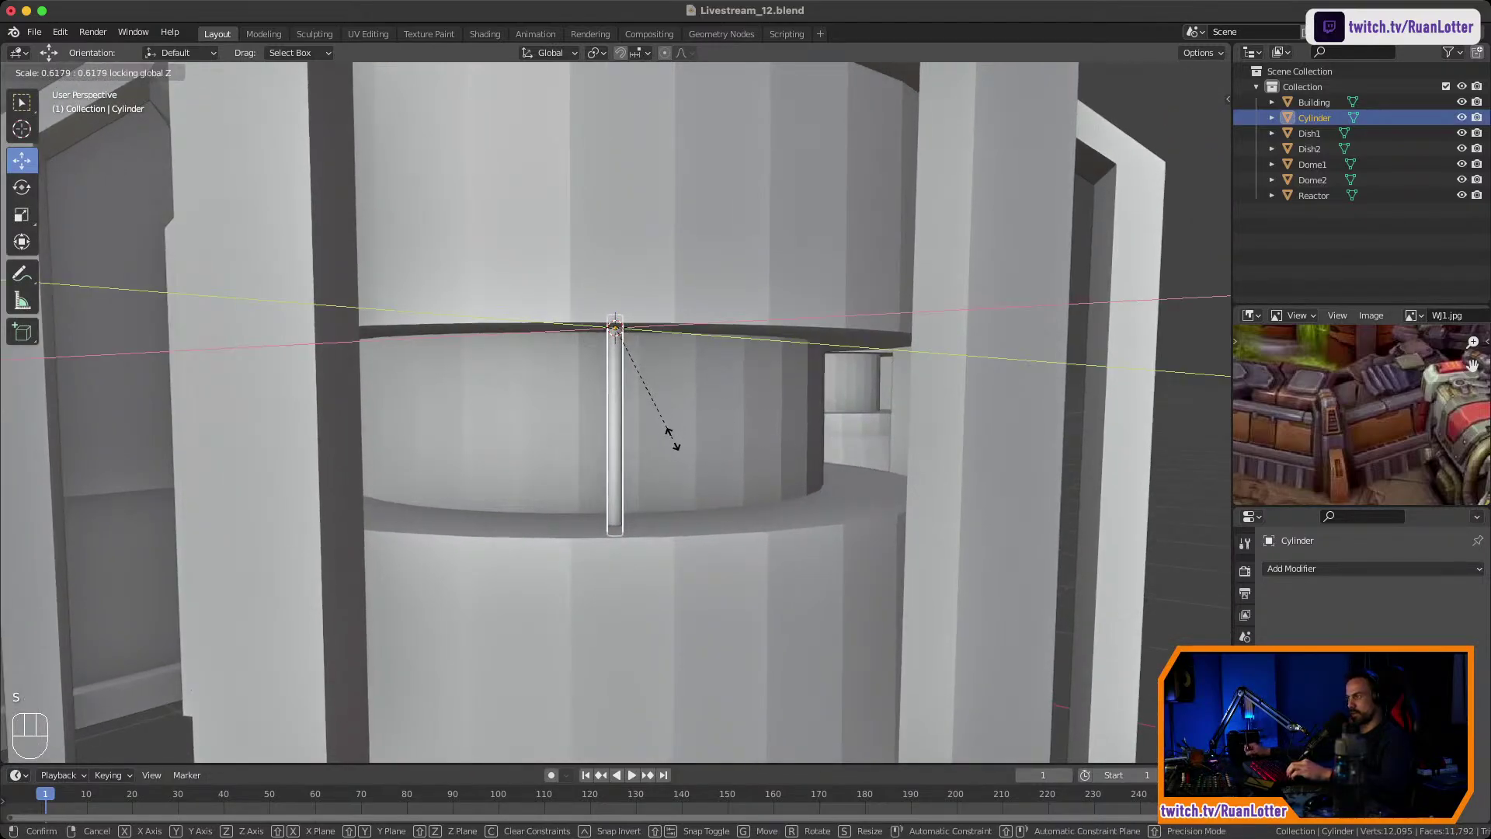
pyautogui.click(671, 437)
pyautogui.scroll(-3, 615, 412)
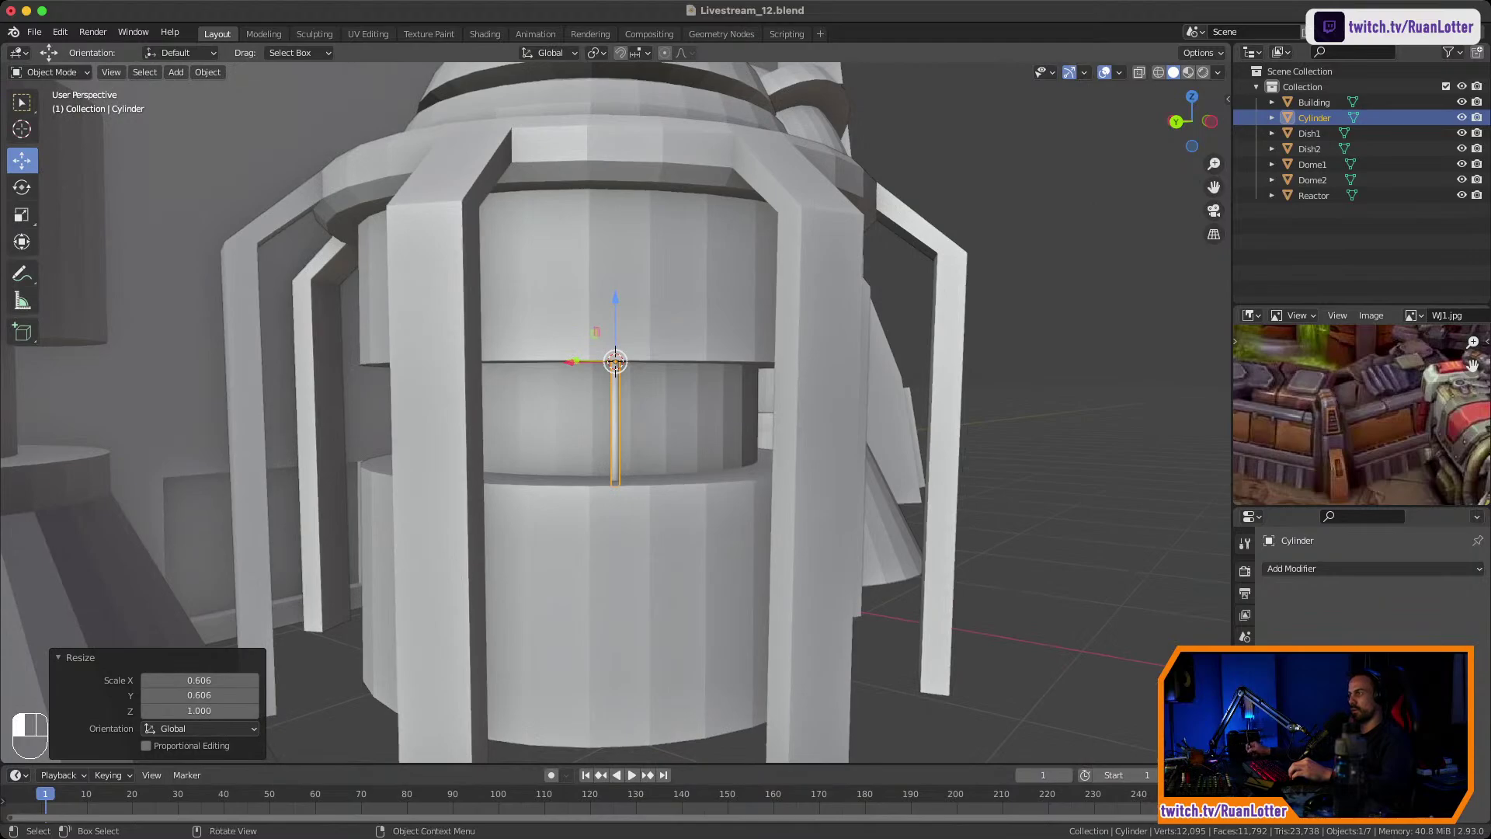
pyautogui.click(1041, 388)
# Select the face loop on top of the reactor's wide flange in edit mode and snap the 3D cursor to its center.
pyautogui.moveTo(1040, 389); pyautogui.dragTo(1008, 466, button='middle')
pyautogui.scroll(-4, 1009, 376)
pyautogui.moveTo(1008, 466); pyautogui.dragTo(982, 611, button='middle')
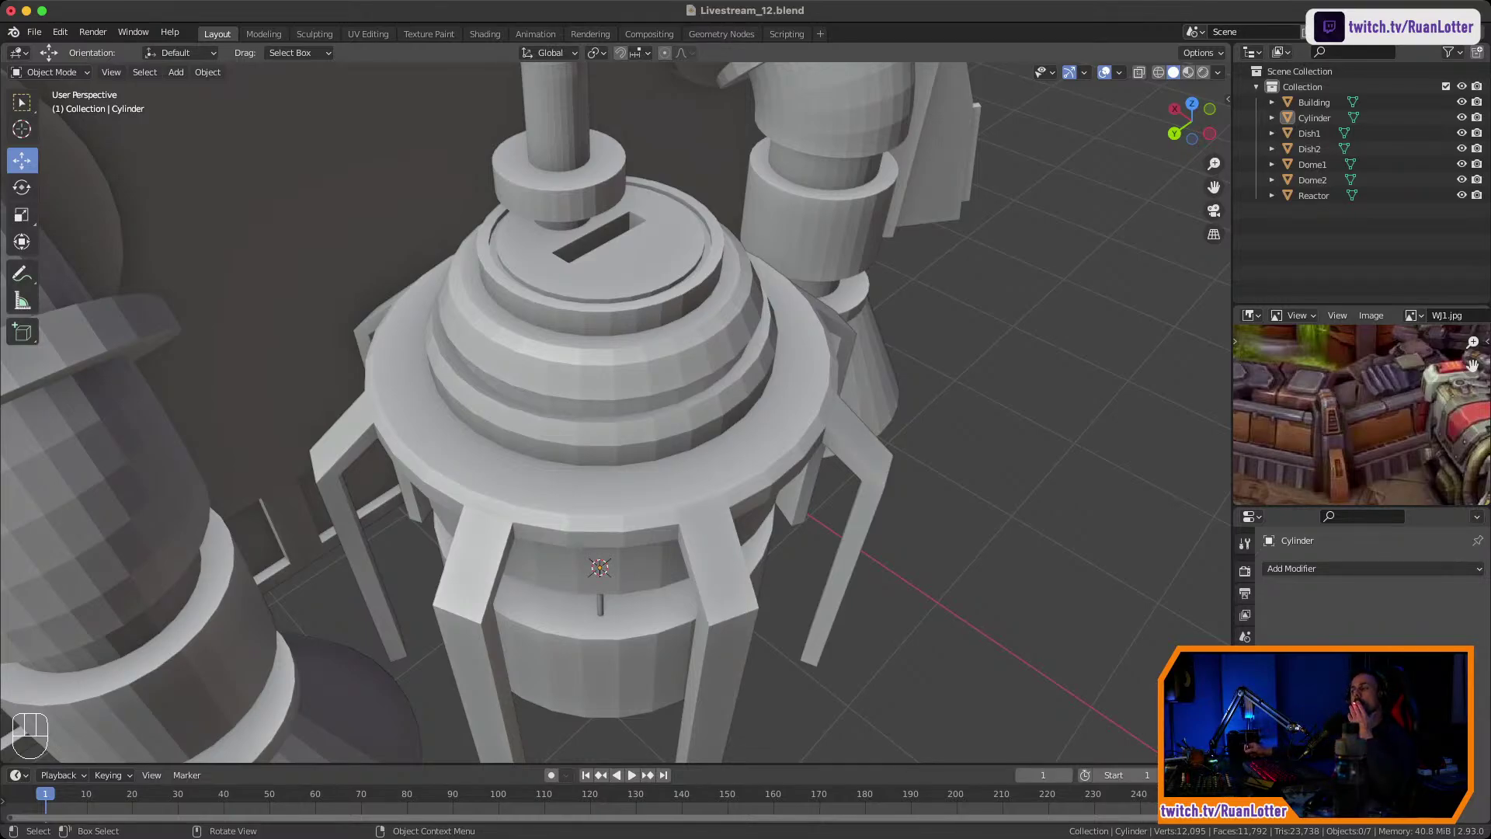
pyautogui.moveTo(981, 610)
pyautogui.mouseDown(button='middle')
pyautogui.moveTo(1019, 595)
pyautogui.moveTo(965, 591)
pyautogui.mouseUp(button='middle')
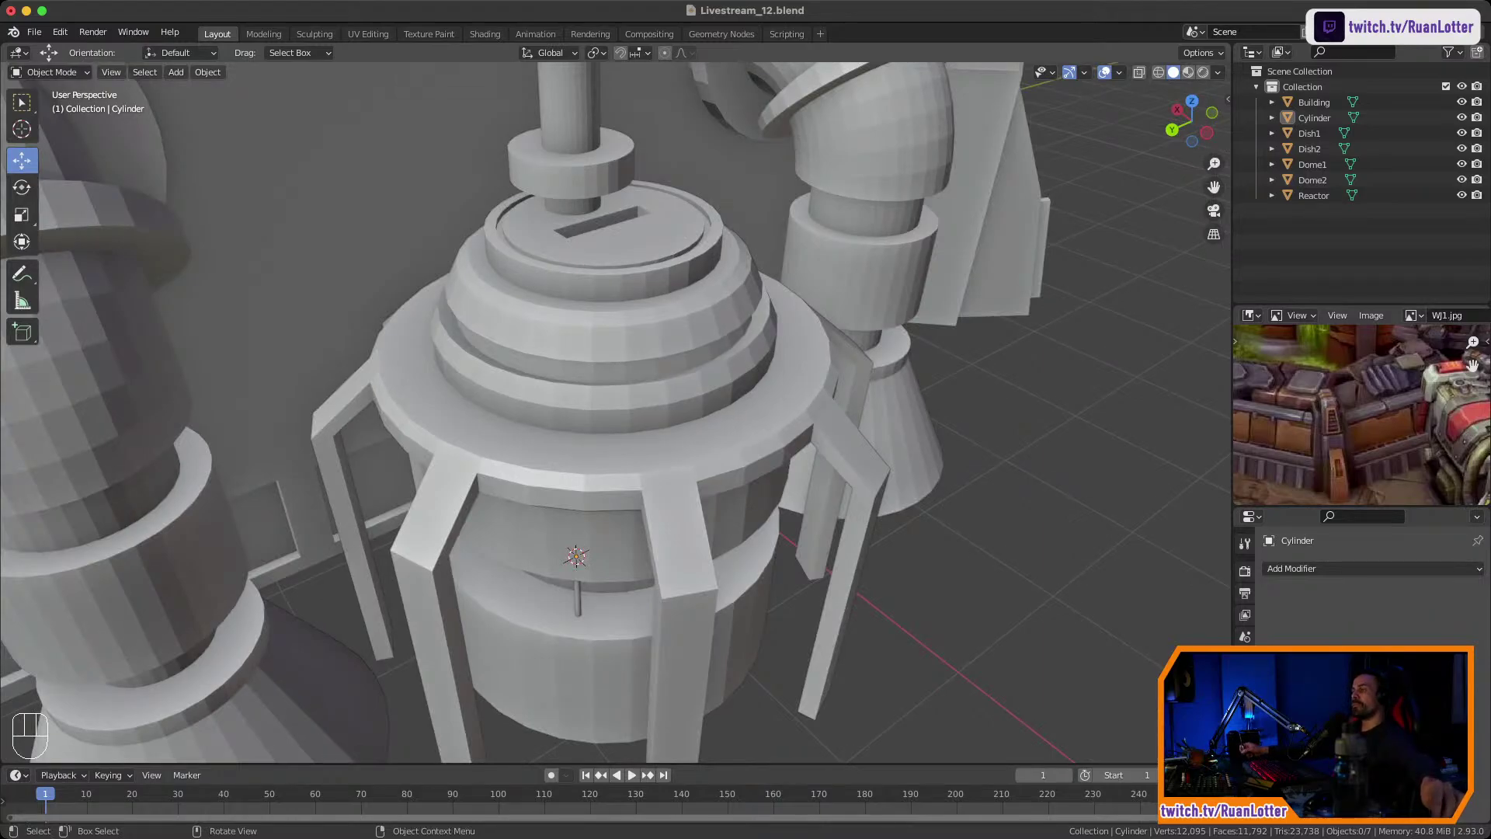
pyautogui.click(606, 404)
pyautogui.moveTo(606, 404); pyautogui.dragTo(551, 416, button='middle')
pyautogui.keyDown('ctrl'); pyautogui.moveTo(551, 416); pyautogui.dragTo(650, 447, button='middle'); pyautogui.keyUp('ctrl')
pyautogui.keyDown('ctrl'); pyautogui.moveTo(651, 447); pyautogui.dragTo(652, 365, button='middle'); pyautogui.keyUp('ctrl')
pyautogui.moveTo(653, 365); pyautogui.dragTo(626, 404, button='middle')
pyautogui.press('Tab')
pyautogui.click(624, 466)
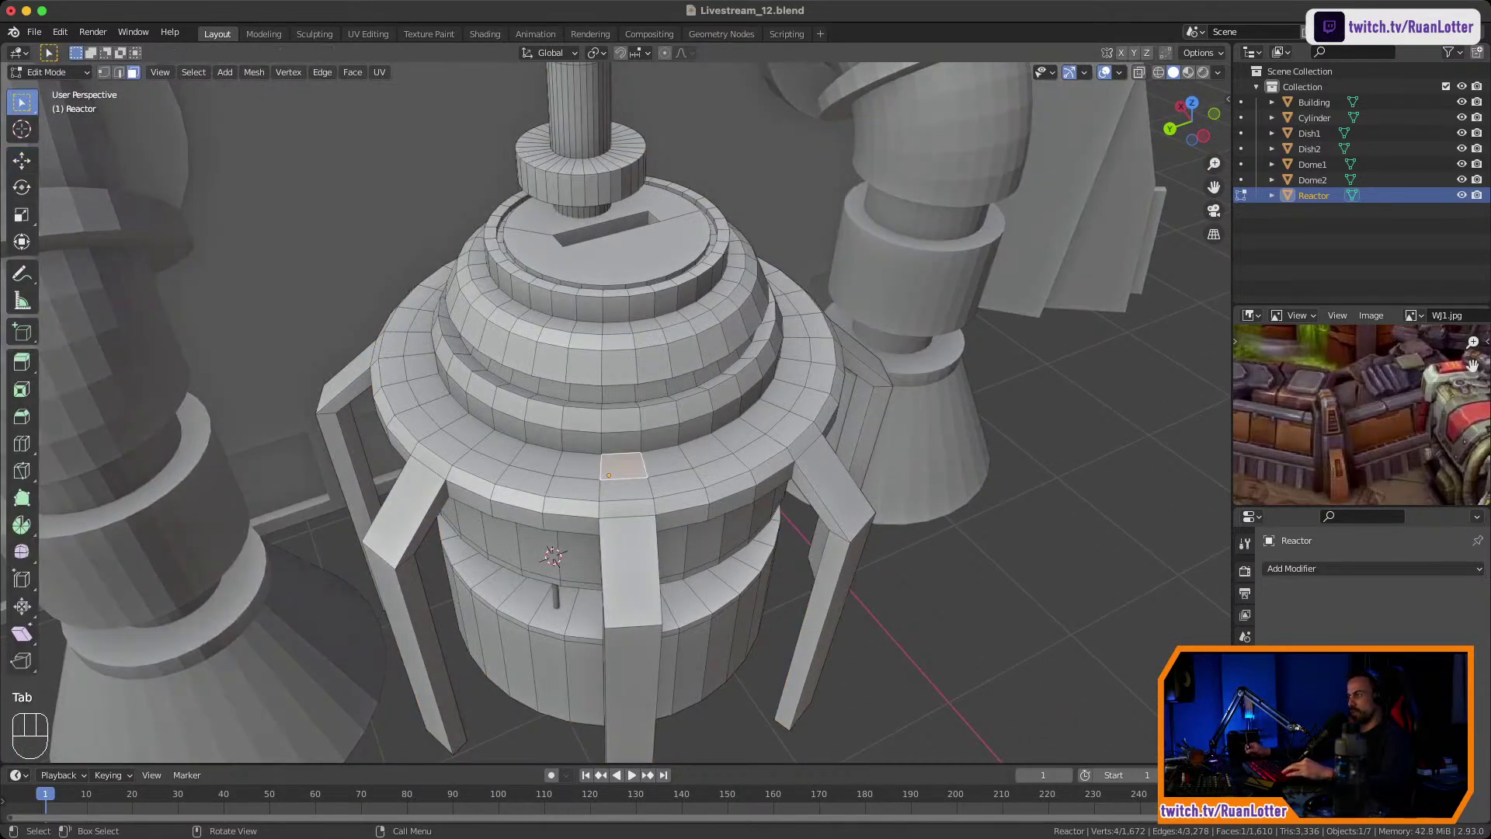
pyautogui.keyDown('alt'); pyautogui.click(609, 475); pyautogui.keyUp('alt')
pyautogui.hotkey('shift', 's')
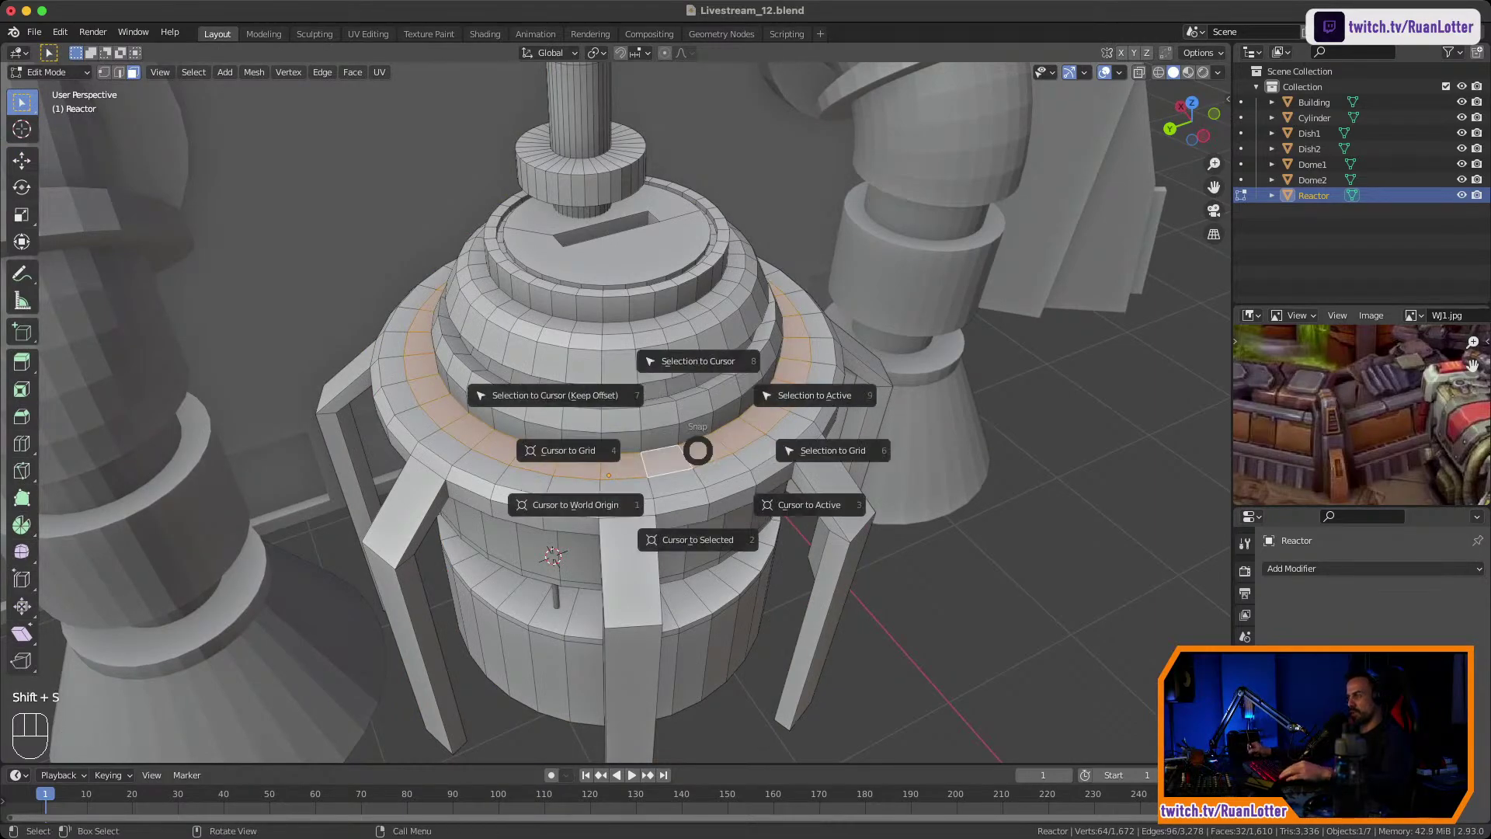
pyautogui.click(699, 541)
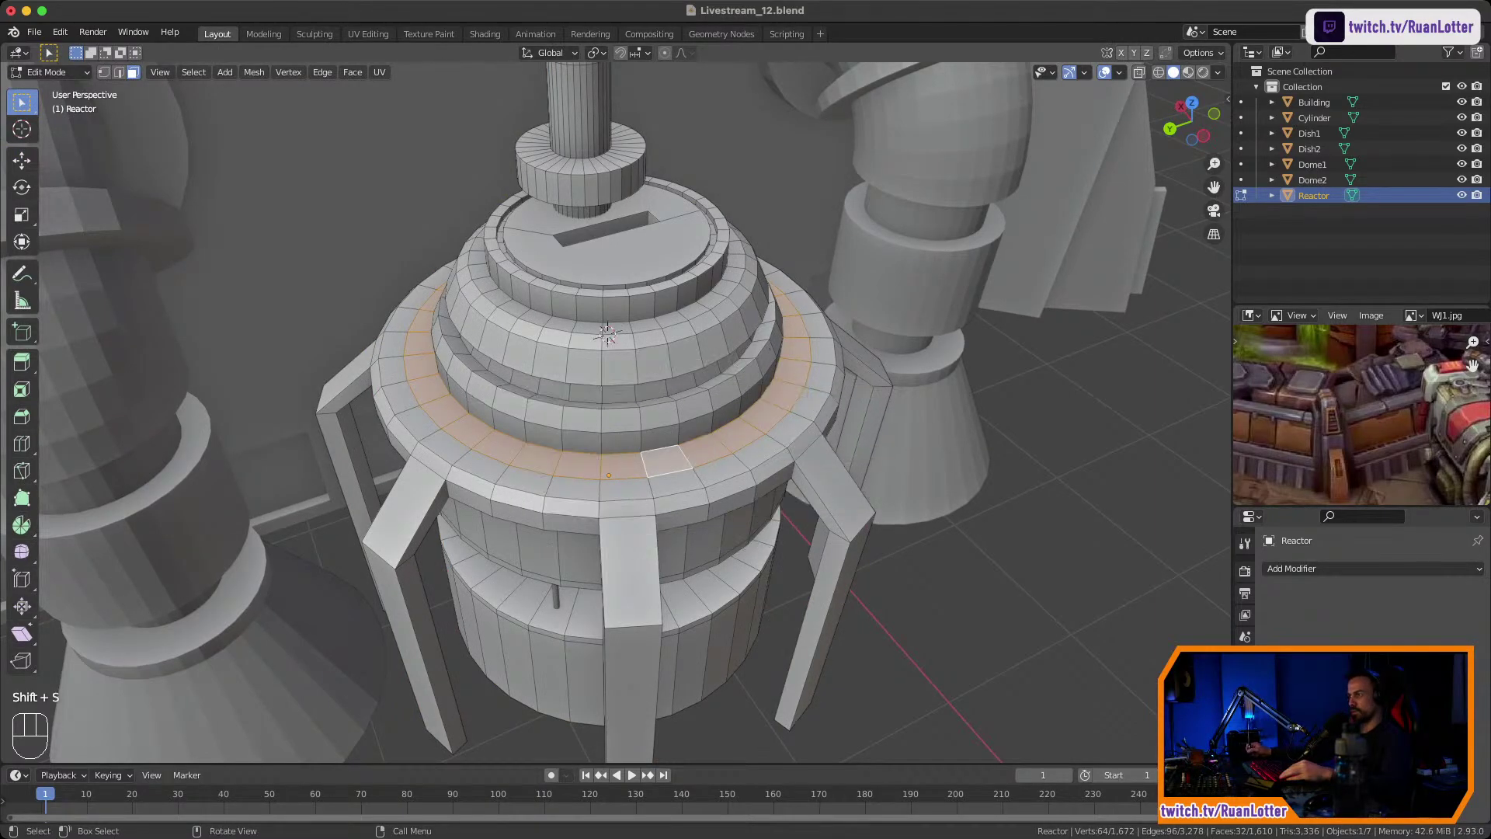
# Save the file and add an Array modifier to the thin rod between the drums, using object offset instead of relative offset.
pyautogui.press('Tab')
pyautogui.moveTo(668, 497); pyautogui.dragTo(726, 436, button='middle')
pyautogui.scroll(1, 714, 450)
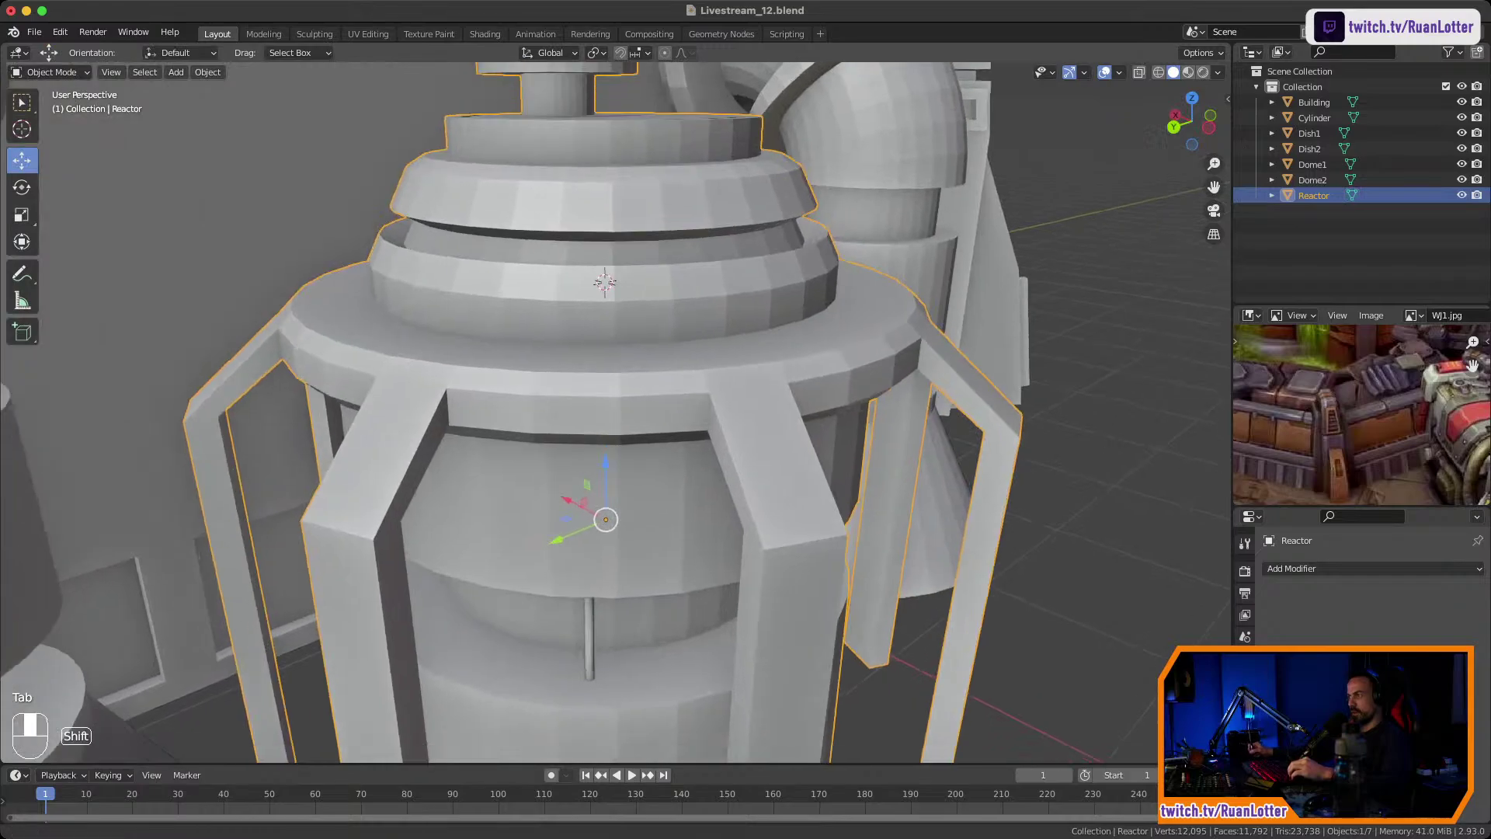
pyautogui.keyDown('shift'); pyautogui.moveTo(601, 603); pyautogui.dragTo(568, 539, button='middle'); pyautogui.keyUp('shift')
pyautogui.scroll(-1, 569, 539)
pyautogui.click(569, 537)
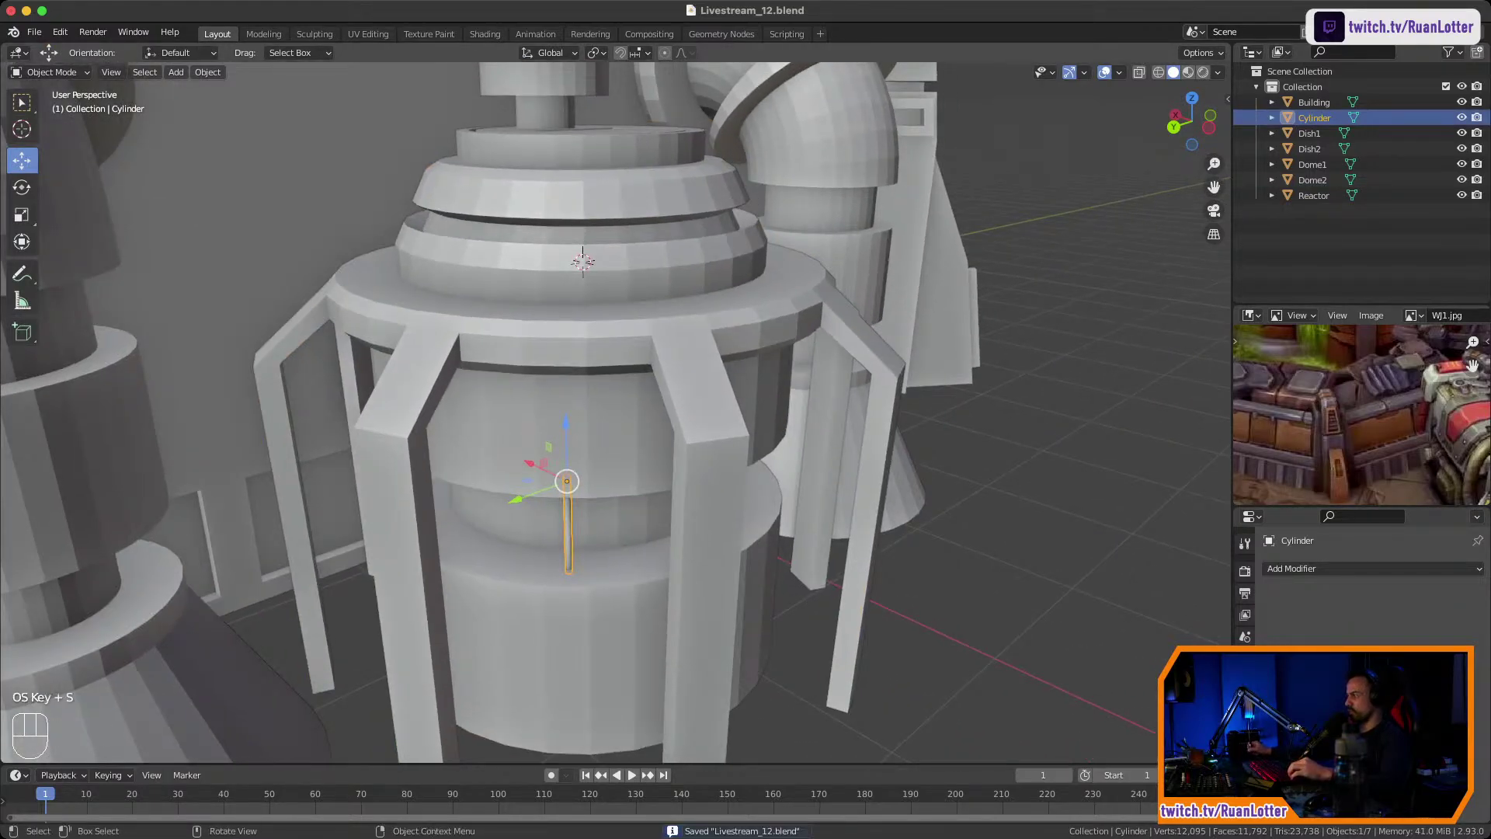
pyautogui.click(1320, 568)
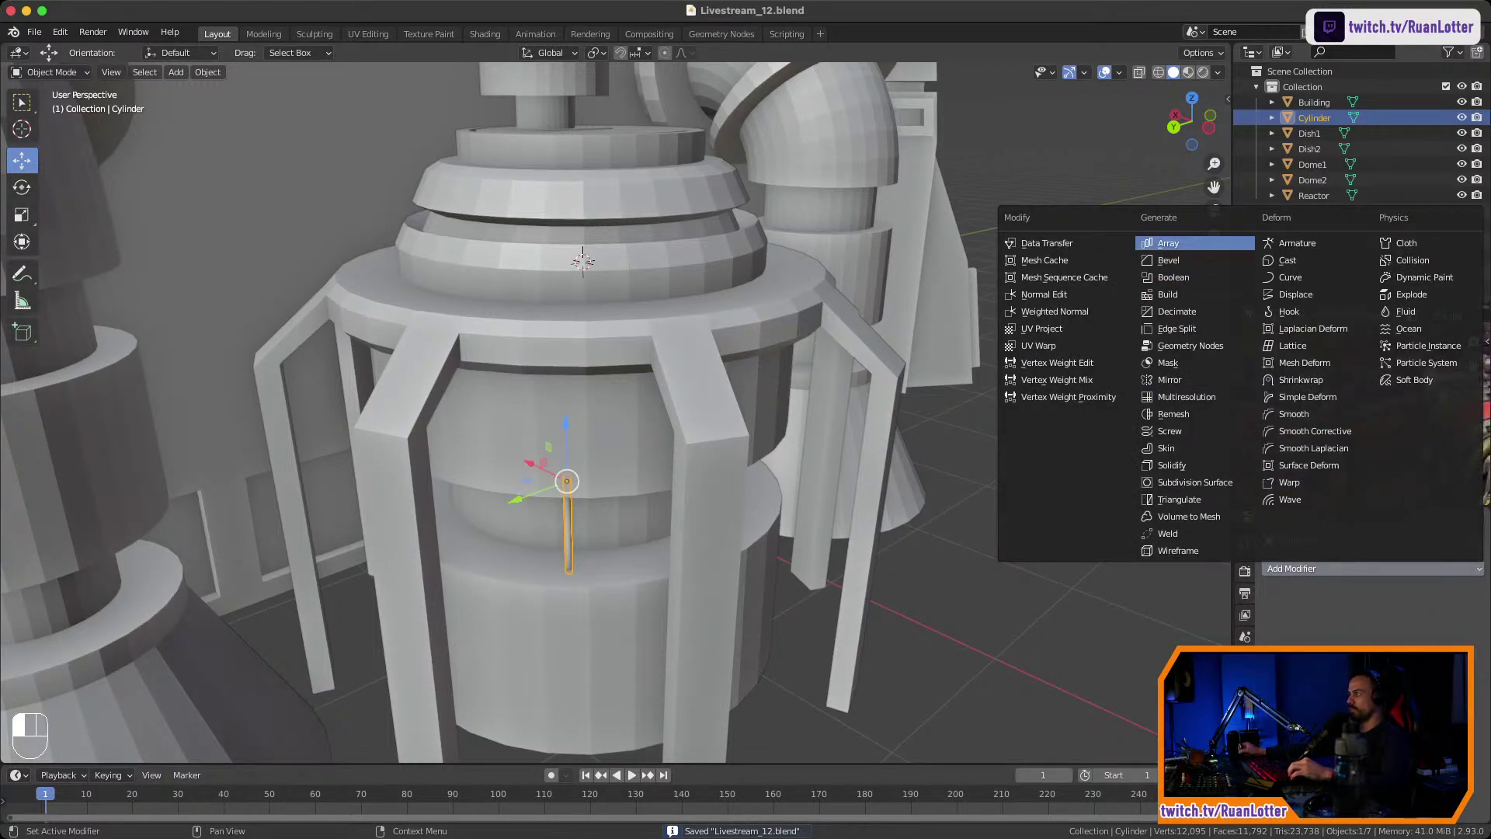
pyautogui.click(1169, 243)
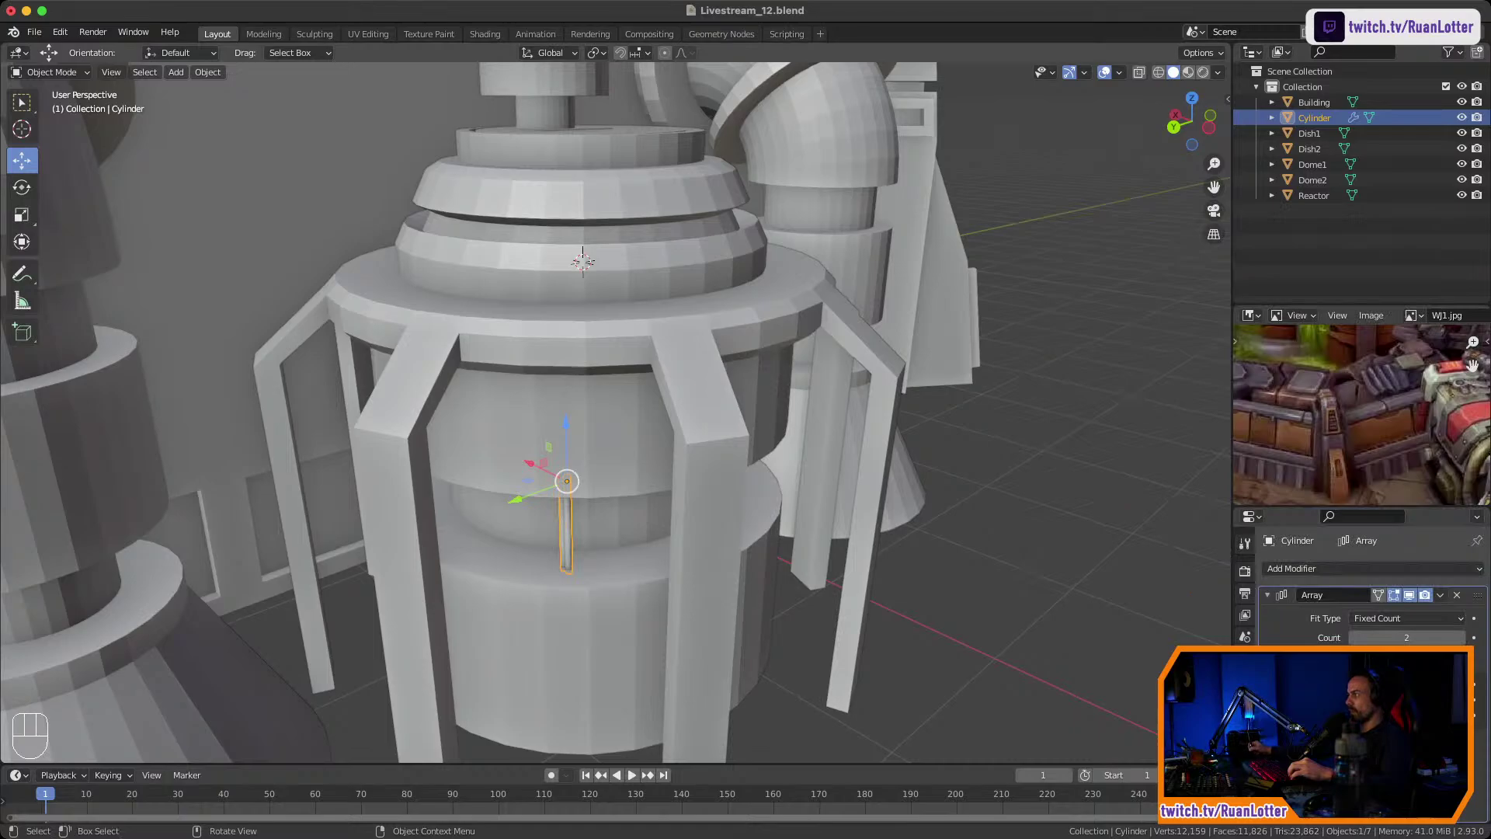
pyautogui.moveTo(745, 450)
pyautogui.mouseDown(button='middle')
pyautogui.moveTo(773, 434)
pyautogui.moveTo(751, 460)
pyautogui.mouseUp(button='middle')
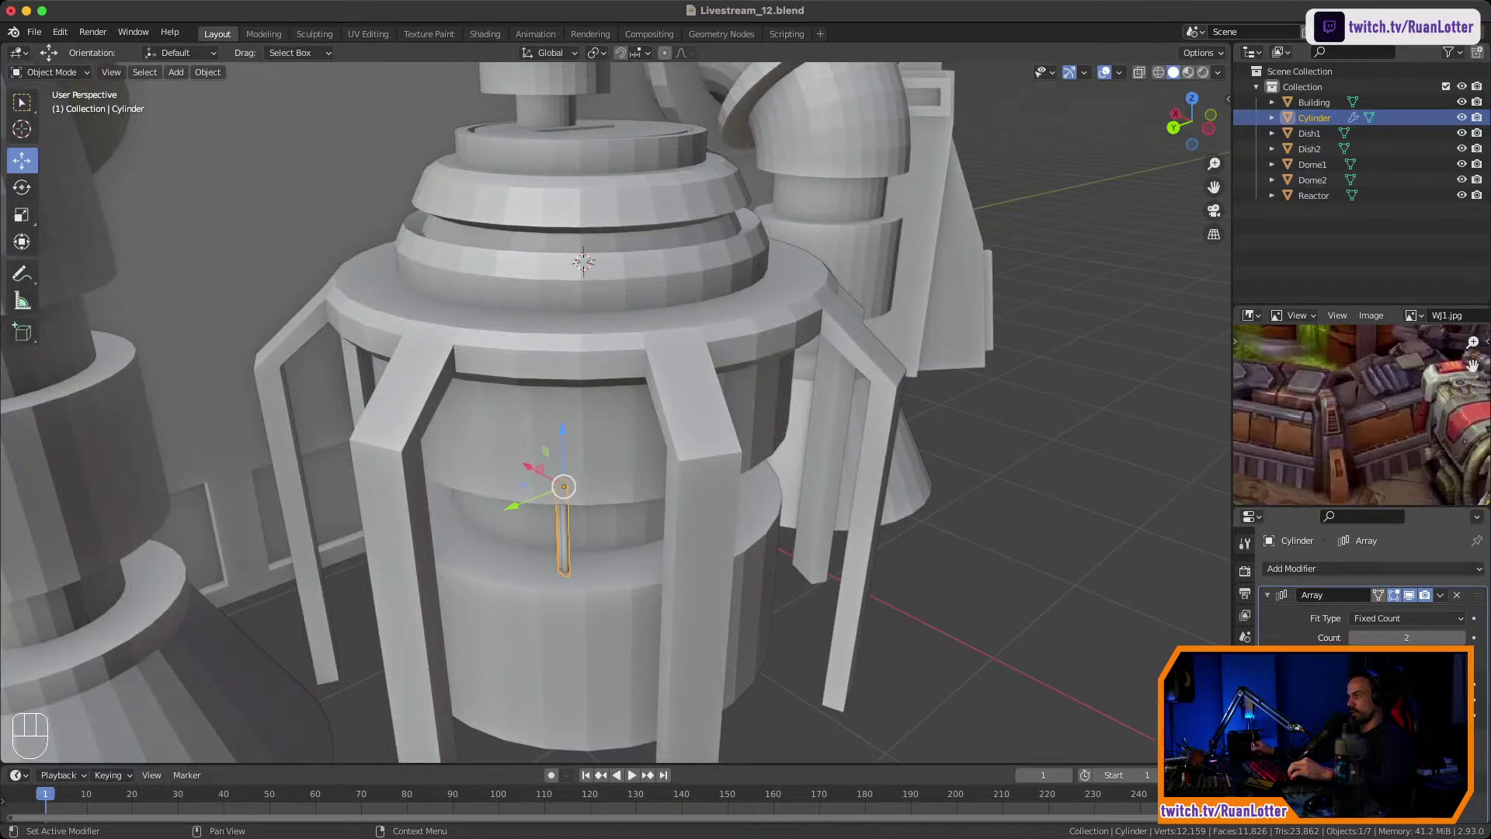
pyautogui.scroll(-1, 1371, 598)
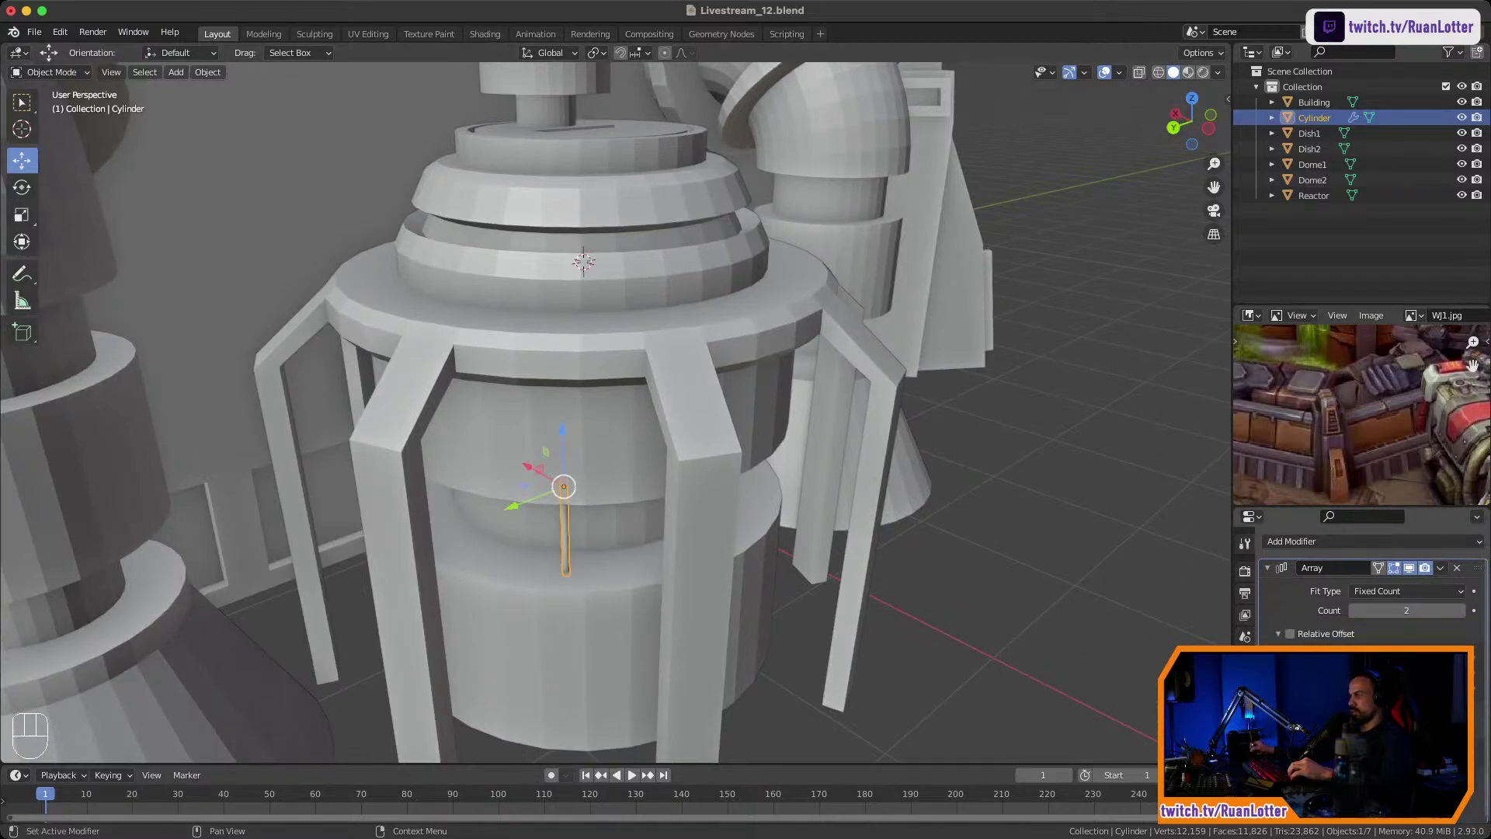
# Try the reactor as the array's offset object, inspect the duplicated rod, and clear the object again.
pyautogui.click(1456, 752)
pyautogui.click(664, 328)
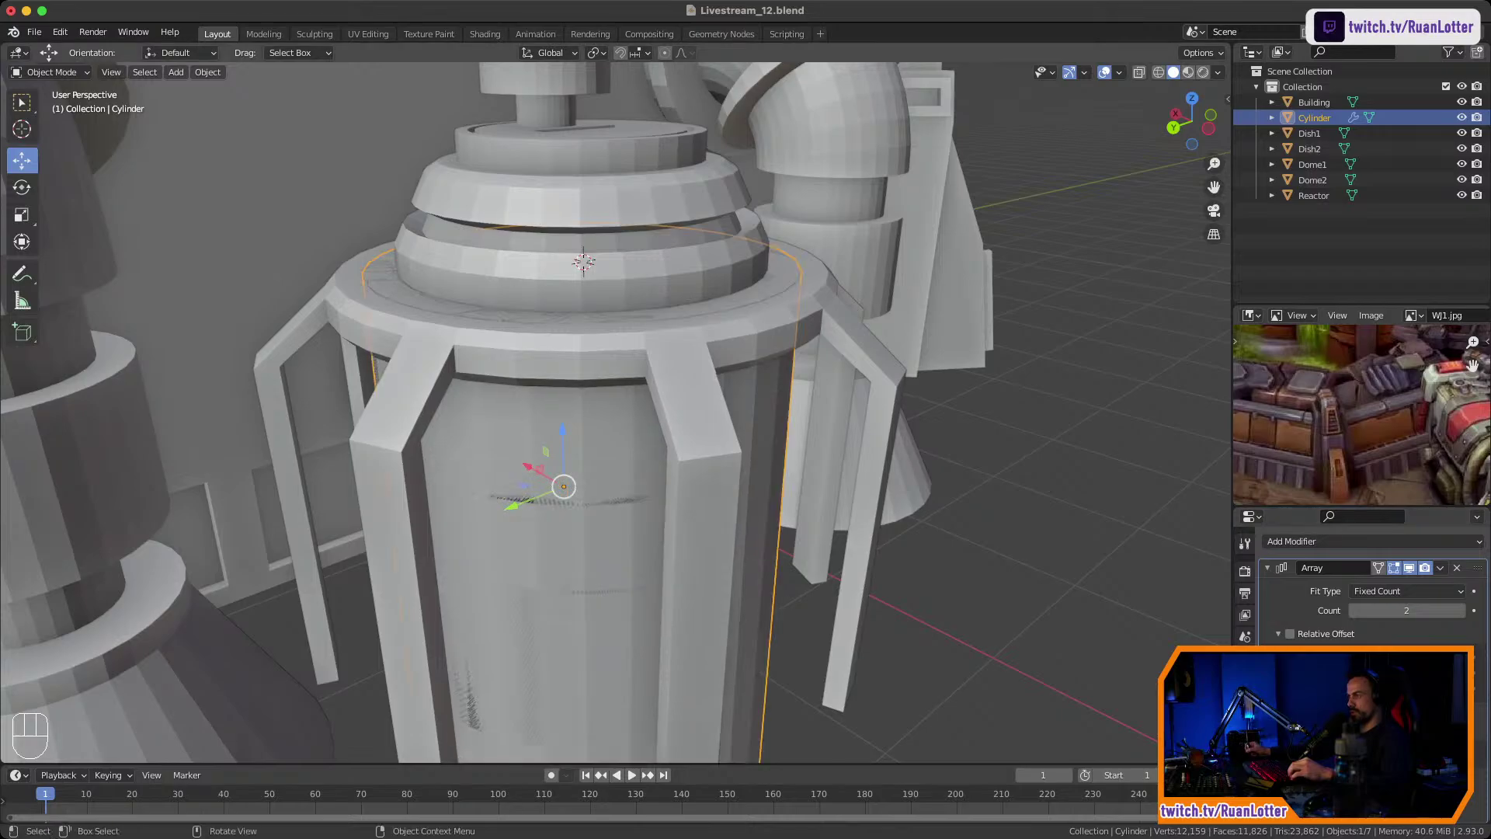
pyautogui.keyDown('ctrl'); pyautogui.moveTo(664, 327); pyautogui.dragTo(699, 504, button='middle'); pyautogui.keyUp('ctrl')
pyautogui.moveTo(698, 373)
pyautogui.mouseDown(button='middle')
pyautogui.moveTo(703, 459)
pyautogui.moveTo(699, 373)
pyautogui.mouseUp(button='middle')
pyautogui.keyDown('ctrl'); pyautogui.moveTo(699, 373); pyautogui.dragTo(699, 233, button='middle'); pyautogui.keyUp('ctrl')
pyautogui.moveTo(699, 233); pyautogui.dragTo(688, 427, button='middle')
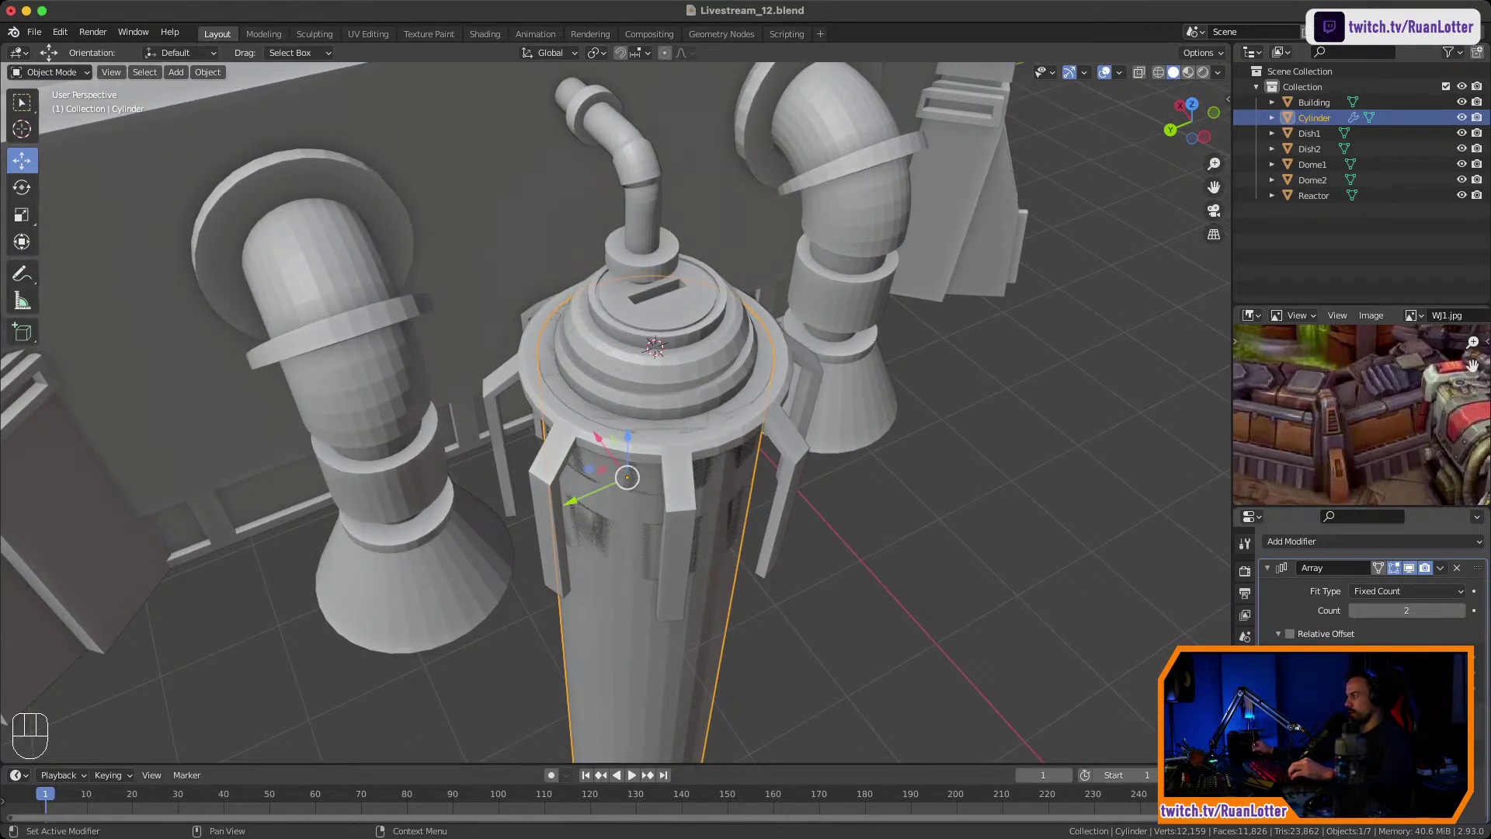
pyautogui.click(1458, 753)
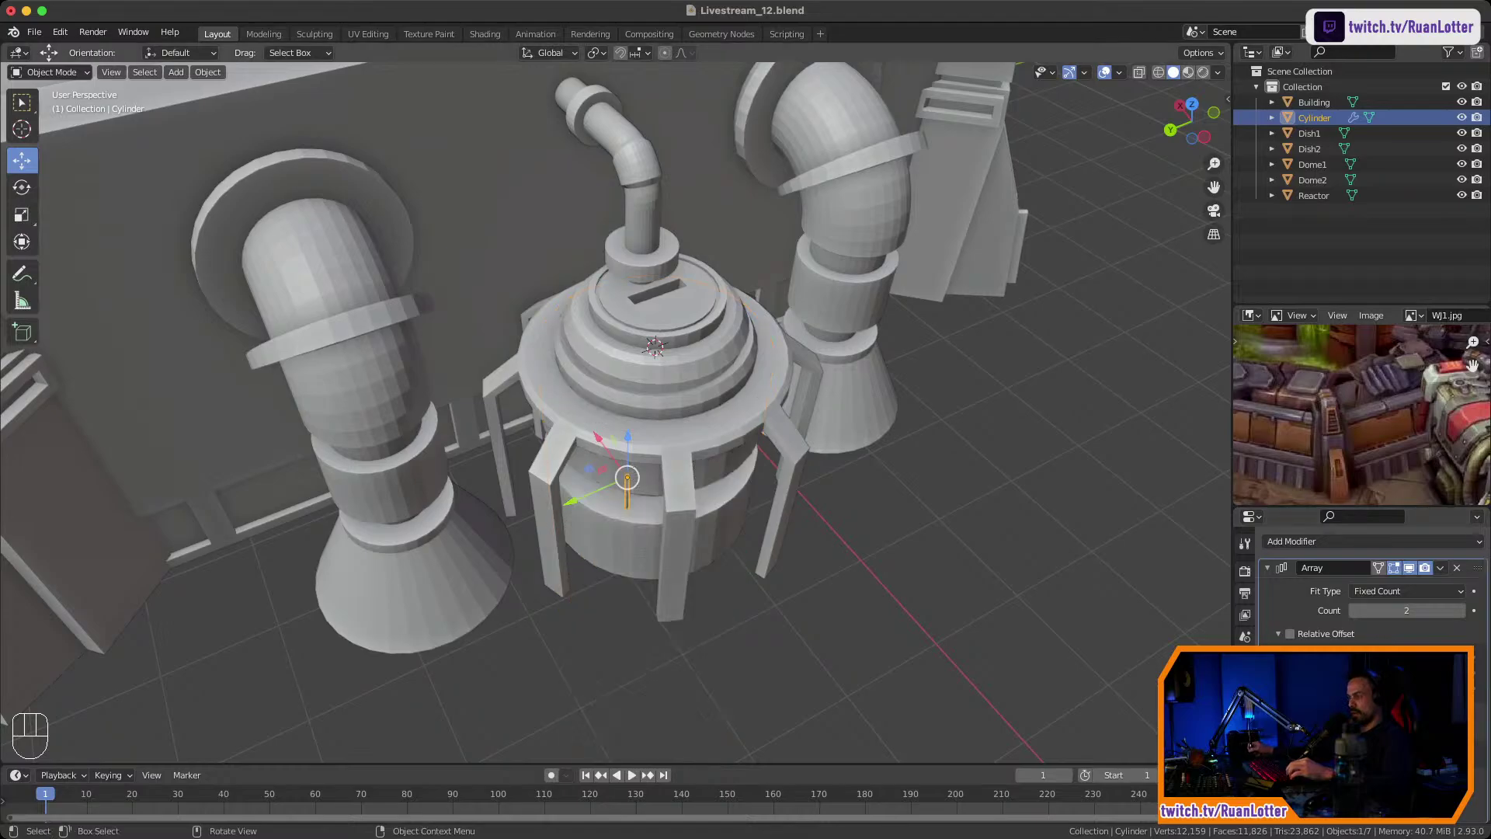
# Deselect the rod and add a Plain Axes empty at the 3D cursor on the reactor's central axis.
pyautogui.moveTo(893, 543); pyautogui.dragTo(893, 509, button='middle')
pyautogui.click(917, 536)
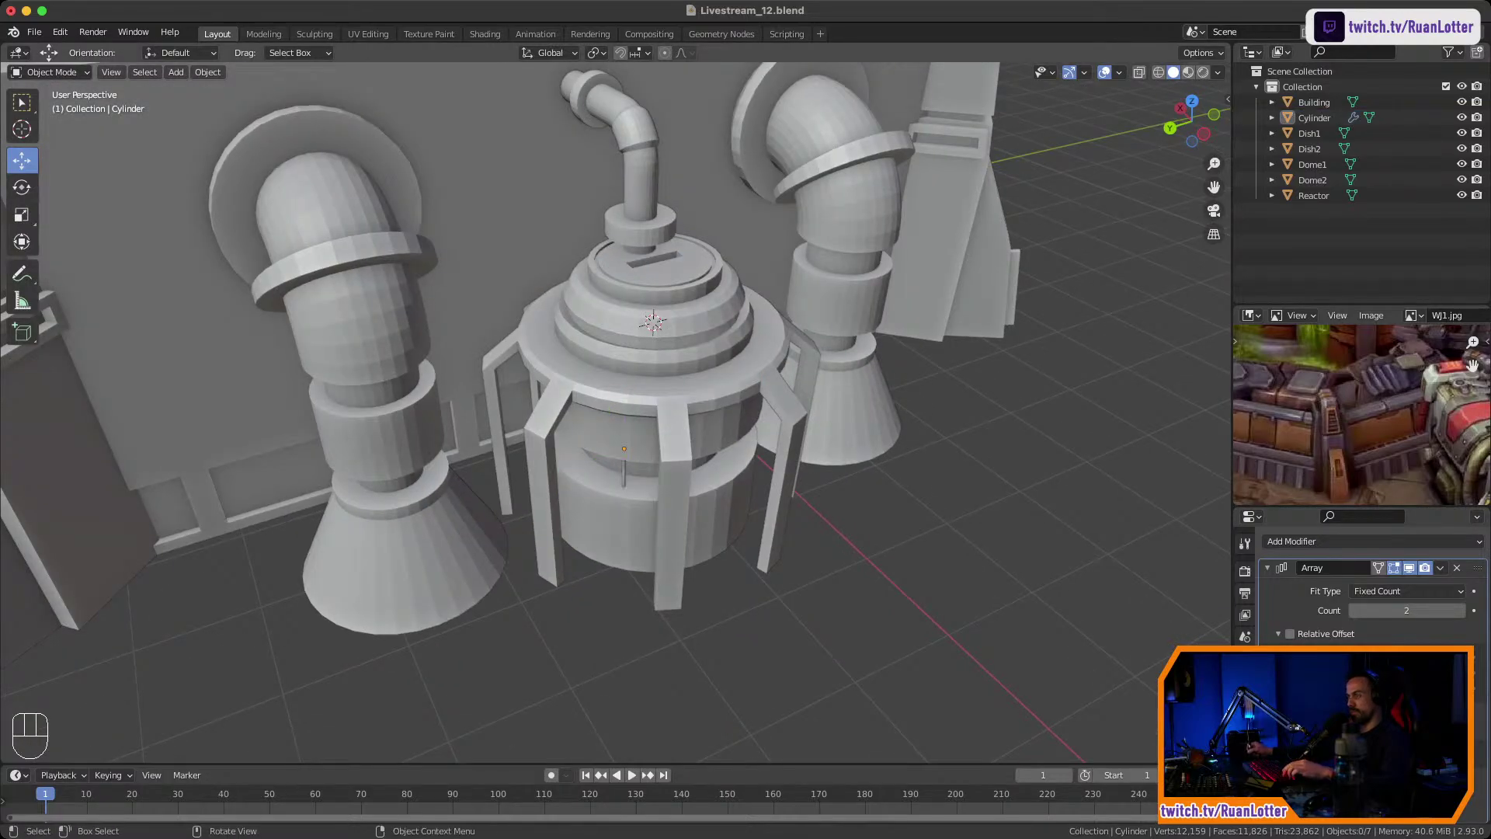
pyautogui.hotkey('shift', 'a')
pyautogui.moveTo(846, 688)
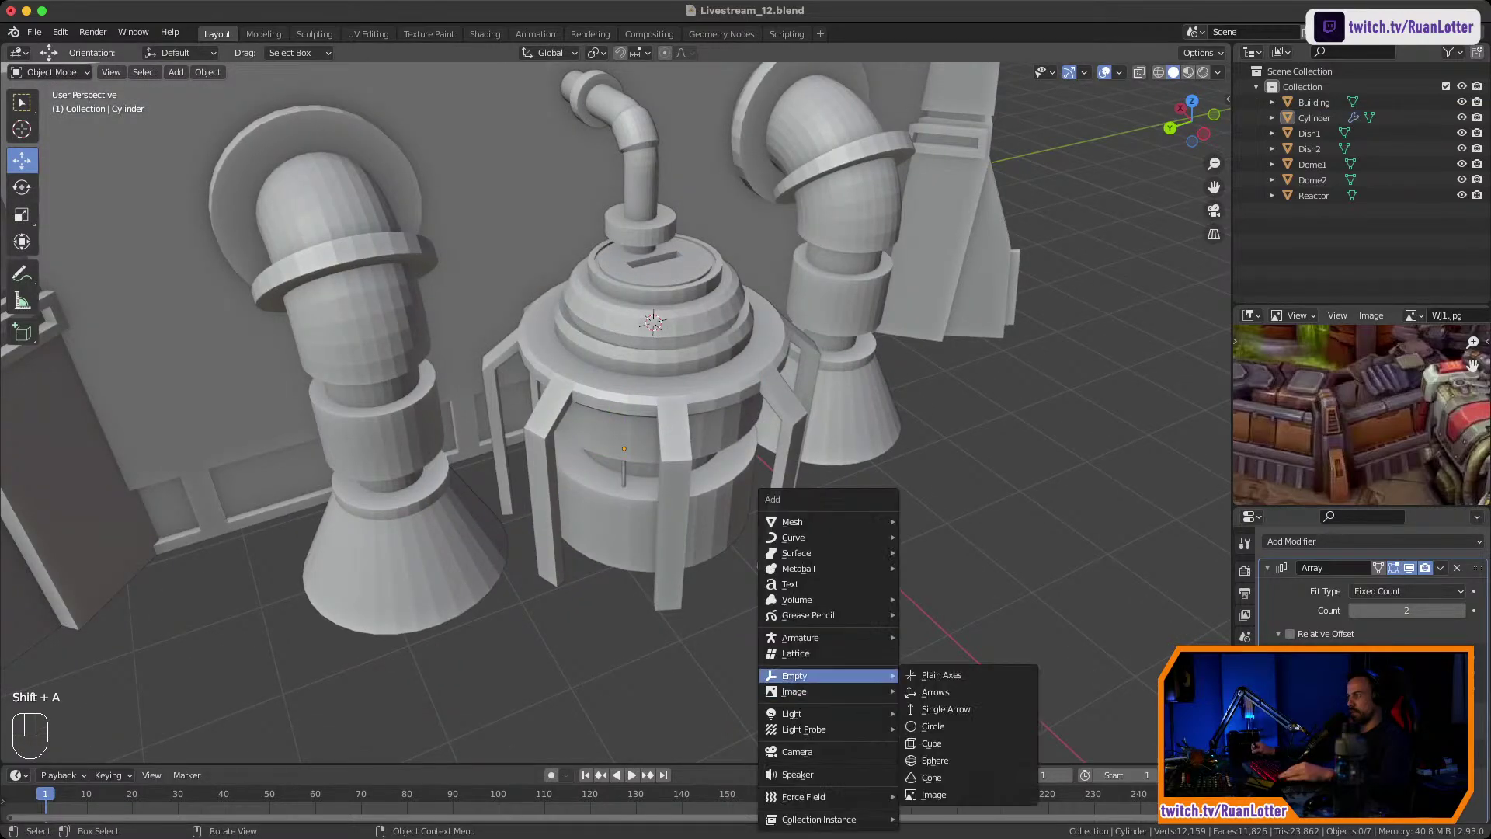
pyautogui.click(944, 674)
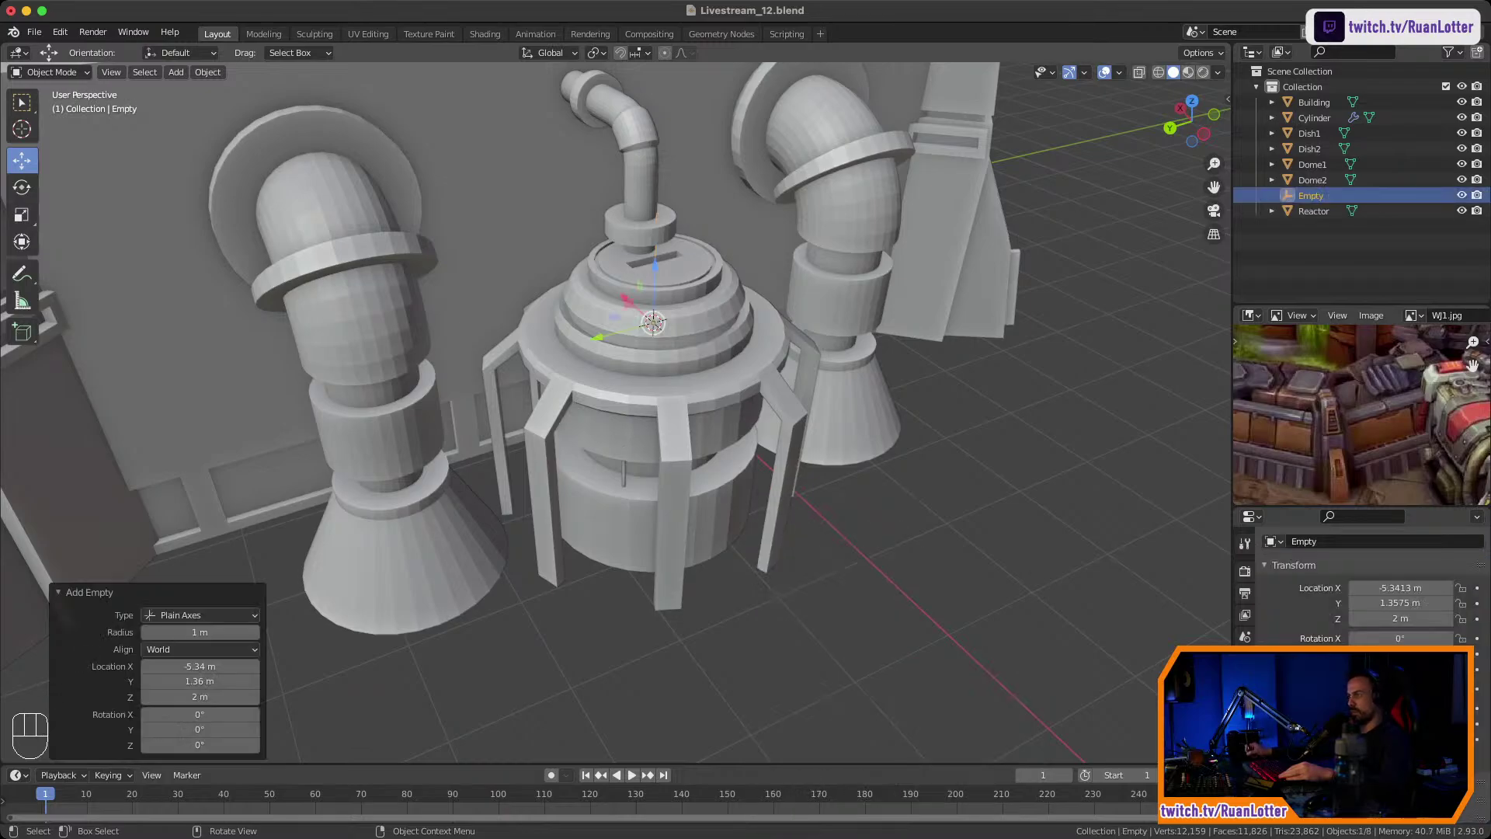
# Assign the new empty as the offset object of the thin rod's Array modifier.
pyautogui.click(623, 475)
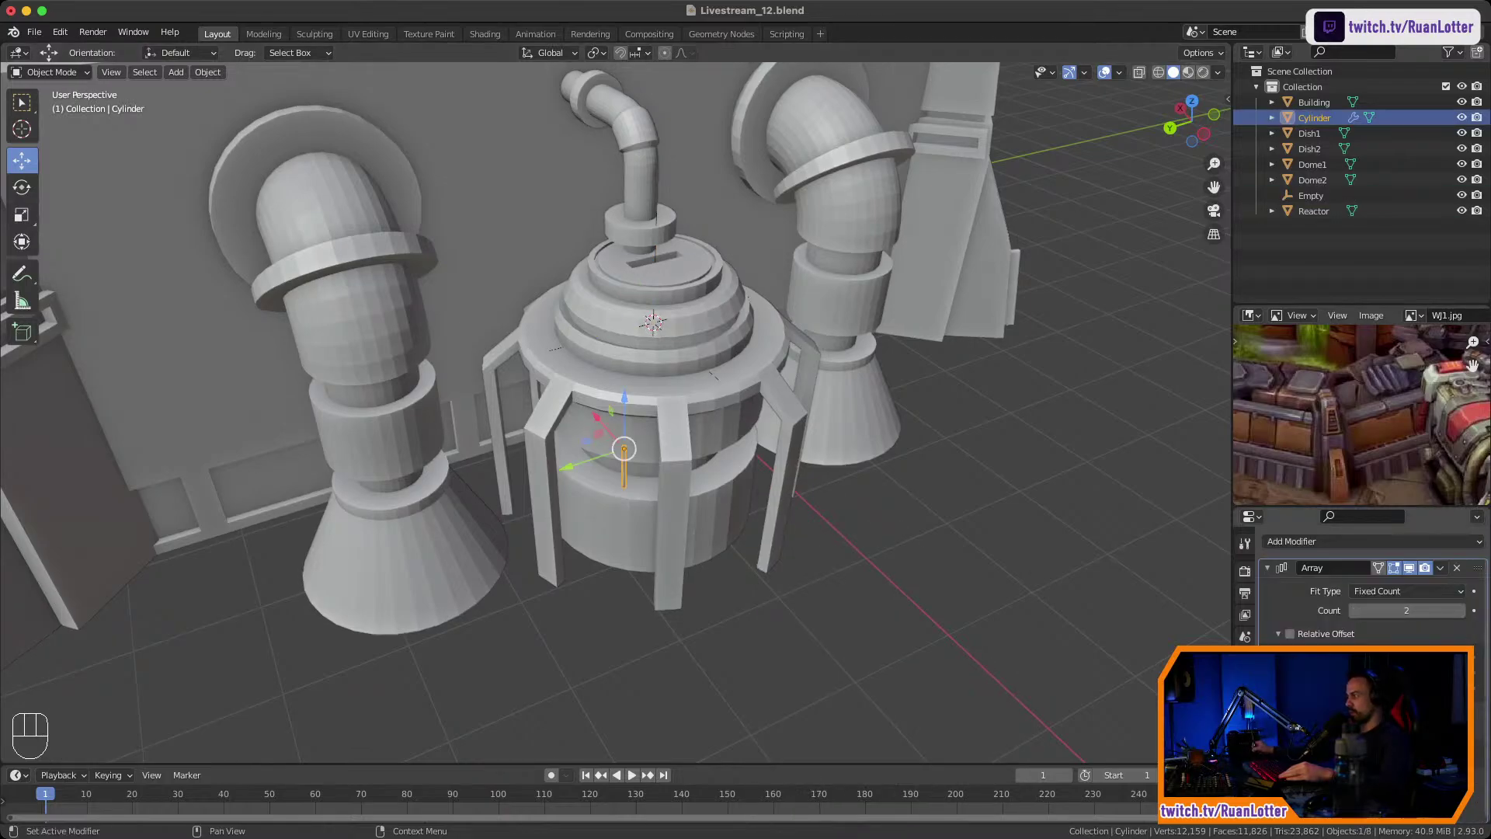
pyautogui.click(1401, 756)
pyautogui.click(1371, 666)
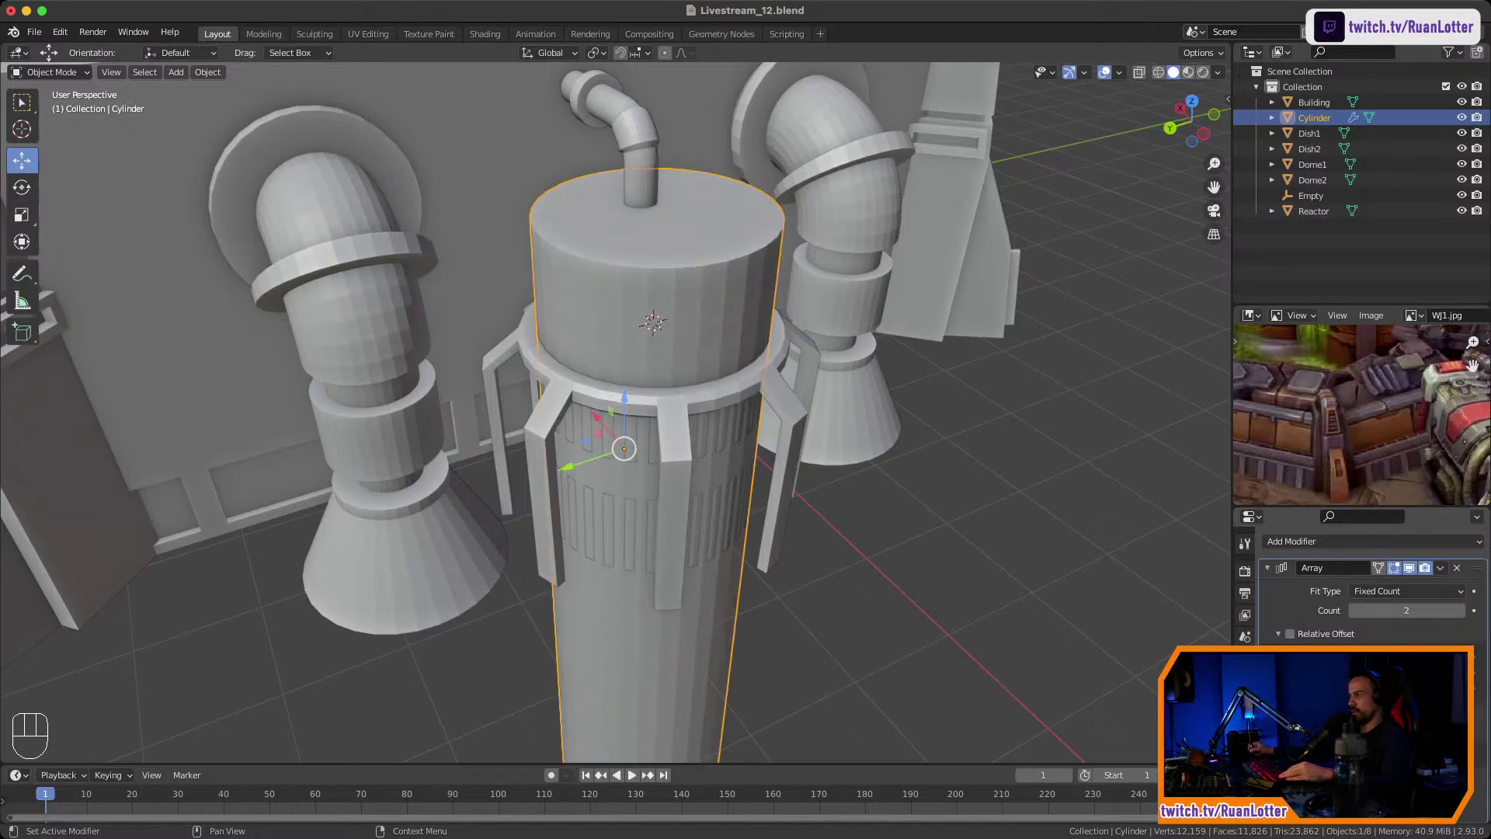
pyautogui.moveTo(854, 465)
pyautogui.mouseDown(button='middle')
pyautogui.moveTo(913, 400)
pyautogui.moveTo(858, 423)
pyautogui.moveTo(862, 485)
pyautogui.mouseUp(button='middle')
pyautogui.moveTo(862, 485)
pyautogui.keyDown('ctrl'); pyautogui.mouseDown(button='middle')
pyautogui.moveTo(862, 536)
pyautogui.moveTo(873, 482)
pyautogui.moveTo(853, 511)
pyautogui.mouseUp(button='middle'); pyautogui.keyUp('ctrl')
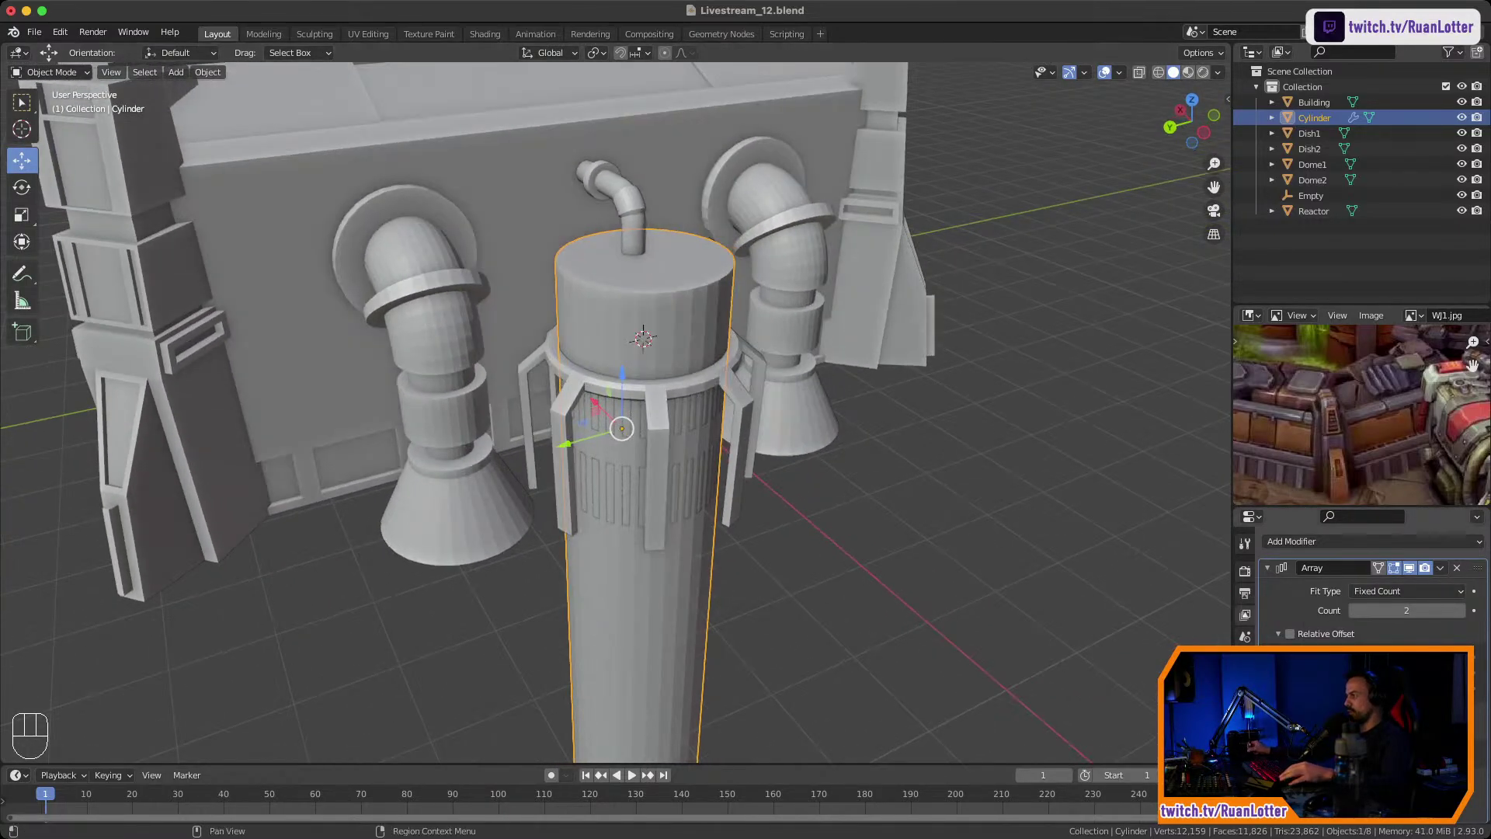
# Turn off the Array modifier's viewport display and reselect the thin rod.
pyautogui.click(1410, 567)
pyautogui.keyDown('ctrl'); pyautogui.moveTo(986, 536); pyautogui.dragTo(986, 427, button='middle'); pyautogui.keyUp('ctrl')
pyautogui.click(987, 493)
pyautogui.click(630, 498)
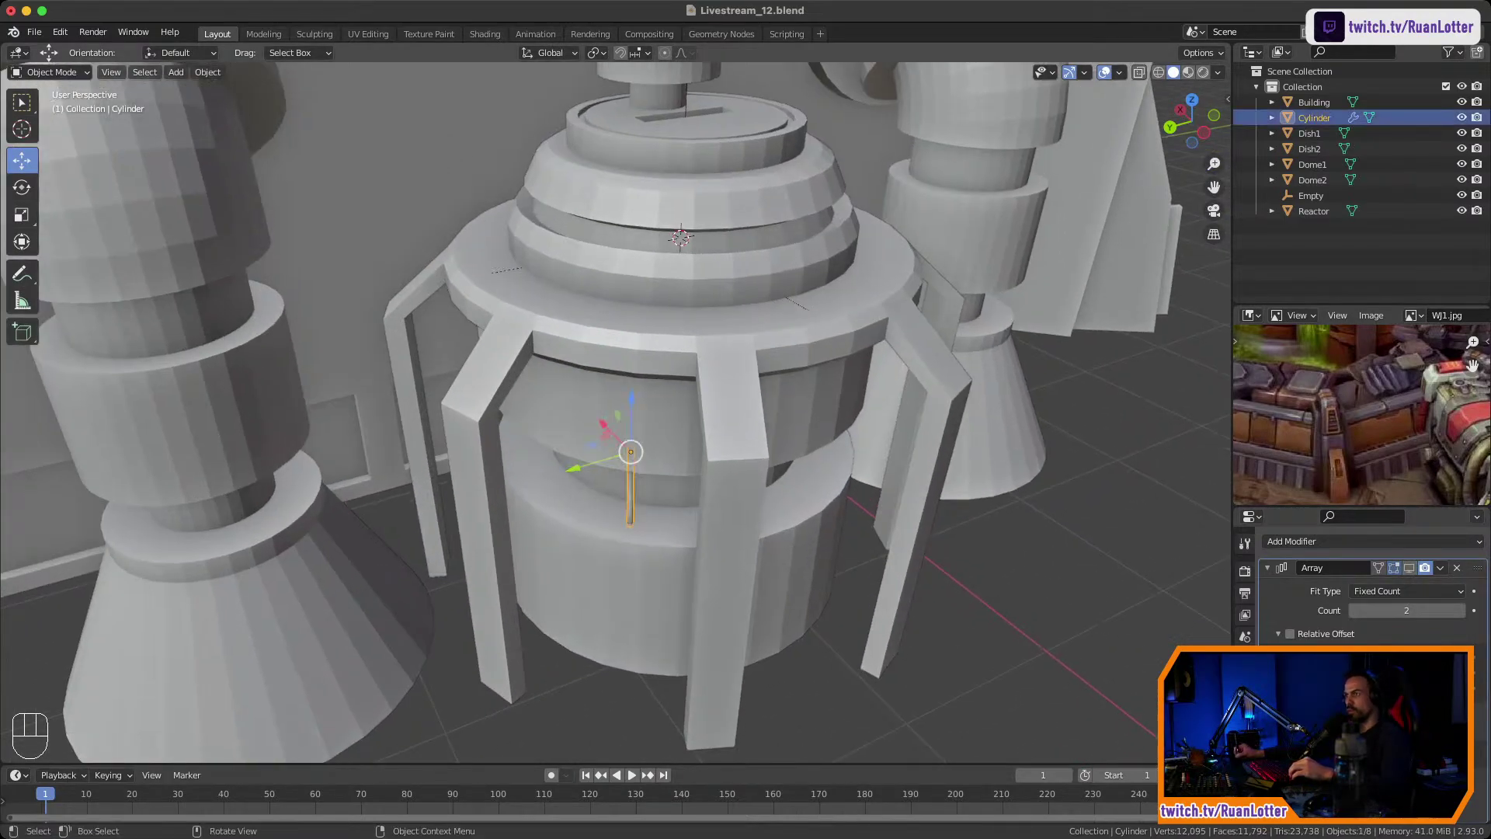
# Apply the scale of the thin cylinder rod between the reactor's upper and lower drums.
pyautogui.click(208, 71)
pyautogui.moveTo(264, 151)
pyautogui.click(365, 183)
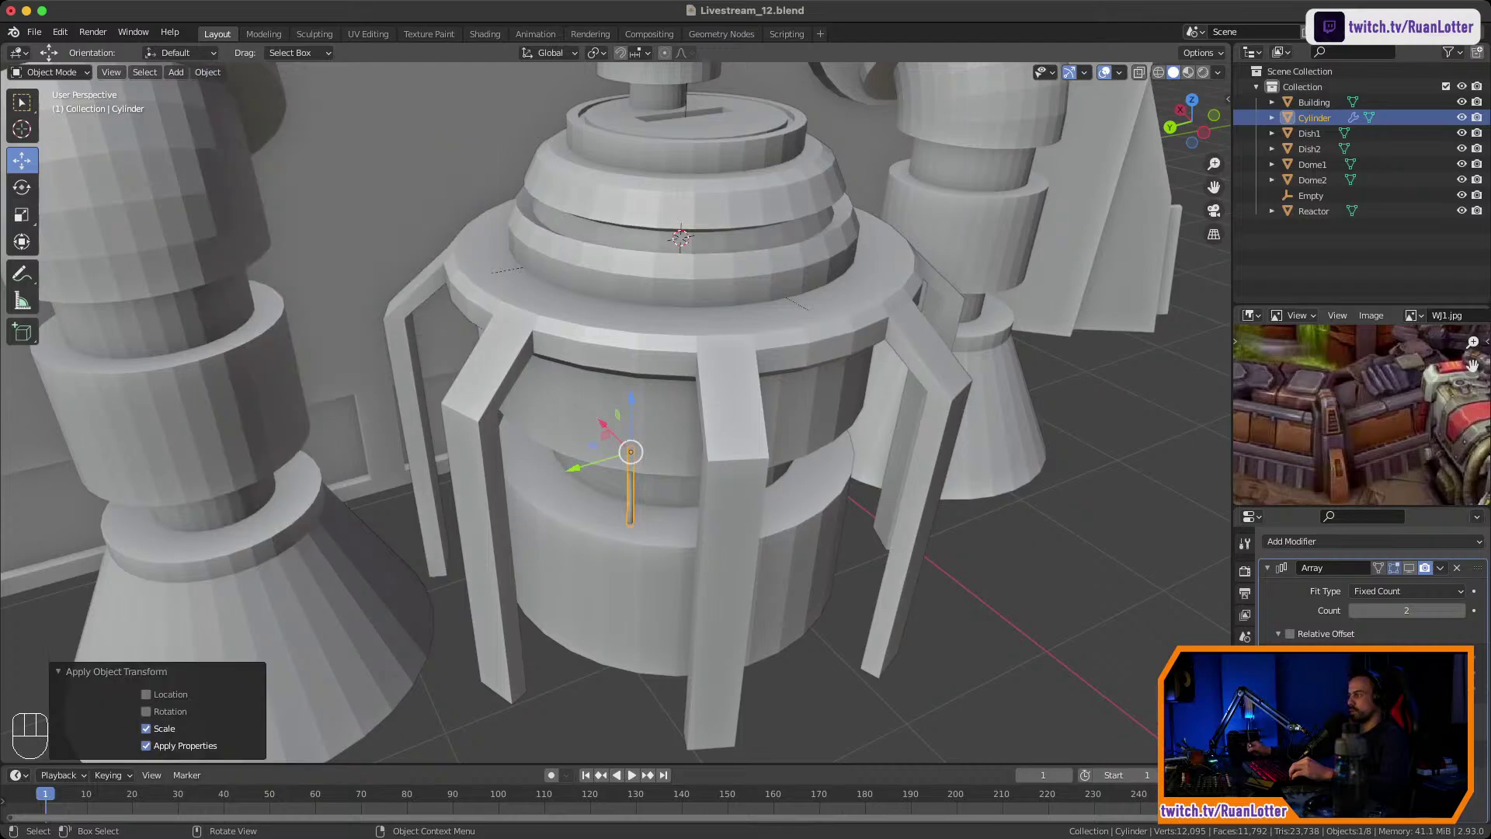
pyautogui.moveTo(621, 466); pyautogui.dragTo(660, 435, button='middle')
pyautogui.keyDown('ctrl'); pyautogui.moveTo(264, 381); pyautogui.dragTo(264, 353, button='middle'); pyautogui.keyUp('ctrl')
pyautogui.hotkey('ctrl', 'z')
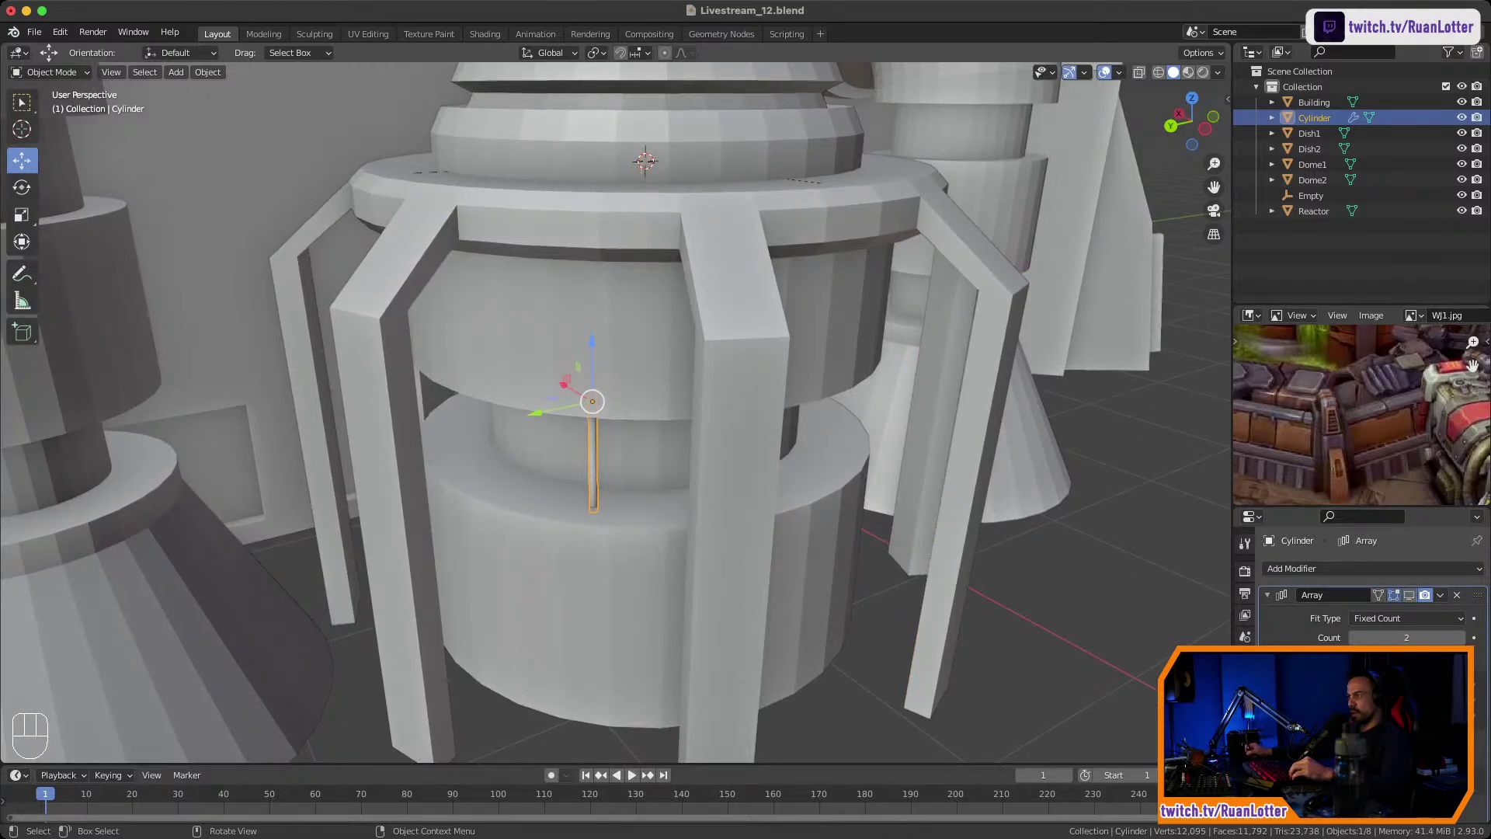
# Set the thin cylinder rod's origin to the 3D cursor at the reactor's centre.
pyautogui.click(629, 458)
pyautogui.click(593, 466)
pyautogui.moveTo(593, 466)
pyautogui.keyDown('ctrl'); pyautogui.mouseDown(button='middle')
pyautogui.moveTo(593, 439)
pyautogui.moveTo(592, 457)
pyautogui.mouseUp(button='middle'); pyautogui.keyUp('ctrl')
pyautogui.rightClick(592, 457)
pyautogui.moveTo(593, 473)
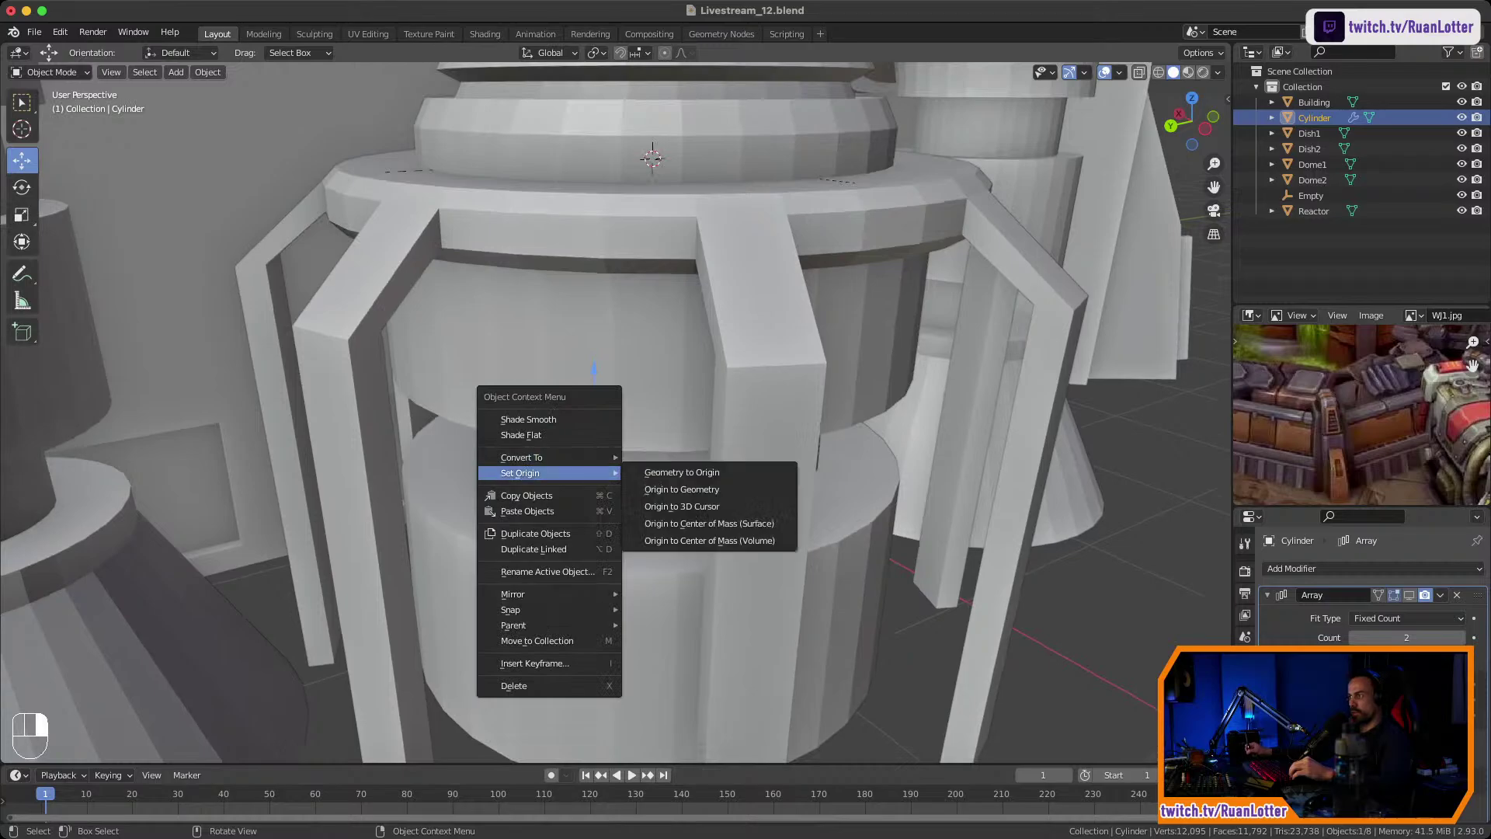
pyautogui.click(682, 506)
pyautogui.moveTo(682, 506)
pyautogui.keyDown('ctrl'); pyautogui.mouseDown(button='middle')
pyautogui.moveTo(682, 555)
pyautogui.moveTo(738, 528)
pyautogui.moveTo(687, 529)
pyautogui.mouseUp(button='middle'); pyautogui.keyUp('ctrl')
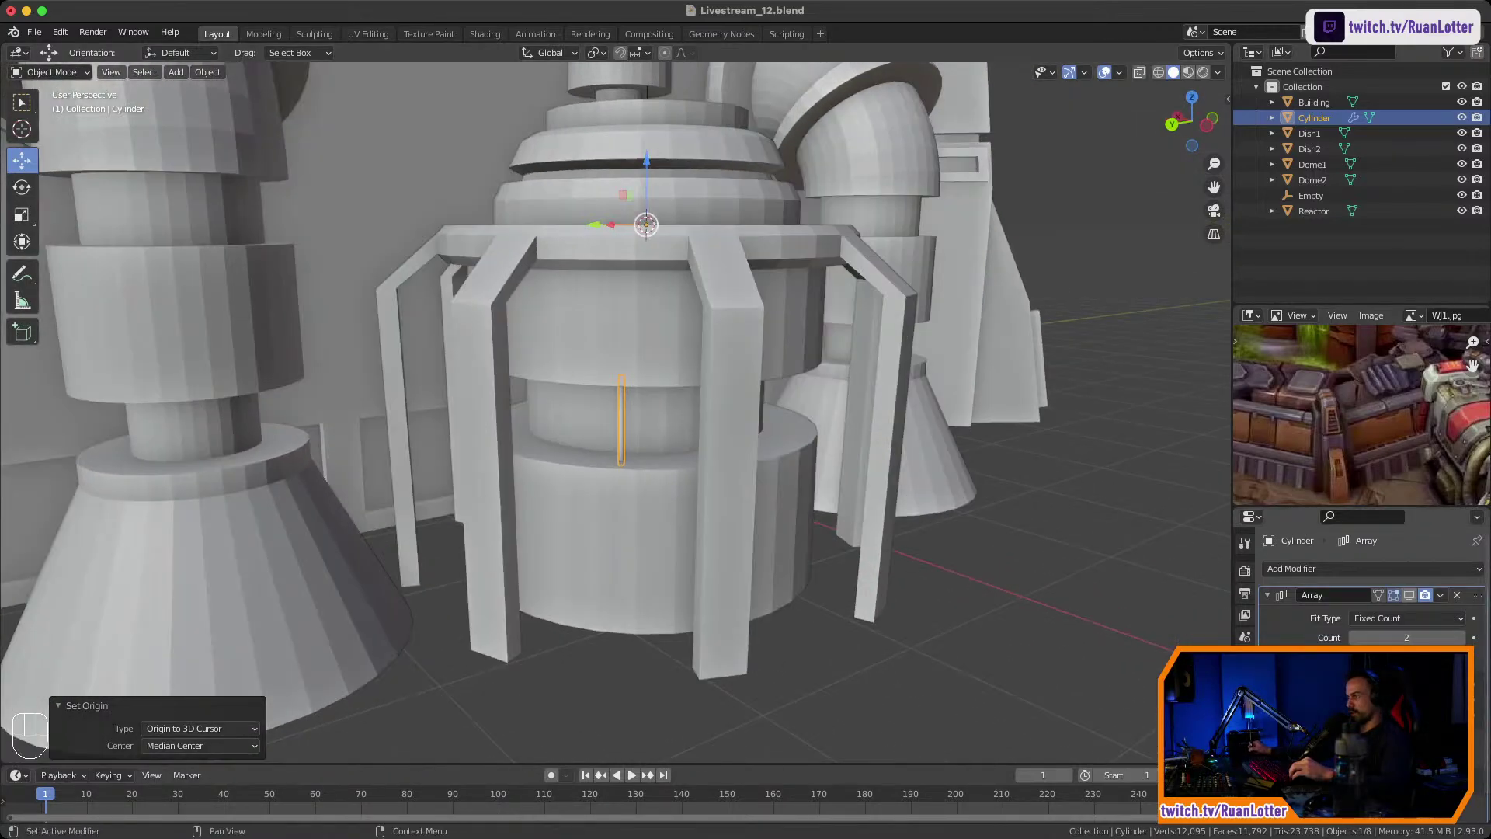
pyautogui.moveTo(838, 435); pyautogui.dragTo(826, 475, button='middle')
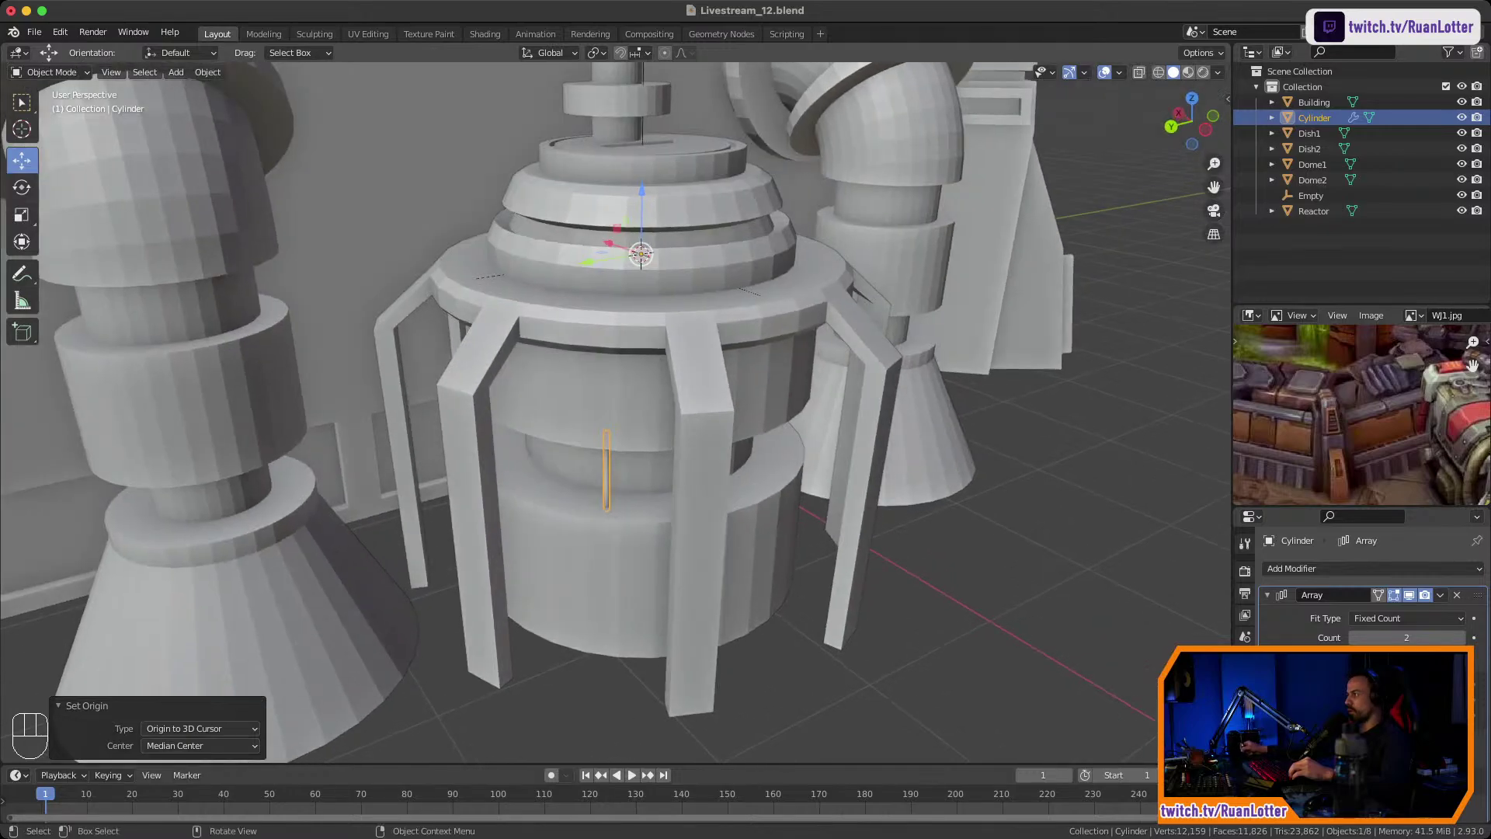
# Rotate the Empty that drives the rod's array by 54° around the global Z axis.
pyautogui.click(1311, 196)
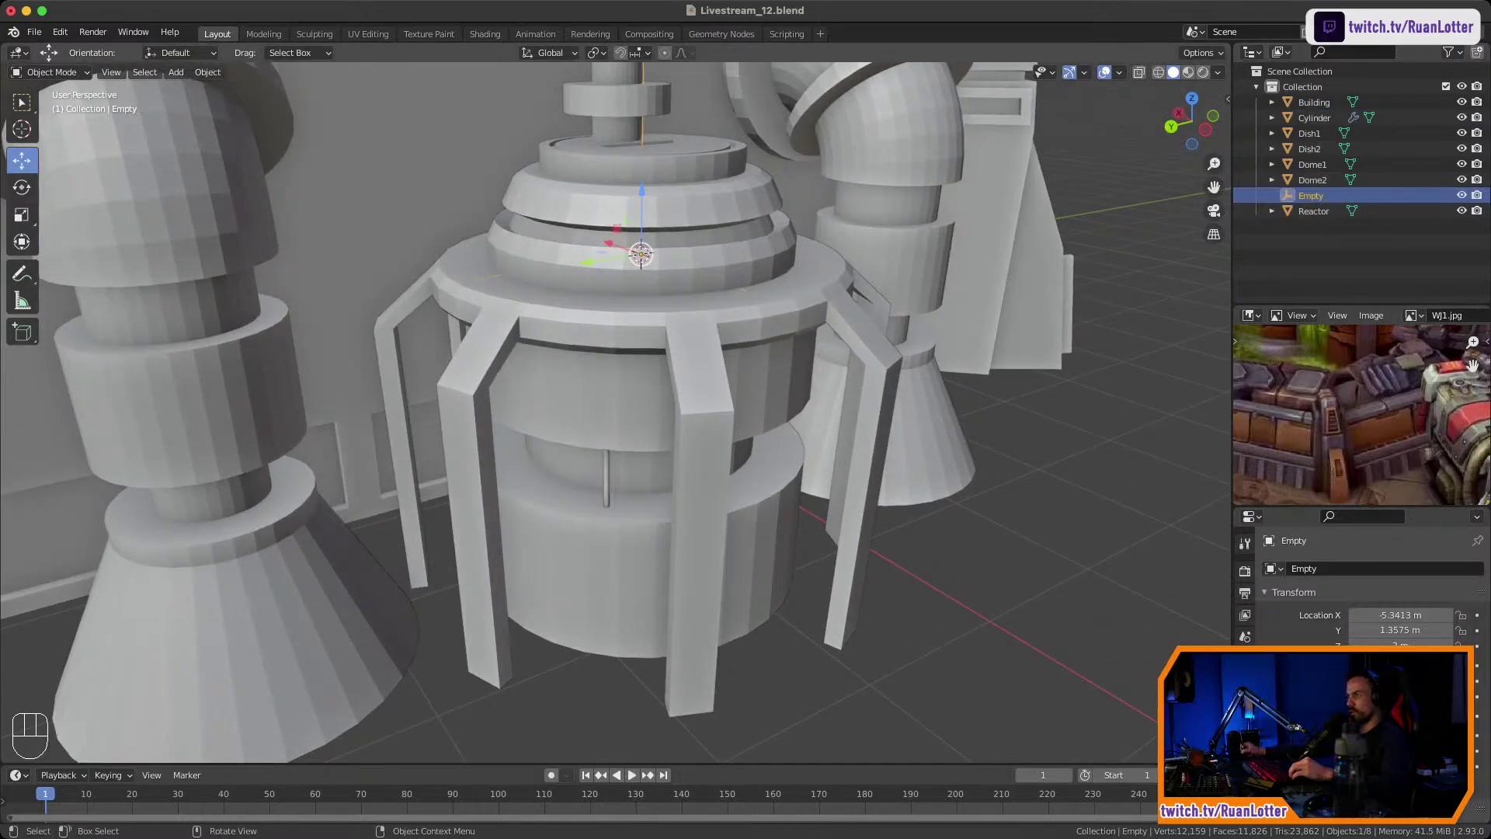
pyautogui.moveTo(937, 267); pyautogui.dragTo(931, 276, button='middle')
pyautogui.press('r')
pyautogui.press('z')
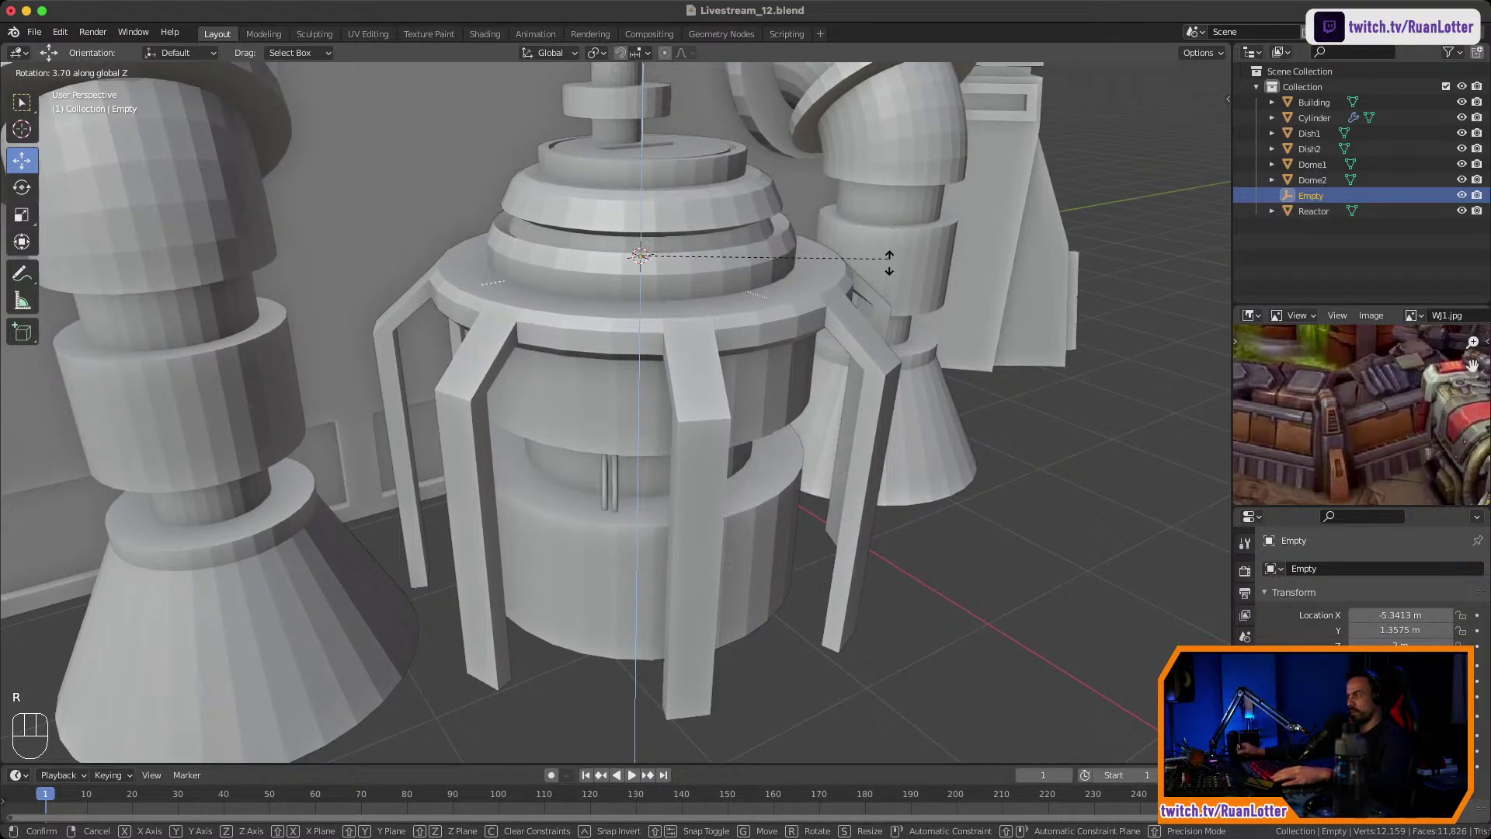
pyautogui.write('54')
pyautogui.press('Return')
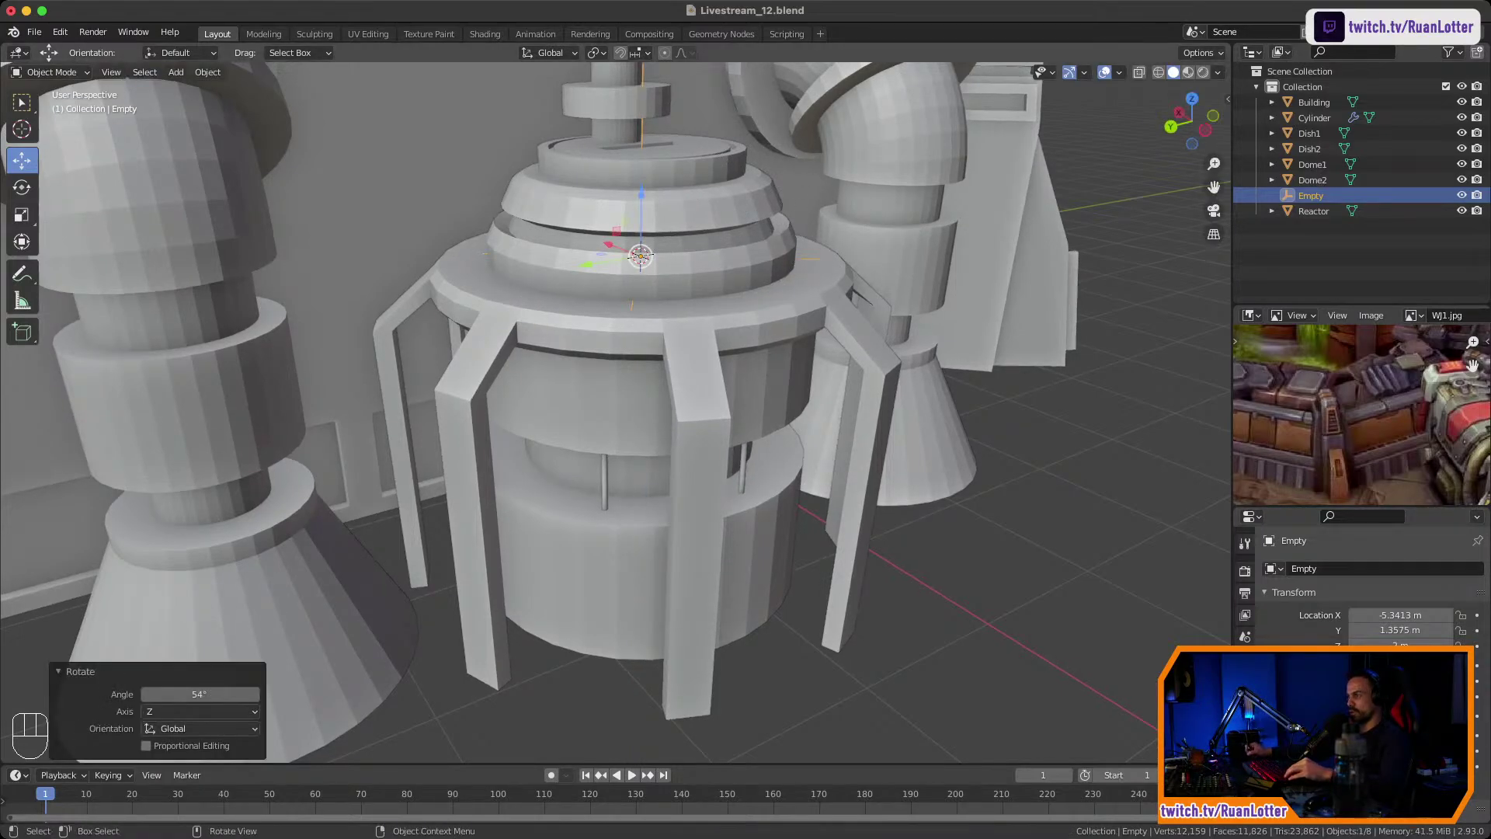
# Set the count of the rod's Array modifier to 32.
pyautogui.click(605, 482)
pyautogui.doubleClick(1407, 637)
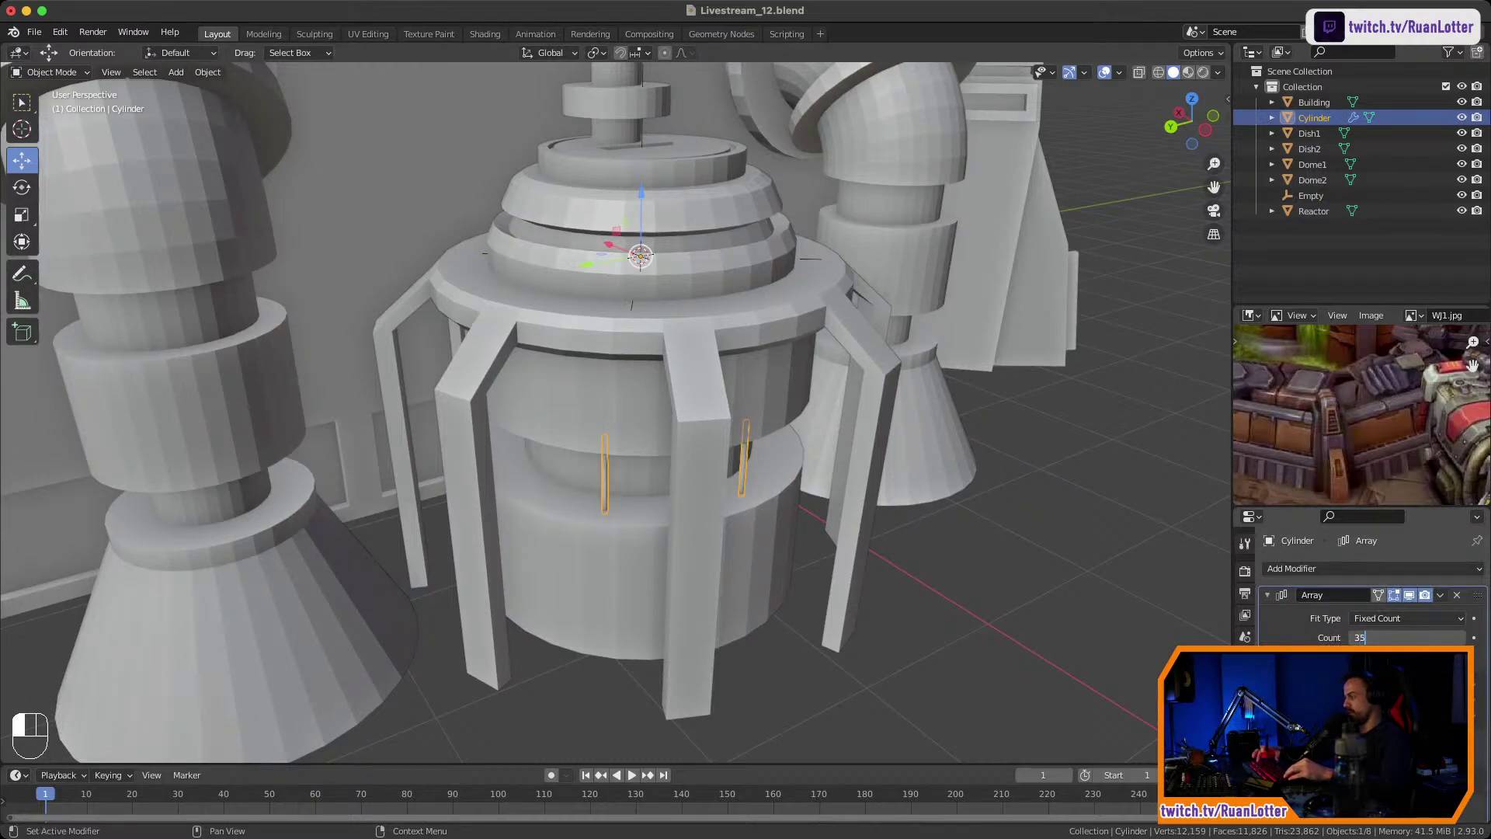
pyautogui.write('32')
pyautogui.press('Return')
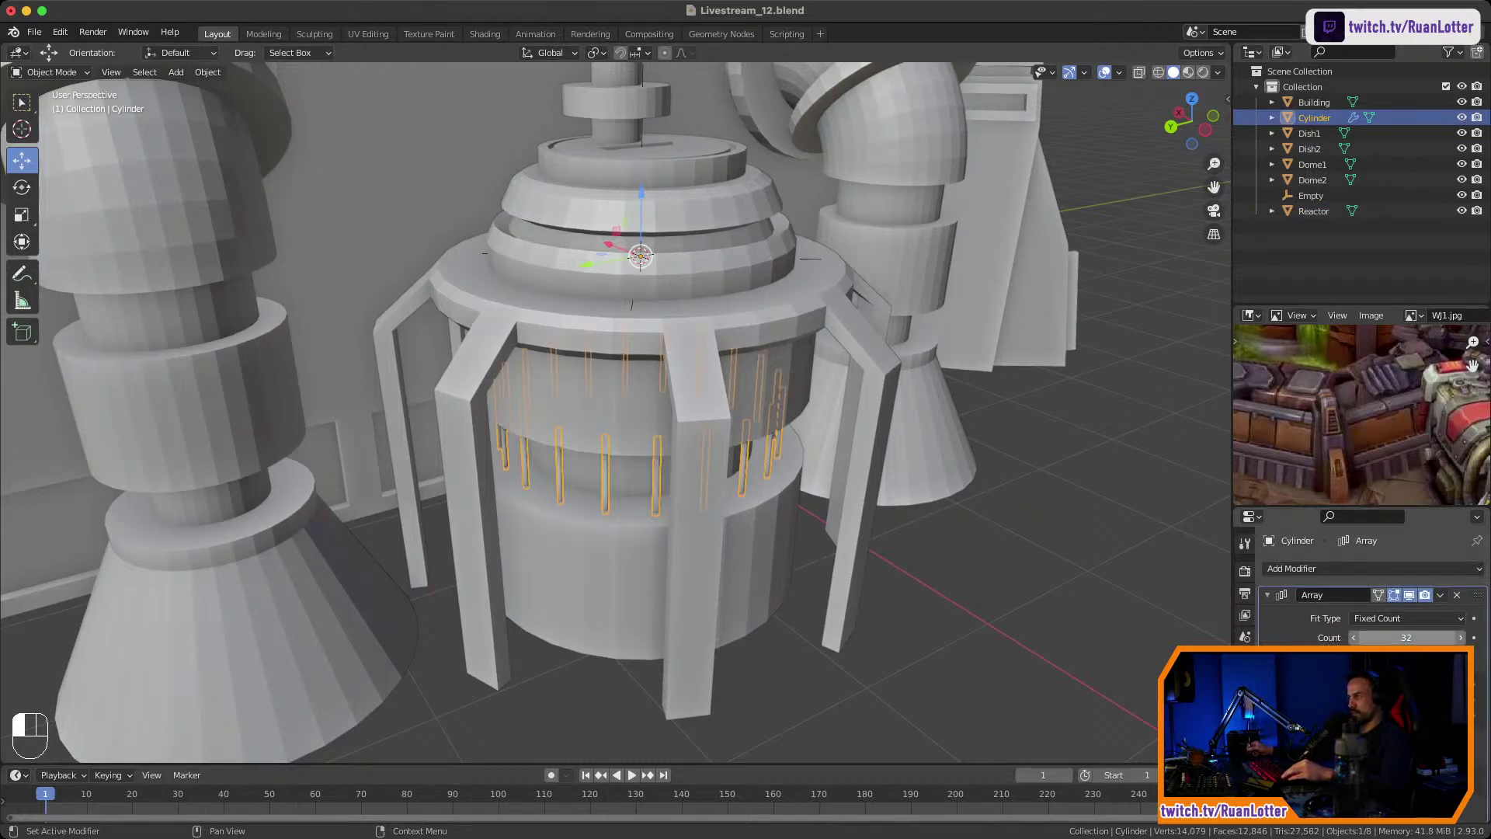
pyautogui.moveTo(893, 466); pyautogui.dragTo(847, 460, button='middle')
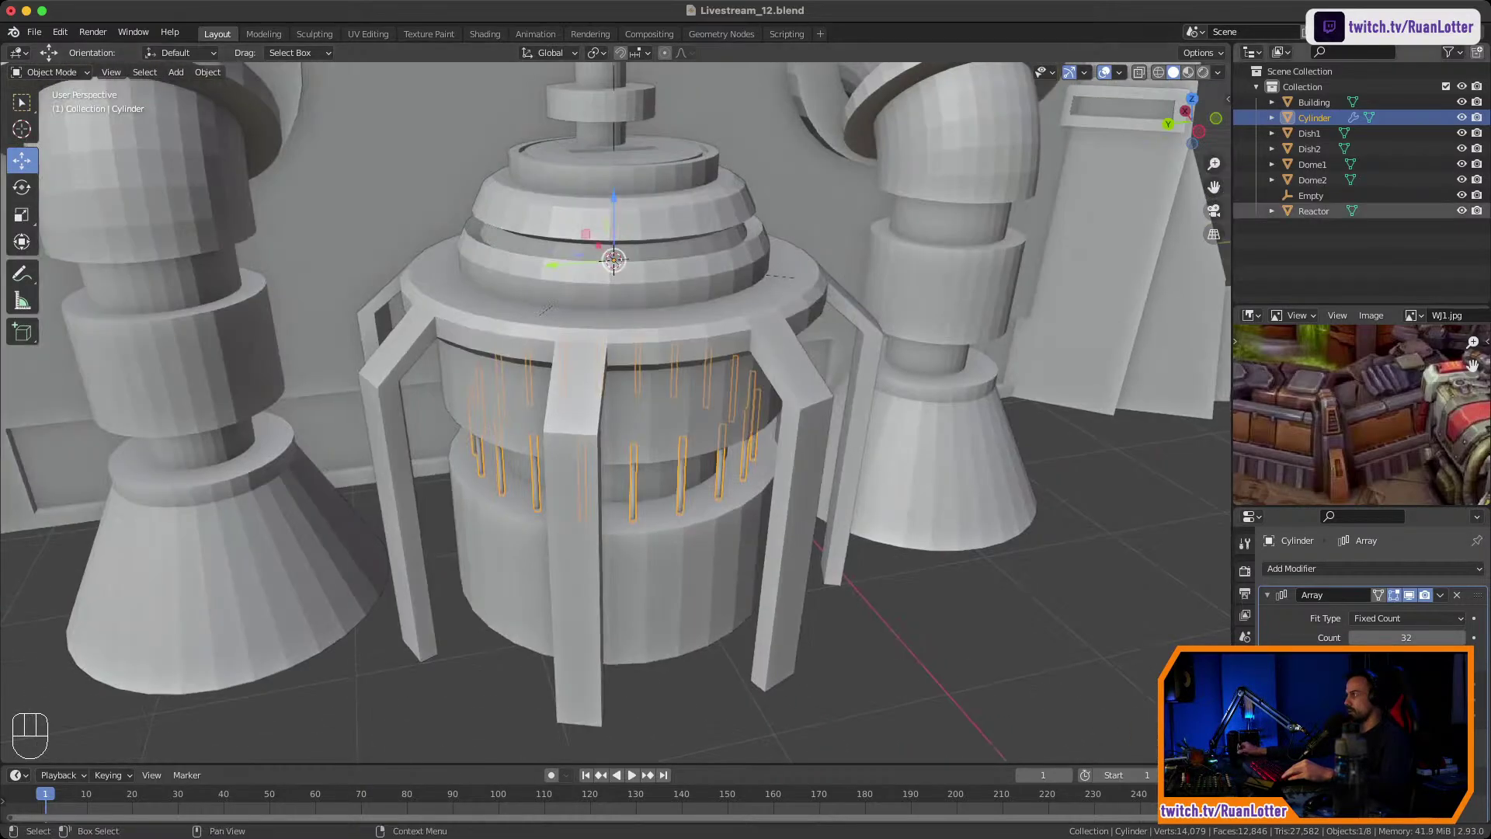
# Adjust the Empty's Z rotation so the arrayed rods bunch into separate groups around the reactor's core.
pyautogui.click(1311, 196)
pyautogui.moveTo(699, 404); pyautogui.dragTo(730, 380, button='middle')
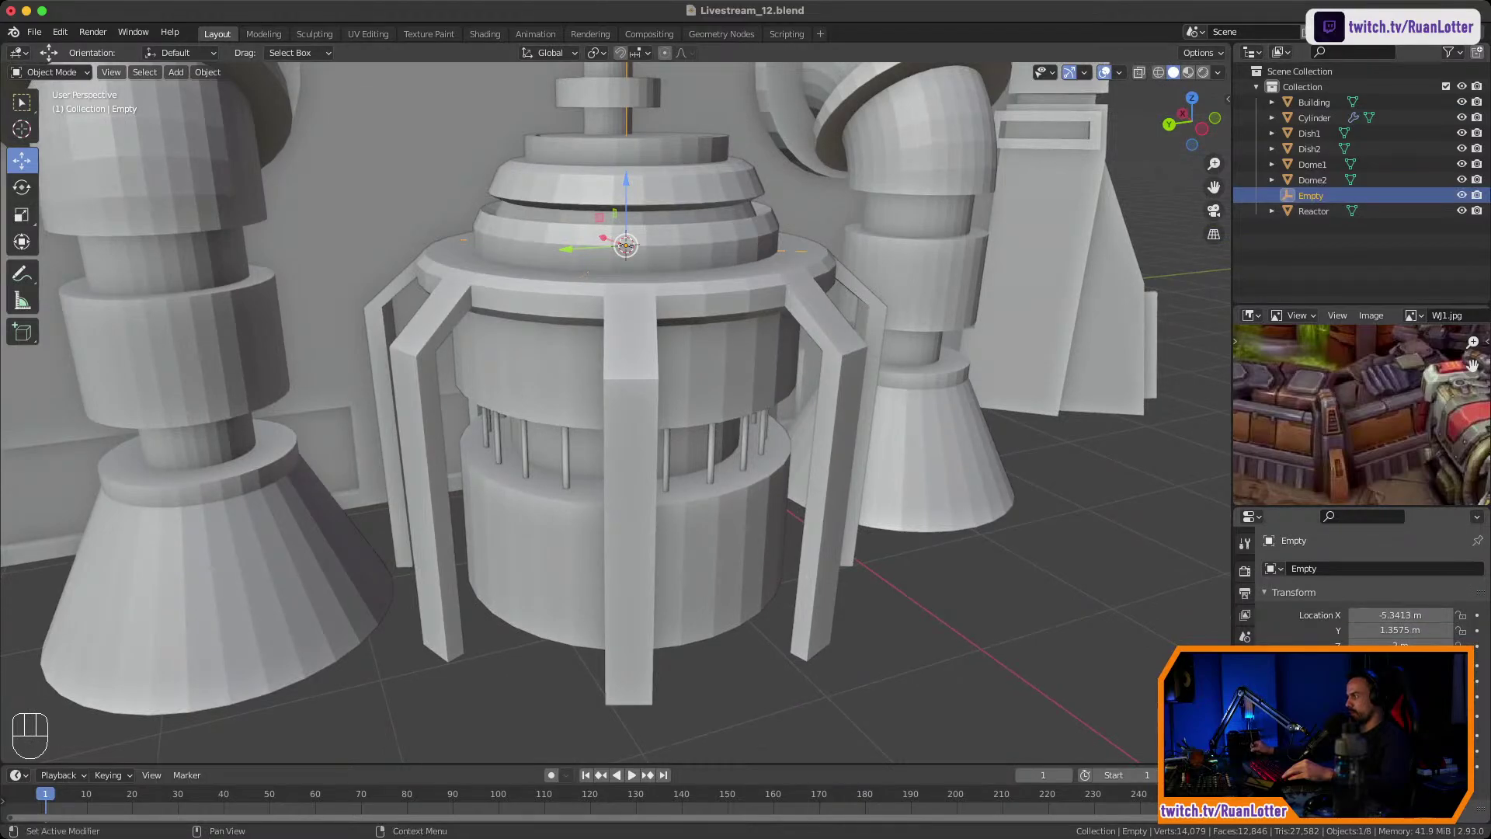
pyautogui.moveTo(1401, 696); pyautogui.dragTo(1460, 695)
pyautogui.moveTo(854, 434); pyautogui.dragTo(846, 307, button='middle')
pyautogui.moveTo(847, 307); pyautogui.dragTo(952, 291, button='middle')
pyautogui.keyDown('shift'); pyautogui.moveTo(952, 291); pyautogui.dragTo(907, 241, button='middle'); pyautogui.keyUp('shift')
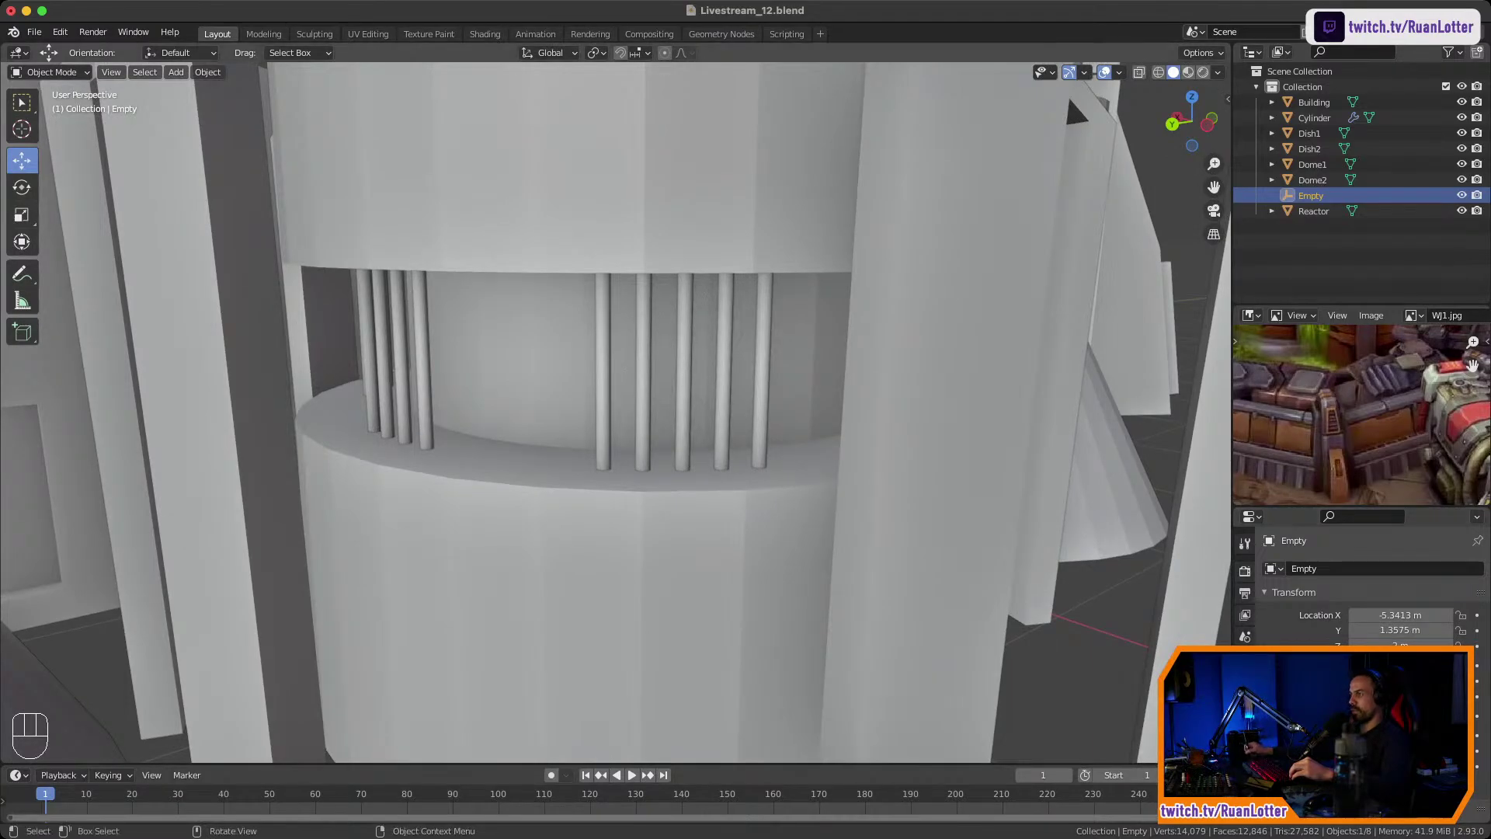
# Try lower and higher array counts for the rods and return the count to 32.
pyautogui.click(762, 373)
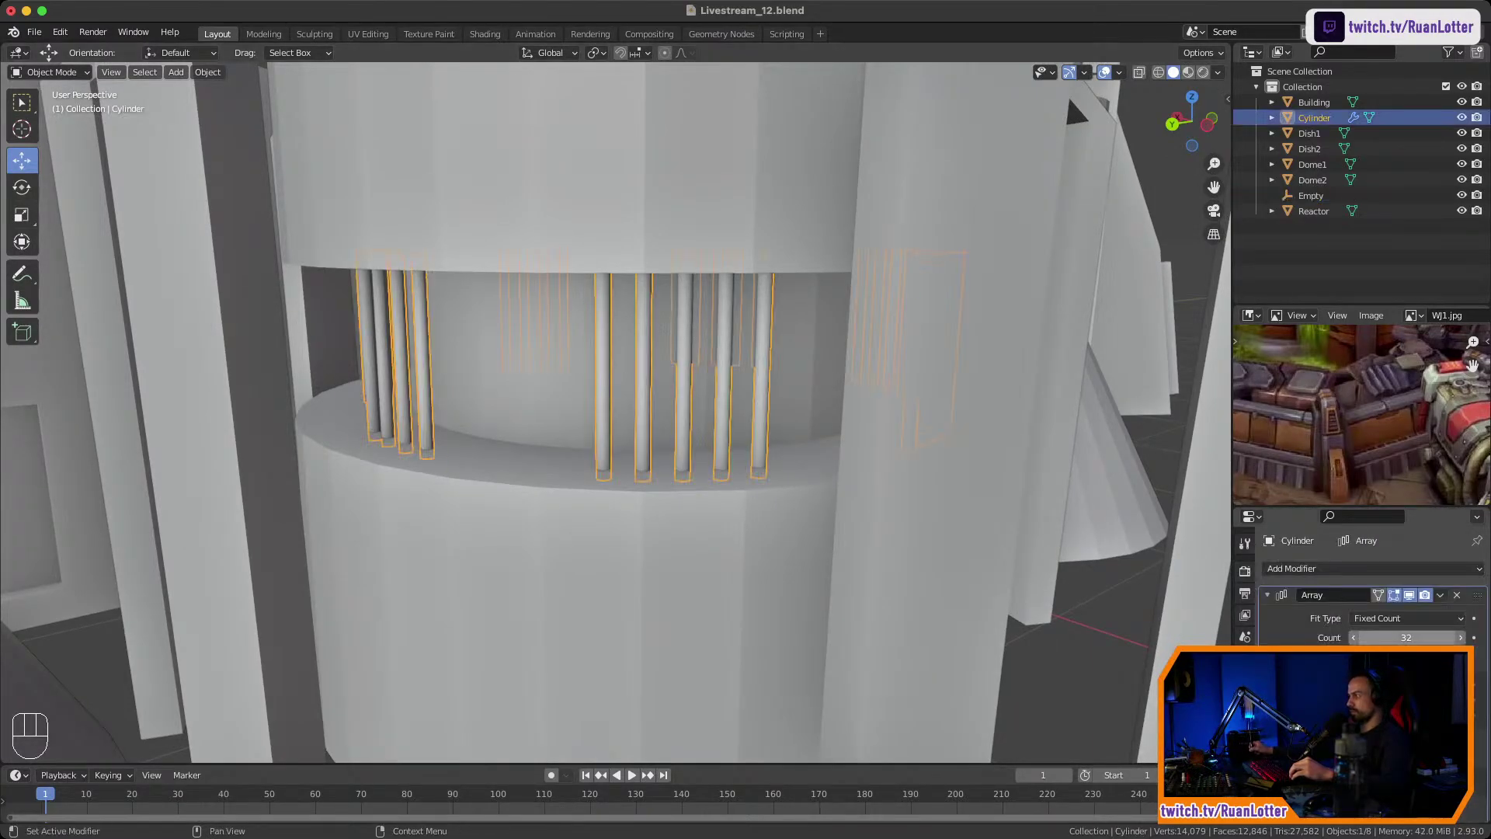
pyautogui.scroll(-1, 1398, 638)
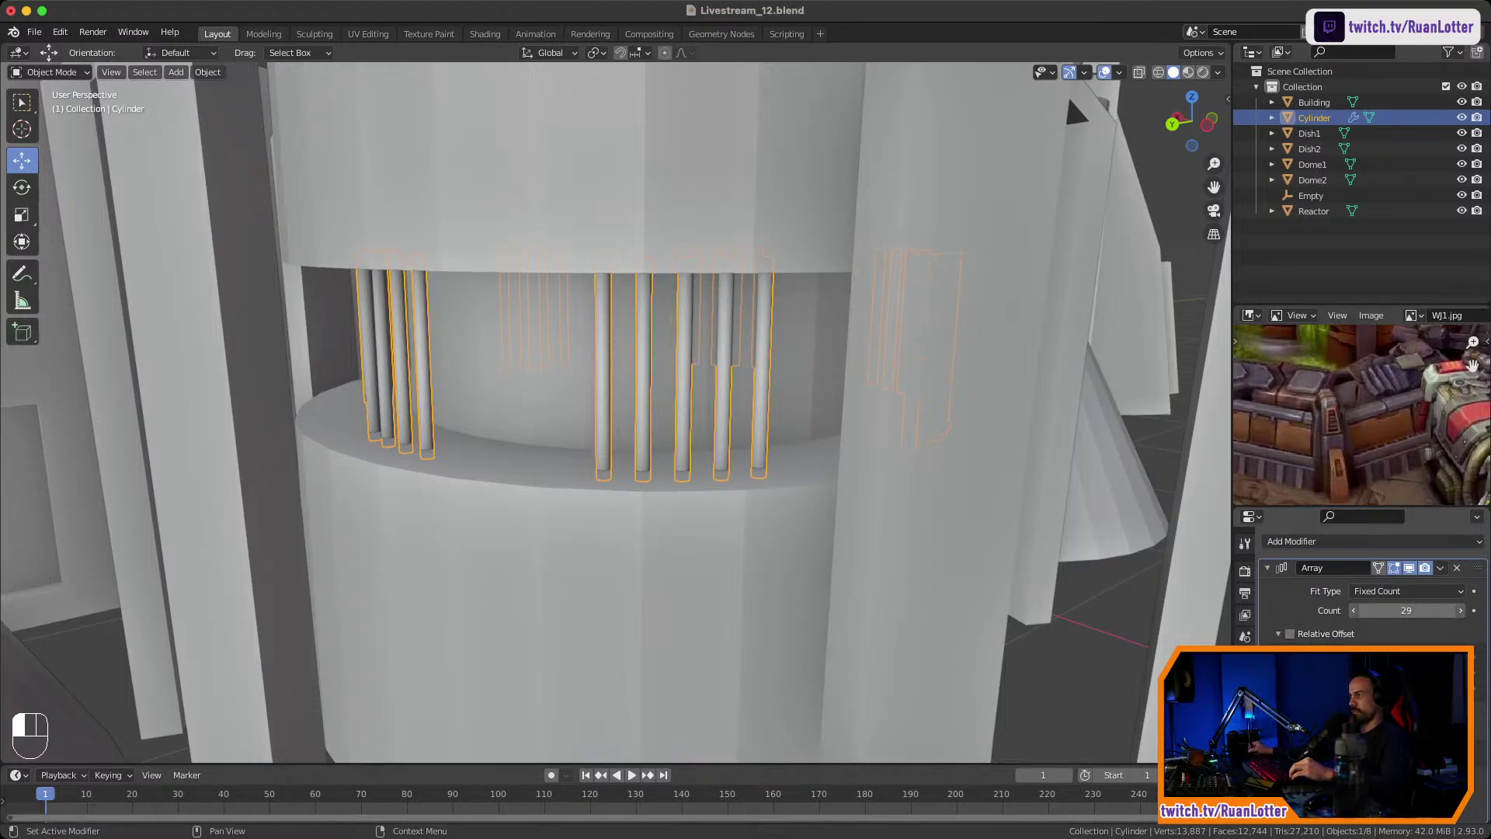
pyautogui.moveTo(1406, 610)
pyautogui.mouseDown()
pyautogui.moveTo(1389, 610)
pyautogui.moveTo(1414, 611)
pyautogui.mouseUp()
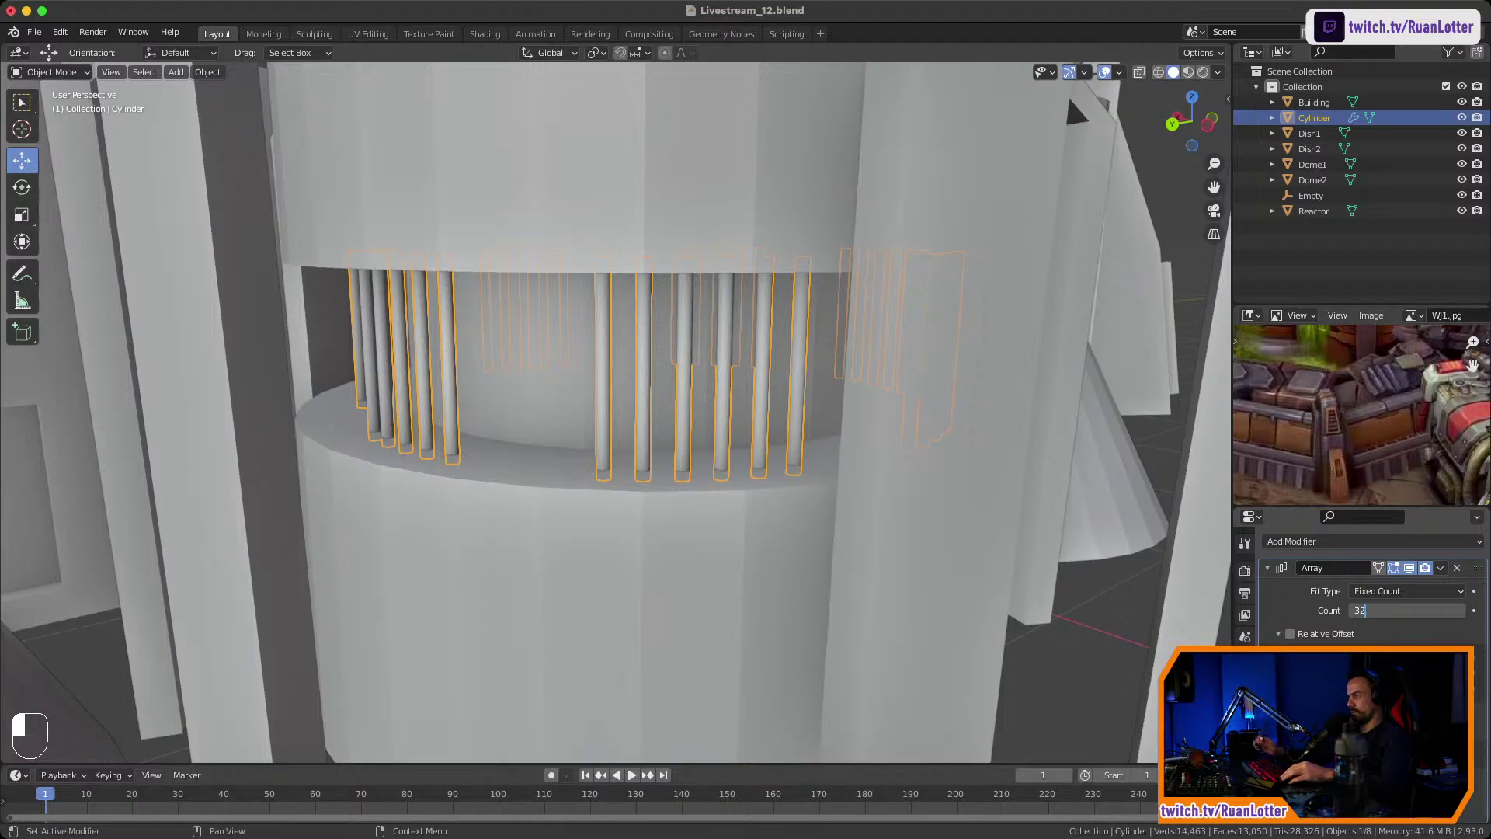
pyautogui.press('Return')
pyautogui.press('Tab')
pyautogui.keyDown('ctrl'); pyautogui.scroll(-5, 616, 413); pyautogui.keyUp('ctrl')
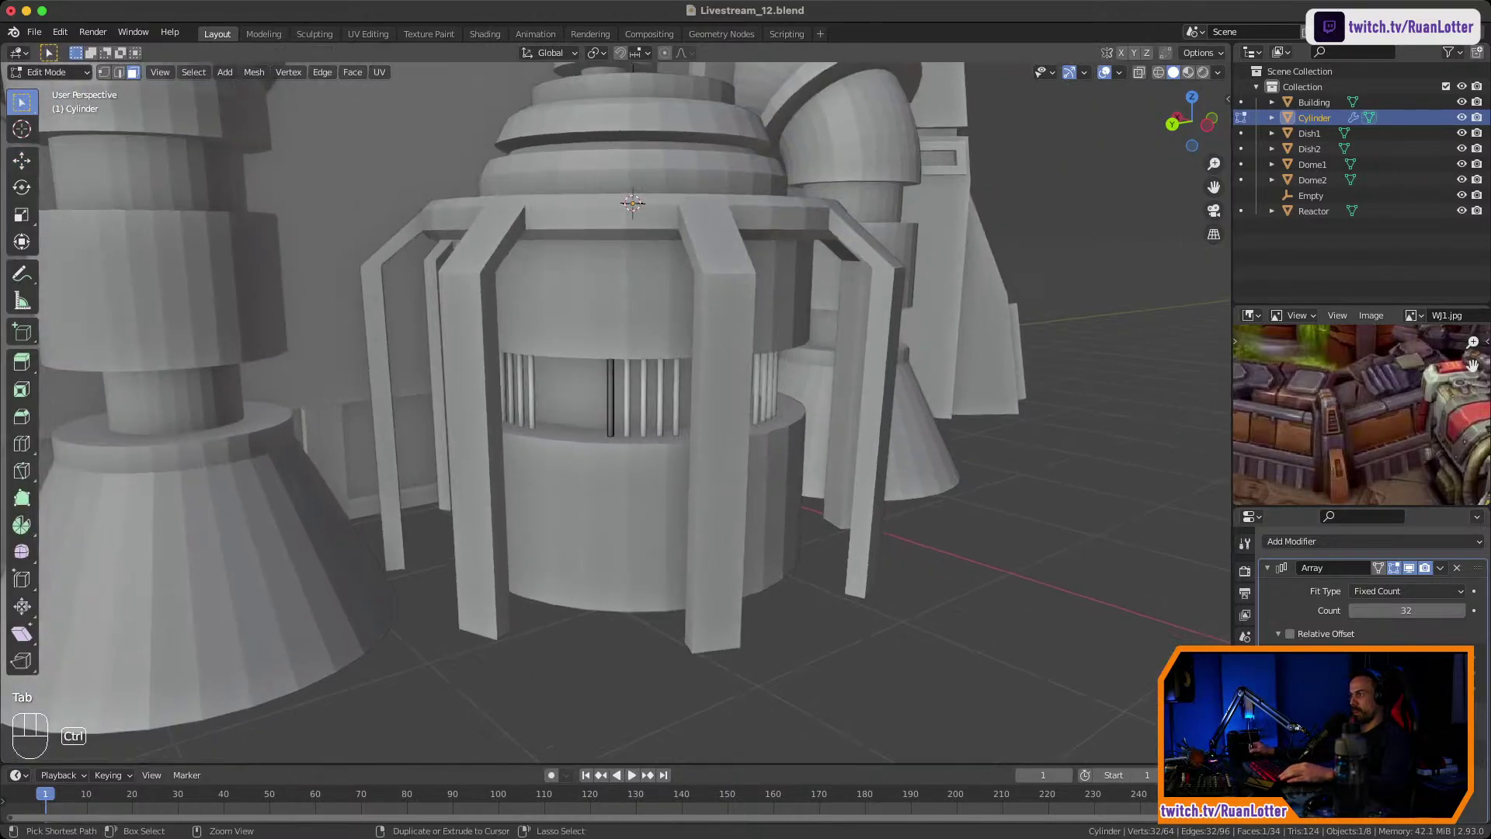
pyautogui.press('Tab')
# Apply the Array modifier on the rods around the reactor's core.
pyautogui.click(970, 583)
pyautogui.scroll(-2, 971, 583)
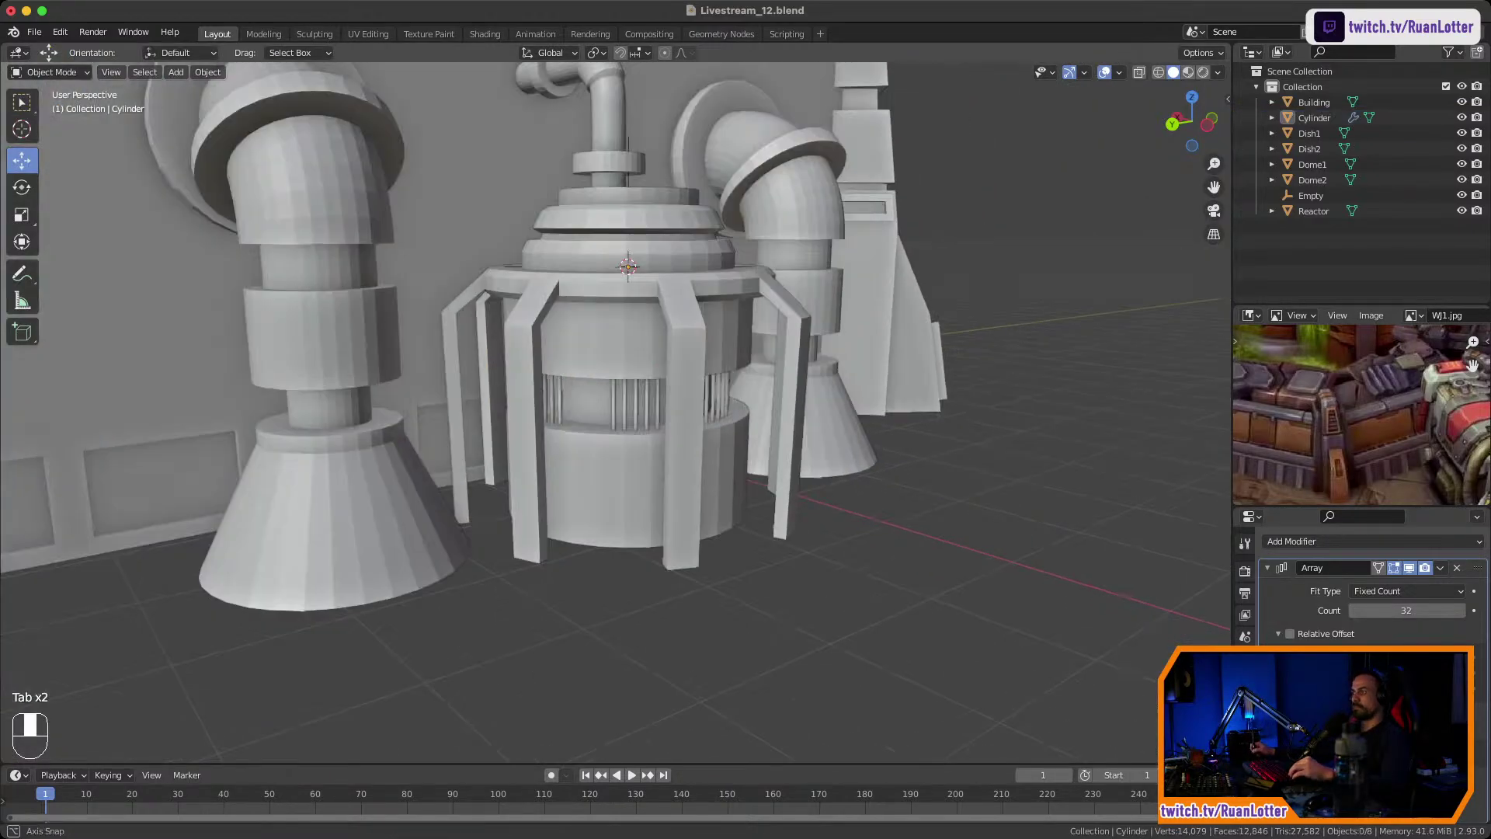
pyautogui.moveTo(970, 582); pyautogui.dragTo(567, 388, button='middle')
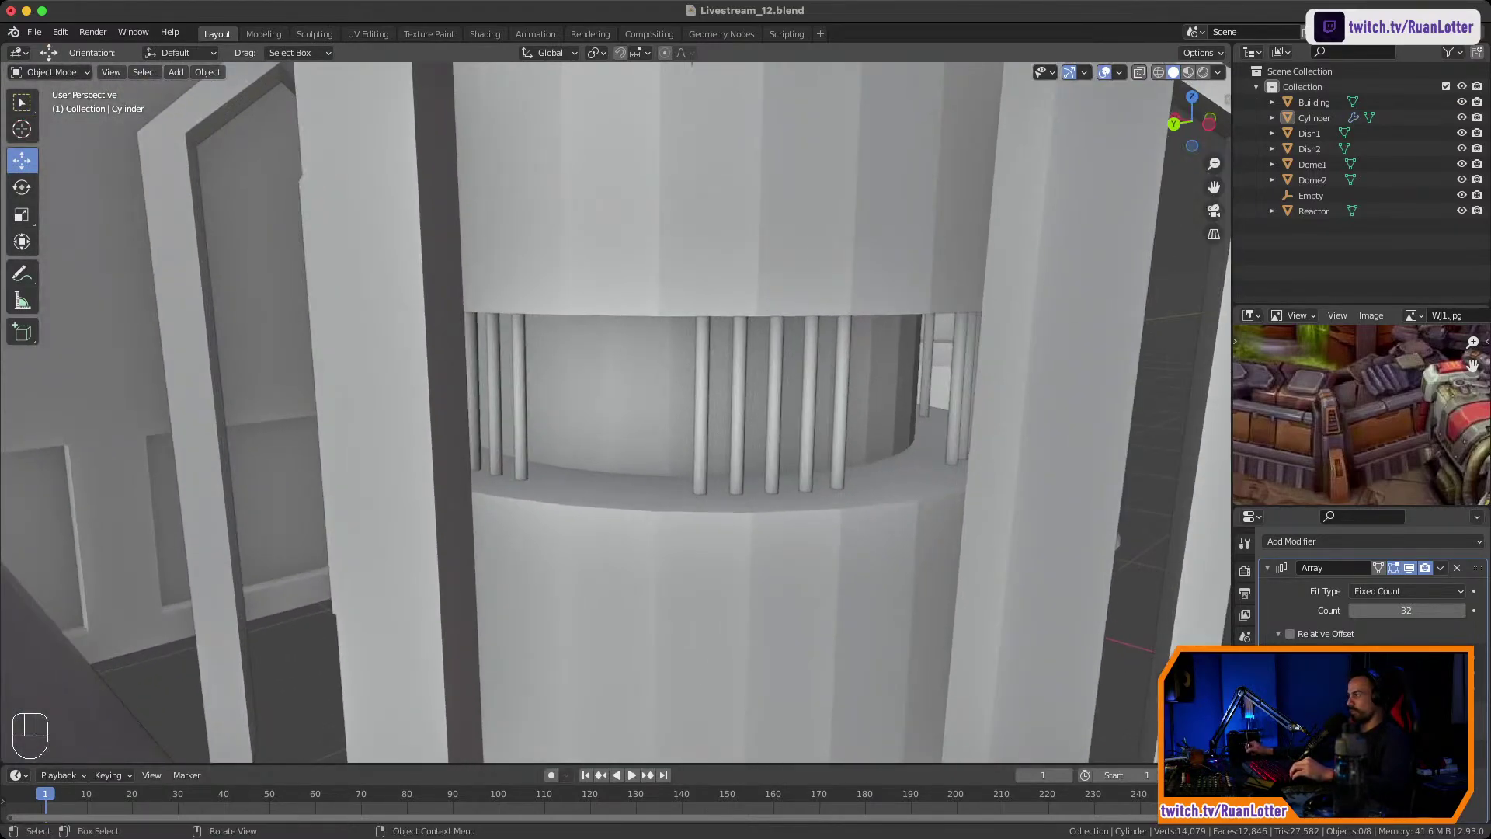
pyautogui.click(774, 404)
pyautogui.click(1440, 567)
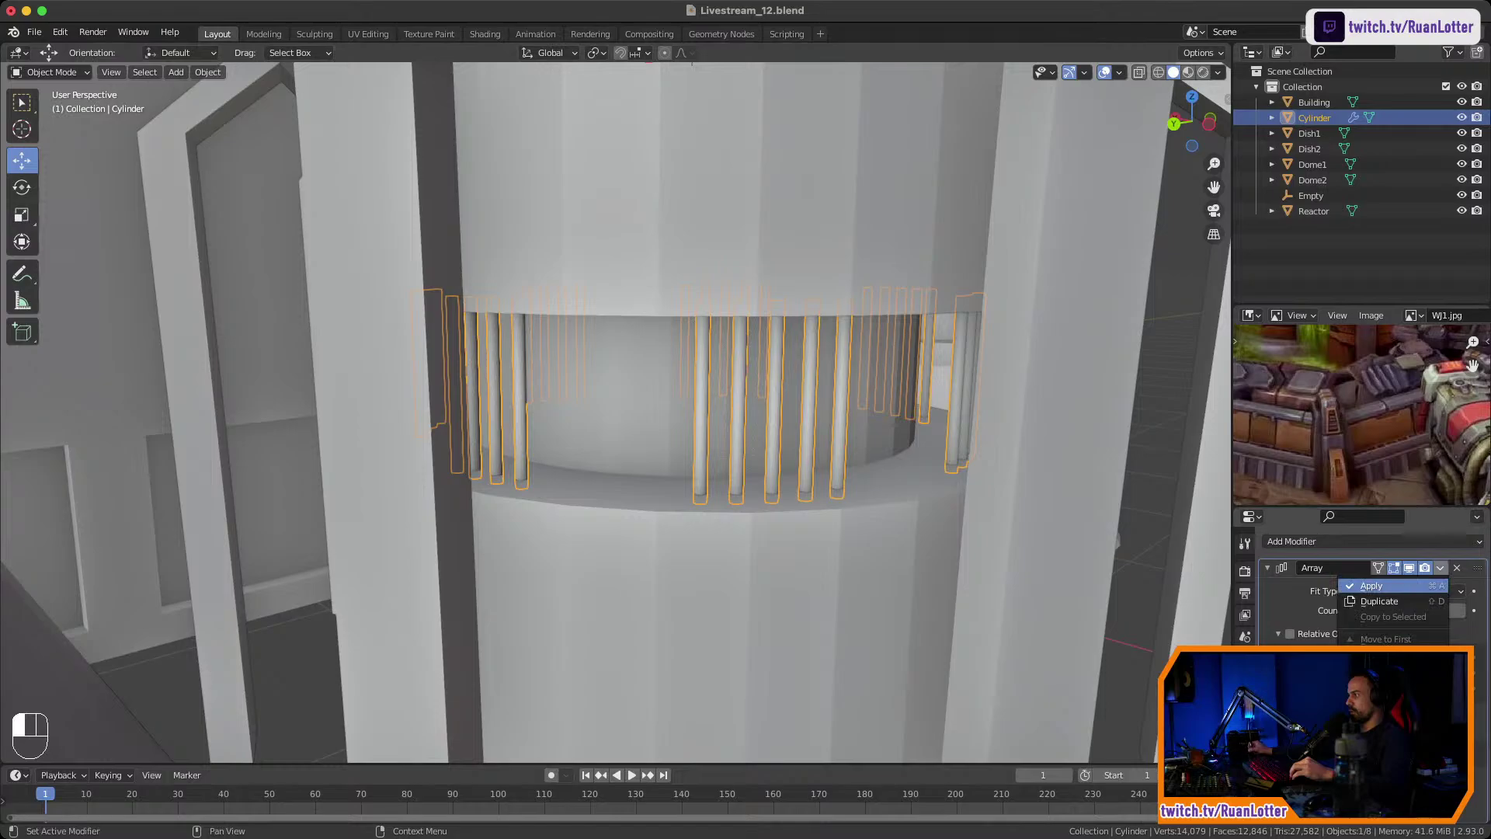
pyautogui.click(1371, 586)
# Join the arrayed rods into the Reactor object.
pyautogui.keyDown('ctrl'); pyautogui.moveTo(776, 435); pyautogui.dragTo(746, 443, button='middle'); pyautogui.keyUp('ctrl')
pyautogui.click(699, 544)
pyautogui.moveTo(745, 443); pyautogui.dragTo(765, 459, button='middle')
pyautogui.click(764, 435)
pyautogui.keyDown('shift'); pyautogui.click(765, 544); pyautogui.keyUp('shift')
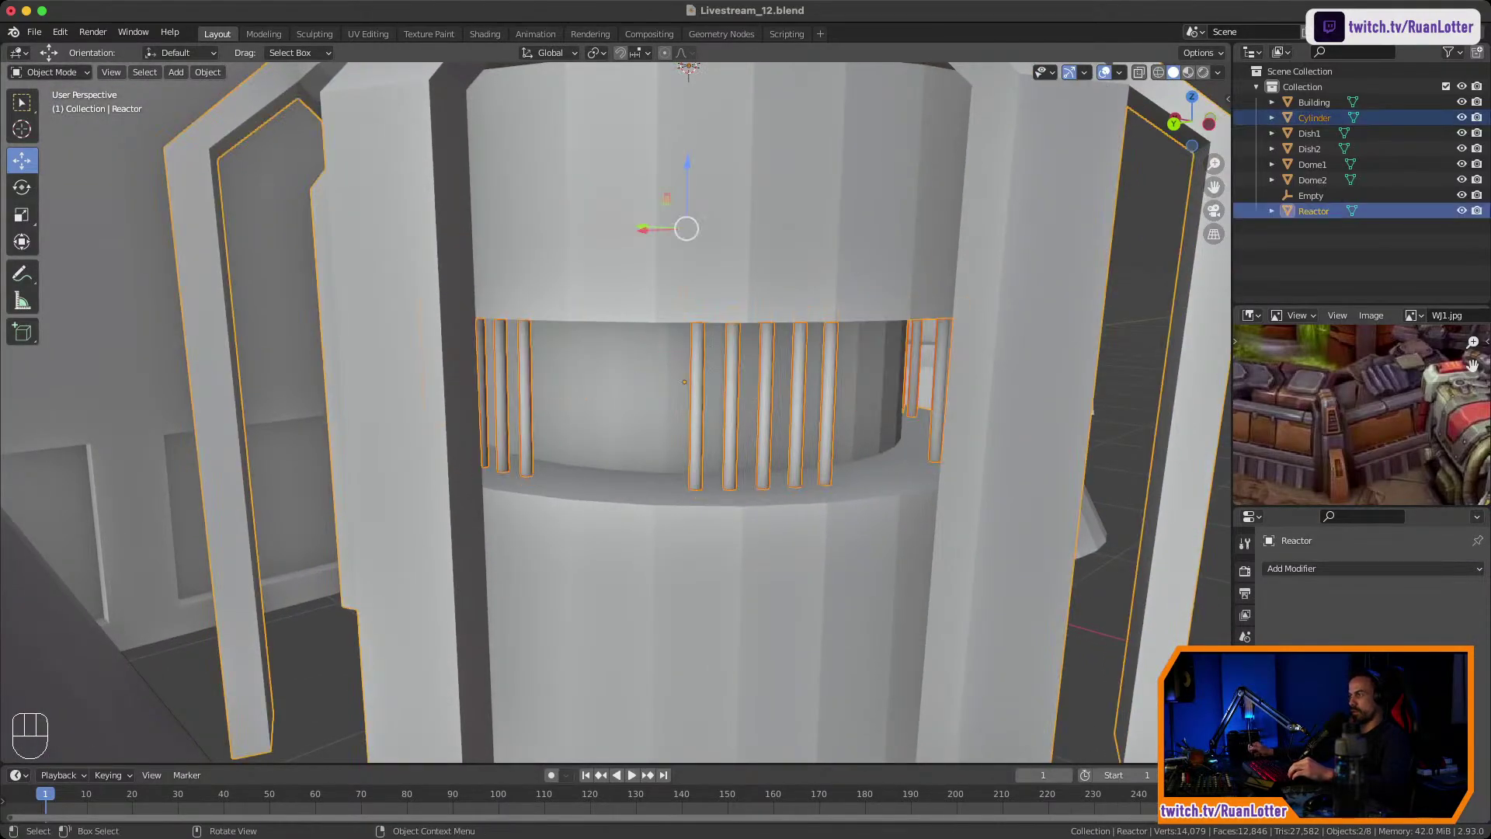
pyautogui.rightClick(687, 560)
pyautogui.click(685, 528)
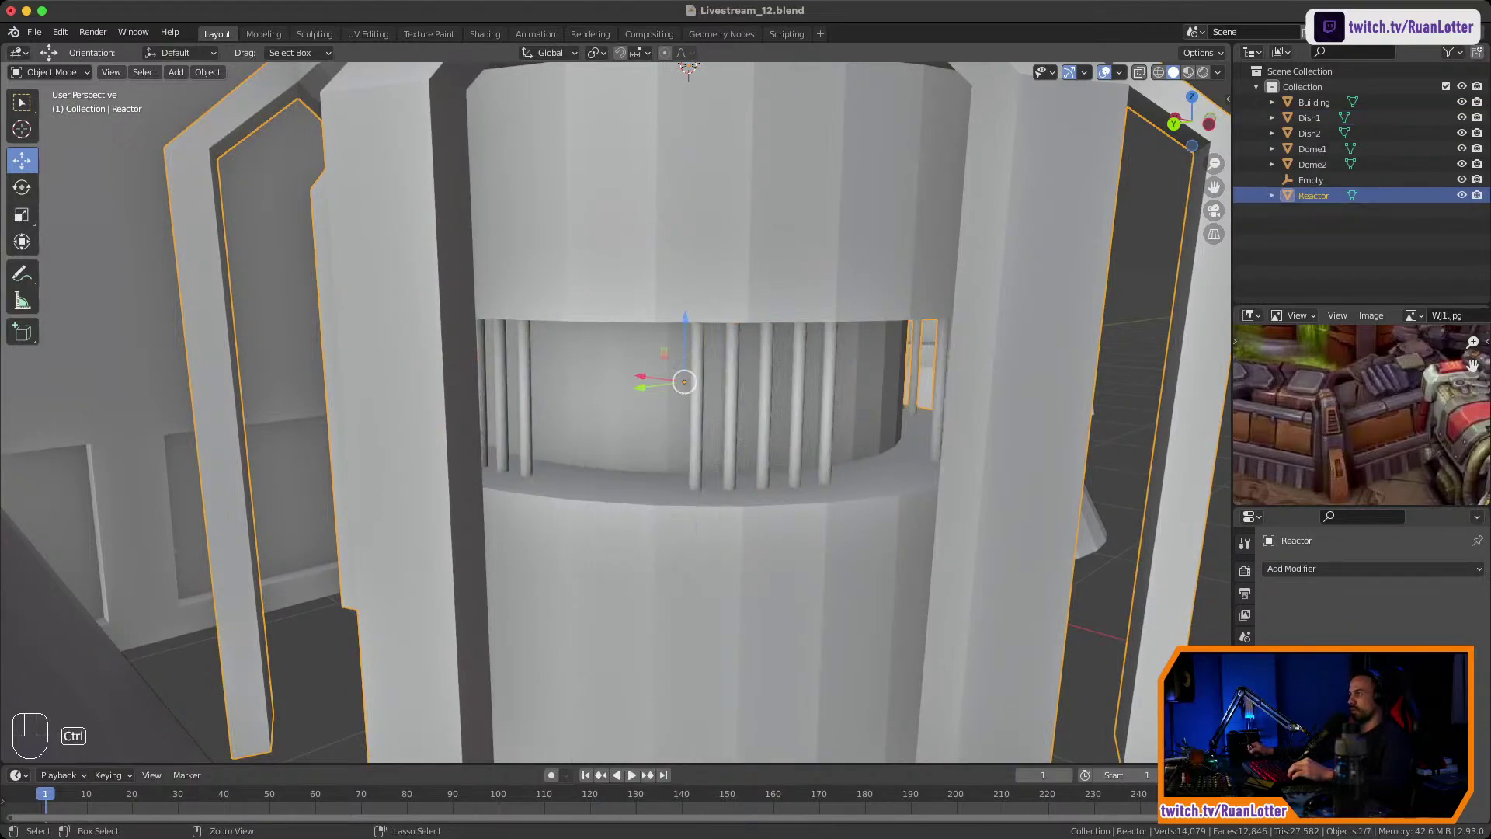
# Examine the joined reactor's mesh and how the reactor looks beside the building.
pyautogui.keyDown('ctrl'); pyautogui.moveTo(685, 497); pyautogui.dragTo(685, 583, button='middle'); pyautogui.keyUp('ctrl')
pyautogui.click(1056, 559)
pyautogui.keyDown('ctrl'); pyautogui.moveTo(1056, 559); pyautogui.dragTo(1056, 660, button='middle'); pyautogui.keyUp('ctrl')
pyautogui.press('Tab')
pyautogui.moveTo(684, 505)
pyautogui.keyDown('ctrl'); pyautogui.mouseDown(button='middle')
pyautogui.moveTo(683, 349)
pyautogui.moveTo(683, 505)
pyautogui.mouseUp(button='middle'); pyautogui.keyUp('ctrl')
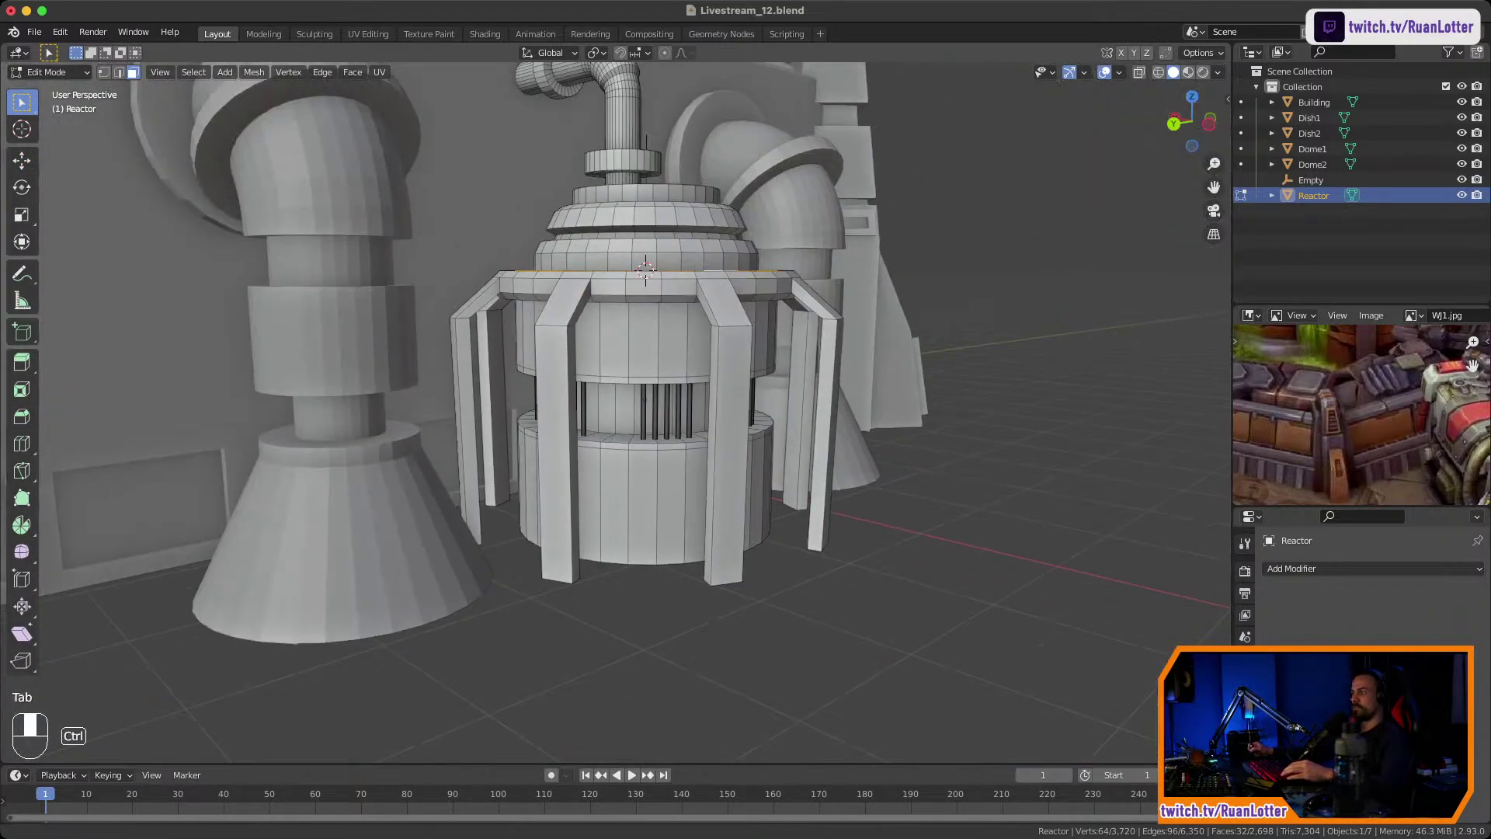
pyautogui.press('Tab')
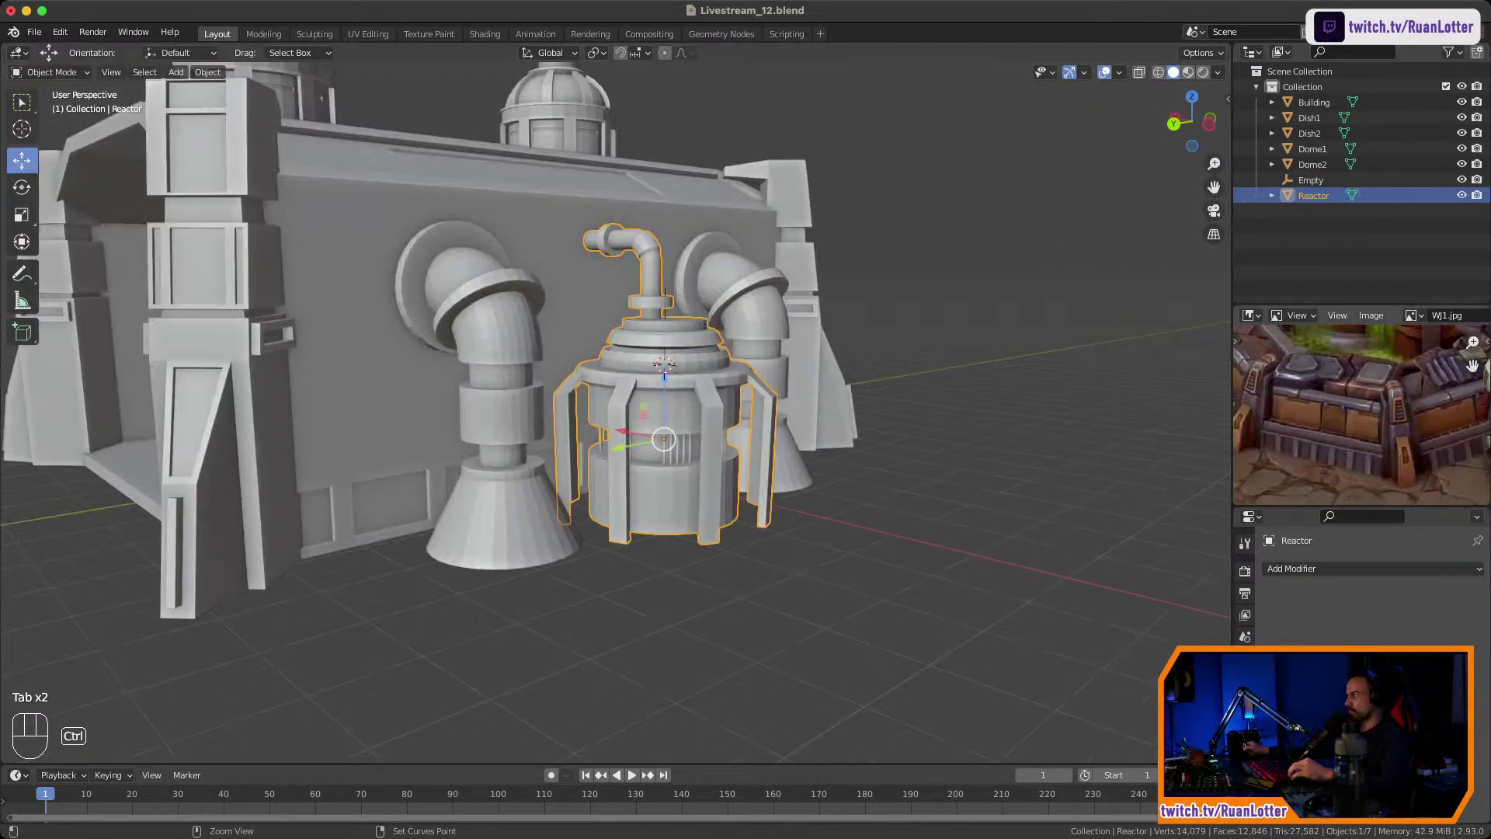
pyautogui.keyDown('ctrl'); pyautogui.moveTo(1361, 404); pyautogui.dragTo(1361, 427, button='middle'); pyautogui.keyUp('ctrl')
pyautogui.moveTo(1361, 427); pyautogui.dragTo(1386, 452, button='middle')
# Delete the Dome2 object from the building's roof, keeping its dish.
pyautogui.moveTo(667, 388); pyautogui.dragTo(796, 466, button='middle')
pyautogui.keyDown('shift'); pyautogui.moveTo(699, 334); pyautogui.dragTo(528, 439, button='middle'); pyautogui.keyUp('shift')
pyautogui.keyDown('shift'); pyautogui.moveTo(846, 342); pyautogui.dragTo(672, 392, button='middle'); pyautogui.keyUp('shift')
pyautogui.click(737, 381)
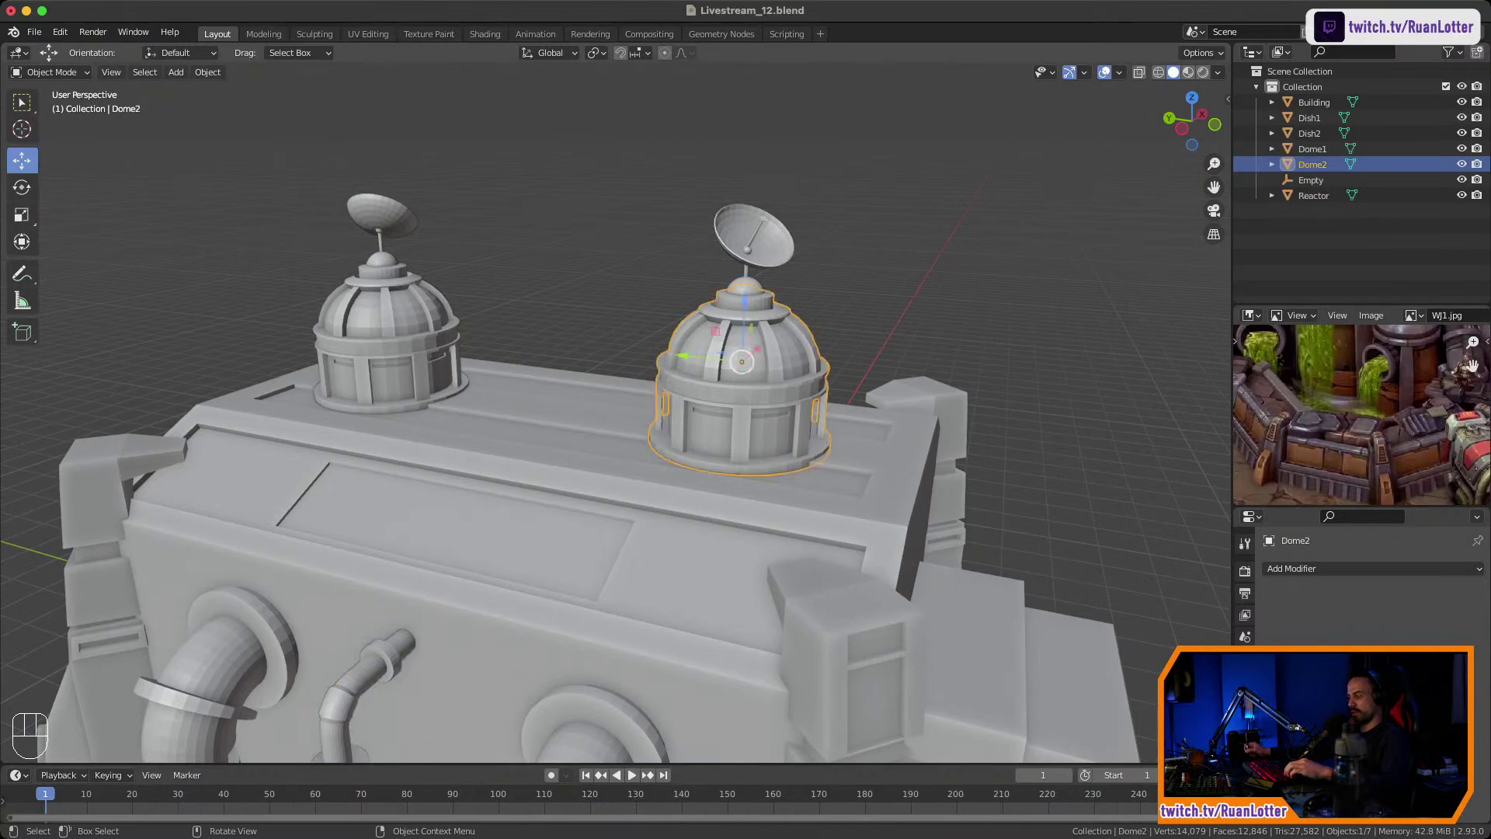
pyautogui.press('x')
pyautogui.click(780, 426)
# Try removing the Dish2 object left floating above the roof, and undo the deletion.
pyautogui.click(765, 249)
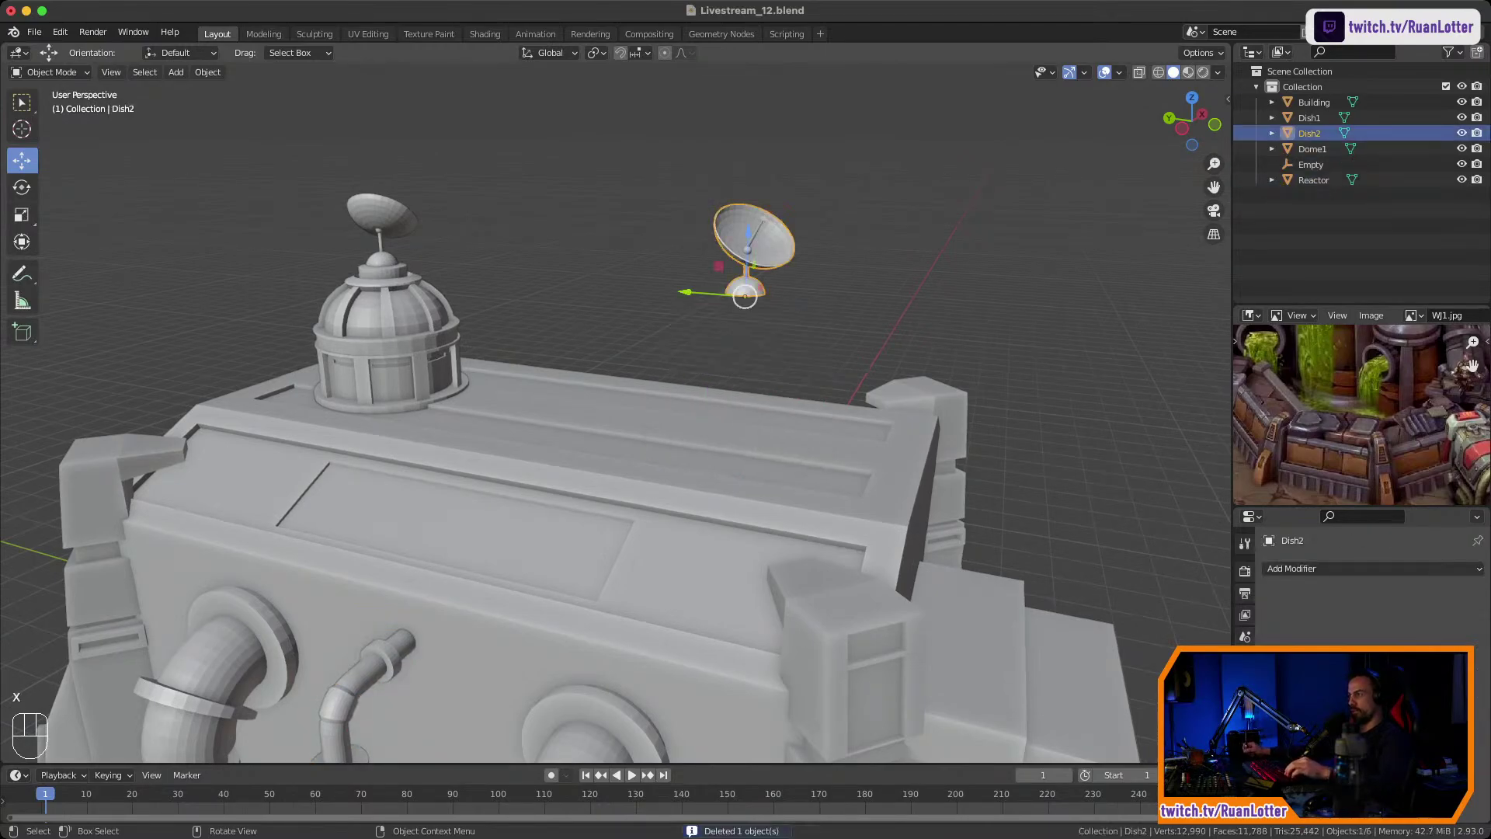
pyautogui.press('x')
pyautogui.click(765, 249)
pyautogui.moveTo(745, 272); pyautogui.dragTo(862, 278, button='middle')
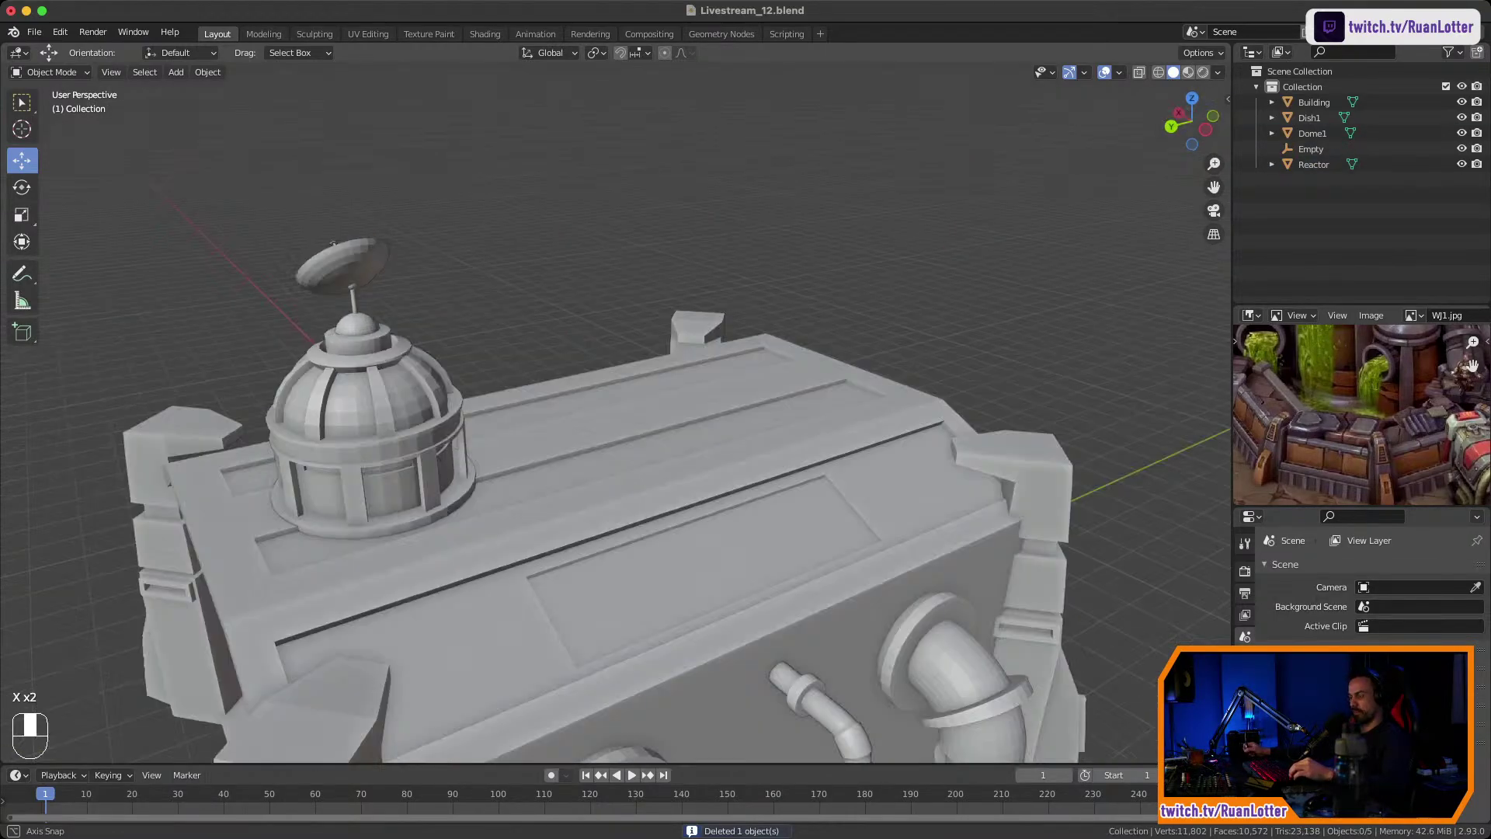
pyautogui.moveTo(334, 244); pyautogui.dragTo(268, 245, button='middle')
pyautogui.press('super+z')
# Scale the Dish2 antenna up uniformly by about 2.78.
pyautogui.click(765, 233)
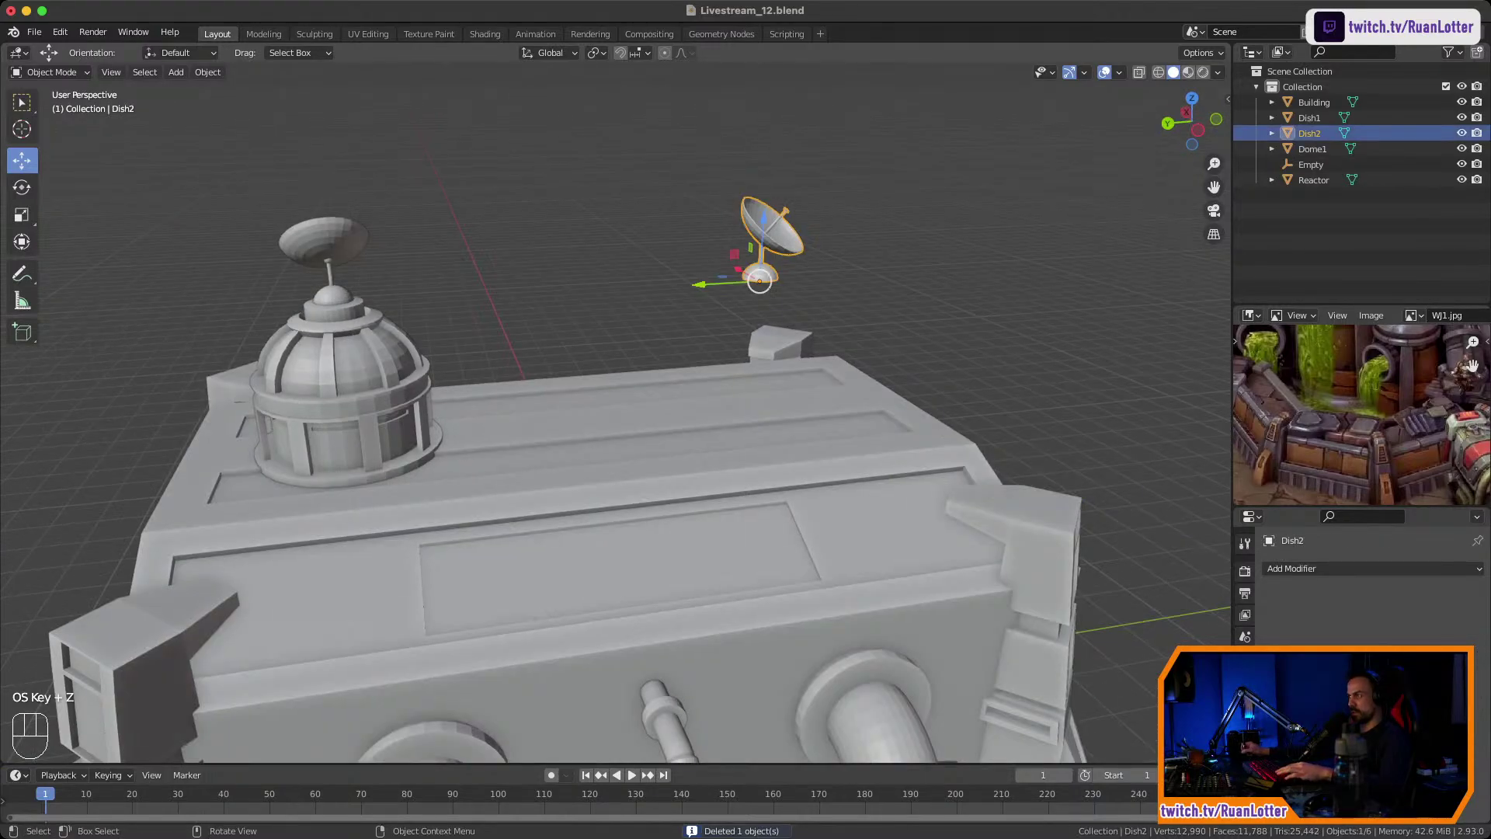
pyautogui.press('s')
pyautogui.click(1124, 291)
pyautogui.moveTo(1125, 291); pyautogui.dragTo(1081, 276, button='middle')
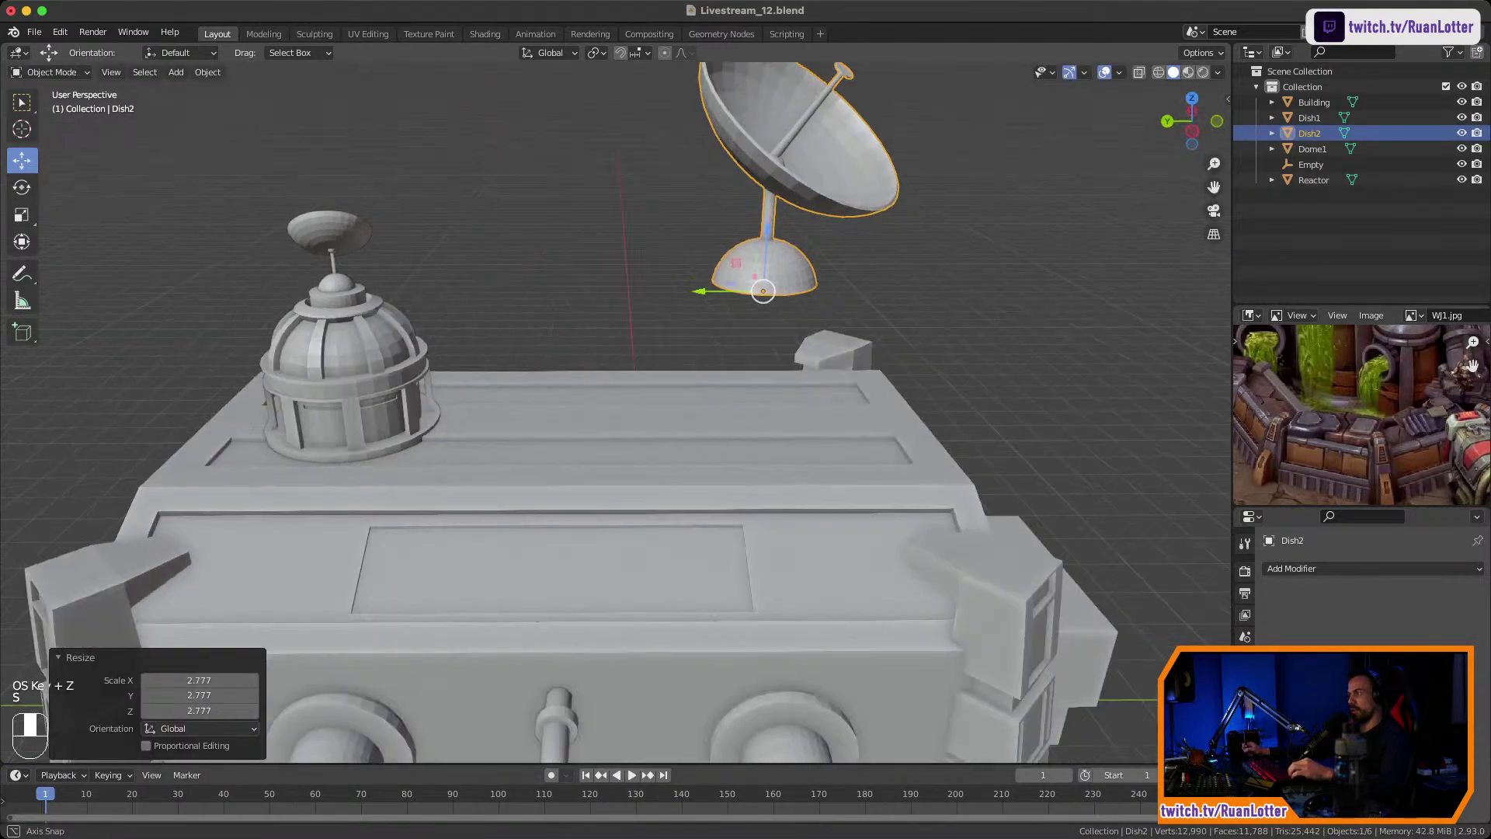
# Lower the enlarged Dish2 about 1.98 m along Z, and slightly further until its base meets the roof.
pyautogui.press('g')
pyautogui.press('z')
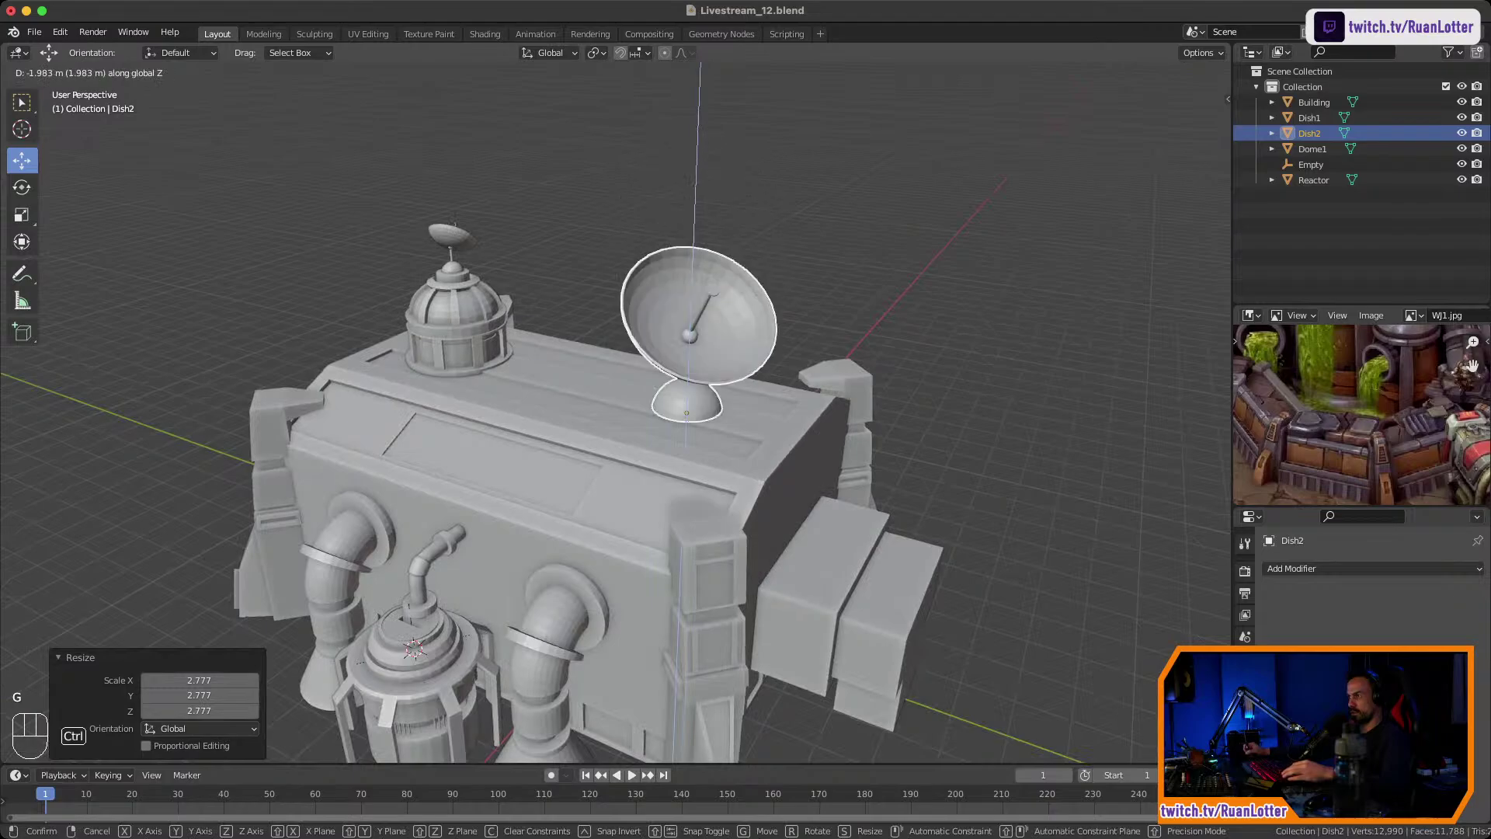
pyautogui.click(699, 434)
pyautogui.moveTo(699, 435); pyautogui.dragTo(792, 280, button='middle')
pyautogui.keyDown('shift'); pyautogui.moveTo(792, 280); pyautogui.dragTo(392, 353, button='middle'); pyautogui.keyUp('shift')
pyautogui.keyDown('ctrl'); pyautogui.moveTo(393, 353); pyautogui.dragTo(448, 323, button='middle'); pyautogui.keyUp('ctrl')
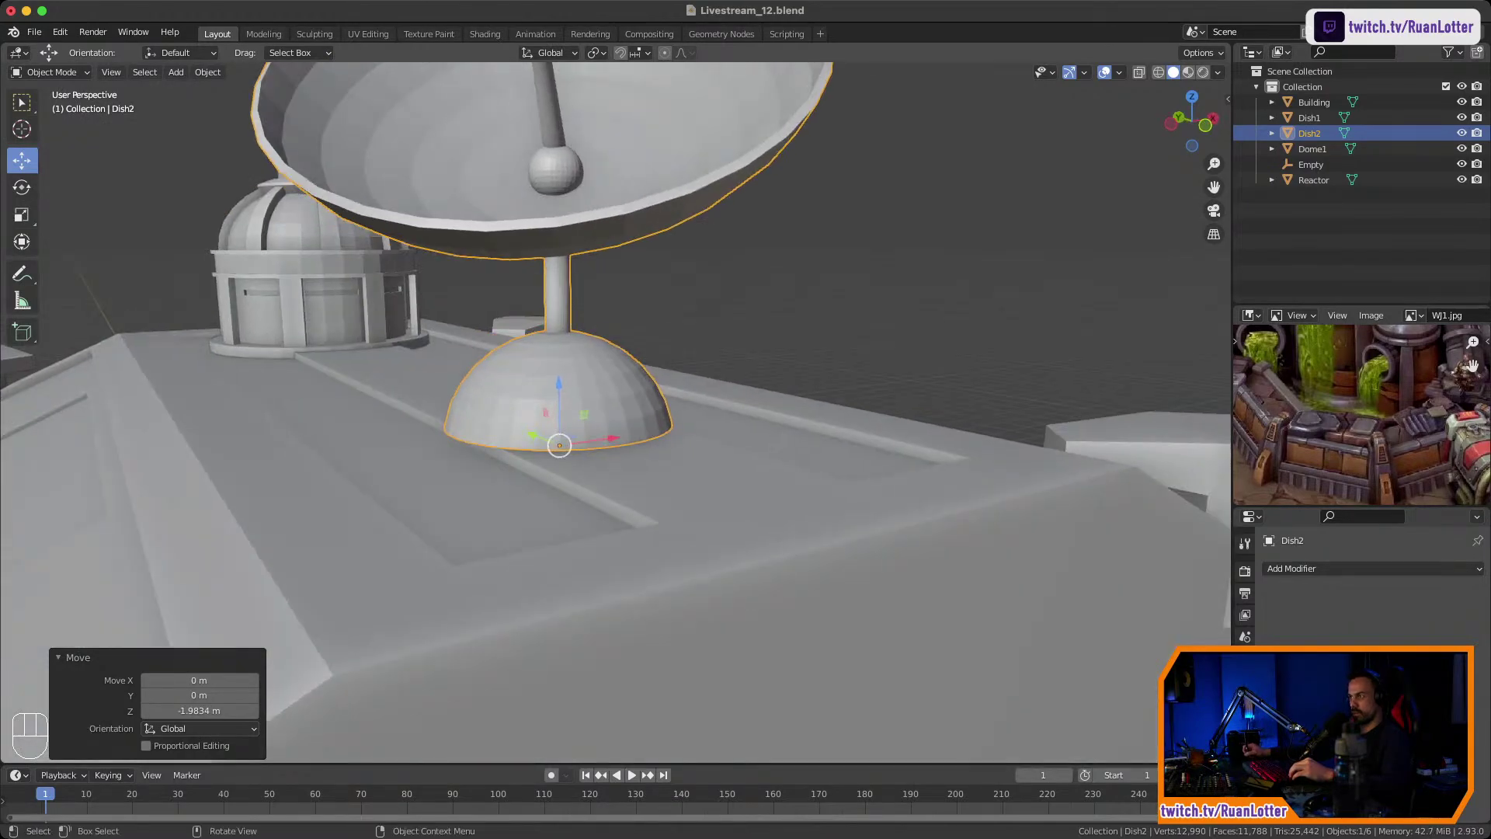
pyautogui.moveTo(559, 383); pyautogui.dragTo(559, 403)
pyautogui.keyDown('ctrl'); pyautogui.moveTo(559, 403); pyautogui.dragTo(559, 459, button='middle'); pyautogui.keyUp('ctrl')
# Position Dish2 near the roof's end by moving it about -1.18 m along Y, 0.99 m along X and another -0.26 m along Y.
pyautogui.moveTo(546, 441); pyautogui.dragTo(628, 471)
pyautogui.moveTo(627, 471); pyautogui.dragTo(548, 491, button='middle')
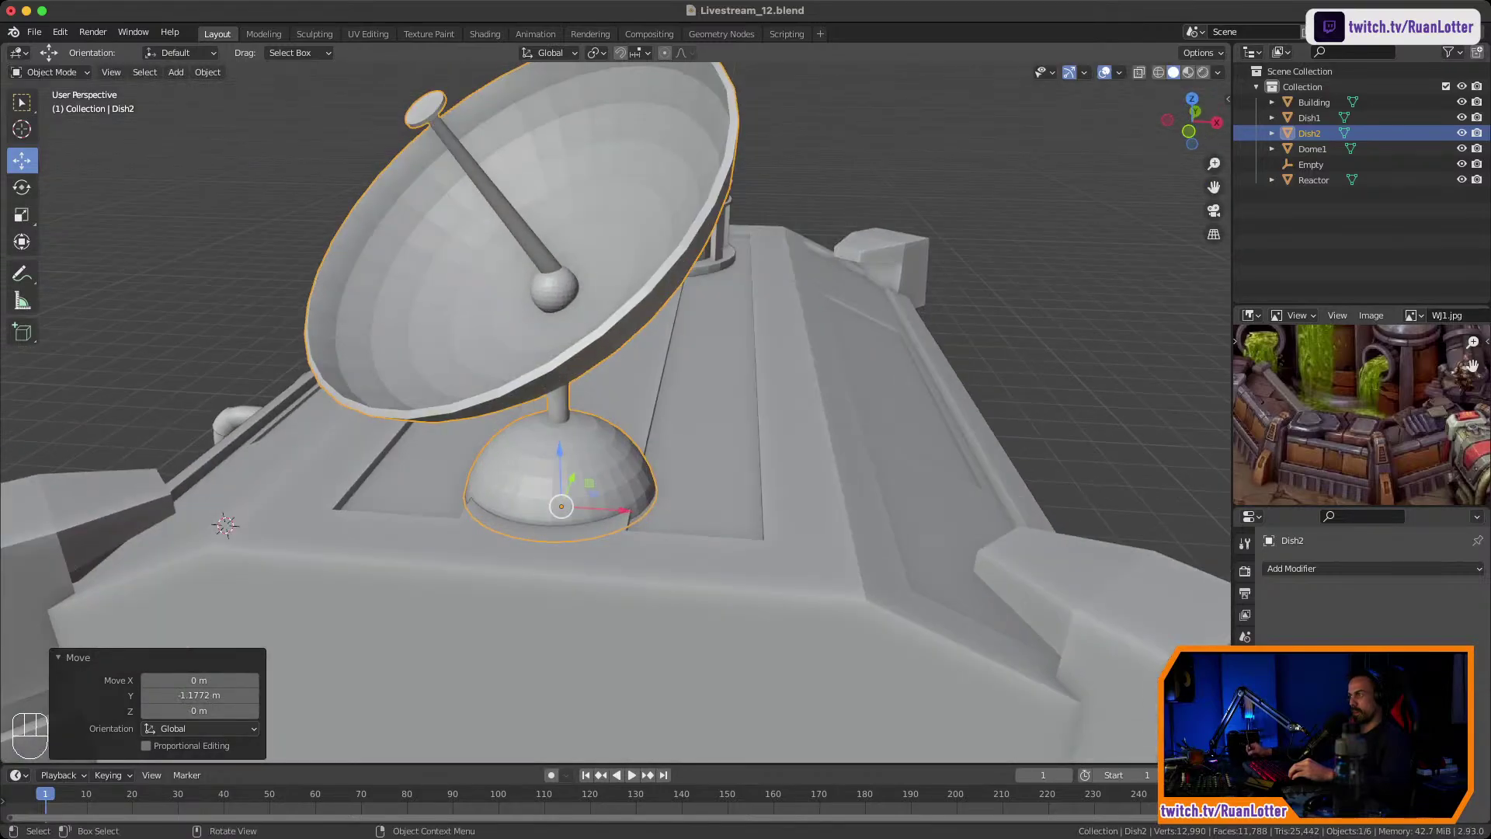
pyautogui.moveTo(623, 511); pyautogui.dragTo(760, 521)
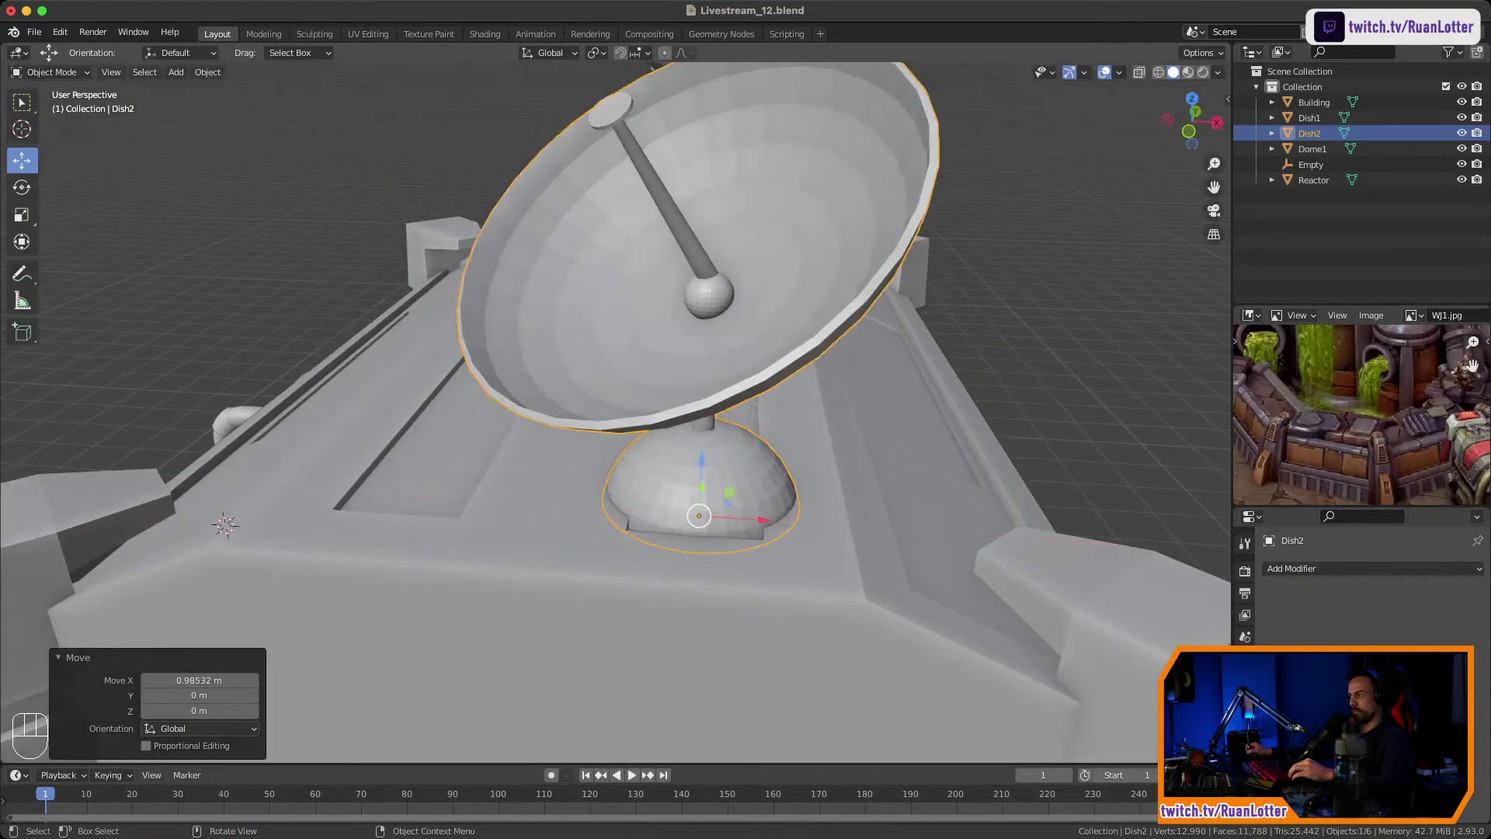
pyautogui.moveTo(761, 520); pyautogui.dragTo(648, 489, button='middle')
pyautogui.moveTo(649, 490); pyautogui.dragTo(624, 502)
pyautogui.moveTo(624, 501); pyautogui.dragTo(466, 501, button='middle')
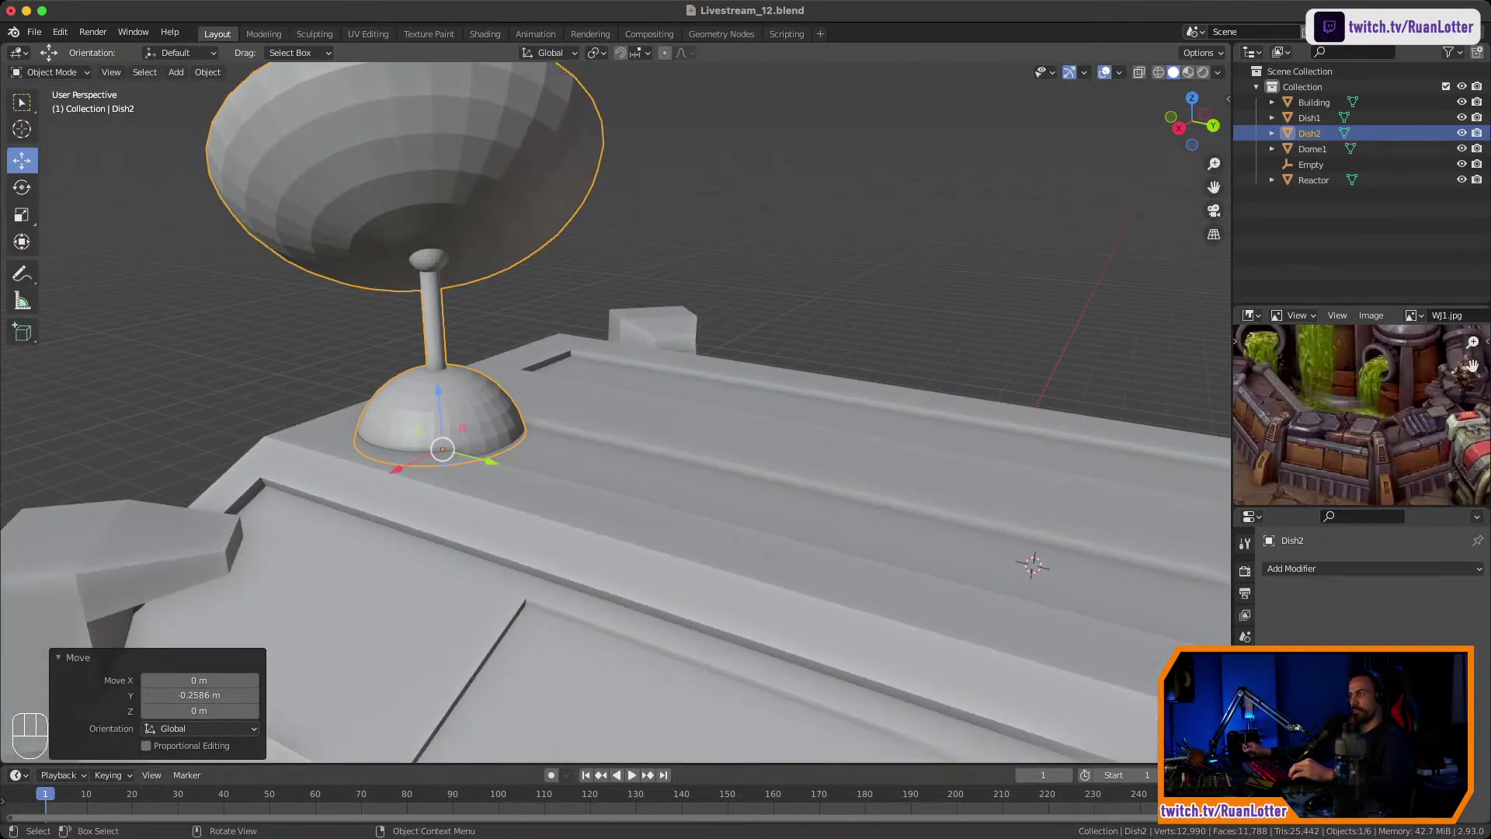
pyautogui.click(777, 249)
pyautogui.moveTo(776, 249); pyautogui.dragTo(805, 90, button='middle')
pyautogui.scroll(-5, 555, 258)
pyautogui.scroll(-2, 674, 199)
pyautogui.keyDown('ctrl'); pyautogui.moveTo(805, 89); pyautogui.dragTo(805, 98, button='middle'); pyautogui.keyUp('ctrl')
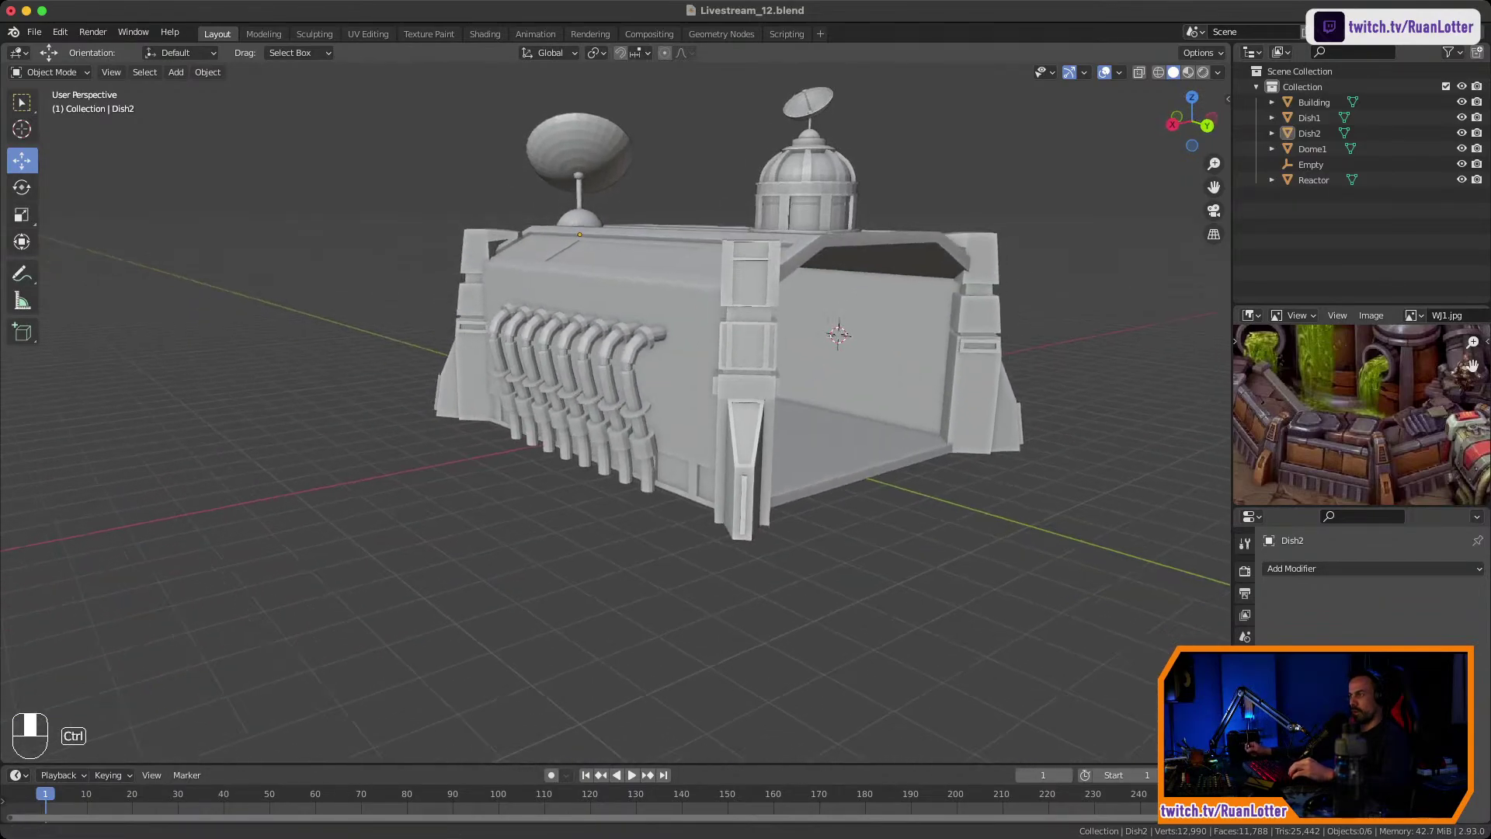
# Examine the building's piped side wall and the red canisters in the reference image.
pyautogui.keyDown('ctrl'); pyautogui.moveTo(594, 124); pyautogui.dragTo(648, 67, button='middle'); pyautogui.keyUp('ctrl')
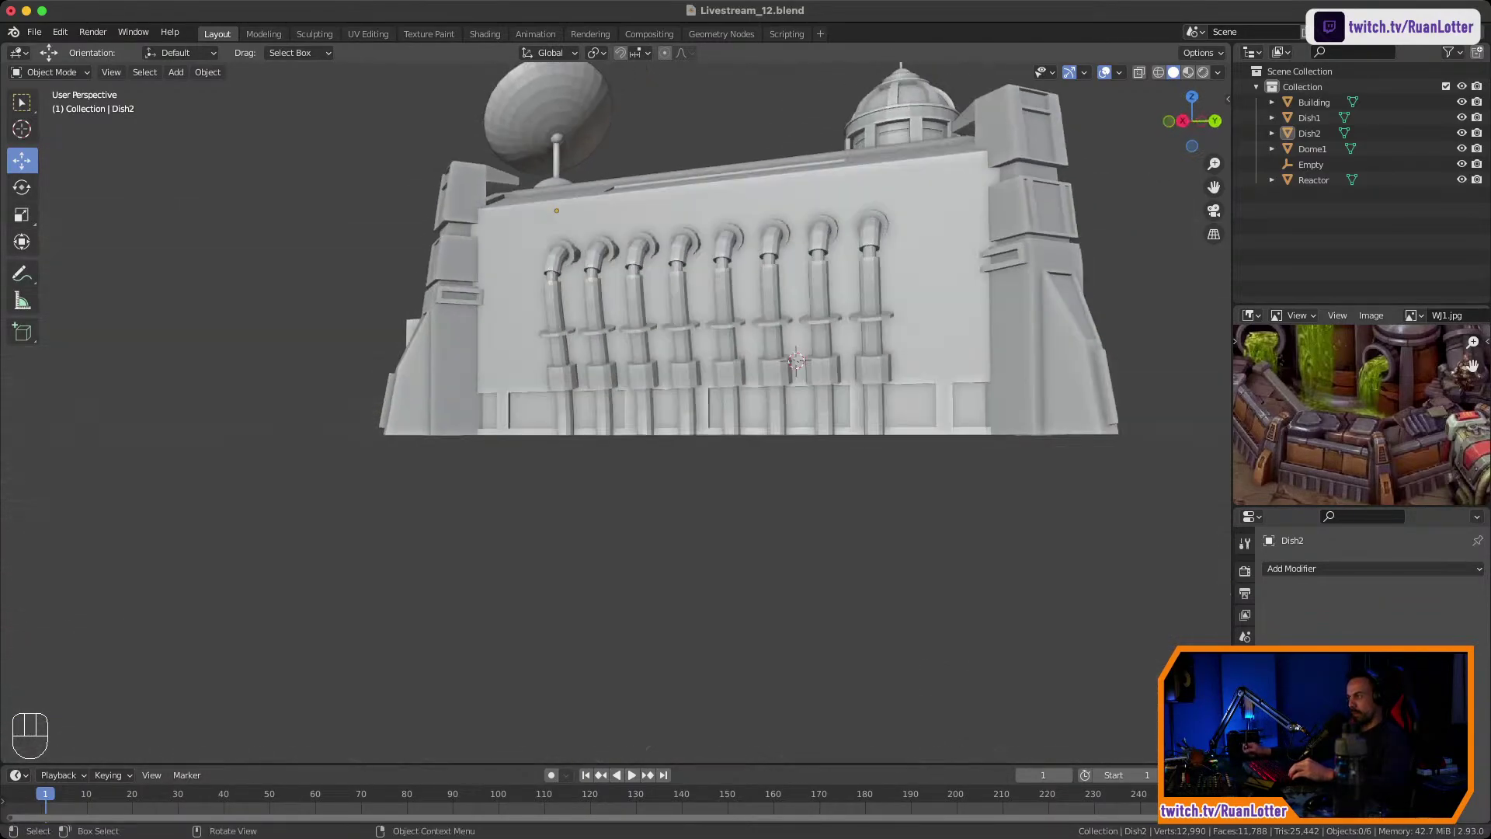
pyautogui.moveTo(536, 525); pyautogui.dragTo(450, 536, button='middle')
pyautogui.click(545, 475)
pyautogui.keyDown('ctrl'); pyautogui.moveTo(1369, 397); pyautogui.dragTo(1431, 496, button='middle'); pyautogui.keyUp('ctrl')
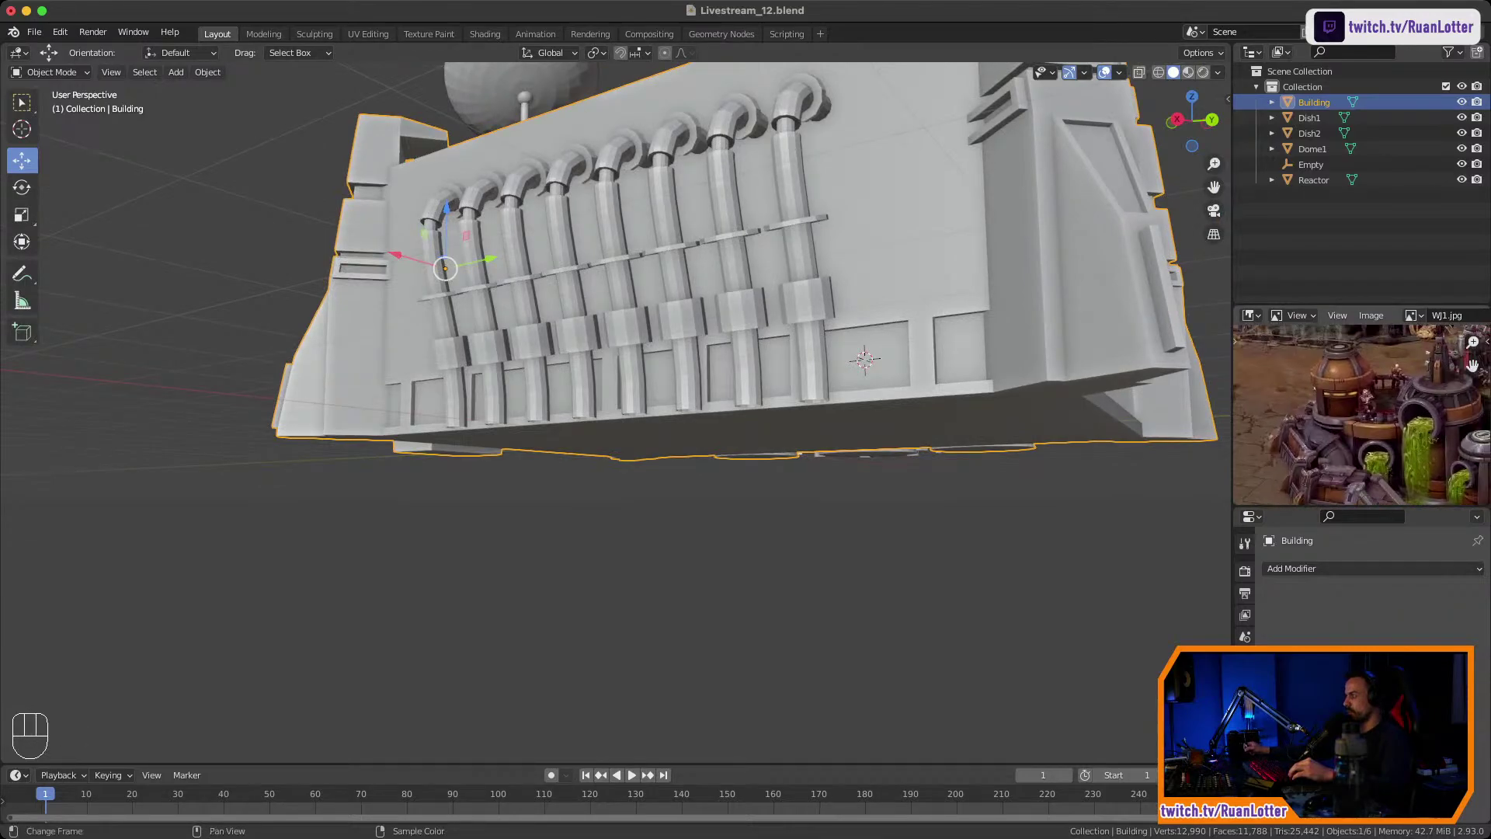
pyautogui.moveTo(1431, 435); pyautogui.dragTo(1356, 392, button='middle')
pyautogui.moveTo(1359, 435)
pyautogui.keyDown('ctrl'); pyautogui.mouseDown(button='middle')
pyautogui.moveTo(1360, 400)
pyautogui.moveTo(1332, 443)
pyautogui.mouseUp(button='middle'); pyautogui.keyUp('ctrl')
pyautogui.keyDown('ctrl'); pyautogui.moveTo(1332, 443); pyautogui.dragTo(1361, 415, button='middle'); pyautogui.keyUp('ctrl')
pyautogui.moveTo(1360, 415)
pyautogui.keyDown('ctrl'); pyautogui.mouseDown(button='middle')
pyautogui.moveTo(1360, 389)
pyautogui.moveTo(1358, 436)
pyautogui.mouseUp(button='middle'); pyautogui.keyUp('ctrl')
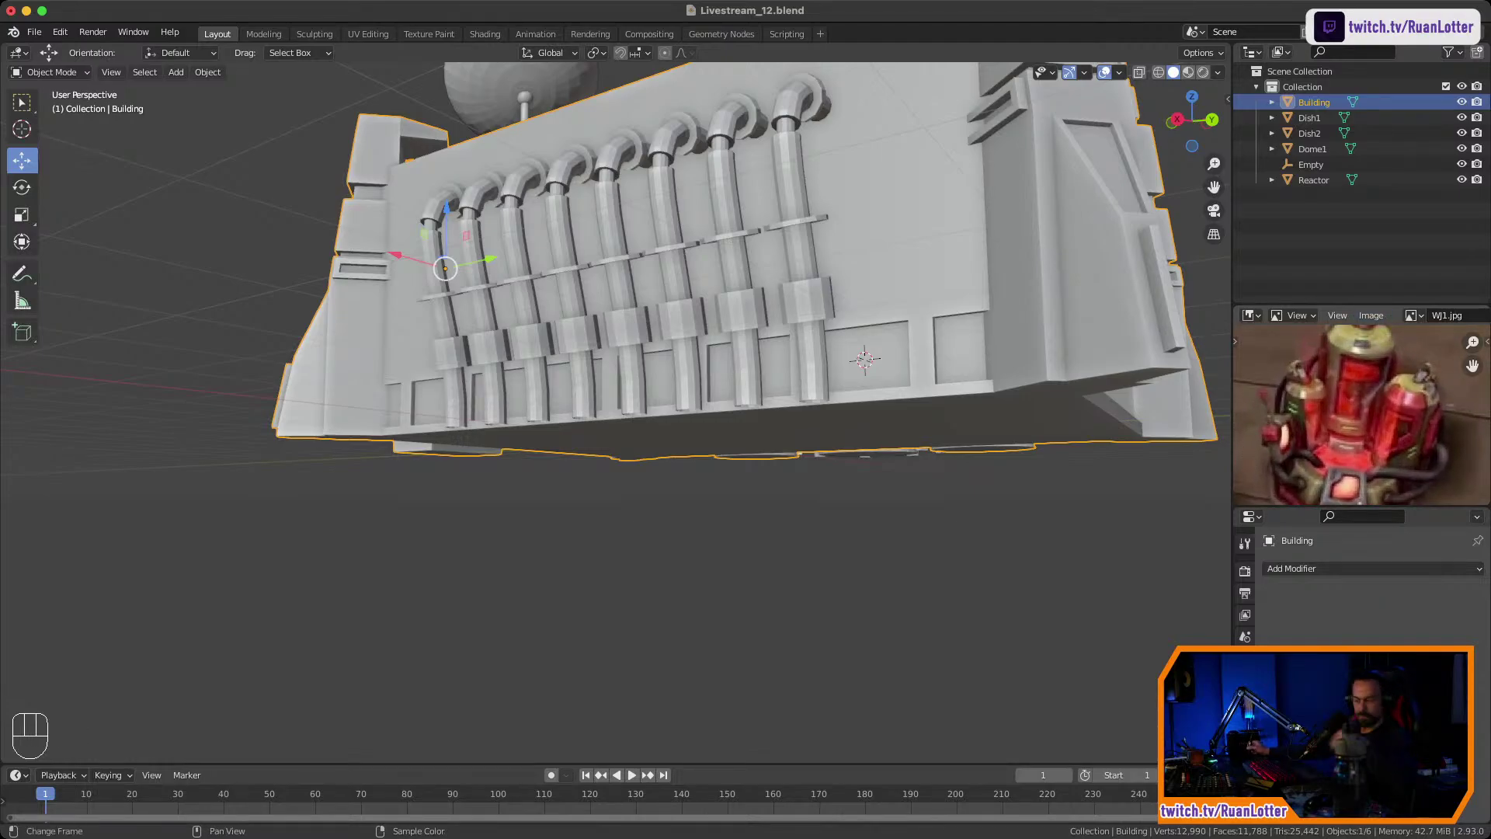
# Snap the 3D cursor to the Building's underside face along the piped wall.
pyautogui.moveTo(621, 412); pyautogui.dragTo(602, 466, button='middle')
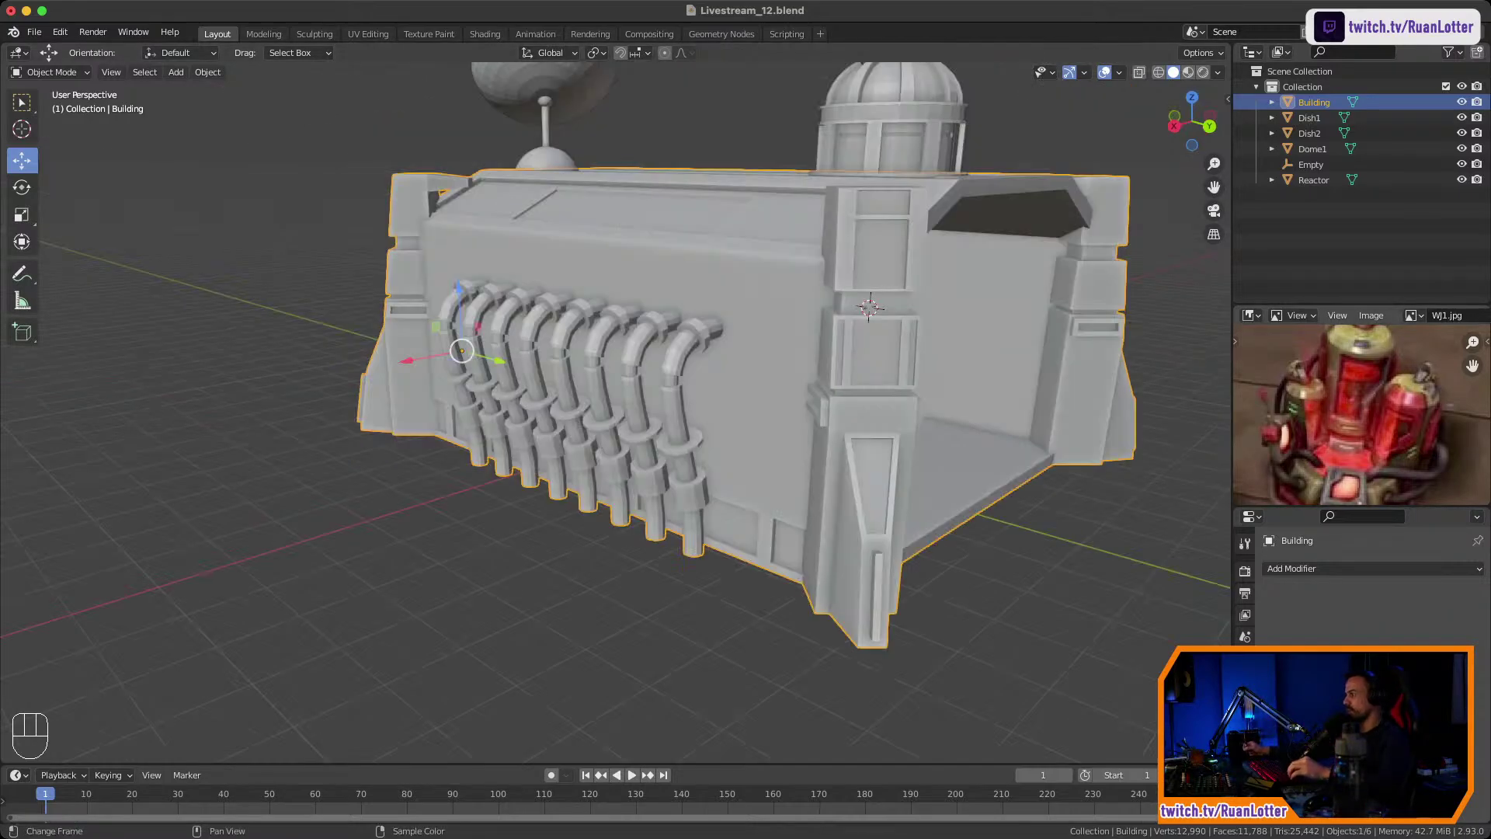
pyautogui.keyDown('shift'); pyautogui.moveTo(777, 388); pyautogui.dragTo(718, 431, button='middle'); pyautogui.keyUp('shift')
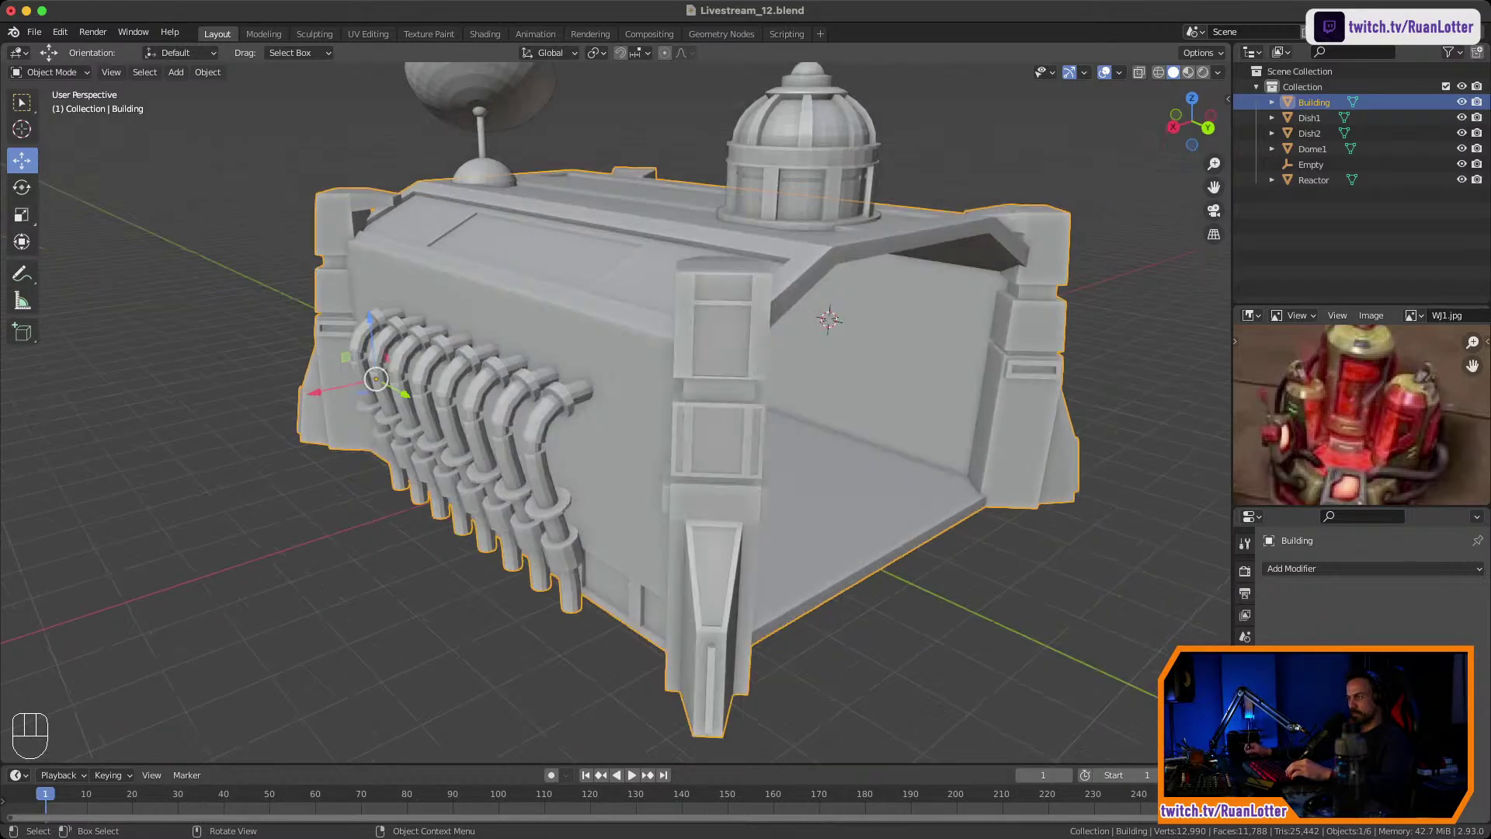
pyautogui.moveTo(660, 481); pyautogui.dragTo(696, 380, button='middle')
pyautogui.press('Tab')
pyautogui.click(676, 392)
pyautogui.click(645, 334)
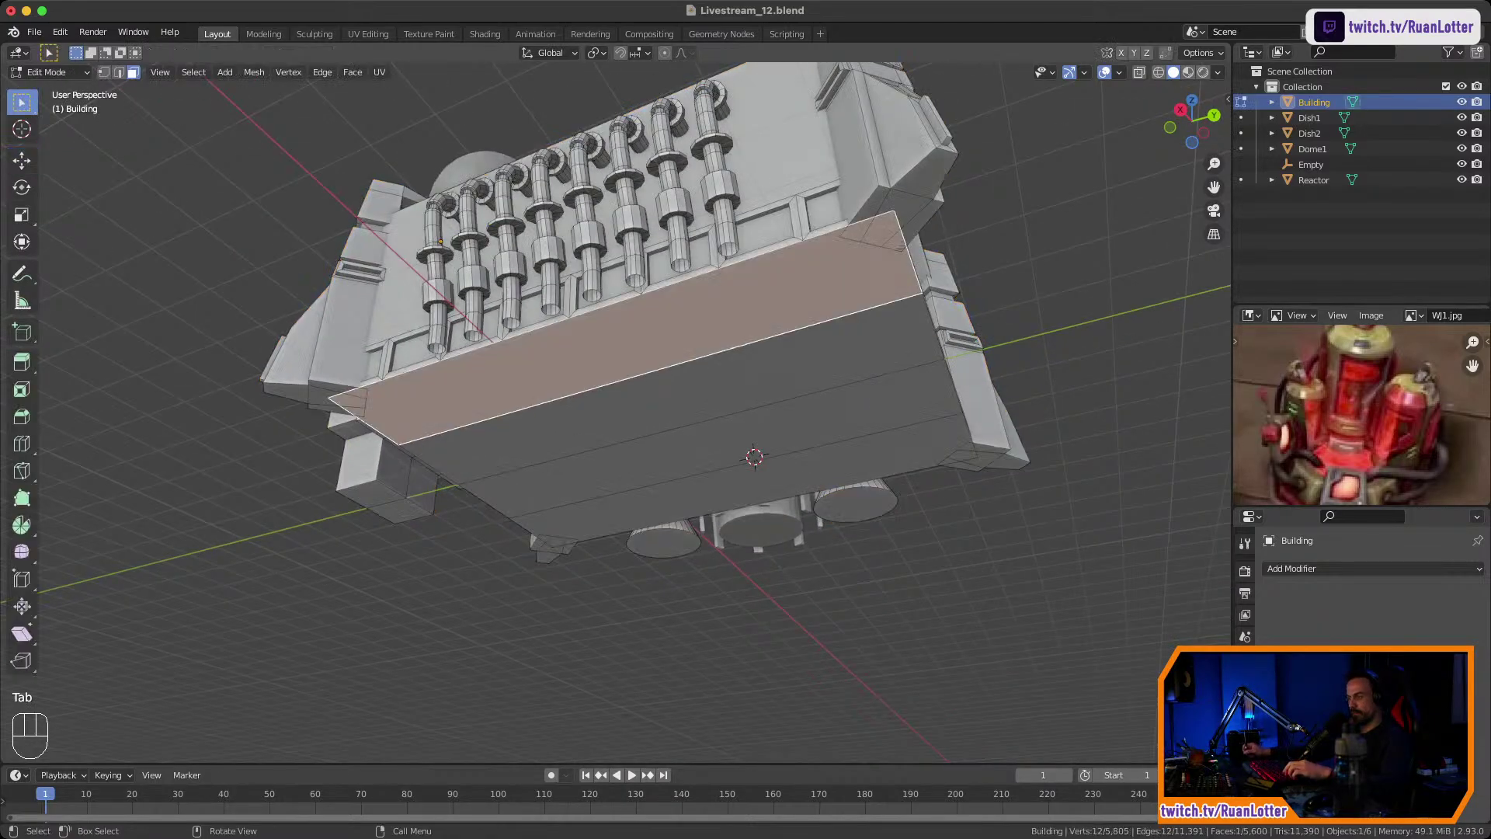
pyautogui.hotkey('shift', 's')
pyautogui.click(625, 446)
pyautogui.press('Tab')
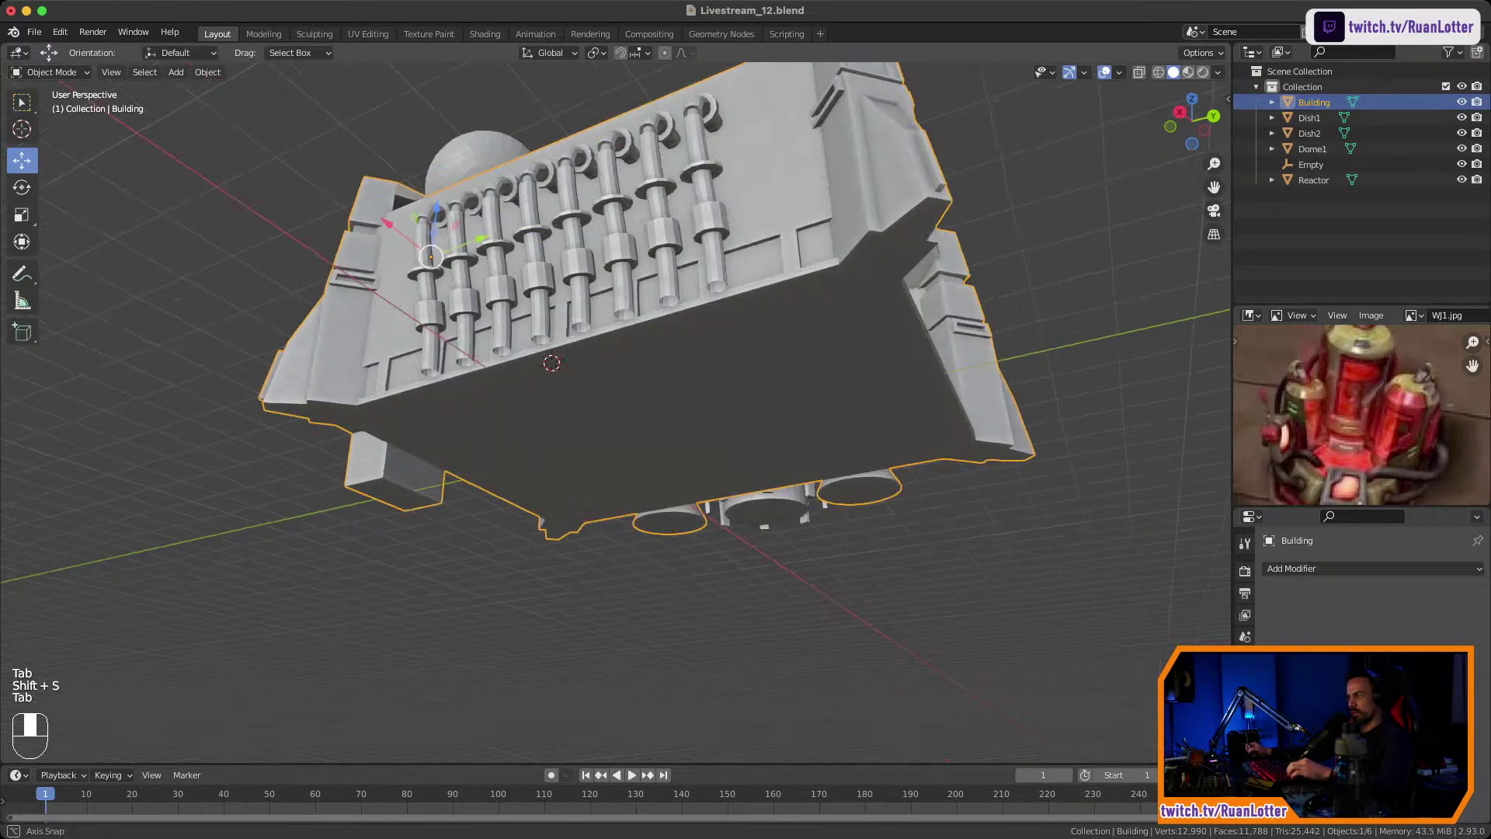
# Add a mesh cylinder with 32 vertices, 1 m radius and 2 m depth at the 3D cursor, and raise it 1 m along Z.
pyautogui.moveTo(628, 408); pyautogui.dragTo(641, 493, button='middle')
pyautogui.hotkey('shift', 'a')
pyautogui.moveTo(602, 339)
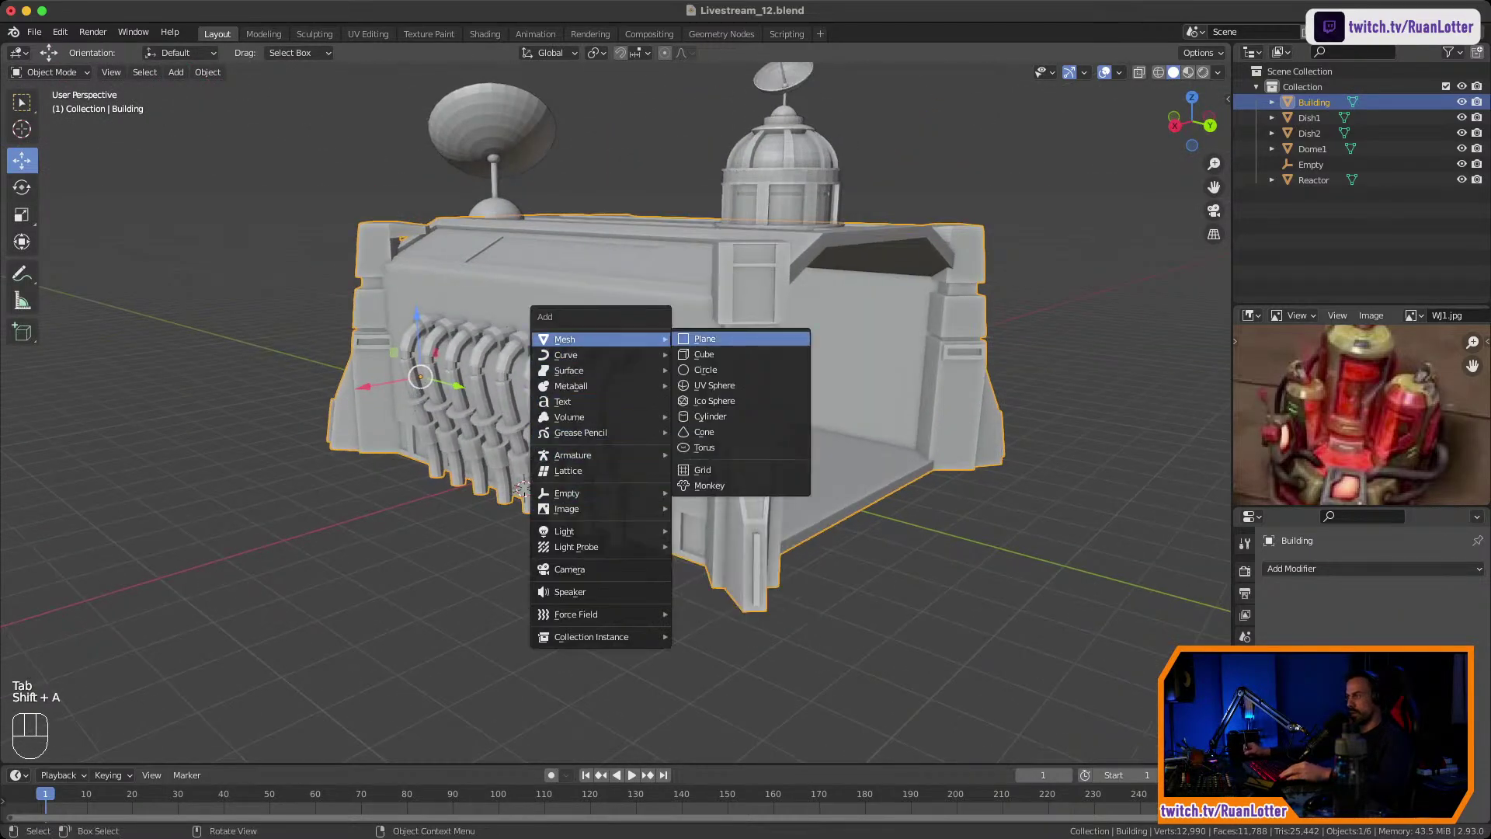
pyautogui.click(710, 416)
pyautogui.moveTo(710, 419); pyautogui.dragTo(687, 427, button='middle')
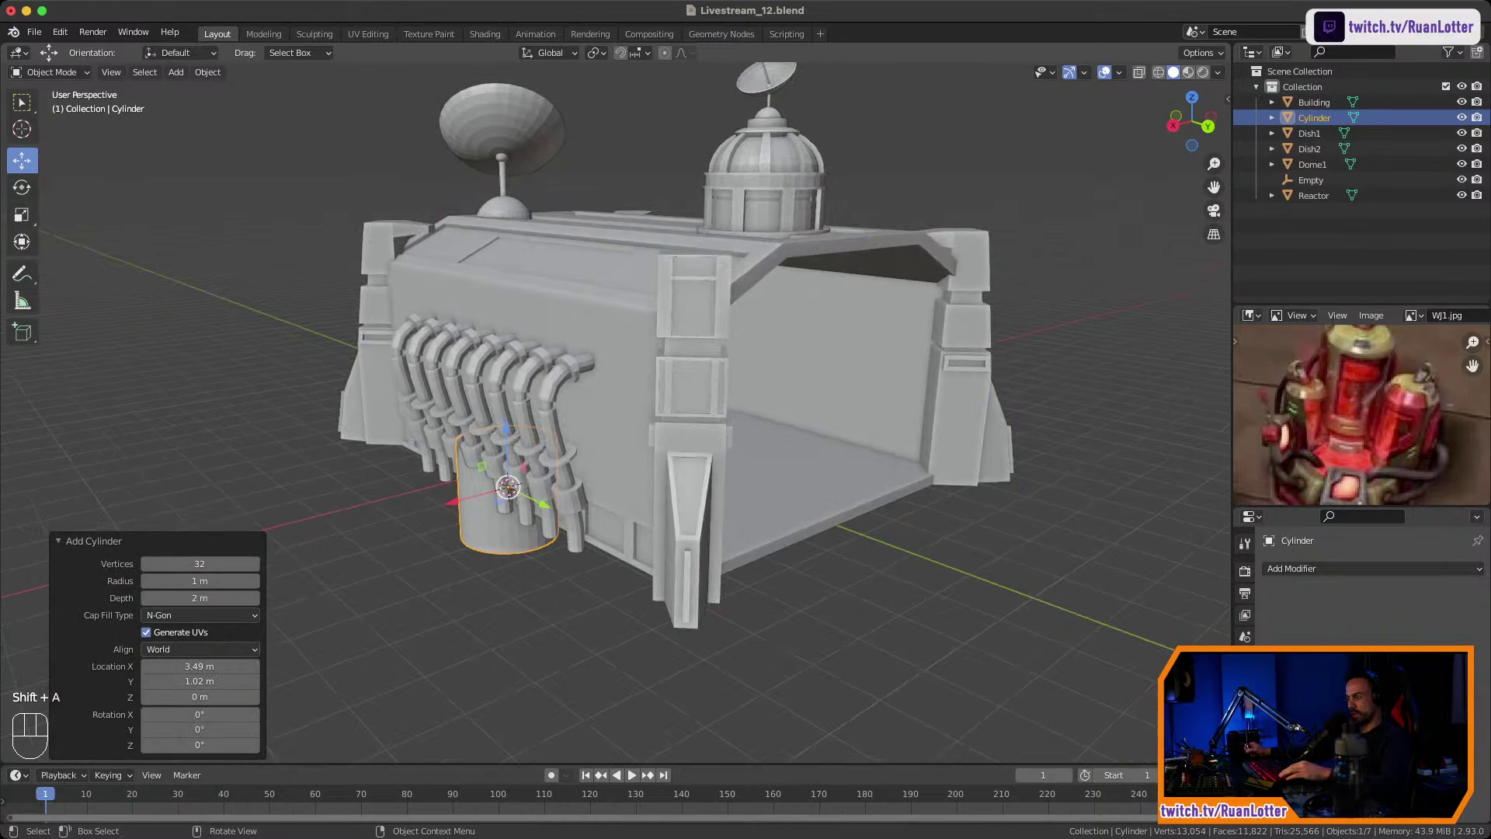
pyautogui.press('g')
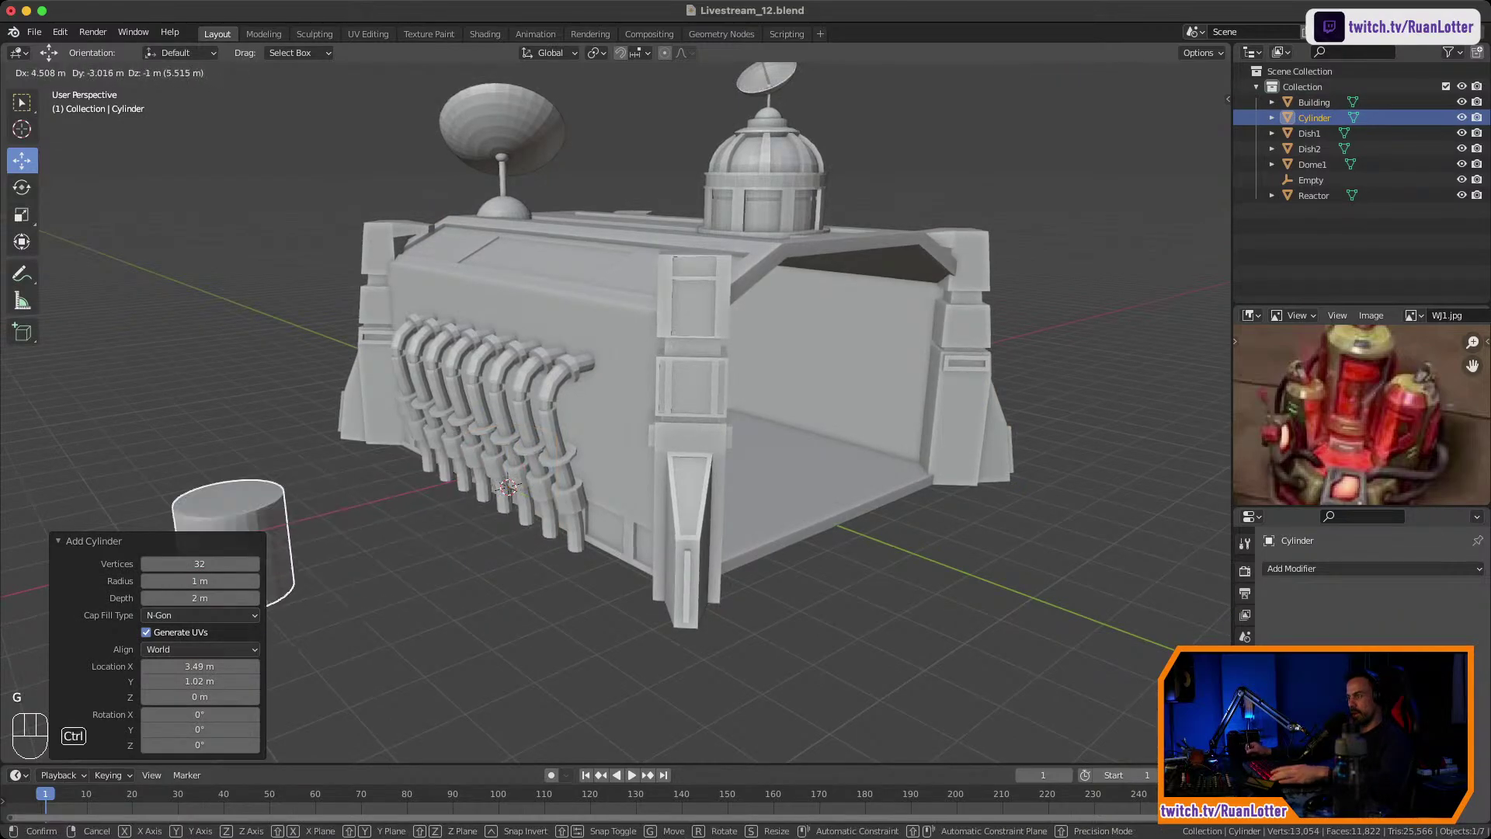
pyautogui.rightClick(532, 476)
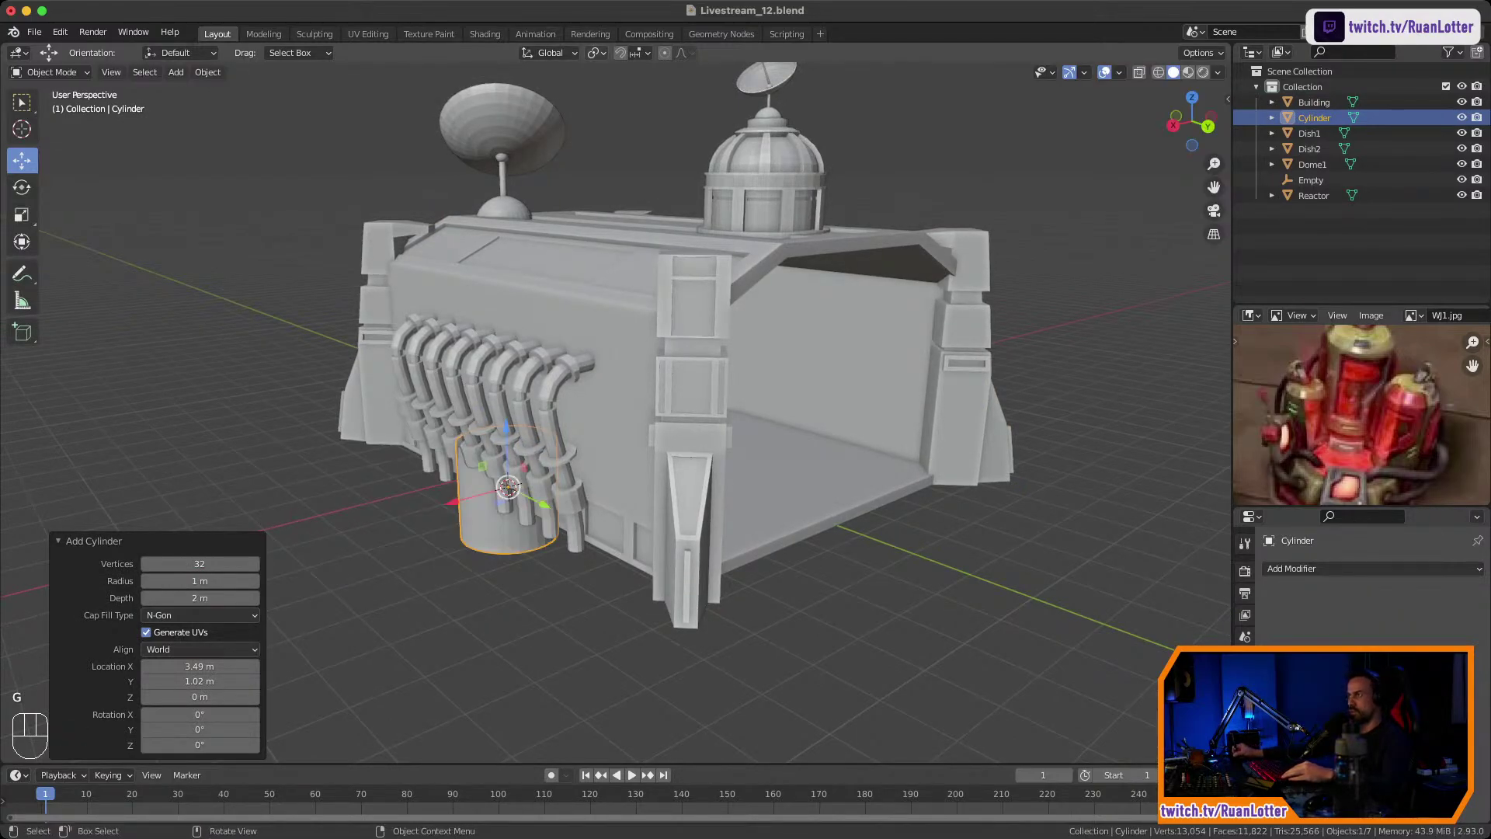
pyautogui.click(639, 53)
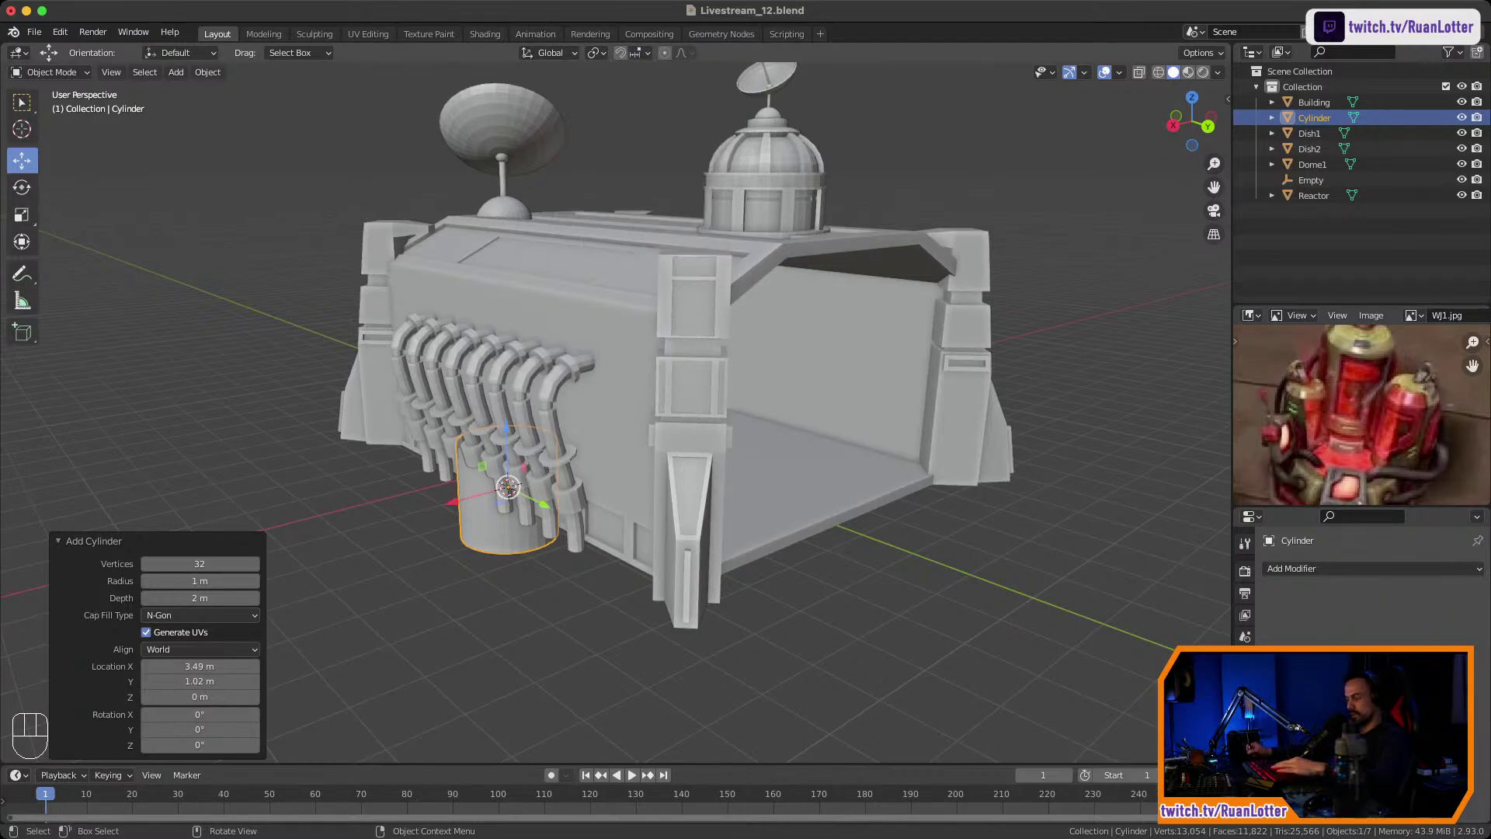
pyautogui.press('g')
pyautogui.press('z')
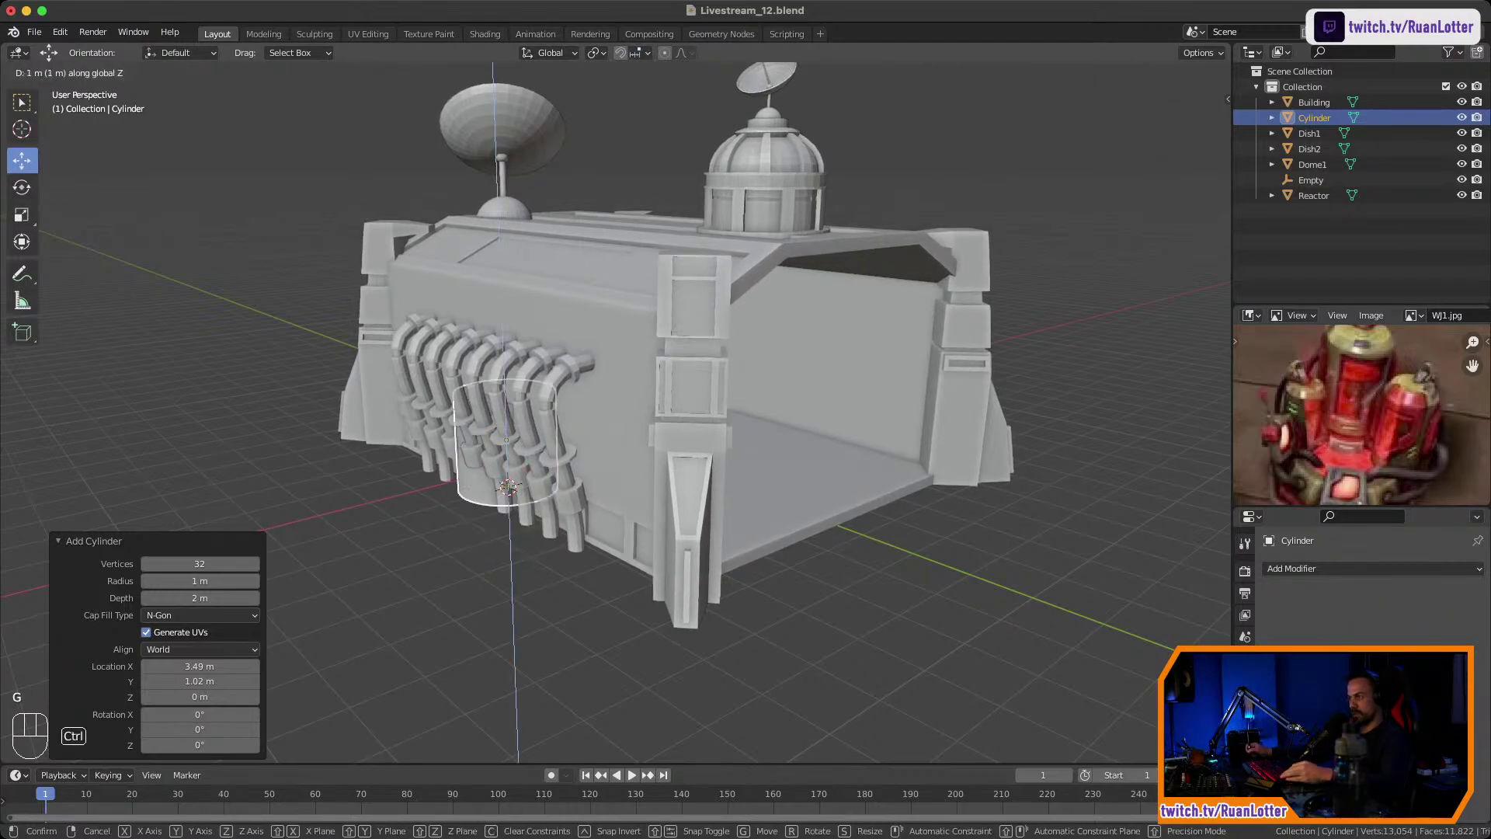
pyautogui.click(519, 435)
# Move the cylinder horizontally within the XY plane until it stands clear in front of the wall pipes.
pyautogui.moveTo(519, 435); pyautogui.dragTo(648, 380, button='middle')
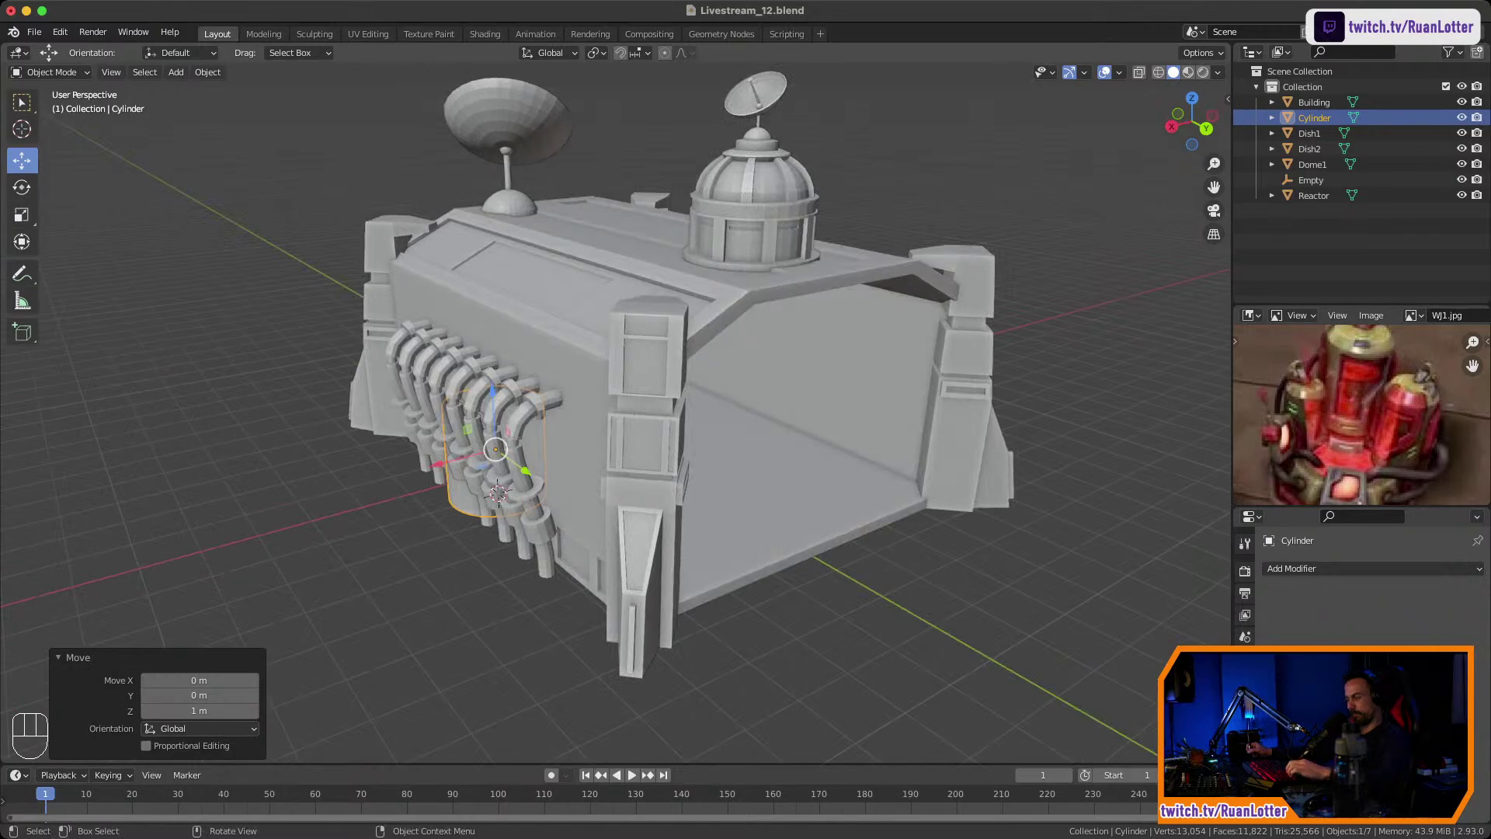
pyautogui.press('g')
pyautogui.hotkey('shift', 'z')
pyautogui.click(376, 483)
pyautogui.moveTo(376, 483); pyautogui.dragTo(457, 368, button='middle')
pyautogui.press('g')
pyautogui.hotkey('shift', 'z')
pyautogui.click(317, 484)
pyautogui.moveTo(457, 369); pyautogui.dragTo(520, 311, button='middle')
pyautogui.keyDown('shift'); pyautogui.moveTo(521, 311); pyautogui.dragTo(563, 299, button='middle'); pyautogui.keyUp('shift')
# Make the cylinder taller by raising its top face about 1.375 m along Z.
pyautogui.press('Tab')
pyautogui.click(559, 363)
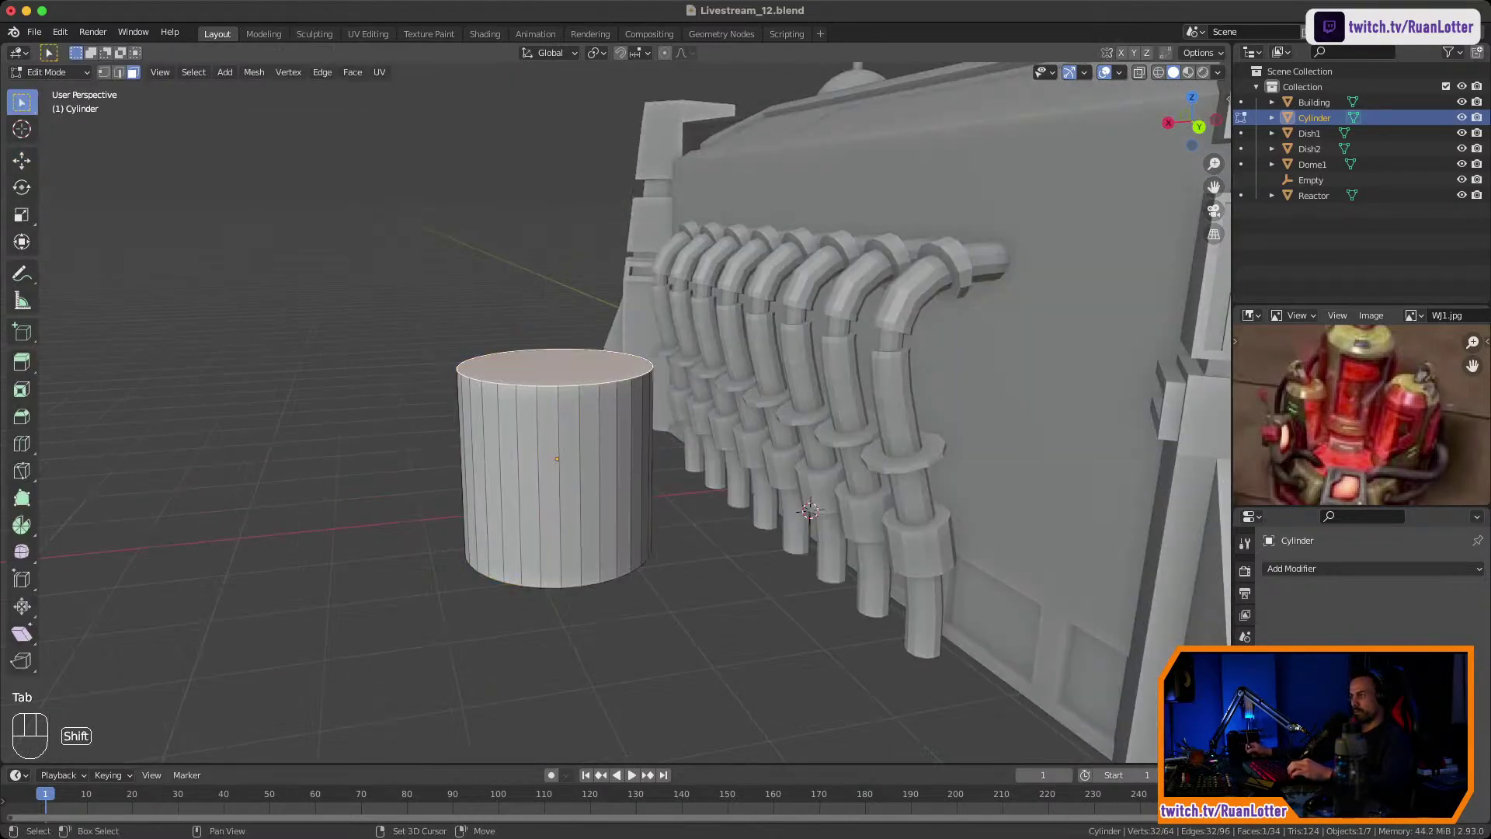
pyautogui.keyDown('shift'); pyautogui.moveTo(559, 364); pyautogui.dragTo(545, 399, button='middle'); pyautogui.keyUp('shift')
pyautogui.keyDown('ctrl'); pyautogui.moveTo(545, 400); pyautogui.dragTo(545, 435, button='middle'); pyautogui.keyUp('ctrl')
pyautogui.press('g')
pyautogui.press('z')
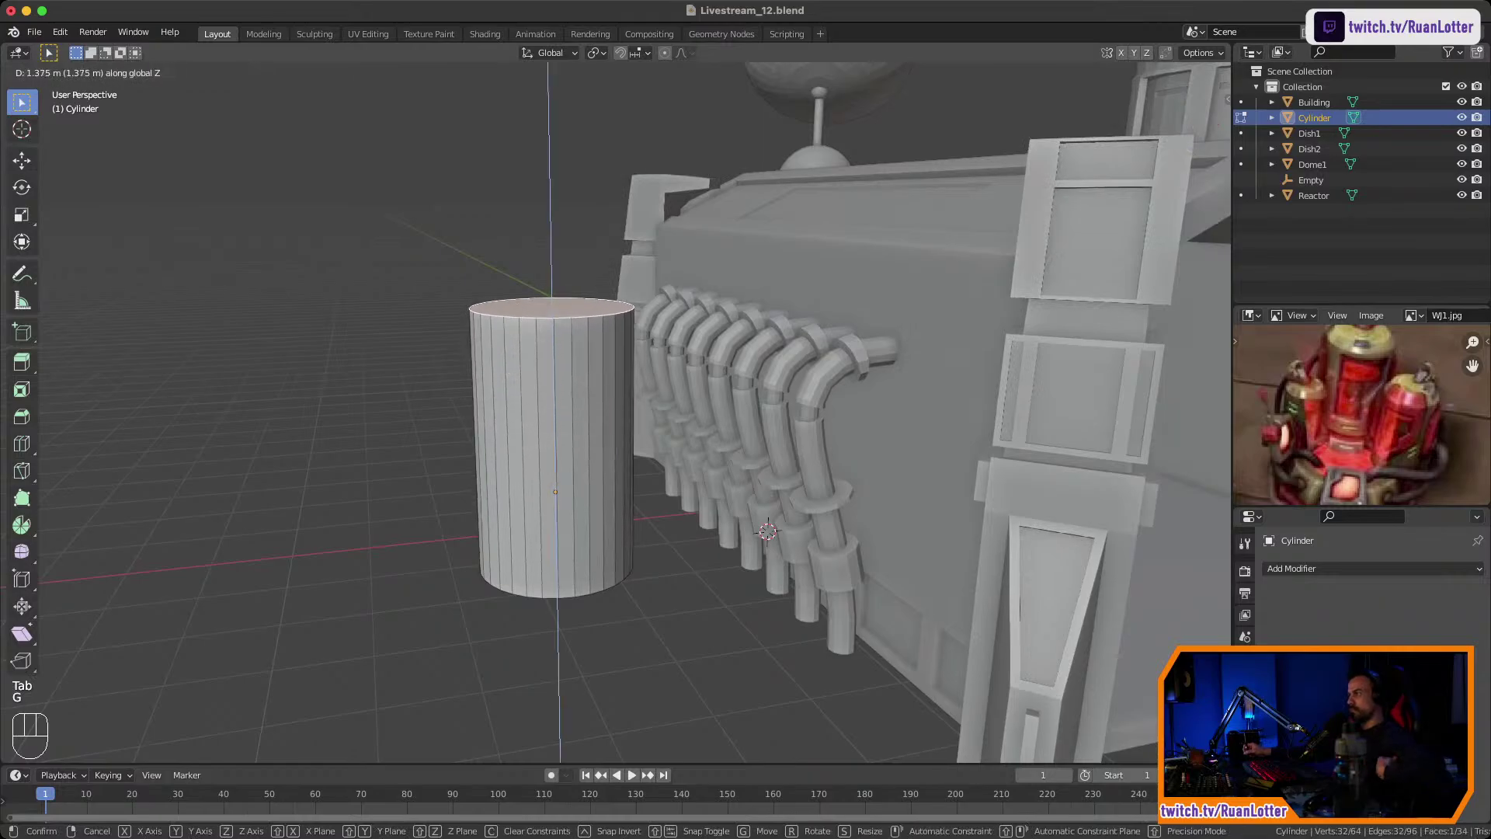
pyautogui.click(548, 319)
# Extrude the cylinder's top face about 0.34 m upward and scale it to 0.811 to form a tapered shoulder.
pyautogui.moveTo(548, 318); pyautogui.dragTo(579, 296, button='middle')
pyautogui.keyDown('shift'); pyautogui.moveTo(579, 296); pyautogui.dragTo(486, 269, button='middle'); pyautogui.keyUp('shift')
pyautogui.press('e')
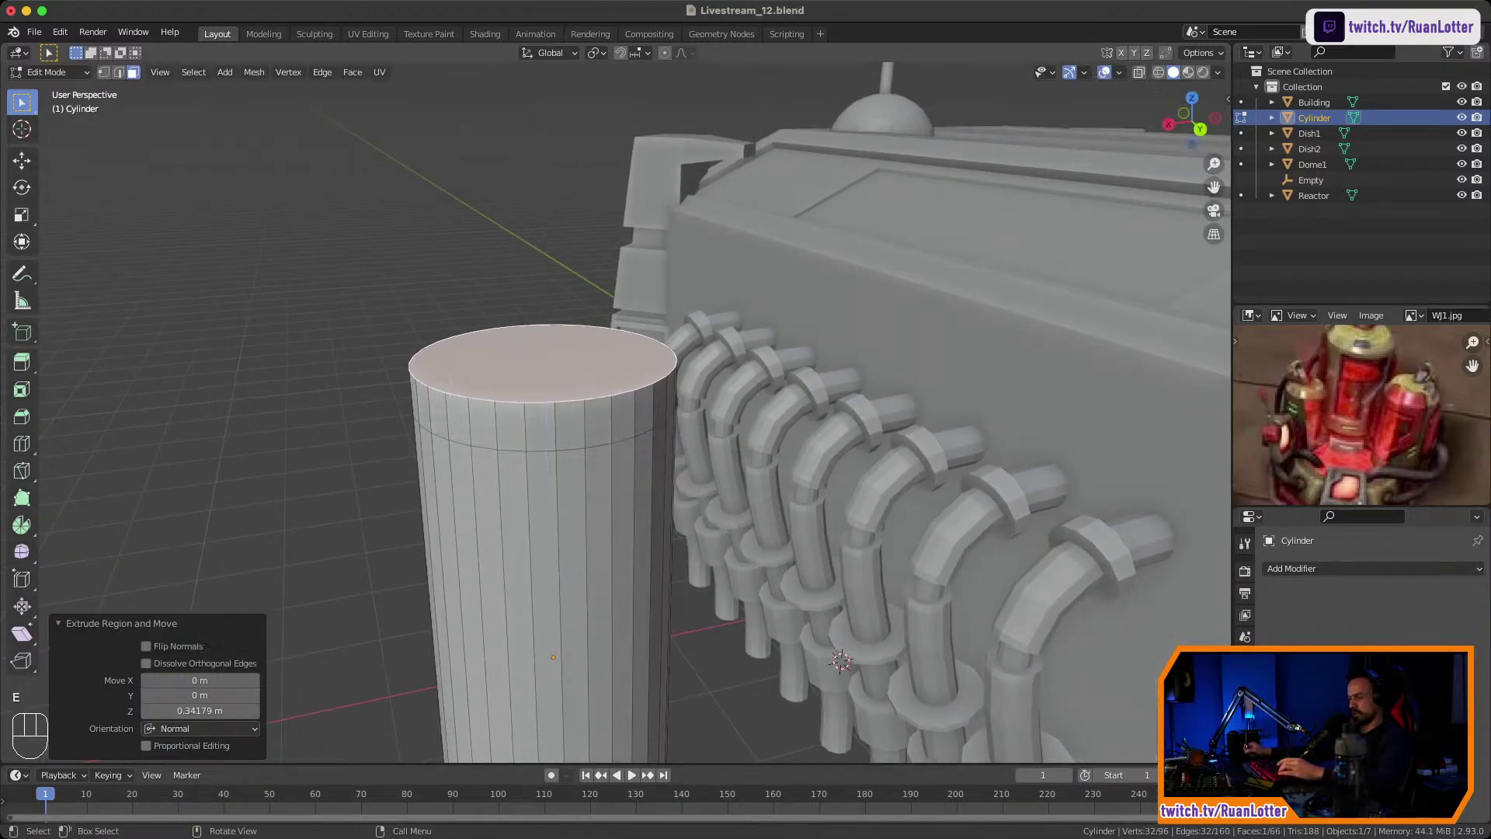
pyautogui.press('s')
pyautogui.click(784, 390)
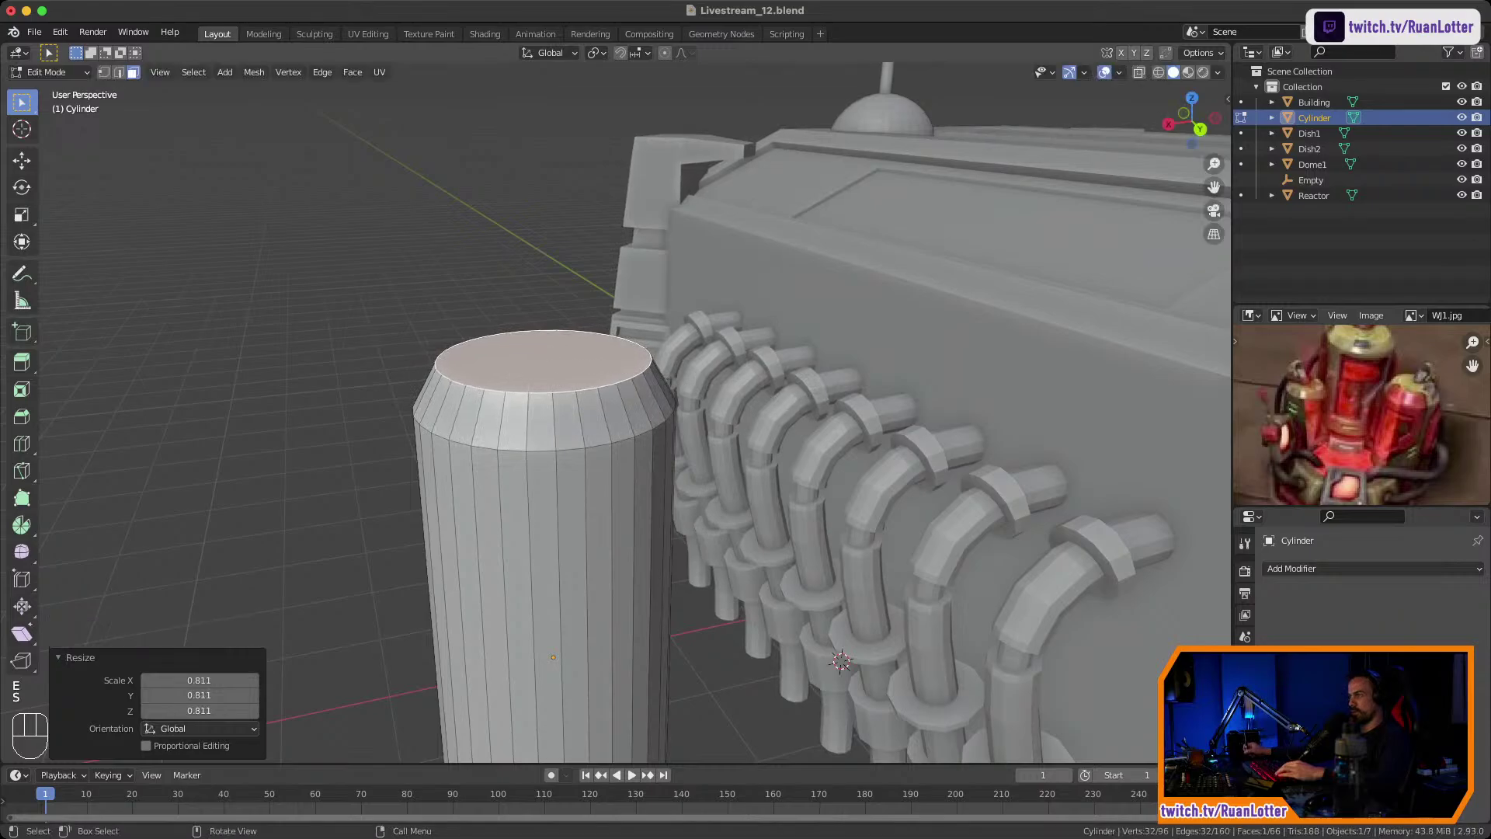
# Extrude the tank's top face another 0.11 m or so and scale it to about 0.57 for a shallow cap.
pyautogui.press('e')
pyautogui.click(807, 386)
pyautogui.press('s')
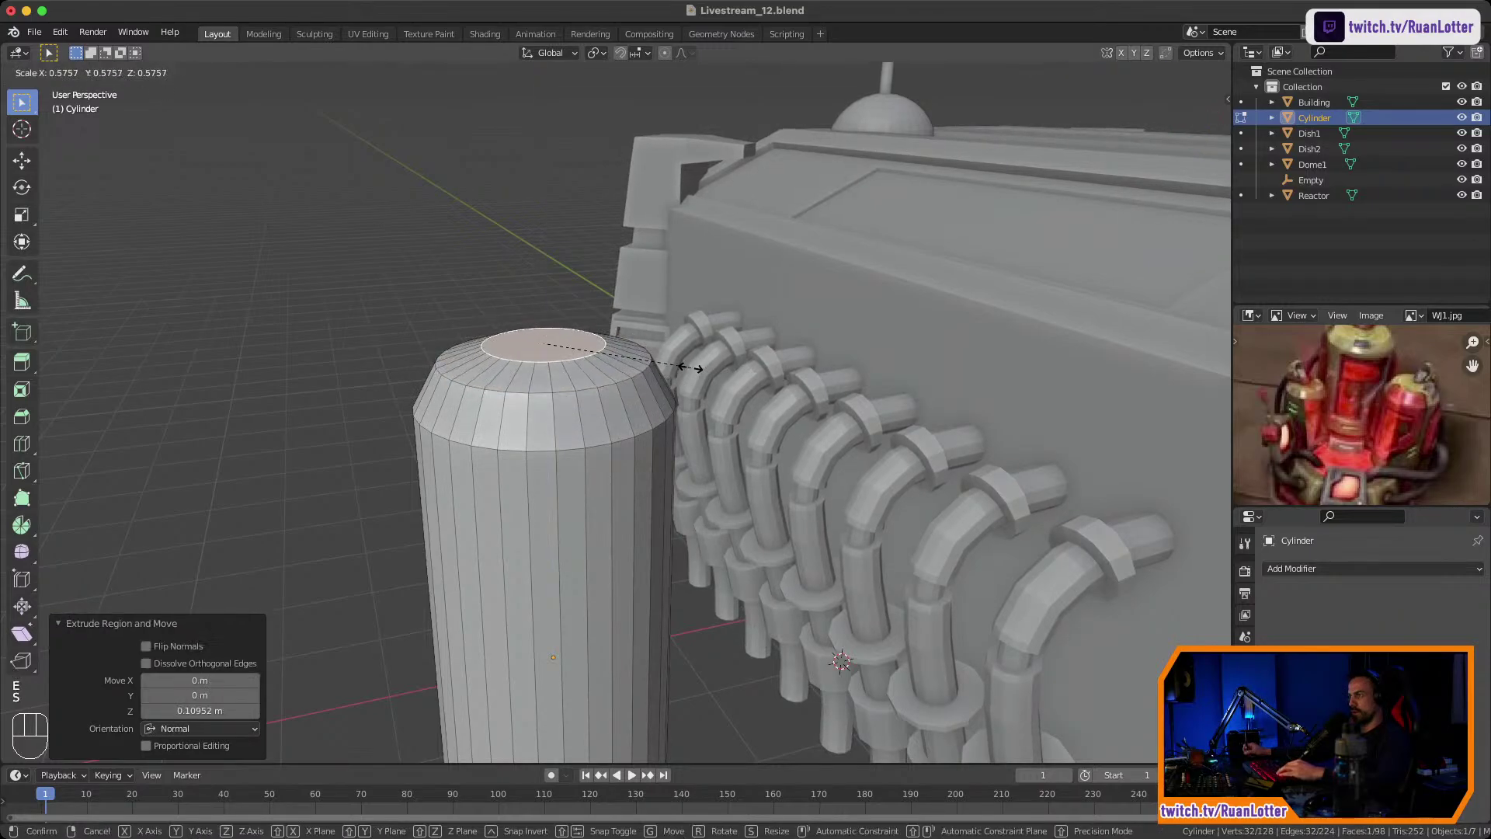
pyautogui.click(684, 368)
pyautogui.keyDown('ctrl'); pyautogui.moveTo(685, 368); pyautogui.dragTo(763, 365, button='middle'); pyautogui.keyUp('ctrl')
pyautogui.click(703, 454)
pyautogui.keyDown('shift'); pyautogui.moveTo(763, 365); pyautogui.dragTo(674, 403, button='middle'); pyautogui.keyUp('shift')
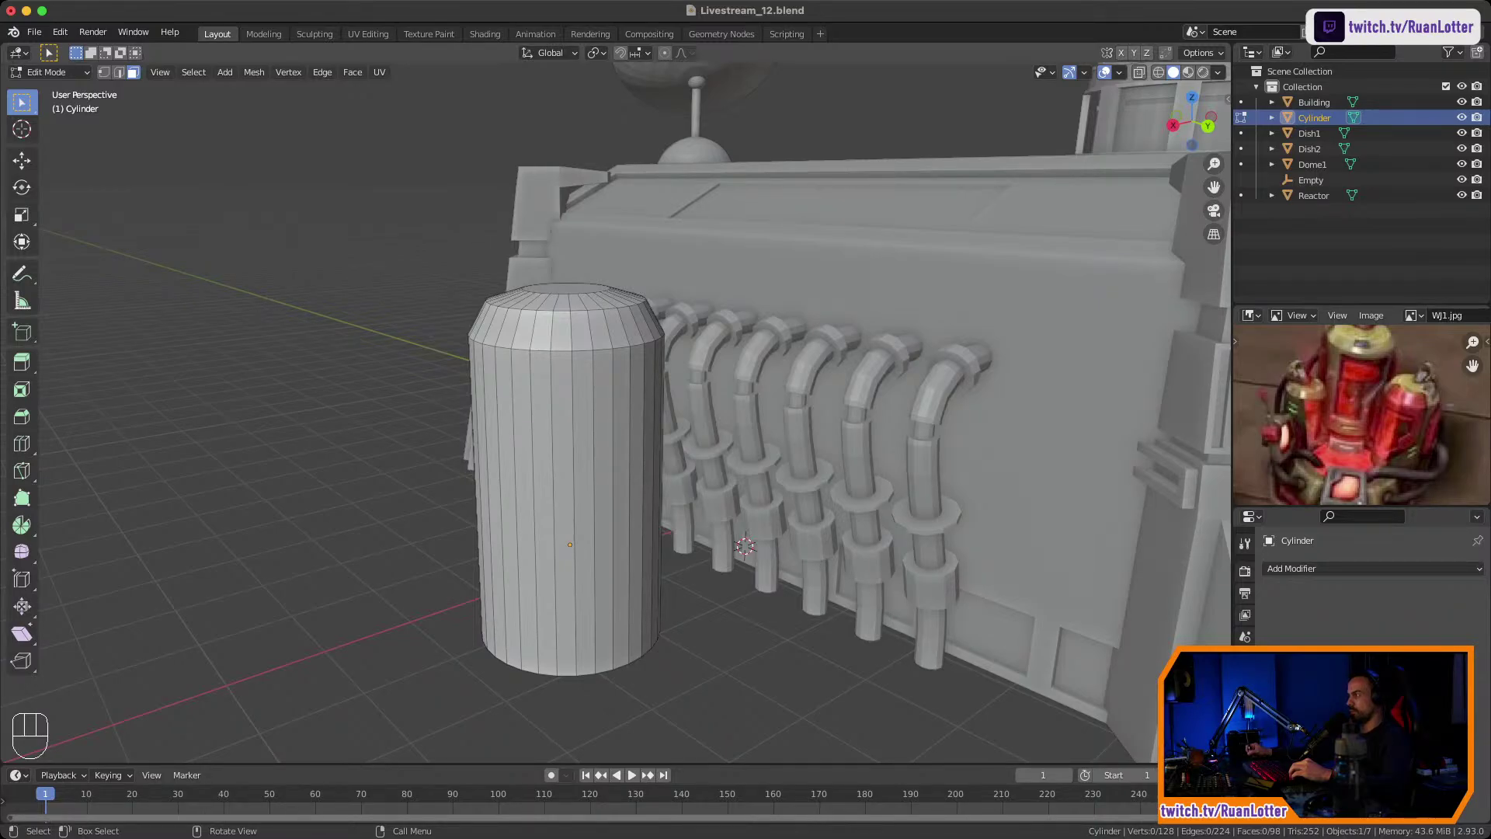
pyautogui.keyDown('ctrl'); pyautogui.moveTo(1360, 431); pyautogui.dragTo(1362, 389, button='middle'); pyautogui.keyUp('ctrl')
pyautogui.moveTo(1362, 389); pyautogui.dragTo(1360, 423, button='middle')
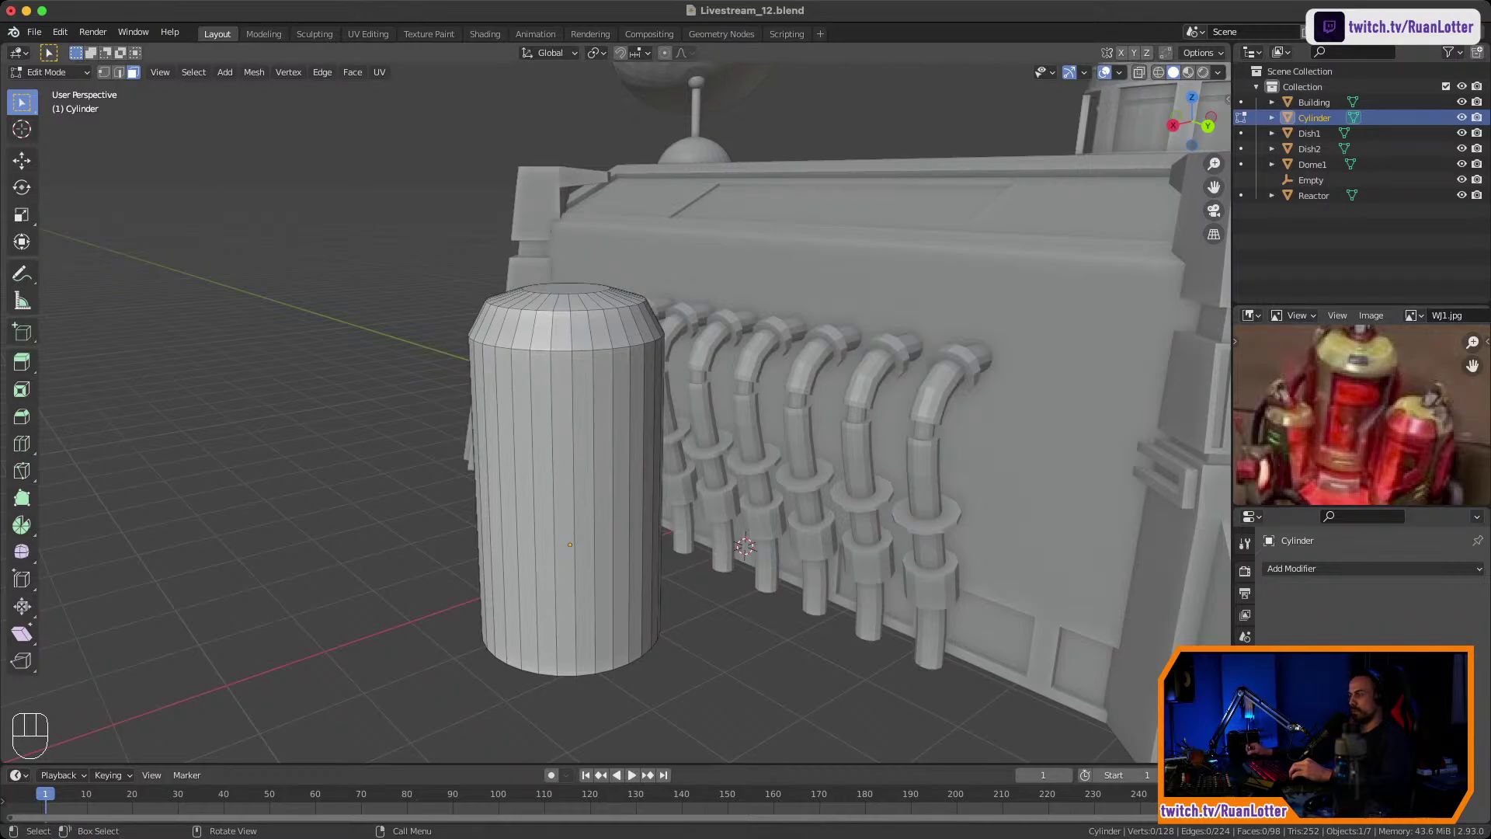
pyautogui.click(584, 505)
pyautogui.moveTo(584, 505); pyautogui.dragTo(630, 493, button='middle')
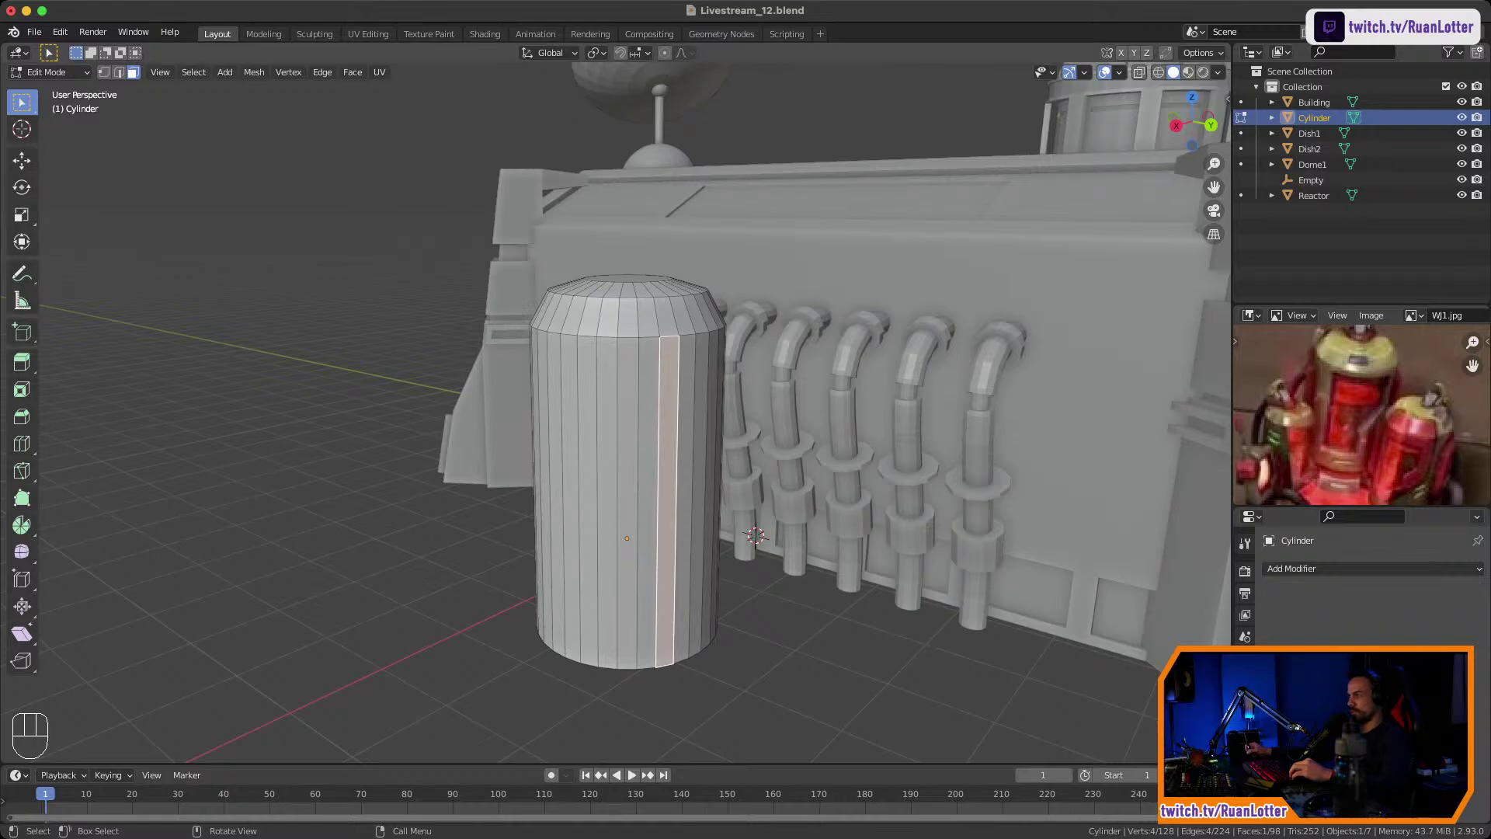
pyautogui.press('a')
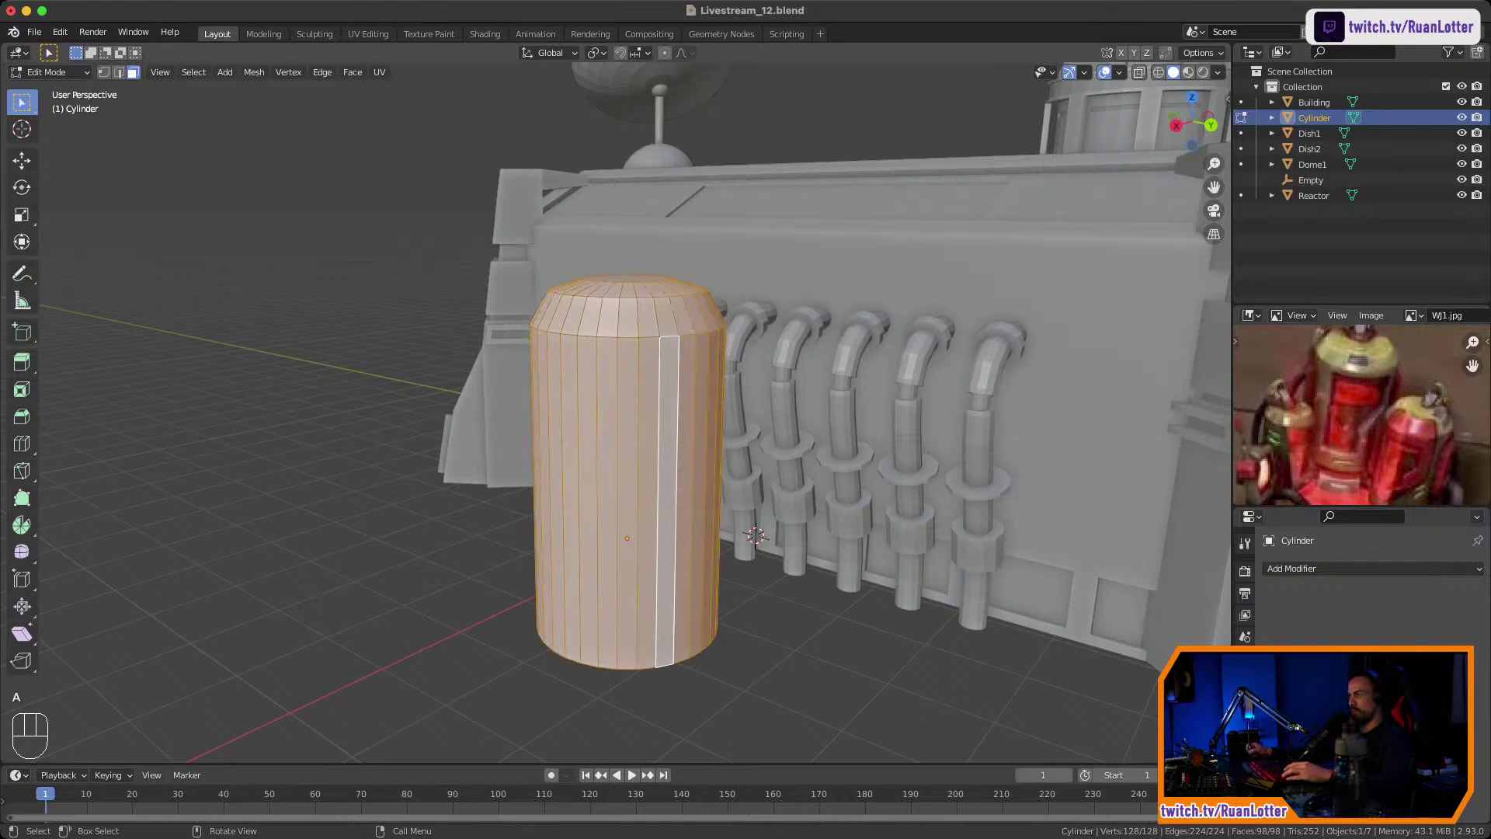
# Snap the 3D cursor to the tank's bottom face and set the tank's origin to the cursor.
pyautogui.moveTo(746, 465); pyautogui.dragTo(769, 233, button='middle')
pyautogui.press('Tab')
pyautogui.press('Tab')
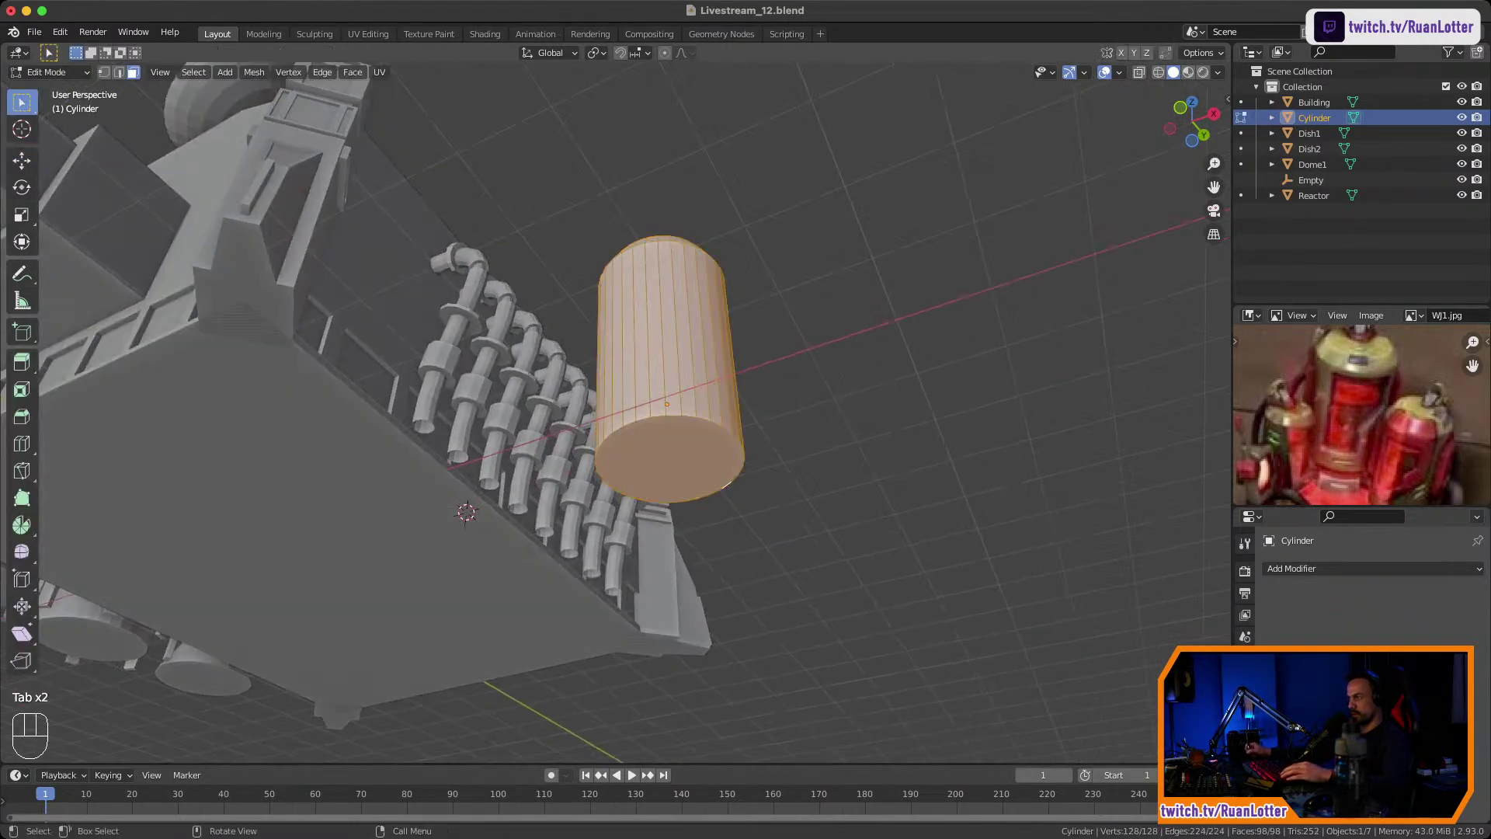
pyautogui.click(671, 462)
pyautogui.hotkey('shift', 's')
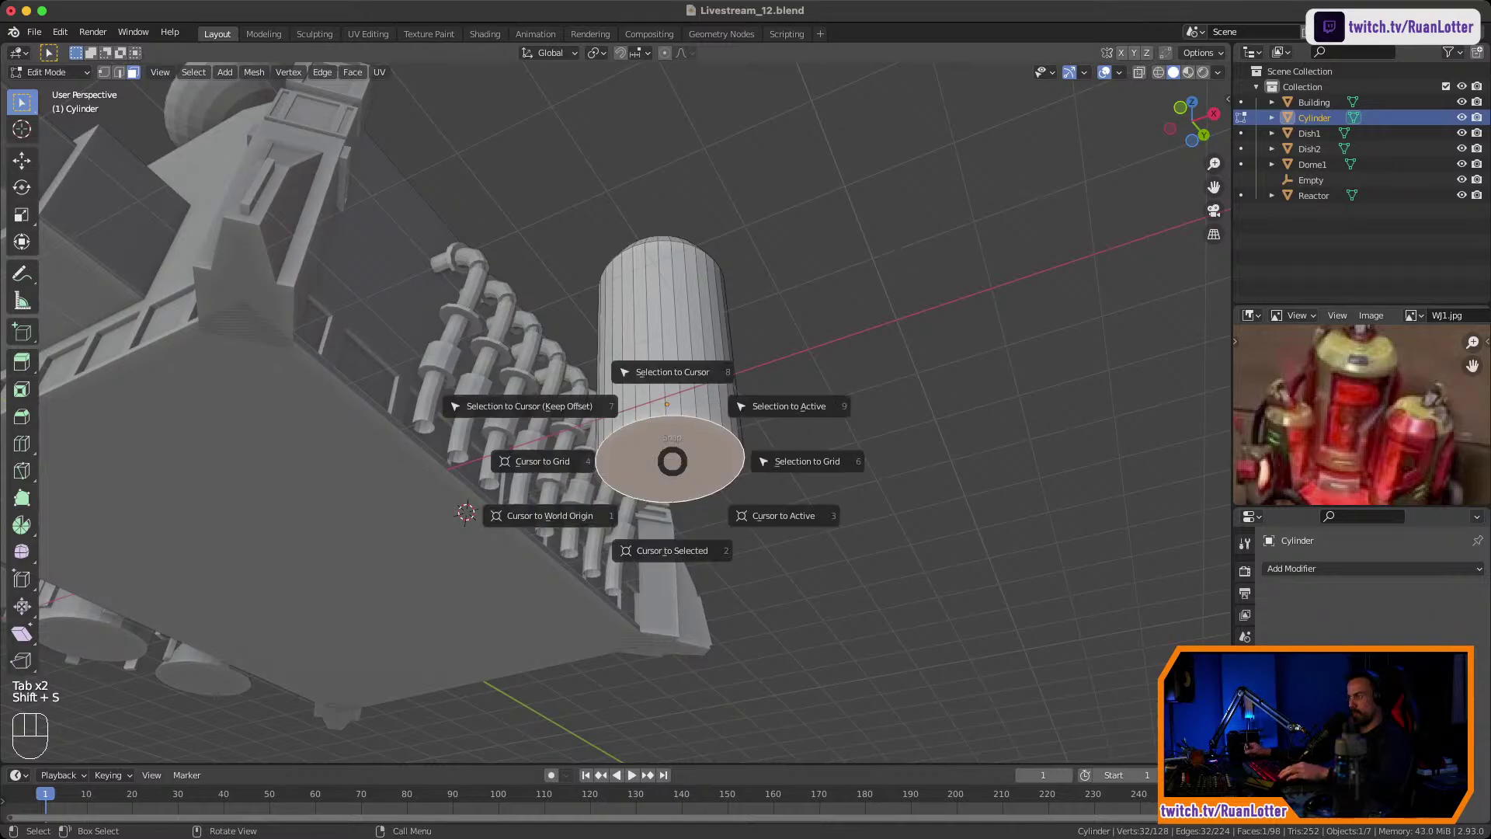
pyautogui.click(672, 547)
pyautogui.press('Tab')
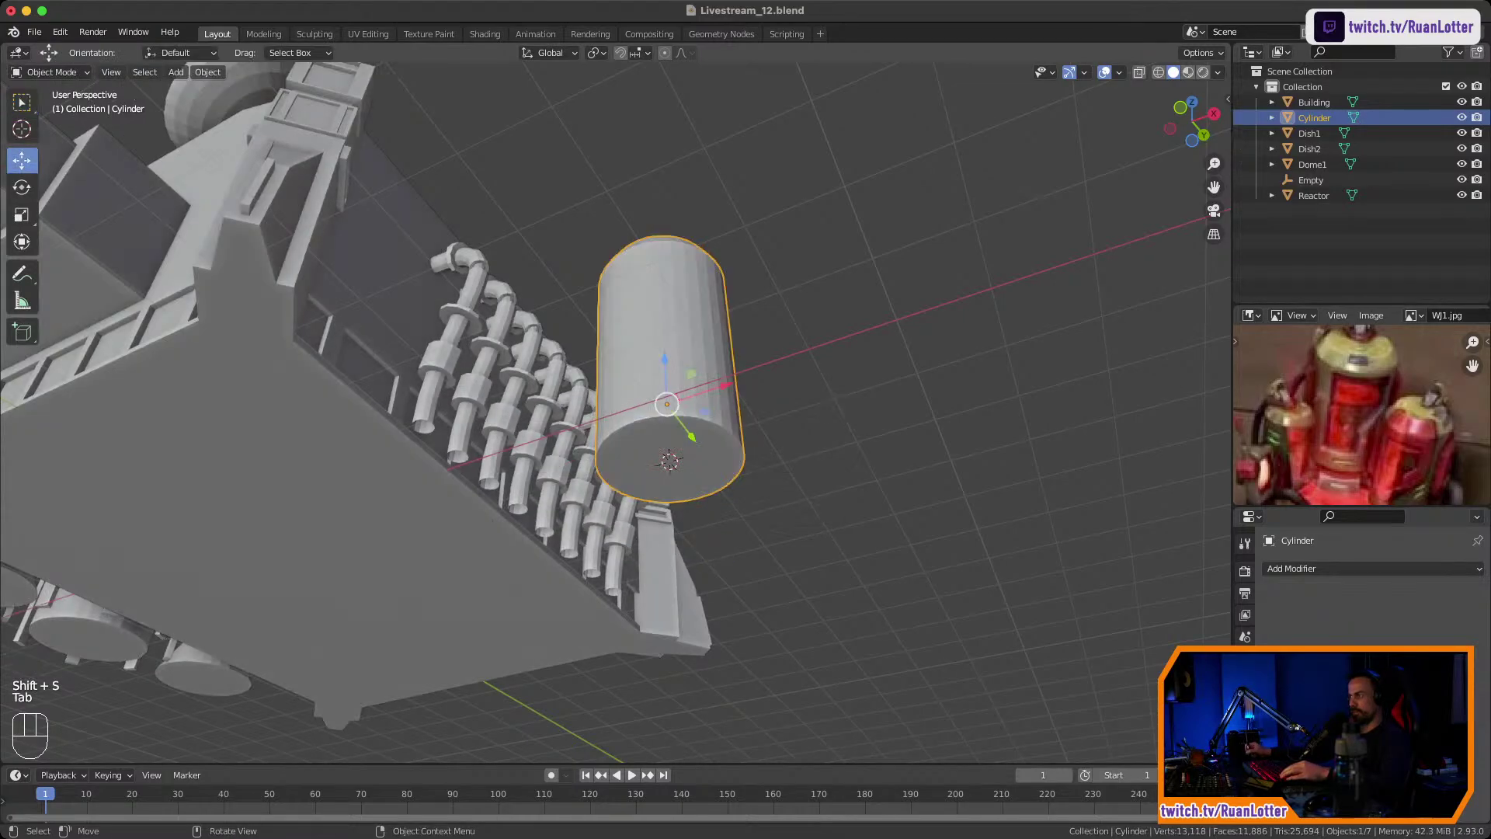
pyautogui.rightClick(693, 454)
pyautogui.moveTo(622, 508)
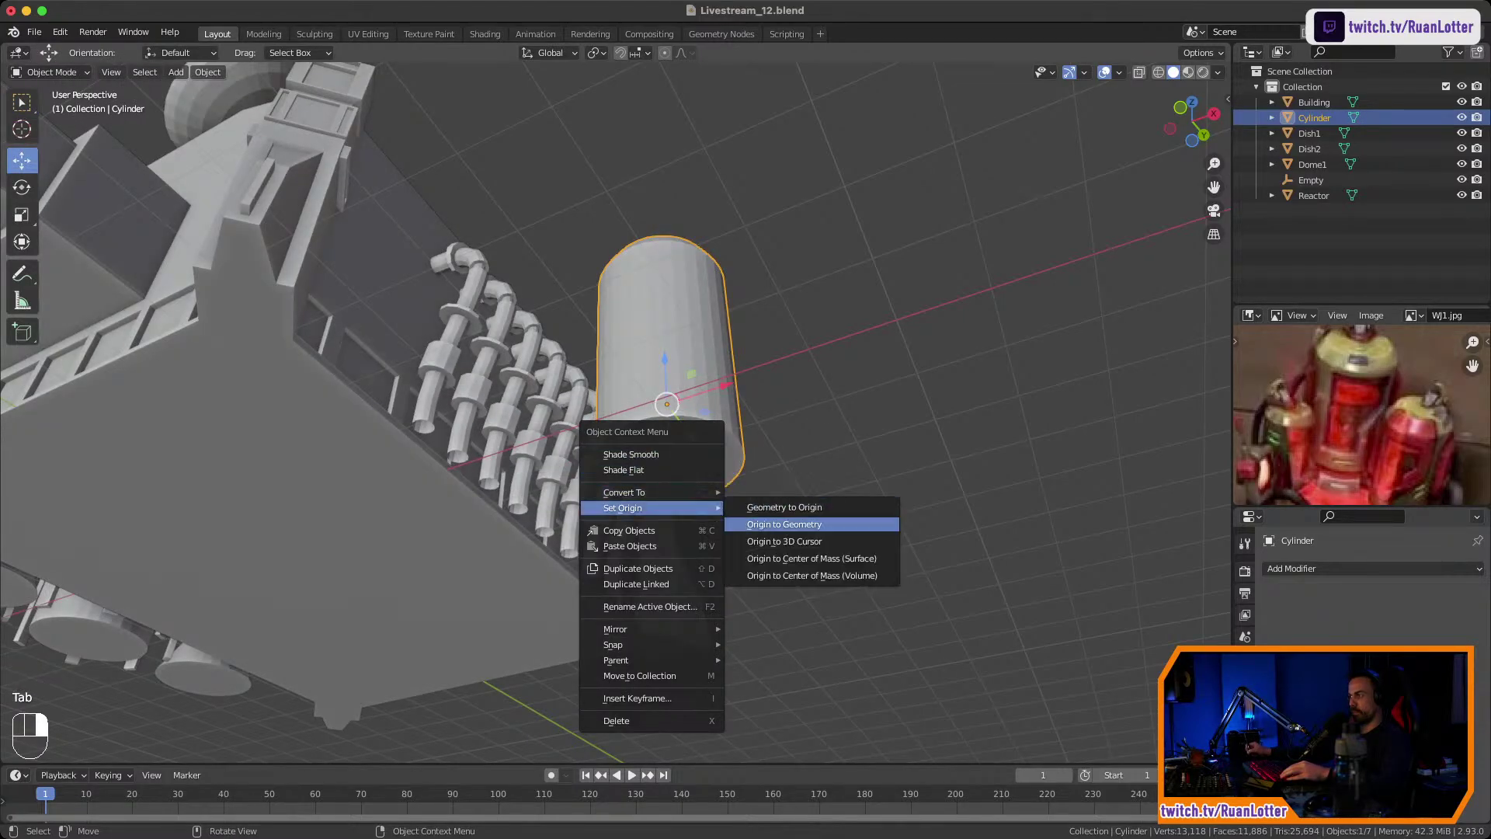
pyautogui.click(784, 541)
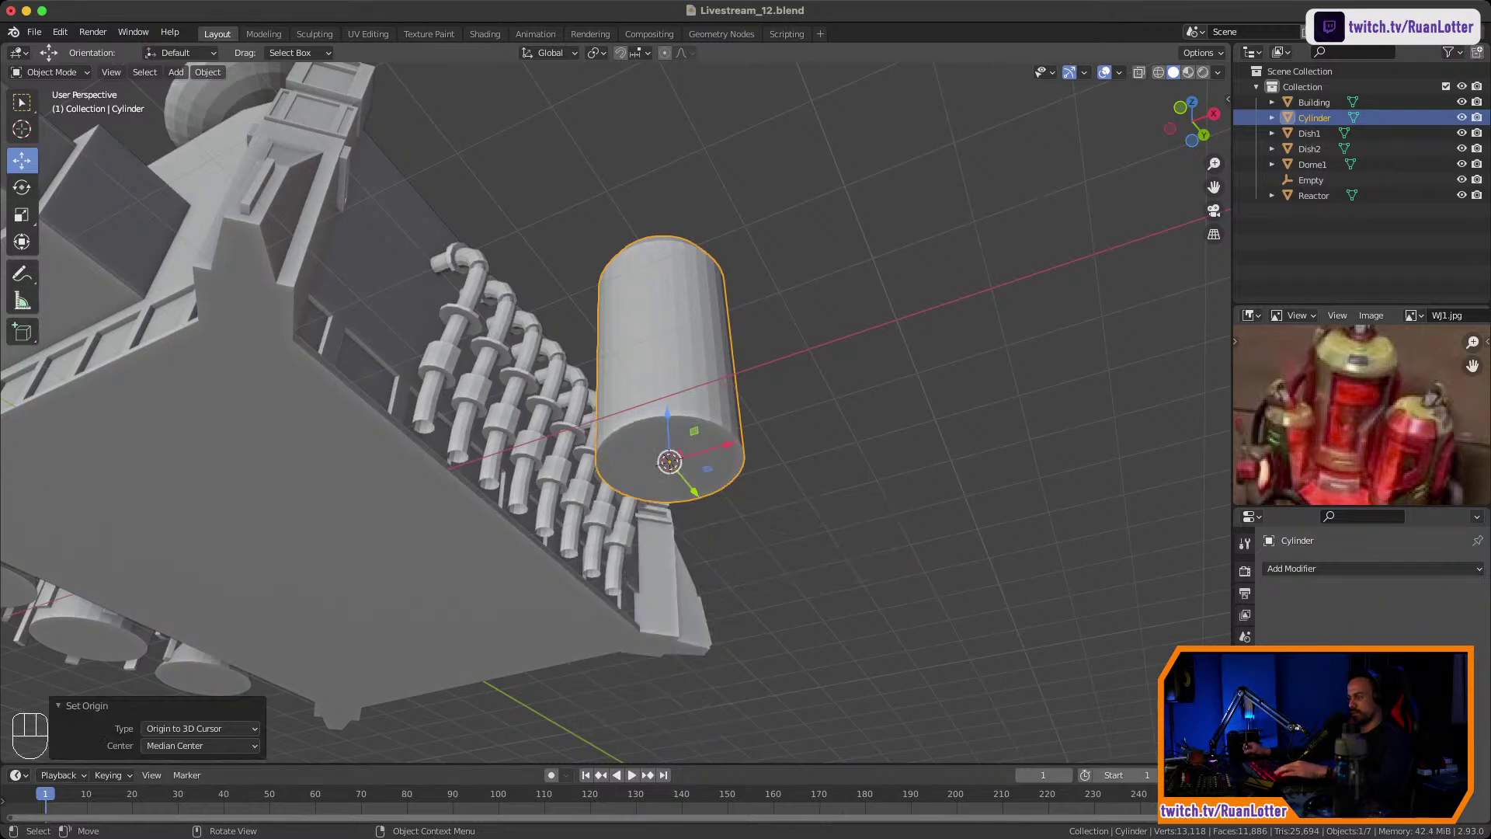
# Duplicate the tank in place and scale the copy to 0.967 as an inner cylinder.
pyautogui.moveTo(784, 542); pyautogui.dragTo(657, 625, button='middle')
pyautogui.press('r')
pyautogui.scroll(-1, 616, 412)
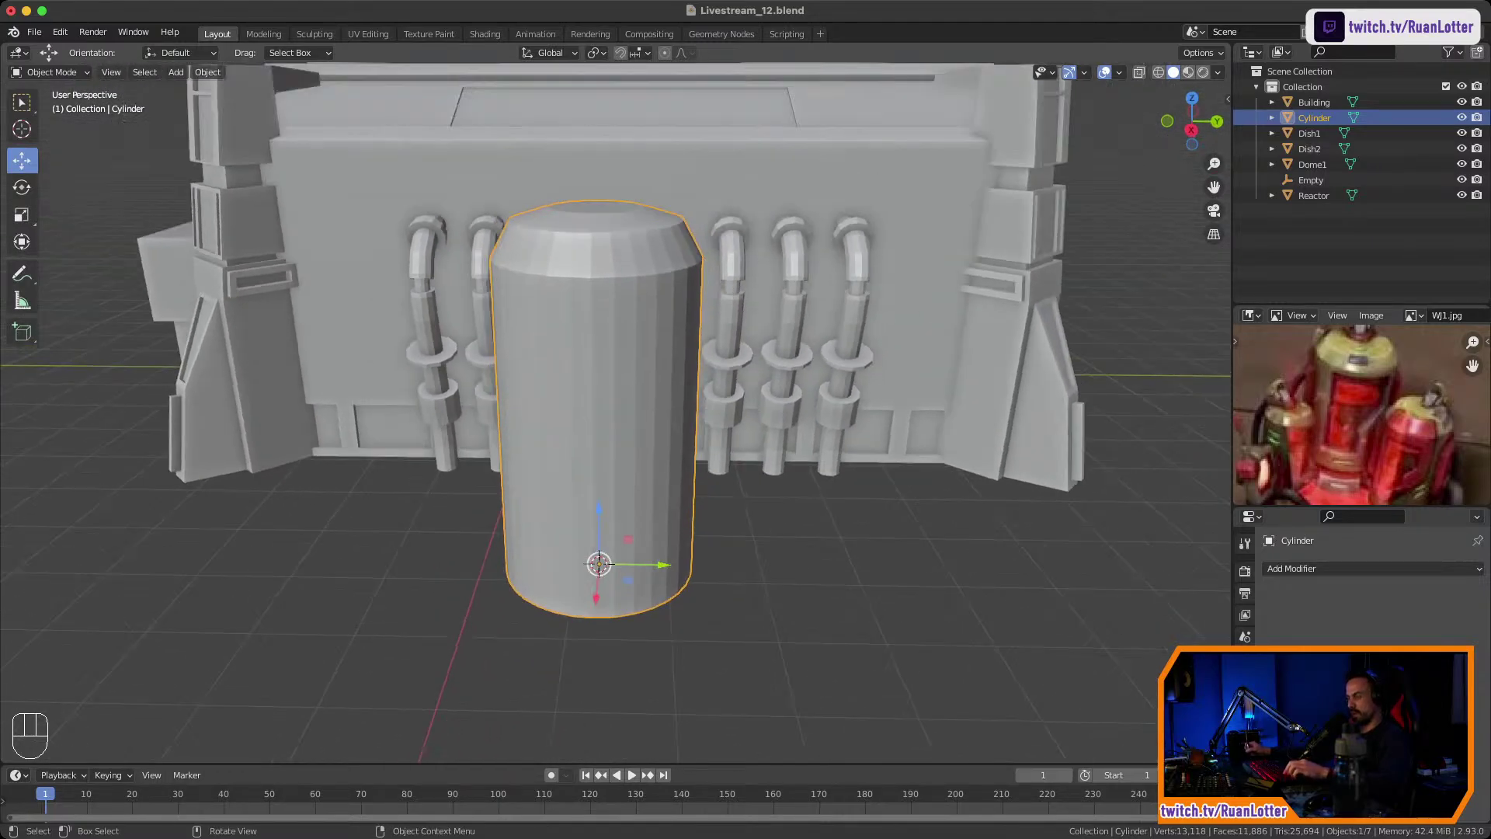
pyautogui.hotkey('shift', 'd')
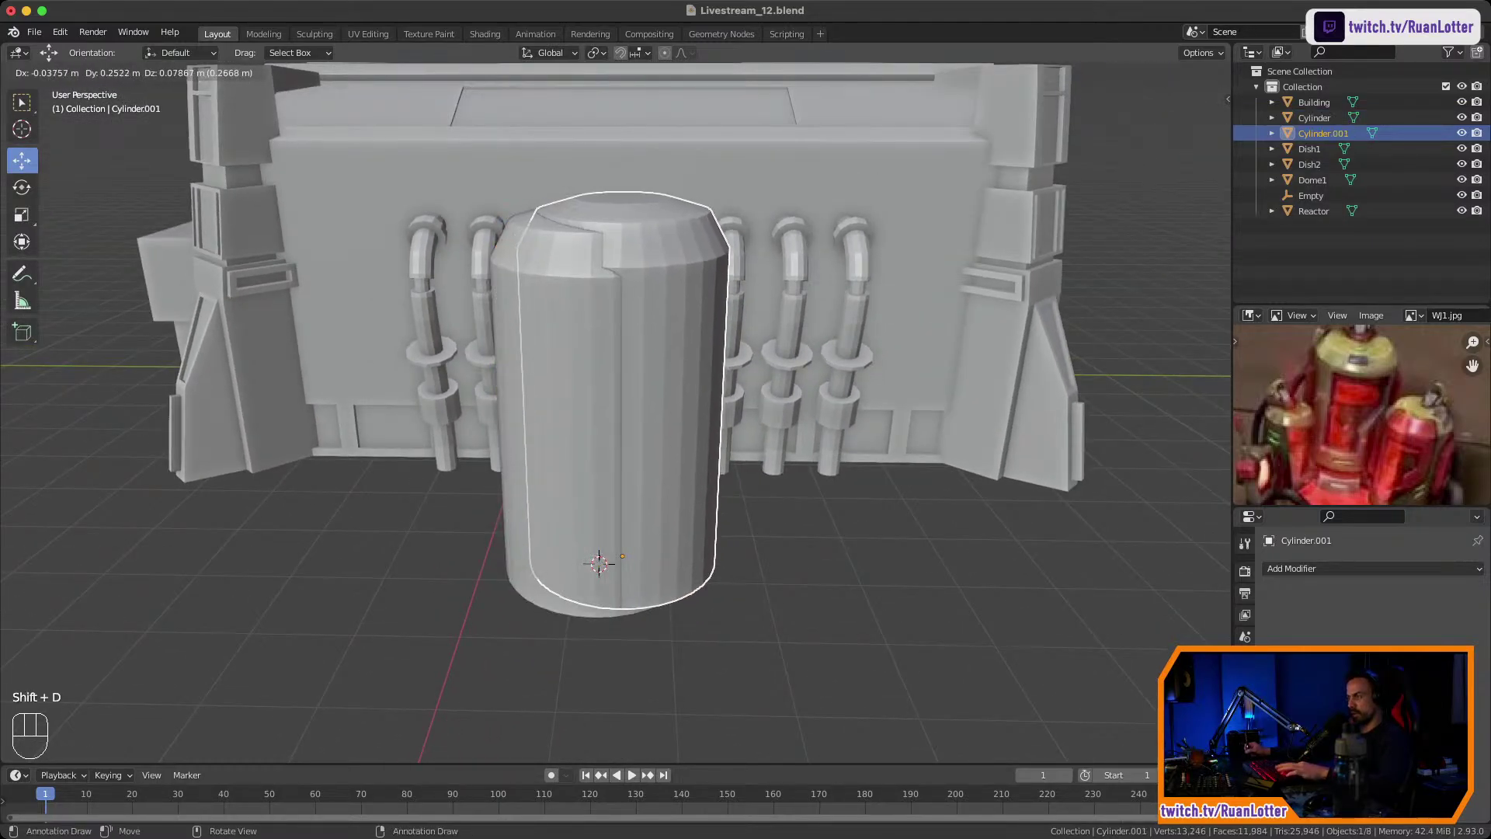
pyautogui.press('s')
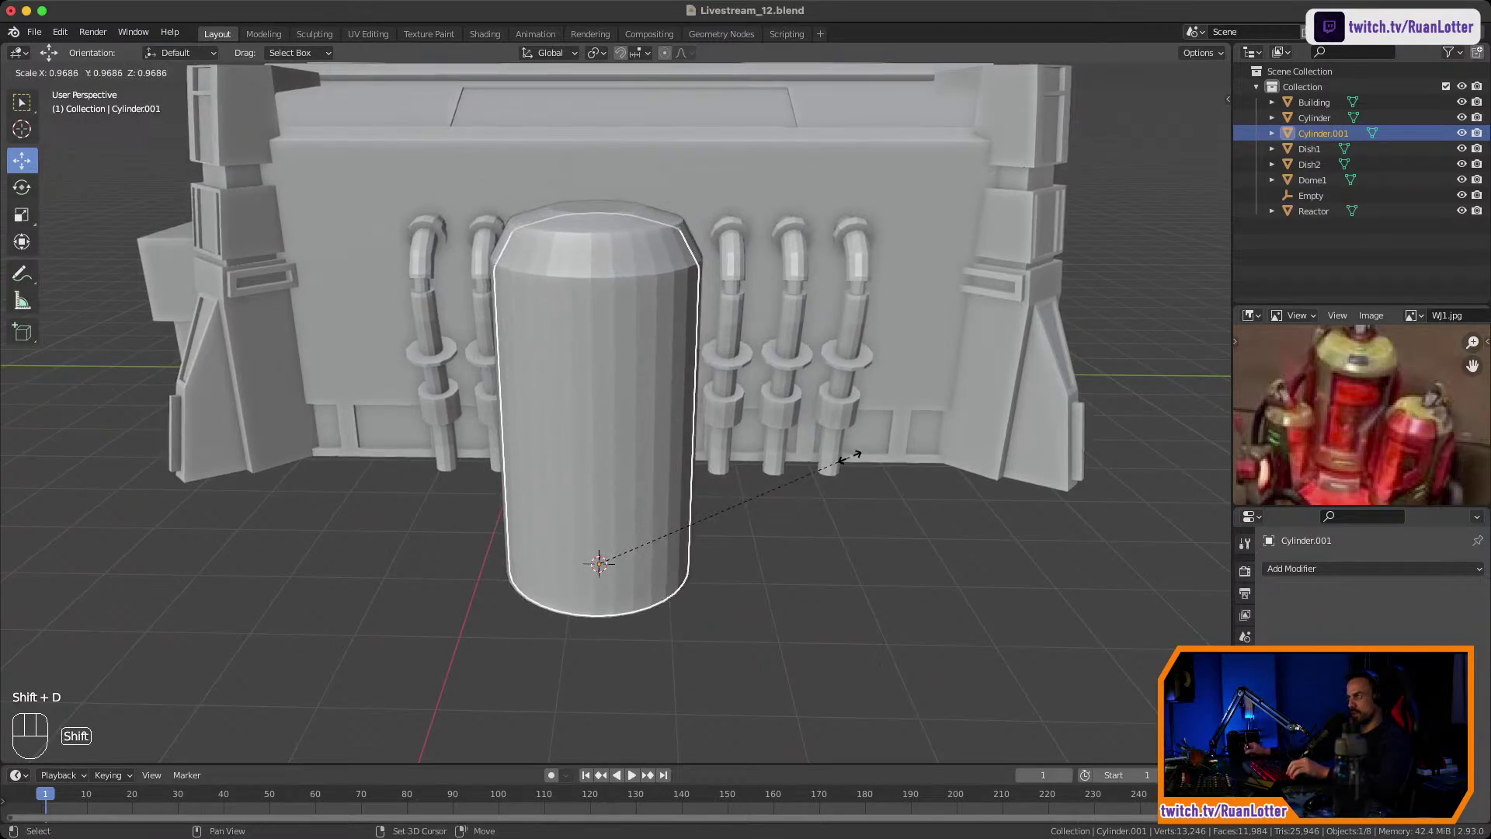
pyautogui.click(843, 459)
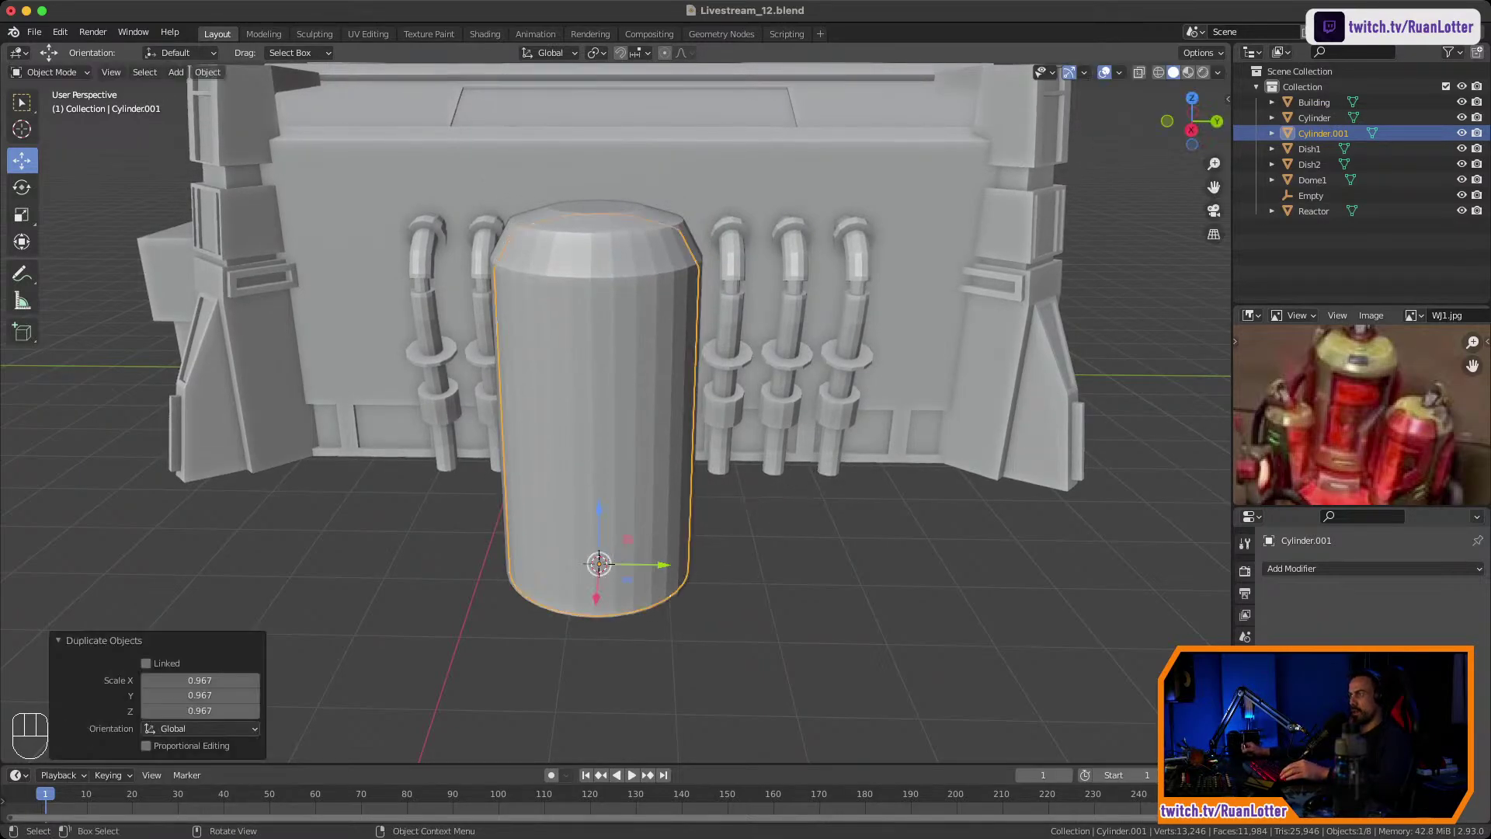
# Inset seven adjacent side faces at the front of the outer tank by about 0.08 m.
pyautogui.click(602, 419)
pyautogui.press('Tab')
pyautogui.moveTo(602, 419)
pyautogui.keyDown('ctrl'); pyautogui.mouseDown(button='middle')
pyautogui.moveTo(602, 358)
pyautogui.moveTo(573, 394)
pyautogui.moveTo(573, 419)
pyautogui.moveTo(623, 419)
pyautogui.moveTo(610, 416)
pyautogui.moveTo(615, 342)
pyautogui.moveTo(620, 435)
pyautogui.mouseUp(button='middle'); pyautogui.keyUp('ctrl')
pyautogui.click(597, 388)
pyautogui.keyDown('shift'); pyautogui.click(584, 419); pyautogui.keyUp('shift')
pyautogui.keyDown('shift'); pyautogui.click(610, 419); pyautogui.keyUp('shift')
pyautogui.keyDown('shift'); pyautogui.click(634, 419); pyautogui.keyUp('shift')
pyautogui.keyDown('shift'); pyautogui.click(657, 419); pyautogui.keyUp('shift')
pyautogui.keyDown('shift'); pyautogui.click(605, 416); pyautogui.keyUp('shift')
pyautogui.keyDown('shift'); pyautogui.click(626, 416); pyautogui.keyUp('shift')
pyautogui.press('i')
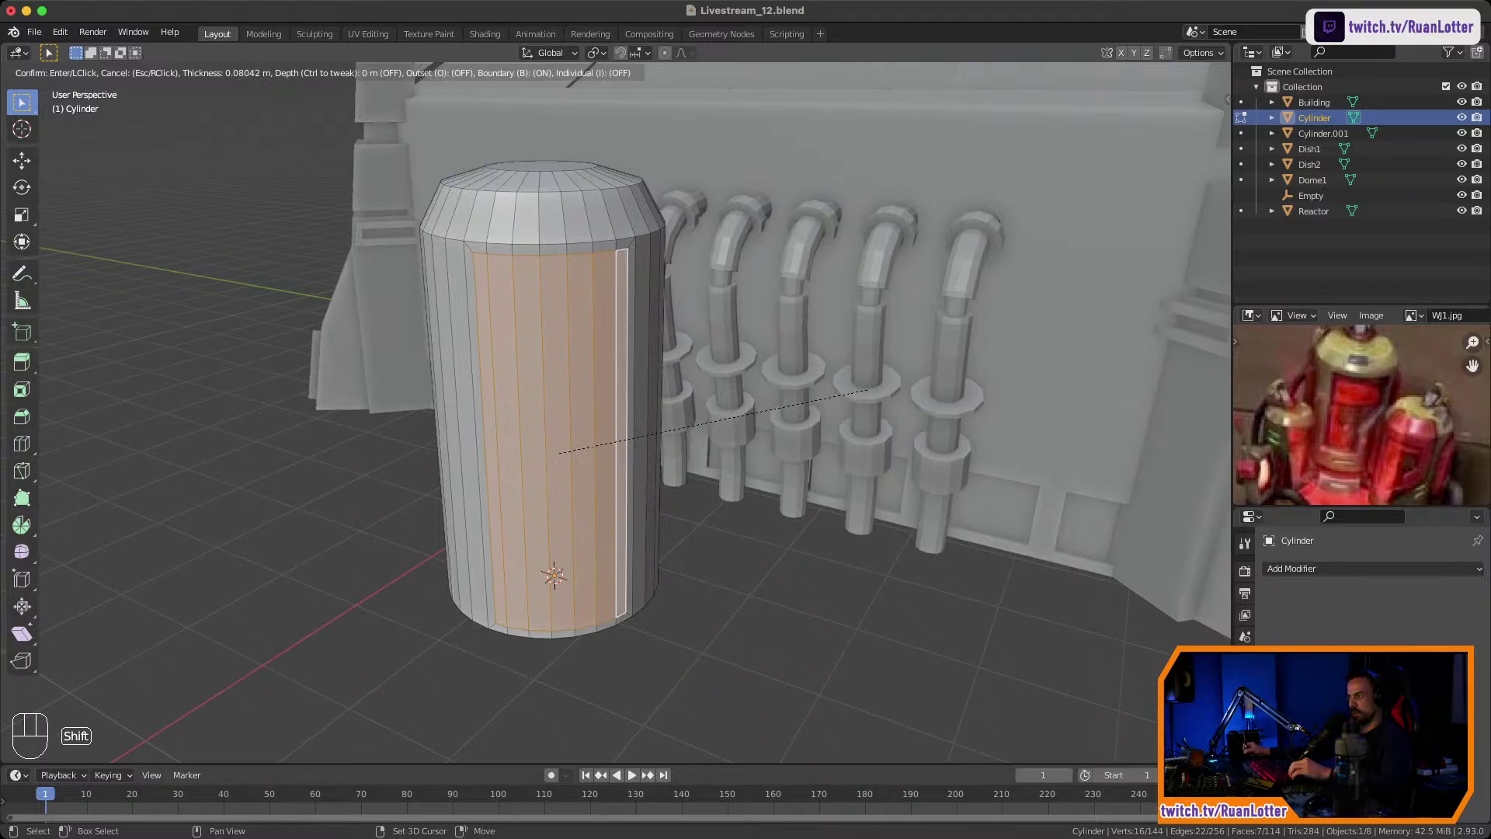
pyautogui.click(868, 390)
# Delete the inset faces to cut a window opening in the outer tank, and select the inner cylinder.
pyautogui.moveTo(868, 390); pyautogui.dragTo(901, 395, button='middle')
pyautogui.press('x')
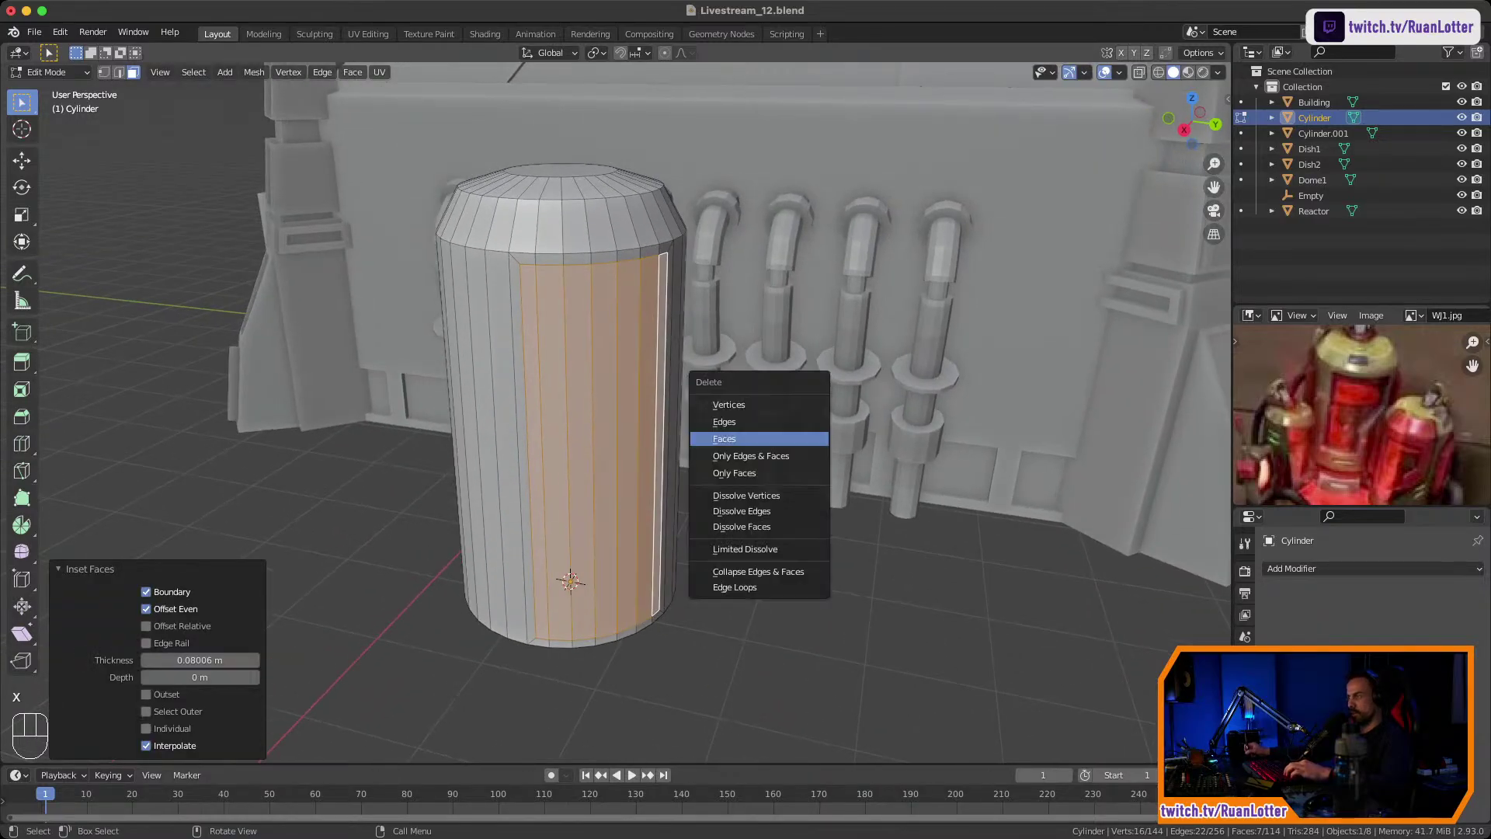
pyautogui.click(801, 439)
pyautogui.moveTo(801, 439); pyautogui.dragTo(755, 415, button='middle')
pyautogui.press('Tab')
pyautogui.click(536, 389)
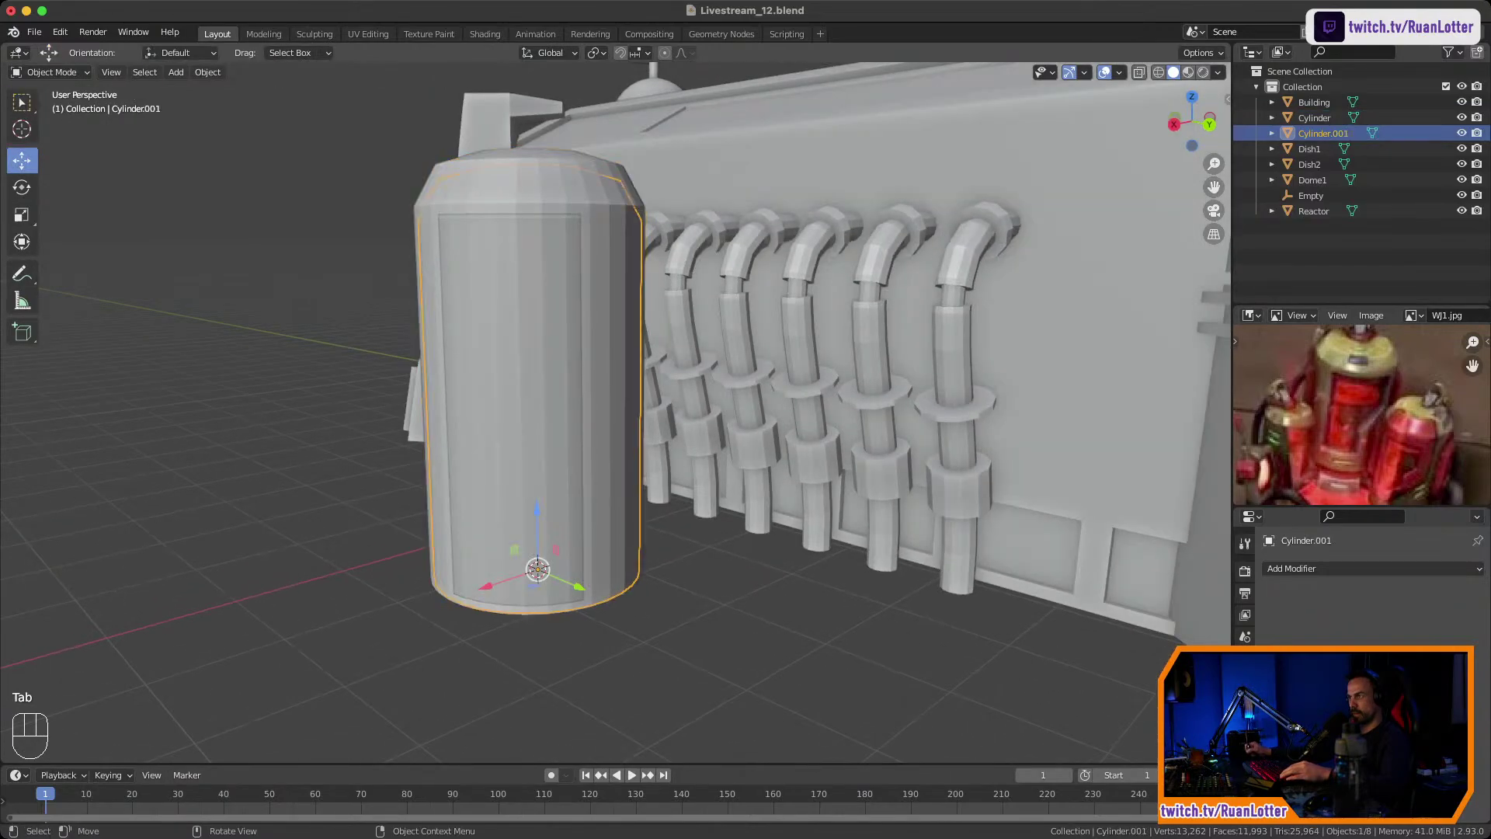
# Scale the inner cylinder uniformly to 0.883.
pyautogui.moveTo(535, 388); pyautogui.dragTo(576, 398, button='middle')
pyautogui.press('s')
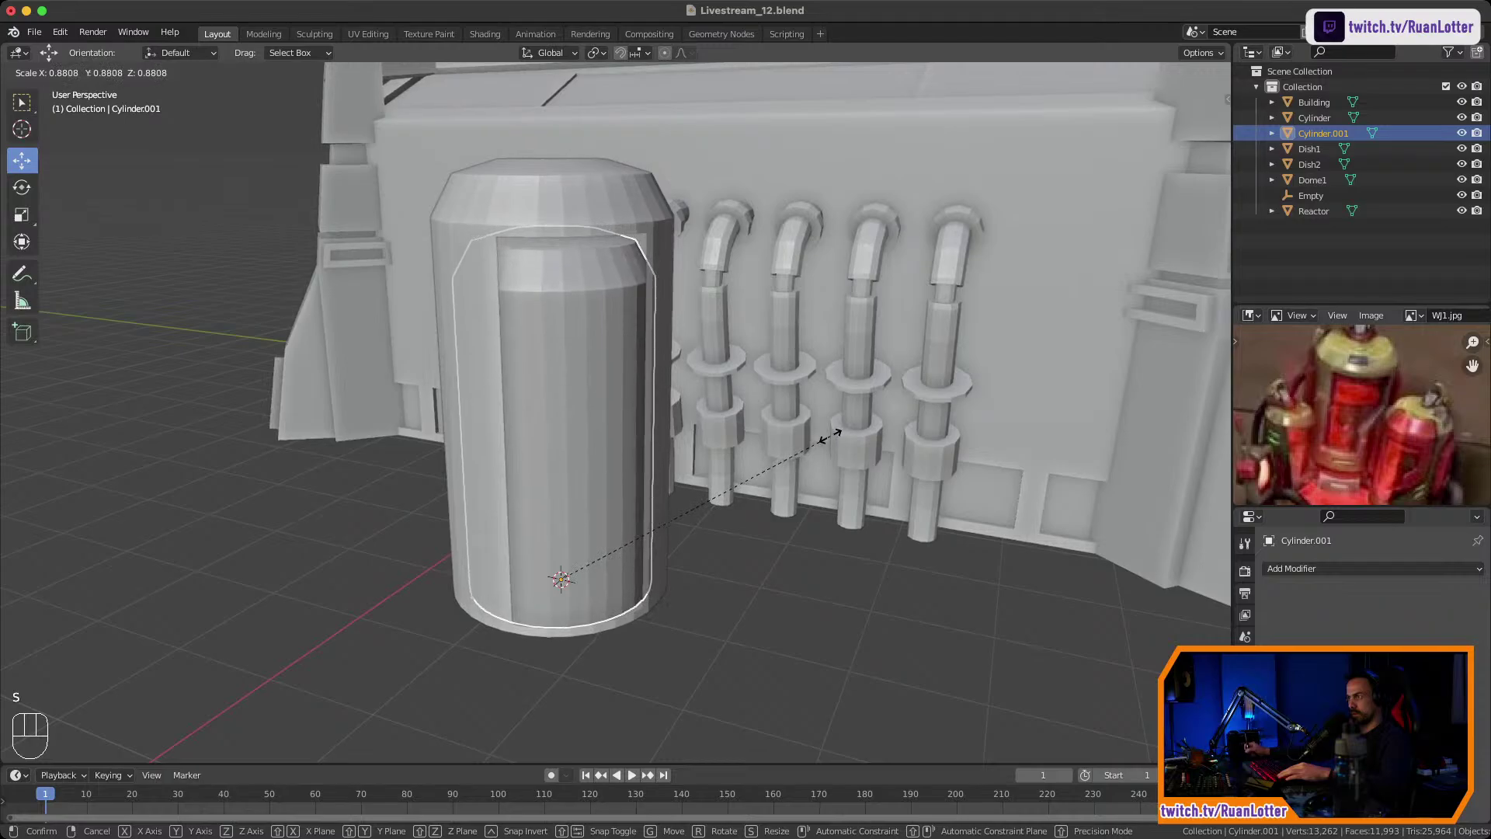
pyautogui.click(831, 436)
# Try raising the inner cylinder about 0.13 m along Z, and undo the move.
pyautogui.moveTo(831, 436); pyautogui.dragTo(800, 419, button='middle')
pyautogui.press('g')
pyautogui.press('z')
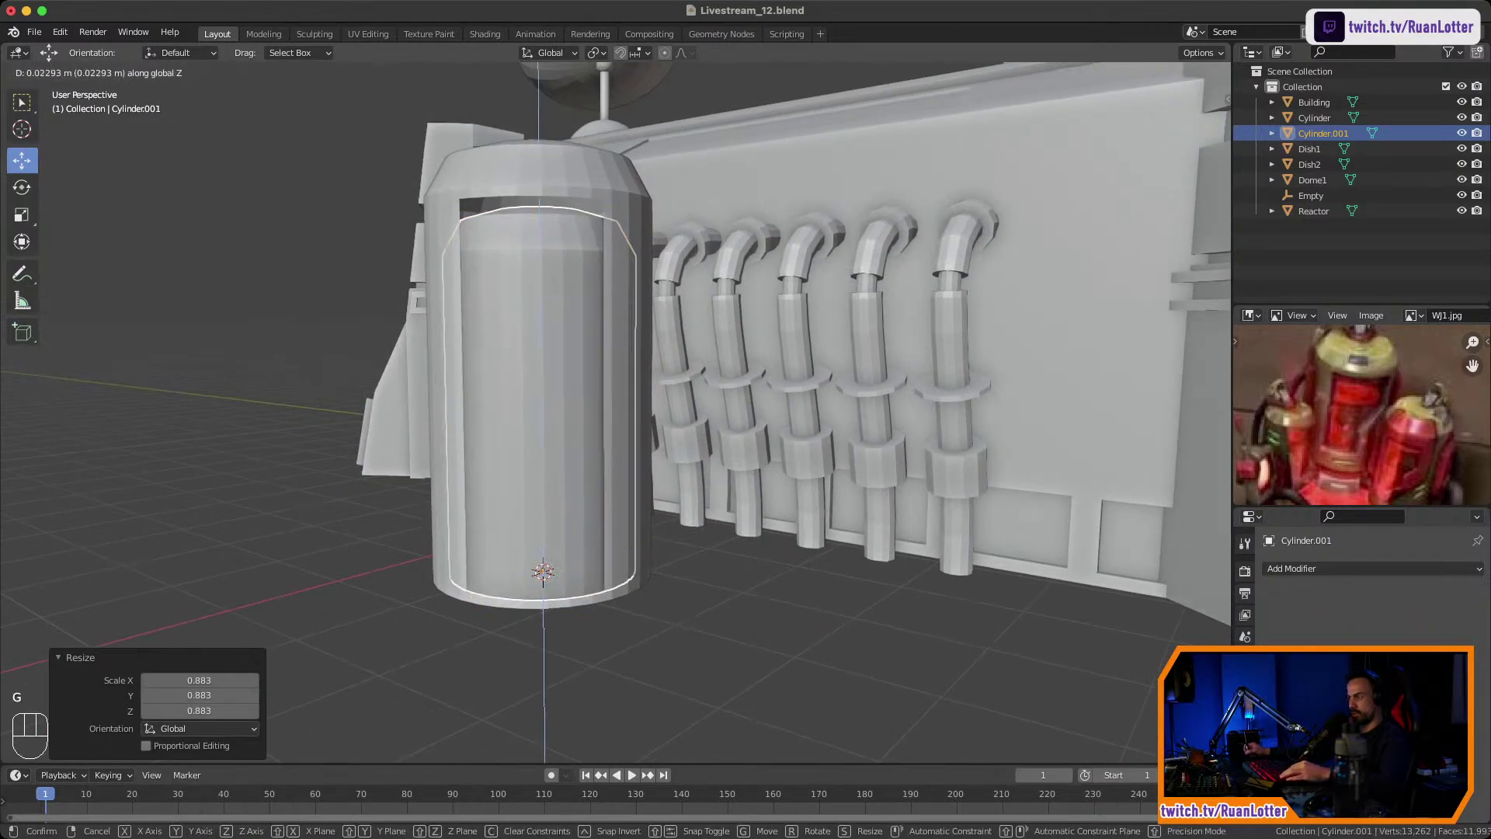
pyautogui.click(800, 420)
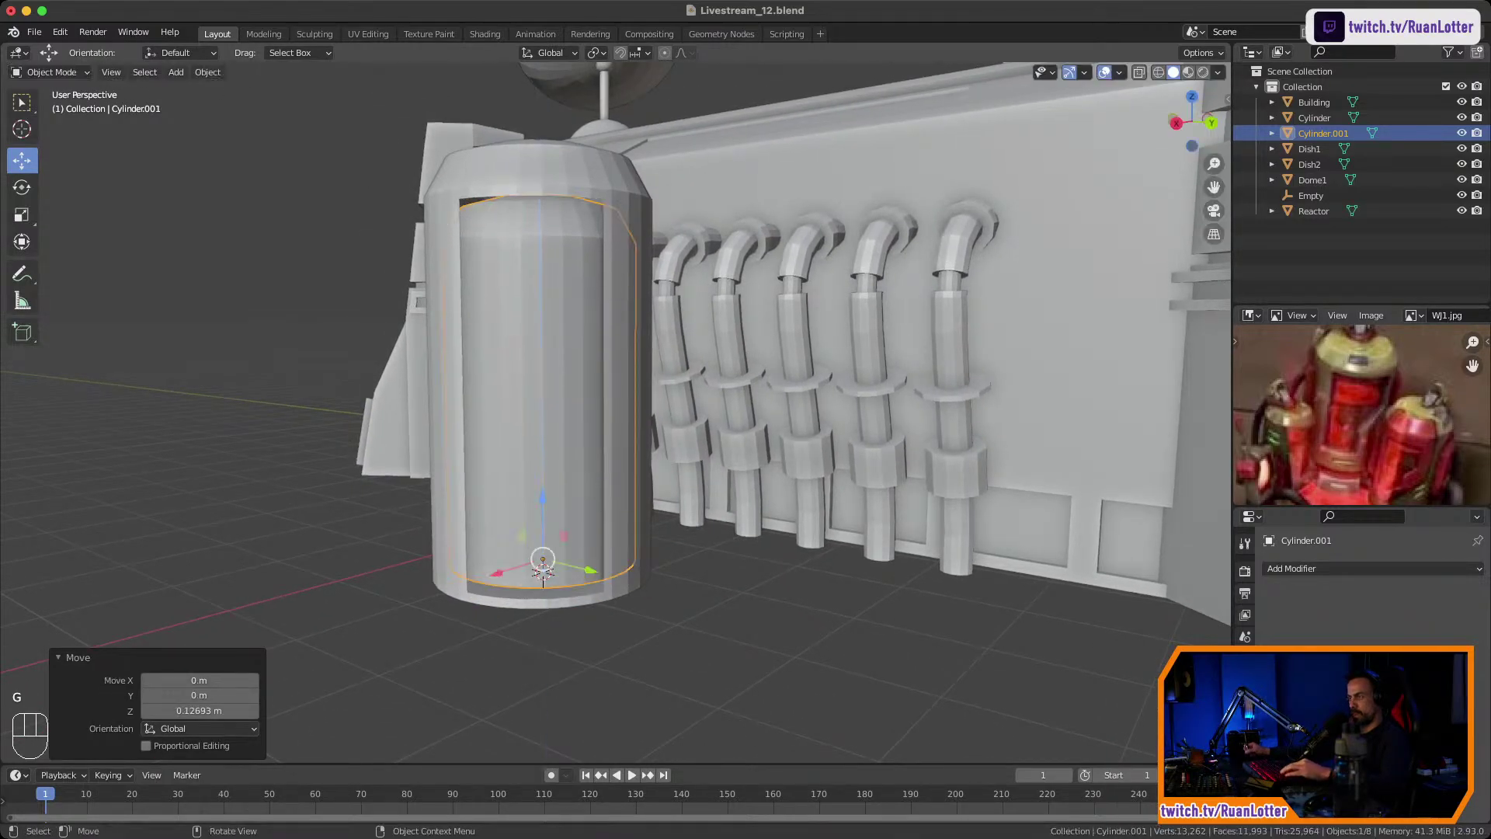
pyautogui.press('super+z')
# Raise all the faces of the inner cylinder's bevelled top cap by about 0.32 m along Z.
pyautogui.press('Tab')
pyautogui.moveTo(800, 419); pyautogui.dragTo(819, 516, button='middle')
pyautogui.click(533, 325)
pyautogui.keyDown('alt'); pyautogui.click(593, 322); pyautogui.keyUp('alt')
pyautogui.moveTo(593, 322); pyautogui.dragTo(551, 283, button='middle')
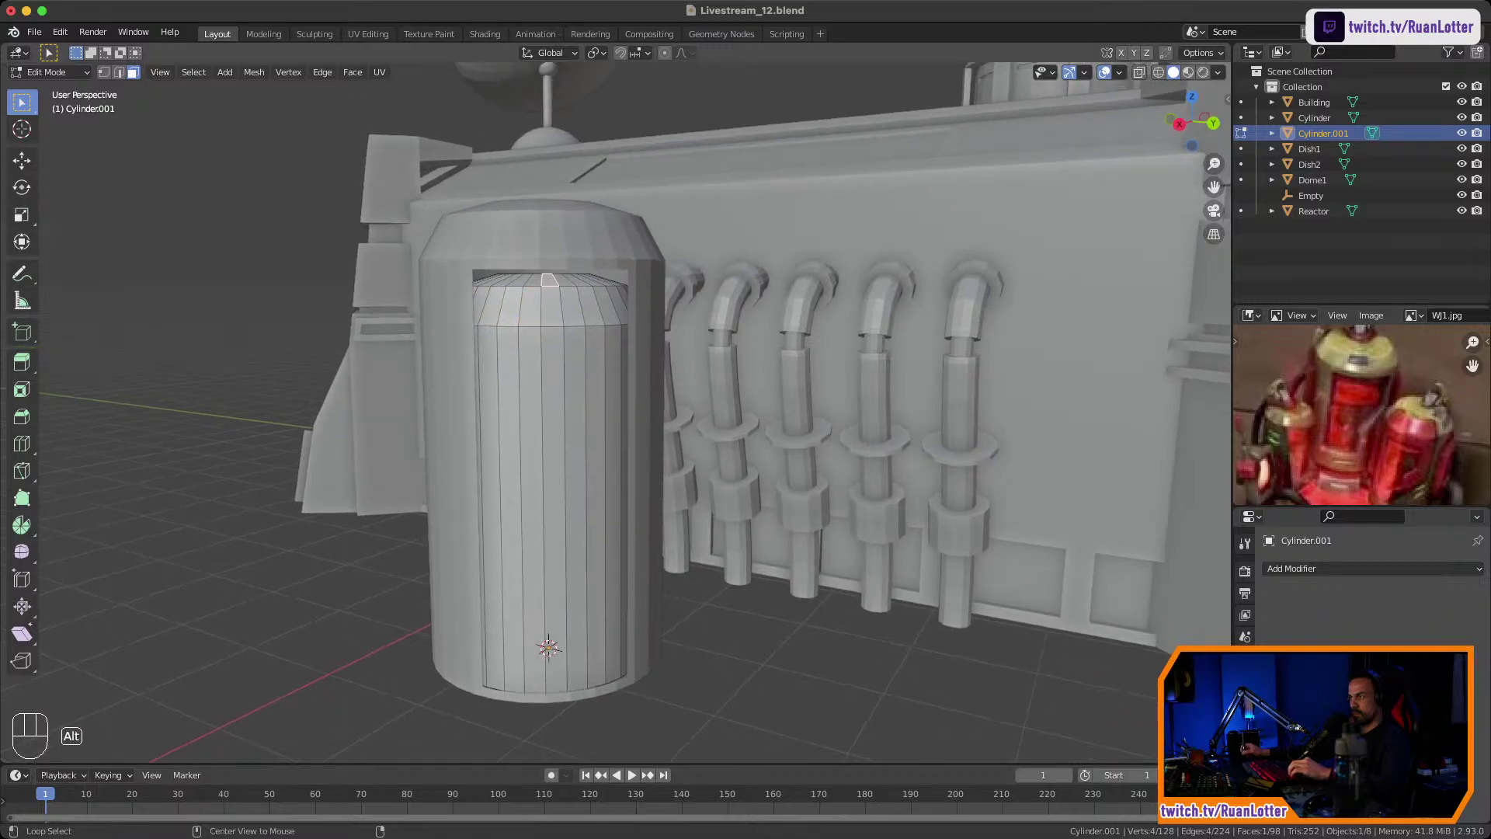
pyautogui.press('ctrl+KP_Add')
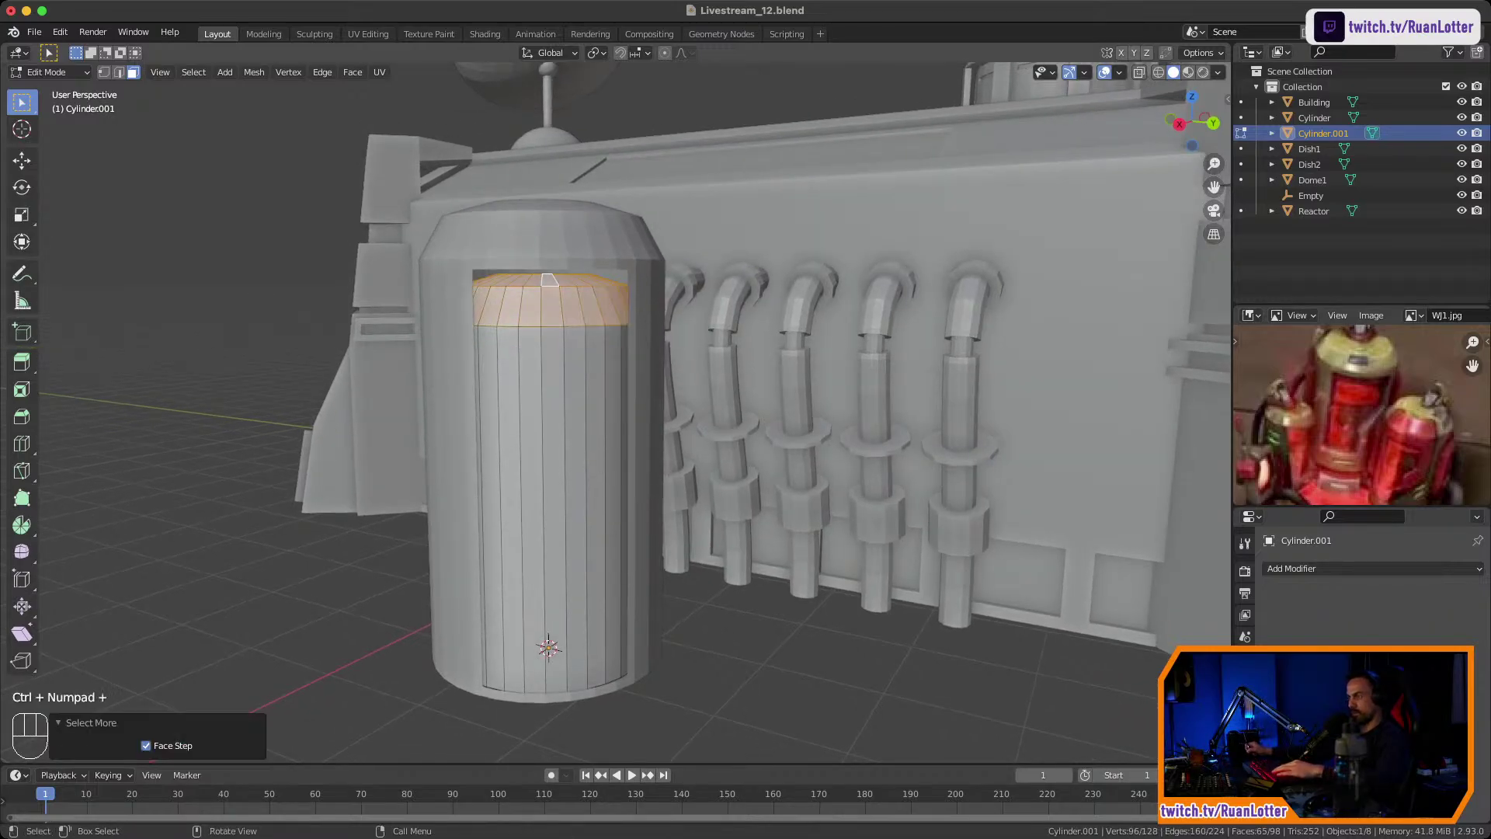
pyautogui.press('g')
pyautogui.rightClick(543, 389)
pyautogui.press('g')
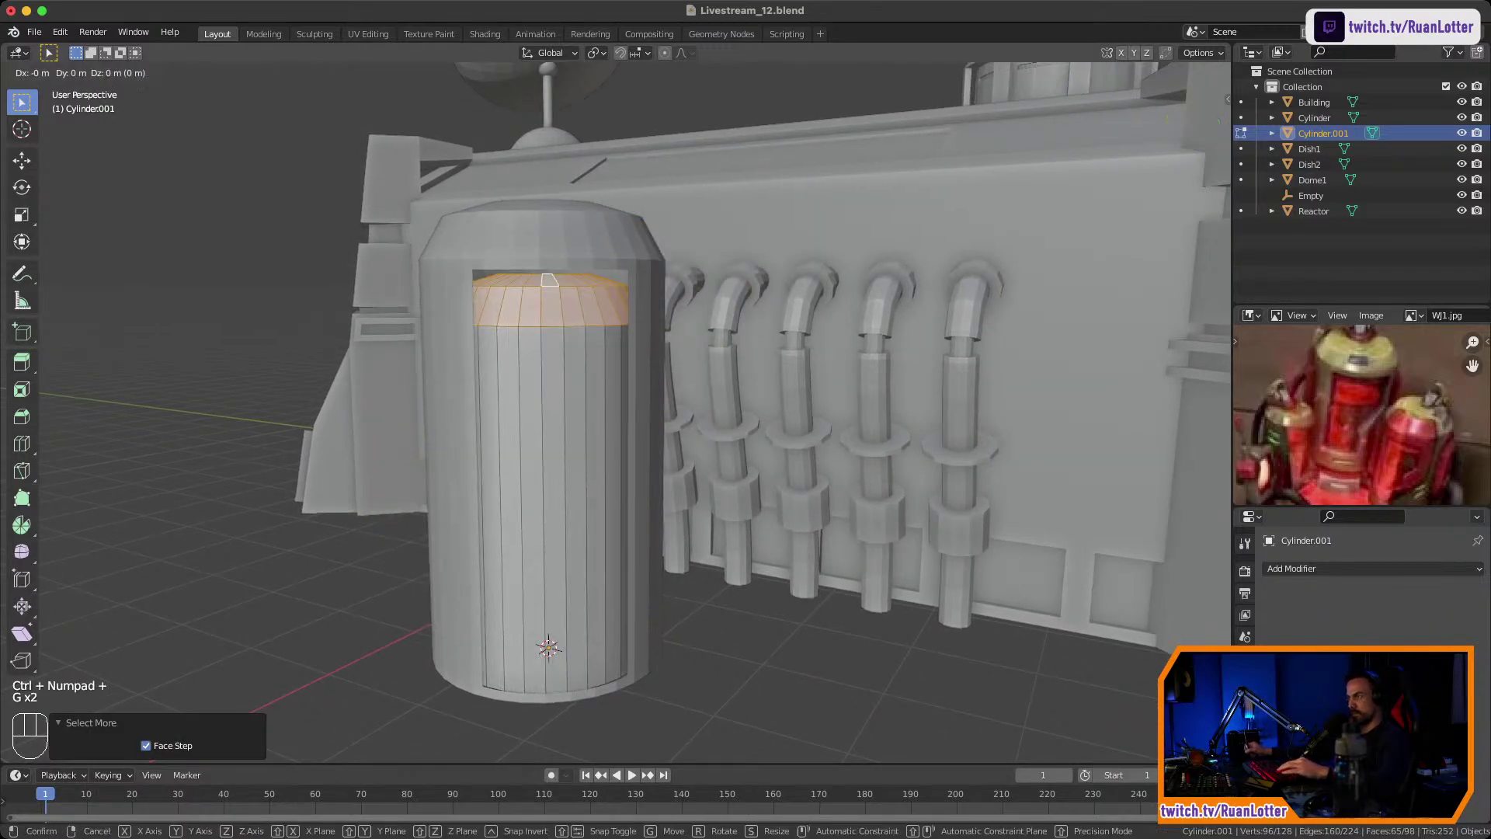
pyautogui.press('z')
pyautogui.click(543, 373)
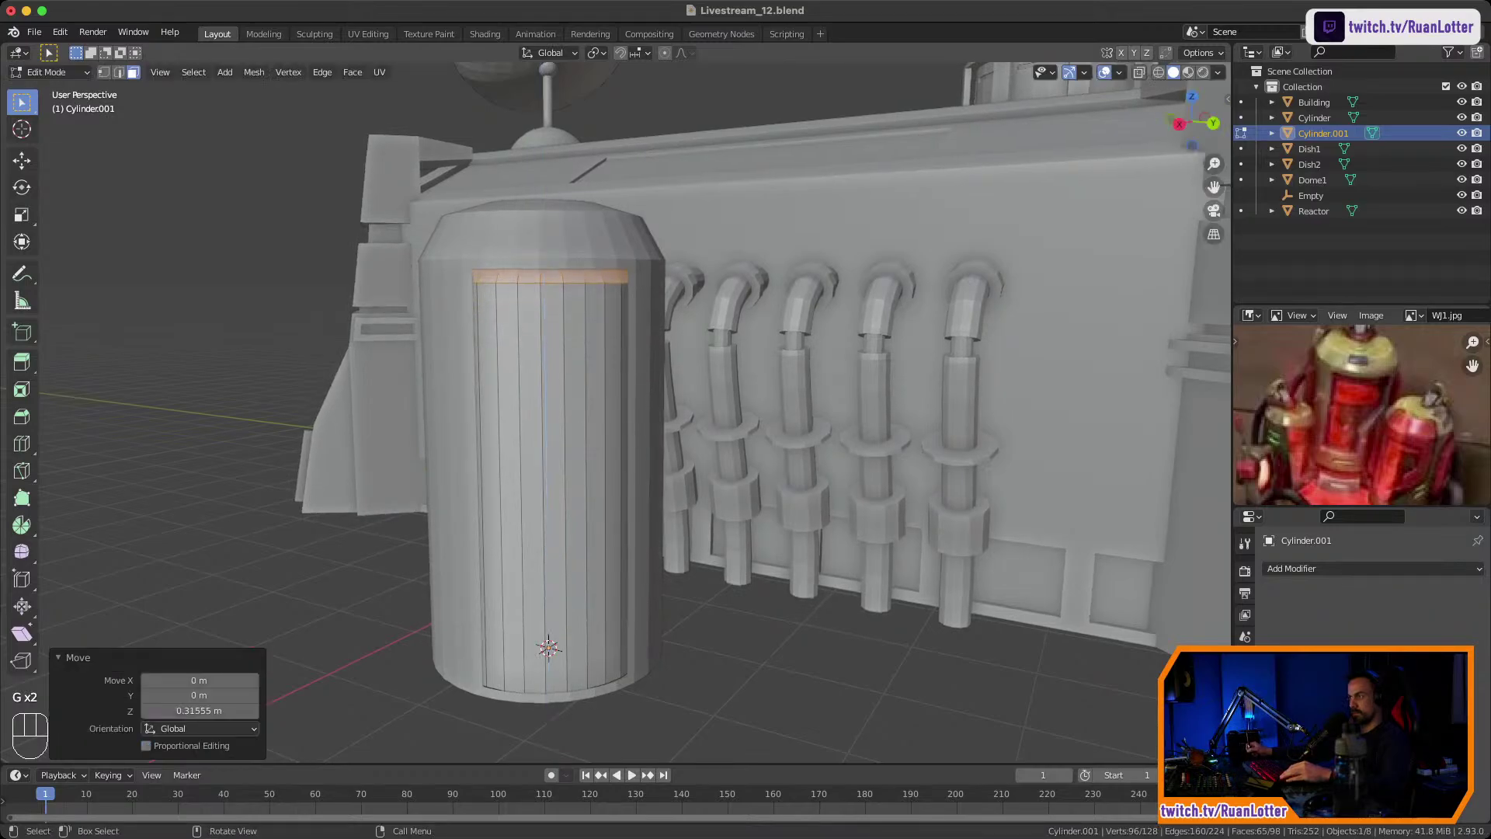
pyautogui.press('Tab')
# Examine how the inner cylinder sits behind the window opening, particularly around the tank's lower edge.
pyautogui.moveTo(575, 349); pyautogui.dragTo(582, 388, button='middle')
pyautogui.keyDown('shift'); pyautogui.moveTo(582, 435); pyautogui.dragTo(667, 295, button='middle'); pyautogui.keyUp('shift')
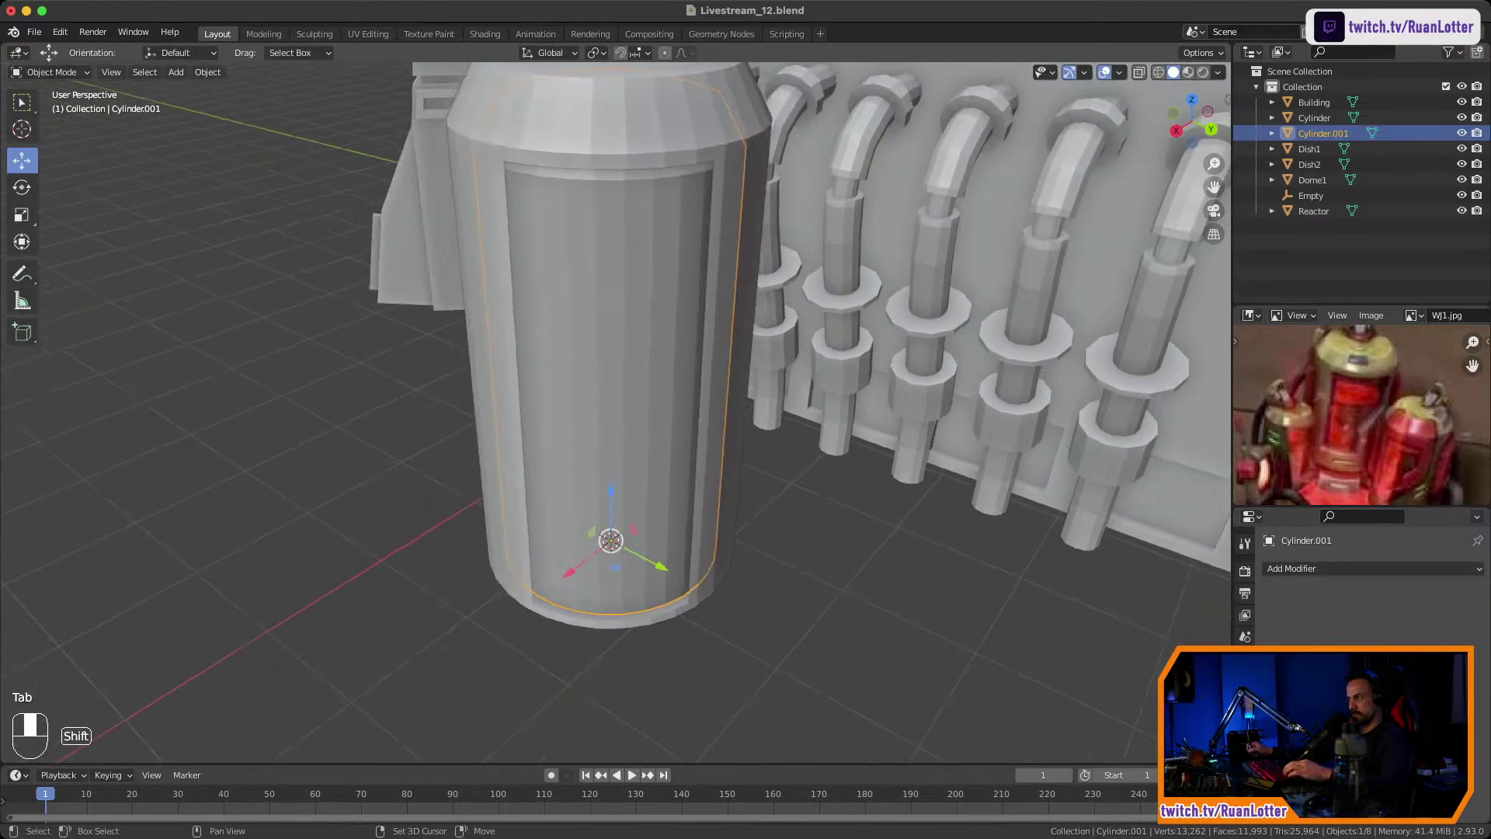
pyautogui.press('Tab')
pyautogui.keyDown('ctrl'); pyautogui.moveTo(621, 350); pyautogui.dragTo(622, 314, button='middle'); pyautogui.keyUp('ctrl')
pyautogui.keyDown('shift'); pyautogui.moveTo(622, 419); pyautogui.dragTo(660, 283, button='middle'); pyautogui.keyUp('shift')
pyautogui.keyDown('ctrl'); pyautogui.moveTo(660, 372); pyautogui.dragTo(660, 299, button='middle'); pyautogui.keyUp('ctrl')
pyautogui.keyDown('shift'); pyautogui.moveTo(660, 388); pyautogui.dragTo(714, 324, button='middle'); pyautogui.keyUp('shift')
pyautogui.keyDown('ctrl'); pyautogui.moveTo(715, 324); pyautogui.dragTo(698, 377, button='middle'); pyautogui.keyUp('ctrl')
pyautogui.press('Tab')
pyautogui.keyDown('shift'); pyautogui.moveTo(699, 334); pyautogui.dragTo(690, 474, button='middle'); pyautogui.keyUp('shift')
# Add a Solidify modifier to the outer tank and set its thickness to 0.06 m.
pyautogui.click(497, 403)
pyautogui.moveTo(606, 420); pyautogui.dragTo(674, 419, button='middle')
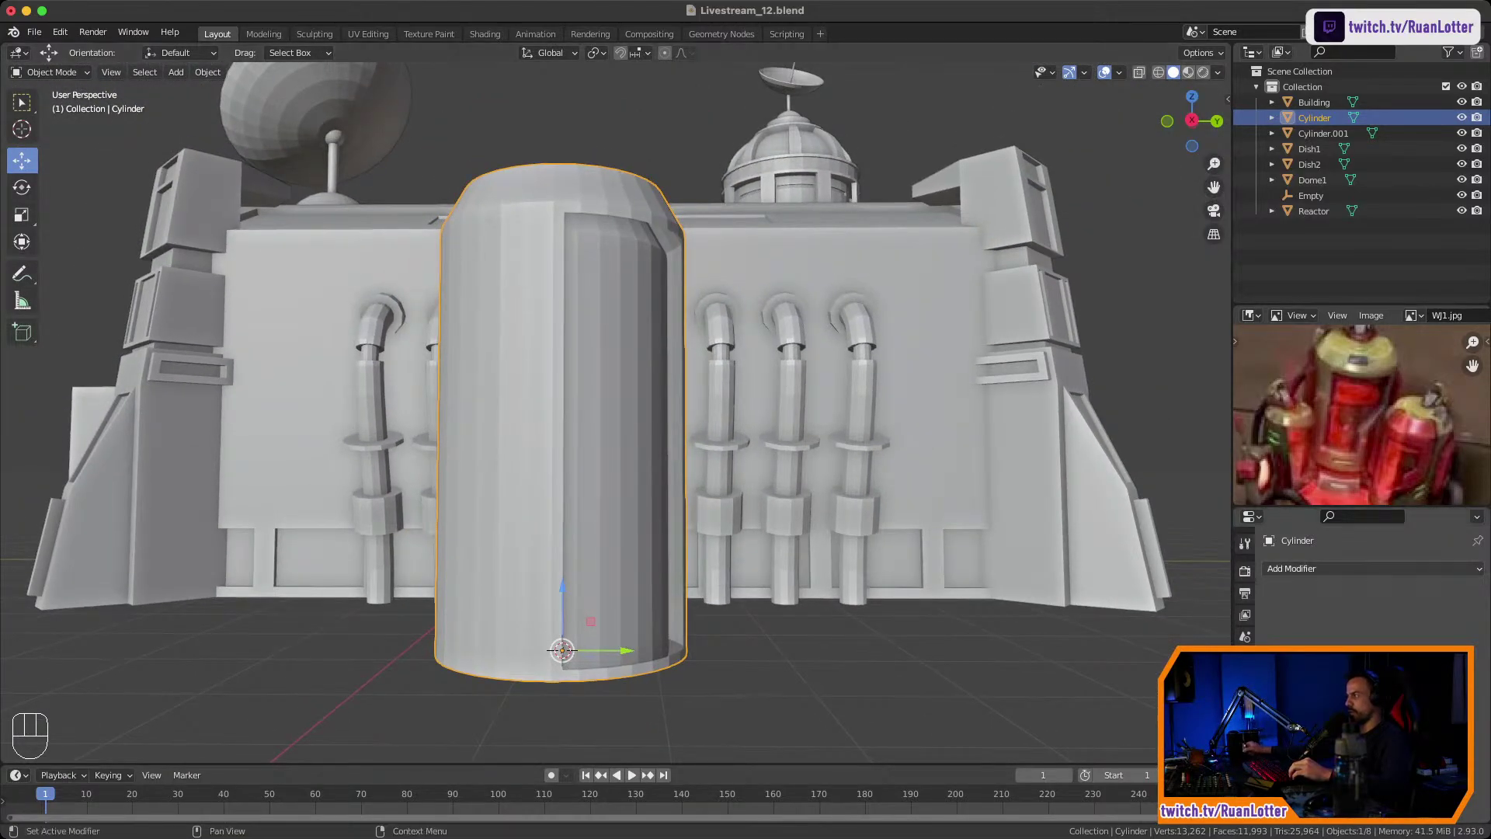
pyautogui.click(1313, 569)
pyautogui.click(1182, 466)
pyautogui.keyDown('ctrl'); pyautogui.moveTo(660, 404); pyautogui.dragTo(618, 342, button='middle'); pyautogui.keyUp('ctrl')
pyautogui.keyDown('shift'); pyautogui.moveTo(617, 341); pyautogui.dragTo(567, 489, button='middle'); pyautogui.keyUp('shift')
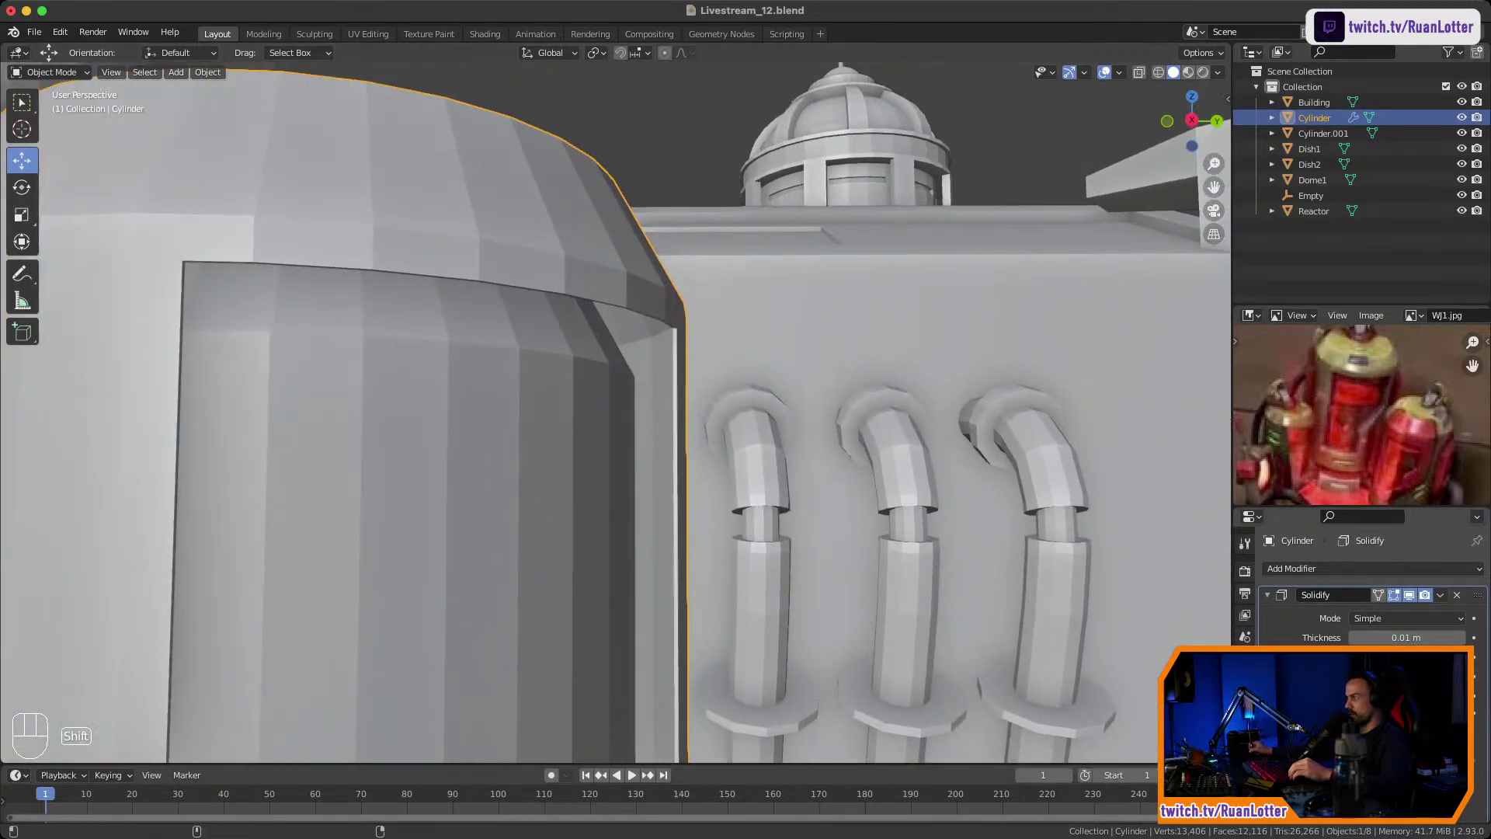
pyautogui.keyDown('shift'); pyautogui.moveTo(1406, 638); pyautogui.dragTo(1444, 637); pyautogui.keyUp('shift')
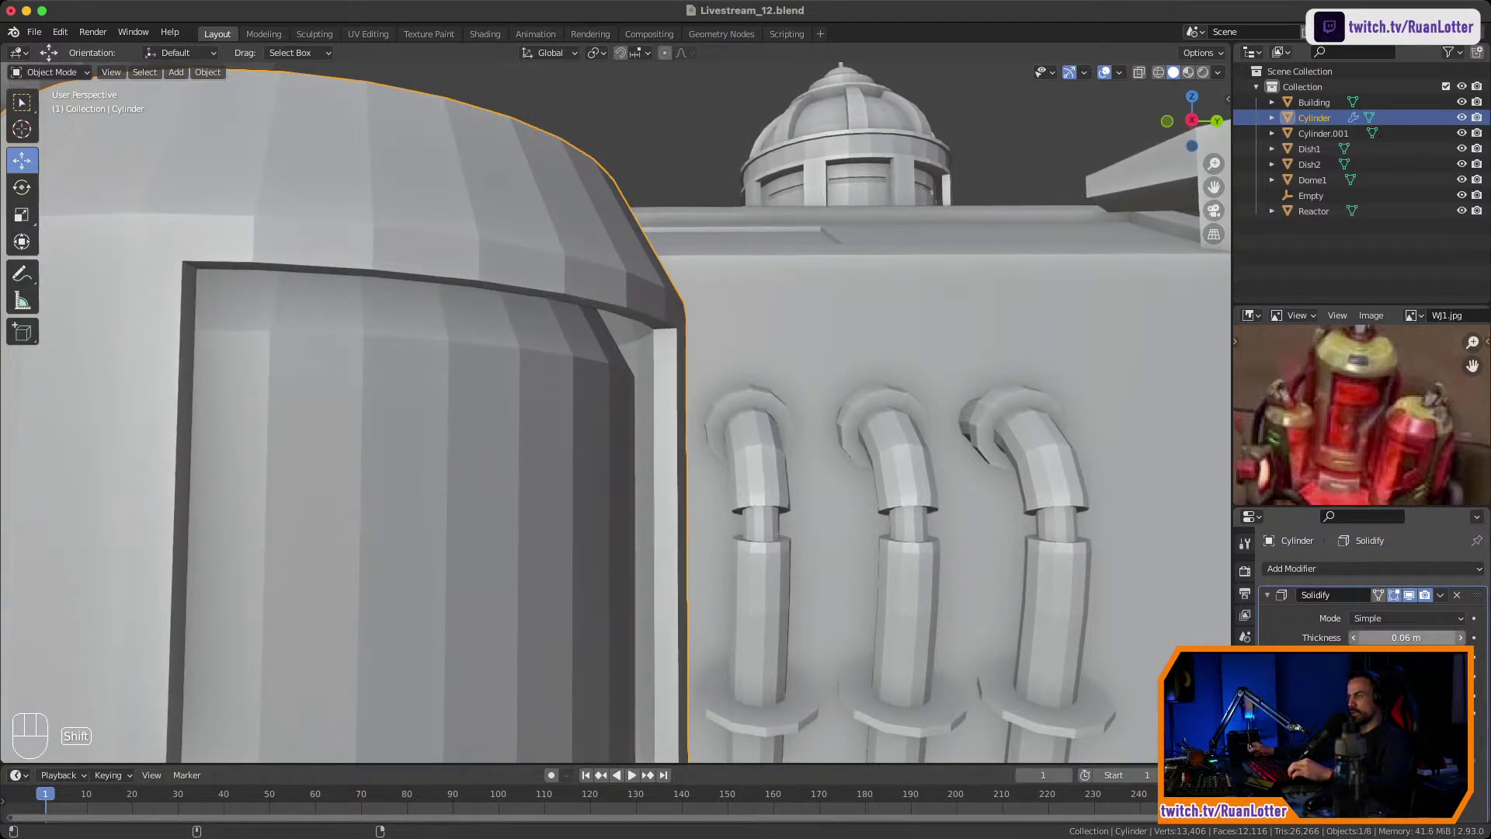
# Extrude the outer tank's bottom face in place with no offset.
pyautogui.keyDown('ctrl'); pyautogui.moveTo(618, 342); pyautogui.dragTo(617, 474, button='middle'); pyautogui.keyUp('ctrl')
pyautogui.keyDown('shift'); pyautogui.moveTo(618, 474); pyautogui.dragTo(711, 330, button='middle'); pyautogui.keyUp('shift')
pyautogui.press('Tab')
pyautogui.press('Tab')
pyautogui.click(792, 567)
pyautogui.moveTo(792, 567); pyautogui.dragTo(711, 455, button='middle')
pyautogui.click(699, 458)
pyautogui.press('Tab')
pyautogui.click(637, 528)
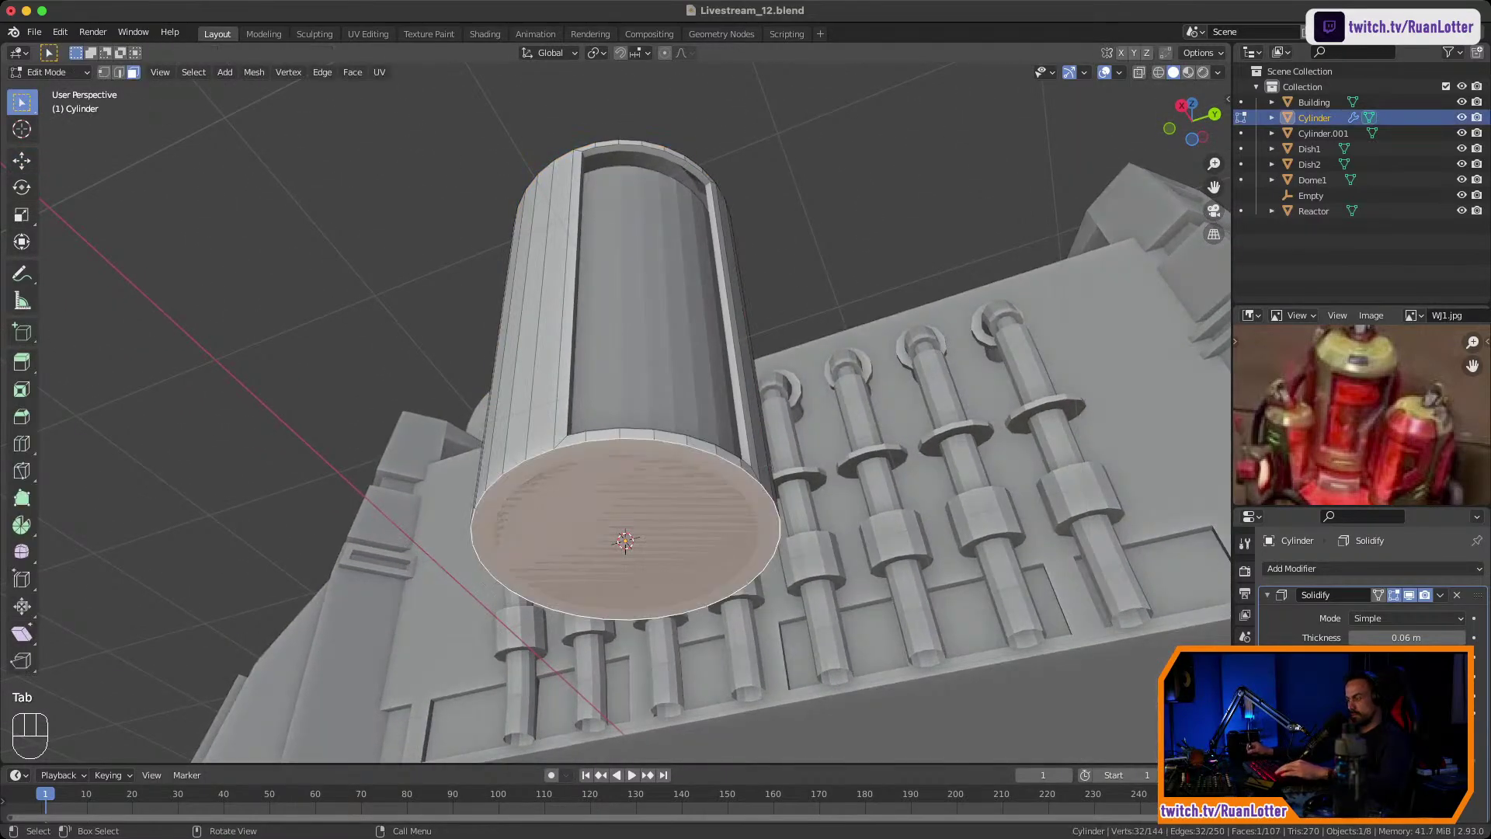
pyautogui.press('e')
pyautogui.click(638, 536)
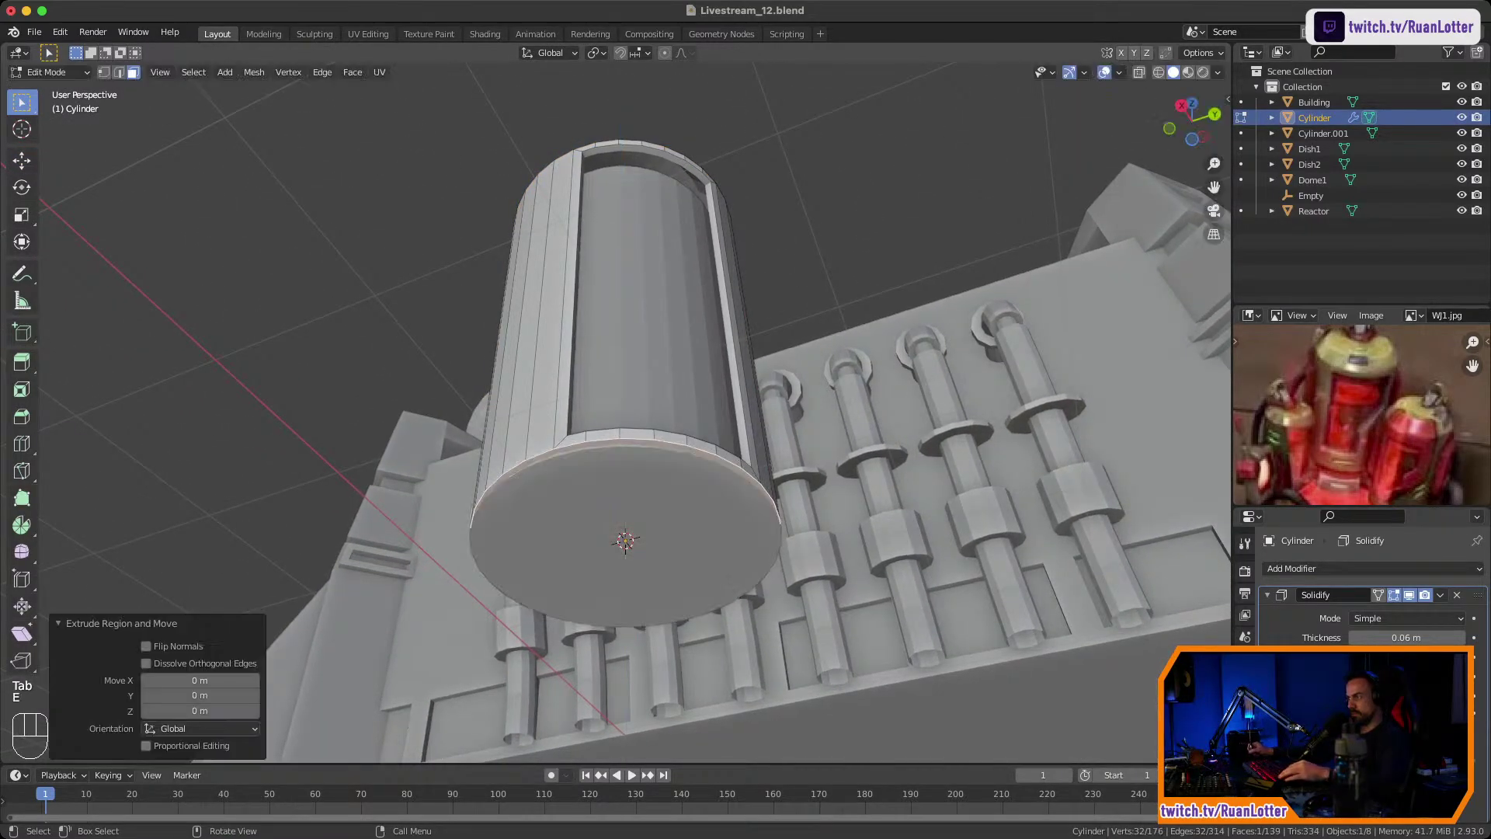
# Select the inner cylinder and isolate it by hiding all other objects.
pyautogui.moveTo(639, 535); pyautogui.dragTo(621, 545, button='middle')
pyautogui.press('Tab')
pyautogui.click(630, 396)
pyautogui.press('Tab')
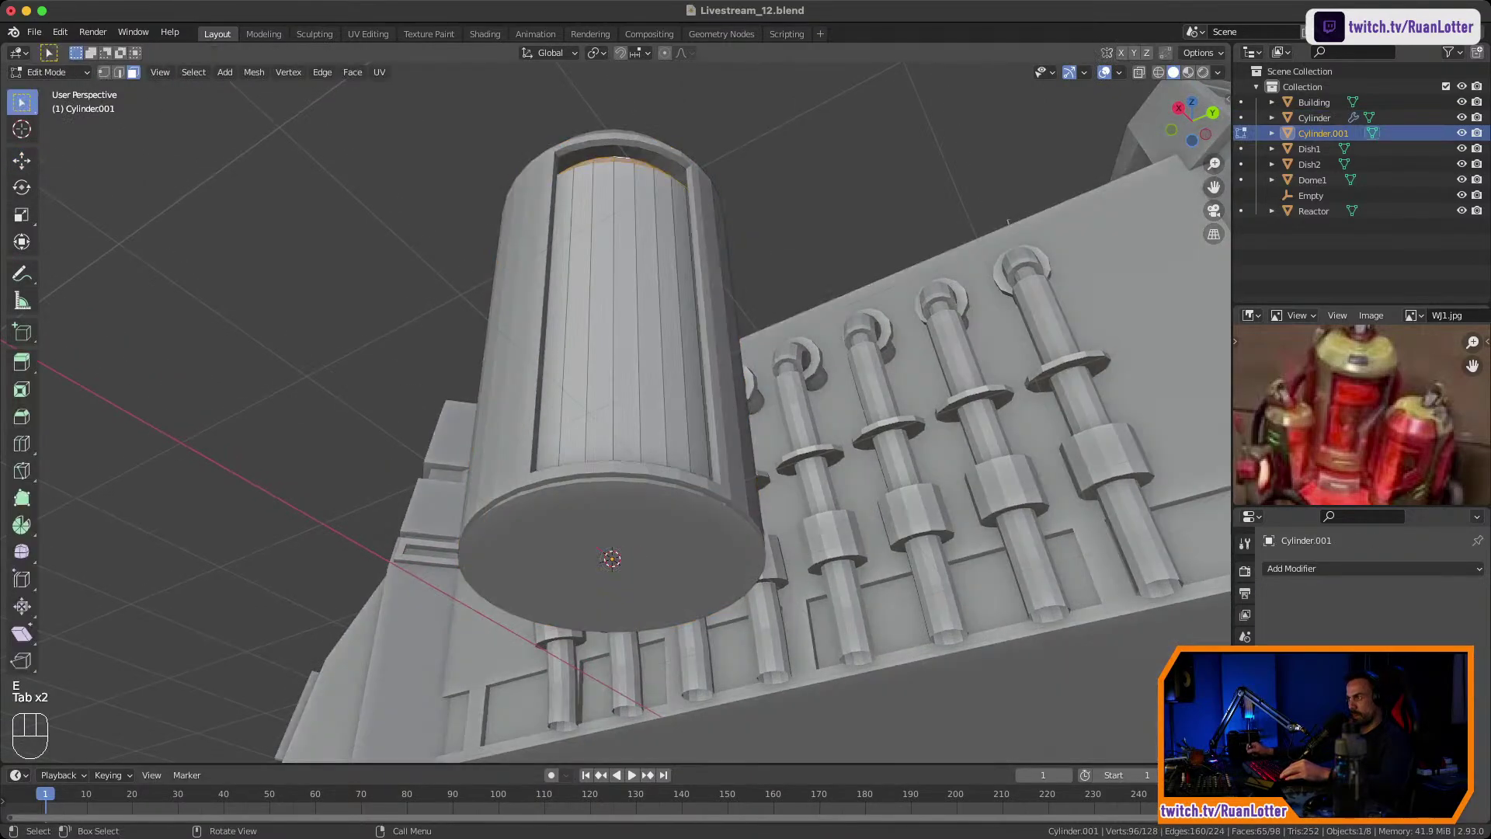
pyautogui.moveTo(631, 396)
pyautogui.mouseDown(button='middle')
pyautogui.moveTo(654, 400)
pyautogui.moveTo(644, 409)
pyautogui.mouseUp(button='middle')
pyautogui.press('Tab')
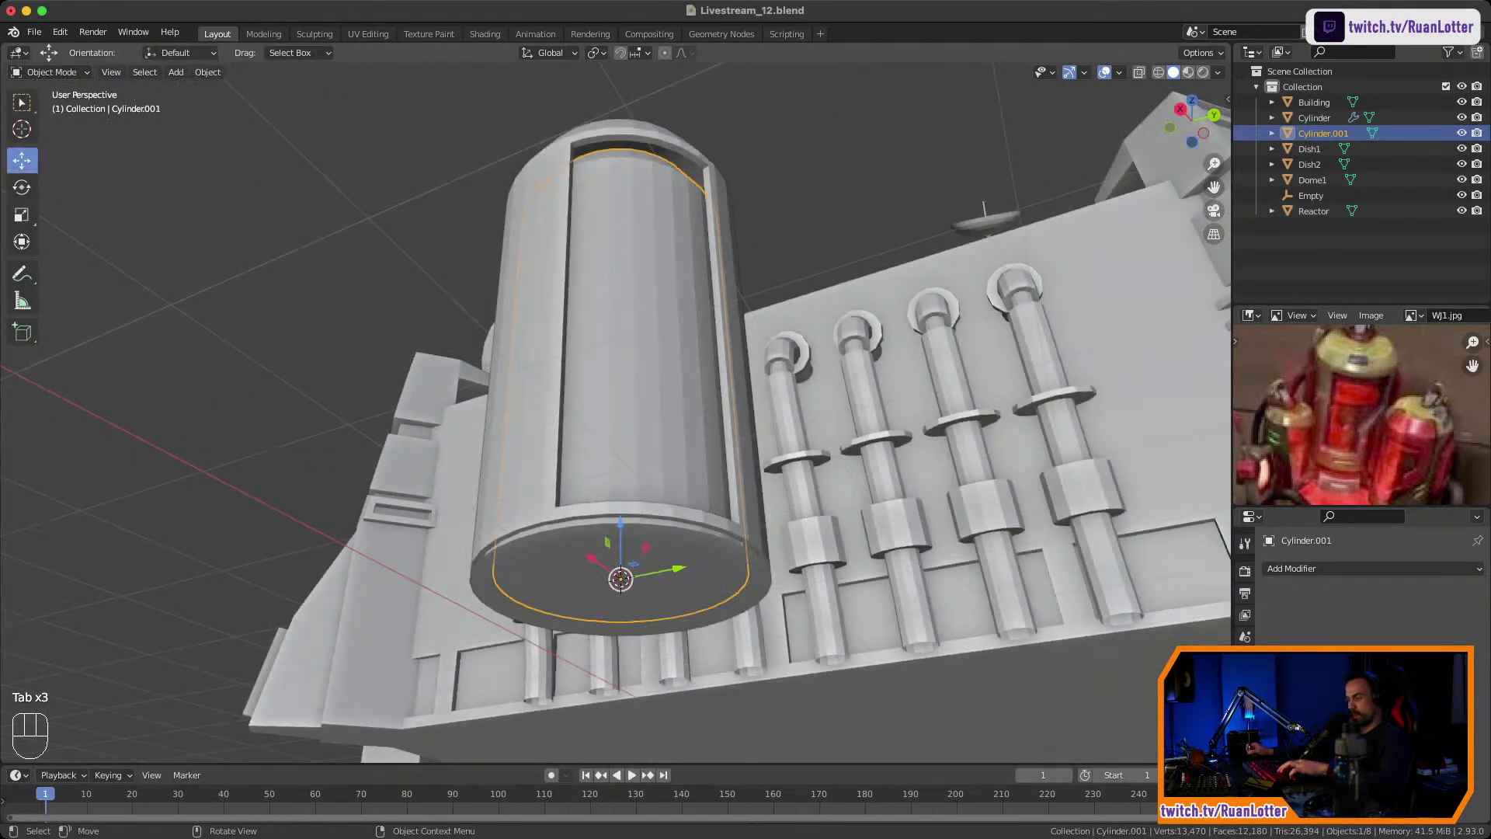
pyautogui.hotkey('shift', 'h')
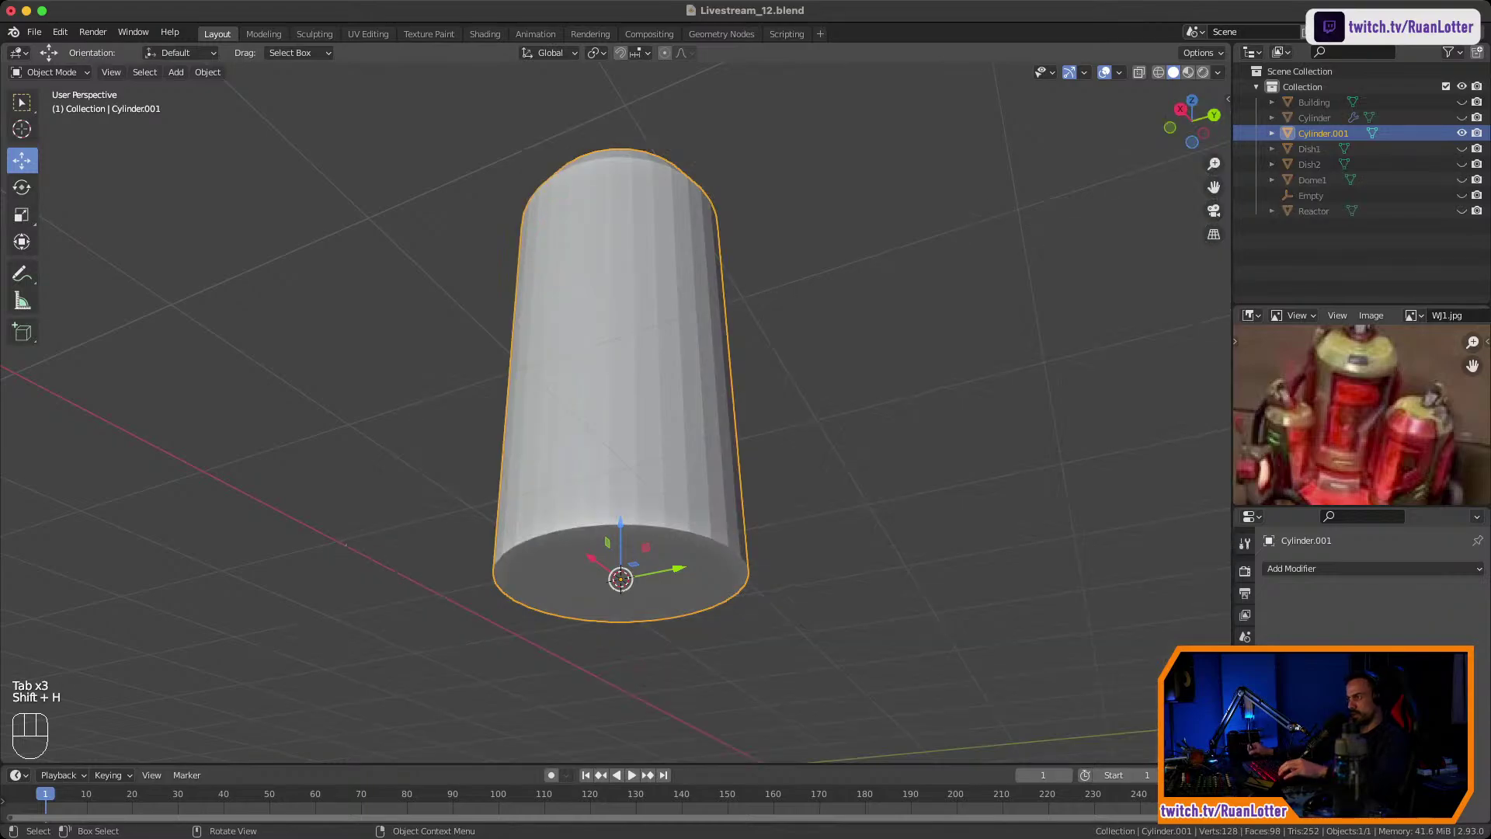
# Raise the inner cylinder's bottom face slightly along Z and unhide all the other objects.
pyautogui.press('Tab')
pyautogui.press('g')
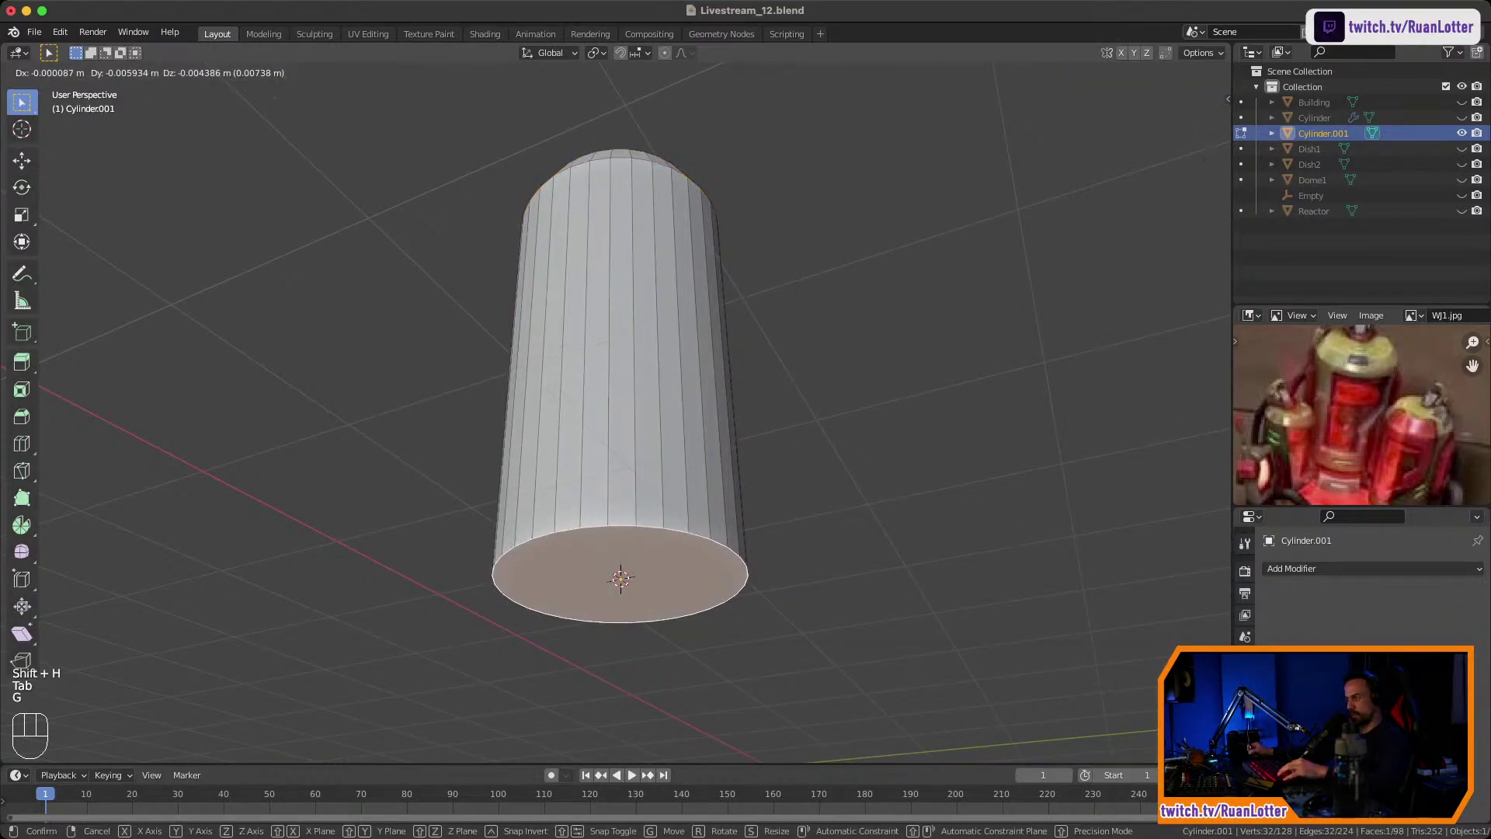
pyautogui.press('z')
pyautogui.click(621, 566)
pyautogui.press('Tab')
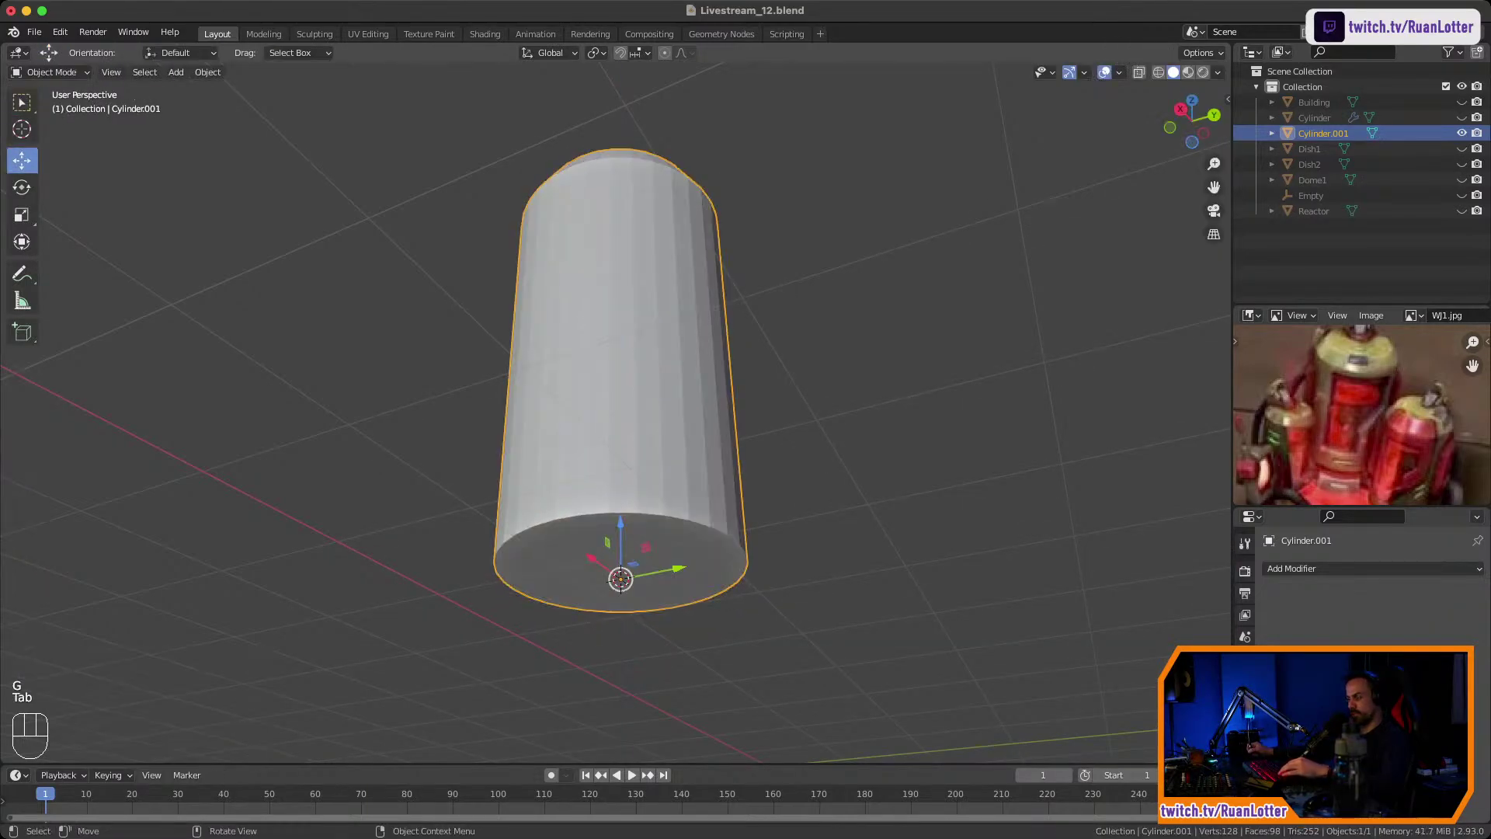
pyautogui.hotkey('alt', 'h')
# Add two horizontal loop cuts around the inner cylinder, one above and one below its middle.
pyautogui.click(839, 389)
pyautogui.moveTo(839, 388); pyautogui.dragTo(823, 528, button='middle')
pyautogui.moveTo(823, 528)
pyautogui.mouseDown(button='middle')
pyautogui.moveTo(781, 530)
pyautogui.moveTo(839, 525)
pyautogui.mouseUp(button='middle')
pyautogui.keyDown('ctrl'); pyautogui.moveTo(839, 525); pyautogui.dragTo(839, 485, button='middle'); pyautogui.keyUp('ctrl')
pyautogui.click(650, 450)
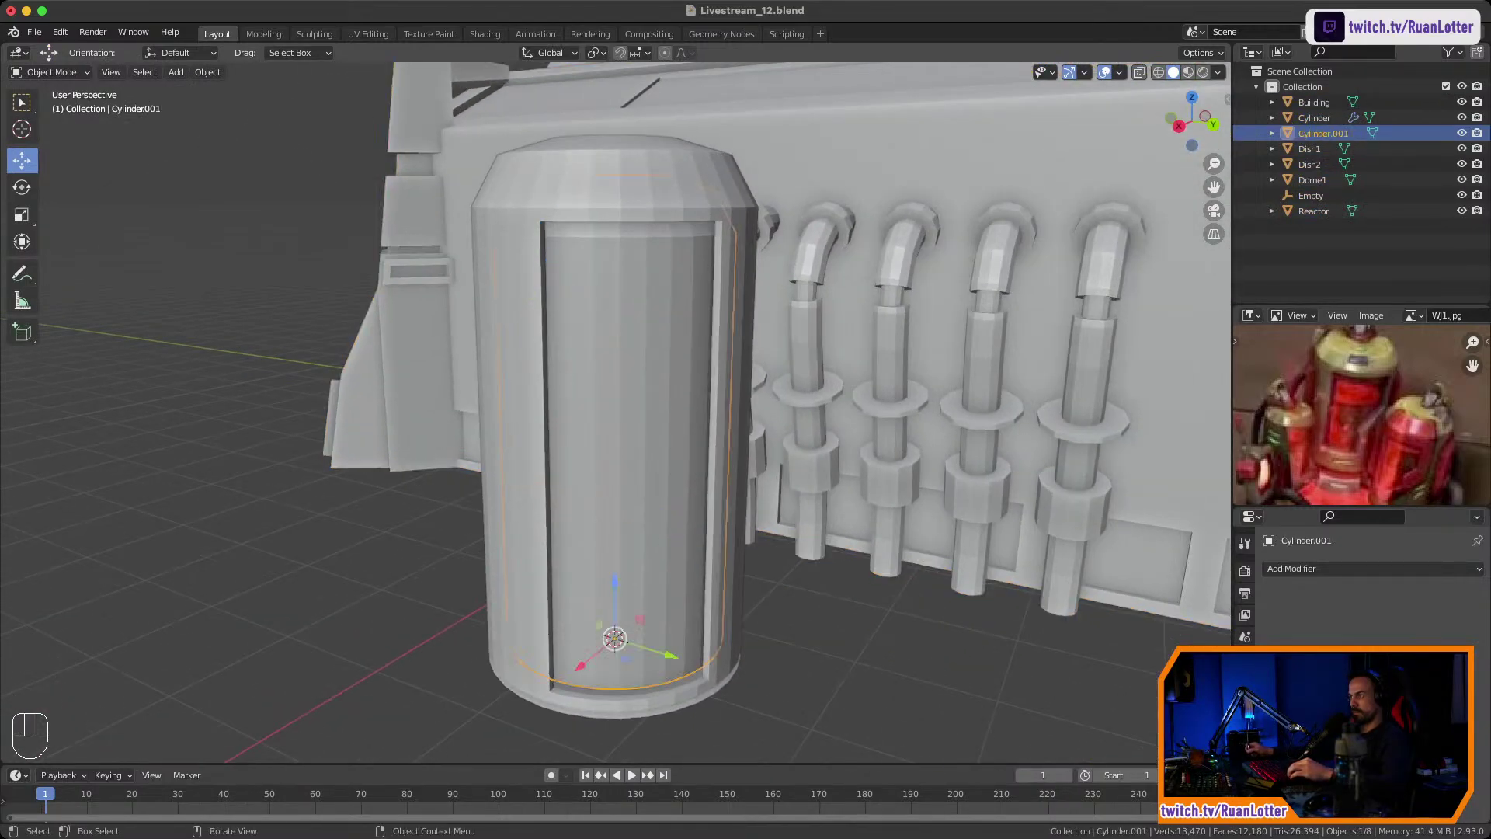
pyautogui.moveTo(649, 450); pyautogui.dragTo(672, 420, button='middle')
pyautogui.press('Tab')
pyautogui.hotkey('ctrl', 'r')
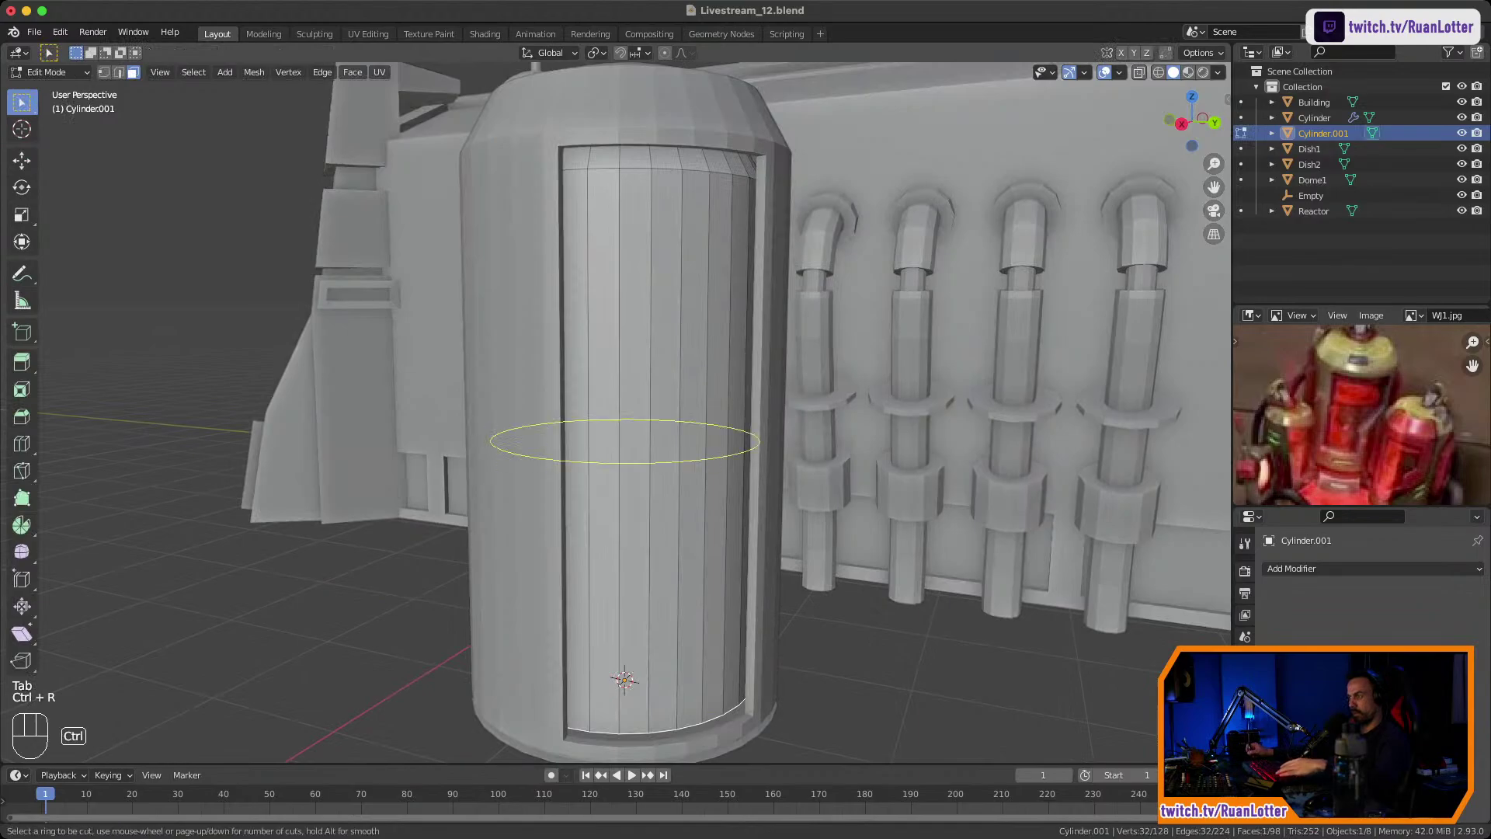
pyautogui.click(625, 460)
pyautogui.click(627, 365)
pyautogui.hotkey('ctrl', 'r')
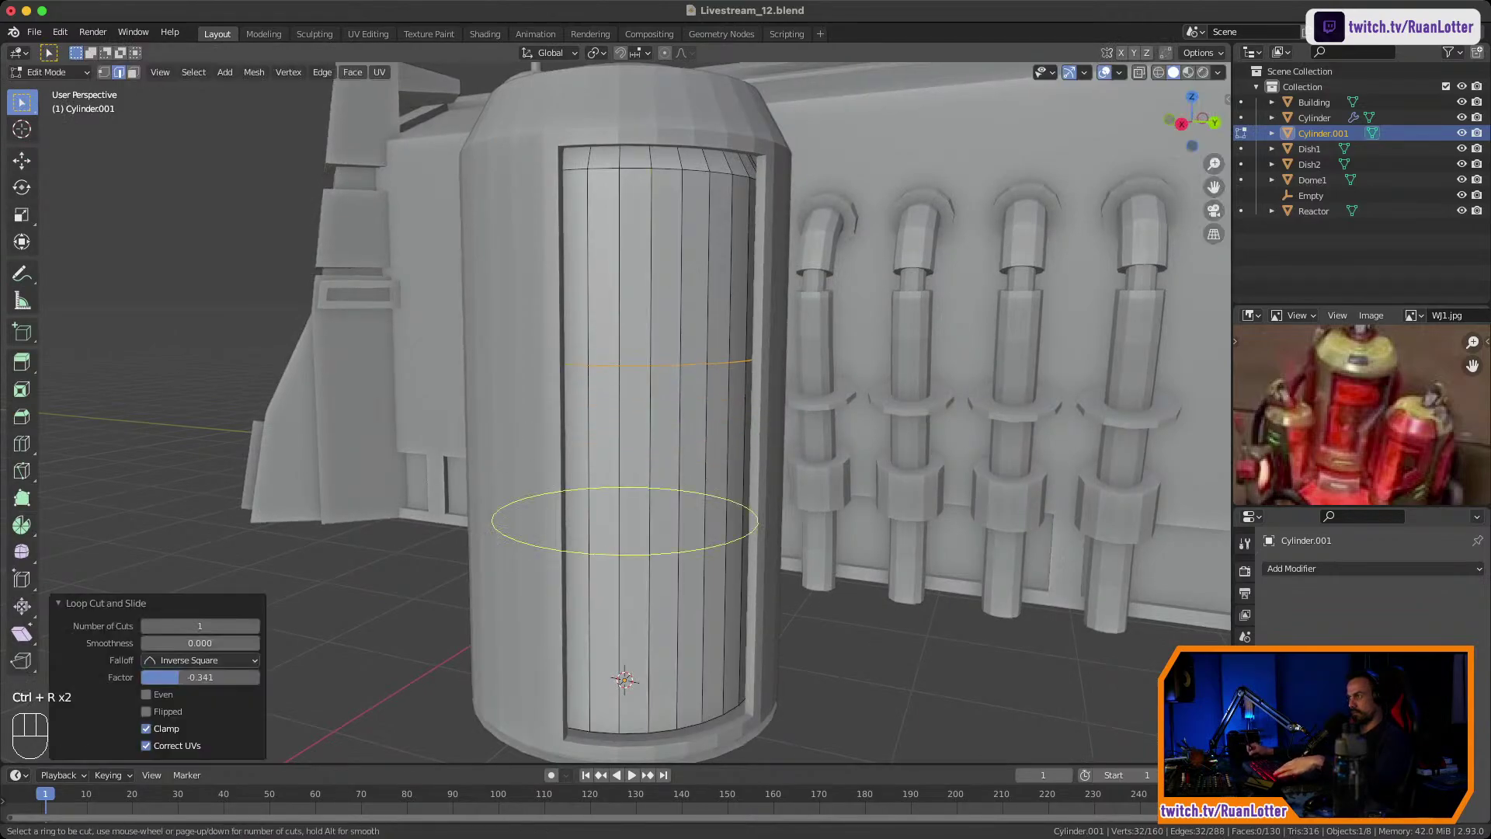
pyautogui.click(624, 550)
pyautogui.click(624, 563)
# Inset the inner cylinder's middle face band by about 0.11 m and extrude it inward along its normals by about 0.16 m.
pyautogui.press('3')
pyautogui.click(616, 473)
pyautogui.keyDown('alt'); pyautogui.click(619, 473); pyautogui.keyUp('alt')
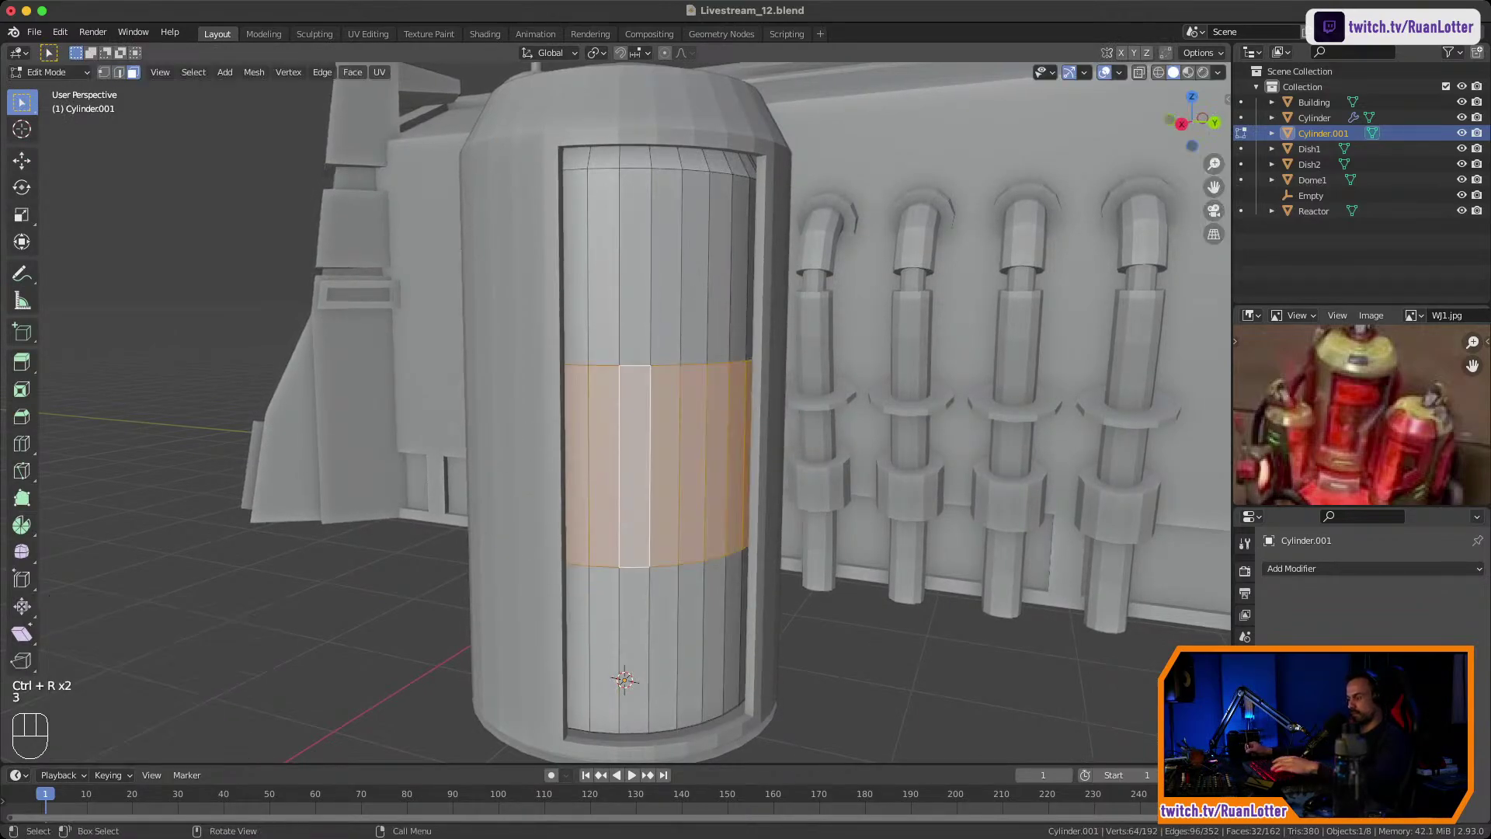
pyautogui.press('i')
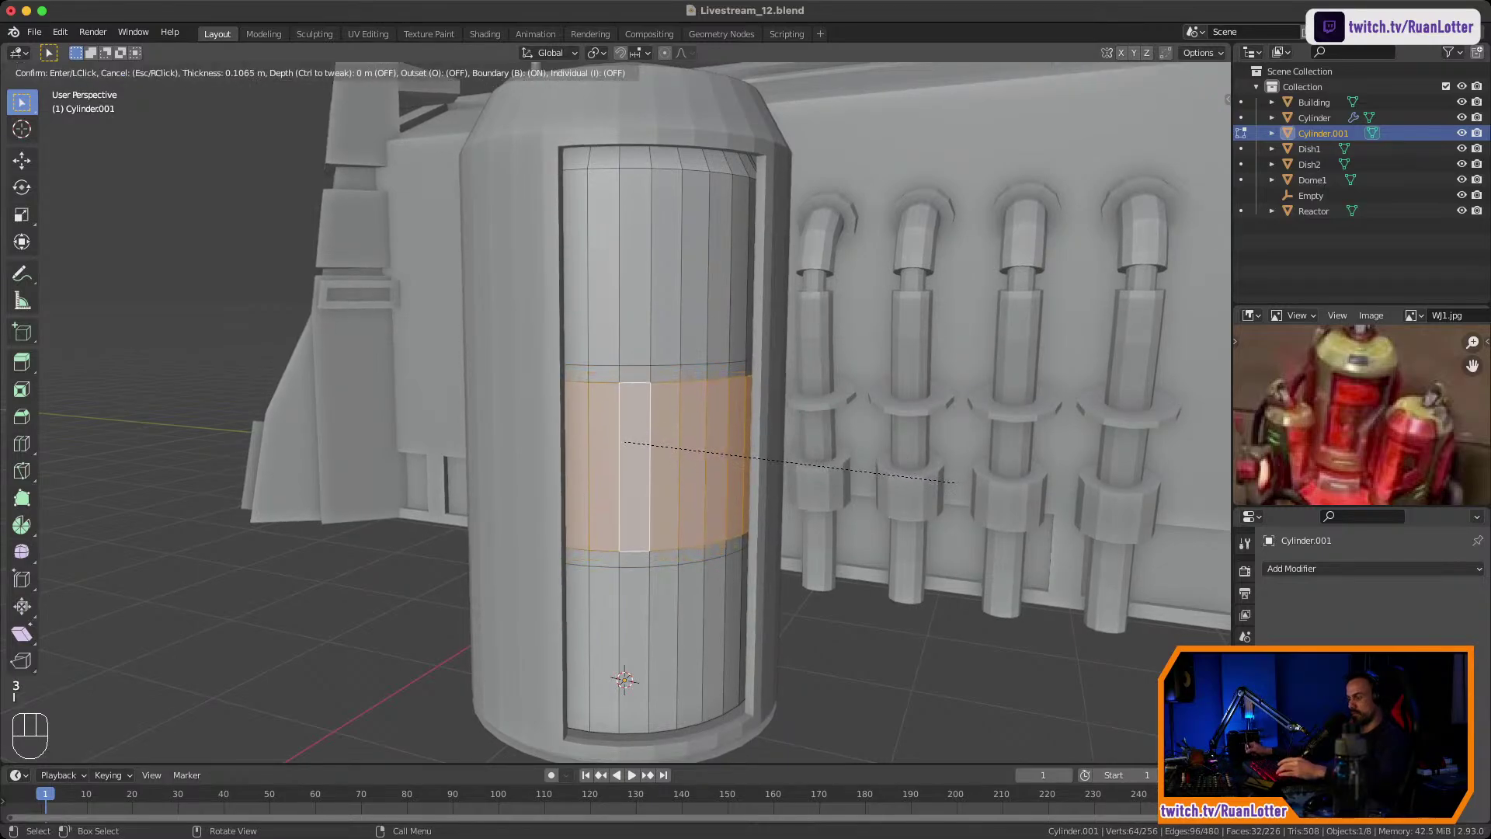
pyautogui.click(784, 463)
pyautogui.hotkey('alt', 'e')
pyautogui.click(949, 487)
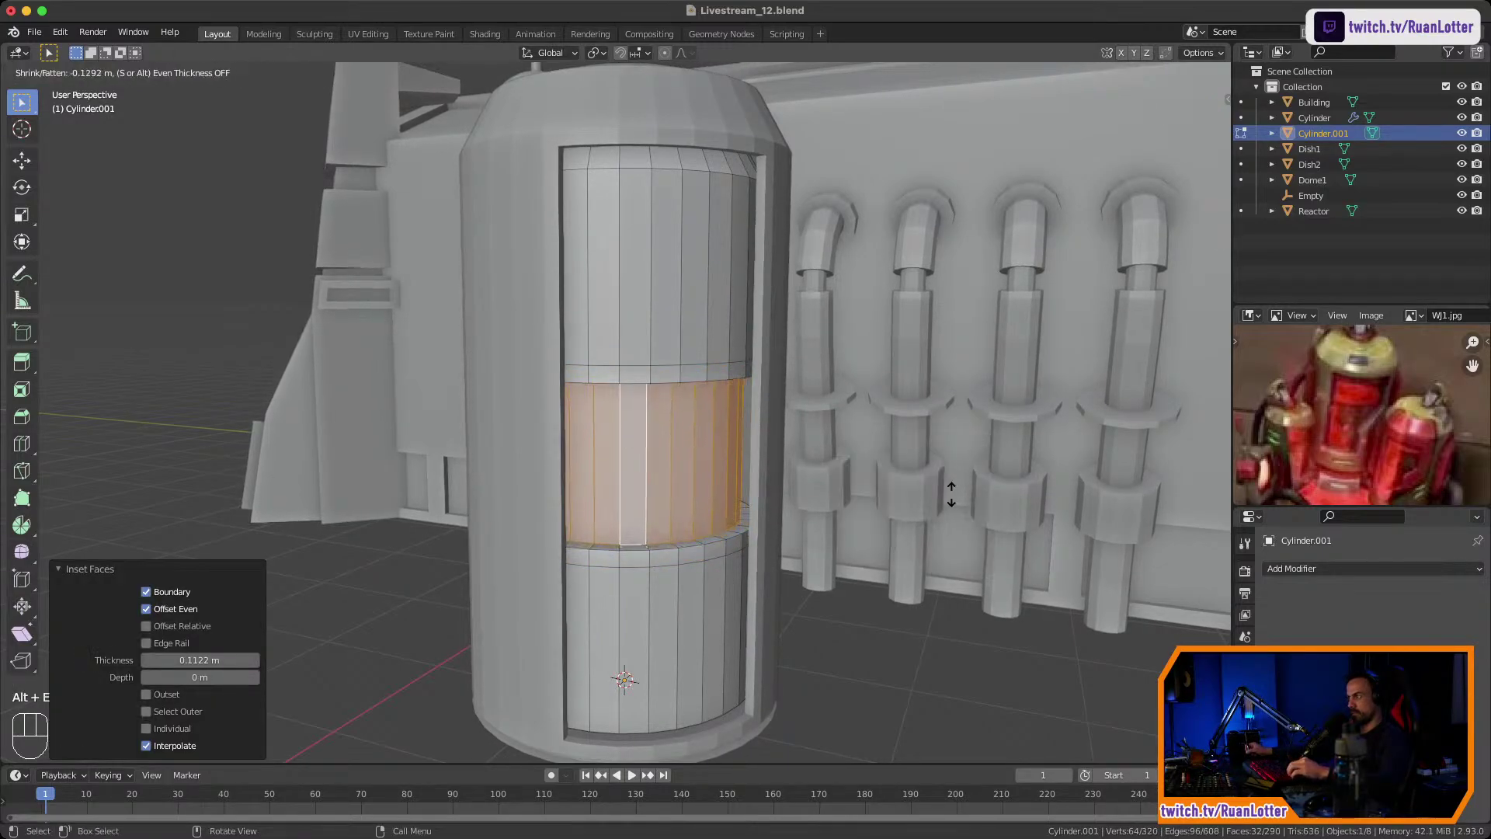
pyautogui.click(949, 496)
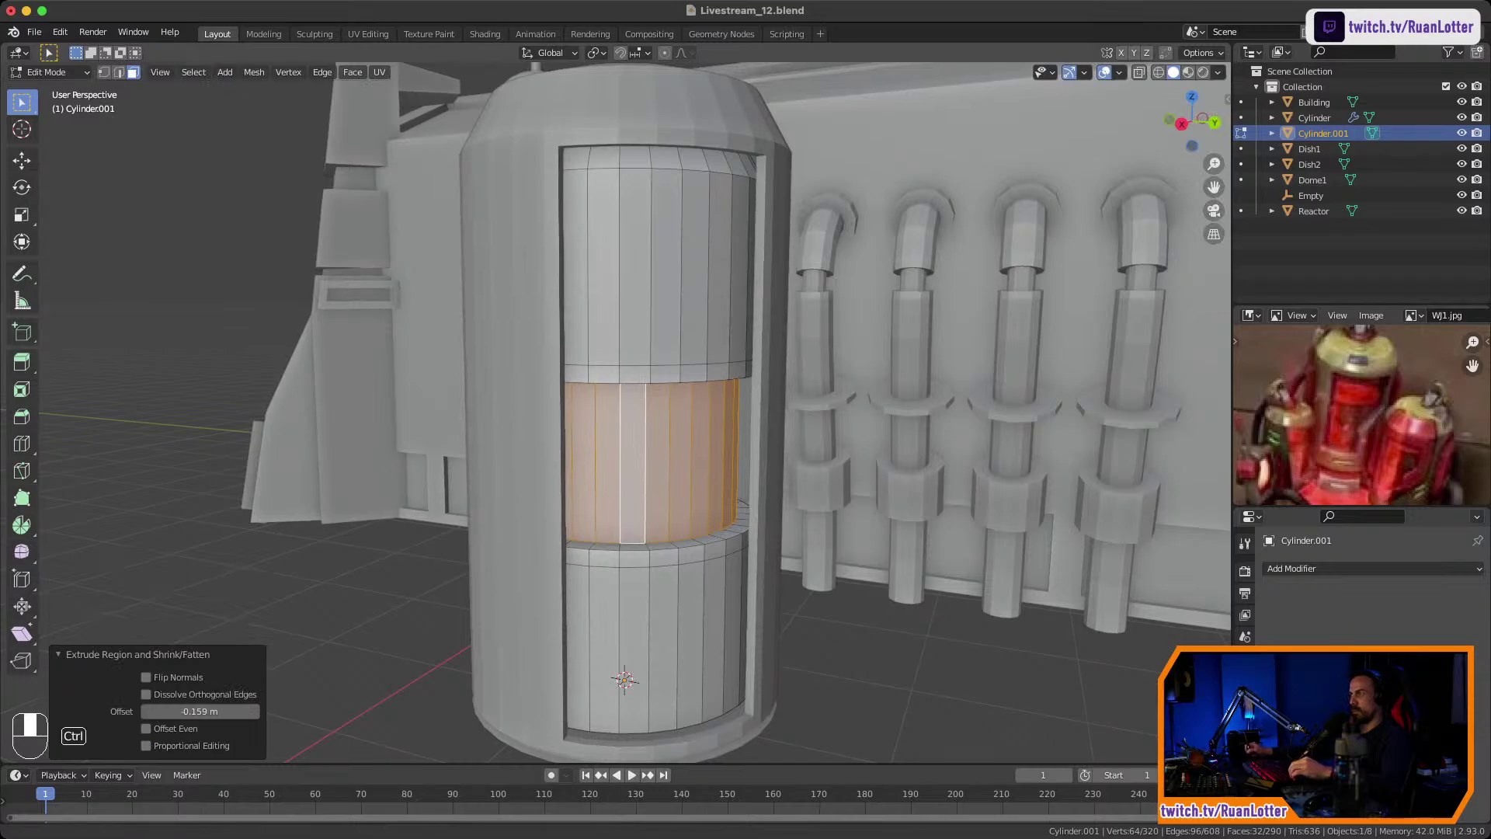
# Add a horizontal loop cut in the inner cylinder's upper section, closer to the top cap.
pyautogui.keyDown('ctrl'); pyautogui.moveTo(949, 496); pyautogui.dragTo(949, 488, button='middle'); pyautogui.keyUp('ctrl')
pyautogui.keyDown('shift'); pyautogui.moveTo(949, 487); pyautogui.dragTo(934, 636, button='middle'); pyautogui.keyUp('shift')
pyautogui.click(653, 416)
pyautogui.hotkey('ctrl', 'r')
pyautogui.click(652, 413)
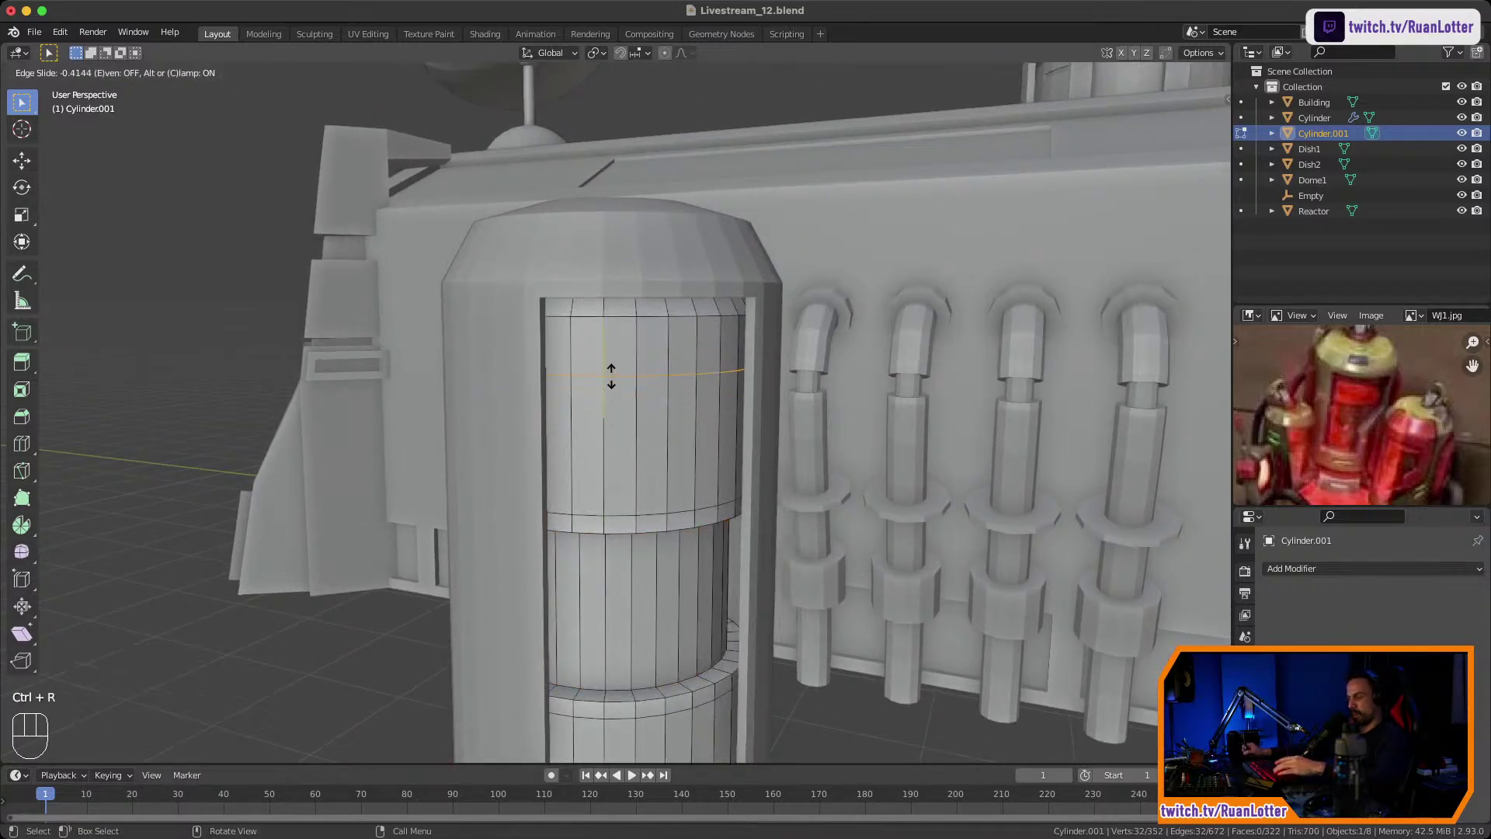
pyautogui.click(653, 377)
# Try extruding the inner cylinder's upper face band along its normals without an inset, and undo the extrusion.
pyautogui.press('3')
pyautogui.keyDown('alt'); pyautogui.click(633, 350); pyautogui.keyUp('alt')
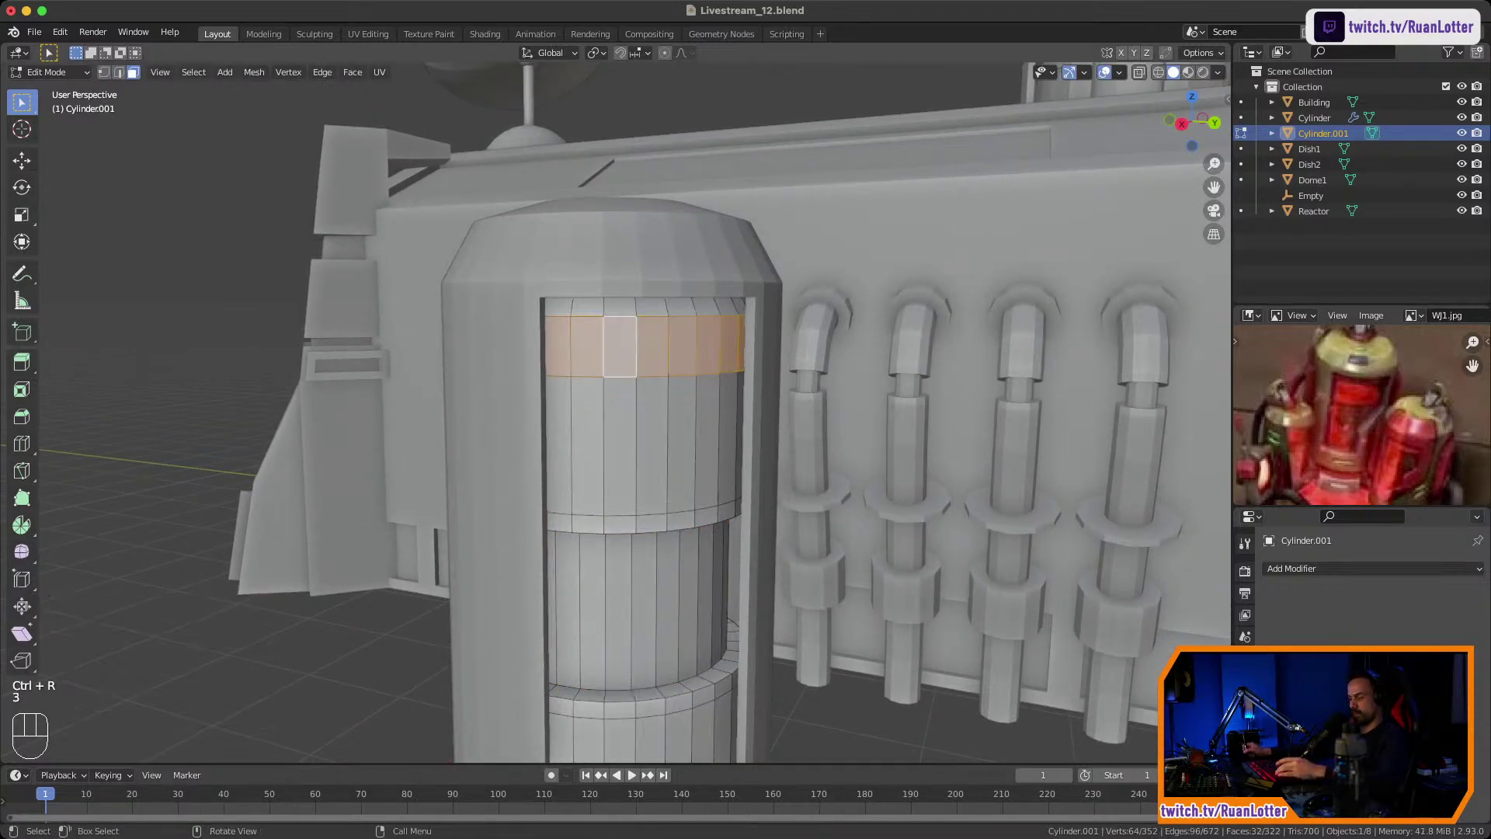
pyautogui.hotkey('alt', 'e')
pyautogui.click(811, 394)
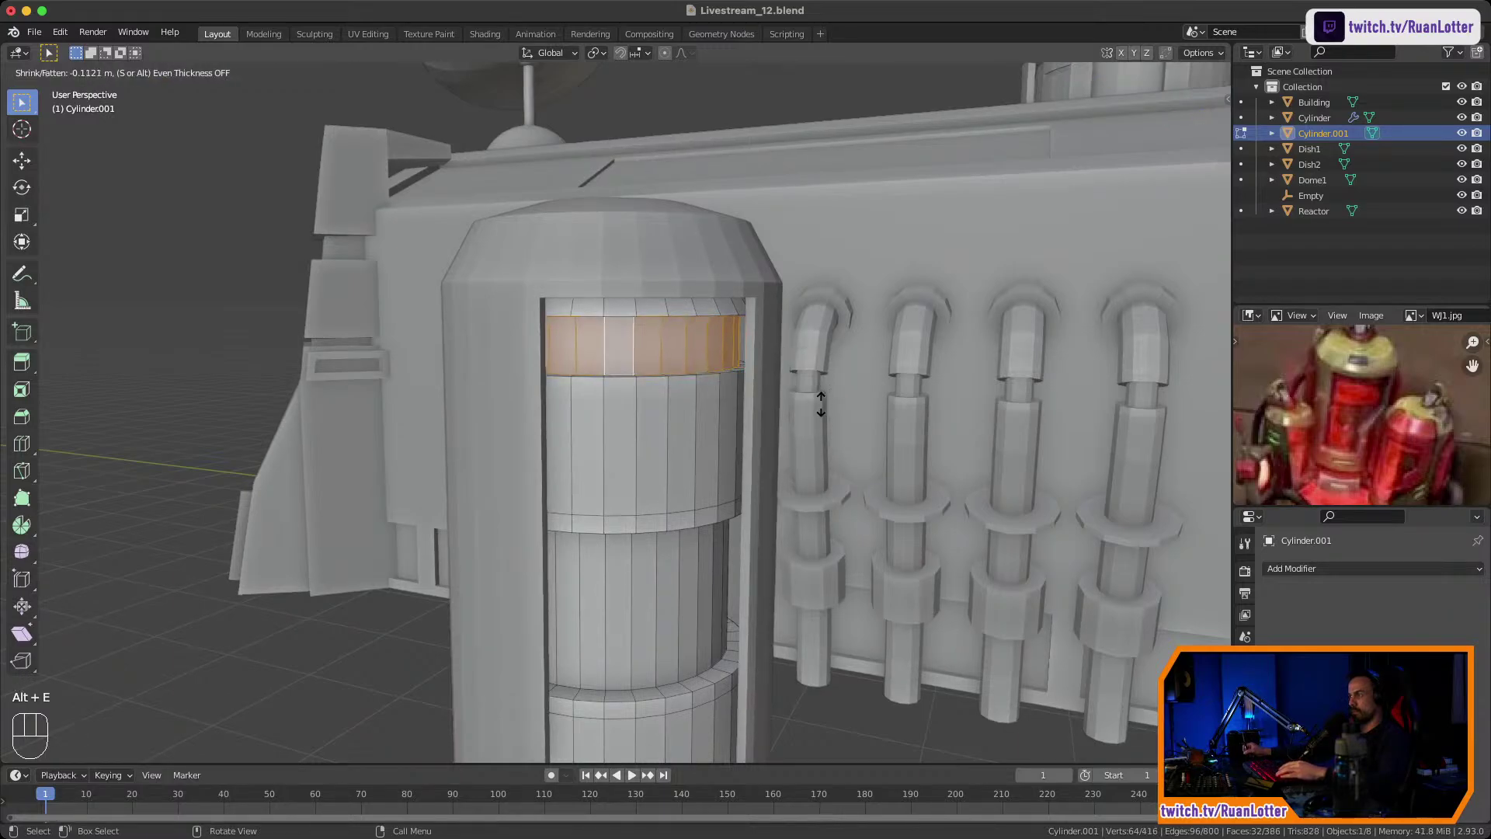
pyautogui.click(816, 406)
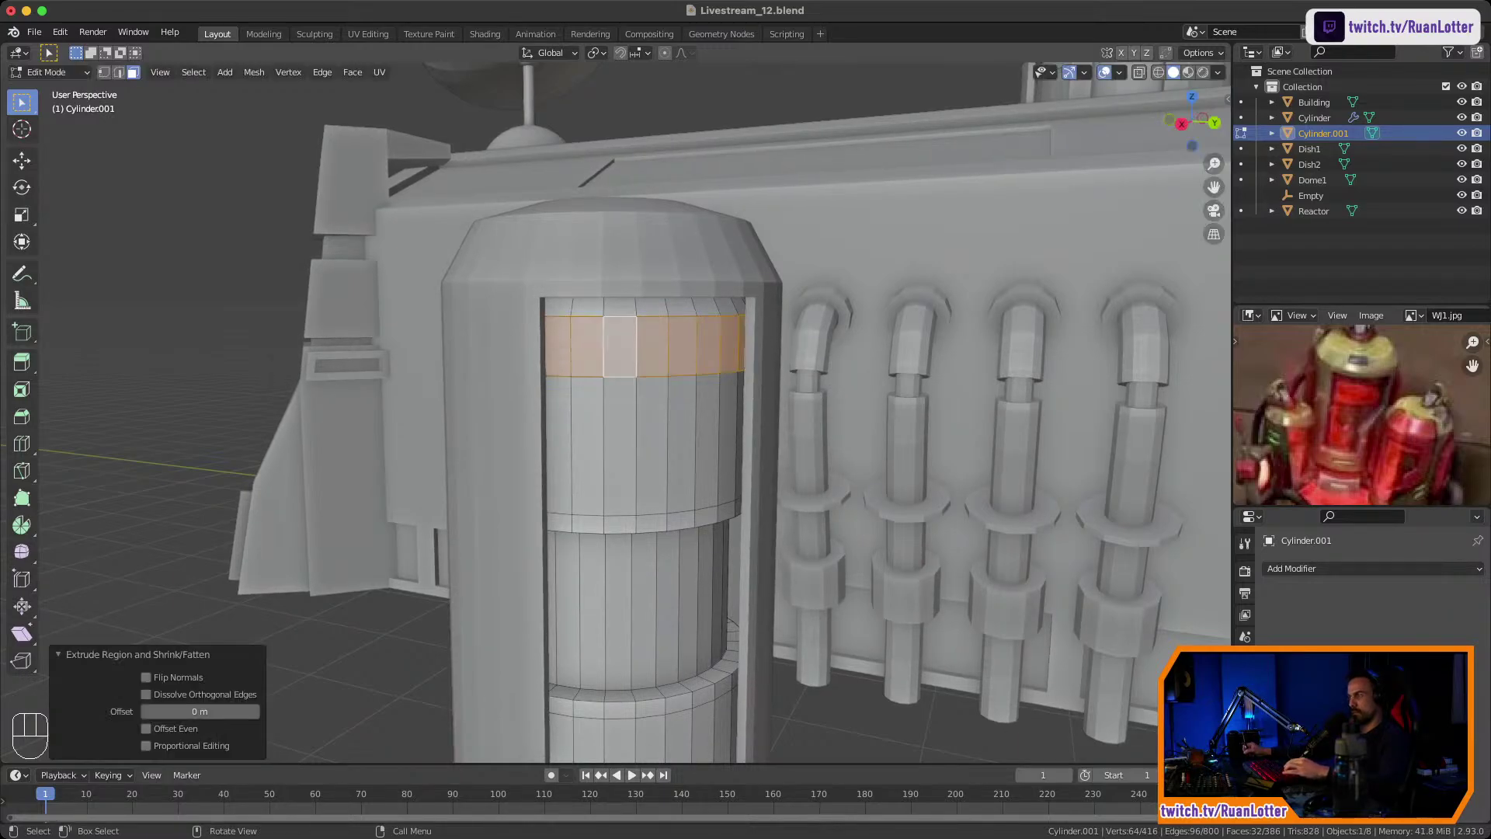
pyautogui.press('super+z')
pyautogui.press('super+z')
# Inset the inner cylinder's upper face band by about 0.05 m and extrude it inward along its normals as a groove.
pyautogui.keyDown('alt'); pyautogui.click(670, 349); pyautogui.keyUp('alt')
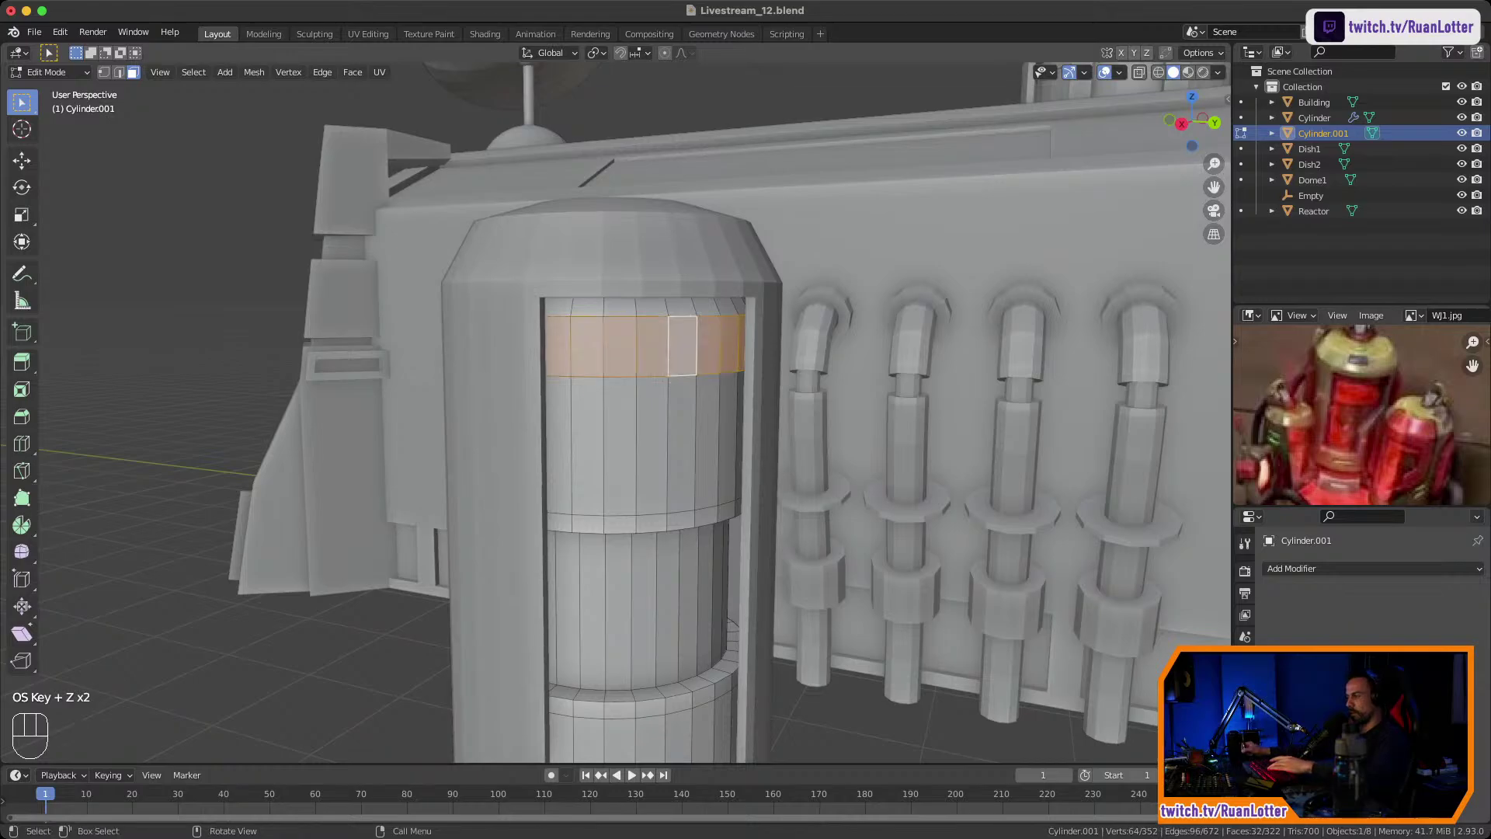
pyautogui.press('i')
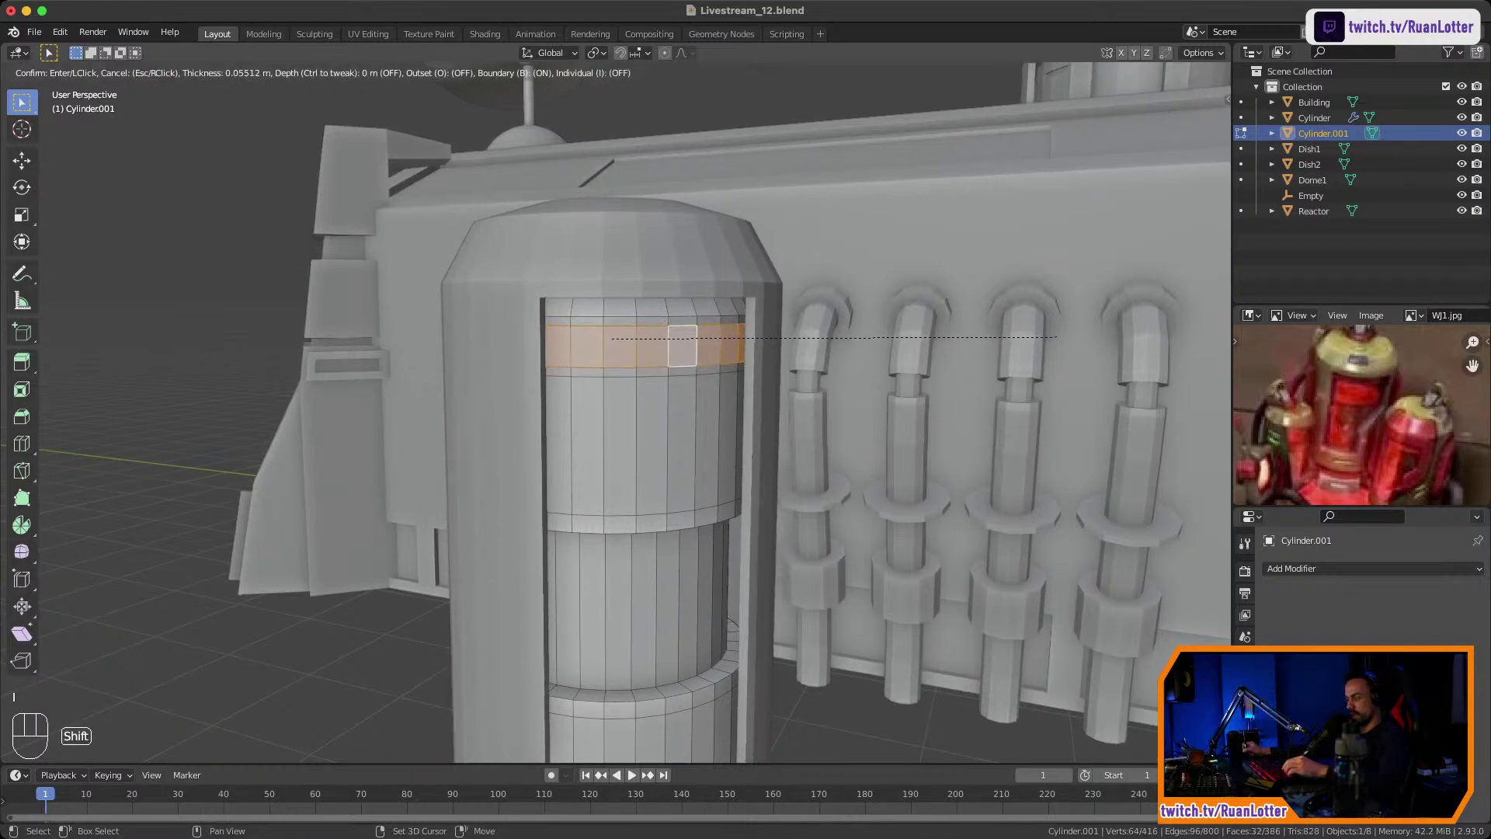
pyautogui.keyDown('shift'); pyautogui.click(1056, 337); pyautogui.keyUp('shift')
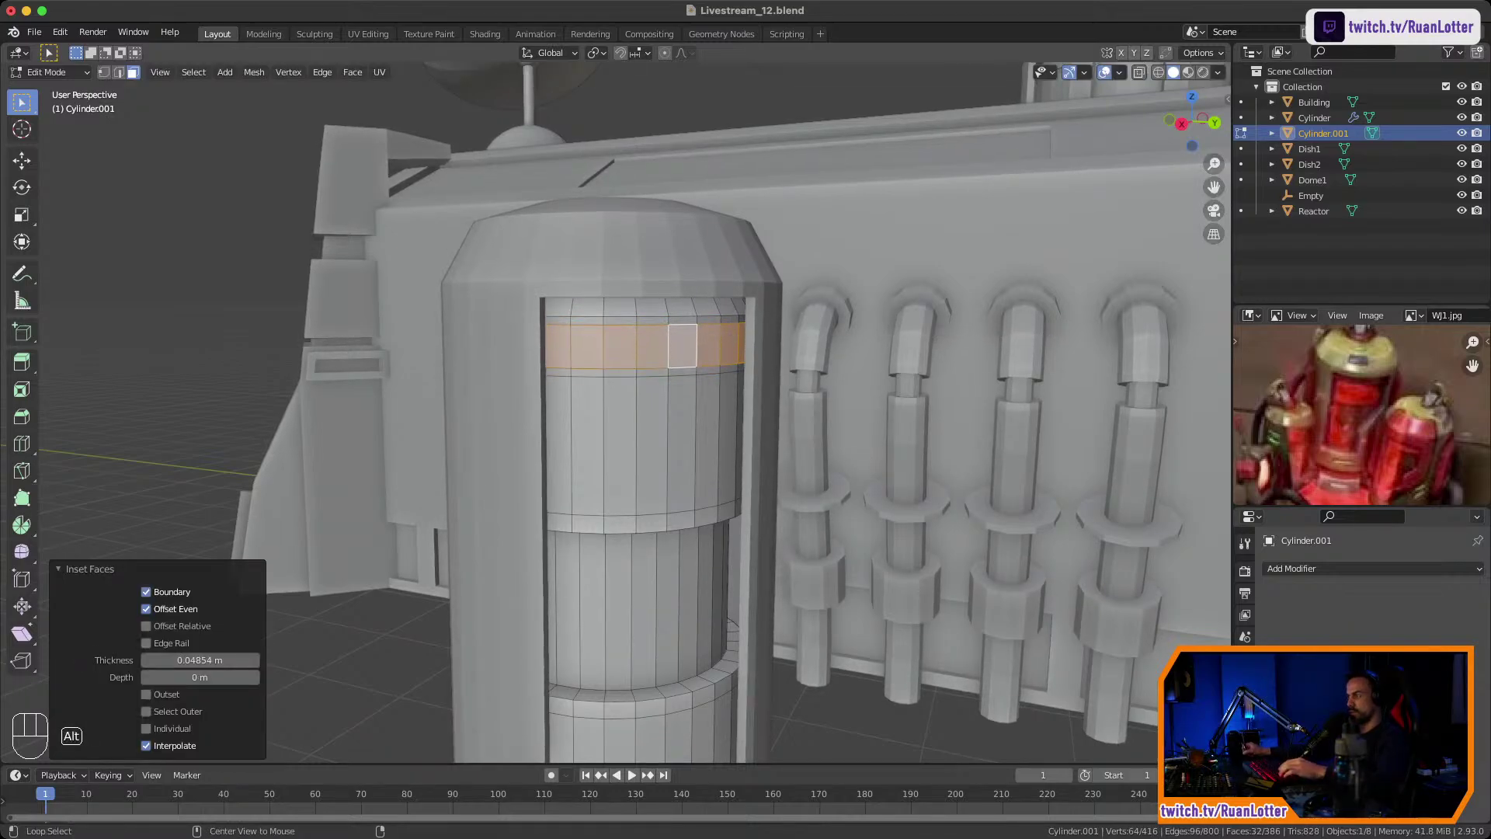
pyautogui.hotkey('alt', 'e')
pyautogui.click(958, 384)
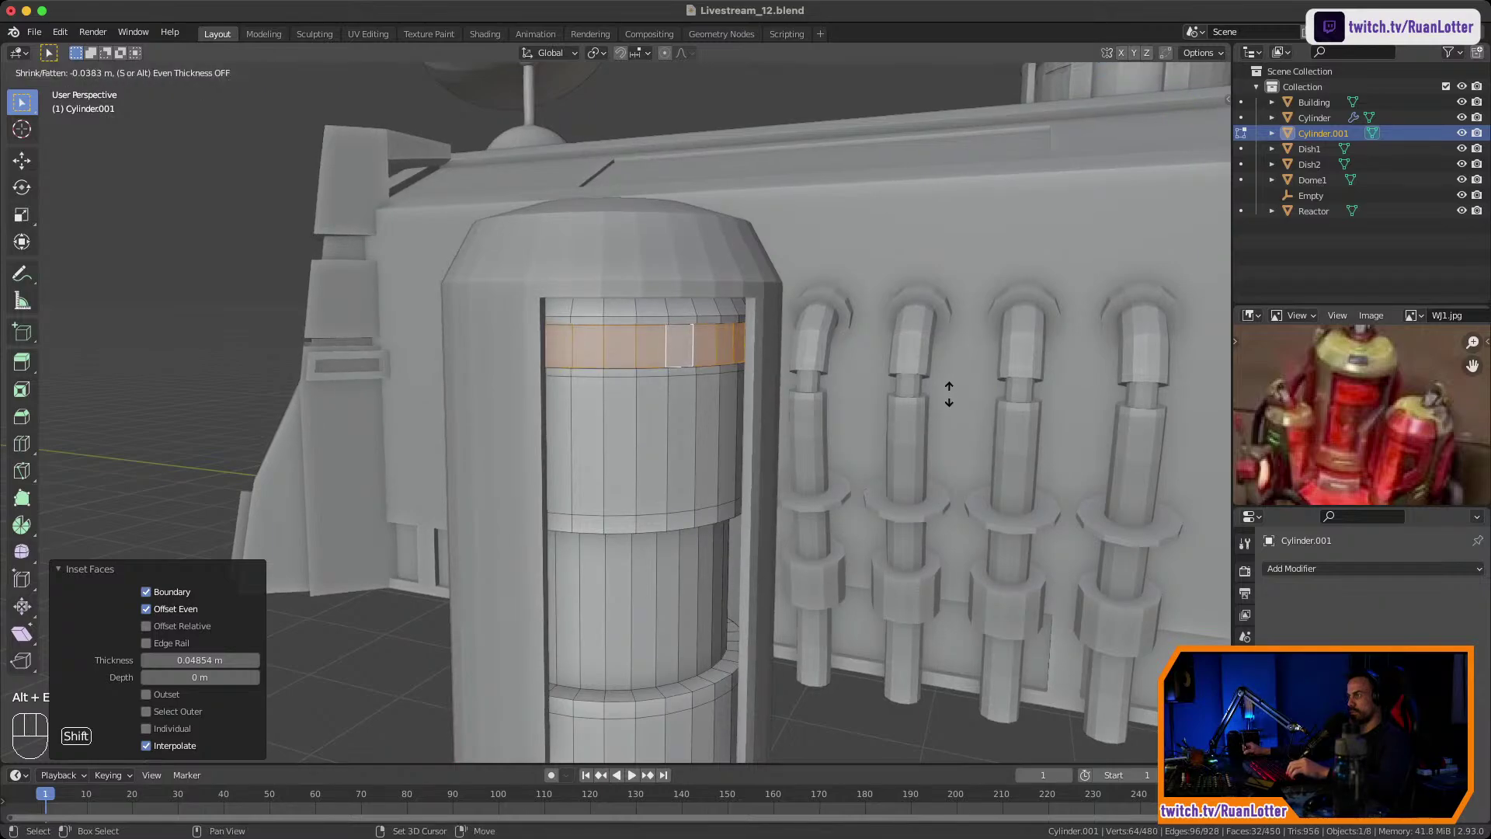
pyautogui.keyDown('shift'); pyautogui.click(722, 574); pyautogui.keyUp('shift')
pyautogui.press('Tab')
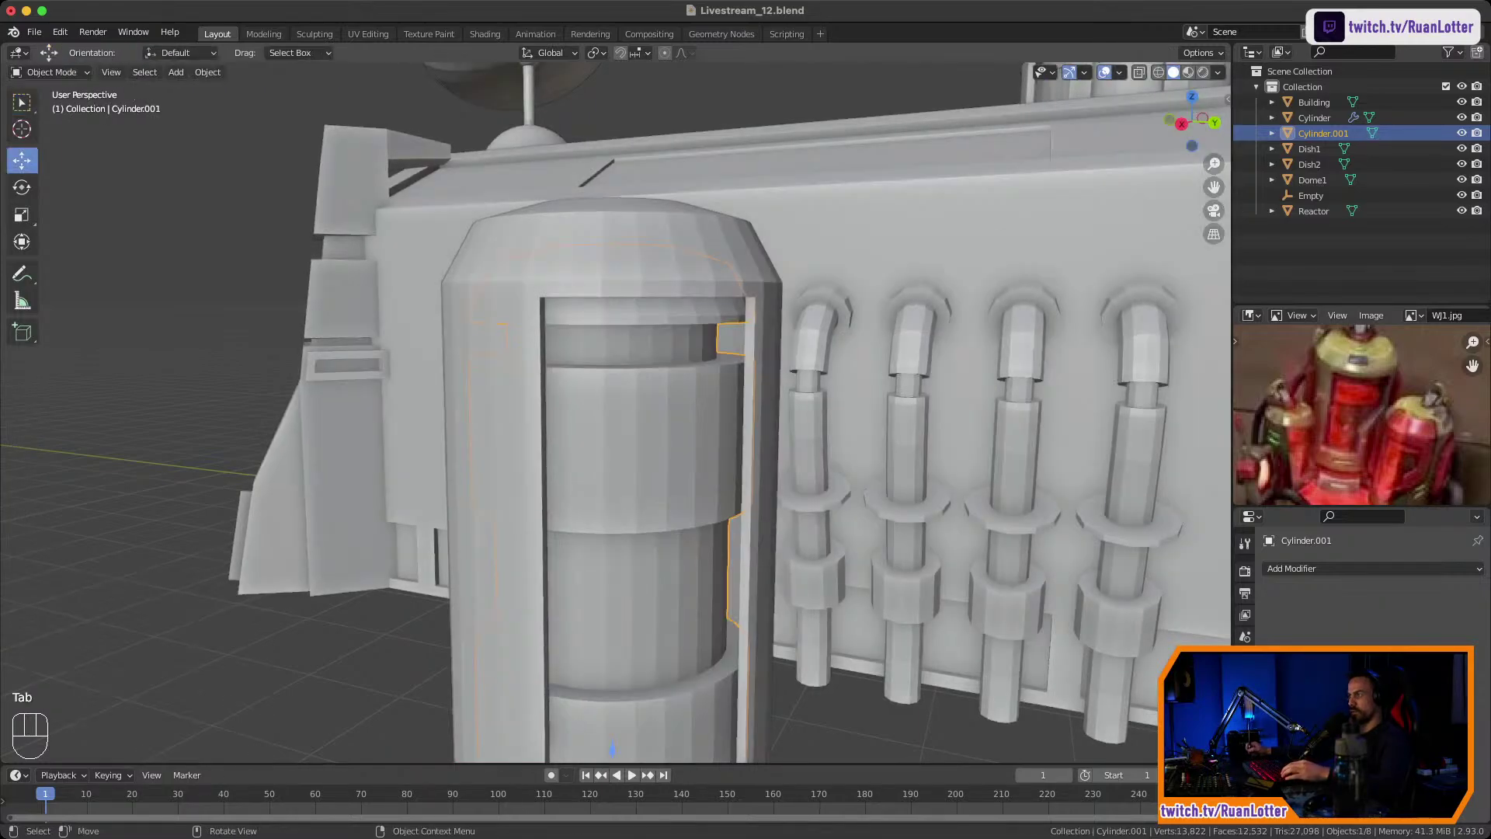
pyautogui.moveTo(722, 574); pyautogui.dragTo(652, 539, button='middle')
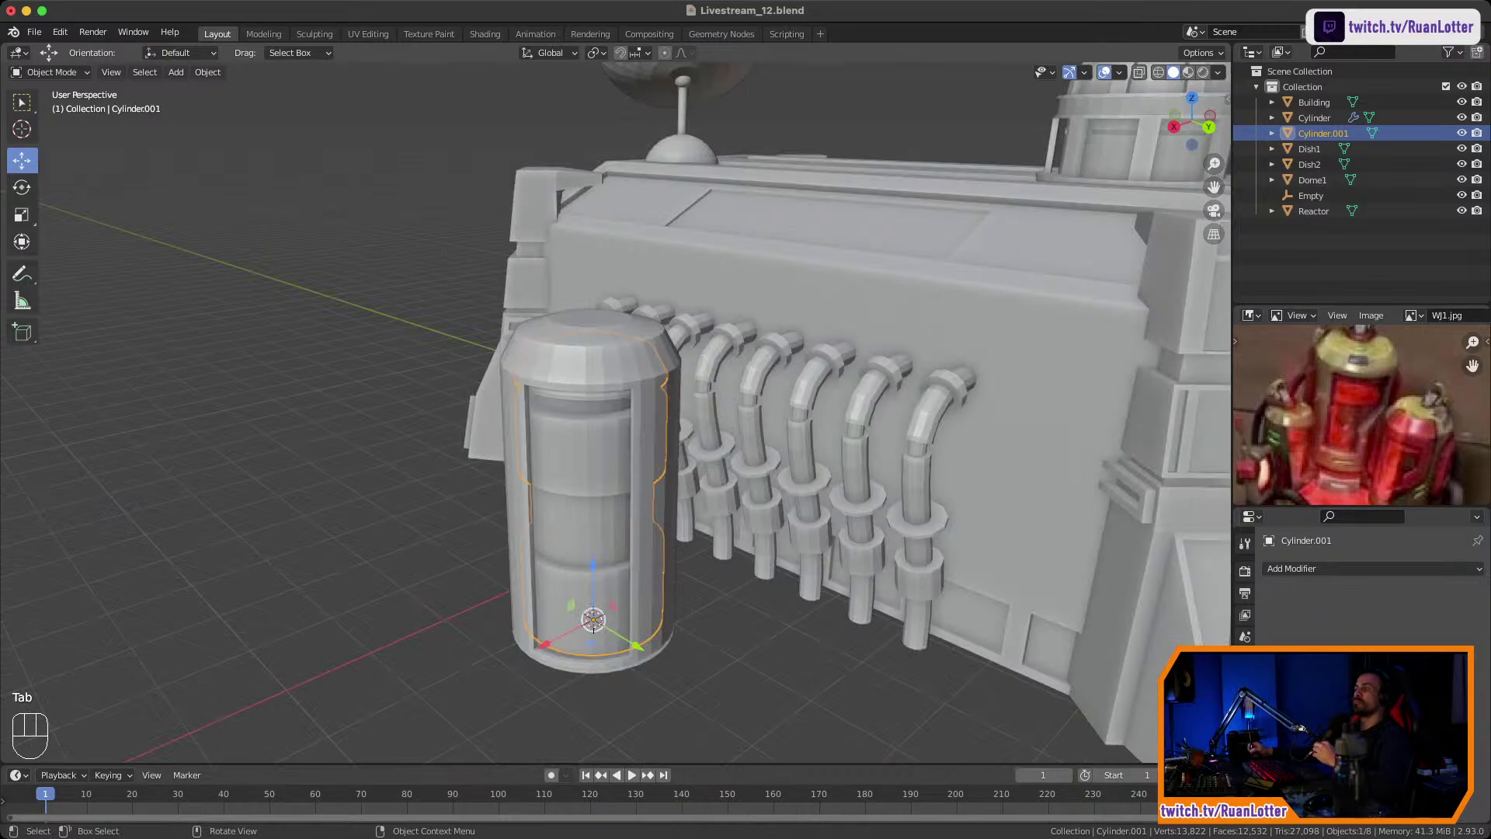
# Examine the bottom rim of the outer cylinder from the front and from below, including its mesh faces.
pyautogui.moveTo(621, 466); pyautogui.dragTo(574, 396, button='middle')
pyautogui.click(373, 435)
pyautogui.moveTo(575, 435); pyautogui.dragTo(605, 419, button='middle')
pyautogui.keyDown('shift'); pyautogui.moveTo(606, 420); pyautogui.dragTo(626, 326, button='middle'); pyautogui.keyUp('shift')
pyautogui.keyDown('ctrl'); pyautogui.moveTo(626, 326); pyautogui.dragTo(633, 396, button='middle'); pyautogui.keyUp('ctrl')
pyautogui.keyDown('shift'); pyautogui.moveTo(633, 396); pyautogui.dragTo(607, 272, button='middle'); pyautogui.keyUp('shift')
pyautogui.keyDown('ctrl'); pyautogui.moveTo(607, 271); pyautogui.dragTo(607, 233, button='middle'); pyautogui.keyUp('ctrl')
pyautogui.keyDown('ctrl'); pyautogui.moveTo(611, 419); pyautogui.dragTo(610, 380, button='middle'); pyautogui.keyUp('ctrl')
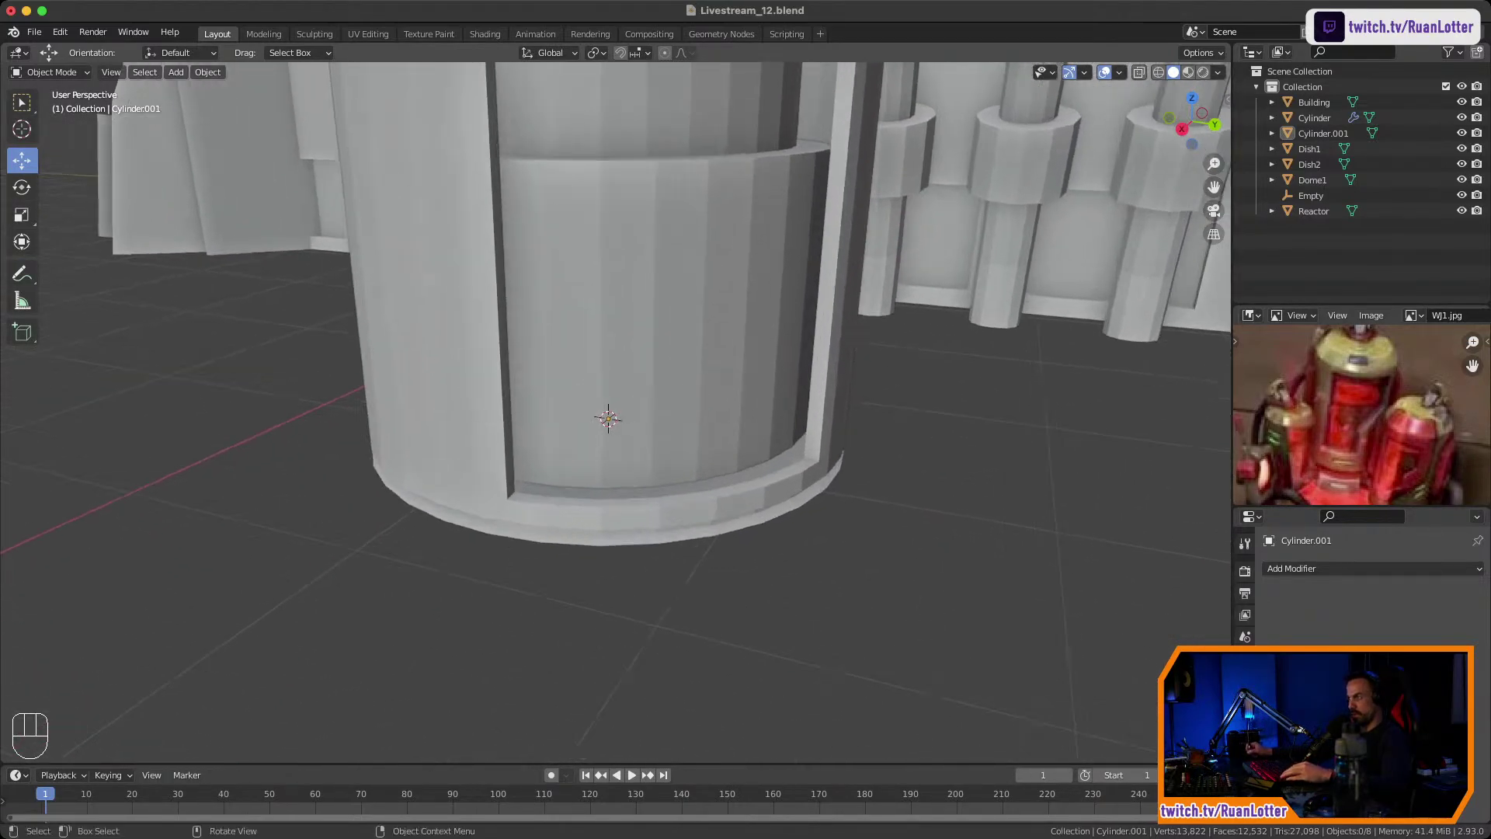
pyautogui.moveTo(497, 334); pyautogui.dragTo(528, 326, button='middle')
pyautogui.click(528, 326)
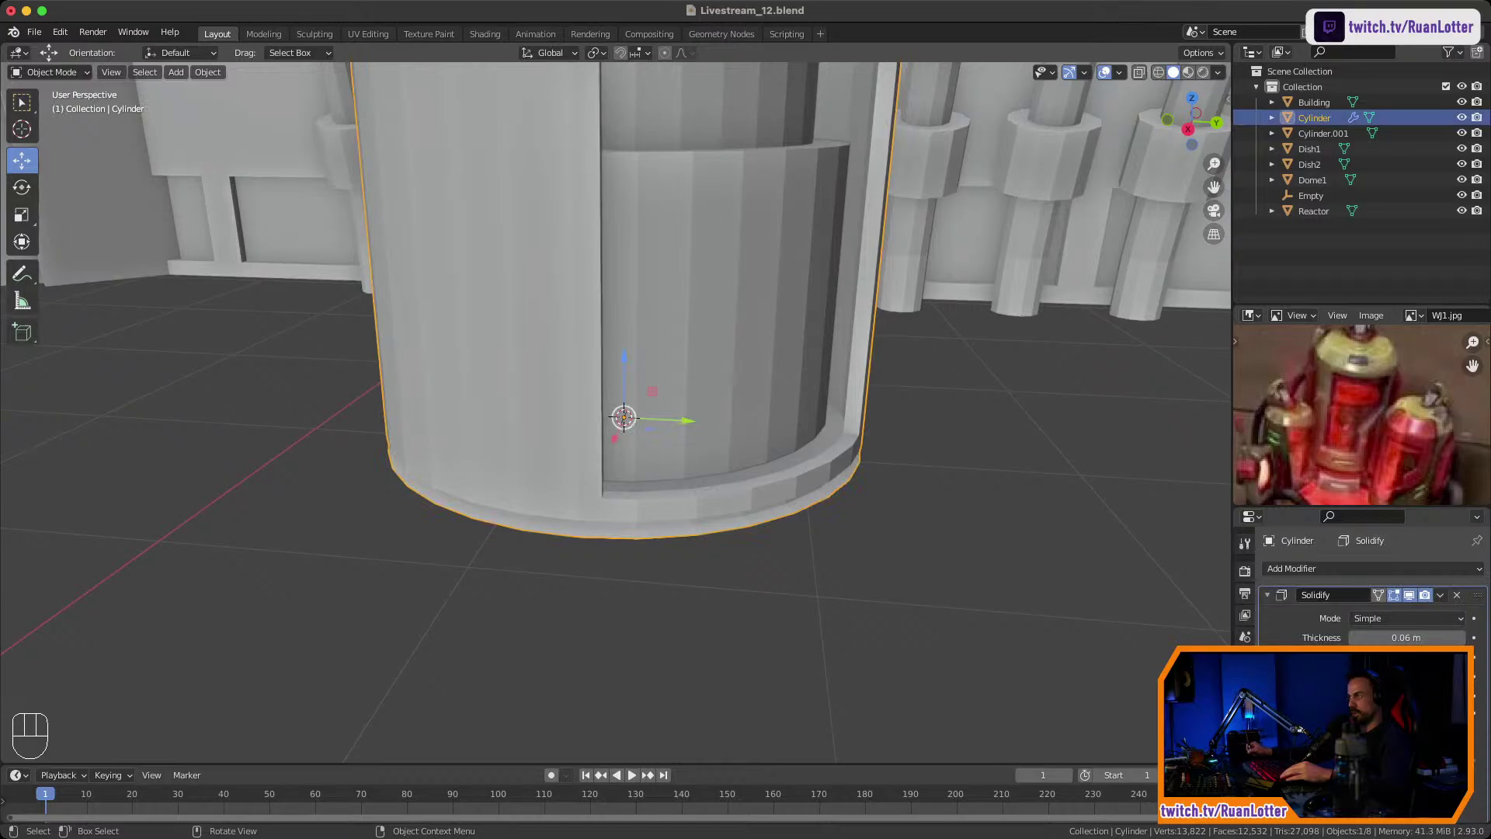
pyautogui.click(893, 513)
pyautogui.moveTo(854, 497); pyautogui.dragTo(842, 380, button='middle')
pyautogui.moveTo(842, 381)
pyautogui.keyDown('shift'); pyautogui.mouseDown(button='middle')
pyautogui.moveTo(828, 425)
pyautogui.moveTo(845, 361)
pyautogui.moveTo(840, 425)
pyautogui.moveTo(845, 374)
pyautogui.moveTo(908, 368)
pyautogui.moveTo(858, 367)
pyautogui.moveTo(859, 400)
pyautogui.mouseUp(button='middle'); pyautogui.keyUp('shift')
pyautogui.press('Tab')
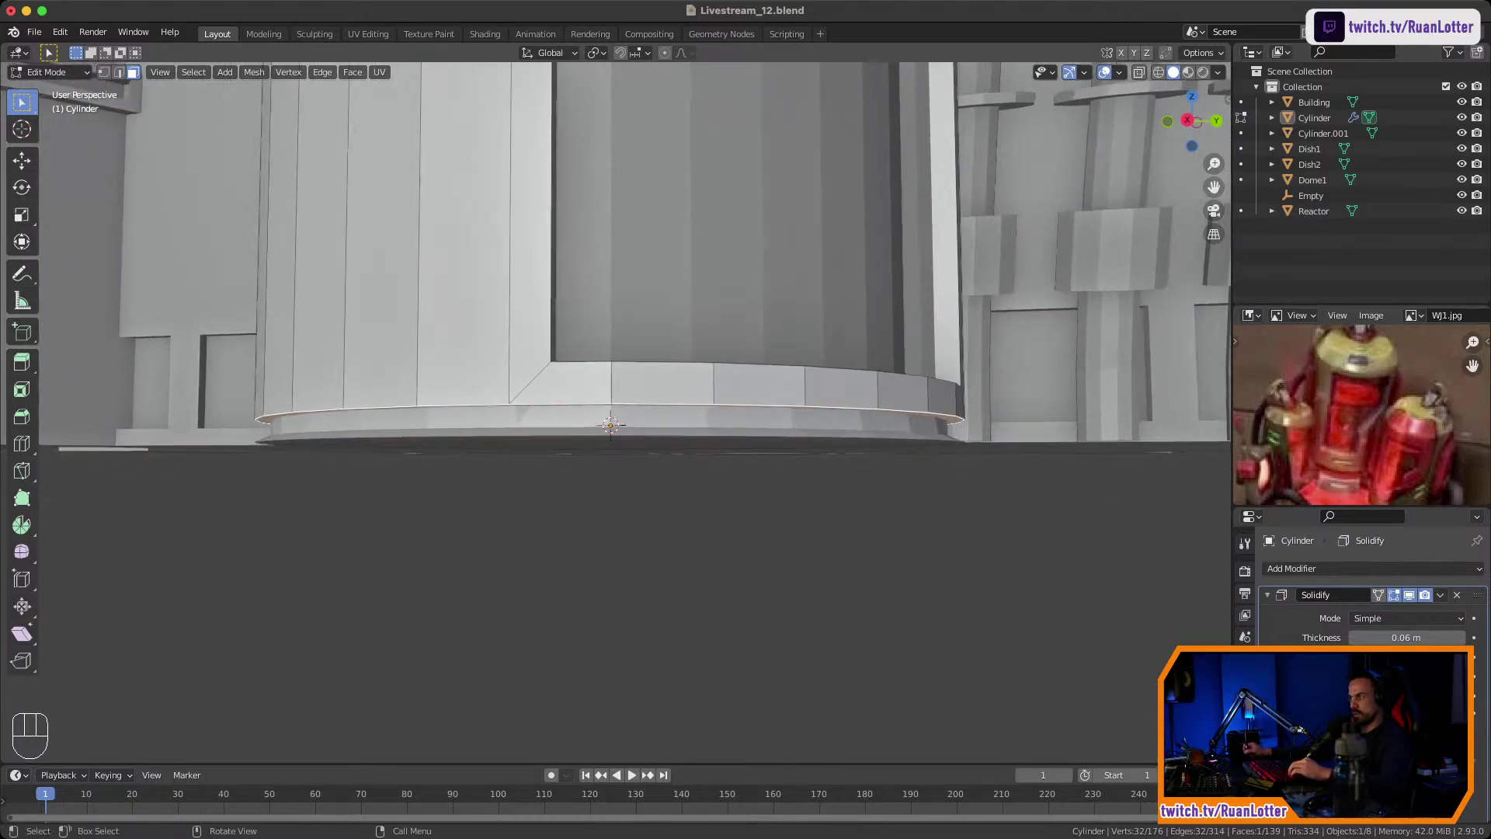
pyautogui.click(662, 382)
pyautogui.moveTo(662, 383); pyautogui.dragTo(685, 350, button='middle')
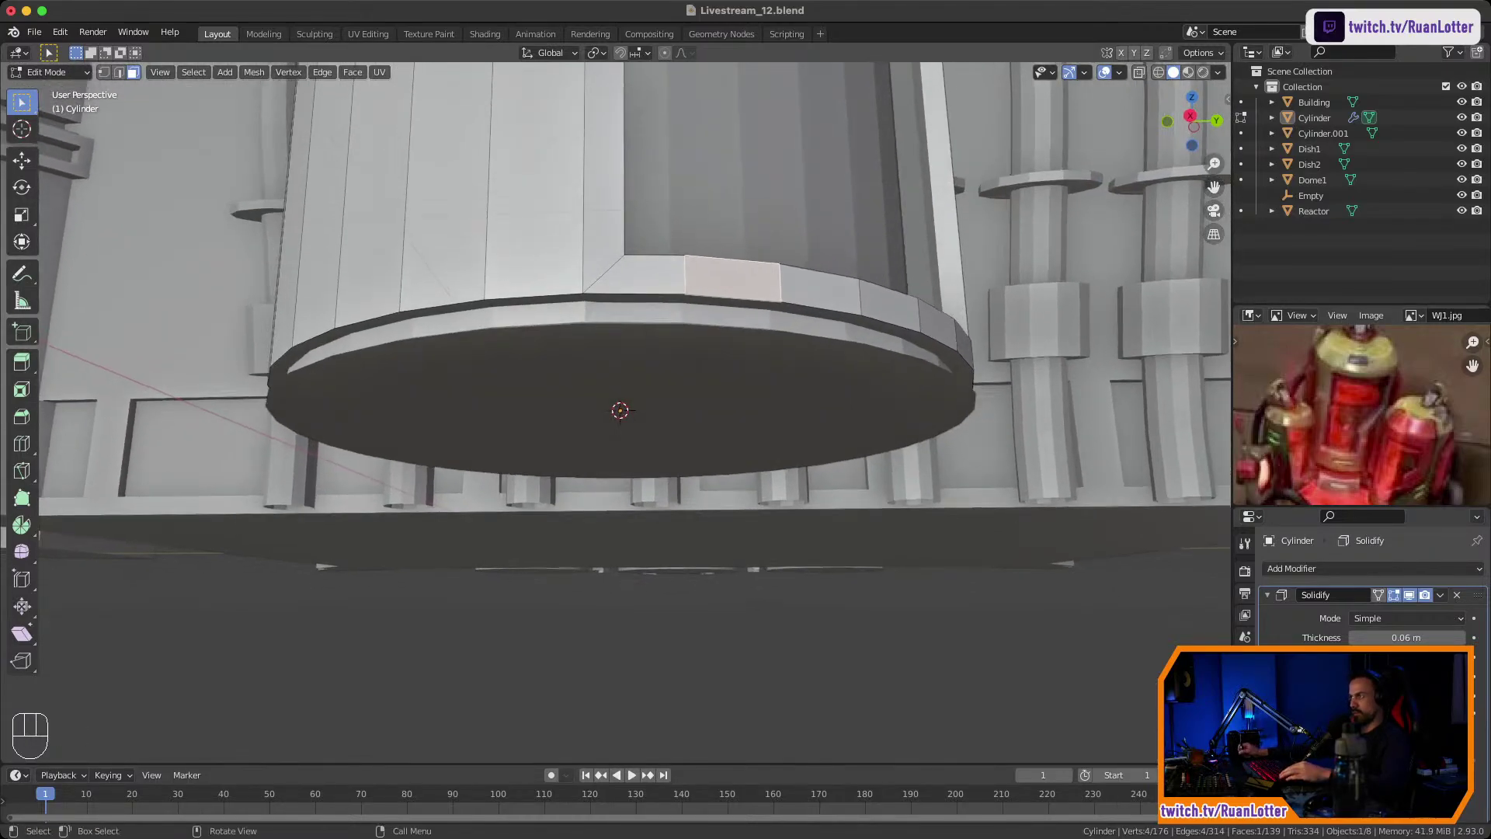
pyautogui.press('Tab')
pyautogui.click(626, 410)
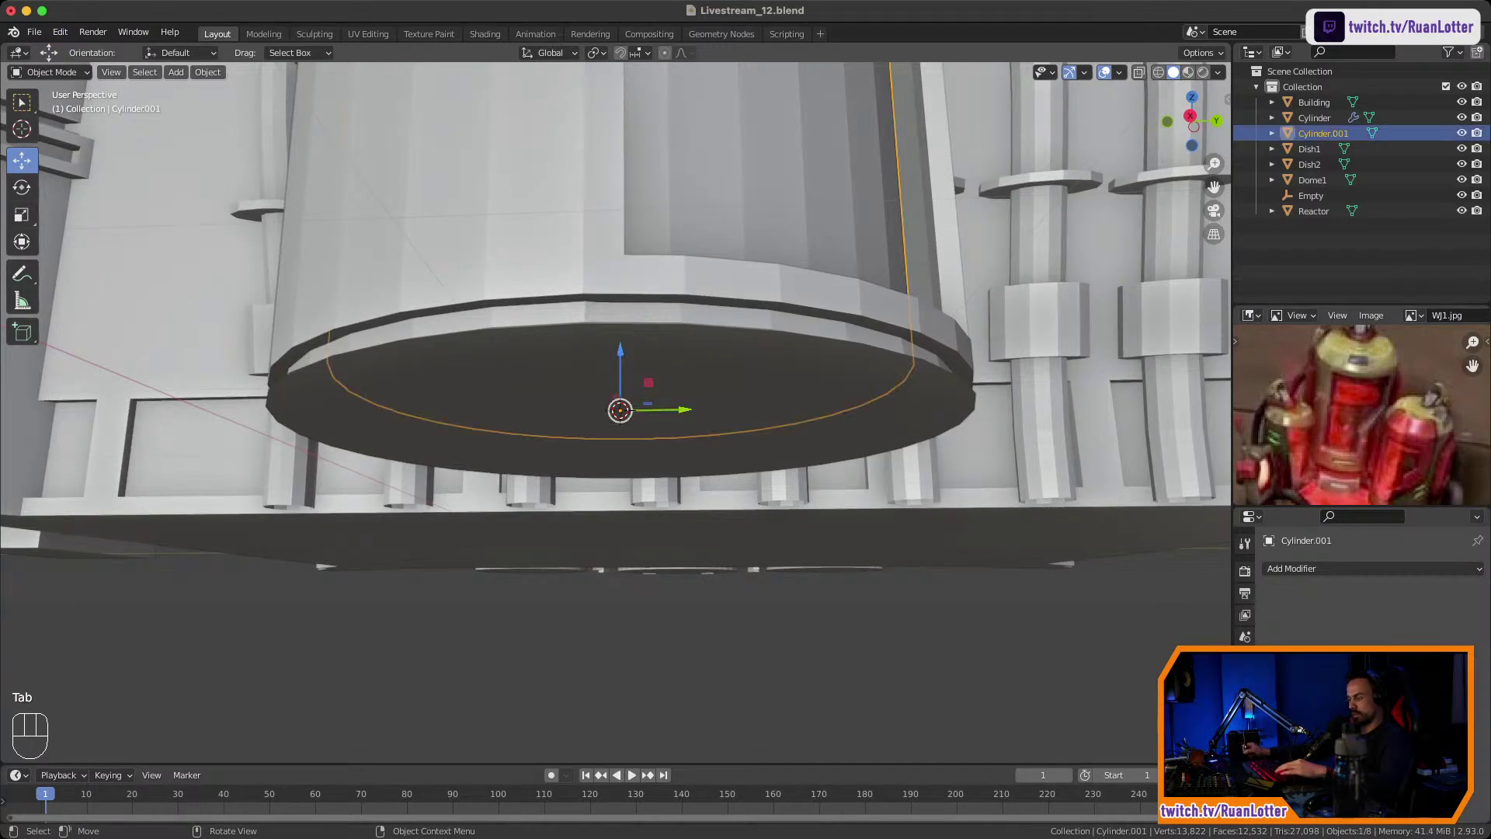
pyautogui.press('g')
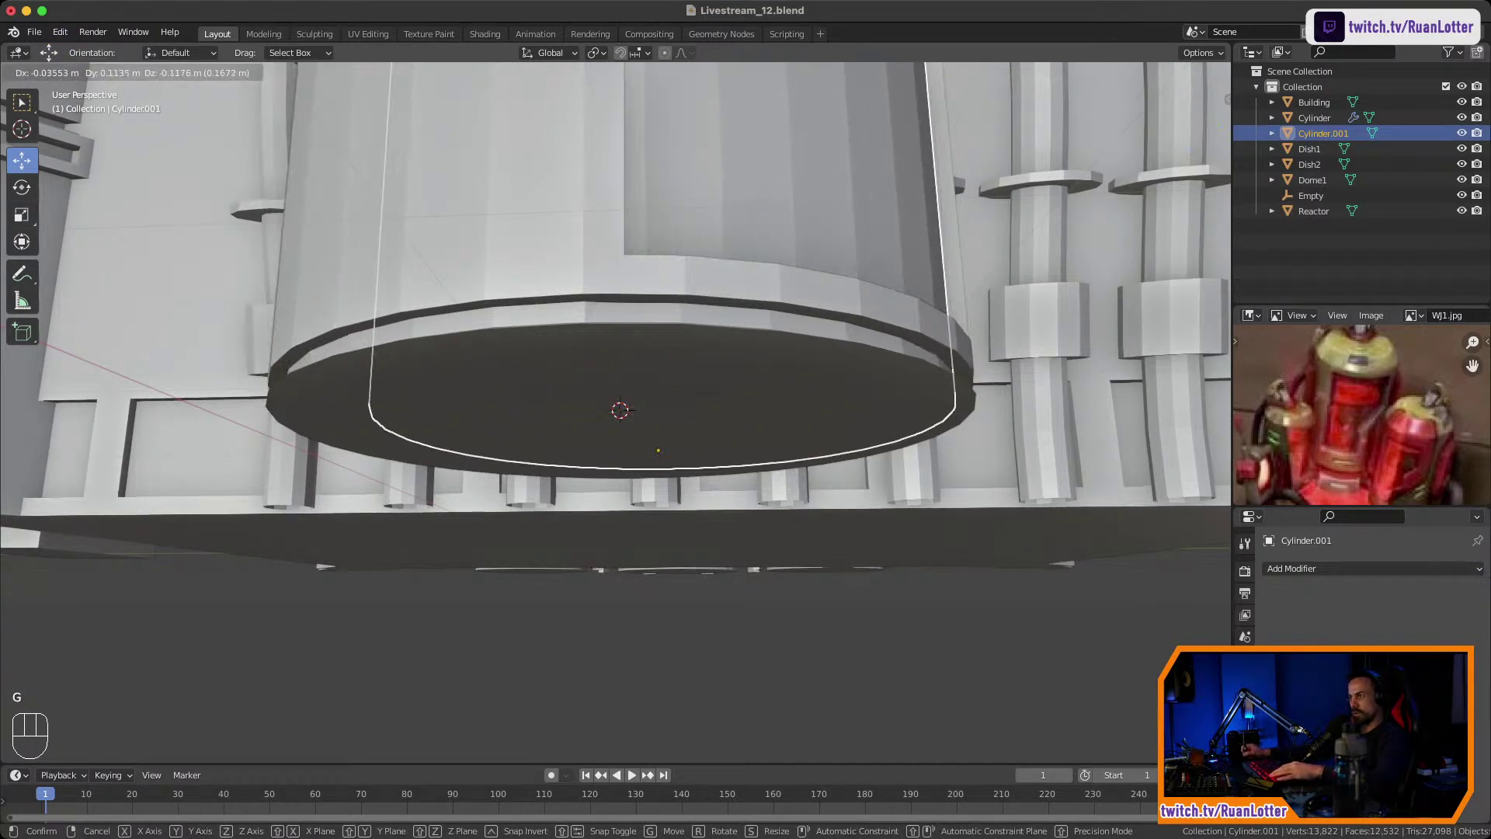
pyautogui.rightClick(666, 445)
pyautogui.click(666, 452)
pyautogui.moveTo(665, 450); pyautogui.dragTo(664, 485, button='middle')
pyautogui.press('g')
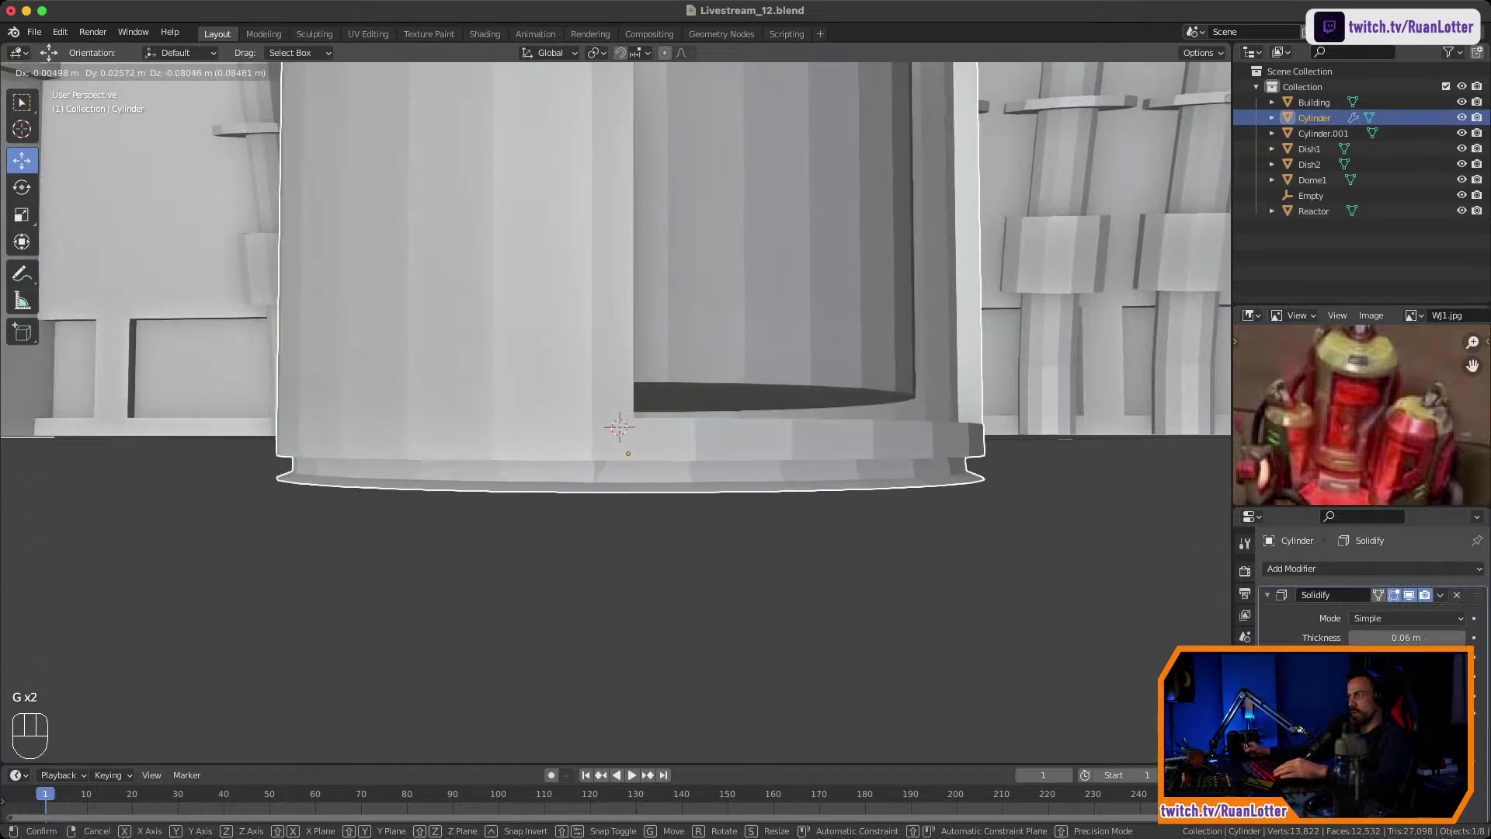
pyautogui.rightClick(668, 505)
# Apply the Solidify modifier on the outer cylinder and open its mesh for editing.
pyautogui.click(1439, 595)
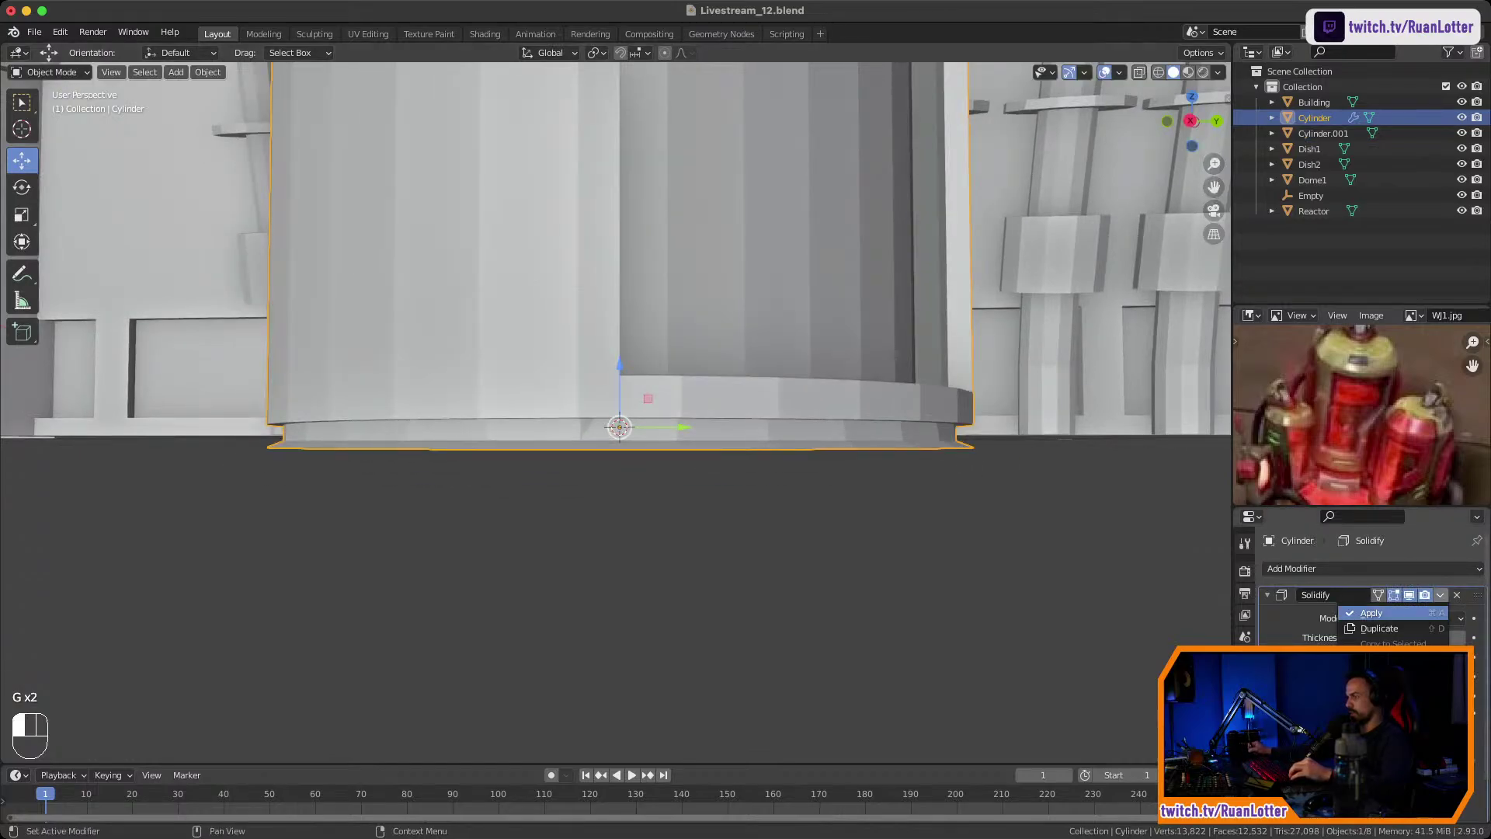
pyautogui.click(1435, 612)
pyautogui.press('Tab')
# Try to select the recessed face band around the outer cylinder's base as a loop and as a shortest path.
pyautogui.moveTo(777, 466)
pyautogui.mouseDown(button='middle')
pyautogui.moveTo(746, 431)
pyautogui.moveTo(734, 457)
pyautogui.moveTo(777, 440)
pyautogui.mouseUp(button='middle')
pyautogui.click(730, 317)
pyautogui.moveTo(730, 326)
pyautogui.mouseDown(button='middle')
pyautogui.moveTo(755, 373)
pyautogui.moveTo(755, 341)
pyautogui.moveTo(742, 350)
pyautogui.mouseUp(button='middle')
pyautogui.keyDown('shift'); pyautogui.moveTo(742, 350); pyautogui.dragTo(683, 279, button='middle'); pyautogui.keyUp('shift')
pyautogui.click(641, 362)
pyautogui.keyDown('ctrl'); pyautogui.moveTo(641, 363); pyautogui.dragTo(640, 299, button='middle'); pyautogui.keyUp('ctrl')
pyautogui.keyDown('shift'); pyautogui.moveTo(641, 311); pyautogui.dragTo(587, 373, button='middle'); pyautogui.keyUp('shift')
pyautogui.press('KP_Decimal')
pyautogui.moveTo(586, 373); pyautogui.dragTo(652, 475, button='middle')
pyautogui.keyDown('alt'); pyautogui.click(781, 471); pyautogui.keyUp('alt')
pyautogui.click(432, 456)
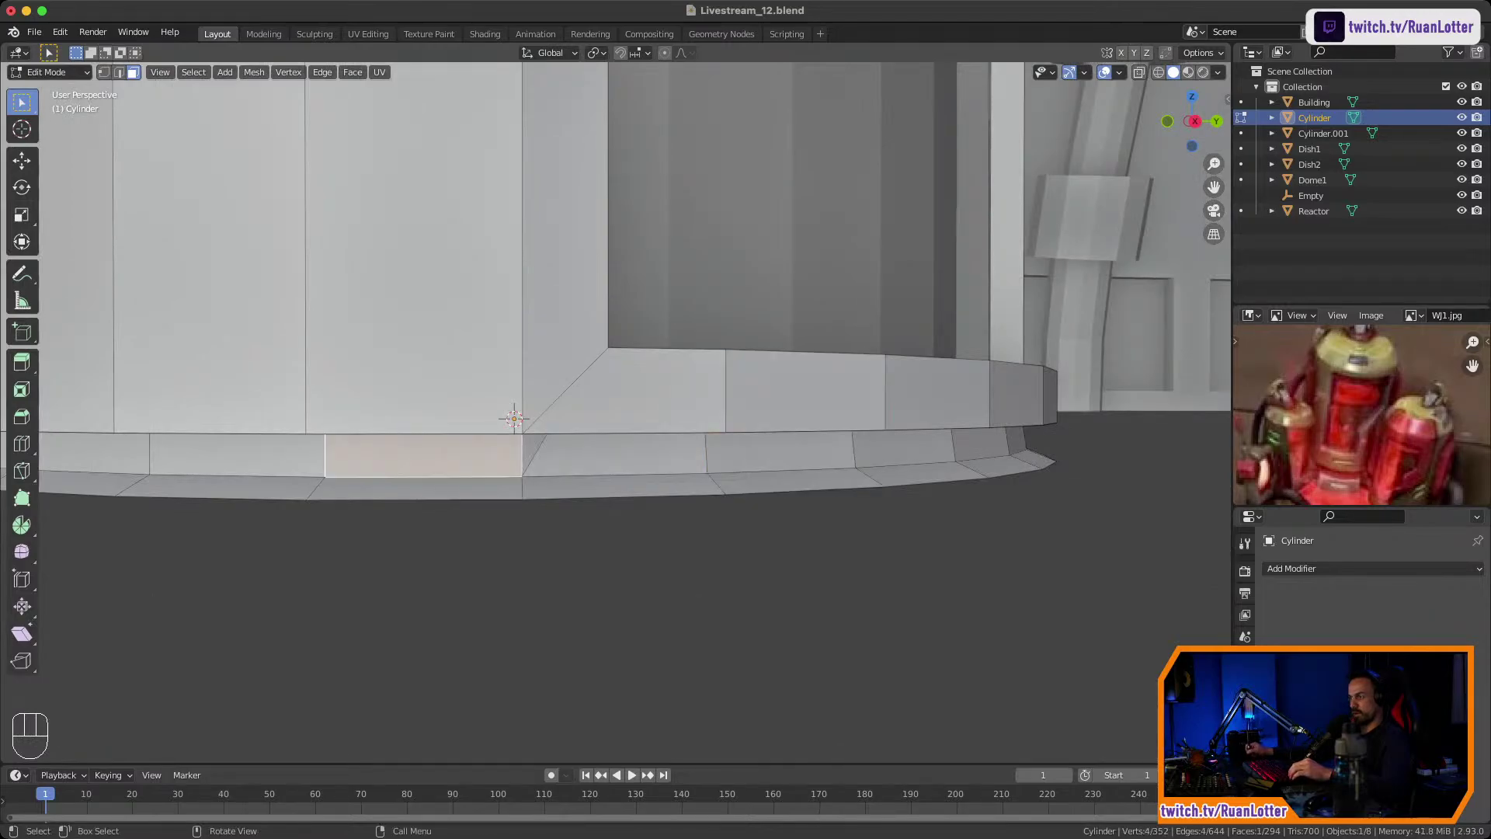
pyautogui.keyDown('ctrl'); pyautogui.click(783, 454); pyautogui.keyUp('ctrl')
pyautogui.keyDown('shift'); pyautogui.moveTo(783, 453); pyautogui.dragTo(773, 495, button='middle'); pyautogui.keyUp('shift')
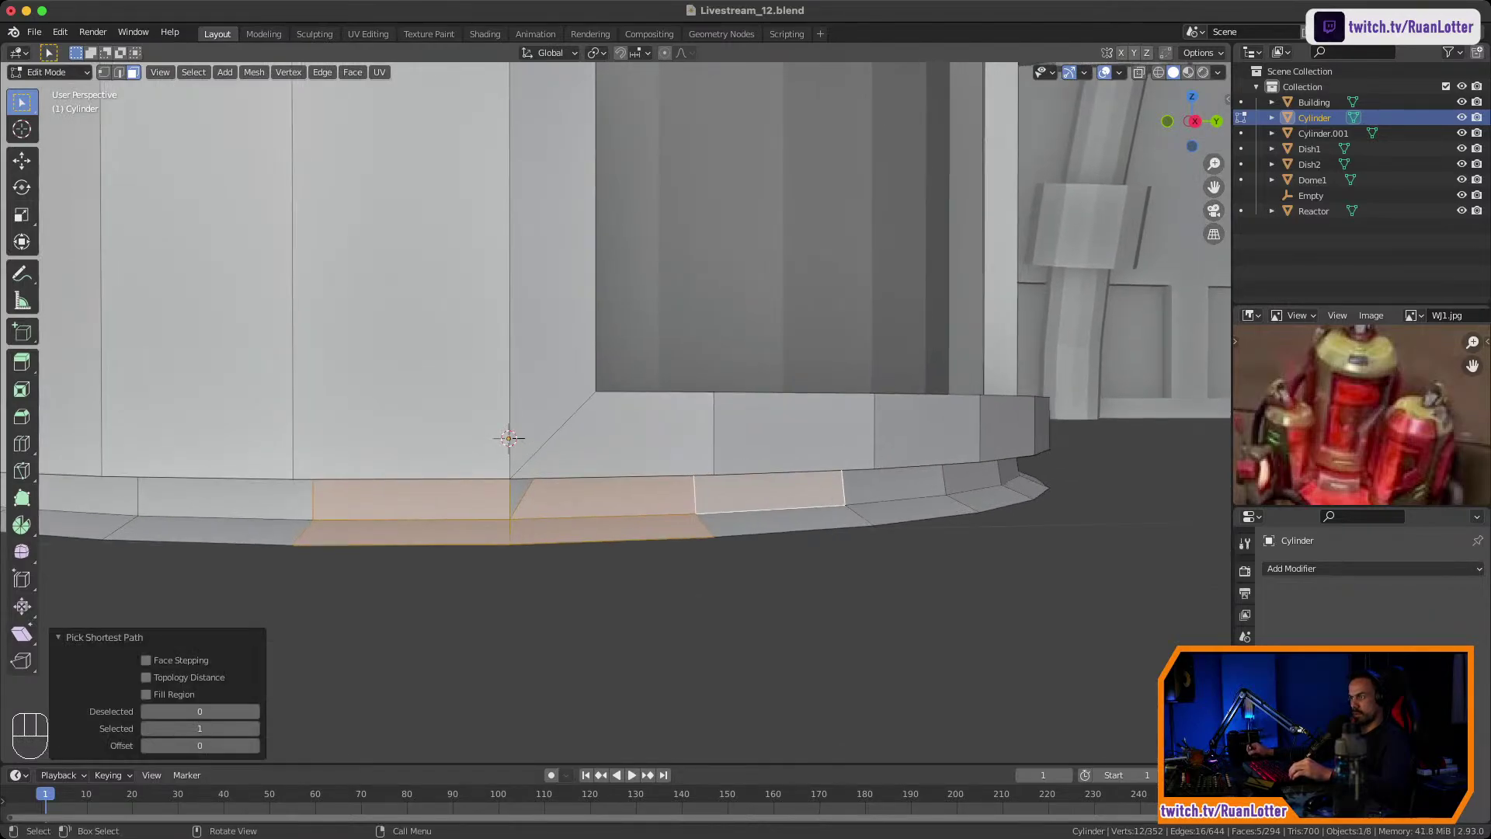
pyautogui.click(411, 499)
# Examine the internal face at the window's lower corner in wireframe, and return to solid shading.
pyautogui.moveTo(509, 438); pyautogui.dragTo(326, 646, button='middle')
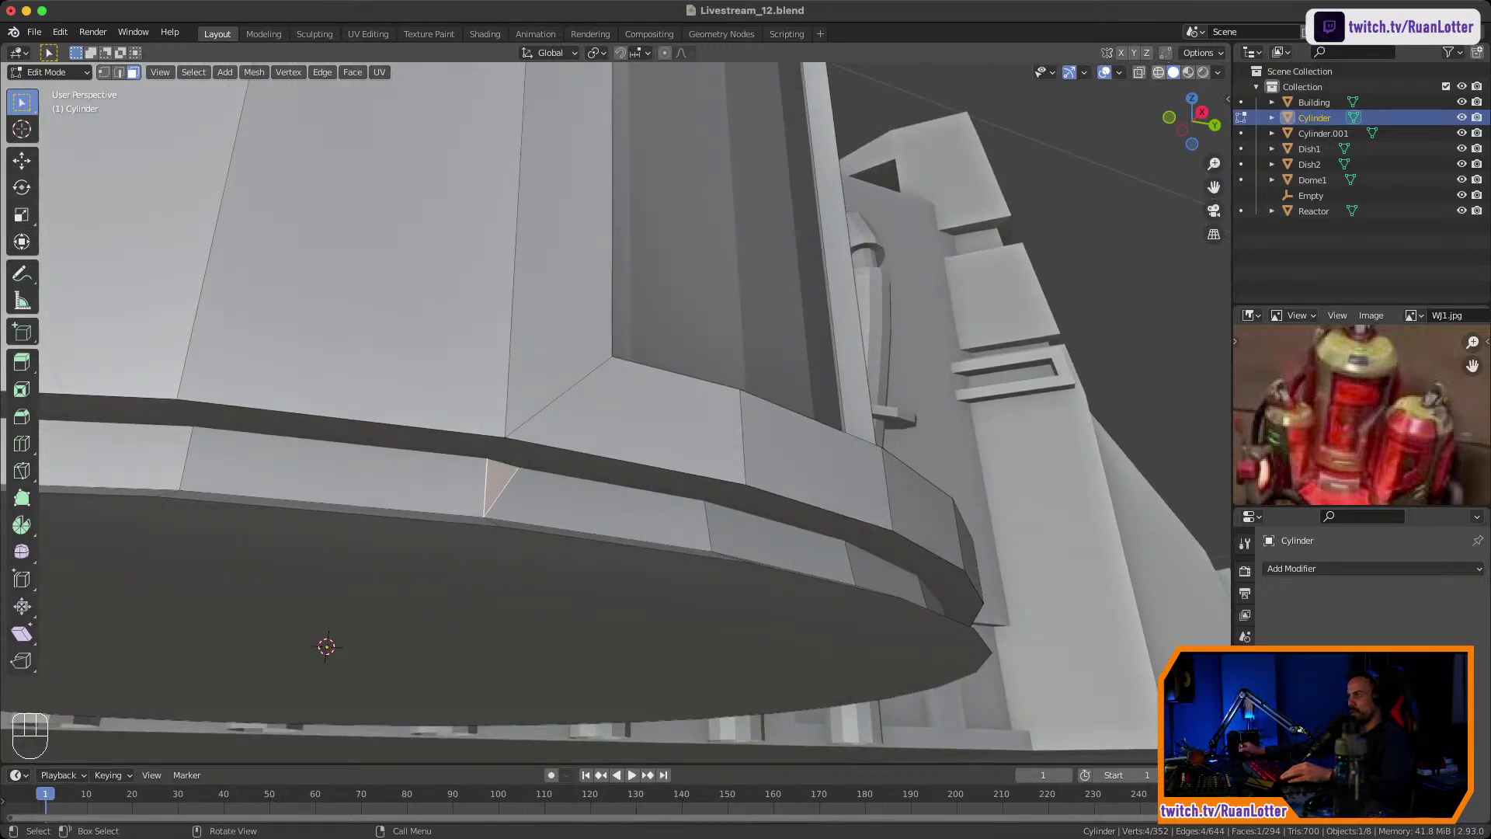
pyautogui.hotkey('shift', 'z')
pyautogui.moveTo(497, 481)
pyautogui.mouseDown(button='middle')
pyautogui.moveTo(480, 488)
pyautogui.moveTo(469, 548)
pyautogui.moveTo(528, 553)
pyautogui.moveTo(365, 528)
pyautogui.moveTo(459, 539)
pyautogui.moveTo(563, 524)
pyautogui.moveTo(561, 547)
pyautogui.moveTo(506, 556)
pyautogui.moveTo(501, 631)
pyautogui.moveTo(400, 588)
pyautogui.moveTo(452, 545)
pyautogui.moveTo(517, 540)
pyautogui.moveTo(416, 536)
pyautogui.mouseUp(button='middle')
pyautogui.hotkey('alt', 'z')
pyautogui.keyDown('ctrl'); pyautogui.moveTo(416, 536); pyautogui.dragTo(418, 567, button='middle'); pyautogui.keyUp('ctrl')
pyautogui.keyDown('shift'); pyautogui.moveTo(544, 474); pyautogui.dragTo(349, 550, button='middle'); pyautogui.keyUp('shift')
pyautogui.keyDown('shift'); pyautogui.moveTo(586, 543); pyautogui.dragTo(650, 508, button='middle'); pyautogui.keyUp('shift')
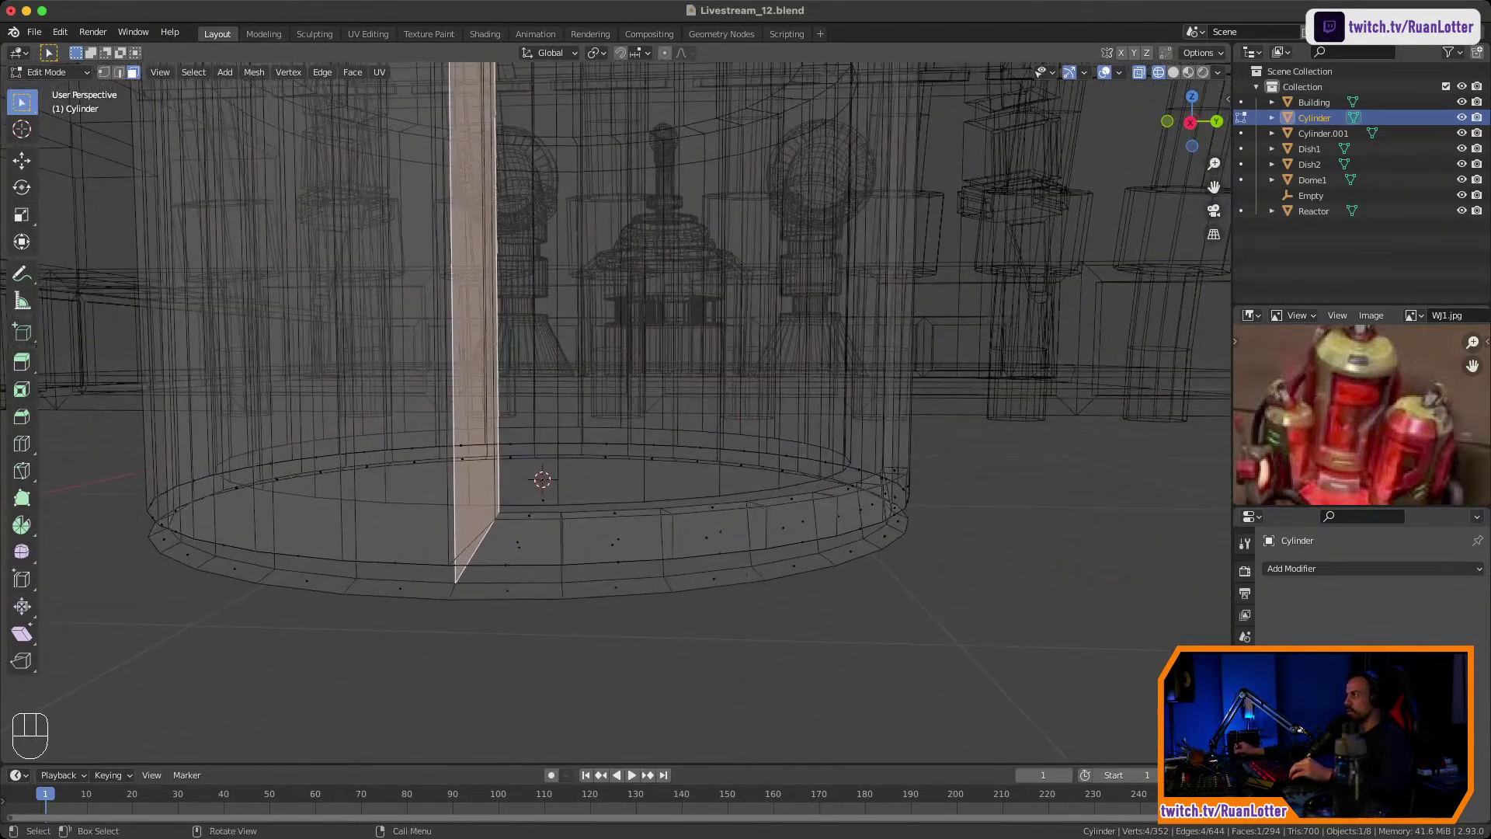
pyautogui.click(1139, 72)
pyautogui.click(1174, 73)
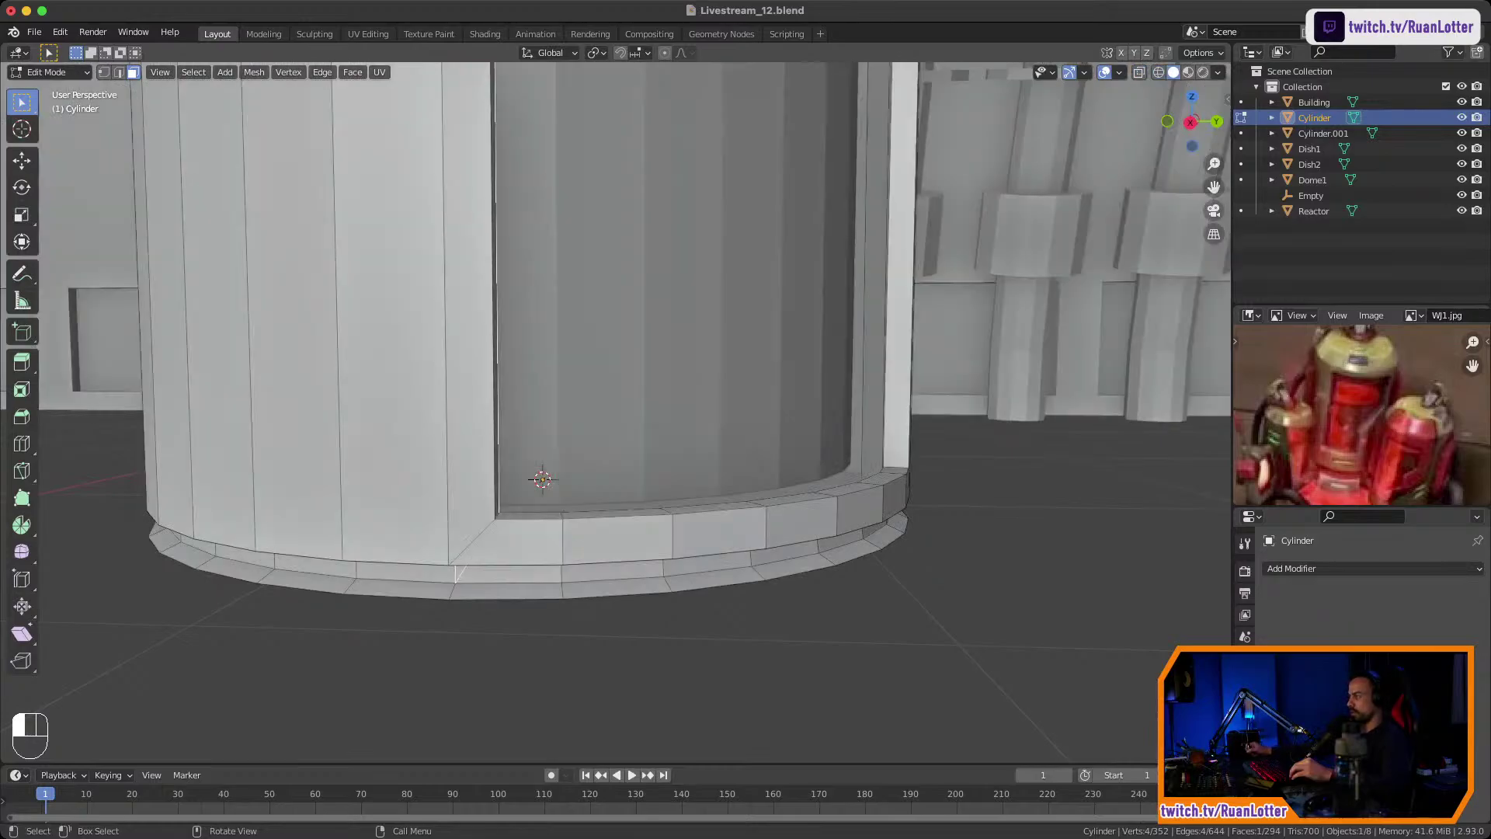
# Try to select the recessed rim faces on both sides of the window's lower corner individually.
pyautogui.moveTo(645, 481); pyautogui.dragTo(696, 396, button='middle')
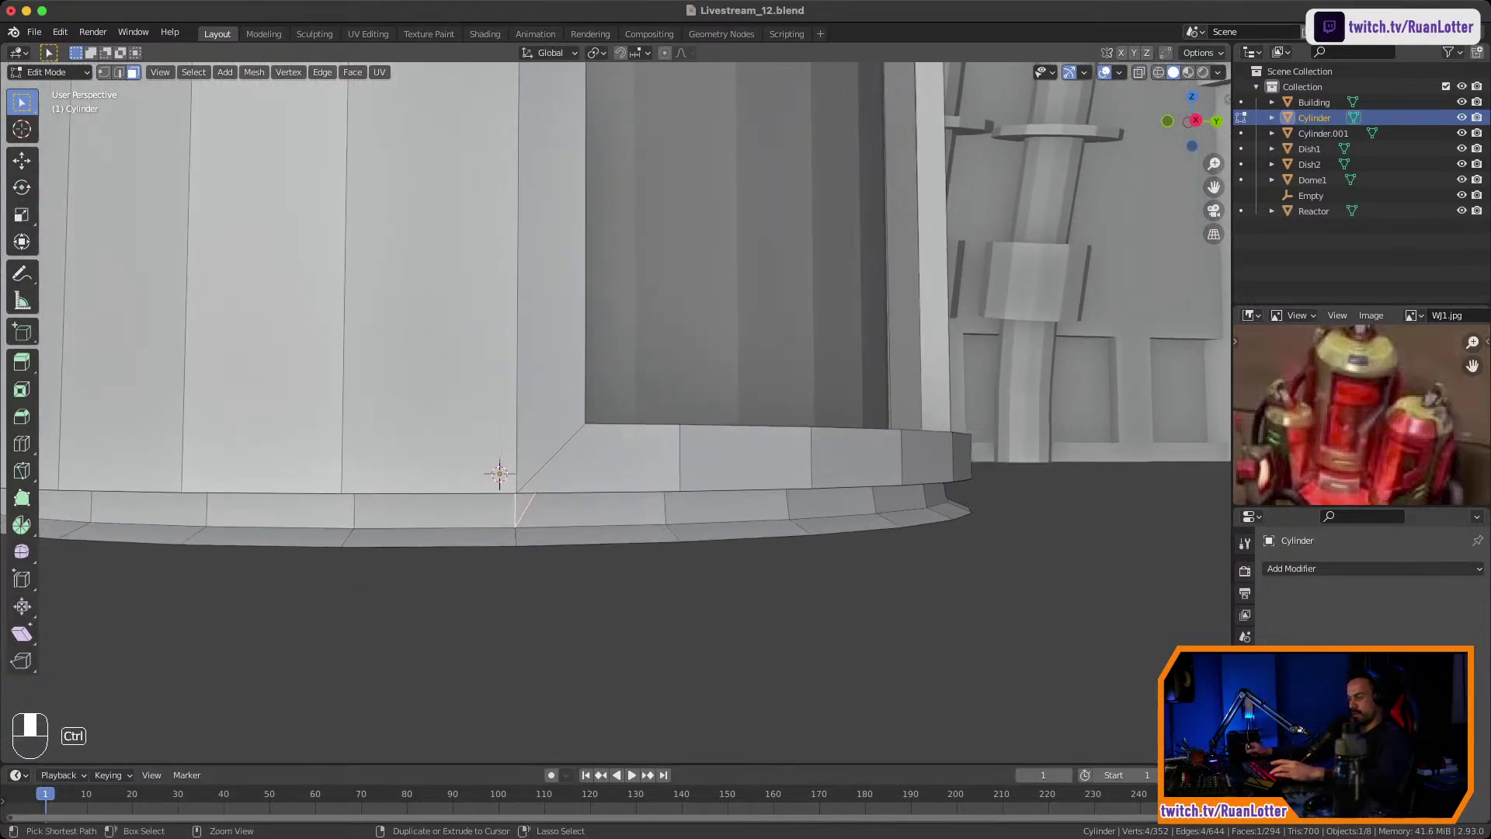
pyautogui.click(468, 509)
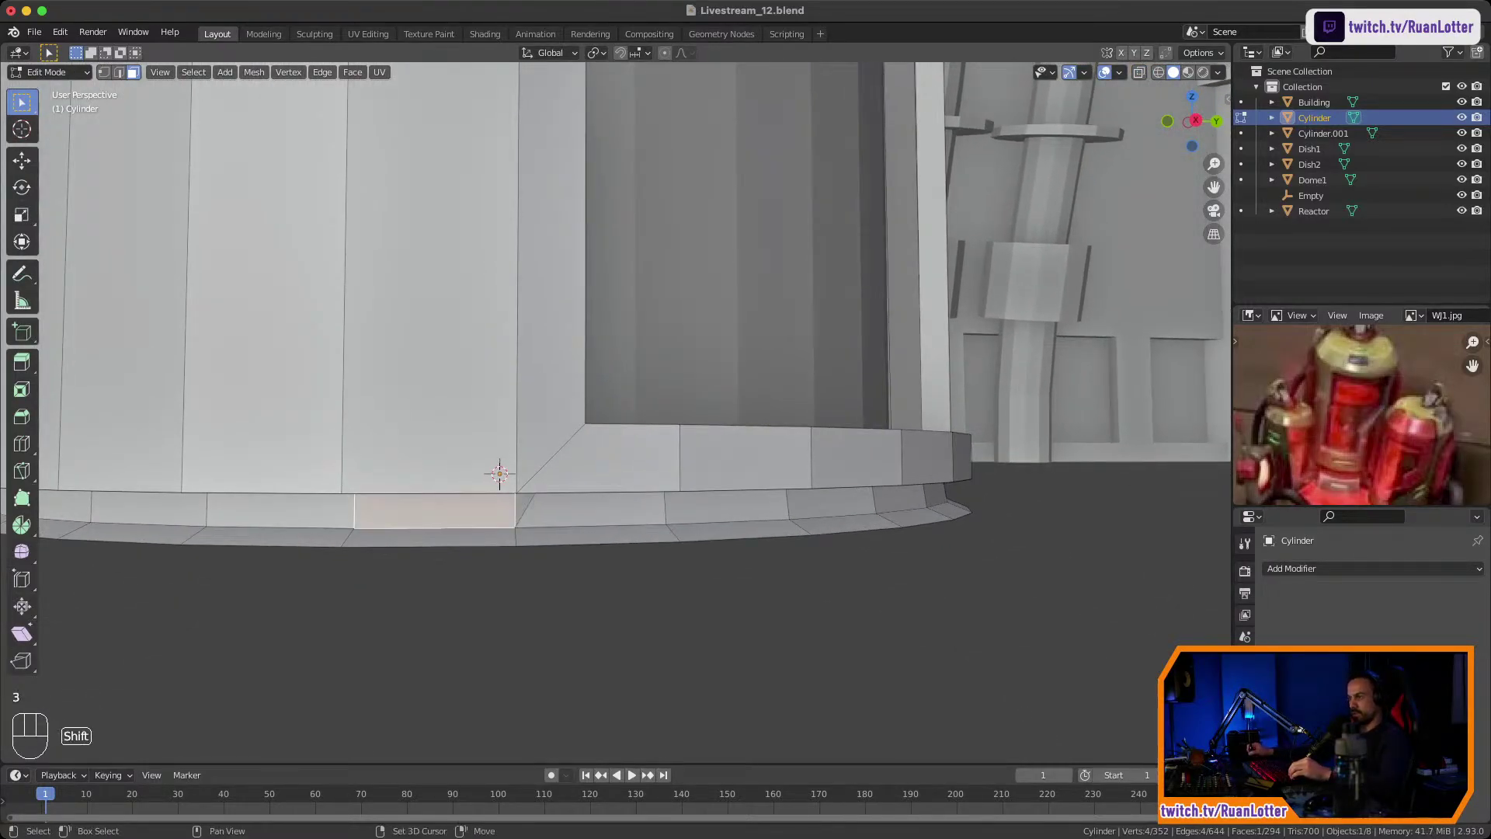
pyautogui.keyDown('shift'); pyautogui.click(522, 505); pyautogui.keyUp('shift')
pyautogui.keyDown('shift'); pyautogui.click(588, 509); pyautogui.keyUp('shift')
pyautogui.moveTo(589, 509); pyautogui.dragTo(609, 485, button='middle')
pyautogui.click(512, 349)
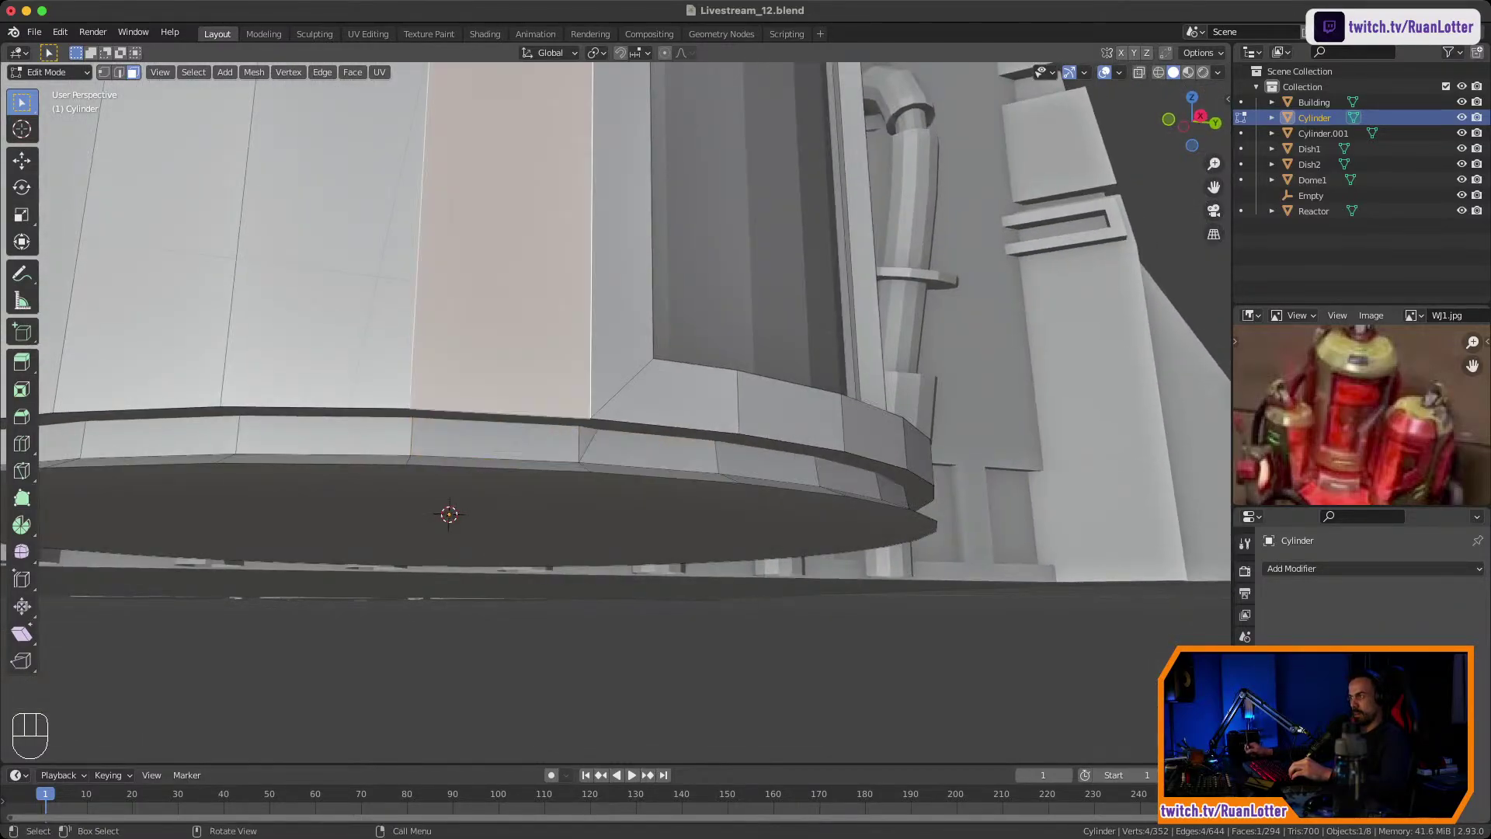
pyautogui.moveTo(512, 350); pyautogui.dragTo(487, 379, button='middle')
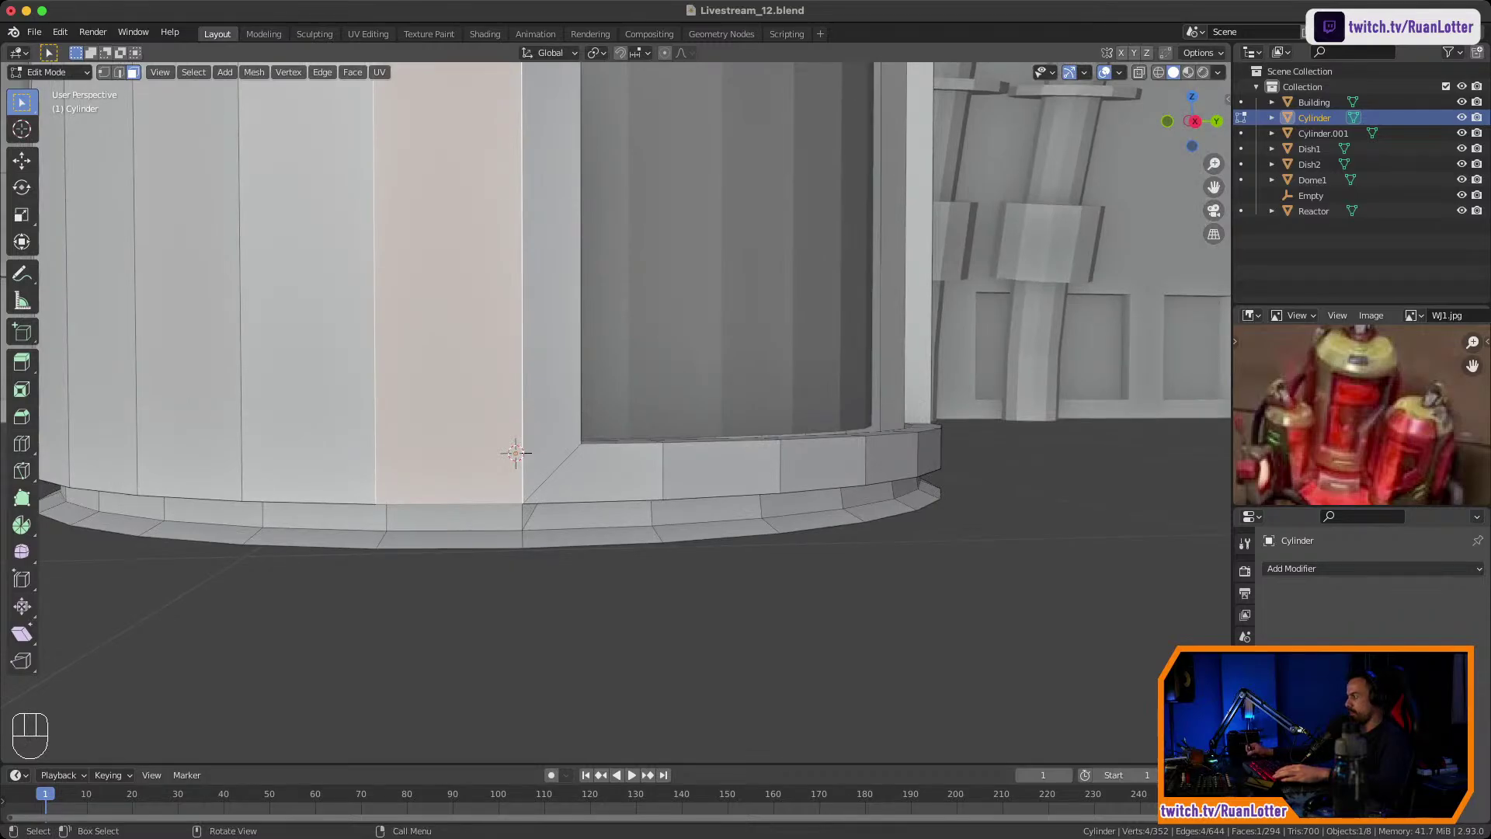
# Examine the outer cylinder's wall and base rim around the window, and try a loop cut there.
pyautogui.press('1')
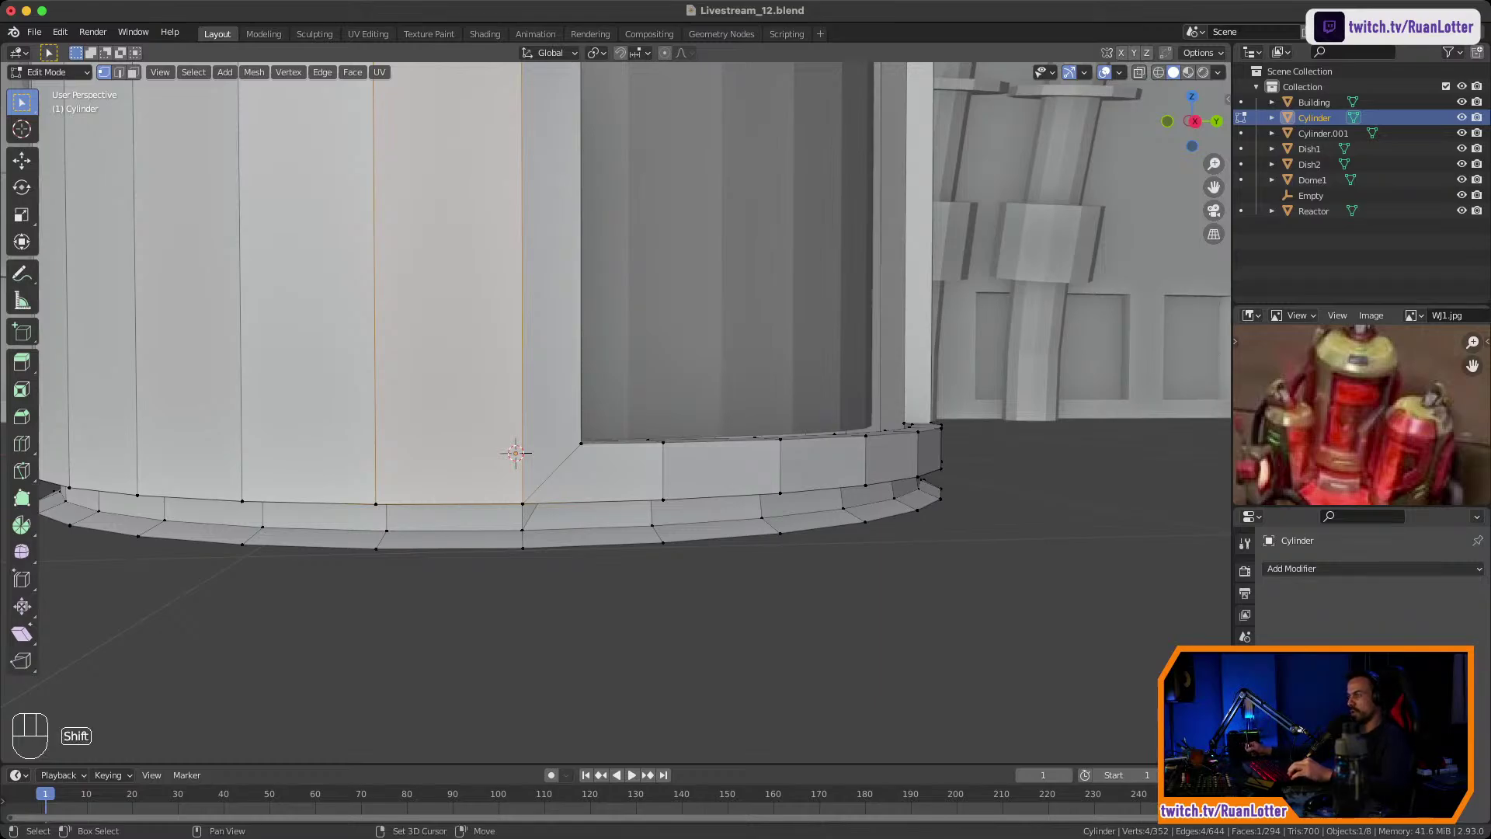
pyautogui.keyDown('shift'); pyautogui.moveTo(613, 373); pyautogui.dragTo(607, 552, button='middle'); pyautogui.keyUp('shift')
pyautogui.keyDown('shift'); pyautogui.moveTo(613, 373); pyautogui.dragTo(603, 589, button='middle'); pyautogui.keyUp('shift')
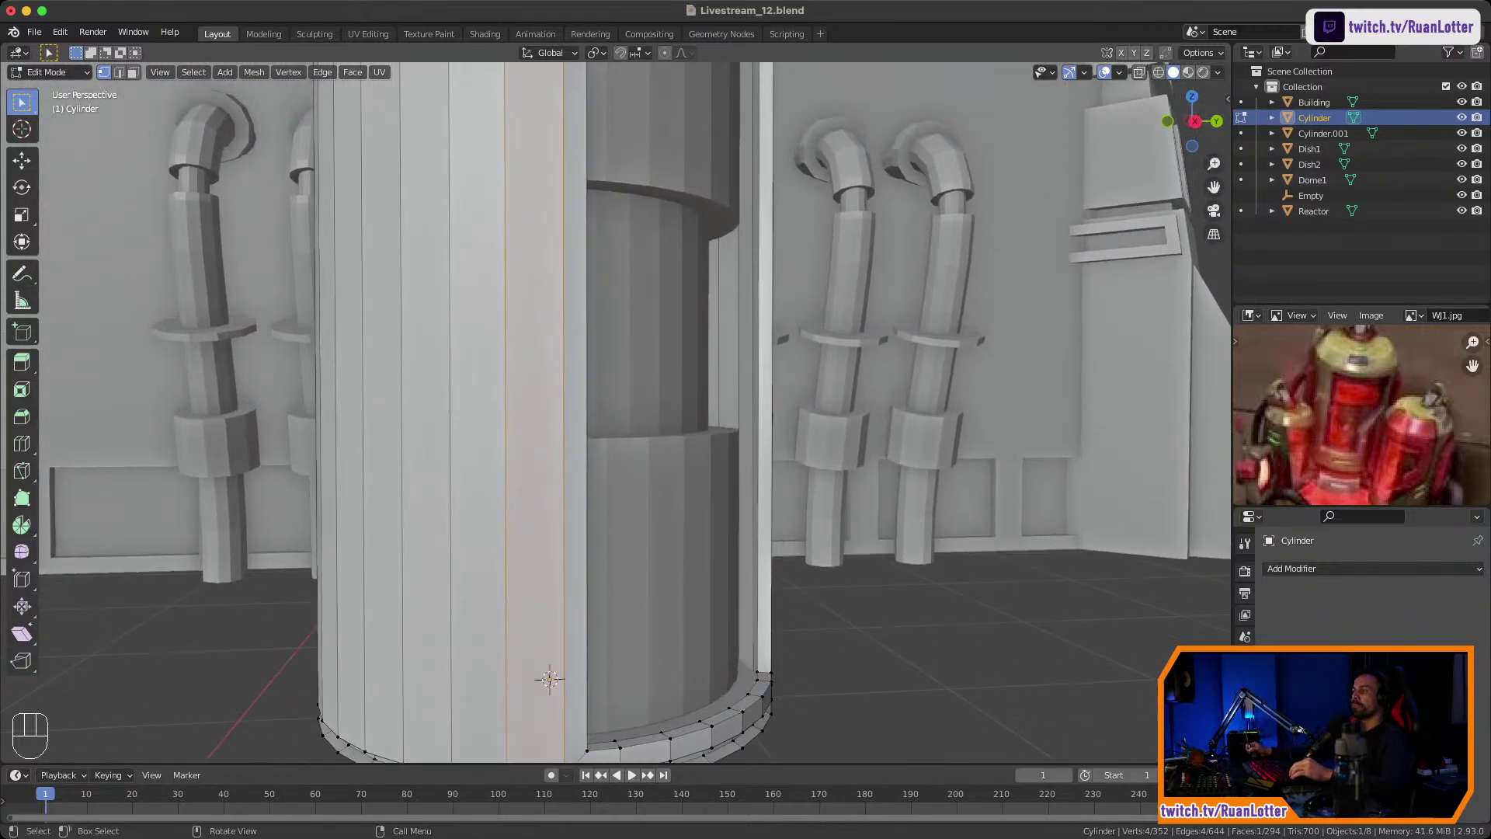
pyautogui.keyDown('ctrl'); pyautogui.moveTo(614, 466); pyautogui.dragTo(613, 380, button='middle'); pyautogui.keyUp('ctrl')
pyautogui.keyDown('shift'); pyautogui.moveTo(614, 380); pyautogui.dragTo(621, 458, button='middle'); pyautogui.keyUp('shift')
pyautogui.moveTo(621, 403); pyautogui.dragTo(536, 528, button='middle')
pyautogui.keyDown('shift'); pyautogui.moveTo(535, 435); pyautogui.dragTo(537, 524, button='middle'); pyautogui.keyUp('shift')
pyautogui.moveTo(538, 524); pyautogui.dragTo(621, 226, button='middle')
pyautogui.moveTo(621, 310); pyautogui.dragTo(660, 201, button='middle')
pyautogui.moveTo(660, 310); pyautogui.dragTo(691, 287, button='middle')
pyautogui.keyDown('shift'); pyautogui.moveTo(692, 287); pyautogui.dragTo(660, 256, button='middle'); pyautogui.keyUp('shift')
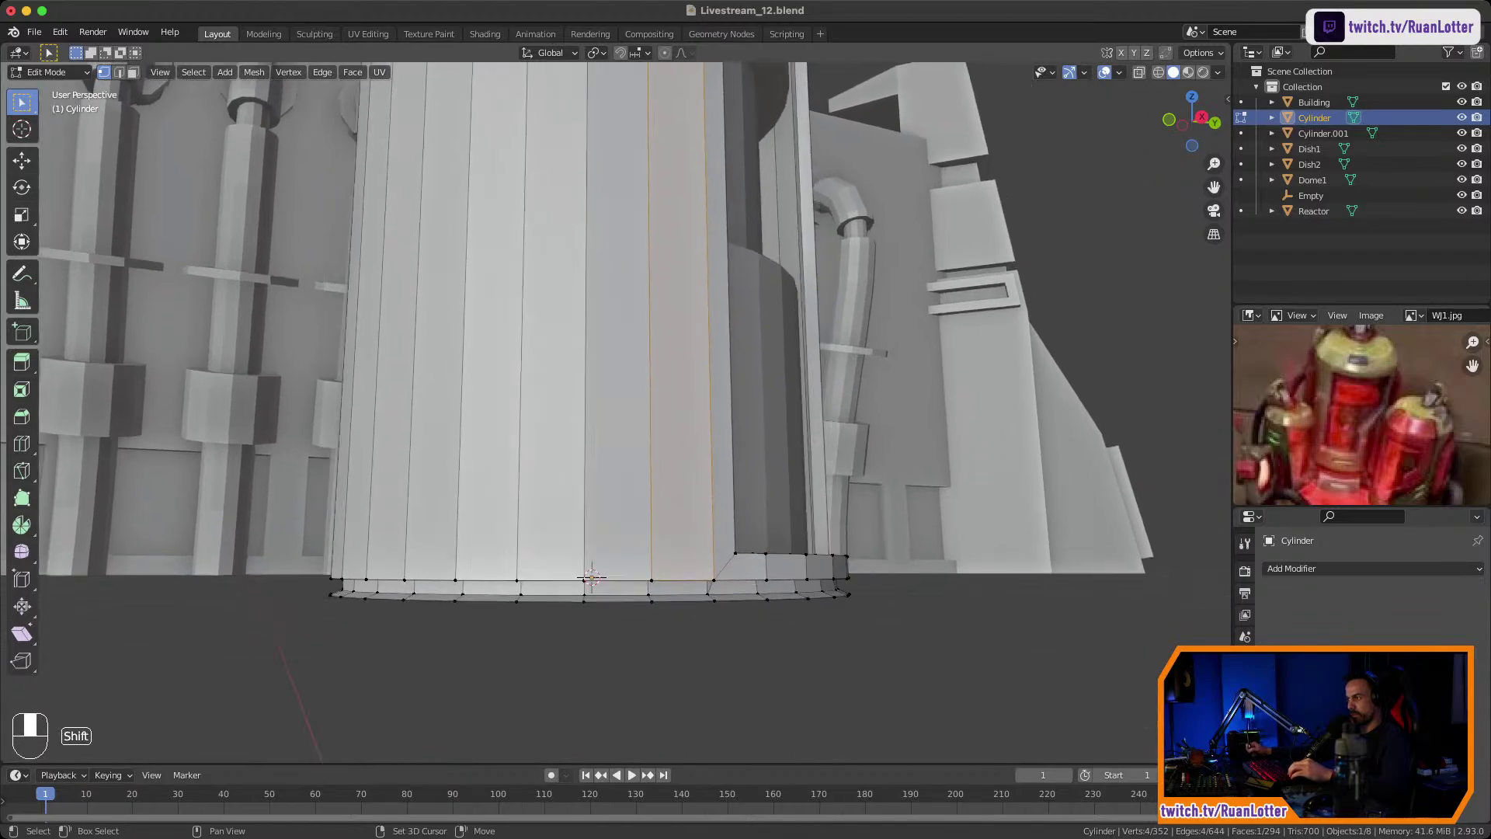
pyautogui.moveTo(660, 310); pyautogui.dragTo(614, 272, button='middle')
pyautogui.keyDown('shift'); pyautogui.moveTo(621, 412); pyautogui.dragTo(603, 273, button='middle'); pyautogui.keyUp('shift')
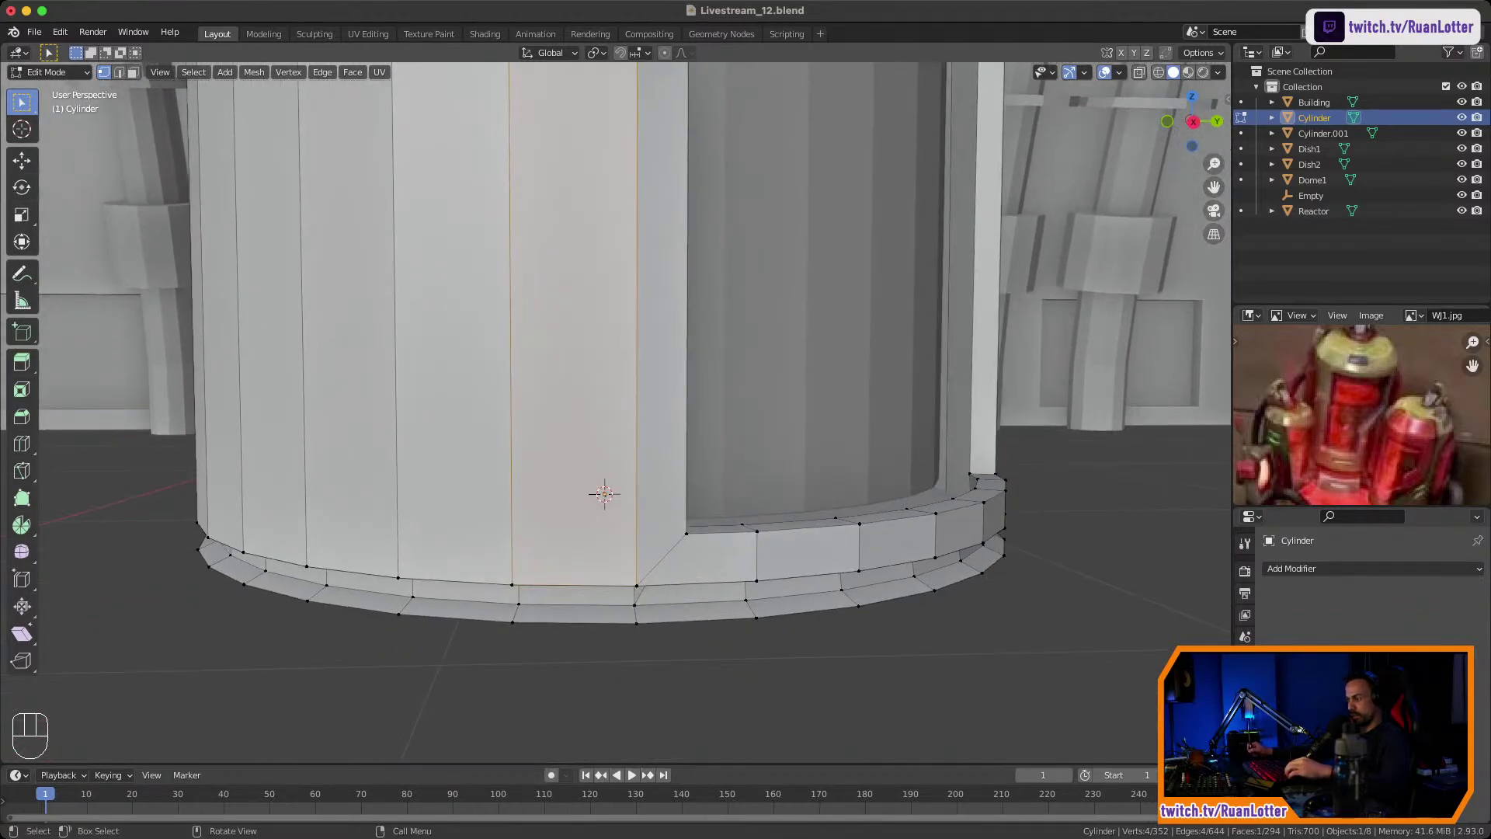
pyautogui.hotkey('ctrl', 'r')
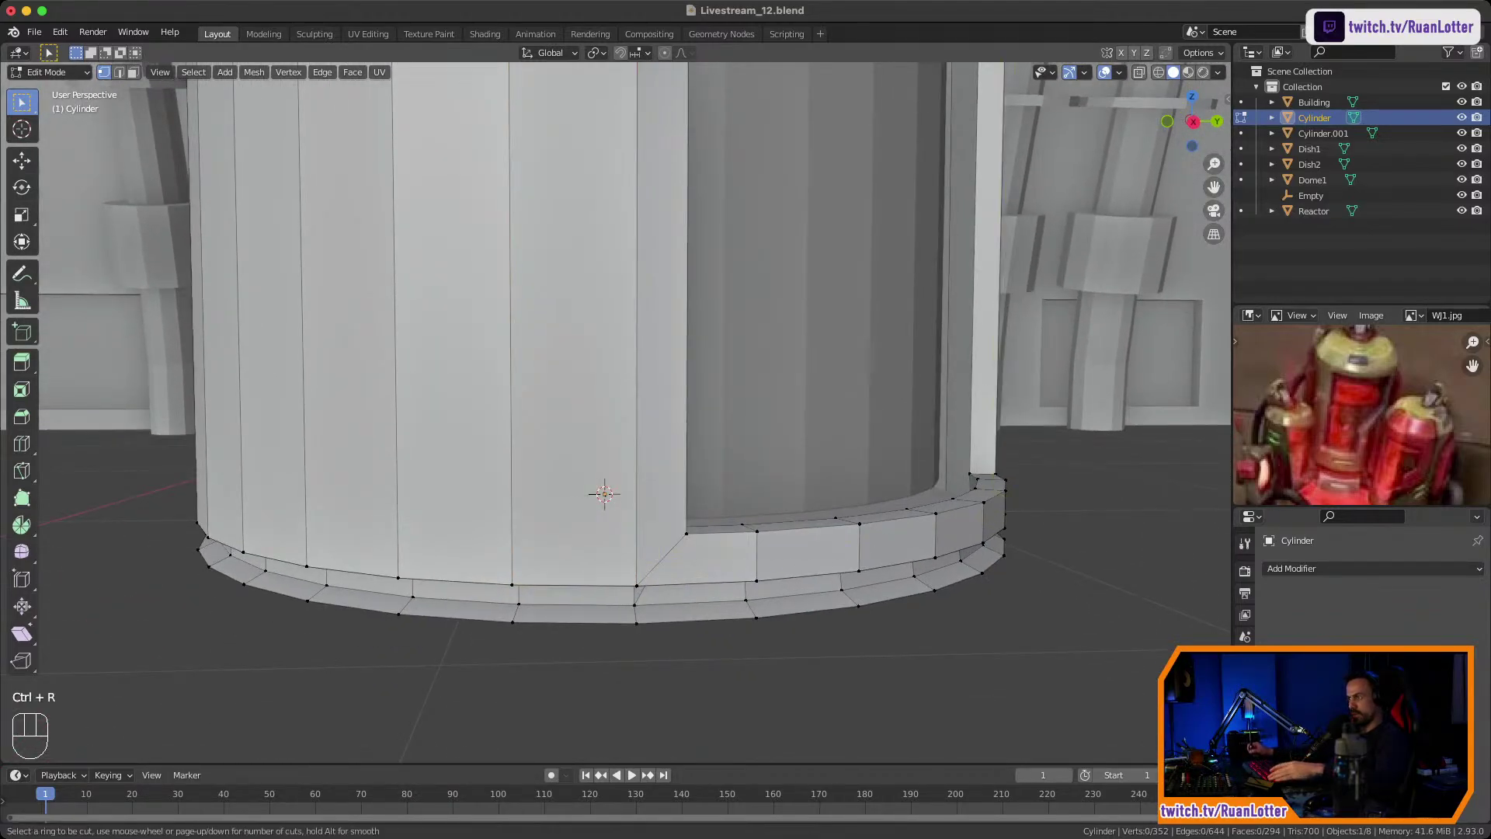
pyautogui.moveTo(621, 389); pyautogui.dragTo(615, 419, button='middle')
# Select the recessed edge ring around the outer cylinder's base and scale it up to 1.044.
pyautogui.press('2')
pyautogui.click(579, 551)
pyautogui.moveTo(579, 552); pyautogui.dragTo(601, 489, button='middle')
pyautogui.moveTo(601, 489)
pyautogui.mouseDown(button='middle')
pyautogui.moveTo(602, 516)
pyautogui.moveTo(601, 491)
pyautogui.mouseUp(button='middle')
pyautogui.moveTo(600, 491); pyautogui.dragTo(623, 514, button='middle')
pyautogui.keyDown('ctrl'); pyautogui.moveTo(623, 514); pyautogui.dragTo(570, 441, button='middle'); pyautogui.keyUp('ctrl')
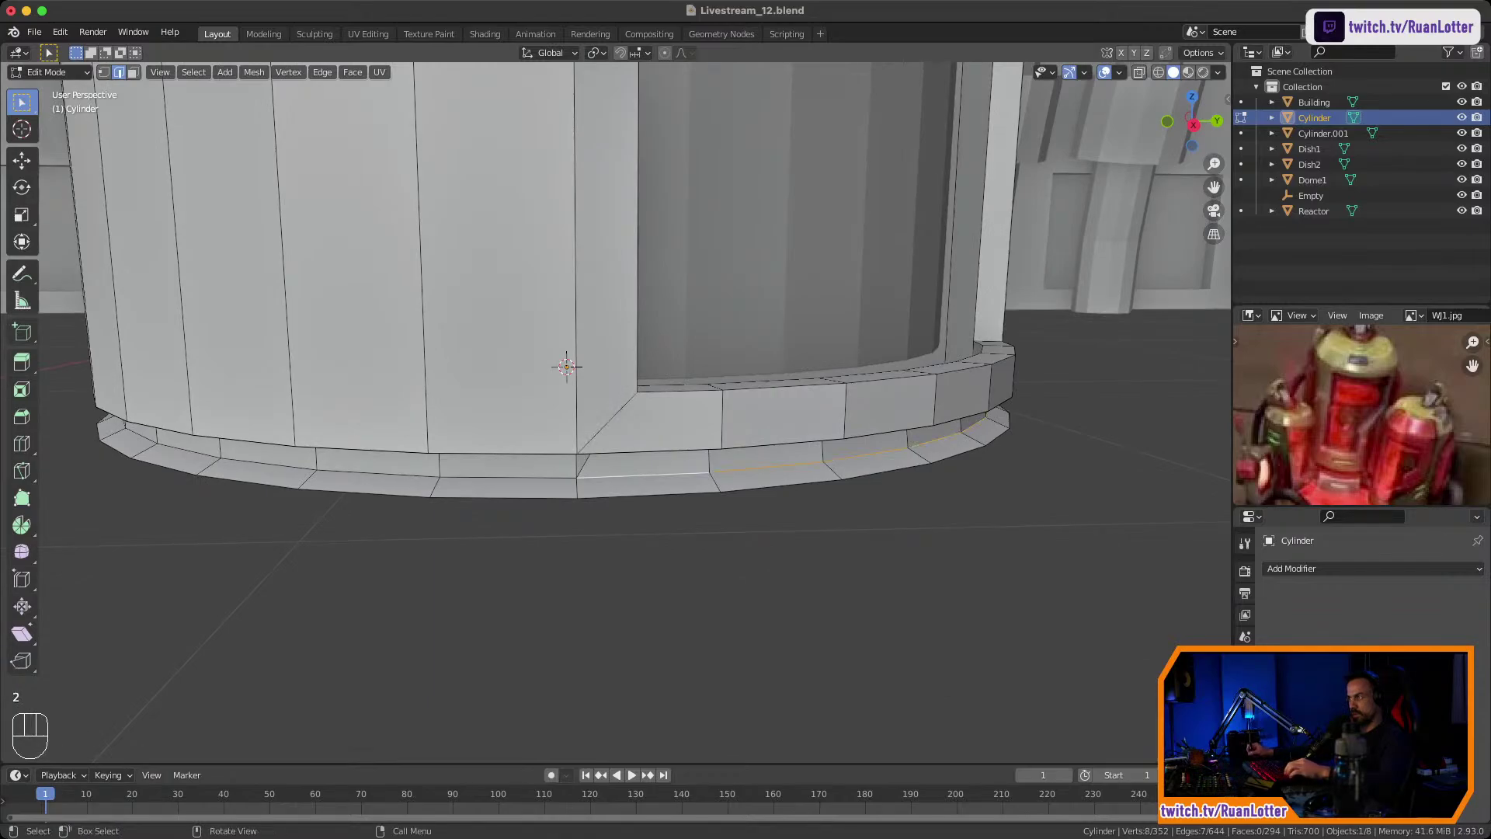
pyautogui.keyDown('shift'); pyautogui.click(509, 477); pyautogui.keyUp('shift')
pyautogui.moveTo(509, 477); pyautogui.dragTo(607, 478, button='middle')
pyautogui.keyDown('ctrl'); pyautogui.click(480, 504); pyautogui.keyUp('ctrl')
pyautogui.keyDown('shift'); pyautogui.moveTo(480, 503); pyautogui.dragTo(723, 513, button='middle'); pyautogui.keyUp('shift')
pyautogui.moveTo(723, 512); pyautogui.dragTo(753, 507, button='middle')
pyautogui.keyDown('ctrl'); pyautogui.click(503, 495); pyautogui.keyUp('ctrl')
pyautogui.moveTo(503, 495); pyautogui.dragTo(757, 483, button='middle')
pyautogui.moveTo(564, 519); pyautogui.dragTo(837, 514, button='middle')
pyautogui.keyDown('ctrl'); pyautogui.click(750, 475); pyautogui.keyUp('ctrl')
pyautogui.press('s')
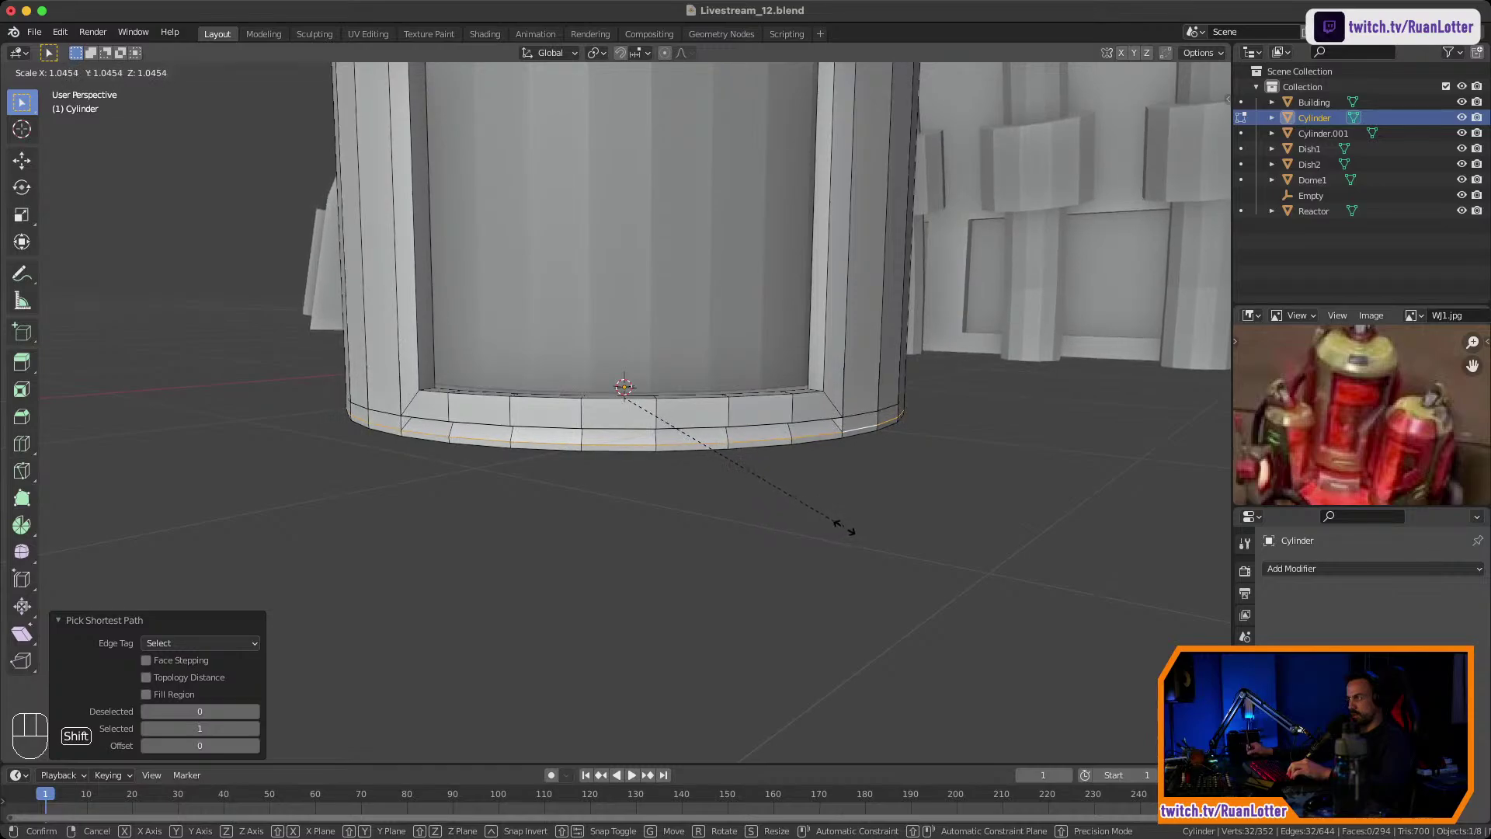
pyautogui.keyDown('shift'); pyautogui.click(843, 528); pyautogui.keyUp('shift')
# Move the base edge ring slightly upward along the global Z axis.
pyautogui.press('g')
pyautogui.press('z')
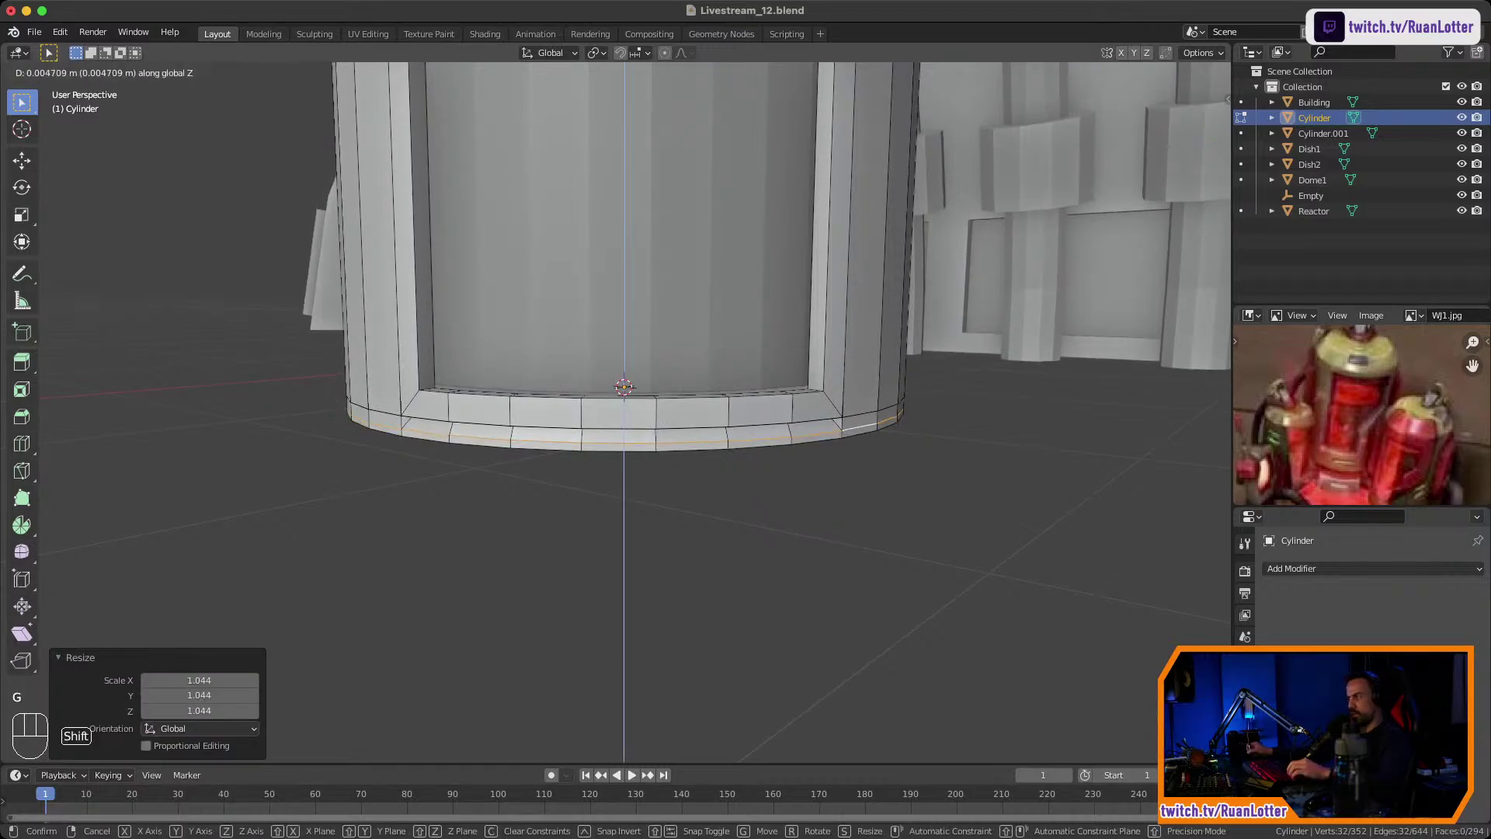
pyautogui.keyDown('shift'); pyautogui.click(843, 516); pyautogui.keyUp('shift')
# Select the lowest face band around the outer cylinder's base and extrude it outward along its normals by about 0.675 m.
pyautogui.press('3')
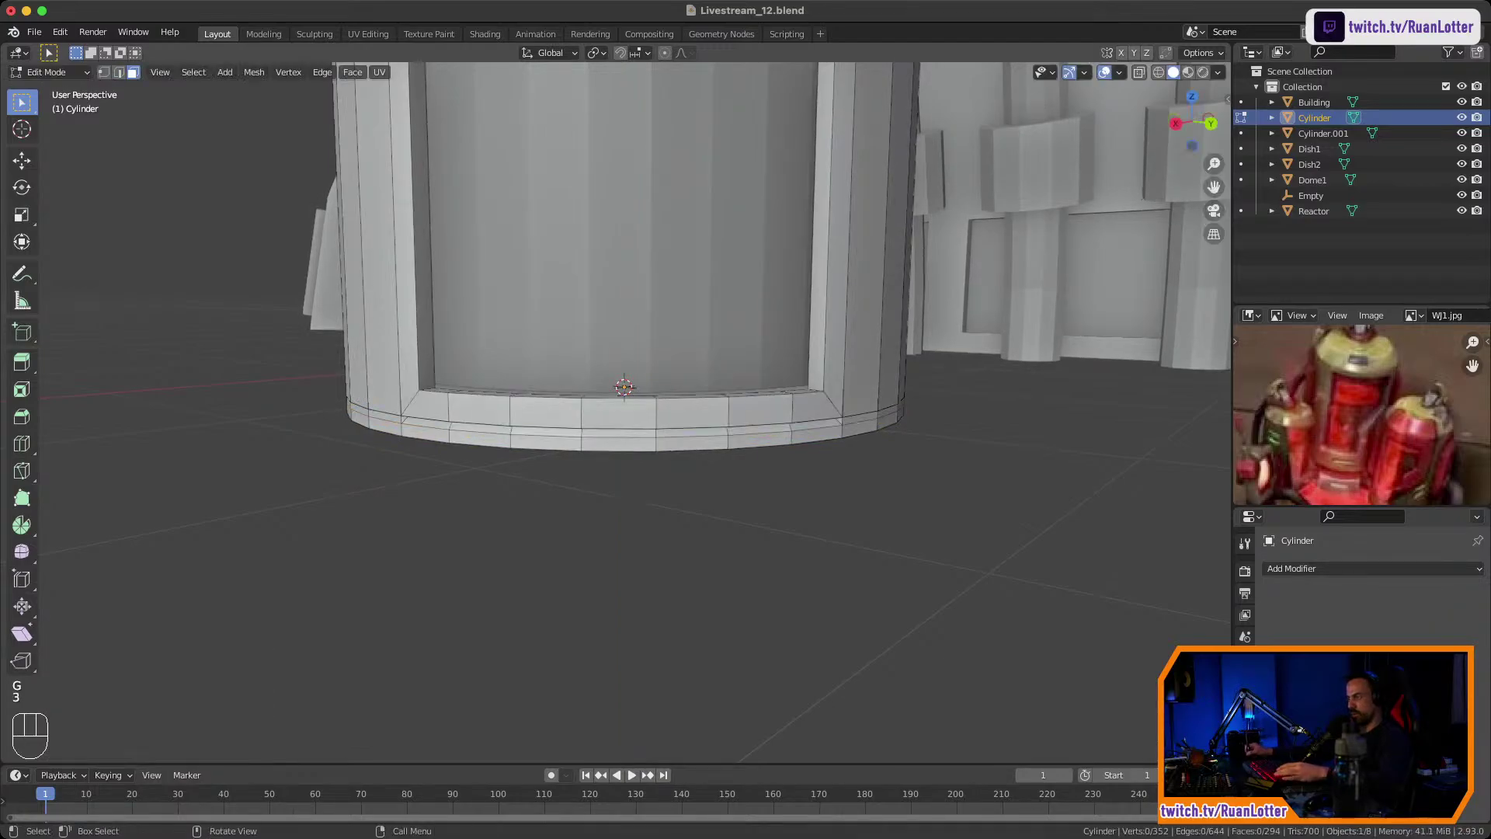
pyautogui.keyDown('alt'); pyautogui.click(759, 439); pyautogui.keyUp('alt')
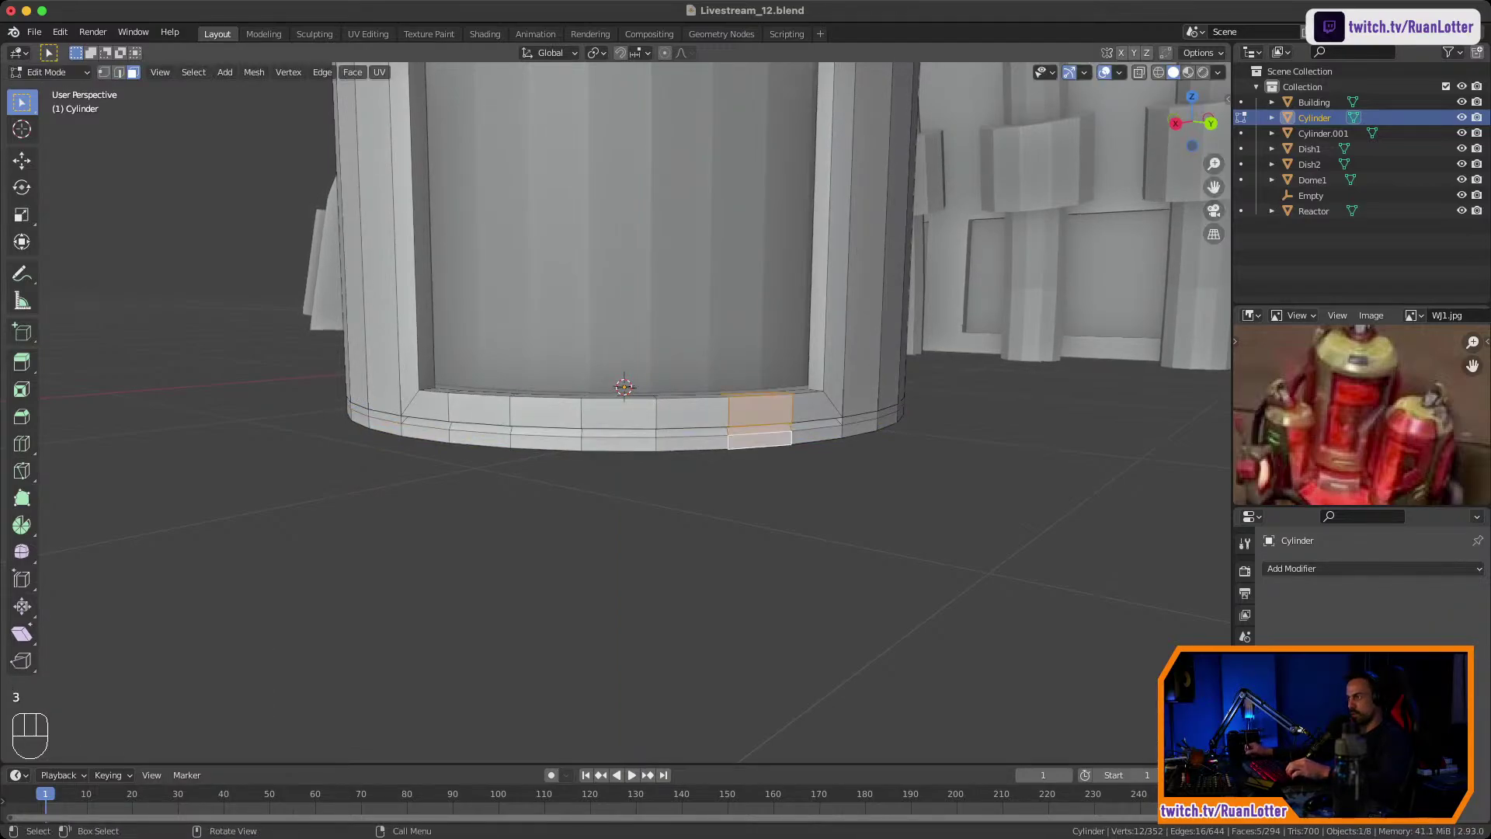
pyautogui.keyDown('ctrl'); pyautogui.click(693, 443); pyautogui.keyUp('ctrl')
pyautogui.moveTo(693, 444); pyautogui.dragTo(586, 445, button='middle')
pyautogui.keyDown('ctrl'); pyautogui.click(812, 420); pyautogui.keyUp('ctrl')
pyautogui.moveTo(812, 420); pyautogui.dragTo(450, 450, button='middle')
pyautogui.moveTo(683, 508); pyautogui.dragTo(565, 497, button='middle')
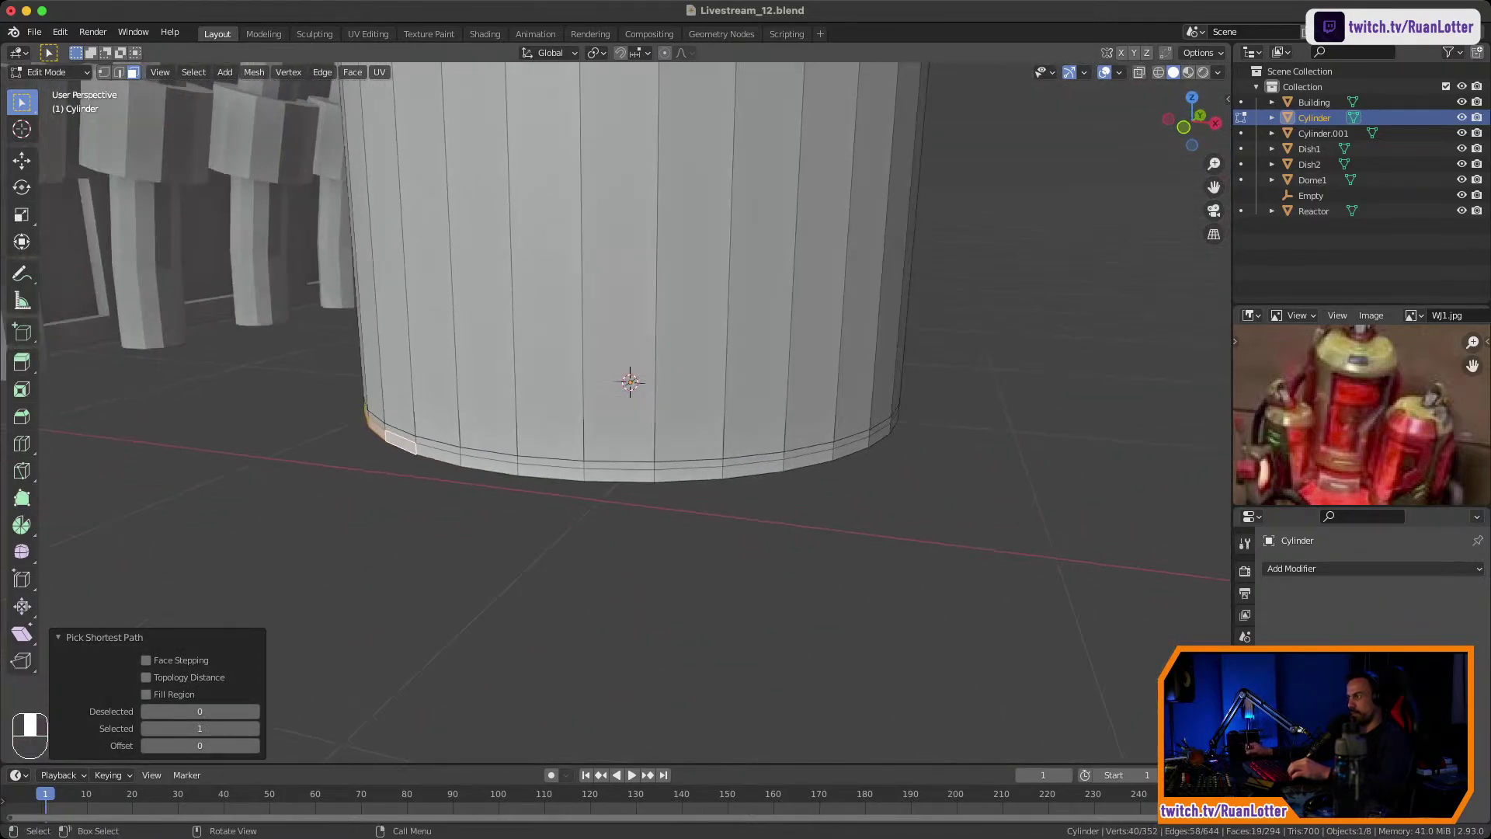
pyautogui.keyDown('ctrl'); pyautogui.click(808, 458); pyautogui.keyUp('ctrl')
pyautogui.moveTo(808, 459); pyautogui.dragTo(602, 445, button='middle')
pyautogui.moveTo(862, 441); pyautogui.dragTo(741, 515, button='middle')
pyautogui.keyDown('shift'); pyautogui.moveTo(741, 482); pyautogui.dragTo(724, 612, button='middle'); pyautogui.keyUp('shift')
pyautogui.keyDown('ctrl'); pyautogui.moveTo(724, 543); pyautogui.dragTo(765, 543, button='middle'); pyautogui.keyUp('ctrl')
pyautogui.keyDown('ctrl'); pyautogui.moveTo(765, 542); pyautogui.dragTo(765, 481, button='middle'); pyautogui.keyUp('ctrl')
pyautogui.keyDown('shift'); pyautogui.moveTo(765, 481); pyautogui.dragTo(699, 377, button='middle'); pyautogui.keyUp('shift')
pyautogui.moveTo(699, 435); pyautogui.dragTo(661, 408, button='middle')
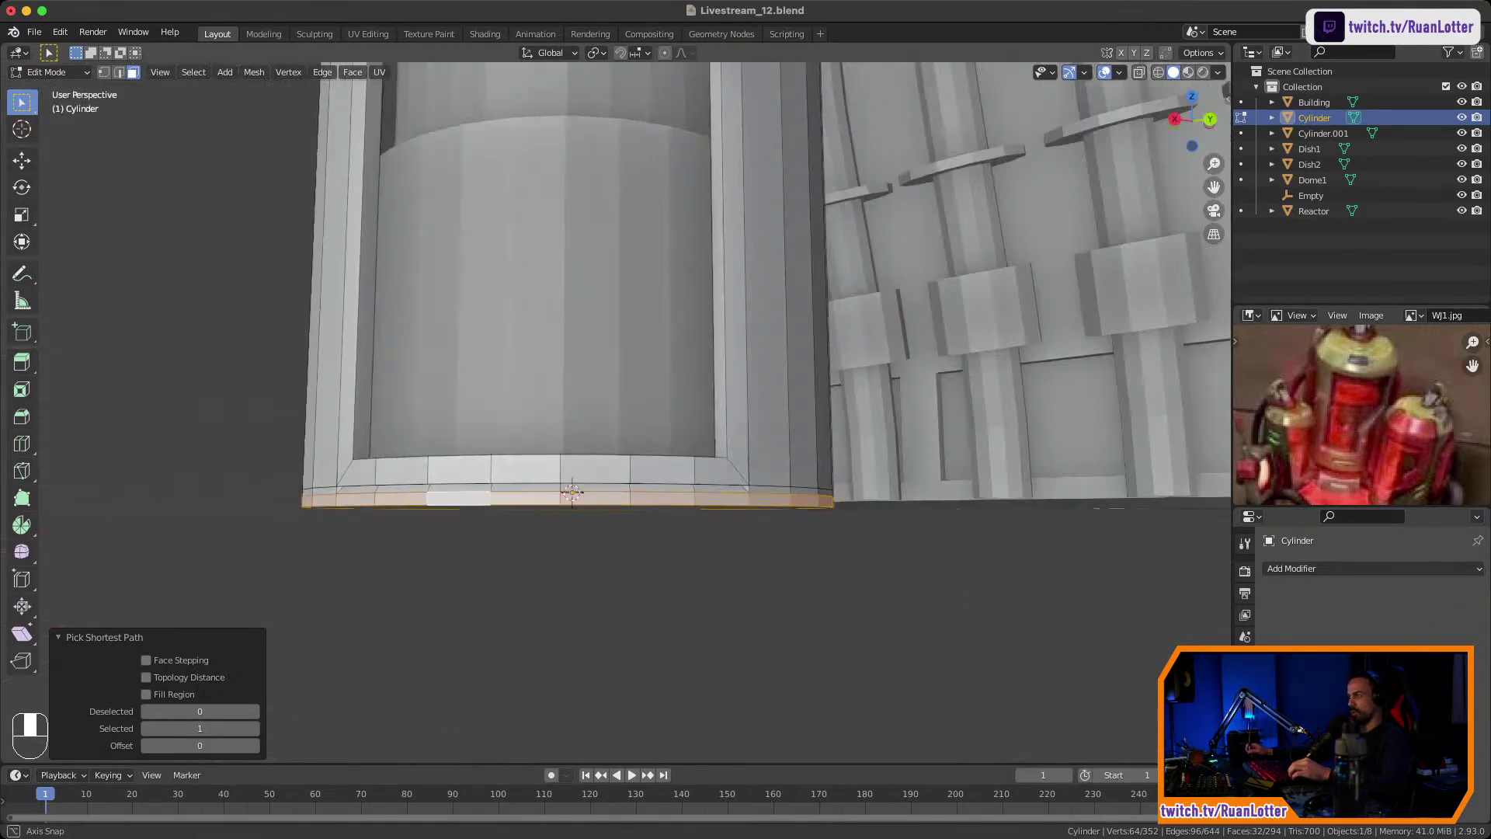
pyautogui.moveTo(572, 492)
pyautogui.mouseDown(button='middle')
pyautogui.moveTo(559, 499)
pyautogui.moveTo(569, 492)
pyautogui.mouseUp(button='middle')
pyautogui.hotkey('alt', 'e')
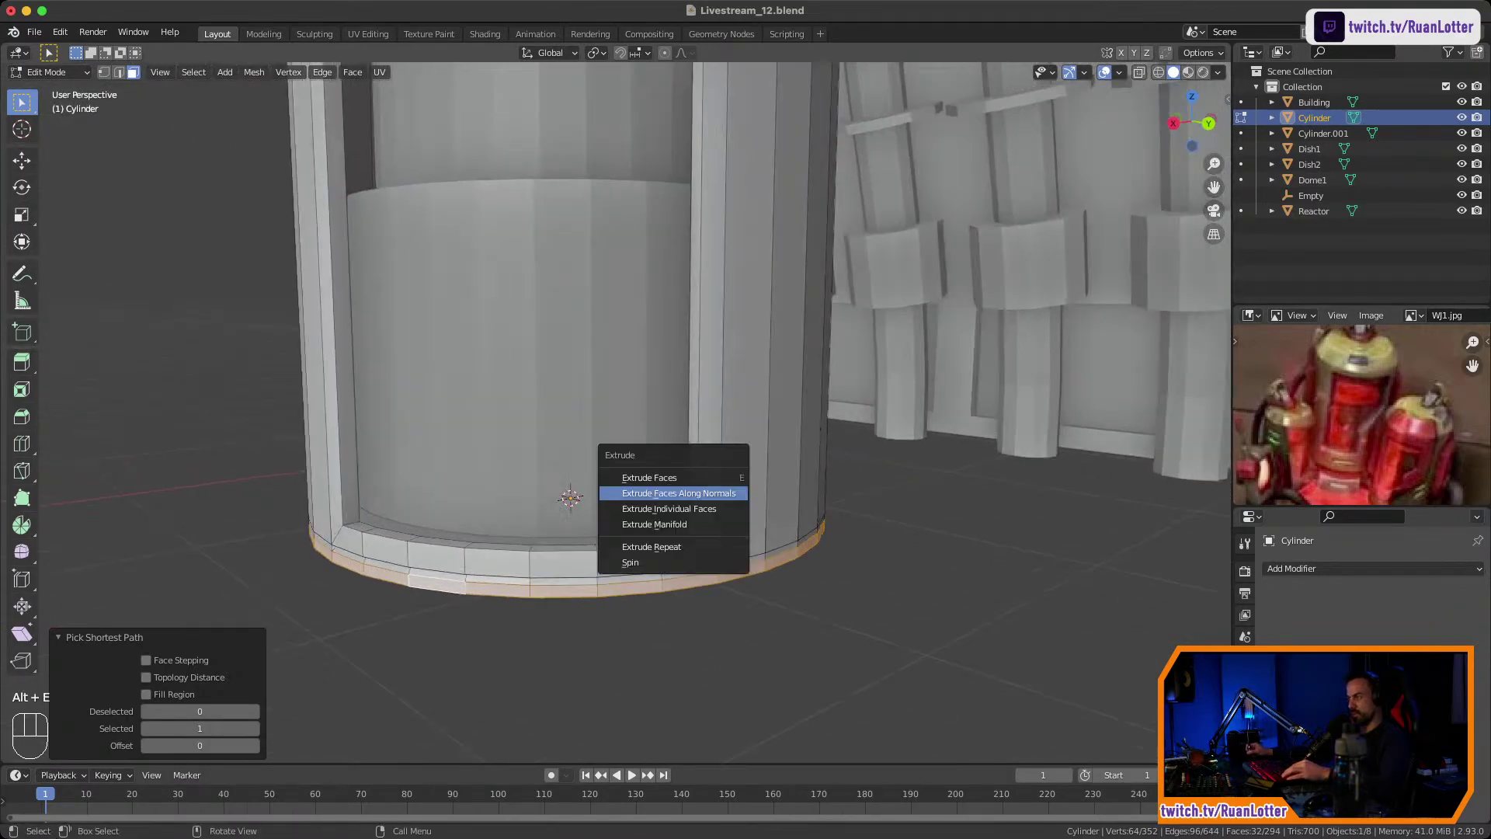
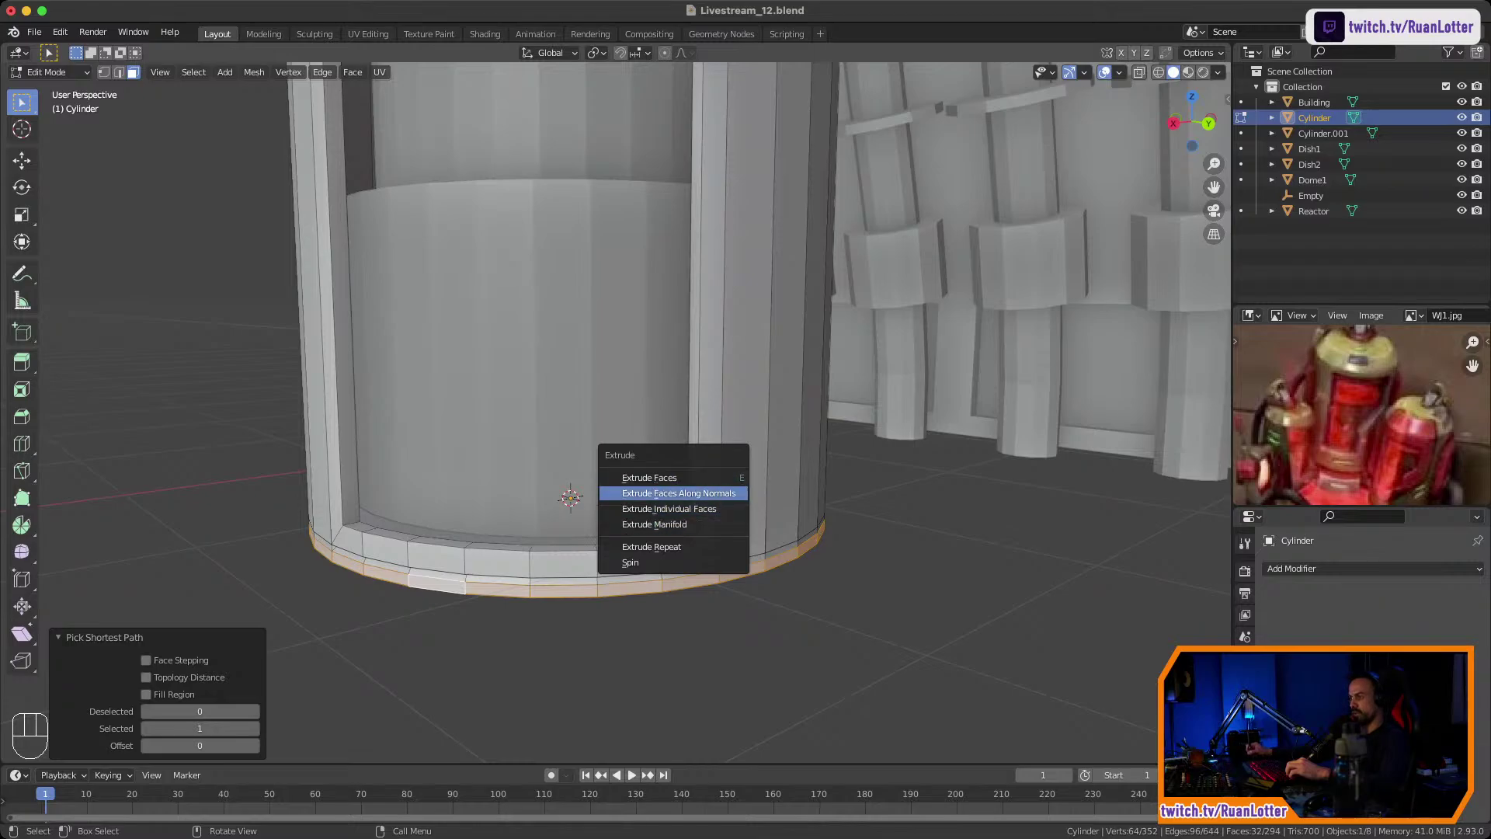
pyautogui.click(673, 493)
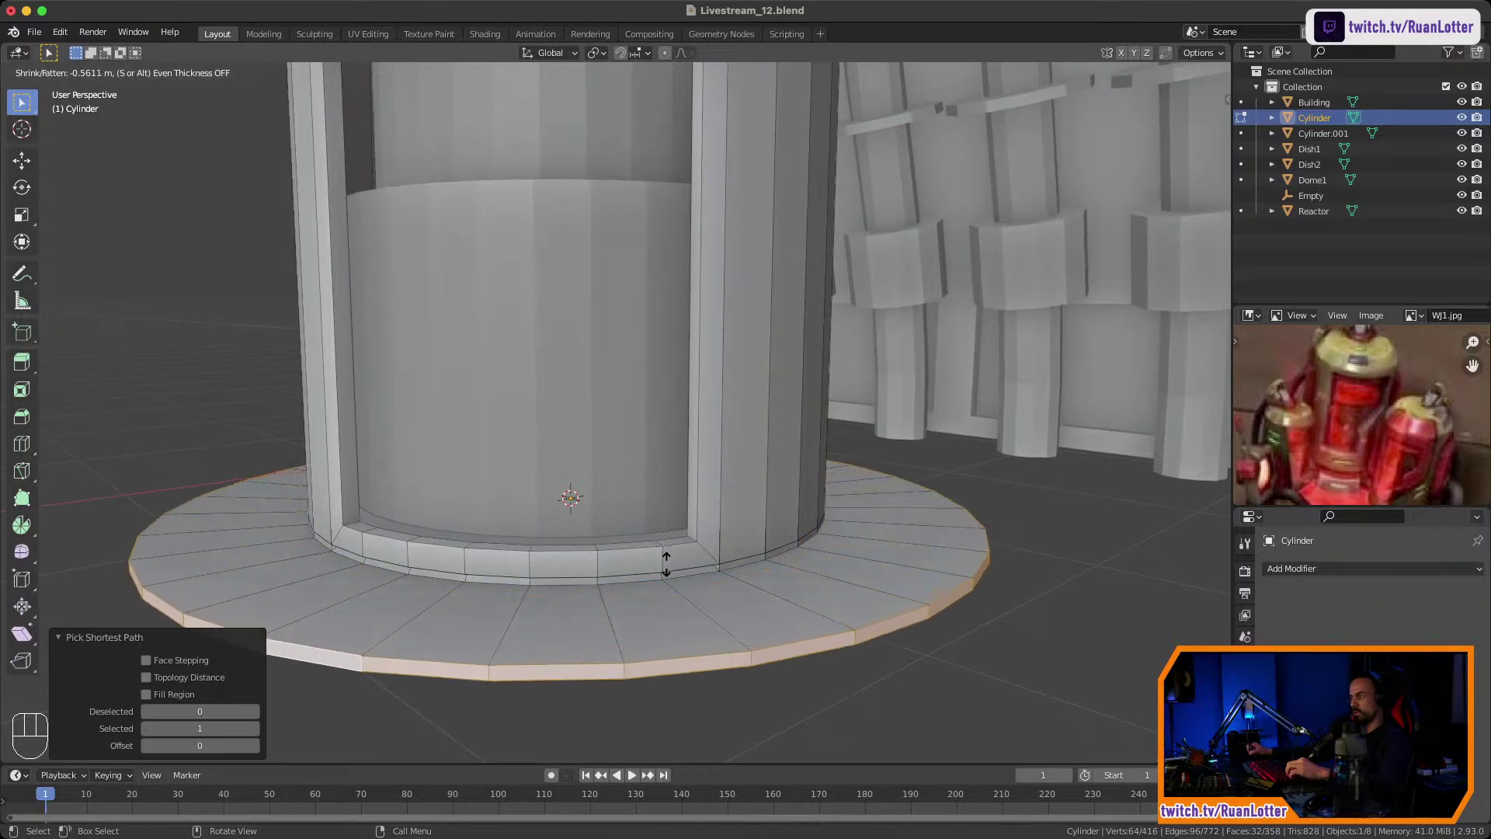
pyautogui.click(666, 578)
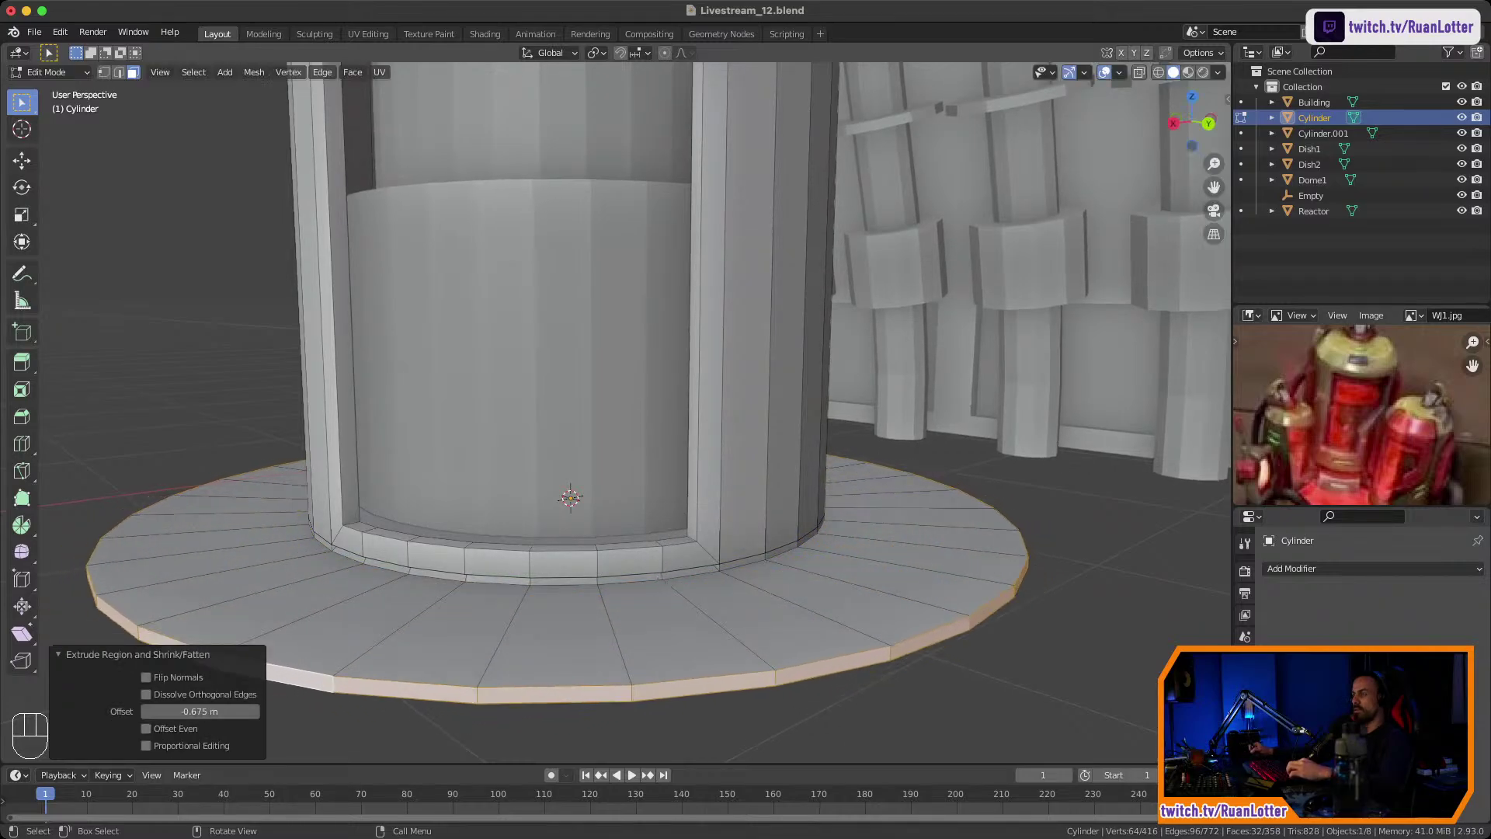
# Select all underside faces of the outer cylinder's base flange and move them down along the global Z axis by about 0.215 m.
pyautogui.scroll(-8, 666, 577)
pyautogui.moveTo(666, 578); pyautogui.dragTo(641, 621, button='middle')
pyautogui.scroll(2, 633, 609)
pyautogui.scroll(-2, 641, 621)
pyautogui.keyDown('shift'); pyautogui.moveTo(641, 621); pyautogui.dragTo(705, 529, button='middle'); pyautogui.keyUp('shift')
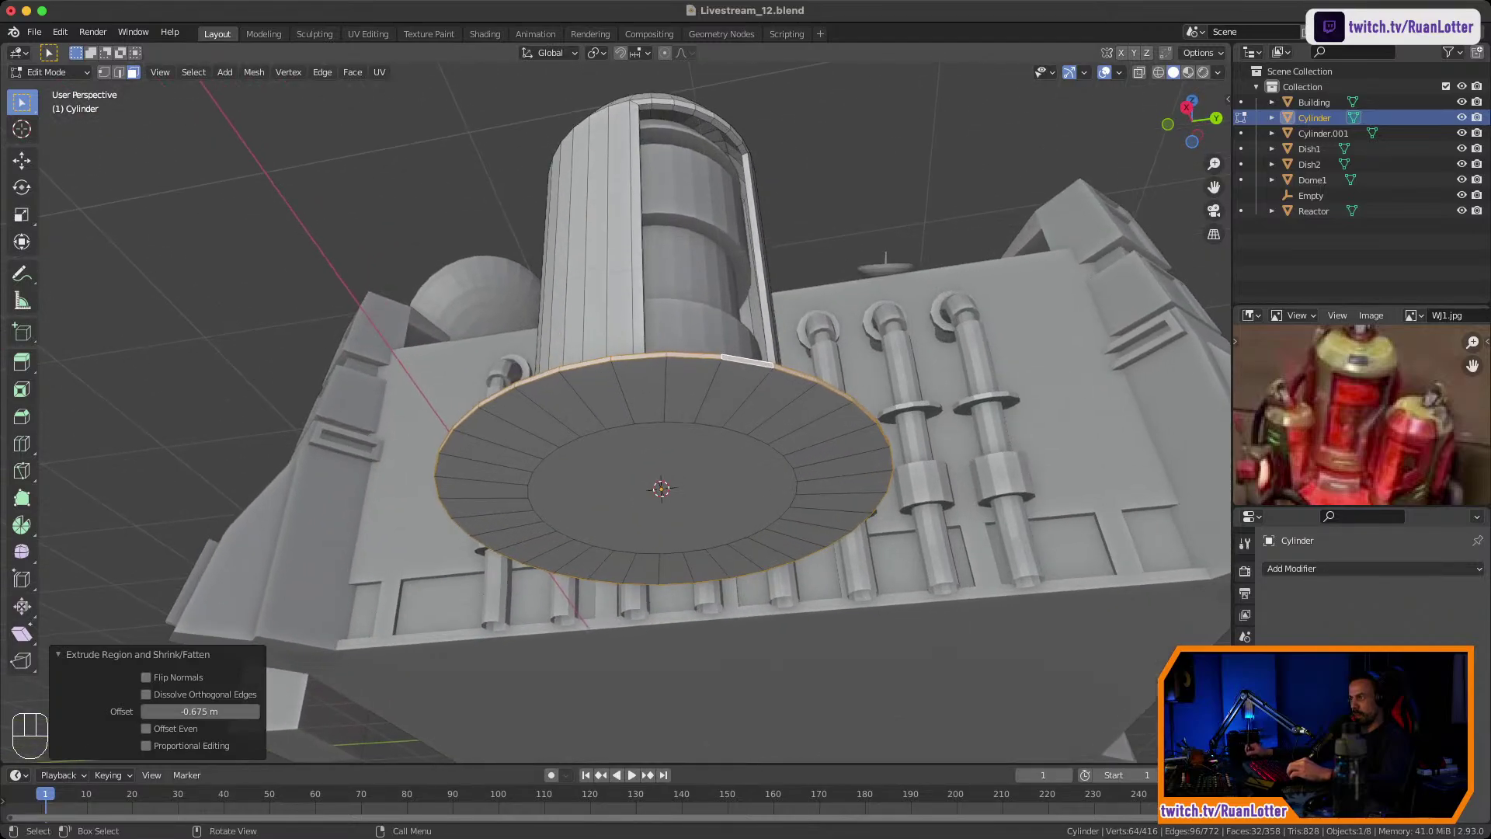
pyautogui.keyDown('alt'); pyautogui.click(756, 400); pyautogui.keyUp('alt')
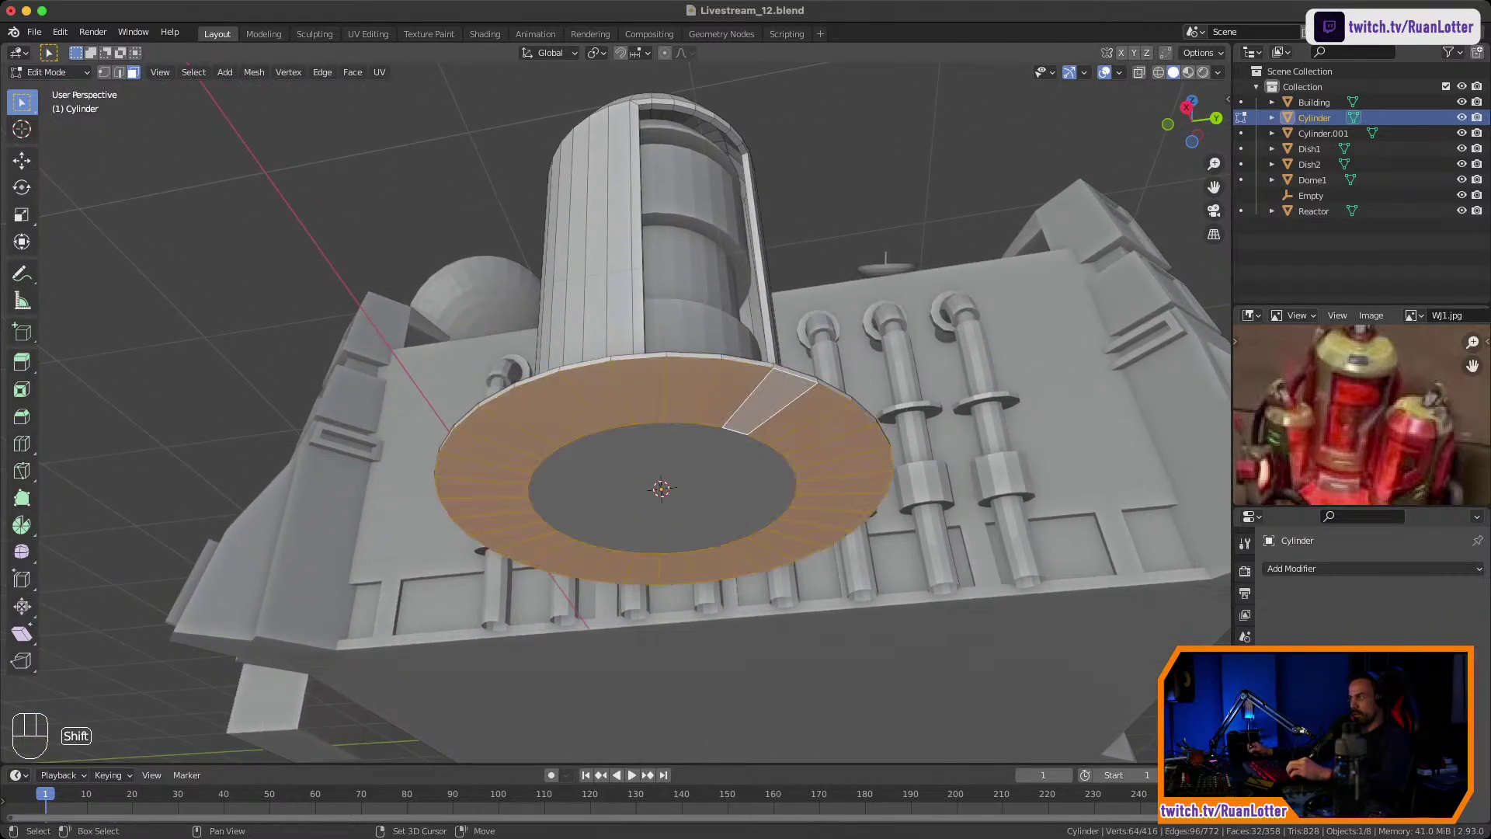
pyautogui.keyDown('shift'); pyautogui.click(716, 467); pyautogui.keyUp('shift')
pyautogui.moveTo(716, 467); pyautogui.dragTo(702, 518, button='middle')
pyautogui.press('g')
pyautogui.press('z')
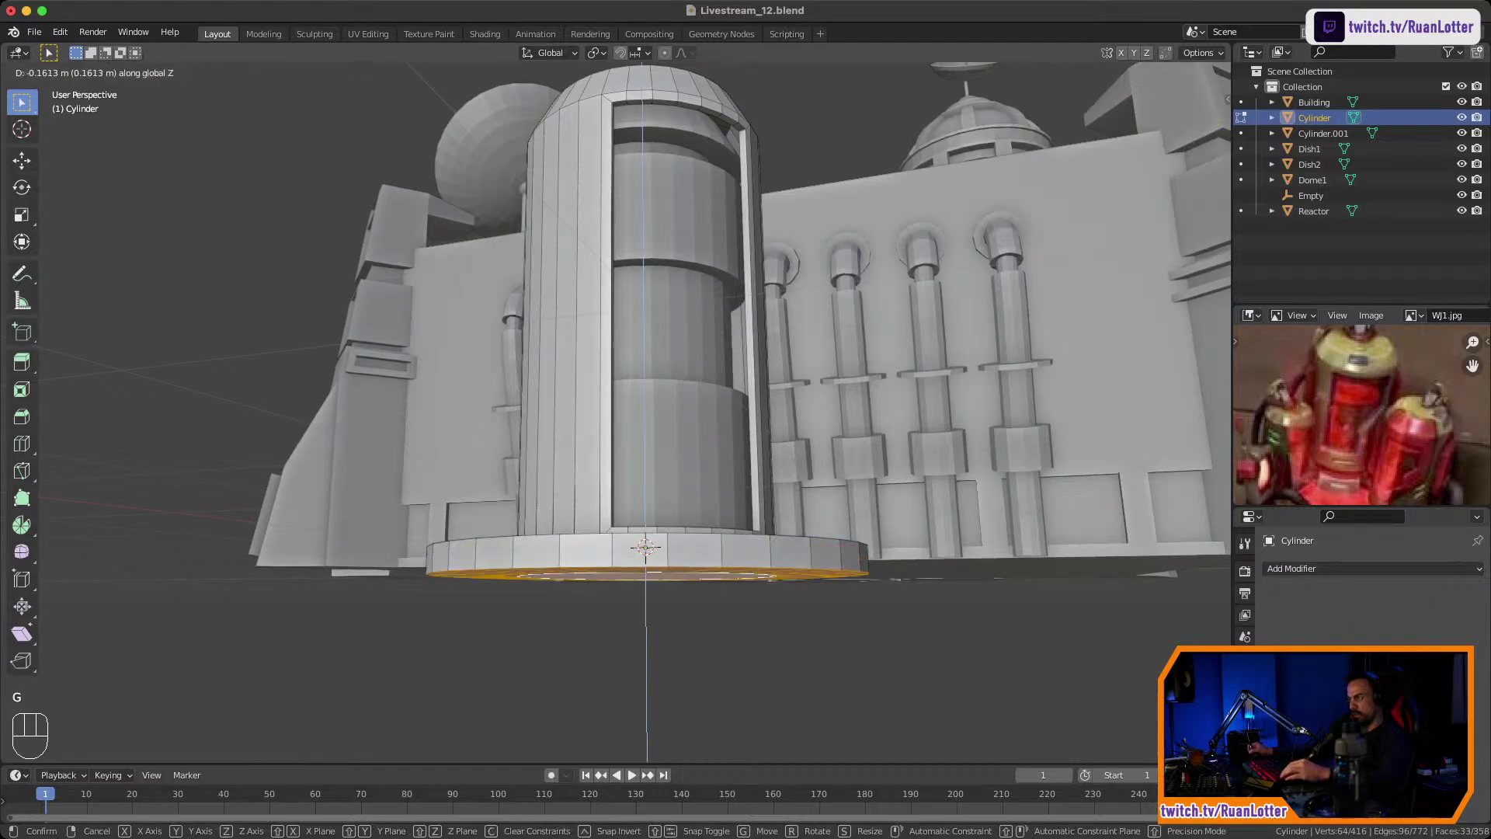
pyautogui.click(702, 548)
# Scale the flange's underside faces up to about 1.06 so its rim flares outward, and leave mesh editing.
pyautogui.press('s')
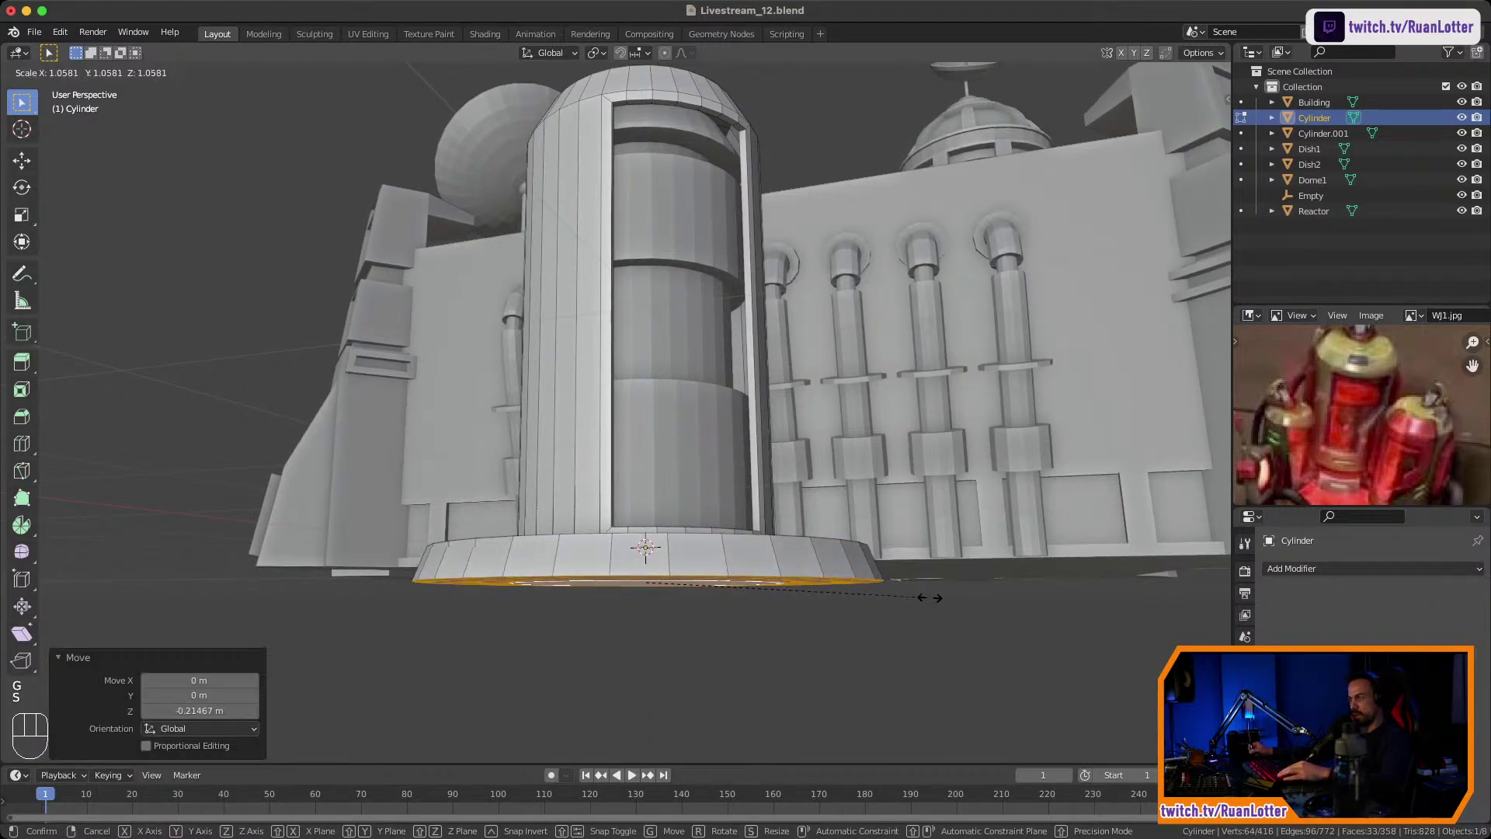
pyautogui.click(938, 597)
pyautogui.moveTo(938, 596); pyautogui.dragTo(932, 660, button='middle')
pyautogui.keyDown('ctrl'); pyautogui.moveTo(931, 660); pyautogui.dragTo(932, 706, button='middle'); pyautogui.keyUp('ctrl')
pyautogui.keyDown('shift'); pyautogui.moveTo(932, 706); pyautogui.dragTo(823, 664, button='middle'); pyautogui.keyUp('shift')
pyautogui.press('Tab')
# Try to raise the outer cylinder along the global Z axis, and undo the move.
pyautogui.click(823, 664)
pyautogui.click(660, 535)
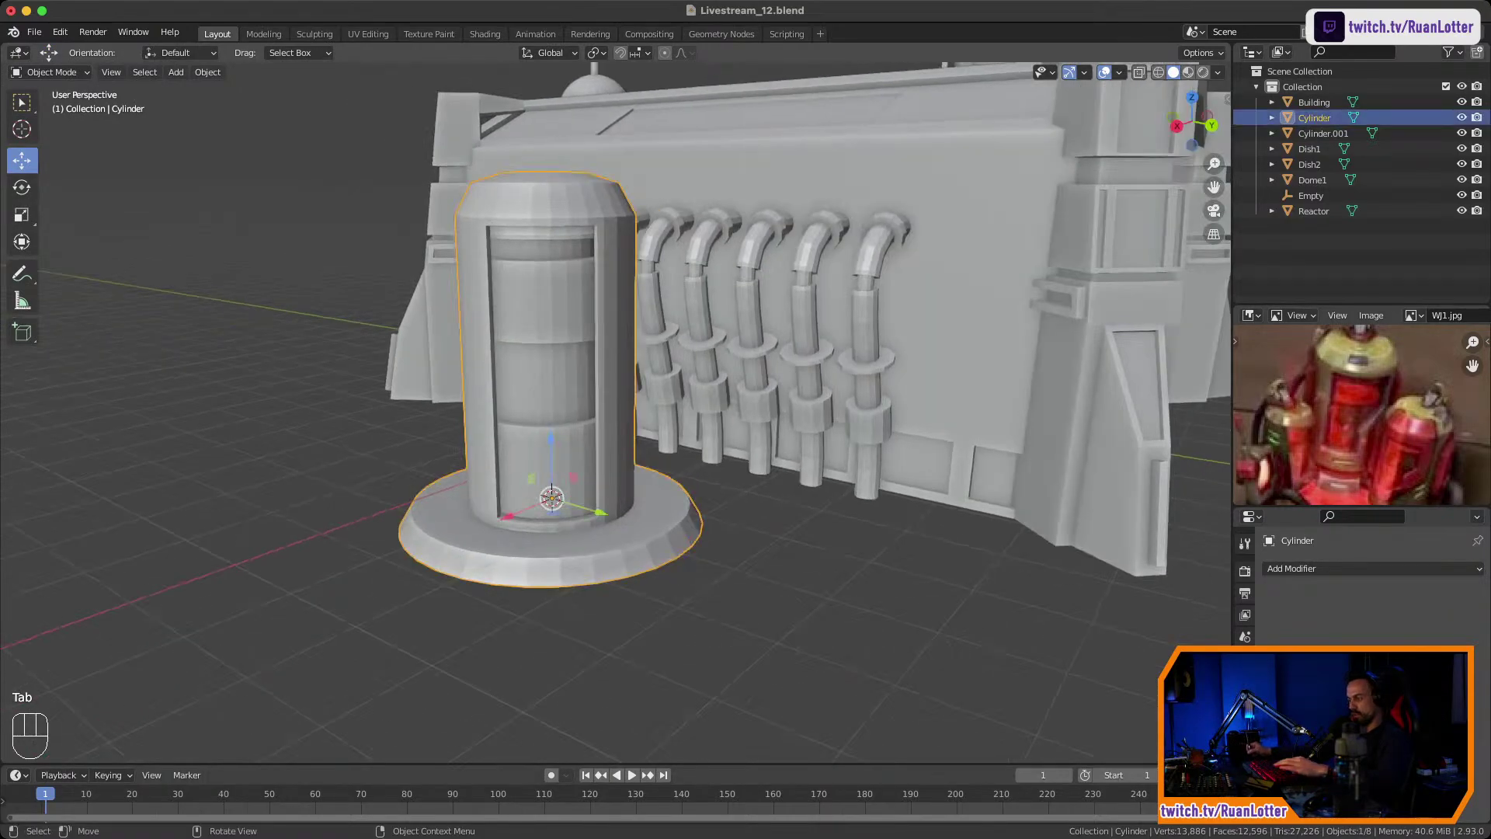
pyautogui.press('g')
pyautogui.press('z')
pyautogui.click(660, 450)
pyautogui.moveTo(660, 450)
pyautogui.mouseDown(button='middle')
pyautogui.moveTo(707, 415)
pyautogui.moveTo(664, 431)
pyautogui.mouseUp(button='middle')
pyautogui.press('super+z')
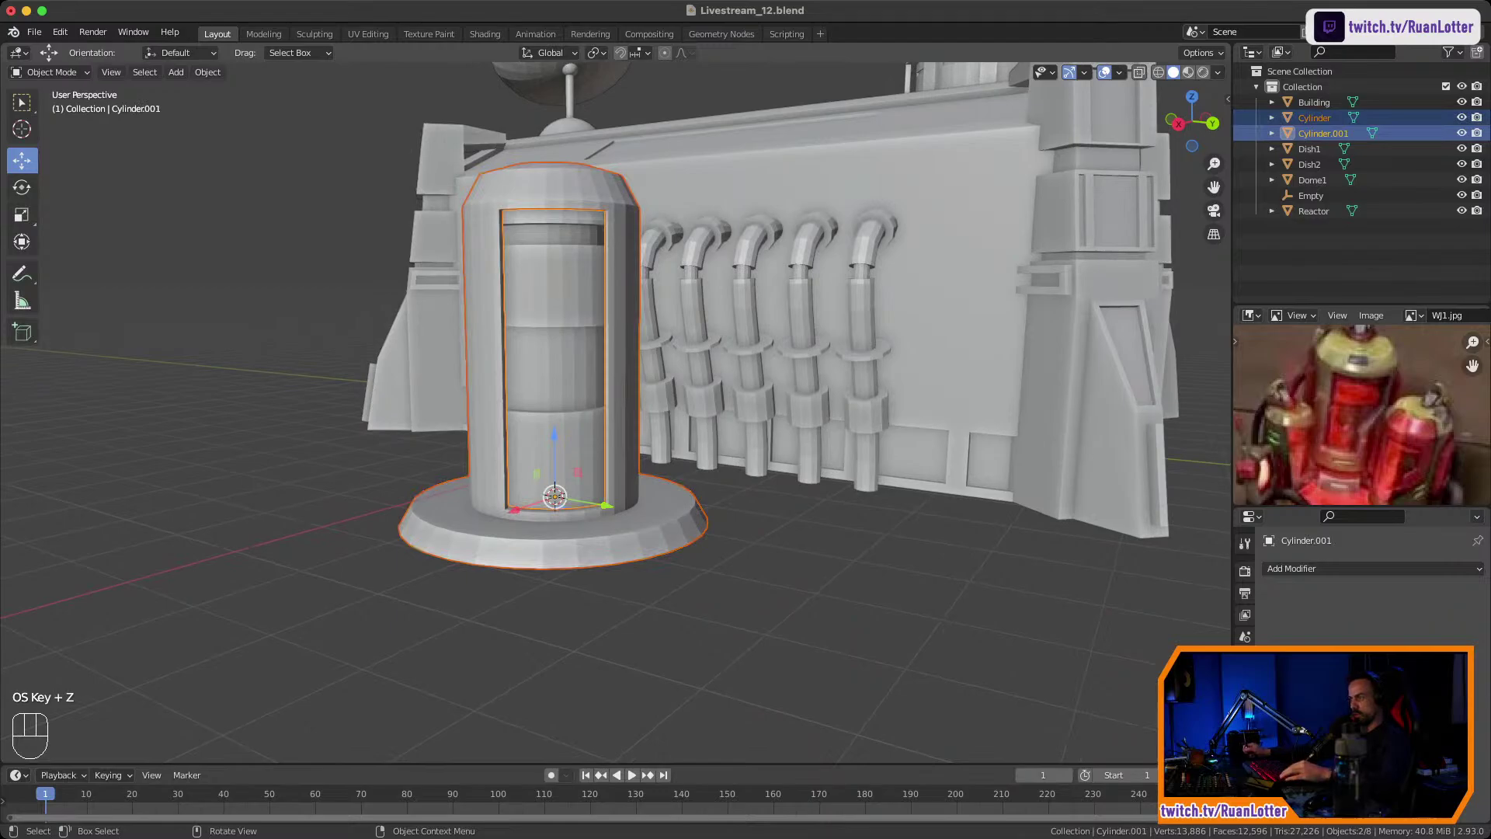
# Join the outer shell and the inner cylinder into a single object.
pyautogui.rightClick(529, 391)
pyautogui.click(522, 360)
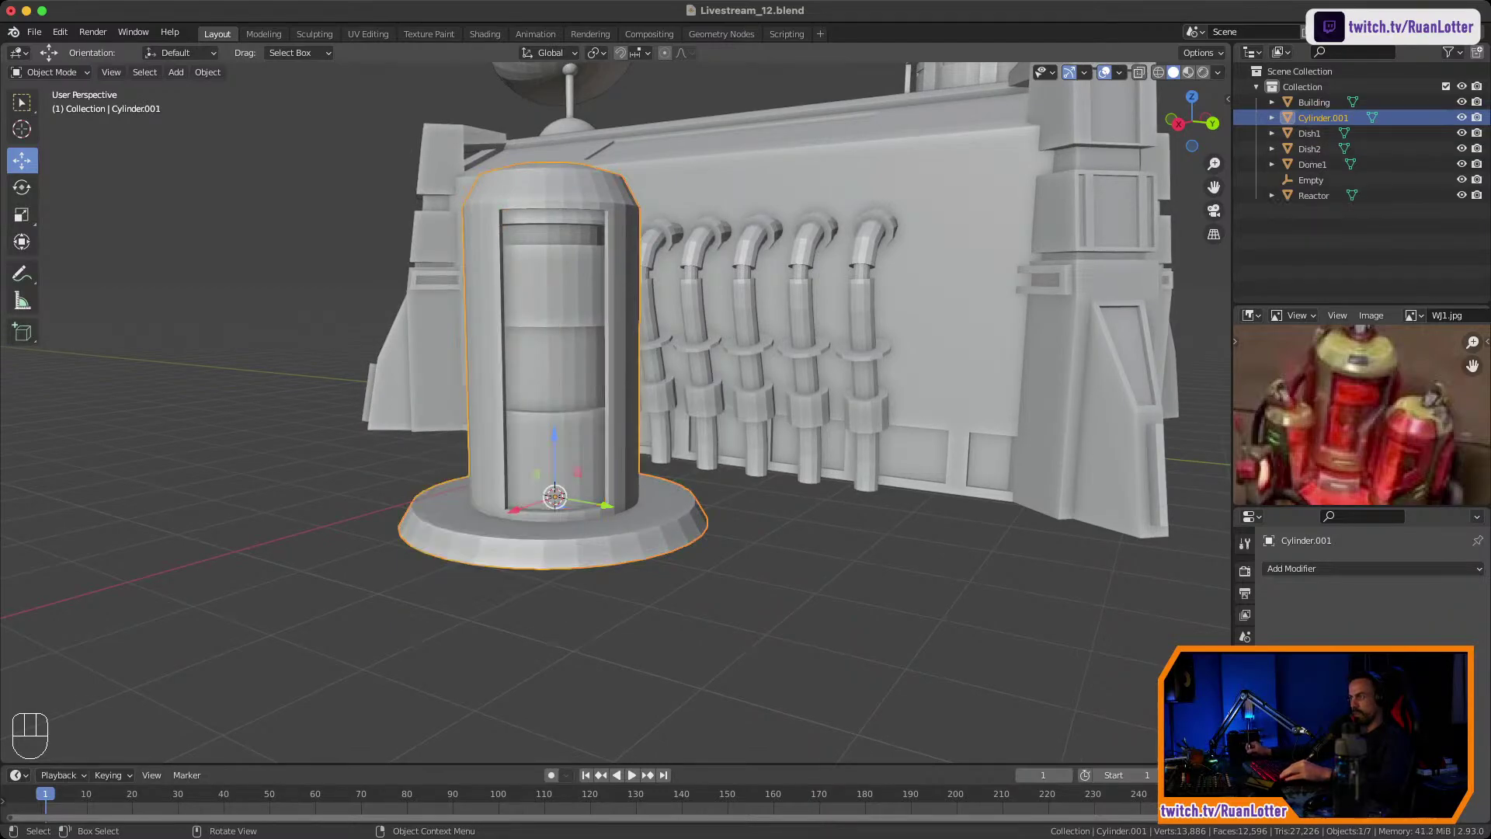
pyautogui.click(536, 353)
pyautogui.click(536, 353)
# Snap the 3D cursor to the central circular face on the underside of the canister's base.
pyautogui.moveTo(536, 353); pyautogui.dragTo(580, 289, button='middle')
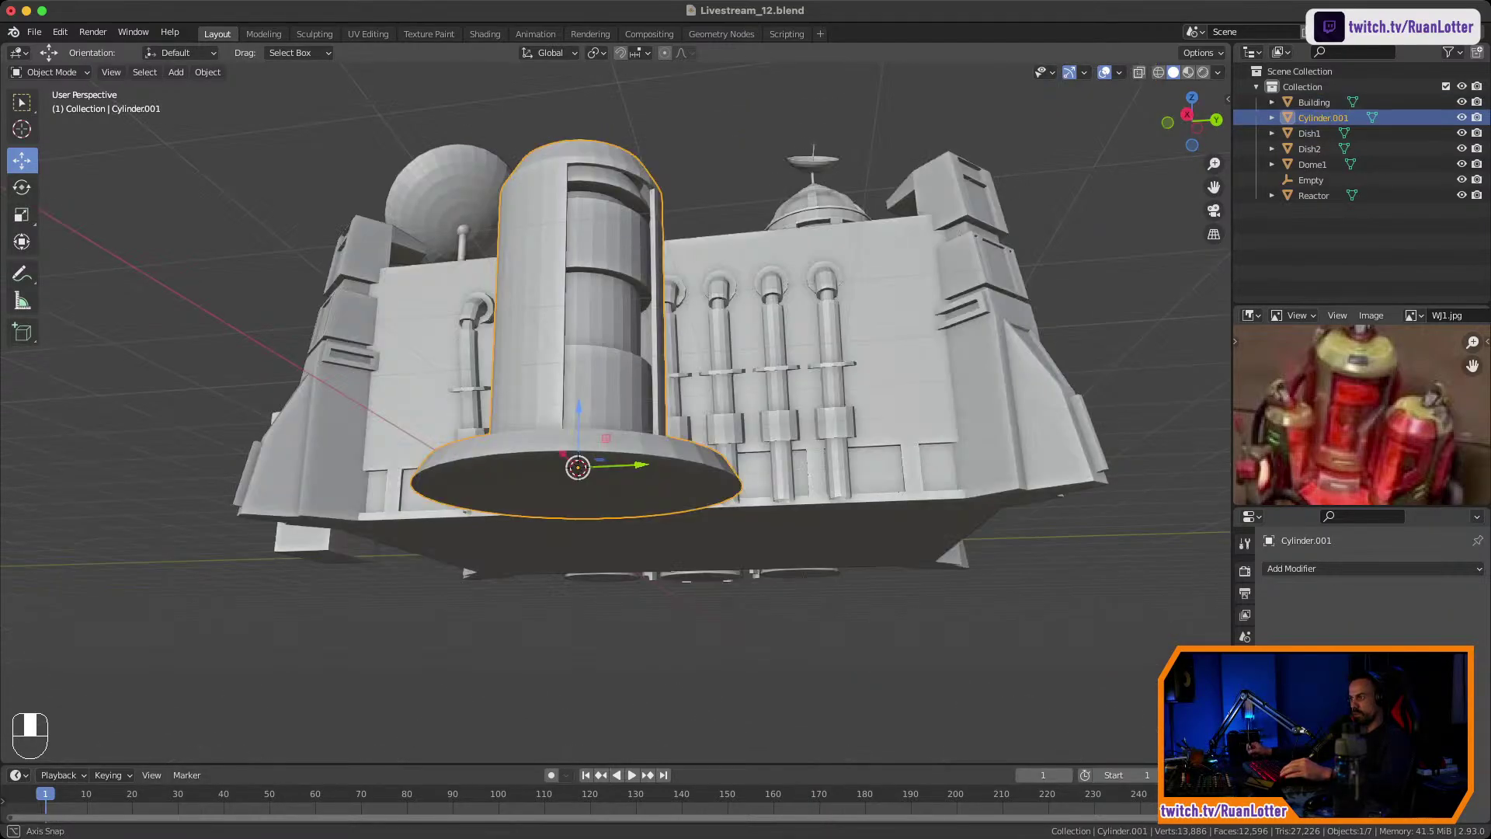
pyautogui.moveTo(597, 506); pyautogui.dragTo(599, 487, button='middle')
pyautogui.press('Tab')
pyautogui.hotkey('shift', 's')
pyautogui.click(600, 574)
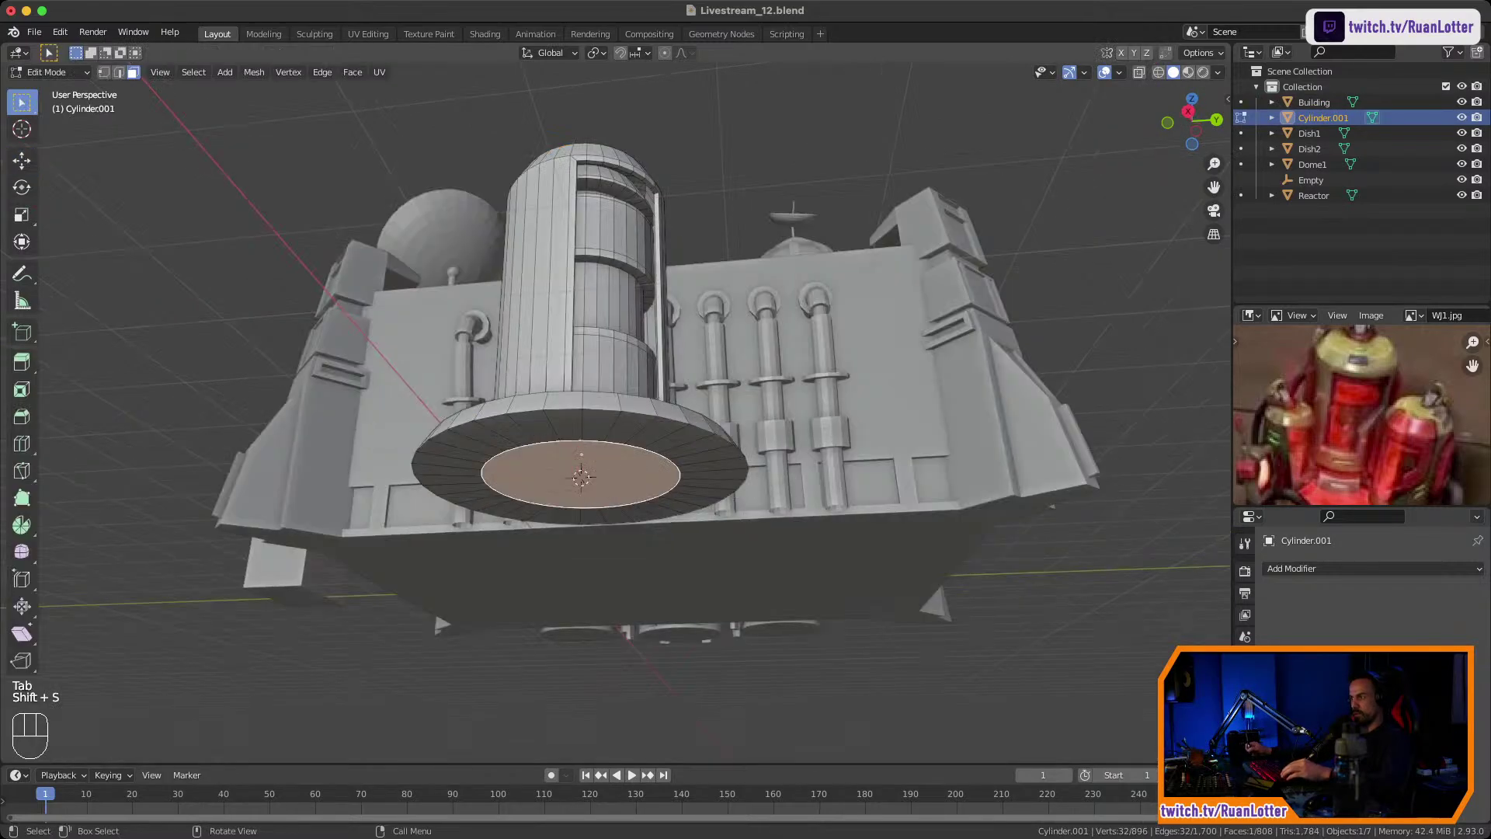
# Set the canister's origin to the 3D cursor at the centre of its underside.
pyautogui.press('Tab')
pyautogui.moveTo(588, 418); pyautogui.dragTo(592, 433, button='middle')
pyautogui.rightClick(592, 432)
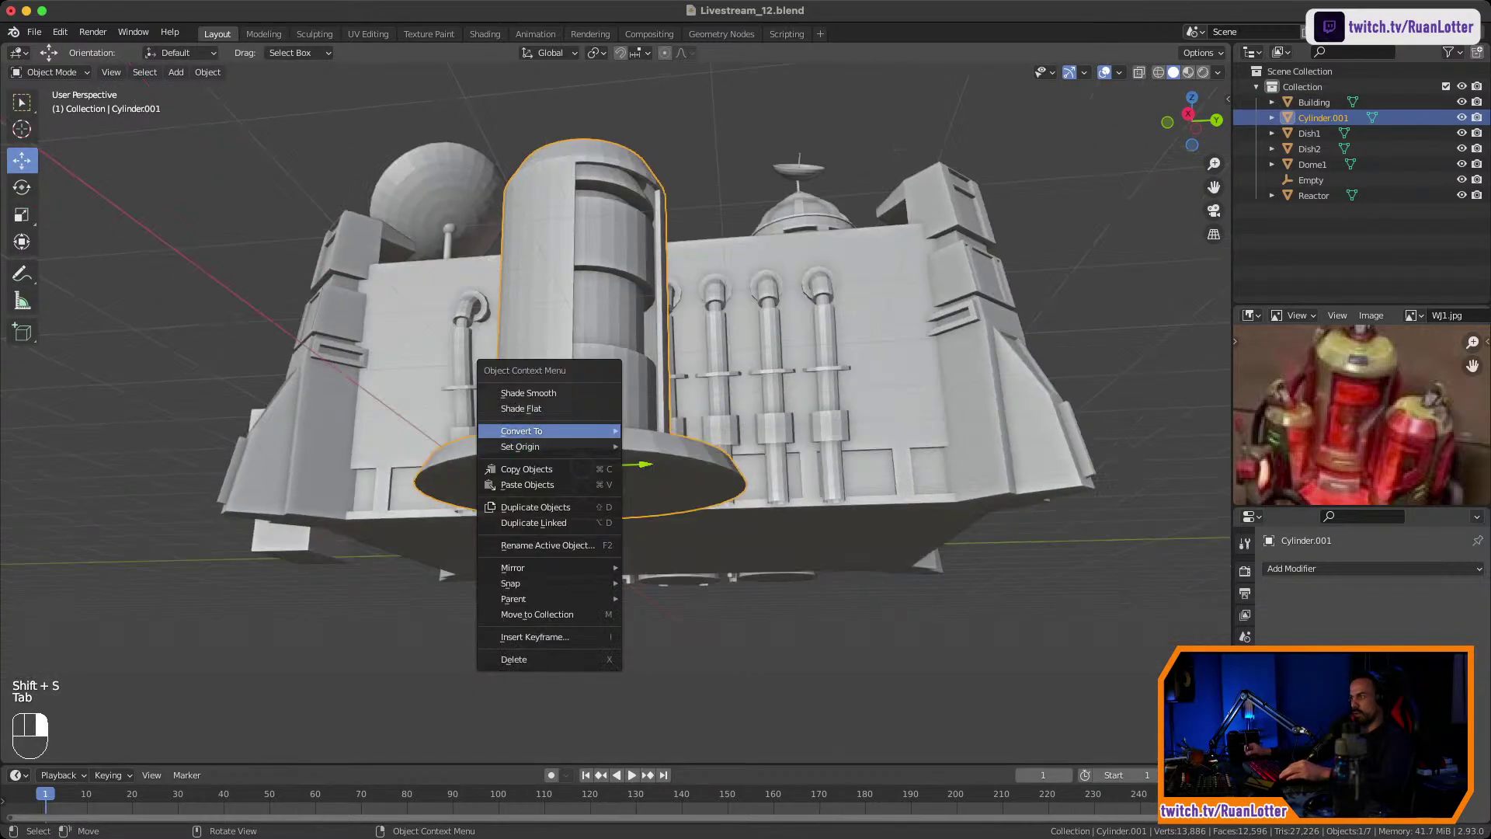
pyautogui.moveTo(596, 445)
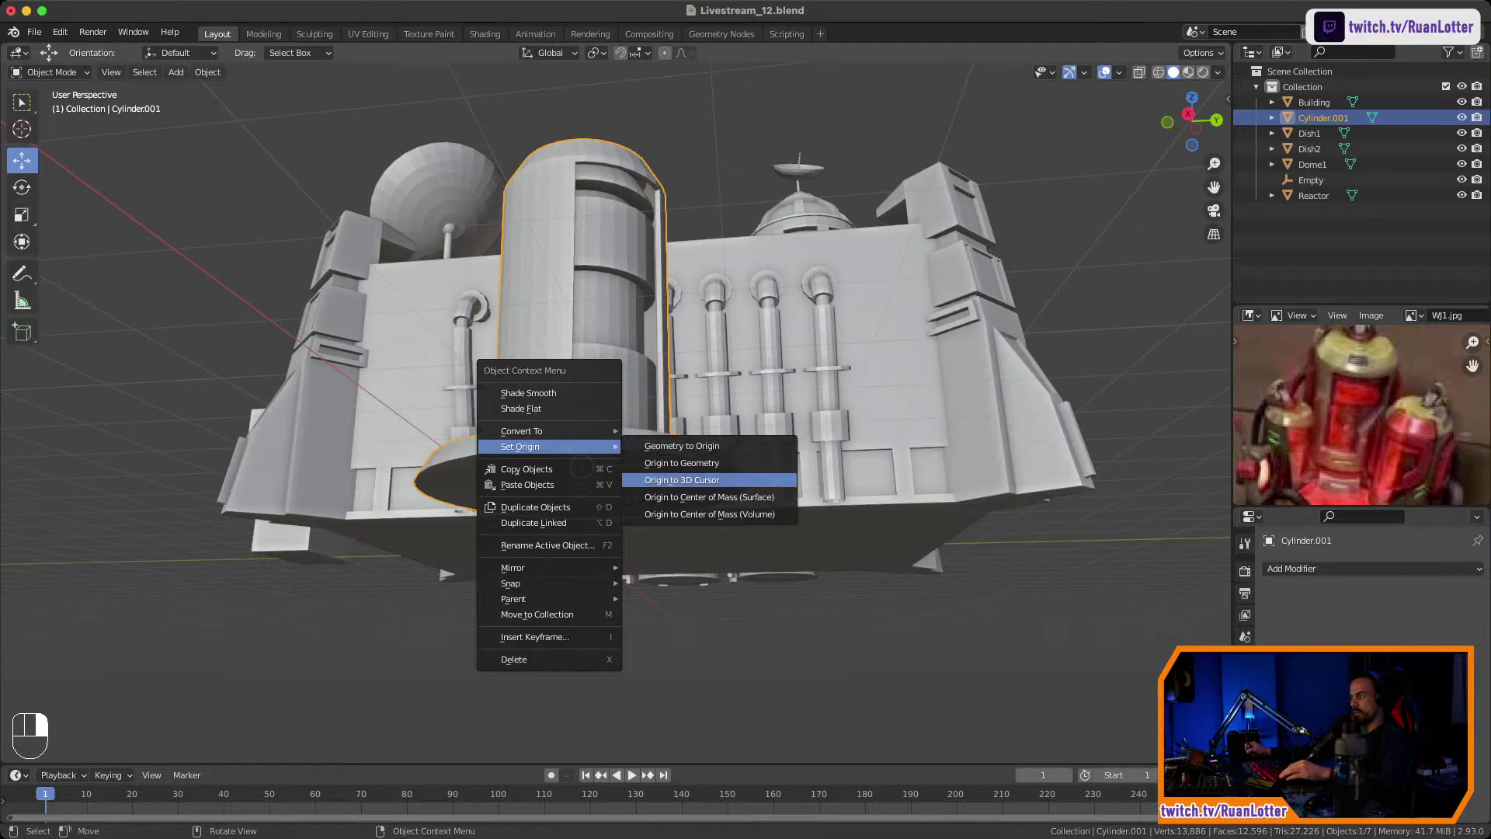
pyautogui.click(681, 479)
pyautogui.click(665, 458)
pyautogui.click(665, 458)
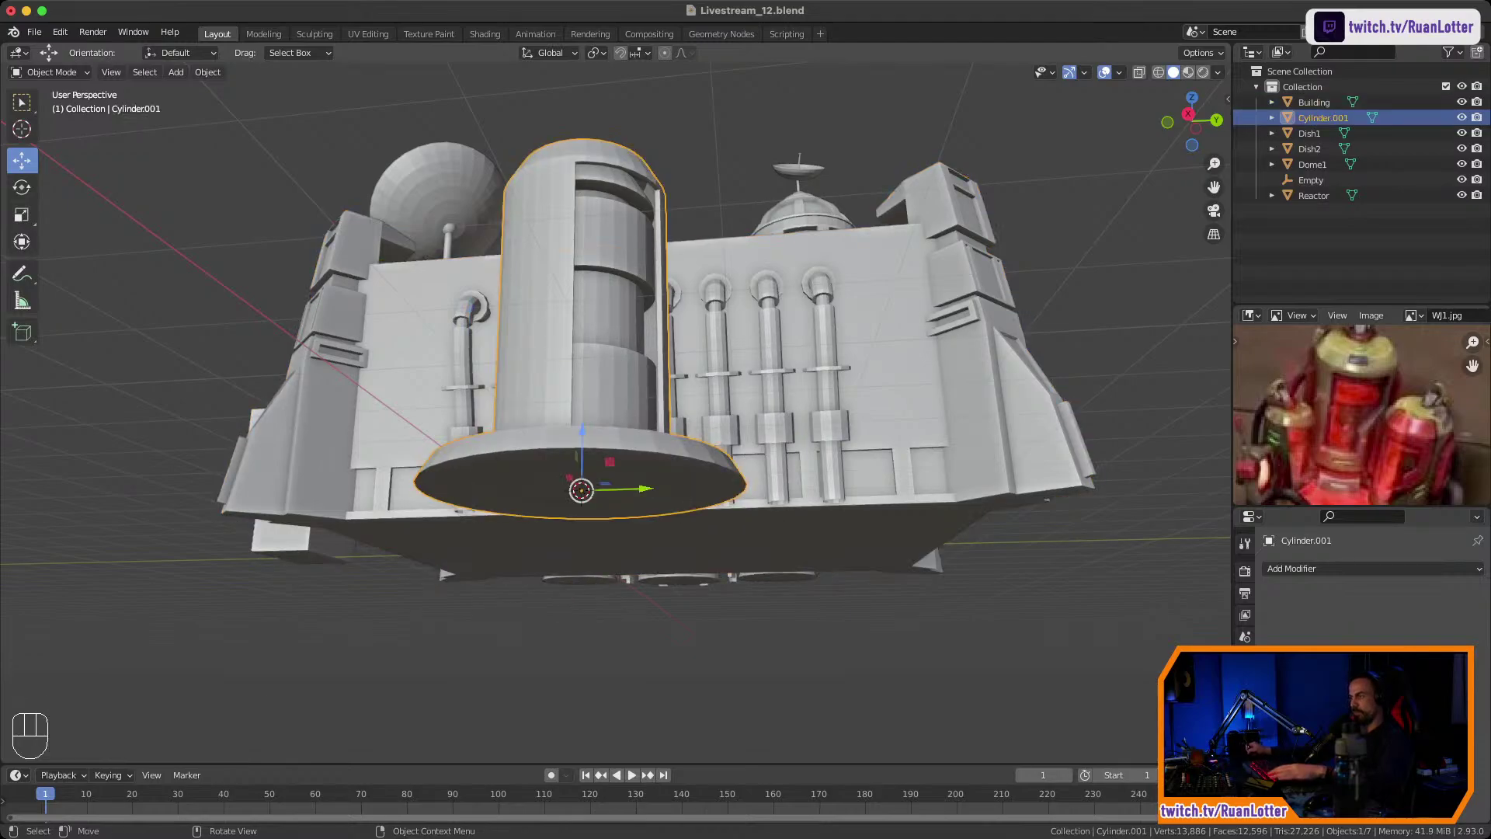
pyautogui.press('r')
pyautogui.rightClick(668, 466)
# Raise the canister 1.5303 m along global Z and lower it 1.2553 m so its base sits on the ground grid.
pyautogui.moveTo(668, 466); pyautogui.dragTo(642, 500, button='middle')
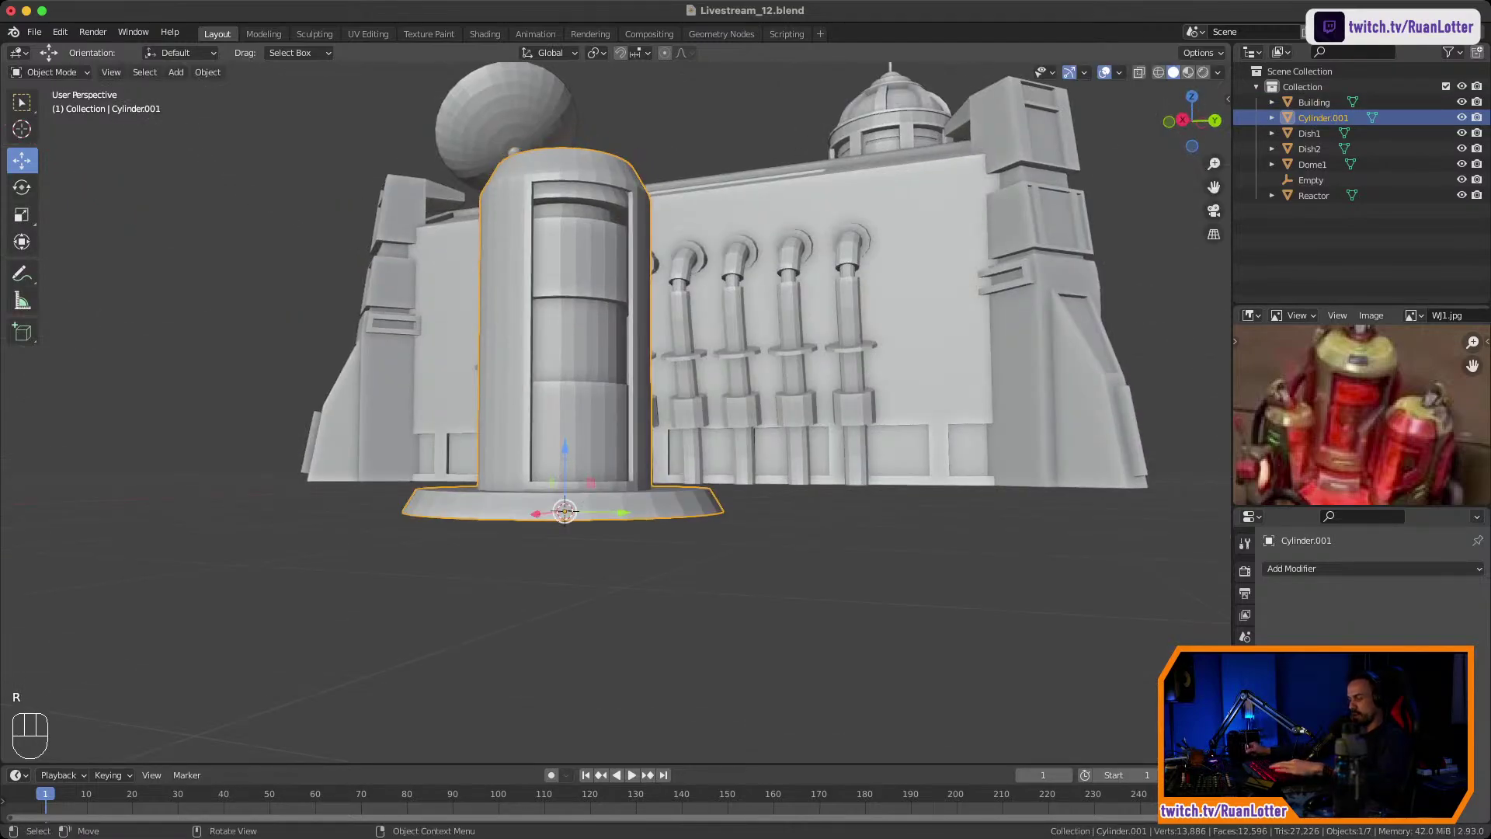
pyautogui.press('g')
pyautogui.press('z')
pyautogui.click(641, 373)
pyautogui.press('g')
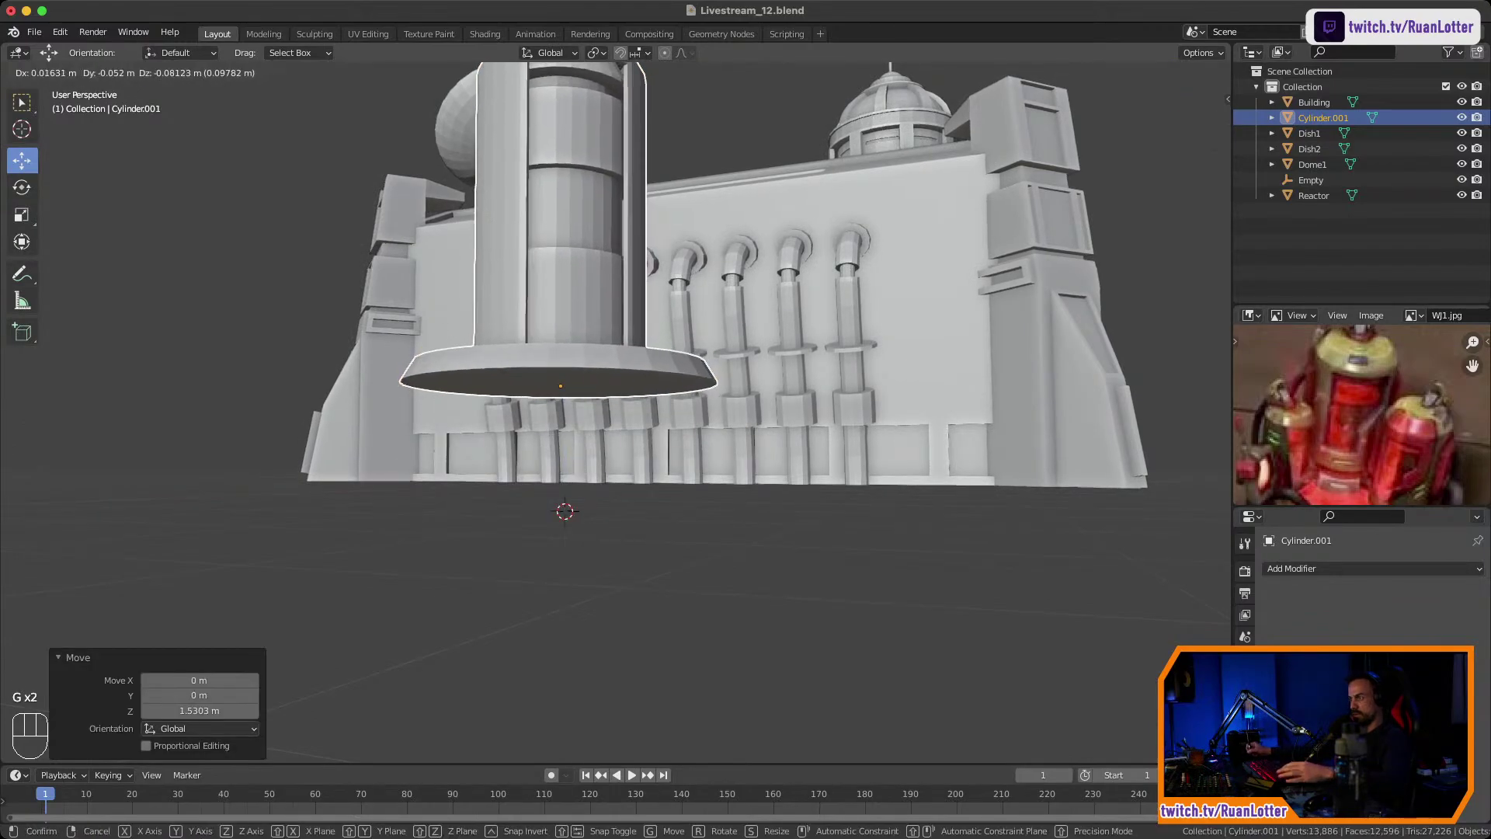
pyautogui.press('z')
pyautogui.press('ctrl')
pyautogui.click(641, 466)
pyautogui.moveTo(642, 466); pyautogui.dragTo(543, 494, button='middle')
pyautogui.click(1207, 124)
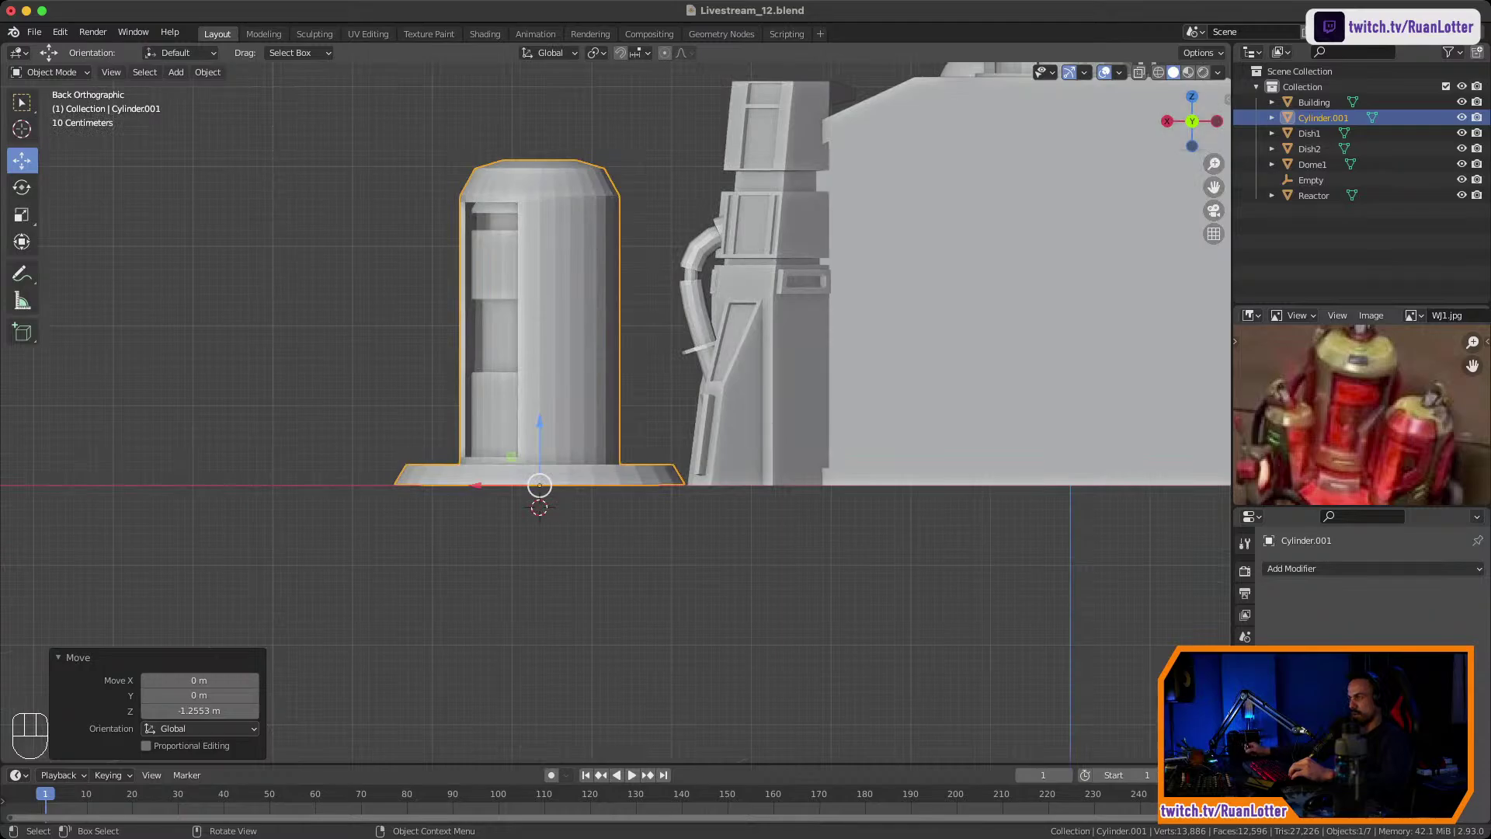
pyautogui.moveTo(660, 403); pyautogui.dragTo(718, 305, button='middle')
pyautogui.scroll(-4, 800, 423)
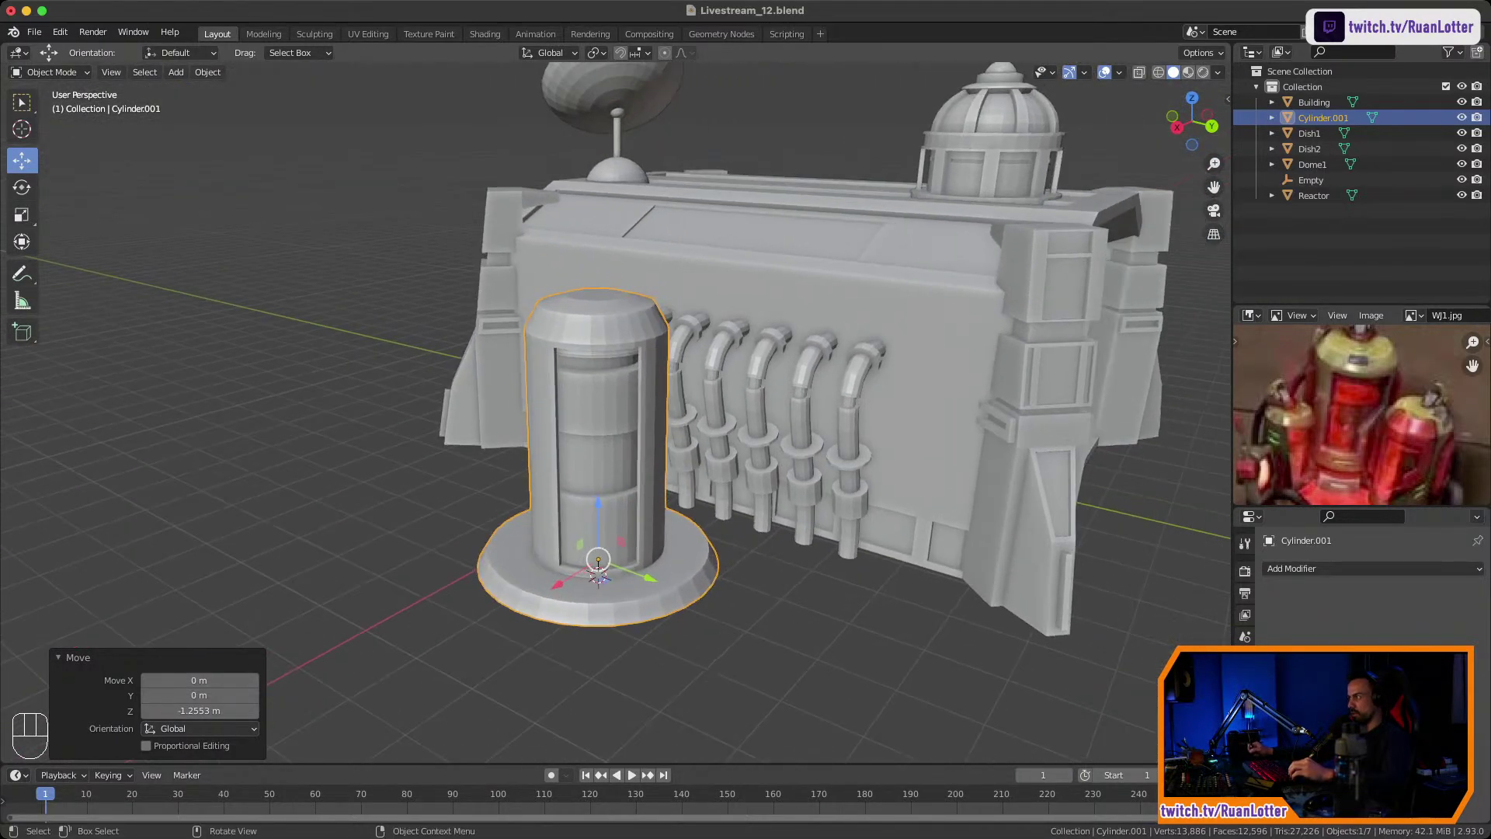
pyautogui.click(815, 629)
pyautogui.moveTo(815, 629)
pyautogui.mouseDown(button='middle')
pyautogui.moveTo(893, 664)
pyautogui.moveTo(843, 629)
pyautogui.moveTo(788, 633)
pyautogui.mouseUp(button='middle')
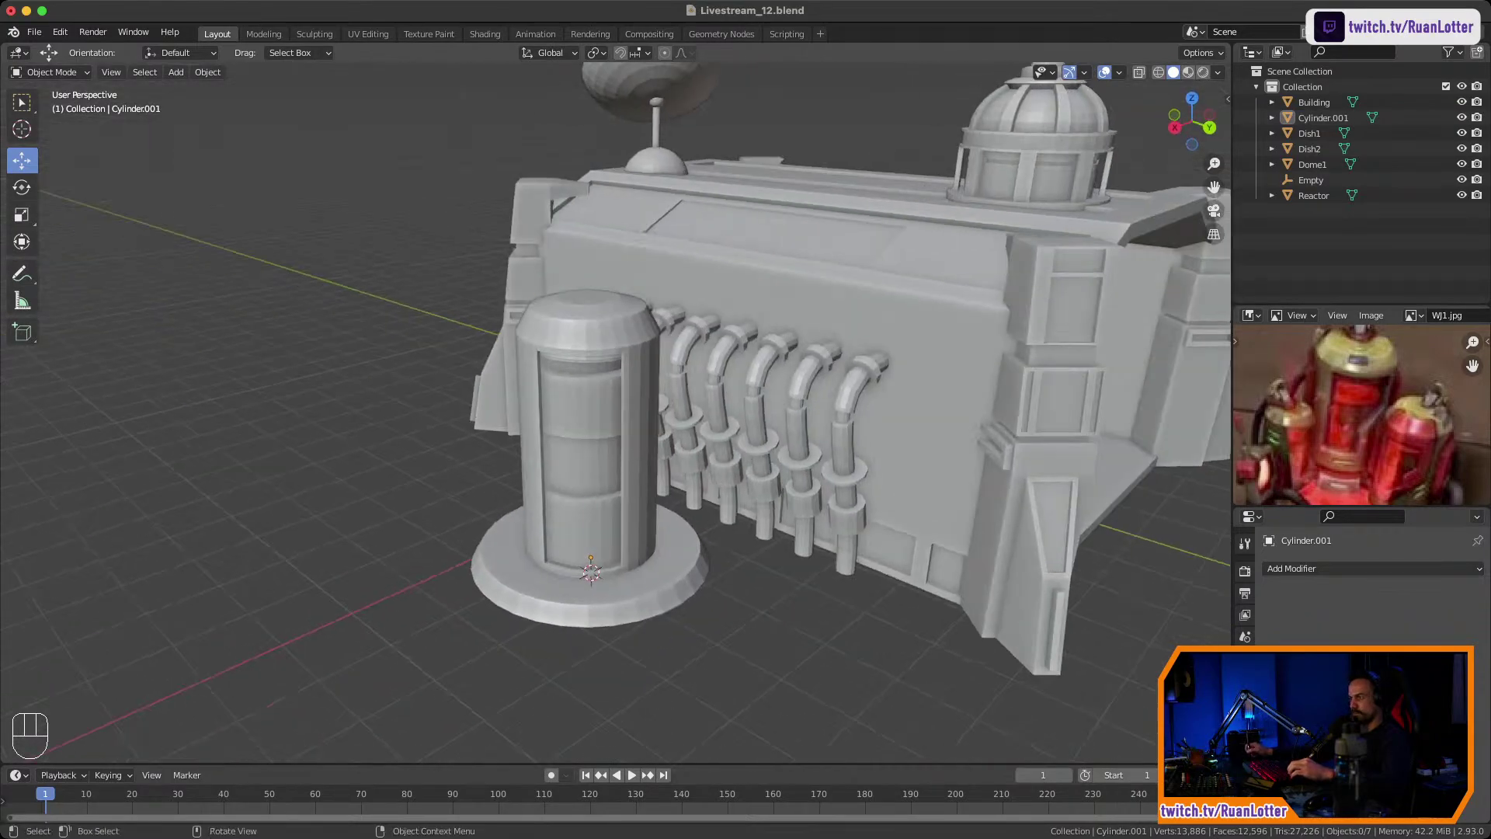
# Select five adjacent faces on the canister's sloped cap above the window and inset them by about 0.066 m.
pyautogui.click(602, 443)
pyautogui.moveTo(602, 442)
pyautogui.mouseDown(button='middle')
pyautogui.moveTo(609, 474)
pyautogui.moveTo(609, 446)
pyautogui.mouseUp(button='middle')
pyautogui.keyDown('shift'); pyautogui.moveTo(610, 446); pyautogui.dragTo(634, 379, button='middle'); pyautogui.keyUp('shift')
pyautogui.press('Tab')
pyautogui.press('2')
pyautogui.press('3')
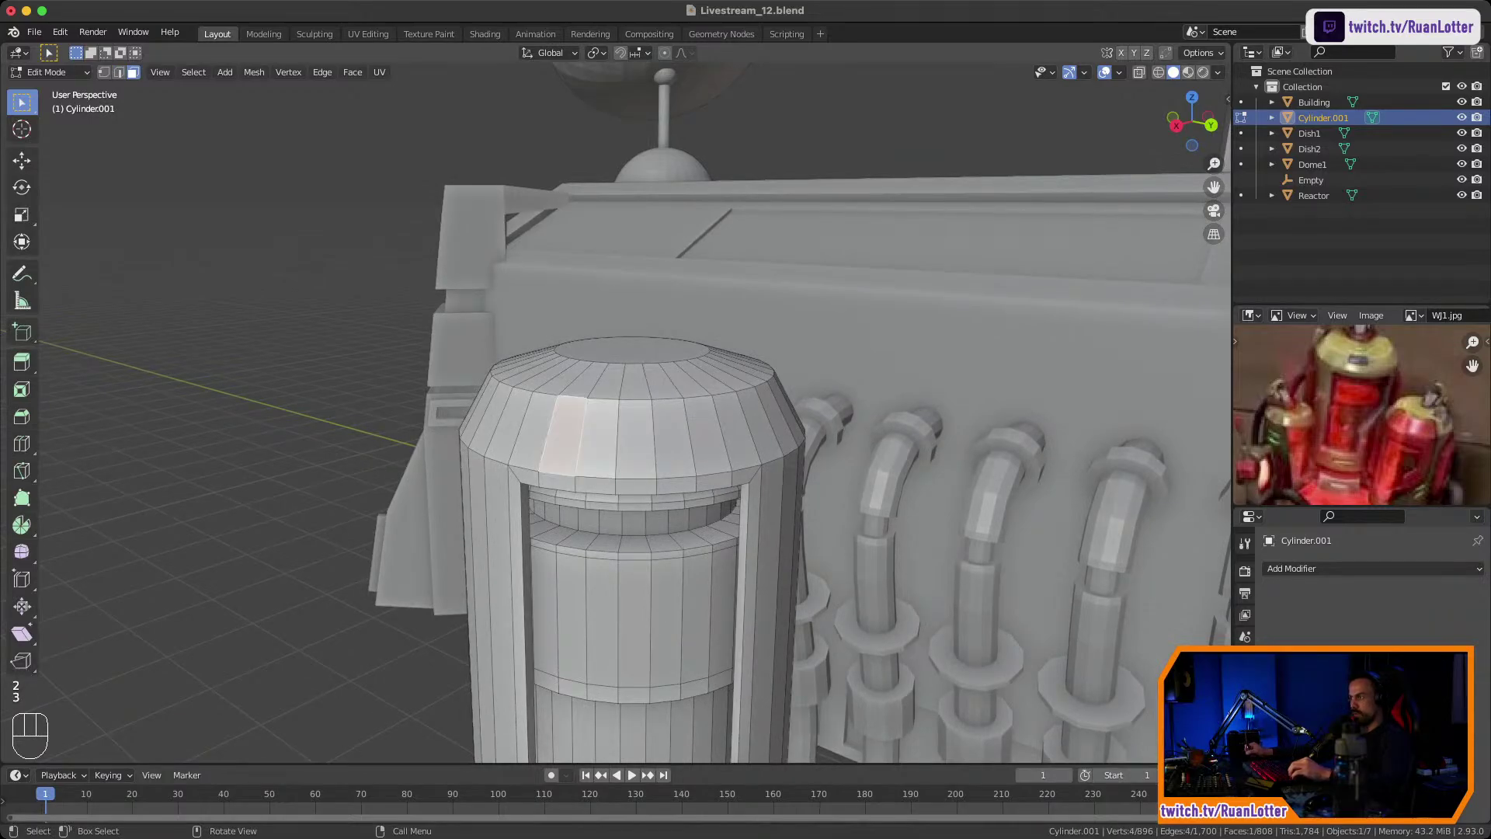
pyautogui.moveTo(707, 436); pyautogui.dragTo(712, 426, button='middle')
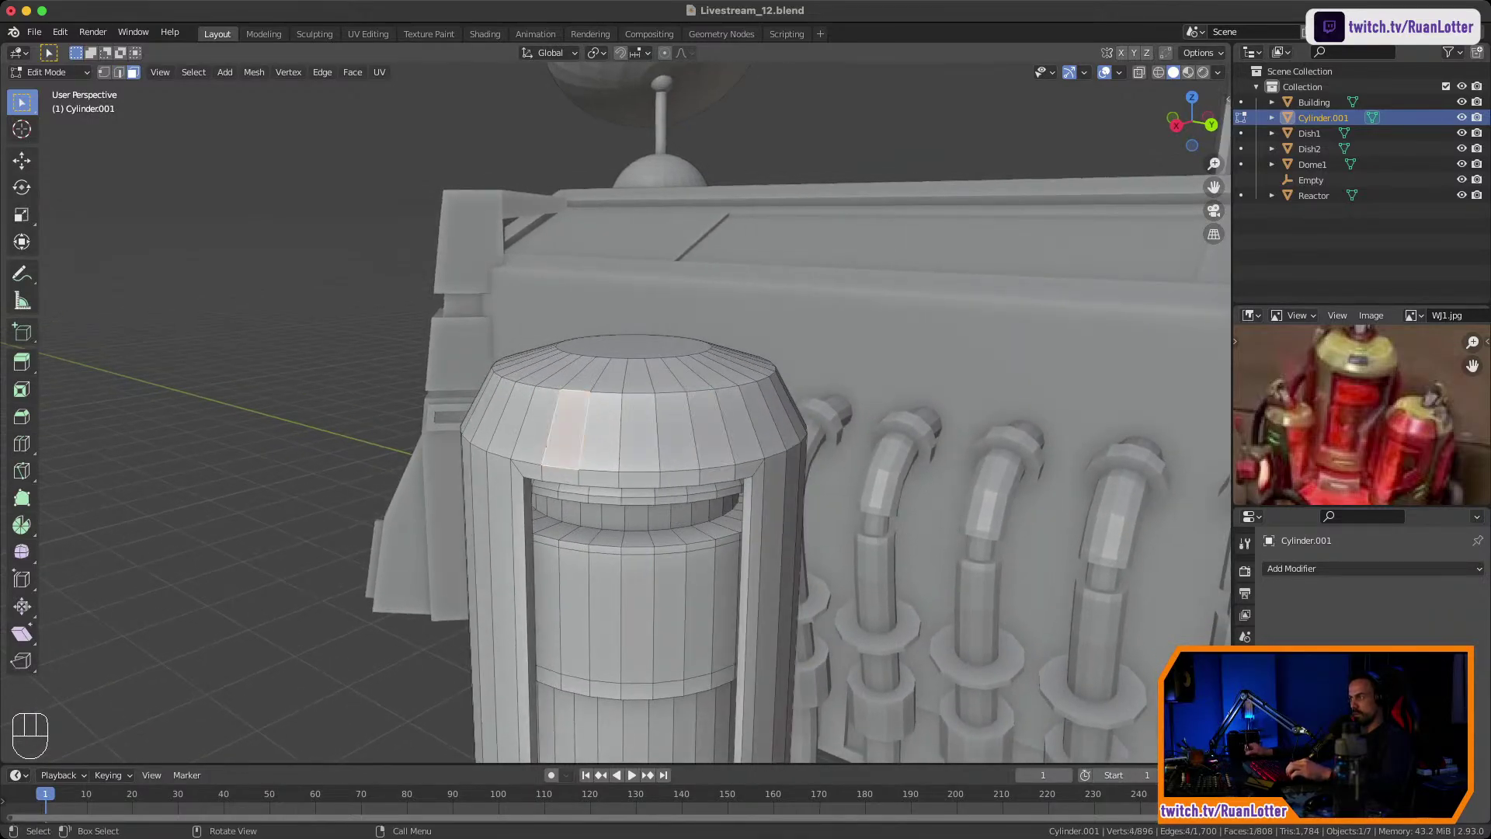
pyautogui.keyDown('ctrl'); pyautogui.click(712, 431); pyautogui.keyUp('ctrl')
pyautogui.press('i')
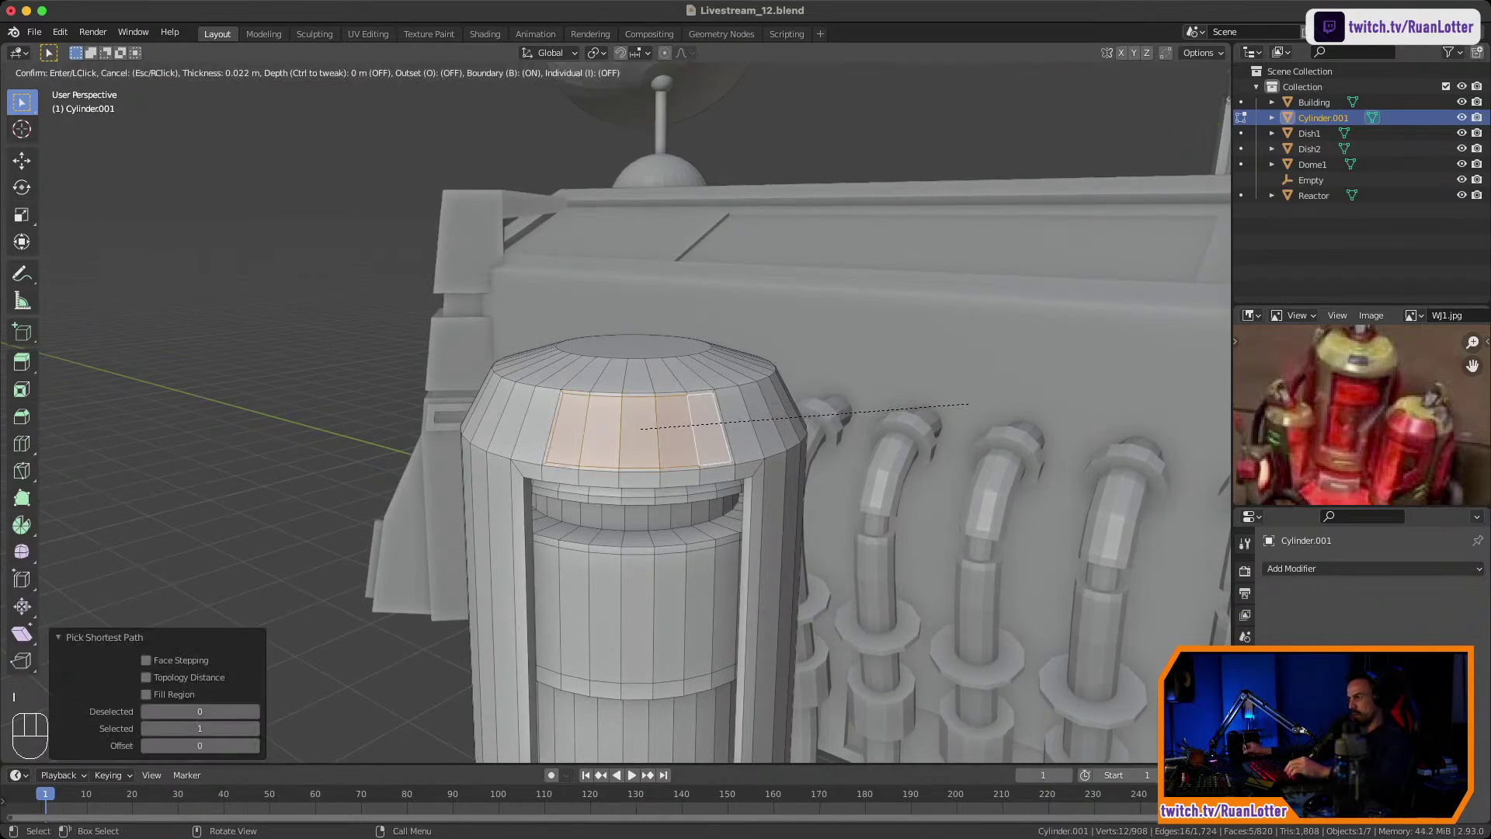
pyautogui.click(893, 426)
# Extrude the inset cap faces inward by about 0.031 m to form a recessed panel.
pyautogui.press('KP_Decimal')
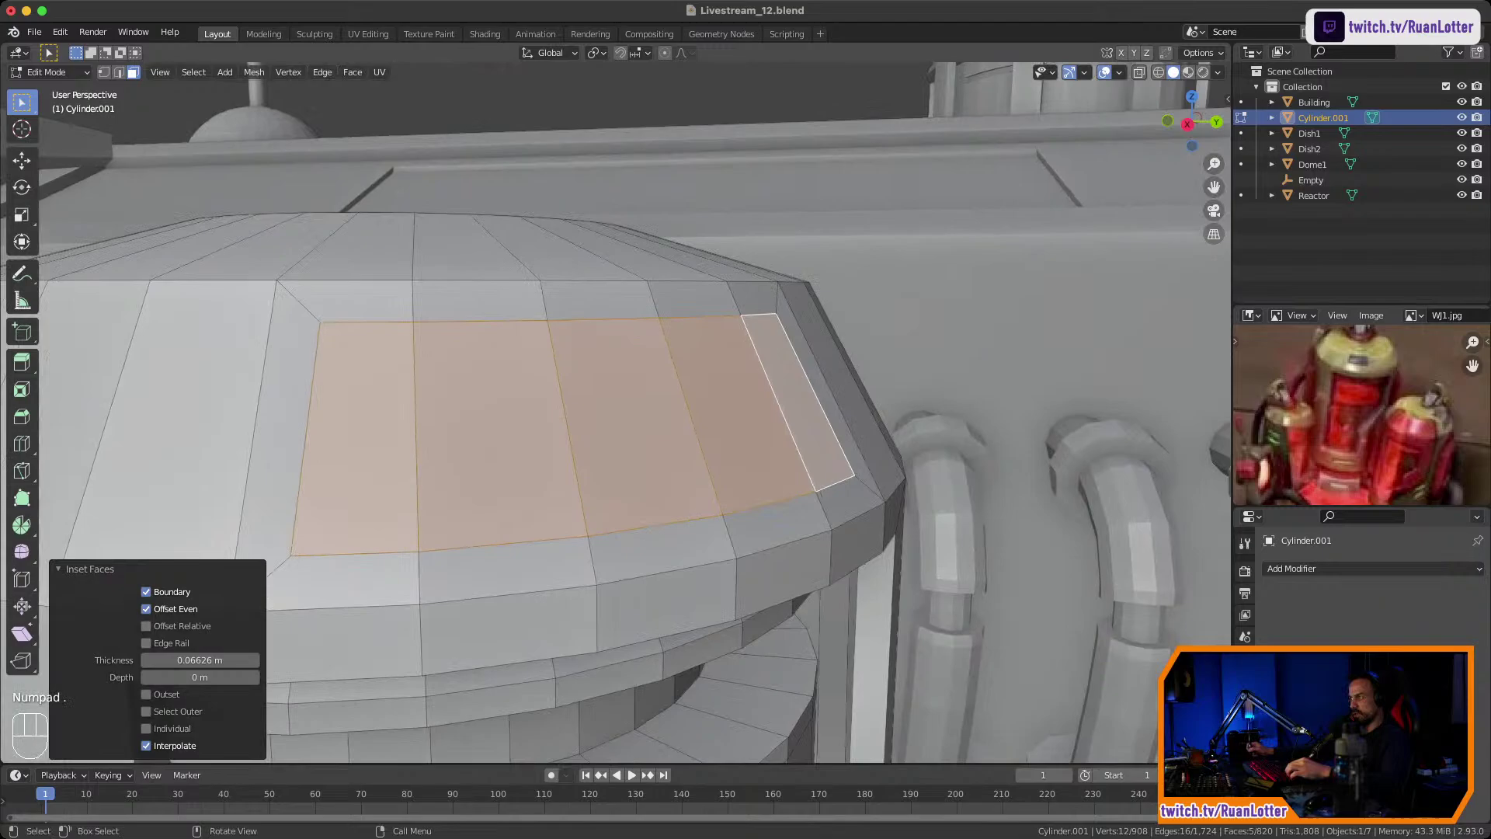
pyautogui.moveTo(893, 426); pyautogui.dragTo(946, 475, button='middle')
pyautogui.press('e')
pyautogui.moveTo(947, 476); pyautogui.dragTo(854, 524, button='middle')
pyautogui.click(952, 483)
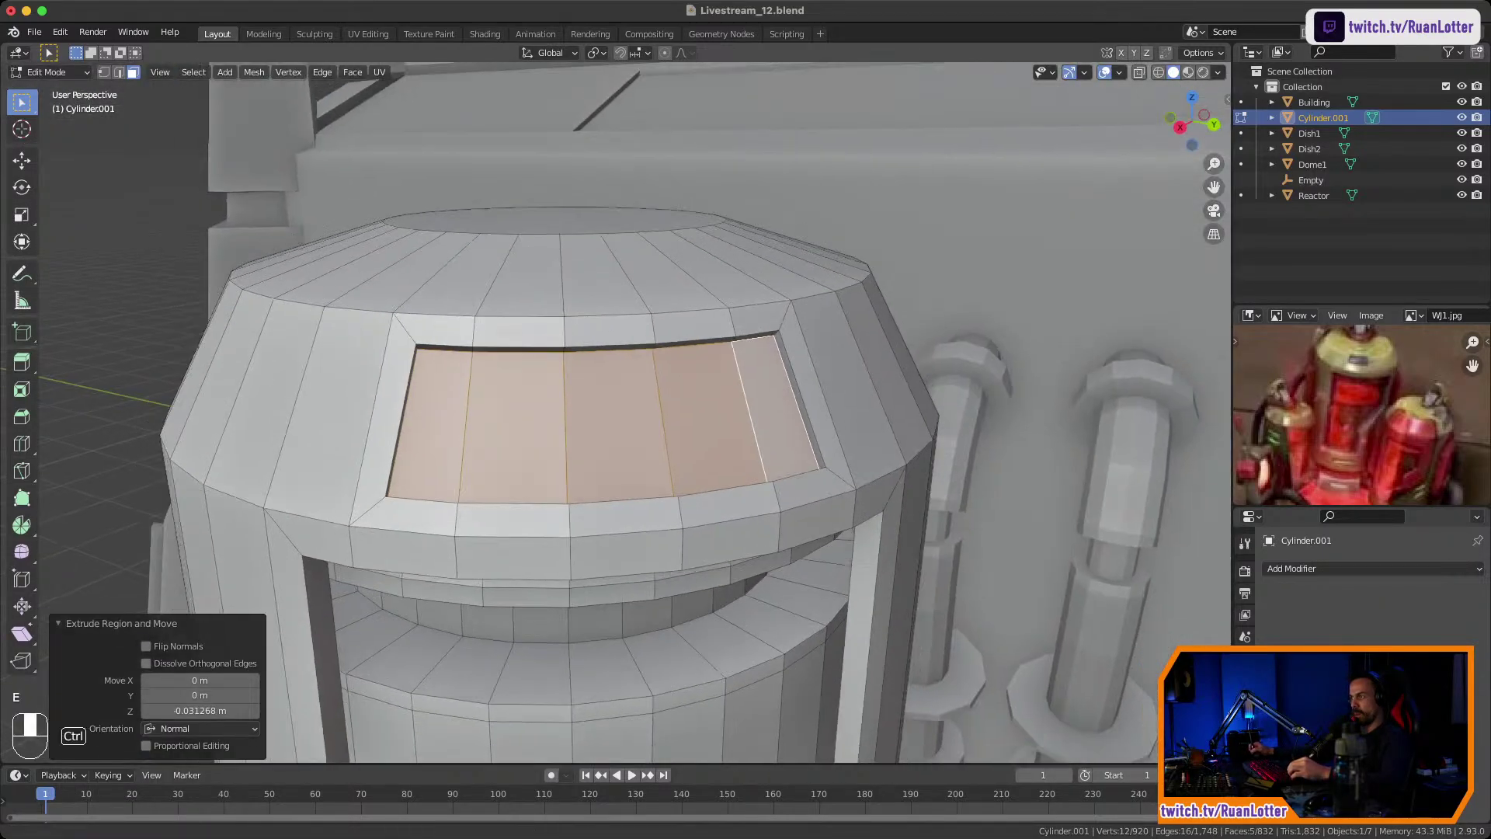
# Try subdividing the two facing side faces of the canister's window opening, and undo the subdivision.
pyautogui.keyDown('ctrl'); pyautogui.moveTo(750, 253); pyautogui.dragTo(719, 289, button='middle'); pyautogui.keyUp('ctrl')
pyautogui.keyDown('shift'); pyautogui.moveTo(719, 289); pyautogui.dragTo(800, 258, button='middle'); pyautogui.keyUp('shift')
pyautogui.moveTo(777, 373); pyautogui.dragTo(734, 315, button='middle')
pyautogui.keyDown('shift'); pyautogui.moveTo(734, 315); pyautogui.dragTo(721, 160, button='middle'); pyautogui.keyUp('shift')
pyautogui.keyDown('shift'); pyautogui.moveTo(721, 159); pyautogui.dragTo(753, 120, button='middle'); pyautogui.keyUp('shift')
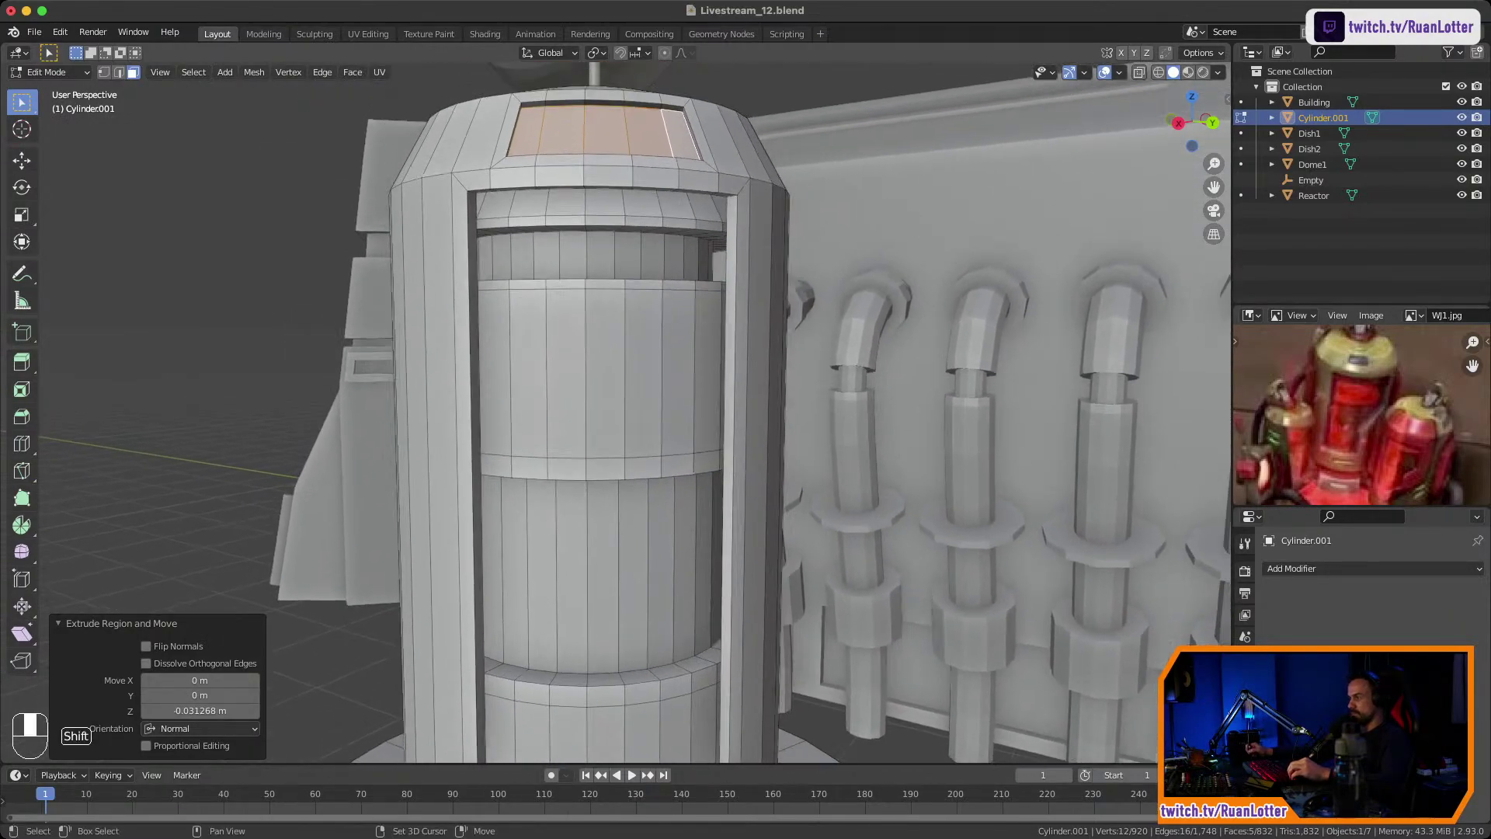
pyautogui.keyDown('shift'); pyautogui.moveTo(405, 268); pyautogui.dragTo(379, 74, button='middle'); pyautogui.keyUp('shift')
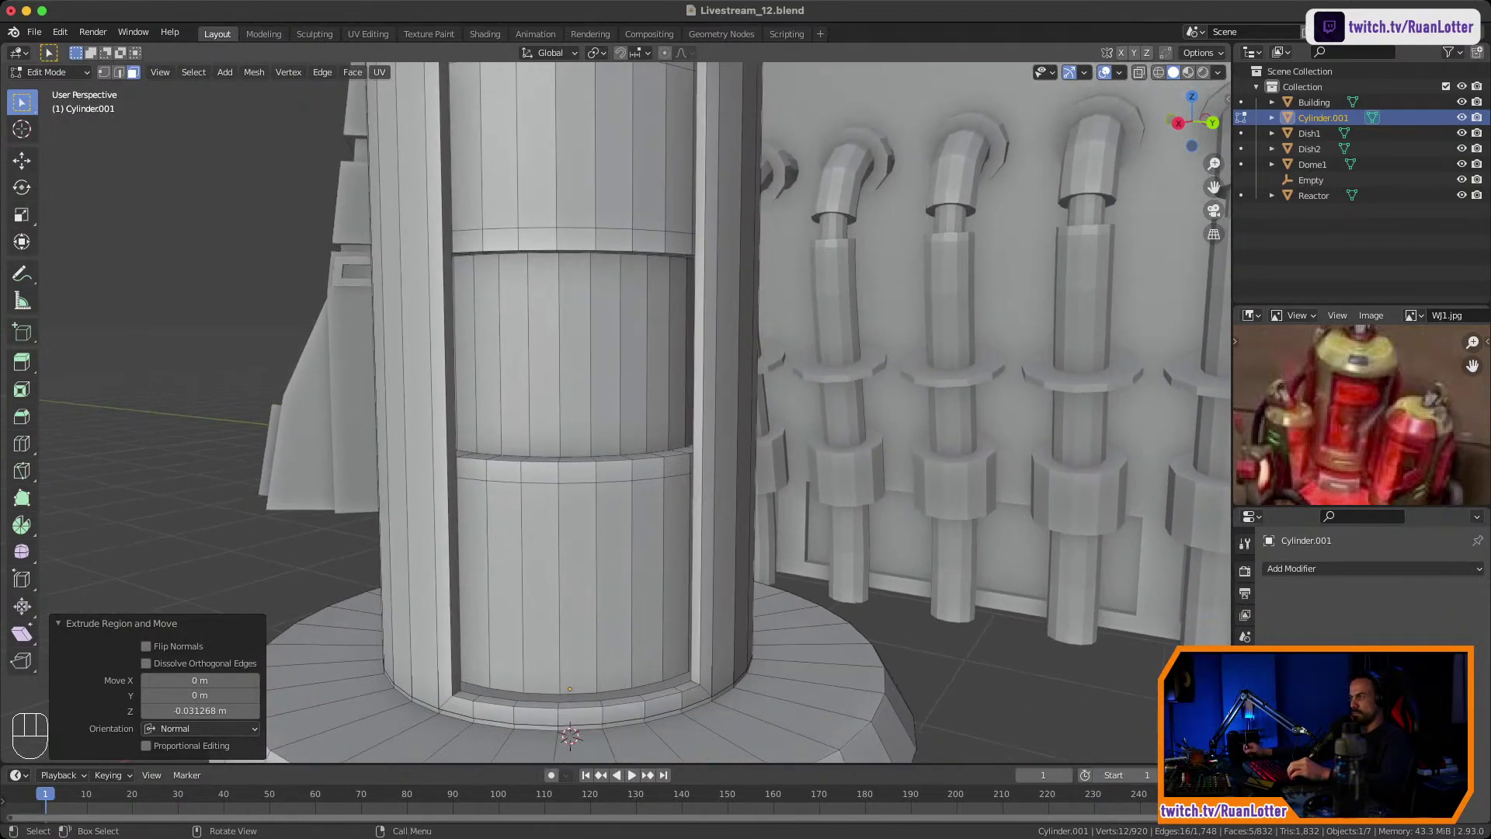
pyautogui.moveTo(610, 428); pyautogui.dragTo(610, 396, button='middle')
pyautogui.click(662, 466)
pyautogui.keyDown('shift'); pyautogui.click(535, 435); pyautogui.keyUp('shift')
pyautogui.scroll(2, 615, 395)
pyautogui.rightClick(749, 357)
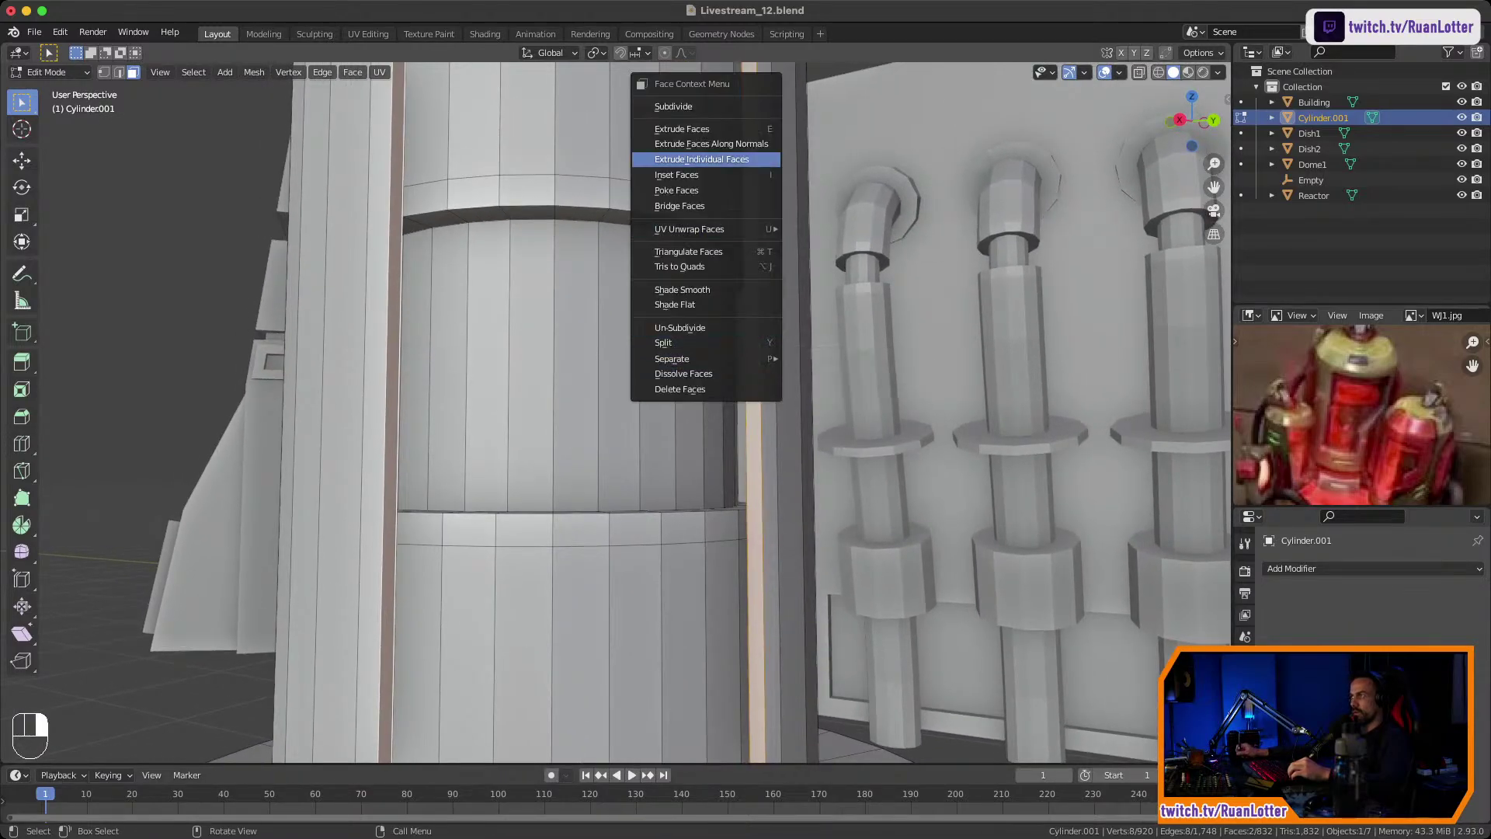
pyautogui.click(738, 106)
pyautogui.moveTo(738, 106); pyautogui.dragTo(744, 122, button='middle')
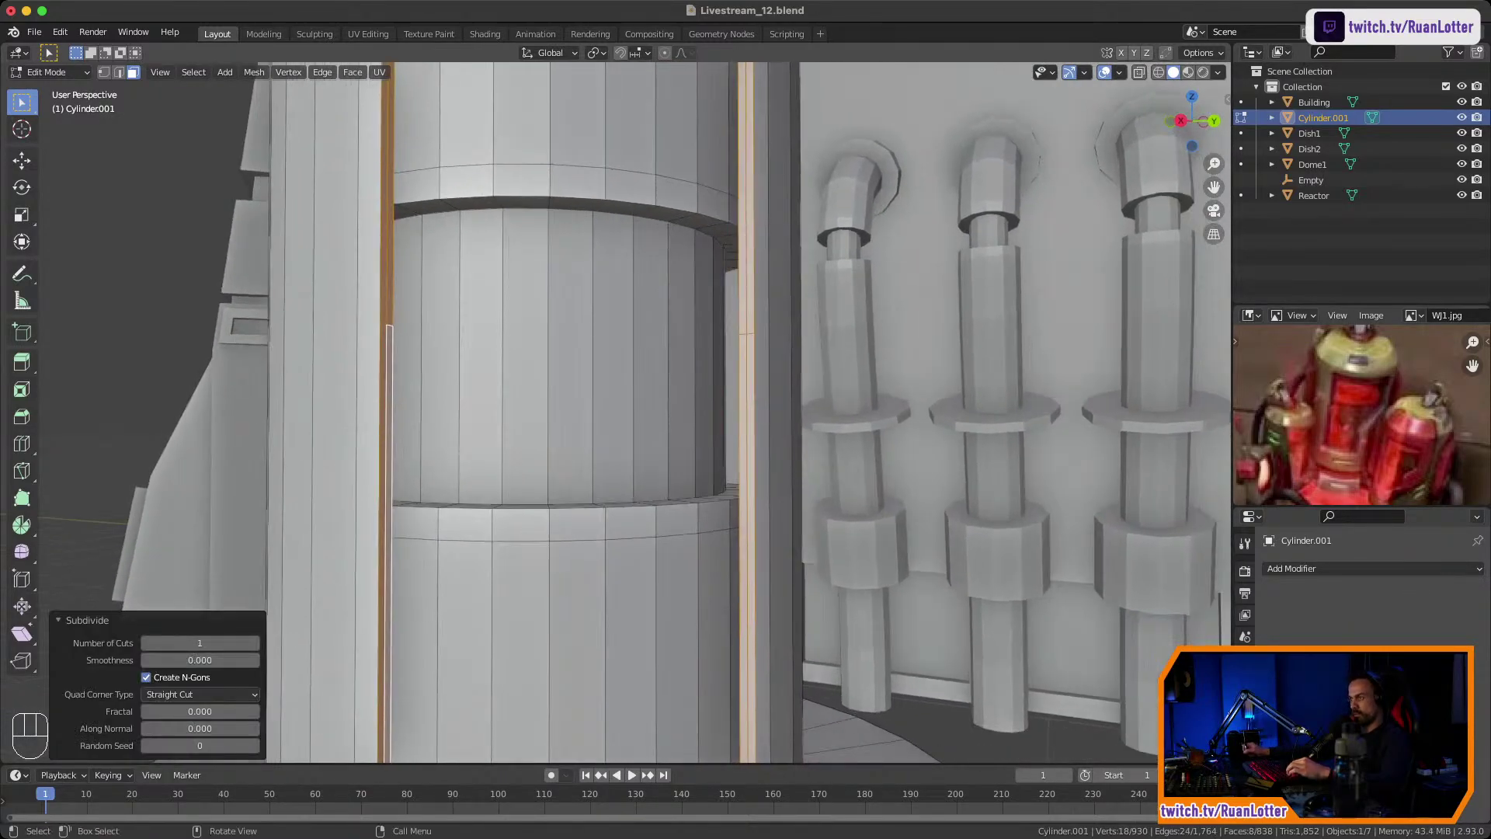
pyautogui.press('super+z')
# Add two horizontal loop cuts around the outer shell, one near mid-height and one slightly below it.
pyautogui.hotkey('ctrl', 'r')
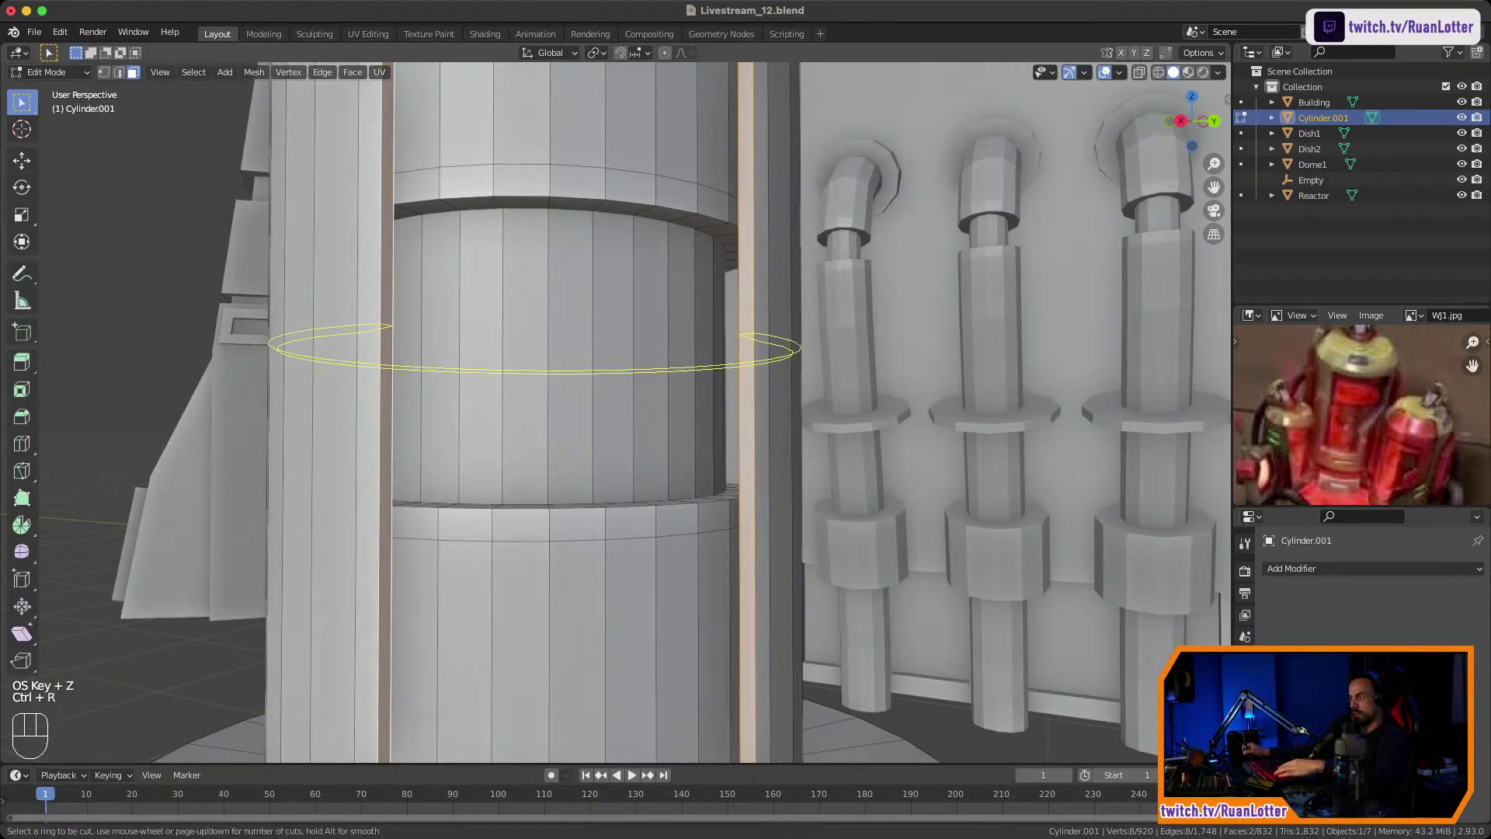
pyautogui.click(760, 361)
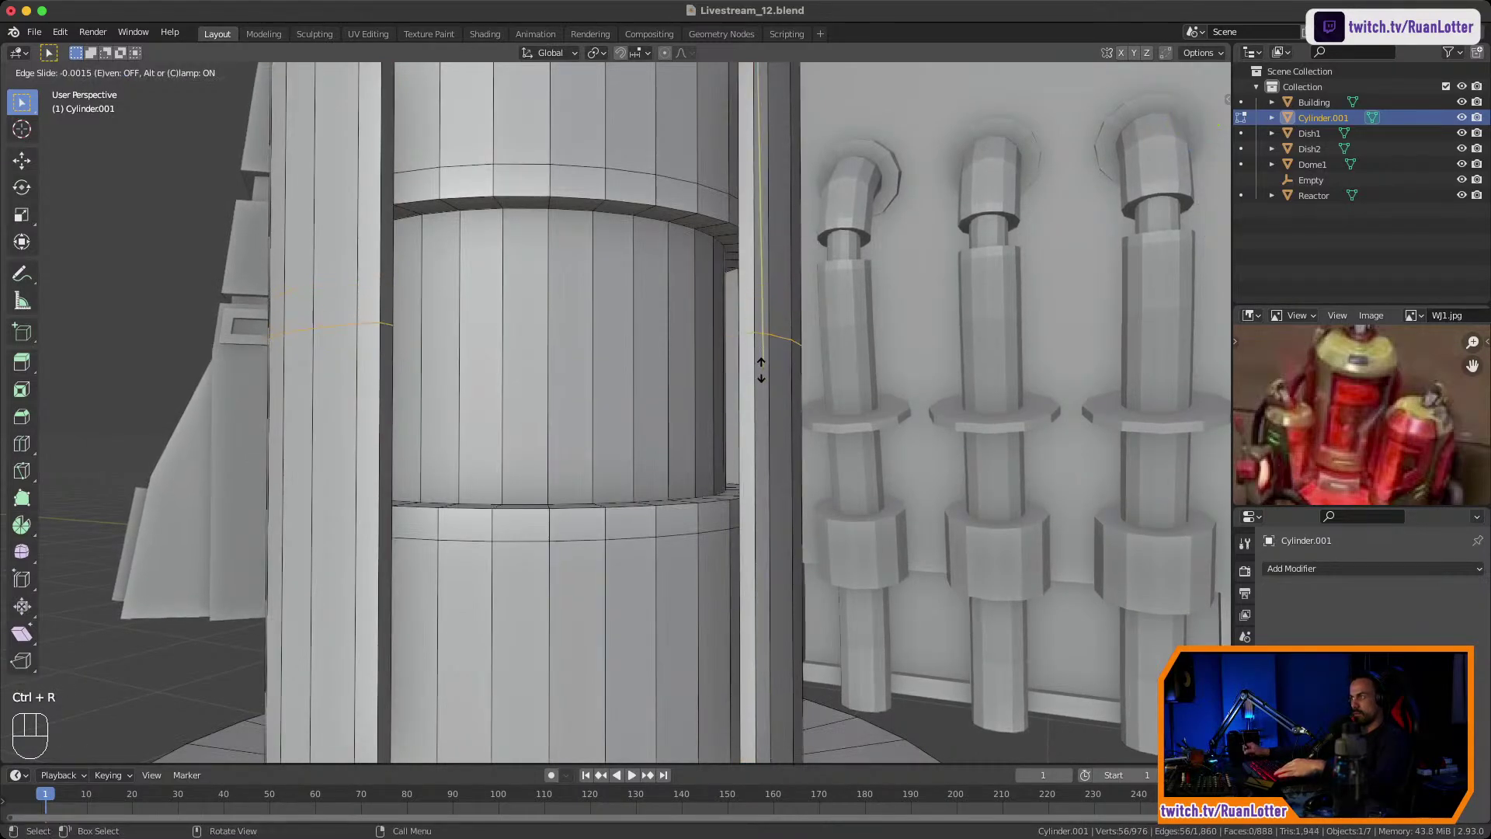
pyautogui.click(760, 335)
pyautogui.moveTo(761, 336); pyautogui.dragTo(848, 436, button='middle')
pyautogui.hotkey('ctrl', 'r')
pyautogui.click(718, 428)
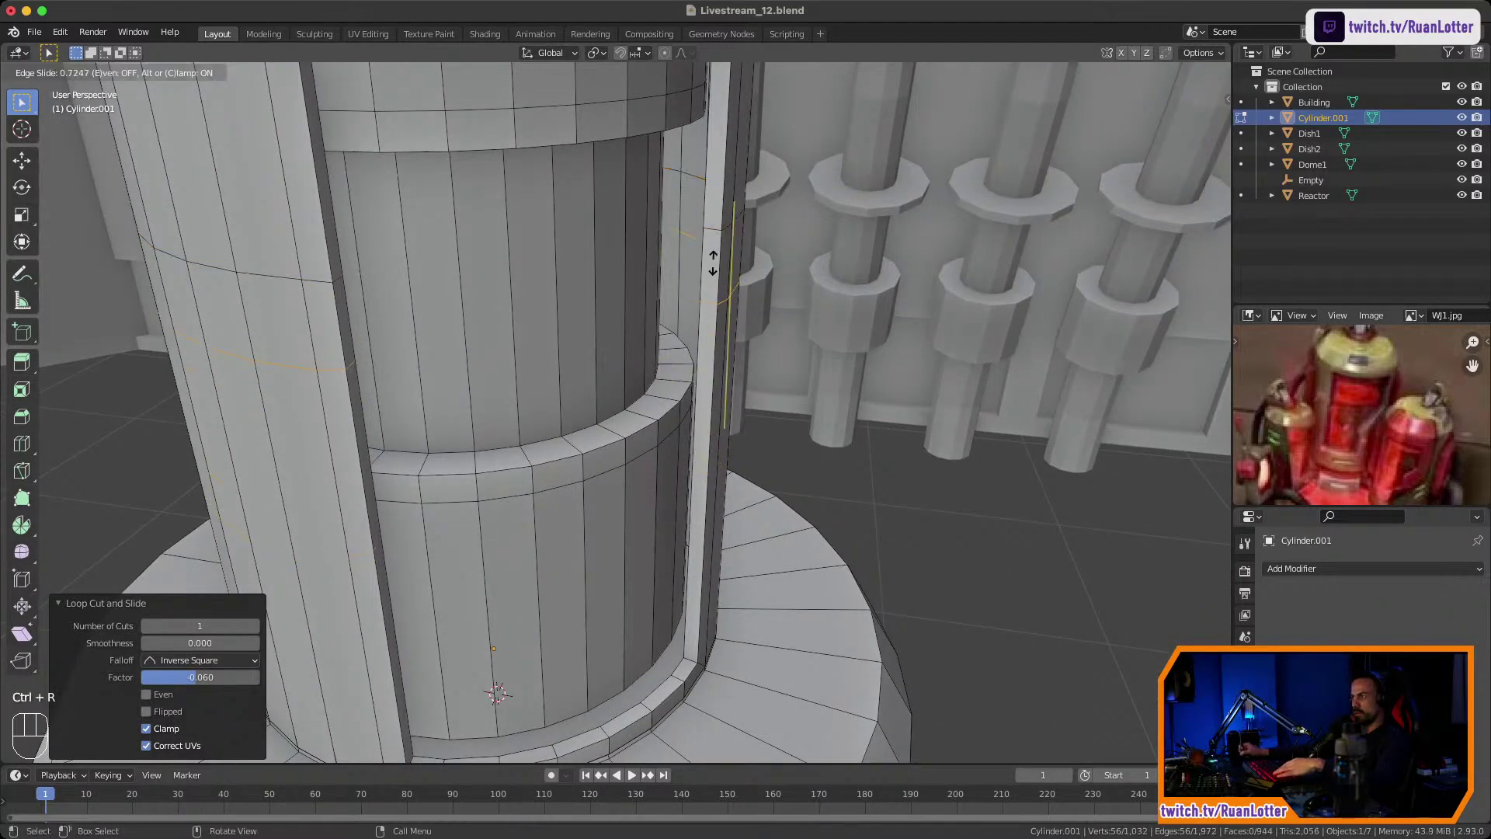
pyautogui.click(709, 269)
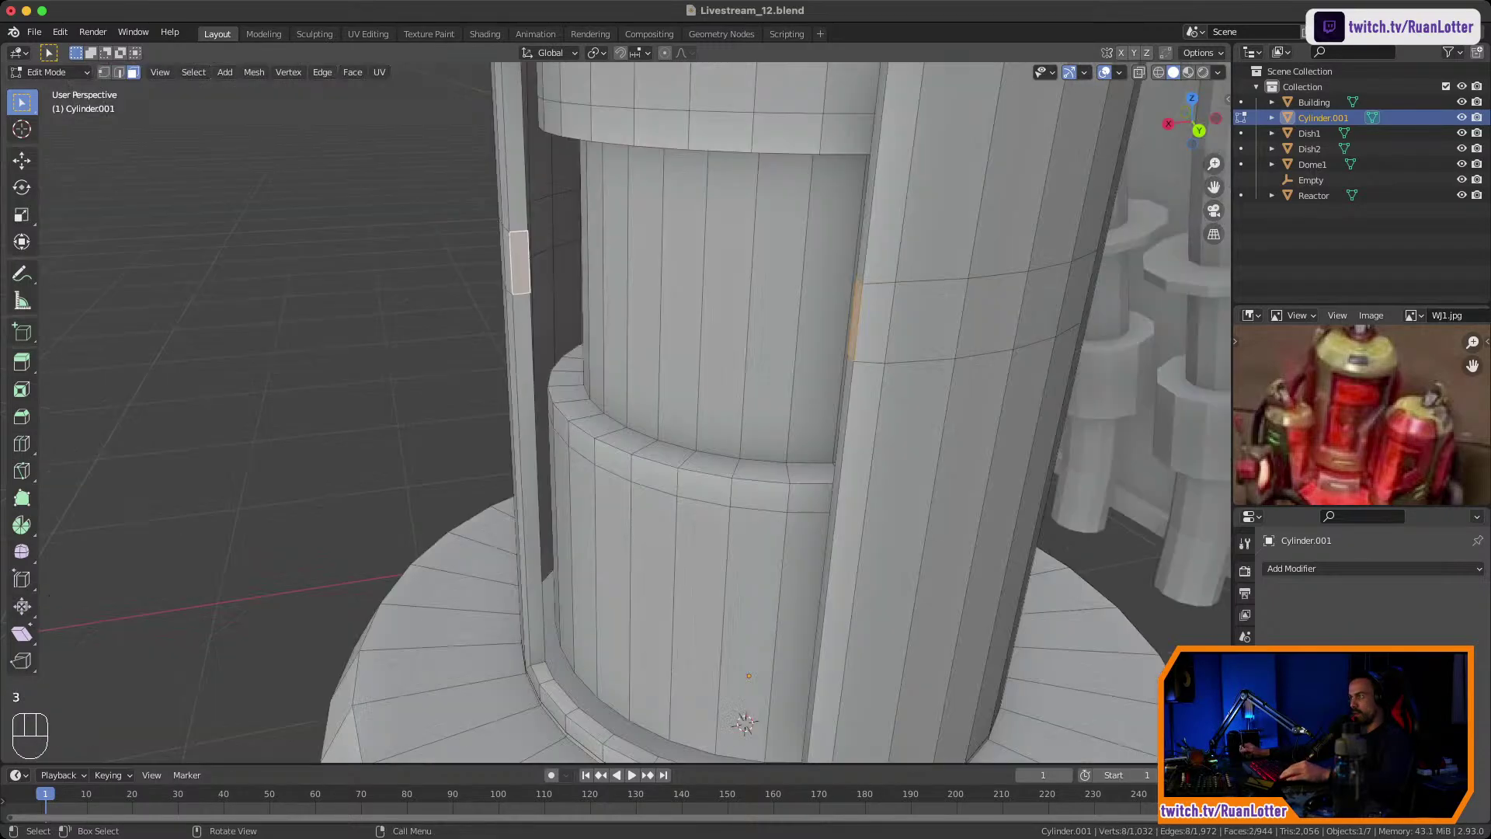
# Bridge the two facing side faces between the loop cuts to form a crossbar over the window opening.
pyautogui.rightClick(522, 269)
pyautogui.click(521, 373)
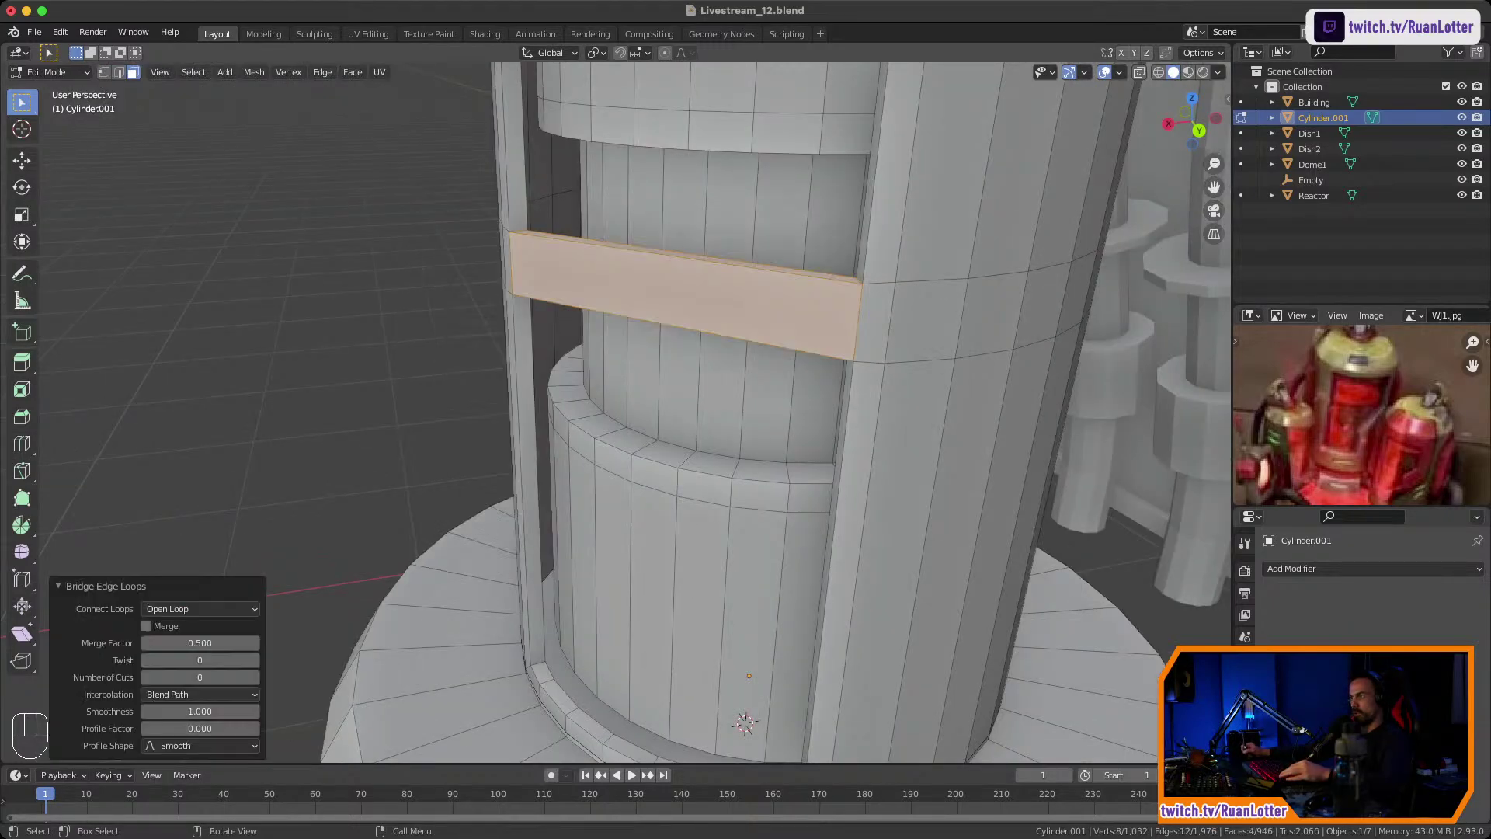
pyautogui.moveTo(543, 404); pyautogui.dragTo(602, 497, button='middle')
pyautogui.click(311, 481)
# Add a centred vertical loop cut around the crossbar spanning the window.
pyautogui.moveTo(310, 482); pyautogui.dragTo(357, 474, button='middle')
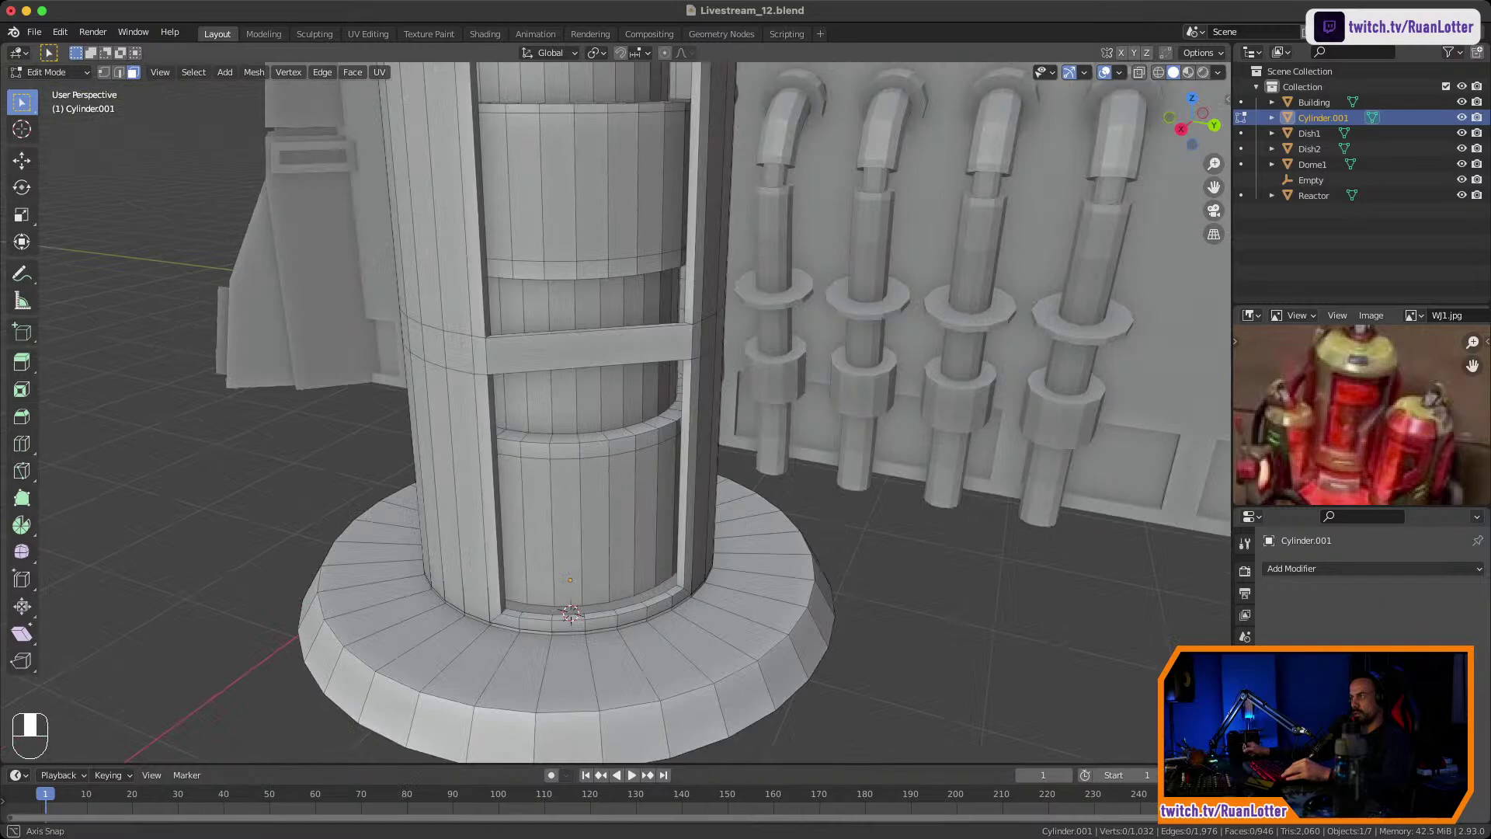
pyautogui.keyDown('ctrl'); pyautogui.moveTo(570, 388); pyautogui.dragTo(571, 482, button='middle'); pyautogui.keyUp('ctrl')
pyautogui.moveTo(570, 435); pyautogui.dragTo(544, 334, button='middle')
pyautogui.keyDown('shift'); pyautogui.moveTo(543, 334); pyautogui.dragTo(579, 334, button='middle'); pyautogui.keyUp('shift')
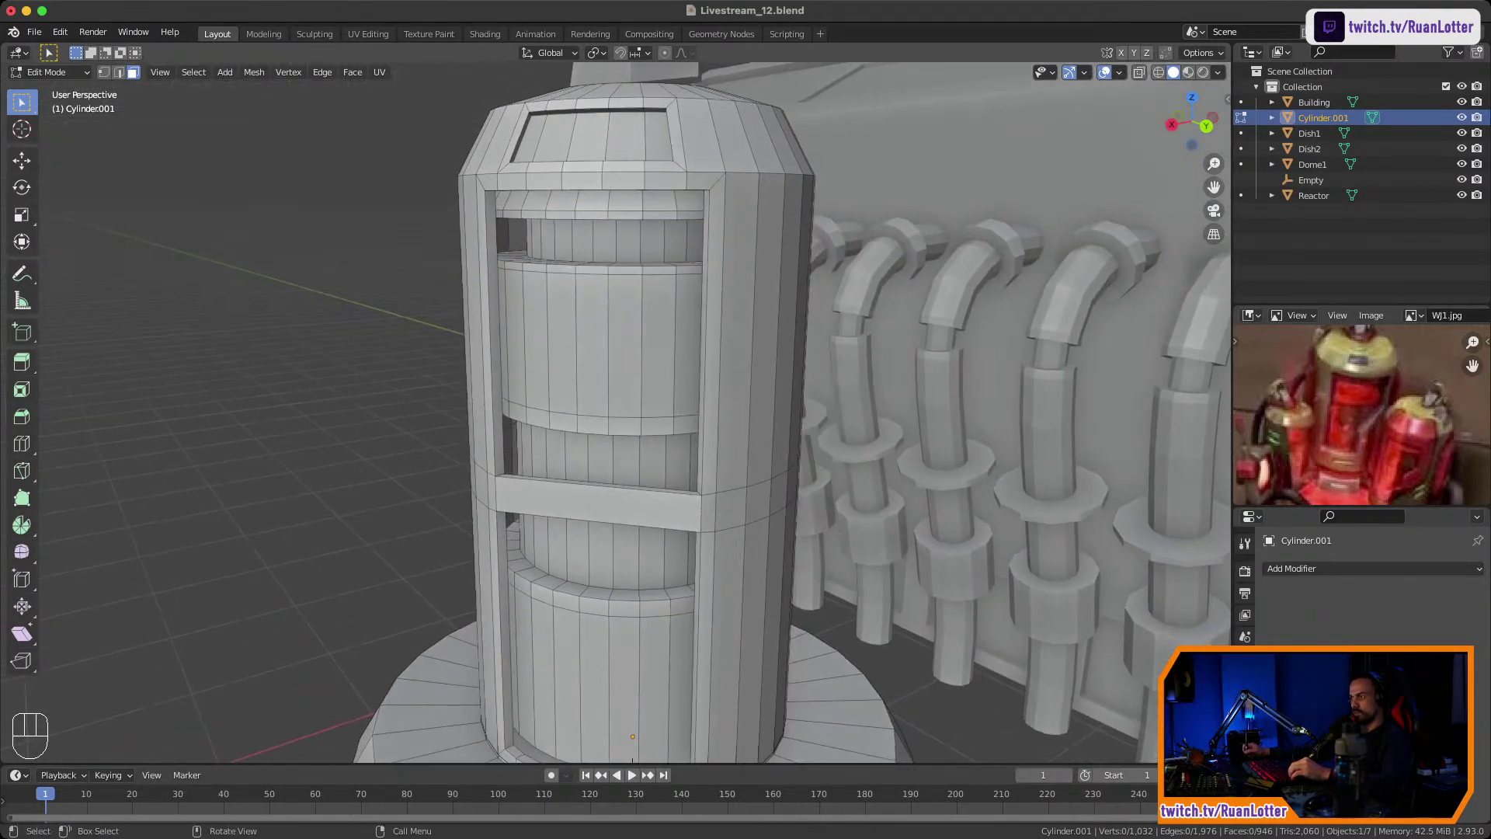
pyautogui.keyDown('shift'); pyautogui.moveTo(579, 389); pyautogui.dragTo(516, 298, button='middle'); pyautogui.keyUp('shift')
pyautogui.moveTo(517, 373); pyautogui.dragTo(633, 373, button='middle')
pyautogui.moveTo(570, 699); pyautogui.dragTo(646, 588, button='middle')
pyautogui.hotkey('ctrl', 'r')
pyautogui.click(586, 384)
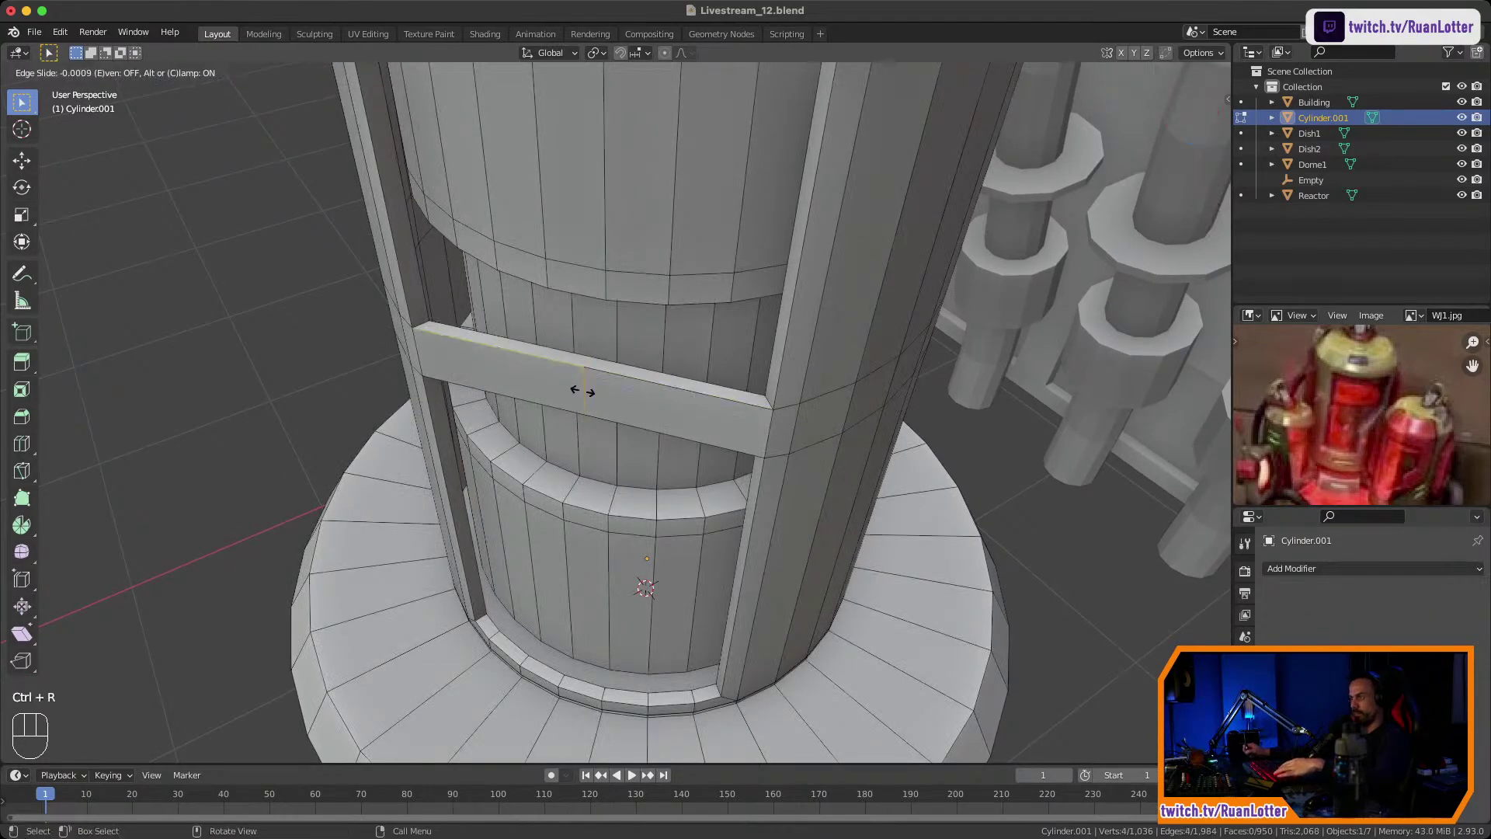
pyautogui.rightClick(556, 400)
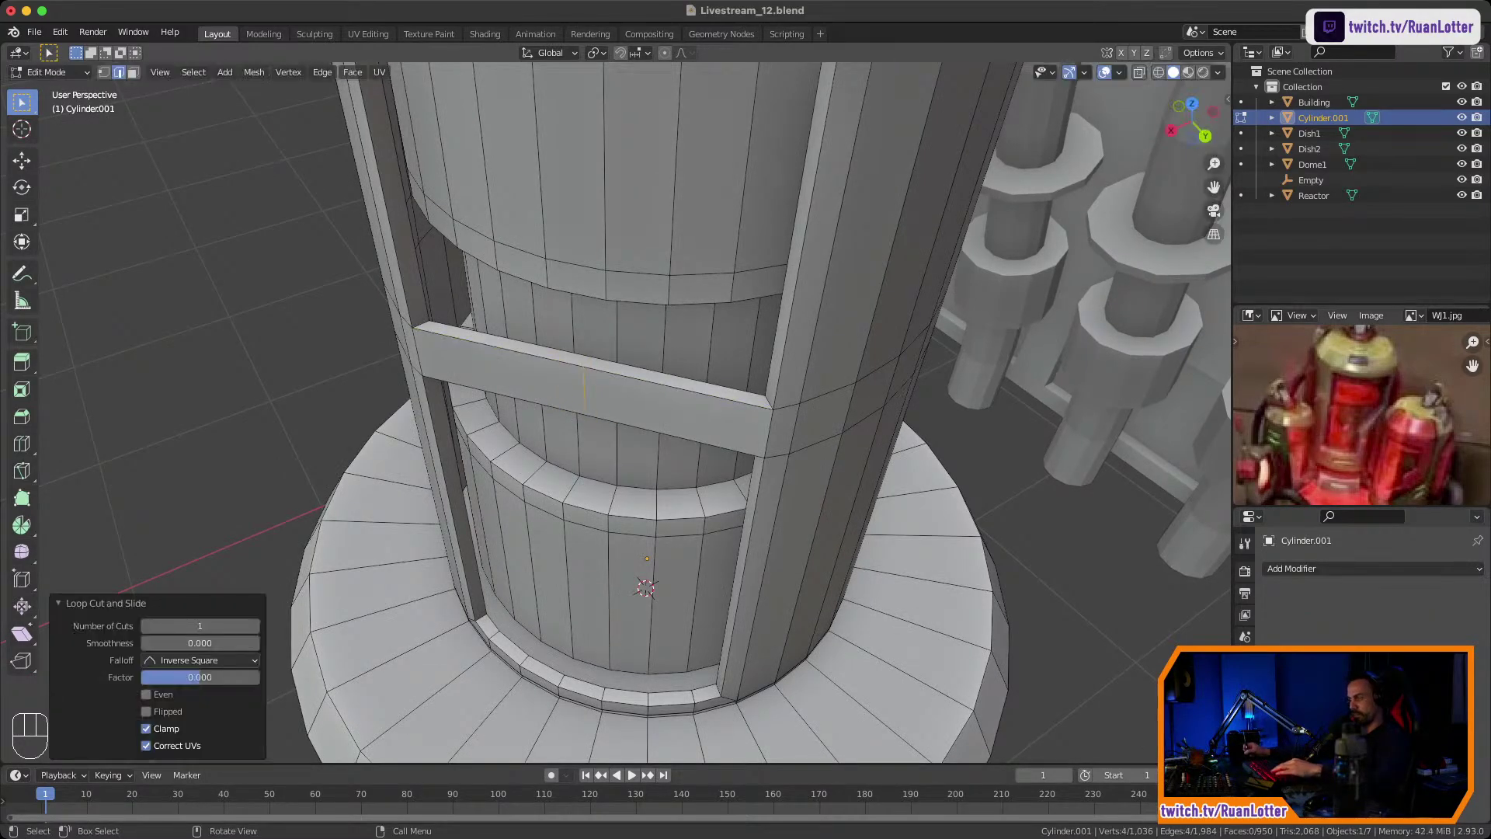
pyautogui.moveTo(646, 588); pyautogui.dragTo(664, 567, button='middle')
pyautogui.press('g')
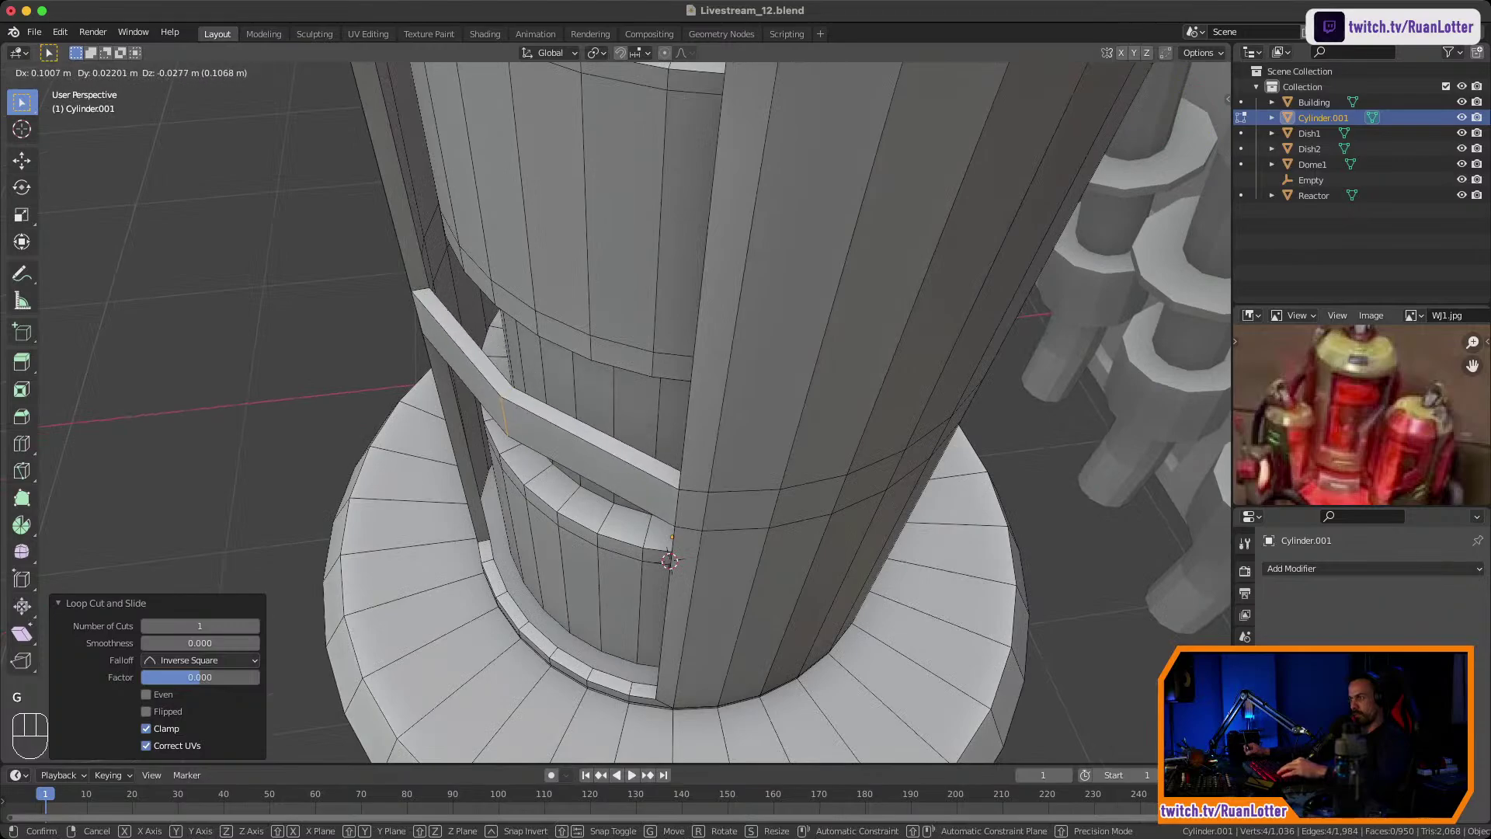
pyautogui.press('x')
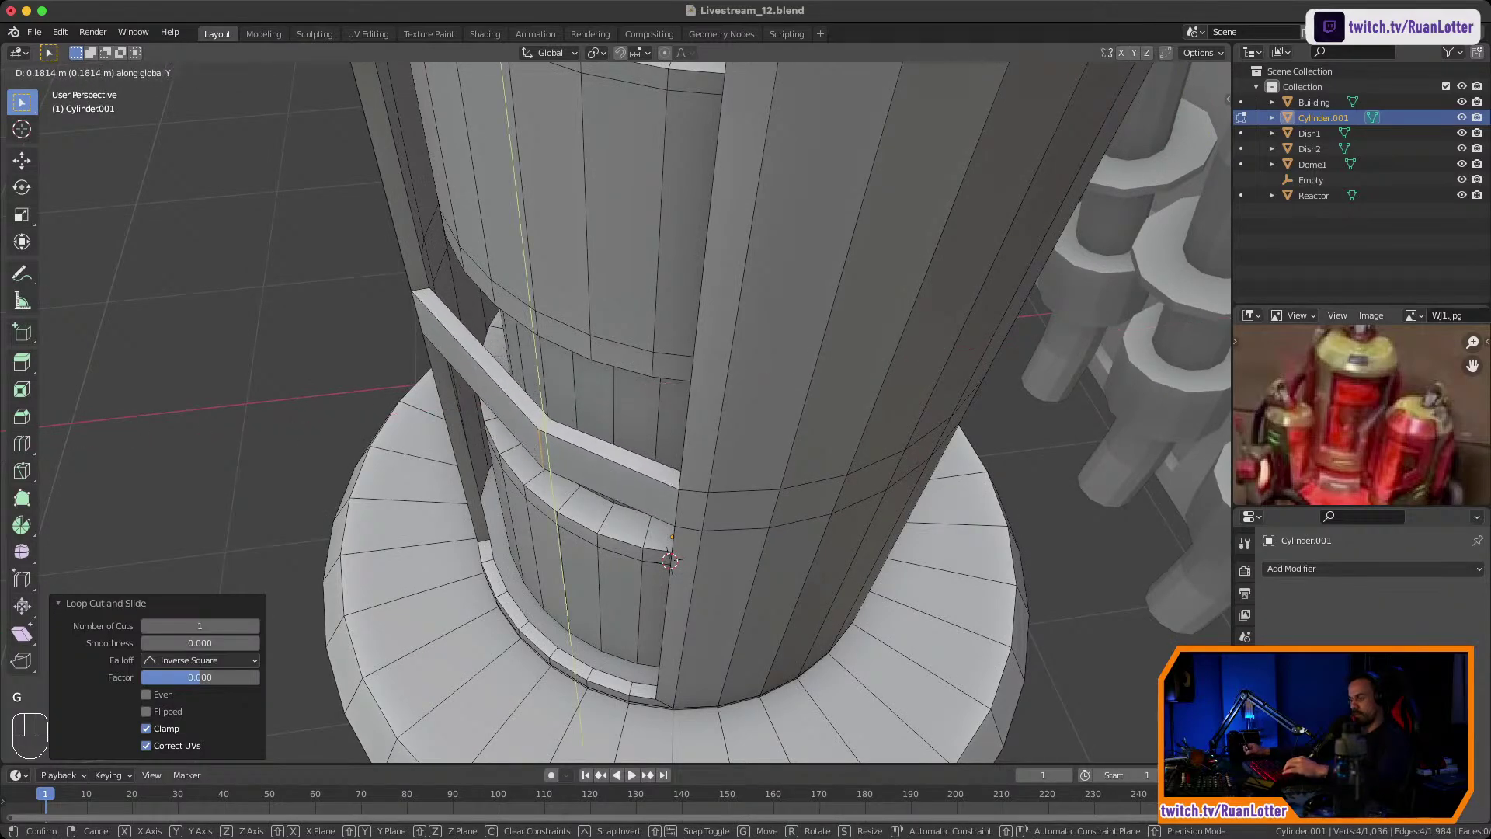
pyautogui.rightClick(669, 560)
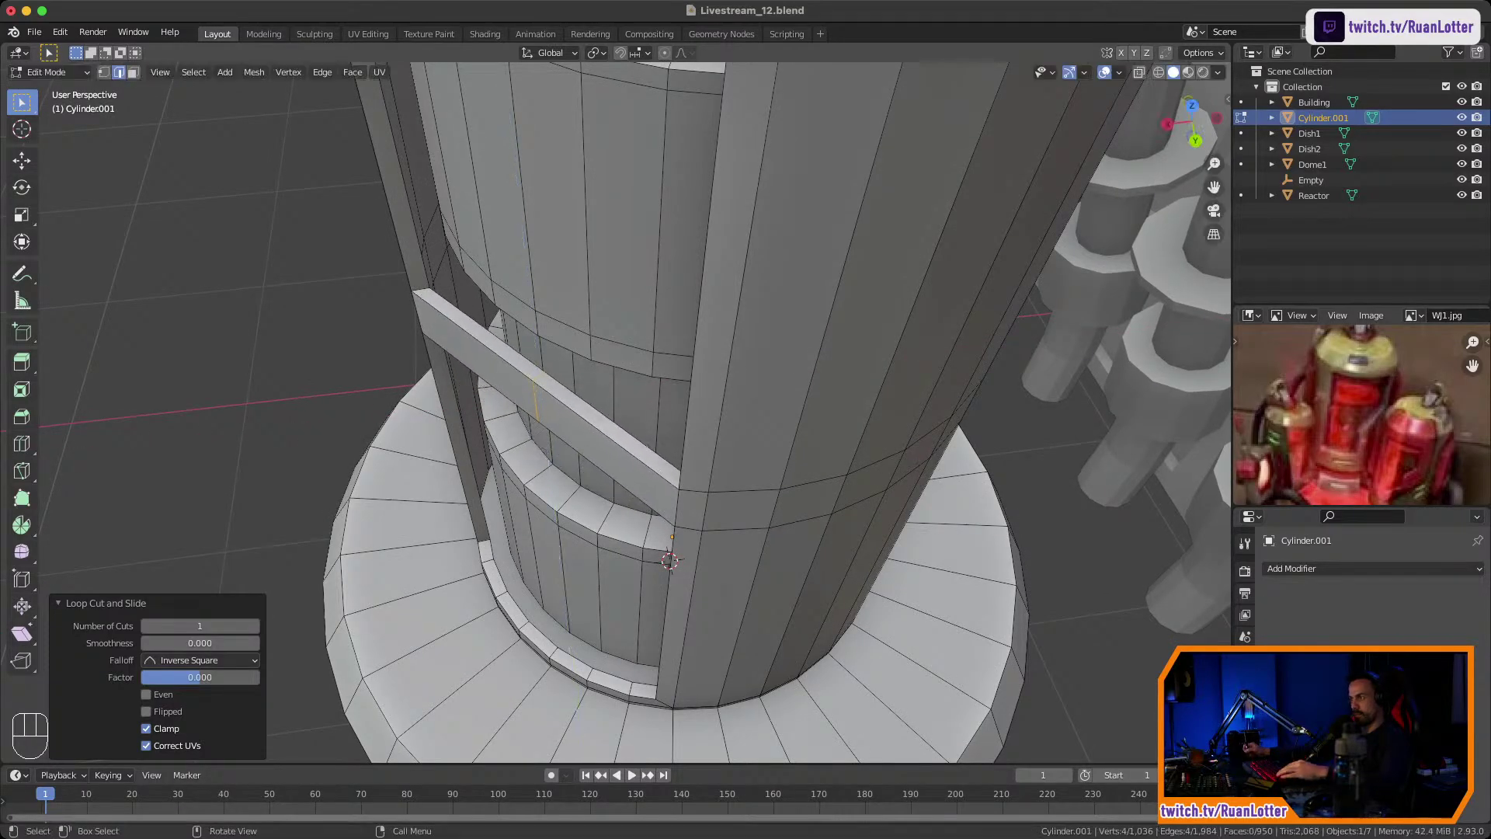
# Move the crossbar's centre edge up about 0.22 m along global Z to form a peaked chevron over the window.
pyautogui.moveTo(669, 559); pyautogui.dragTo(744, 566, button='middle')
pyautogui.press('g')
pyautogui.press('z')
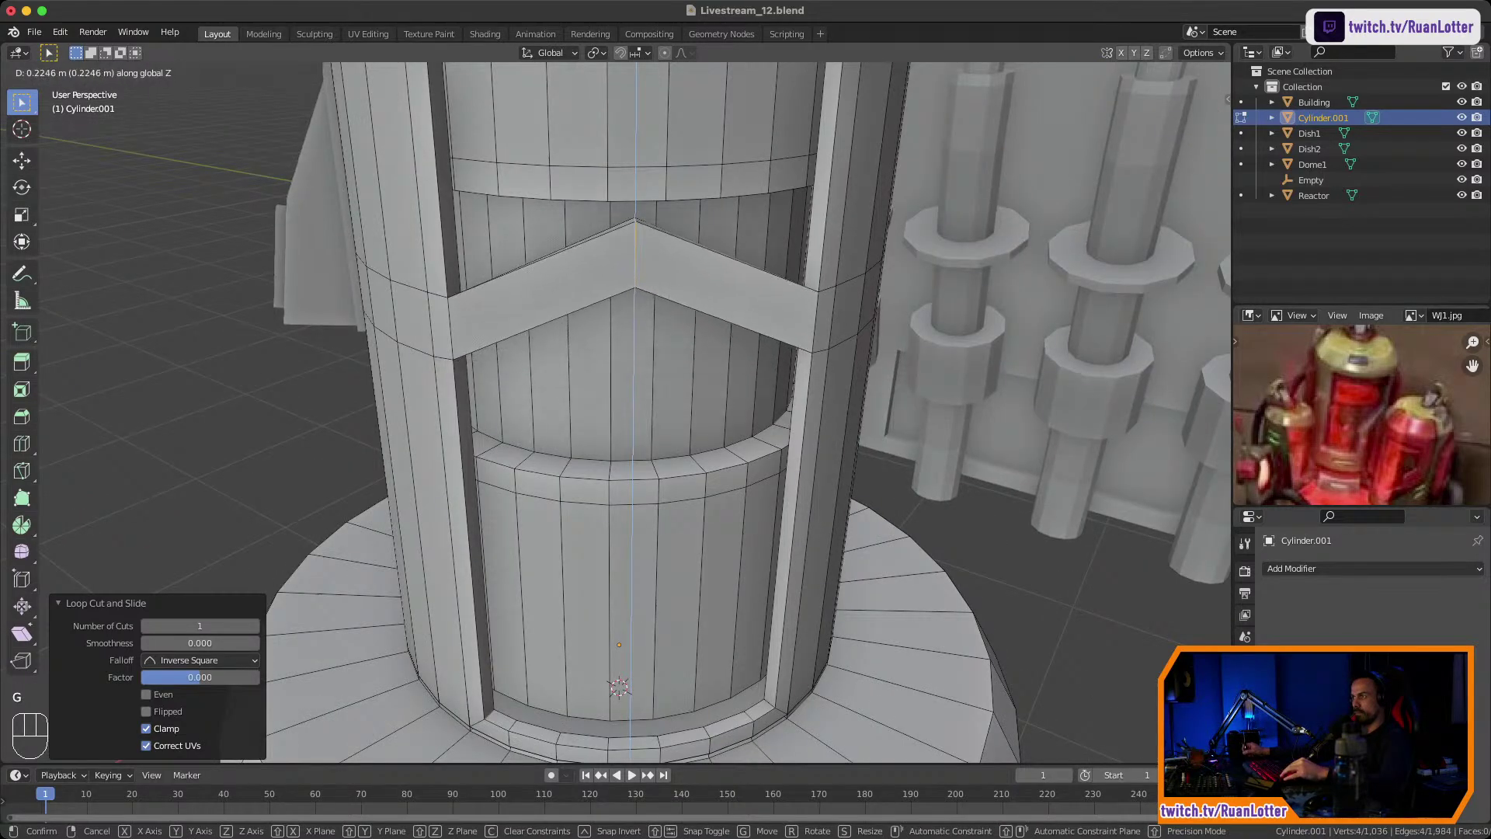
pyautogui.click(699, 497)
# Examine the peaked crossbar and its connection to the canister's shell from several angles.
pyautogui.moveTo(699, 497); pyautogui.dragTo(672, 570, button='middle')
pyautogui.press('Tab')
pyautogui.press('Tab')
pyautogui.keyDown('ctrl'); pyautogui.moveTo(672, 571); pyautogui.dragTo(672, 489, button='middle'); pyautogui.keyUp('ctrl')
pyautogui.keyDown('shift'); pyautogui.moveTo(672, 489); pyautogui.dragTo(781, 423, button='middle'); pyautogui.keyUp('shift')
pyautogui.keyDown('shift'); pyautogui.moveTo(780, 424); pyautogui.dragTo(781, 473, button='middle'); pyautogui.keyUp('shift')
pyautogui.moveTo(781, 474)
pyautogui.mouseDown(button='middle')
pyautogui.moveTo(824, 466)
pyautogui.moveTo(796, 472)
pyautogui.mouseUp(button='middle')
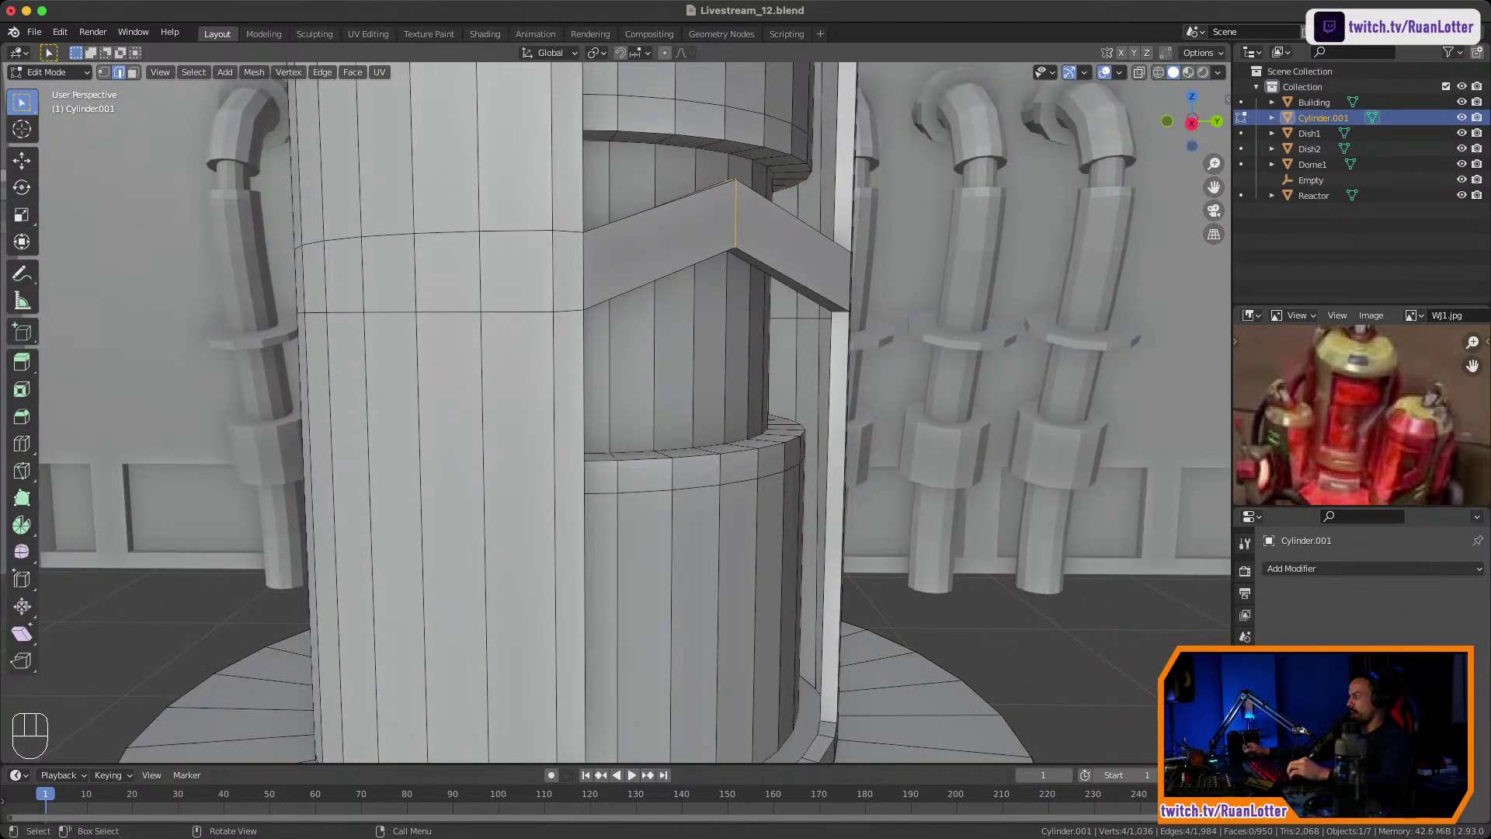
pyautogui.moveTo(796, 472); pyautogui.dragTo(753, 472, button='middle')
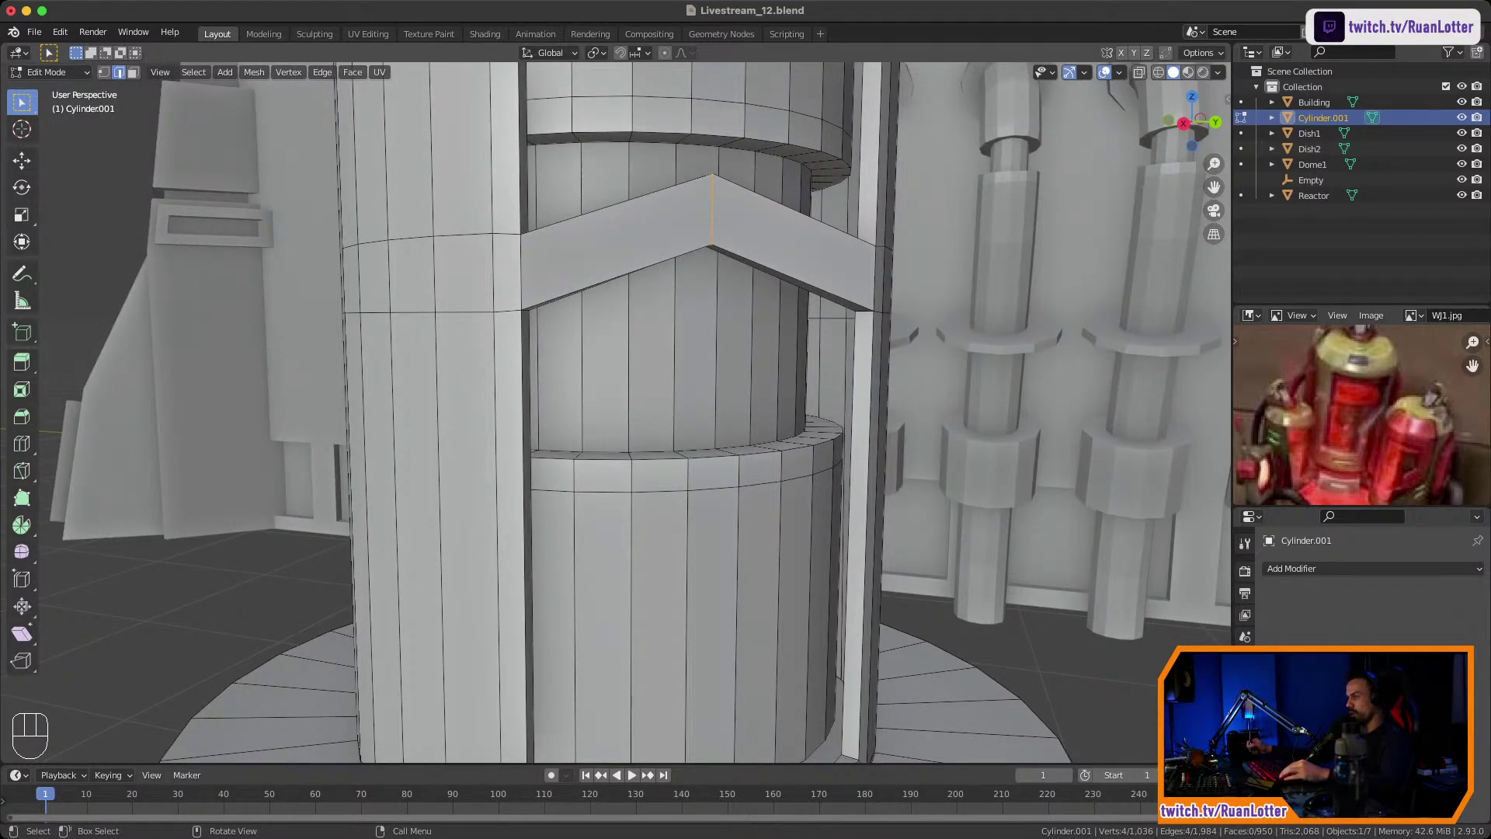
pyautogui.keyDown('shift'); pyautogui.moveTo(753, 466); pyautogui.dragTo(732, 467, button='middle'); pyautogui.keyUp('shift')
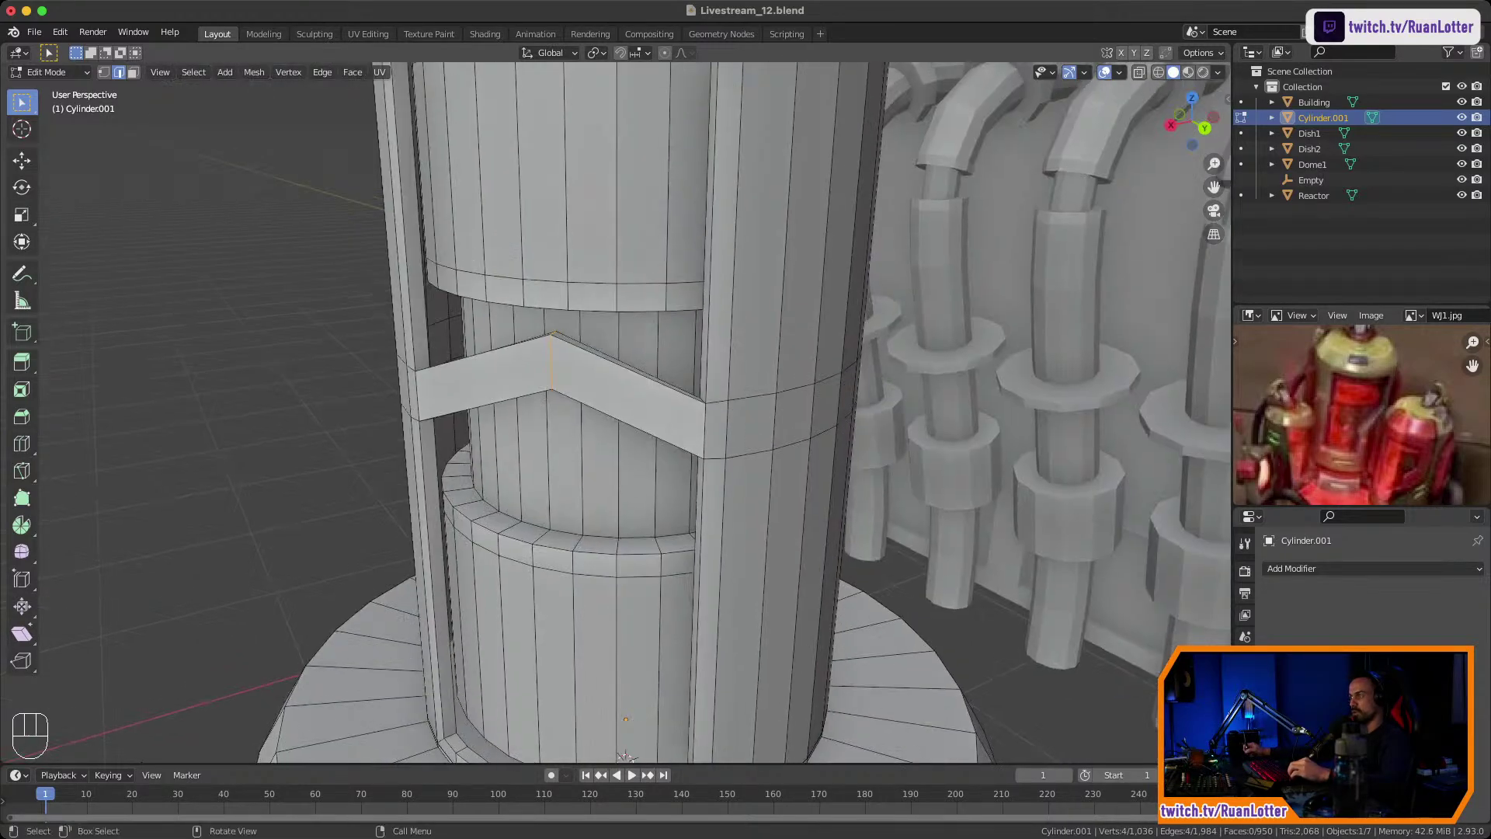
pyautogui.moveTo(691, 467); pyautogui.dragTo(788, 452, button='middle')
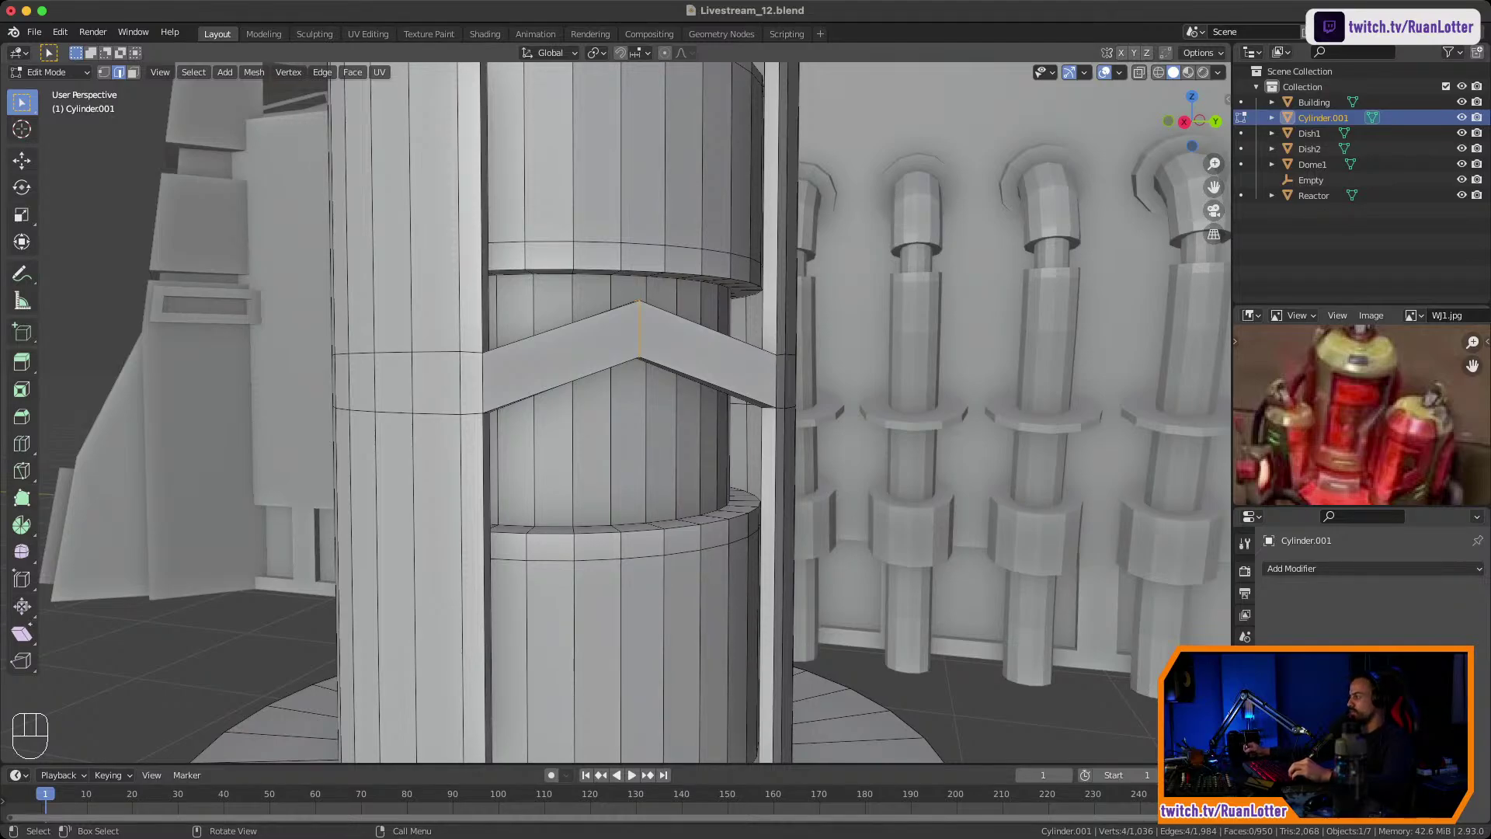
pyautogui.moveTo(637, 419); pyautogui.dragTo(687, 528, button='middle')
pyautogui.moveTo(688, 435); pyautogui.dragTo(610, 458, button='middle')
pyautogui.keyDown('shift'); pyautogui.moveTo(609, 459); pyautogui.dragTo(656, 427, button='middle'); pyautogui.keyUp('shift')
pyautogui.moveTo(656, 427); pyautogui.dragTo(687, 614, button='middle')
pyautogui.moveTo(687, 613); pyautogui.dragTo(688, 645, button='middle')
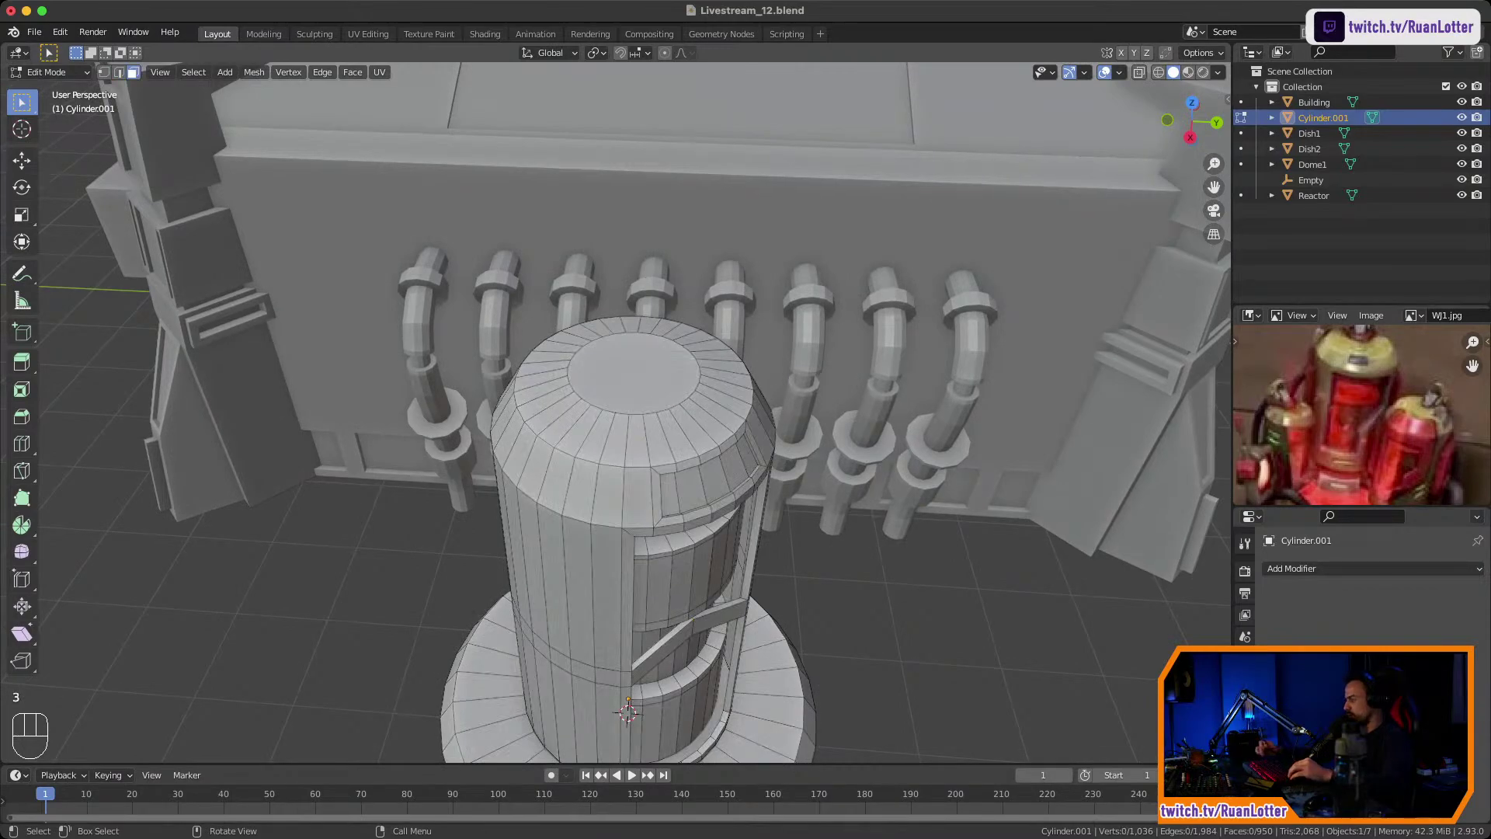
# Select the band of faces between the two loop cuts around the outer shell, from one window edge to the other.
pyautogui.press('KP_Decimal')
pyautogui.moveTo(688, 645); pyautogui.dragTo(621, 590, button='middle')
pyautogui.scroll(-5, 703, 598)
pyautogui.moveTo(621, 590)
pyautogui.keyDown('shift'); pyautogui.mouseDown(button='middle')
pyautogui.moveTo(638, 532)
pyautogui.moveTo(637, 594)
pyautogui.mouseUp(button='middle'); pyautogui.keyUp('shift')
pyautogui.moveTo(638, 594); pyautogui.dragTo(617, 411, button='middle')
pyautogui.moveTo(617, 412); pyautogui.dragTo(660, 416, button='middle')
pyautogui.keyDown('ctrl'); pyautogui.moveTo(660, 415); pyautogui.dragTo(660, 342, button='middle'); pyautogui.keyUp('ctrl')
pyautogui.keyDown('shift'); pyautogui.moveTo(660, 342); pyautogui.dragTo(702, 191, button='middle'); pyautogui.keyUp('shift')
pyautogui.keyDown('shift'); pyautogui.moveTo(703, 190); pyautogui.dragTo(730, 120, button='middle'); pyautogui.keyUp('shift')
pyautogui.keyDown('shift'); pyautogui.moveTo(730, 121); pyautogui.dragTo(729, 310, button='middle'); pyautogui.keyUp('shift')
pyautogui.moveTo(728, 310); pyautogui.dragTo(862, 280, button='middle')
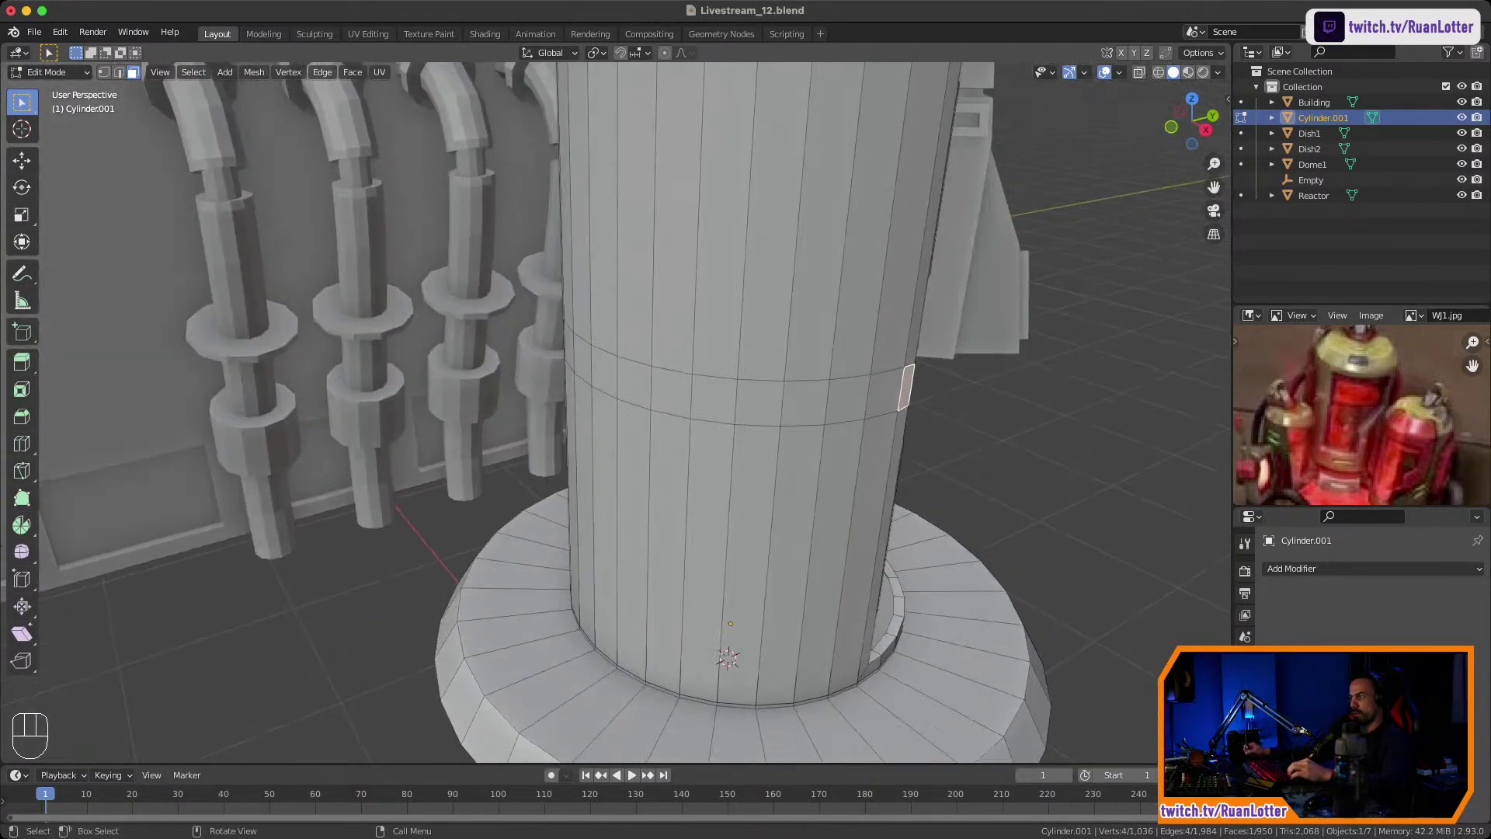
pyautogui.keyDown('ctrl'); pyautogui.click(635, 383); pyautogui.keyUp('ctrl')
pyautogui.moveTo(634, 384); pyautogui.dragTo(855, 482, button='middle')
pyautogui.keyDown('ctrl'); pyautogui.click(539, 469); pyautogui.keyUp('ctrl')
pyautogui.moveTo(539, 469); pyautogui.dragTo(792, 388, button='middle')
pyautogui.moveTo(590, 550); pyautogui.dragTo(660, 522, button='middle')
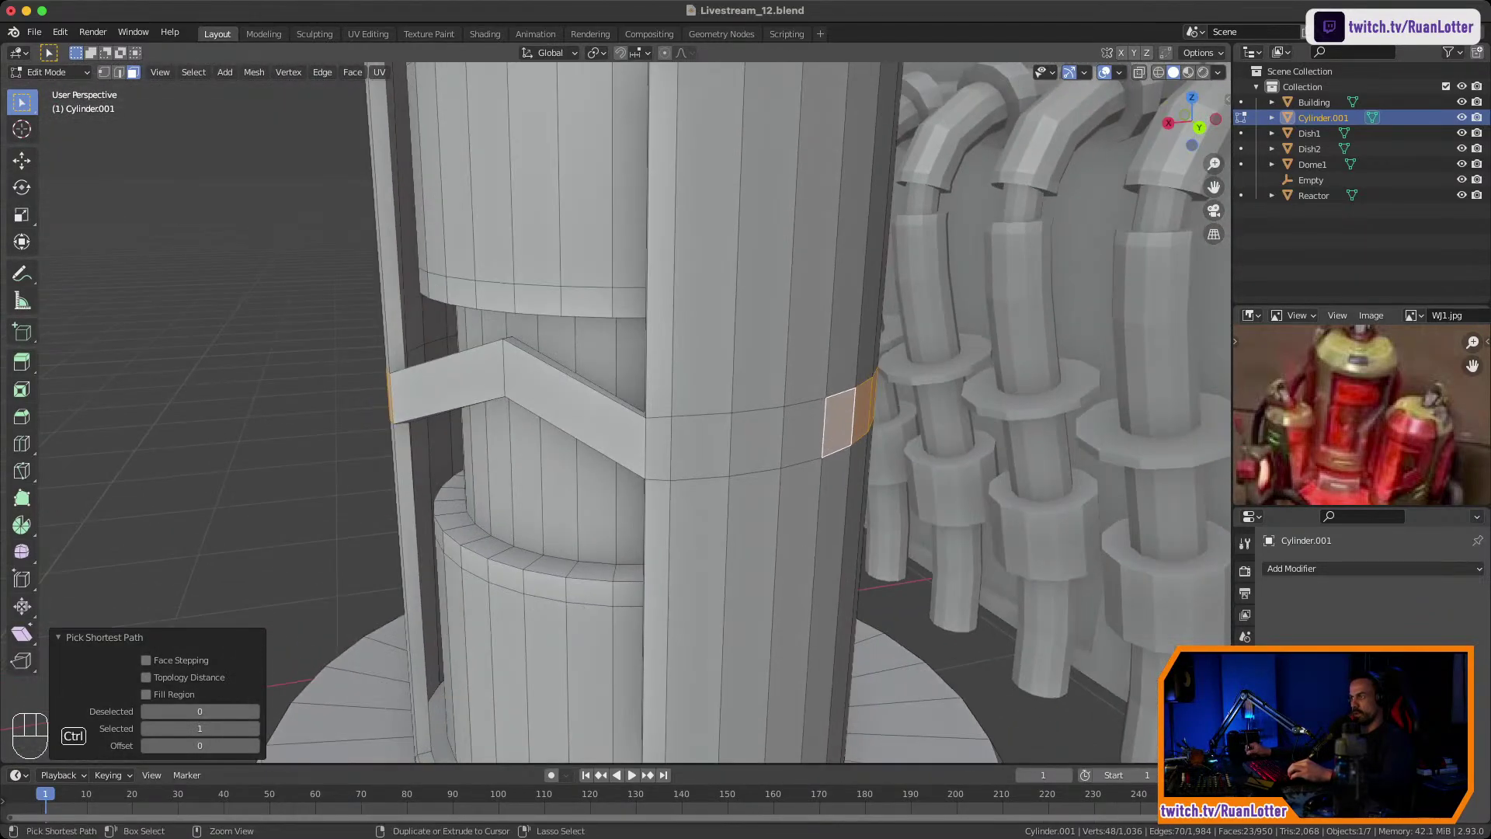
pyautogui.keyDown('ctrl'); pyautogui.click(703, 448); pyautogui.keyUp('ctrl')
pyautogui.moveTo(703, 448); pyautogui.dragTo(767, 435, button='middle')
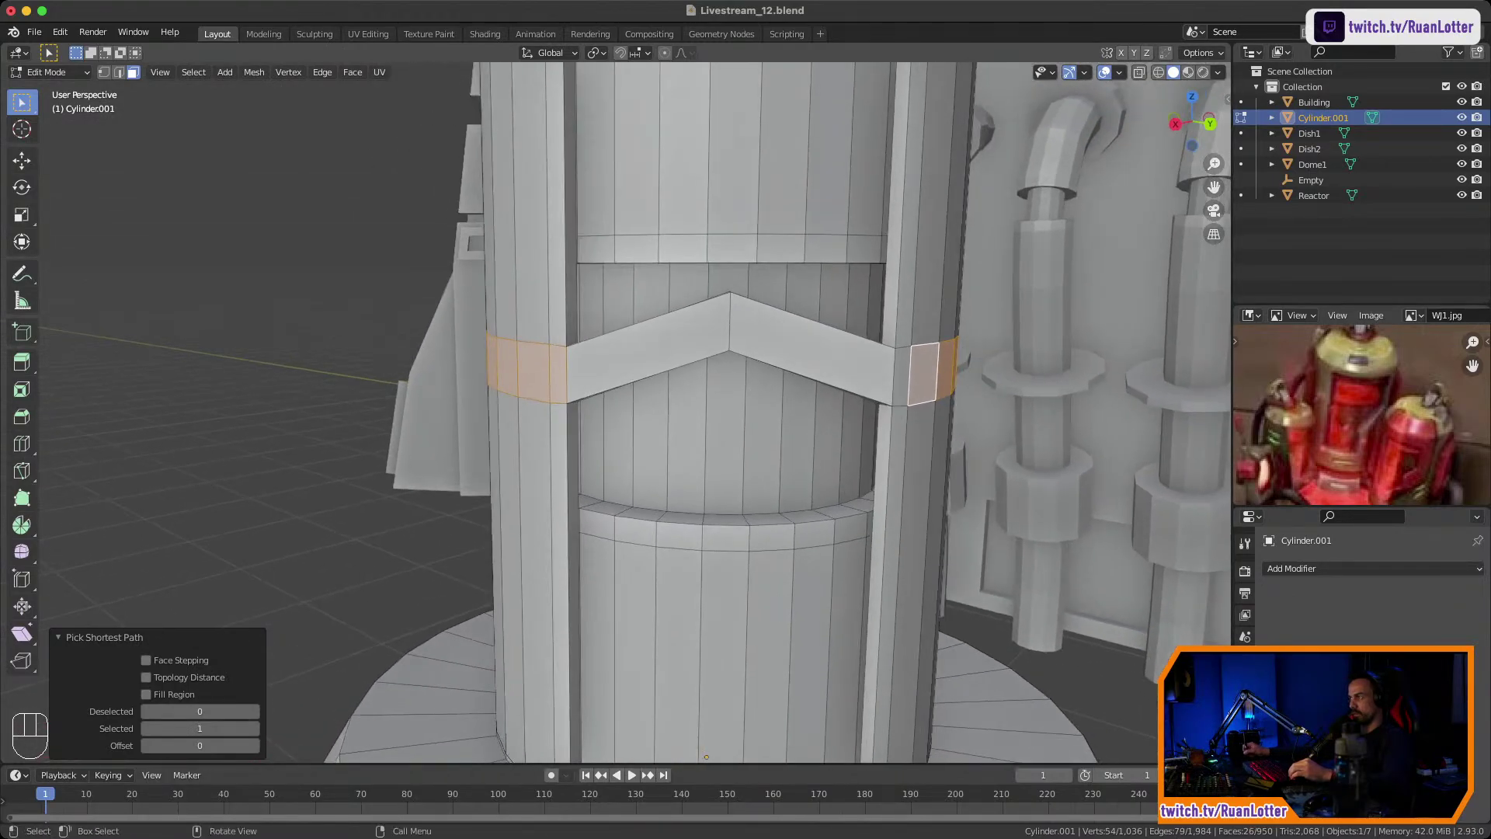
pyautogui.keyDown('shift'); pyautogui.click(902, 377); pyautogui.keyUp('shift')
pyautogui.keyDown('ctrl'); pyautogui.moveTo(902, 378); pyautogui.dragTo(901, 427, button='middle'); pyautogui.keyUp('ctrl')
pyautogui.keyDown('shift'); pyautogui.moveTo(901, 427); pyautogui.dragTo(691, 444, button='middle'); pyautogui.keyUp('shift')
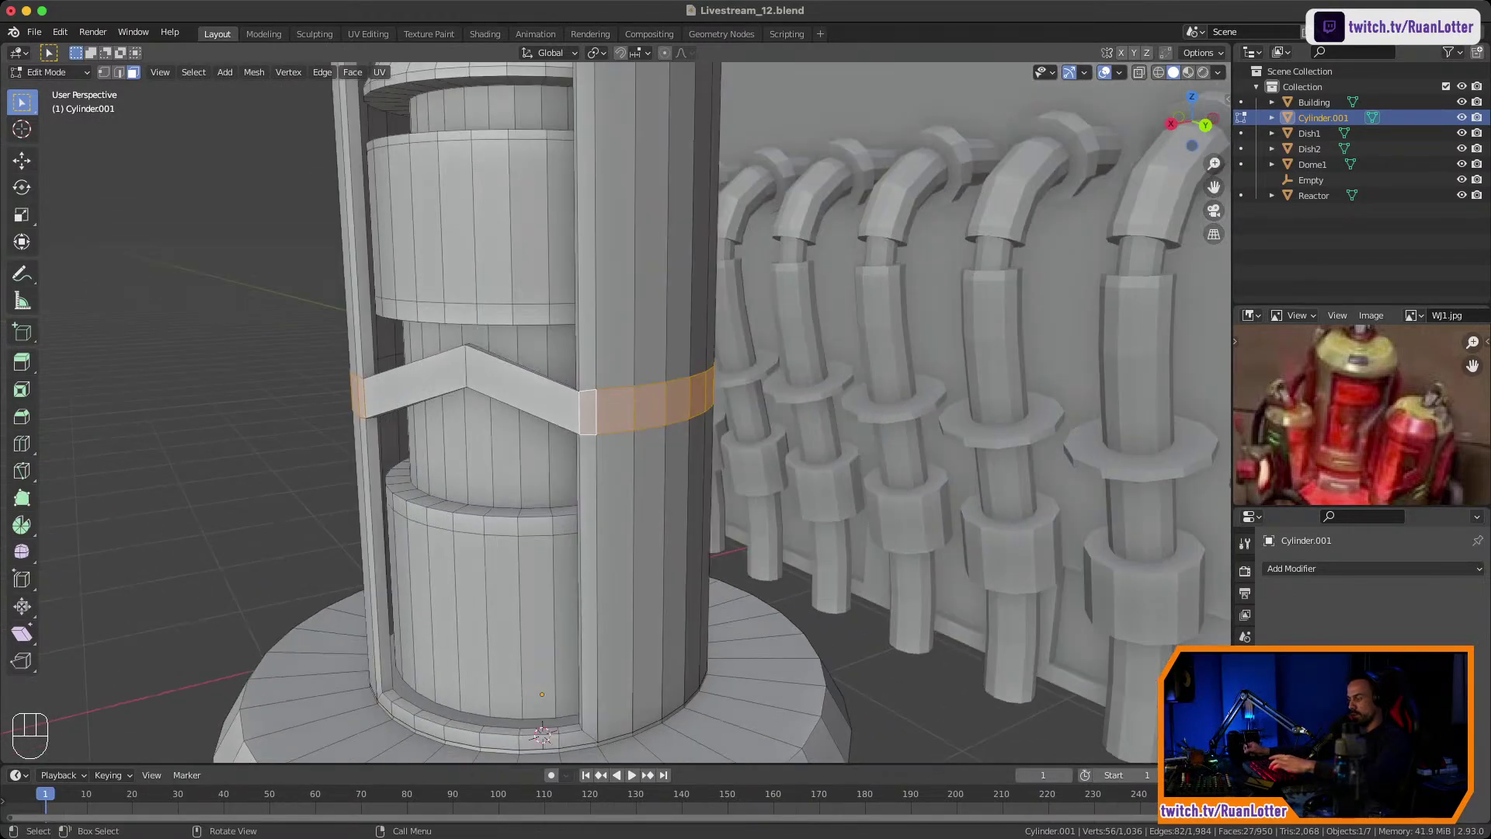
# Inset the selected shell band by about 0.046 m and extrude it outward along normals as a raised clamp ring.
pyautogui.press('i')
pyautogui.click(921, 413)
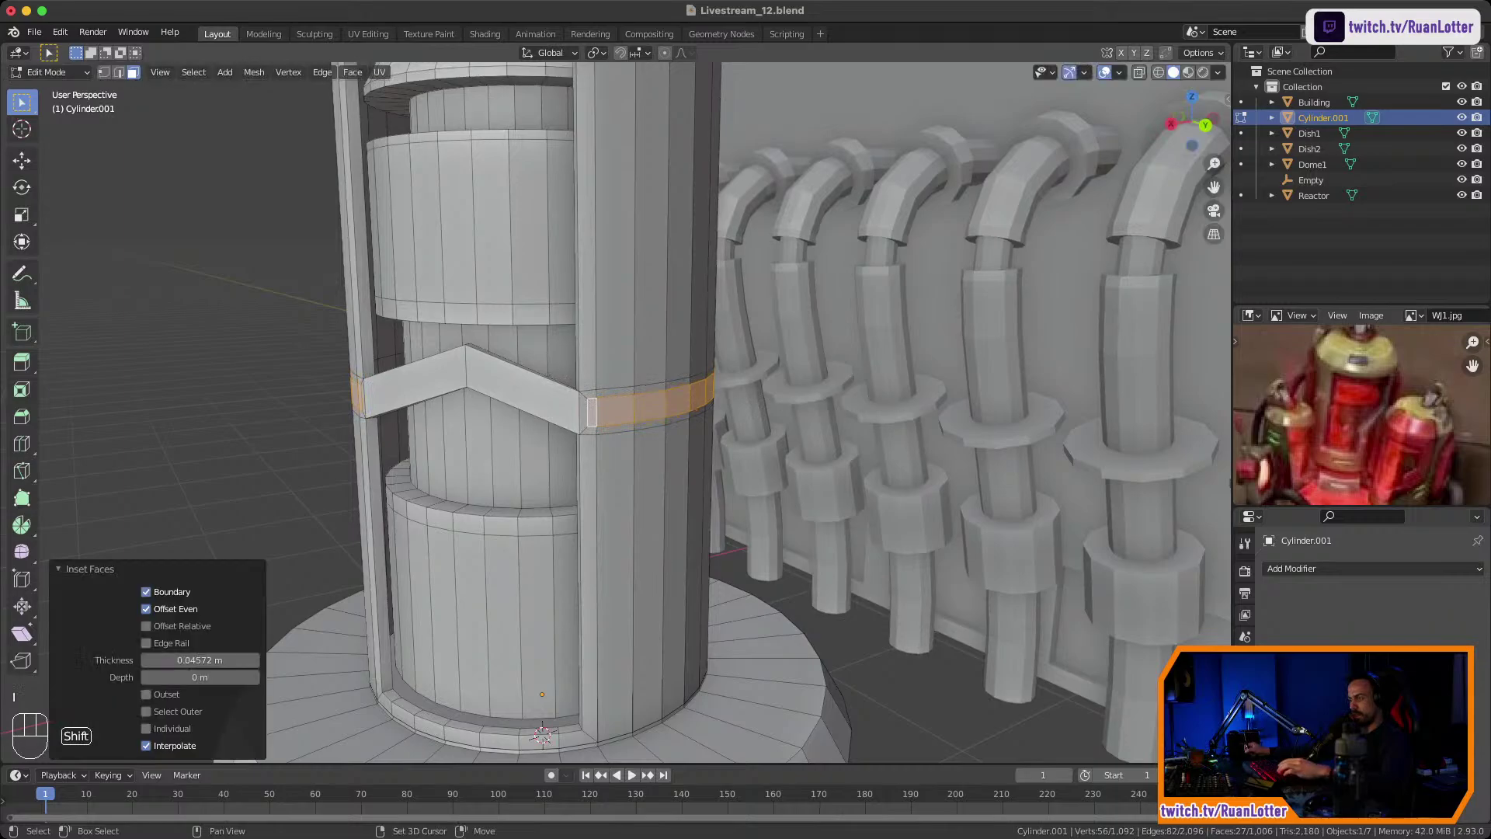
pyautogui.hotkey('alt', 'e')
pyautogui.click(904, 439)
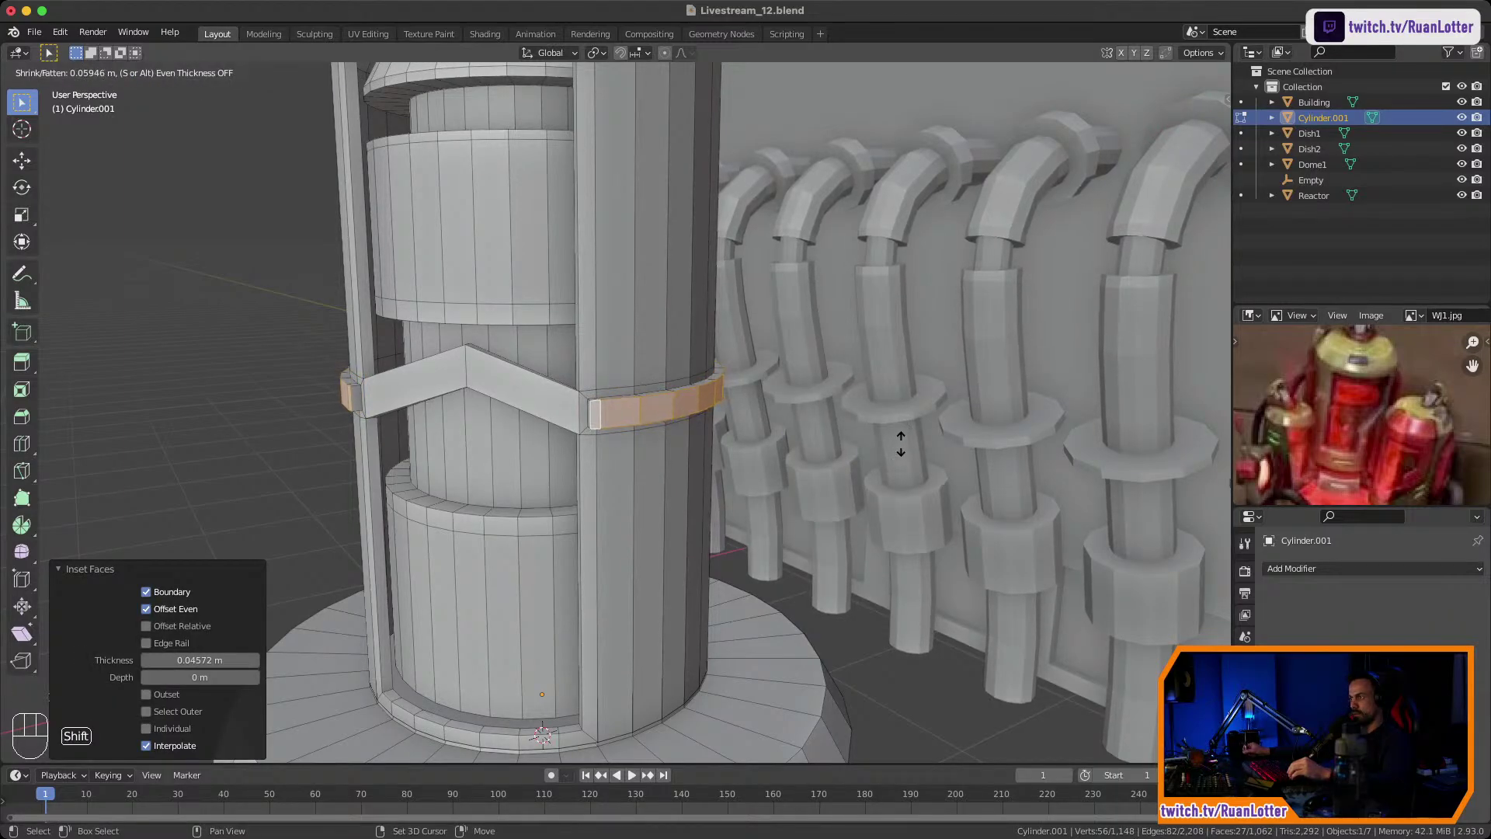
pyautogui.keyDown('shift'); pyautogui.click(942, 342); pyautogui.keyUp('shift')
pyautogui.moveTo(943, 343); pyautogui.dragTo(966, 74, button='middle')
pyautogui.click(1029, 443)
pyautogui.press('Tab')
pyautogui.press('Tab')
# Select the ring of narrow faces around the upper edge of the lower inner cylinder.
pyautogui.click(693, 489)
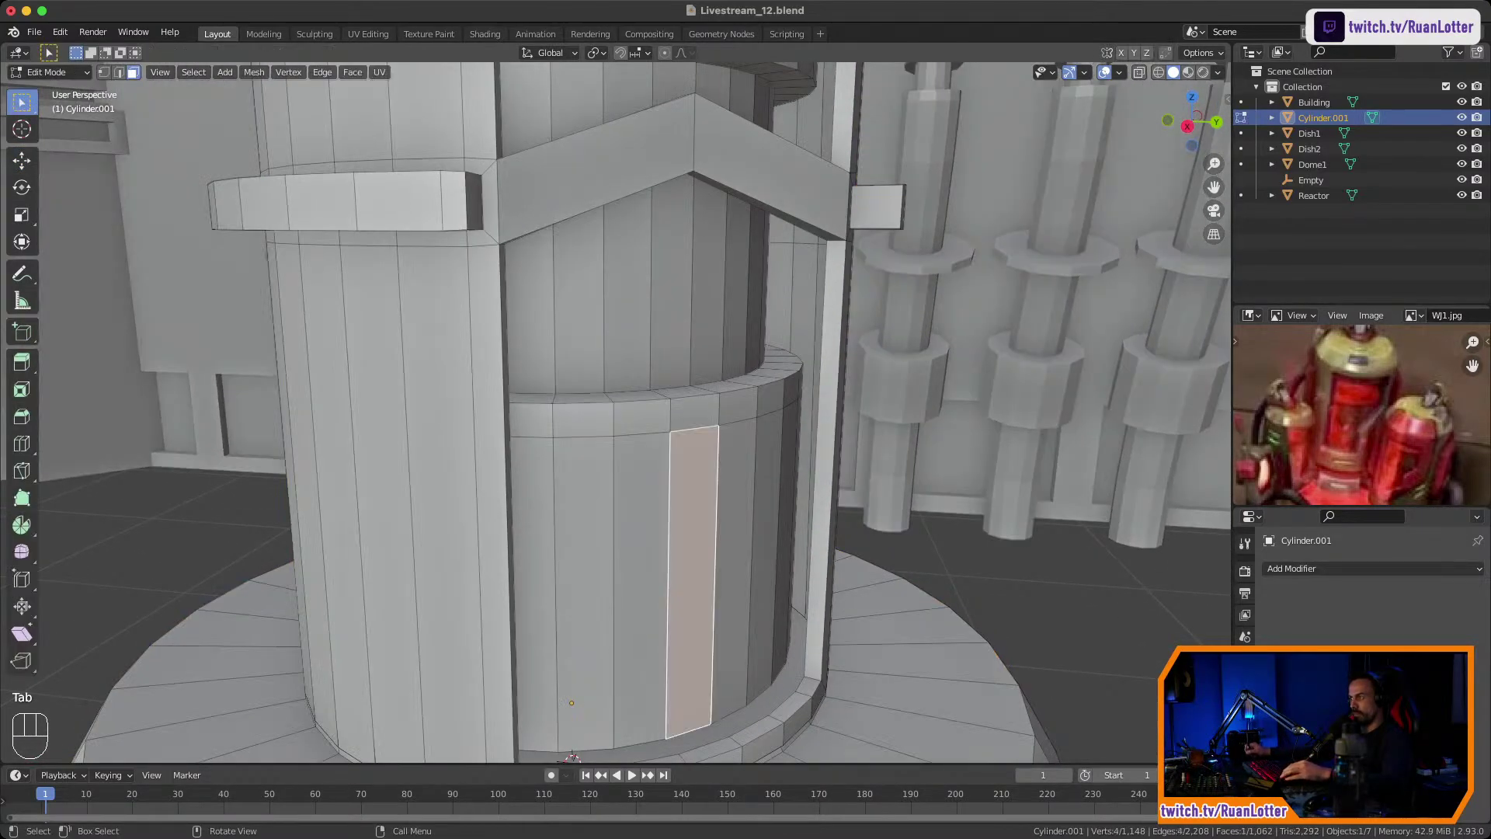
pyautogui.click(642, 418)
pyautogui.keyDown('alt'); pyautogui.click(736, 418); pyautogui.keyUp('alt')
pyautogui.click(641, 418)
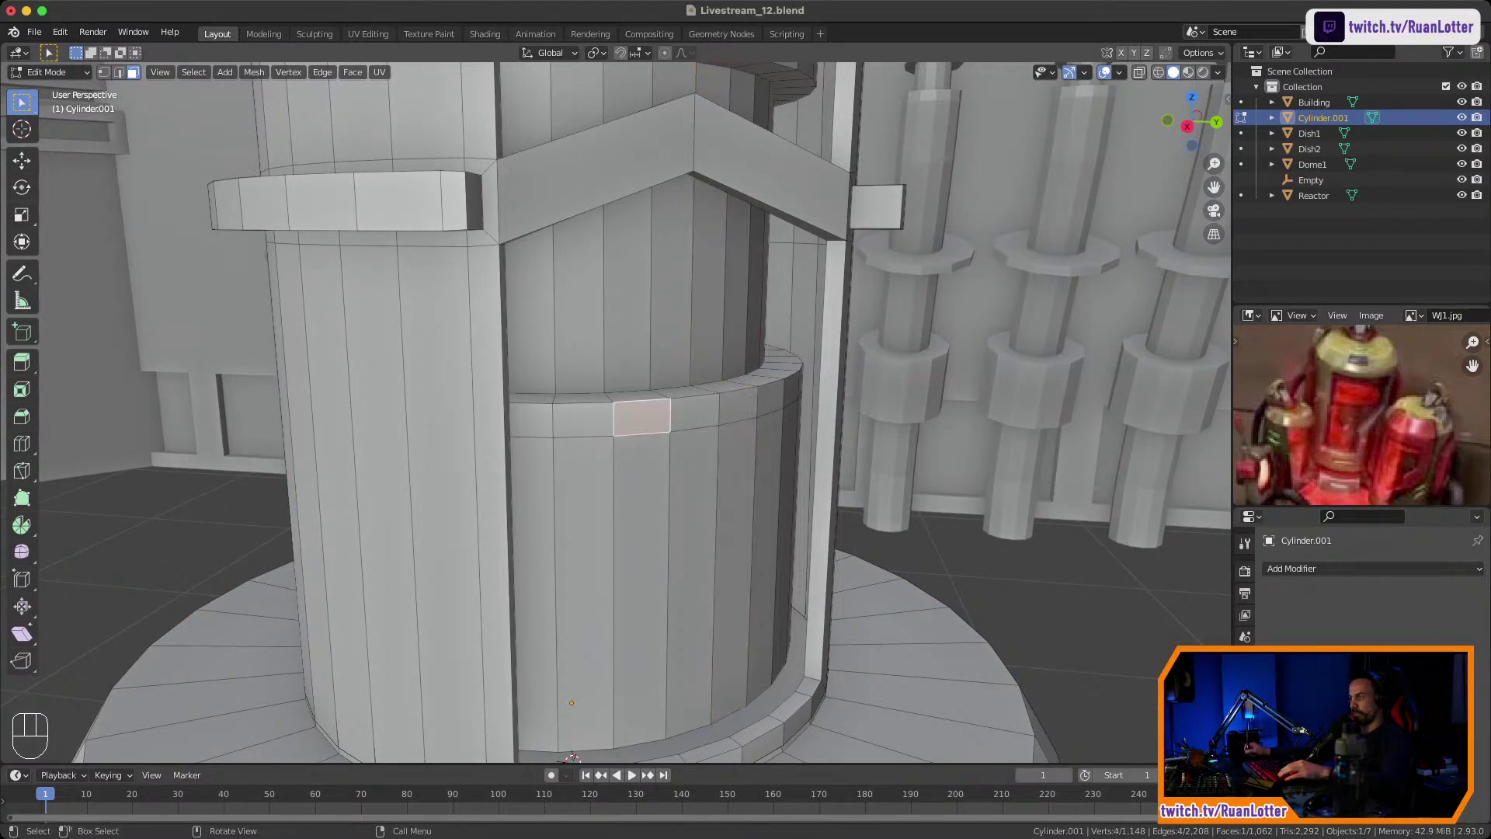
pyautogui.keyDown('alt'); pyautogui.click(790, 401); pyautogui.keyUp('alt')
pyautogui.click(583, 420)
pyautogui.keyDown('alt'); pyautogui.click(693, 418); pyautogui.keyUp('alt')
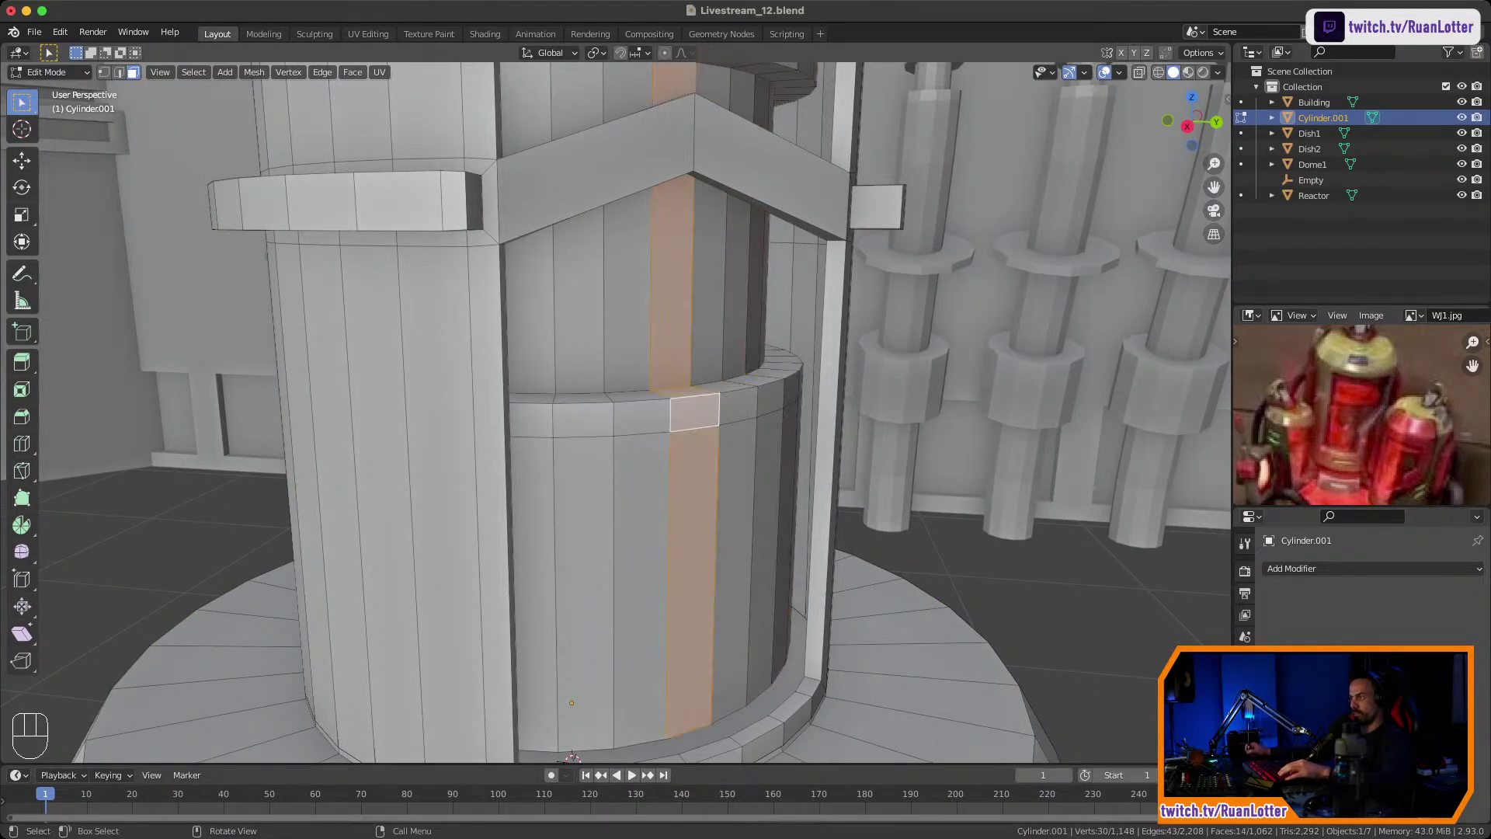
pyautogui.click(583, 420)
pyautogui.keyDown('alt'); pyautogui.click(642, 419); pyautogui.keyUp('alt')
pyautogui.click(583, 419)
pyautogui.keyDown('alt'); pyautogui.keyDown('shift'); pyautogui.click(722, 409); pyautogui.keyUp('shift'); pyautogui.keyUp('alt')
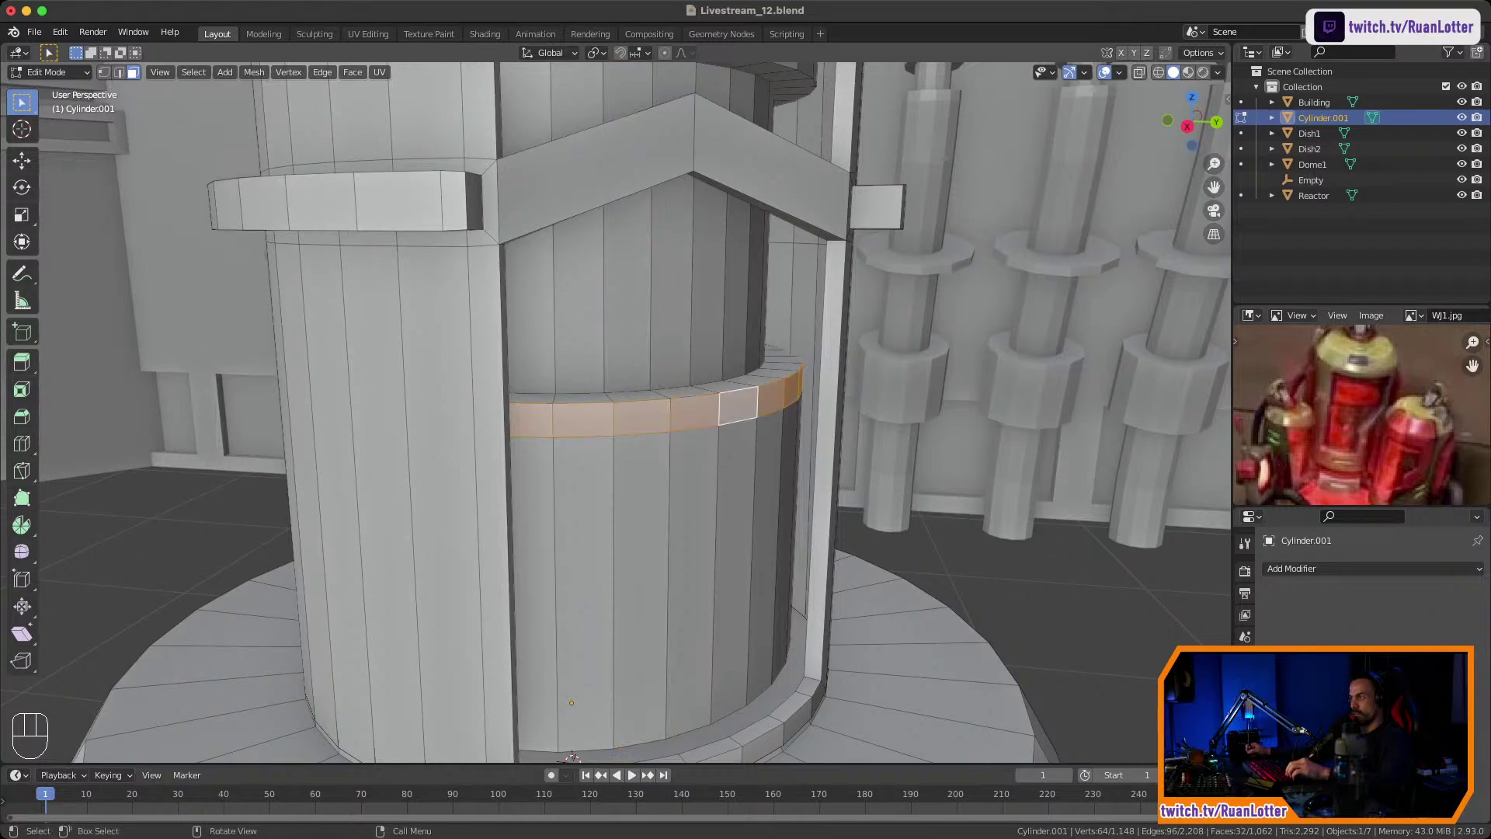
pyautogui.moveTo(726, 410); pyautogui.dragTo(685, 433, button='middle')
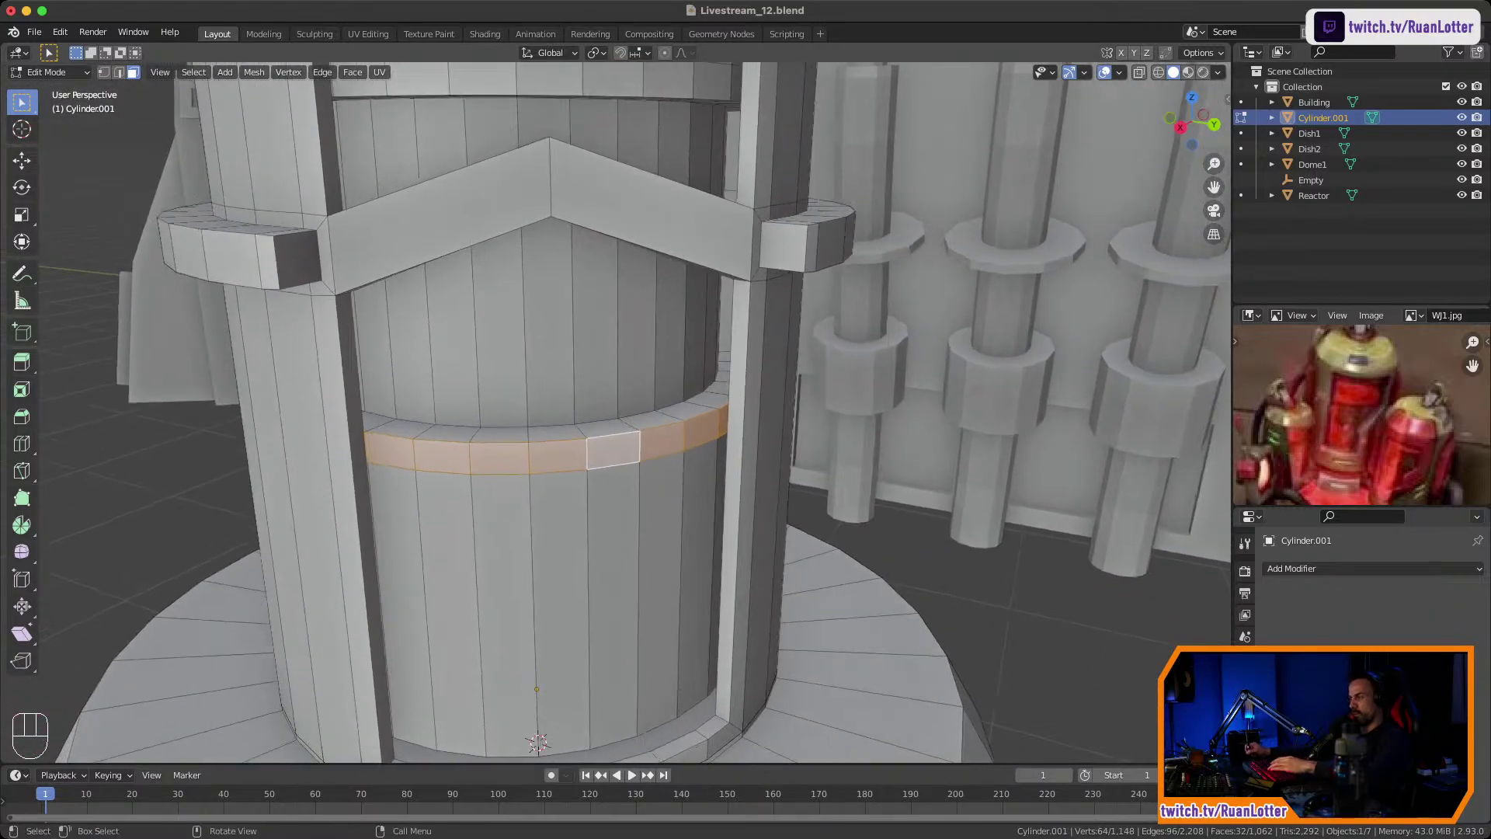
# Inset the narrow face ring by about 0.027 m and extrude it inward along normals by about 0.08 m as a groove.
pyautogui.press('i')
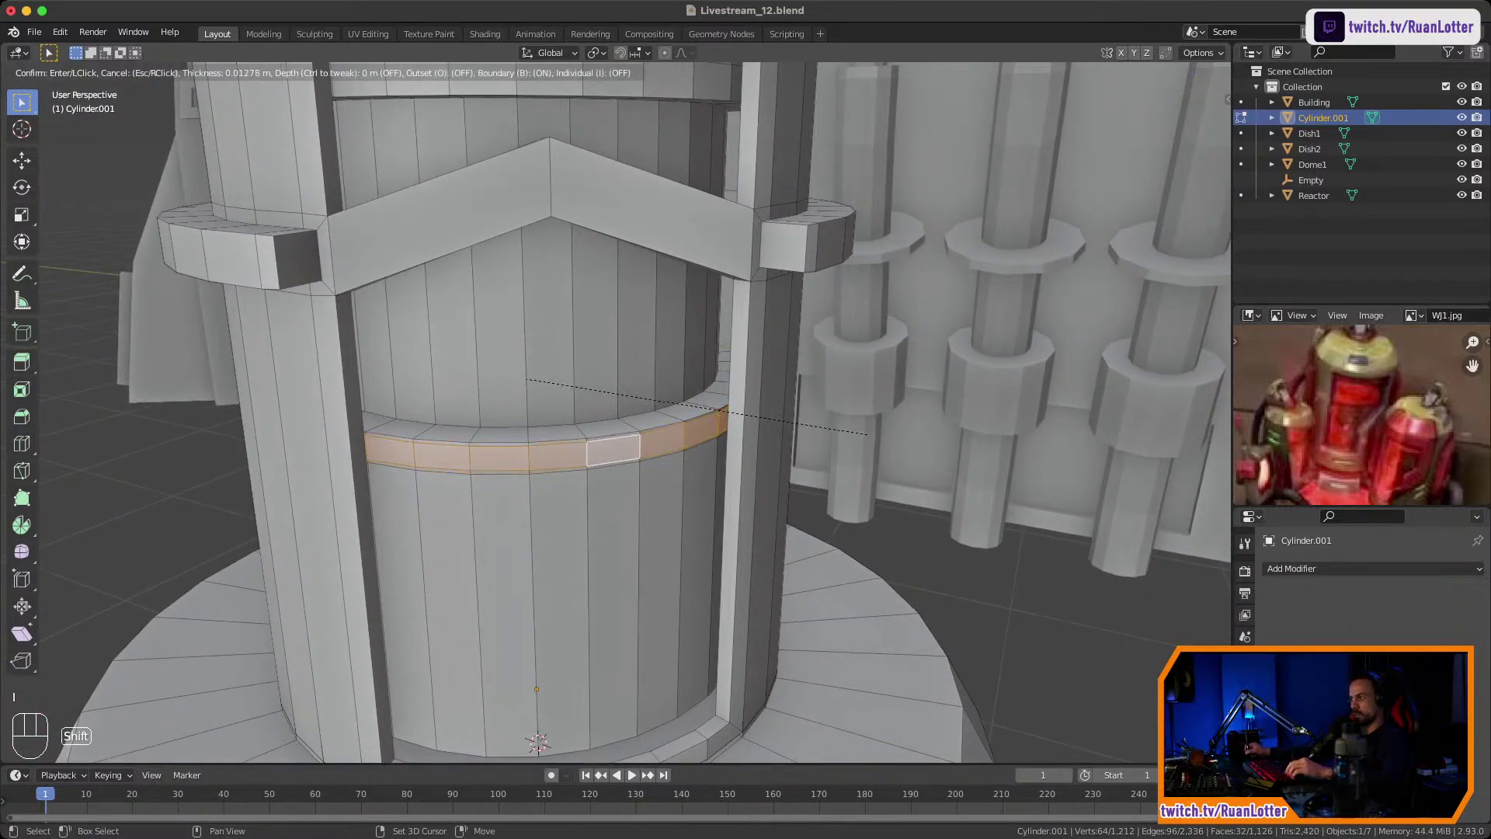
pyautogui.keyDown('shift'); pyautogui.click(835, 438); pyautogui.keyUp('shift')
pyautogui.hotkey('alt', 'e')
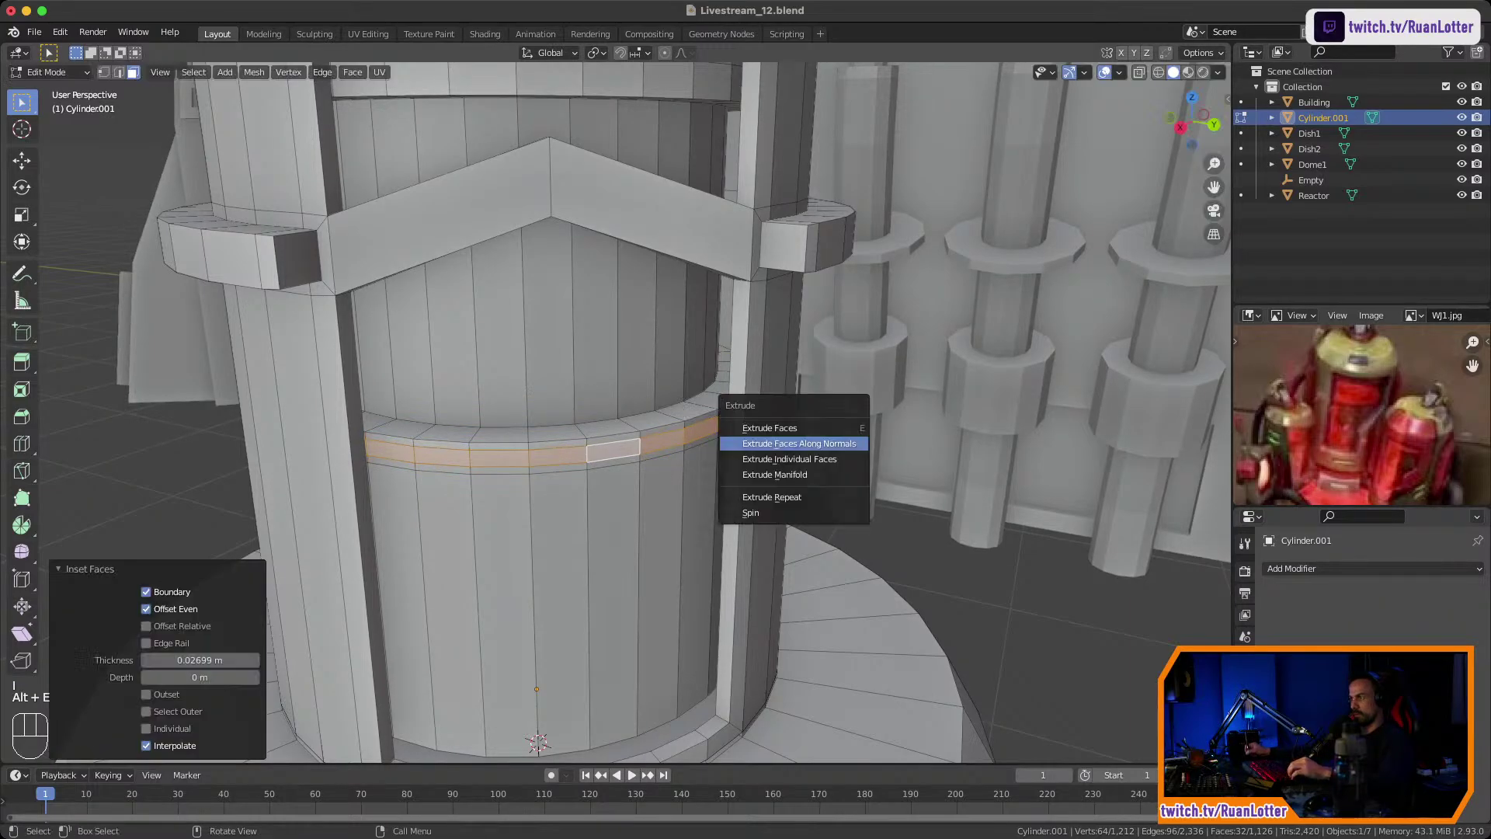
pyautogui.click(835, 443)
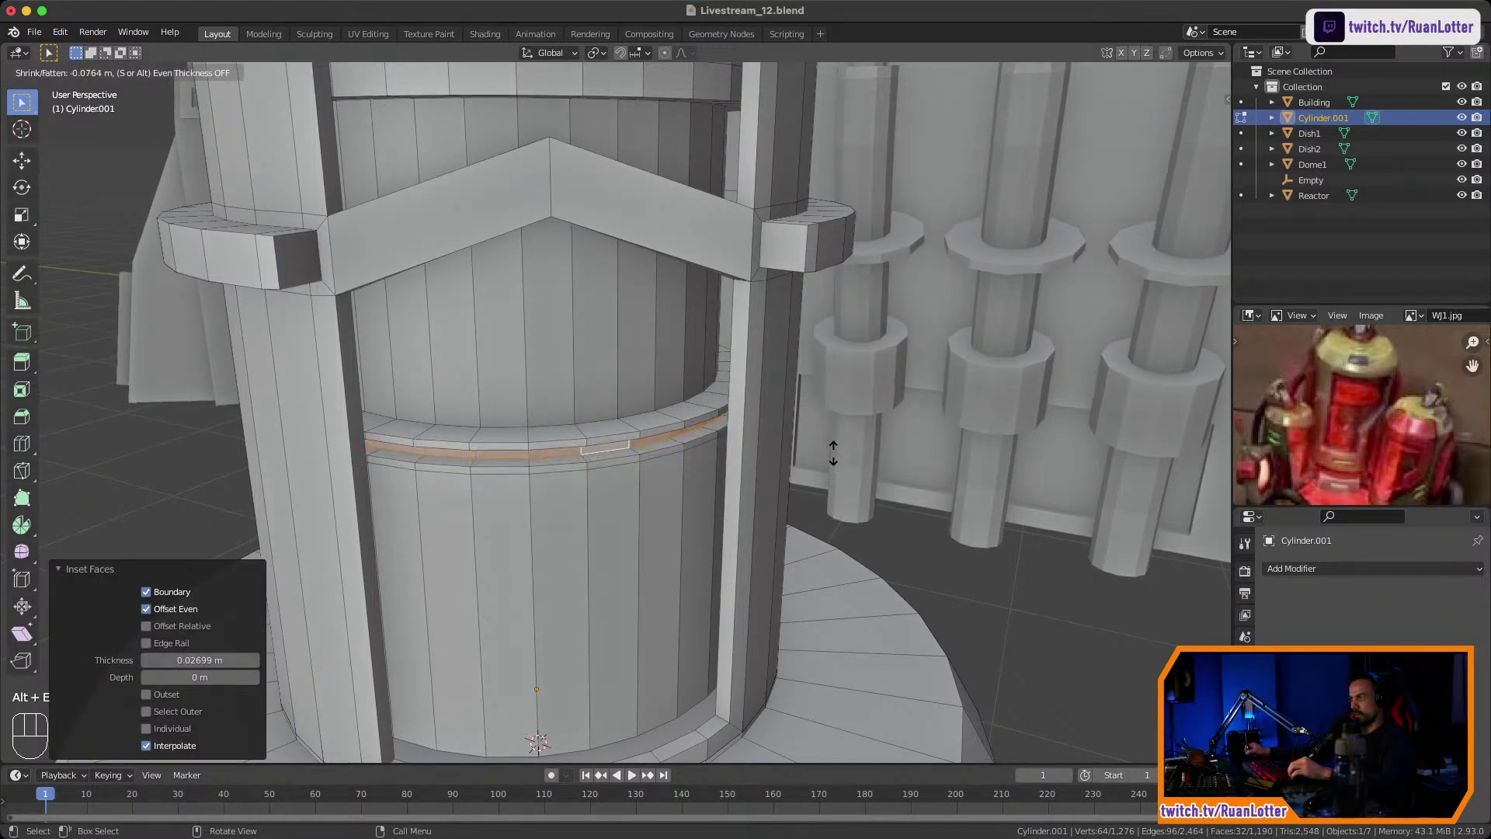
pyautogui.click(834, 451)
# Rotate the whole canister object about 22.3° around the global Z axis.
pyautogui.keyDown('ctrl'); pyautogui.moveTo(622, 373); pyautogui.dragTo(621, 497, button='middle'); pyautogui.keyUp('ctrl')
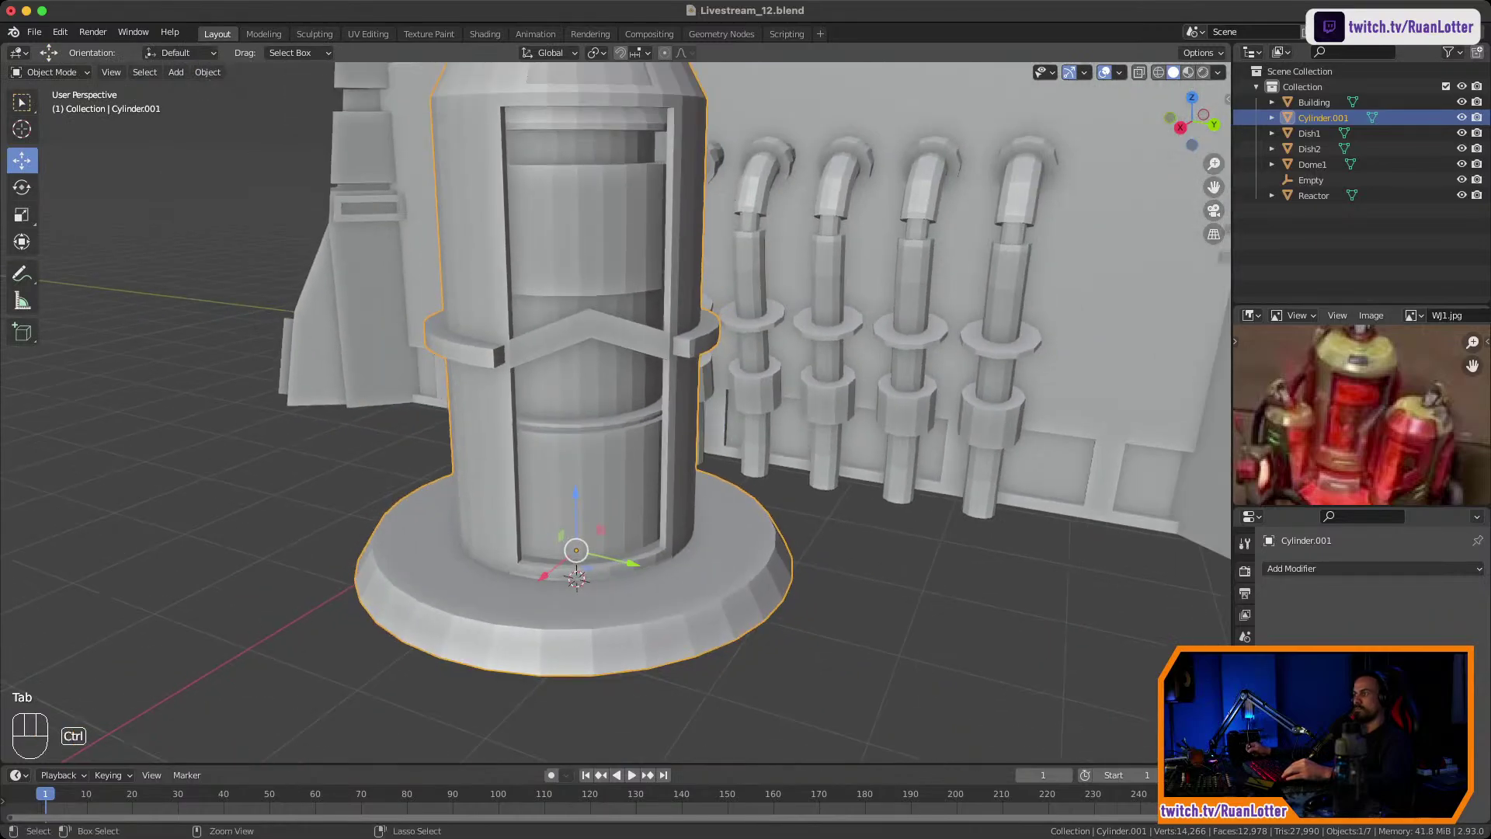
pyautogui.moveTo(621, 435); pyautogui.dragTo(621, 497, button='middle')
pyautogui.moveTo(622, 497); pyautogui.dragTo(567, 516, button='middle')
pyautogui.keyDown('ctrl'); pyautogui.moveTo(567, 516); pyautogui.dragTo(524, 508, button='middle'); pyautogui.keyUp('ctrl')
pyautogui.keyDown('ctrl'); pyautogui.moveTo(525, 509); pyautogui.dragTo(525, 560, button='middle'); pyautogui.keyUp('ctrl')
pyautogui.click(349, 388)
pyautogui.moveTo(535, 419); pyautogui.dragTo(530, 474, button='middle')
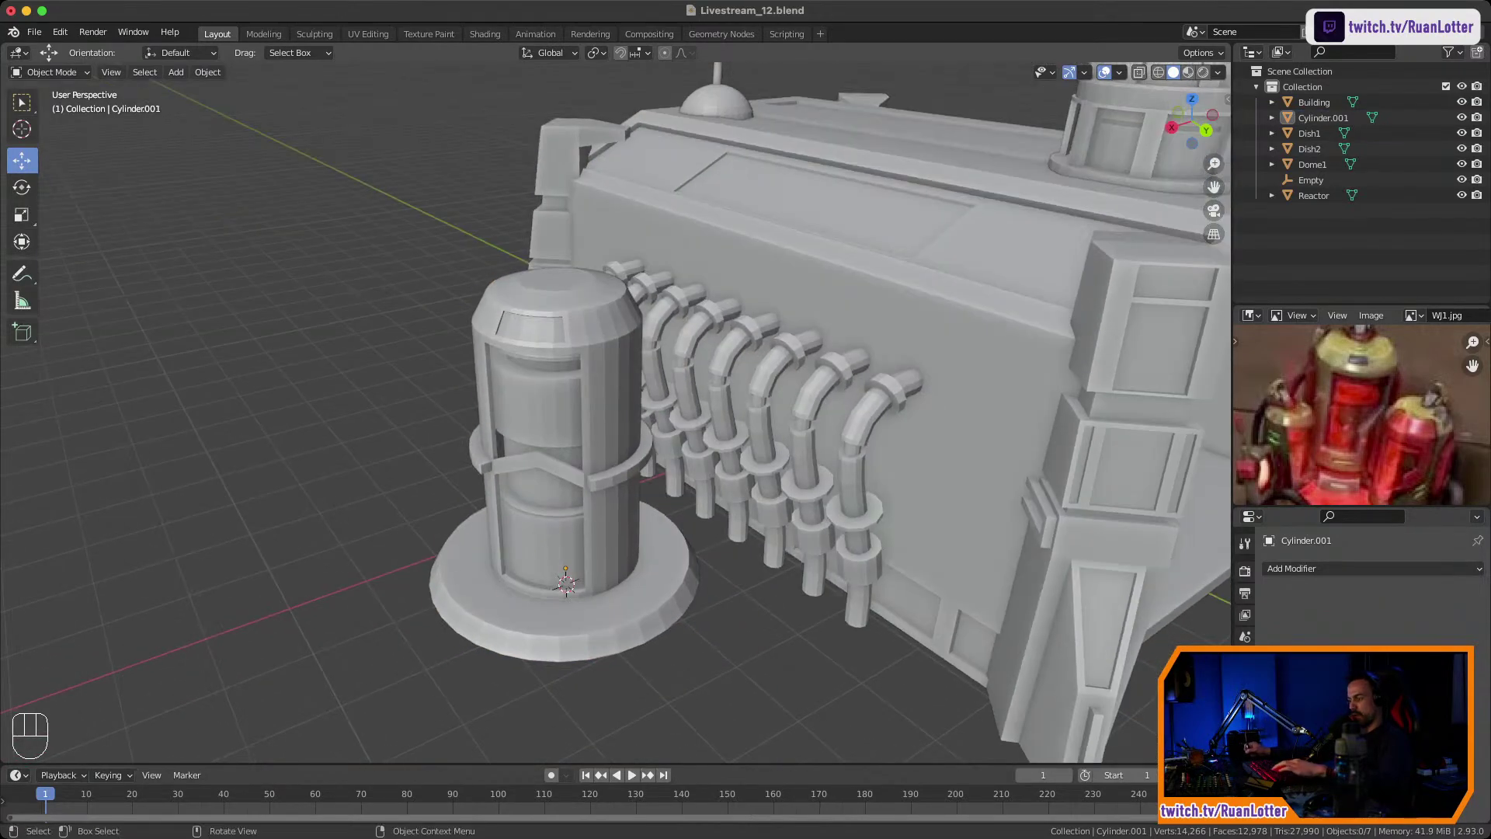
pyautogui.click(559, 434)
pyautogui.press('r')
pyautogui.press('z')
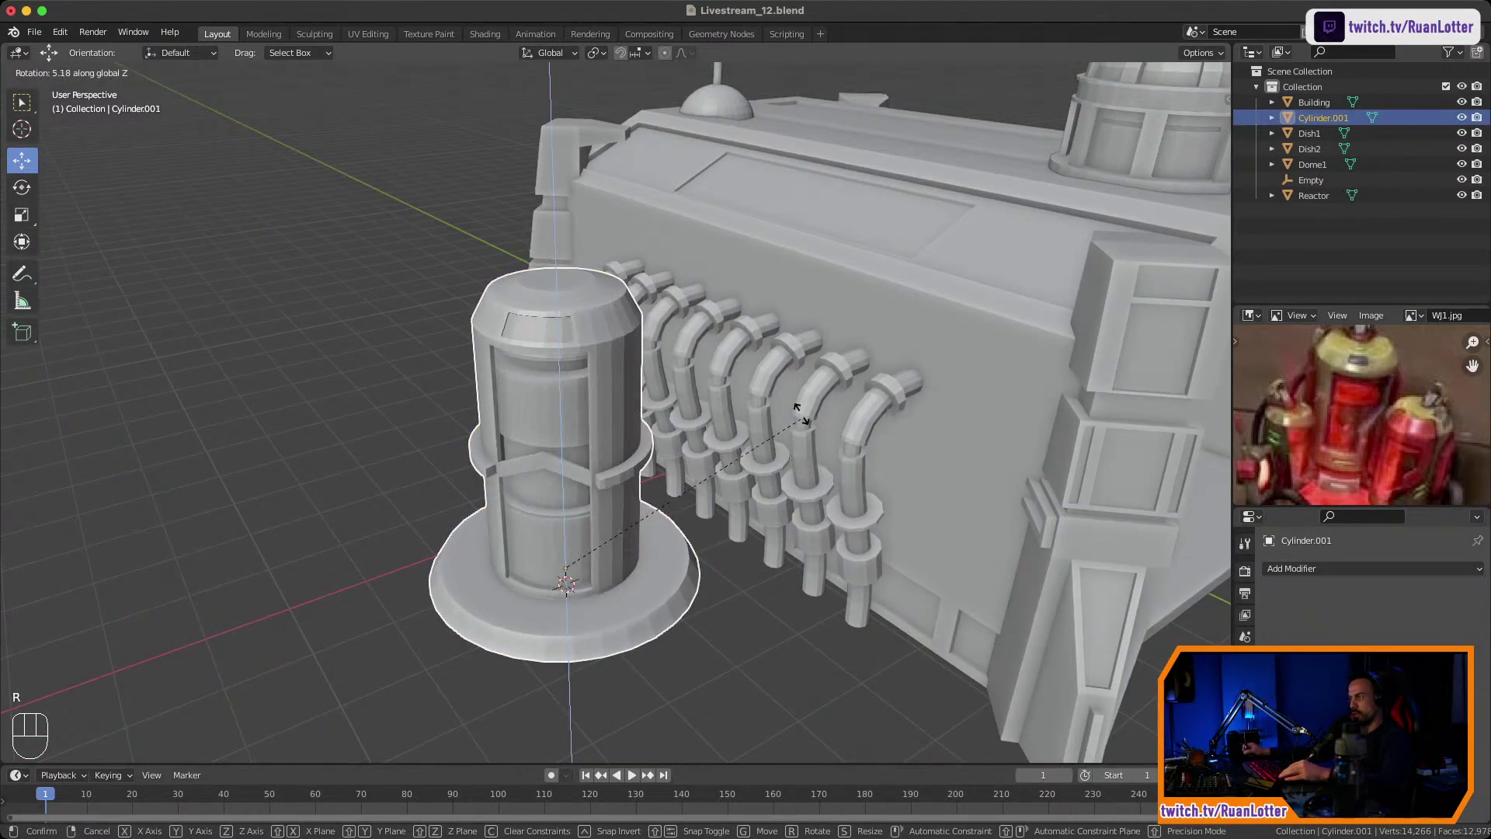
pyautogui.click(748, 353)
# Inset the canister's round top face by about 0.229 m and extrude the inner face upward into a post.
pyautogui.moveTo(714, 404)
pyautogui.mouseDown(button='middle')
pyautogui.moveTo(621, 365)
pyautogui.moveTo(621, 427)
pyautogui.moveTo(708, 431)
pyautogui.mouseUp(button='middle')
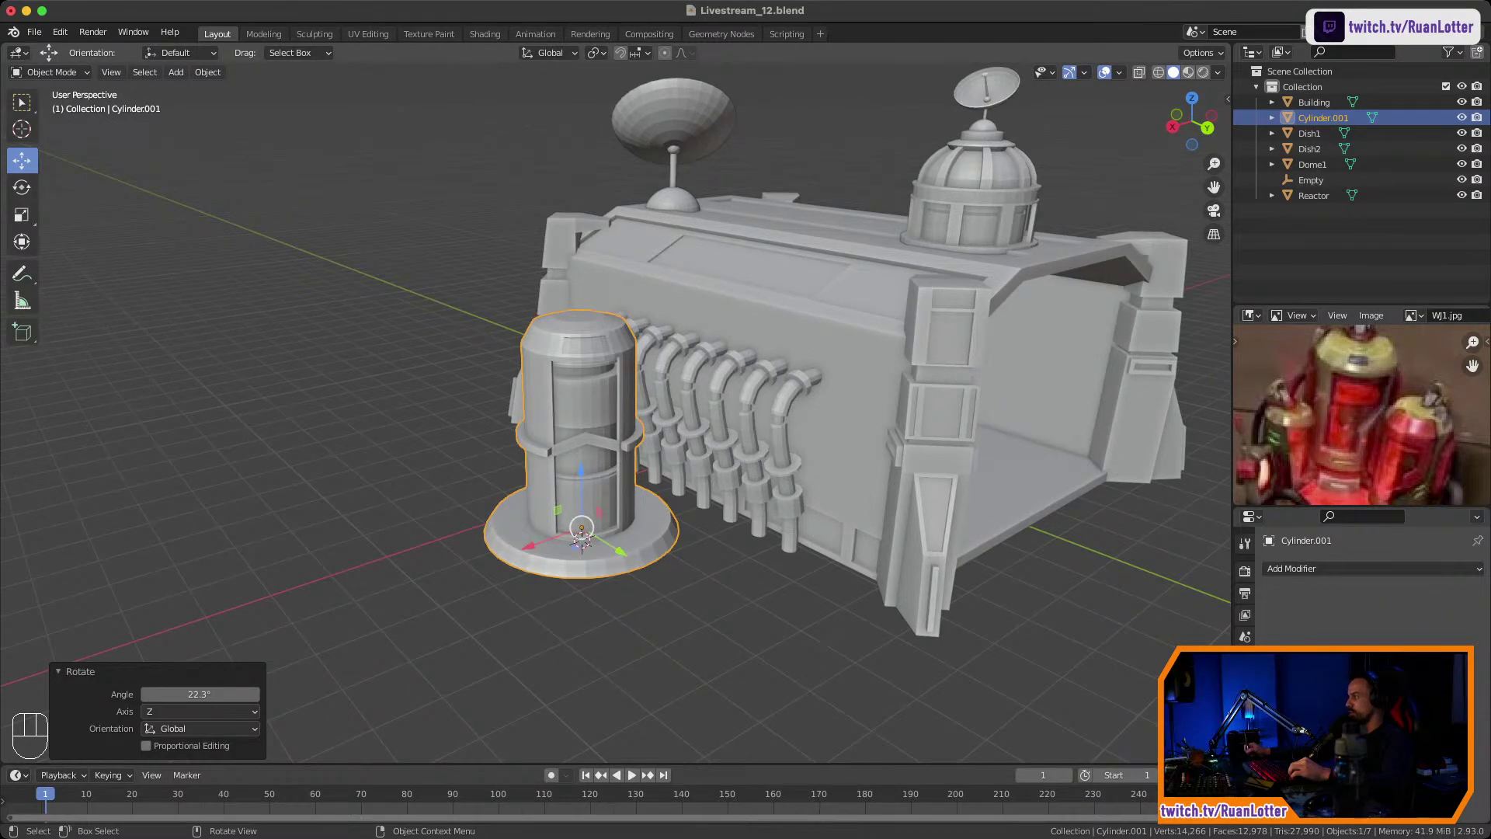
pyautogui.moveTo(708, 430)
pyautogui.mouseDown(button='middle')
pyautogui.moveTo(727, 431)
pyautogui.moveTo(685, 424)
pyautogui.moveTo(689, 404)
pyautogui.moveTo(851, 396)
pyautogui.moveTo(683, 434)
pyautogui.mouseUp(button='middle')
pyautogui.scroll(2, 727, 431)
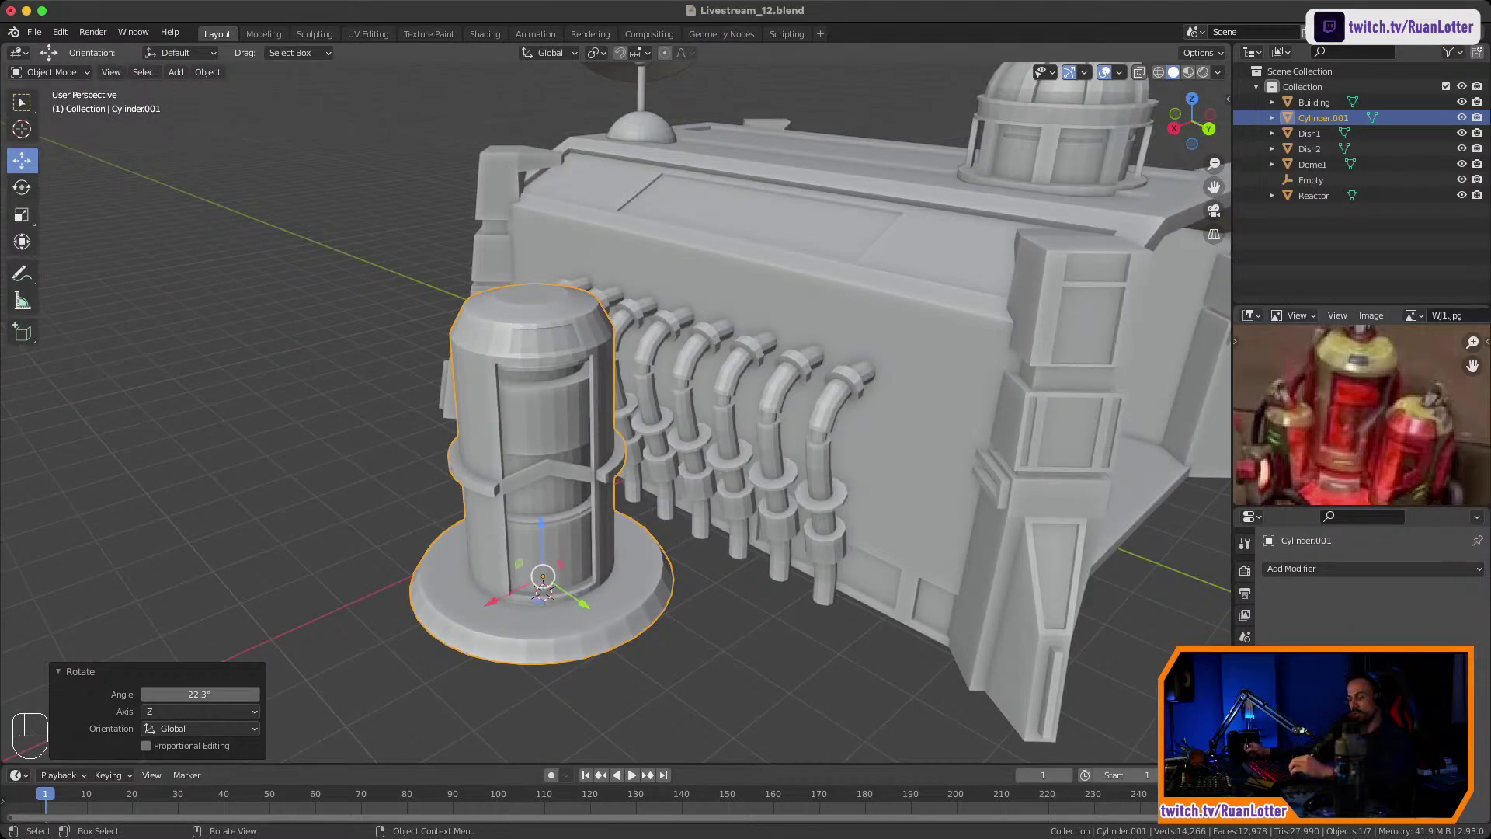
pyautogui.keyDown('shift'); pyautogui.moveTo(684, 433); pyautogui.dragTo(644, 427, button='middle'); pyautogui.keyUp('shift')
pyautogui.moveTo(644, 427); pyautogui.dragTo(510, 478, button='middle')
pyautogui.keyDown('shift'); pyautogui.moveTo(509, 478); pyautogui.dragTo(553, 566, button='middle'); pyautogui.keyUp('shift')
pyautogui.keyDown('shift'); pyautogui.moveTo(553, 567); pyautogui.dragTo(575, 553, button='middle'); pyautogui.keyUp('shift')
pyautogui.press('Tab')
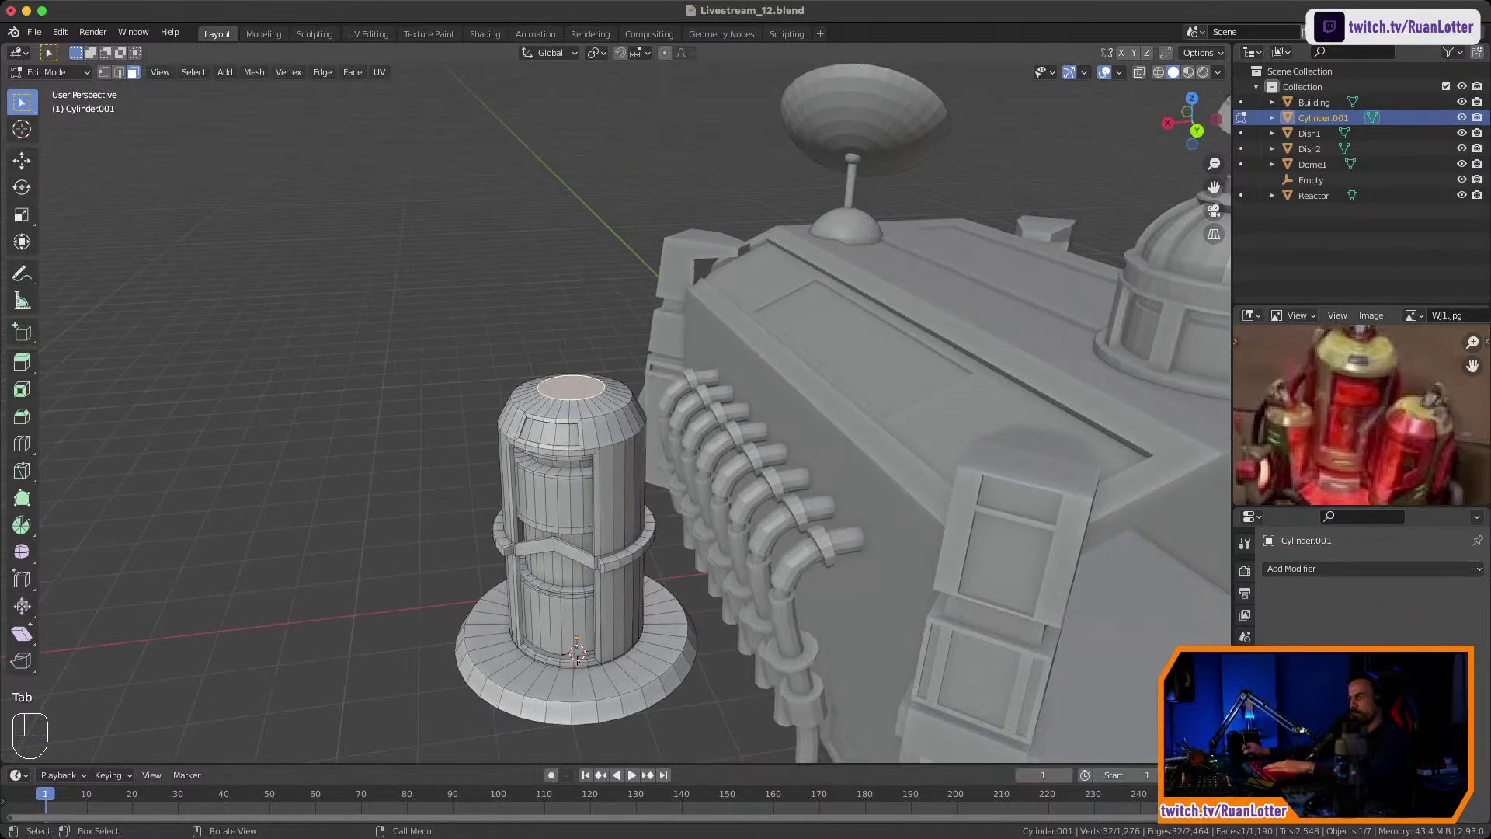
pyautogui.press('i')
pyautogui.click(815, 394)
pyautogui.press('e')
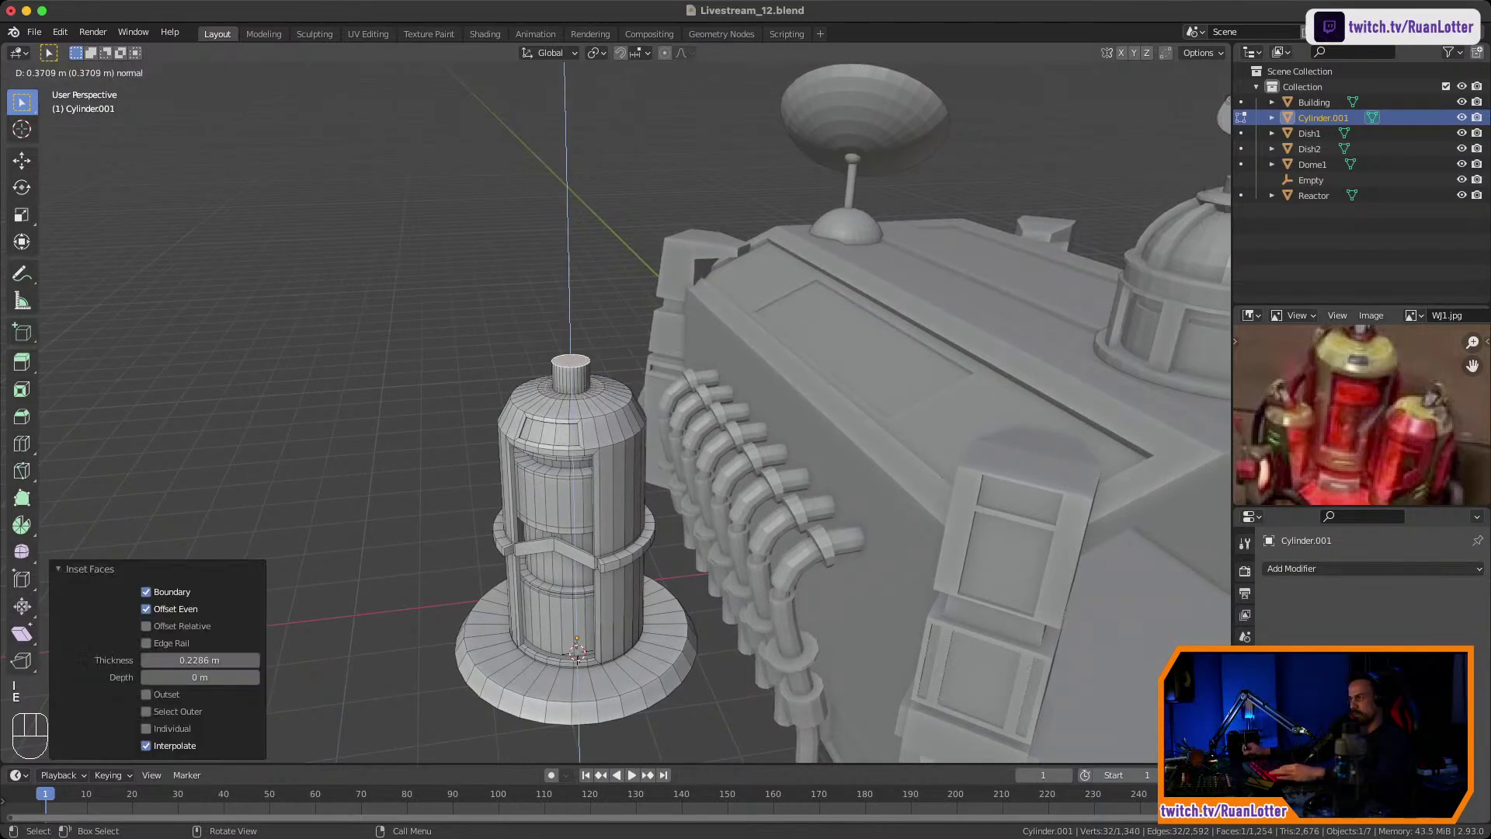
pyautogui.click(816, 283)
# Snap the 3D cursor to a single vertex on the rim of the post's top face.
pyautogui.moveTo(815, 284); pyautogui.dragTo(786, 334, button='middle')
pyautogui.keyDown('ctrl'); pyautogui.moveTo(786, 334); pyautogui.dragTo(783, 267, button='middle'); pyautogui.keyUp('ctrl')
pyautogui.keyDown('shift'); pyautogui.moveTo(783, 268); pyautogui.dragTo(741, 268, button='middle'); pyautogui.keyUp('shift')
pyautogui.keyDown('shift'); pyautogui.moveTo(742, 268); pyautogui.dragTo(852, 245, button='middle'); pyautogui.keyUp('shift')
pyautogui.press('1')
pyautogui.click(1192, 100)
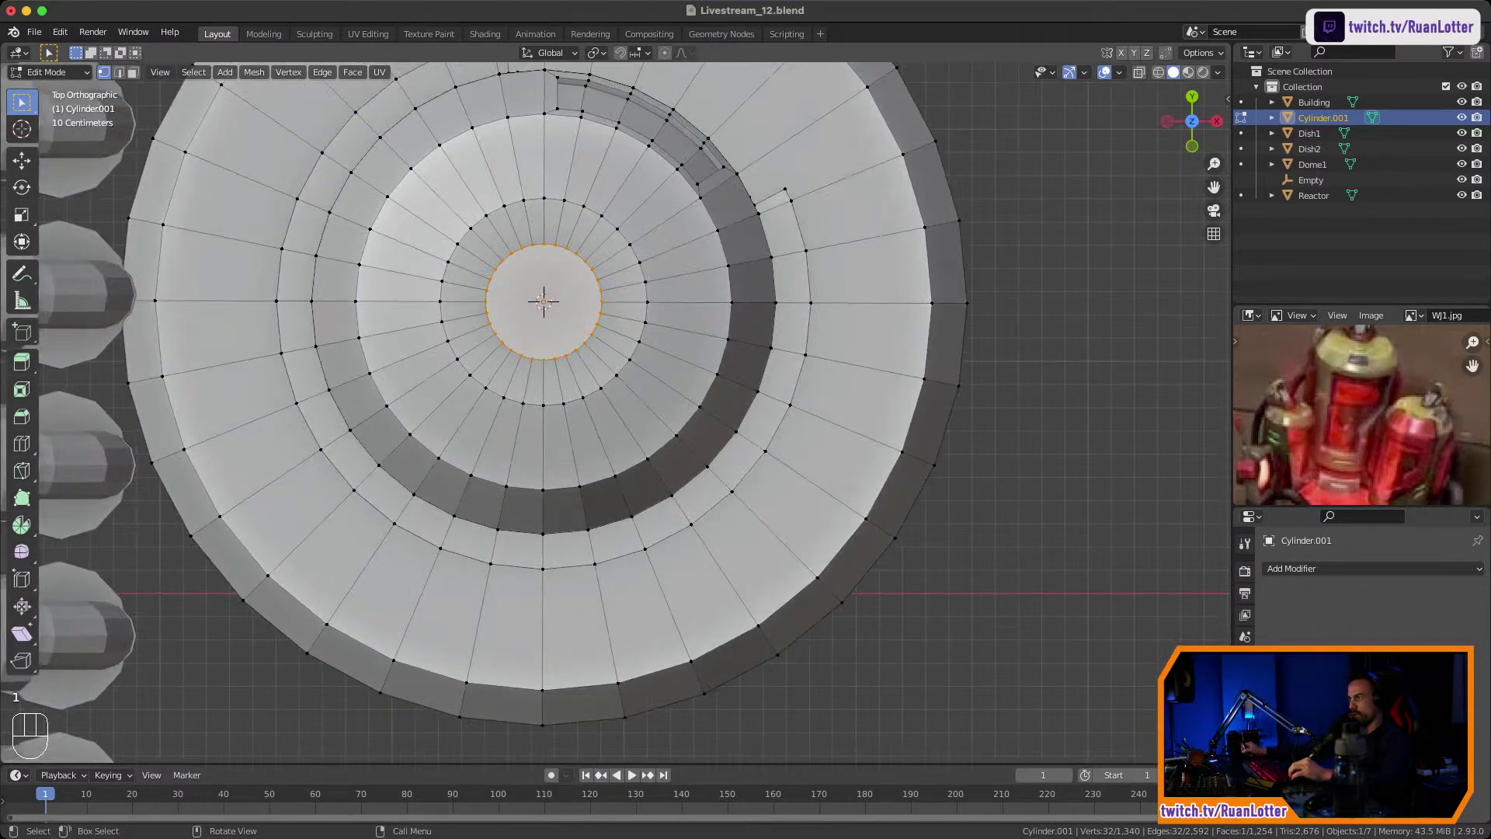
pyautogui.keyDown('ctrl'); pyautogui.moveTo(777, 310); pyautogui.dragTo(984, 360, button='middle'); pyautogui.keyUp('ctrl')
pyautogui.keyDown('shift'); pyautogui.moveTo(984, 360); pyautogui.dragTo(926, 339, button='middle'); pyautogui.keyUp('shift')
pyautogui.keyDown('ctrl'); pyautogui.moveTo(926, 338); pyautogui.dragTo(925, 291, button='middle'); pyautogui.keyUp('ctrl')
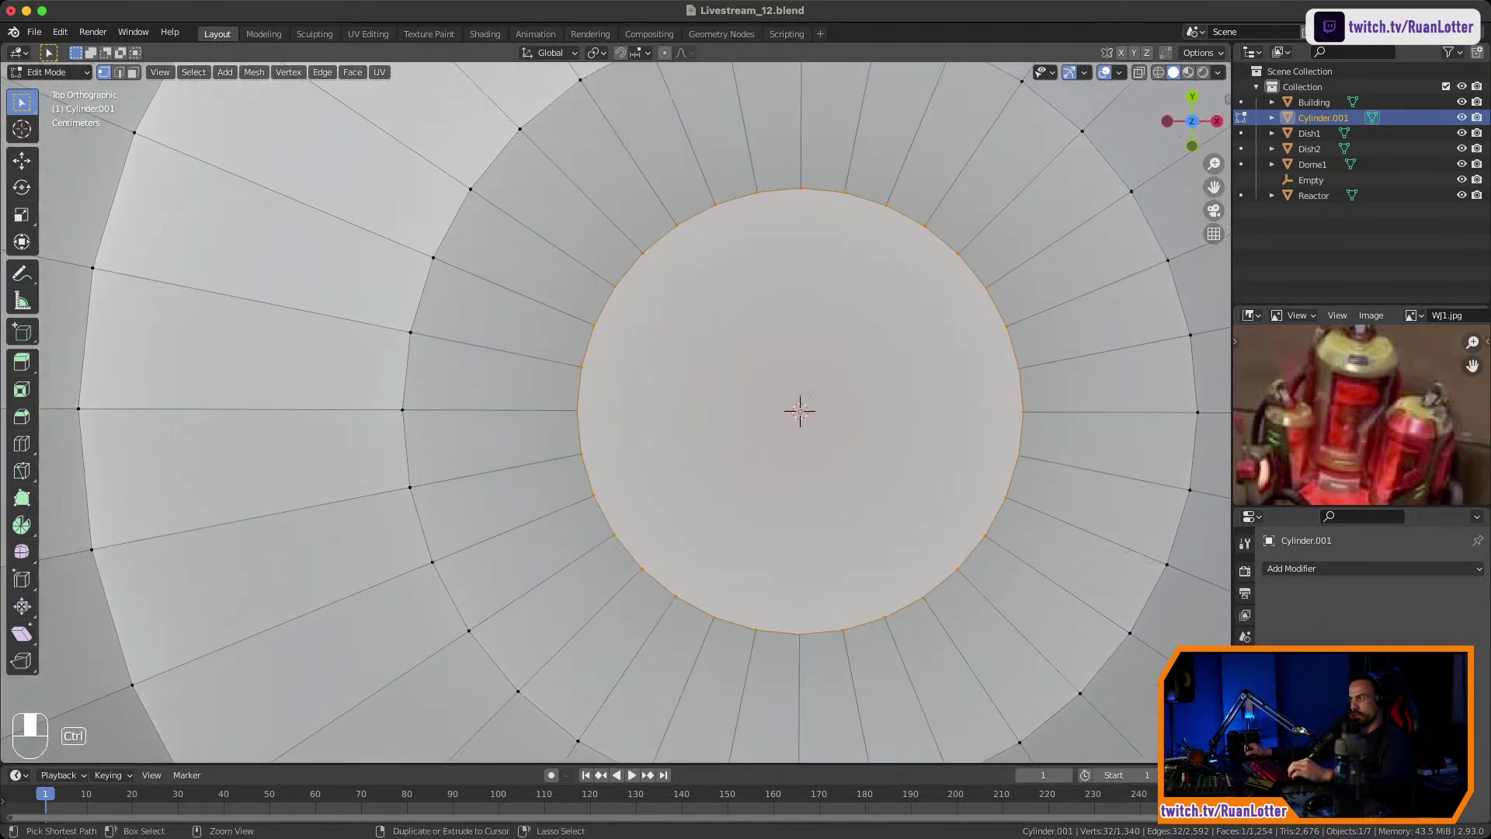
pyautogui.moveTo(776, 372); pyautogui.dragTo(985, 324, button='middle')
pyautogui.moveTo(854, 334); pyautogui.dragTo(890, 341, button='middle')
pyautogui.hotkey('shift', 's')
pyautogui.hotkey('shift', 's')
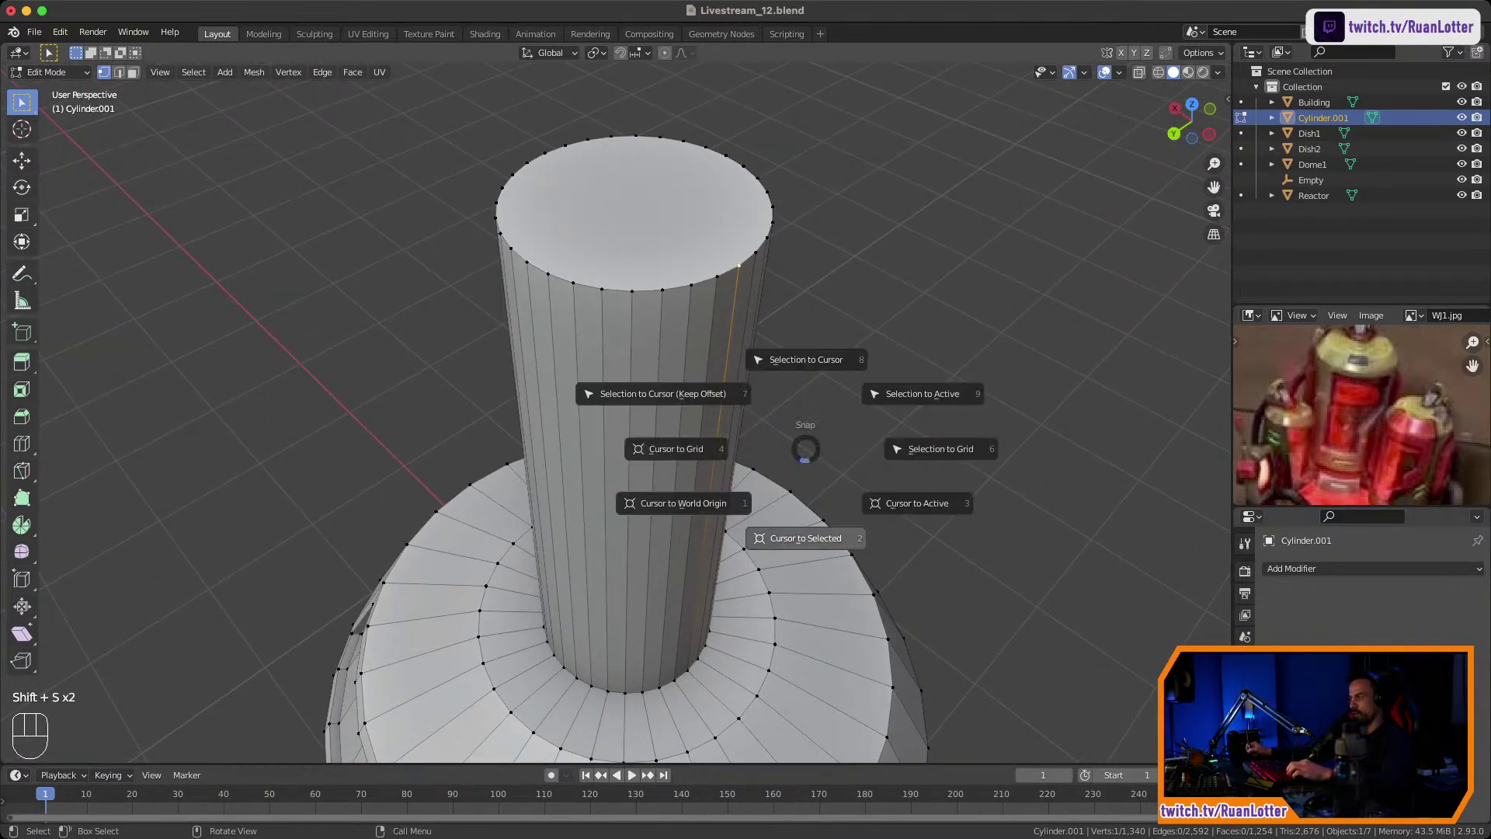
pyautogui.click(804, 537)
# Select the post's round top face and activate the Spin tool.
pyautogui.keyDown('ctrl'); pyautogui.moveTo(805, 537); pyautogui.dragTo(805, 584, button='middle'); pyautogui.keyUp('ctrl')
pyautogui.keyDown('shift'); pyautogui.moveTo(805, 584); pyautogui.dragTo(826, 588, button='middle'); pyautogui.keyUp('shift')
pyautogui.press('3')
pyautogui.click(662, 282)
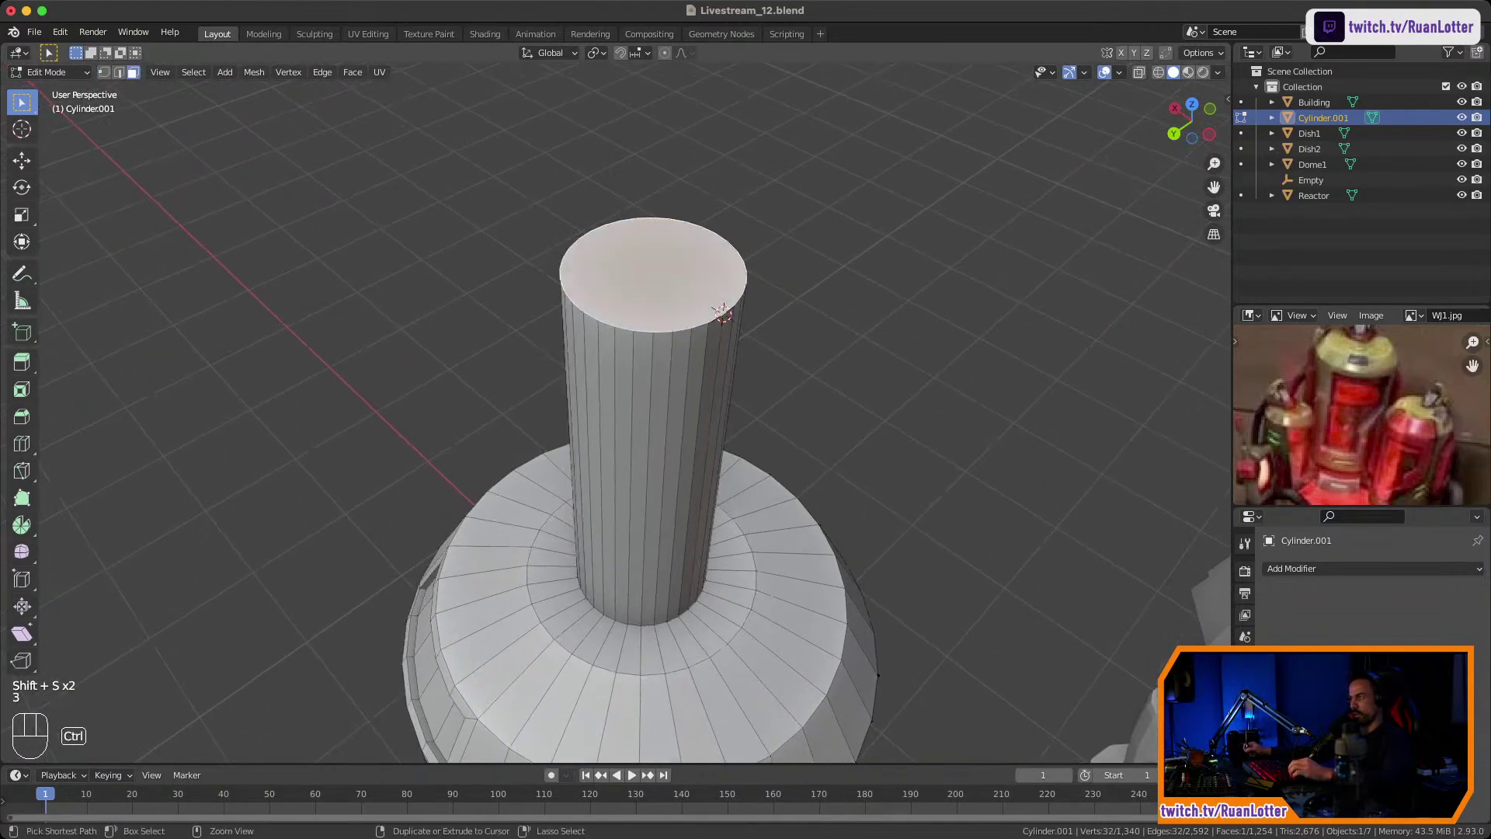
pyautogui.keyDown('ctrl'); pyautogui.moveTo(661, 282); pyautogui.dragTo(700, 336, button='middle'); pyautogui.keyUp('ctrl')
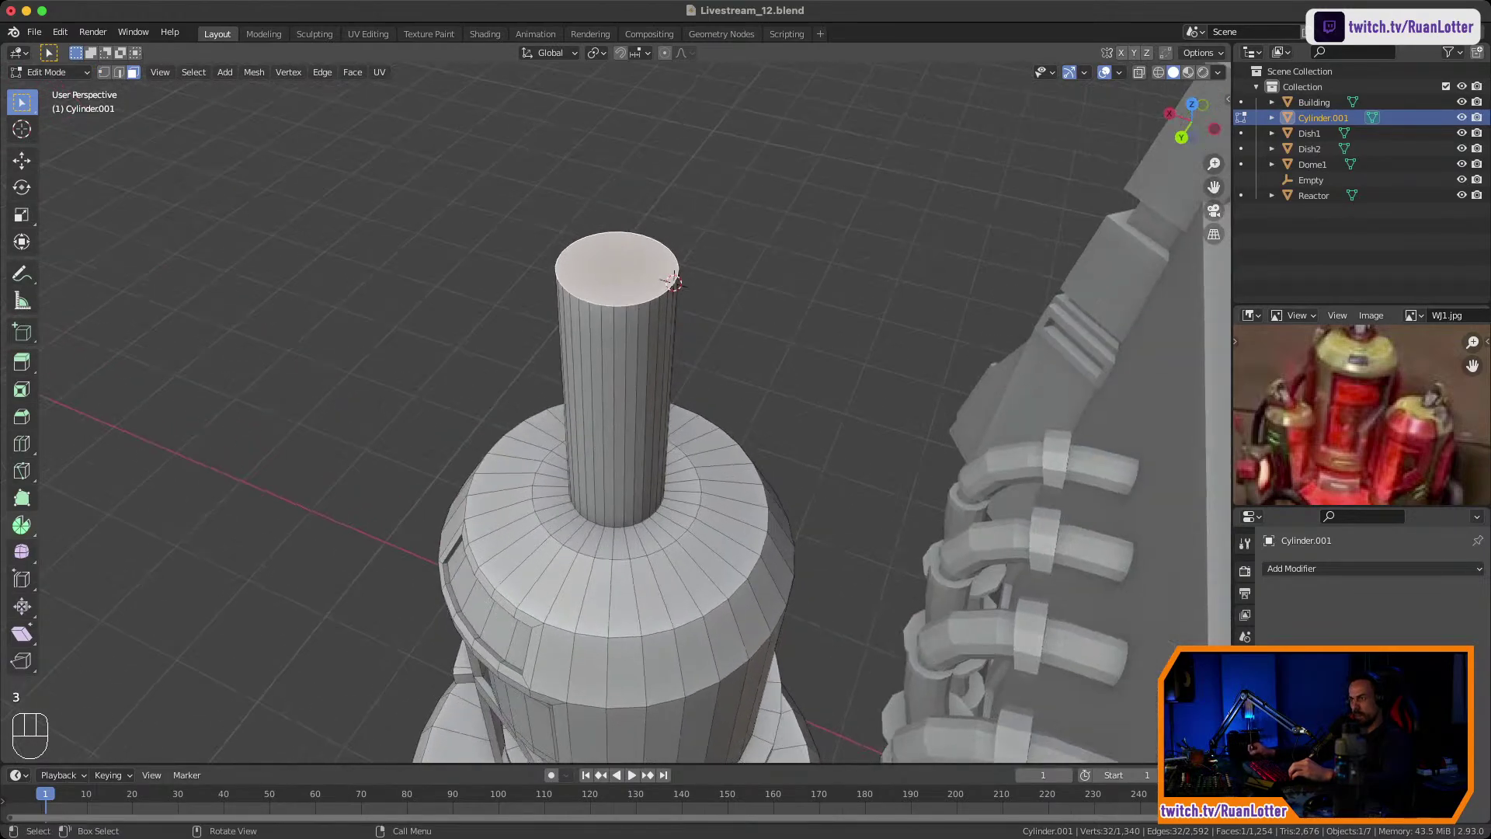
pyautogui.click(22, 525)
pyautogui.moveTo(497, 404); pyautogui.dragTo(549, 364, button='middle')
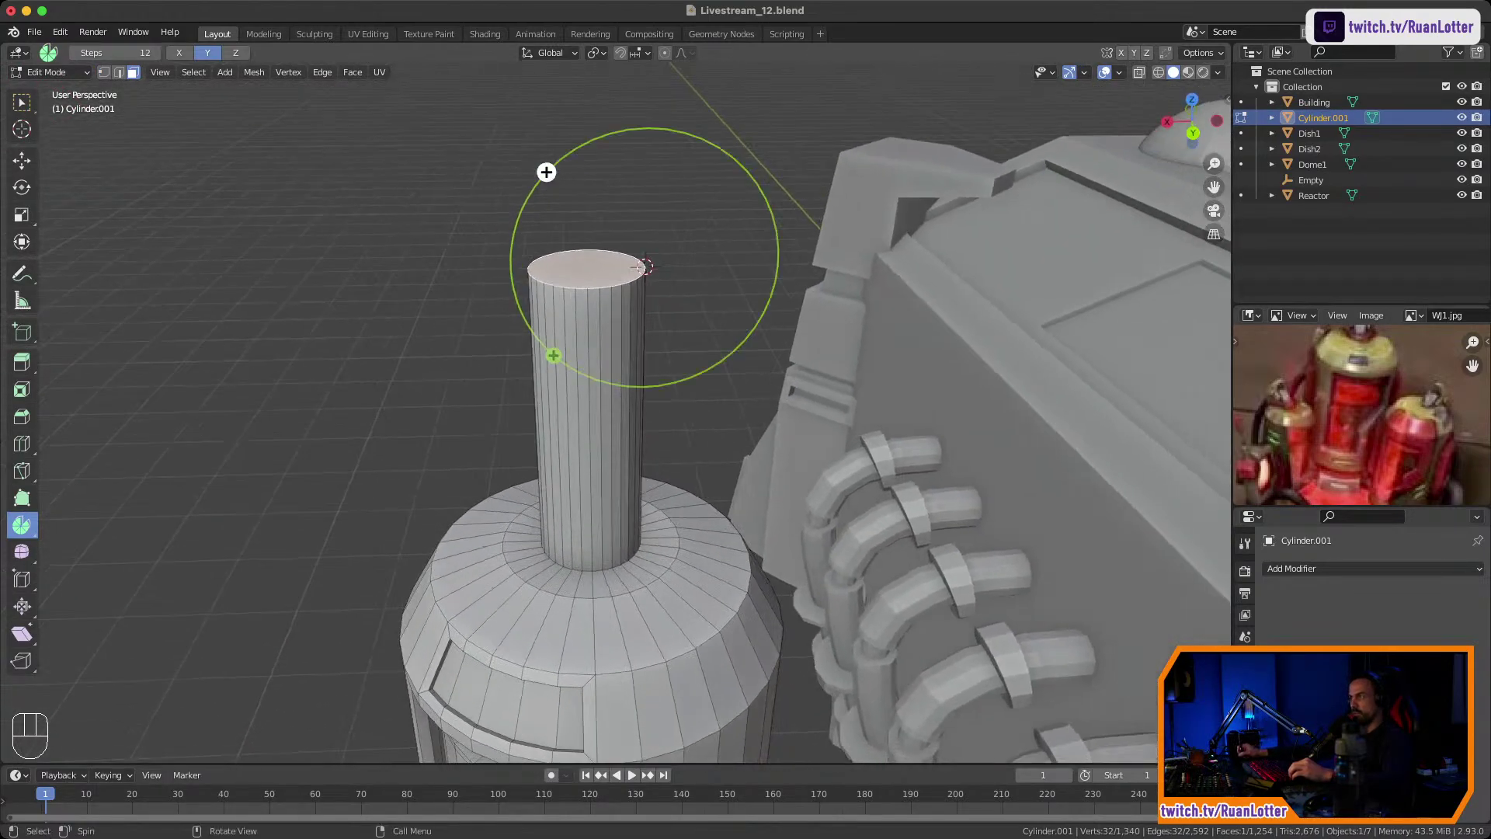
# Try to spin the post's top face about 117° around the Y axis.
pyautogui.moveTo(546, 171); pyautogui.dragTo(757, 235)
pyautogui.moveTo(757, 235); pyautogui.dragTo(695, 187, button='middle')
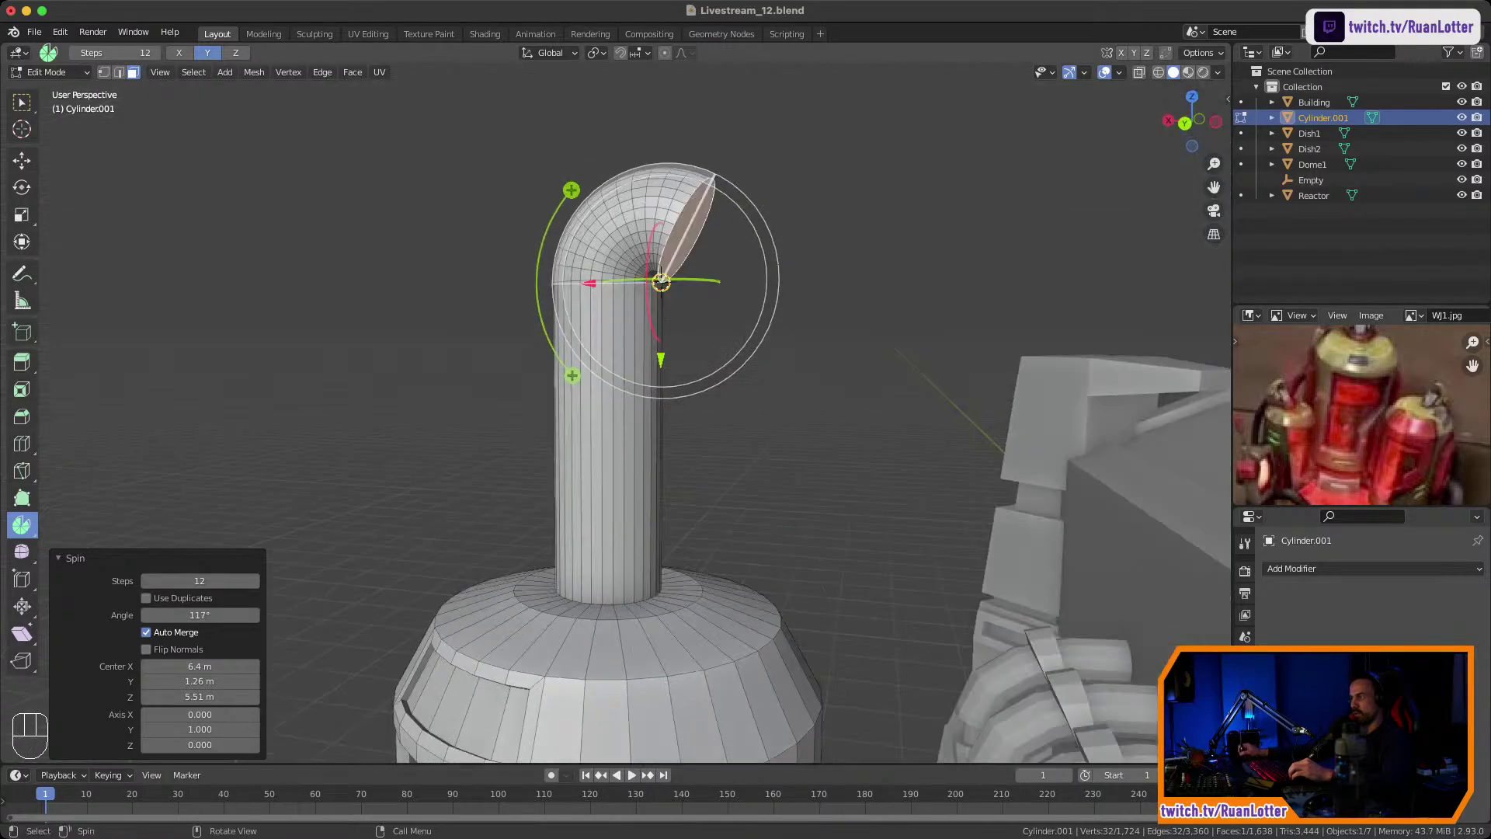
pyautogui.moveTo(572, 191); pyautogui.dragTo(593, 174)
pyautogui.moveTo(592, 174)
pyautogui.mouseDown(button='middle')
pyautogui.moveTo(631, 193)
pyautogui.moveTo(605, 198)
pyautogui.mouseUp(button='middle')
pyautogui.press('super+z')
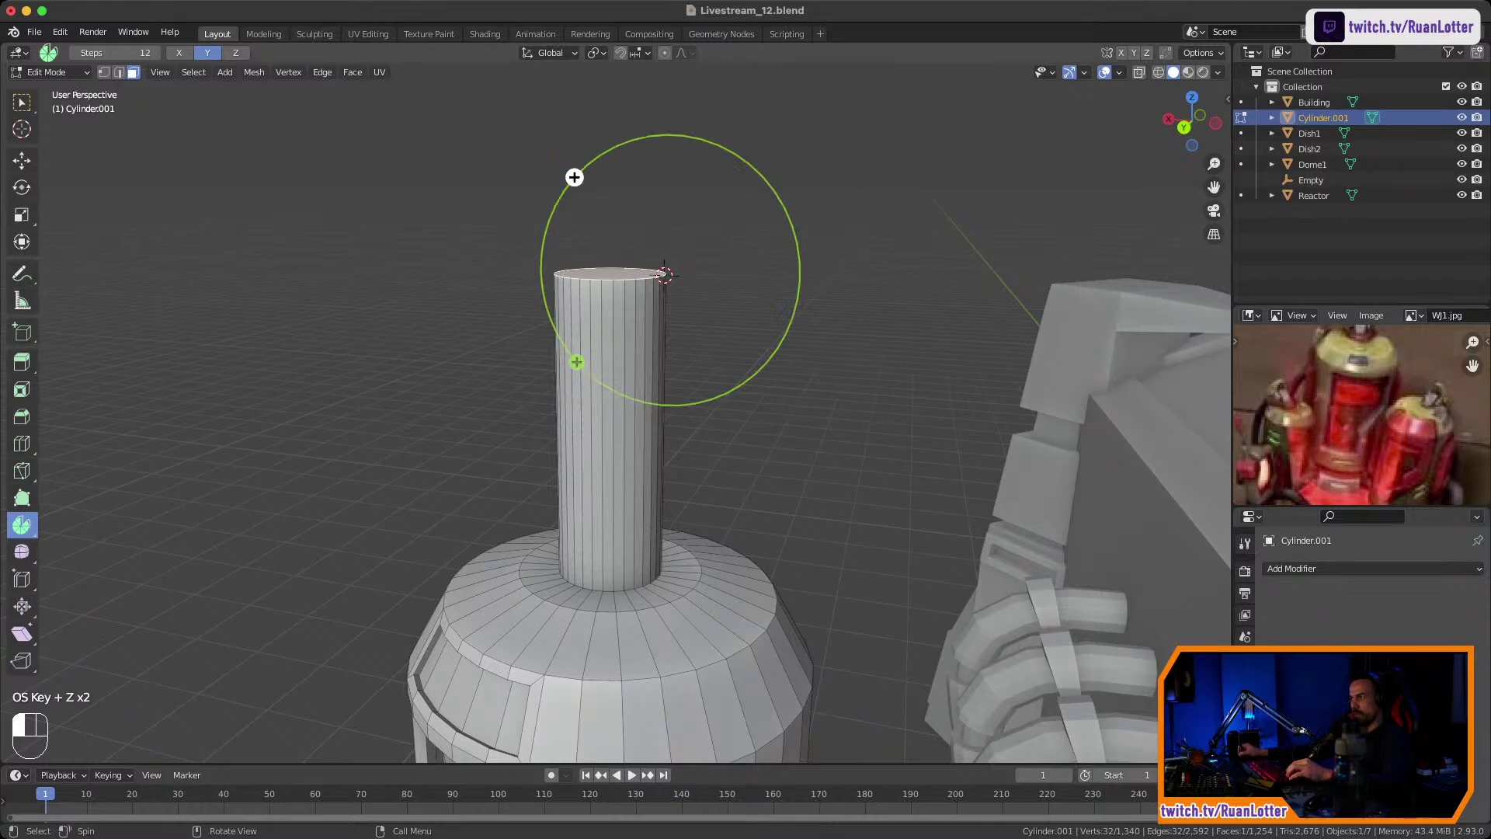
# Spin the post's top face about 128° around the Y axis with the centre shifted to X 6.3 m, forming a rounded pipe bend.
pyautogui.moveTo(574, 177); pyautogui.dragTo(768, 219)
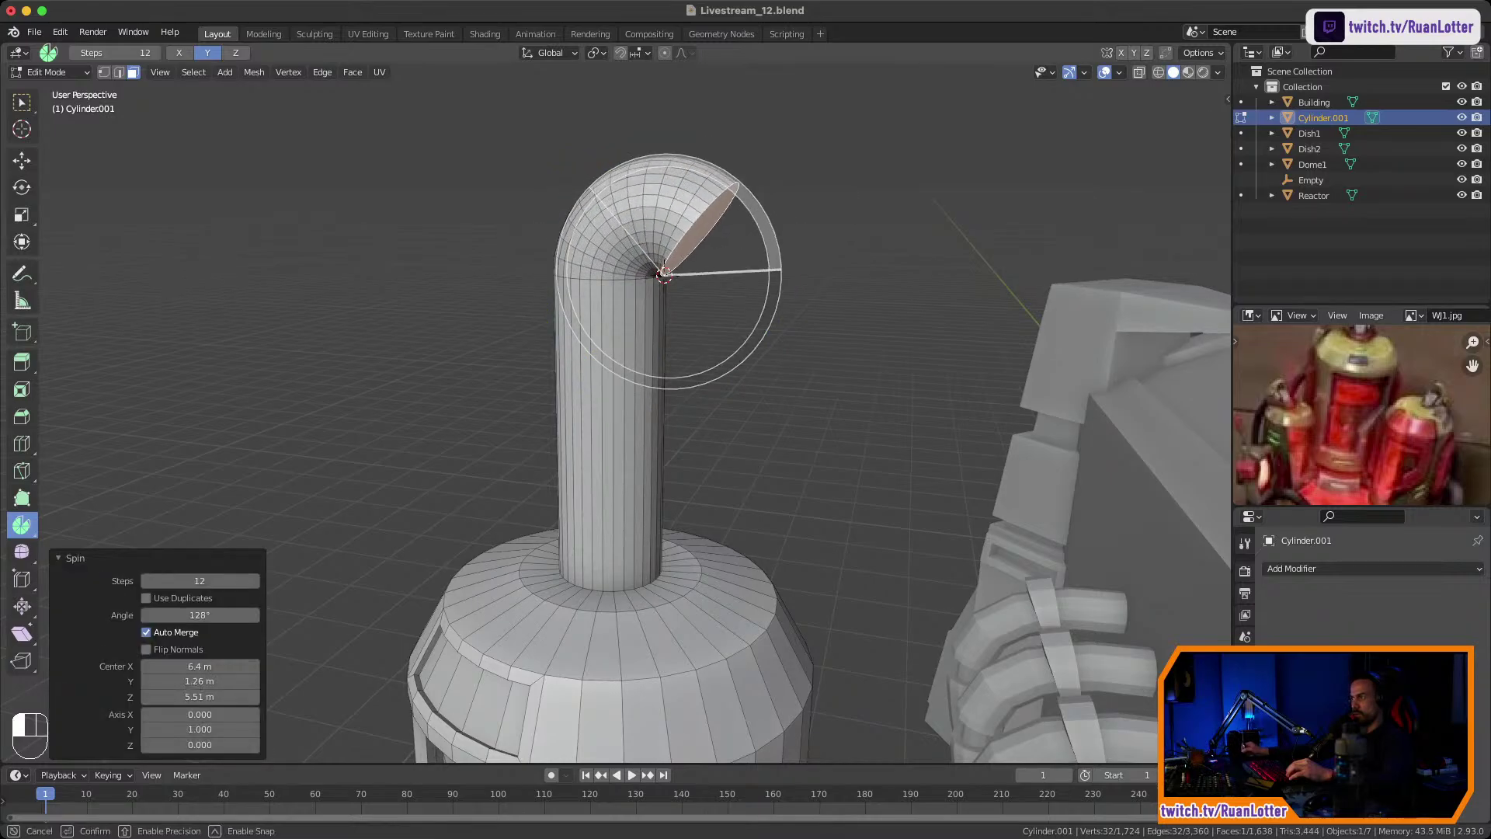
pyautogui.moveTo(779, 271)
pyautogui.mouseDown(button='middle')
pyautogui.moveTo(811, 308)
pyautogui.moveTo(799, 281)
pyautogui.mouseUp(button='middle')
pyautogui.moveTo(582, 267); pyautogui.dragTo(610, 269)
pyautogui.moveTo(614, 269); pyautogui.dragTo(608, 396, button='middle')
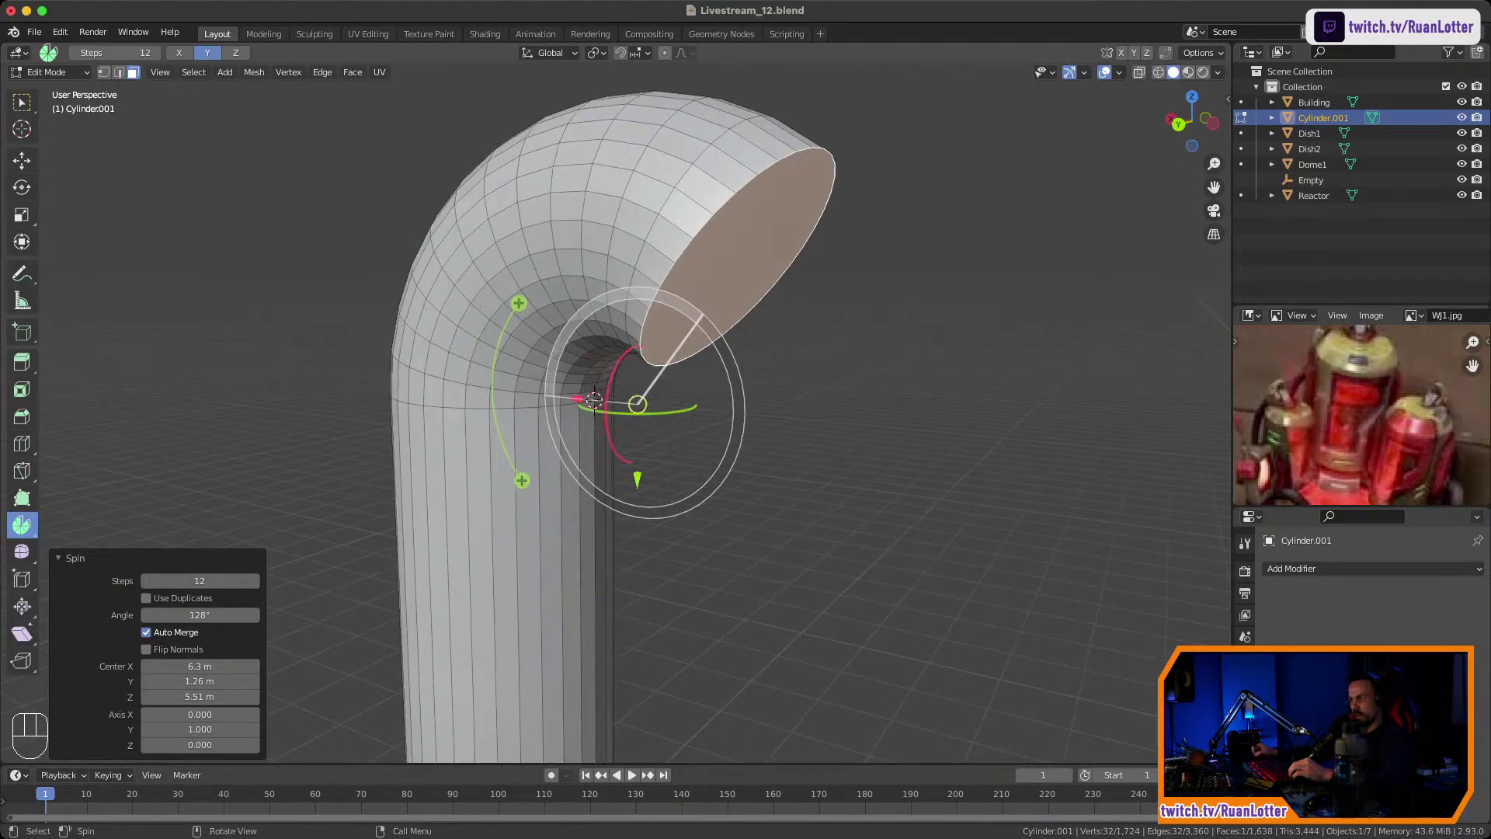
pyautogui.moveTo(726, 423); pyautogui.dragTo(685, 407, button='middle')
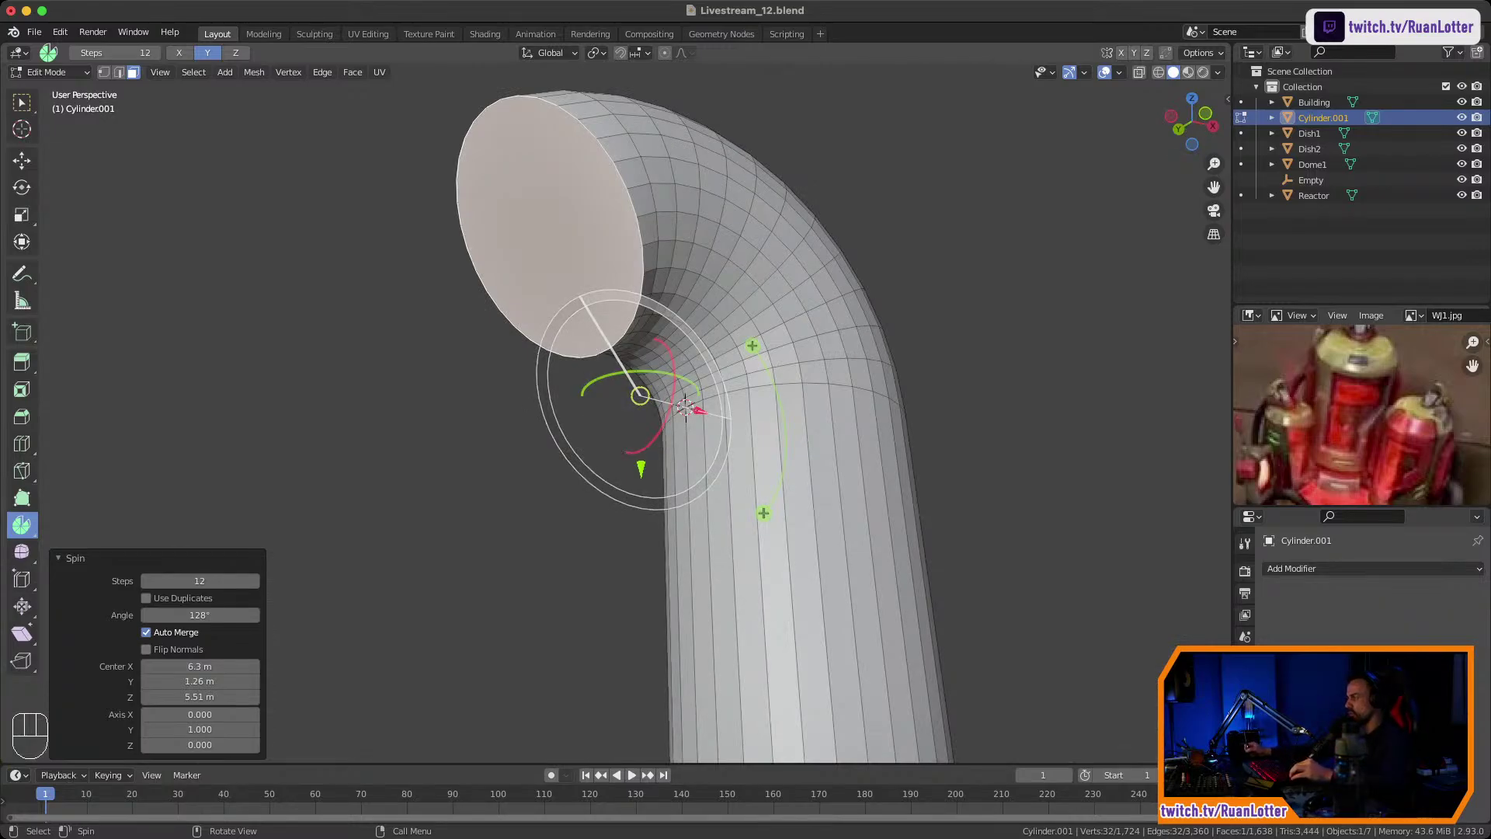
pyautogui.moveTo(765, 362); pyautogui.dragTo(732, 337, button='middle')
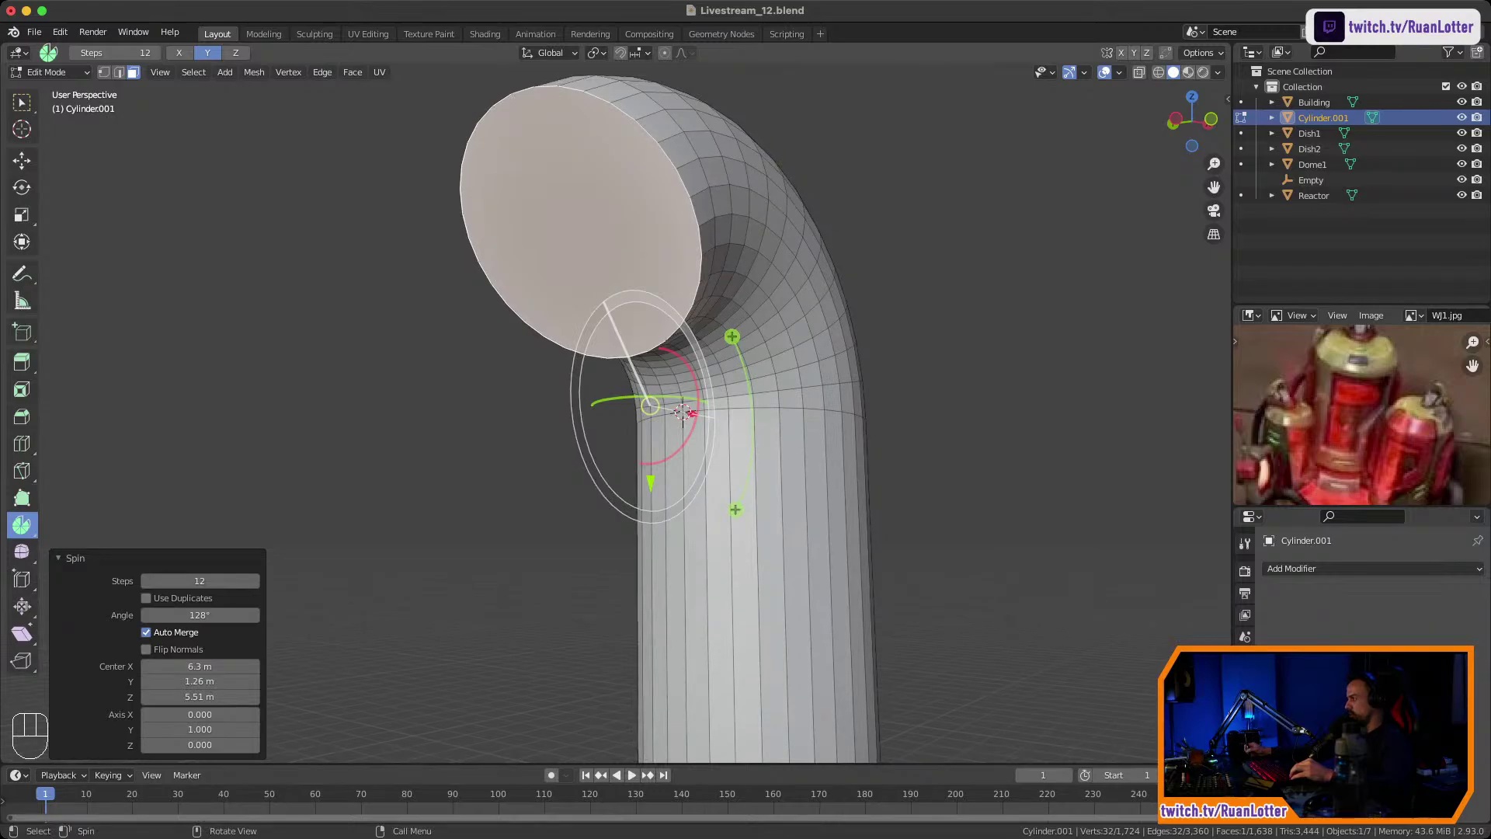
pyautogui.moveTo(590, 403); pyautogui.dragTo(754, 422, button='middle')
pyautogui.moveTo(754, 422); pyautogui.dragTo(756, 497, button='middle')
# Extrude the bent pipe's end face about 1.255 m along its normal towards the building.
pyautogui.press('Tab')
pyautogui.press('Tab')
pyautogui.click(756, 497)
pyautogui.click(657, 329)
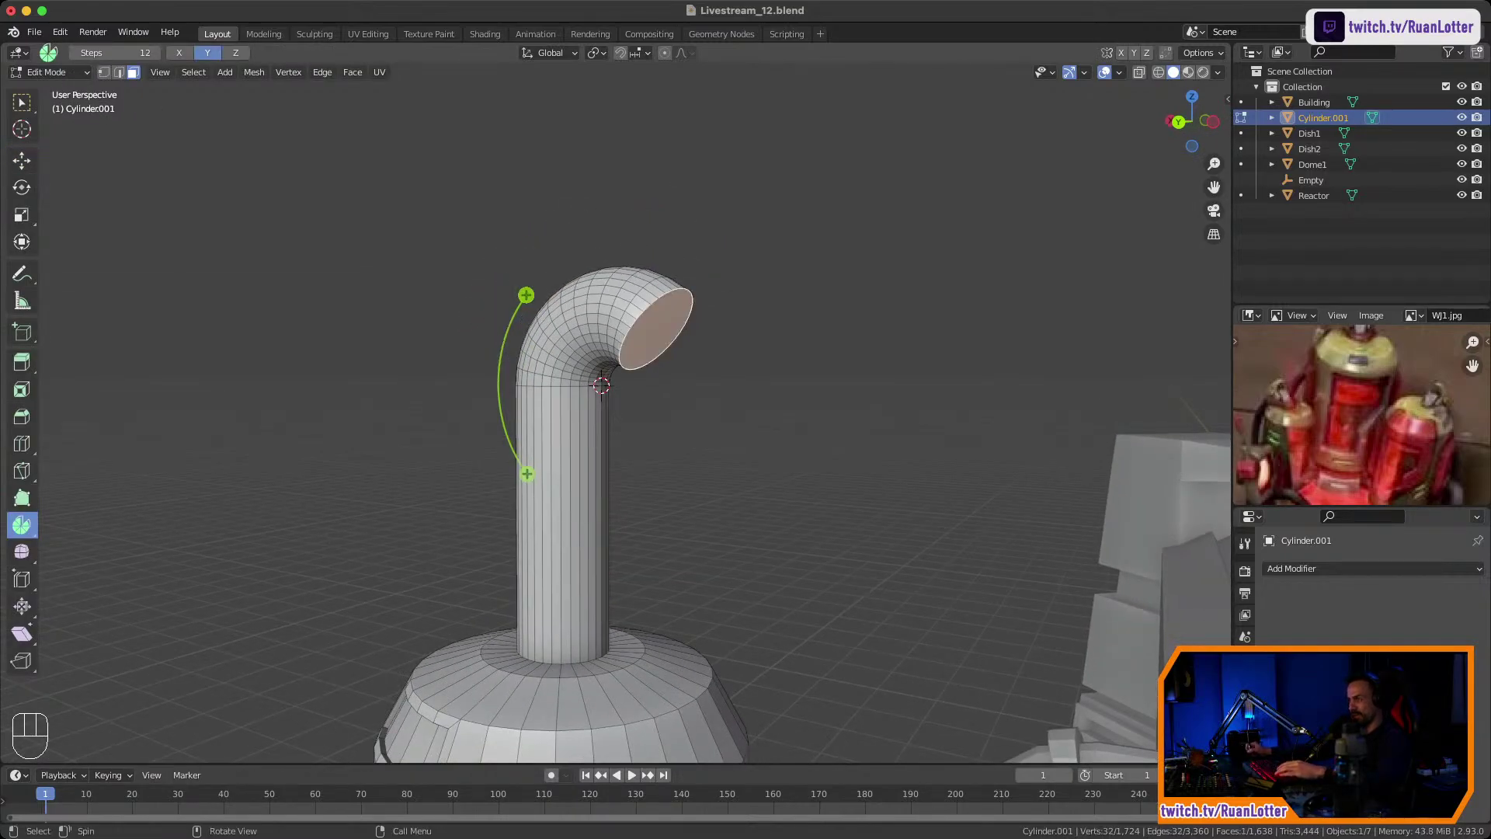
pyautogui.moveTo(657, 329); pyautogui.dragTo(705, 351, button='middle')
pyautogui.keyDown('shift'); pyautogui.moveTo(705, 351); pyautogui.dragTo(630, 346, button='middle'); pyautogui.keyUp('shift')
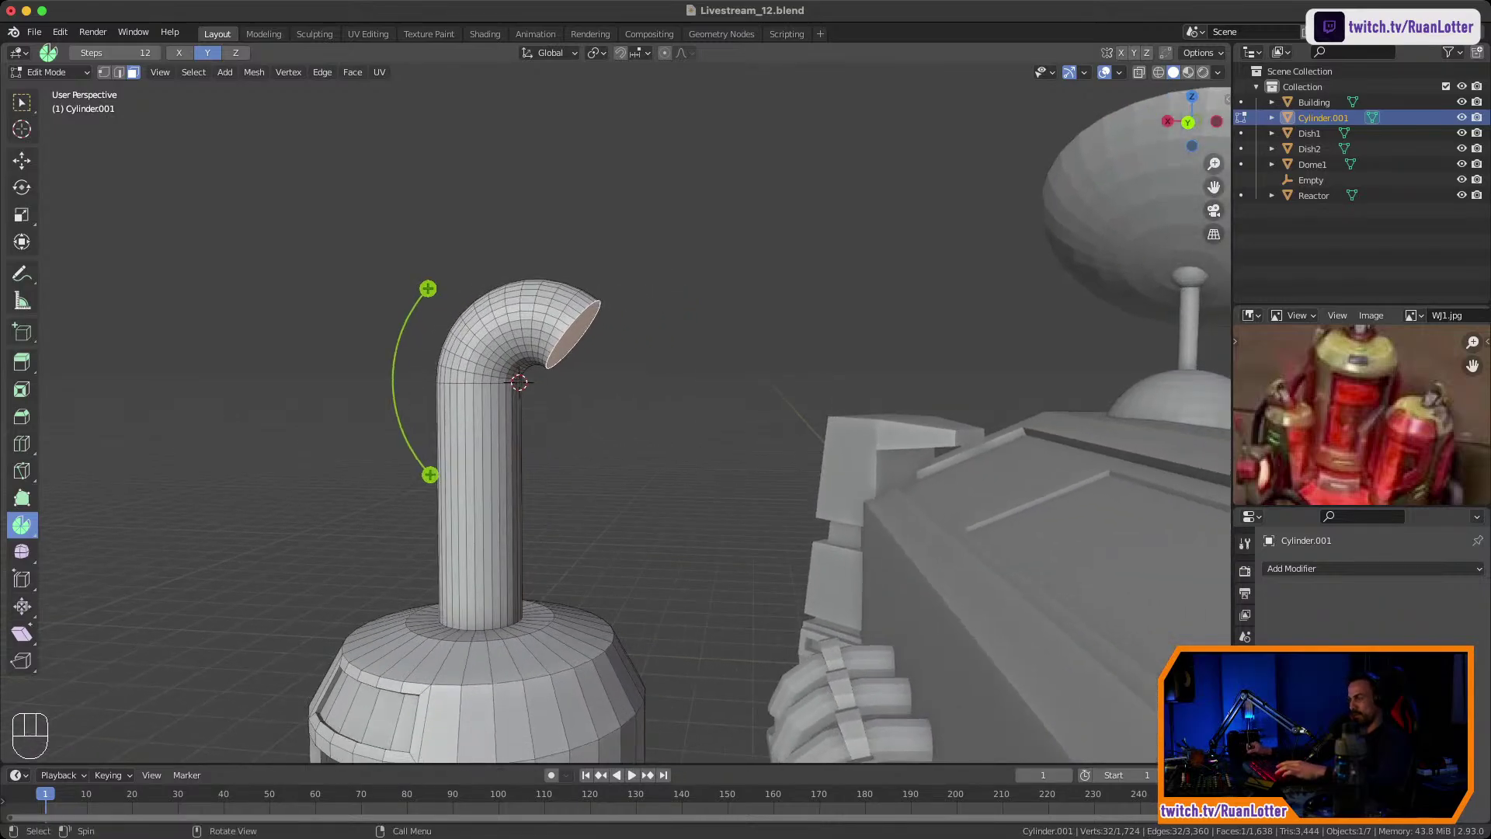
pyautogui.press('e')
pyautogui.click(765, 474)
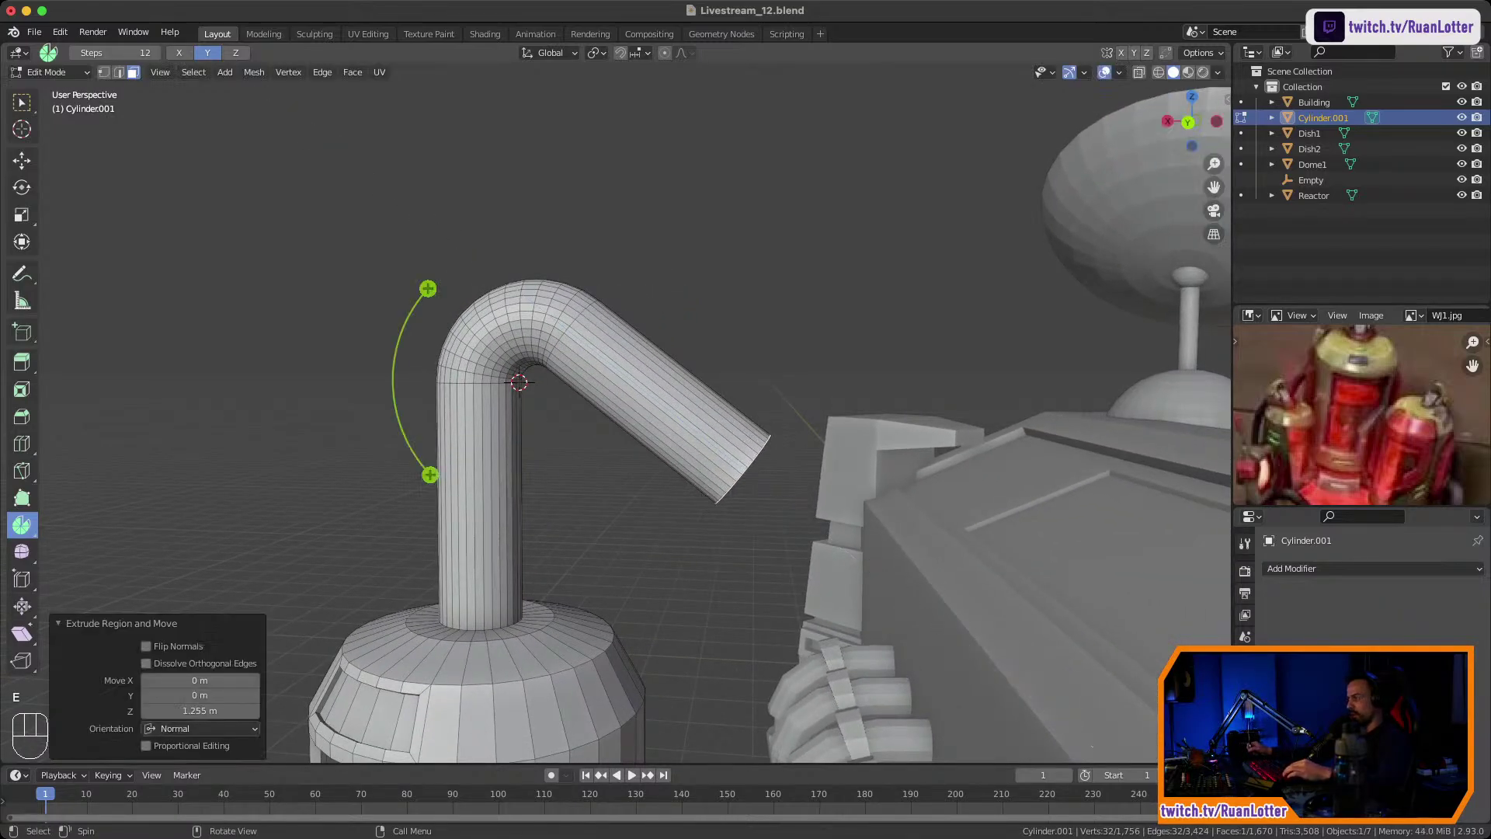
pyautogui.moveTo(765, 474); pyautogui.dragTo(722, 513, button='middle')
pyautogui.keyDown('shift'); pyautogui.moveTo(722, 513); pyautogui.dragTo(699, 458, button='middle'); pyautogui.keyUp('shift')
pyautogui.moveTo(699, 458)
pyautogui.keyDown('ctrl'); pyautogui.mouseDown(button='middle')
pyautogui.moveTo(699, 431)
pyautogui.moveTo(683, 435)
pyautogui.mouseUp(button='middle'); pyautogui.keyUp('ctrl')
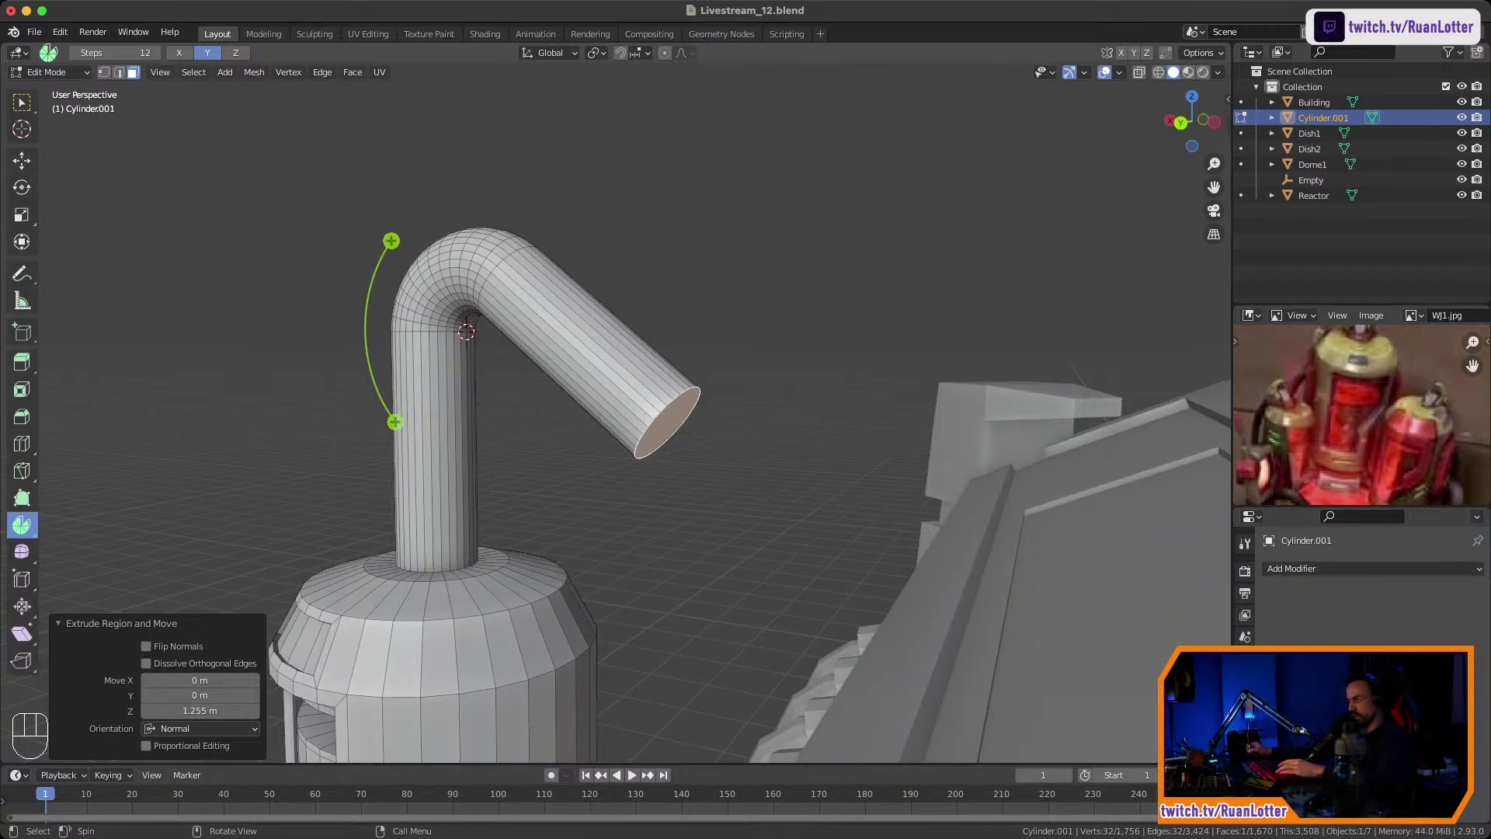
pyautogui.moveTo(1009, 466); pyautogui.dragTo(980, 555, button='middle')
pyautogui.press('s')
pyautogui.rightClick(975, 489)
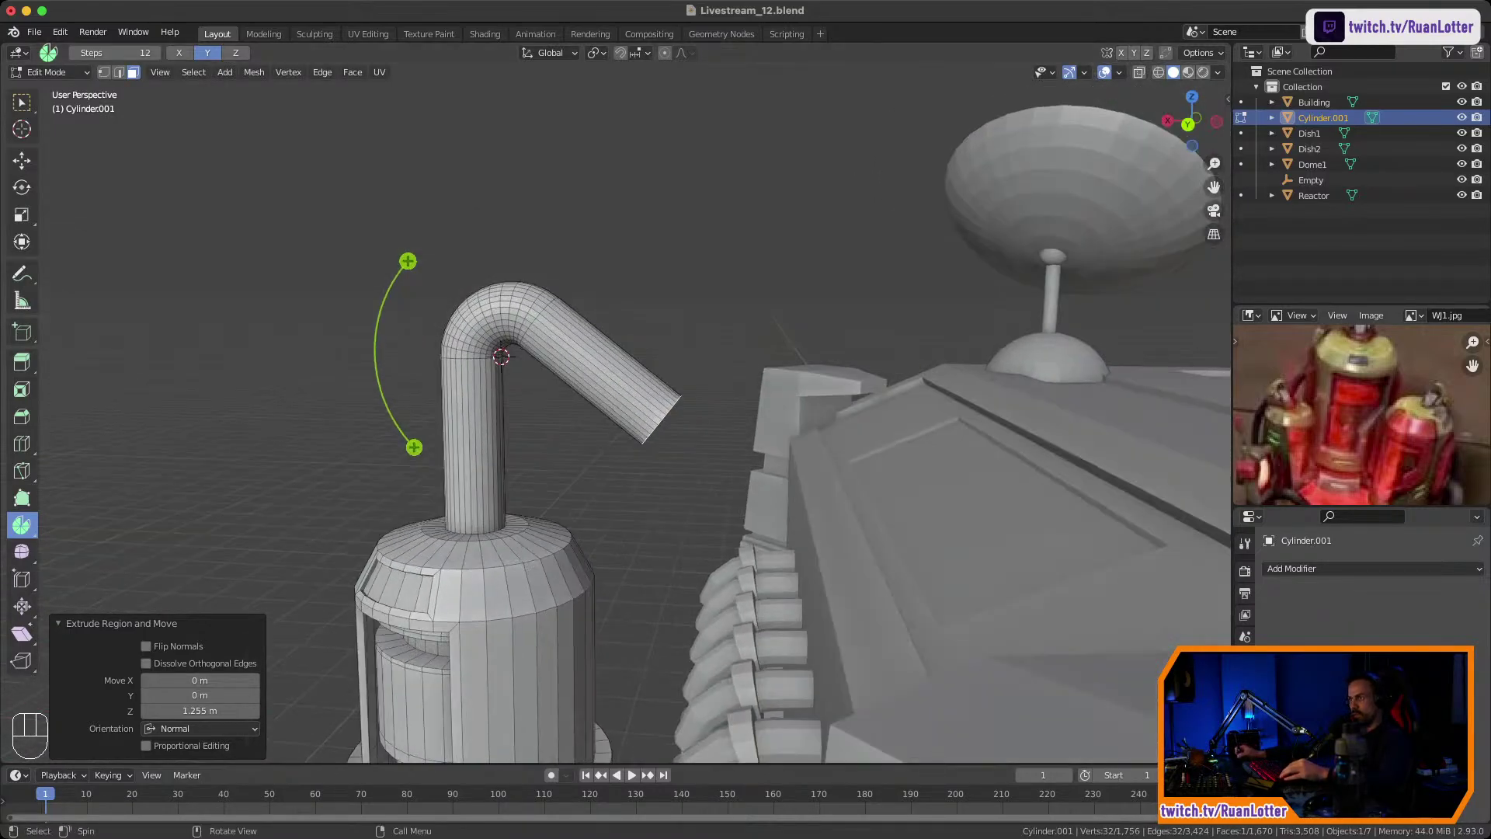
pyautogui.click(22, 101)
pyautogui.keyDown('ctrl'); pyautogui.moveTo(621, 404); pyautogui.dragTo(740, 486, button='middle'); pyautogui.keyUp('ctrl')
pyautogui.click(777, 470)
pyautogui.hotkey('ctrl', 'z')
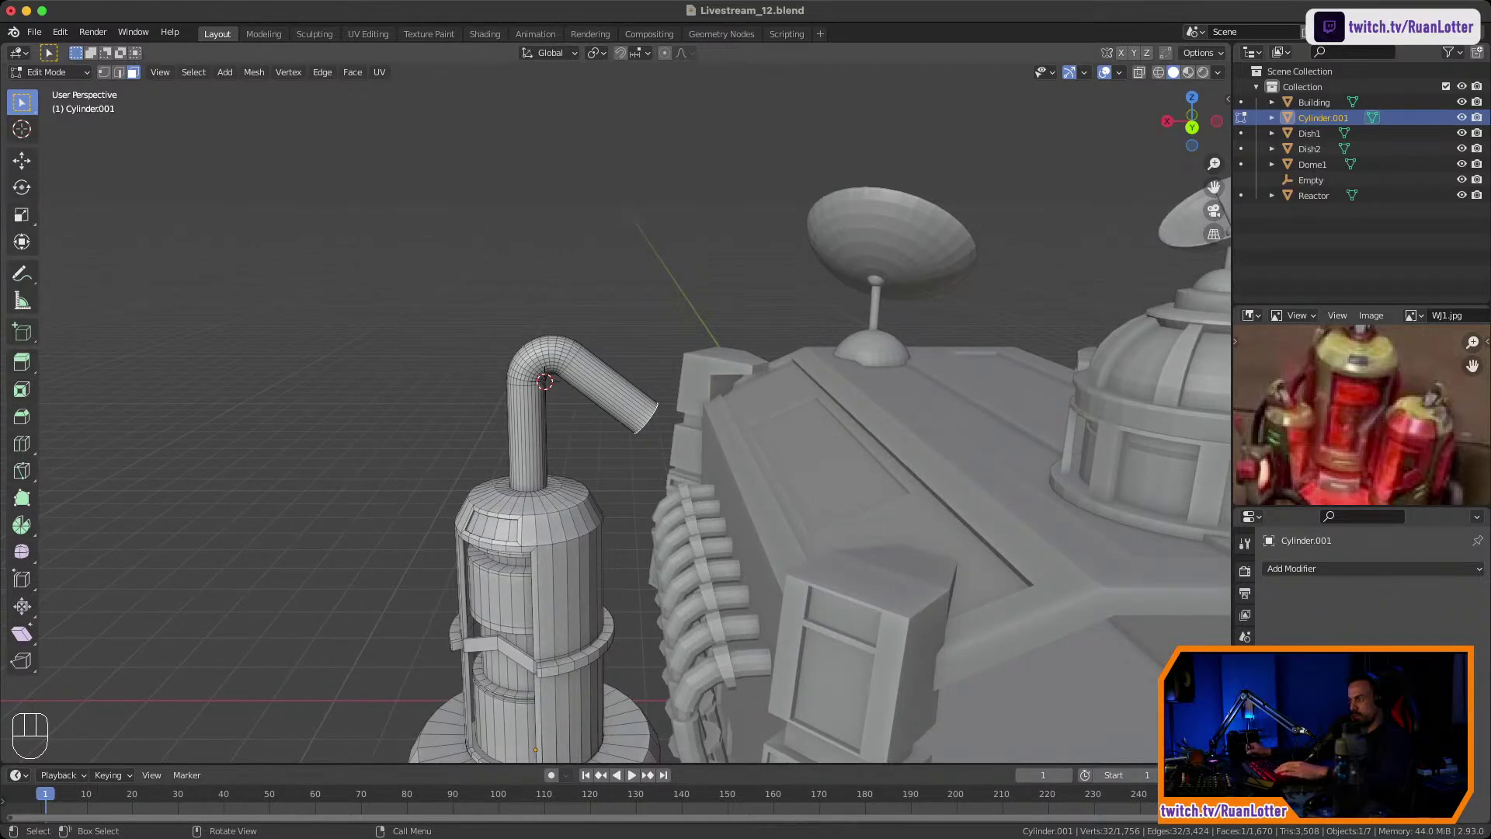
pyautogui.press('e')
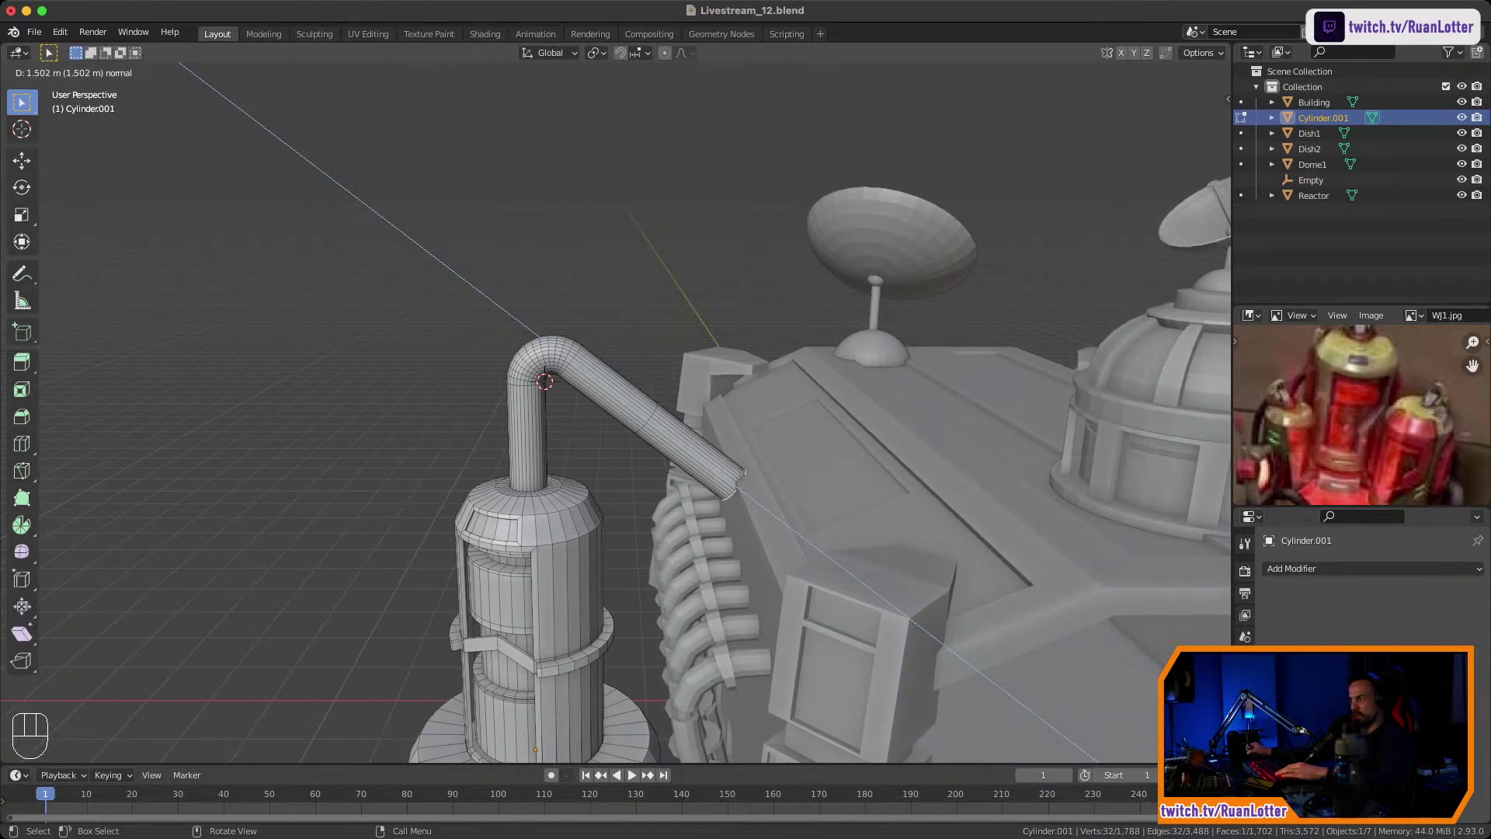
pyautogui.press('Escape')
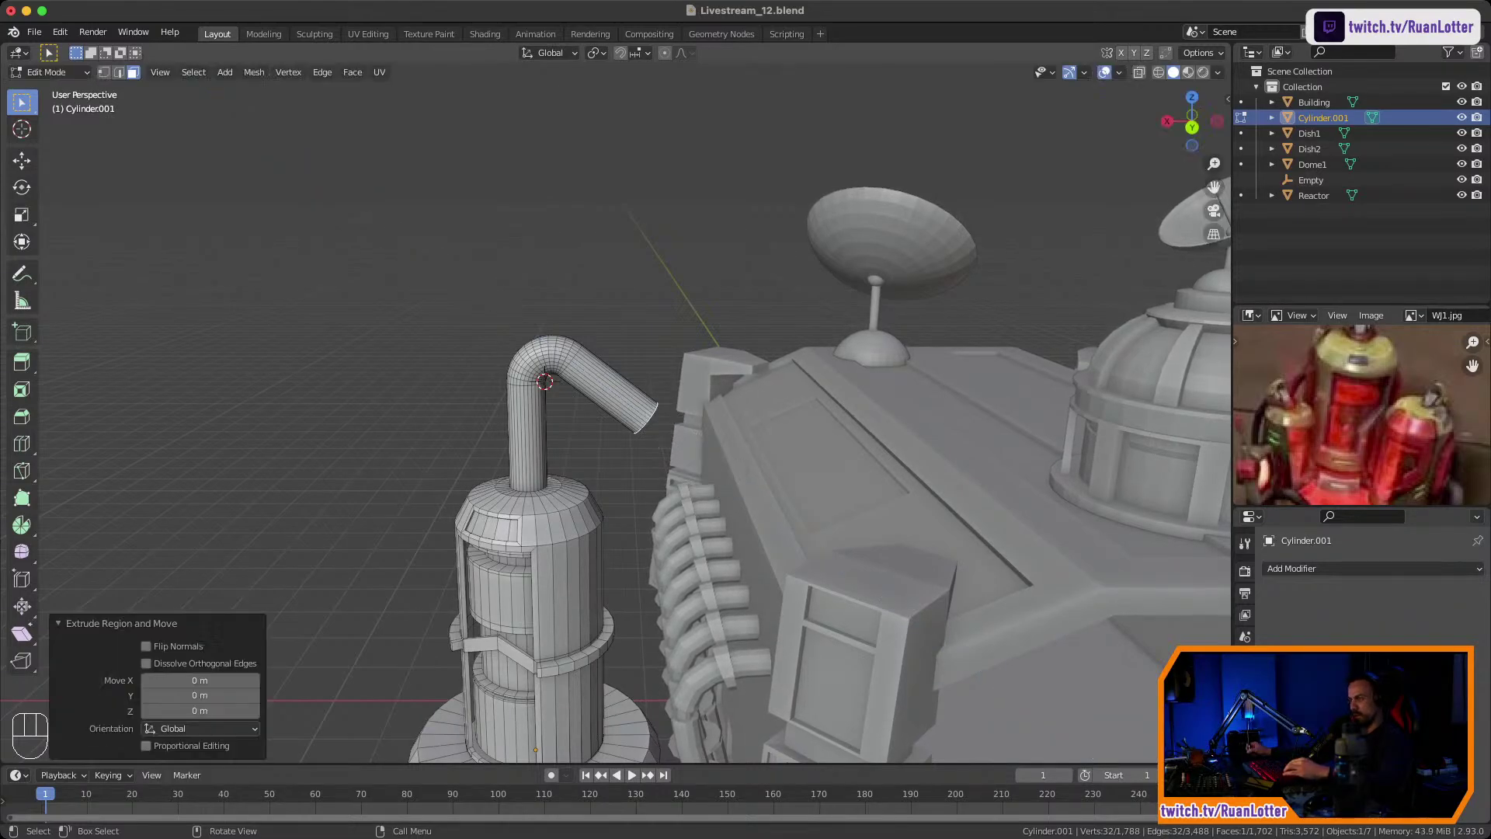
pyautogui.press('super+z')
# Move the pipe's end face about 0.31 m along the global X axis towards the building.
pyautogui.moveTo(660, 448); pyautogui.dragTo(605, 418, button='middle')
pyautogui.keyDown('ctrl'); pyautogui.moveTo(606, 418); pyautogui.dragTo(637, 385, button='middle'); pyautogui.keyUp('ctrl')
pyautogui.press('g')
pyautogui.press('x')
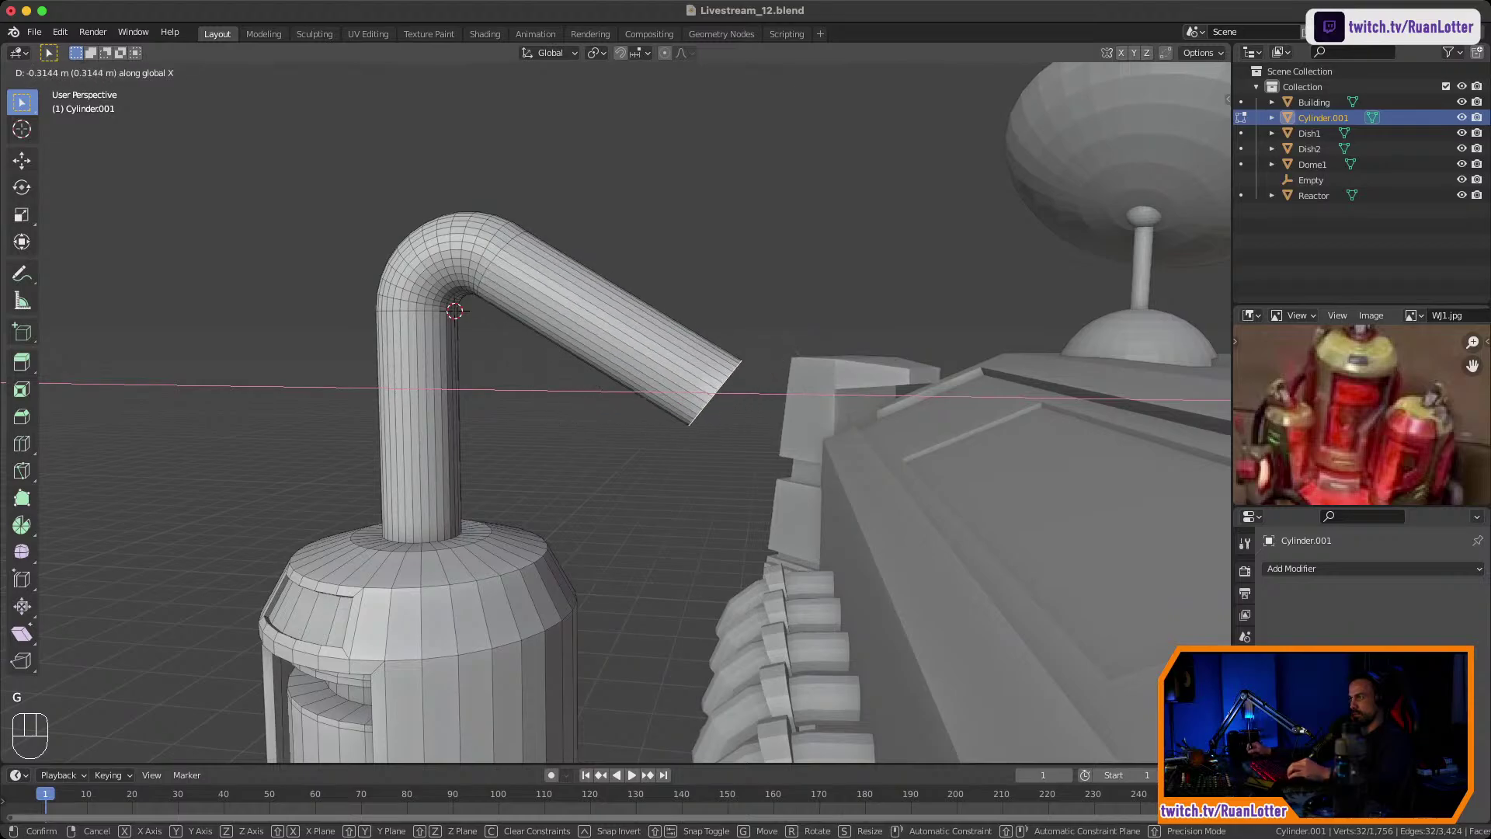
pyautogui.click(637, 387)
# Snap the 3D cursor to a vertex on the lower rim of the pipe's end face.
pyautogui.moveTo(637, 387)
pyautogui.mouseDown(button='middle')
pyautogui.moveTo(571, 365)
pyautogui.moveTo(627, 388)
pyautogui.moveTo(629, 353)
pyautogui.moveTo(628, 376)
pyautogui.mouseUp(button='middle')
pyautogui.moveTo(627, 377); pyautogui.dragTo(545, 323, button='middle')
pyautogui.keyDown('shift'); pyautogui.moveTo(545, 322); pyautogui.dragTo(684, 320, button='middle'); pyautogui.keyUp('shift')
pyautogui.press('1')
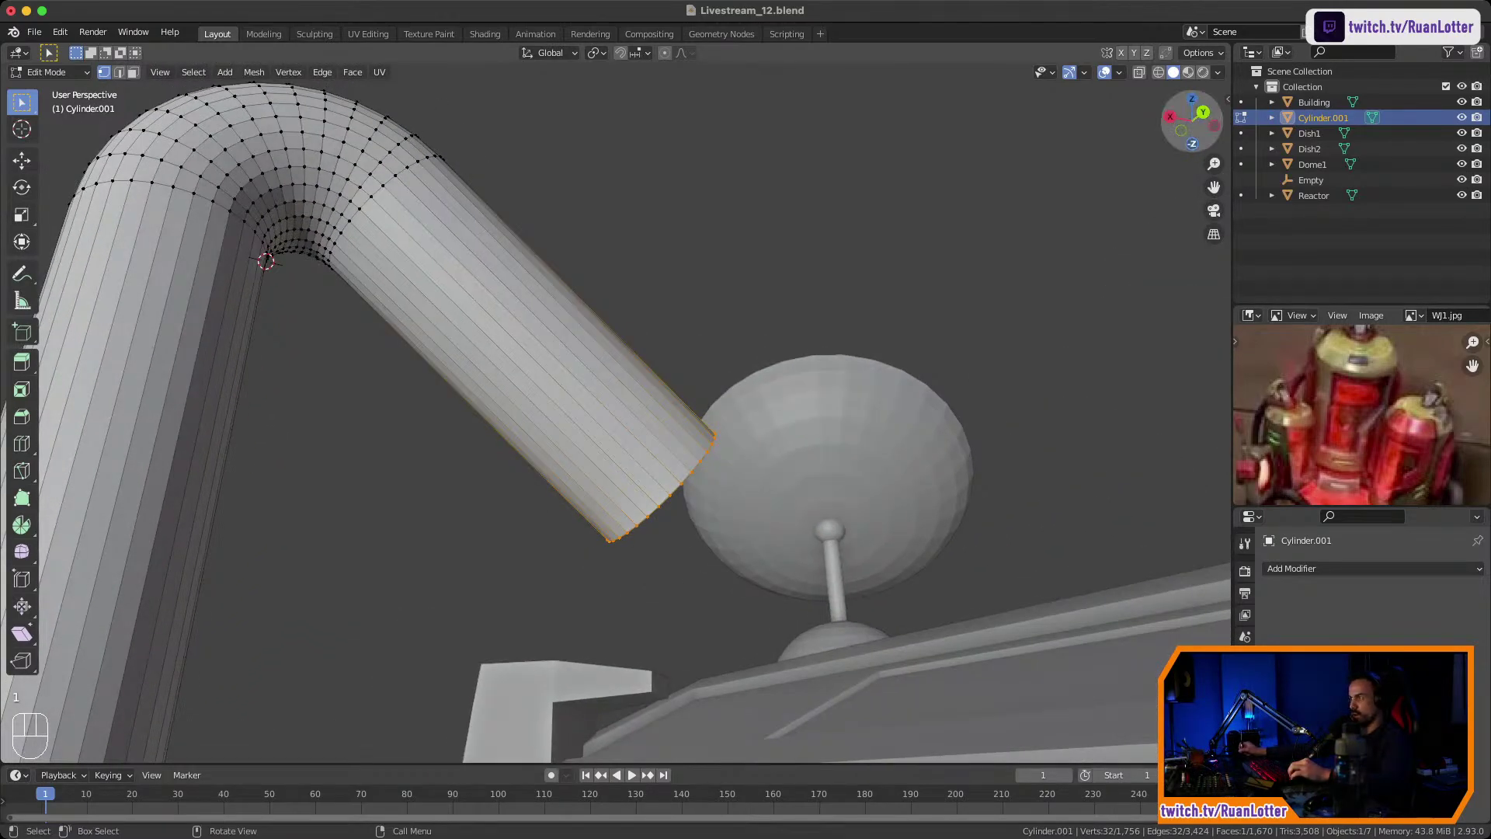
pyautogui.click(1193, 144)
pyautogui.moveTo(613, 326); pyautogui.dragTo(765, 489, button='middle')
pyautogui.keyDown('ctrl'); pyautogui.moveTo(765, 490); pyautogui.dragTo(765, 442, button='middle'); pyautogui.keyUp('ctrl')
pyautogui.moveTo(765, 443); pyautogui.dragTo(835, 310, button='middle')
pyautogui.moveTo(835, 311); pyautogui.dragTo(920, 330, button='middle')
pyautogui.click(699, 485)
pyautogui.moveTo(699, 486); pyautogui.dragTo(924, 632, button='middle')
pyautogui.hotkey('shift', 's')
pyautogui.click(812, 575)
# Try to spin the pipe's end face around the Y axis from its lower rim with a shifted spin centre.
pyautogui.moveTo(777, 504)
pyautogui.keyDown('shift'); pyautogui.mouseDown(button='middle')
pyautogui.moveTo(821, 501)
pyautogui.moveTo(822, 543)
pyautogui.moveTo(784, 524)
pyautogui.mouseUp(button='middle'); pyautogui.keyUp('shift')
pyautogui.press('3')
pyautogui.click(655, 418)
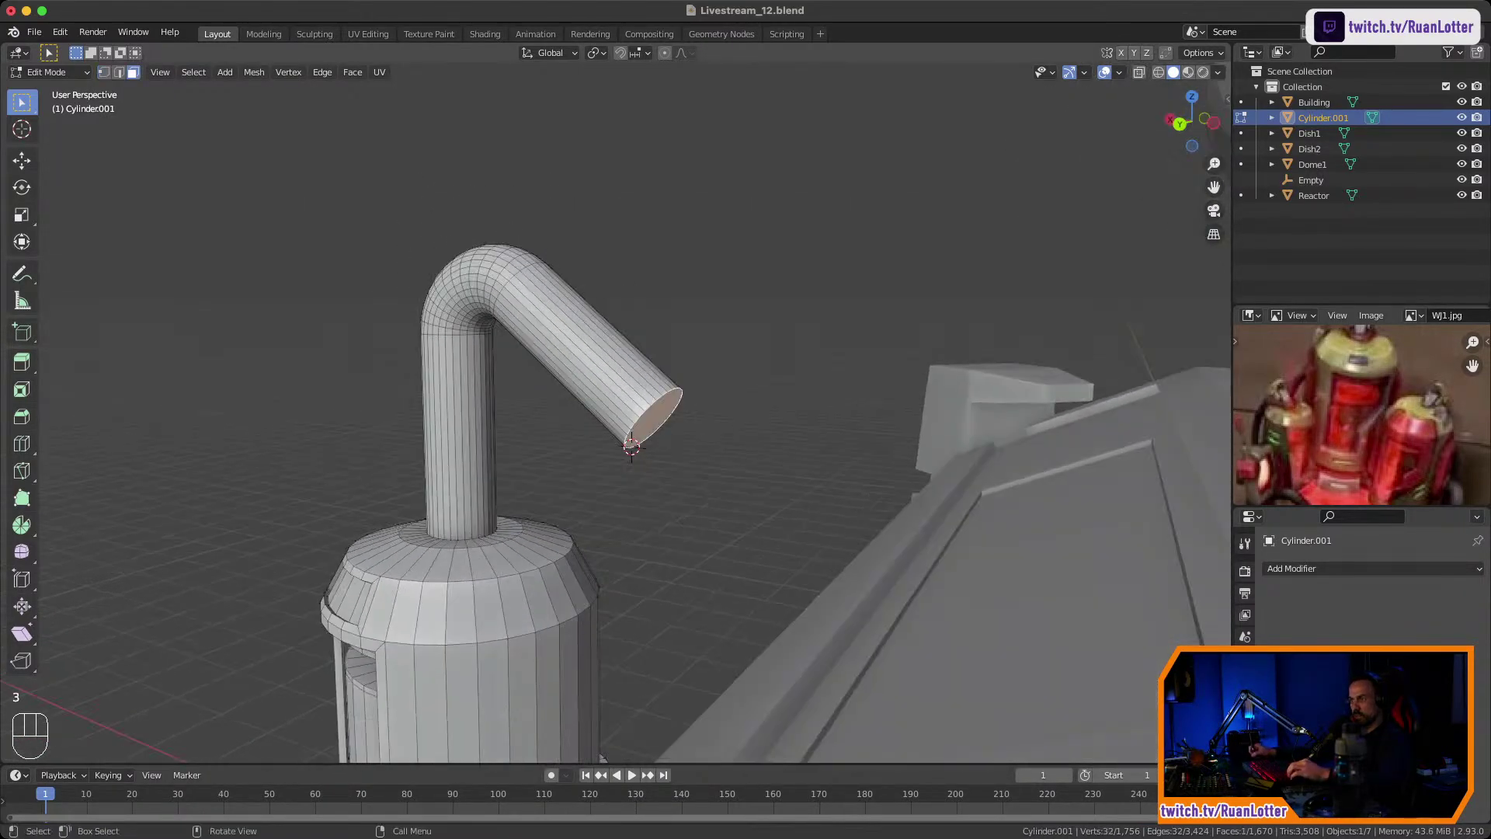
pyautogui.click(21, 525)
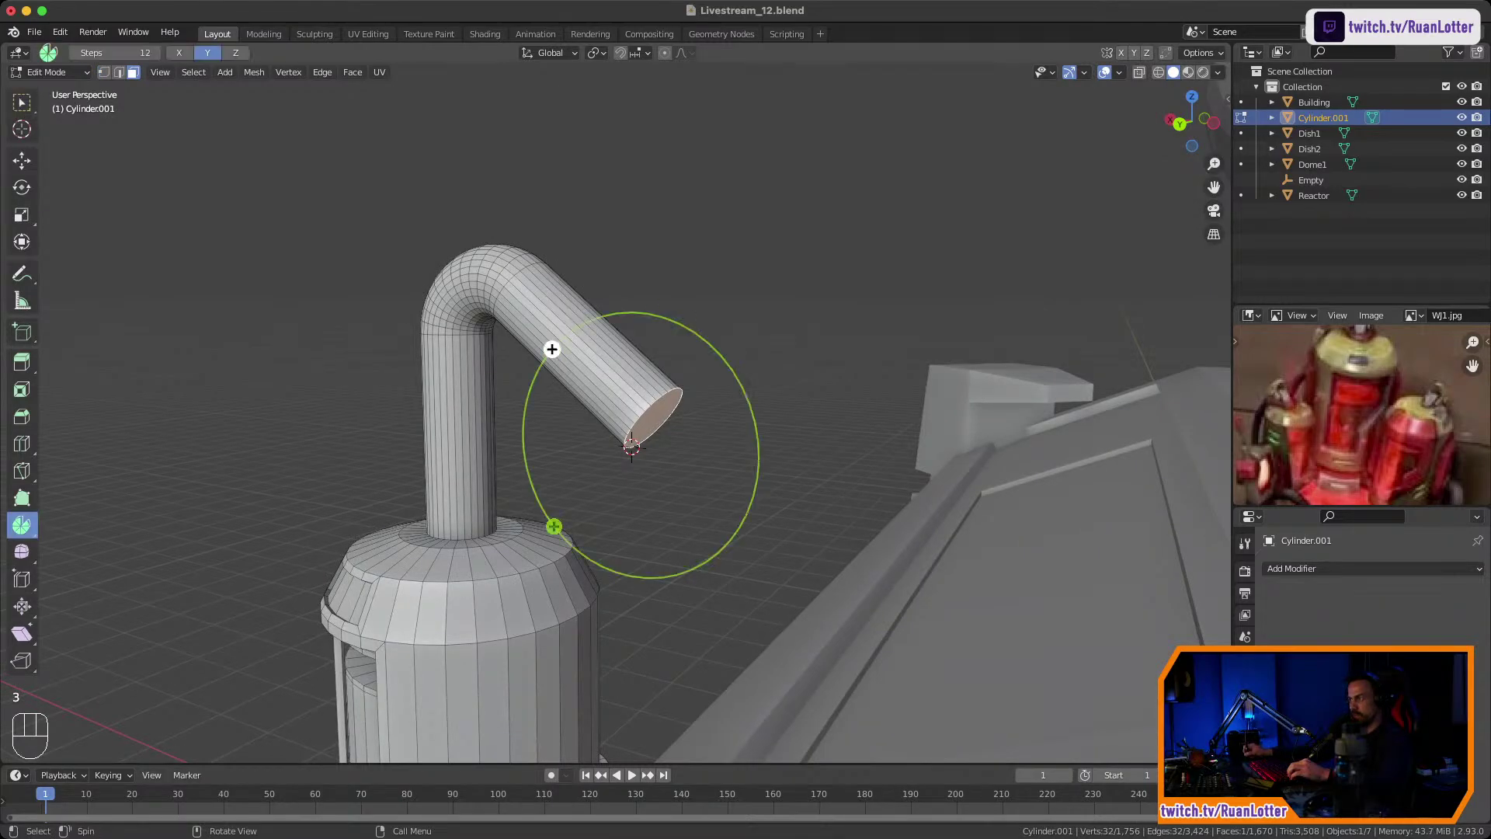
pyautogui.moveTo(552, 349); pyautogui.dragTo(553, 351)
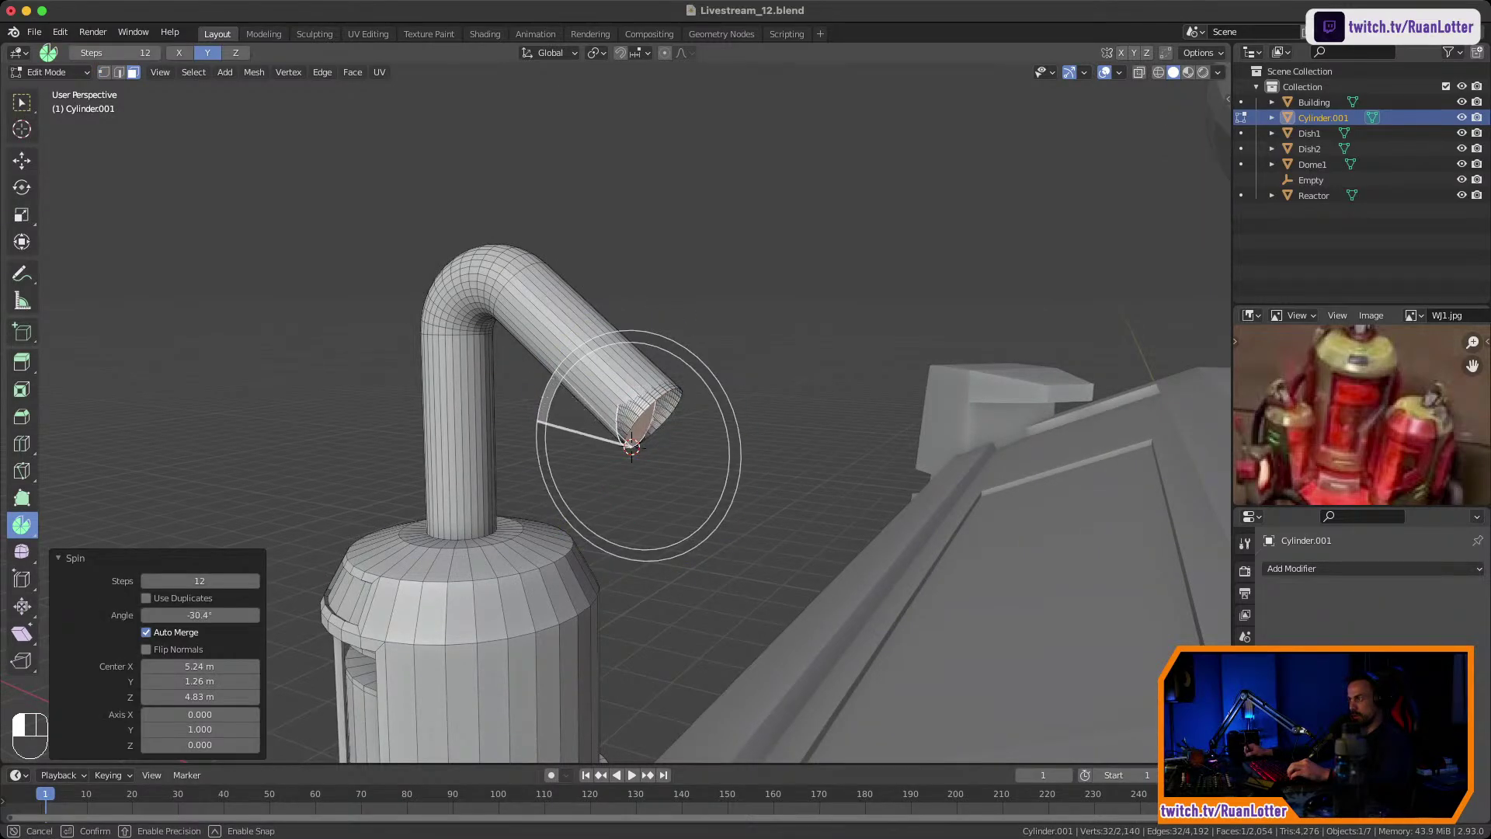
pyautogui.moveTo(538, 429); pyautogui.dragTo(603, 444)
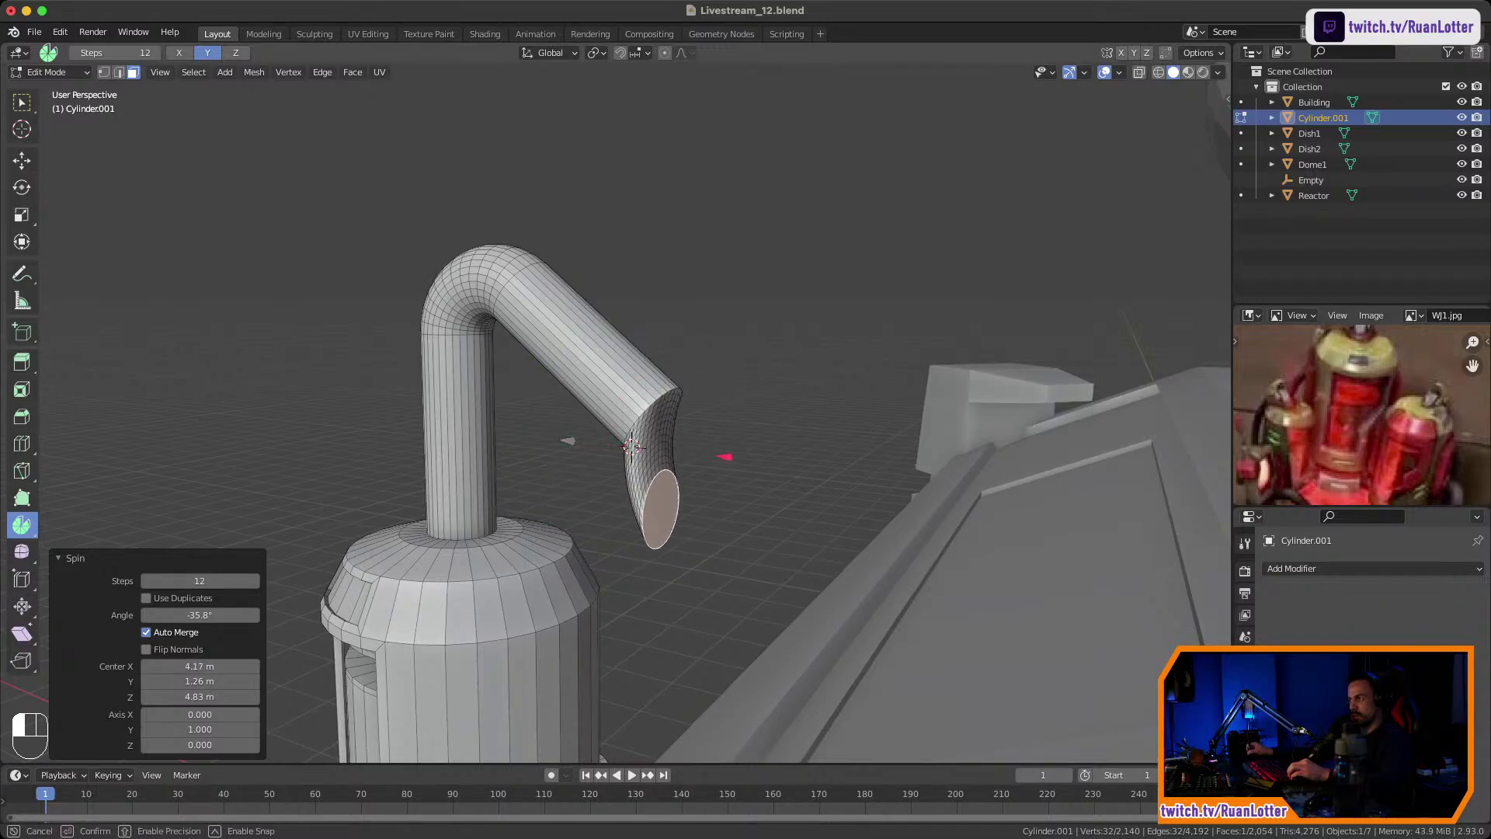
pyautogui.moveTo(725, 457); pyautogui.dragTo(764, 461)
pyautogui.moveTo(837, 542); pyautogui.dragTo(846, 315)
pyautogui.moveTo(845, 315); pyautogui.dragTo(876, 301, button='middle')
pyautogui.moveTo(458, 356); pyautogui.dragTo(531, 353, button='middle')
pyautogui.moveTo(532, 352); pyautogui.dragTo(496, 423)
pyautogui.press('super+z')
pyautogui.press('super+z')
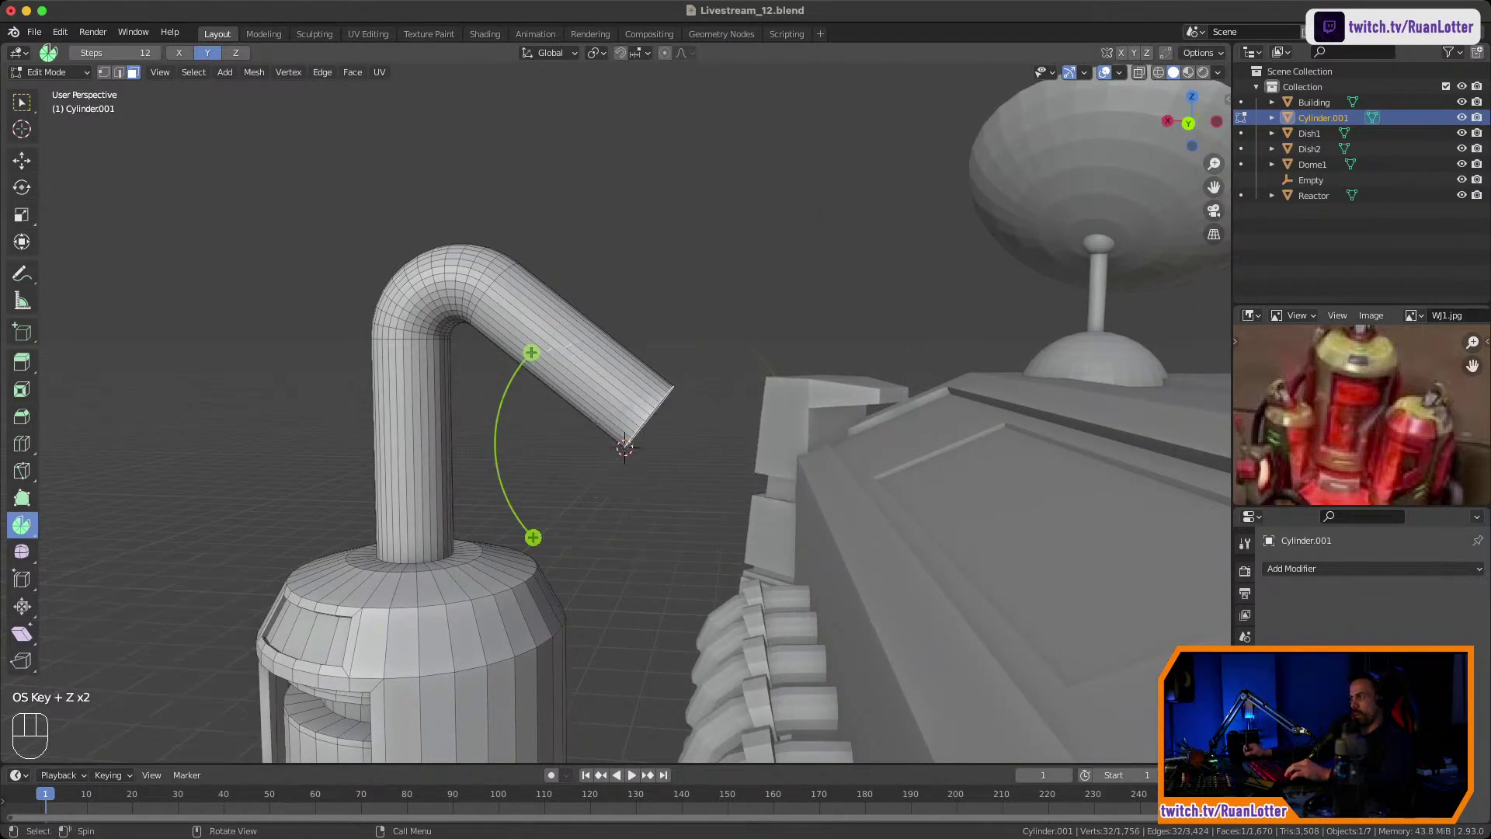
# Try to spin the pipe's end face about 50° around the Y axis, and also in the opposite direction.
pyautogui.moveTo(531, 353); pyautogui.dragTo(642, 318)
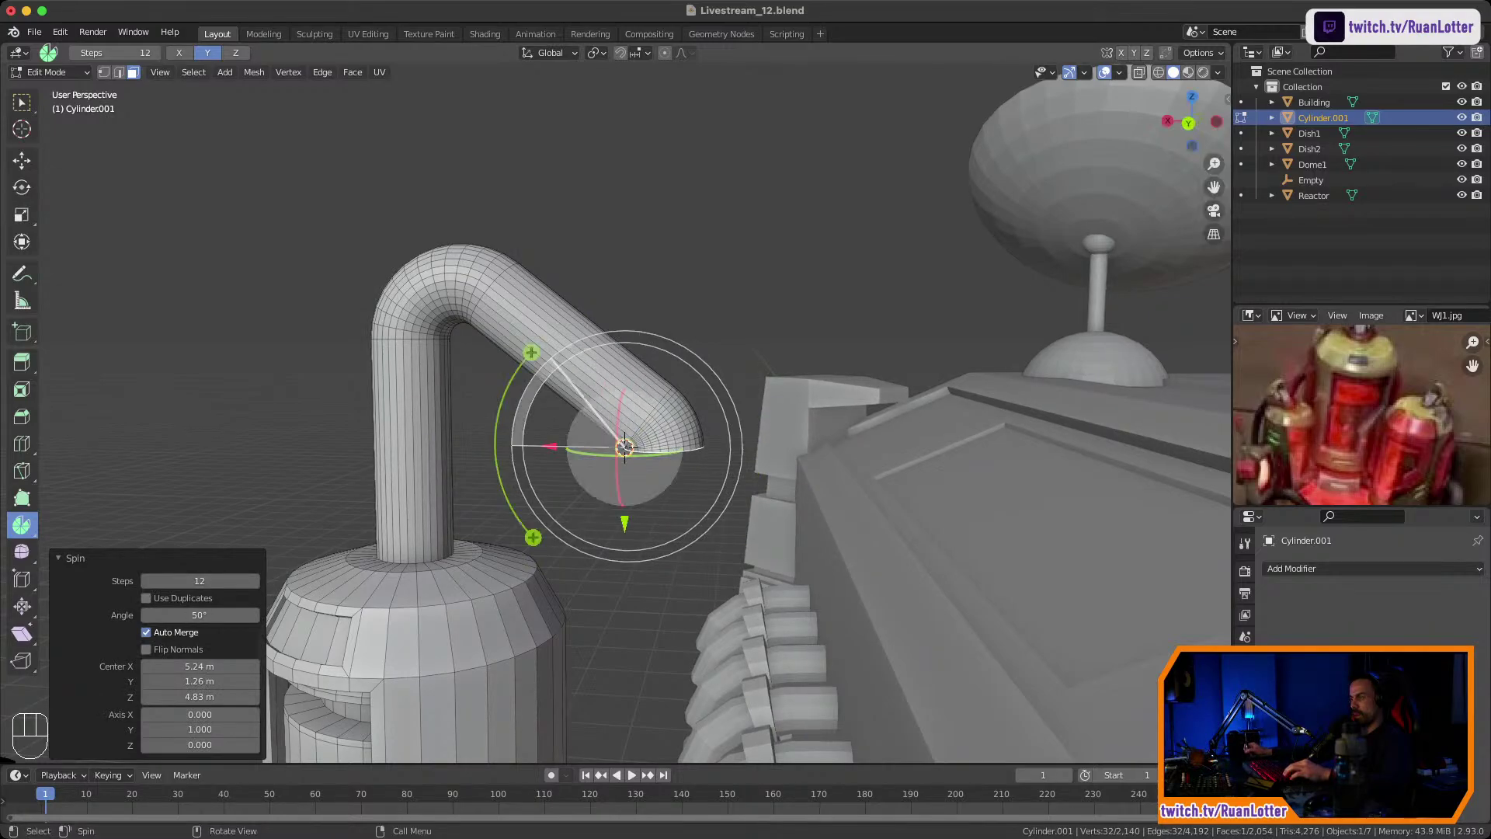
pyautogui.press('super+z')
pyautogui.moveTo(532, 353); pyautogui.dragTo(495, 445)
pyautogui.press('super+z')
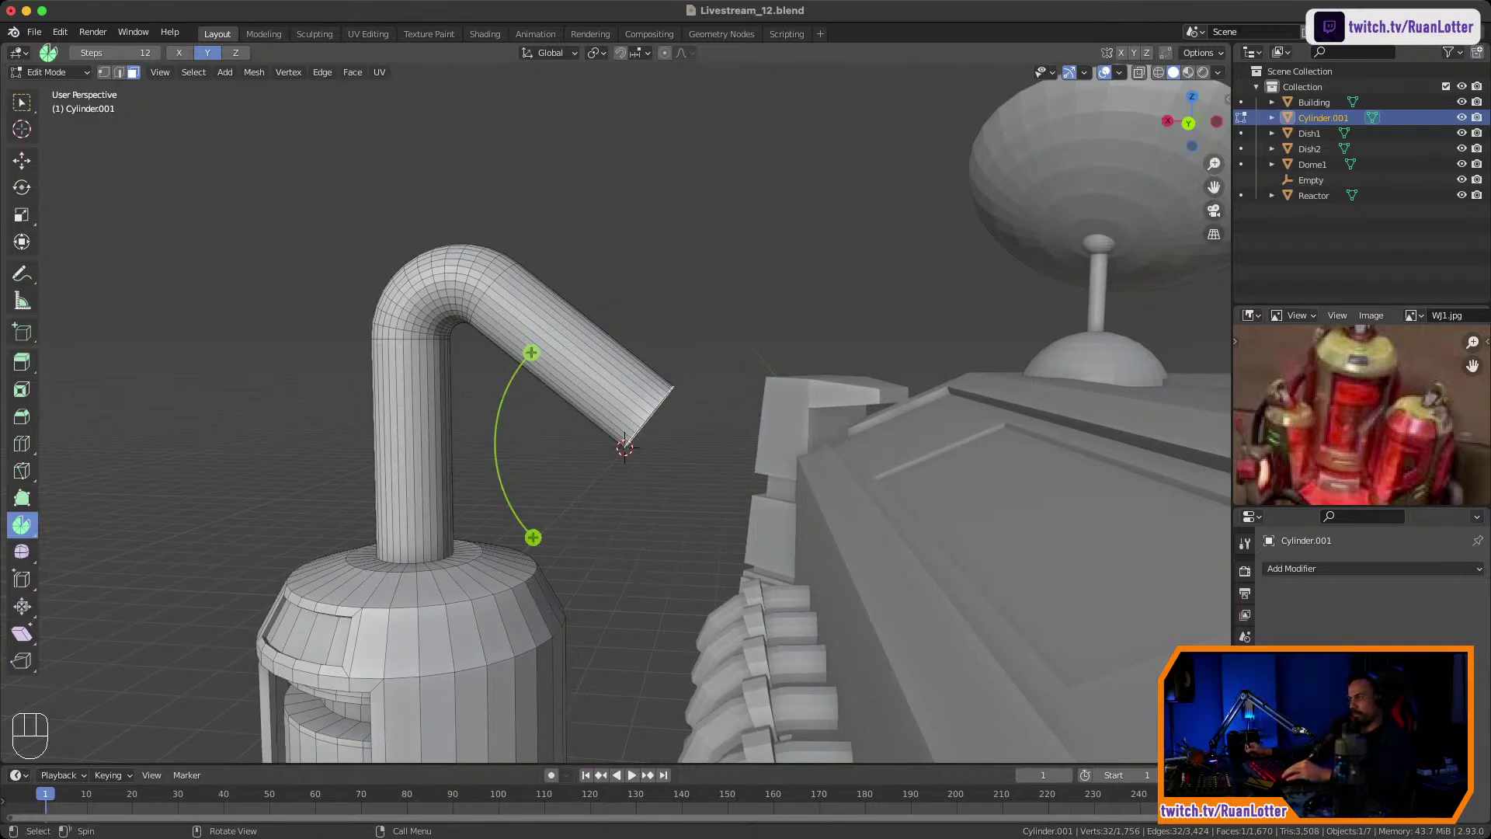
pyautogui.moveTo(591, 427); pyautogui.dragTo(509, 330, button='middle')
pyautogui.press('Tab')
pyautogui.press('Tab')
pyautogui.keyDown('ctrl'); pyautogui.moveTo(515, 646); pyautogui.dragTo(539, 602, button='middle'); pyautogui.keyUp('ctrl')
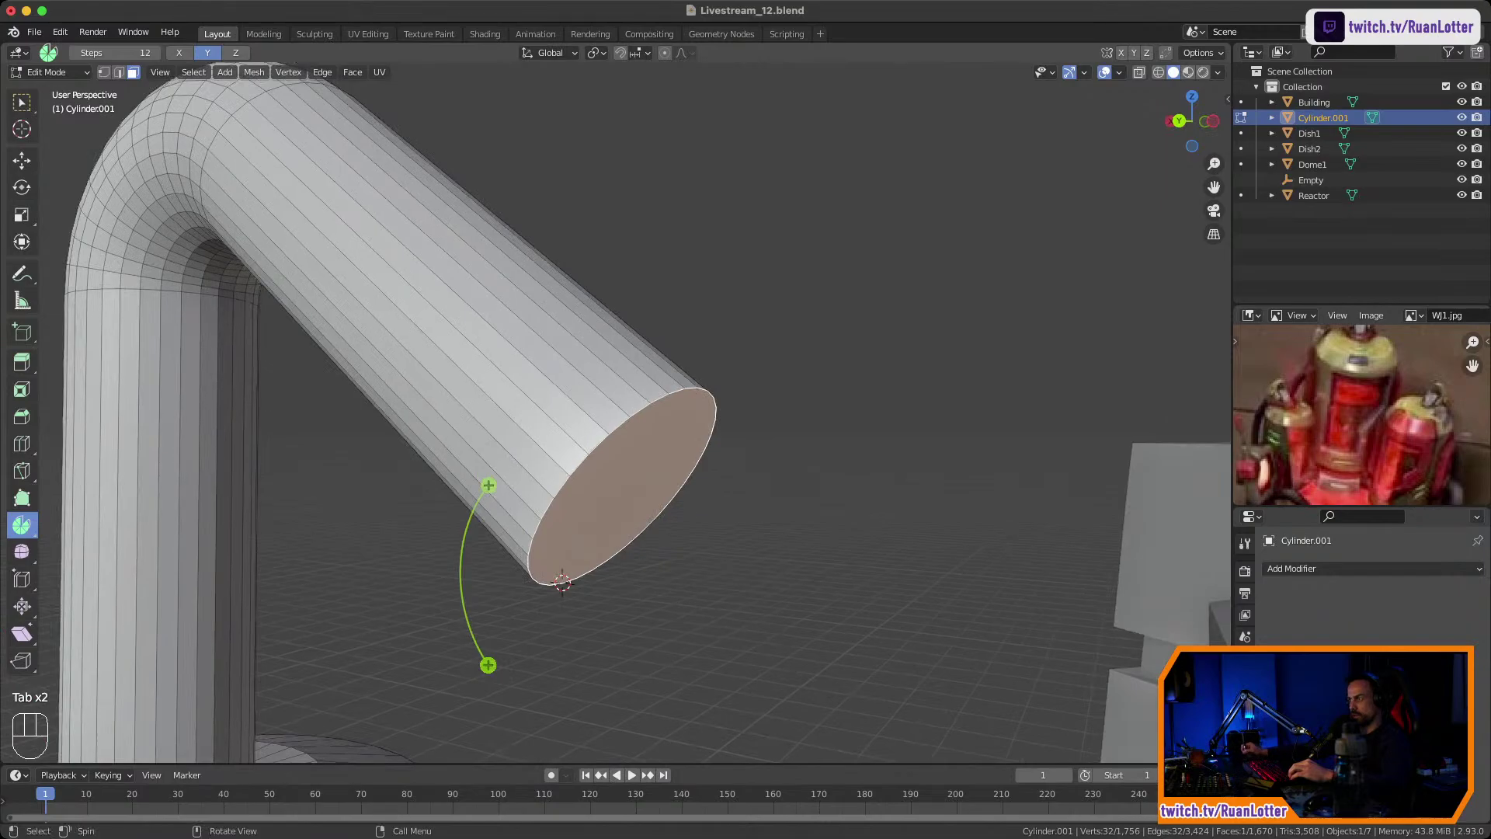
# Snap the 3D cursor to a vertex on the upper rim of the pipe's end face.
pyautogui.click(22, 103)
pyautogui.moveTo(466, 373); pyautogui.dragTo(357, 413, button='middle')
pyautogui.press('1')
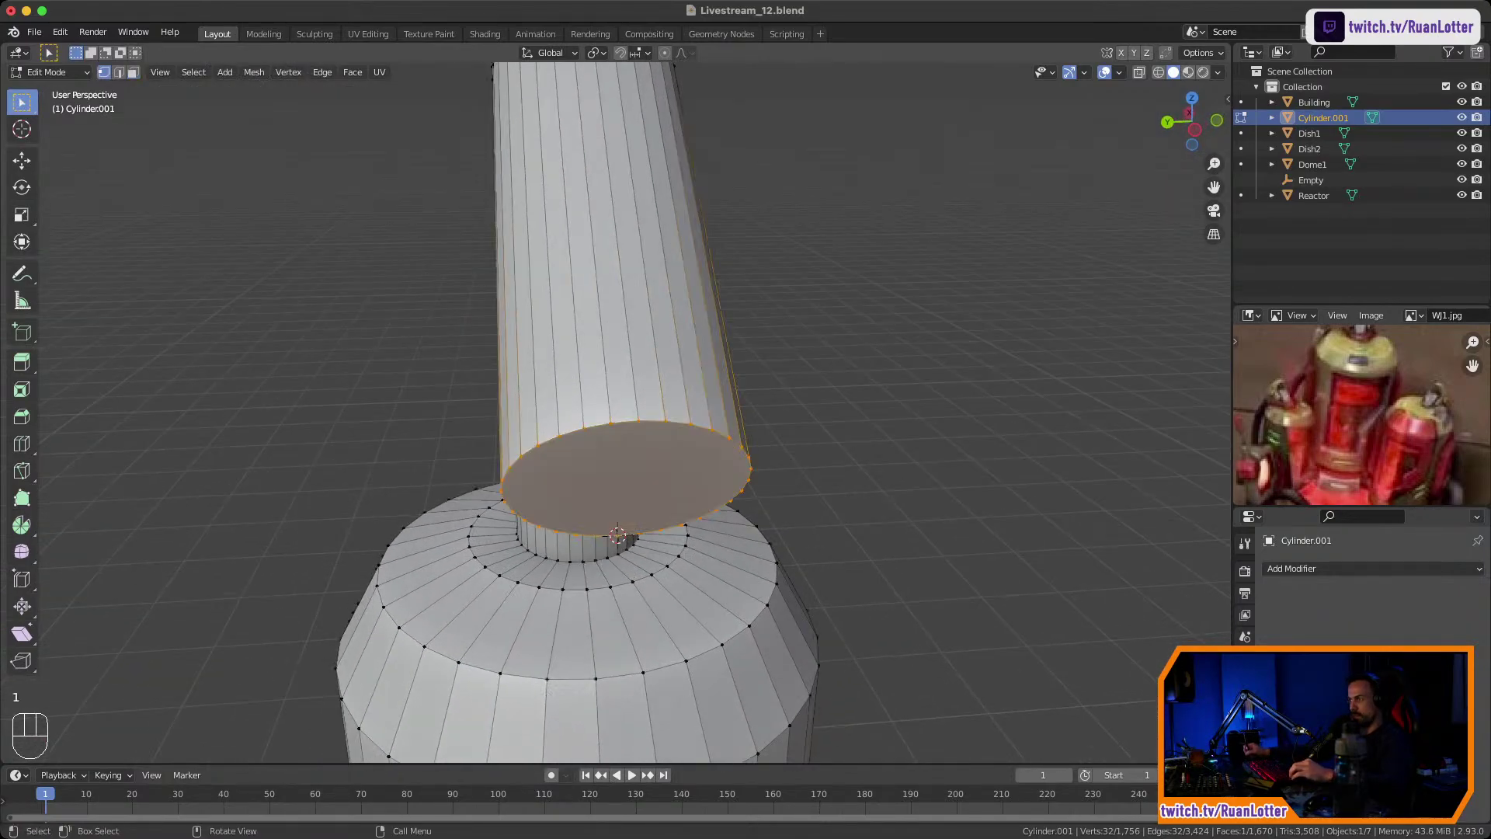
pyautogui.click(639, 420)
pyautogui.moveTo(638, 420); pyautogui.dragTo(742, 393, button='middle')
pyautogui.hotkey('shift', 's')
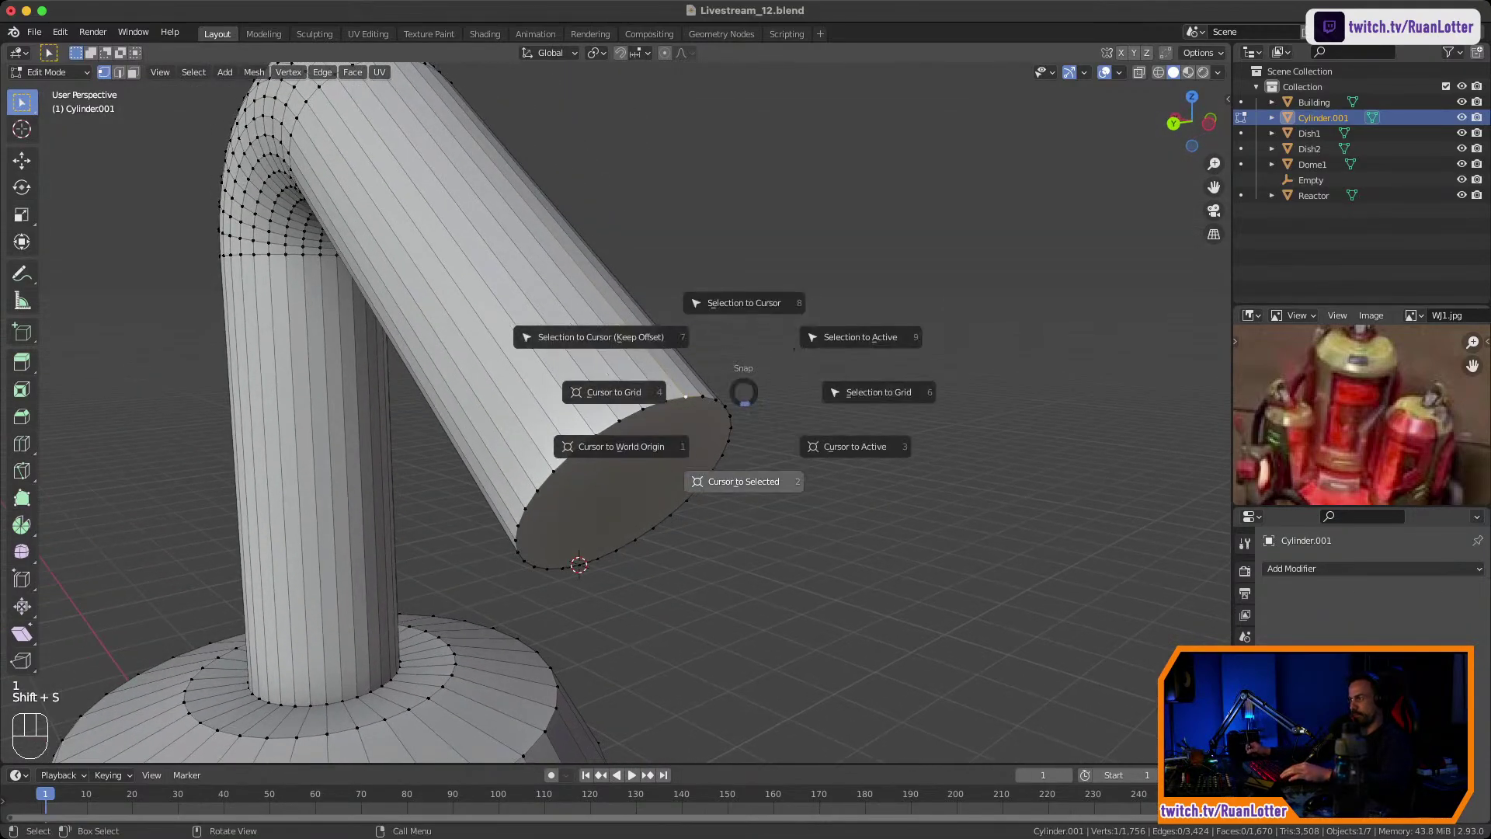
pyautogui.click(744, 480)
# Spin the pipe's end face about -43.4° around the Y axis to turn it towards the building.
pyautogui.press('3')
pyautogui.click(626, 483)
pyautogui.moveTo(626, 483); pyautogui.dragTo(686, 528, button='middle')
pyautogui.keyDown('shift'); pyautogui.moveTo(686, 528); pyautogui.dragTo(598, 488, button='middle'); pyautogui.keyUp('shift')
pyautogui.click(21, 524)
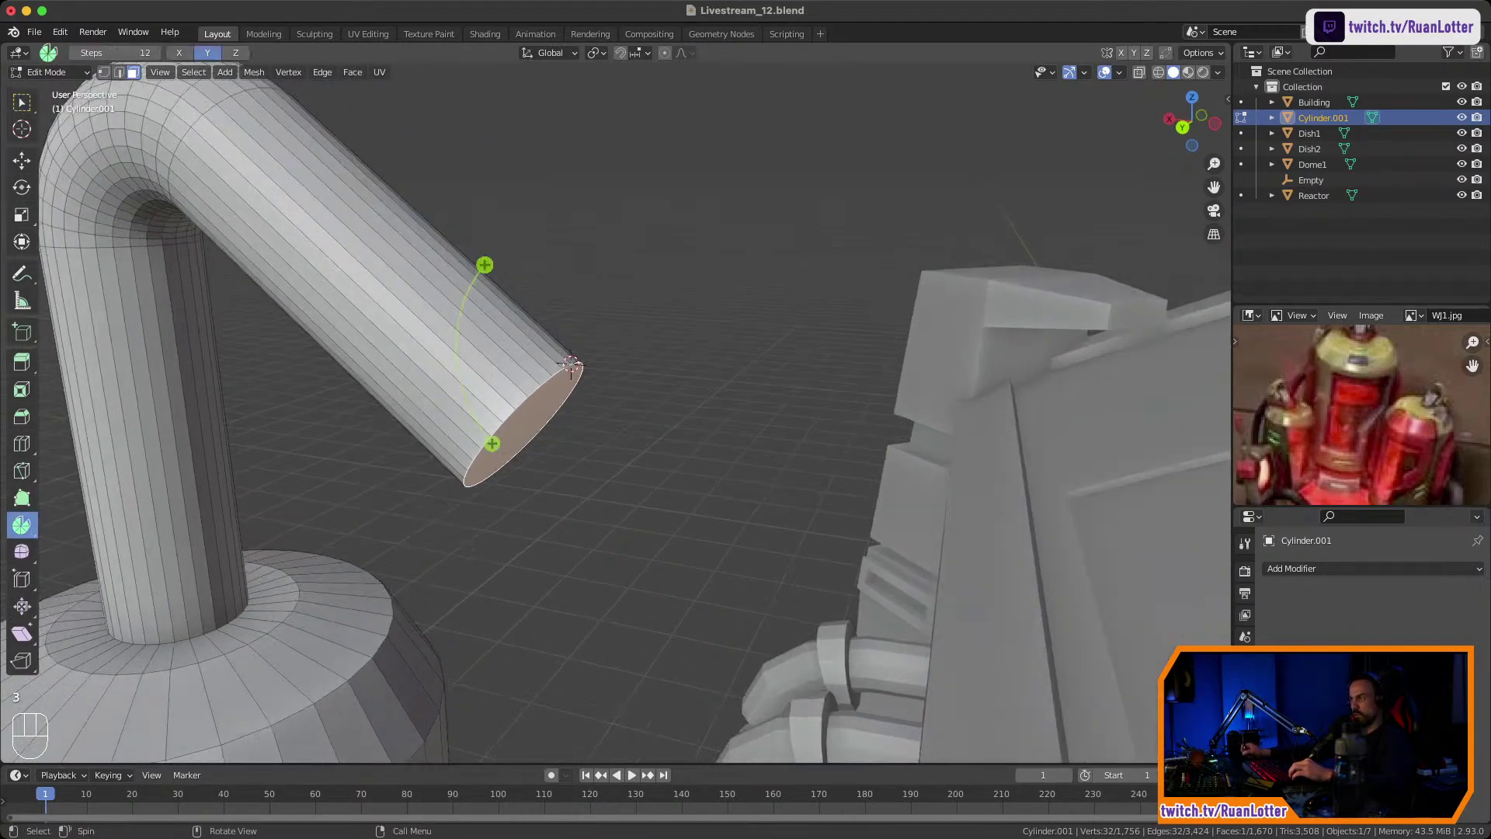
pyautogui.moveTo(484, 264); pyautogui.dragTo(465, 368)
pyautogui.moveTo(528, 436); pyautogui.dragTo(572, 424, button='middle')
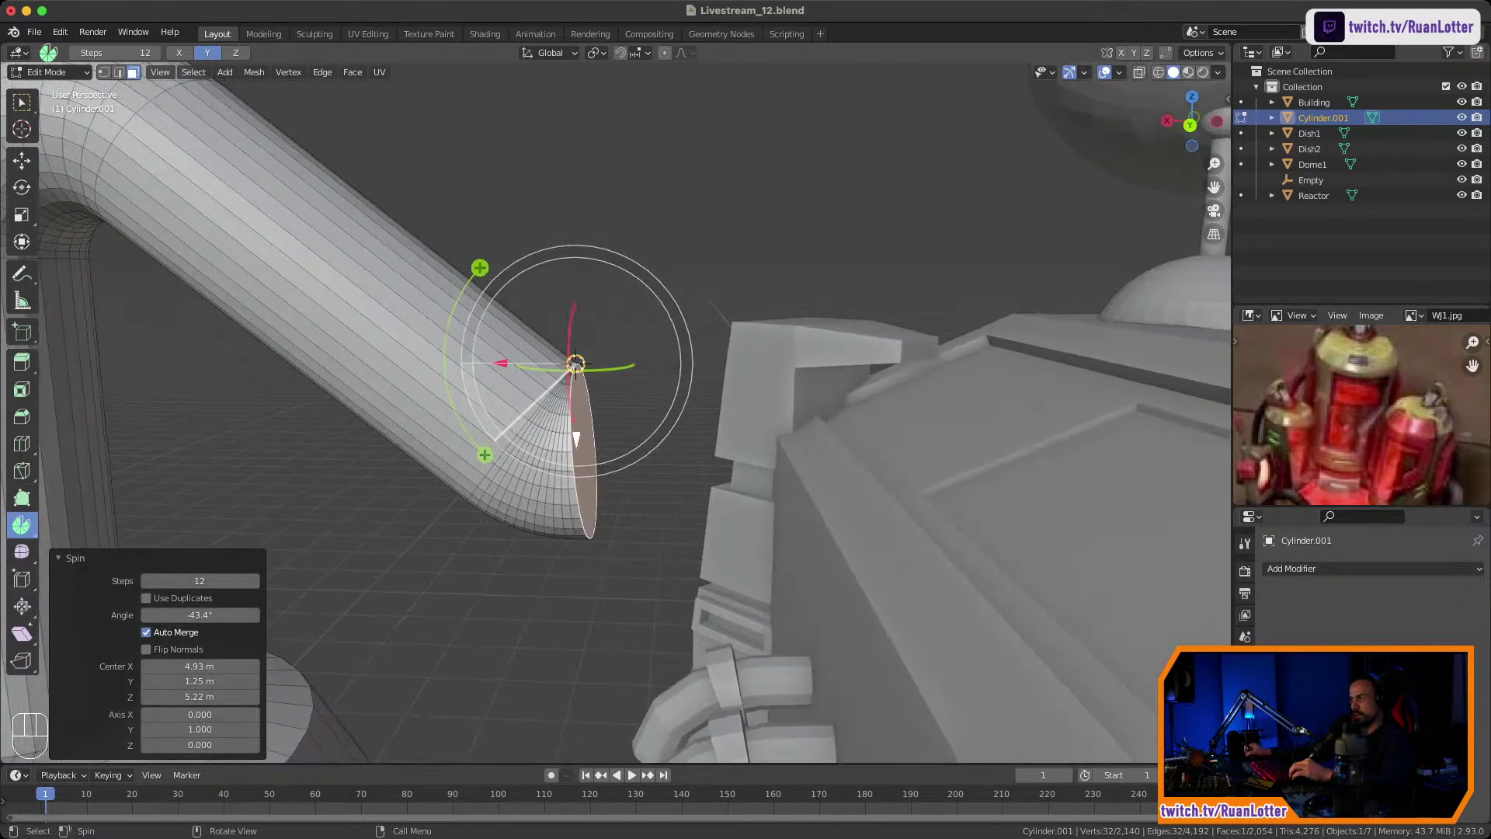
# Raise the spin centre to about Z 5.41 m and shift it along X to widen the second elbow.
pyautogui.moveTo(576, 438); pyautogui.dragTo(576, 368)
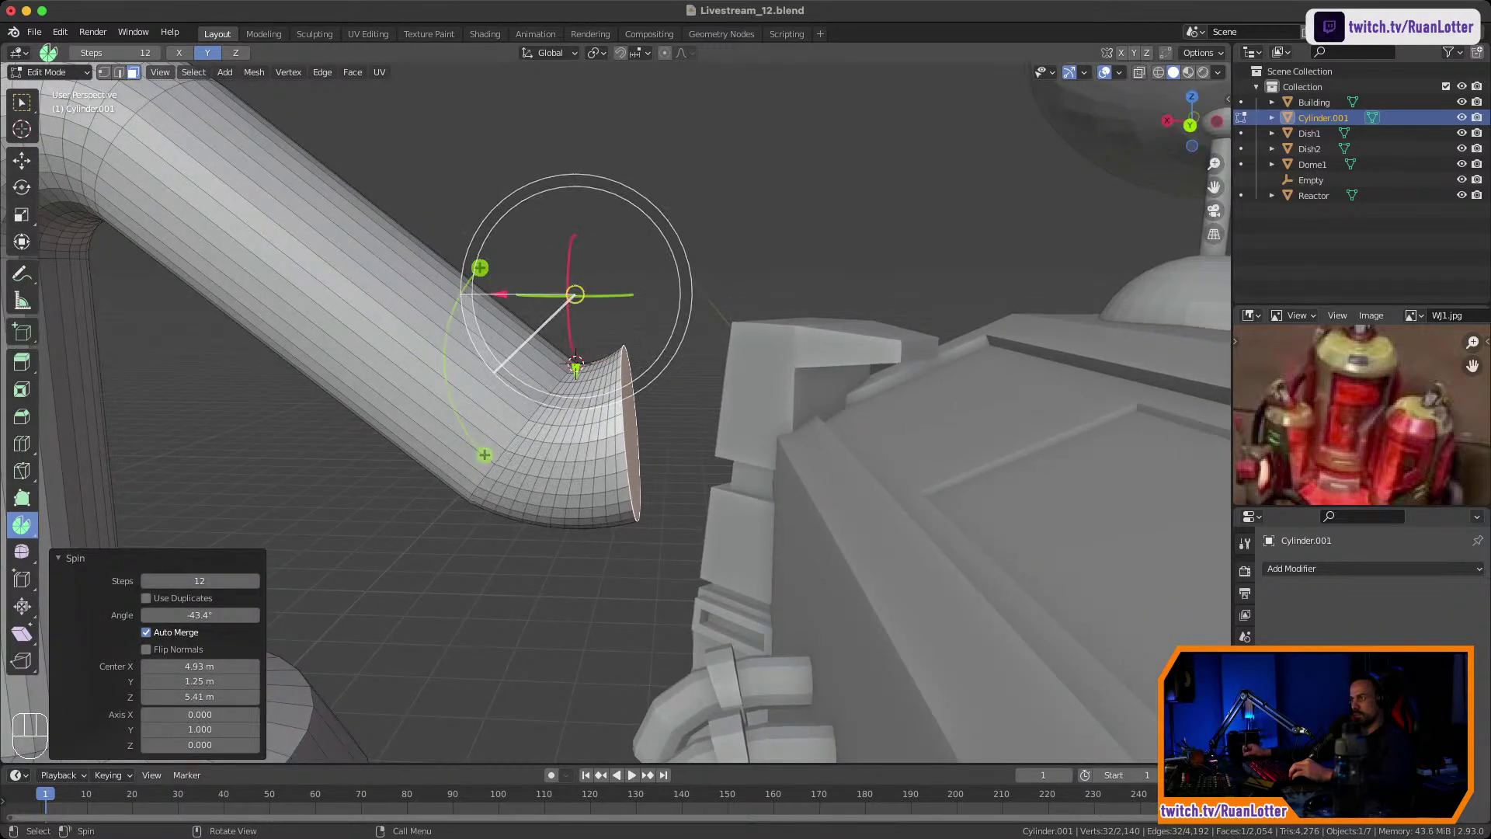
pyautogui.moveTo(501, 294); pyautogui.dragTo(560, 294)
# Undo the additional 21.4° spin of the pipe's end face.
pyautogui.moveTo(497, 361)
pyautogui.mouseDown(button='middle')
pyautogui.moveTo(548, 403)
pyautogui.moveTo(500, 379)
pyautogui.mouseUp(button='middle')
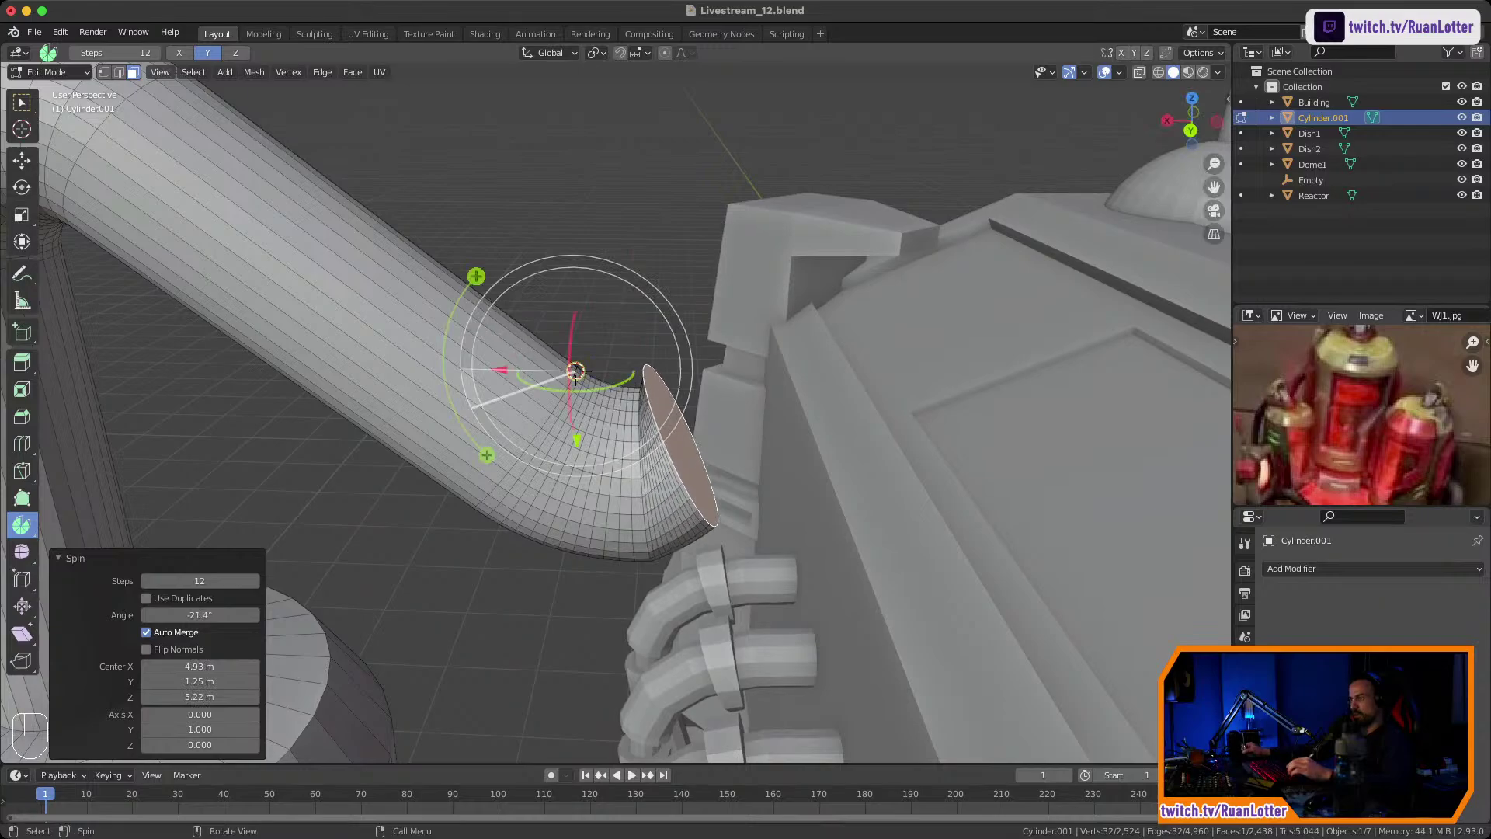
pyautogui.press('super+z')
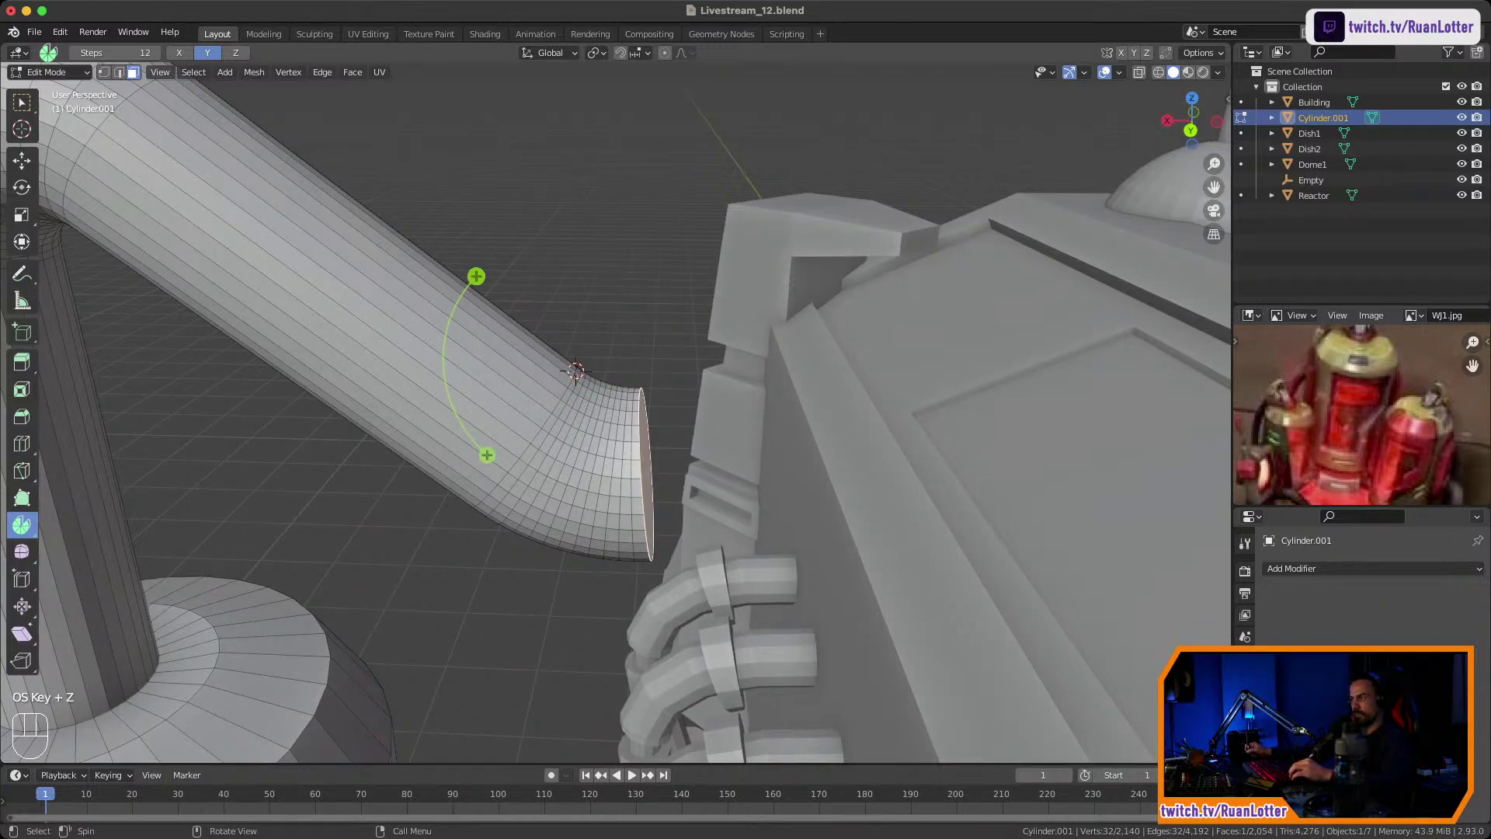
pyautogui.moveTo(559, 404); pyautogui.dragTo(594, 505, button='middle')
pyautogui.moveTo(594, 505); pyautogui.dragTo(532, 504, button='middle')
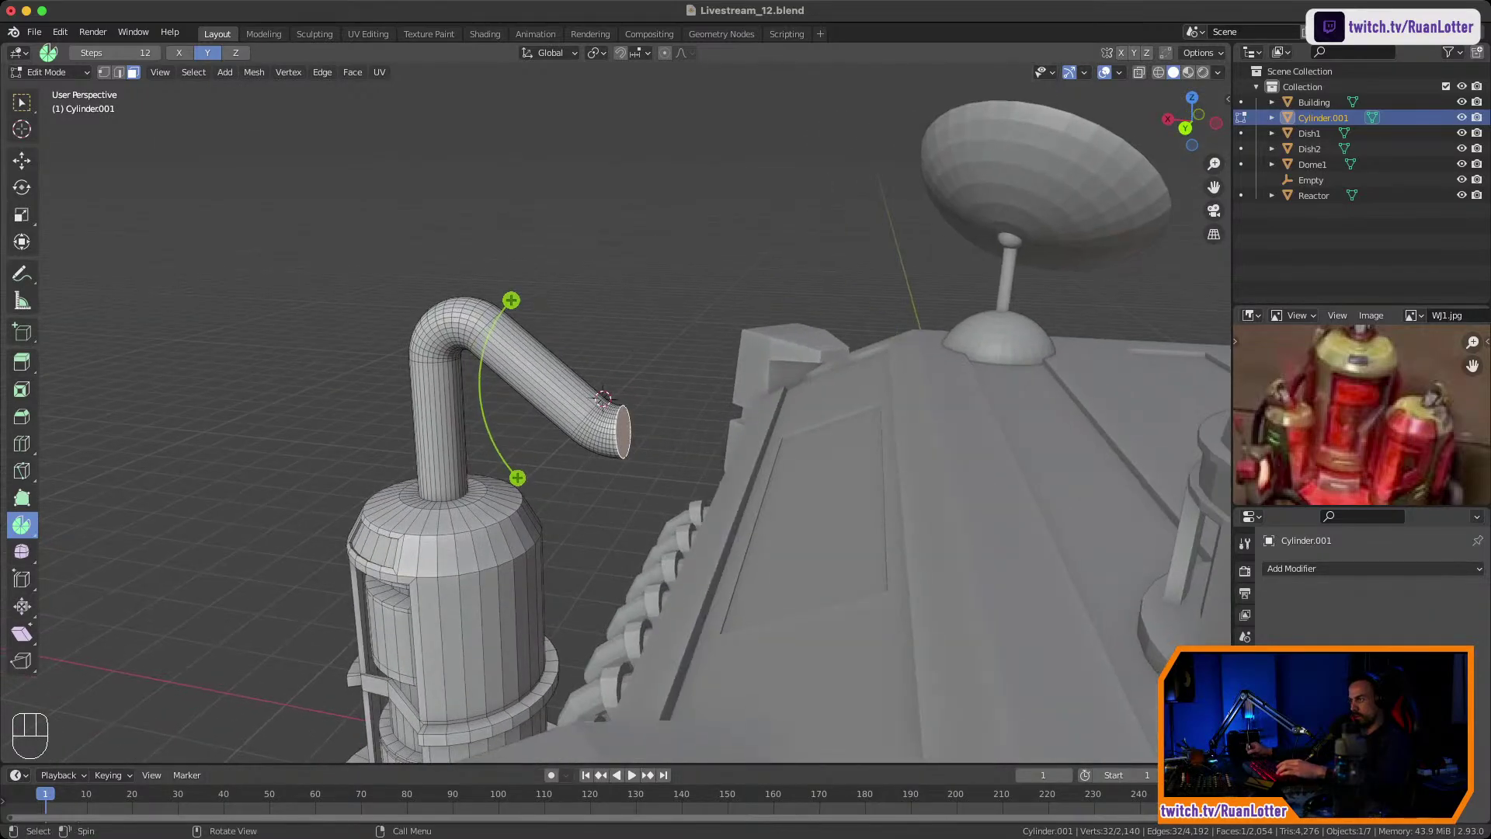
# Extrude the pipe's end face about 0.17 m along its normal and undo the trial scaling of that face.
pyautogui.press('e')
pyautogui.click(787, 472)
pyautogui.press('s')
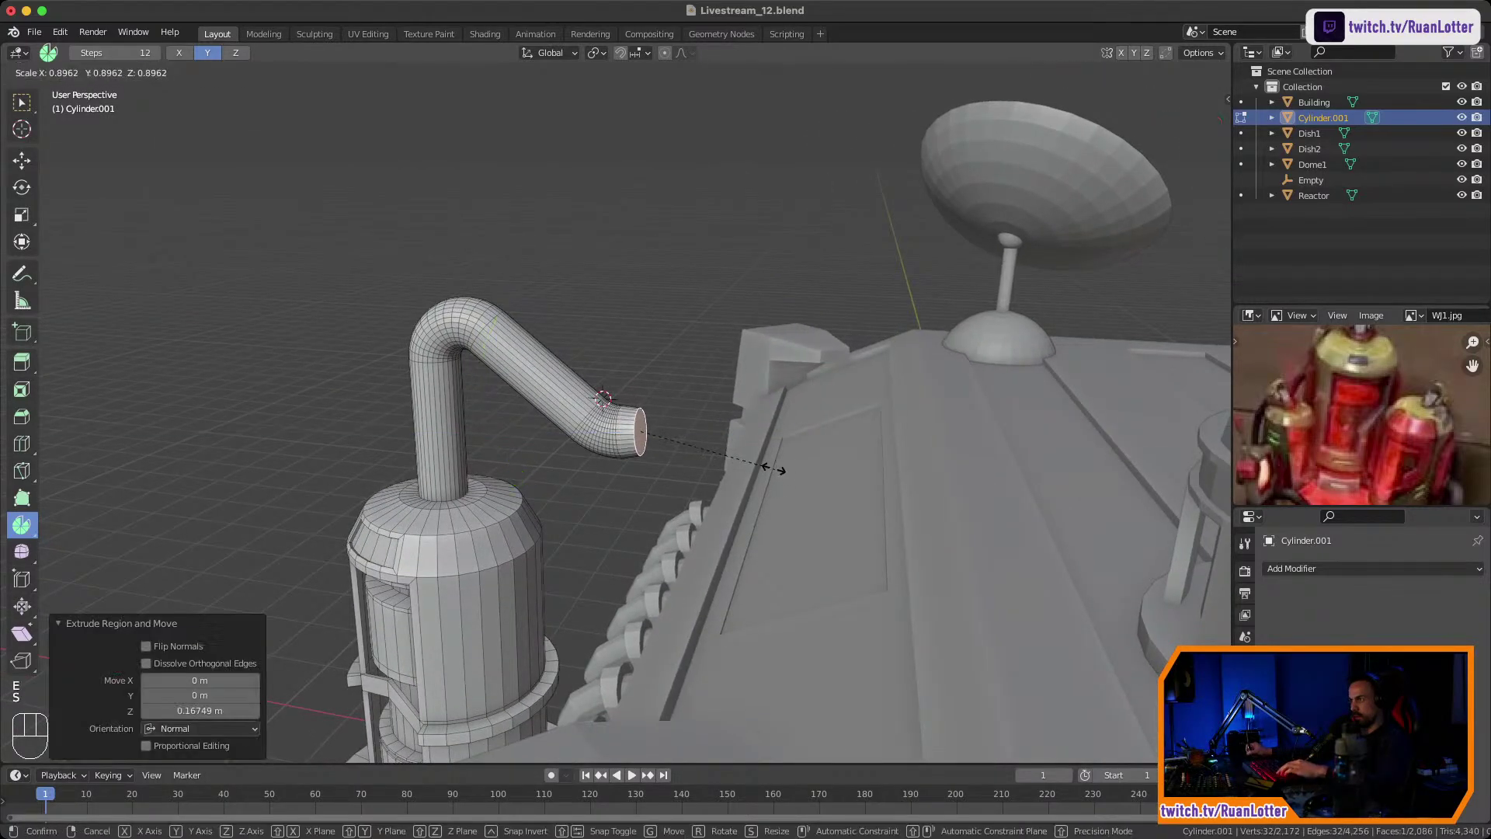
pyautogui.click(737, 463)
pyautogui.press('super+z')
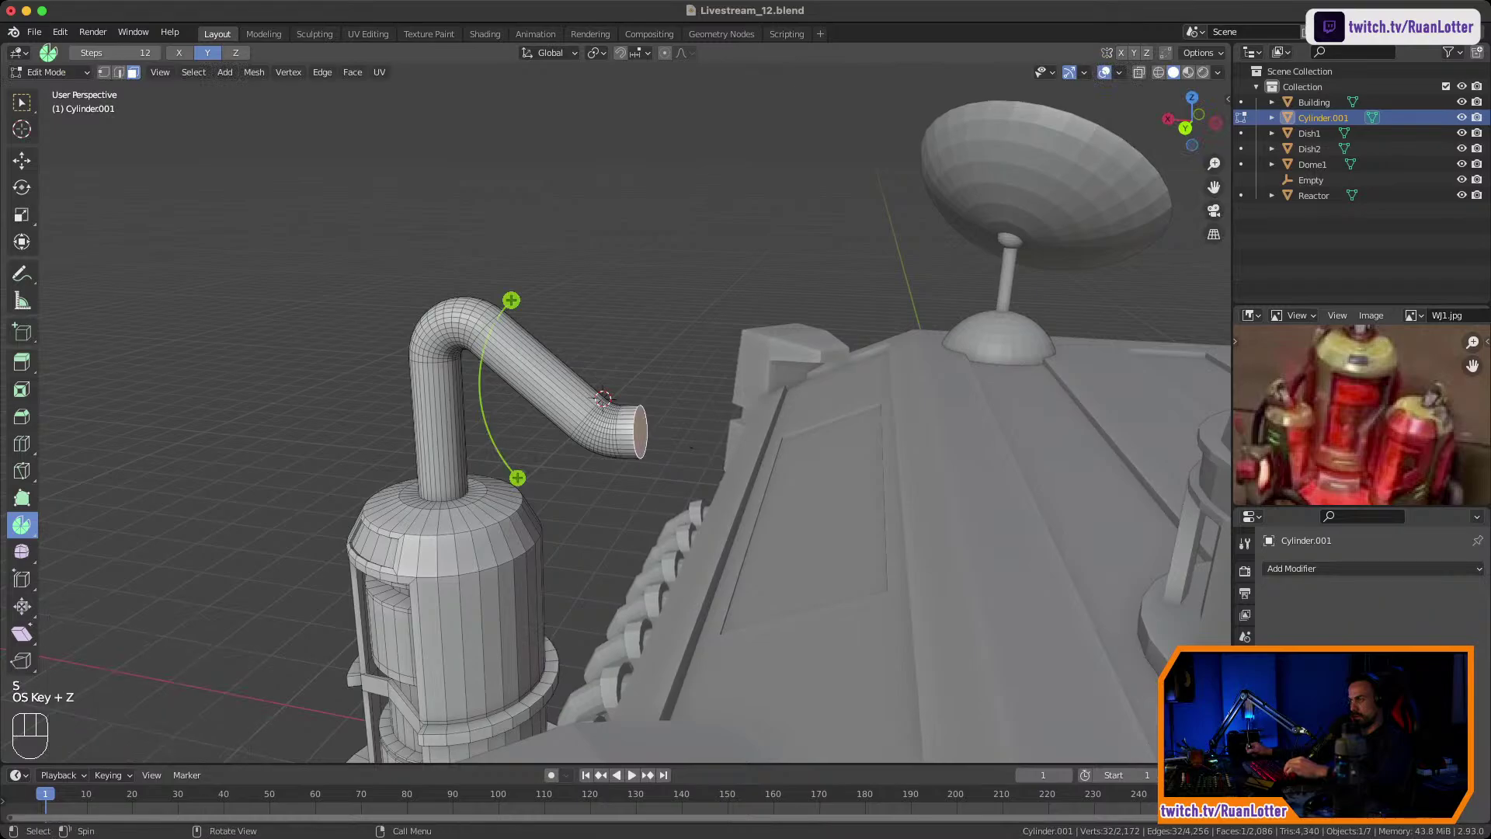
# Extrude the pipe's end face in place, scale it to about 0.67, and extrude it towards the building as a thinner pipe.
pyautogui.press('e')
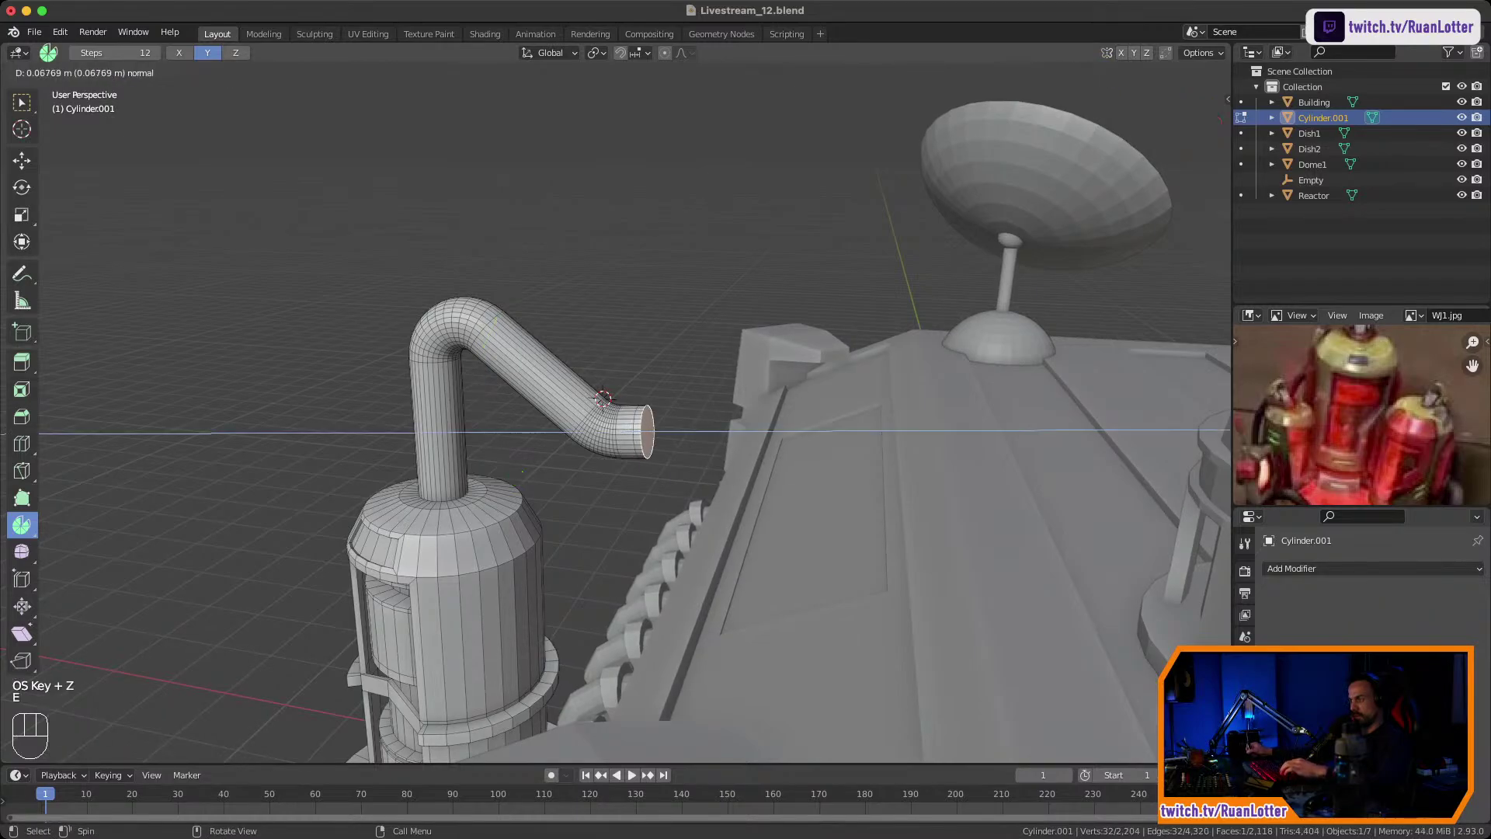
pyautogui.press('s')
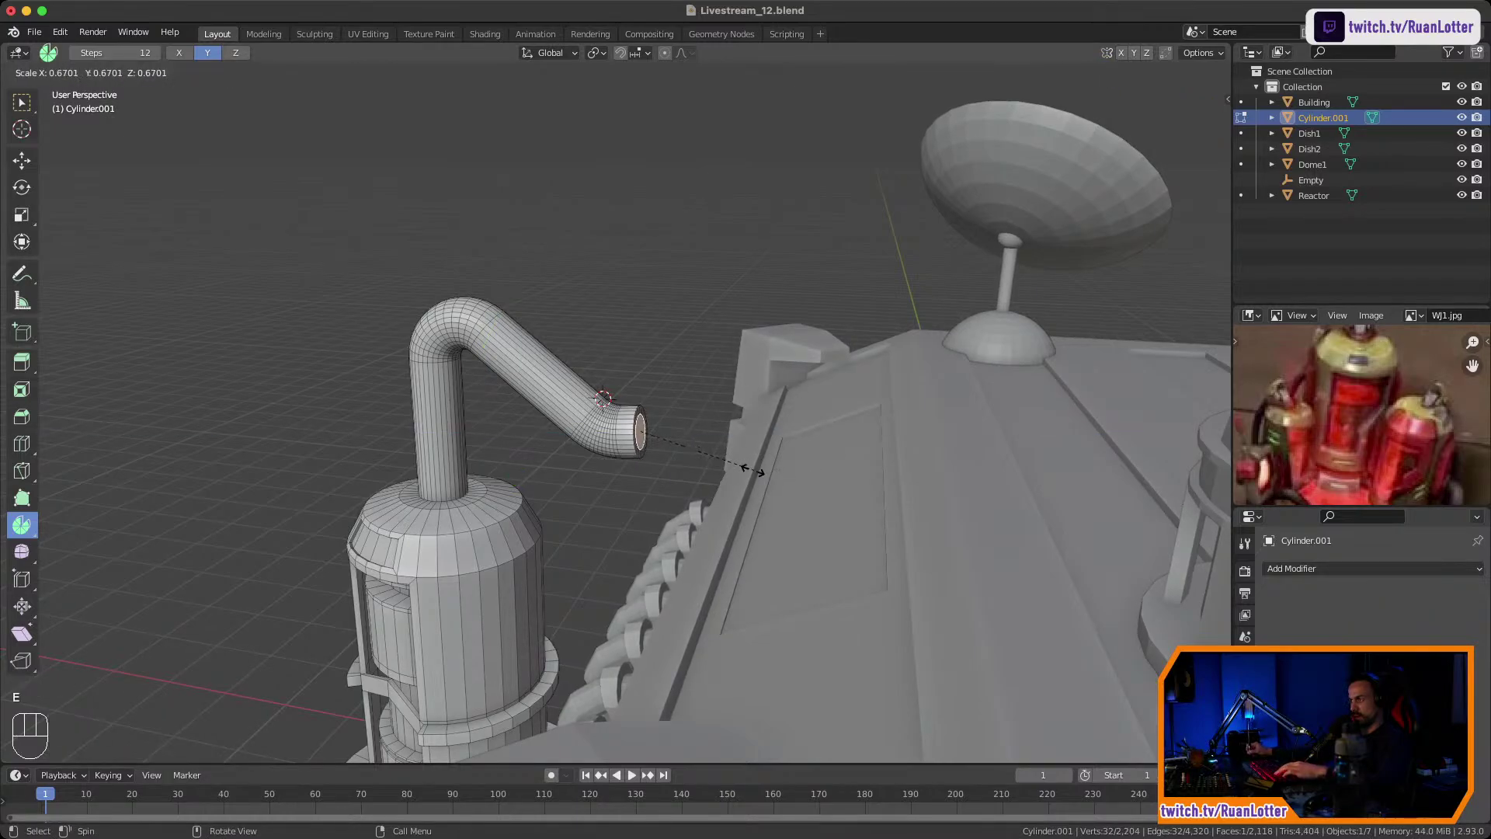
pyautogui.click(753, 469)
pyautogui.press('e')
pyautogui.click(882, 458)
# Snap the 3D cursor to a vertex on the lower rim of the thinner pipe's end and reselect its end face.
pyautogui.moveTo(883, 458); pyautogui.dragTo(955, 419, button='middle')
pyautogui.press('KP_Decimal')
pyautogui.keyDown('ctrl'); pyautogui.moveTo(955, 419); pyautogui.dragTo(878, 482, button='middle'); pyautogui.keyUp('ctrl')
pyautogui.press('1')
pyautogui.click(649, 560)
pyautogui.moveTo(649, 560)
pyautogui.mouseDown(button='middle')
pyautogui.moveTo(541, 563)
pyautogui.moveTo(587, 598)
pyautogui.moveTo(710, 571)
pyautogui.moveTo(626, 569)
pyautogui.moveTo(637, 544)
pyautogui.mouseUp(button='middle')
pyautogui.hotkey('shift', 's')
pyautogui.click(623, 658)
pyautogui.scroll(-2, 623, 653)
pyautogui.press('3')
pyautogui.click(622, 443)
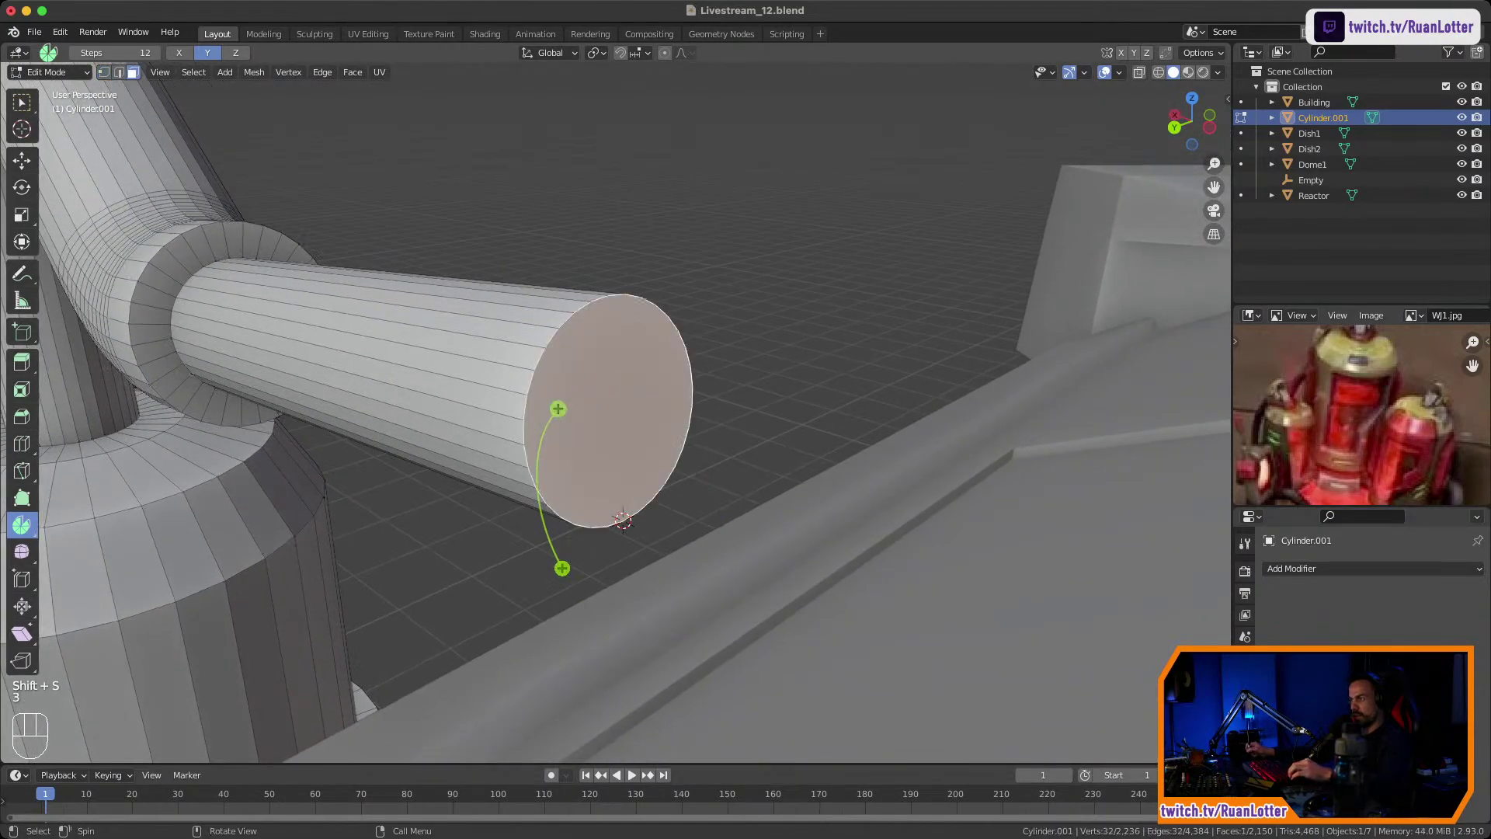
# Spin the thinner pipe's end face 53.4° around the Y axis into a downward elbow centred at X 3.24 m, Z 4.72 m.
pyautogui.moveTo(622, 443); pyautogui.dragTo(677, 407, button='middle')
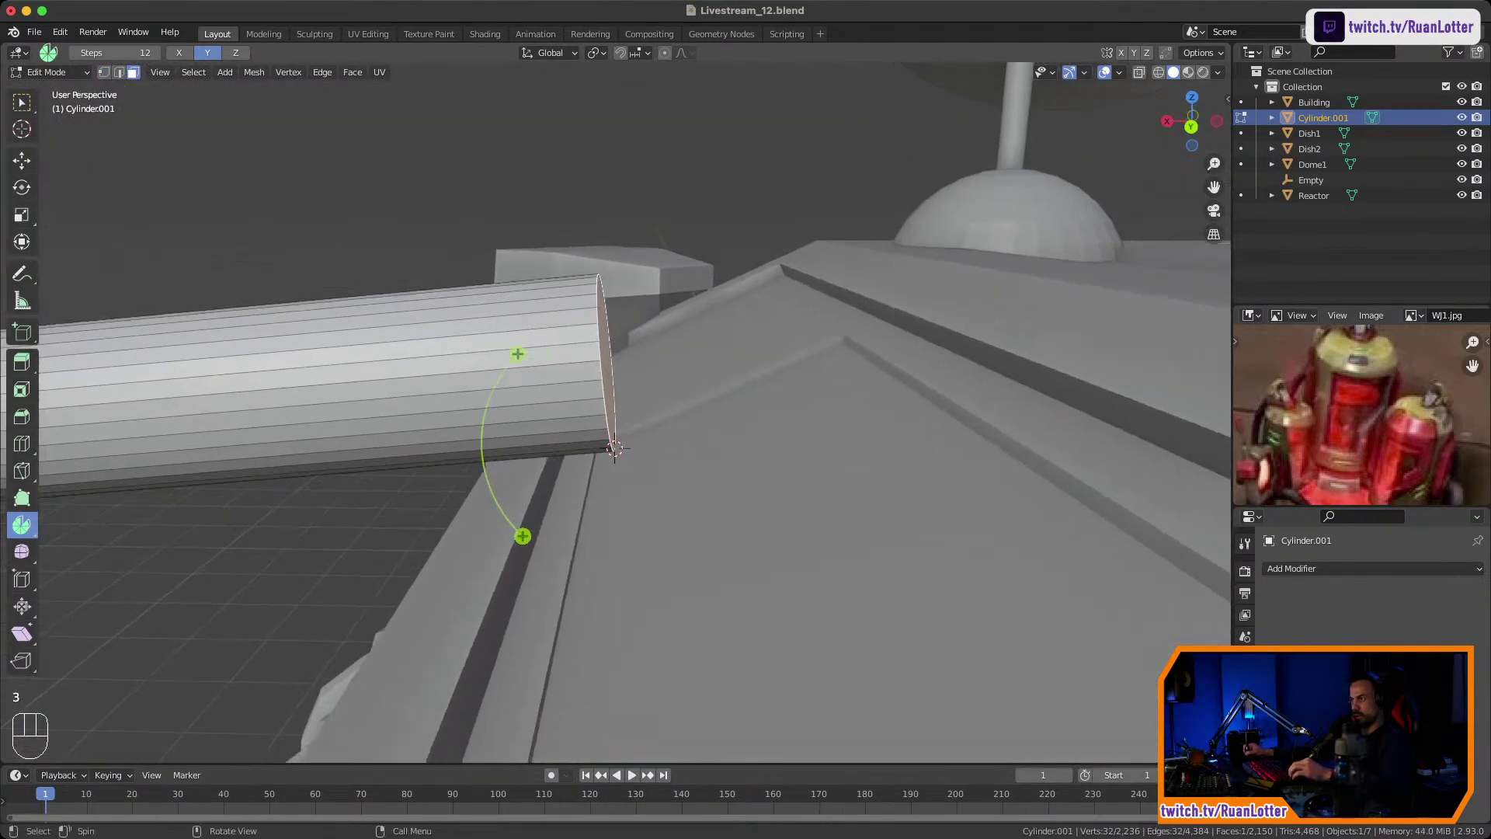
pyautogui.moveTo(517, 353); pyautogui.dragTo(640, 336)
pyautogui.keyDown('ctrl'); pyautogui.moveTo(640, 337); pyautogui.dragTo(640, 358, button='middle'); pyautogui.keyUp('ctrl')
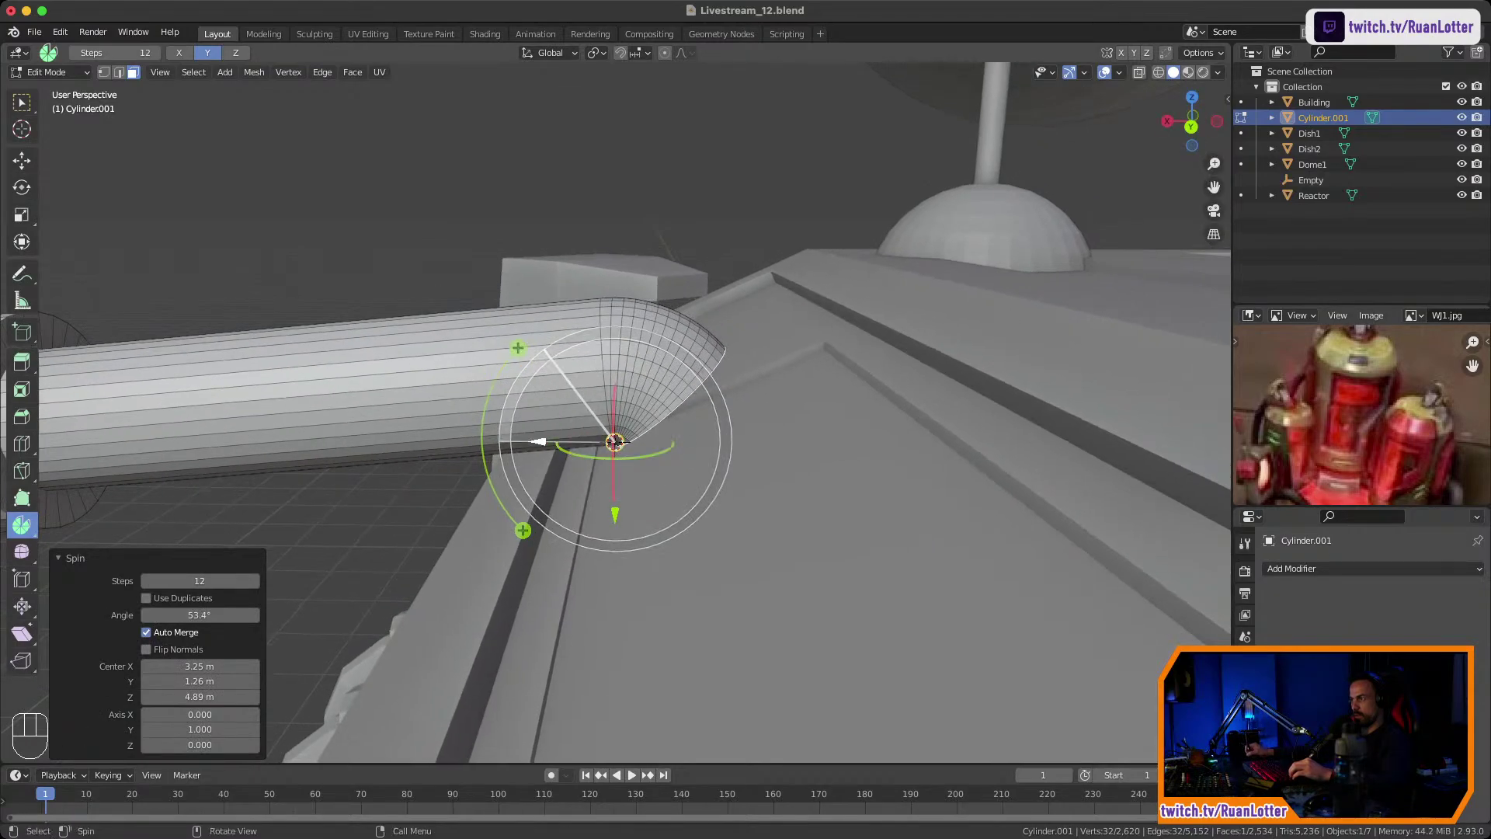
pyautogui.moveTo(538, 441); pyautogui.dragTo(567, 441)
pyautogui.moveTo(643, 513); pyautogui.dragTo(643, 580)
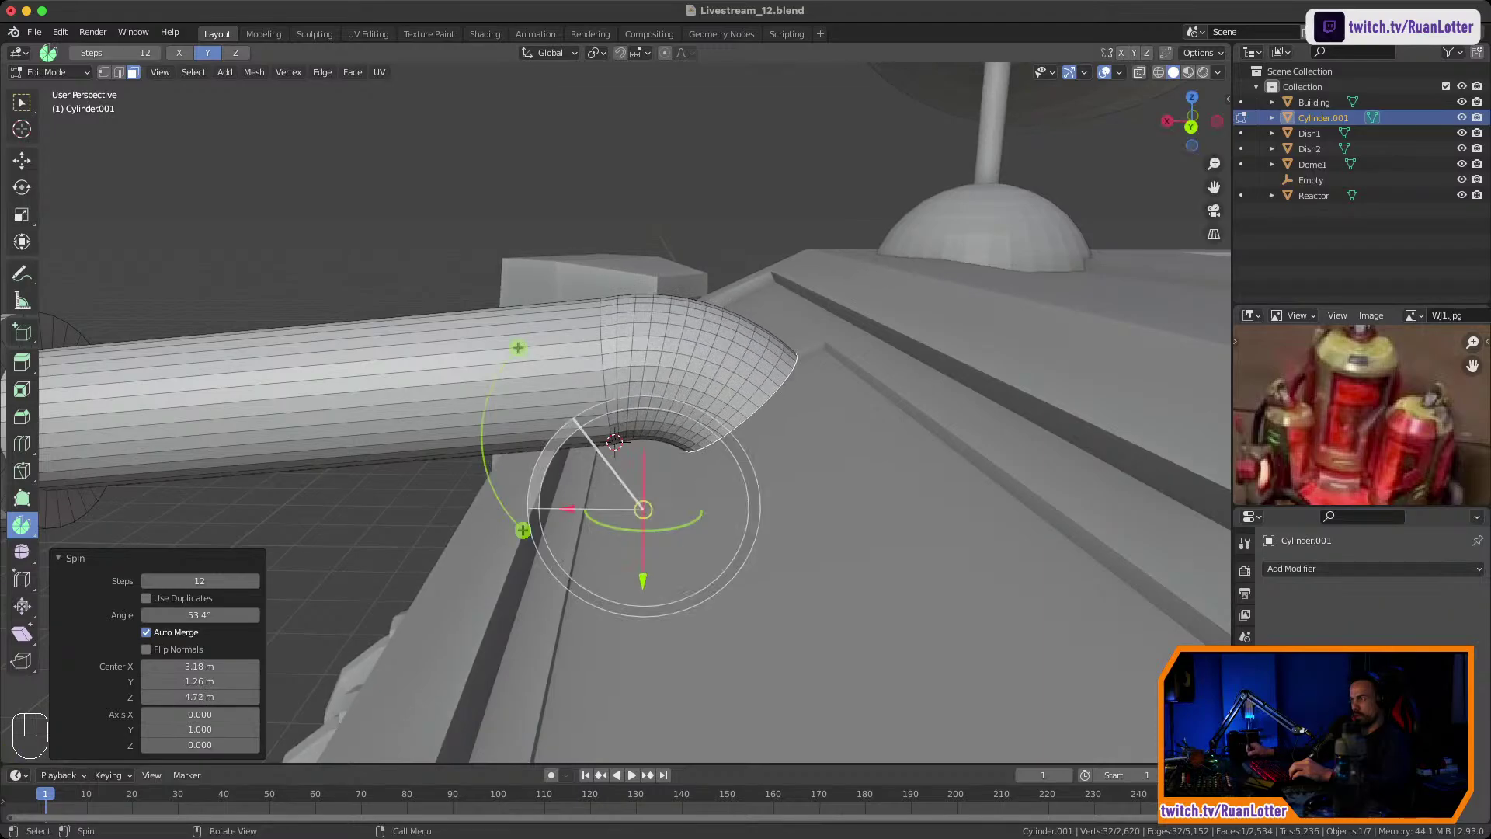
pyautogui.moveTo(567, 509); pyautogui.dragTo(543, 508)
pyautogui.moveTo(633, 528)
pyautogui.mouseDown(button='middle')
pyautogui.moveTo(601, 536)
pyautogui.moveTo(622, 531)
pyautogui.moveTo(621, 553)
pyautogui.mouseUp(button='middle')
pyautogui.moveTo(621, 553); pyautogui.dragTo(592, 547, button='middle')
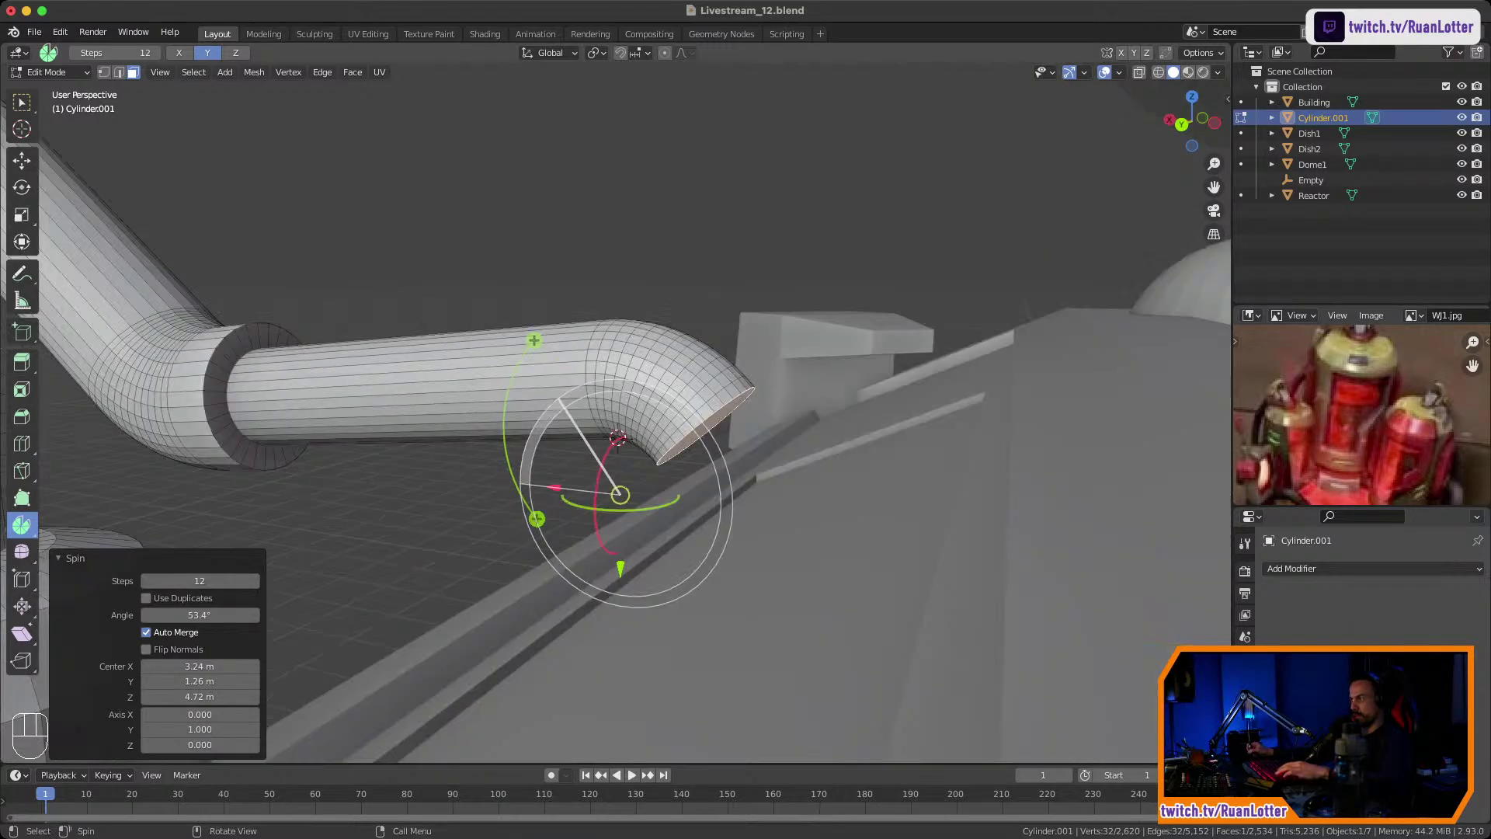
# Extrude the elbow's end face about 0.48 m down into the roof and return to Object Mode.
pyautogui.press('e')
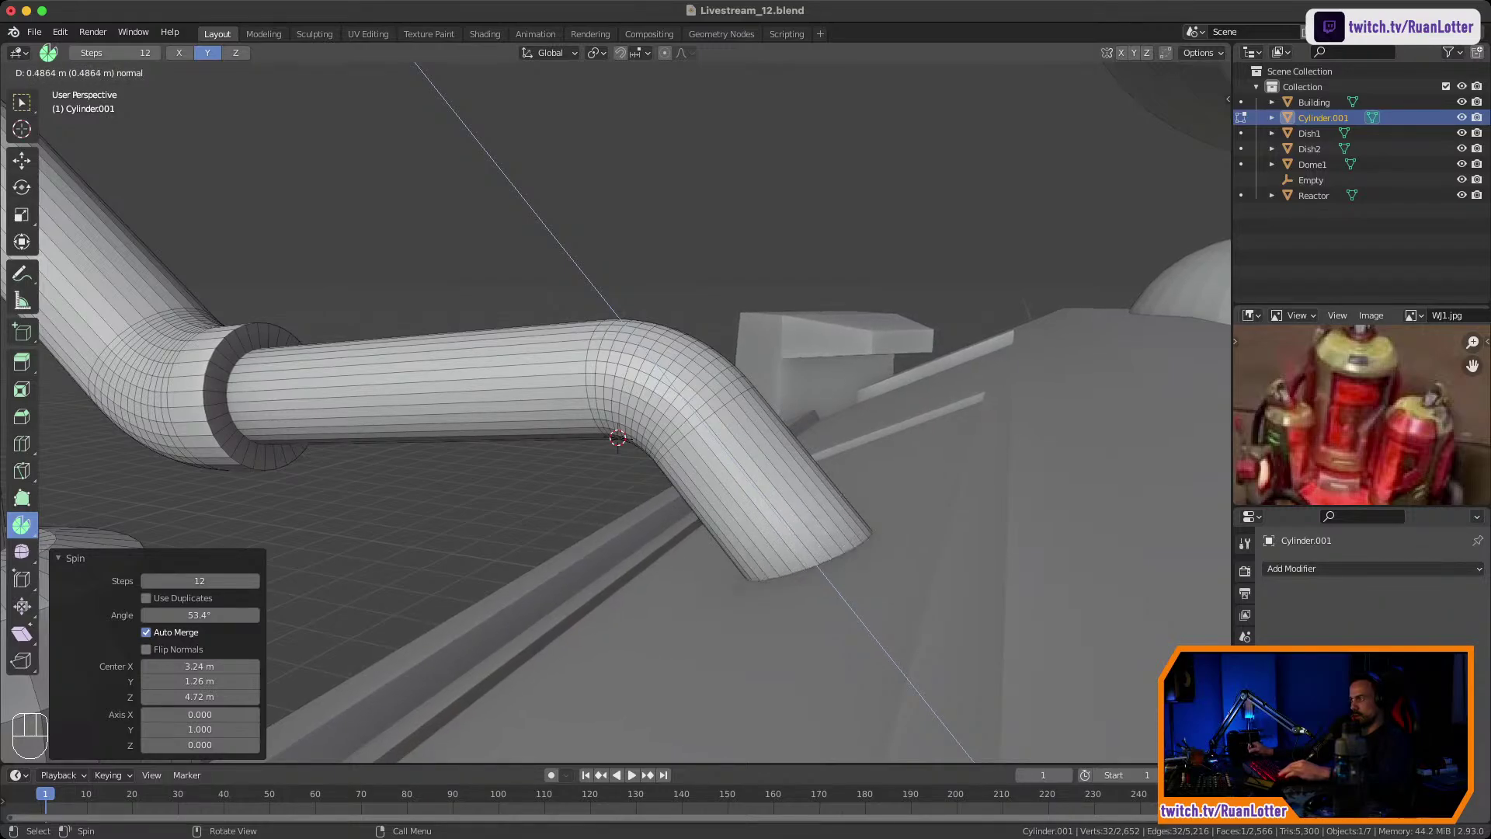
pyautogui.click(815, 570)
pyautogui.moveTo(815, 570); pyautogui.dragTo(777, 610, button='middle')
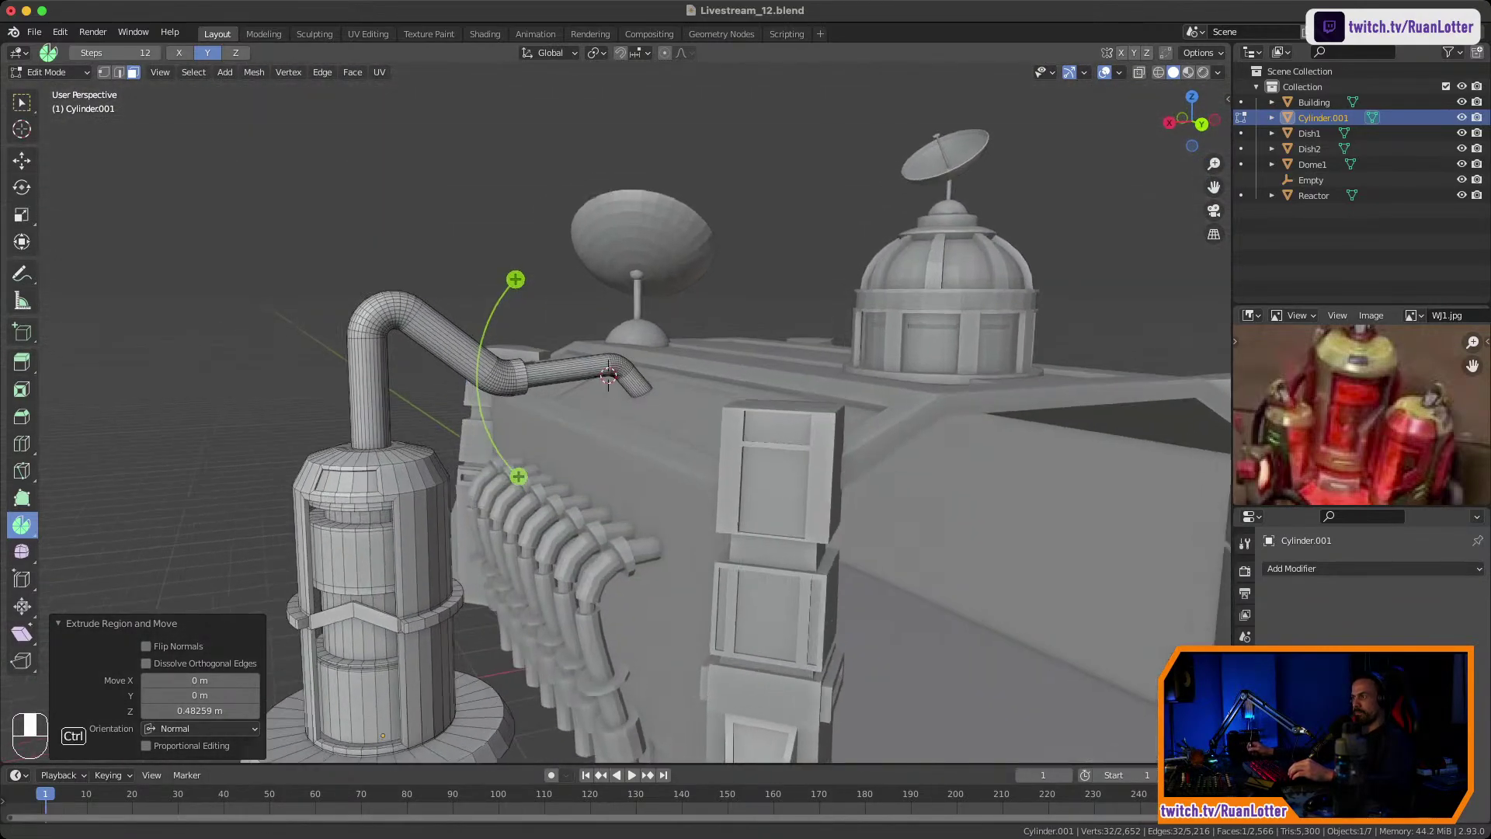
pyautogui.keyDown('ctrl'); pyautogui.moveTo(668, 559); pyautogui.dragTo(668, 513, button='middle'); pyautogui.keyUp('ctrl')
pyautogui.keyDown('shift'); pyautogui.moveTo(622, 512); pyautogui.dragTo(699, 605, button='middle'); pyautogui.keyUp('shift')
pyautogui.press('Tab')
# Move the canister tank about -1.64 m along the Y axis beside the building.
pyautogui.moveTo(621, 544); pyautogui.dragTo(699, 536, button='middle')
pyautogui.click(777, 465)
pyautogui.moveTo(777, 466); pyautogui.dragTo(733, 536, button='middle')
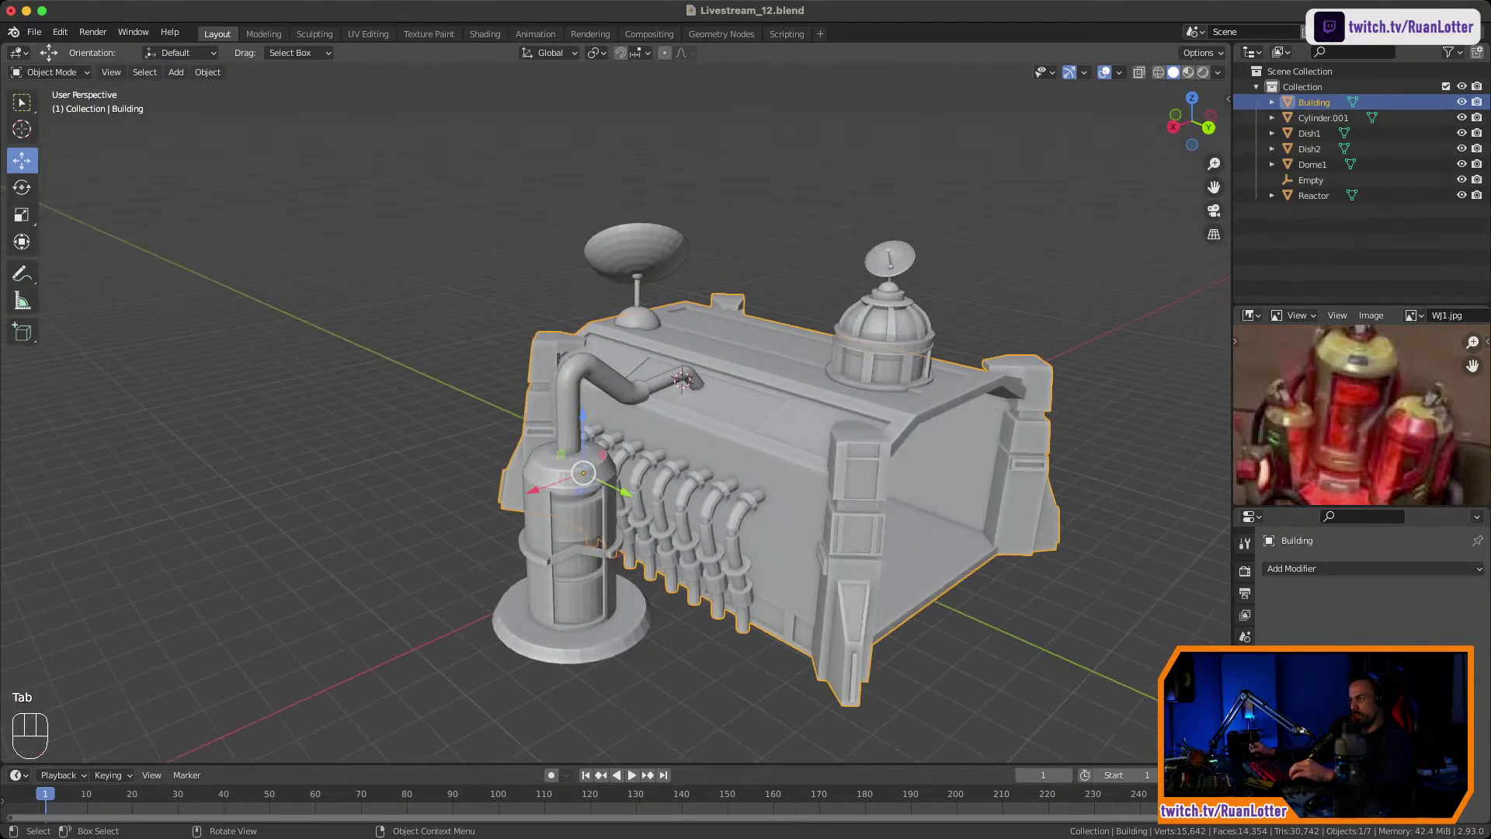
pyautogui.click(573, 536)
pyautogui.moveTo(574, 536); pyautogui.dragTo(641, 575, button='middle')
pyautogui.keyDown('ctrl'); pyautogui.moveTo(641, 575); pyautogui.dragTo(718, 555, button='middle'); pyautogui.keyUp('ctrl')
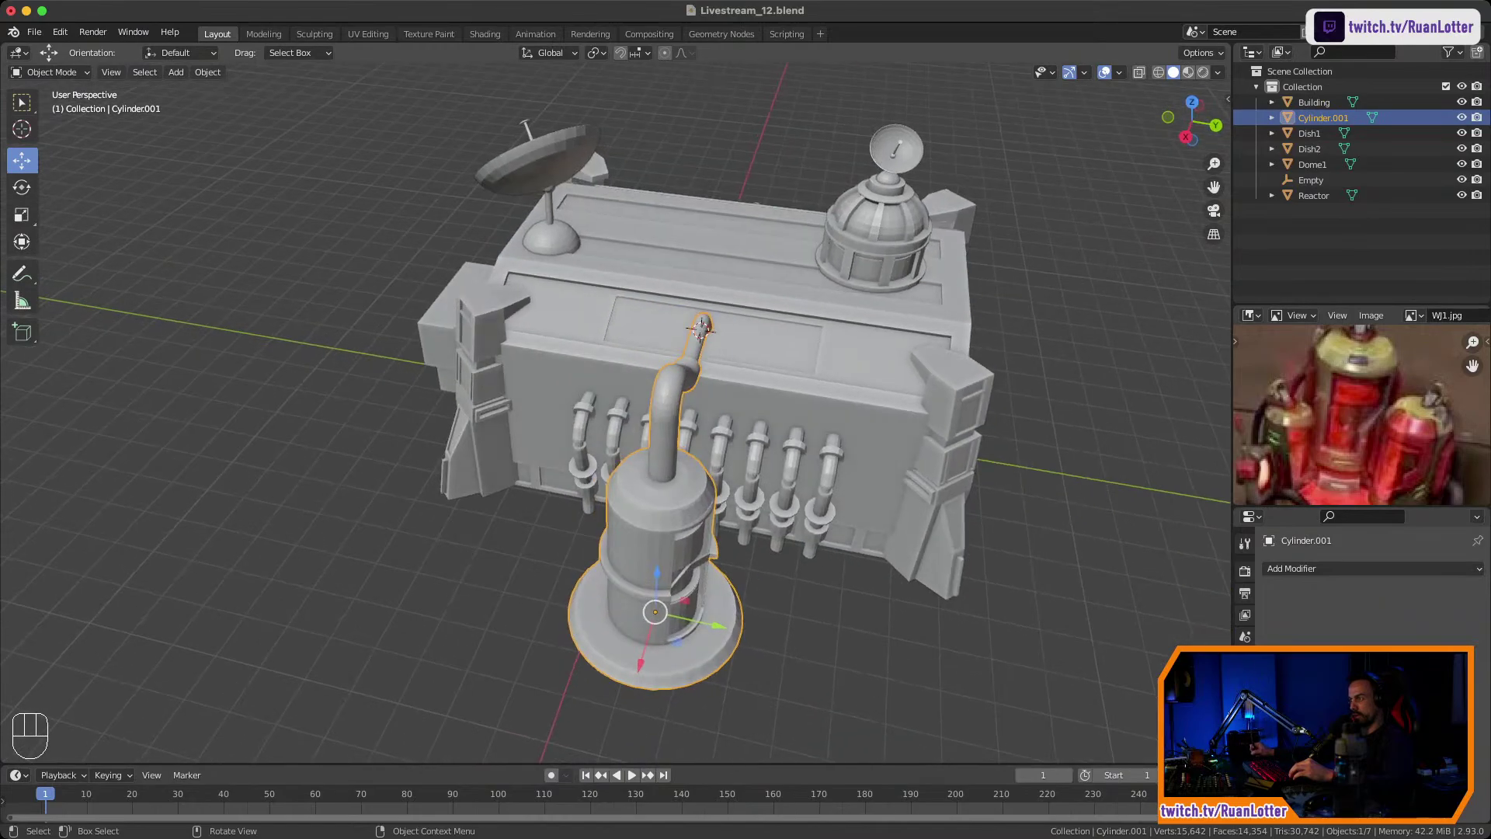
pyautogui.moveTo(654, 612)
pyautogui.mouseDown()
pyautogui.moveTo(624, 604)
pyautogui.moveTo(642, 608)
pyautogui.mouseUp()
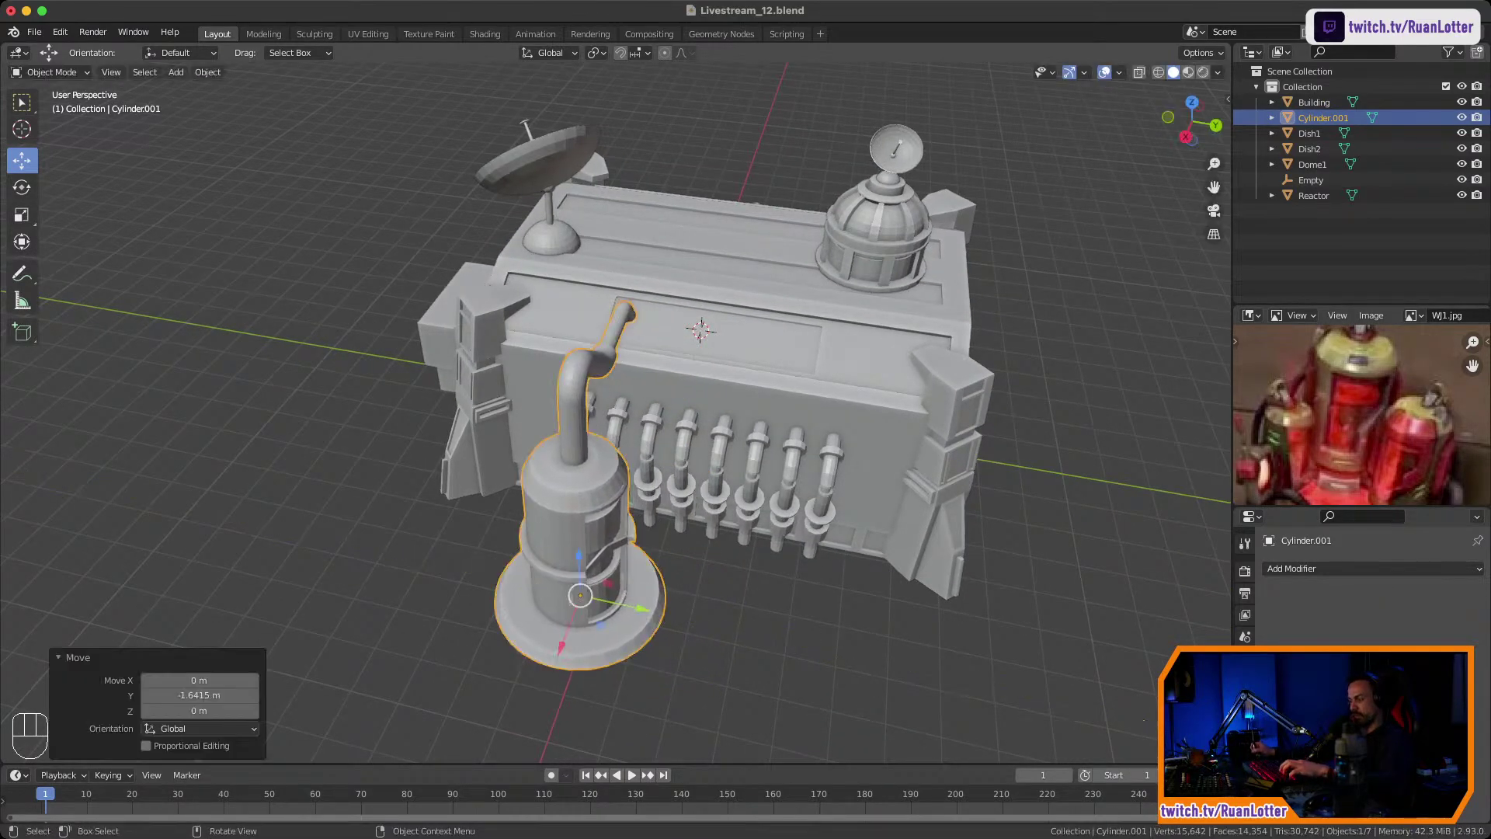
# Duplicate the canister tank about 3.7 m along the Y axis and deselect everything.
pyautogui.hotkey('shift', 'd')
pyautogui.press('y')
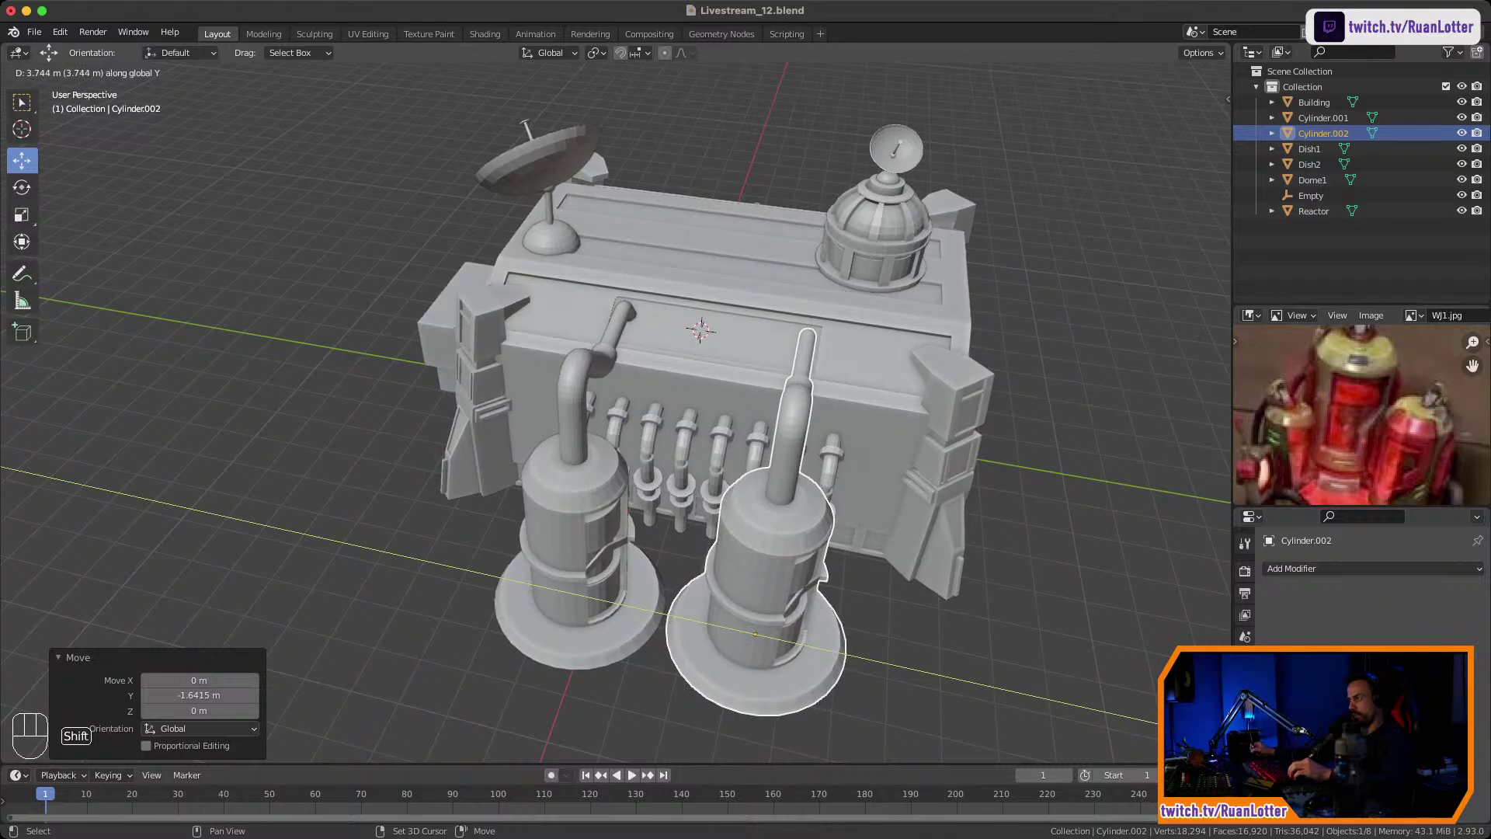
pyautogui.click(822, 648)
pyautogui.click(924, 660)
# Examine the building from all sides with both canister tanks in place, selecting the building along the way.
pyautogui.moveTo(924, 660); pyautogui.dragTo(784, 660, button='middle')
pyautogui.moveTo(785, 660); pyautogui.dragTo(1017, 633, button='middle')
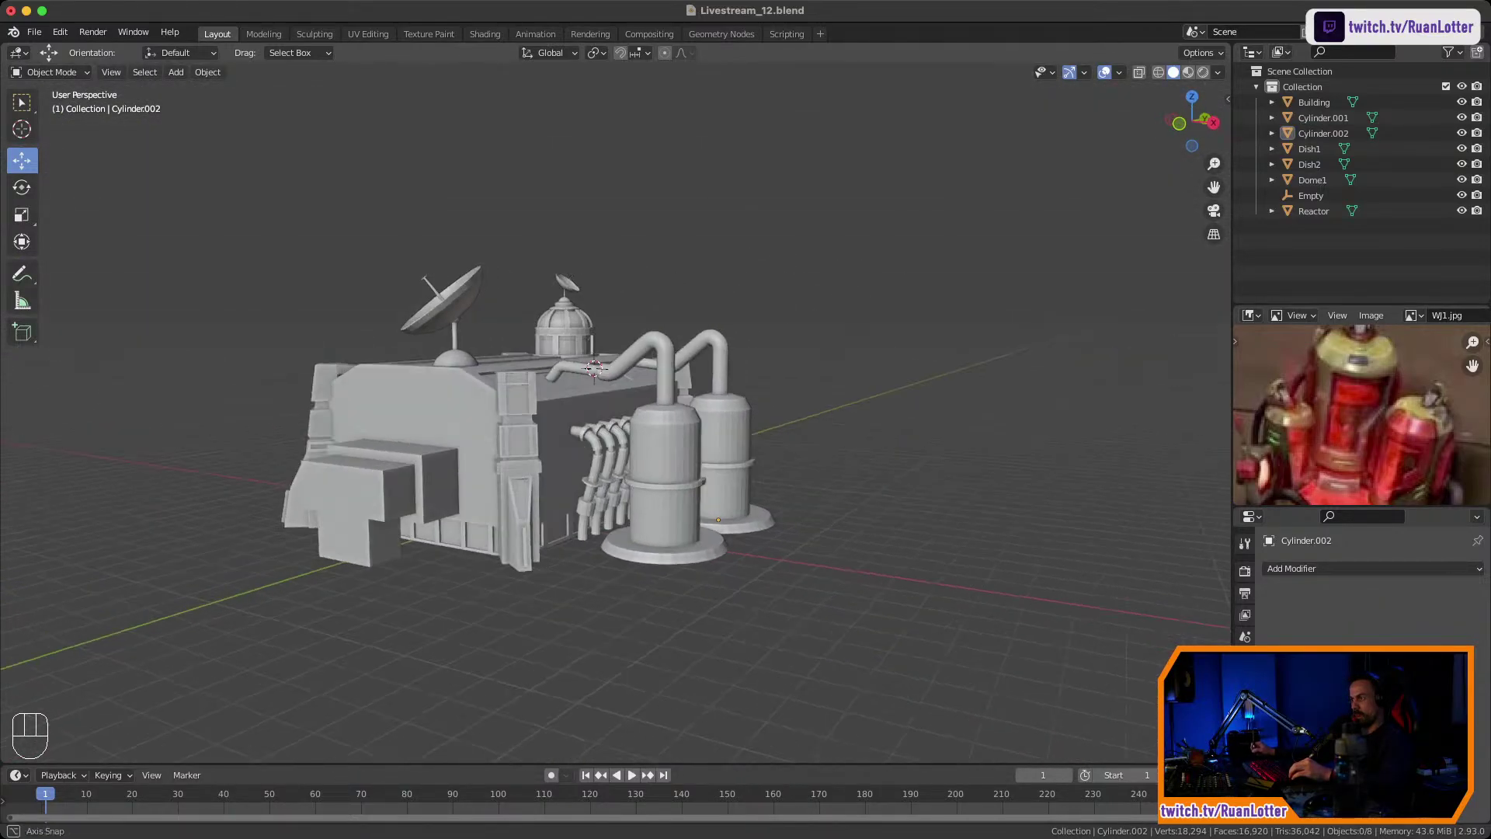
pyautogui.moveTo(622, 559); pyautogui.dragTo(815, 598, button='middle')
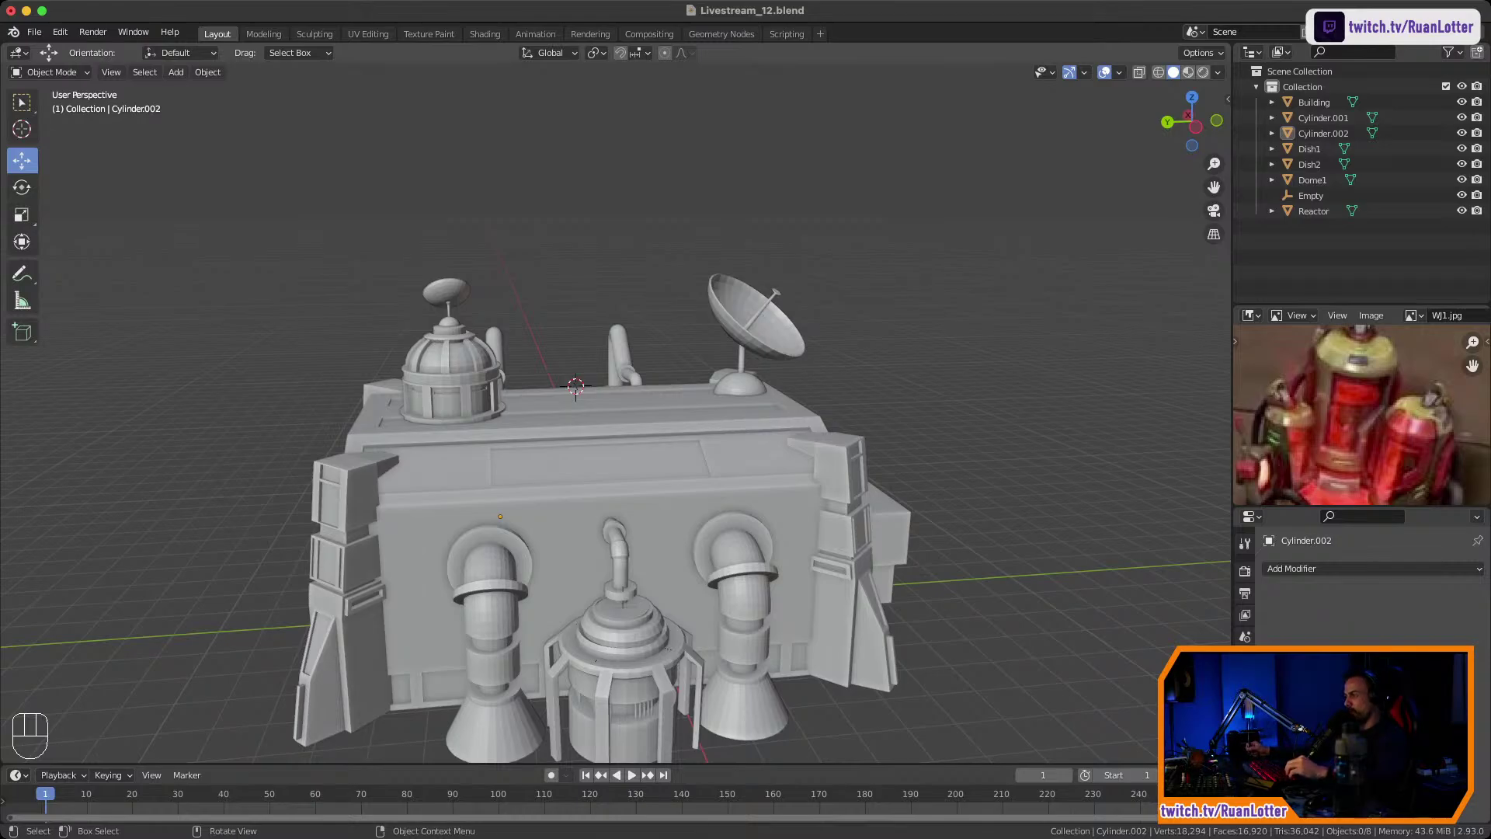
pyautogui.keyDown('shift'); pyautogui.moveTo(652, 536); pyautogui.dragTo(660, 489, button='middle'); pyautogui.keyUp('shift')
pyautogui.moveTo(660, 489); pyautogui.dragTo(711, 485, button='middle')
pyautogui.moveTo(711, 486); pyautogui.dragTo(746, 512, button='middle')
pyautogui.click(614, 520)
pyautogui.press('KP_Decimal')
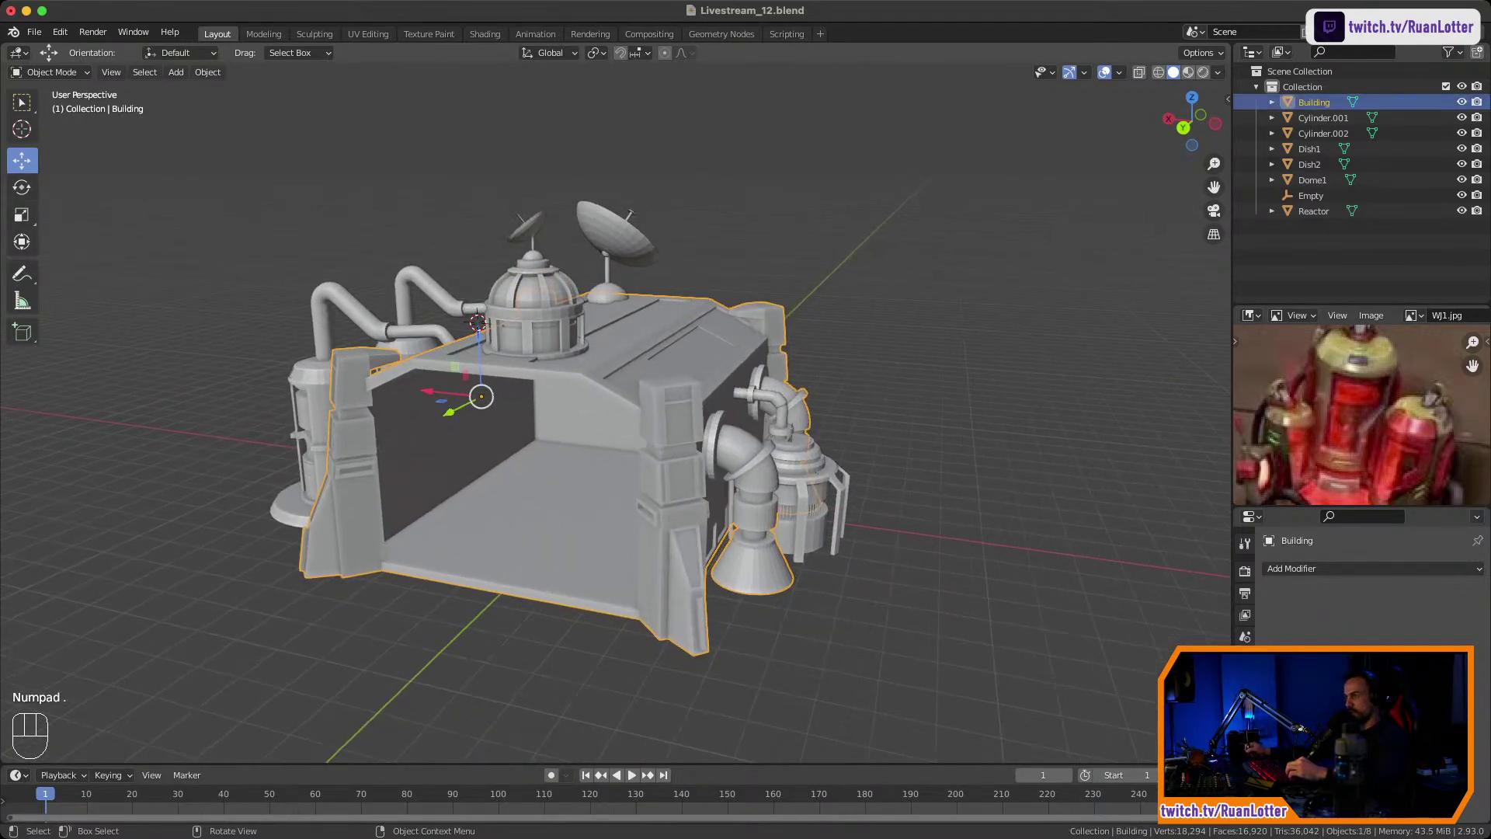
pyautogui.moveTo(614, 521); pyautogui.dragTo(690, 514, button='middle')
pyautogui.keyDown('ctrl'); pyautogui.moveTo(690, 515); pyautogui.dragTo(775, 495, button='middle'); pyautogui.keyUp('ctrl')
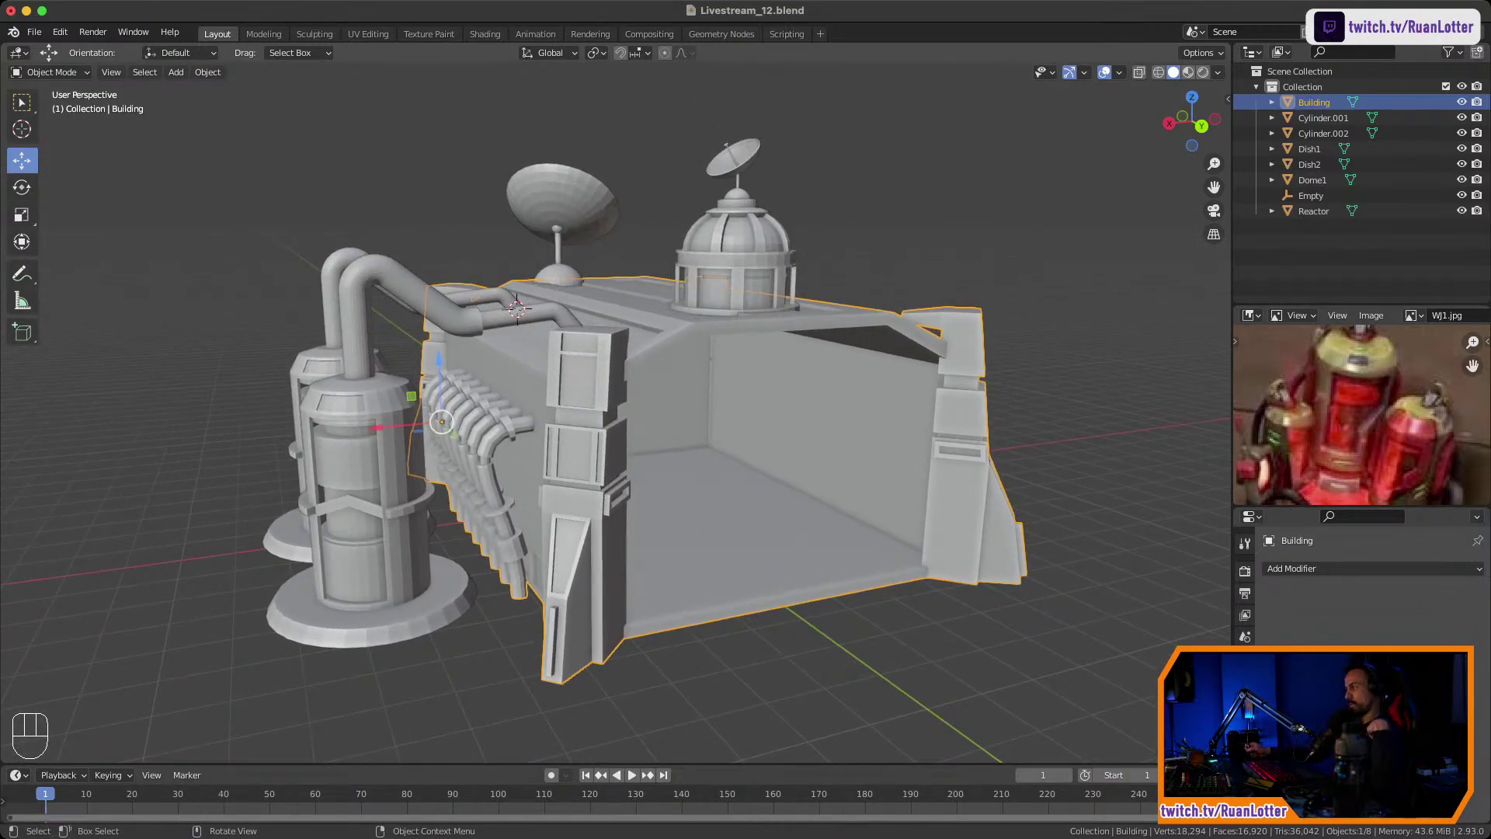
pyautogui.moveTo(774, 494)
pyautogui.mouseDown(button='middle')
pyautogui.moveTo(598, 493)
pyautogui.moveTo(773, 501)
pyautogui.moveTo(781, 475)
pyautogui.mouseUp(button='middle')
pyautogui.scroll(2, 773, 501)
pyautogui.moveTo(781, 474)
pyautogui.keyDown('ctrl'); pyautogui.mouseDown(button='middle')
pyautogui.moveTo(780, 513)
pyautogui.moveTo(753, 512)
pyautogui.moveTo(779, 513)
pyautogui.moveTo(780, 497)
pyautogui.mouseUp(button='middle'); pyautogui.keyUp('ctrl')
pyautogui.keyDown('shift'); pyautogui.moveTo(779, 497); pyautogui.dragTo(715, 502, button='middle'); pyautogui.keyUp('shift')
pyautogui.keyDown('shift'); pyautogui.moveTo(715, 502); pyautogui.dragTo(359, 460, button='middle'); pyautogui.keyUp('shift')
# Inset the protruding upper block's two front faces individually by about 0.11 m and extrude them about 0.38 m inward.
pyautogui.press('Tab')
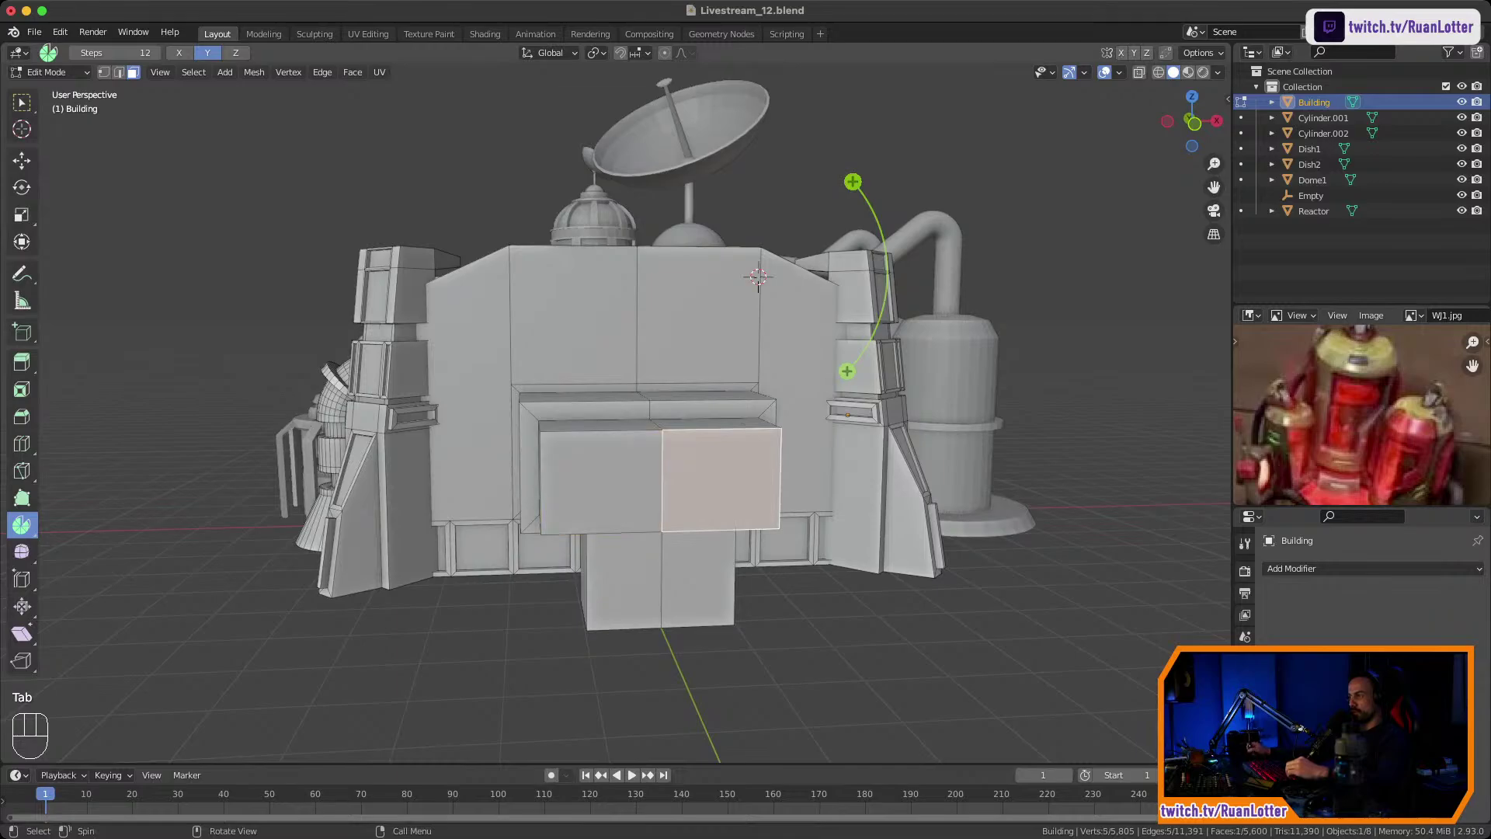
pyautogui.keyDown('ctrl'); pyautogui.moveTo(1010, 536); pyautogui.dragTo(905, 413, button='middle'); pyautogui.keyUp('ctrl')
pyautogui.moveTo(905, 414); pyautogui.dragTo(963, 442, button='middle')
pyautogui.press('i')
pyautogui.press('i')
pyautogui.click(899, 414)
pyautogui.press('e')
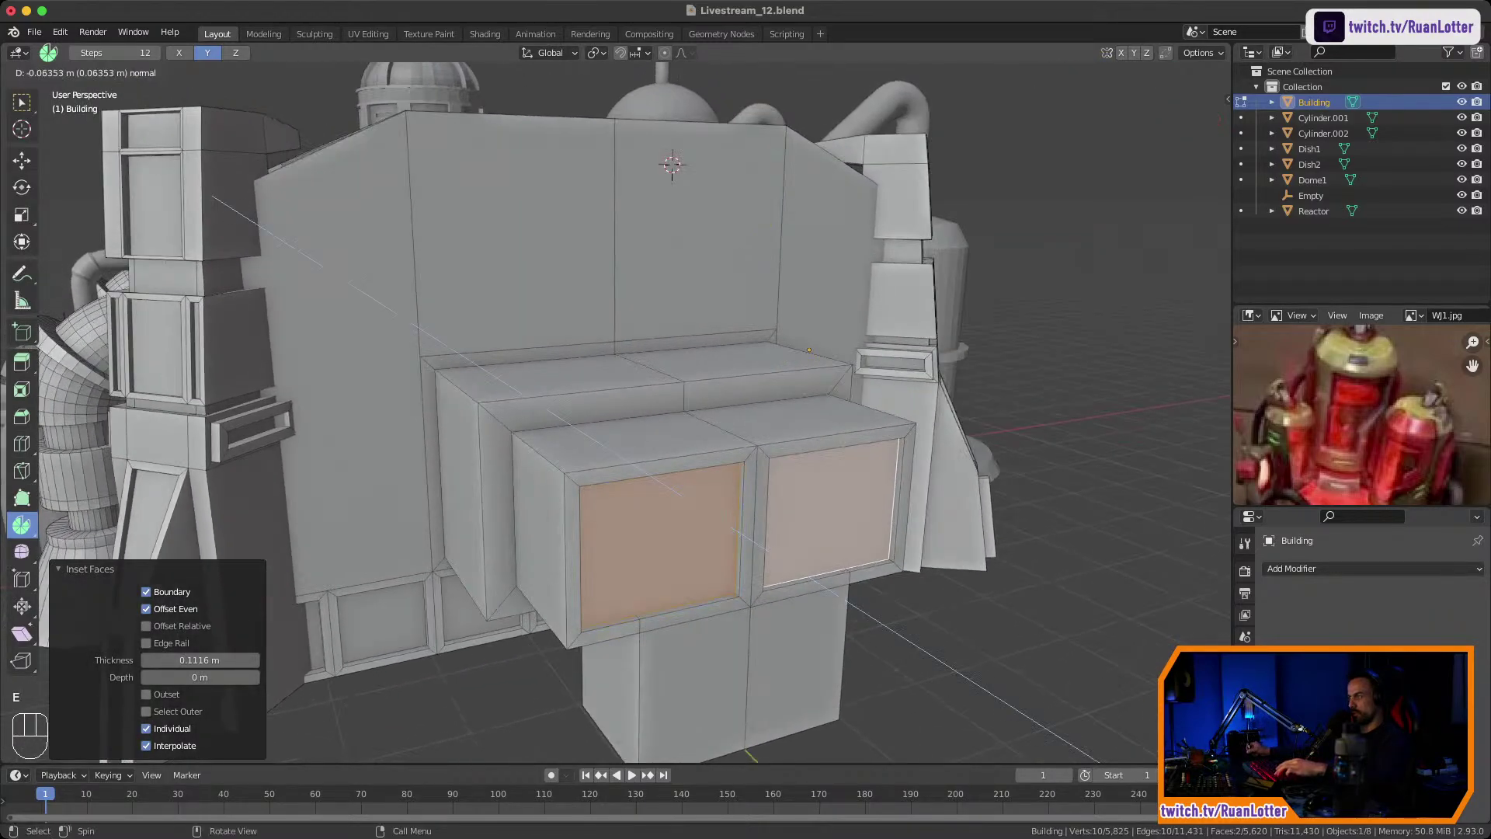
pyautogui.click(928, 427)
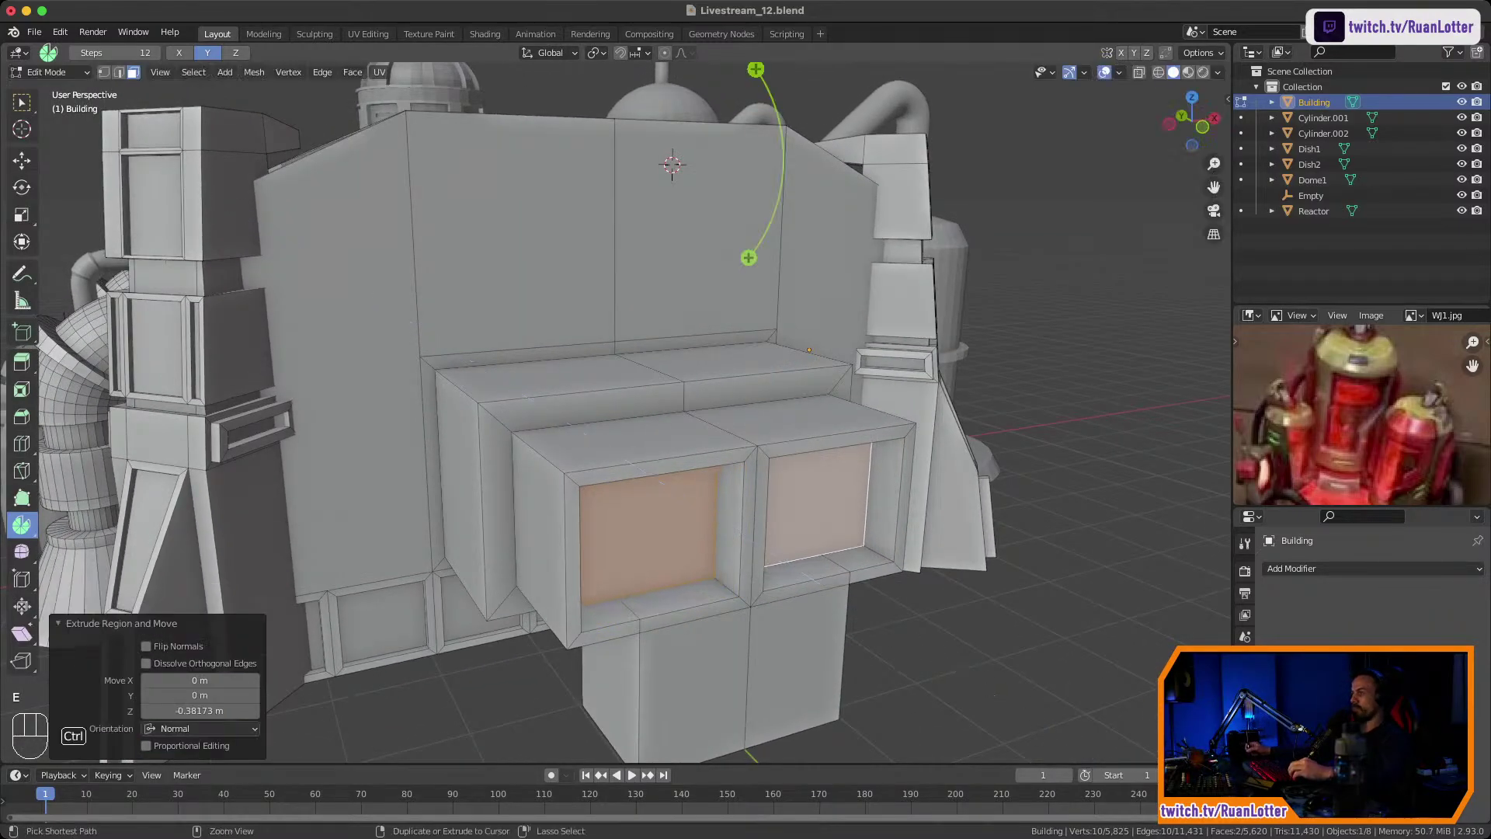
# Inset the lower block's two front faces individually by about 0.13 m and extrude them about 0.24 m inward.
pyautogui.keyDown('ctrl'); pyautogui.moveTo(928, 427); pyautogui.dragTo(928, 474, button='middle'); pyautogui.keyUp('ctrl')
pyautogui.keyDown('shift'); pyautogui.moveTo(929, 473); pyautogui.dragTo(881, 320, button='middle'); pyautogui.keyUp('shift')
pyautogui.click(631, 466)
pyautogui.keyDown('shift'); pyautogui.click(706, 458); pyautogui.keyUp('shift')
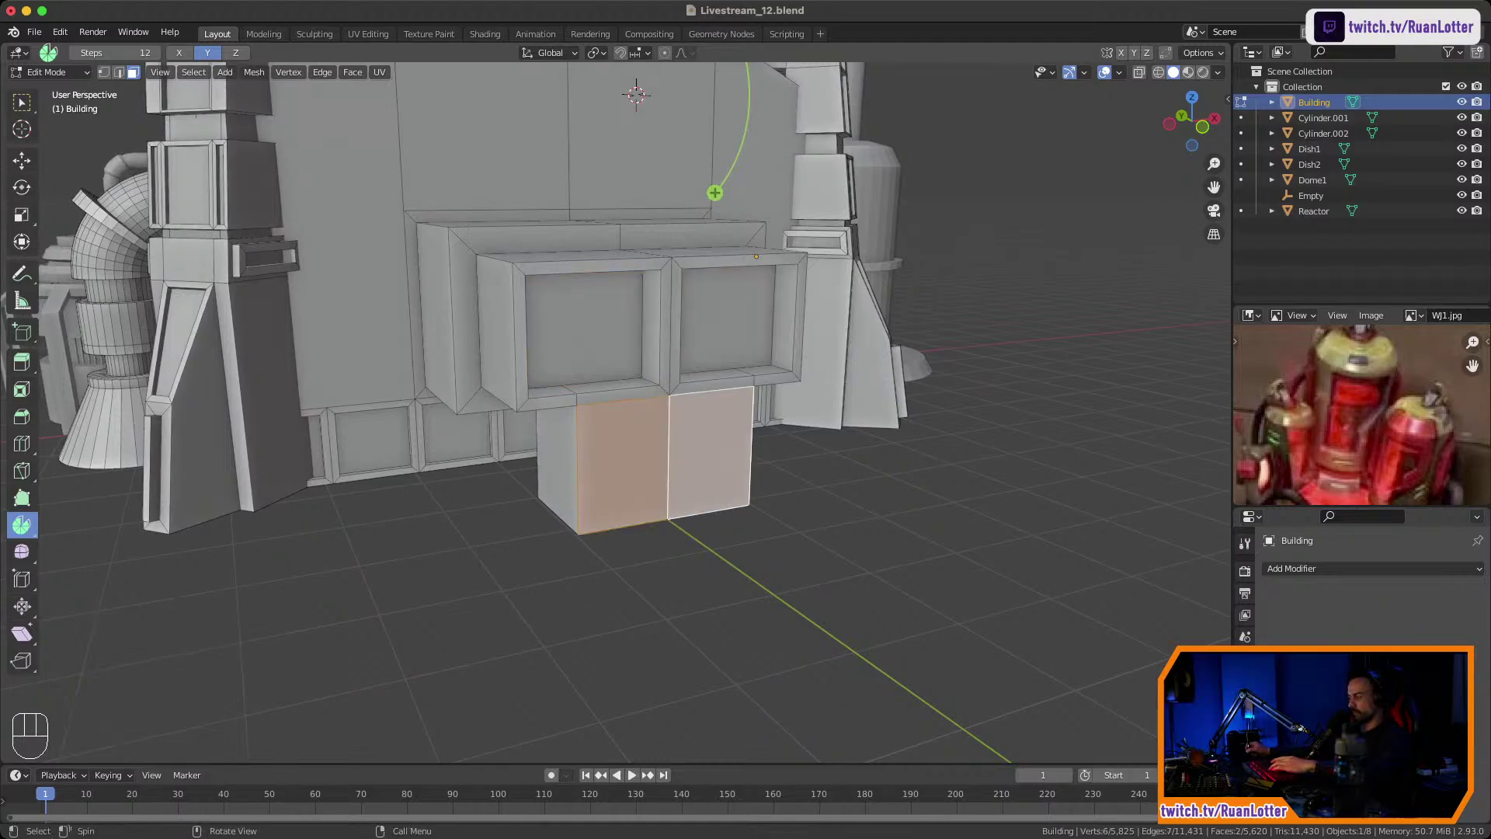
pyautogui.press('i')
pyautogui.click(711, 457)
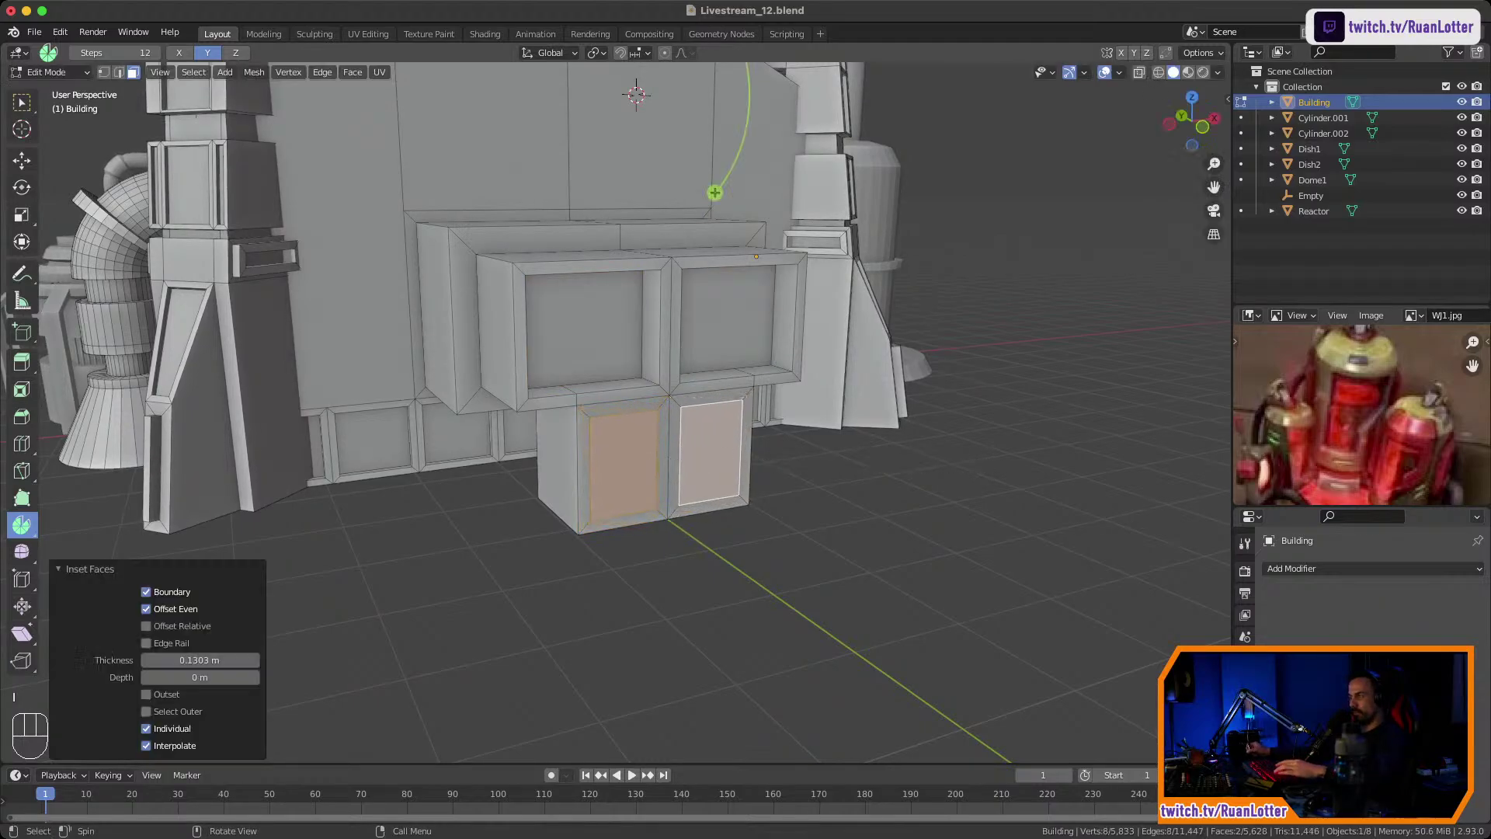
pyautogui.press('e')
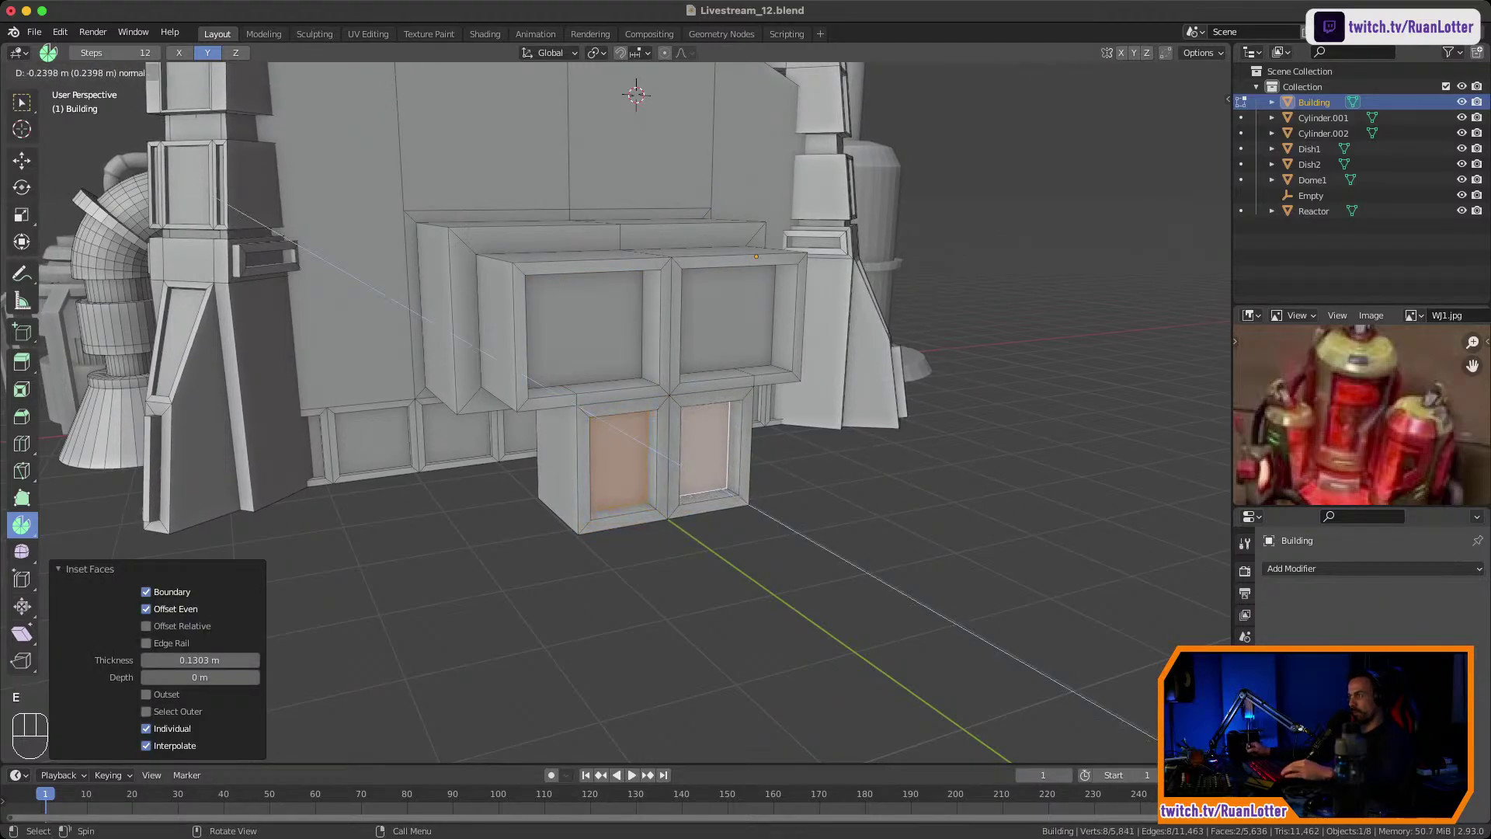
pyautogui.click(706, 456)
pyautogui.keyDown('ctrl'); pyautogui.moveTo(707, 457); pyautogui.dragTo(707, 380, button='middle'); pyautogui.keyUp('ctrl')
pyautogui.keyDown('shift'); pyautogui.moveTo(707, 381); pyautogui.dragTo(648, 505, button='middle'); pyautogui.keyUp('shift')
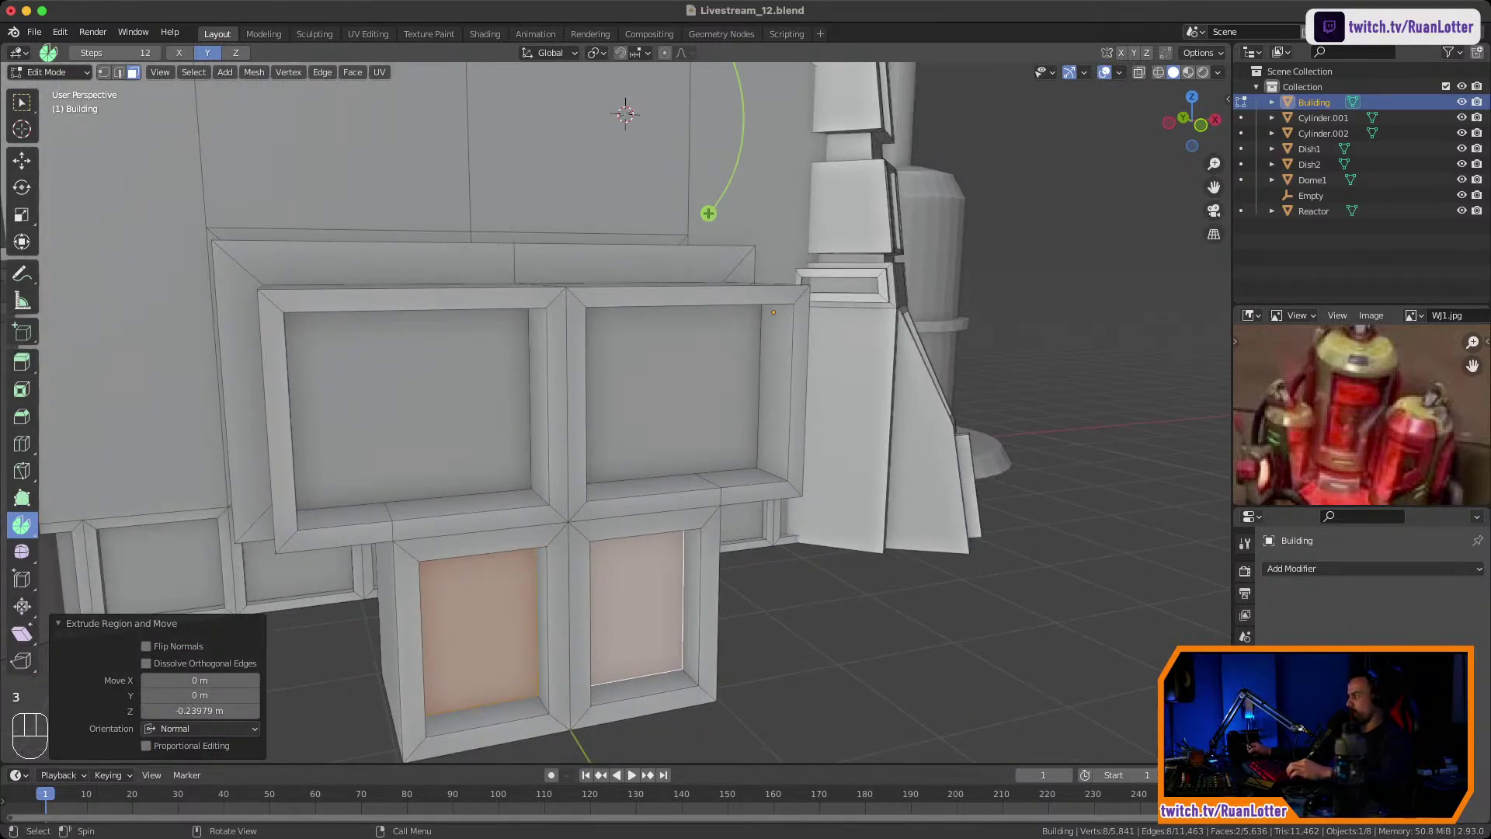
# Select the four floor faces inside the upper block's two recesses.
pyautogui.keyDown('ctrl'); pyautogui.moveTo(648, 504); pyautogui.dragTo(649, 622, button='middle'); pyautogui.keyUp('ctrl')
pyautogui.moveTo(648, 622)
pyautogui.keyDown('shift'); pyautogui.mouseDown(button='middle')
pyautogui.moveTo(714, 582)
pyautogui.moveTo(733, 644)
pyautogui.moveTo(629, 621)
pyautogui.moveTo(660, 614)
pyautogui.mouseUp(button='middle'); pyautogui.keyUp('shift')
pyautogui.keyDown('shift'); pyautogui.moveTo(660, 613); pyautogui.dragTo(683, 536, button='middle'); pyautogui.keyUp('shift')
pyautogui.moveTo(684, 536); pyautogui.dragTo(641, 543, button='middle')
pyautogui.click(834, 516)
pyautogui.keyDown('shift'); pyautogui.click(745, 530); pyautogui.keyUp('shift')
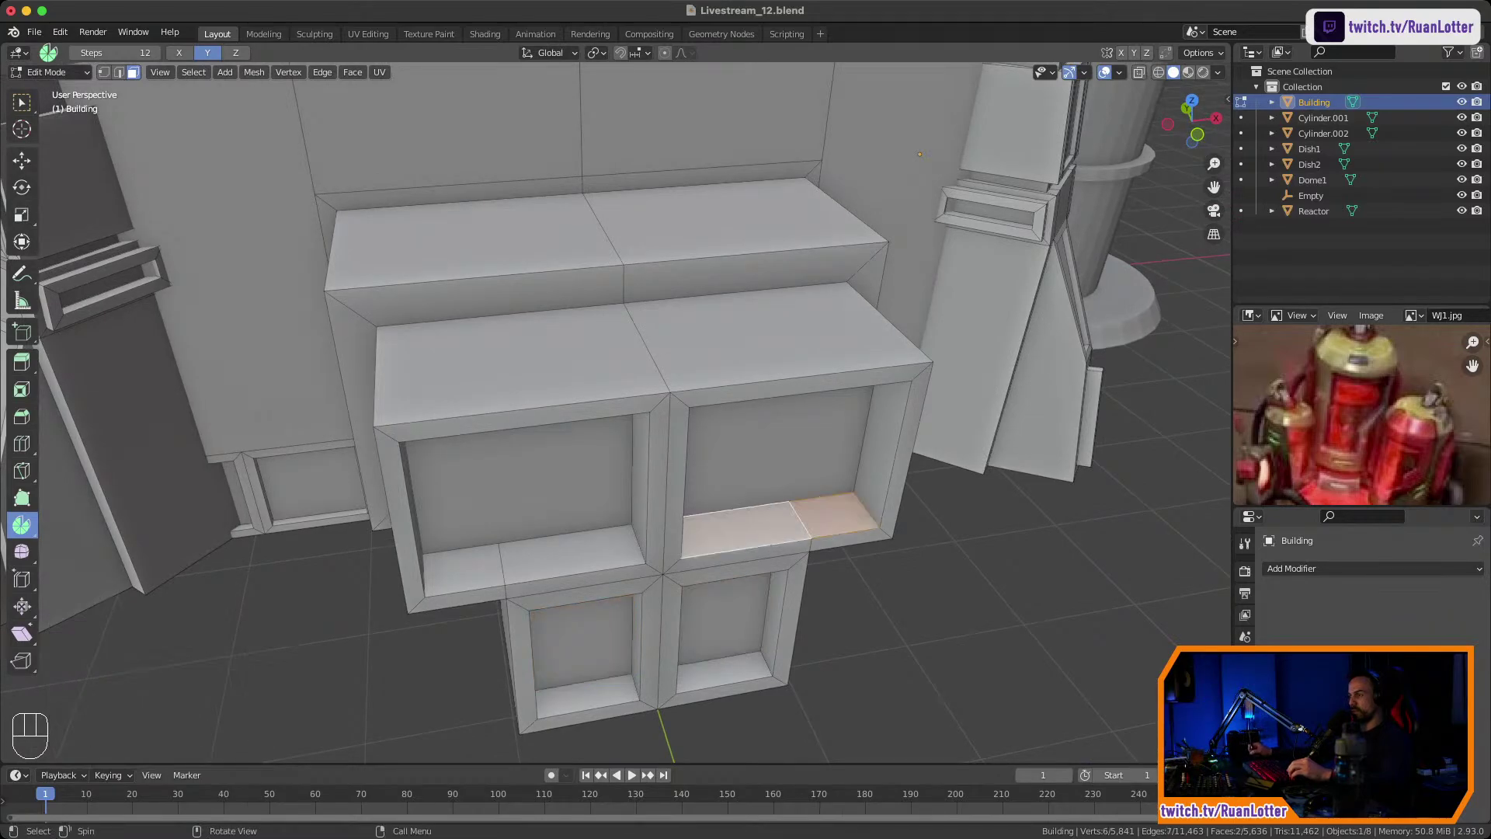
pyautogui.click(464, 570)
pyautogui.keyDown('shift'); pyautogui.click(571, 555); pyautogui.keyUp('shift')
pyautogui.keyDown('shift'); pyautogui.click(745, 531); pyautogui.keyUp('shift')
pyautogui.keyDown('shift'); pyautogui.click(835, 516); pyautogui.keyUp('shift')
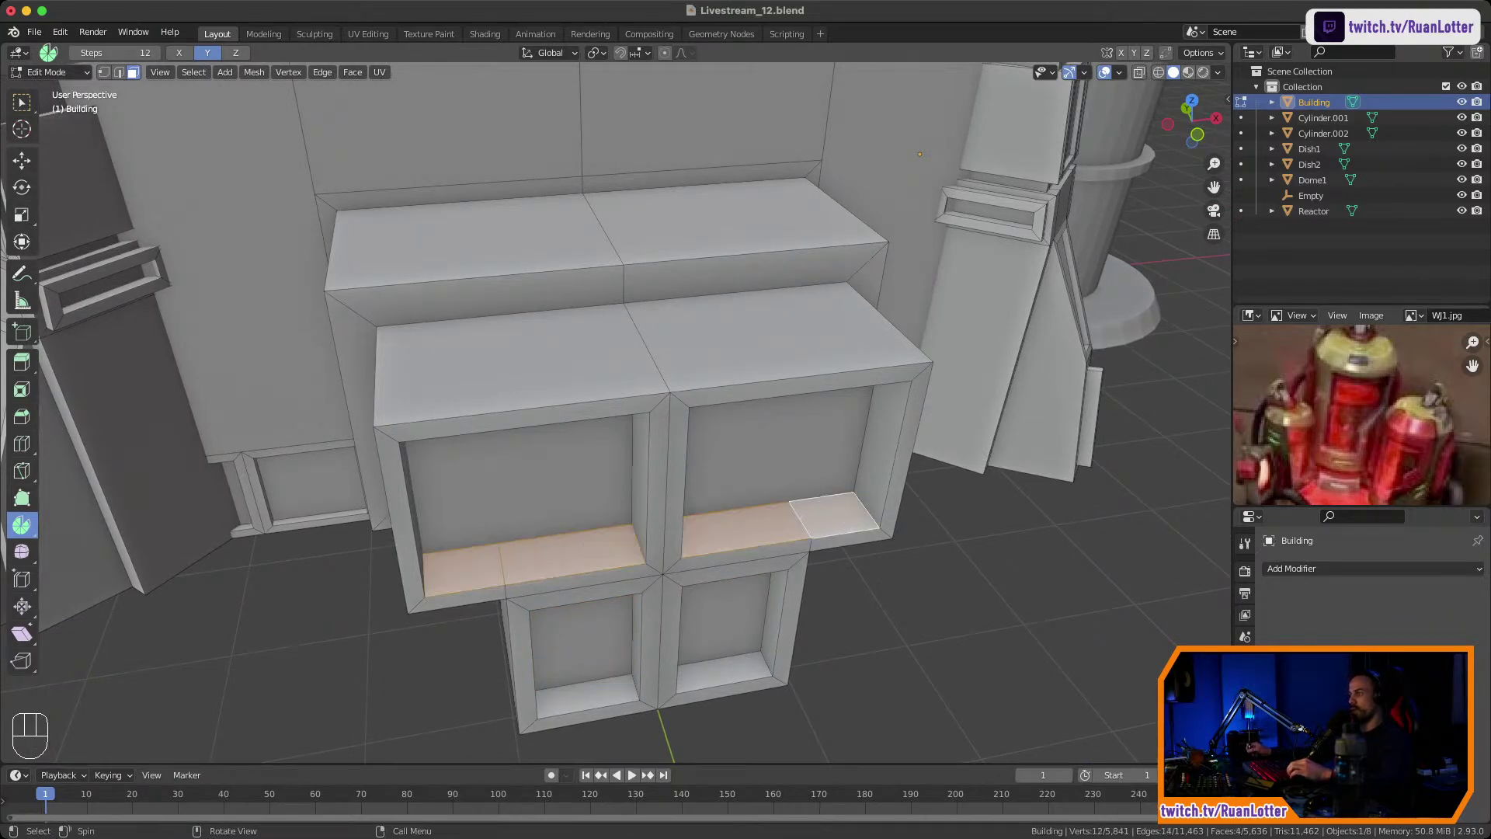
pyautogui.moveTo(835, 515); pyautogui.dragTo(831, 423, button='middle')
pyautogui.moveTo(831, 423); pyautogui.dragTo(837, 431, button='middle')
pyautogui.press('super+Tab')
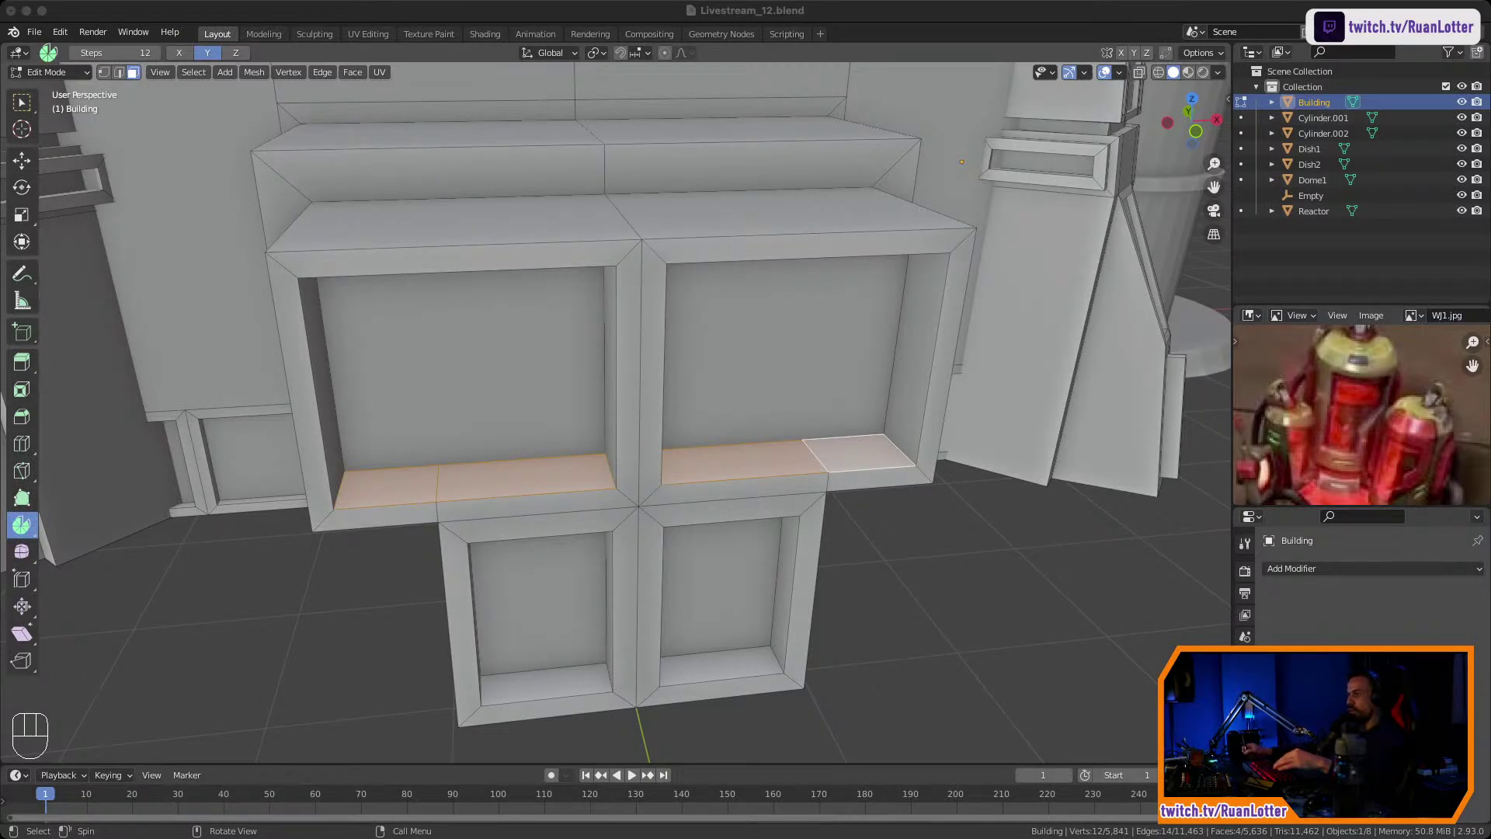
pyautogui.press('super+Tab')
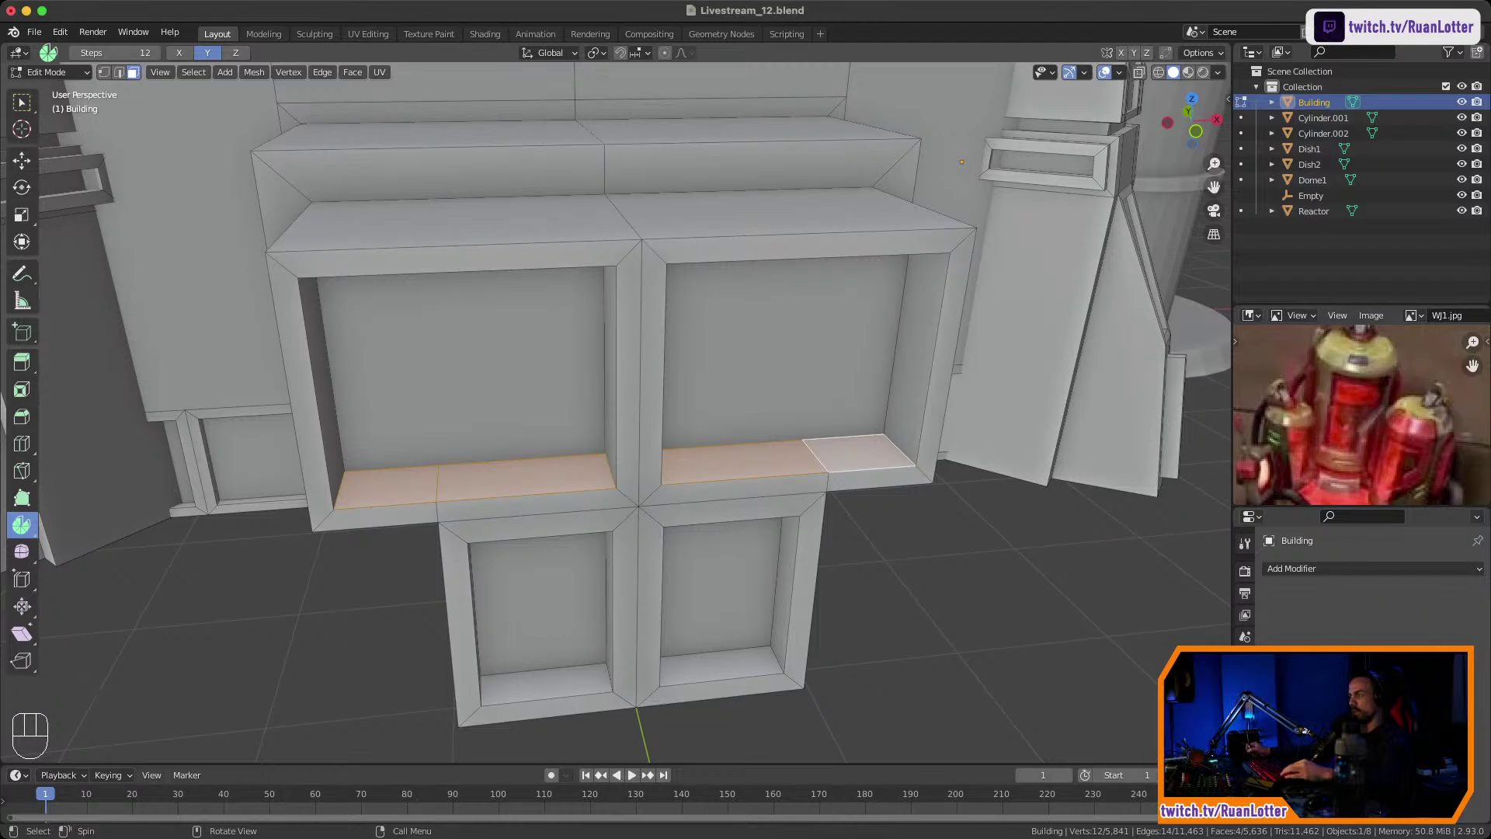
# Select the outer floor face in the upper block's left recess and snap the 3D cursor to its centre.
pyautogui.moveTo(637, 420); pyautogui.dragTo(622, 373, button='middle')
pyautogui.scroll(-4, 693, 415)
pyautogui.press('KP_Decimal')
pyautogui.press('3')
pyautogui.click(530, 440)
pyautogui.moveTo(529, 439); pyautogui.dragTo(573, 412, button='middle')
pyautogui.keyDown('ctrl'); pyautogui.moveTo(573, 411); pyautogui.dragTo(574, 450, button='middle'); pyautogui.keyUp('ctrl')
pyautogui.moveTo(649, 487); pyautogui.dragTo(663, 456, button='middle')
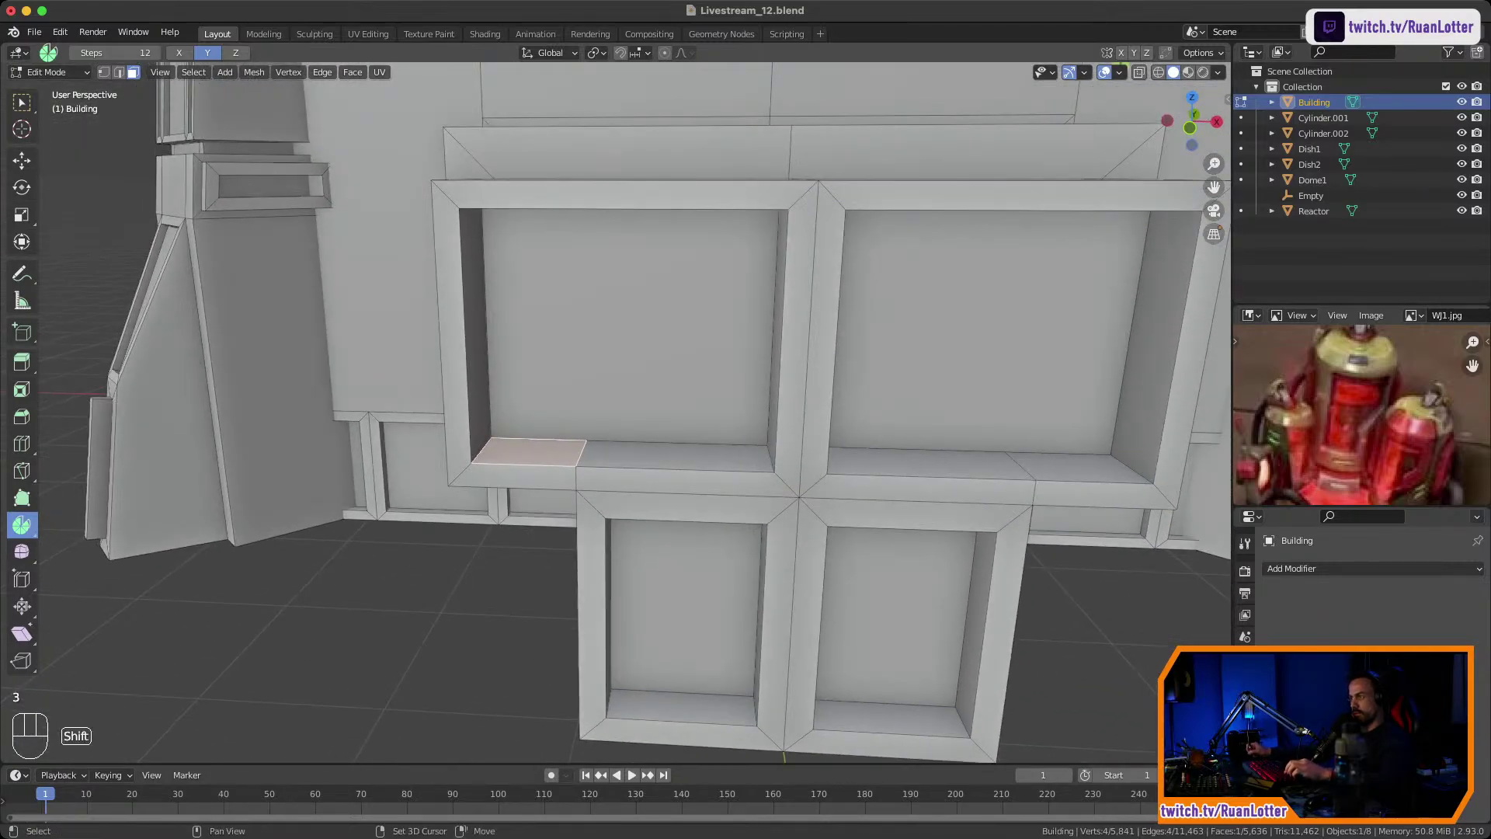
pyautogui.hotkey('shift', 's')
pyautogui.click(635, 544)
pyautogui.moveTo(626, 542); pyautogui.dragTo(632, 562, button='middle')
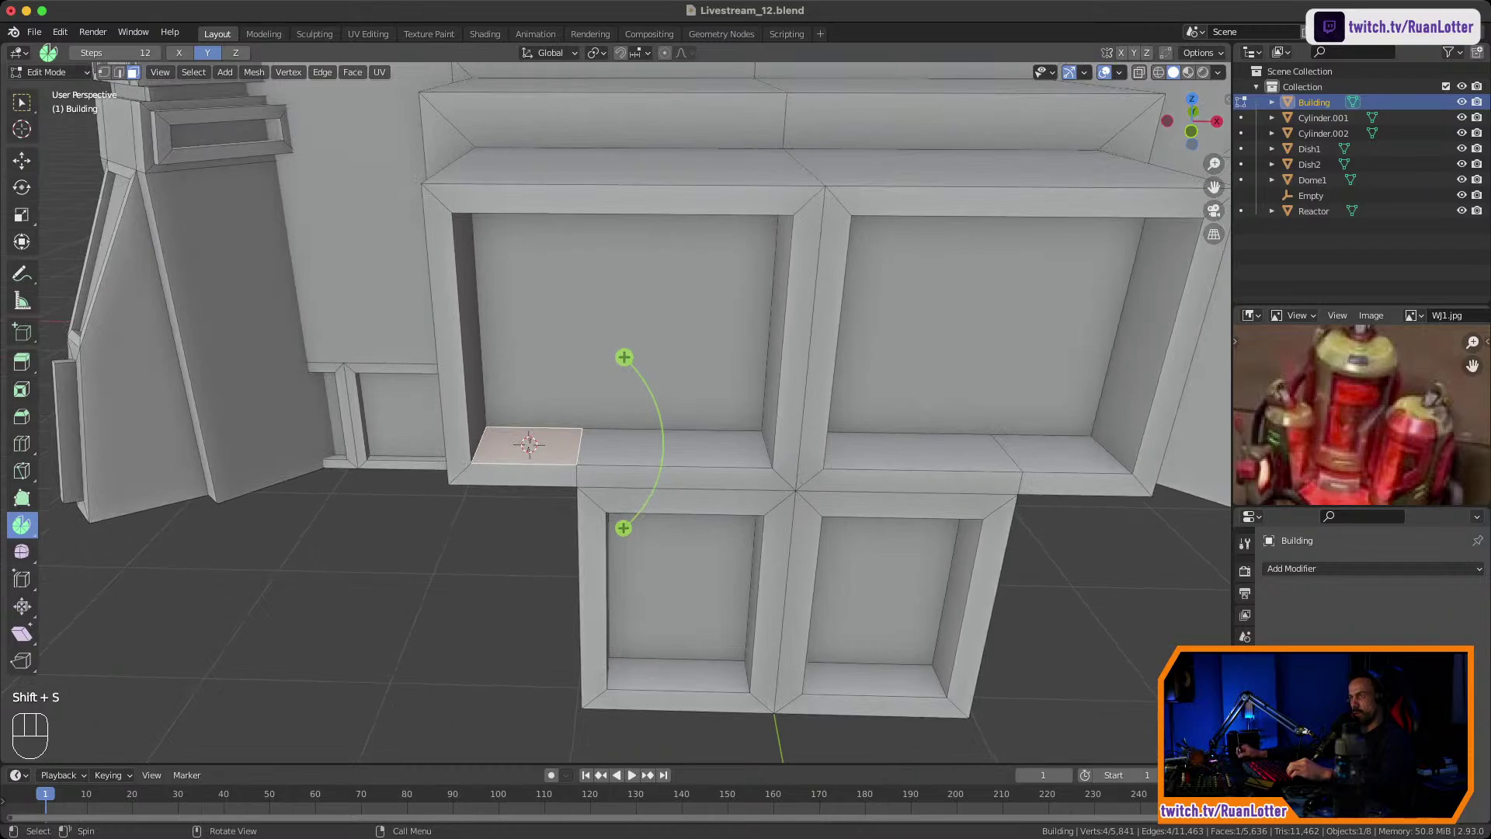
# In Object Mode, add a cylinder mesh at the 3D cursor and scale it down to about 0.128.
pyautogui.press('w')
pyautogui.hotkey('shift', 's')
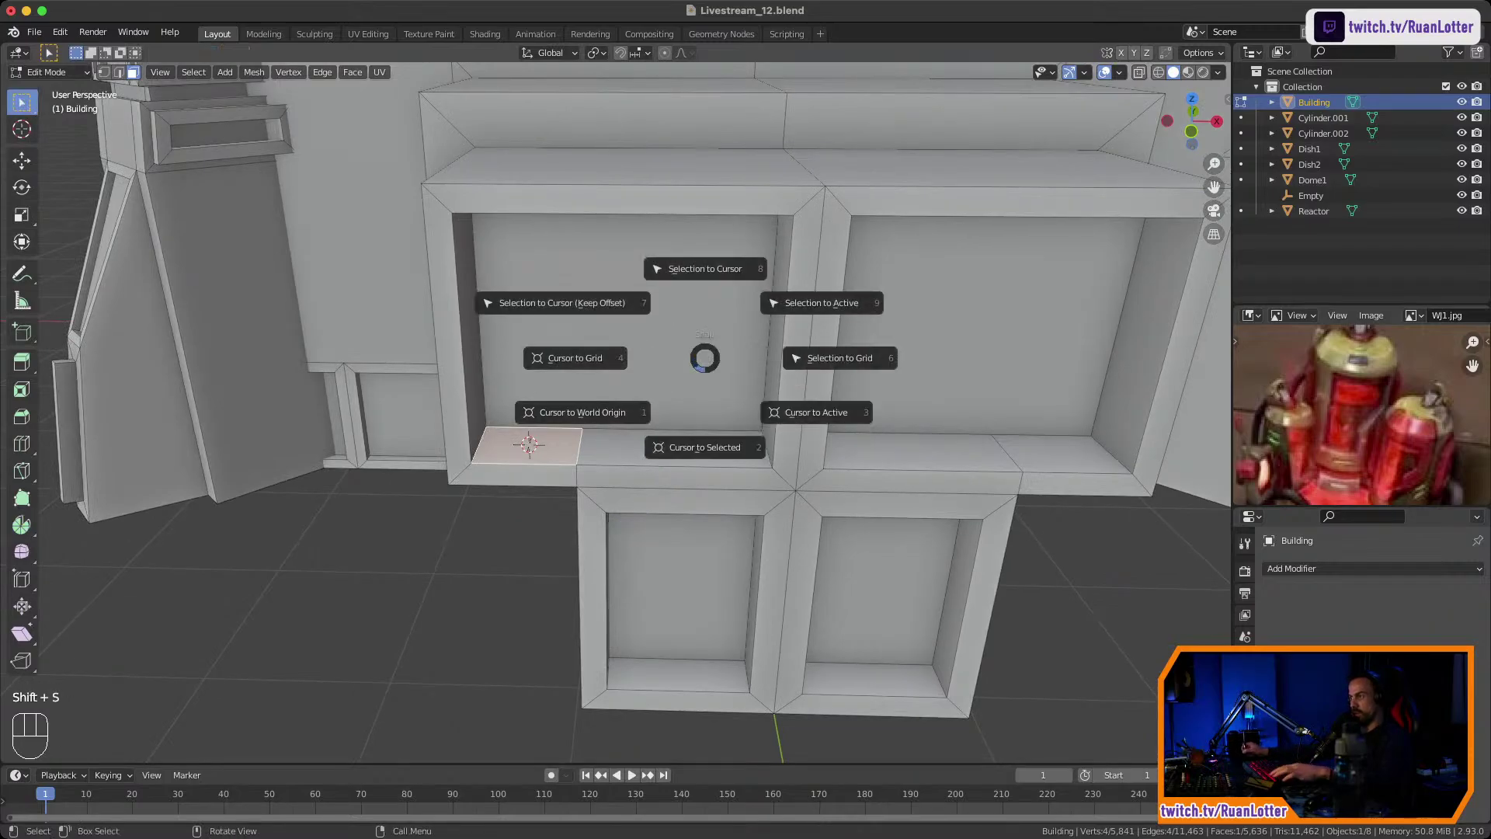
pyautogui.press('Escape')
pyautogui.press('Tab')
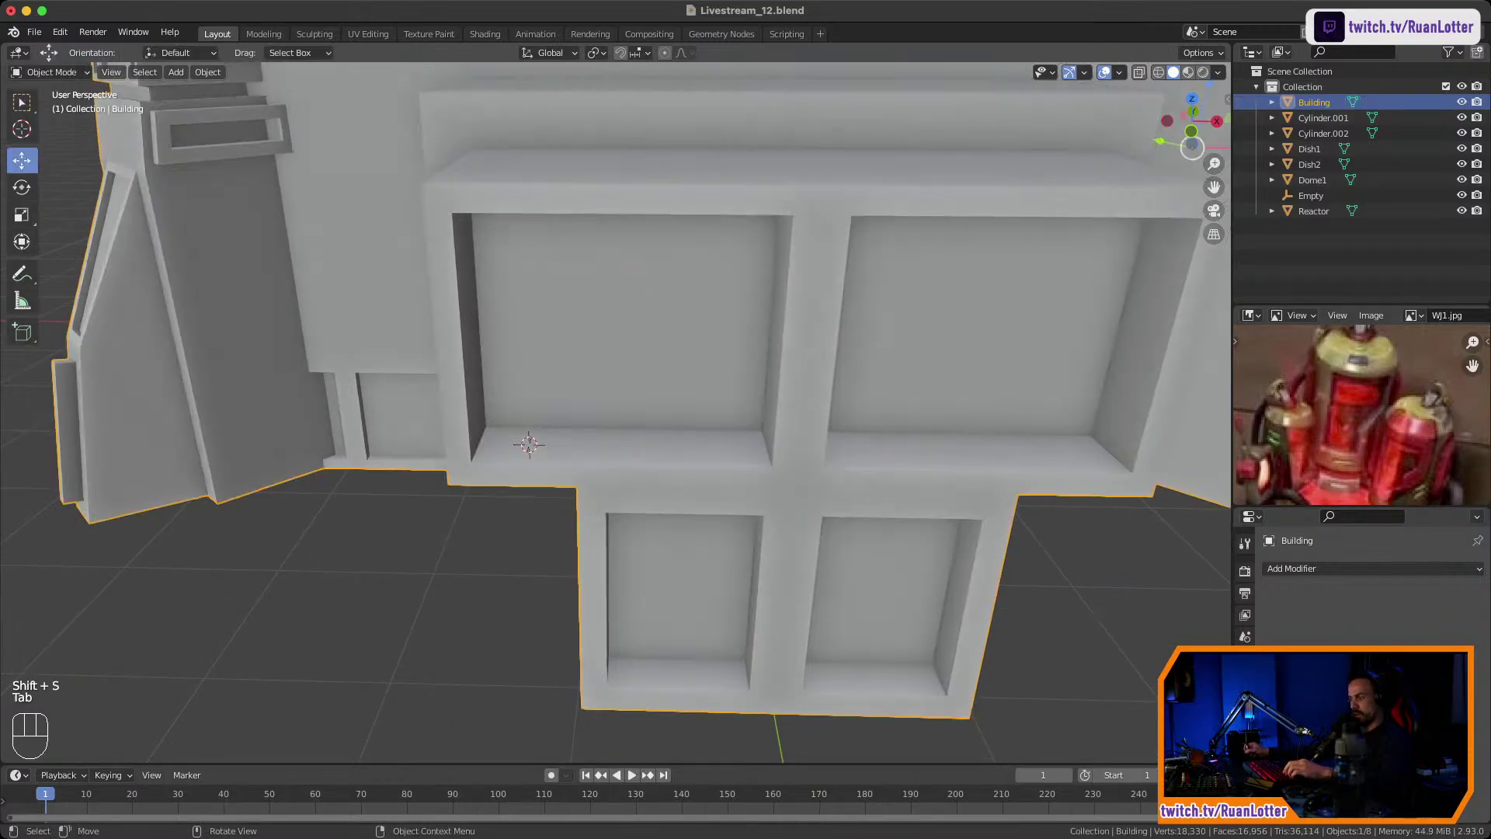
pyautogui.hotkey('shift', 'a')
pyautogui.moveTo(616, 397)
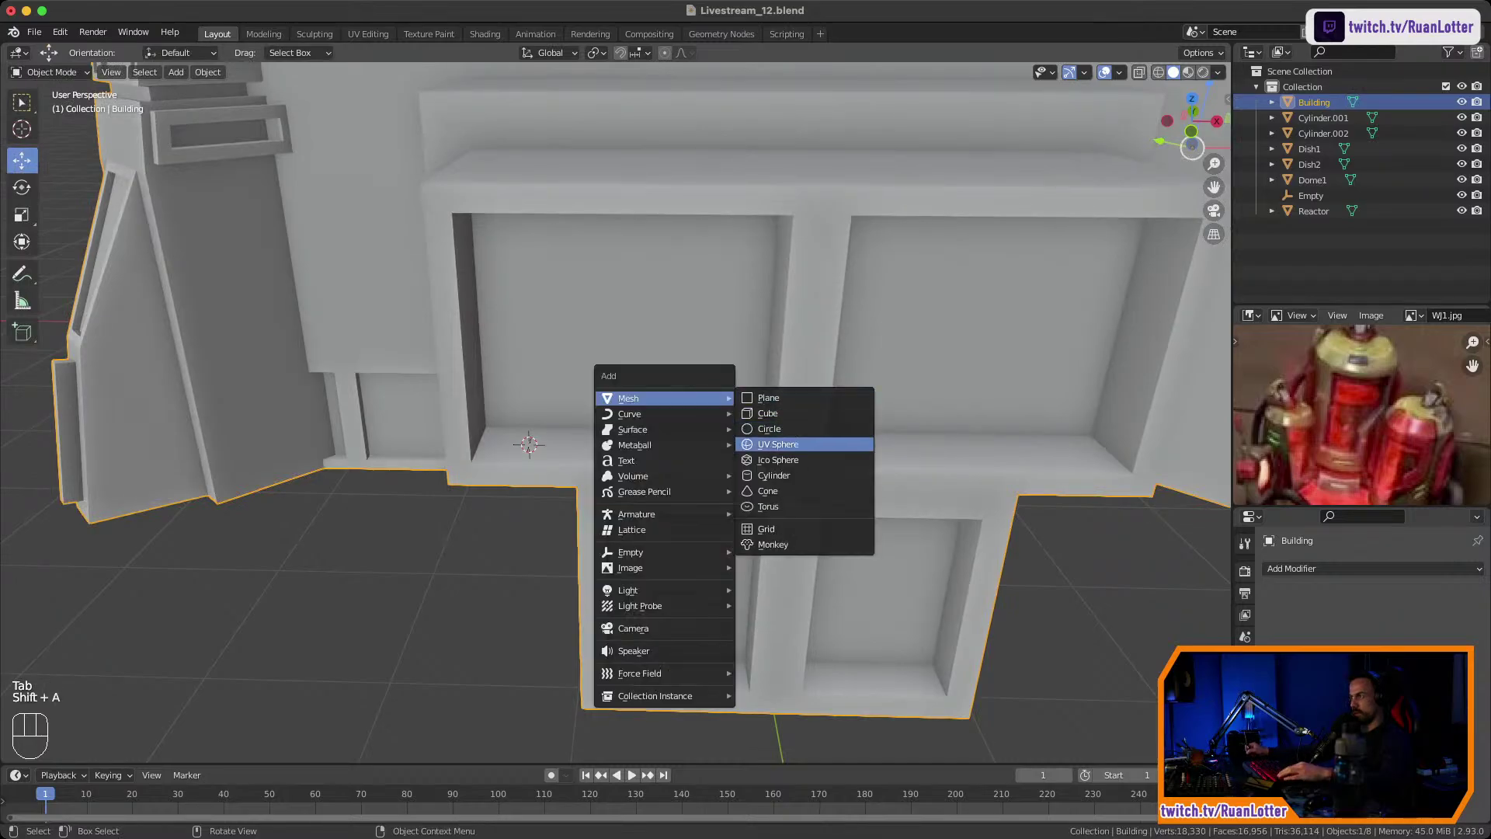
pyautogui.click(772, 490)
pyautogui.press('s')
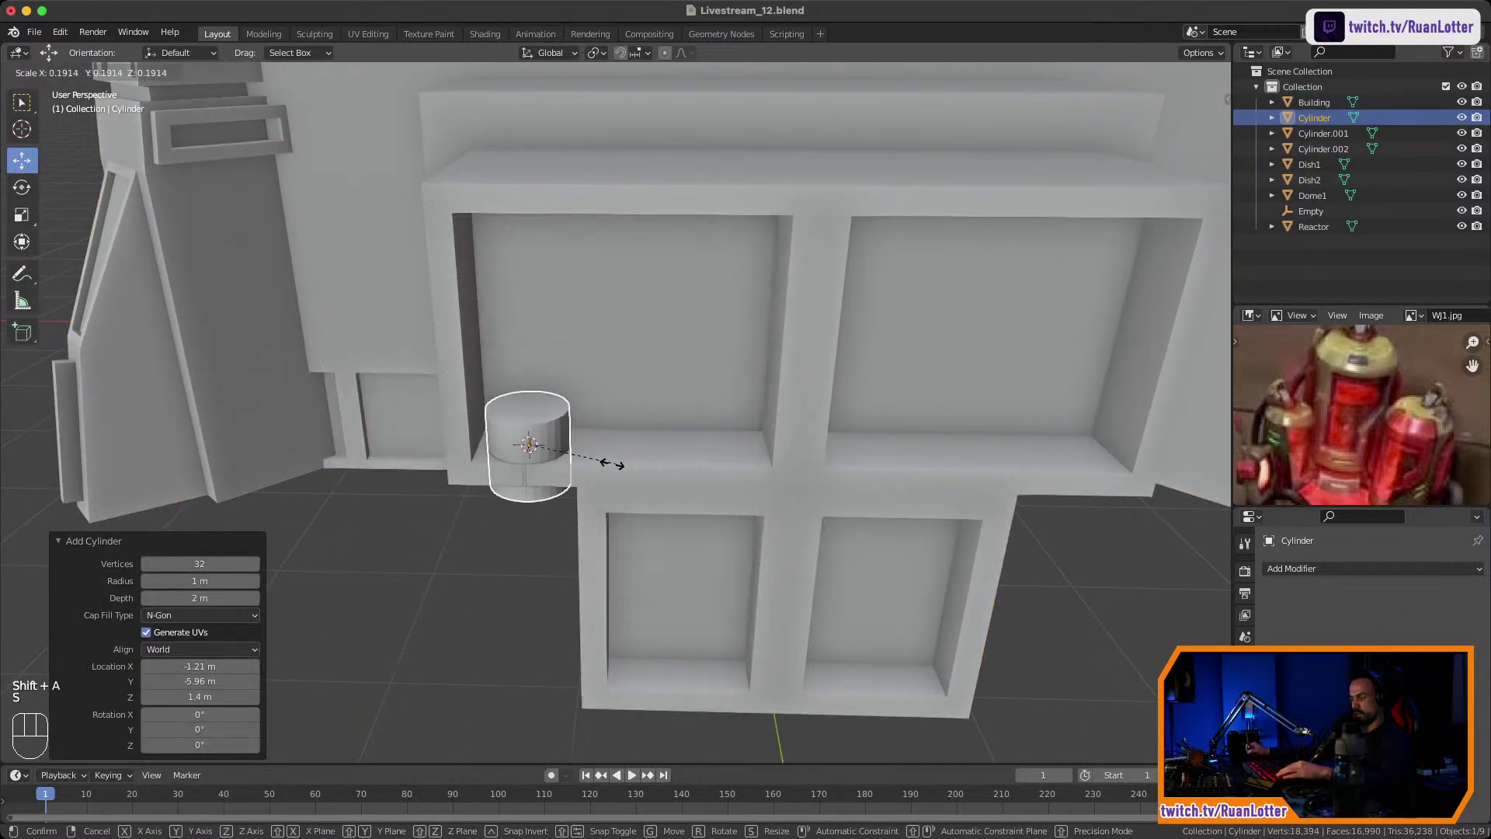
pyautogui.click(589, 455)
# Raise the cylinder about 0.55 m along Z inside the upper block's left recess and shrink it by a factor of about 0.42.
pyautogui.press('g')
pyautogui.press('z')
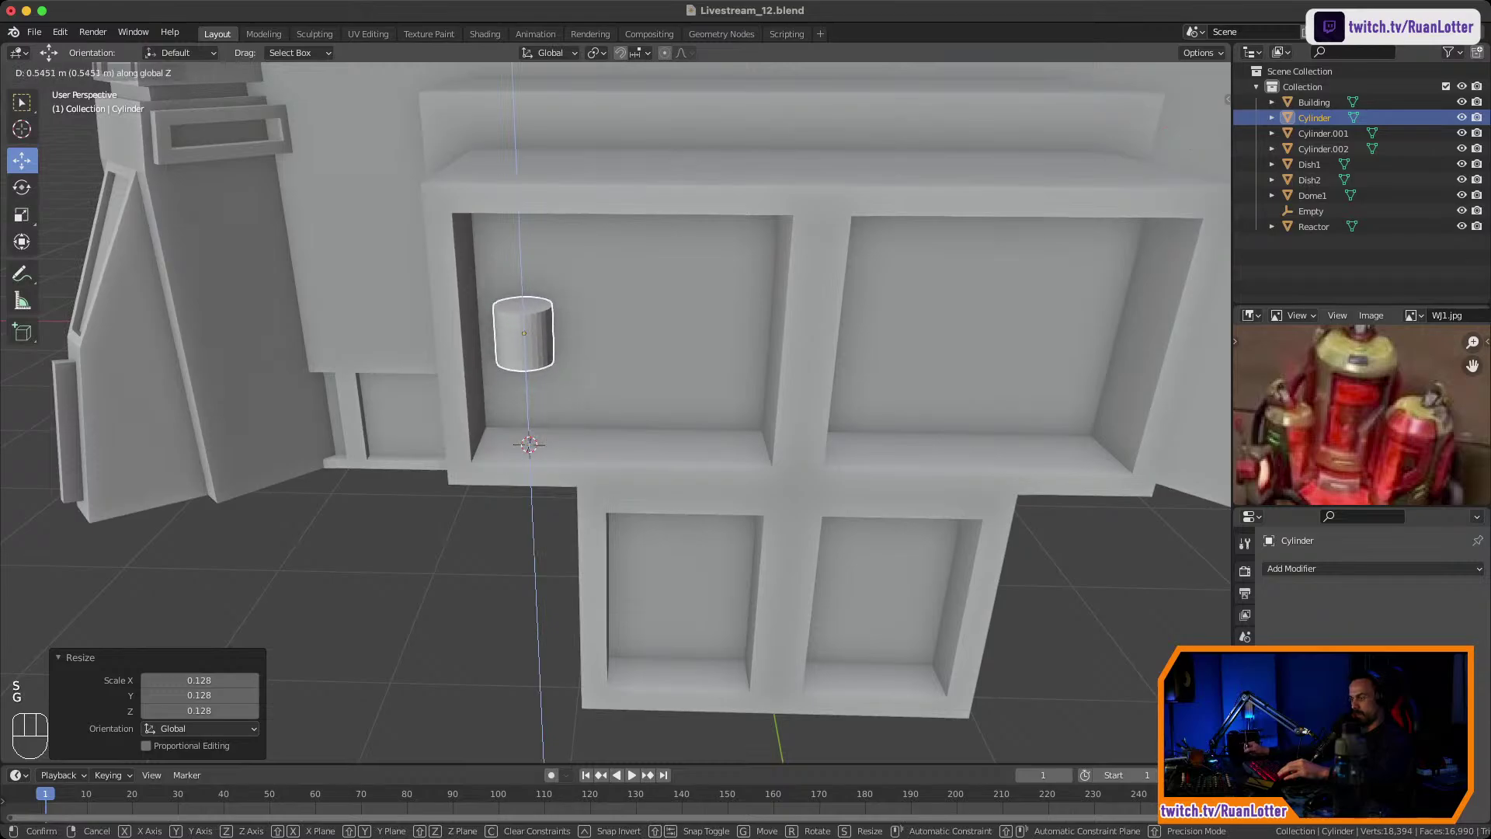
pyautogui.click(586, 343)
pyautogui.press('s')
pyautogui.click(713, 381)
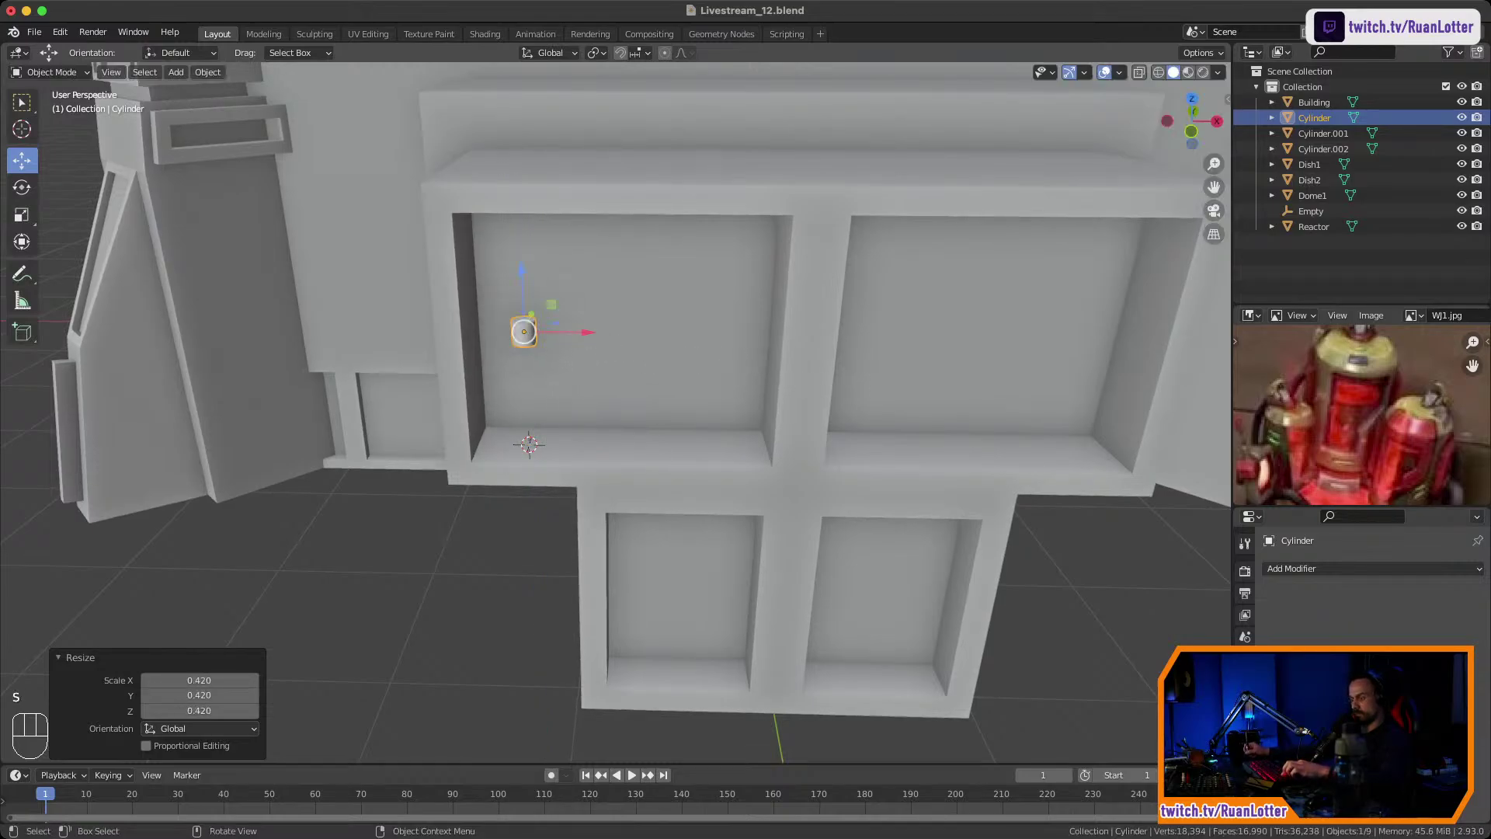
# Stretch the cylinder along Z by factors of about 3.97, 2.27 and 1.09, and thin it in X and Y to form a slender pole.
pyautogui.press('s')
pyautogui.press('z')
pyautogui.click(1057, 584)
pyautogui.press('s')
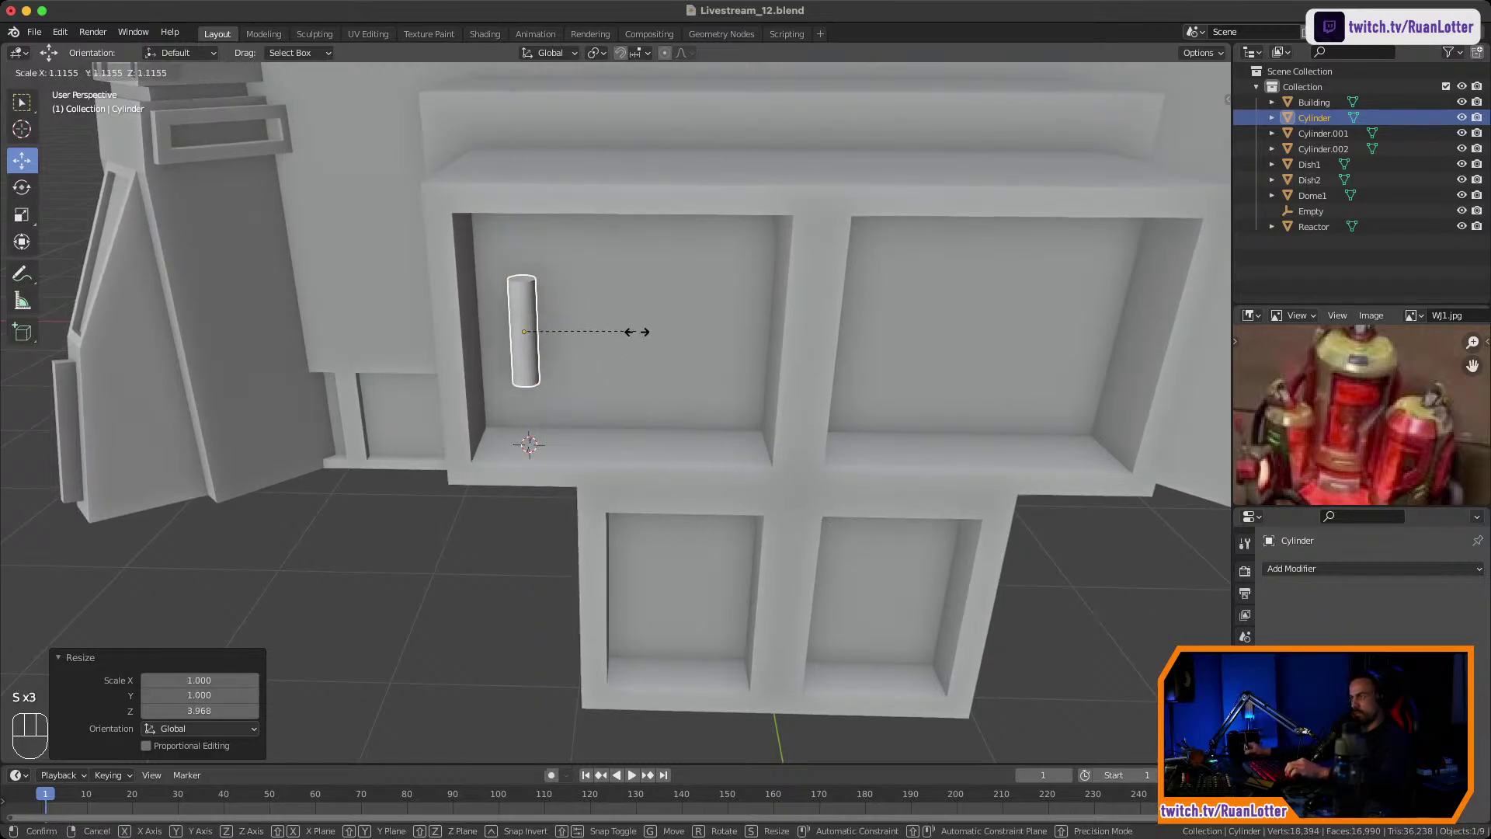
pyautogui.press('z')
pyautogui.click(729, 426)
pyautogui.press('s')
pyautogui.hotkey('shift', 'z')
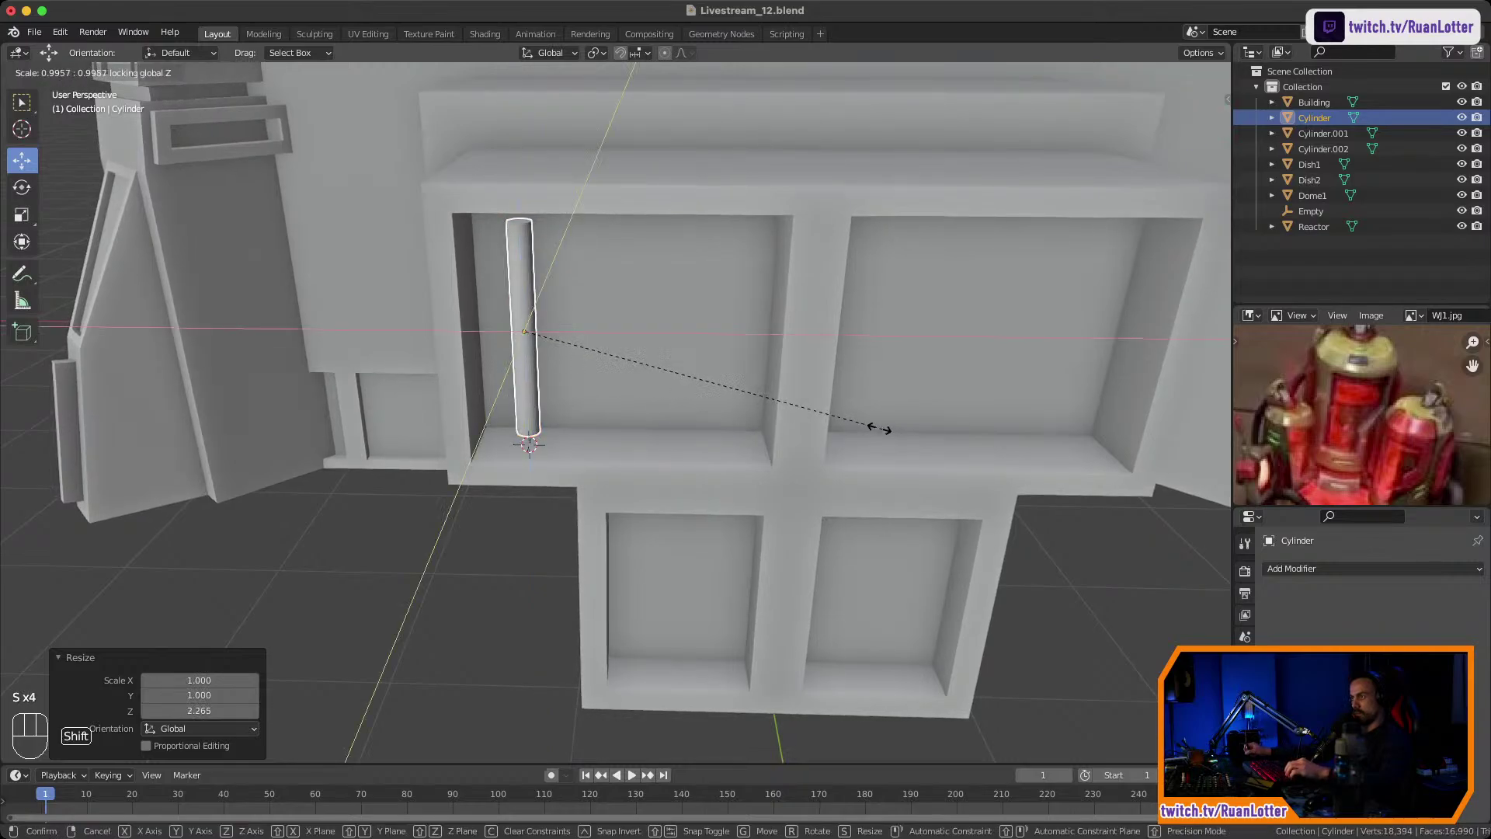
pyautogui.click(725, 393)
pyautogui.press('s')
pyautogui.press('z')
pyautogui.click(840, 417)
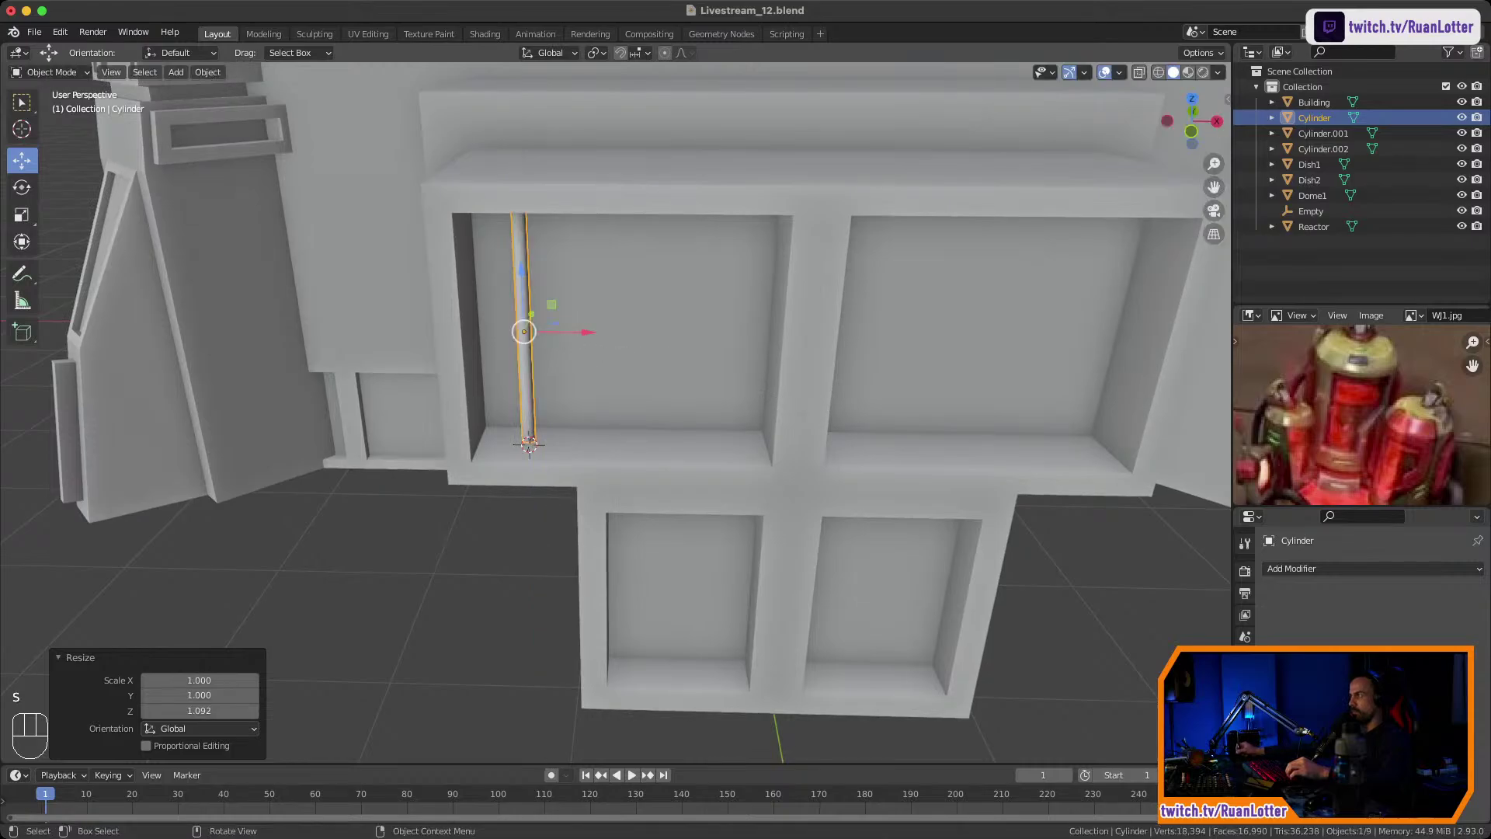
# In front view, lengthen the pole along Z by about 1.09 so both ends run into the recess frame.
pyautogui.press('KP_1')
pyautogui.keyDown('ctrl'); pyautogui.moveTo(841, 416); pyautogui.dragTo(944, 342, button='middle'); pyautogui.keyUp('ctrl')
pyautogui.keyDown('shift'); pyautogui.moveTo(944, 342); pyautogui.dragTo(955, 419, button='middle'); pyautogui.keyUp('shift')
pyautogui.keyDown('shift'); pyautogui.moveTo(955, 420); pyautogui.dragTo(945, 406, button='middle'); pyautogui.keyUp('shift')
pyautogui.press('s')
pyautogui.press('z')
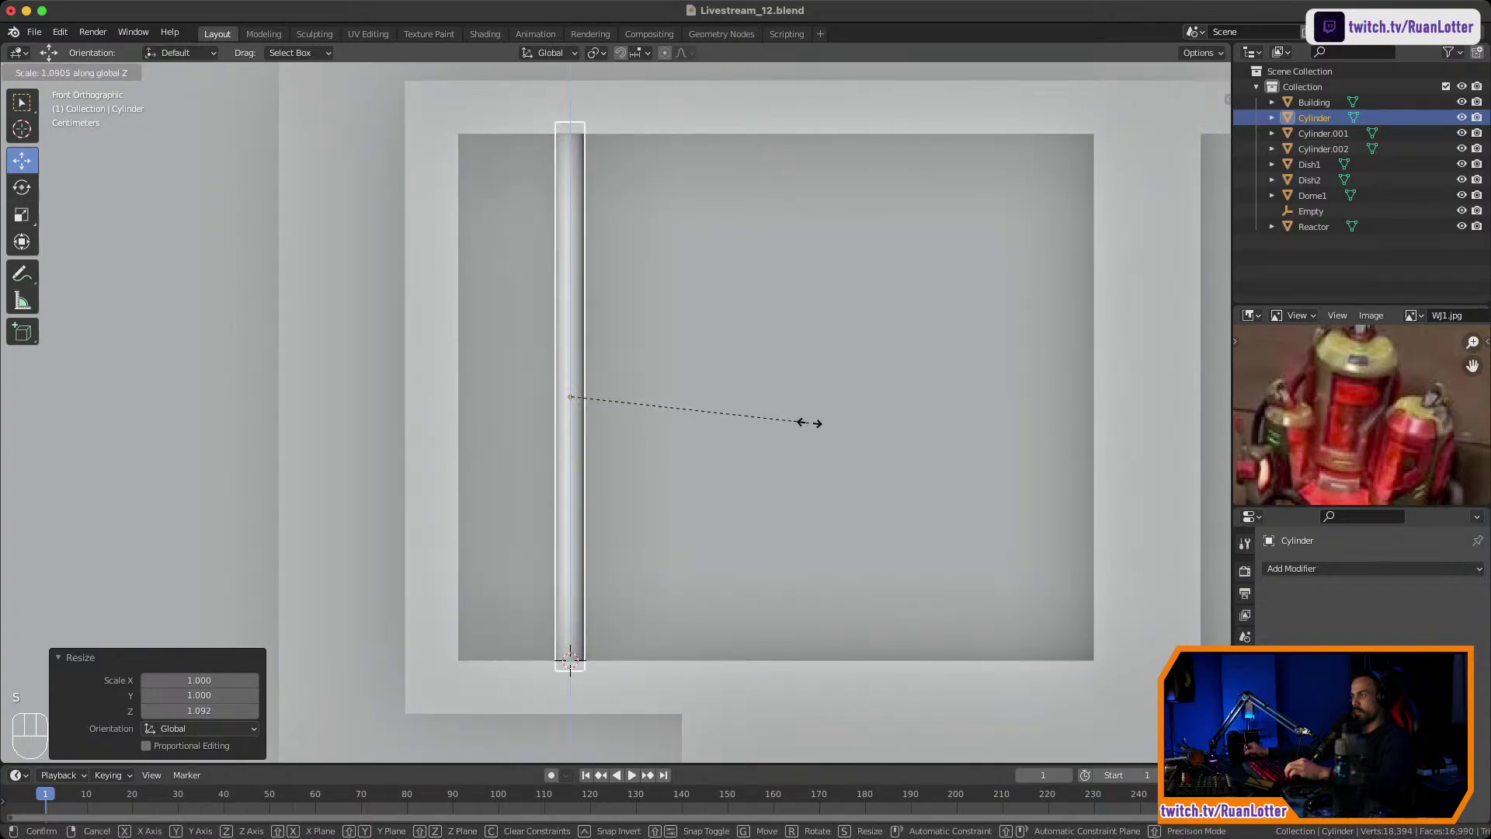
pyautogui.click(805, 424)
# Move the pole about -0.142 m along X, close to the left recess's outer side wall.
pyautogui.keyDown('ctrl'); pyautogui.moveTo(805, 424); pyautogui.dragTo(829, 538, button='middle'); pyautogui.keyUp('ctrl')
pyautogui.moveTo(675, 416); pyautogui.dragTo(687, 472, button='middle')
pyautogui.keyDown('ctrl'); pyautogui.moveTo(688, 473); pyautogui.dragTo(705, 441, button='middle'); pyautogui.keyUp('ctrl')
pyautogui.moveTo(705, 440)
pyautogui.mouseDown(button='middle')
pyautogui.moveTo(744, 444)
pyautogui.moveTo(703, 455)
pyautogui.mouseUp(button='middle')
pyautogui.moveTo(671, 399); pyautogui.dragTo(629, 399)
pyautogui.keyDown('shift'); pyautogui.moveTo(629, 399); pyautogui.dragTo(599, 286, button='middle'); pyautogui.keyUp('shift')
pyautogui.scroll(-2, 525, 379)
pyautogui.moveTo(599, 286); pyautogui.dragTo(539, 301, button='middle')
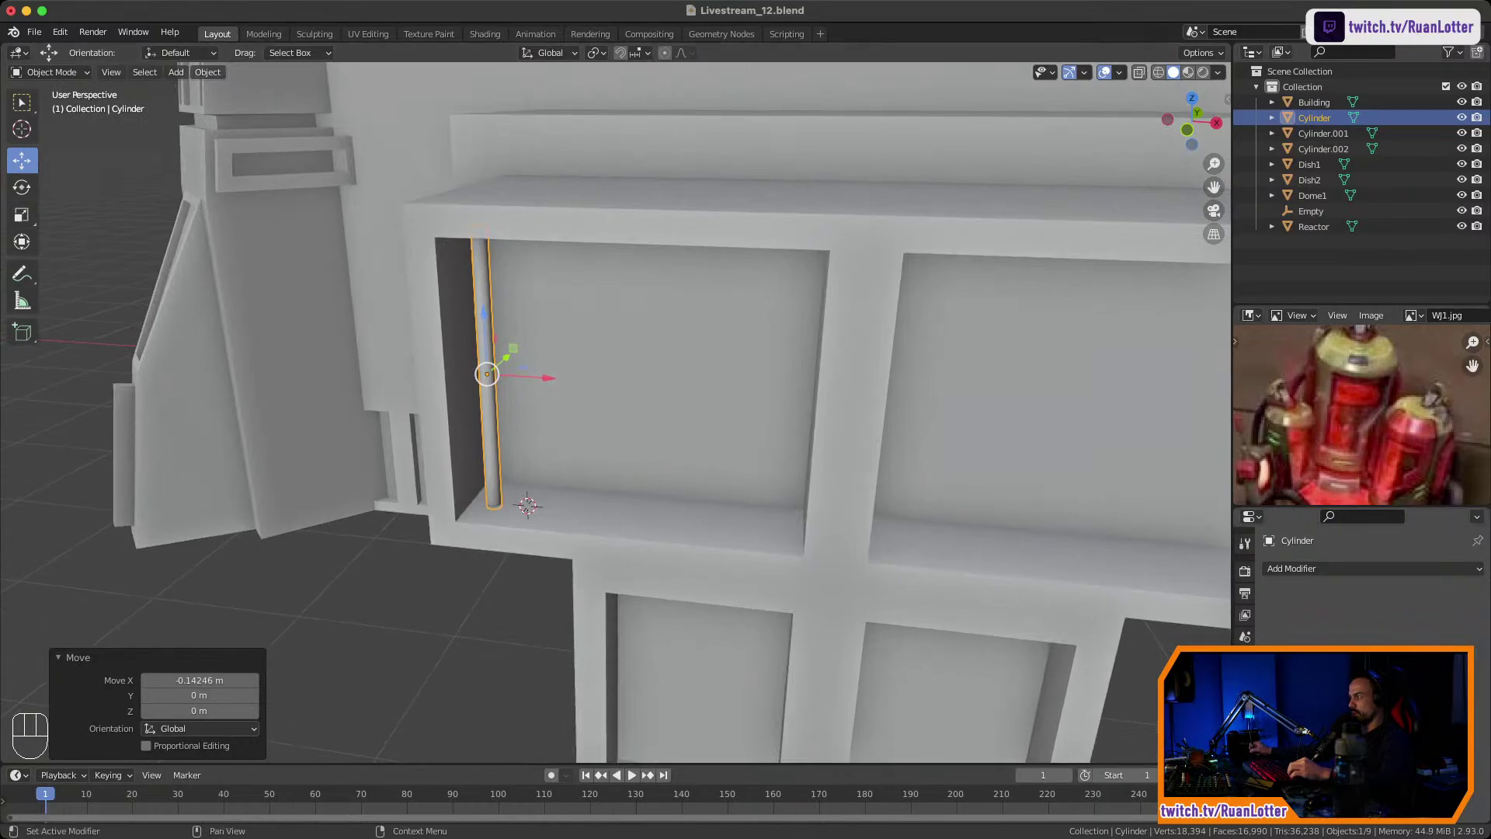
# Add an Array modifier to the pole and widen the spacing between the copies along X.
pyautogui.click(1318, 568)
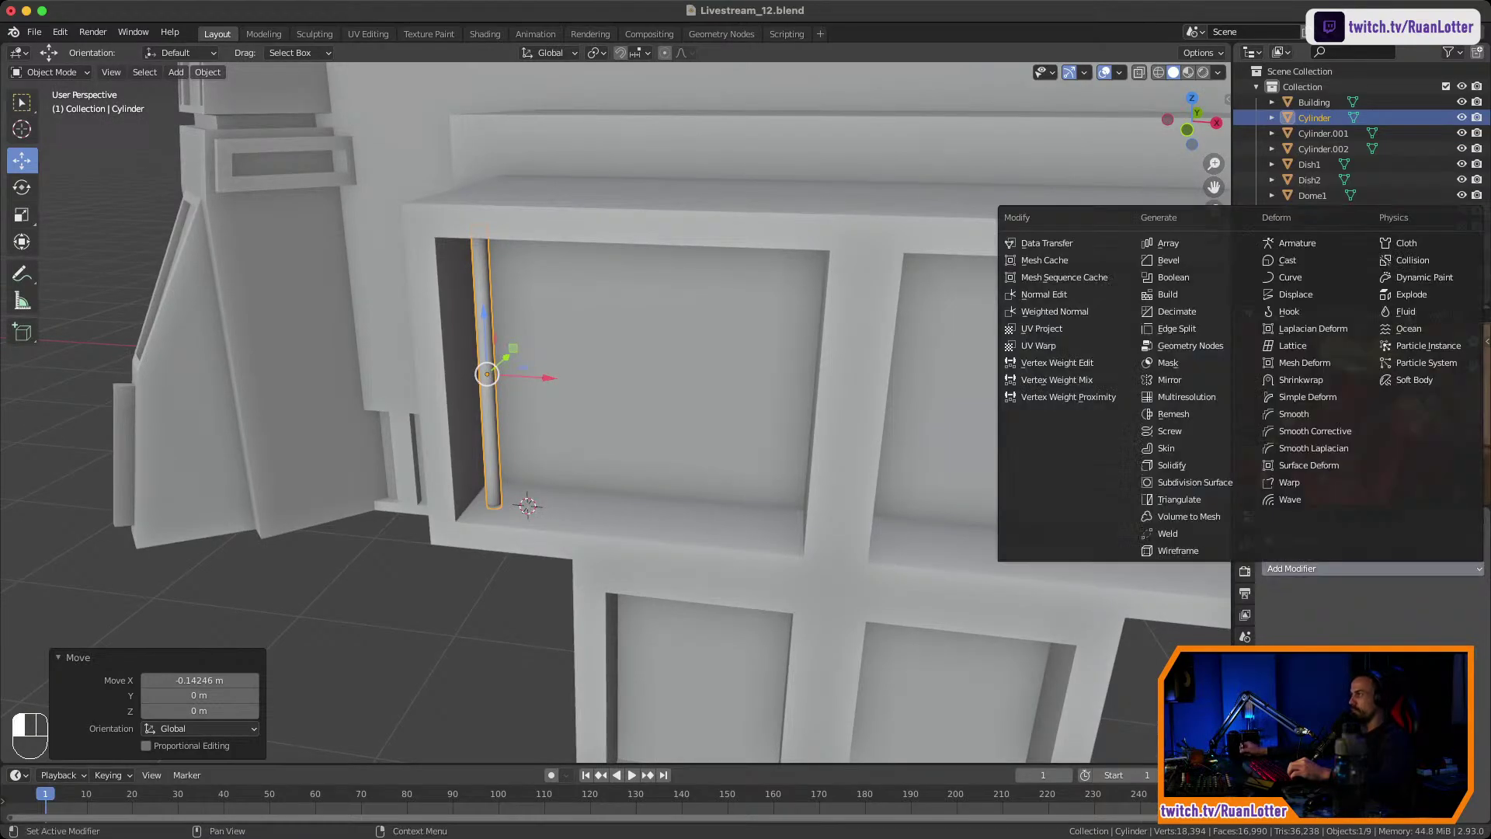
pyautogui.click(1167, 243)
pyautogui.moveTo(684, 373); pyautogui.dragTo(652, 369, button='middle')
pyautogui.moveTo(1398, 683); pyautogui.dragTo(1443, 684)
# Set the pole array's count to 11 and shift the poles about 0.013 m along X to centre them in the recess.
pyautogui.click(1460, 637)
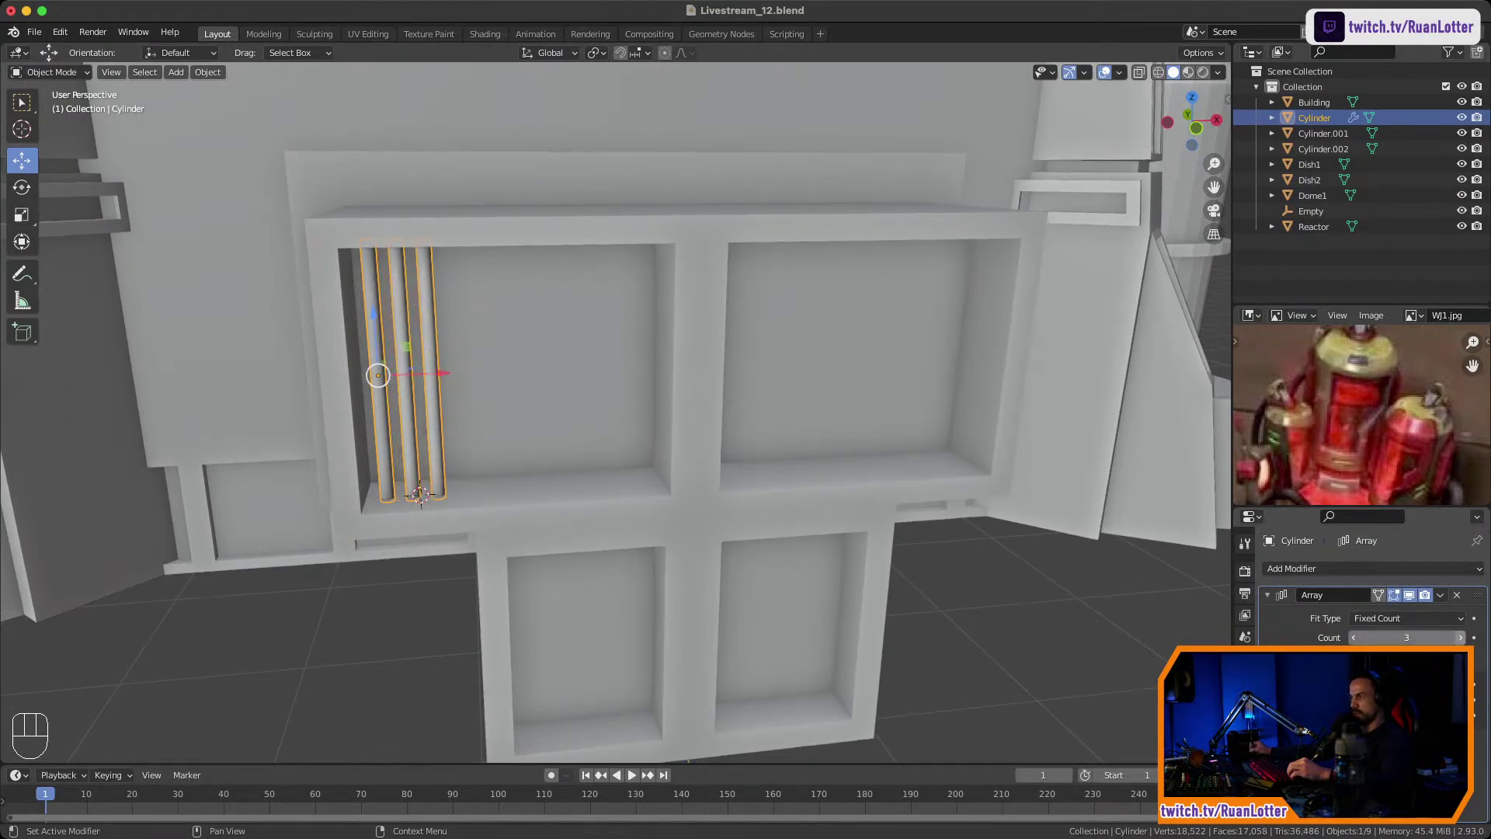
pyautogui.click(1460, 638)
pyautogui.click(1460, 637)
pyautogui.click(1460, 638)
pyautogui.click(1460, 638)
pyautogui.click(1460, 637)
pyautogui.click(1460, 637)
pyautogui.doubleClick(1460, 637)
pyautogui.moveTo(714, 412)
pyautogui.mouseDown(button='middle')
pyautogui.moveTo(641, 410)
pyautogui.moveTo(708, 410)
pyautogui.moveTo(694, 410)
pyautogui.mouseUp(button='middle')
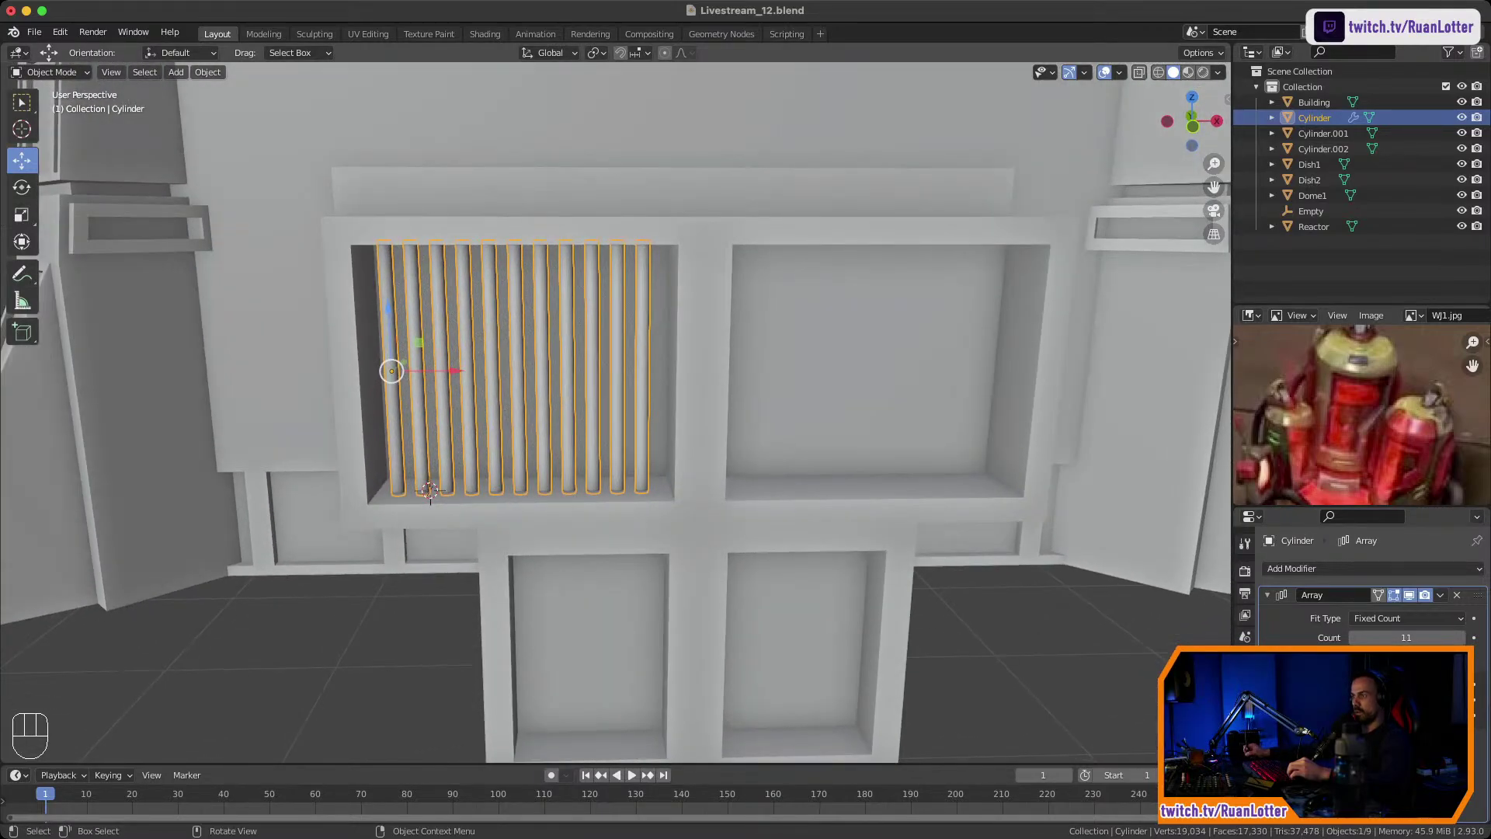
pyautogui.moveTo(455, 372); pyautogui.dragTo(457, 371)
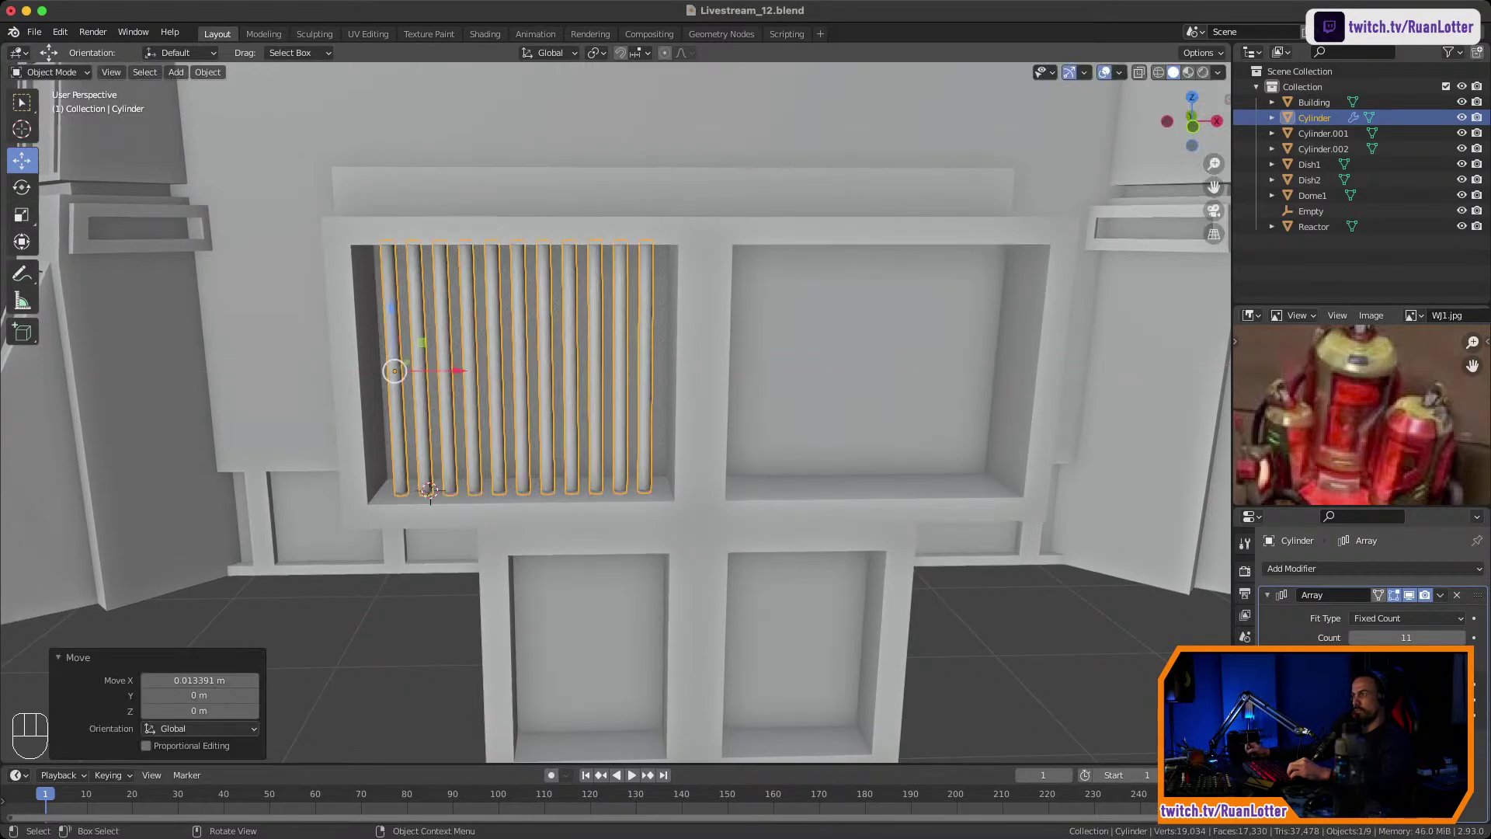
# Duplicate the pole array about 1.556 m along X into the upper block's right recess.
pyautogui.moveTo(458, 371); pyautogui.dragTo(344, 426, button='middle')
pyautogui.hotkey('shift', 'd')
pyautogui.press('x')
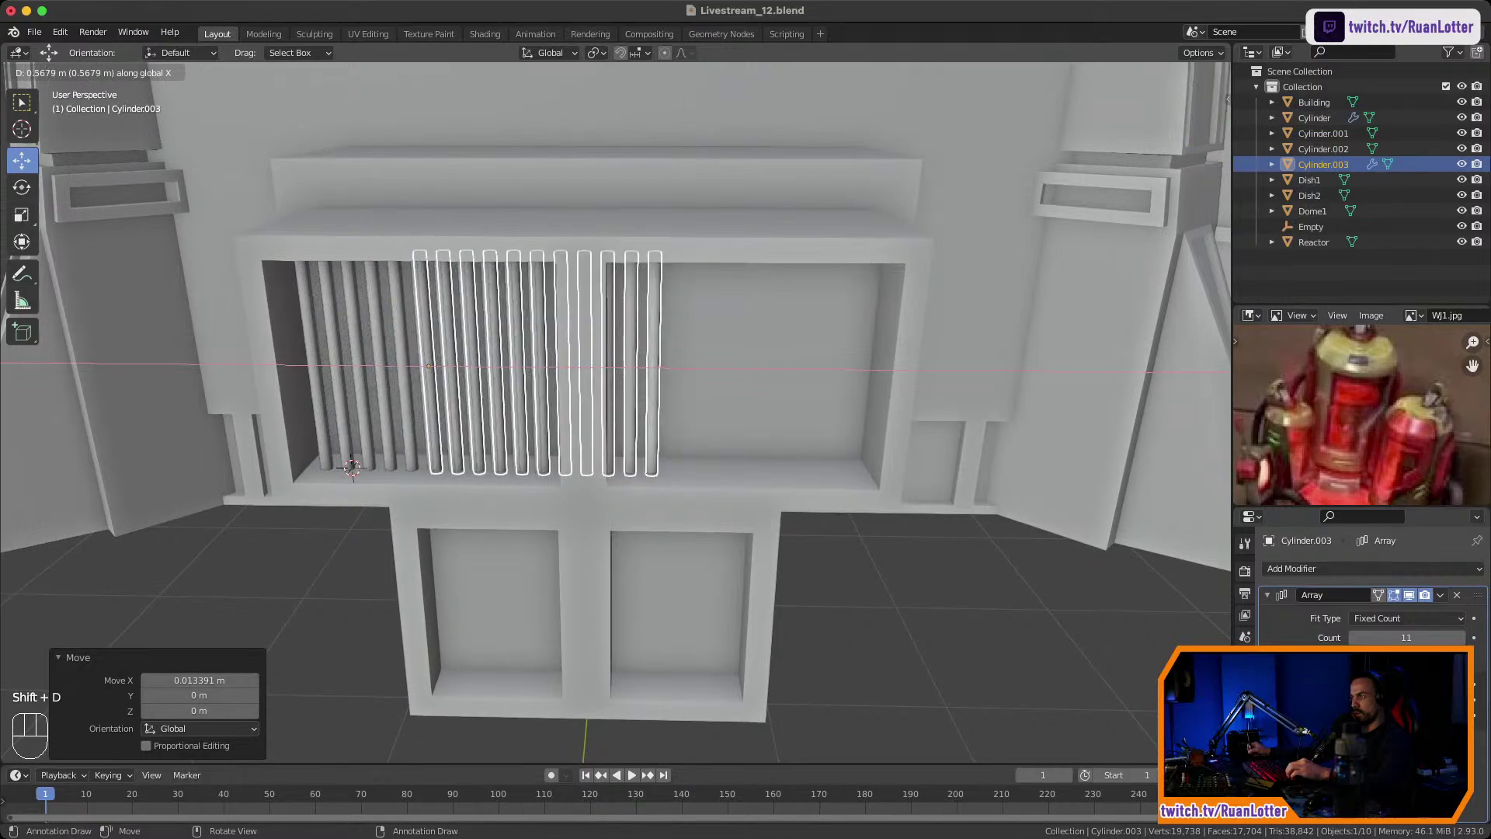
pyautogui.click(658, 420)
pyautogui.scroll(-2, 659, 419)
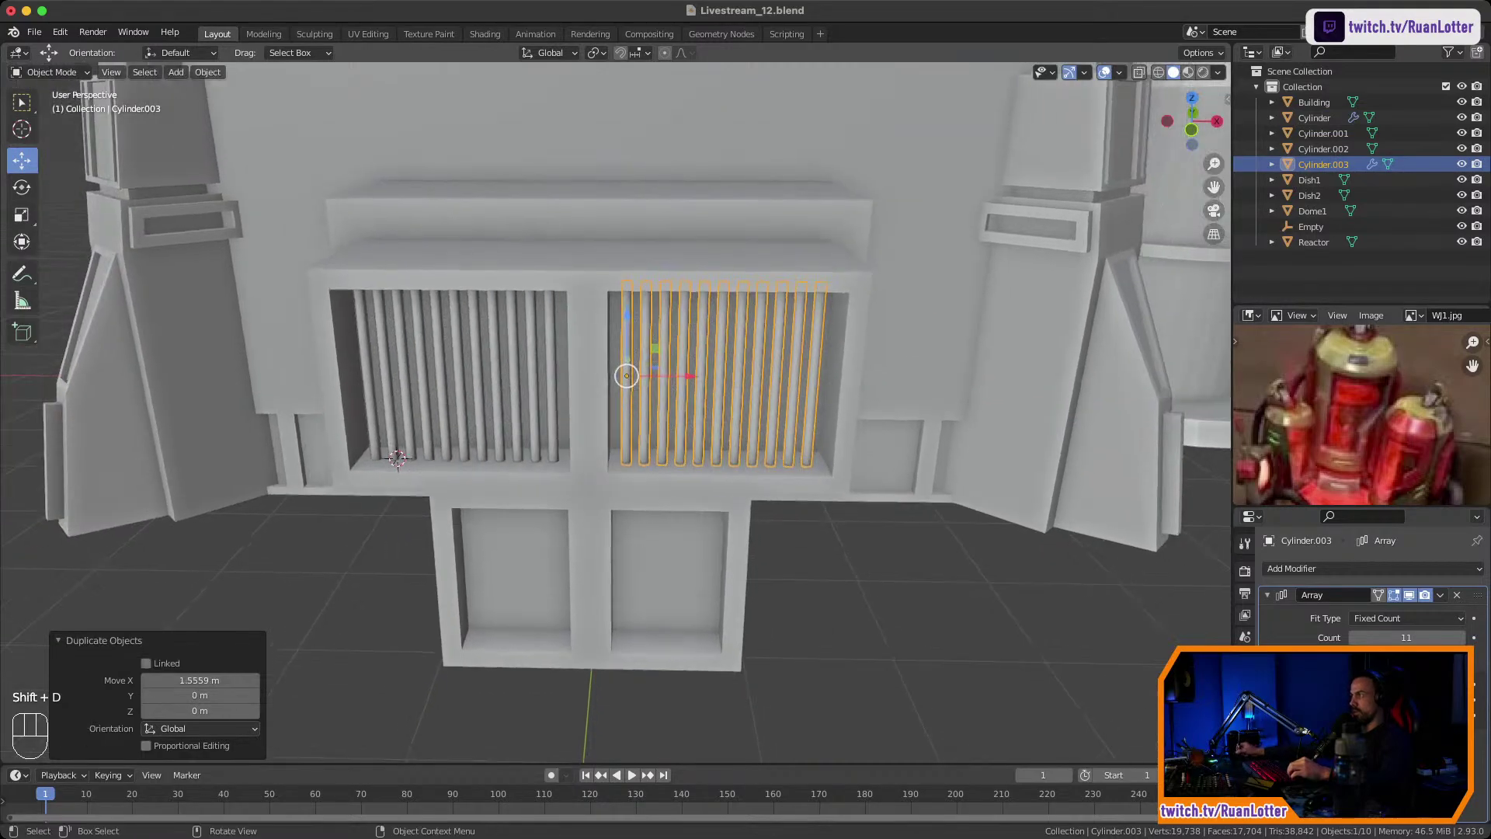
# In front view, duplicate the right pole array and place it over the lower block, about -1.079 m in X and -1.307 m in Z.
pyautogui.click(1193, 125)
pyautogui.keyDown('ctrl'); pyautogui.moveTo(616, 419); pyautogui.dragTo(616, 369, button='middle'); pyautogui.keyUp('ctrl')
pyautogui.keyDown('shift'); pyautogui.moveTo(615, 368); pyautogui.dragTo(635, 299, button='middle'); pyautogui.keyUp('shift')
pyautogui.moveTo(634, 299)
pyautogui.keyDown('ctrl'); pyautogui.mouseDown(button='middle')
pyautogui.moveTo(634, 349)
pyautogui.moveTo(643, 326)
pyautogui.mouseUp(button='middle'); pyautogui.keyUp('ctrl')
pyautogui.hotkey('shift', 'd')
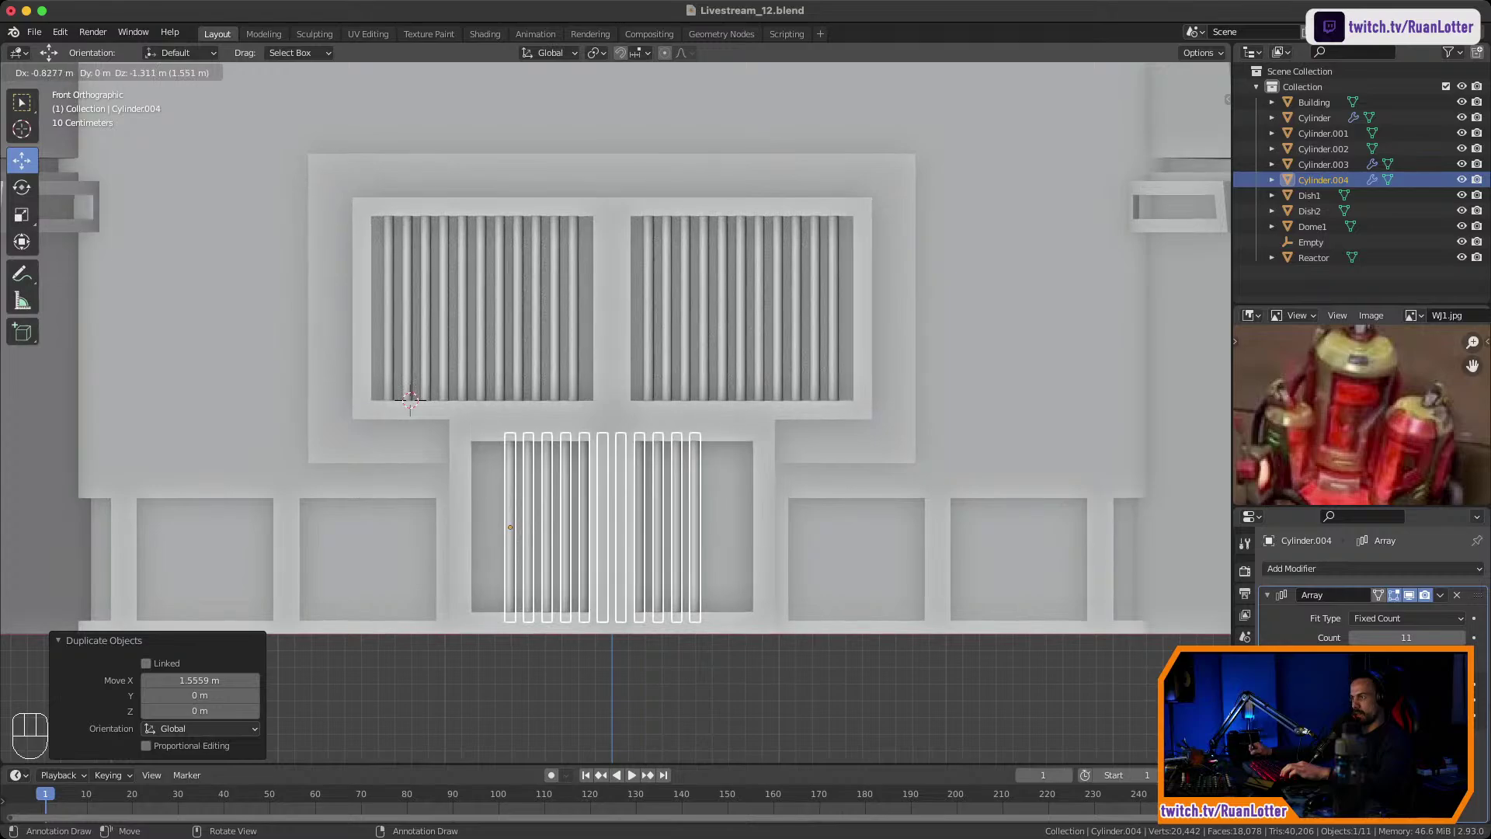
pyautogui.click(468, 526)
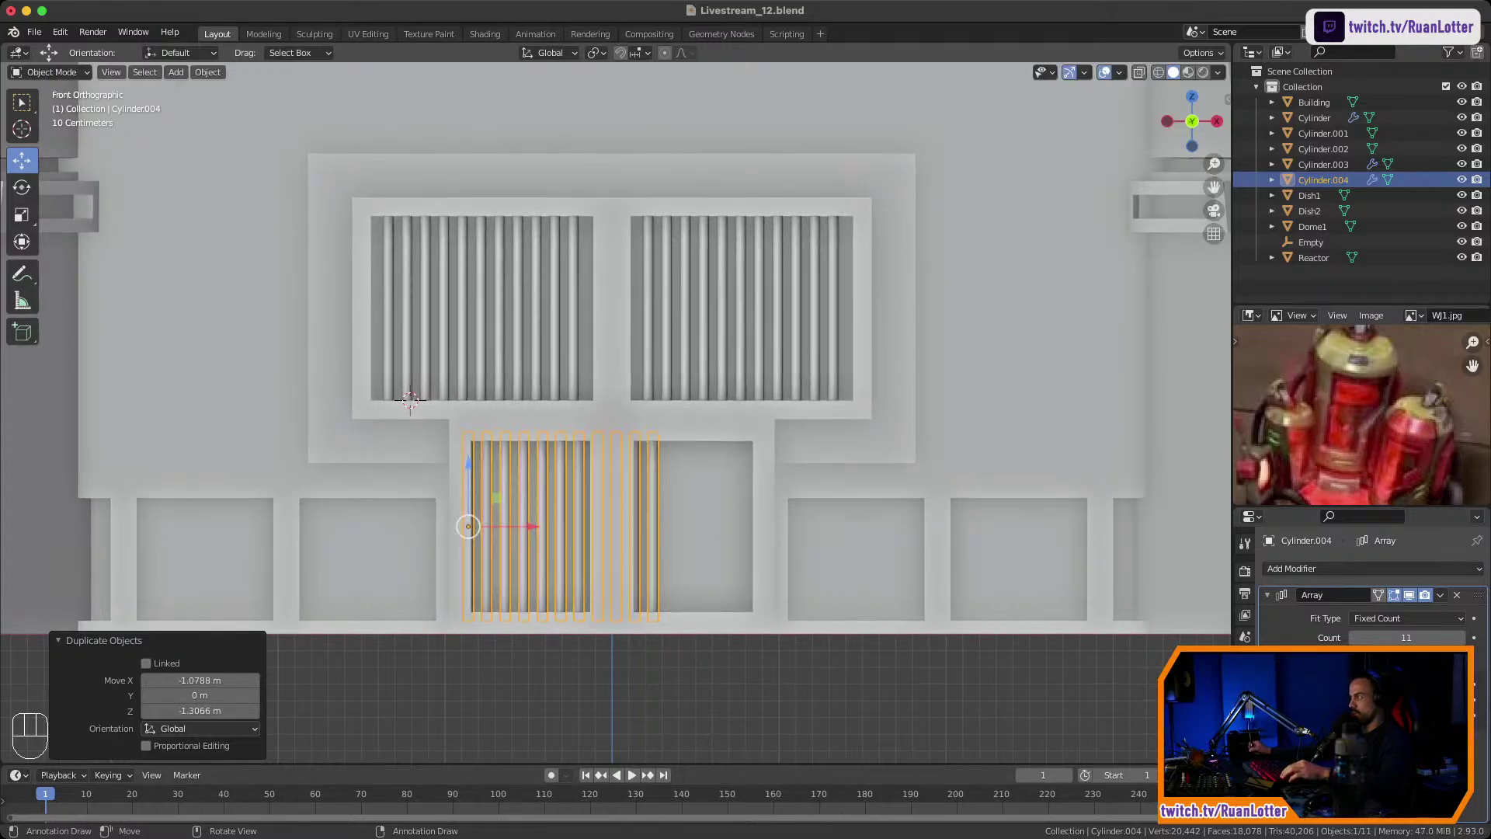
# Set the lower pole array's count to 17 and shift it about -0.023 m along X to centre it across both recesses.
pyautogui.click(1460, 637)
pyautogui.click(1460, 638)
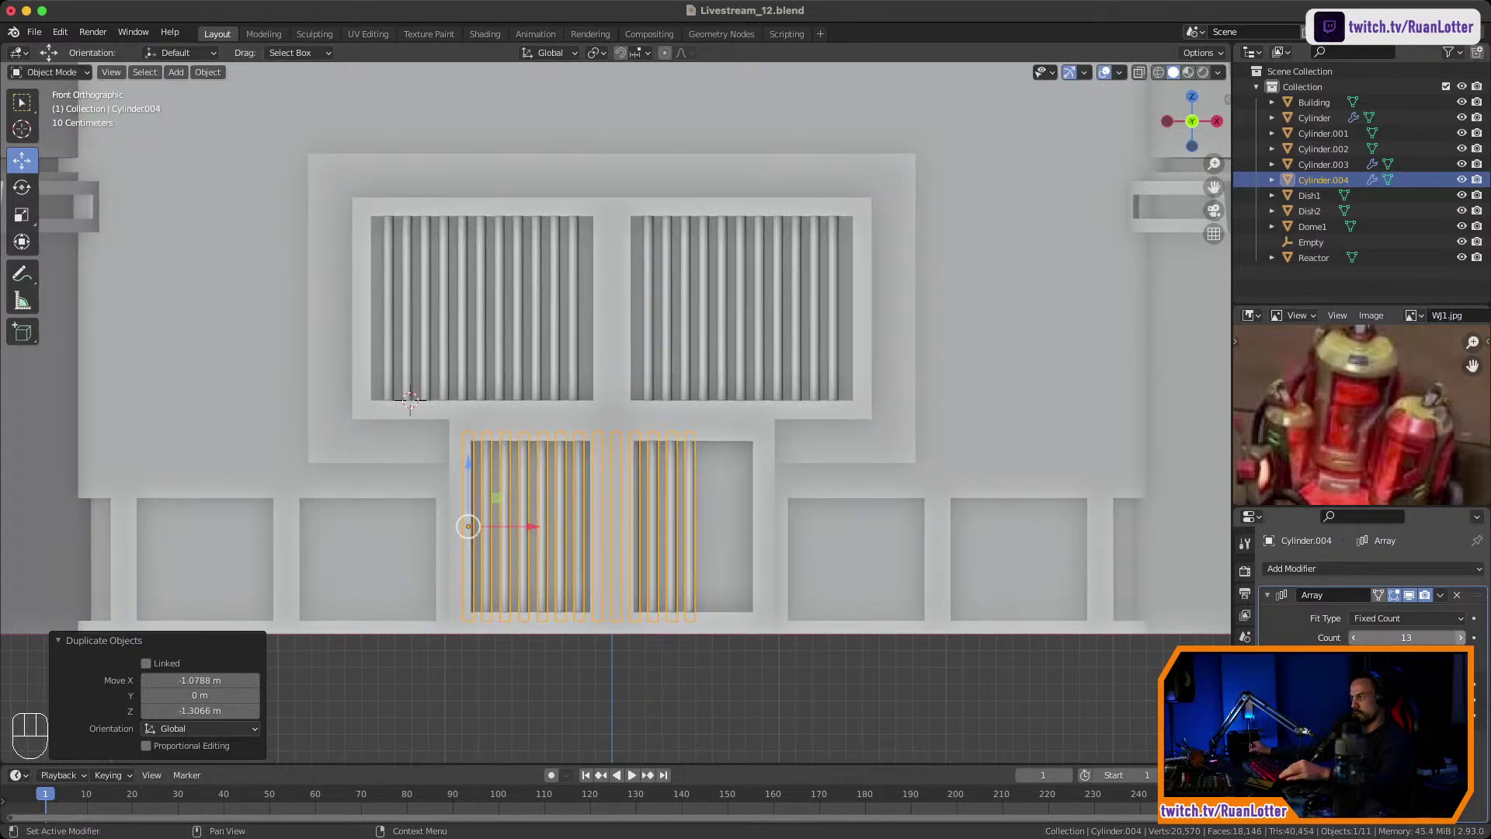
pyautogui.click(1460, 638)
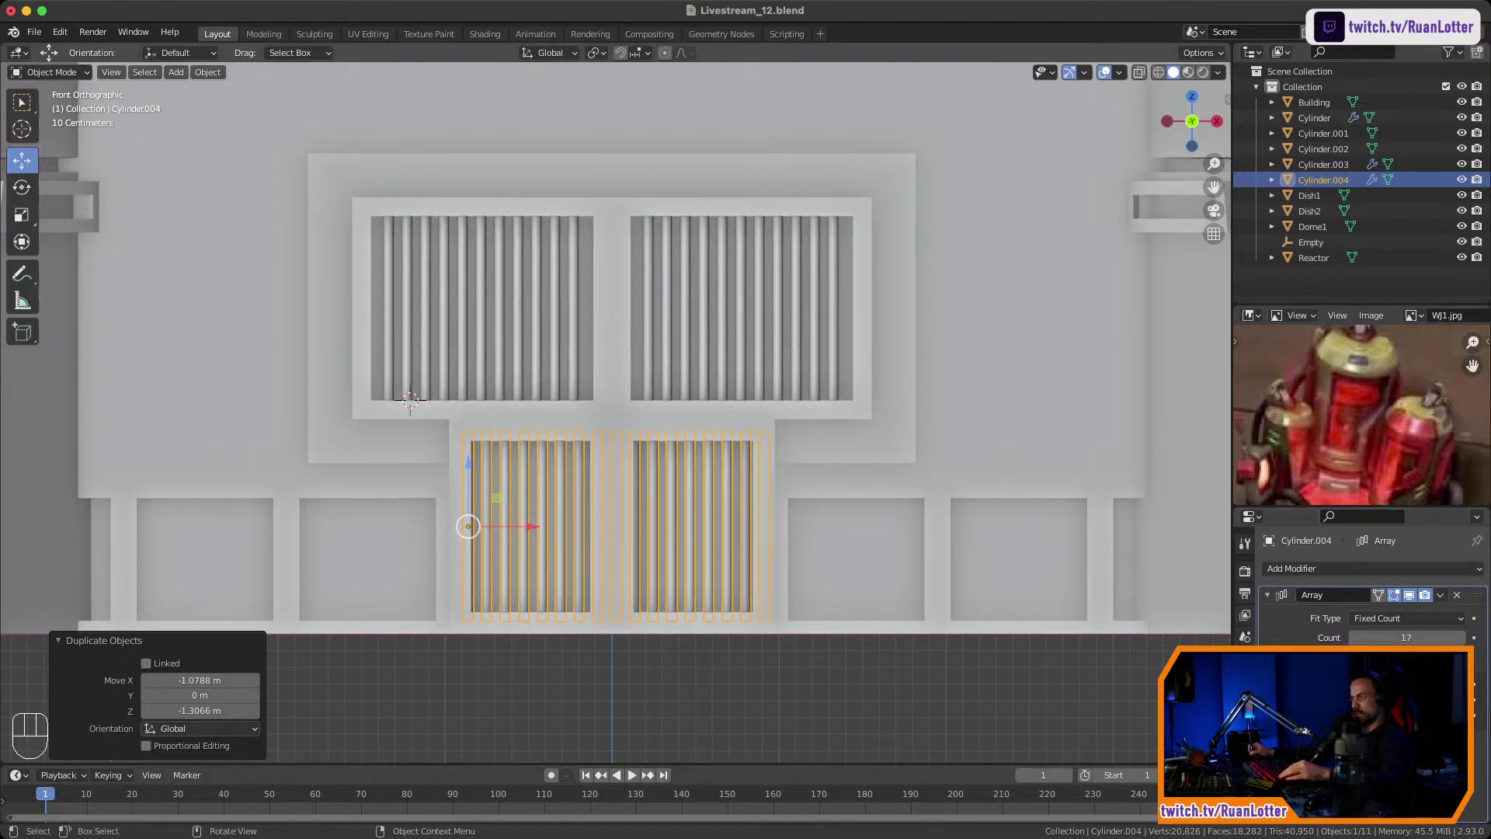
pyautogui.press('g')
pyautogui.press('x')
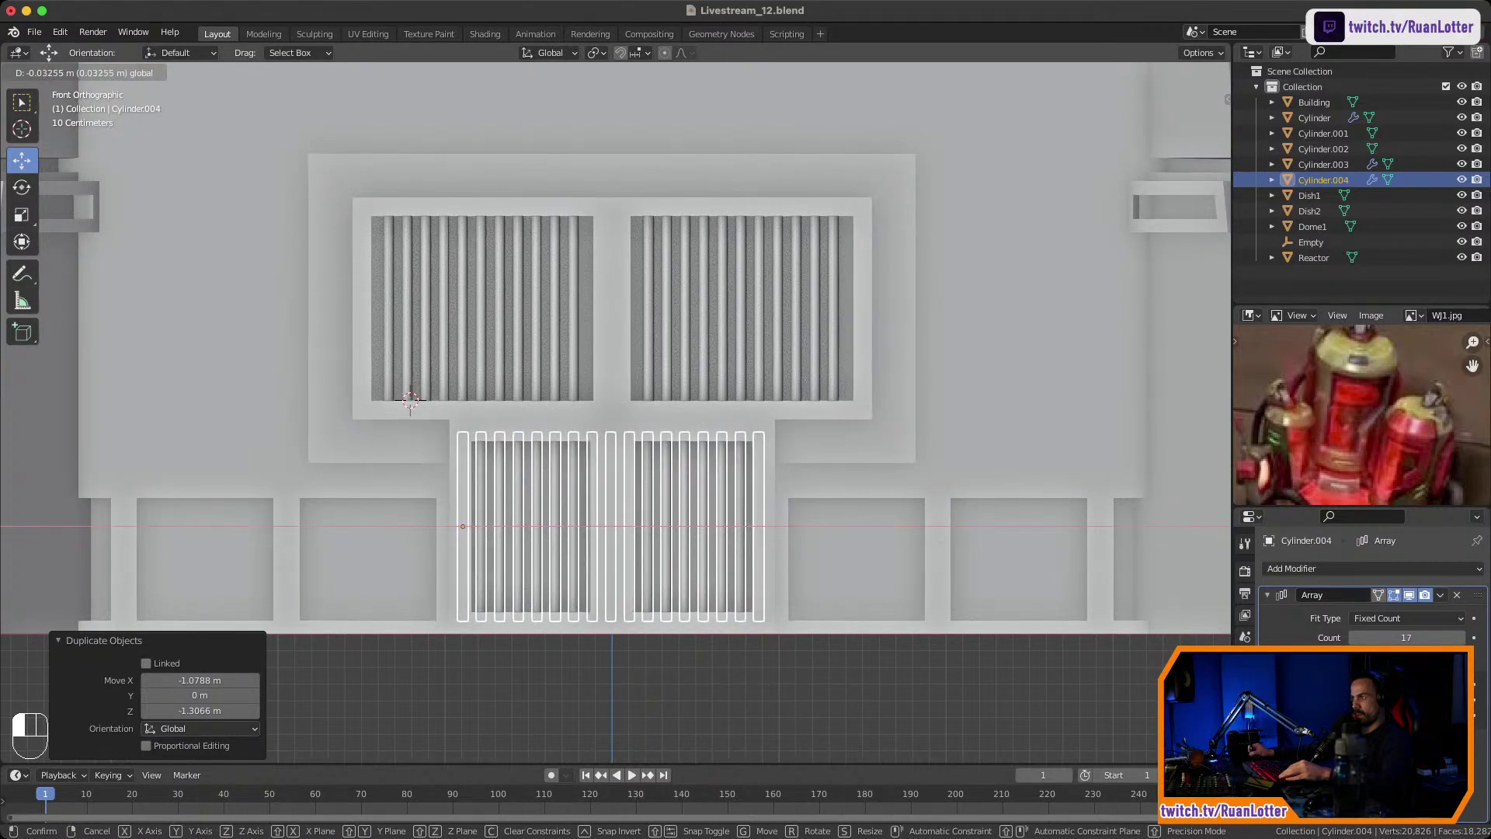
pyautogui.moveTo(527, 526); pyautogui.dragTo(526, 526)
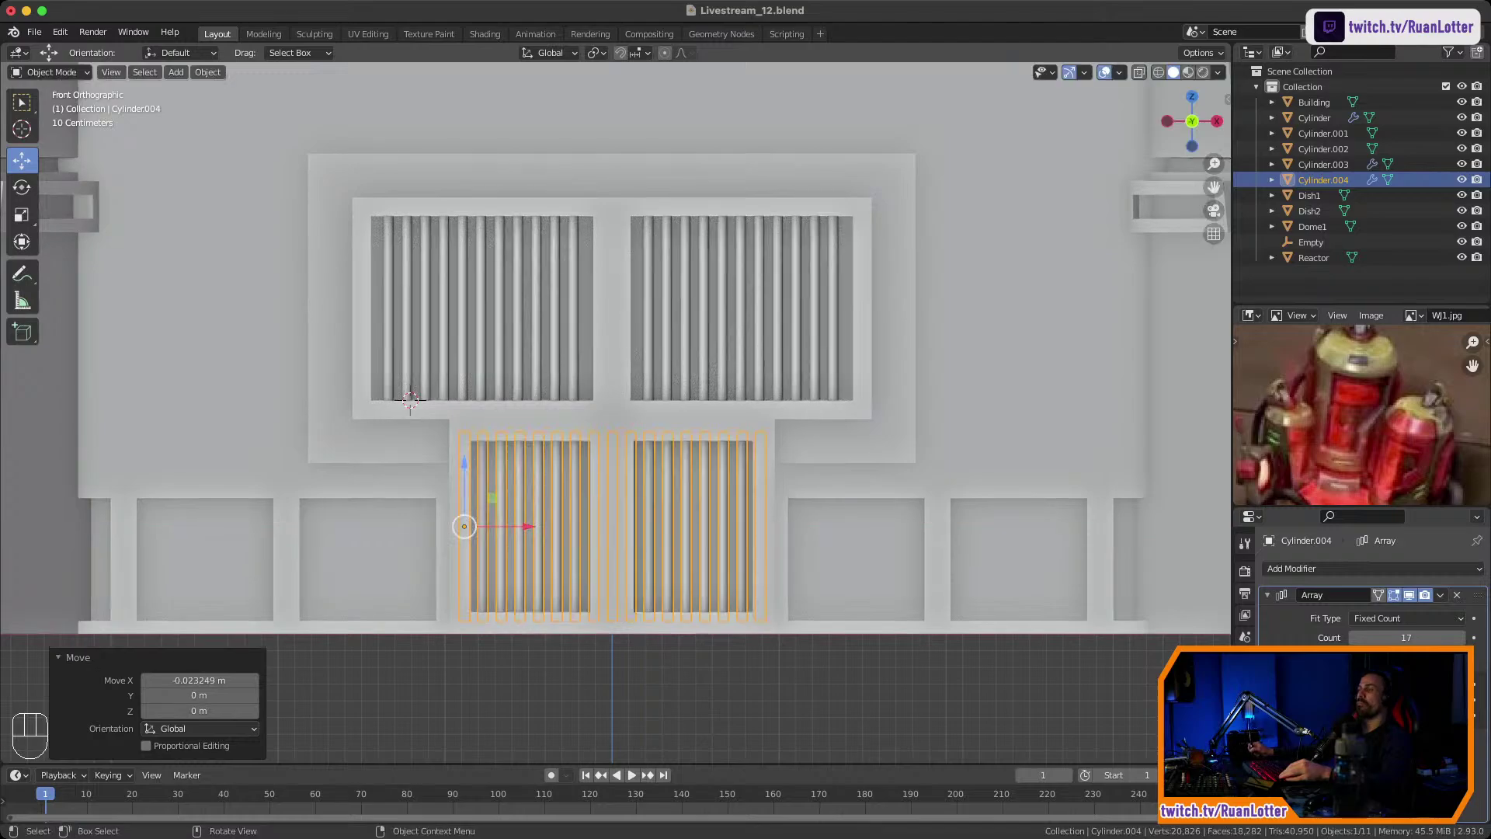
# Deselect the poles and examine the rear wall grilles and the whole building from several angles.
pyautogui.moveTo(536, 531); pyautogui.dragTo(653, 563, button='middle')
pyautogui.click(839, 559)
pyautogui.moveTo(838, 559); pyautogui.dragTo(812, 462, button='middle')
pyautogui.click(726, 565)
pyautogui.moveTo(699, 481); pyautogui.dragTo(816, 497, button='middle')
pyautogui.keyDown('ctrl'); pyautogui.moveTo(815, 497); pyautogui.dragTo(815, 485, button='middle'); pyautogui.keyUp('ctrl')
pyautogui.keyDown('ctrl'); pyautogui.moveTo(699, 466); pyautogui.dragTo(699, 536, button='middle'); pyautogui.keyUp('ctrl')
pyautogui.keyDown('shift'); pyautogui.moveTo(621, 482); pyautogui.dragTo(734, 551, button='middle'); pyautogui.keyUp('shift')
pyautogui.keyDown('shift'); pyautogui.moveTo(559, 497); pyautogui.dragTo(886, 570, button='middle'); pyautogui.keyUp('shift')
pyautogui.moveTo(621, 497); pyautogui.dragTo(854, 497, button='middle')
pyautogui.keyDown('ctrl'); pyautogui.moveTo(699, 466); pyautogui.dragTo(699, 536, button='middle'); pyautogui.keyUp('ctrl')
pyautogui.keyDown('shift'); pyautogui.moveTo(699, 536); pyautogui.dragTo(605, 517, button='middle'); pyautogui.keyUp('shift')
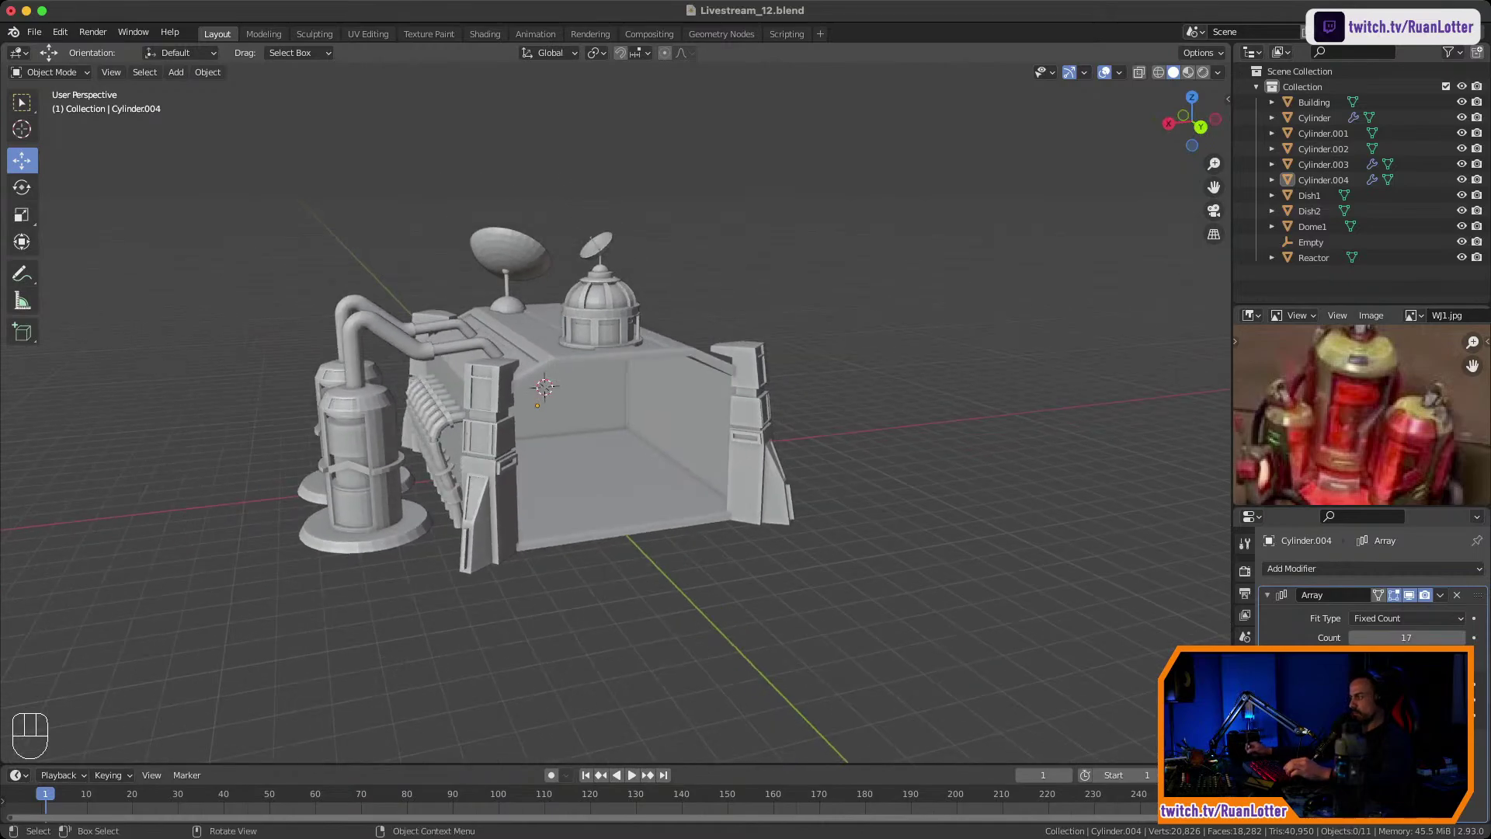
# Save the Livestream_12.blend file and view the building from its open front.
pyautogui.press('super+s')
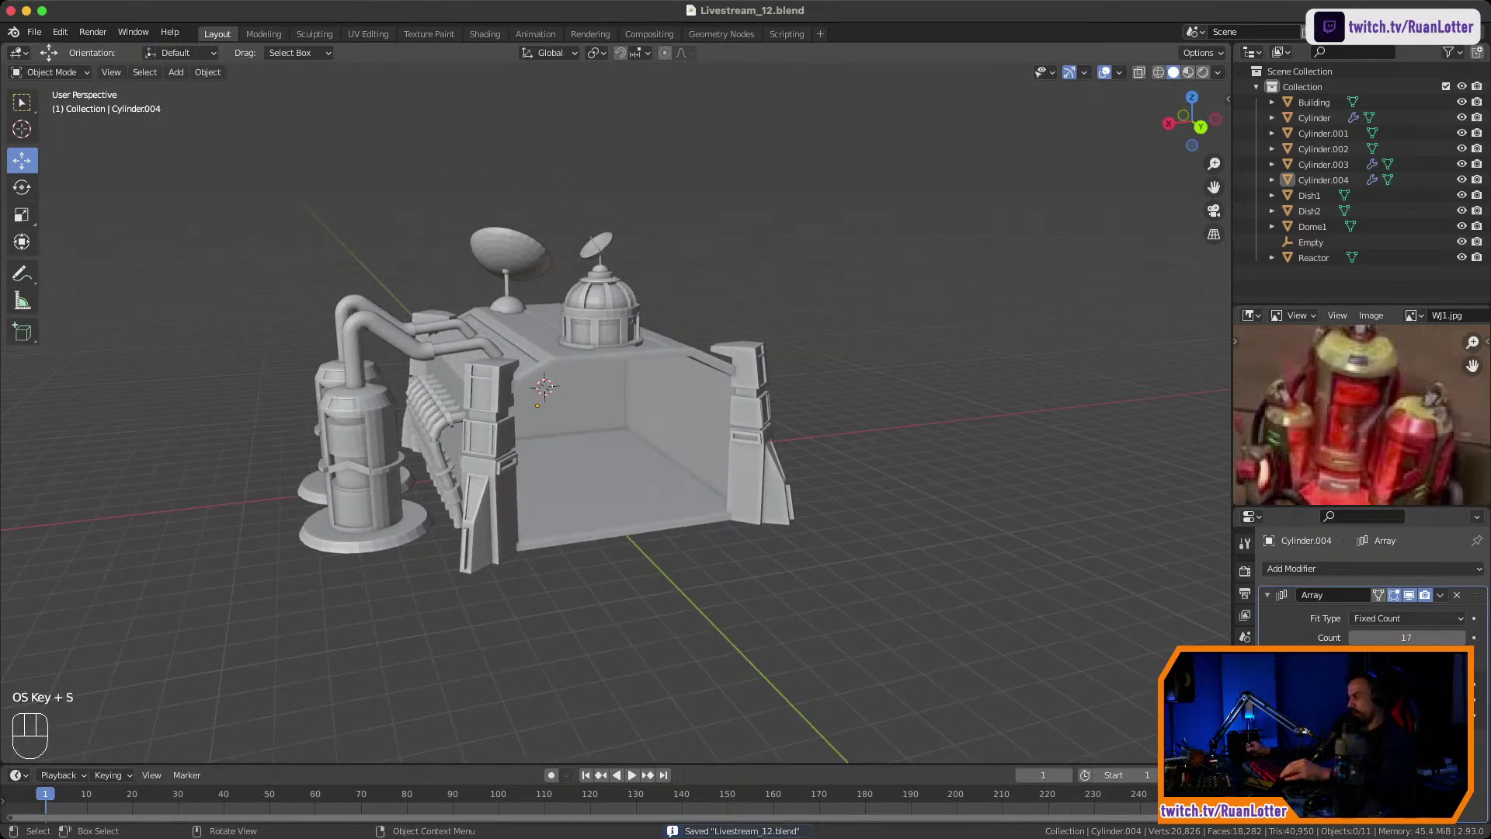
pyautogui.moveTo(605, 497); pyautogui.dragTo(652, 443, button='middle')
pyautogui.keyDown('shift'); pyautogui.moveTo(652, 442); pyautogui.dragTo(672, 505, button='middle'); pyautogui.keyUp('shift')
pyautogui.press('super+s')
pyautogui.keyDown('shift'); pyautogui.moveTo(672, 482); pyautogui.dragTo(699, 466, button='middle'); pyautogui.keyUp('shift')
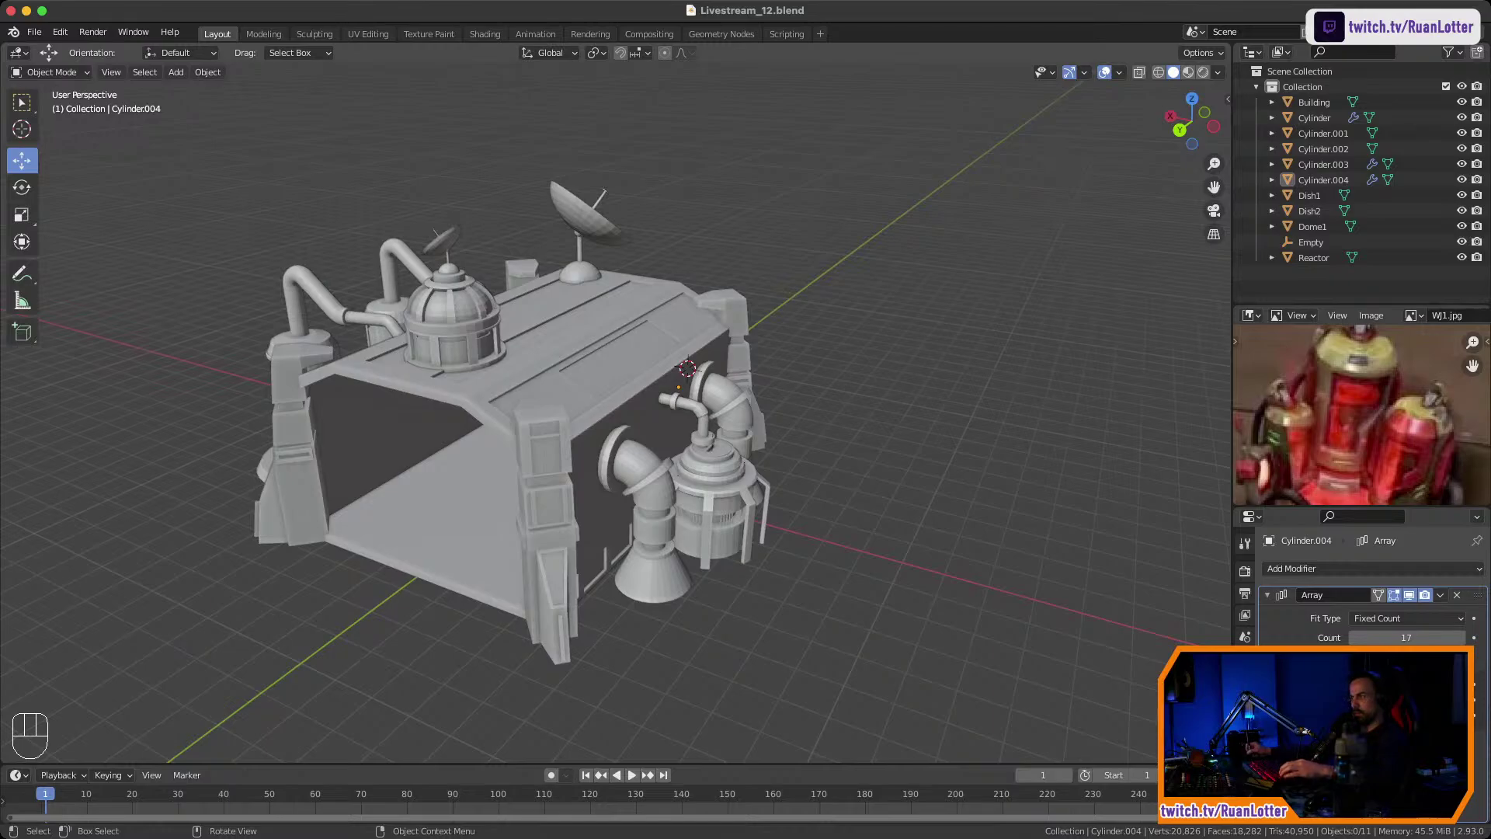
# Switch to the Safari browser with the Google image results for satellite dish cartoons.
pyautogui.press('super')
pyautogui.press('super+Tab')
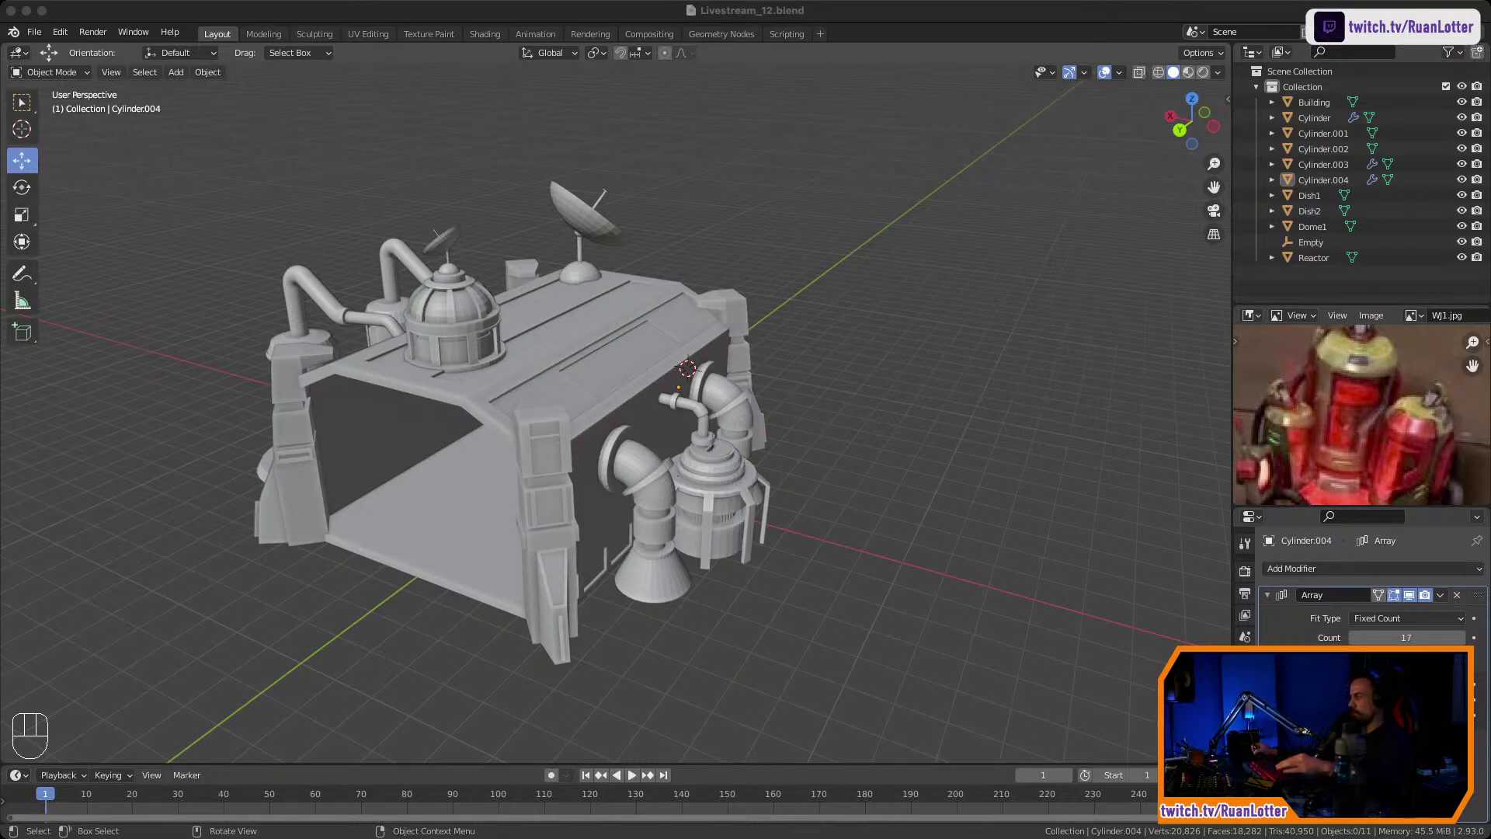
pyautogui.press('super+Tab')
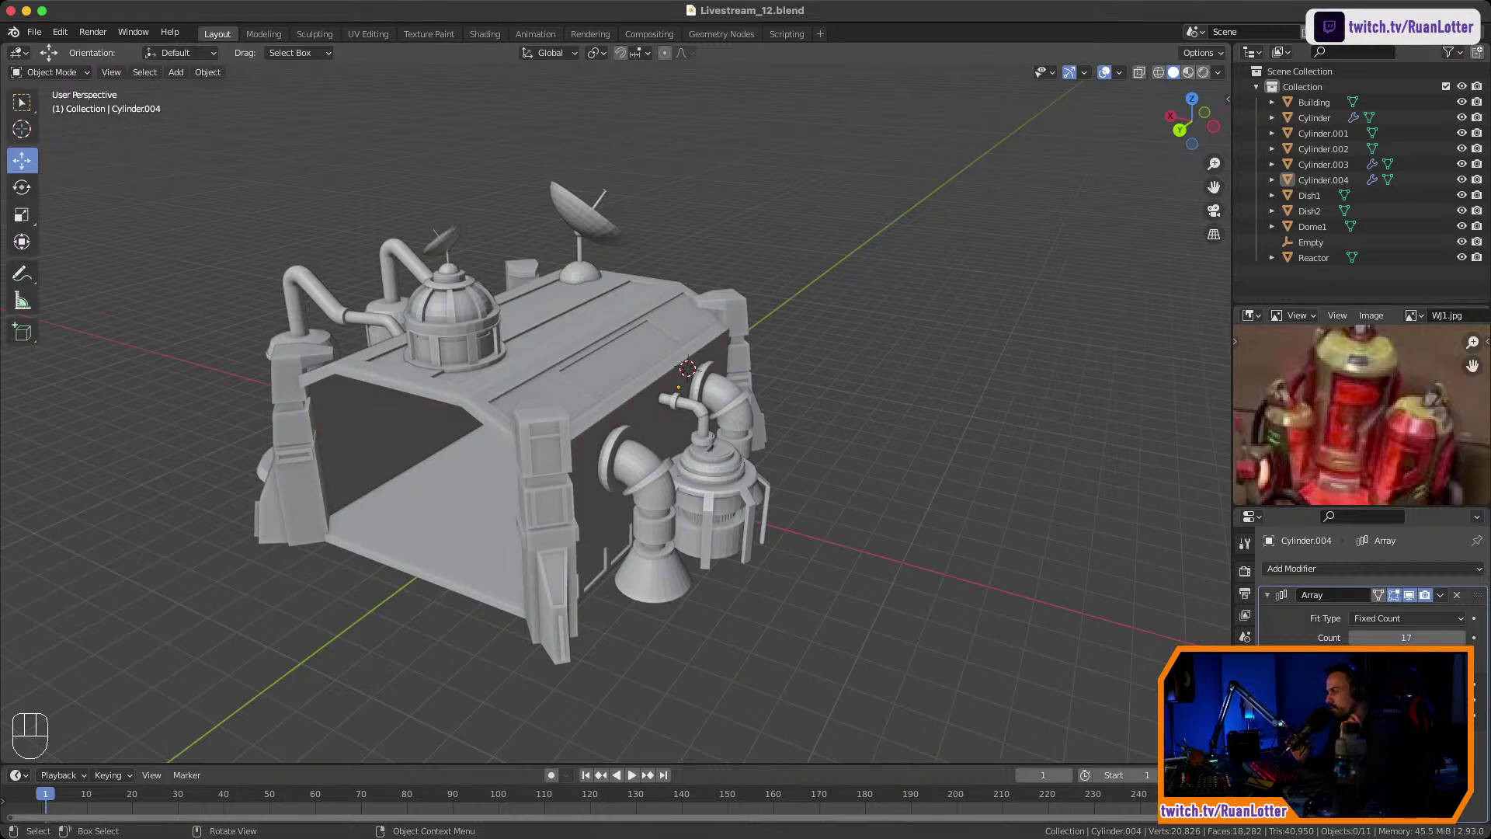
pyautogui.press('super+Tab')
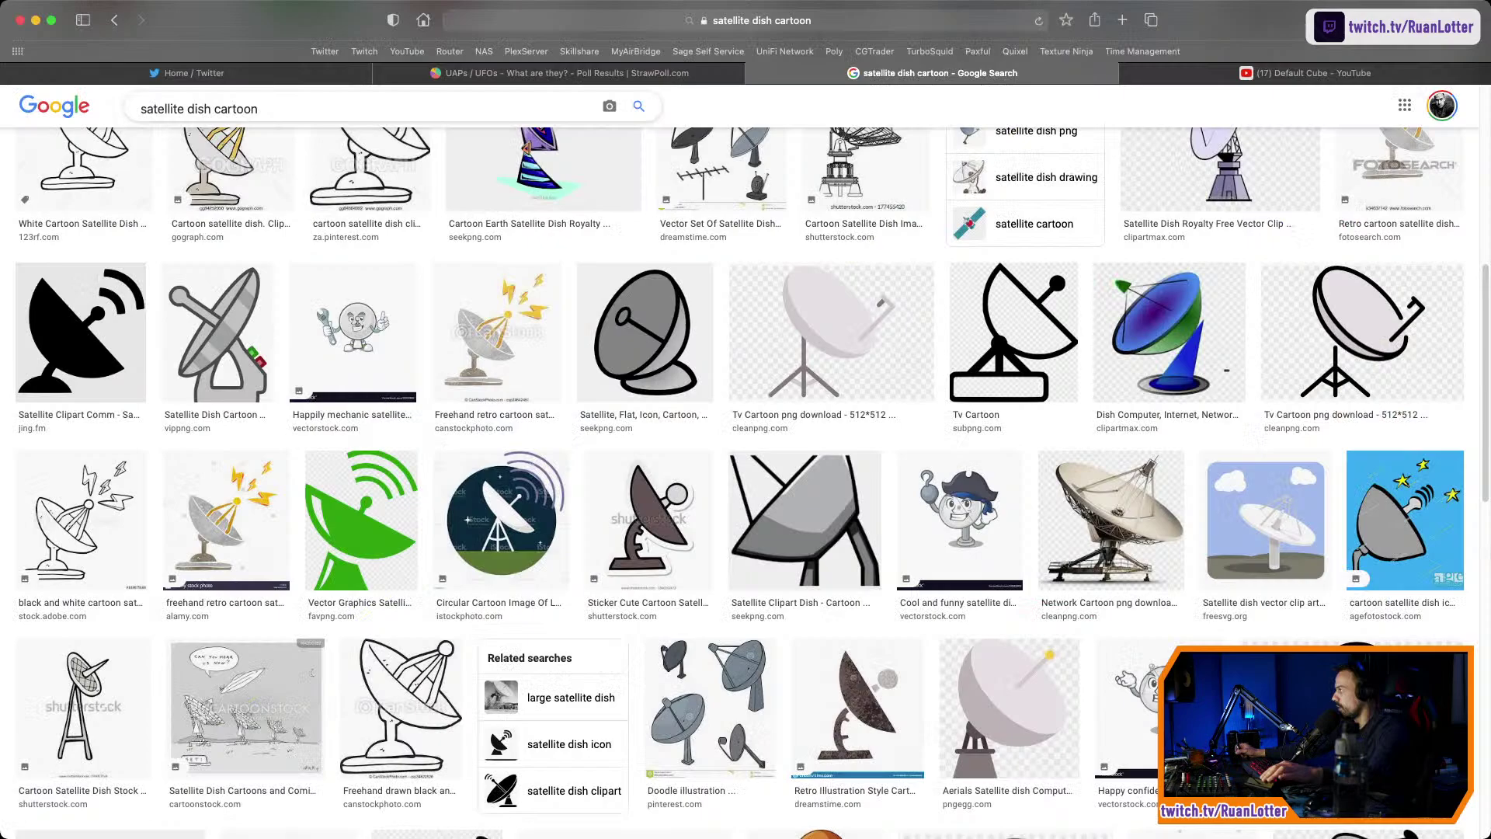
pyautogui.press('super+Tab')
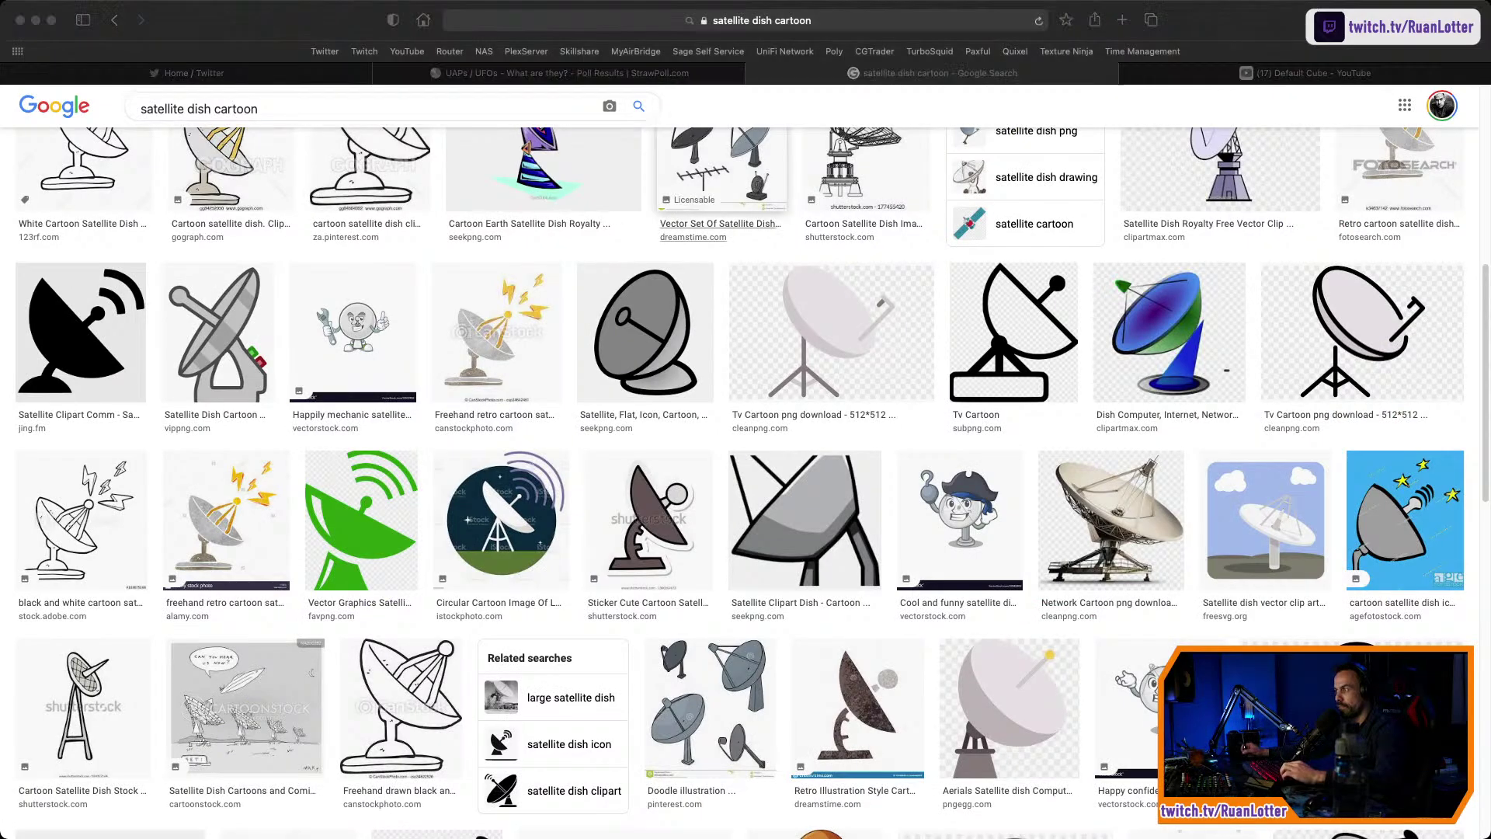
pyautogui.click(645, 332)
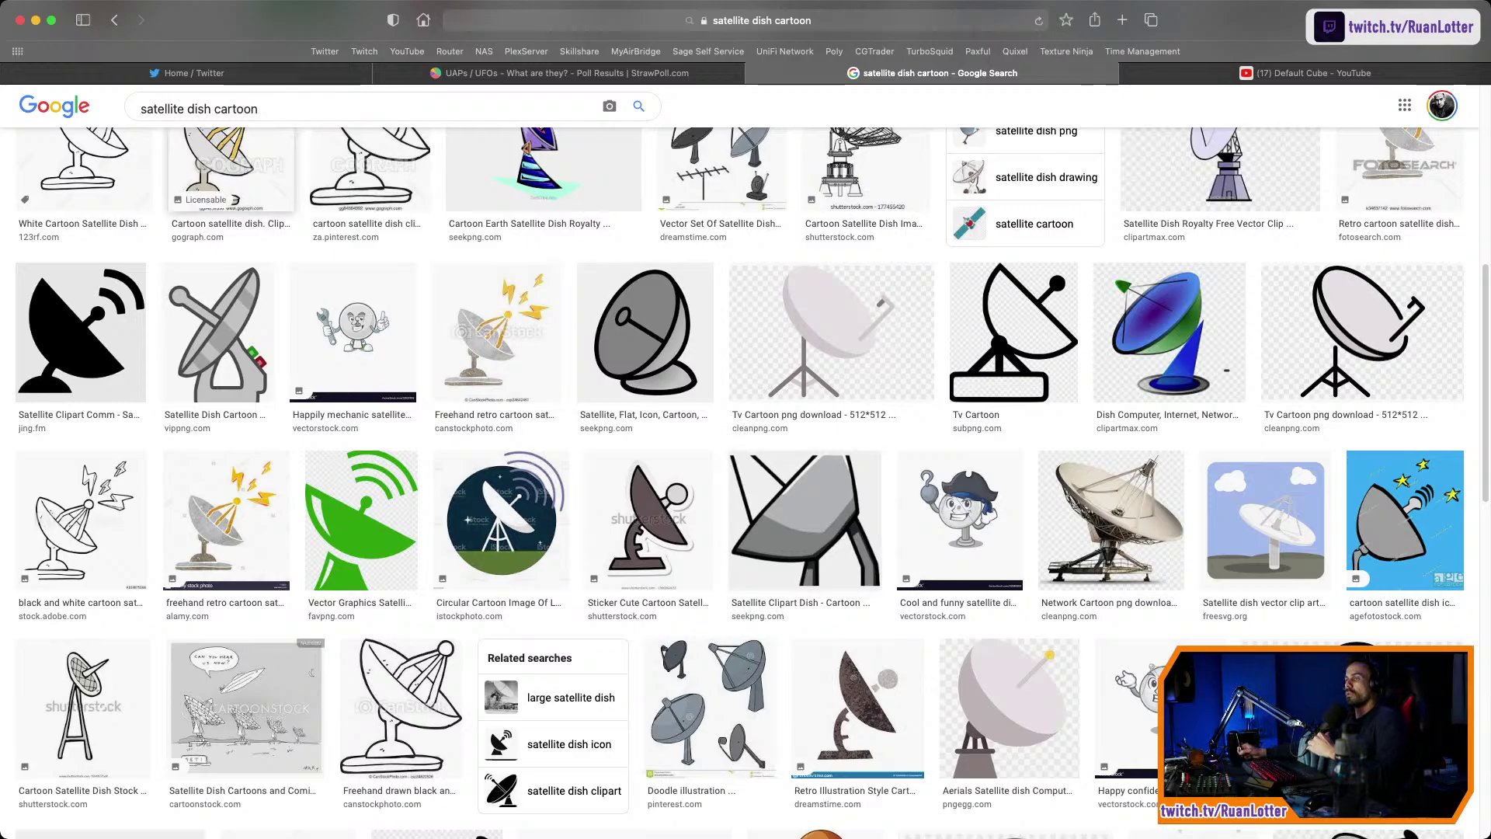
# Search Google Images for "cartoon remote" and open the preview of the green remote with yellow buttons and an antenna.
pyautogui.moveTo(268, 109); pyautogui.dragTo(132, 109)
pyautogui.write('cat')
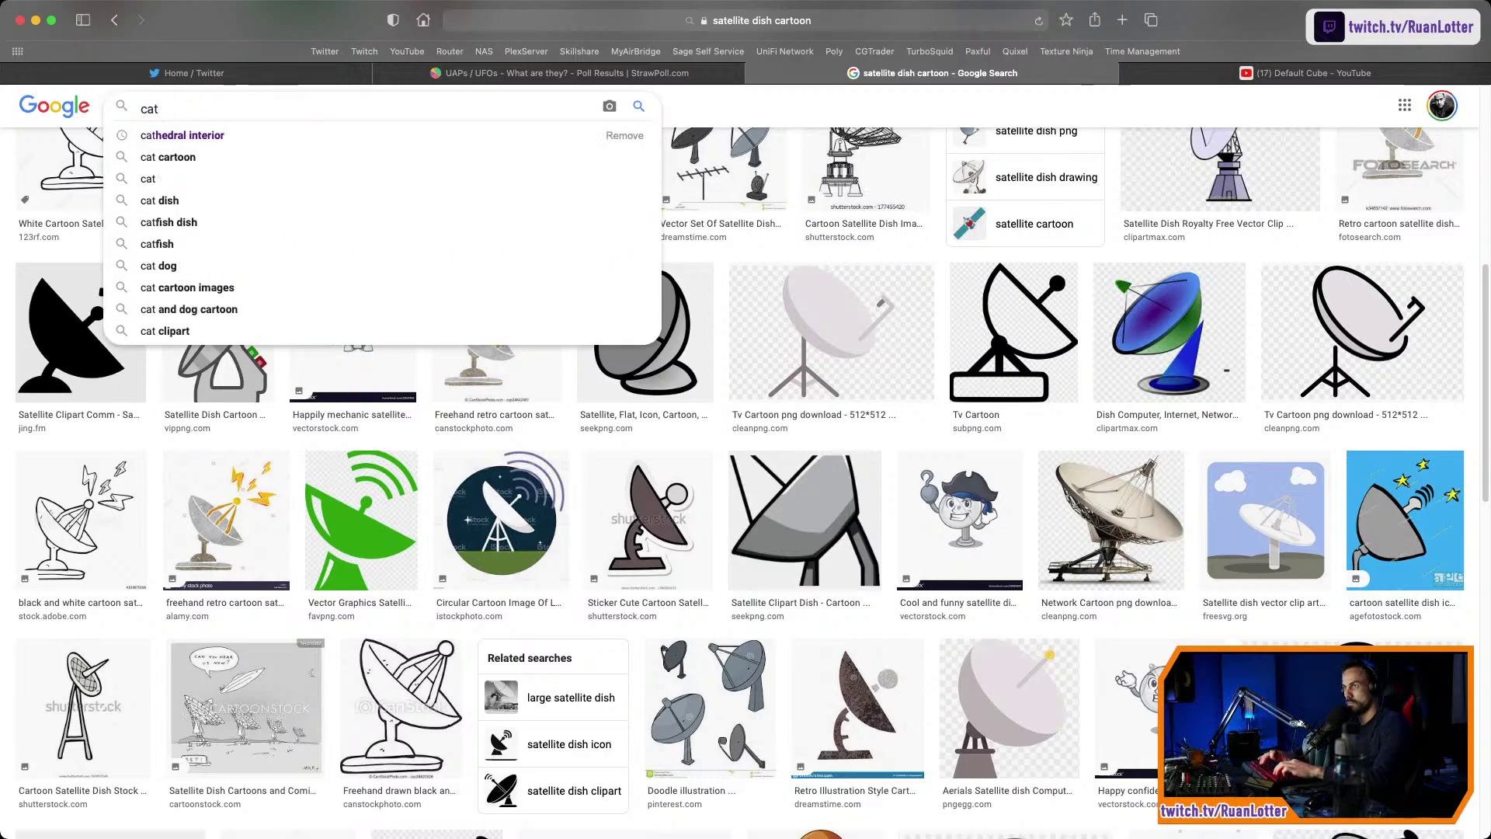
pyautogui.press('BackSpace')
pyautogui.write('rtoon remote')
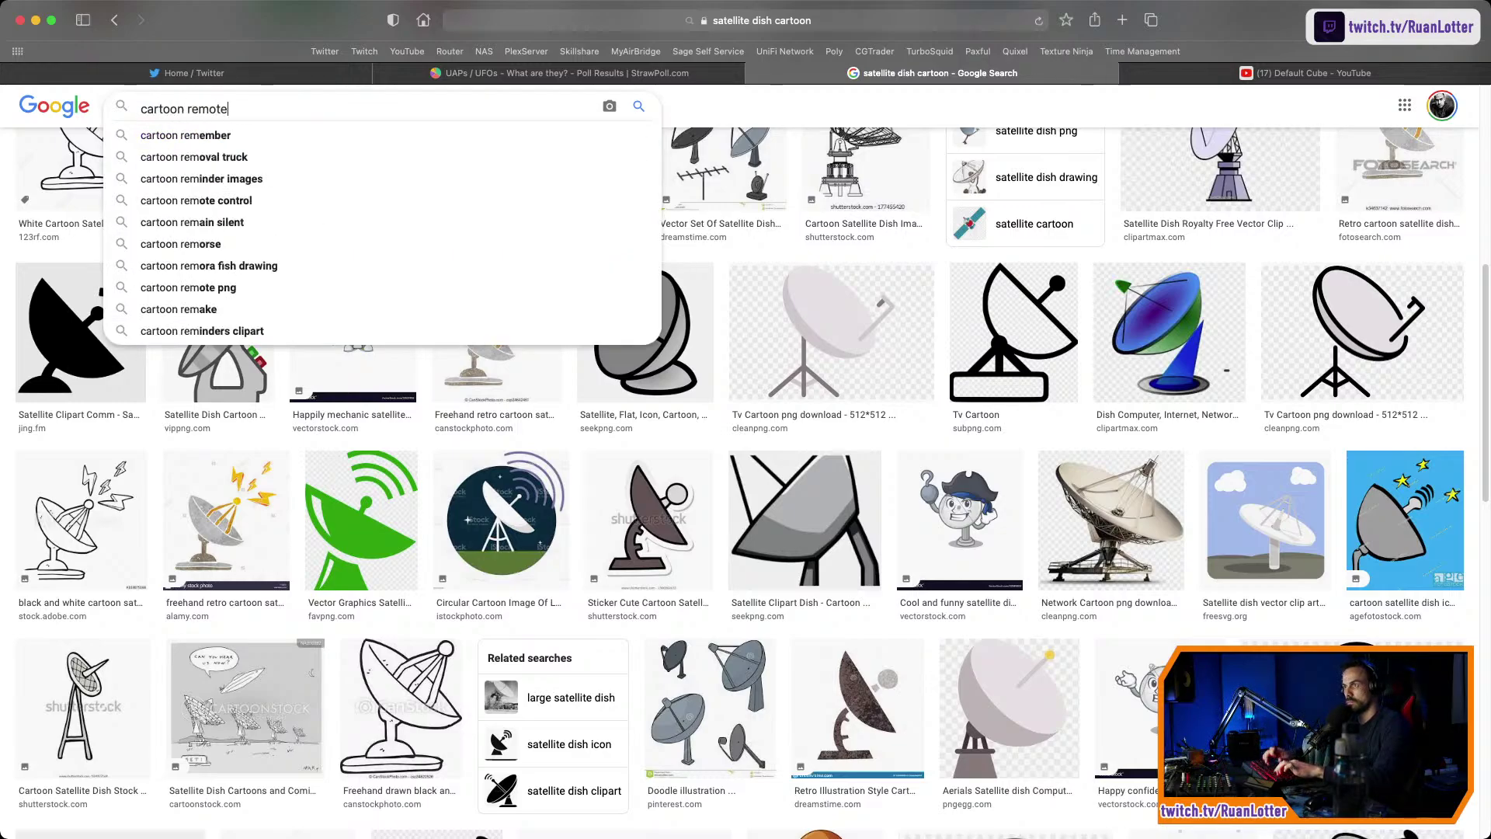
pyautogui.press('Return')
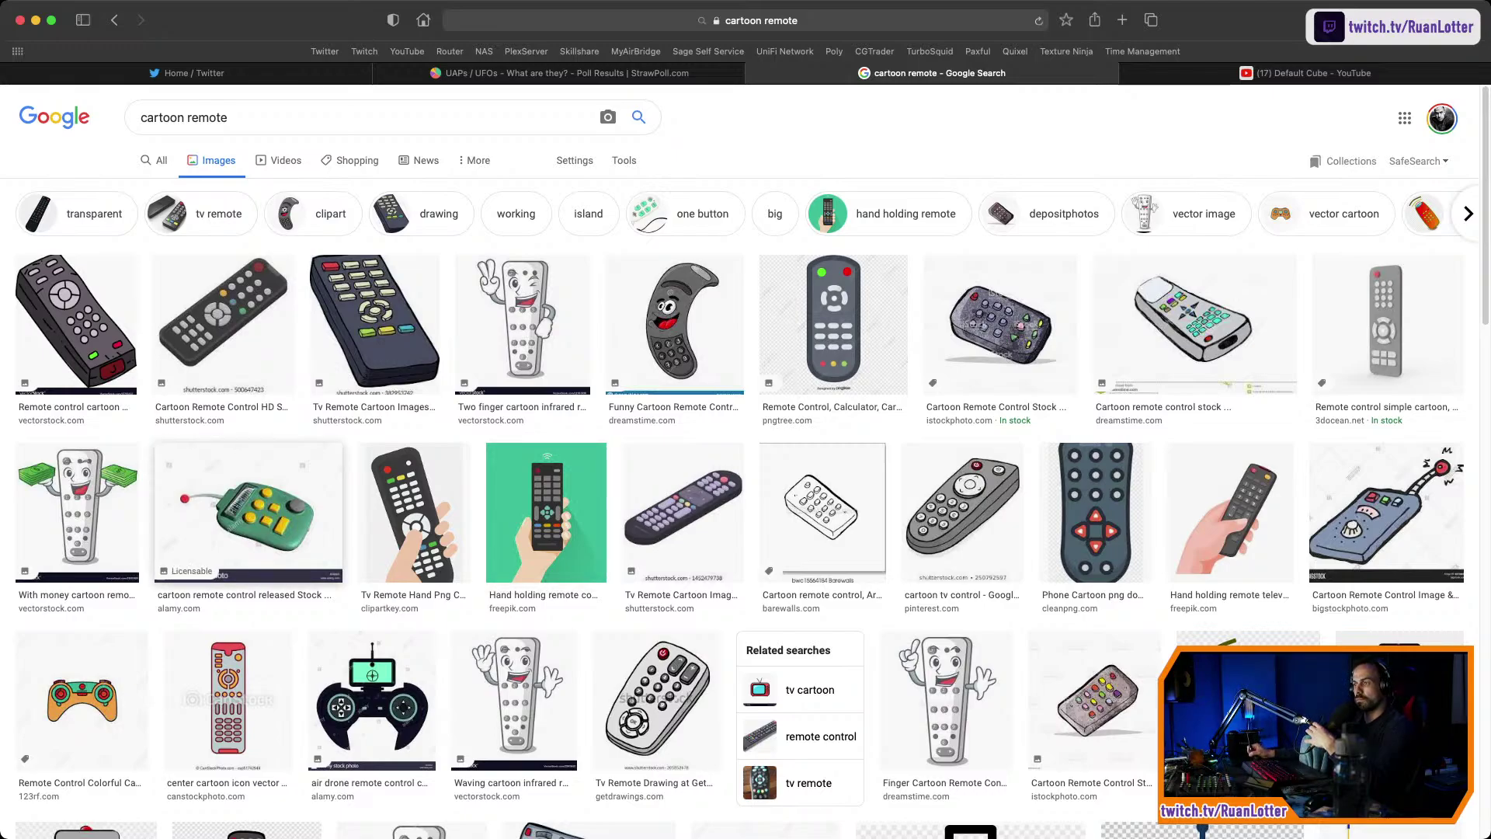
pyautogui.click(248, 509)
pyautogui.scroll(-3, 396, 554)
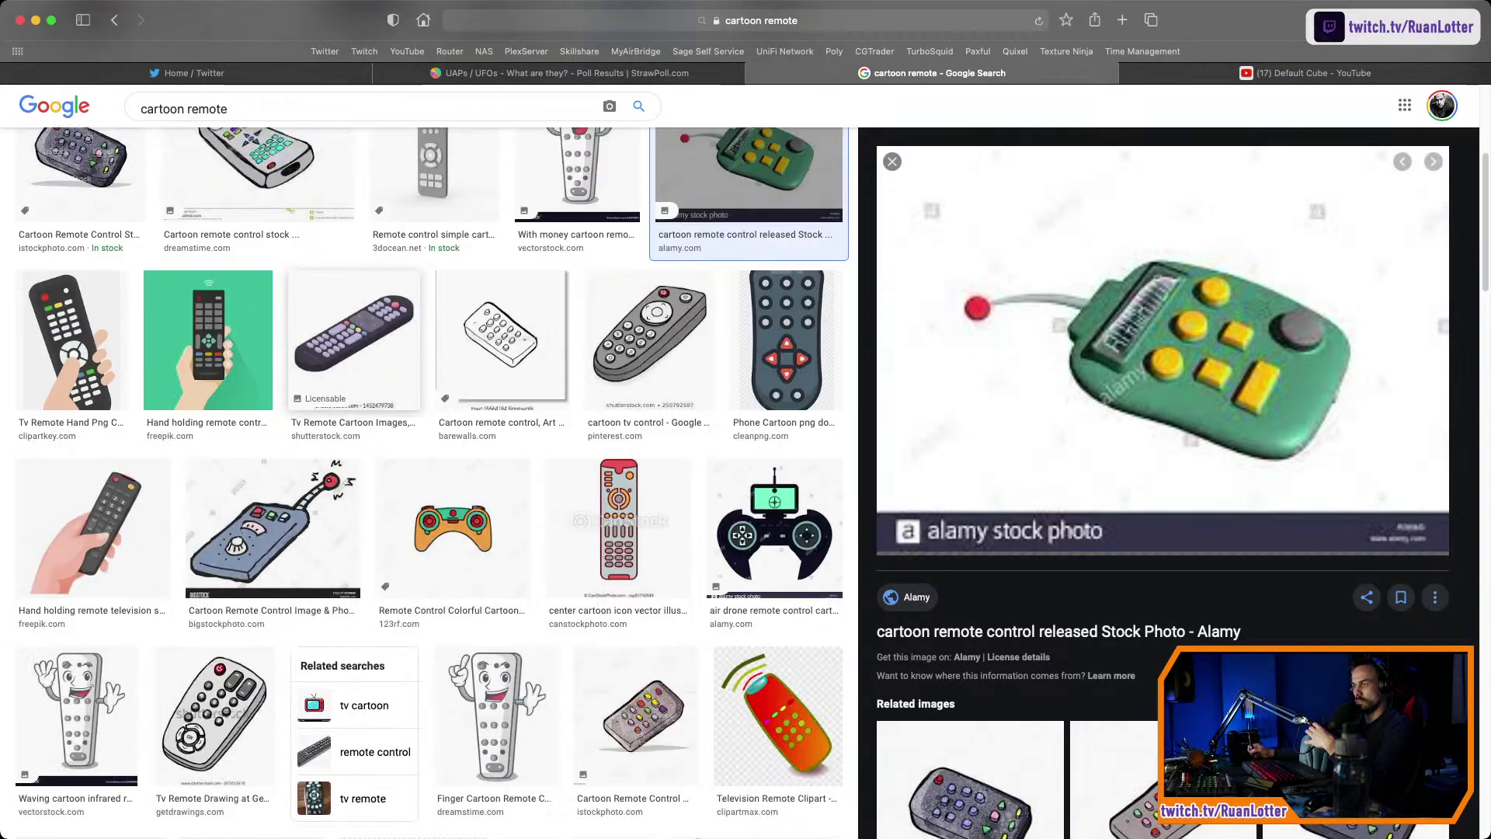
# Switch back to Blender and join the reactor beside the side wall into the Building object.
pyautogui.click(310, 532)
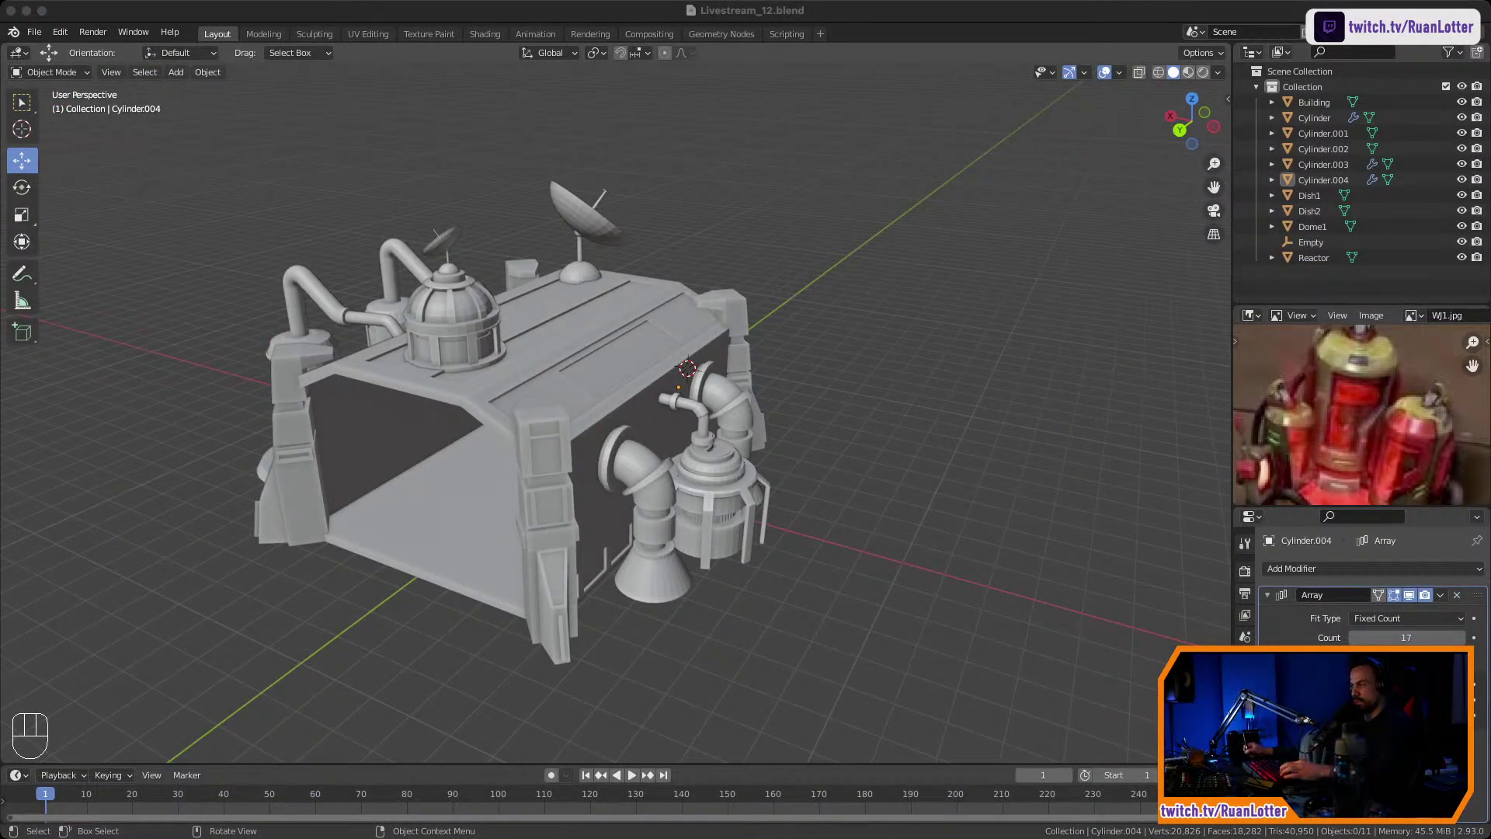
pyautogui.press('super+Tab')
pyautogui.keyDown('shift'); pyautogui.moveTo(481, 482); pyautogui.dragTo(526, 458, button='middle'); pyautogui.keyUp('shift')
pyautogui.click(613, 452)
pyautogui.moveTo(527, 458); pyautogui.dragTo(491, 443, button='middle')
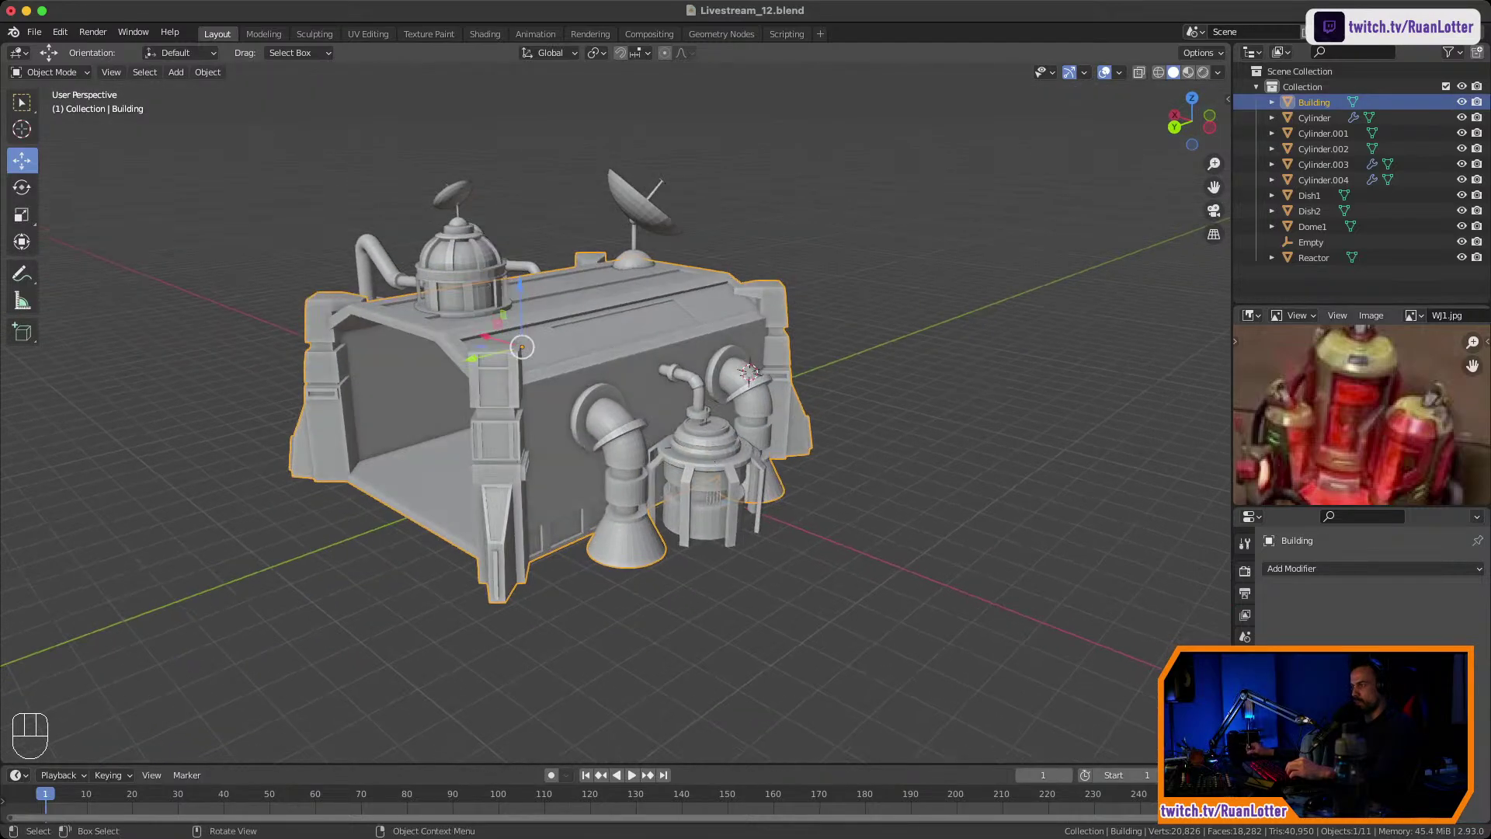
pyautogui.click(715, 463)
pyautogui.moveTo(714, 464); pyautogui.dragTo(690, 495, button='middle')
pyautogui.keyDown('shift'); pyautogui.click(544, 320); pyautogui.keyUp('shift')
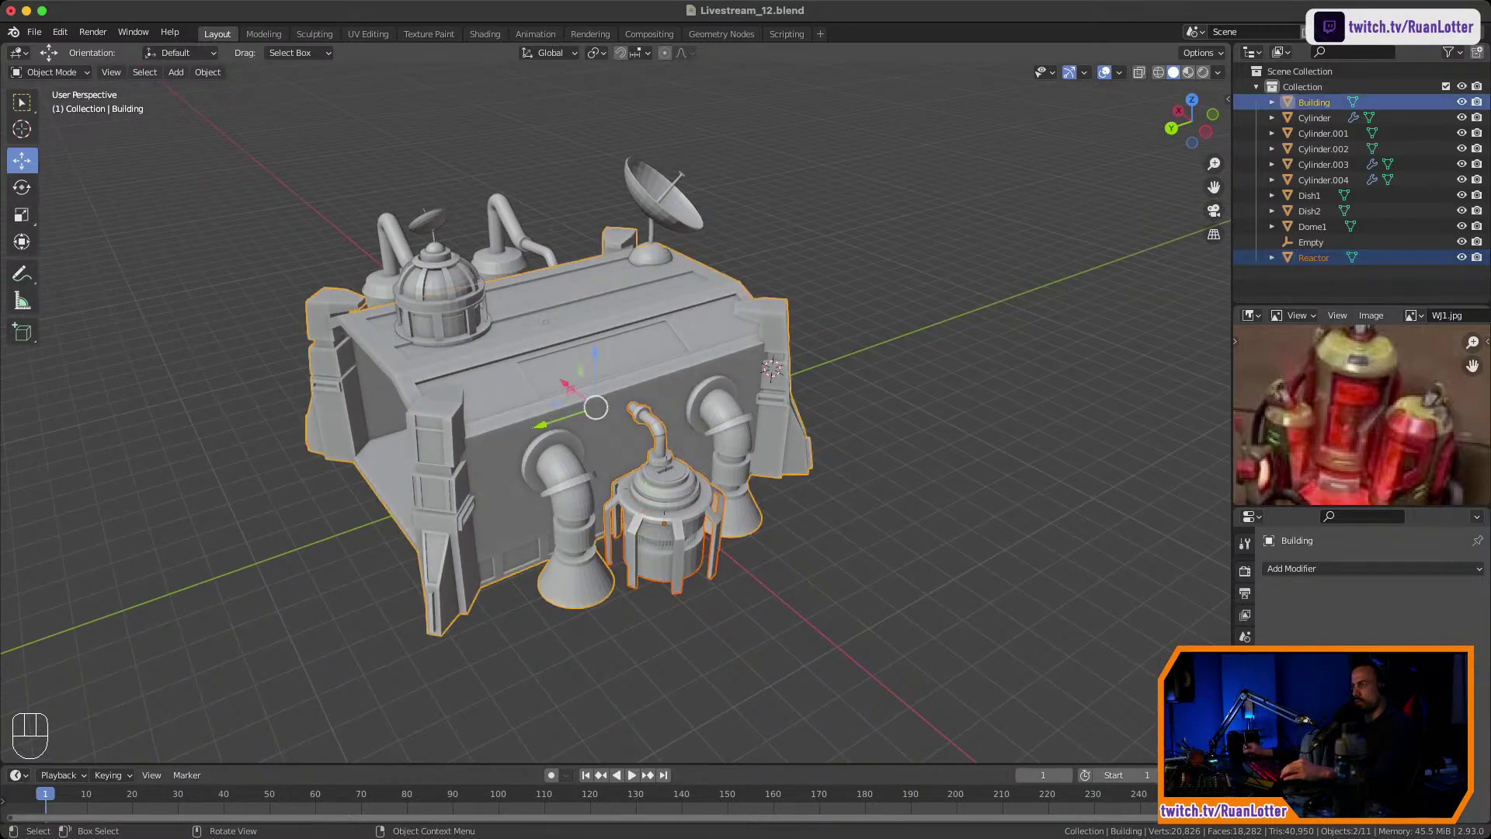
pyautogui.rightClick(671, 373)
pyautogui.click(649, 343)
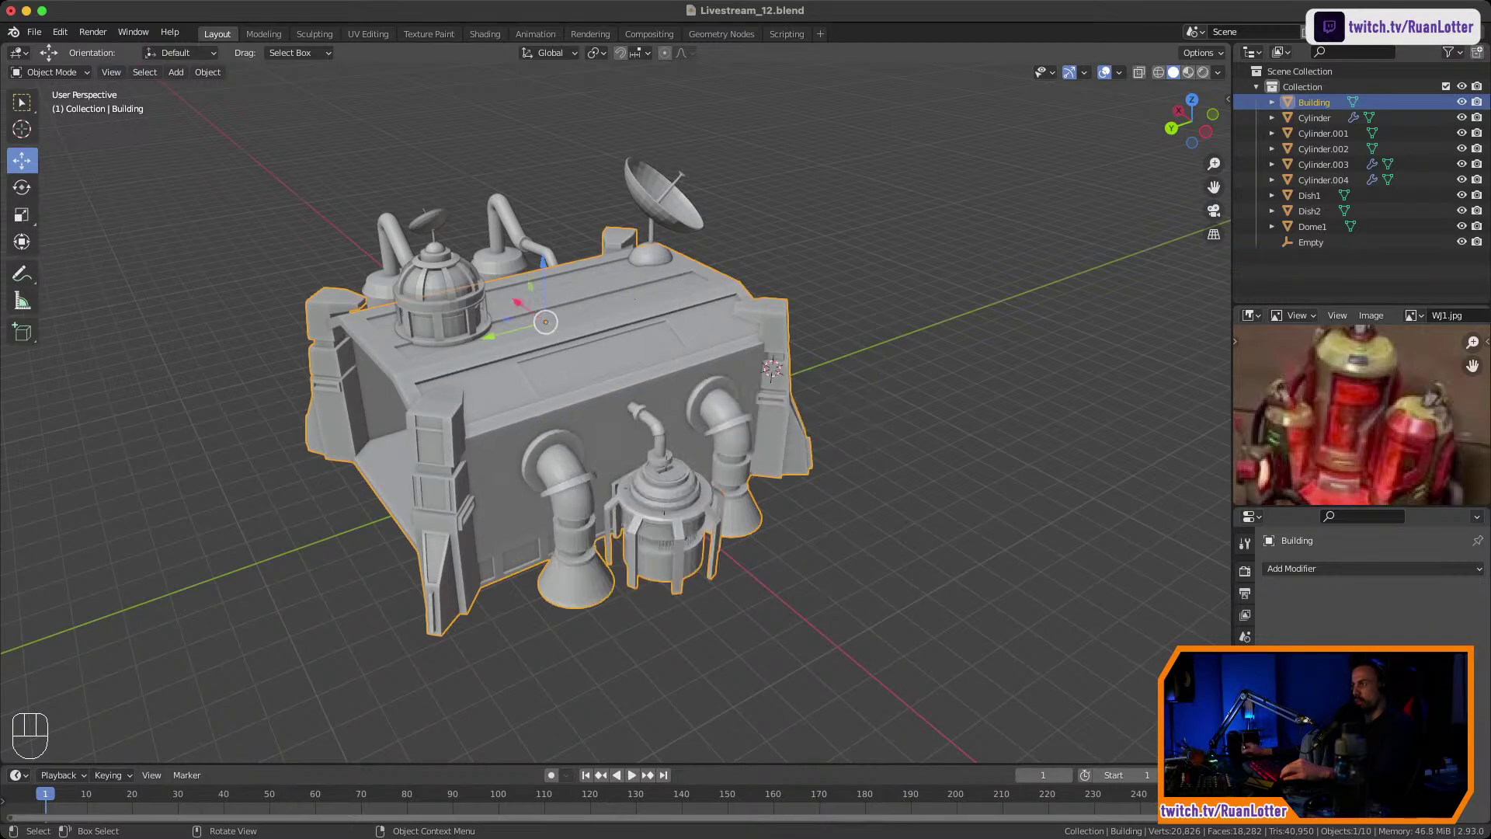
# Join the large roof satellite dish and the roof dome into the Building object.
pyautogui.click(657, 213)
pyautogui.keyDown('shift'); pyautogui.click(657, 306); pyautogui.keyUp('shift')
pyautogui.rightClick(658, 307)
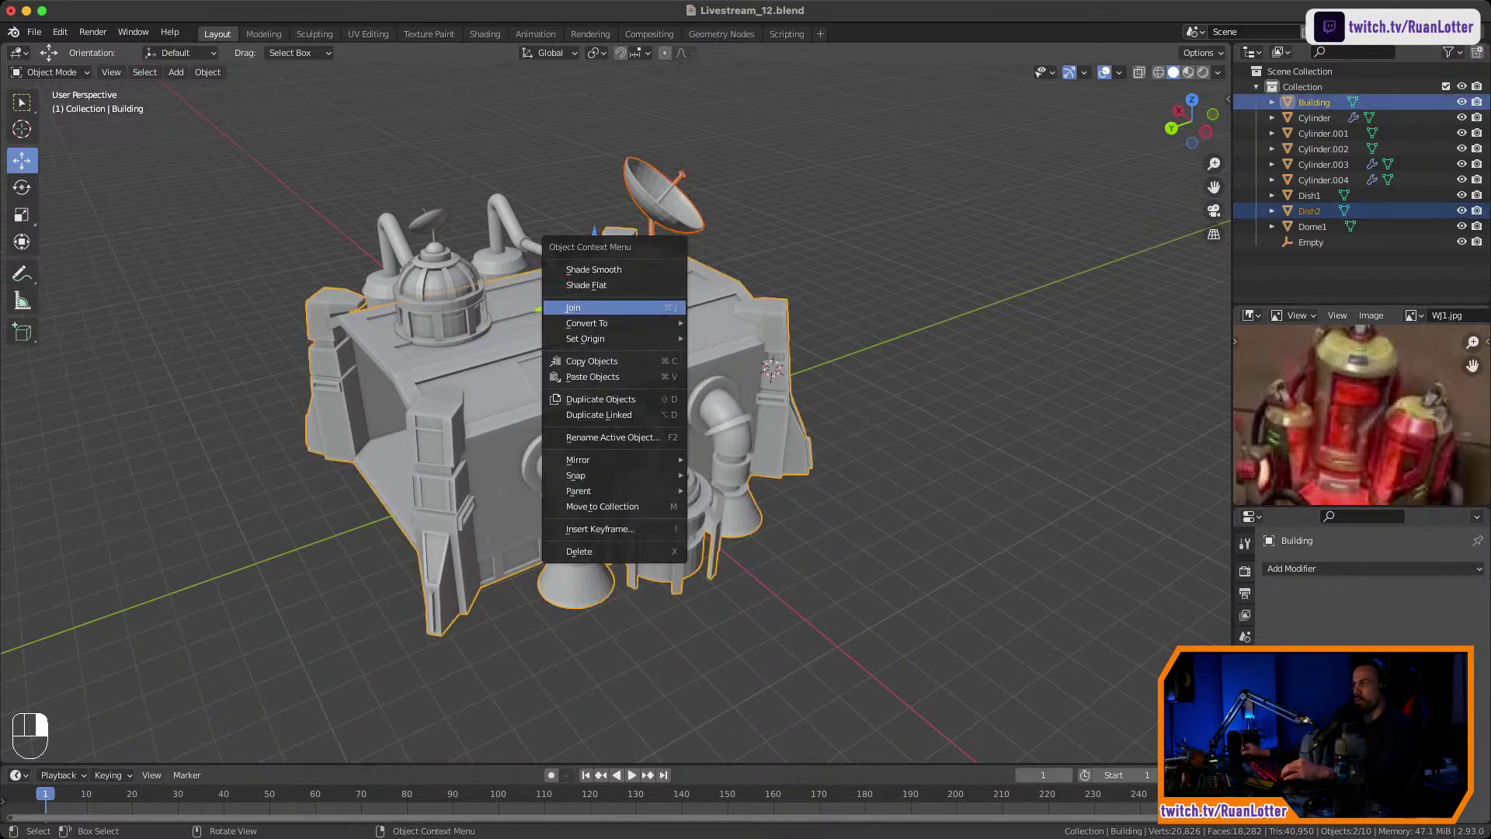
pyautogui.click(658, 307)
pyautogui.click(440, 299)
pyautogui.keyDown('shift'); pyautogui.click(596, 313); pyautogui.keyUp('shift')
pyautogui.rightClick(597, 313)
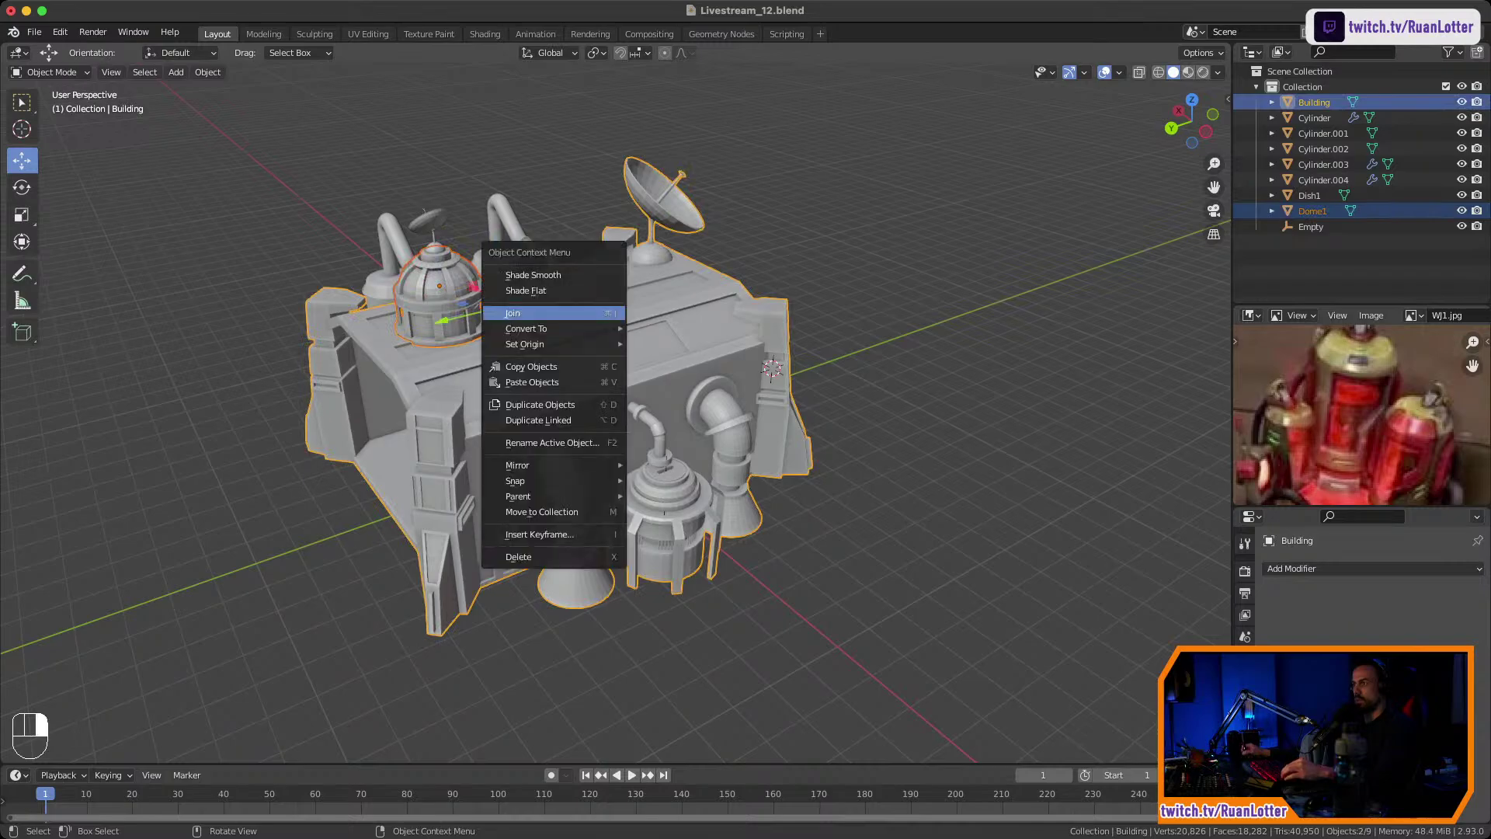
pyautogui.click(597, 313)
# Join the two piped canister tanks into the Building object.
pyautogui.moveTo(597, 313); pyautogui.dragTo(765, 315, button='middle')
pyautogui.click(435, 501)
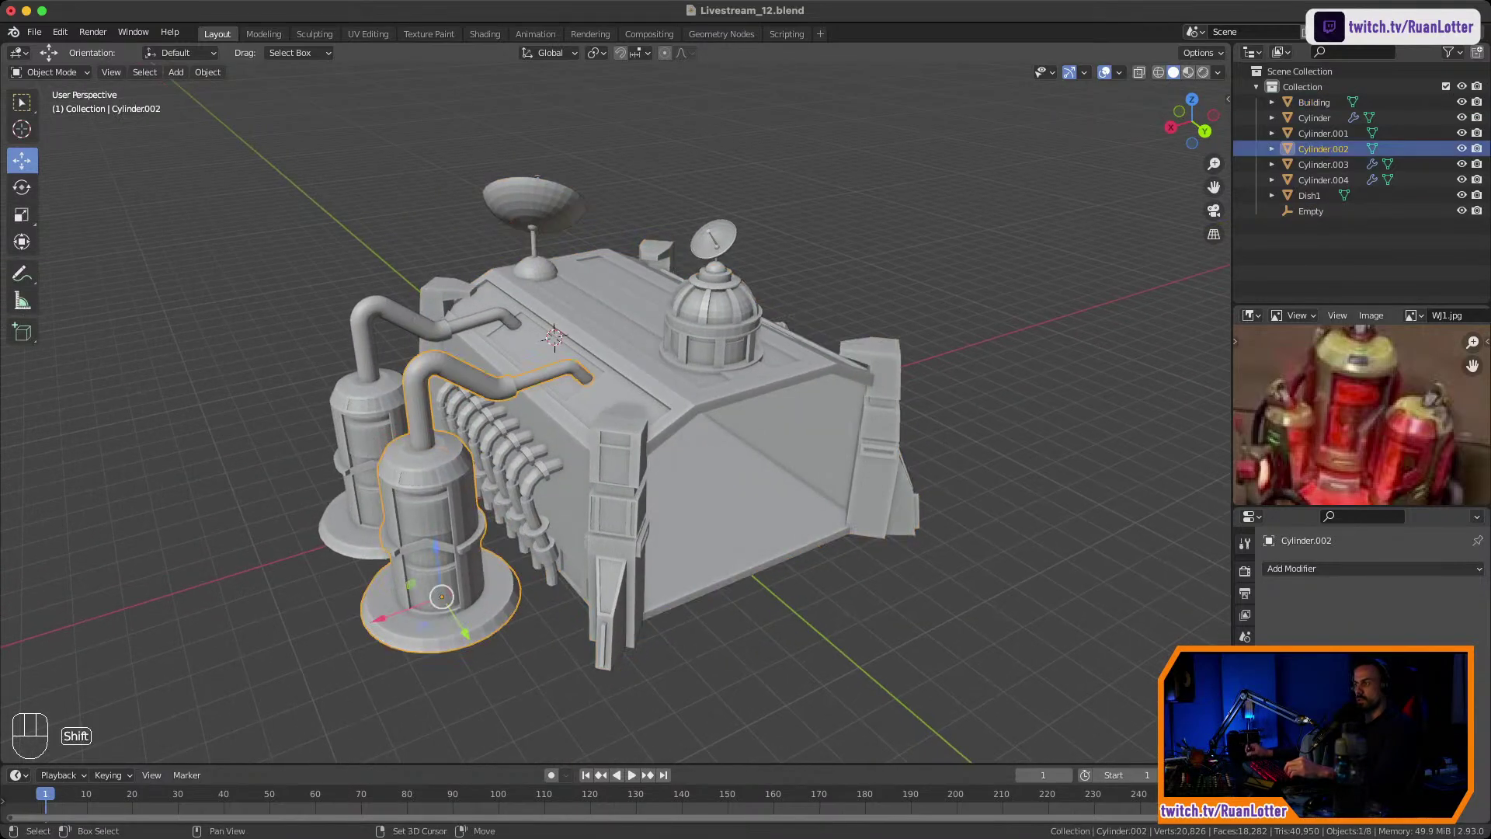
pyautogui.keyDown('shift'); pyautogui.click(363, 426); pyautogui.keyUp('shift')
pyautogui.keyDown('shift'); pyautogui.click(576, 419); pyautogui.keyUp('shift')
pyautogui.rightClick(577, 419)
pyautogui.click(577, 419)
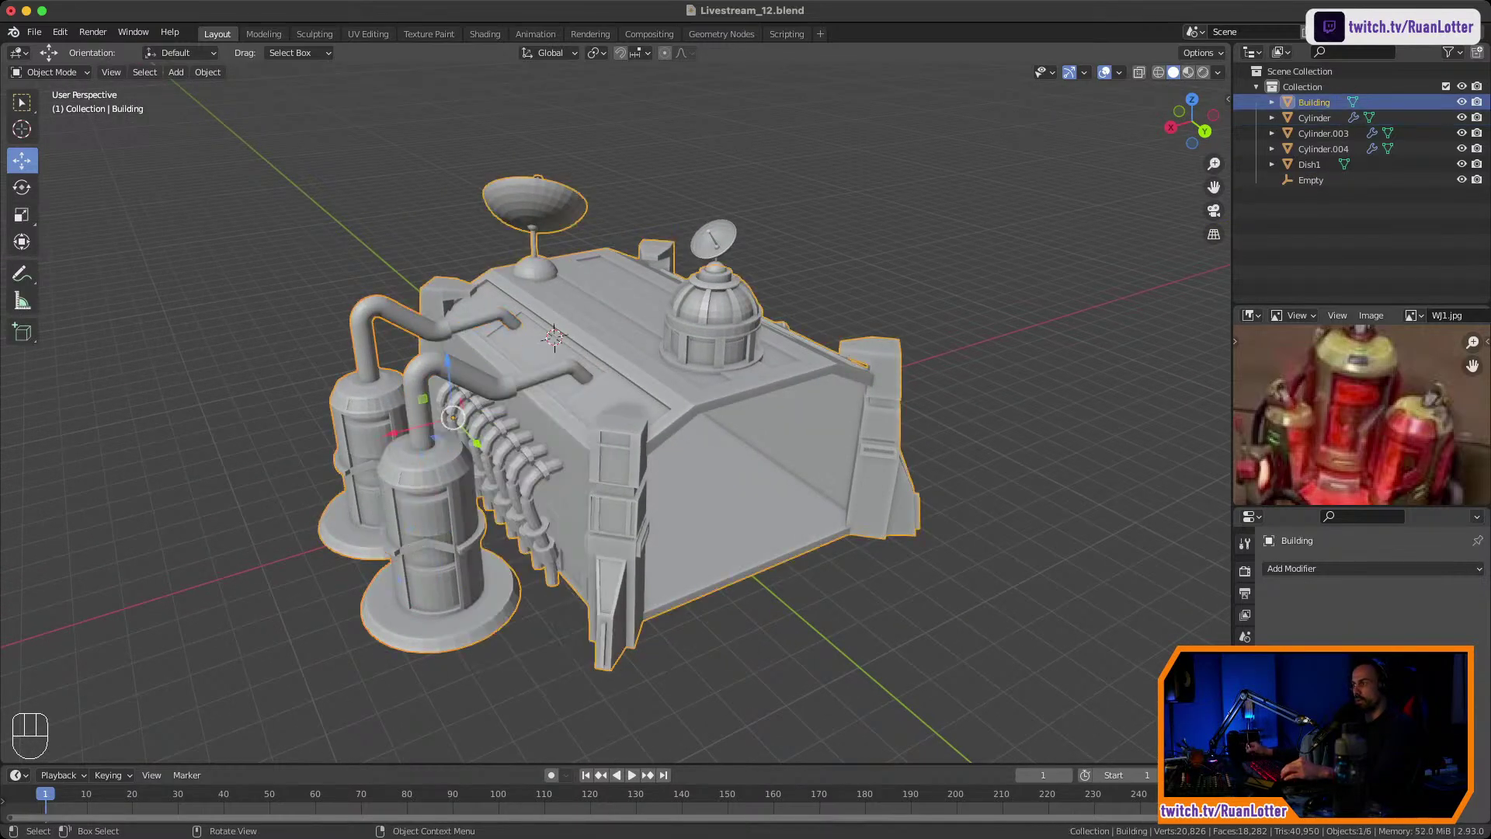
# Join the small satellite dish on top of the dome into the Building object.
pyautogui.moveTo(683, 521); pyautogui.dragTo(558, 560, button='middle')
pyautogui.click(699, 606)
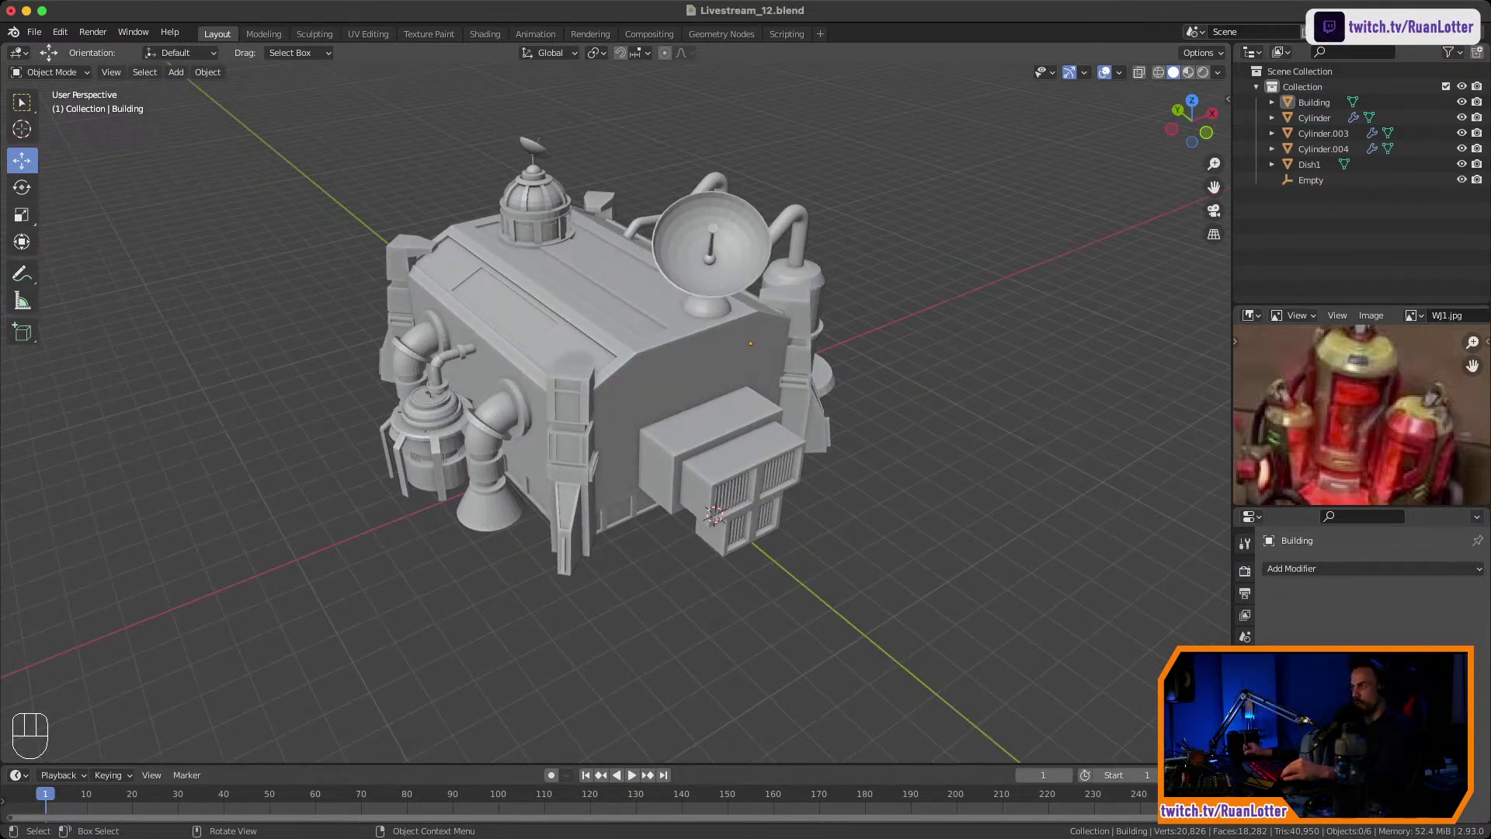
pyautogui.click(613, 428)
pyautogui.moveTo(614, 427); pyautogui.dragTo(833, 448, button='middle')
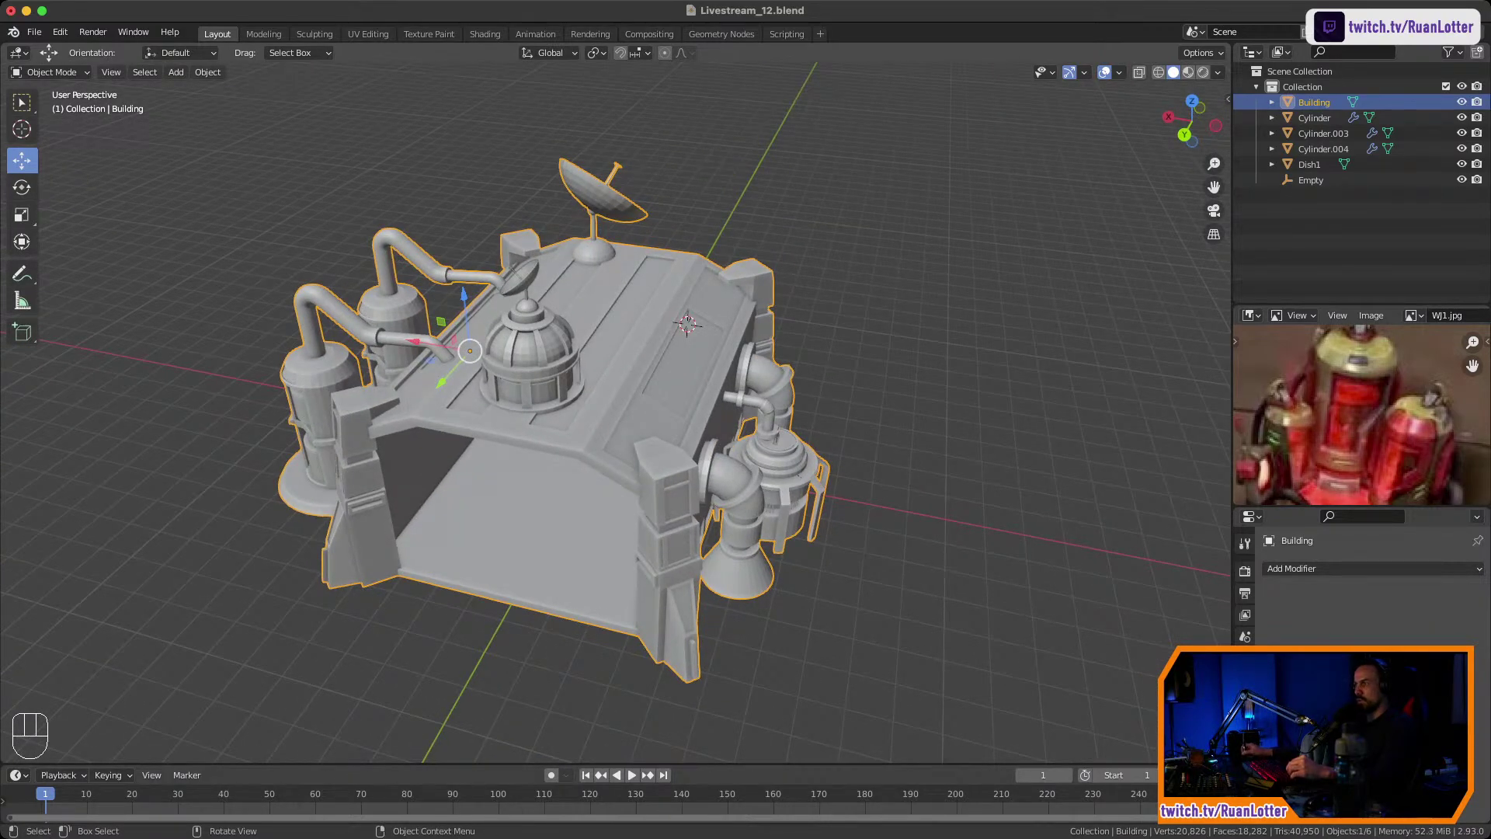
pyautogui.click(529, 308)
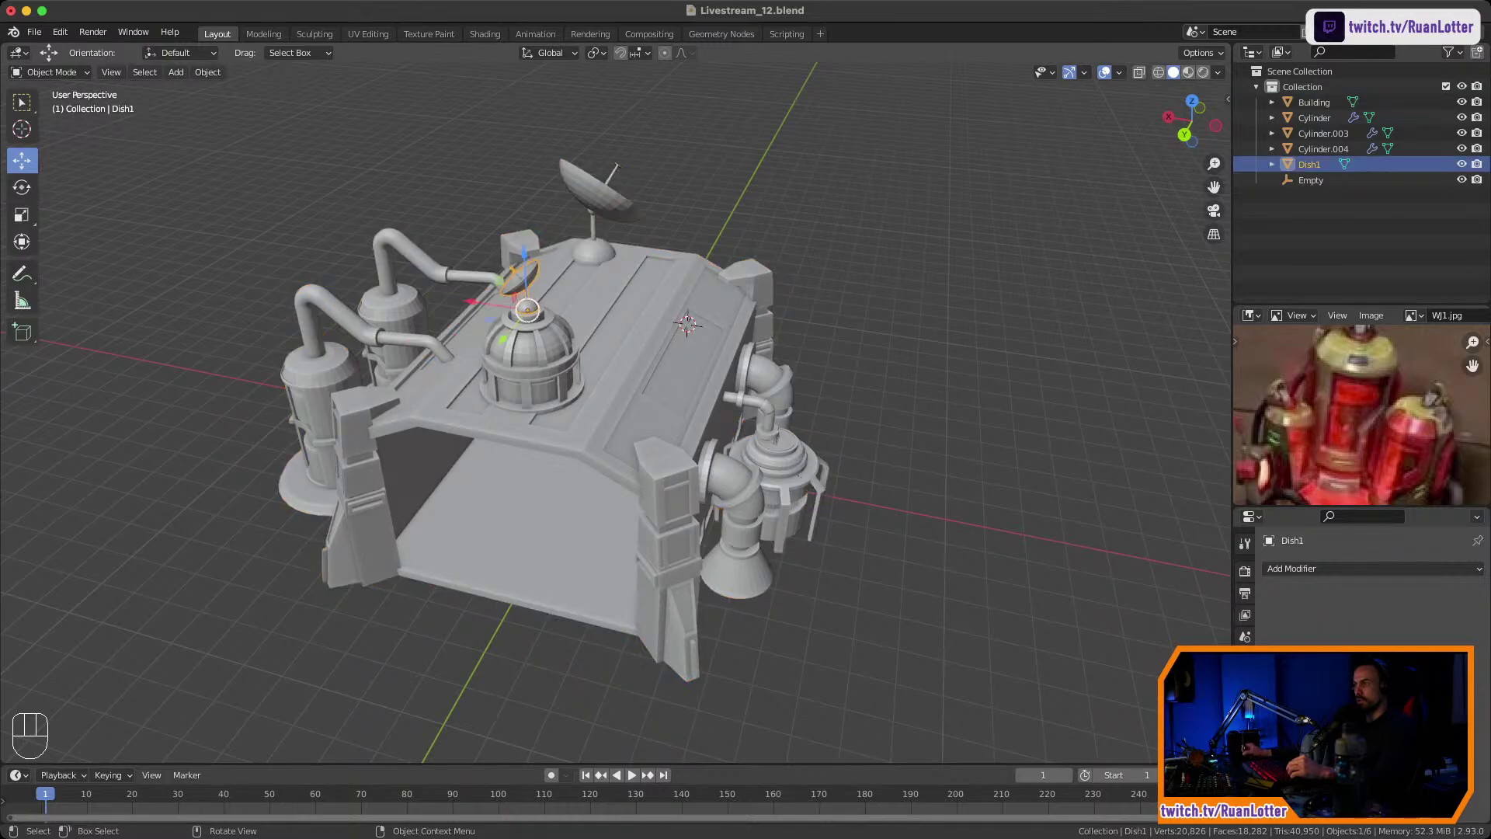
pyautogui.keyDown('shift'); pyautogui.click(554, 344); pyautogui.keyUp('shift')
pyautogui.rightClick(554, 344)
pyautogui.click(469, 343)
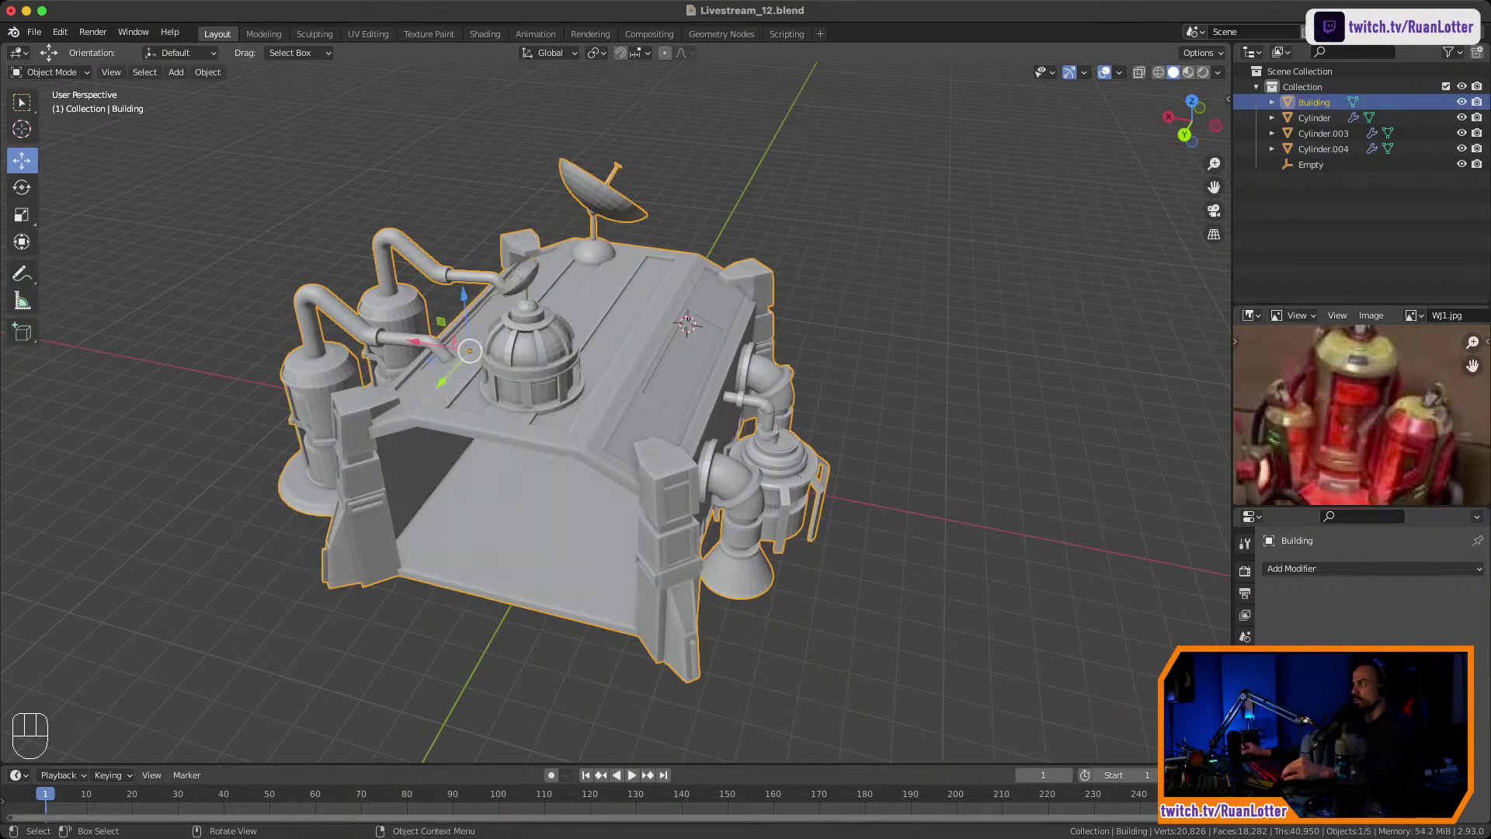
# Try to join the rear grille pole arrays into the Building object, and undo the join.
pyautogui.click(1314, 118)
pyautogui.moveTo(893, 380); pyautogui.dragTo(660, 376, button='middle')
pyautogui.moveTo(808, 389); pyautogui.dragTo(722, 354, button='middle')
pyautogui.keyDown('ctrl'); pyautogui.moveTo(699, 466); pyautogui.dragTo(504, 170, button='middle'); pyautogui.keyUp('ctrl')
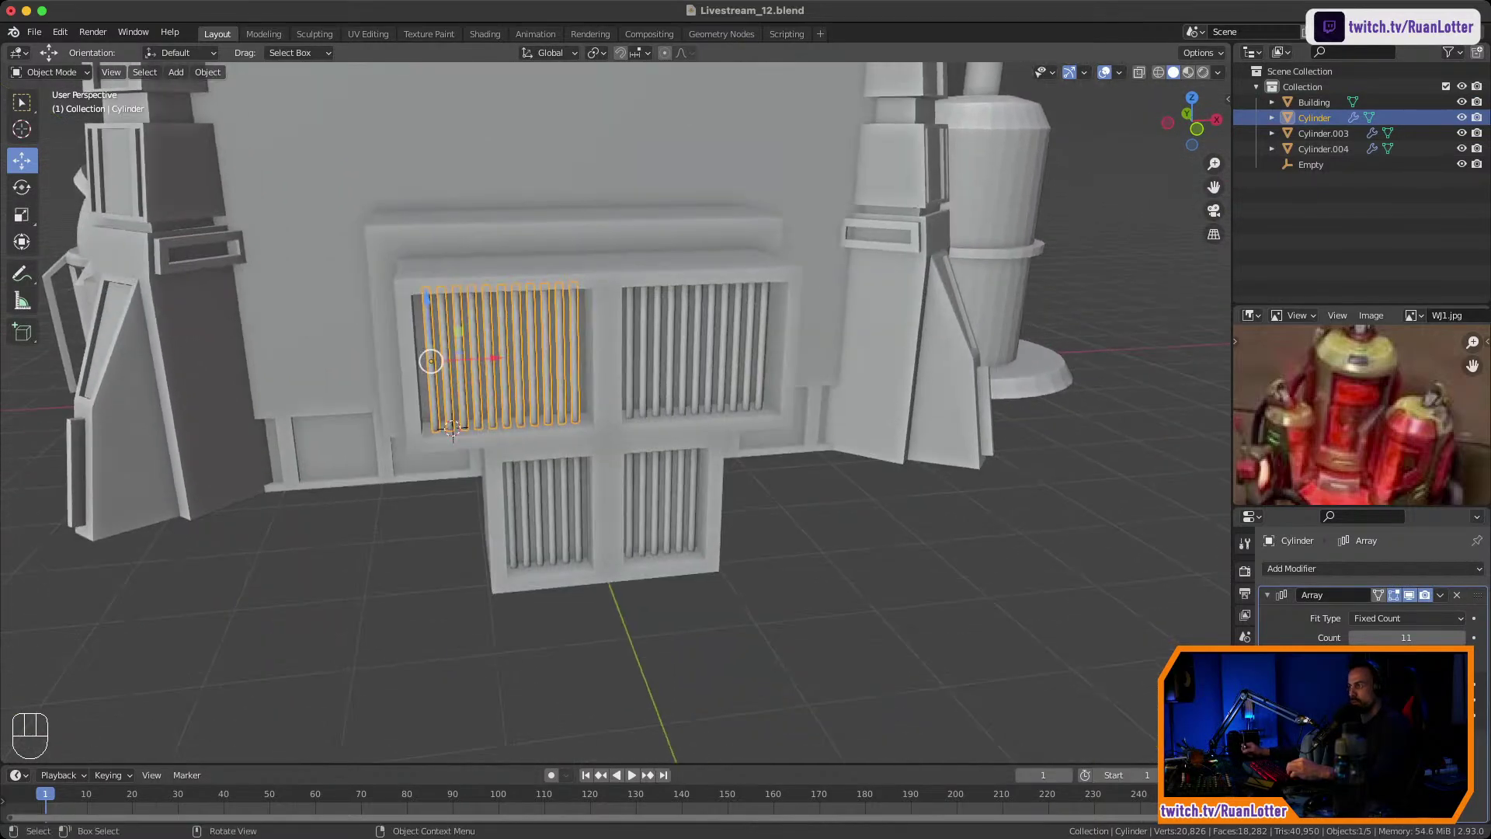
pyautogui.keyDown('shift'); pyautogui.click(1323, 149); pyautogui.keyUp('shift')
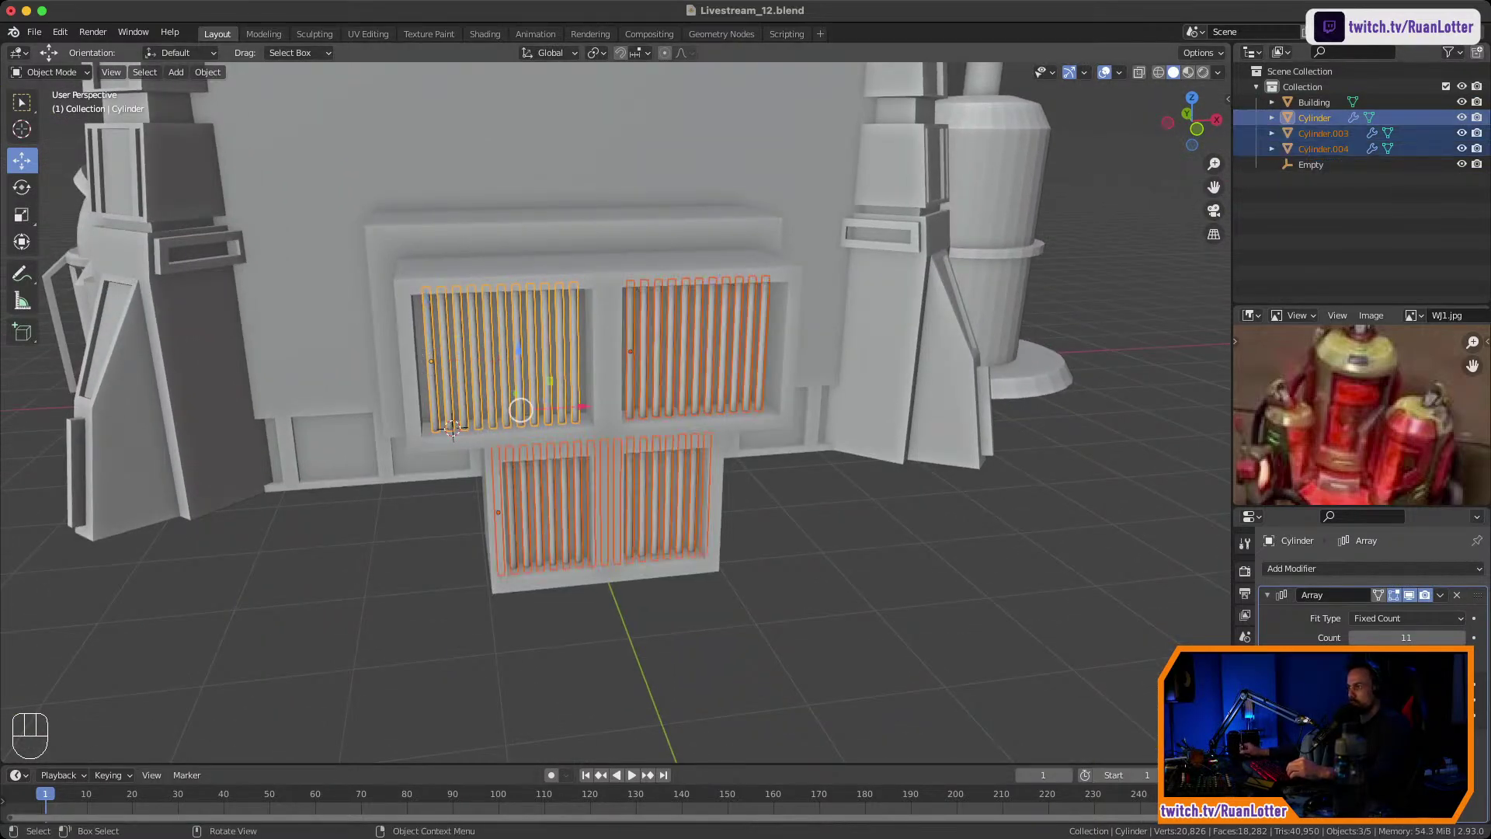
pyautogui.keyDown('shift'); pyautogui.click(718, 226); pyautogui.keyUp('shift')
pyautogui.rightClick(718, 226)
pyautogui.click(716, 226)
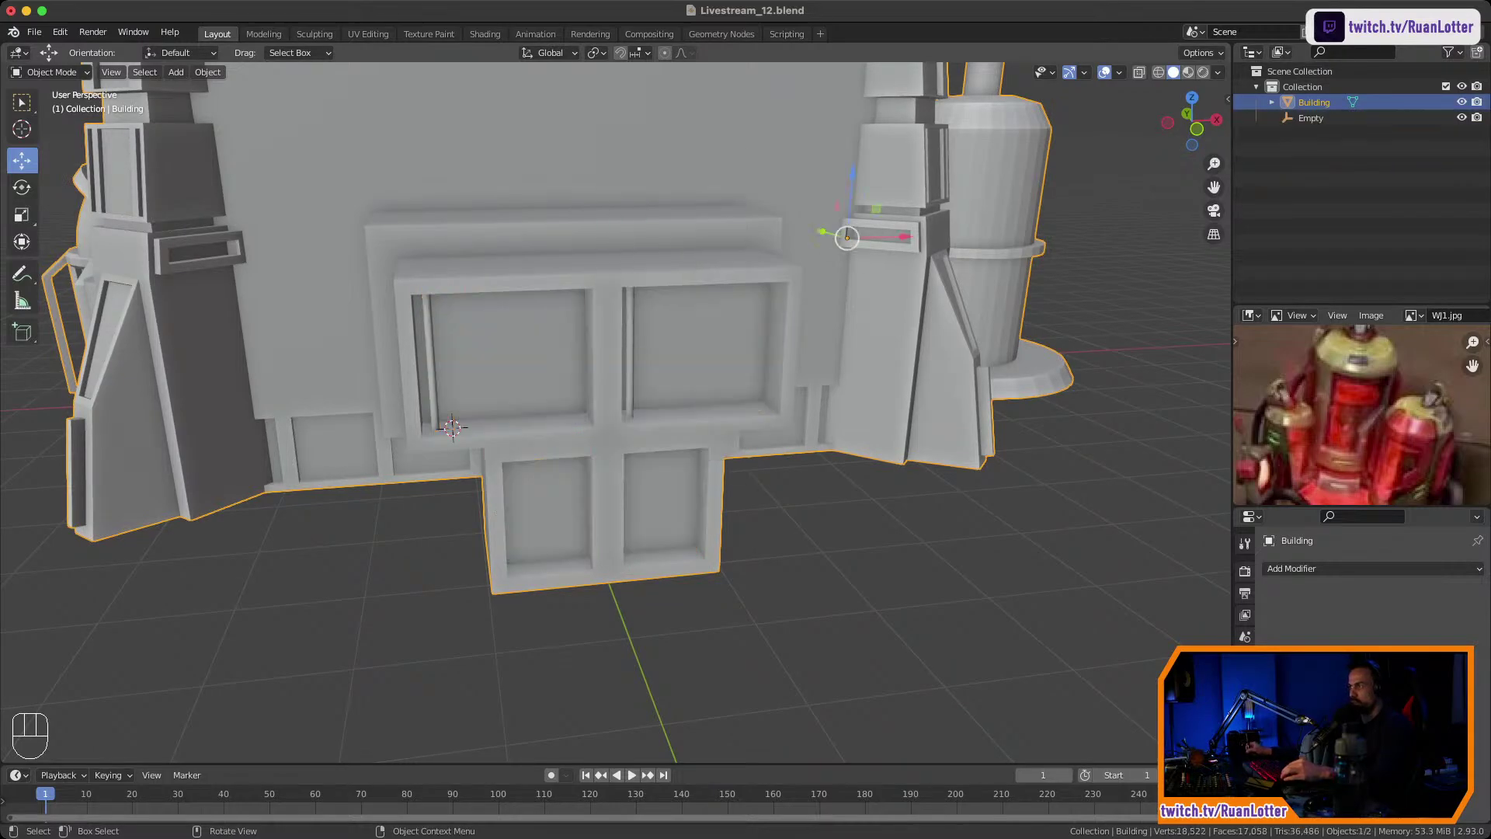
pyautogui.press('super+z')
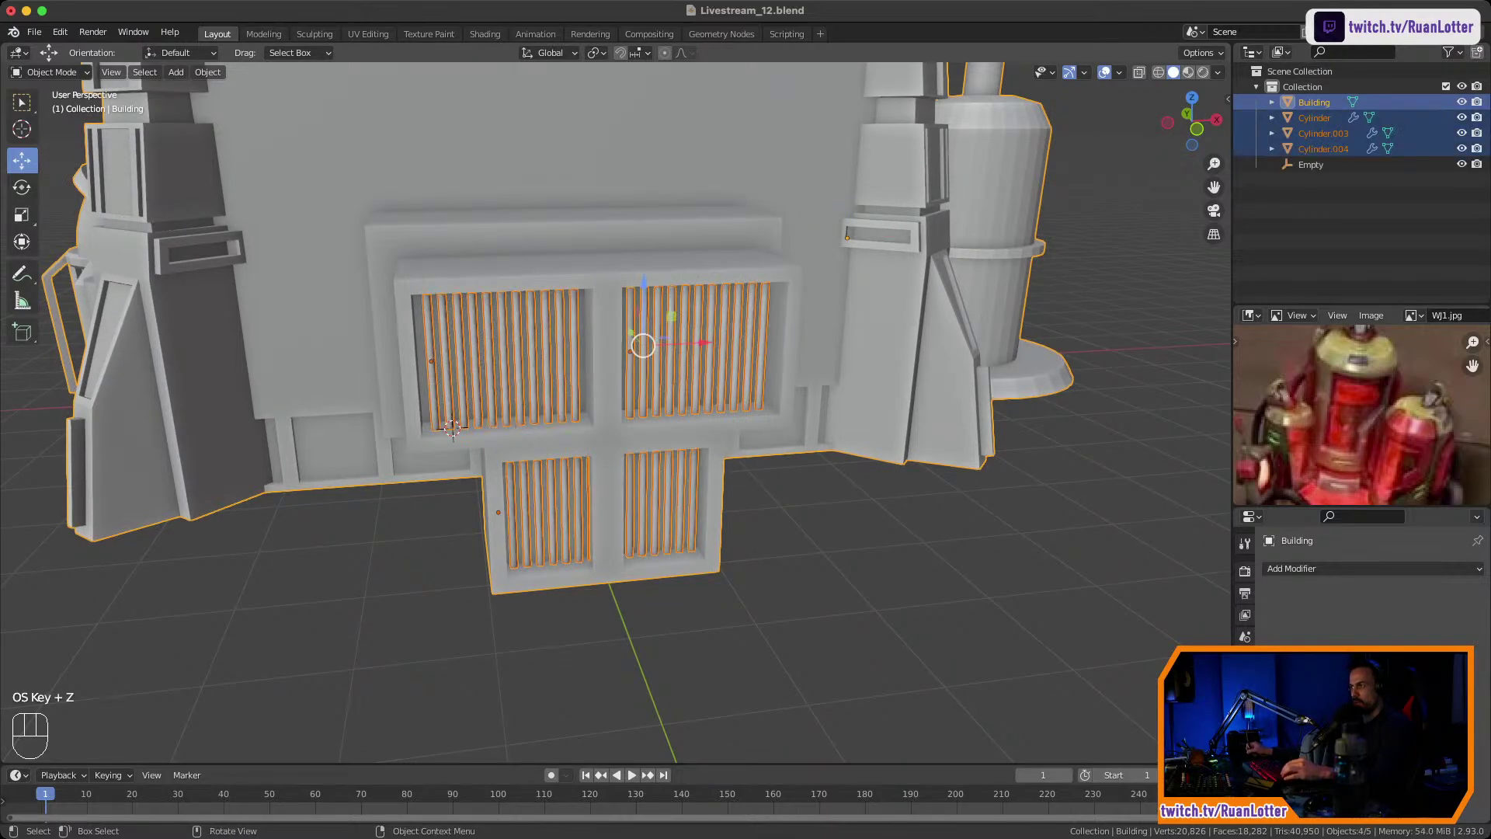
# Apply the Array modifier on each of the three pole objects in the rear grilles.
pyautogui.click(505, 359)
pyautogui.click(1446, 594)
pyautogui.click(1390, 612)
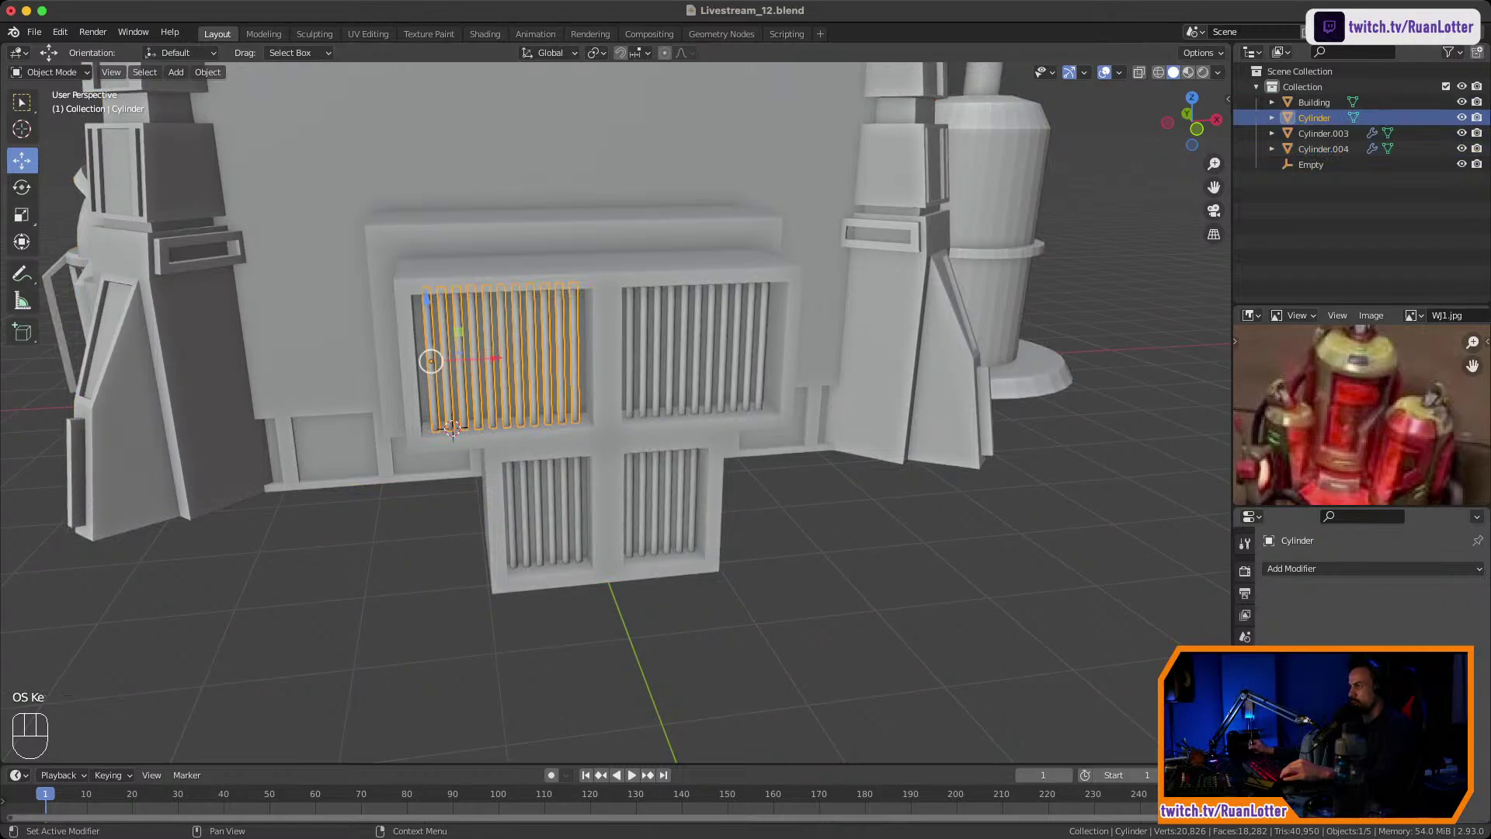
pyautogui.click(683, 351)
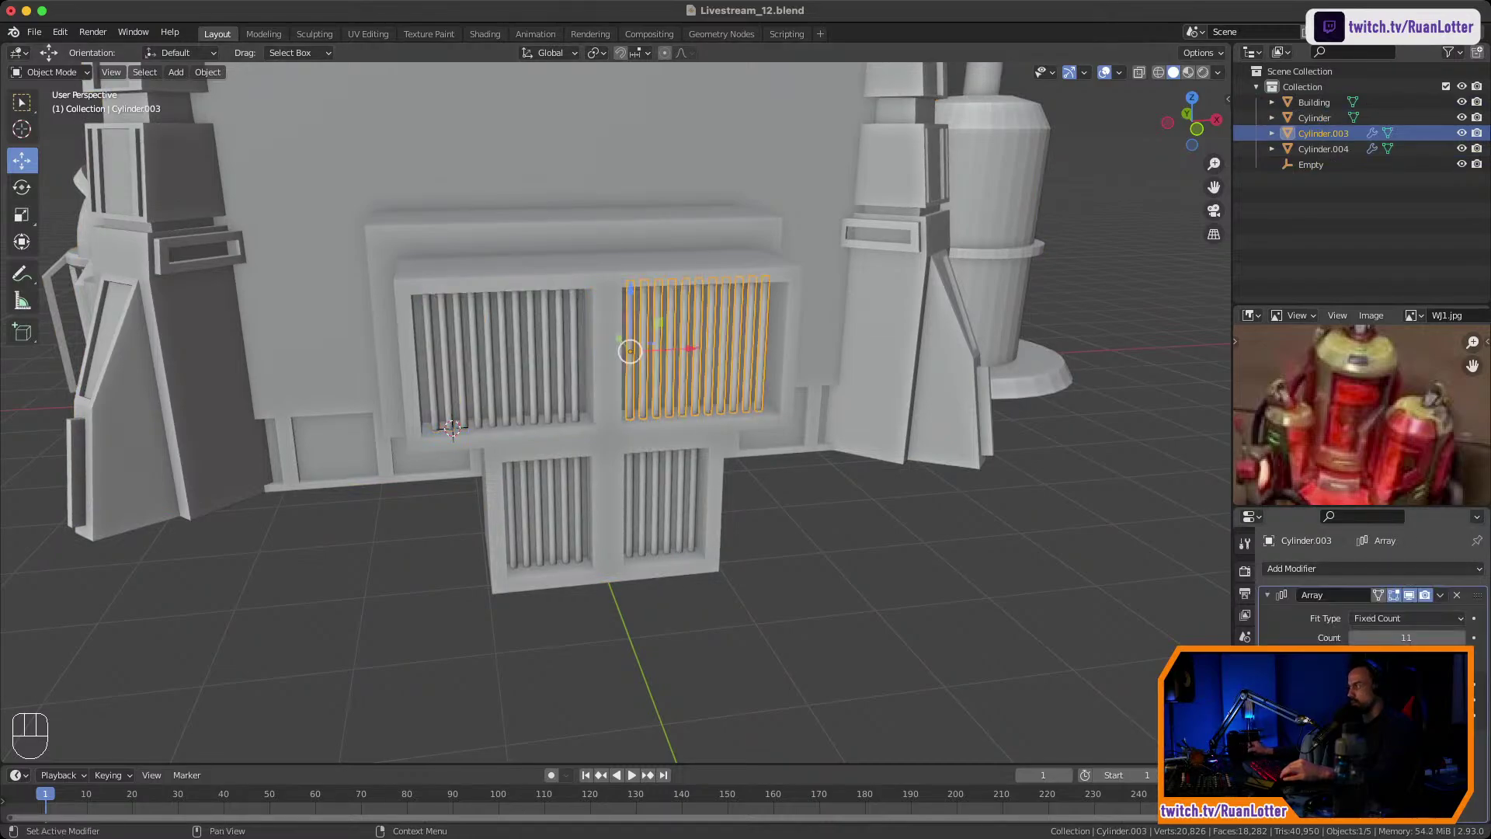
pyautogui.click(1408, 619)
pyautogui.click(1440, 595)
pyautogui.click(1390, 612)
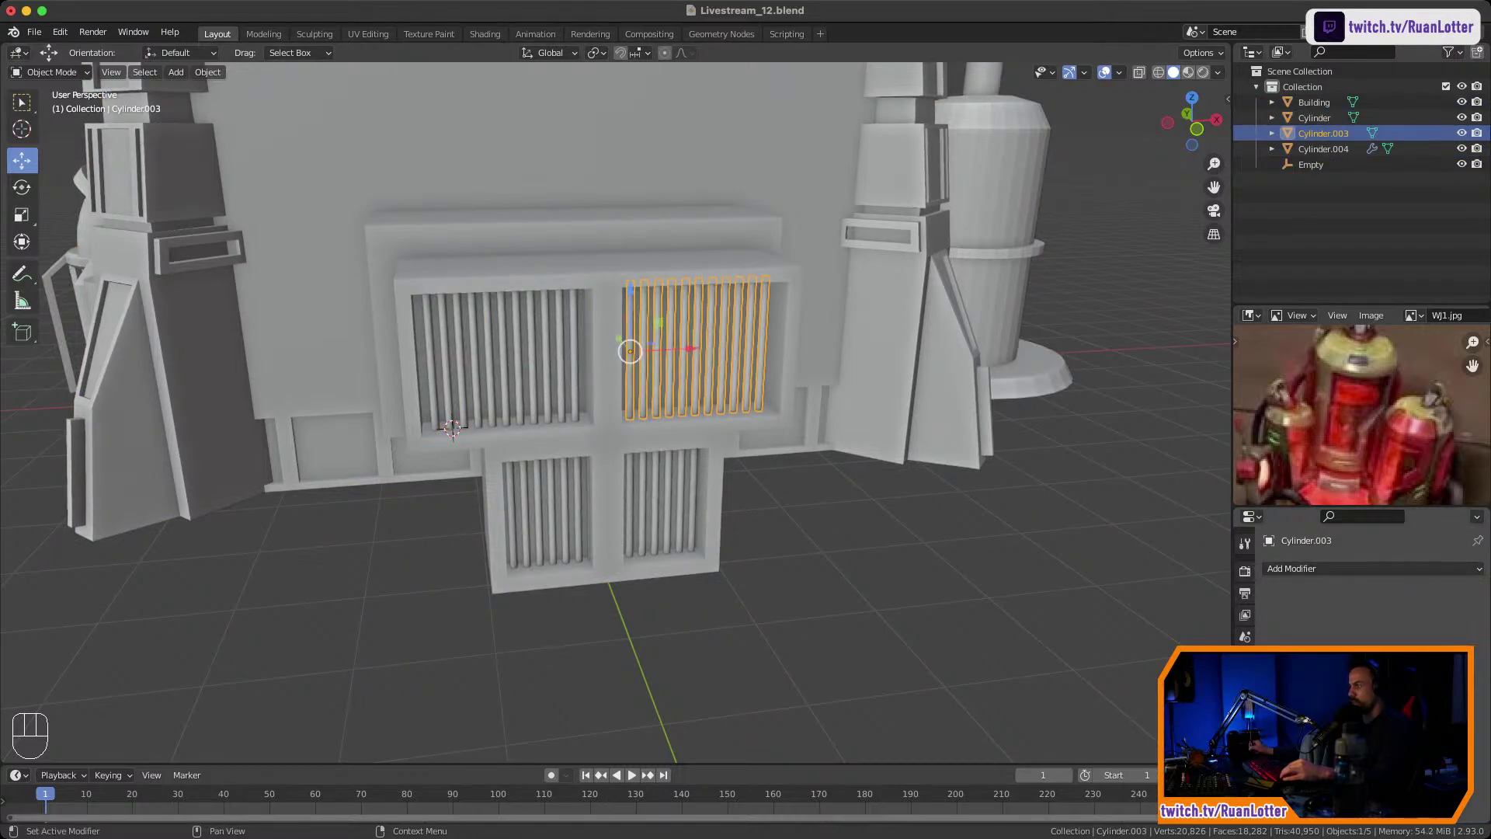
pyautogui.click(660, 503)
pyautogui.click(1440, 595)
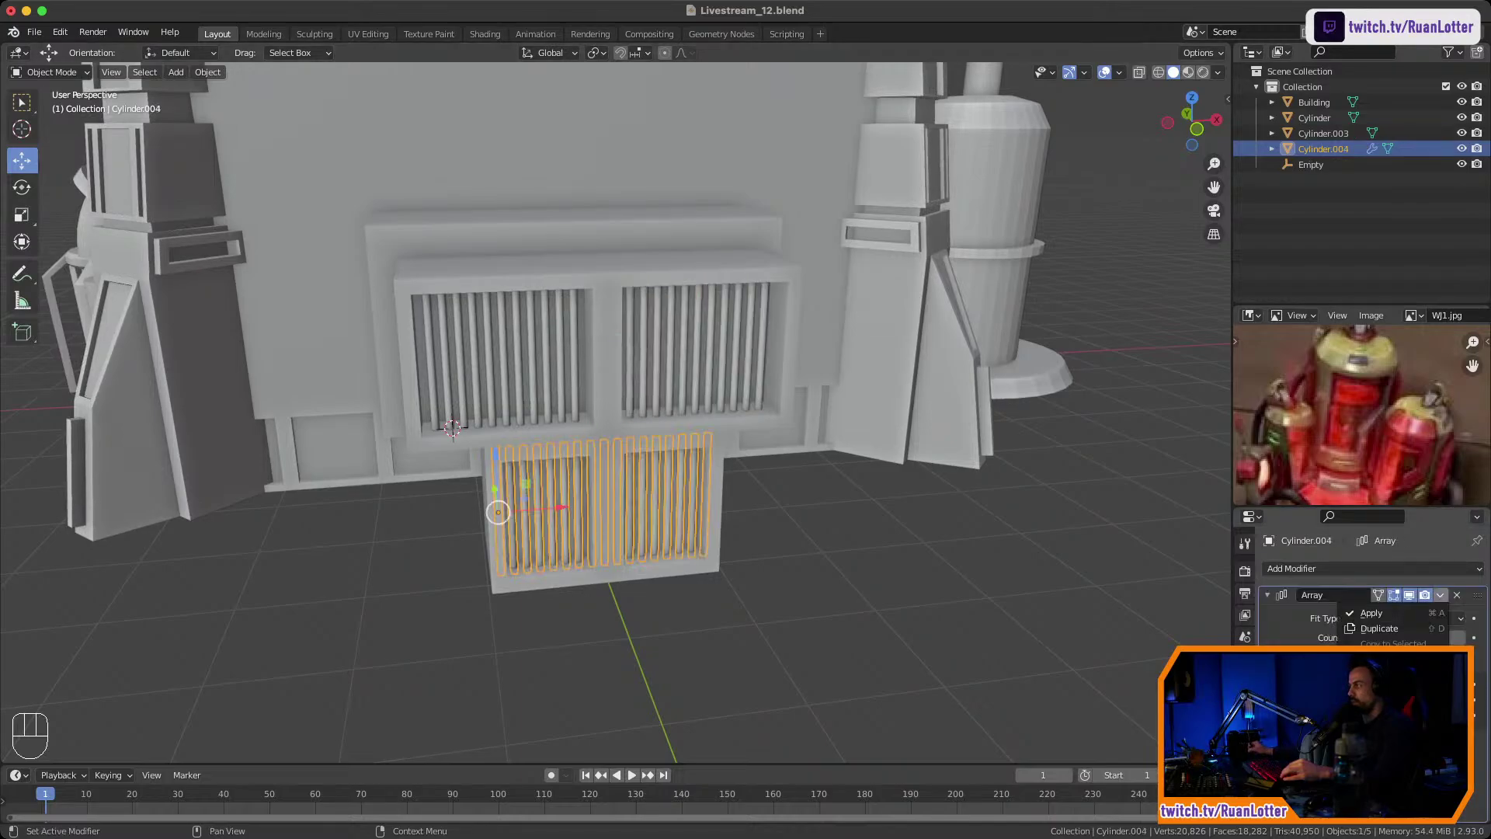
pyautogui.click(1390, 612)
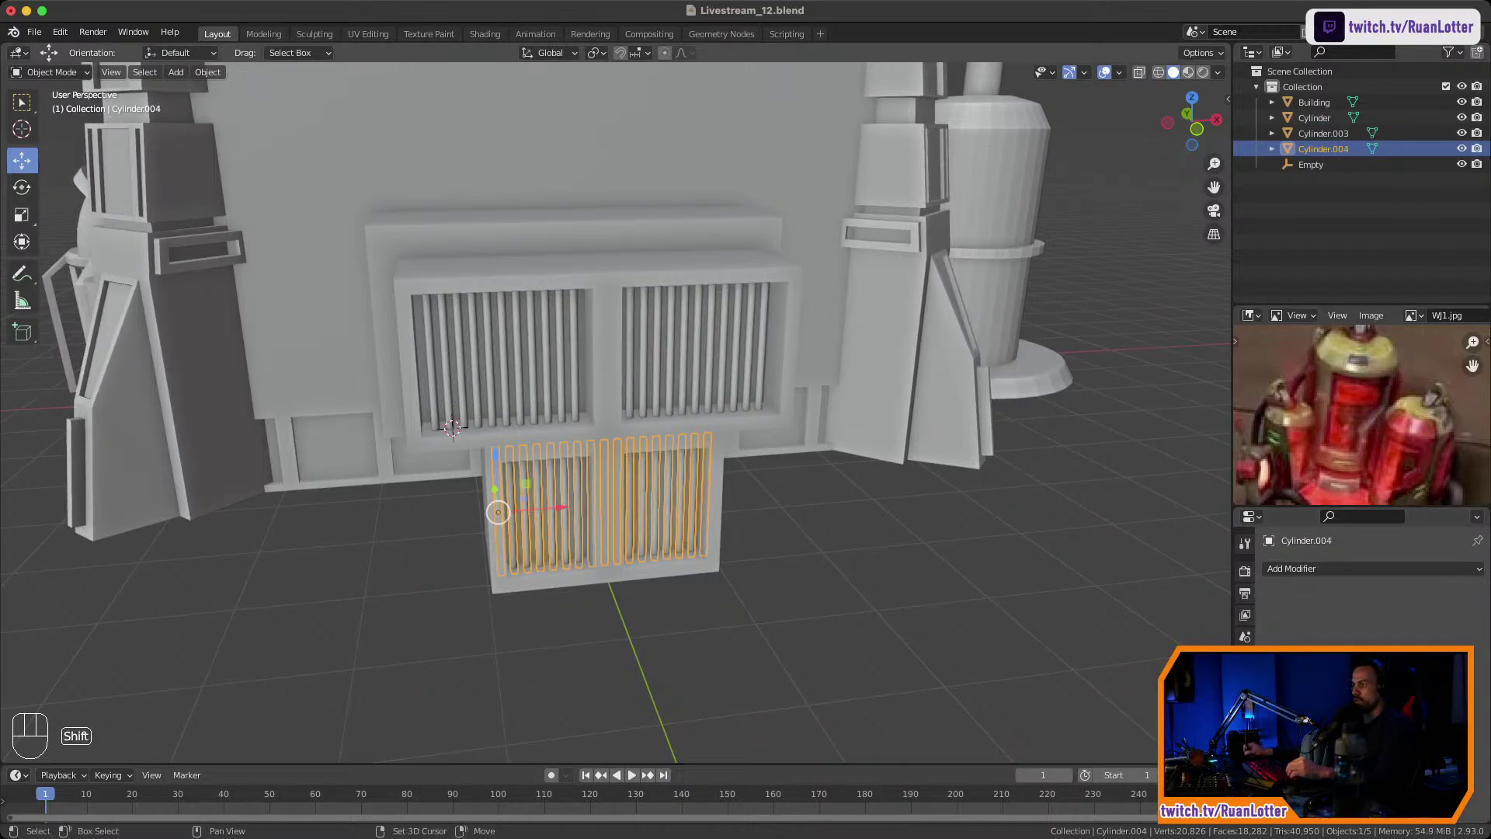
# Join the three pole objects into the Building object and deselect everything.
pyautogui.keyDown('shift'); pyautogui.click(683, 351); pyautogui.keyUp('shift')
pyautogui.keyDown('shift'); pyautogui.click(504, 358); pyautogui.keyUp('shift')
pyautogui.keyDown('shift'); pyautogui.click(539, 250); pyautogui.keyUp('shift')
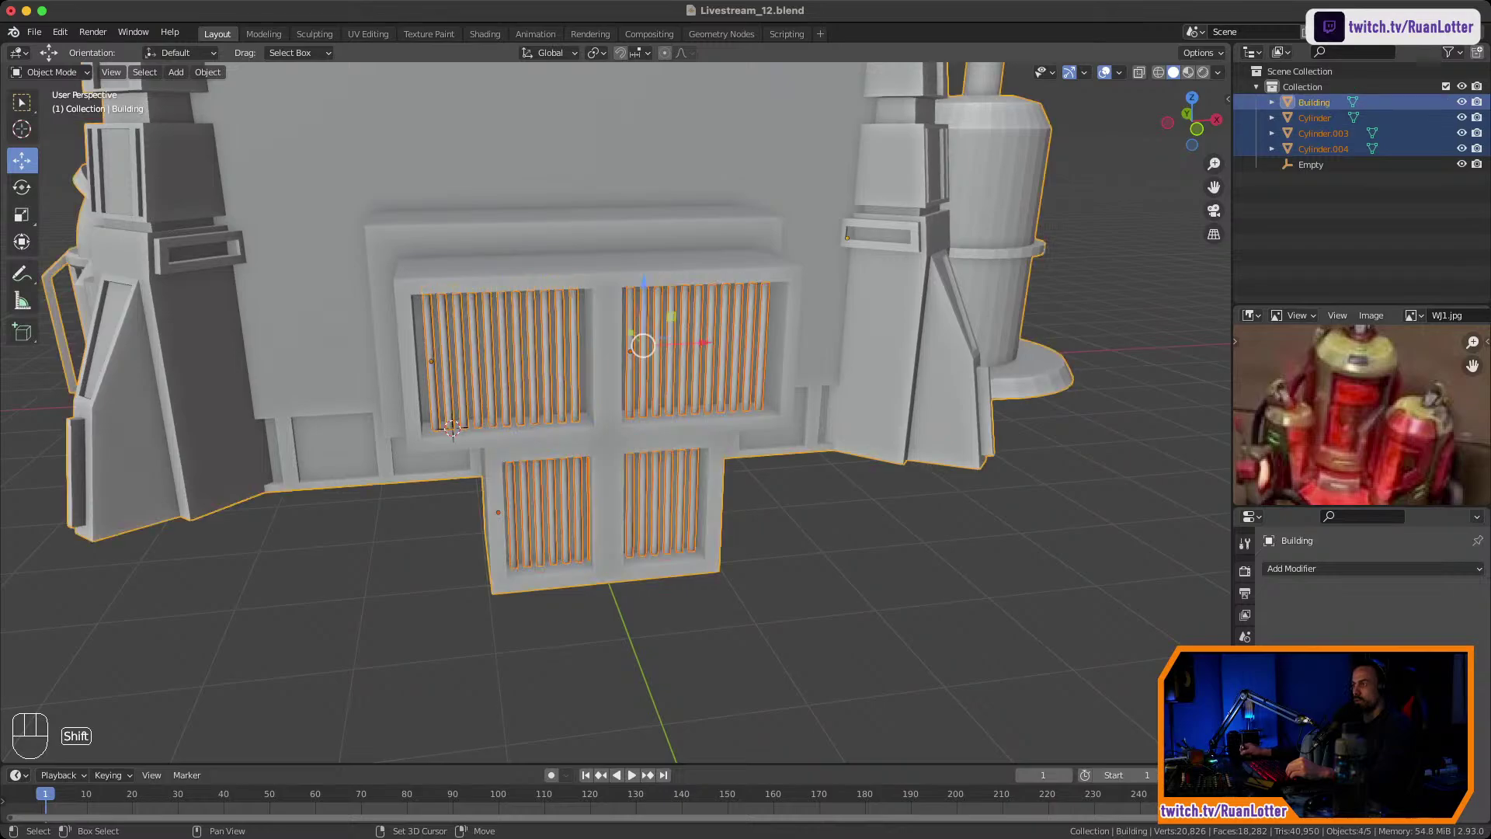
pyautogui.rightClick(539, 250)
pyautogui.click(539, 250)
pyautogui.click(435, 613)
# Examine the joined building from all sides, including its side pipes, canister tanks and rear wall.
pyautogui.scroll(-4, 435, 613)
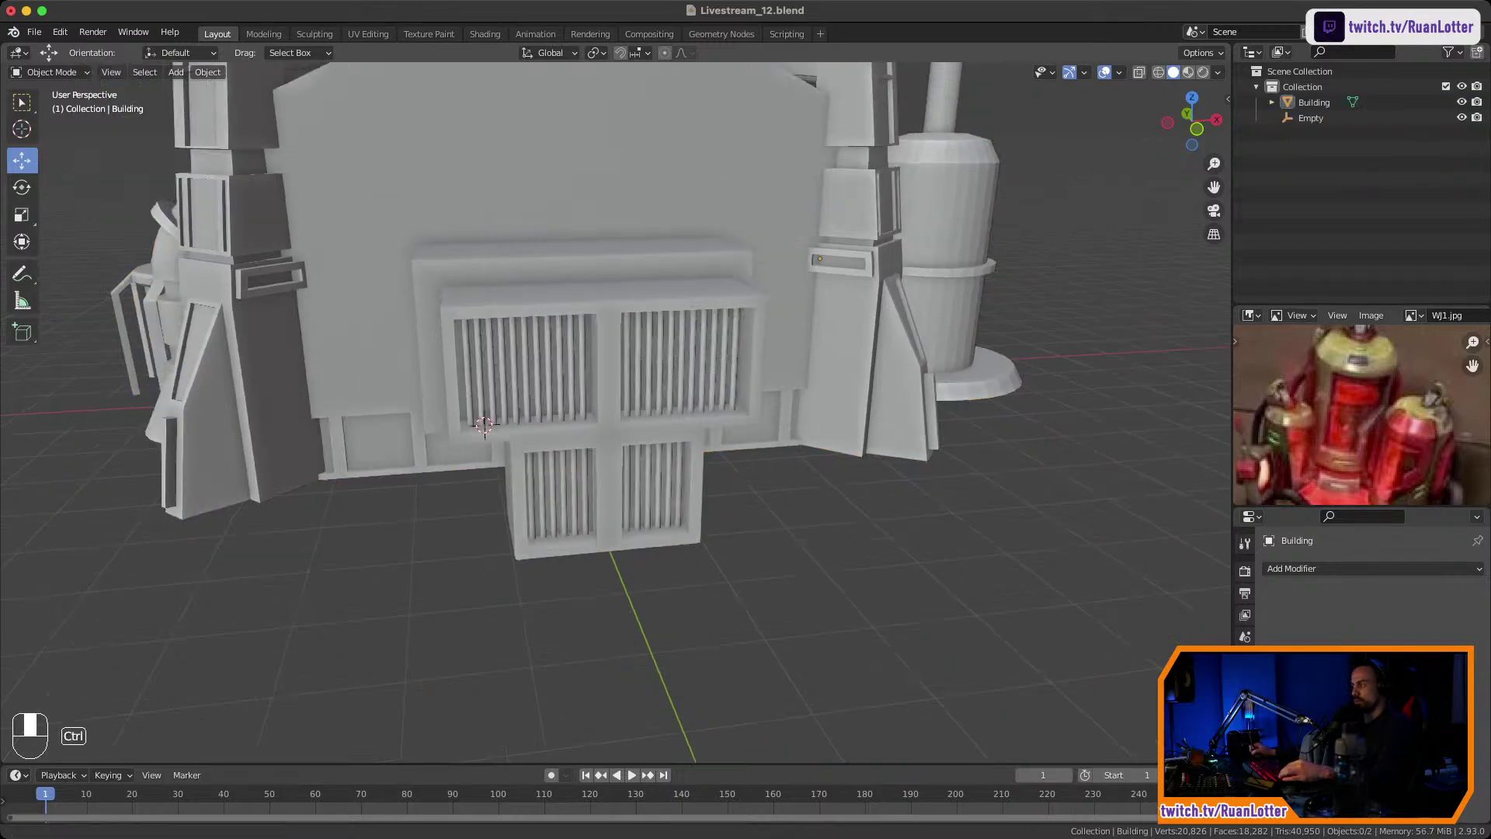
pyautogui.moveTo(434, 614); pyautogui.dragTo(571, 607, button='middle')
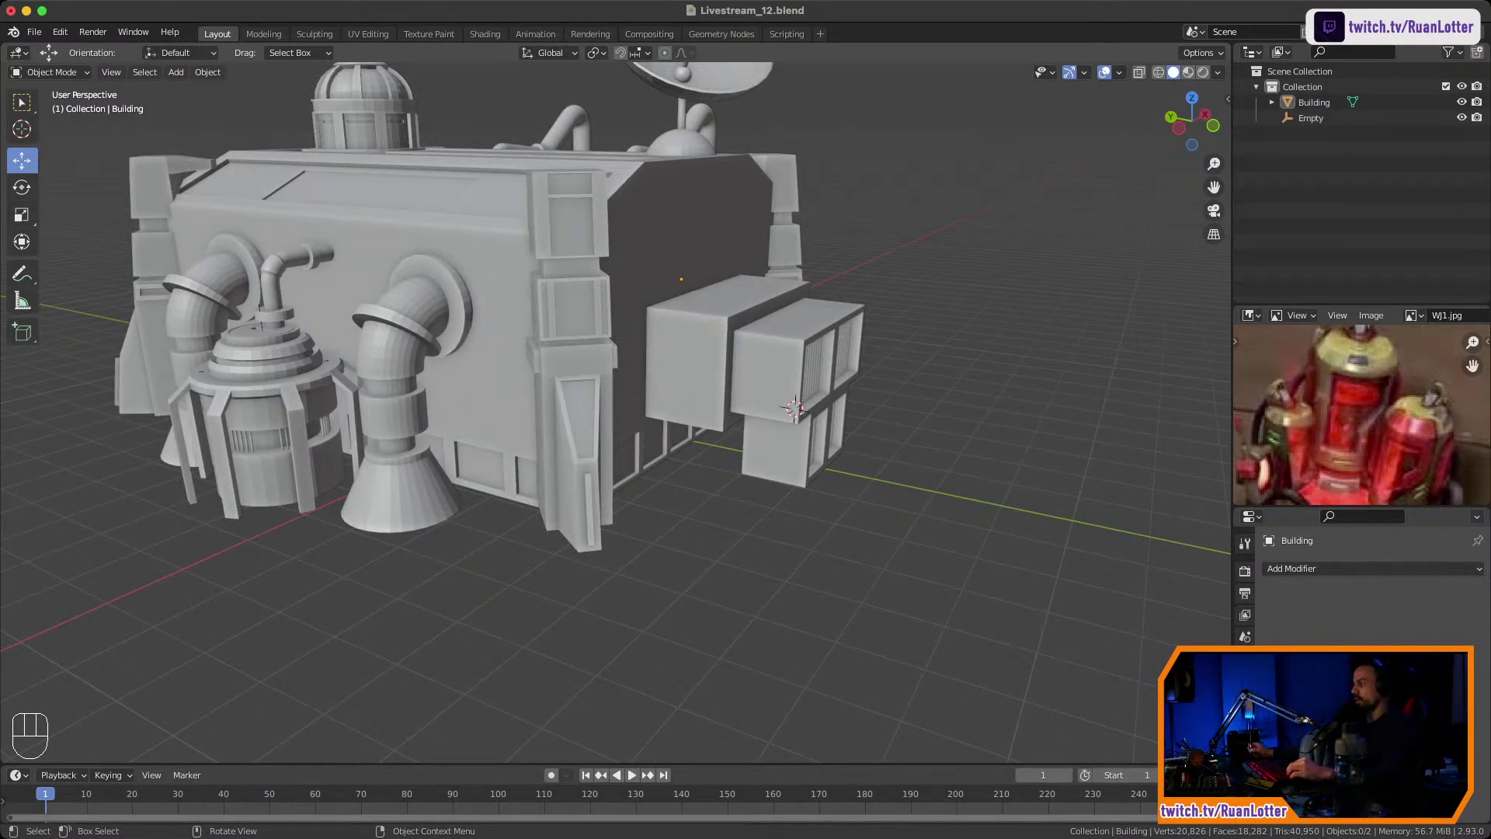
pyautogui.moveTo(571, 497); pyautogui.dragTo(621, 540, button='middle')
pyautogui.moveTo(605, 419); pyautogui.dragTo(784, 434, button='middle')
pyautogui.moveTo(784, 434); pyautogui.dragTo(742, 427, button='middle')
pyautogui.keyDown('ctrl'); pyautogui.moveTo(741, 427); pyautogui.dragTo(741, 396, button='middle'); pyautogui.keyUp('ctrl')
pyautogui.keyDown('shift'); pyautogui.moveTo(742, 396); pyautogui.dragTo(901, 419, button='middle'); pyautogui.keyUp('shift')
pyautogui.click(893, 408)
pyautogui.press('KP_Decimal')
pyautogui.keyDown('shift'); pyautogui.moveTo(901, 419); pyautogui.dragTo(935, 332, button='middle'); pyautogui.keyUp('shift')
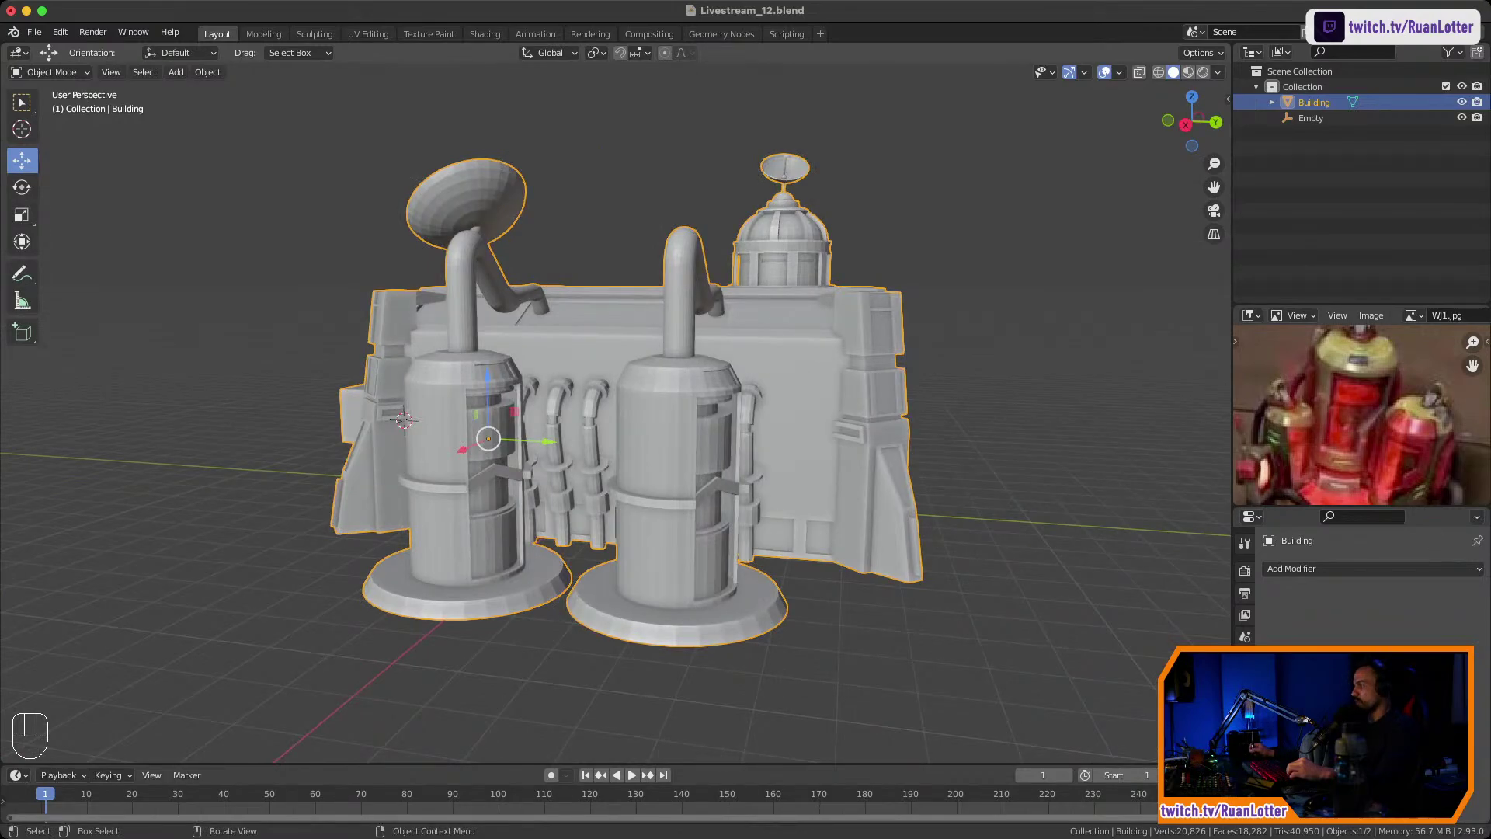
pyautogui.moveTo(936, 333); pyautogui.dragTo(862, 334, button='middle')
pyautogui.keyDown('shift'); pyautogui.moveTo(862, 334); pyautogui.dragTo(804, 337, button='middle'); pyautogui.keyUp('shift')
pyautogui.keyDown('shift'); pyautogui.moveTo(804, 338); pyautogui.dragTo(847, 439, button='middle'); pyautogui.keyUp('shift')
pyautogui.keyDown('ctrl'); pyautogui.moveTo(847, 439); pyautogui.dragTo(859, 501, button='middle'); pyautogui.keyUp('ctrl')
pyautogui.press('Tab')
pyautogui.press('Tab')
pyautogui.keyDown('shift'); pyautogui.moveTo(859, 500); pyautogui.dragTo(807, 446, button='middle'); pyautogui.keyUp('shift')
pyautogui.keyDown('ctrl'); pyautogui.moveTo(808, 447); pyautogui.dragTo(466, 361, button='middle'); pyautogui.keyUp('ctrl')
# Inset the two upper rear wall faces together by about 0.32 m and scale the inset to about 0.74 along Z.
pyautogui.press('Tab')
pyautogui.click(570, 376)
pyautogui.keyDown('shift'); pyautogui.click(703, 377); pyautogui.keyUp('shift')
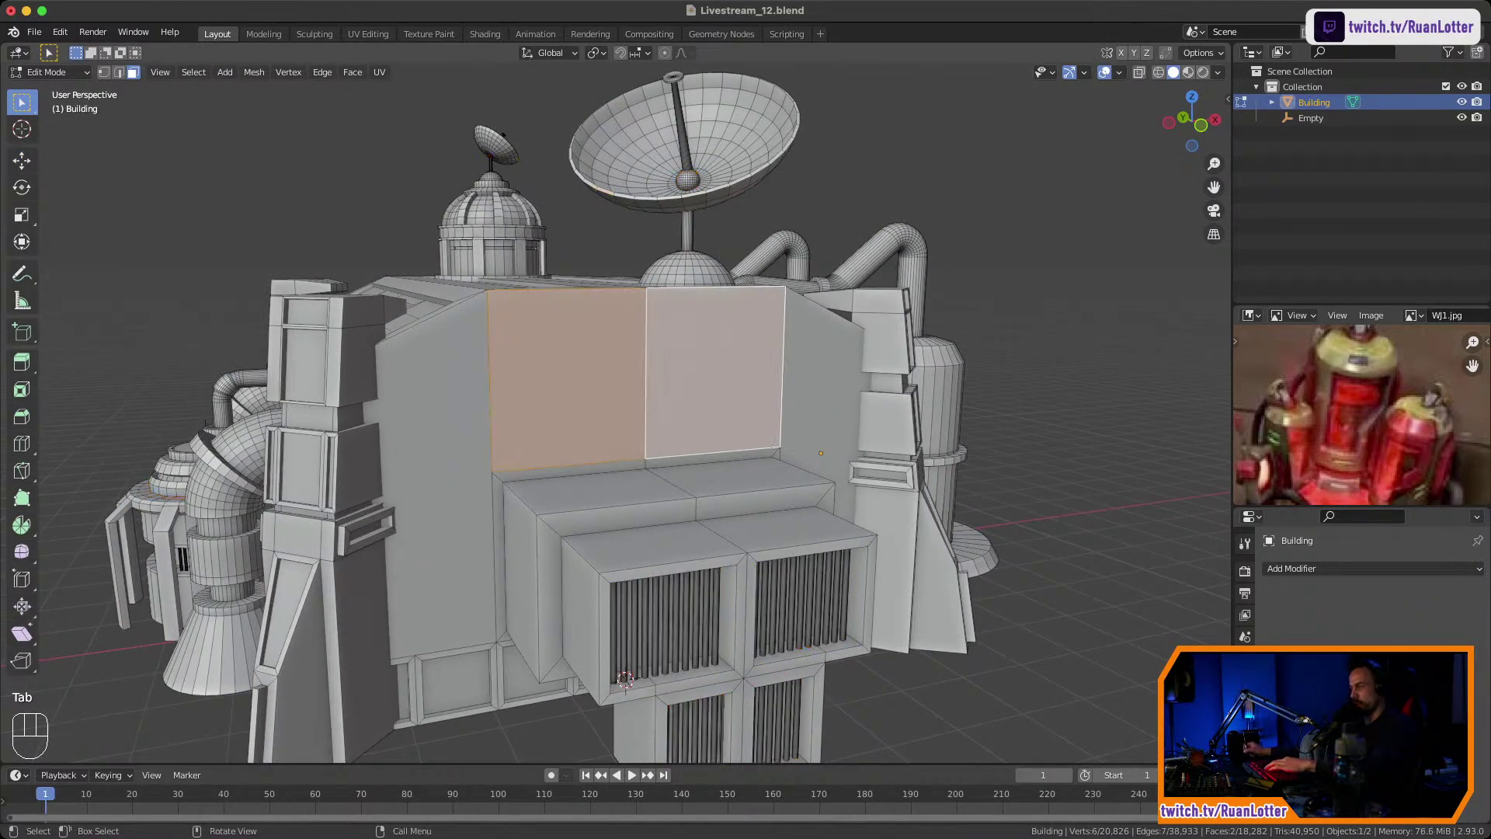
pyautogui.press('i')
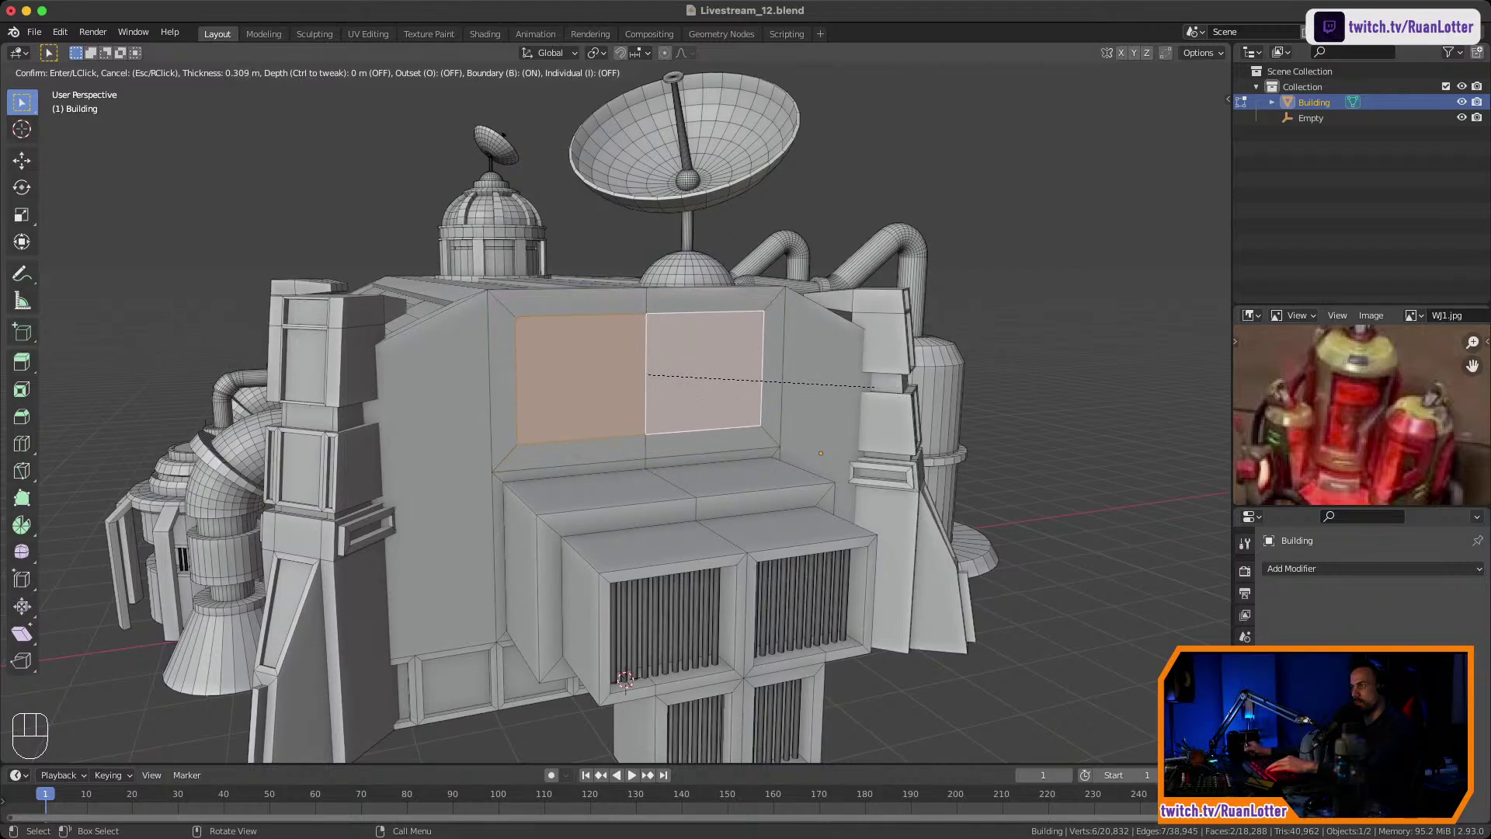
pyautogui.click(874, 389)
pyautogui.press('s')
pyautogui.press('z')
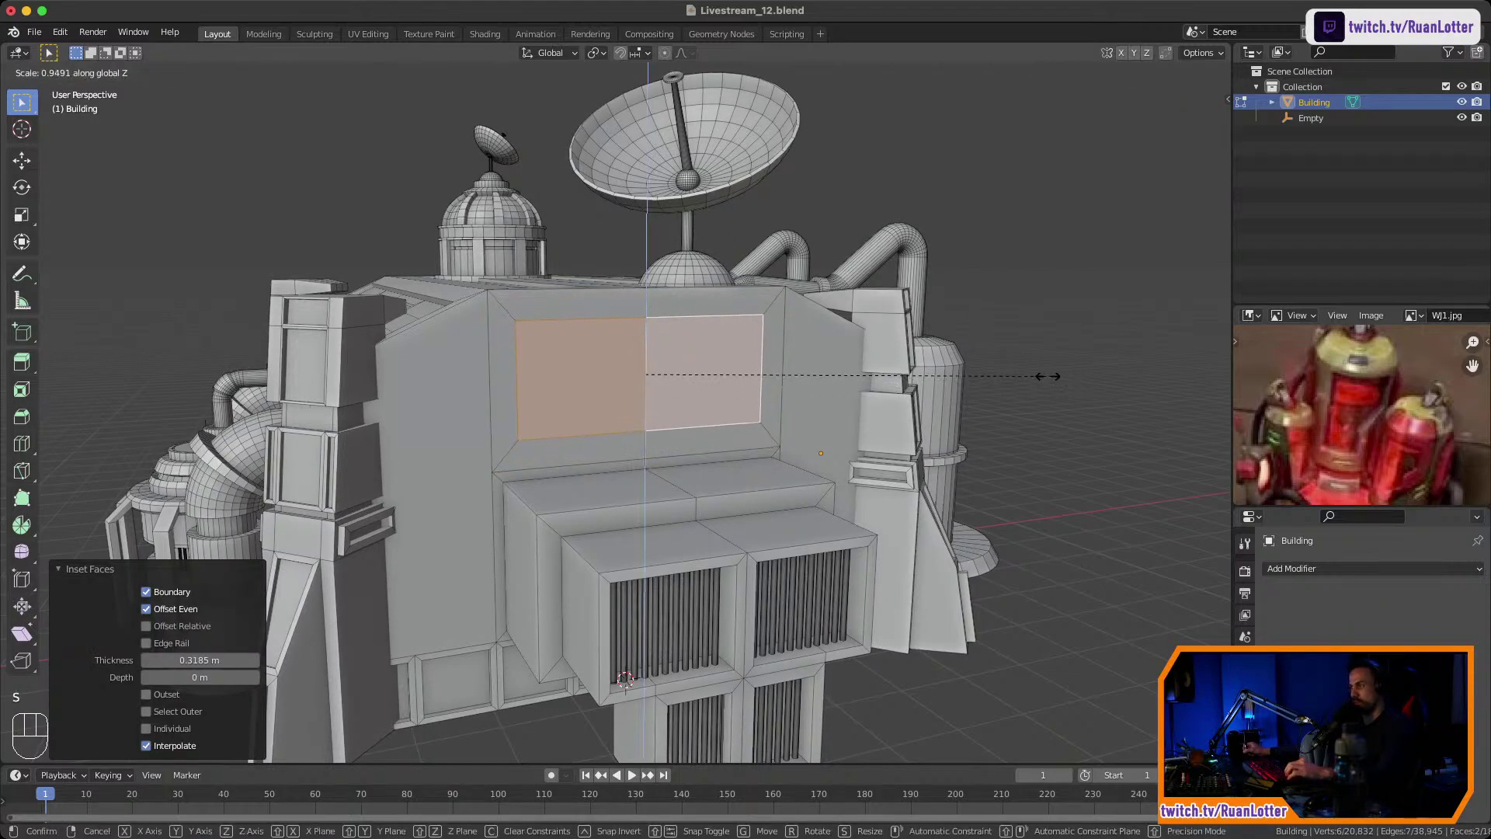
pyautogui.click(960, 381)
# Extrude the inset rear wall faces inward to form a shallow recessed panel, and deselect them.
pyautogui.moveTo(625, 679); pyautogui.dragTo(835, 749, button='middle')
pyautogui.moveTo(835, 466); pyautogui.dragTo(723, 434, button='middle')
pyautogui.scroll(3, 722, 435)
pyautogui.keyDown('shift'); pyautogui.moveTo(621, 404); pyautogui.dragTo(737, 411, button='middle'); pyautogui.keyUp('shift')
pyautogui.moveTo(699, 411); pyautogui.dragTo(620, 367, button='middle')
pyautogui.scroll(2, 754, 388)
pyautogui.scroll(-2, 619, 367)
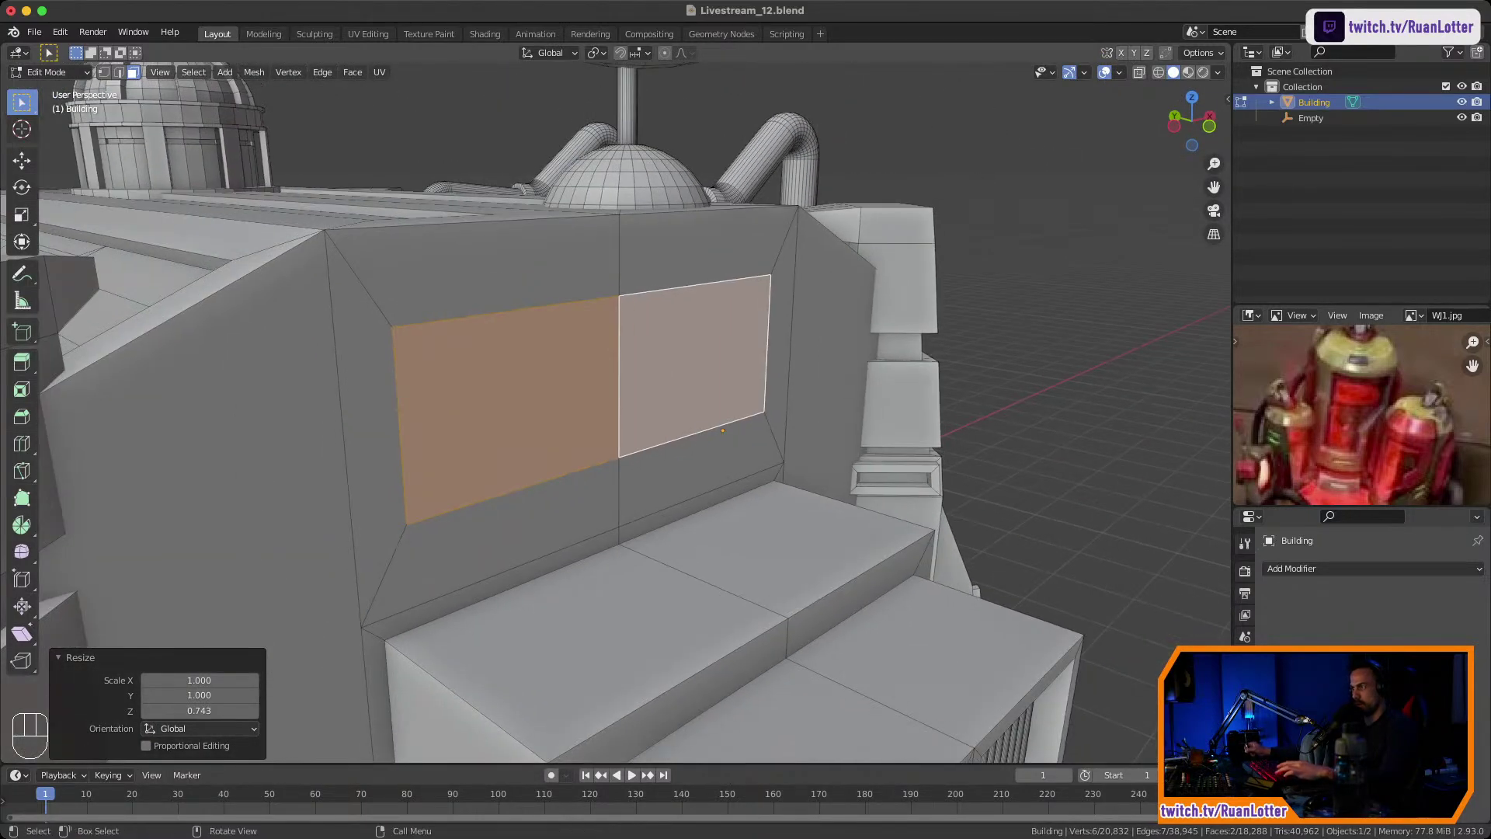
pyautogui.press('e')
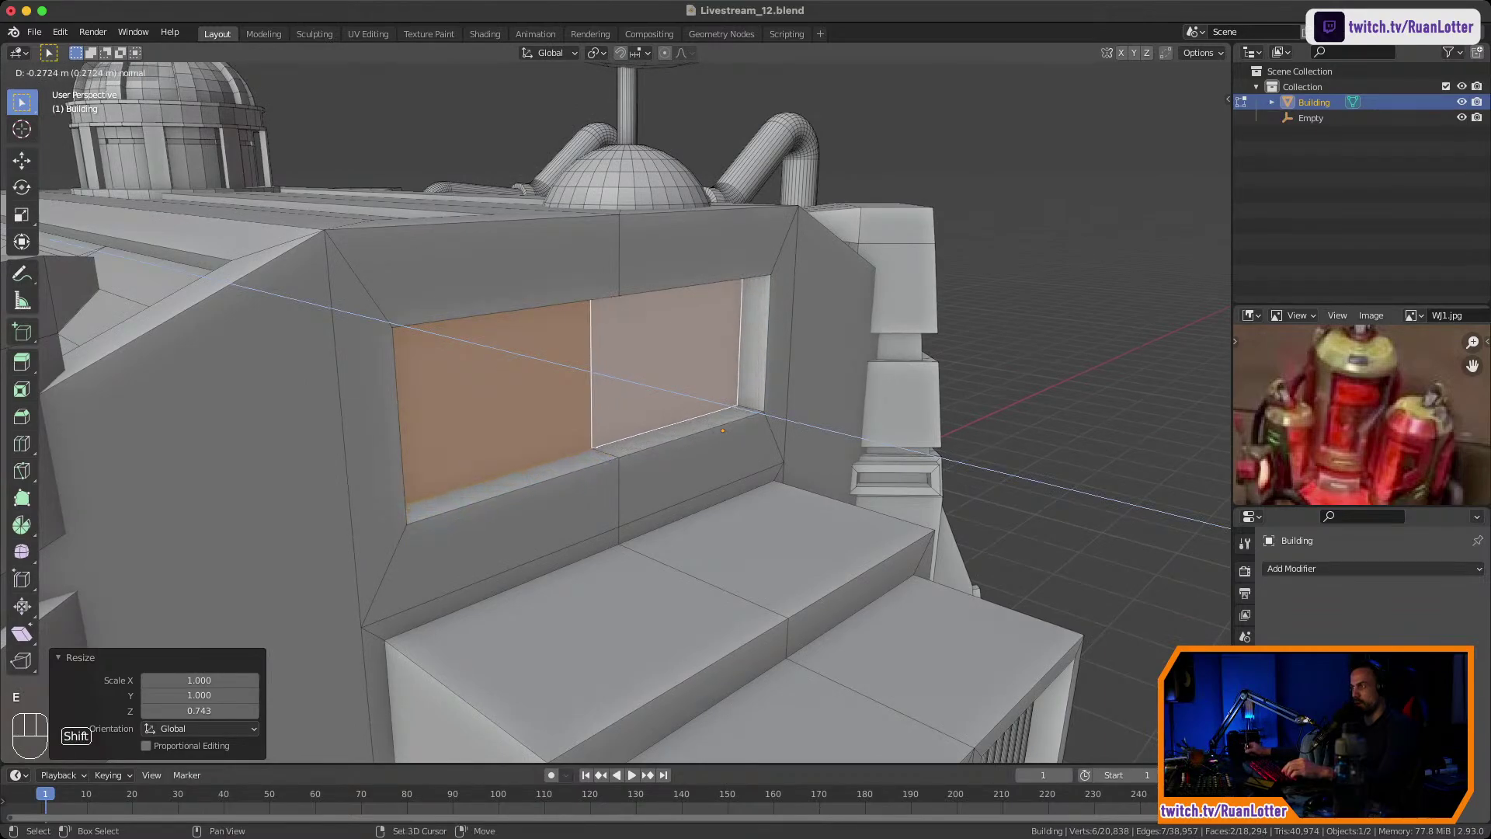
pyautogui.click(621, 373)
pyautogui.keyDown('ctrl'); pyautogui.moveTo(893, 295); pyautogui.dragTo(971, 404, button='middle'); pyautogui.keyUp('ctrl')
pyautogui.click(971, 349)
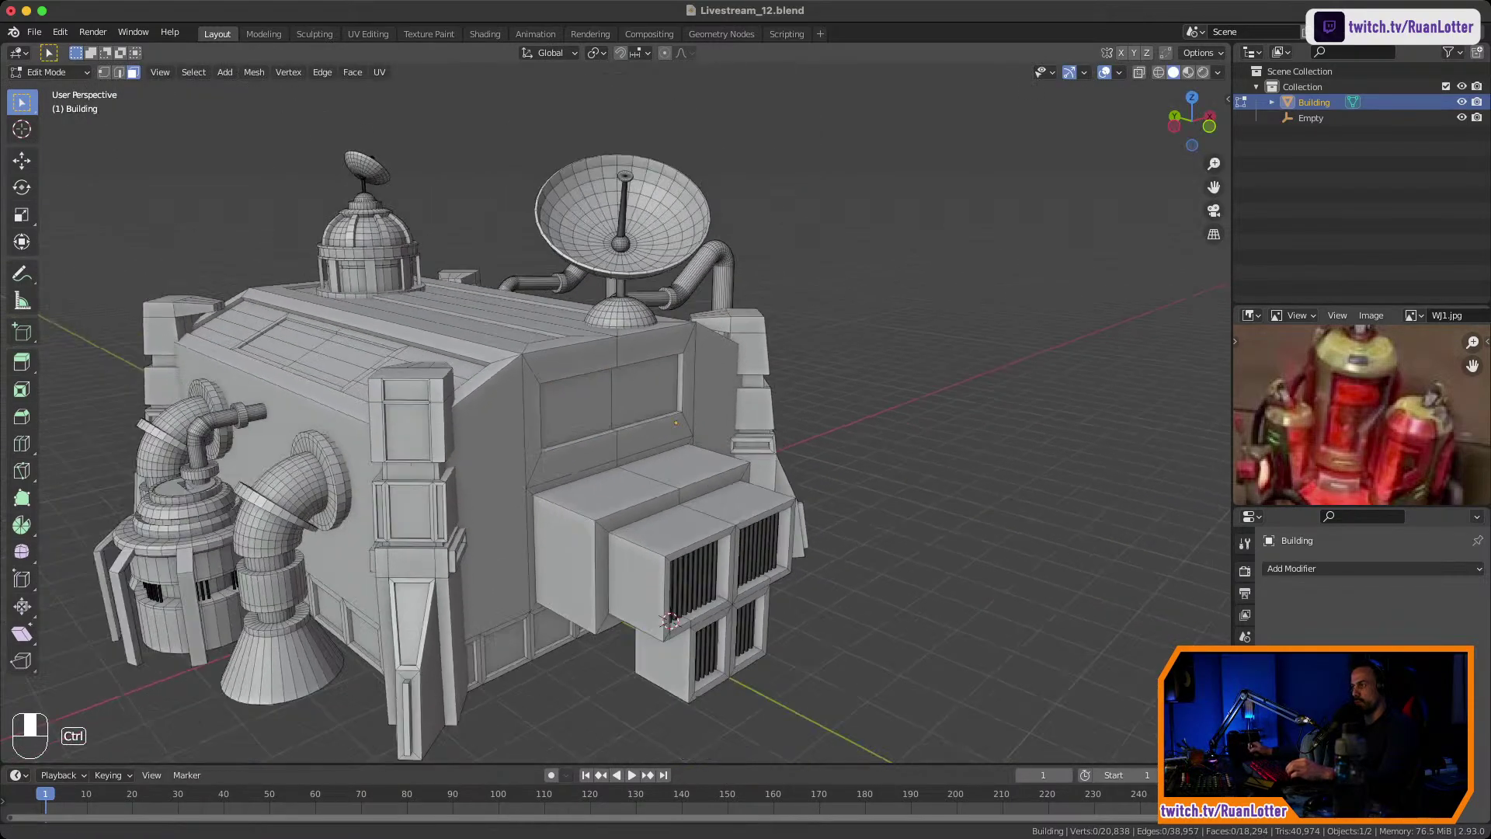
# Add two loop cuts around the box protruding from the rear wall and return to face selection.
pyautogui.keyDown('ctrl'); pyautogui.moveTo(699, 388); pyautogui.dragTo(699, 424, button='middle'); pyautogui.keyUp('ctrl')
pyautogui.moveTo(699, 423); pyautogui.dragTo(698, 318, button='middle')
pyautogui.keyDown('shift'); pyautogui.moveTo(699, 319); pyautogui.dragTo(716, 178, button='middle'); pyautogui.keyUp('shift')
pyautogui.click(633, 428)
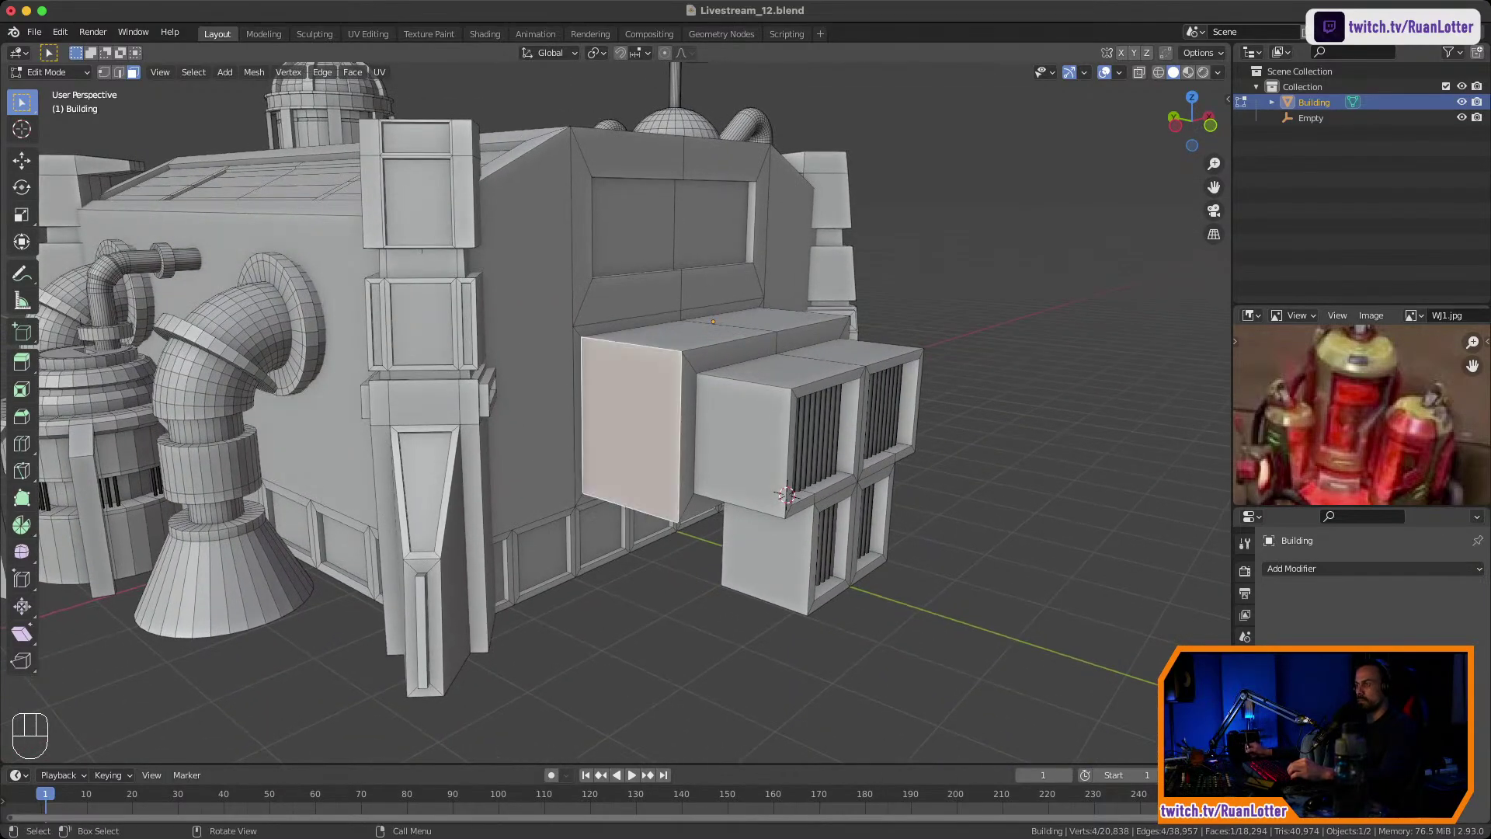
pyautogui.hotkey('ctrl', 'r')
pyautogui.click(633, 351)
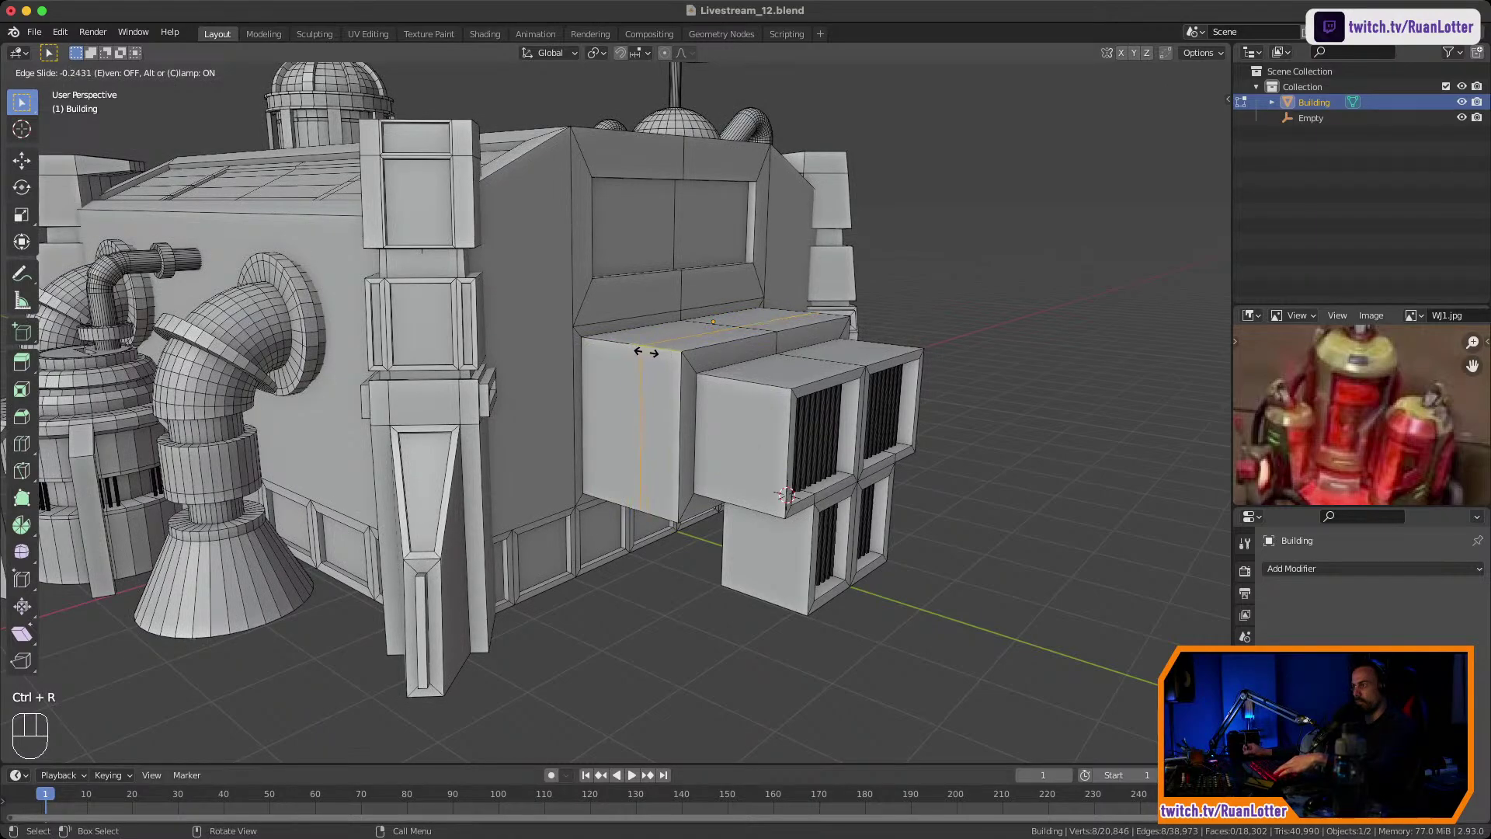
pyautogui.click(642, 353)
pyautogui.hotkey('ctrl', 'r')
pyautogui.click(655, 352)
pyautogui.click(657, 351)
pyautogui.press('3')
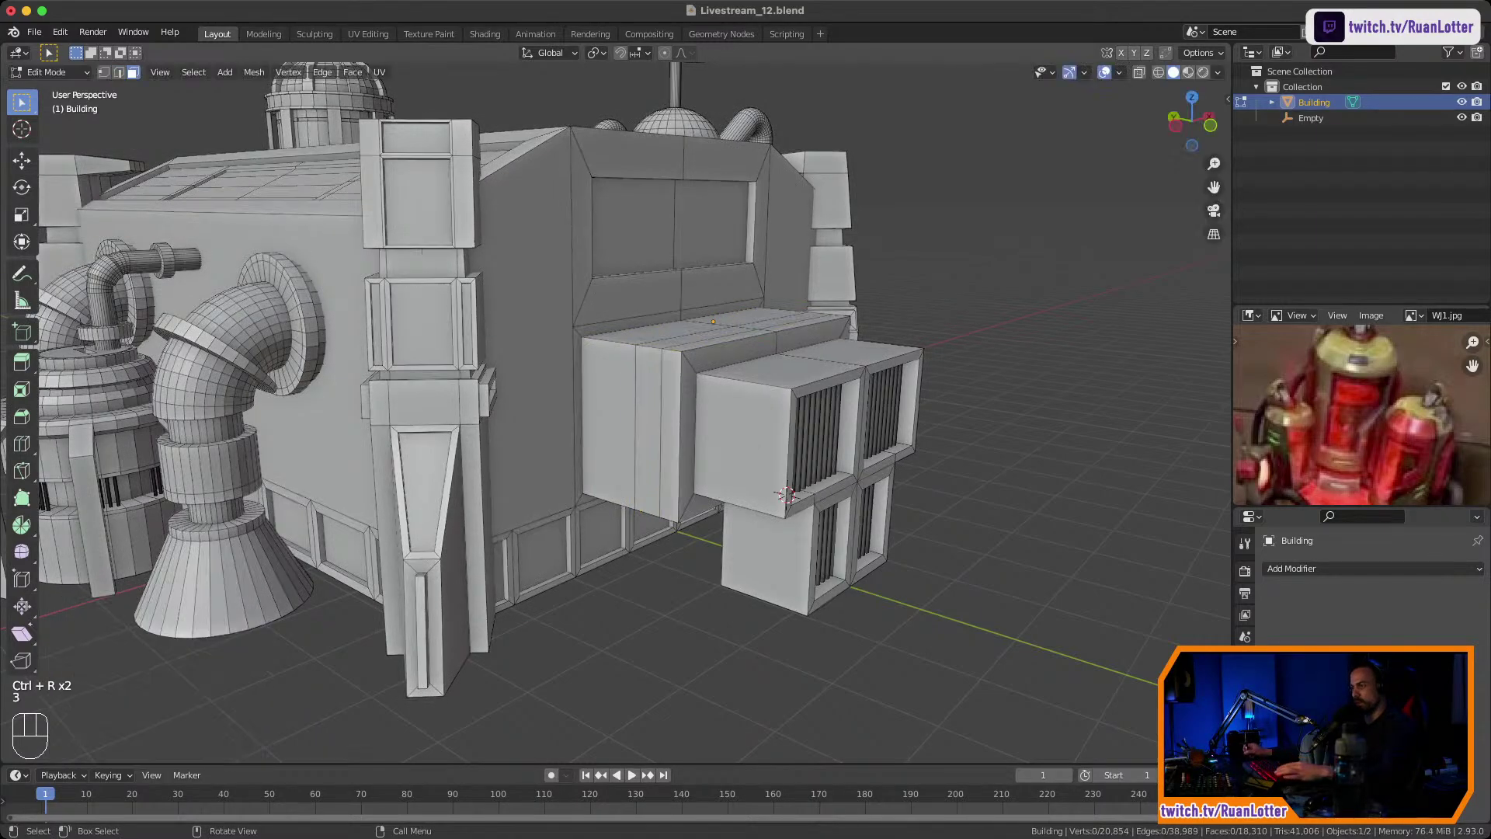
# Extrude the strip of faces between the rear box's two loop cuts inward along normals by about 0.08 m to form a groove.
pyautogui.click(649, 423)
pyautogui.keyDown('alt'); pyautogui.click(649, 341); pyautogui.keyUp('alt')
pyautogui.click(671, 428)
pyautogui.moveTo(671, 429)
pyautogui.mouseDown(button='middle')
pyautogui.moveTo(662, 470)
pyautogui.moveTo(653, 435)
pyautogui.mouseUp(button='middle')
pyautogui.click(620, 483)
pyautogui.moveTo(620, 483); pyautogui.dragTo(602, 513, button='middle')
pyautogui.keyDown('ctrl'); pyautogui.click(683, 455); pyautogui.keyUp('ctrl')
pyautogui.moveTo(684, 455); pyautogui.dragTo(435, 388, button='middle')
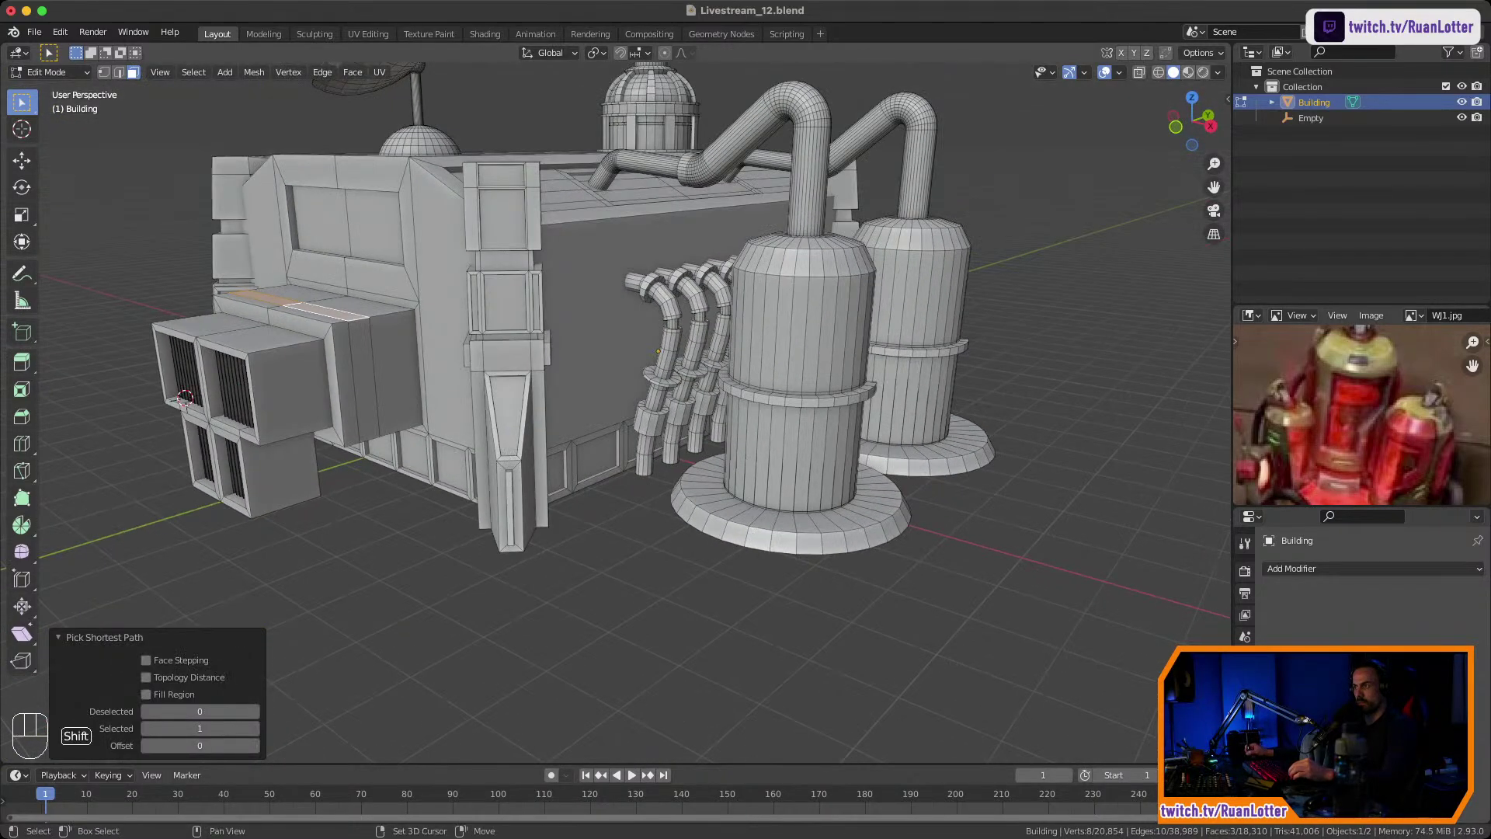
pyautogui.keyDown('shift'); pyautogui.click(320, 357); pyautogui.keyUp('shift')
pyautogui.moveTo(320, 358); pyautogui.dragTo(497, 357, button='middle')
pyautogui.keyDown('ctrl'); pyautogui.moveTo(497, 357); pyautogui.dragTo(578, 274, button='middle'); pyautogui.keyUp('ctrl')
pyautogui.keyDown('shift'); pyautogui.click(806, 366); pyautogui.keyUp('shift')
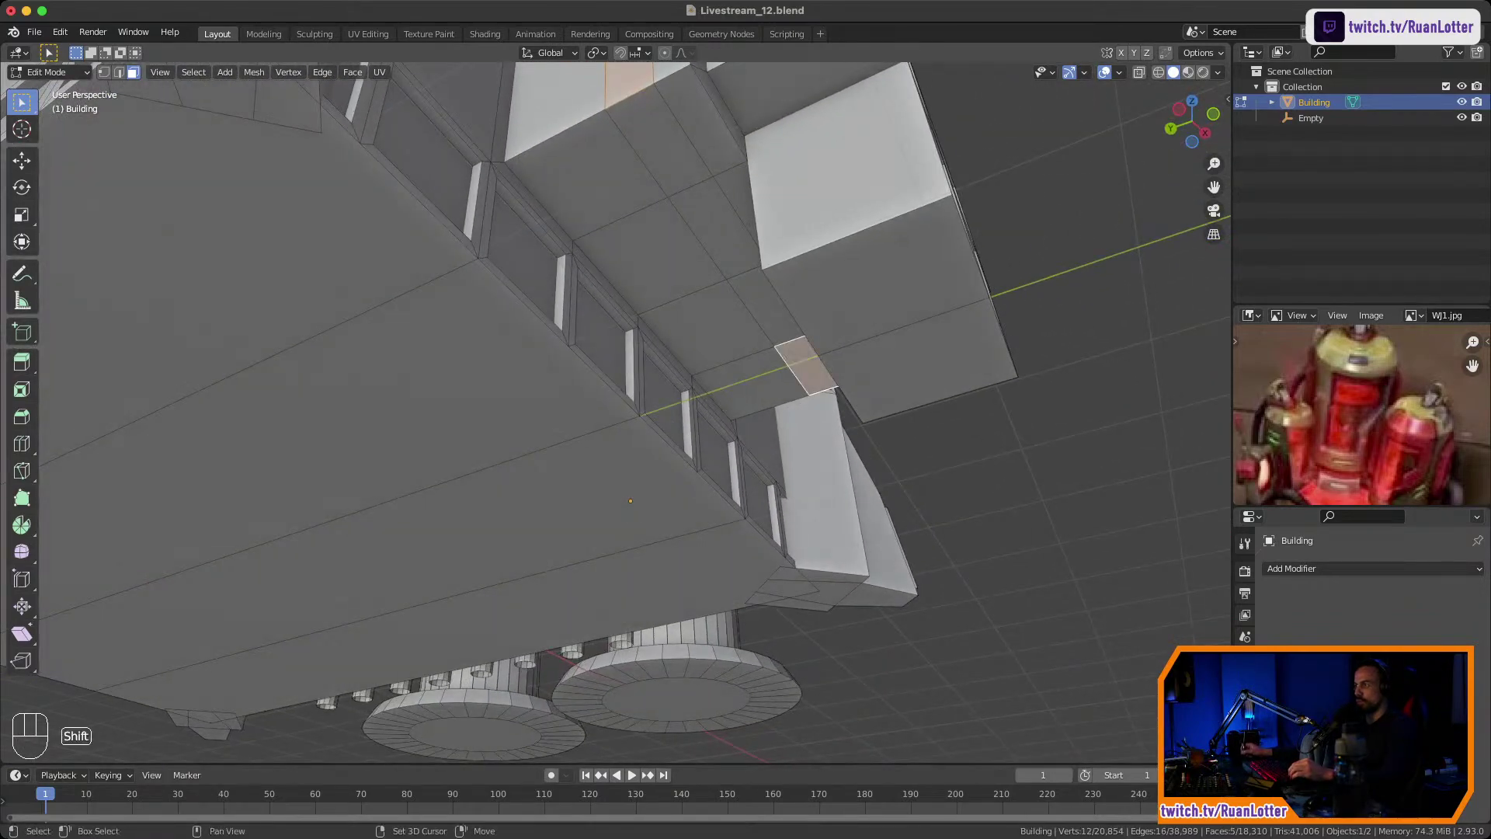
pyautogui.keyDown('shift'); pyautogui.click(767, 307); pyautogui.keyUp('shift')
pyautogui.keyDown('shift'); pyautogui.click(708, 222); pyautogui.keyUp('shift')
pyautogui.keyDown('shift'); pyautogui.click(662, 137); pyautogui.keyUp('shift')
pyautogui.keyDown('ctrl'); pyautogui.moveTo(662, 137); pyautogui.dragTo(547, 400, button='middle'); pyautogui.keyUp('ctrl')
pyautogui.keyDown('shift'); pyautogui.moveTo(547, 400); pyautogui.dragTo(466, 318, button='middle'); pyautogui.keyUp('shift')
pyautogui.keyDown('shift'); pyautogui.moveTo(466, 318); pyautogui.dragTo(497, 326, button='middle'); pyautogui.keyUp('shift')
pyautogui.press('KP_Decimal')
pyautogui.moveTo(559, 373); pyautogui.dragTo(724, 398, button='middle')
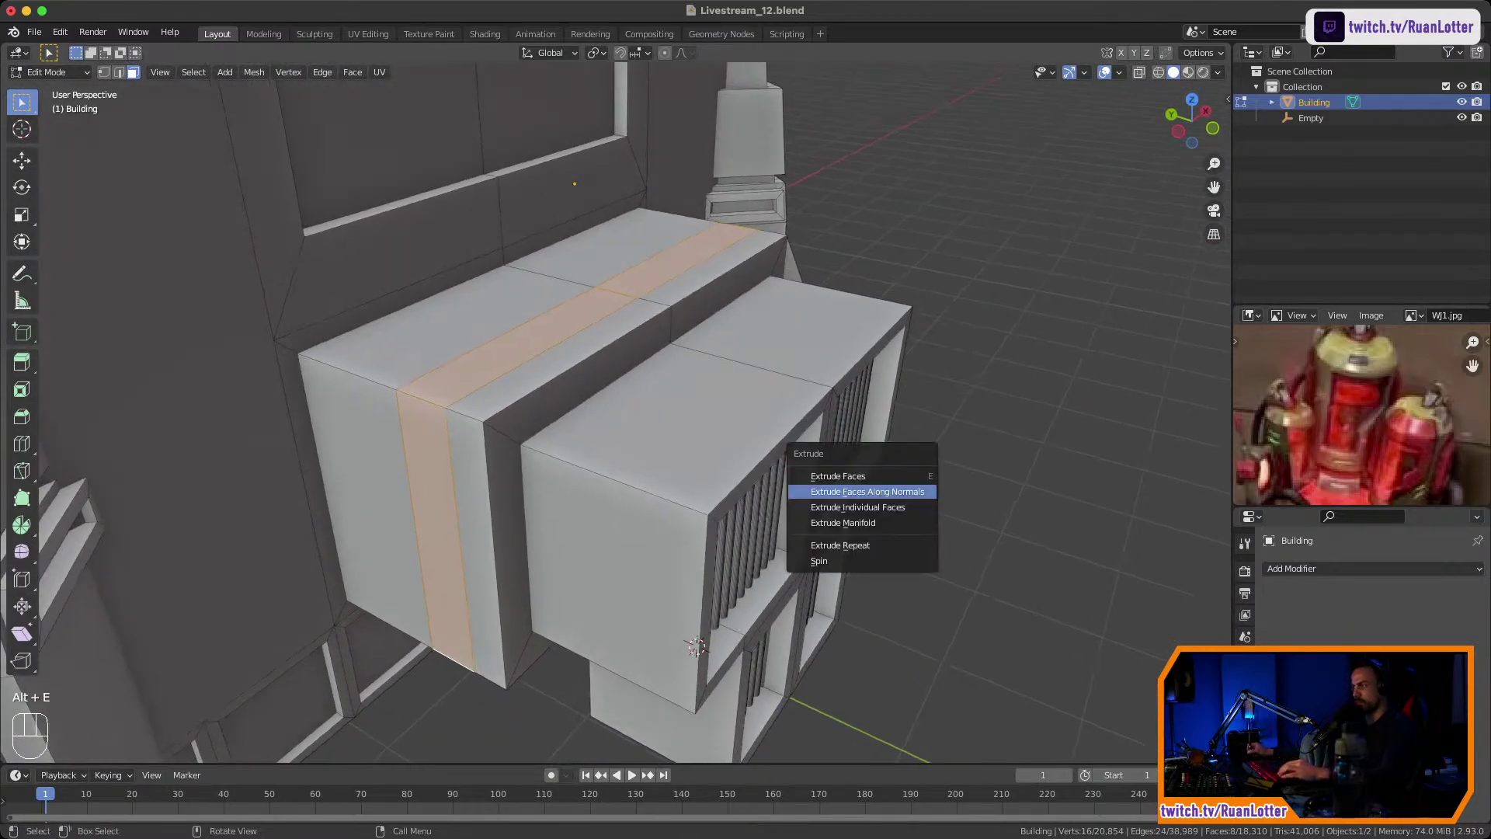
pyautogui.click(868, 492)
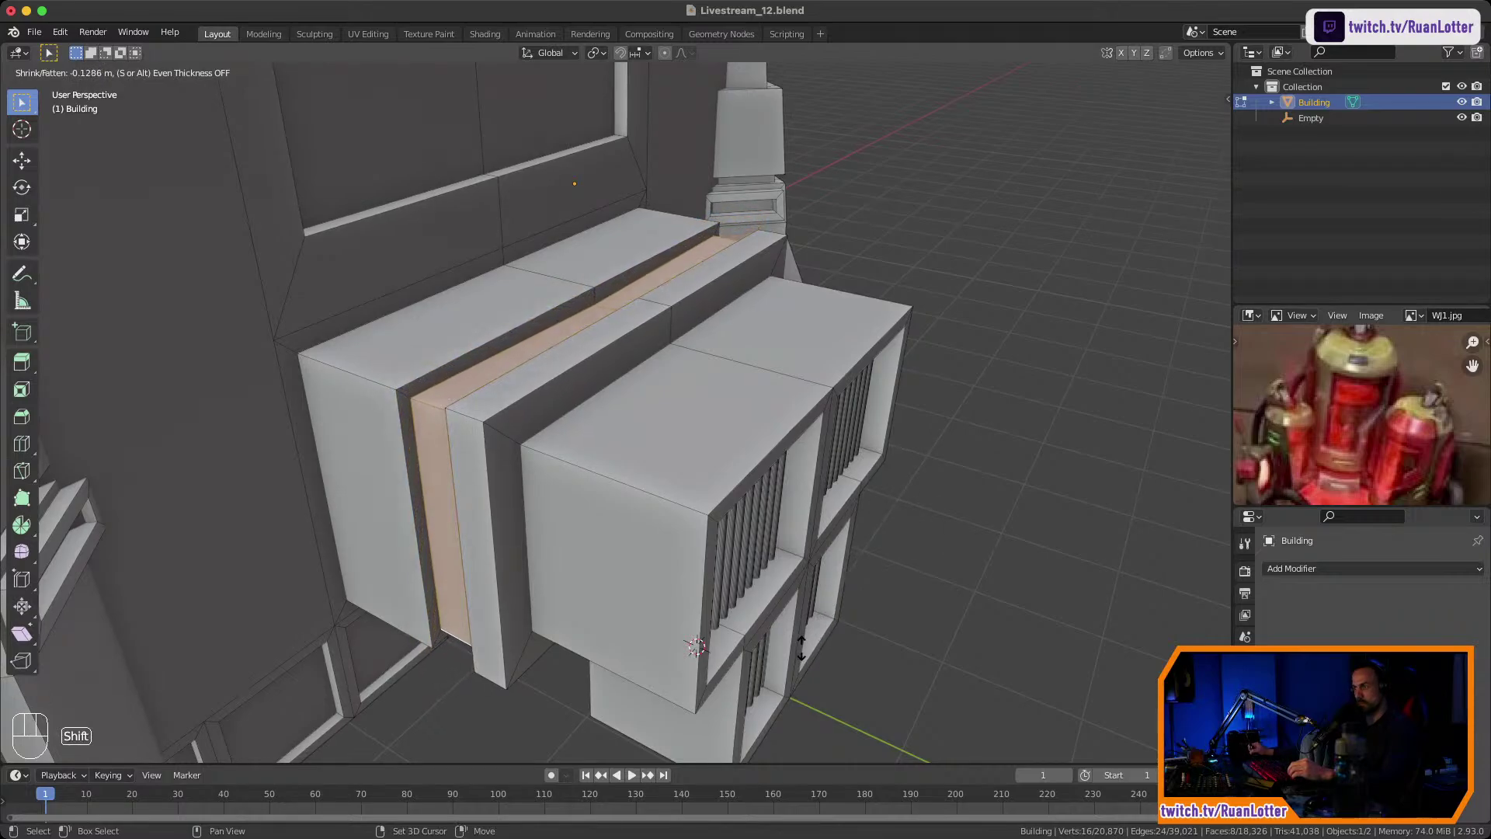
pyautogui.click(826, 621)
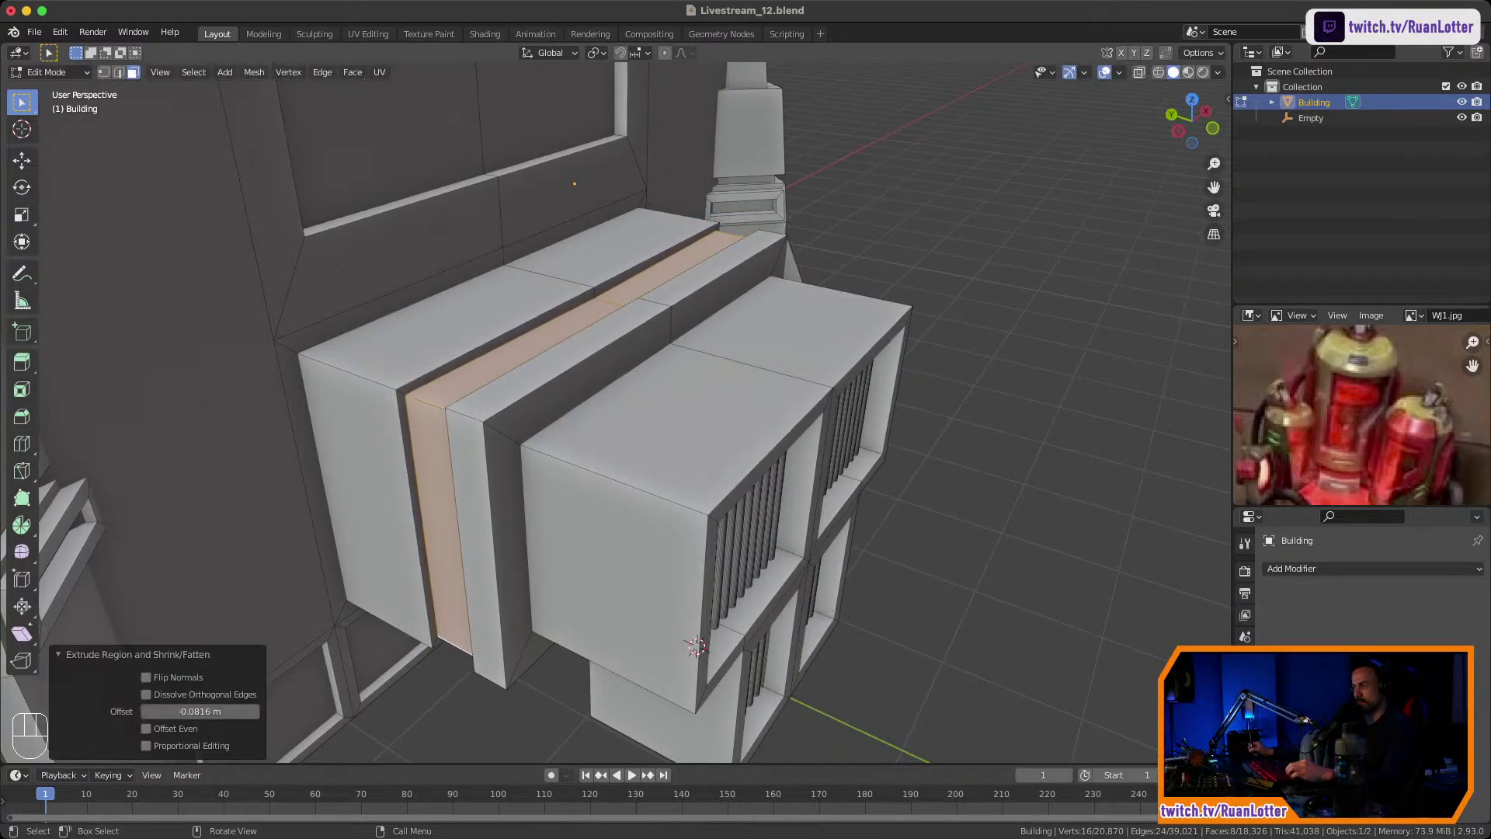
pyautogui.moveTo(825, 622)
pyautogui.keyDown('ctrl'); pyautogui.mouseDown(button='middle')
pyautogui.moveTo(827, 667)
pyautogui.moveTo(932, 614)
pyautogui.moveTo(846, 618)
pyautogui.mouseUp(button='middle'); pyautogui.keyUp('ctrl')
pyautogui.click(827, 668)
pyautogui.keyDown('ctrl'); pyautogui.moveTo(846, 617); pyautogui.dragTo(893, 676, button='middle'); pyautogui.keyUp('ctrl')
# Examine the building in Object Mode from several angles, moving around to its open front.
pyautogui.press('Tab')
pyautogui.keyDown('shift'); pyautogui.moveTo(894, 676); pyautogui.dragTo(753, 625, button='middle'); pyautogui.keyUp('shift')
pyautogui.keyDown('shift'); pyautogui.moveTo(753, 626); pyautogui.dragTo(816, 621, button='middle'); pyautogui.keyUp('shift')
pyautogui.keyDown('shift'); pyautogui.moveTo(815, 621); pyautogui.dragTo(812, 723, button='middle'); pyautogui.keyUp('shift')
pyautogui.moveTo(811, 723); pyautogui.dragTo(598, 710, button='middle')
pyautogui.keyDown('shift'); pyautogui.moveTo(598, 711); pyautogui.dragTo(194, 574, button='middle'); pyautogui.keyUp('shift')
pyautogui.keyDown('ctrl'); pyautogui.moveTo(194, 574); pyautogui.dragTo(46, 563, button='middle'); pyautogui.keyUp('ctrl')
pyautogui.keyDown('ctrl'); pyautogui.moveTo(46, 563); pyautogui.dragTo(165, 528, button='middle'); pyautogui.keyUp('ctrl')
pyautogui.keyDown('ctrl'); pyautogui.moveTo(165, 528); pyautogui.dragTo(165, 505, button='middle'); pyautogui.keyUp('ctrl')
pyautogui.keyDown('ctrl'); pyautogui.moveTo(497, 481); pyautogui.dragTo(470, 501, button='middle'); pyautogui.keyUp('ctrl')
# Select the upper faces of the hall's inner side wall and adjoining back wall corner in Edit Mode and frame them.
pyautogui.press('Tab')
pyautogui.moveTo(469, 501); pyautogui.dragTo(514, 532, button='middle')
pyautogui.moveTo(514, 531)
pyautogui.mouseDown(button='middle')
pyautogui.moveTo(494, 536)
pyautogui.moveTo(515, 539)
pyautogui.moveTo(524, 462)
pyautogui.moveTo(523, 555)
pyautogui.mouseUp(button='middle')
pyautogui.moveTo(669, 286); pyautogui.dragTo(750, 390)
pyautogui.press('KP_Decimal')
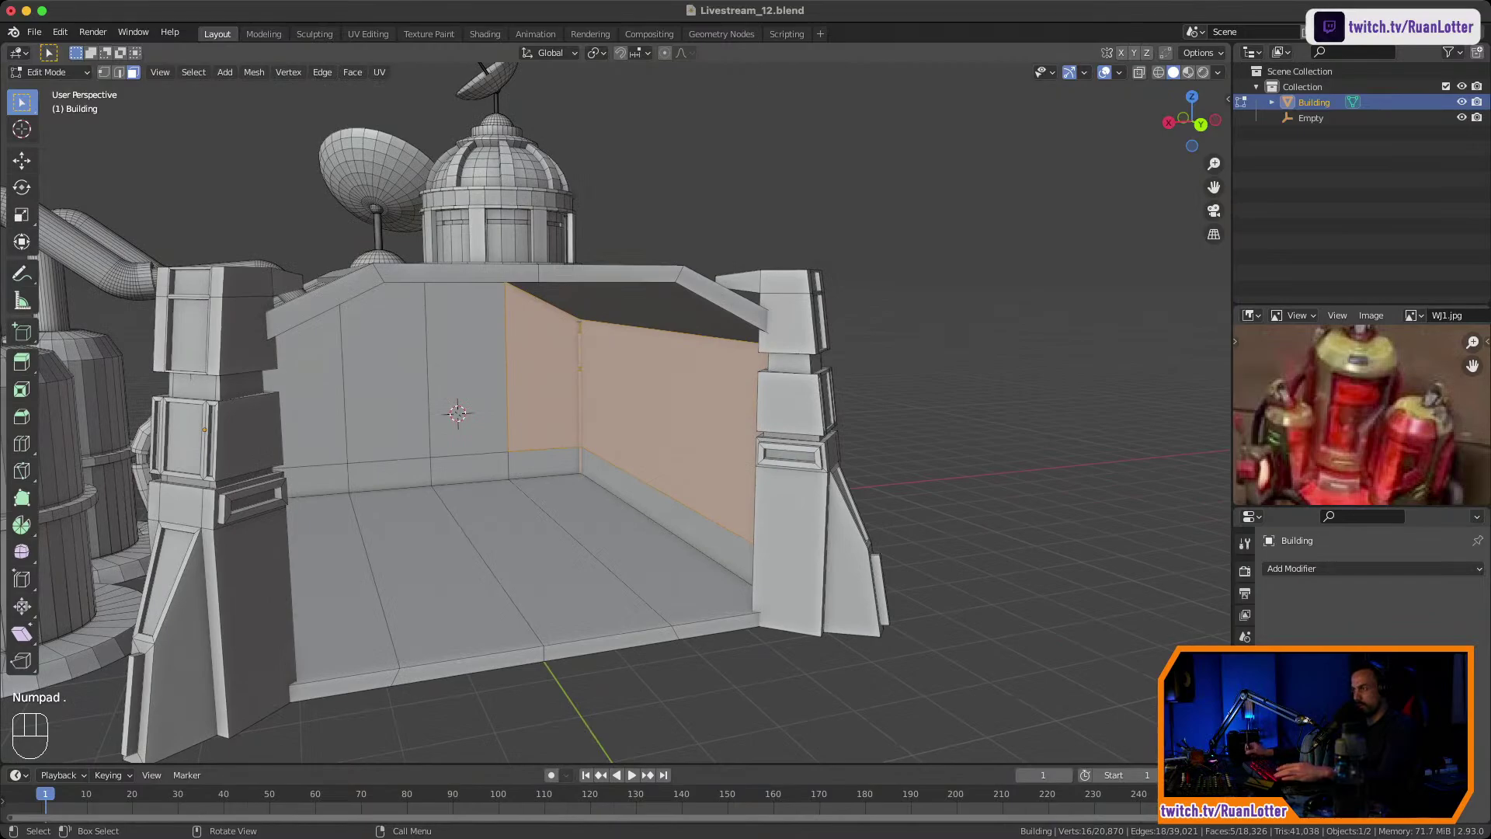
# Examine the building's open interior, checking the back wall, side wall and floor panels from several angles.
pyautogui.click(651, 399)
pyautogui.click(549, 385)
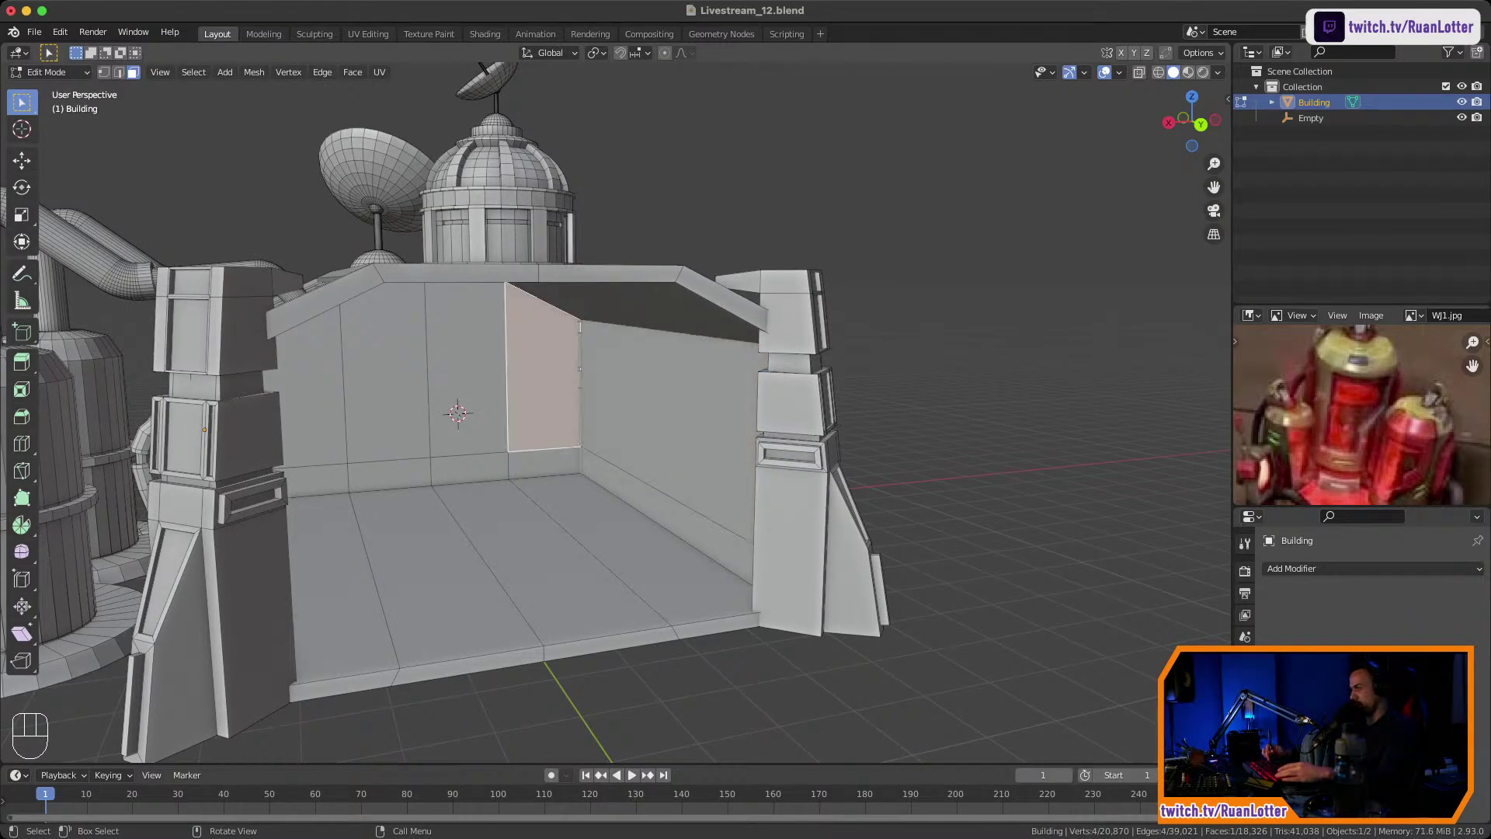
pyautogui.press('KP_Decimal')
pyautogui.moveTo(548, 385); pyautogui.dragTo(571, 371, button='middle')
pyautogui.keyDown('ctrl'); pyautogui.moveTo(571, 371); pyautogui.dragTo(572, 309, button='middle'); pyautogui.keyUp('ctrl')
pyautogui.keyDown('shift'); pyautogui.moveTo(571, 309); pyautogui.dragTo(388, 310, button='middle'); pyautogui.keyUp('shift')
pyautogui.keyDown('ctrl'); pyautogui.moveTo(388, 311); pyautogui.dragTo(390, 260, button='middle'); pyautogui.keyUp('ctrl')
pyautogui.moveTo(466, 311); pyautogui.dragTo(568, 428, button='middle')
pyautogui.click(583, 354)
pyautogui.moveTo(568, 427); pyautogui.dragTo(497, 408, button='middle')
pyautogui.click(586, 509)
pyautogui.moveTo(587, 508); pyautogui.dragTo(606, 530, button='middle')
pyautogui.keyDown('shift'); pyautogui.moveTo(606, 529); pyautogui.dragTo(753, 555, button='middle'); pyautogui.keyUp('shift')
pyautogui.keyDown('ctrl'); pyautogui.moveTo(754, 555); pyautogui.dragTo(753, 505, button='middle'); pyautogui.keyUp('ctrl')
pyautogui.keyDown('shift'); pyautogui.moveTo(754, 505); pyautogui.dragTo(781, 427, button='middle'); pyautogui.keyUp('shift')
pyautogui.press('KP_Decimal')
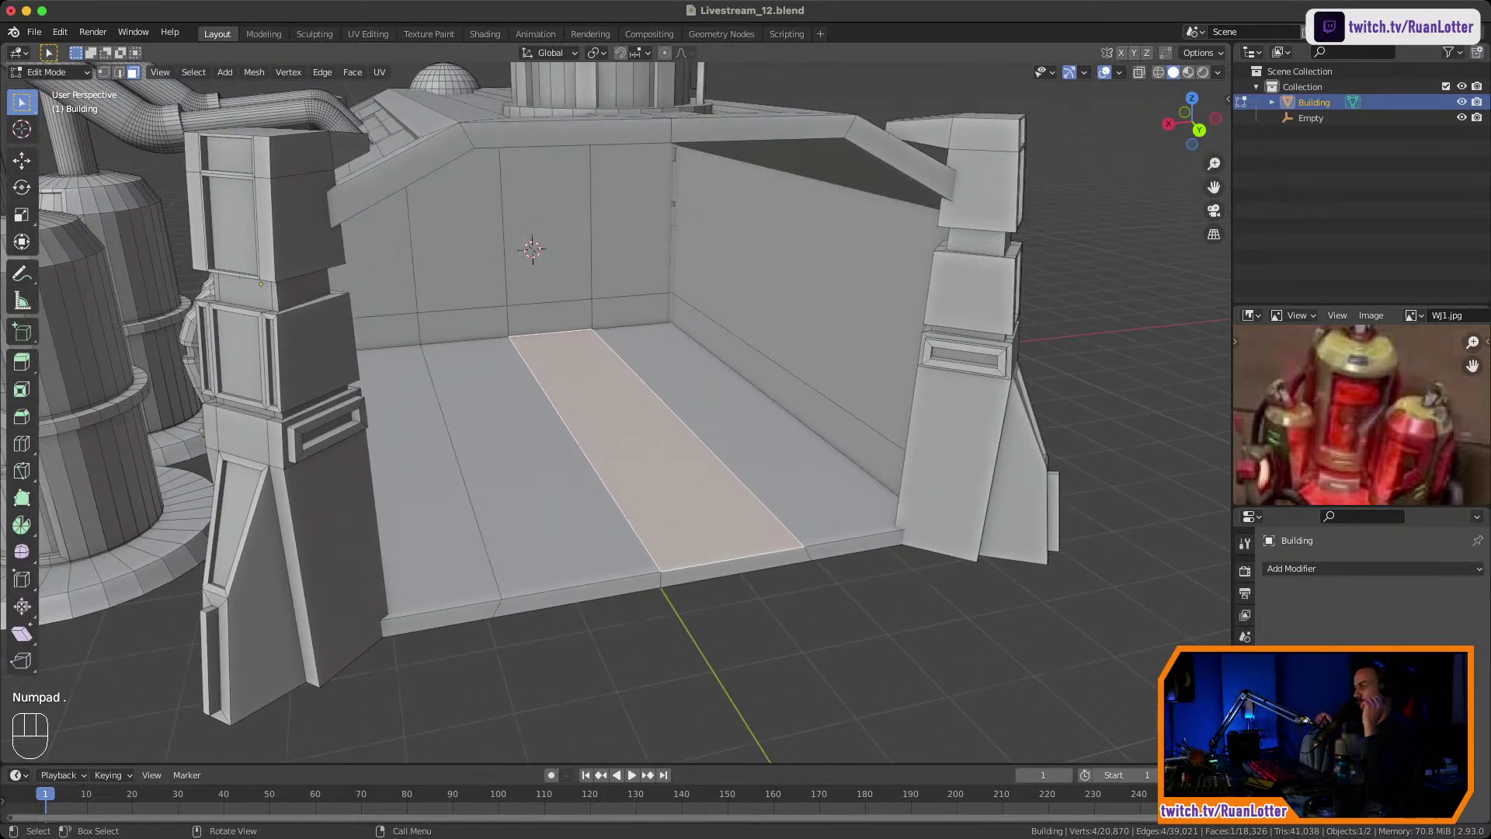
pyautogui.keyDown('shift'); pyautogui.moveTo(621, 428); pyautogui.dragTo(680, 449, button='middle'); pyautogui.keyUp('shift')
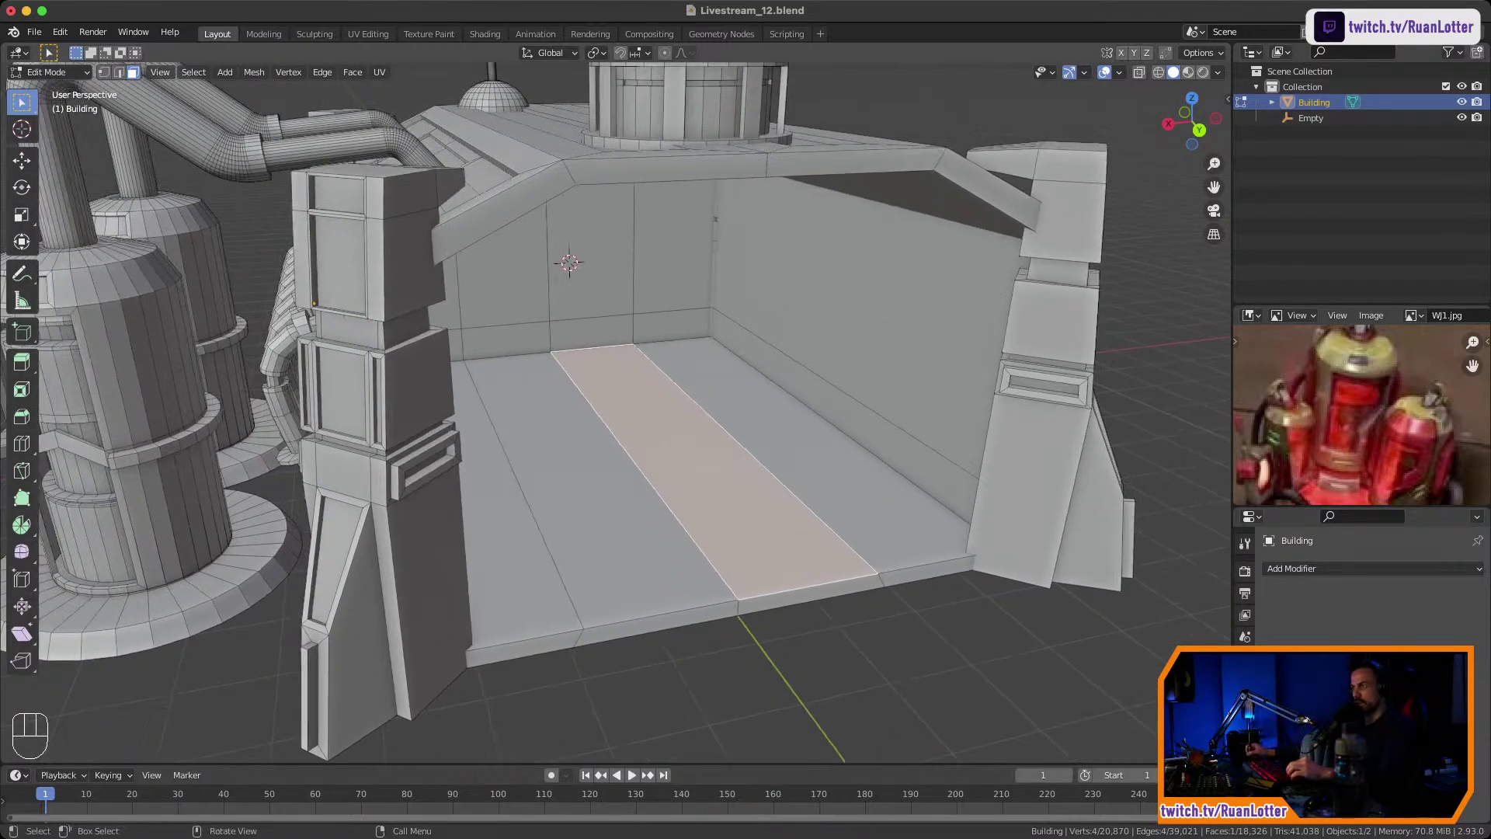
# Hide the two front corner pillars of the building to expose the bare front opening.
pyautogui.click(420, 391)
pyautogui.moveTo(419, 391); pyautogui.dragTo(422, 466, button='middle')
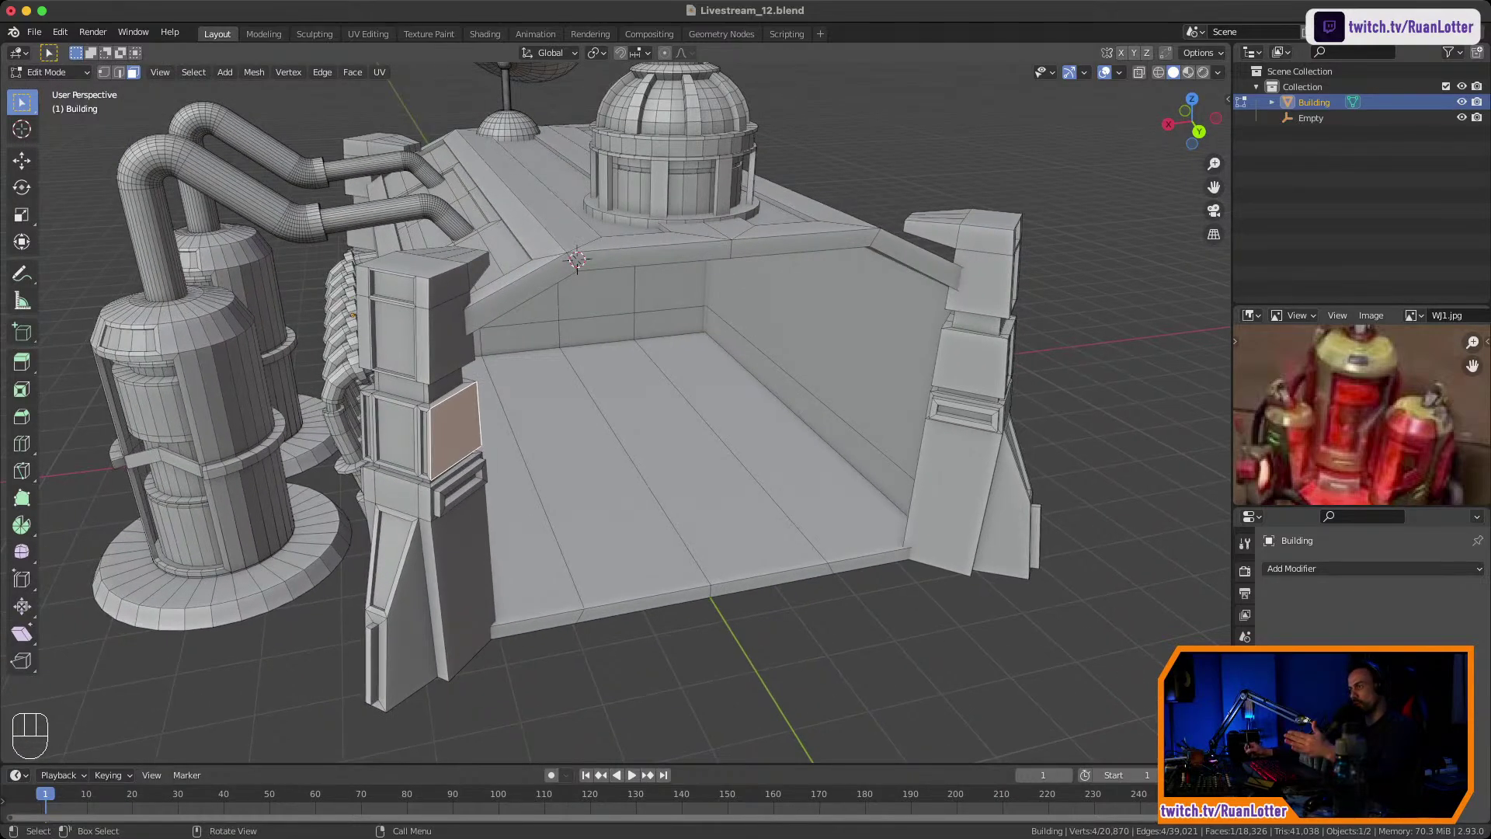
pyautogui.click(578, 466)
pyautogui.click(425, 443)
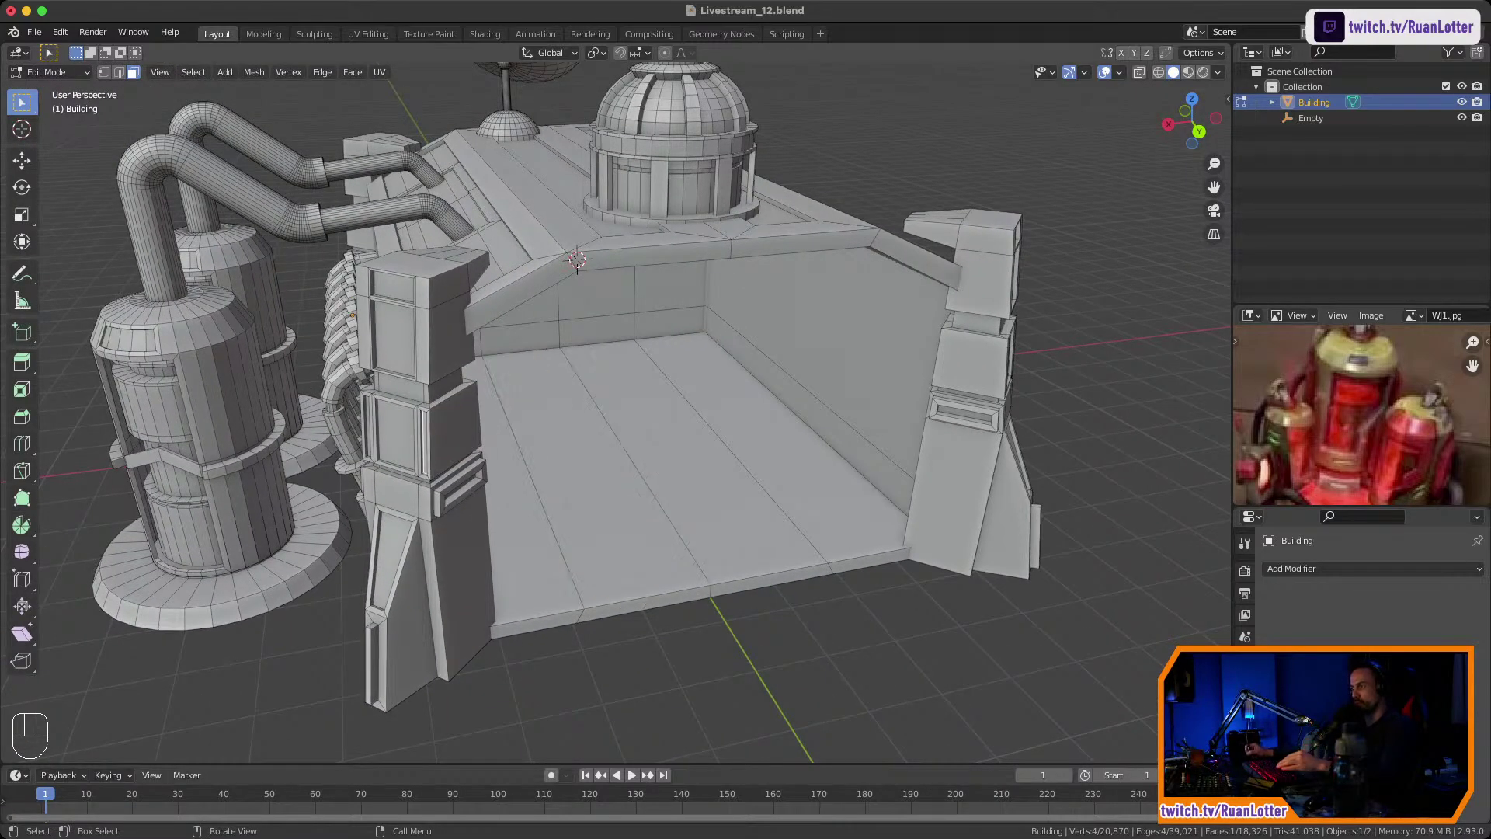
pyautogui.press('l')
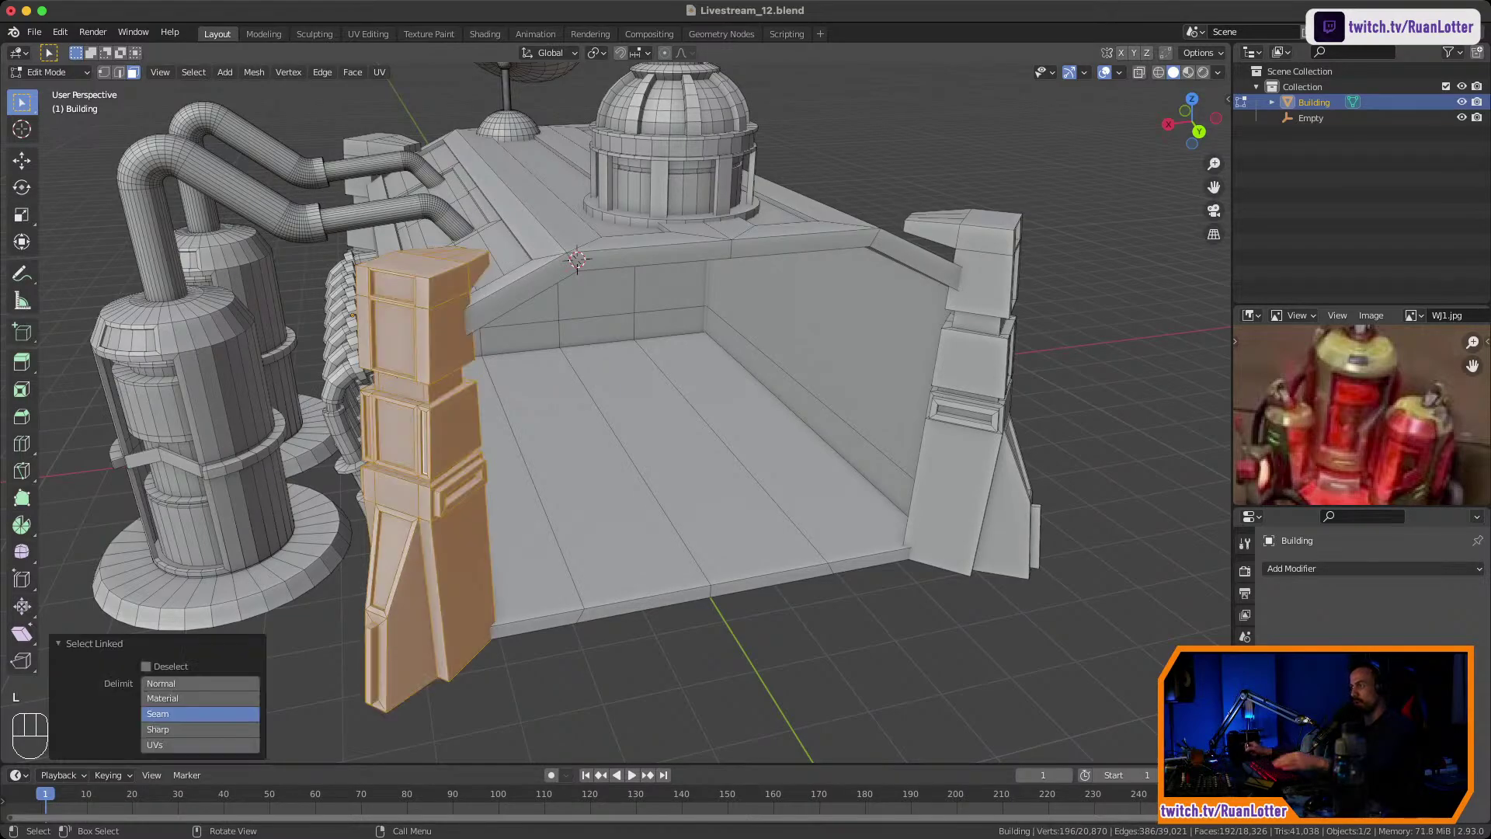
pyautogui.press('l')
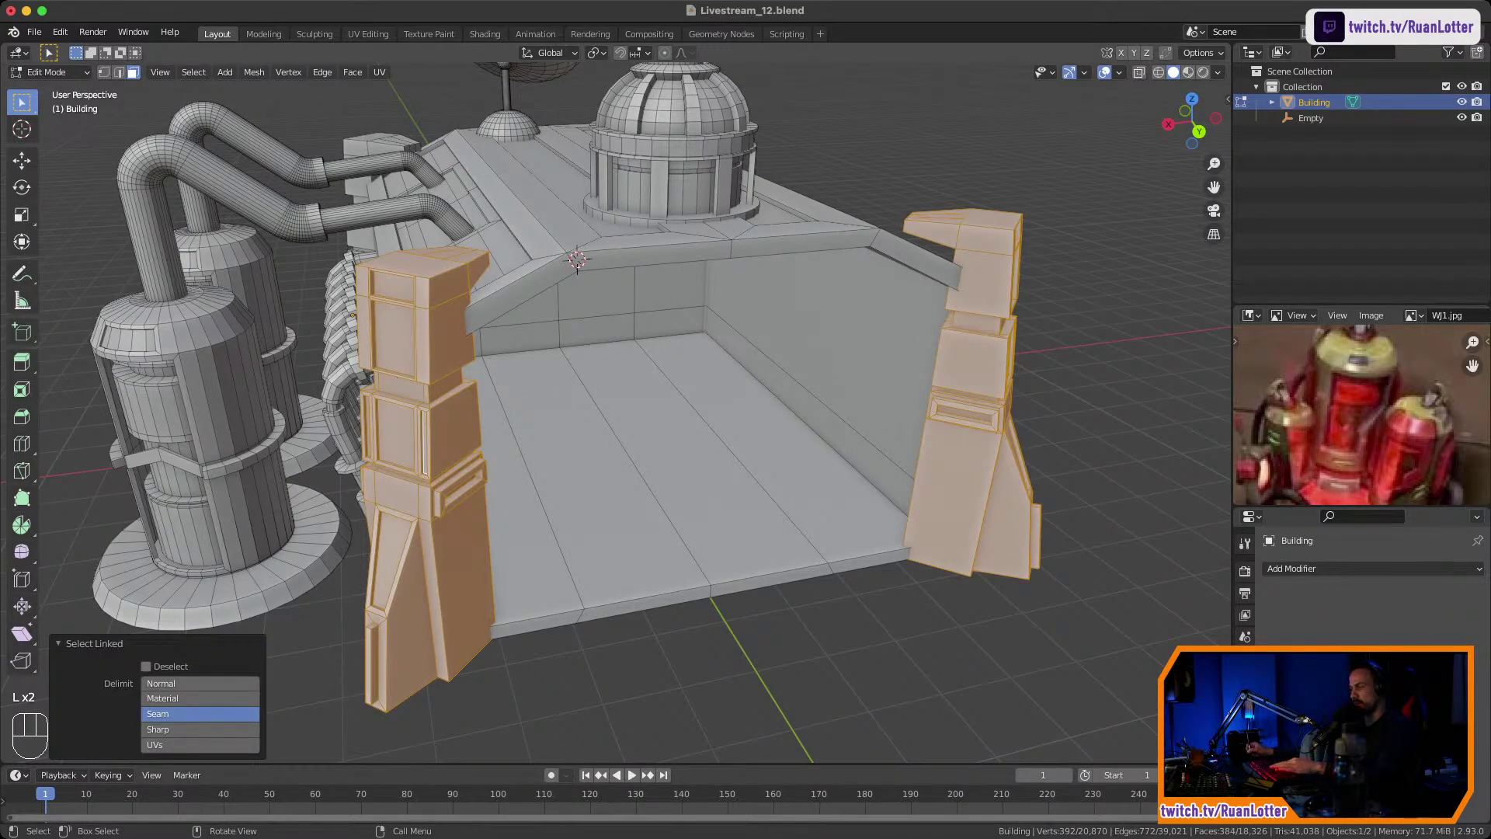
pyautogui.press('h')
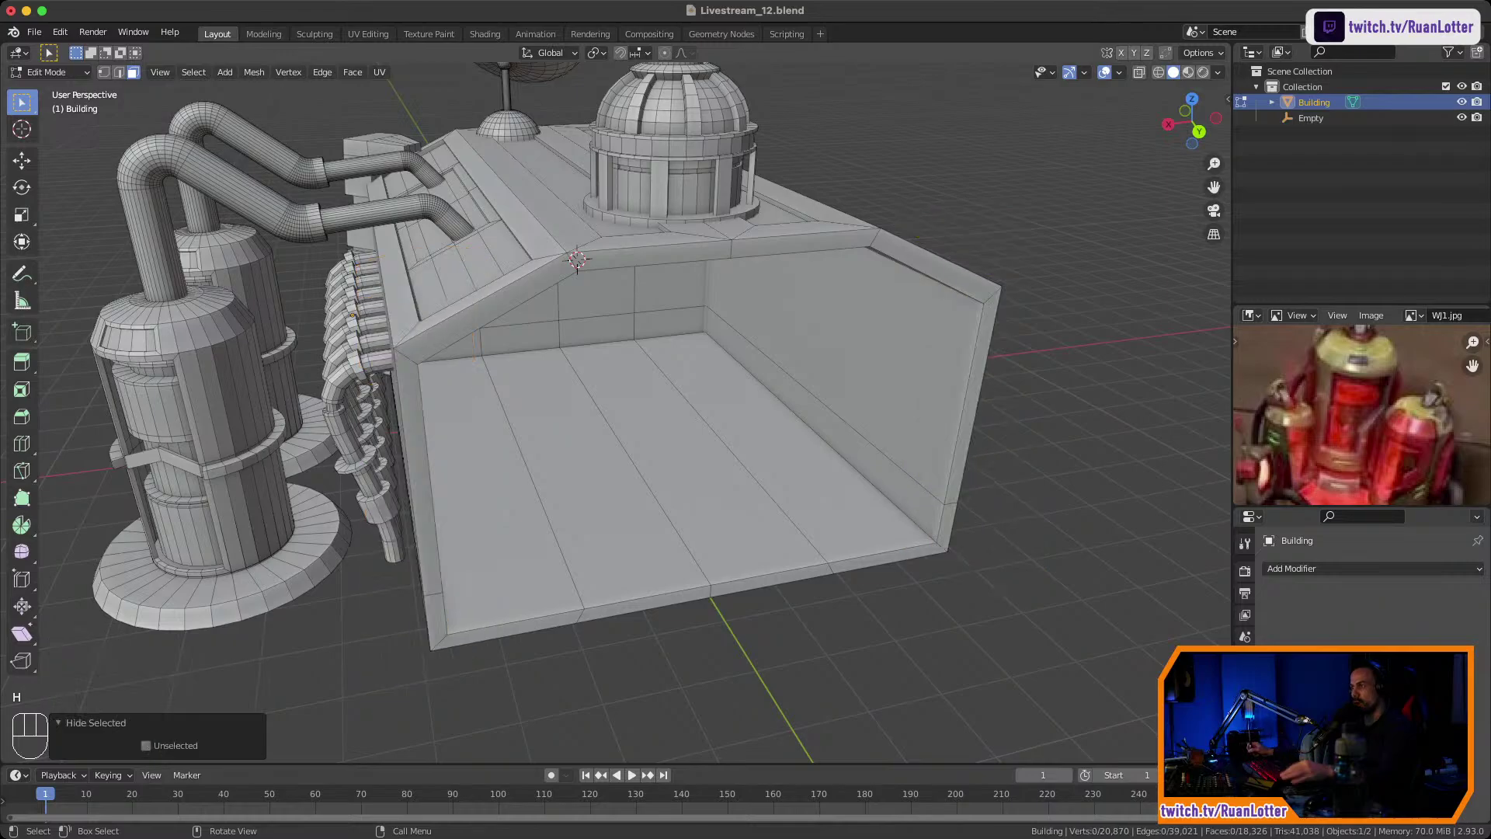
pyautogui.moveTo(668, 435); pyautogui.dragTo(705, 419, button='middle')
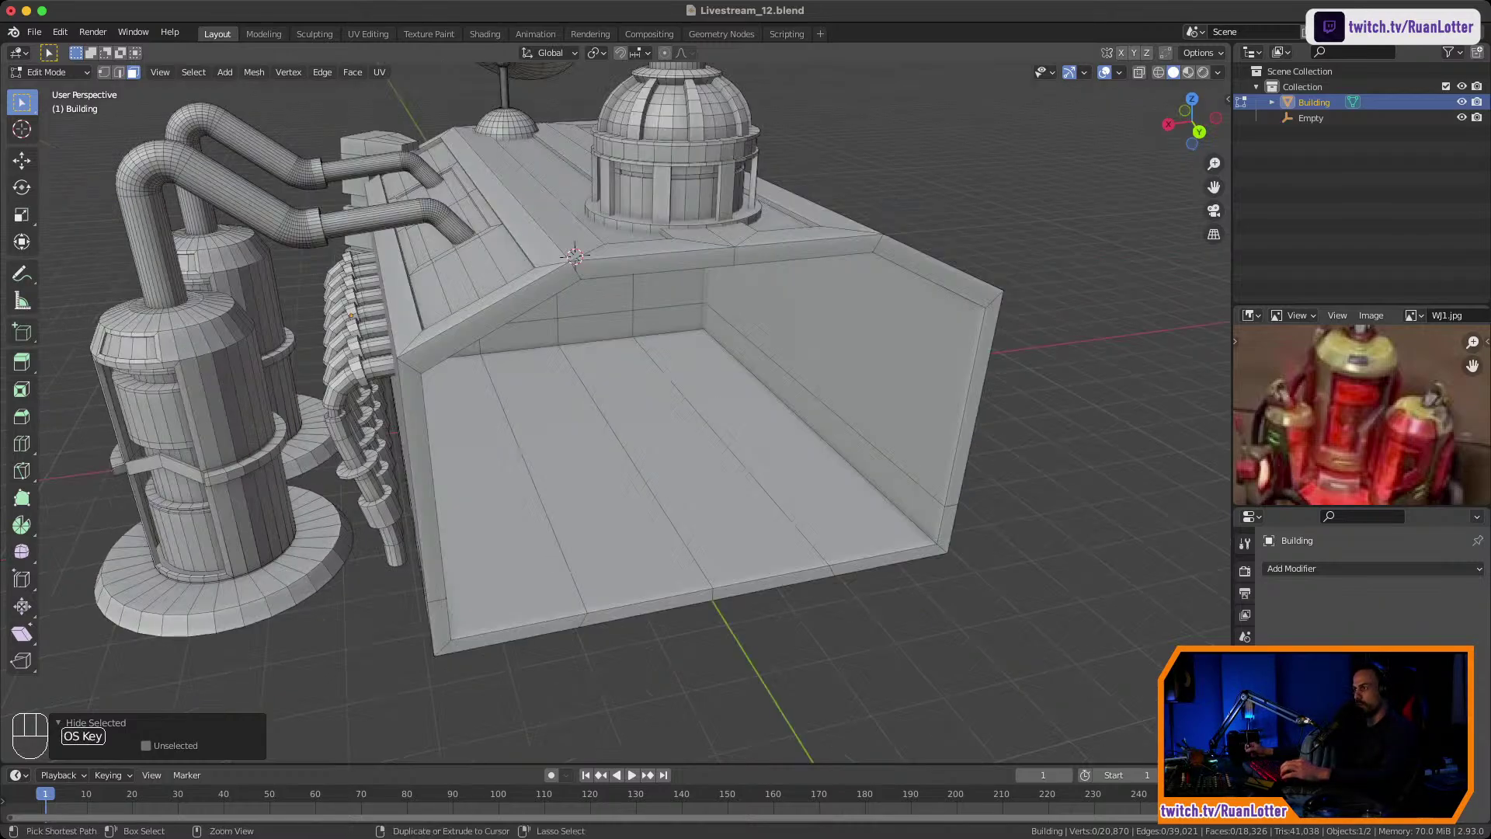
# Switch to Safari and search Google Images for "scifi door" in a new tab.
pyautogui.press('super+Tab')
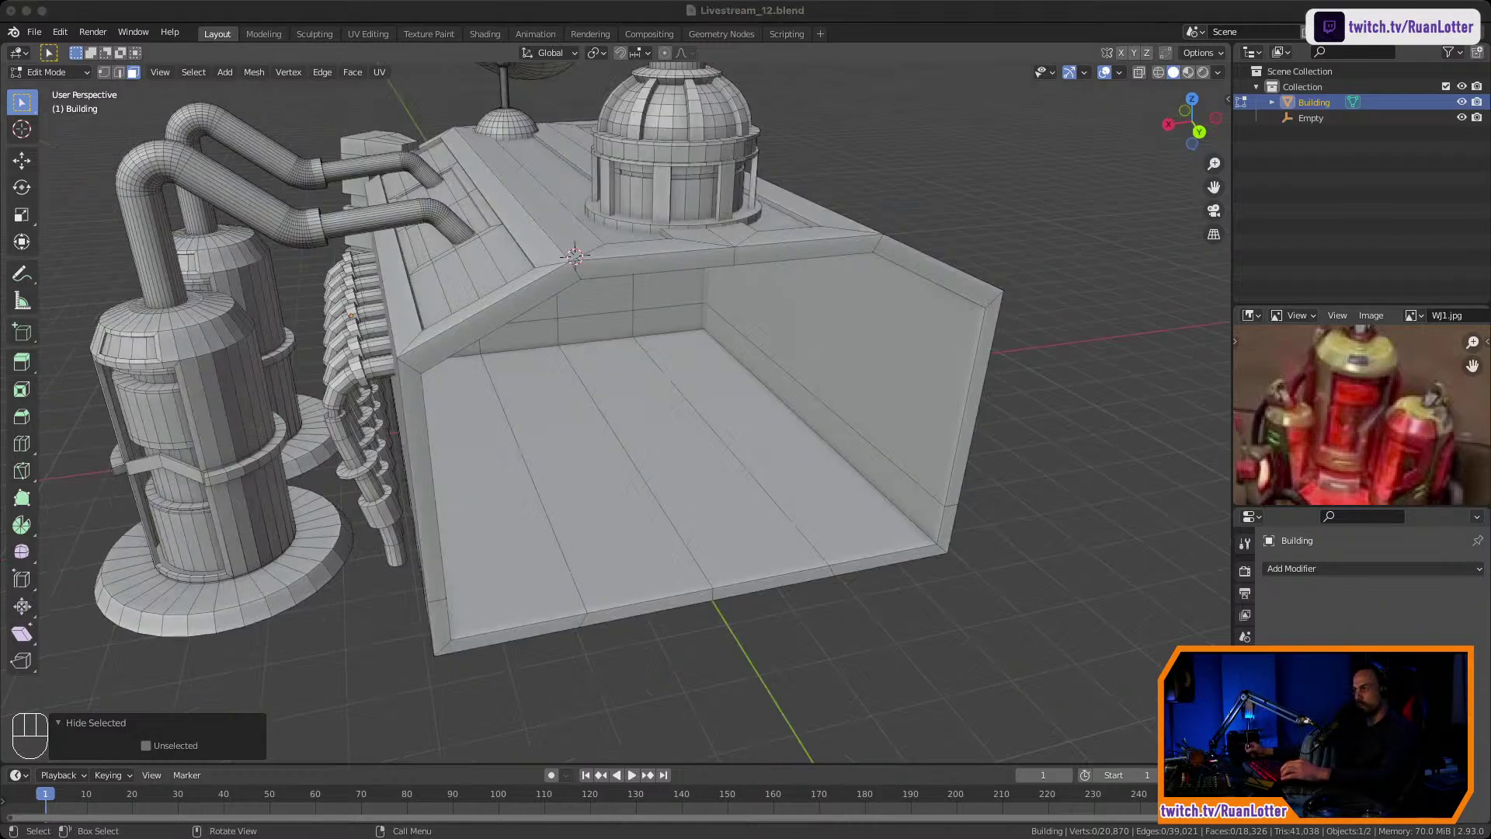
pyautogui.press('super+Tab')
pyautogui.press('super')
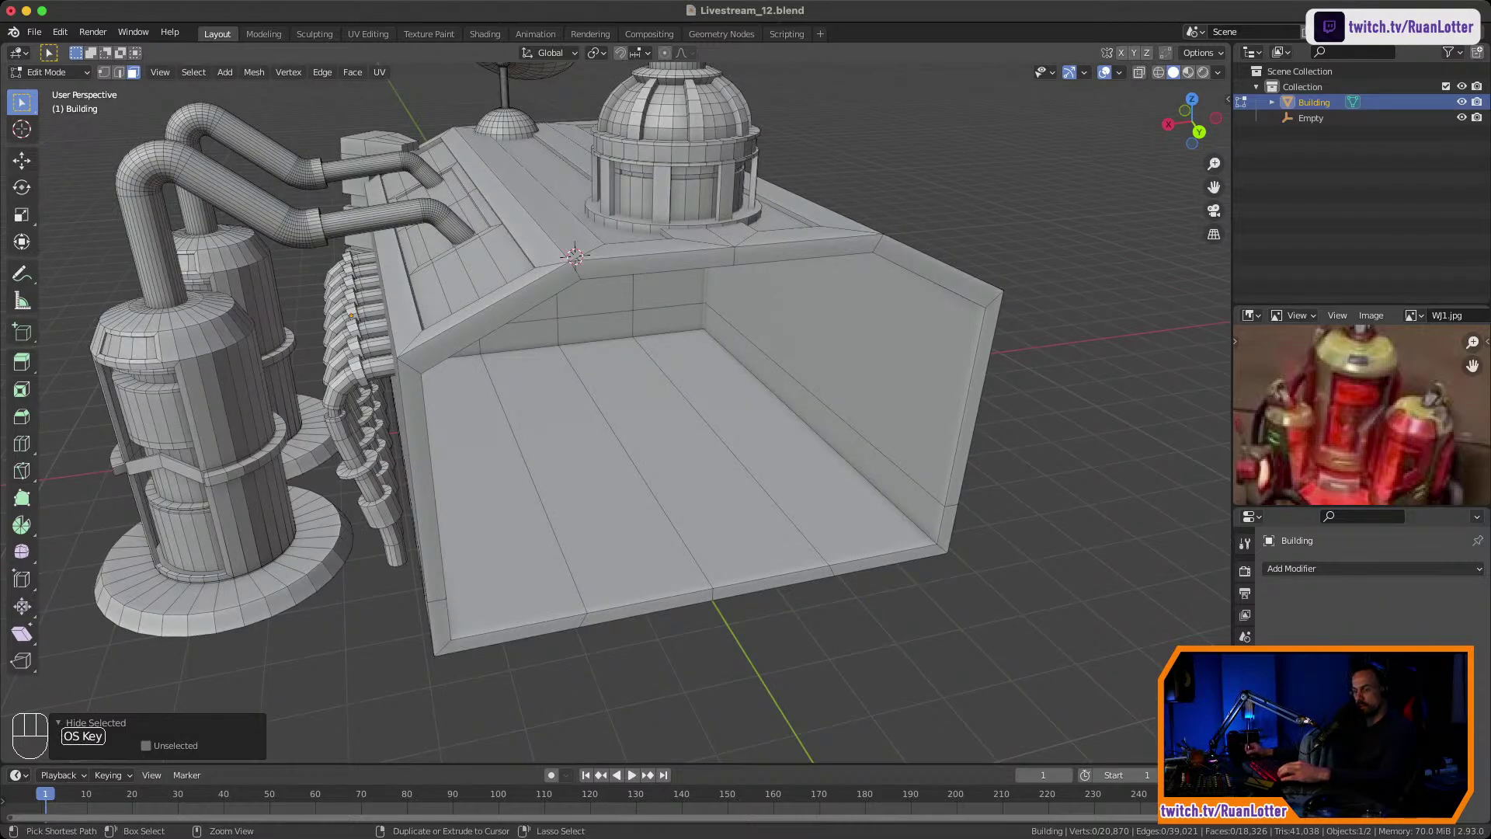
pyautogui.press('super+Tab')
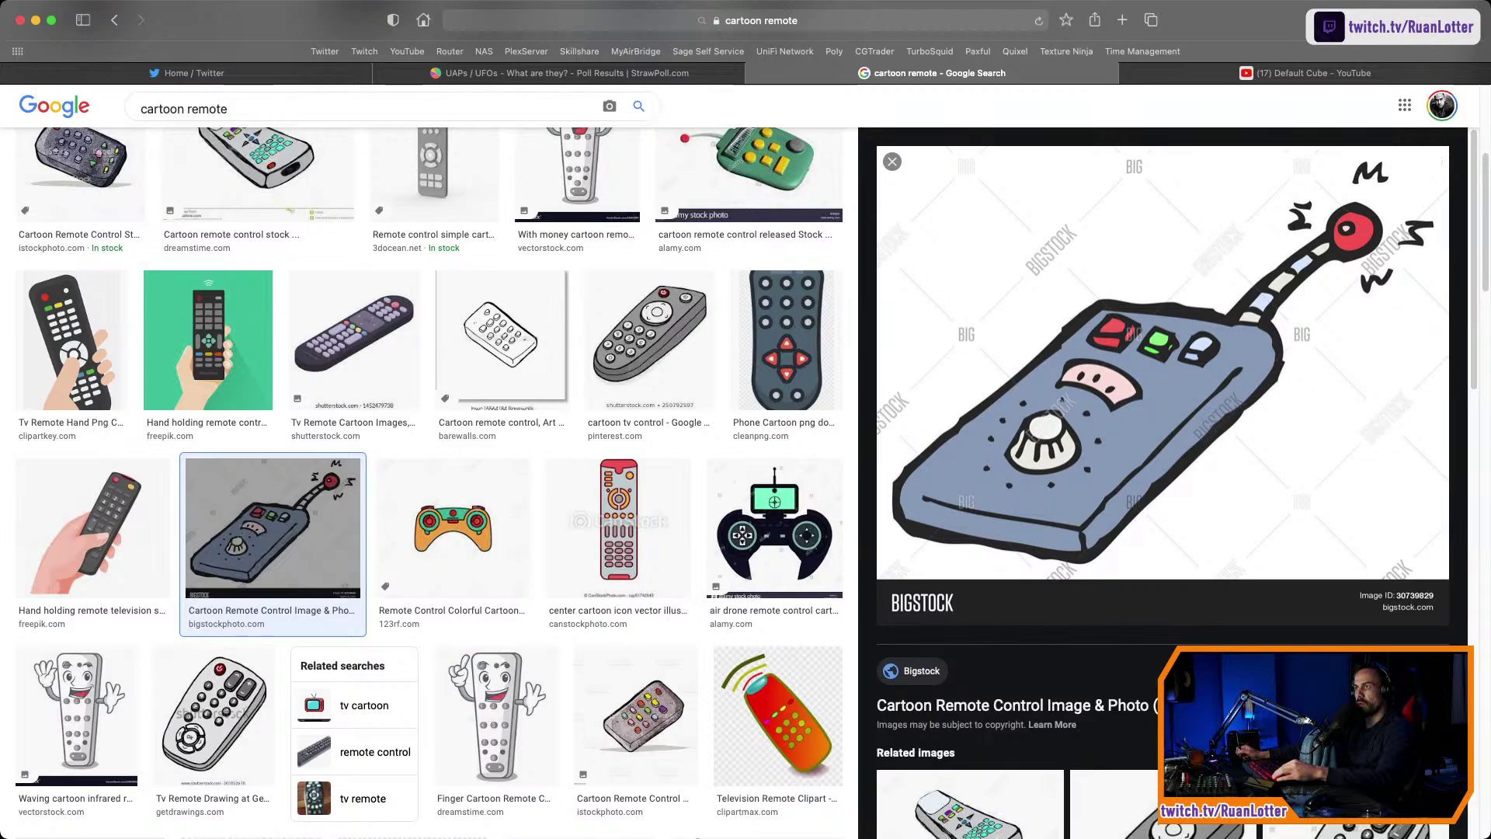
pyautogui.press('super+t')
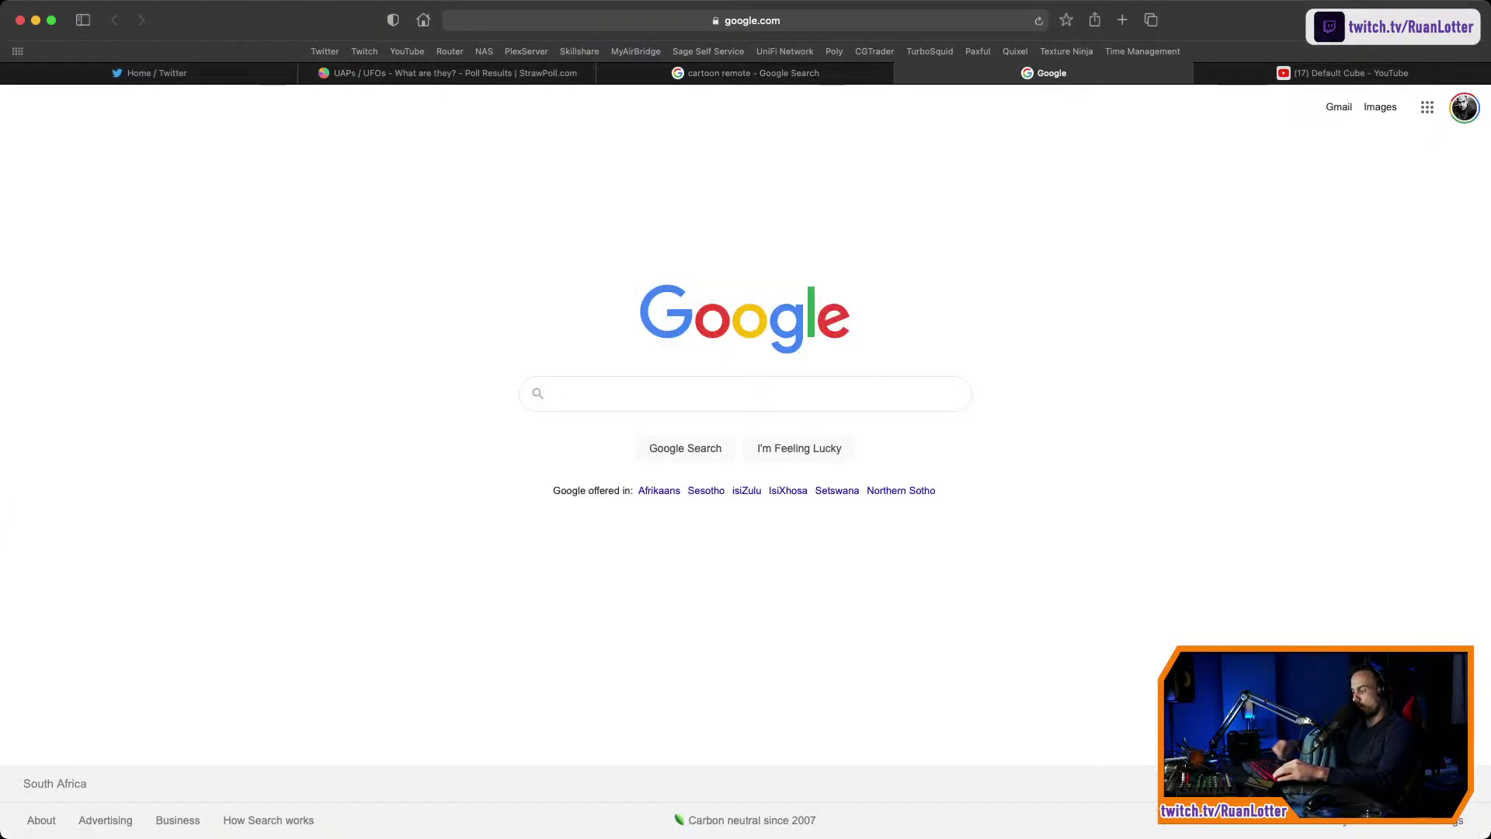
pyautogui.write('sci')
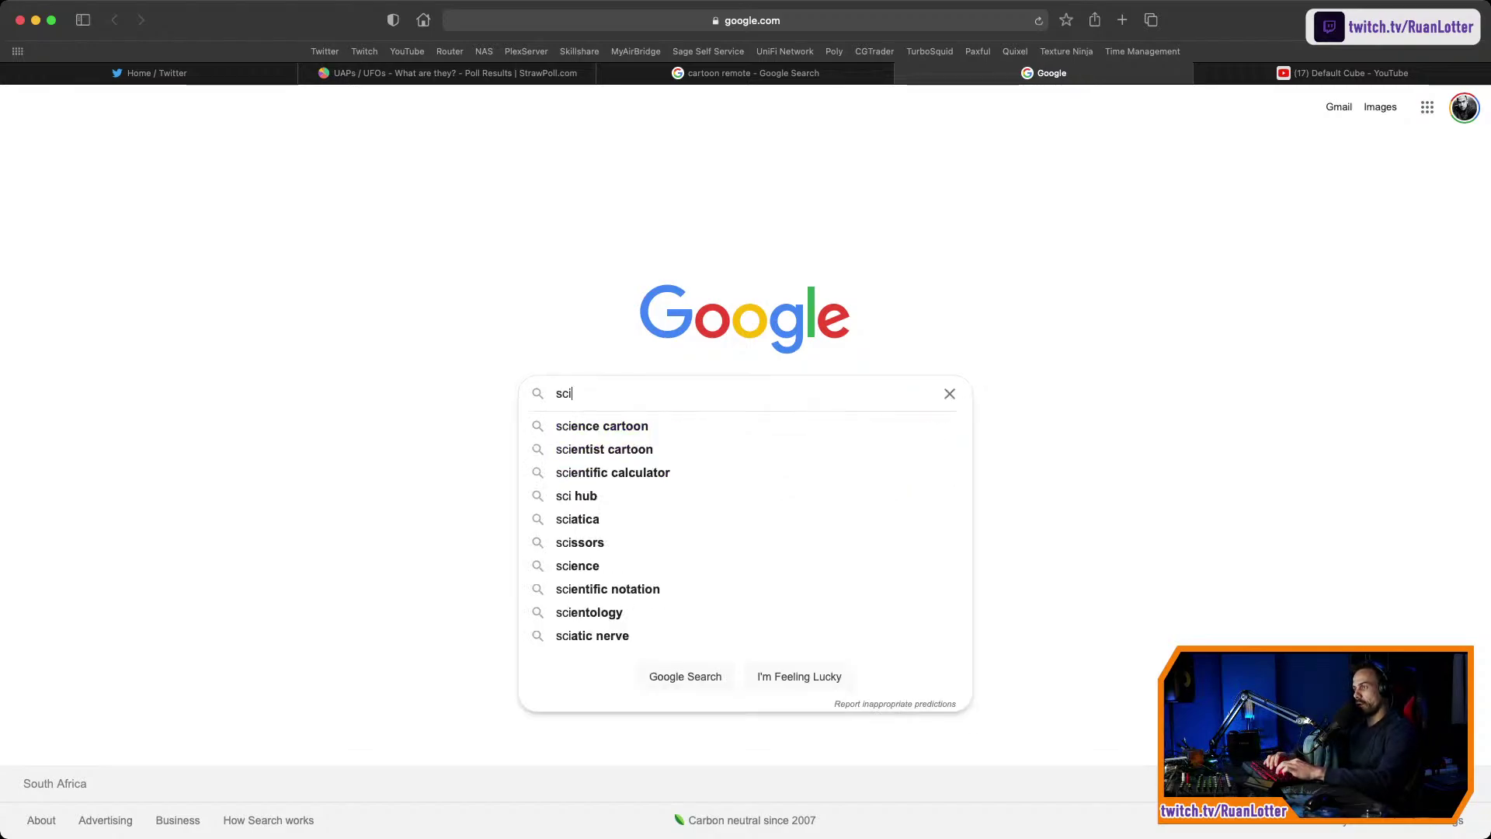
pyautogui.write('fi door')
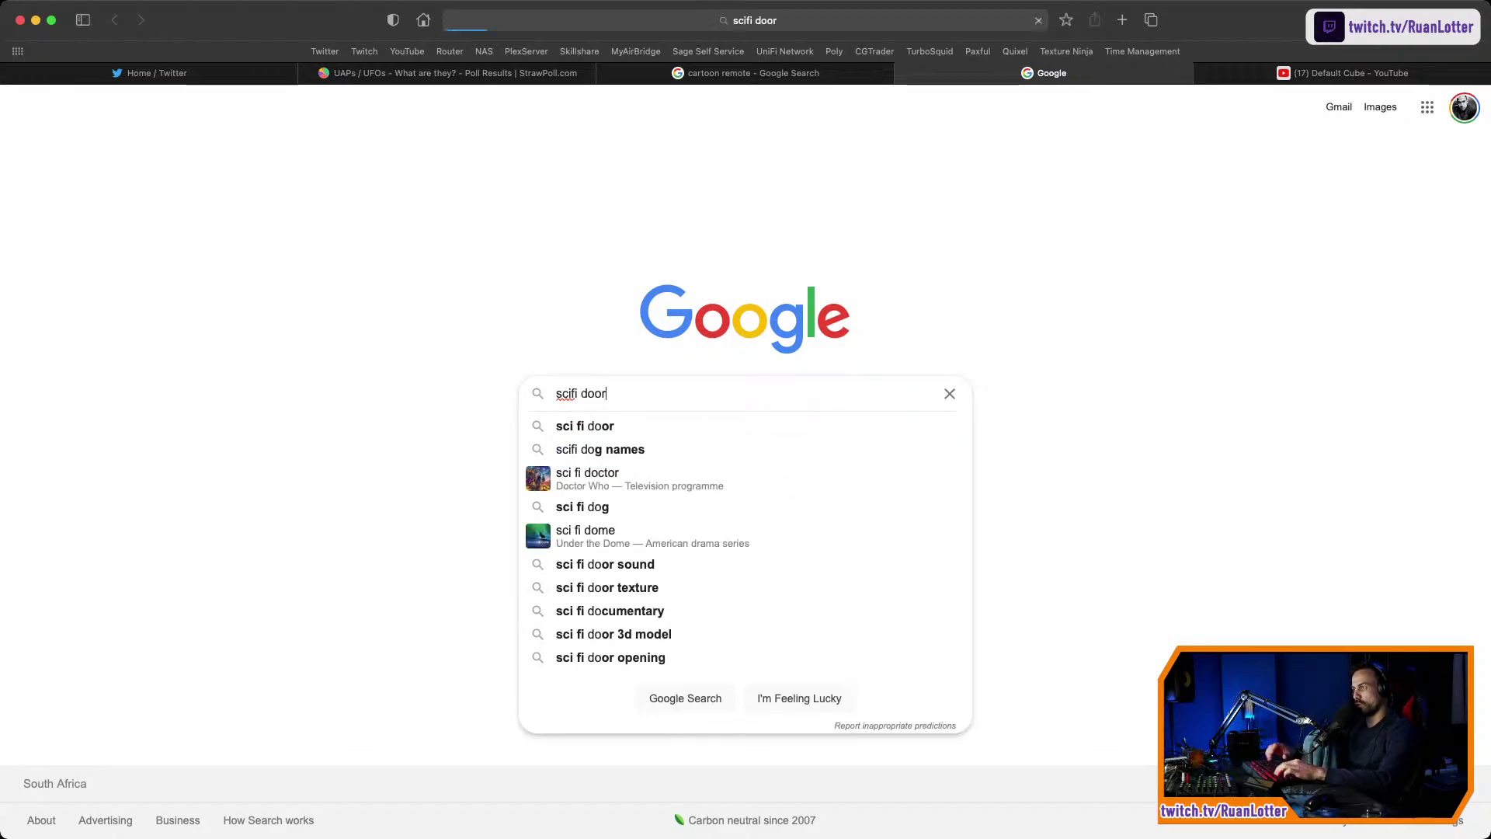
pyautogui.press('Return')
pyautogui.click(219, 170)
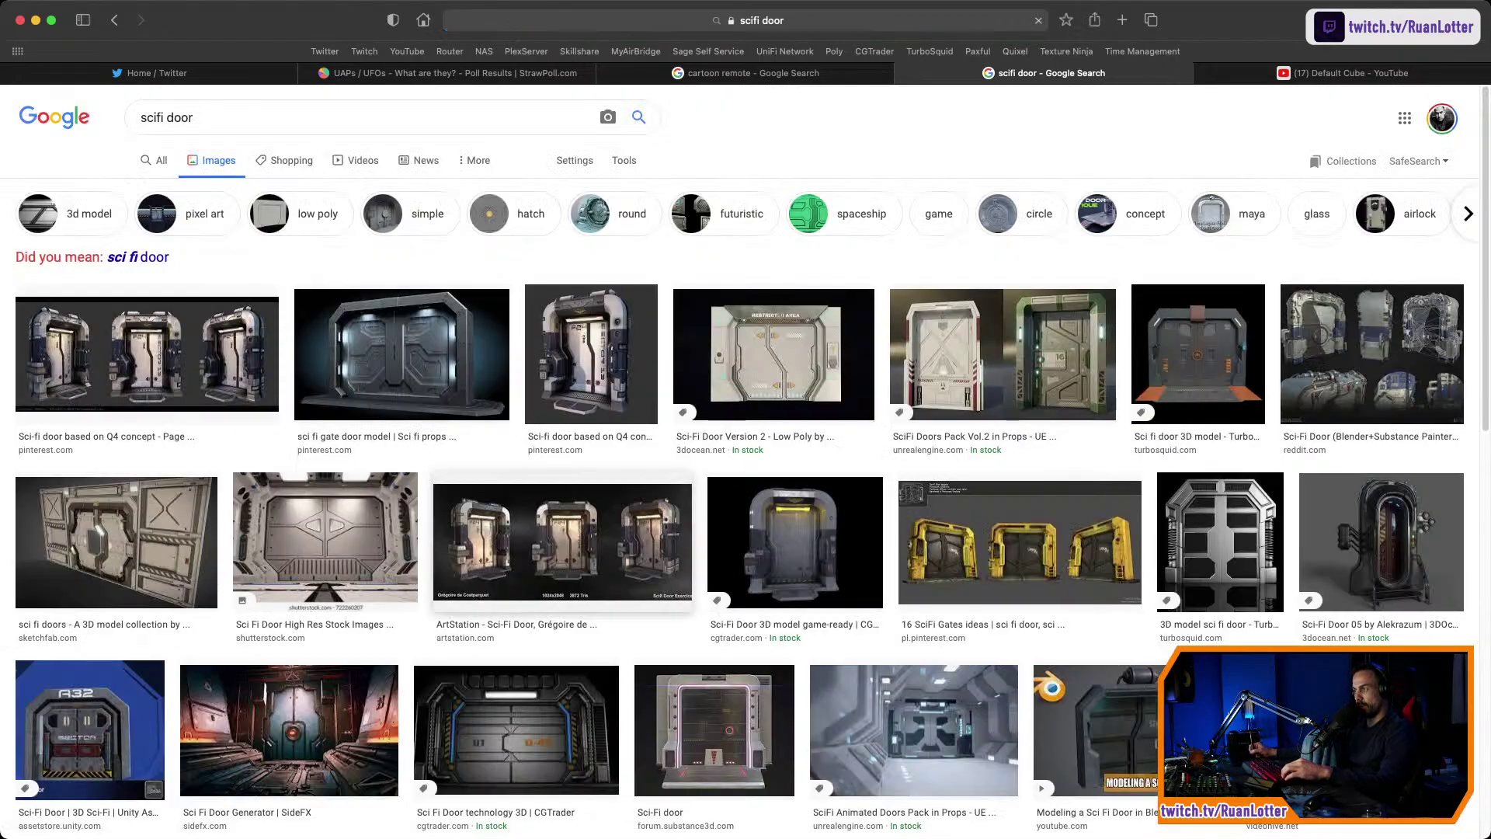
# Preview the "Sci-Fi Door Version 2 - Low Poly" image result and switch back to Blender.
pyautogui.press('super+Tab')
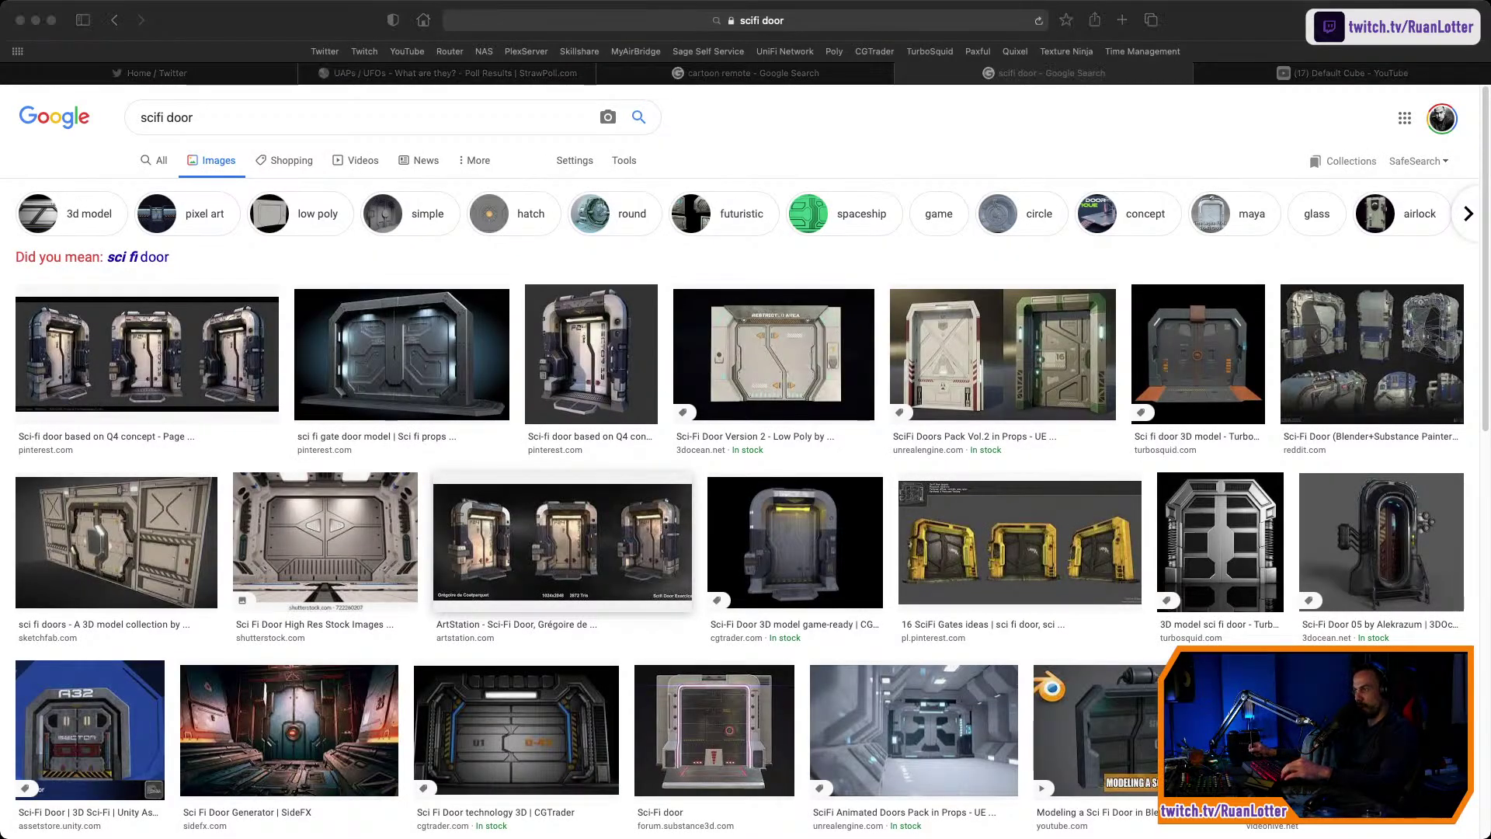
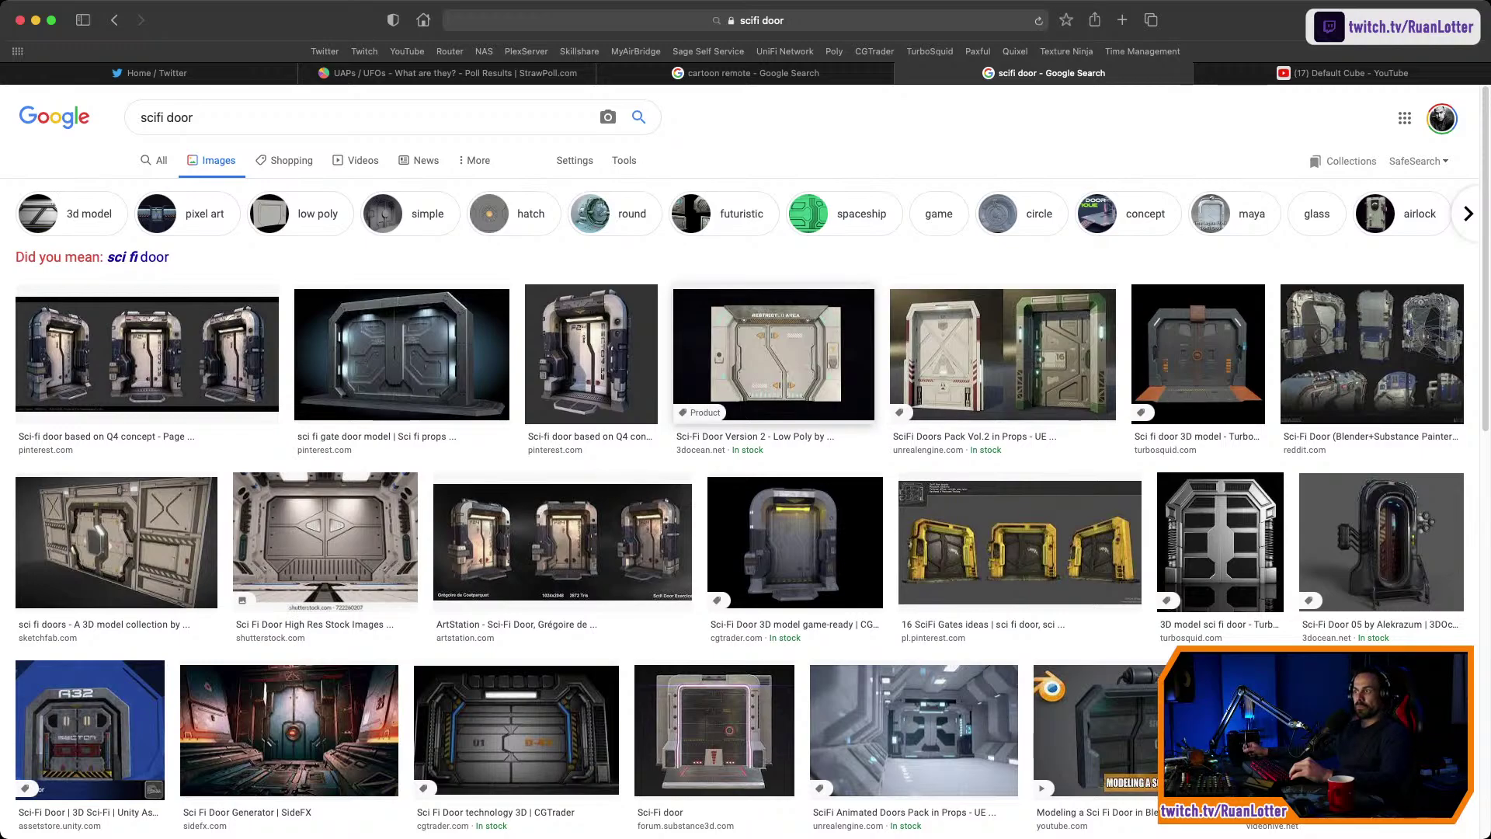
pyautogui.click(774, 353)
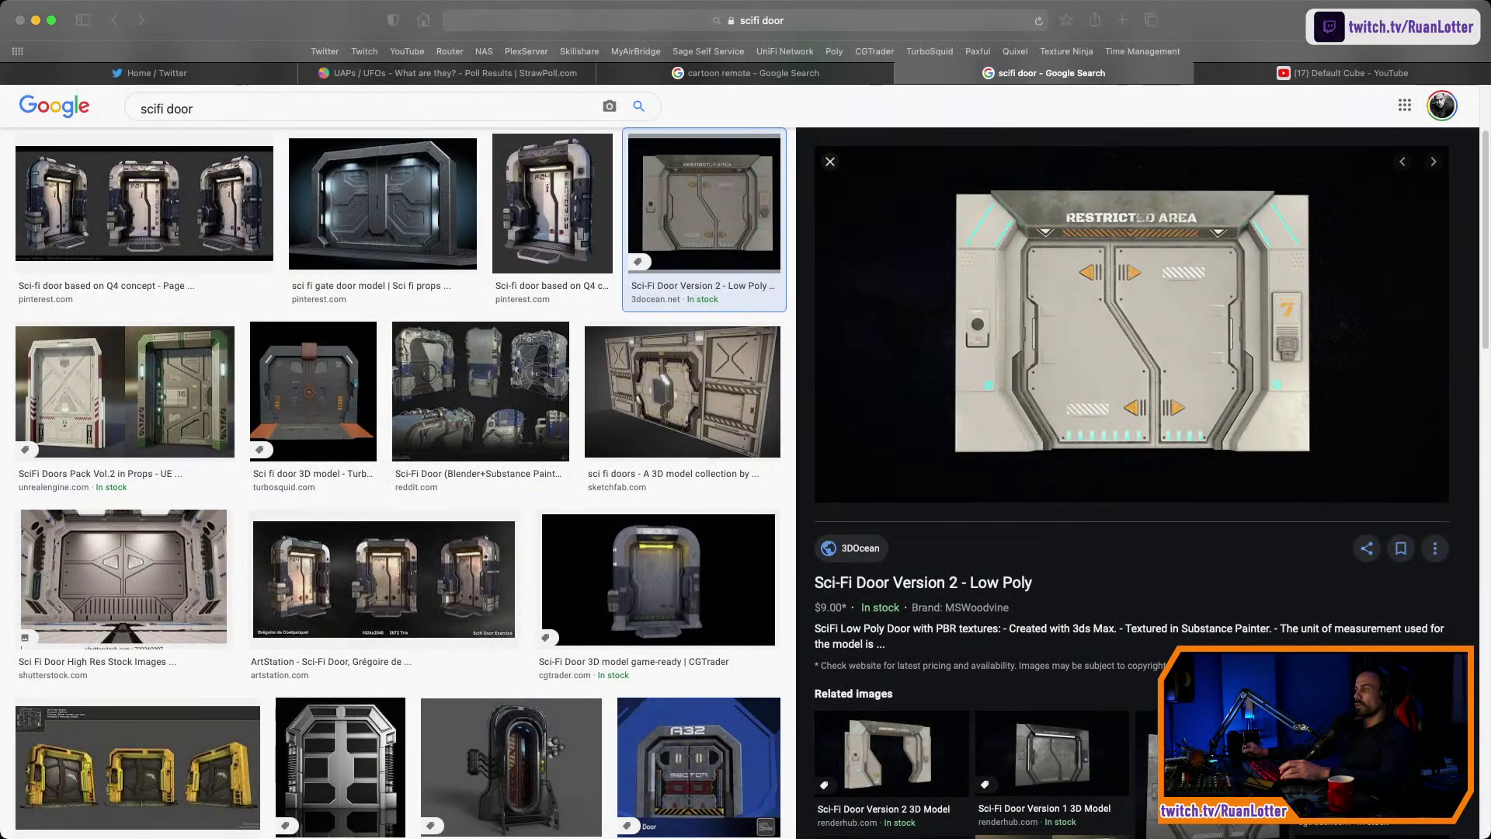
pyautogui.press('super+Tab')
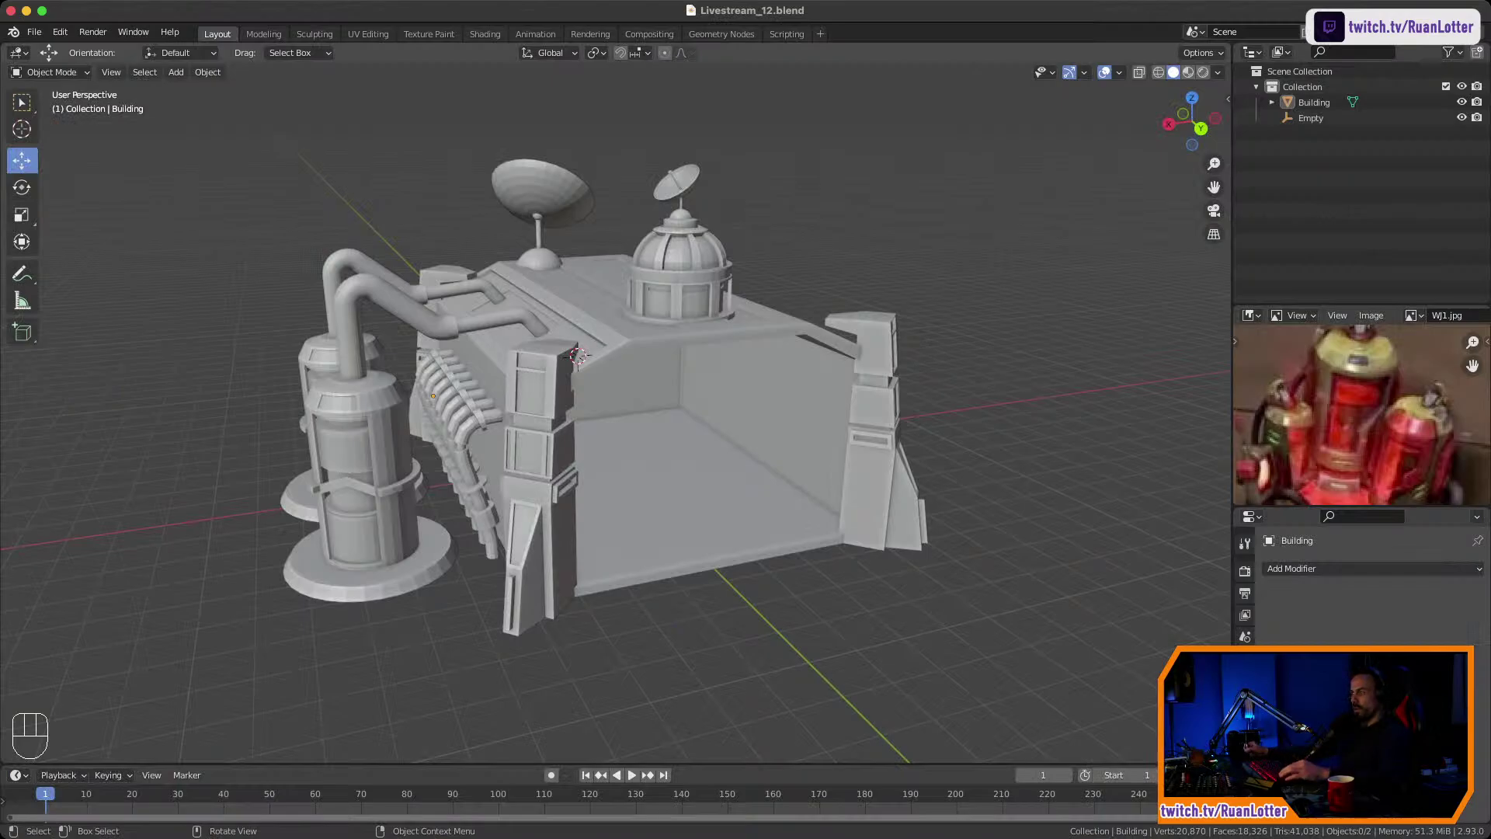
# Load SciFiDoor2.jpg as the reference image in the image editor and frame the whole door.
pyautogui.click(1371, 315)
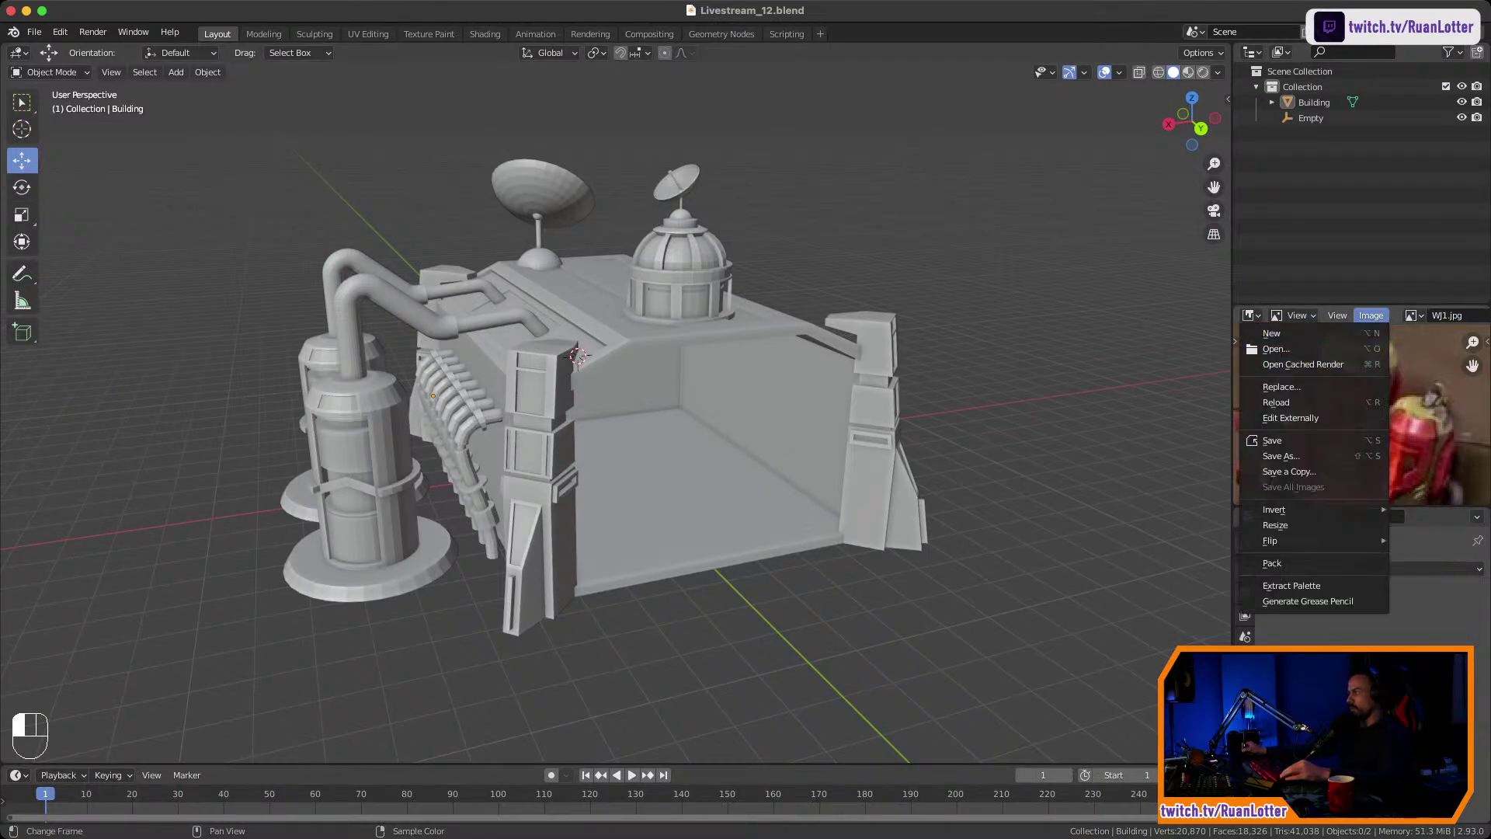
pyautogui.click(1356, 348)
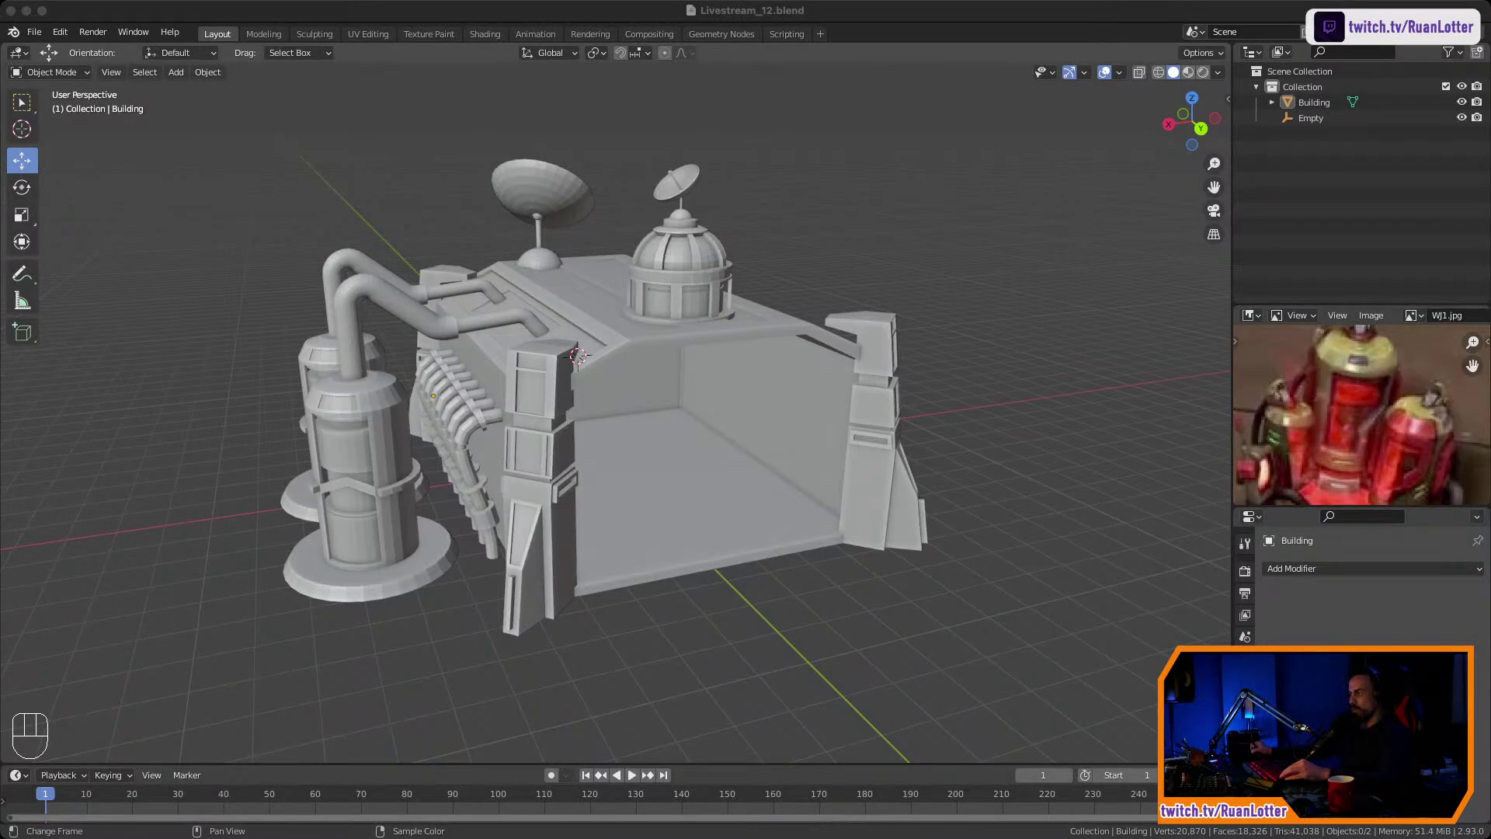
pyautogui.keyDown('ctrl'); pyautogui.moveTo(1362, 388); pyautogui.dragTo(1361, 451, button='middle'); pyautogui.keyUp('ctrl')
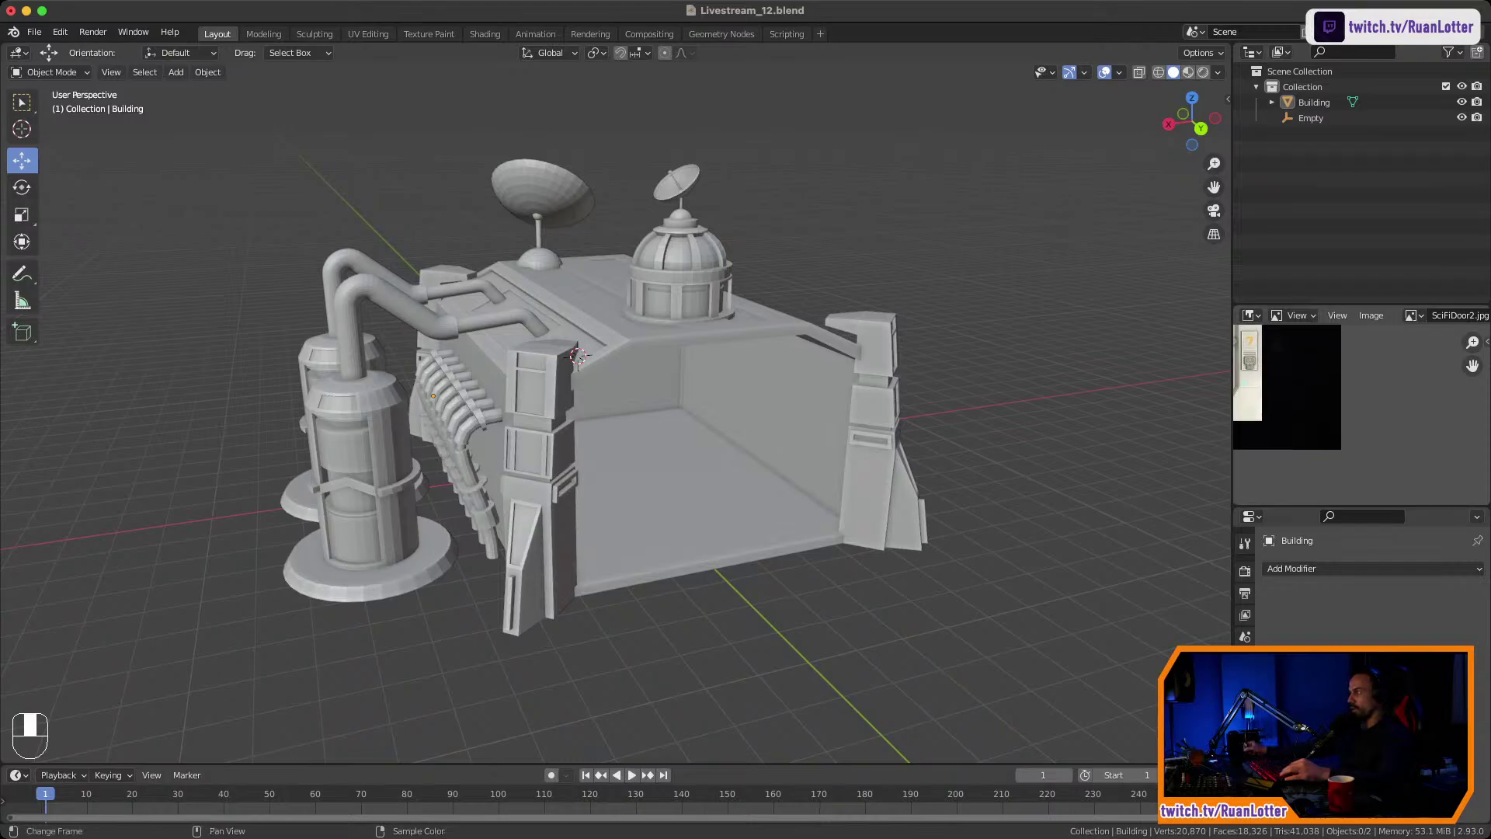
pyautogui.moveTo(1294, 396); pyautogui.dragTo(1415, 429, button='middle')
pyautogui.keyDown('ctrl'); pyautogui.moveTo(1415, 429); pyautogui.dragTo(1415, 458, button='middle'); pyautogui.keyUp('ctrl')
pyautogui.moveTo(1320, 388); pyautogui.dragTo(1413, 436, button='middle')
pyautogui.keyDown('ctrl'); pyautogui.moveTo(1414, 436); pyautogui.dragTo(1380, 411, button='middle'); pyautogui.keyUp('ctrl')
pyautogui.moveTo(1370, 435); pyautogui.dragTo(1370, 396, button='middle')
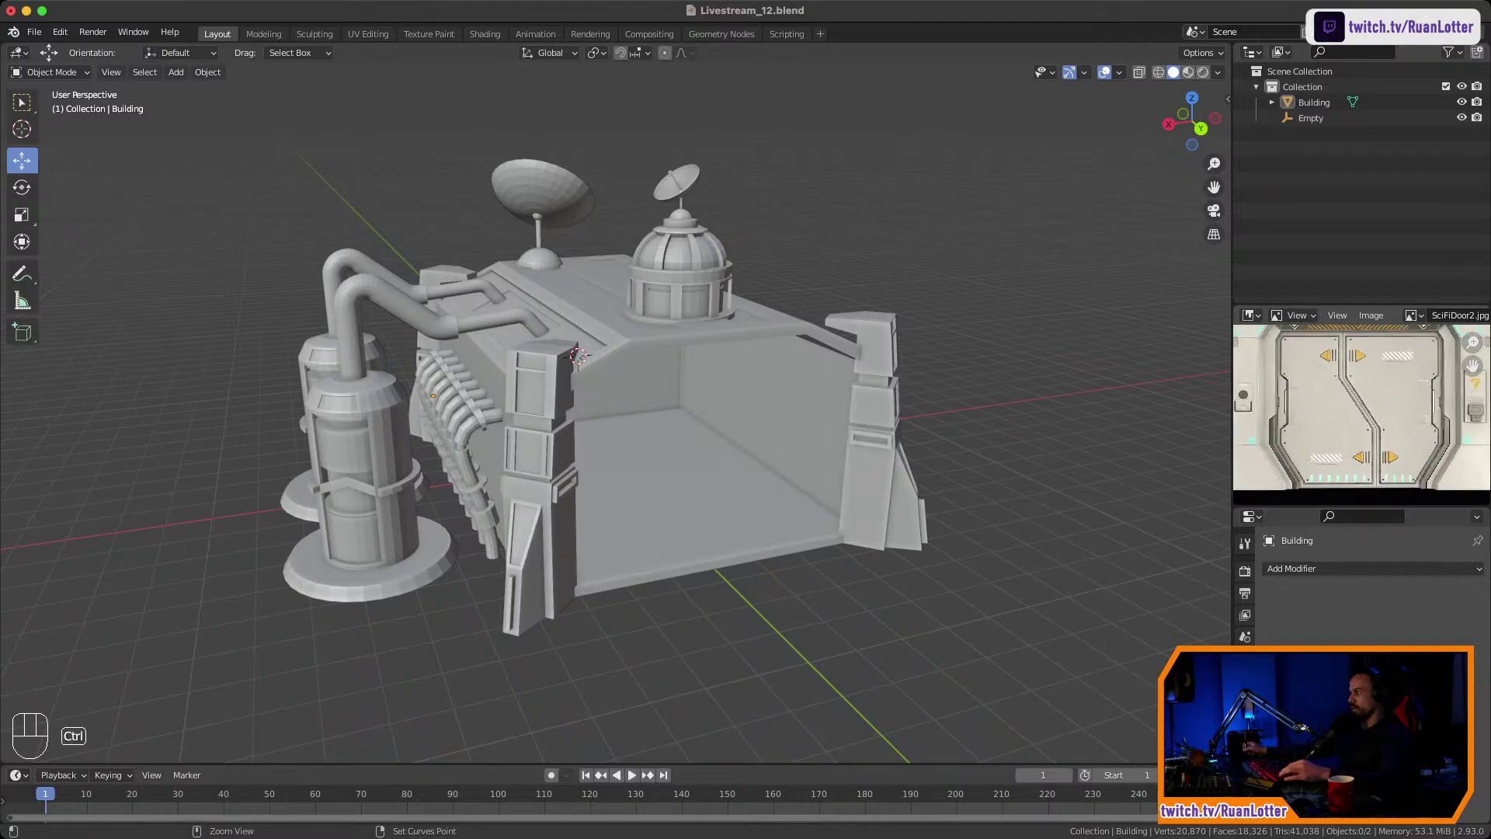
pyautogui.keyDown('ctrl'); pyautogui.scroll(3, 1359, 388); pyautogui.keyUp('ctrl')
pyautogui.keyDown('ctrl'); pyautogui.scroll(-5, 1359, 389); pyautogui.keyUp('ctrl')
pyautogui.keyDown('ctrl'); pyautogui.scroll(1, 1359, 389); pyautogui.keyUp('ctrl')
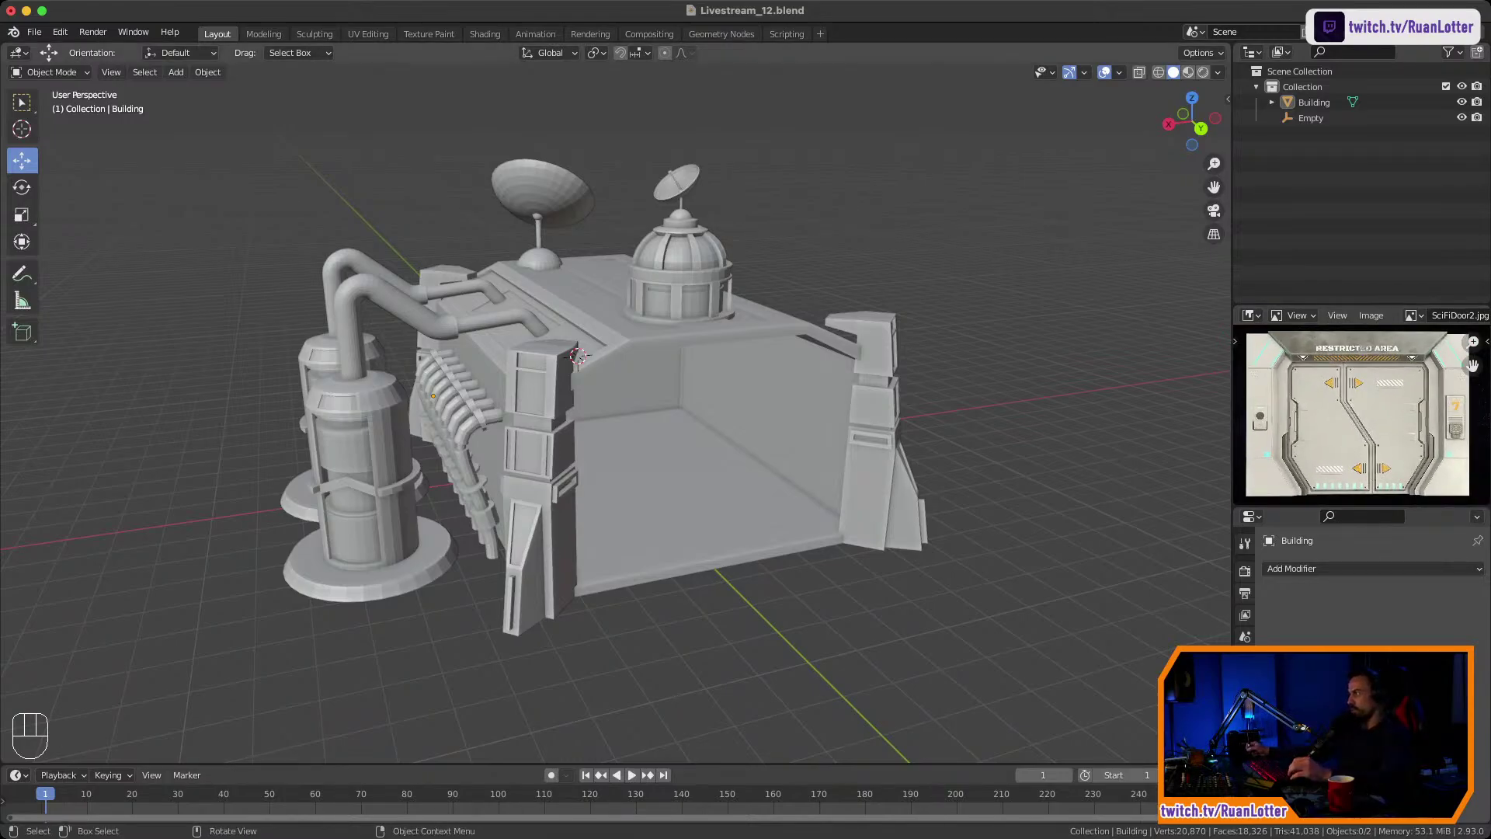
# Select the building and enter Edit Mode with its front opening in view.
pyautogui.moveTo(667, 434)
pyautogui.mouseDown(button='middle')
pyautogui.moveTo(621, 444)
pyautogui.moveTo(664, 410)
pyautogui.mouseUp(button='middle')
pyautogui.click(652, 408)
pyautogui.press('Tab')
pyautogui.keyDown('ctrl'); pyautogui.moveTo(664, 409); pyautogui.dragTo(710, 380, button='middle'); pyautogui.keyUp('ctrl')
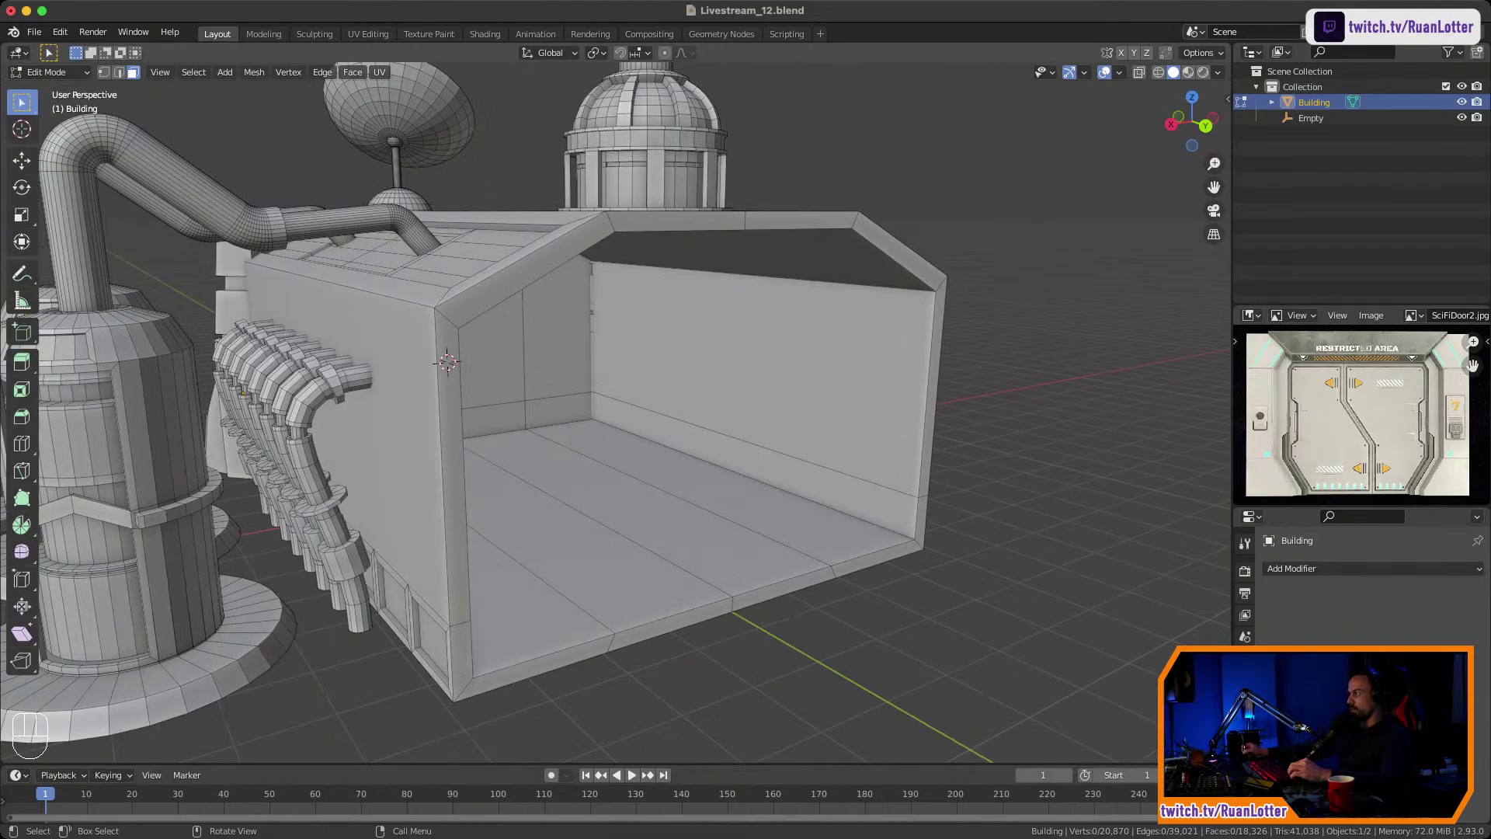
# Extrude the complete ring of faces around the building's front opening outward by about 0.26 m.
pyautogui.click(530, 269)
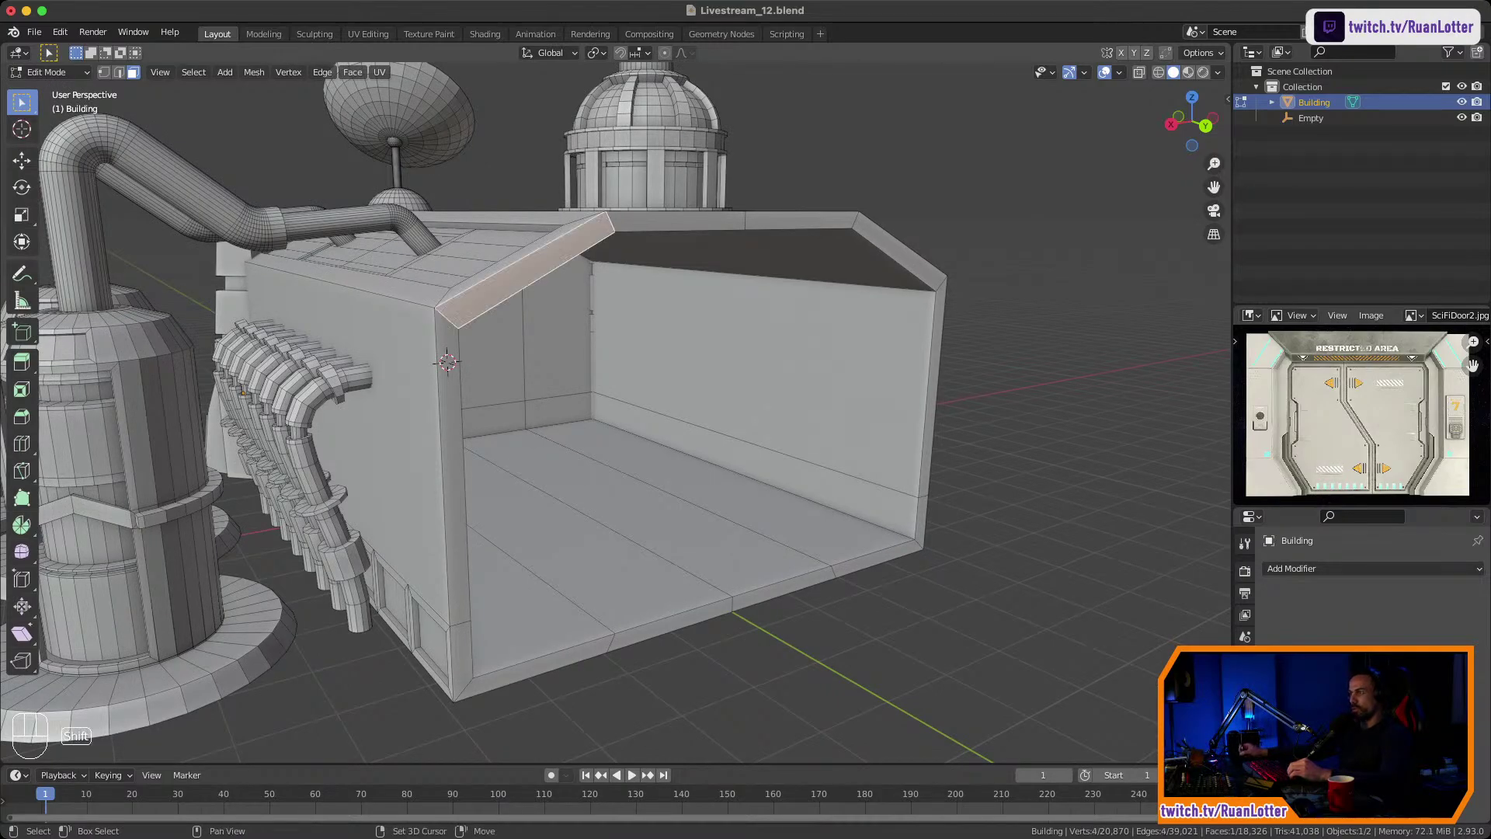
pyautogui.keyDown('shift'); pyautogui.click(677, 221); pyautogui.keyUp('shift')
pyautogui.keyDown('shift'); pyautogui.click(799, 221); pyautogui.keyUp('shift')
pyautogui.keyDown('shift'); pyautogui.click(901, 251); pyautogui.keyUp('shift')
pyautogui.keyDown('shift'); pyautogui.click(934, 381); pyautogui.keyUp('shift')
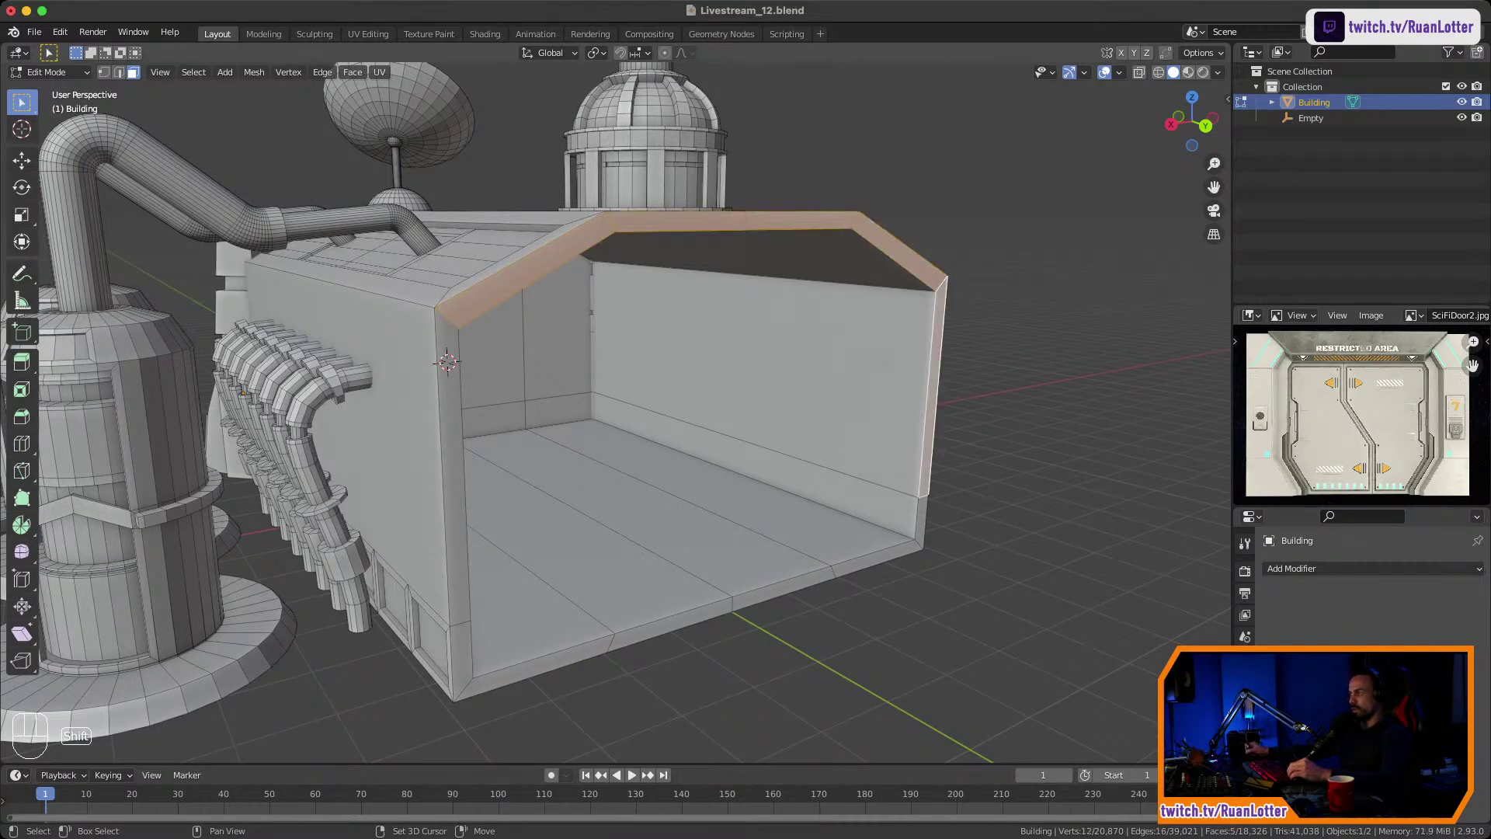
pyautogui.keyDown('shift'); pyautogui.click(921, 520); pyautogui.keyUp('shift')
pyautogui.keyDown('shift'); pyautogui.click(877, 558); pyautogui.keyUp('shift')
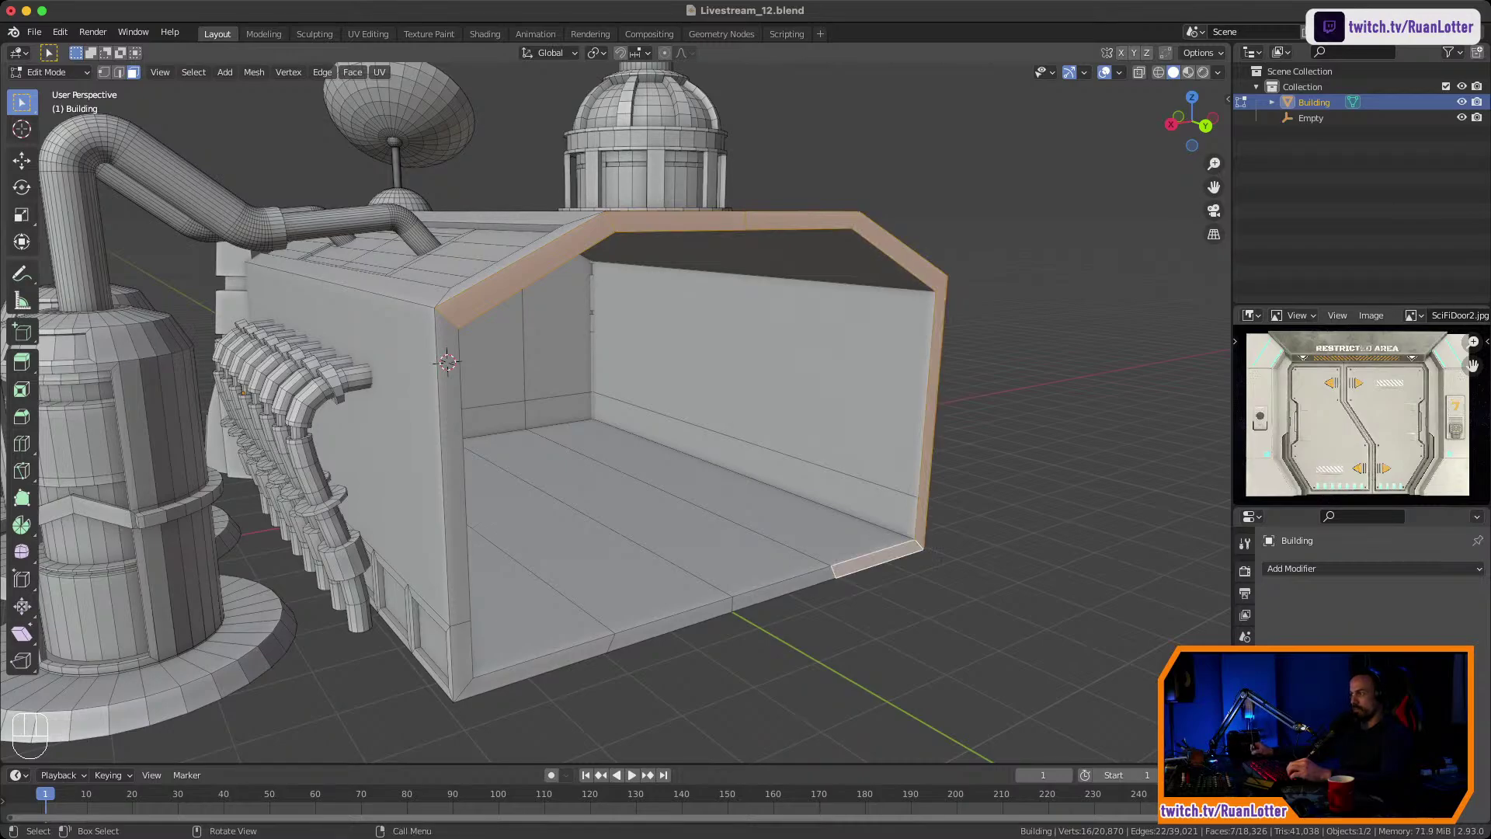
pyautogui.keyDown('ctrl'); pyautogui.click(538, 668); pyautogui.keyUp('ctrl')
pyautogui.keyDown('shift'); pyautogui.click(462, 660); pyautogui.keyUp('shift')
pyautogui.keyDown('shift'); pyautogui.click(456, 497); pyautogui.keyUp('shift')
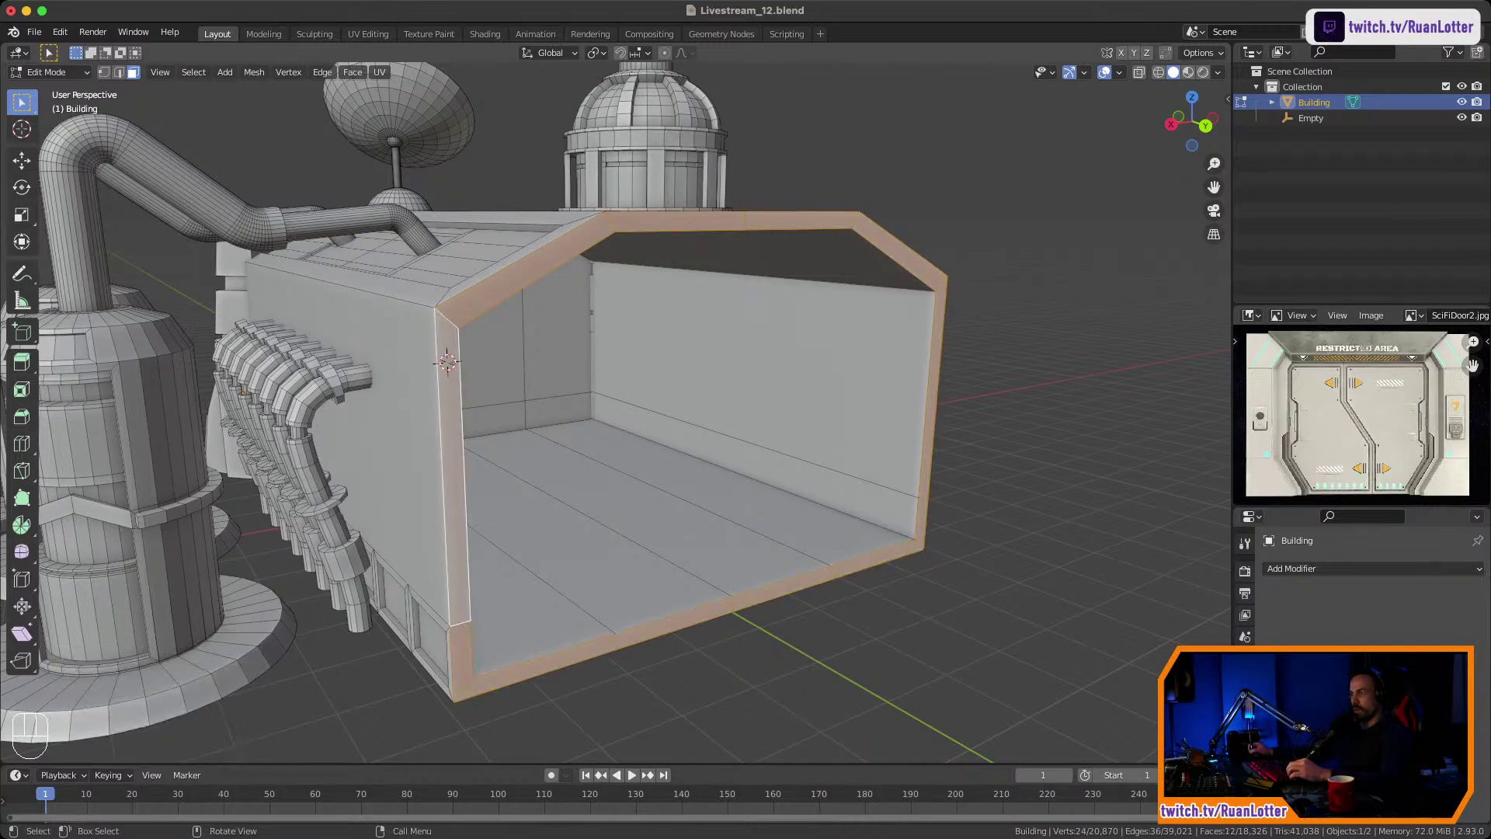
pyautogui.moveTo(456, 497); pyautogui.dragTo(614, 405, button='middle')
pyautogui.press('e')
pyautogui.click(544, 489)
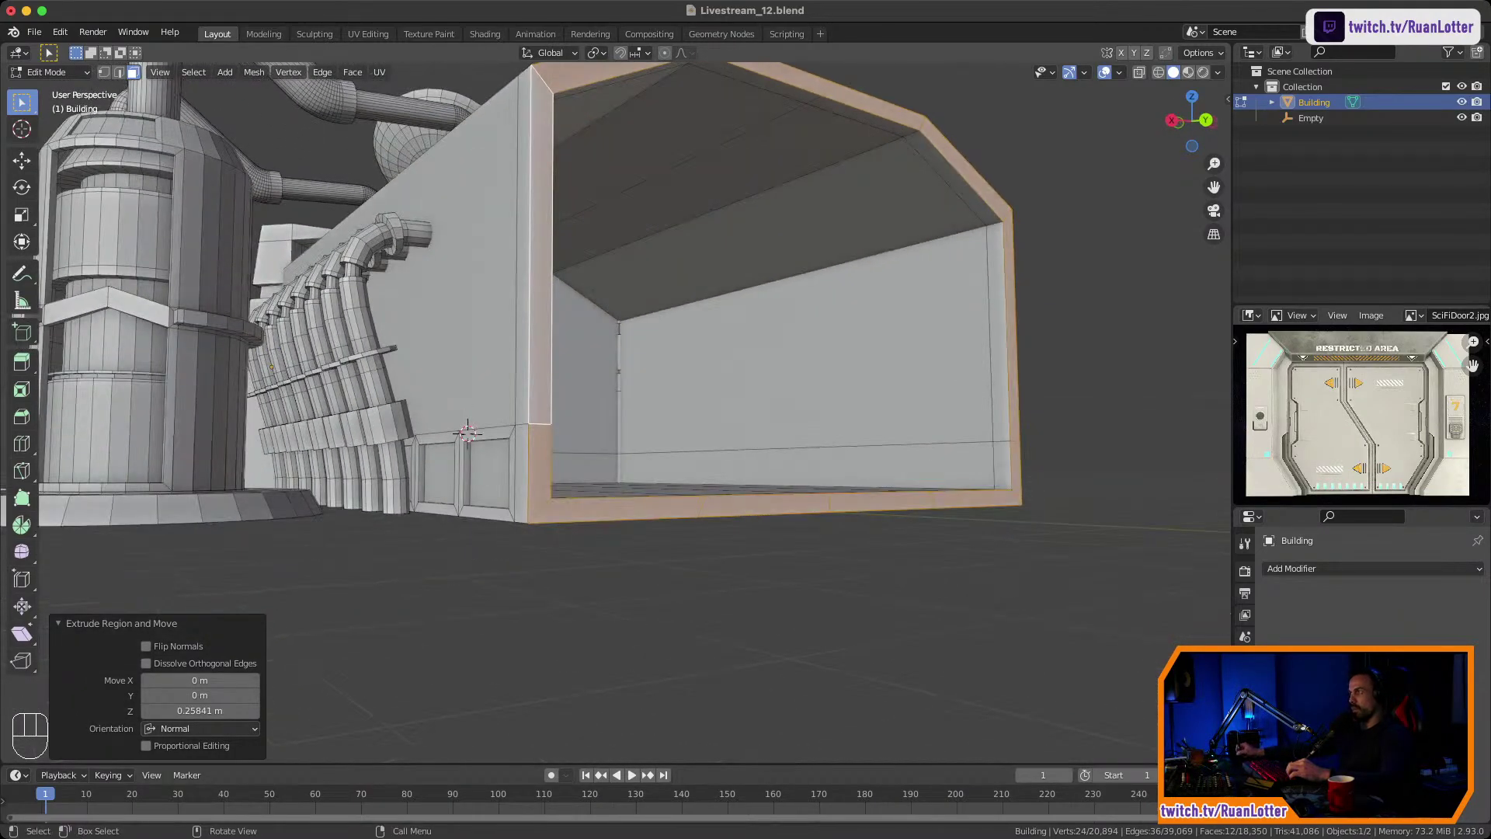
# Select the two adjoining underside faces along the middle top of the front opening's frame.
pyautogui.click(864, 116)
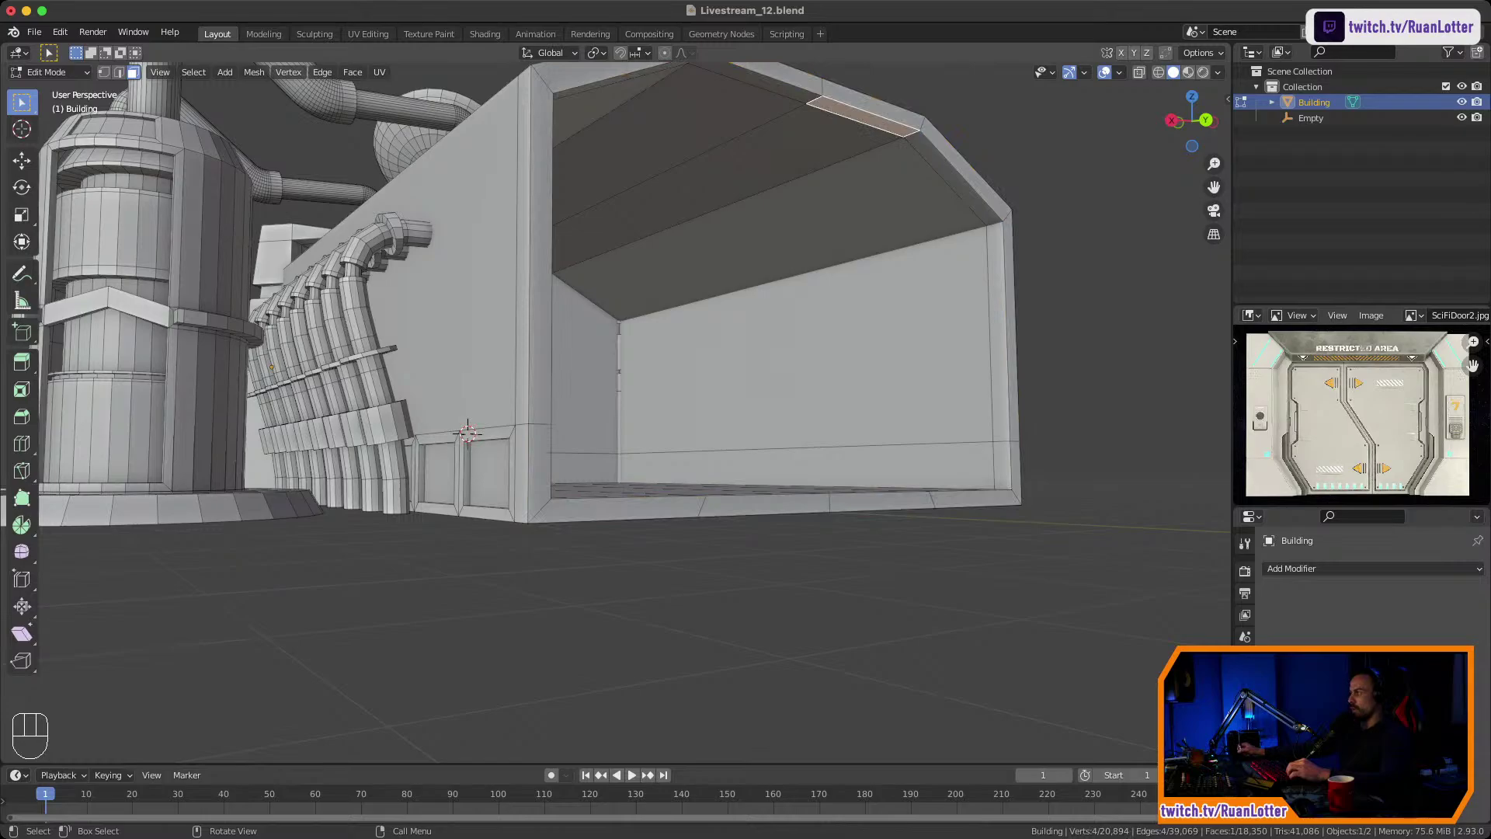
pyautogui.moveTo(864, 116); pyautogui.dragTo(887, 126, button='middle')
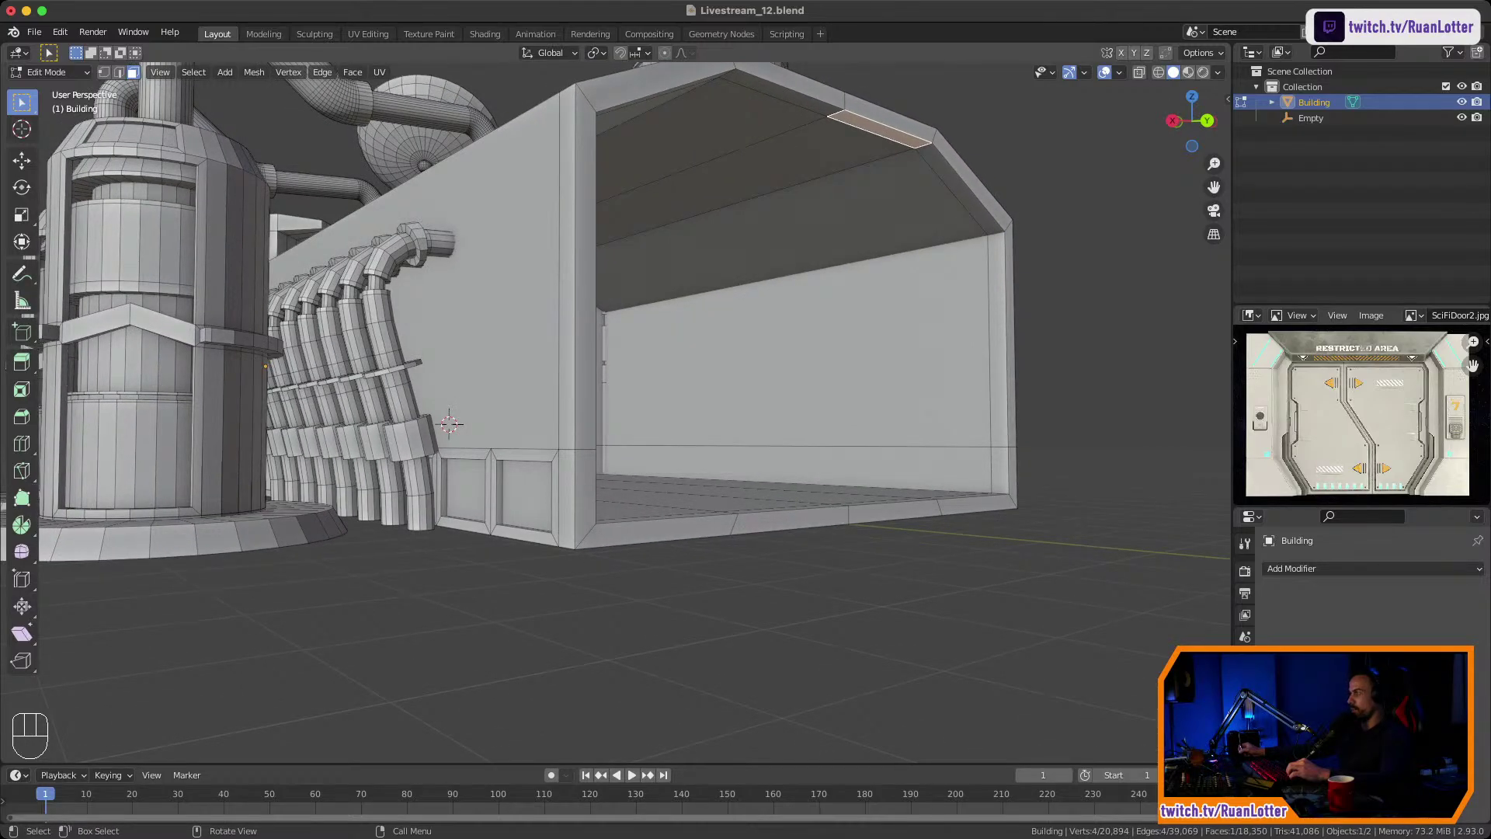
pyautogui.moveTo(887, 126); pyautogui.dragTo(859, 130, button='middle')
pyautogui.click(745, 121)
pyautogui.keyDown('shift'); pyautogui.click(835, 136); pyautogui.keyUp('shift')
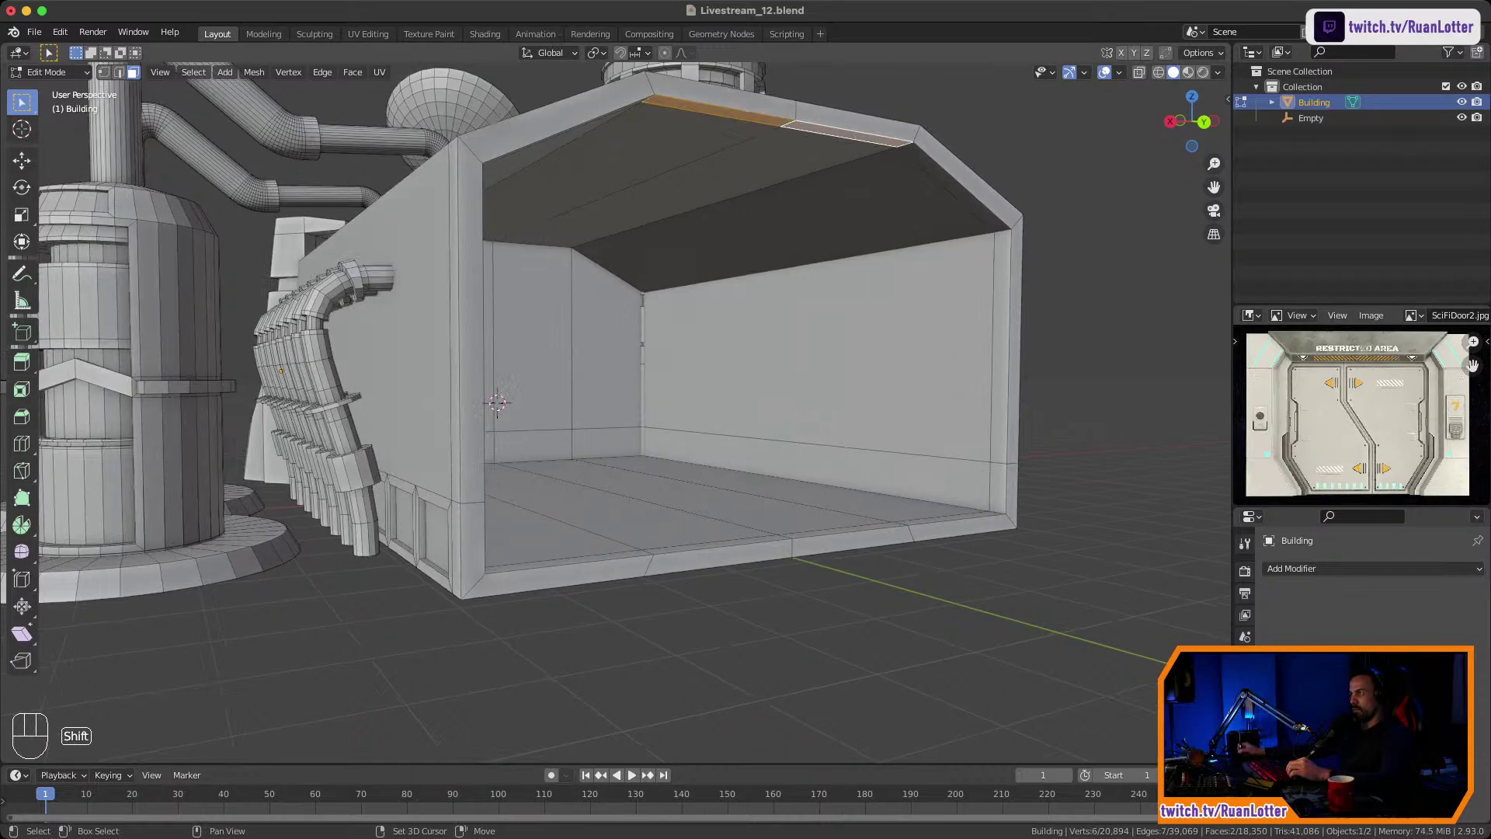
pyautogui.press('g')
pyautogui.press('z')
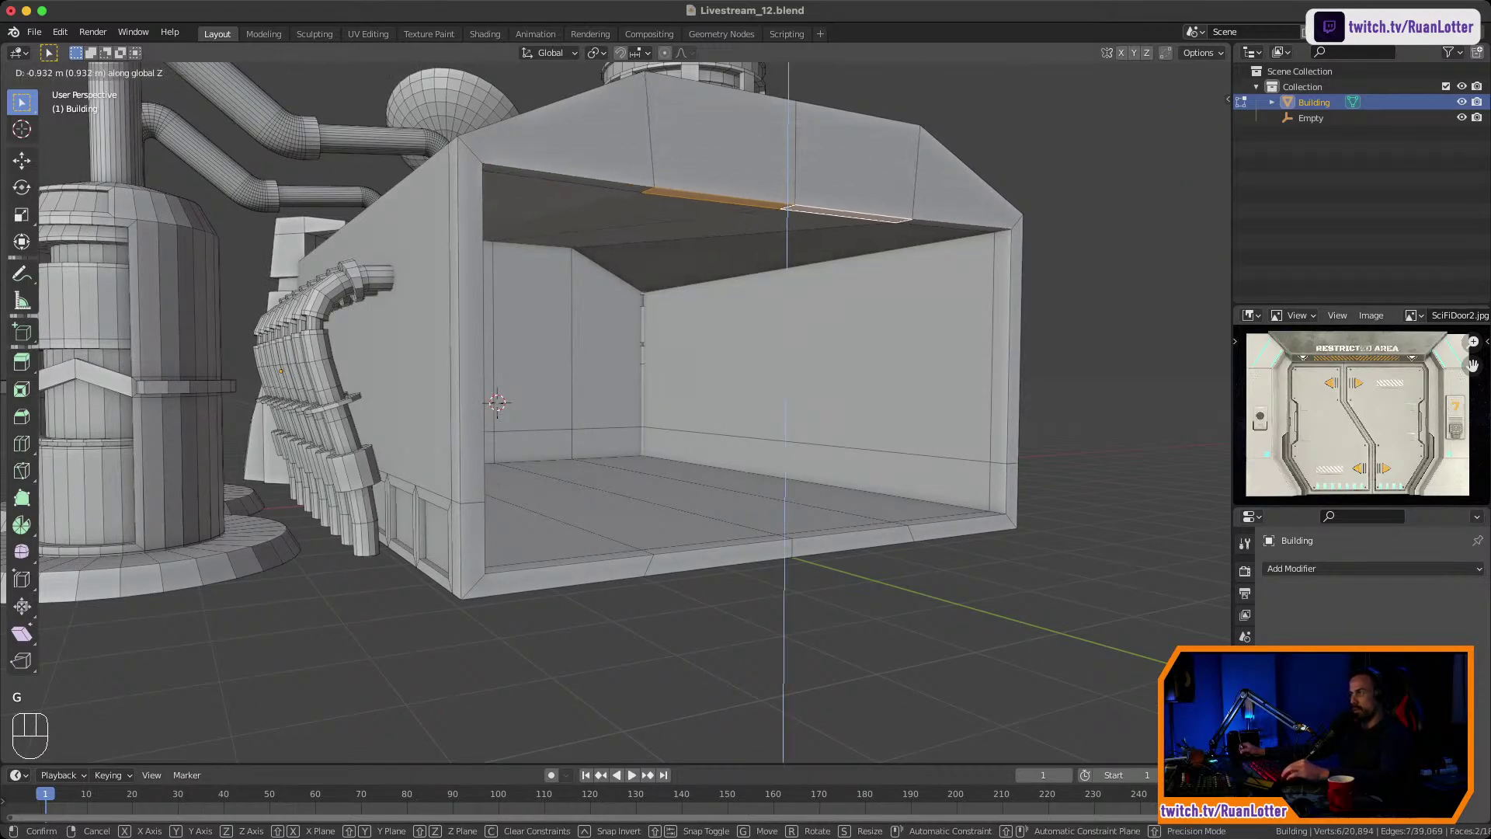
pyautogui.rightClick(839, 139)
# Add the two sloped underside faces to the selection and extrude all four downward with Extrude Manifold by about 0.7 m.
pyautogui.moveTo(839, 139)
pyautogui.mouseDown(button='middle')
pyautogui.moveTo(885, 138)
pyautogui.moveTo(829, 152)
pyautogui.mouseUp(button='middle')
pyautogui.scroll(4, 873, 138)
pyautogui.scroll(-4, 862, 146)
pyautogui.scroll(3, 862, 152)
pyautogui.keyDown('shift'); pyautogui.click(925, 187); pyautogui.keyUp('shift')
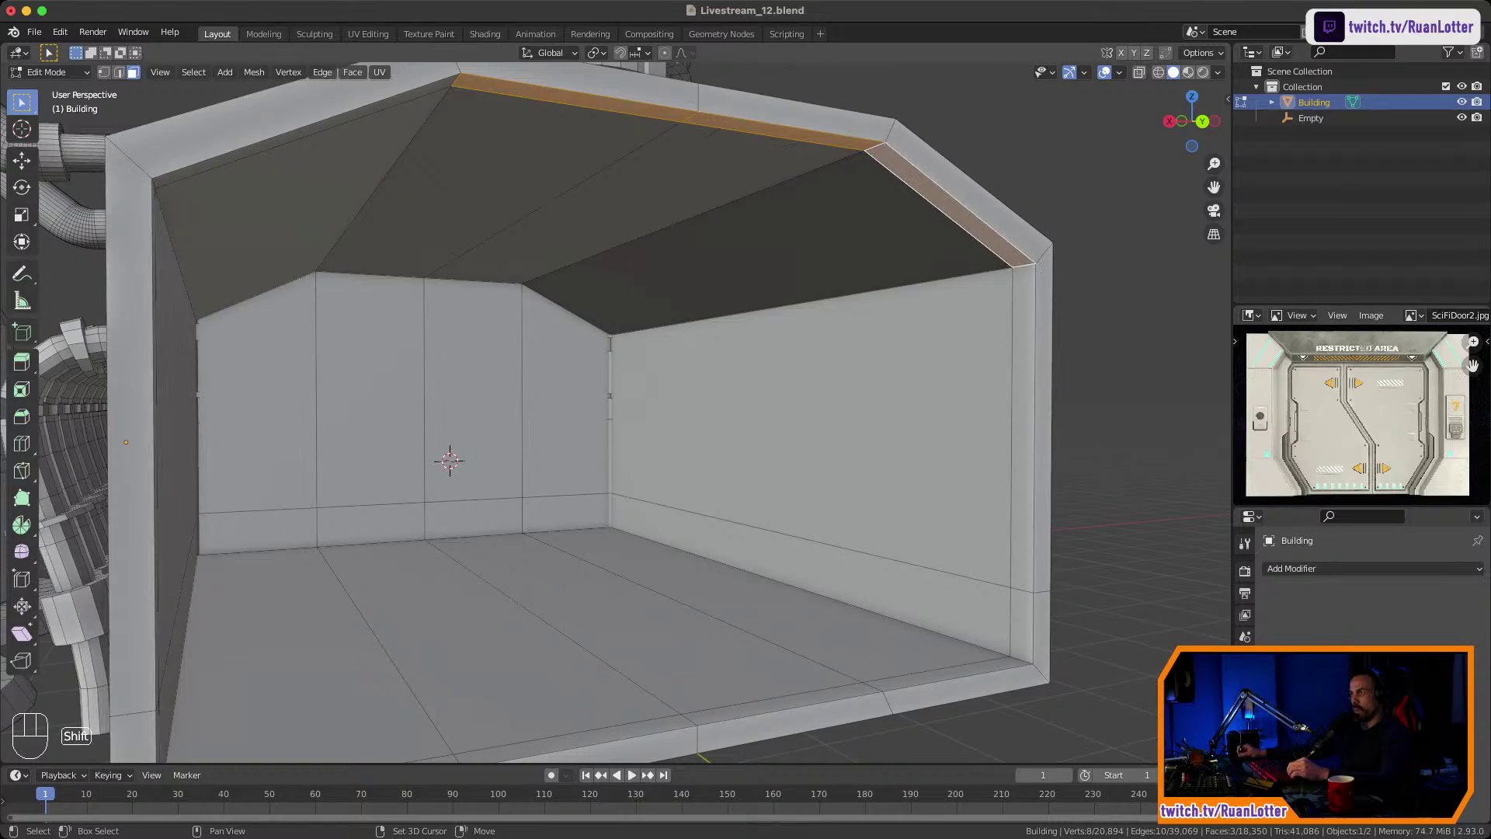
pyautogui.keyDown('shift'); pyautogui.click(329, 124); pyautogui.keyUp('shift')
pyautogui.hotkey('alt', 'e')
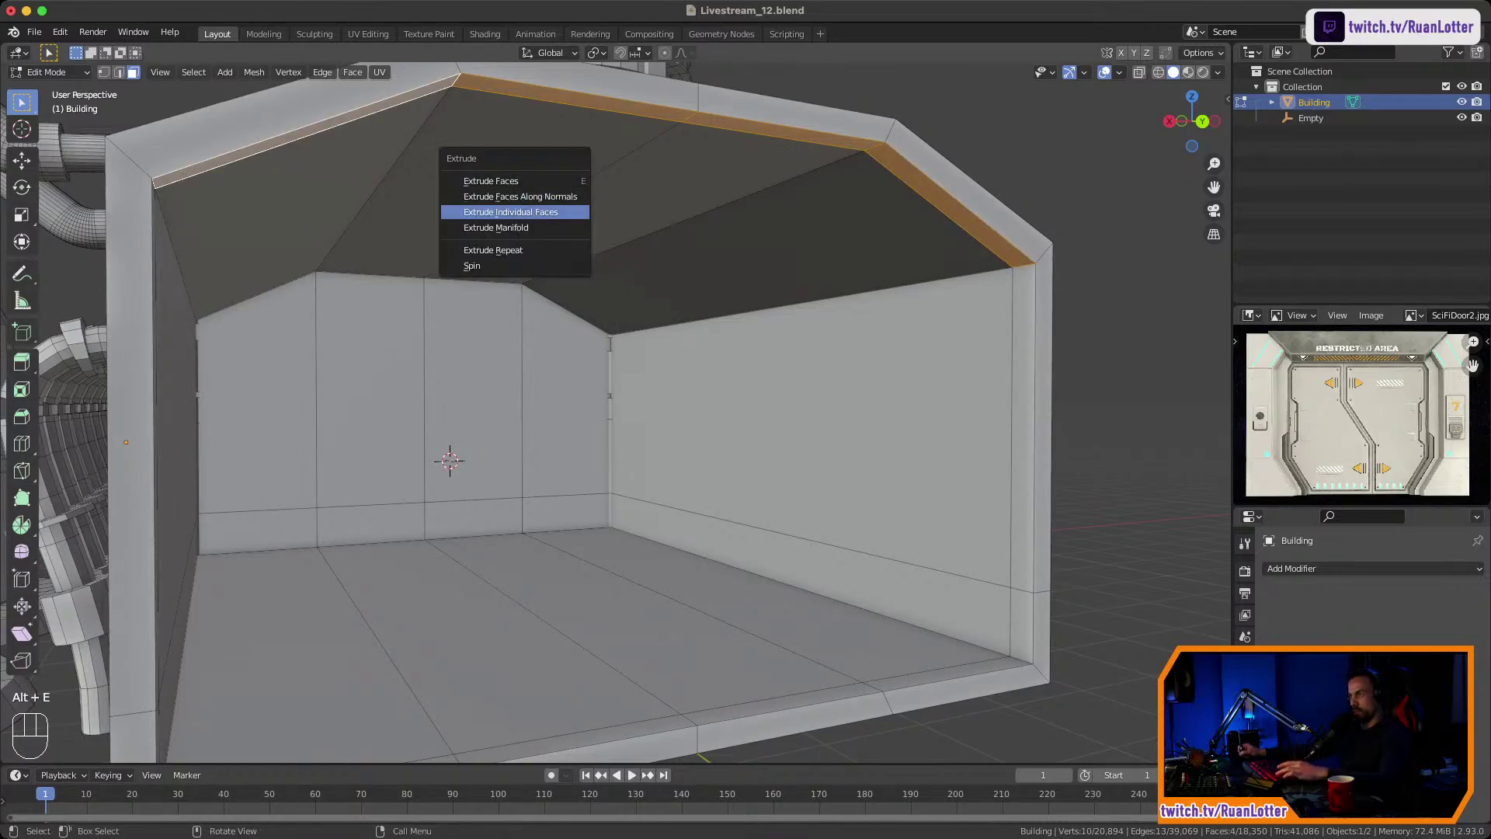
pyautogui.click(556, 226)
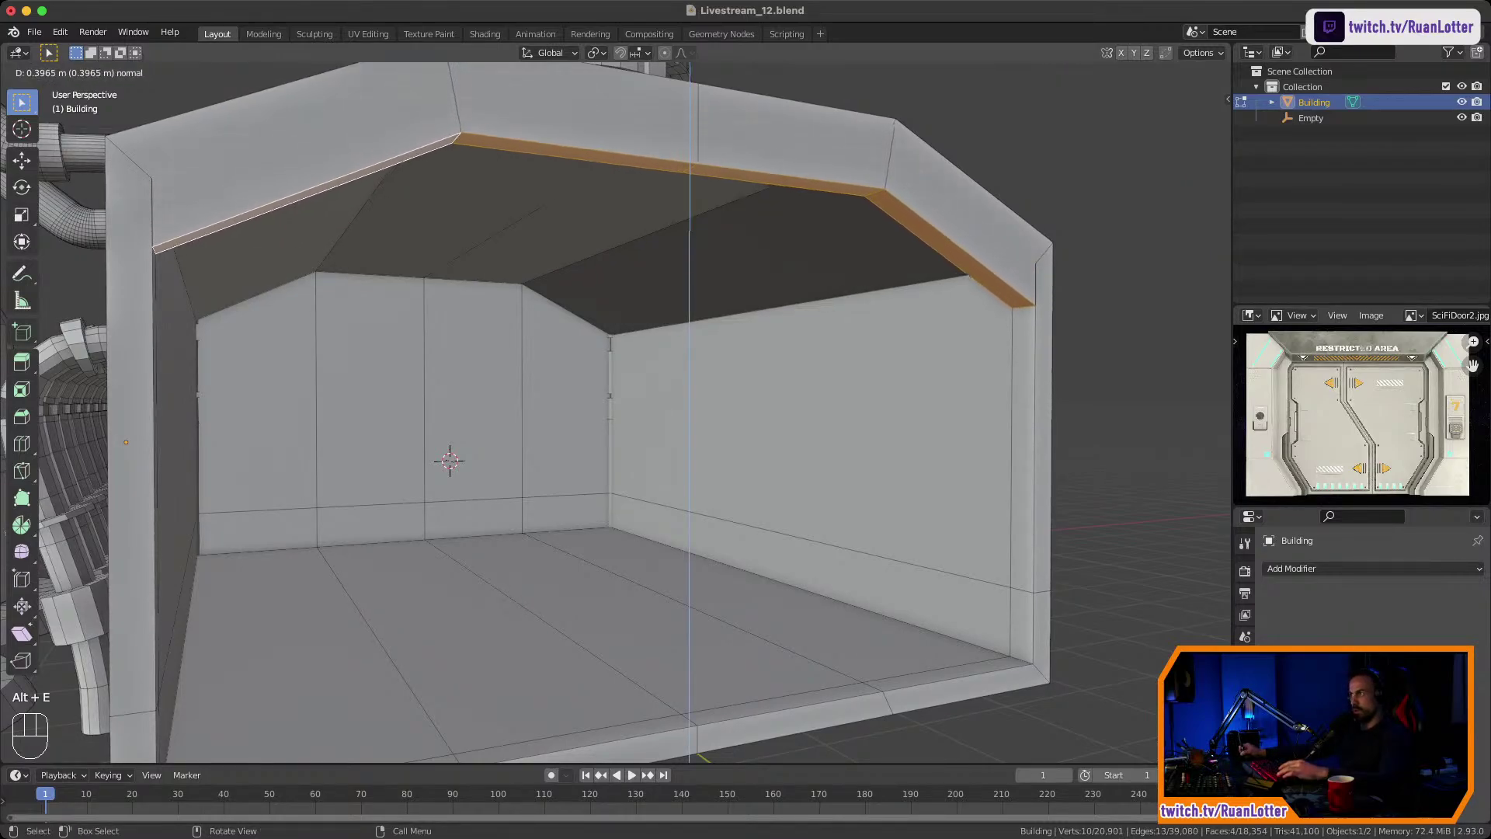
pyautogui.click(556, 334)
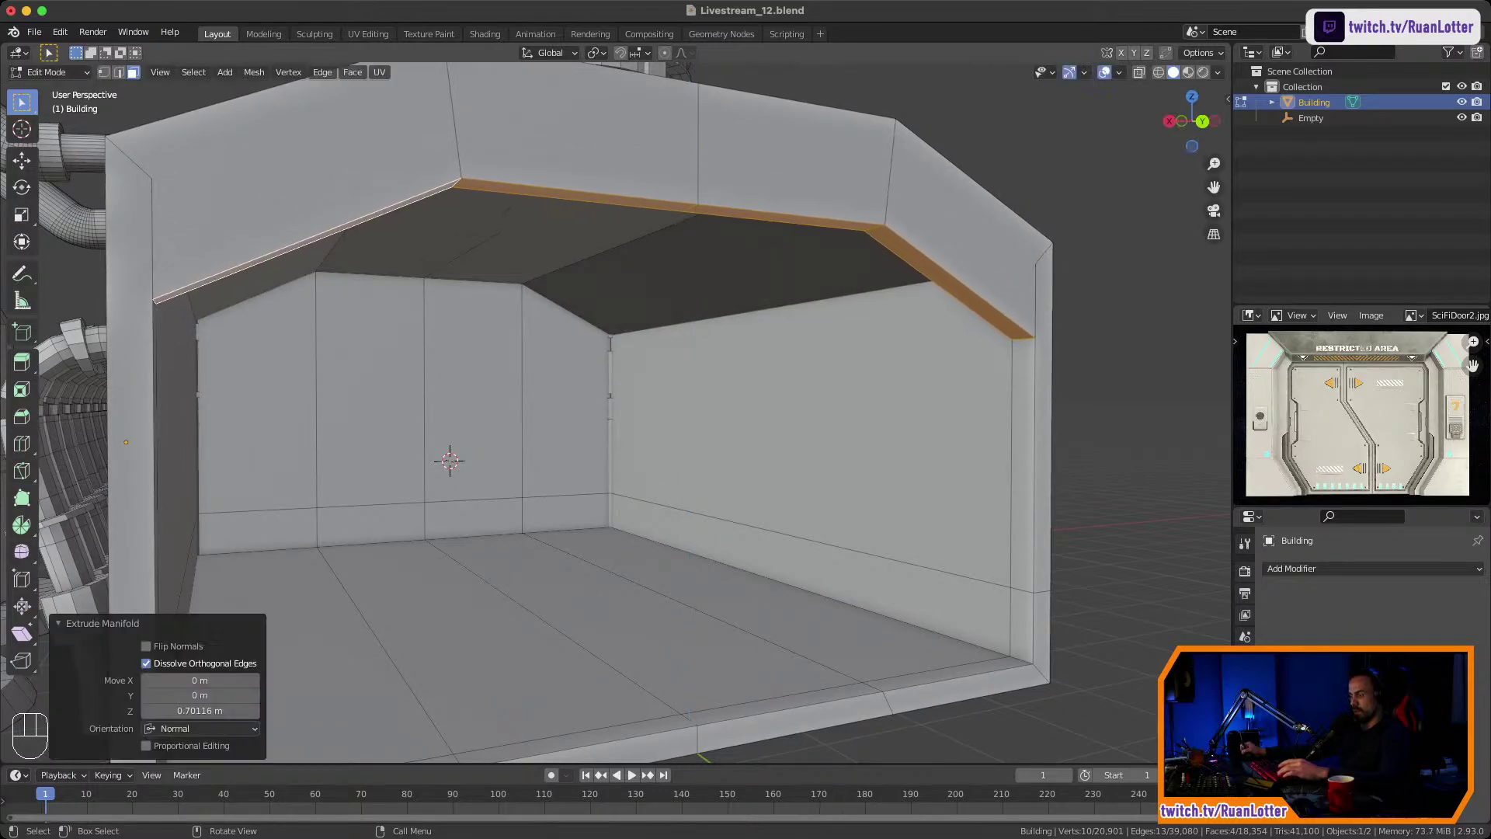
# Flatten the extruded underside faces into a level header by scaling them to 0 along Z.
pyautogui.press('s')
pyautogui.press('z')
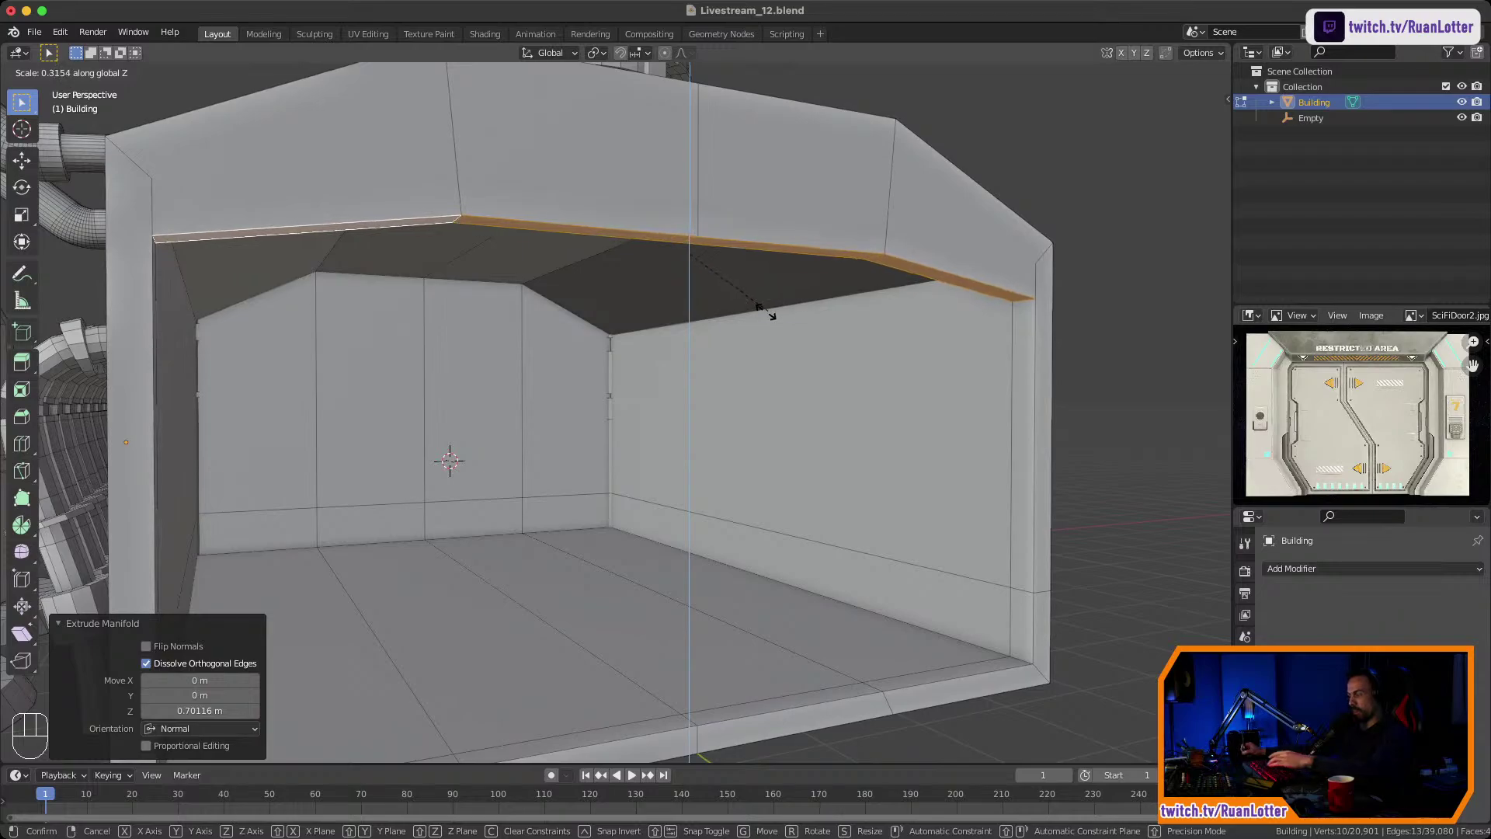
pyautogui.press('0')
pyautogui.press('Return')
# Examine the flattened header and front opening from several angles against the door reference image.
pyautogui.moveTo(756, 315)
pyautogui.mouseDown(button='middle')
pyautogui.moveTo(877, 318)
pyautogui.moveTo(878, 388)
pyautogui.moveTo(862, 256)
pyautogui.moveTo(777, 295)
pyautogui.mouseUp(button='middle')
pyautogui.keyDown('shift'); pyautogui.moveTo(776, 295); pyautogui.dragTo(621, 443, button='middle'); pyautogui.keyUp('shift')
pyautogui.keyDown('ctrl'); pyautogui.moveTo(621, 442); pyautogui.dragTo(714, 148, button='middle'); pyautogui.keyUp('ctrl')
pyautogui.moveTo(714, 148); pyautogui.dragTo(656, 159, button='middle')
pyautogui.keyDown('ctrl'); pyautogui.moveTo(656, 159); pyautogui.dragTo(625, 58, button='middle'); pyautogui.keyUp('ctrl')
pyautogui.keyDown('shift'); pyautogui.moveTo(625, 58); pyautogui.dragTo(688, 82, button='middle'); pyautogui.keyUp('shift')
pyautogui.moveTo(687, 82); pyautogui.dragTo(823, 122, button='middle')
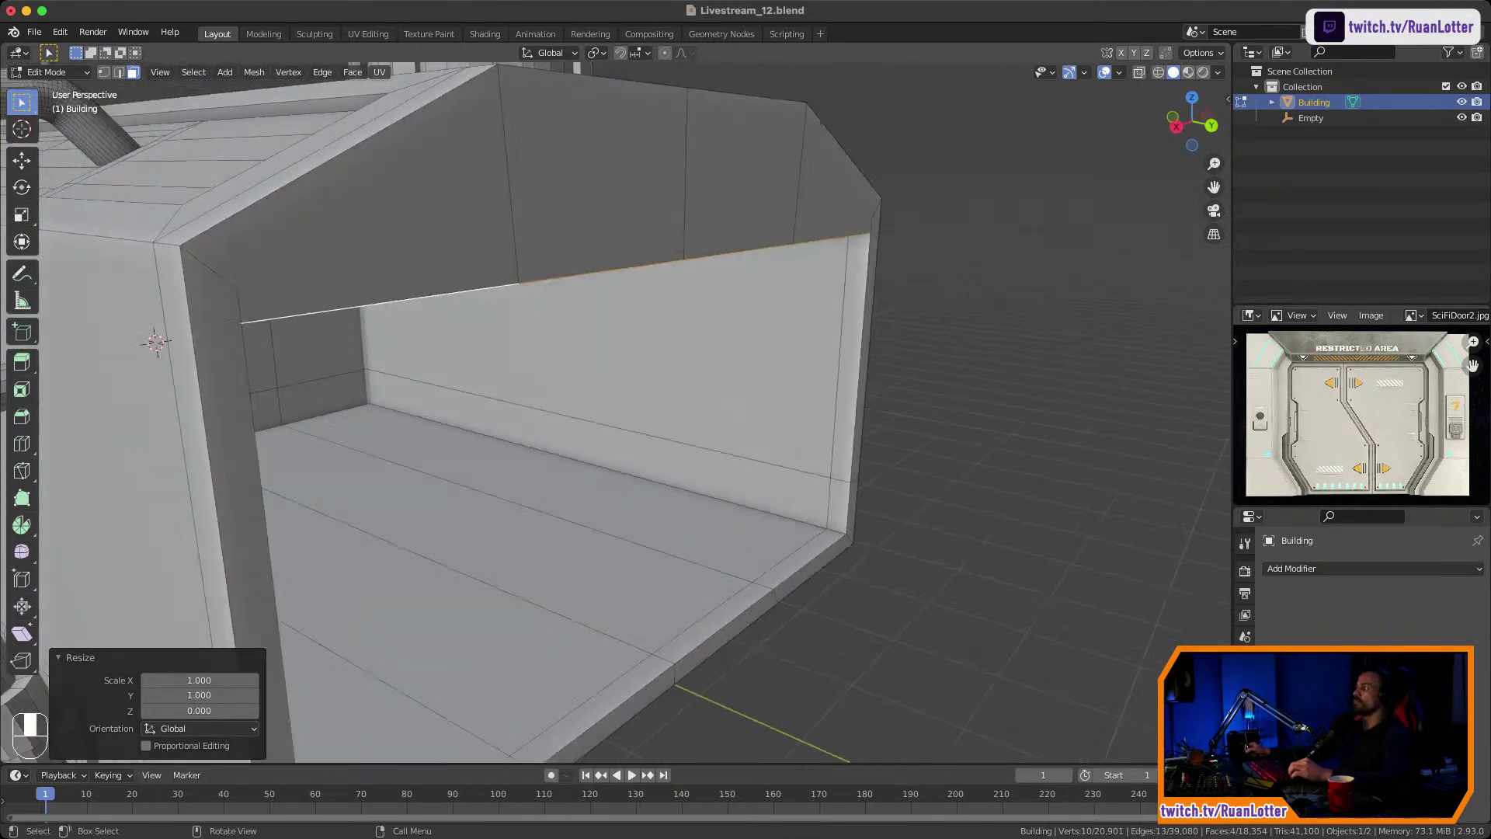
pyautogui.moveTo(1361, 420); pyautogui.dragTo(1356, 409, button='middle')
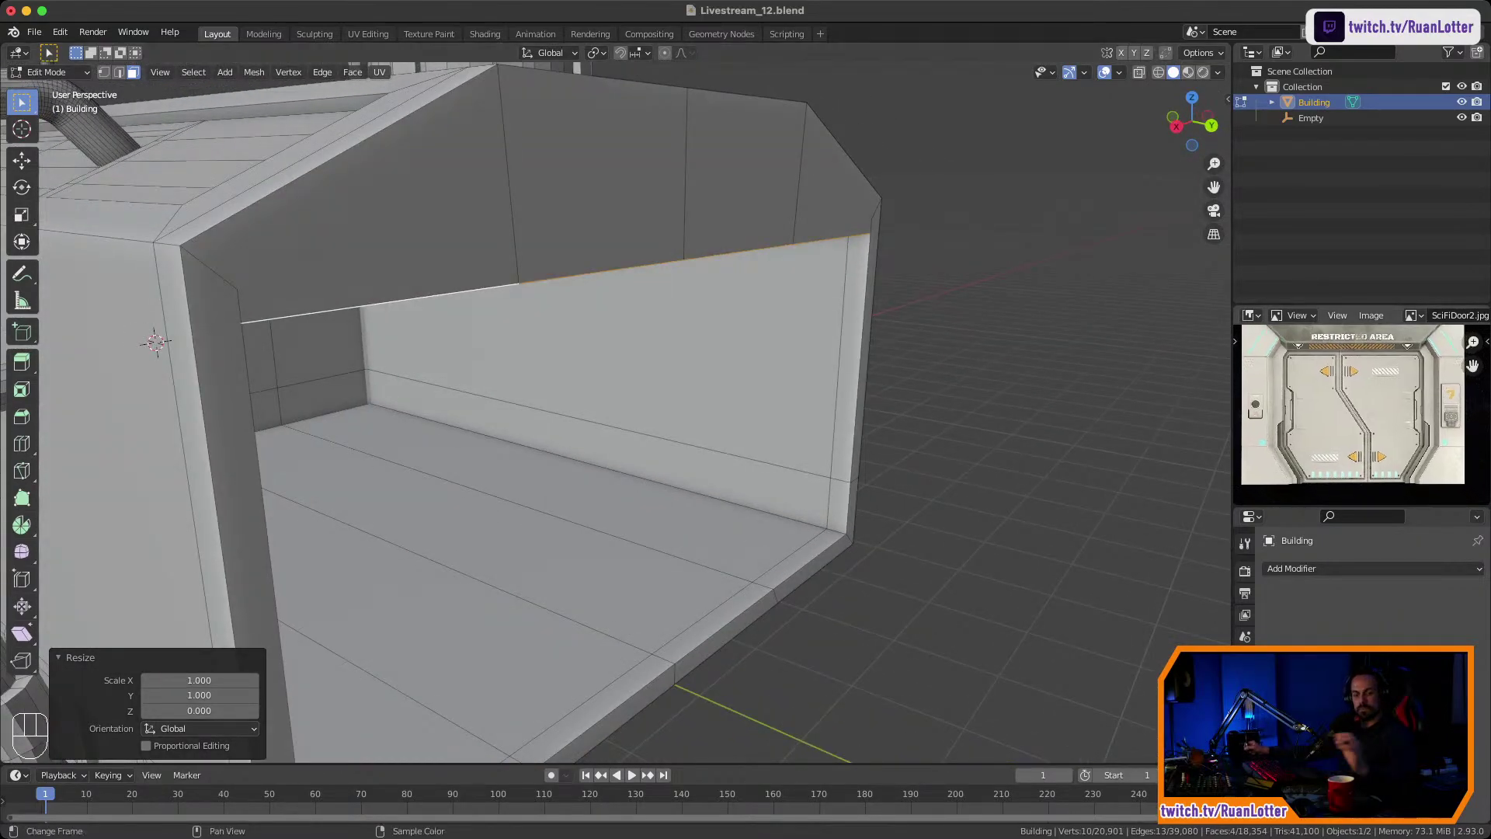
pyautogui.moveTo(893, 256); pyautogui.dragTo(849, 197, button='middle')
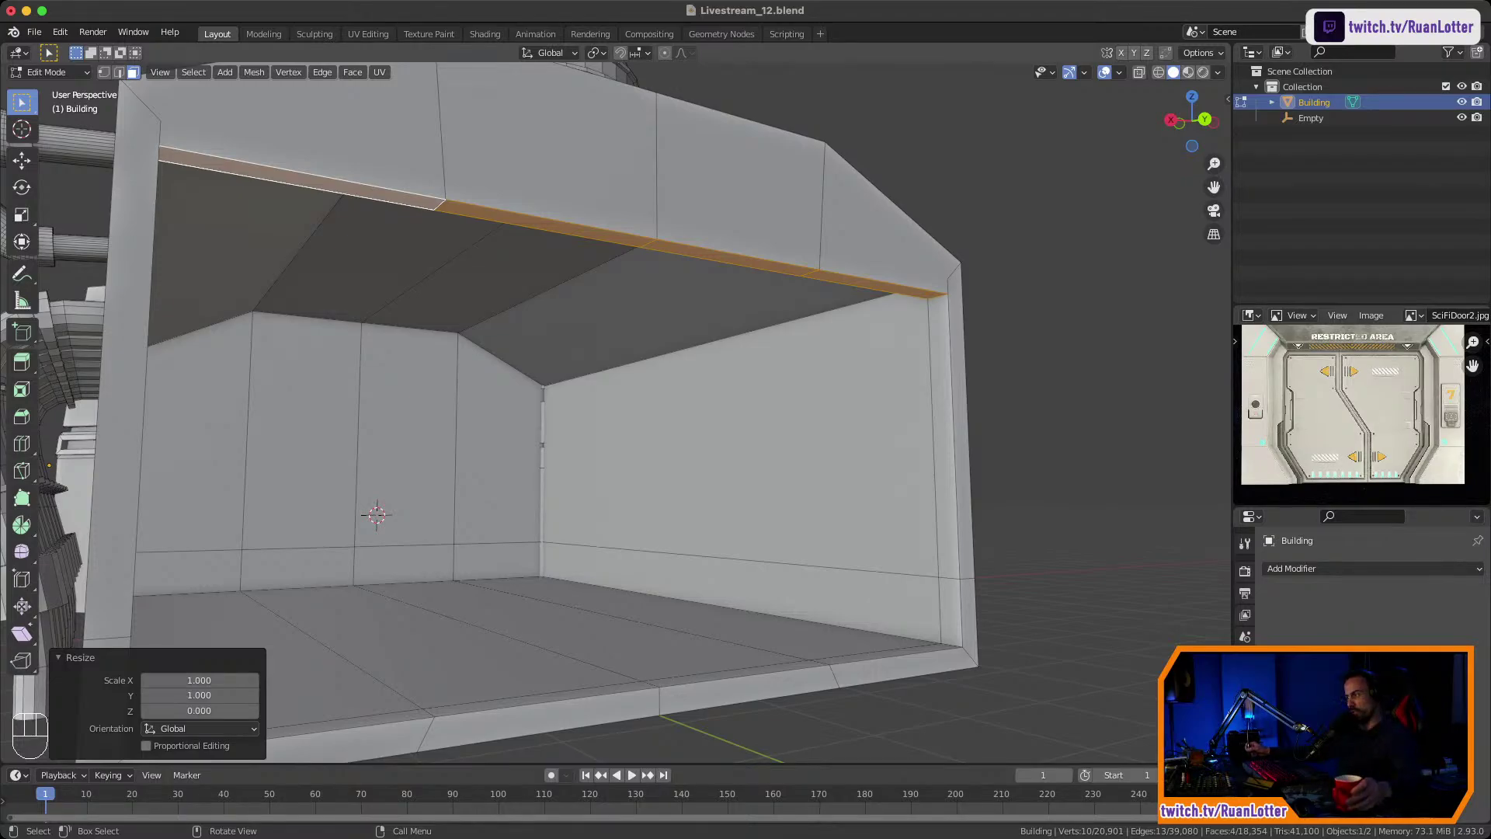
pyautogui.moveTo(590, 420)
pyautogui.mouseDown(button='middle')
pyautogui.moveTo(722, 419)
pyautogui.moveTo(594, 423)
pyautogui.mouseUp(button='middle')
pyautogui.scroll(-2, 594, 424)
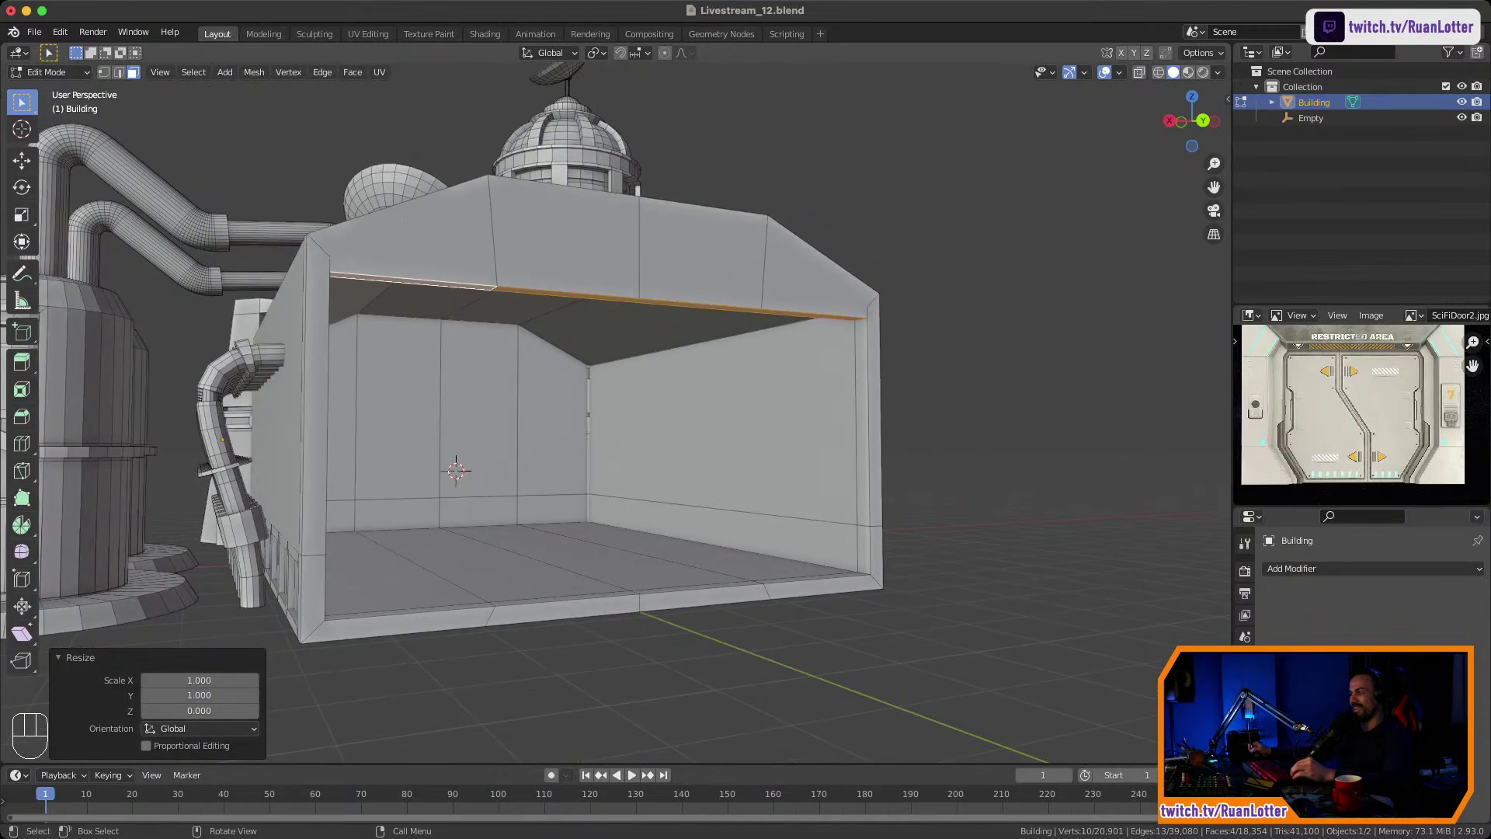
pyautogui.moveTo(699, 412); pyautogui.dragTo(636, 412, button='middle')
pyautogui.keyDown('ctrl'); pyautogui.moveTo(637, 411); pyautogui.dragTo(714, 363, button='middle'); pyautogui.keyUp('ctrl')
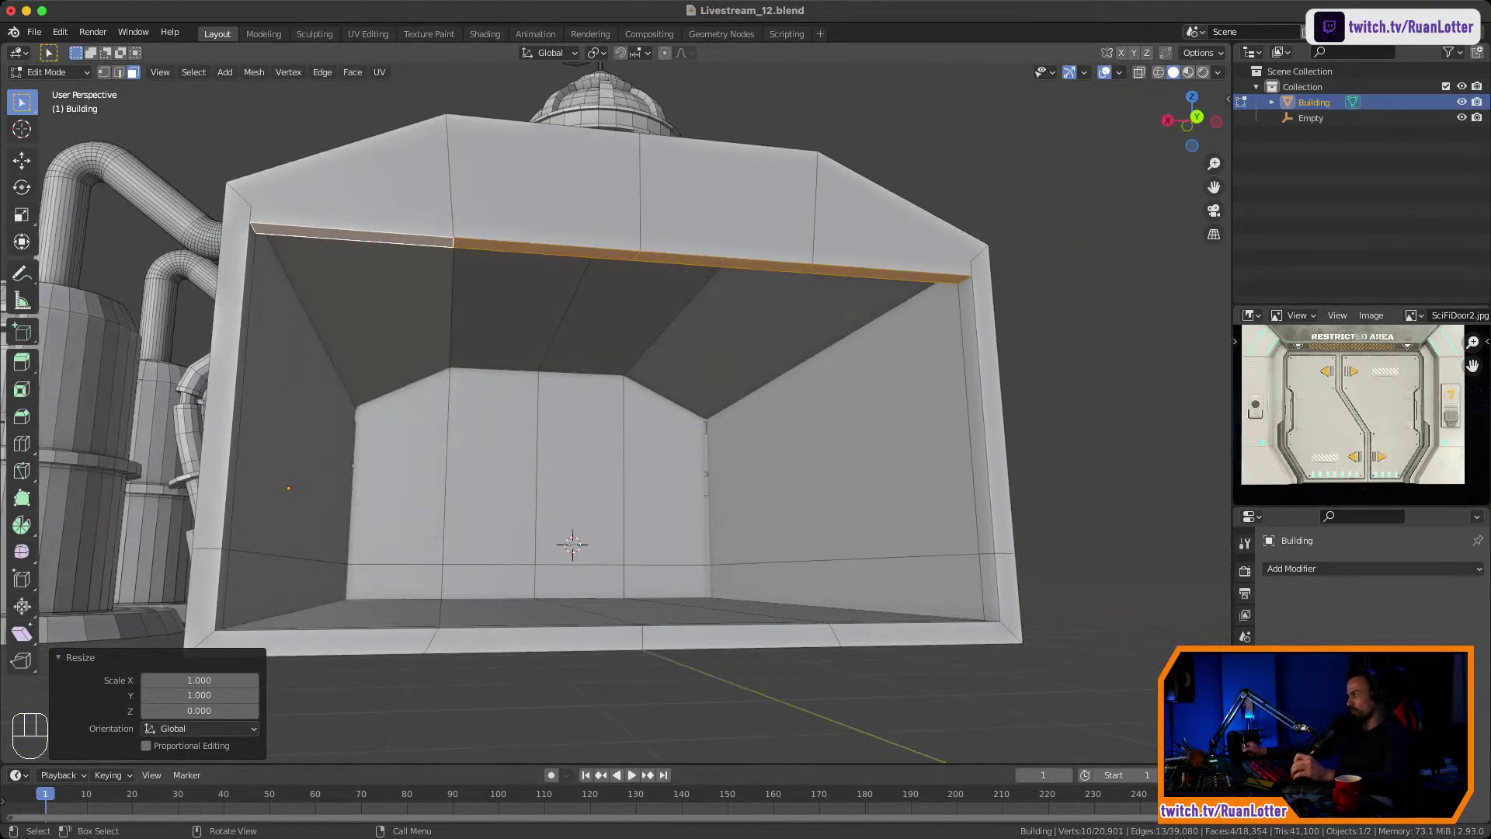
pyautogui.moveTo(714, 363); pyautogui.dragTo(715, 357, button='middle')
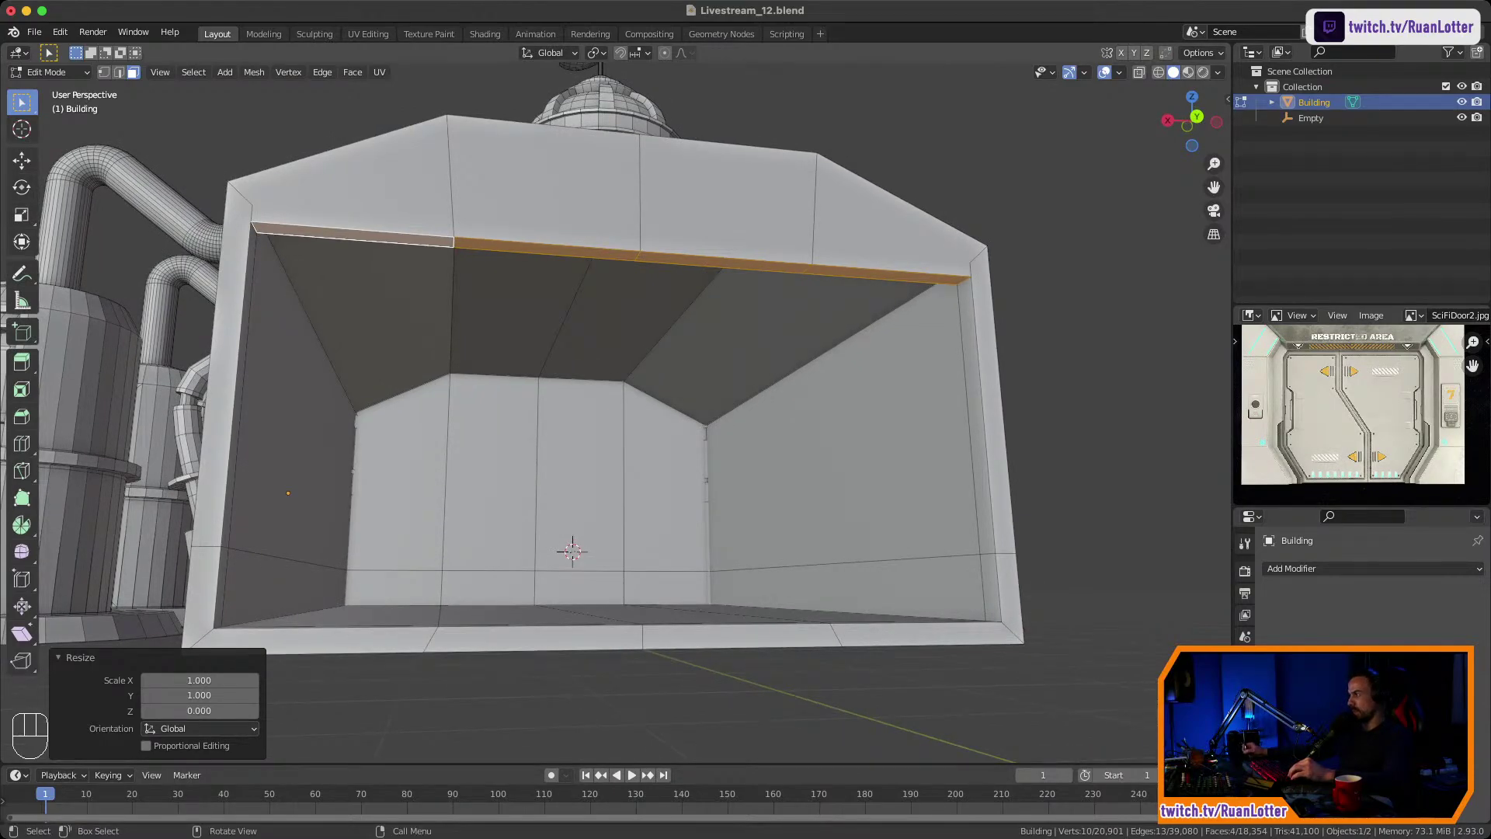
pyautogui.moveTo(715, 357); pyautogui.dragTo(758, 341, button='middle')
# Bridge two adjacent underside faces of the header with the two matching sill faces to fill half of the opening with a door panel.
pyautogui.click(372, 209)
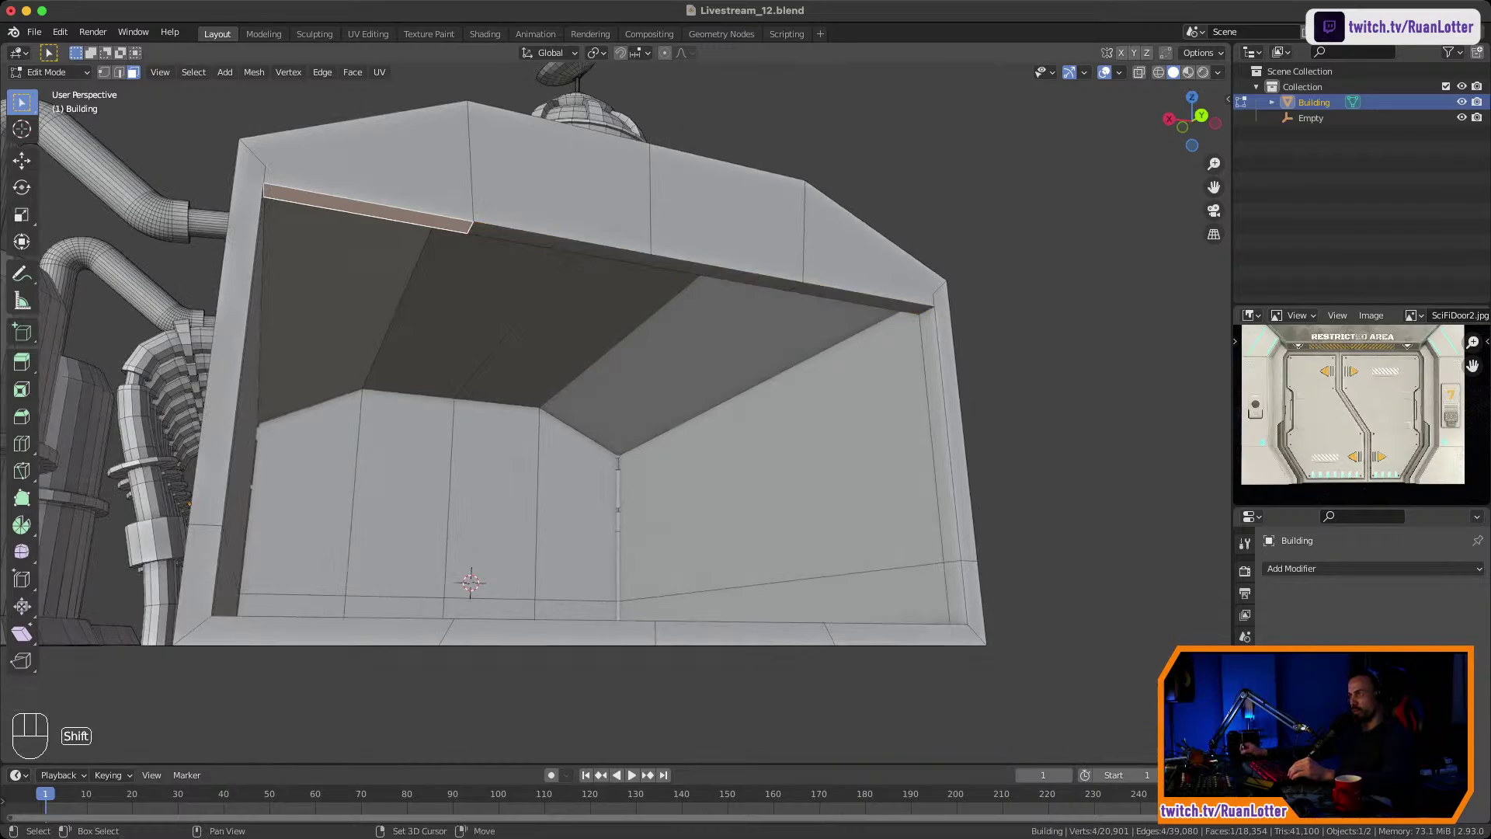
pyautogui.keyDown('shift'); pyautogui.click(555, 244); pyautogui.keyUp('shift')
pyautogui.moveTo(555, 244); pyautogui.dragTo(602, 318, button='middle')
pyautogui.scroll(2, 594, 264)
pyautogui.keyDown('shift'); pyautogui.moveTo(602, 318); pyautogui.dragTo(608, 218, button='middle'); pyautogui.keyUp('shift')
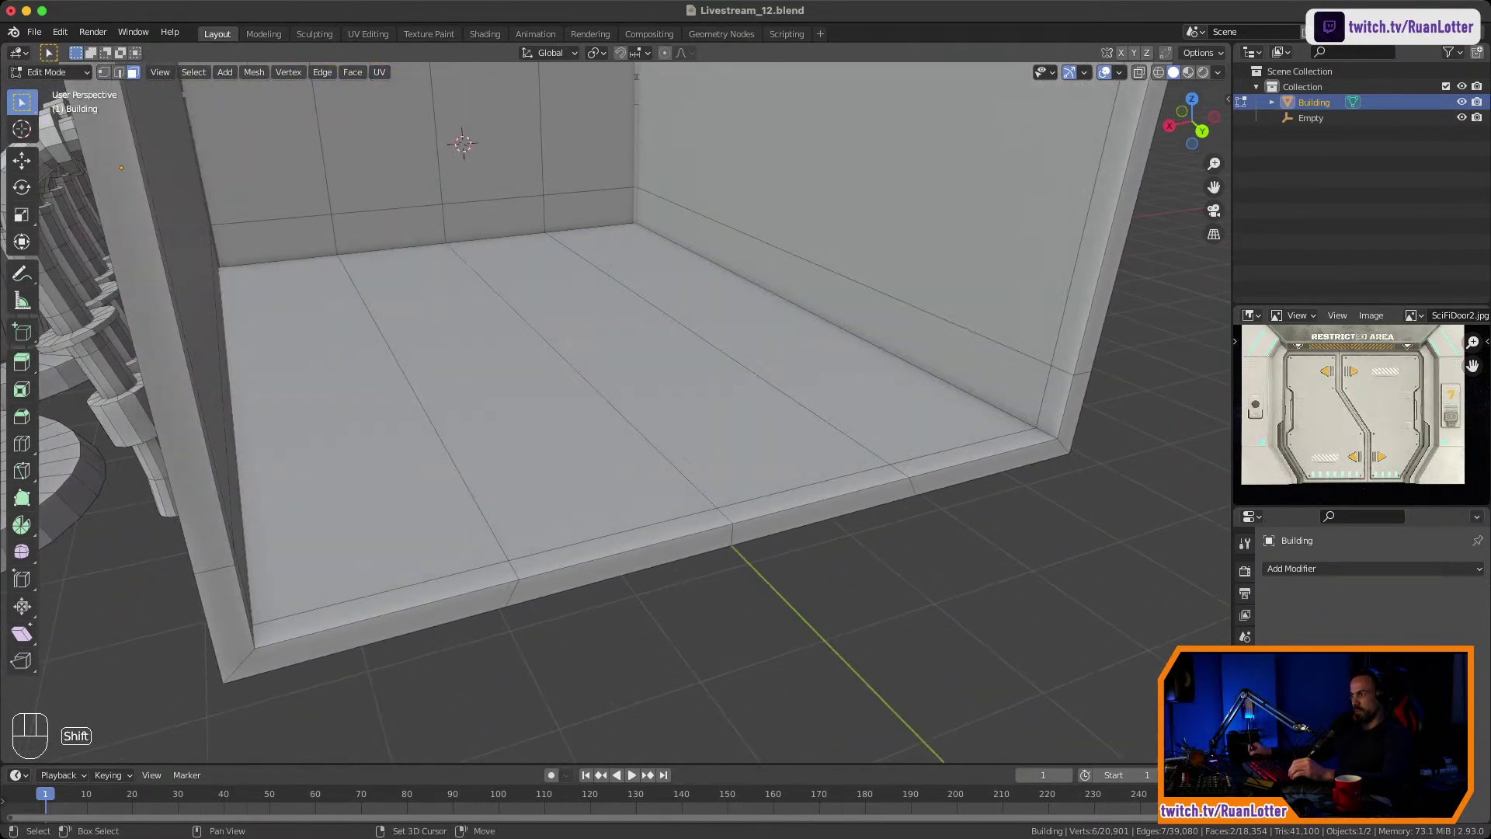
pyautogui.keyDown('shift'); pyautogui.click(396, 602); pyautogui.keyUp('shift')
pyautogui.keyDown('shift'); pyautogui.click(622, 542); pyautogui.keyUp('shift')
pyautogui.moveTo(614, 536); pyautogui.dragTo(535, 509, button='middle')
pyautogui.rightClick(562, 526)
pyautogui.click(558, 526)
pyautogui.keyDown('ctrl'); pyautogui.moveTo(536, 509); pyautogui.dragTo(521, 544, button='middle'); pyautogui.keyUp('ctrl')
# Add two horizontal loop cuts to the door panel, slid to factors of about 0.49 in the upper part and -0.25 in the lower part.
pyautogui.moveTo(536, 482); pyautogui.dragTo(544, 436, button='middle')
pyautogui.hotkey('ctrl', 'r')
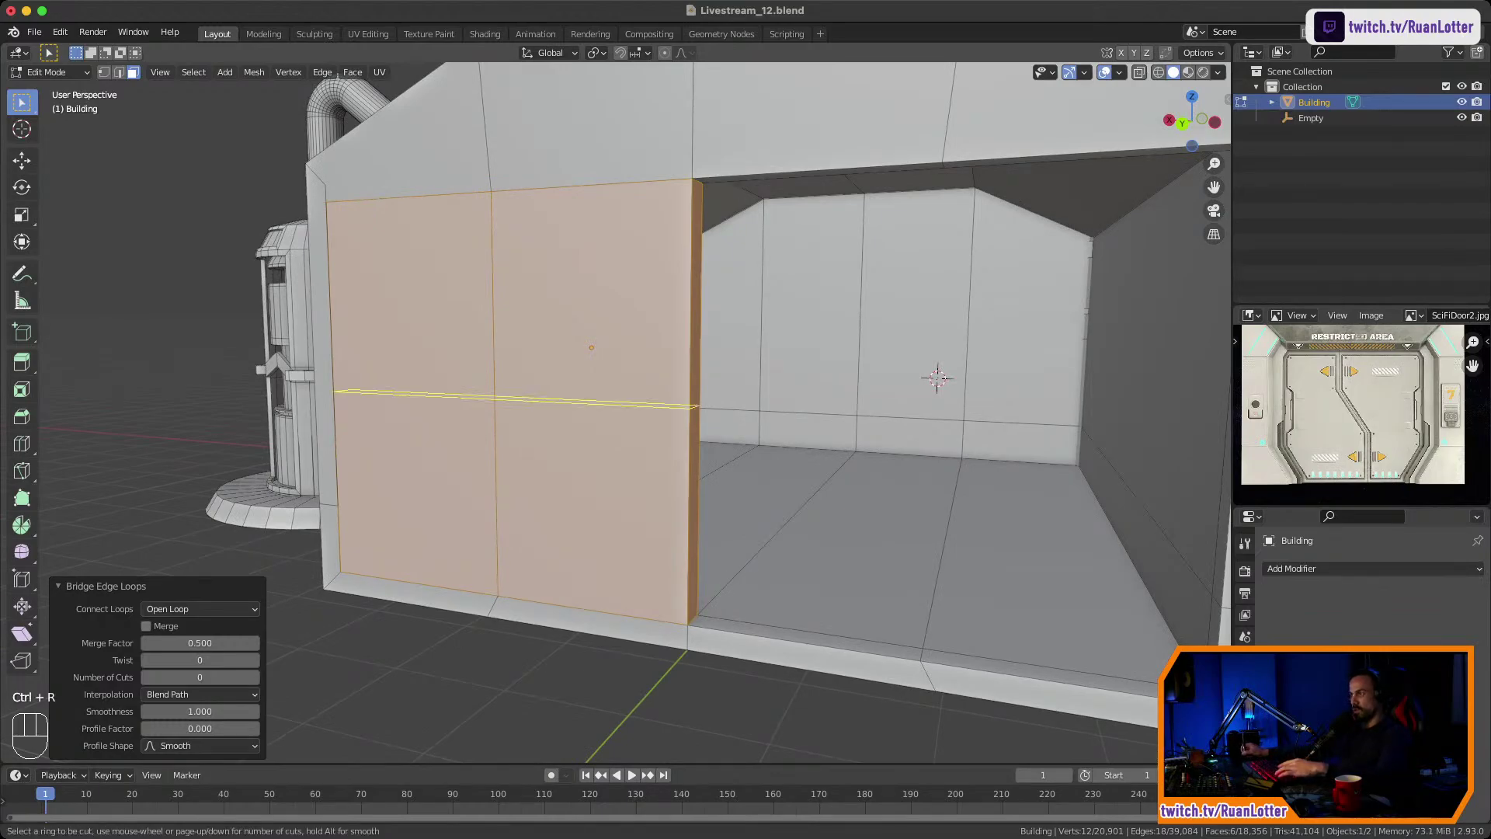
pyautogui.click(674, 408)
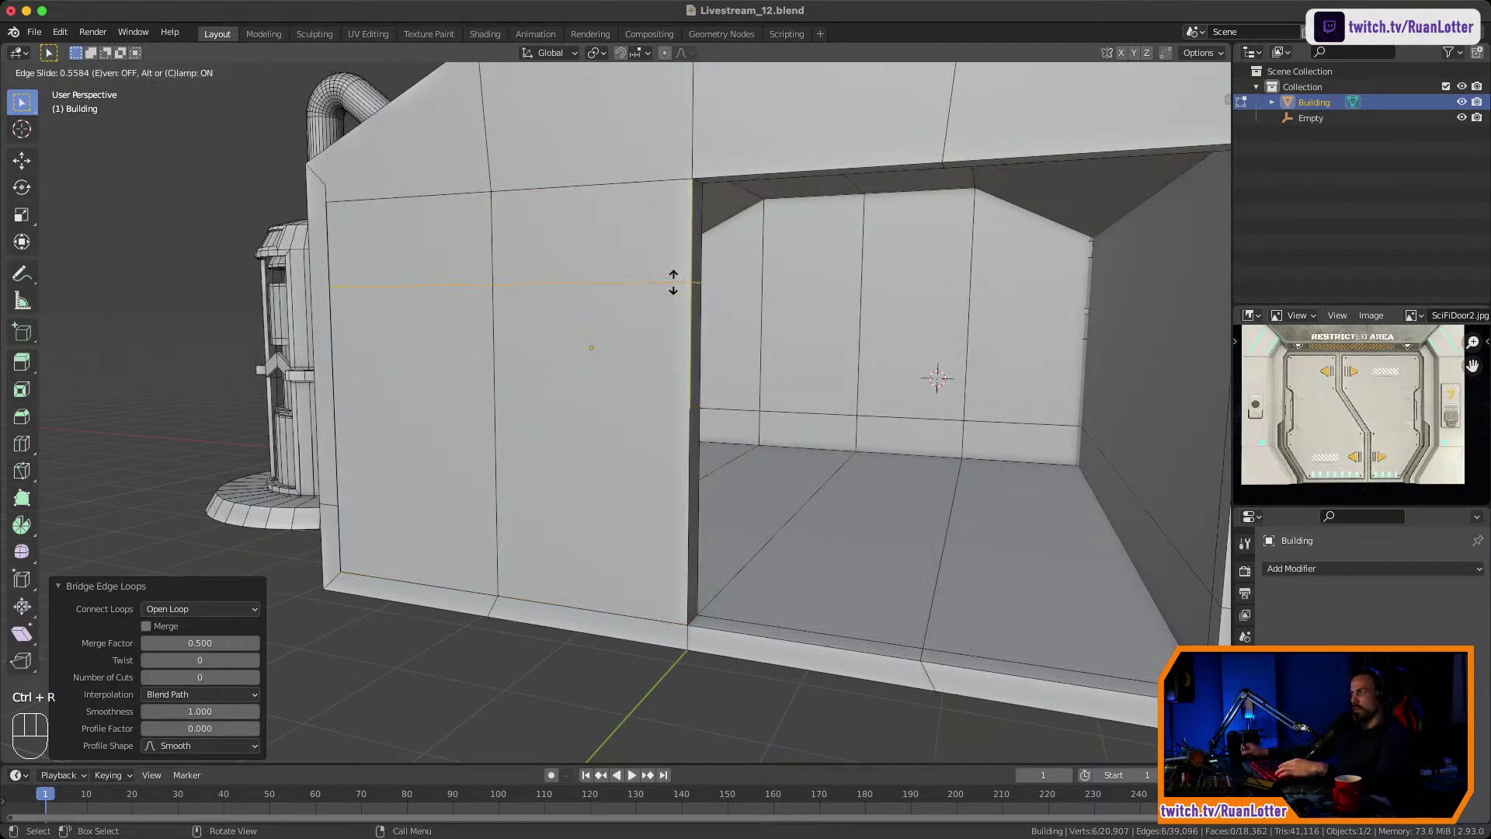
pyautogui.click(670, 296)
pyautogui.hotkey('ctrl', 'r')
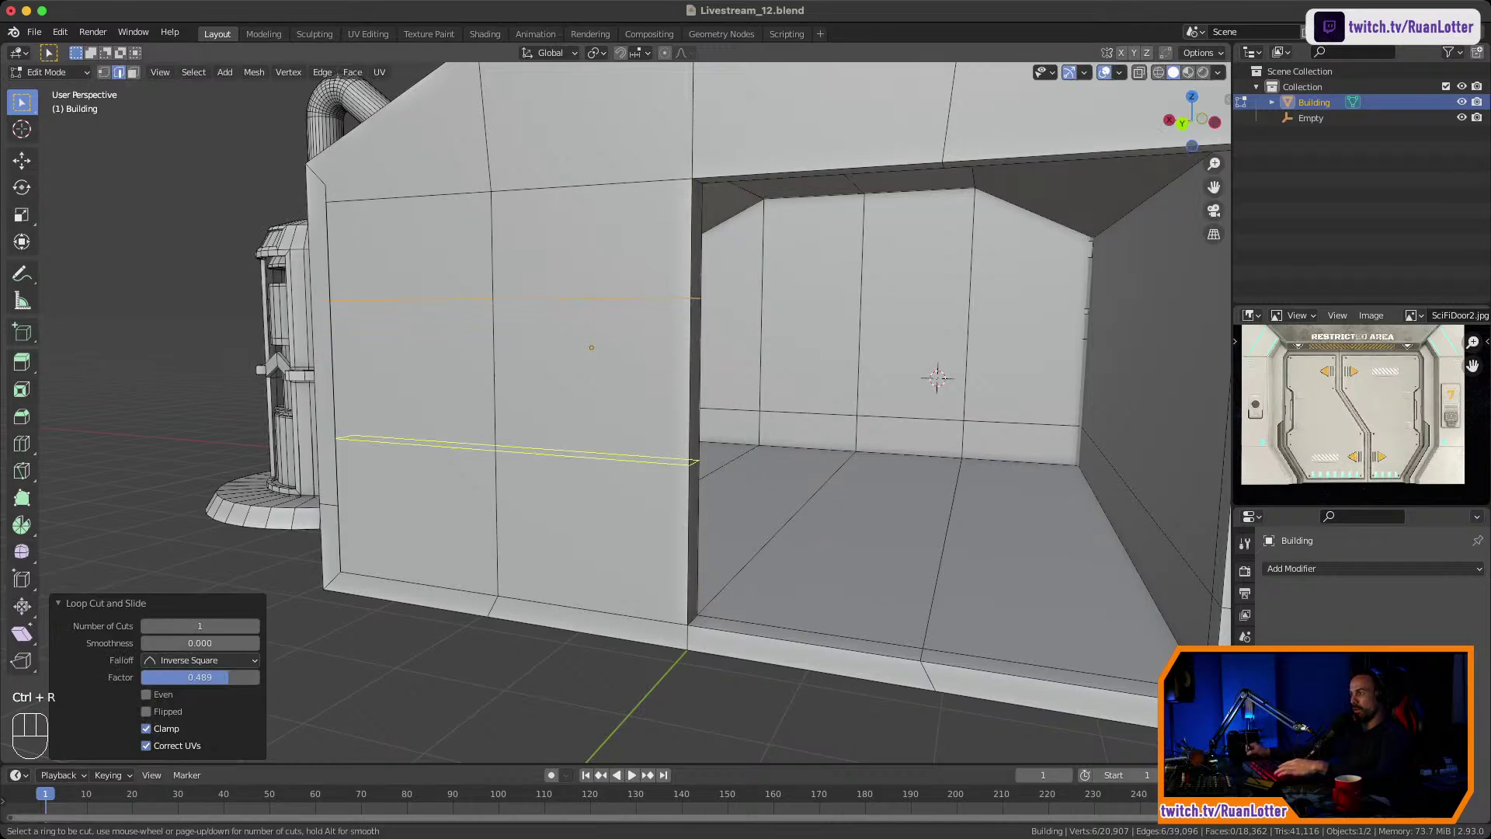
pyautogui.click(663, 460)
pyautogui.click(662, 504)
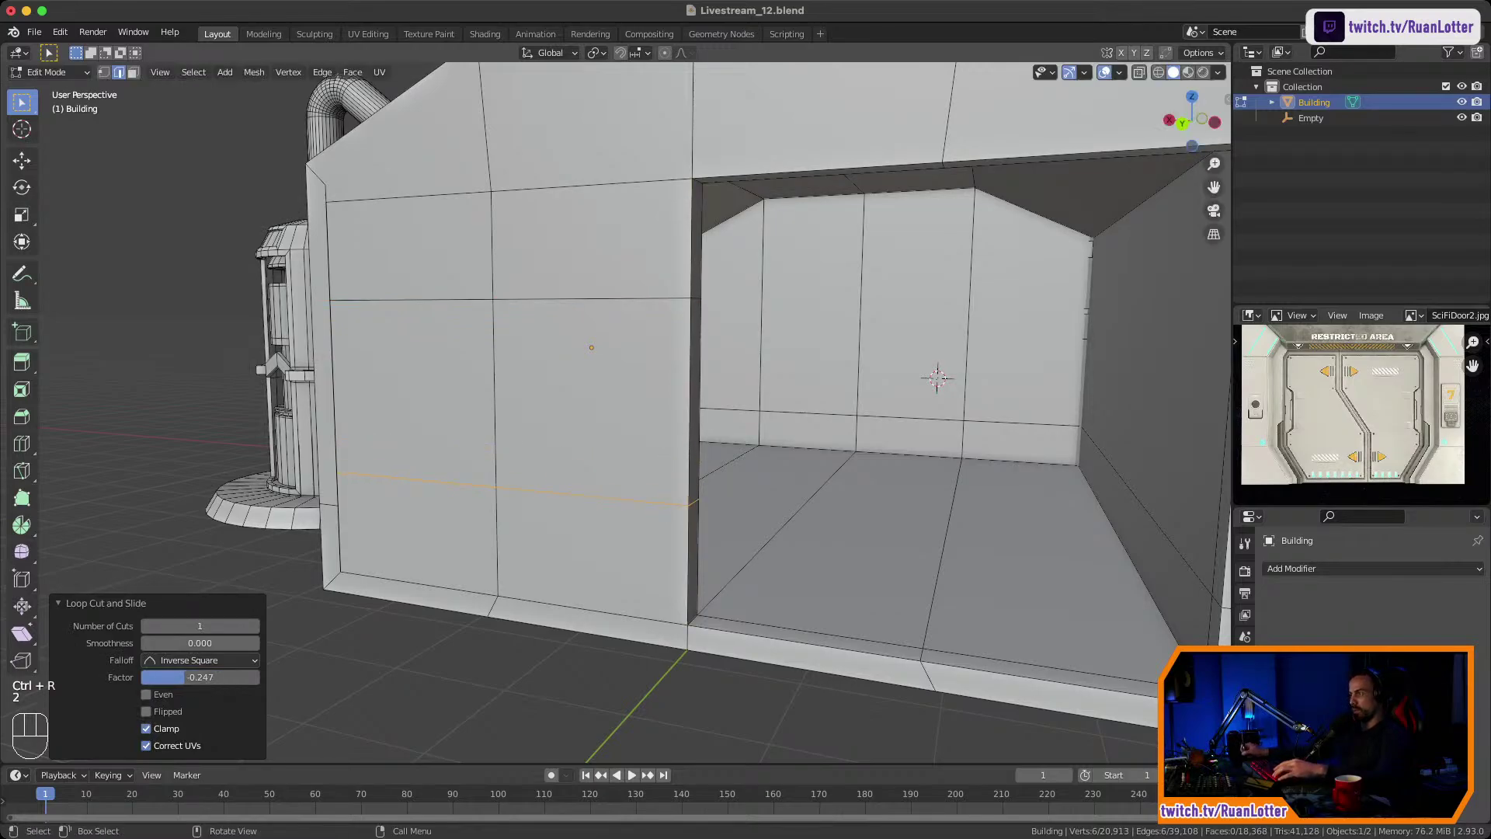
# Try moving the upper cut's short edge on the panel's inner side about 1 m along X into the panel.
pyautogui.click(696, 298)
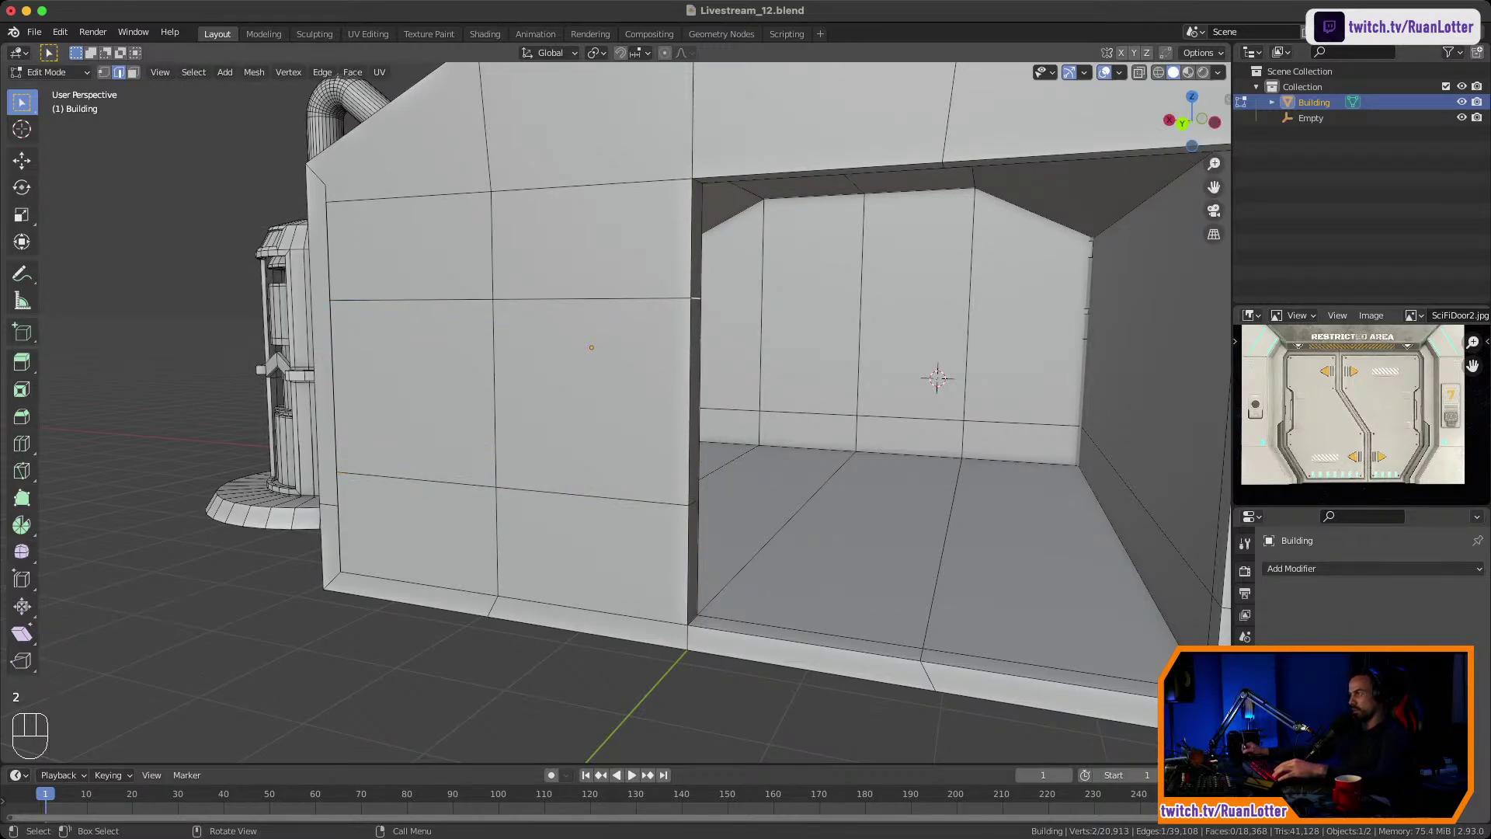
pyautogui.moveTo(696, 298)
pyautogui.mouseDown(button='middle')
pyautogui.moveTo(674, 313)
pyautogui.moveTo(729, 309)
pyautogui.moveTo(710, 310)
pyautogui.mouseUp(button='middle')
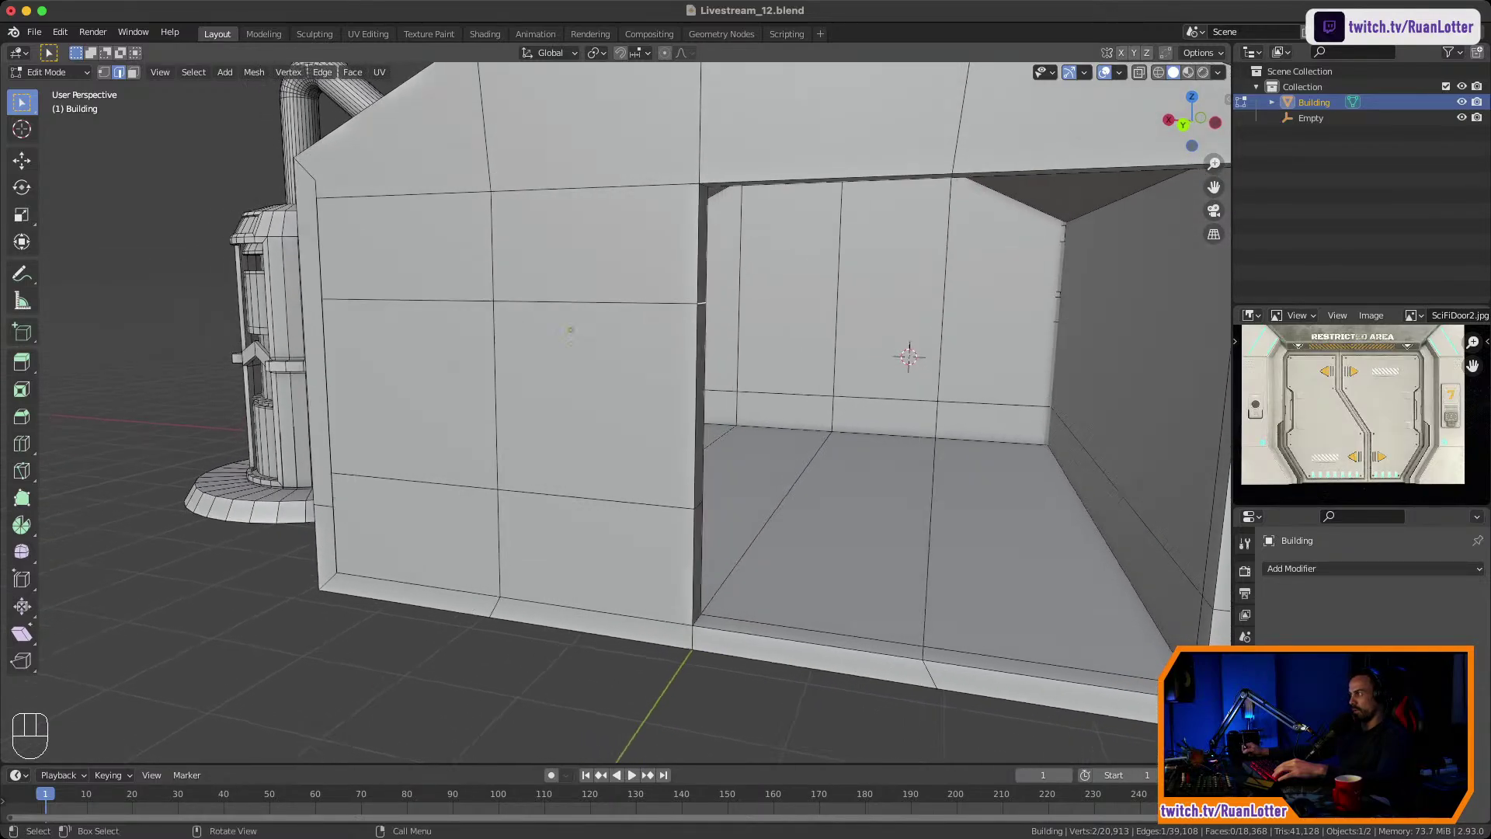
pyautogui.press('g')
pyautogui.press('x')
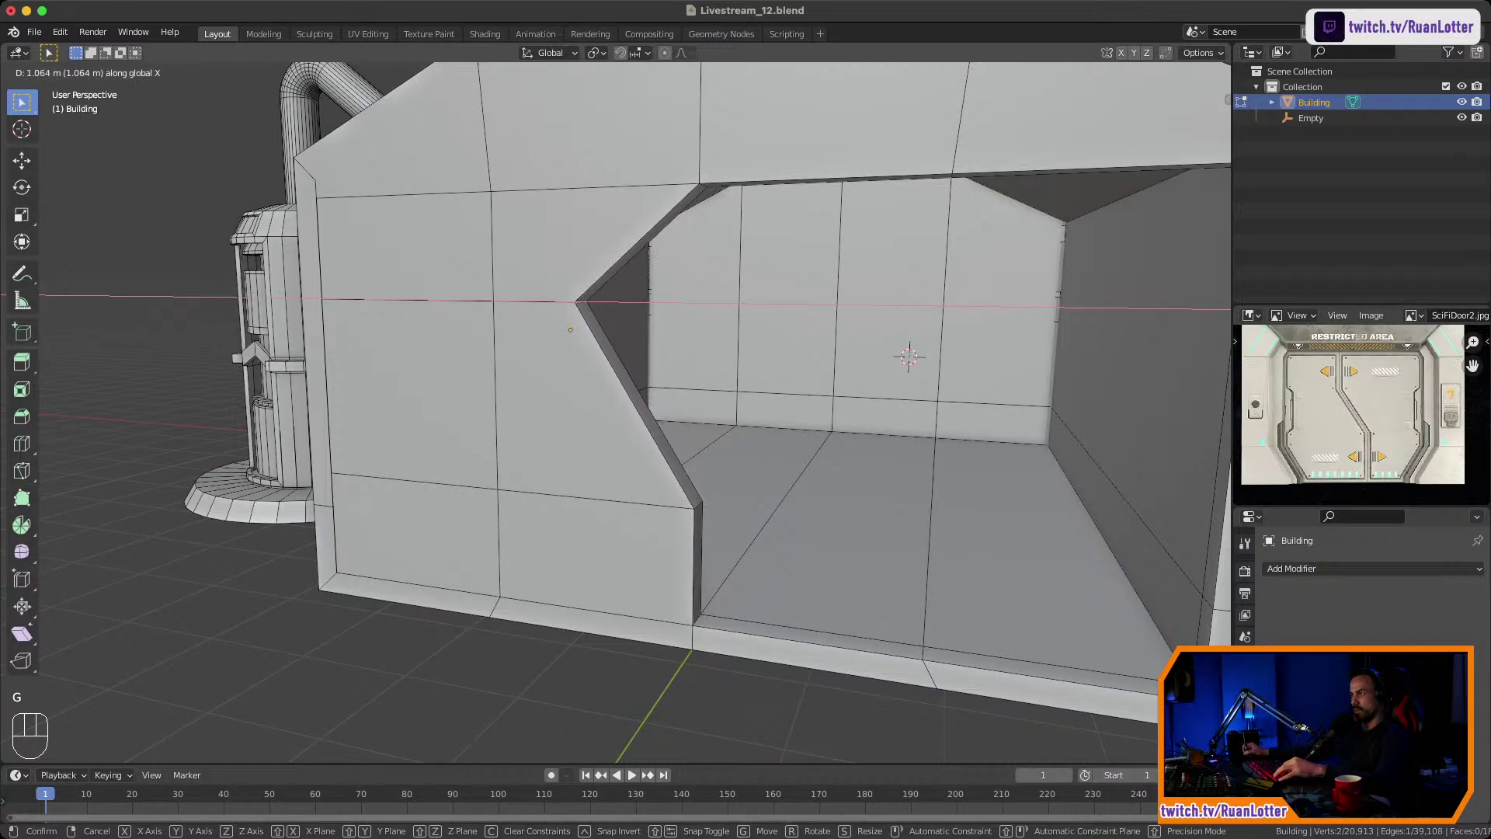
pyautogui.click(600, 309)
pyautogui.moveTo(600, 309); pyautogui.dragTo(625, 328, button='middle')
pyautogui.click(702, 510)
pyautogui.press('g')
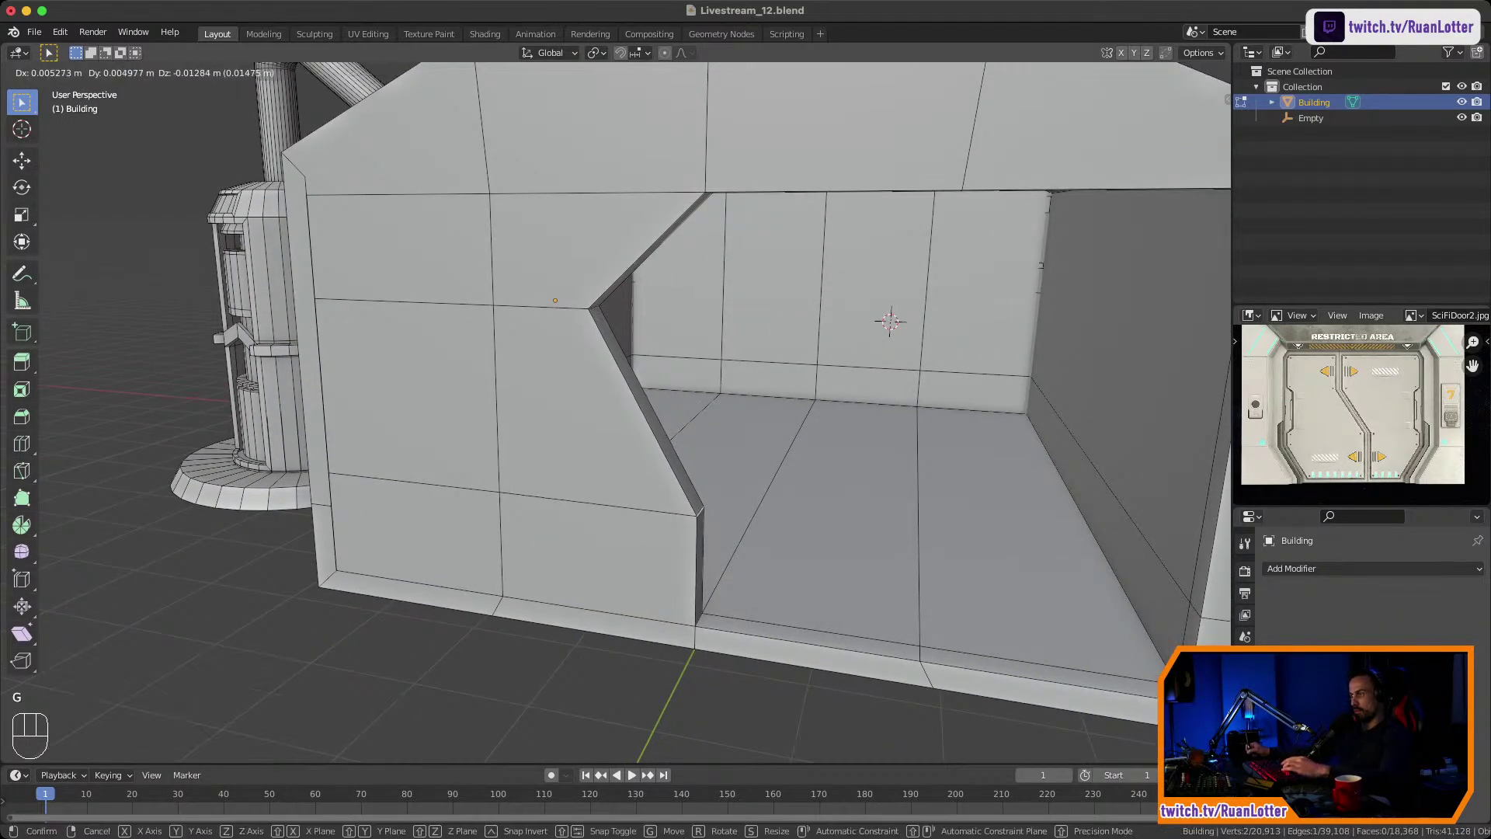
pyautogui.press('x')
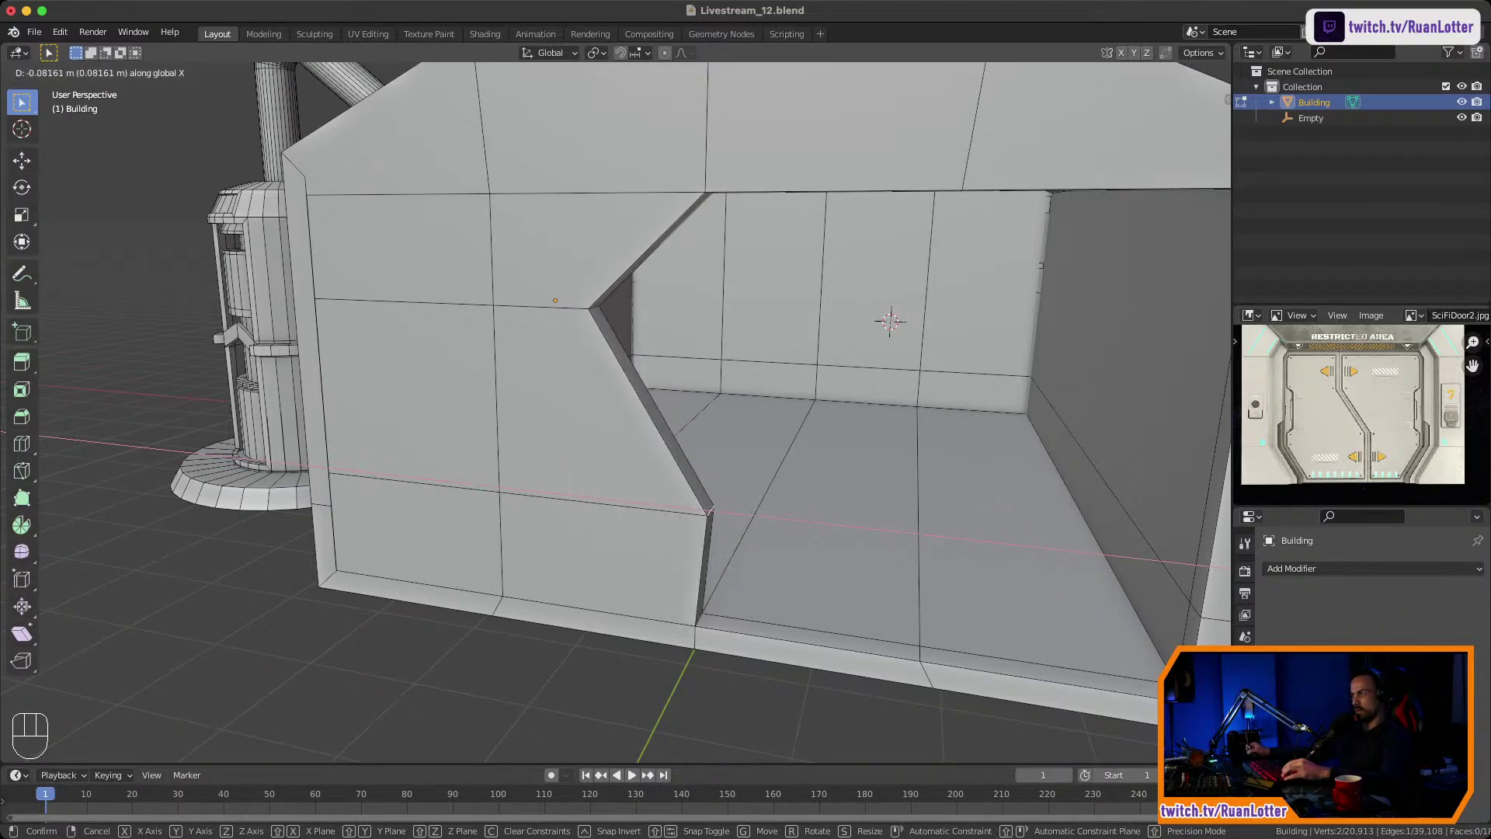
pyautogui.press('ctrl')
pyautogui.moveTo(621, 435); pyautogui.dragTo(692, 373, button='middle')
pyautogui.keyDown('ctrl'); pyautogui.moveTo(692, 373); pyautogui.dragTo(644, 497, button='middle'); pyautogui.keyUp('ctrl')
pyautogui.keyDown('ctrl'); pyautogui.moveTo(645, 497); pyautogui.dragTo(555, 412, button='middle'); pyautogui.keyUp('ctrl')
pyautogui.keyDown('shift'); pyautogui.moveTo(556, 411); pyautogui.dragTo(552, 372, button='middle'); pyautogui.keyUp('shift')
pyautogui.click(515, 358)
pyautogui.press('g')
pyautogui.press('x')
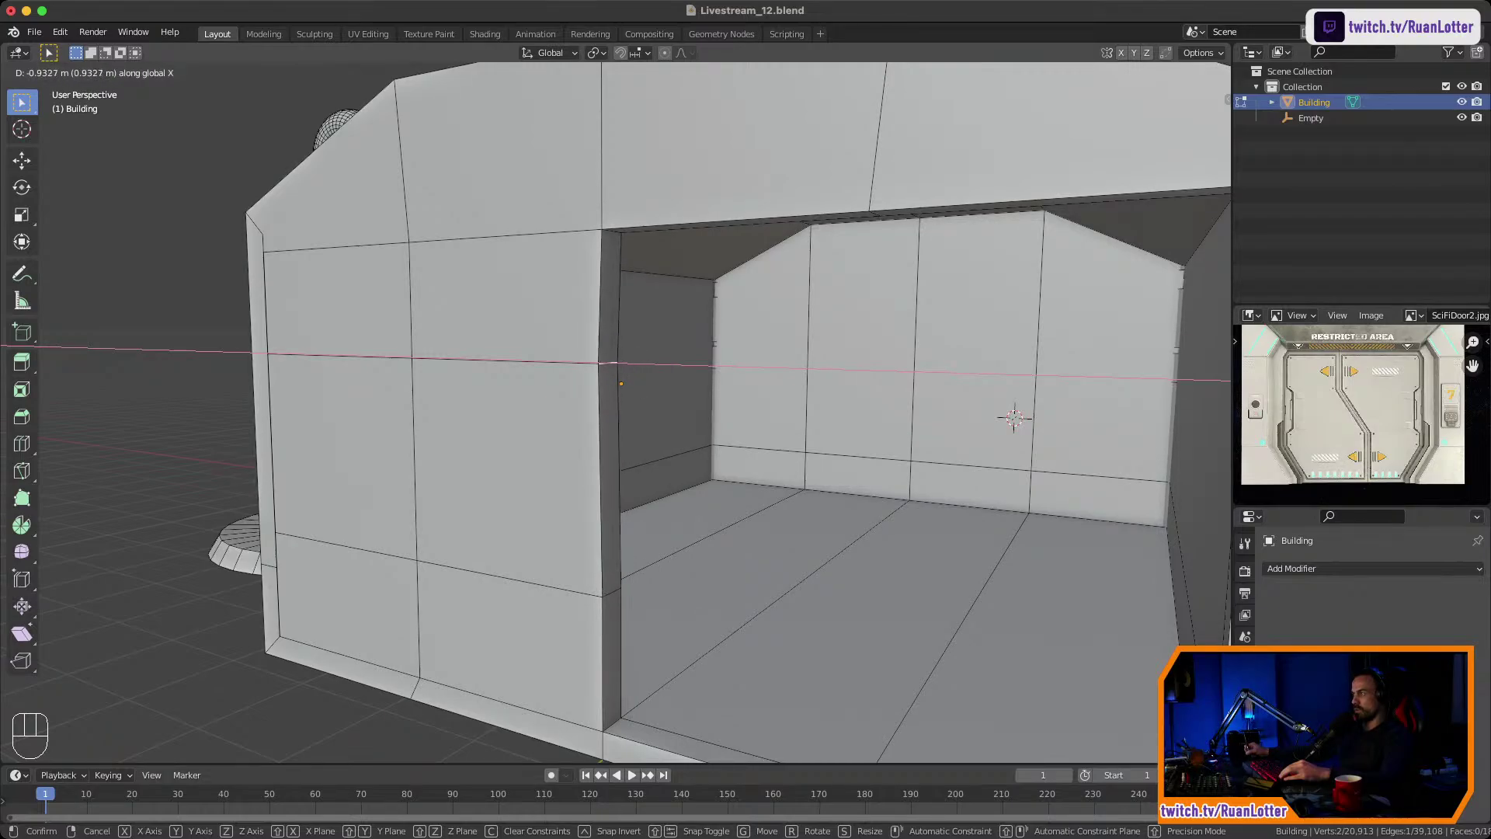
pyautogui.rightClick(621, 384)
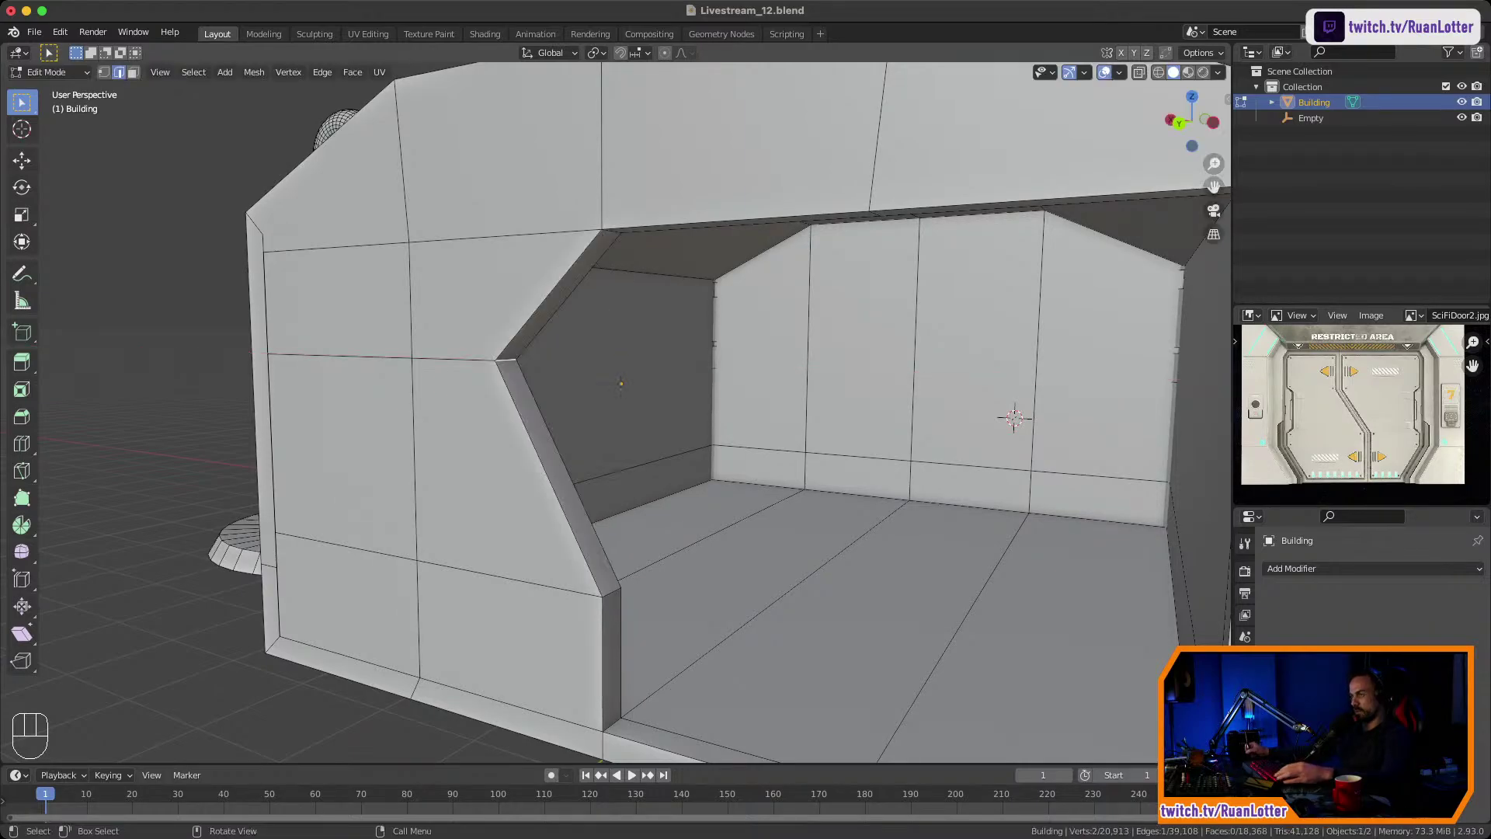
# Undo the upper edge's move so the door panel's inner side is straight again.
pyautogui.moveTo(620, 384); pyautogui.dragTo(651, 359, button='middle')
pyautogui.moveTo(651, 359)
pyautogui.mouseDown(button='middle')
pyautogui.moveTo(667, 359)
pyautogui.moveTo(637, 359)
pyautogui.mouseUp(button='middle')
pyautogui.press('super+z')
pyautogui.press('super+z')
# Add a loop cut between the two existing cuts at factor 0.343 and move its inner-side edge about 0.83 m along X into the panel.
pyautogui.hotkey('ctrl', 'r')
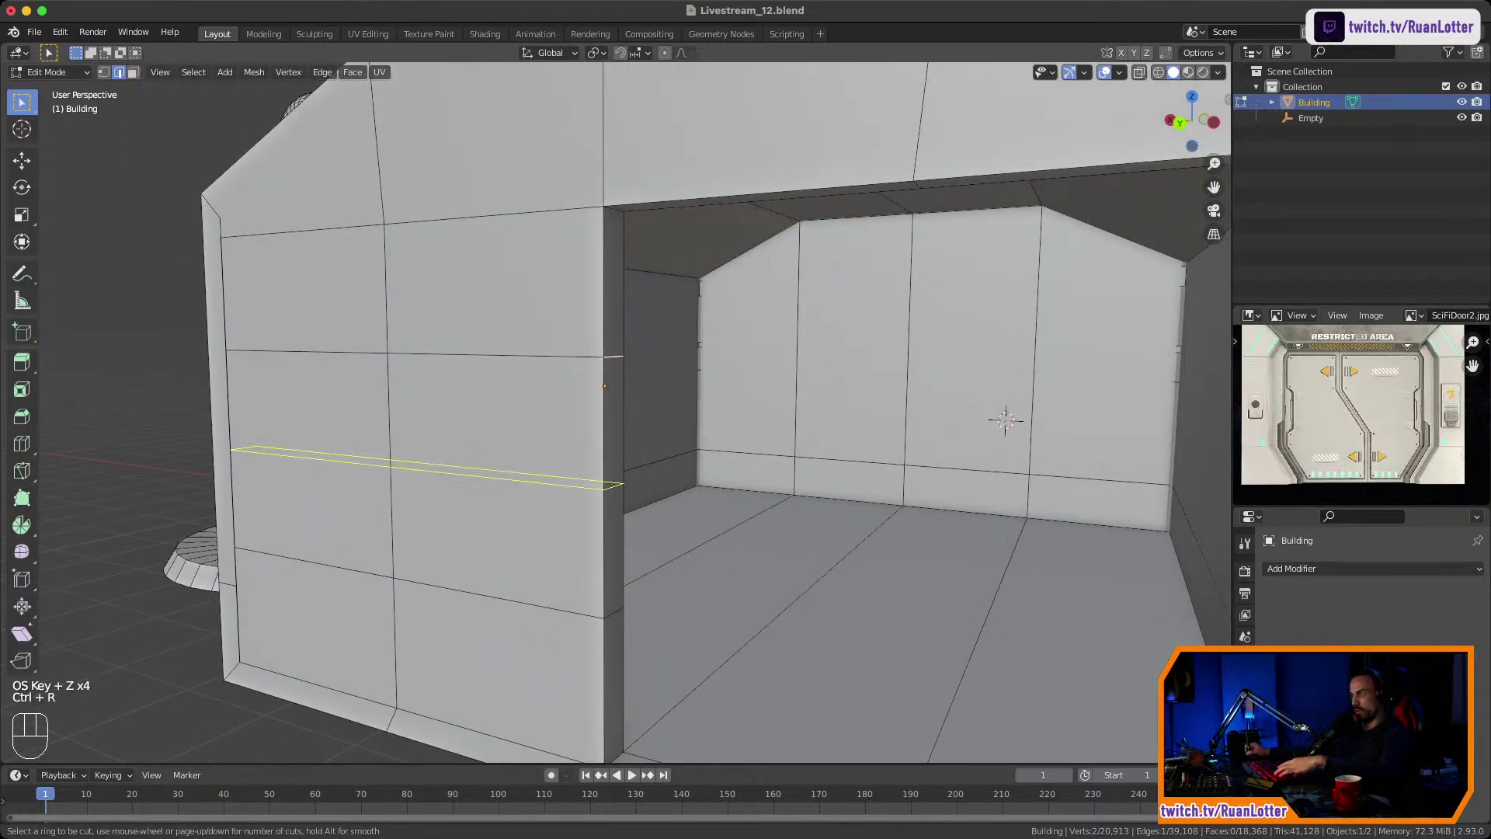
pyautogui.click(598, 423)
pyautogui.click(578, 444)
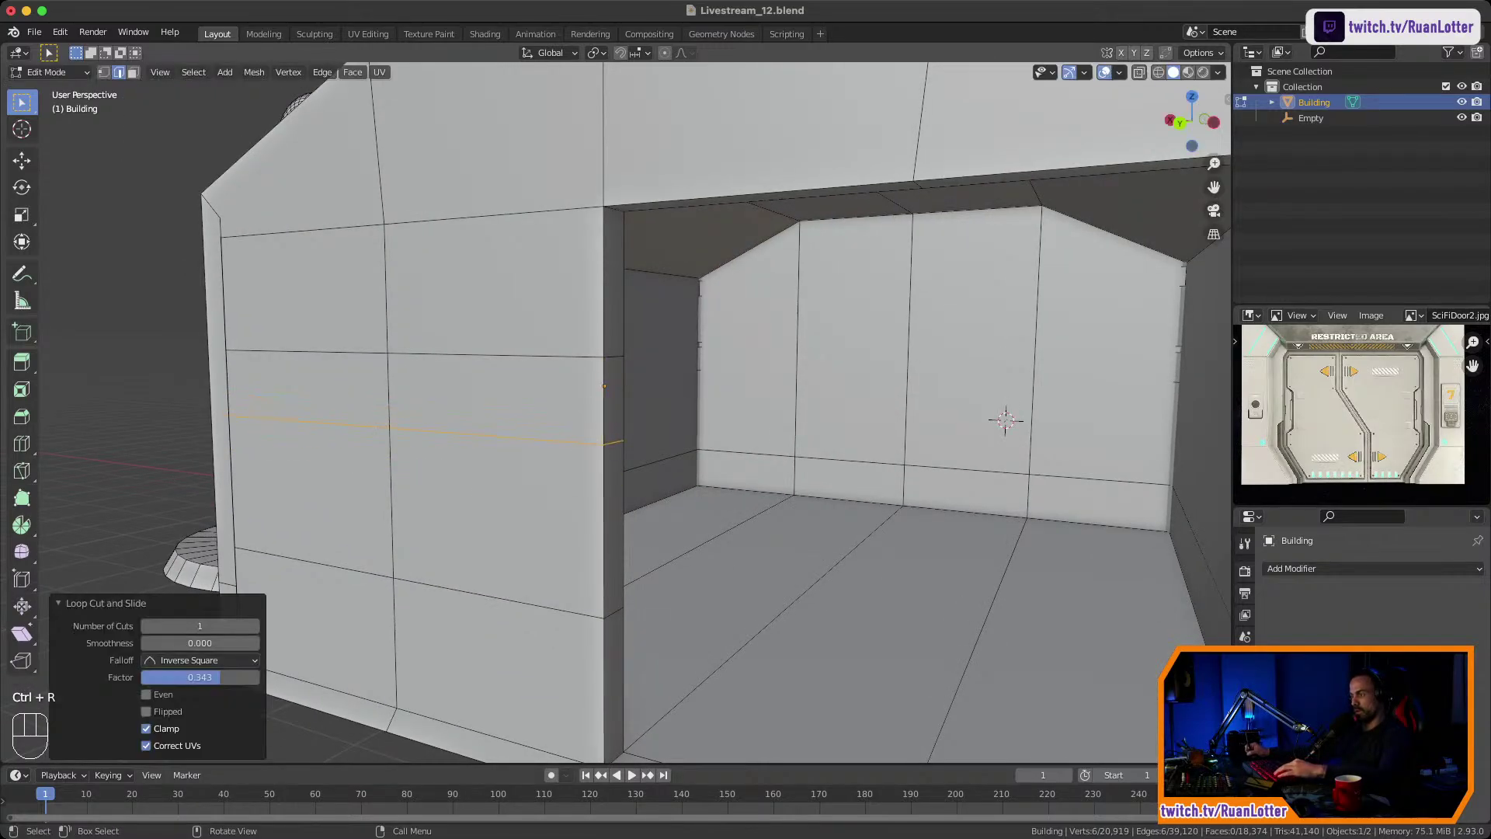
pyautogui.click(613, 442)
pyautogui.press('g')
pyautogui.press('x')
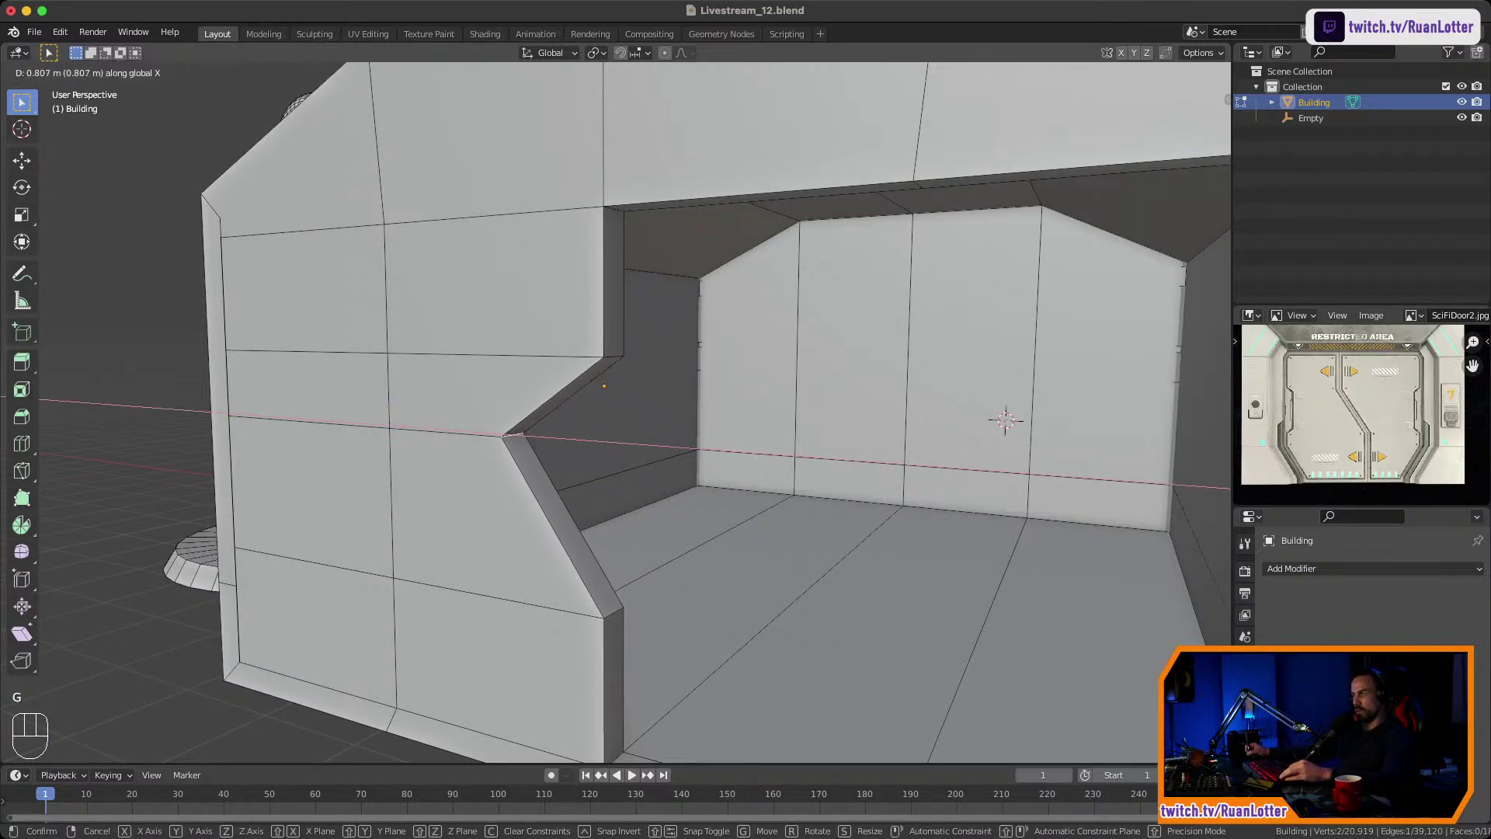
pyautogui.click(513, 436)
# Make the notch in the door panel shallower by moving its corner edge about -0.43 m along X.
pyautogui.keyDown('ctrl'); pyautogui.scroll(-3, 512, 436); pyautogui.keyUp('ctrl')
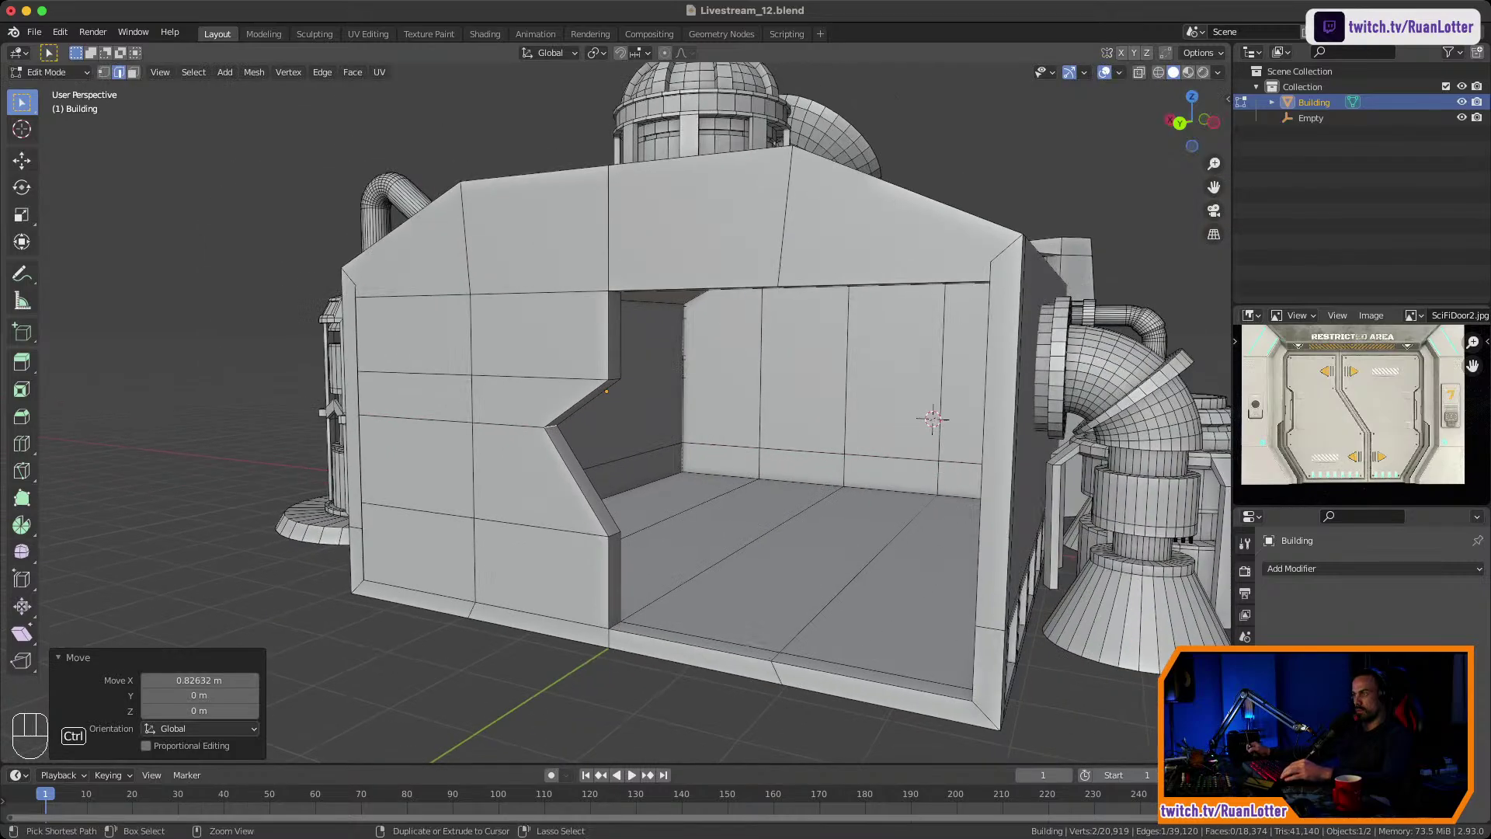
pyautogui.press('Tab')
pyautogui.moveTo(513, 436); pyautogui.dragTo(536, 400, button='middle')
pyautogui.scroll(-2, 590, 427)
pyautogui.press('Tab')
pyautogui.keyDown('ctrl'); pyautogui.moveTo(536, 400); pyautogui.dragTo(536, 349, button='middle'); pyautogui.keyUp('ctrl')
pyautogui.moveTo(535, 350); pyautogui.dragTo(540, 288, button='middle')
pyautogui.press('g')
pyautogui.press('x')
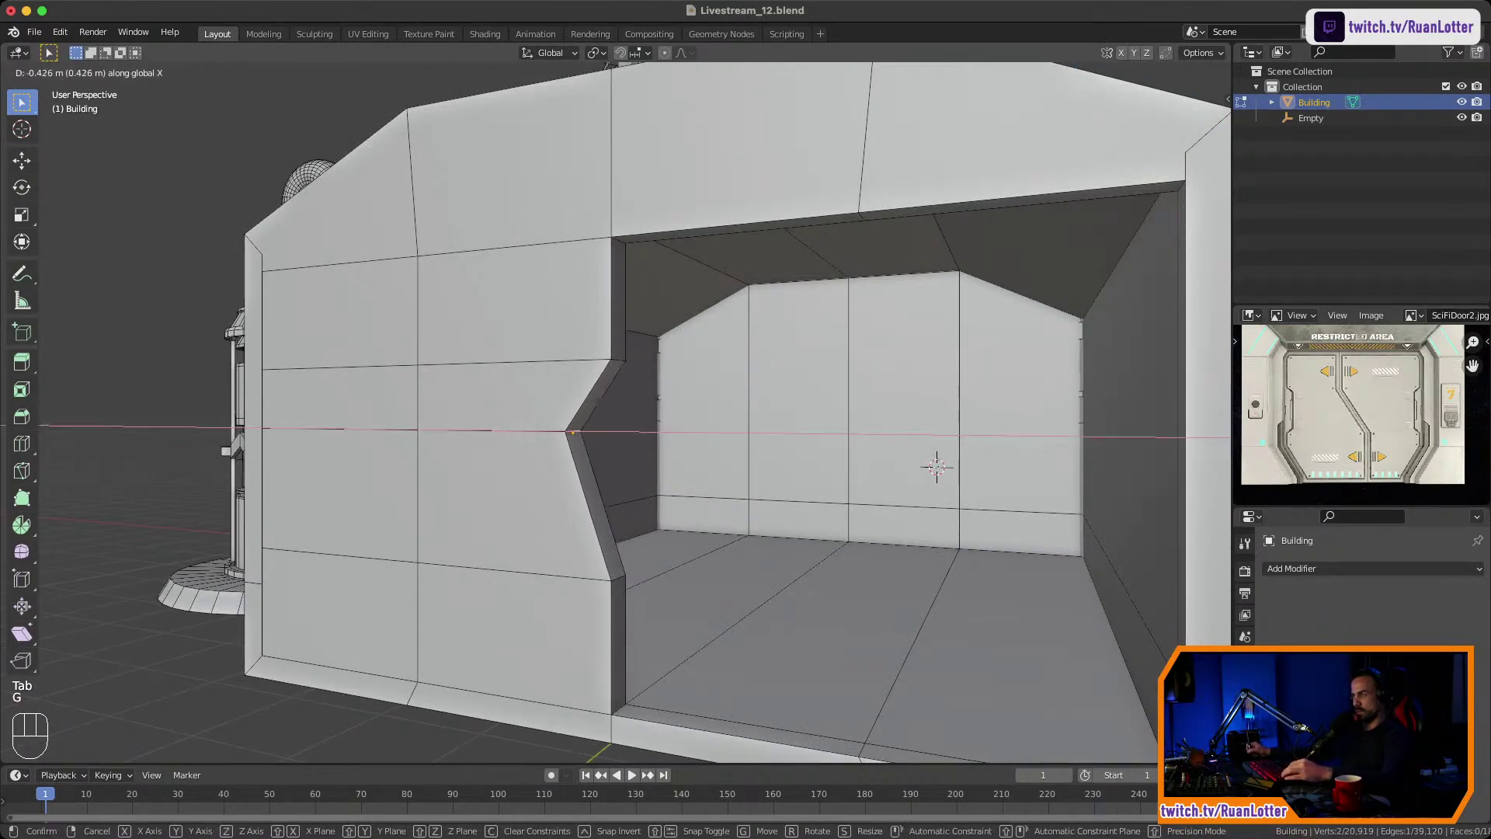
pyautogui.click(573, 432)
# Slide the door panel's upper horizontal cut upward by a factor of about -0.471 to heighten the notch.
pyautogui.moveTo(574, 431); pyautogui.dragTo(512, 490, button='middle')
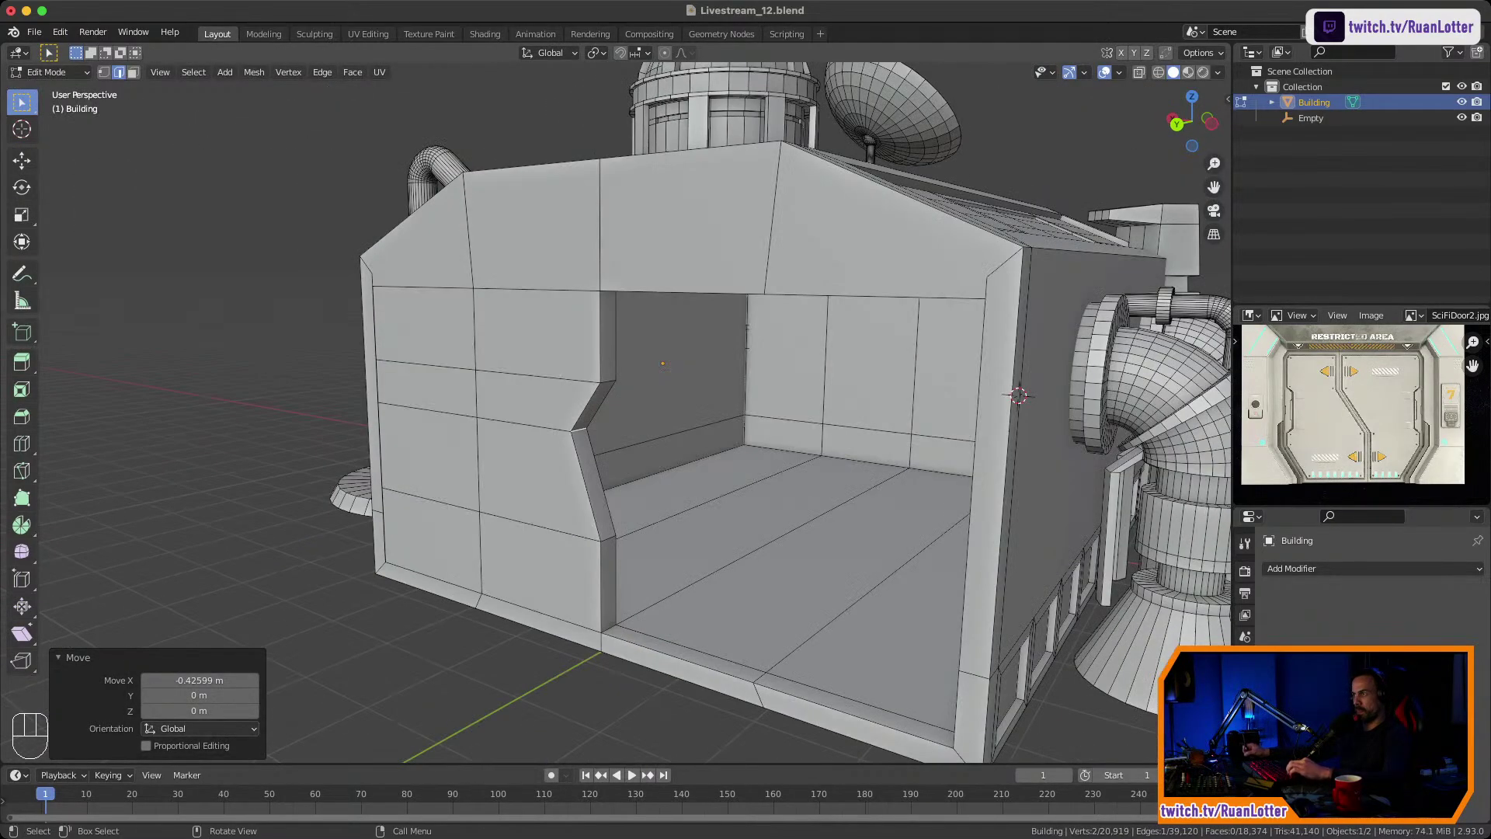
pyautogui.keyDown('alt'); pyautogui.click(608, 381); pyautogui.keyUp('alt')
pyautogui.press('g')
pyautogui.press('g')
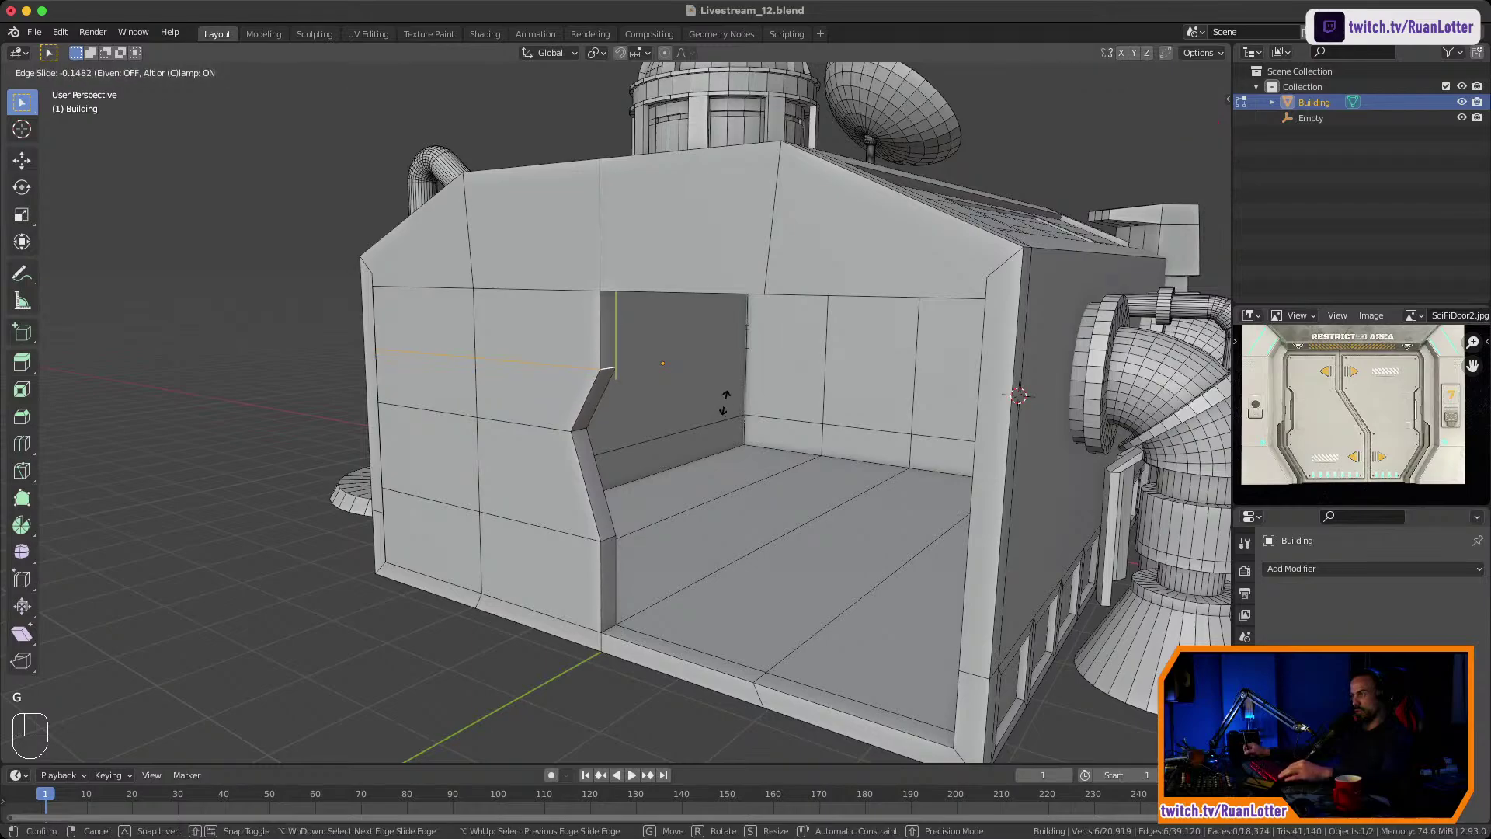
pyautogui.click(726, 381)
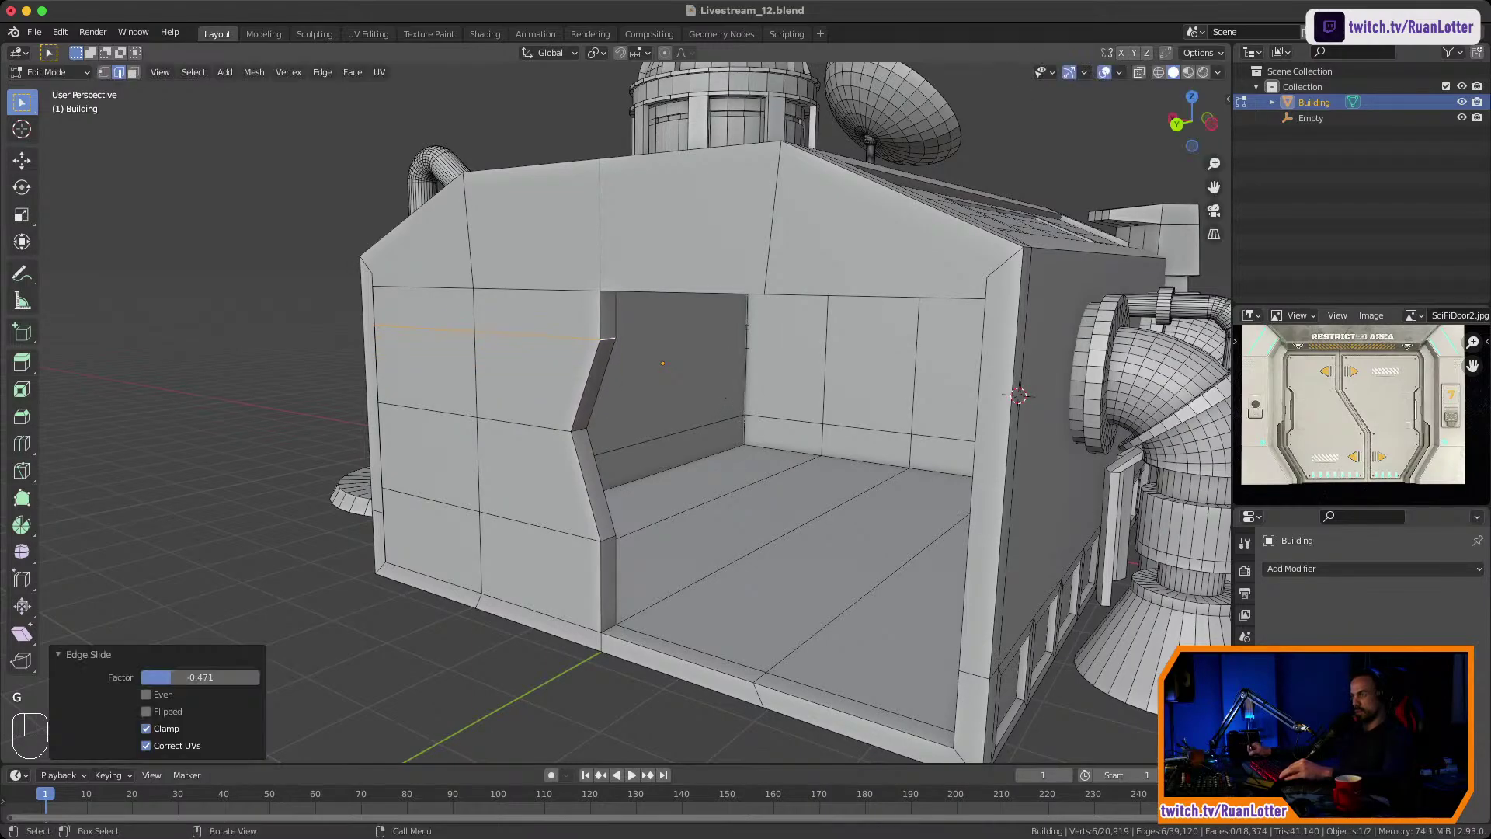
# Slide the door panel's lower horizontal cut downward by a factor of about -0.310.
pyautogui.click(609, 537)
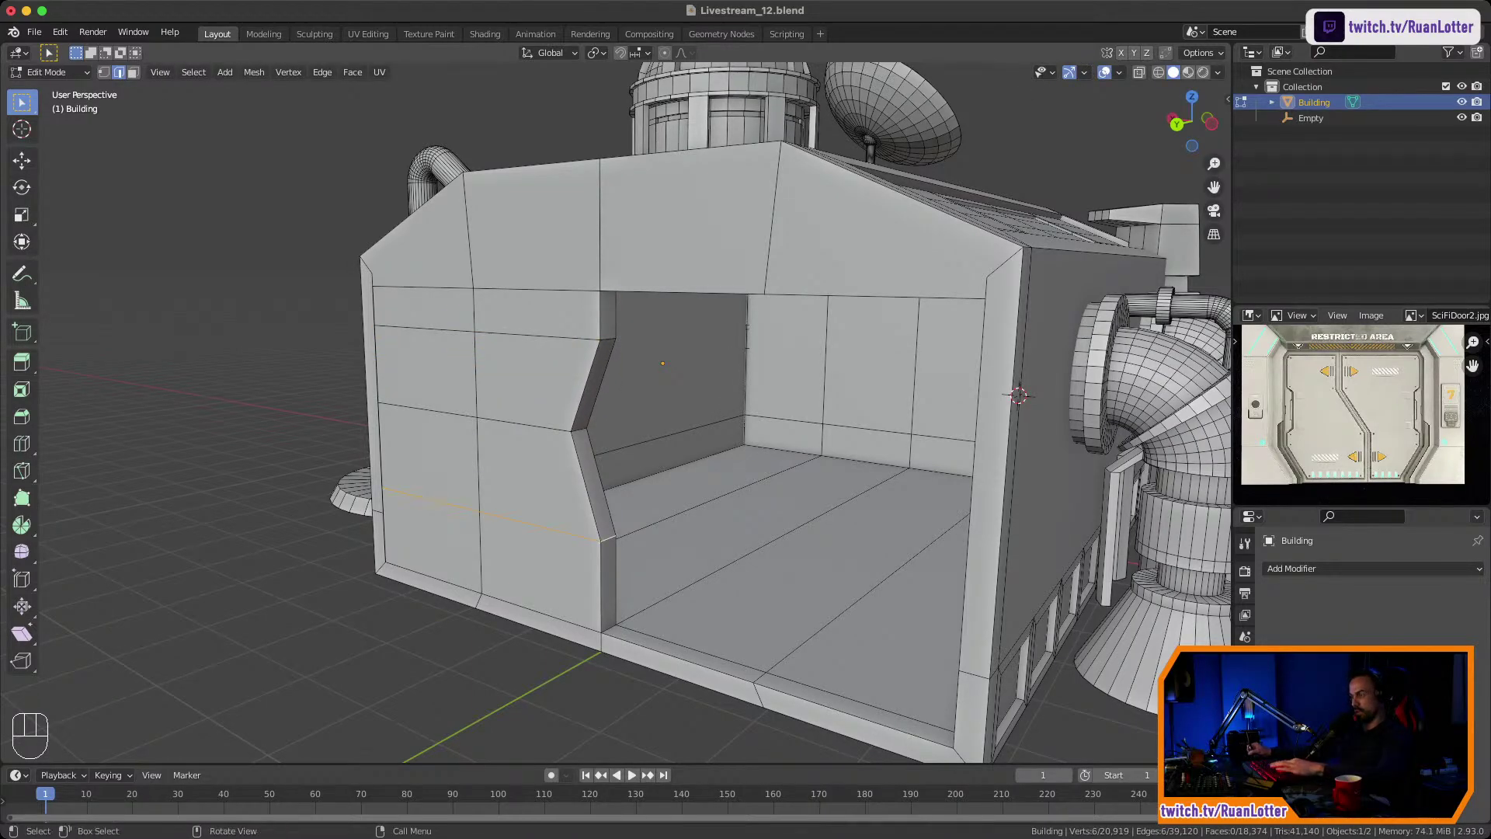
pyautogui.press('g')
pyautogui.press('g')
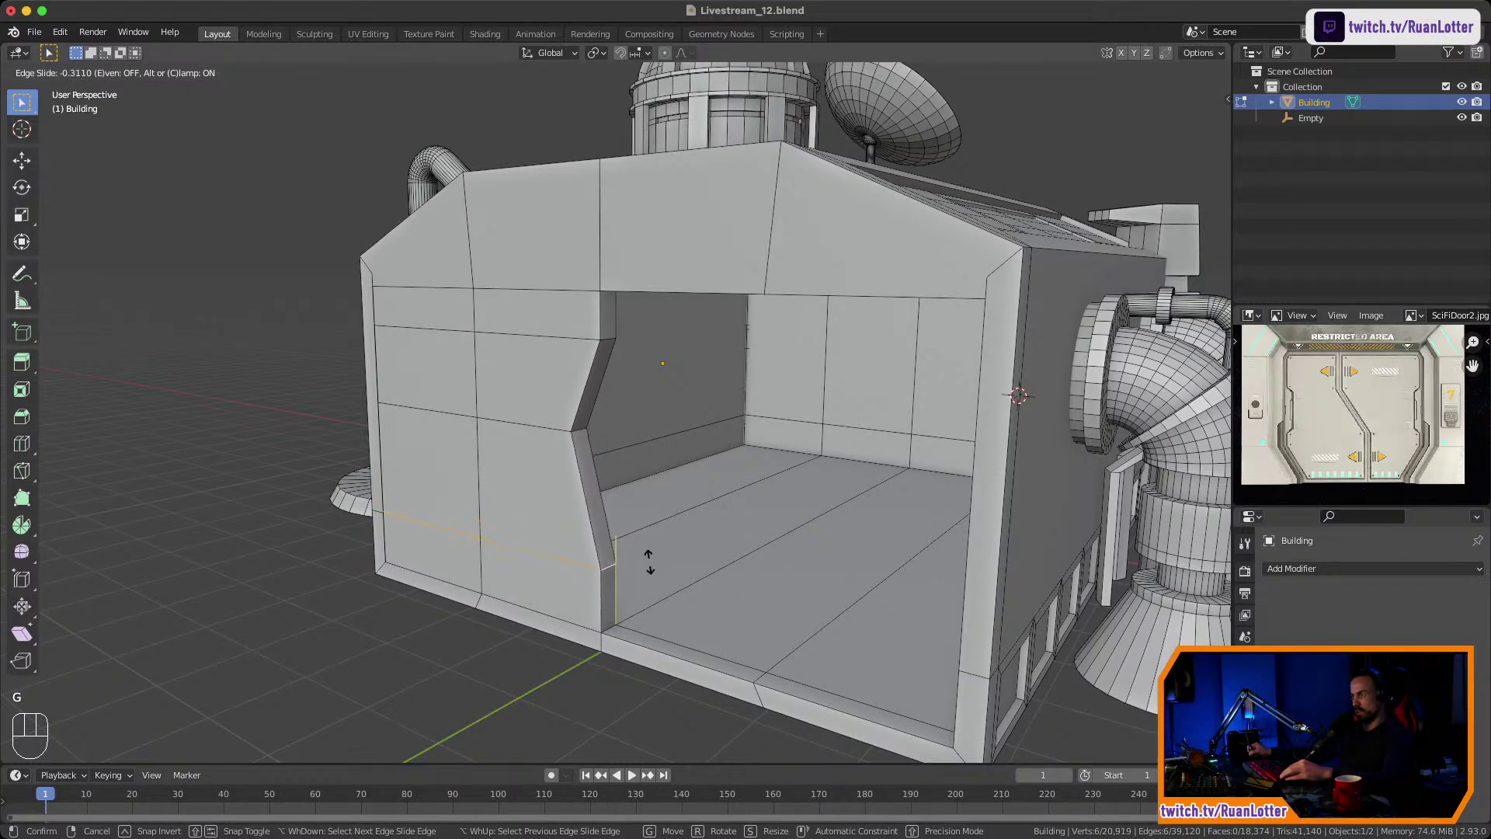
pyautogui.click(649, 562)
pyautogui.moveTo(650, 563); pyautogui.dragTo(835, 536, button='middle')
pyautogui.keyDown('ctrl'); pyautogui.moveTo(835, 536); pyautogui.dragTo(835, 474, button='middle'); pyautogui.keyUp('ctrl')
pyautogui.keyDown('shift'); pyautogui.moveTo(835, 474); pyautogui.dragTo(881, 461, button='middle'); pyautogui.keyUp('shift')
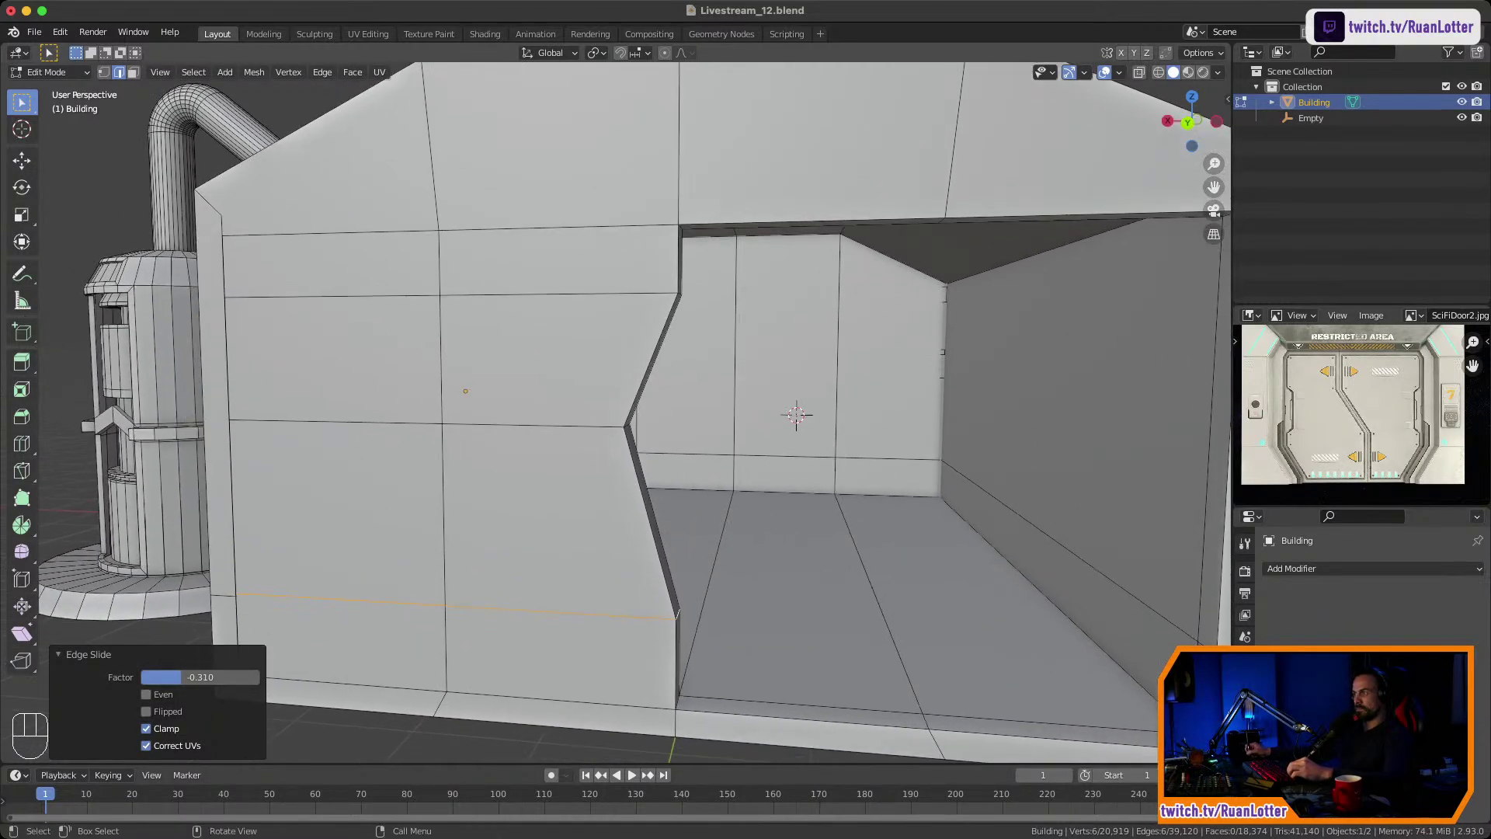
# Move the corner edge at the notch's deepest point about 0.16 m along X into the panel.
pyautogui.moveTo(691, 522); pyautogui.dragTo(662, 522, button='middle')
pyautogui.click(652, 523)
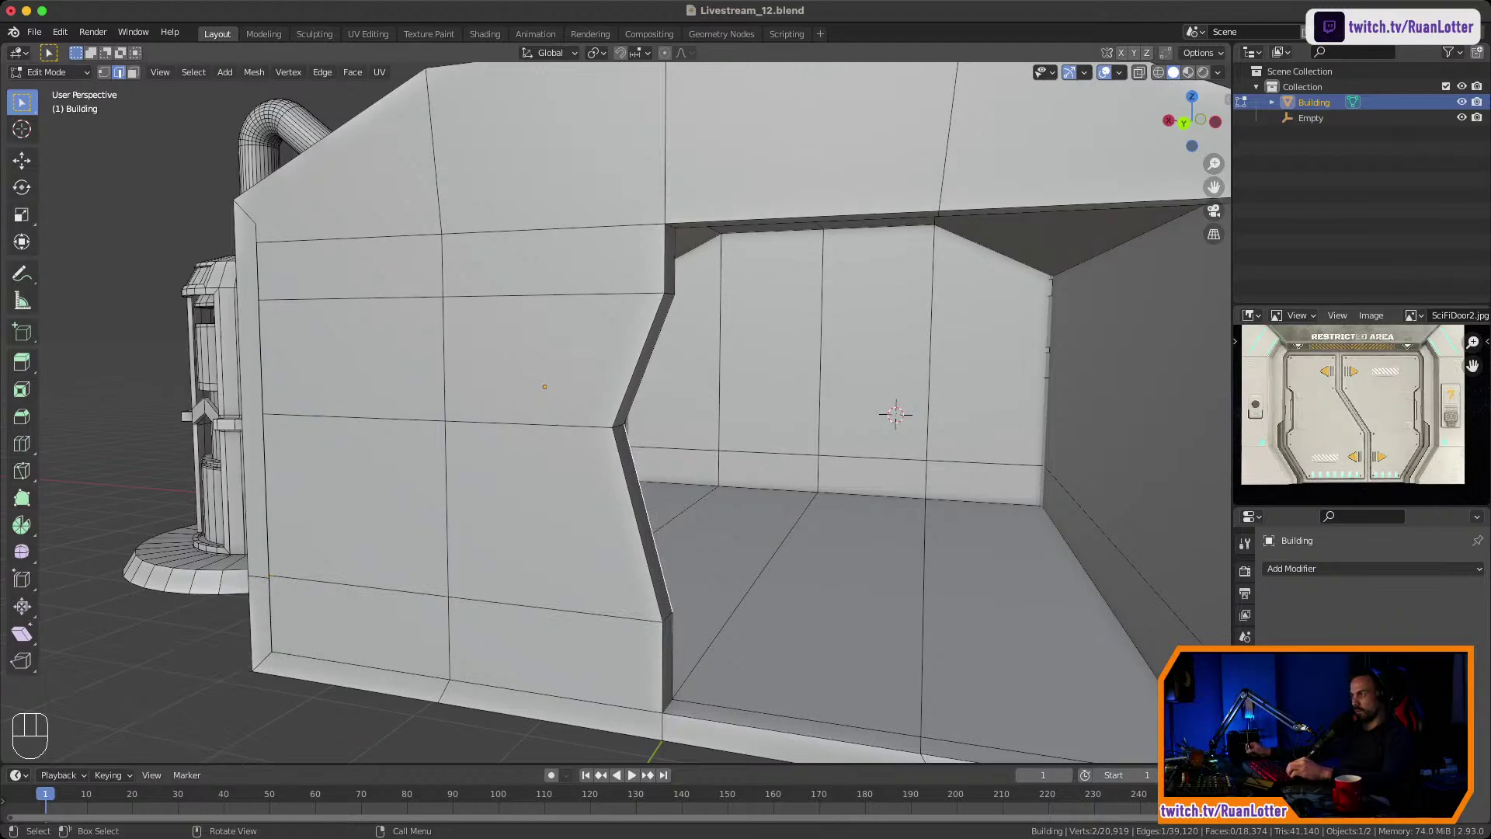
pyautogui.click(619, 426)
pyautogui.moveTo(619, 427)
pyautogui.mouseDown(button='middle')
pyautogui.moveTo(575, 427)
pyautogui.moveTo(614, 425)
pyautogui.mouseUp(button='middle')
pyautogui.press('g')
pyautogui.press('x')
pyautogui.click(542, 425)
pyautogui.keyDown('ctrl'); pyautogui.moveTo(614, 425); pyautogui.dragTo(544, 466, button='middle'); pyautogui.keyUp('ctrl')
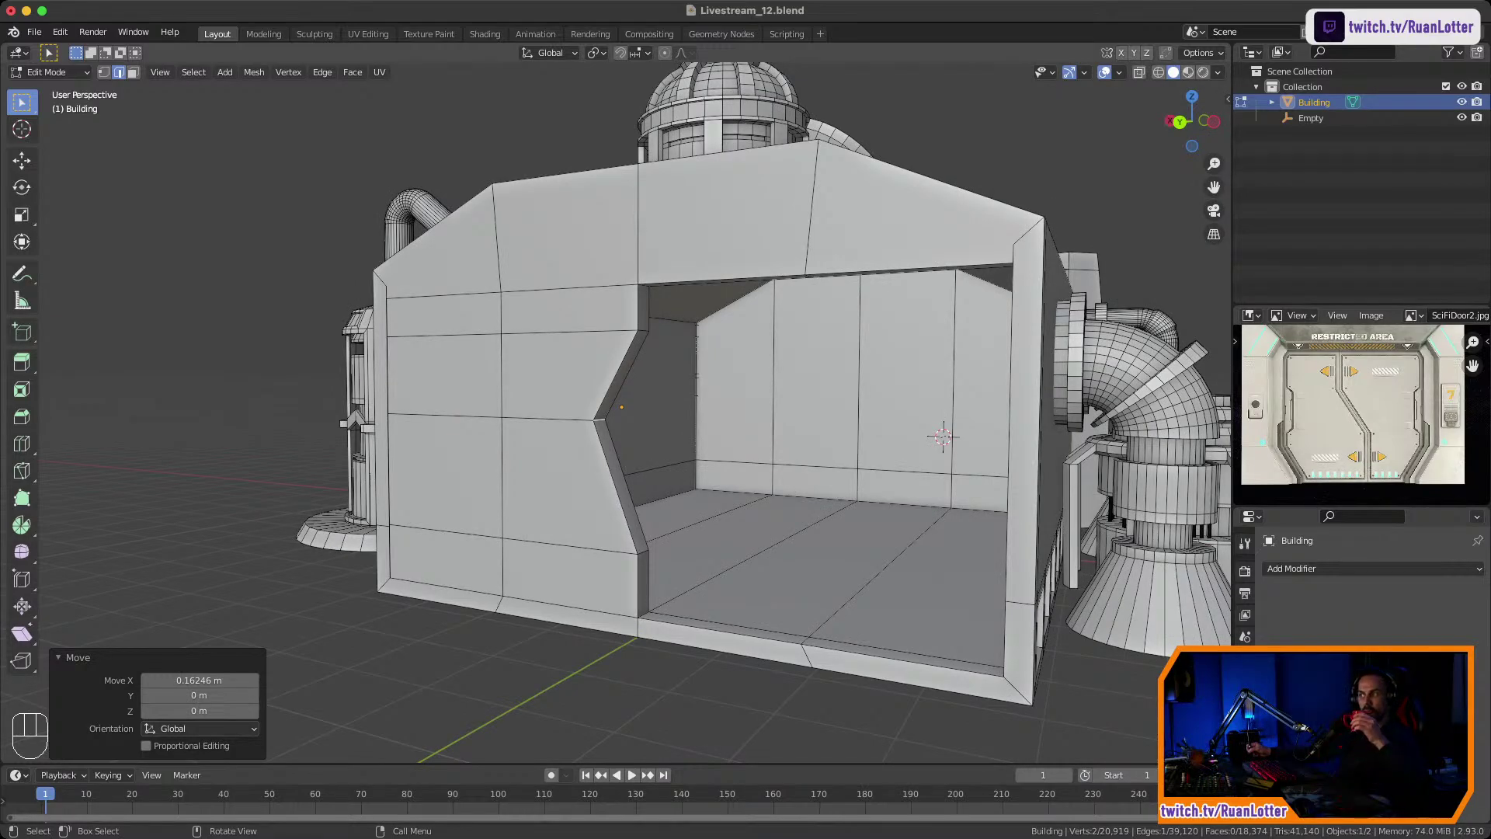
# Examine the notched door panel and the open half of the doorway from several angles.
pyautogui.moveTo(544, 466); pyautogui.dragTo(543, 417, button='middle')
pyautogui.moveTo(544, 416); pyautogui.dragTo(481, 466, button='middle')
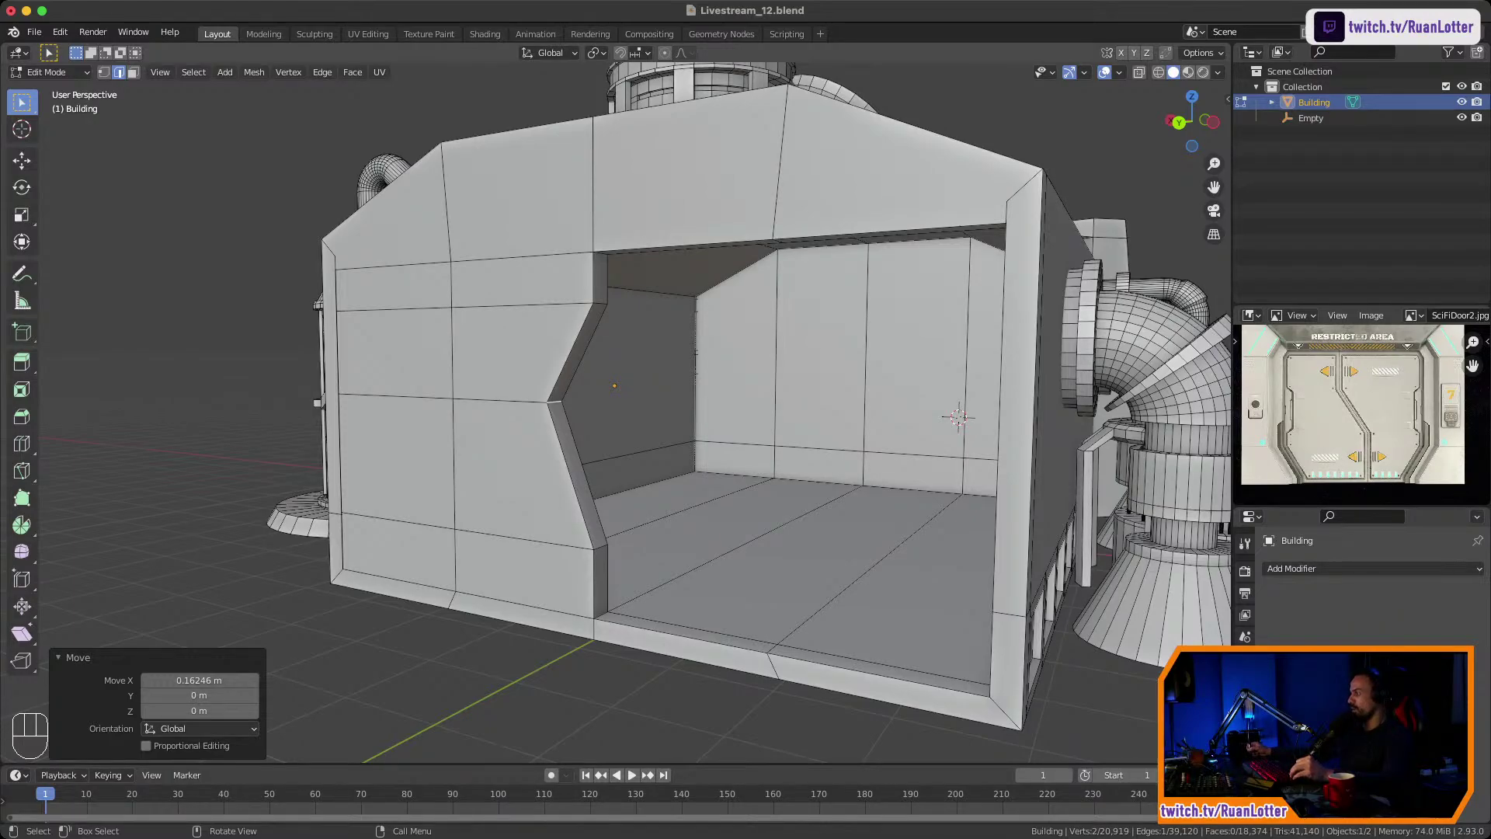
pyautogui.moveTo(559, 404); pyautogui.dragTo(798, 504, button='middle')
pyautogui.keyDown('shift'); pyautogui.moveTo(621, 404); pyautogui.dragTo(808, 489, button='middle'); pyautogui.keyUp('shift')
pyautogui.keyDown('ctrl'); pyautogui.moveTo(808, 489); pyautogui.dragTo(808, 543, button='middle'); pyautogui.keyUp('ctrl')
pyautogui.moveTo(621, 435); pyautogui.dragTo(722, 431, button='middle')
pyautogui.keyDown('ctrl'); pyautogui.moveTo(723, 431); pyautogui.dragTo(521, 431, button='middle'); pyautogui.keyUp('ctrl')
pyautogui.keyDown('ctrl'); pyautogui.moveTo(521, 431); pyautogui.dragTo(683, 389, button='middle'); pyautogui.keyUp('ctrl')
pyautogui.moveTo(684, 389); pyautogui.dragTo(847, 389, button='middle')
pyautogui.keyDown('shift'); pyautogui.moveTo(847, 389); pyautogui.dragTo(748, 411, button='middle'); pyautogui.keyUp('shift')
pyautogui.keyDown('ctrl'); pyautogui.moveTo(748, 412); pyautogui.dragTo(748, 361, button='middle'); pyautogui.keyUp('ctrl')
pyautogui.keyDown('shift'); pyautogui.moveTo(748, 361); pyautogui.dragTo(733, 307, button='middle'); pyautogui.keyUp('shift')
pyautogui.moveTo(732, 307); pyautogui.dragTo(598, 326, button='middle')
pyautogui.keyDown('shift'); pyautogui.moveTo(598, 326); pyautogui.dragTo(659, 286, button='middle'); pyautogui.keyUp('shift')
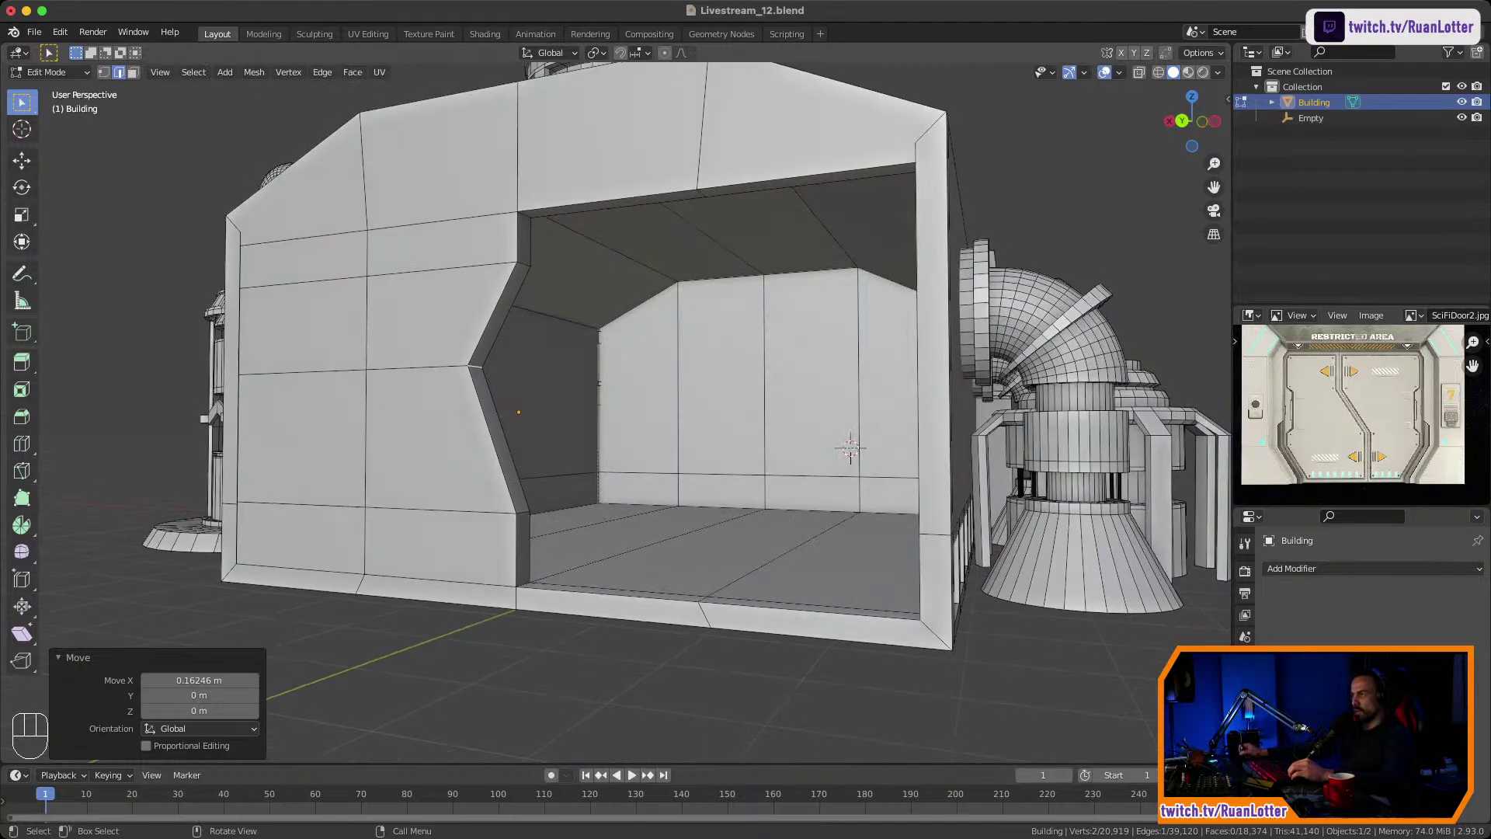
# Fill the open half of the doorway by bridging its two upper inner faces to the two sill faces.
pyautogui.press('3')
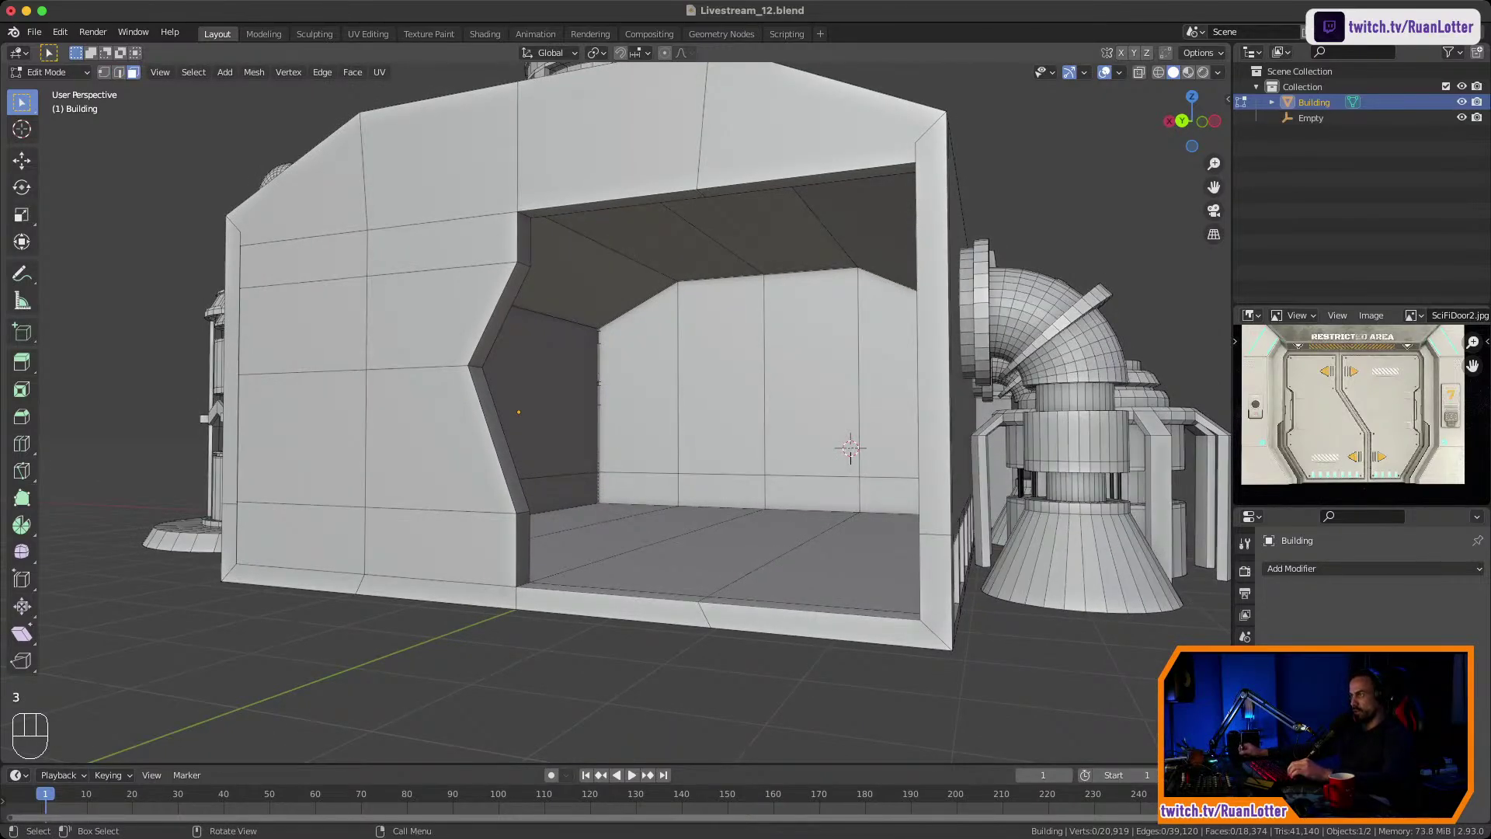
pyautogui.click(614, 204)
pyautogui.keyDown('shift'); pyautogui.click(808, 181); pyautogui.keyUp('shift')
pyautogui.moveTo(808, 181); pyautogui.dragTo(865, 252, button='middle')
pyautogui.keyDown('shift'); pyautogui.click(707, 629); pyautogui.keyUp('shift')
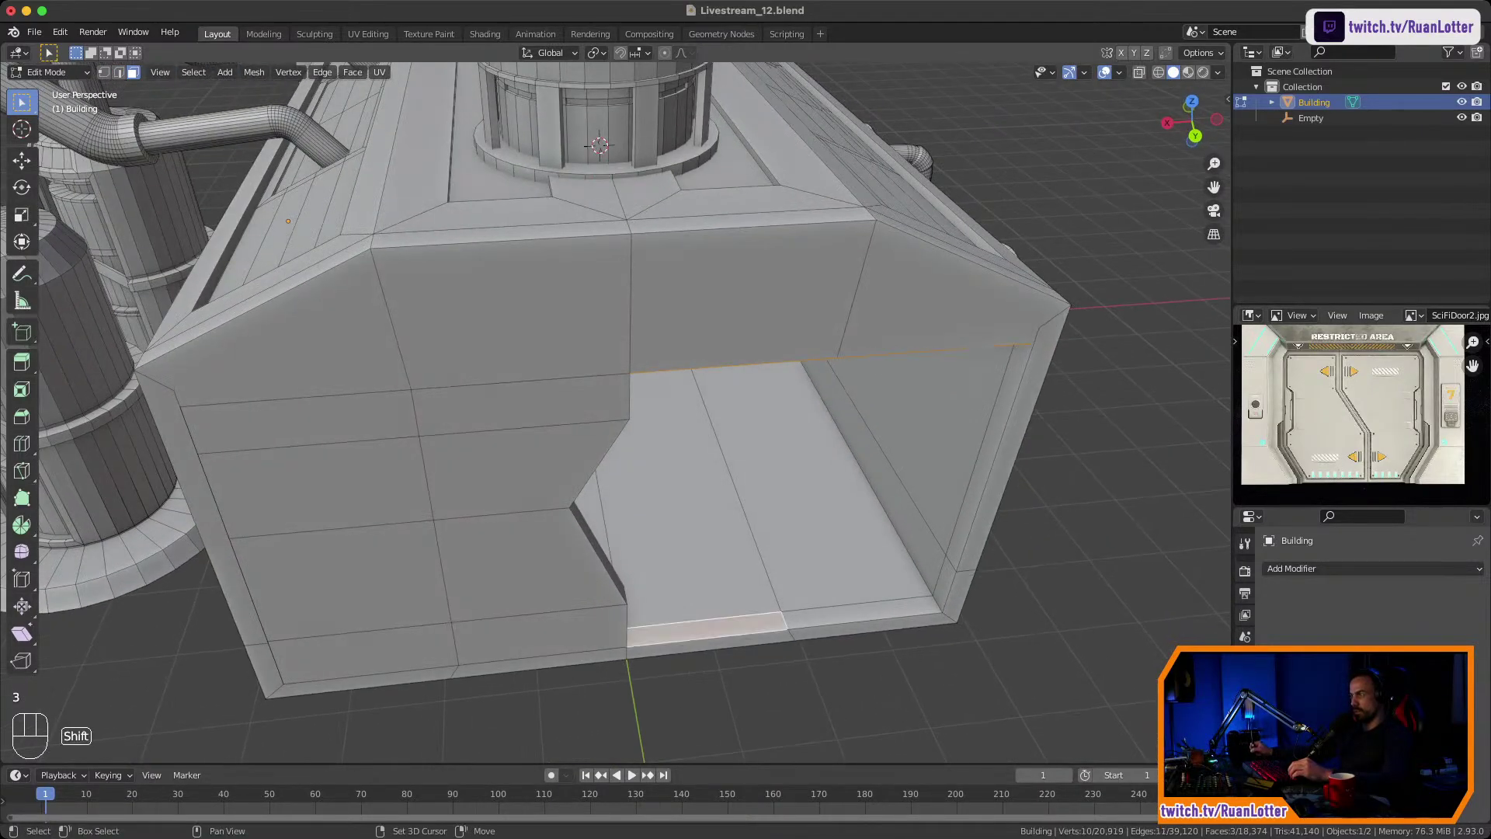
pyautogui.keyDown('shift'); pyautogui.click(837, 616); pyautogui.keyUp('shift')
pyautogui.rightClick(835, 613)
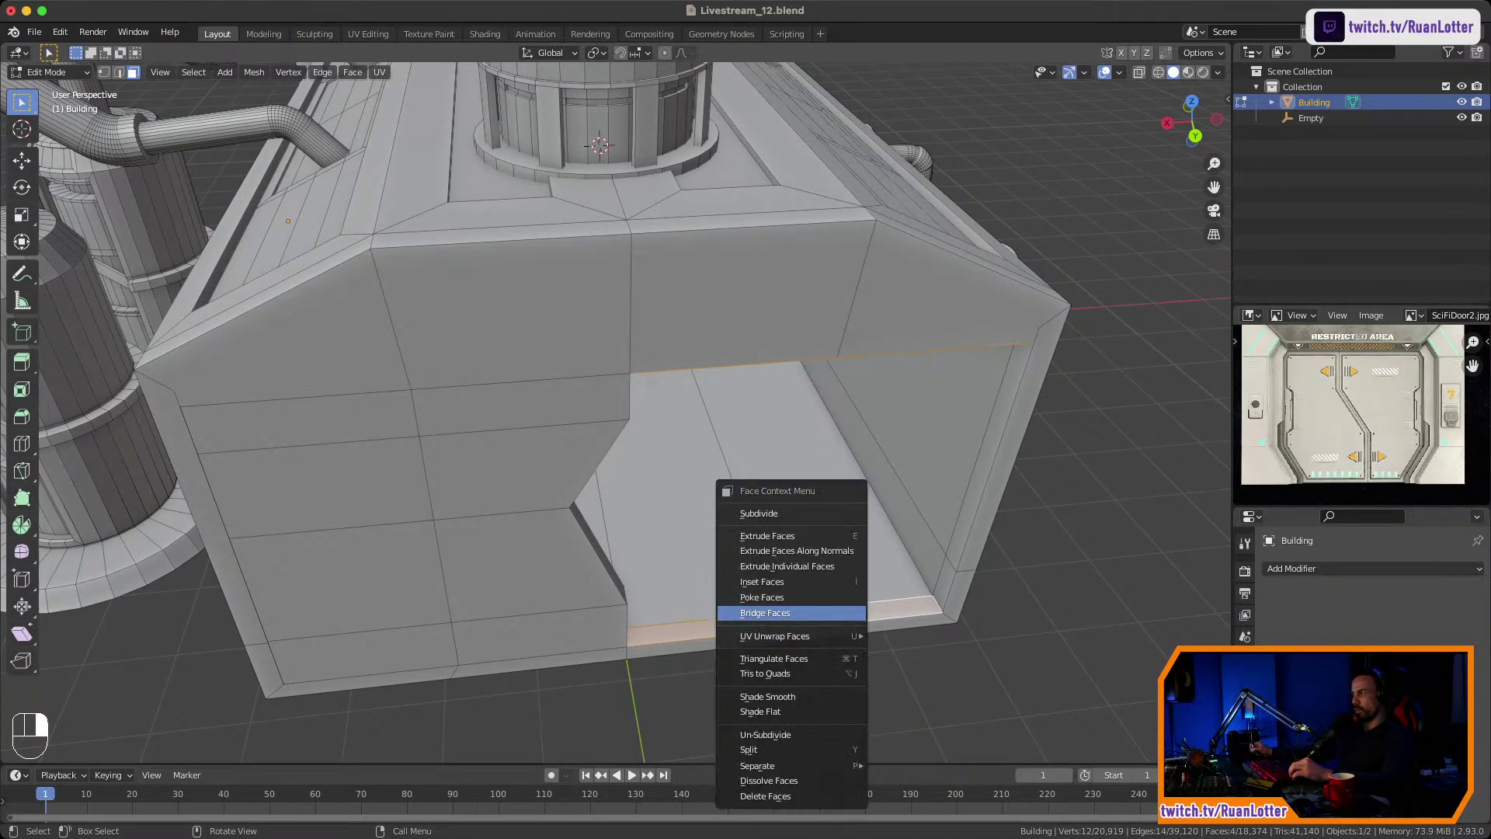
pyautogui.click(824, 612)
pyautogui.moveTo(823, 610); pyautogui.dragTo(800, 481, button='middle')
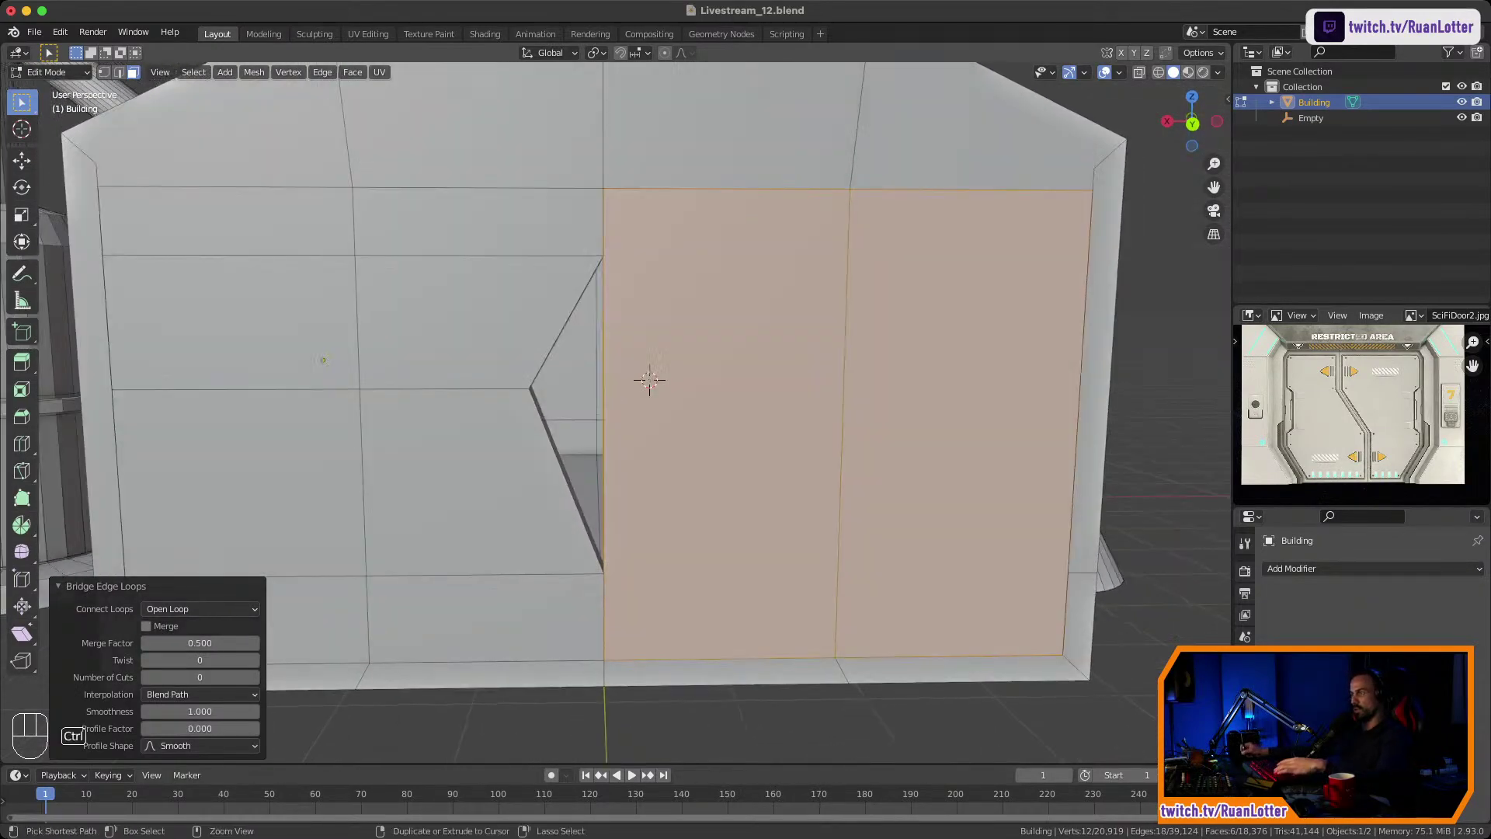
# Add two loop cuts across the new panel at factors 0.740 and -0.553, level with the notch's upper and lower ends.
pyautogui.hotkey('ctrl', 'r')
pyautogui.click(649, 380)
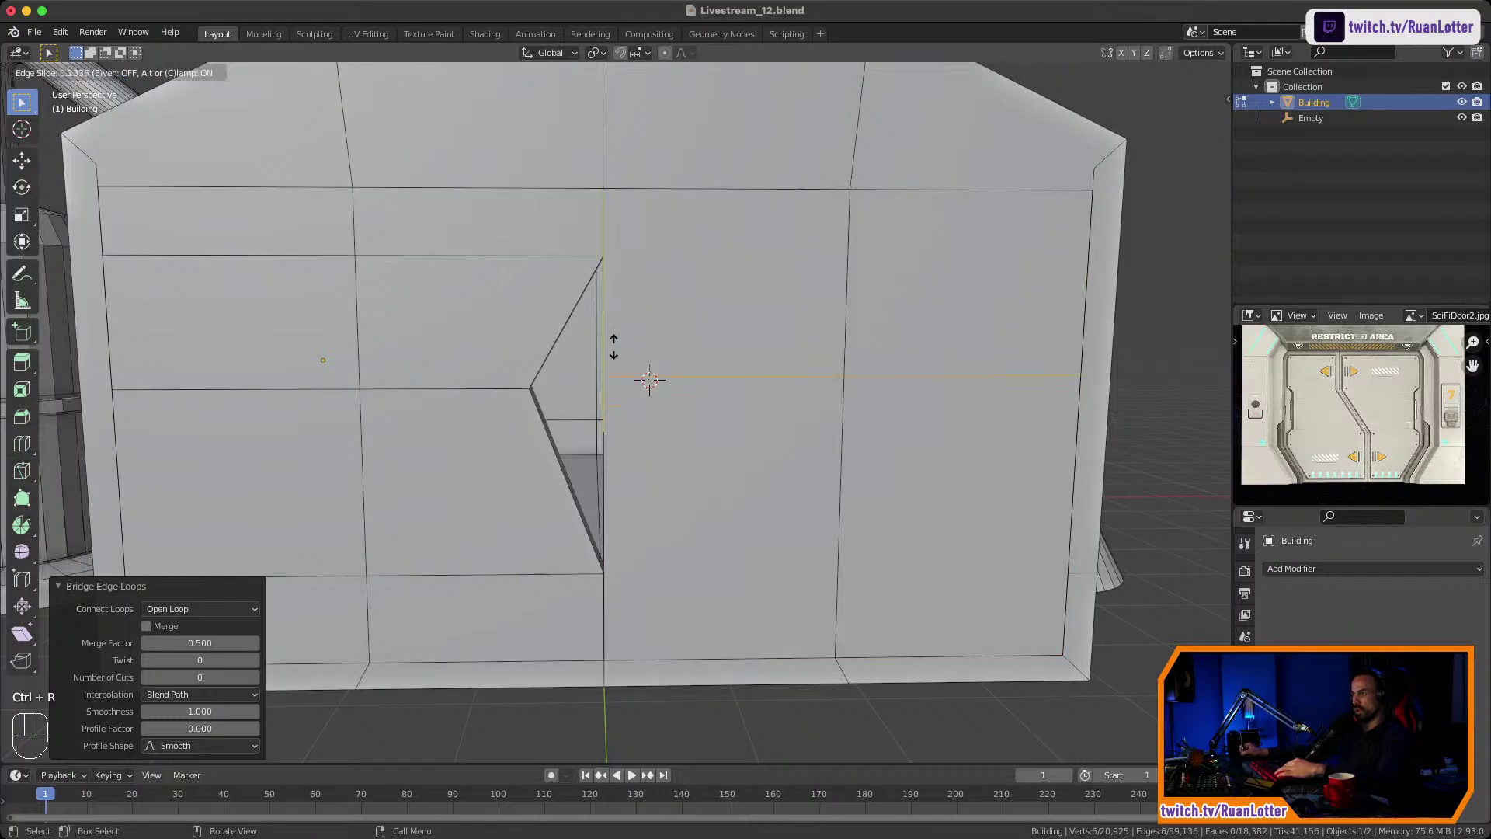
pyautogui.click(625, 257)
pyautogui.hotkey('ctrl', 'r')
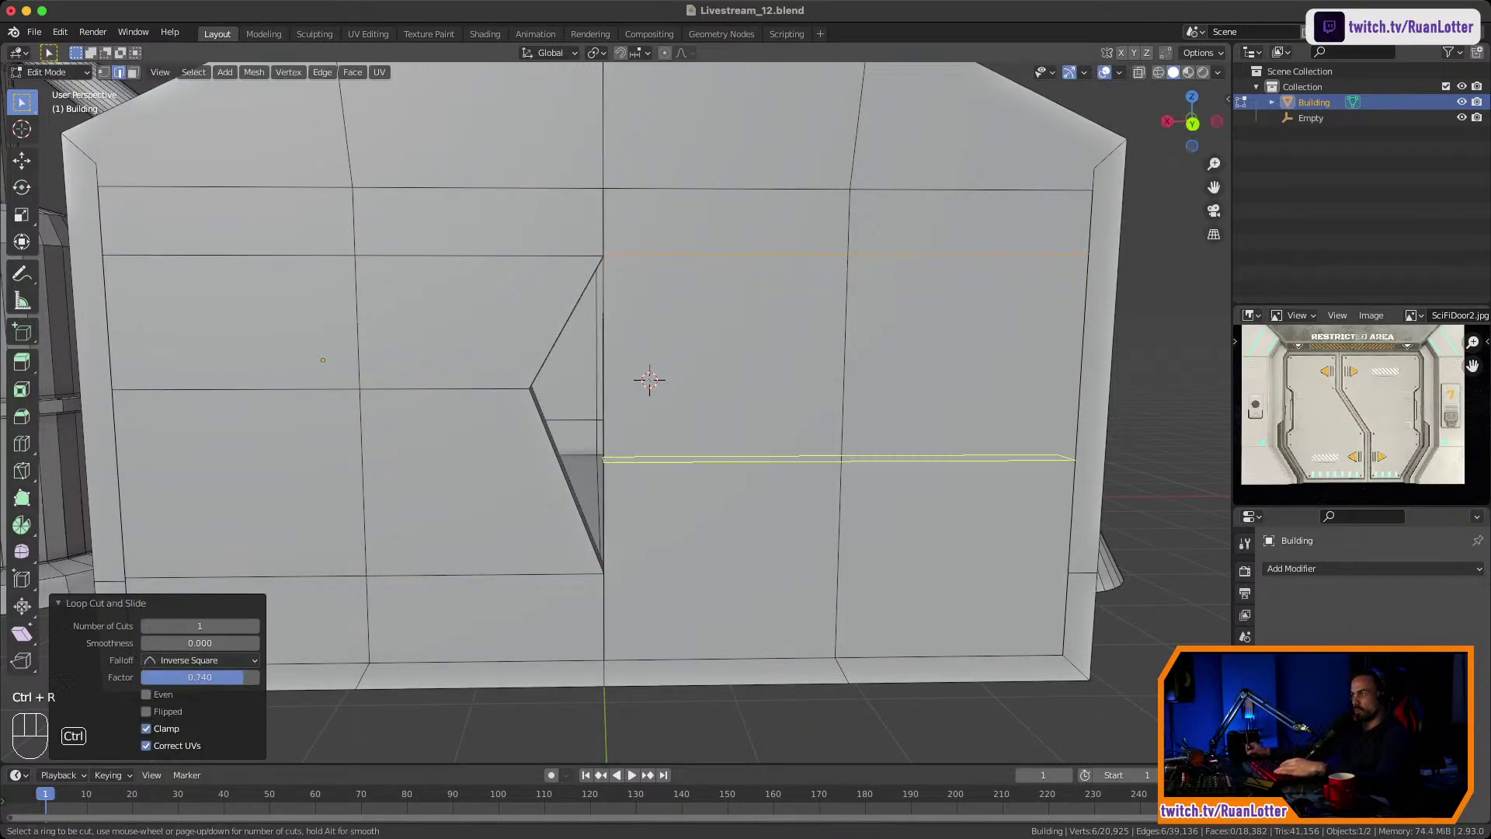
pyautogui.click(631, 472)
pyautogui.click(637, 578)
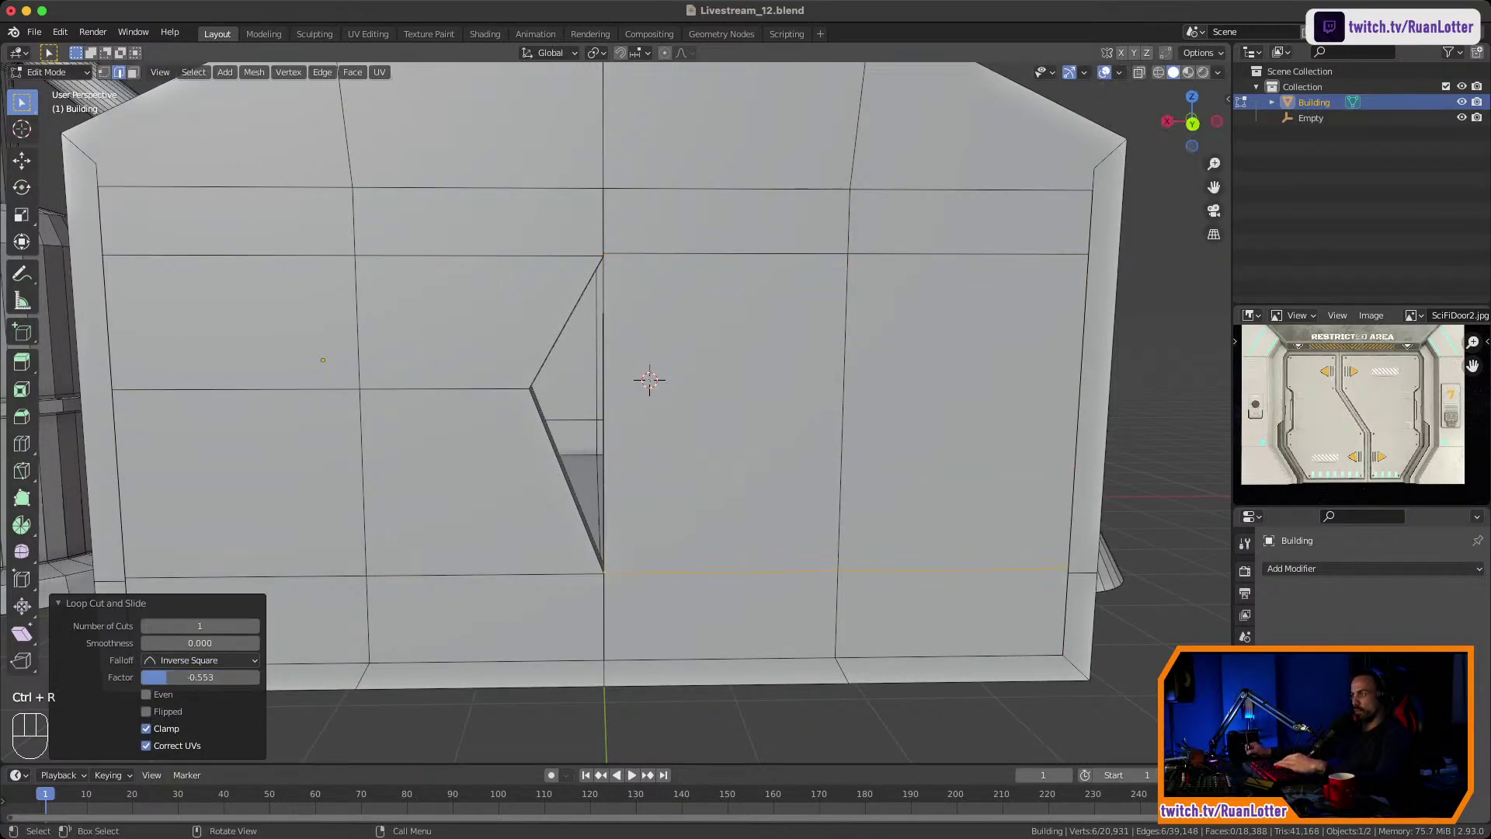
# Add a third loop cut across the new panel at factor 0.184, level with the notch's deepest point.
pyautogui.hotkey('ctrl', 'r')
pyautogui.click(616, 414)
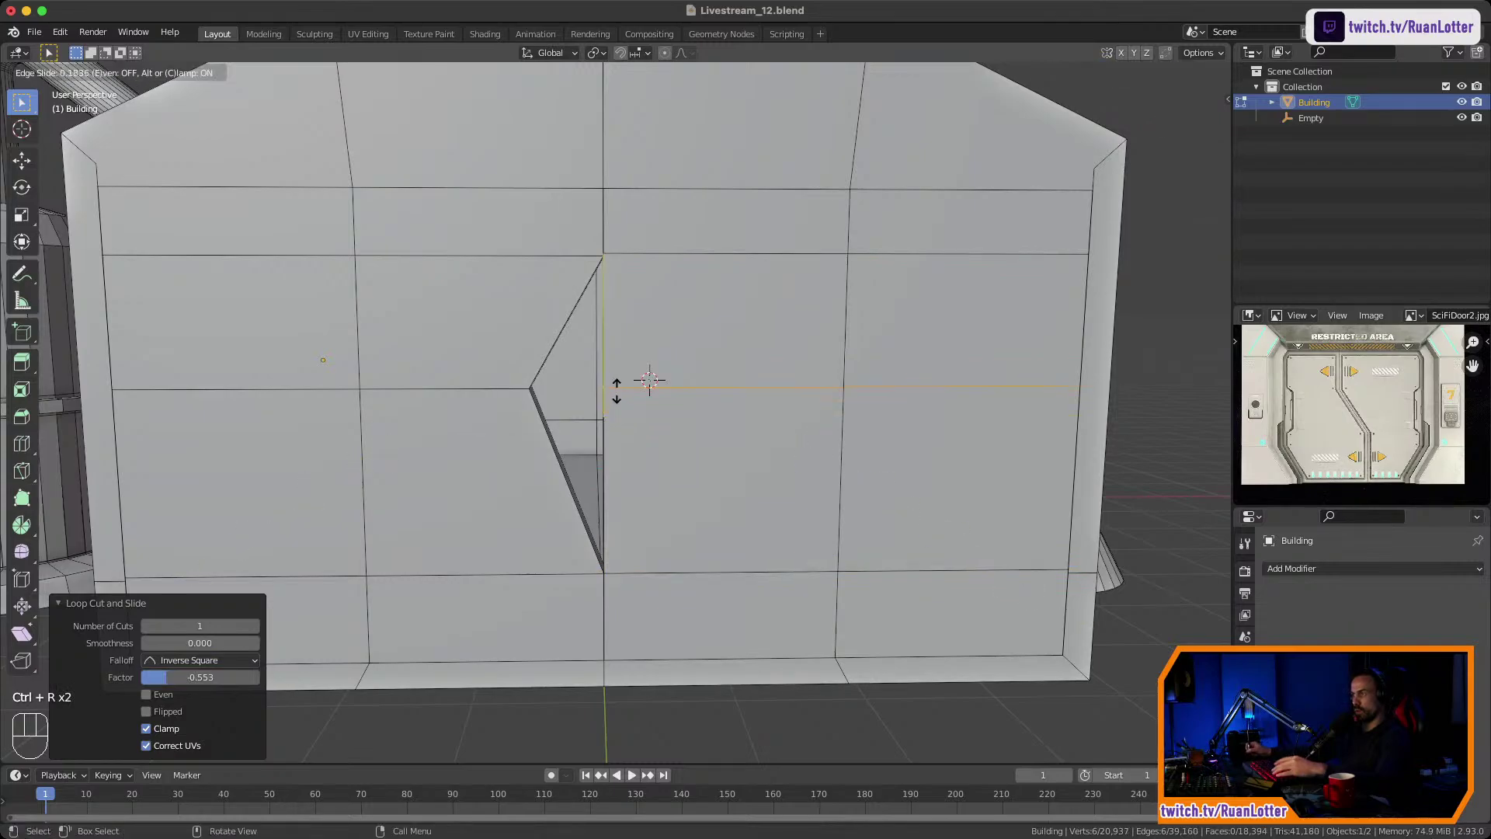
pyautogui.click(616, 391)
pyautogui.moveTo(617, 391); pyautogui.dragTo(645, 390, button='middle')
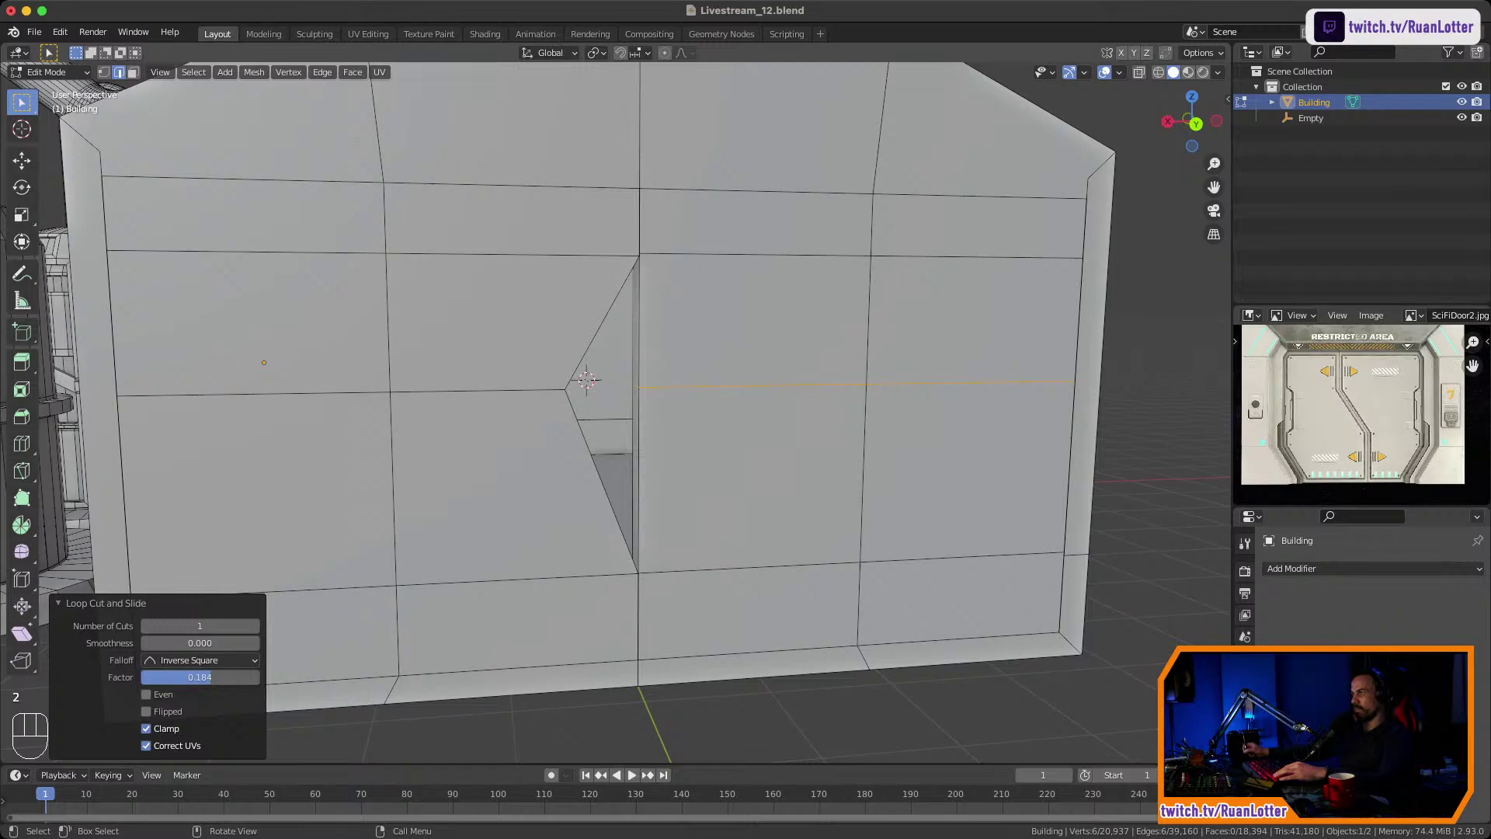
pyautogui.moveTo(586, 380); pyautogui.dragTo(699, 336, button='middle')
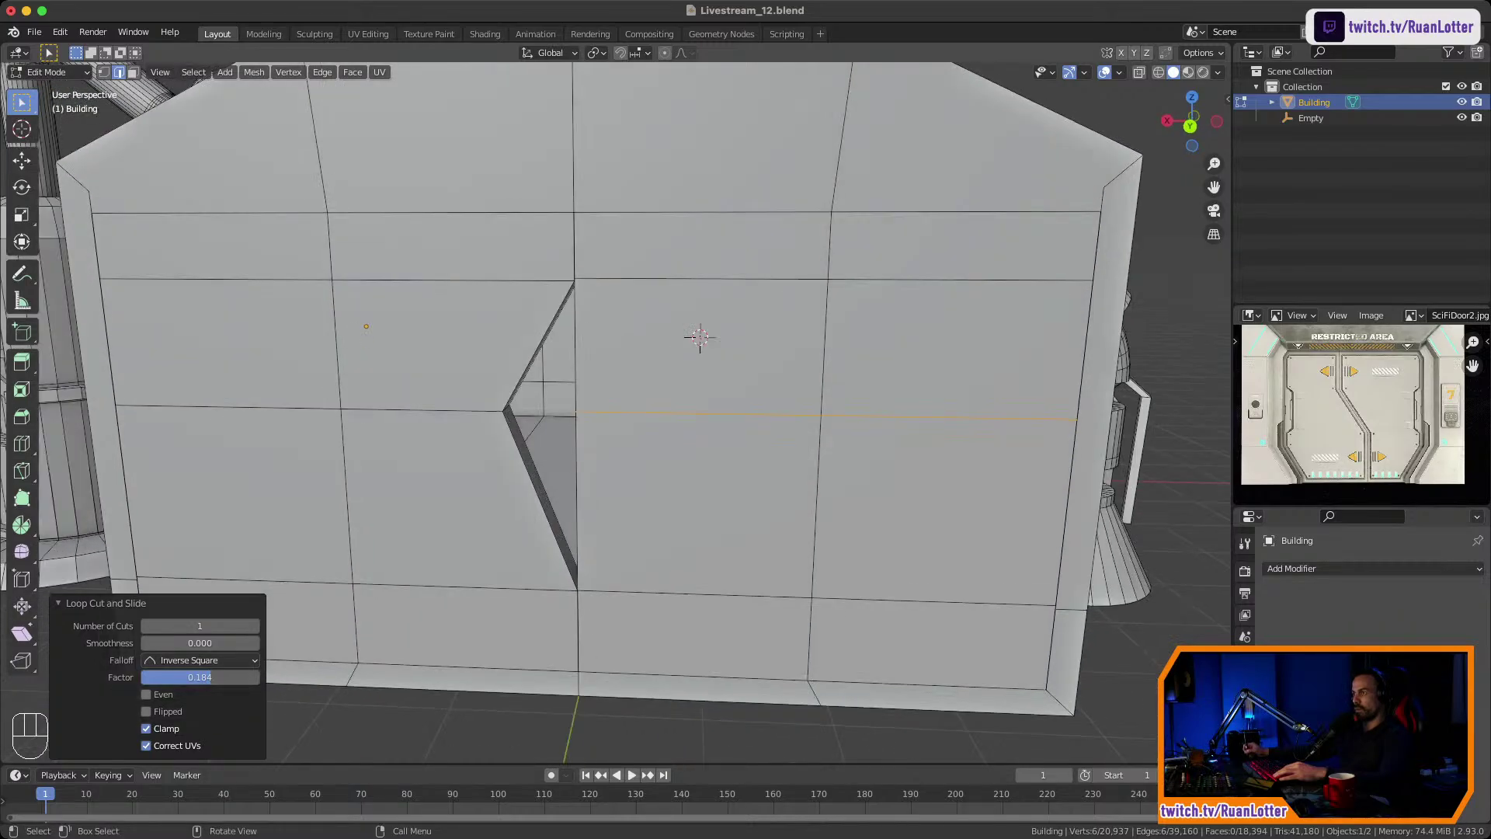
pyautogui.press('1')
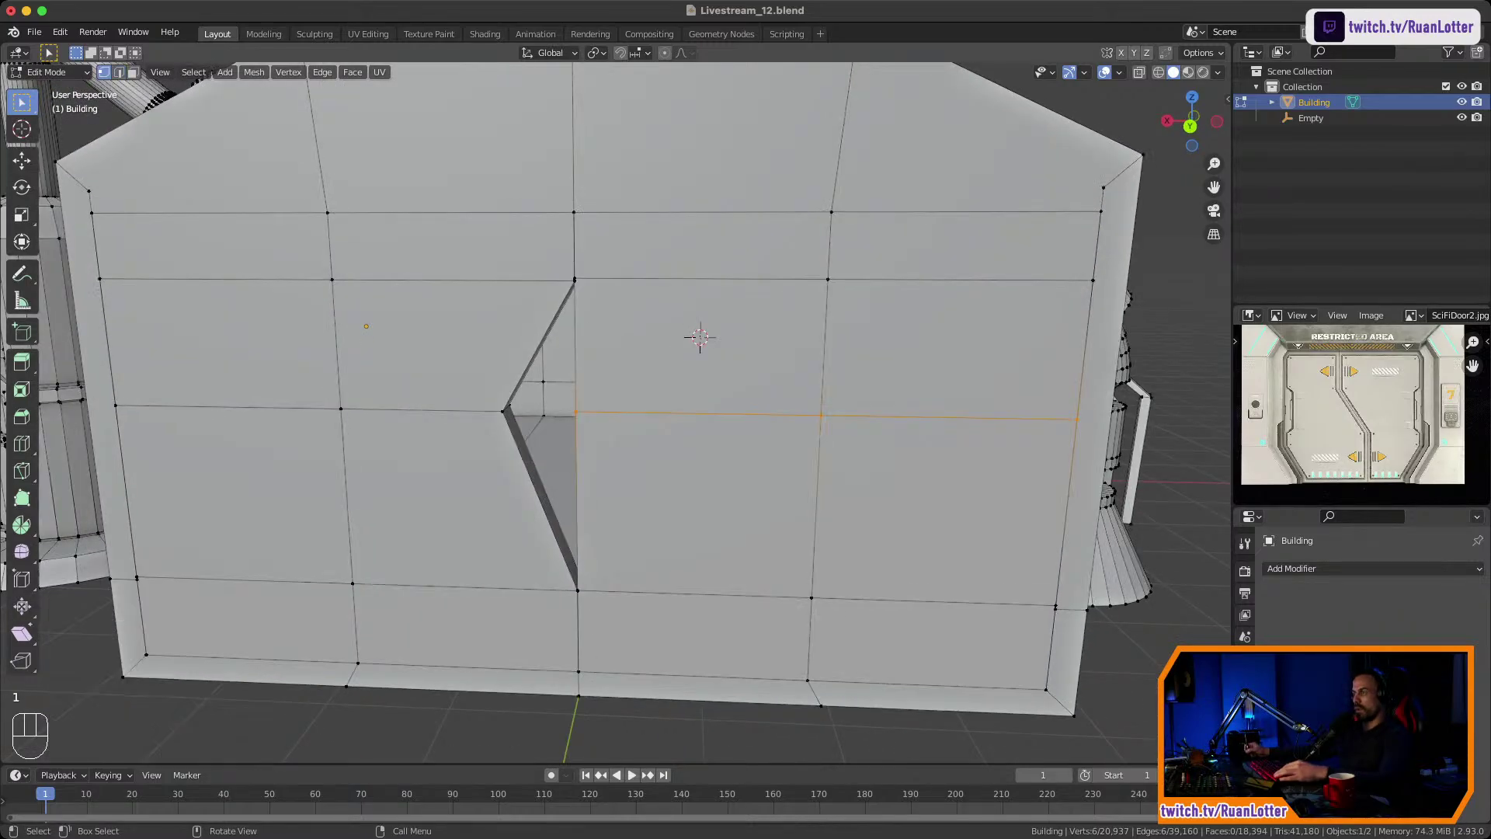
pyautogui.scroll(-3, 606, 412)
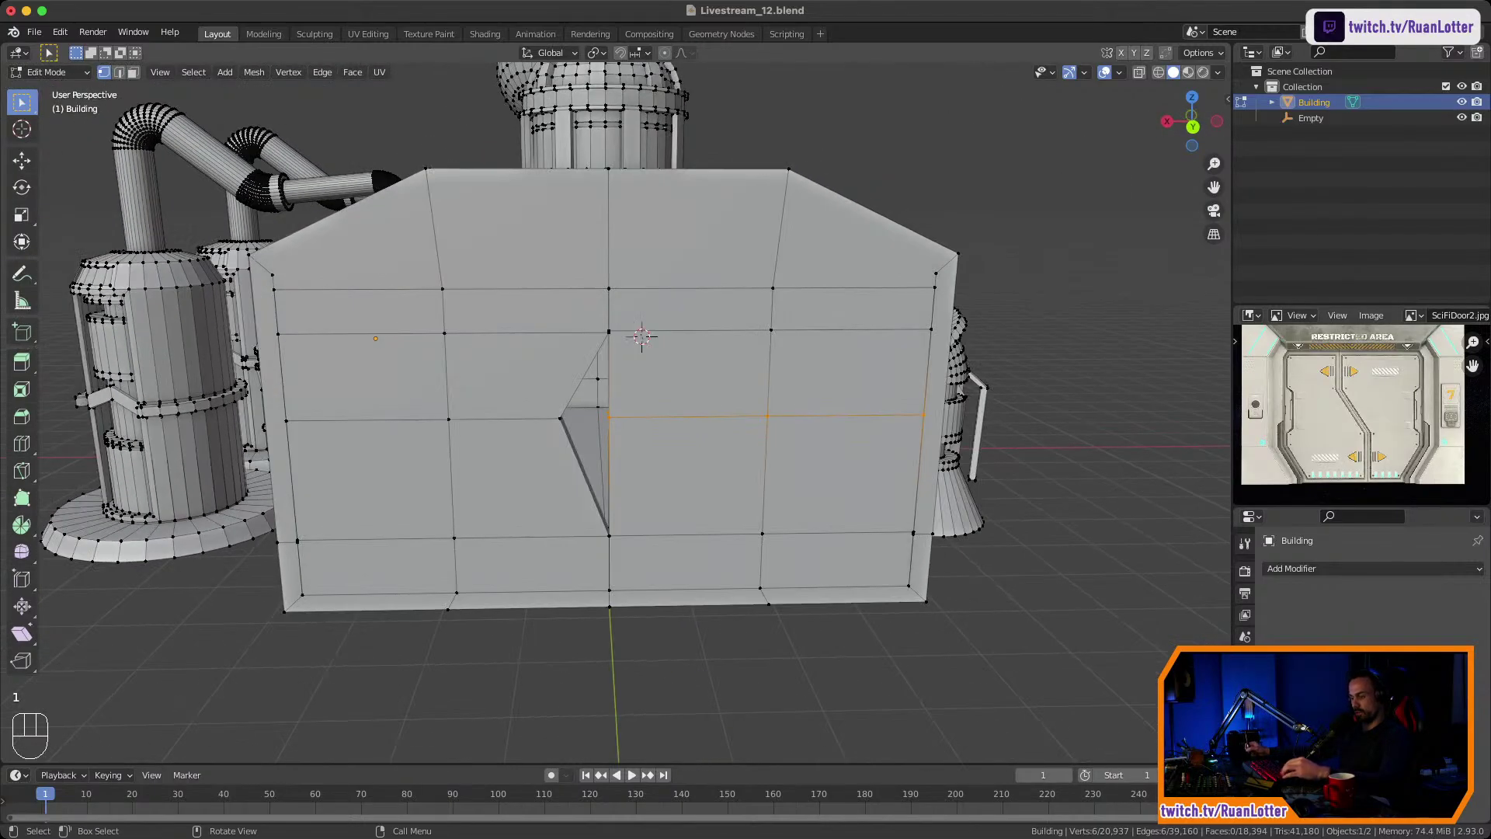
pyautogui.press('Tab')
pyautogui.press('Tab')
pyautogui.moveTo(609, 415); pyautogui.dragTo(584, 392, button='middle')
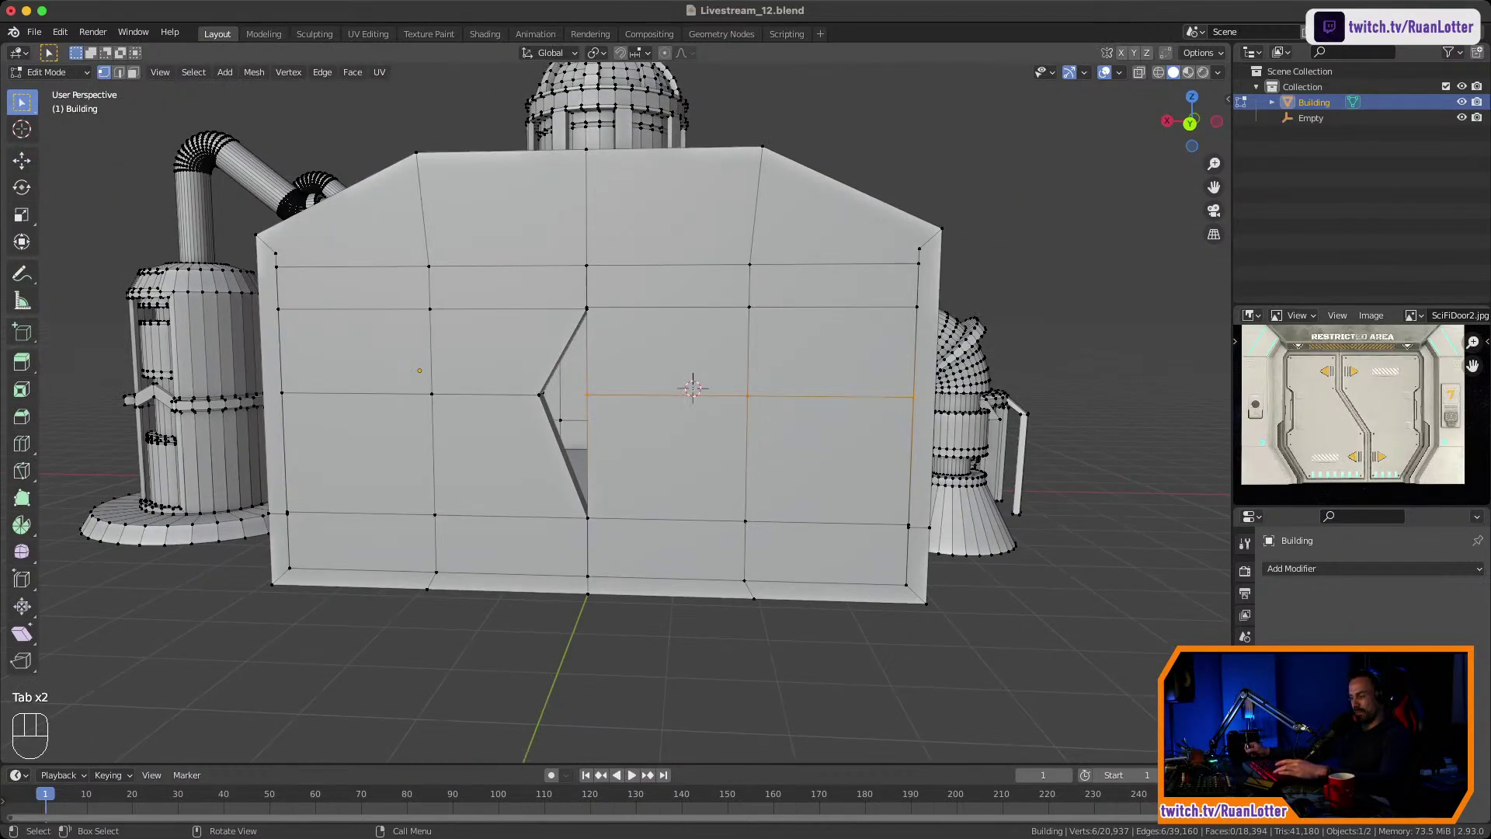
# Undo the second panel's loop cuts and bridged faces so that half of the doorway is open again.
pyautogui.press('super+z')
pyautogui.press('super+z')
pyautogui.press('super+z')
pyautogui.press('super+z')
pyautogui.press('super+z')
pyautogui.press('super+z')
pyautogui.press('super+z')
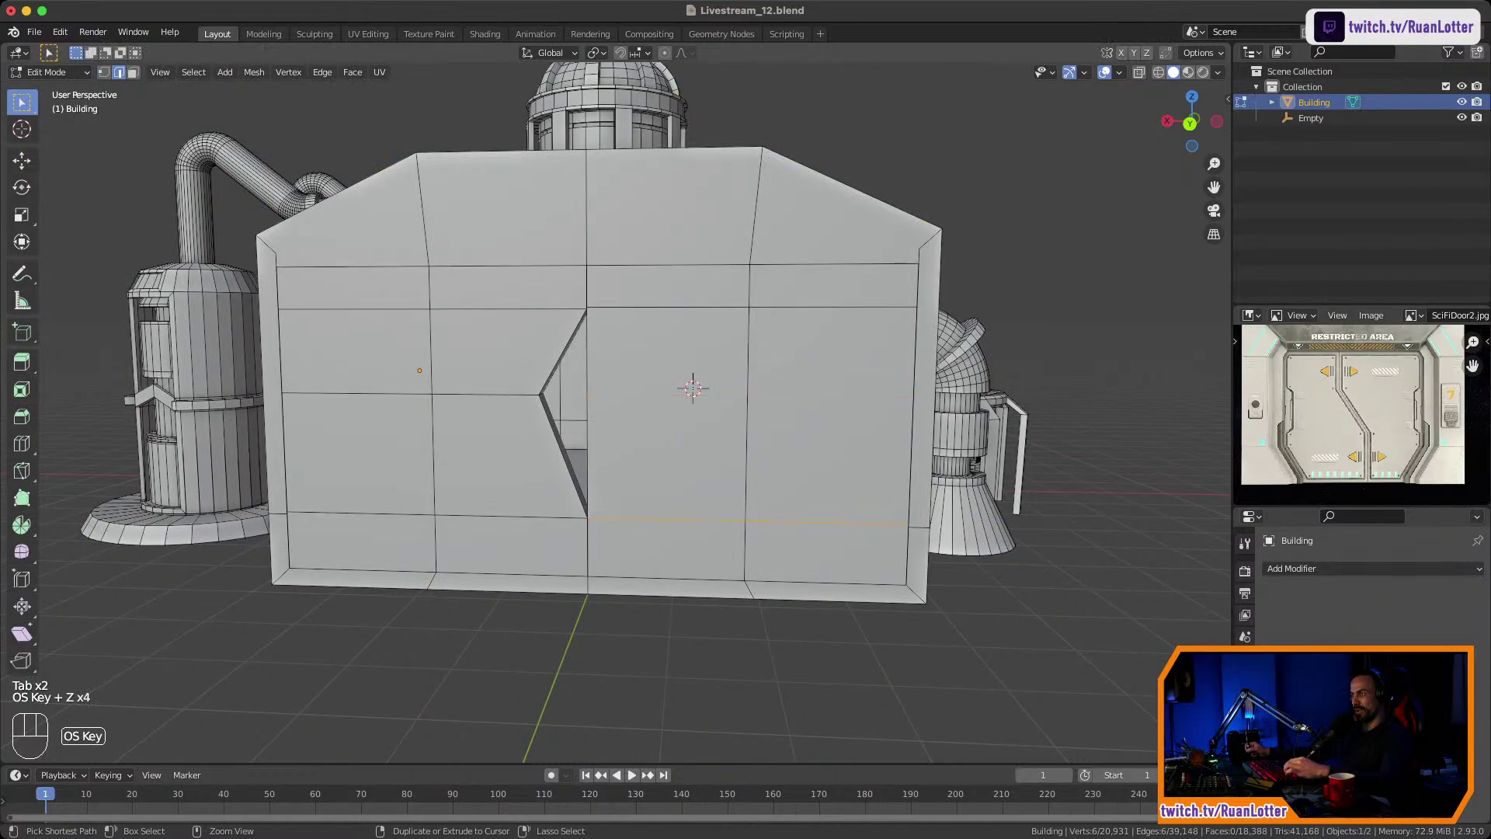
pyautogui.press('super+z')
pyautogui.moveTo(692, 404); pyautogui.dragTo(718, 382, button='middle')
pyautogui.press('super+z')
pyautogui.scroll(2, 660, 394)
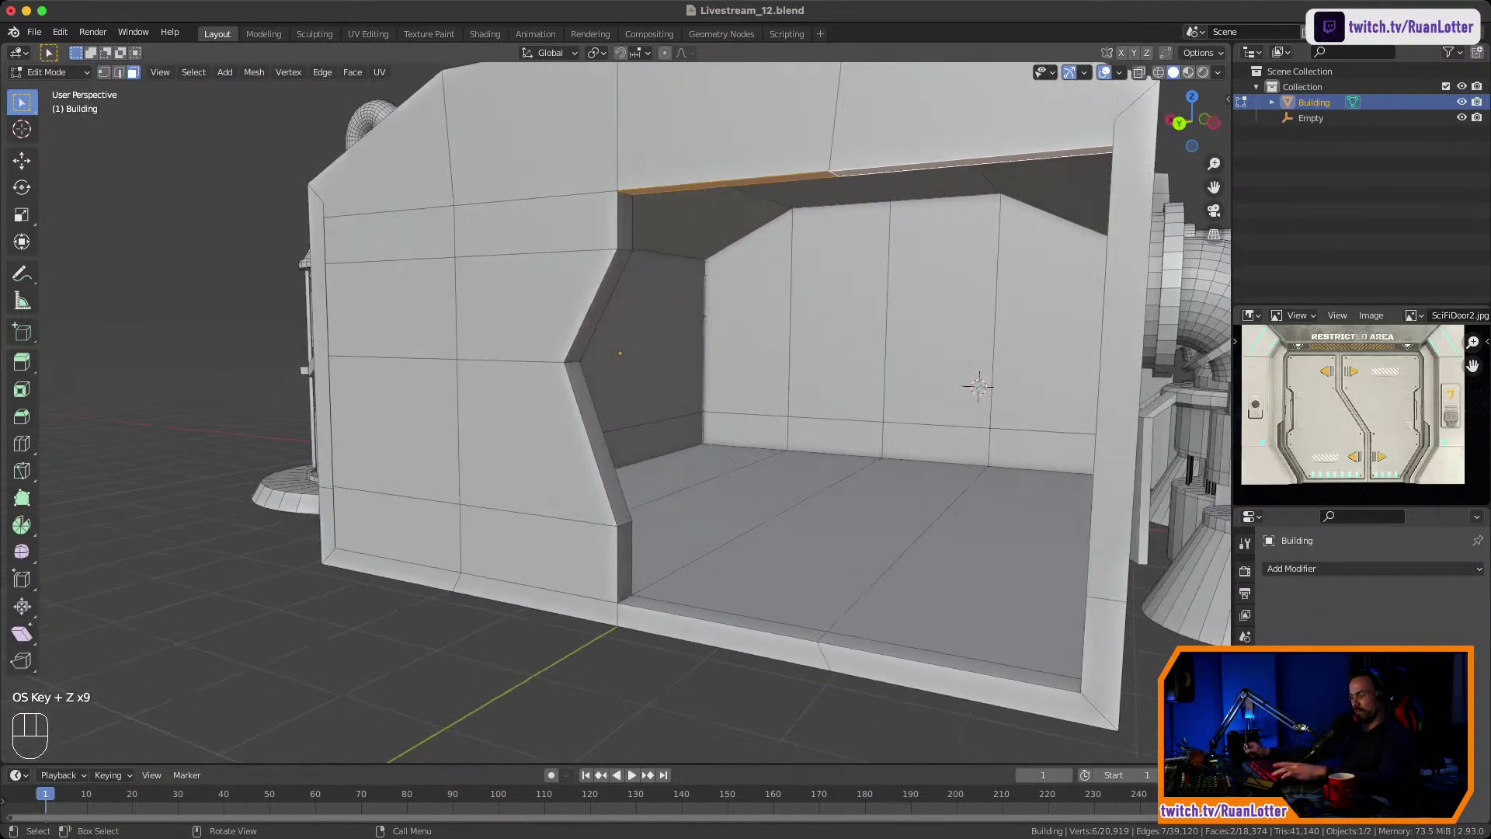
# Delete the notched door panel's eight front faces and the four faces along its inner side.
pyautogui.click(538, 222)
pyautogui.keyDown('shift'); pyautogui.click(396, 236); pyautogui.keyUp('shift')
pyautogui.keyDown('shift'); pyautogui.click(395, 306); pyautogui.keyUp('shift')
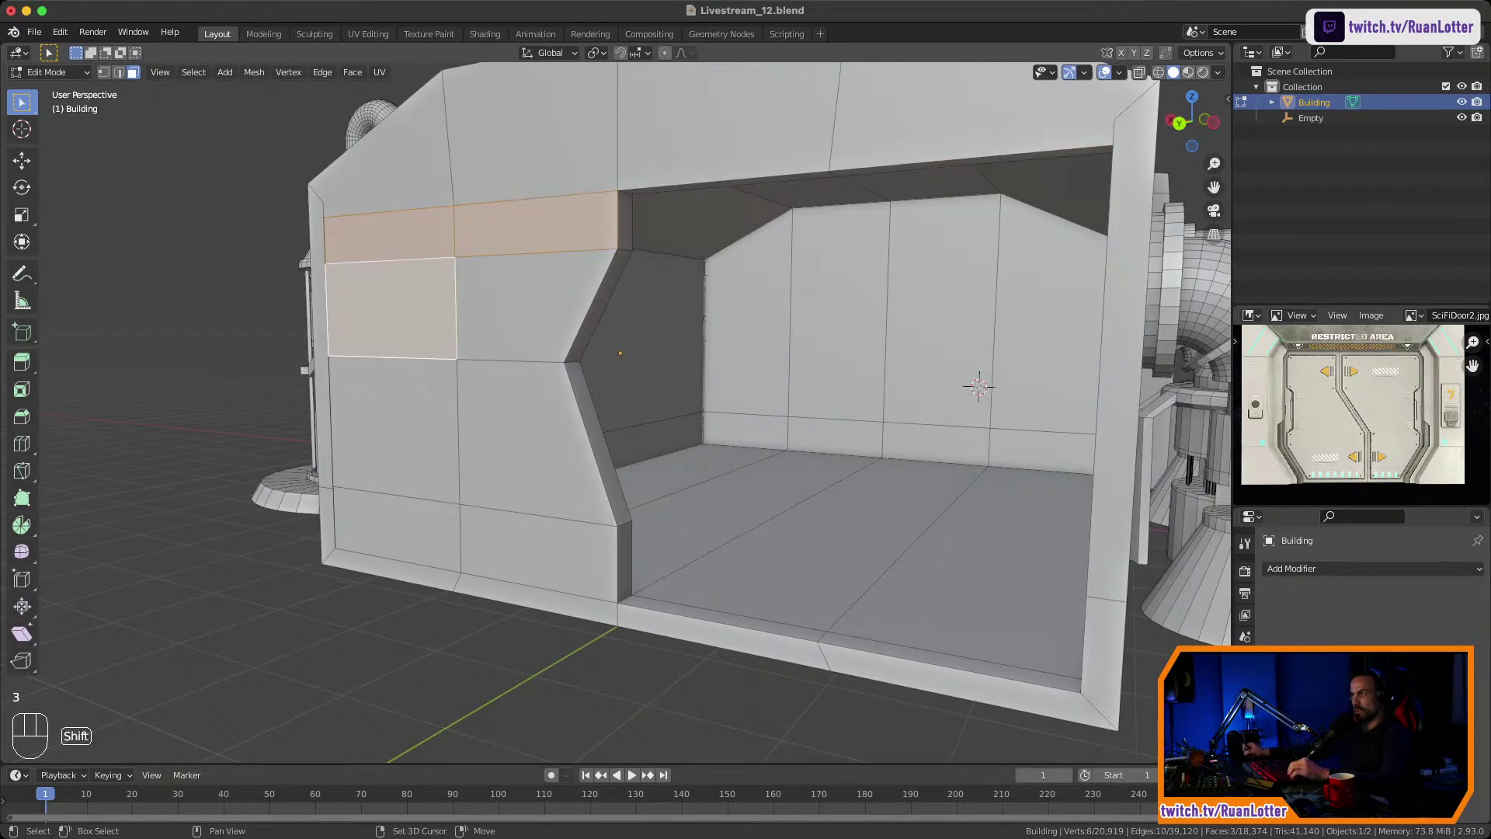
pyautogui.keyDown('shift'); pyautogui.click(515, 307); pyautogui.keyUp('shift')
pyautogui.keyDown('shift'); pyautogui.click(517, 427); pyautogui.keyUp('shift')
pyautogui.keyDown('shift'); pyautogui.click(403, 426); pyautogui.keyUp('shift')
pyautogui.keyDown('shift'); pyautogui.click(398, 531); pyautogui.keyUp('shift')
pyautogui.keyDown('shift'); pyautogui.click(541, 548); pyautogui.keyUp('shift')
pyautogui.moveTo(548, 536); pyautogui.dragTo(470, 524, button='middle')
pyautogui.keyDown('shift'); pyautogui.click(580, 208); pyautogui.keyUp('shift')
pyautogui.keyDown('shift'); pyautogui.click(563, 292); pyautogui.keyUp('shift')
pyautogui.keyDown('shift'); pyautogui.click(561, 428); pyautogui.keyUp('shift')
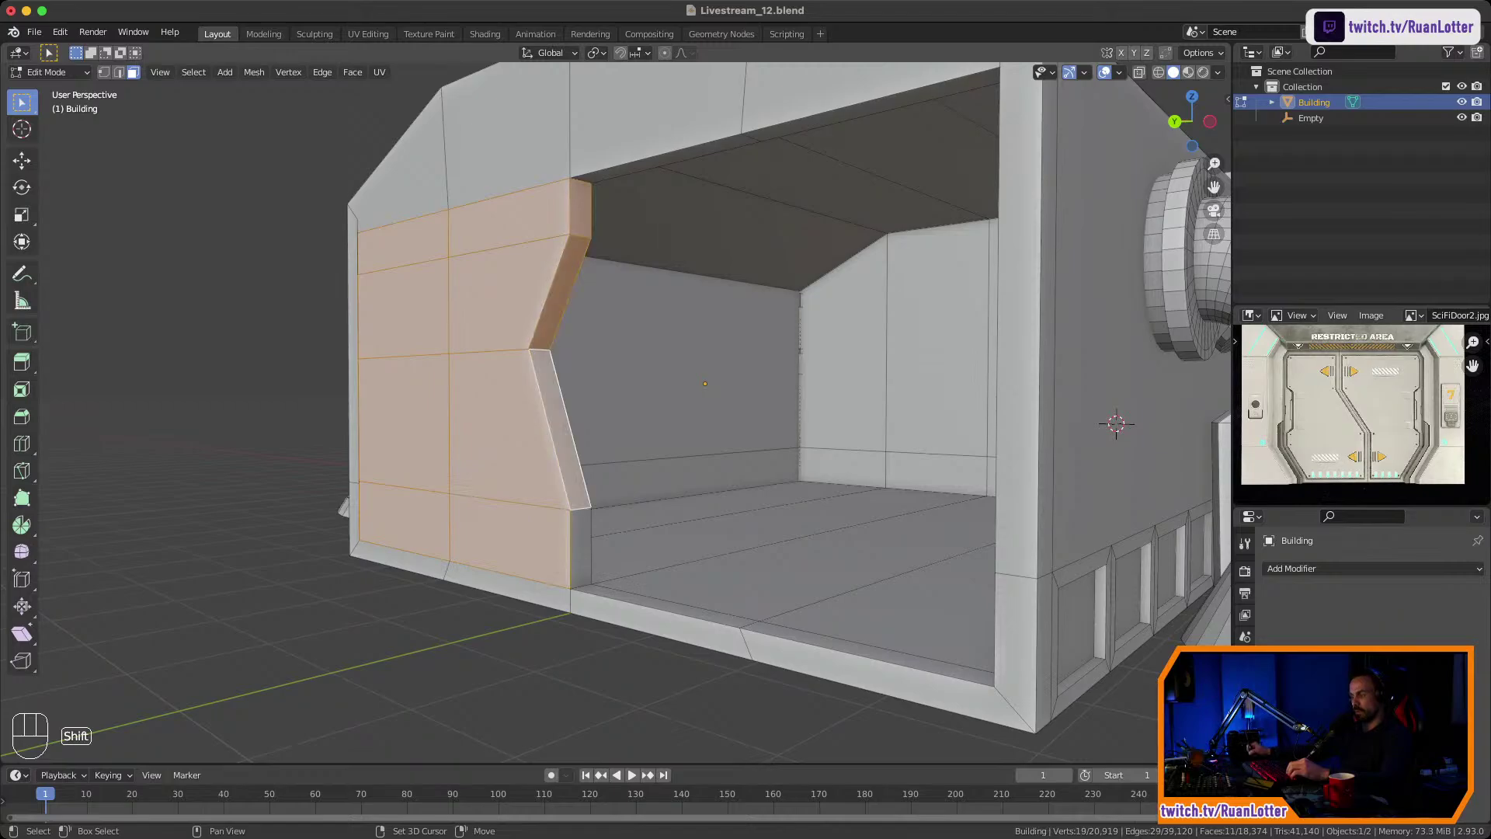
pyautogui.keyDown('shift'); pyautogui.click(580, 539); pyautogui.keyUp('shift')
pyautogui.press('x')
pyautogui.click(579, 539)
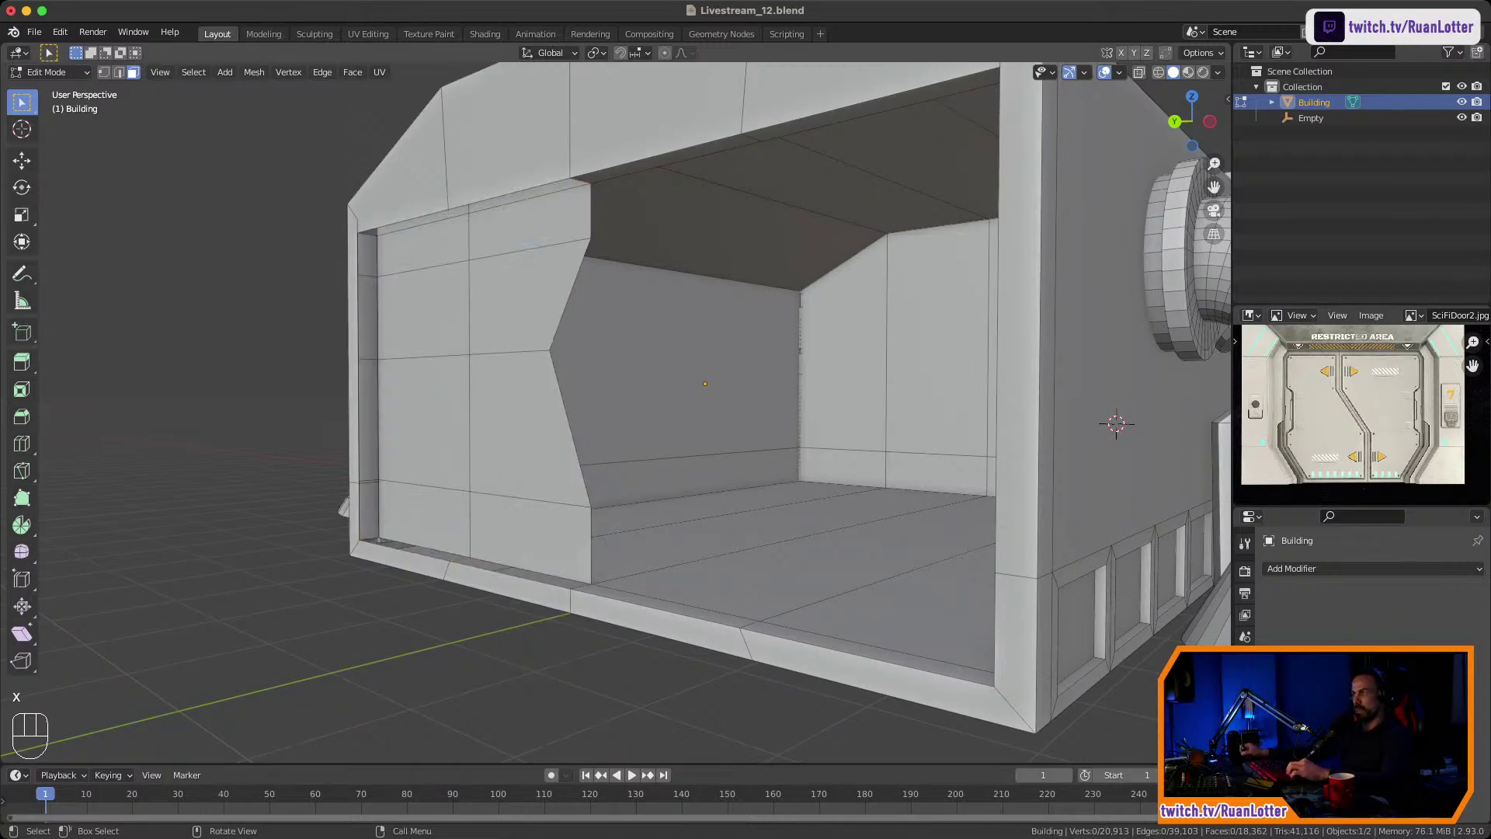
# Delete the eight remaining back faces of the notched door panel.
pyautogui.click(530, 233)
pyautogui.keyDown('shift'); pyautogui.click(431, 245); pyautogui.keyUp('shift')
pyautogui.keyDown('shift'); pyautogui.click(426, 312); pyautogui.keyUp('shift')
pyautogui.keyDown('shift'); pyautogui.click(507, 308); pyautogui.keyUp('shift')
pyautogui.keyDown('shift'); pyautogui.click(512, 415); pyautogui.keyUp('shift')
pyautogui.keyDown('shift'); pyautogui.click(431, 423); pyautogui.keyUp('shift')
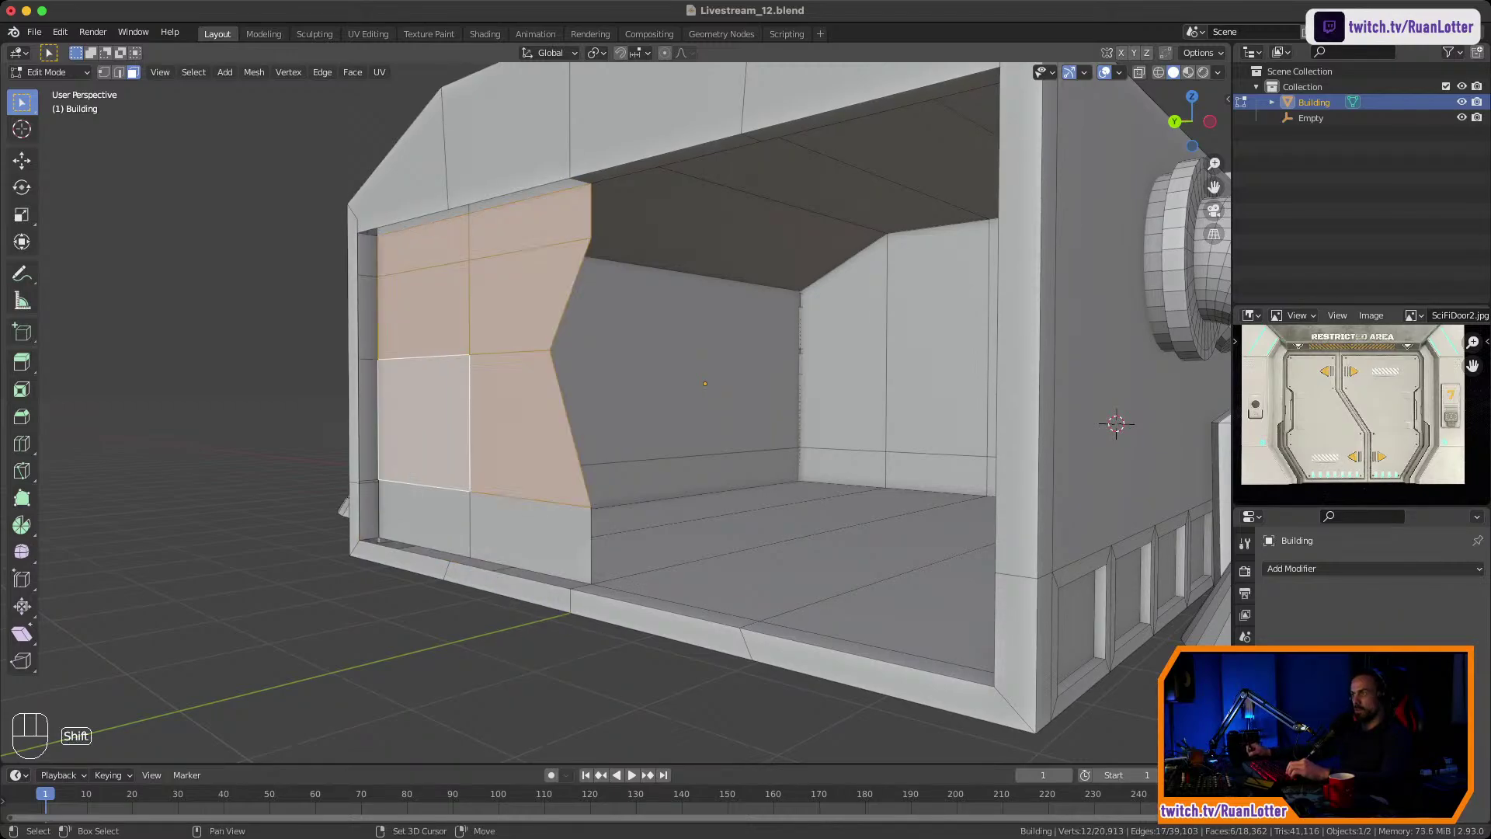
pyautogui.keyDown('shift'); pyautogui.click(428, 515); pyautogui.keyUp('shift')
pyautogui.keyDown('shift'); pyautogui.click(516, 526); pyautogui.keyUp('shift')
pyautogui.press('x')
pyautogui.click(514, 523)
# Fill the two gaps along the underside of the opening's upper frame with new faces between the facing edges.
pyautogui.moveTo(515, 525)
pyautogui.mouseDown(button='middle')
pyautogui.moveTo(535, 575)
pyautogui.moveTo(536, 505)
pyautogui.mouseUp(button='middle')
pyautogui.keyDown('shift'); pyautogui.moveTo(535, 505); pyautogui.dragTo(644, 444, button='middle'); pyautogui.keyUp('shift')
pyautogui.moveTo(644, 444); pyautogui.dragTo(835, 461, button='middle')
pyautogui.press('2')
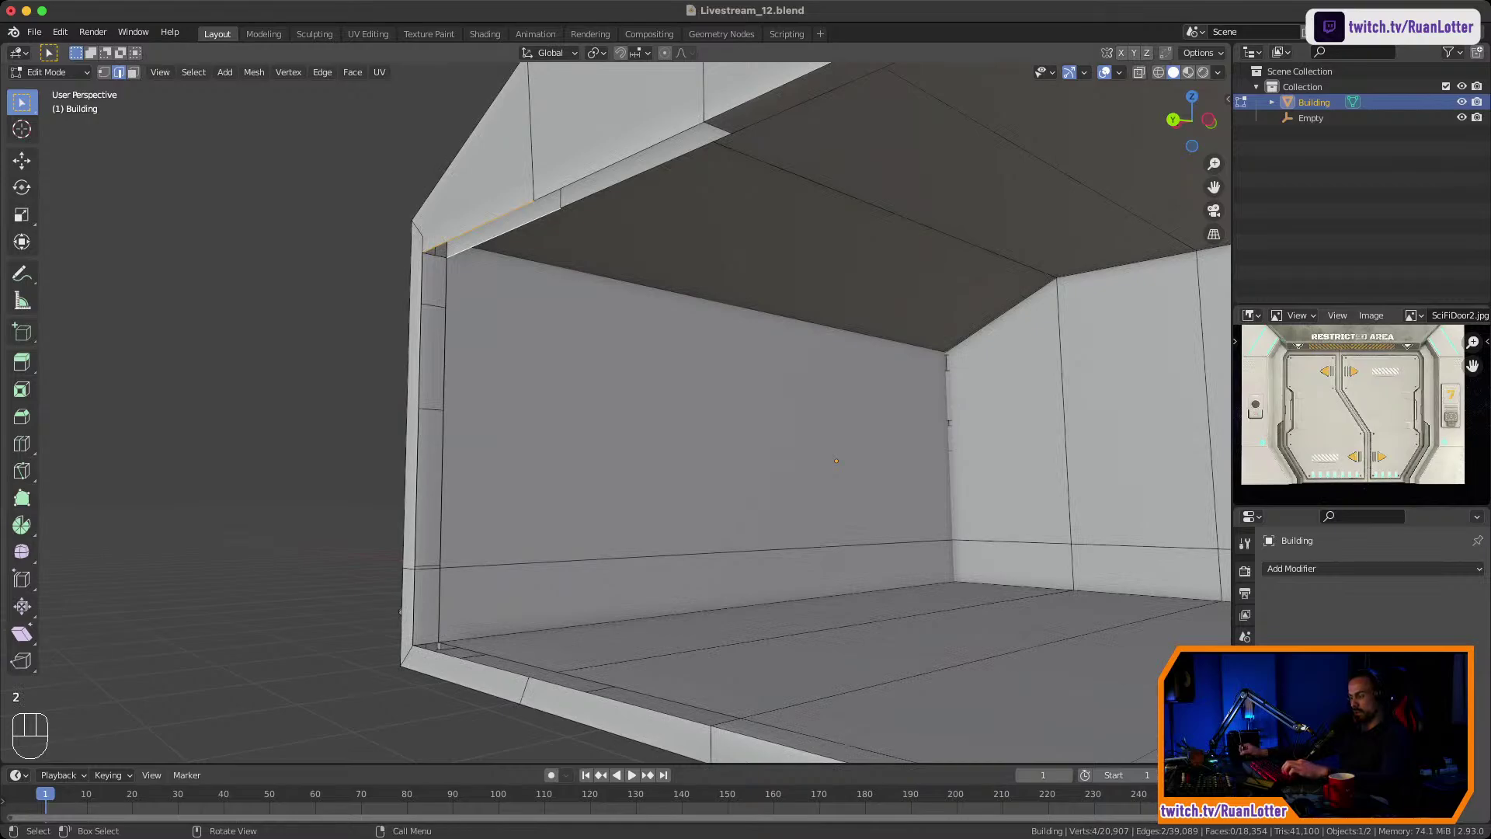
pyautogui.press('f')
pyautogui.click(613, 164)
pyautogui.keyDown('shift'); pyautogui.click(633, 176); pyautogui.keyUp('shift')
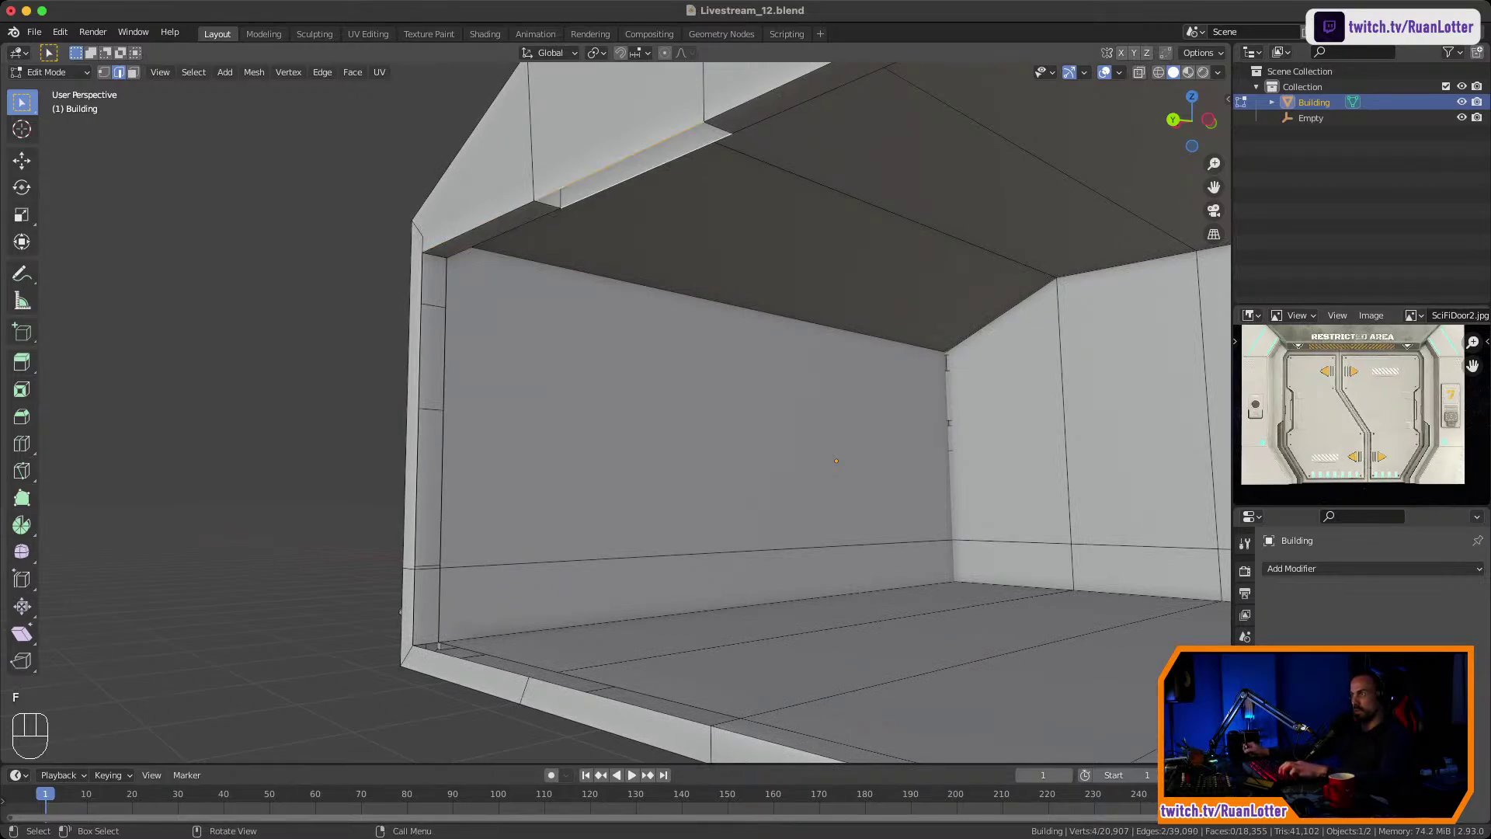
pyautogui.press('f')
# Fill the two gaps along the opening's sill with new faces between the facing edges.
pyautogui.moveTo(633, 177); pyautogui.dragTo(738, 288, button='middle')
pyautogui.click(486, 628)
pyautogui.moveTo(458, 660); pyautogui.dragTo(602, 587, button='middle')
pyautogui.press('f')
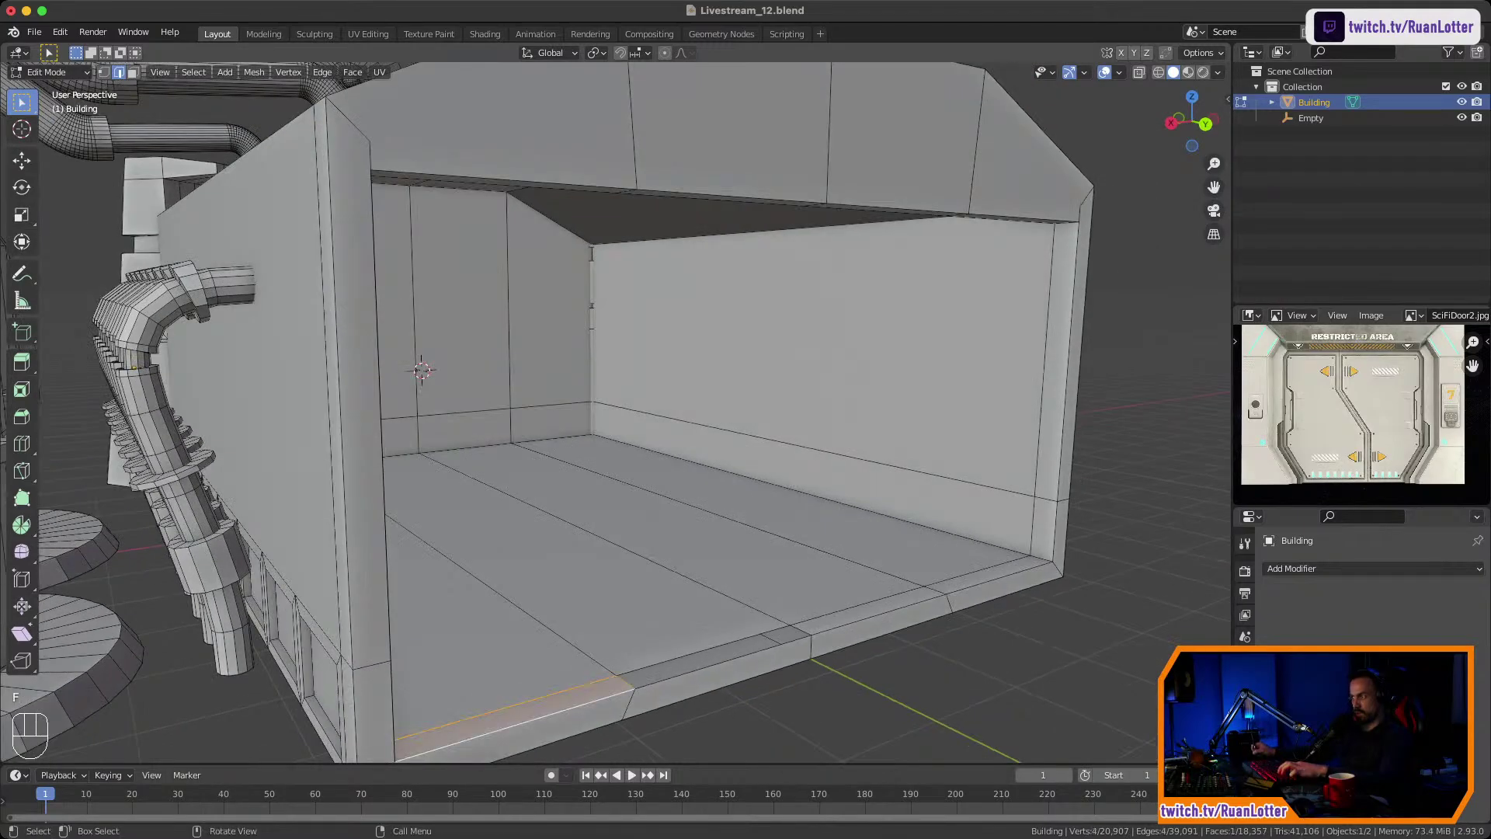
pyautogui.click(703, 650)
pyautogui.keyDown('shift'); pyautogui.click(723, 663); pyautogui.keyUp('shift')
pyautogui.press('f')
pyautogui.moveTo(722, 663); pyautogui.dragTo(692, 711, button='middle')
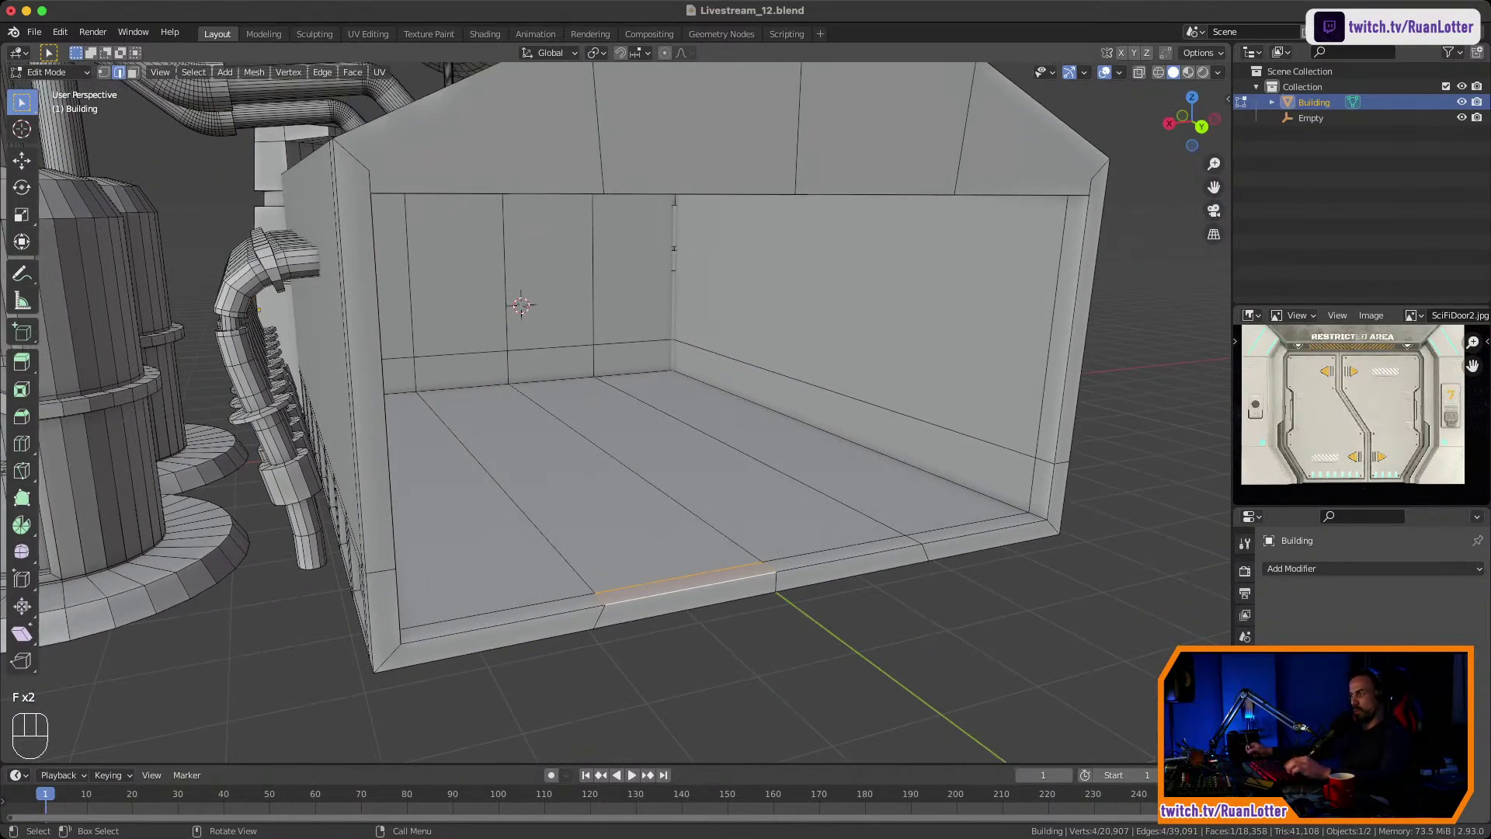
# Bridge the four sill faces with the four facing faces along the underside of the opening's upper frame.
pyautogui.press('3')
pyautogui.click(501, 619)
pyautogui.keyDown('ctrl'); pyautogui.click(980, 529); pyautogui.keyUp('ctrl')
pyautogui.moveTo(980, 529); pyautogui.dragTo(1041, 464, button='middle')
pyautogui.keyDown('shift'); pyautogui.click(826, 358); pyautogui.keyUp('shift')
pyautogui.keyDown('ctrl'); pyautogui.click(573, 156); pyautogui.keyUp('ctrl')
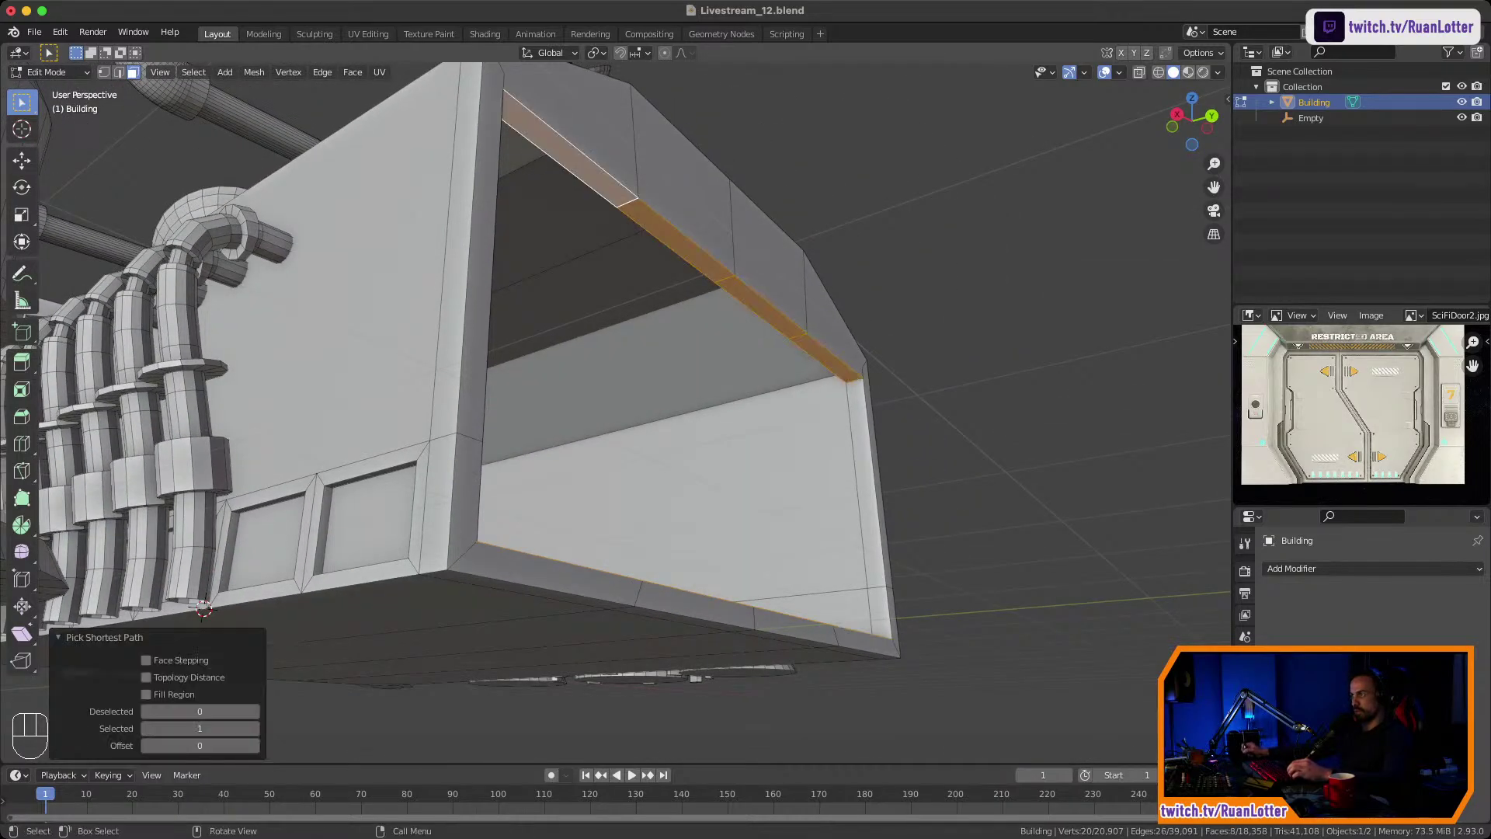
pyautogui.moveTo(573, 156); pyautogui.dragTo(550, 176, button='middle')
pyautogui.rightClick(807, 269)
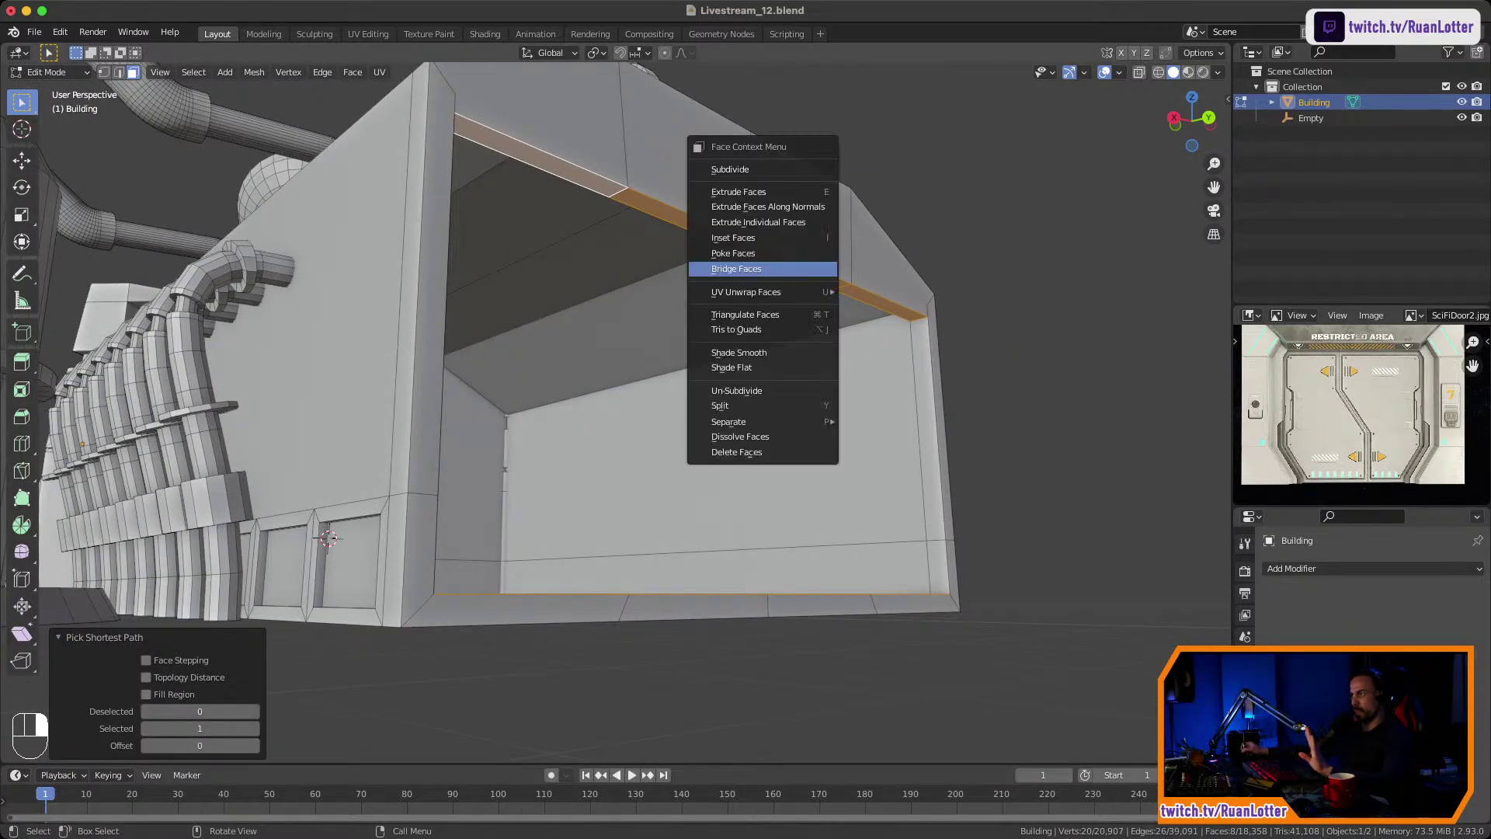
pyautogui.click(808, 269)
pyautogui.click(1041, 334)
pyautogui.moveTo(1041, 334); pyautogui.dragTo(878, 380, button='middle')
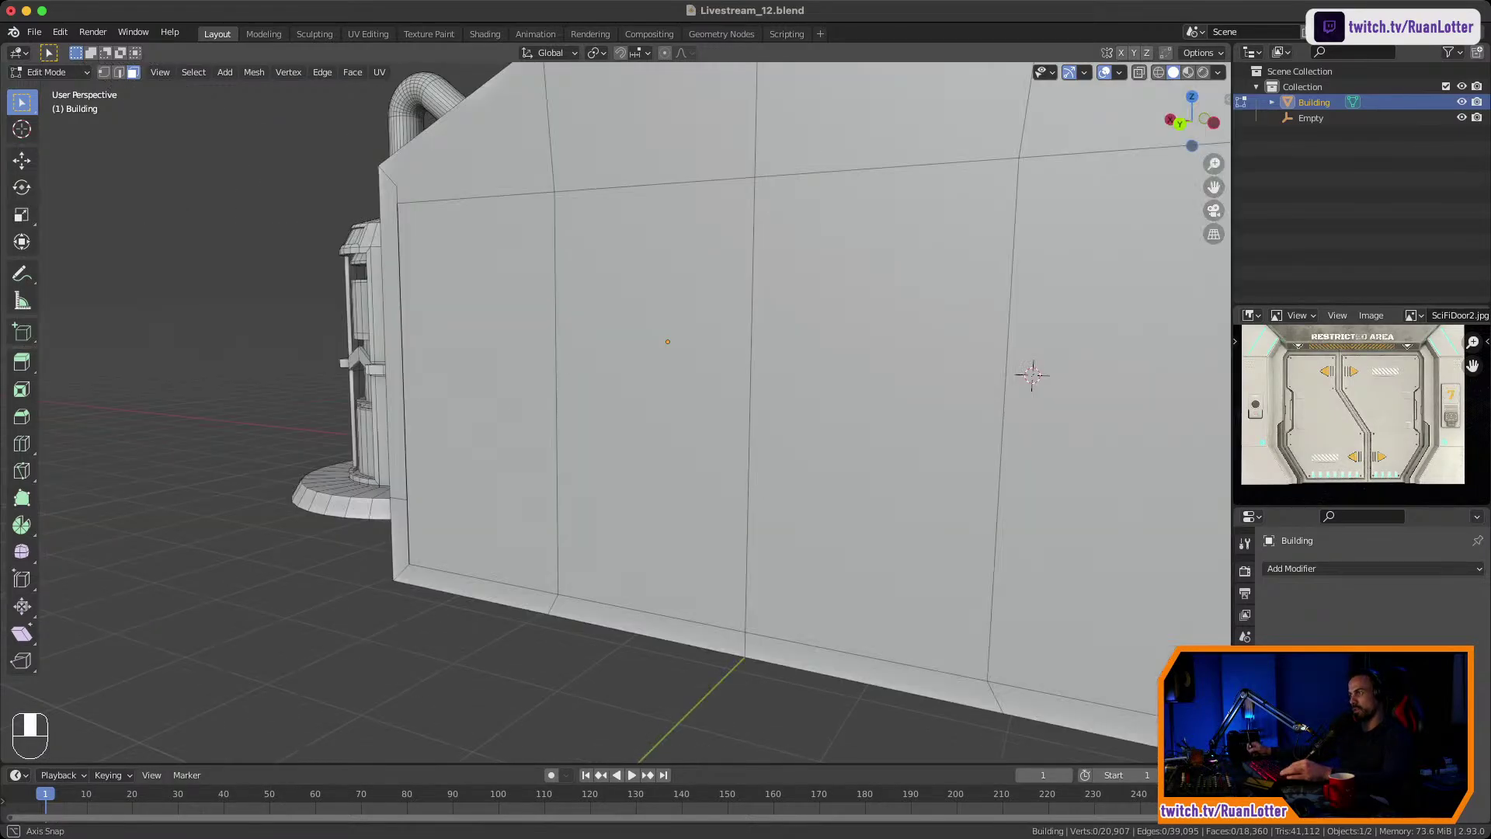
# Examine the bridged front wall and its vertical face divisions from several angles.
pyautogui.moveTo(745, 389); pyautogui.dragTo(839, 388, button='middle')
pyautogui.moveTo(839, 389); pyautogui.dragTo(1000, 371, button='middle')
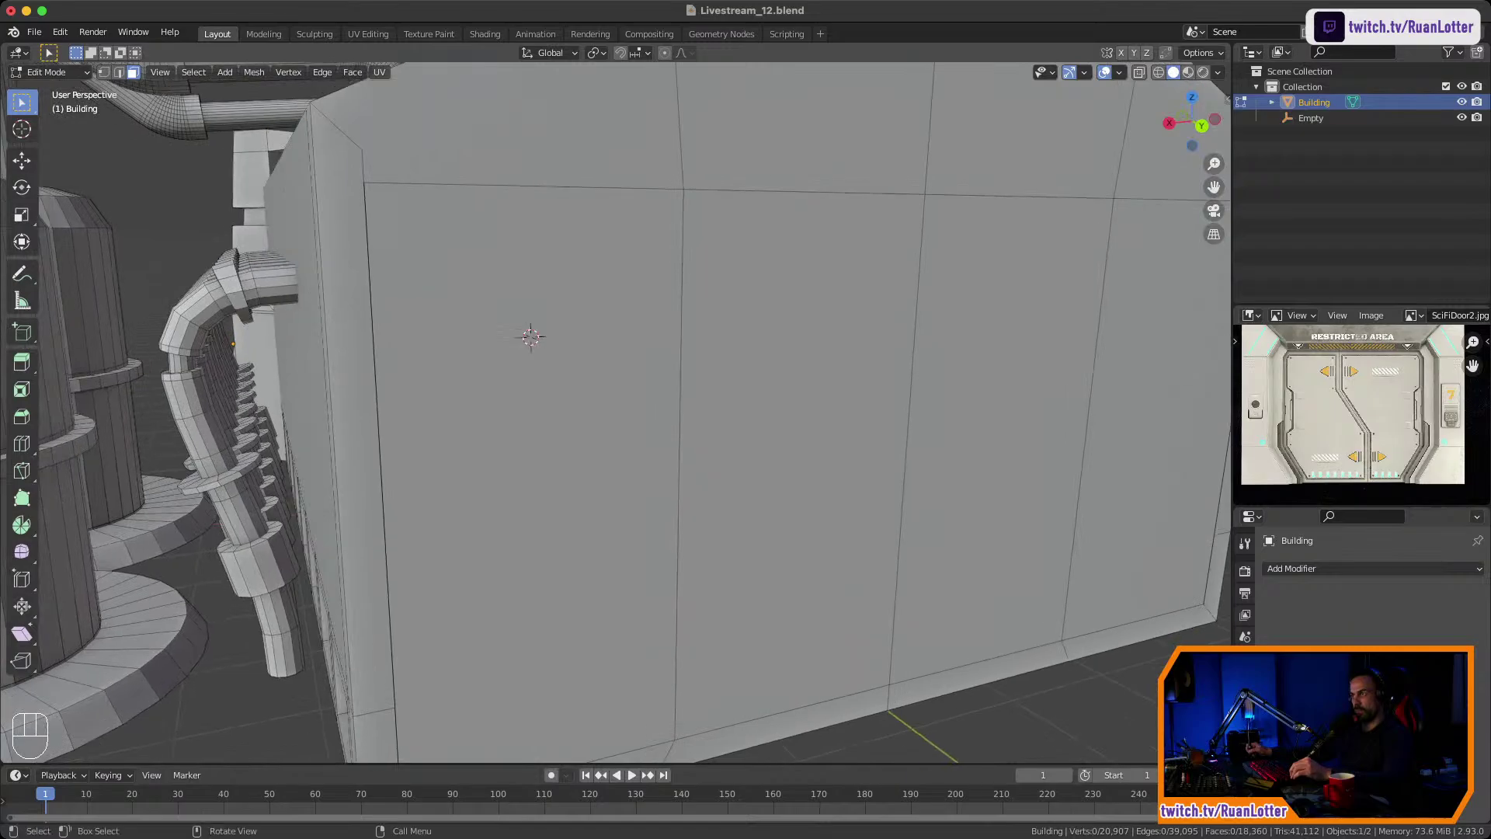
pyautogui.moveTo(699, 388); pyautogui.dragTo(660, 485, button='middle')
pyautogui.keyDown('ctrl'); pyautogui.moveTo(660, 485); pyautogui.dragTo(660, 447, button='middle'); pyautogui.keyUp('ctrl')
pyautogui.keyDown('shift'); pyautogui.moveTo(660, 447); pyautogui.dragTo(734, 420, button='middle'); pyautogui.keyUp('shift')
pyautogui.scroll(-1, 734, 419)
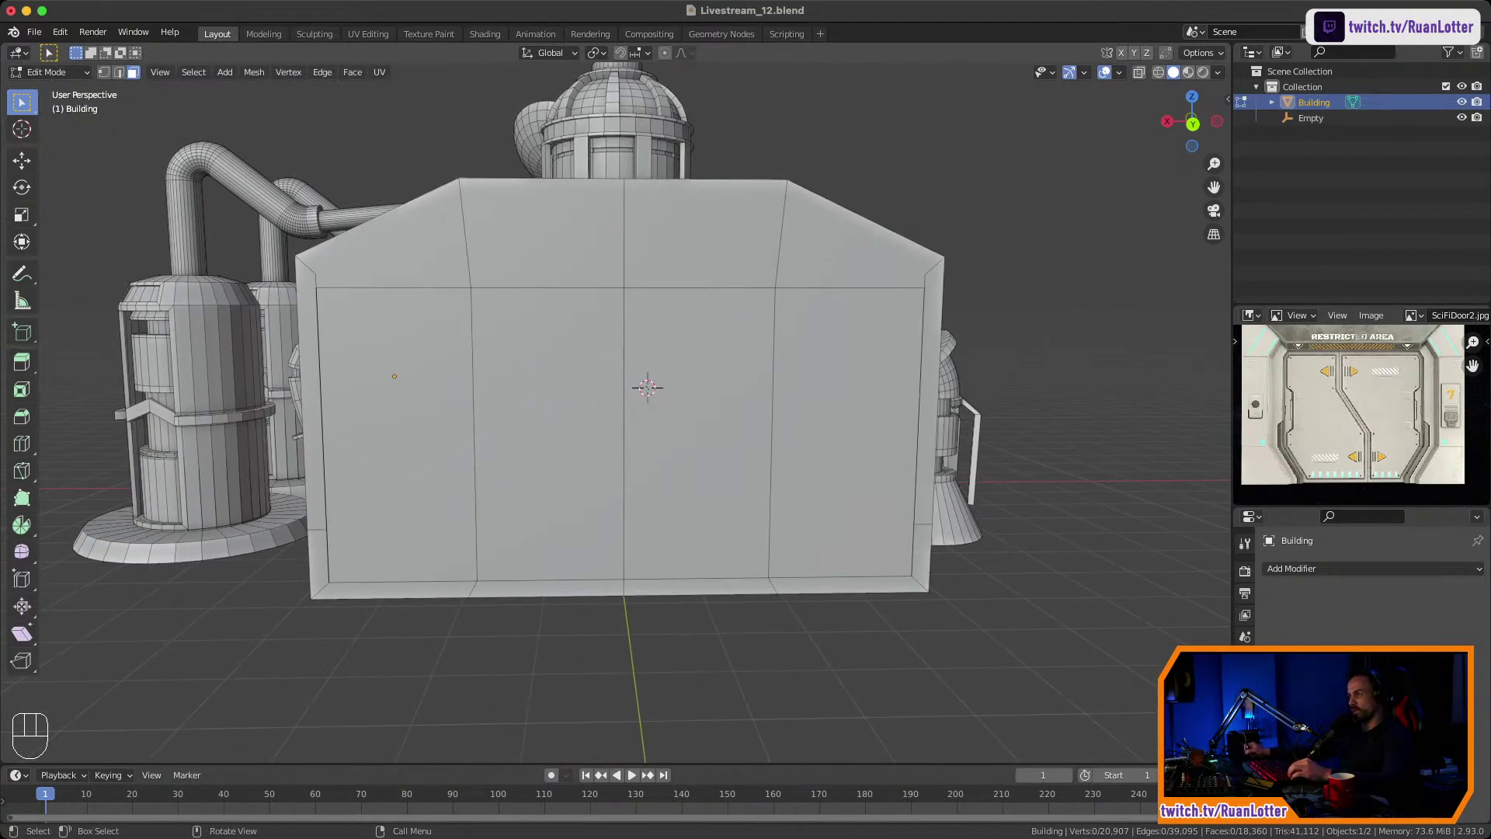
pyautogui.click(703, 431)
pyautogui.moveTo(703, 431); pyautogui.dragTo(668, 419, button='middle')
pyautogui.scroll(2, 746, 433)
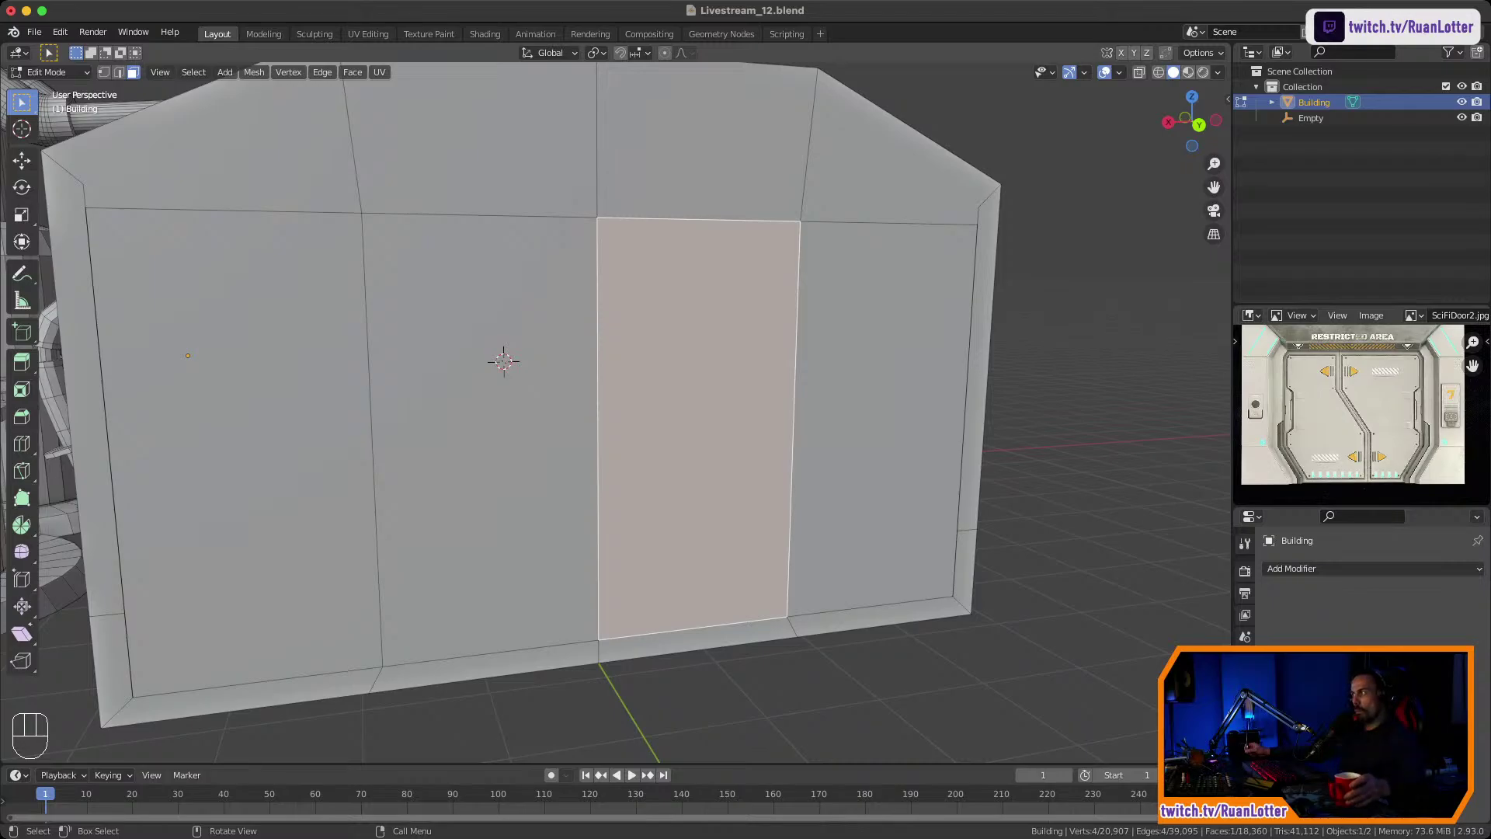
pyautogui.moveTo(660, 412)
pyautogui.mouseDown(button='middle')
pyautogui.moveTo(623, 409)
pyautogui.moveTo(664, 413)
pyautogui.mouseUp(button='middle')
pyautogui.scroll(-1, 623, 409)
pyautogui.scroll(1, 665, 413)
pyautogui.scroll(-1, 665, 413)
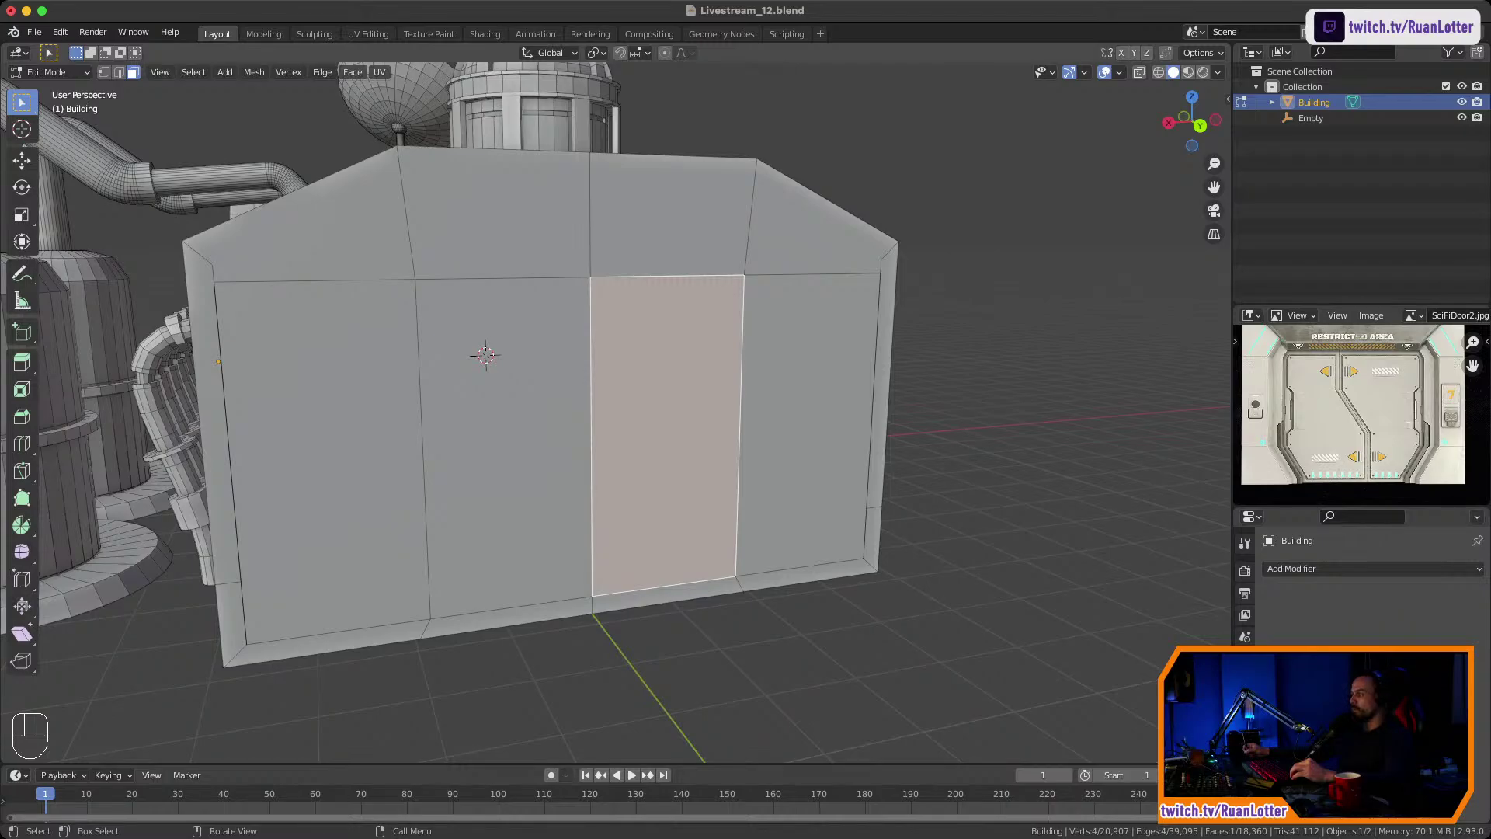
pyautogui.scroll(4, 613, 404)
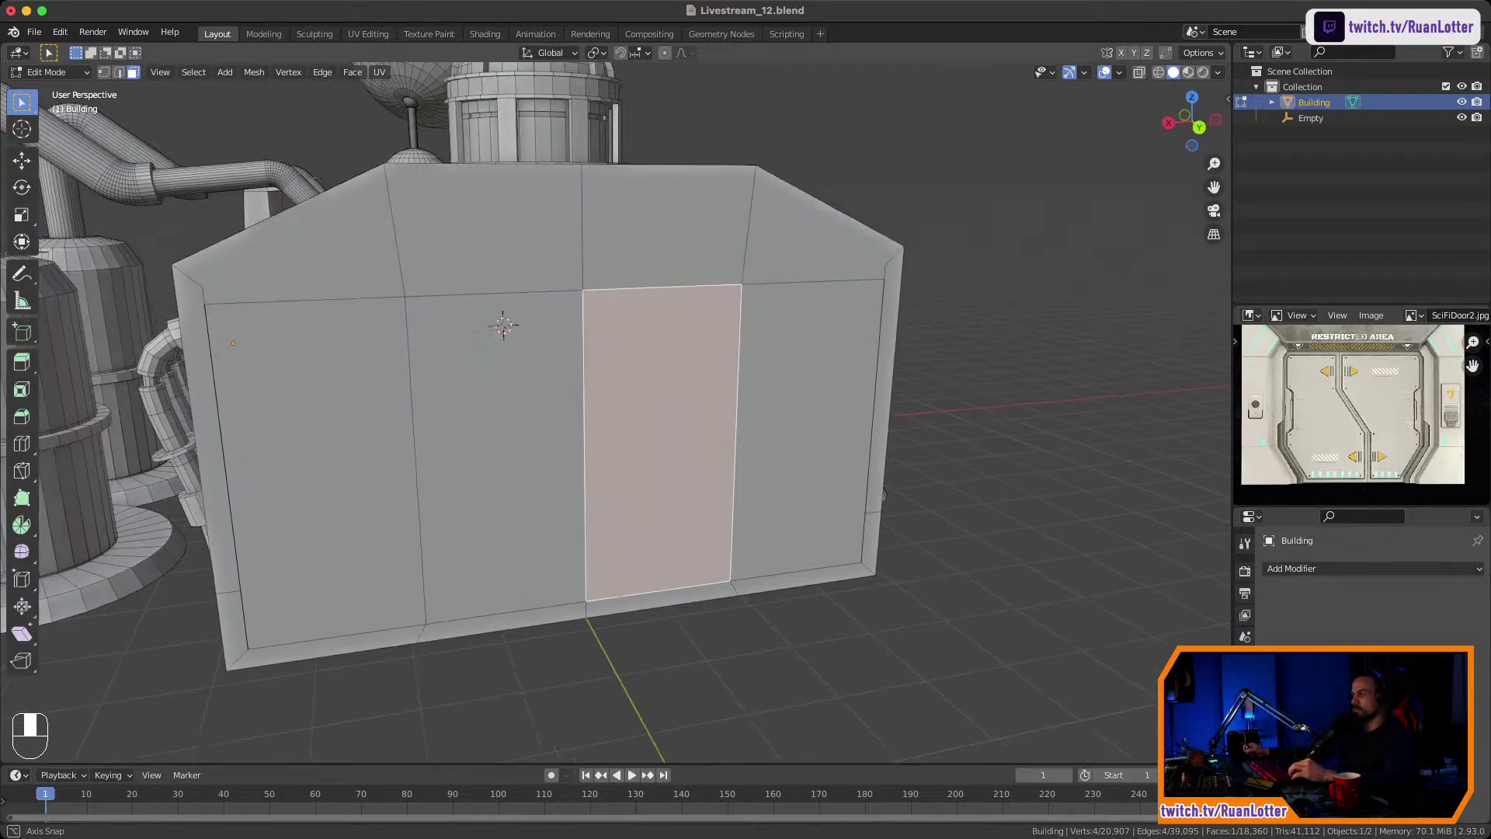
# Check the bridged wall's centre edge and its four tall faces by selecting them individually and together.
pyautogui.press('1')
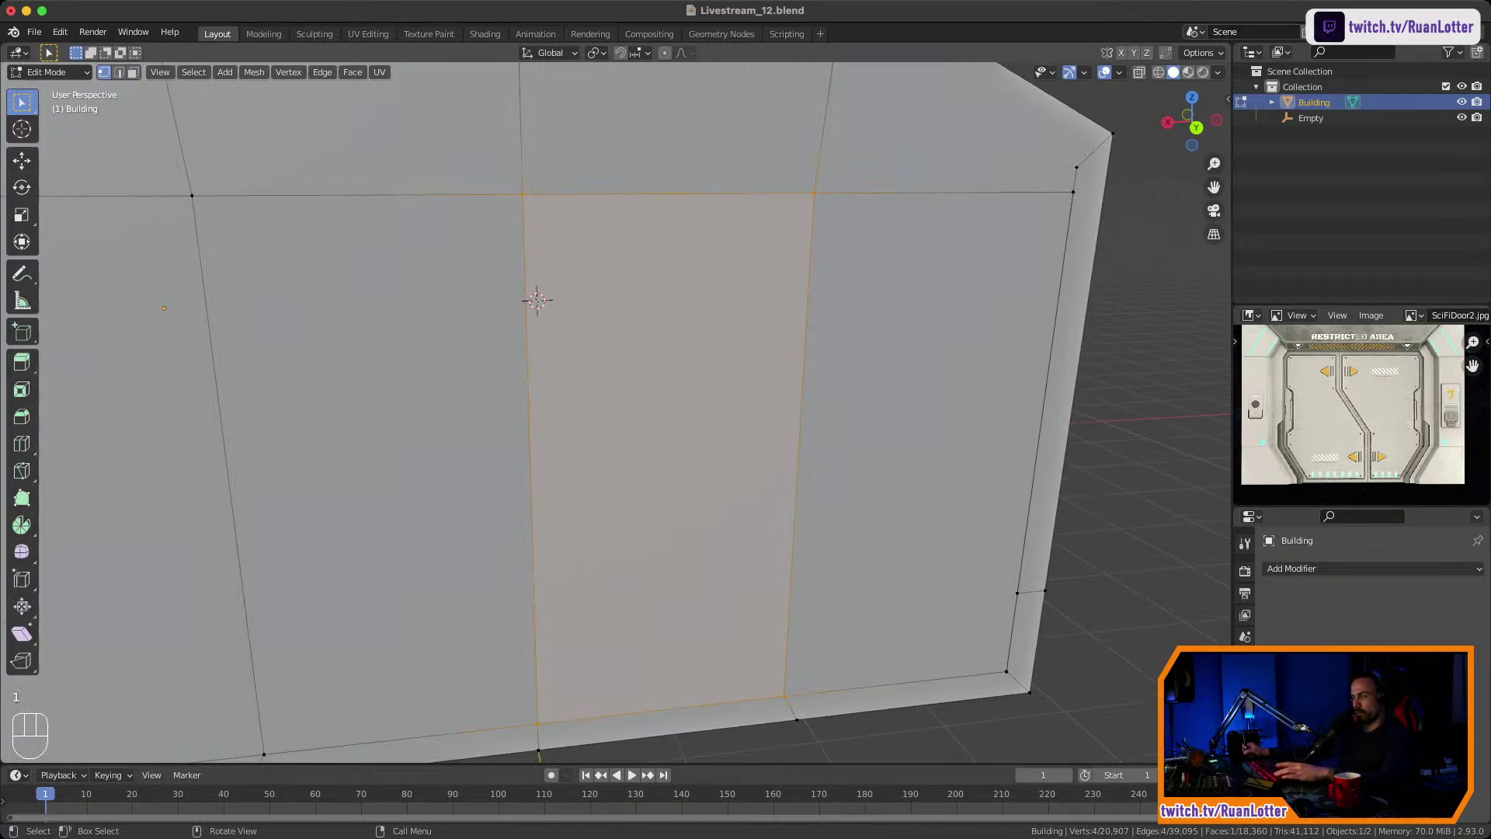
pyautogui.press('2')
pyautogui.click(529, 435)
pyautogui.moveTo(530, 435); pyautogui.dragTo(446, 445, button='middle')
pyautogui.moveTo(447, 444); pyautogui.dragTo(512, 396, button='middle')
pyautogui.scroll(-3, 470, 446)
pyautogui.keyDown('ctrl'); pyautogui.moveTo(513, 396); pyautogui.dragTo(513, 443, button='middle'); pyautogui.keyUp('ctrl')
pyautogui.press('3')
pyautogui.click(419, 420)
pyautogui.keyDown('shift'); pyautogui.click(548, 419); pyautogui.keyUp('shift')
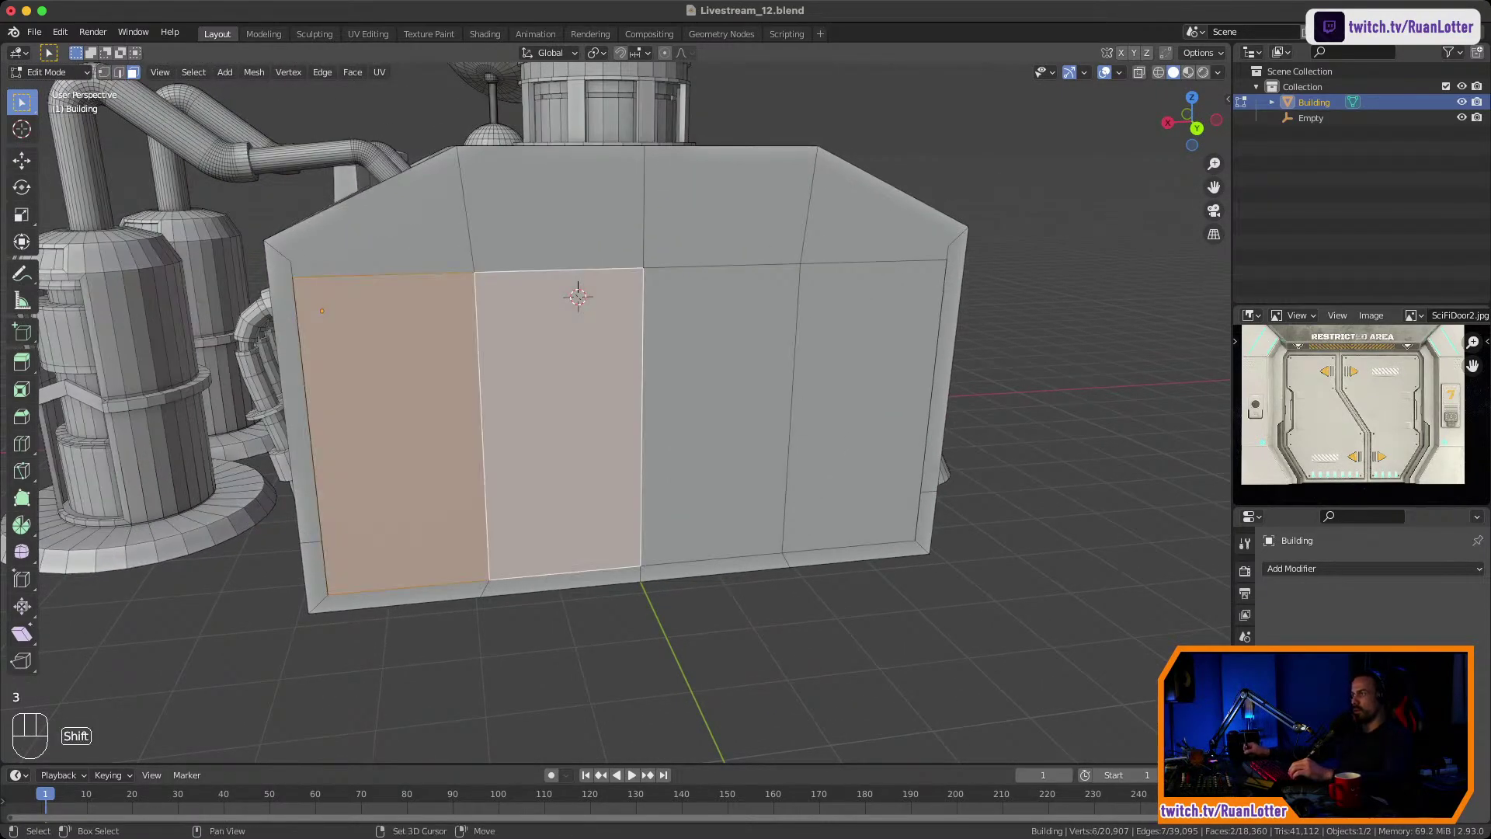
pyautogui.keyDown('shift'); pyautogui.click(714, 416); pyautogui.keyUp('shift')
pyautogui.keyDown('shift'); pyautogui.click(858, 408); pyautogui.keyUp('shift')
pyautogui.moveTo(858, 408); pyautogui.dragTo(776, 400, button='middle')
pyautogui.moveTo(699, 419); pyautogui.dragTo(693, 421, button='middle')
pyautogui.keyDown('ctrl'); pyautogui.moveTo(692, 421); pyautogui.dragTo(666, 377, button='middle'); pyautogui.keyUp('ctrl')
pyautogui.keyDown('ctrl'); pyautogui.moveTo(666, 376); pyautogui.dragTo(668, 423, button='middle'); pyautogui.keyUp('ctrl')
pyautogui.click(671, 419)
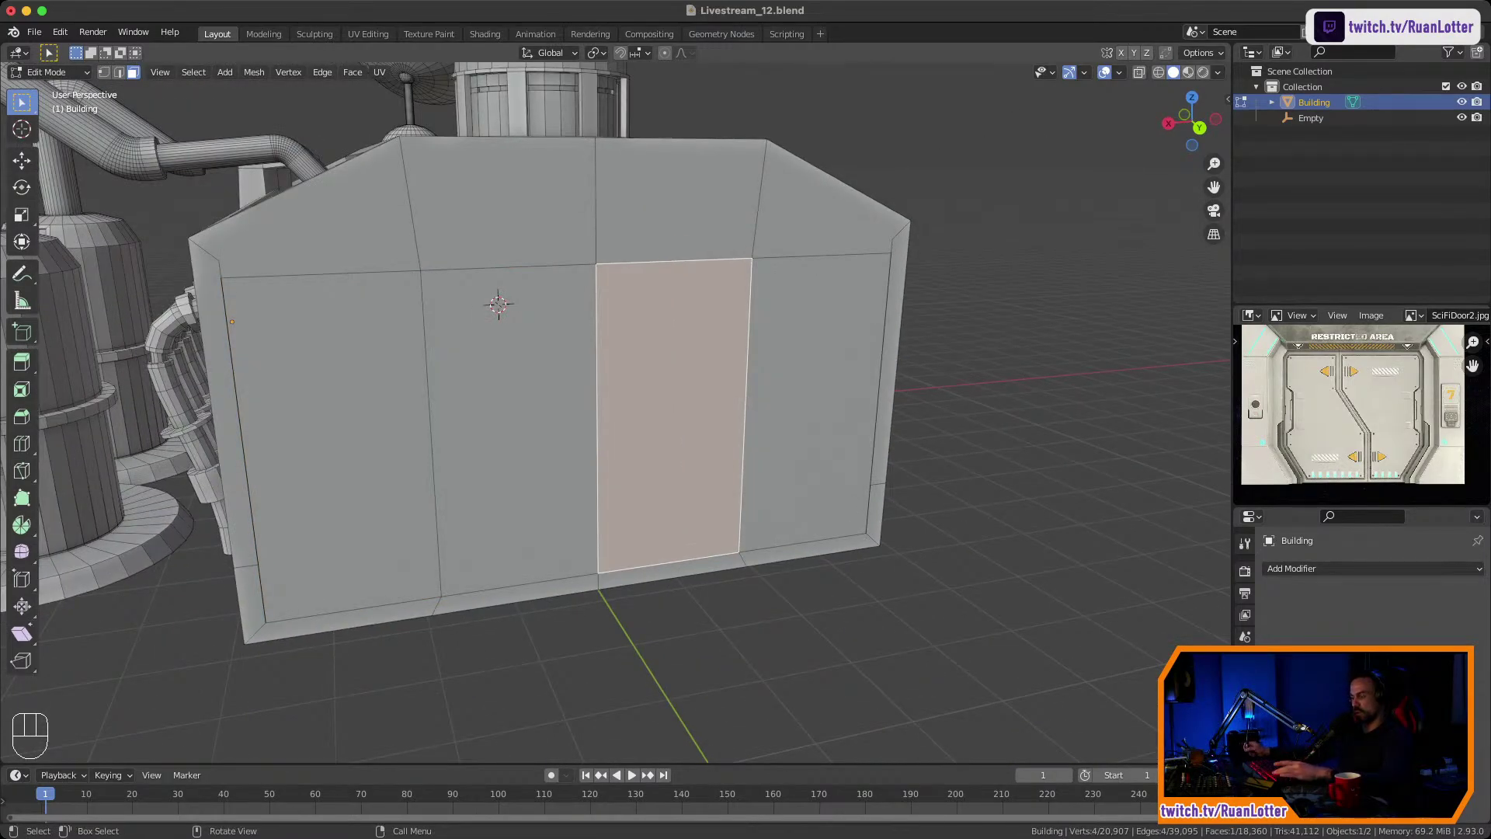
# Bevel the outer and inner centre vertical edges of the bridged wall to a width of about 0.079 m.
pyautogui.press('2')
pyautogui.click(598, 420)
pyautogui.moveTo(598, 420); pyautogui.dragTo(737, 408, button='middle')
pyautogui.keyDown('ctrl'); pyautogui.moveTo(753, 373); pyautogui.dragTo(758, 404, button='middle'); pyautogui.keyUp('ctrl')
pyautogui.hotkey('ctrl', 'b')
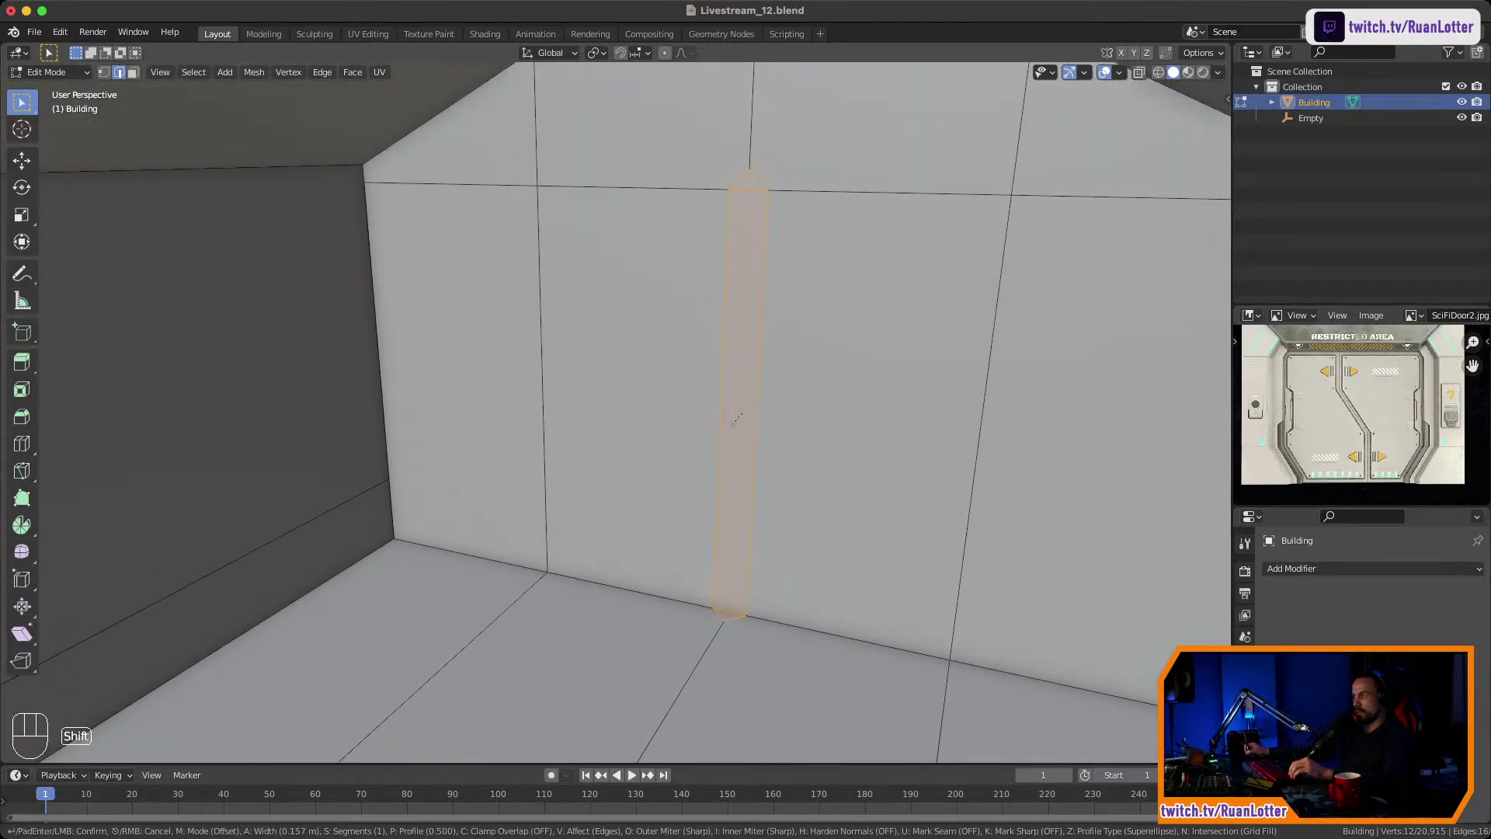
pyautogui.rightClick(861, 396)
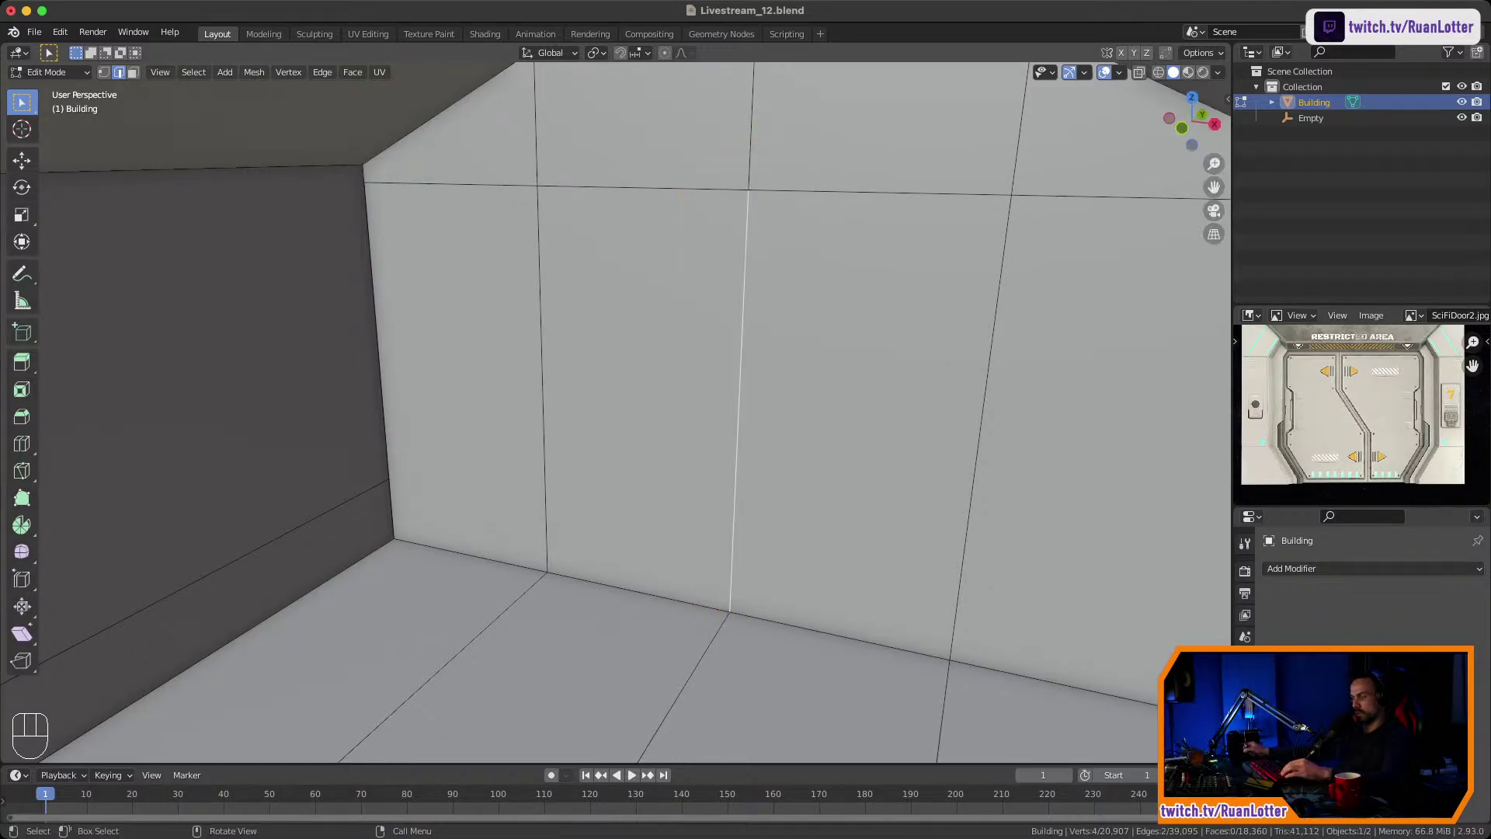
pyautogui.press('super+z')
pyautogui.moveTo(730, 388)
pyautogui.mouseDown(button='middle')
pyautogui.moveTo(269, 293)
pyautogui.moveTo(729, 377)
pyautogui.mouseUp(button='middle')
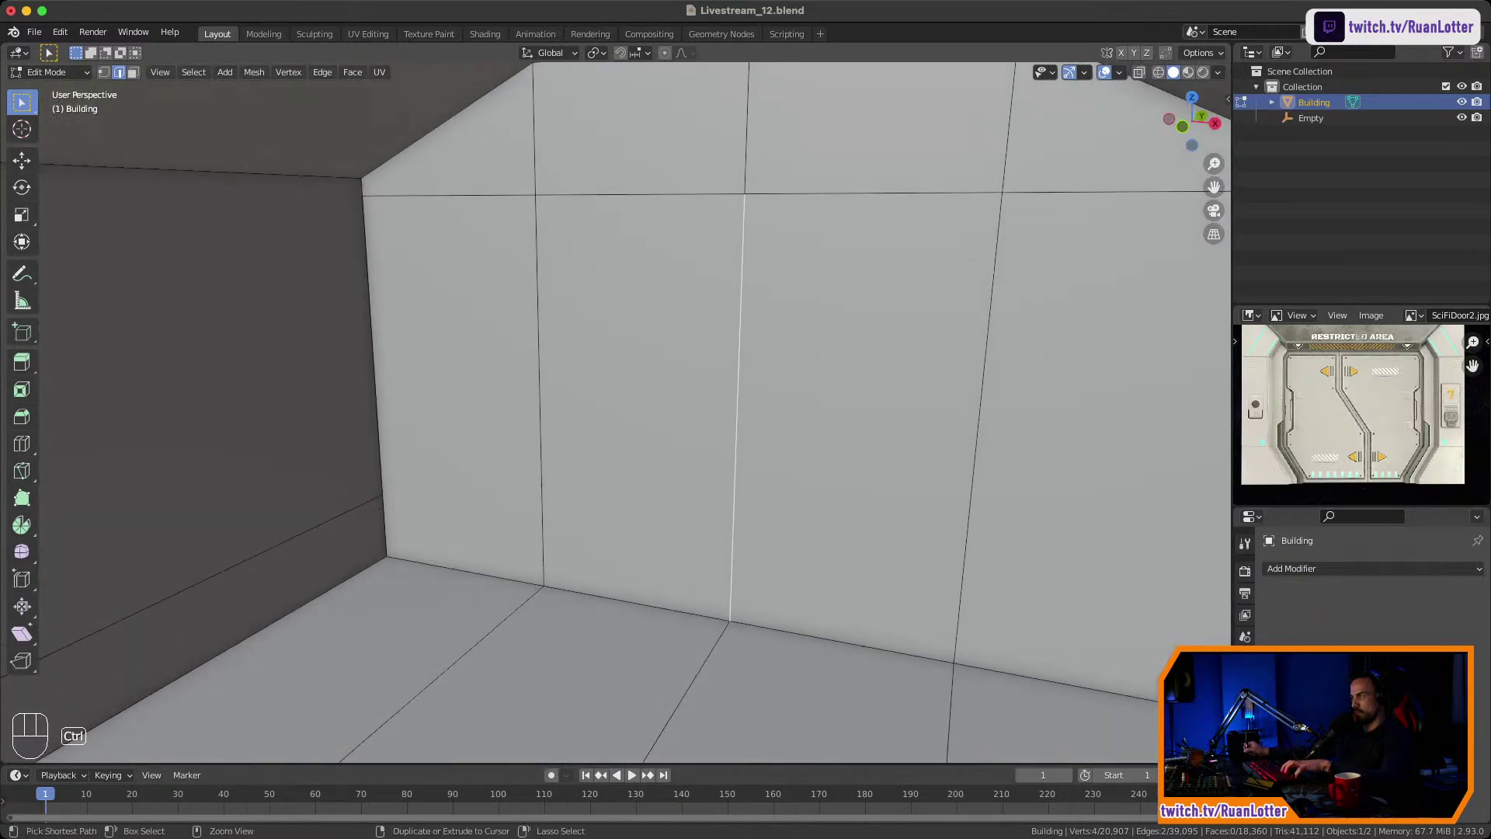
pyautogui.hotkey('ctrl', 'b')
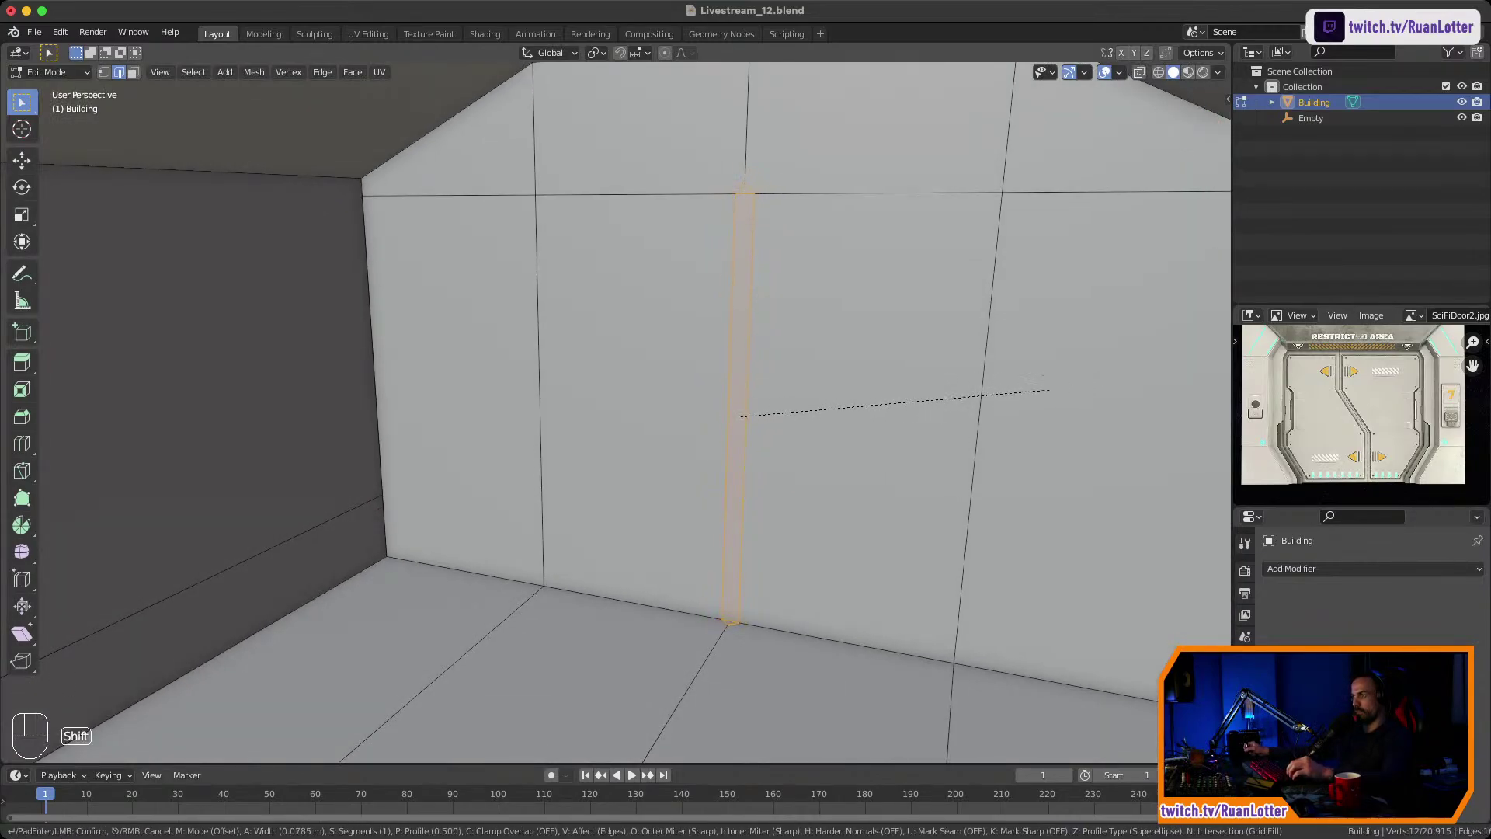
pyautogui.click(1050, 390)
pyautogui.moveTo(1050, 390); pyautogui.dragTo(188, 321, button='middle')
pyautogui.hotkey('alt', 'a')
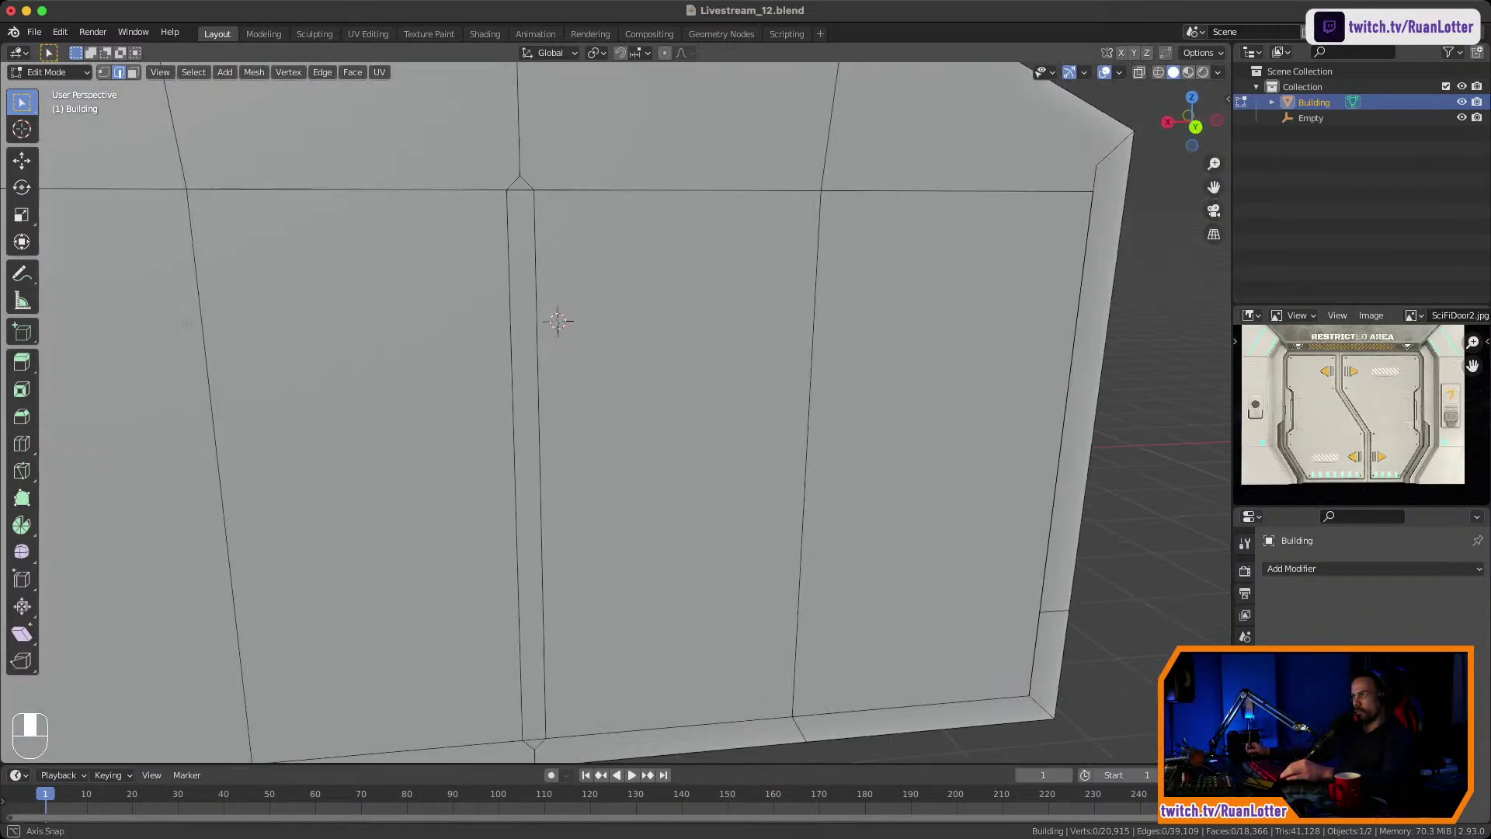
# Examine the narrow bevelled centre strip and the whole front wall from the front, side and above.
pyautogui.moveTo(590, 388); pyautogui.dragTo(535, 388, button='middle')
pyautogui.keyDown('ctrl'); pyautogui.moveTo(536, 388); pyautogui.dragTo(536, 505, button='middle'); pyautogui.keyUp('ctrl')
pyautogui.moveTo(536, 505); pyautogui.dragTo(656, 412, button='middle')
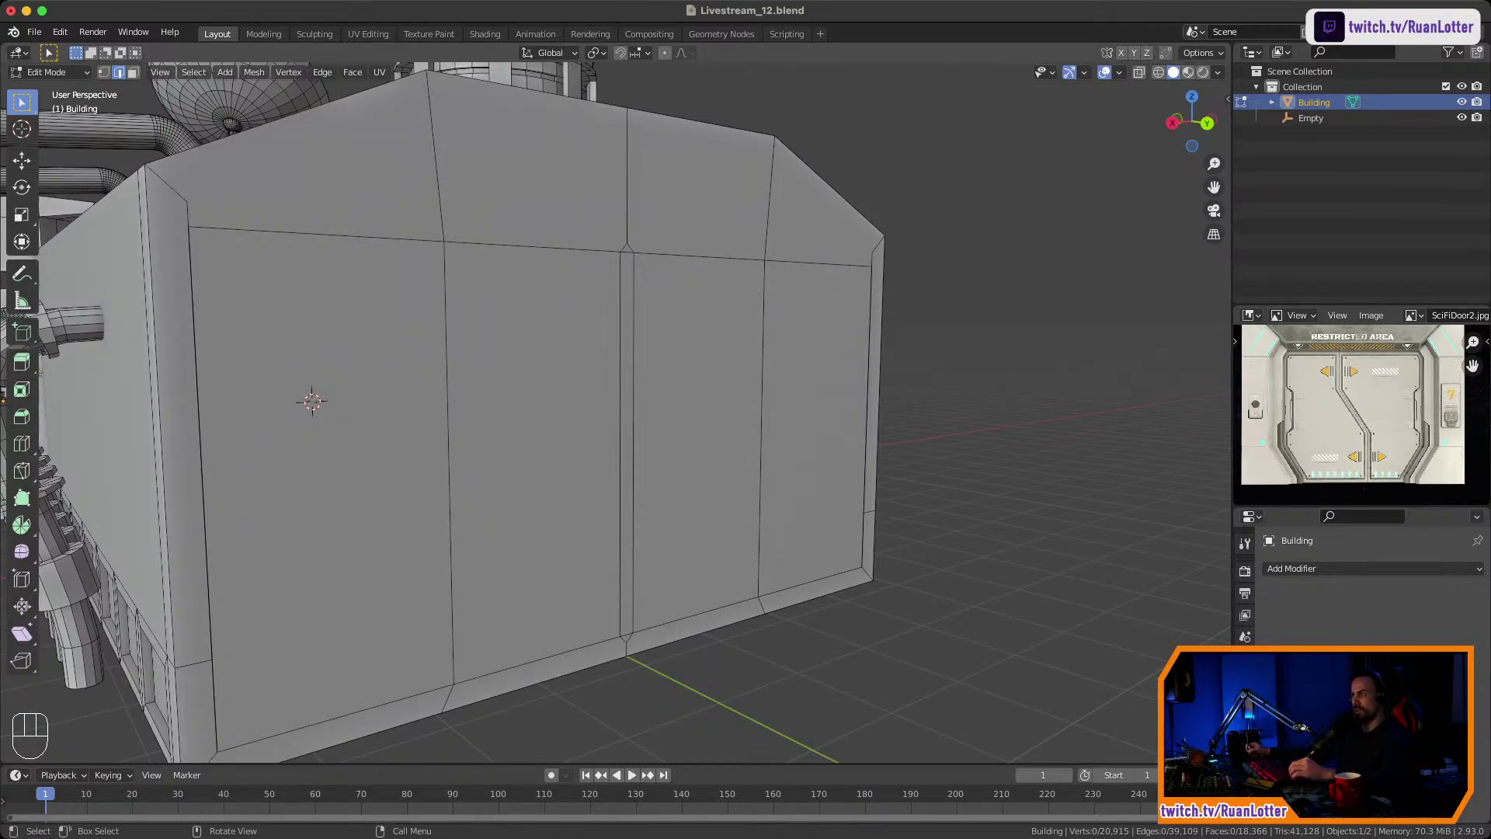
pyautogui.keyDown('ctrl'); pyautogui.moveTo(656, 411); pyautogui.dragTo(657, 481, button='middle'); pyautogui.keyUp('ctrl')
pyautogui.moveTo(656, 482); pyautogui.dragTo(618, 342, button='middle')
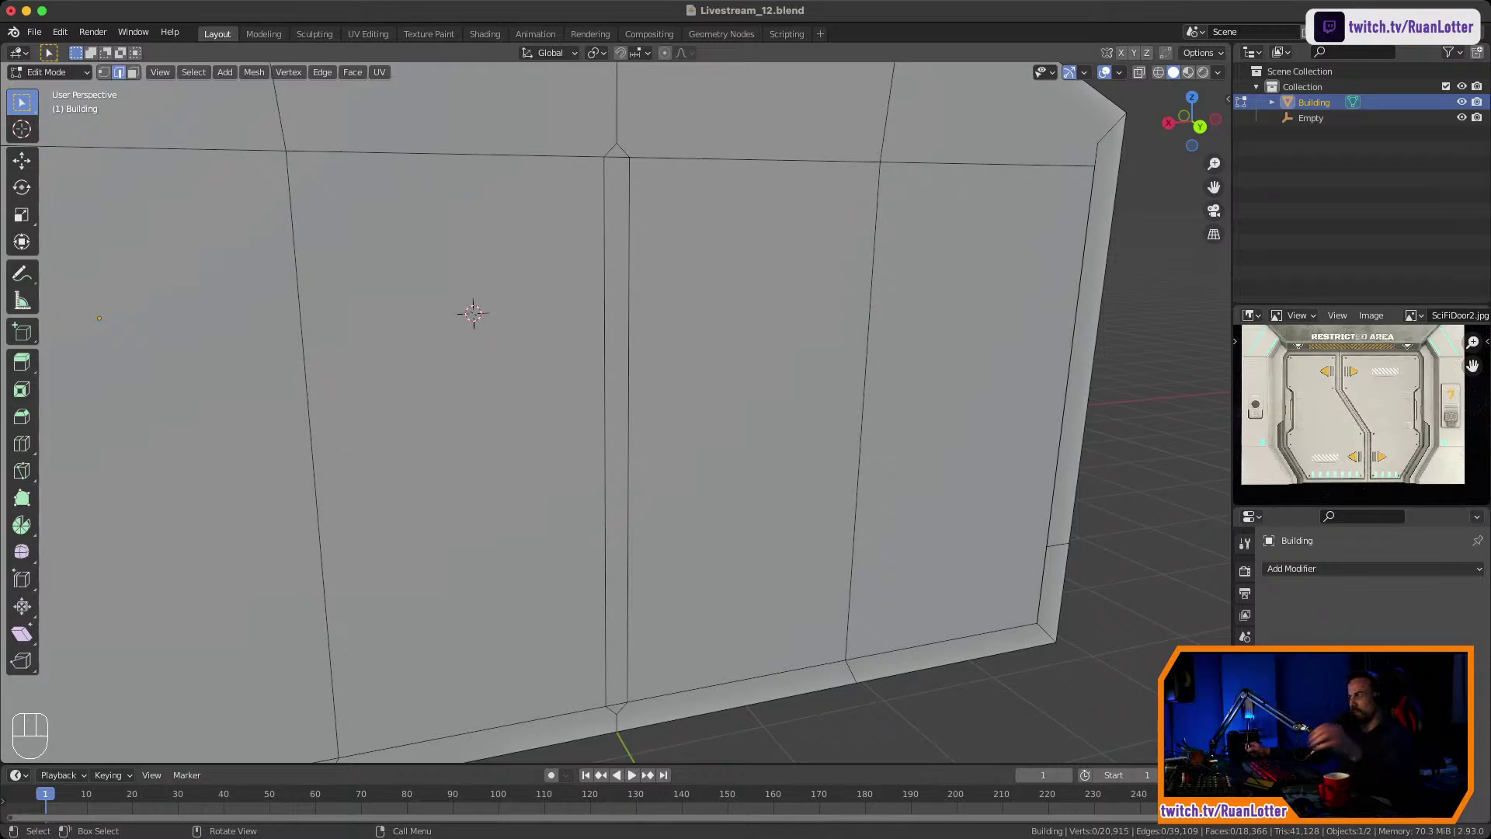
pyautogui.moveTo(617, 365); pyautogui.dragTo(602, 423, button='middle')
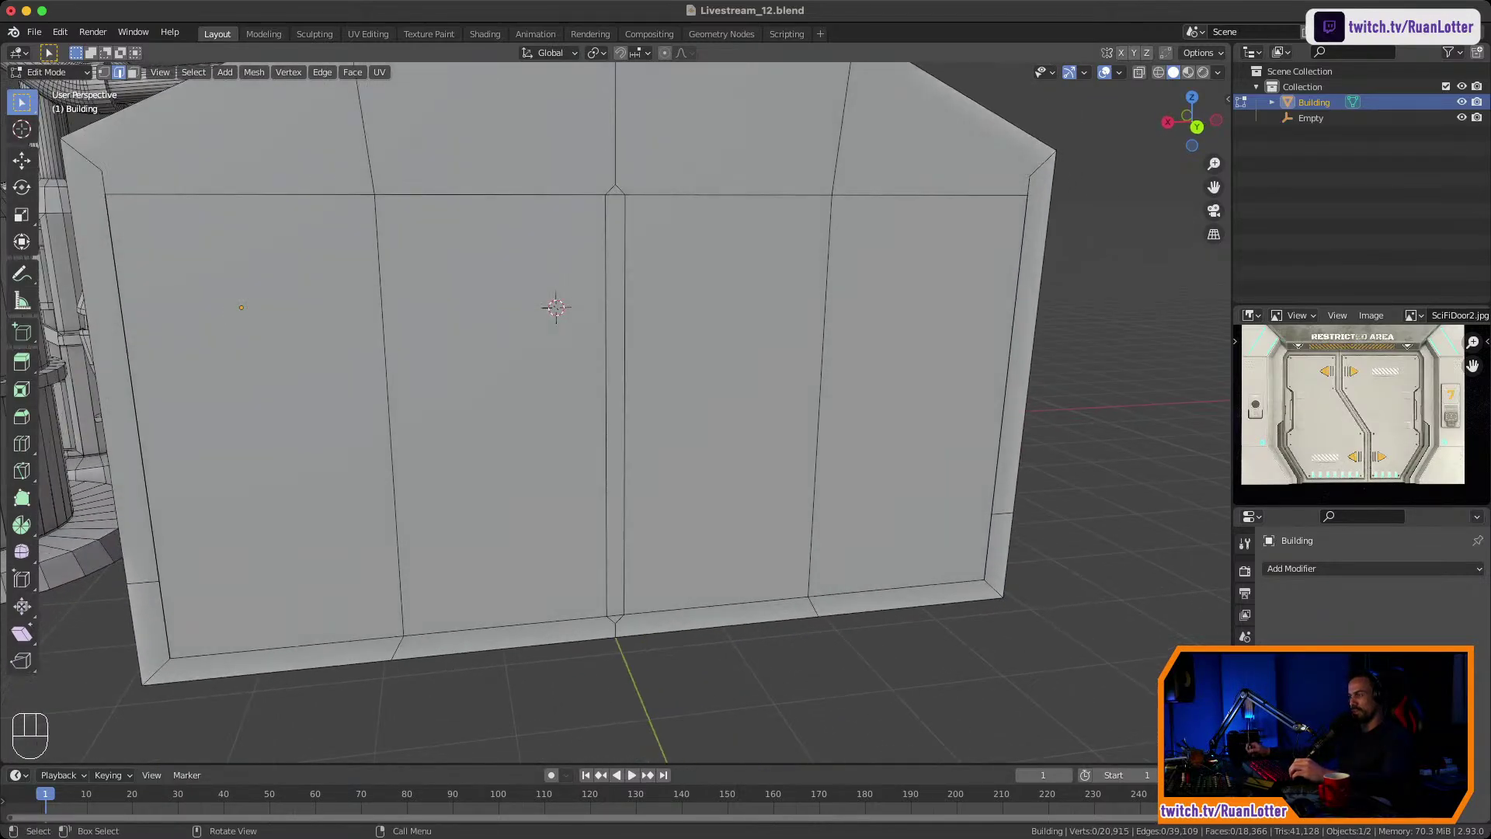
pyautogui.moveTo(1118, 268); pyautogui.dragTo(1056, 241, button='middle')
pyautogui.keyDown('shift'); pyautogui.moveTo(1056, 241); pyautogui.dragTo(1061, 307, button='middle'); pyautogui.keyUp('shift')
pyautogui.moveTo(1060, 306)
pyautogui.mouseDown(button='middle')
pyautogui.moveTo(1173, 299)
pyautogui.moveTo(1075, 303)
pyautogui.mouseUp(button='middle')
pyautogui.keyDown('ctrl'); pyautogui.moveTo(1076, 303); pyautogui.dragTo(1126, 361, button='middle'); pyautogui.keyUp('ctrl')
pyautogui.keyDown('shift'); pyautogui.moveTo(1126, 362); pyautogui.dragTo(341, 524, button='middle'); pyautogui.keyUp('shift')
pyautogui.moveTo(342, 525); pyautogui.dragTo(722, 493, button='middle')
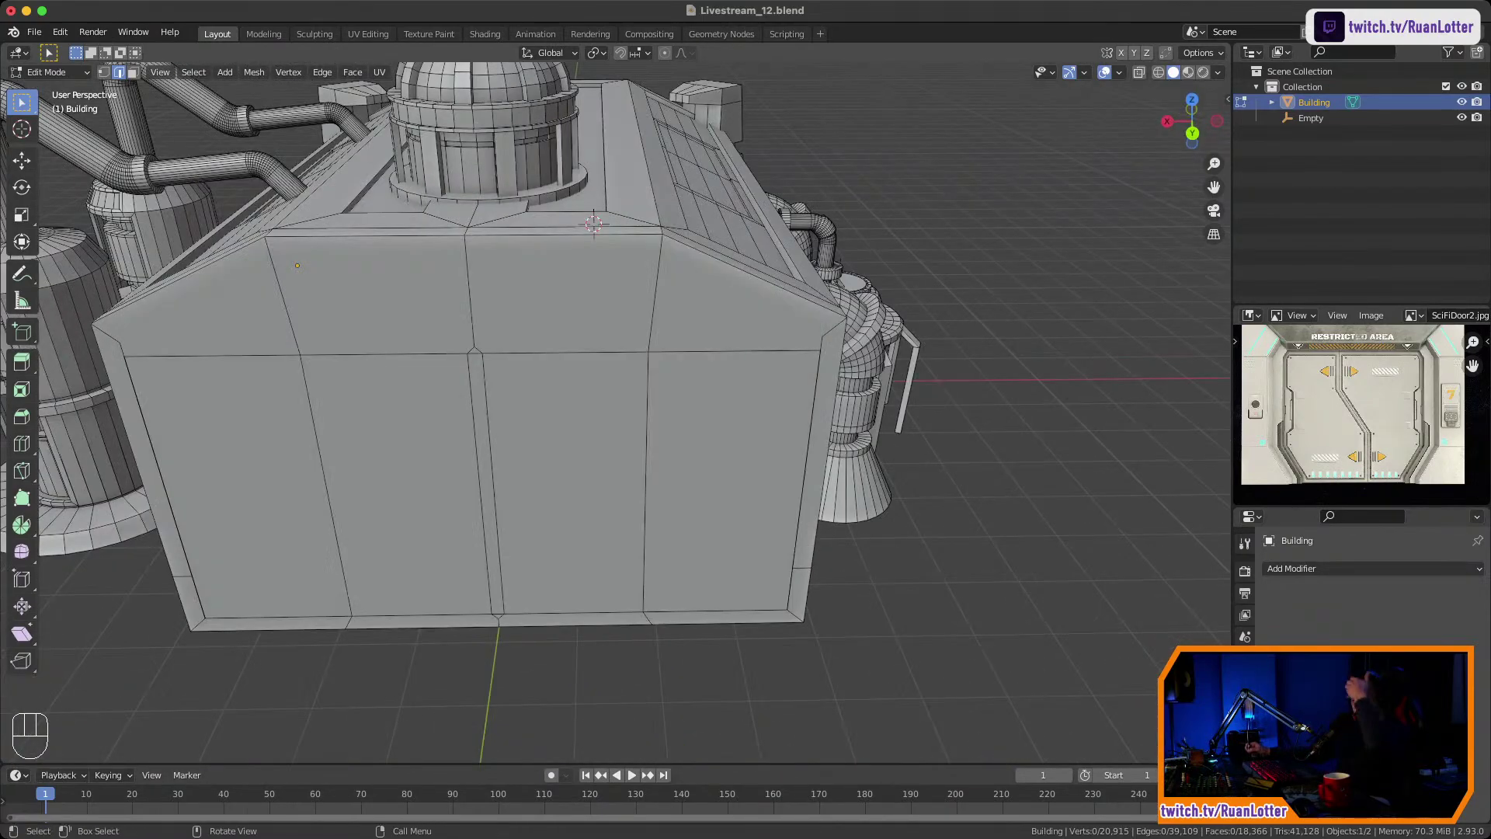
pyautogui.moveTo(528, 513); pyautogui.dragTo(652, 423, button='middle')
pyautogui.scroll(2, 588, 484)
pyautogui.scroll(-2, 588, 485)
pyautogui.moveTo(652, 423); pyautogui.dragTo(722, 414, button='middle')
pyautogui.scroll(1, 652, 423)
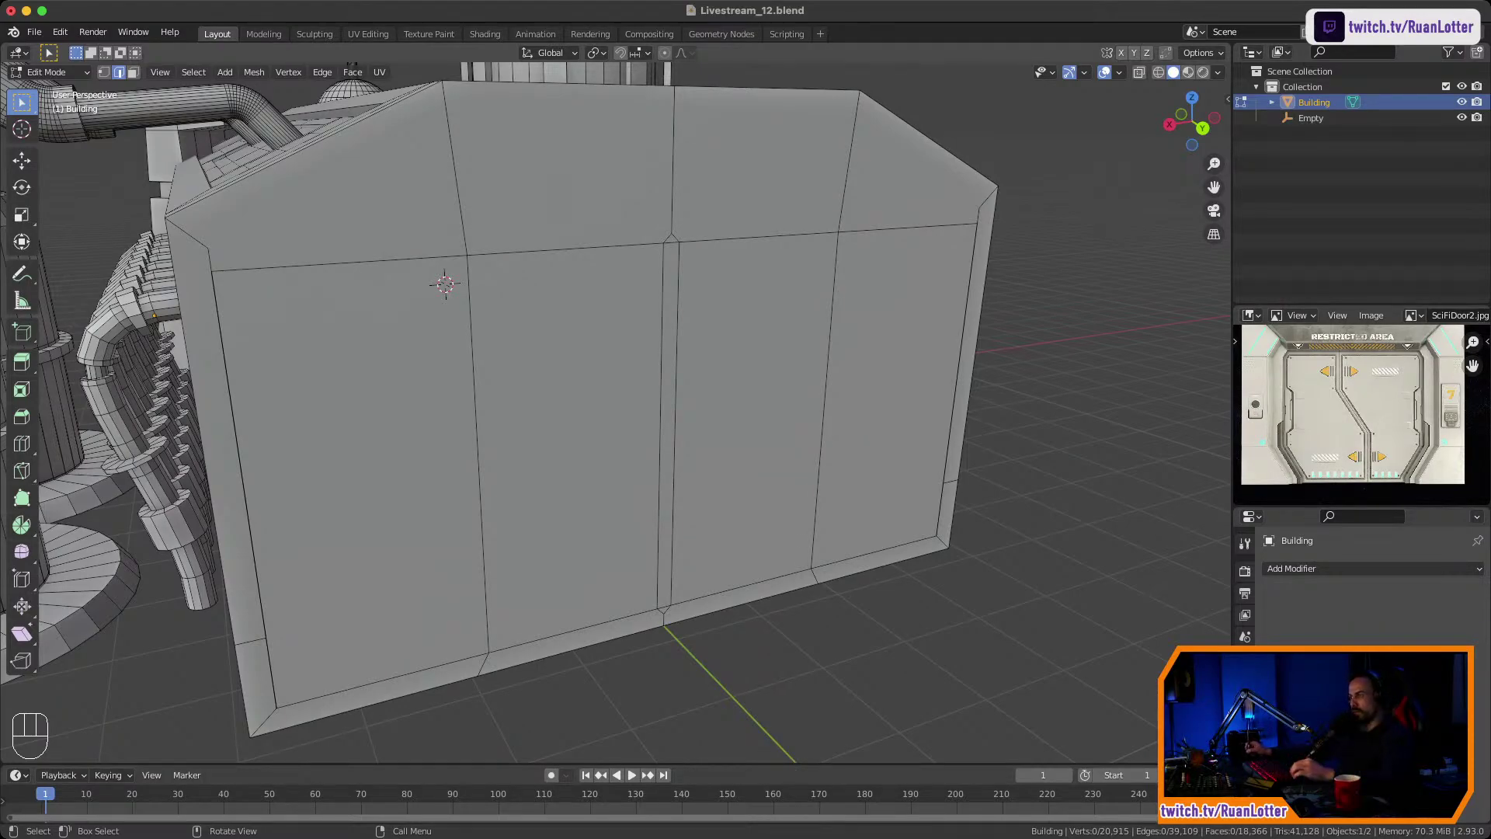
# Undo the bevel on the front wall's centre vertical edges.
pyautogui.press('3')
pyautogui.click(365, 466)
pyautogui.keyDown('ctrl'); pyautogui.click(885, 403); pyautogui.keyUp('ctrl')
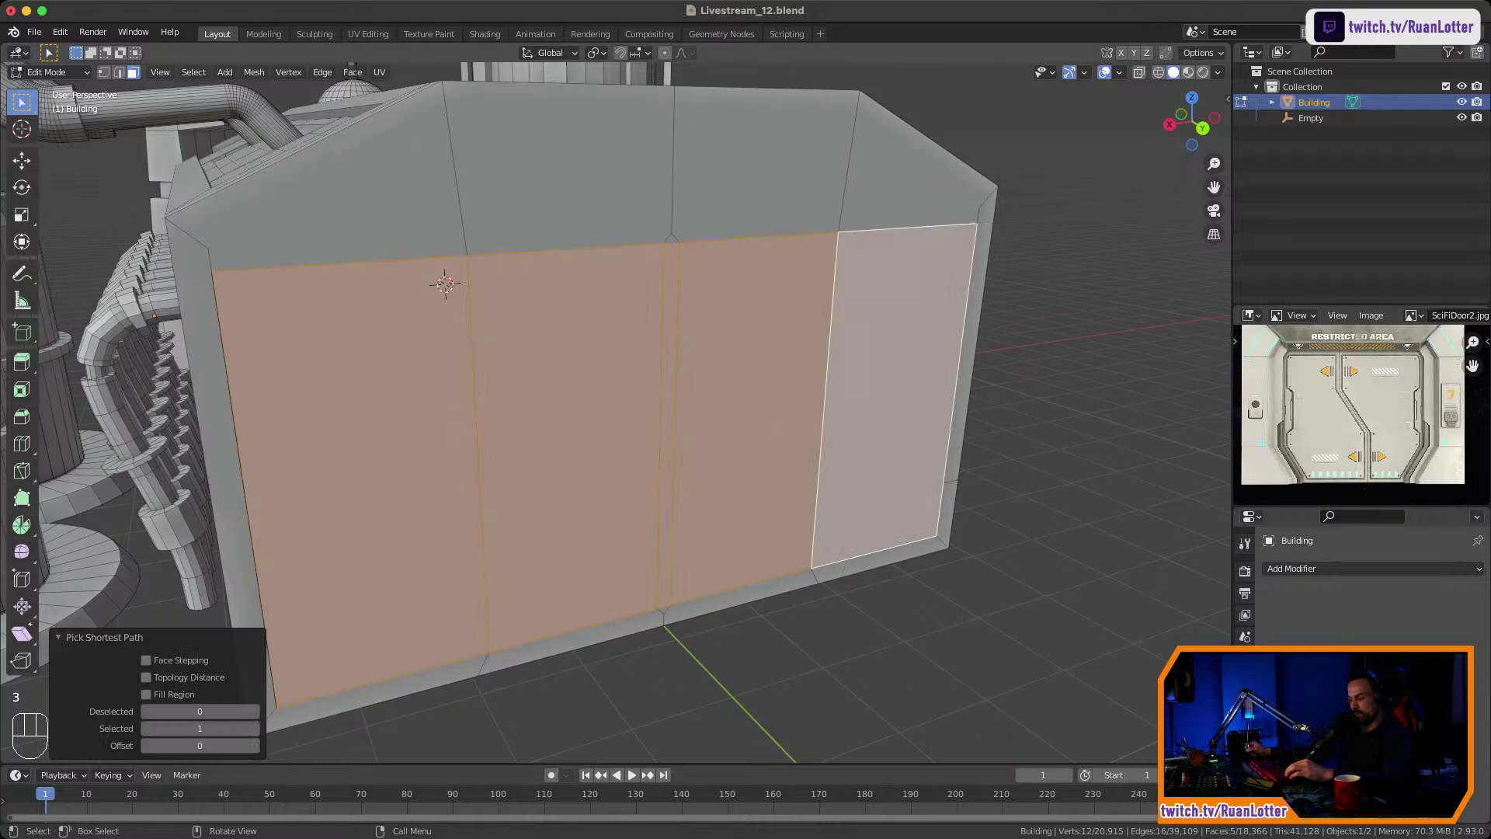
pyautogui.press('super+z')
pyautogui.press('super+z')
pyautogui.press('super+z')
pyautogui.press('super+z')
pyautogui.press('super+z')
pyautogui.press('super+z')
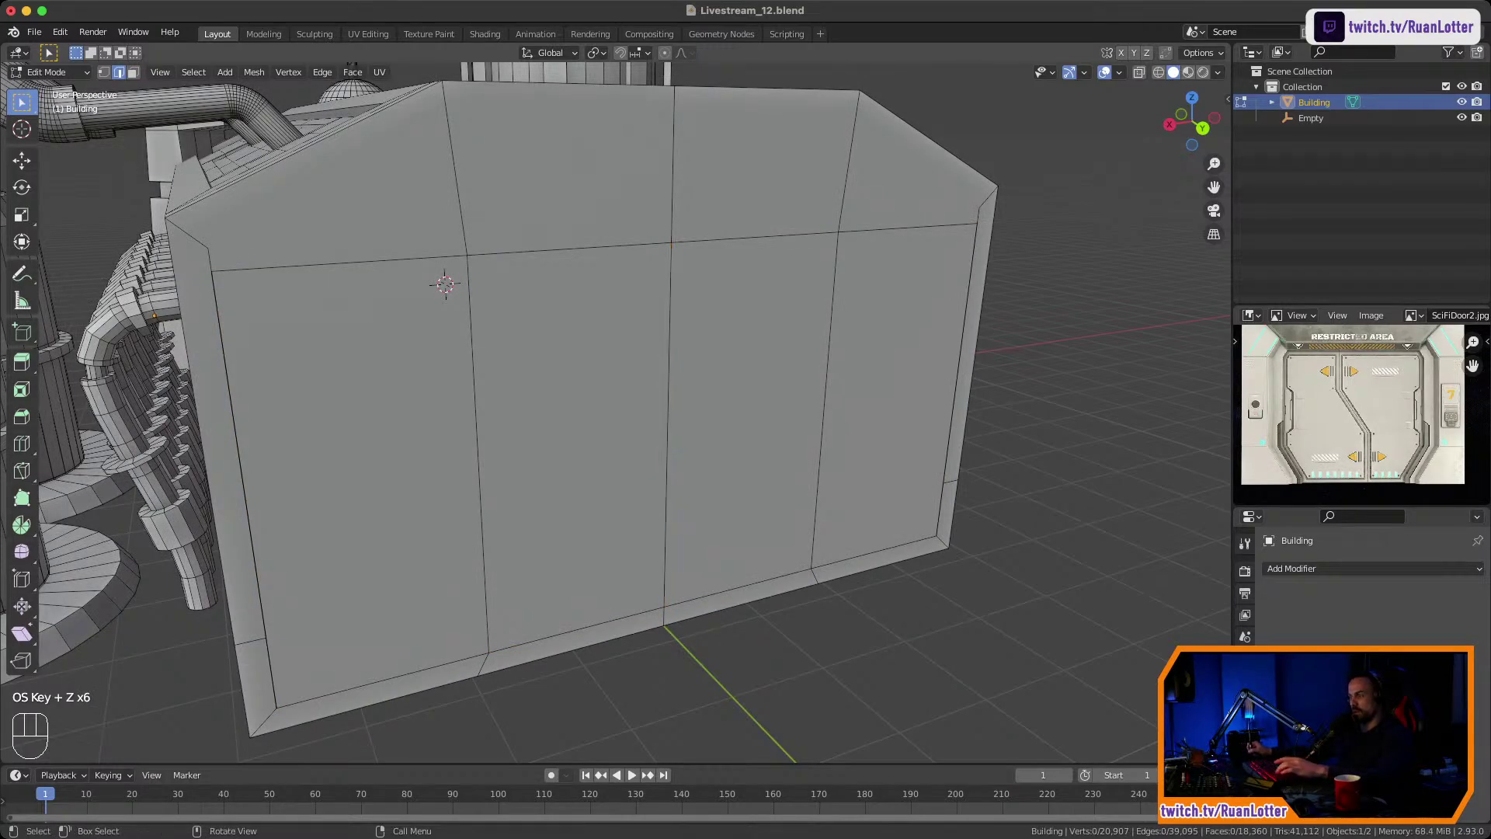
# Delete the four outer faces of the bridged front wall.
pyautogui.press('3')
pyautogui.click(365, 482)
pyautogui.keyDown('shift'); pyautogui.click(890, 404); pyautogui.keyUp('shift')
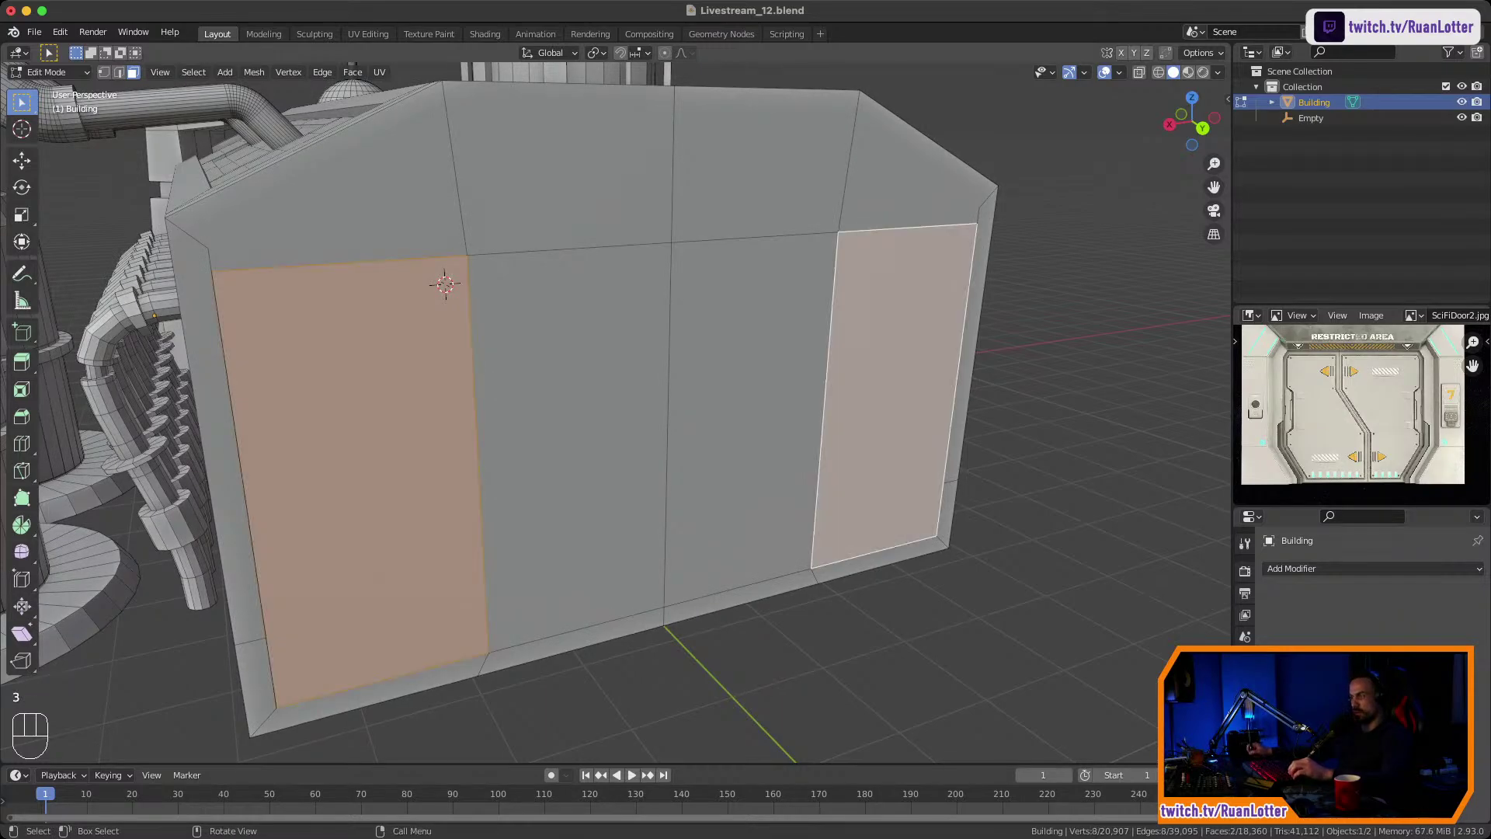
pyautogui.click(373, 466)
pyautogui.keyDown('shift'); pyautogui.click(571, 447); pyautogui.keyUp('shift')
pyautogui.keyDown('shift'); pyautogui.click(745, 431); pyautogui.keyUp('shift')
pyautogui.keyDown('shift'); pyautogui.click(847, 426); pyautogui.keyUp('shift')
pyautogui.press('x')
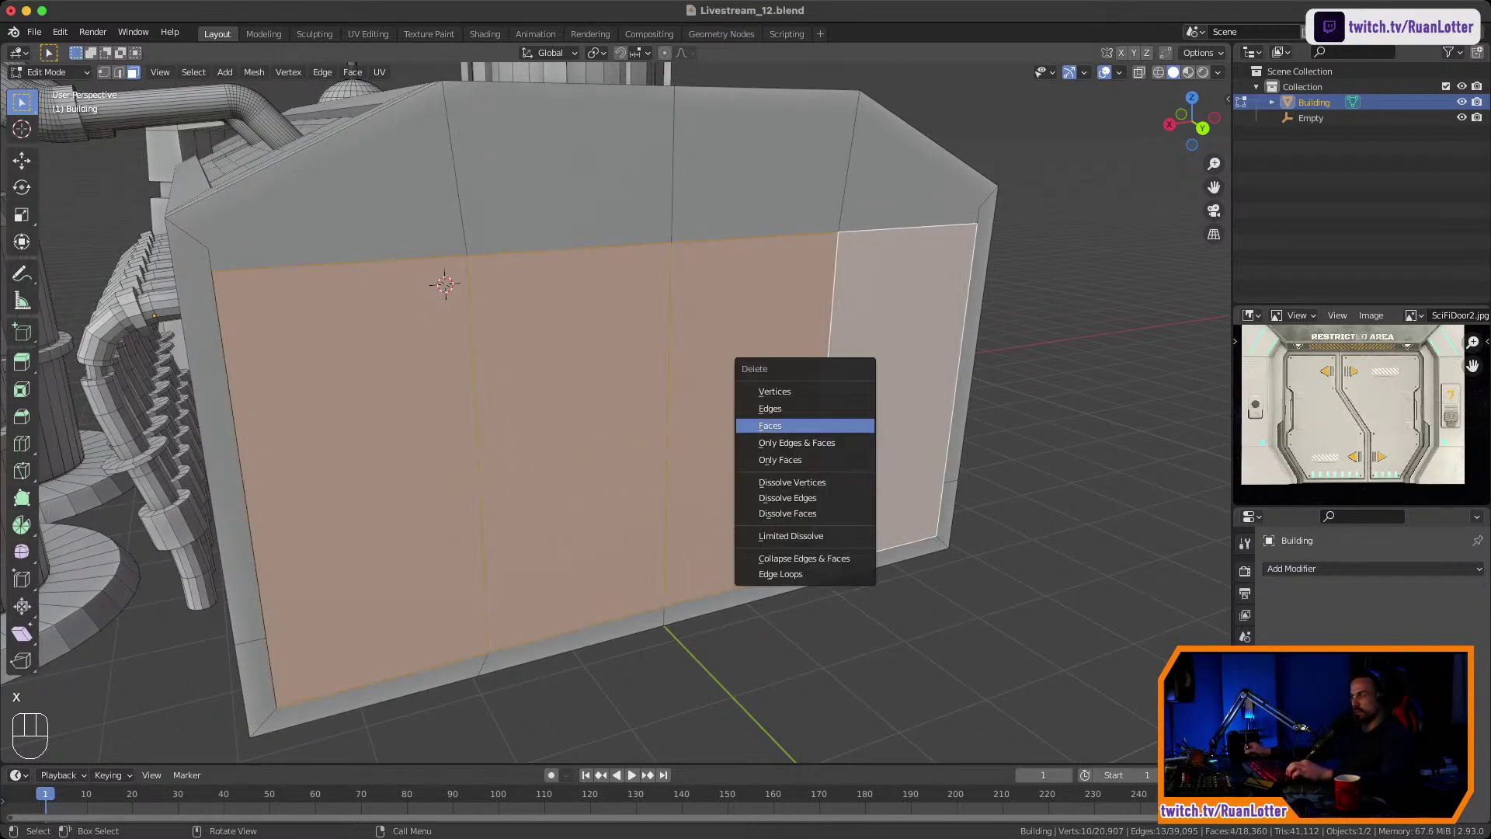
pyautogui.click(847, 425)
# Delete the four inner faces of the bridged front wall to reopen the front opening.
pyautogui.click(373, 465)
pyautogui.keyDown('shift'); pyautogui.click(571, 447); pyautogui.keyUp('shift')
pyautogui.keyDown('shift'); pyautogui.click(738, 431); pyautogui.keyUp('shift')
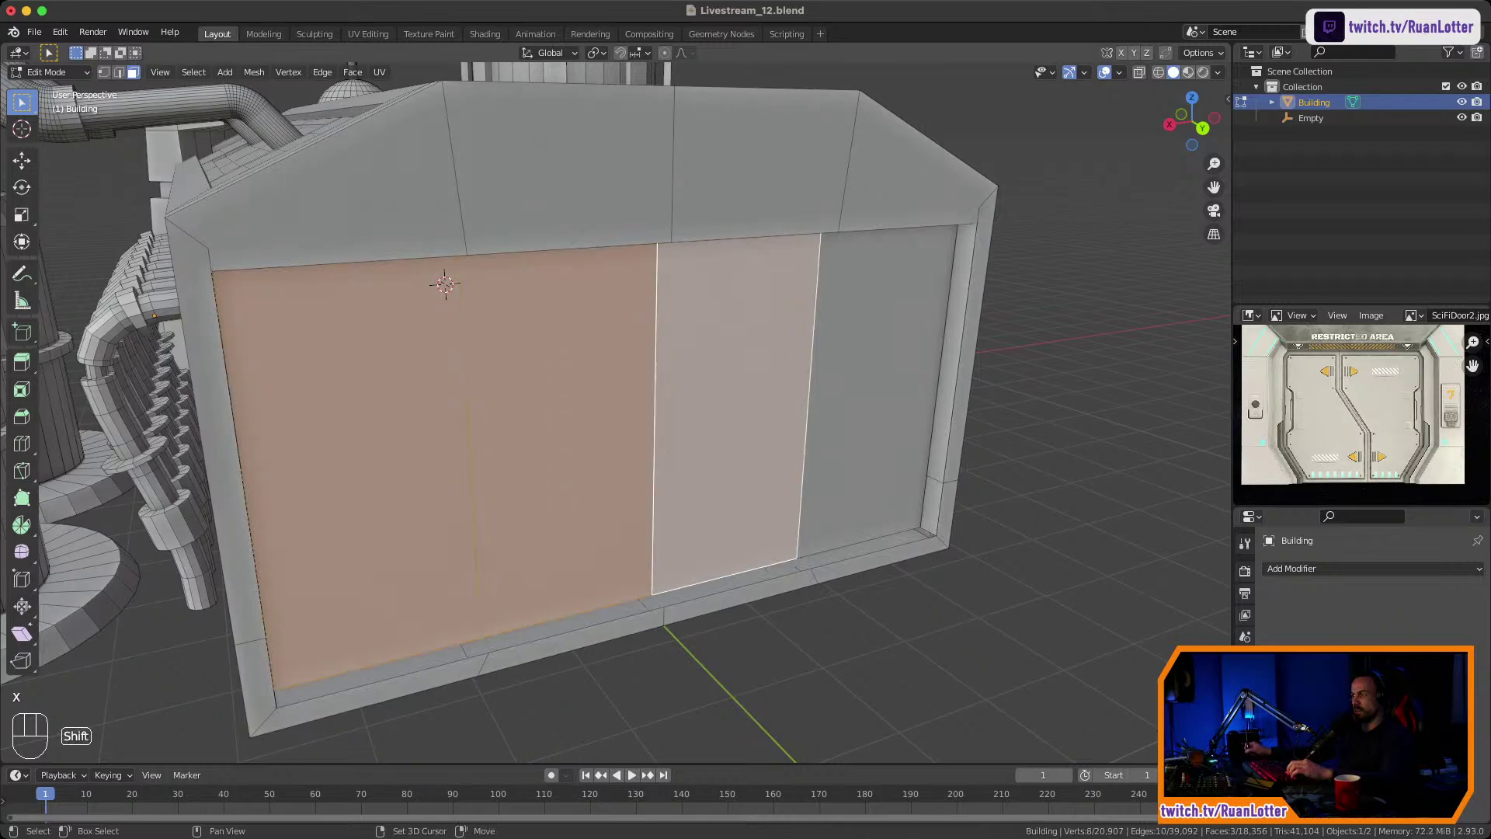
pyautogui.keyDown('shift'); pyautogui.click(859, 425); pyautogui.keyUp('shift')
pyautogui.press('x')
pyautogui.click(858, 425)
pyautogui.moveTo(858, 425); pyautogui.dragTo(867, 421, button='middle')
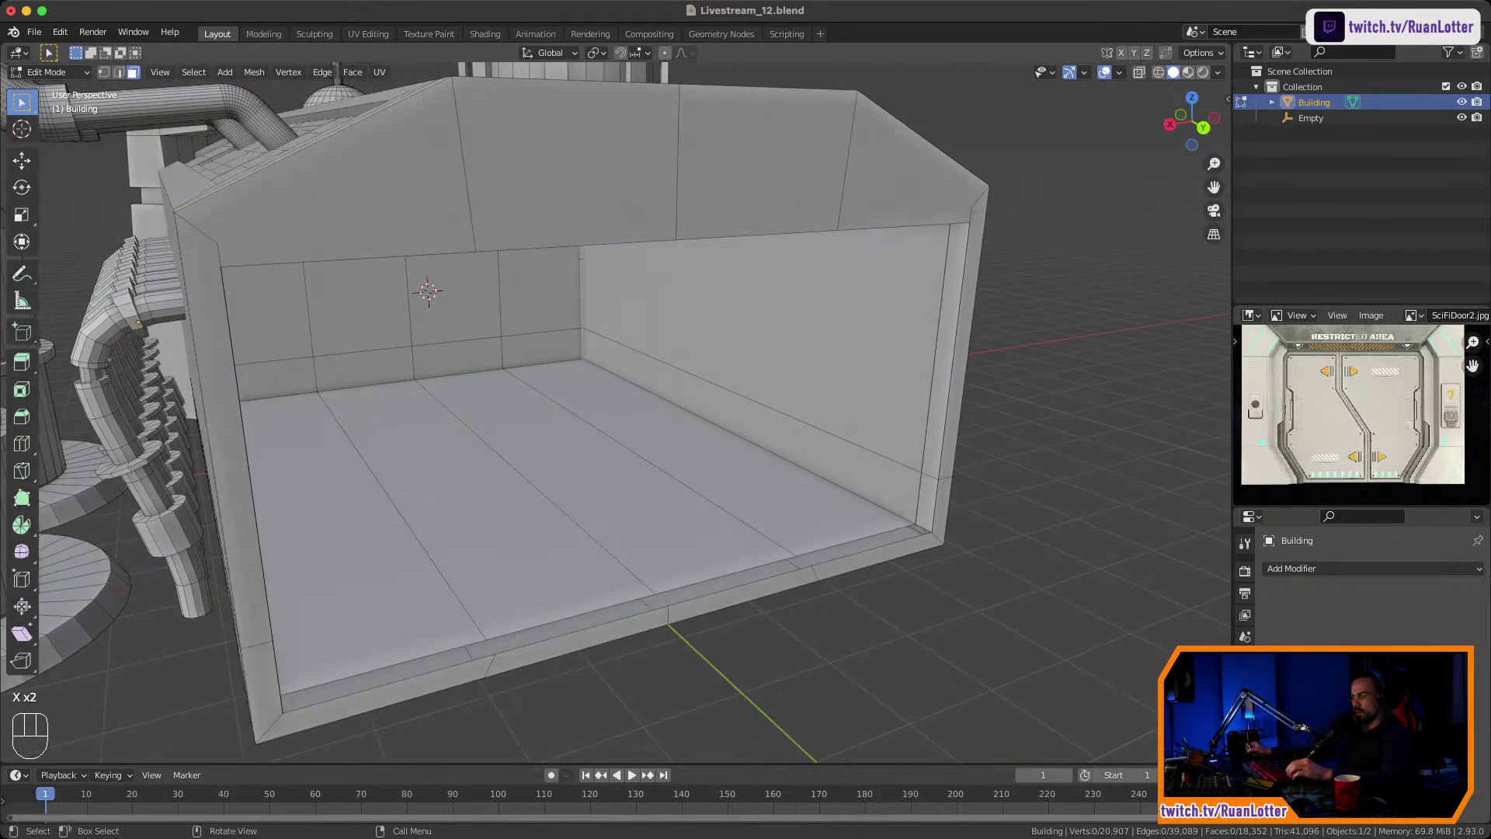
# Fill the gap along the whole sill with one new face between the inner floor edges and outer frame edges.
pyautogui.scroll(3, 870, 535)
pyautogui.keyDown('shift'); pyautogui.moveTo(873, 544); pyautogui.dragTo(877, 509, button='middle'); pyautogui.keyUp('shift')
pyautogui.scroll(-1, 878, 509)
pyautogui.press('2')
pyautogui.click(885, 516)
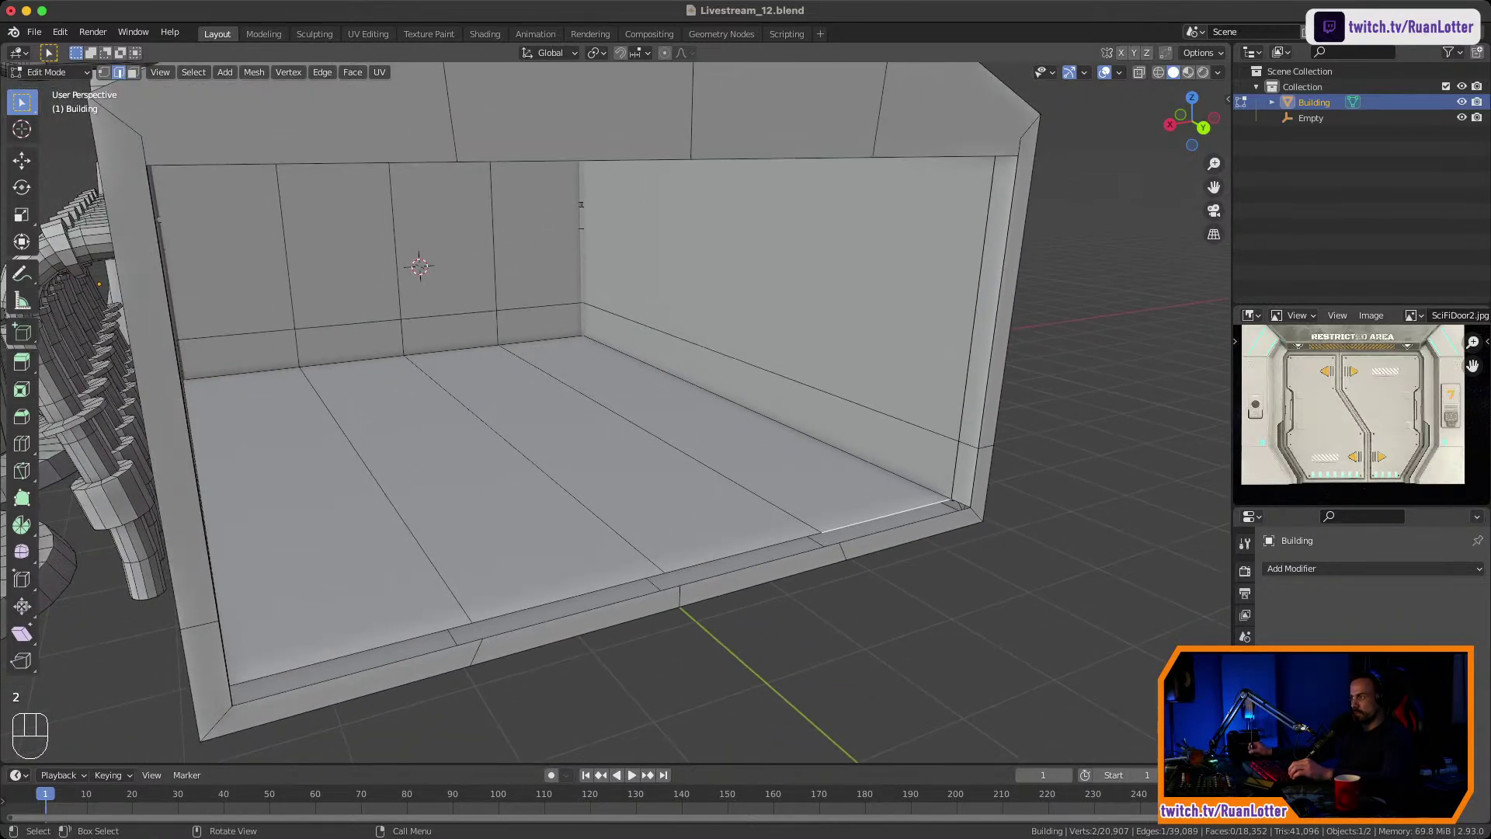
pyautogui.keyDown('shift'); pyautogui.click(890, 529); pyautogui.keyUp('shift')
pyautogui.keyDown('shift'); pyautogui.click(750, 552); pyautogui.keyUp('shift')
pyautogui.keyDown('shift'); pyautogui.click(758, 565); pyautogui.keyUp('shift')
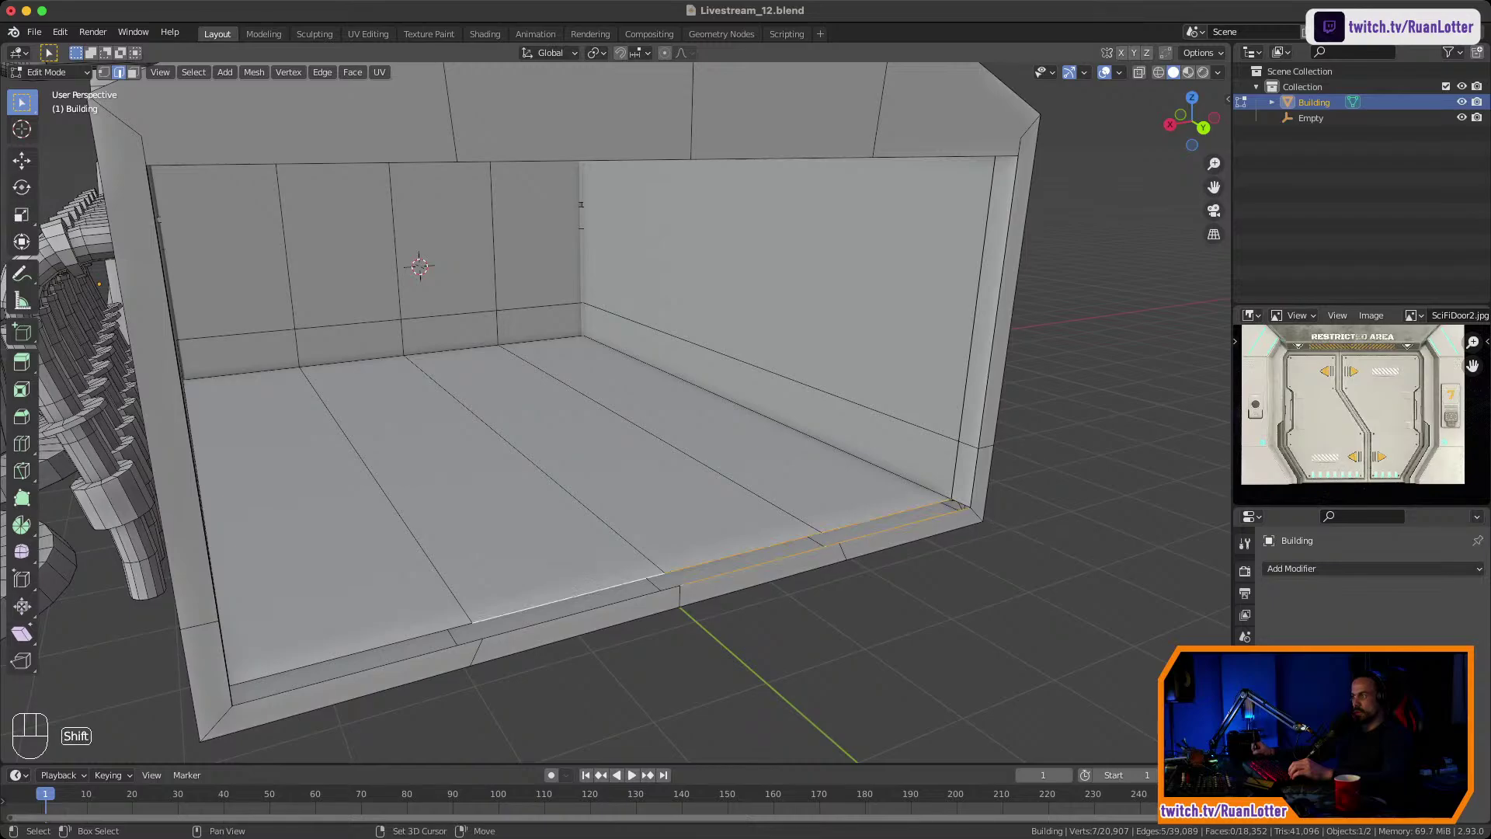
pyautogui.keyDown('shift'); pyautogui.click(356, 672); pyautogui.keyUp('shift')
pyautogui.press('f')
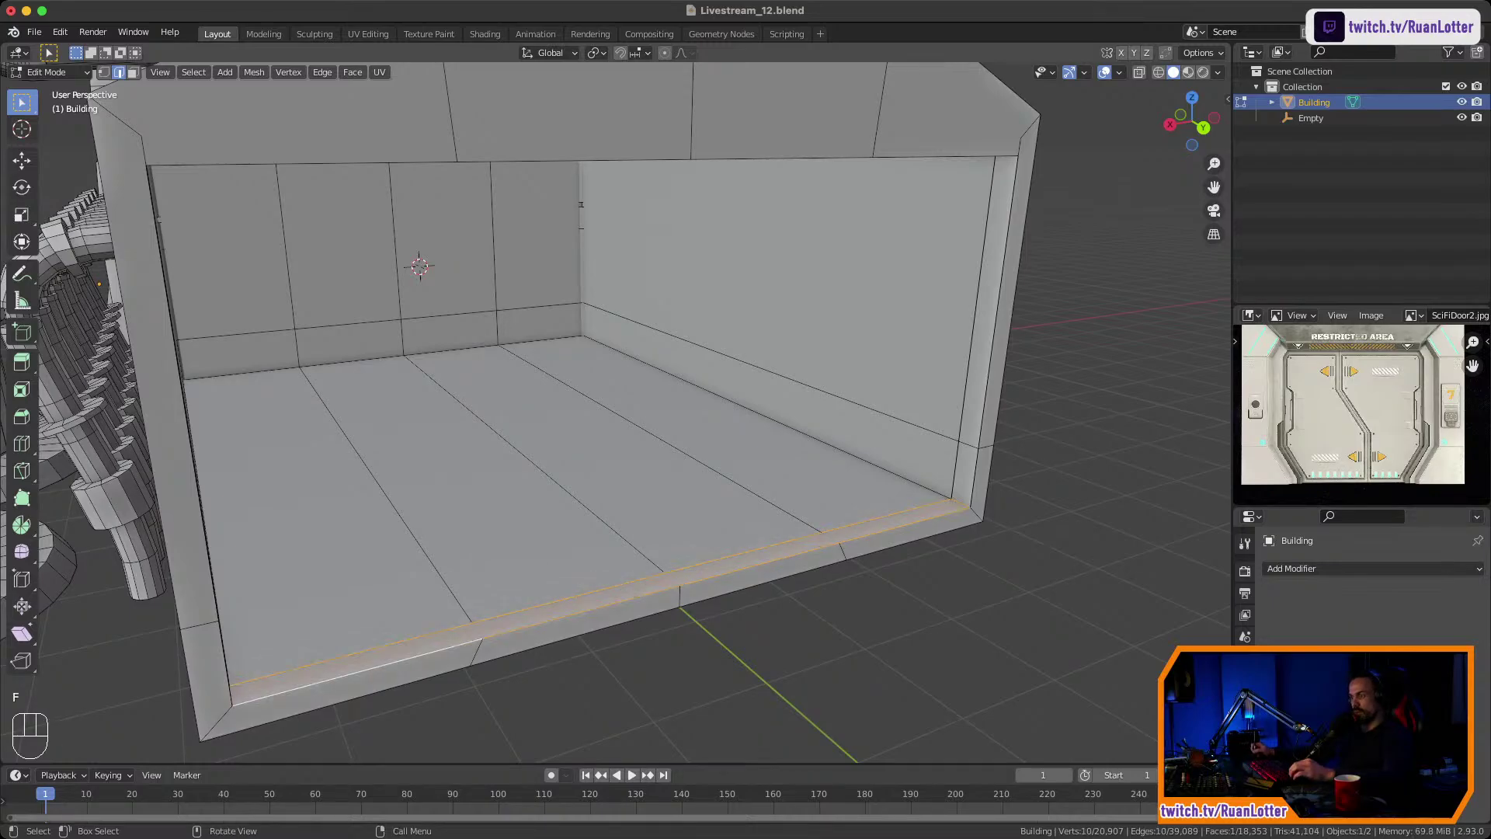
# Examine the reopened front opening and the horizontal edge on the inside of its side frame.
pyautogui.moveTo(435, 622); pyautogui.dragTo(399, 606, button='middle')
pyautogui.keyDown('shift'); pyautogui.moveTo(400, 605); pyautogui.dragTo(559, 575, button='middle'); pyautogui.keyUp('shift')
pyautogui.moveTo(559, 575); pyautogui.dragTo(583, 528, button='middle')
pyautogui.keyDown('ctrl'); pyautogui.moveTo(582, 528); pyautogui.dragTo(586, 470, button='middle'); pyautogui.keyUp('ctrl')
pyautogui.keyDown('shift'); pyautogui.moveTo(586, 470); pyautogui.dragTo(345, 412, button='middle'); pyautogui.keyUp('shift')
pyautogui.moveTo(583, 412); pyautogui.dragTo(73, 255, button='middle')
pyautogui.click(707, 531)
pyautogui.moveTo(707, 530); pyautogui.dragTo(833, 534, button='middle')
pyautogui.keyDown('ctrl'); pyautogui.moveTo(833, 534); pyautogui.dragTo(800, 605, button='middle'); pyautogui.keyUp('ctrl')
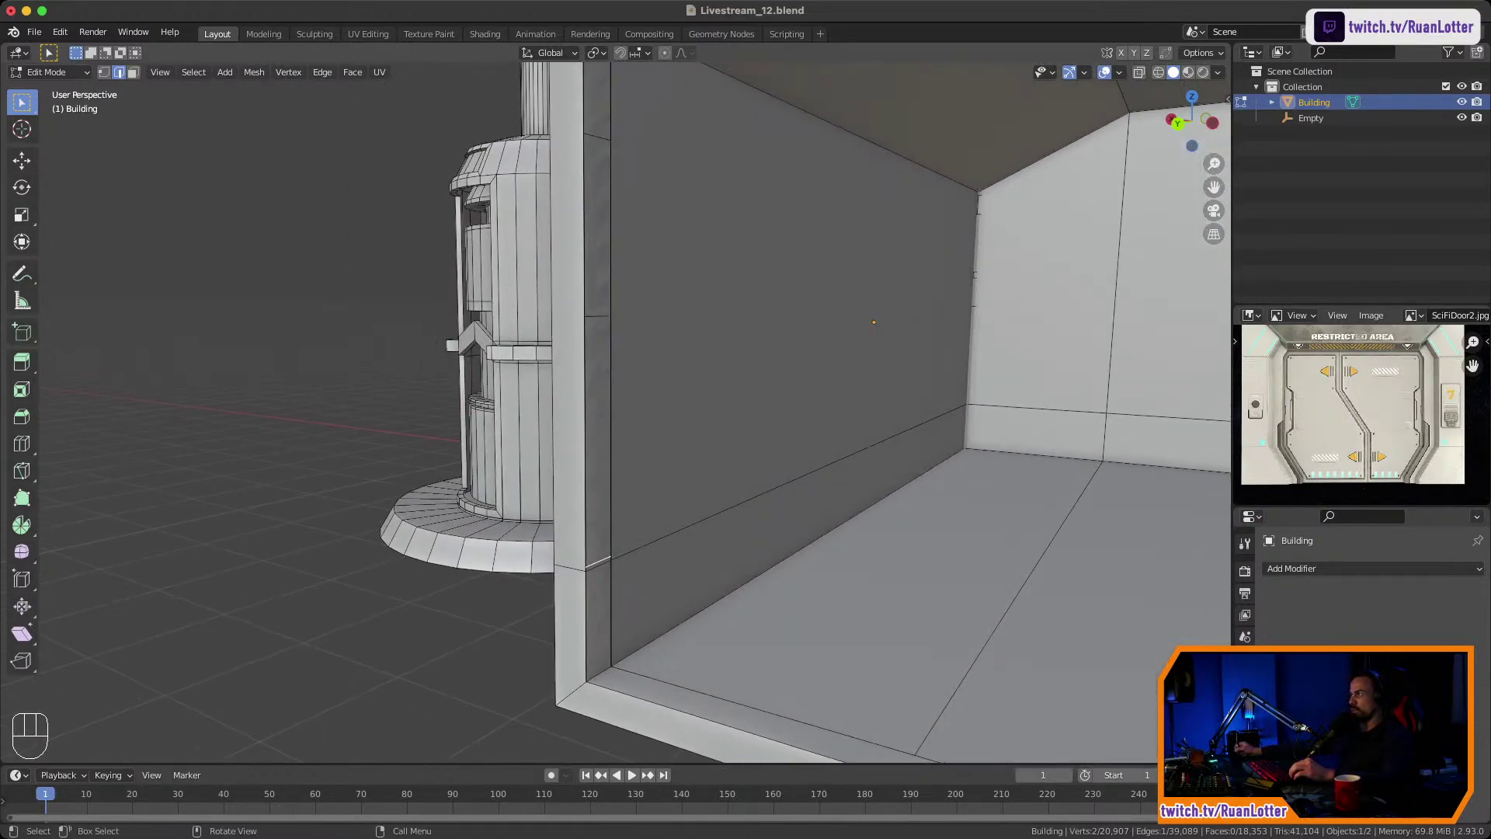
# Inspect the side frame in wireframe and material preview shading, and return to solid shading to view the whole opening.
pyautogui.click(1158, 72)
pyautogui.moveTo(777, 434); pyautogui.dragTo(750, 466, button='middle')
pyautogui.click(1189, 72)
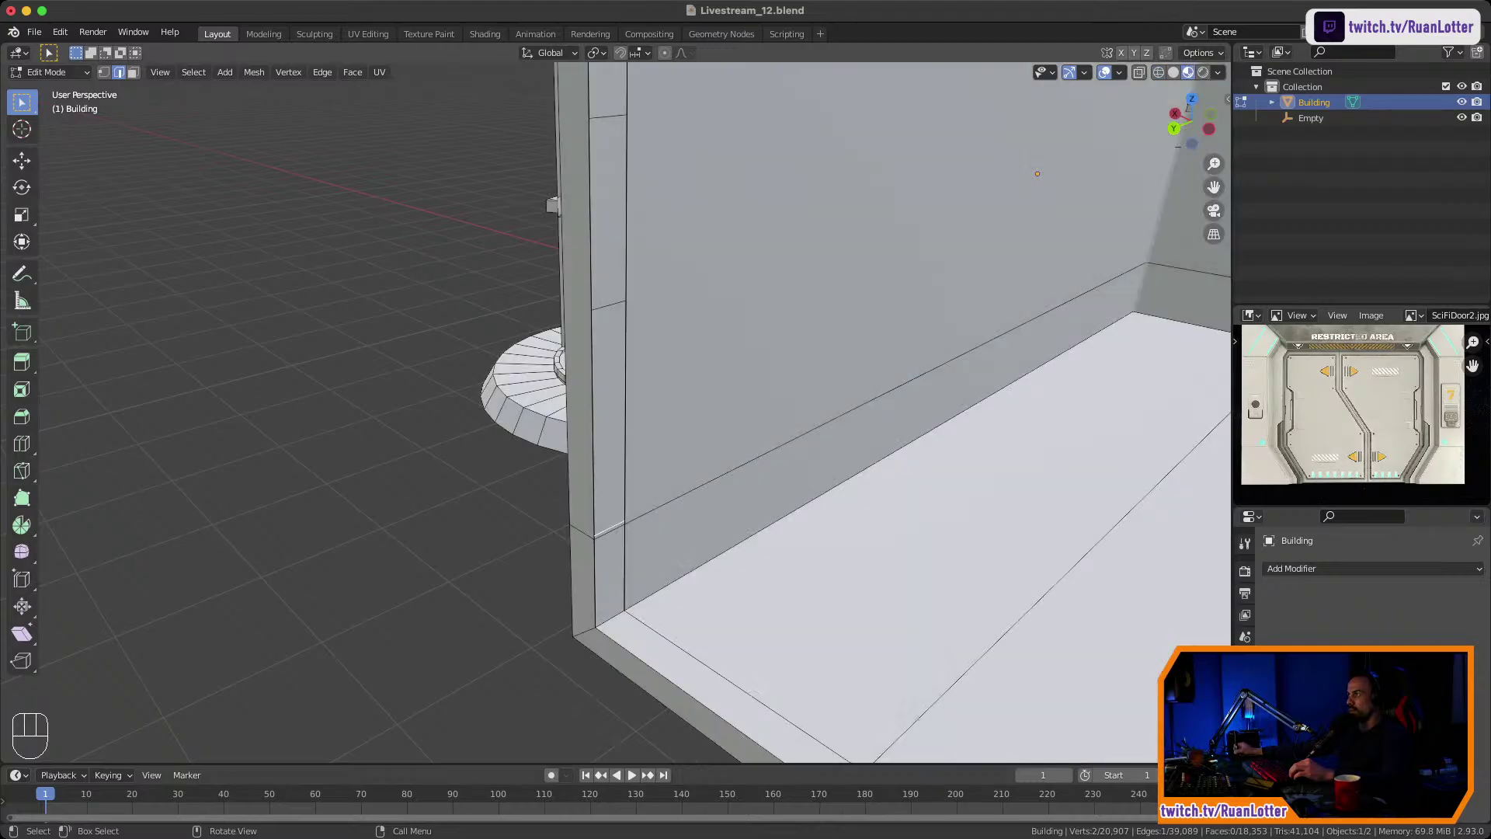
pyautogui.click(1158, 72)
pyautogui.click(1140, 72)
pyautogui.moveTo(808, 434)
pyautogui.mouseDown(button='middle')
pyautogui.moveTo(769, 411)
pyautogui.moveTo(769, 365)
pyautogui.mouseUp(button='middle')
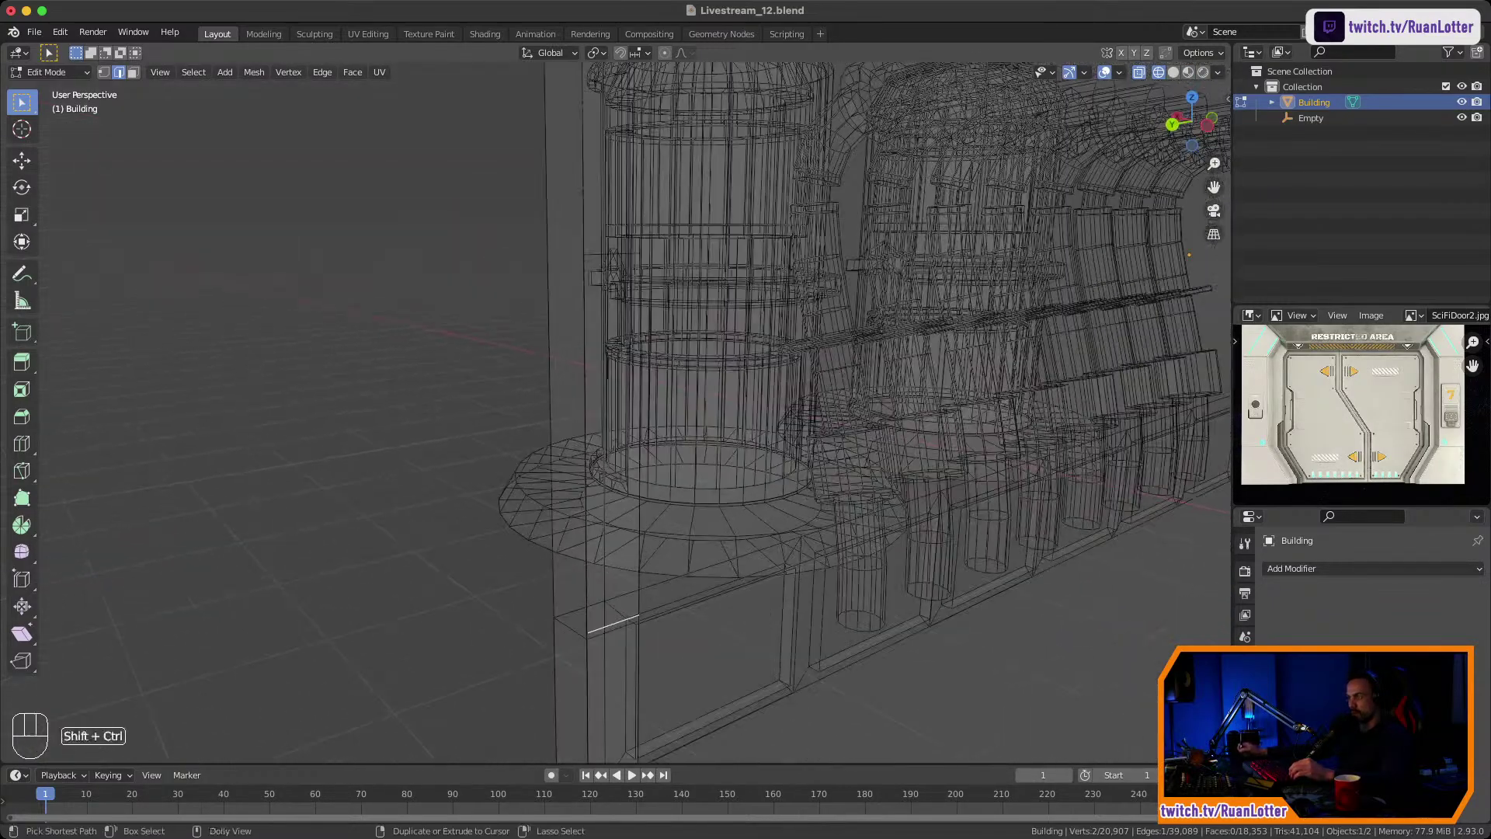
pyautogui.keyDown('shift'); pyautogui.moveTo(765, 497); pyautogui.dragTo(776, 303, button='middle'); pyautogui.keyUp('shift')
pyautogui.moveTo(699, 372); pyautogui.dragTo(865, 442, button='middle')
pyautogui.keyDown('shift'); pyautogui.moveTo(866, 443); pyautogui.dragTo(753, 668, button='middle'); pyautogui.keyUp('shift')
pyautogui.click(1173, 72)
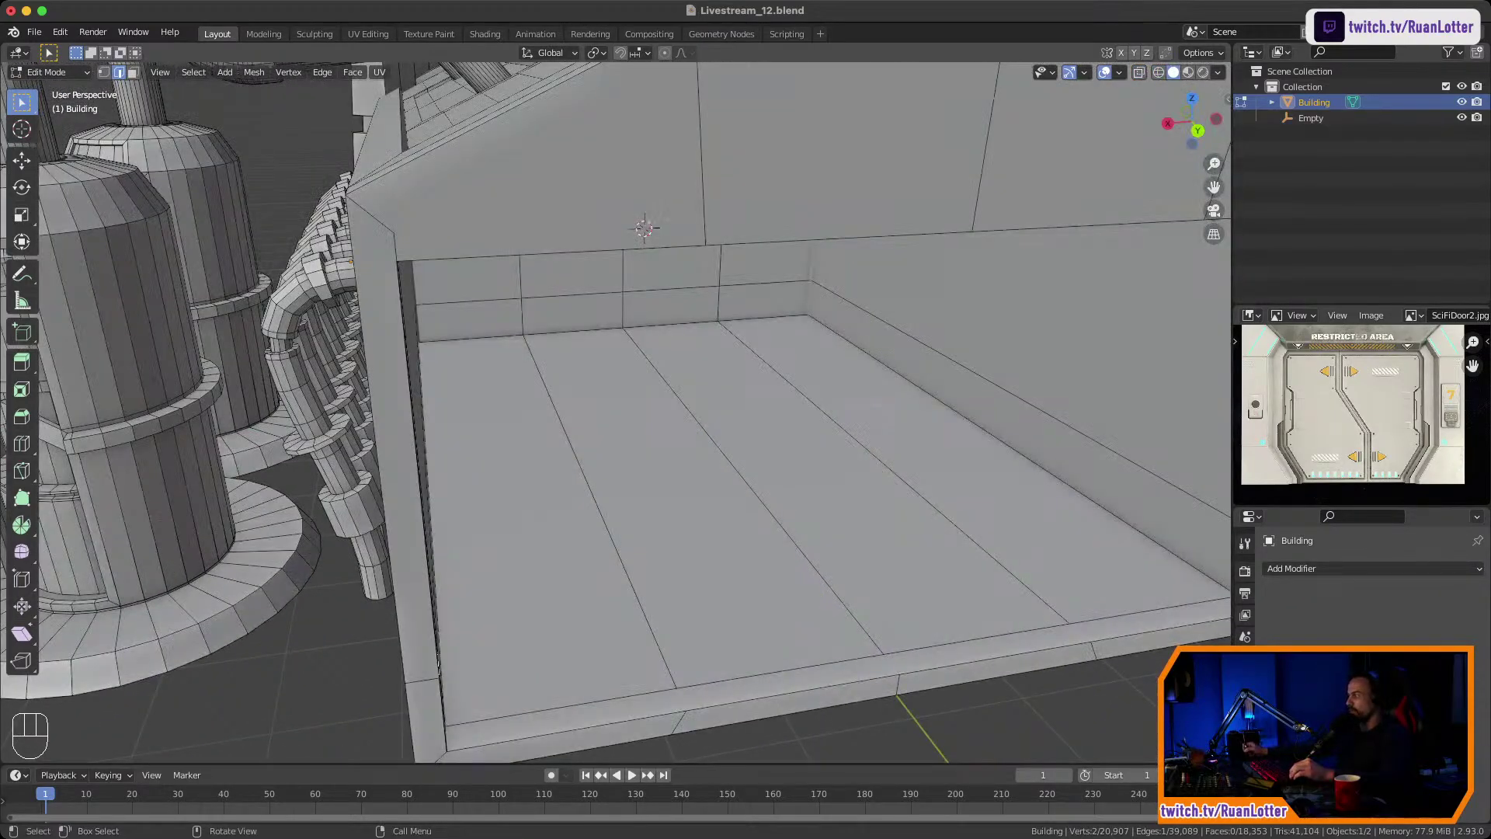
pyautogui.moveTo(862, 427); pyautogui.dragTo(838, 416, button='middle')
pyautogui.keyDown('shift'); pyautogui.moveTo(839, 415); pyautogui.dragTo(788, 473, button='middle'); pyautogui.keyUp('shift')
pyautogui.keyDown('shift'); pyautogui.moveTo(789, 474); pyautogui.dragTo(889, 552, button='middle'); pyautogui.keyUp('shift')
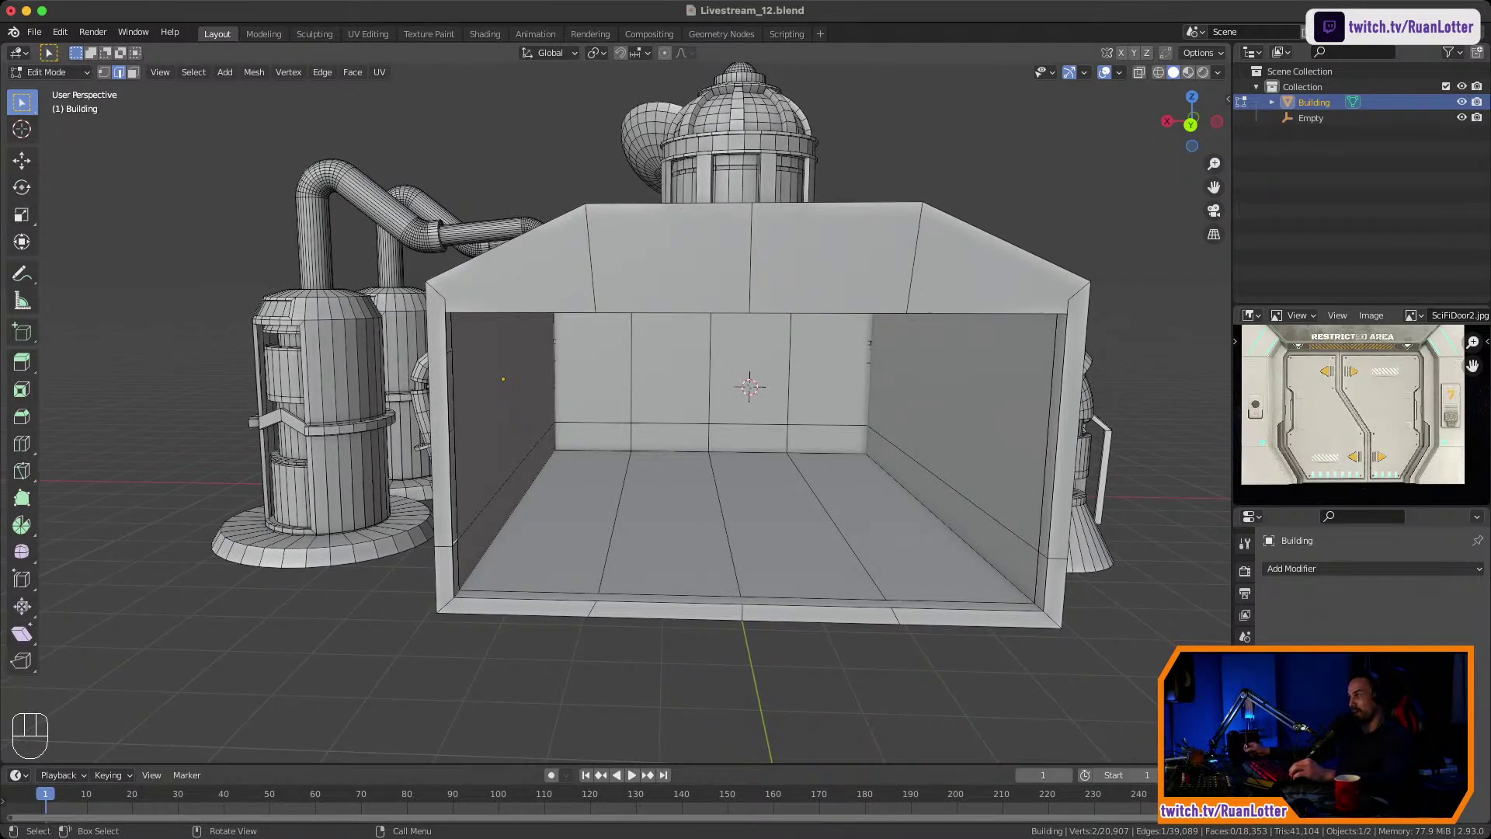
# Fill the gap along the underside of the opening's lintel with four new faces between its inner and outer edges.
pyautogui.moveTo(889, 552); pyautogui.dragTo(916, 505, button='middle')
pyautogui.keyDown('ctrl'); pyautogui.moveTo(916, 505); pyautogui.dragTo(932, 408, button='middle'); pyautogui.keyUp('ctrl')
pyautogui.keyDown('ctrl'); pyautogui.moveTo(932, 407); pyautogui.dragTo(959, 374, button='middle'); pyautogui.keyUp('ctrl')
pyautogui.press('f')
pyautogui.press('f')
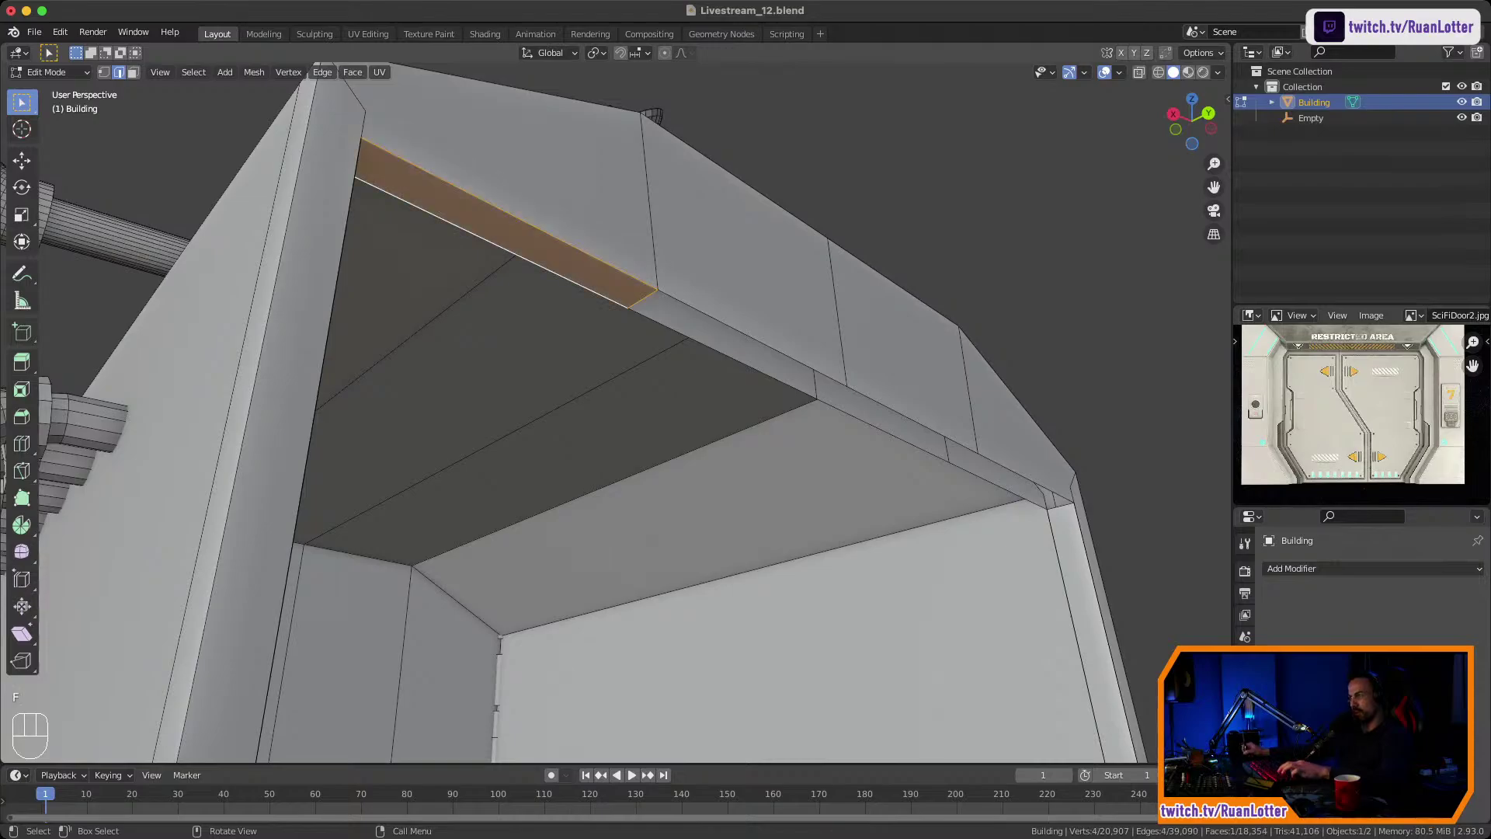
pyautogui.press('f')
pyautogui.press('f')
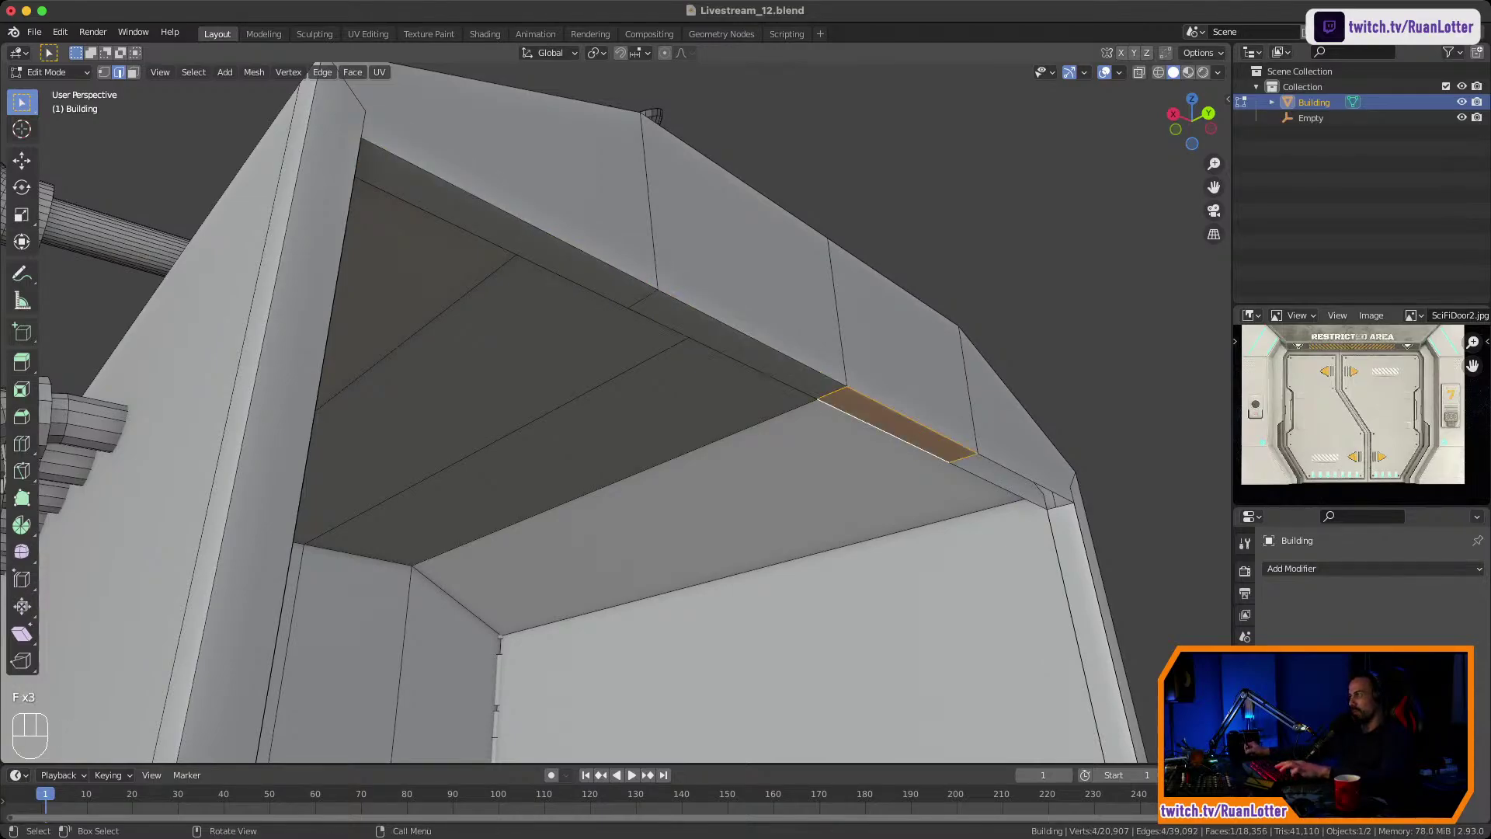
pyautogui.moveTo(622, 349); pyautogui.dragTo(548, 424, button='middle')
pyautogui.scroll(-3, 621, 411)
pyautogui.scroll(1, 621, 412)
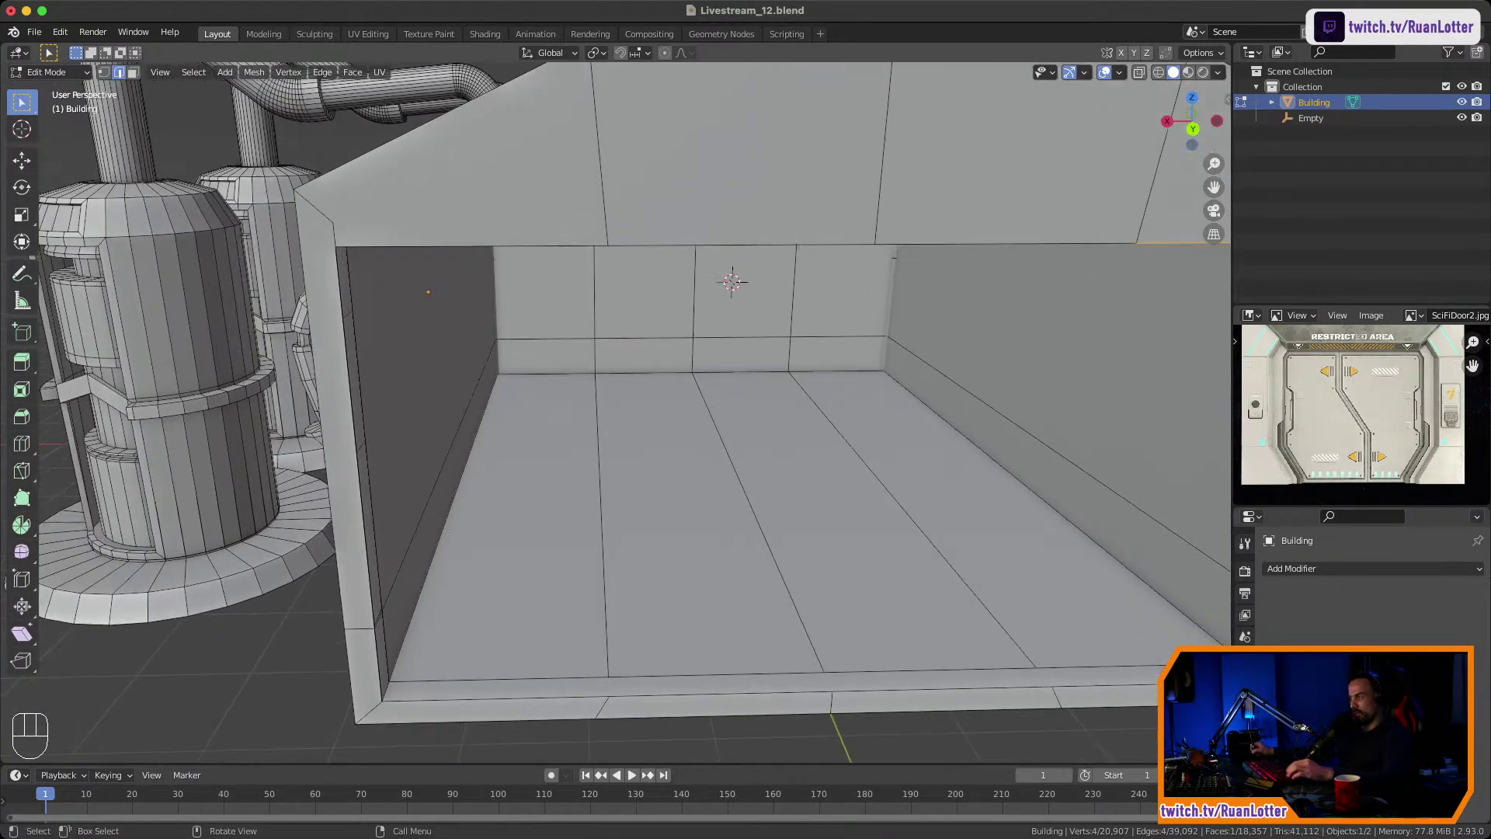
# Dissolve the two outer cross edges under the lintel so each half of its underside becomes a single face.
pyautogui.press('3')
pyautogui.click(714, 684)
pyautogui.moveTo(715, 676); pyautogui.dragTo(734, 542, button='middle')
pyautogui.click(535, 242)
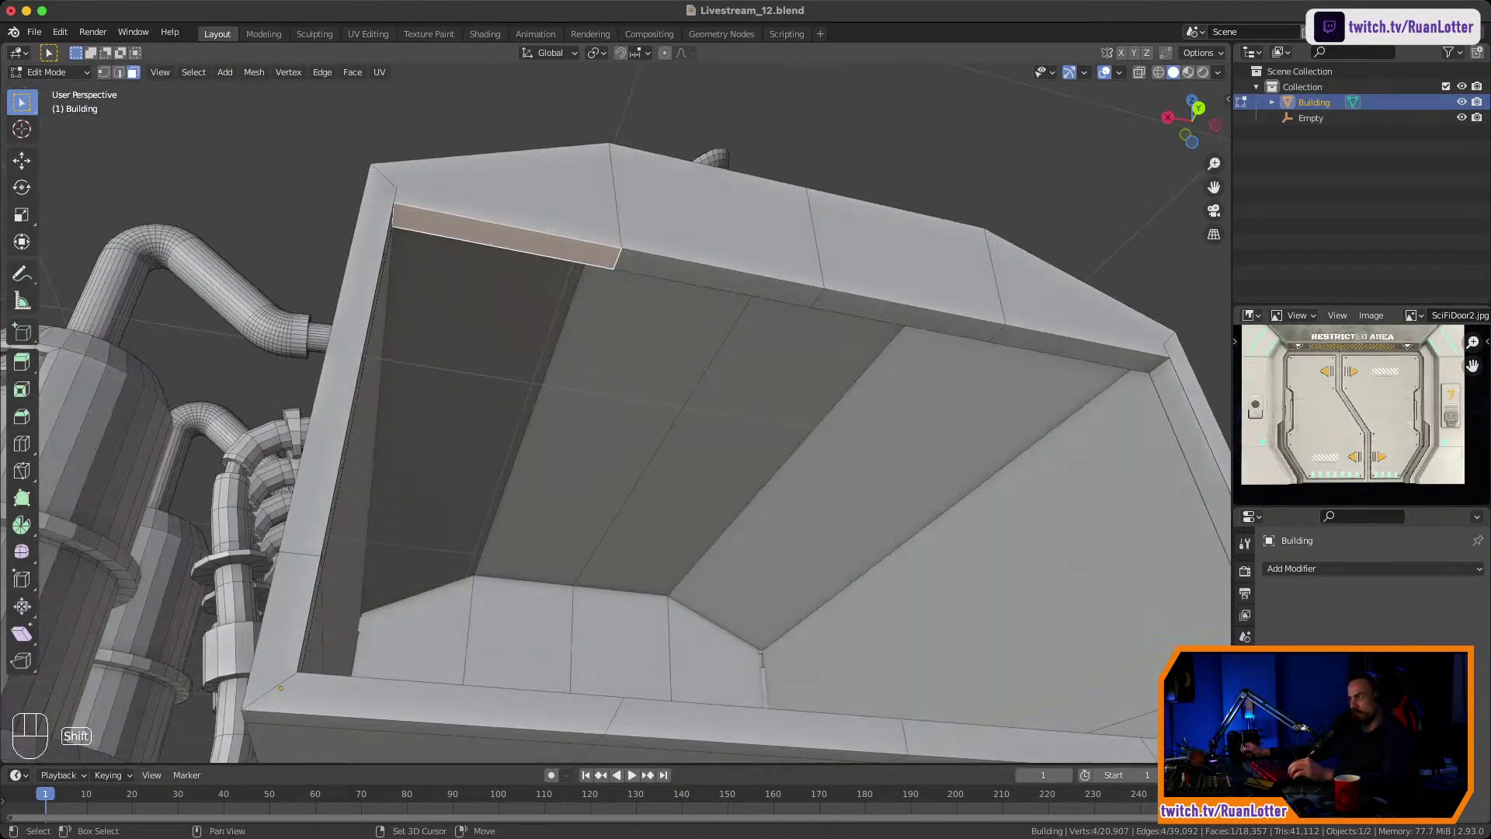
pyautogui.keyDown('shift'); pyautogui.click(699, 275); pyautogui.keyUp('shift')
pyautogui.rightClick(614, 266)
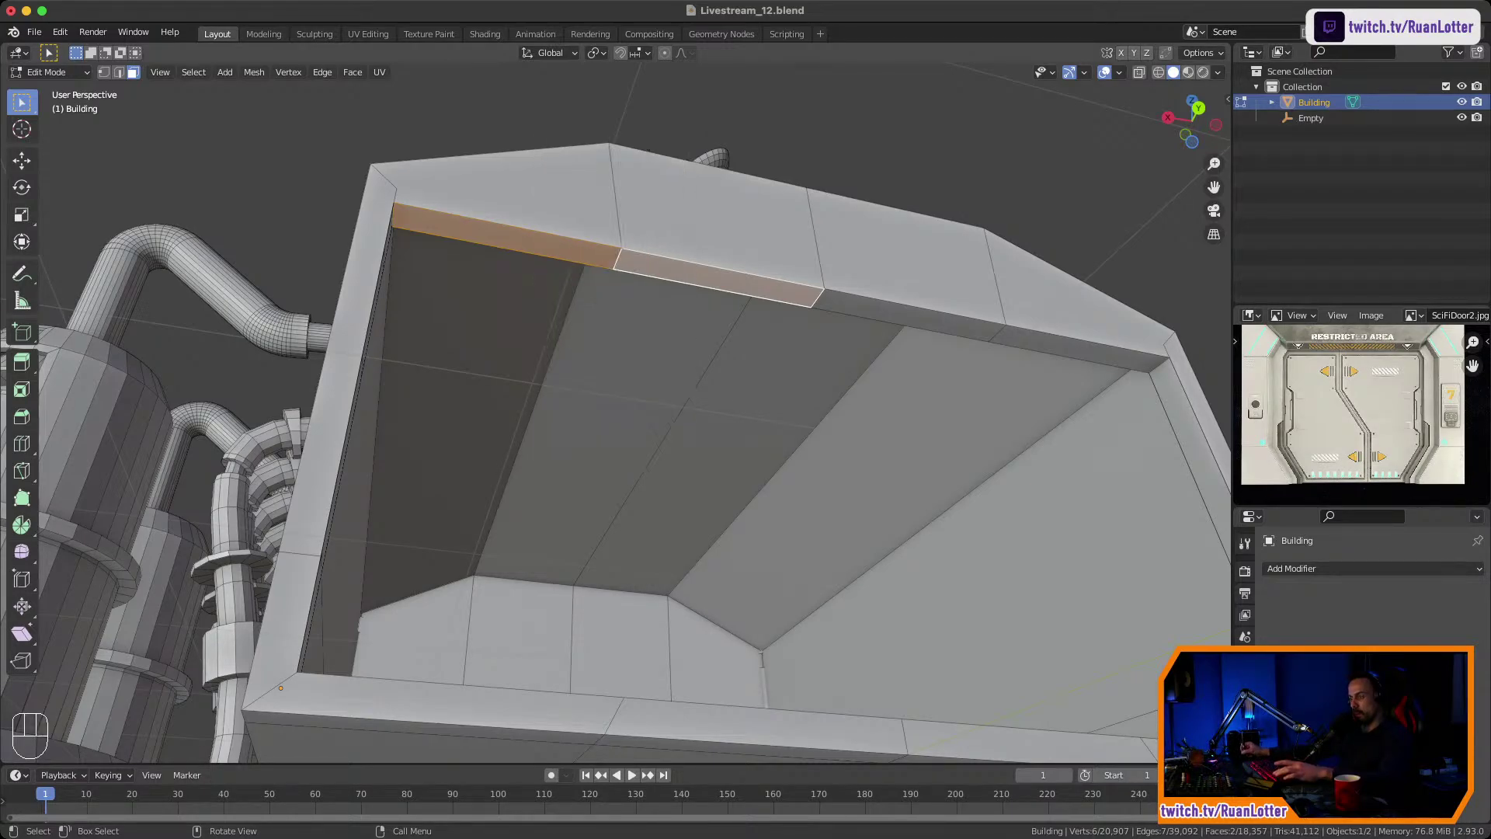
pyautogui.press('2')
pyautogui.click(997, 333)
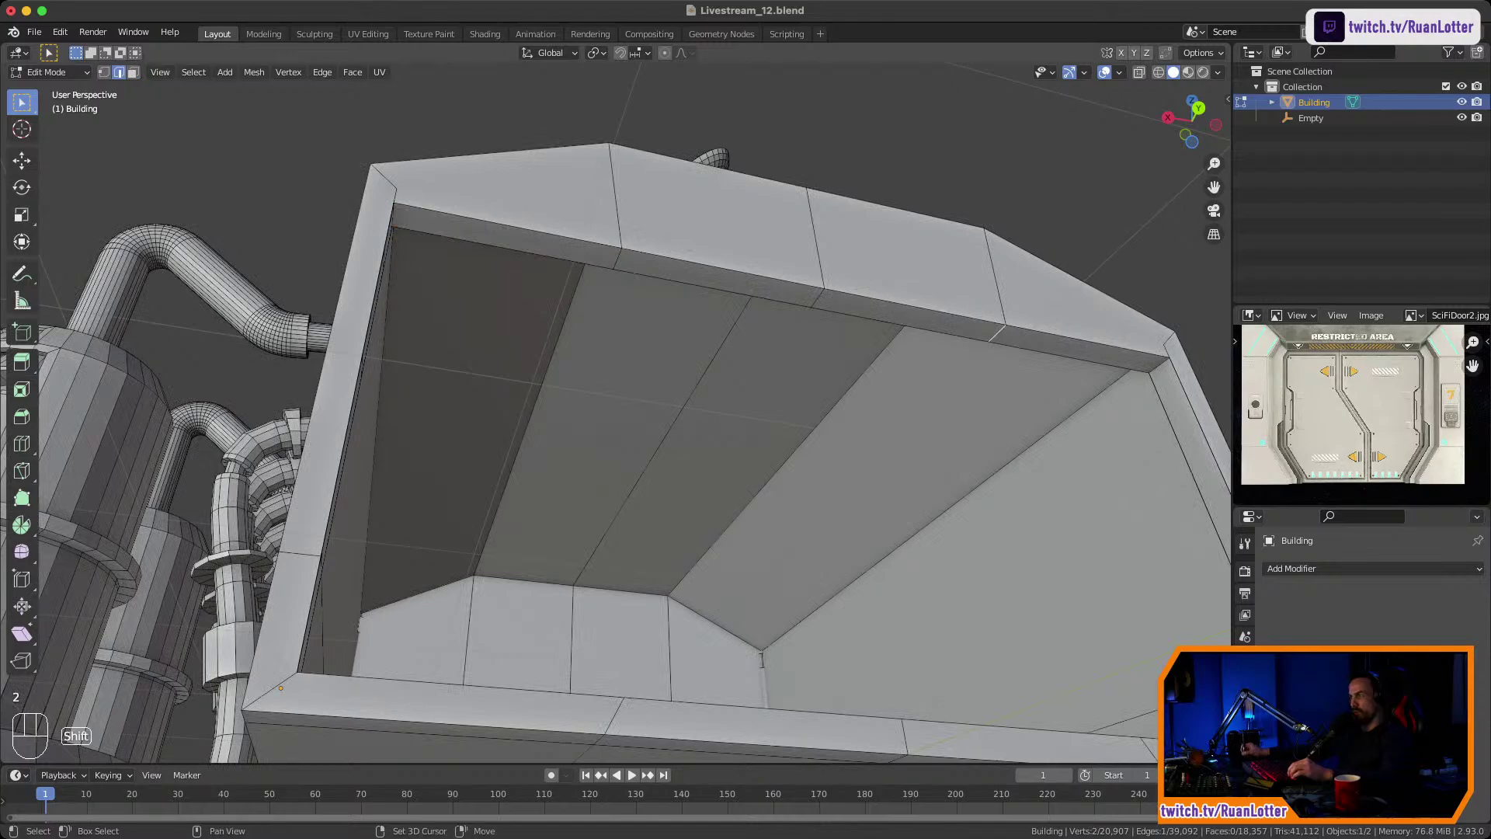
pyautogui.press('x')
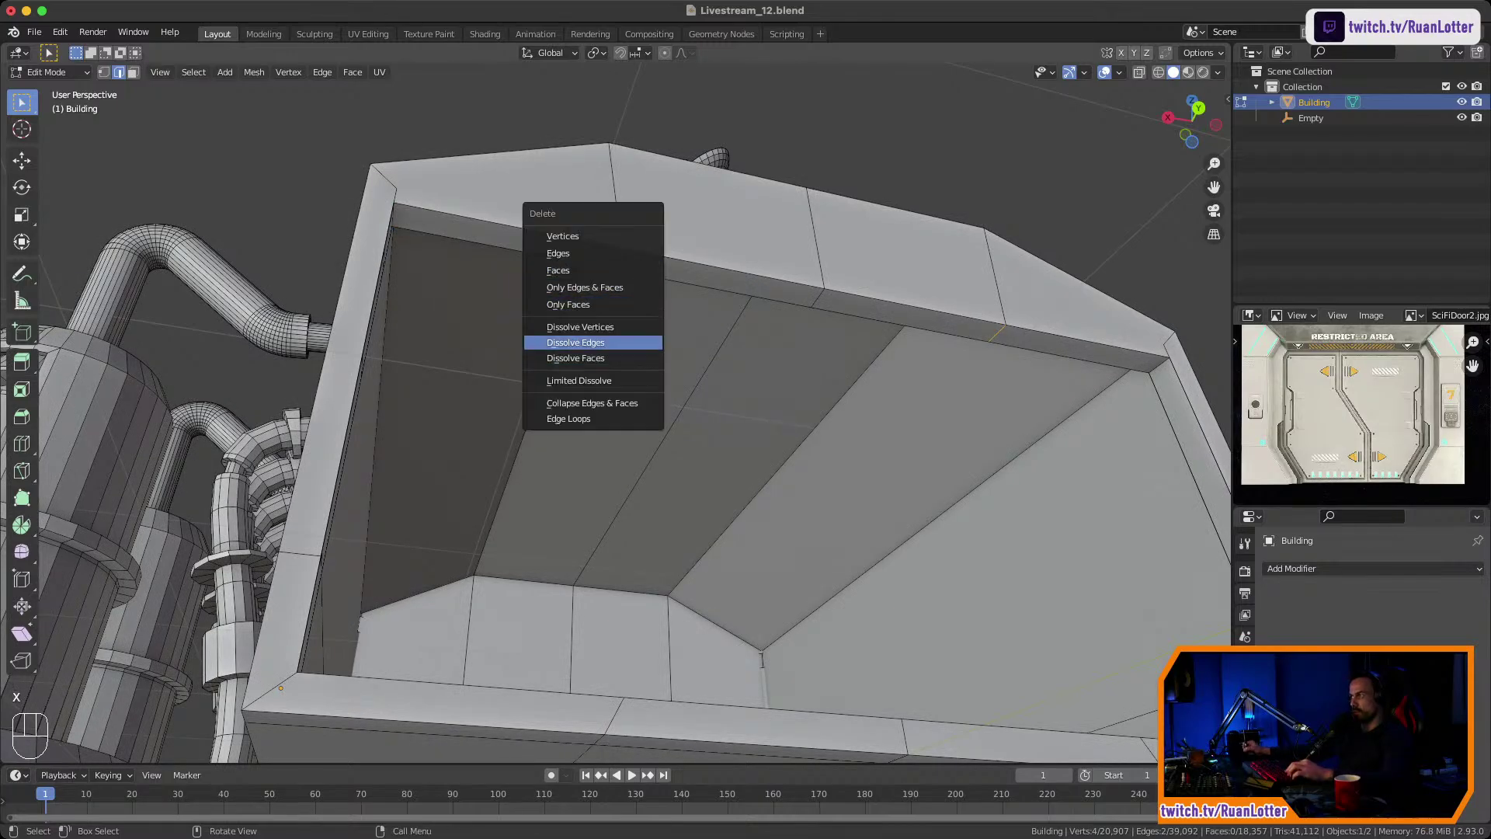
pyautogui.click(621, 343)
pyautogui.press('3')
pyautogui.click(622, 260)
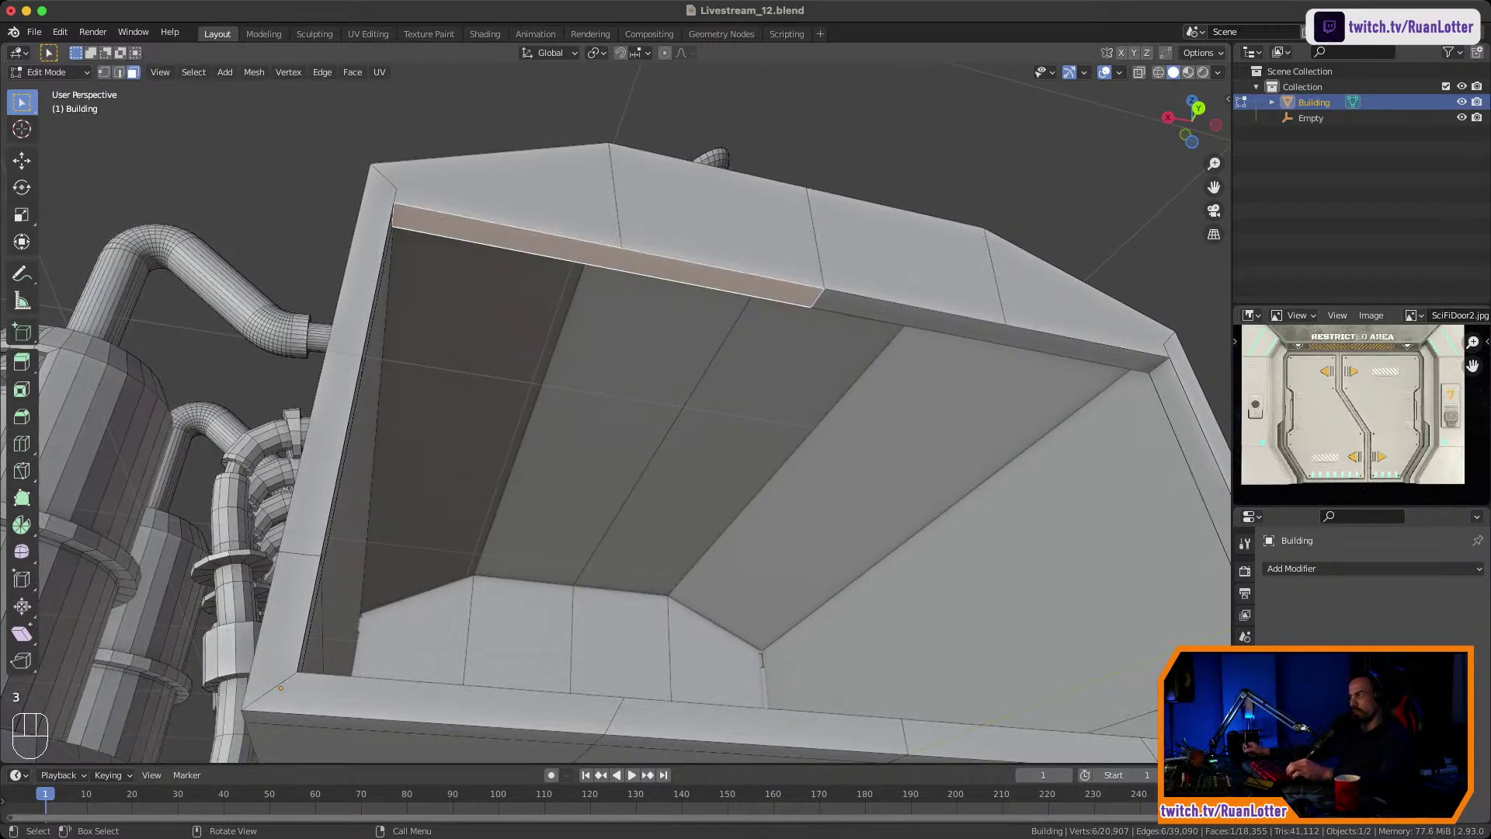
pyautogui.click(976, 329)
# Split the long sill face in half by connecting its inner and outer middle vertices.
pyautogui.scroll(-3, 636, 252)
pyautogui.moveTo(854, 326); pyautogui.dragTo(909, 362, button='middle')
pyautogui.keyDown('ctrl'); pyautogui.moveTo(908, 361); pyautogui.dragTo(943, 291, button='middle'); pyautogui.keyUp('ctrl')
pyautogui.moveTo(633, 499); pyautogui.dragTo(622, 501, button='middle')
pyautogui.click(622, 504)
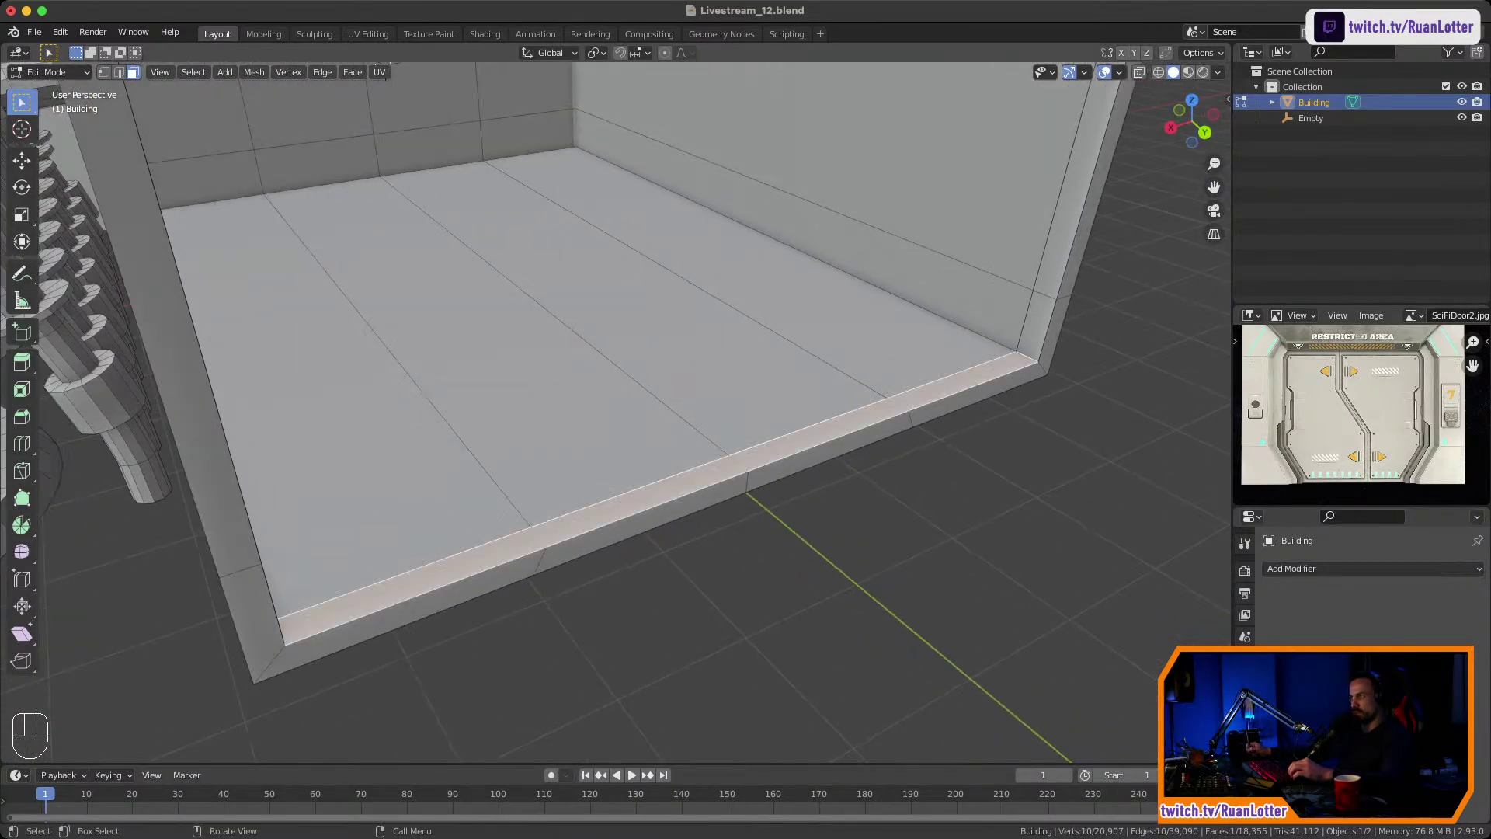
pyautogui.press('1')
pyautogui.keyDown('ctrl'); pyautogui.moveTo(776, 514); pyautogui.dragTo(717, 454, button='middle'); pyautogui.keyUp('ctrl')
pyautogui.click(716, 486)
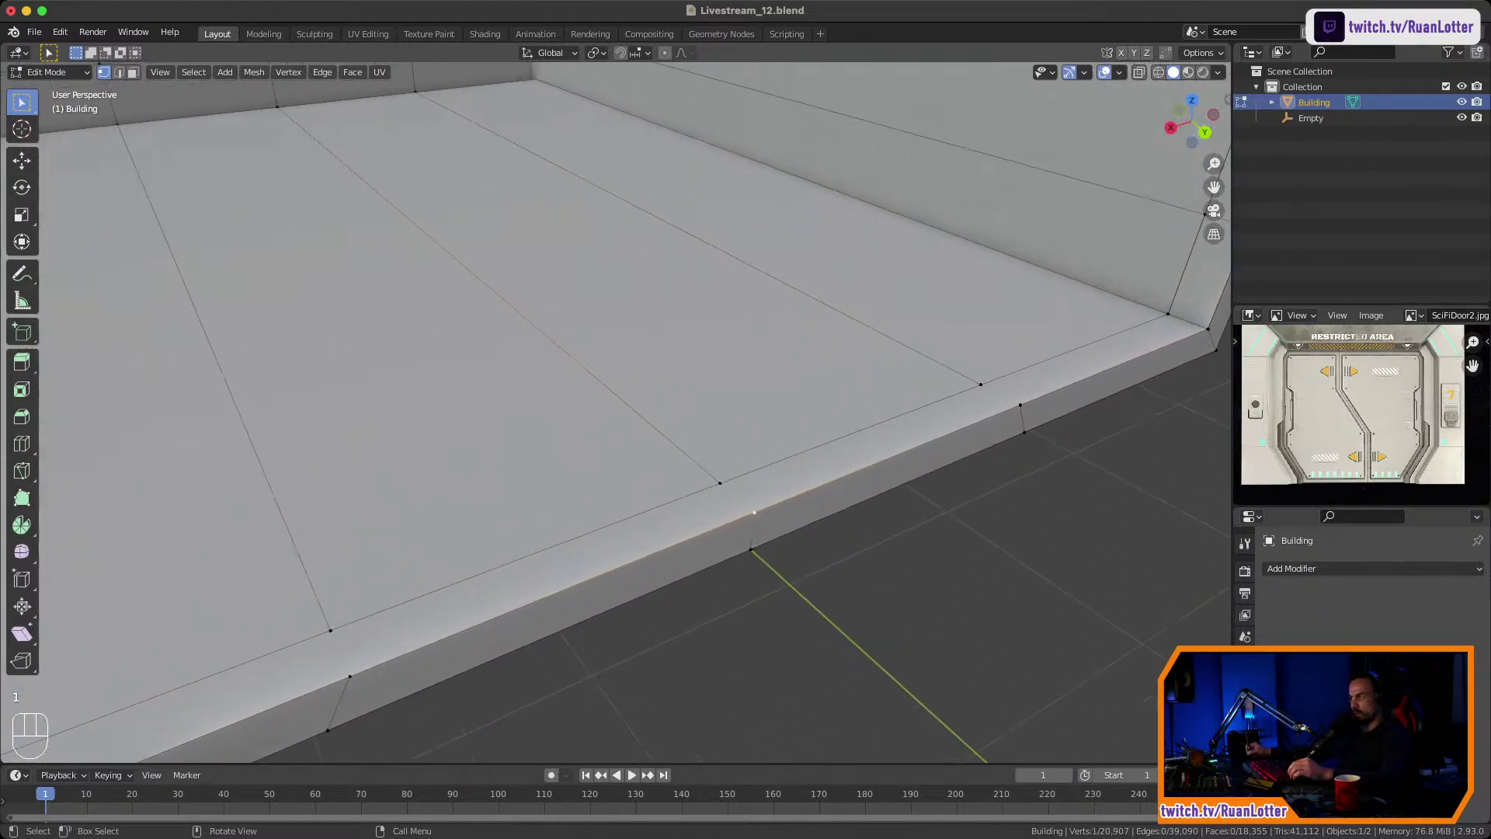
pyautogui.click(800, 473)
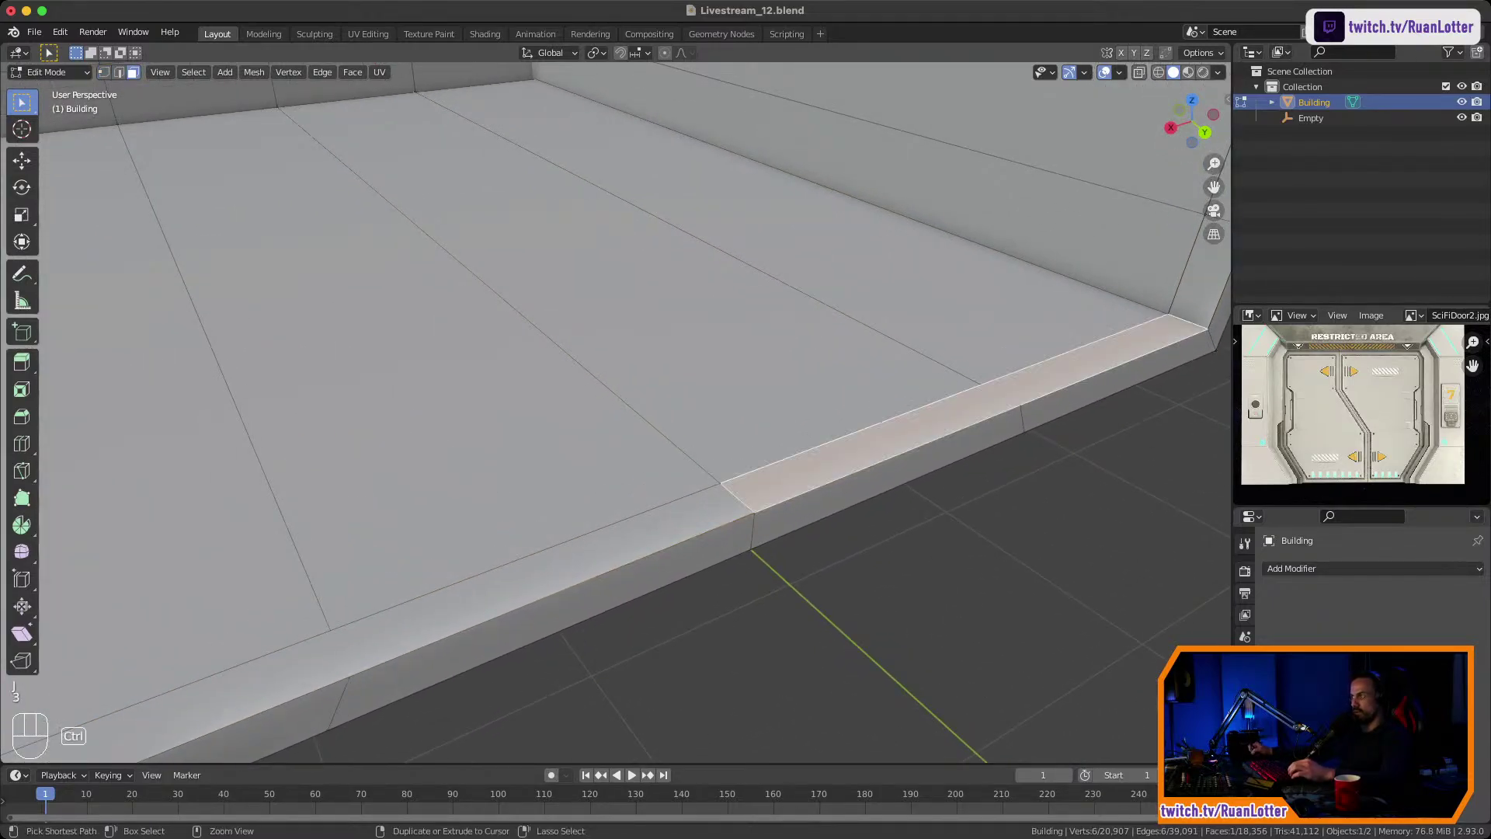
pyautogui.keyDown('ctrl'); pyautogui.moveTo(796, 475); pyautogui.dragTo(796, 505, button='middle'); pyautogui.keyUp('ctrl')
# Bridge the left half of the sill to the left half of the lintel underside.
pyautogui.click(629, 510)
pyautogui.keyDown('ctrl'); pyautogui.moveTo(629, 509); pyautogui.dragTo(576, 427, button='middle'); pyautogui.keyUp('ctrl')
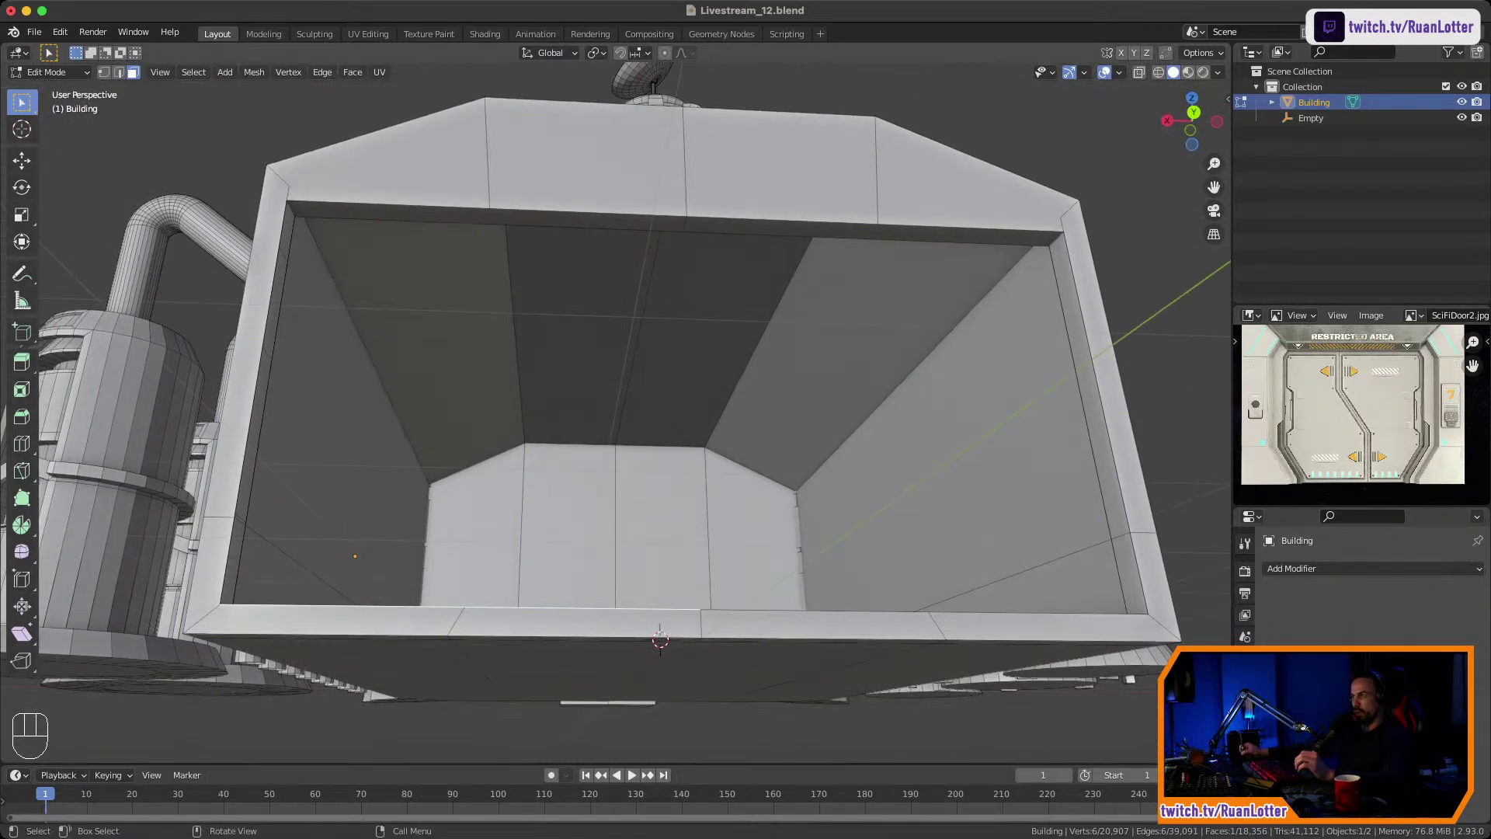
pyautogui.click(536, 219)
pyautogui.moveTo(536, 218); pyautogui.dragTo(567, 350, button='middle')
pyautogui.keyDown('shift'); pyautogui.click(501, 593); pyautogui.keyUp('shift')
pyautogui.moveTo(501, 593); pyautogui.dragTo(497, 536, button='middle')
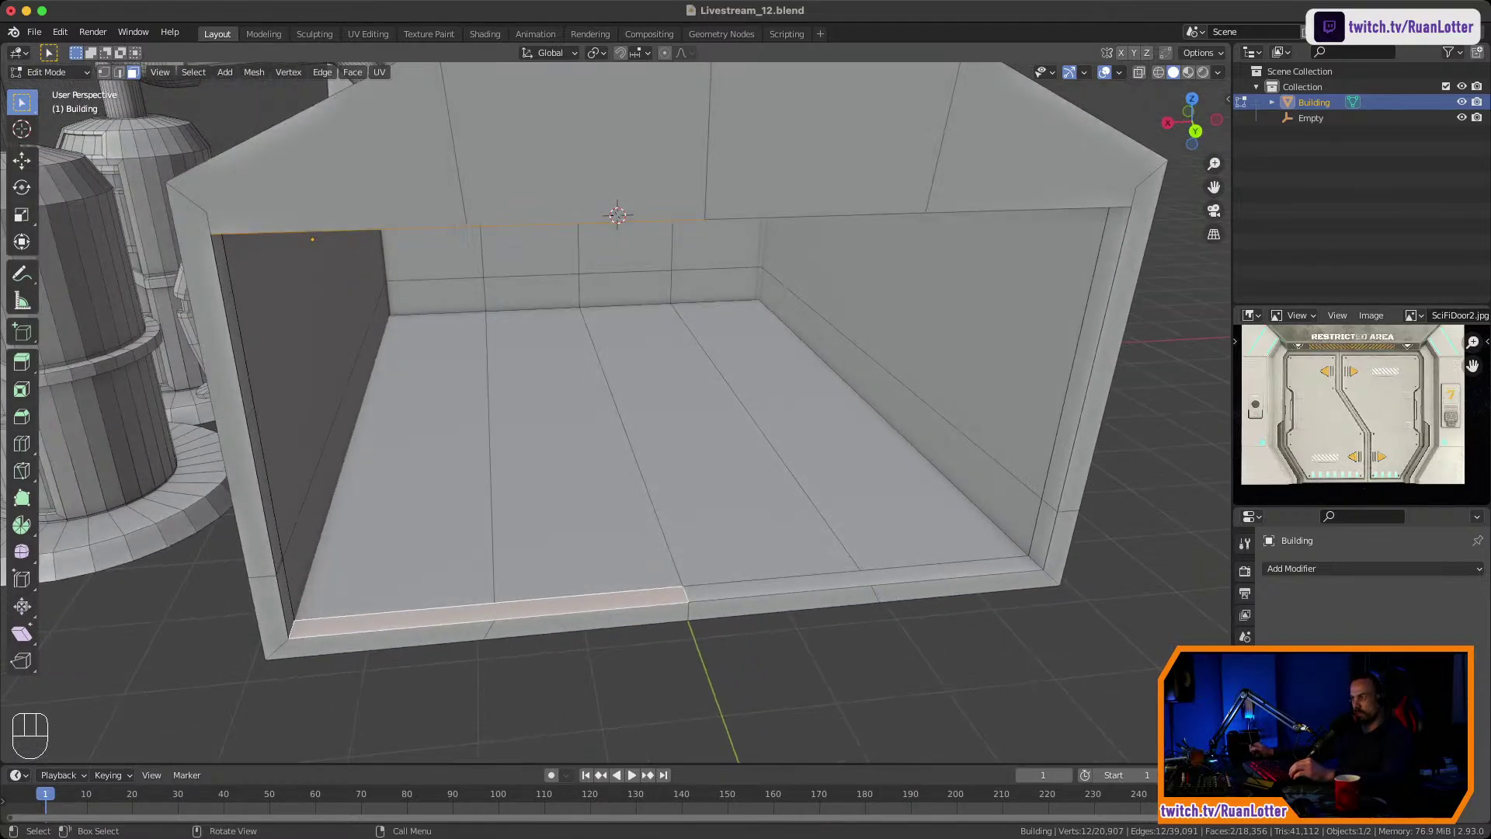
pyautogui.rightClick(540, 598)
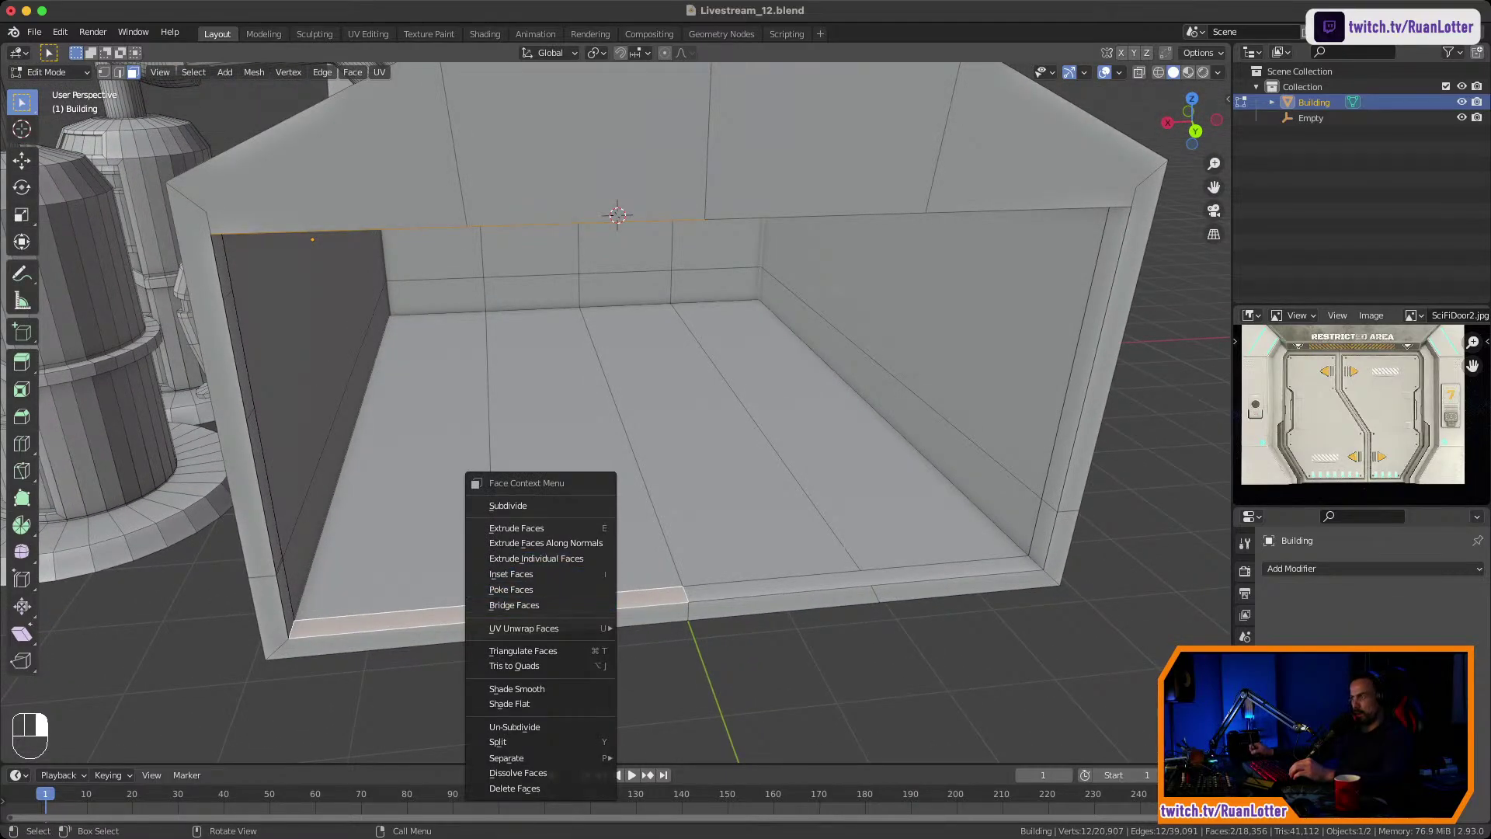
pyautogui.click(536, 605)
# Bridge the right half of the sill to the right half of the lintel underside.
pyautogui.click(858, 580)
pyautogui.moveTo(858, 580); pyautogui.dragTo(792, 459, button='middle')
pyautogui.keyDown('shift'); pyautogui.click(842, 161); pyautogui.keyUp('shift')
pyautogui.moveTo(843, 160); pyautogui.dragTo(877, 242, button='middle')
pyautogui.rightClick(737, 623)
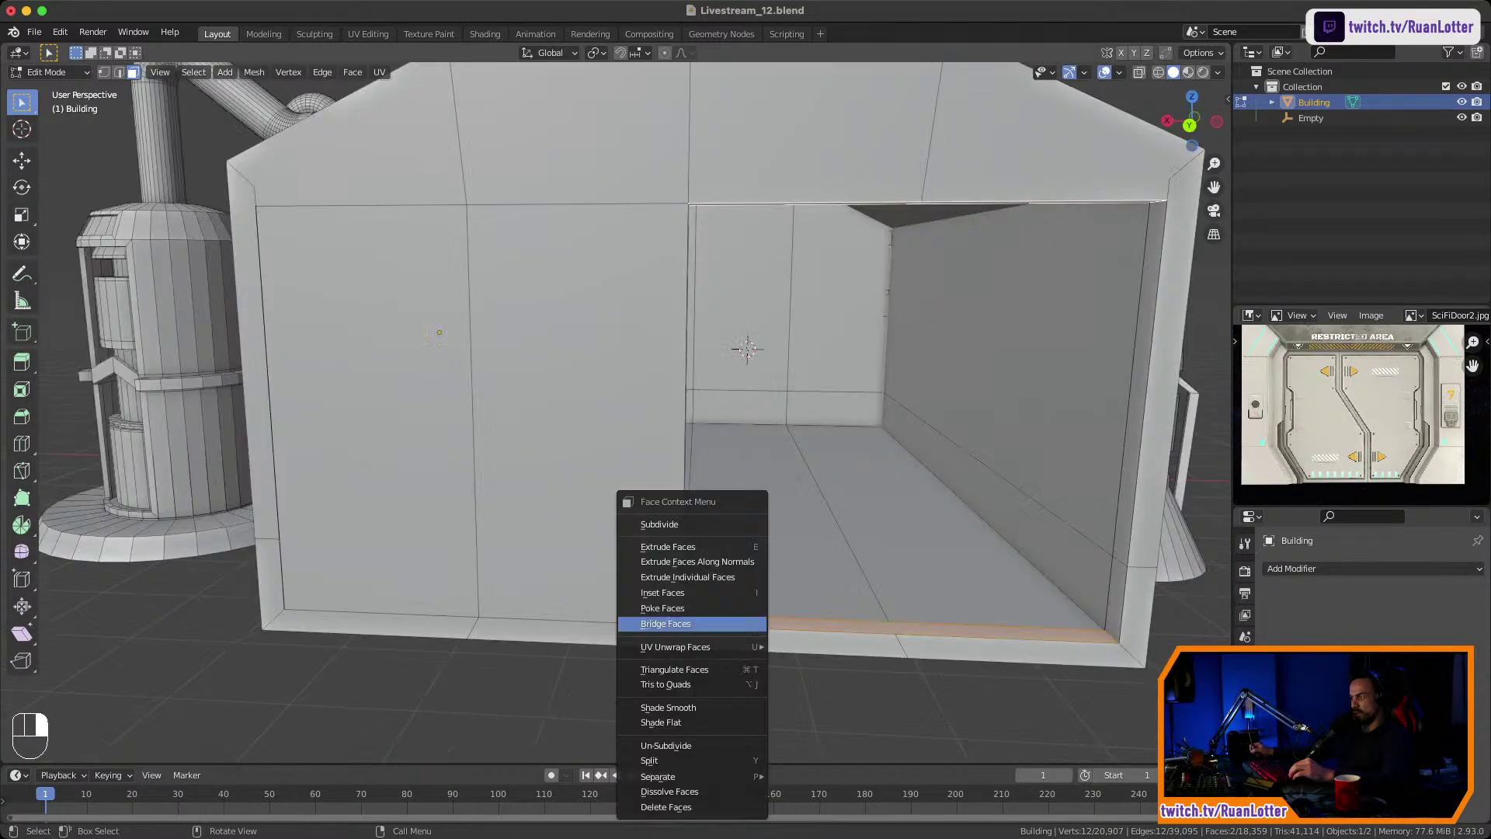
pyautogui.click(666, 624)
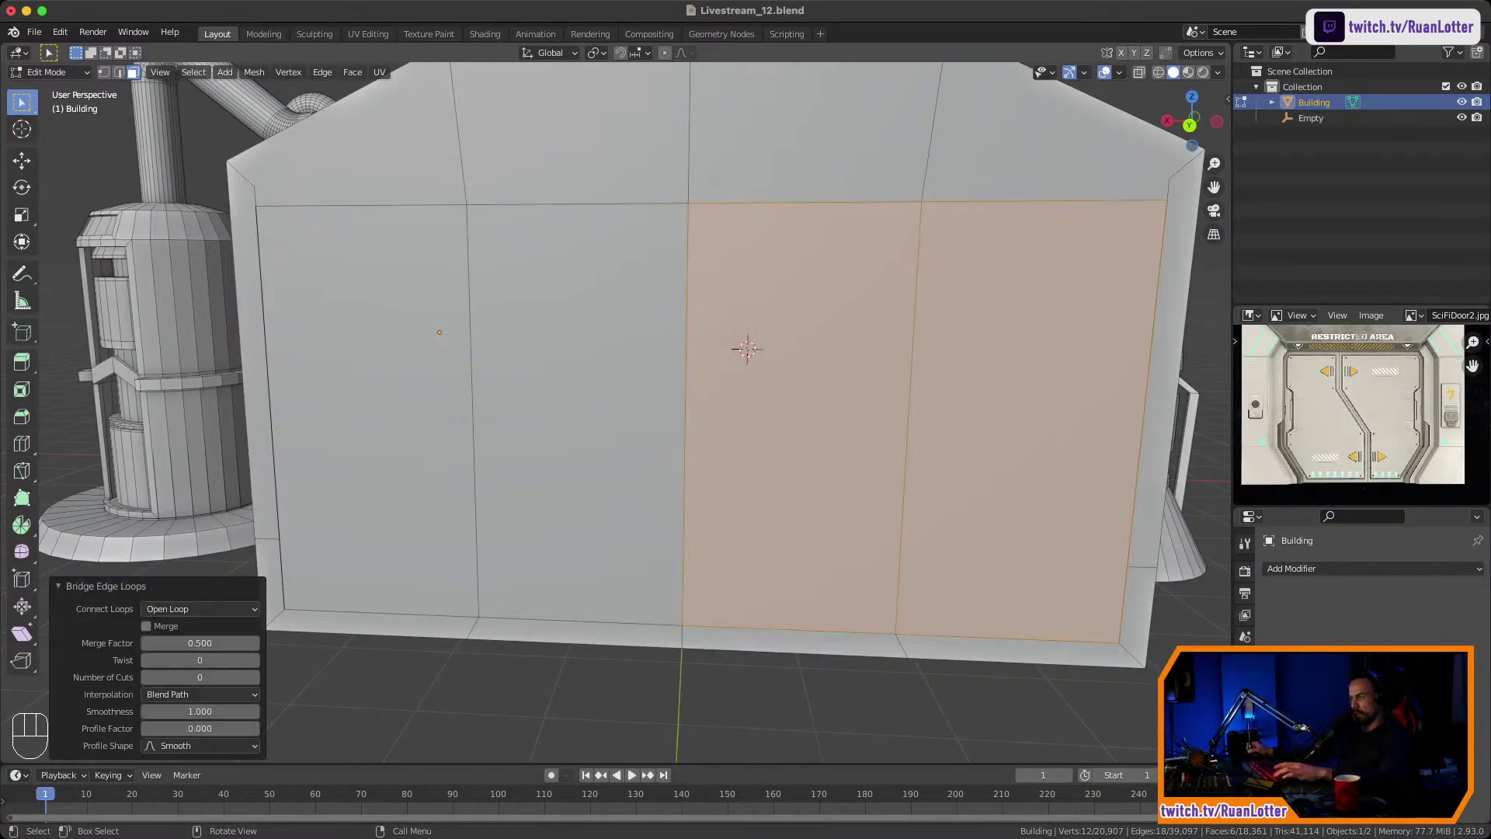
# Try to move the vertical centre edge between the two bridged panels along the X axis.
pyautogui.press('2')
pyautogui.click(685, 420)
pyautogui.press('g')
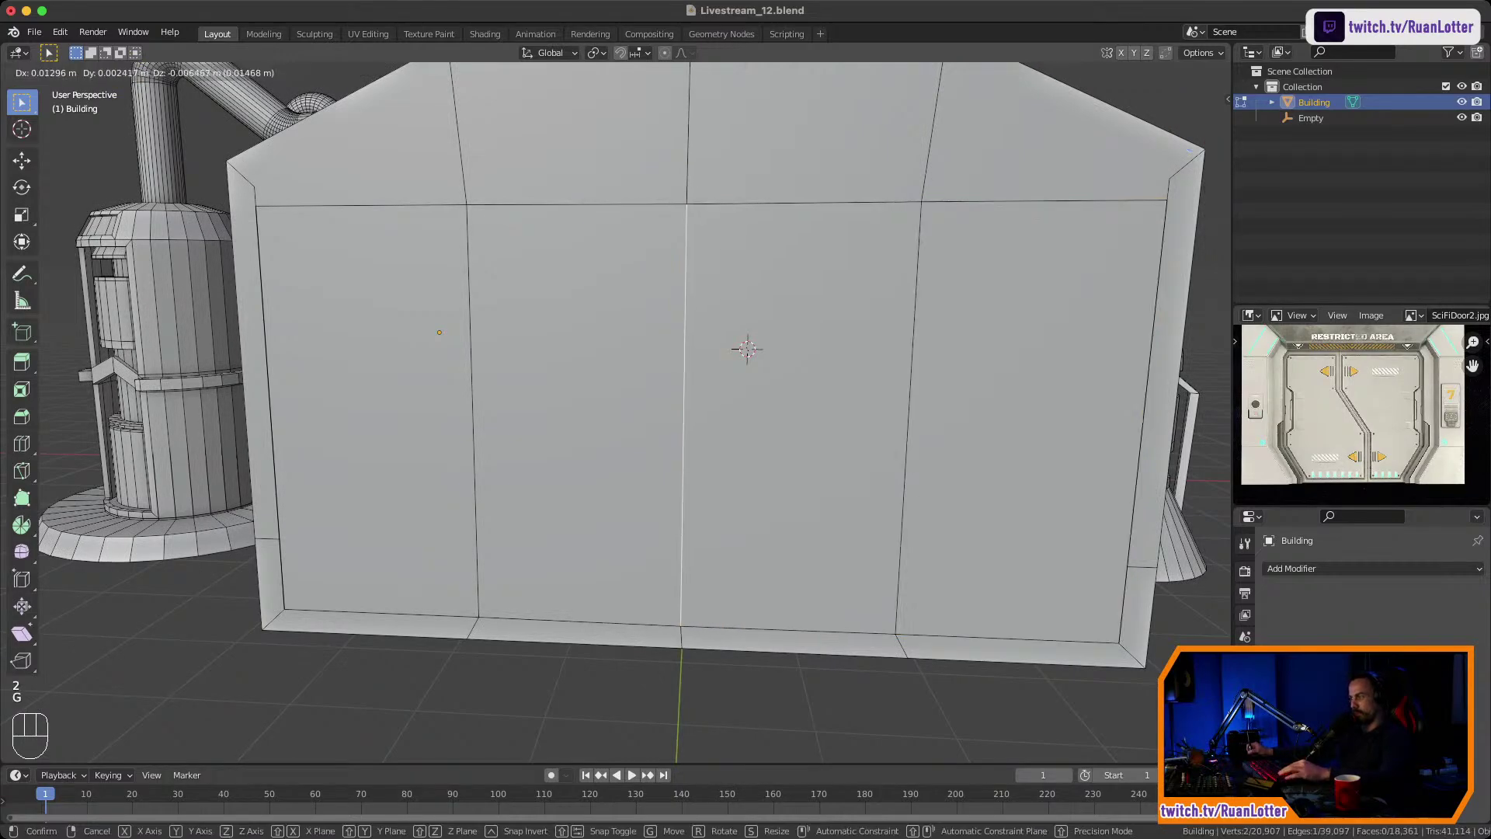
pyautogui.press('x')
pyautogui.press('Escape')
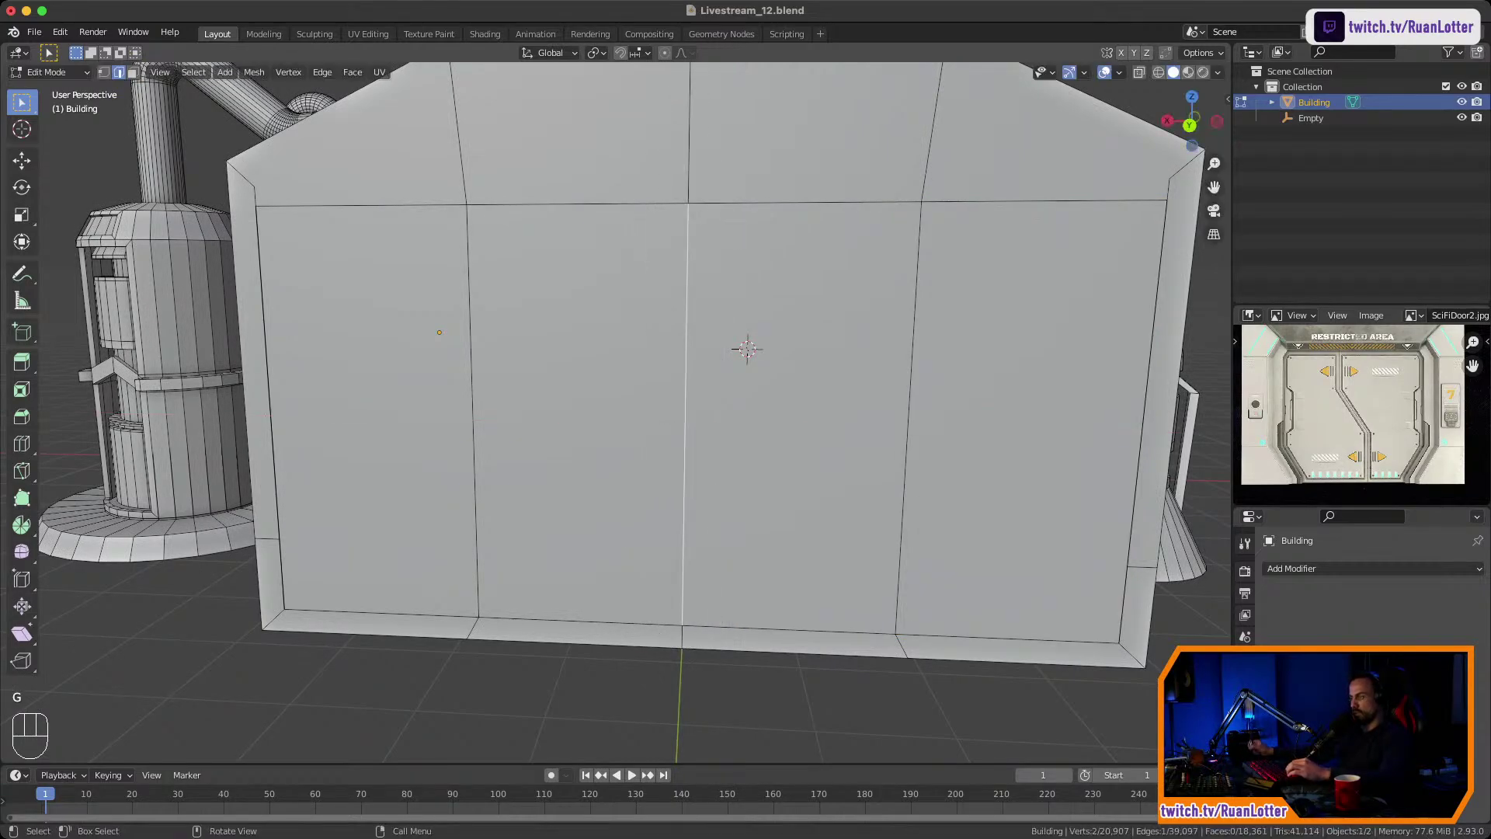
# Undo both bridges between the sill and the lintel to reopen the front opening.
pyautogui.press('super+z')
pyautogui.press('super+z')
pyautogui.press('super+z')
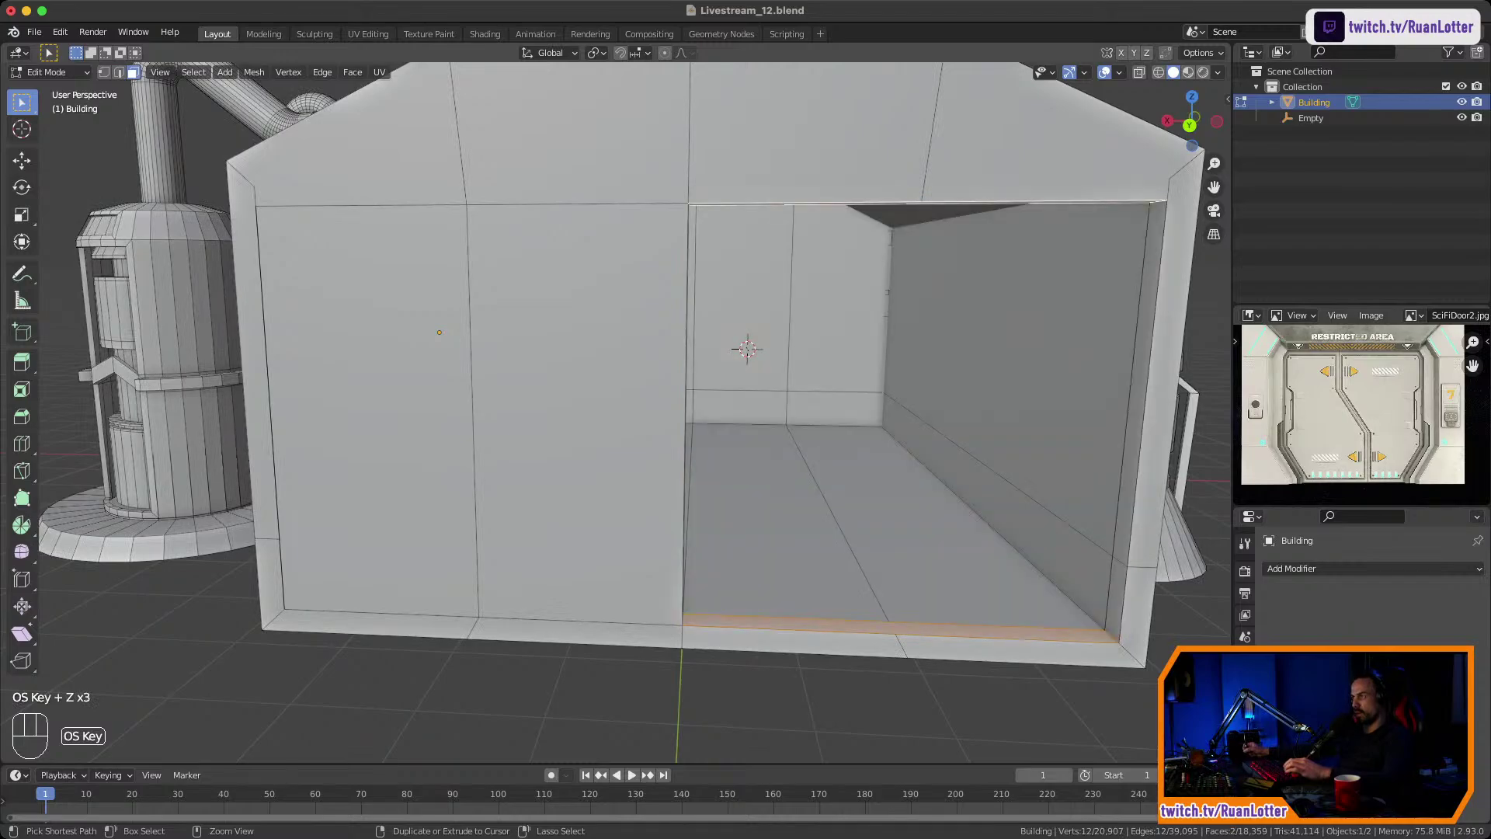
pyautogui.press('super+z')
pyautogui.press('super+z')
pyautogui.press('super+z')
# Extrude the right half of the lintel underside downward by about 2.84 m to form the right door panel.
pyautogui.moveTo(684, 435); pyautogui.dragTo(747, 395, button='middle')
pyautogui.click(839, 248)
pyautogui.moveTo(839, 247)
pyautogui.mouseDown(button='middle')
pyautogui.moveTo(851, 239)
pyautogui.moveTo(826, 251)
pyautogui.mouseUp(button='middle')
pyautogui.press('e')
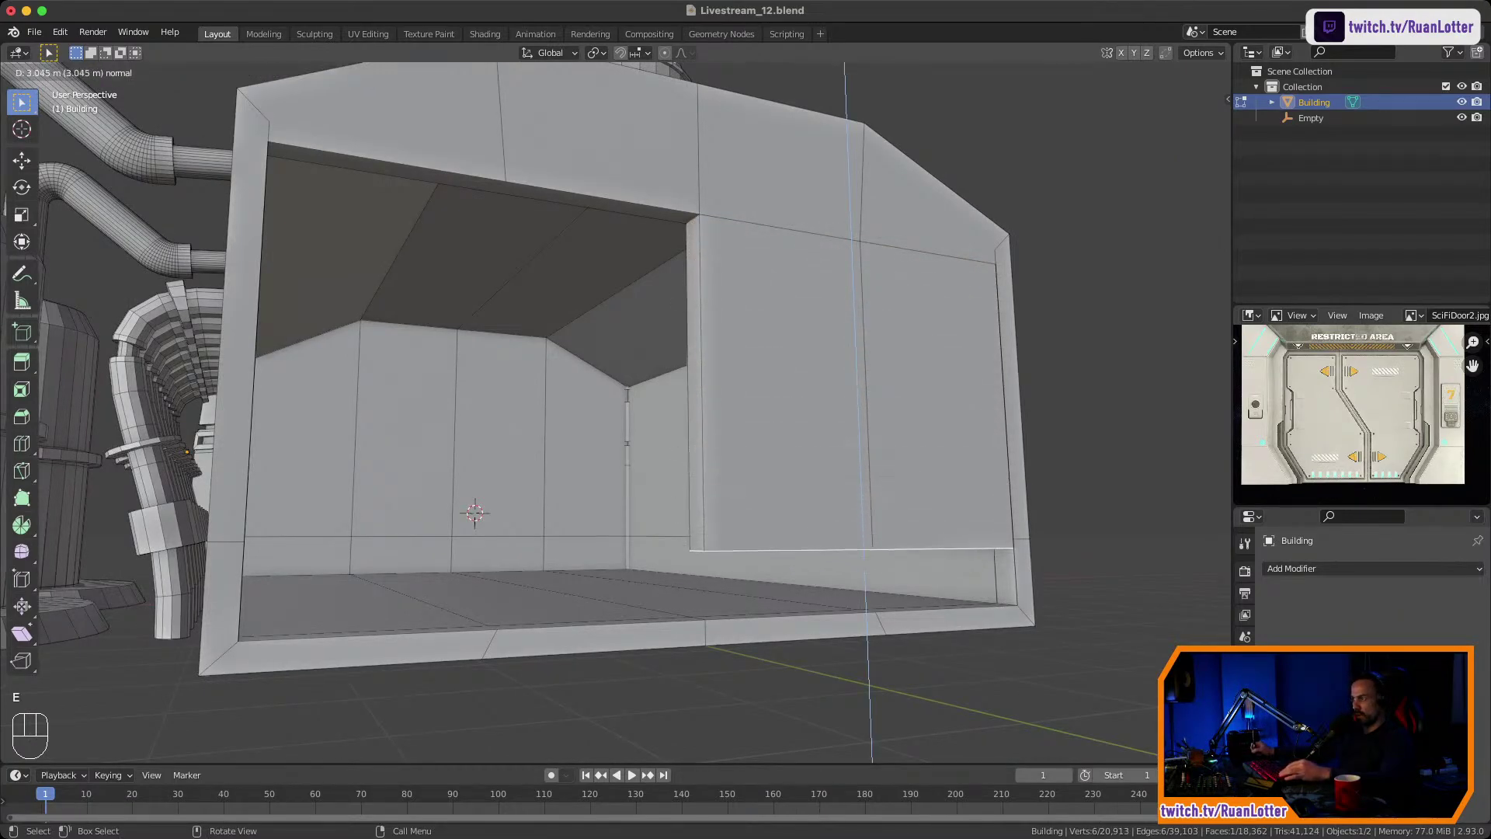
pyautogui.press('ctrl')
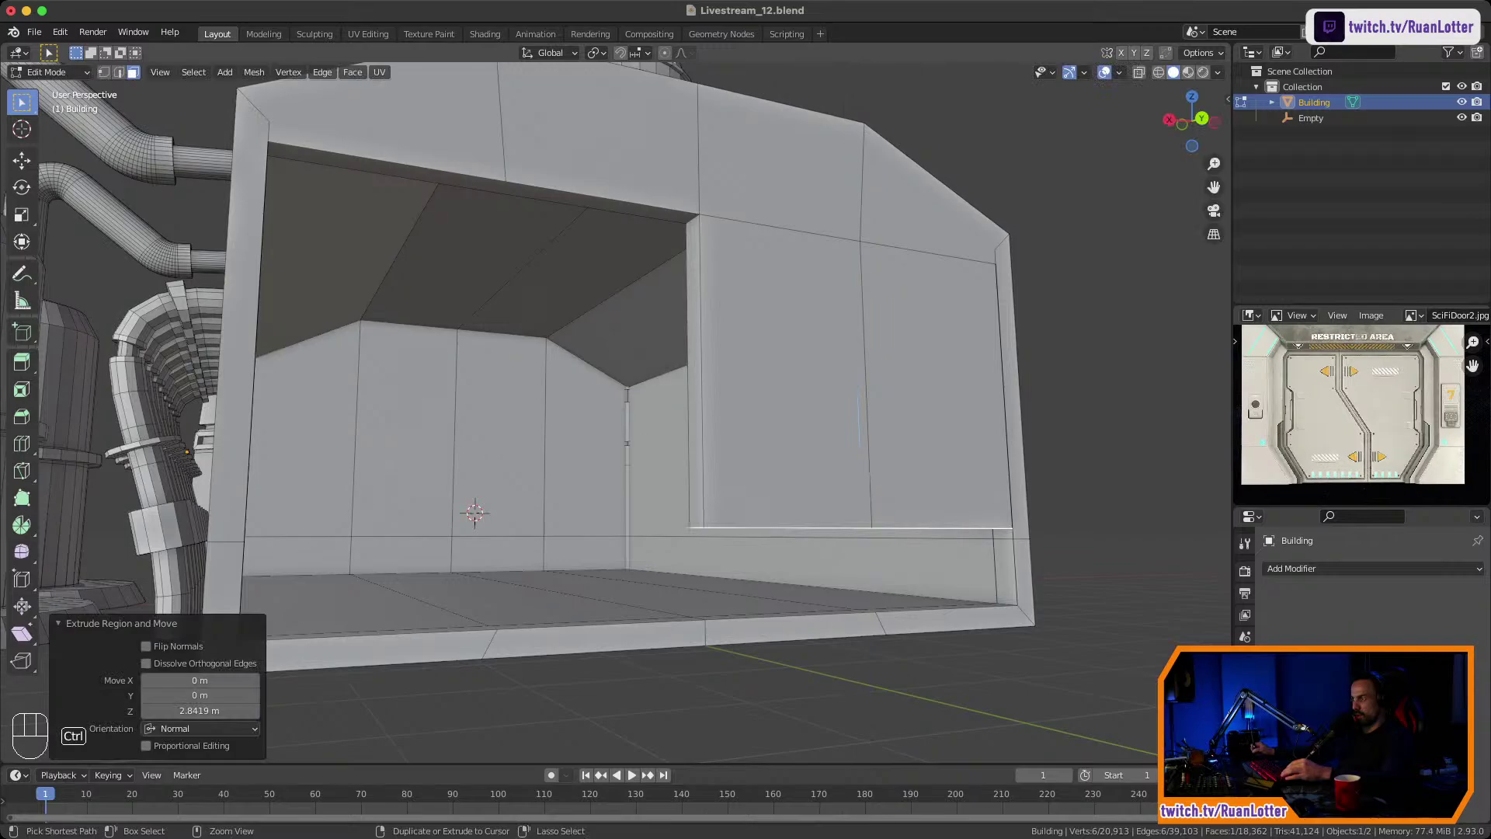
pyautogui.moveTo(621, 388); pyautogui.dragTo(619, 435, button='middle')
# Set snapping to Face and move the right panel's bottom face down along Z by about 0.78 m onto the sill.
pyautogui.click(641, 53)
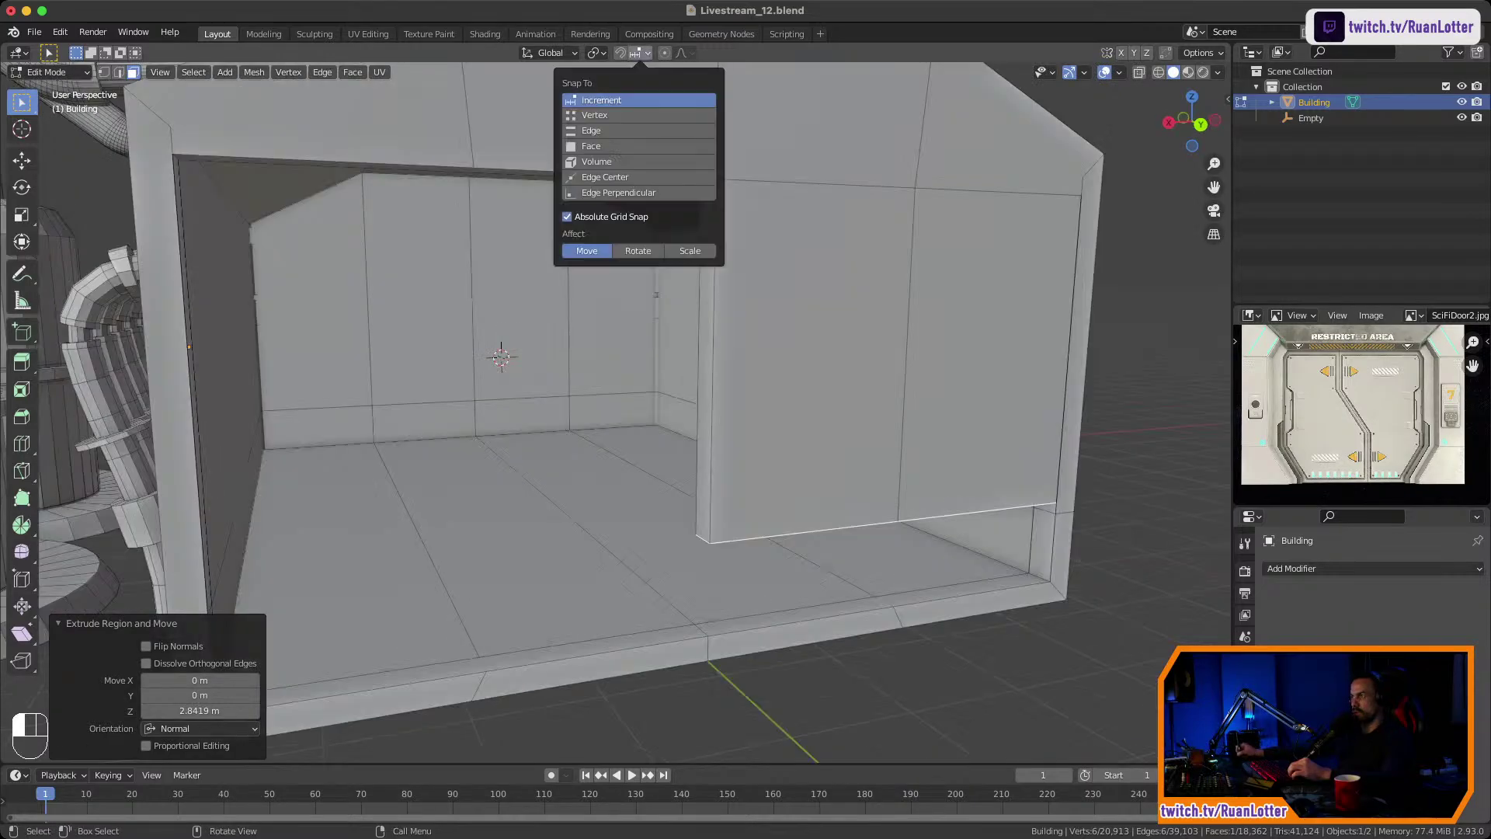
pyautogui.click(640, 146)
pyautogui.press('g')
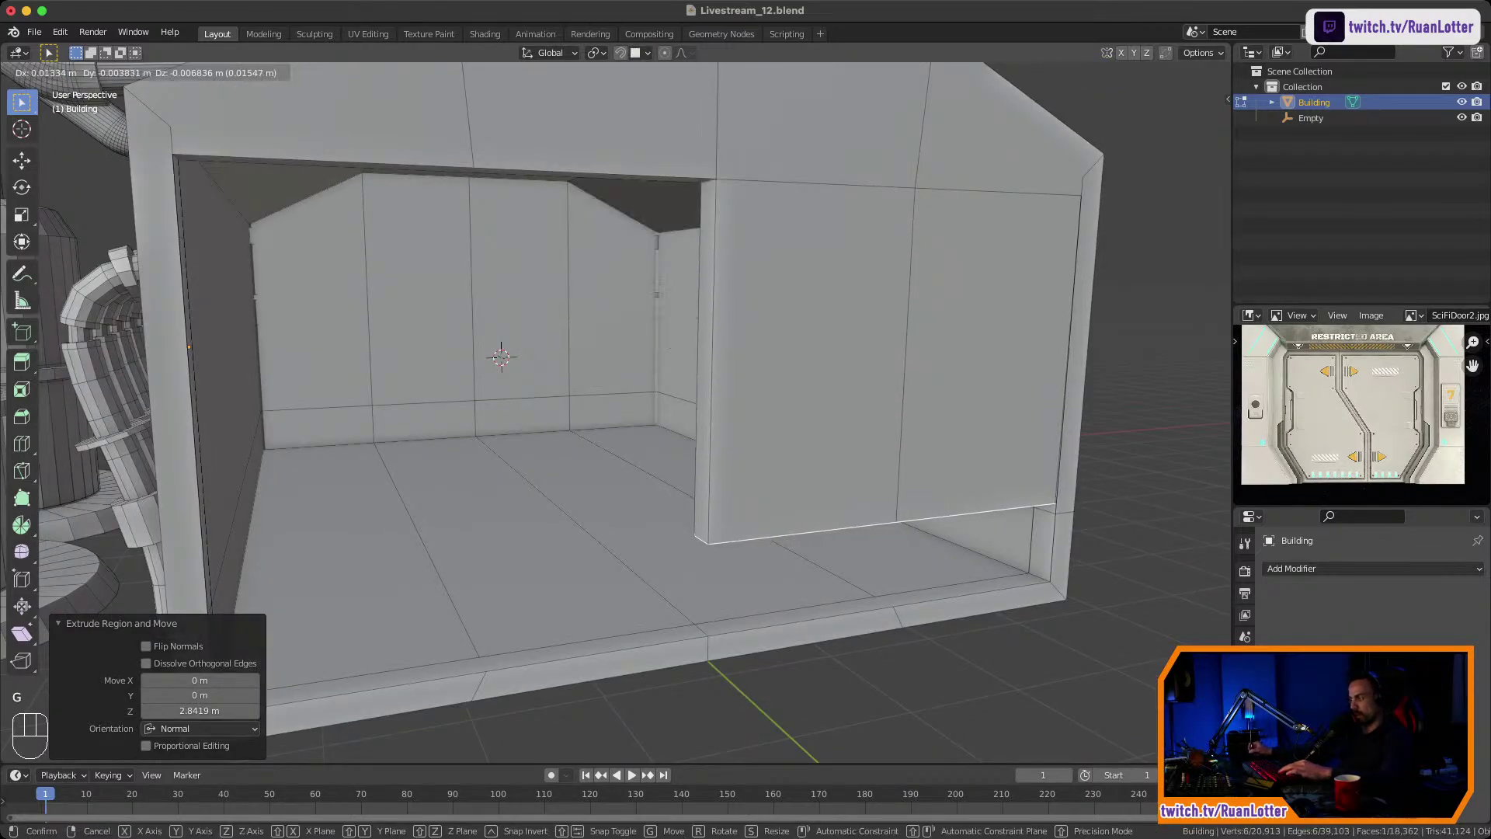
pyautogui.press('z')
pyautogui.keyDown('ctrl'); pyautogui.click(699, 629); pyautogui.keyUp('ctrl')
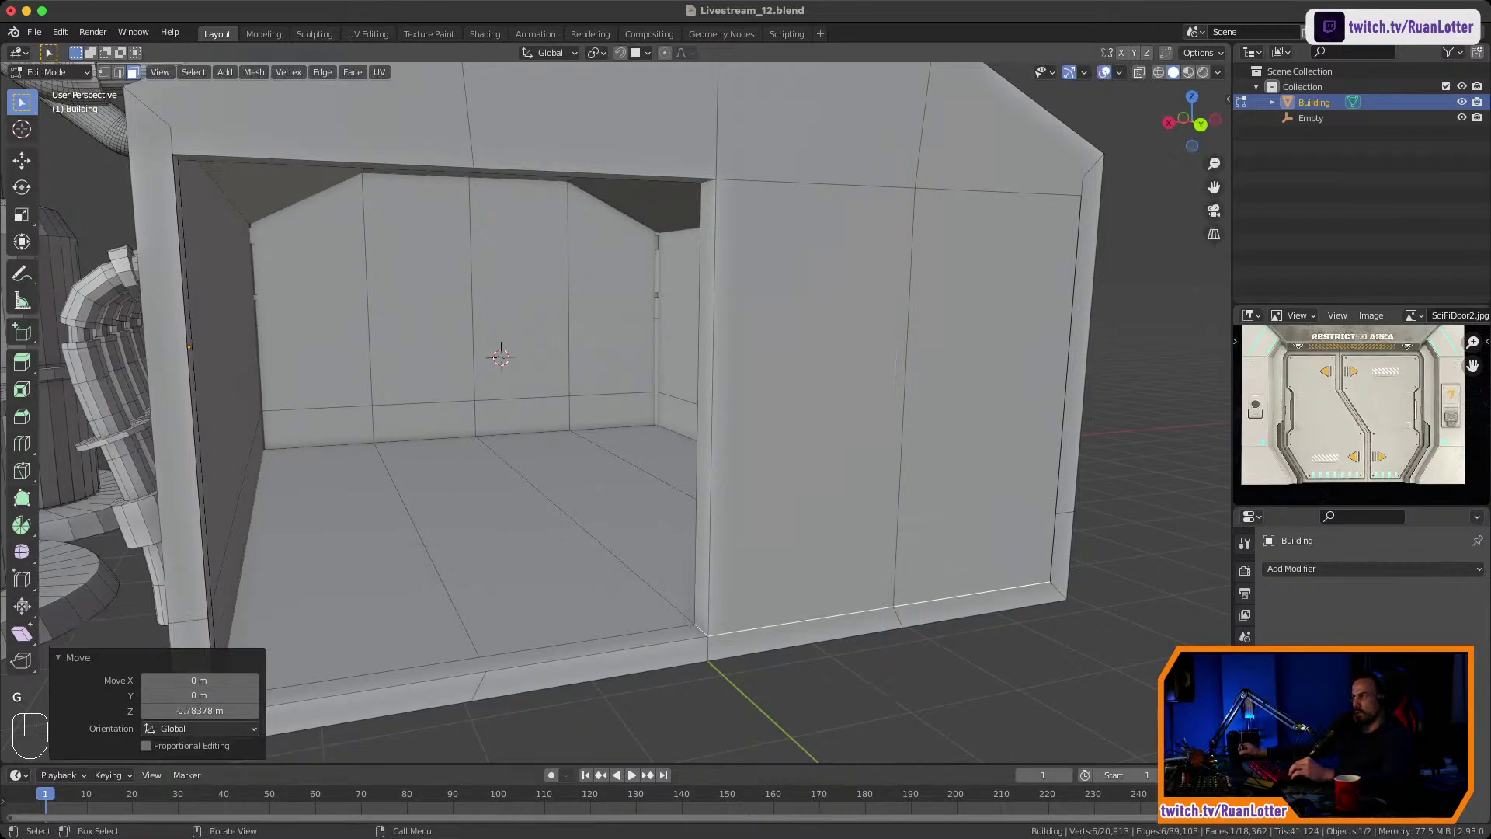
# Extrude the left half of the lintel underside down along Z by about 3.63 m, snapped to the sill, as the left panel.
pyautogui.moveTo(699, 435); pyautogui.dragTo(699, 349, button='middle')
pyautogui.click(497, 159)
pyautogui.moveTo(560, 233); pyautogui.dragTo(621, 248, button='middle')
pyautogui.keyDown('ctrl'); pyautogui.moveTo(621, 249); pyautogui.dragTo(625, 392, button='middle'); pyautogui.keyUp('ctrl')
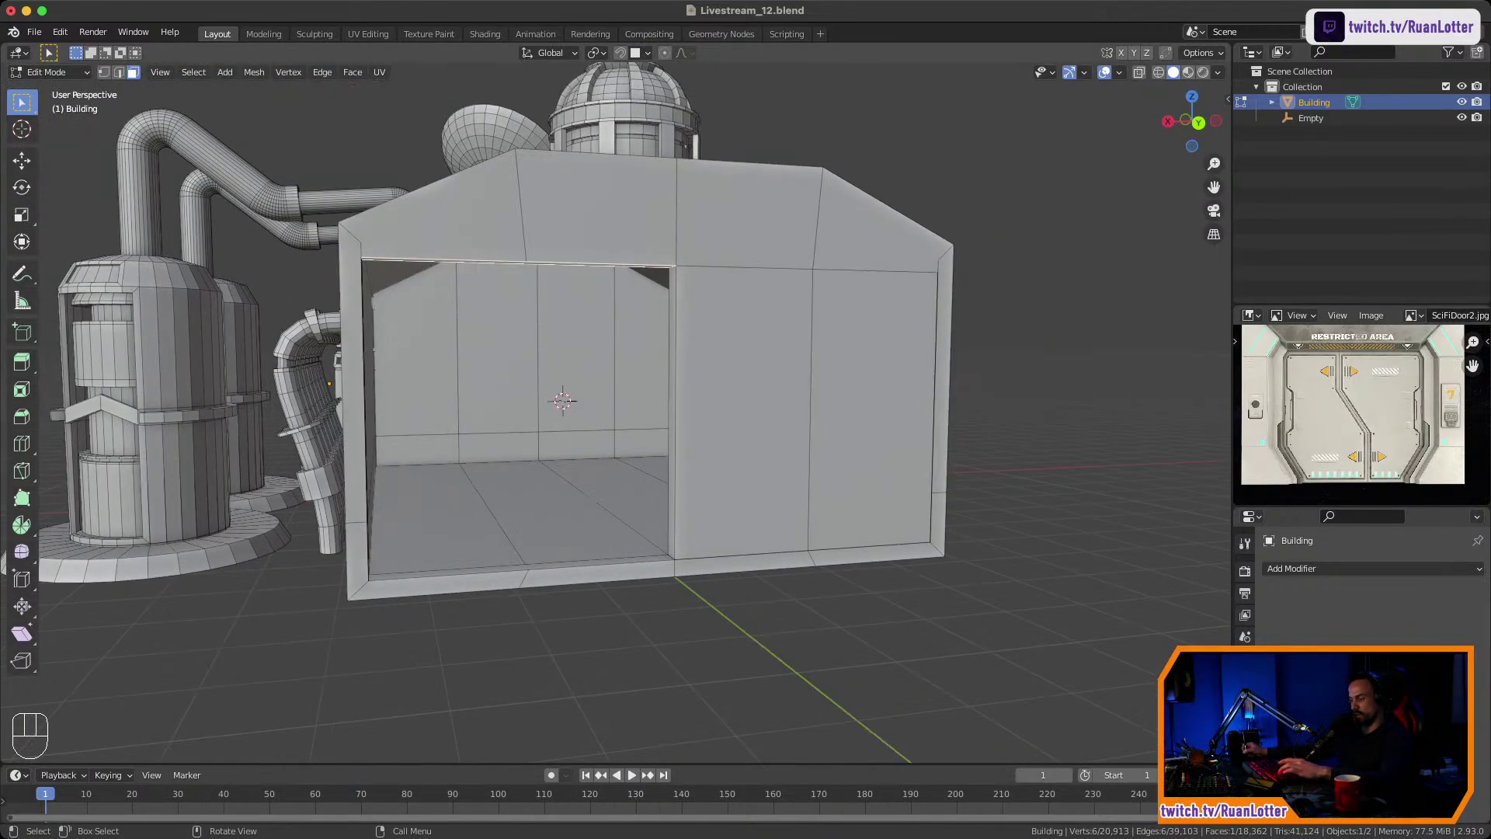
pyautogui.press('e')
pyautogui.press('z')
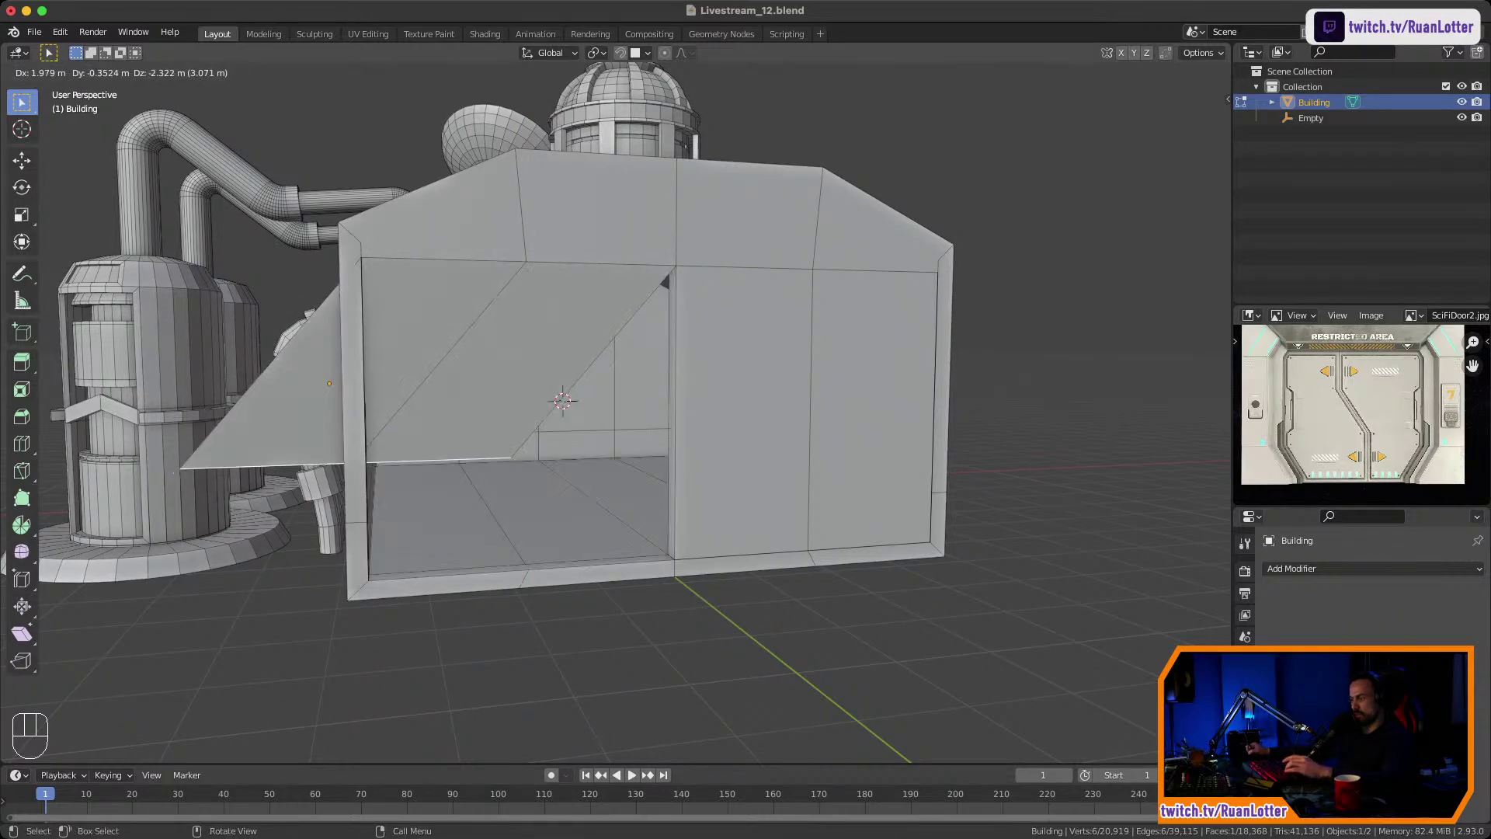
pyautogui.press('z')
pyautogui.keyDown('ctrl'); pyautogui.click(526, 569); pyautogui.keyUp('ctrl')
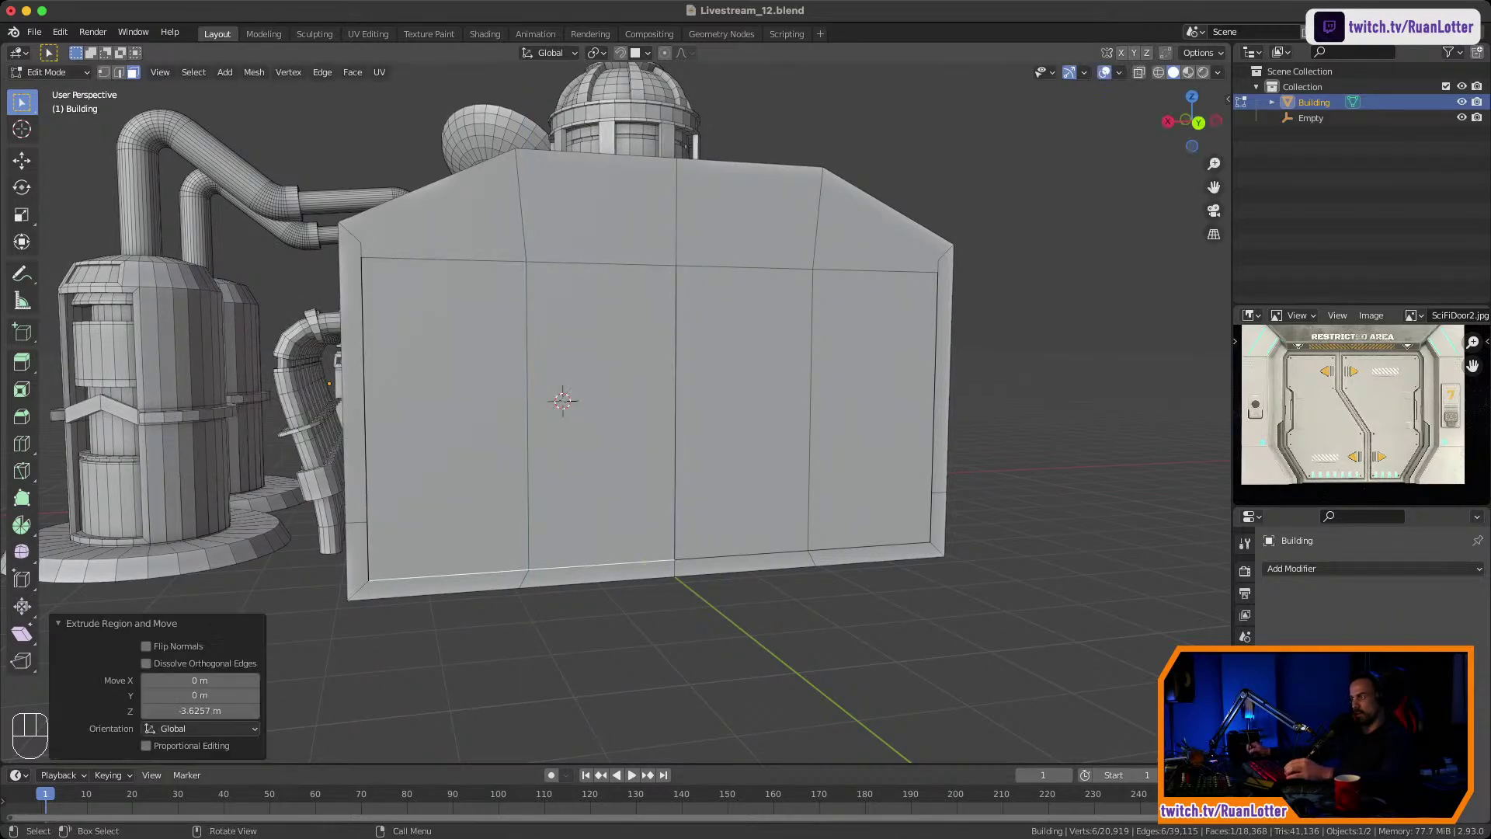
# Try to move the outer vertical centre edge of the door freely sideways.
pyautogui.moveTo(527, 569); pyautogui.dragTo(427, 576, button='middle')
pyautogui.moveTo(590, 349); pyautogui.dragTo(581, 350, button='middle')
pyautogui.scroll(2, 581, 349)
pyautogui.press('2')
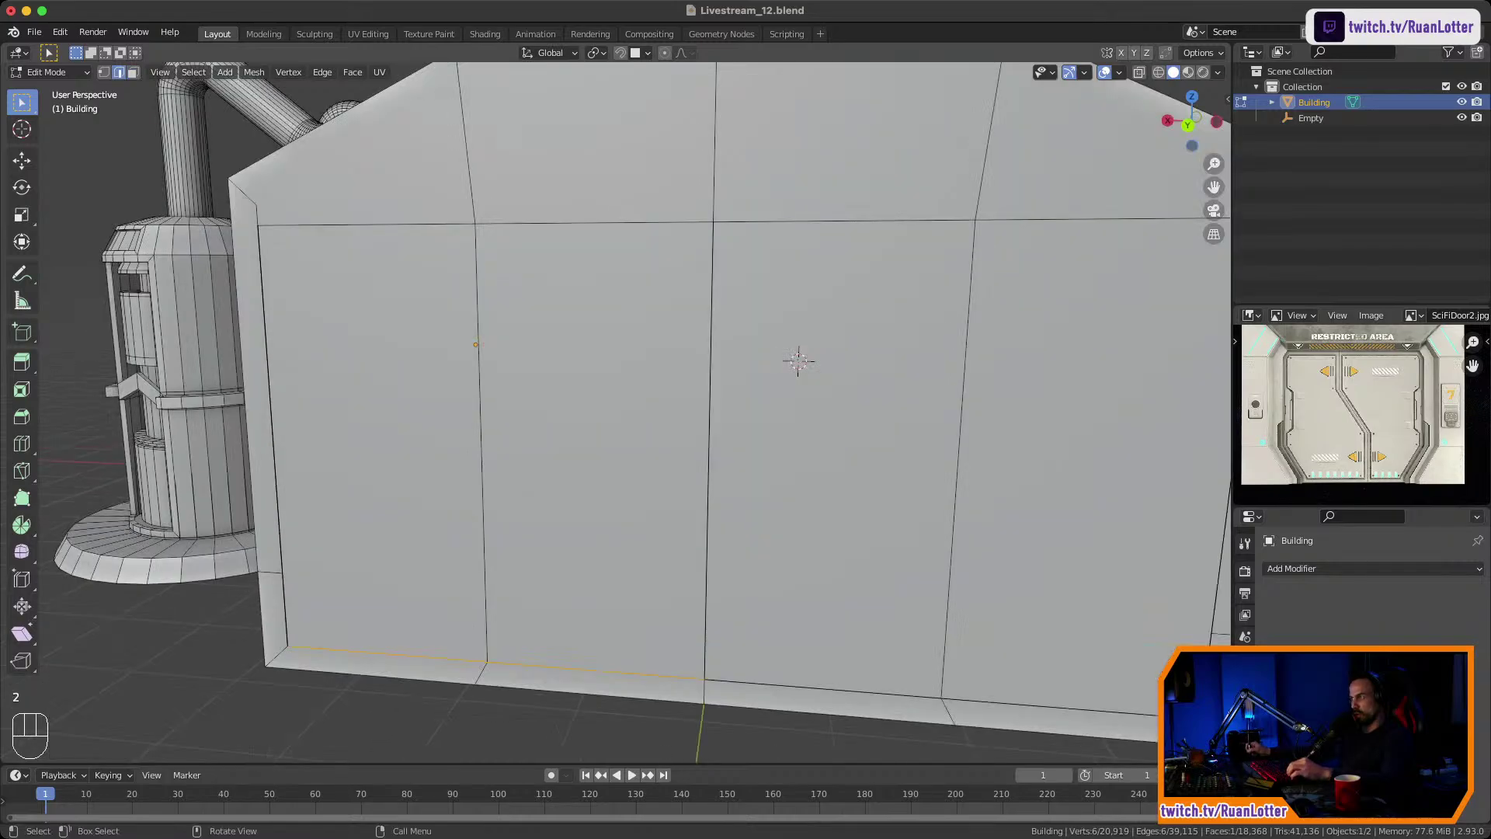
pyautogui.click(709, 403)
pyautogui.moveTo(710, 404); pyautogui.dragTo(786, 402, button='middle')
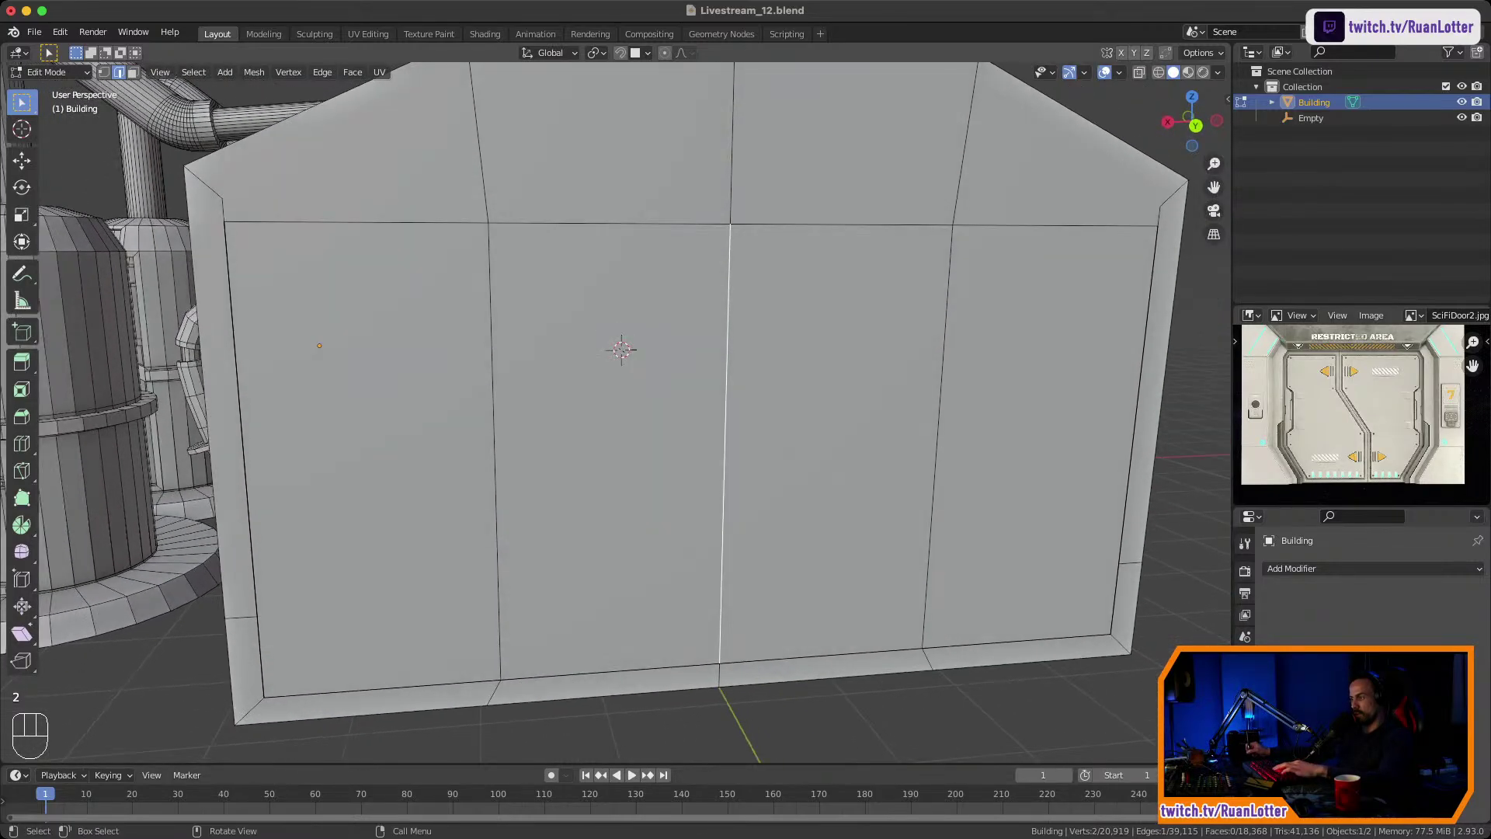
pyautogui.press('g')
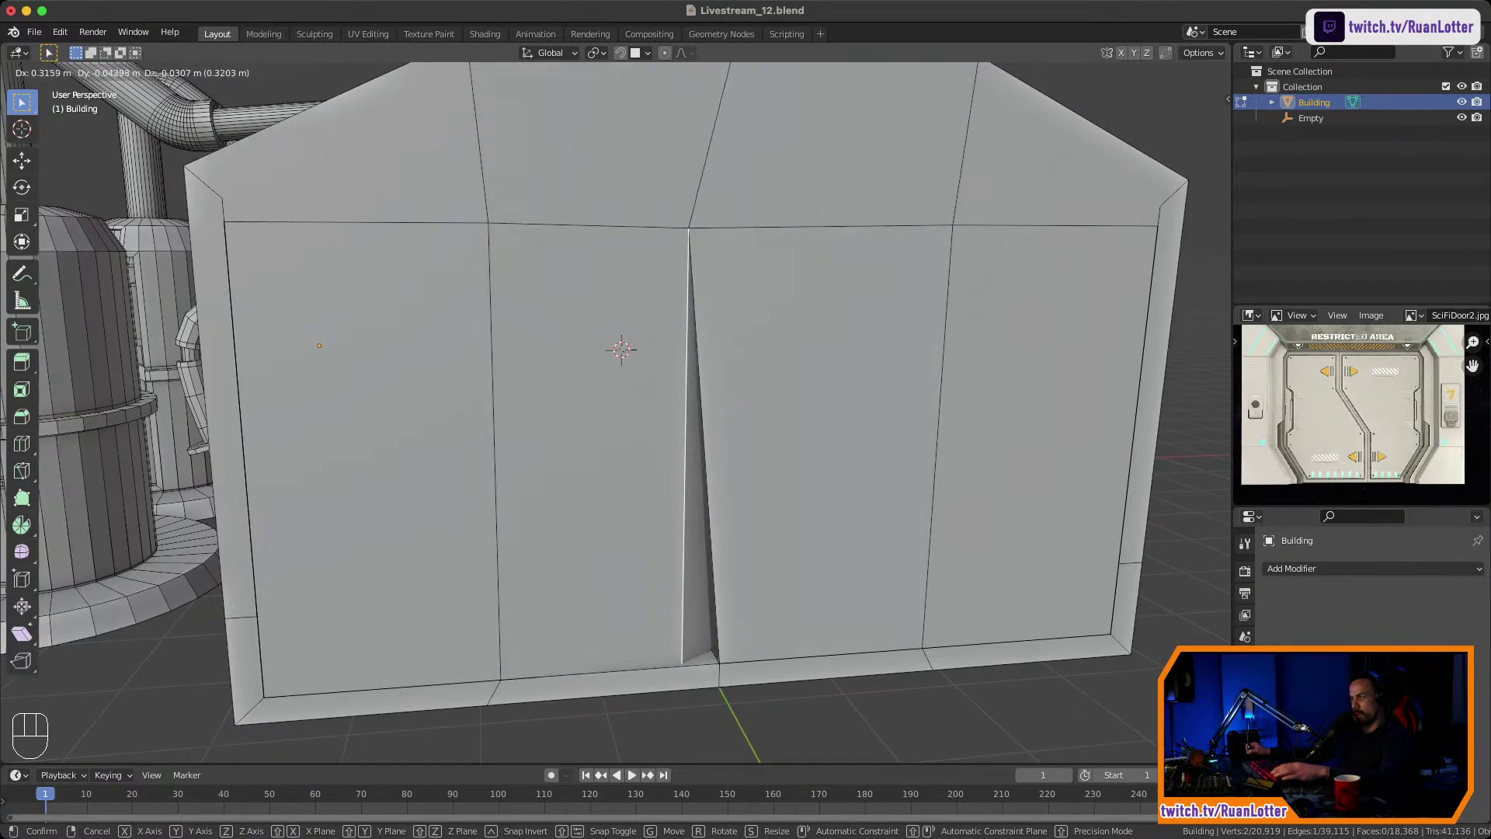
pyautogui.rightClick(747, 405)
# Add the matching centre edge on the door's inside to the selection and move both edges about 0.58 m along X.
pyautogui.moveTo(746, 404); pyautogui.dragTo(1080, 396, button='middle')
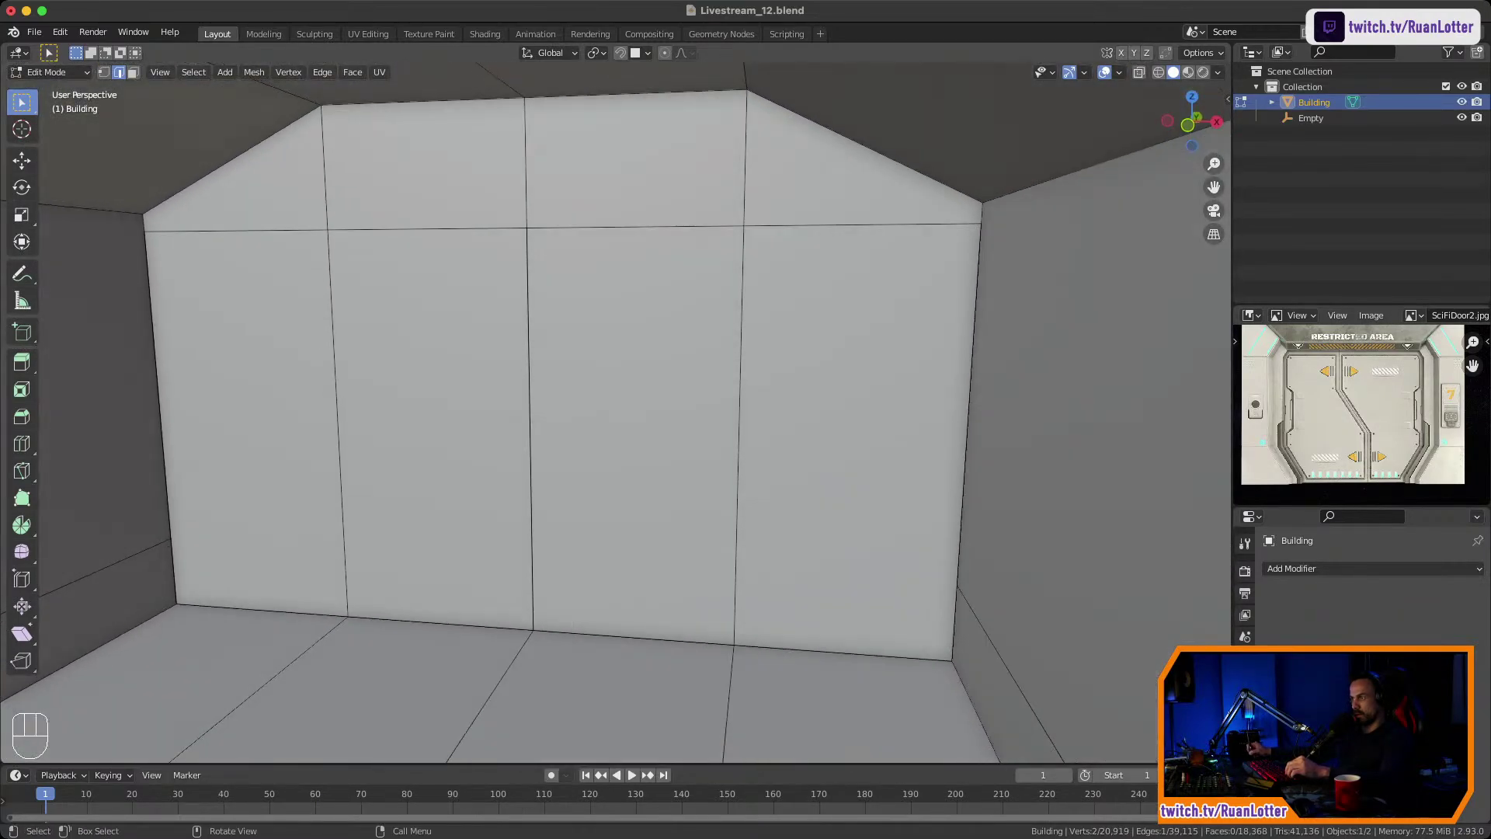
pyautogui.keyDown('shift'); pyautogui.click(531, 411); pyautogui.keyUp('shift')
pyautogui.moveTo(531, 412); pyautogui.dragTo(237, 419, button='middle')
pyautogui.press('g')
pyautogui.press('x')
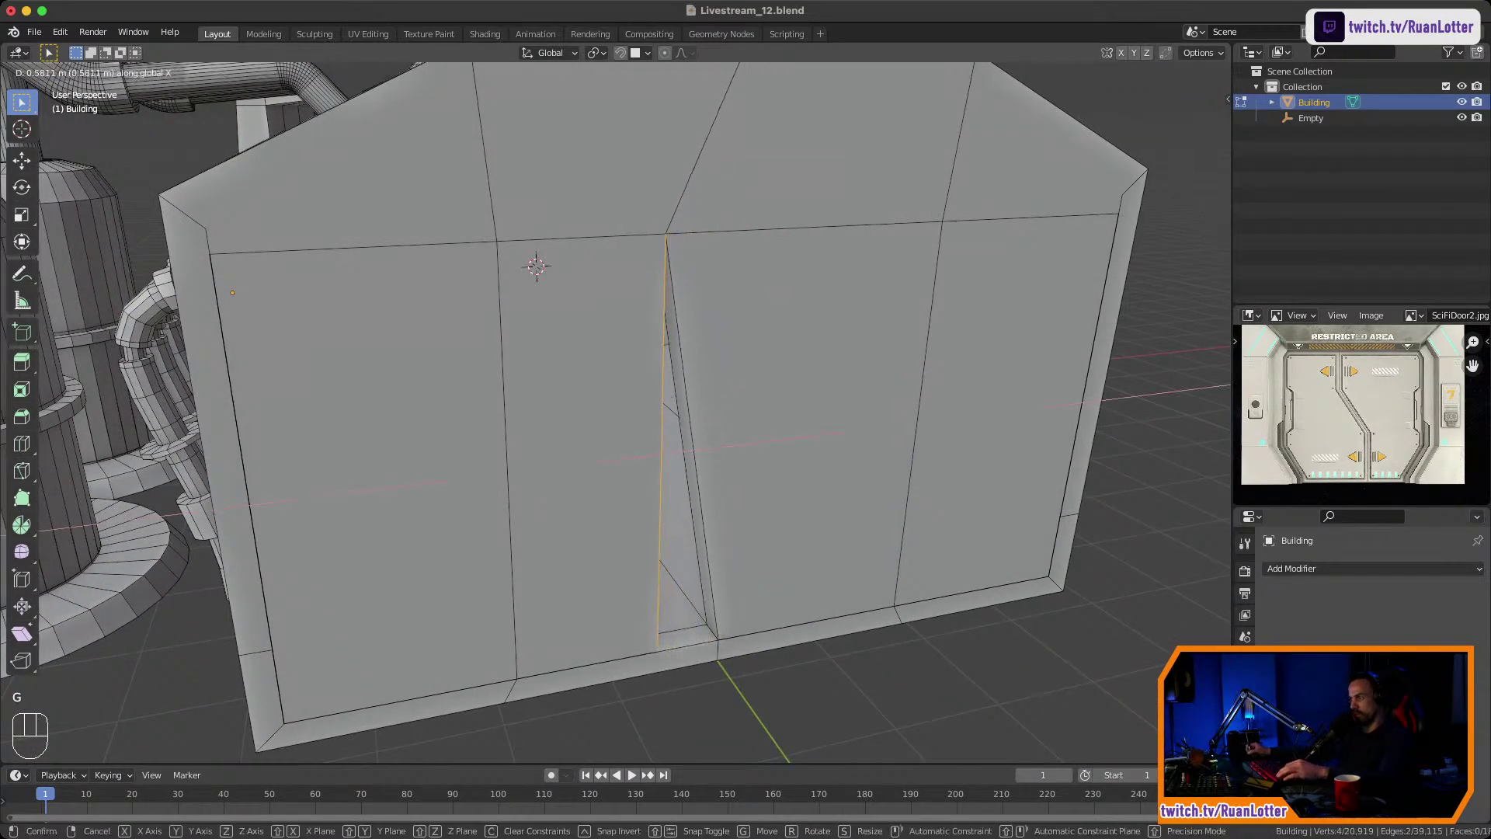
pyautogui.click(167, 421)
pyautogui.moveTo(543, 419); pyautogui.dragTo(494, 501, button='middle')
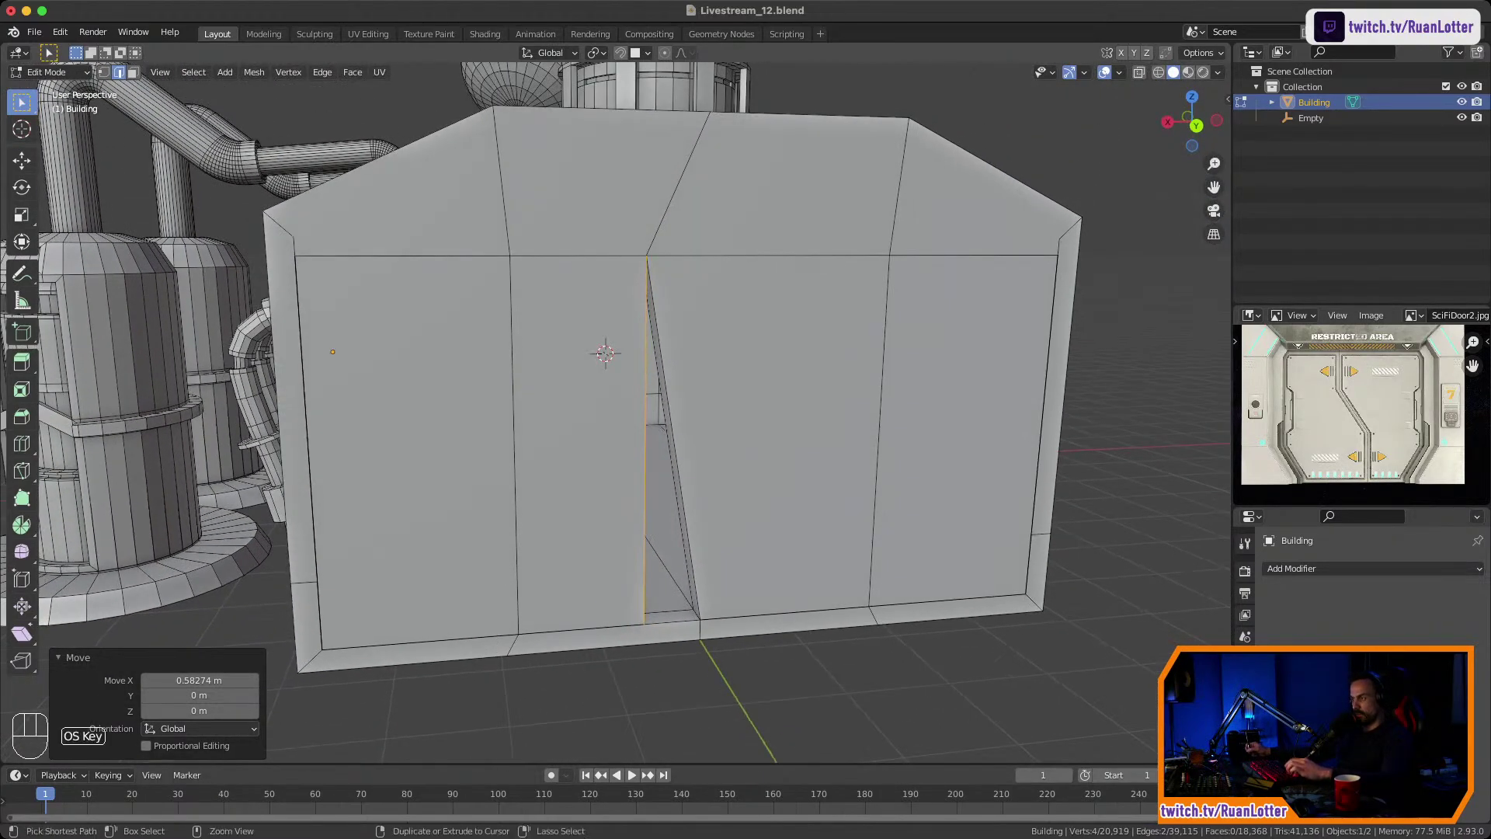
# Undo the sideways move of the two centre edges and inspect the door seam in X-ray view.
pyautogui.press('super+z')
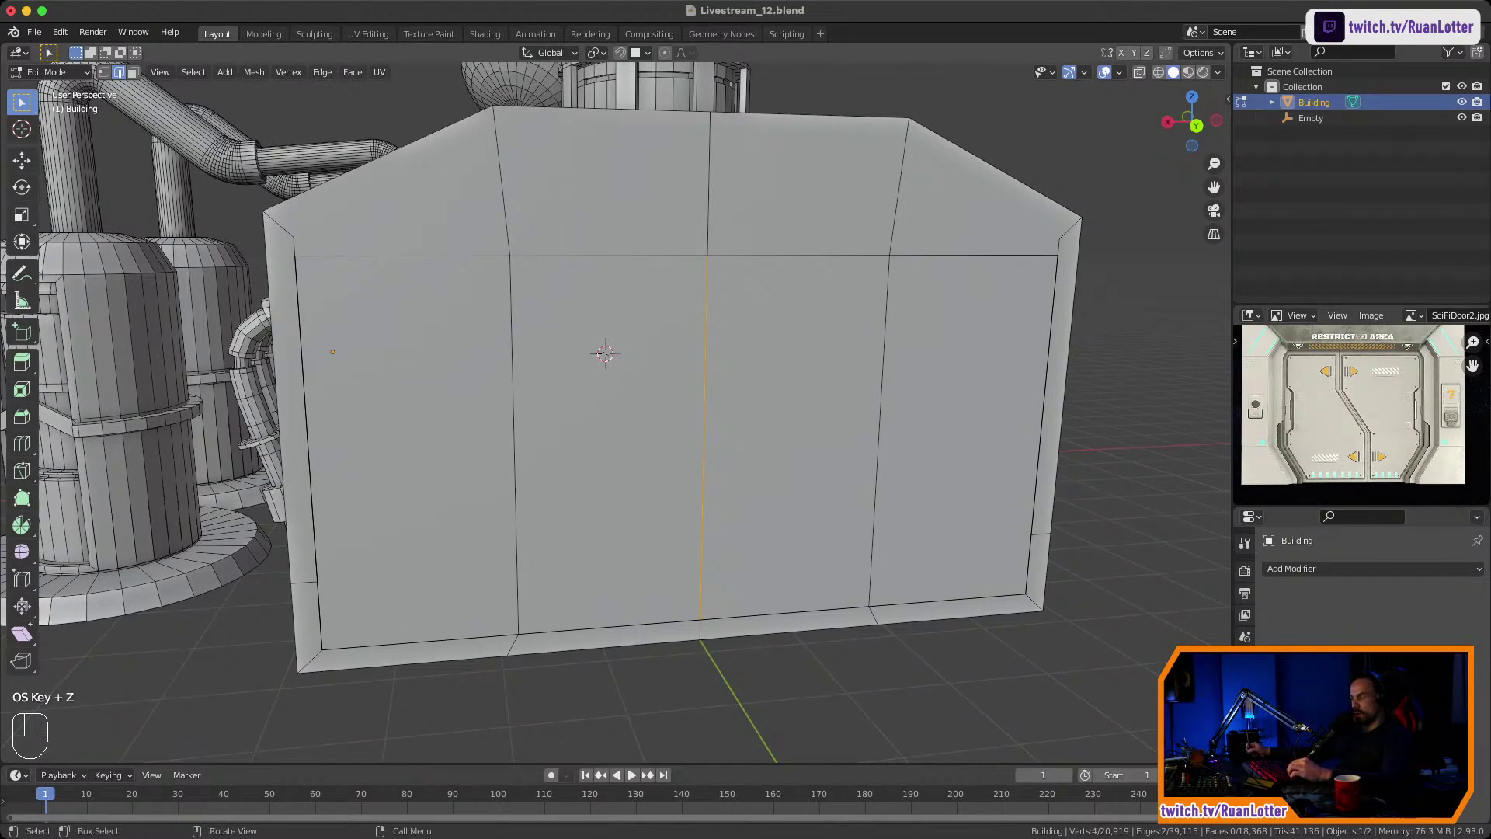
pyautogui.moveTo(753, 497); pyautogui.dragTo(687, 509, button='middle')
pyautogui.scroll(3, 688, 508)
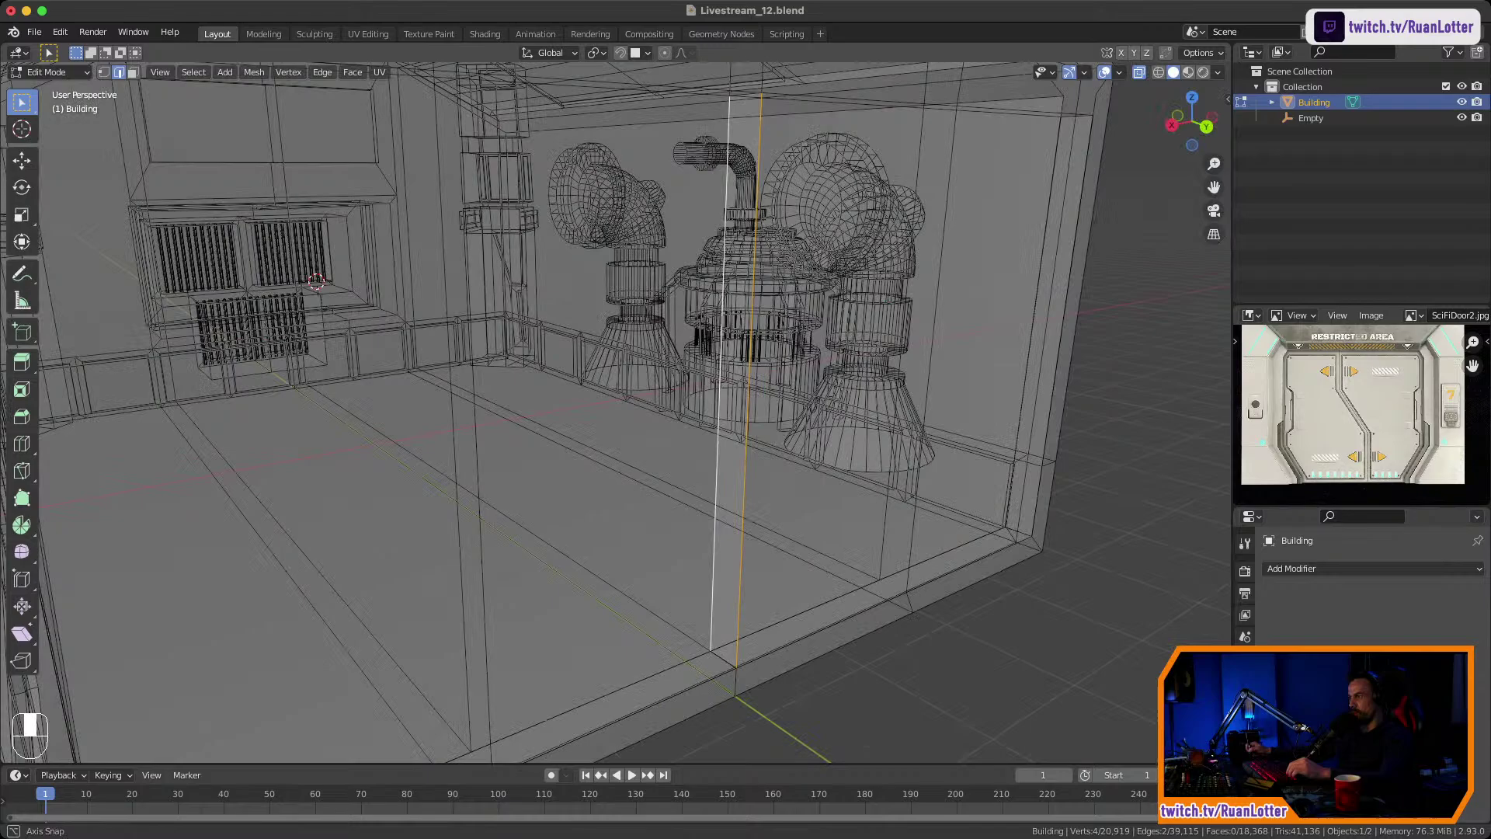
# Examine the centre seam between the door panels in X-ray view, selecting its edges, and return to solid display.
pyautogui.moveTo(668, 466); pyautogui.dragTo(706, 470, button='middle')
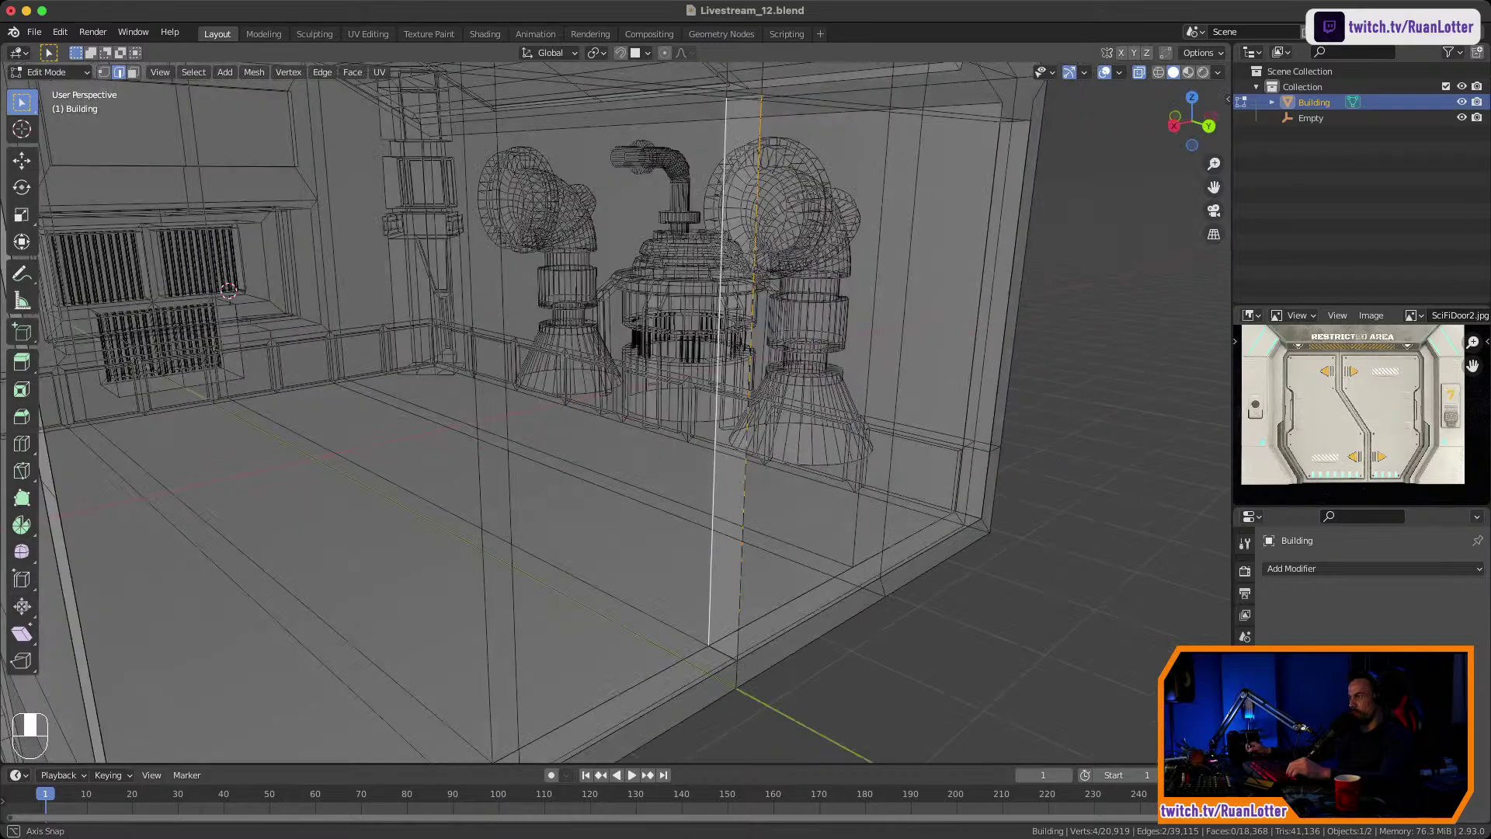
pyautogui.moveTo(481, 373); pyautogui.dragTo(742, 330, button='middle')
pyautogui.moveTo(726, 314); pyautogui.dragTo(781, 361)
pyautogui.keyDown('shift'); pyautogui.moveTo(781, 361); pyautogui.dragTo(703, 360, button='middle'); pyautogui.keyUp('shift')
pyautogui.moveTo(719, 341); pyautogui.dragTo(777, 411)
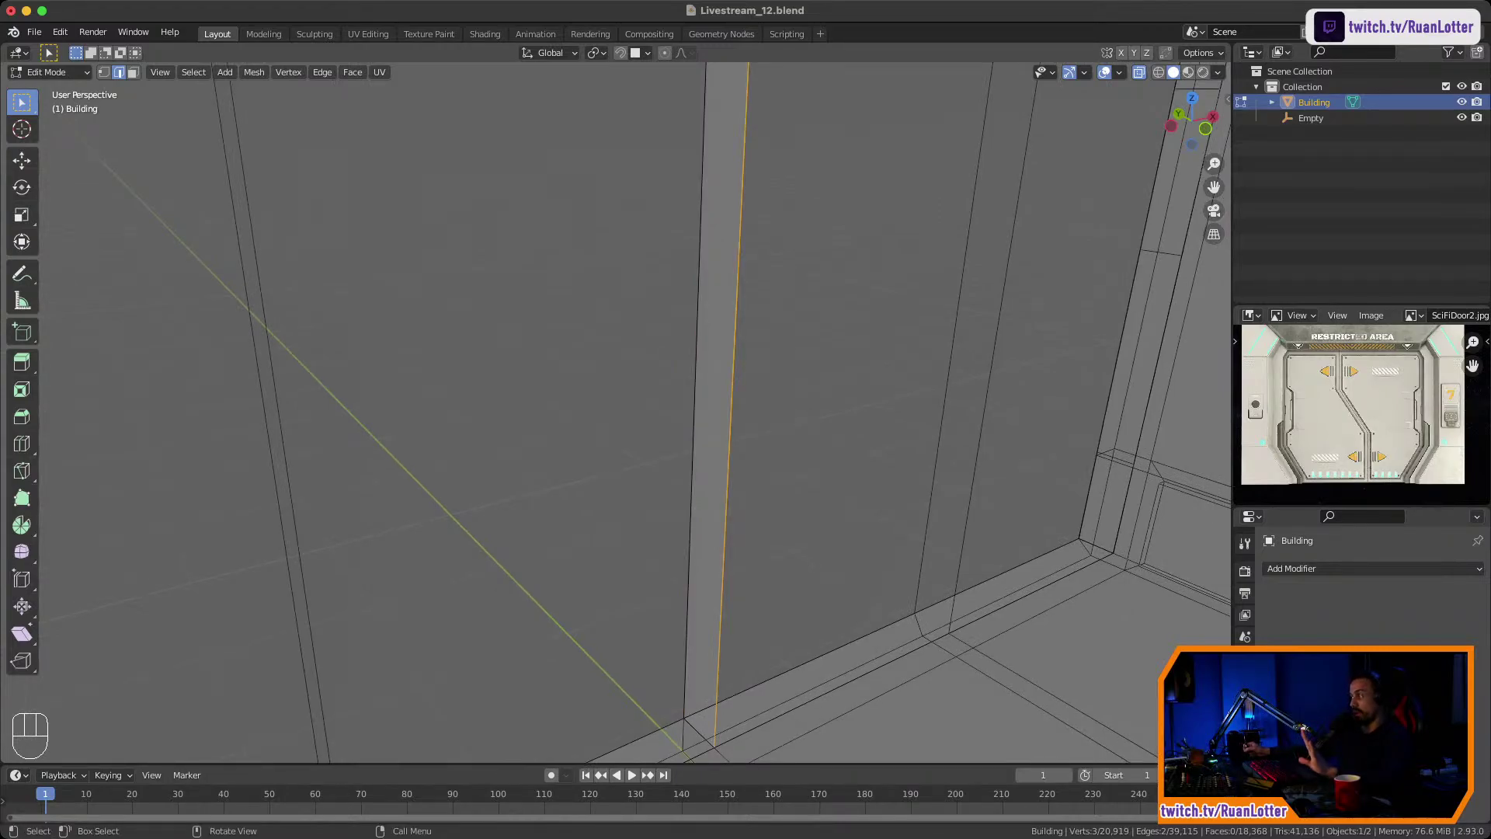
pyautogui.moveTo(777, 411); pyautogui.dragTo(764, 474, button='middle')
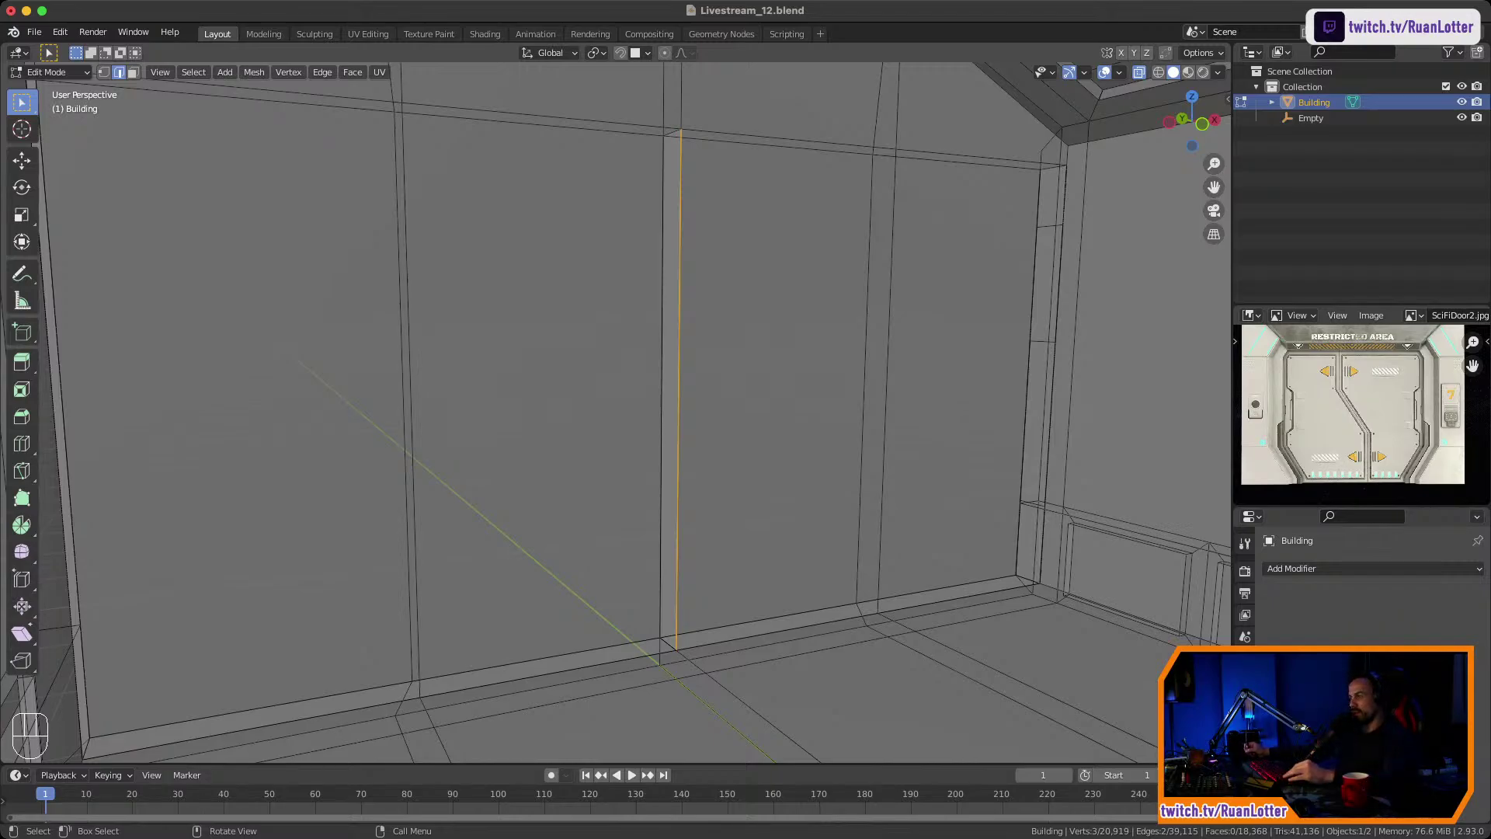
pyautogui.moveTo(544, 404); pyautogui.dragTo(804, 444, button='middle')
pyautogui.keyDown('shift'); pyautogui.moveTo(668, 388); pyautogui.dragTo(598, 443, button='middle'); pyautogui.keyUp('shift')
pyautogui.moveTo(598, 443); pyautogui.dragTo(657, 408, button='middle')
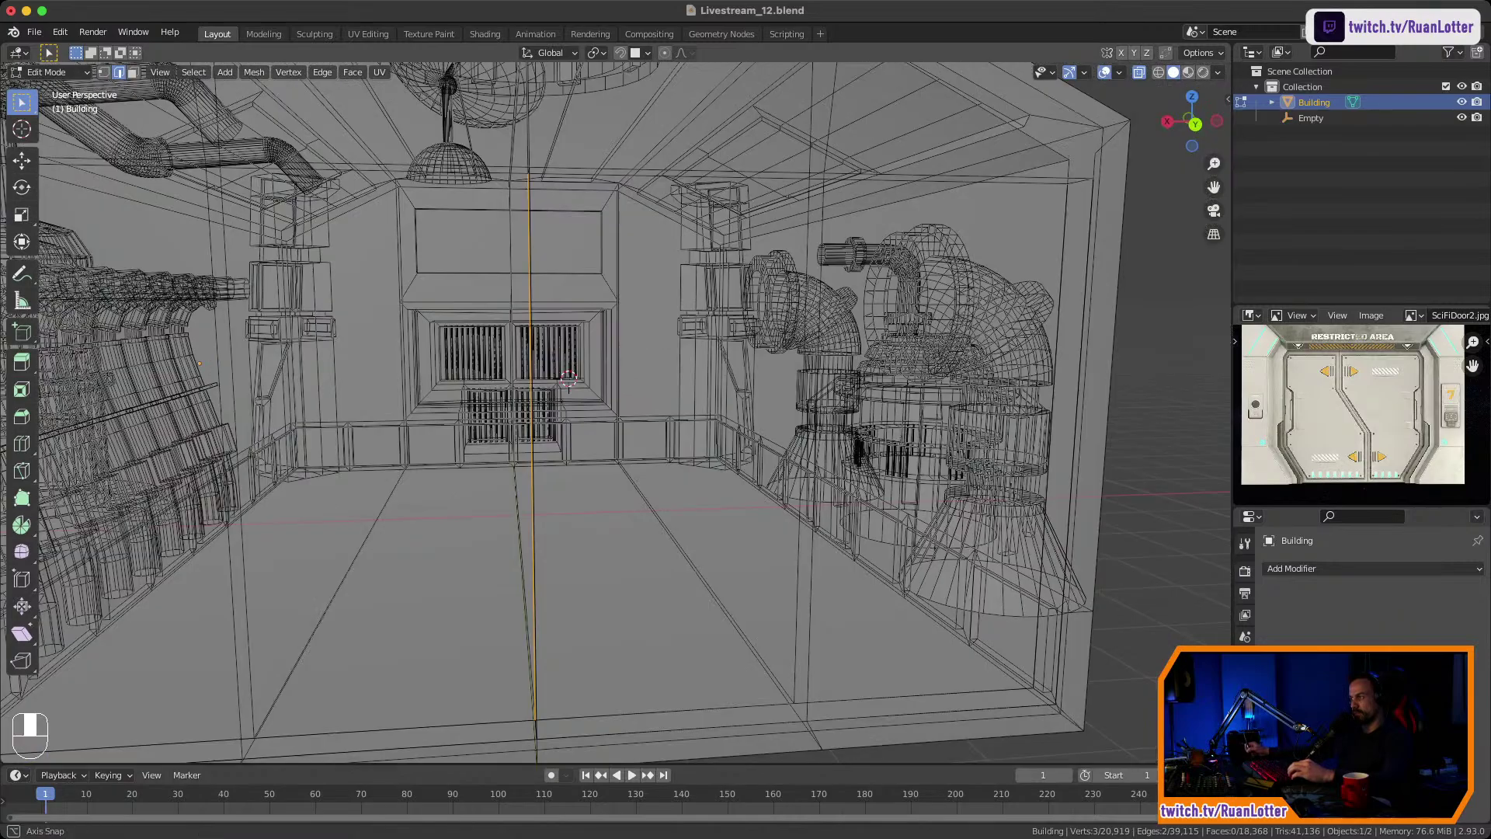
pyautogui.keyDown('shift'); pyautogui.moveTo(568, 378); pyautogui.dragTo(594, 435, button='middle'); pyautogui.keyUp('shift')
pyautogui.scroll(-3, 594, 434)
pyautogui.click(1139, 72)
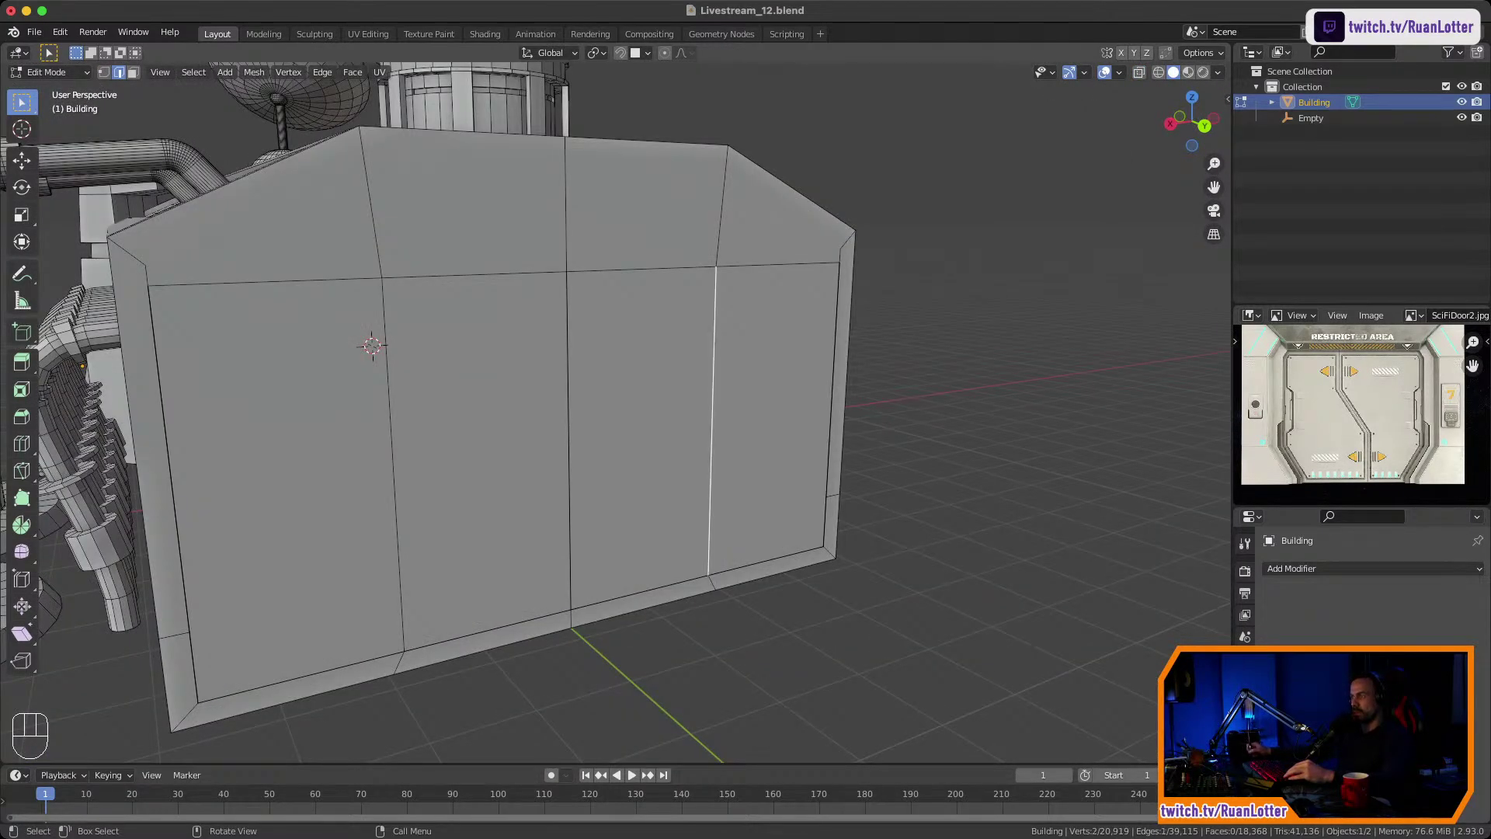
pyautogui.moveTo(544, 428); pyautogui.dragTo(505, 411, button='middle')
pyautogui.keyDown('shift'); pyautogui.moveTo(505, 411); pyautogui.dragTo(516, 445, button='middle'); pyautogui.keyUp('shift')
pyautogui.moveTo(516, 445)
pyautogui.mouseDown(button='middle')
pyautogui.moveTo(483, 429)
pyautogui.moveTo(501, 428)
pyautogui.mouseUp(button='middle')
# Clear the selection and hide the outer and inner faces of the door section directly beside the centre seam.
pyautogui.hotkey('alt', 'a')
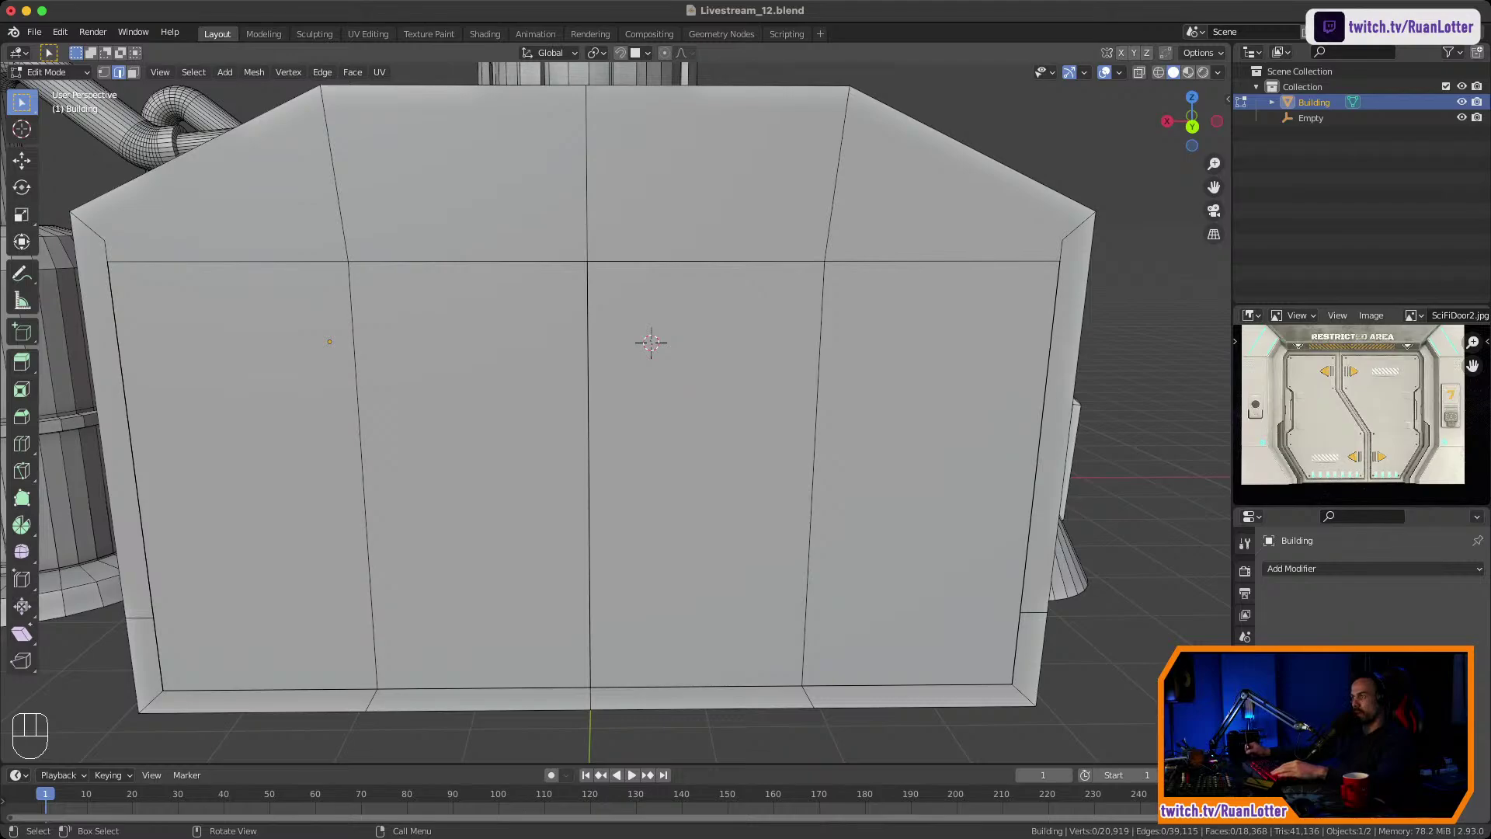
pyautogui.press('3')
pyautogui.click(703, 473)
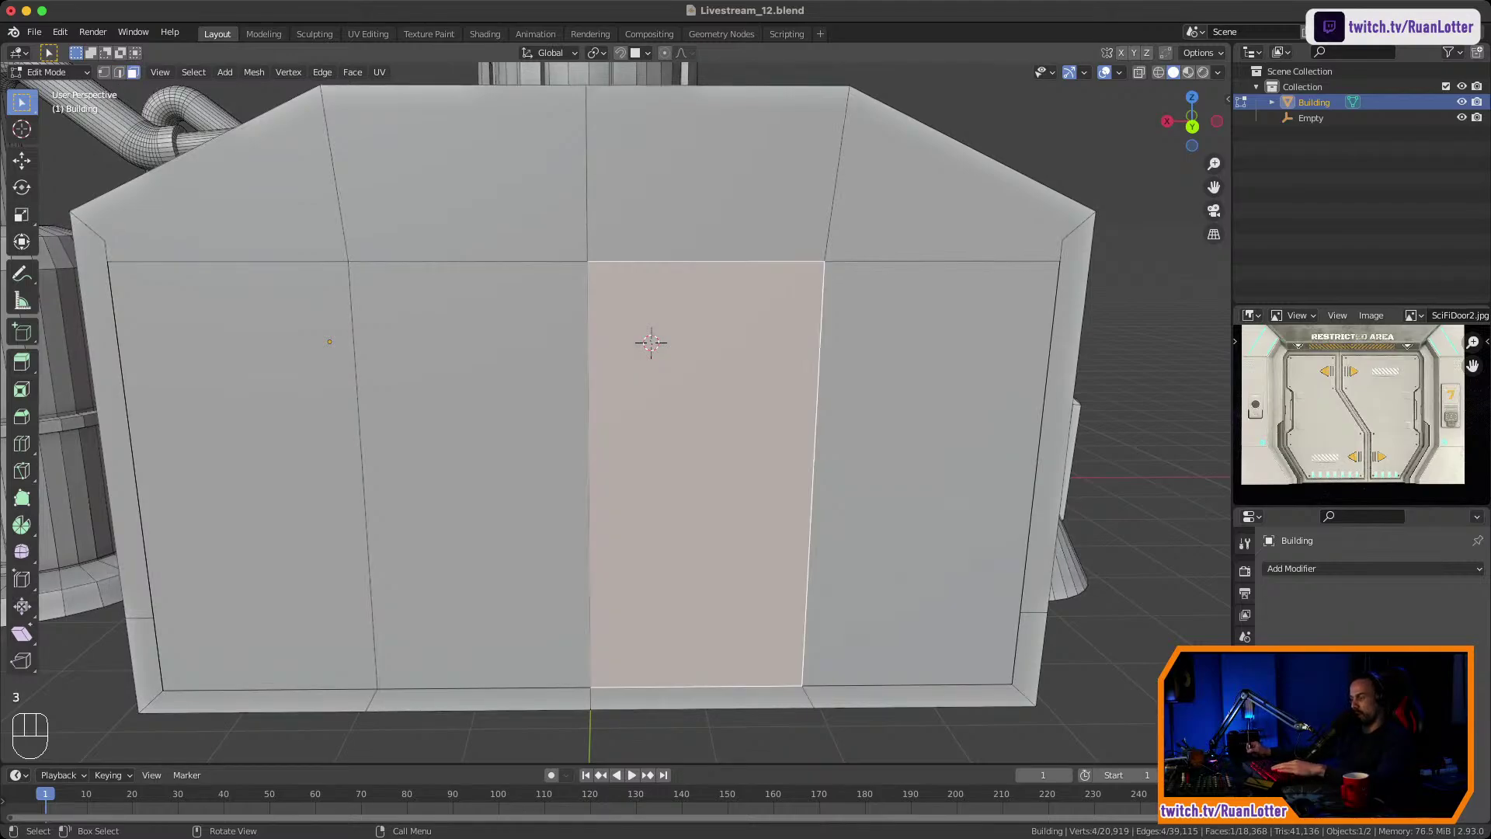
pyautogui.press('h')
pyautogui.click(703, 473)
pyautogui.press('h')
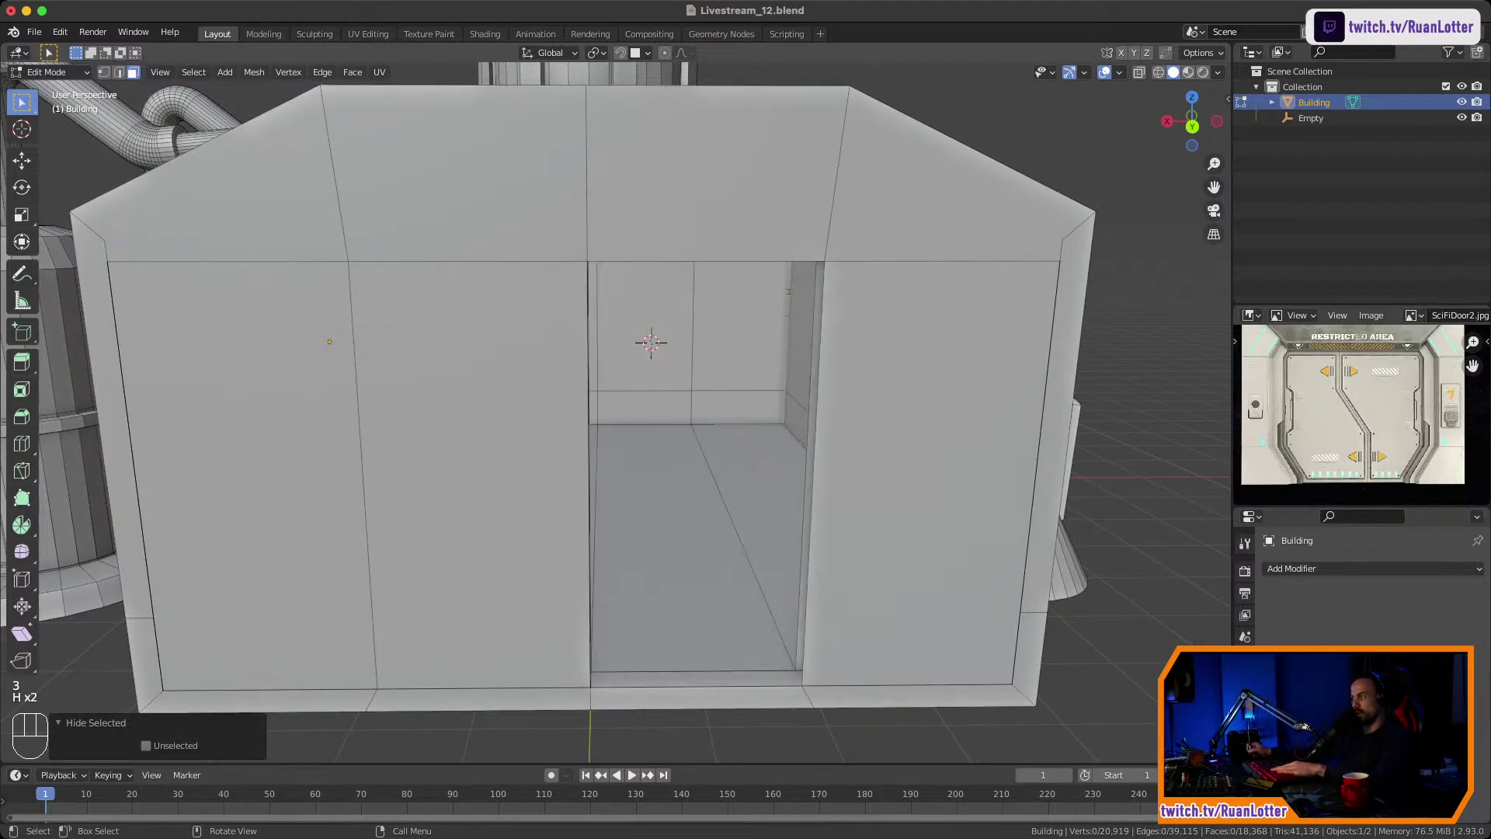
# Add two horizontal loop cuts across the left door panel, slid to factors 0.623 and -0.279.
pyautogui.moveTo(703, 474); pyautogui.dragTo(571, 380, button='middle')
pyautogui.scroll(3, 555, 458)
pyautogui.moveTo(571, 381); pyautogui.dragTo(660, 384, button='middle')
pyautogui.scroll(2, 648, 396)
pyautogui.scroll(-3, 606, 419)
pyautogui.hotkey('ctrl', 'r')
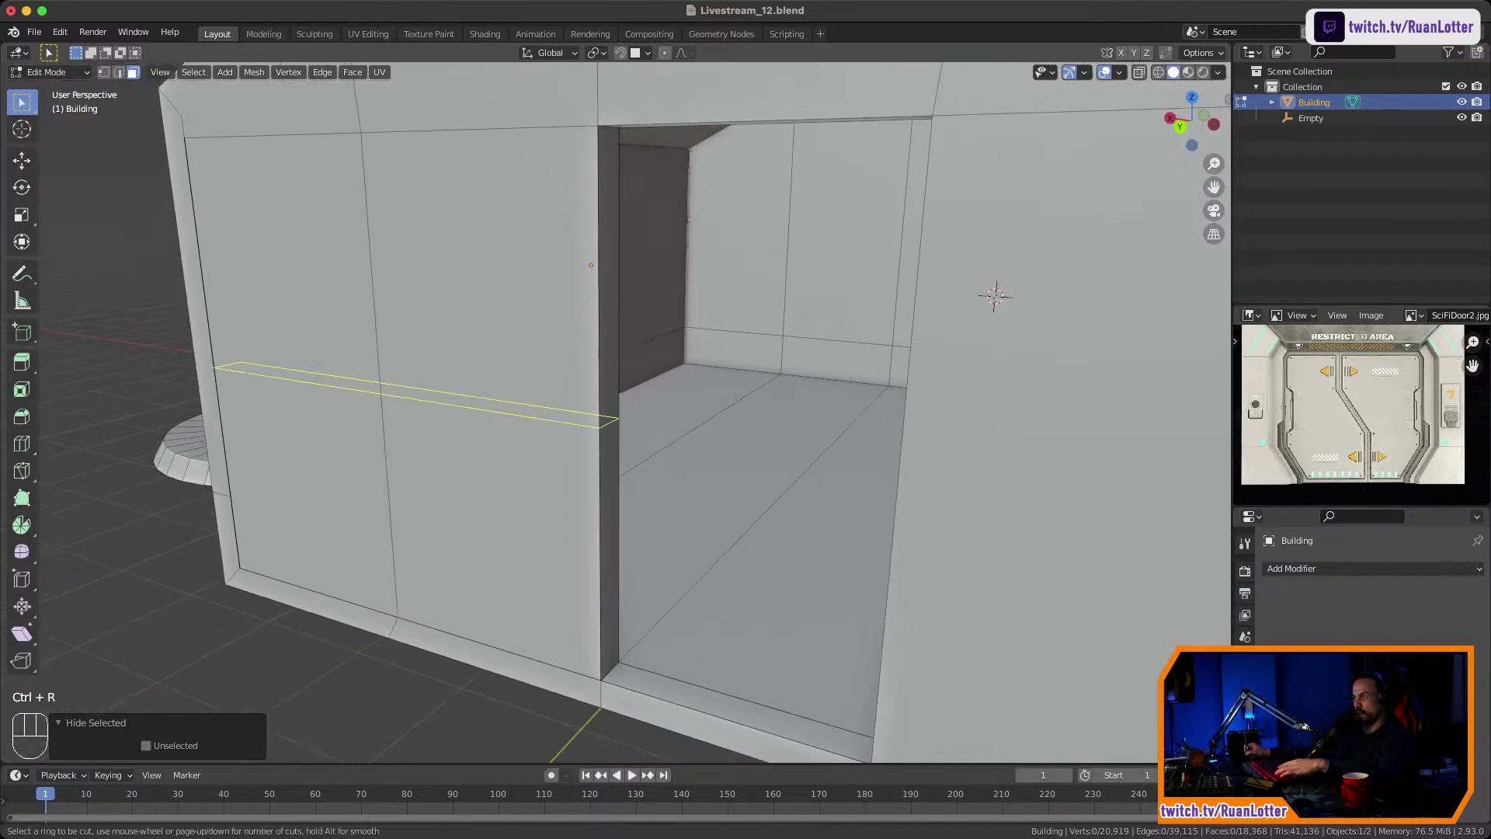
pyautogui.click(575, 285)
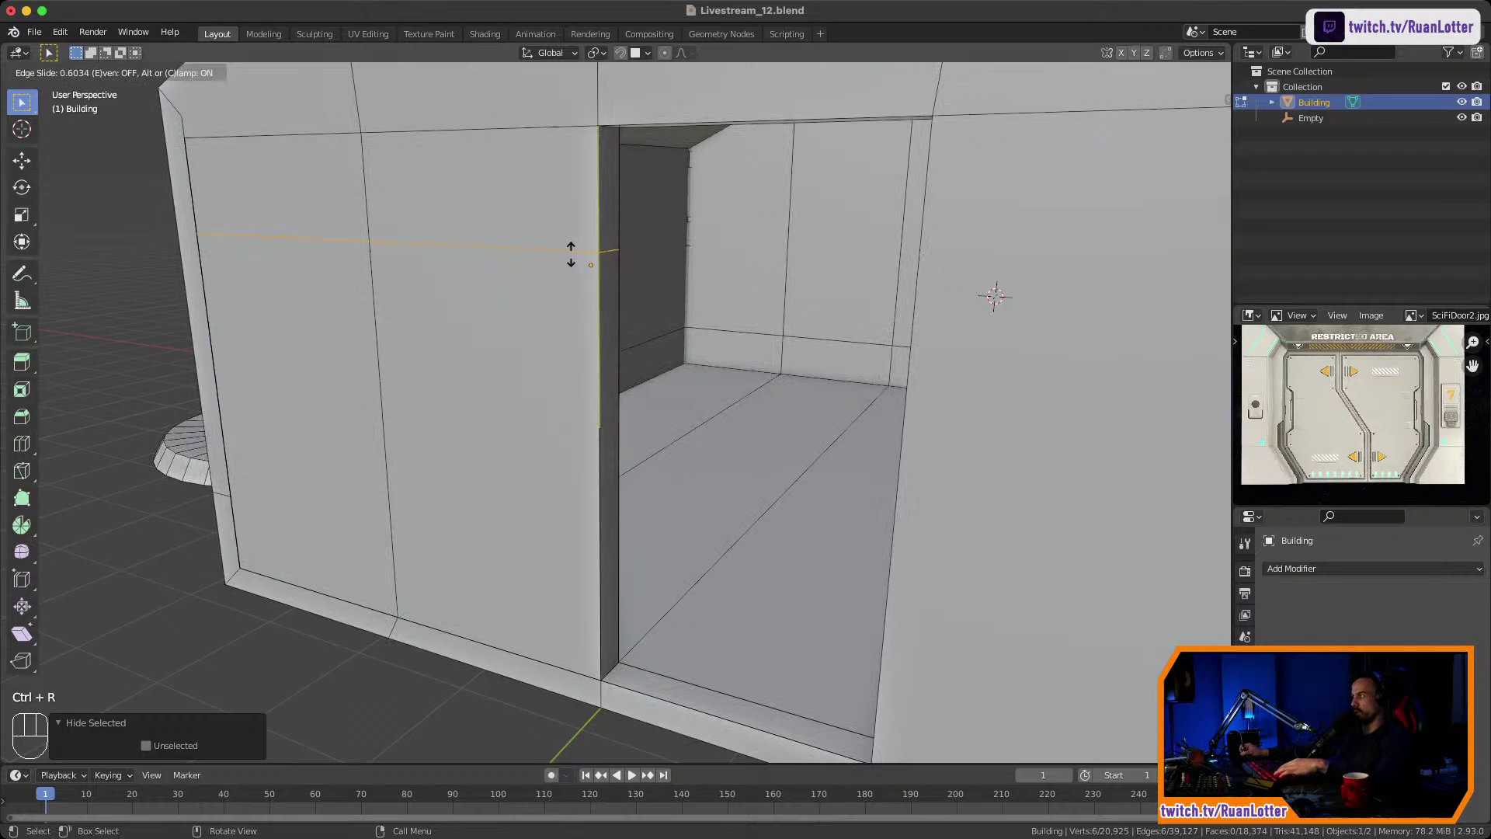
pyautogui.click(563, 248)
pyautogui.hotkey('ctrl', 'r')
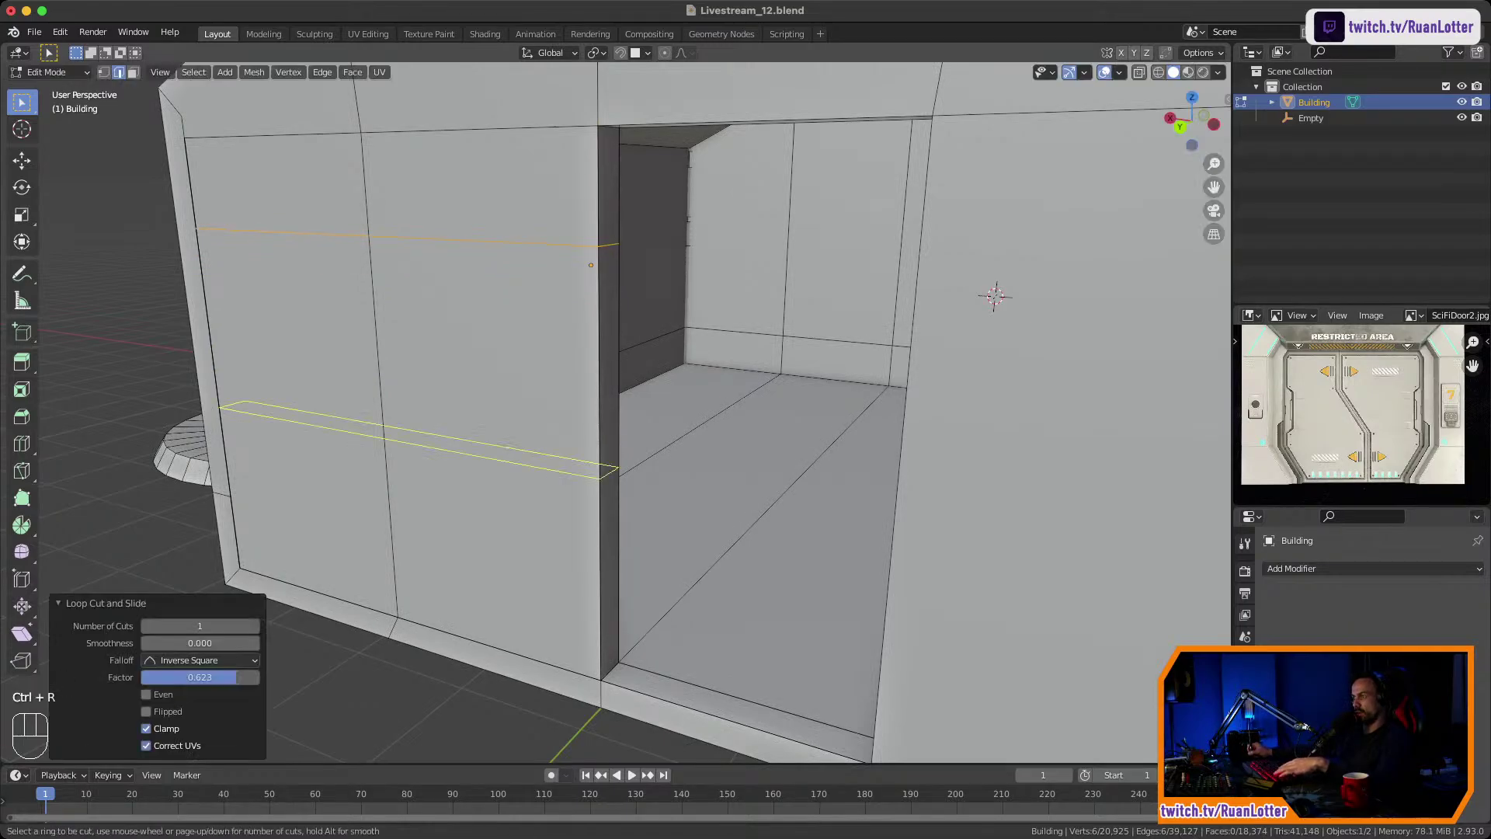
pyautogui.click(593, 487)
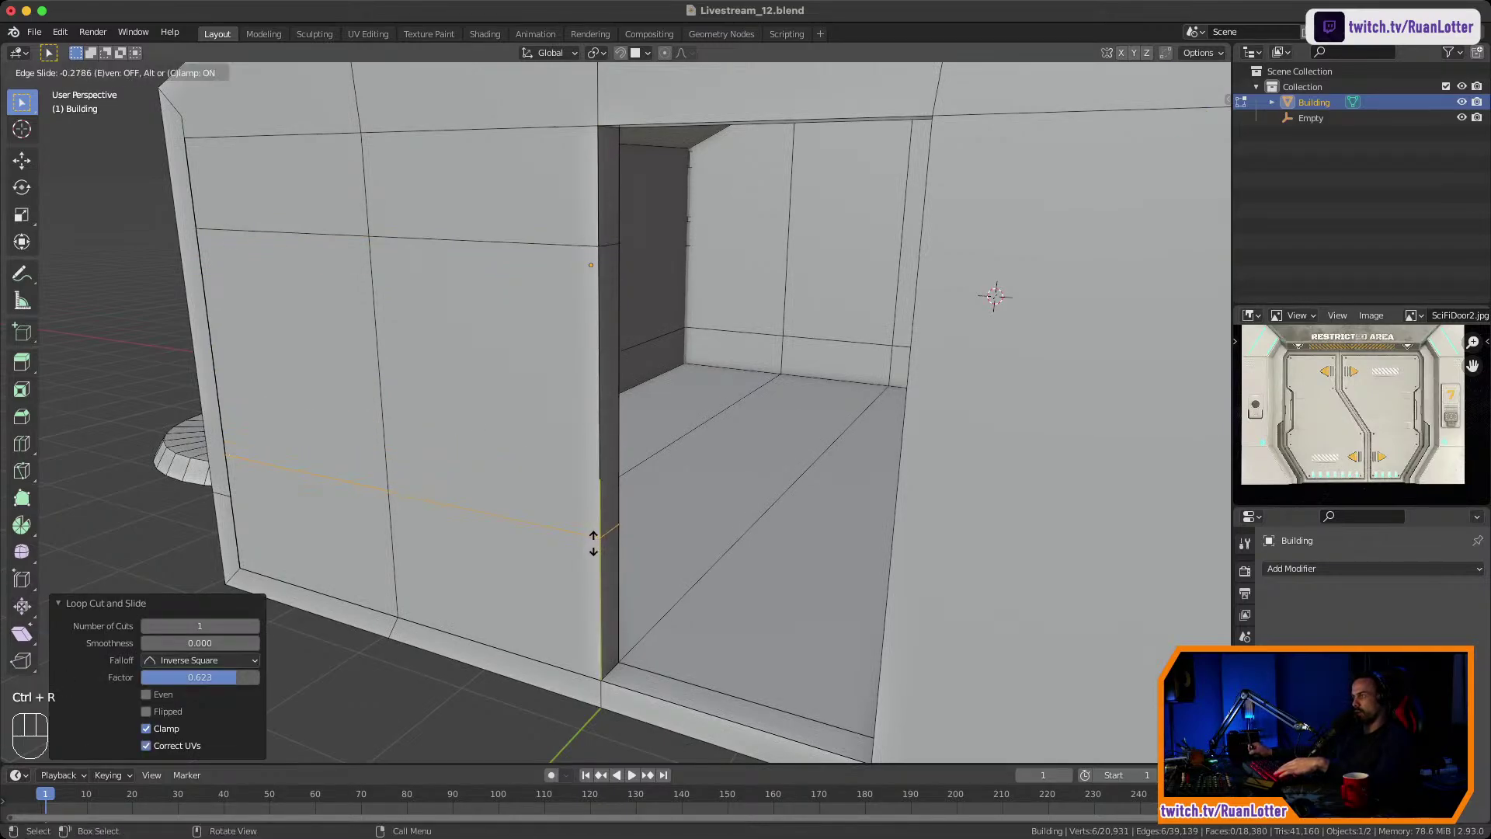
pyautogui.click(593, 542)
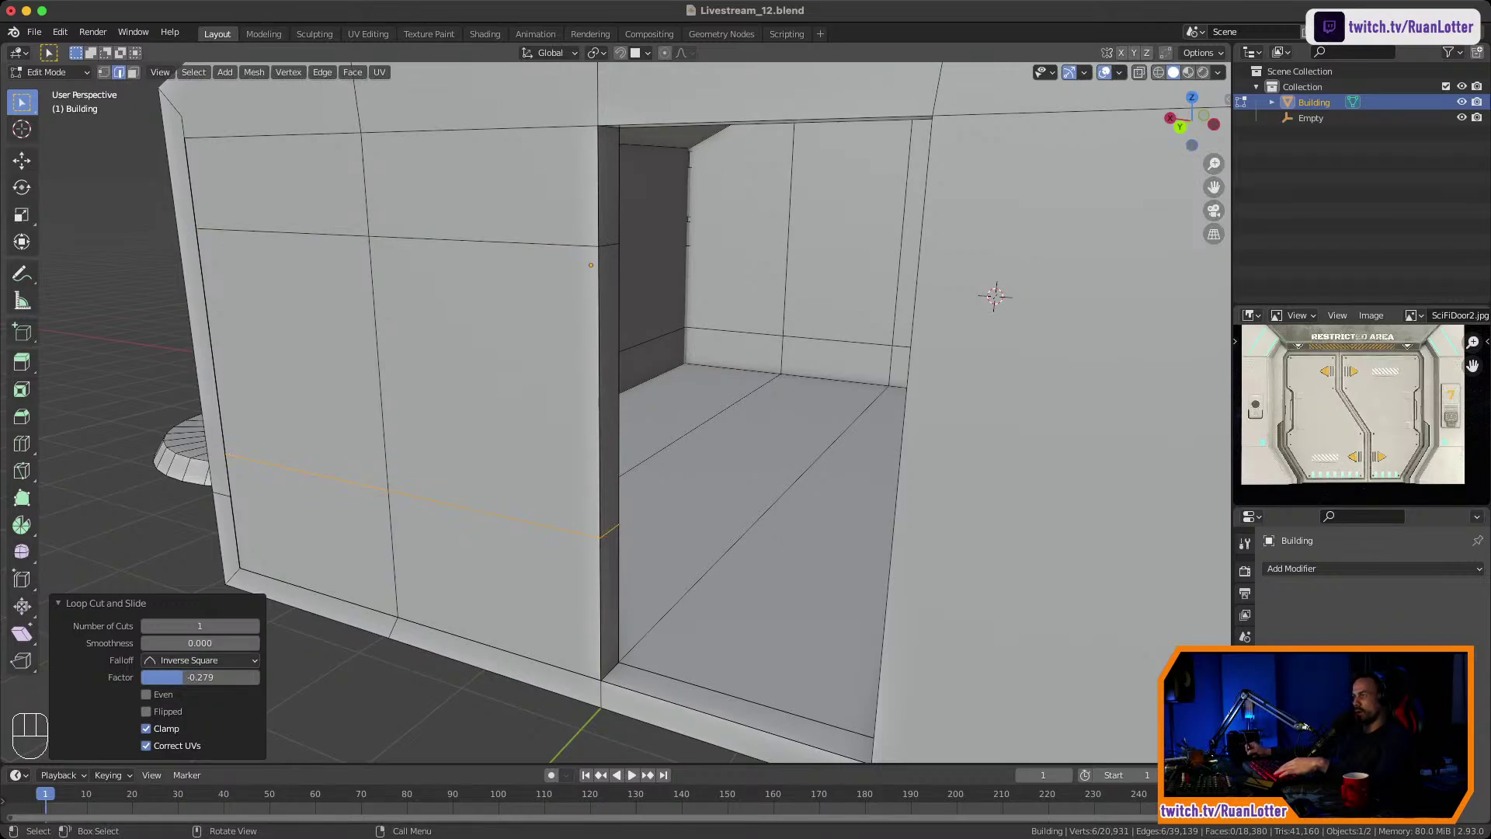
# Add a third horizontal loop cut between the two existing cuts, slid upward by a factor of about 0.61.
pyautogui.moveTo(593, 543); pyautogui.dragTo(624, 532, button='middle')
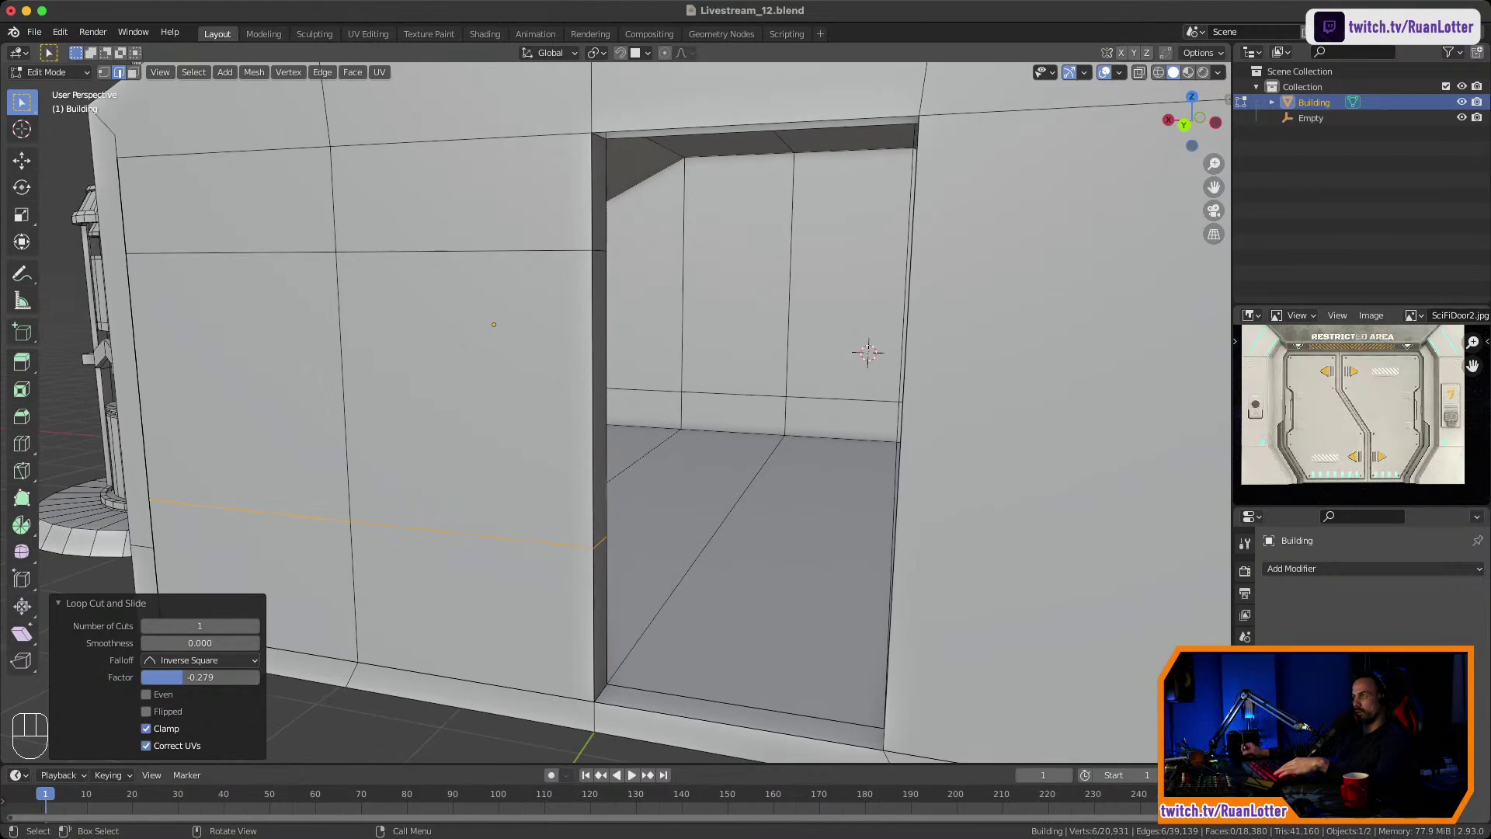
pyautogui.hotkey('ctrl', 'r')
pyautogui.click(565, 394)
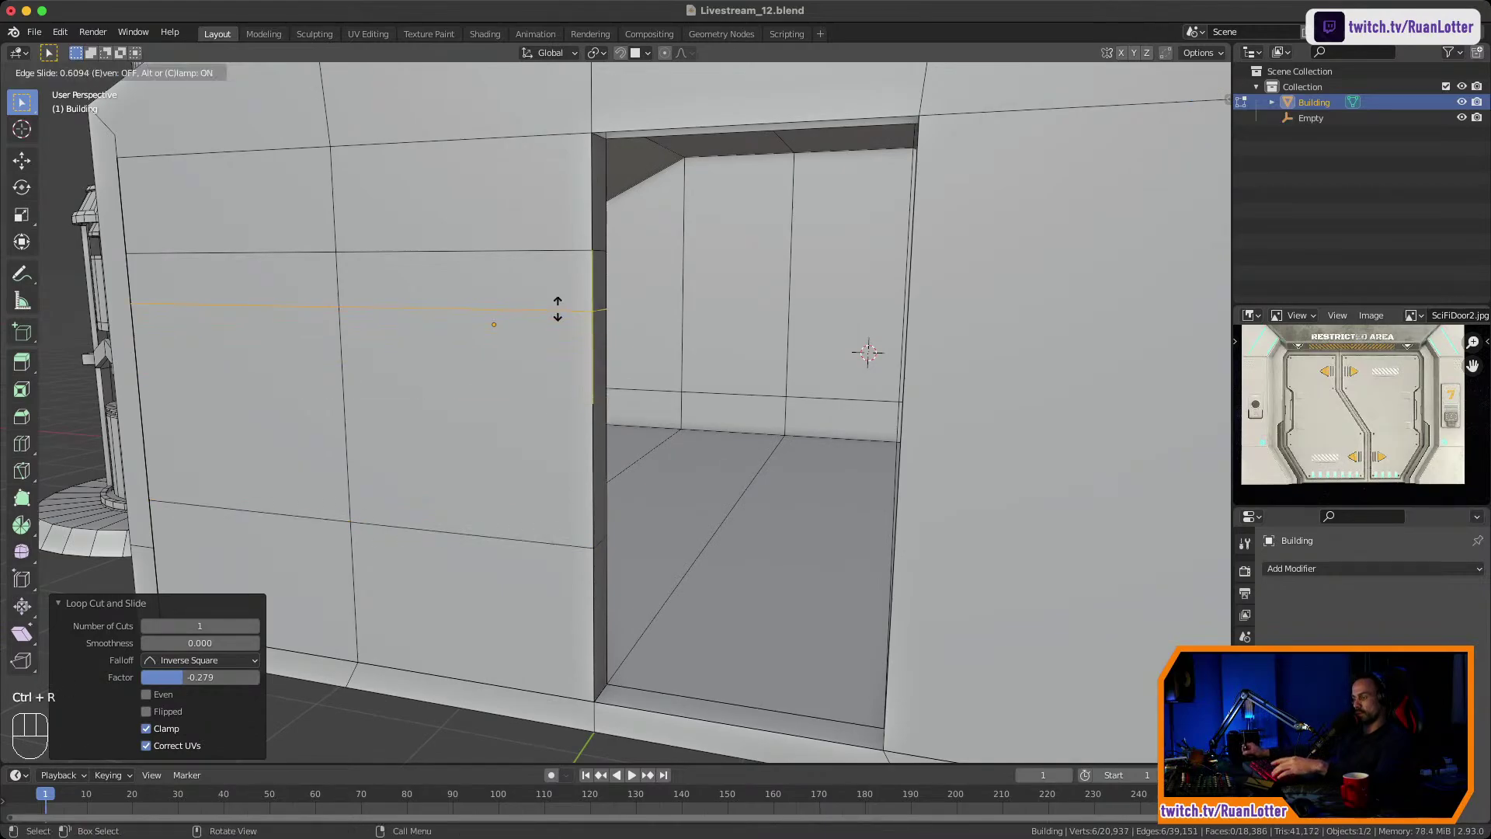
pyautogui.click(558, 309)
# Try to move the middle cut's short edge on the panel's seam side about 0.41 m along X.
pyautogui.press('2')
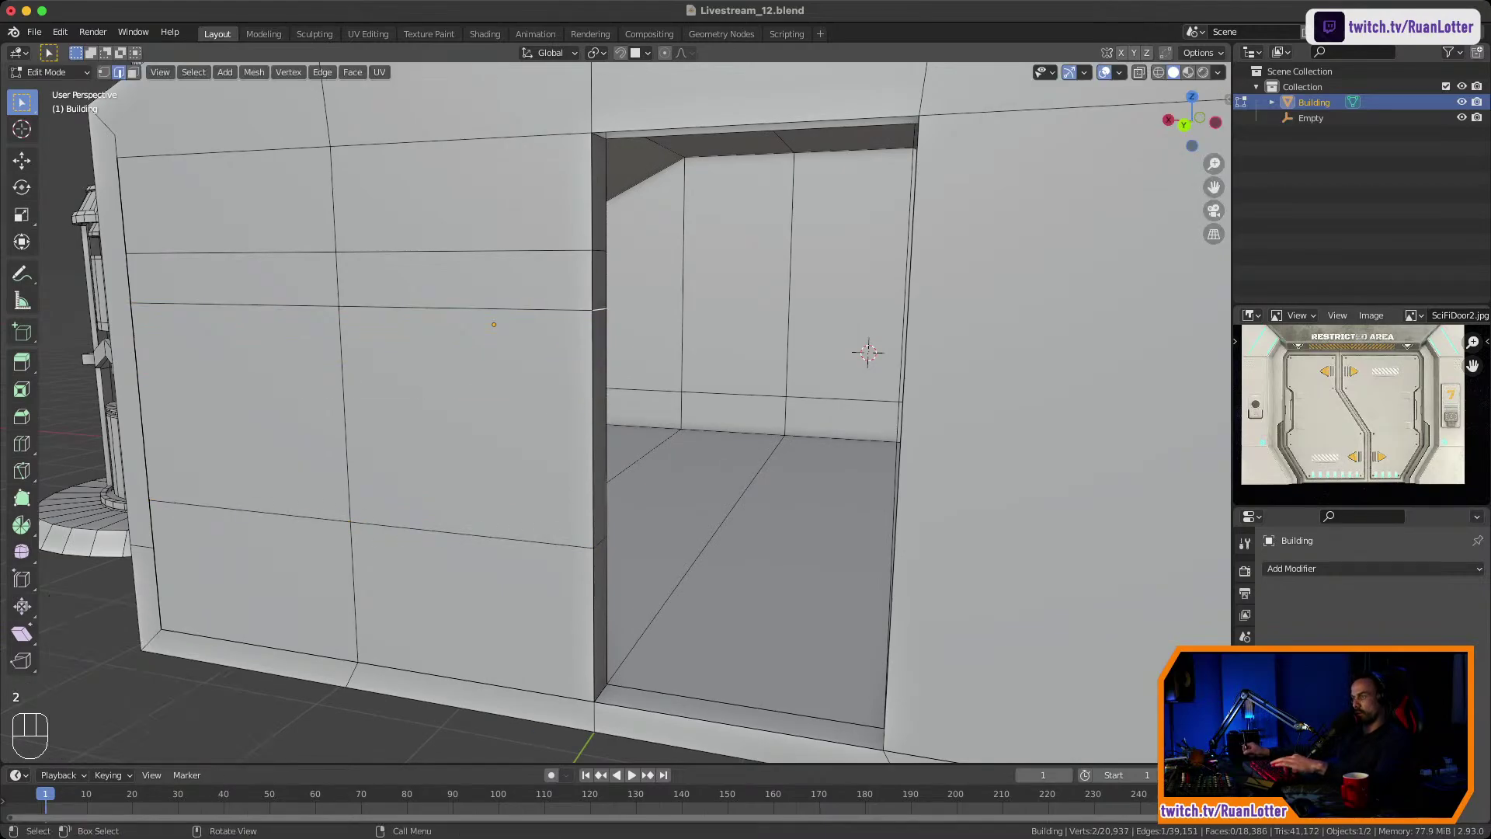
pyautogui.press('g')
pyautogui.press('x')
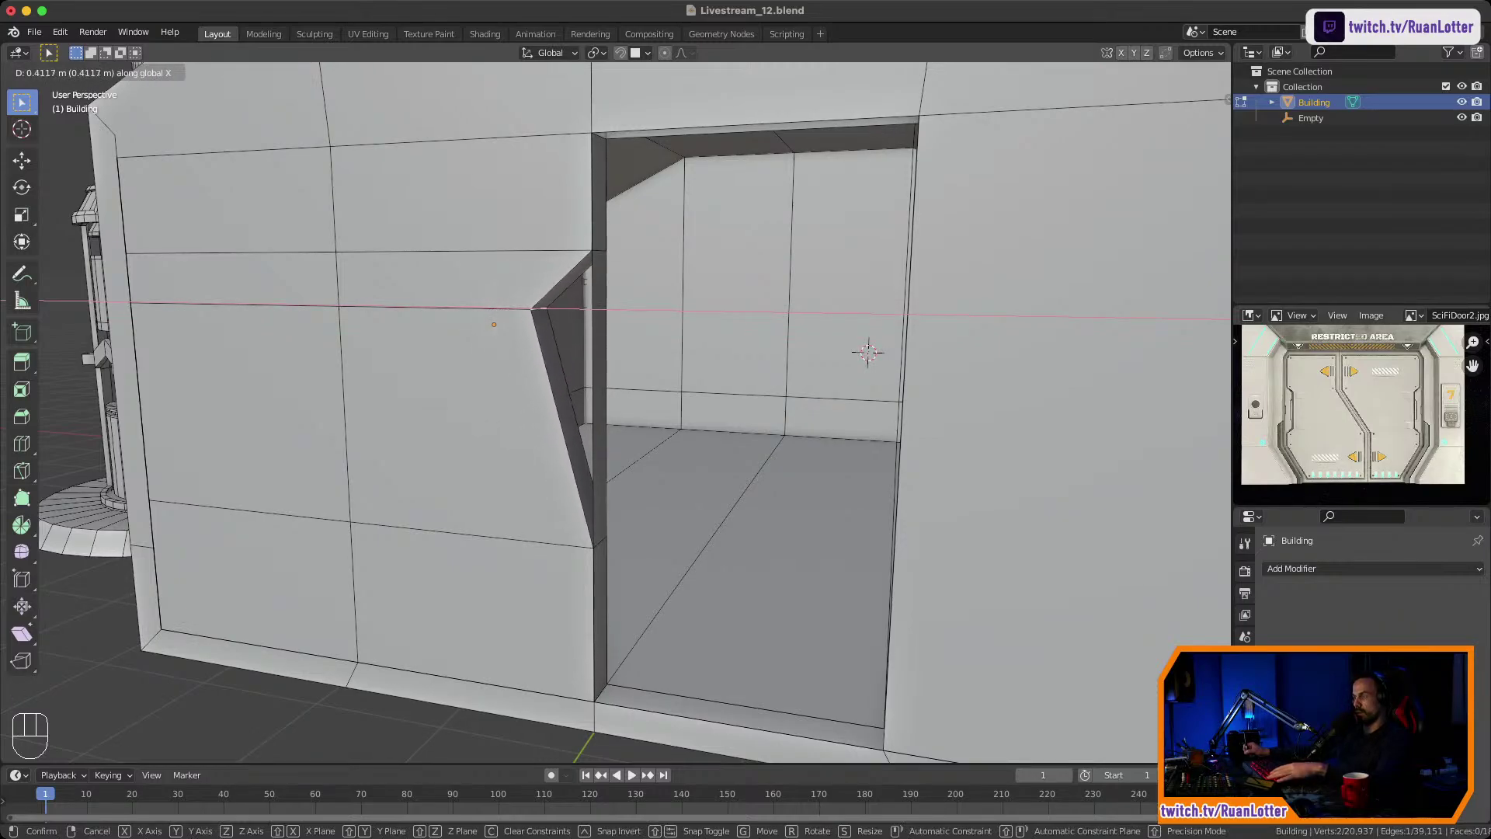
pyautogui.rightClick(553, 311)
# Add the upper cut's short seam edge to the selection and try to move both edges along X.
pyautogui.moveTo(553, 312); pyautogui.dragTo(529, 335, button='middle')
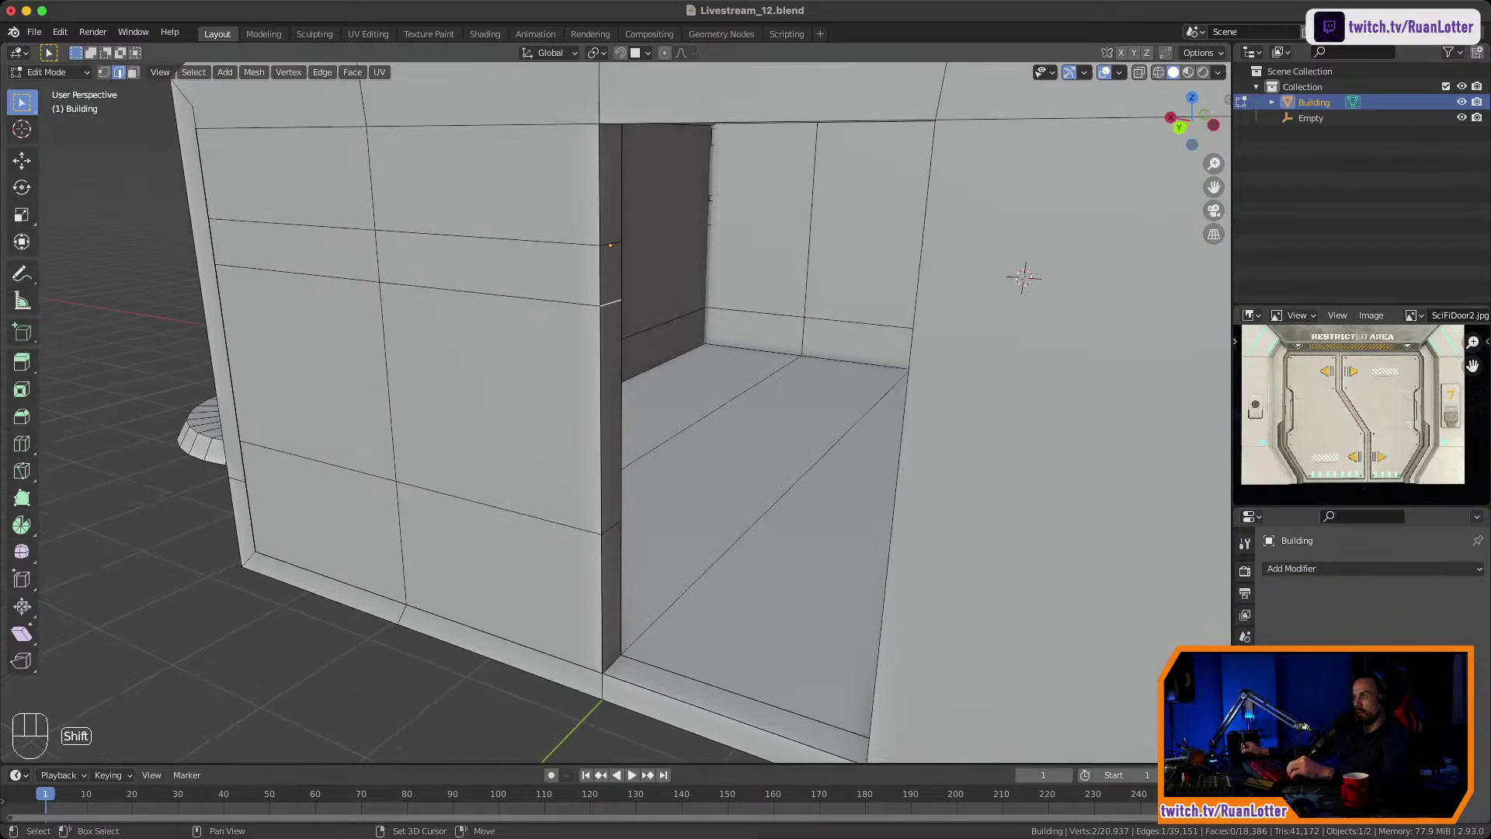
pyautogui.keyDown('shift'); pyautogui.click(610, 244); pyautogui.keyUp('shift')
pyautogui.press('g')
pyautogui.press('x')
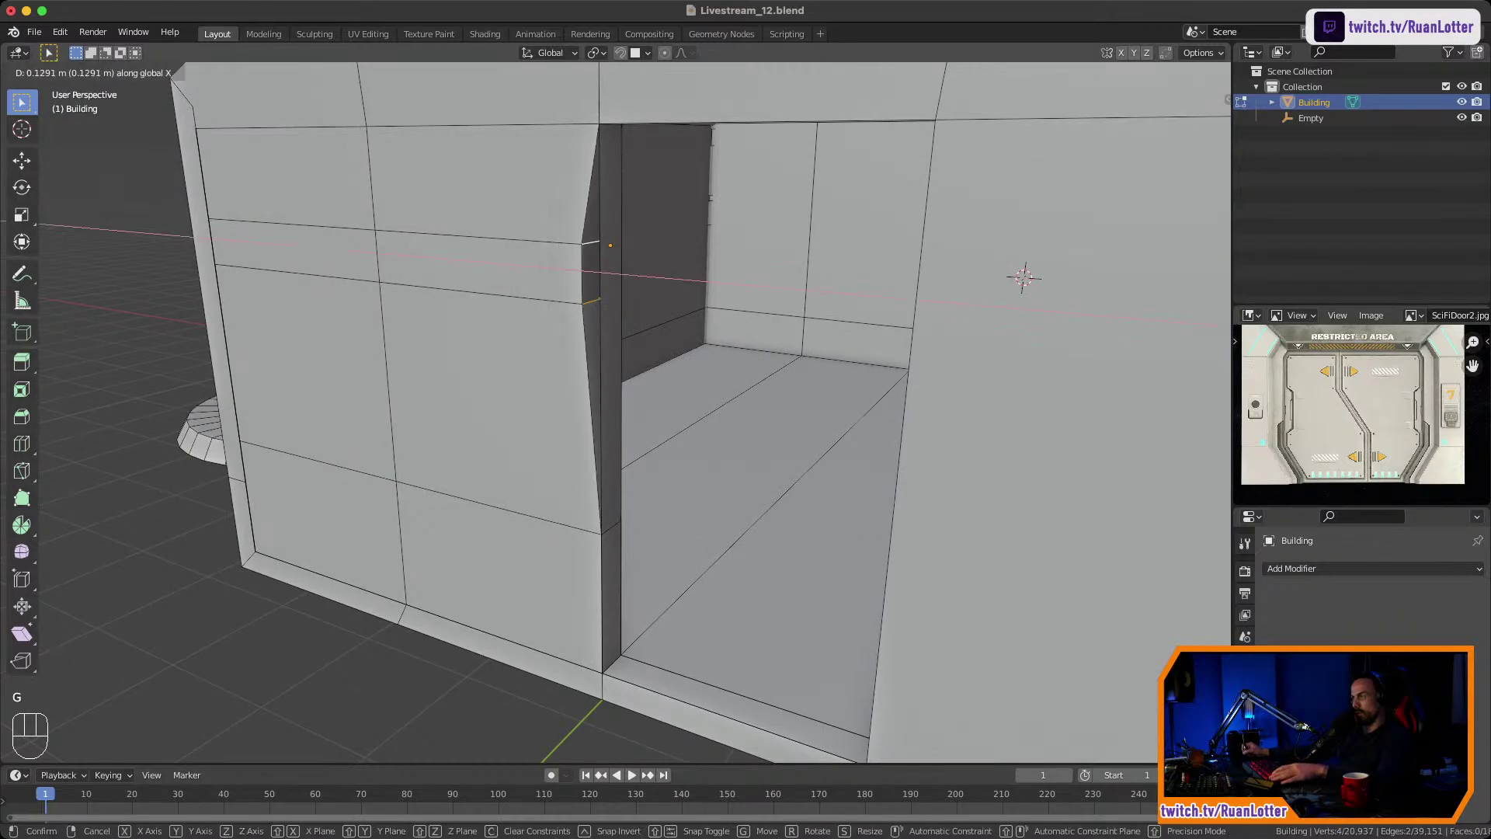
pyautogui.rightClick(548, 267)
# Try to move the two selected short seam edges freely, without an axis constraint.
pyautogui.moveTo(548, 267)
pyautogui.mouseDown(button='middle')
pyautogui.moveTo(594, 266)
pyautogui.moveTo(545, 266)
pyautogui.mouseUp(button='middle')
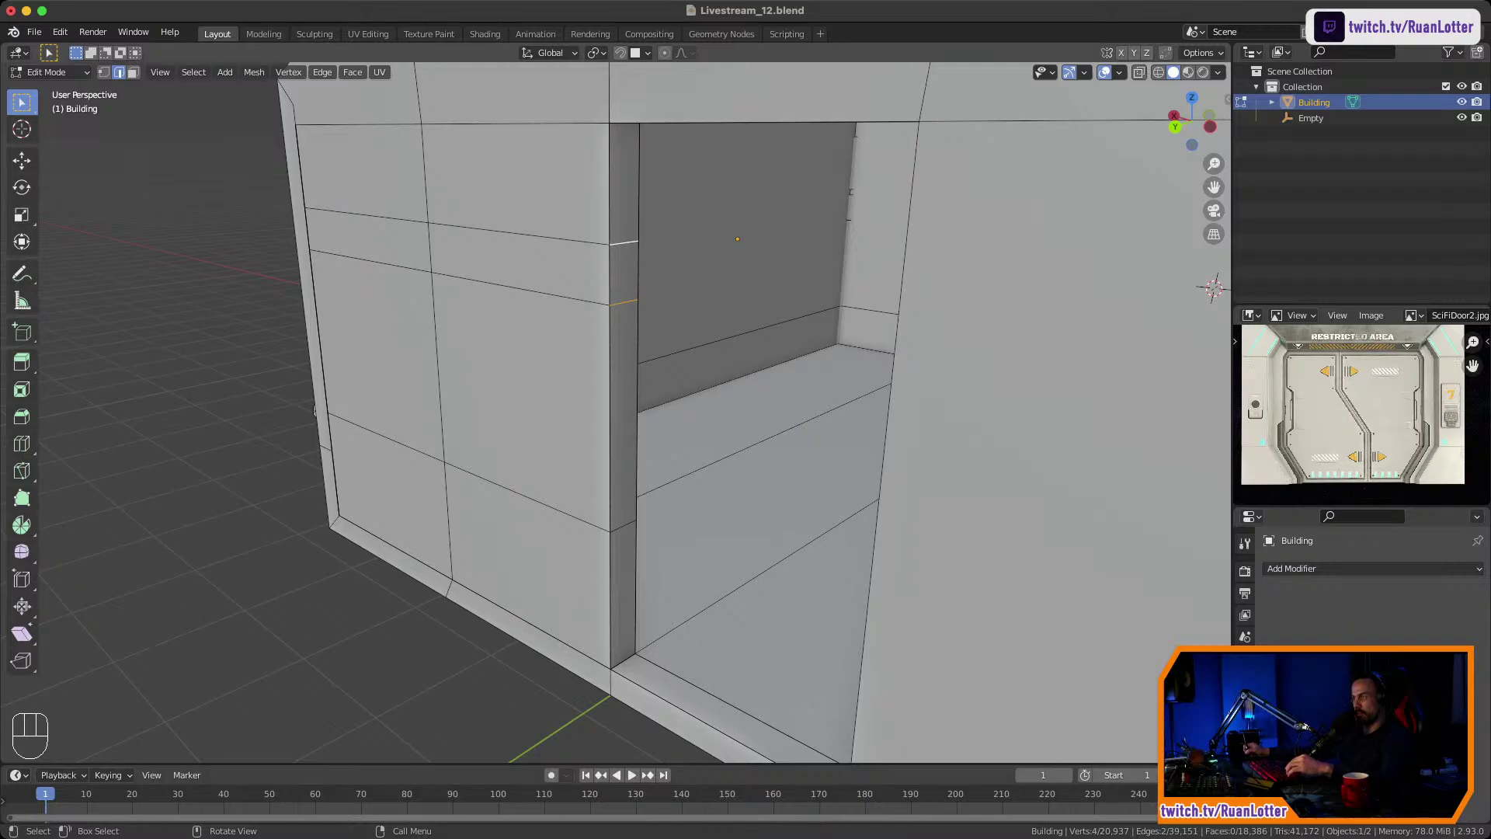
pyautogui.moveTo(623, 243); pyautogui.dragTo(680, 247, button='middle')
pyautogui.keyDown('ctrl'); pyautogui.moveTo(680, 247); pyautogui.dragTo(682, 225, button='middle'); pyautogui.keyUp('ctrl')
pyautogui.press('g')
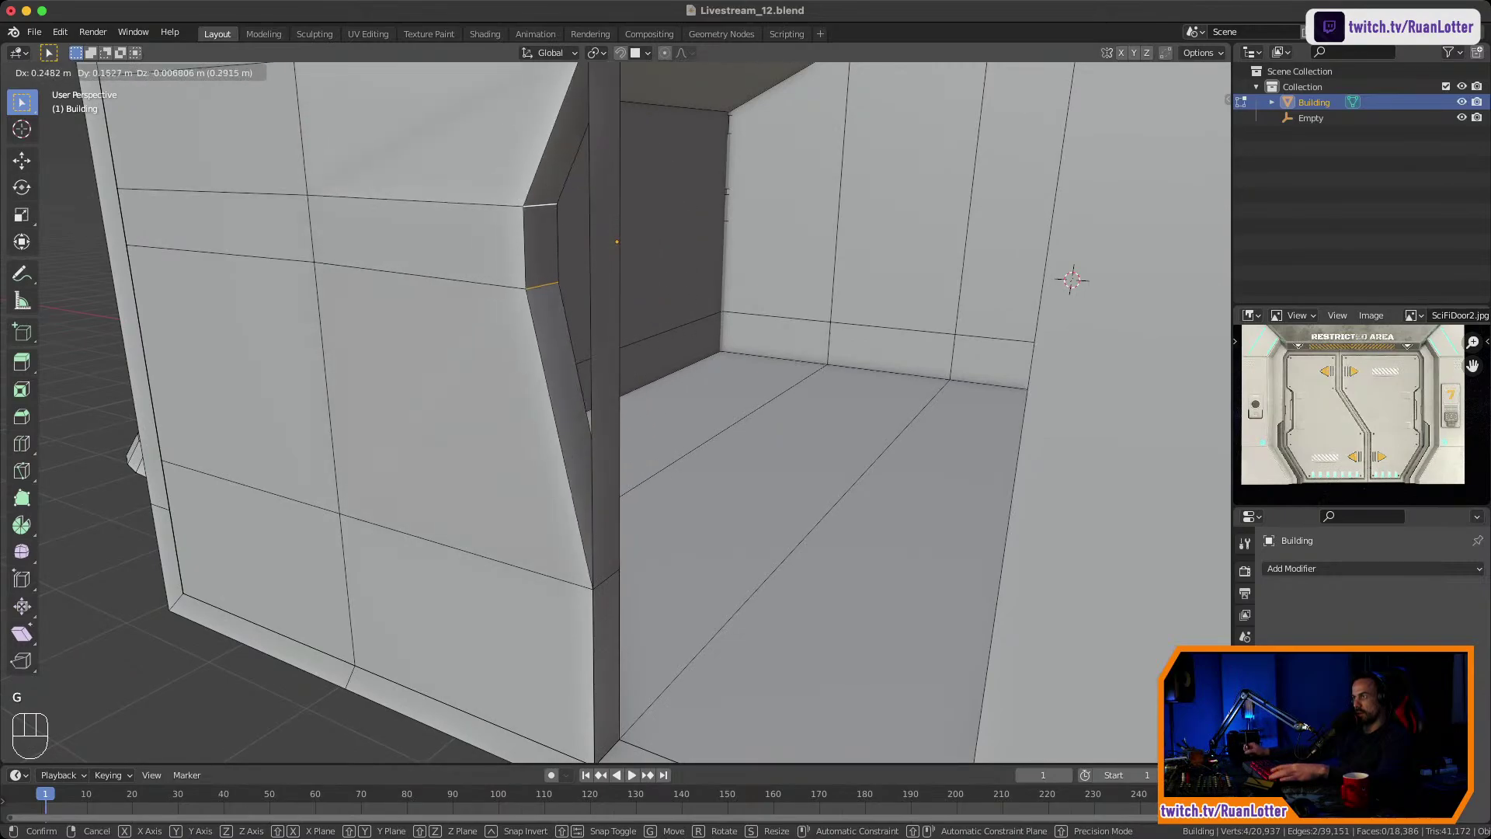
pyautogui.press('Escape')
# Undo the seam edge selections and the third horizontal loop cut.
pyautogui.moveTo(606, 225); pyautogui.dragTo(641, 227, button='middle')
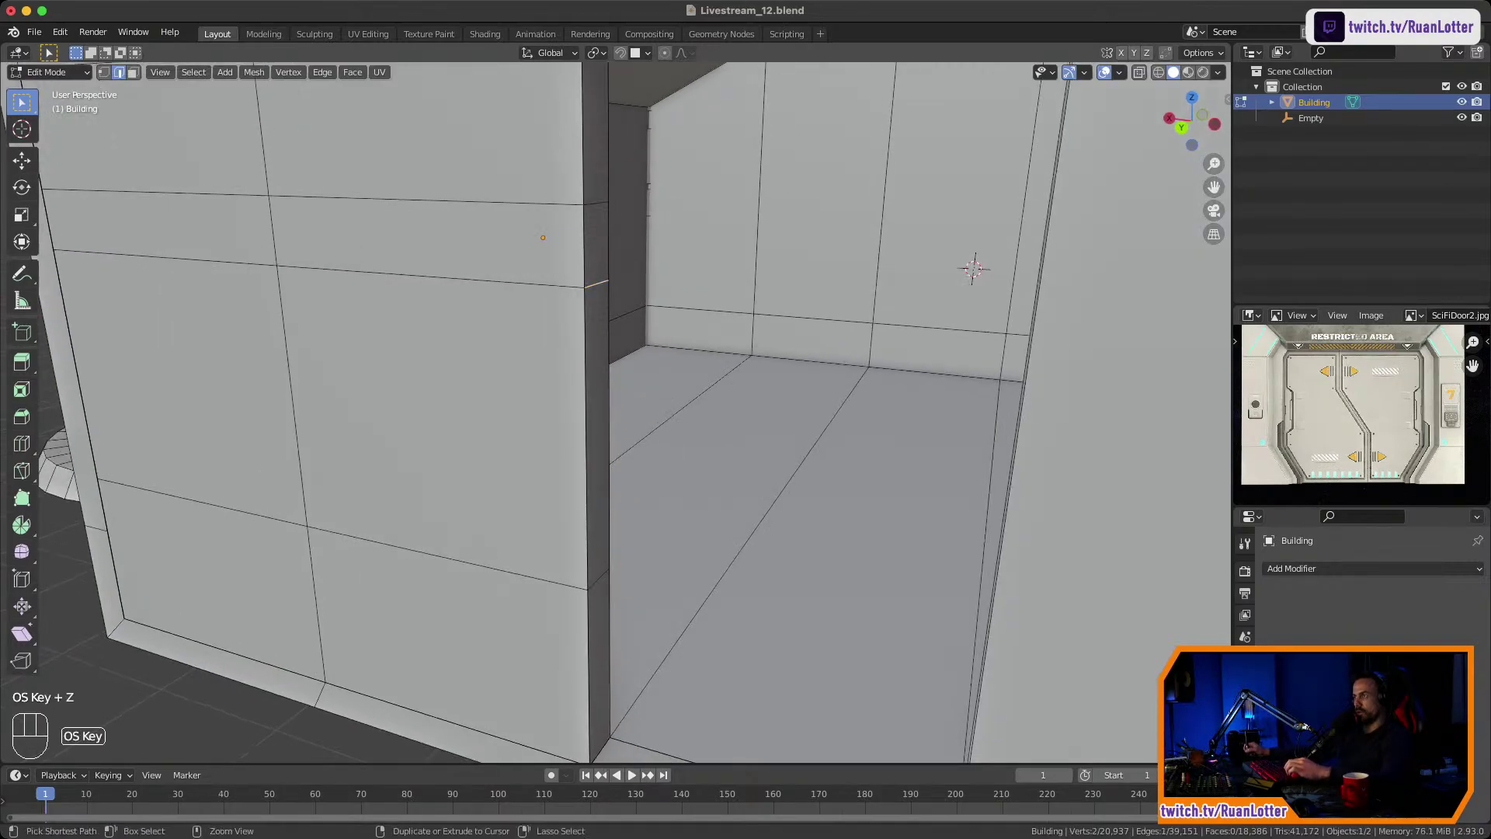
pyautogui.press('super+z')
pyautogui.press('super+z')
# Try to move the short edge at the top of the panel's seam side about 0.68 m along X.
pyautogui.keyDown('ctrl'); pyautogui.moveTo(641, 227); pyautogui.dragTo(641, 260, button='middle'); pyautogui.keyUp('ctrl')
pyautogui.keyDown('shift'); pyautogui.moveTo(641, 260); pyautogui.dragTo(617, 224, button='middle'); pyautogui.keyUp('shift')
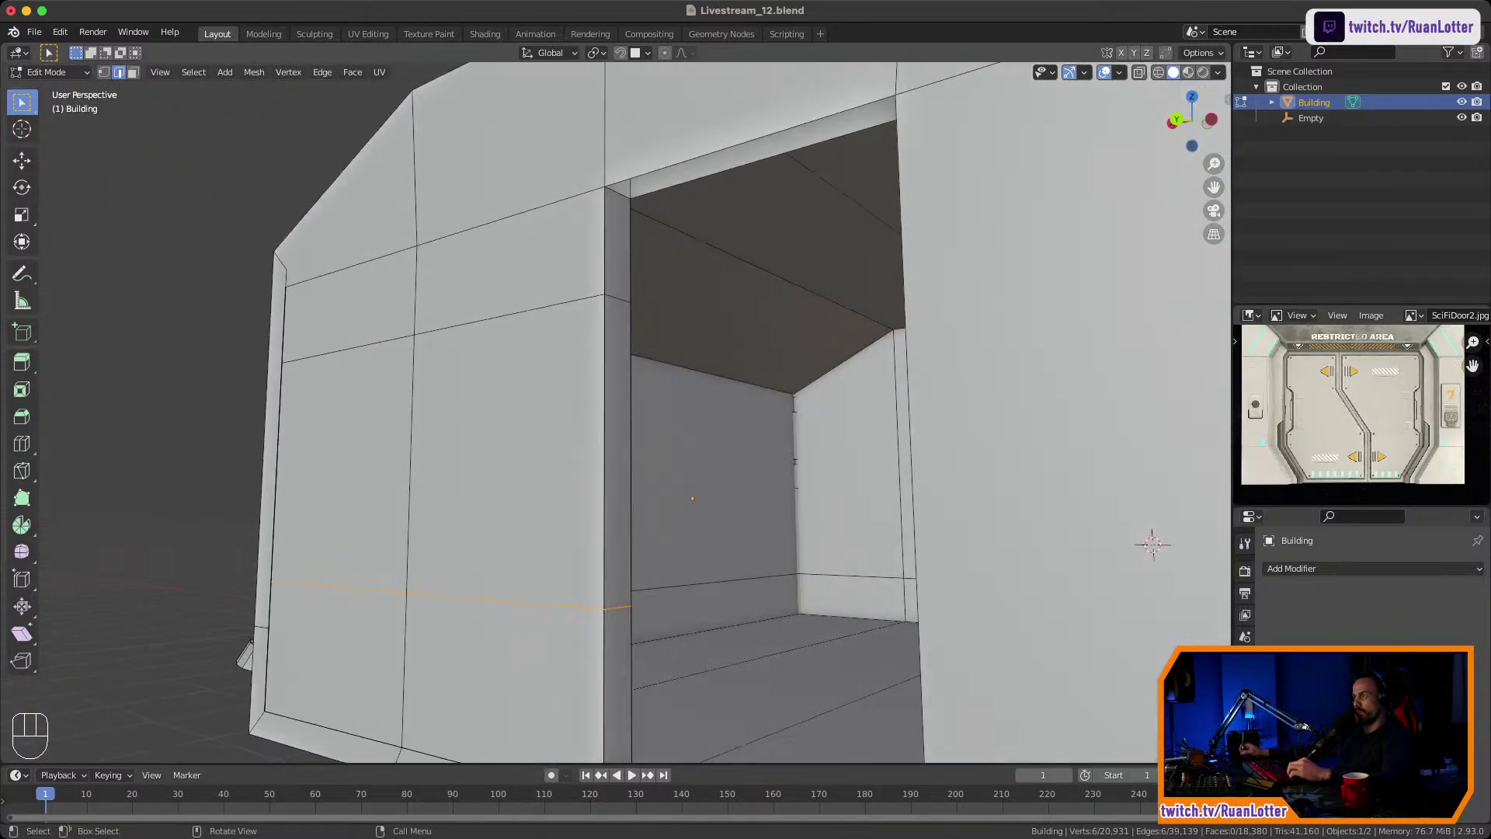
pyautogui.click(618, 193)
pyautogui.press('g')
pyautogui.press('x')
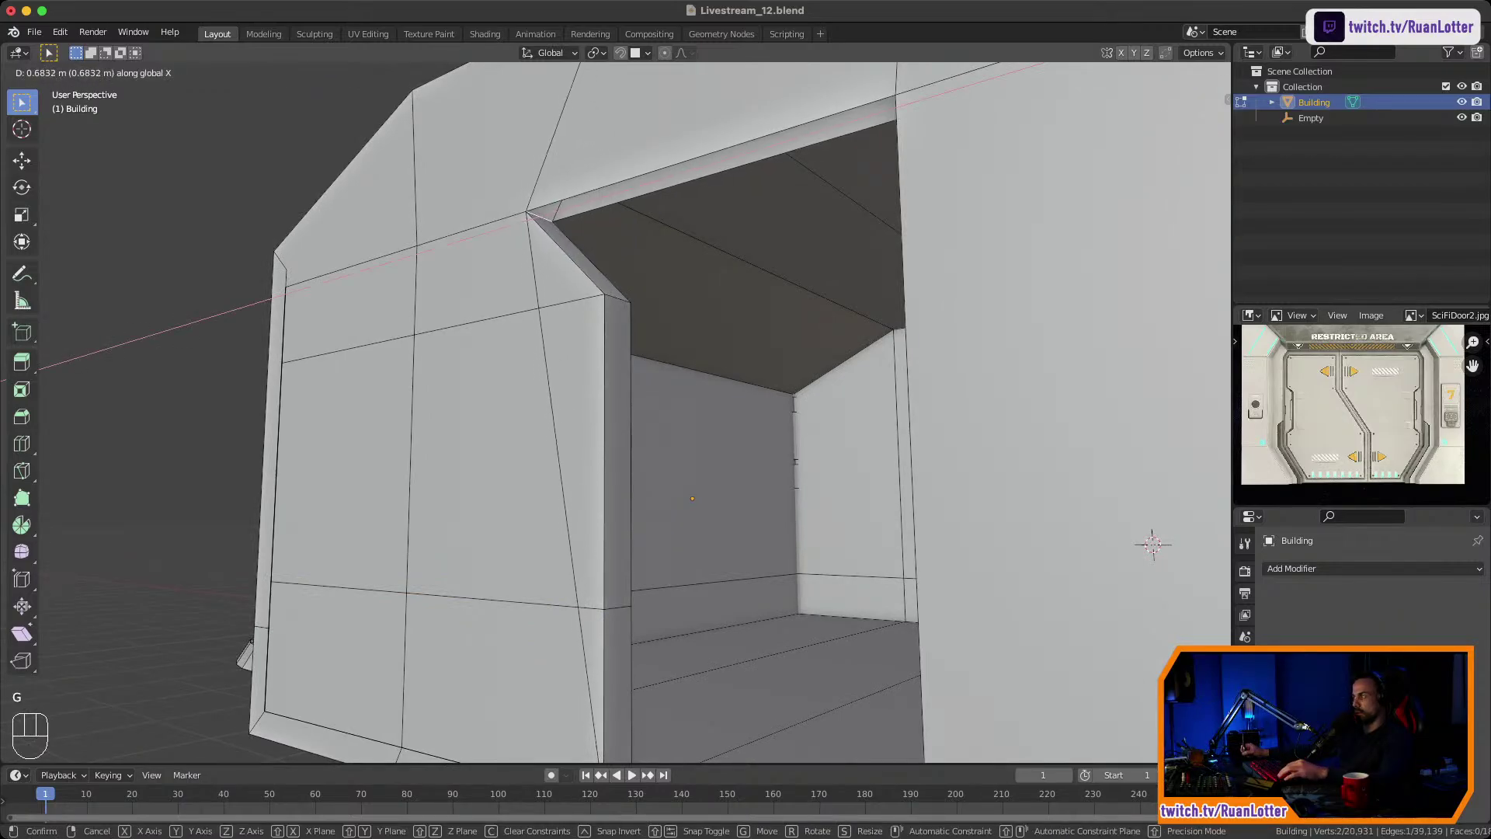
pyautogui.press('Escape')
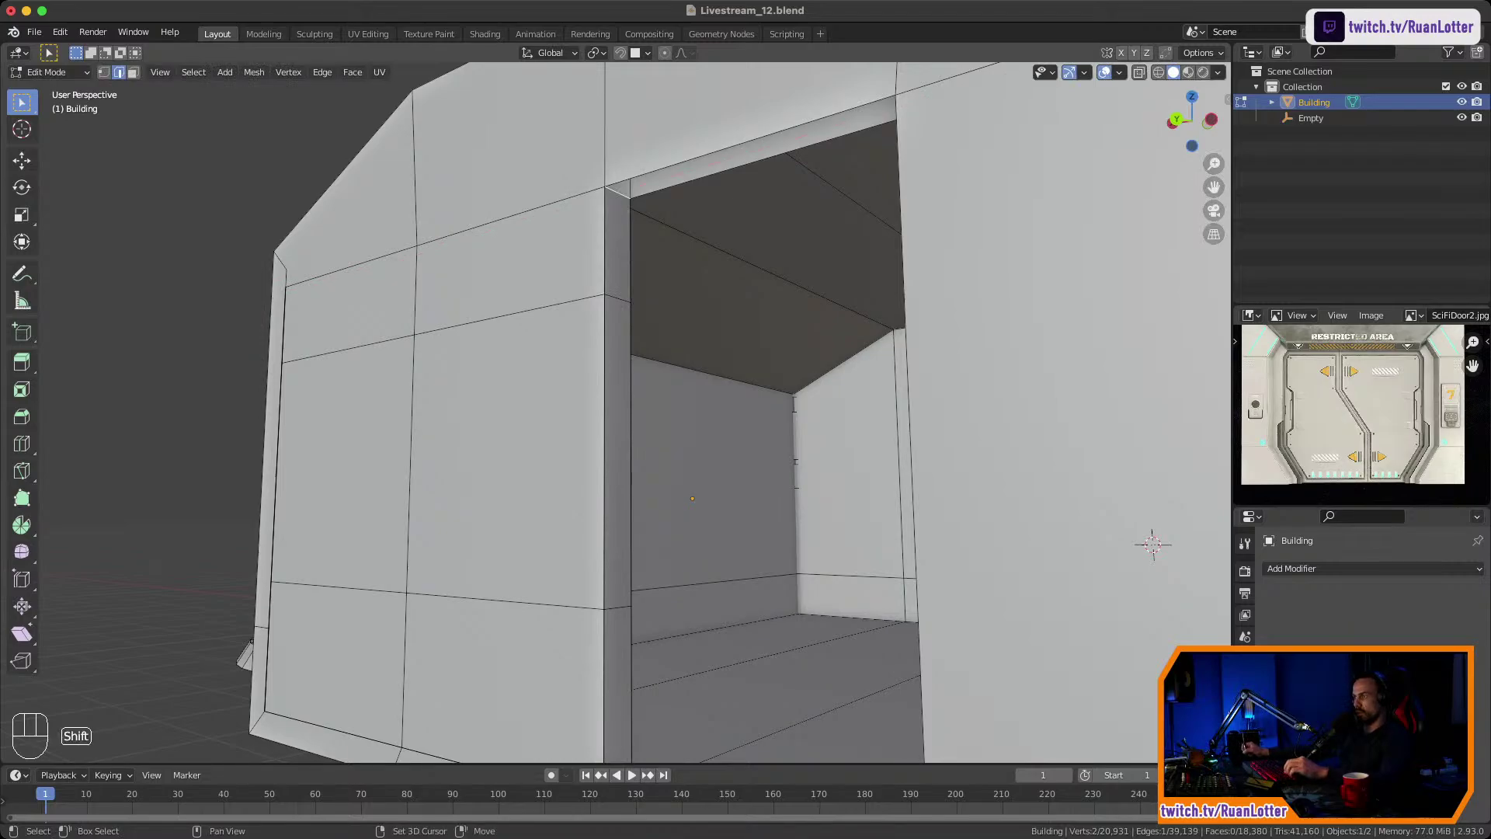
# Add the upper cut's short seam edge and try to move it with the top edge about 0.90 m along X.
pyautogui.press('g')
pyautogui.press('x')
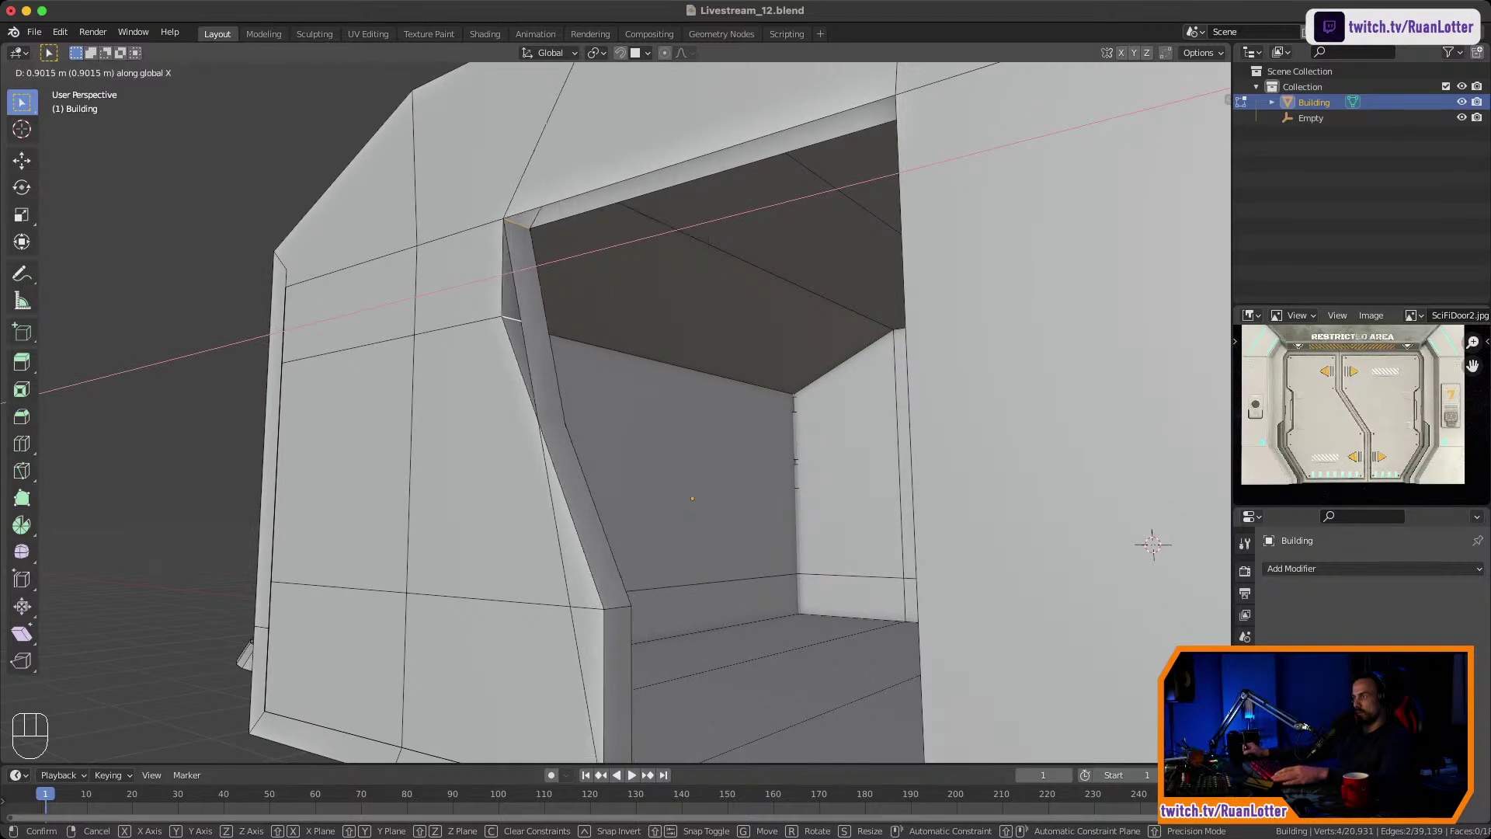
pyautogui.press('Escape')
# Delete the outer and inner faces of the right door panel's outermost section.
pyautogui.moveTo(621, 388); pyautogui.dragTo(621, 431, button='middle')
pyautogui.keyDown('ctrl'); pyautogui.moveTo(622, 431); pyautogui.dragTo(555, 536, button='middle'); pyautogui.keyUp('ctrl')
pyautogui.keyDown('ctrl'); pyautogui.moveTo(556, 535); pyautogui.dragTo(823, 407, button='middle'); pyautogui.keyUp('ctrl')
pyautogui.press('3')
pyautogui.click(786, 435)
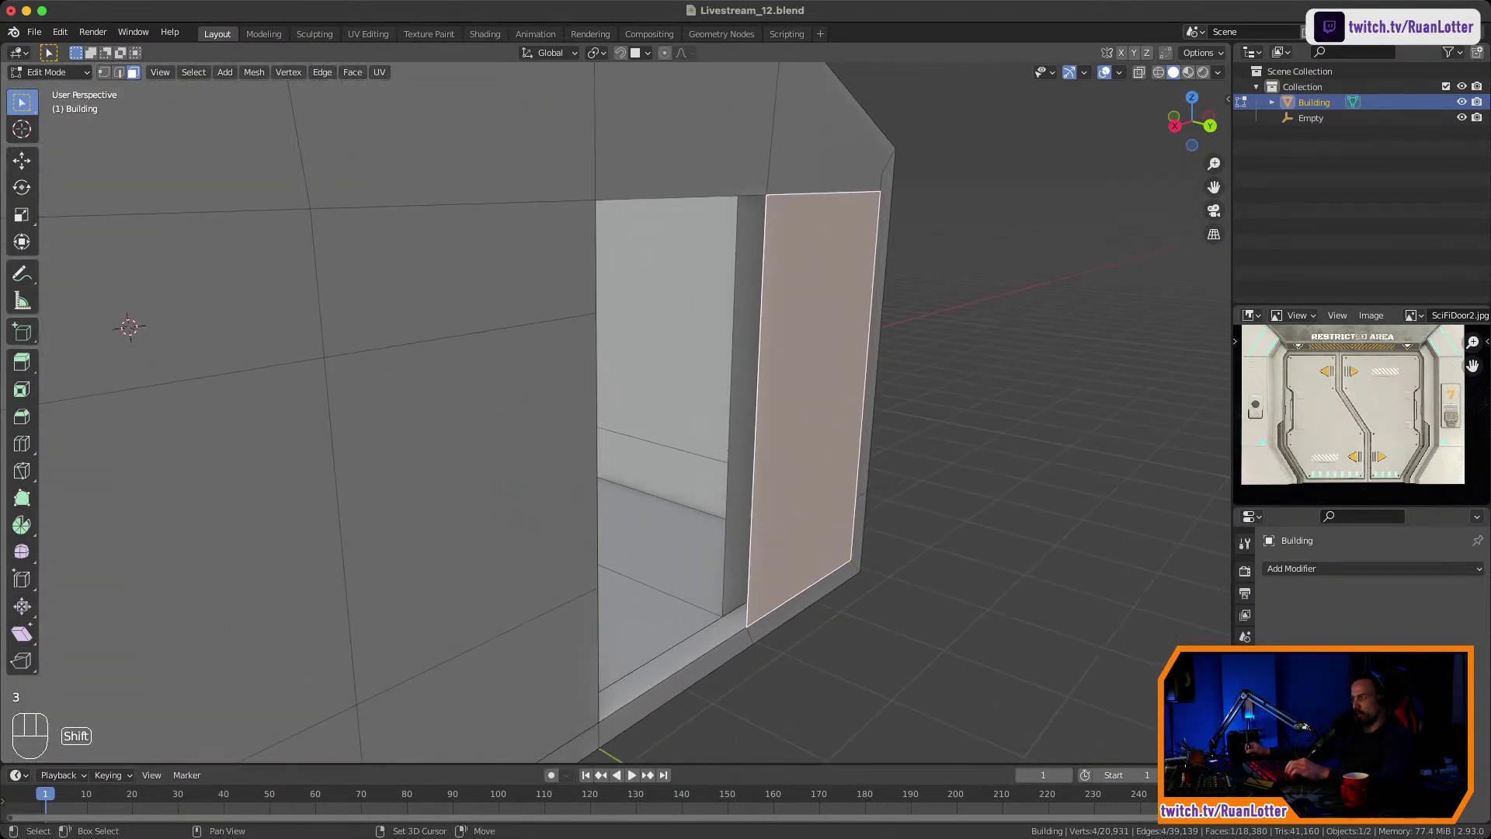
pyautogui.keyDown('shift'); pyautogui.click(743, 449); pyautogui.keyUp('shift')
pyautogui.press('x')
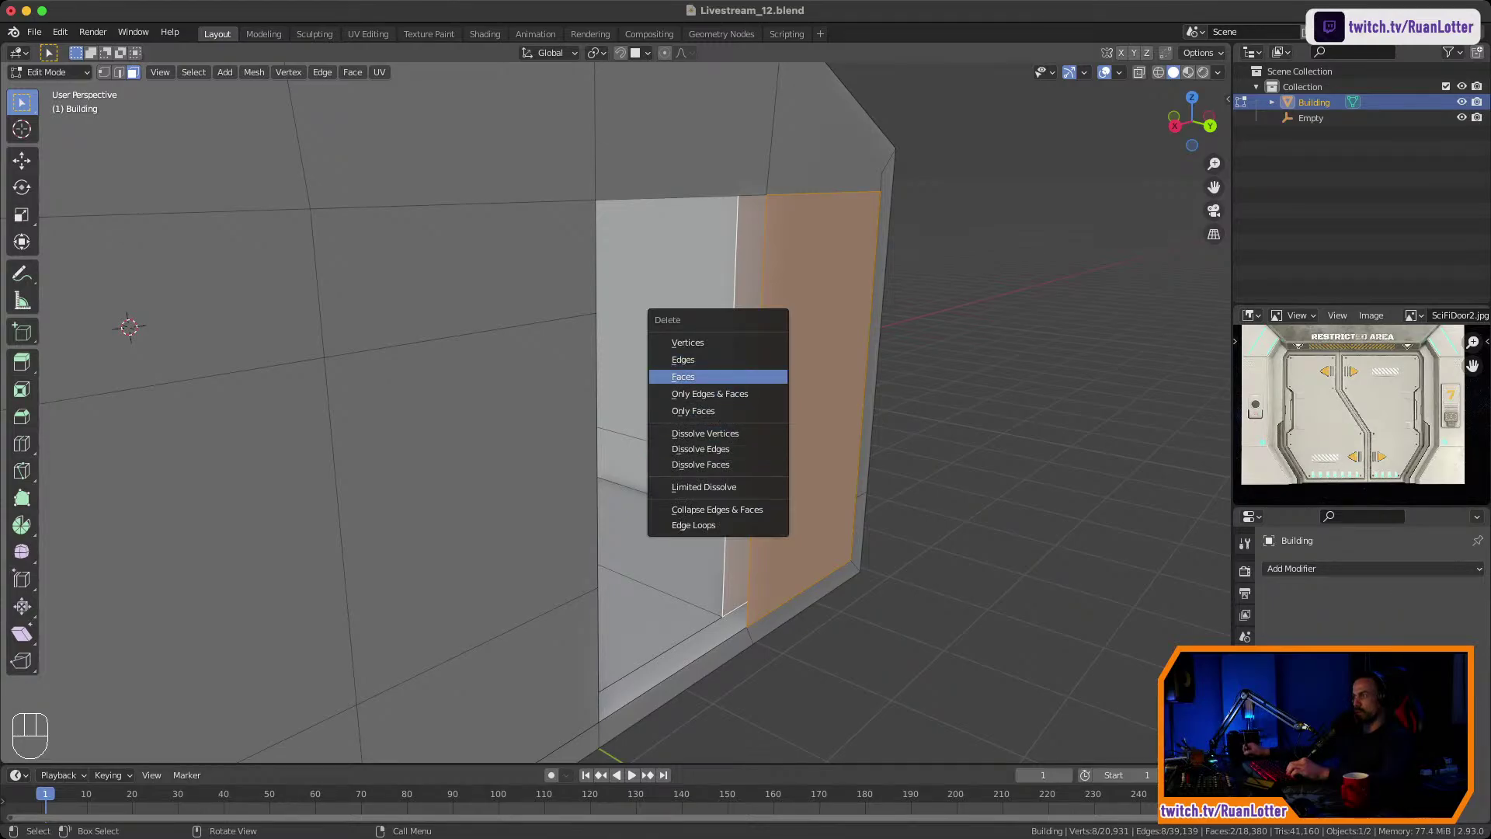
pyautogui.click(716, 377)
# Select the left door panel's faces on both the outer and inner sides and delete them.
pyautogui.moveTo(716, 377); pyautogui.dragTo(622, 381, button='middle')
pyautogui.moveTo(412, 240); pyautogui.dragTo(645, 594)
pyautogui.moveTo(645, 575); pyautogui.dragTo(288, 571, button='middle')
pyautogui.keyDown('shift'); pyautogui.moveTo(611, 261); pyautogui.dragTo(792, 587); pyautogui.keyUp('shift')
pyautogui.press('x')
pyautogui.click(782, 561)
# Delete the faces of both narrow vertical strips left standing at the door's centre.
pyautogui.moveTo(782, 561); pyautogui.dragTo(1095, 574, button='middle')
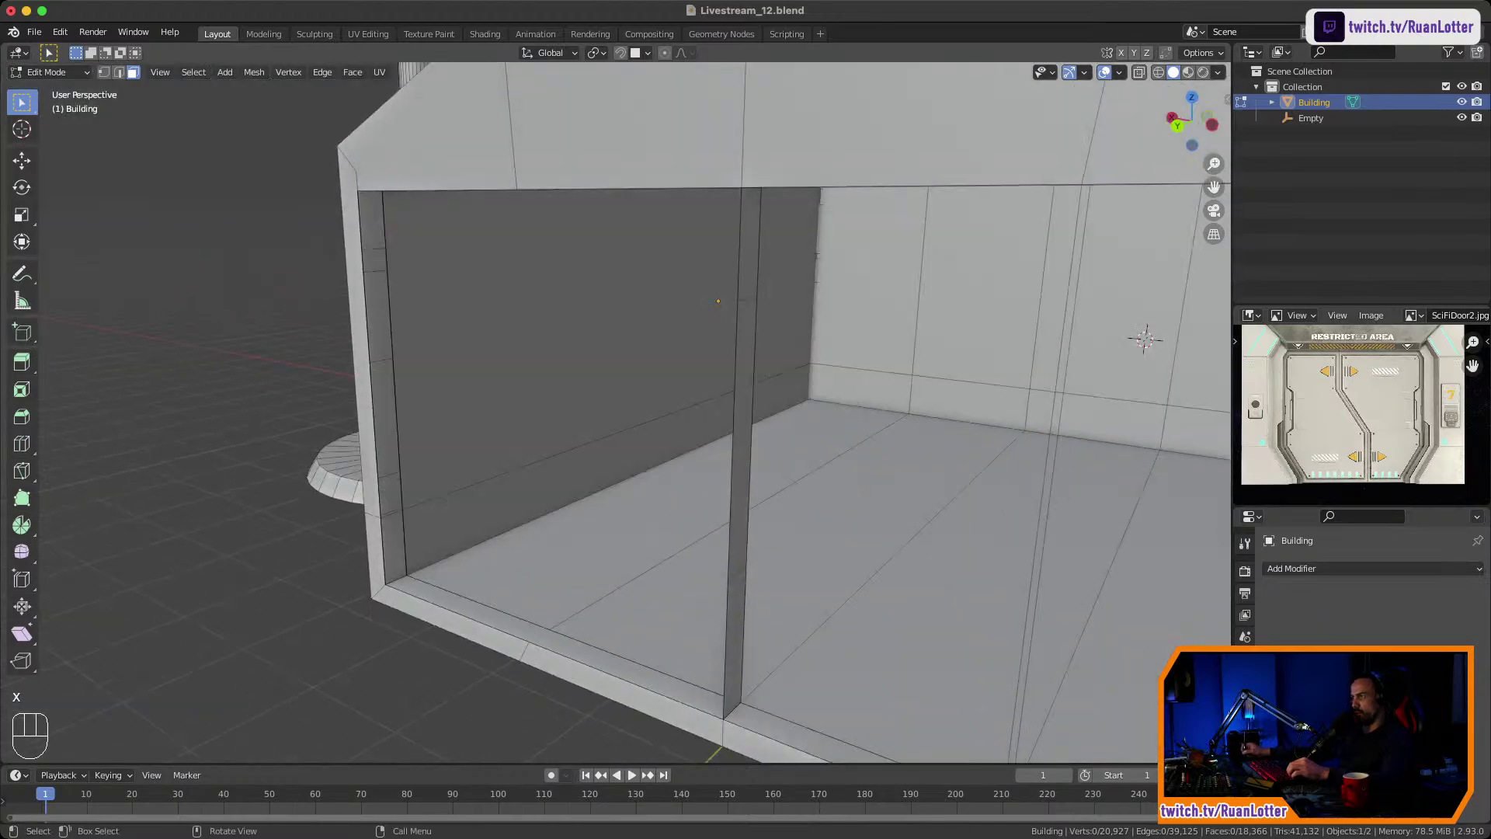
pyautogui.click(750, 249)
pyautogui.keyDown('ctrl'); pyautogui.click(735, 633); pyautogui.keyUp('ctrl')
pyautogui.press('x')
pyautogui.click(733, 634)
pyautogui.moveTo(733, 634); pyautogui.dragTo(870, 635, button='middle')
pyautogui.click(748, 268)
pyautogui.click(746, 310)
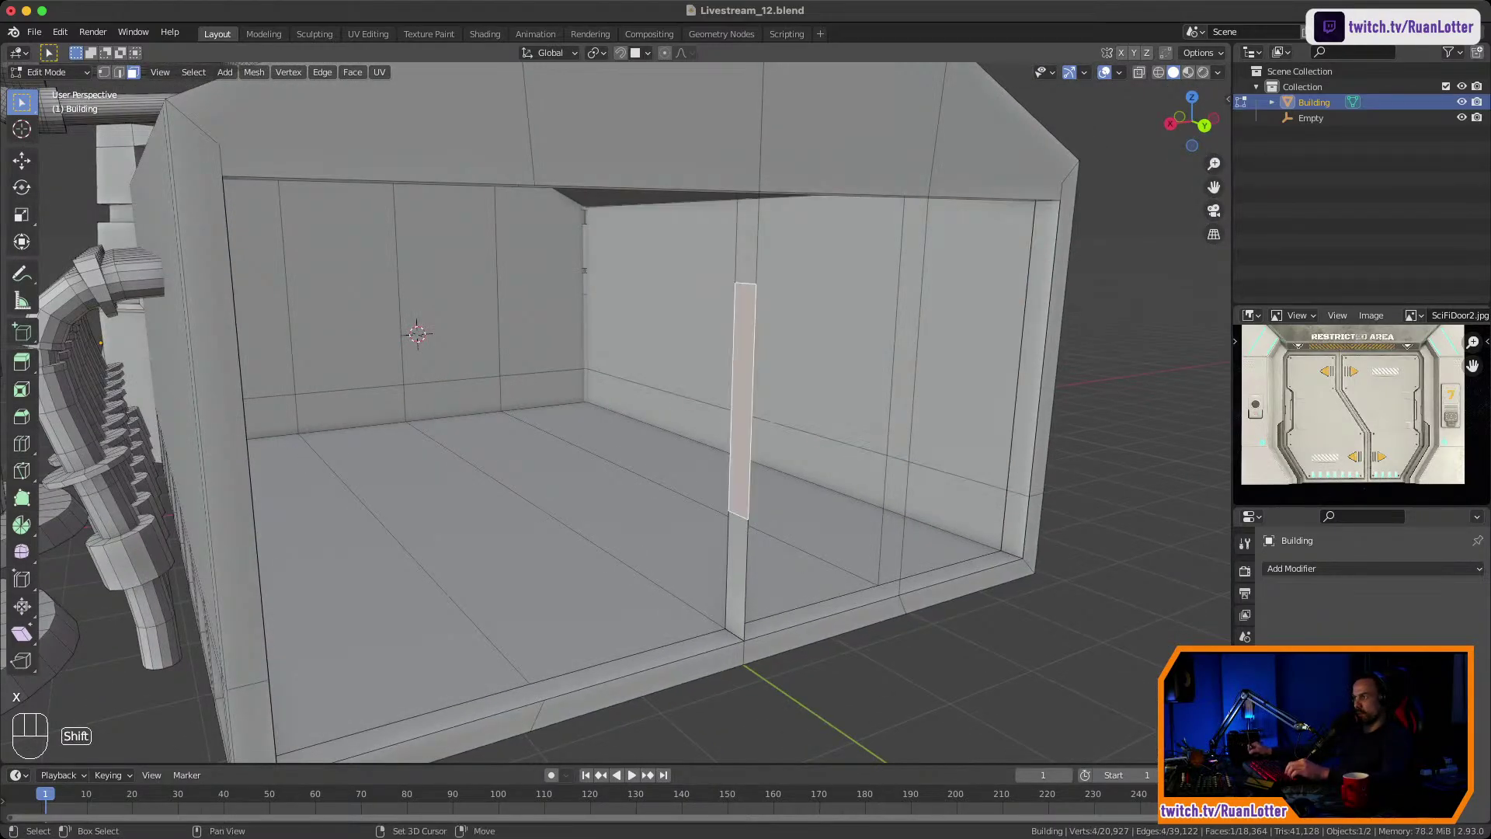
pyautogui.keyDown('ctrl'); pyautogui.click(736, 571); pyautogui.keyUp('ctrl')
pyautogui.press('x')
pyautogui.click(736, 571)
# Delete the four leftover vertical edges spanning the front opening between lintel and sill.
pyautogui.press('2')
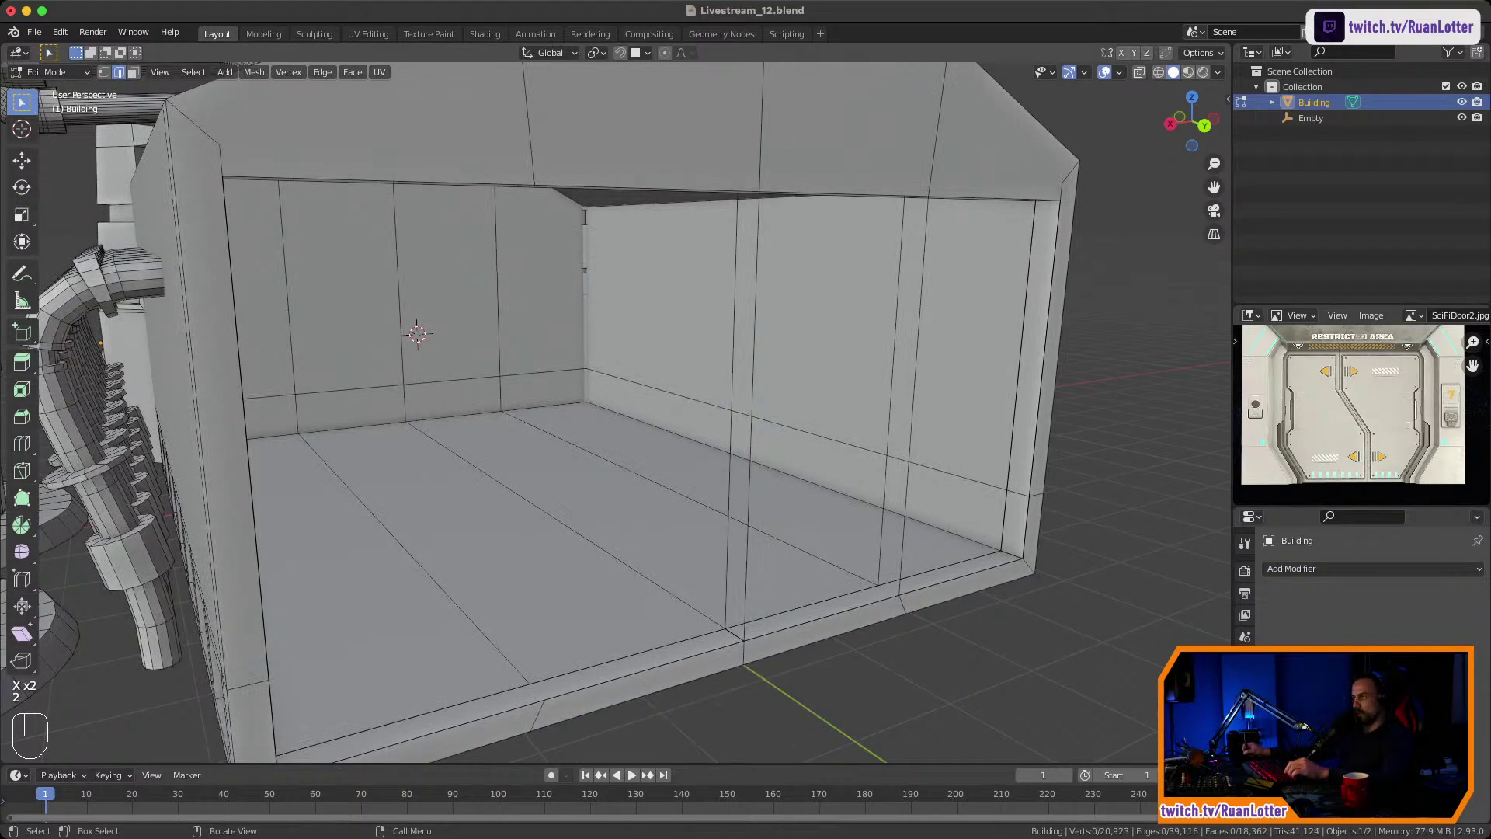
pyautogui.click(728, 512)
pyautogui.keyDown('shift'); pyautogui.click(749, 512); pyautogui.keyUp('shift')
pyautogui.keyDown('shift'); pyautogui.click(885, 482); pyautogui.keyUp('shift')
pyautogui.keyDown('shift'); pyautogui.click(908, 482); pyautogui.keyUp('shift')
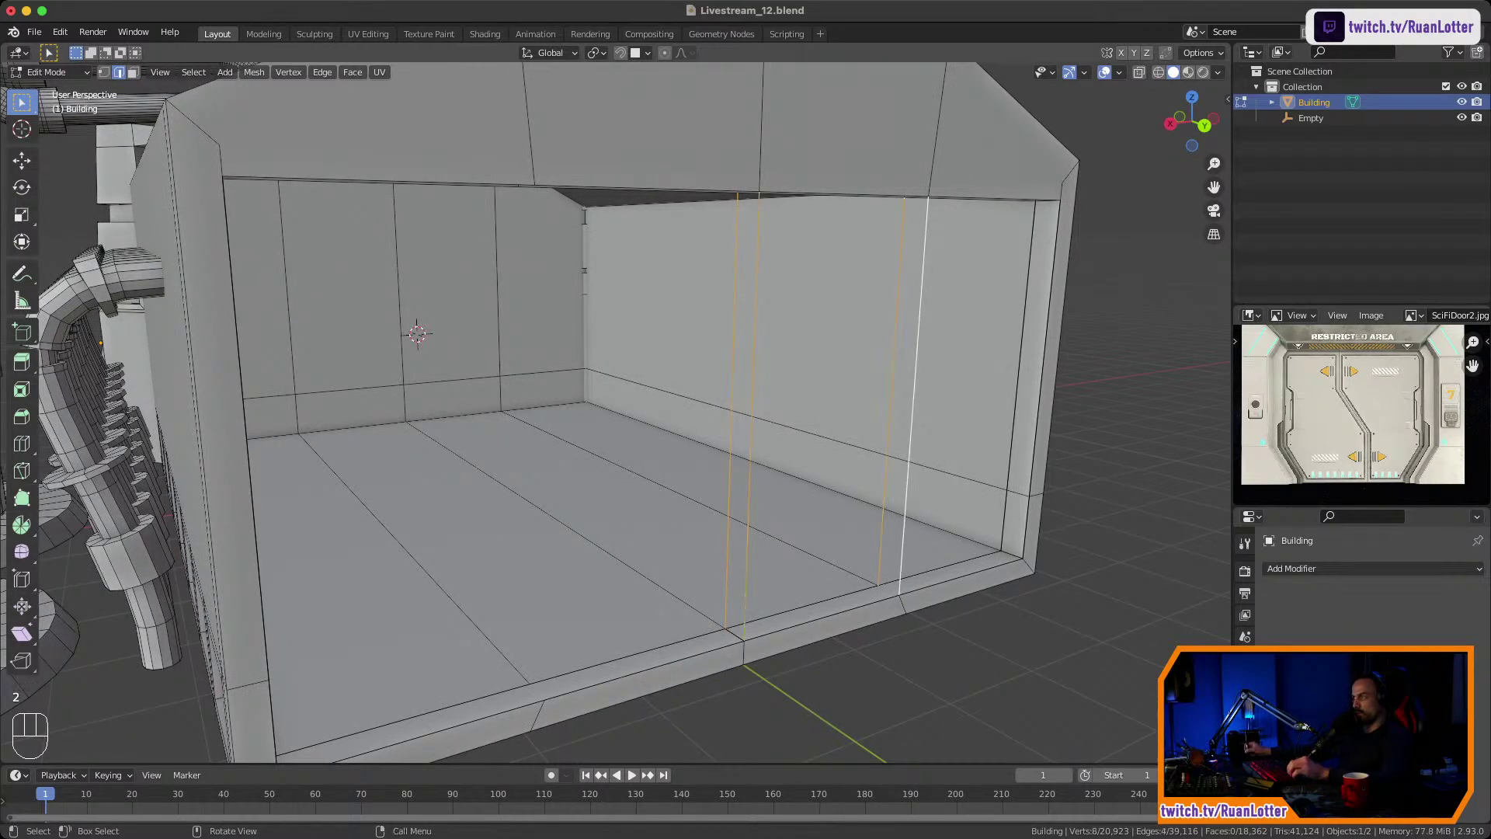
pyautogui.press('x')
pyautogui.click(912, 403)
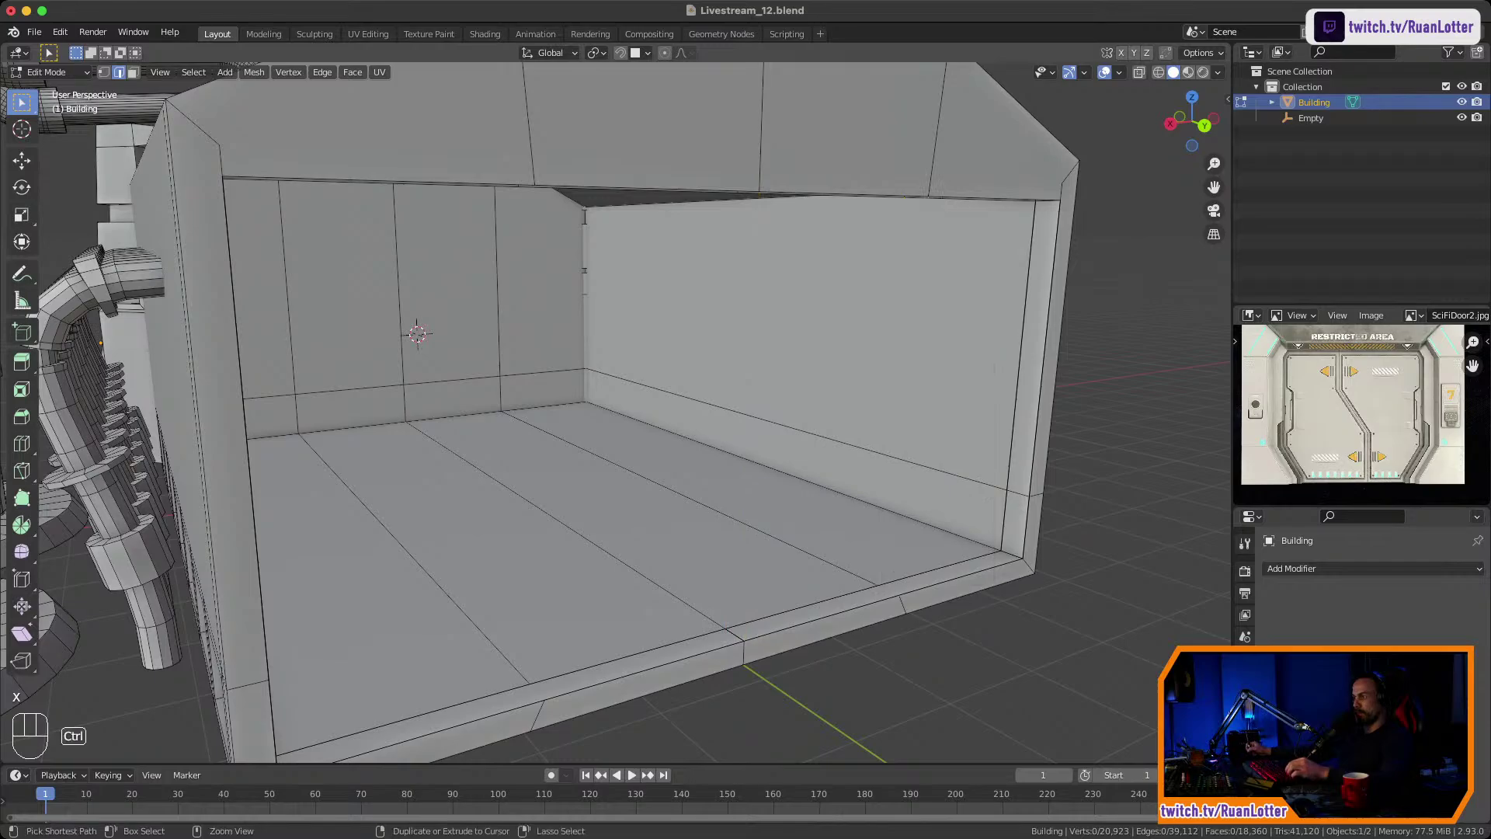
# Fill the open underside of the lintel above the front opening with a single face.
pyautogui.keyDown('ctrl'); pyautogui.moveTo(913, 403); pyautogui.dragTo(944, 379, button='middle'); pyautogui.keyUp('ctrl')
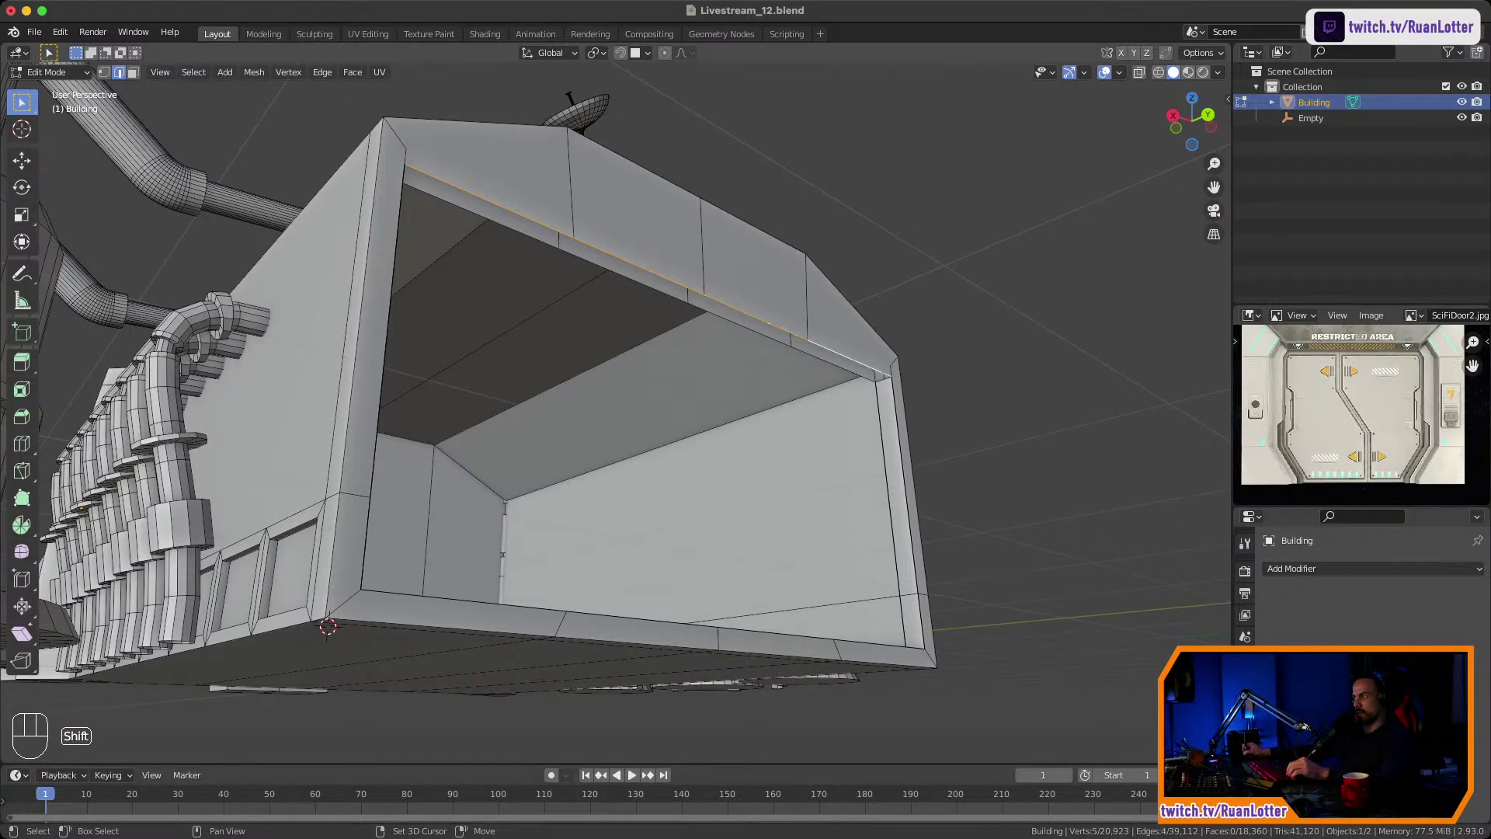
pyautogui.press('f')
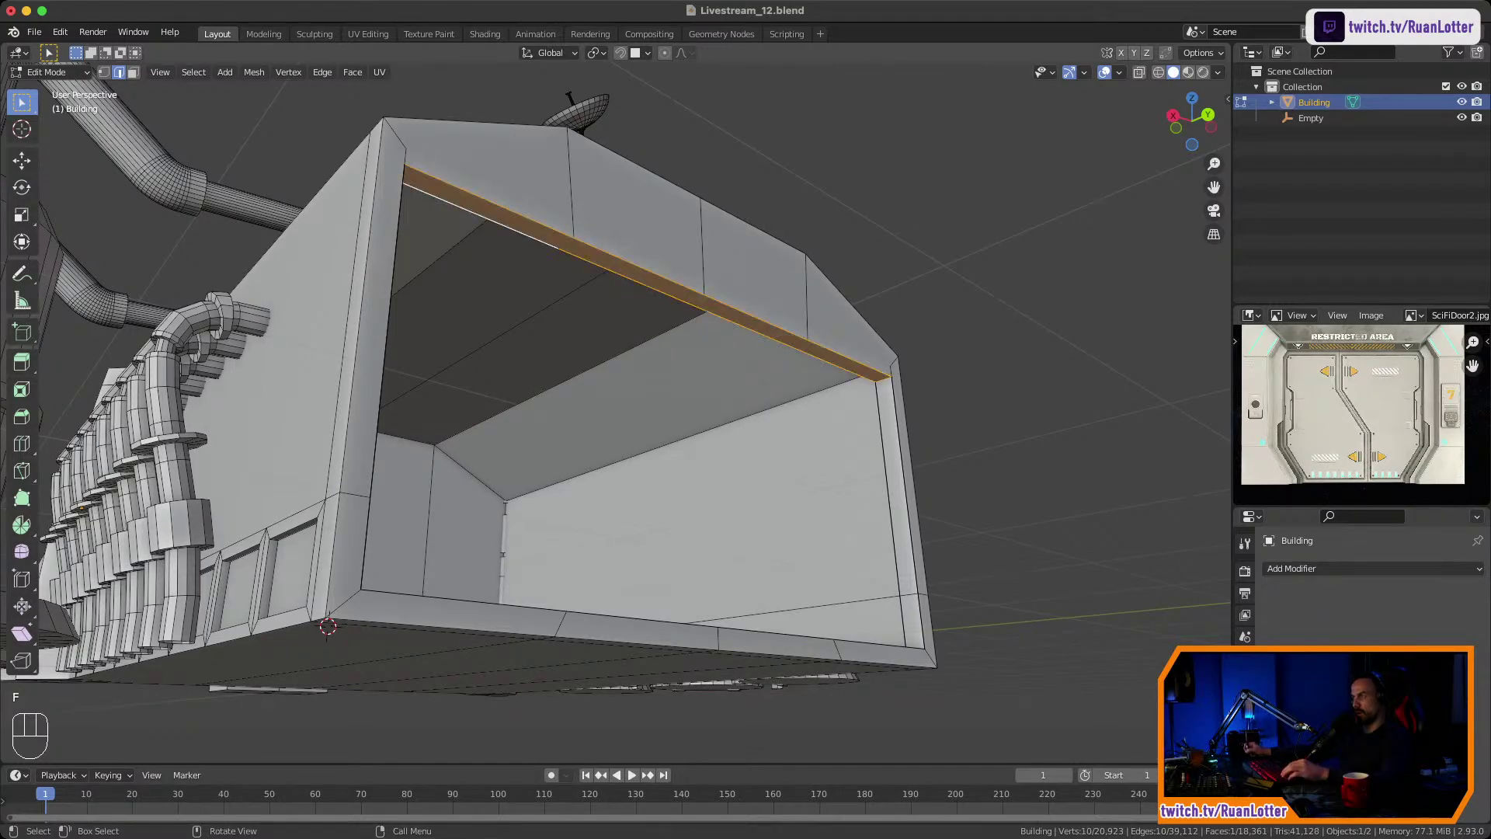
# Check the rebuilt front opening, leave mesh editing, deselect the building and save the file.
pyautogui.moveTo(482, 226); pyautogui.dragTo(471, 319, button='middle')
pyautogui.keyDown('ctrl'); pyautogui.moveTo(471, 319); pyautogui.dragTo(471, 288, button='middle'); pyautogui.keyUp('ctrl')
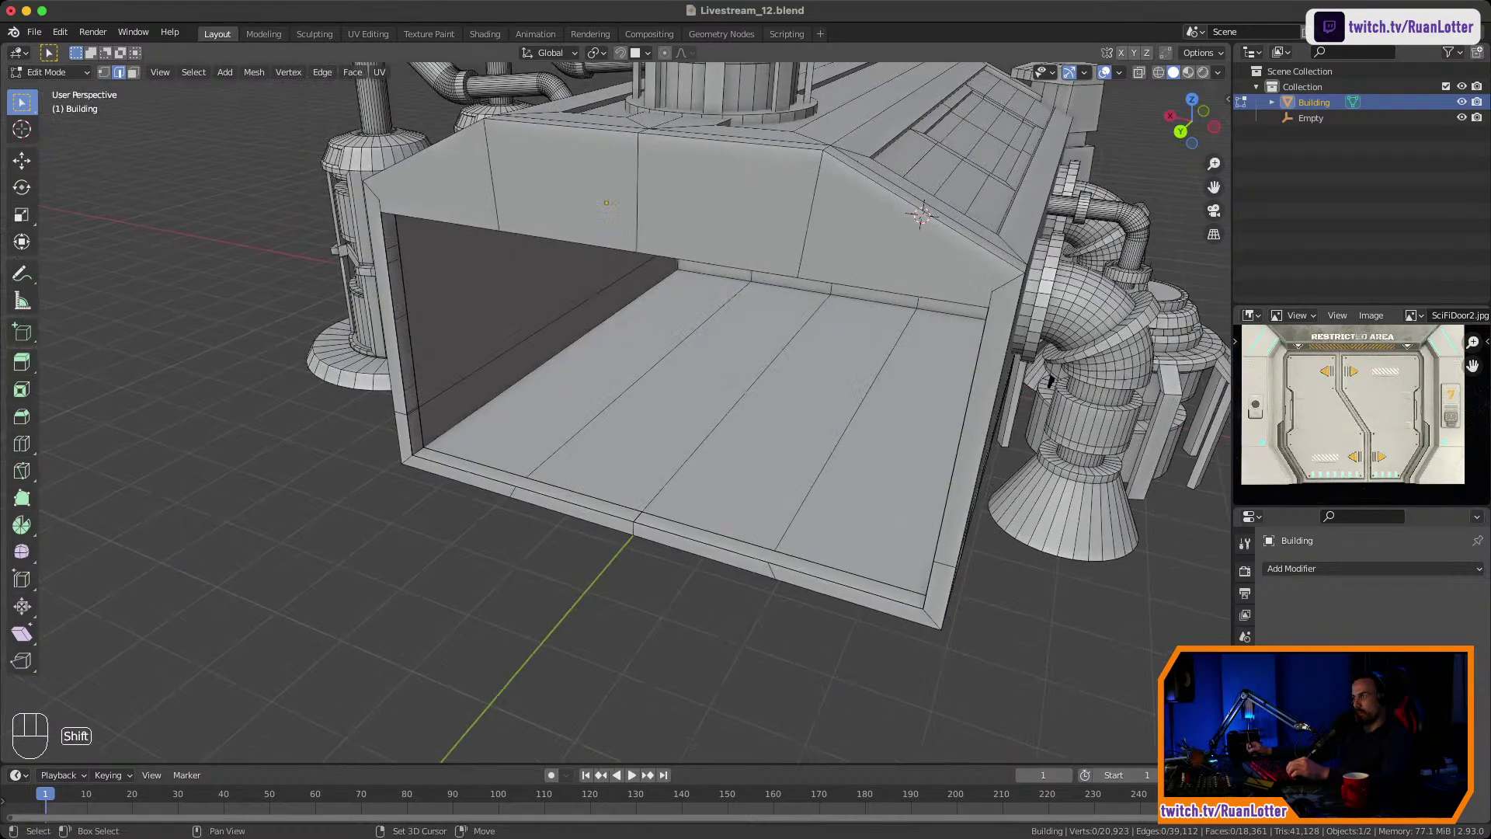
pyautogui.moveTo(591, 342); pyautogui.dragTo(691, 274, button='middle')
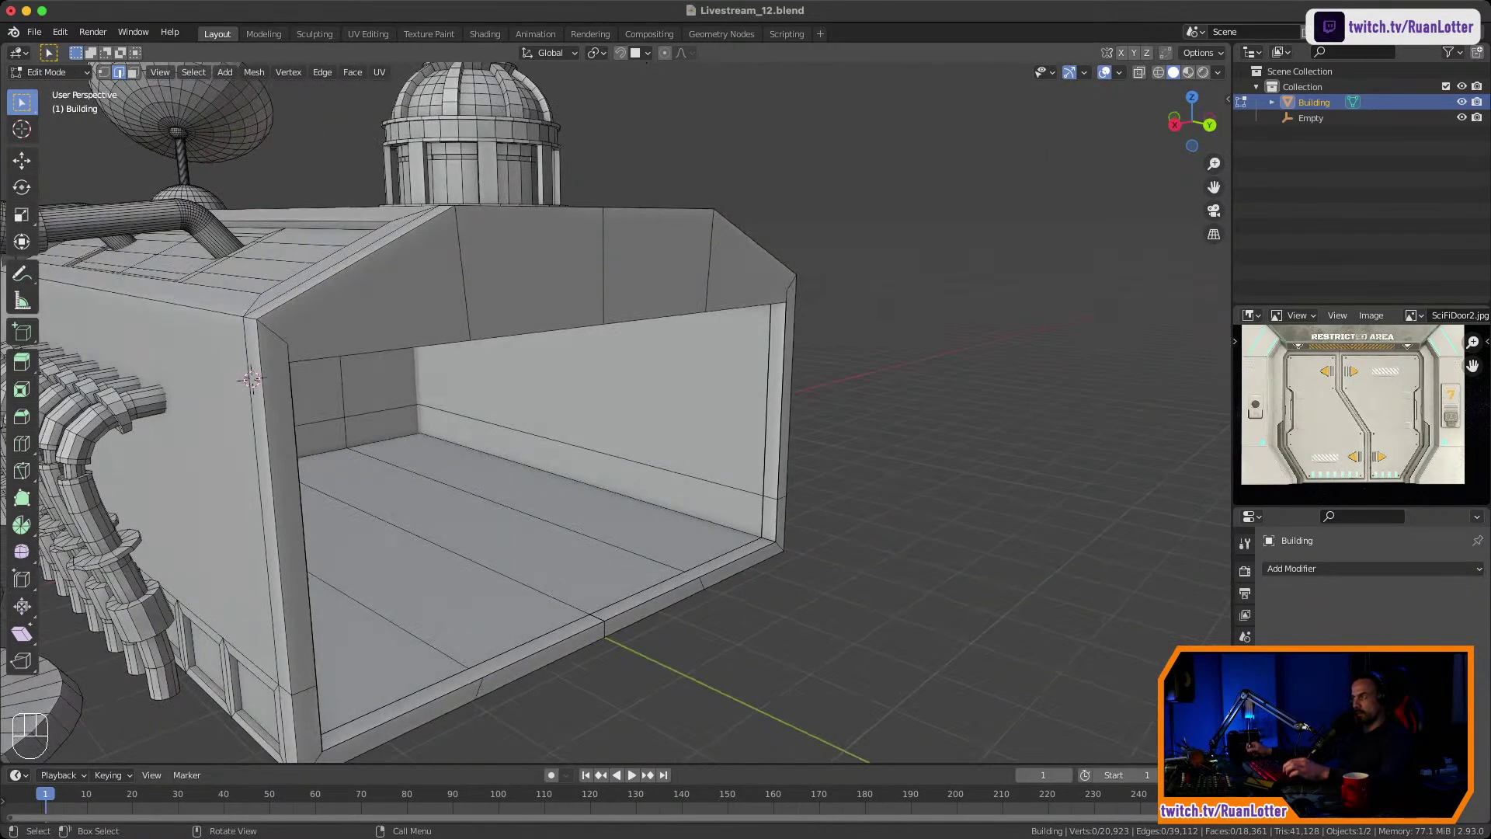
pyautogui.press('Tab')
pyautogui.keyDown('ctrl'); pyautogui.moveTo(862, 280); pyautogui.dragTo(862, 365, button='middle'); pyautogui.keyUp('ctrl')
pyautogui.click(878, 349)
pyautogui.press('super+s')
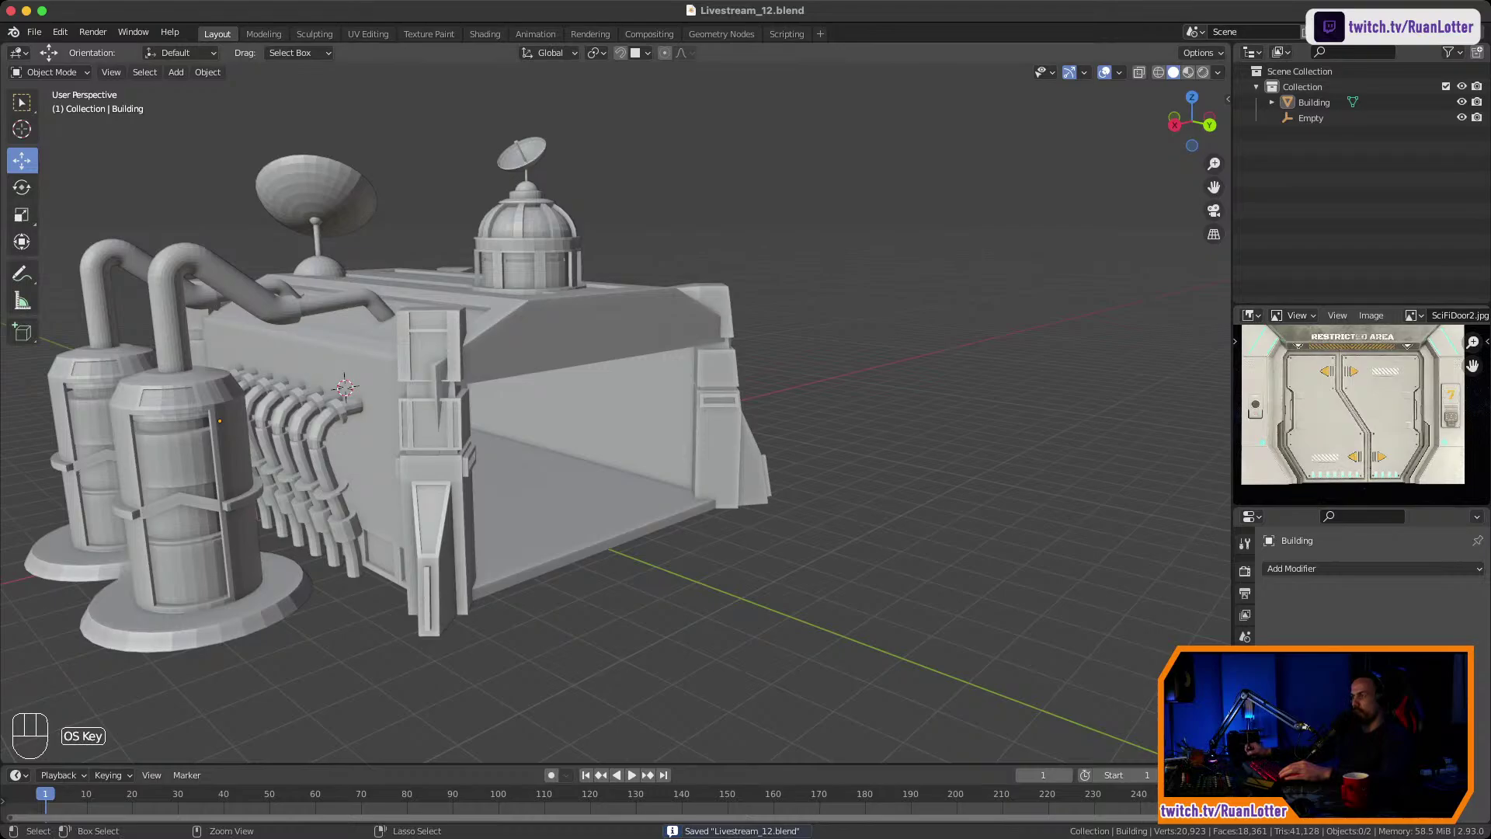
# Switch to the browser to study the cartoon remote control reference image, and return to Blender.
pyautogui.press('super+Tab')
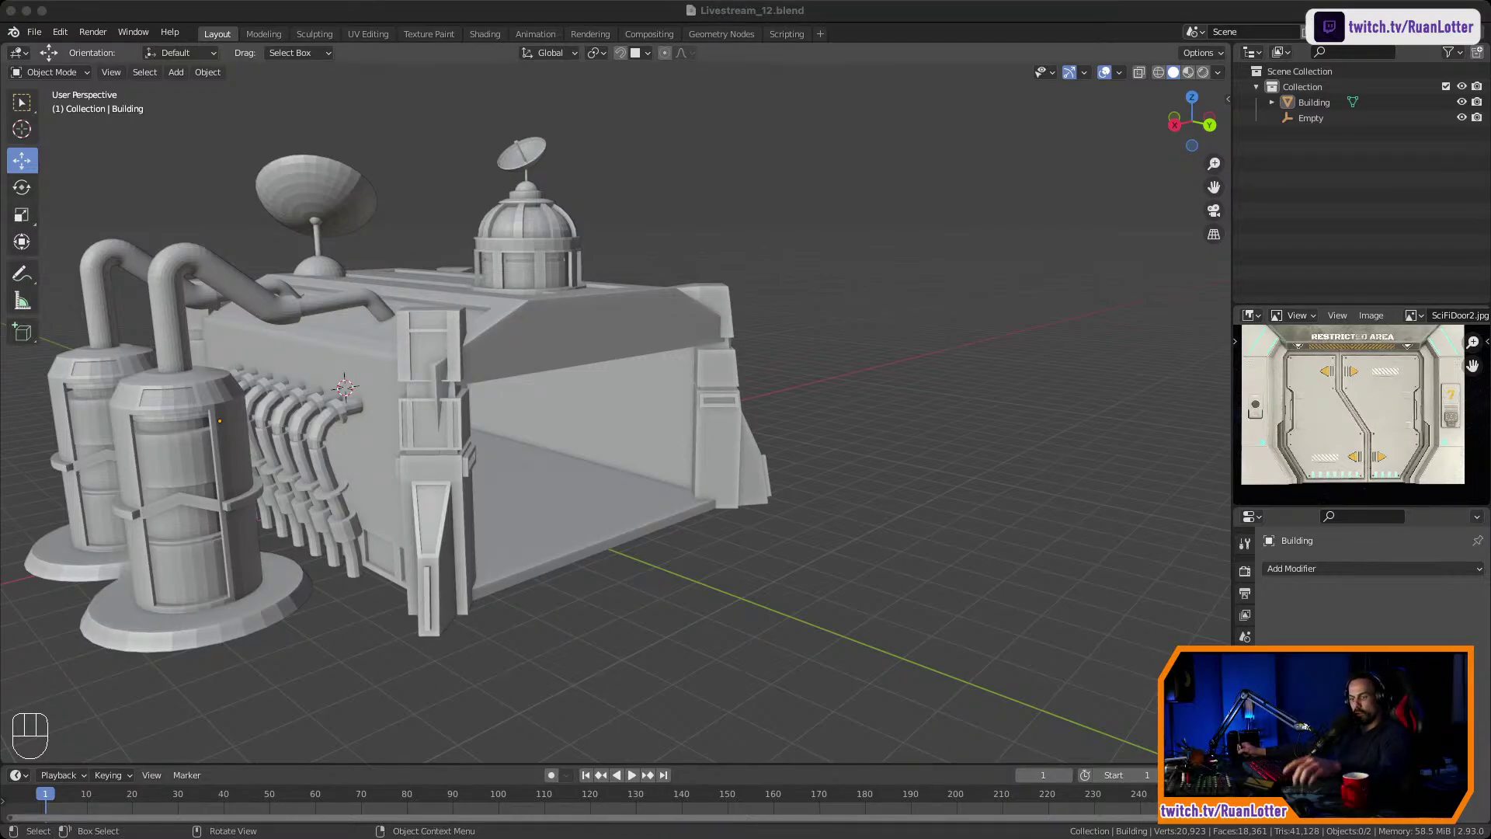
pyautogui.press('super+Tab')
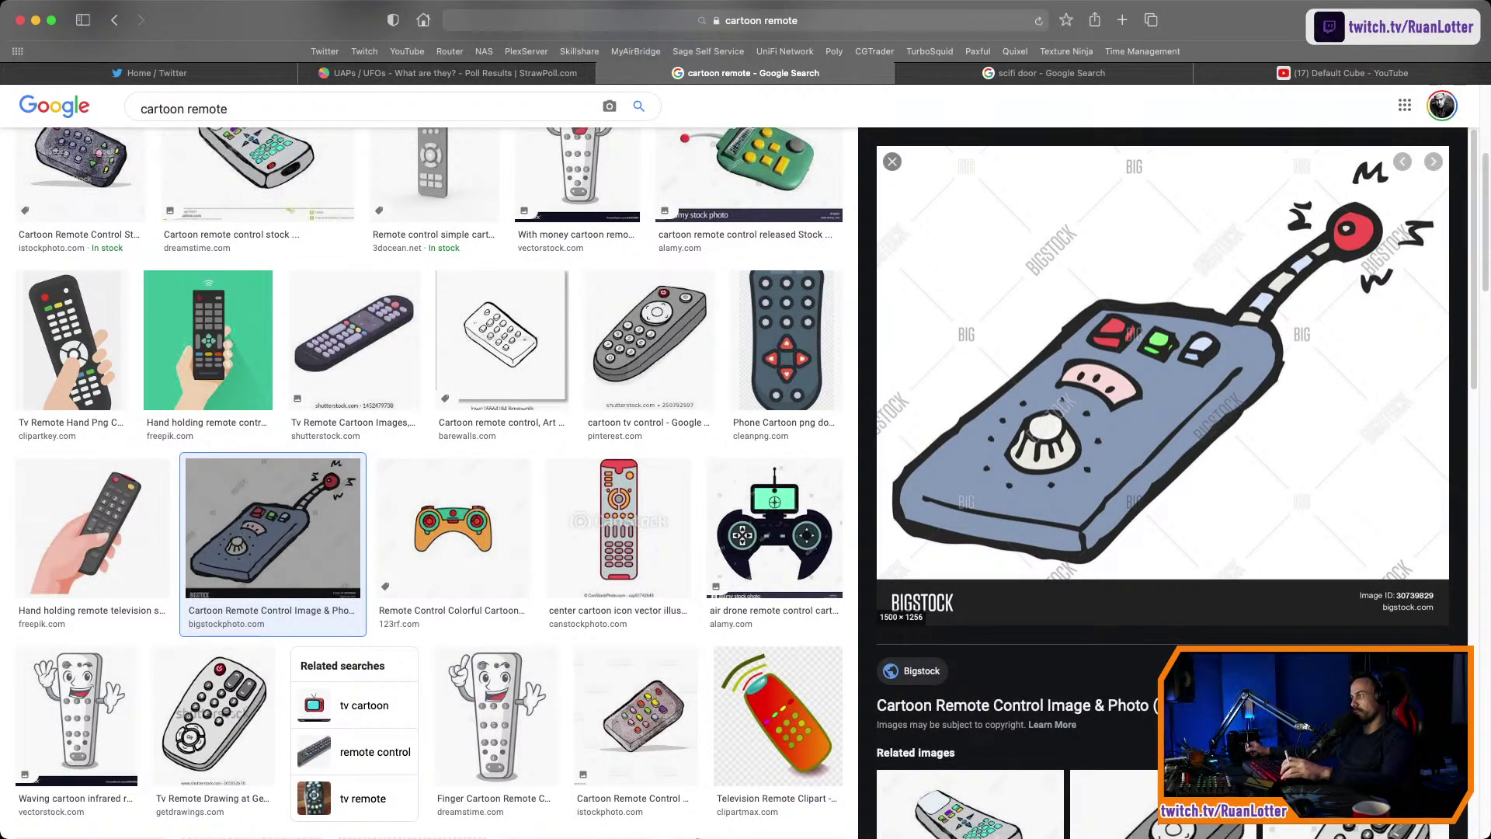
pyautogui.press('super+Tab')
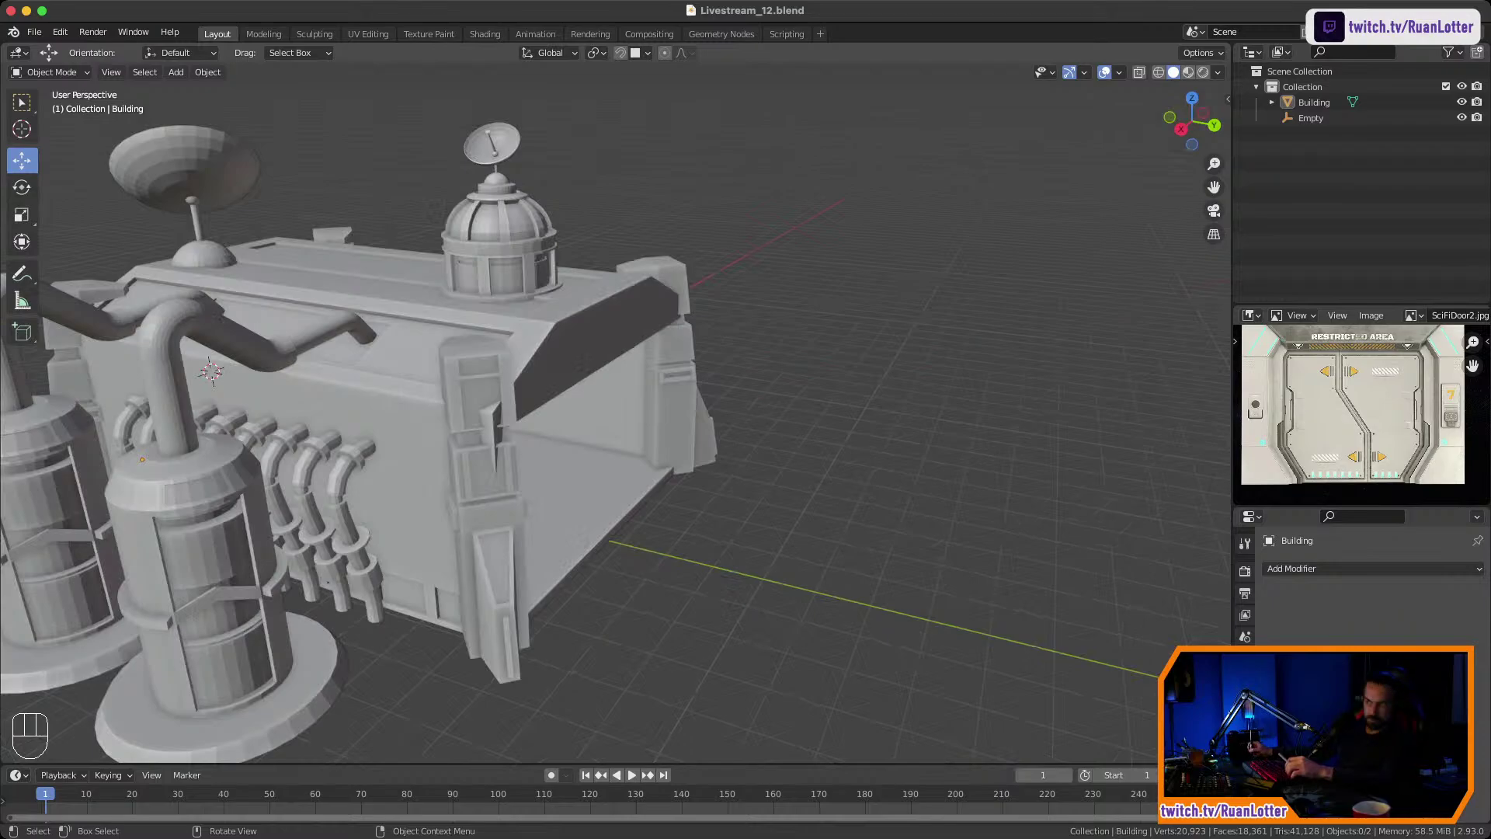
pyautogui.click(419, 466)
pyautogui.moveTo(420, 466); pyautogui.dragTo(372, 471, button='middle')
pyautogui.press('h')
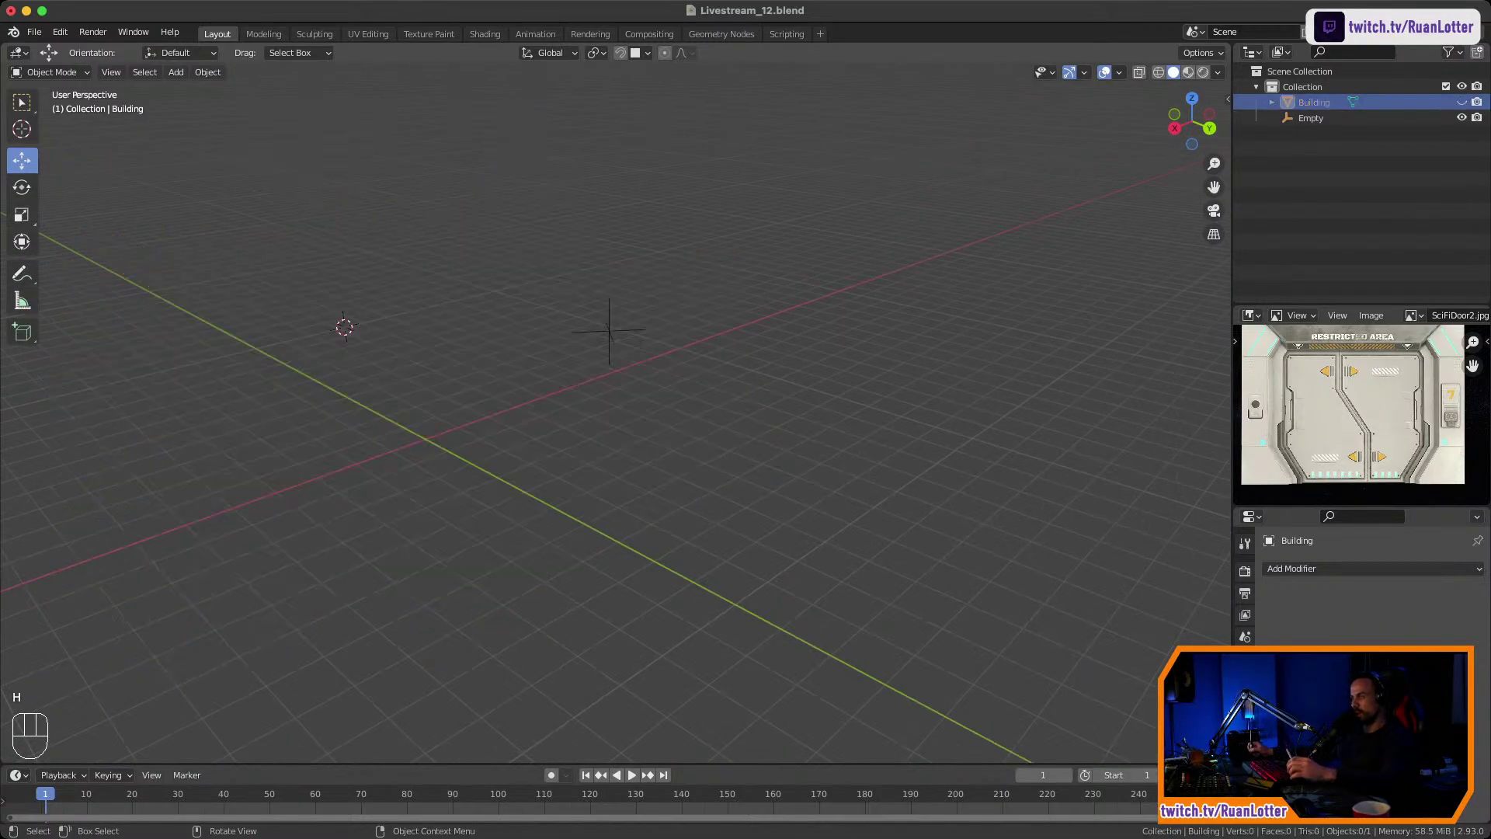
pyautogui.keyDown('ctrl'); pyautogui.moveTo(614, 435); pyautogui.dragTo(708, 418, button='middle'); pyautogui.keyUp('ctrl')
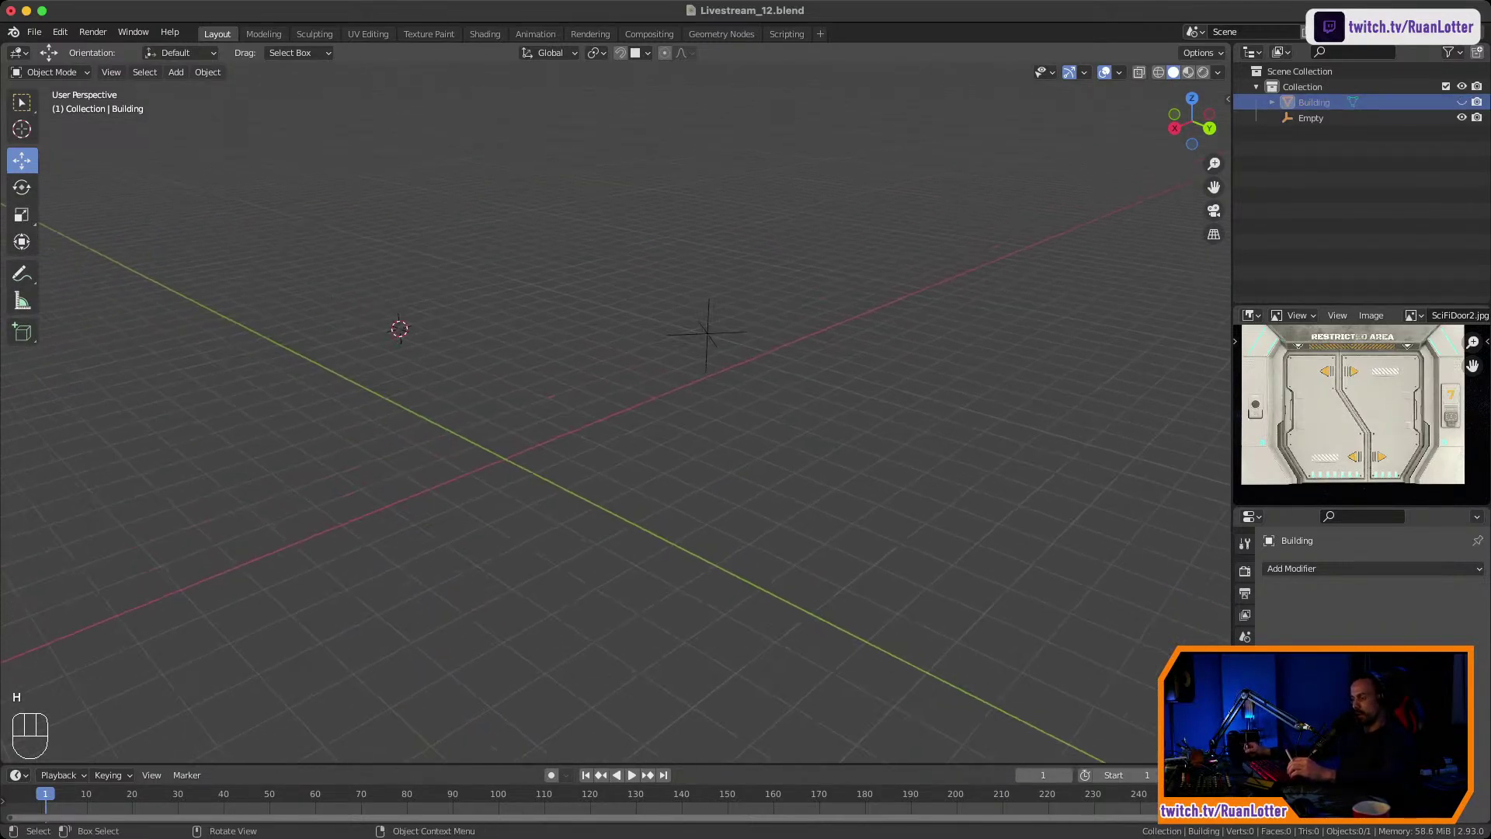
pyautogui.hotkey('alt', 'h')
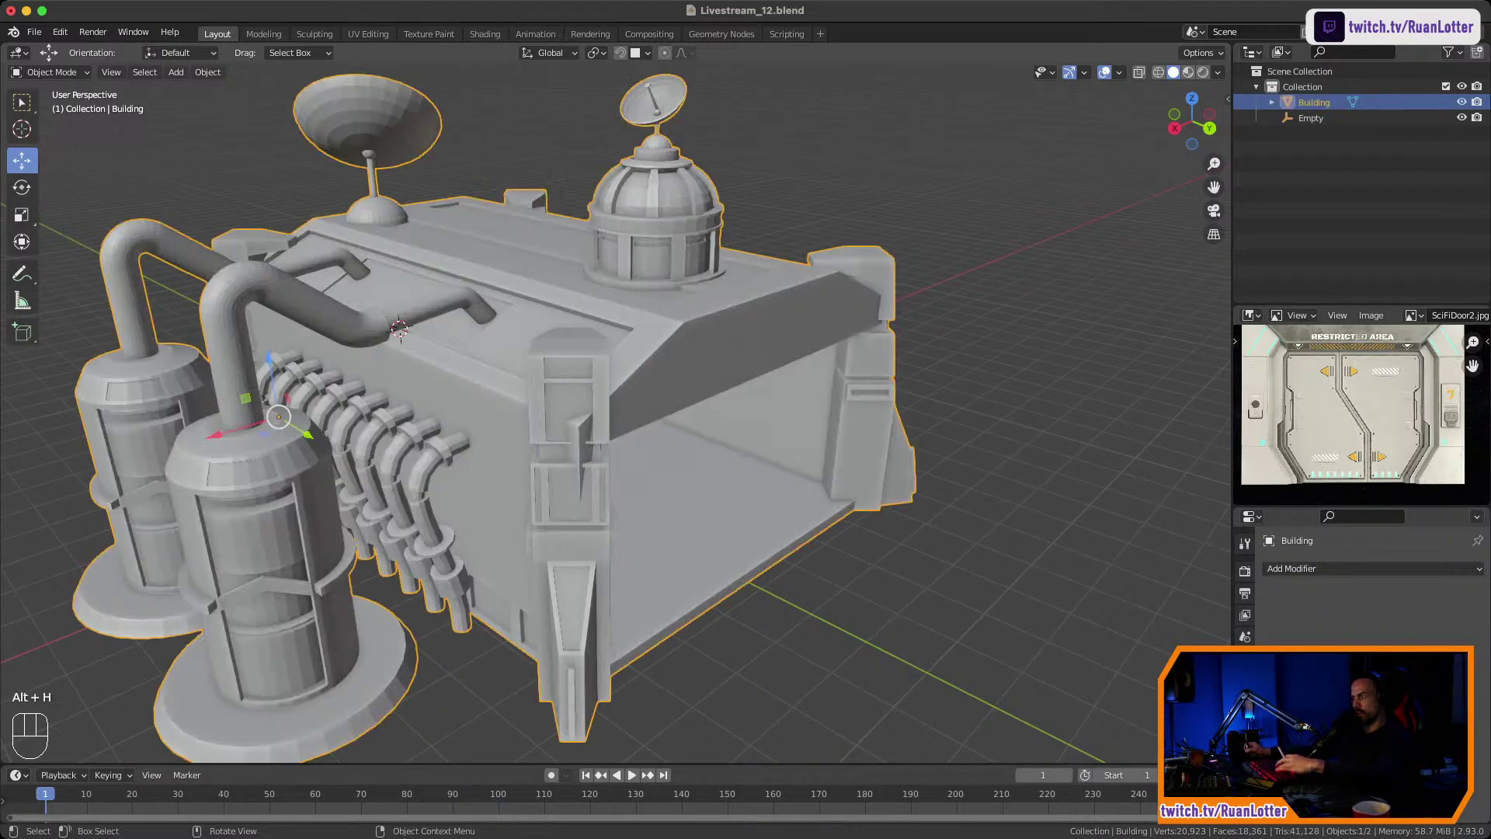
# Delete the empty object located at the legged round tank beside the building.
pyautogui.moveTo(709, 419); pyautogui.dragTo(481, 423, button='middle')
pyautogui.keyDown('shift'); pyautogui.moveTo(698, 466); pyautogui.dragTo(334, 253, button='middle'); pyautogui.keyUp('shift')
pyautogui.keyDown('ctrl'); pyautogui.moveTo(614, 466); pyautogui.dragTo(613, 373, button='middle'); pyautogui.keyUp('ctrl')
pyautogui.keyDown('shift'); pyautogui.moveTo(699, 505); pyautogui.dragTo(513, 257, button='middle'); pyautogui.keyUp('shift')
pyautogui.keyDown('ctrl'); pyautogui.moveTo(615, 517); pyautogui.dragTo(615, 373, button='middle'); pyautogui.keyUp('ctrl')
pyautogui.keyDown('shift'); pyautogui.moveTo(606, 233); pyautogui.dragTo(621, 653, button='middle'); pyautogui.keyUp('shift')
pyautogui.keyDown('shift'); pyautogui.moveTo(745, 528); pyautogui.dragTo(435, 298, button='middle'); pyautogui.keyUp('shift')
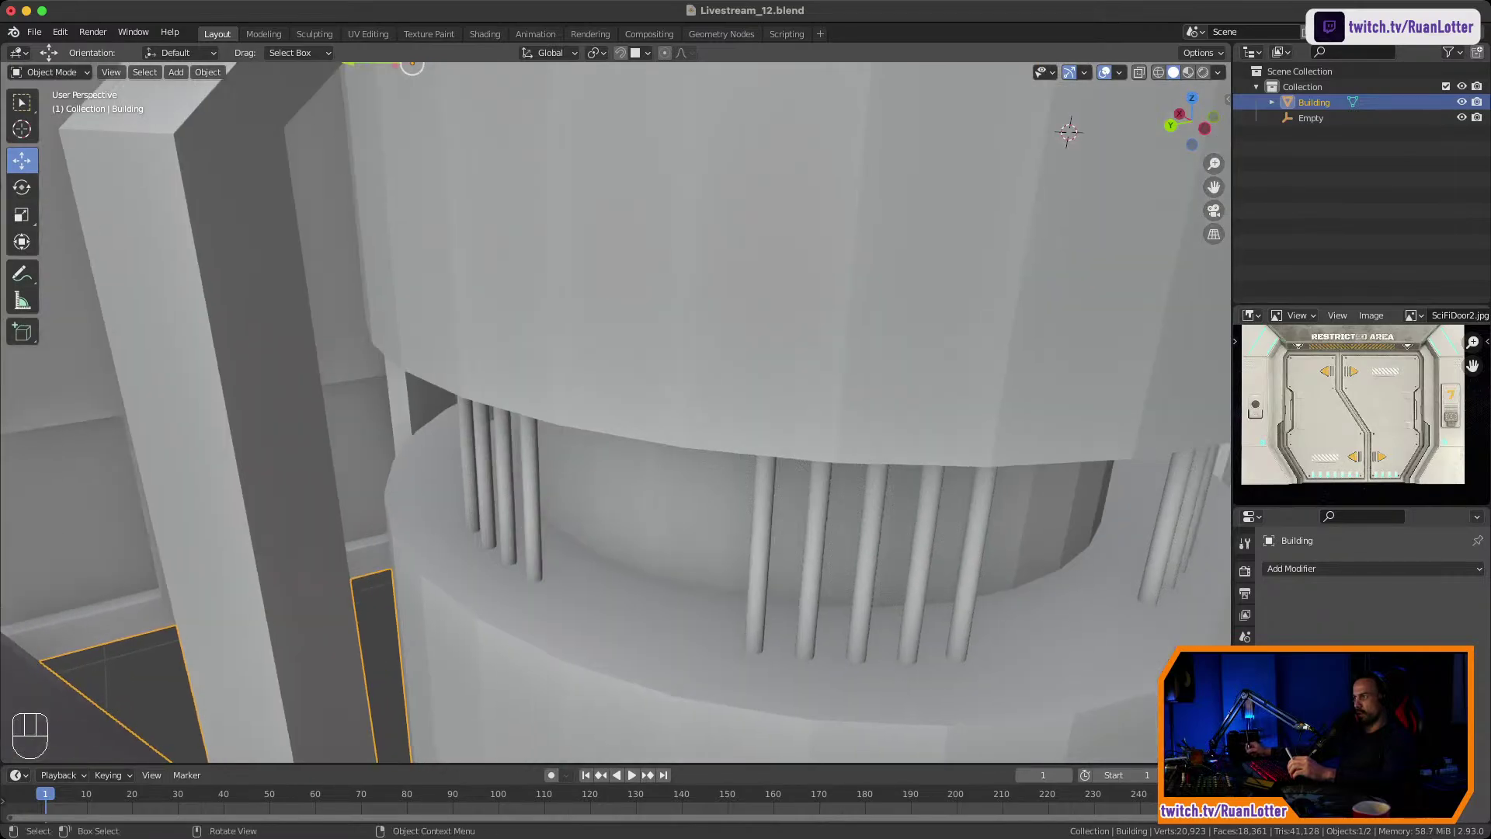
pyautogui.keyDown('ctrl'); pyautogui.moveTo(614, 373); pyautogui.dragTo(613, 529, button='middle'); pyautogui.keyUp('ctrl')
pyautogui.press('Tab')
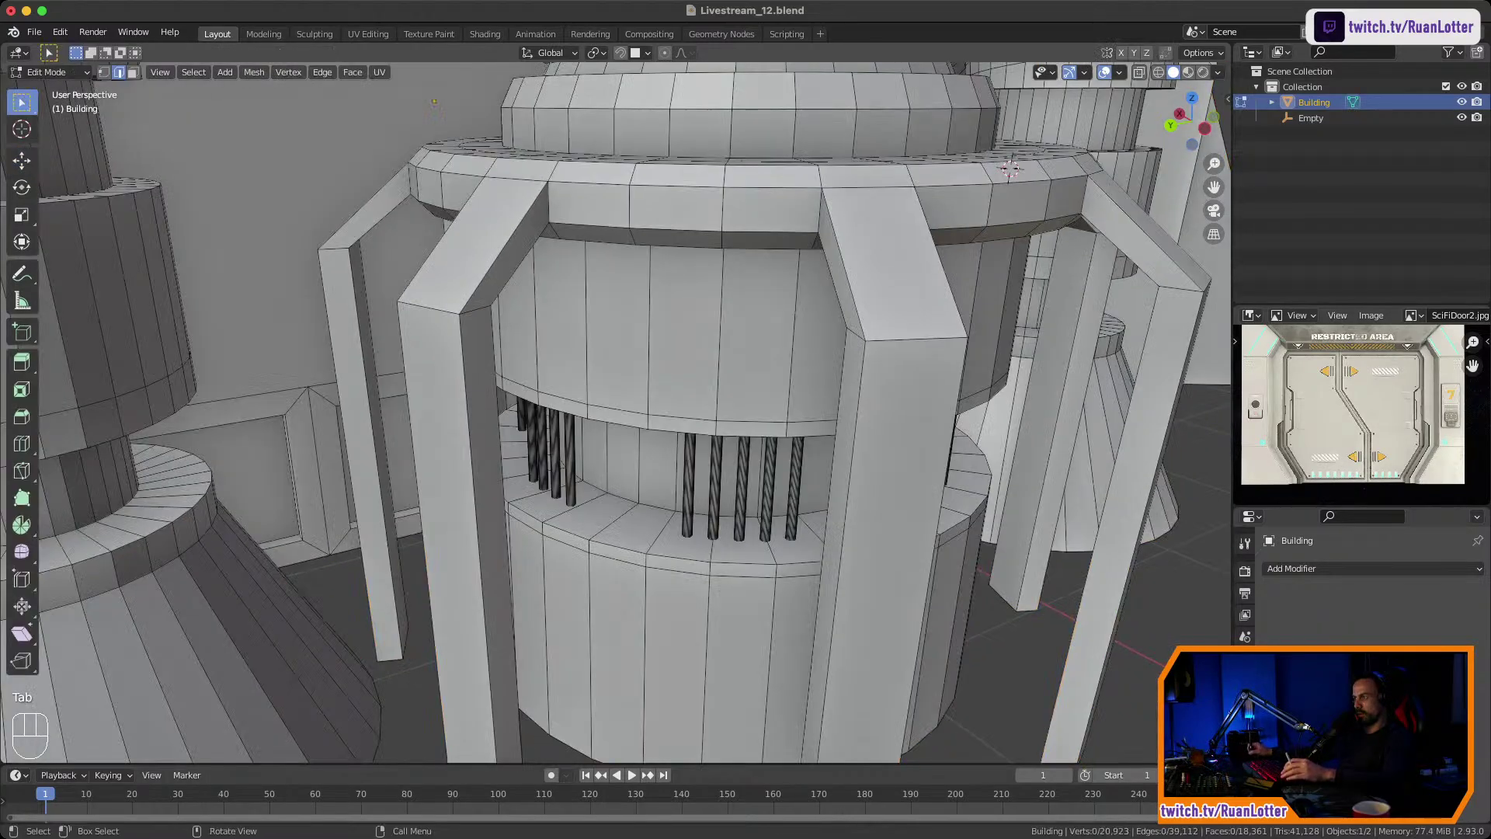
pyautogui.press('Tab')
pyautogui.keyDown('ctrl'); pyautogui.moveTo(613, 372); pyautogui.dragTo(613, 513, button='middle'); pyautogui.keyUp('ctrl')
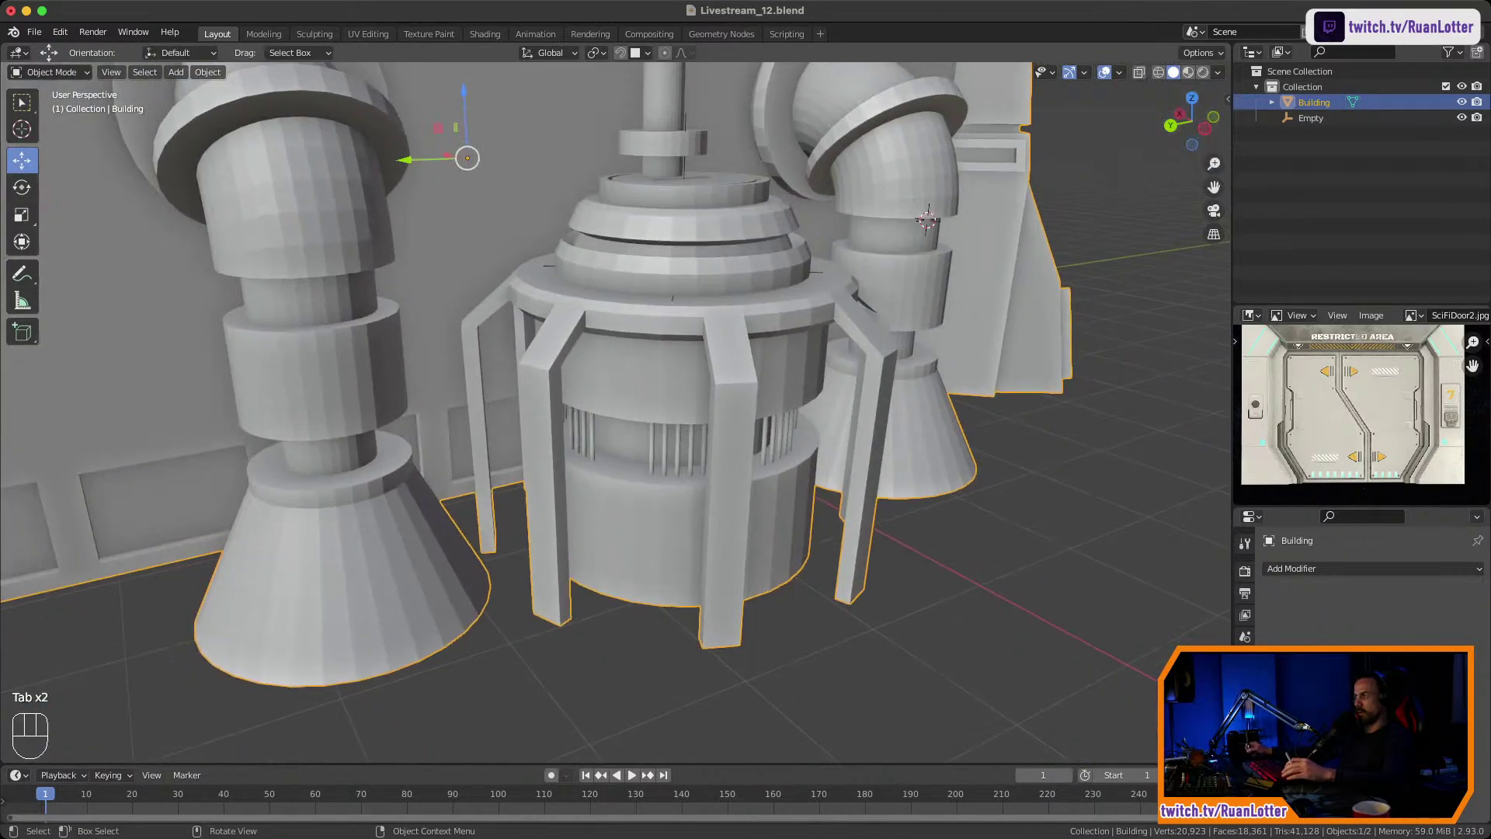
pyautogui.click(684, 161)
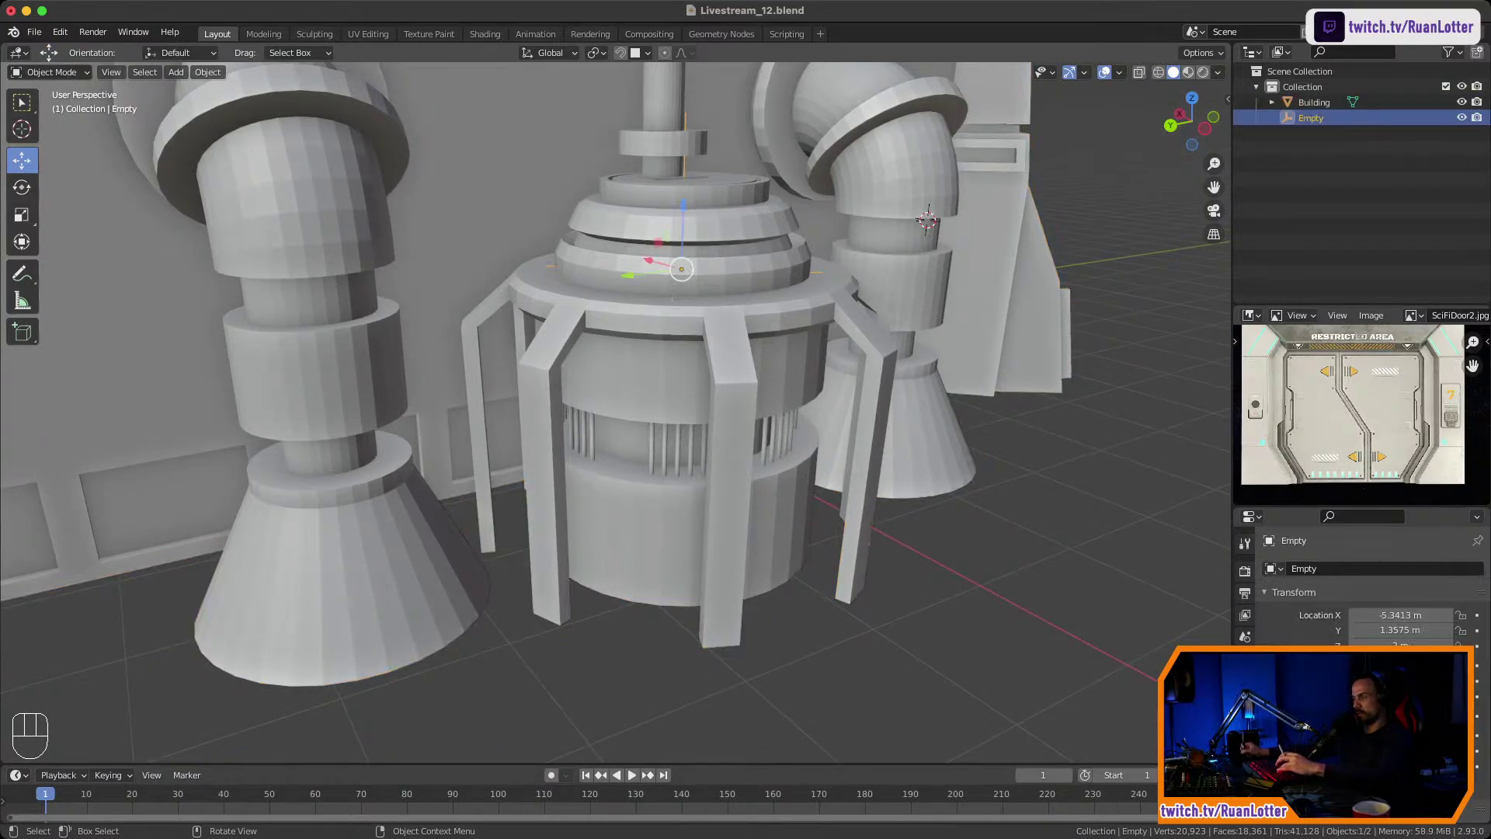
pyautogui.press('g')
pyautogui.press('Escape')
pyautogui.press('x')
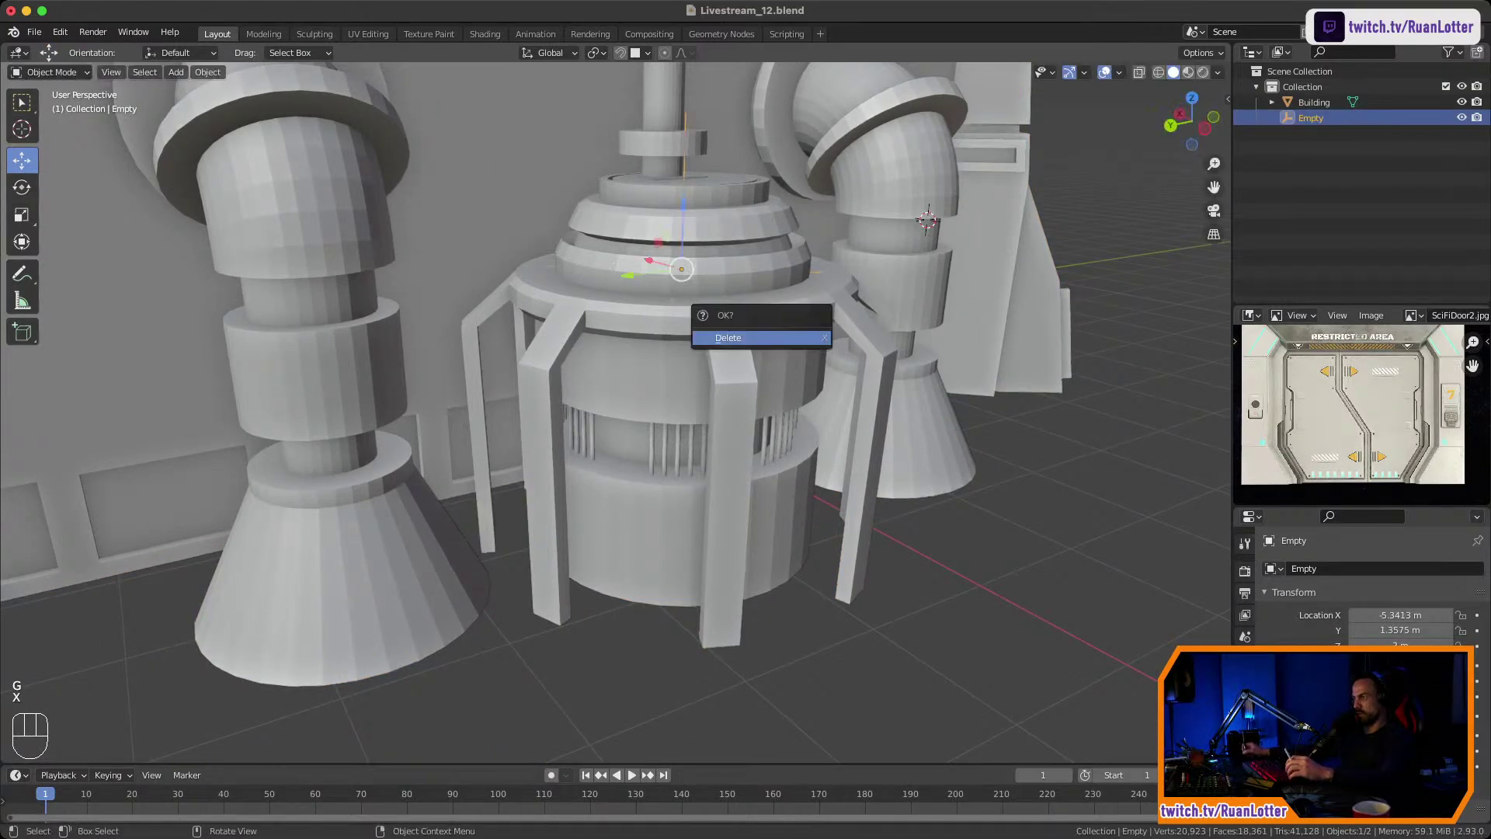
pyautogui.click(728, 338)
# Select the entire building object and hide it.
pyautogui.keyDown('ctrl'); pyautogui.moveTo(730, 342); pyautogui.dragTo(730, 482, button='middle'); pyautogui.keyUp('ctrl')
pyautogui.keyDown('shift'); pyautogui.moveTo(622, 388); pyautogui.dragTo(753, 459, button='middle'); pyautogui.keyUp('shift')
pyautogui.moveTo(582, 435); pyautogui.dragTo(820, 435, button='middle')
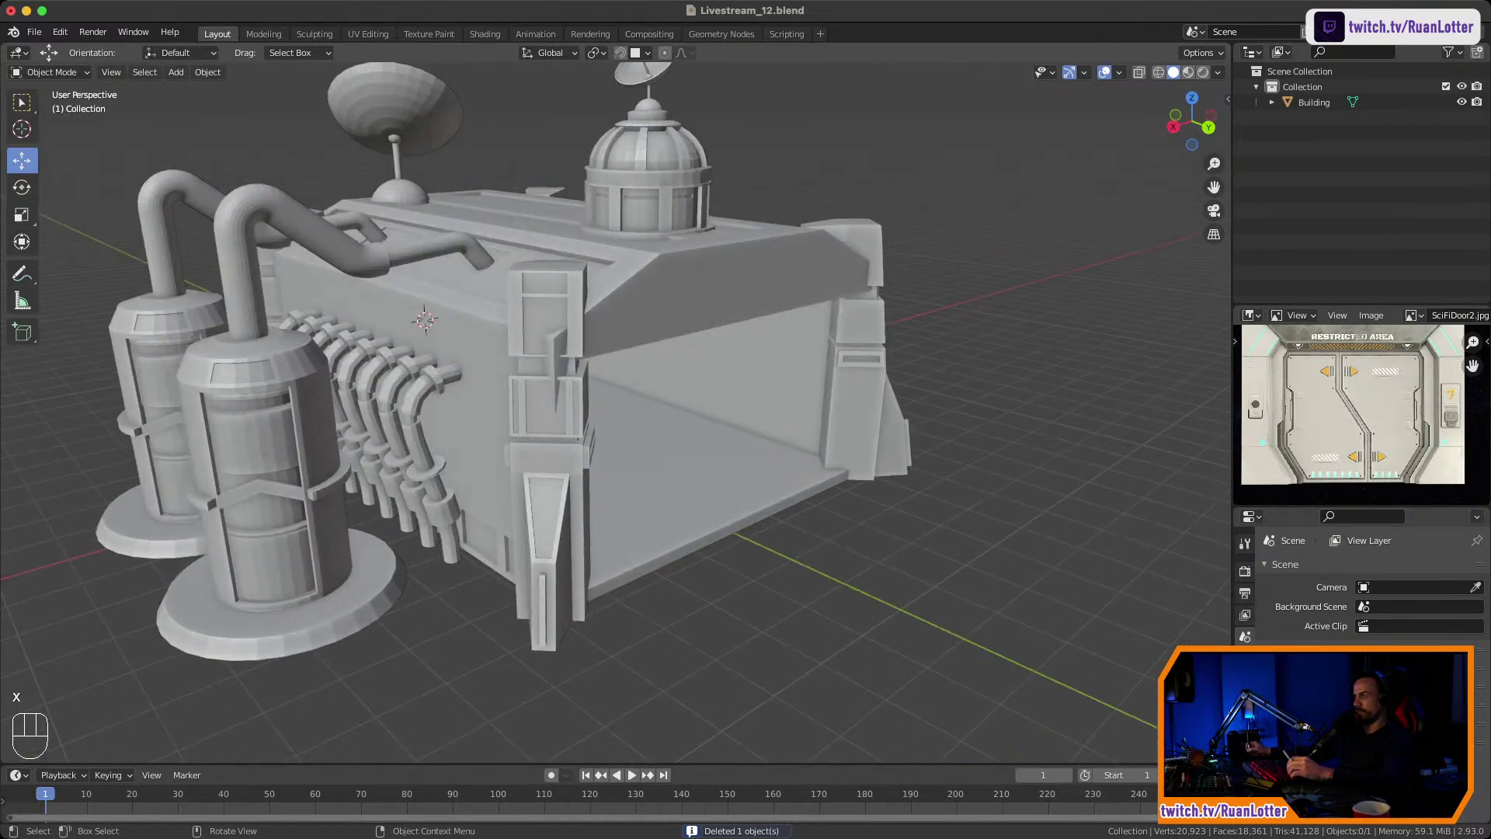
pyautogui.keyDown('shift'); pyautogui.moveTo(621, 404); pyautogui.dragTo(781, 426, button='middle'); pyautogui.keyUp('shift')
pyautogui.keyDown('ctrl'); pyautogui.moveTo(660, 372); pyautogui.dragTo(660, 443, button='middle'); pyautogui.keyUp('ctrl')
pyautogui.click(660, 443)
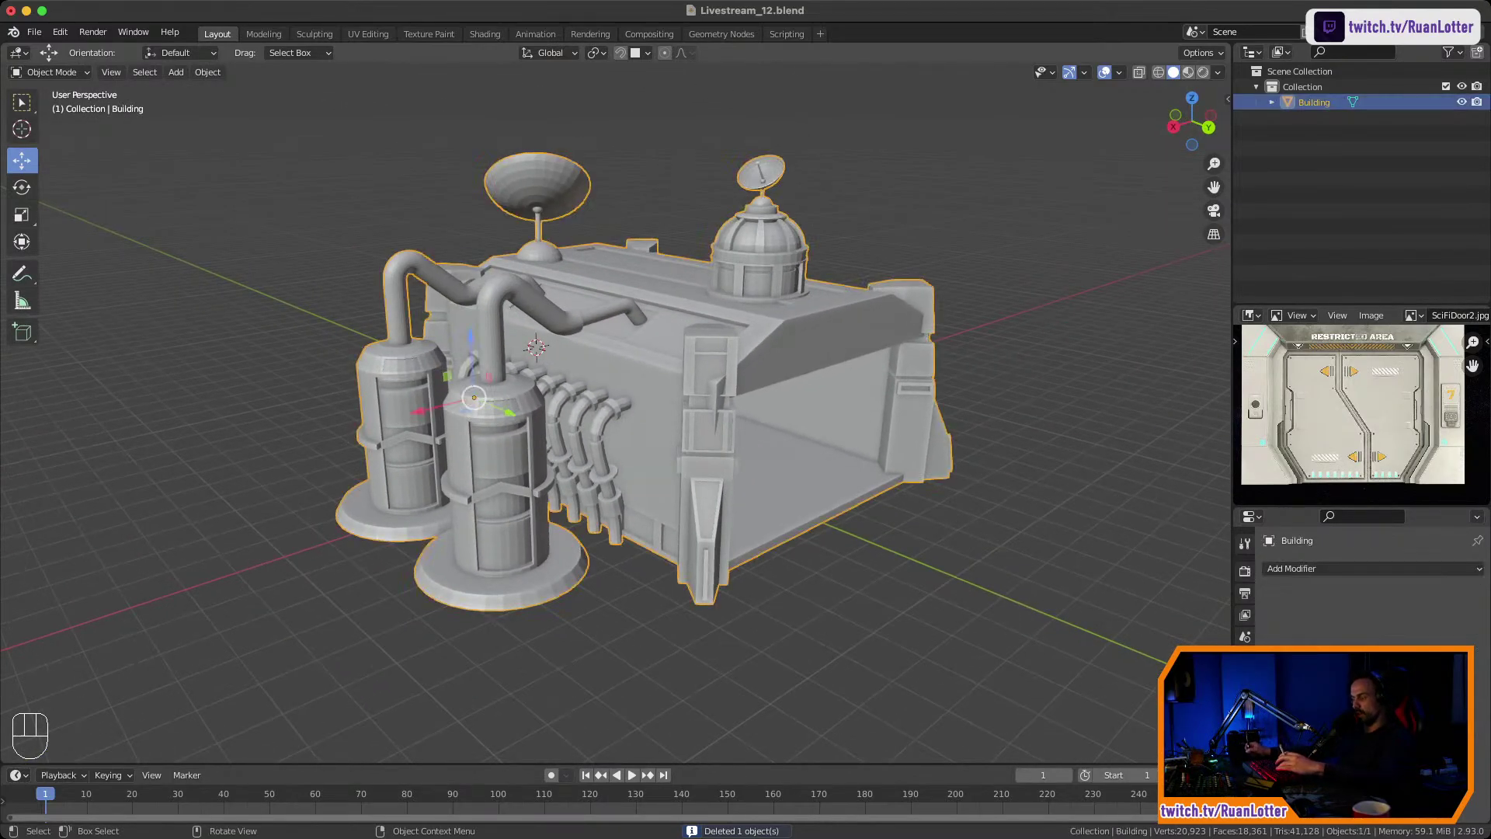
pyautogui.press('g')
pyautogui.press('h')
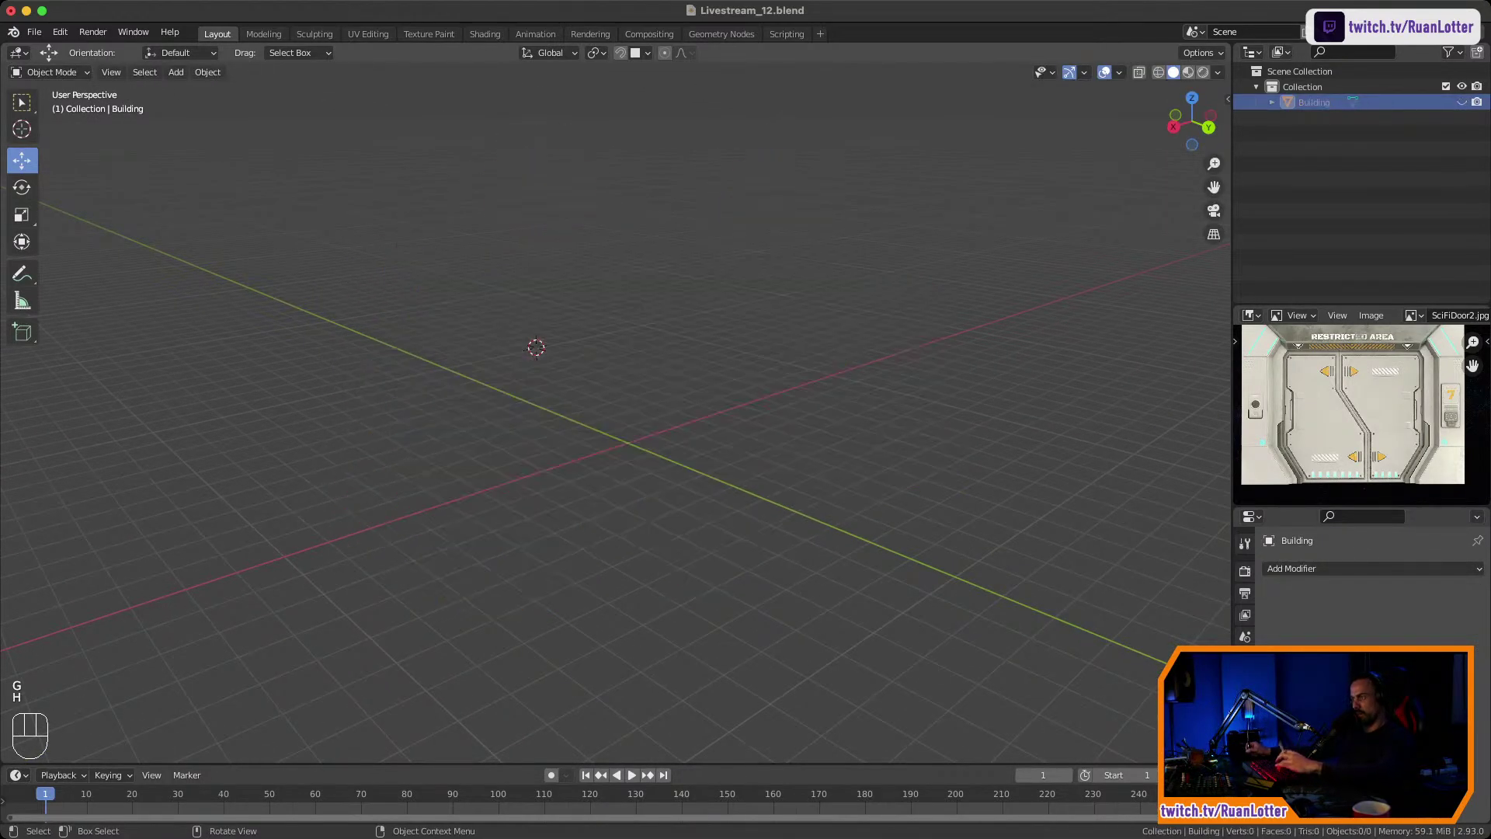
# Snap the 3D cursor to the world origin.
pyautogui.hotkey('shift', 's')
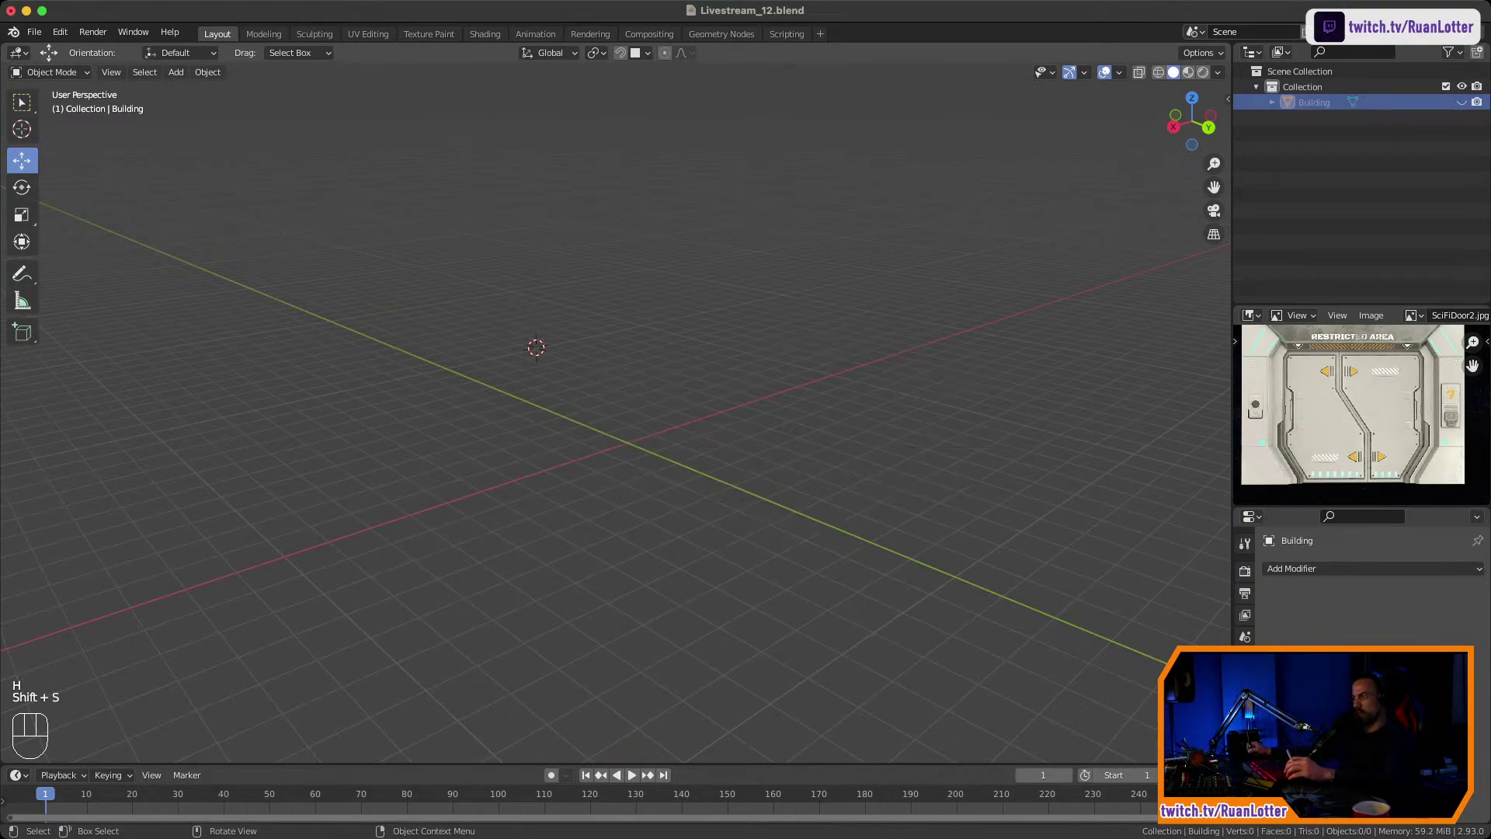
pyautogui.hotkey('shift', 's')
pyautogui.click(655, 550)
pyautogui.keyDown('ctrl'); pyautogui.moveTo(722, 543); pyautogui.dragTo(730, 512, button='middle'); pyautogui.keyUp('ctrl')
pyautogui.keyDown('shift'); pyautogui.moveTo(730, 512); pyautogui.dragTo(669, 573, button='middle'); pyautogui.keyUp('shift')
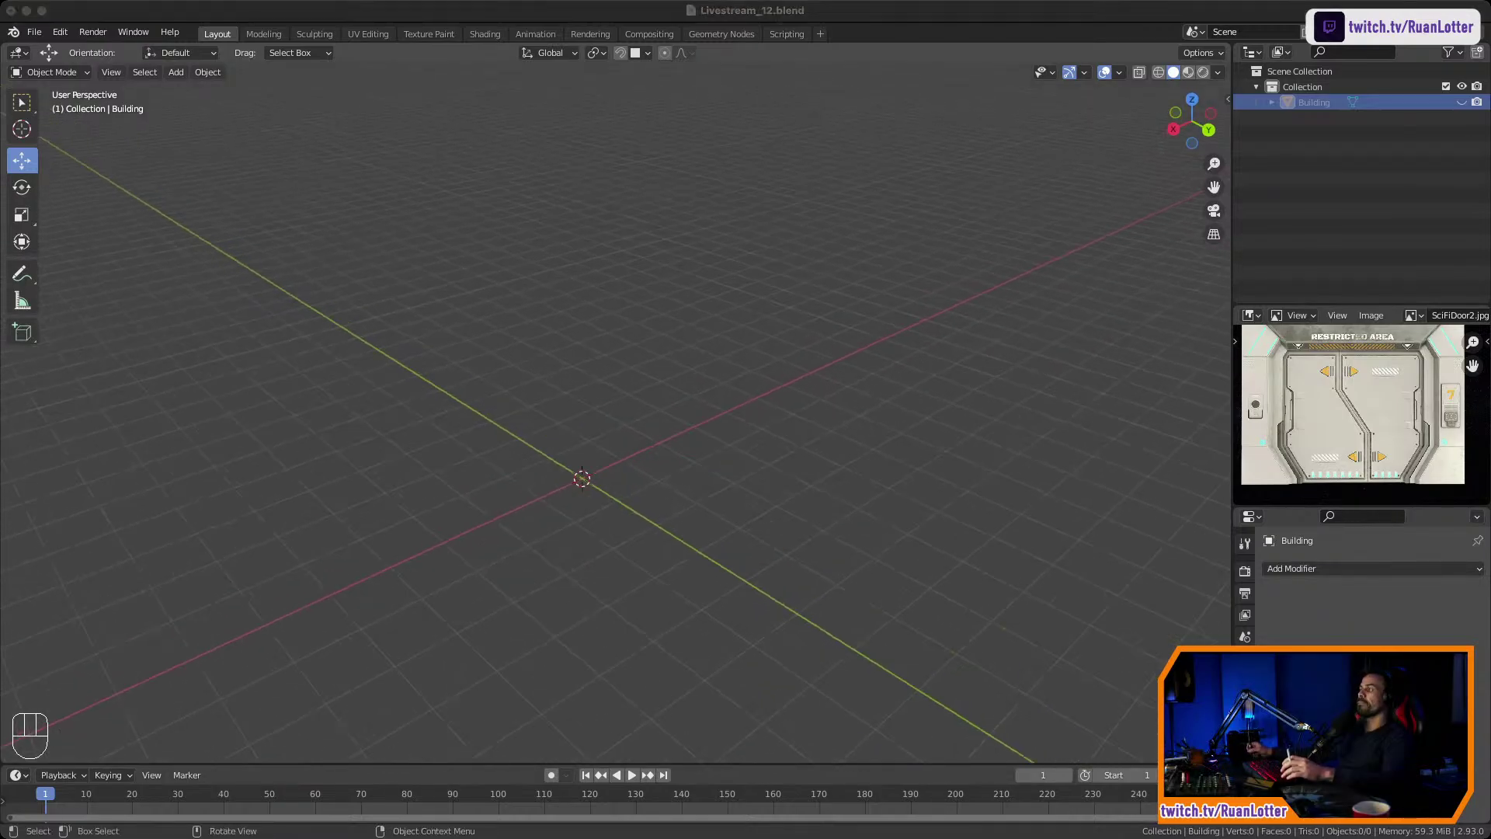
# Add a cube at the world origin and scale it to about 0.49 overall, 0.29 along Z and 0.643 along Y.
pyautogui.hotkey('shift', 'a')
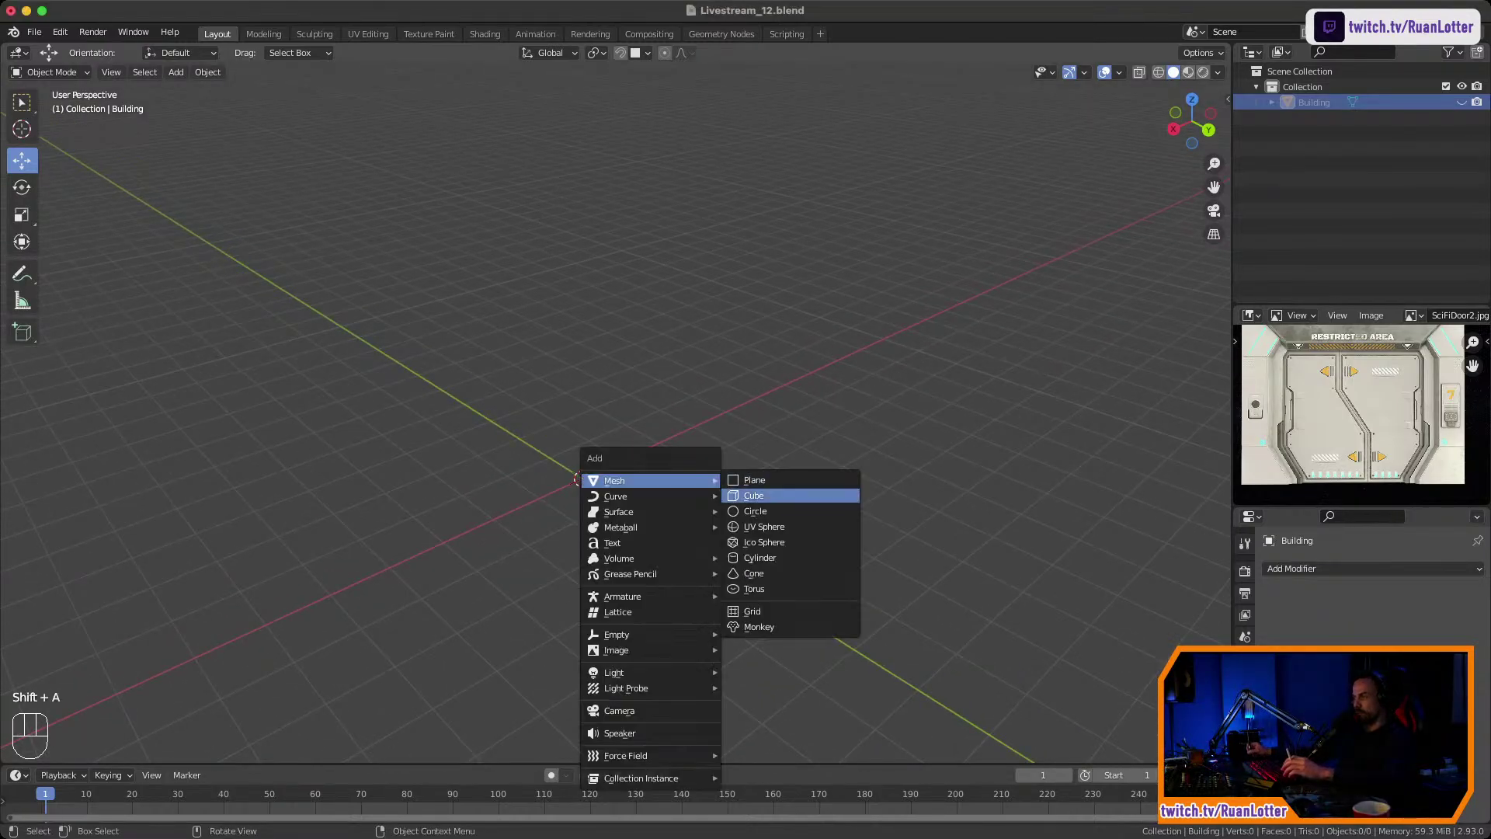
pyautogui.click(769, 495)
pyautogui.press('s')
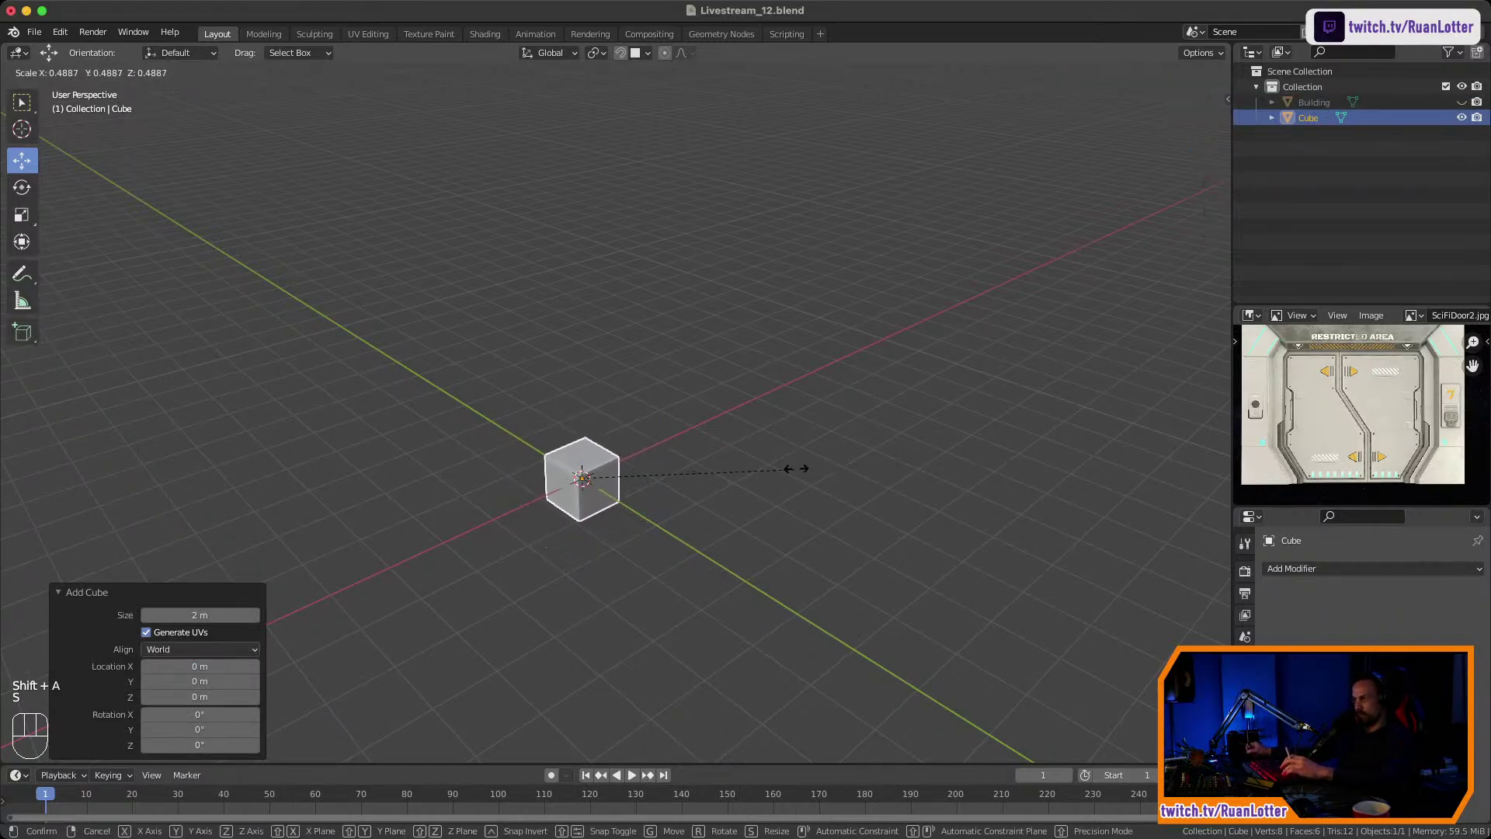
pyautogui.click(793, 468)
pyautogui.press('s')
pyautogui.press('z')
pyautogui.click(683, 469)
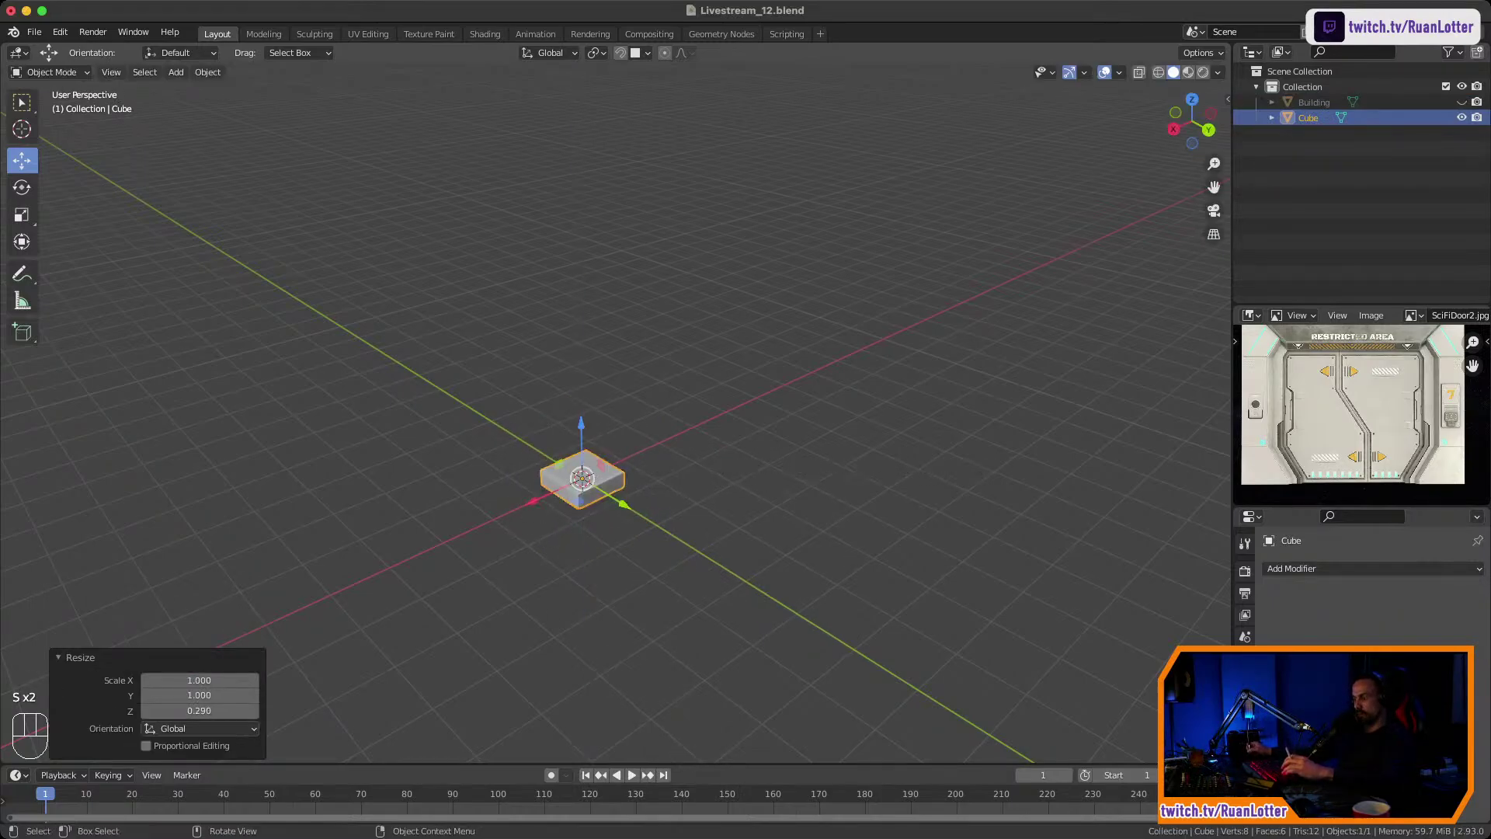
pyautogui.press('s')
pyautogui.press('y')
pyautogui.click(798, 477)
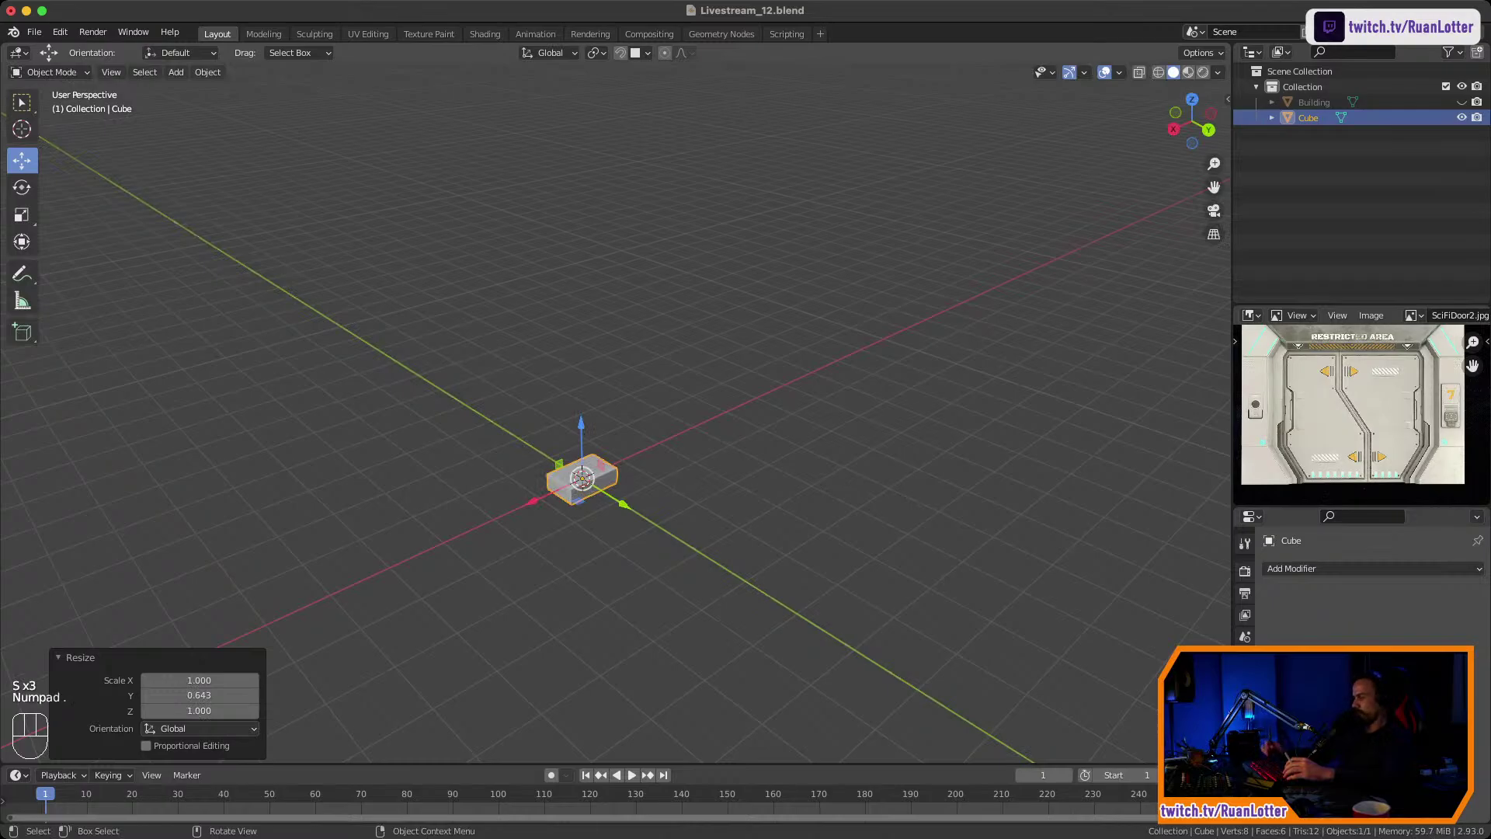
# Adjust the remote body's thickness along Z and its overall size, checking against the reference image.
pyautogui.press('KP_Decimal')
pyautogui.moveTo(798, 478); pyautogui.dragTo(582, 367, button='middle')
pyautogui.scroll(-2, 777, 460)
pyautogui.press('s')
pyautogui.press('z')
pyautogui.click(807, 468)
pyautogui.press('s')
pyautogui.click(783, 460)
pyautogui.press('super+Tab')
pyautogui.press('super+Tab')
# Add a lengthwise loop cut to the block and slide it about halfway from the centre towards one long side.
pyautogui.moveTo(582, 366); pyautogui.dragTo(633, 395, button='middle')
pyautogui.keyDown('ctrl'); pyautogui.moveTo(633, 394); pyautogui.dragTo(555, 346, button='middle'); pyautogui.keyUp('ctrl')
pyautogui.press('Tab')
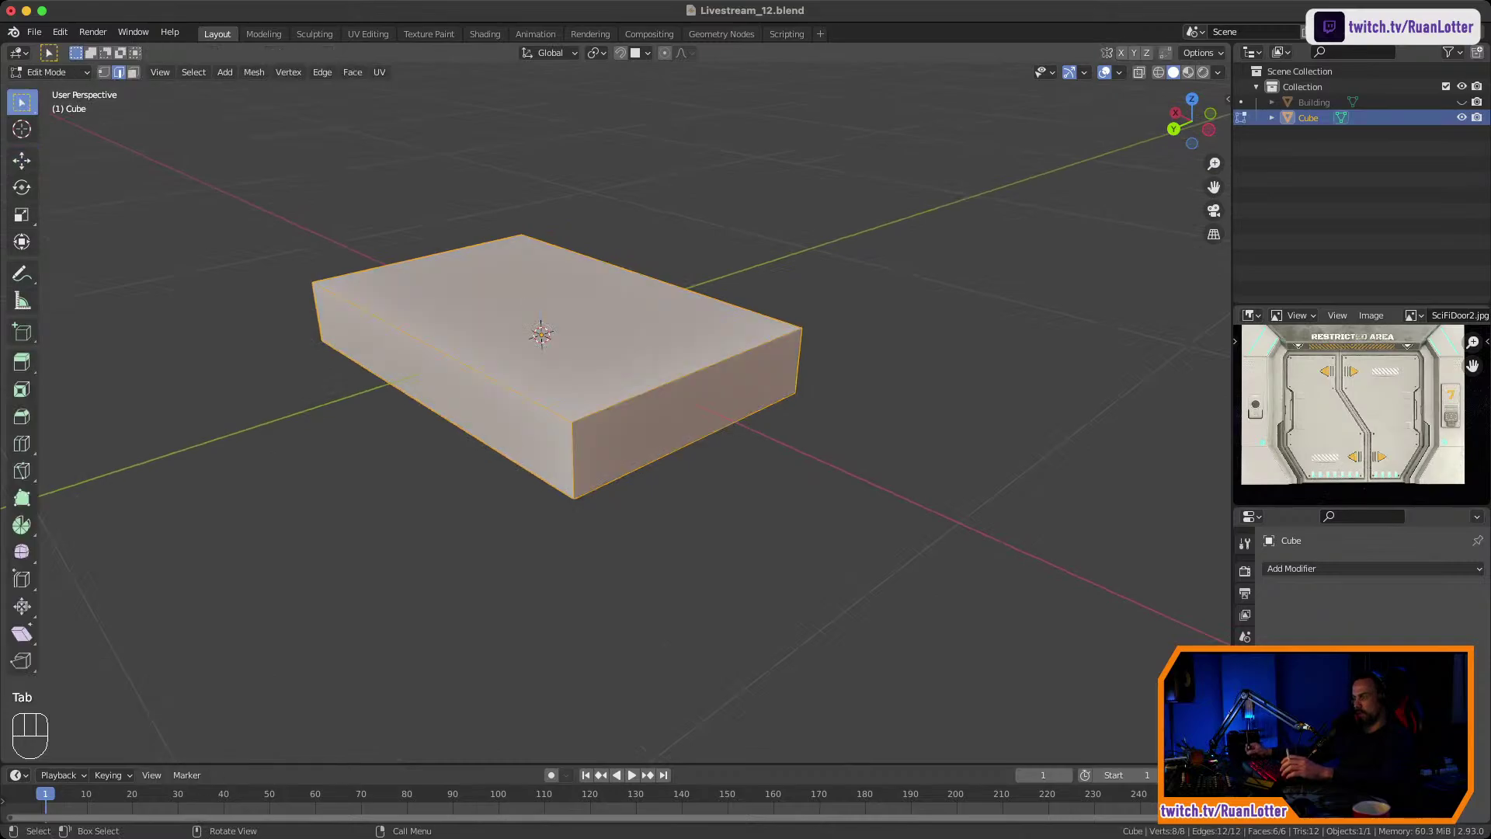
pyautogui.press('Tab')
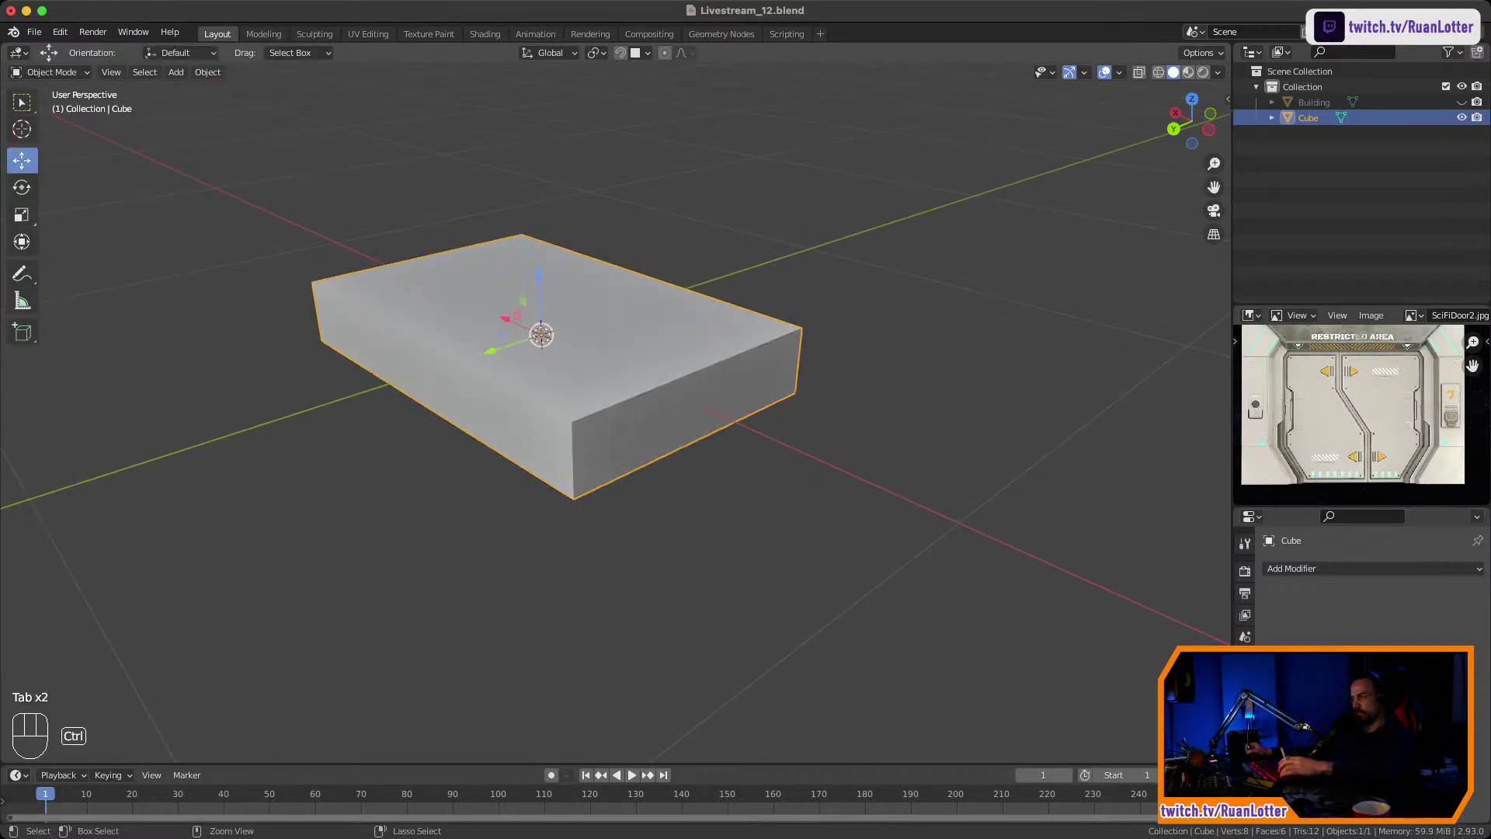
pyautogui.press('Tab')
pyautogui.hotkey('ctrl', 'r')
pyautogui.click(691, 387)
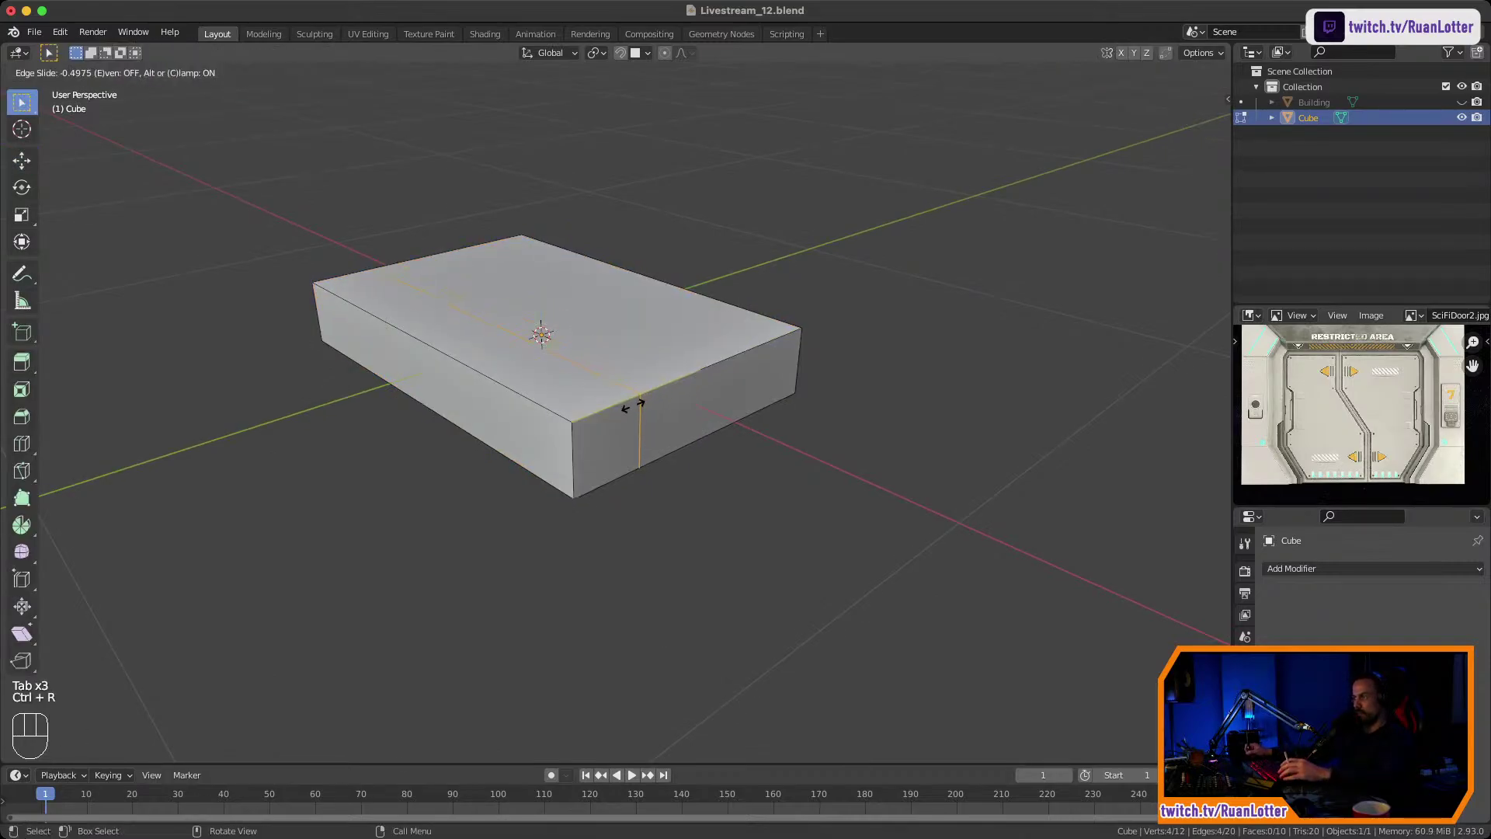
pyautogui.click(629, 406)
# Inset the narrow end face beside the loop cut about 0.133 m and scale it to 0.626 along Z.
pyautogui.press('3')
pyautogui.click(607, 441)
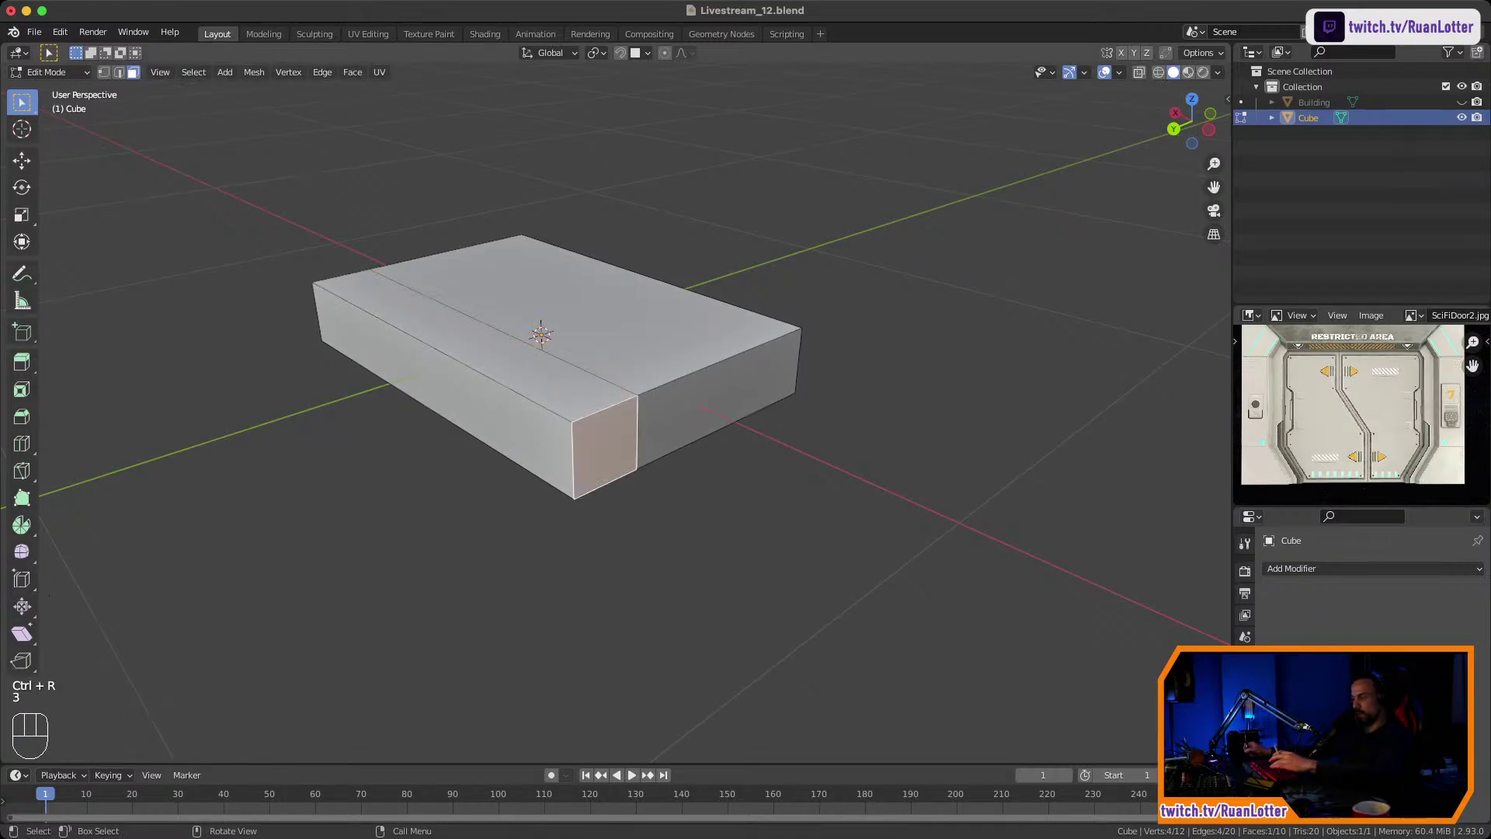
pyautogui.press('i')
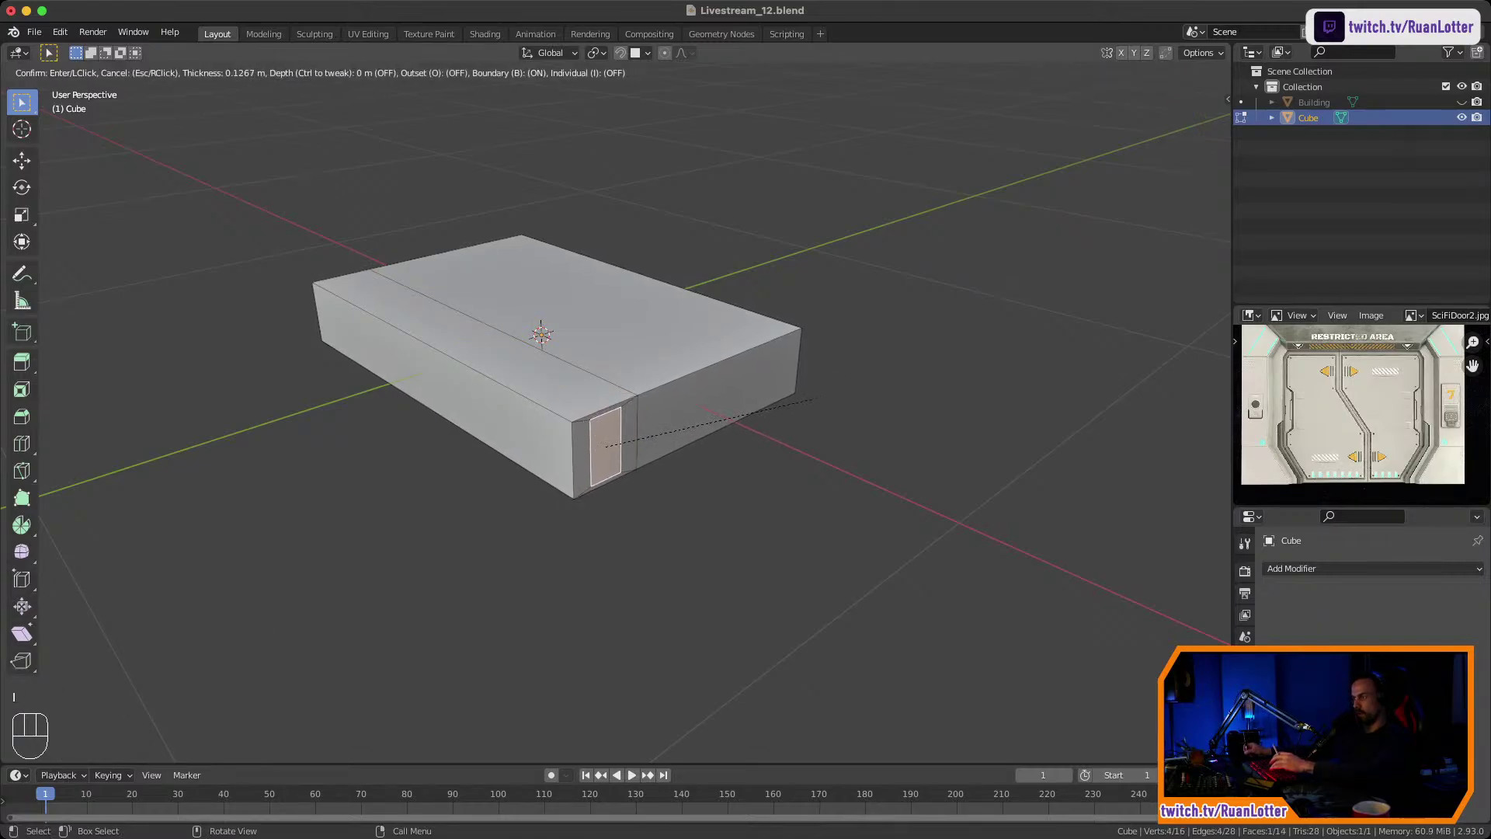
pyautogui.click(706, 422)
pyautogui.press('s')
pyautogui.press('z')
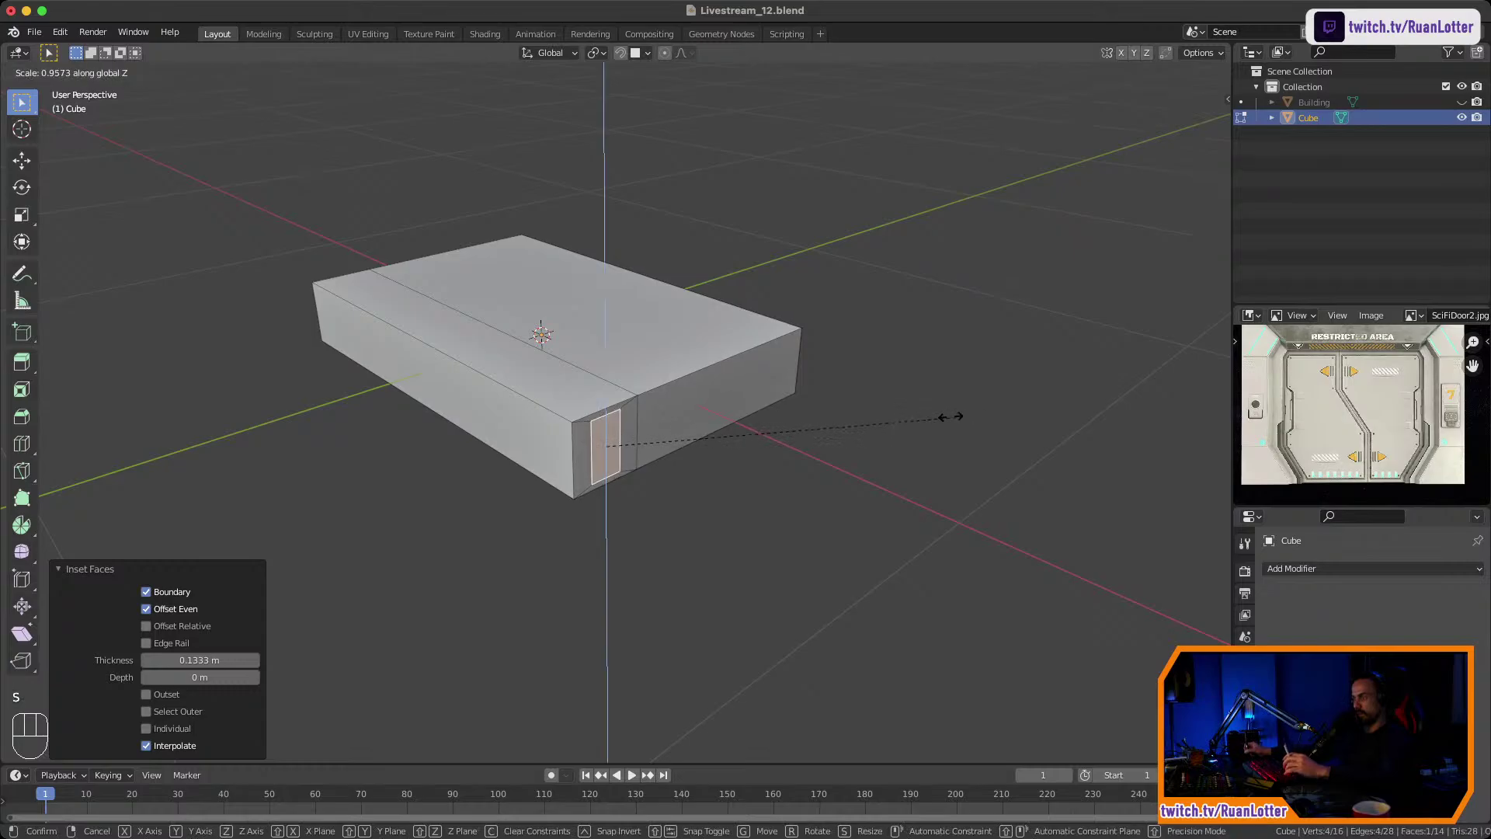
pyautogui.click(836, 426)
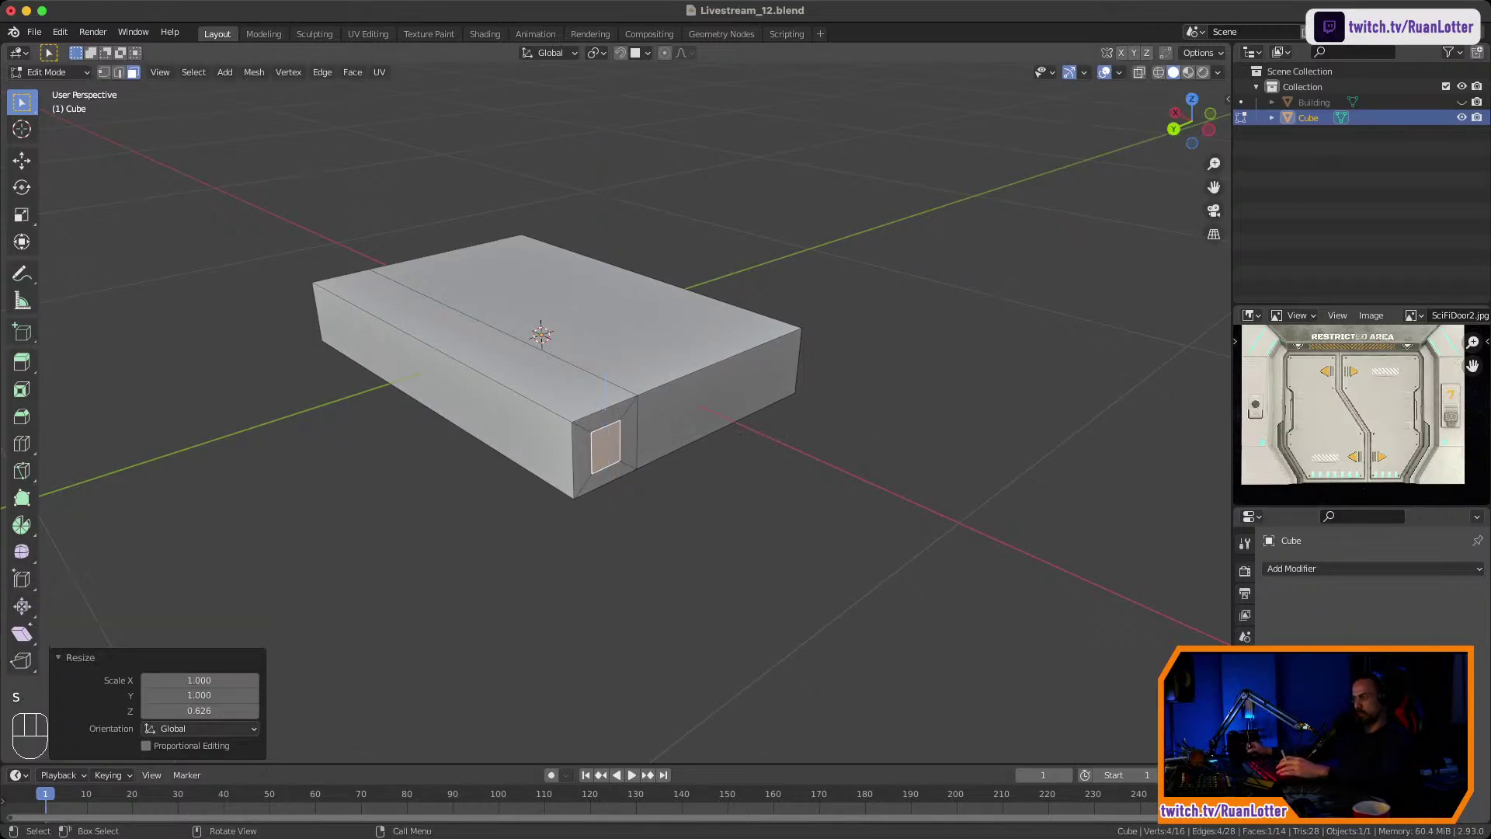
# Apply the block's scale in object mode and return to editing its mesh.
pyautogui.press('Tab')
pyautogui.click(207, 73)
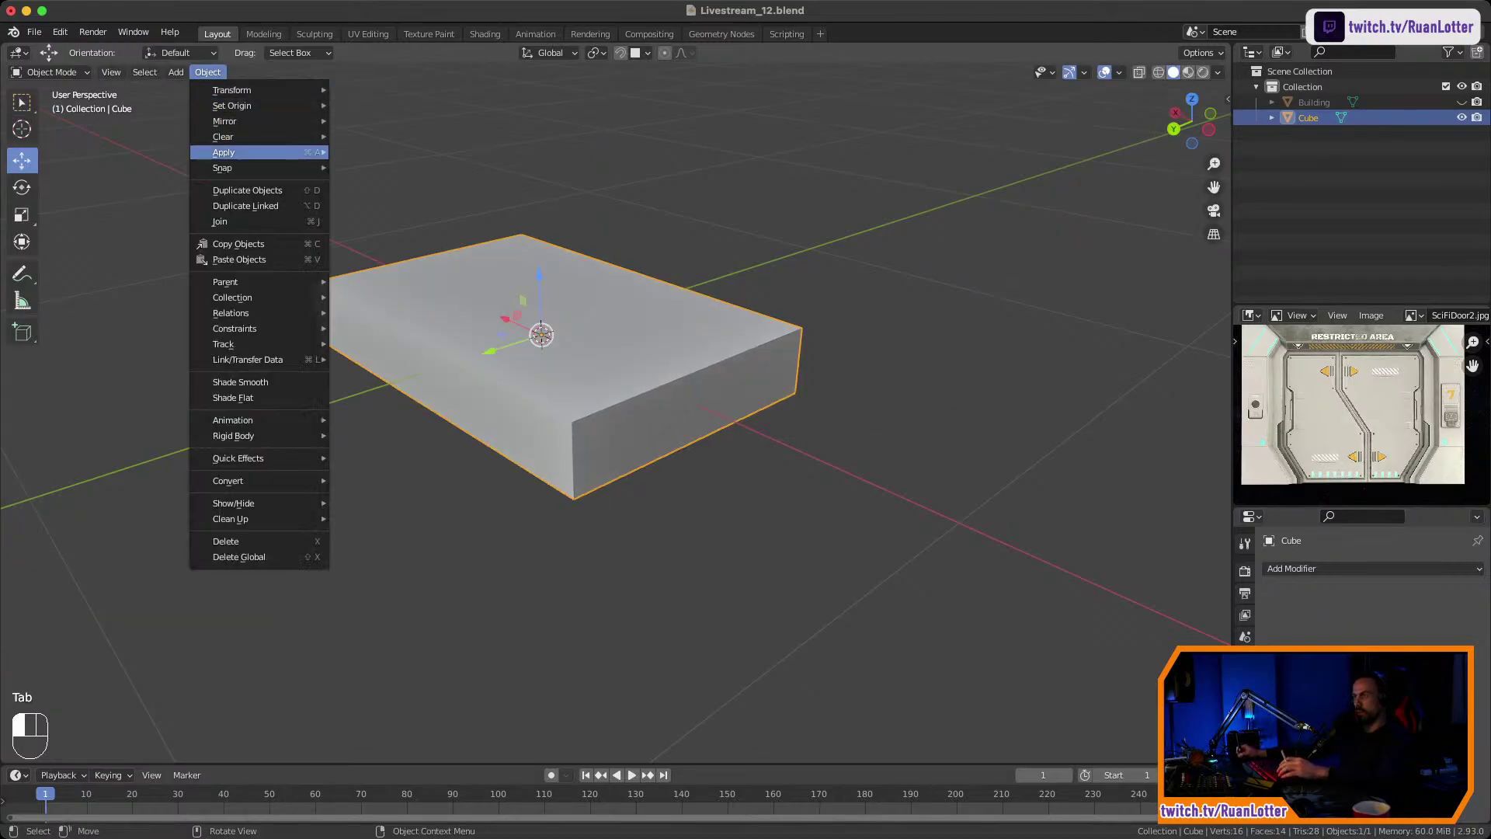
pyautogui.moveTo(233, 151)
pyautogui.click(368, 182)
pyautogui.press('Tab')
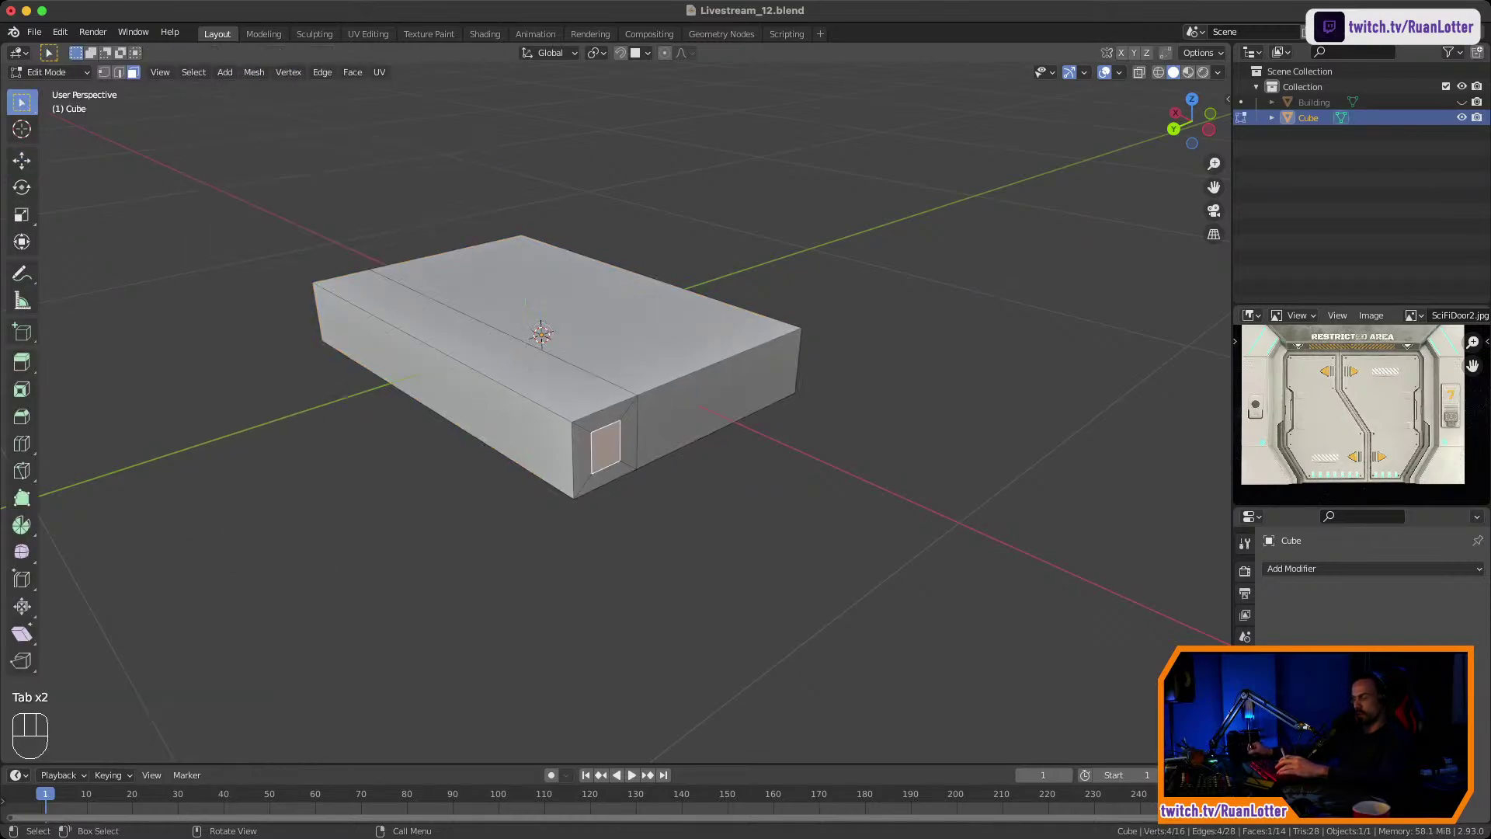
# Extrude the inset end face about 0.038 m and scale its tip to 0.565 to form a tapered antenna base.
pyautogui.press('e')
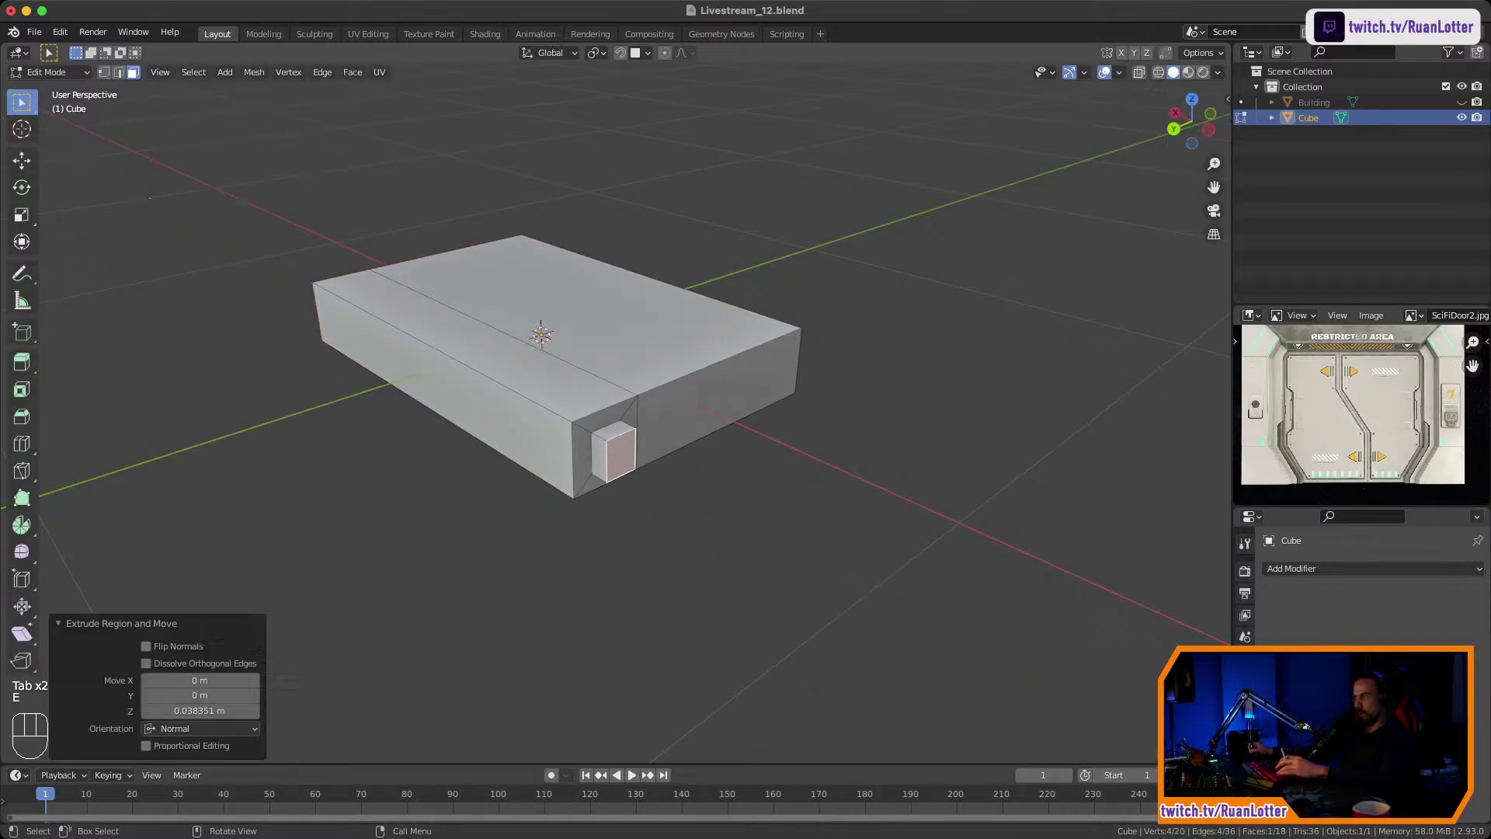
pyautogui.press('s')
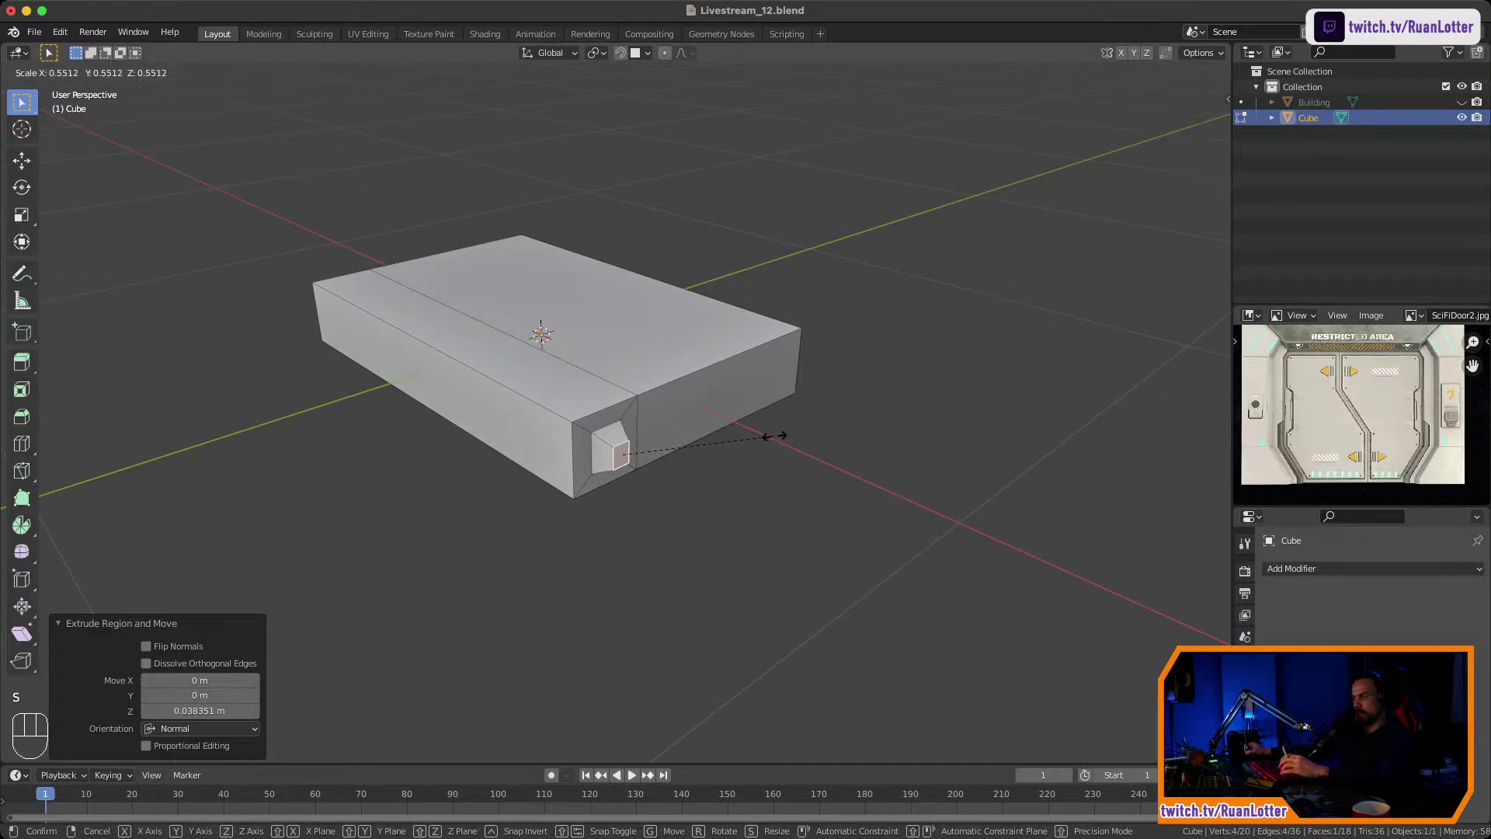
pyautogui.click(774, 437)
# Extrude the antenna base's tip face about 0.412 m outward to form the antenna shaft.
pyautogui.press('e')
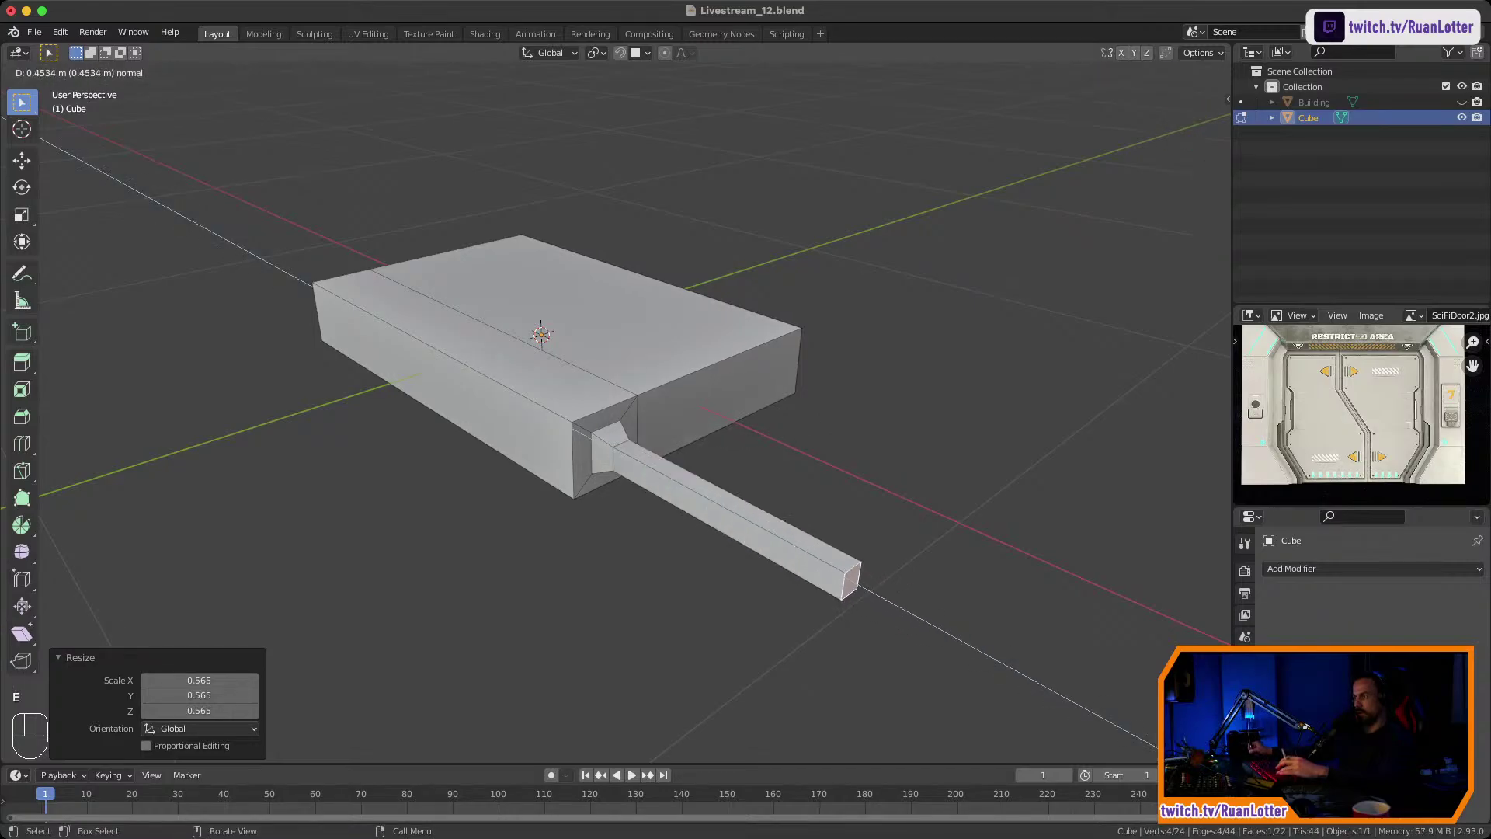
pyautogui.click(971, 543)
pyautogui.moveTo(839, 466); pyautogui.dragTo(1049, 497, button='middle')
pyautogui.keyDown('ctrl'); pyautogui.moveTo(1049, 497); pyautogui.dragTo(1052, 598, button='middle'); pyautogui.keyUp('ctrl')
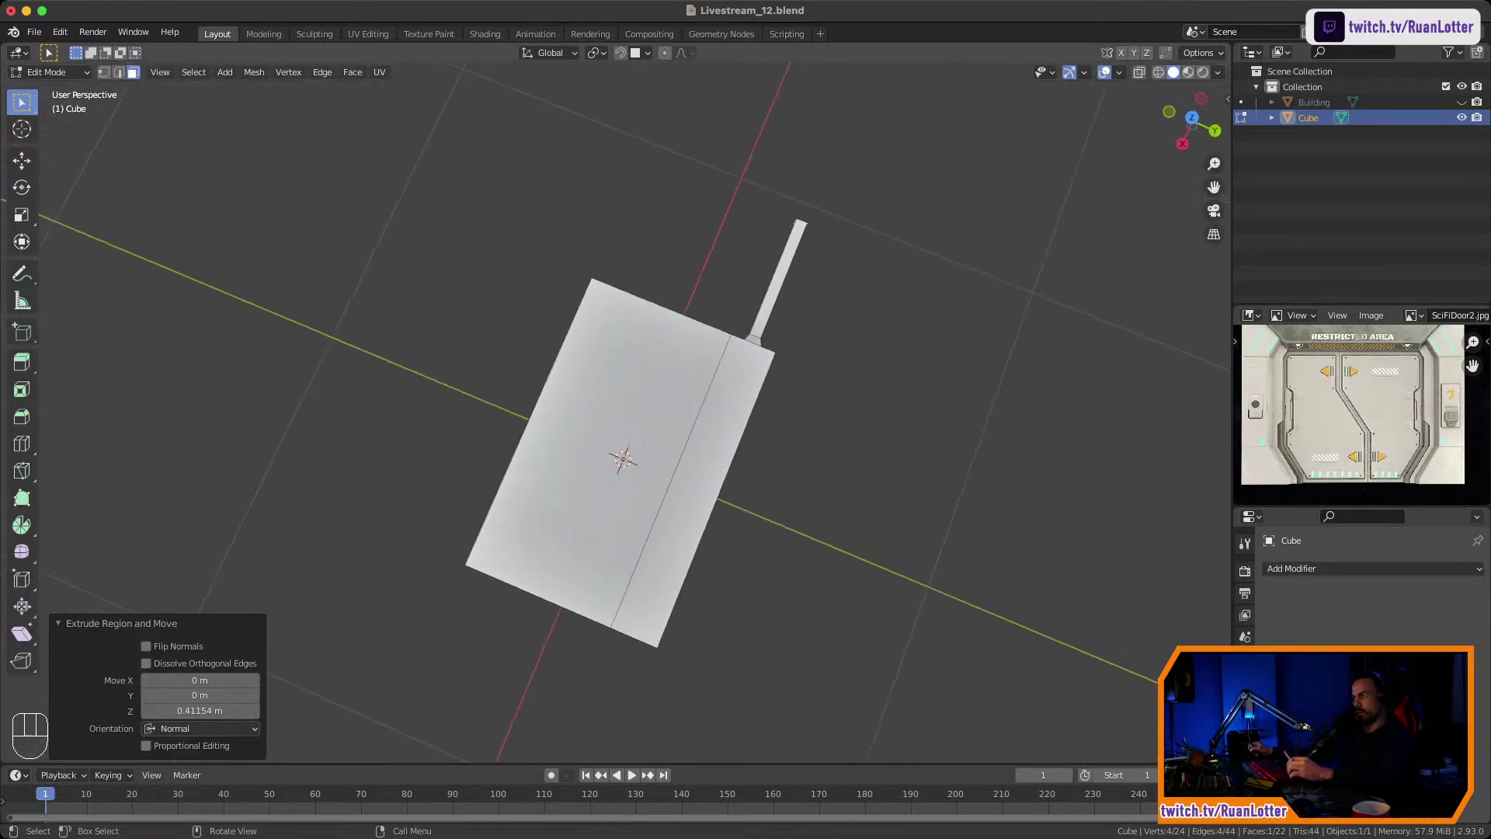
pyautogui.keyDown('shift'); pyautogui.moveTo(776, 466); pyautogui.dragTo(474, 675, button='middle'); pyautogui.keyUp('shift')
pyautogui.press('KP_Decimal')
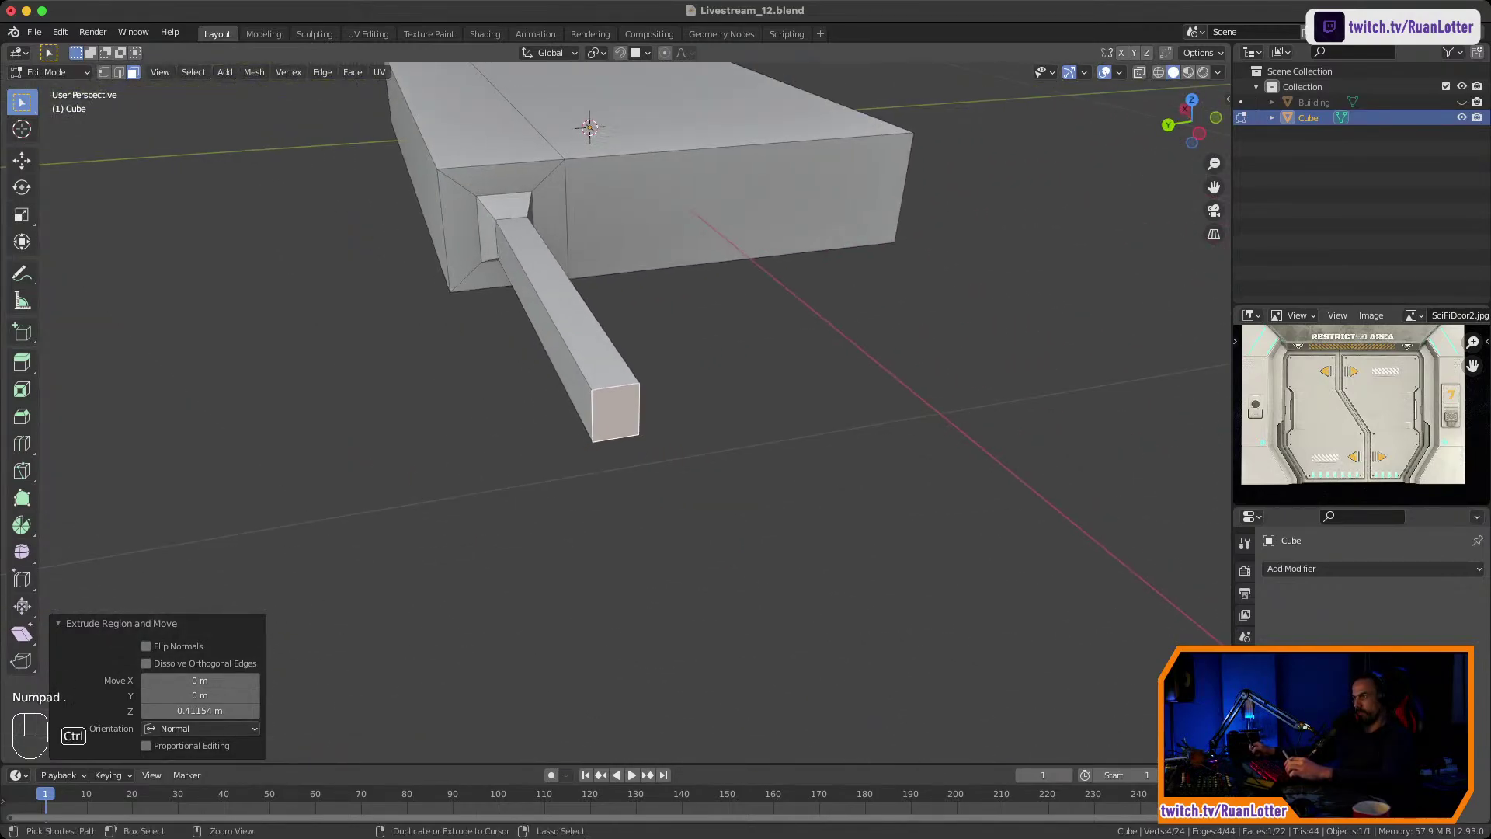
# Lengthen the antenna by moving its end face about -0.095 m along X.
pyautogui.keyDown('ctrl'); pyautogui.moveTo(543, 435); pyautogui.dragTo(722, 497, button='middle'); pyautogui.keyUp('ctrl')
pyautogui.press('g')
pyautogui.press('x')
pyautogui.click(653, 536)
pyautogui.keyDown('ctrl'); pyautogui.moveTo(722, 497); pyautogui.dragTo(551, 485, button='middle'); pyautogui.keyUp('ctrl')
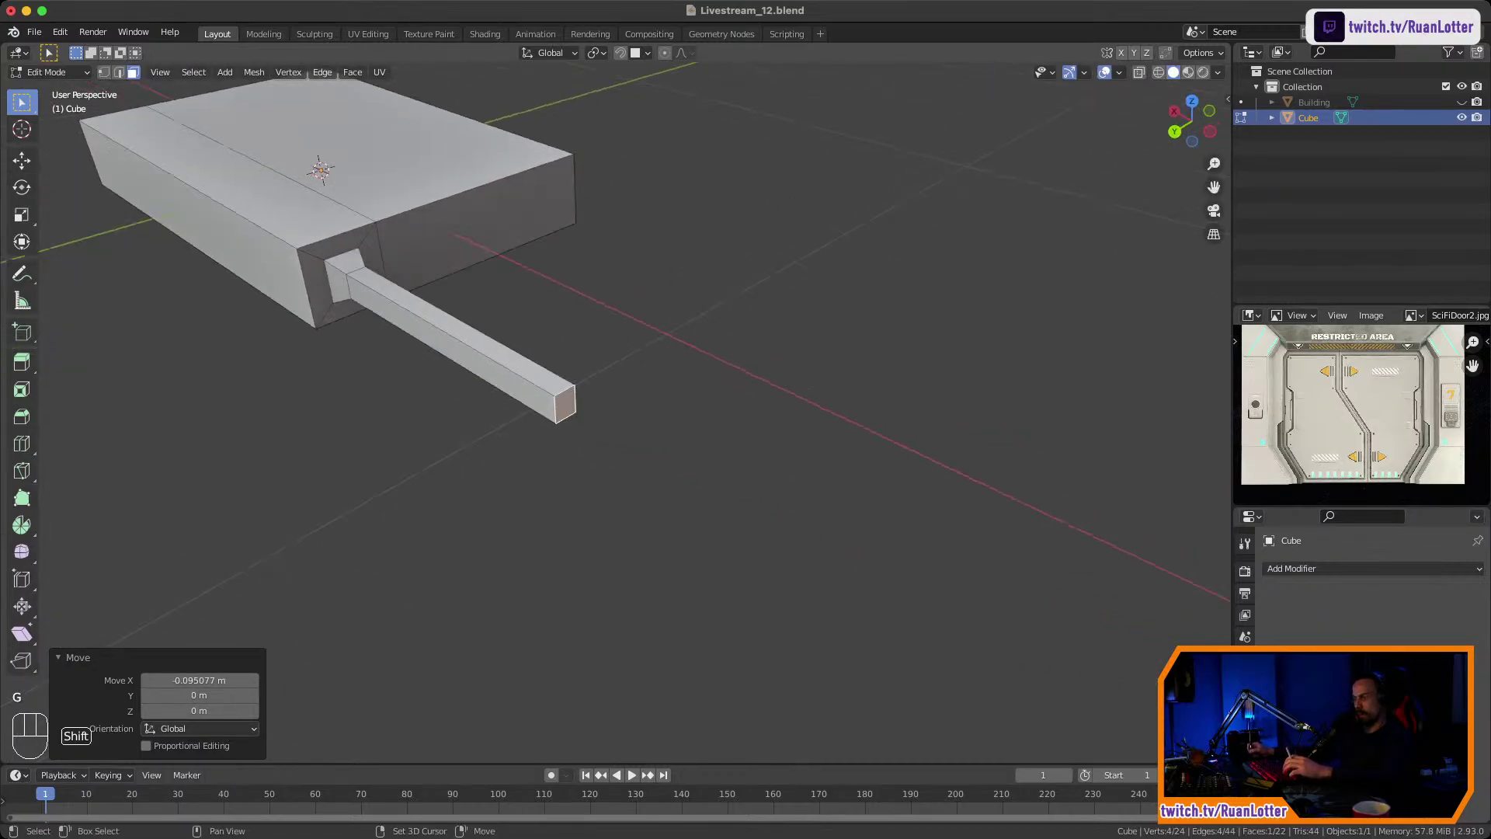
# Snap the 3D cursor to the antenna's end face and add an ico sphere there.
pyautogui.hotkey('shift', 's')
pyautogui.click(543, 567)
pyautogui.keyDown('ctrl'); pyautogui.moveTo(547, 560); pyautogui.dragTo(617, 450, button='middle'); pyautogui.keyUp('ctrl')
pyautogui.hotkey('shift', 'a')
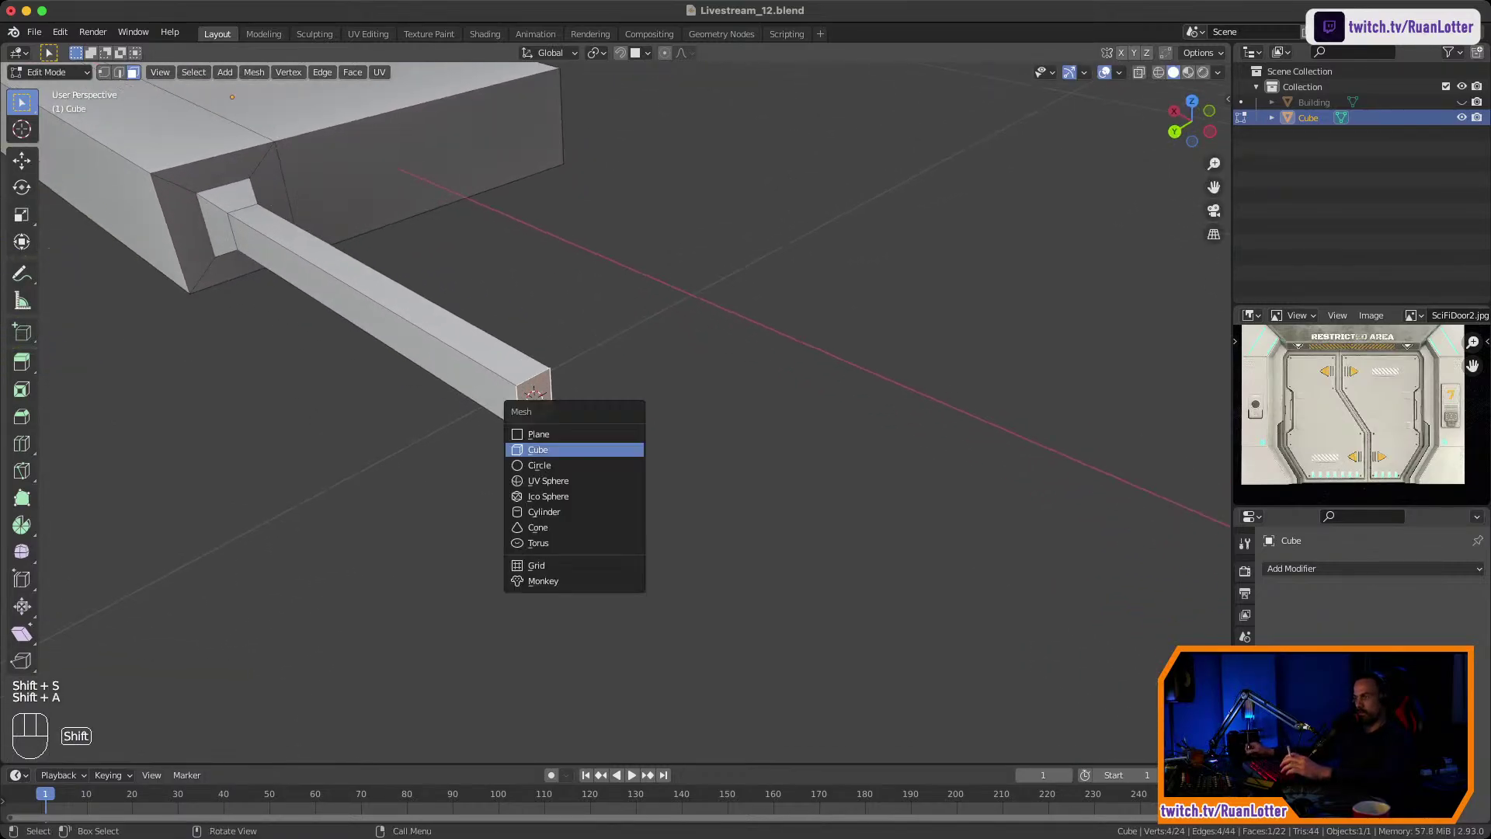
pyautogui.click(610, 497)
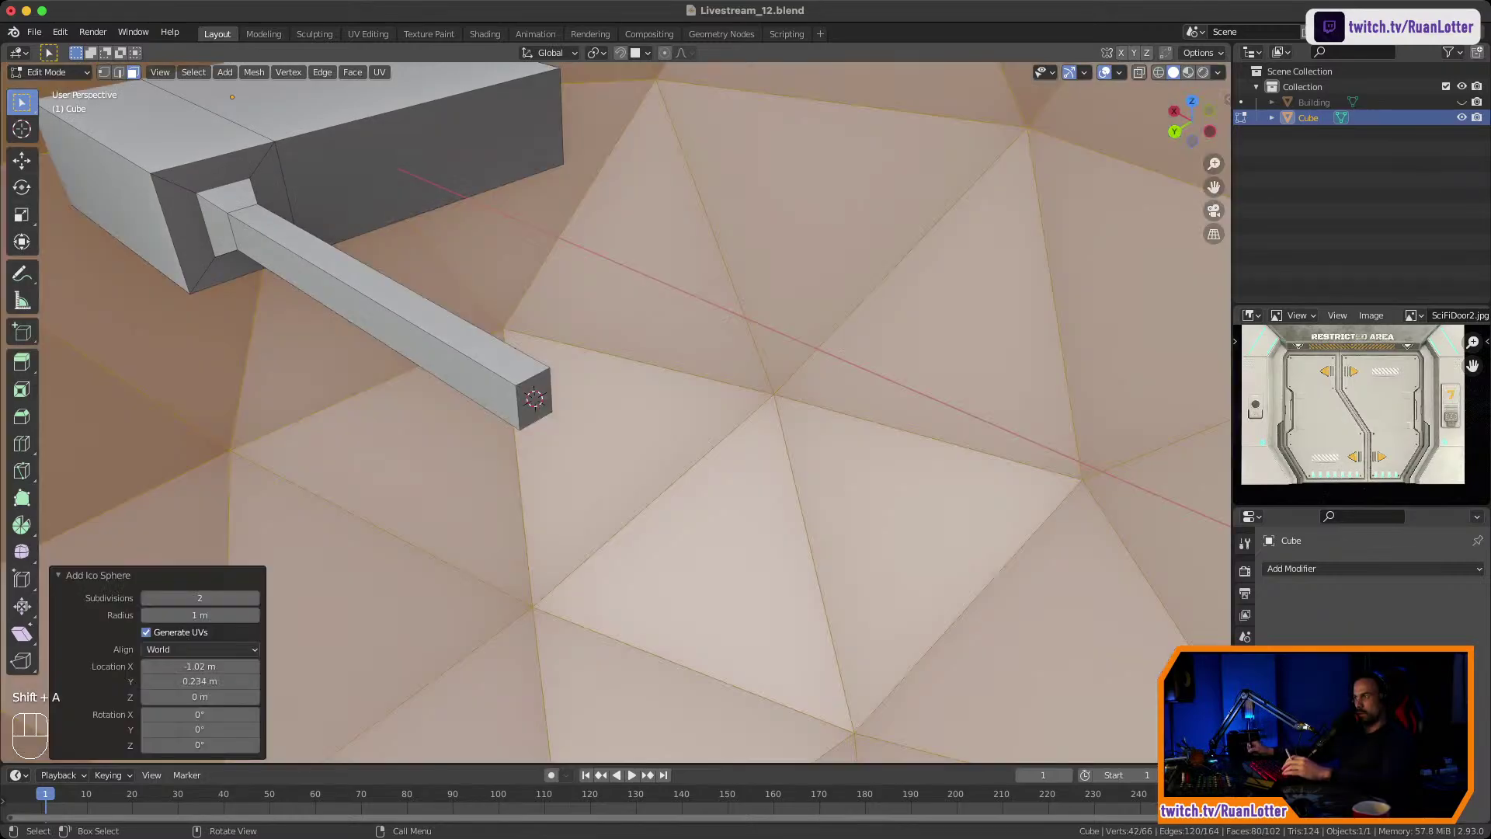
# Scale the ico sphere to 0.268 and again to 0.340 to form the antenna's ball tip.
pyautogui.press('s')
pyautogui.click(660, 457)
pyautogui.press('s')
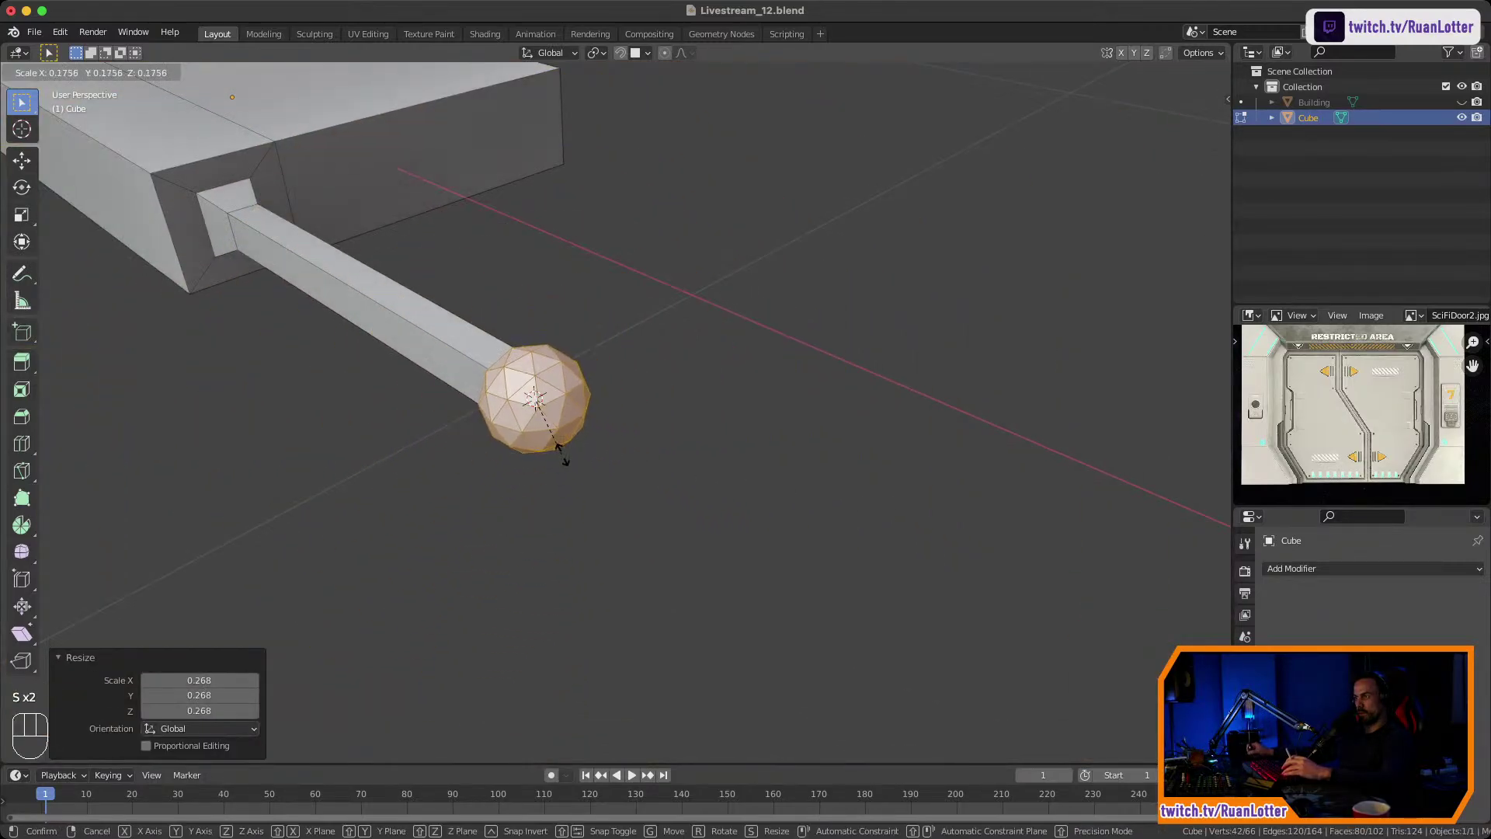
pyautogui.click(636, 463)
pyautogui.moveTo(636, 464); pyautogui.dragTo(776, 458, button='middle')
pyautogui.keyDown('ctrl'); pyautogui.moveTo(777, 458); pyautogui.dragTo(1062, 555, button='middle'); pyautogui.keyUp('ctrl')
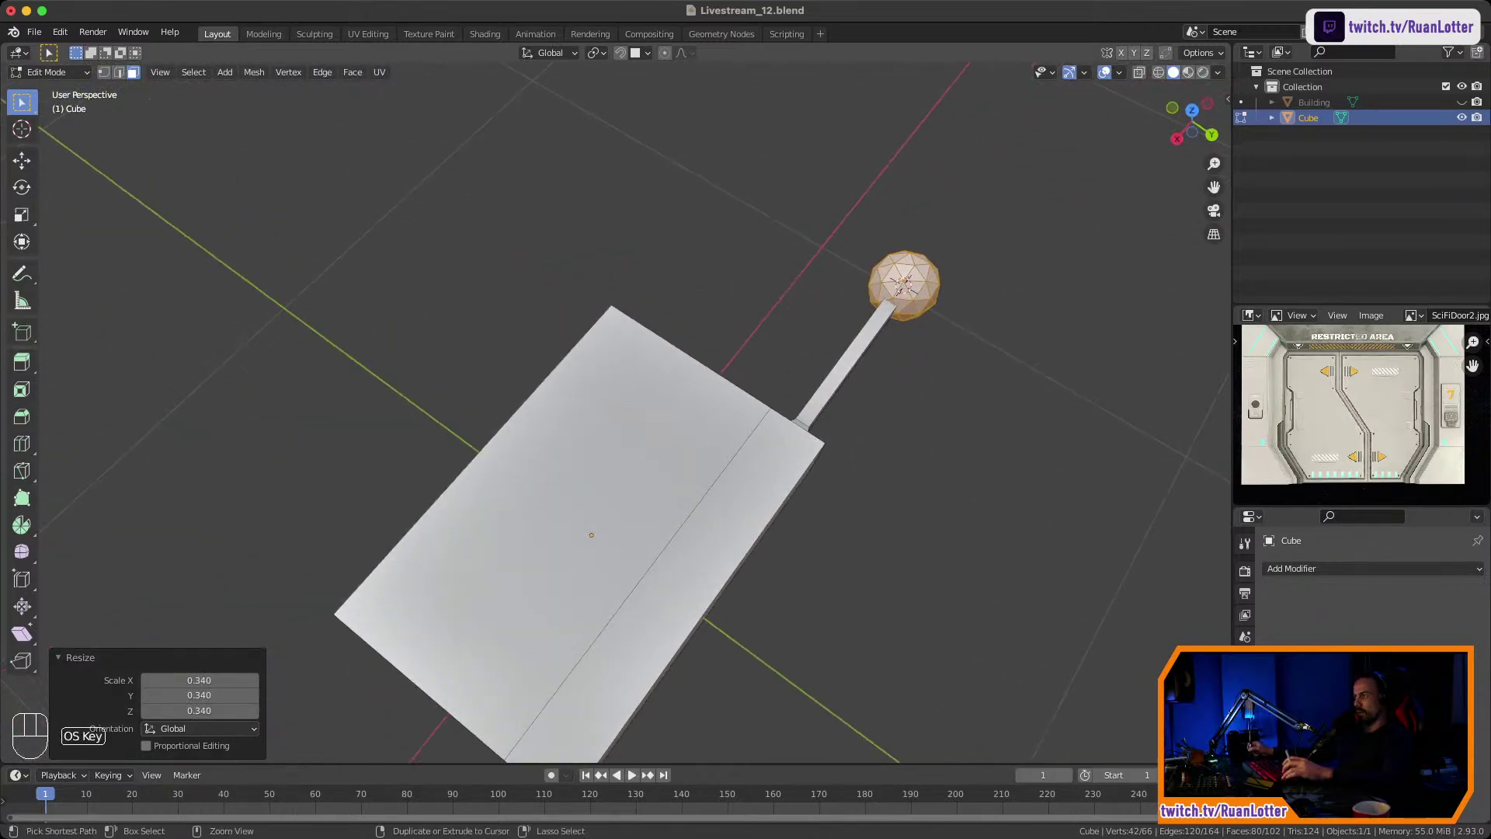
pyautogui.press('super+Tab')
pyautogui.click(590, 497)
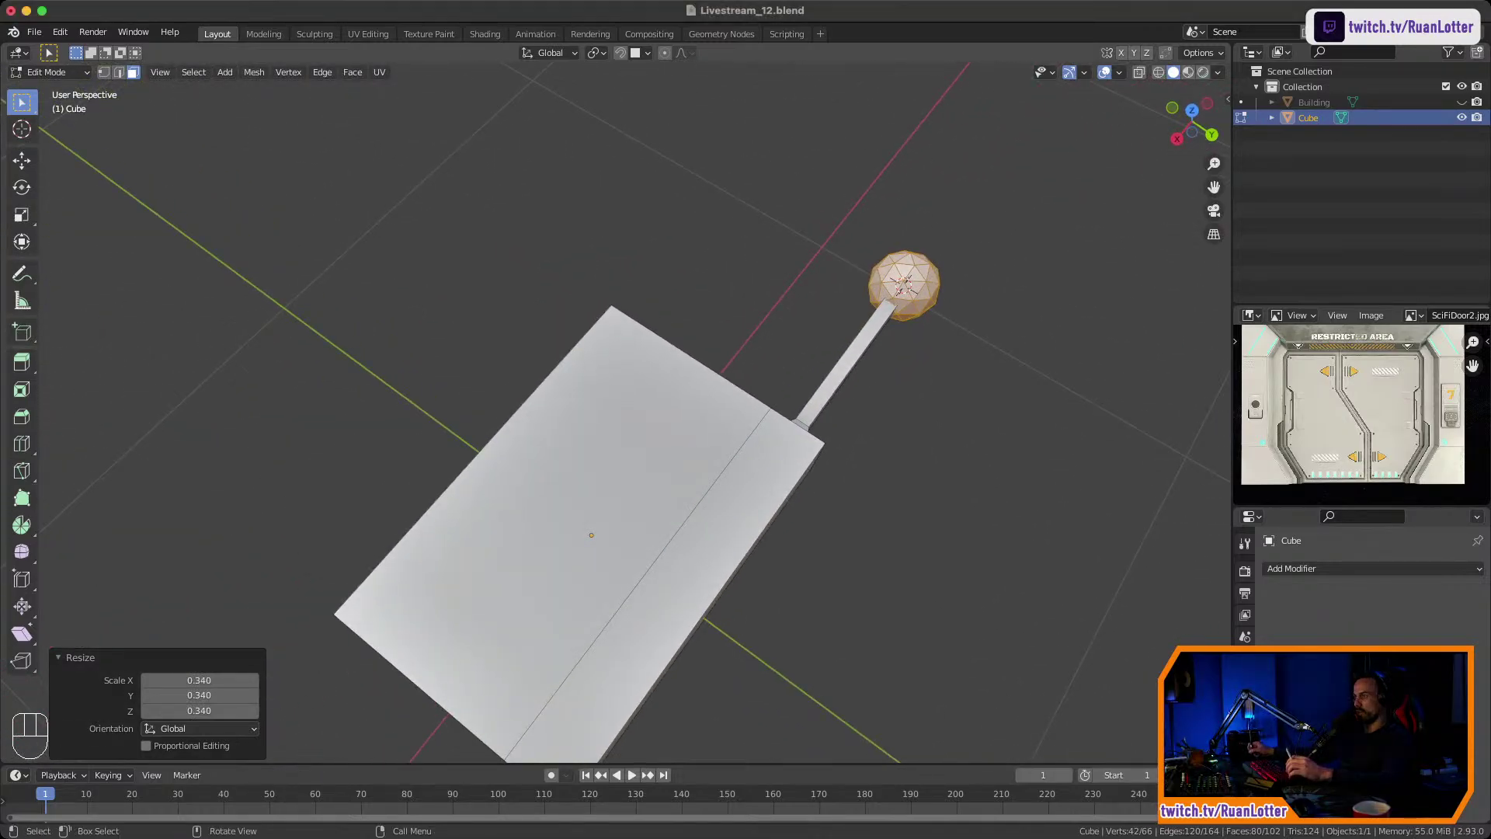
pyautogui.click(590, 497)
pyautogui.keyDown('shift'); pyautogui.moveTo(590, 497); pyautogui.dragTo(621, 318, button='middle'); pyautogui.keyUp('shift')
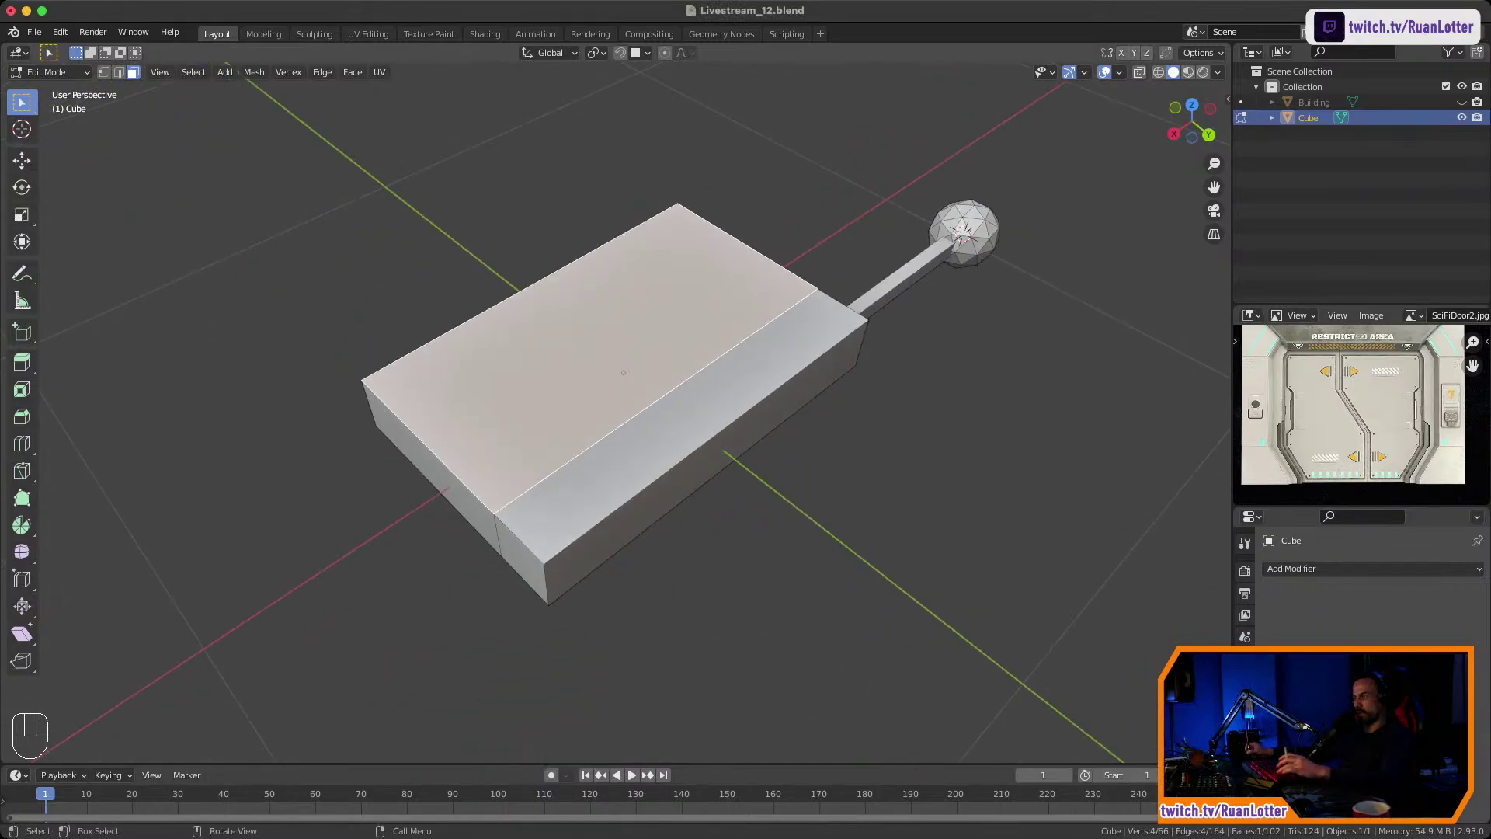
# Dissolve the lengthwise loop cut's edges across the block's top, underside and the end opposite the antenna.
pyautogui.press('2')
pyautogui.press('x')
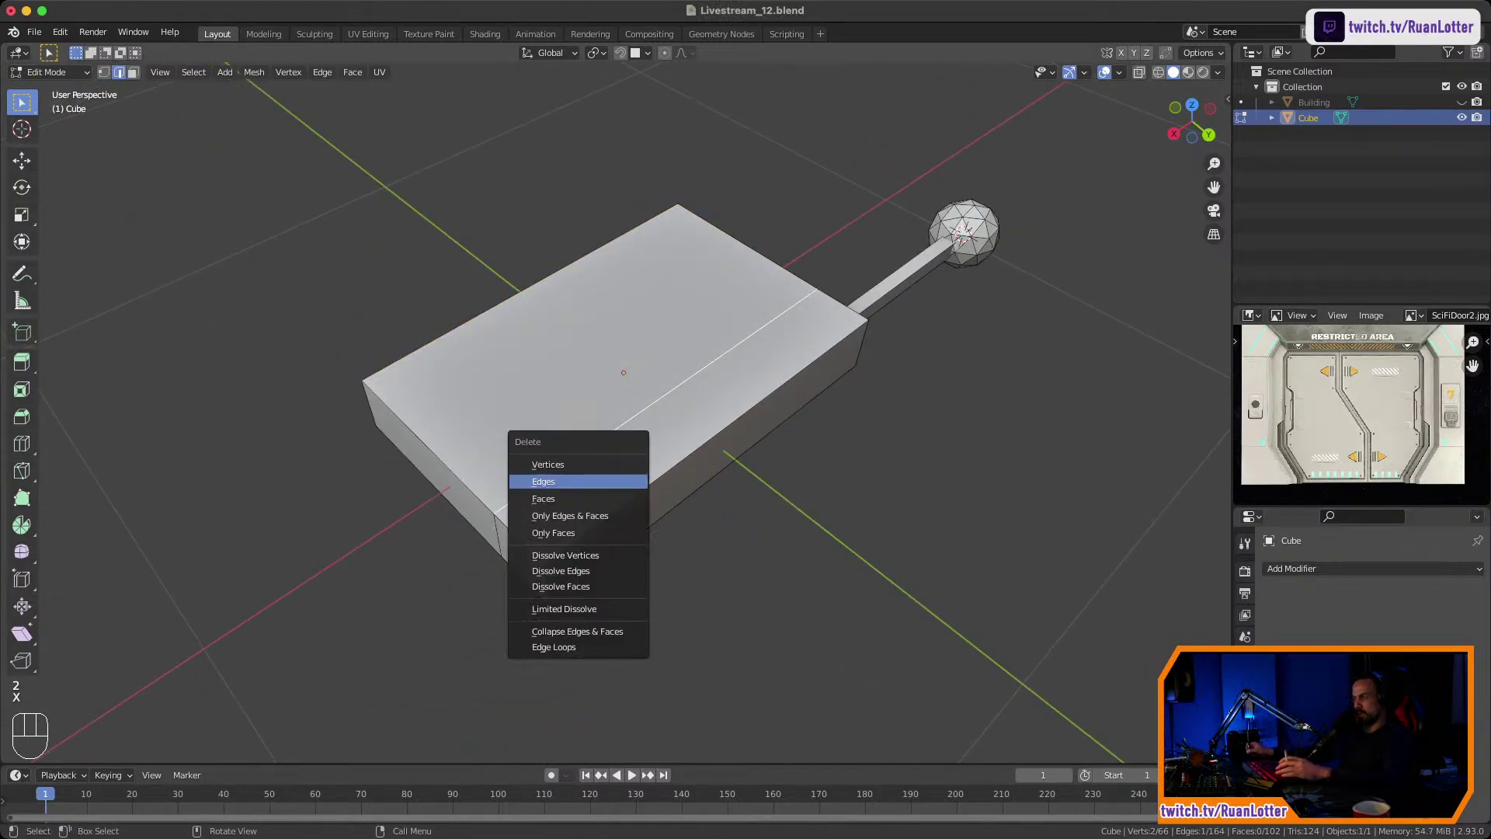
pyautogui.click(592, 445)
pyautogui.keyDown('shift'); pyautogui.click(497, 535); pyautogui.keyUp('shift')
pyautogui.moveTo(497, 534); pyautogui.dragTo(512, 365, button='middle')
pyautogui.keyDown('shift'); pyautogui.click(648, 223); pyautogui.keyUp('shift')
pyautogui.moveTo(648, 223); pyautogui.dragTo(443, 330, button='middle')
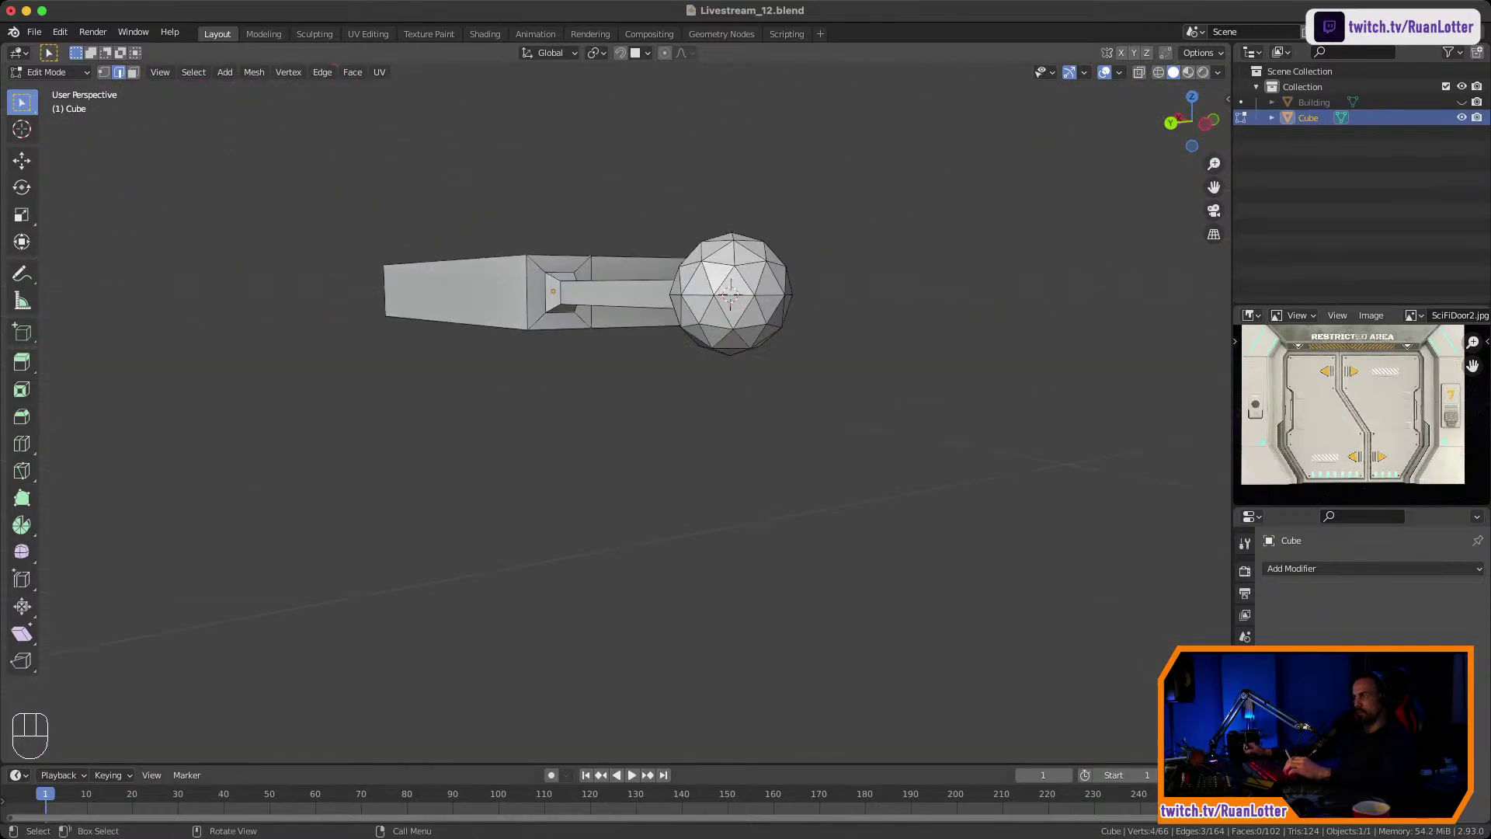
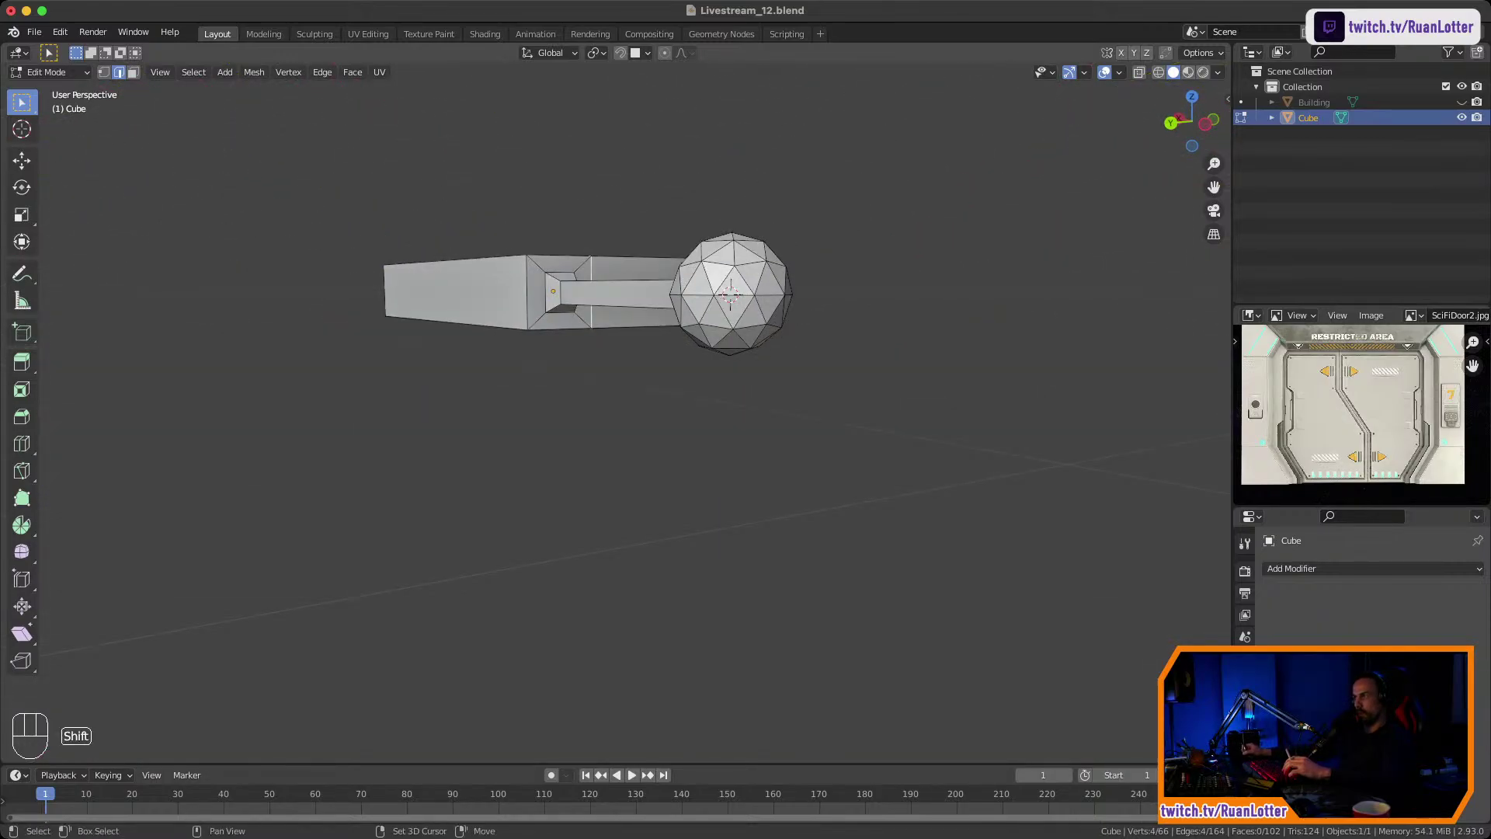
pyautogui.keyDown('shift'); pyautogui.click(592, 320); pyautogui.keyUp('shift')
pyautogui.press('x')
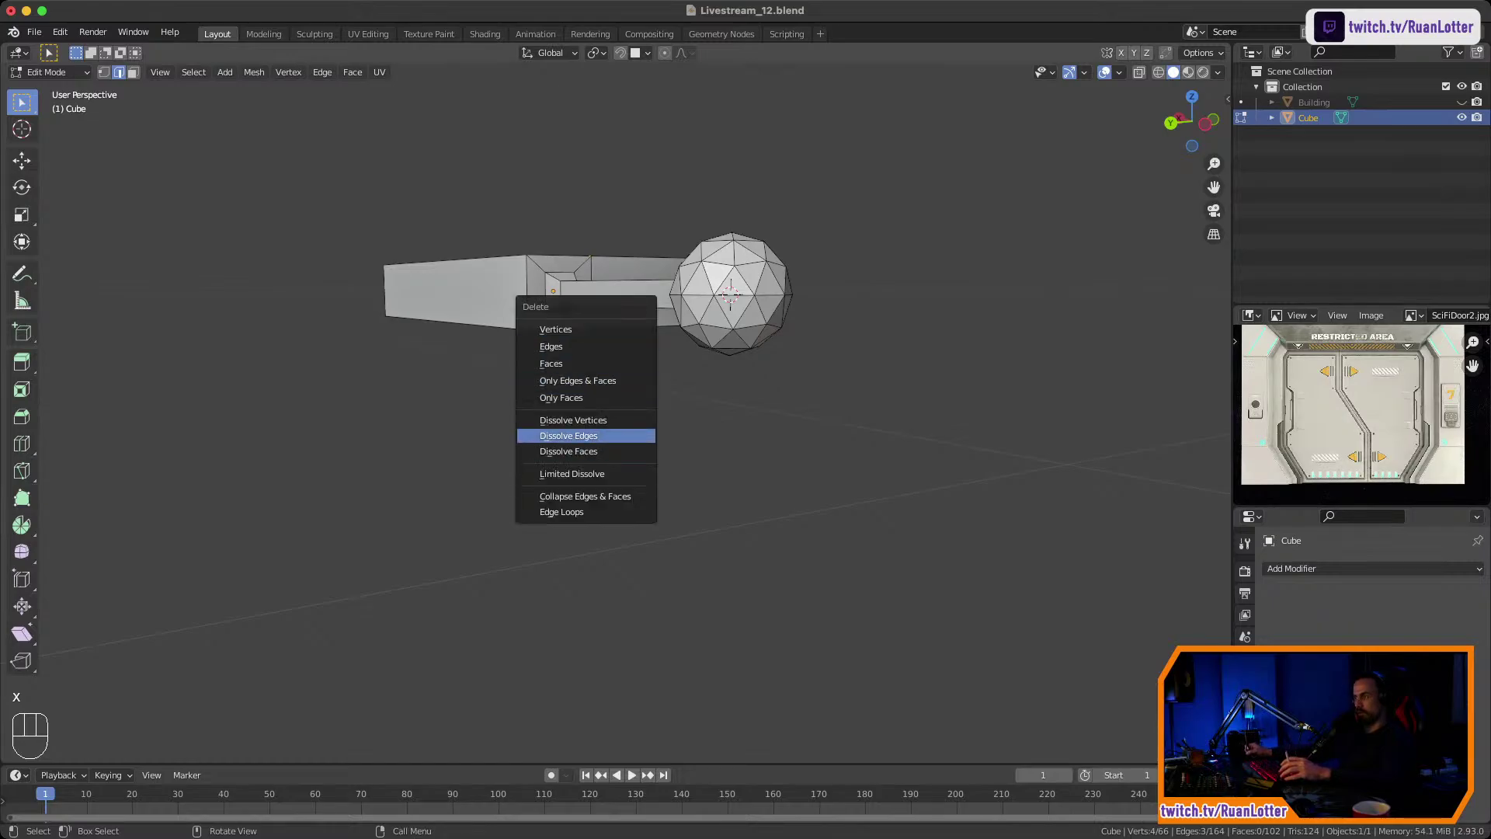
pyautogui.click(586, 436)
pyautogui.moveTo(585, 435); pyautogui.dragTo(808, 512, button='middle')
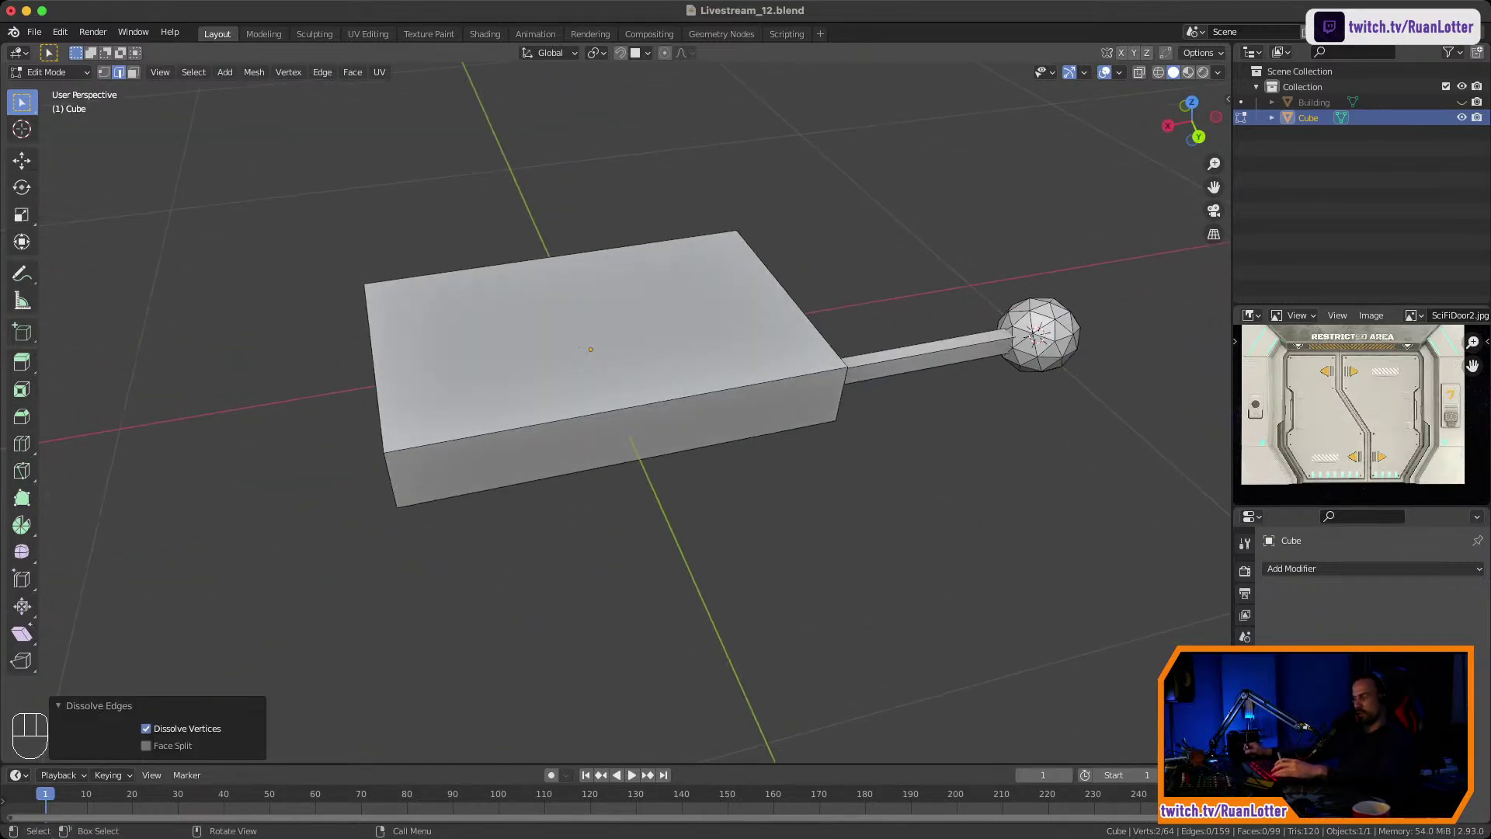
# Try to subdivide the block's whole top face.
pyautogui.press('3')
pyautogui.click(605, 342)
pyautogui.moveTo(606, 341); pyautogui.dragTo(765, 358, button='middle')
pyautogui.keyDown('shift'); pyautogui.moveTo(765, 357); pyautogui.dragTo(759, 395, button='middle'); pyautogui.keyUp('shift')
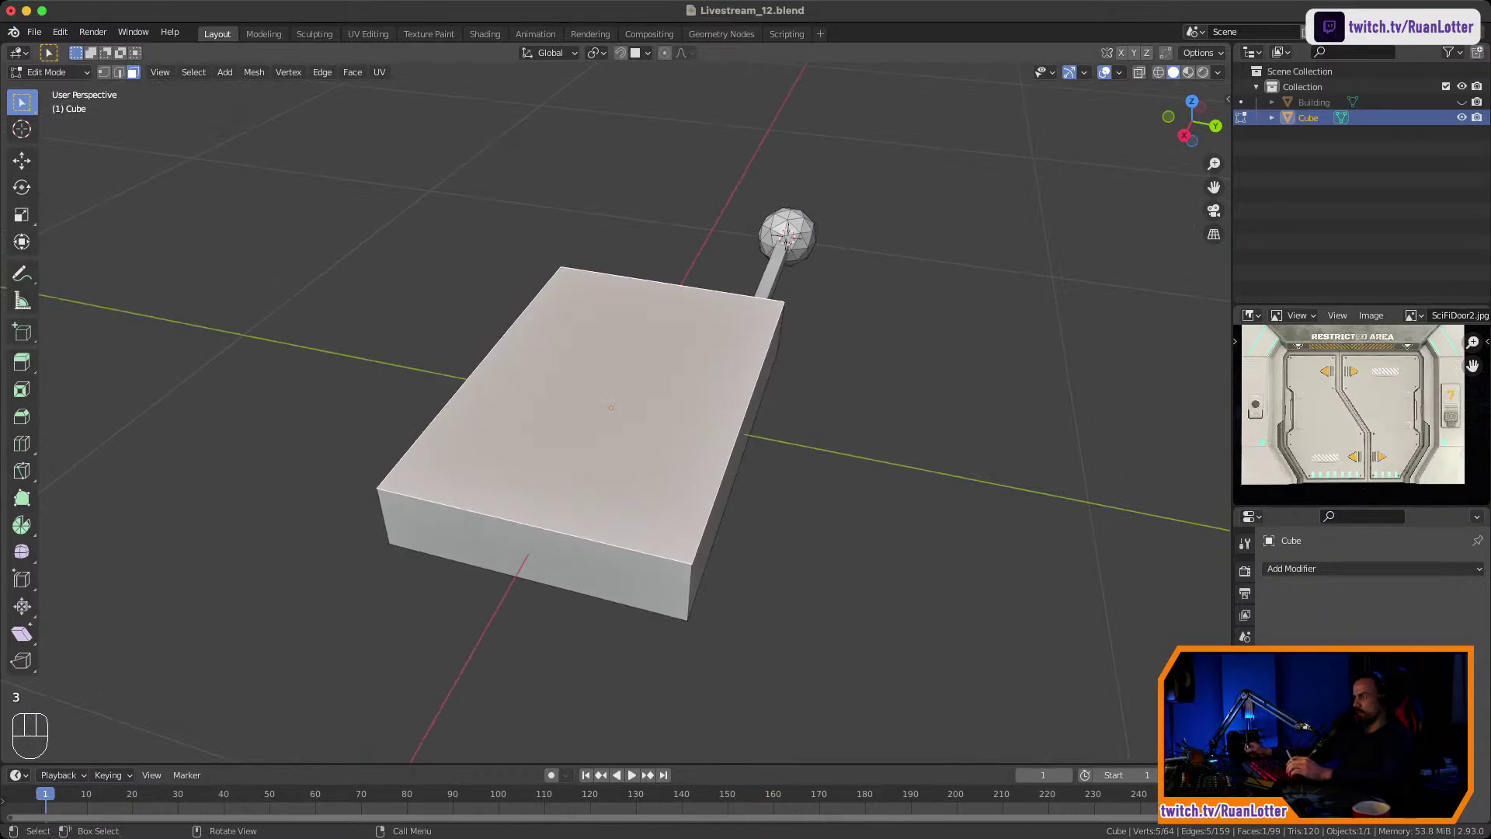
pyautogui.rightClick(667, 419)
pyautogui.click(668, 419)
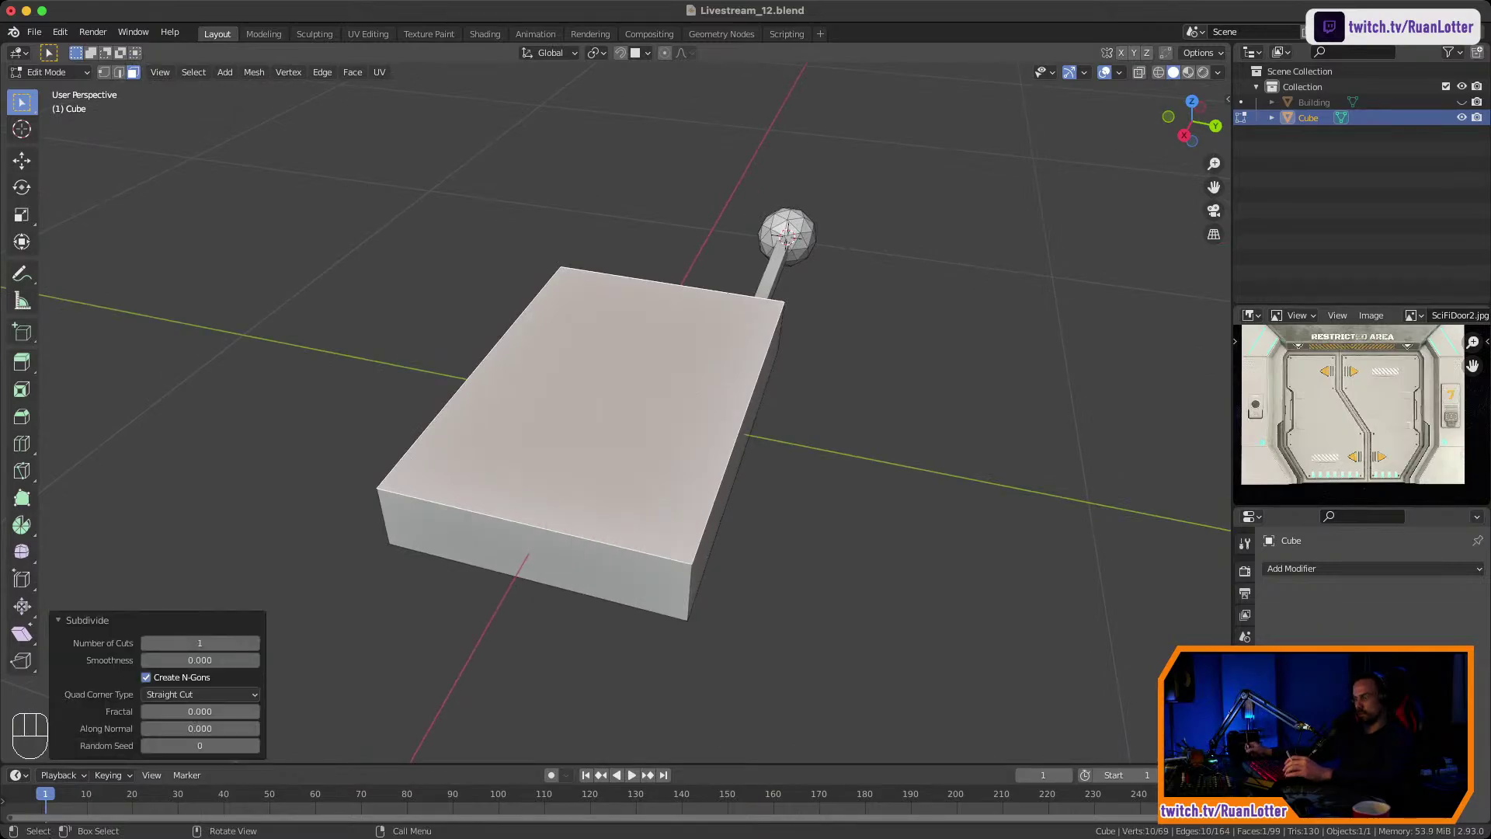
pyautogui.click(255, 643)
pyautogui.press('super+z')
pyautogui.press('super+z')
pyautogui.press('super+z')
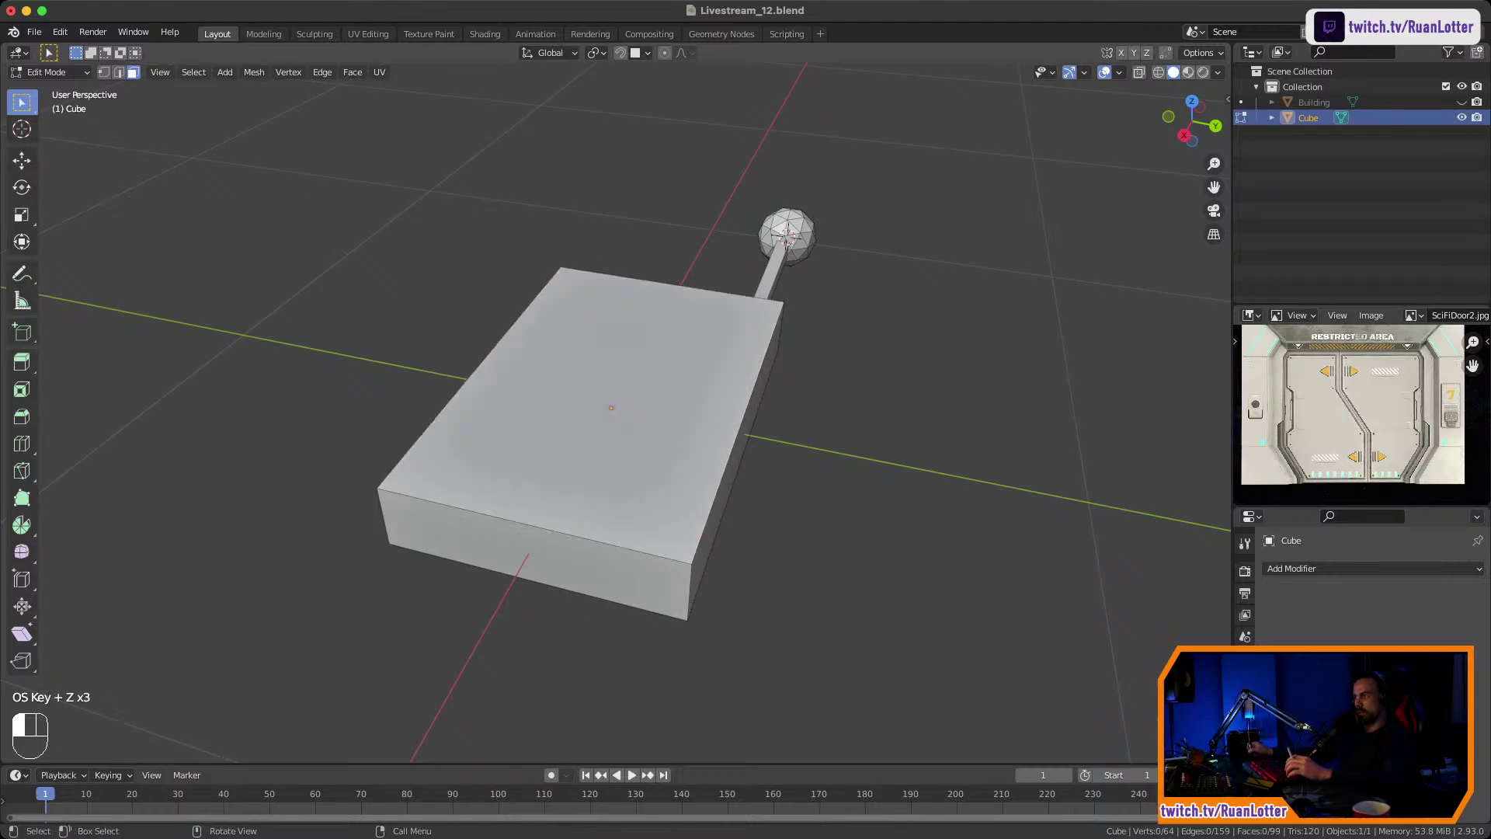
# Subdivide the top face's two long edges with one cut to split the face across its middle.
pyautogui.moveTo(761, 435); pyautogui.dragTo(482, 413, button='middle')
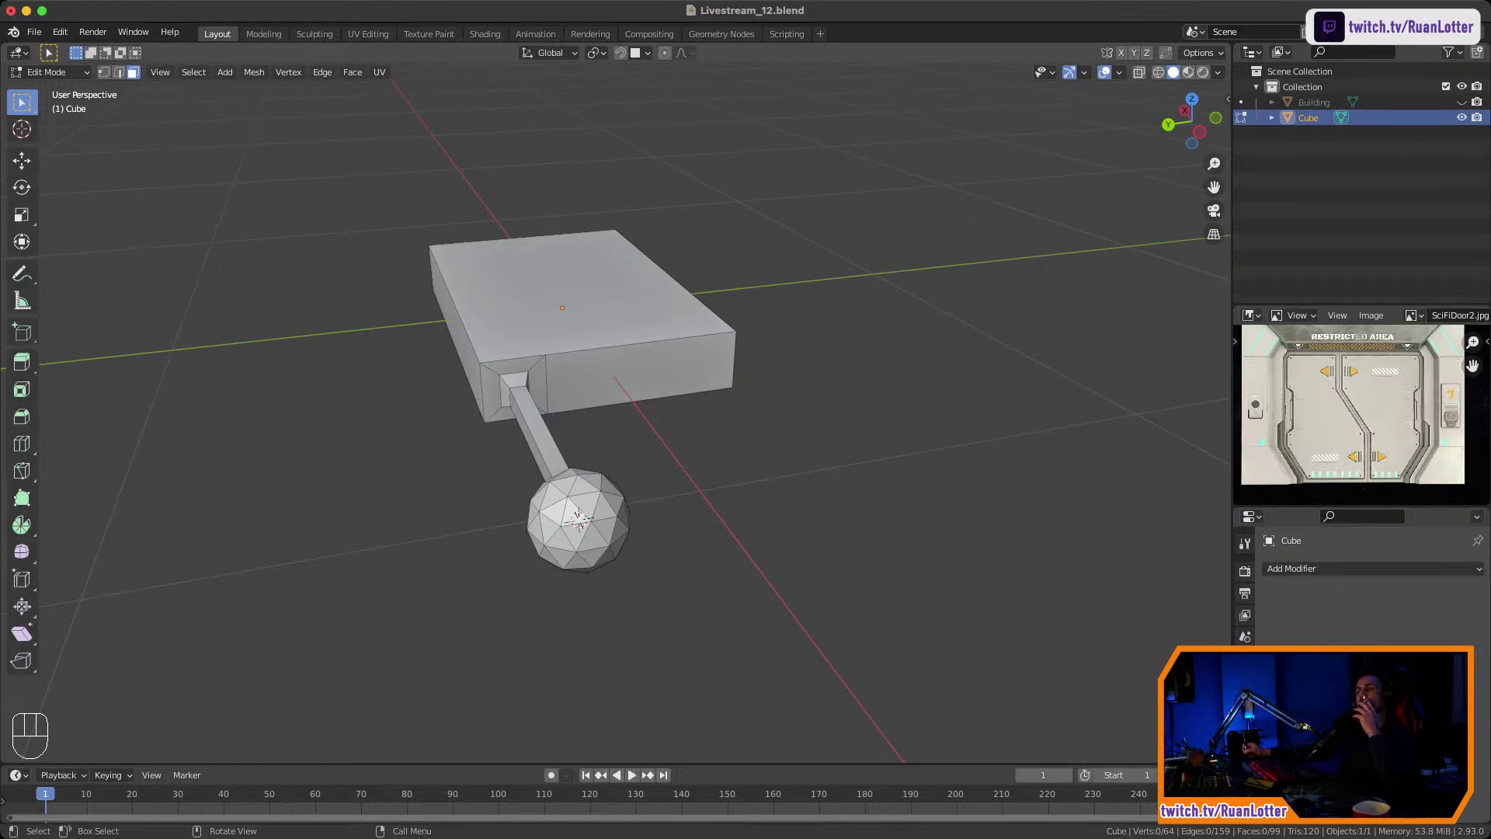
pyautogui.moveTo(543, 420); pyautogui.dragTo(637, 432, button='middle')
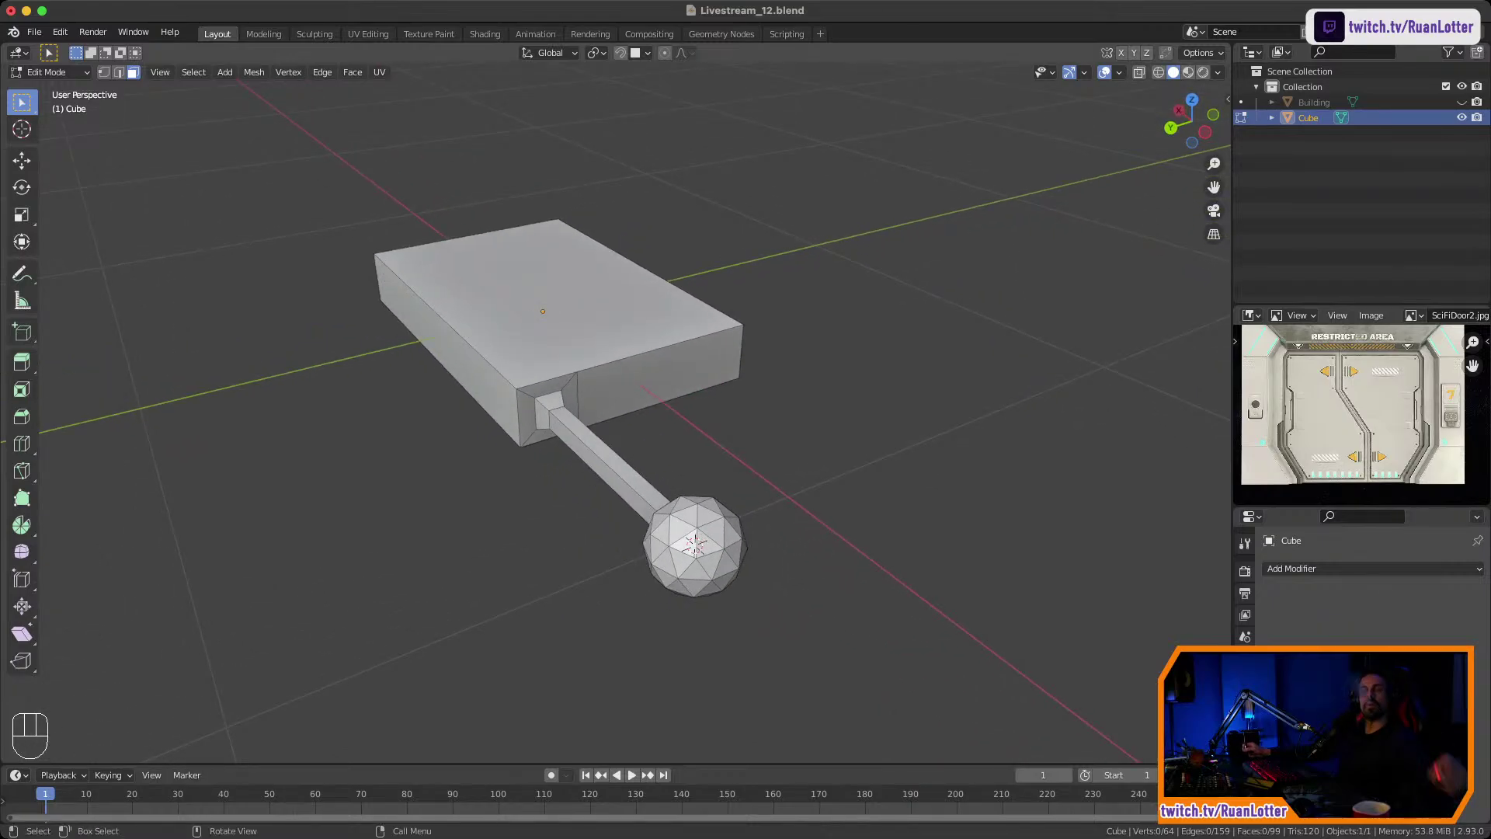
pyautogui.press('2')
pyautogui.click(446, 321)
pyautogui.moveTo(458, 326); pyautogui.dragTo(363, 340, button='middle')
pyautogui.keyDown('shift'); pyautogui.click(712, 333); pyautogui.keyUp('shift')
pyautogui.rightClick(711, 334)
pyautogui.click(712, 334)
# Try to subdivide the already split long edges a second time.
pyautogui.moveTo(707, 334); pyautogui.dragTo(633, 368, button='middle')
pyautogui.rightClick(682, 351)
pyautogui.click(682, 351)
pyautogui.press('super+z')
# Subdivide the antenna-side halves of both long top edges with one cut.
pyautogui.click(628, 371)
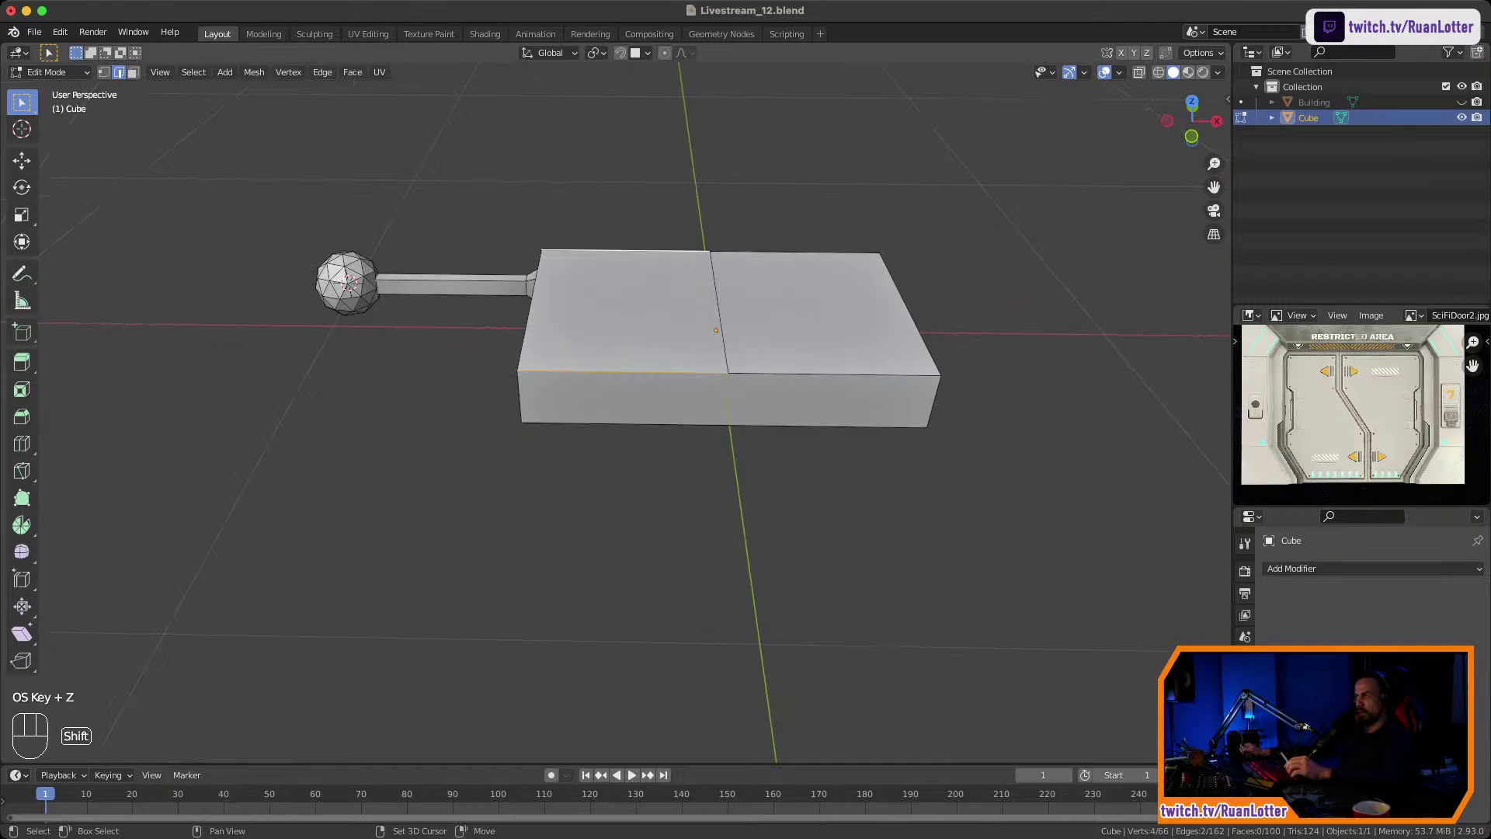
pyautogui.rightClick(638, 253)
pyautogui.click(638, 253)
pyautogui.moveTo(639, 257); pyautogui.dragTo(567, 268, button='middle')
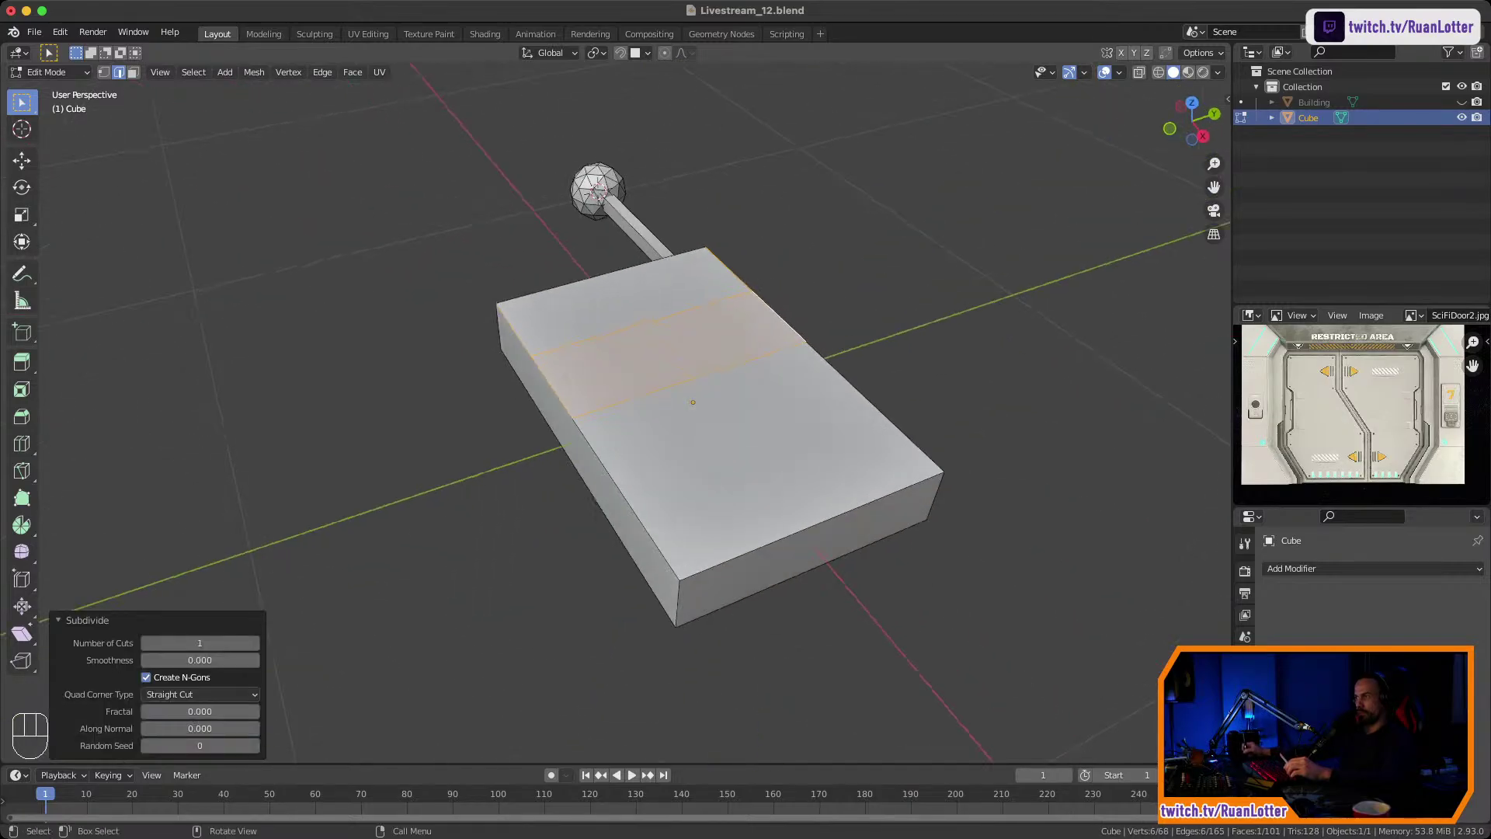
# Snap the 3D cursor to the middle strip face on the block's top and add a cube there.
pyautogui.click(661, 390)
pyautogui.moveTo(660, 390); pyautogui.dragTo(667, 443, button='middle')
pyautogui.press('3')
pyautogui.click(668, 369)
pyautogui.moveTo(668, 443); pyautogui.dragTo(628, 424, button='middle')
pyautogui.keyDown('shift'); pyautogui.moveTo(628, 424); pyautogui.dragTo(569, 413, button='middle'); pyautogui.keyUp('shift')
pyautogui.moveTo(569, 413); pyautogui.dragTo(587, 423, button='middle')
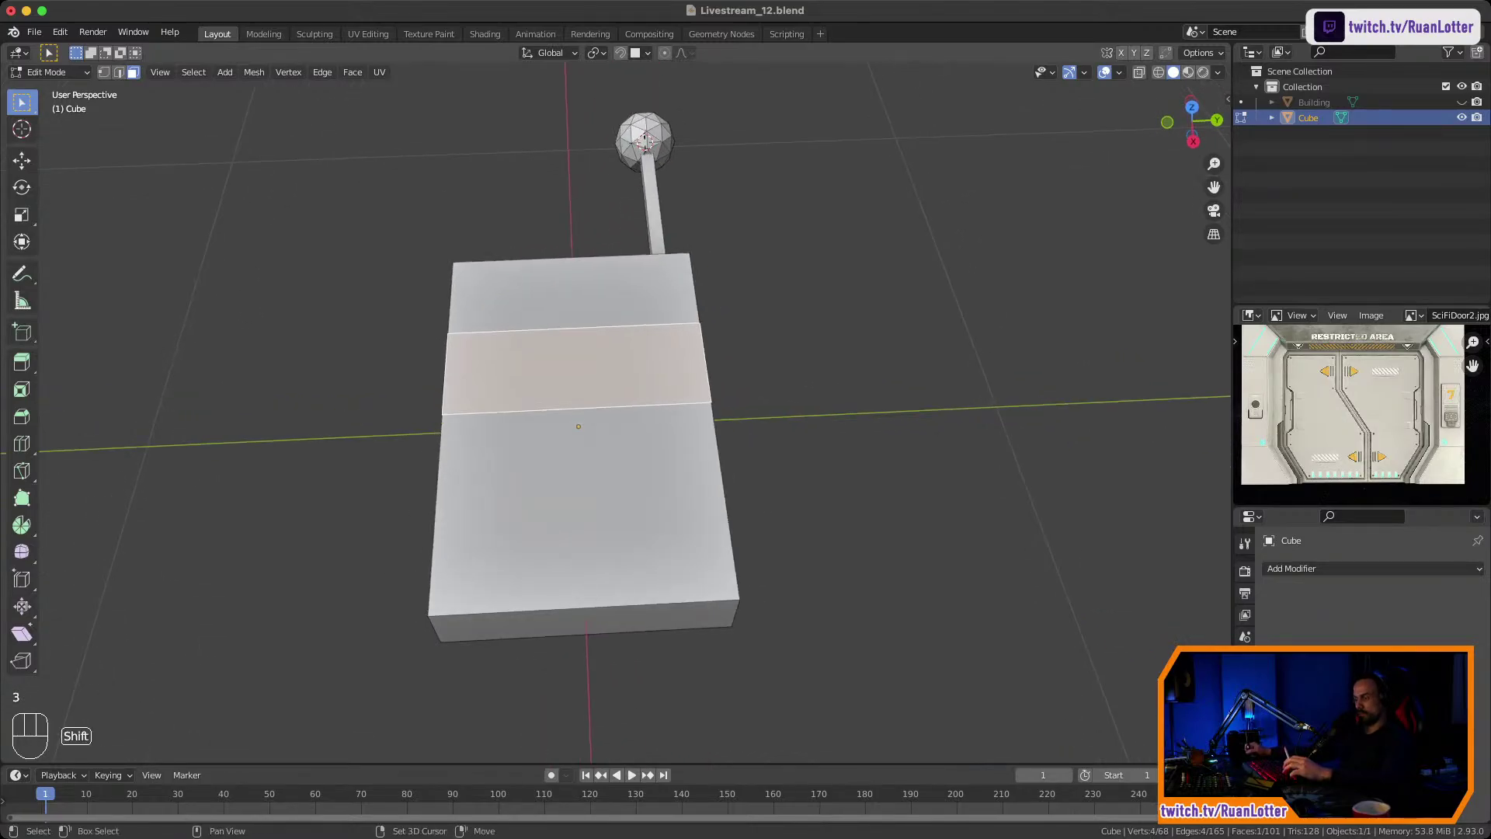
pyautogui.hotkey('shift', 's')
pyautogui.click(632, 521)
pyautogui.hotkey('shift', 'a')
pyautogui.click(711, 380)
# Scale the new cube down in two passes, the second to 0.153, to make a small button.
pyautogui.press('s')
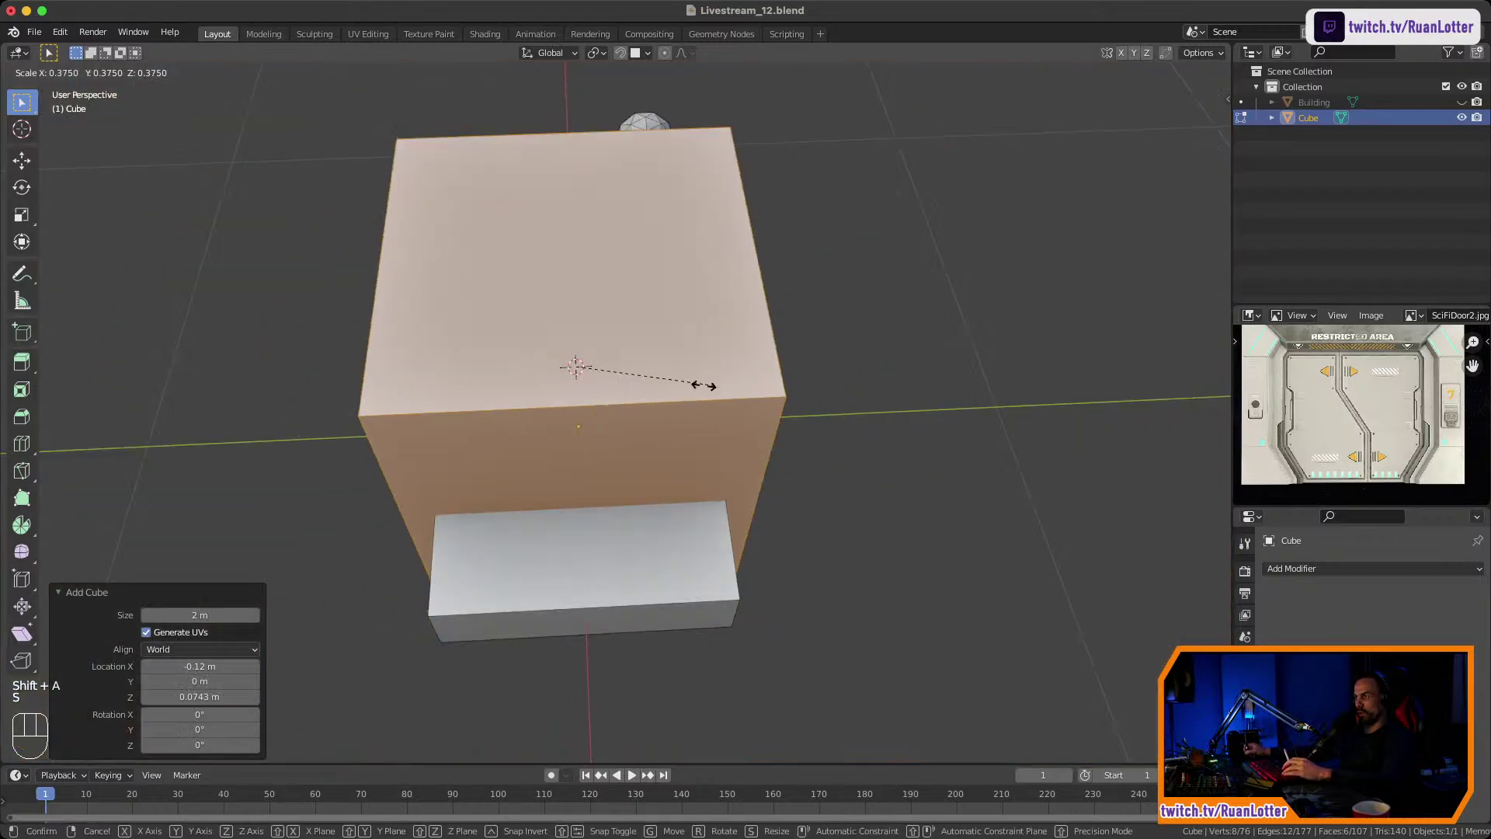
pyautogui.click(674, 380)
pyautogui.press('s')
pyautogui.click(626, 353)
pyautogui.moveTo(625, 353); pyautogui.dragTo(654, 424, button='middle')
# Move the button cube about -0.202 m along Y and -0.225 m along X, near the top's corner beside the antenna end.
pyautogui.press('g')
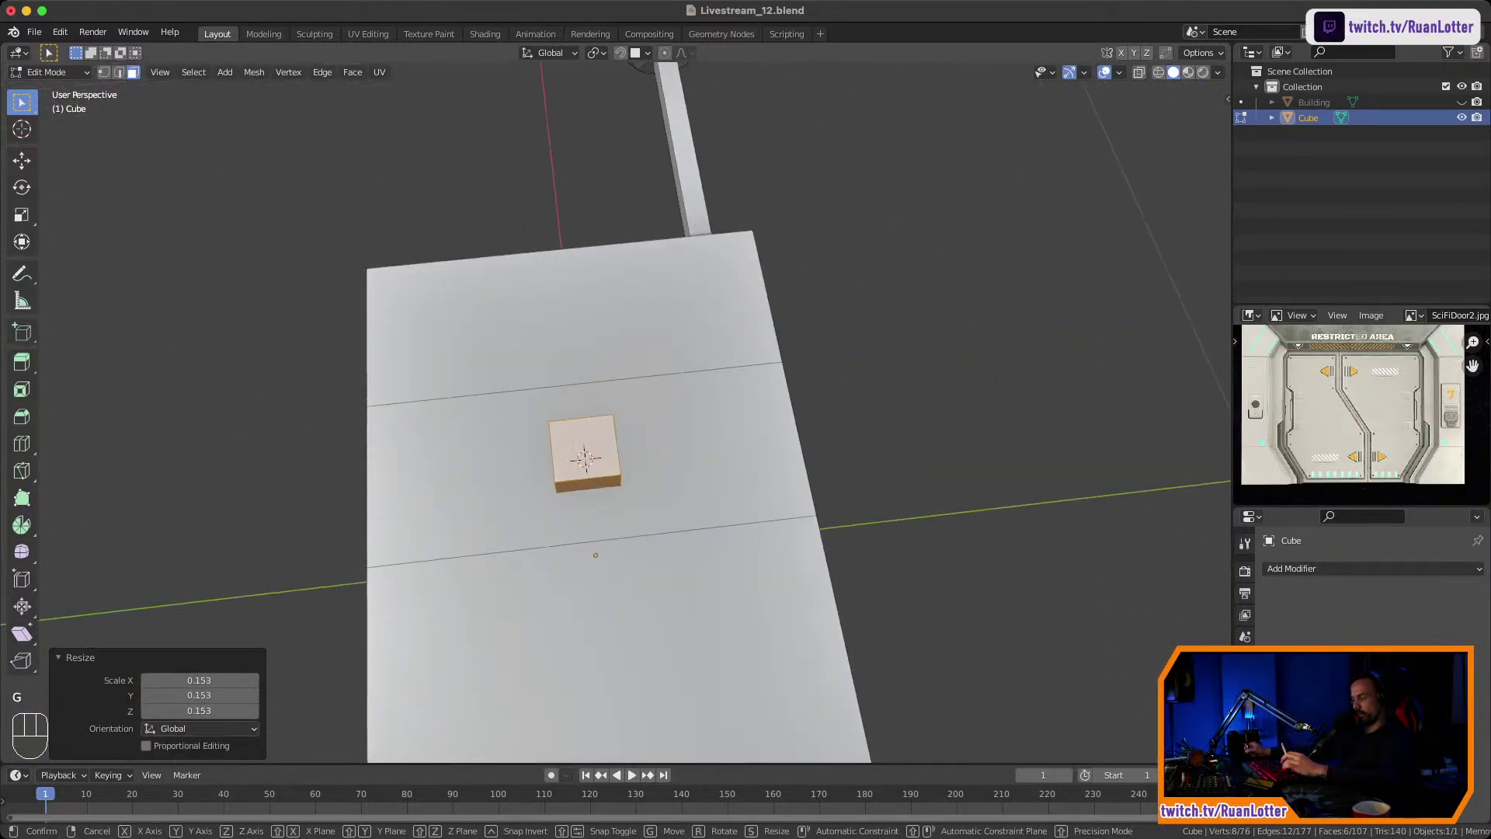
pyautogui.press('x')
pyautogui.press('y')
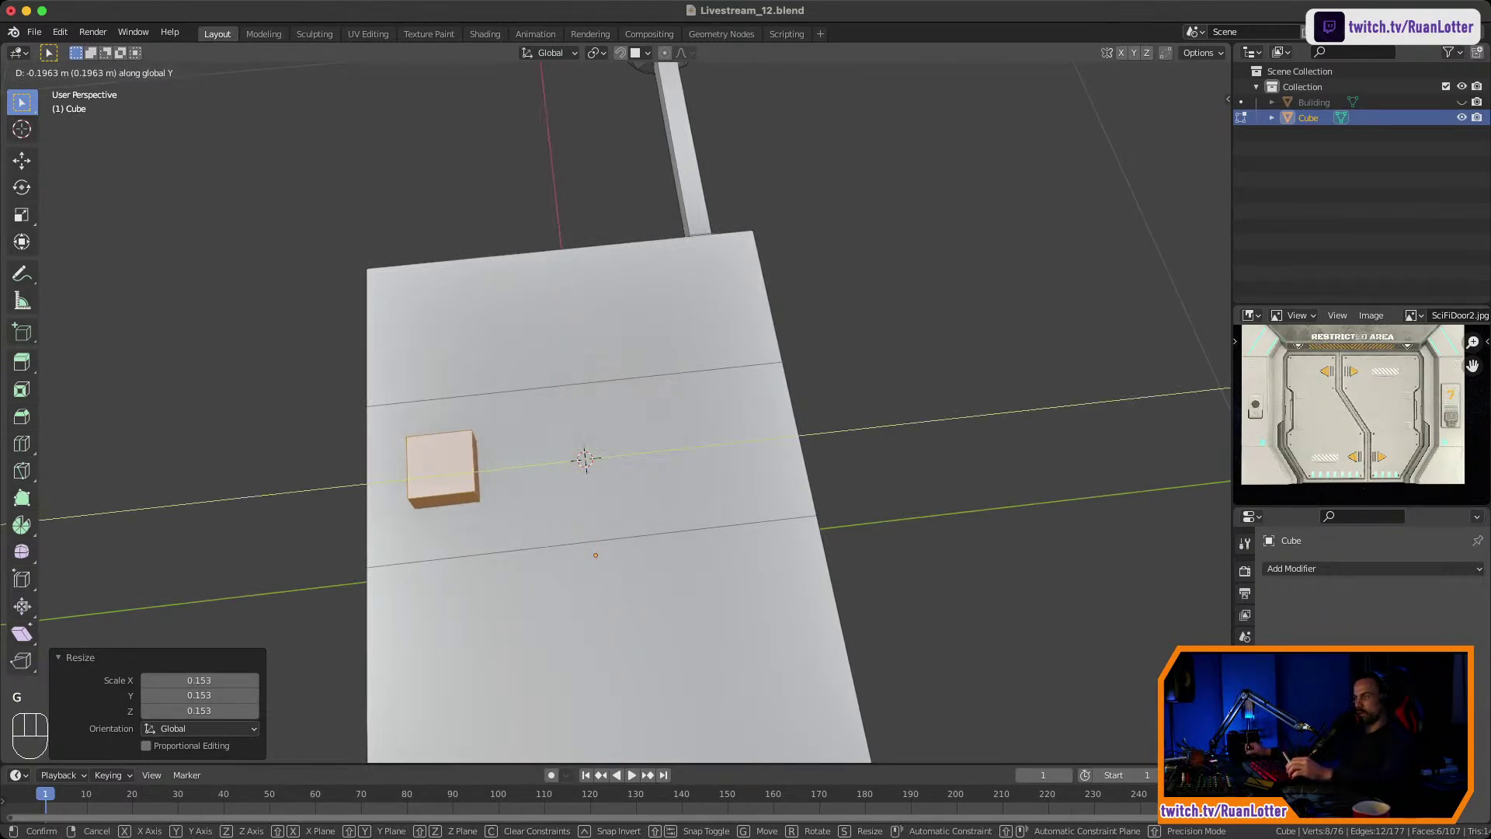
pyautogui.click(509, 436)
pyautogui.keyDown('ctrl'); pyautogui.moveTo(508, 436); pyautogui.dragTo(514, 497, button='middle'); pyautogui.keyUp('ctrl')
pyautogui.press('g')
pyautogui.press('z')
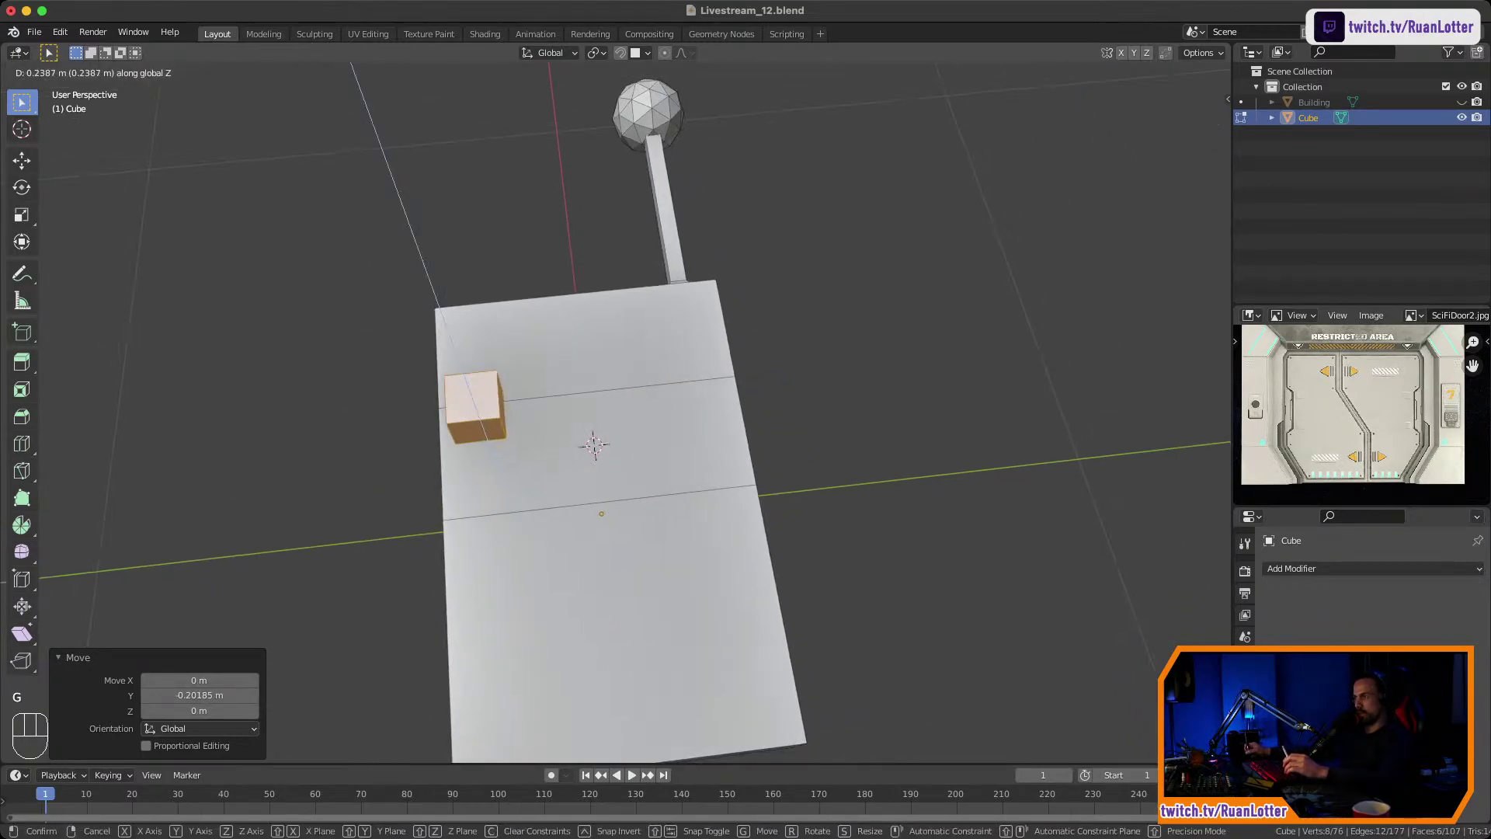
pyautogui.press('y')
pyautogui.press('x')
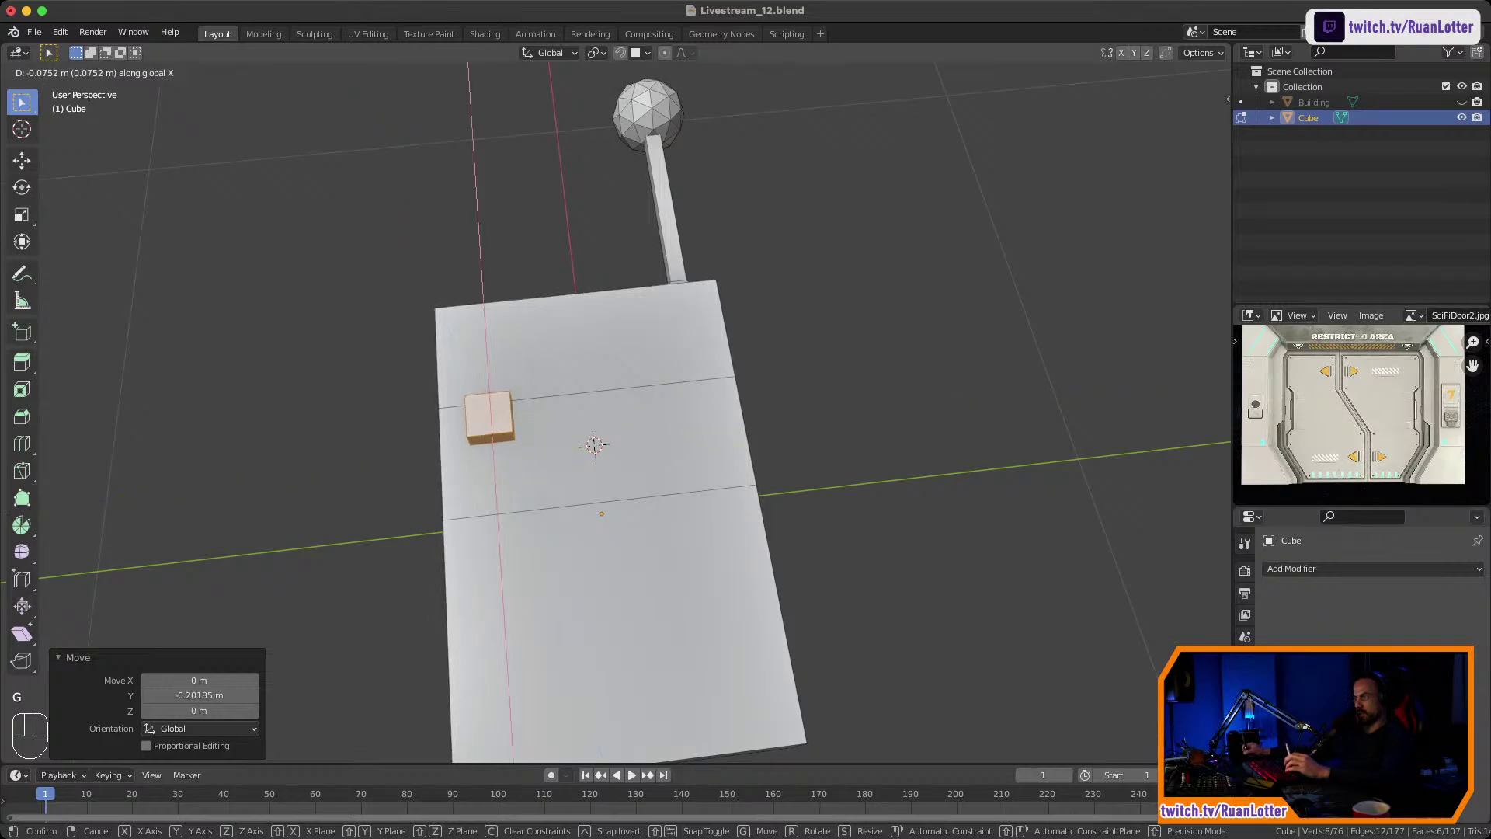
pyautogui.click(497, 354)
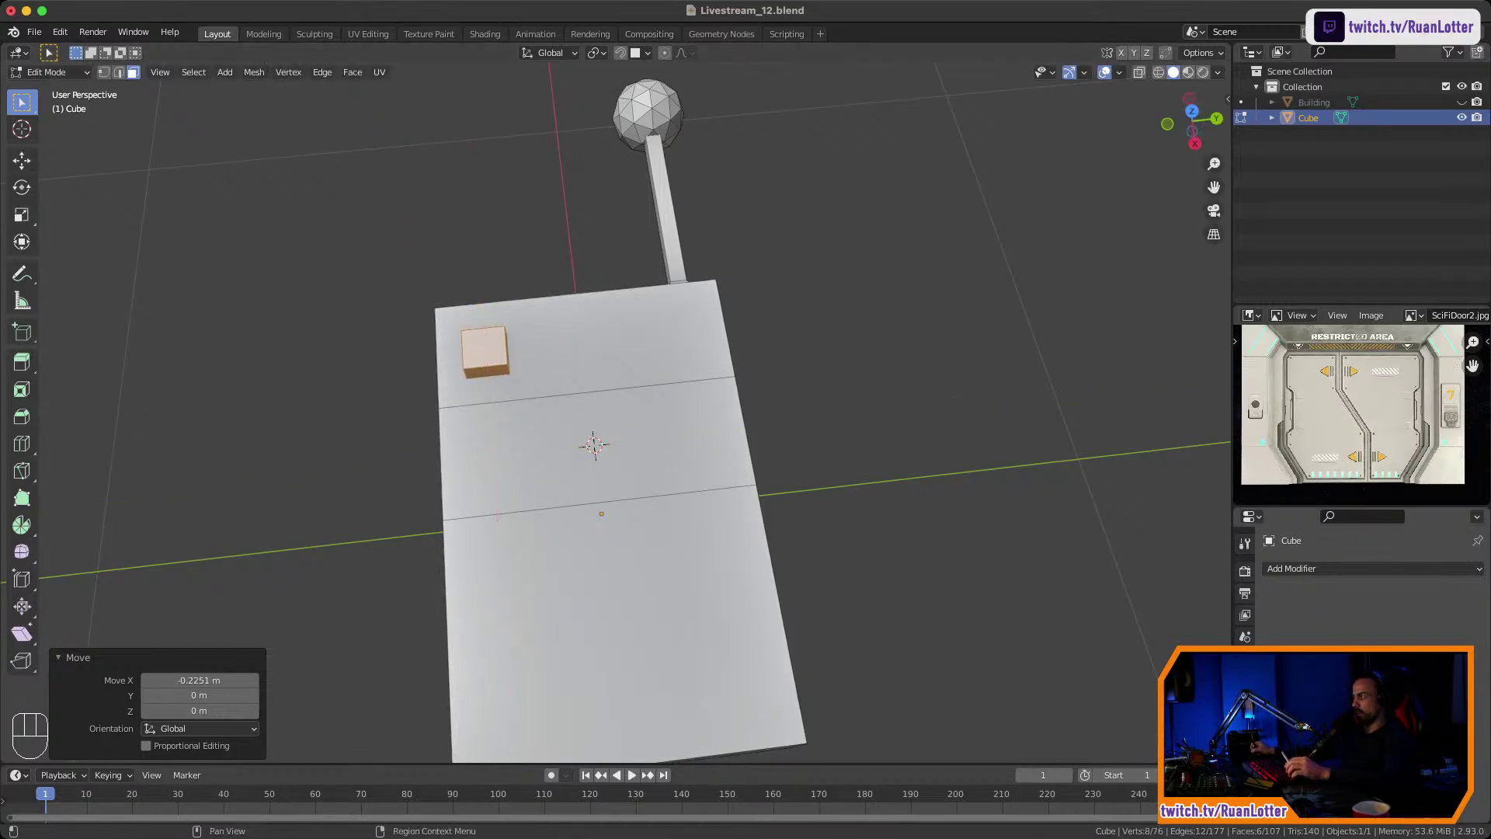
# Try an Array modifier with a count of 4 on the remote control, and remove it.
pyautogui.click(1320, 569)
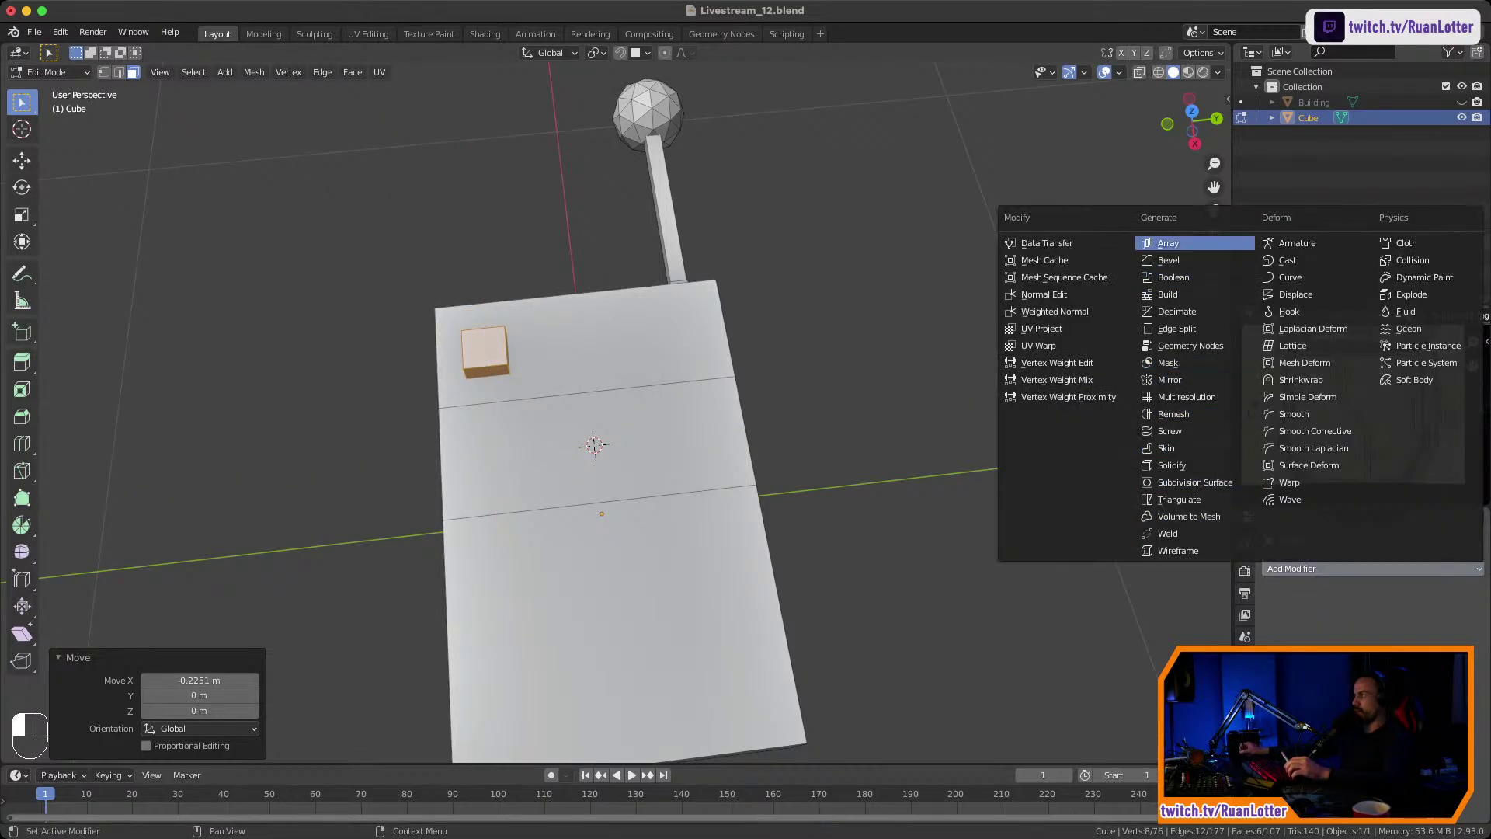
pyautogui.click(1173, 242)
pyautogui.click(1461, 637)
pyautogui.click(1461, 637)
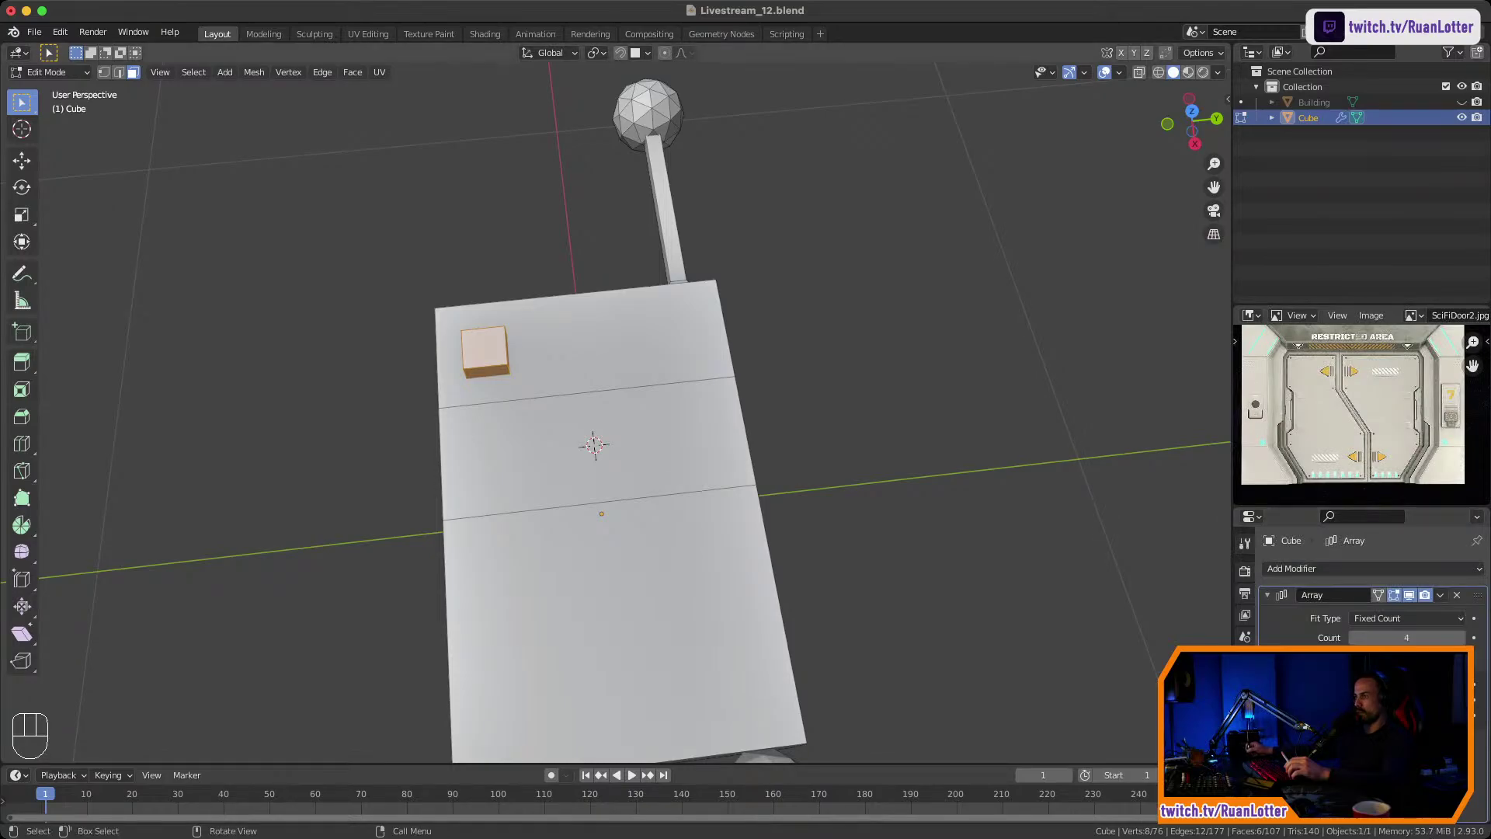
pyautogui.moveTo(684, 450); pyautogui.dragTo(796, 396, button='middle')
pyautogui.keyDown('ctrl'); pyautogui.moveTo(691, 307); pyautogui.dragTo(687, 381, button='middle'); pyautogui.keyUp('ctrl')
pyautogui.moveTo(688, 380); pyautogui.dragTo(688, 389, button='middle')
pyautogui.keyDown('shift'); pyautogui.moveTo(699, 451); pyautogui.dragTo(622, 388, button='middle'); pyautogui.keyUp('shift')
pyautogui.click(1457, 595)
pyautogui.press('Tab')
pyautogui.press('Tab')
# Select all linked faces of the small button cube and separate them into their own object.
pyautogui.keyDown('shift'); pyautogui.moveTo(621, 392); pyautogui.dragTo(740, 483, button='middle'); pyautogui.keyUp('shift')
pyautogui.click(702, 440)
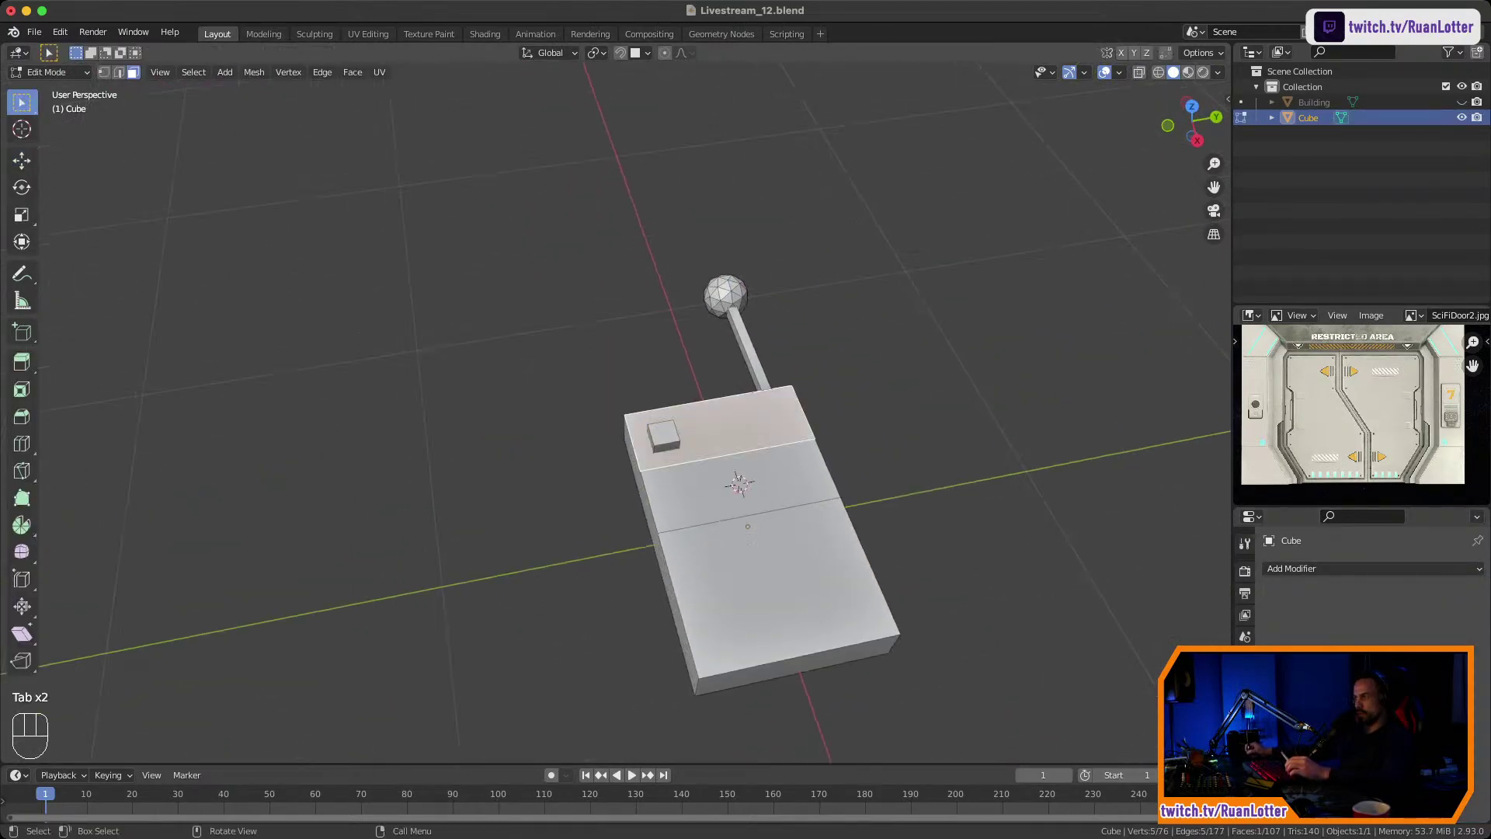
pyautogui.click(664, 433)
pyautogui.press('l')
pyautogui.keyDown('ctrl'); pyautogui.moveTo(664, 433); pyautogui.dragTo(664, 358, button='middle'); pyautogui.keyUp('ctrl')
pyautogui.keyDown('shift'); pyautogui.moveTo(664, 358); pyautogui.dragTo(458, 245, button='middle'); pyautogui.keyUp('shift')
pyautogui.keyDown('ctrl'); pyautogui.moveTo(458, 245); pyautogui.dragTo(458, 229, button='middle'); pyautogui.keyUp('ctrl')
pyautogui.keyDown('ctrl'); pyautogui.moveTo(446, 342); pyautogui.dragTo(442, 311, button='middle'); pyautogui.keyUp('ctrl')
pyautogui.keyDown('shift'); pyautogui.moveTo(443, 311); pyautogui.dragTo(535, 341, button='middle'); pyautogui.keyUp('shift')
pyautogui.rightClick(535, 341)
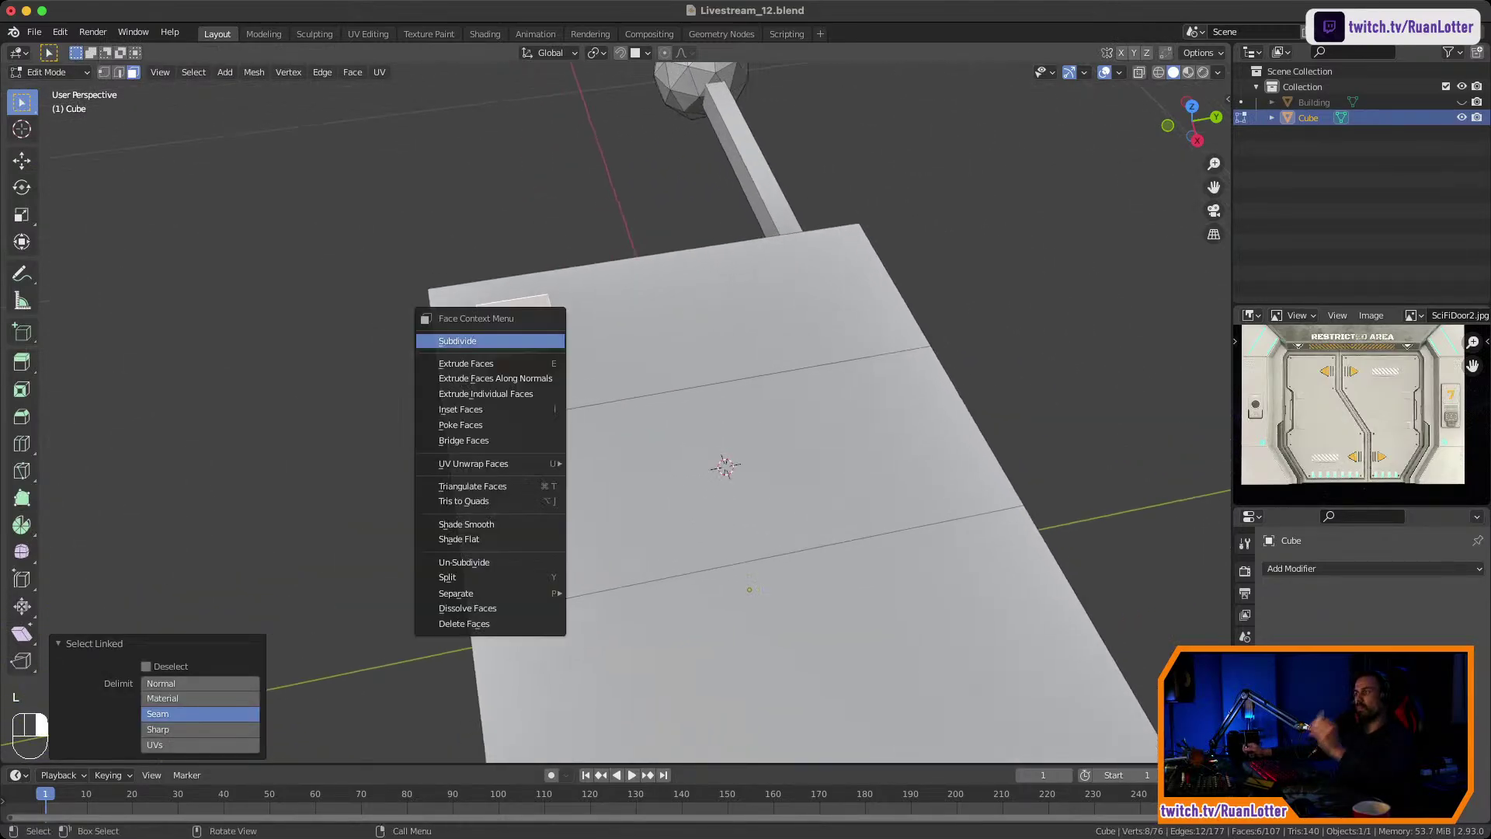
pyautogui.moveTo(491, 593)
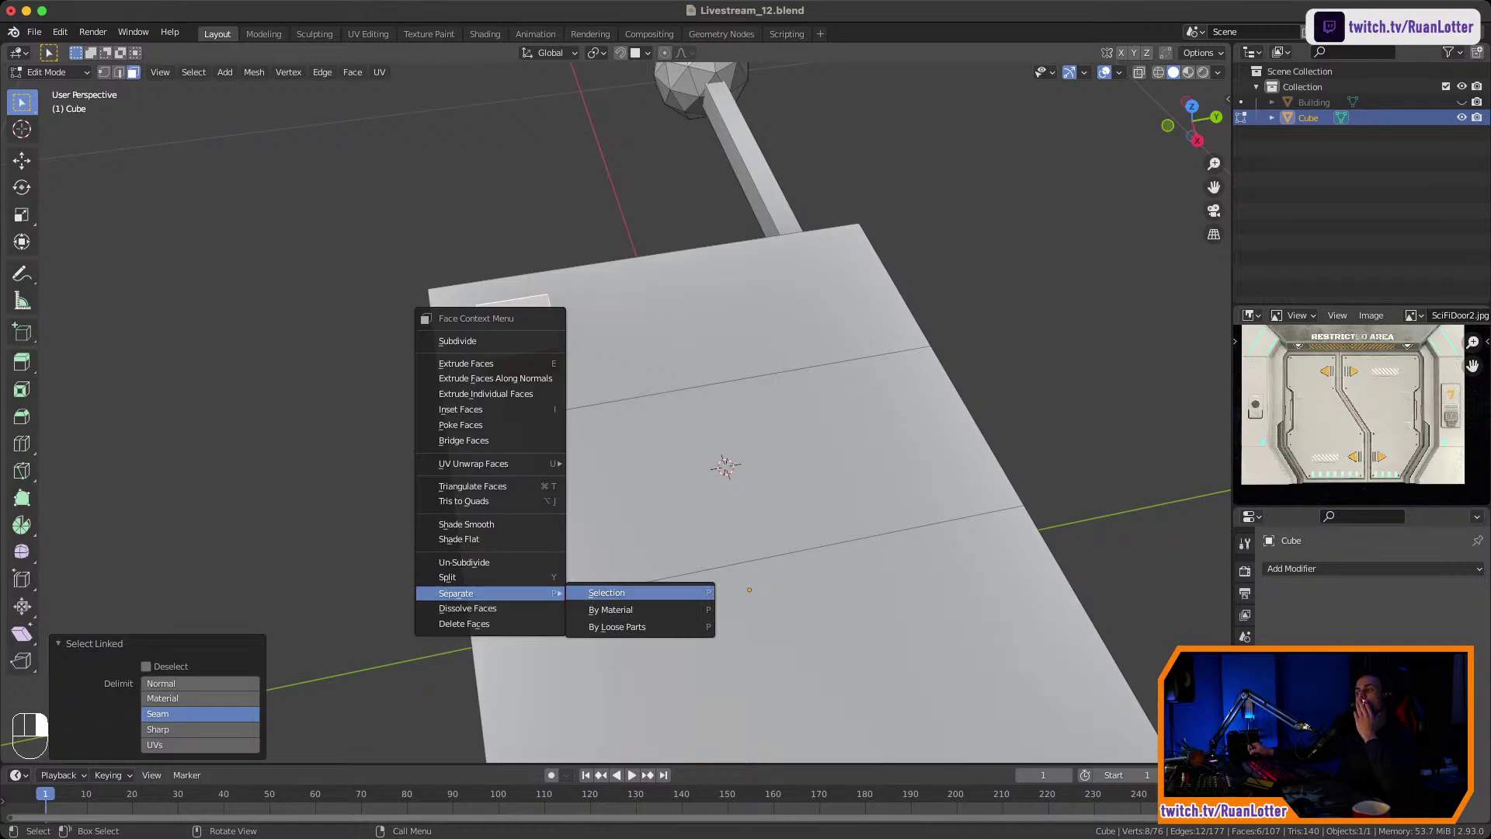
pyautogui.click(606, 593)
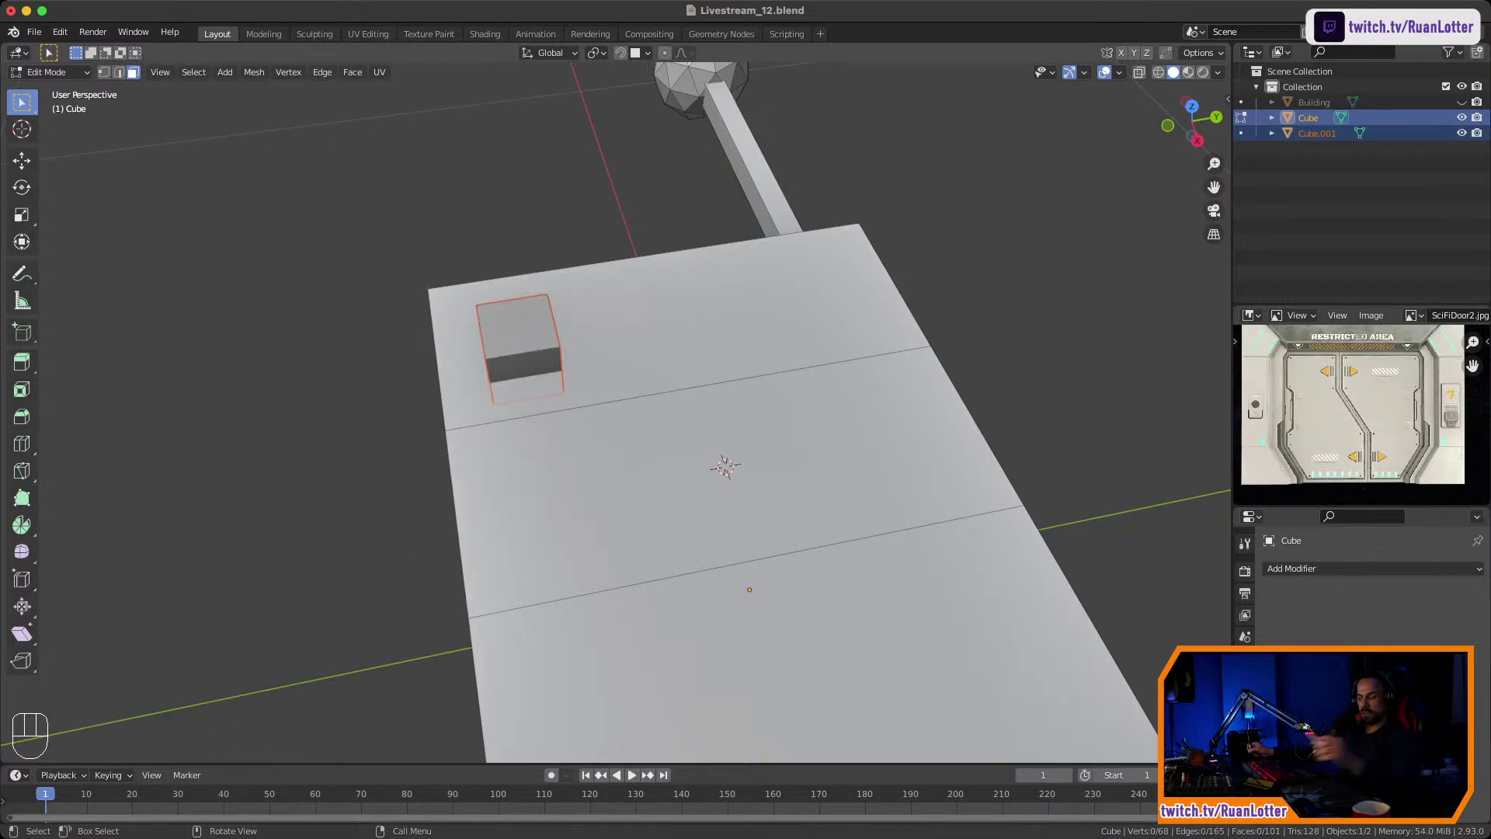
# Add an Array modifier to the small button with count 4 and X factor 0, spacing the copies evenly along Y across the remote's width.
pyautogui.press('Tab')
pyautogui.click(521, 334)
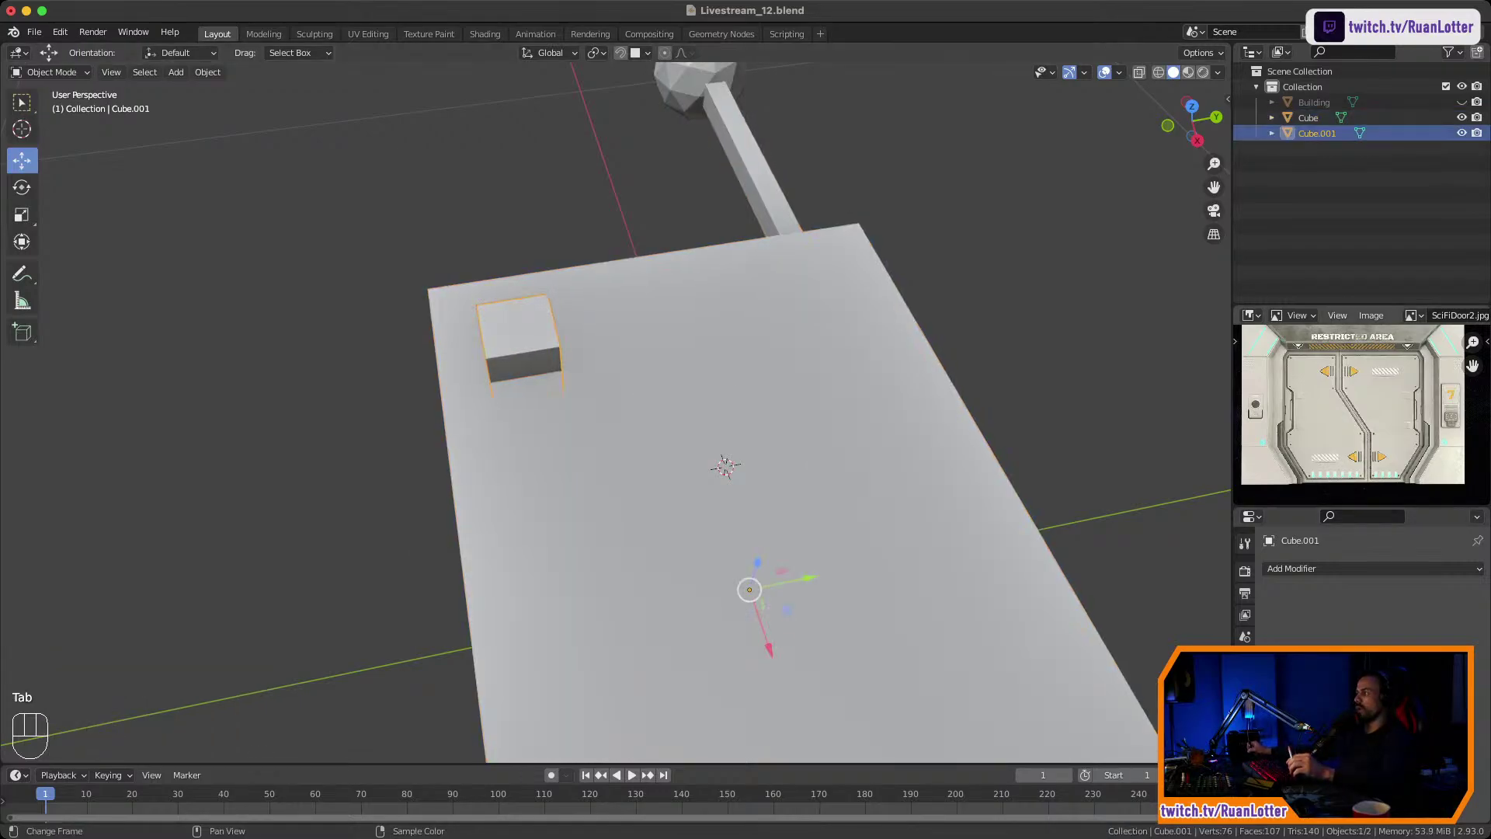
pyautogui.click(1351, 568)
pyautogui.click(1168, 243)
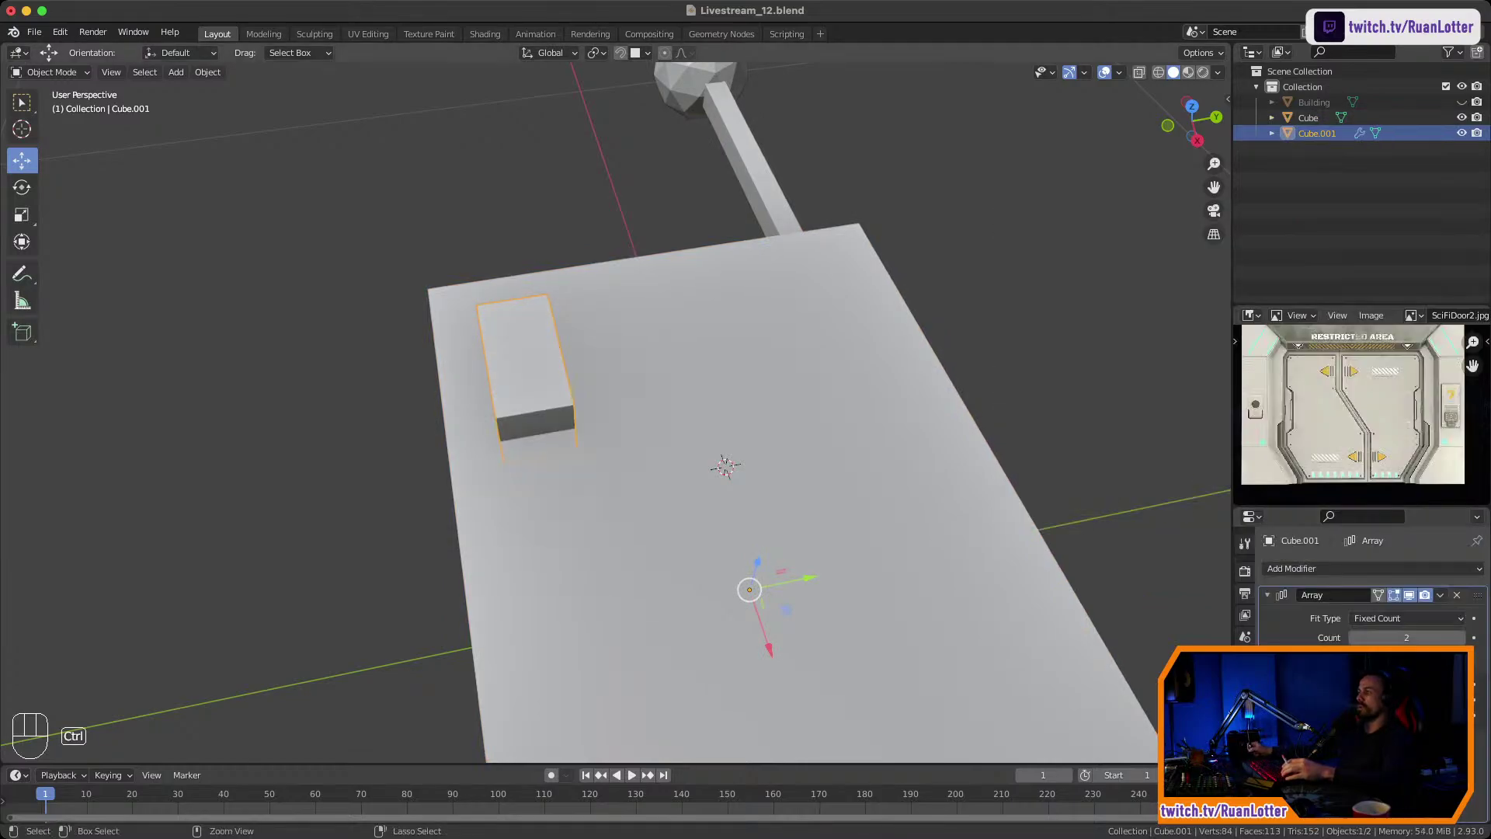
pyautogui.keyDown('ctrl'); pyautogui.moveTo(854, 389); pyautogui.dragTo(854, 466, button='middle'); pyautogui.keyUp('ctrl')
pyautogui.keyDown('shift'); pyautogui.moveTo(854, 466); pyautogui.dragTo(788, 423, button='middle'); pyautogui.keyUp('shift')
pyautogui.moveTo(1405, 699); pyautogui.dragTo(1467, 699)
pyautogui.write('0')
pyautogui.press('Return')
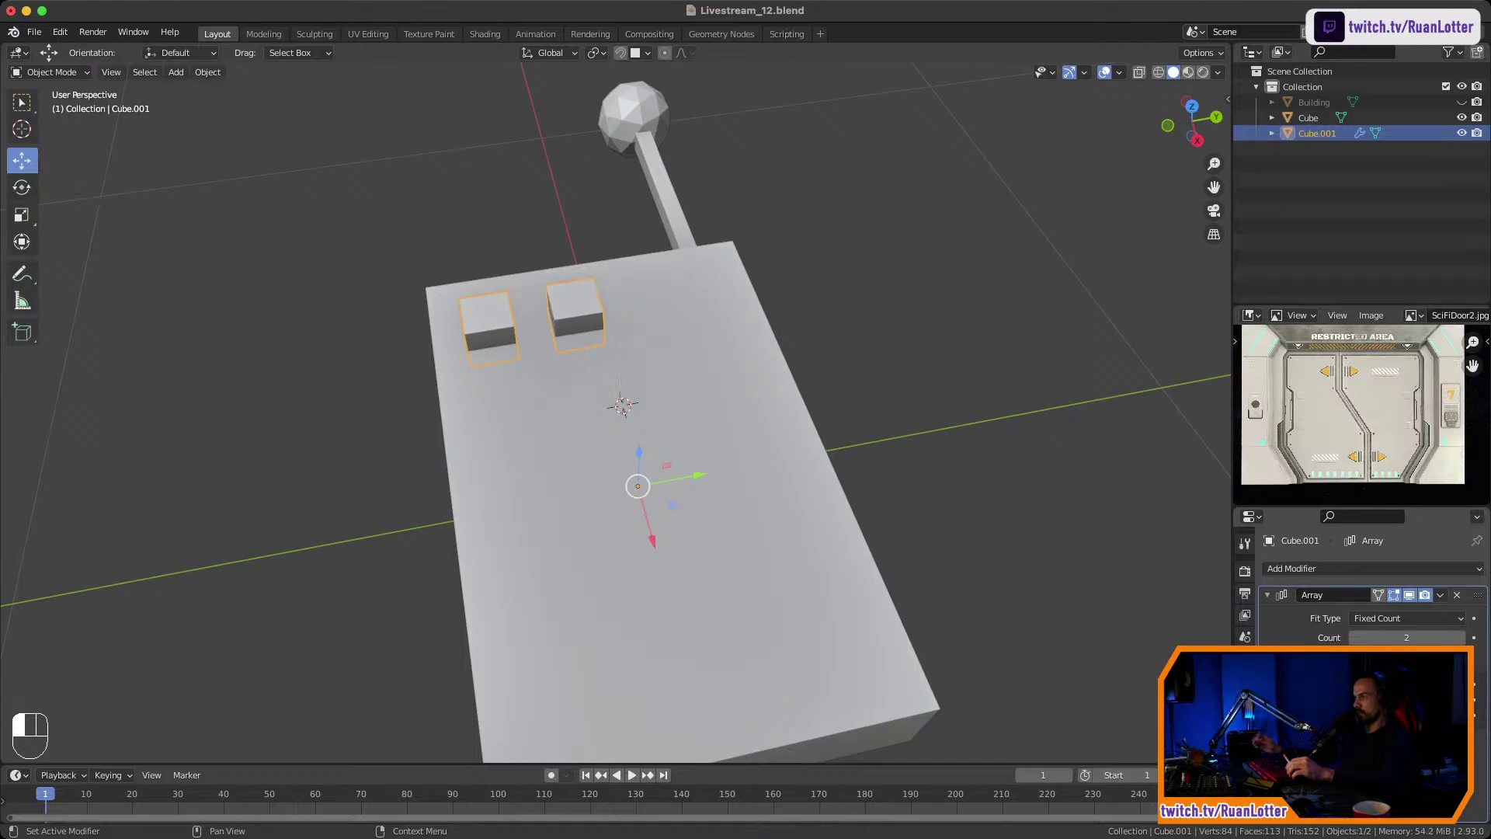
pyautogui.click(1460, 637)
pyautogui.click(1460, 638)
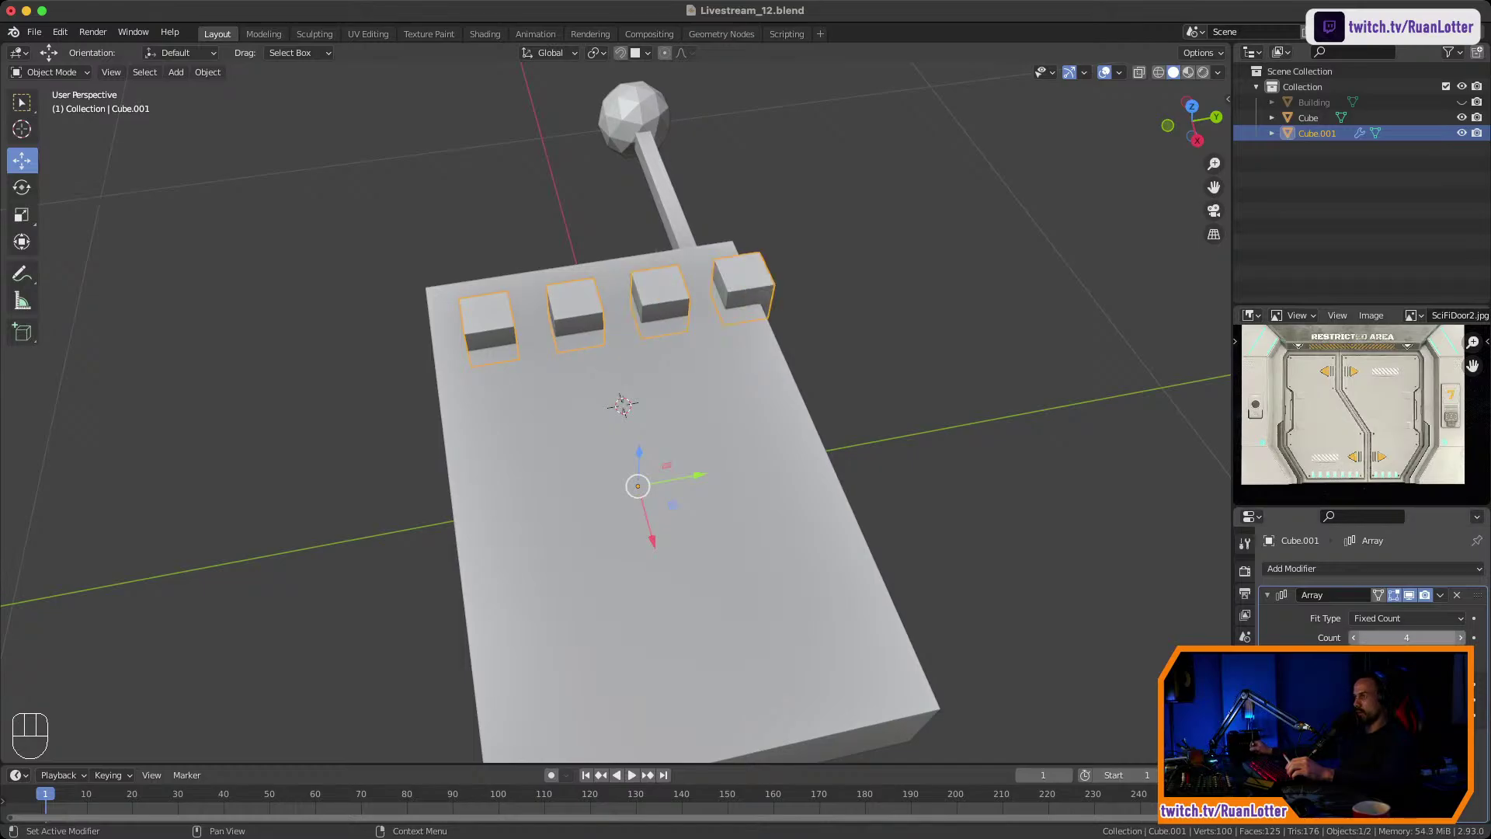
pyautogui.keyDown('shift'); pyautogui.moveTo(1406, 700); pyautogui.dragTo(1382, 699); pyautogui.keyUp('shift')
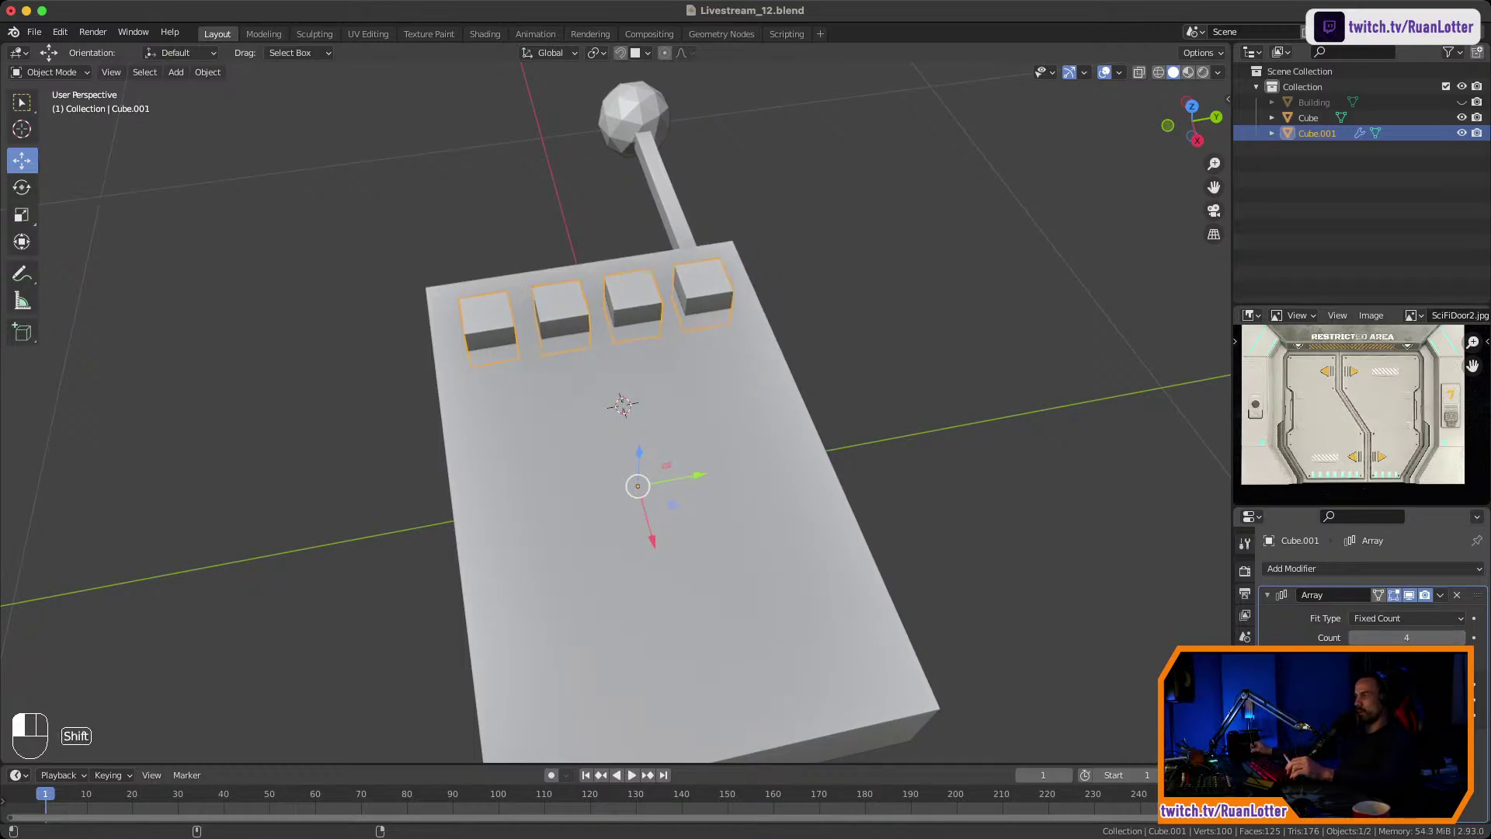
pyautogui.moveTo(894, 466)
pyautogui.mouseDown(button='middle')
pyautogui.moveTo(800, 466)
pyautogui.moveTo(684, 412)
pyautogui.moveTo(886, 466)
pyautogui.mouseUp(button='middle')
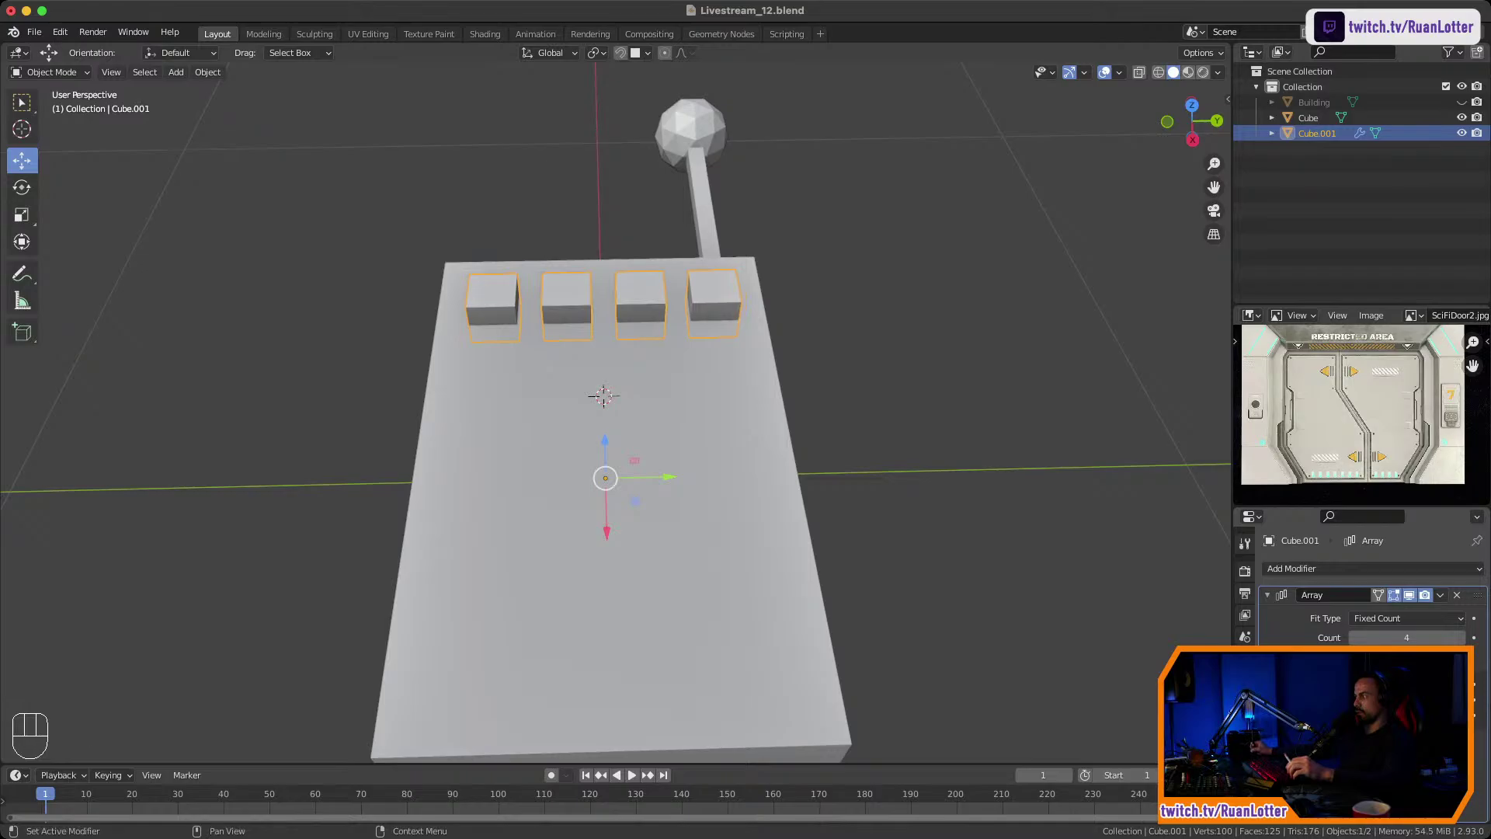
# Add a second Array modifier to the buttons with count 3, spaced along X to form three rows.
pyautogui.click(1267, 595)
pyautogui.click(1305, 569)
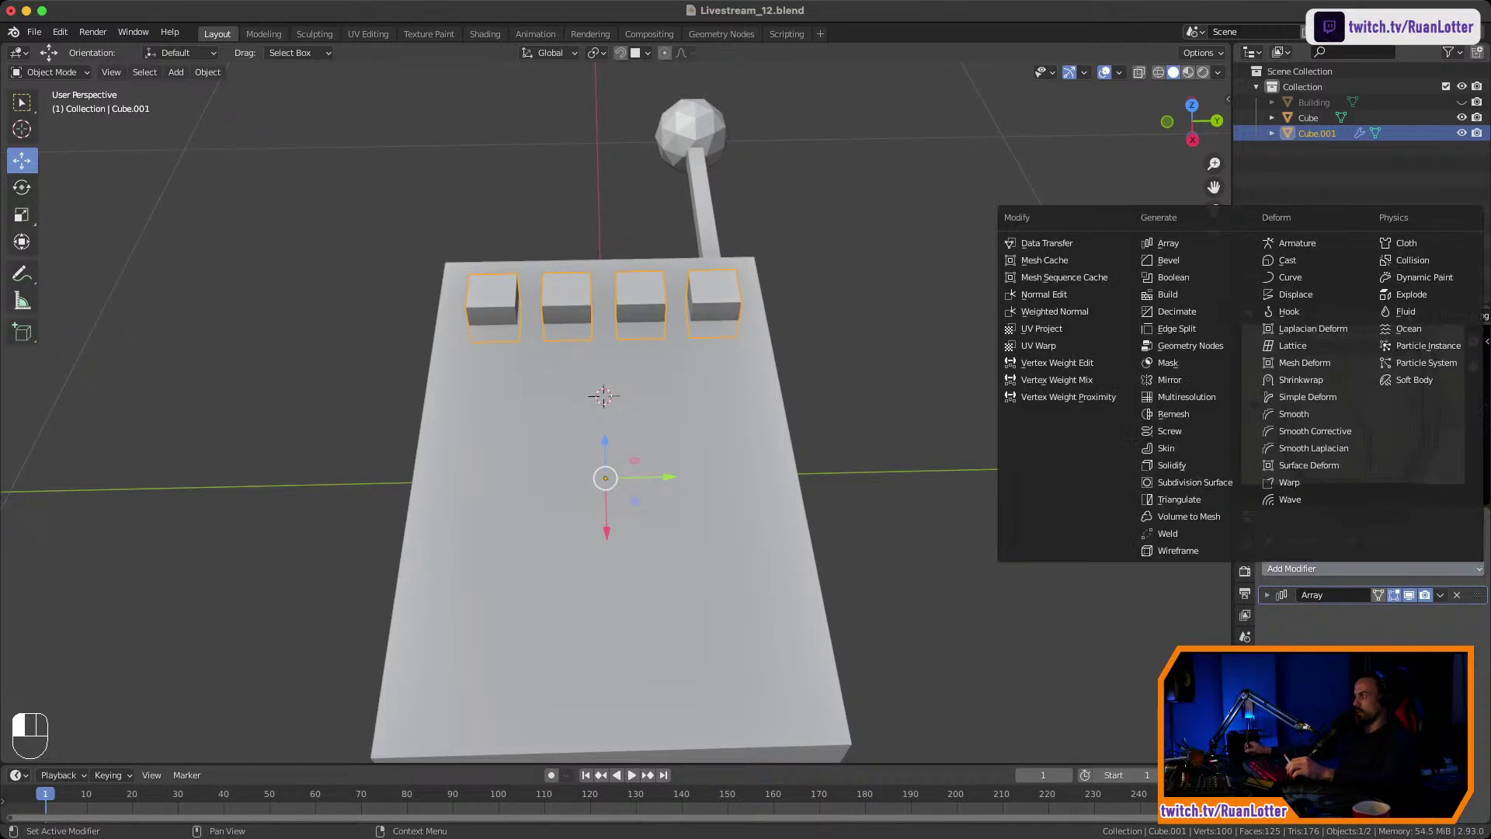
pyautogui.click(1180, 243)
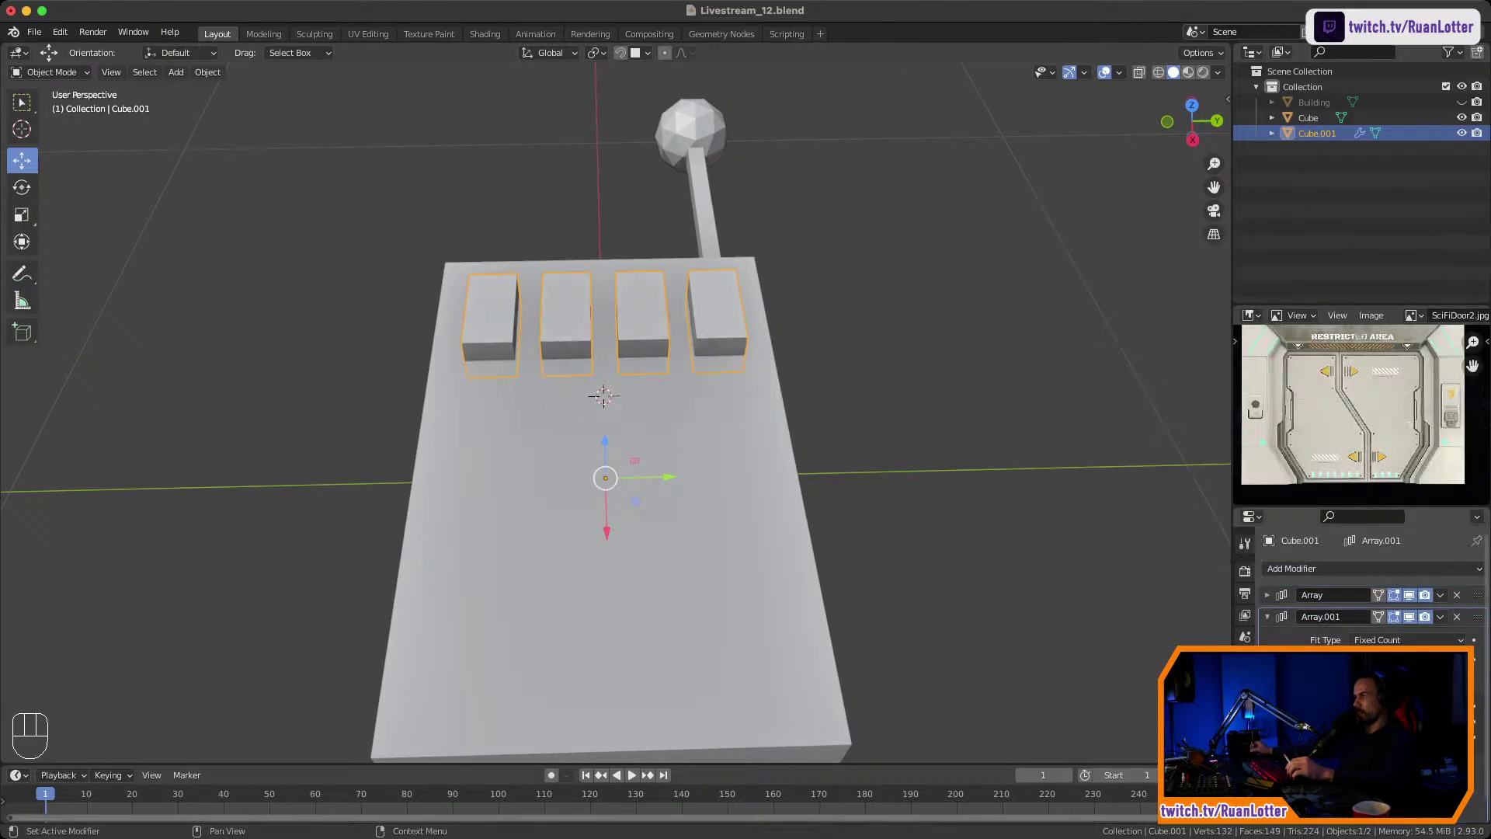
pyautogui.keyDown('shift'); pyautogui.moveTo(1410, 705); pyautogui.dragTo(1464, 705); pyautogui.keyUp('shift')
pyautogui.click(1460, 659)
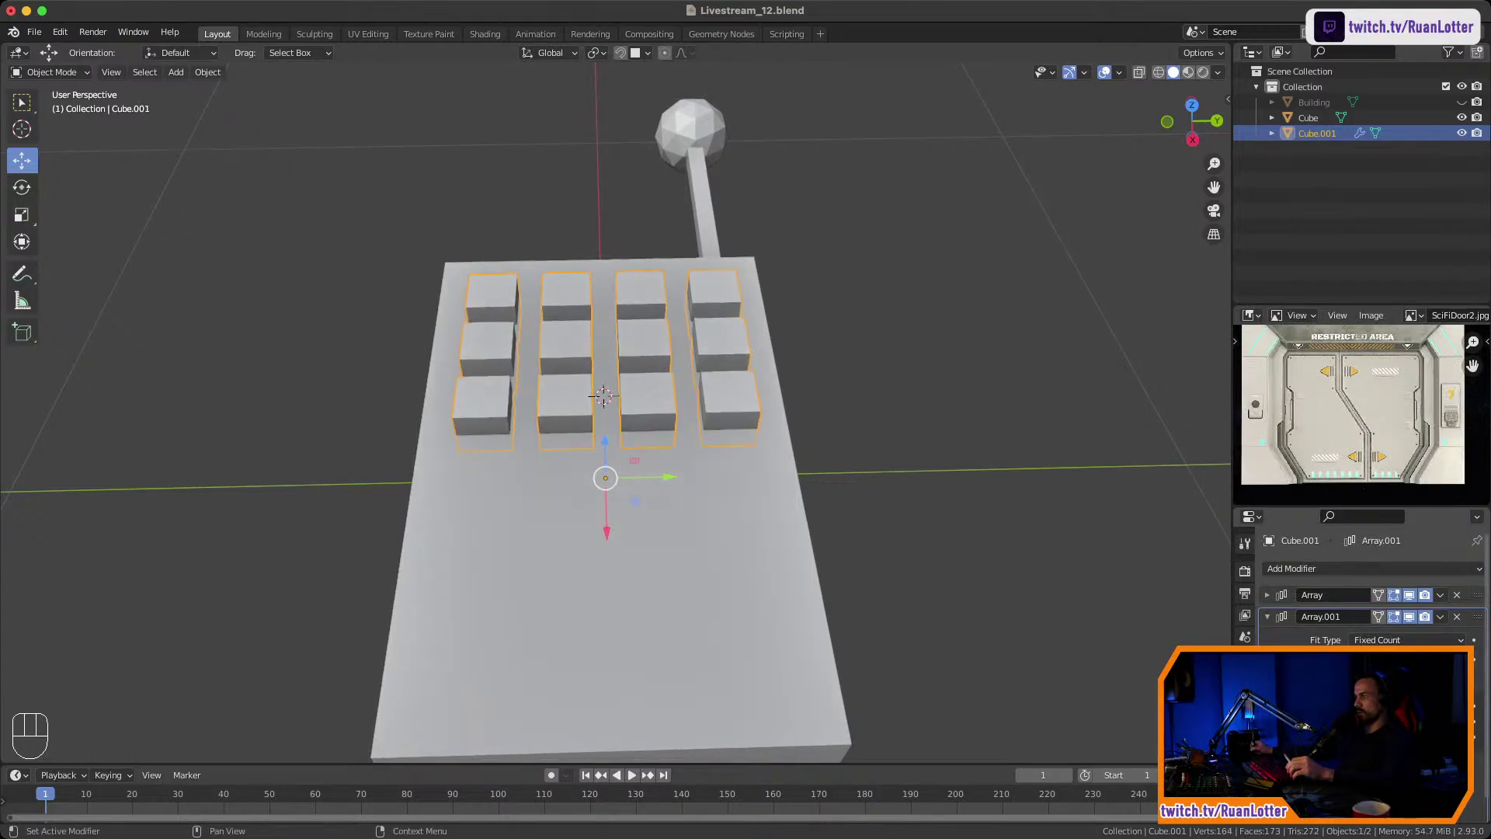
# Fine-tune the spacing factors of both button arrays so the rows and columns sit evenly on the remote's top.
pyautogui.moveTo(877, 481); pyautogui.dragTo(877, 412, button='middle')
pyautogui.keyDown('shift'); pyautogui.moveTo(878, 412); pyautogui.dragTo(1016, 400, button='middle'); pyautogui.keyUp('shift')
pyautogui.keyDown('shift'); pyautogui.moveTo(1410, 705); pyautogui.dragTo(1437, 705); pyautogui.keyUp('shift')
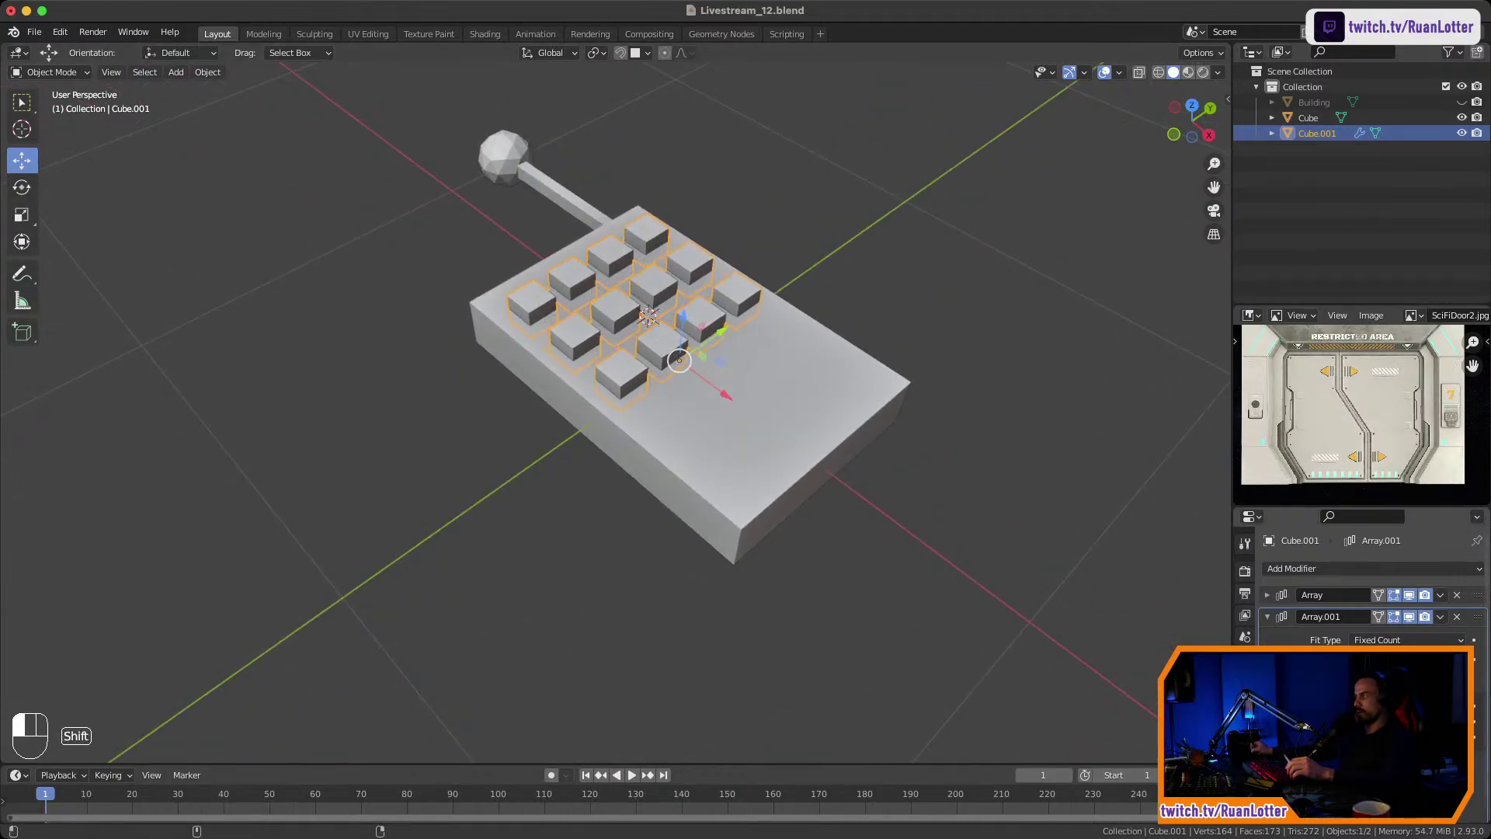
pyautogui.click(1268, 594)
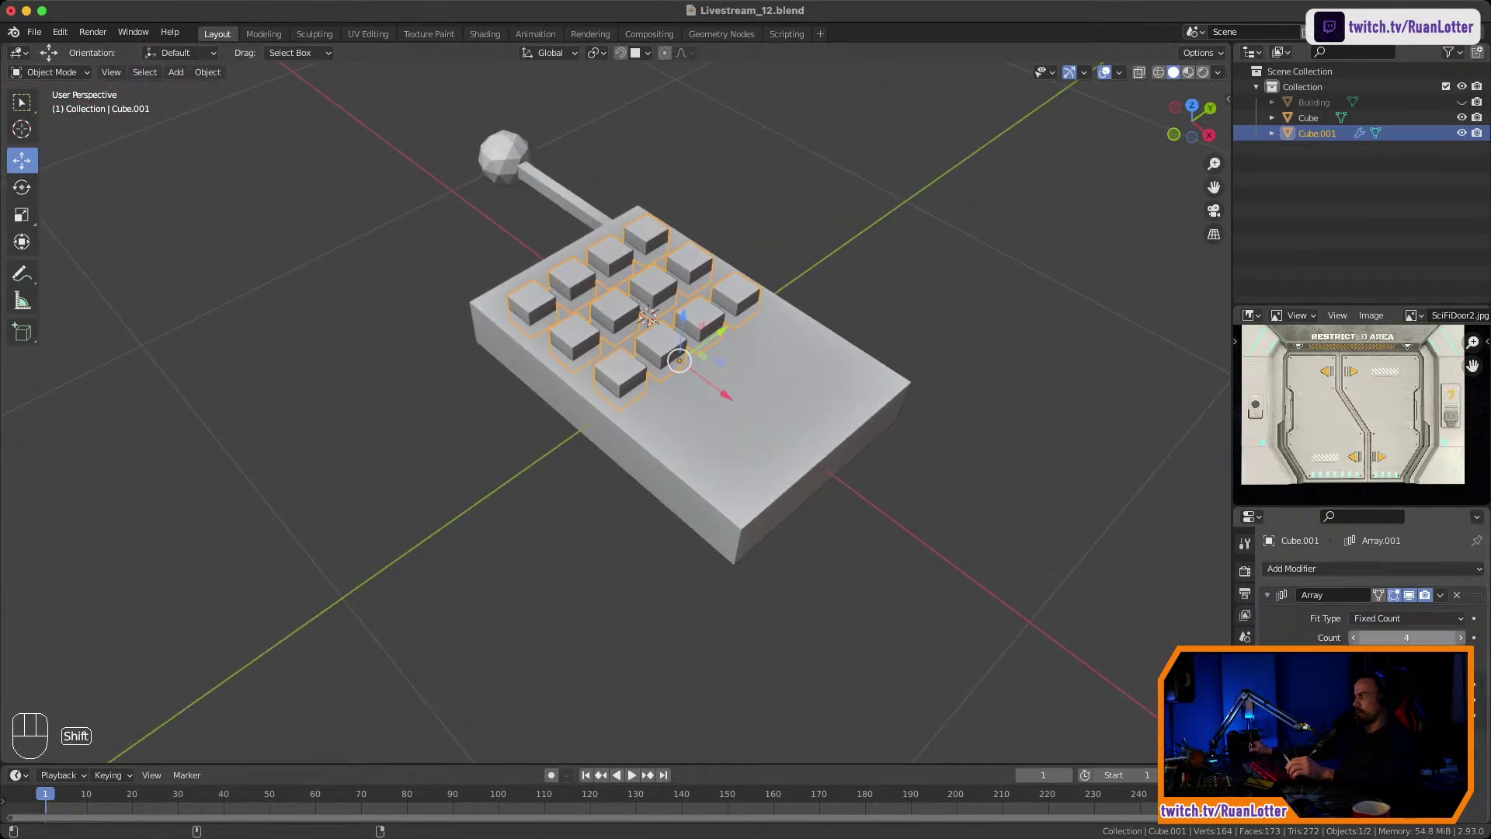
pyautogui.keyDown('shift'); pyautogui.moveTo(1410, 699); pyautogui.dragTo(1419, 699); pyautogui.keyUp('shift')
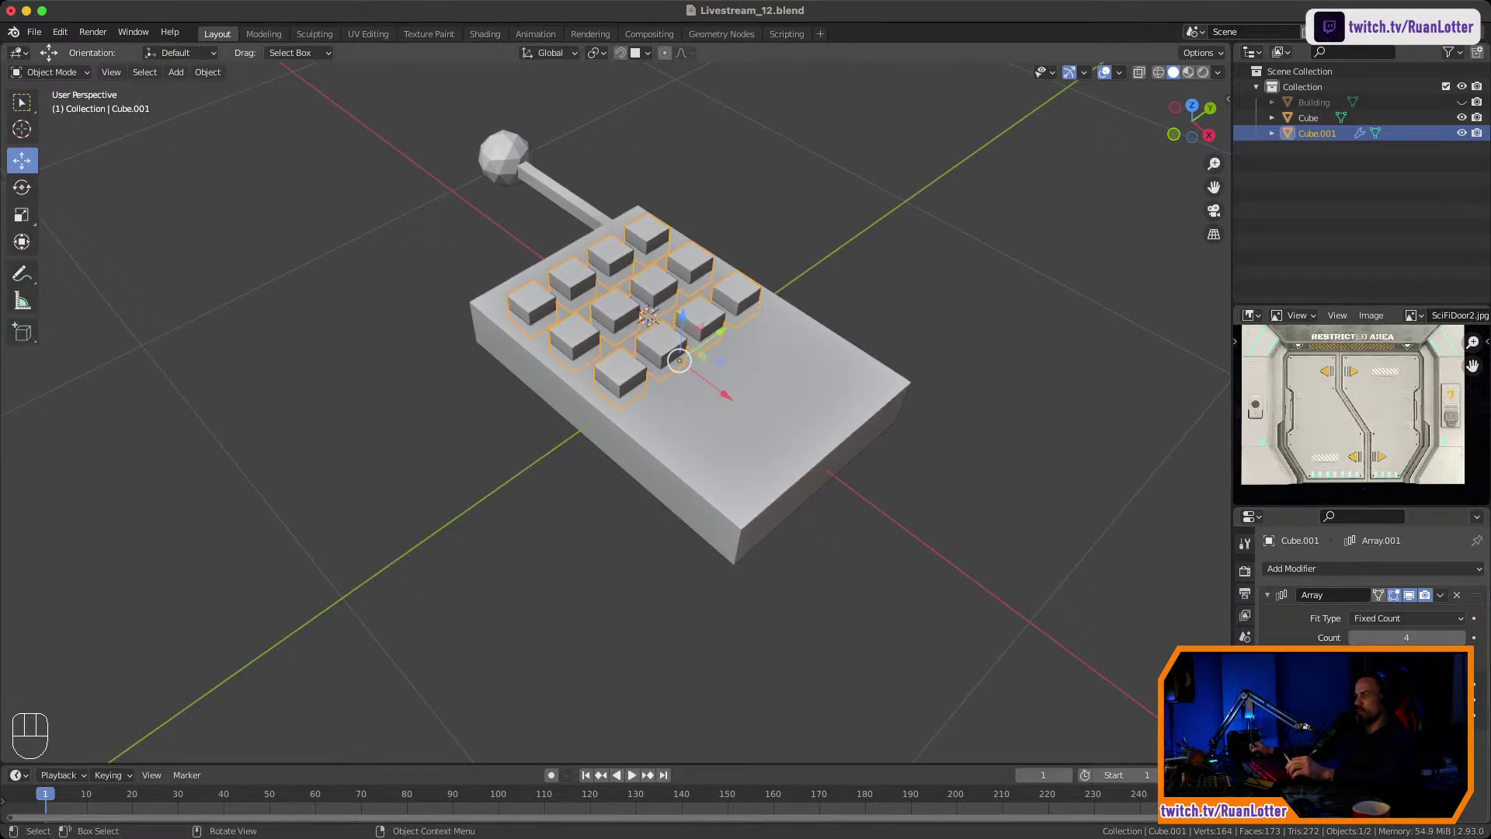
# Bevel the top face of the small button by about 0.01 m.
pyautogui.moveTo(815, 404); pyautogui.dragTo(734, 389, button='middle')
pyautogui.moveTo(643, 330); pyautogui.dragTo(722, 426, button='middle')
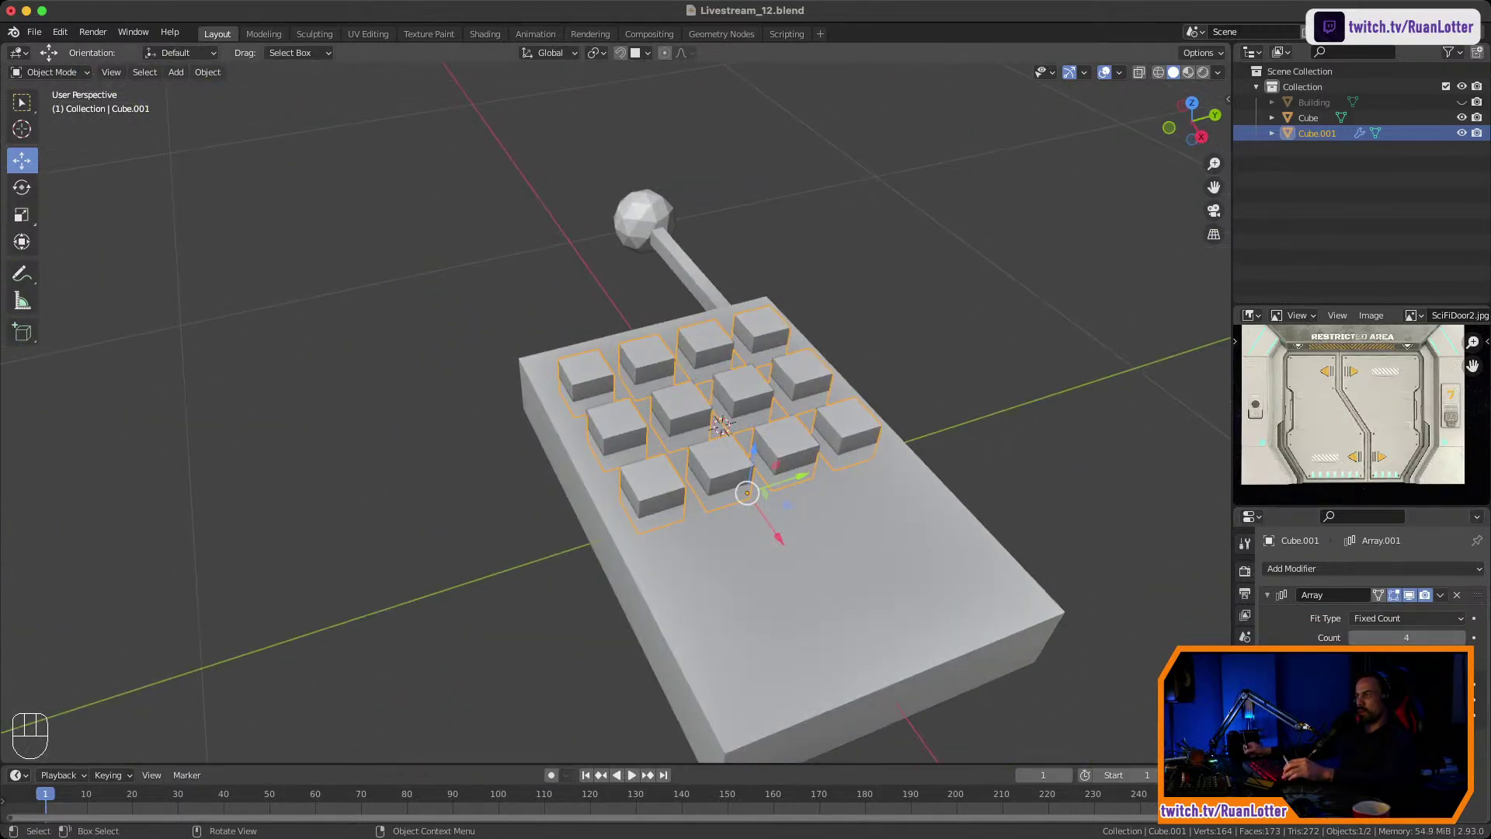
pyautogui.press('Tab')
pyautogui.keyDown('ctrl'); pyautogui.moveTo(622, 443); pyautogui.dragTo(621, 349, button='middle'); pyautogui.keyUp('ctrl')
pyautogui.keyDown('shift'); pyautogui.moveTo(621, 349); pyautogui.dragTo(784, 399, button='middle'); pyautogui.keyUp('shift')
pyautogui.moveTo(784, 398); pyautogui.dragTo(753, 466, button='middle')
pyautogui.hotkey('ctrl', 'b')
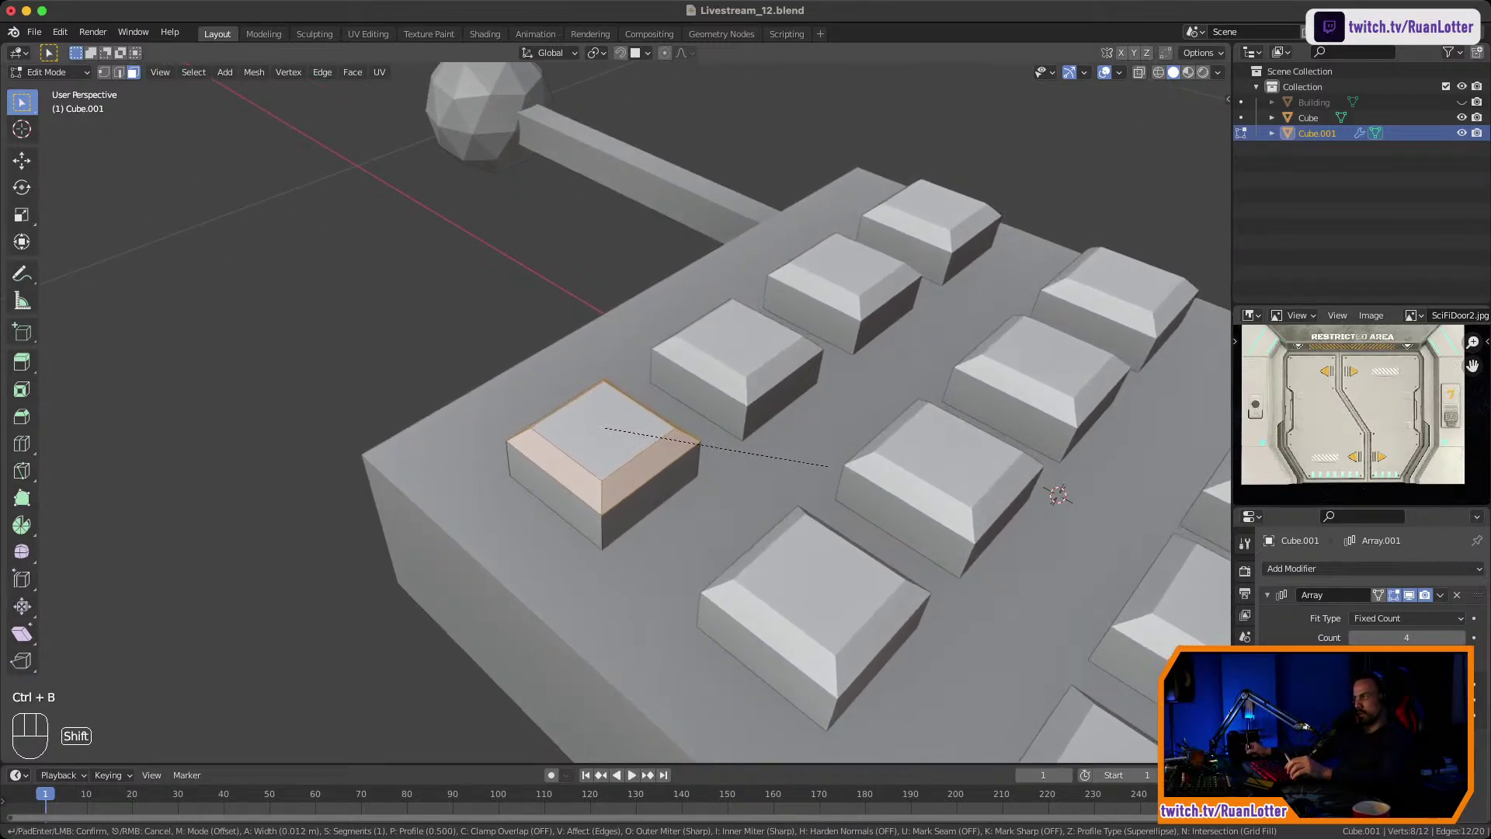
pyautogui.click(806, 464)
pyautogui.keyDown('ctrl'); pyautogui.moveTo(807, 463); pyautogui.dragTo(812, 497, button='middle'); pyautogui.keyUp('ctrl')
pyautogui.press('Tab')
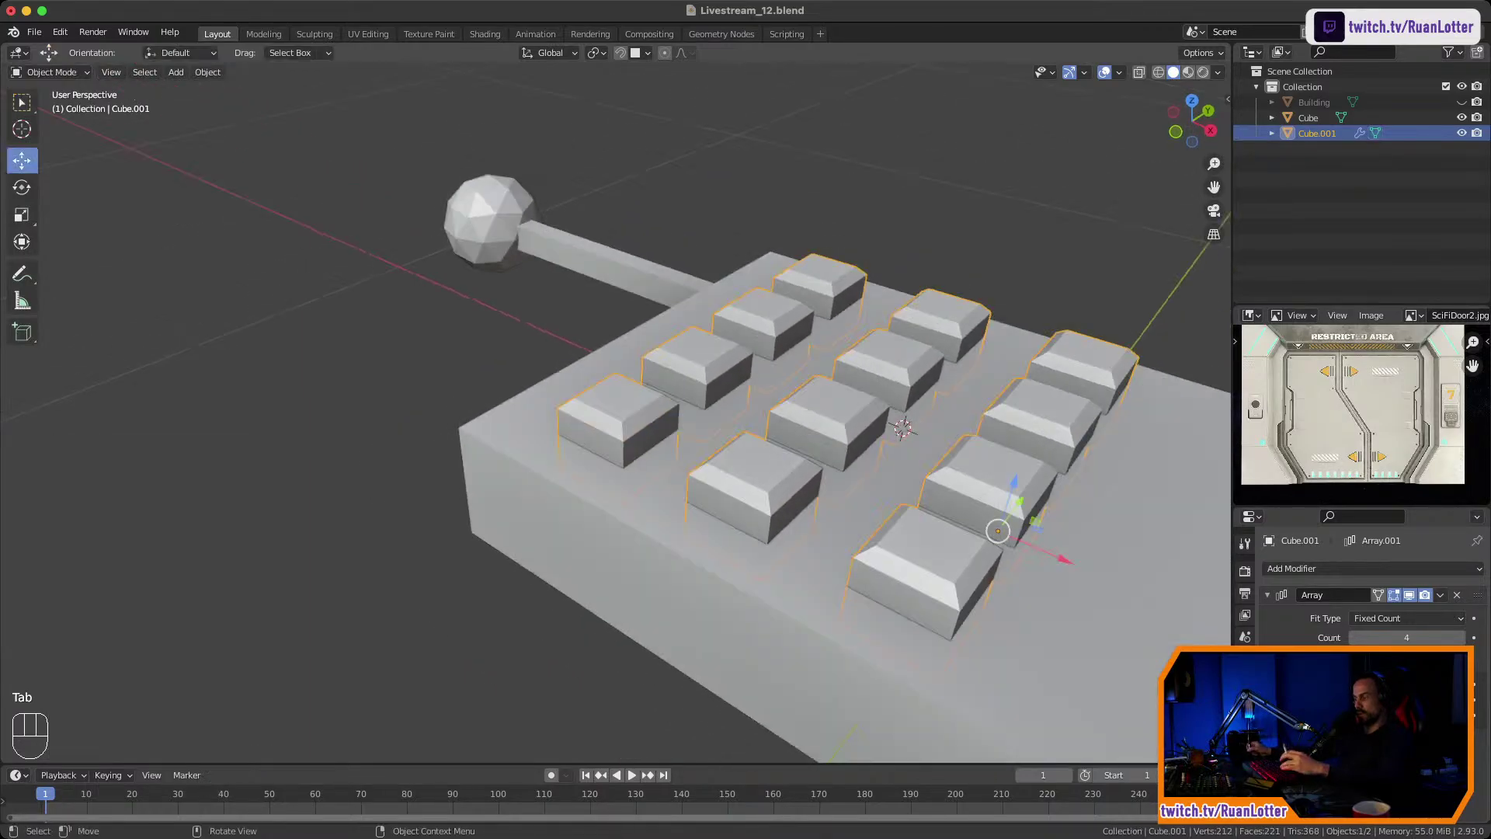
# Lower the button grid about 0.02 m along Z into the remote's top and deselect it.
pyautogui.press('g')
pyautogui.press('z')
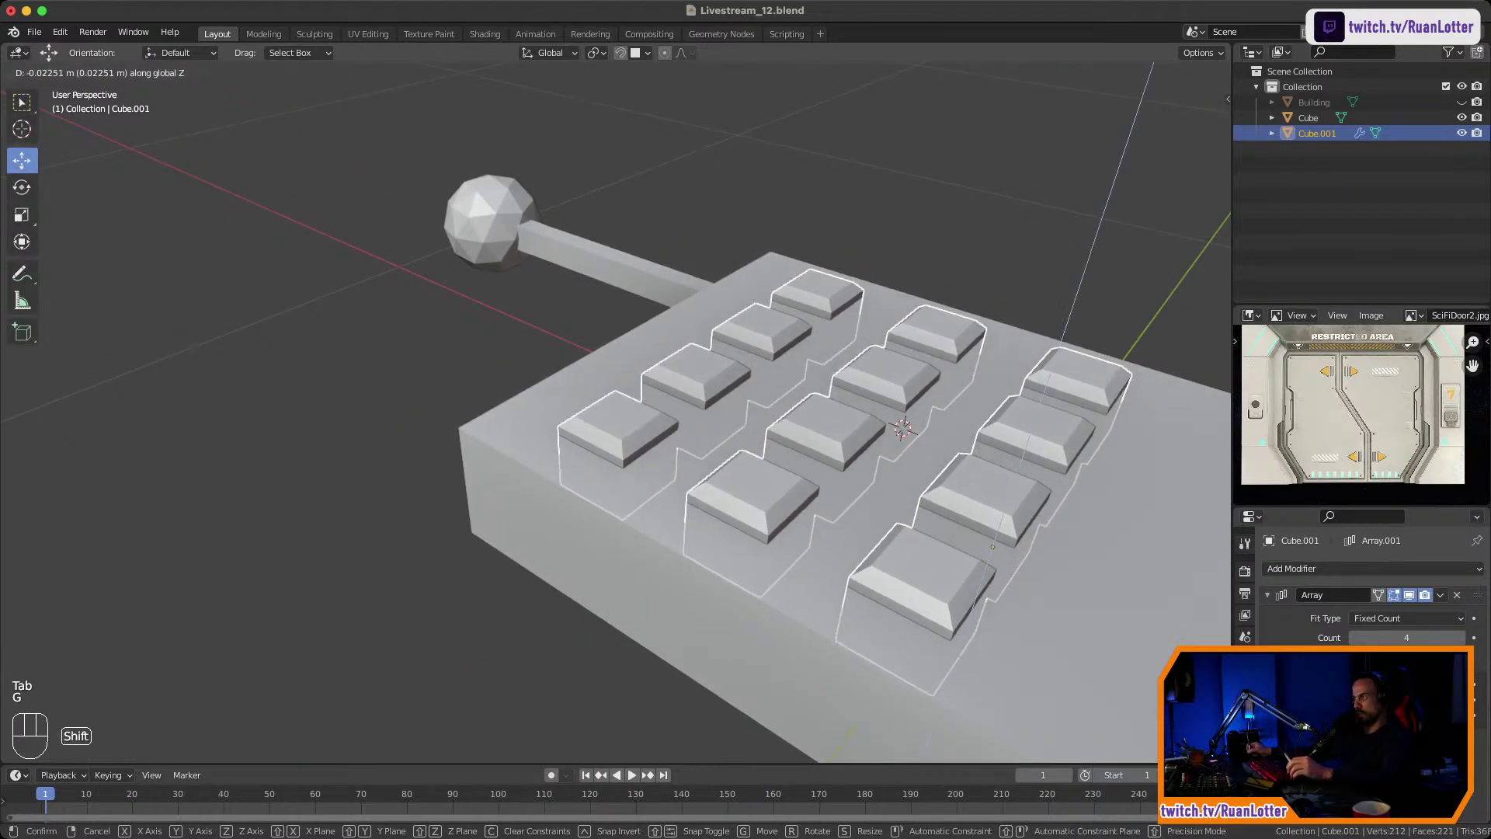
pyautogui.click(811, 497)
pyautogui.keyDown('ctrl'); pyautogui.moveTo(812, 497); pyautogui.dragTo(812, 559, button='middle'); pyautogui.keyUp('ctrl')
pyautogui.click(932, 248)
pyautogui.moveTo(854, 435); pyautogui.dragTo(652, 528, button='middle')
pyautogui.keyDown('shift'); pyautogui.moveTo(653, 528); pyautogui.dragTo(693, 449, button='middle'); pyautogui.keyUp('shift')
pyautogui.press('super+Tab')
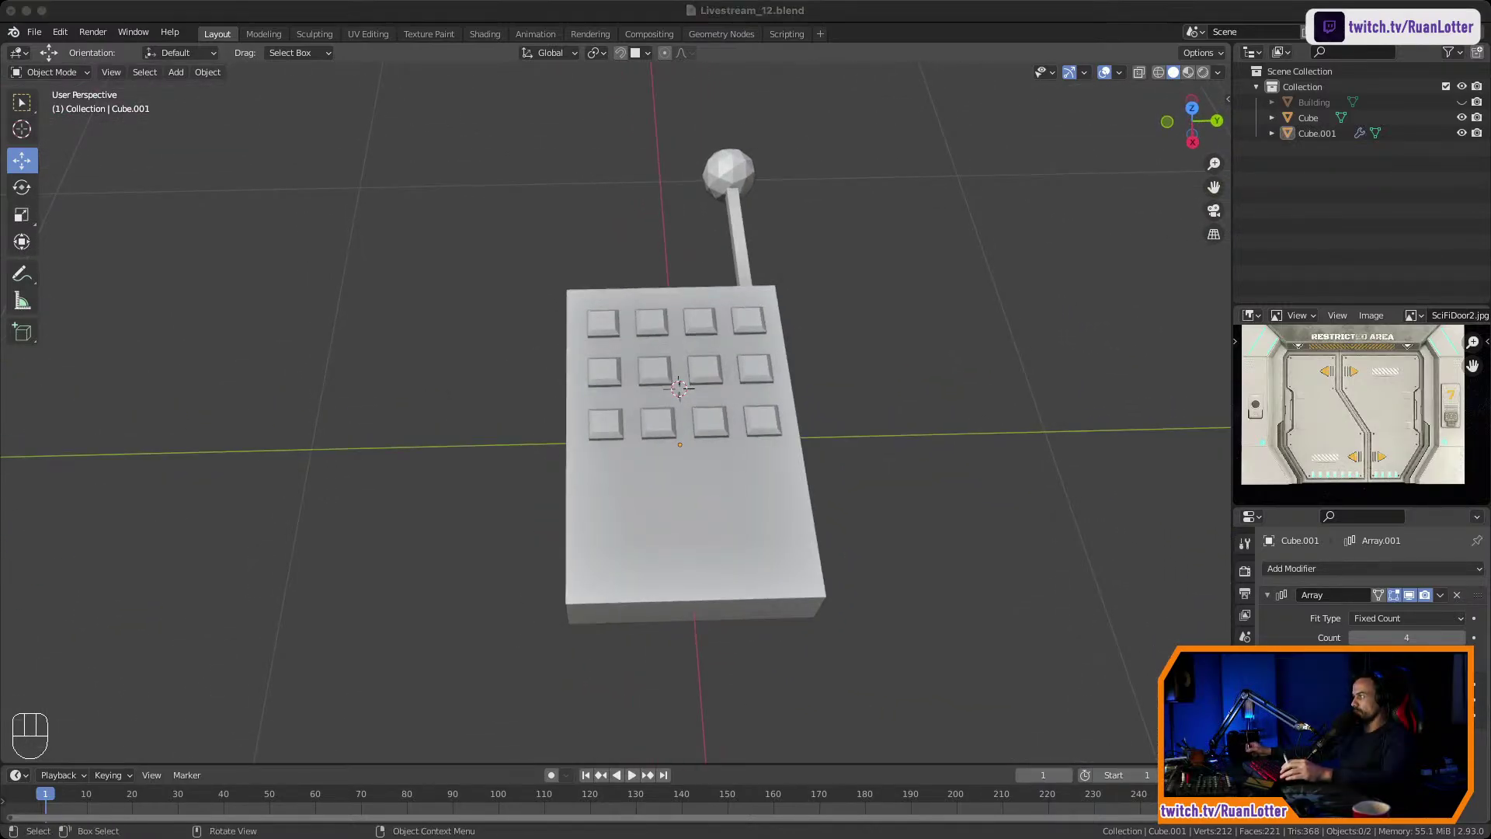
pyautogui.press('super+Tab')
# Snap the 3D cursor to the remote's large top face below the button grid.
pyautogui.keyDown('shift'); pyautogui.moveTo(693, 497); pyautogui.dragTo(723, 416, button='middle'); pyautogui.keyUp('shift')
pyautogui.click(723, 420)
pyautogui.press('Tab')
pyautogui.click(723, 427)
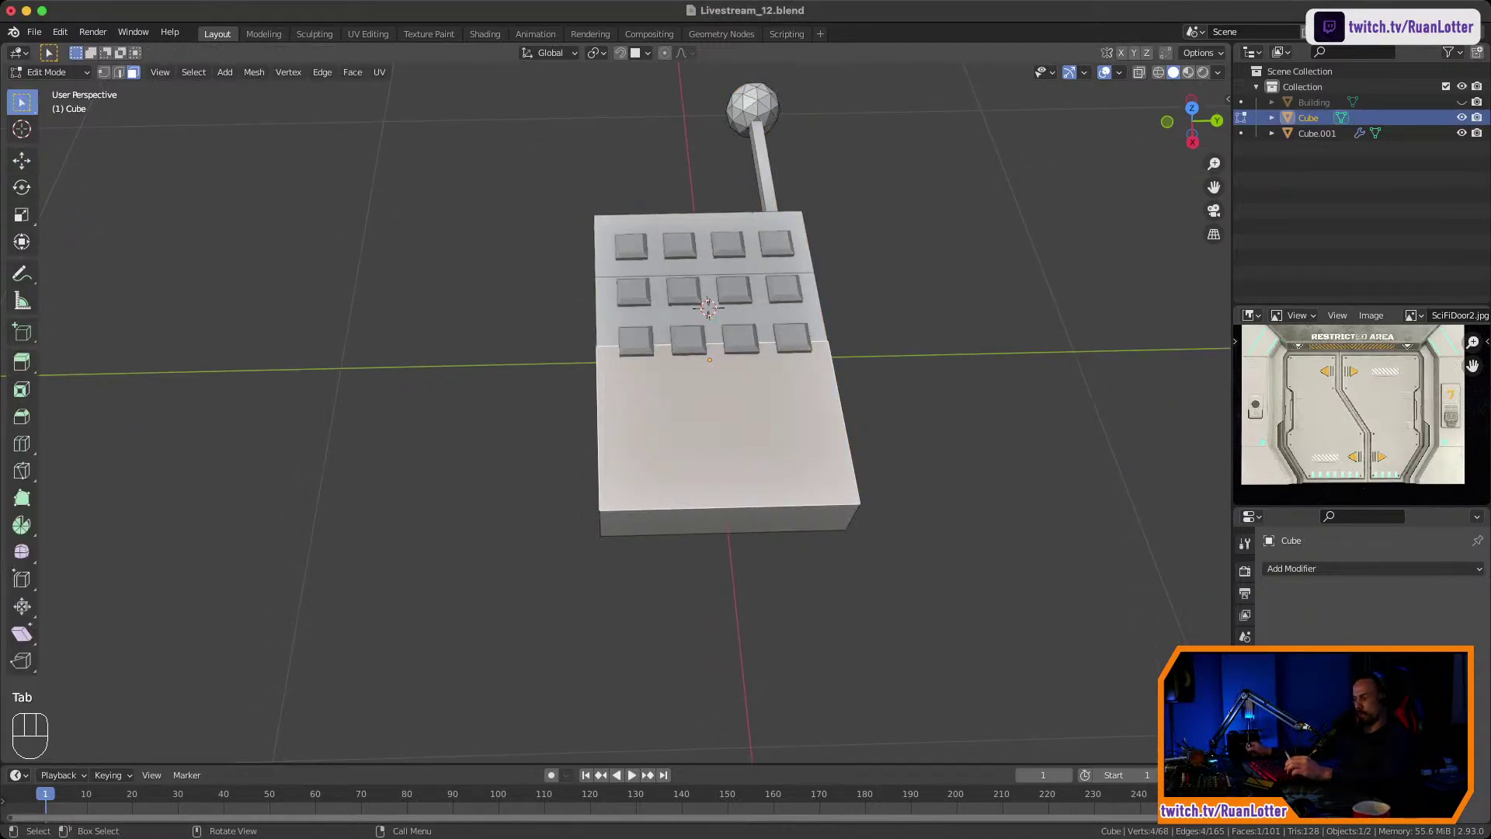
pyautogui.hotkey('shift', 's')
pyautogui.click(769, 555)
# Add a 32-vertex cylinder at the cursor and scale it down in two passes, to 0.364 and about 0.261, as a knob.
pyautogui.keyDown('ctrl'); pyautogui.moveTo(768, 551); pyautogui.dragTo(831, 478, button='middle'); pyautogui.keyUp('ctrl')
pyautogui.keyDown('shift'); pyautogui.moveTo(831, 478); pyautogui.dragTo(673, 476, button='middle'); pyautogui.keyUp('shift')
pyautogui.hotkey('shift', 'a')
pyautogui.click(654, 539)
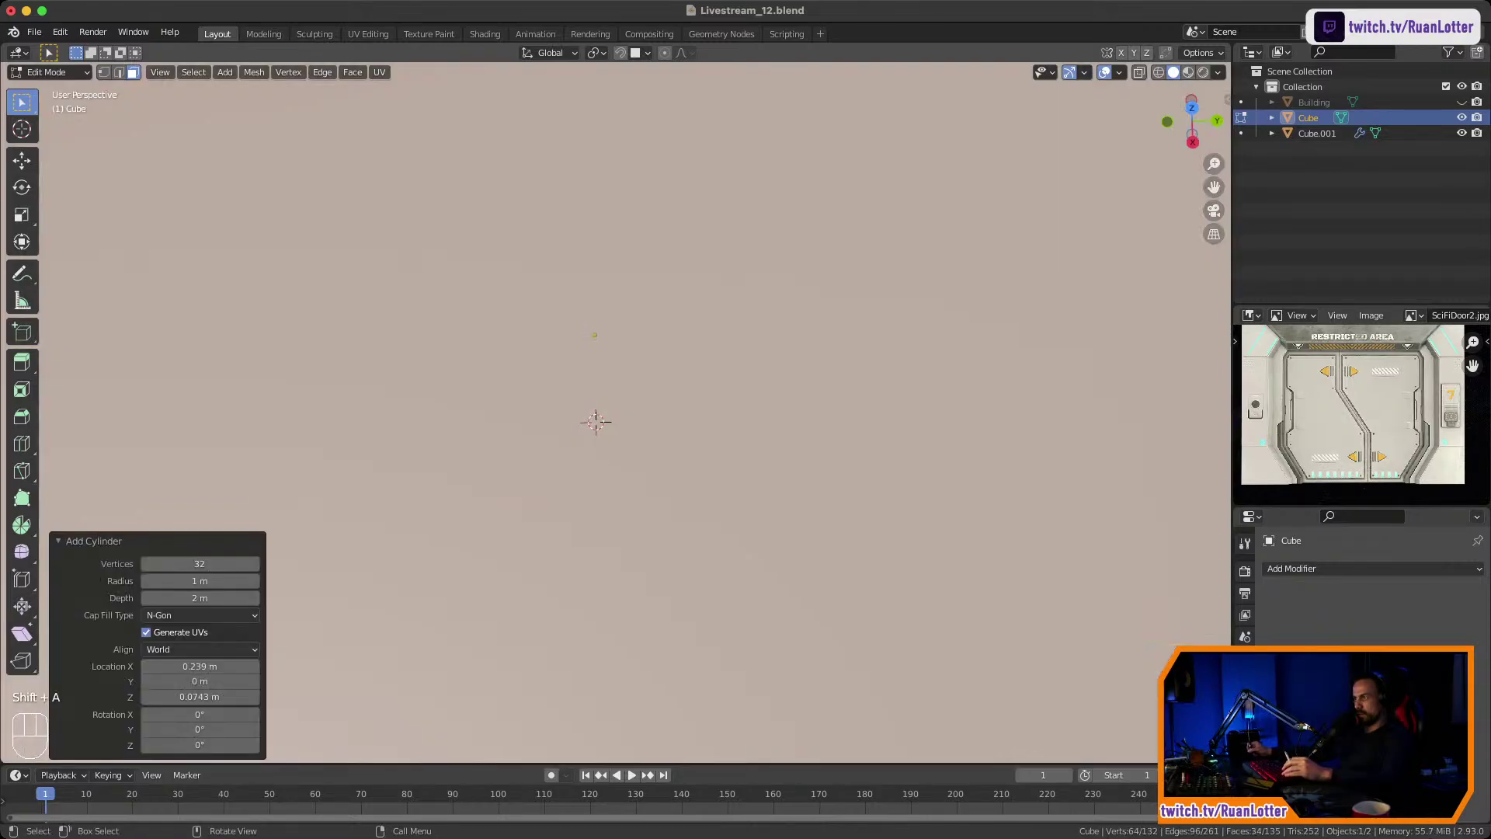
pyautogui.press('s')
pyautogui.click(722, 450)
pyautogui.press('s')
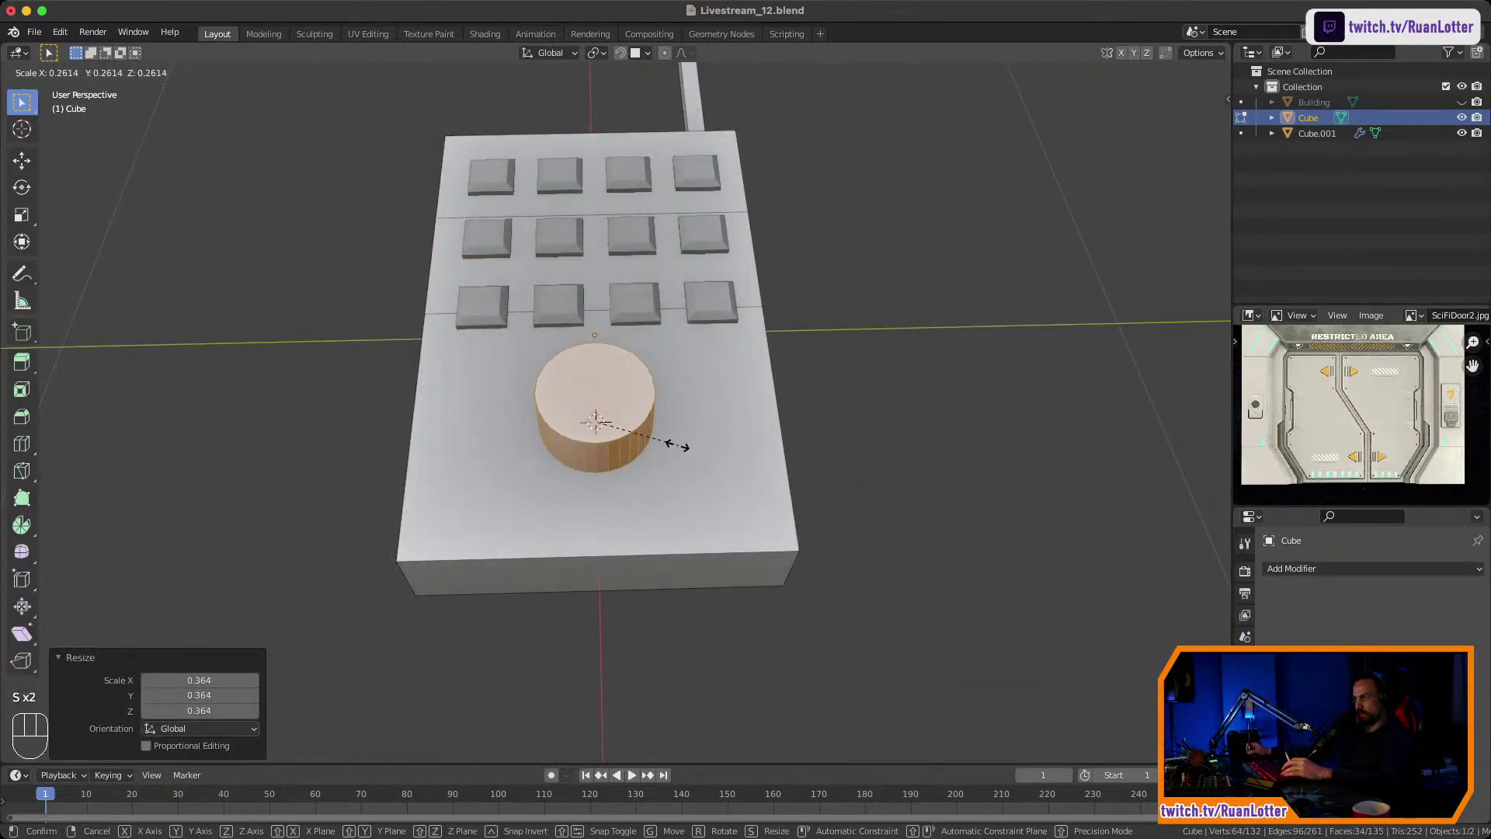
pyautogui.click(677, 445)
# Bevel the knob's top edge loop with a width of about 0.0205 m and one segment.
pyautogui.moveTo(677, 445); pyautogui.dragTo(709, 456, button='middle')
pyautogui.moveTo(623, 399)
pyautogui.mouseDown(button='middle')
pyautogui.moveTo(691, 376)
pyautogui.moveTo(593, 485)
pyautogui.moveTo(645, 399)
pyautogui.mouseUp(button='middle')
pyautogui.press('2')
pyautogui.click(664, 451)
pyautogui.keyDown('alt'); pyautogui.click(664, 450); pyautogui.keyUp('alt')
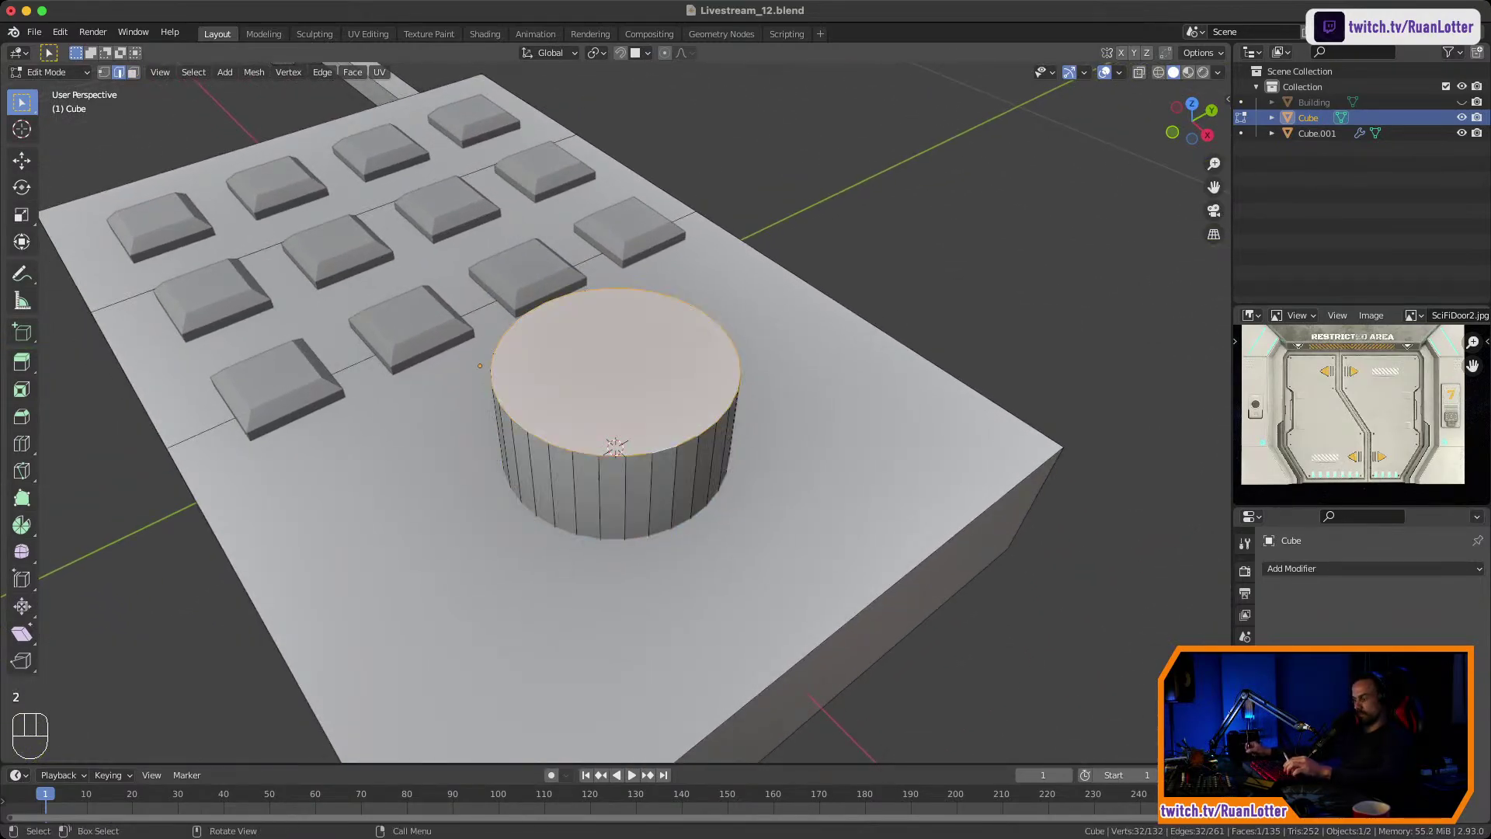
pyautogui.hotkey('ctrl', 'b')
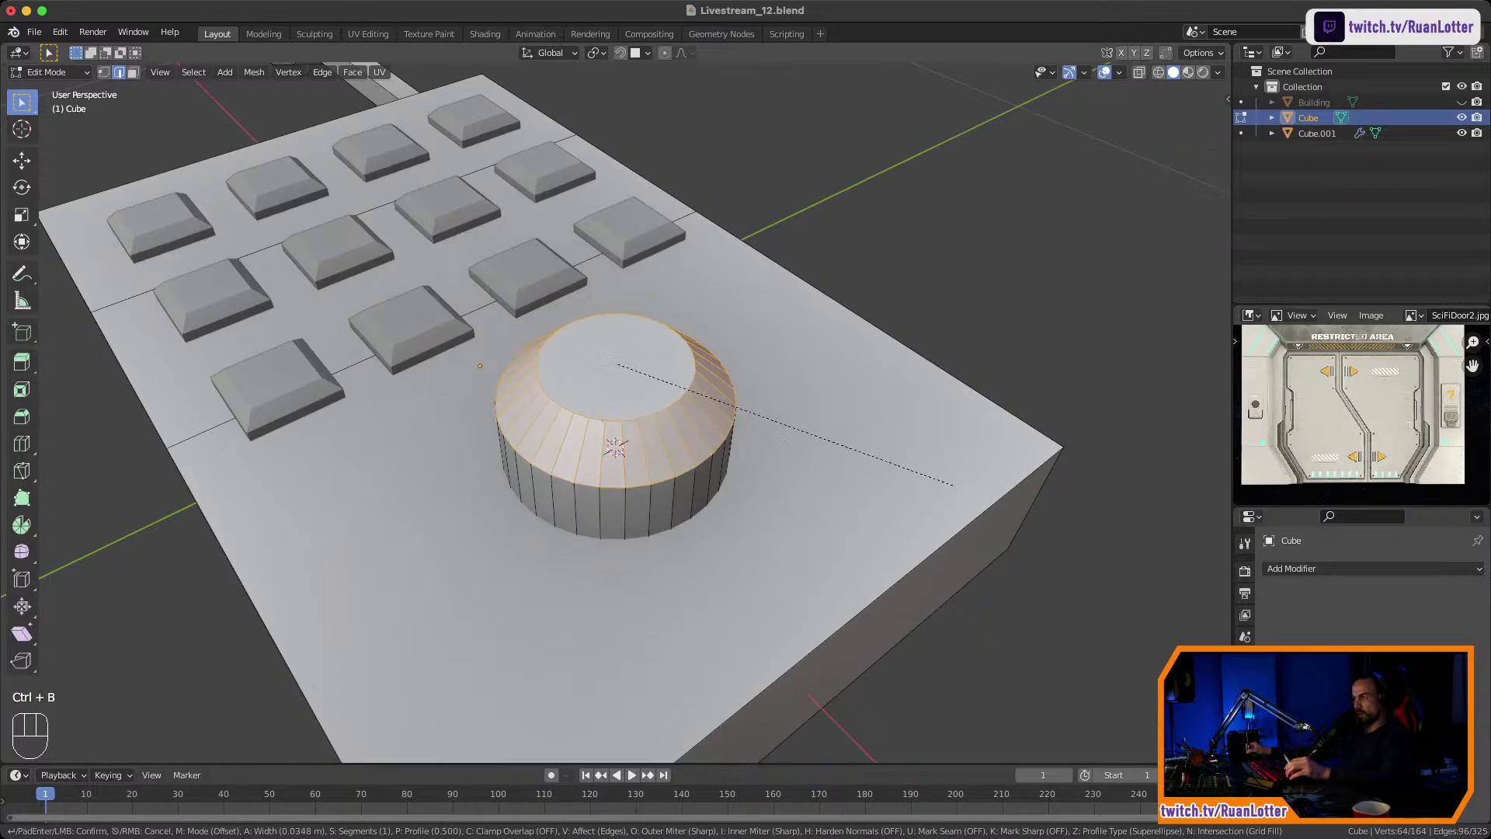
pyautogui.click(932, 477)
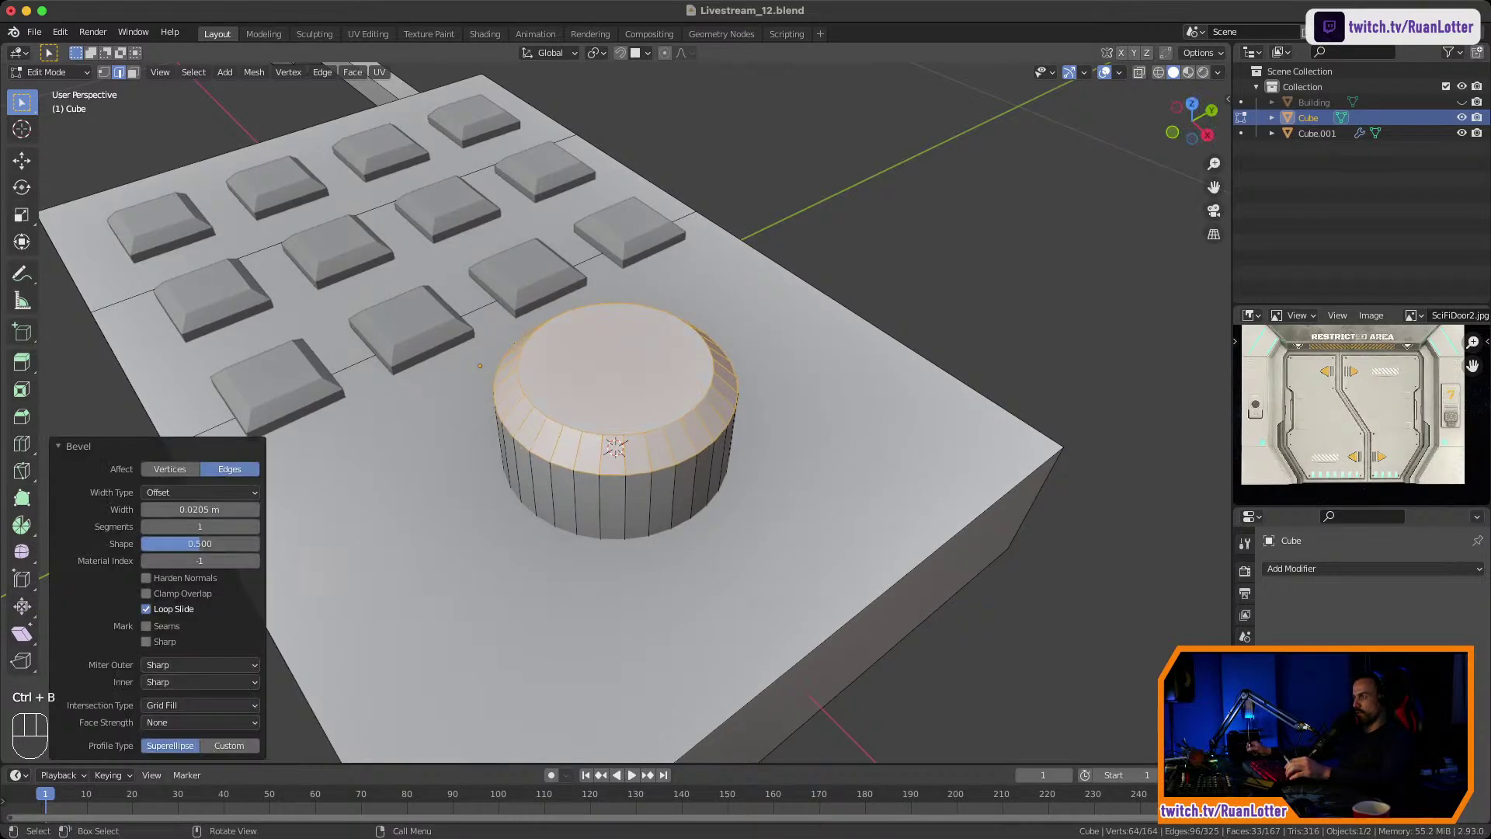
# Lower the bevel's lower edge loop about 0.055 m along Z to lengthen the knob's sloped side.
pyautogui.scroll(-3, 776, 435)
pyautogui.moveTo(776, 435)
pyautogui.mouseDown(button='middle')
pyautogui.moveTo(707, 427)
pyautogui.moveTo(777, 416)
pyautogui.mouseUp(button='middle')
pyautogui.scroll(3, 707, 427)
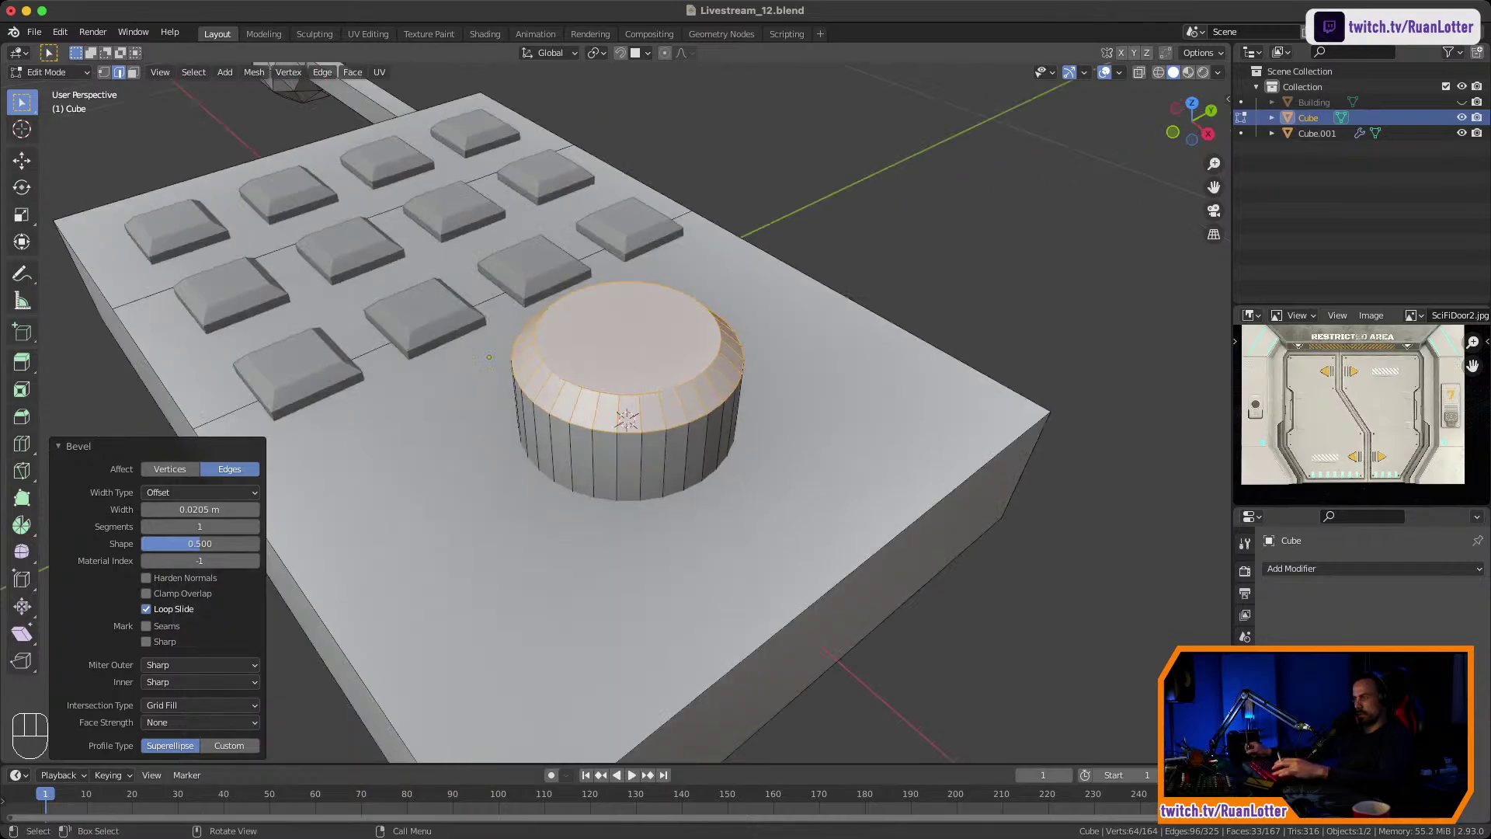
pyautogui.press('2')
pyautogui.press('3')
pyautogui.press('2')
pyautogui.click(654, 431)
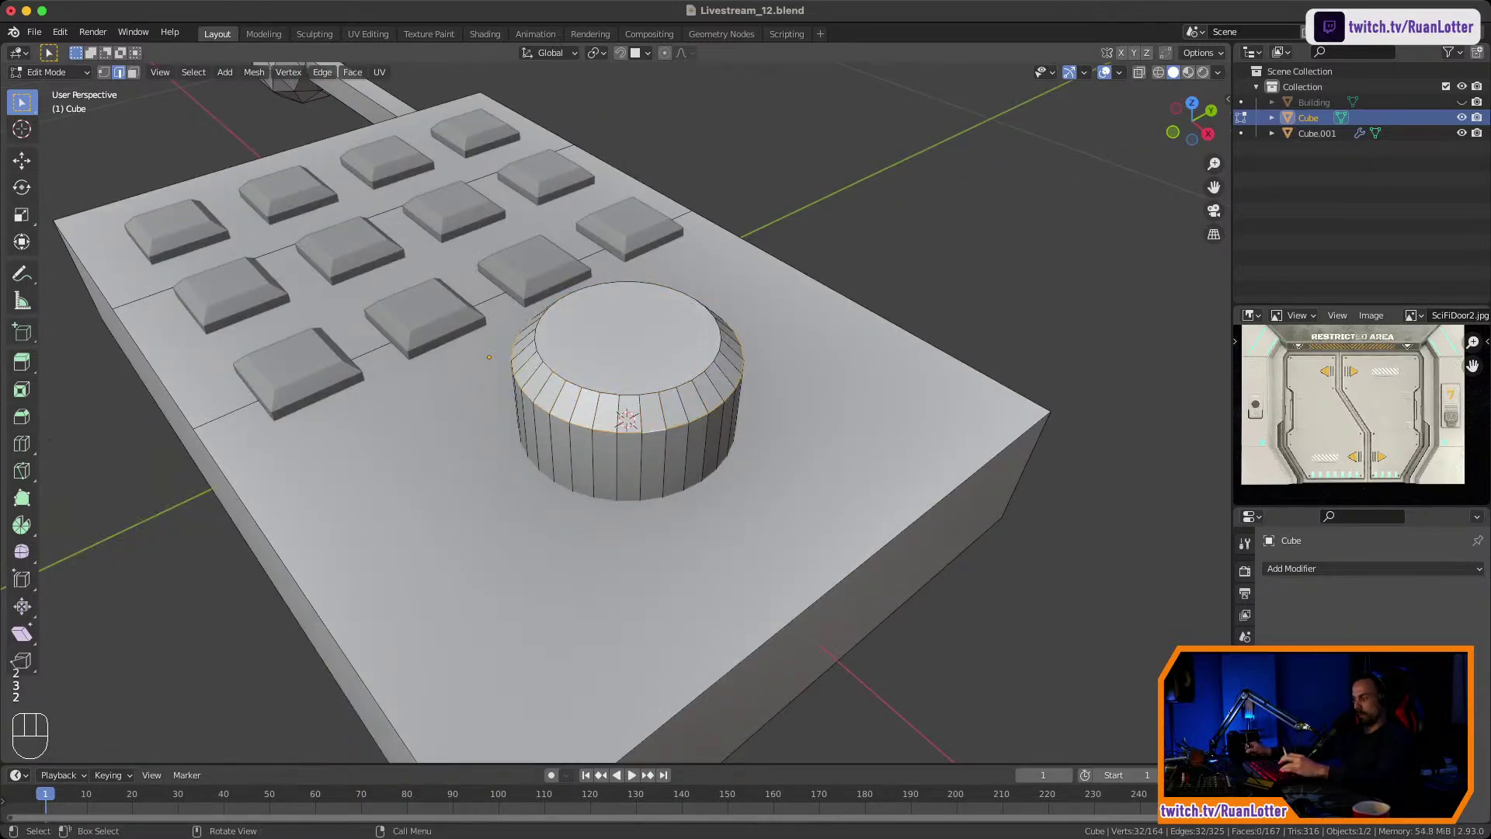
pyautogui.press('g')
pyautogui.press('z')
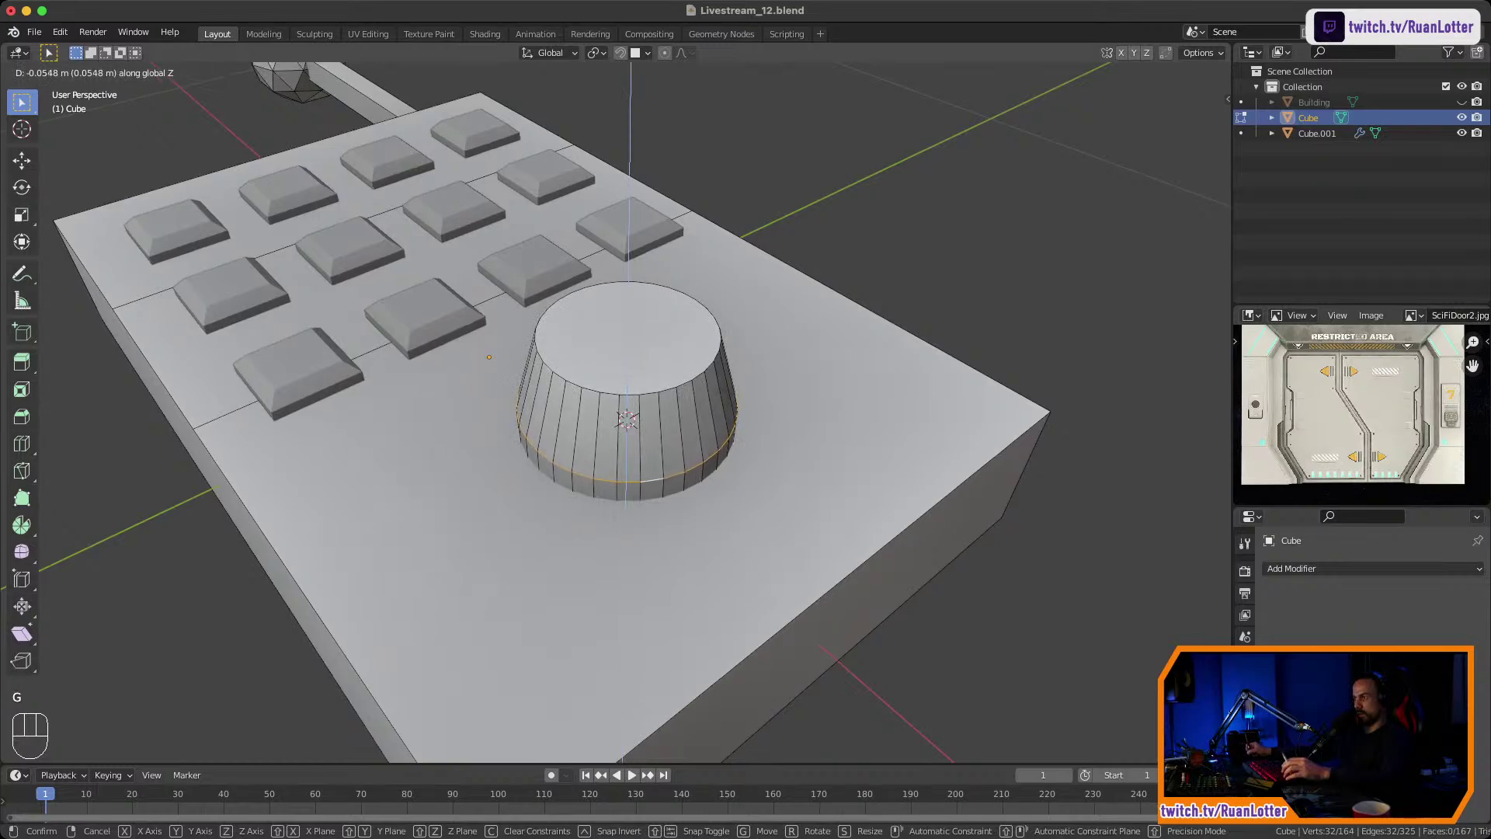
pyautogui.click(654, 480)
# Lower the knob's top face about 0.0486 m along Z to flatten the knob.
pyautogui.press('3')
pyautogui.click(633, 353)
pyautogui.press('g')
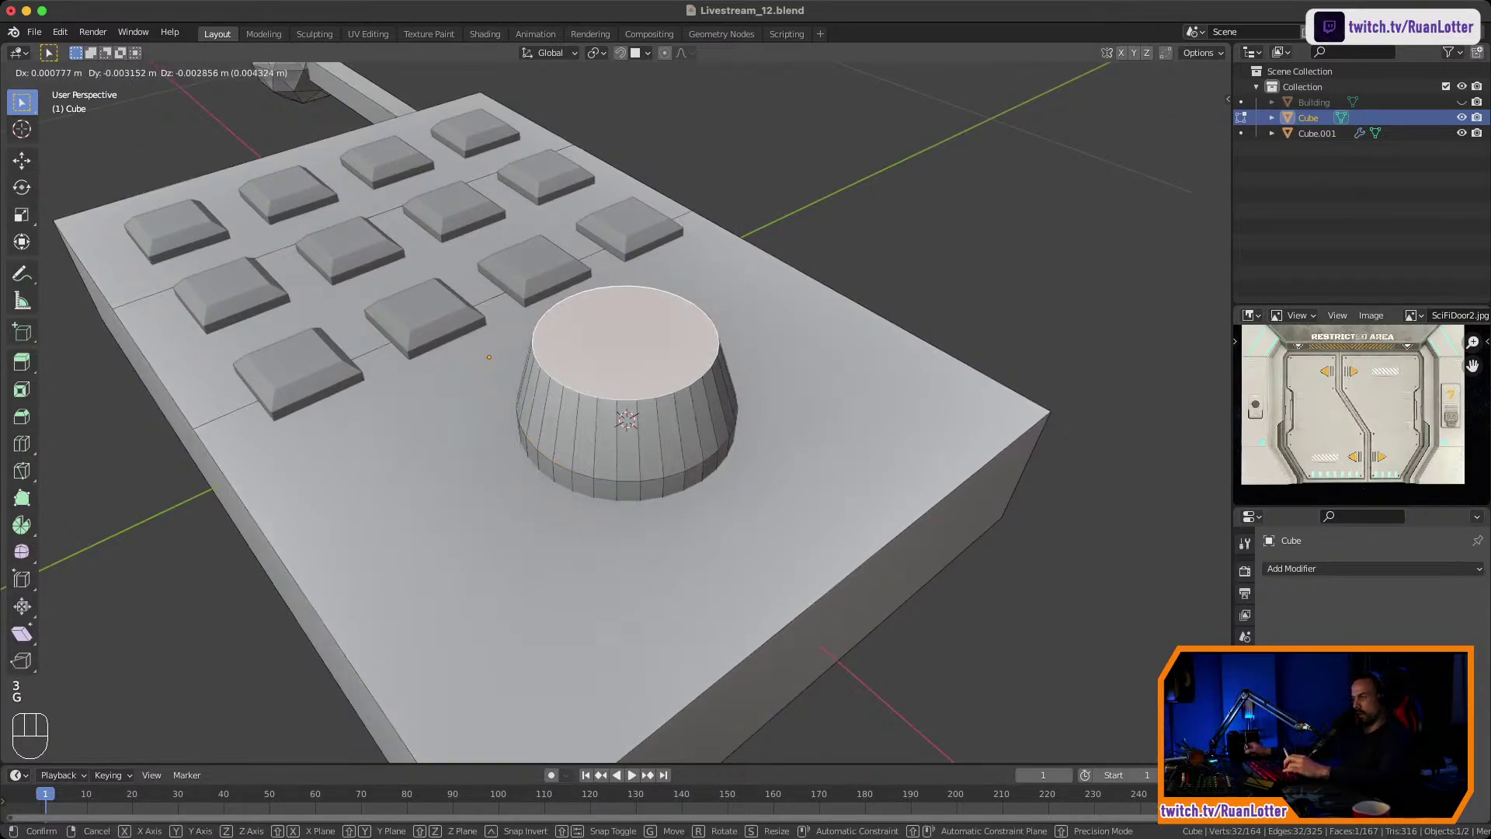
pyautogui.press('z')
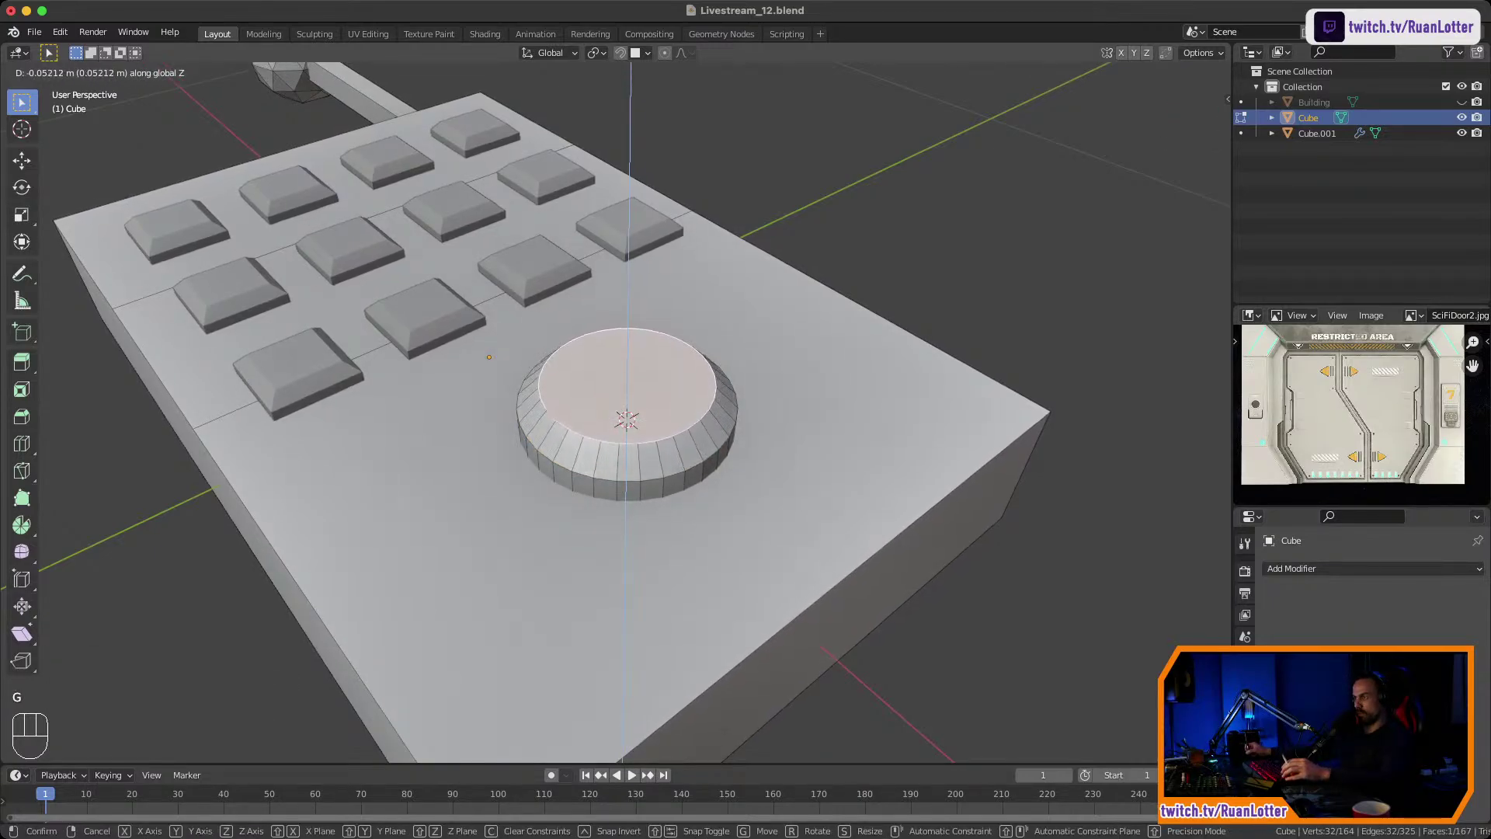
pyautogui.click(633, 386)
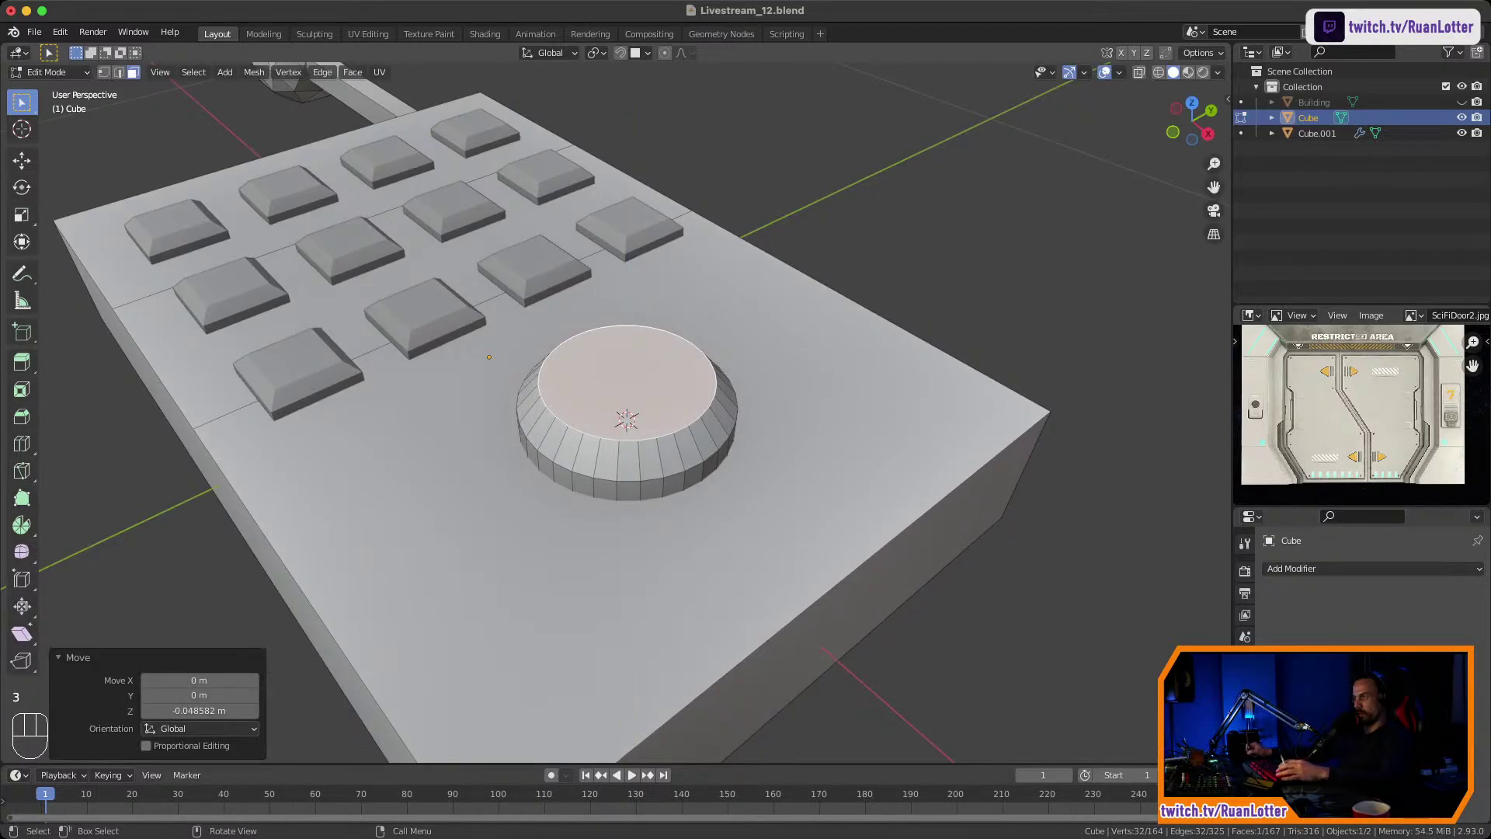
# Inset the ring of sloped faces around the knob individually by about 0.0038 m.
pyautogui.click(629, 460)
pyautogui.keyDown('alt'); pyautogui.click(688, 450); pyautogui.keyUp('alt')
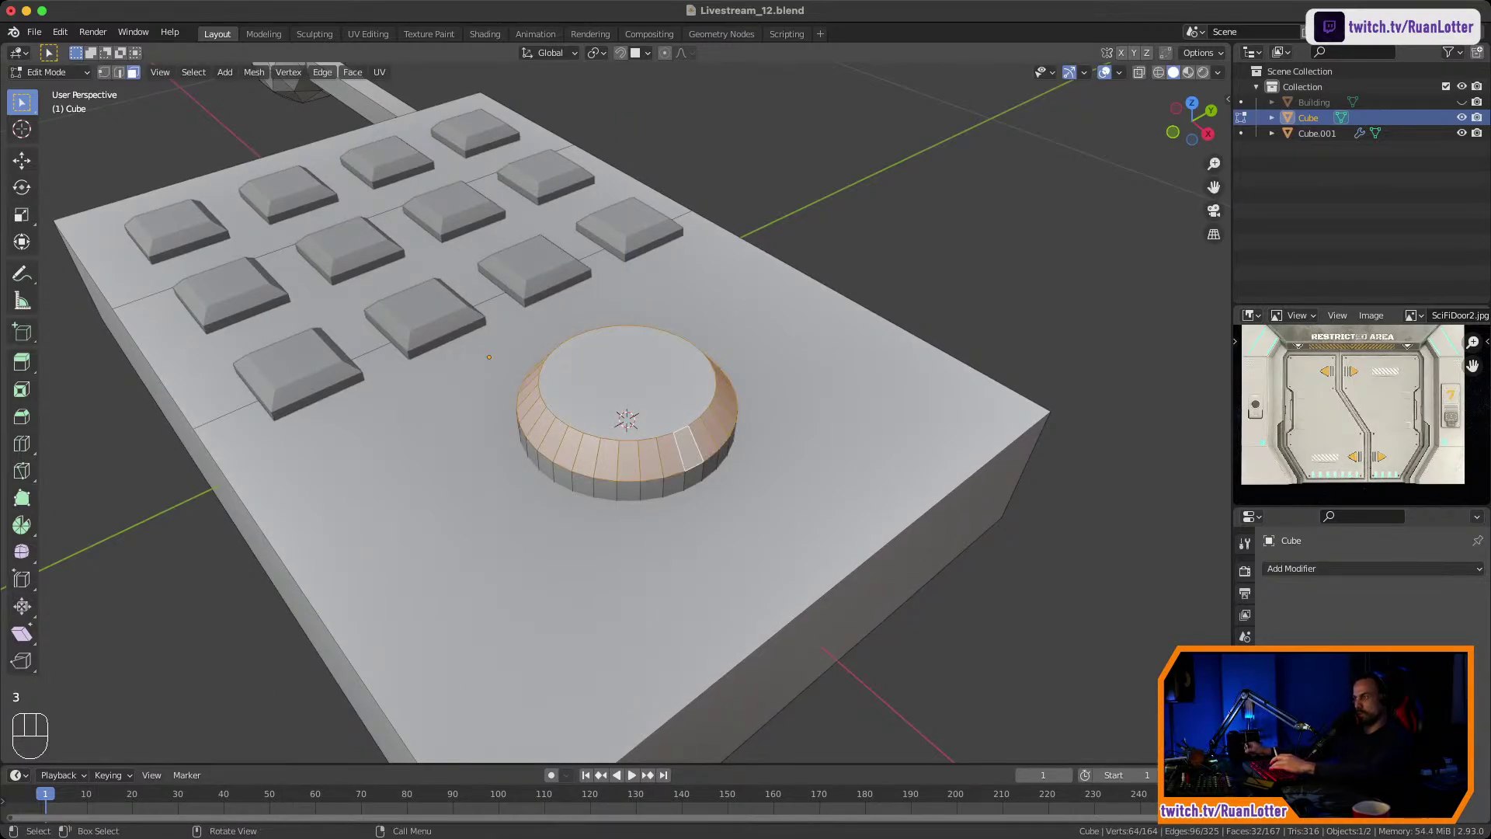
pyautogui.press('i')
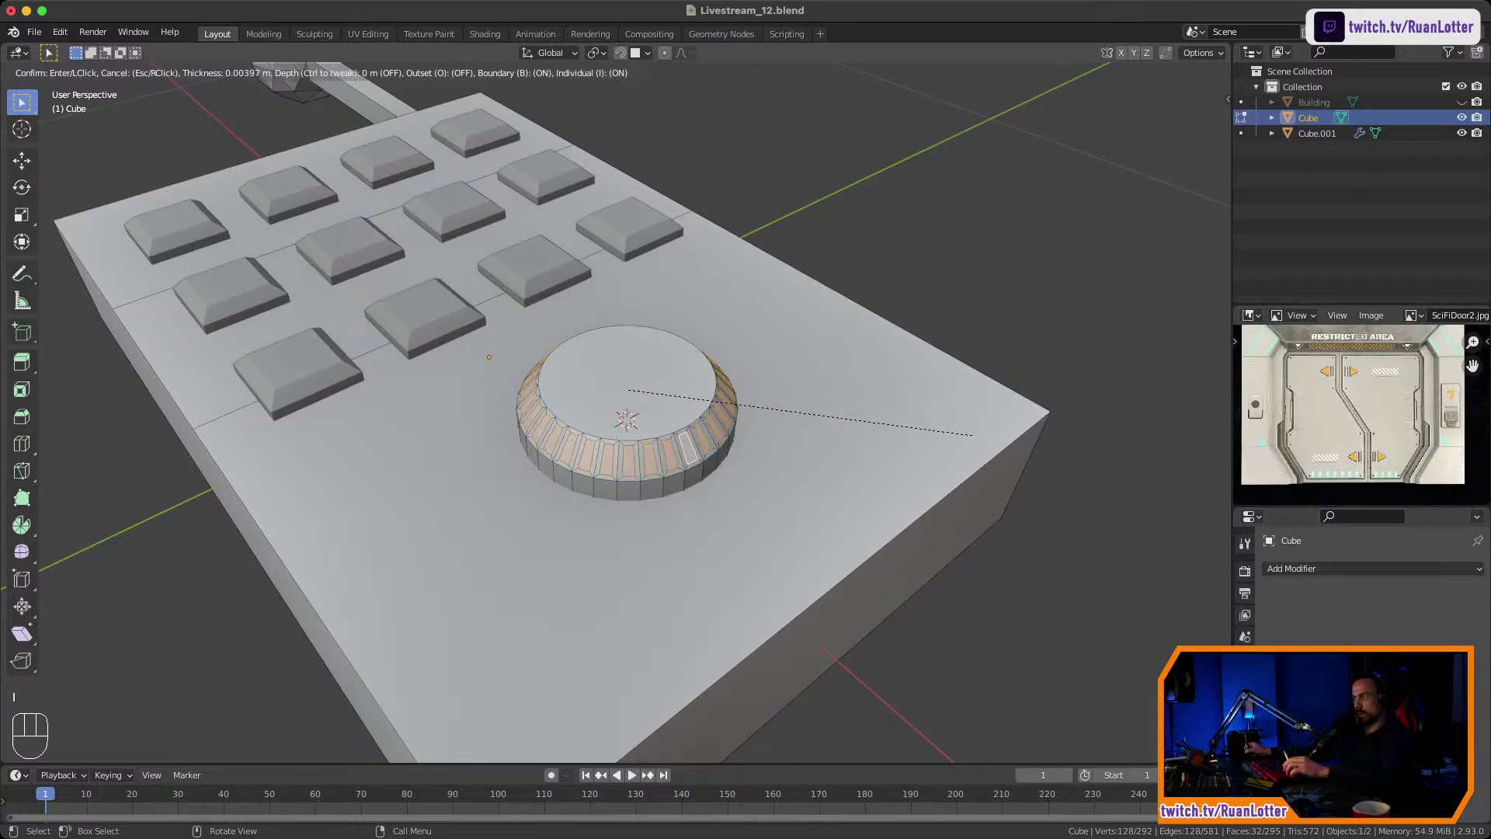
pyautogui.click(967, 437)
# Extrude the inset panels around the knob slightly along their normals.
pyautogui.keyDown('ctrl'); pyautogui.moveTo(967, 437); pyautogui.dragTo(971, 319, button='middle'); pyautogui.keyUp('ctrl')
pyautogui.keyDown('shift'); pyautogui.moveTo(1026, 522); pyautogui.dragTo(973, 445, button='middle'); pyautogui.keyUp('shift')
pyautogui.hotkey('alt', 'e')
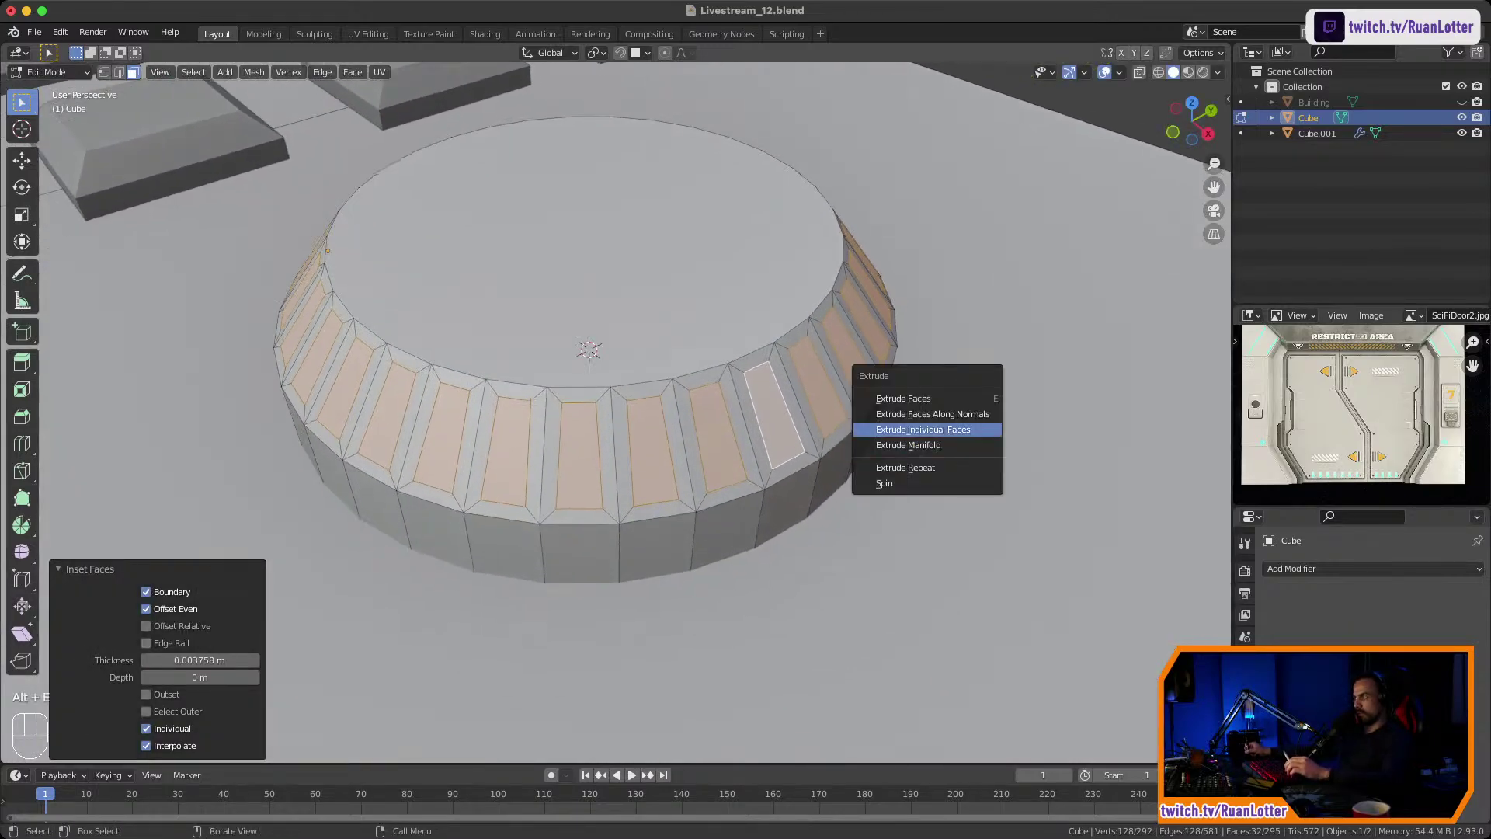
pyautogui.click(981, 414)
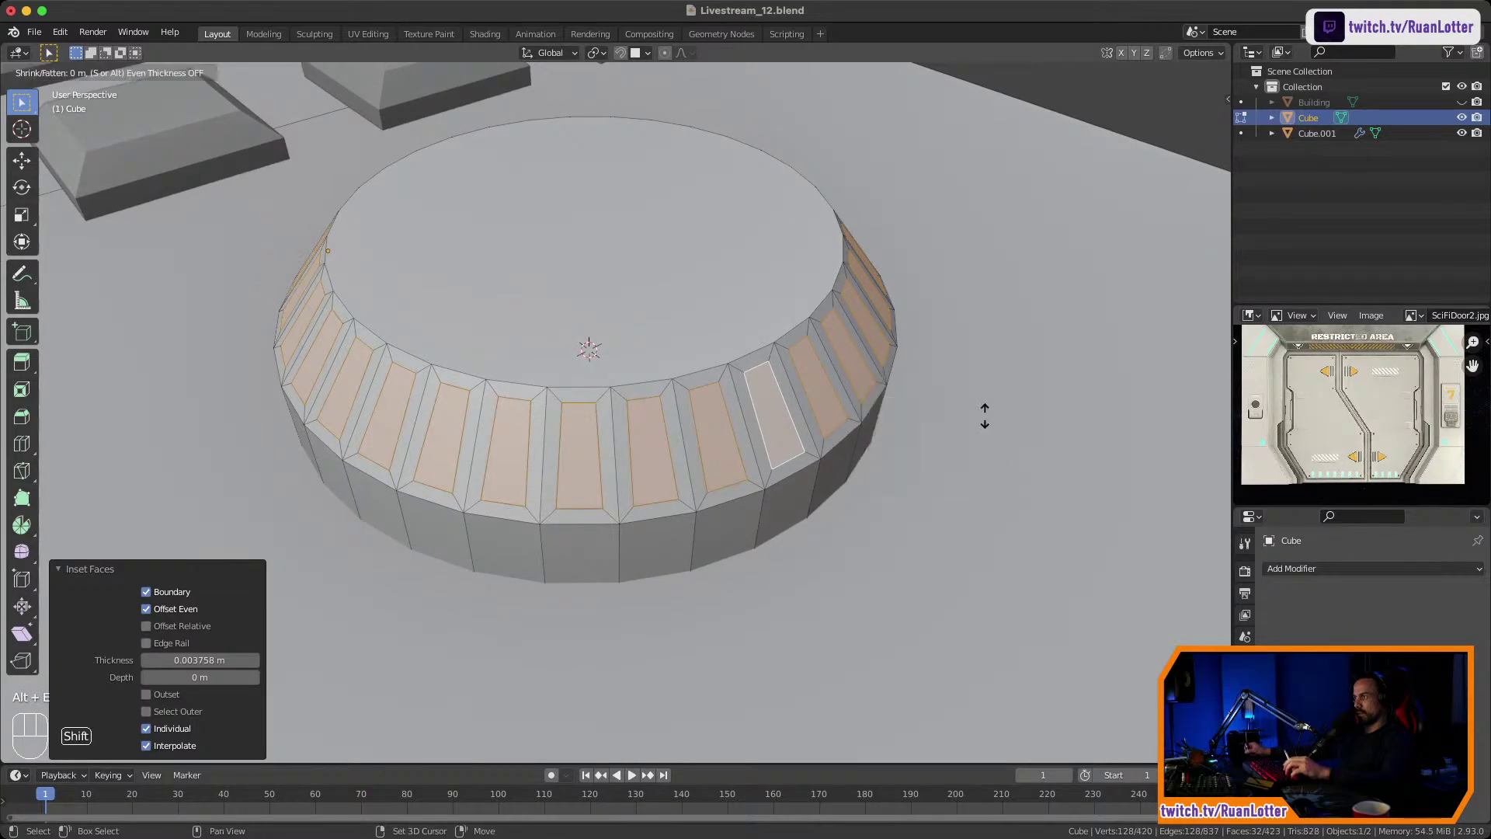
pyautogui.click(963, 451)
# Inset the round knob's top face by about 0.0109 m.
pyautogui.keyDown('shift'); pyautogui.moveTo(963, 451); pyautogui.dragTo(698, 474, button='middle'); pyautogui.keyUp('shift')
pyautogui.press('Tab')
pyautogui.keyDown('shift'); pyautogui.moveTo(543, 349); pyautogui.dragTo(768, 466, button='middle'); pyautogui.keyUp('shift')
pyautogui.moveTo(698, 420); pyautogui.dragTo(650, 311, button='middle')
pyautogui.keyDown('shift'); pyautogui.moveTo(650, 311); pyautogui.dragTo(633, 403, button='middle'); pyautogui.keyUp('shift')
pyautogui.moveTo(633, 403); pyautogui.dragTo(625, 482, button='middle')
pyautogui.press('Tab')
pyautogui.click(606, 439)
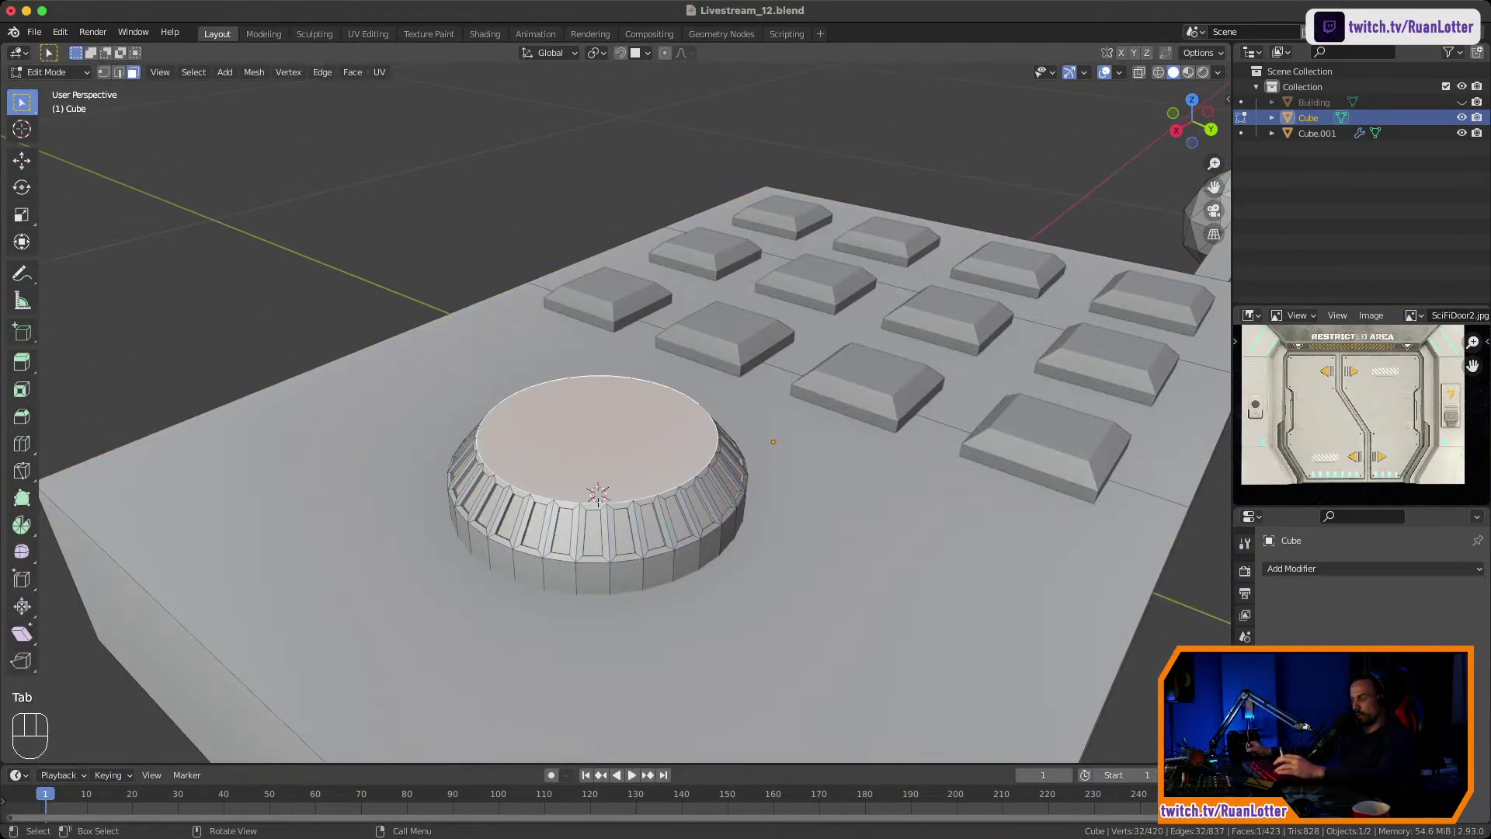
pyautogui.press('i')
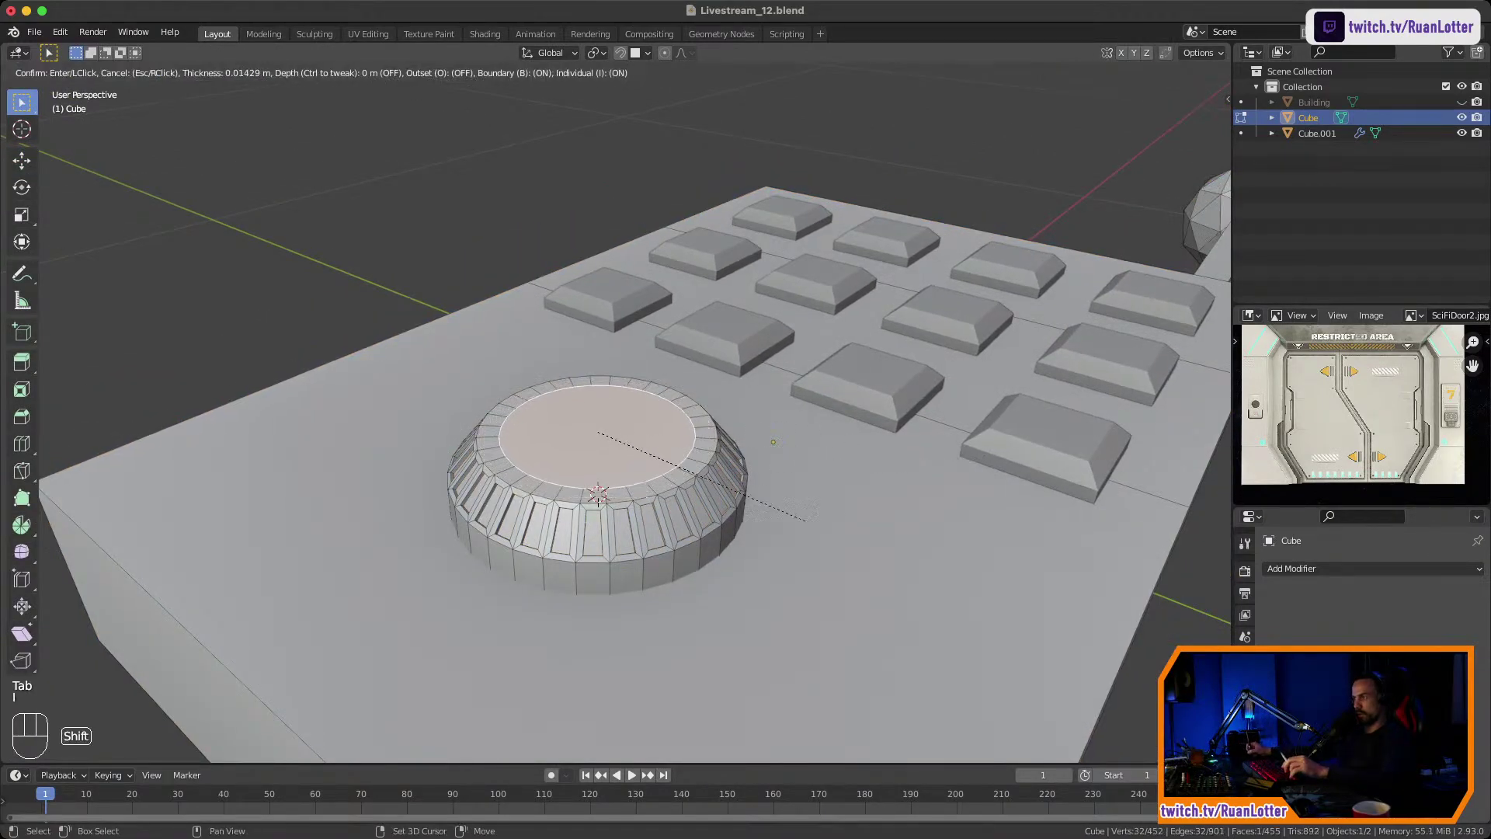
pyautogui.click(826, 497)
# Extrude the knob's inset top face about 0.0053 m inward to form a shallow recess.
pyautogui.press('e')
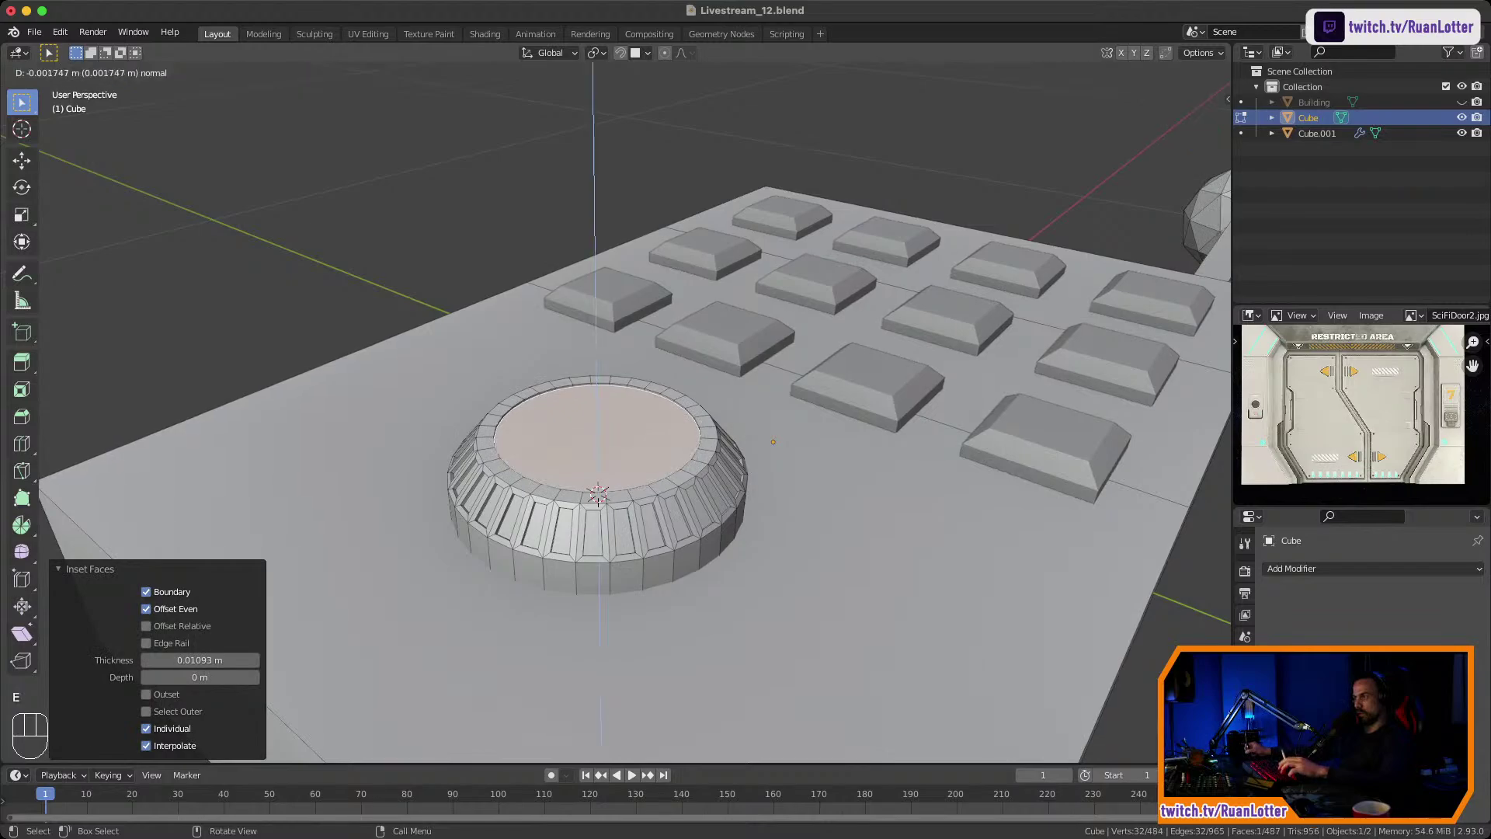
pyautogui.click(827, 501)
pyautogui.keyDown('ctrl'); pyautogui.moveTo(826, 501); pyautogui.dragTo(826, 579, button='middle'); pyautogui.keyUp('ctrl')
pyautogui.moveTo(827, 579); pyautogui.dragTo(948, 583, button='middle')
pyautogui.keyDown('shift'); pyautogui.moveTo(793, 466); pyautogui.dragTo(707, 462, button='middle'); pyautogui.keyUp('shift')
pyautogui.moveTo(707, 462); pyautogui.dragTo(768, 501, button='middle')
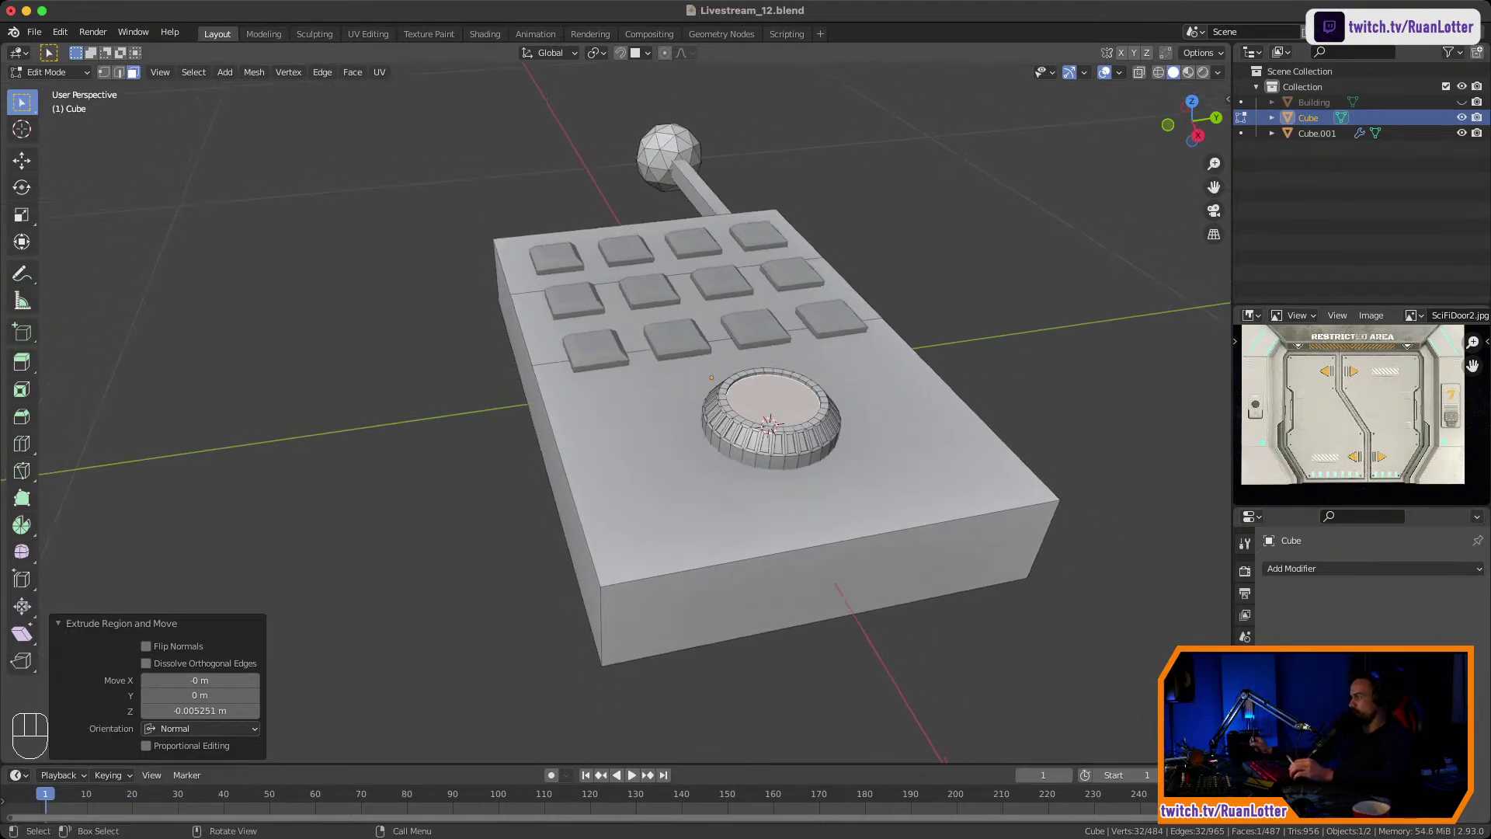
pyautogui.keyDown('shift'); pyautogui.moveTo(769, 435); pyautogui.dragTo(596, 468, button='middle'); pyautogui.keyUp('shift')
# Bevel the outer edges around the remote body's top face with a width of about 0.0134 m and one segment.
pyautogui.press('Tab')
pyautogui.press('Tab')
pyautogui.click(584, 482)
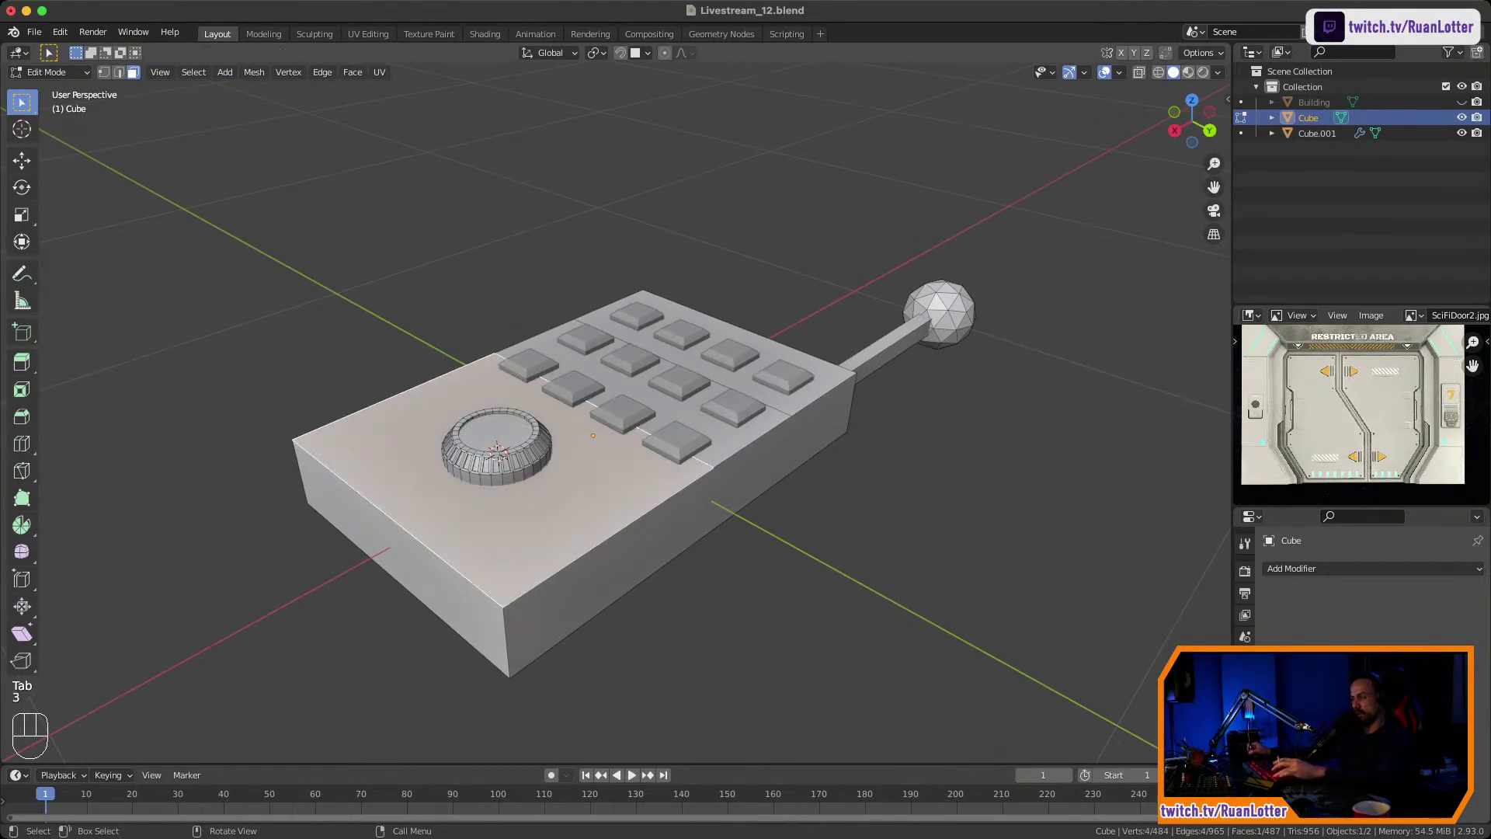
pyautogui.press('2')
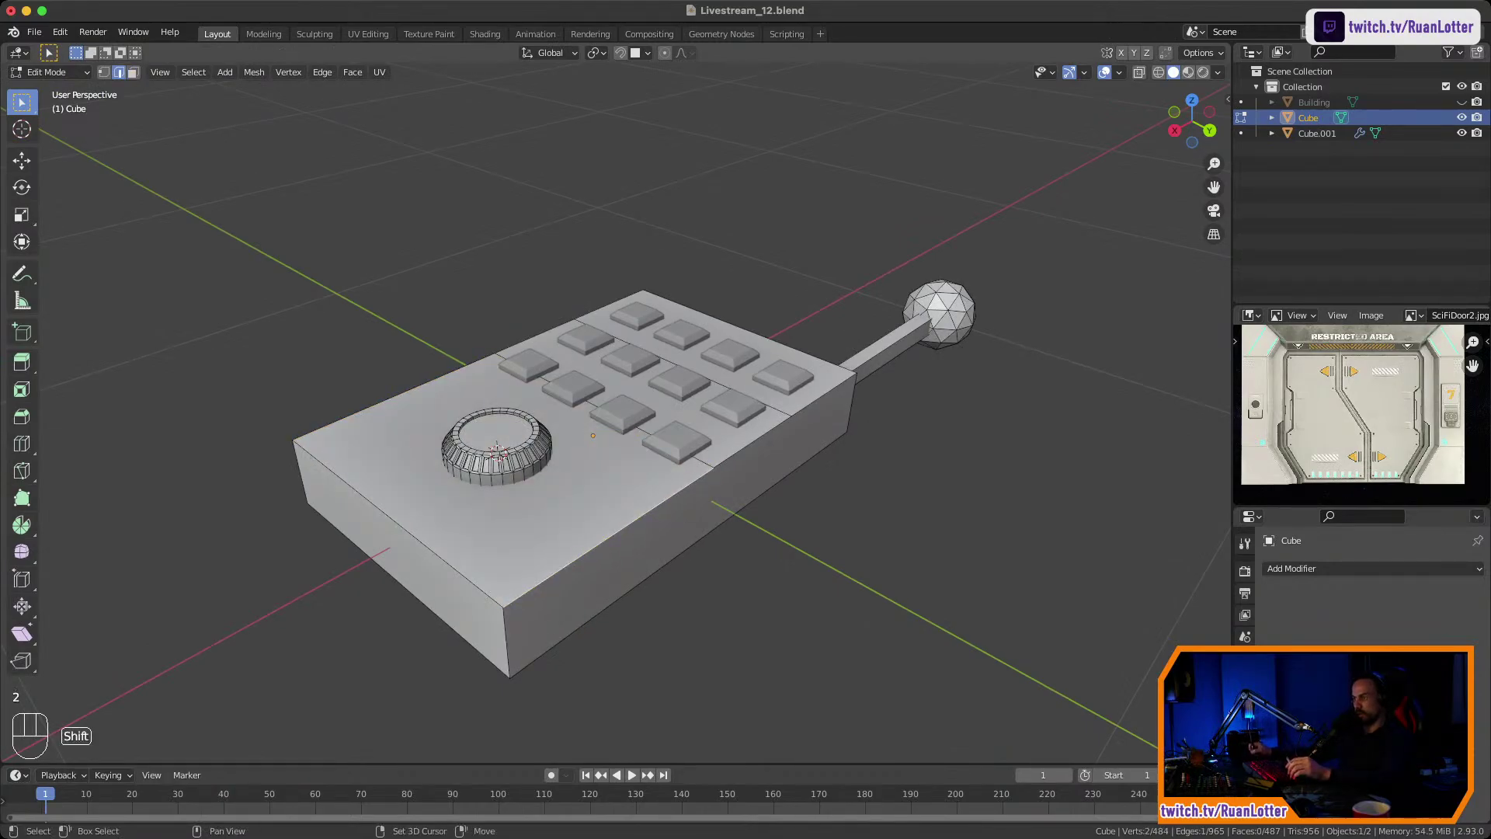
pyautogui.keyDown('shift'); pyautogui.click(400, 524); pyautogui.keyUp('shift')
pyautogui.moveTo(400, 524); pyautogui.dragTo(753, 516, button='middle')
pyautogui.keyDown('shift'); pyautogui.click(621, 545); pyautogui.keyUp('shift')
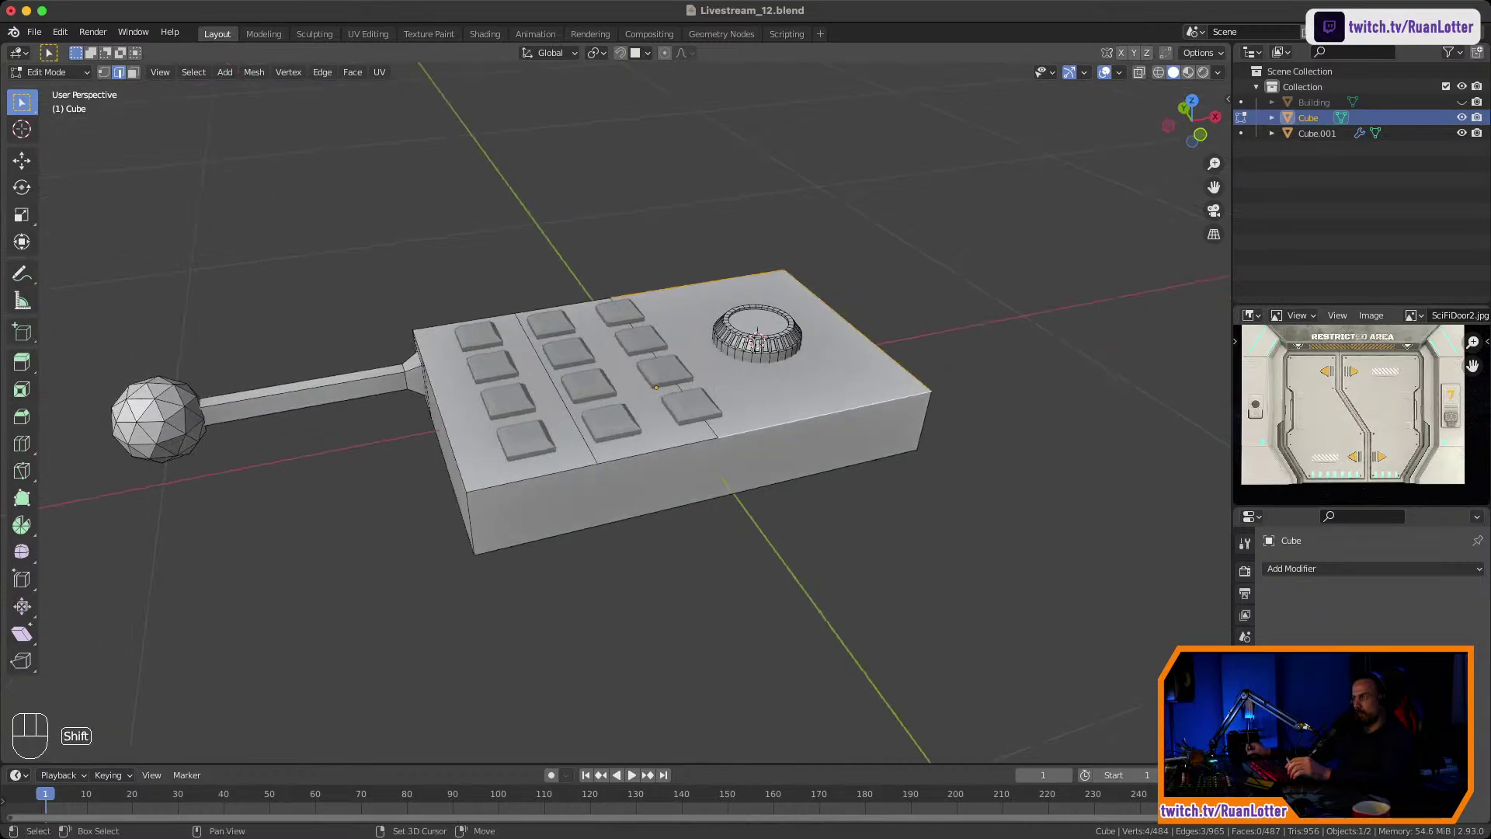
pyautogui.keyDown('shift'); pyautogui.click(447, 431); pyautogui.keyUp('shift')
pyautogui.moveTo(447, 431); pyautogui.dragTo(649, 447, button='middle')
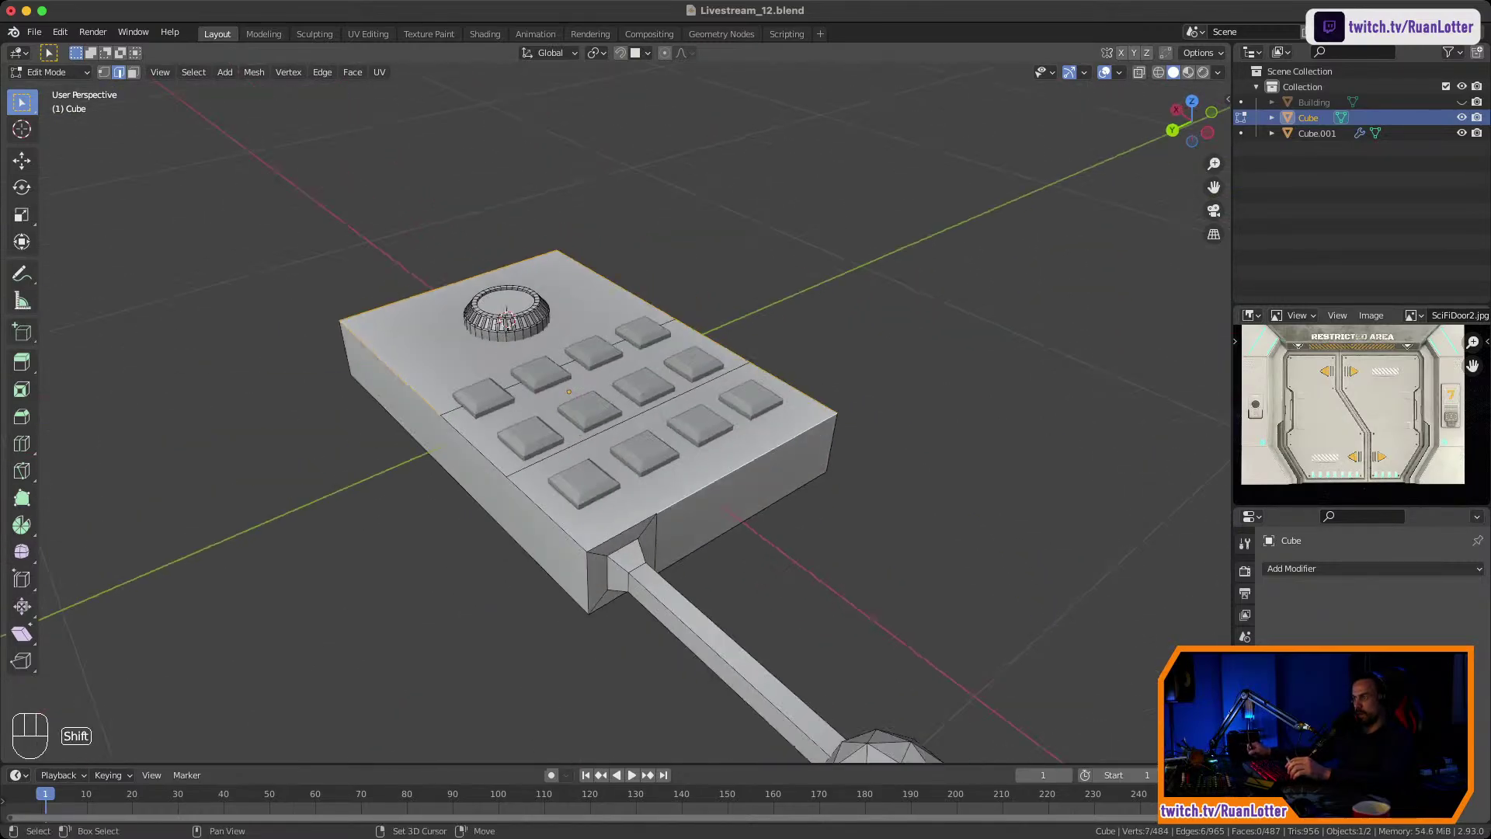
pyautogui.moveTo(547, 513); pyautogui.dragTo(617, 509, button='middle')
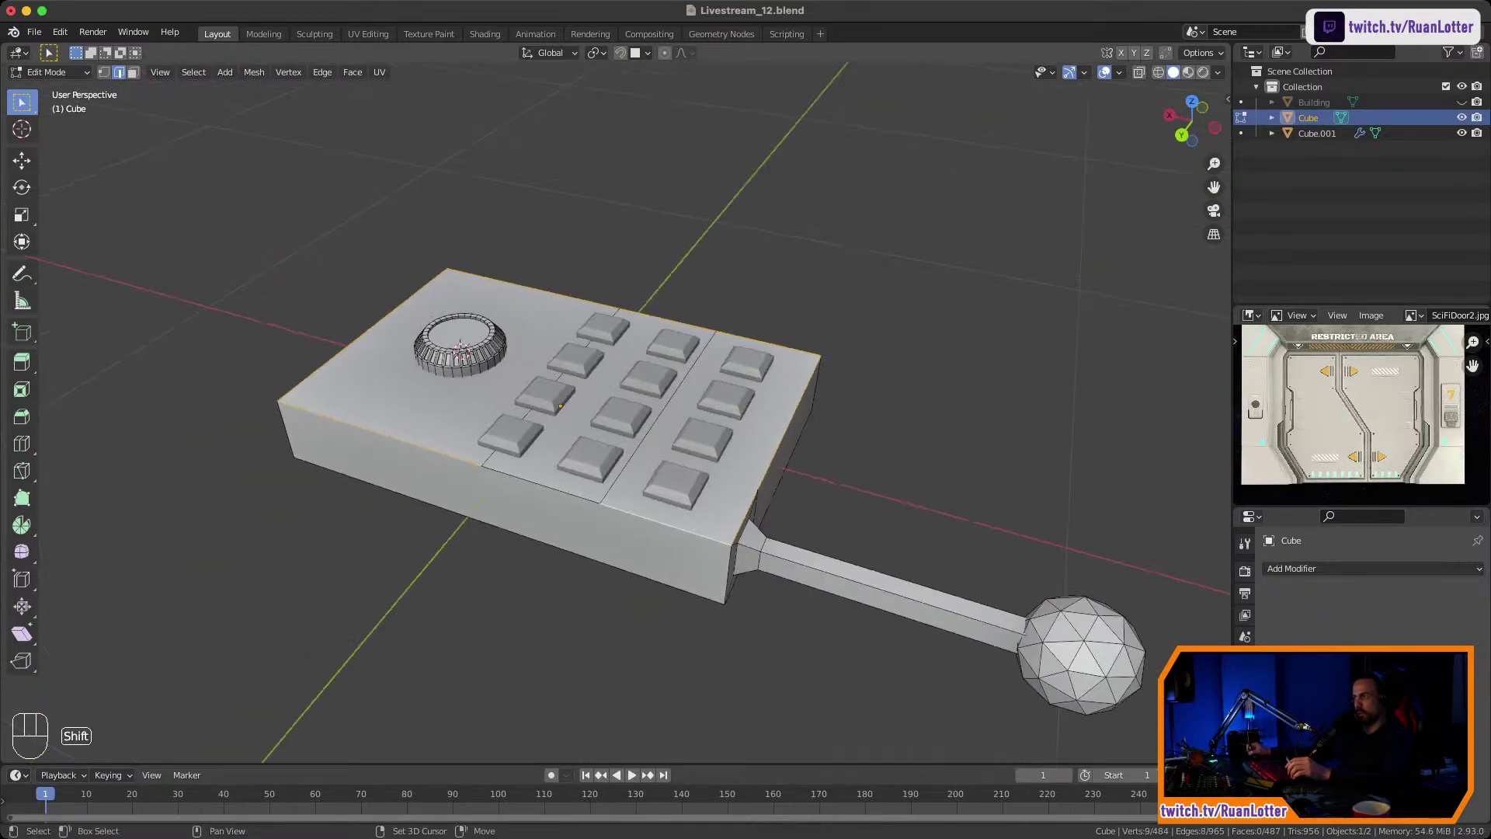
pyautogui.hotkey('ctrl', 'b')
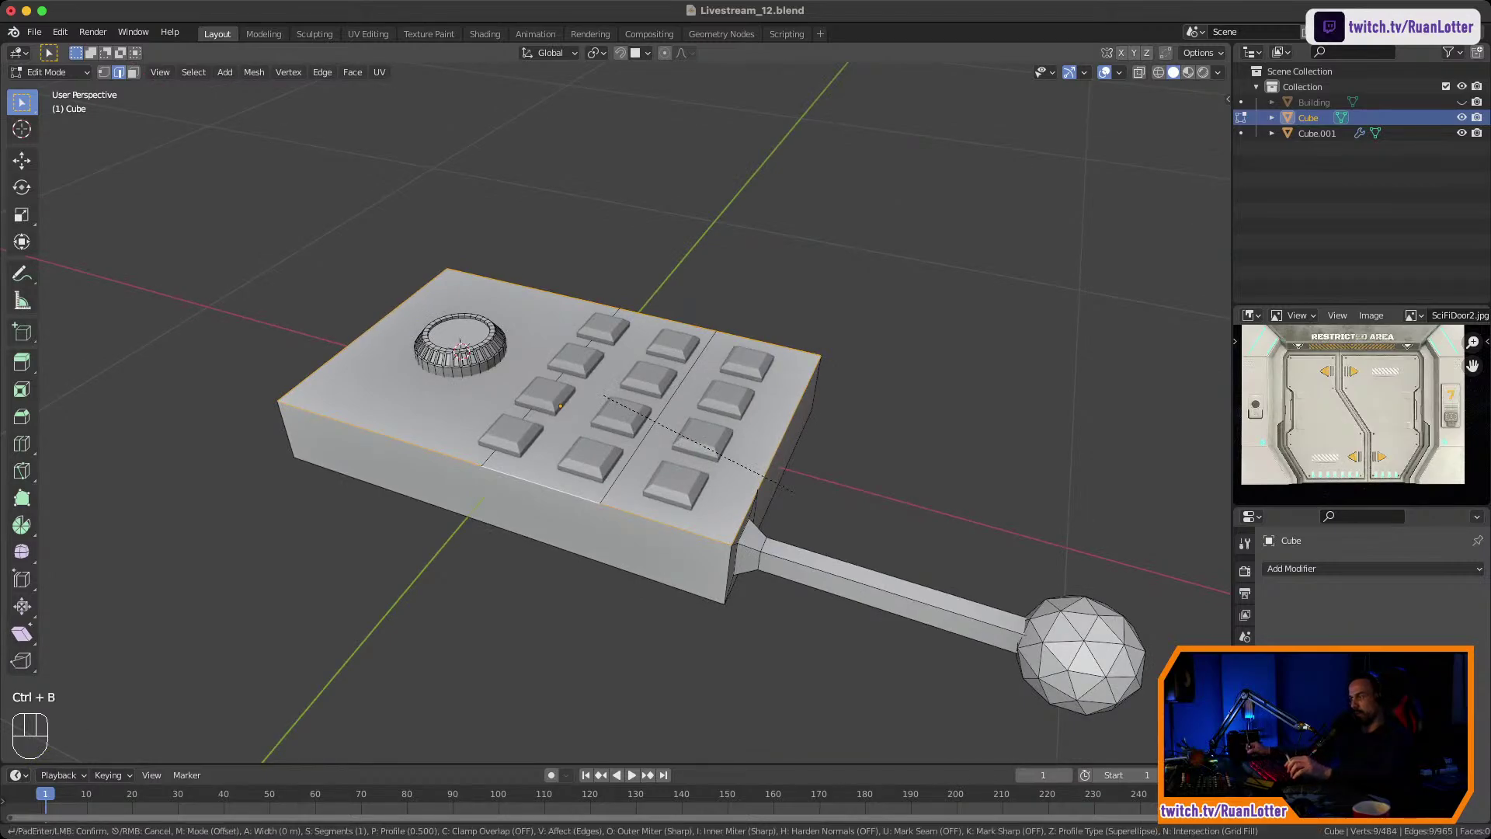
pyautogui.click(811, 481)
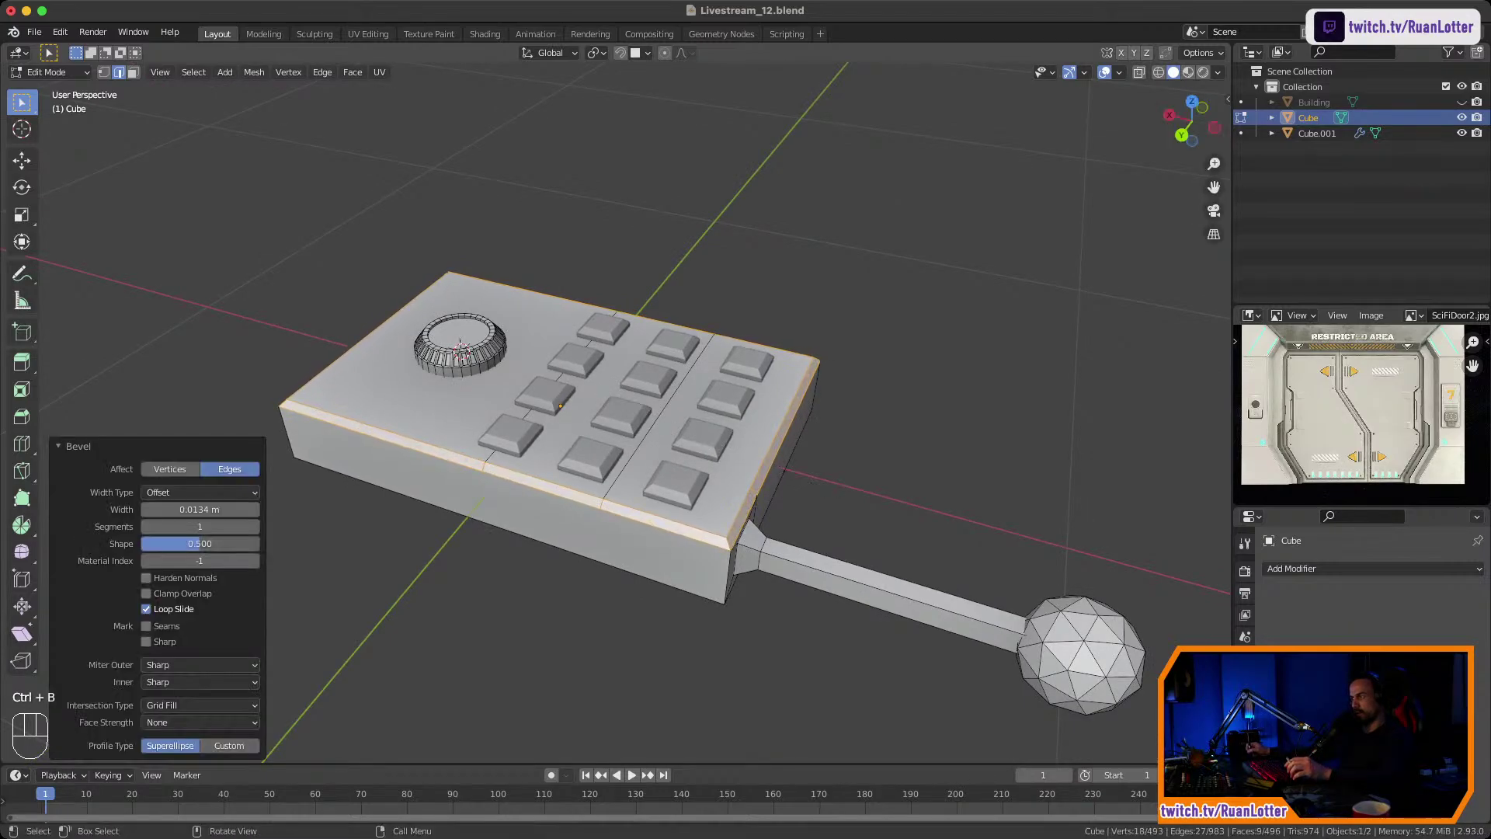
pyautogui.moveTo(812, 481); pyautogui.dragTo(741, 483, button='middle')
pyautogui.click(904, 528)
# Hide the antenna's ball to expose the end of the rod.
pyautogui.moveTo(905, 528); pyautogui.dragTo(633, 505, button='middle')
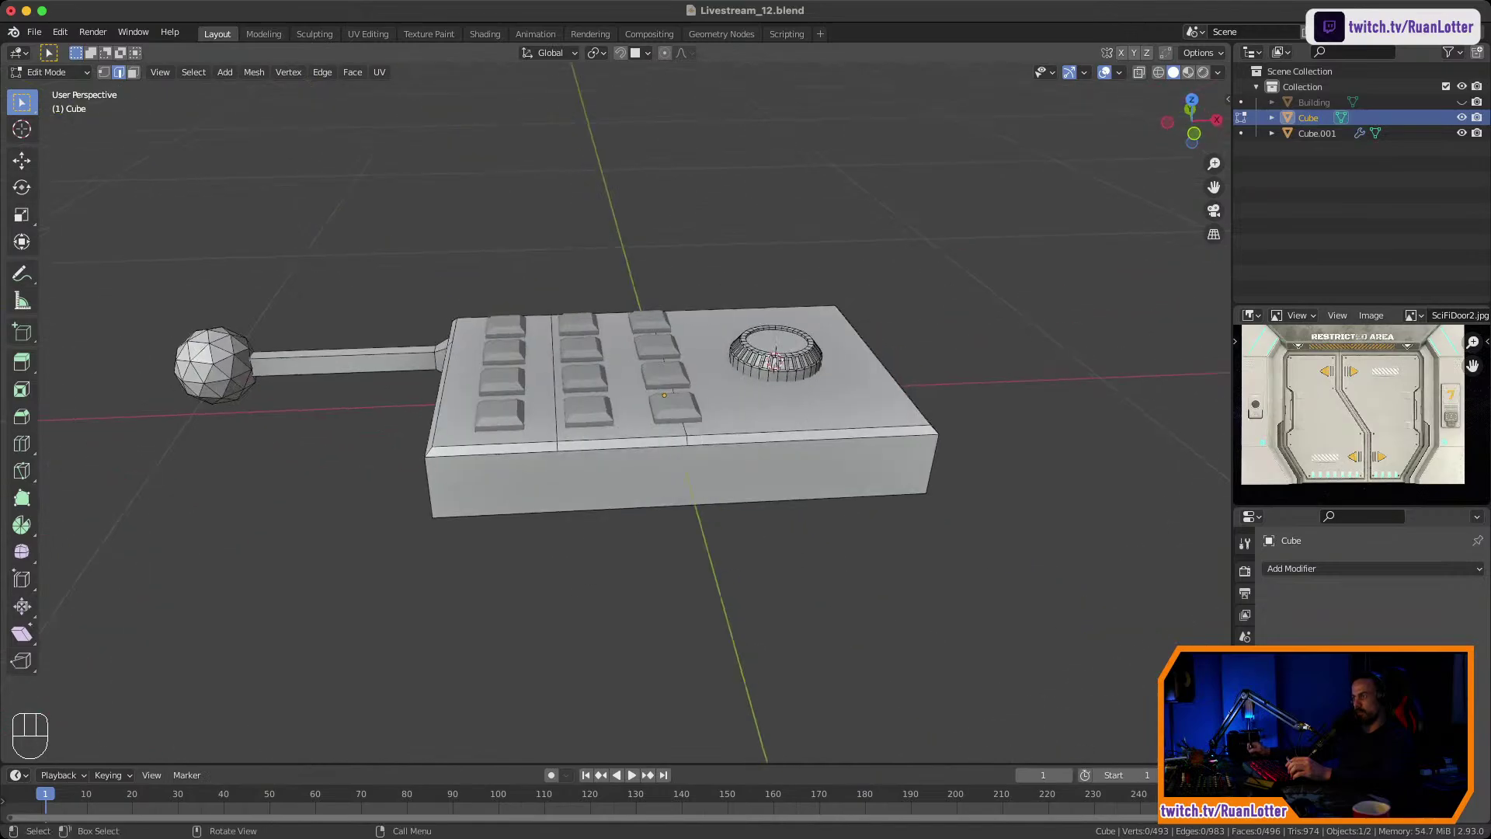
pyautogui.moveTo(745, 466); pyautogui.dragTo(657, 528, button='middle')
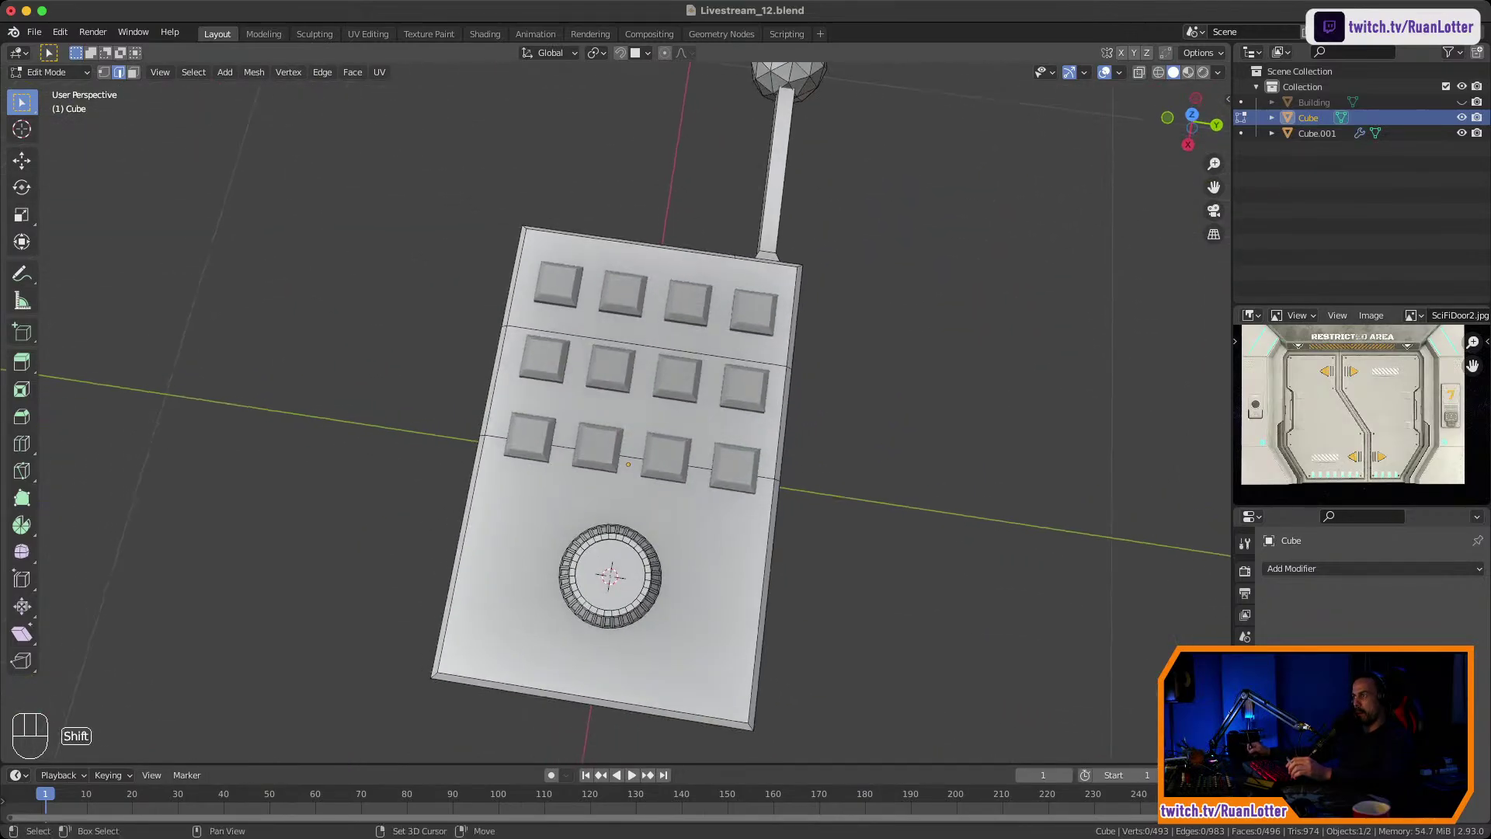
pyautogui.keyDown('shift'); pyautogui.moveTo(738, 373); pyautogui.dragTo(548, 470, button='middle'); pyautogui.keyUp('shift')
pyautogui.moveTo(699, 466); pyautogui.dragTo(563, 408, button='middle')
pyautogui.moveTo(621, 466)
pyautogui.keyDown('ctrl'); pyautogui.mouseDown(button='middle')
pyautogui.moveTo(622, 388)
pyautogui.moveTo(699, 497)
pyautogui.moveTo(641, 447)
pyautogui.moveTo(645, 421)
pyautogui.moveTo(621, 458)
pyautogui.mouseUp(button='middle'); pyautogui.keyUp('ctrl')
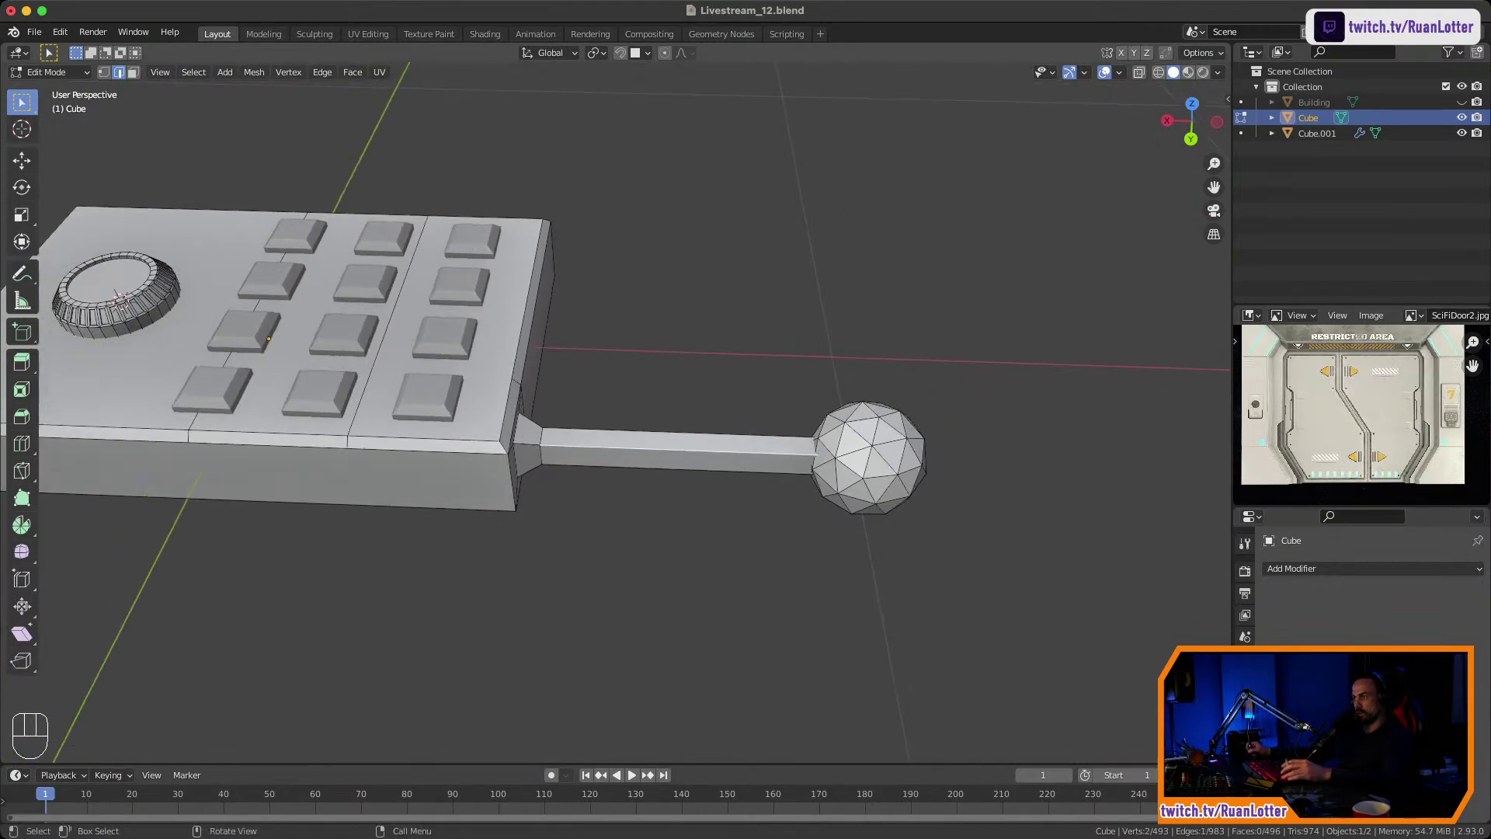
pyautogui.press('Tab')
pyautogui.press('Tab')
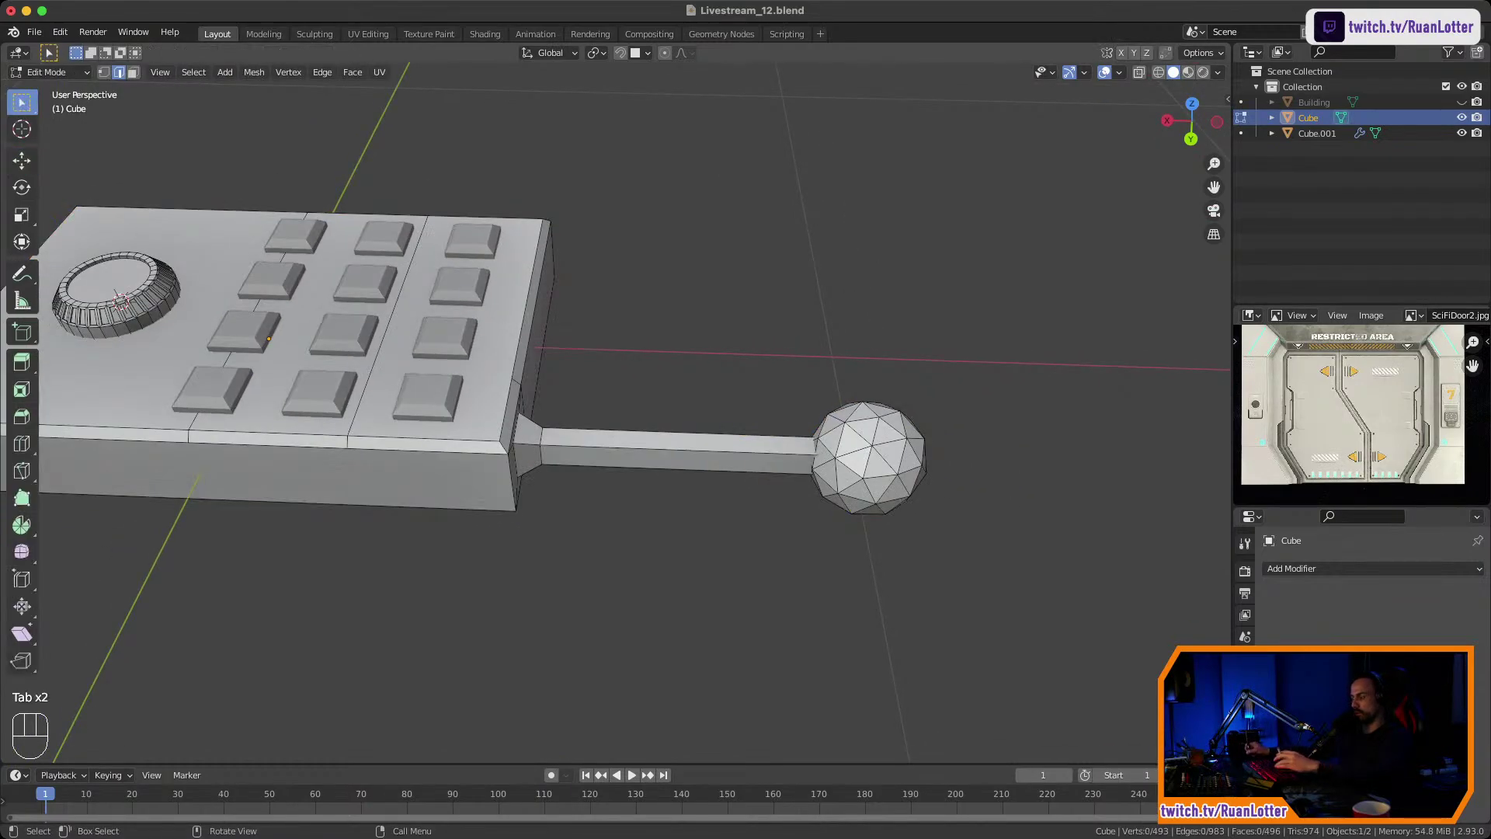
pyautogui.press('l')
pyautogui.press('h')
pyautogui.moveTo(862, 458); pyautogui.dragTo(703, 377, button='middle')
# Delete the faces of the square antenna rod together with its flared base.
pyautogui.click(811, 504)
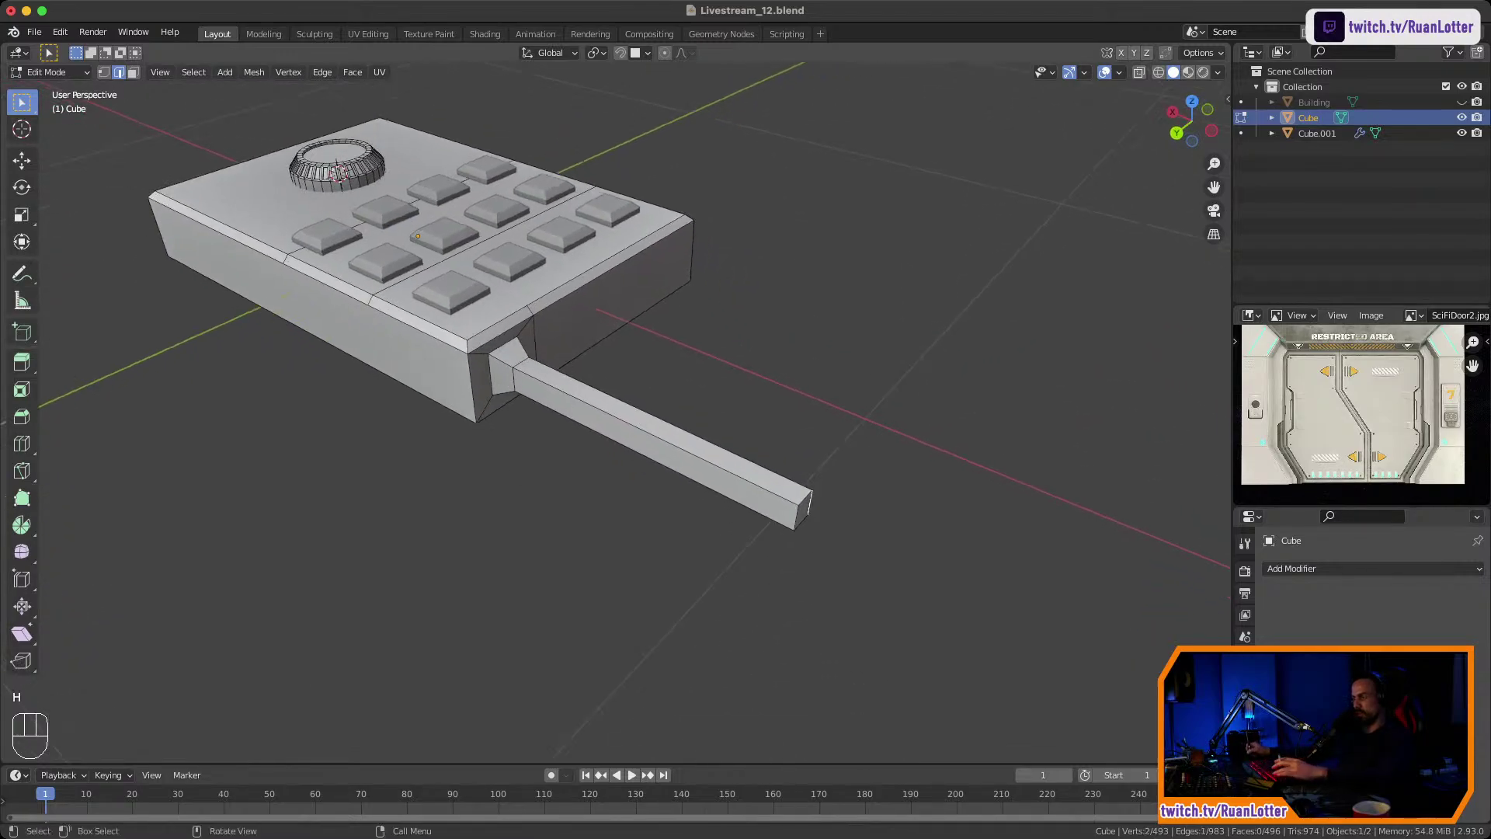
pyautogui.press('3')
pyautogui.press('ctrl+KP_Add')
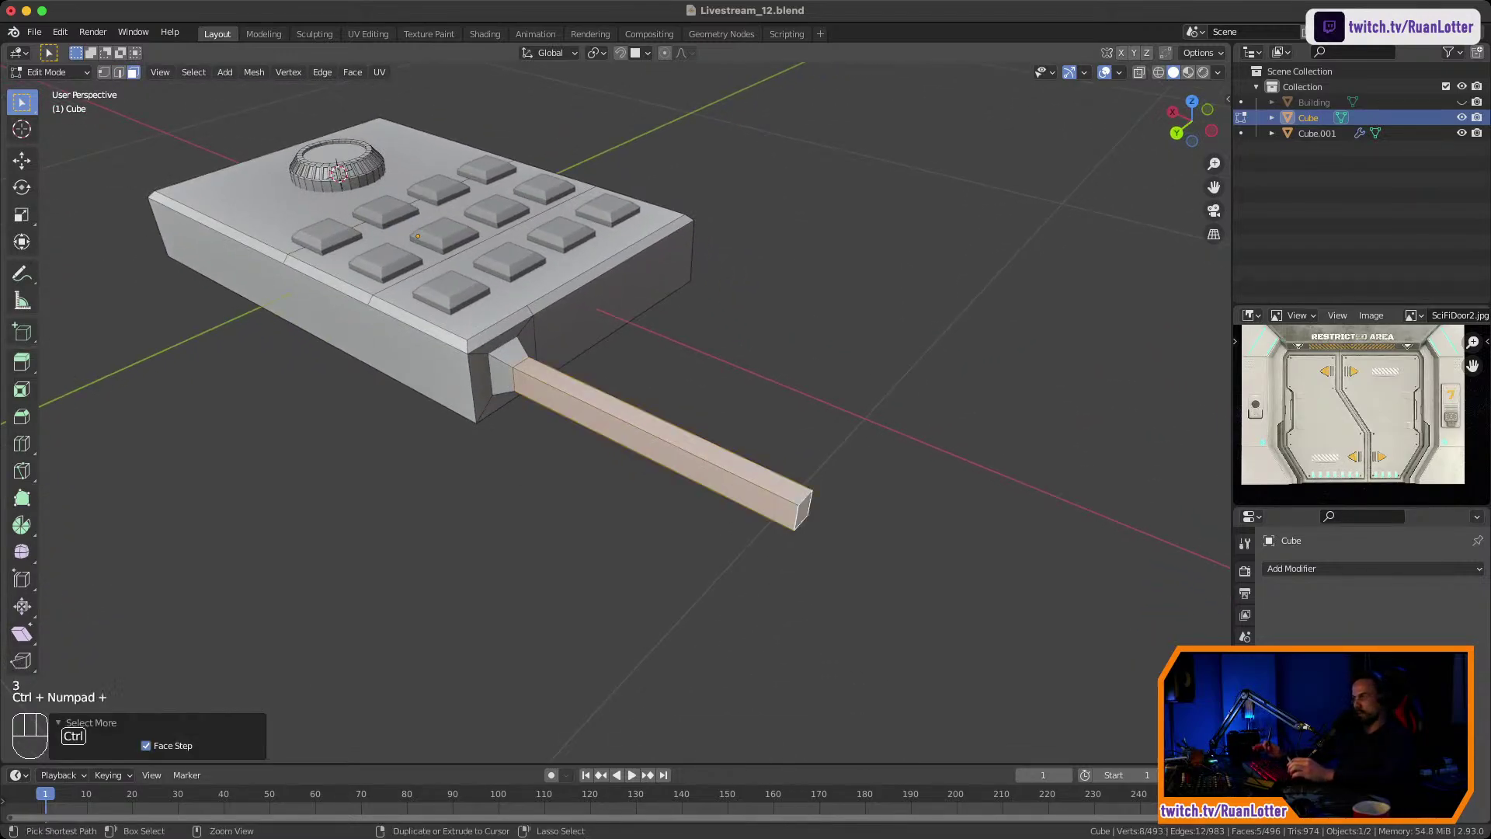
pyautogui.press('x')
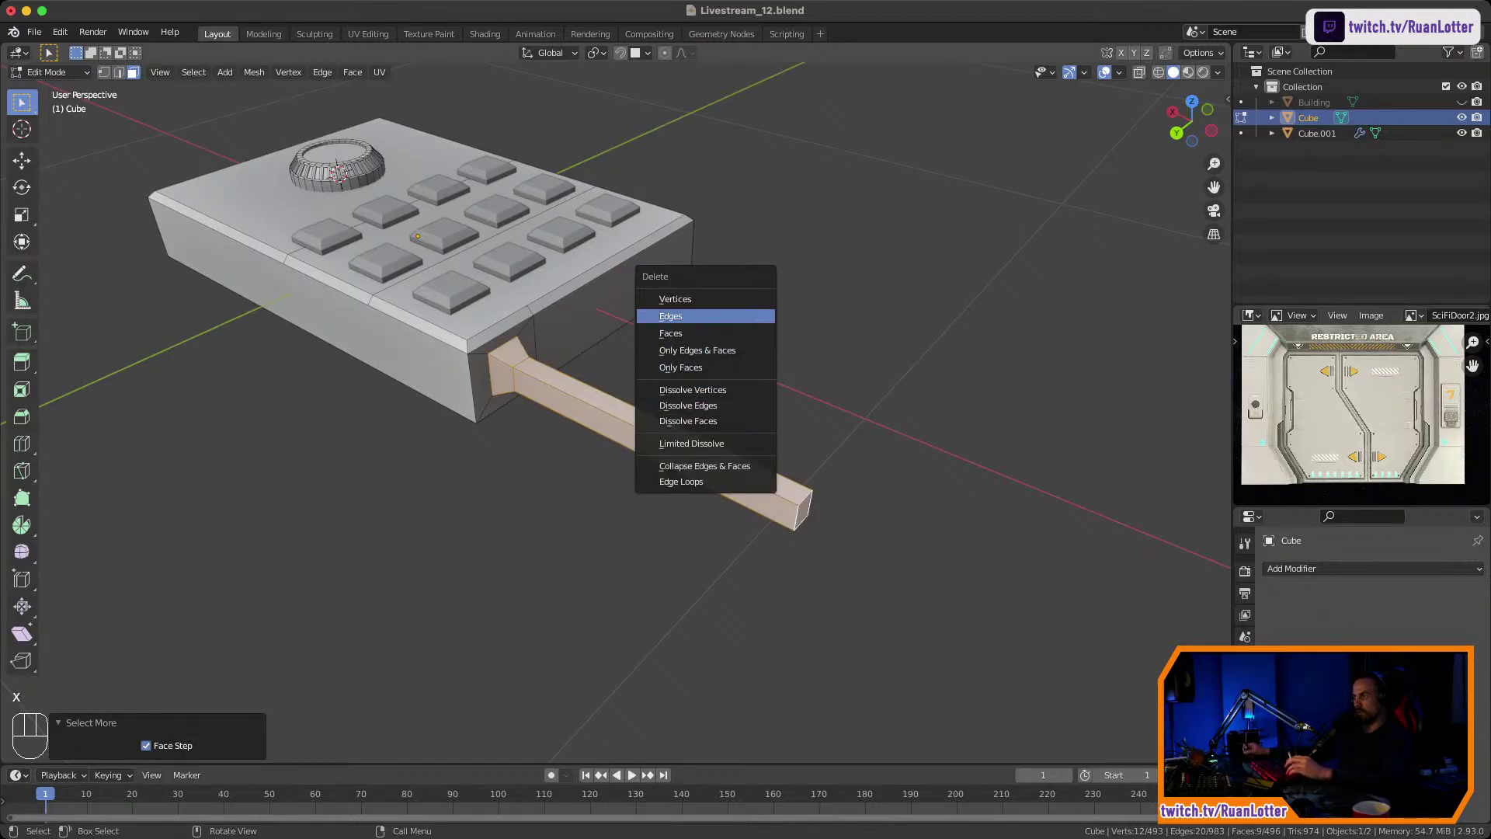
pyautogui.click(683, 333)
# Delete the four faces framing the opening where the antenna met the remote body.
pyautogui.moveTo(691, 349); pyautogui.dragTo(614, 342, button='middle')
pyautogui.keyDown('shift'); pyautogui.moveTo(622, 349); pyautogui.dragTo(594, 466, button='middle'); pyautogui.keyUp('shift')
pyautogui.moveTo(594, 466); pyautogui.dragTo(660, 386, button='middle')
pyautogui.keyDown('shift'); pyautogui.click(609, 448); pyautogui.keyUp('shift')
pyautogui.keyDown('shift'); pyautogui.click(565, 497); pyautogui.keyUp('shift')
pyautogui.keyDown('shift'); pyautogui.click(654, 494); pyautogui.keyUp('shift')
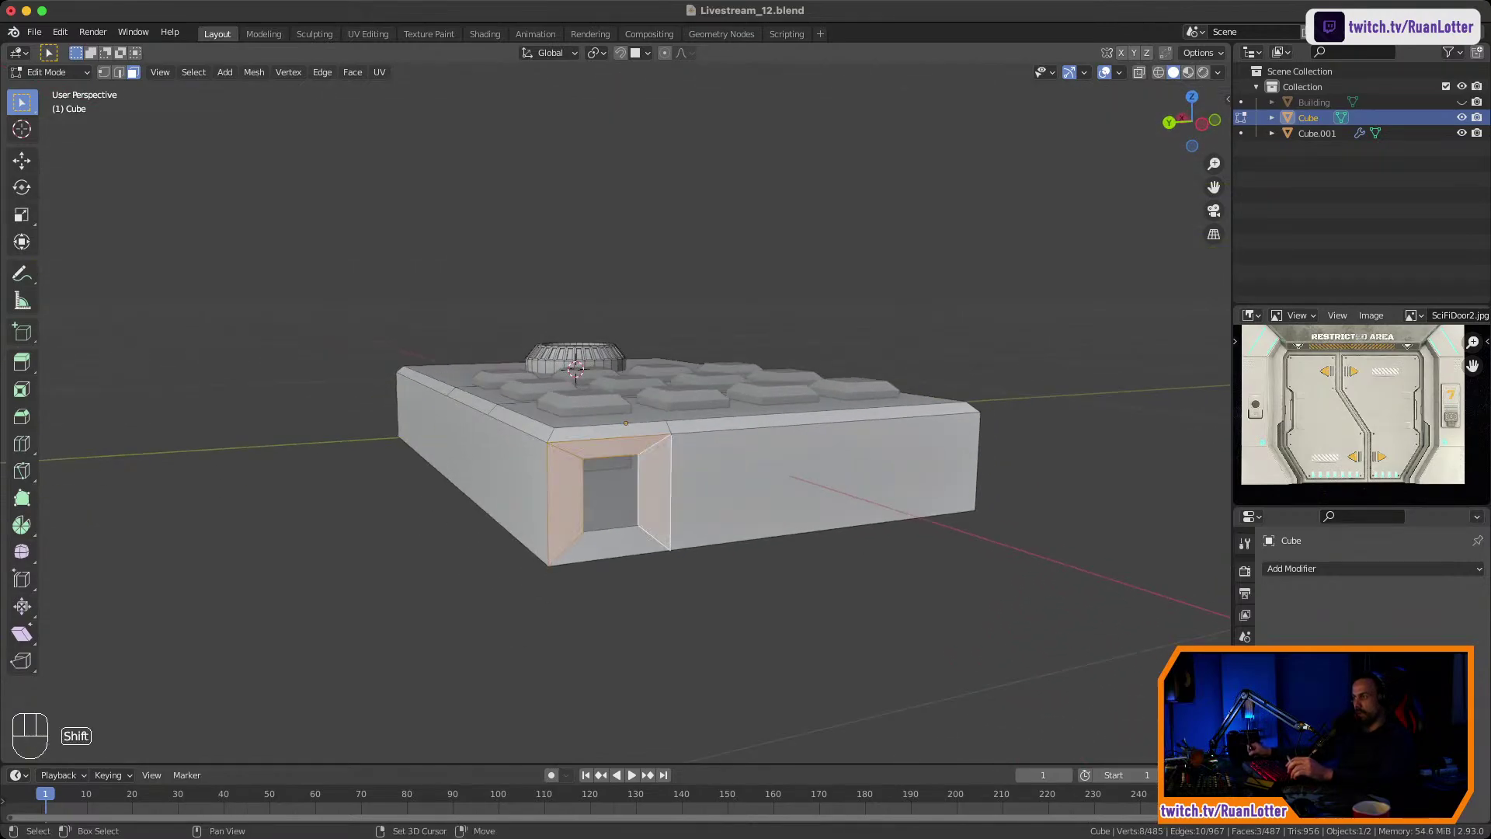
pyautogui.keyDown('shift'); pyautogui.click(621, 542); pyautogui.keyUp('shift')
pyautogui.press('x')
pyautogui.click(660, 534)
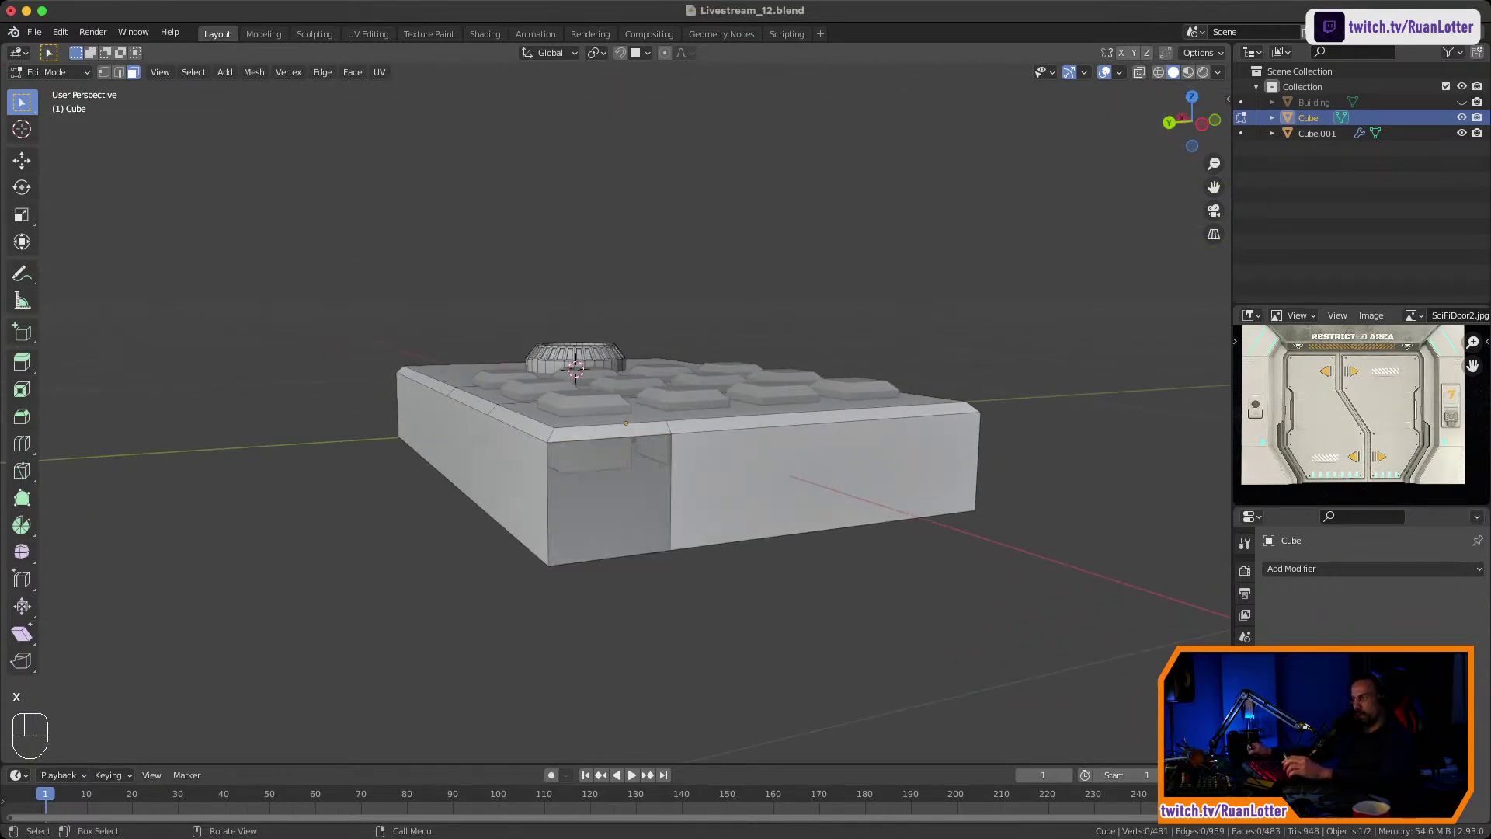
# Fill the open corner section of the remote's end with a single face between its two vertical edges.
pyautogui.press('2')
pyautogui.click(670, 498)
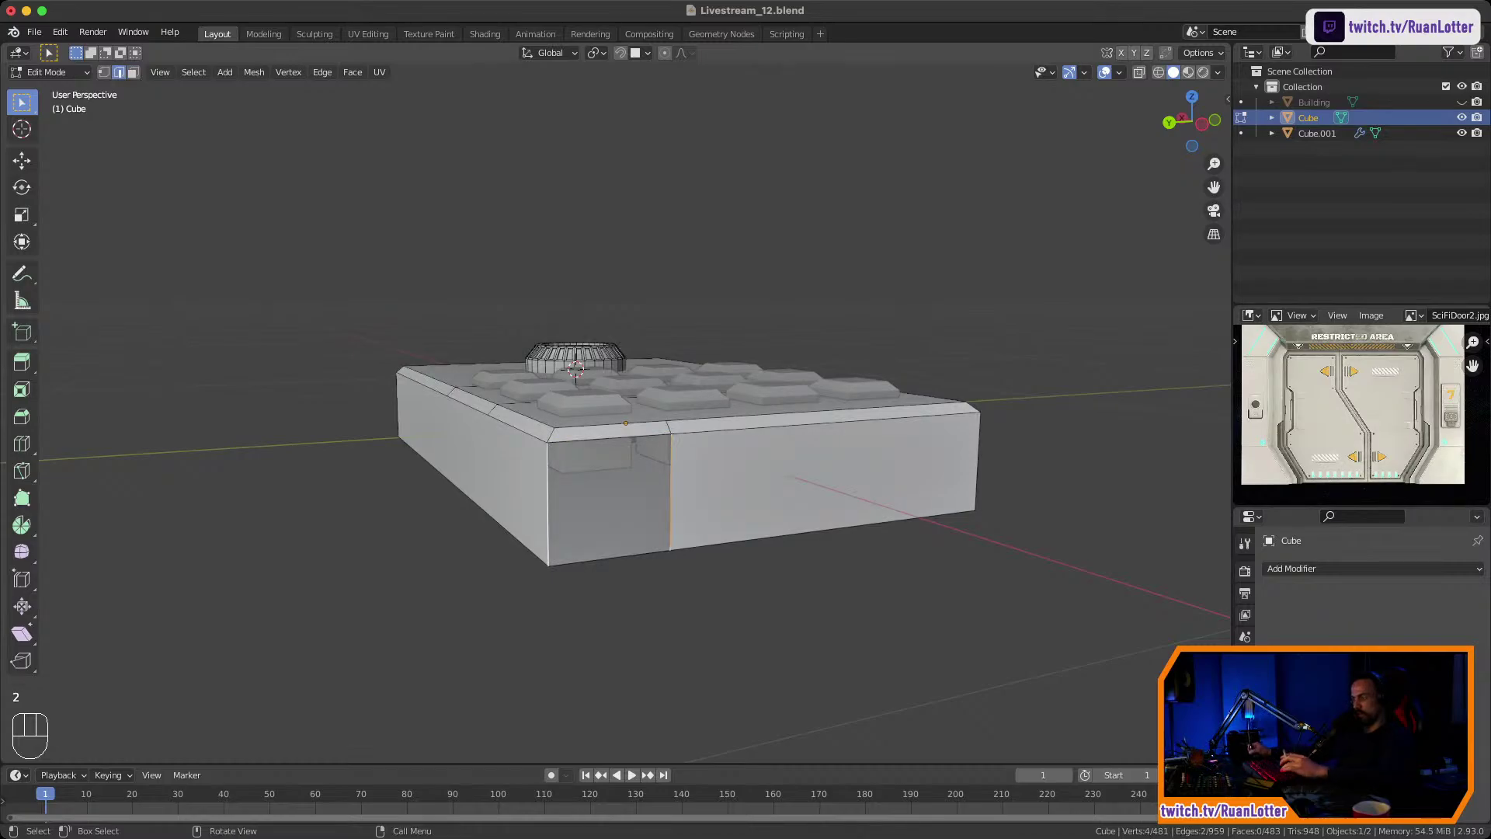
pyautogui.press('f')
# Snap the 3D cursor to the new face on the remote's end.
pyautogui.moveTo(550, 497); pyautogui.dragTo(551, 522, button='middle')
pyautogui.hotkey('shift', 's')
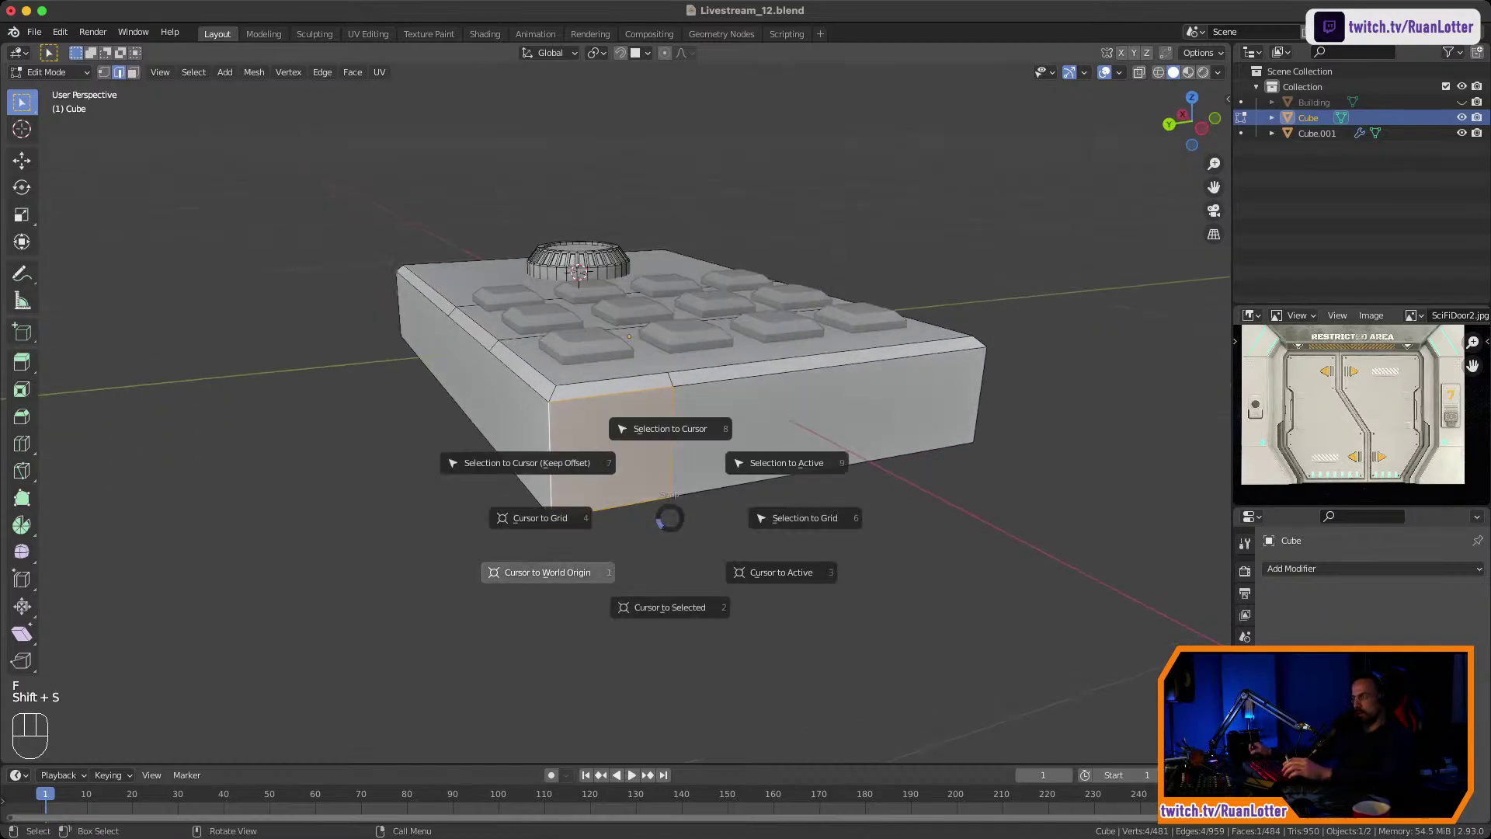
pyautogui.click(670, 607)
pyautogui.moveTo(610, 466); pyautogui.dragTo(651, 463, button='middle')
pyautogui.press('Tab')
pyautogui.press('Tab')
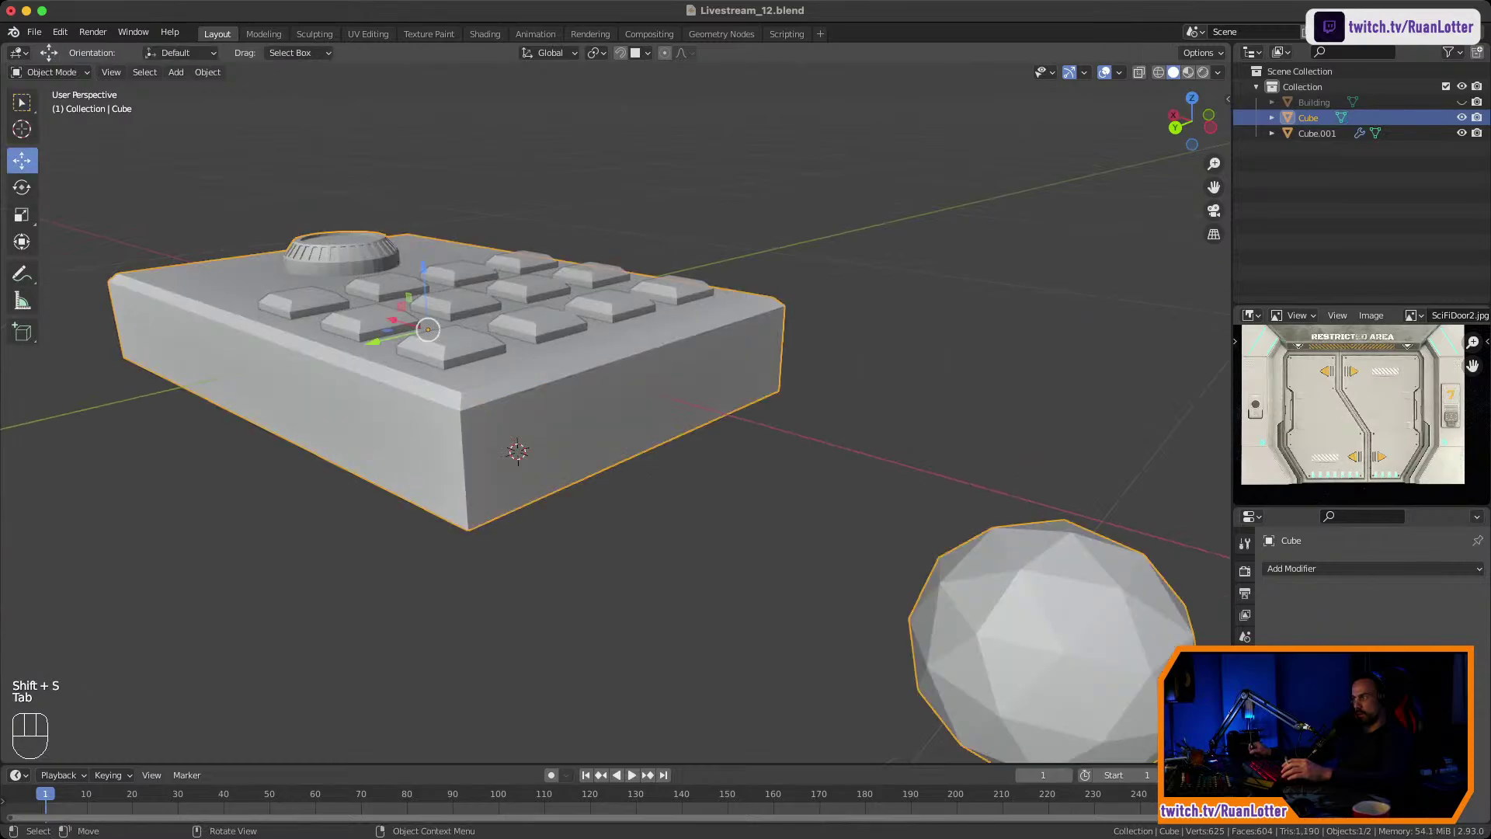
pyautogui.click(680, 542)
# Add a 32-vertex cylinder at the 3D cursor and scale it to about 0.061.
pyautogui.hotkey('shift', 'a')
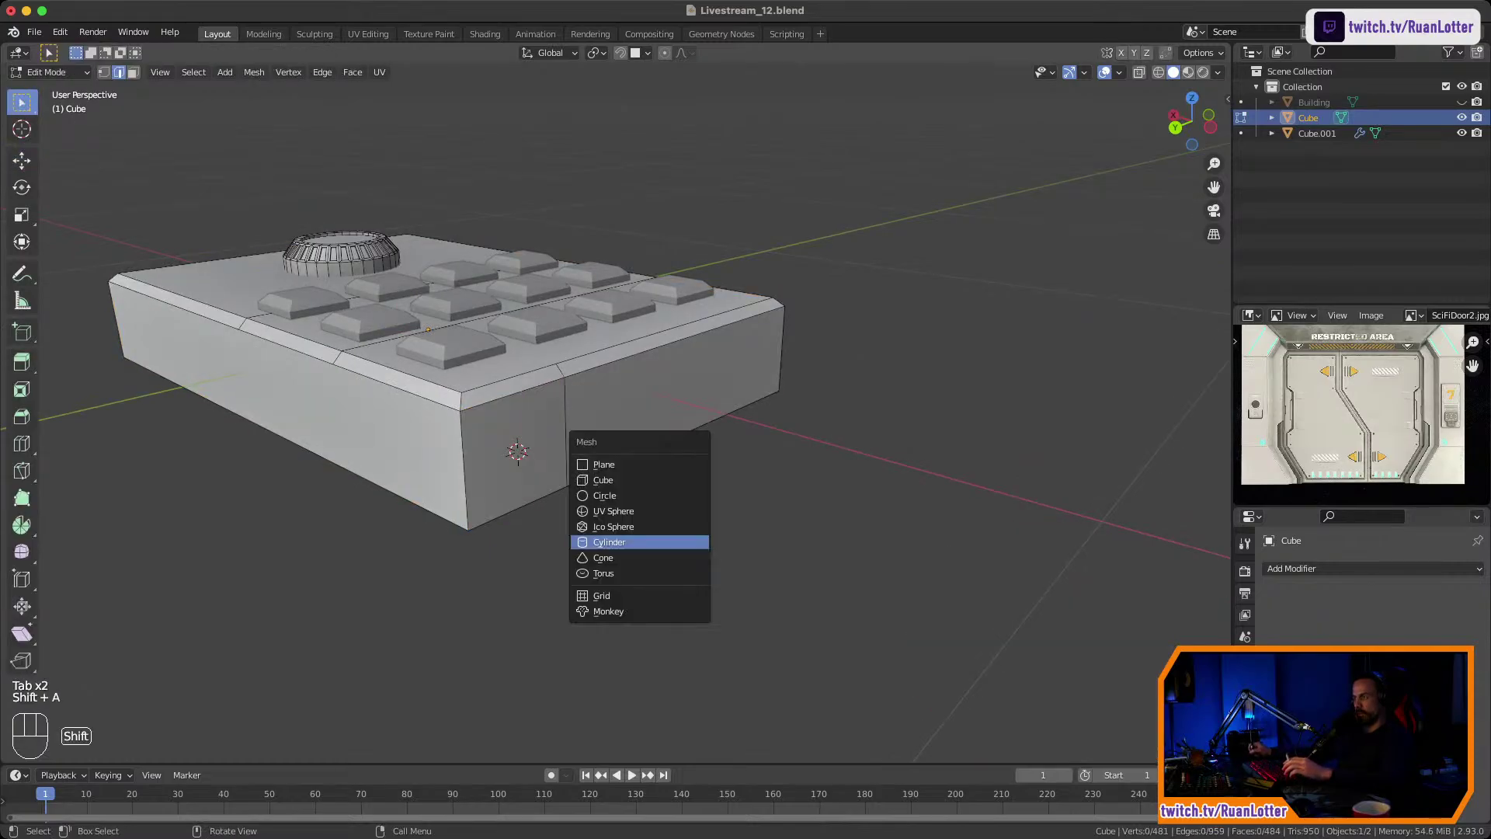
pyautogui.click(609, 542)
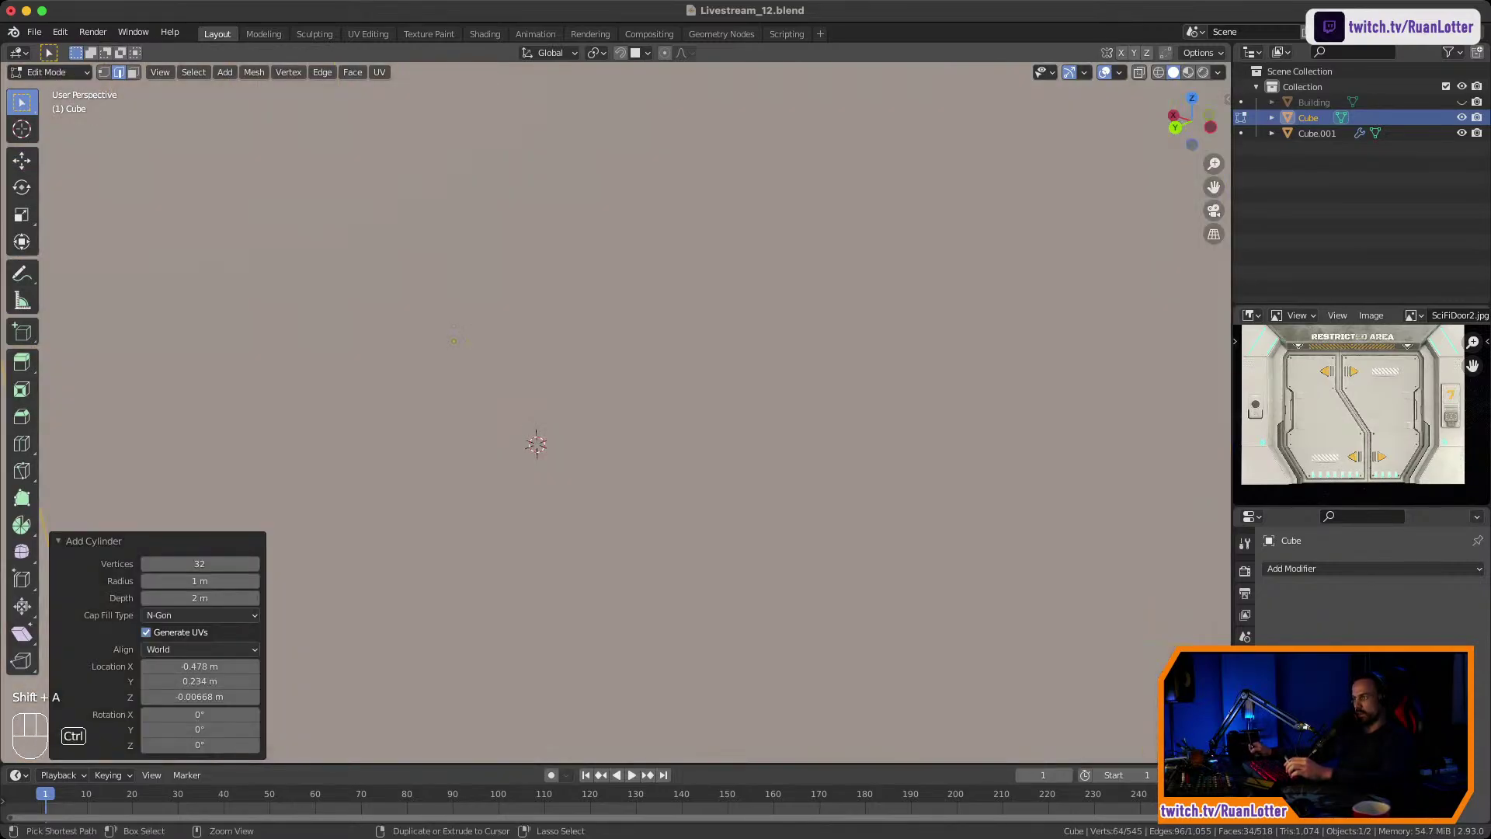
pyautogui.press('s')
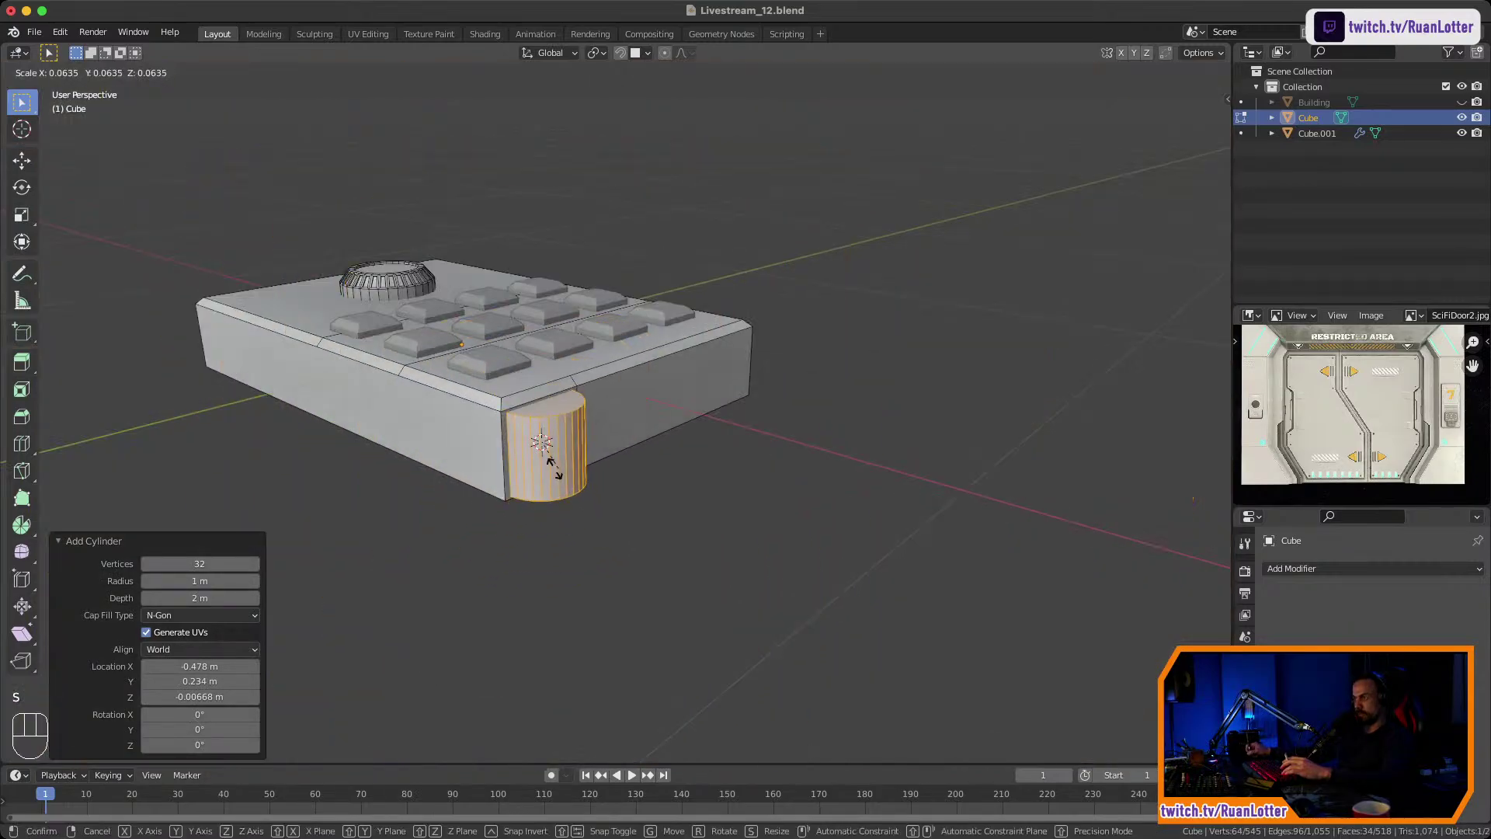
pyautogui.click(550, 464)
# Rotate the cylinder 90° around Y and scale it down to about 0.476.
pyautogui.press('r')
pyautogui.press('y')
pyautogui.press('9')
pyautogui.press('0')
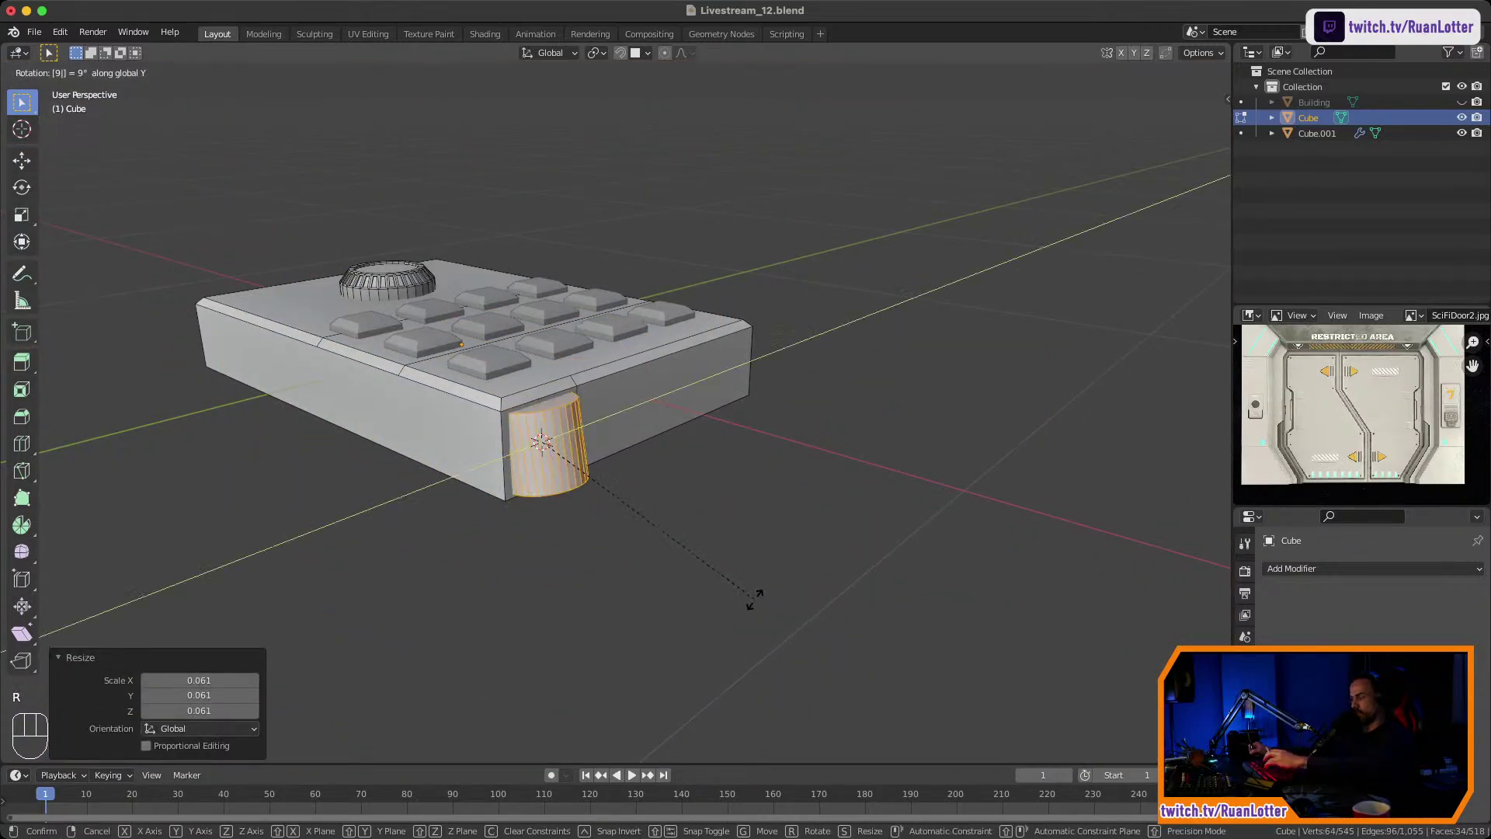
pyautogui.press('Return')
pyautogui.press('s')
pyautogui.click(716, 498)
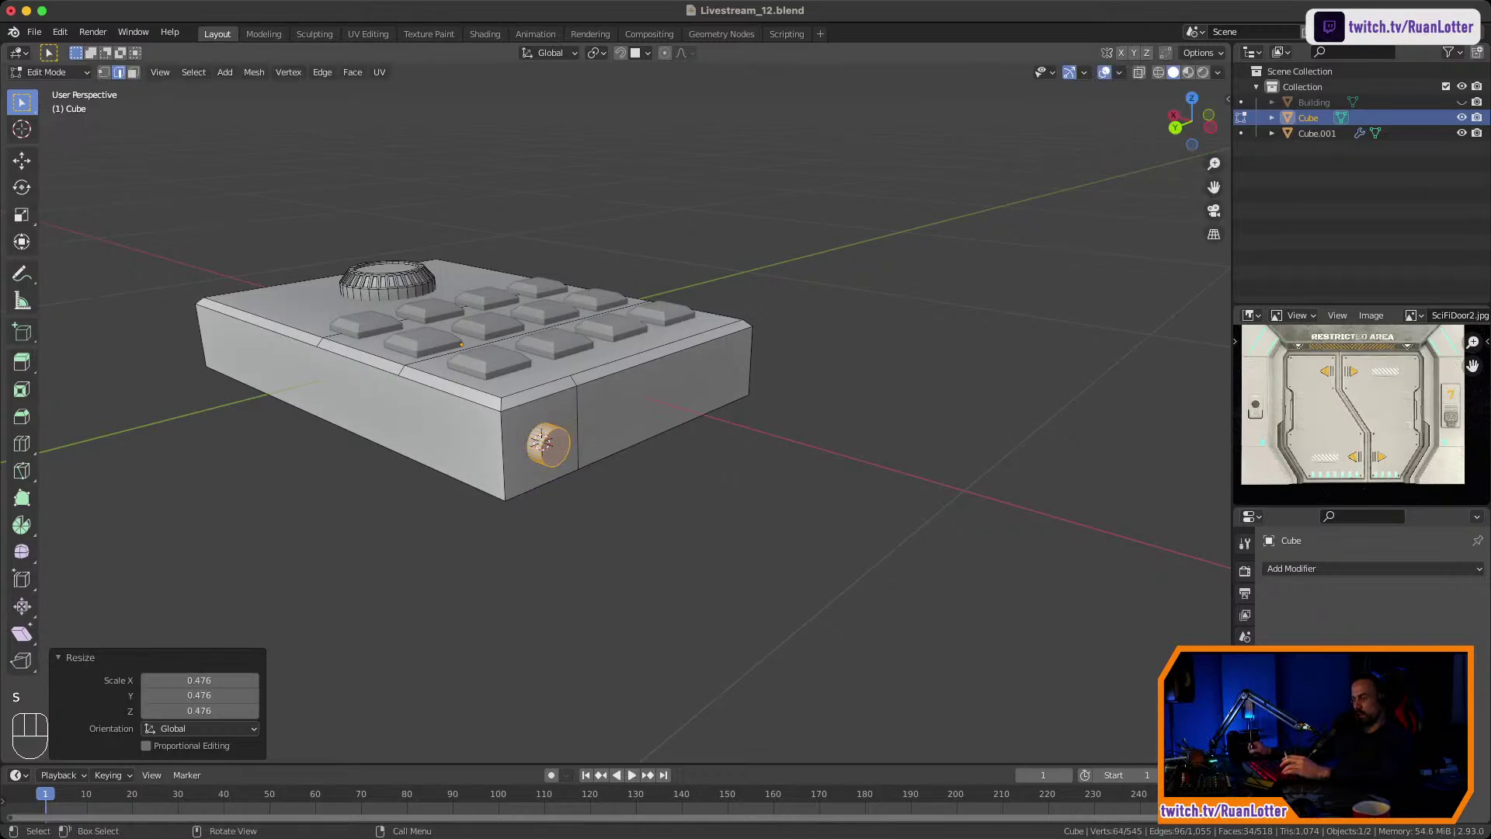
# Move the cylinder's outer end face about -0.43 m along X to form the antenna rod.
pyautogui.press('3')
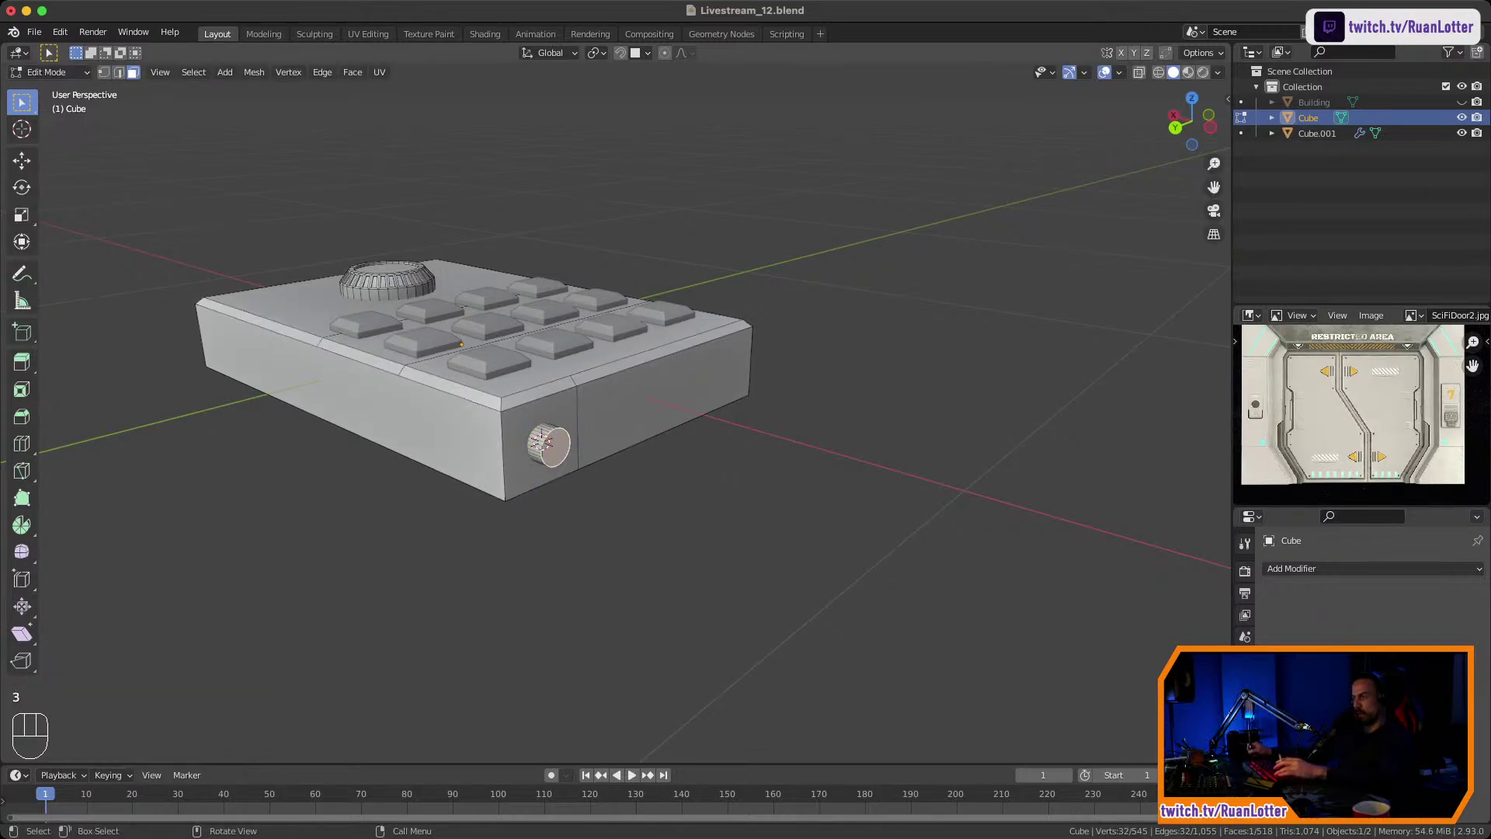
pyautogui.press('g')
pyautogui.press('x')
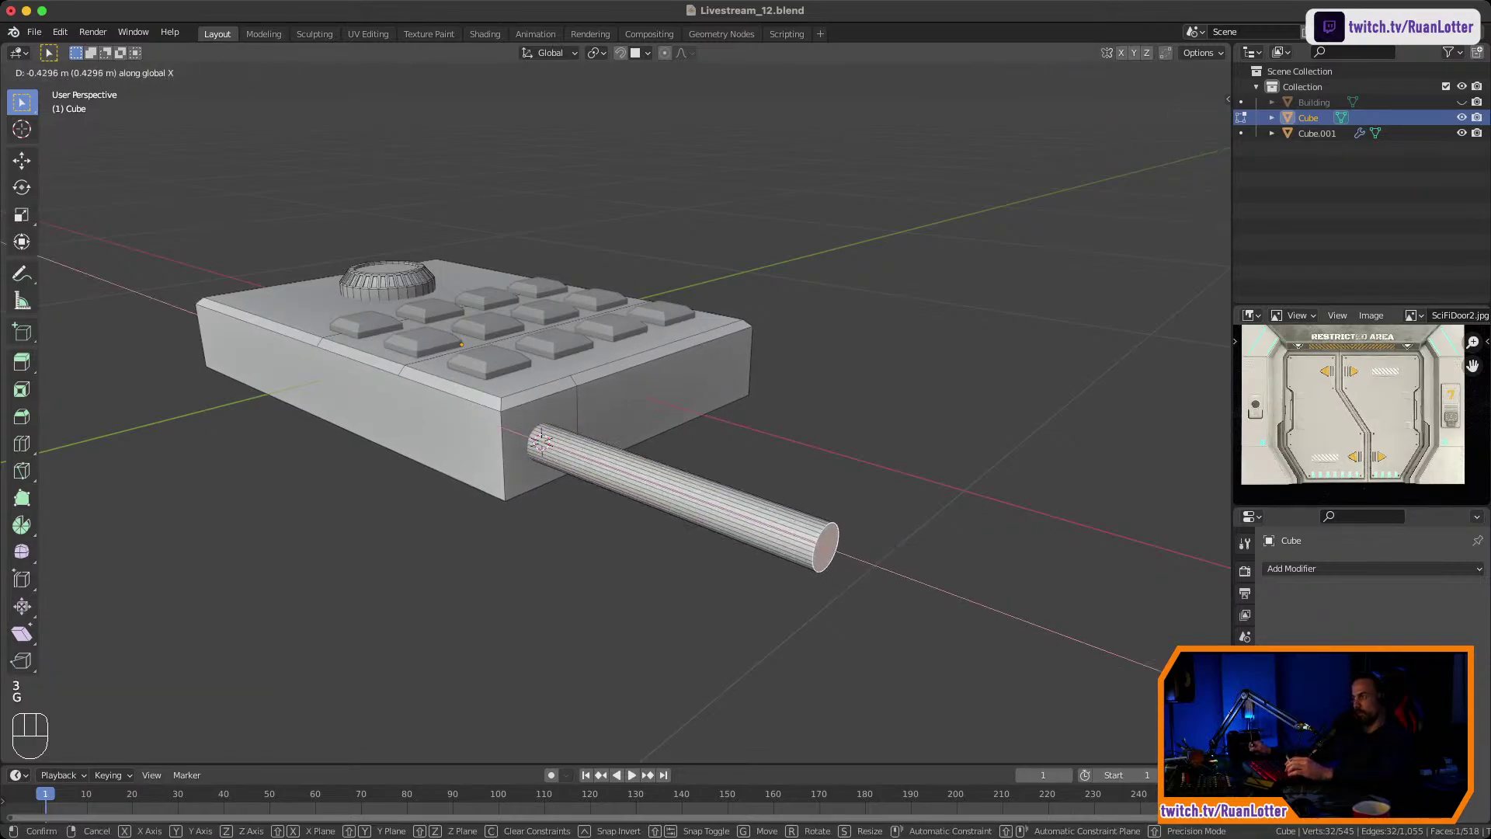
pyautogui.click(819, 549)
pyautogui.scroll(-2, 819, 549)
pyautogui.keyDown('shift'); pyautogui.moveTo(819, 549); pyautogui.dragTo(785, 536, button='middle'); pyautogui.keyUp('shift')
# Lengthen the antenna rod by moving its end face farther out along X.
pyautogui.moveTo(784, 536); pyautogui.dragTo(932, 614, button='middle')
pyautogui.keyDown('ctrl'); pyautogui.moveTo(777, 466); pyautogui.dragTo(777, 528, button='middle'); pyautogui.keyUp('ctrl')
pyautogui.keyDown('shift'); pyautogui.moveTo(777, 528); pyautogui.dragTo(843, 451, button='middle'); pyautogui.keyUp('shift')
pyautogui.moveTo(843, 450); pyautogui.dragTo(828, 528, button='middle')
pyautogui.keyDown('shift'); pyautogui.moveTo(828, 528); pyautogui.dragTo(674, 571, button='middle'); pyautogui.keyUp('shift')
pyautogui.press('g')
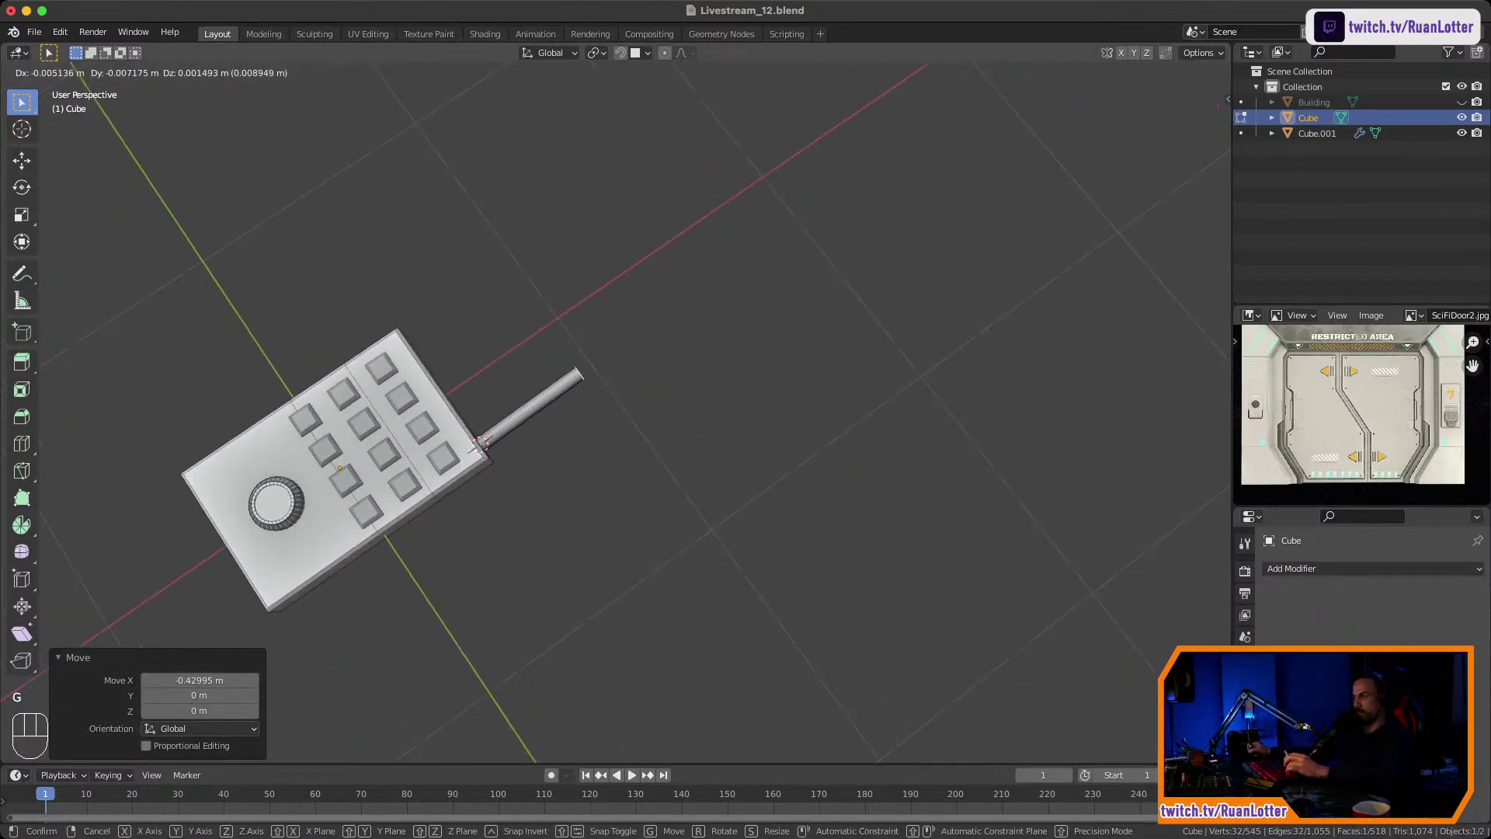
pyautogui.press('x')
pyautogui.click(745, 523)
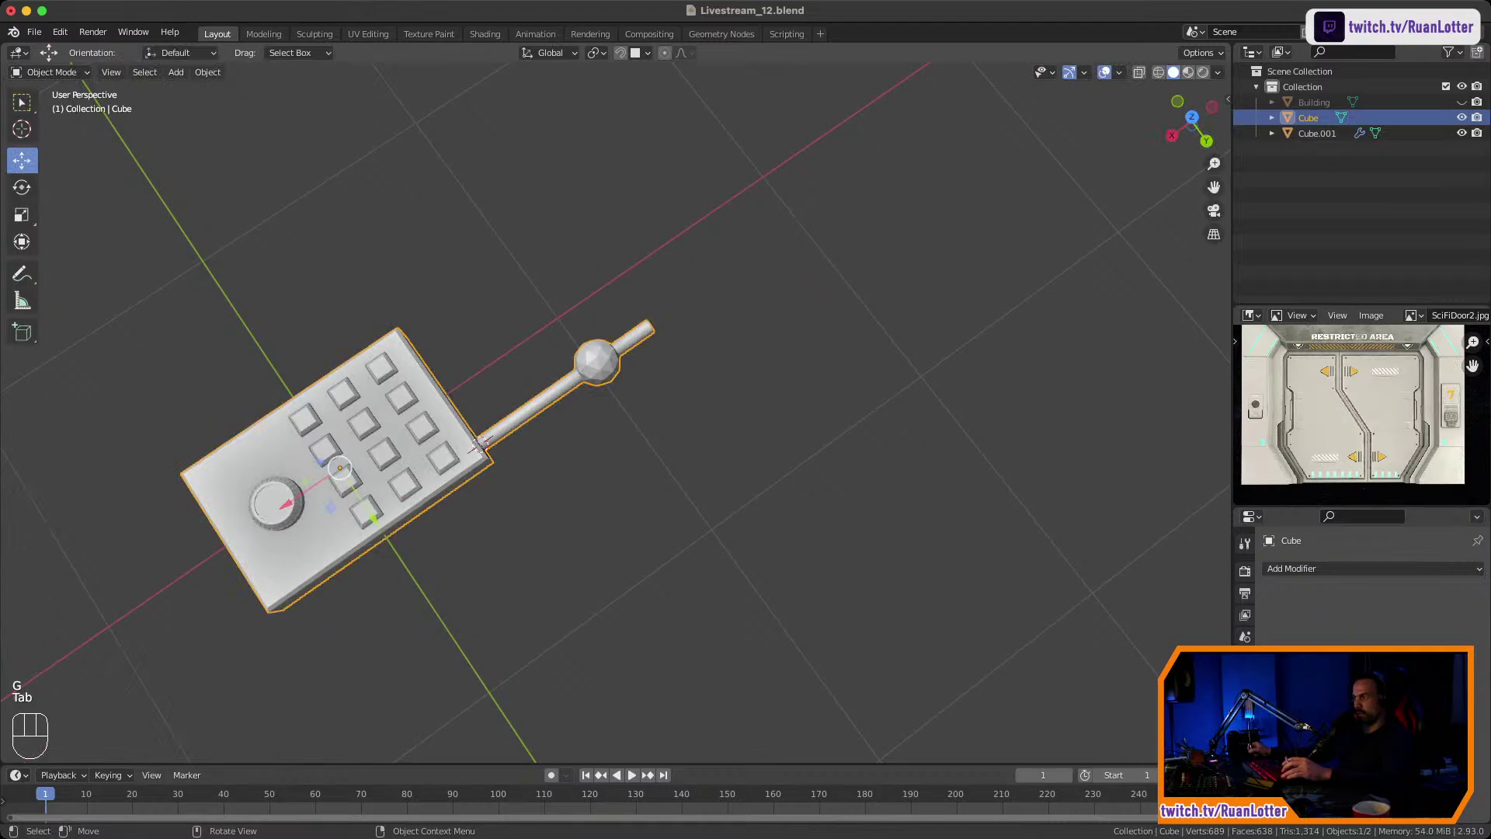
# Reveal the hidden geometry and move the antenna's ball about -0.29 m along X onto the rod's outer end.
pyautogui.press('Tab')
pyautogui.hotkey('alt', 'h')
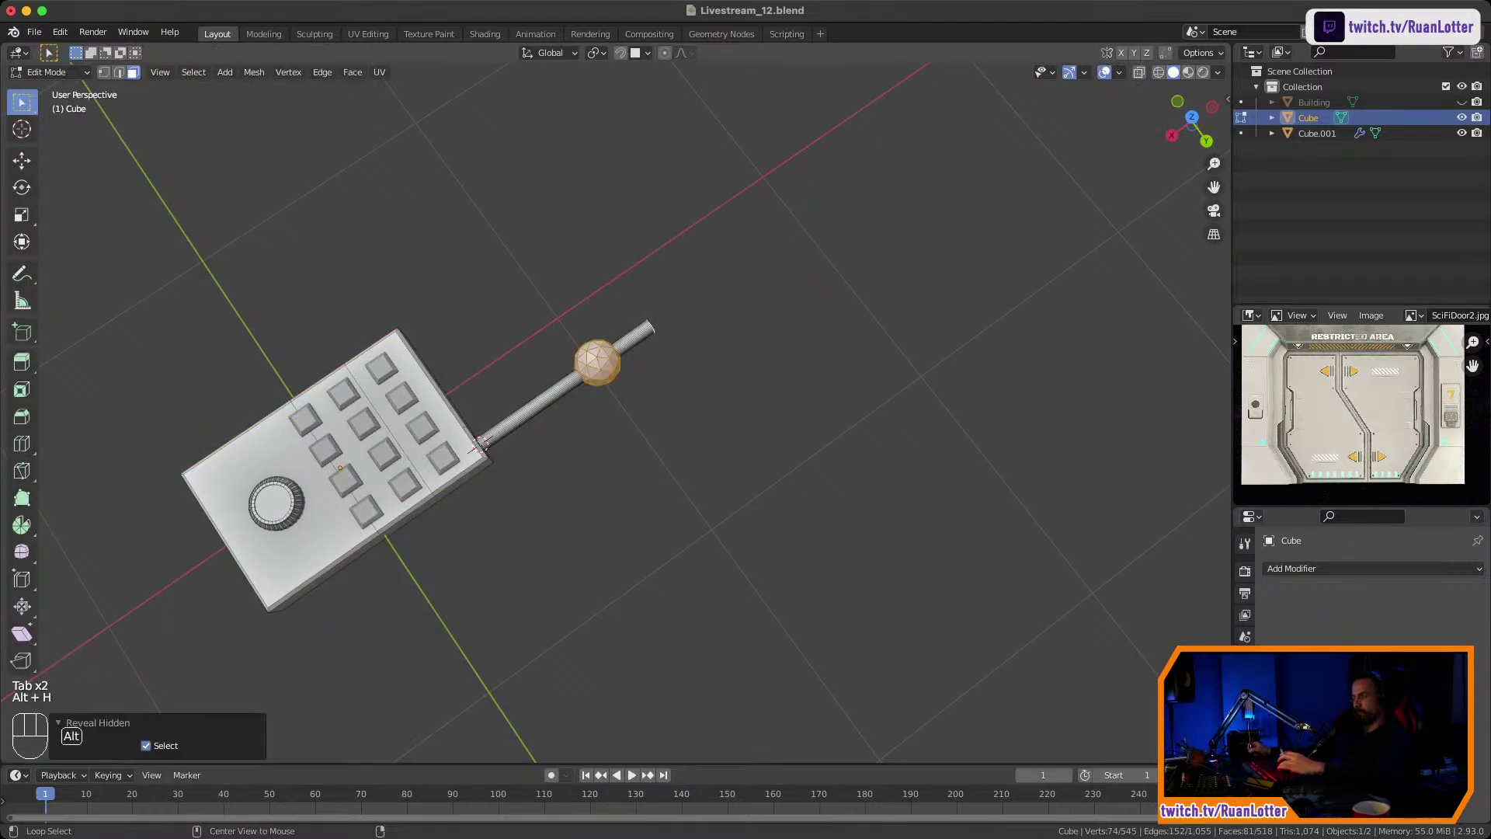
pyautogui.click(606, 319)
pyautogui.keyDown('ctrl'); pyautogui.moveTo(606, 319); pyautogui.dragTo(606, 272, button='middle'); pyautogui.keyUp('ctrl')
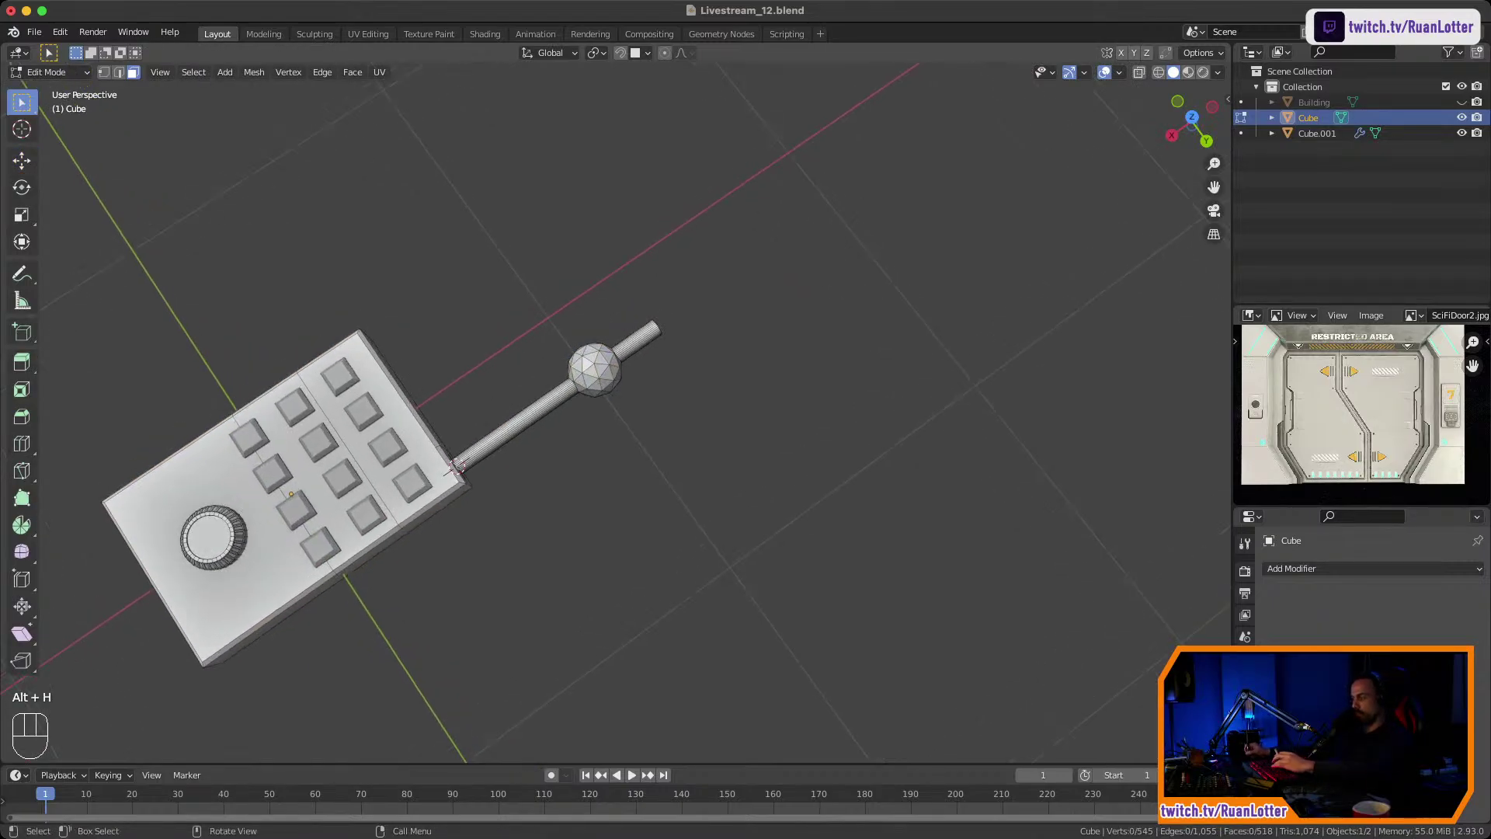
pyautogui.press('l')
pyautogui.press('g')
pyautogui.press('x')
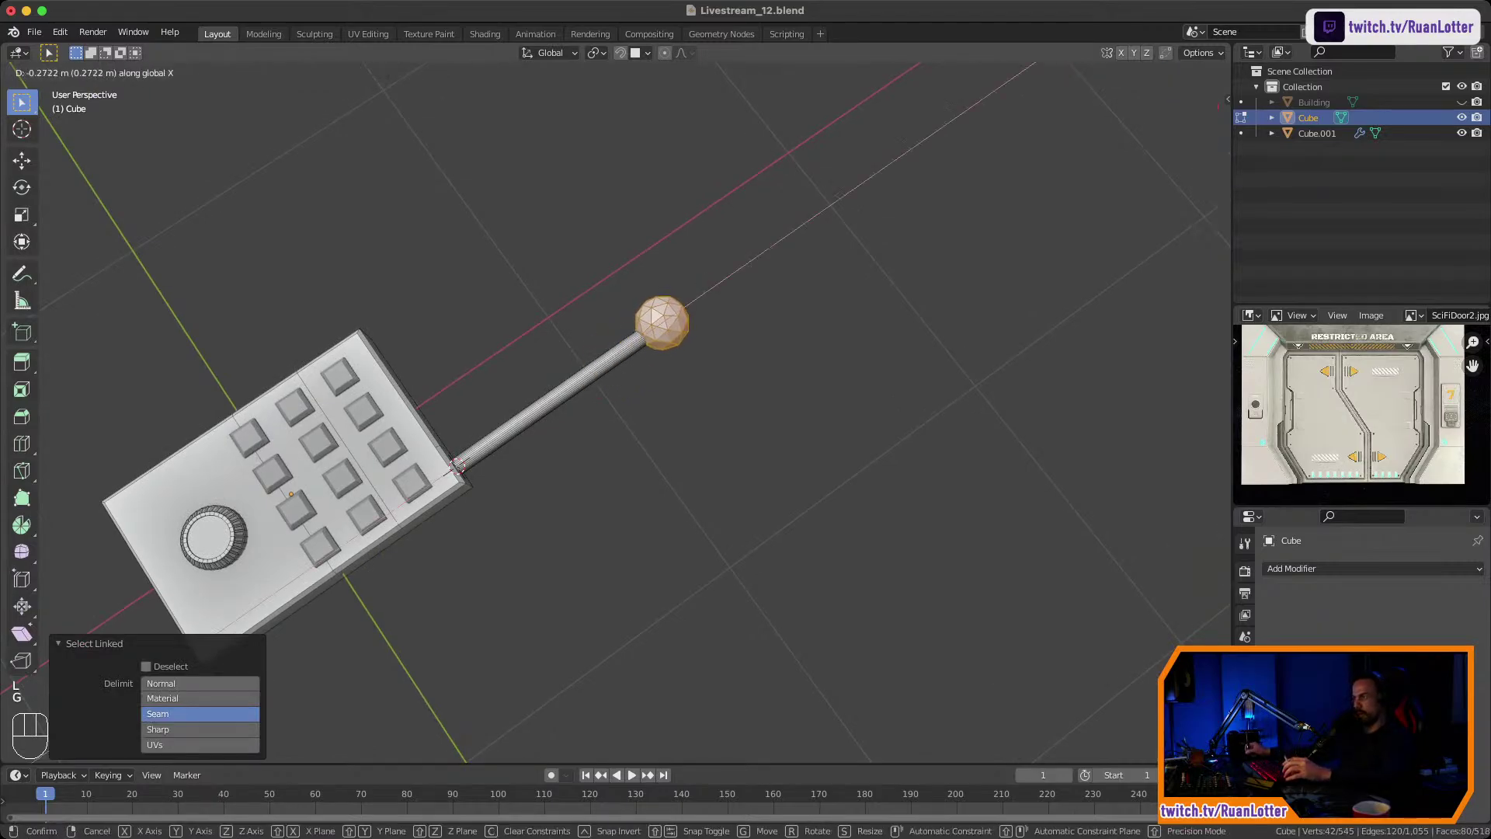
pyautogui.click(668, 318)
# Scale the antenna's ball up to about 1.363 and move it slightly back along X over the rod's end.
pyautogui.press('s')
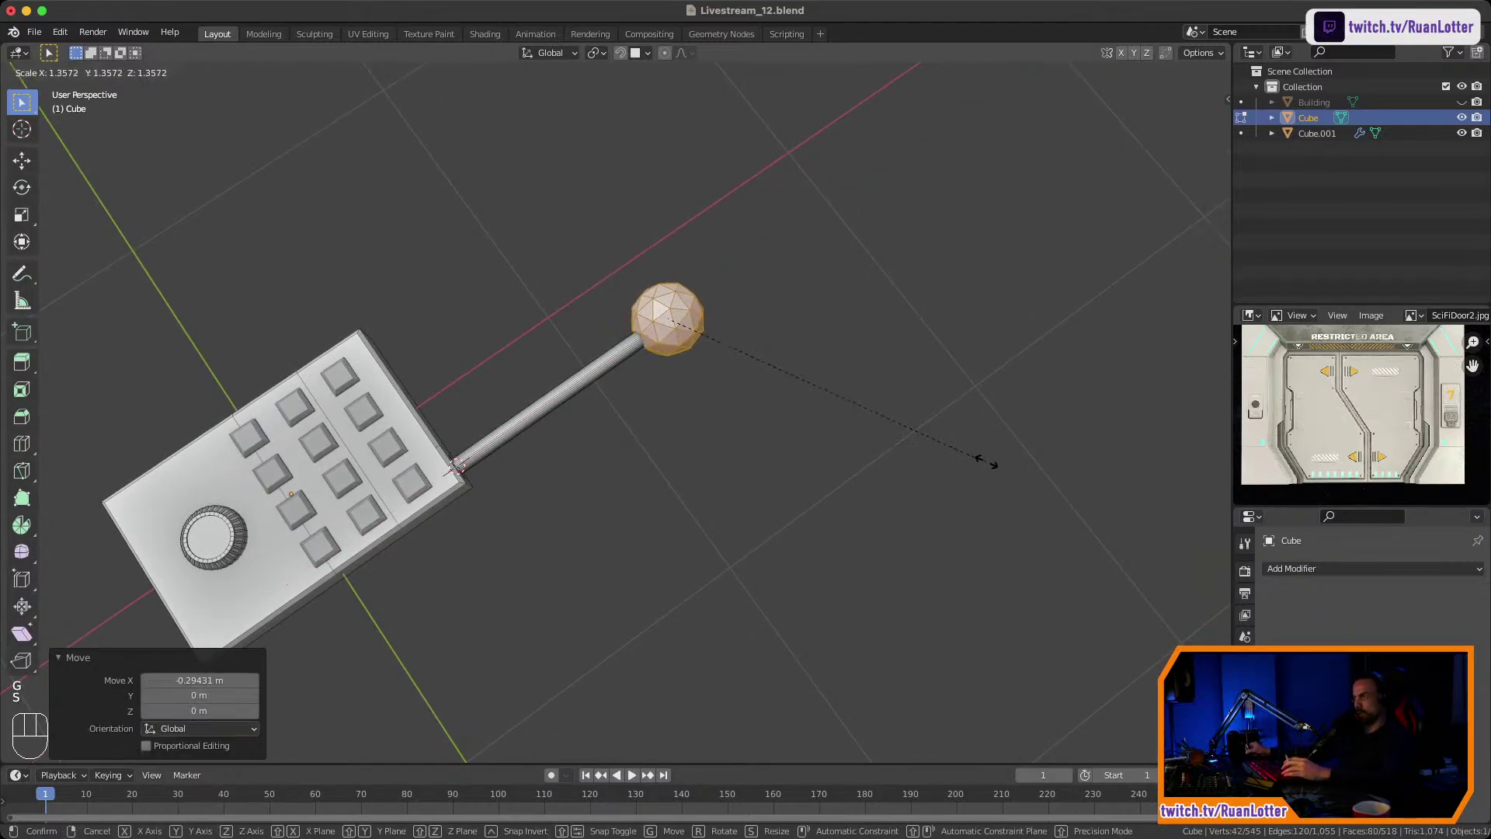
pyautogui.click(985, 460)
pyautogui.press('g')
pyautogui.press('x')
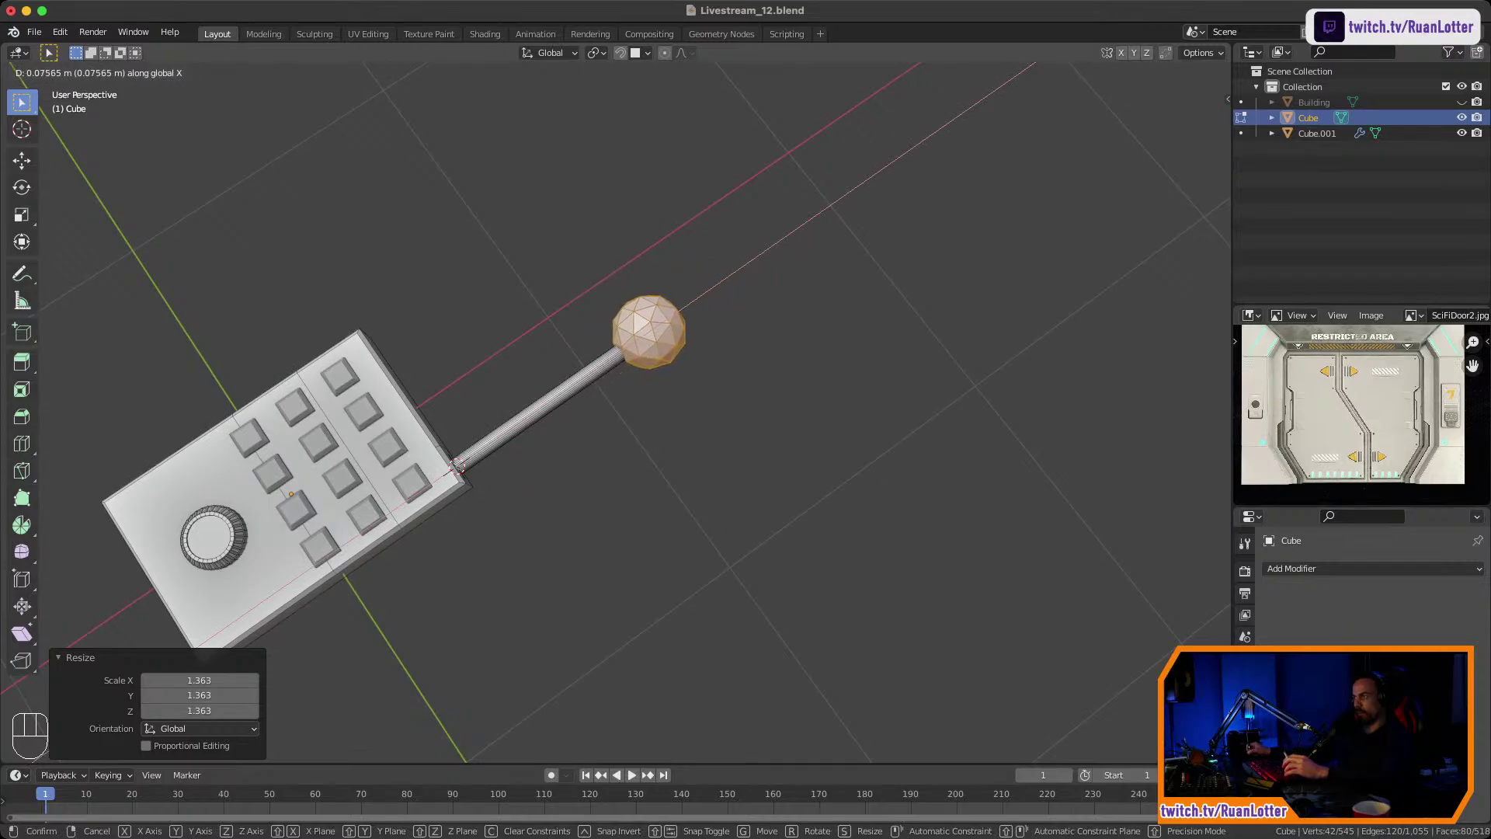
pyautogui.click(968, 471)
pyautogui.click(842, 196)
# Examine the whole remote control from several angles in Object Mode, checking its antenna, buttons and knob.
pyautogui.keyDown('ctrl'); pyautogui.moveTo(842, 195); pyautogui.dragTo(835, 268, button='middle'); pyautogui.keyUp('ctrl')
pyautogui.press('Tab')
pyautogui.moveTo(777, 349); pyautogui.dragTo(855, 303, button='middle')
pyautogui.keyDown('shift'); pyautogui.moveTo(777, 497); pyautogui.dragTo(778, 291, button='middle'); pyautogui.keyUp('shift')
pyautogui.moveTo(777, 388); pyautogui.dragTo(668, 411, button='middle')
pyautogui.moveTo(668, 411); pyautogui.dragTo(629, 442, button='middle')
pyautogui.keyDown('ctrl'); pyautogui.moveTo(629, 442); pyautogui.dragTo(639, 353, button='middle'); pyautogui.keyUp('ctrl')
pyautogui.moveTo(639, 353); pyautogui.dragTo(623, 386, button='middle')
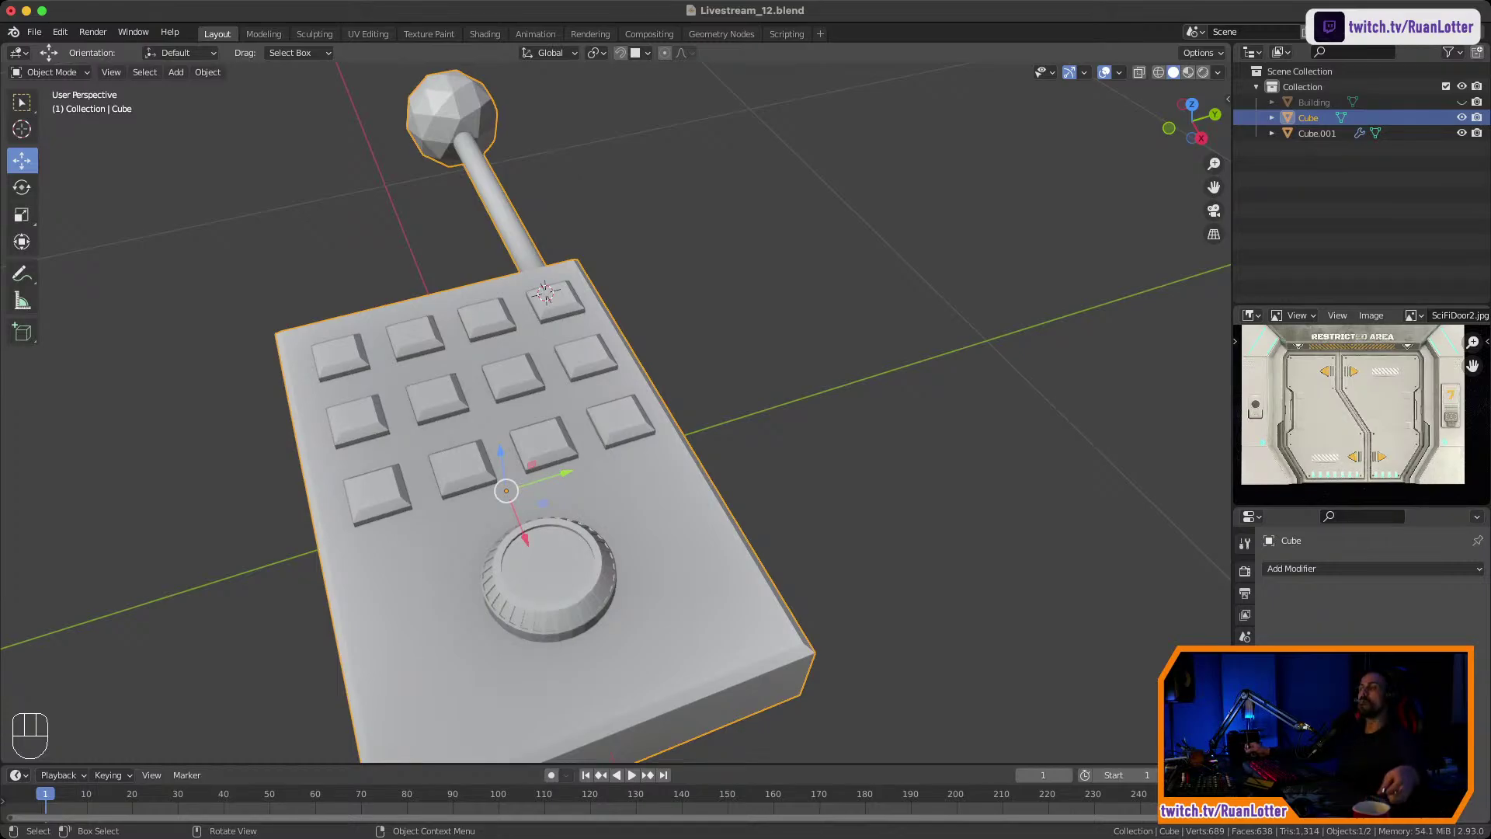
pyautogui.moveTo(660, 388); pyautogui.dragTo(543, 408, button='middle')
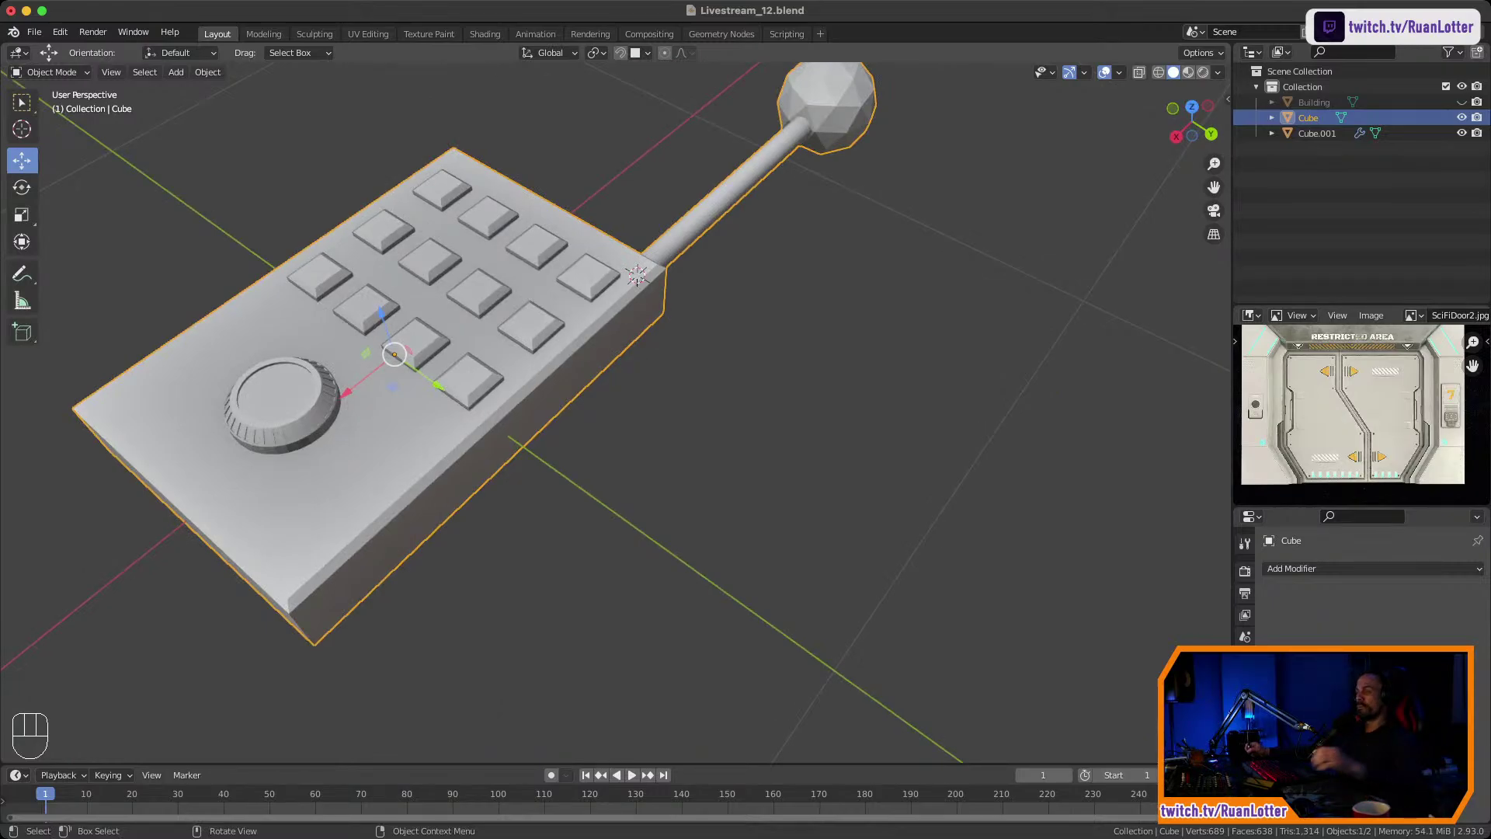
pyautogui.moveTo(621, 435); pyautogui.dragTo(618, 390, button='middle')
# Try to add a horizontal loop cut around the middle of the remote body's side faces.
pyautogui.press('Tab')
pyautogui.hotkey('ctrl', 'r')
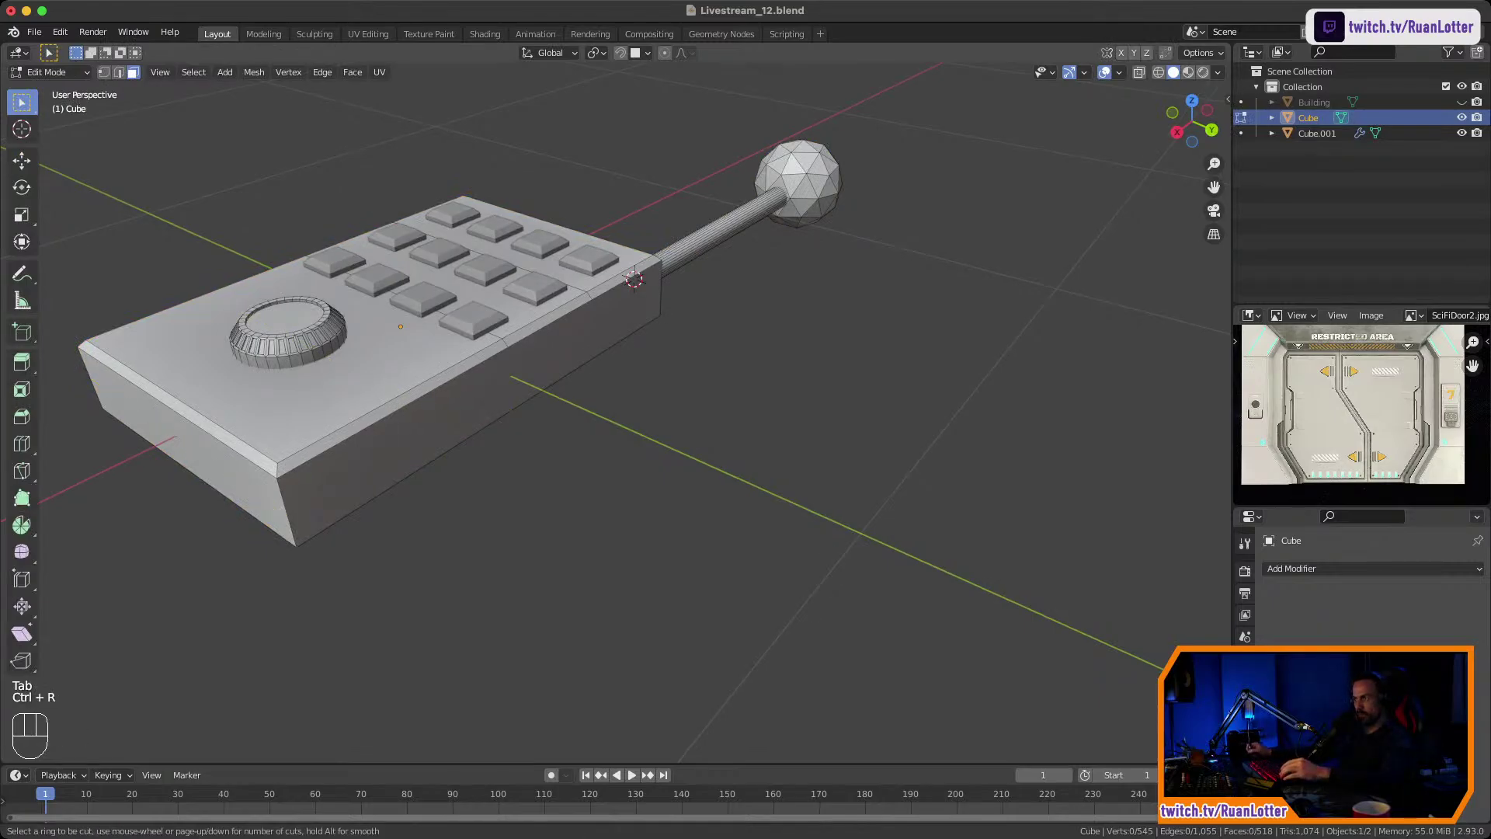
pyautogui.rightClick(543, 443)
pyautogui.moveTo(544, 443); pyautogui.dragTo(815, 424, button='middle')
pyautogui.moveTo(621, 428); pyautogui.dragTo(761, 417, button='middle')
pyautogui.moveTo(544, 427); pyautogui.dragTo(765, 415, button='middle')
pyautogui.moveTo(621, 427); pyautogui.dragTo(745, 423, button='middle')
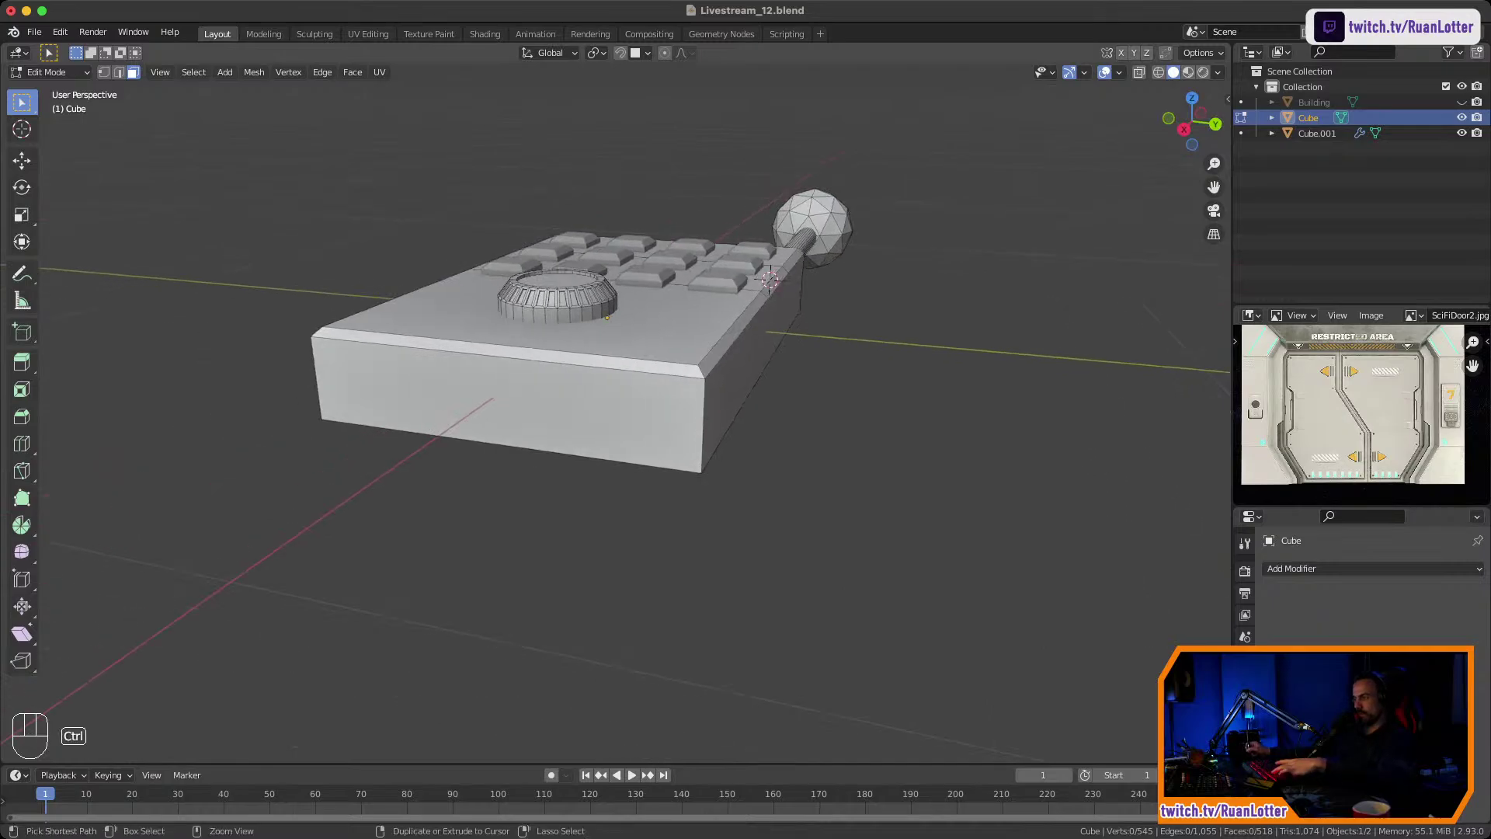
pyautogui.hotkey('ctrl', 'r')
pyautogui.click(705, 424)
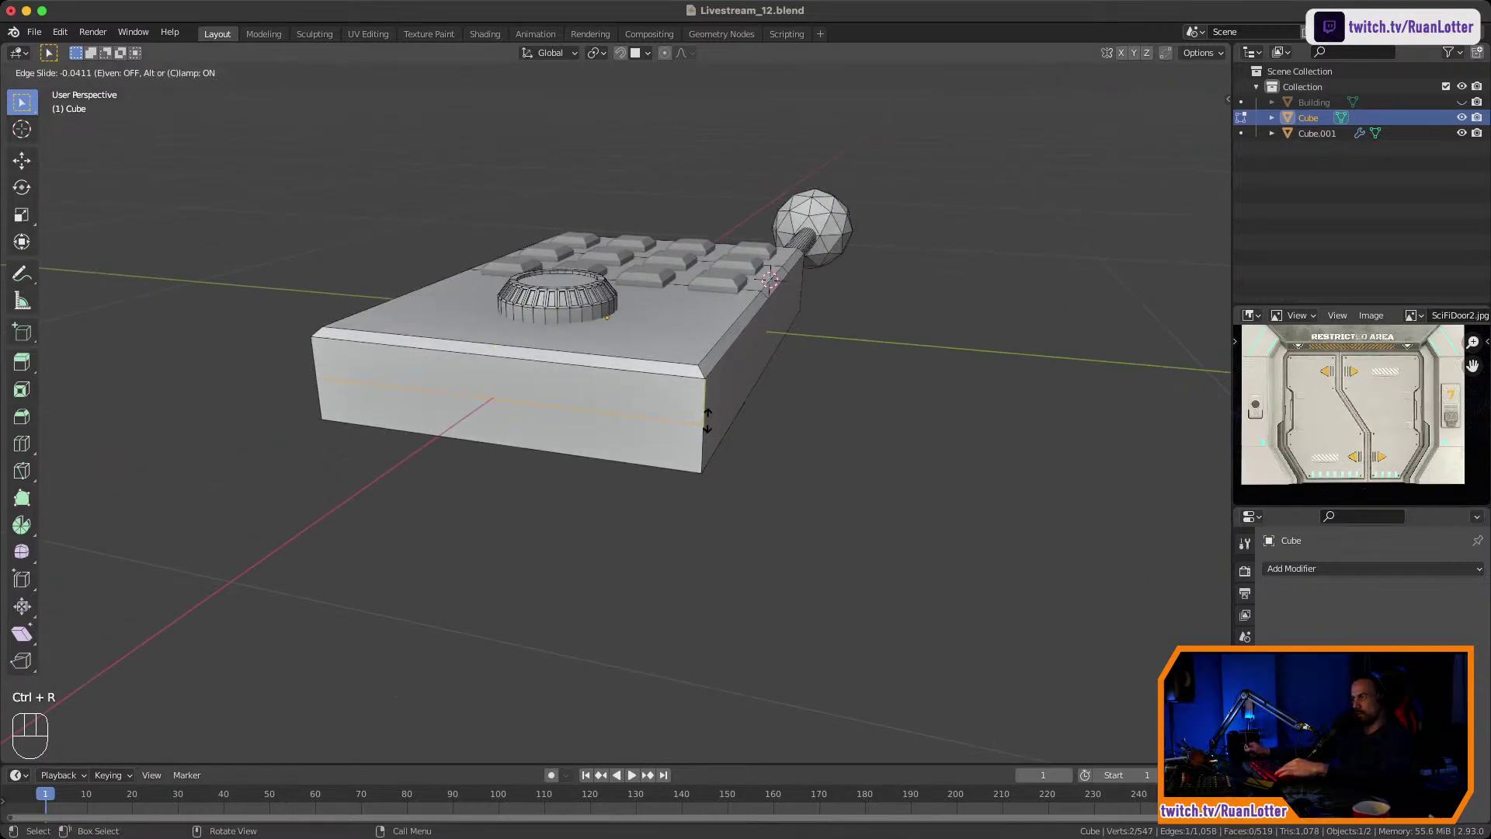
pyautogui.click(708, 417)
pyautogui.moveTo(707, 418)
pyautogui.mouseDown(button='middle')
pyautogui.moveTo(536, 421)
pyautogui.moveTo(594, 439)
pyautogui.moveTo(536, 420)
pyautogui.moveTo(586, 408)
pyautogui.moveTo(567, 402)
pyautogui.moveTo(703, 432)
pyautogui.mouseUp(button='middle')
pyautogui.press('super+z')
# Dissolve the vertical edge beside the antenna on the end face of the remote's body.
pyautogui.press('1')
pyautogui.press('3')
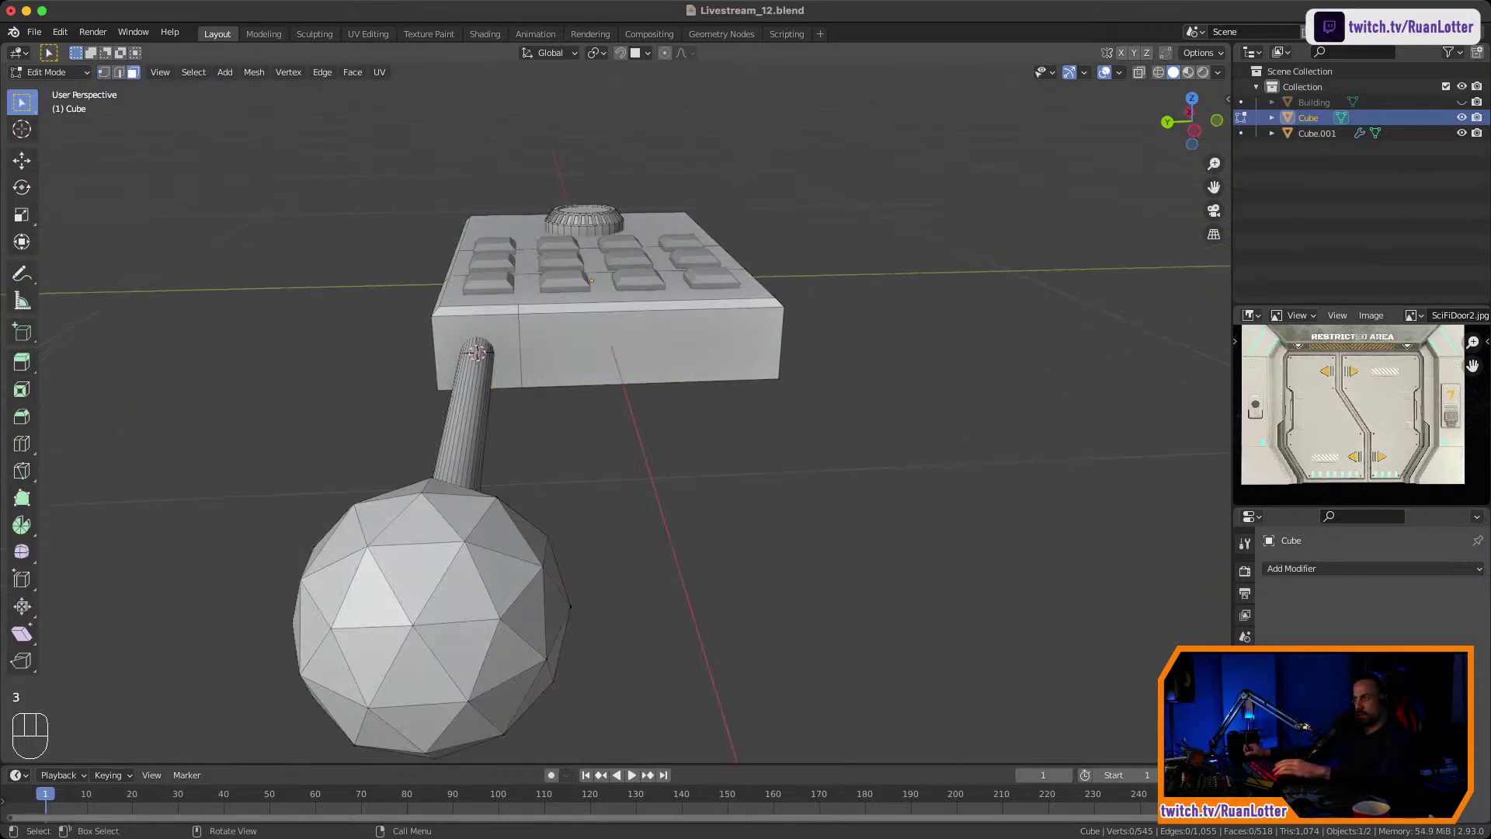
pyautogui.press('2')
pyautogui.click(520, 349)
pyautogui.press('x')
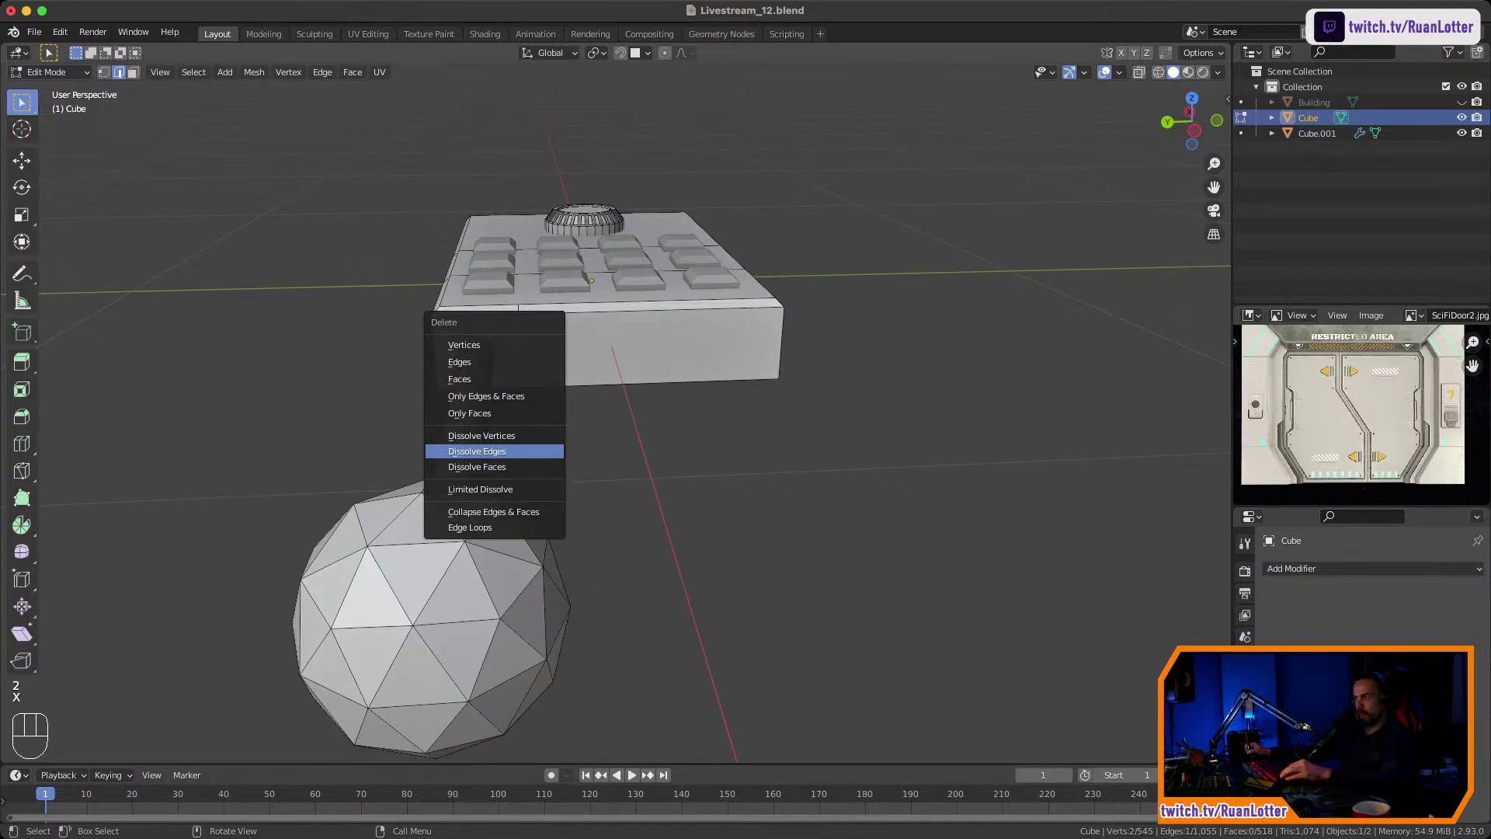
# Try dissolving the selected edge on the remote body and undo it.
pyautogui.click(477, 451)
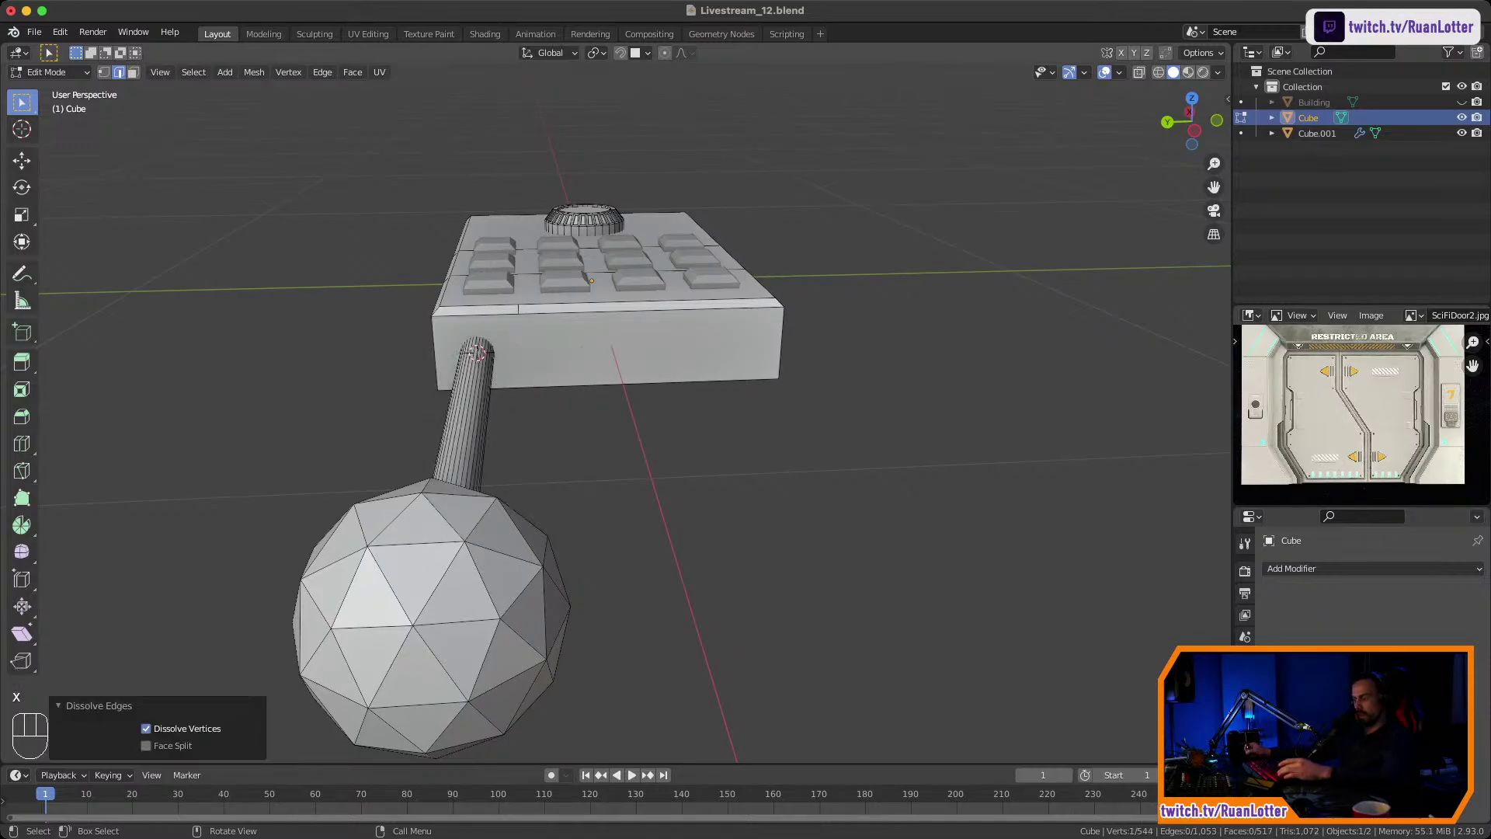
pyautogui.hotkey('ctrl', 'r')
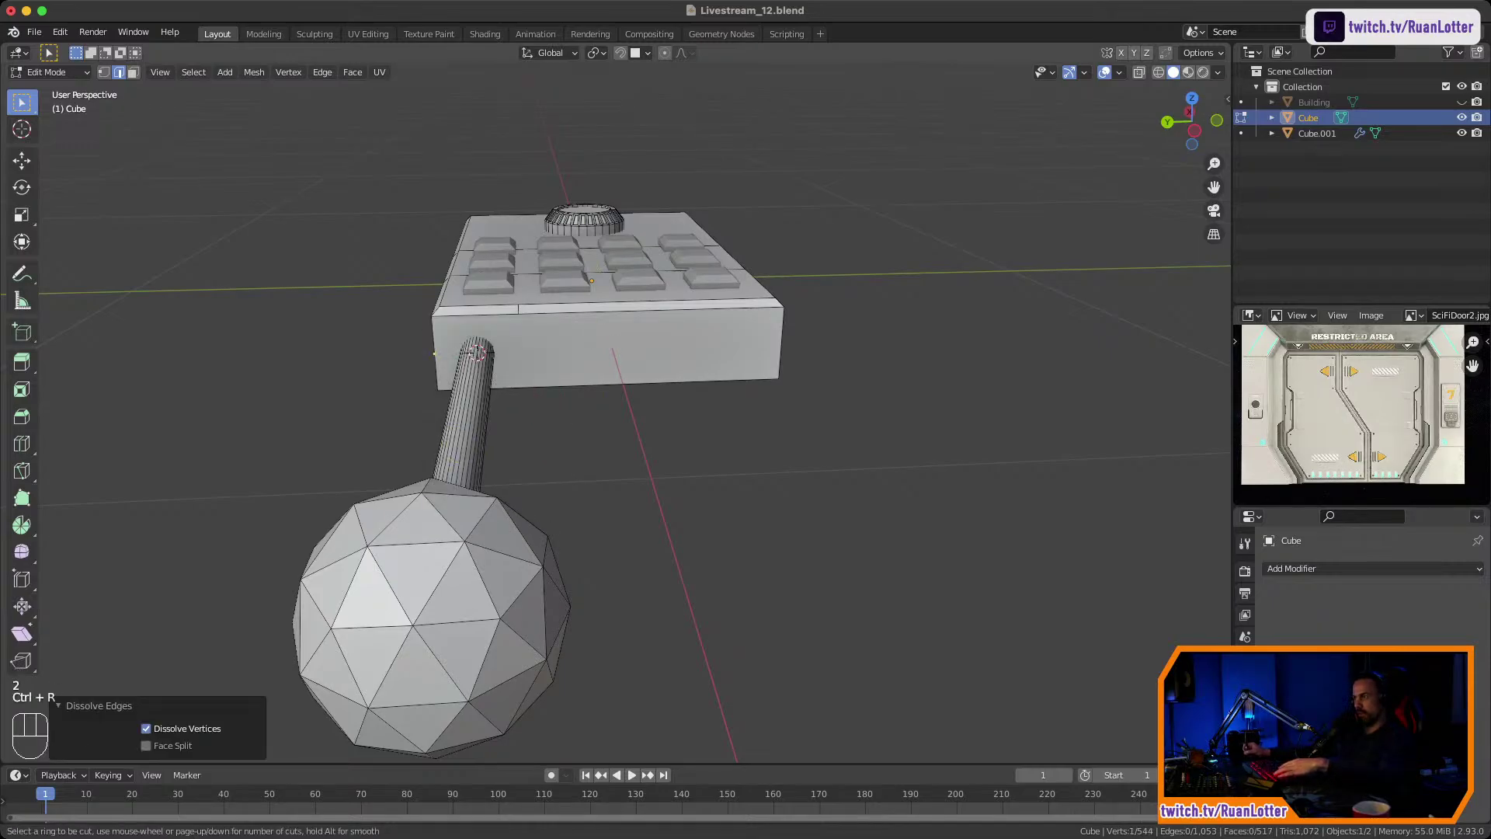
pyautogui.rightClick(445, 431)
pyautogui.moveTo(445, 431); pyautogui.dragTo(249, 431, button='middle')
pyautogui.press('super+z')
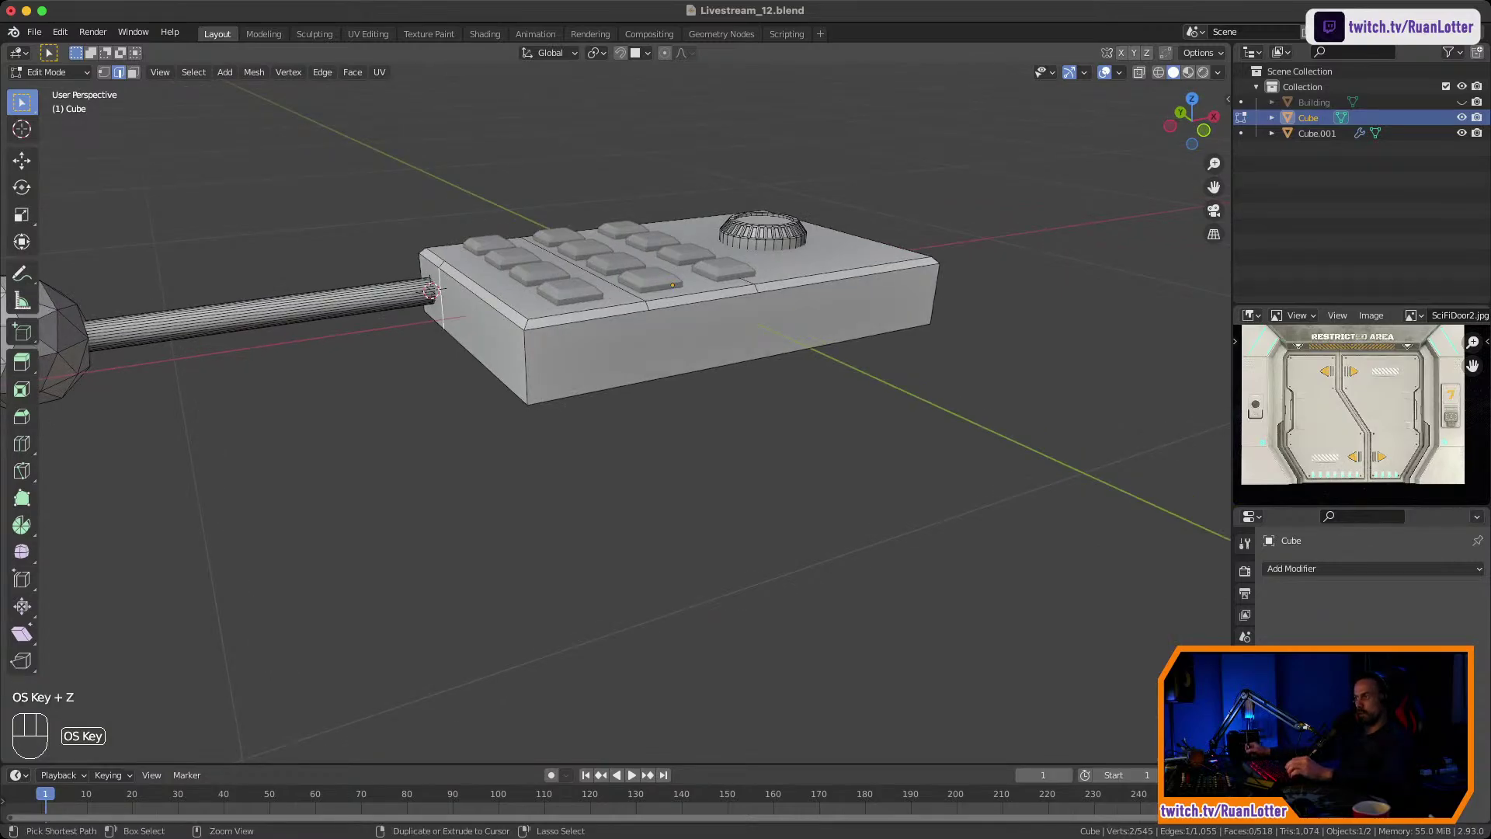
# Inset the remote's top face around the round knob by about 0.068 m.
pyautogui.keyDown('ctrl'); pyautogui.moveTo(373, 420); pyautogui.dragTo(272, 512, button='middle'); pyautogui.keyUp('ctrl')
pyautogui.keyDown('shift'); pyautogui.moveTo(373, 466); pyautogui.dragTo(379, 426, button='middle'); pyautogui.keyUp('shift')
pyautogui.keyDown('shift'); pyautogui.moveTo(559, 466); pyautogui.dragTo(542, 434, button='middle'); pyautogui.keyUp('shift')
pyautogui.moveTo(542, 435); pyautogui.dragTo(543, 505, button='middle')
pyautogui.press('3')
pyautogui.click(543, 466)
pyautogui.keyDown('shift'); pyautogui.moveTo(970, 376); pyautogui.dragTo(962, 362, button='middle'); pyautogui.keyUp('shift')
pyautogui.press('i')
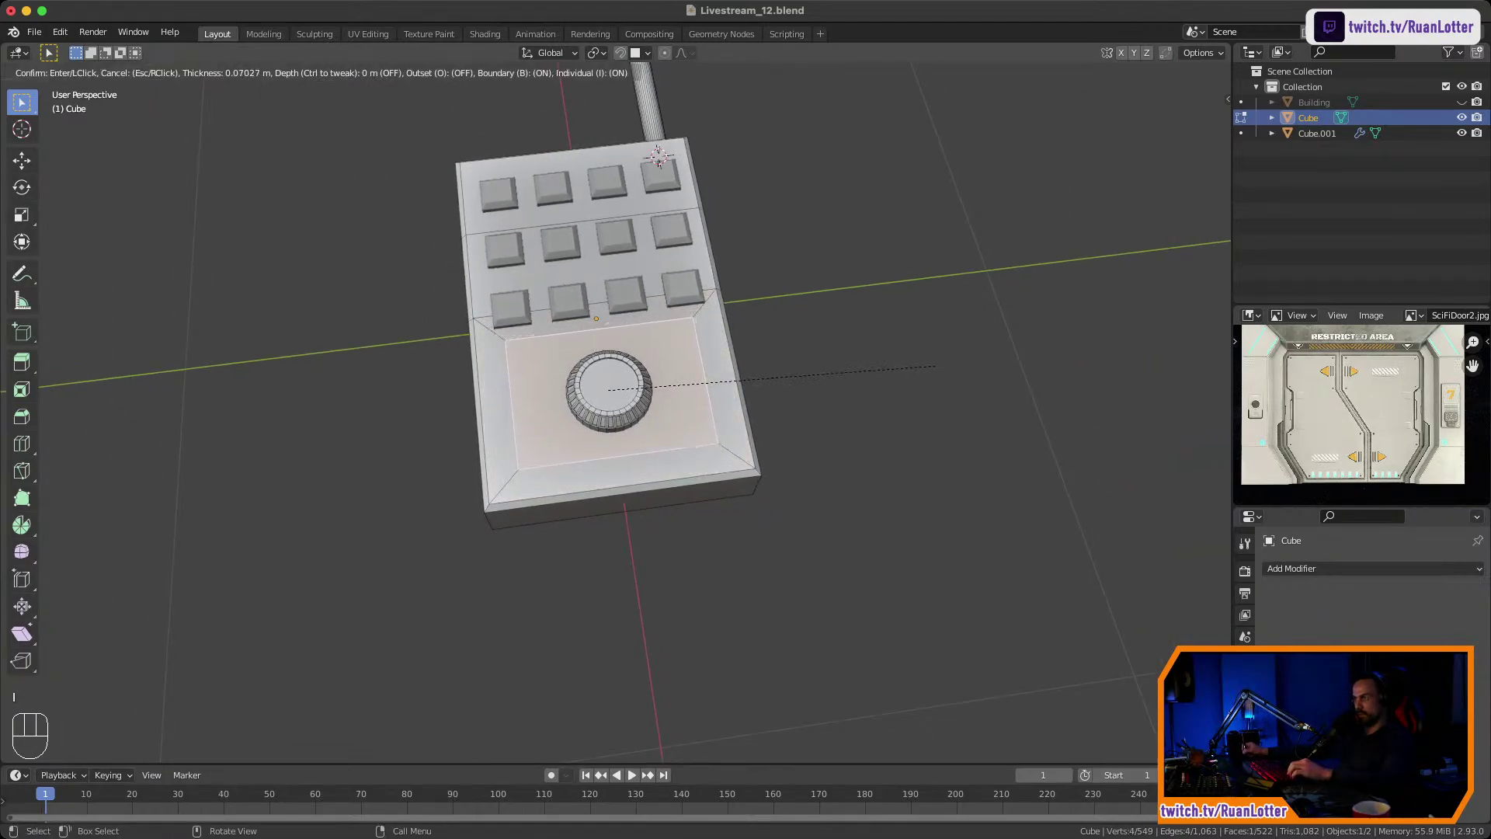
pyautogui.click(936, 366)
# Extrude the inset face around the knob about 0.03 m down into the remote body.
pyautogui.moveTo(936, 366); pyautogui.dragTo(1010, 268, button='middle')
pyautogui.keyDown('shift'); pyautogui.moveTo(1010, 310); pyautogui.dragTo(990, 271, button='middle'); pyautogui.keyUp('shift')
pyautogui.moveTo(991, 272); pyautogui.dragTo(1002, 253, button='middle')
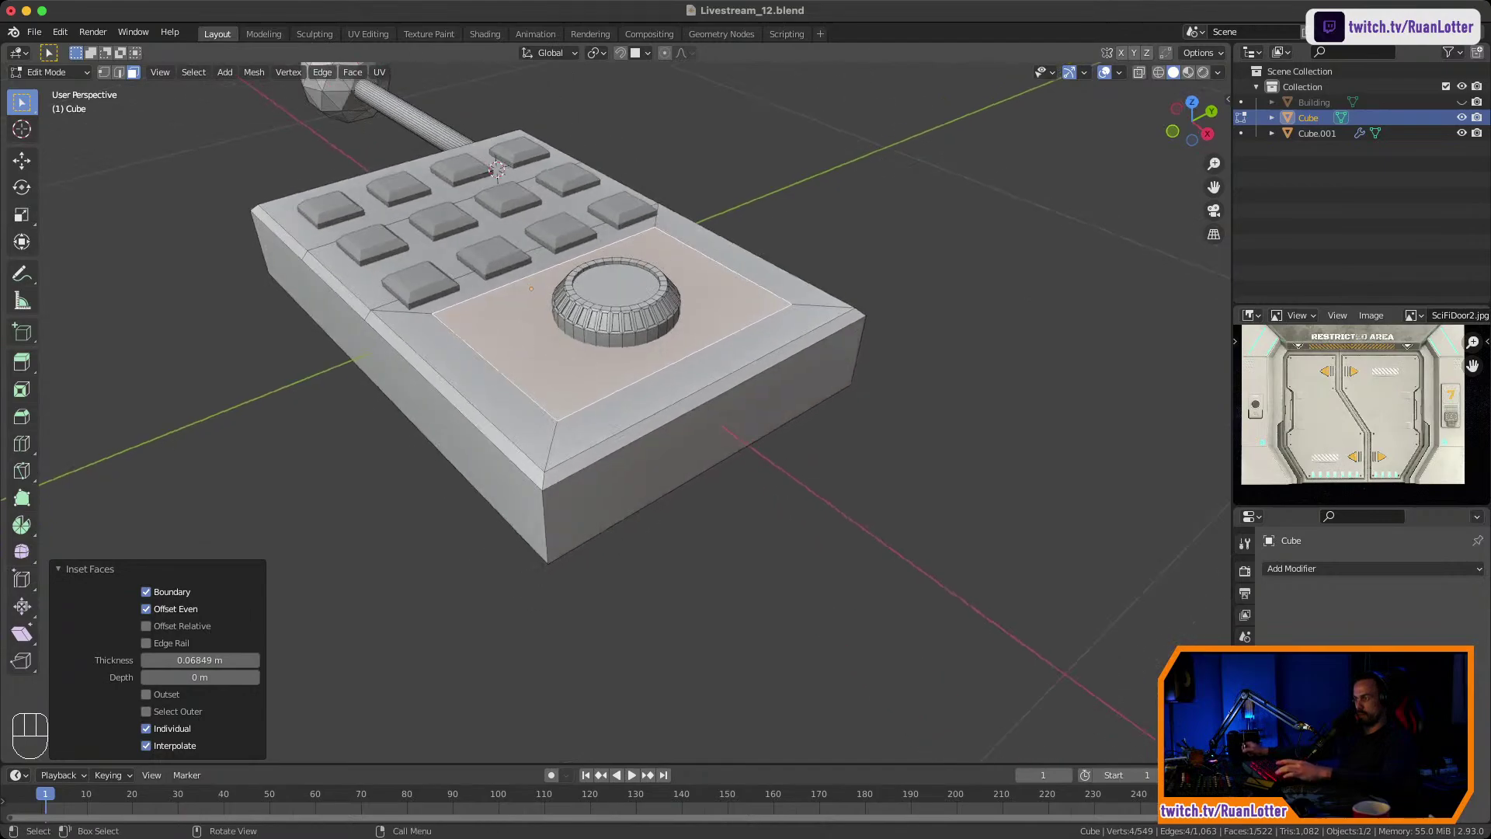
pyautogui.press('e')
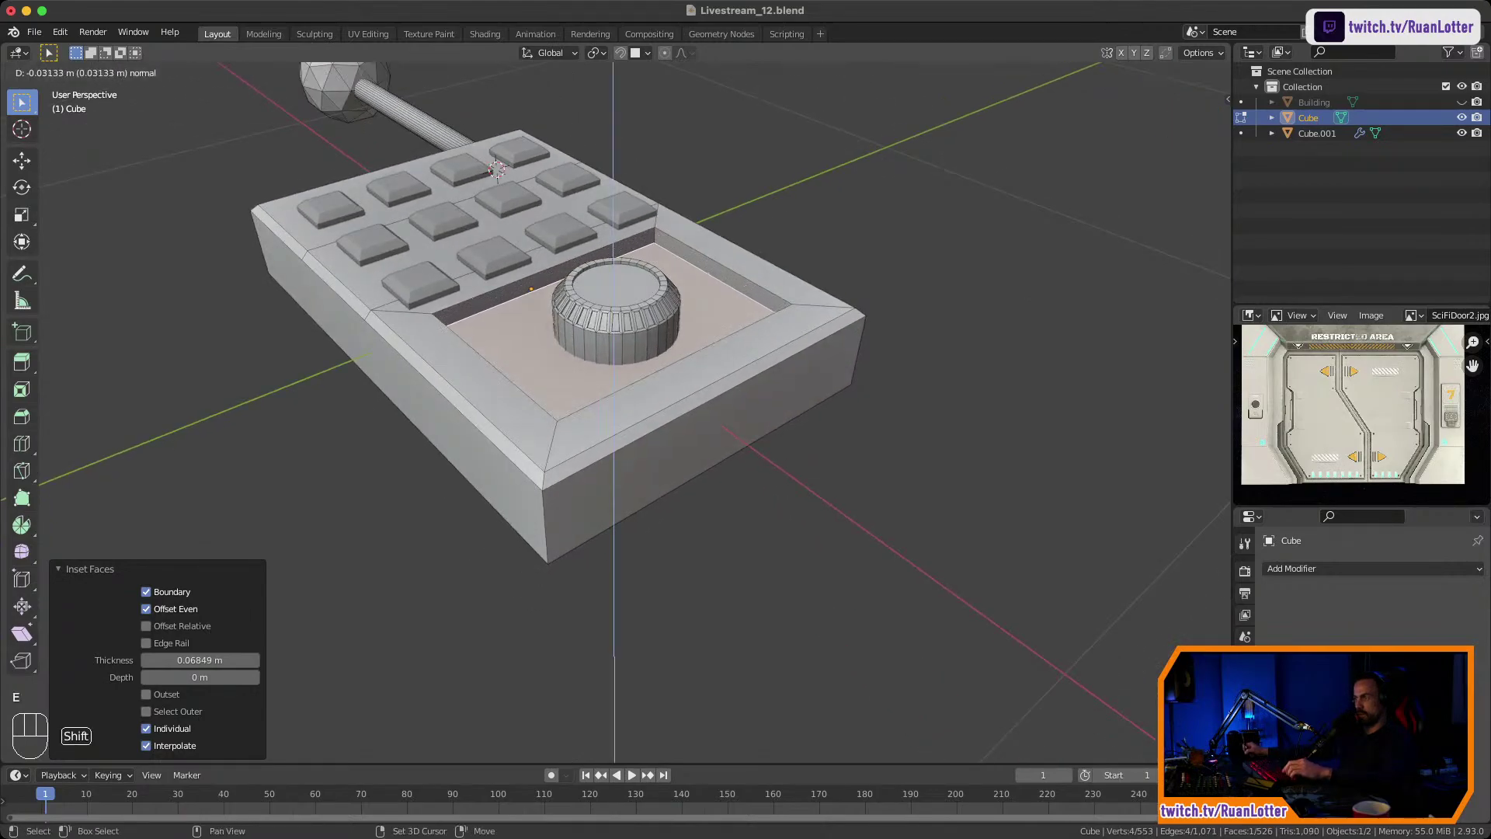
pyautogui.click(1002, 260)
pyautogui.keyDown('ctrl'); pyautogui.moveTo(1002, 261); pyautogui.dragTo(819, 310, button='middle'); pyautogui.keyUp('ctrl')
pyautogui.click(924, 338)
pyautogui.moveTo(819, 310); pyautogui.dragTo(1084, 281, button='middle')
# Edit the button array's mesh and inset the top face of its source button by about 0.005 m.
pyautogui.click(462, 400)
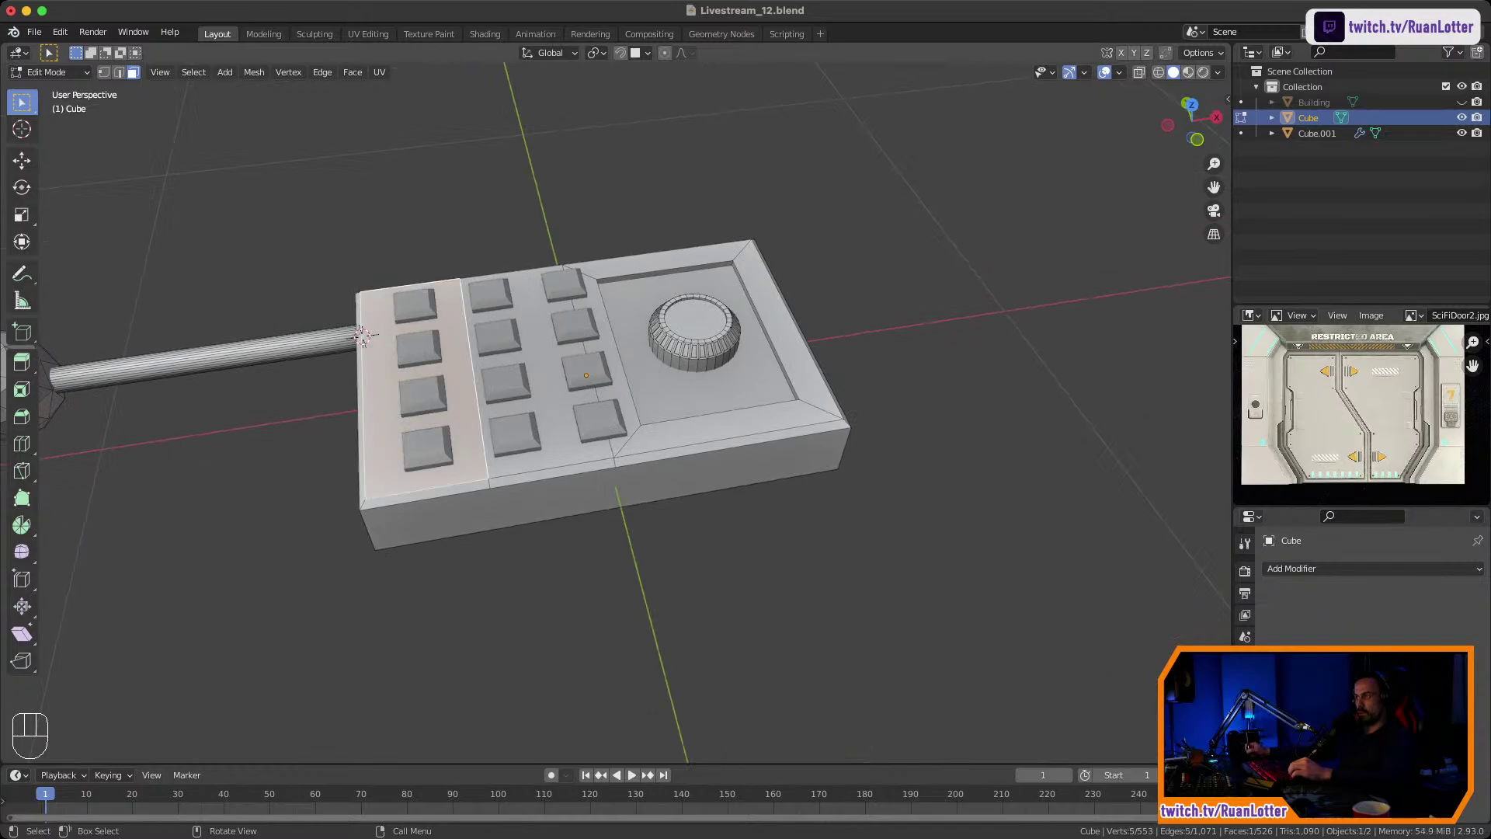
pyautogui.keyDown('shift'); pyautogui.moveTo(462, 400); pyautogui.dragTo(432, 290, button='middle'); pyautogui.keyUp('shift')
pyautogui.press('Tab')
pyautogui.press('Tab')
pyautogui.press('Tab')
pyautogui.click(450, 355)
pyautogui.press('Tab')
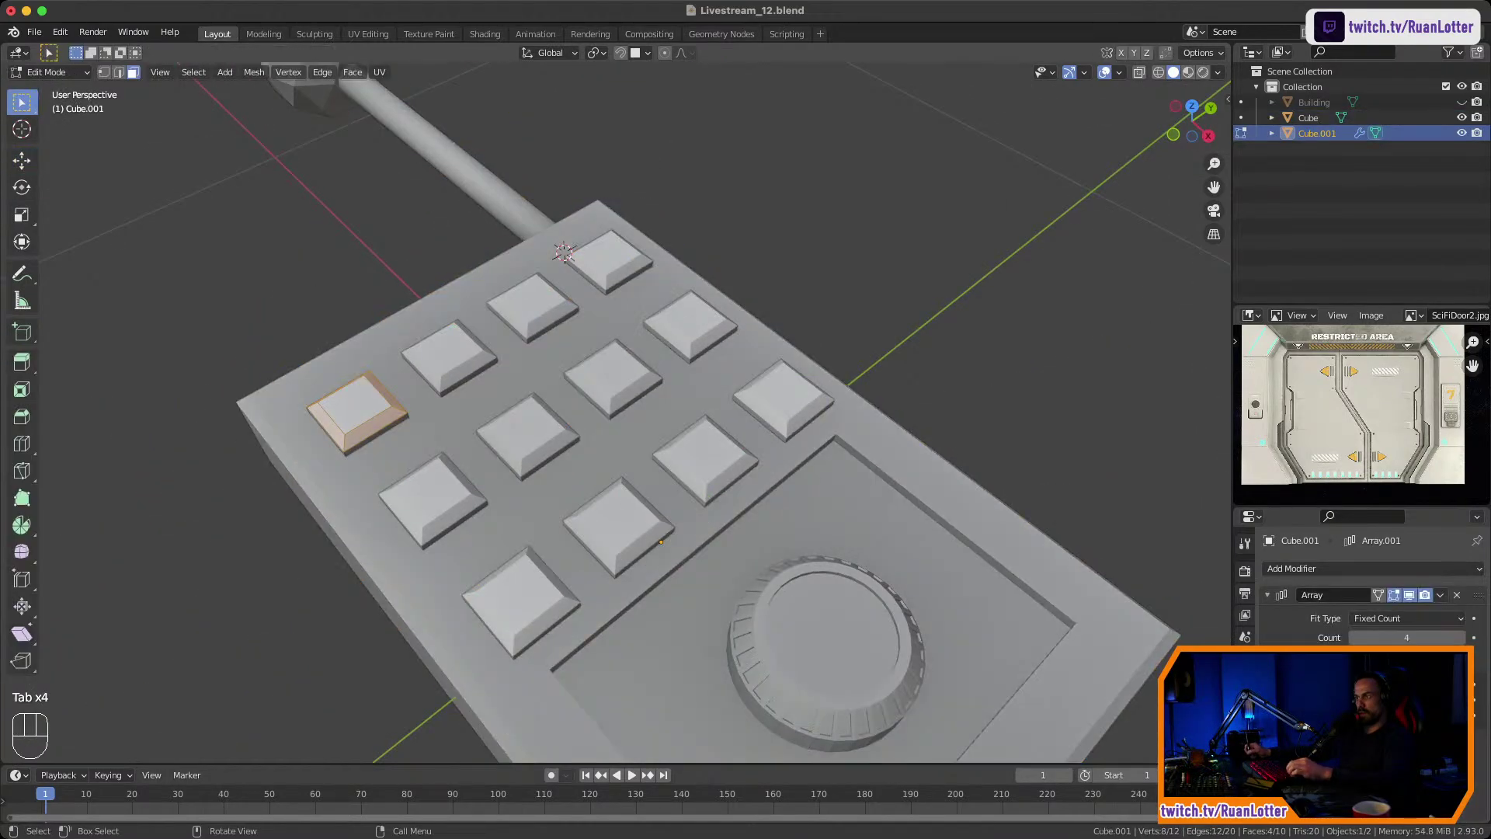
pyautogui.keyDown('ctrl'); pyautogui.moveTo(450, 355); pyautogui.dragTo(450, 314, button='middle'); pyautogui.keyUp('ctrl')
pyautogui.keyDown('shift'); pyautogui.moveTo(450, 315); pyautogui.dragTo(800, 255, button='middle'); pyautogui.keyUp('shift')
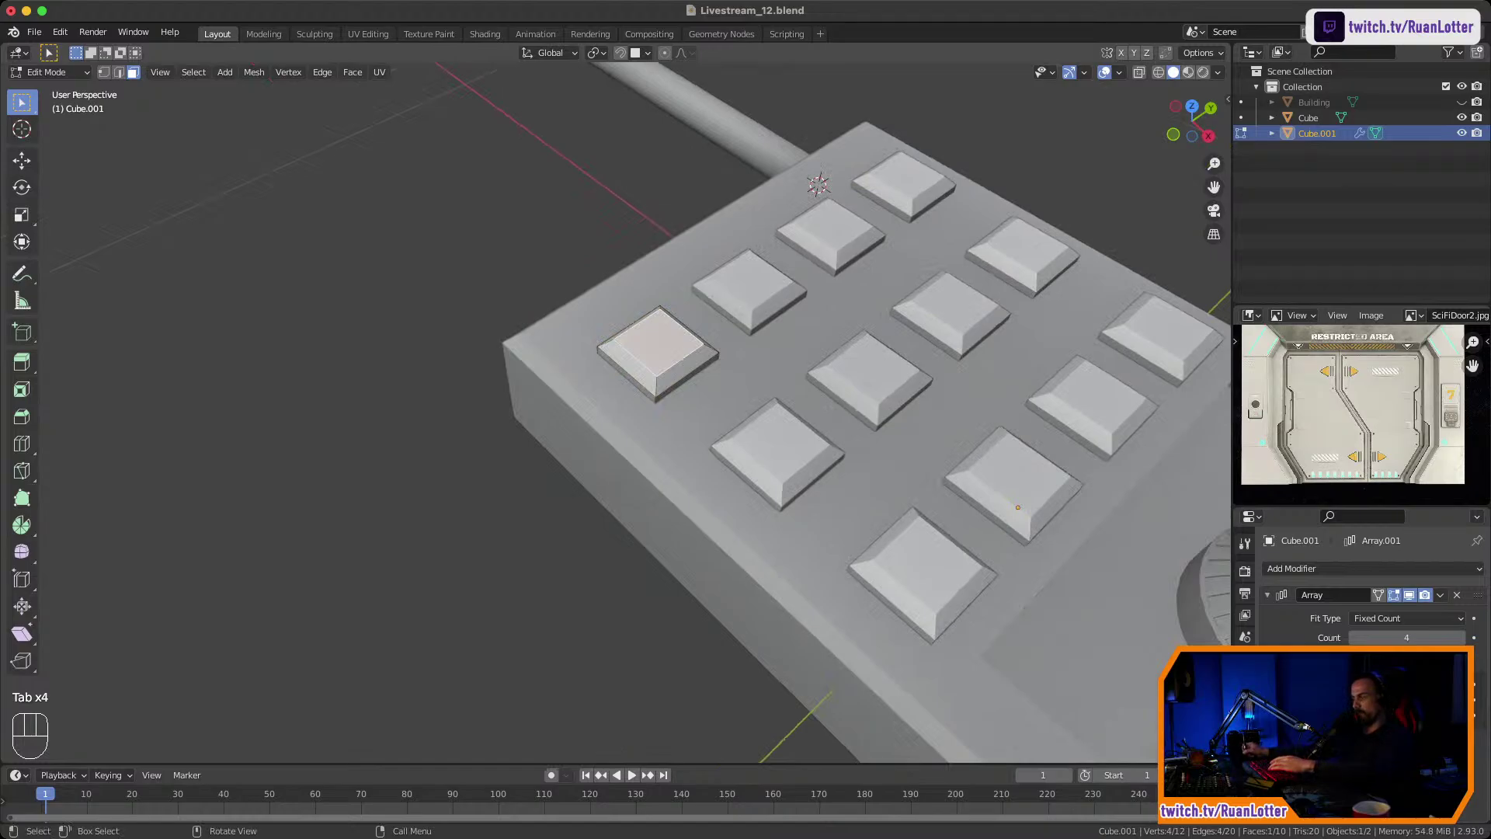
pyautogui.press('i')
pyautogui.click(828, 341)
# Extrude the inset button face about 0.007 m inward to recess the buttons, and return to Object Mode.
pyautogui.press('e')
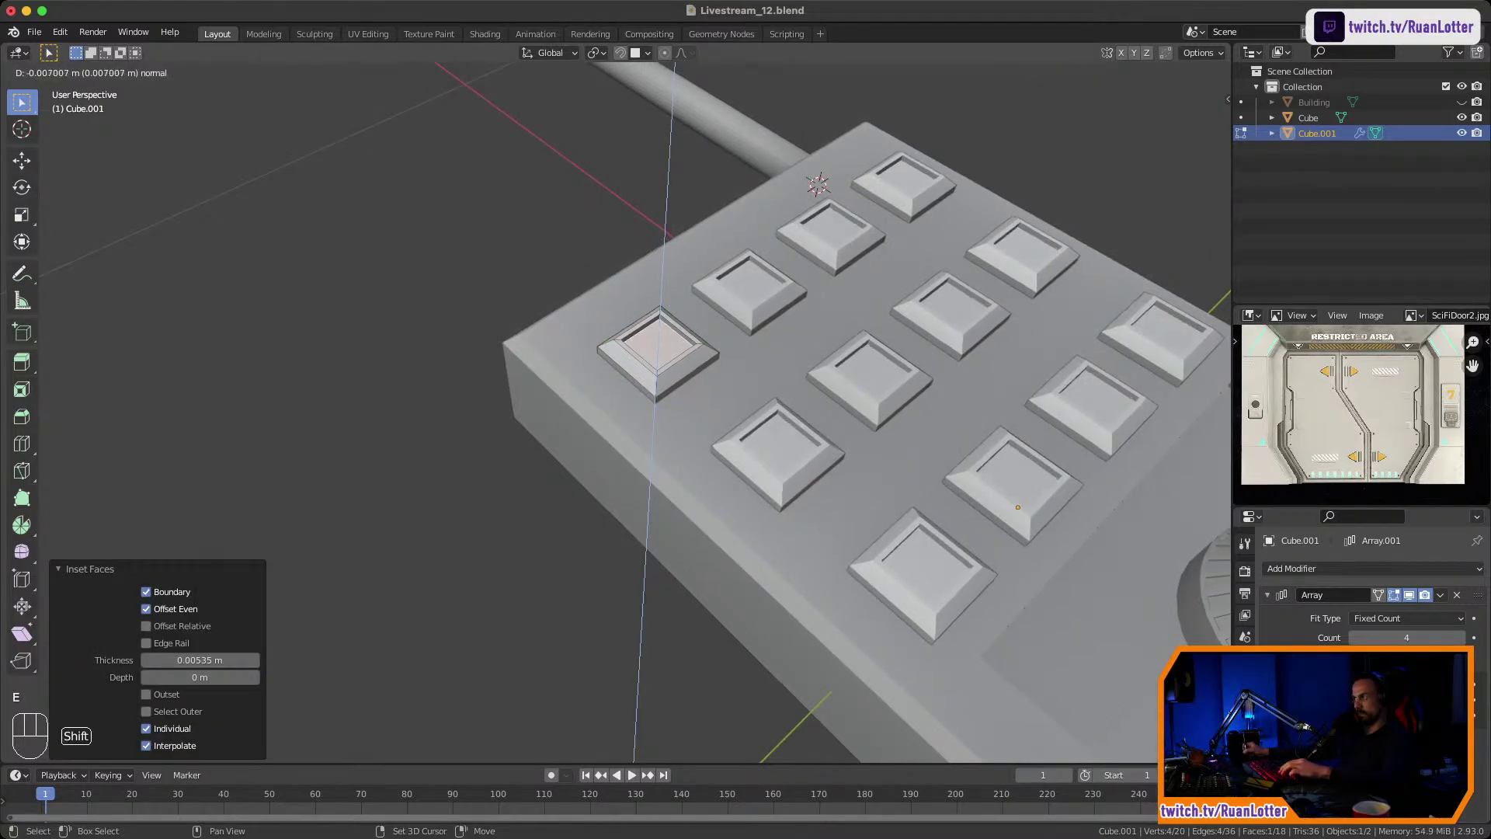
pyautogui.click(808, 342)
pyautogui.press('Tab')
pyautogui.keyDown('ctrl'); pyautogui.moveTo(808, 341); pyautogui.dragTo(807, 412, button='middle'); pyautogui.keyUp('ctrl')
pyautogui.click(994, 341)
pyautogui.moveTo(994, 342); pyautogui.dragTo(870, 350, button='middle')
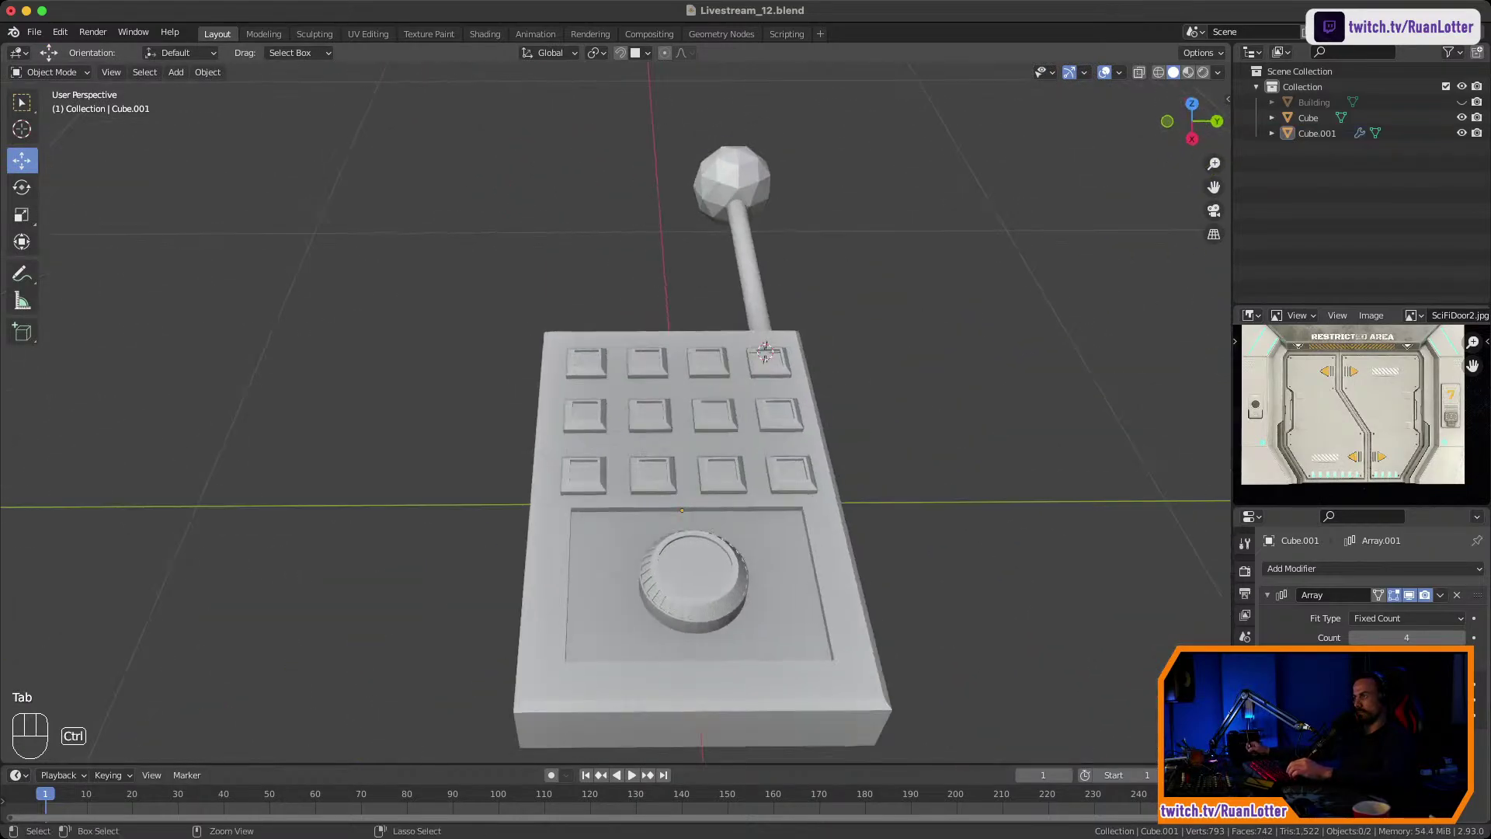
# Join the button array object into the remote body, with the body as the active object.
pyautogui.keyDown('ctrl'); pyautogui.moveTo(776, 350); pyautogui.dragTo(777, 435, button='middle'); pyautogui.keyUp('ctrl')
pyautogui.keyDown('shift'); pyautogui.moveTo(777, 435); pyautogui.dragTo(777, 400, button='middle'); pyautogui.keyUp('shift')
pyautogui.press('Tab')
pyautogui.keyDown('ctrl'); pyautogui.moveTo(777, 400); pyautogui.dragTo(699, 389, button='middle'); pyautogui.keyUp('ctrl')
pyautogui.press('Tab')
pyautogui.click(668, 431)
pyautogui.keyDown('shift'); pyautogui.click(765, 505); pyautogui.keyUp('shift')
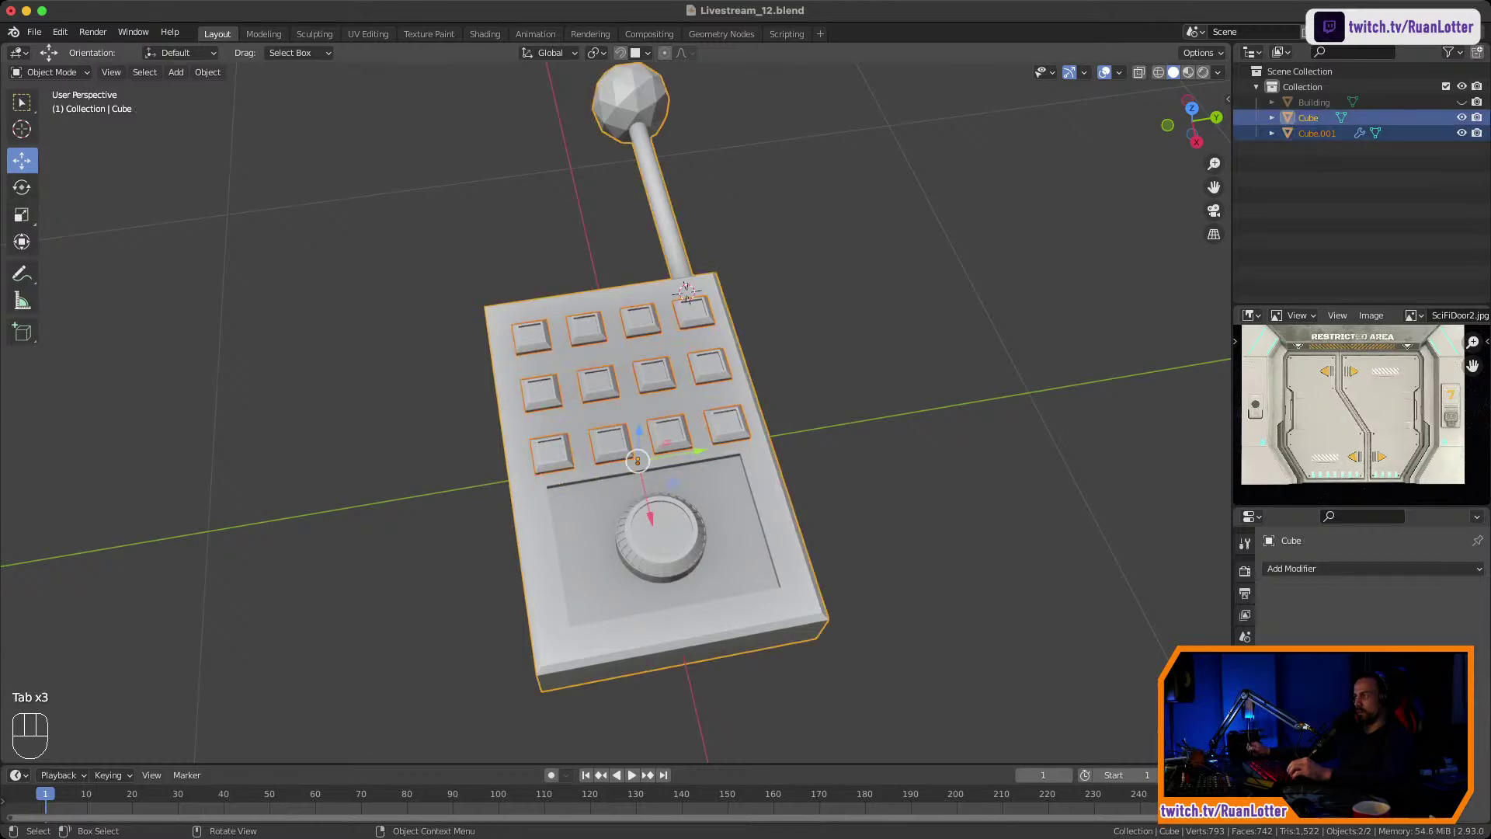
pyautogui.rightClick(764, 505)
pyautogui.click(765, 505)
pyautogui.click(932, 497)
pyautogui.click(723, 420)
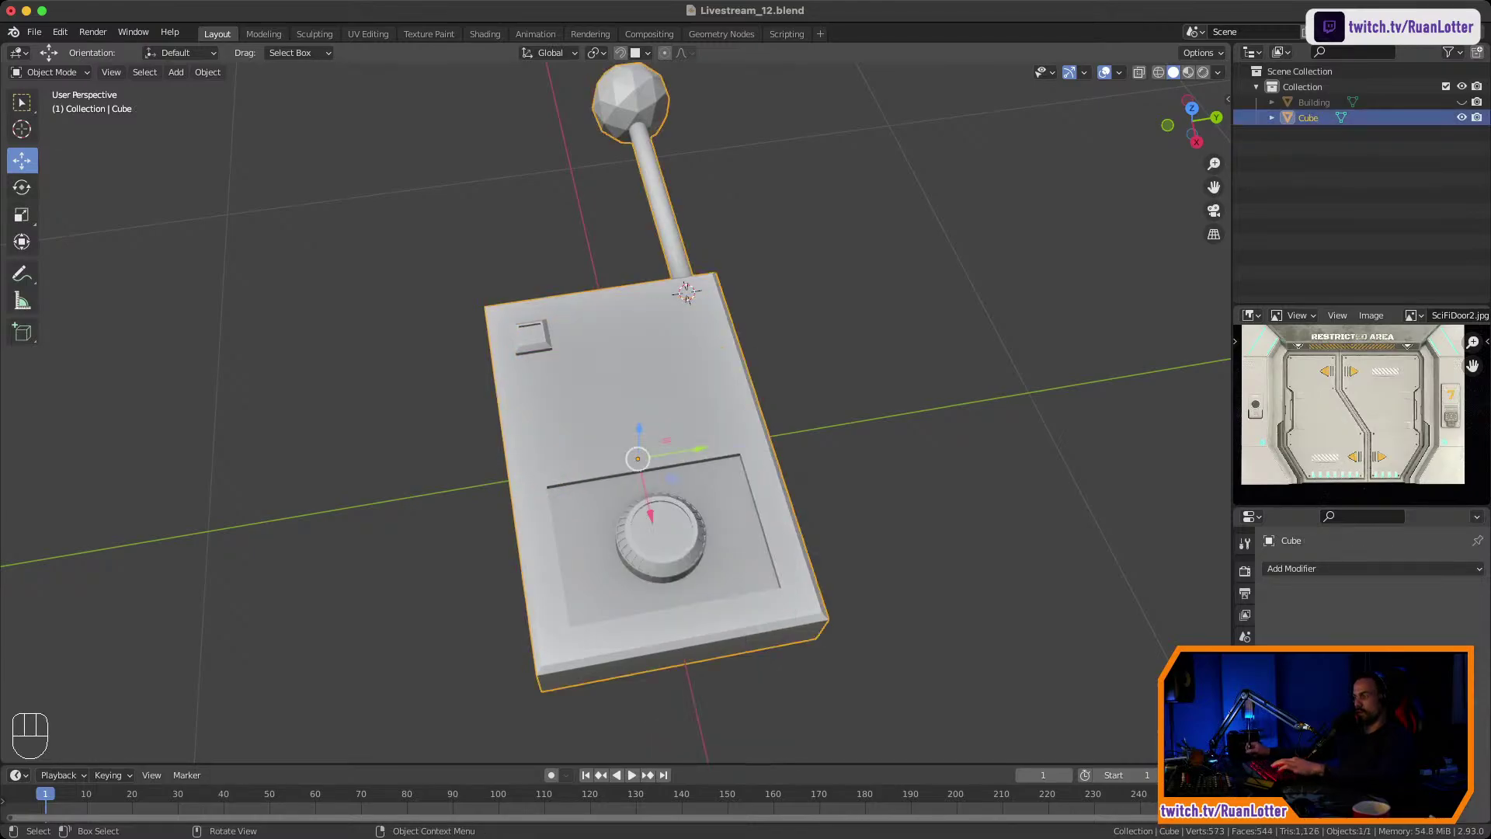
pyautogui.press('g')
pyautogui.rightClick(606, 428)
# Rename the joined Cube object as Remote.
pyautogui.scroll(-2, 621, 419)
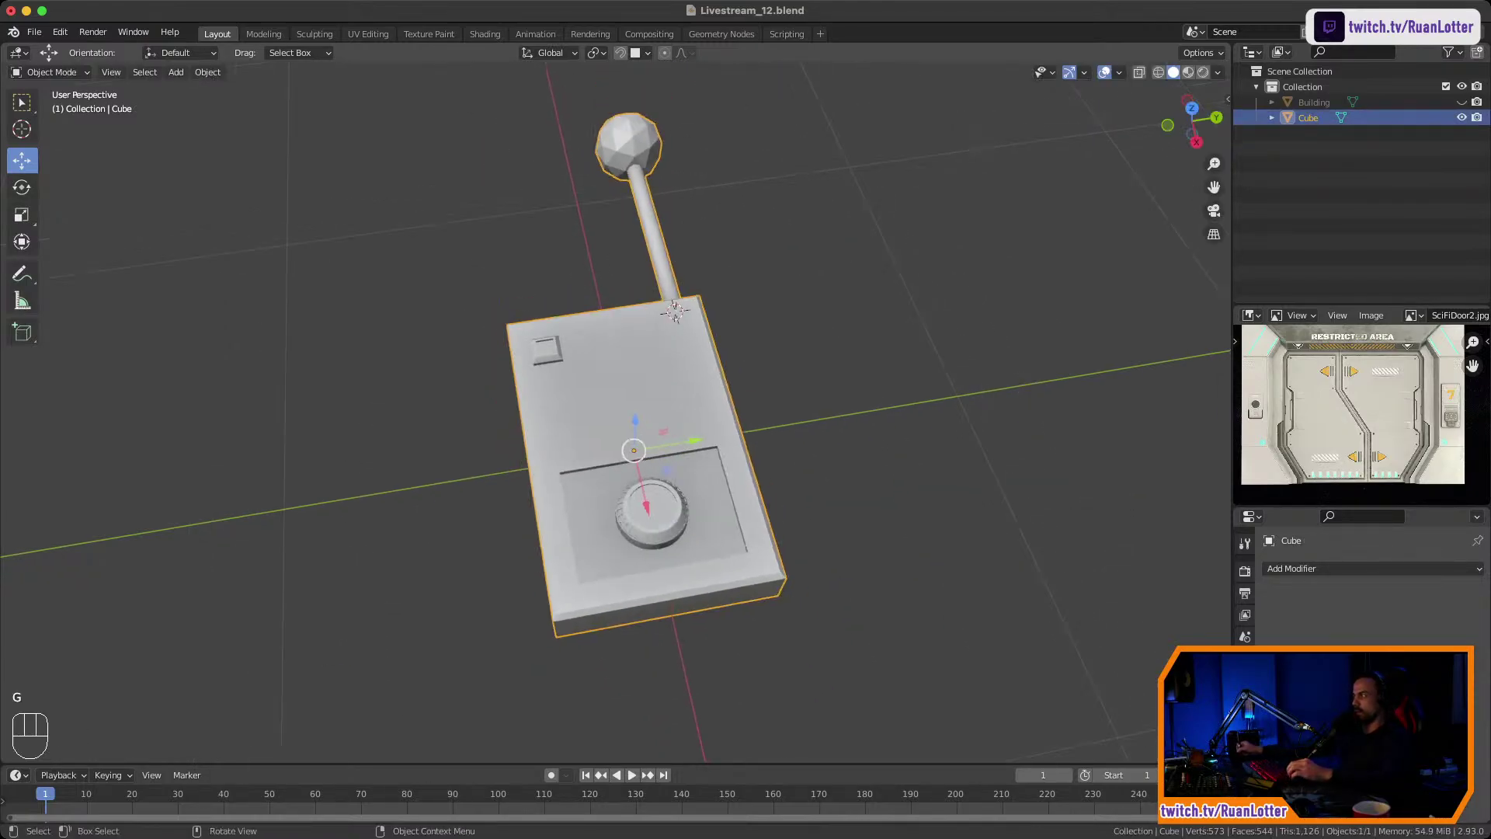
pyautogui.doubleClick(1309, 118)
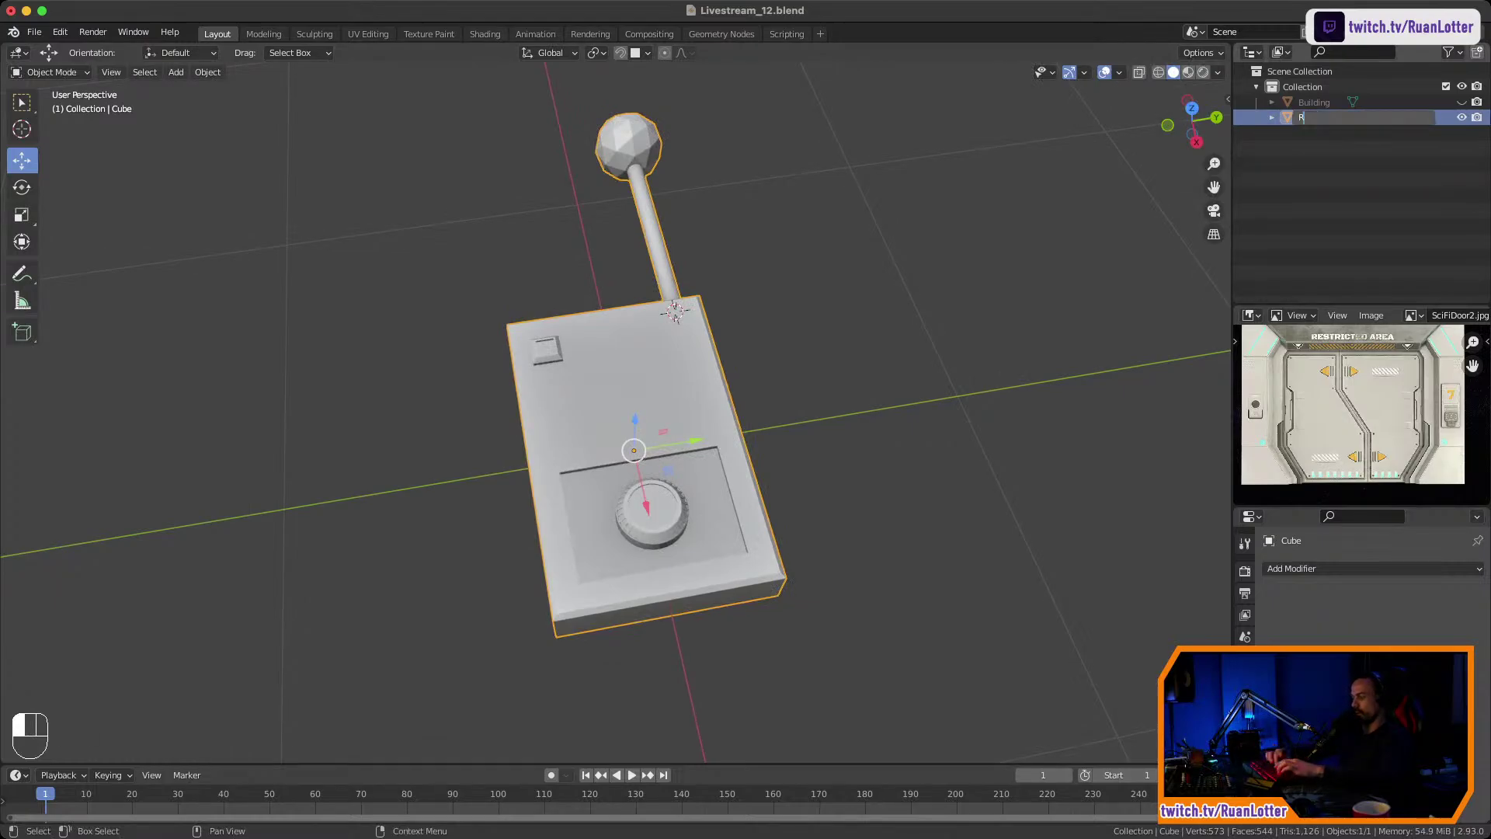
pyautogui.write('Remote')
pyautogui.press('Return')
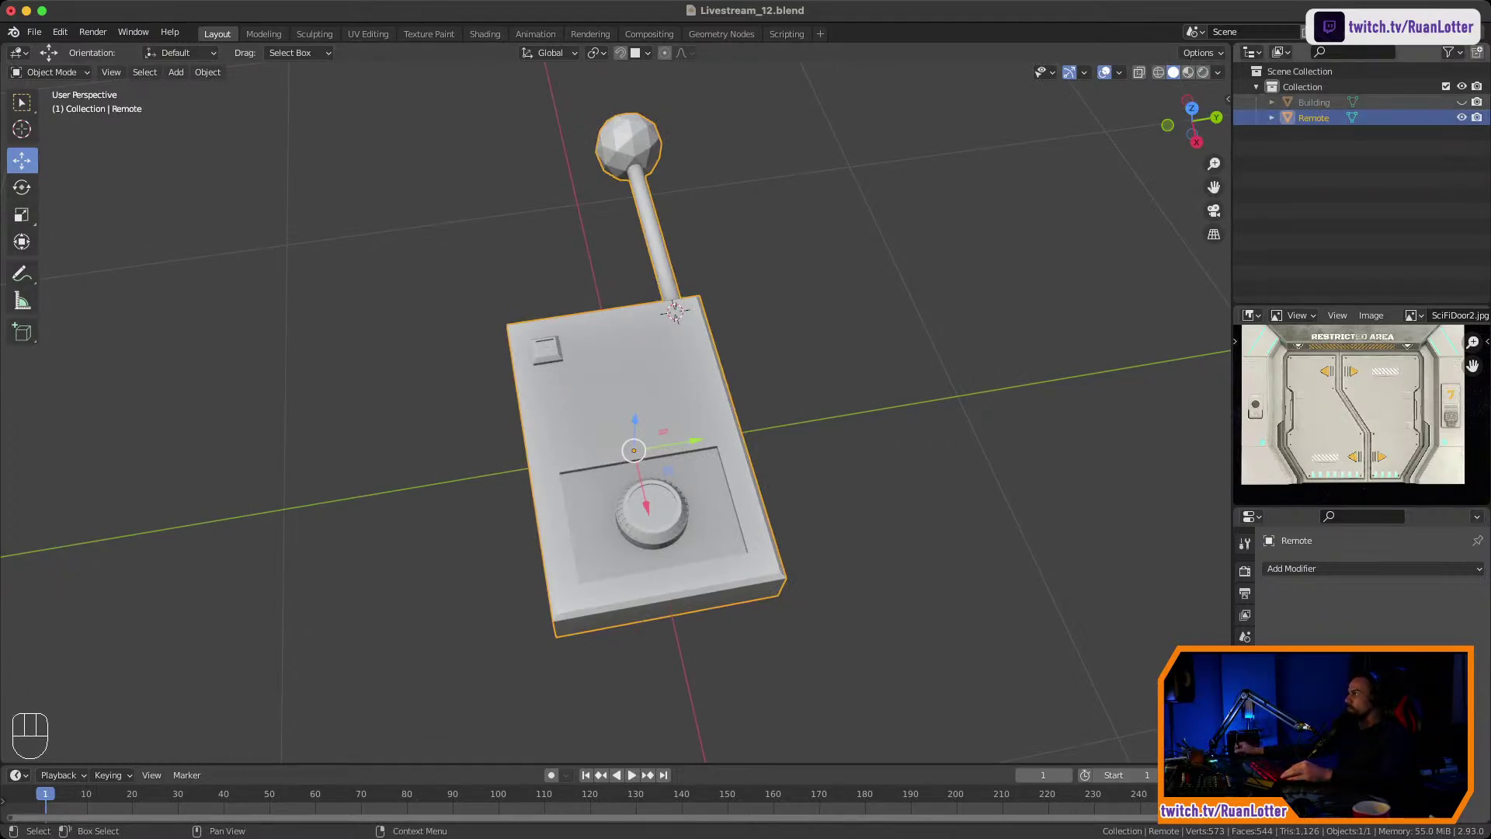
# Unhide the Building and move the Remote in the negative Y direction until it is clear of the building.
pyautogui.click(1461, 103)
pyautogui.scroll(-10, 621, 419)
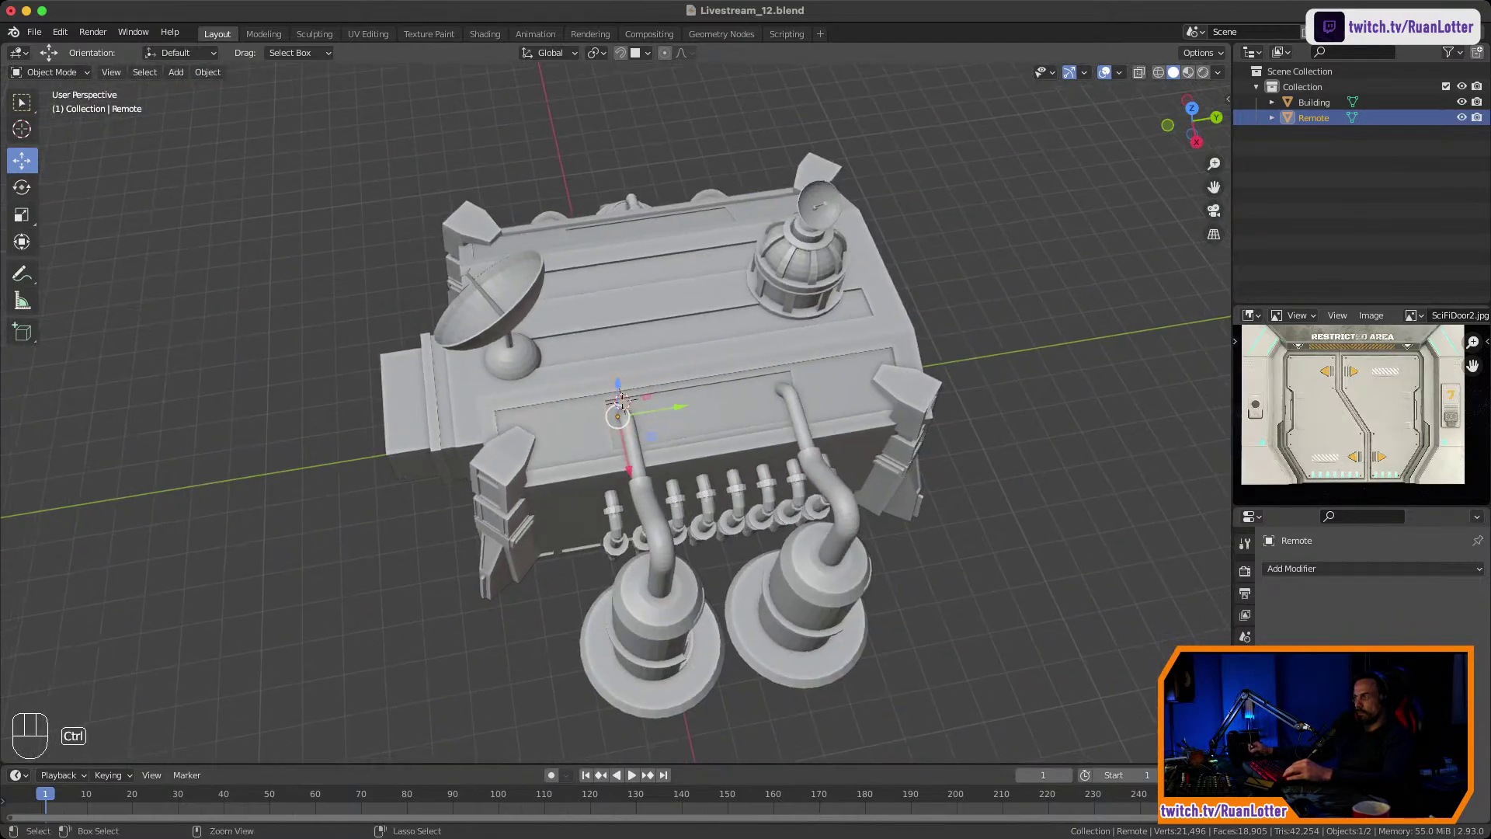
pyautogui.moveTo(622, 419); pyautogui.dragTo(681, 400, button='middle')
pyautogui.moveTo(677, 417); pyautogui.dragTo(618, 411)
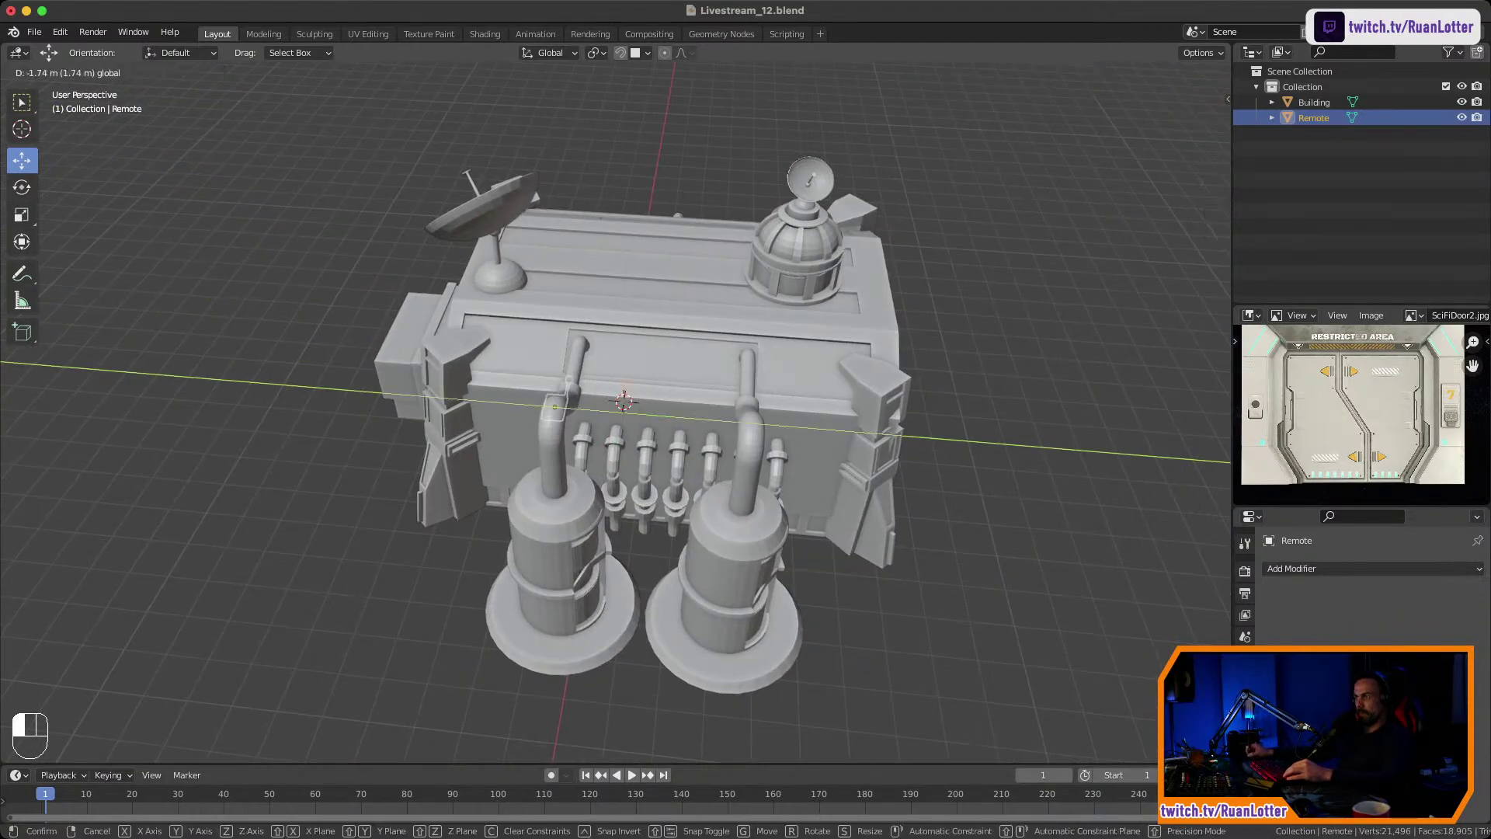
pyautogui.moveTo(347, 391); pyautogui.dragTo(345, 391)
pyautogui.click(365, 466)
# Select the Building and examine its open doorway end from several angles and from the back view.
pyautogui.moveTo(365, 466); pyautogui.dragTo(699, 355, button='middle')
pyautogui.keyDown('shift'); pyautogui.moveTo(699, 356); pyautogui.dragTo(831, 326, button='middle'); pyautogui.keyUp('shift')
pyautogui.moveTo(831, 326); pyautogui.dragTo(946, 454, button='middle')
pyautogui.moveTo(946, 454); pyautogui.dragTo(959, 388, button='middle')
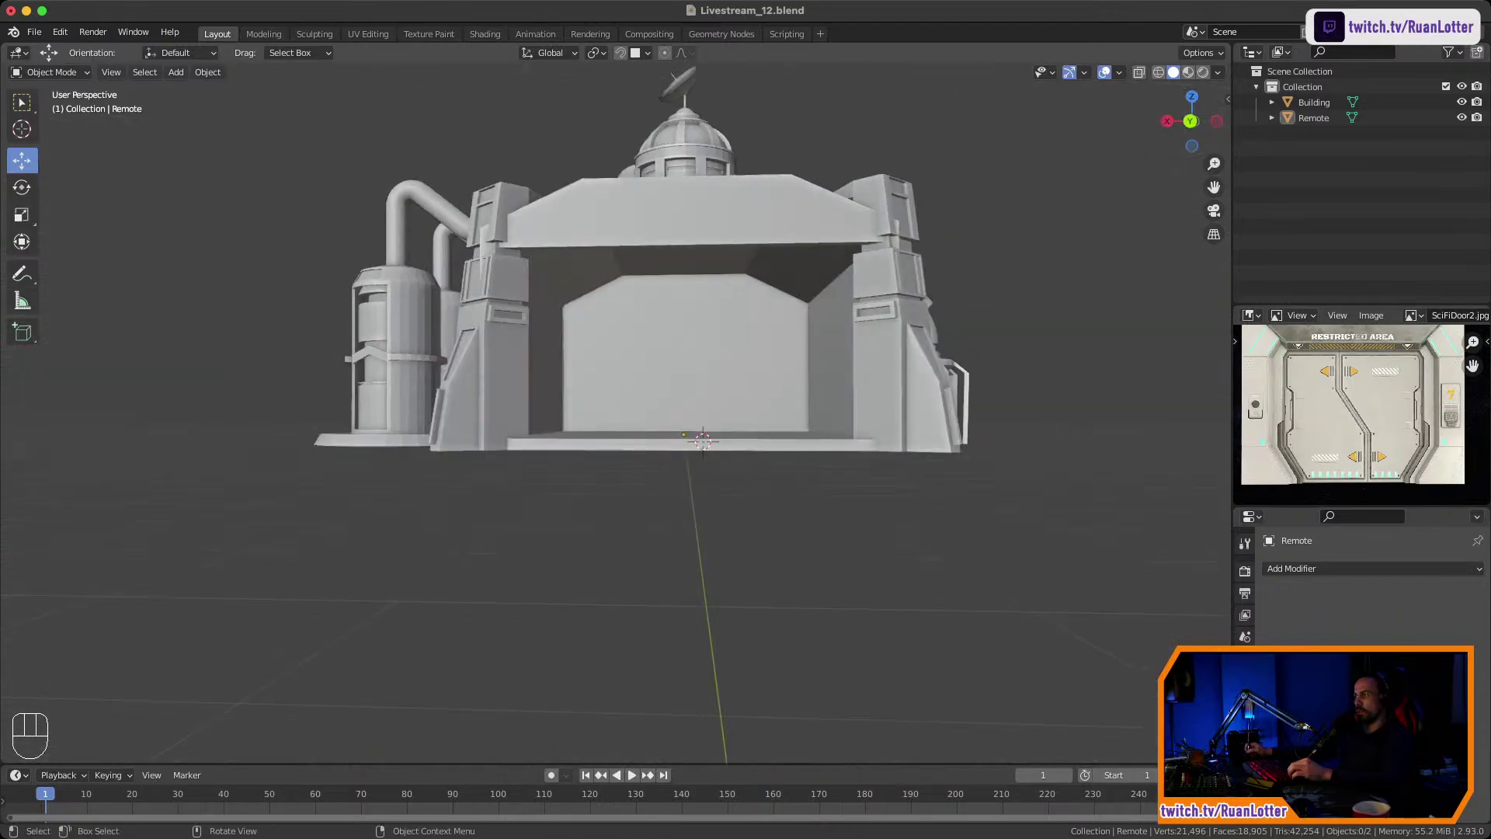
pyautogui.scroll(4, 959, 388)
pyautogui.moveTo(776, 373); pyautogui.dragTo(800, 342, button='middle')
pyautogui.click(850, 388)
pyautogui.press('KP_Decimal')
pyautogui.keyDown('shift'); pyautogui.moveTo(800, 342); pyautogui.dragTo(711, 273, button='middle'); pyautogui.keyUp('shift')
pyautogui.keyDown('ctrl'); pyautogui.moveTo(711, 274); pyautogui.dragTo(711, 198, button='middle'); pyautogui.keyUp('ctrl')
pyautogui.keyDown('shift'); pyautogui.moveTo(712, 198); pyautogui.dragTo(724, 174, button='middle'); pyautogui.keyUp('shift')
pyautogui.moveTo(724, 310); pyautogui.dragTo(736, 282, button='middle')
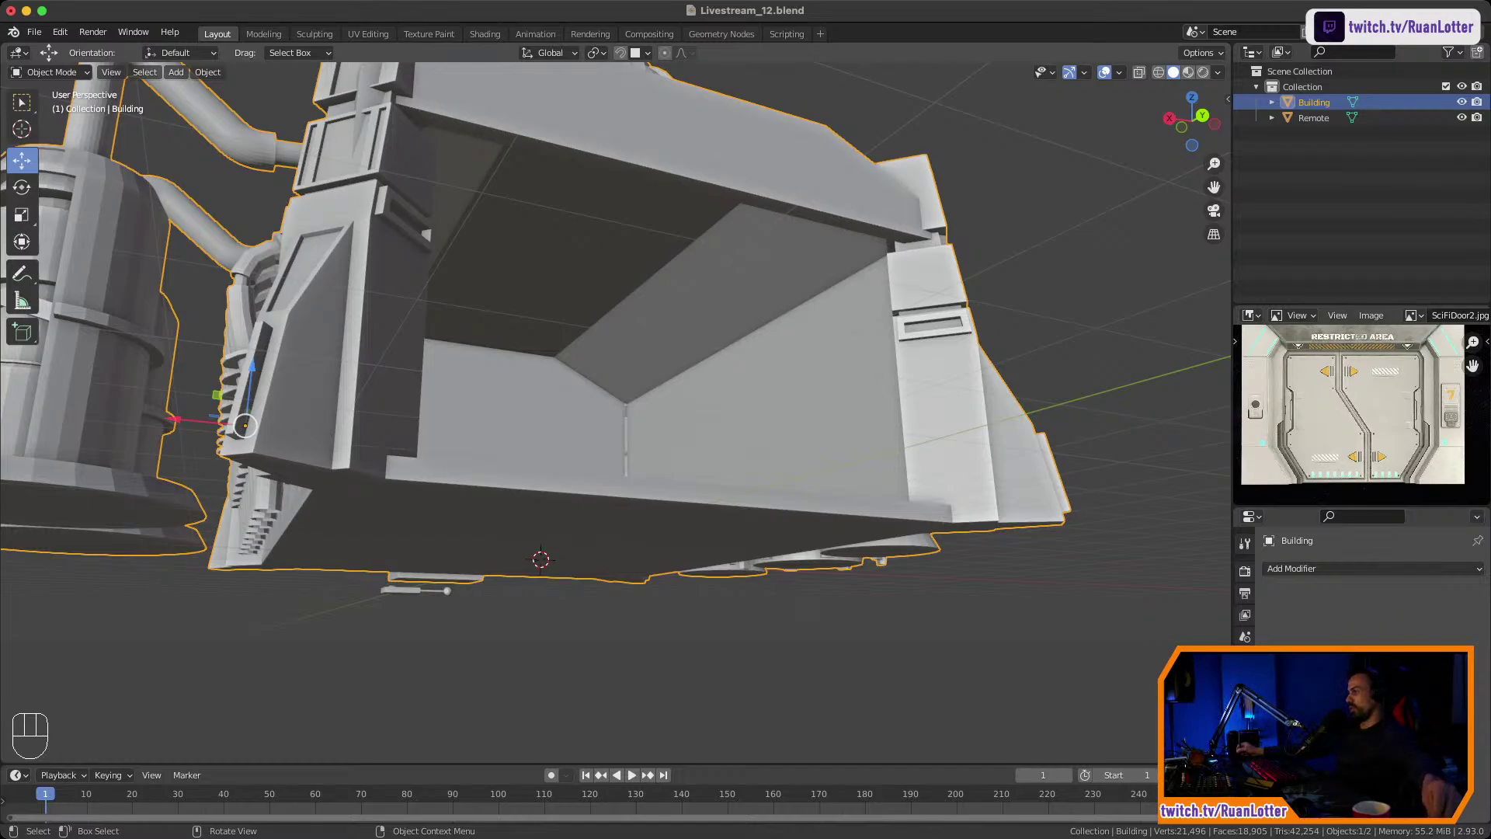
pyautogui.click(1202, 116)
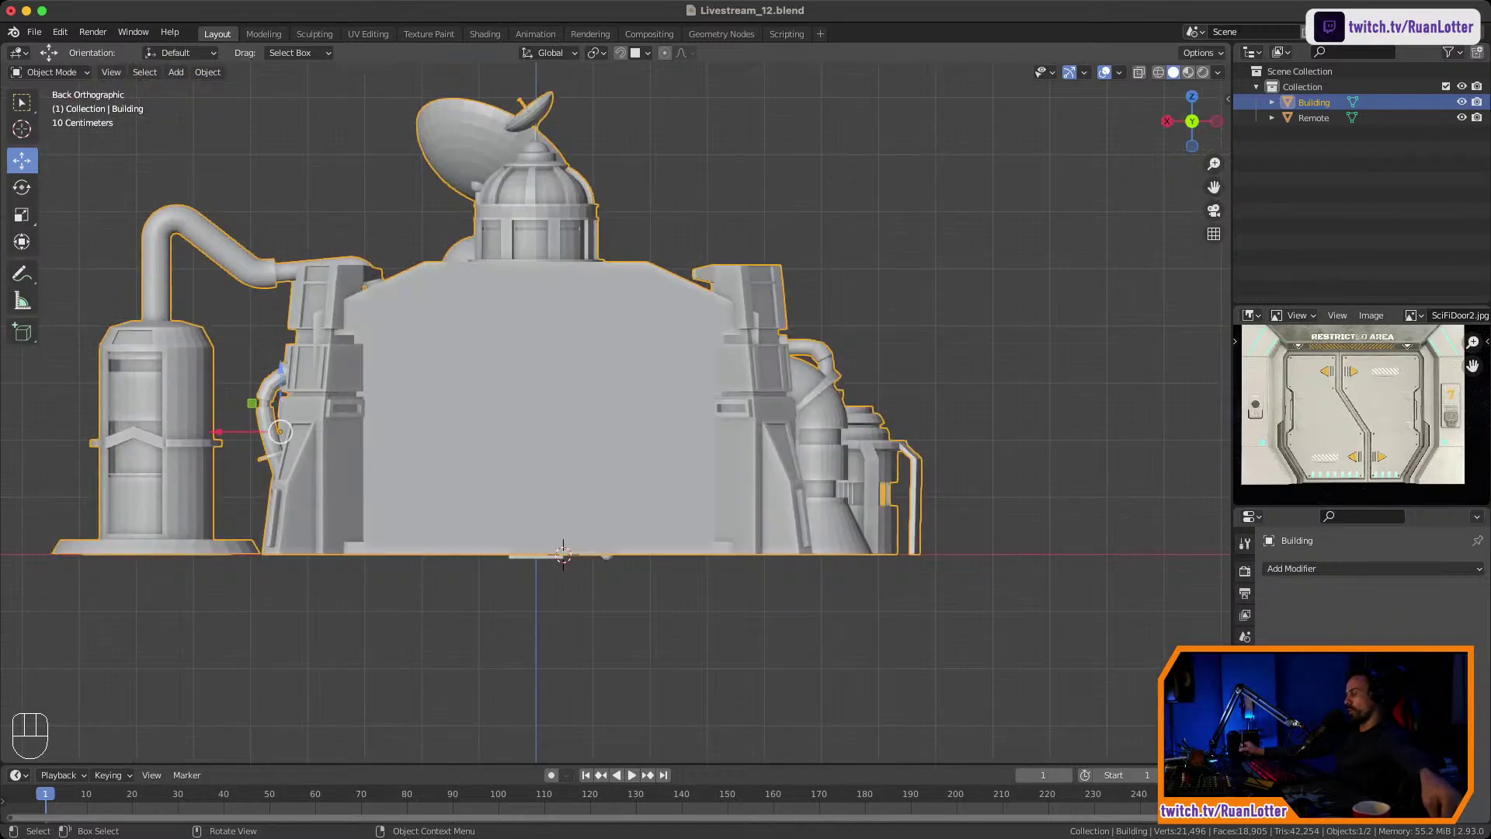
pyautogui.moveTo(591, 388); pyautogui.dragTo(656, 505, button='middle')
pyautogui.keyDown('shift'); pyautogui.moveTo(656, 505); pyautogui.dragTo(665, 420, button='middle'); pyautogui.keyUp('shift')
# Snap the 3D cursor to the midpoint between the middle top and bottom vertices of the Building's doorway frame.
pyautogui.press('Tab')
pyautogui.press('2')
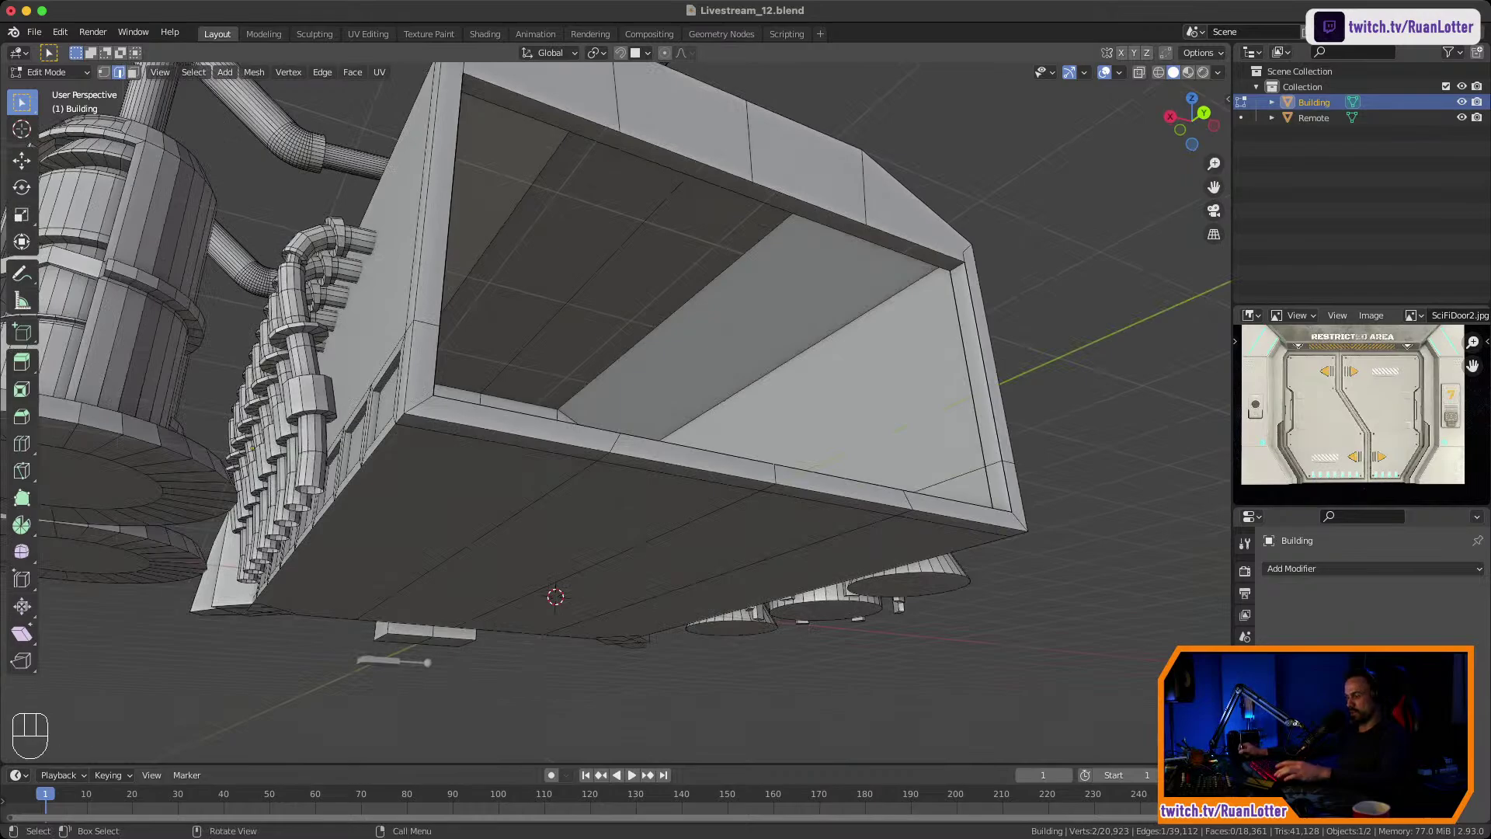
pyautogui.press('1')
pyautogui.moveTo(665, 419)
pyautogui.mouseDown(button='middle')
pyautogui.moveTo(665, 464)
pyautogui.moveTo(665, 394)
pyautogui.moveTo(667, 413)
pyautogui.mouseUp(button='middle')
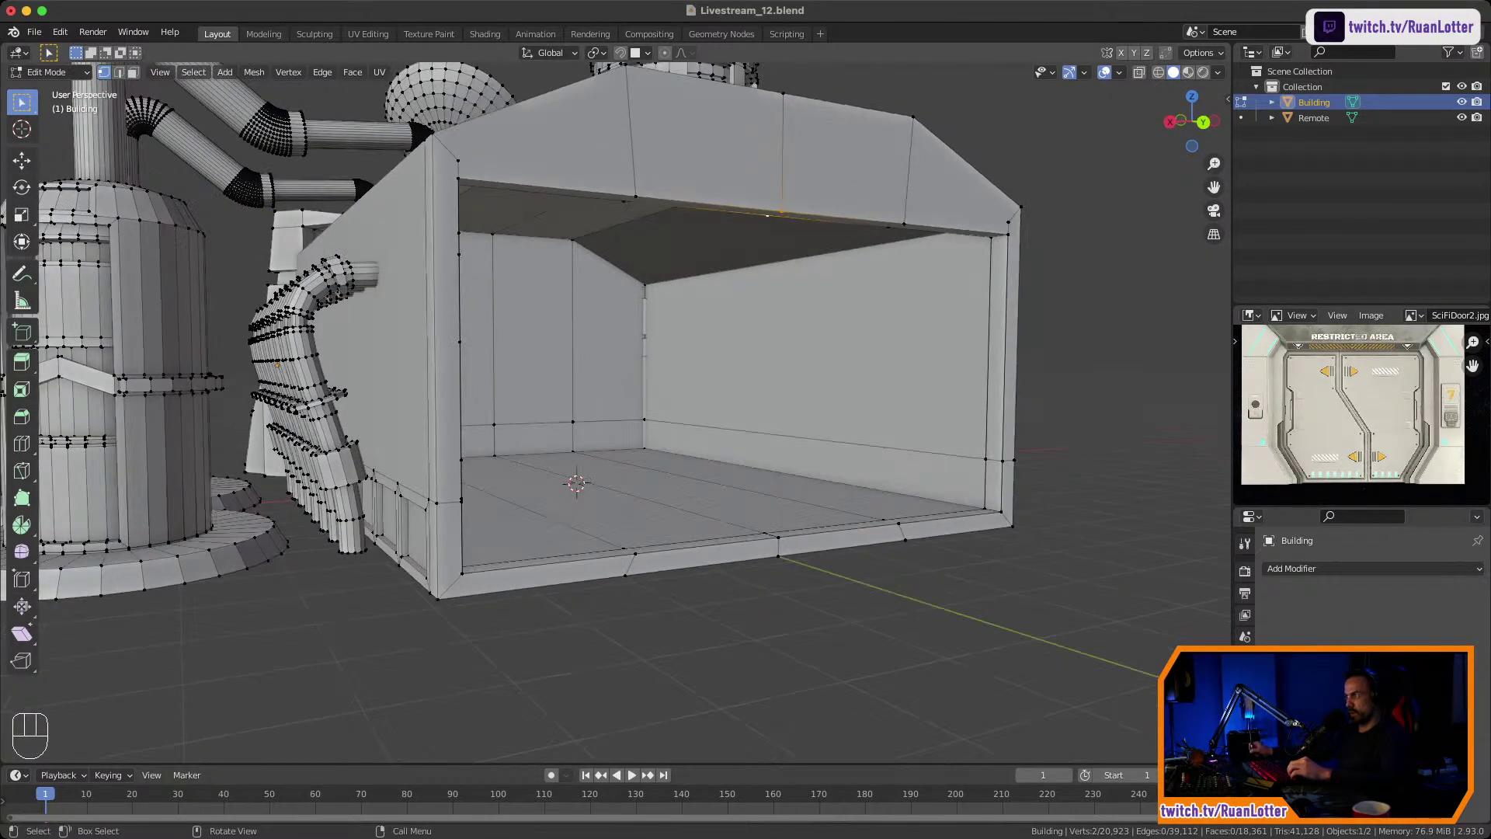
pyautogui.keyDown('shift'); pyautogui.click(778, 537); pyautogui.keyUp('shift')
pyautogui.moveTo(778, 537); pyautogui.dragTo(767, 605, button='middle')
pyautogui.hotkey('shift', 's')
pyautogui.click(791, 657)
pyautogui.press('Tab')
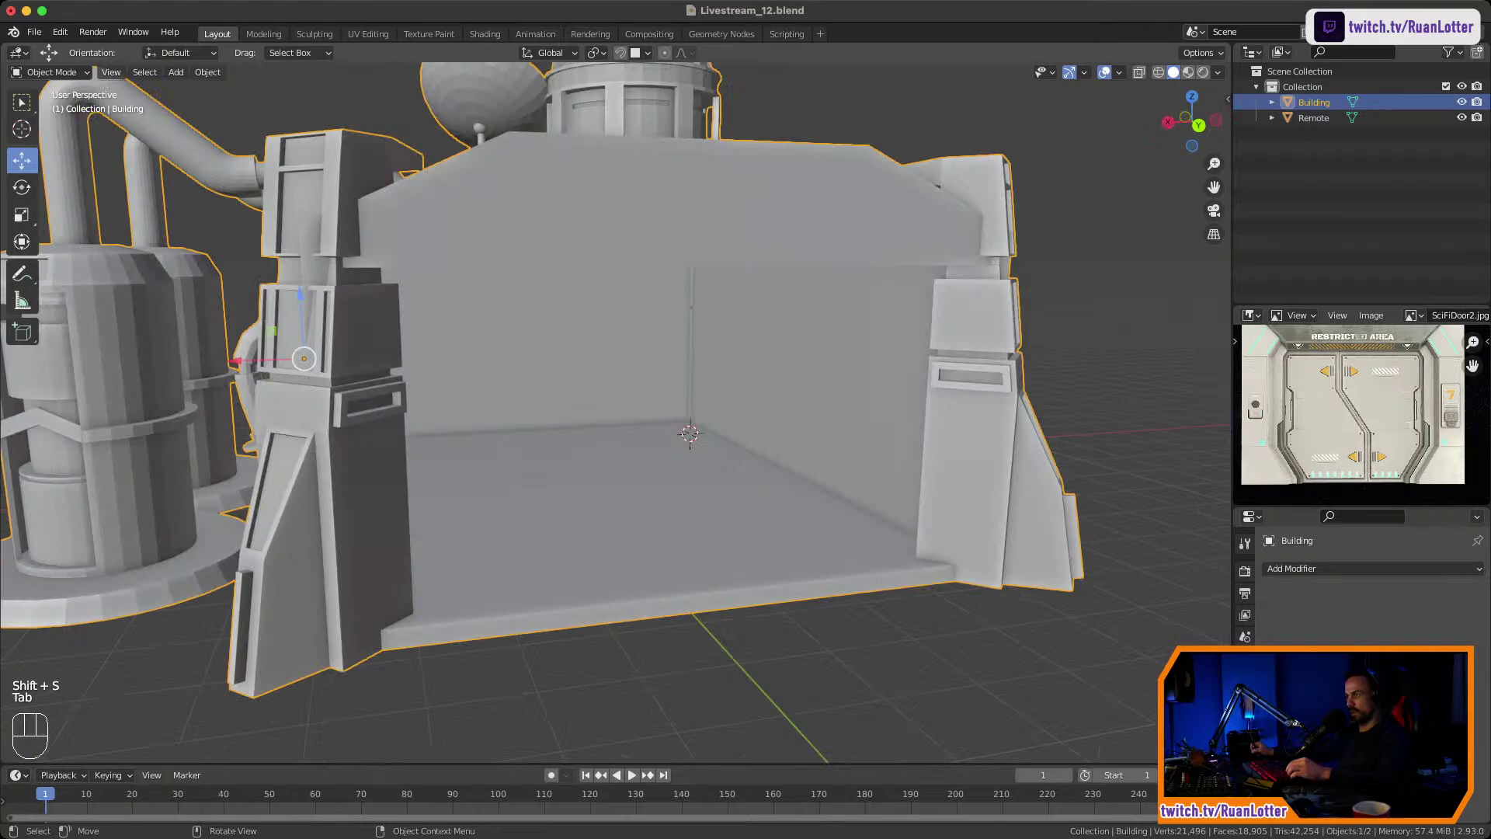
# Add a 2 m cube at the 3D cursor in the doorway and scale it to 0.14 along Y.
pyautogui.hotkey('shift', 'a')
pyautogui.moveTo(765, 520)
pyautogui.click(873, 536)
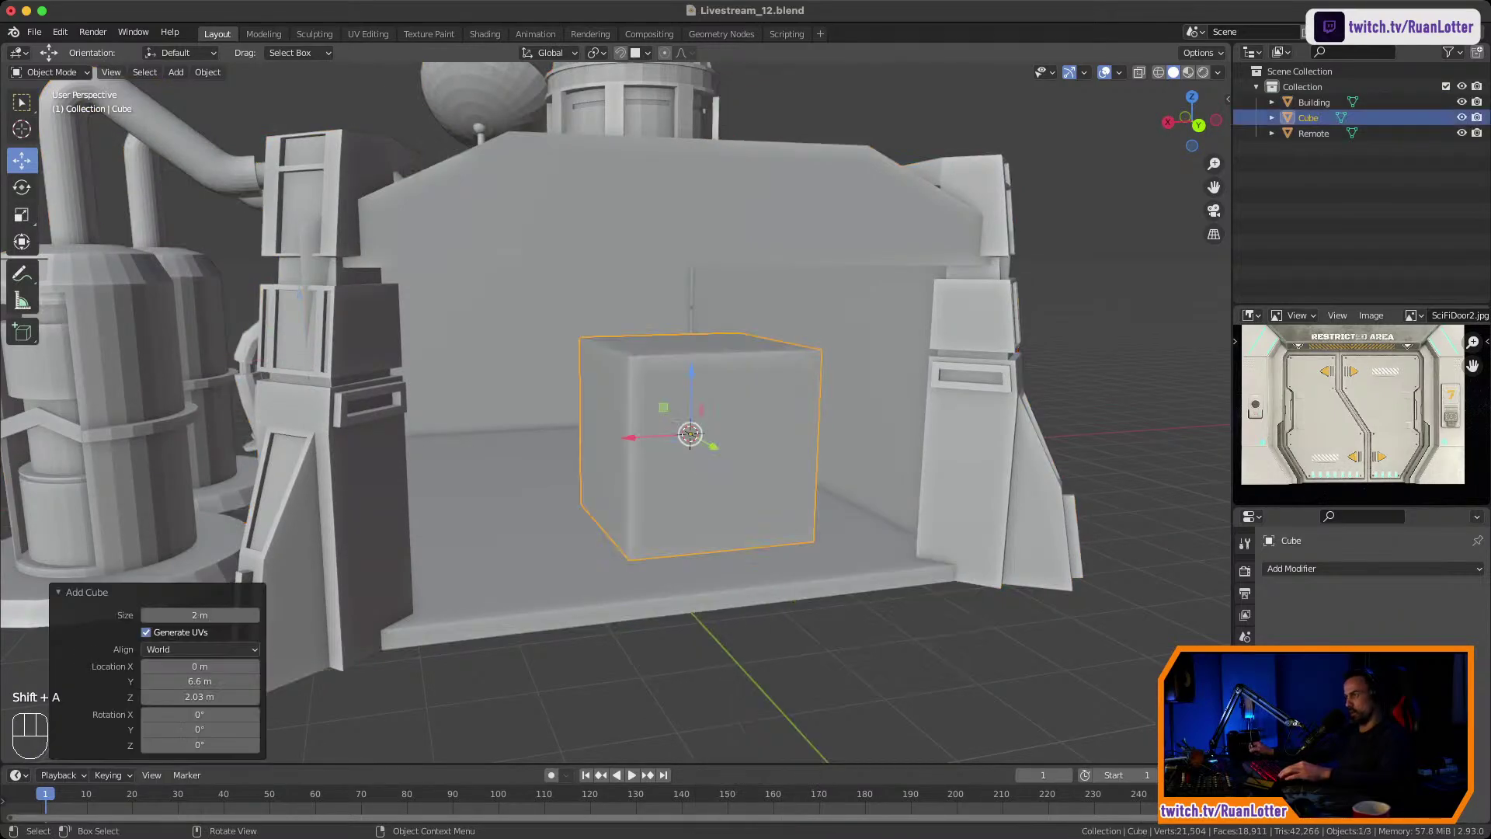
pyautogui.moveTo(874, 537); pyautogui.dragTo(917, 558, button='middle')
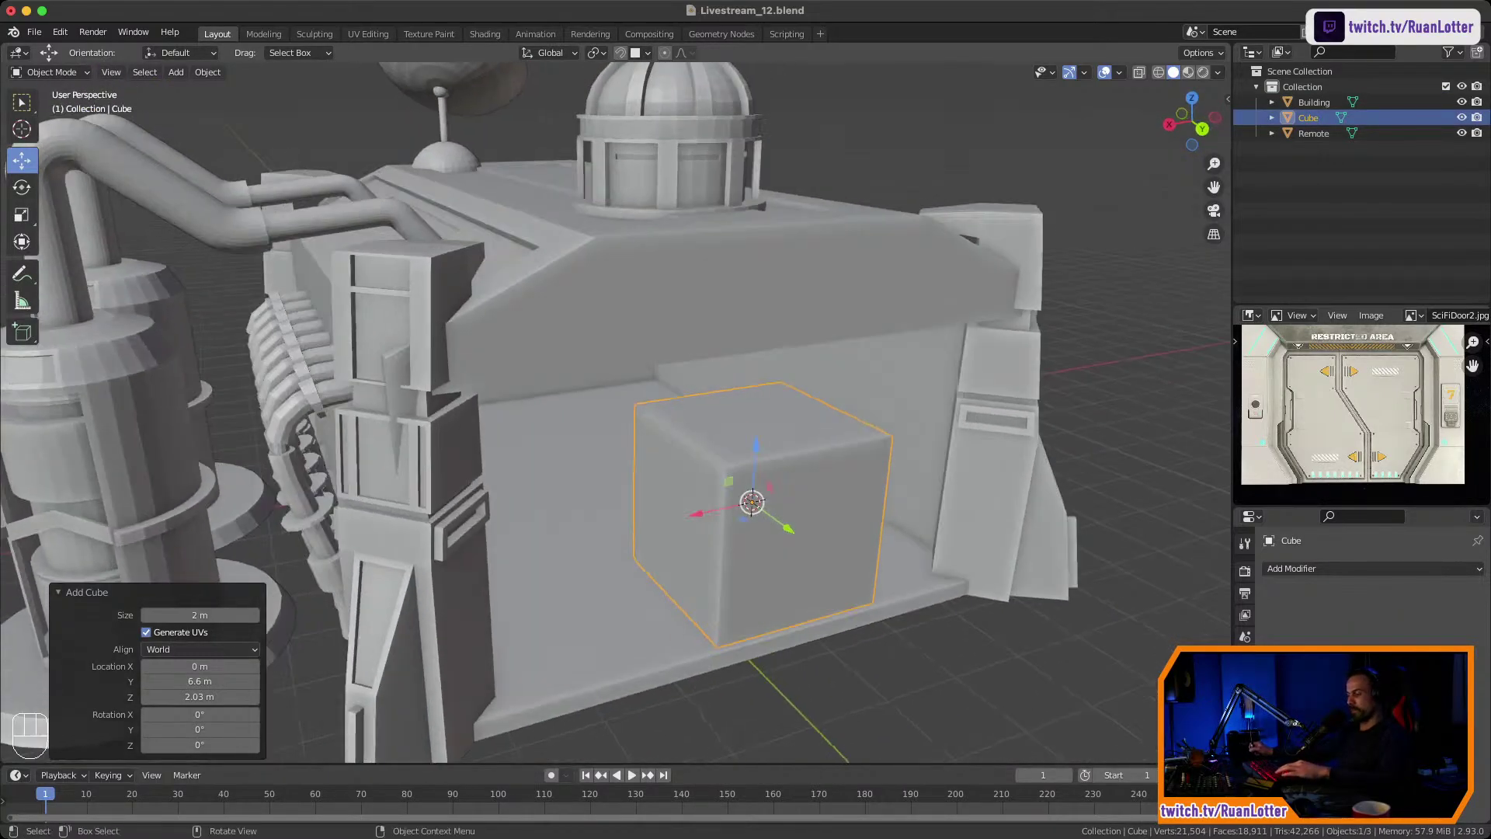
pyautogui.press('s')
pyautogui.press('y')
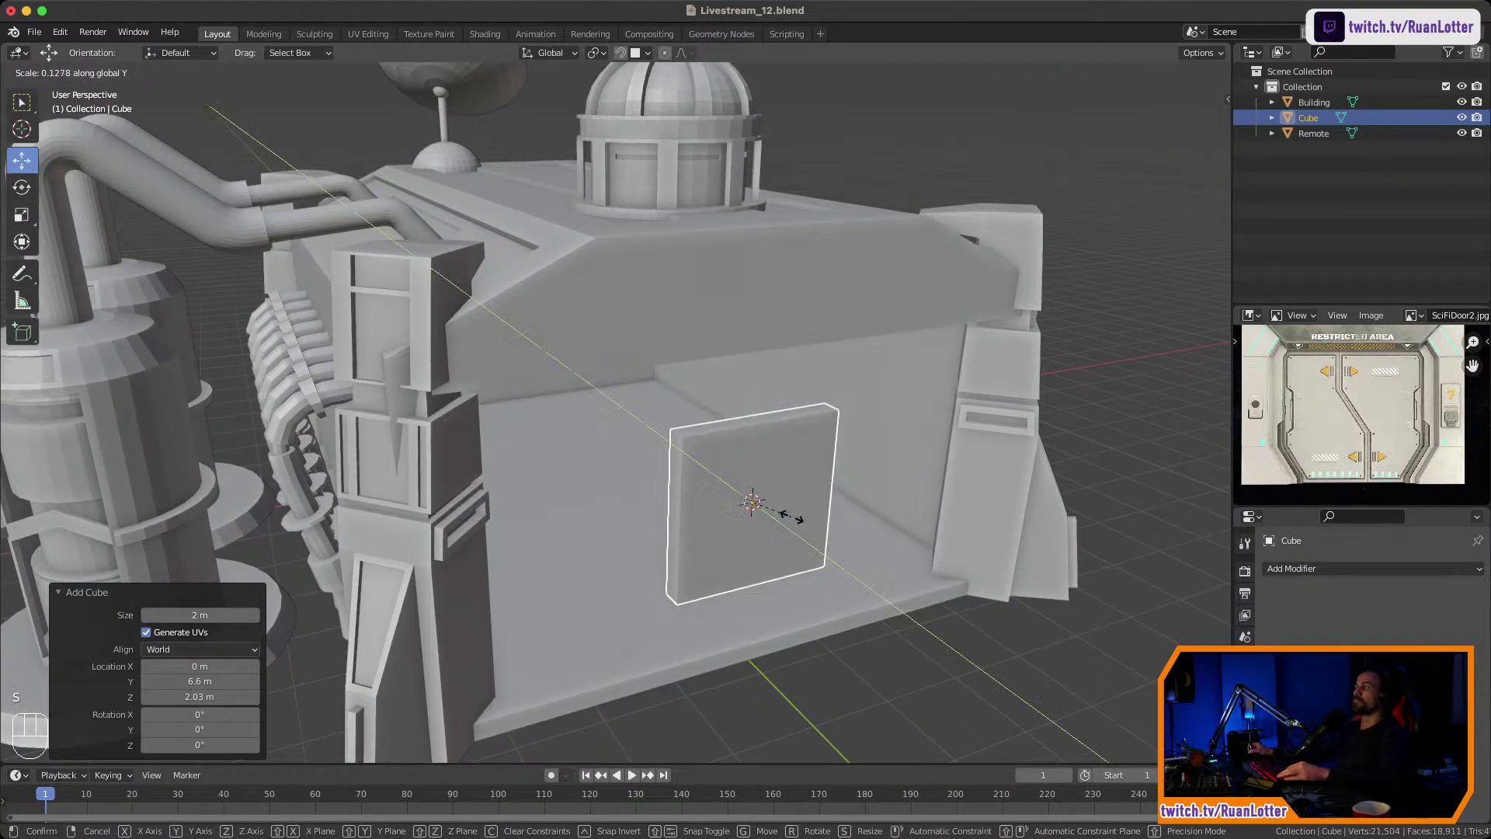
pyautogui.click(797, 517)
# Scale the thin cube by about 1.887 along Z so it spans the doorway's height.
pyautogui.moveTo(798, 516); pyautogui.dragTo(676, 443, button='middle')
pyautogui.keyDown('shift'); pyautogui.moveTo(676, 442); pyautogui.dragTo(817, 444, button='middle'); pyautogui.keyUp('shift')
pyautogui.keyDown('ctrl'); pyautogui.moveTo(817, 445); pyautogui.dragTo(890, 534, button='middle'); pyautogui.keyUp('ctrl')
pyautogui.press('s')
pyautogui.press('z')
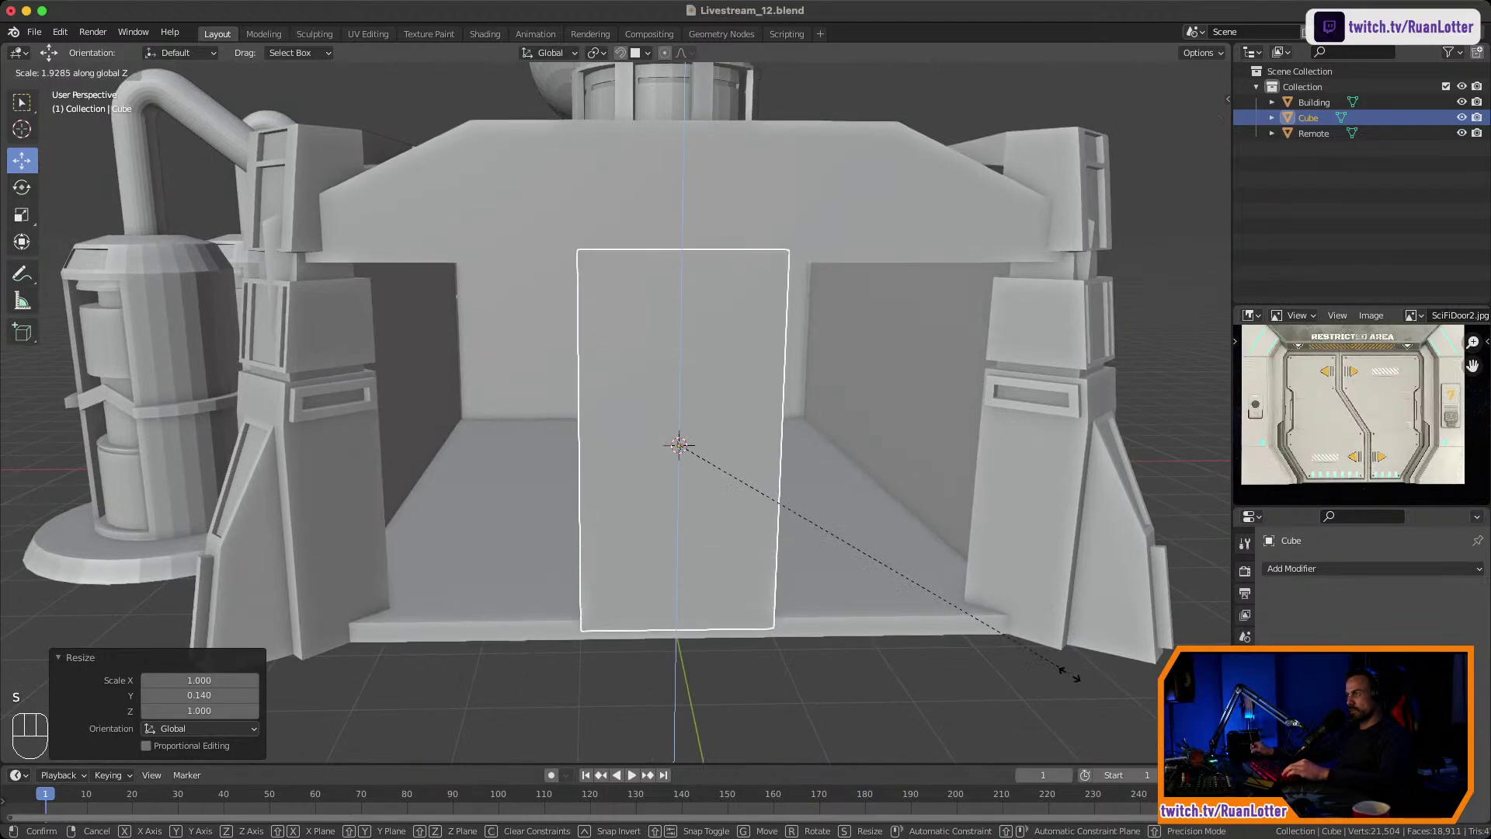
pyautogui.click(1057, 672)
pyautogui.moveTo(1057, 672); pyautogui.dragTo(1134, 668, button='middle')
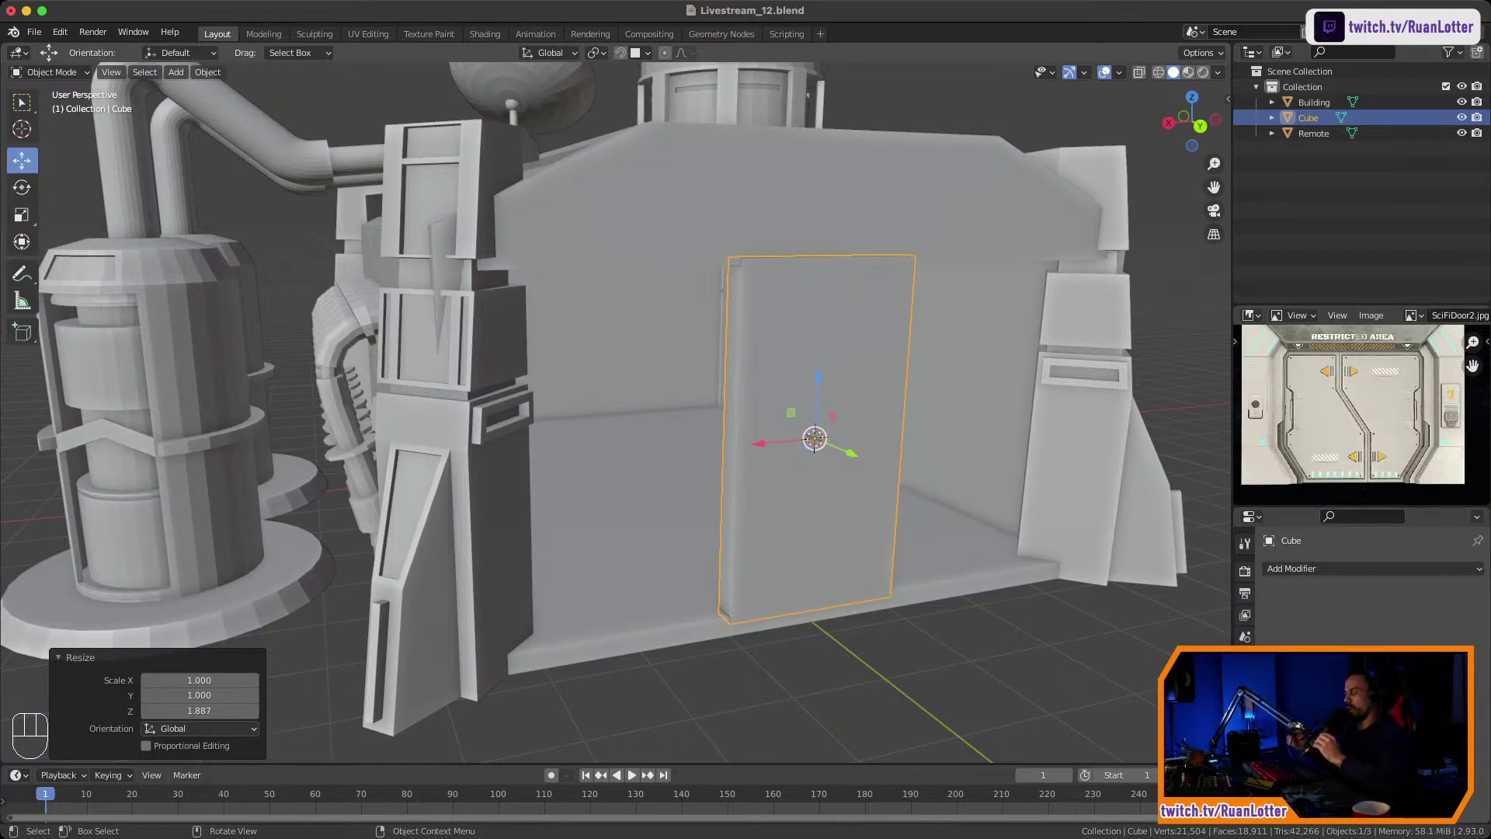
# Examine the door panel and its fit in the doorway from several angles.
pyautogui.keyDown('ctrl'); pyautogui.moveTo(621, 466); pyautogui.dragTo(481, 474, button='middle'); pyautogui.keyUp('ctrl')
pyautogui.keyDown('shift'); pyautogui.moveTo(481, 474); pyautogui.dragTo(544, 481, button='middle'); pyautogui.keyUp('shift')
pyautogui.moveTo(482, 435); pyautogui.dragTo(613, 388, button='middle')
pyautogui.keyDown('shift'); pyautogui.moveTo(614, 404); pyautogui.dragTo(498, 412, button='middle'); pyautogui.keyUp('shift')
pyautogui.moveTo(498, 411); pyautogui.dragTo(656, 420, button='middle')
pyautogui.press('KP_Decimal')
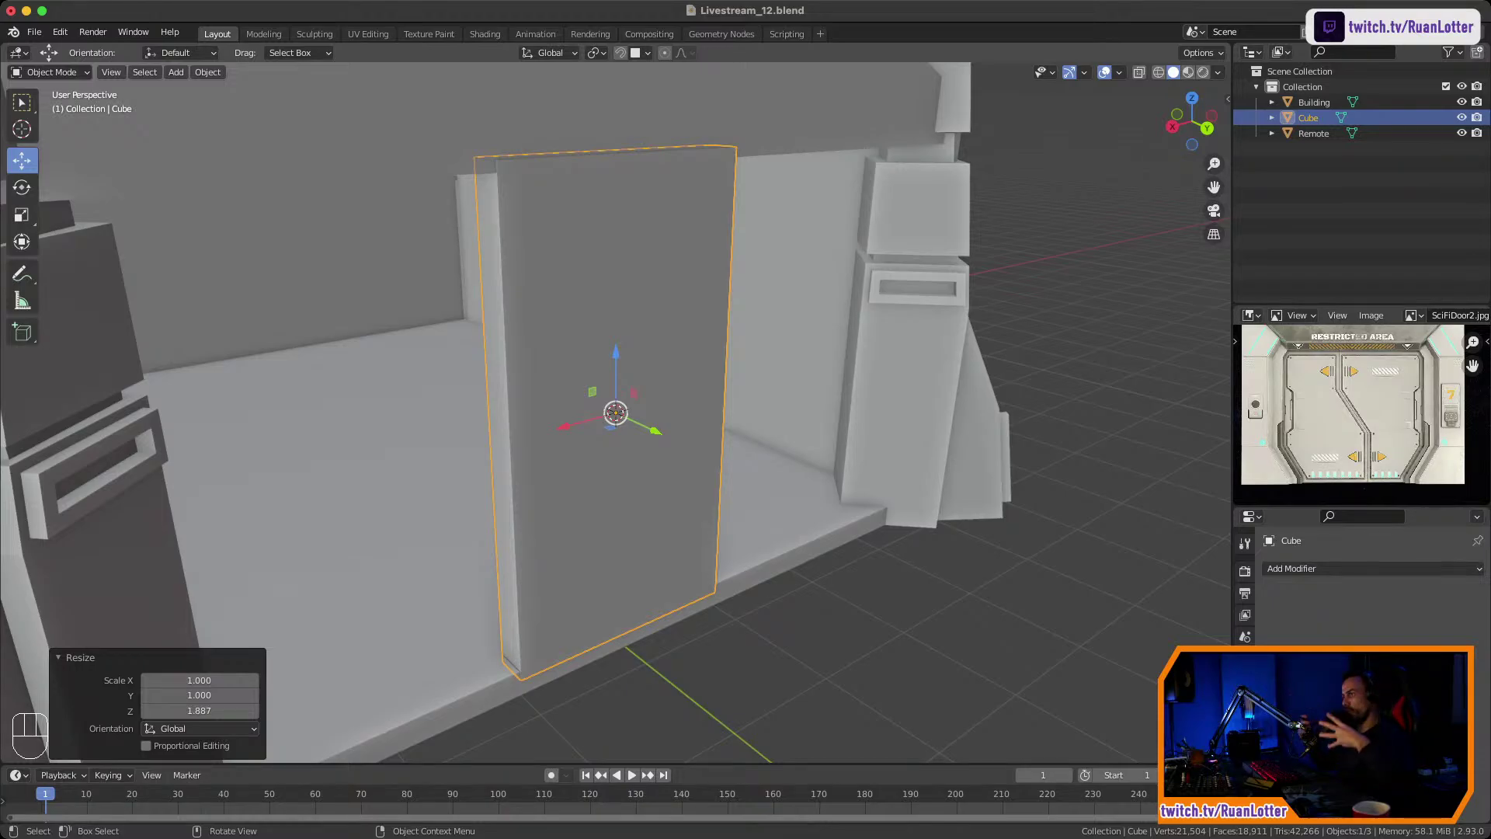
pyautogui.keyDown('ctrl'); pyautogui.moveTo(656, 420); pyautogui.dragTo(656, 466, button='middle'); pyautogui.keyUp('ctrl')
pyautogui.keyDown('shift'); pyautogui.moveTo(656, 466); pyautogui.dragTo(700, 465, button='middle'); pyautogui.keyUp('shift')
pyautogui.keyDown('ctrl'); pyautogui.moveTo(701, 464); pyautogui.dragTo(701, 416, button='middle'); pyautogui.keyUp('ctrl')
pyautogui.moveTo(701, 415); pyautogui.dragTo(724, 395, button='middle')
# Add two horizontal loop cuts to the door panel, one in the upper part and one in the lower part.
pyautogui.press('Tab')
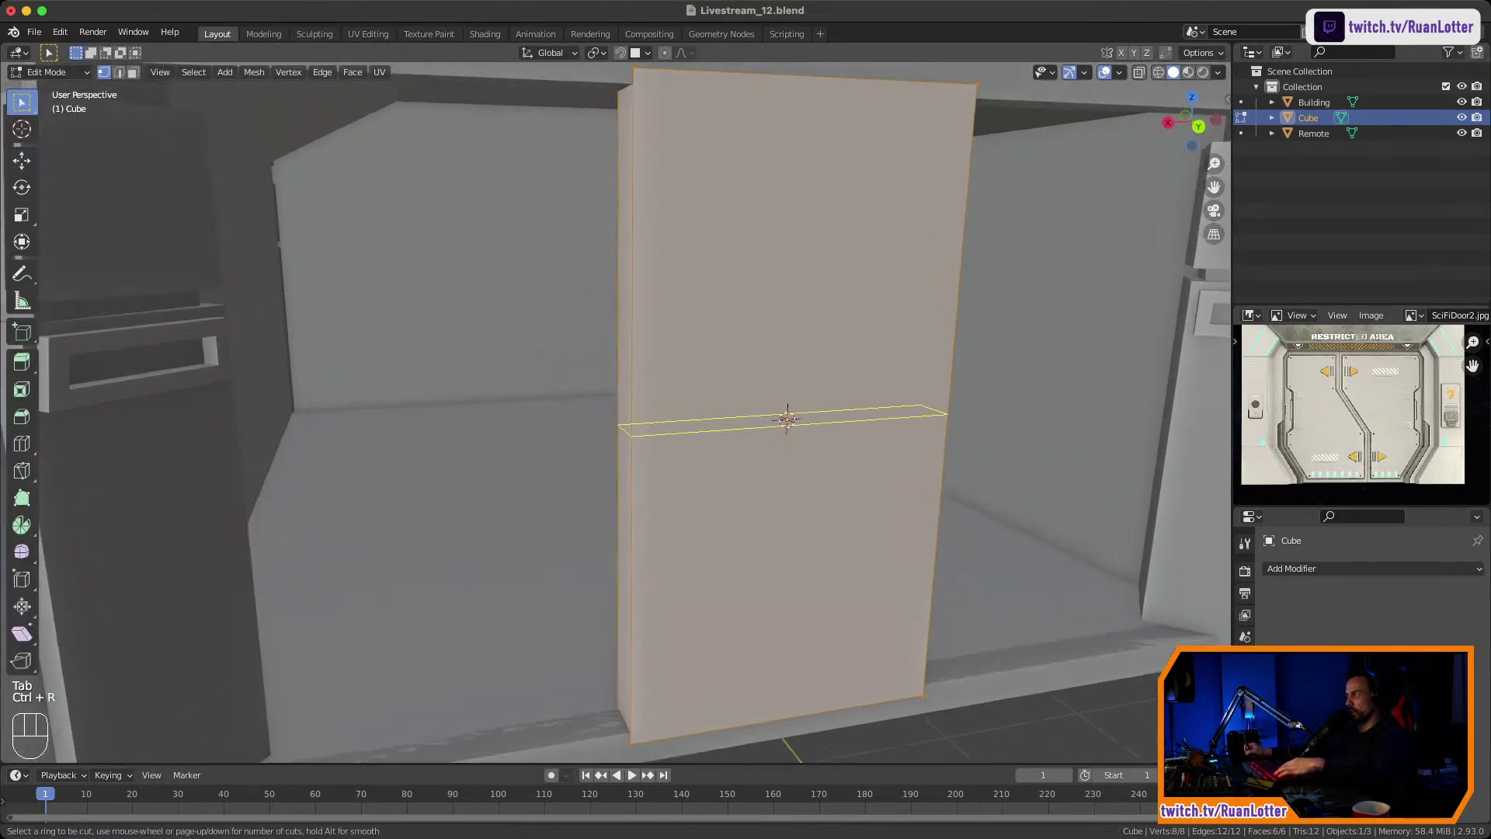
pyautogui.click(650, 429)
pyautogui.click(663, 283)
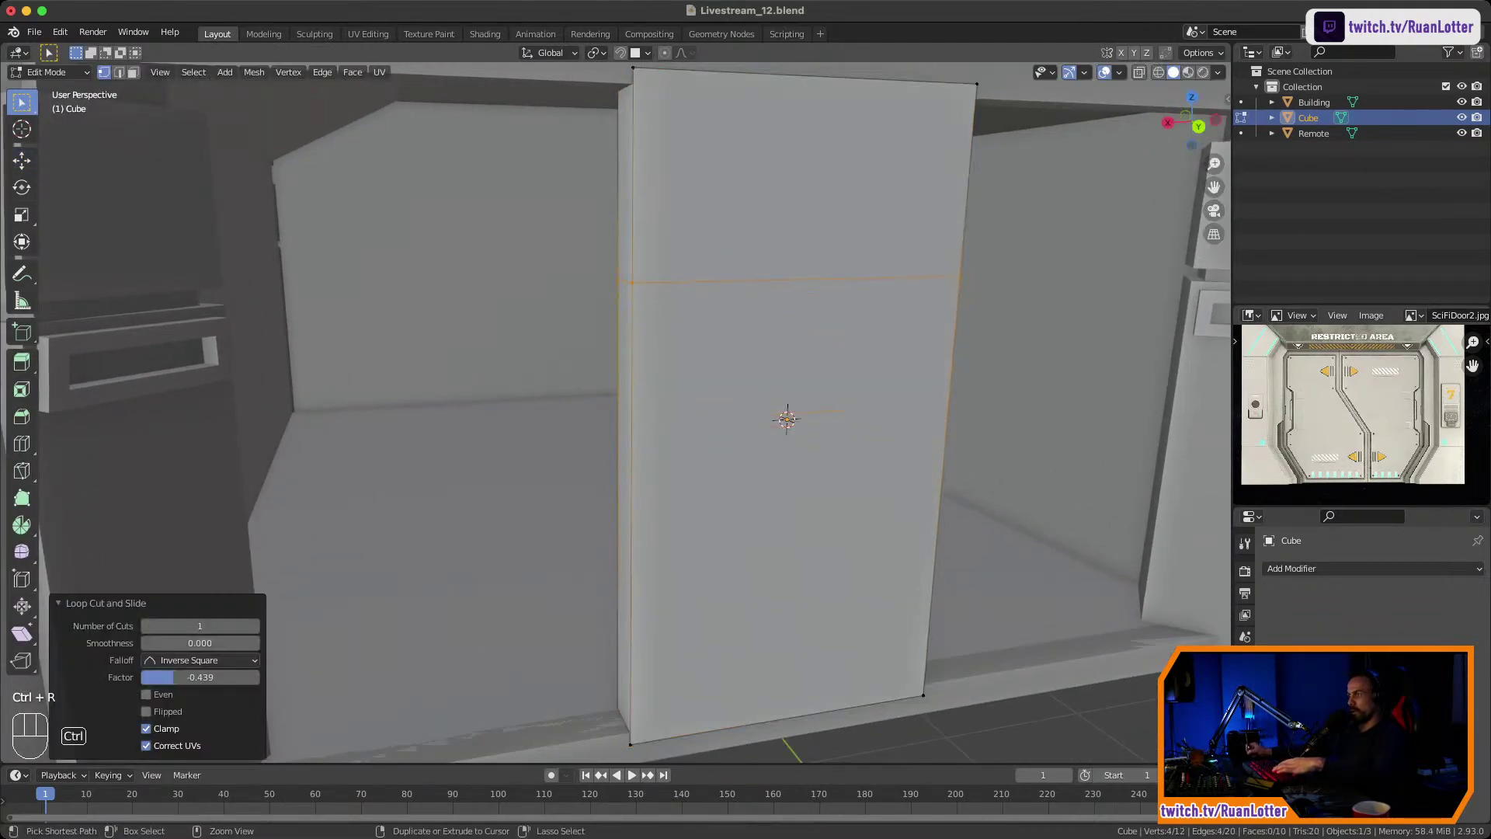
pyautogui.click(653, 494)
pyautogui.click(652, 519)
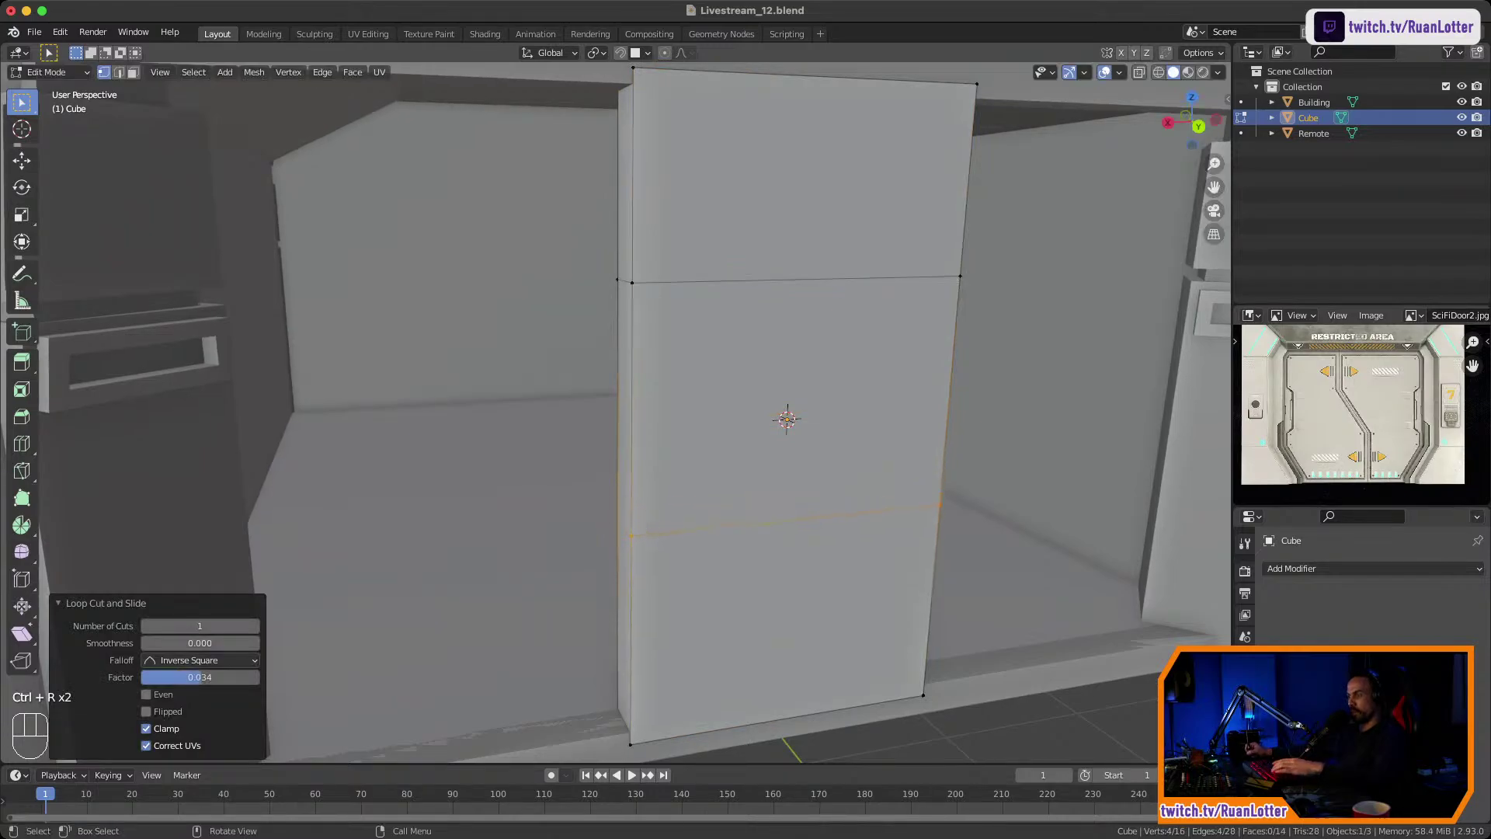
pyautogui.press('3')
pyautogui.press('g')
pyautogui.press('x')
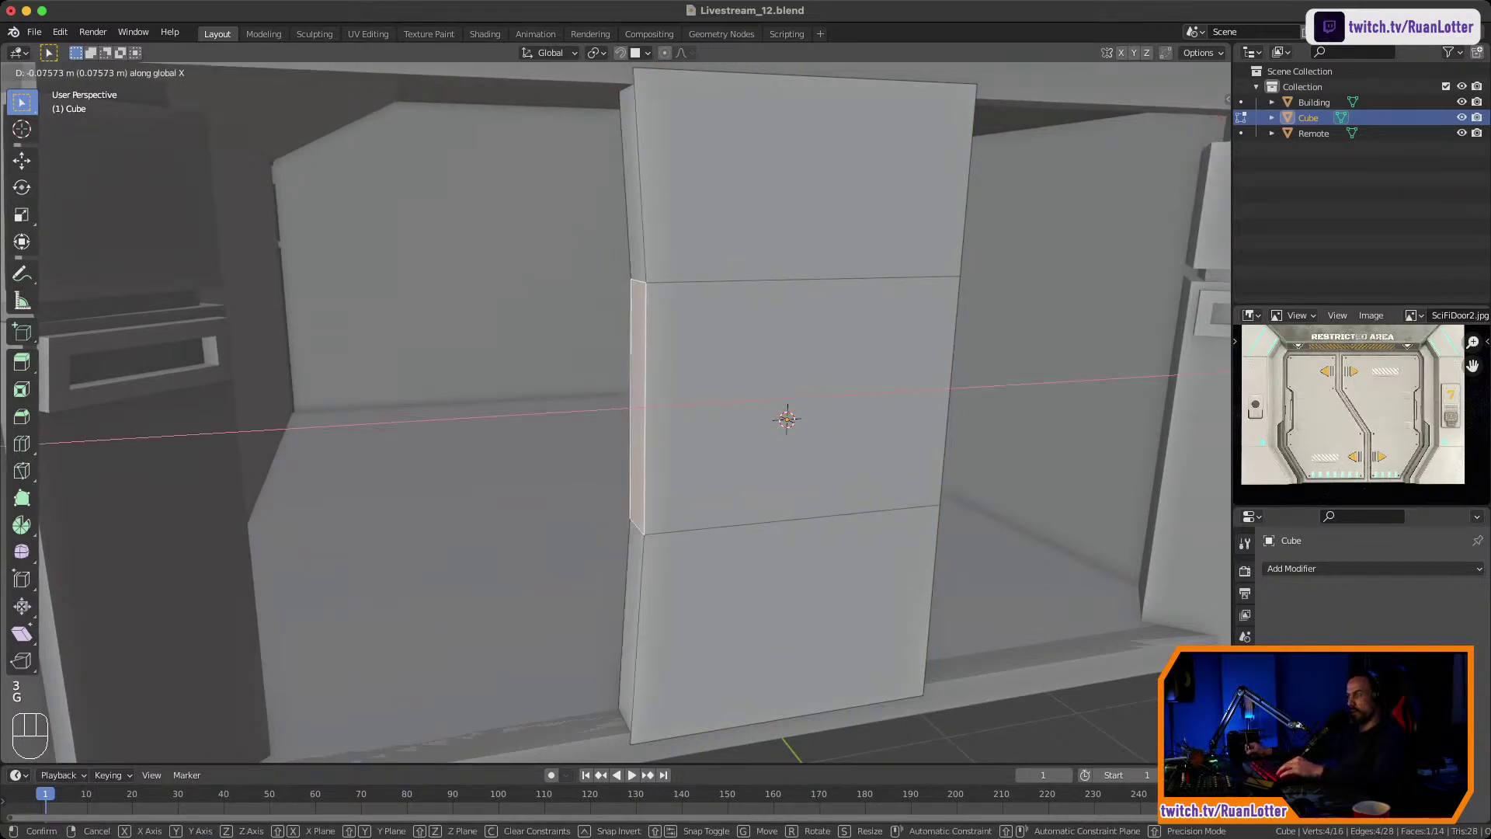
pyautogui.press('Escape')
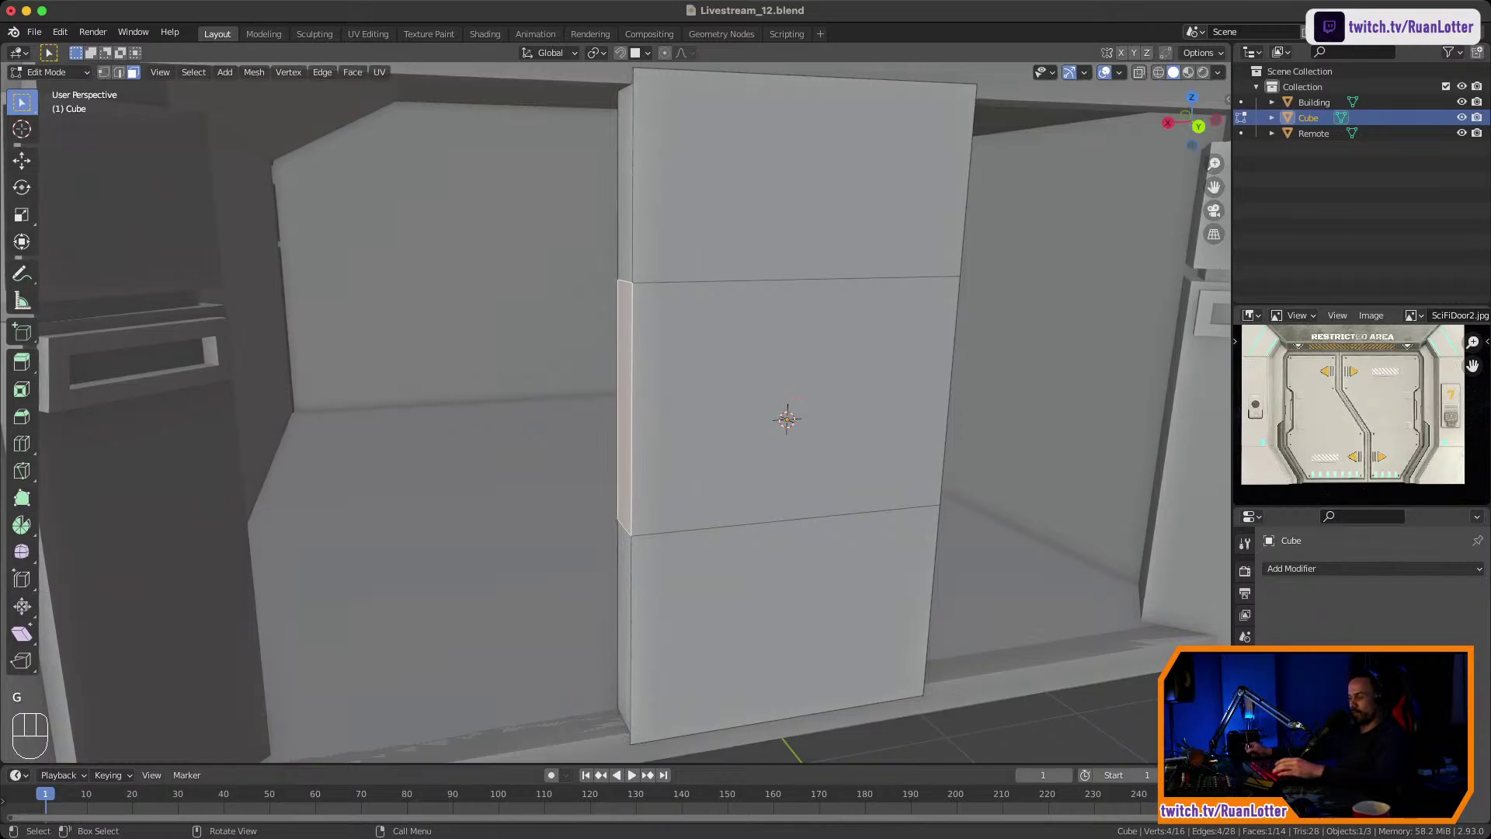
# Add two more horizontal loop cuts to the door panel's middle section, one just below the upper cut and one just above the lower cut.
pyautogui.click(647, 405)
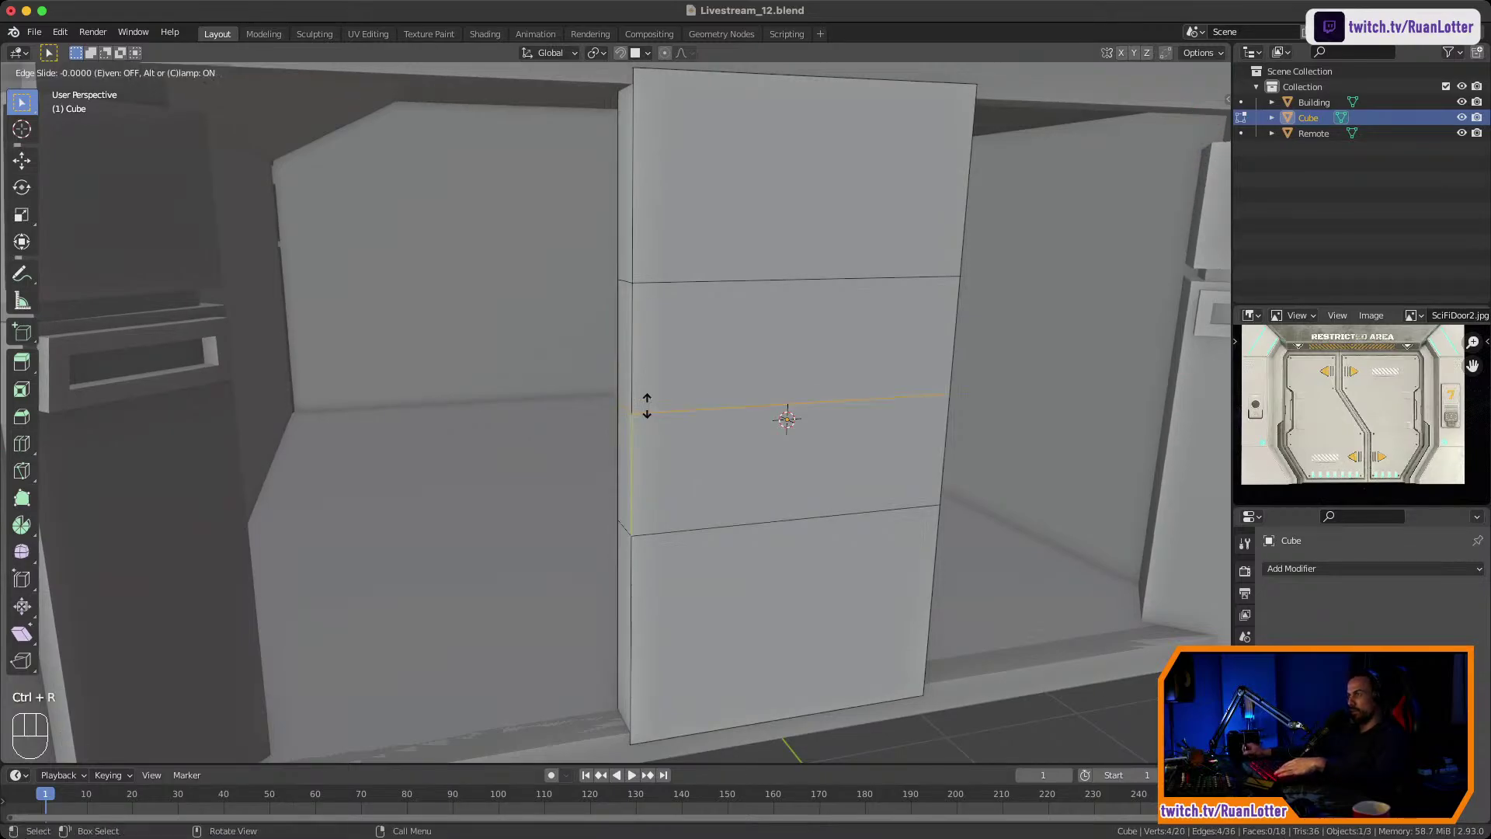
pyautogui.click(650, 319)
pyautogui.hotkey('ctrl', 'r')
pyautogui.click(638, 450)
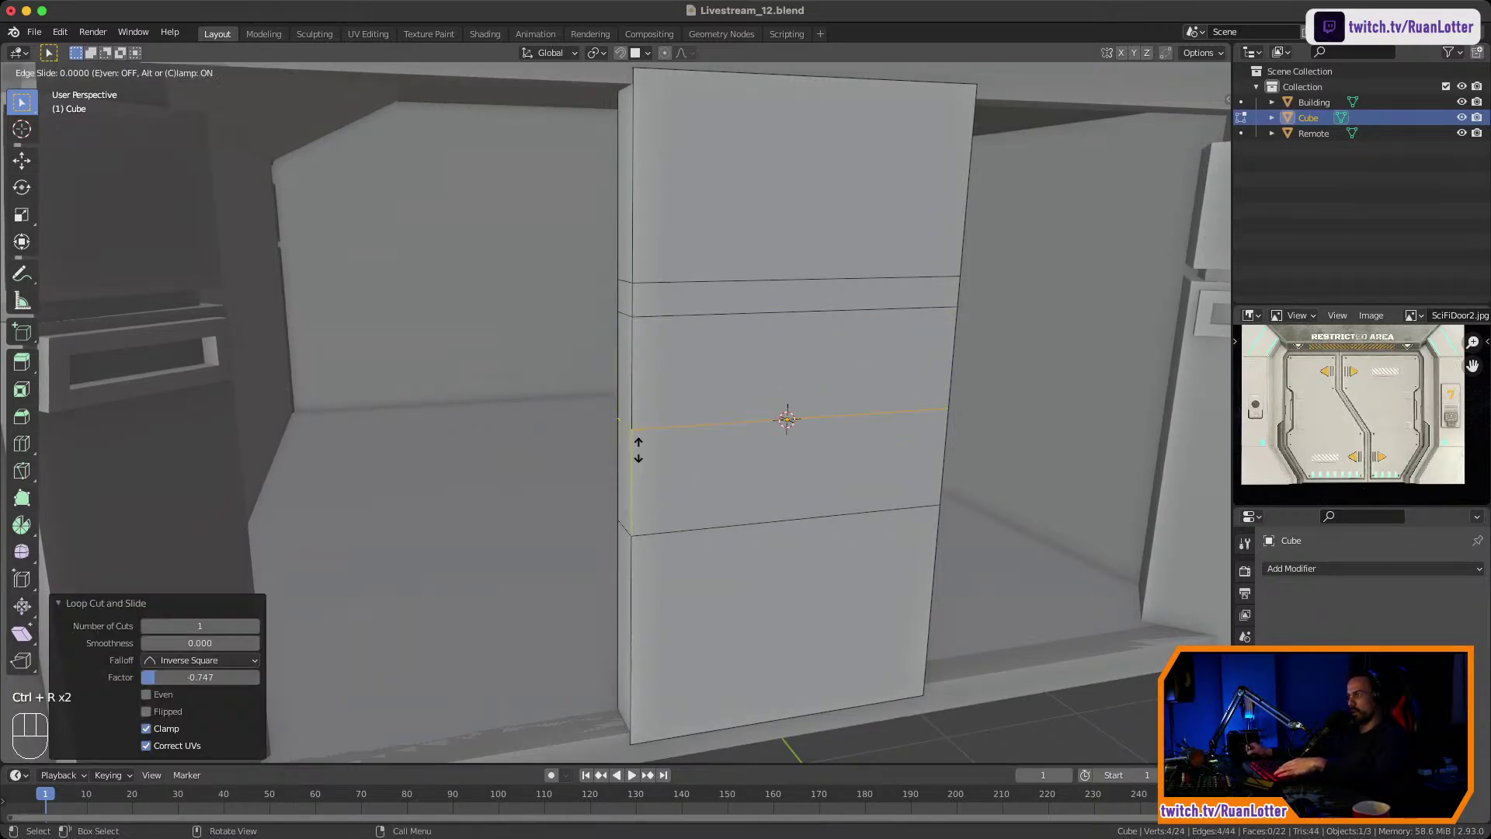
pyautogui.click(634, 517)
# Move the middle side face on one side of the door panel inward about 0.25 m along X to form a notch.
pyautogui.click(633, 443)
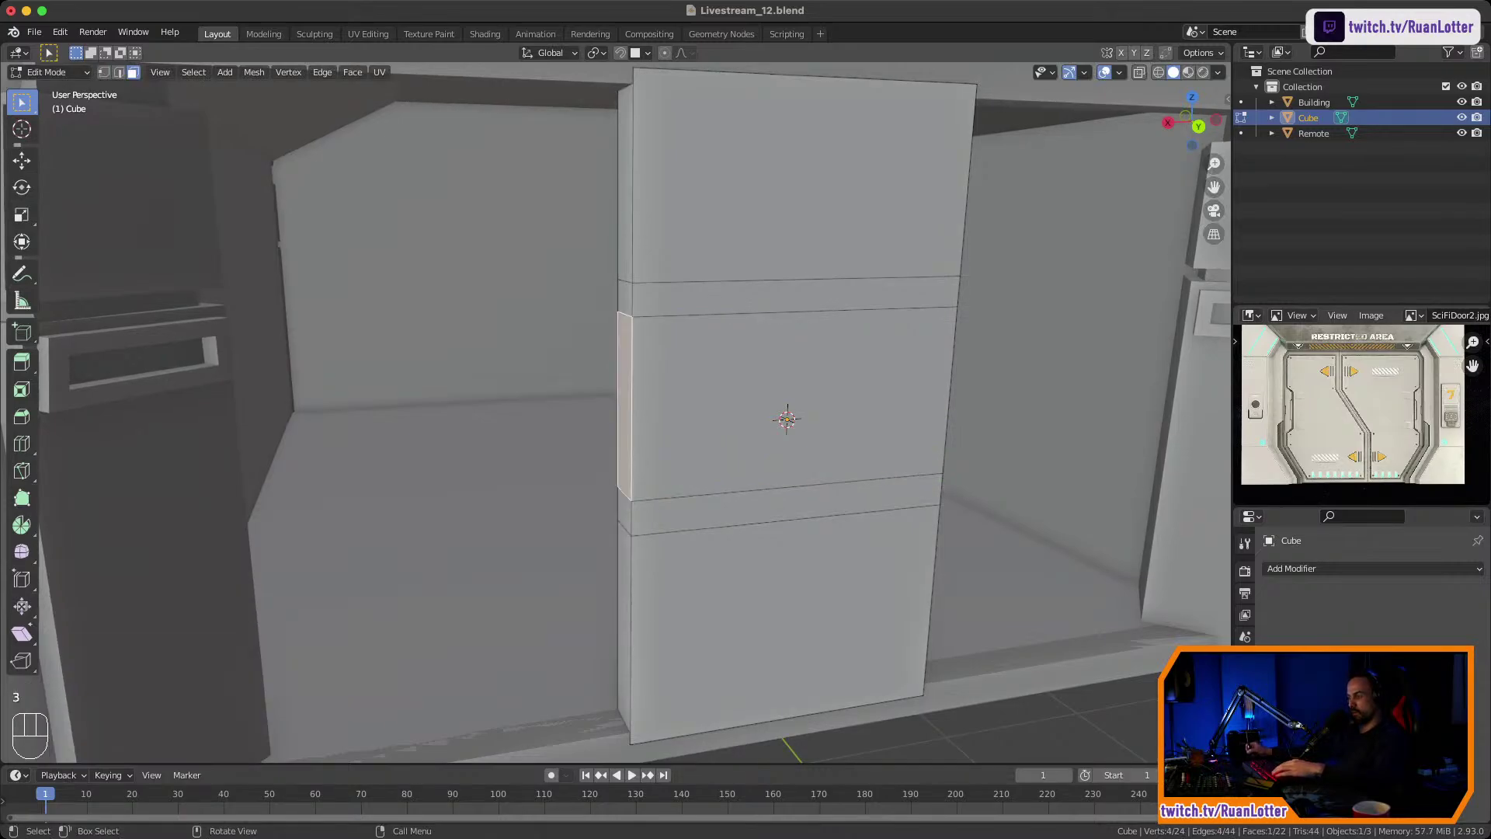
pyautogui.press('g')
pyautogui.press('x')
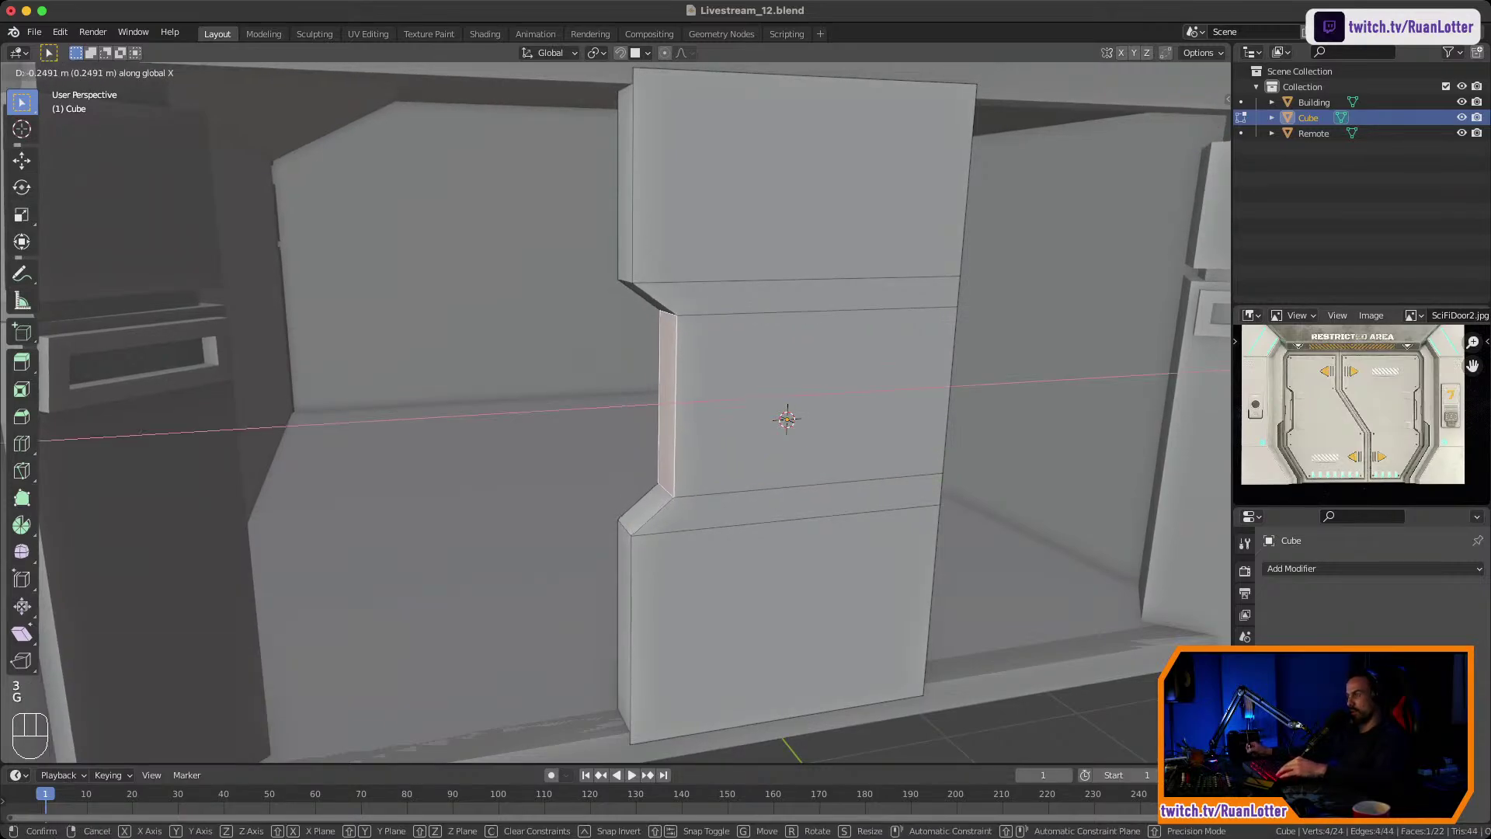
pyautogui.click(683, 419)
# Move the middle side face on the opposite side of the door panel inward about 0.23 m along X.
pyautogui.moveTo(684, 420); pyautogui.dragTo(594, 439, button='middle')
pyautogui.scroll(-3, 574, 415)
pyautogui.press('Tab')
pyautogui.press('Tab')
pyautogui.keyDown('ctrl'); pyautogui.moveTo(653, 578); pyautogui.dragTo(652, 553, button='middle'); pyautogui.keyUp('ctrl')
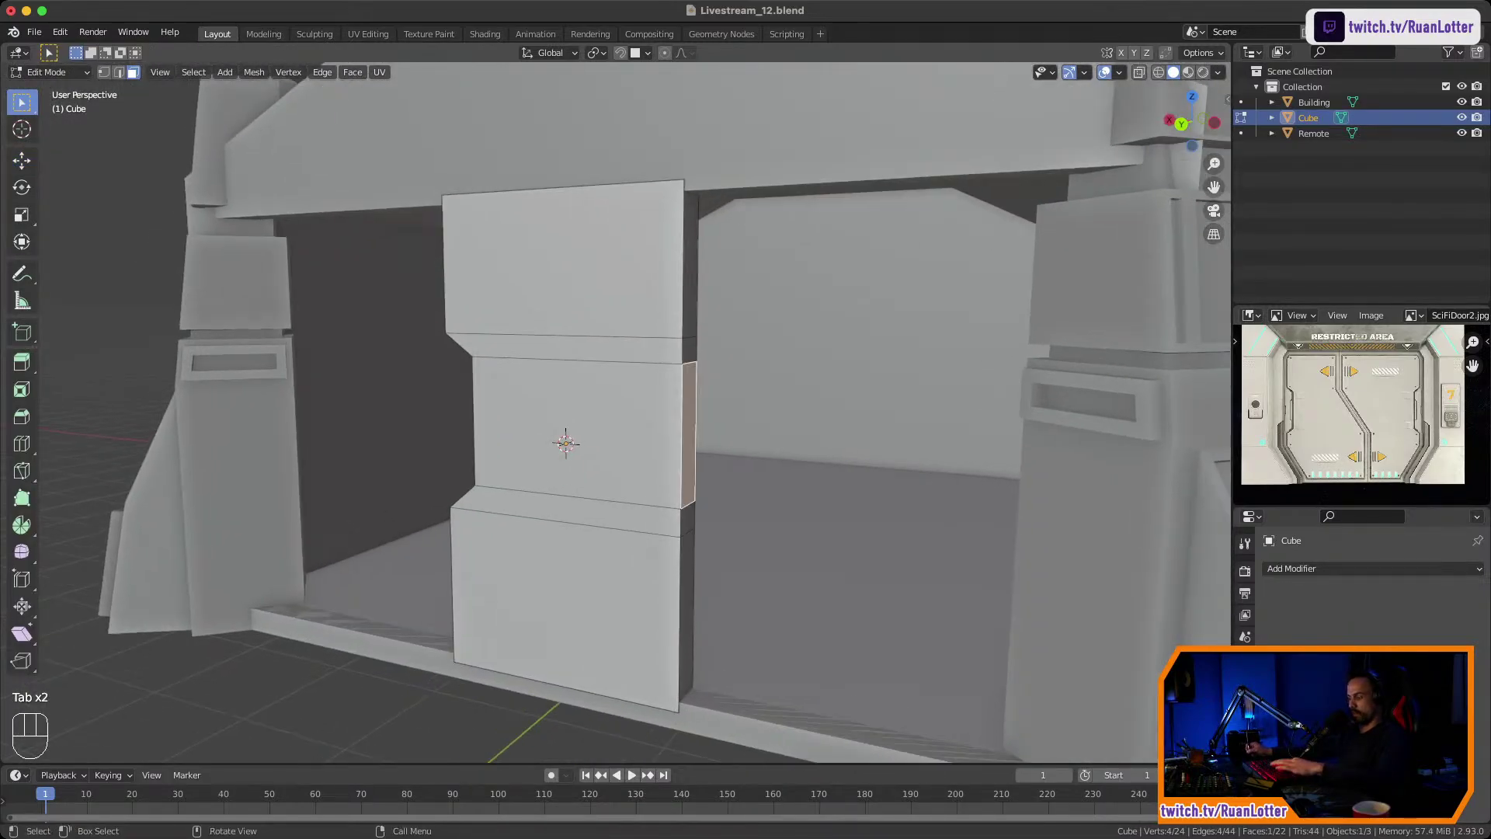
pyautogui.press('g')
pyautogui.press('x')
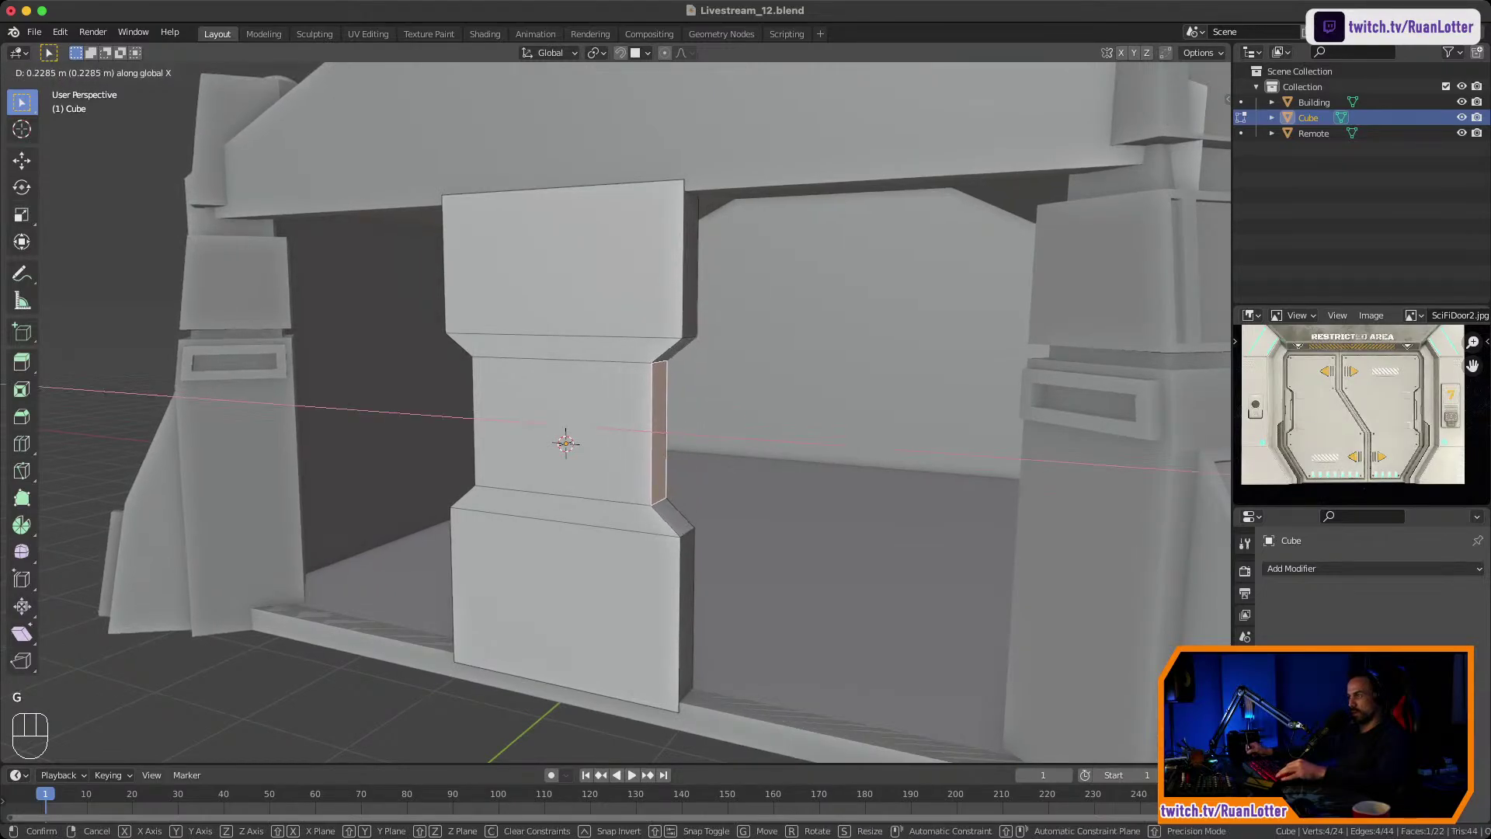
pyautogui.click(659, 434)
# Scale the two outer edges bordering the second notch by about 2.005 along Z to lengthen its slopes.
pyautogui.click(690, 274)
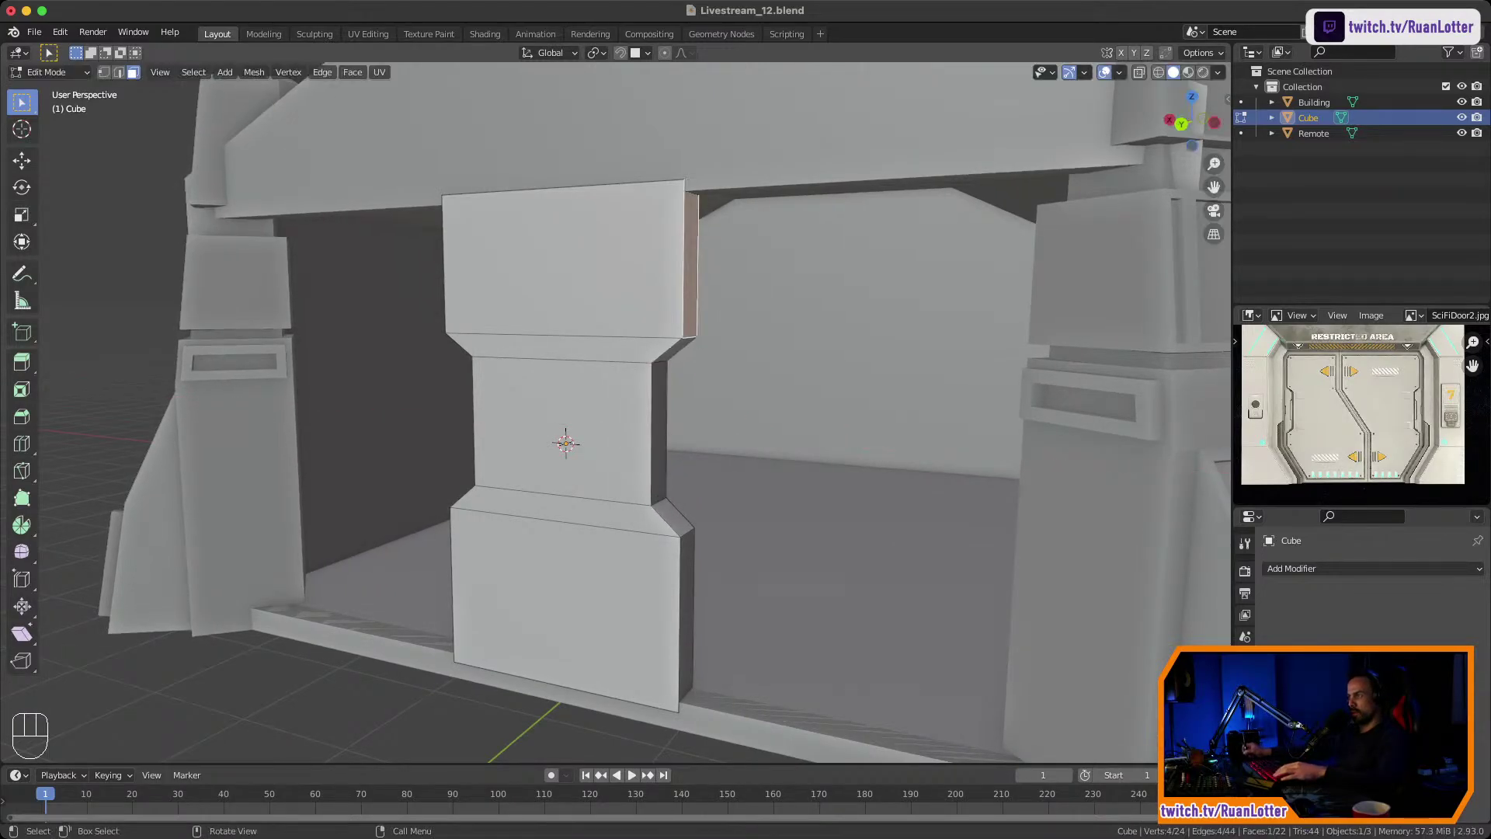
pyautogui.moveTo(690, 338); pyautogui.dragTo(671, 328, button='middle')
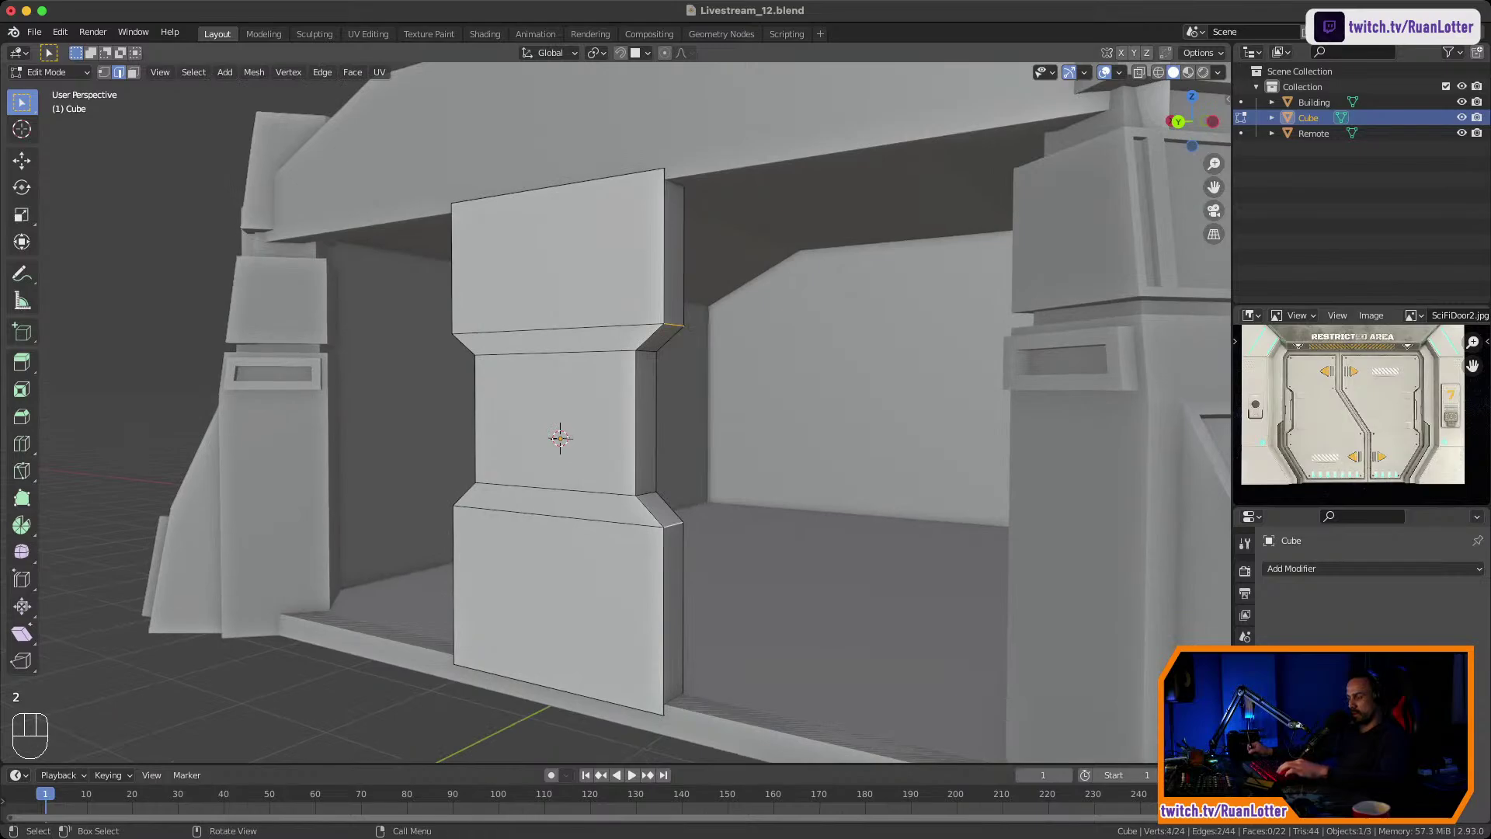
pyautogui.press('s')
pyautogui.press('z')
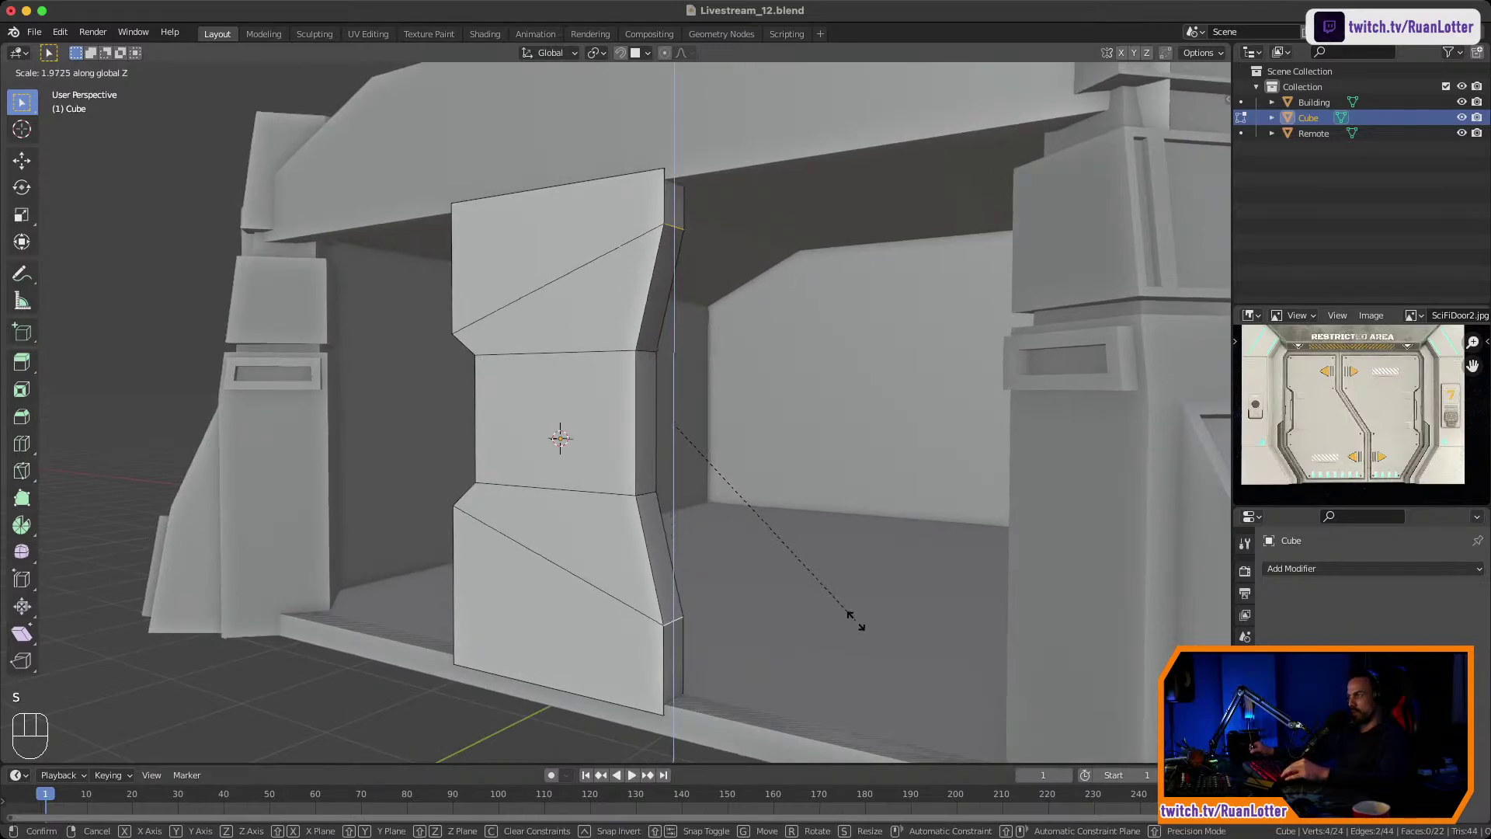
pyautogui.click(854, 625)
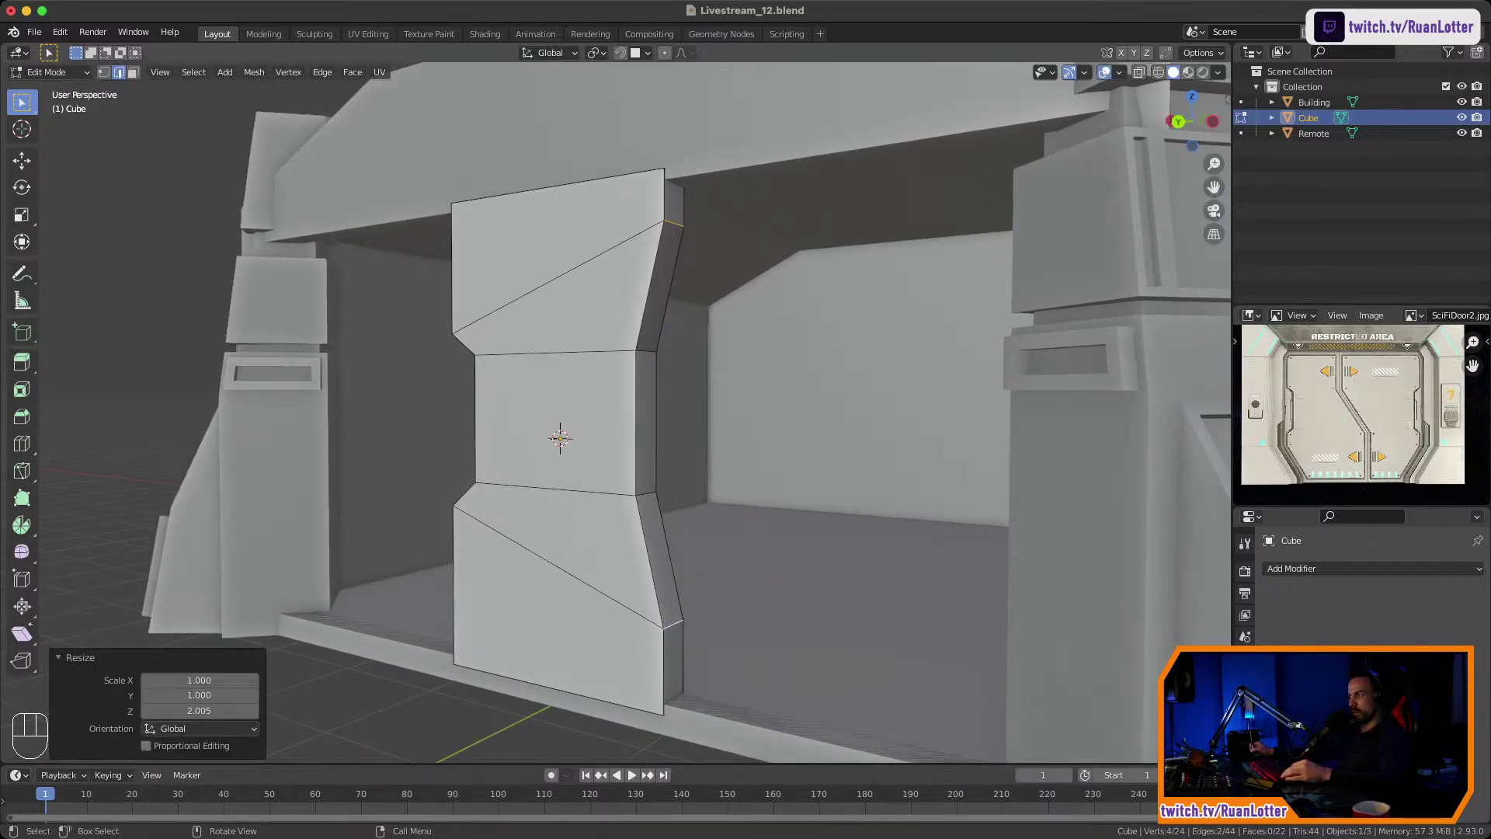
pyautogui.press('Tab')
pyautogui.moveTo(776, 528); pyautogui.dragTo(903, 487, button='middle')
pyautogui.scroll(-1, 777, 505)
pyautogui.scroll(2, 862, 508)
# Fill the open side, front and back of the first side notch with new faces.
pyautogui.press('Tab')
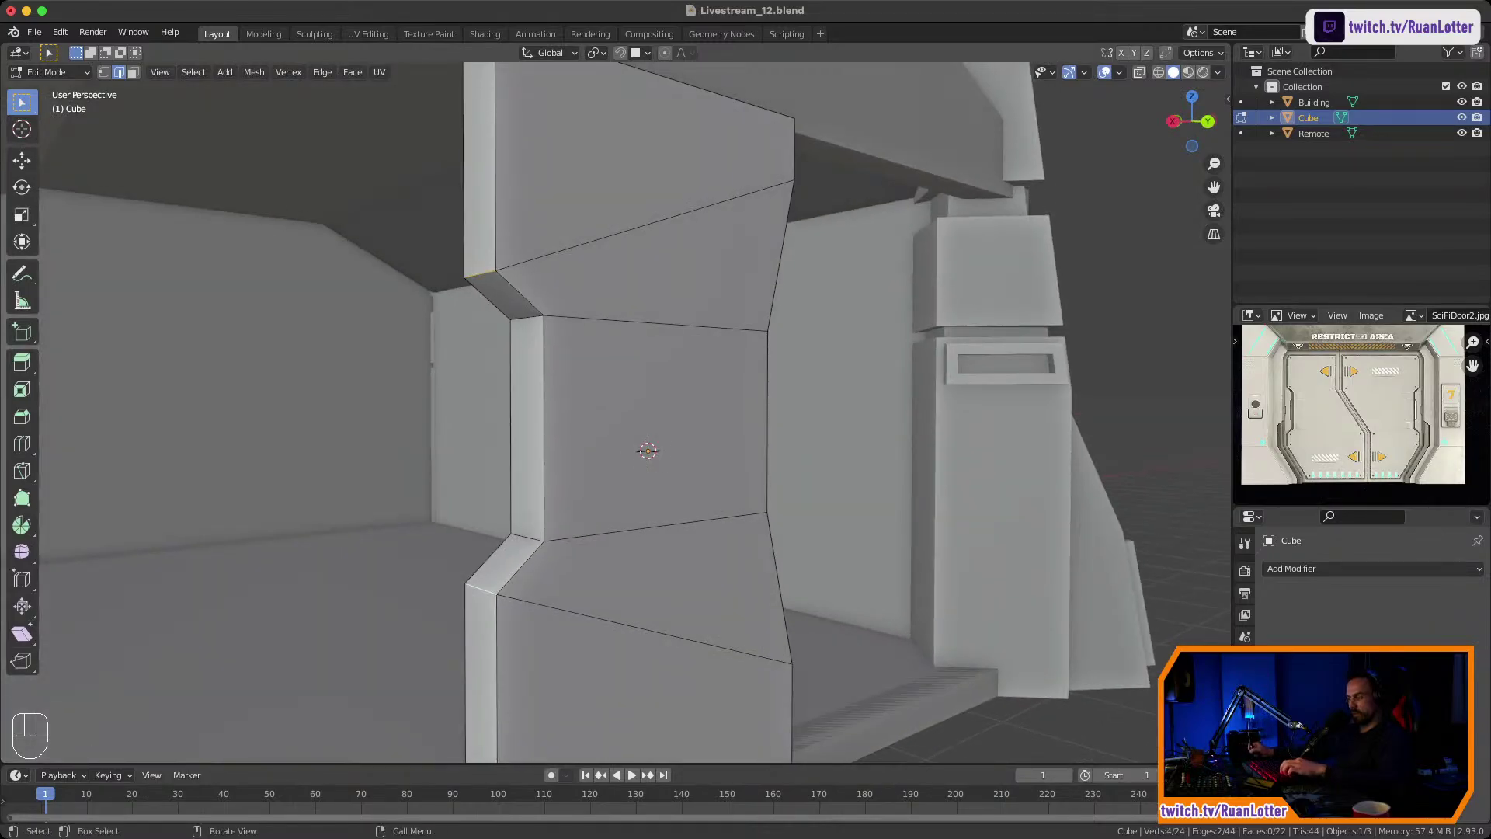
pyautogui.moveTo(704, 519)
pyautogui.mouseDown(button='middle')
pyautogui.moveTo(654, 531)
pyautogui.moveTo(682, 532)
pyautogui.mouseUp(button='middle')
pyautogui.press('f')
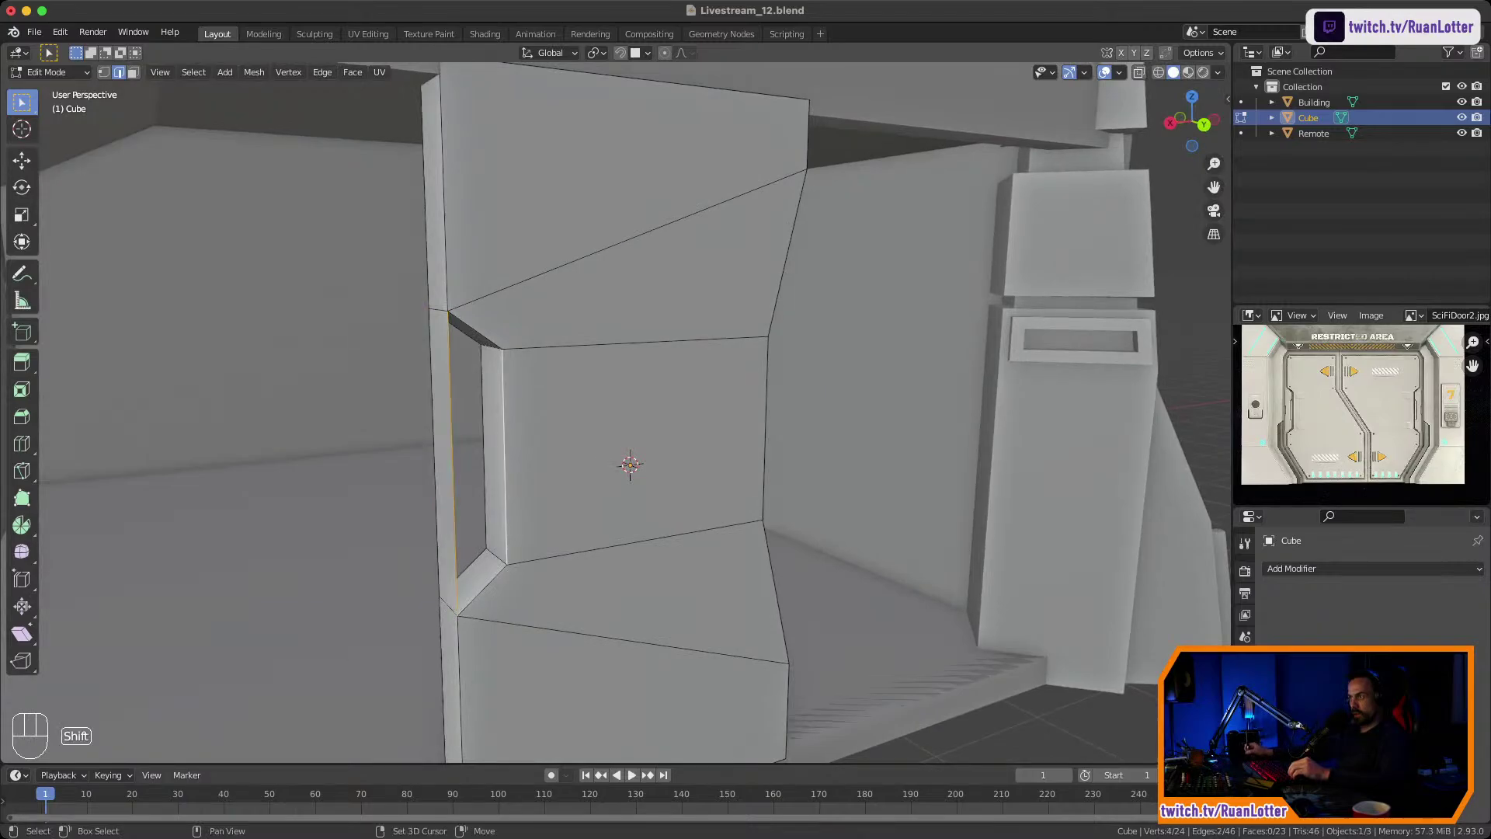
pyautogui.press('f')
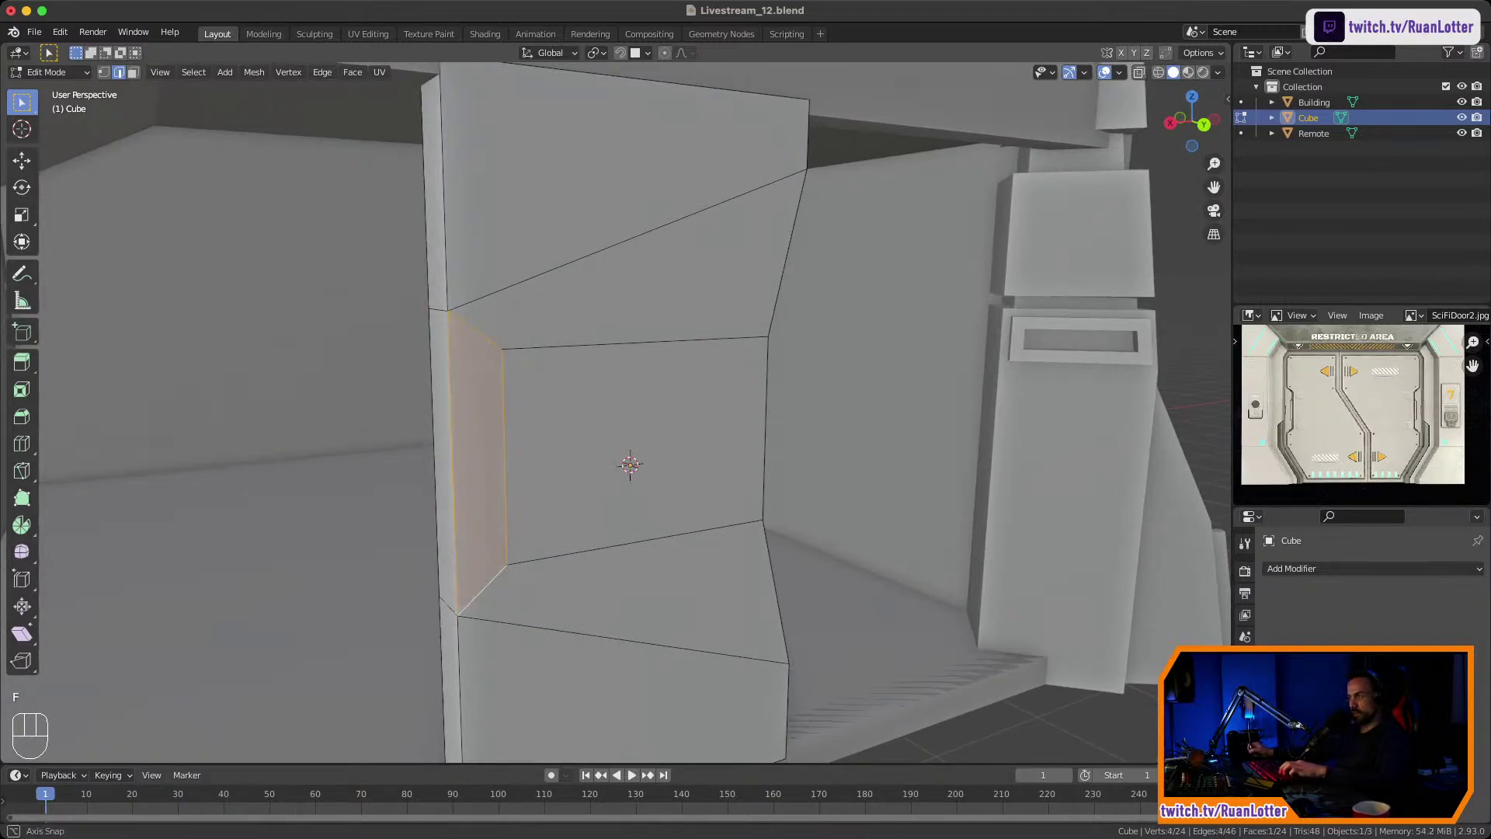
pyautogui.moveTo(682, 532); pyautogui.dragTo(641, 559, button='middle')
pyautogui.moveTo(640, 497); pyautogui.dragTo(657, 444, button='middle')
pyautogui.scroll(2, 817, 488)
pyautogui.moveTo(656, 445); pyautogui.dragTo(570, 468, button='middle')
pyautogui.scroll(2, 617, 445)
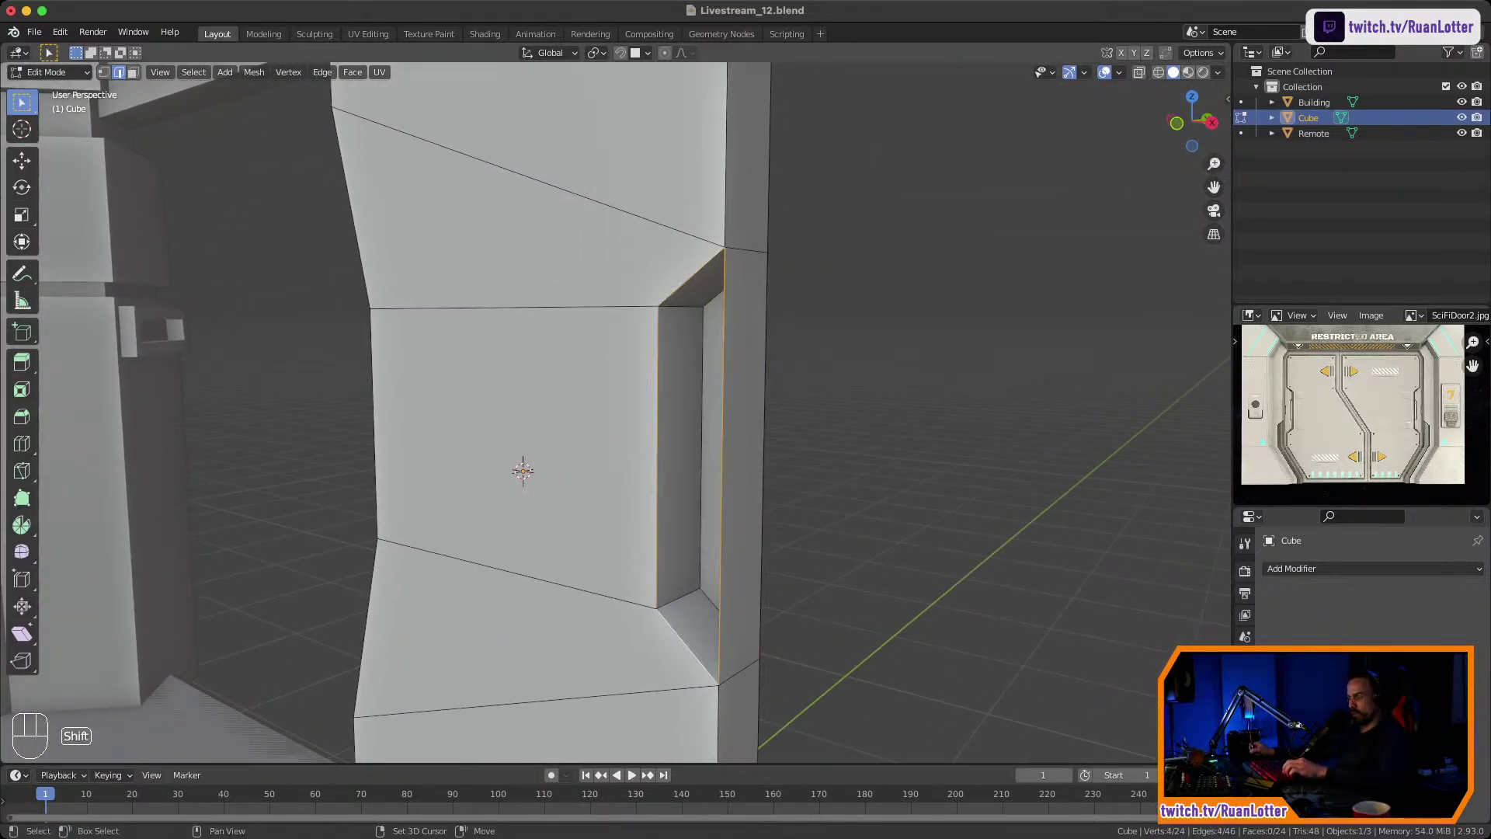
pyautogui.press('f')
# Inset the filled notch's front face by about 0.018 m and extrude it inward about 0.097 m to form a recess.
pyautogui.click(762, 468)
pyautogui.moveTo(763, 468); pyautogui.dragTo(567, 467, button='middle')
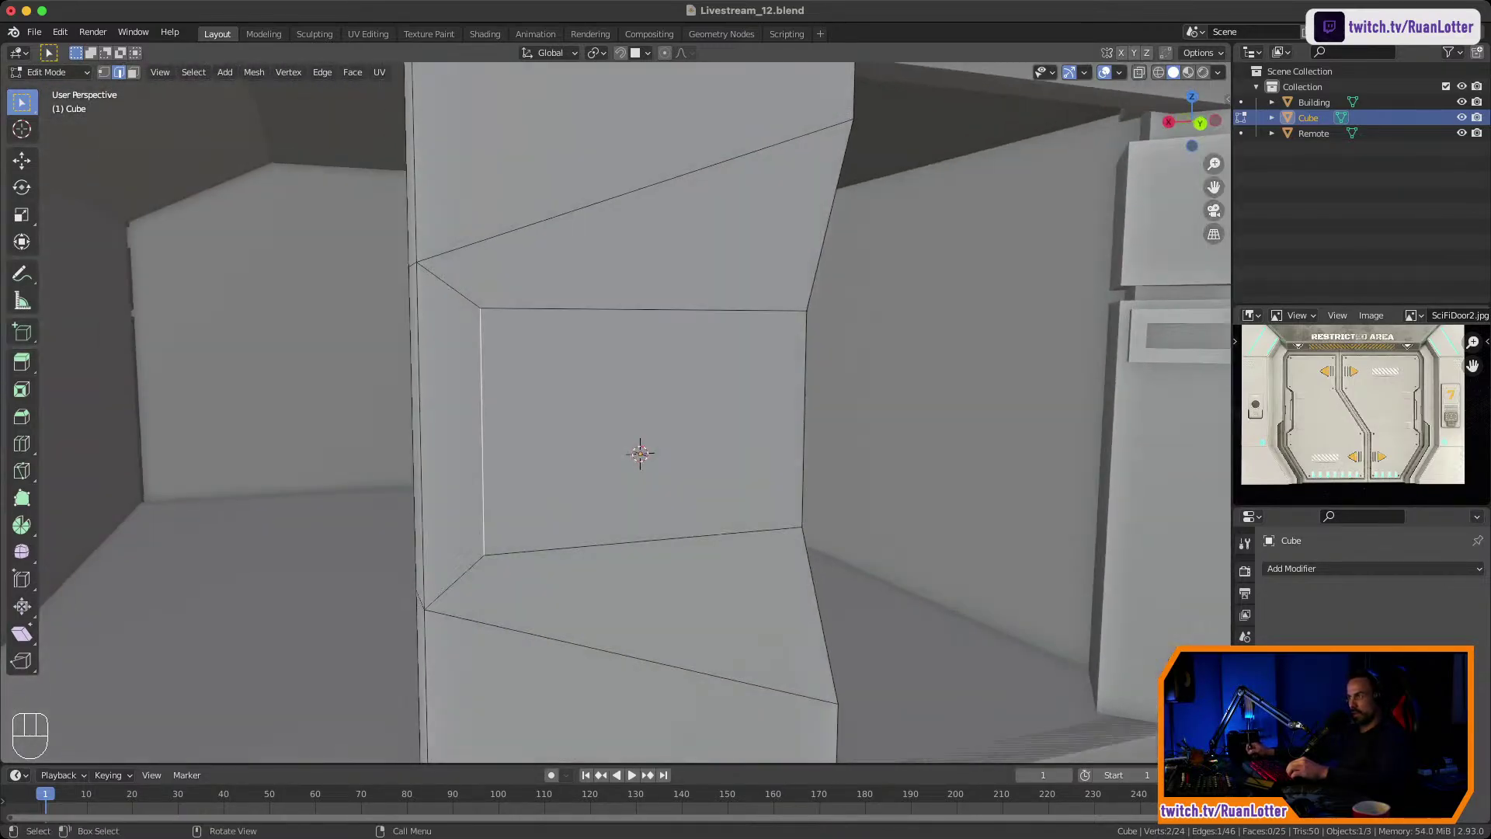
pyautogui.press('3')
pyautogui.click(453, 457)
pyautogui.scroll(1, 454, 457)
pyautogui.keyDown('shift'); pyautogui.moveTo(454, 457); pyautogui.dragTo(489, 479, button='middle'); pyautogui.keyUp('shift')
pyautogui.press('i')
pyautogui.keyDown('shift'); pyautogui.click(891, 398); pyautogui.keyUp('shift')
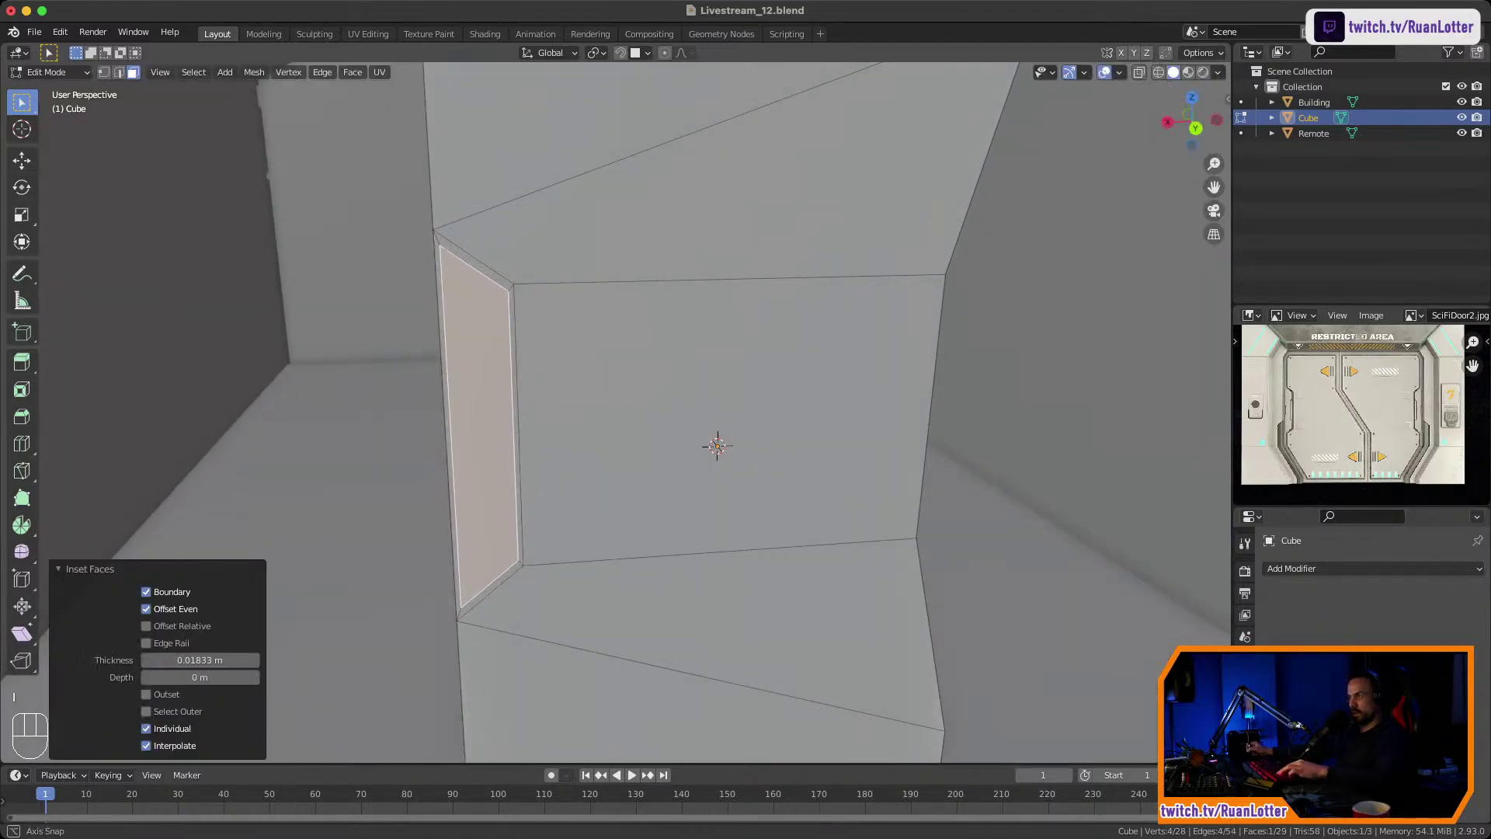
pyautogui.moveTo(892, 398); pyautogui.dragTo(944, 435, button='middle')
pyautogui.press('e')
pyautogui.keyDown('shift'); pyautogui.click(808, 473); pyautogui.keyUp('shift')
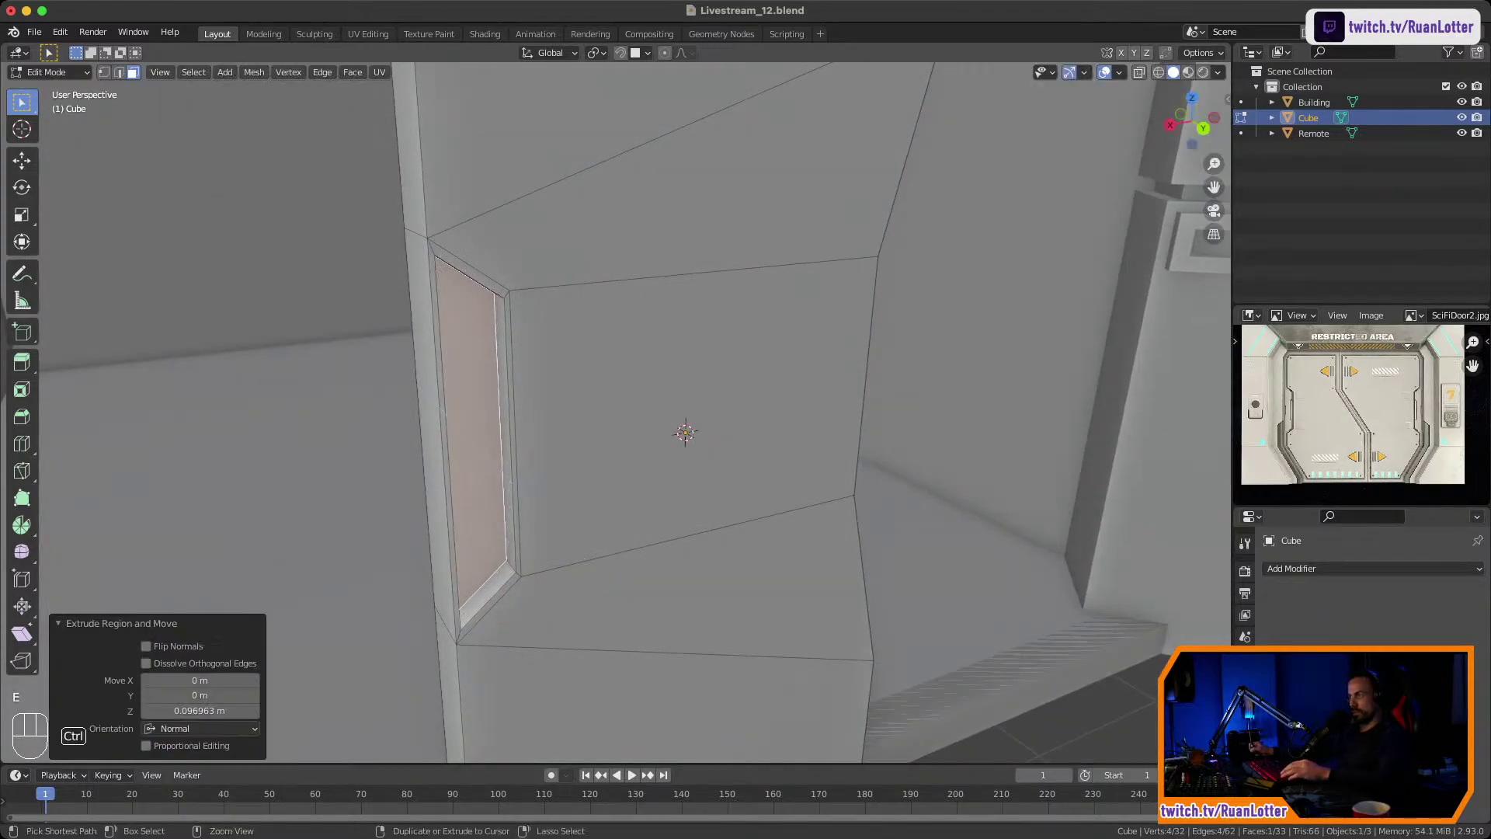
pyautogui.keyDown('ctrl'); pyautogui.moveTo(807, 473); pyautogui.dragTo(691, 544, button='middle'); pyautogui.keyUp('ctrl')
pyautogui.click(691, 546)
pyautogui.click(676, 633)
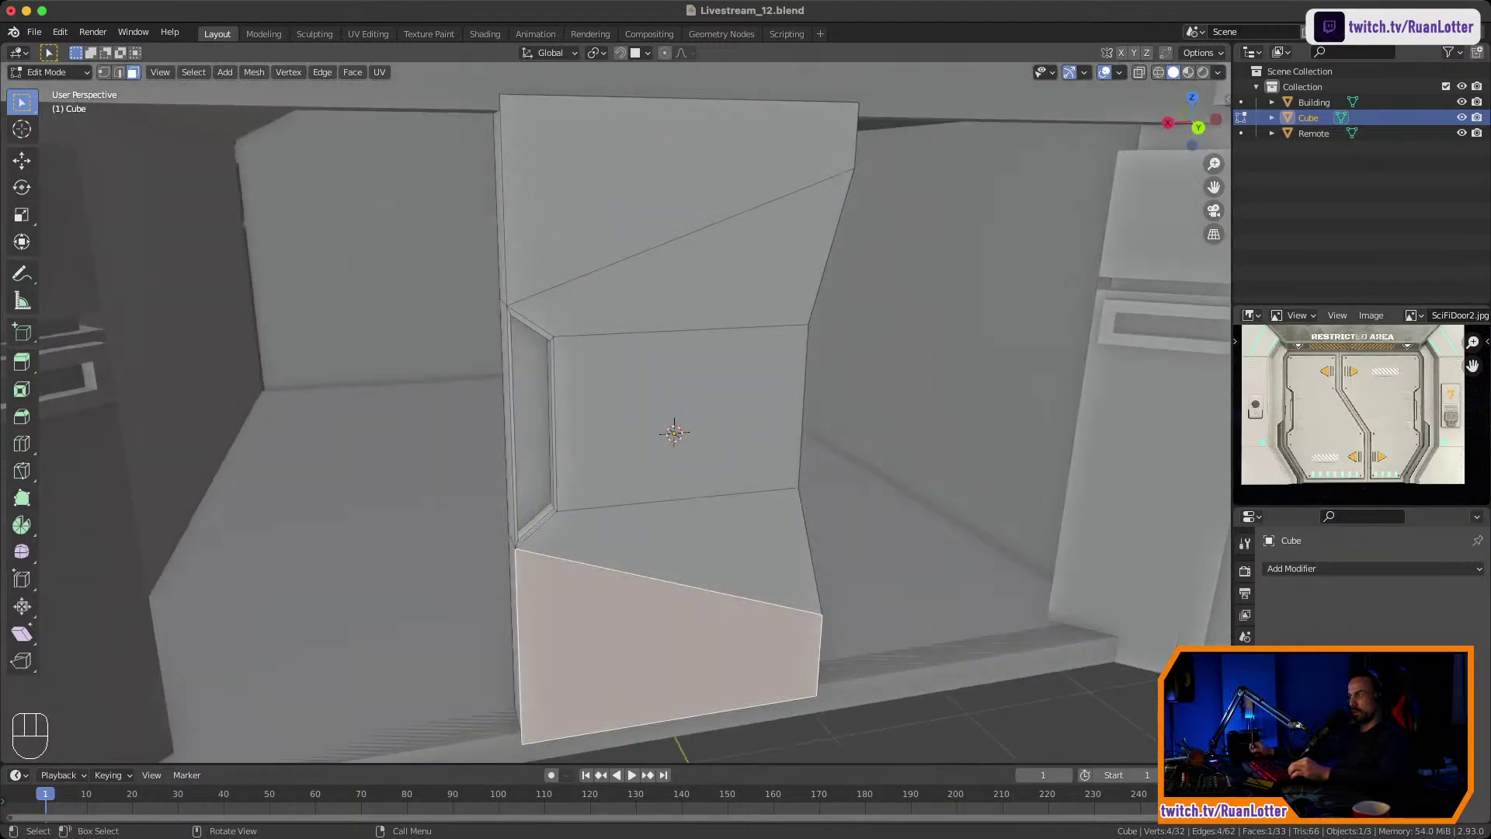
pyautogui.keyDown('shift'); pyautogui.click(674, 183); pyautogui.keyUp('shift')
pyautogui.scroll(-1, 674, 186)
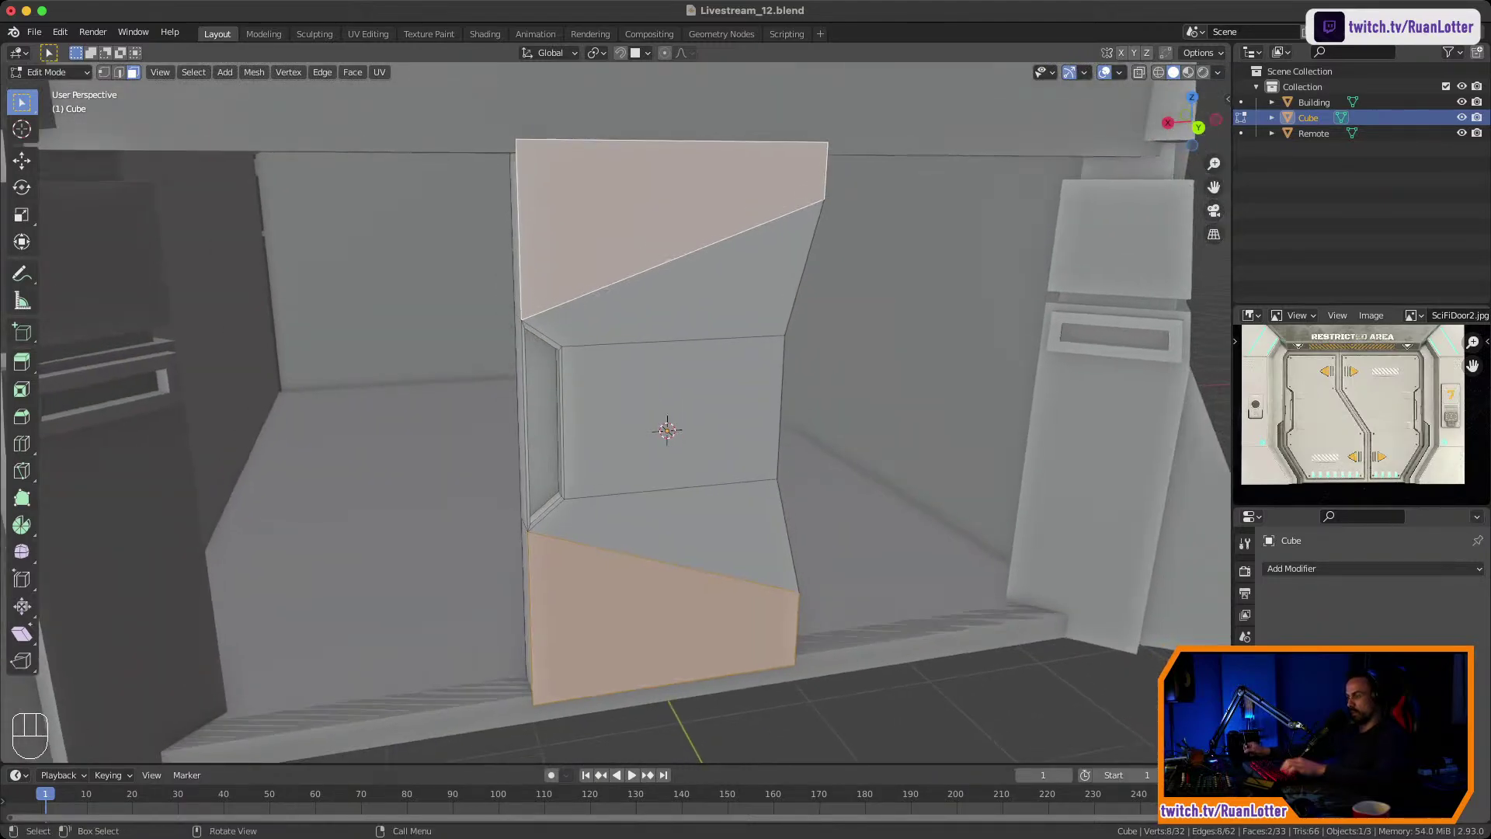
pyautogui.press('i')
pyautogui.rightClick(951, 419)
pyautogui.press('`')
pyautogui.press('Escape')
# Apply the door object's scale and return to editing its mesh.
pyautogui.press('Tab')
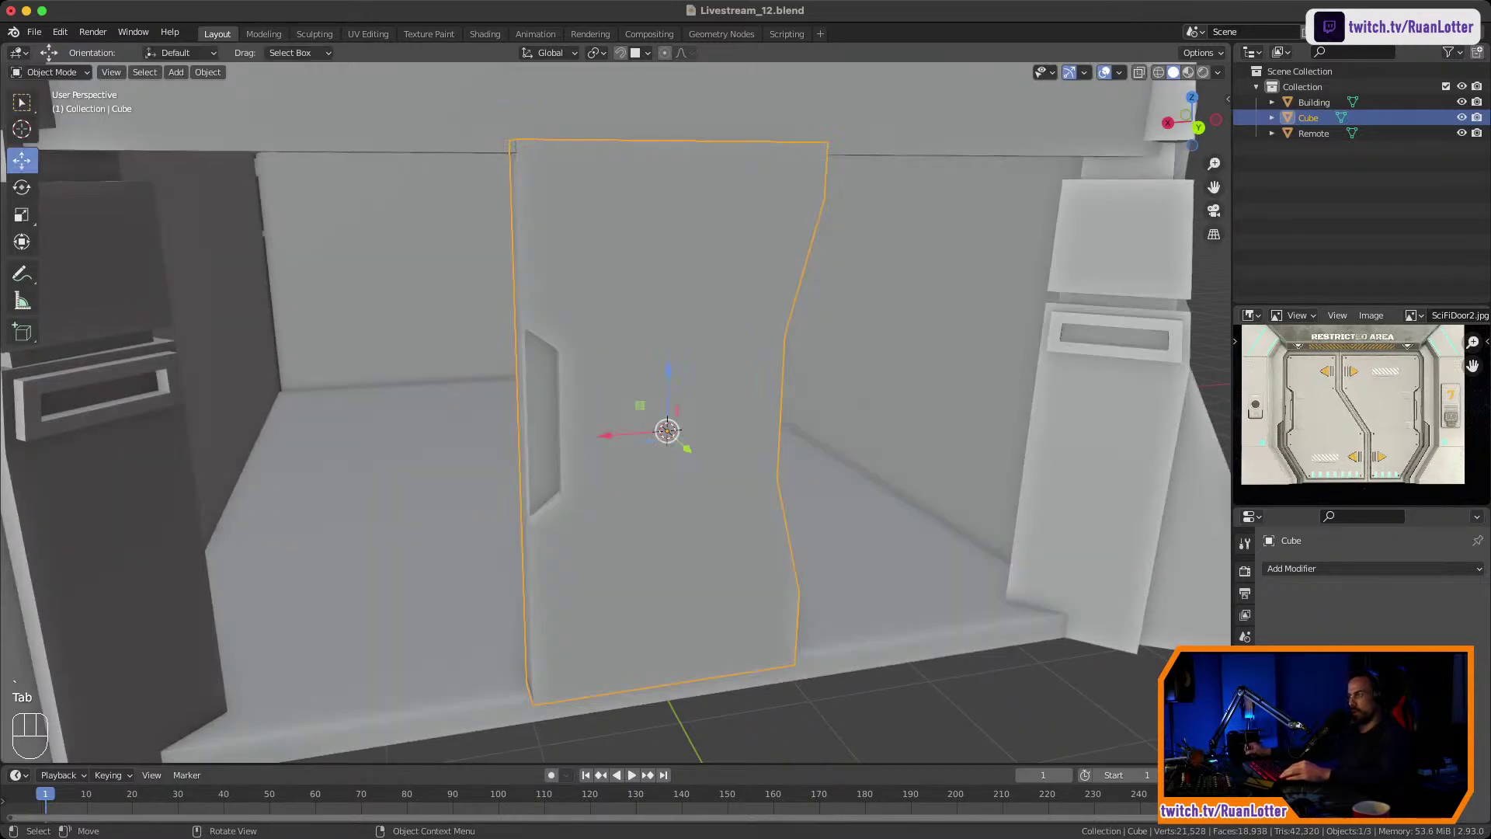
pyautogui.click(855, 433)
pyautogui.click(723, 424)
pyautogui.click(207, 72)
pyautogui.moveTo(249, 152)
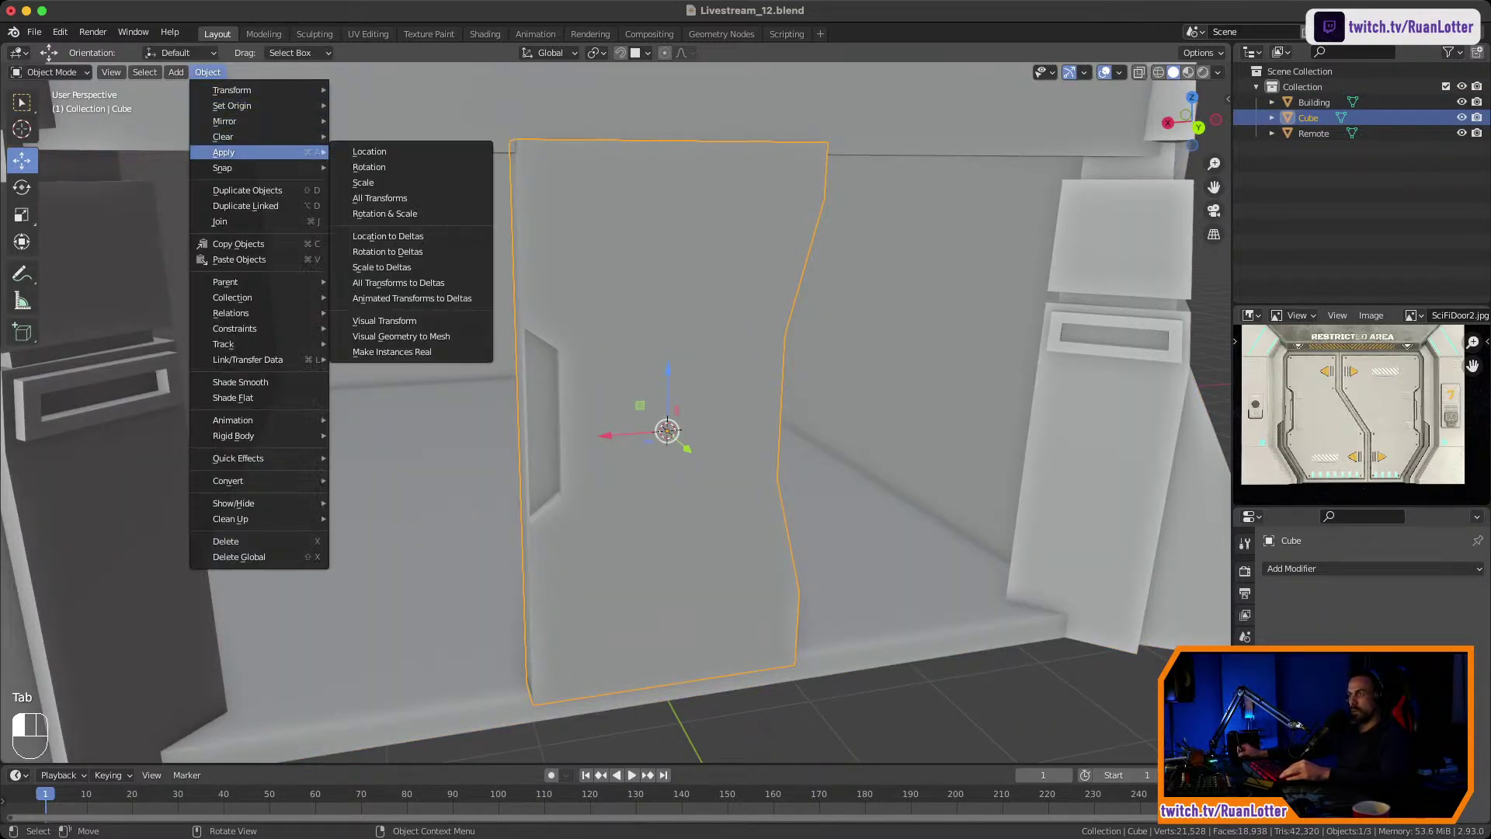
pyautogui.click(363, 183)
pyautogui.press('Tab')
# Inset the door's upper and lower front faces individually to leave a thin frame around each.
pyautogui.click(652, 218)
pyautogui.click(687, 291)
pyautogui.click(653, 217)
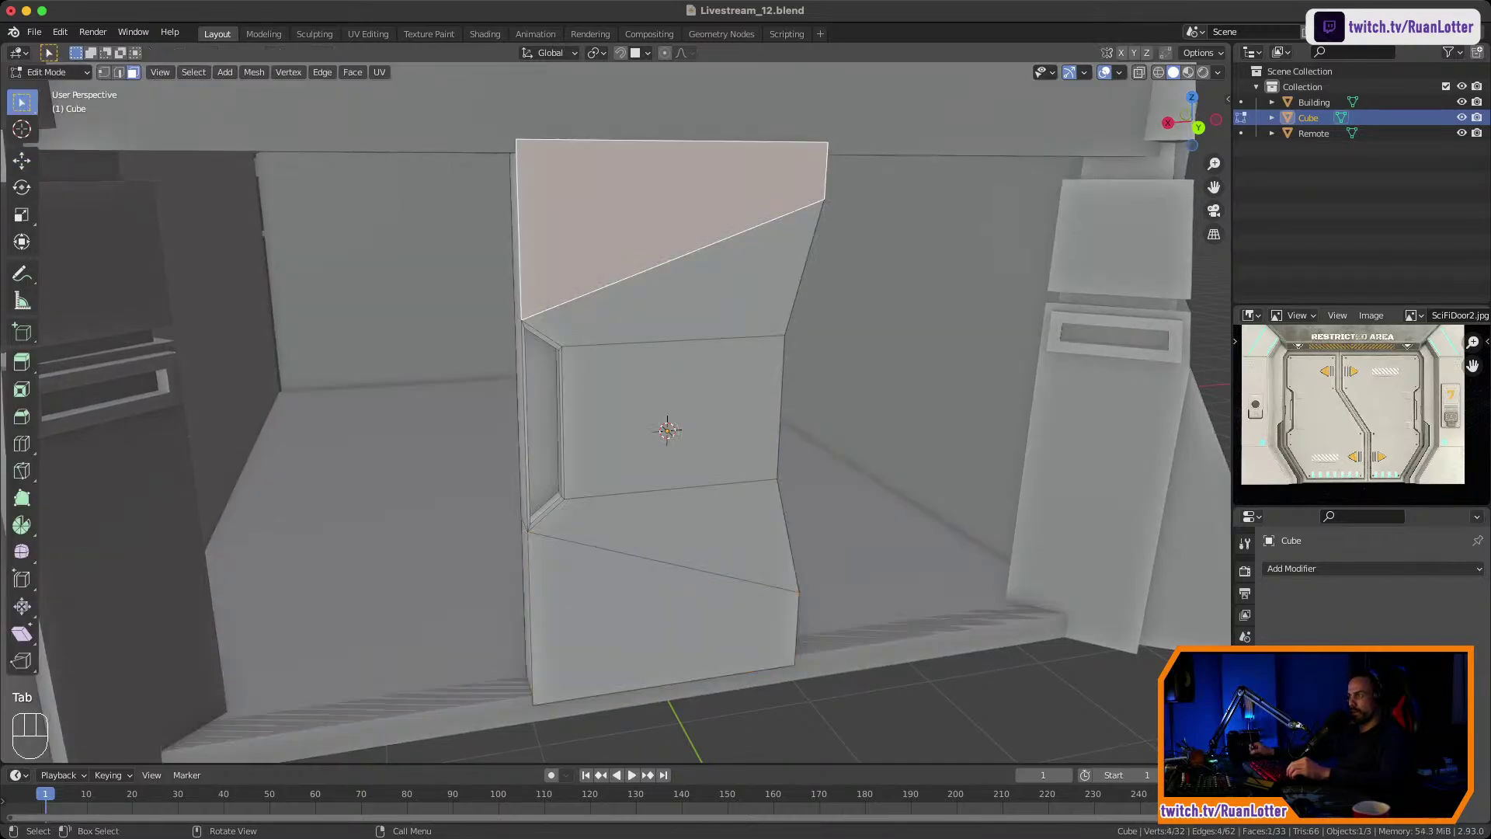
pyautogui.keyDown('shift'); pyautogui.click(656, 621); pyautogui.keyUp('shift')
pyautogui.press('i')
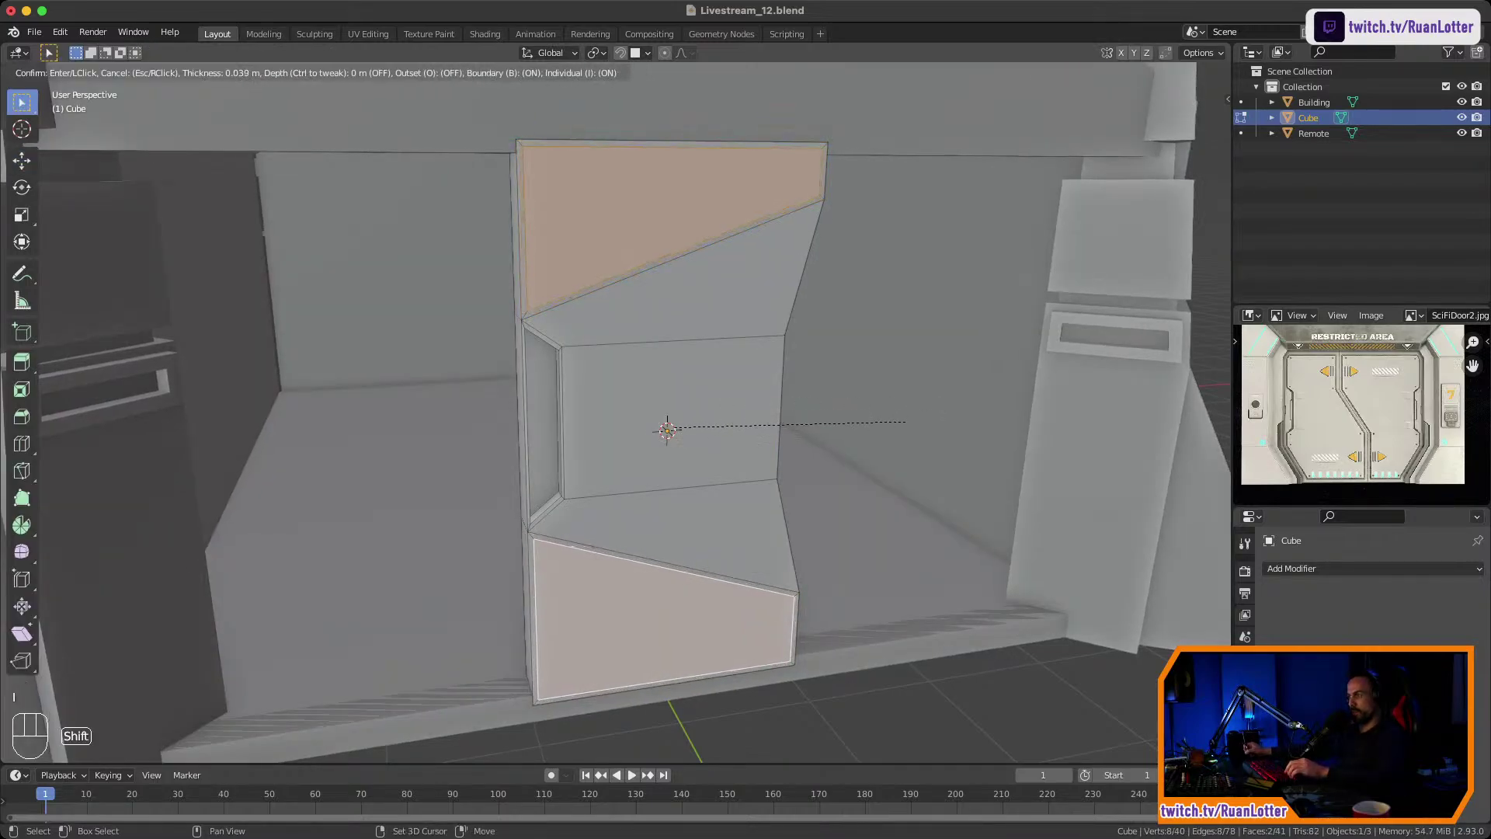
pyautogui.click(807, 456)
# Extrude the inset upper and lower faces inward to make recessed panels.
pyautogui.moveTo(807, 457); pyautogui.dragTo(924, 528, button='middle')
pyautogui.press('e')
pyautogui.click(924, 469)
pyautogui.press('Tab')
pyautogui.moveTo(924, 528); pyautogui.dragTo(847, 528, button='middle')
pyautogui.press('Tab')
pyautogui.keyDown('ctrl'); pyautogui.moveTo(846, 528); pyautogui.dragTo(846, 458, button='middle'); pyautogui.keyUp('ctrl')
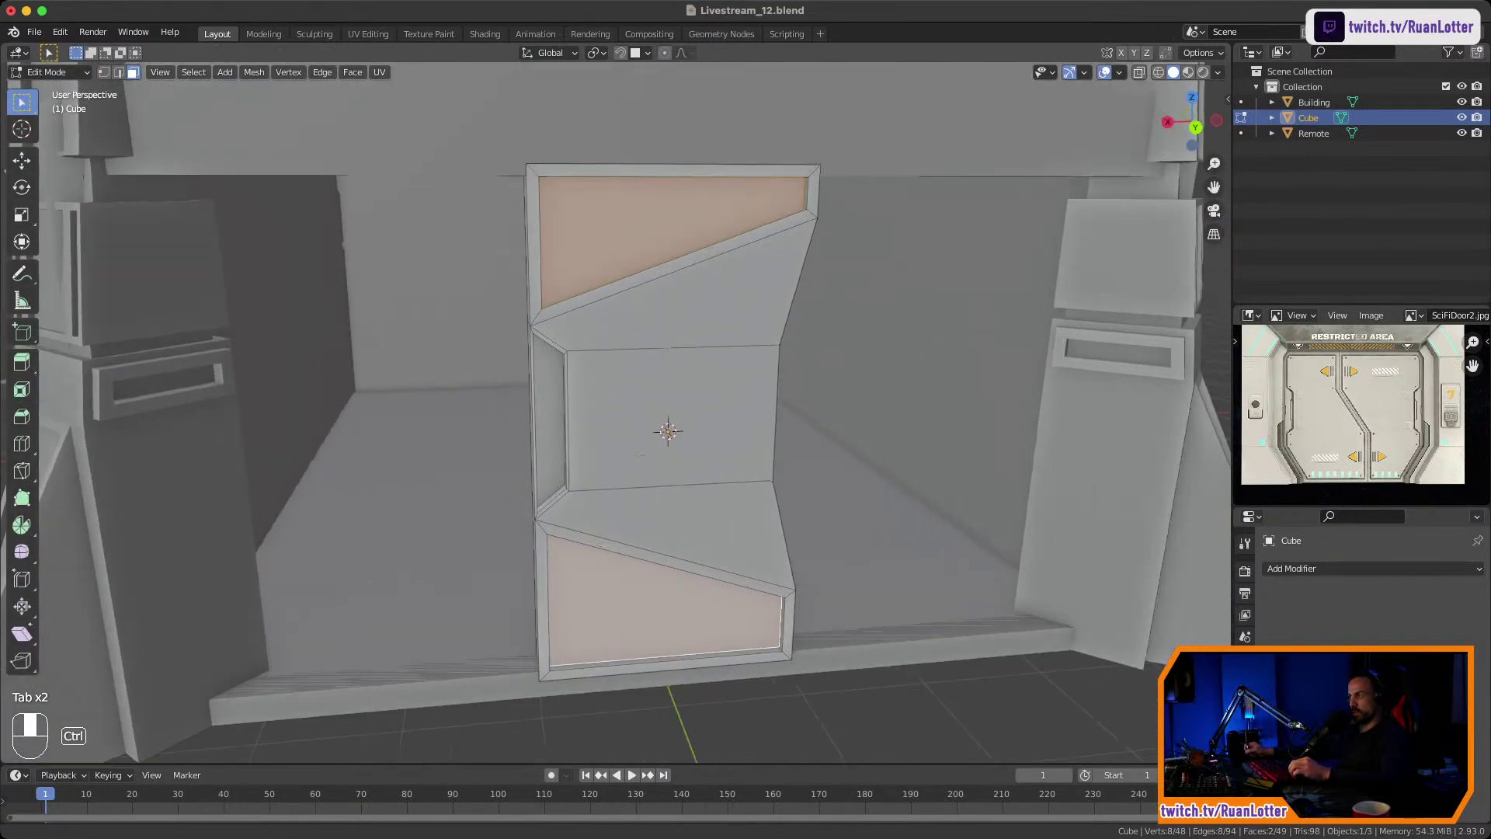
# Inset the door's three middle front faces together as one region by about 0.094 m.
pyautogui.click(699, 303)
pyautogui.keyDown('shift'); pyautogui.click(688, 404); pyautogui.keyUp('shift')
pyautogui.keyDown('shift'); pyautogui.click(691, 520); pyautogui.keyUp('shift')
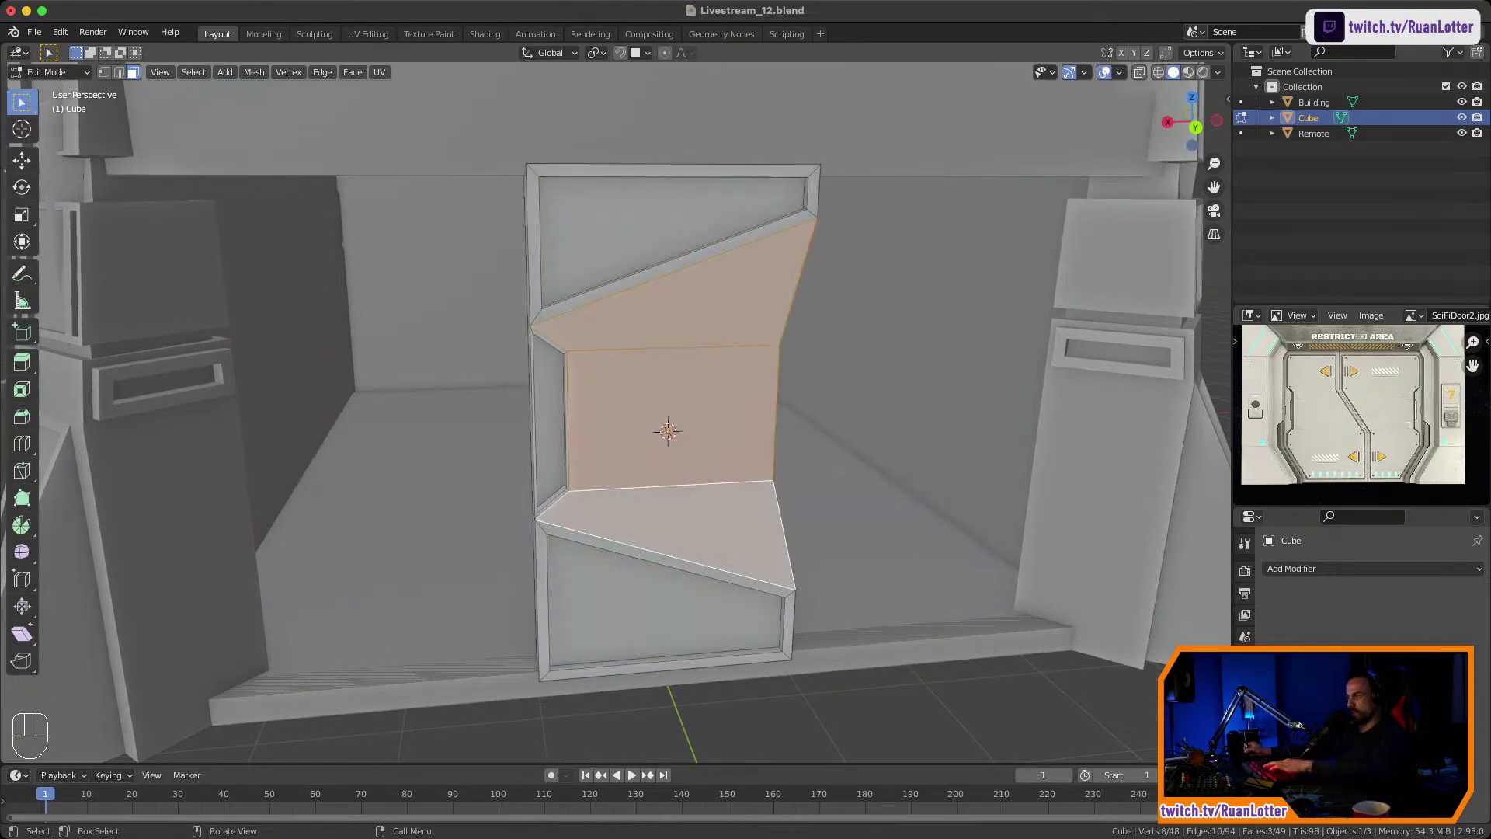
pyautogui.press('i')
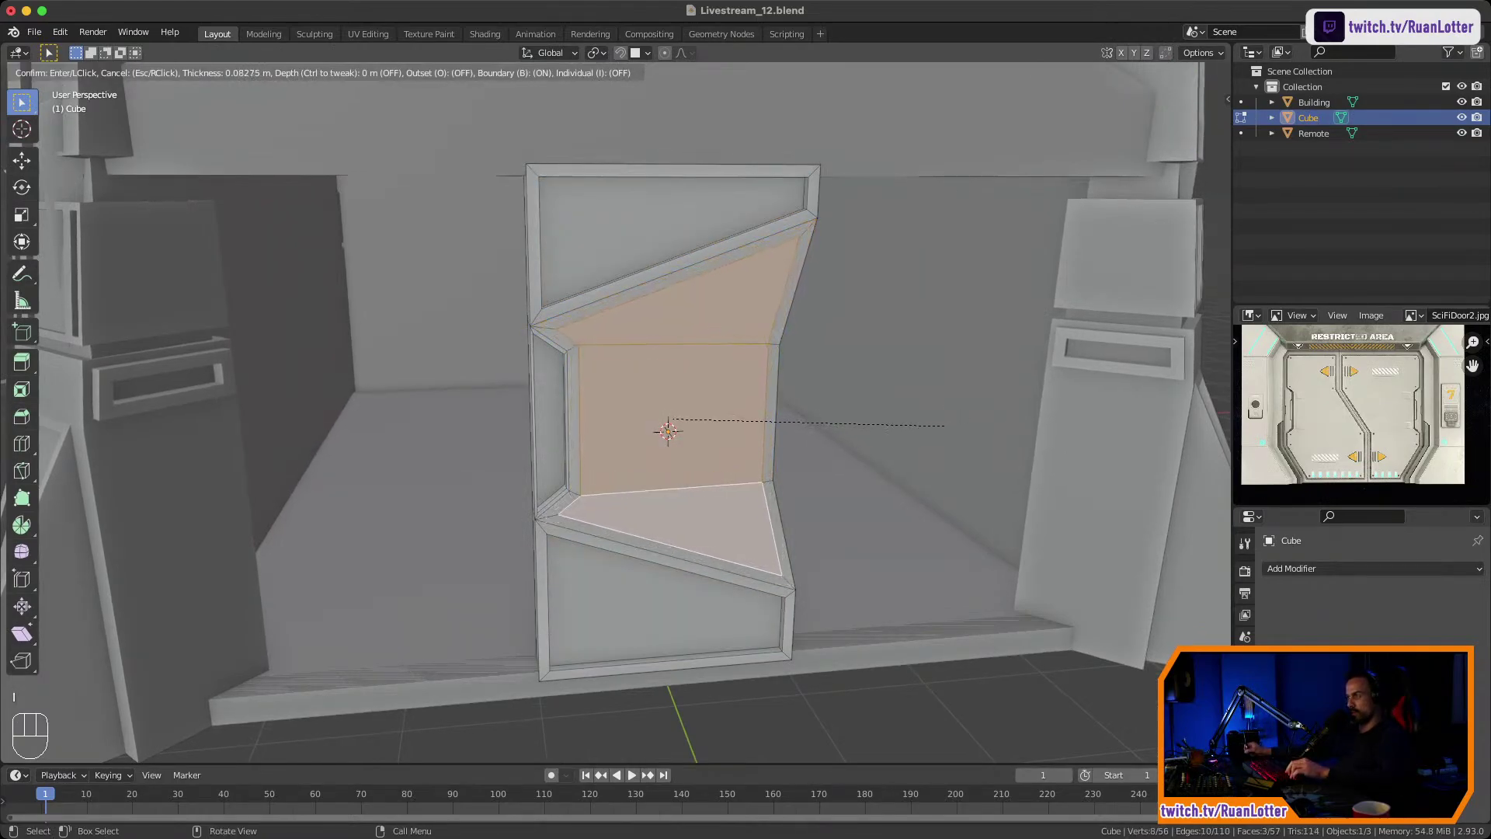
pyautogui.click(927, 432)
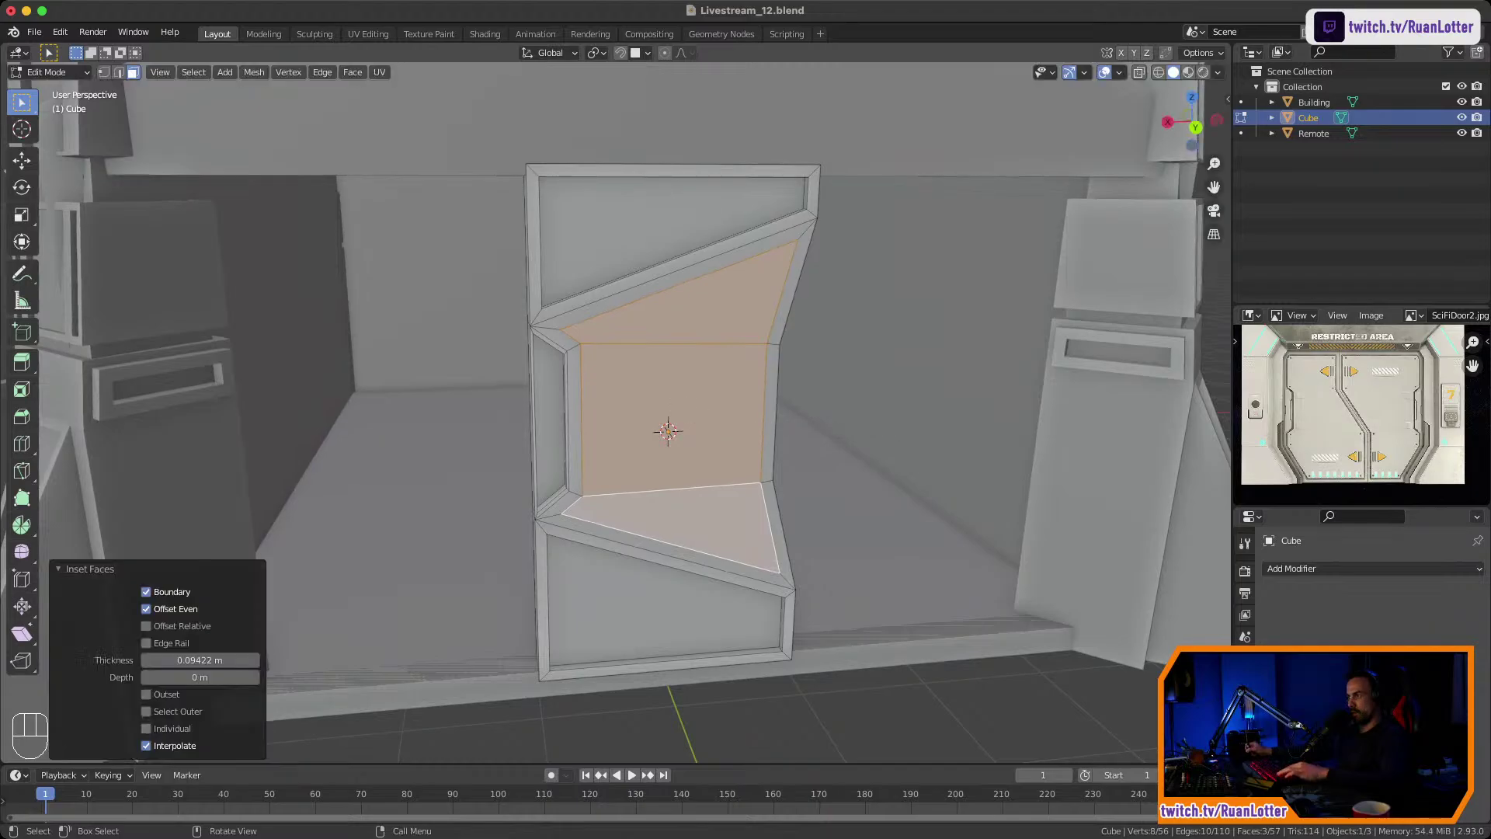
# Extrude the inset middle region inward to make a recessed centre panel.
pyautogui.moveTo(927, 432); pyautogui.dragTo(785, 447, button='middle')
pyautogui.press('e')
pyautogui.click(1032, 440)
pyautogui.press('Tab')
pyautogui.moveTo(784, 446)
pyautogui.keyDown('ctrl'); pyautogui.mouseDown(button='middle')
pyautogui.moveTo(784, 512)
pyautogui.moveTo(939, 473)
pyautogui.moveTo(870, 458)
pyautogui.moveTo(715, 481)
pyautogui.moveTo(793, 482)
pyautogui.moveTo(746, 435)
pyautogui.moveTo(823, 431)
pyautogui.moveTo(777, 439)
pyautogui.mouseUp(button='middle'); pyautogui.keyUp('ctrl')
pyautogui.click(940, 474)
# Move the door about 2.2 m along X toward the pillar on the tank side of the doorway.
pyautogui.click(738, 435)
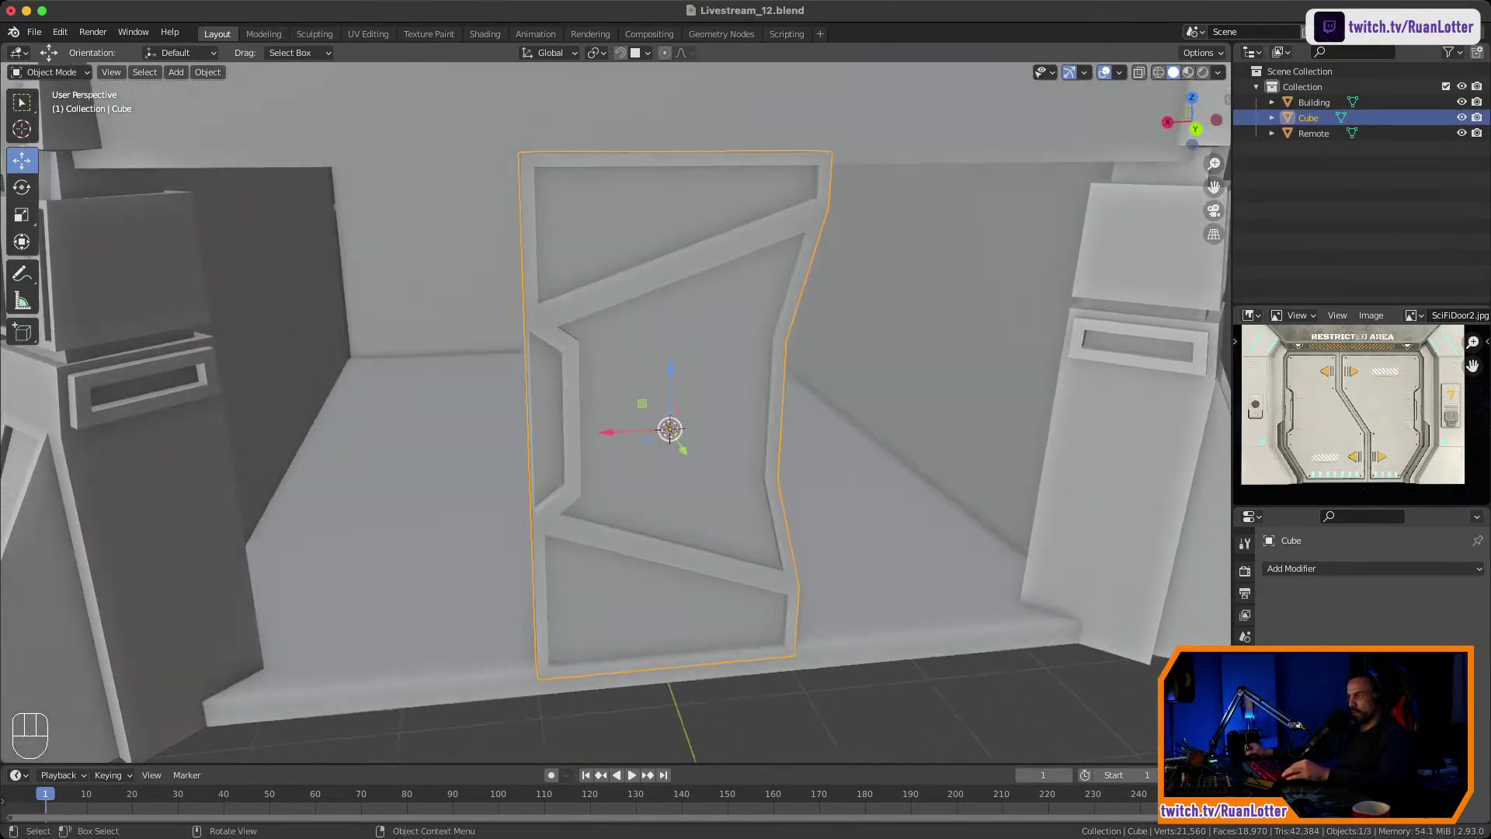
pyautogui.press('g')
pyautogui.press('x')
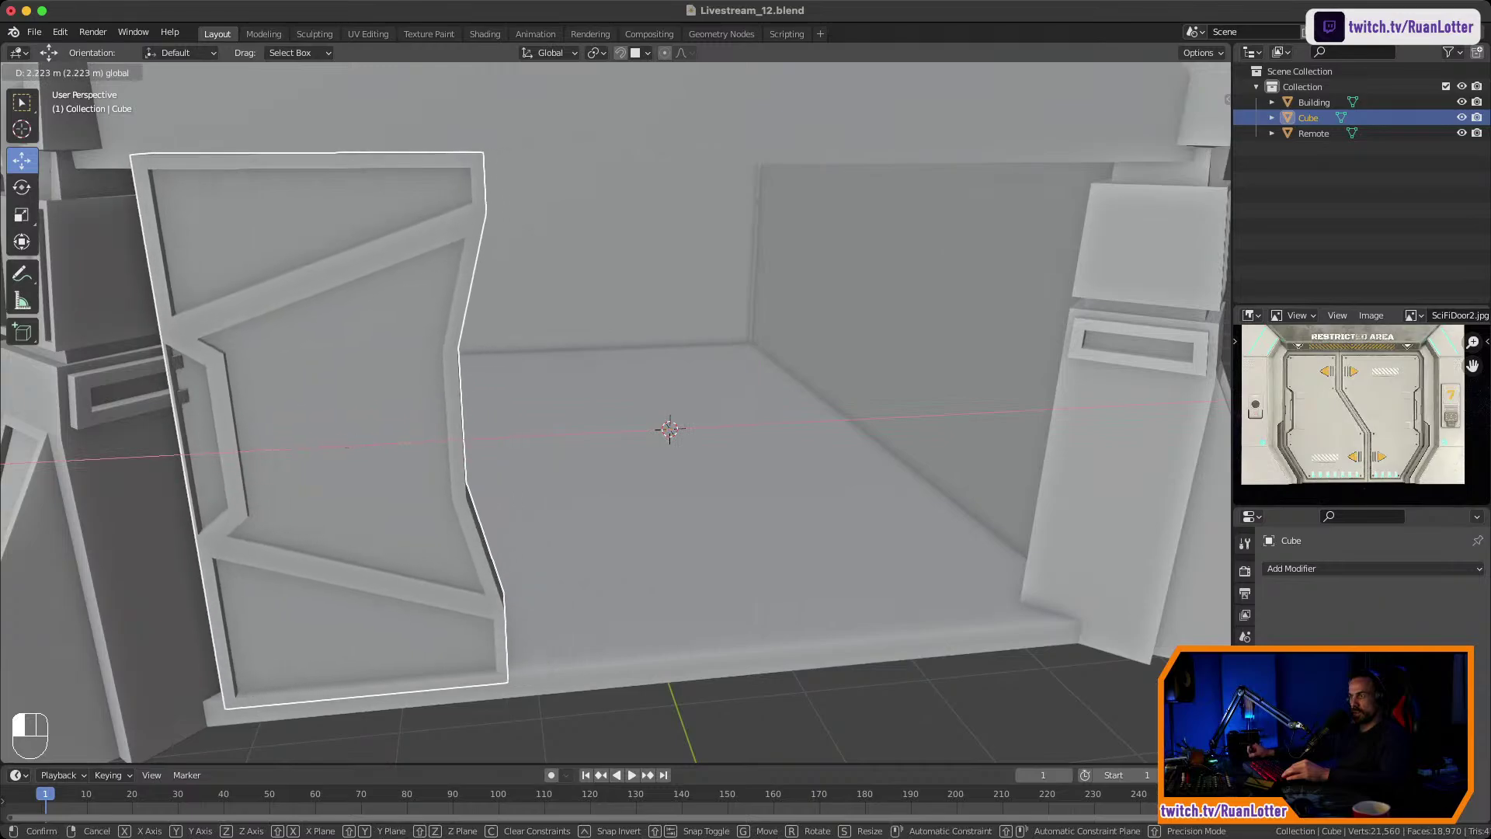
pyautogui.moveTo(268, 451)
pyautogui.mouseDown()
pyautogui.moveTo(364, 445)
pyautogui.moveTo(272, 451)
pyautogui.mouseUp()
pyautogui.keyDown('ctrl'); pyautogui.moveTo(621, 419); pyautogui.dragTo(761, 420, button='middle'); pyautogui.keyUp('ctrl')
pyautogui.moveTo(761, 420); pyautogui.dragTo(749, 481, button='middle')
pyautogui.keyDown('shift'); pyautogui.moveTo(749, 481); pyautogui.dragTo(699, 463, button='middle'); pyautogui.keyUp('shift')
pyautogui.click(699, 621)
pyautogui.keyDown('ctrl'); pyautogui.moveTo(699, 462); pyautogui.dragTo(699, 408, button='middle'); pyautogui.keyUp('ctrl')
pyautogui.keyDown('shift'); pyautogui.moveTo(699, 407); pyautogui.dragTo(732, 424, button='middle'); pyautogui.keyUp('shift')
# Scale the door by about 1.461 along X to widen it.
pyautogui.click(543, 350)
pyautogui.moveTo(544, 350); pyautogui.dragTo(494, 349, button='middle')
pyautogui.press('s')
pyautogui.press('x')
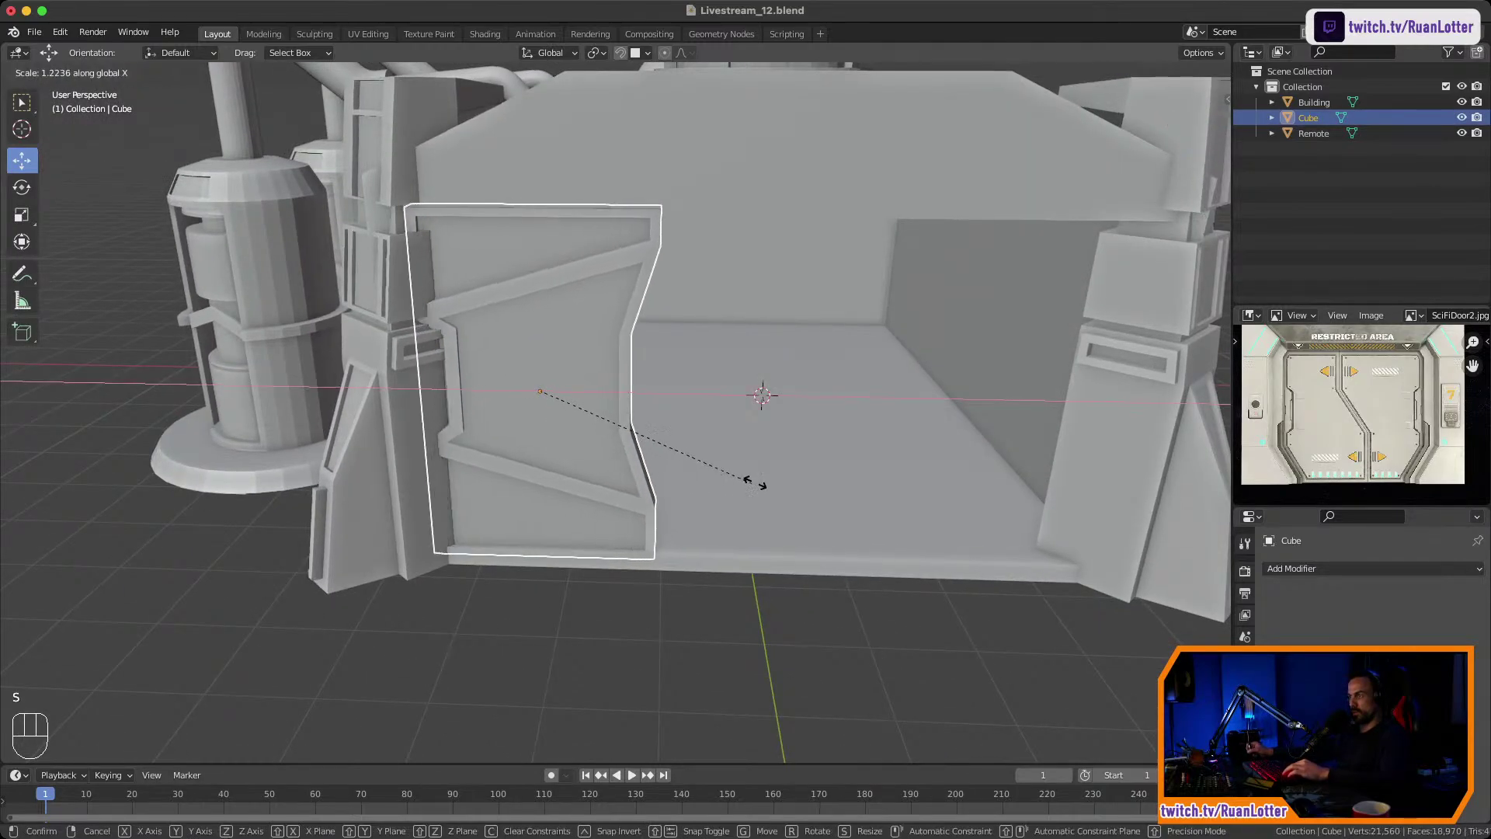
pyautogui.click(798, 485)
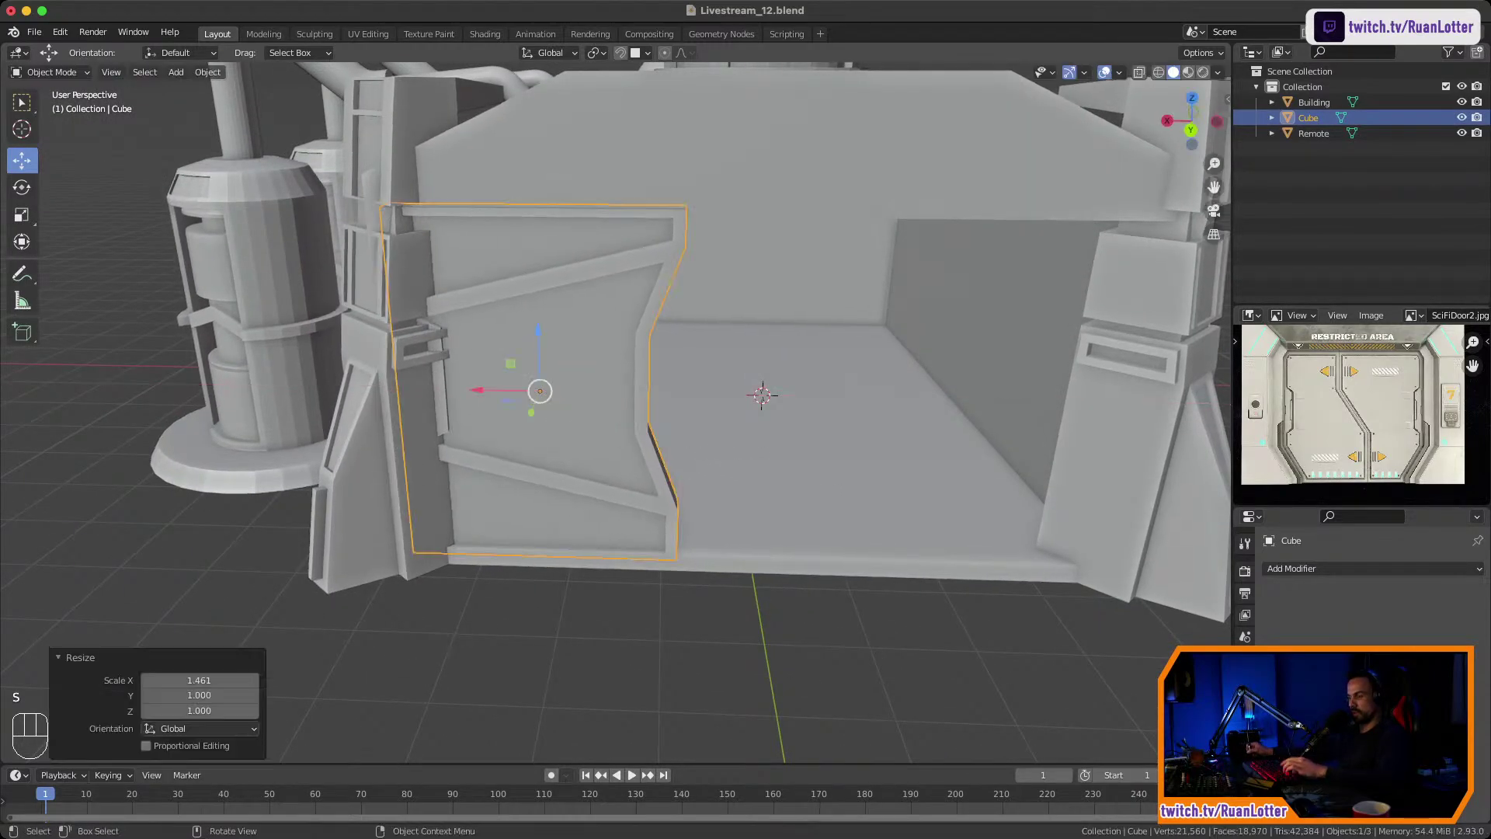
# Move the widened door about -0.398 m along X so its notched edge lines up with the pillar.
pyautogui.press('g')
pyautogui.press('x')
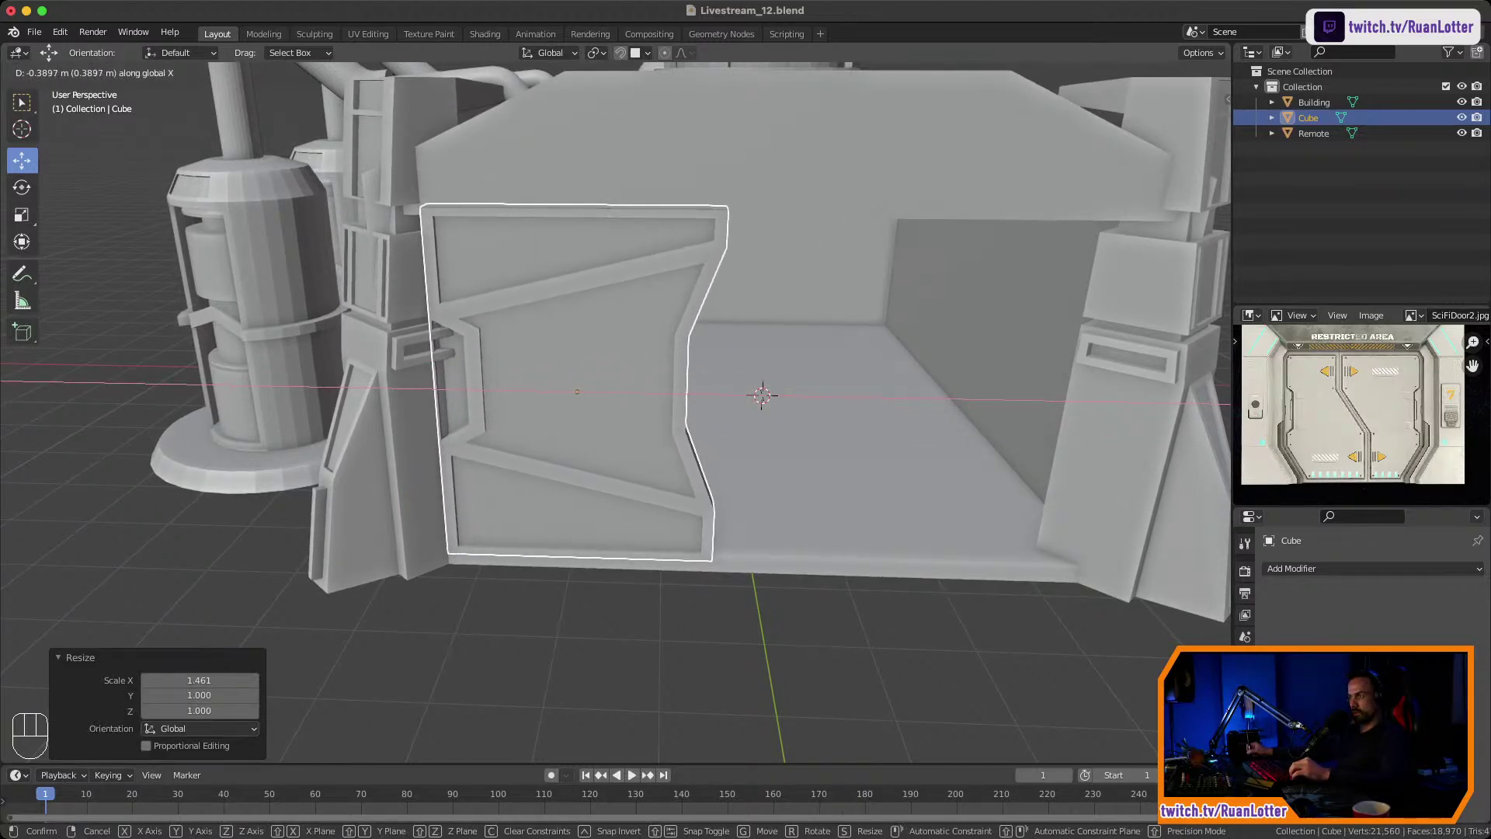
pyautogui.click(765, 474)
pyautogui.moveTo(765, 474); pyautogui.dragTo(757, 439, button='middle')
pyautogui.scroll(-2, 757, 439)
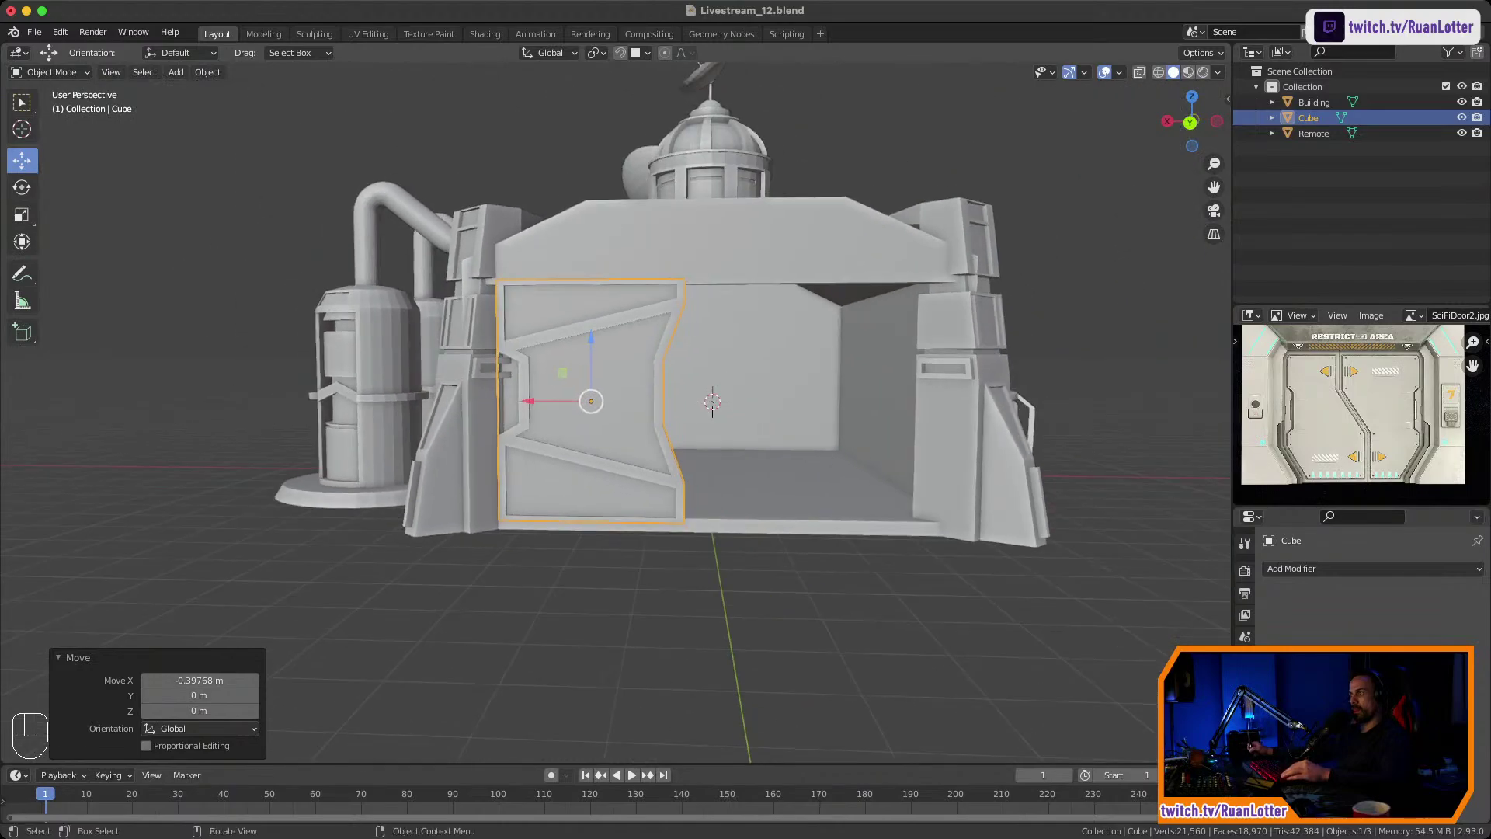
pyautogui.click(808, 606)
pyautogui.moveTo(808, 606)
pyautogui.mouseDown(button='middle')
pyautogui.moveTo(699, 609)
pyautogui.moveTo(804, 621)
pyautogui.moveTo(804, 590)
pyautogui.mouseUp(button='middle')
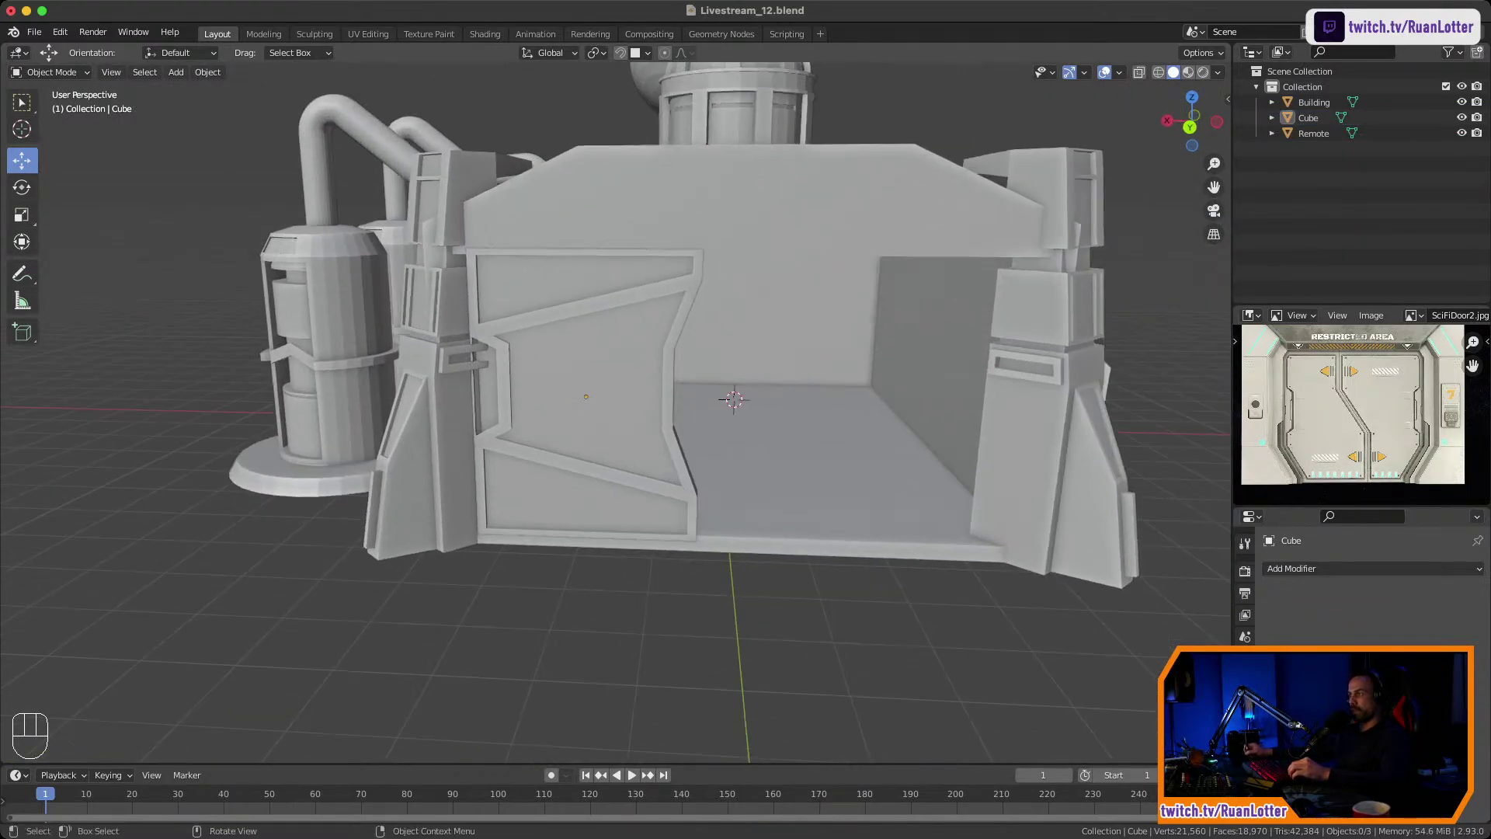
pyautogui.click(590, 424)
pyautogui.keyDown('ctrl'); pyautogui.moveTo(590, 424); pyautogui.dragTo(590, 466, button='middle'); pyautogui.keyUp('ctrl')
pyautogui.keyDown('shift'); pyautogui.moveTo(590, 466); pyautogui.dragTo(539, 498, button='middle'); pyautogui.keyUp('shift')
pyautogui.keyDown('ctrl'); pyautogui.moveTo(540, 498); pyautogui.dragTo(540, 447, button='middle'); pyautogui.keyUp('ctrl')
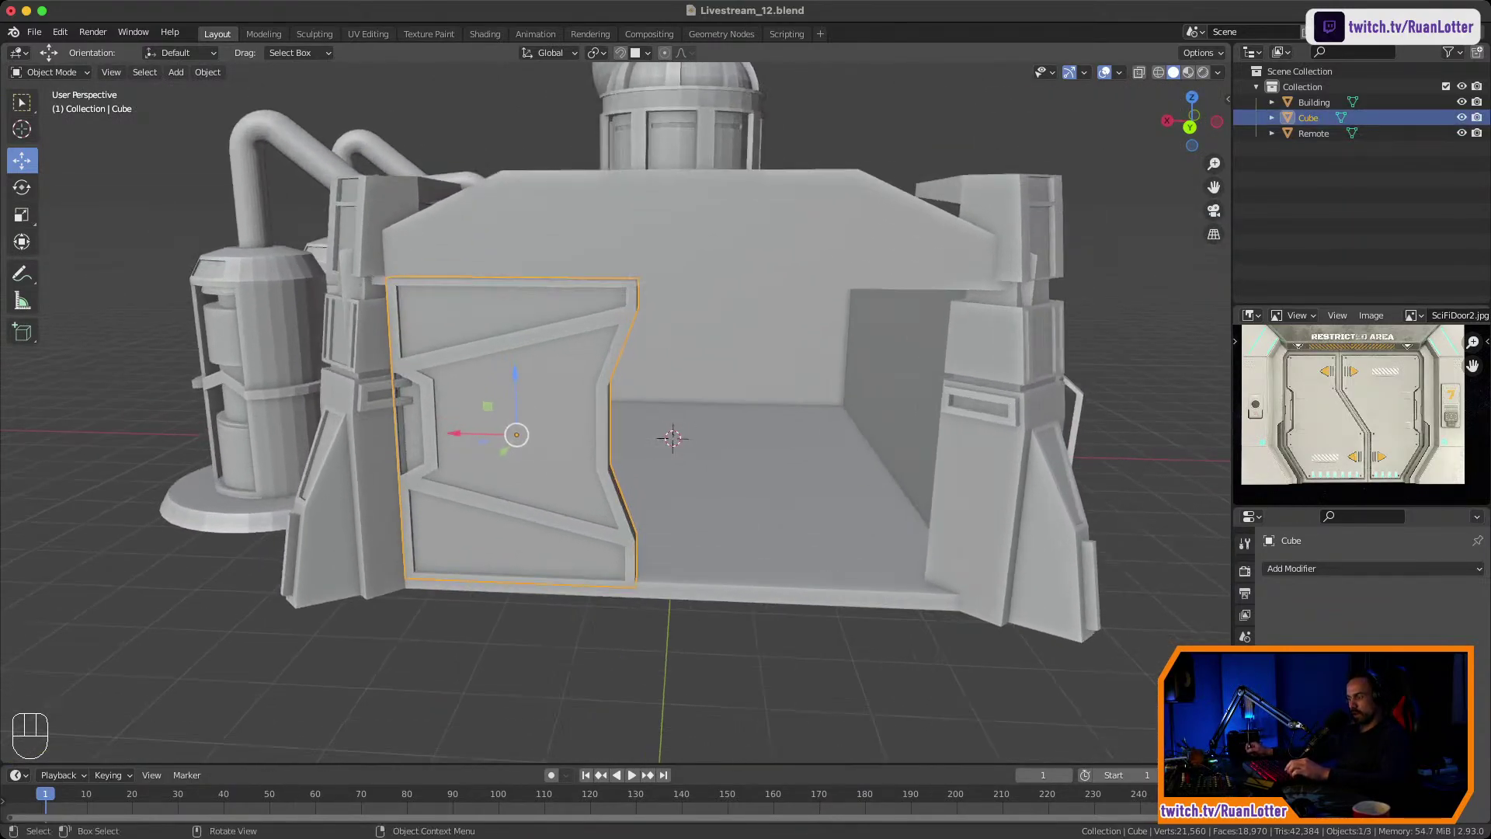
# Duplicate the door about -3.37 m along X and rotate the copy 180° about the global Y axis.
pyautogui.hotkey('shift', 'd')
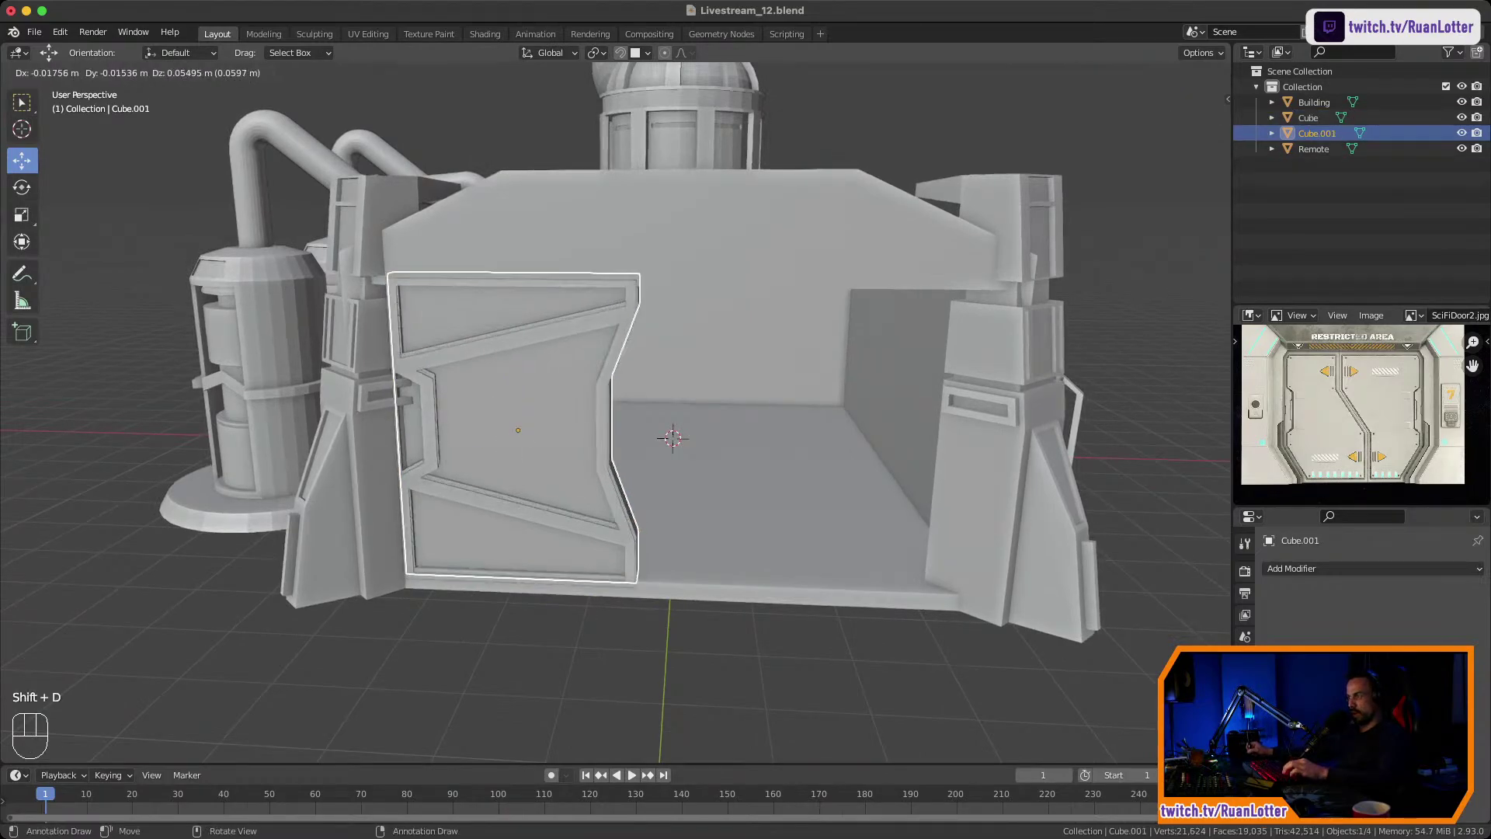
pyautogui.press('x')
pyautogui.click(822, 450)
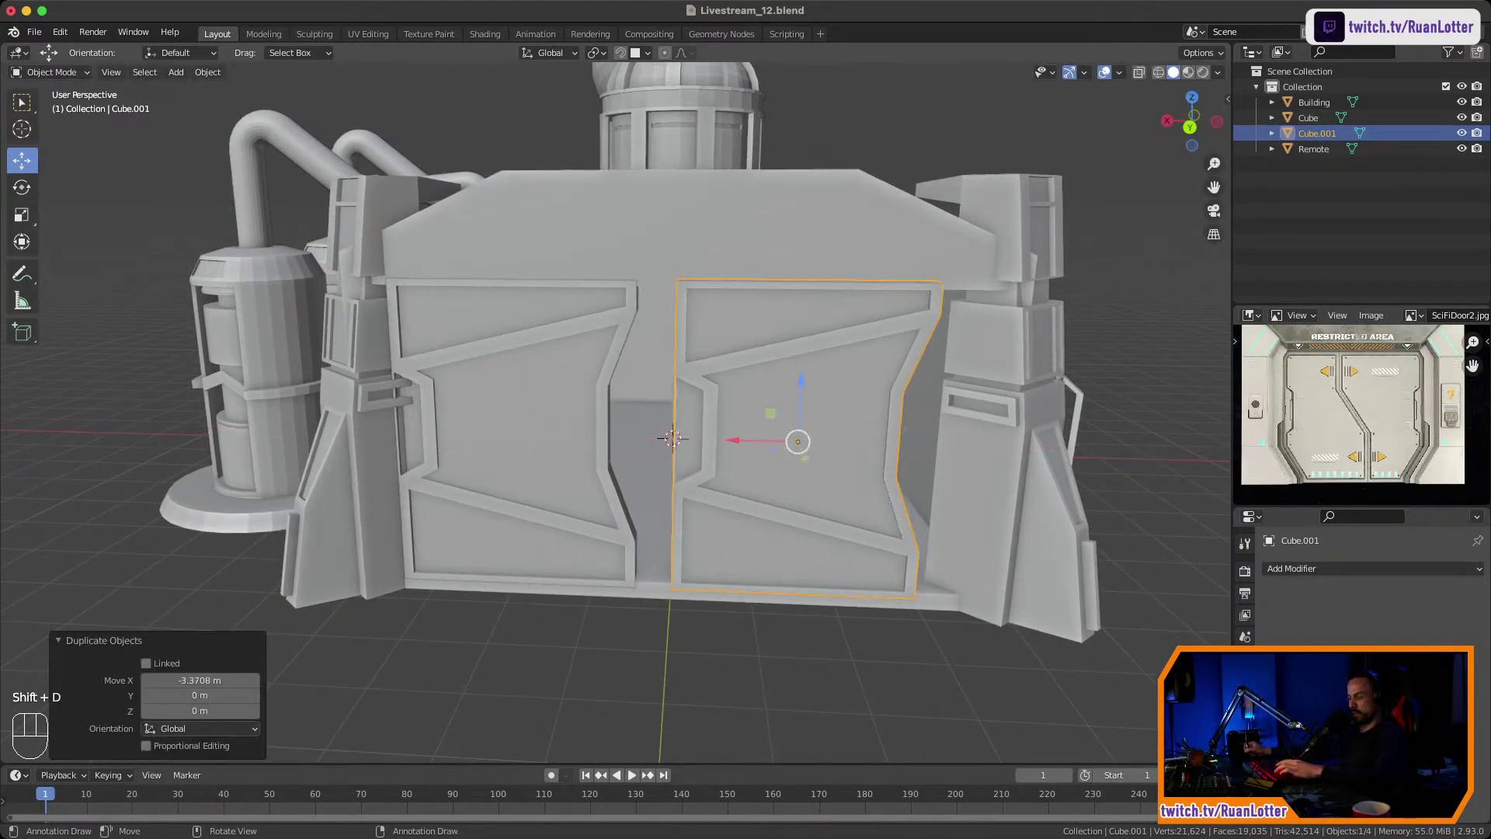
pyautogui.press('r')
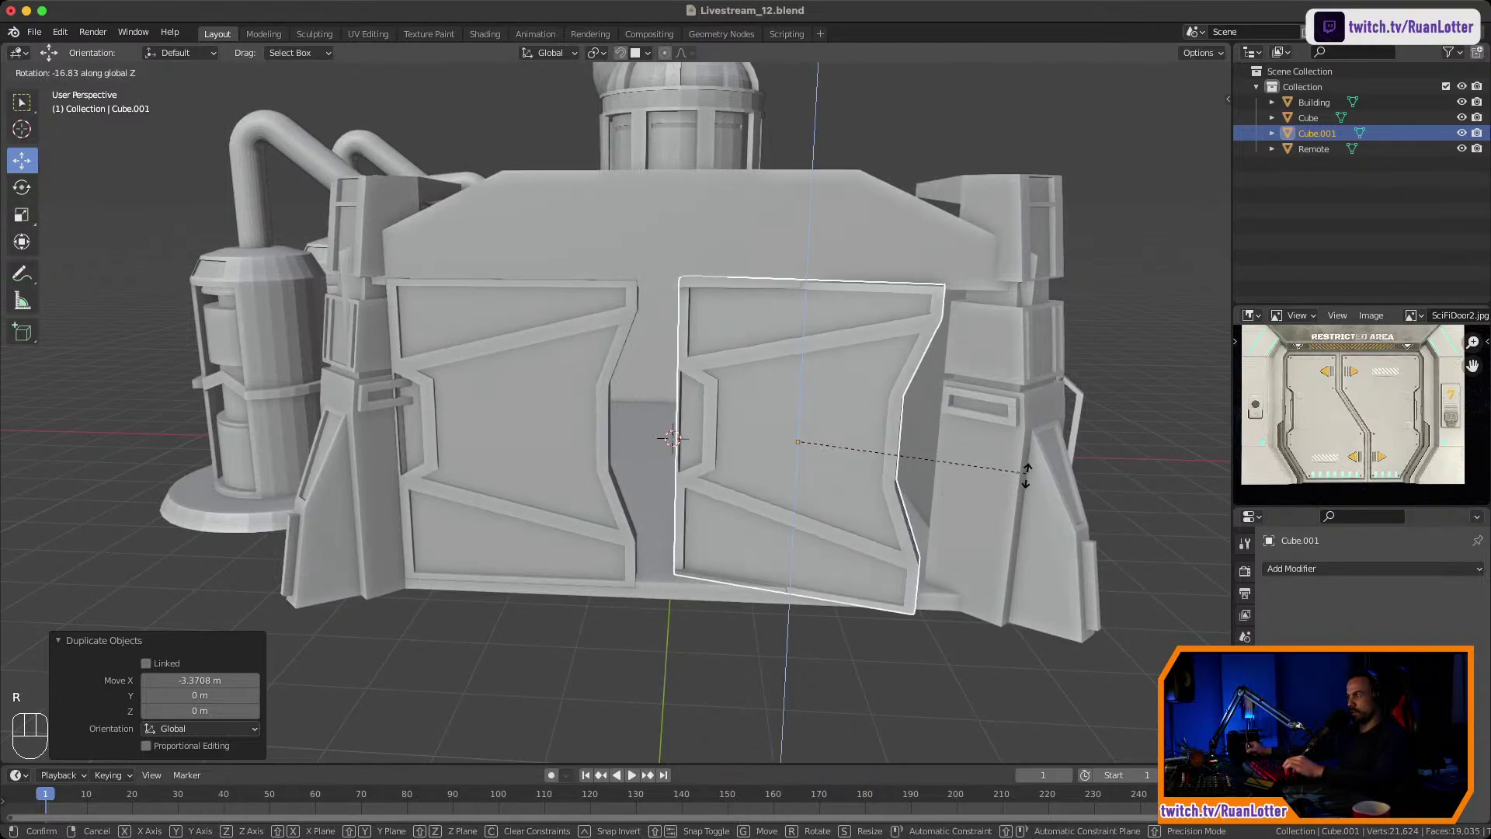
pyautogui.press('x')
pyautogui.press('y')
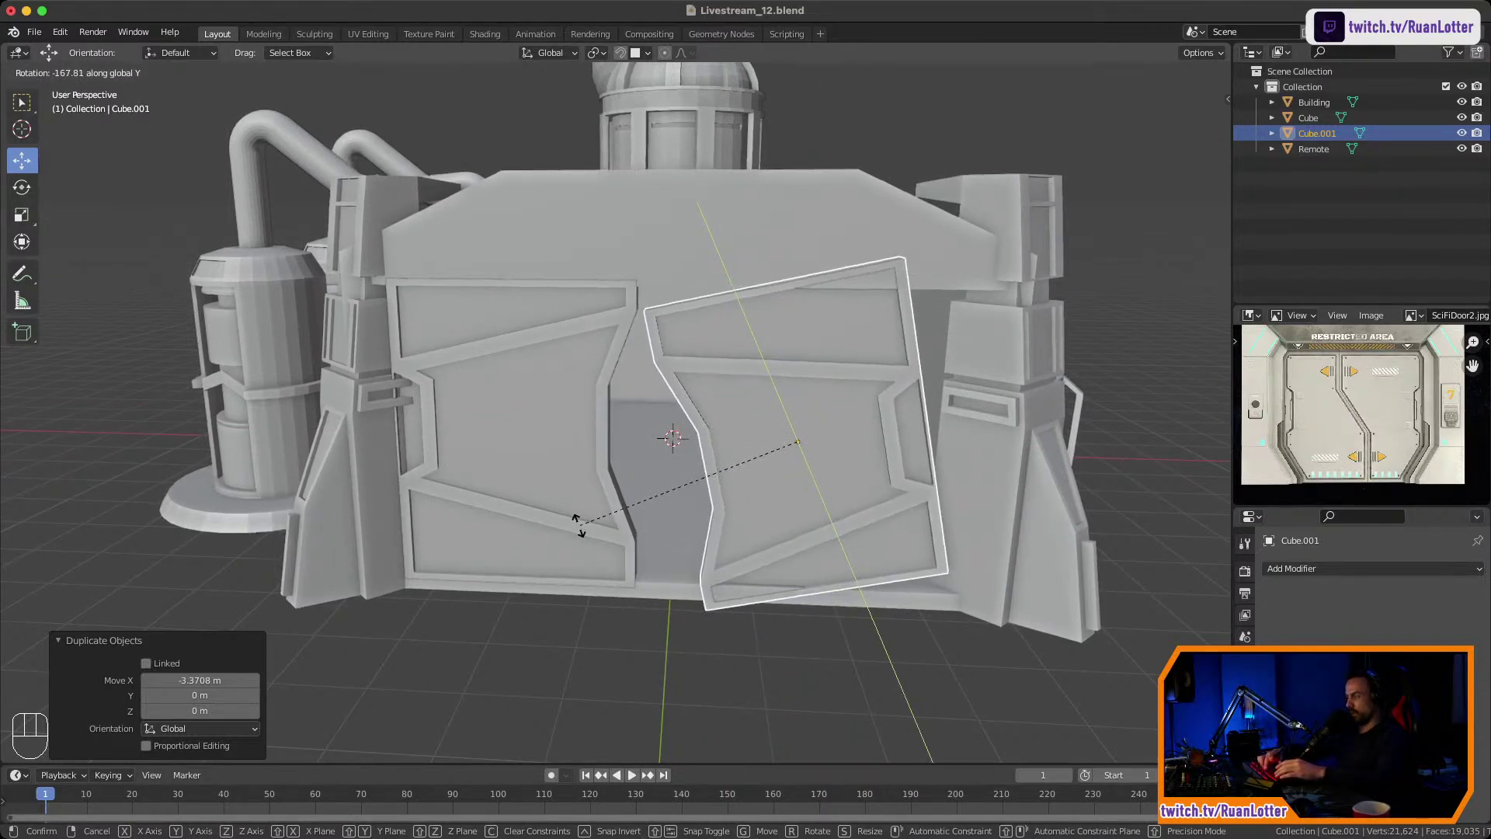
pyautogui.write('180')
pyautogui.press('Return')
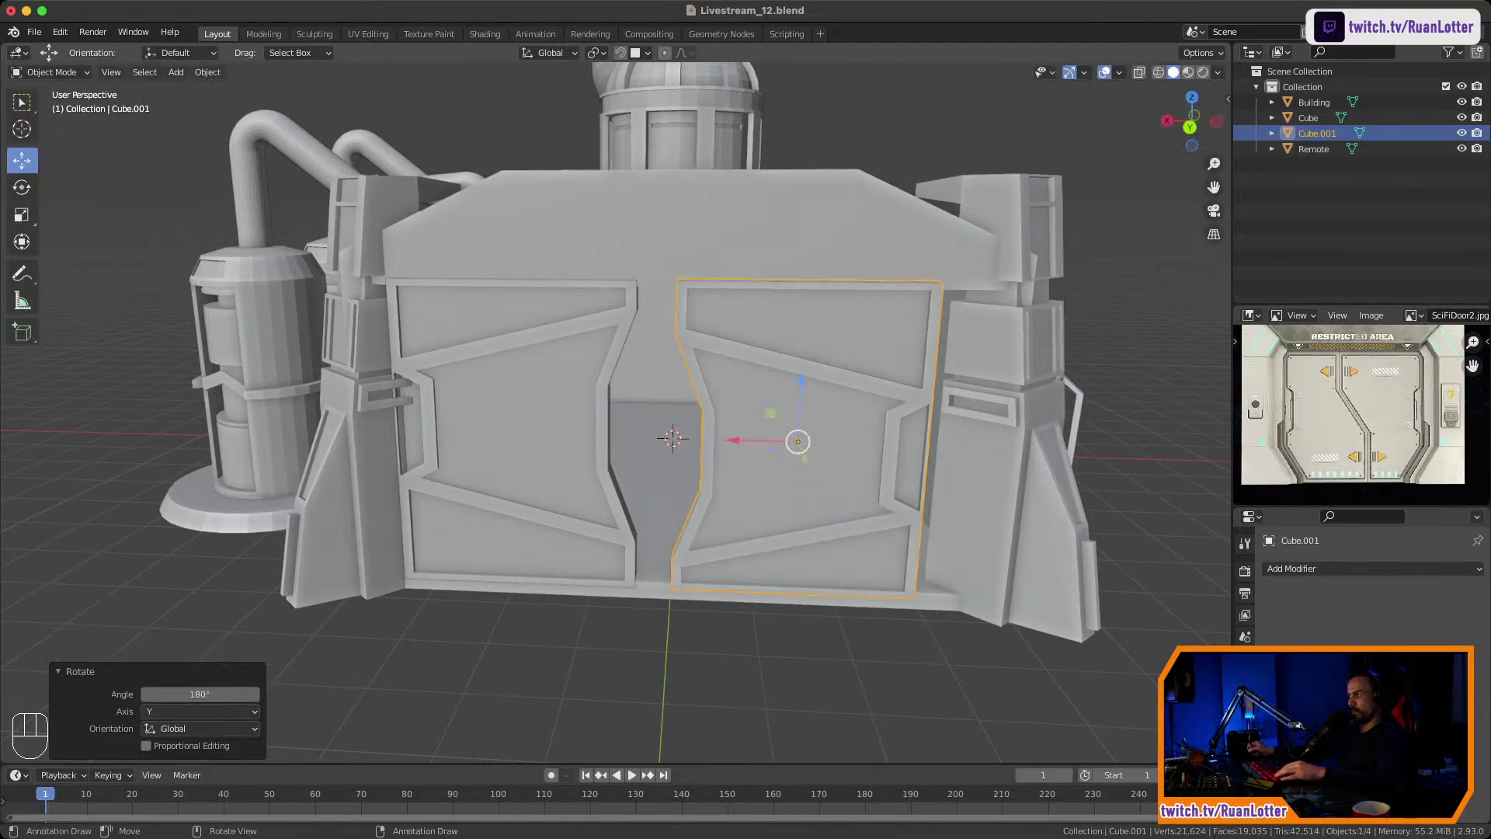
# Move the rotated door copy about -0.432 m along X toward the opposite pillar.
pyautogui.press('g')
pyautogui.press('x')
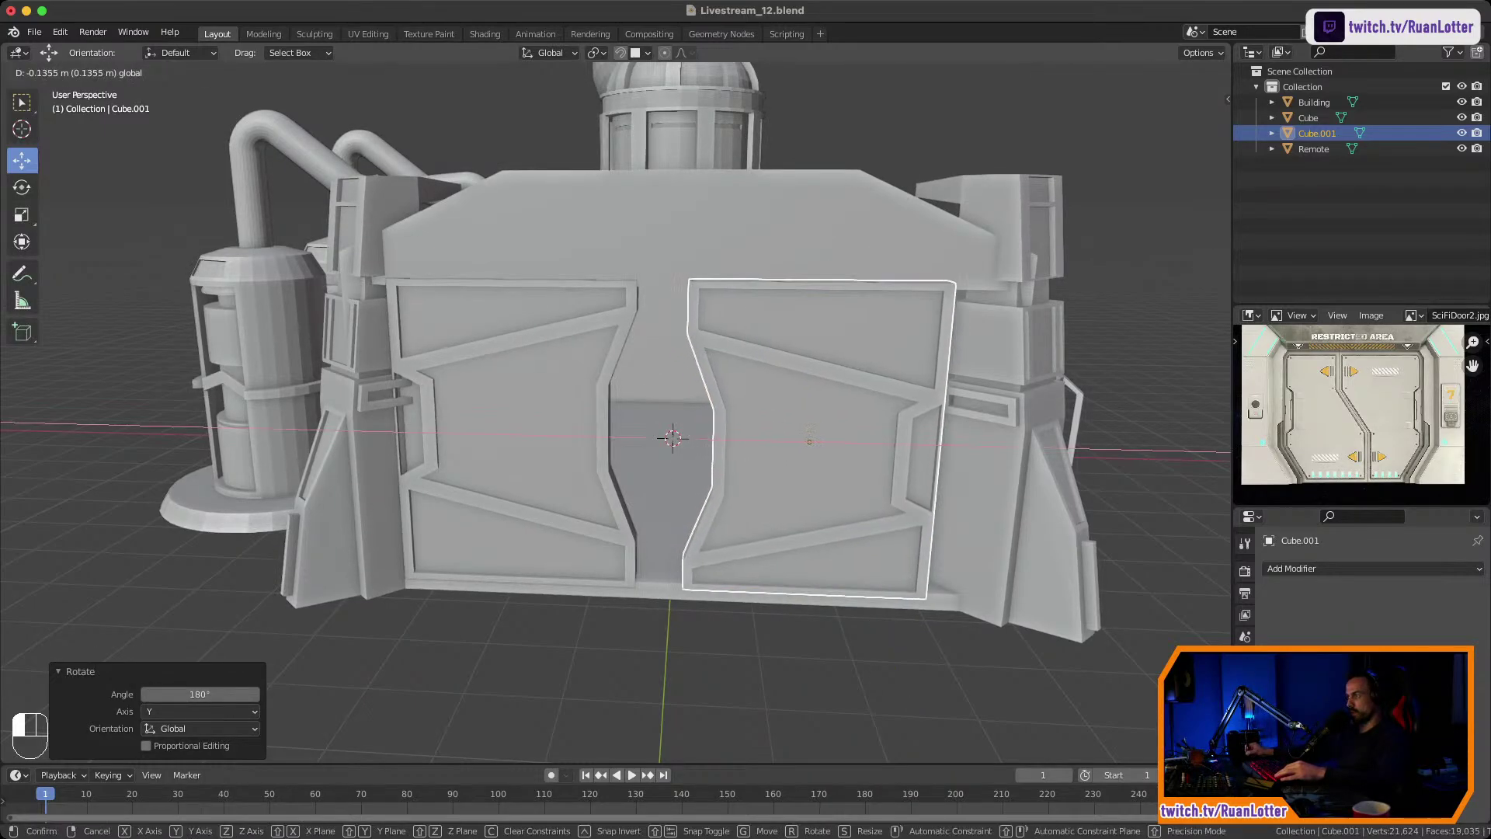
pyautogui.moveTo(778, 441); pyautogui.dragTo(770, 441)
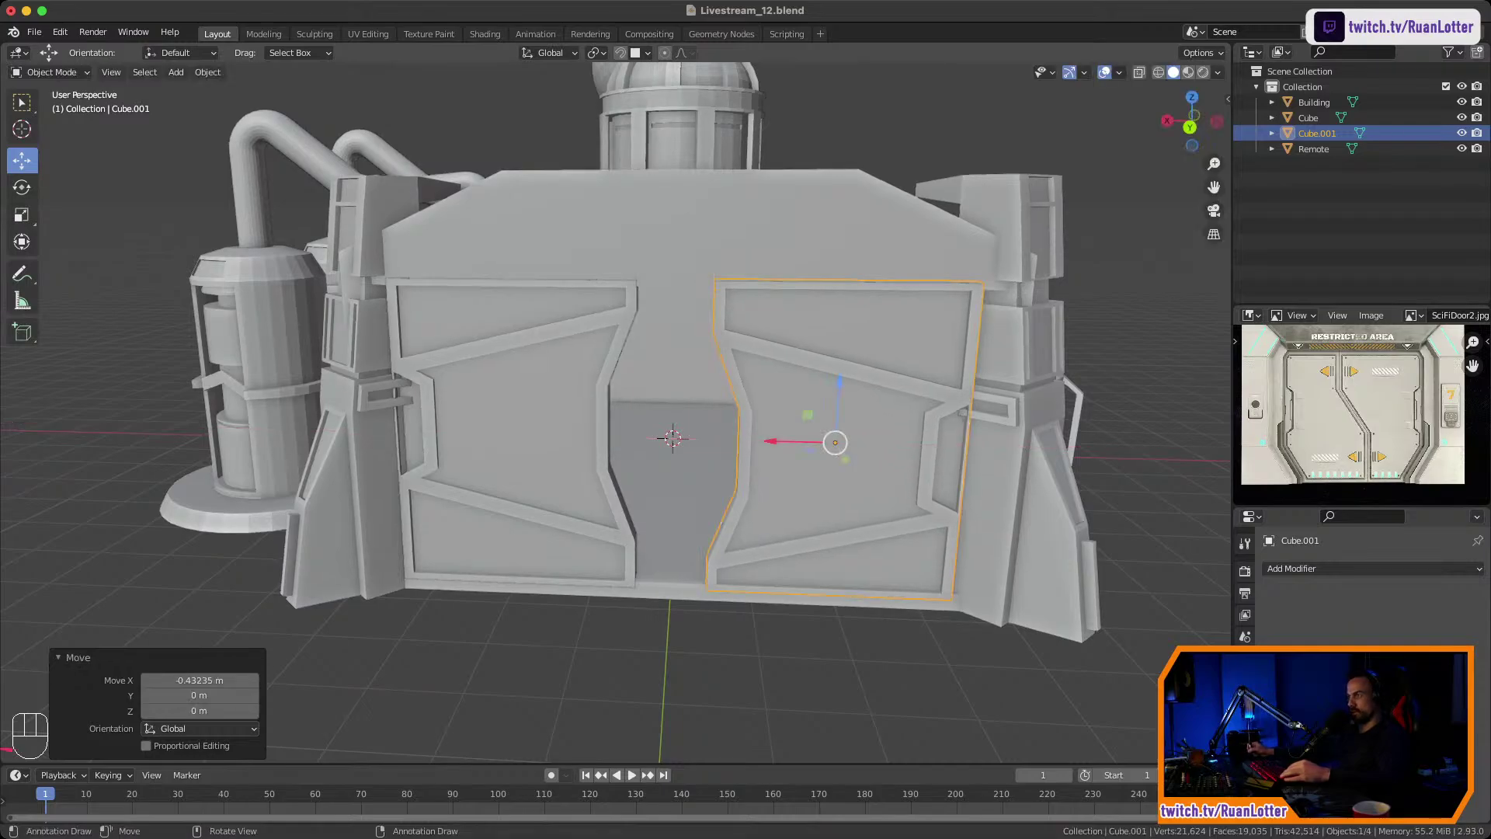
# Try to move the upper and lower end faces of the copied door's notched edge along X toward the original door.
pyautogui.moveTo(771, 441); pyautogui.dragTo(769, 400, button='middle')
pyautogui.keyDown('ctrl'); pyautogui.moveTo(769, 400); pyautogui.dragTo(757, 249, button='middle'); pyautogui.keyUp('ctrl')
pyautogui.press('Tab')
pyautogui.keyDown('shift'); pyautogui.moveTo(758, 249); pyautogui.dragTo(758, 274, button='middle'); pyautogui.keyUp('shift')
pyautogui.click(738, 268)
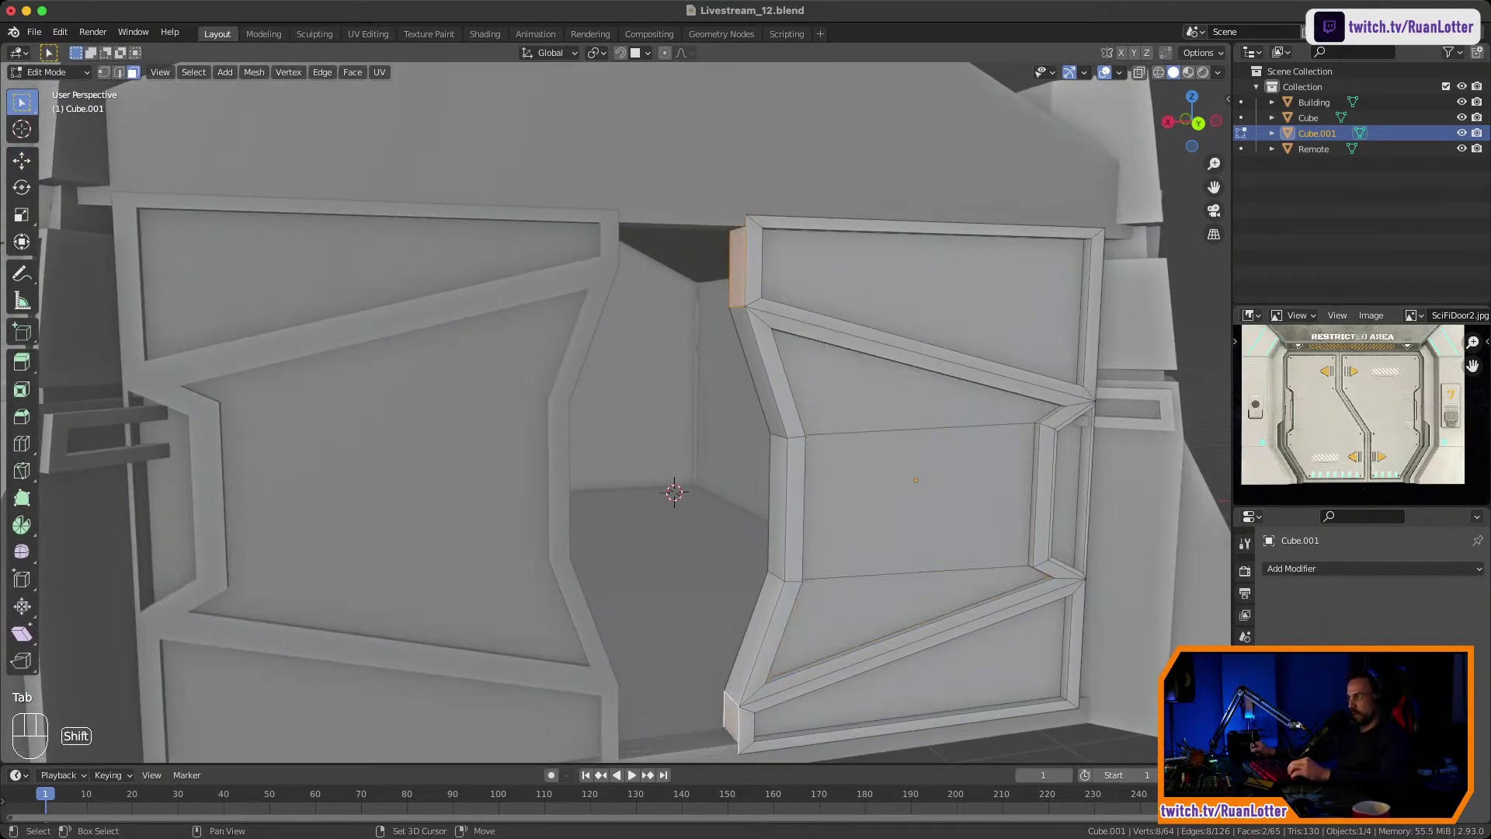
pyautogui.press('g')
pyautogui.press('x')
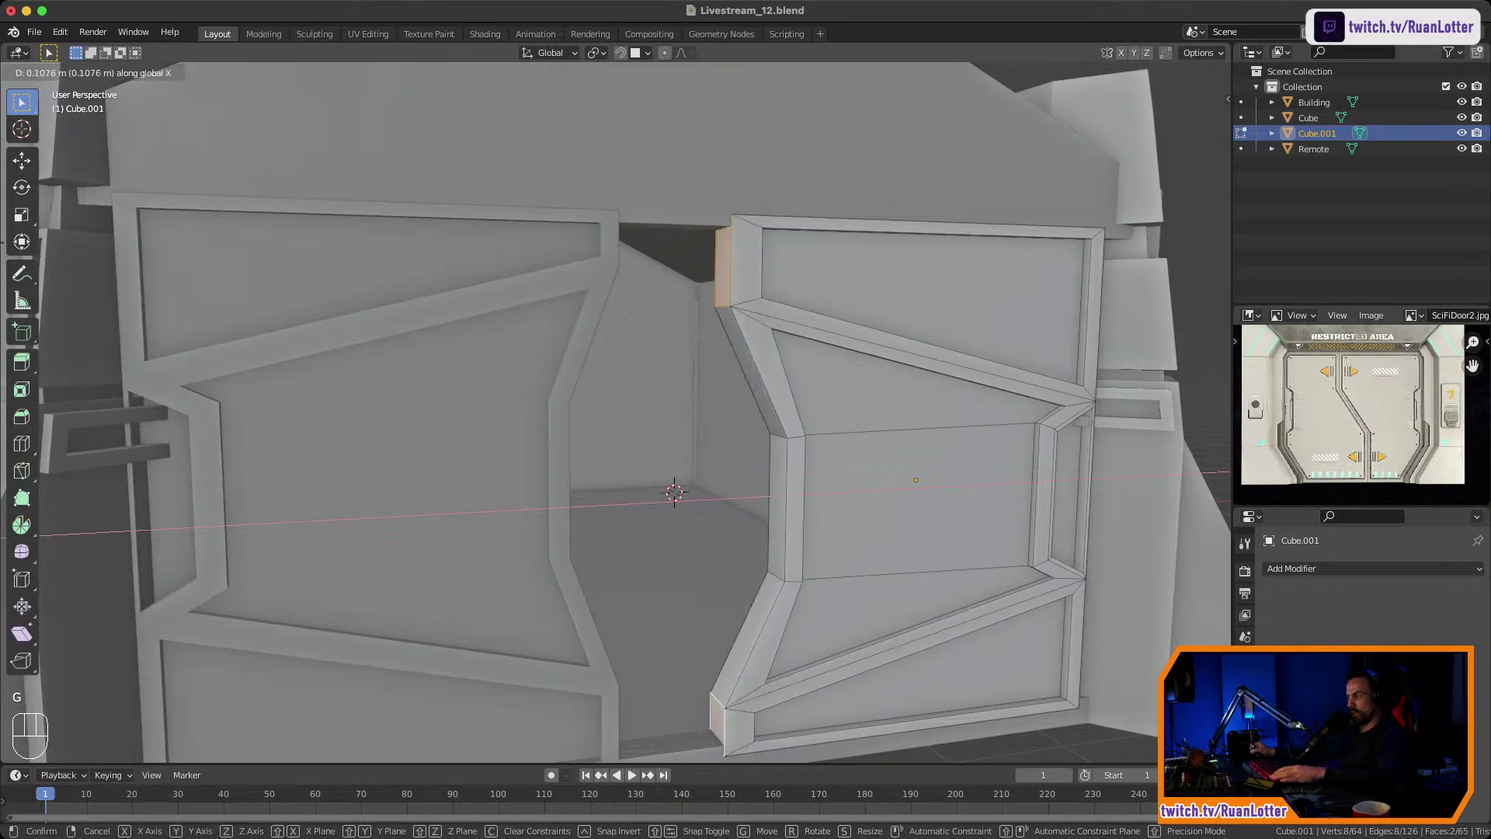
pyautogui.press('Escape')
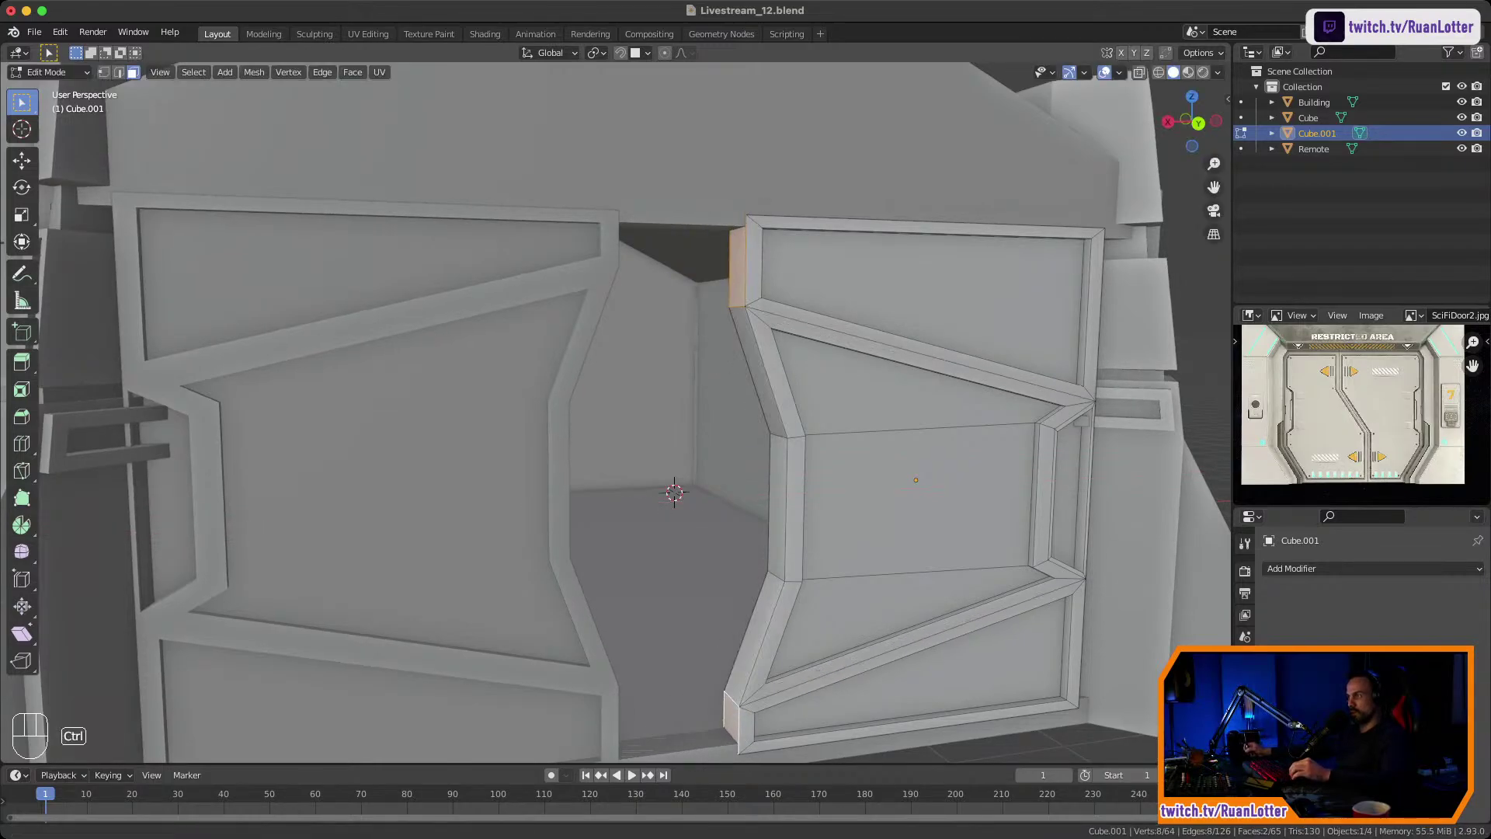
# Try widening the copied door by a scale of 1.341 along X, and undo the resize.
pyautogui.keyDown('ctrl'); pyautogui.moveTo(726, 311); pyautogui.dragTo(734, 376, button='middle'); pyautogui.keyUp('ctrl')
pyautogui.press('Tab')
pyautogui.press('Tab')
pyautogui.press('Tab')
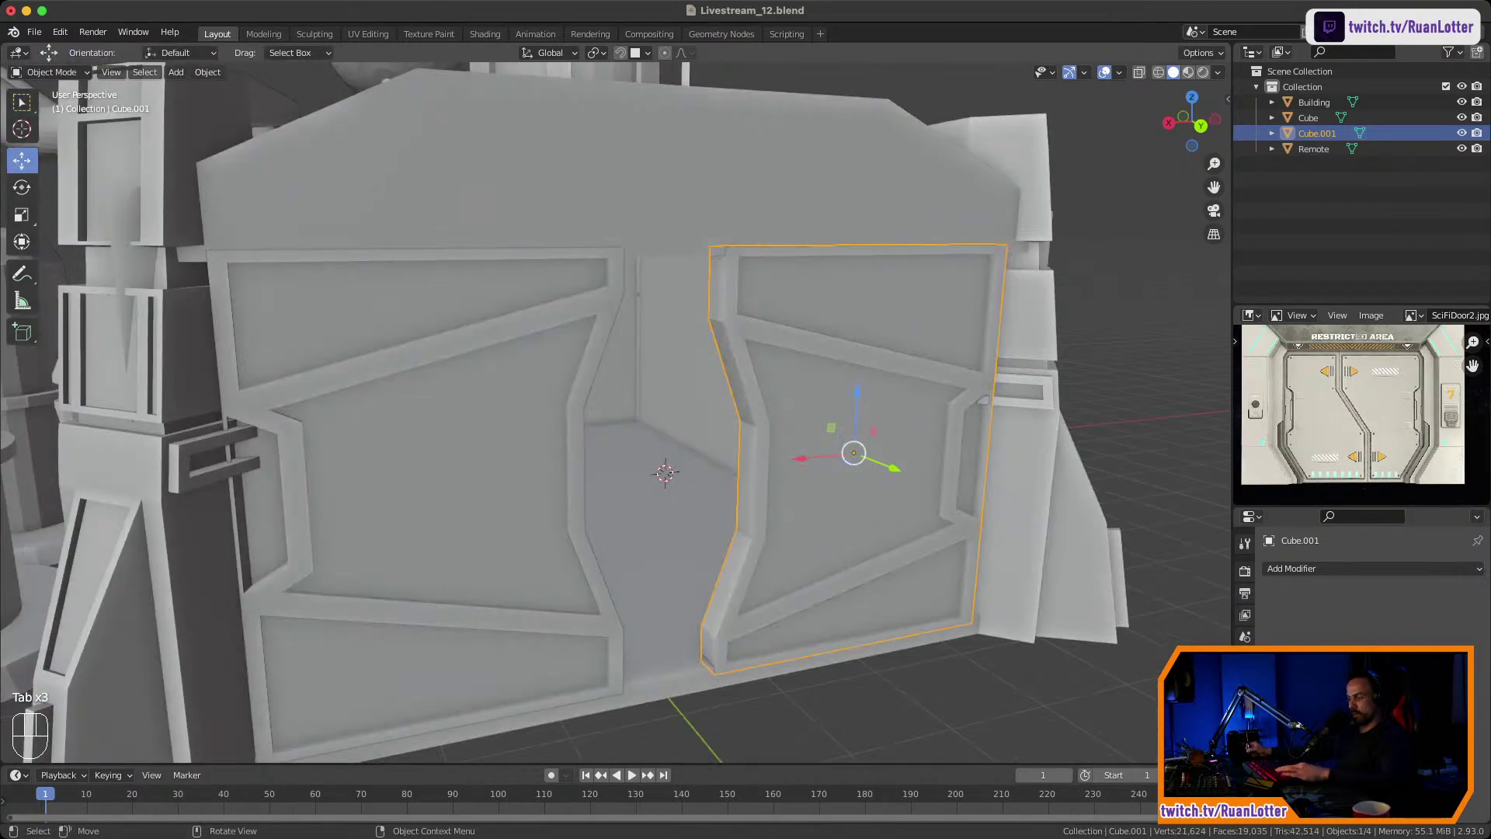
pyautogui.press('s')
pyautogui.press('x')
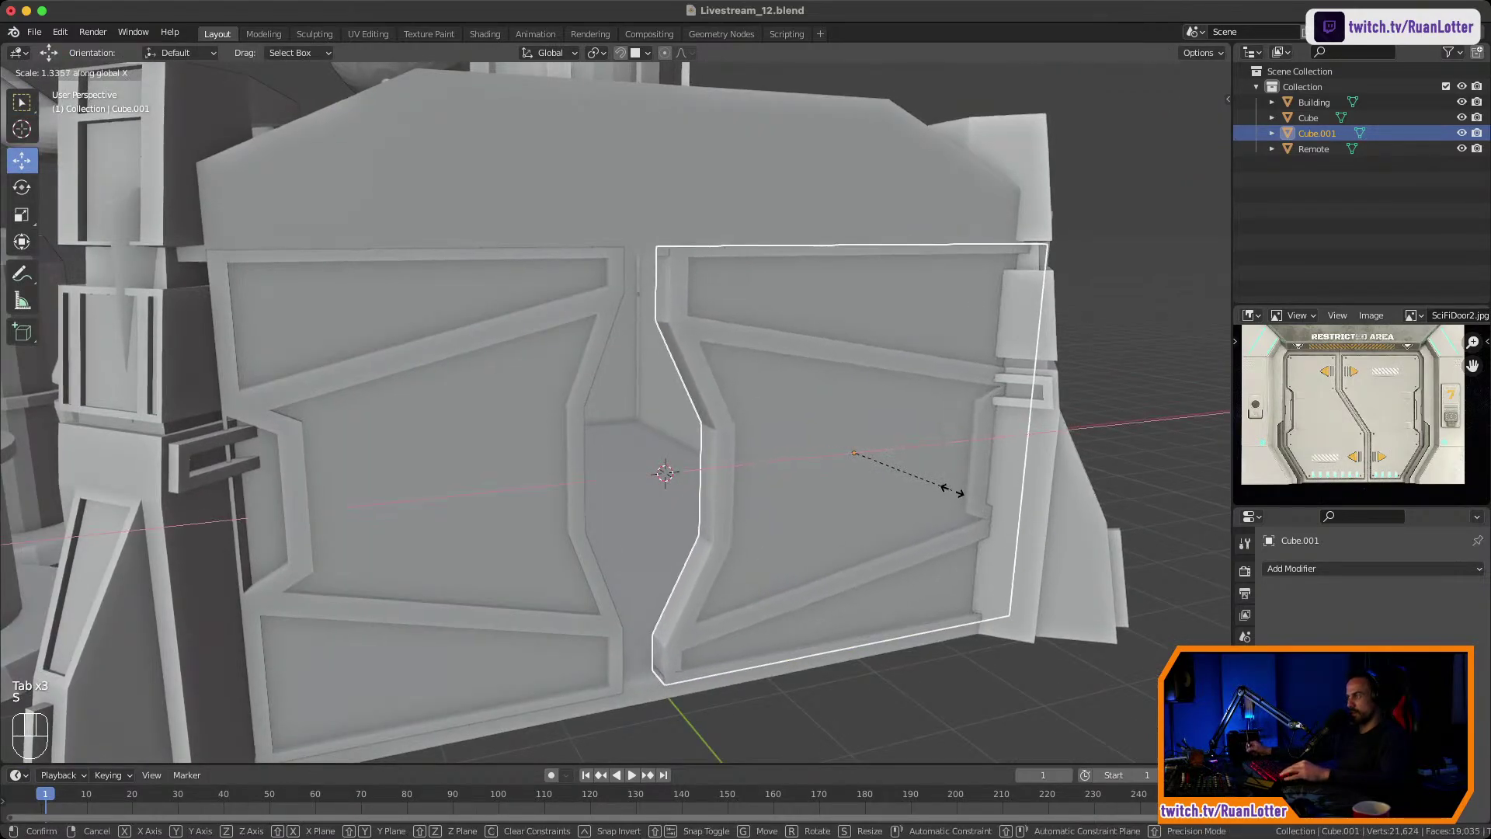
pyautogui.click(954, 489)
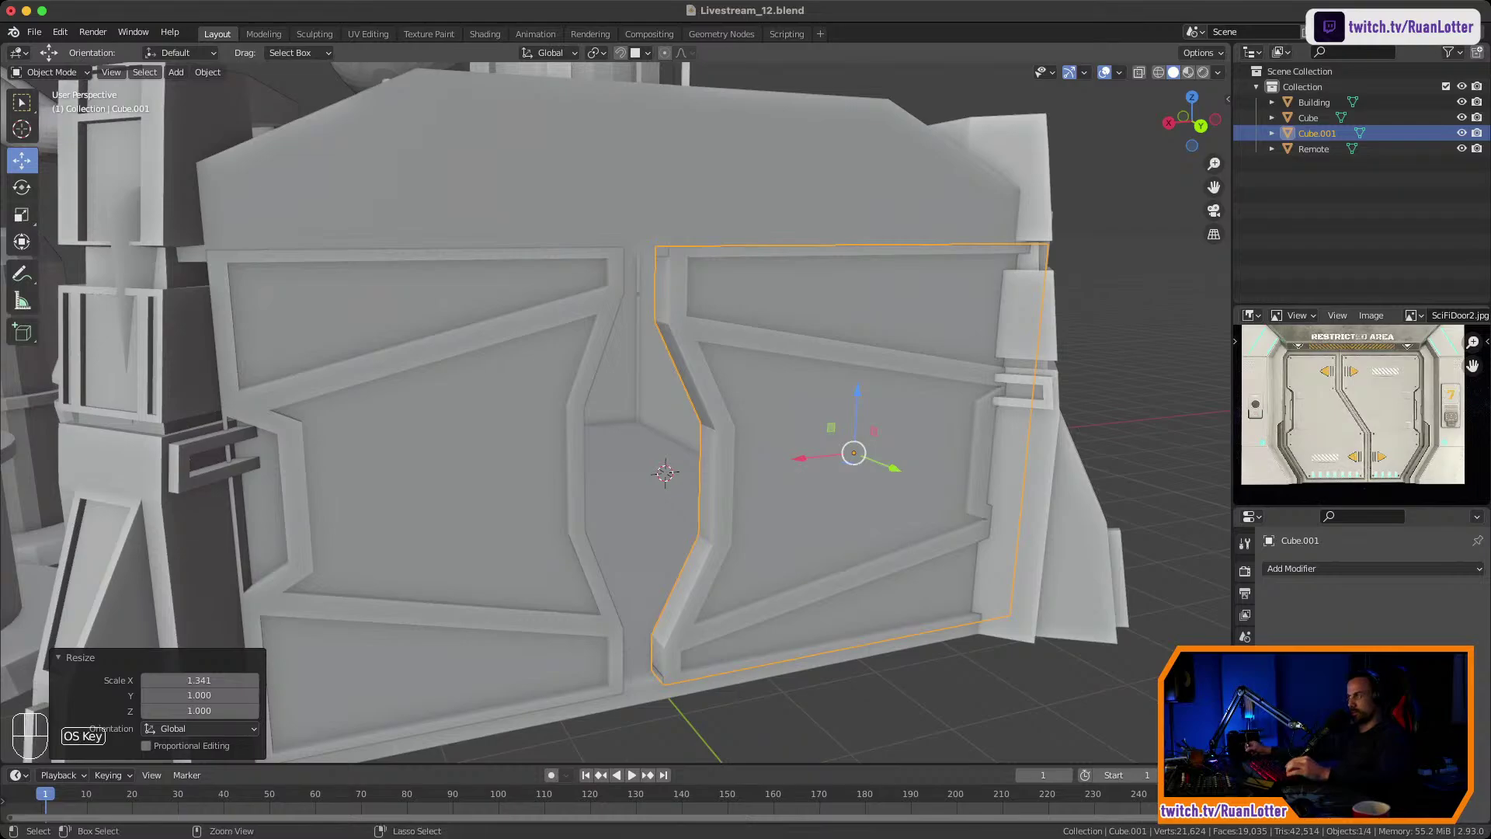
pyautogui.press('super+z')
# Try to move the edges around the upper inner corner of the copied door's notch about 0.45 m along X.
pyautogui.click(1201, 126)
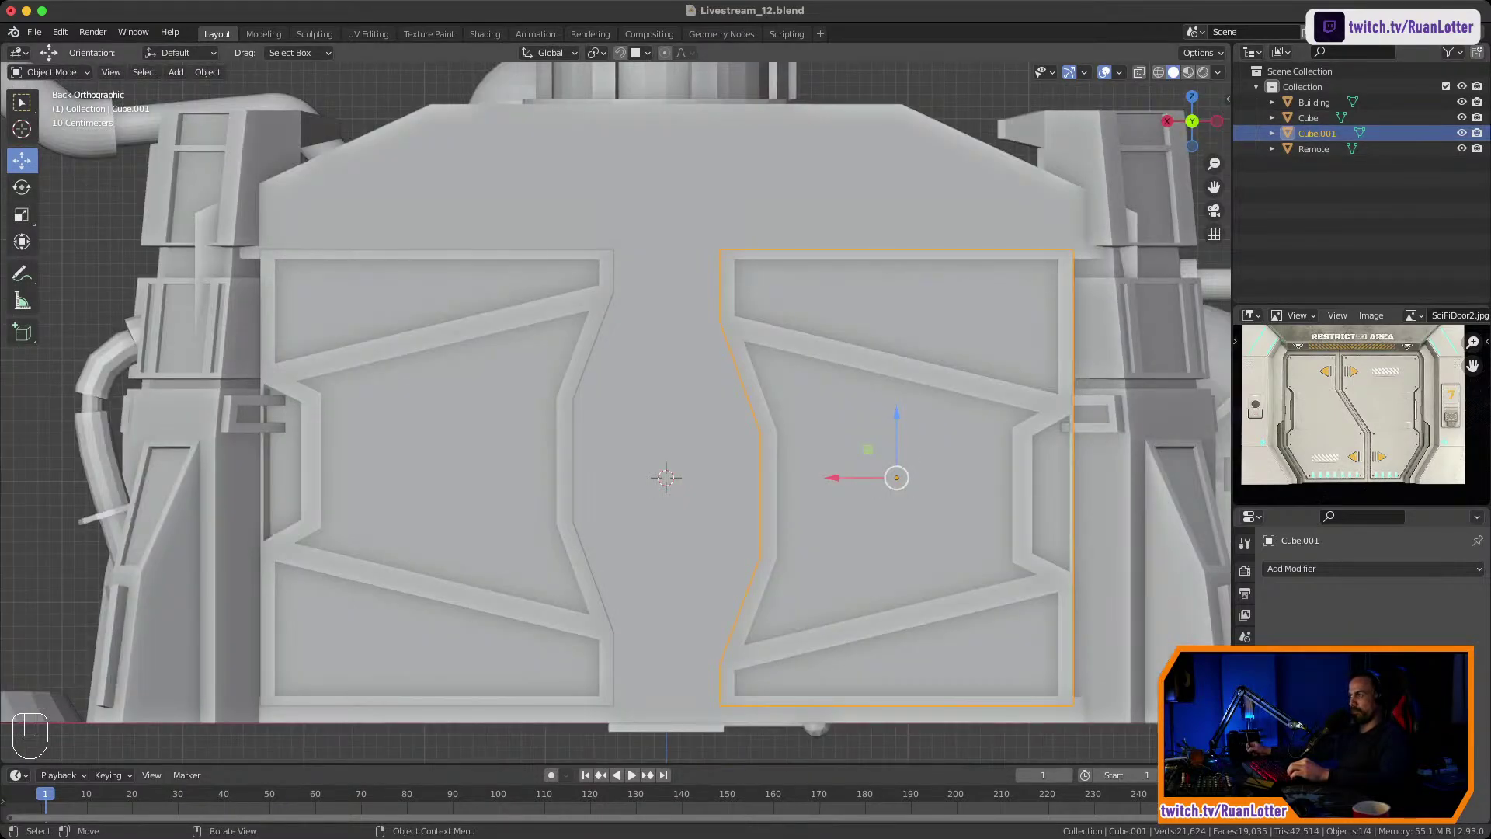
pyautogui.moveTo(777, 434); pyautogui.dragTo(828, 461, button='middle')
pyautogui.scroll(-1, 777, 450)
pyautogui.scroll(2, 777, 447)
pyautogui.press('Tab')
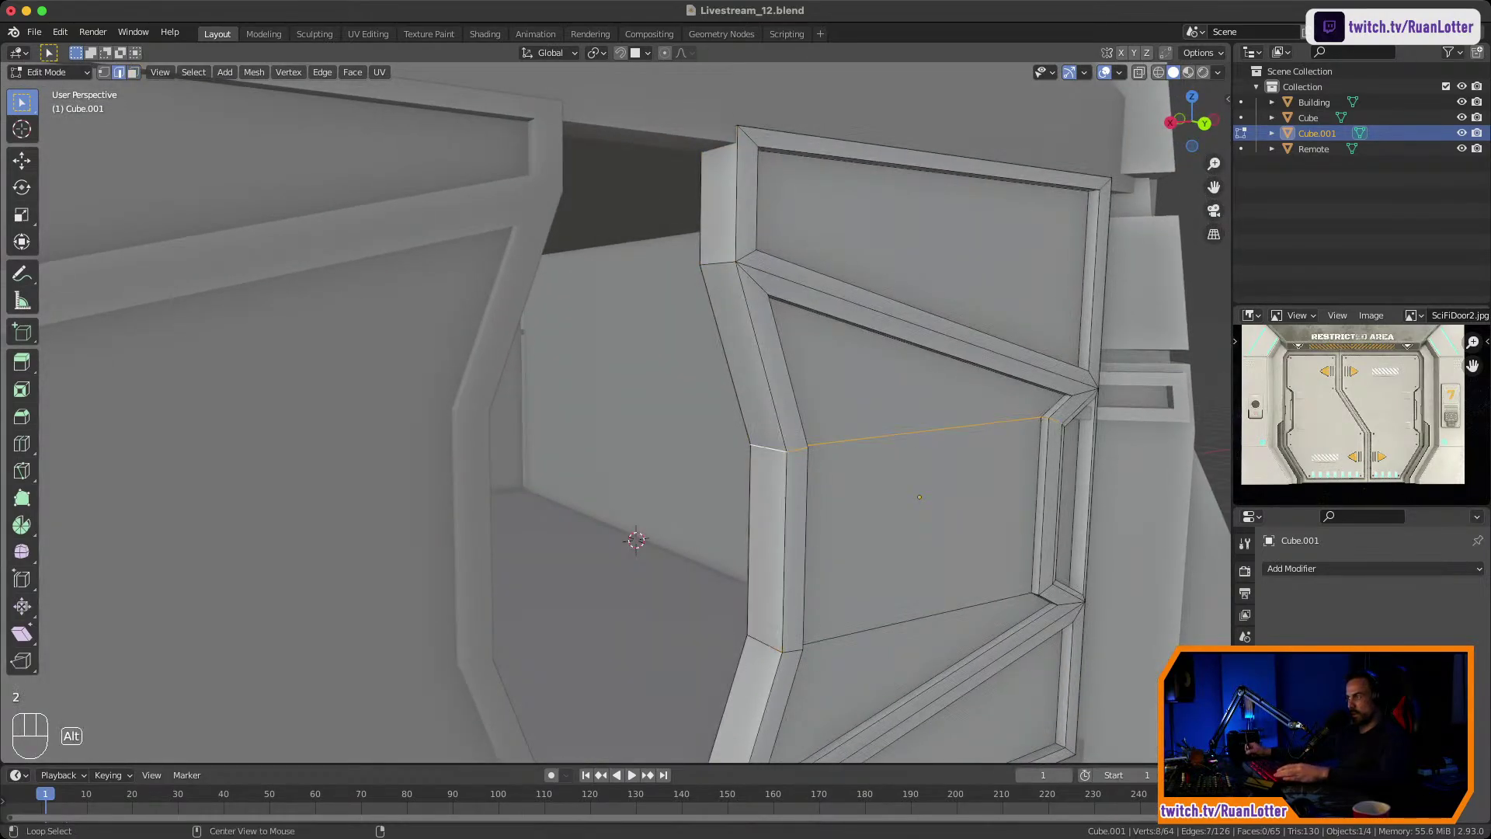
pyautogui.moveTo(920, 498); pyautogui.dragTo(825, 464, button='middle')
pyautogui.moveTo(776, 447); pyautogui.dragTo(606, 446, button='middle')
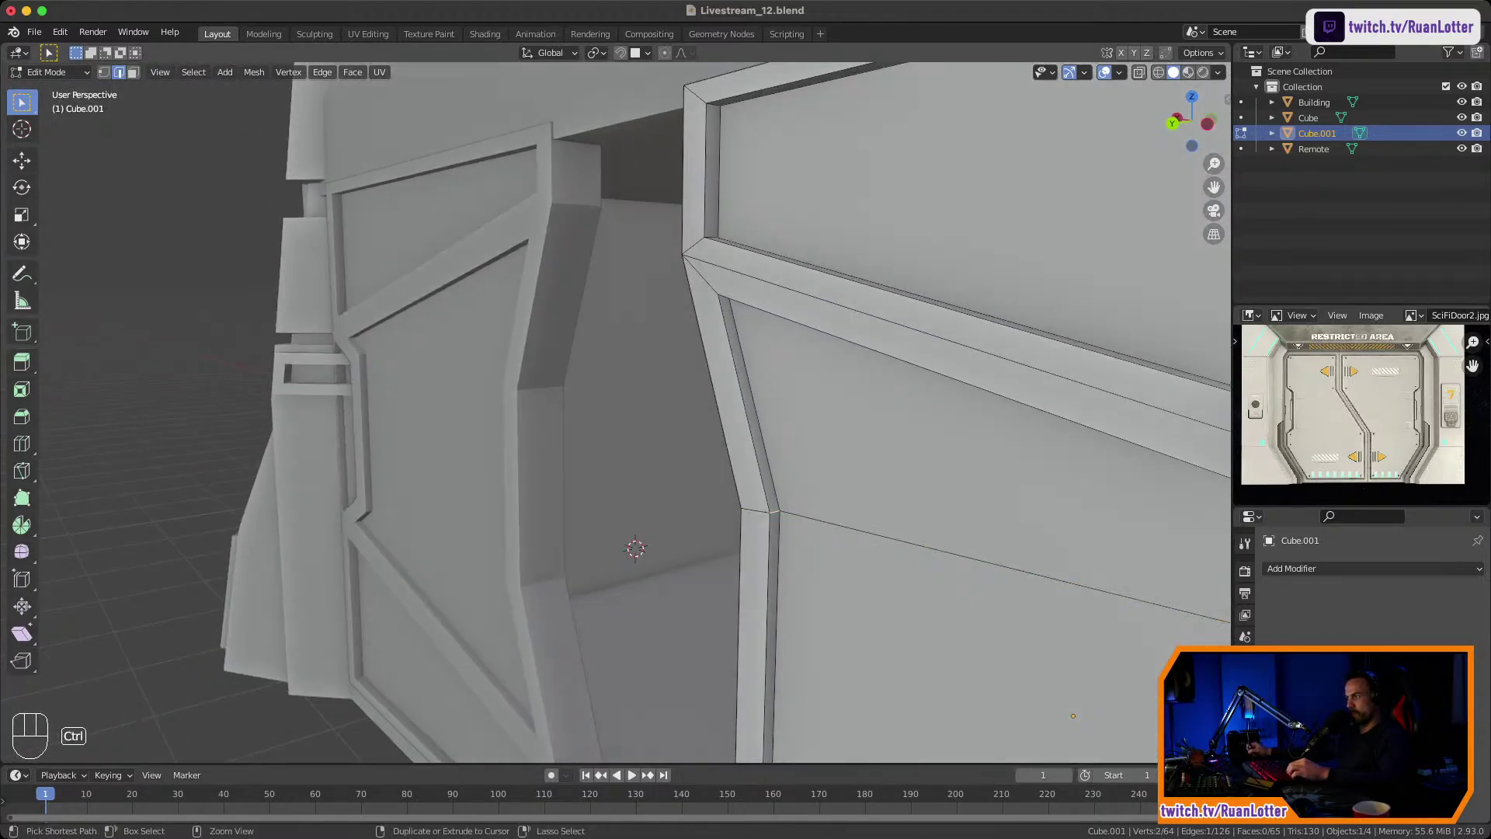
pyautogui.keyDown('ctrl'); pyautogui.click(755, 511); pyautogui.keyUp('ctrl')
pyautogui.moveTo(755, 511); pyautogui.dragTo(936, 513, button='middle')
pyautogui.press('KP_Decimal')
pyautogui.keyDown('shift'); pyautogui.click(334, 469); pyautogui.keyUp('shift')
pyautogui.keyDown('ctrl'); pyautogui.moveTo(334, 469); pyautogui.dragTo(621, 567, button='middle'); pyautogui.keyUp('ctrl')
pyautogui.keyDown('ctrl'); pyautogui.moveTo(621, 567); pyautogui.dragTo(827, 587, button='middle'); pyautogui.keyUp('ctrl')
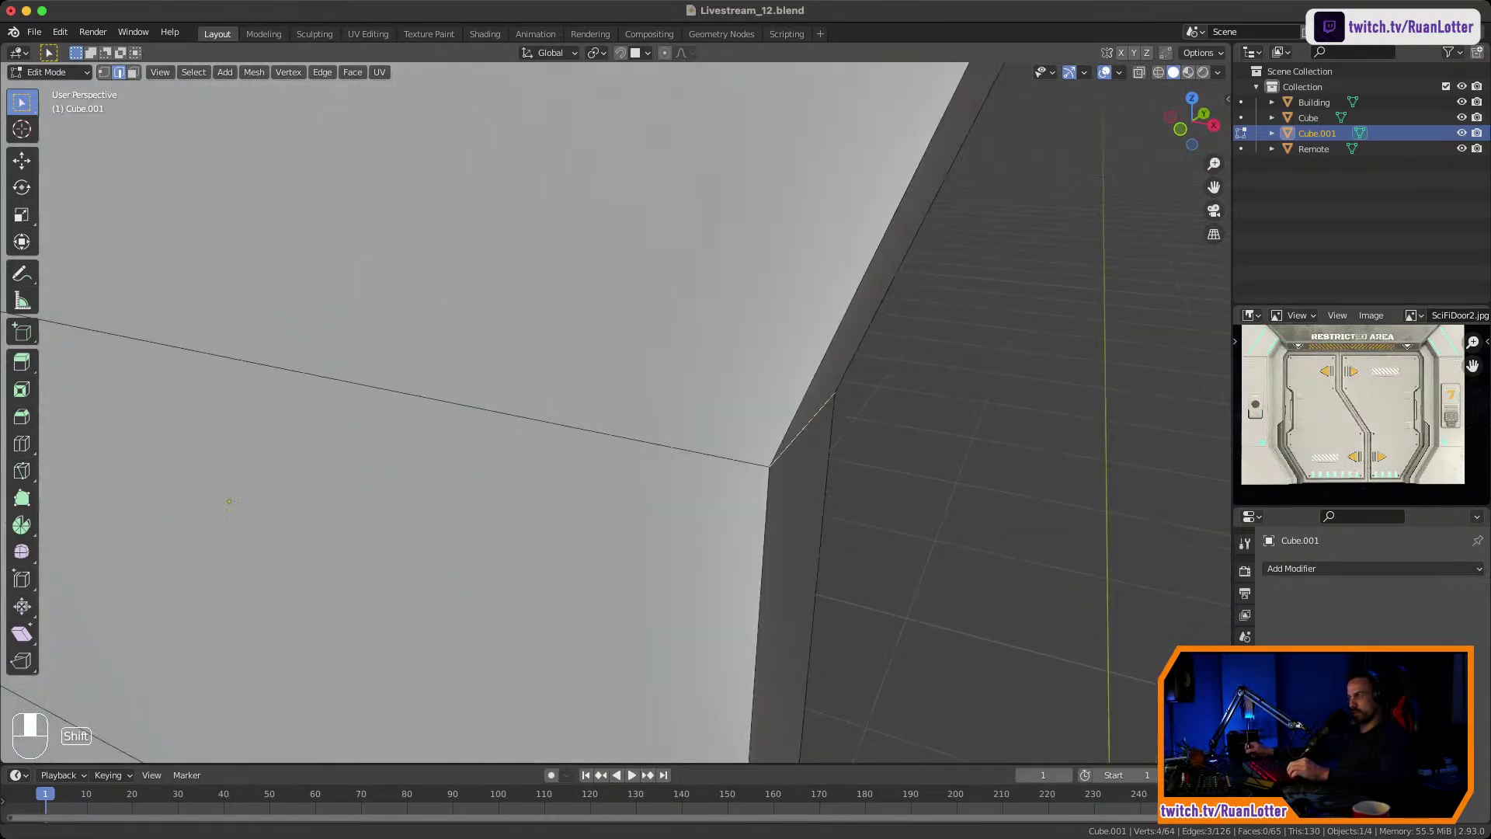
pyautogui.keyDown('shift'); pyautogui.click(591, 430); pyautogui.keyUp('shift')
pyautogui.moveTo(591, 431); pyautogui.dragTo(295, 433, button='middle')
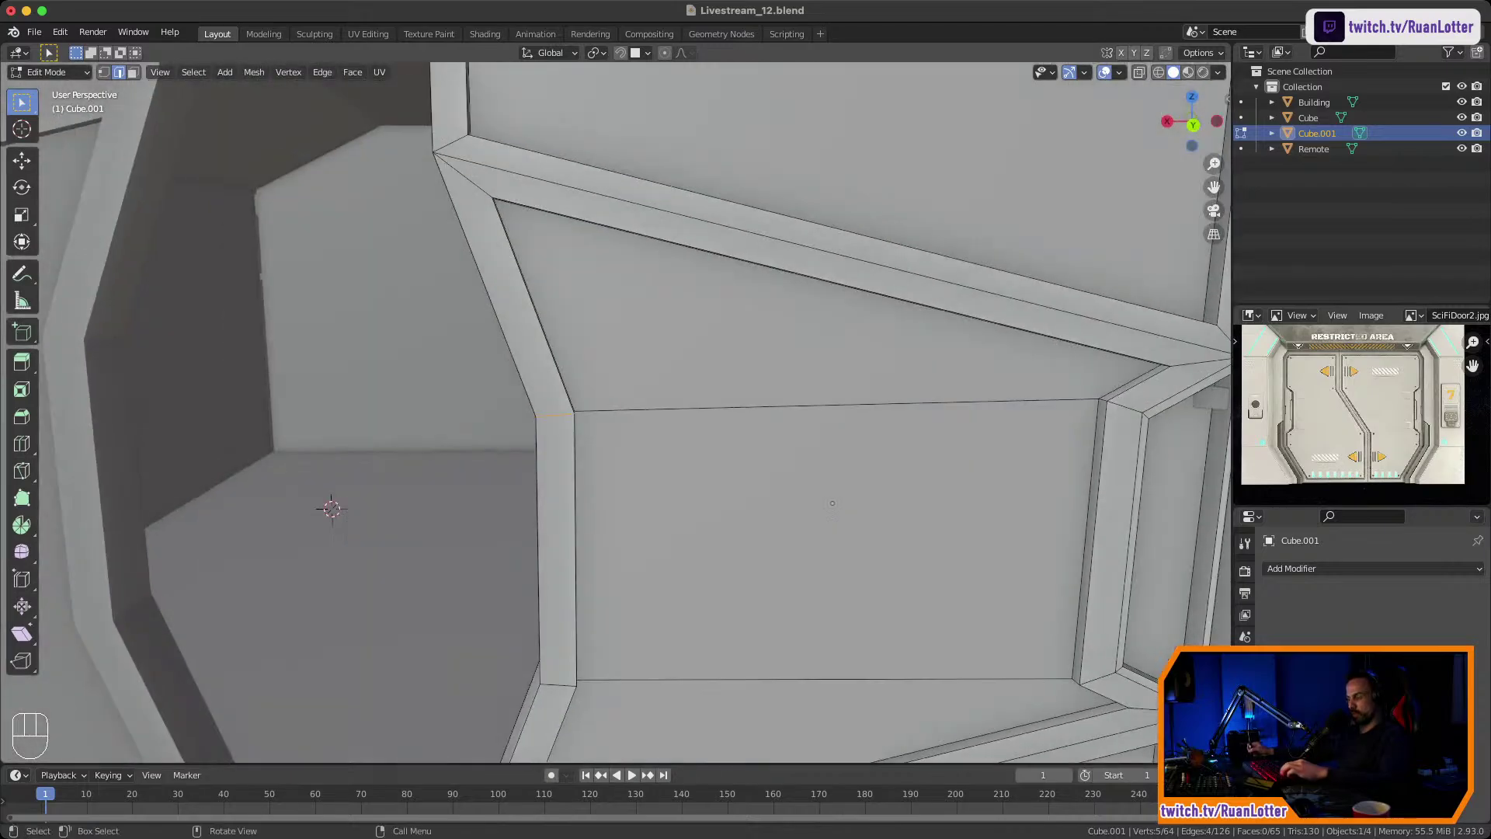
pyautogui.press('g')
pyautogui.press('x')
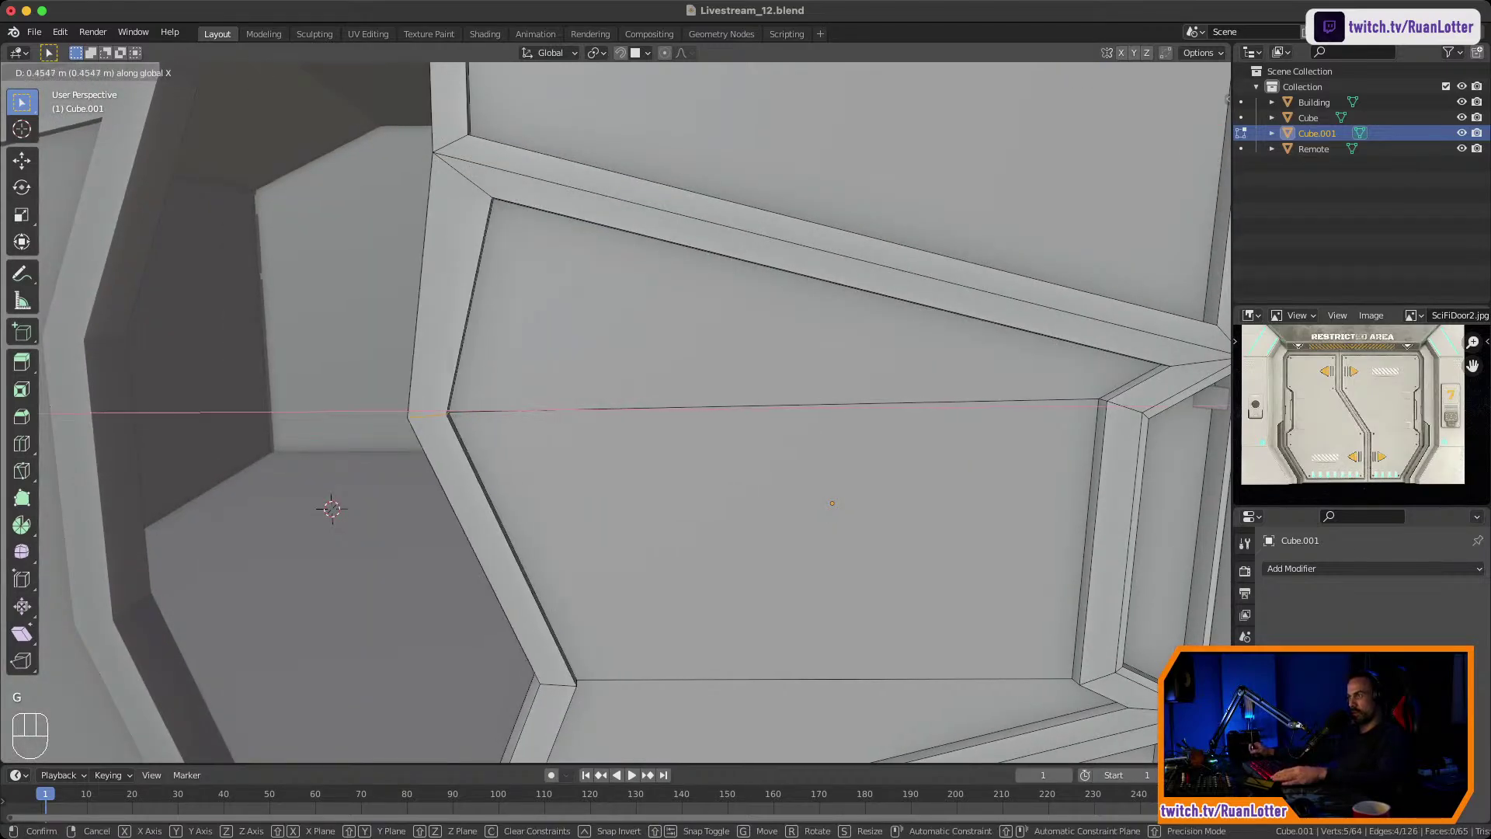
pyautogui.click(573, 416)
# Deselect the long horizontal edge on the copied door's back and try to move the remaining corner edges along X.
pyautogui.moveTo(573, 417); pyautogui.dragTo(862, 450, button='middle')
pyautogui.press('g')
pyautogui.press('x')
pyautogui.press('Escape')
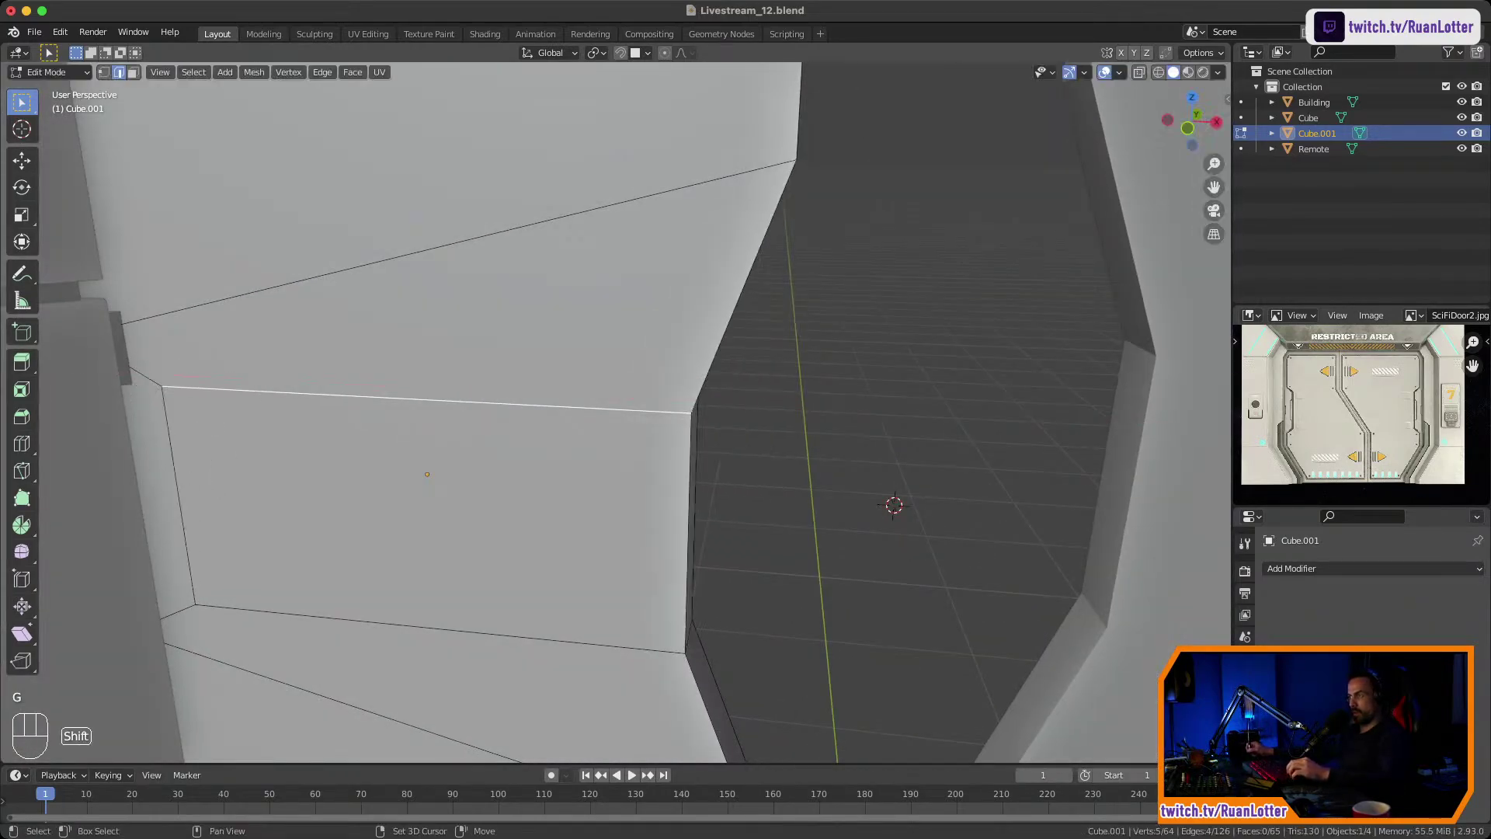
pyautogui.keyDown('shift'); pyautogui.click(570, 406); pyautogui.keyUp('shift')
pyautogui.moveTo(571, 406); pyautogui.dragTo(523, 408, button='middle')
pyautogui.press('g')
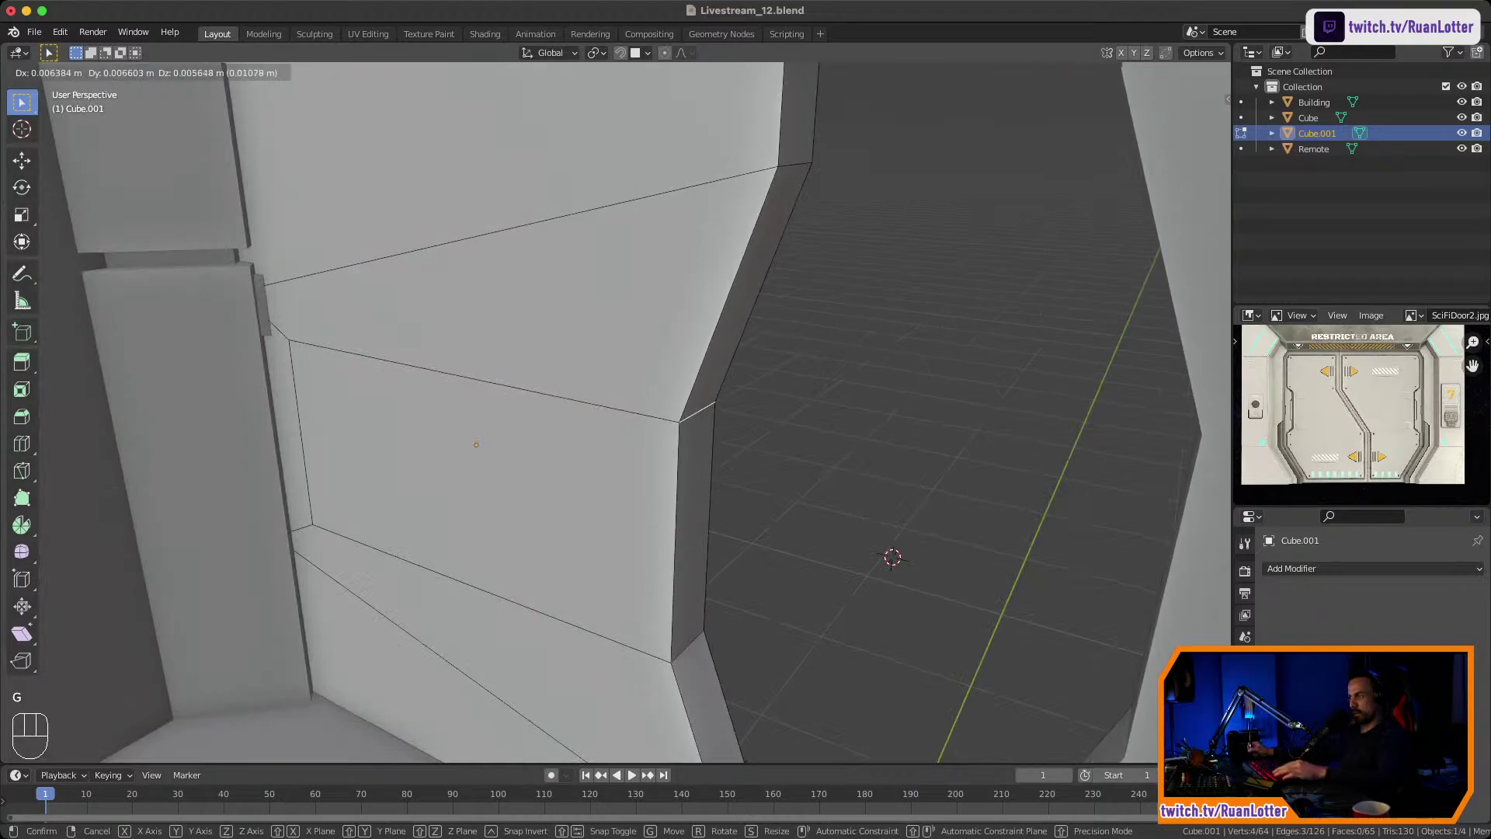
pyautogui.press('x')
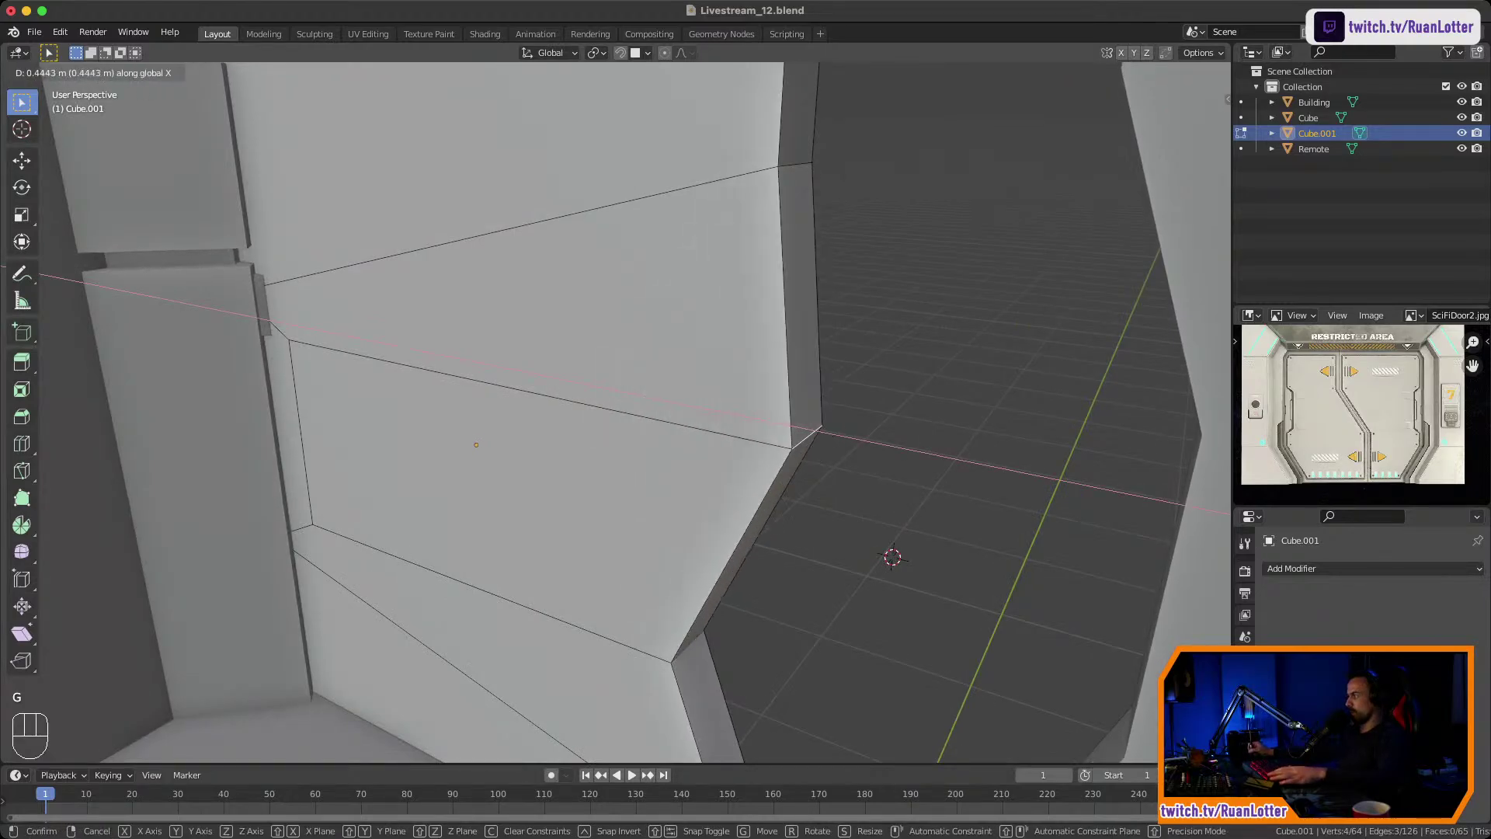
pyautogui.press('Escape')
# Examine the edges at the copied door's notch corner and the gap between the two door halves.
pyautogui.moveTo(621, 415); pyautogui.dragTo(442, 419, button='middle')
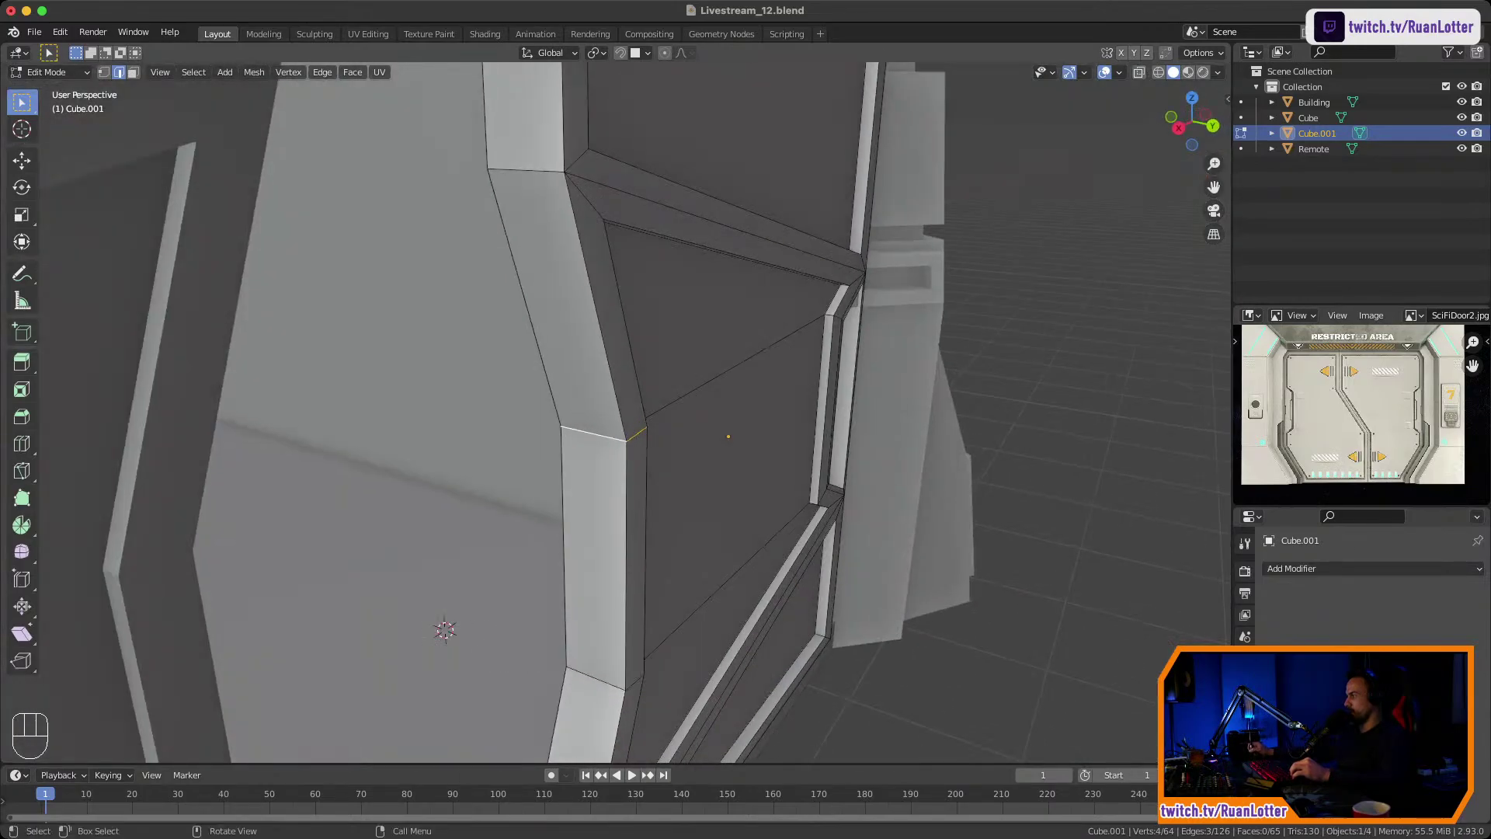
pyautogui.moveTo(544, 427); pyautogui.dragTo(599, 528, button='middle')
pyautogui.moveTo(602, 482)
pyautogui.mouseDown(button='middle')
pyautogui.moveTo(653, 479)
pyautogui.moveTo(528, 472)
pyautogui.moveTo(646, 465)
pyautogui.moveTo(605, 505)
pyautogui.mouseUp(button='middle')
pyautogui.scroll(3, 602, 466)
pyautogui.keyDown('shift'); pyautogui.moveTo(601, 435); pyautogui.dragTo(703, 286, button='middle'); pyautogui.keyUp('shift')
pyautogui.keyDown('shift'); pyautogui.moveTo(684, 404); pyautogui.dragTo(547, 287, button='middle'); pyautogui.keyUp('shift')
pyautogui.keyDown('ctrl'); pyautogui.moveTo(613, 372); pyautogui.dragTo(566, 312, button='middle'); pyautogui.keyUp('ctrl')
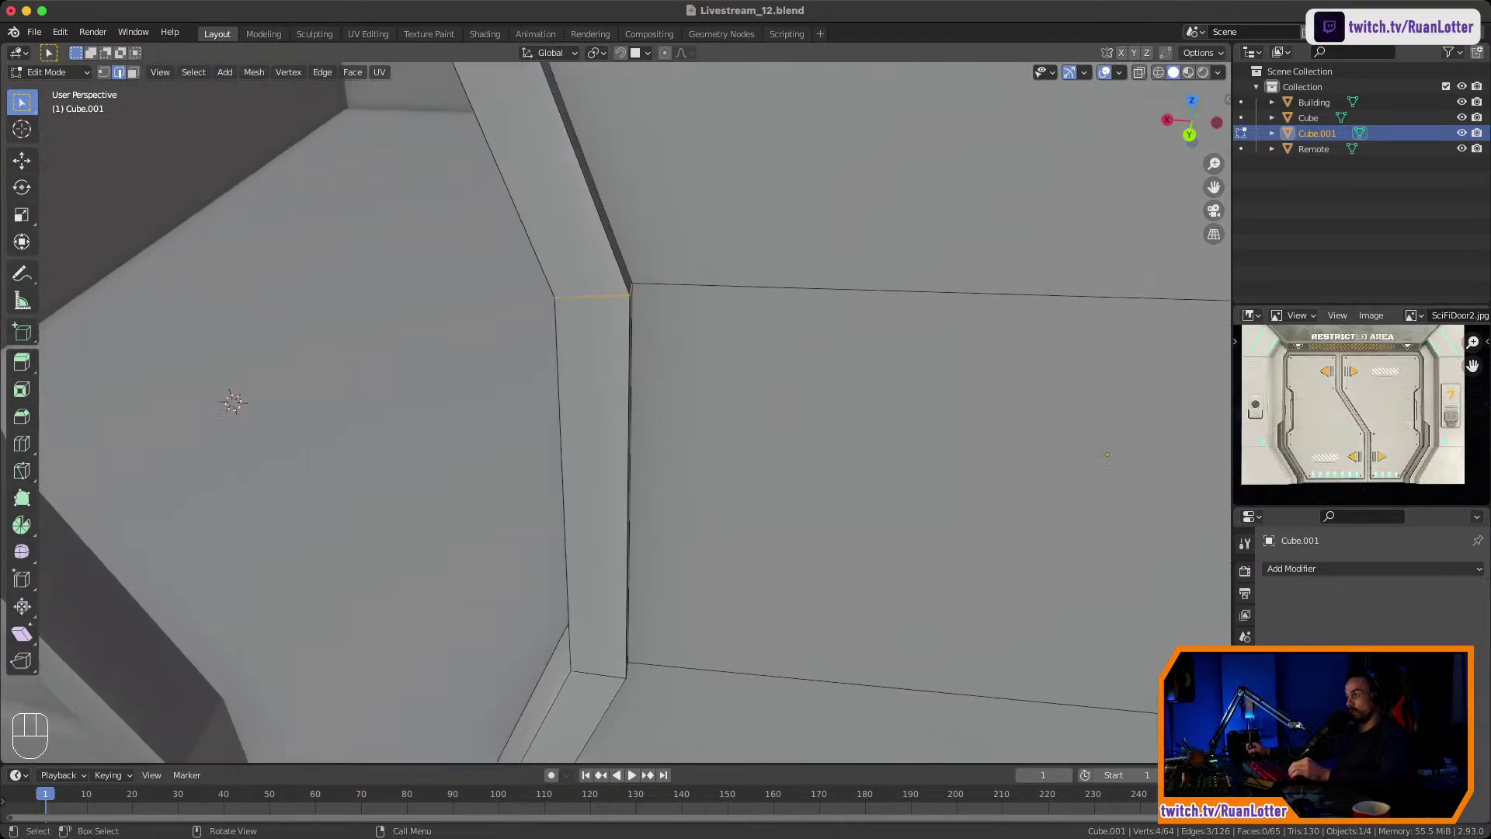
pyautogui.moveTo(668, 389); pyautogui.dragTo(559, 346, button='middle')
pyautogui.keyDown('shift'); pyautogui.moveTo(590, 435); pyautogui.dragTo(654, 167, button='middle'); pyautogui.keyUp('shift')
pyautogui.keyDown('ctrl'); pyautogui.moveTo(654, 310); pyautogui.dragTo(654, 365, button='middle'); pyautogui.keyUp('ctrl')
pyautogui.moveTo(559, 334); pyautogui.dragTo(738, 353, button='middle')
pyautogui.keyDown('ctrl'); pyautogui.moveTo(652, 310); pyautogui.dragTo(652, 377, button='middle'); pyautogui.keyUp('ctrl')
pyautogui.keyDown('shift'); pyautogui.moveTo(621, 388); pyautogui.dragTo(667, 365, button='middle'); pyautogui.keyUp('shift')
pyautogui.keyDown('shift'); pyautogui.moveTo(667, 365); pyautogui.dragTo(661, 466, button='middle'); pyautogui.keyUp('shift')
pyautogui.keyDown('shift'); pyautogui.moveTo(660, 358); pyautogui.dragTo(658, 404, button='middle'); pyautogui.keyUp('shift')
pyautogui.keyDown('ctrl'); pyautogui.moveTo(658, 404); pyautogui.dragTo(658, 349, button='middle'); pyautogui.keyUp('ctrl')
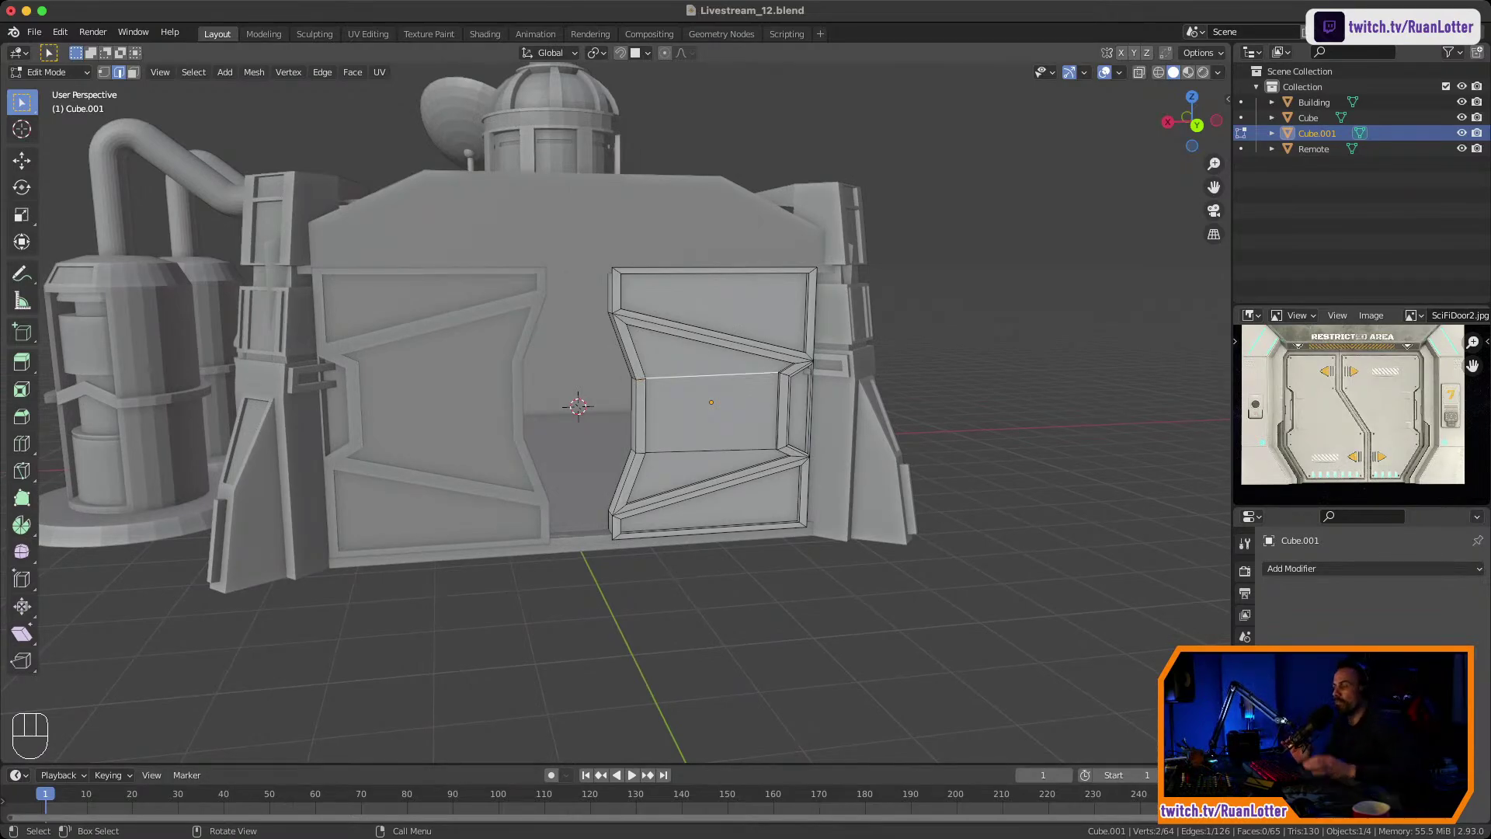
# Delete the copied door, leaving only the original door in the doorway.
pyautogui.press('Tab')
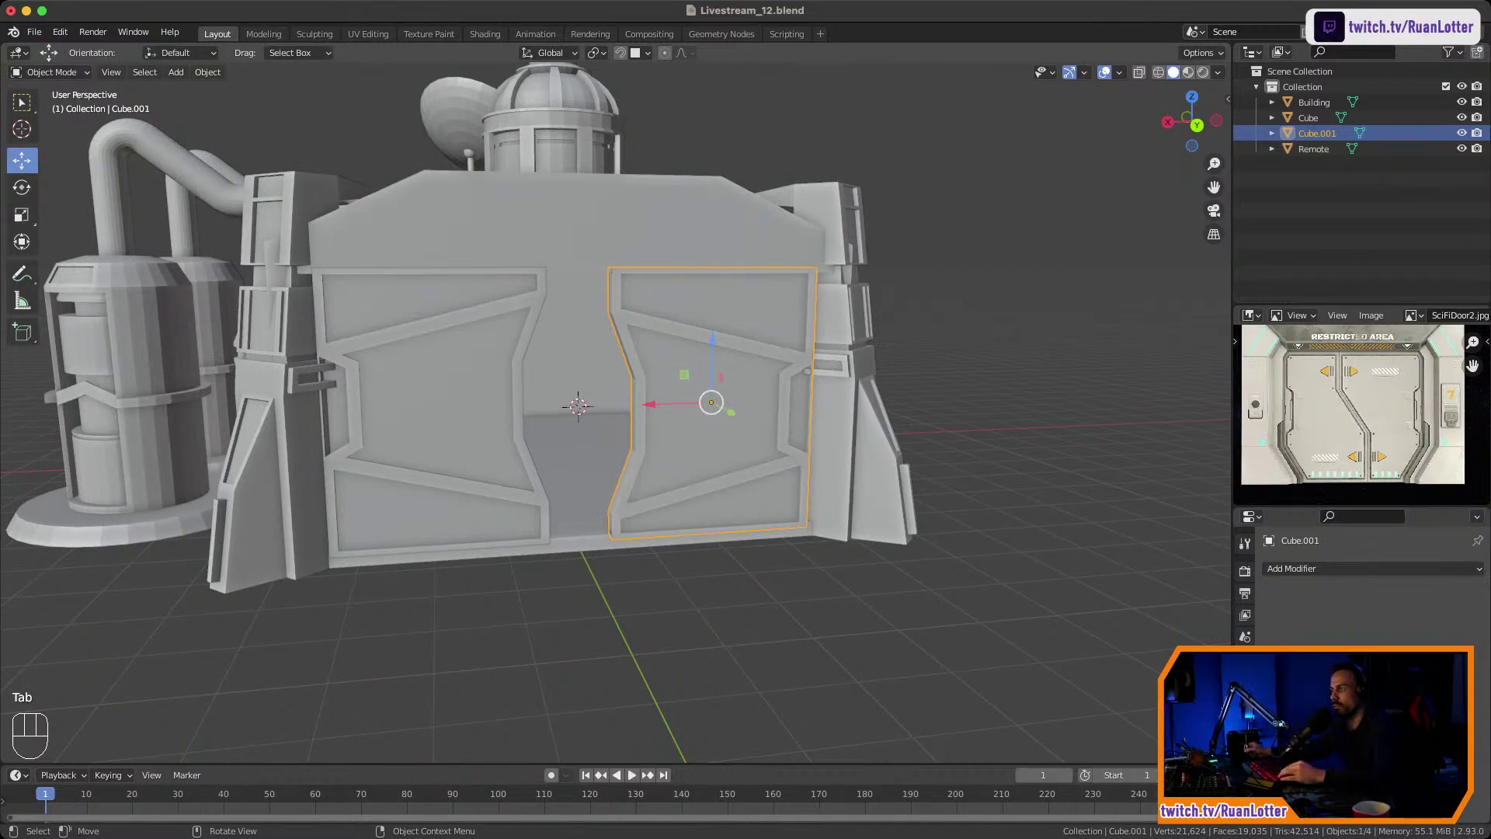
pyautogui.moveTo(613, 419); pyautogui.dragTo(668, 497, button='middle')
pyautogui.press('KP_Decimal')
pyautogui.keyDown('shift'); pyautogui.moveTo(544, 435); pyautogui.dragTo(741, 423, button='middle'); pyautogui.keyUp('shift')
pyautogui.moveTo(742, 422); pyautogui.dragTo(643, 376, button='middle')
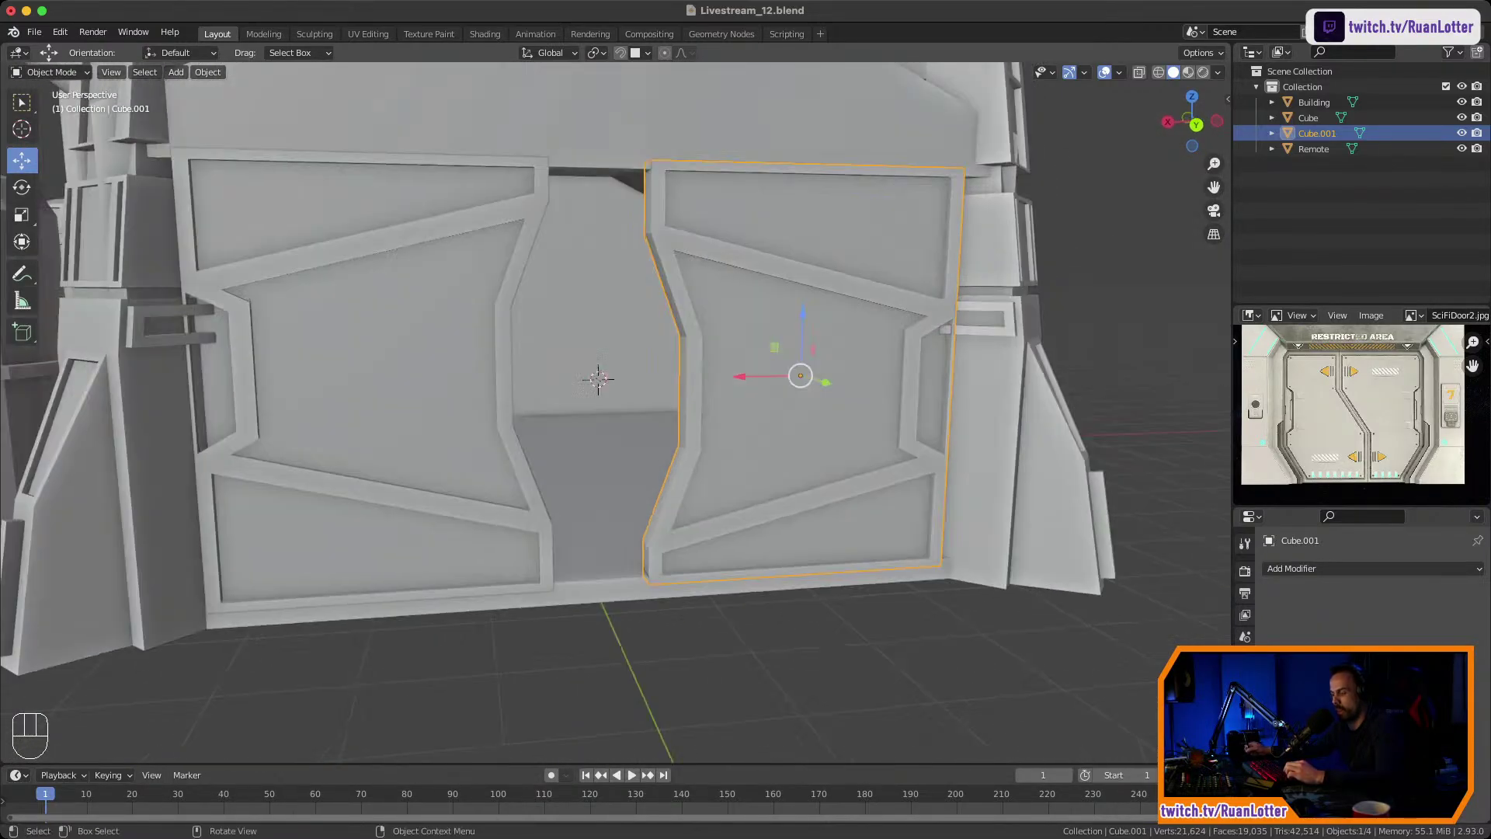
pyautogui.press('x')
pyautogui.click(751, 470)
pyautogui.moveTo(751, 470)
pyautogui.mouseDown(button='middle')
pyautogui.moveTo(775, 423)
pyautogui.moveTo(758, 450)
pyautogui.mouseUp(button='middle')
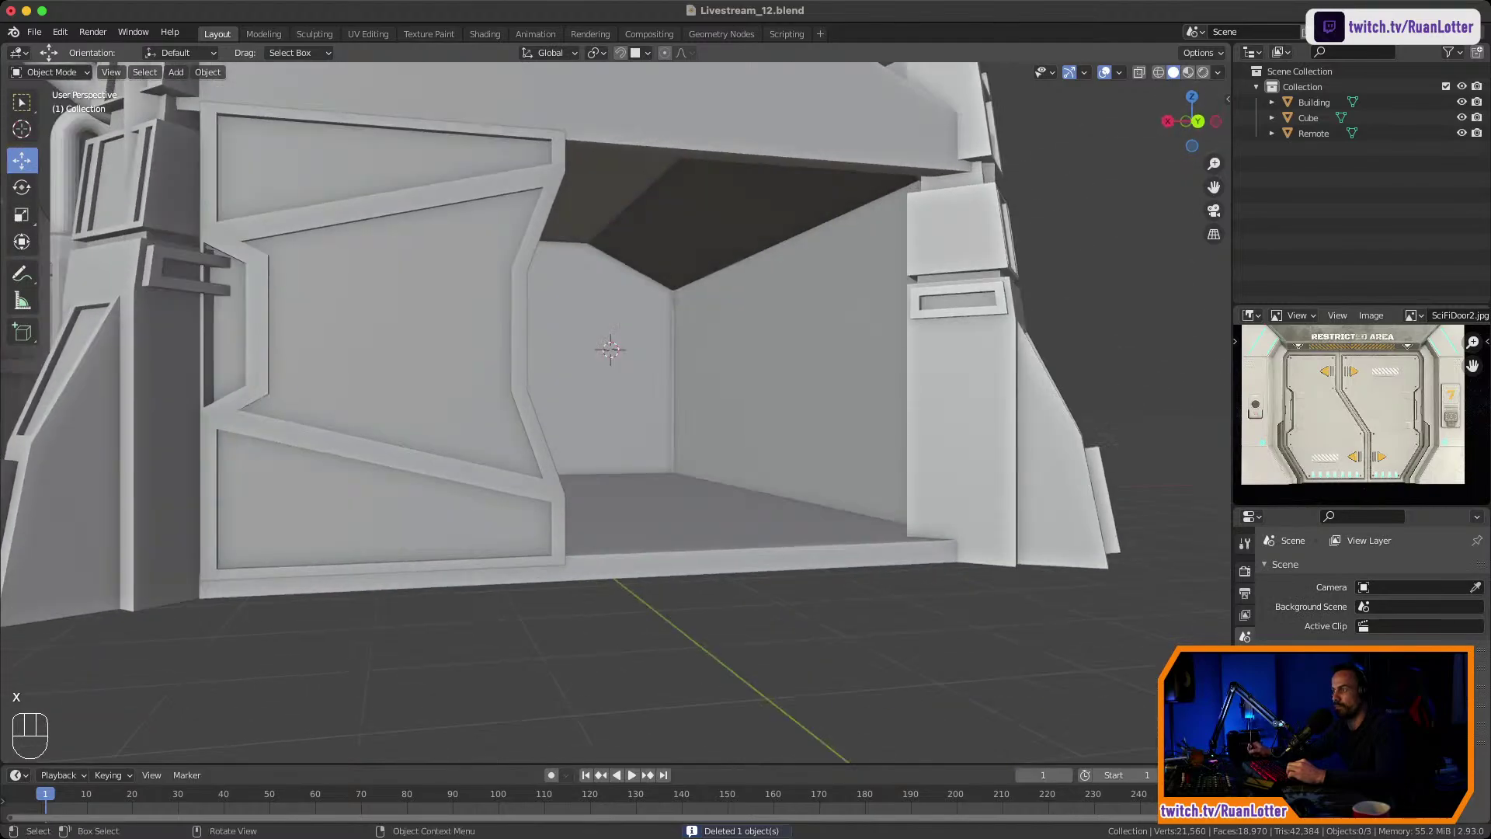
pyautogui.click(458, 365)
pyautogui.moveTo(458, 365); pyautogui.dragTo(485, 424, button='middle')
pyautogui.press('Tab')
pyautogui.keyDown('shift'); pyautogui.moveTo(485, 423); pyautogui.dragTo(547, 334, button='middle'); pyautogui.keyUp('shift')
pyautogui.press('Tab')
pyautogui.keyDown('shift'); pyautogui.moveTo(546, 334); pyautogui.dragTo(435, 428, button='middle'); pyautogui.keyUp('shift')
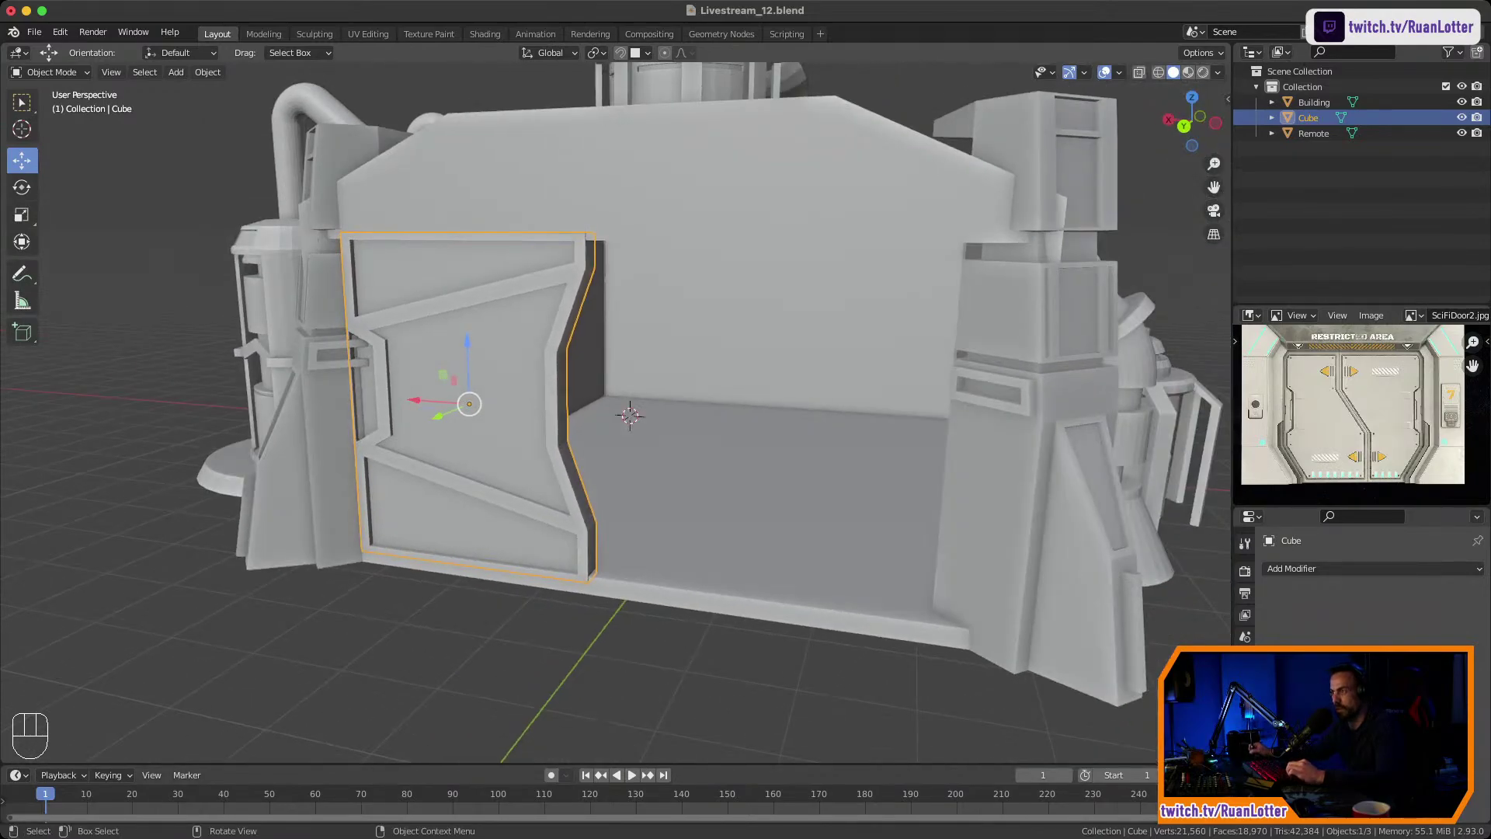
# Add a 2 m mesh cube at the 3D cursor in the doorway.
pyautogui.click(660, 552)
pyautogui.hotkey('shift', 'a')
pyautogui.moveTo(660, 522)
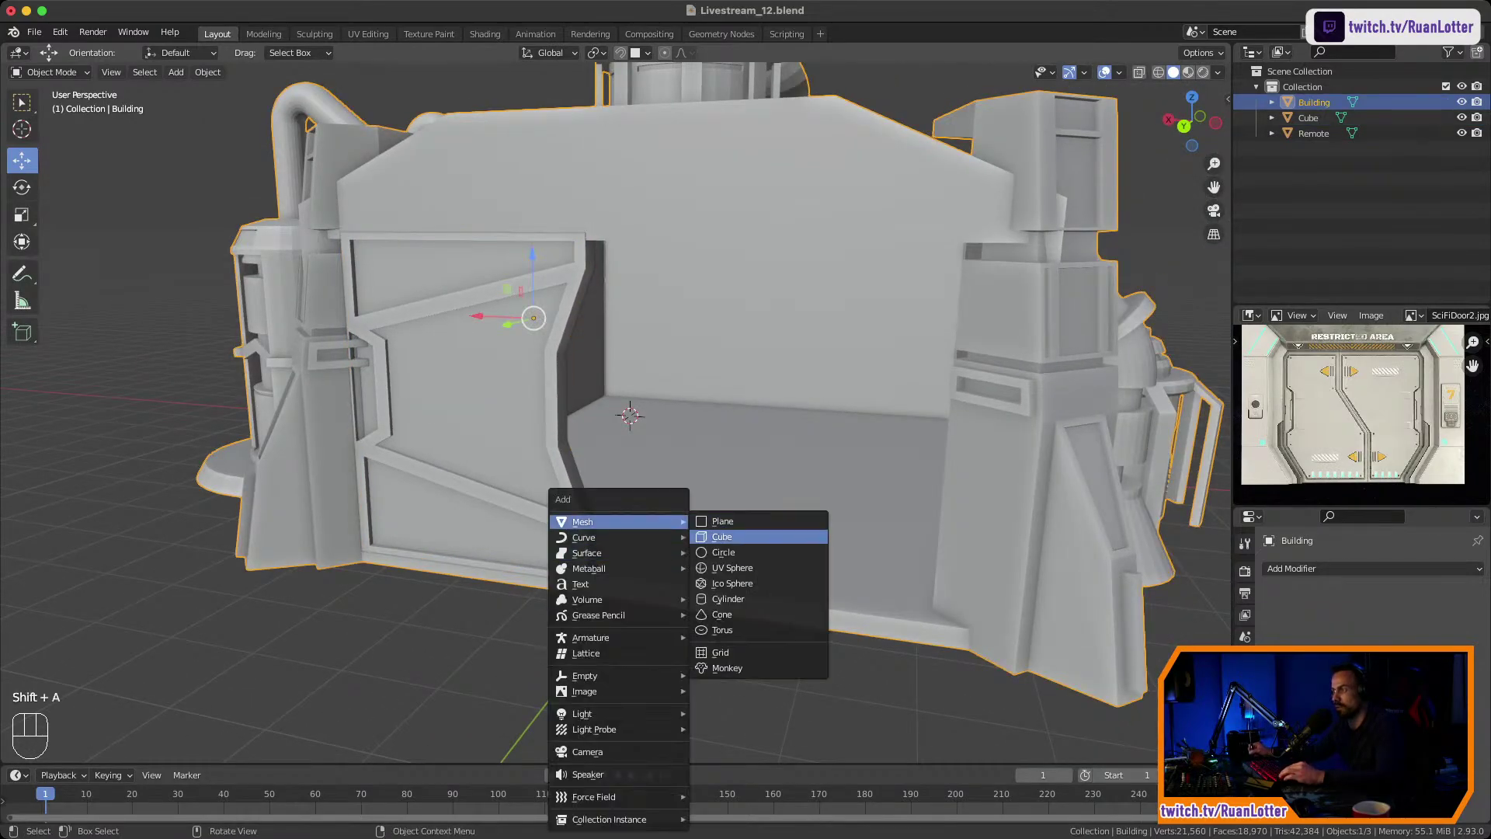
pyautogui.click(722, 537)
pyautogui.moveTo(723, 536); pyautogui.dragTo(746, 537, button='middle')
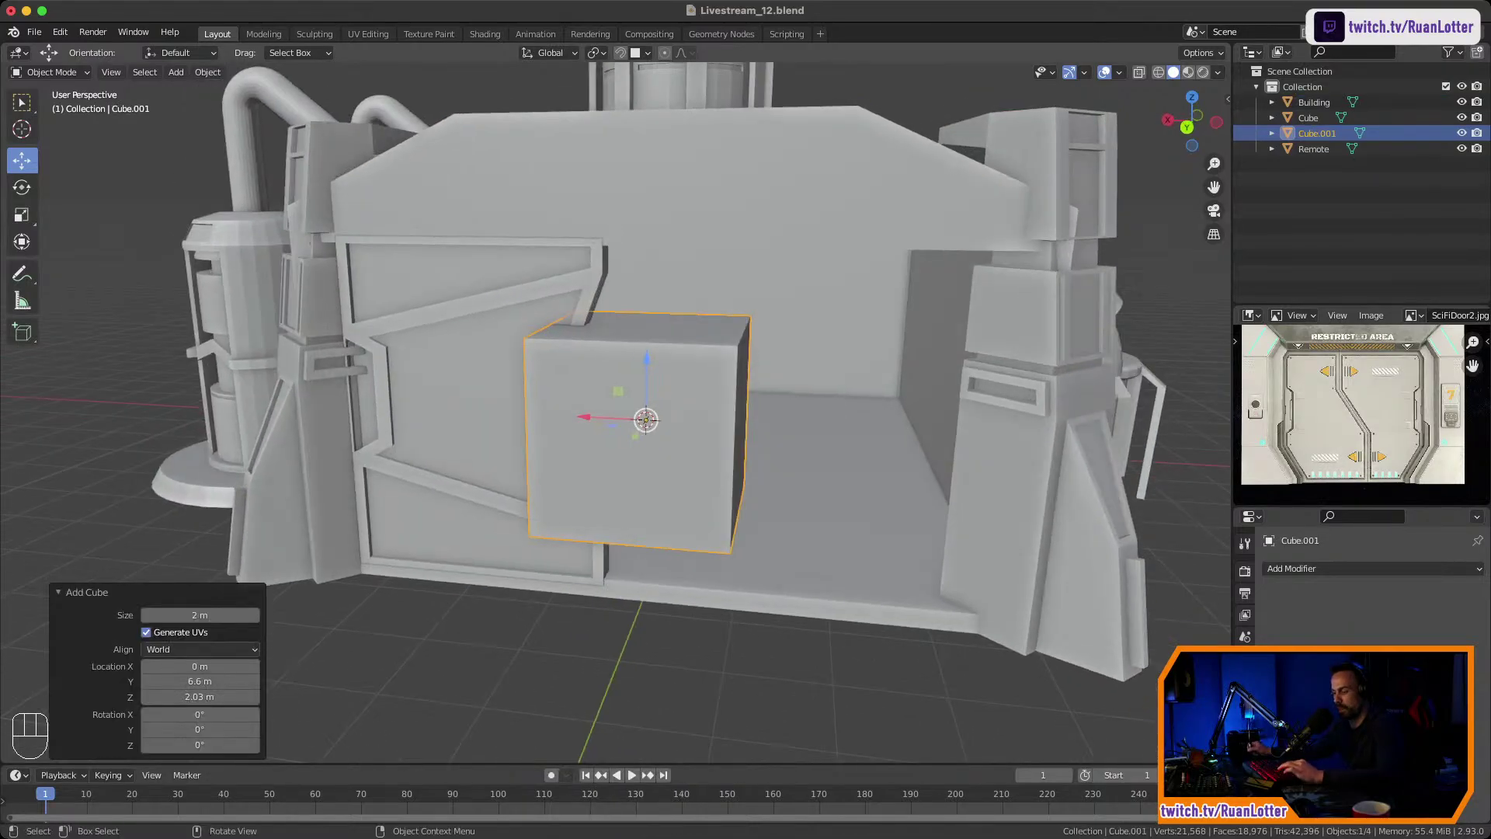
# Widen the new cube along X by scaling it 1.013 and again by 1.601.
pyautogui.press('s')
pyautogui.press('x')
pyautogui.click(1076, 521)
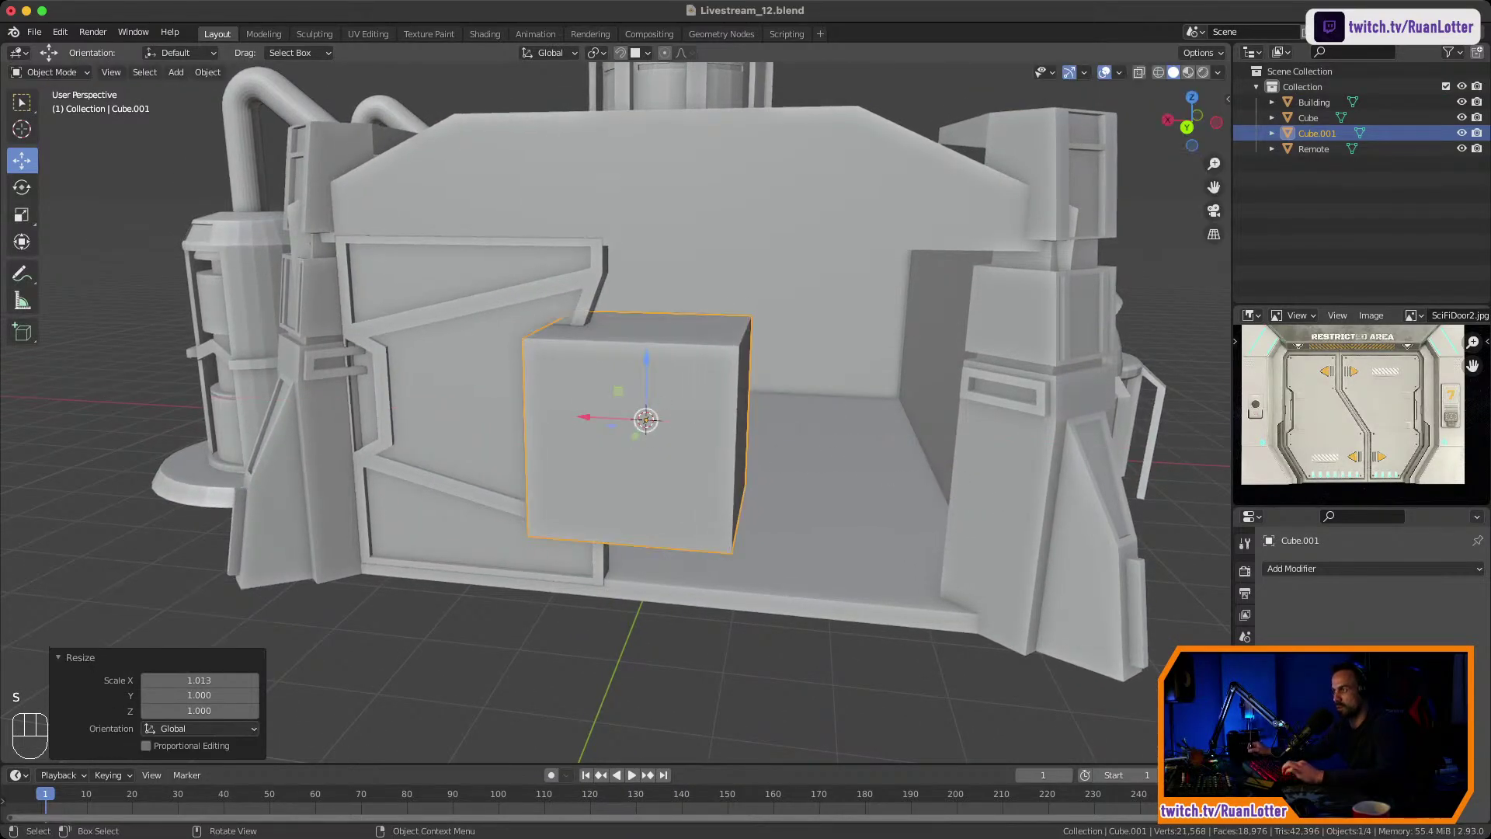
pyautogui.press('s')
pyautogui.press('x')
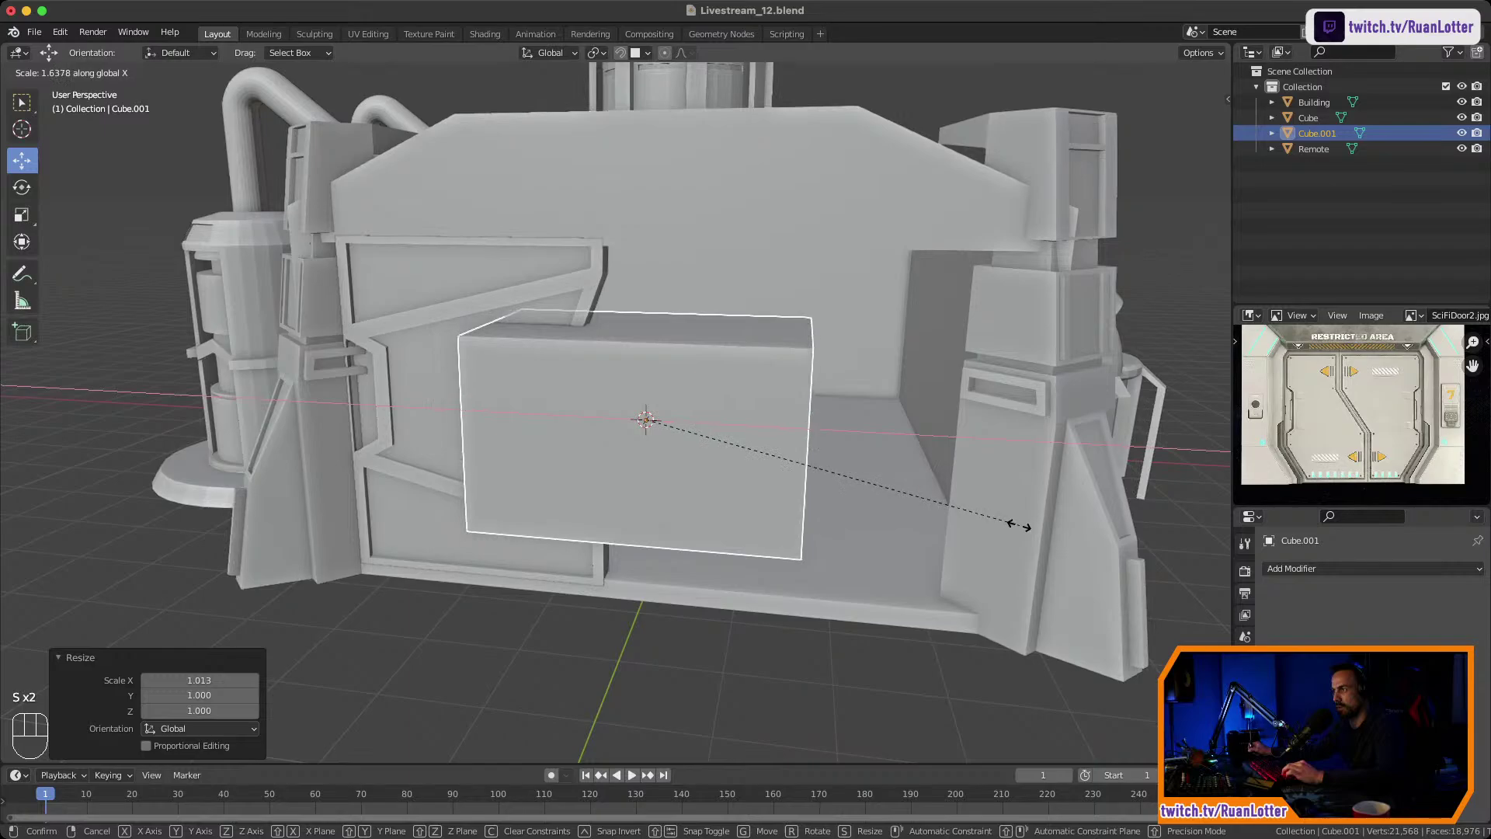
pyautogui.click(1018, 526)
# Scale the cube by about 0.435 along Y to make it thinner.
pyautogui.press('s')
pyautogui.press('y')
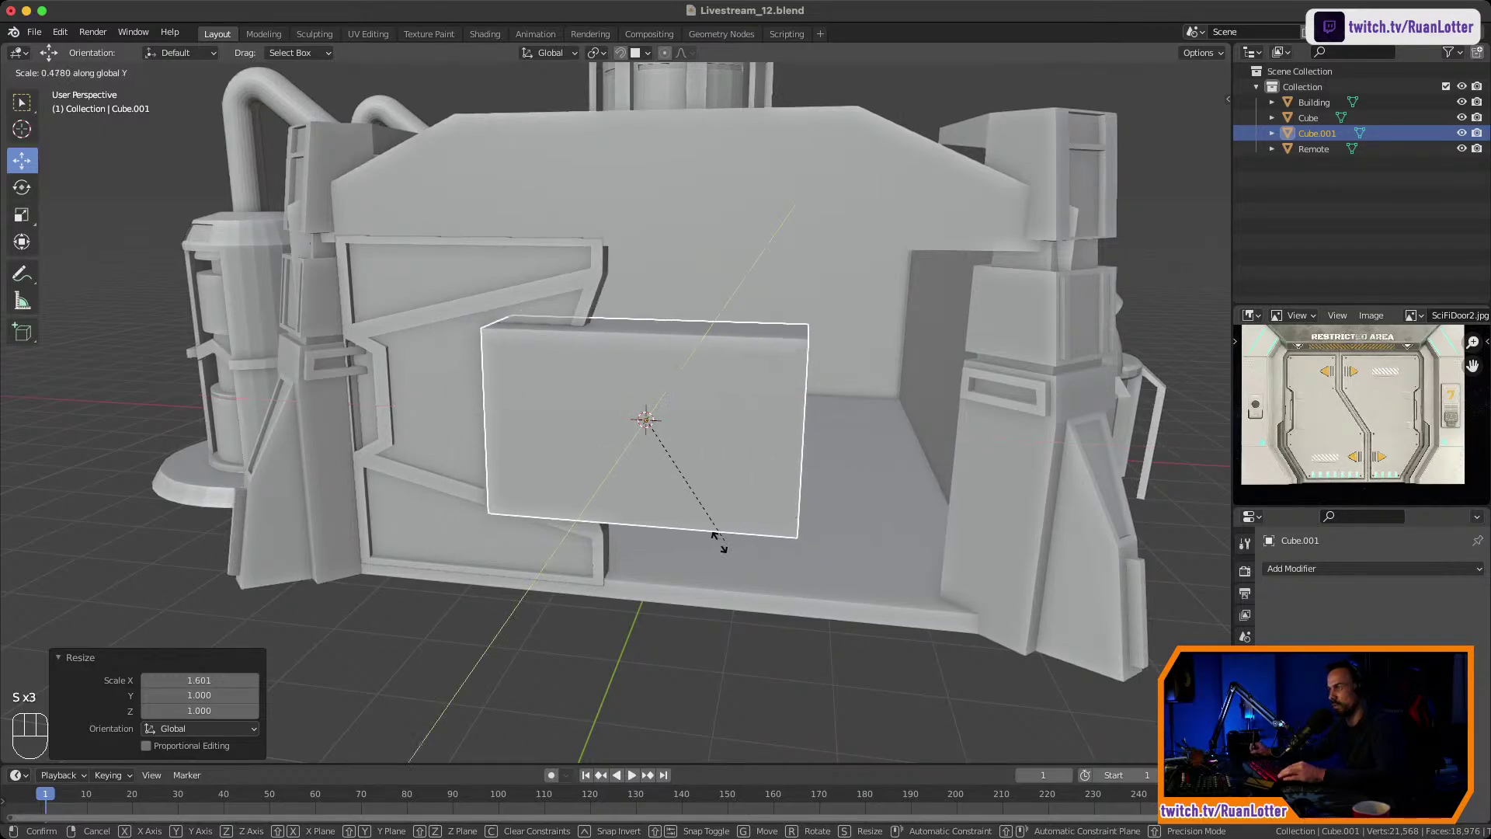
pyautogui.click(650, 552)
pyautogui.moveTo(650, 552); pyautogui.dragTo(516, 553, button='middle')
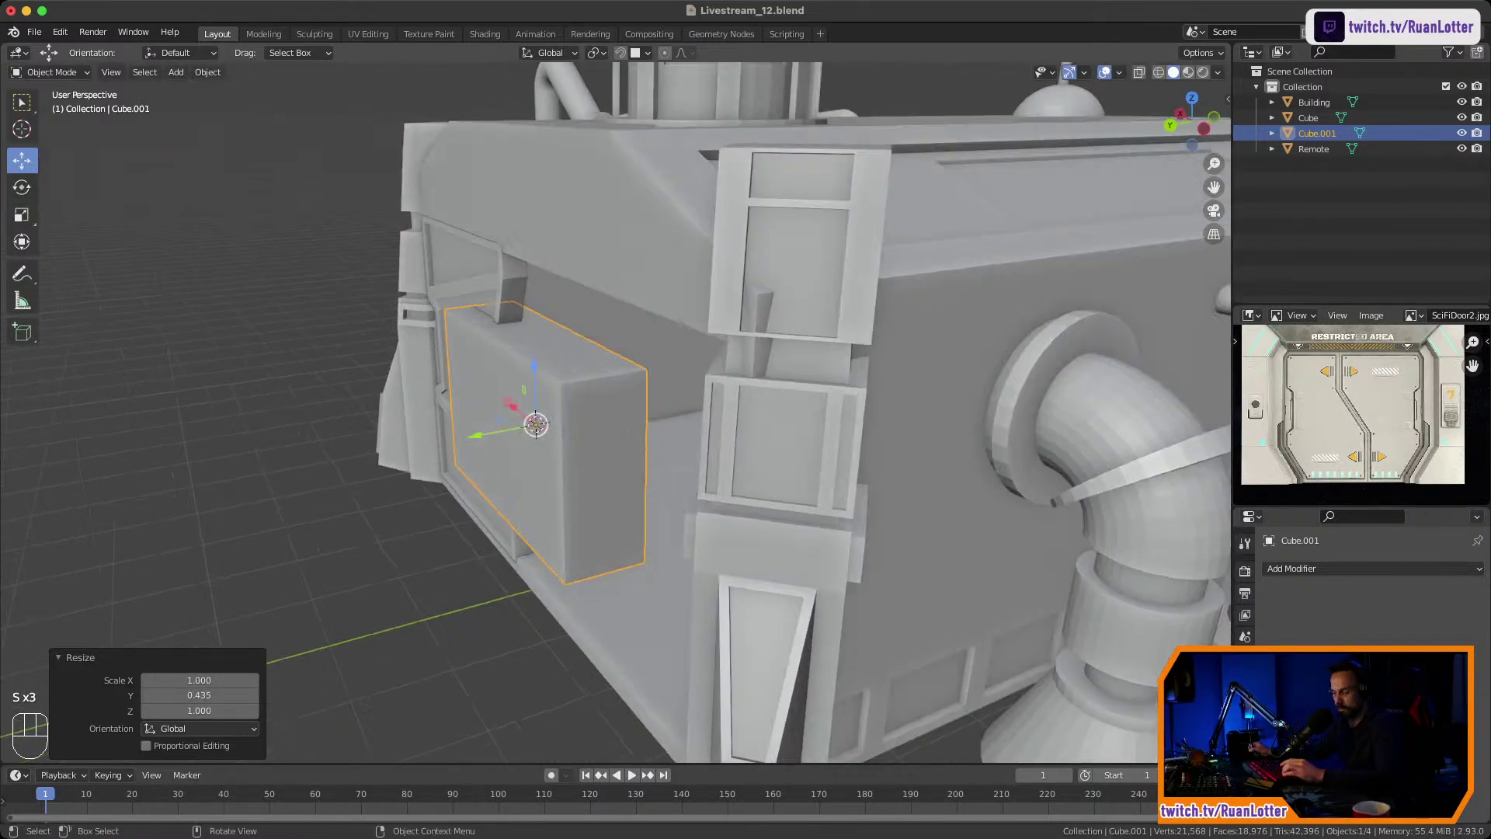
# Thin the new block further by scaling it about 0.39 along Y.
pyautogui.press('s')
pyautogui.press('y')
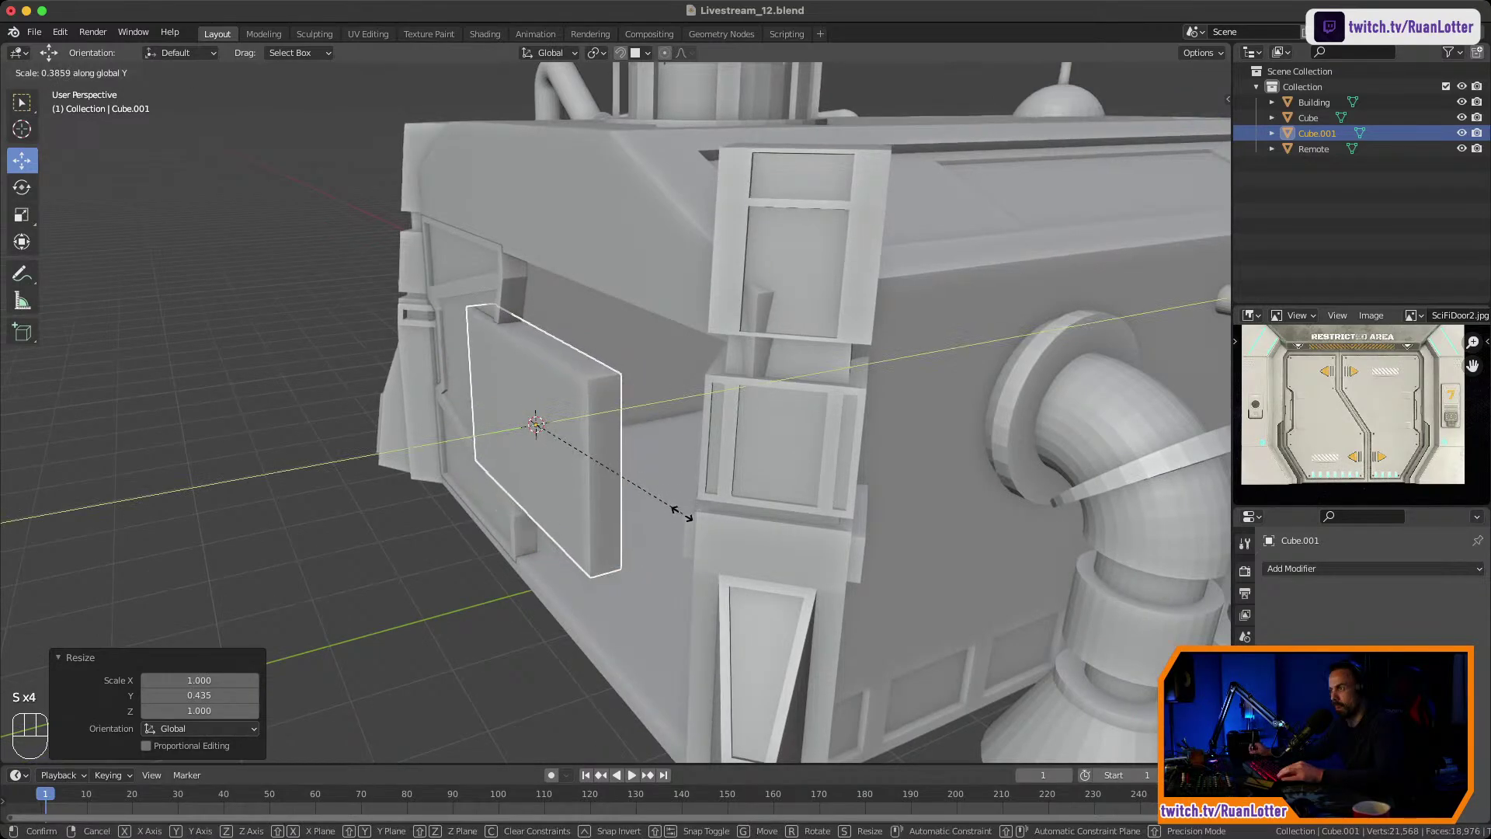
pyautogui.click(678, 509)
# Hide the original door object standing in the doorway.
pyautogui.moveTo(678, 508); pyautogui.dragTo(814, 500, button='middle')
pyautogui.click(466, 365)
pyautogui.press('h')
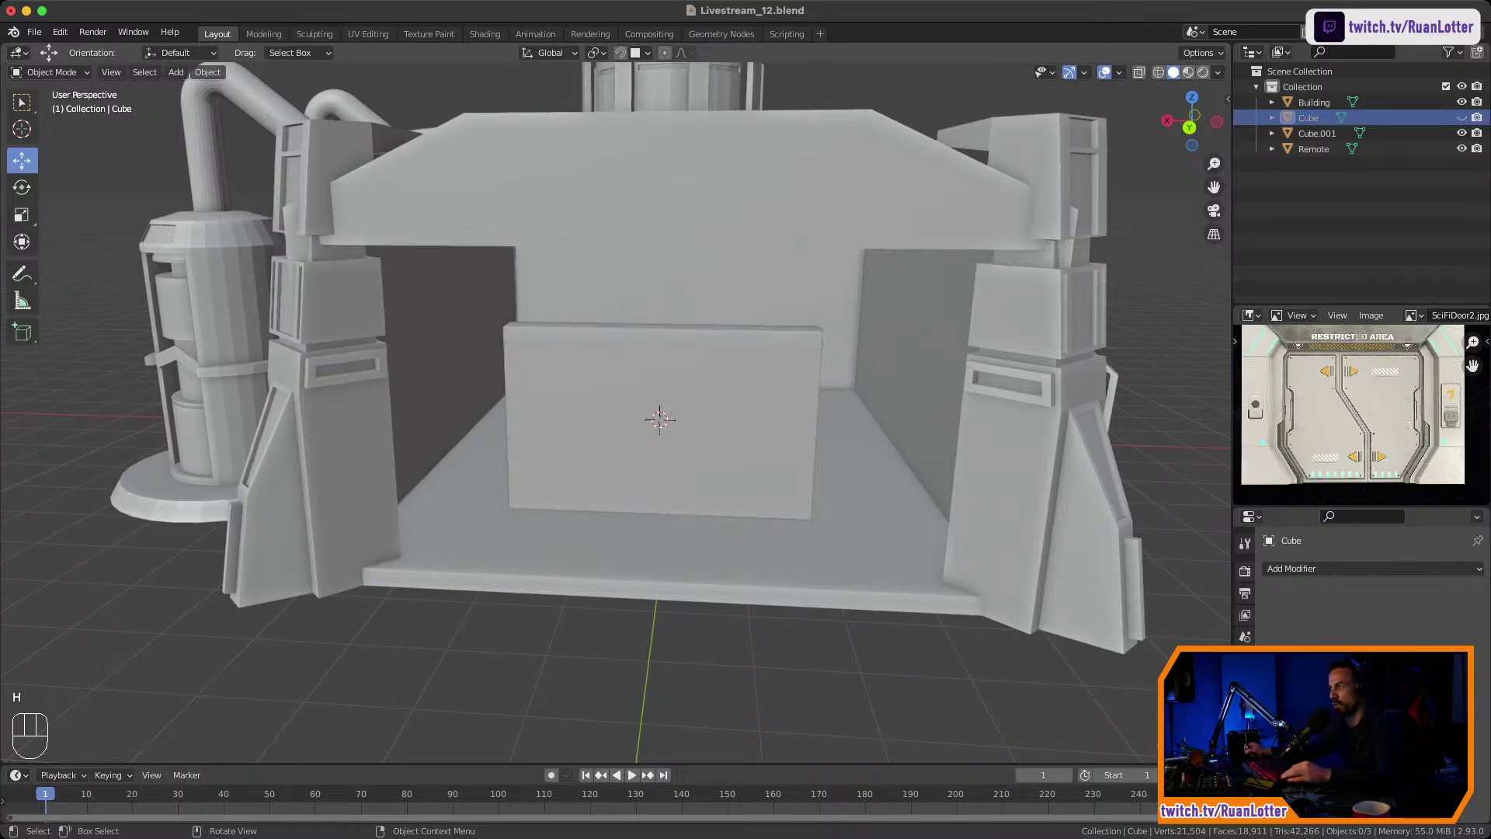
# Move the new thin block about 1.84 m along X to the doorway's pipe-tank side.
pyautogui.click(660, 435)
pyautogui.press('g')
pyautogui.press('x')
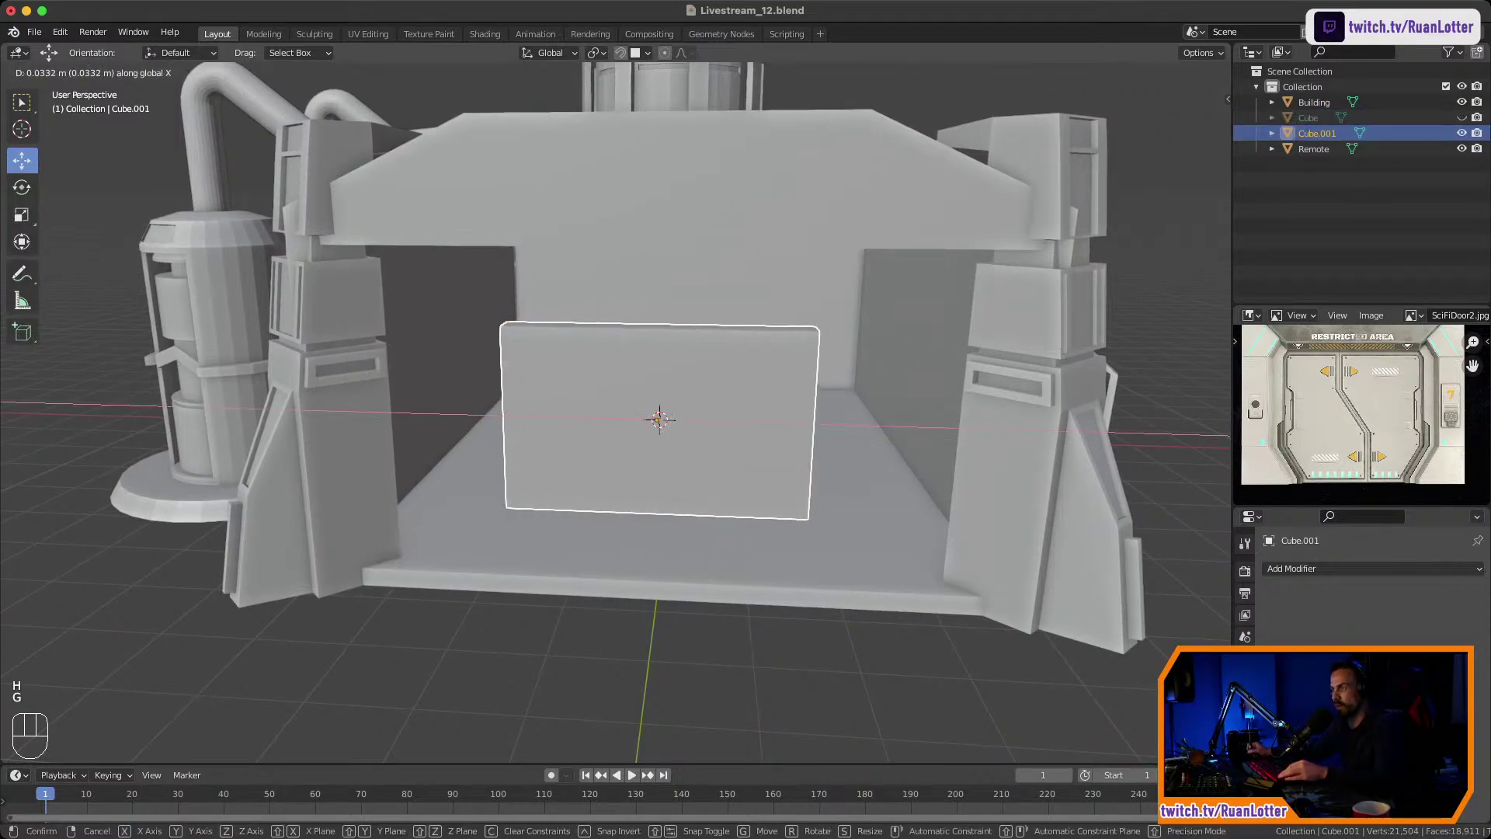
pyautogui.click(490, 419)
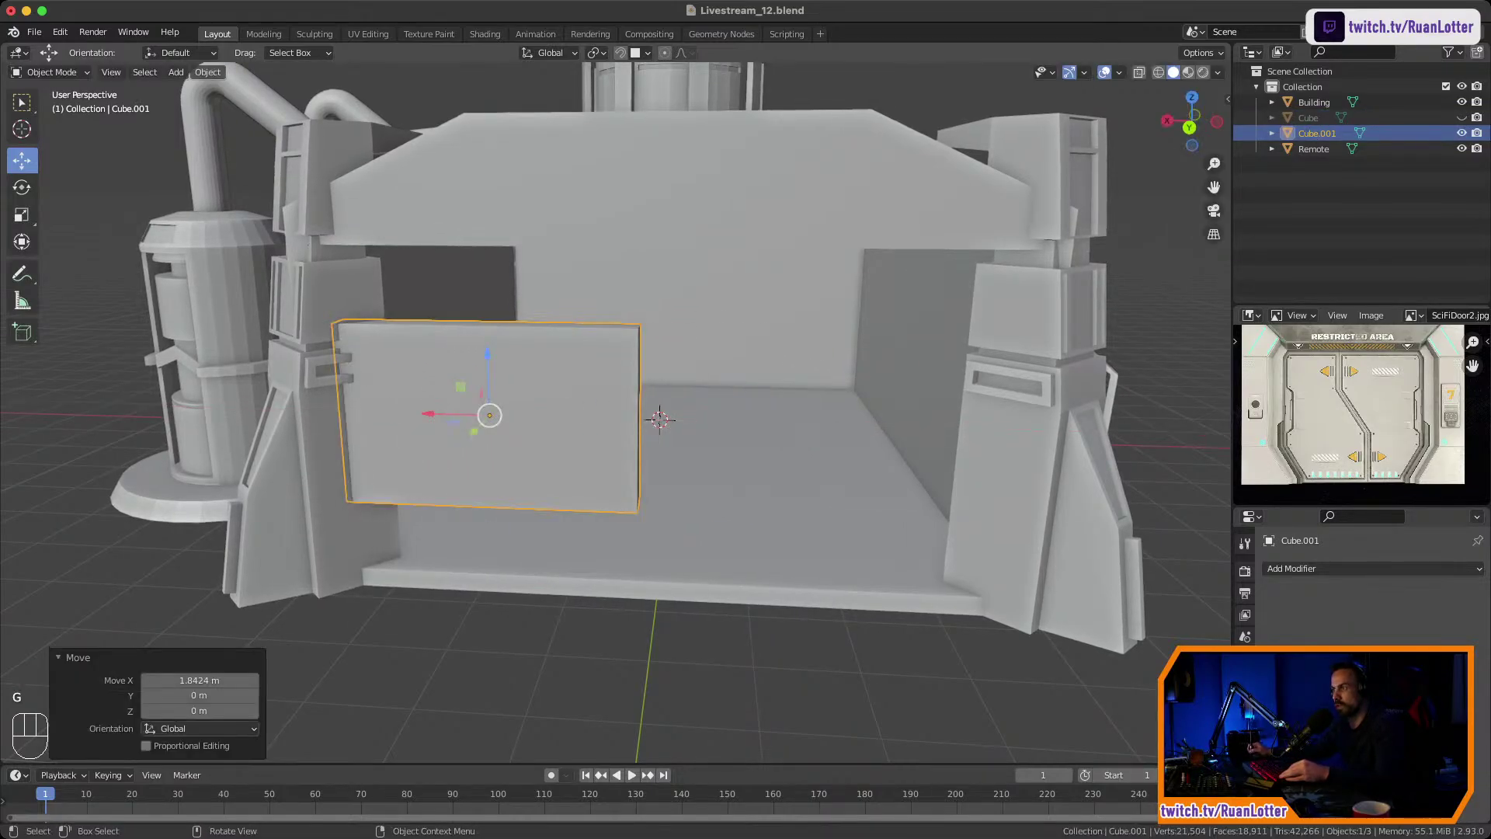
pyautogui.moveTo(491, 419)
pyautogui.mouseDown(button='middle')
pyautogui.moveTo(505, 357)
pyautogui.moveTo(508, 396)
pyautogui.mouseUp(button='middle')
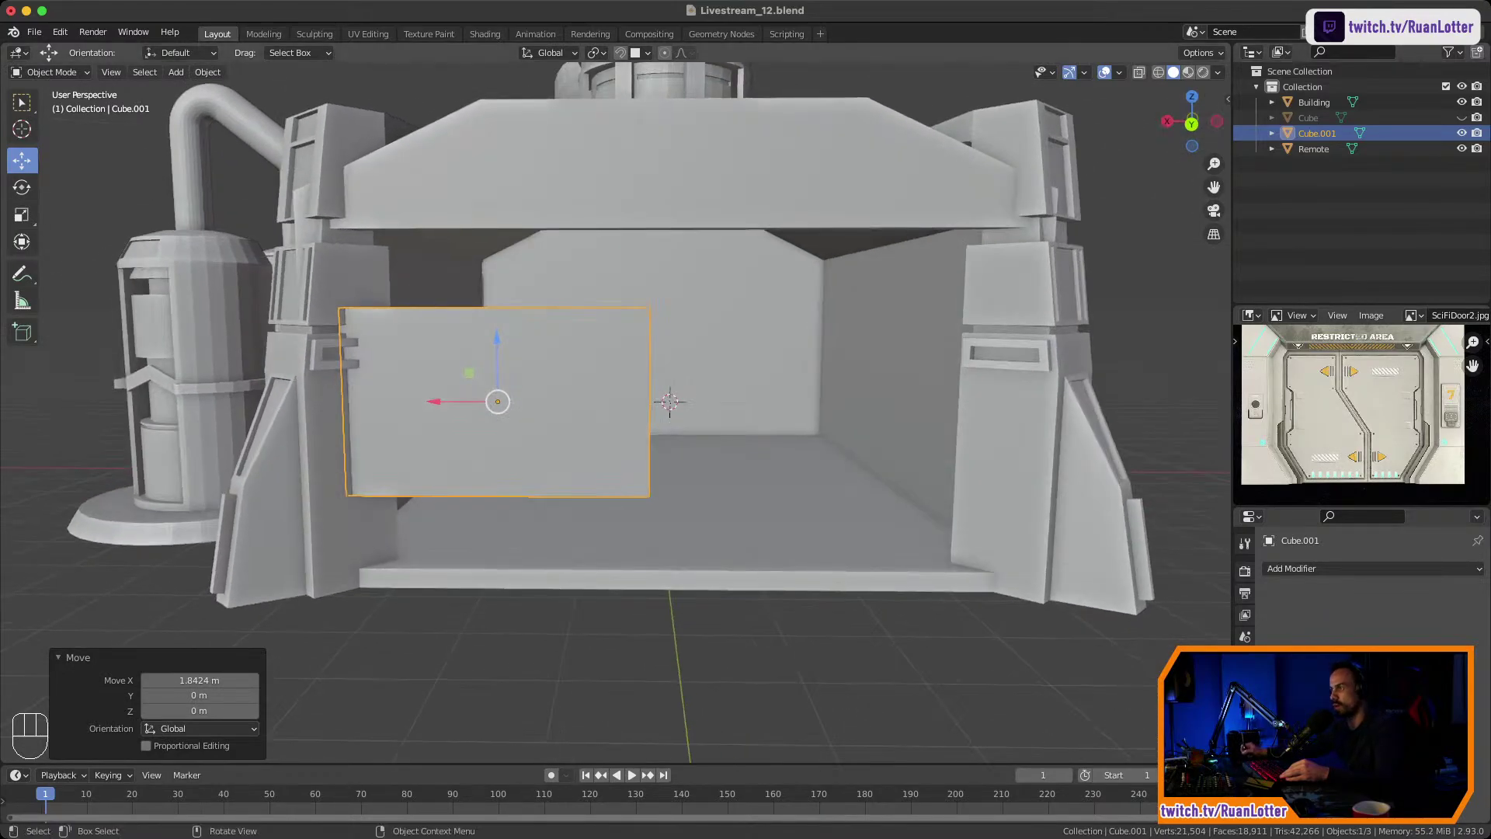
# Move the block's inner side face along negative X so it meets the 3D cursor at the doorway's centre.
pyautogui.moveTo(637, 403); pyautogui.dragTo(536, 435, button='middle')
pyautogui.press('Tab')
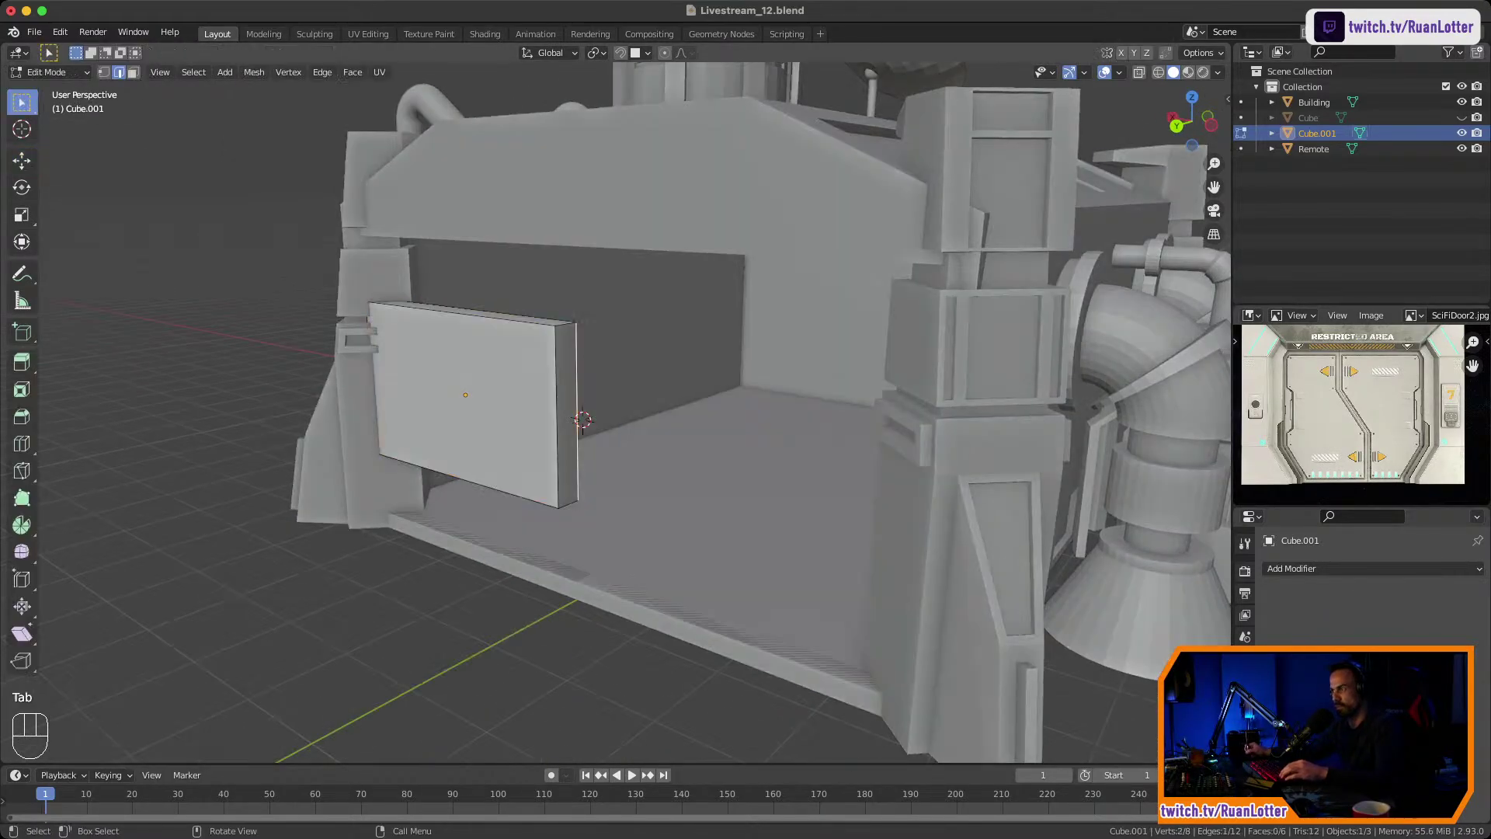
pyautogui.click(581, 420)
pyautogui.press('g')
pyautogui.press('x')
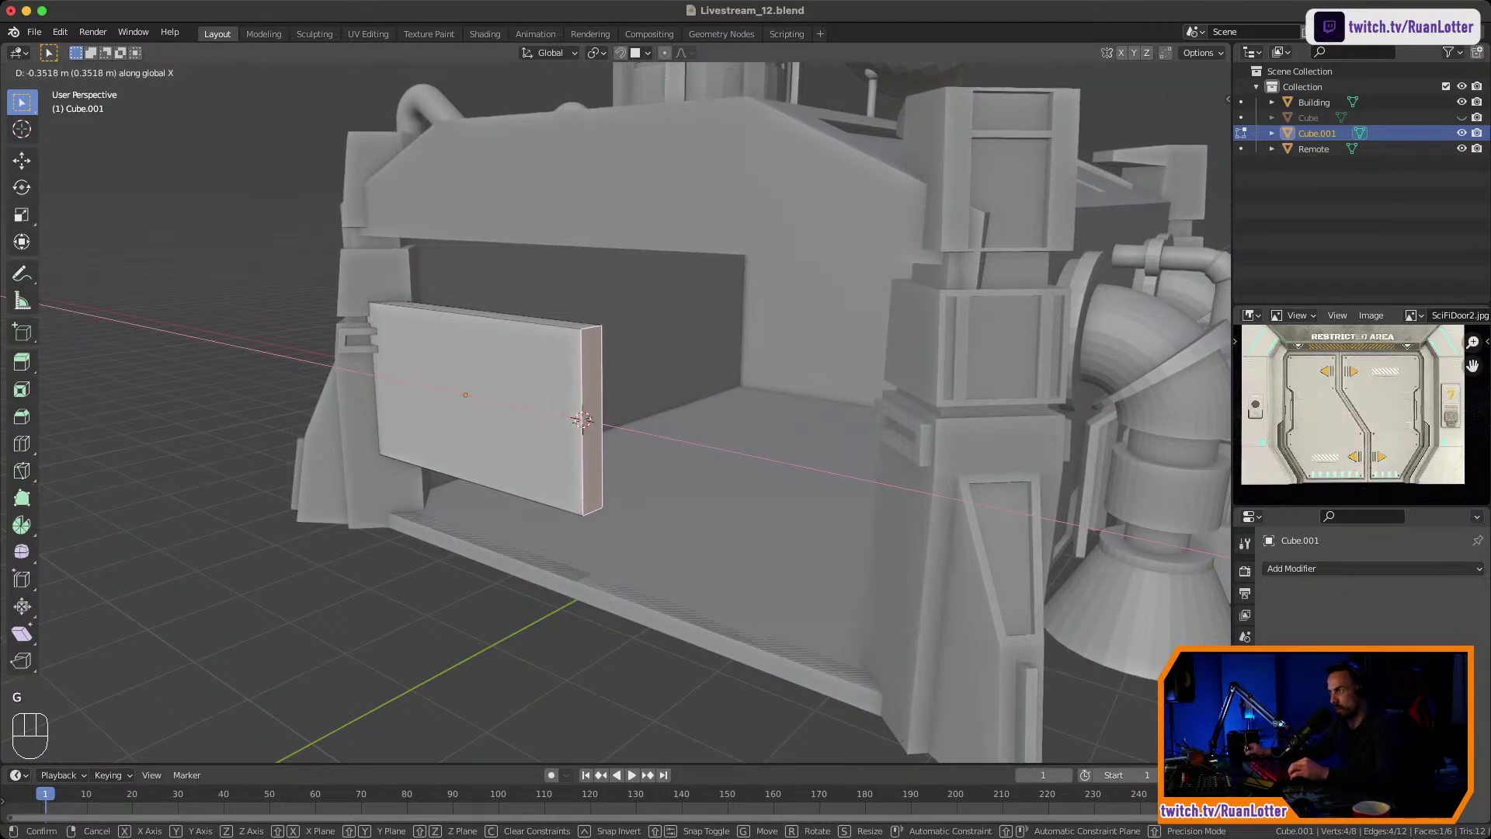
pyautogui.click(600, 420)
pyautogui.moveTo(600, 420); pyautogui.dragTo(657, 450, button='middle')
pyautogui.press('g')
pyautogui.press('x')
pyautogui.click(657, 424)
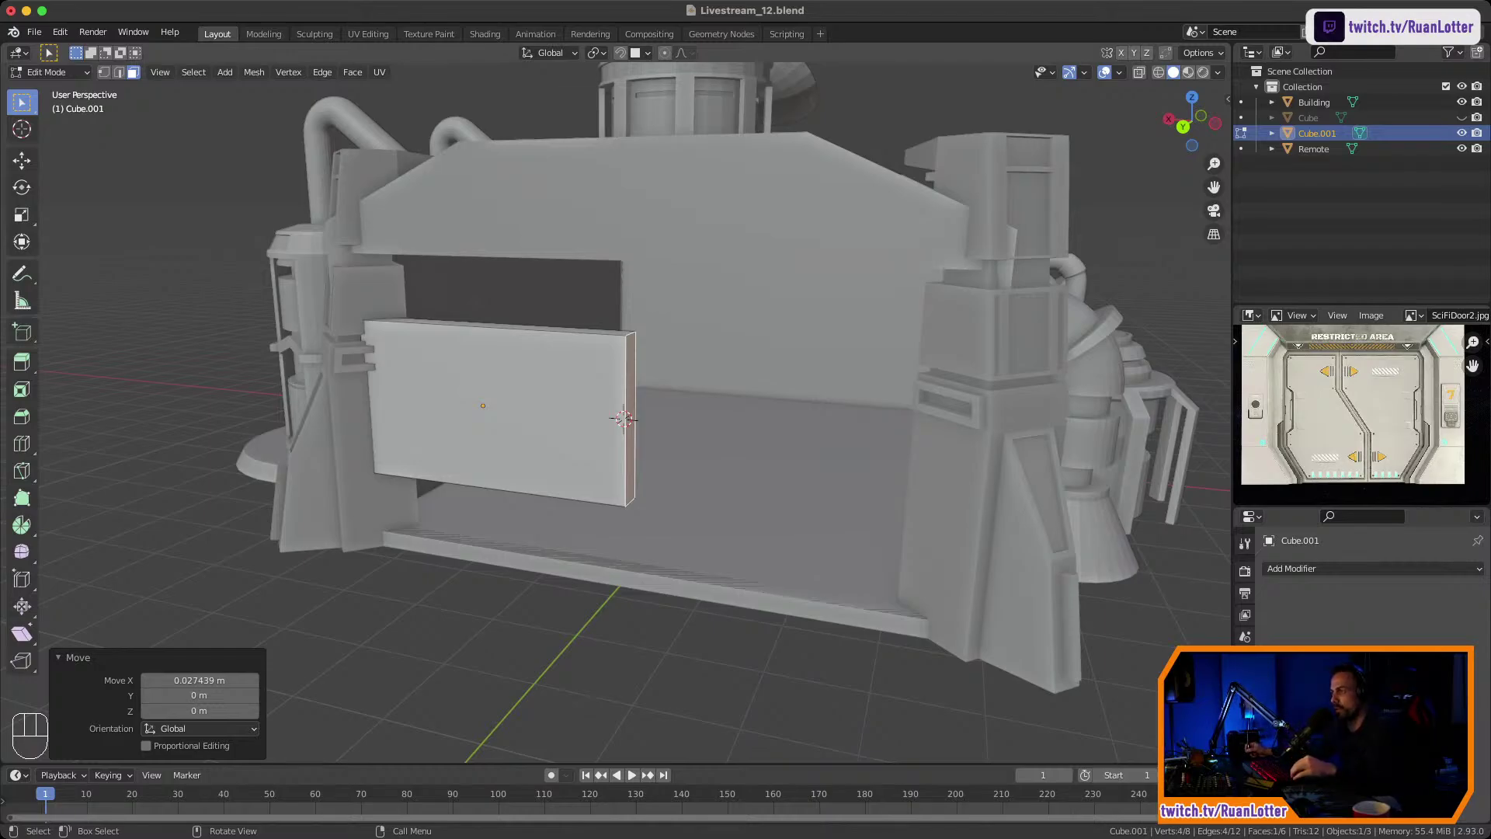
# Raise the block's top face about 0.86 m along Z to the doorway's upper edge.
pyautogui.moveTo(730, 388); pyautogui.dragTo(652, 365, button='middle')
pyautogui.moveTo(653, 435)
pyautogui.mouseDown(button='middle')
pyautogui.moveTo(741, 380)
pyautogui.moveTo(667, 419)
pyautogui.mouseUp(button='middle')
pyautogui.click(536, 352)
pyautogui.moveTo(536, 354); pyautogui.dragTo(563, 315, button='middle')
pyautogui.press('g')
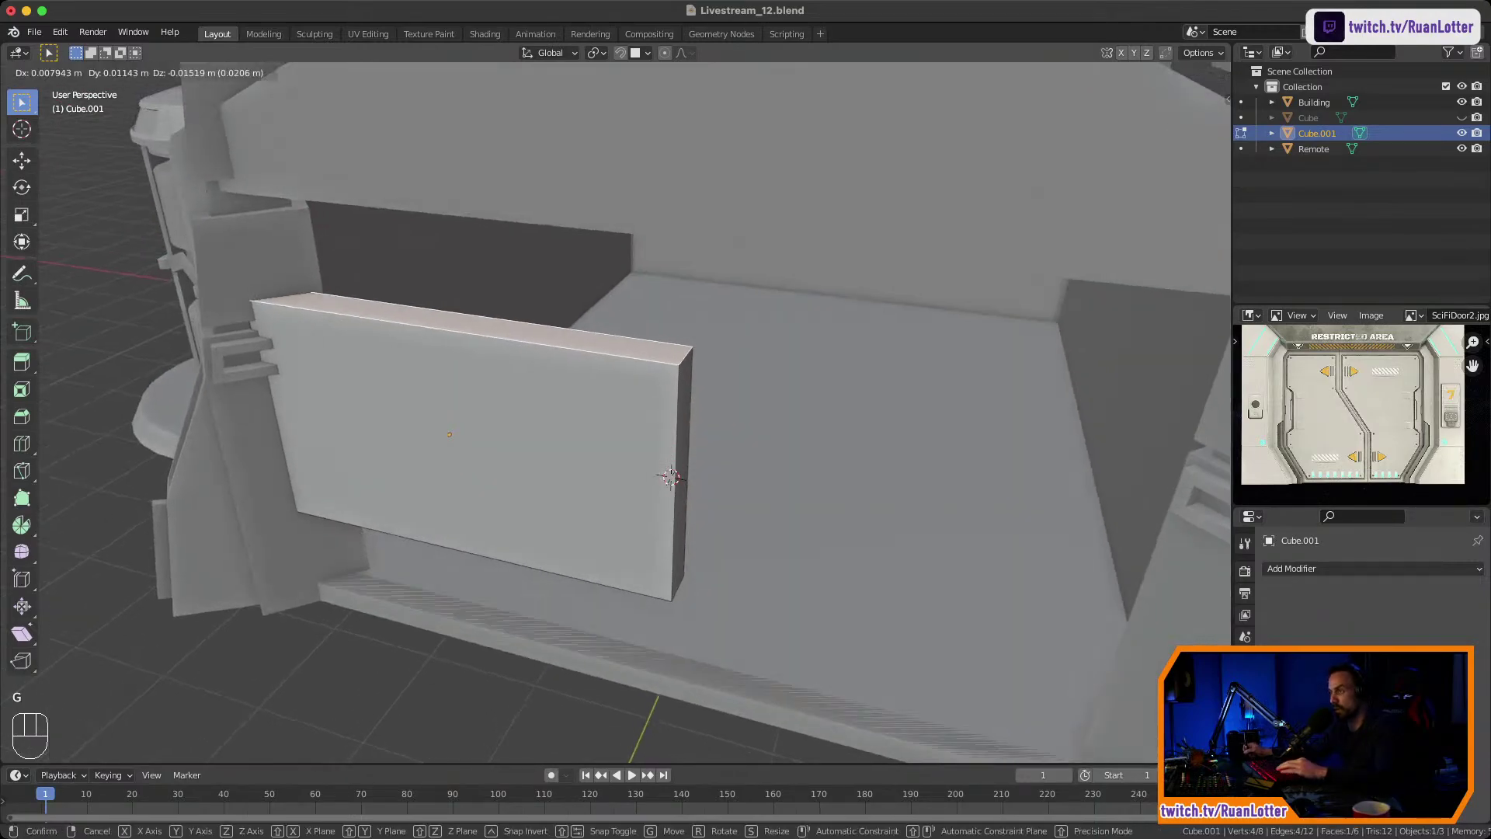
pyautogui.press('z')
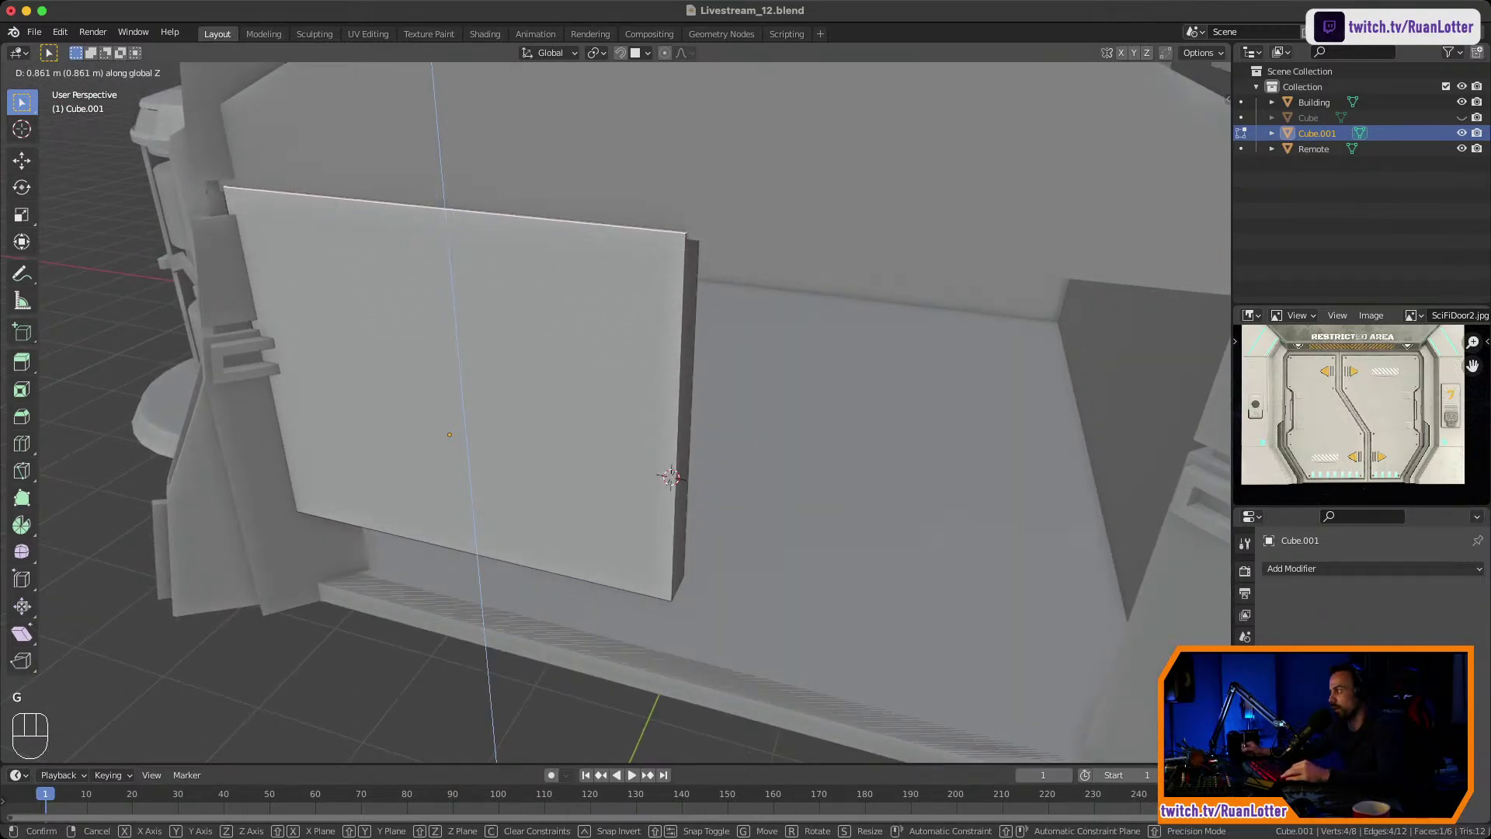
pyautogui.click(563, 241)
pyautogui.moveTo(563, 240); pyautogui.dragTo(629, 260, button='middle')
pyautogui.keyDown('shift'); pyautogui.moveTo(629, 260); pyautogui.dragTo(615, 178, button='middle'); pyautogui.keyUp('shift')
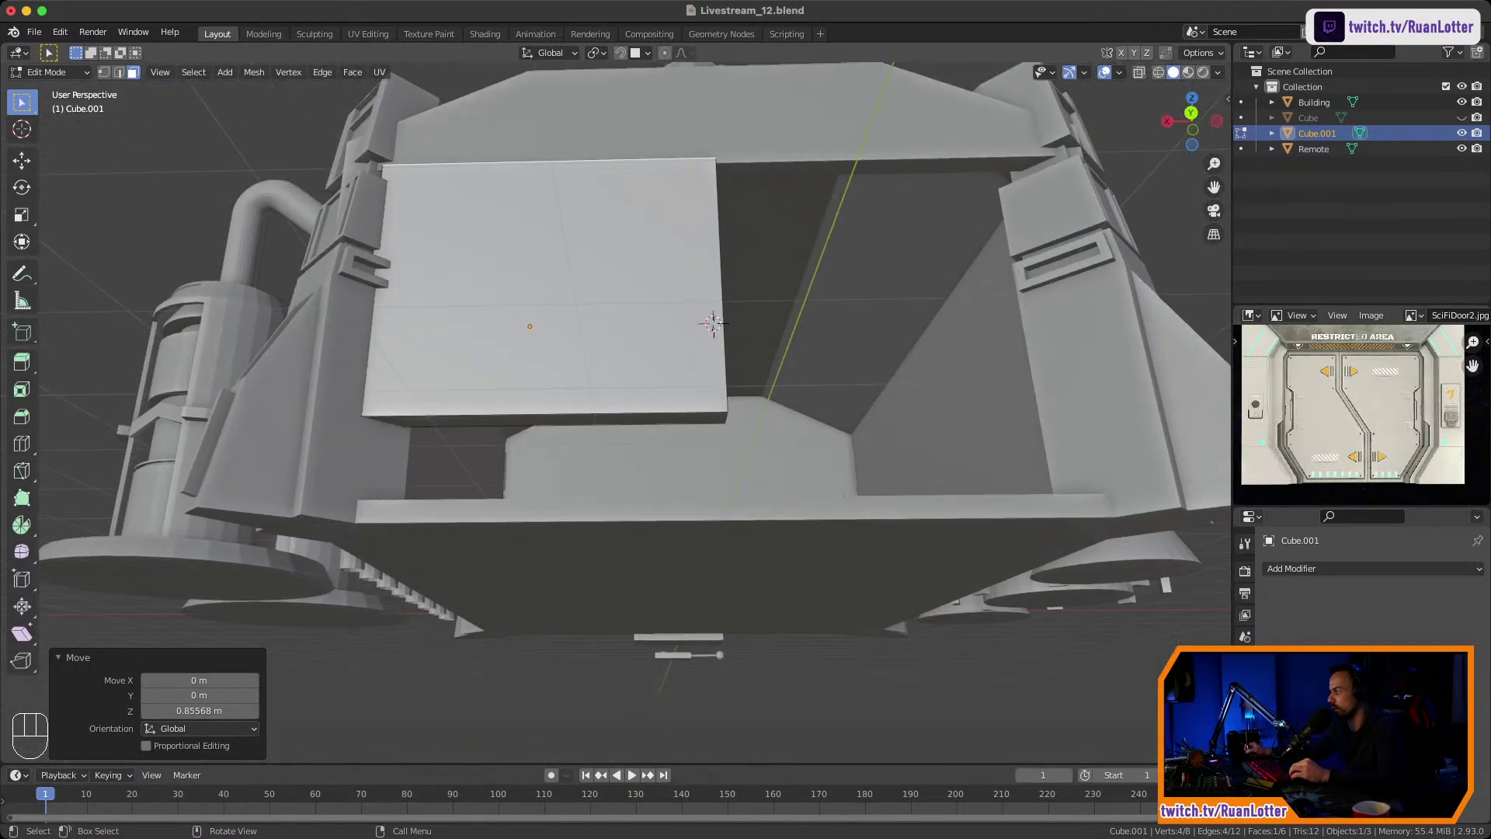
# Lower the block's bottom face about 0.86 m along Z to the doorway floor.
pyautogui.moveTo(528, 334); pyautogui.dragTo(564, 284, button='middle')
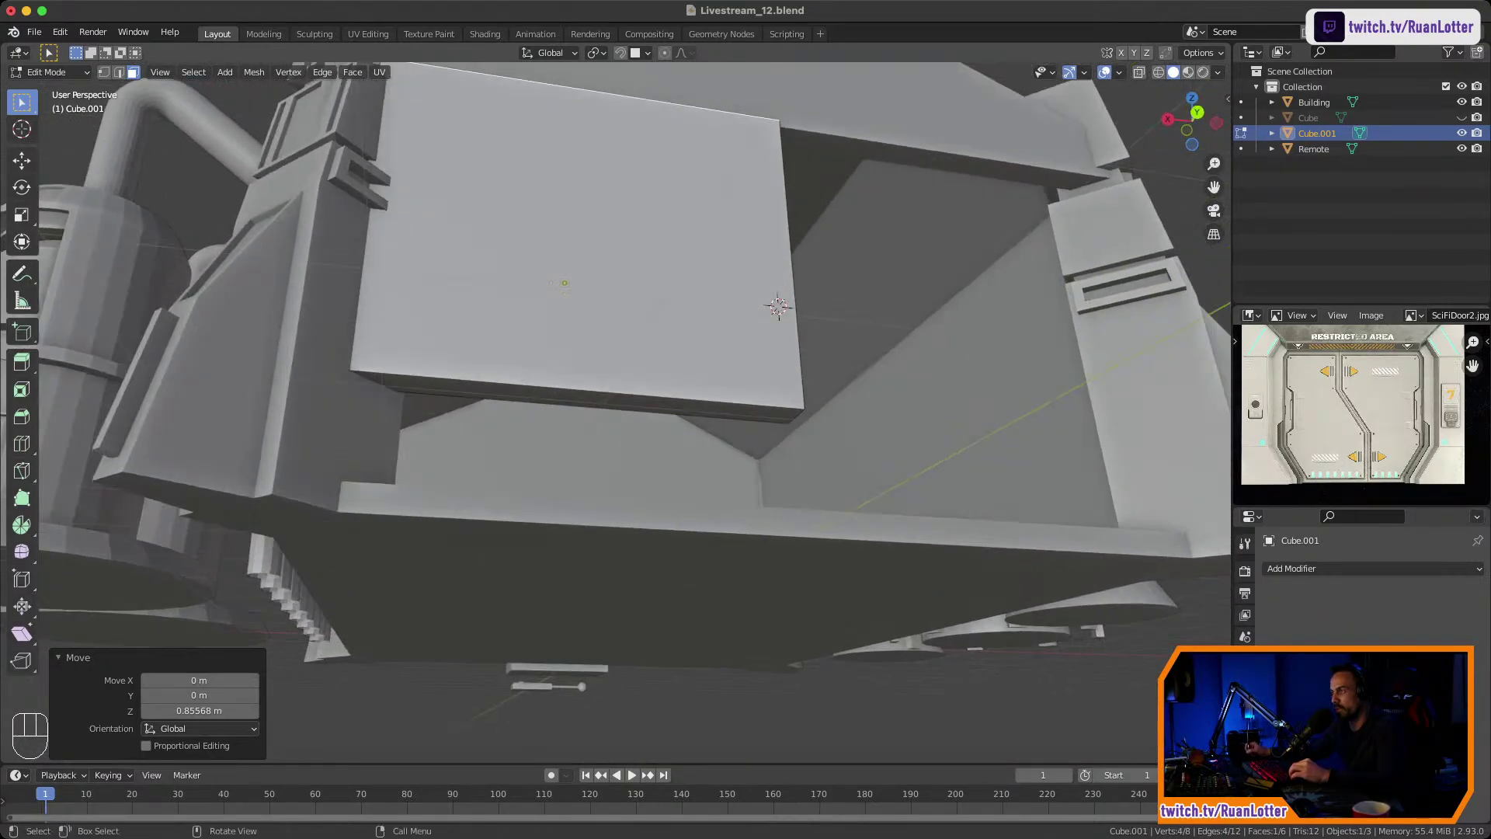
pyautogui.click(605, 397)
pyautogui.moveTo(604, 397); pyautogui.dragTo(558, 371, button='middle')
pyautogui.keyDown('shift'); pyautogui.moveTo(557, 371); pyautogui.dragTo(552, 385, button='middle'); pyautogui.keyUp('shift')
pyautogui.moveTo(552, 385)
pyautogui.mouseDown(button='middle')
pyautogui.moveTo(540, 435)
pyautogui.moveTo(535, 348)
pyautogui.moveTo(536, 381)
pyautogui.mouseUp(button='middle')
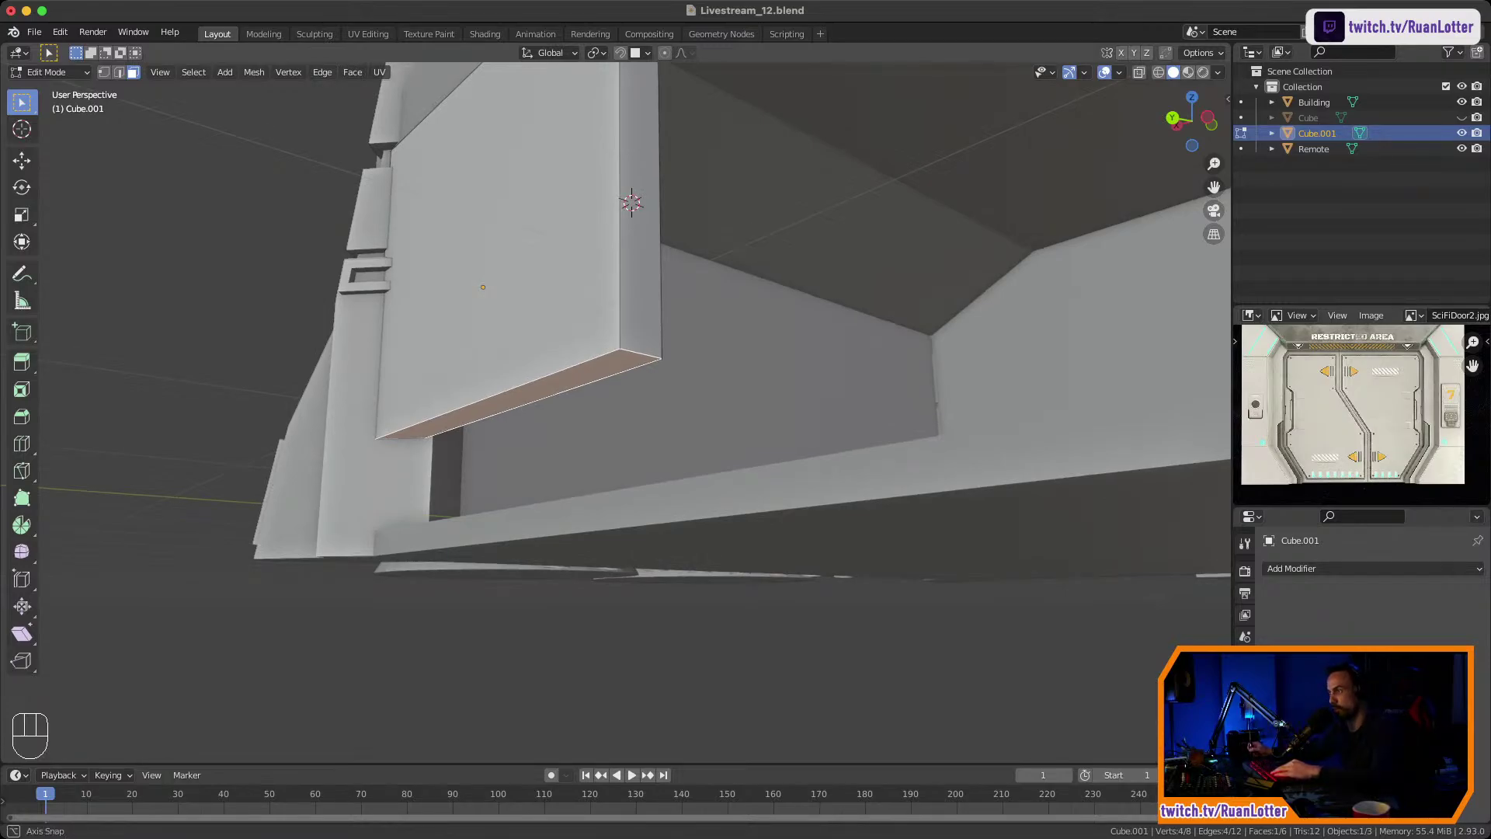
pyautogui.moveTo(496, 281)
pyautogui.mouseDown(button='middle')
pyautogui.moveTo(498, 300)
pyautogui.moveTo(479, 291)
pyautogui.mouseUp(button='middle')
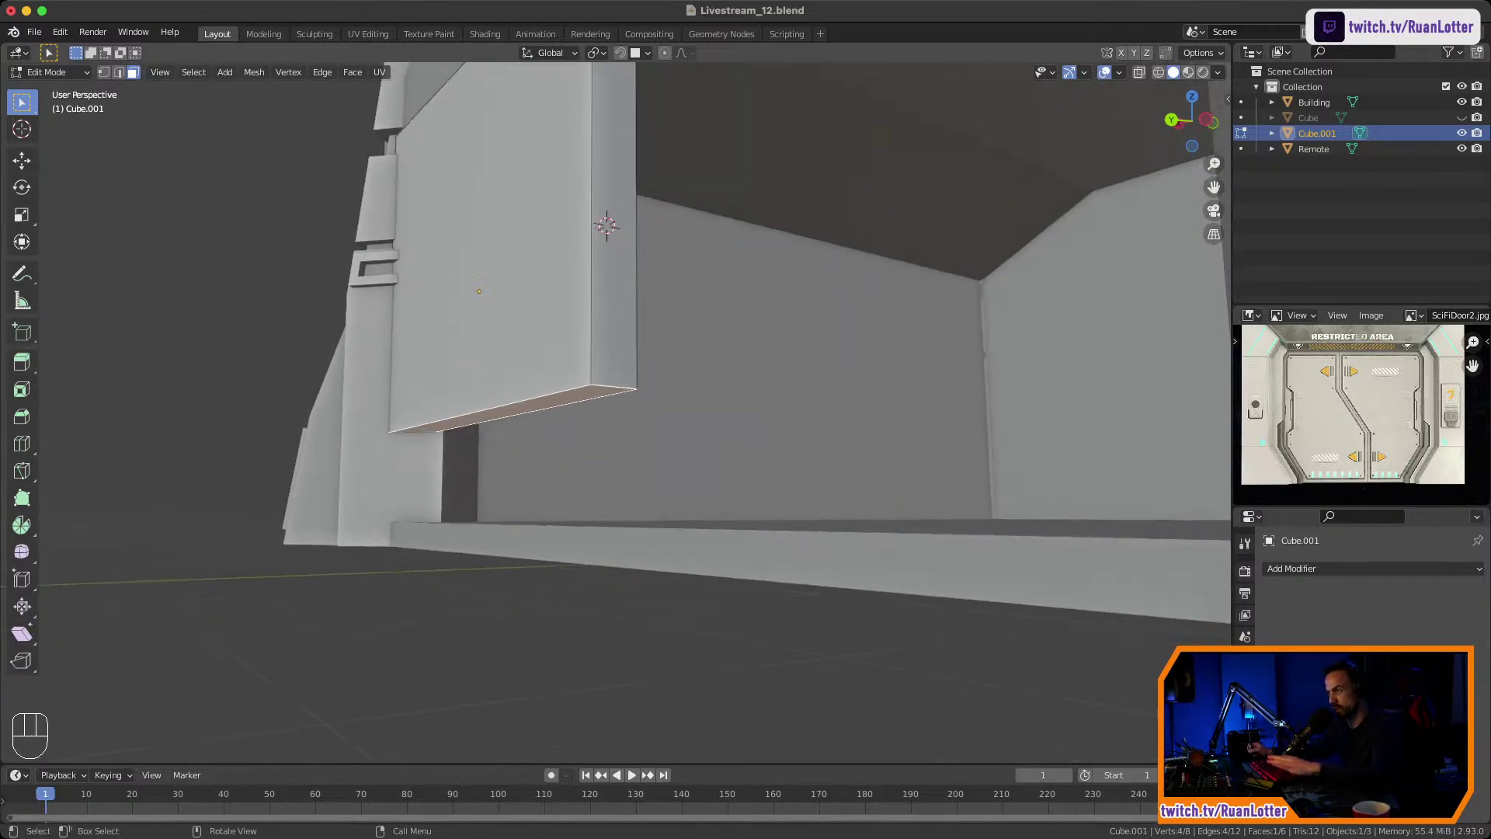
pyautogui.press('g')
pyautogui.press('z')
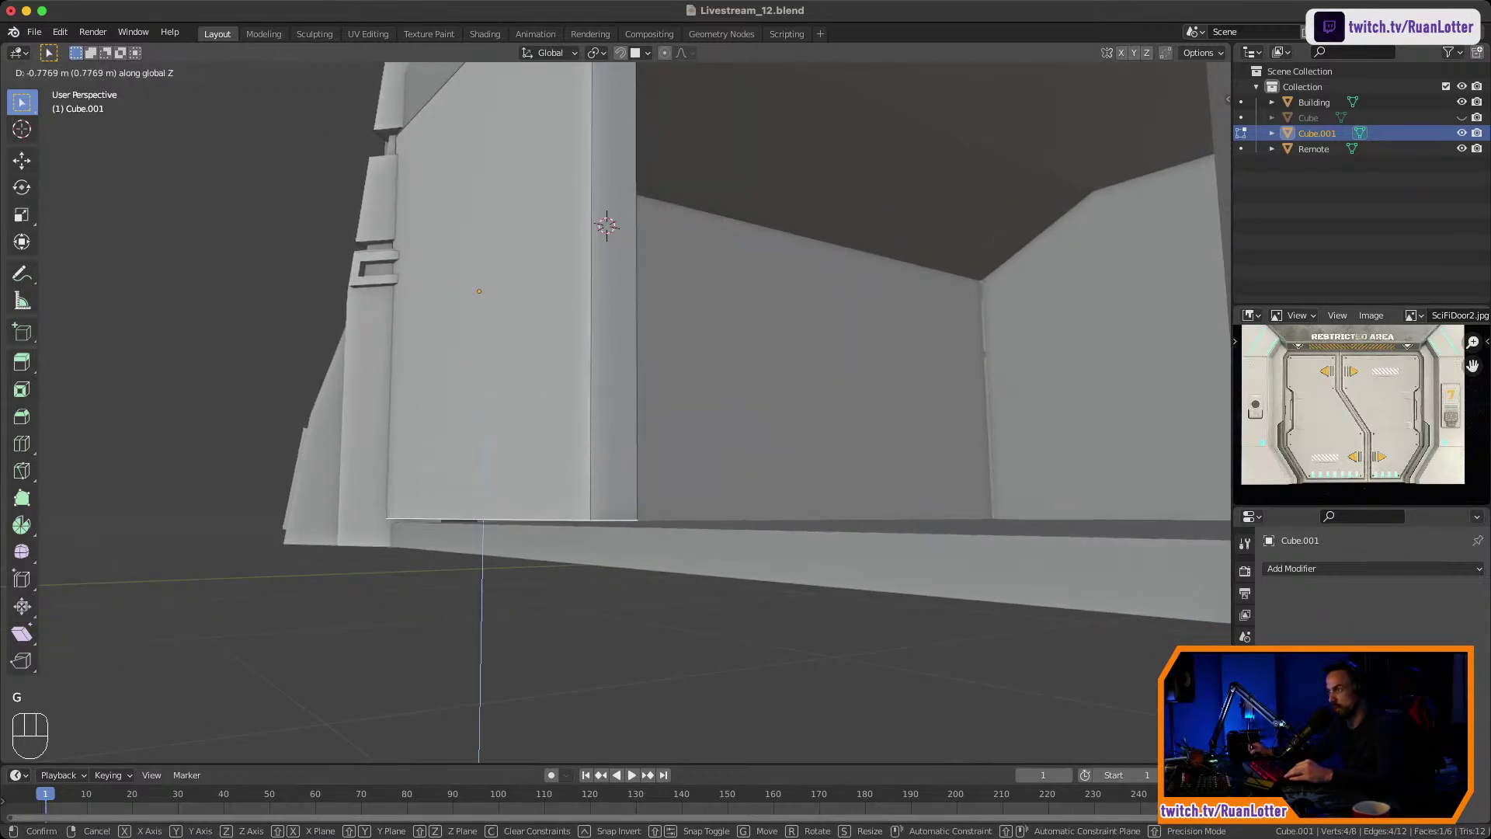
pyautogui.click(485, 531)
# Add two horizontal loop cuts around the door, slid by factors of about -0.525 near the top and 0.300 near the bottom.
pyautogui.scroll(-1, 616, 412)
pyautogui.moveTo(497, 372); pyautogui.dragTo(555, 497, button='middle')
pyautogui.scroll(-1, 616, 412)
pyautogui.keyDown('shift'); pyautogui.moveTo(606, 435); pyautogui.dragTo(609, 373, button='middle'); pyautogui.keyUp('shift')
pyautogui.moveTo(609, 373)
pyautogui.mouseDown(button='middle')
pyautogui.moveTo(749, 365)
pyautogui.moveTo(602, 367)
pyautogui.mouseUp(button='middle')
pyautogui.keyDown('ctrl'); pyautogui.moveTo(622, 435); pyautogui.dragTo(641, 380, button='middle'); pyautogui.keyUp('ctrl')
pyautogui.hotkey('ctrl', 'r')
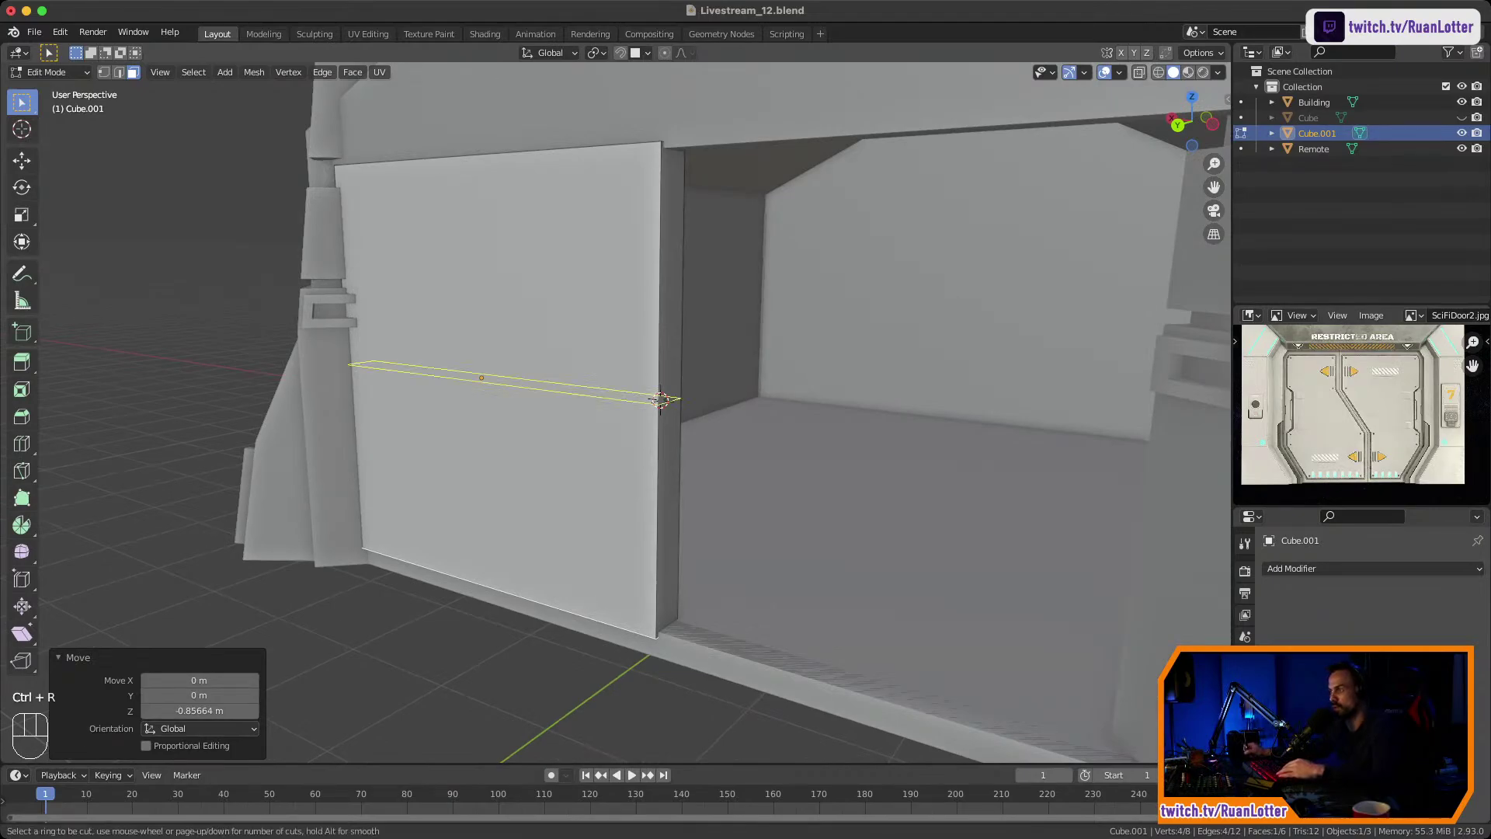
pyautogui.click(659, 399)
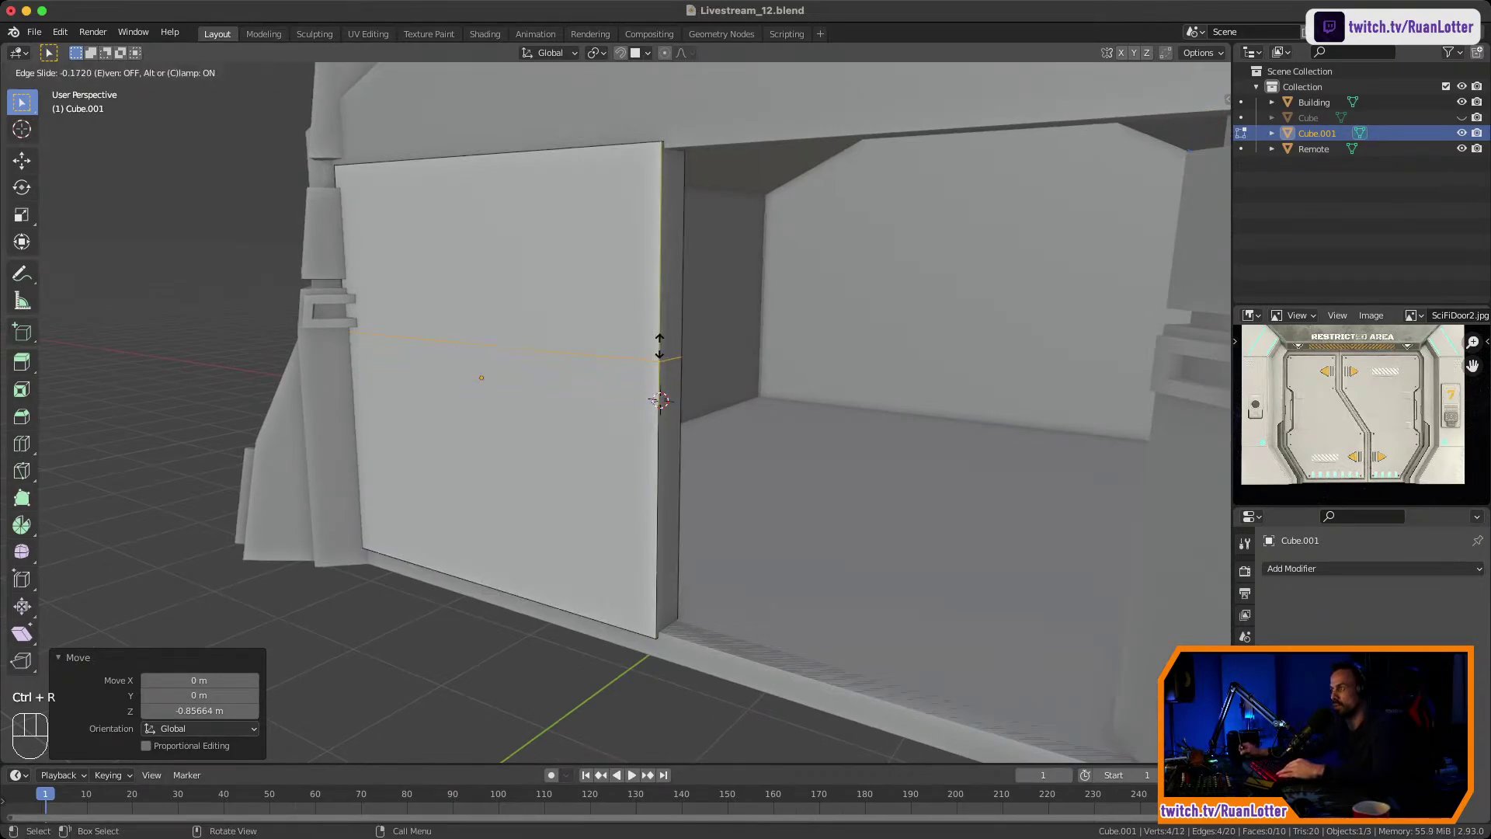
pyautogui.click(654, 274)
pyautogui.hotkey('ctrl', 'r')
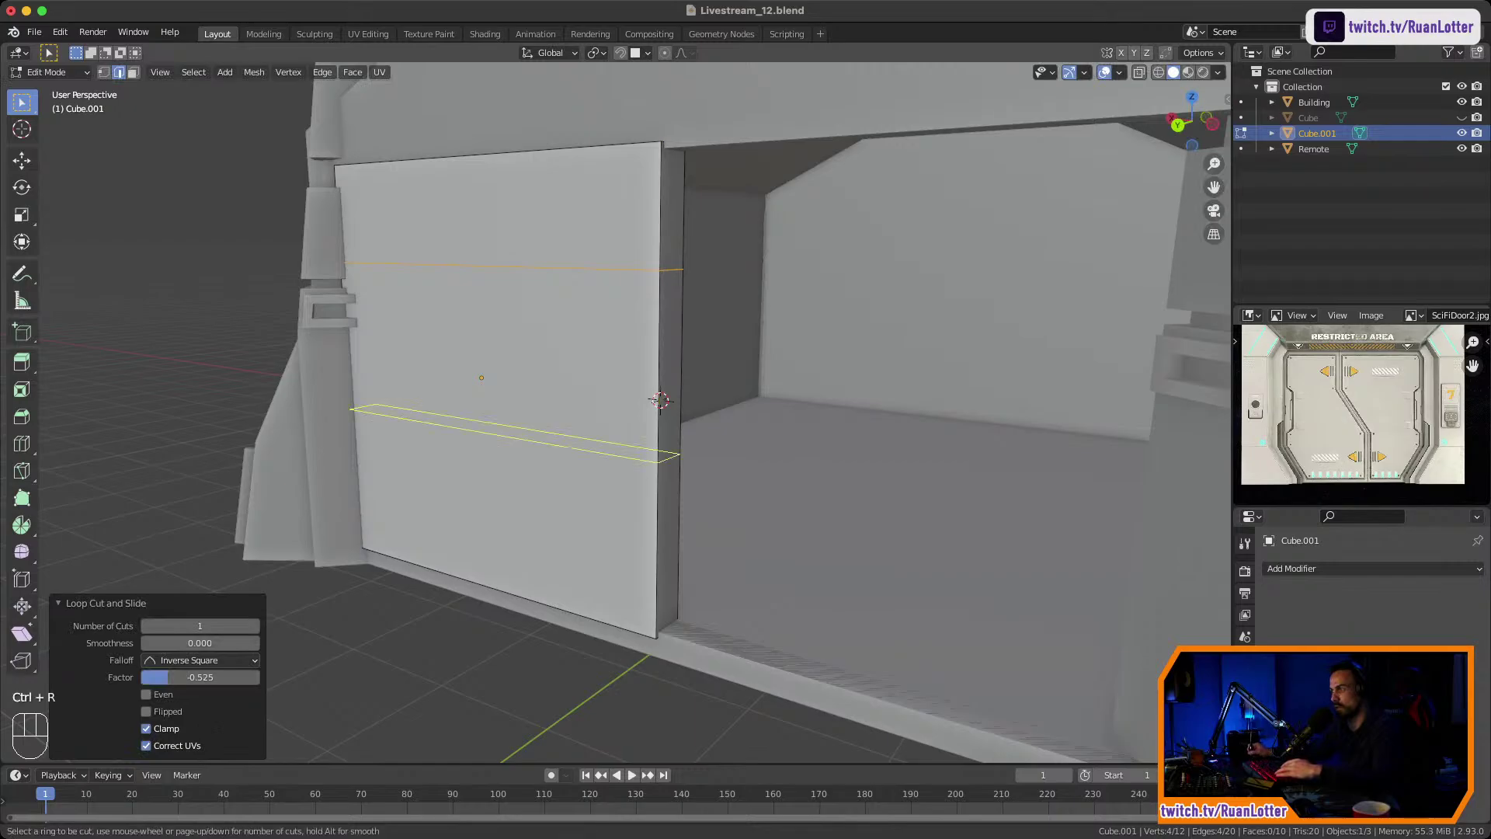
pyautogui.click(659, 480)
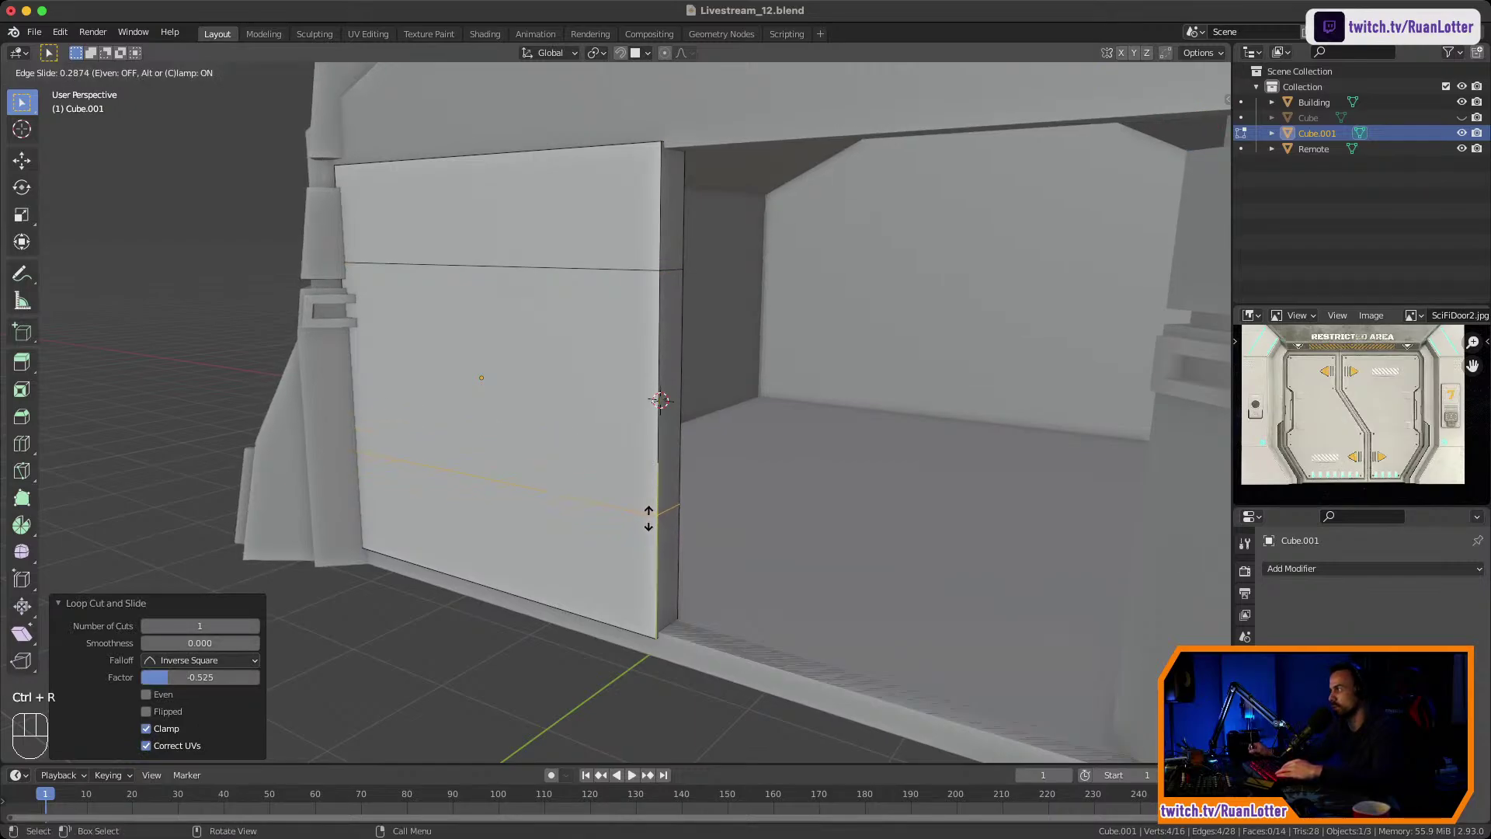
pyautogui.click(648, 518)
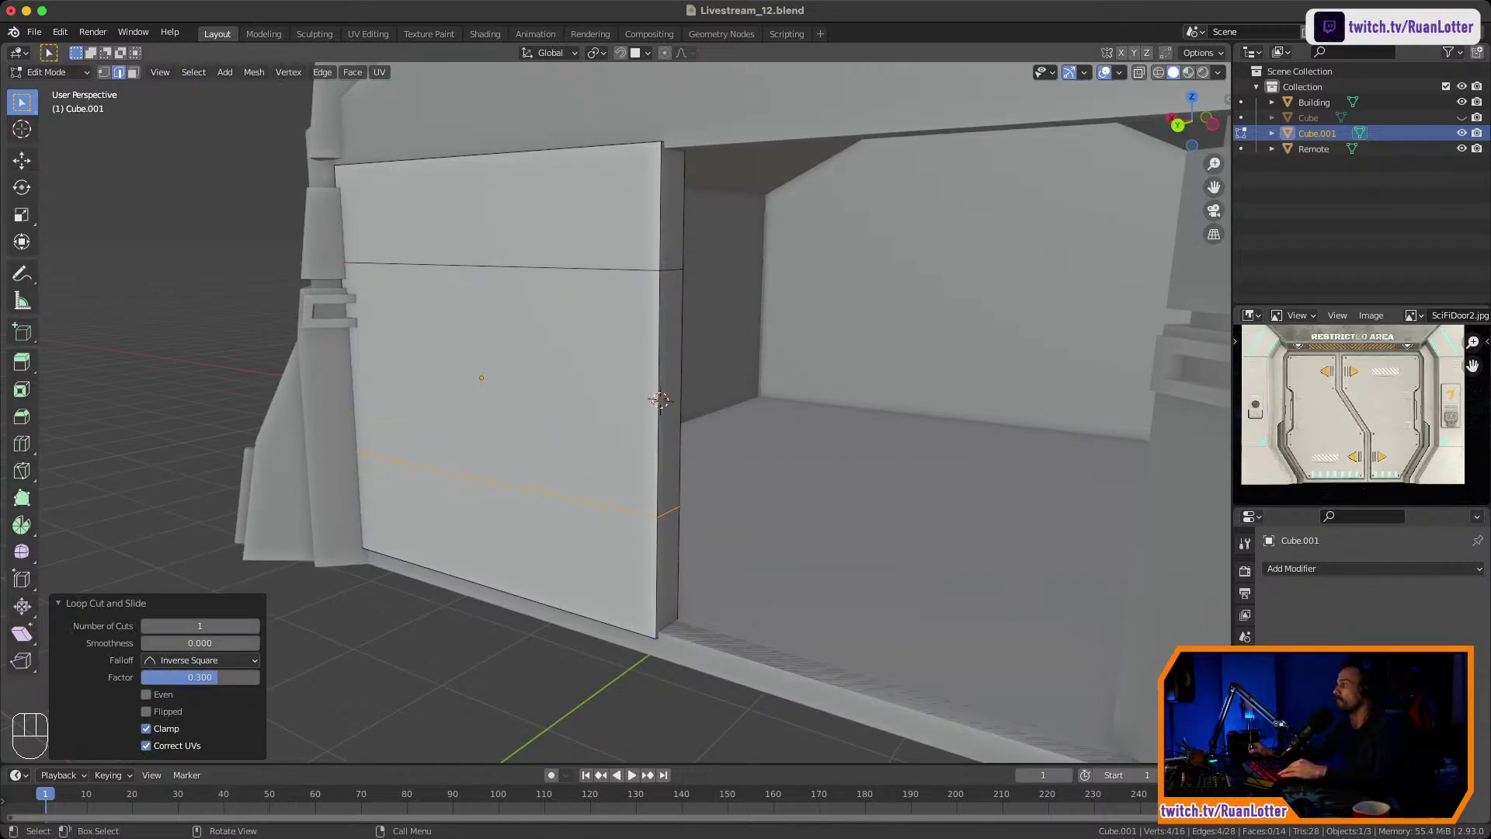
# Move the upper inner side face about 0.82 m along X to give the door a slanted centre edge.
pyautogui.press('3')
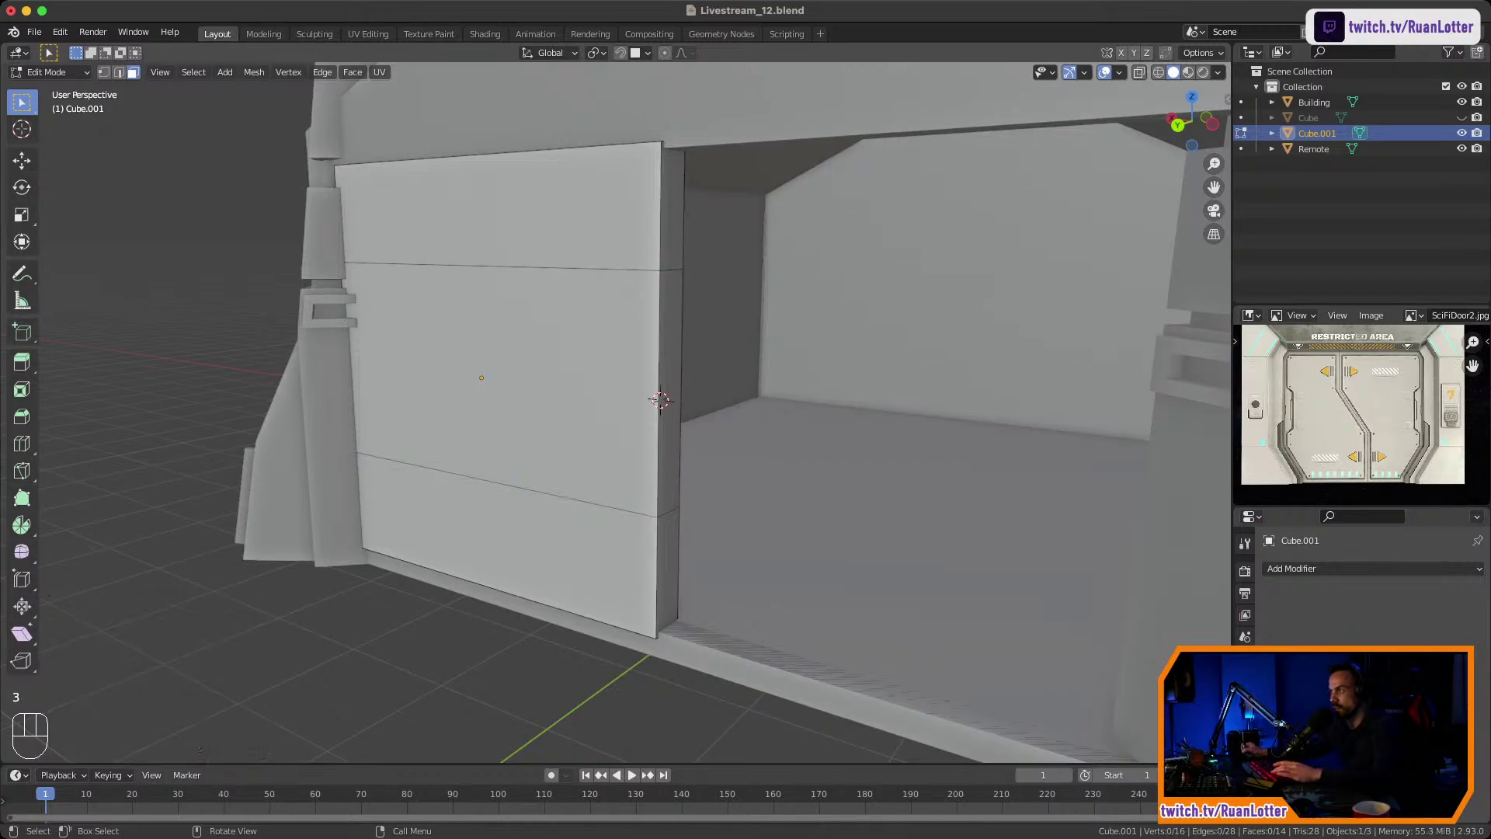
pyautogui.click(673, 208)
pyautogui.press('g')
pyautogui.press('x')
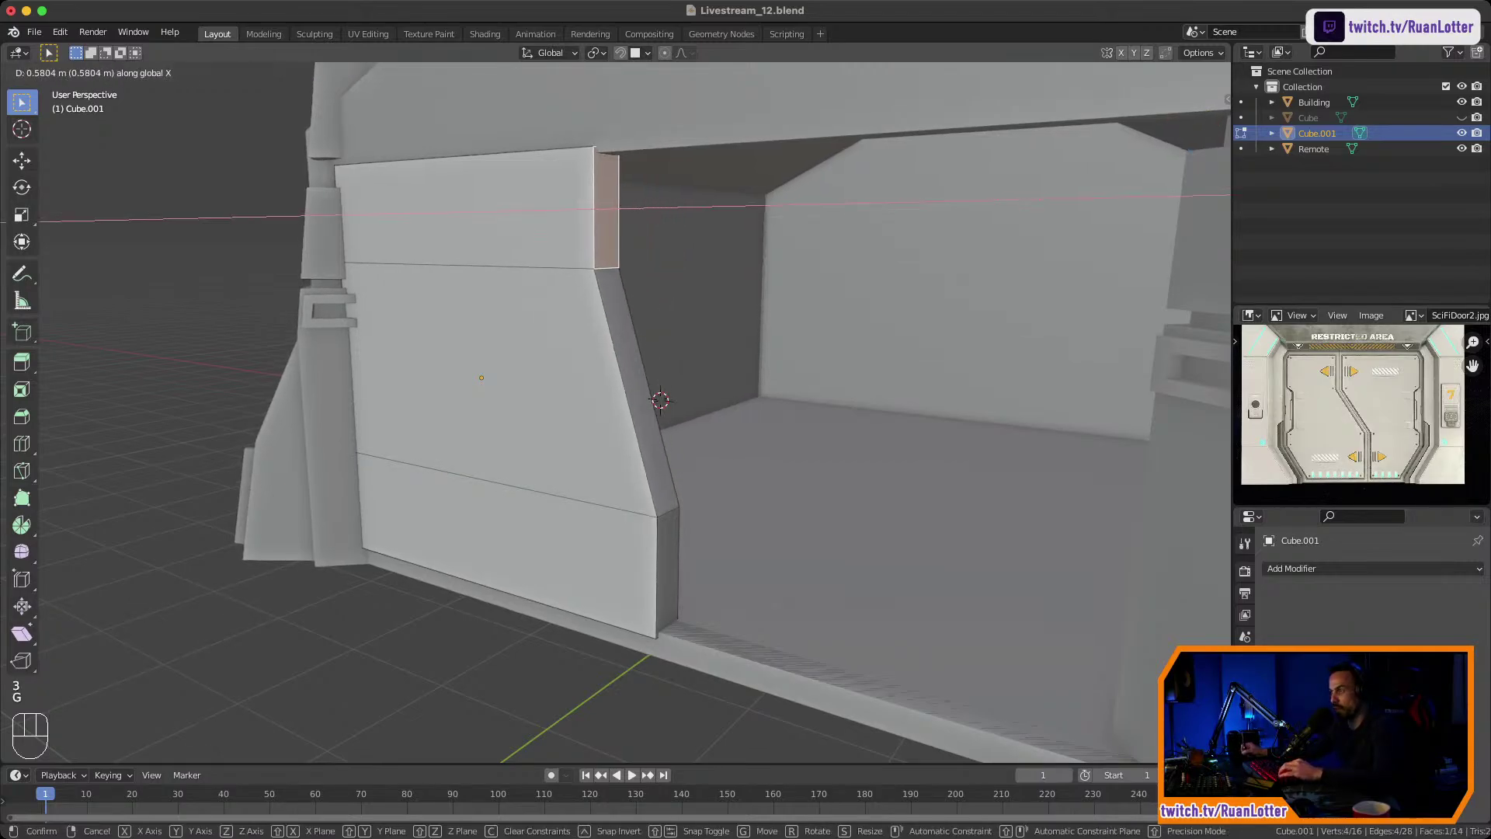
pyautogui.click(582, 208)
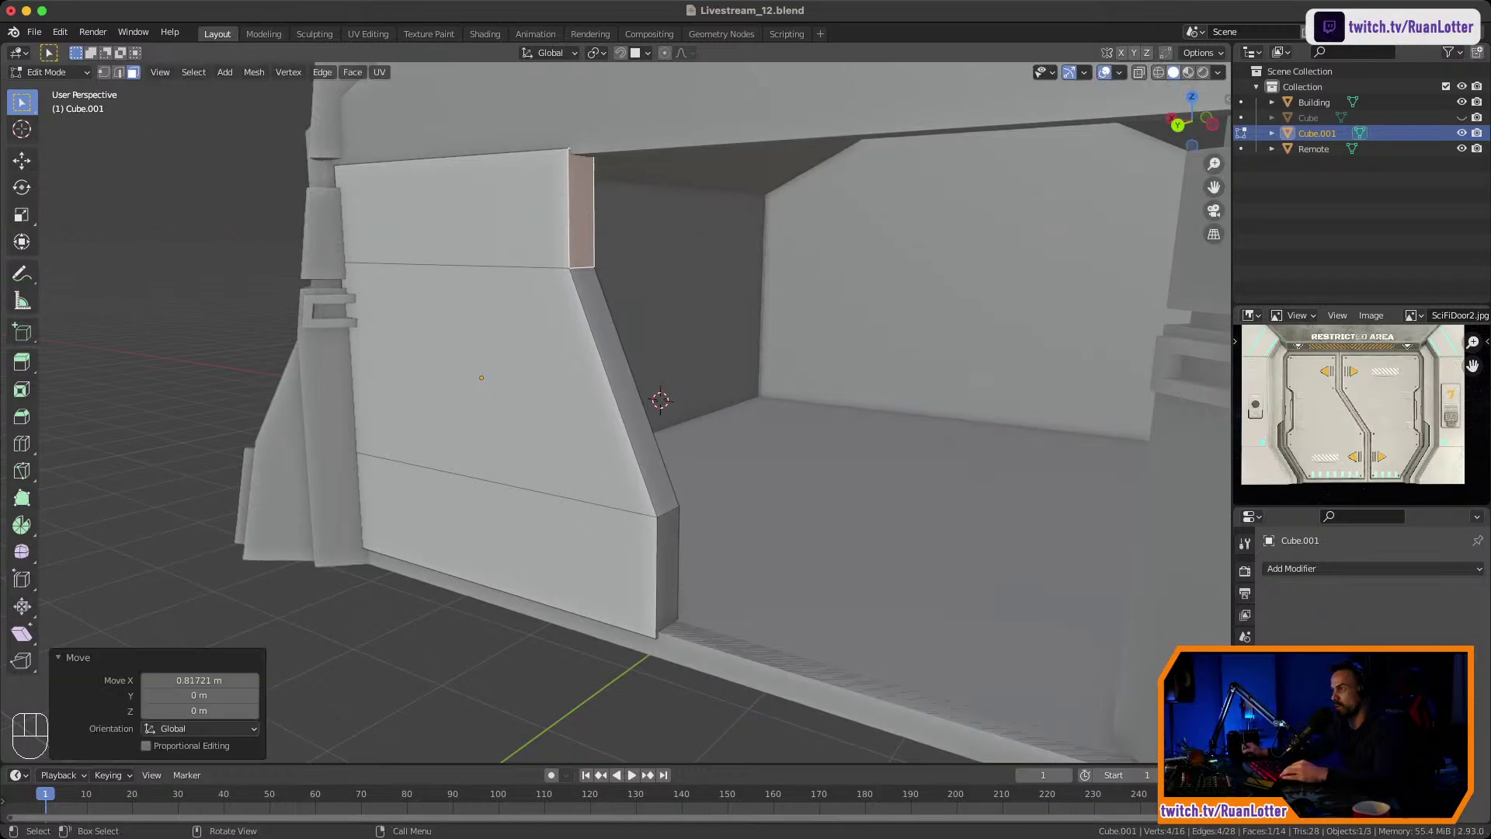
# Select all three inner side faces of the door and extend them about 0.12 m along negative X.
pyautogui.moveTo(583, 208); pyautogui.dragTo(649, 210, button='middle')
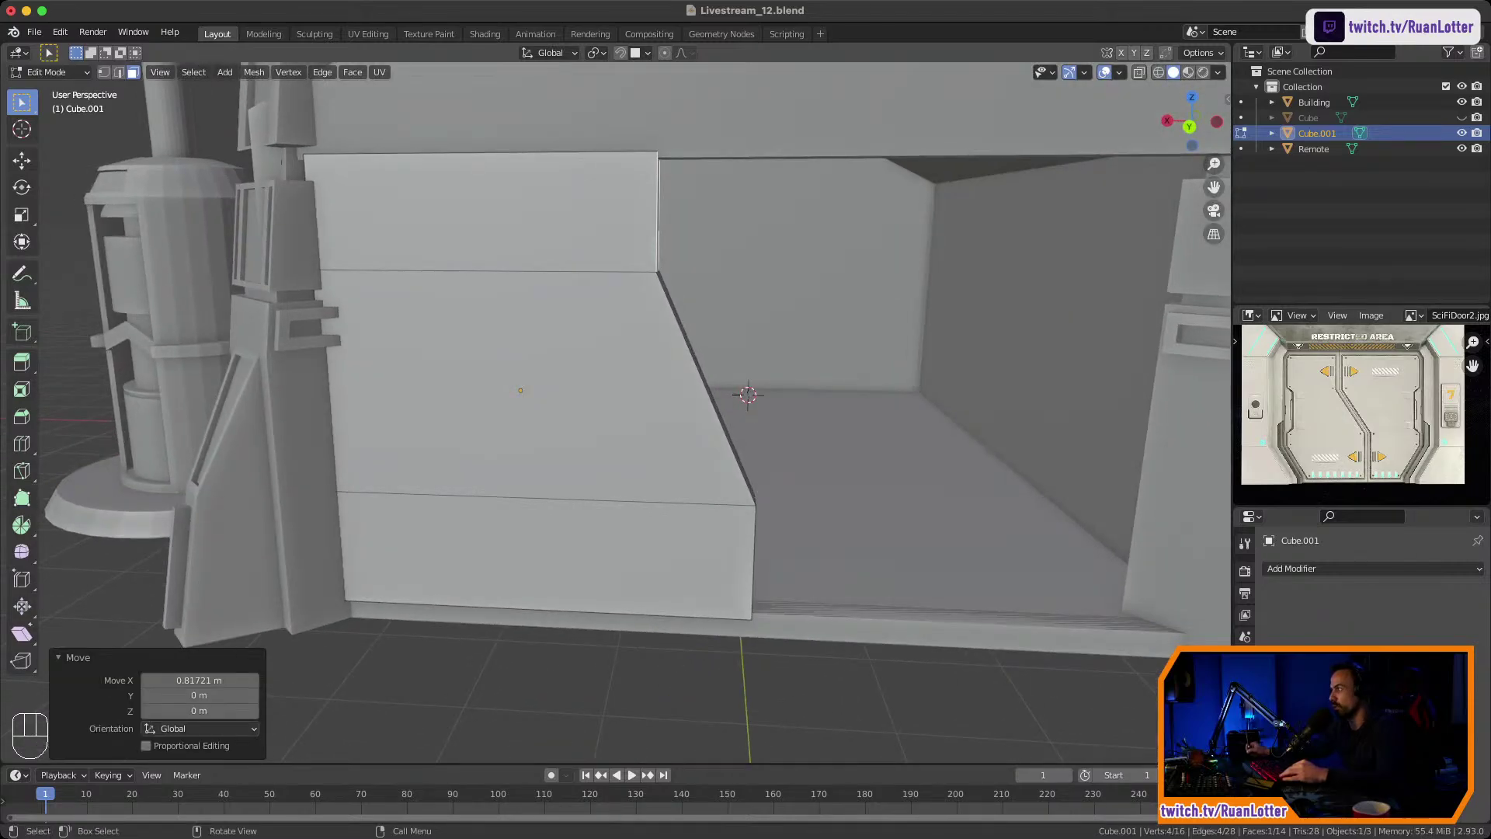
pyautogui.moveTo(649, 209); pyautogui.dragTo(571, 214, button='middle')
pyautogui.keyDown('ctrl'); pyautogui.moveTo(571, 214); pyautogui.dragTo(518, 386, button='middle'); pyautogui.keyUp('ctrl')
pyautogui.keyDown('shift'); pyautogui.click(627, 383); pyautogui.keyUp('shift')
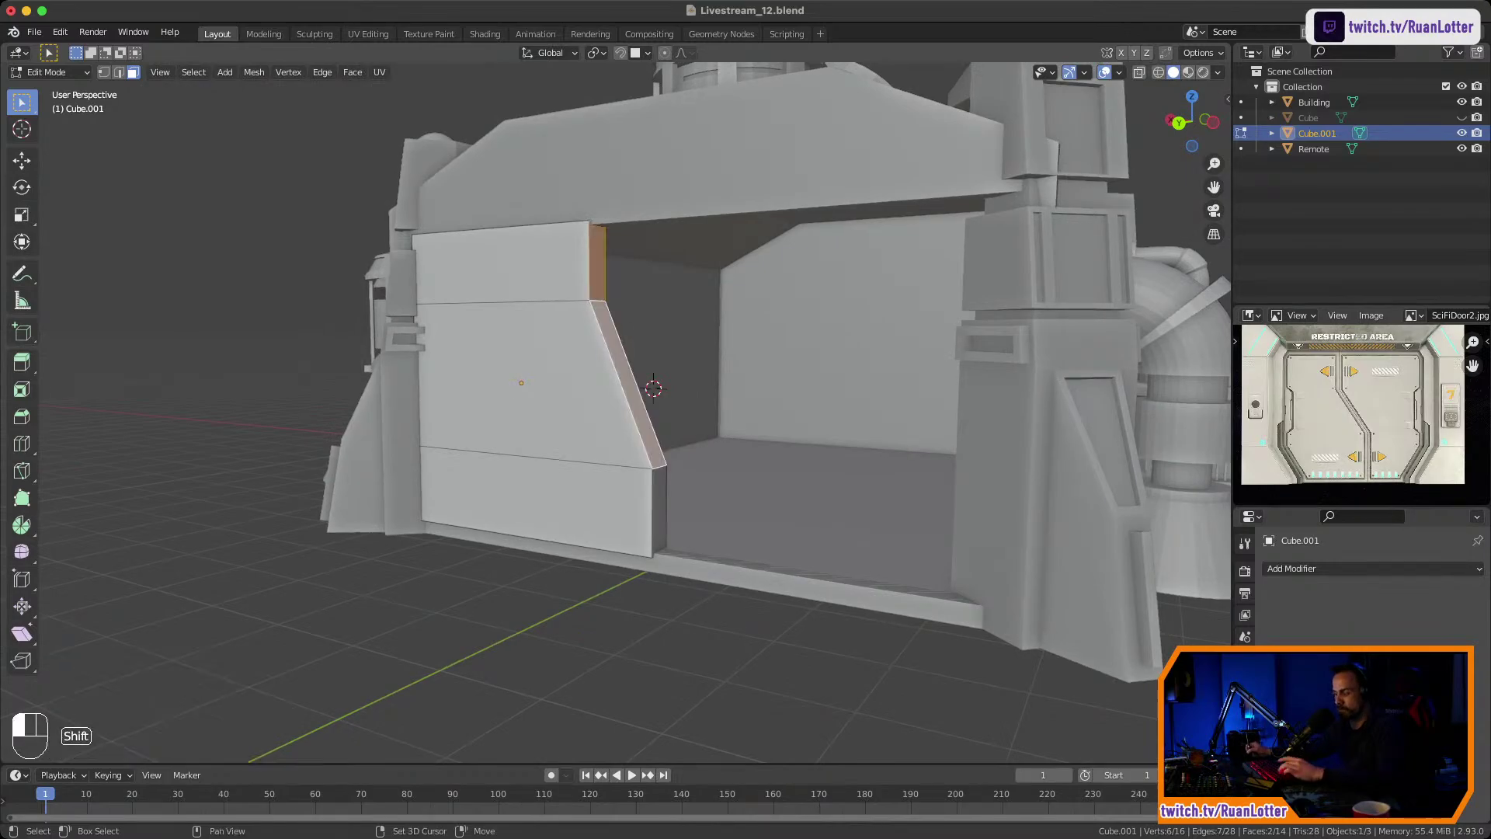
pyautogui.keyDown('shift'); pyautogui.click(659, 509); pyautogui.keyUp('shift')
pyautogui.press('g')
pyautogui.press('x')
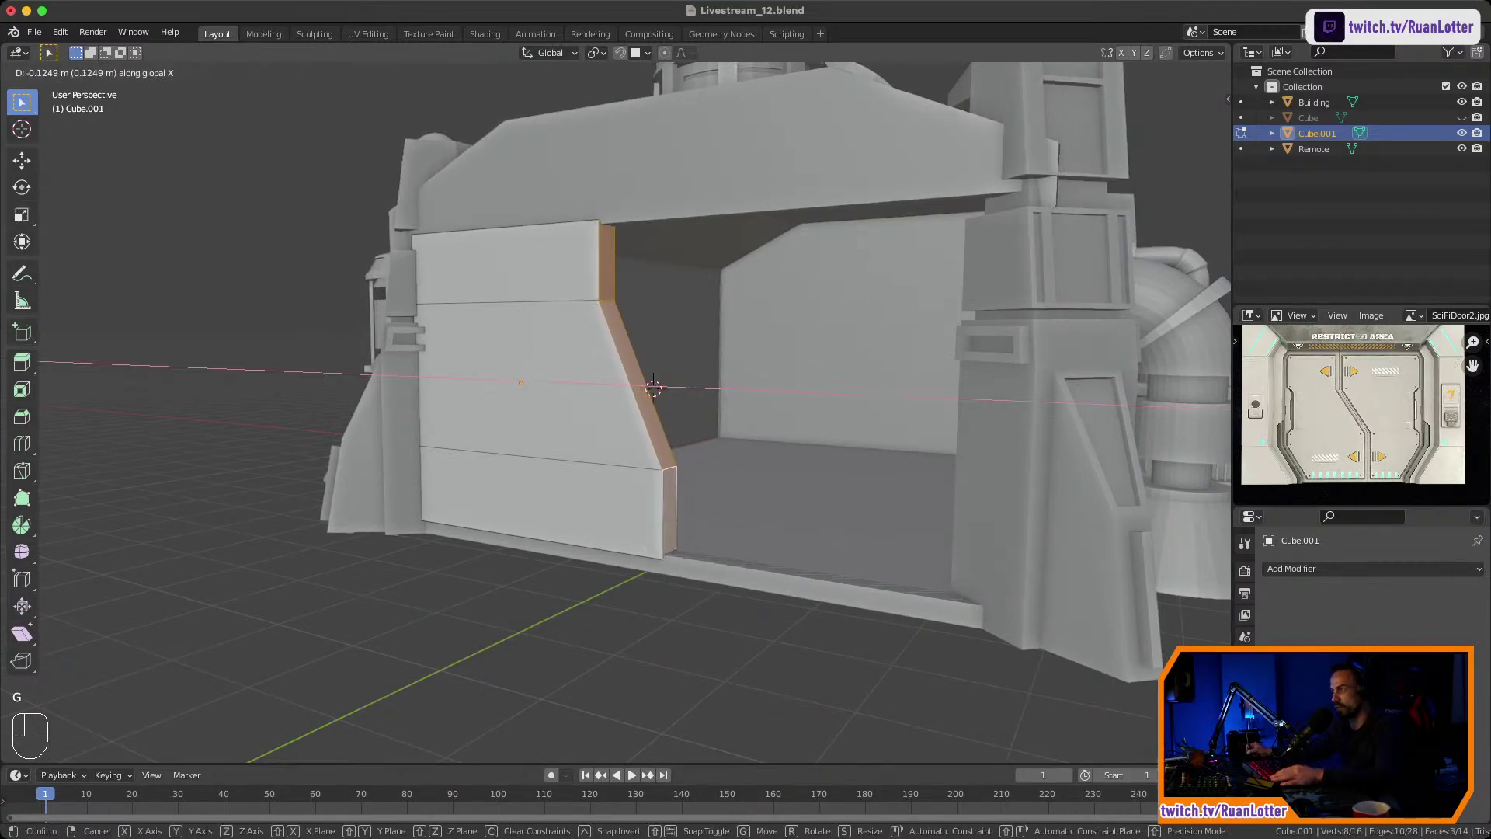
pyautogui.click(643, 549)
# Extend the three inner side faces a further 0.19 m along negative X to centre the slanted edge on the 3D cursor.
pyautogui.moveTo(643, 548); pyautogui.dragTo(765, 555, button='middle')
pyautogui.keyDown('ctrl'); pyautogui.moveTo(765, 555); pyautogui.dragTo(765, 613, button='middle'); pyautogui.keyUp('ctrl')
pyautogui.moveTo(746, 497); pyautogui.dragTo(637, 400, button='middle')
pyautogui.keyDown('ctrl'); pyautogui.moveTo(637, 399); pyautogui.dragTo(637, 359, button='middle'); pyautogui.keyUp('ctrl')
pyautogui.moveTo(637, 359); pyautogui.dragTo(664, 345, button='middle')
pyautogui.press('g')
pyautogui.press('x')
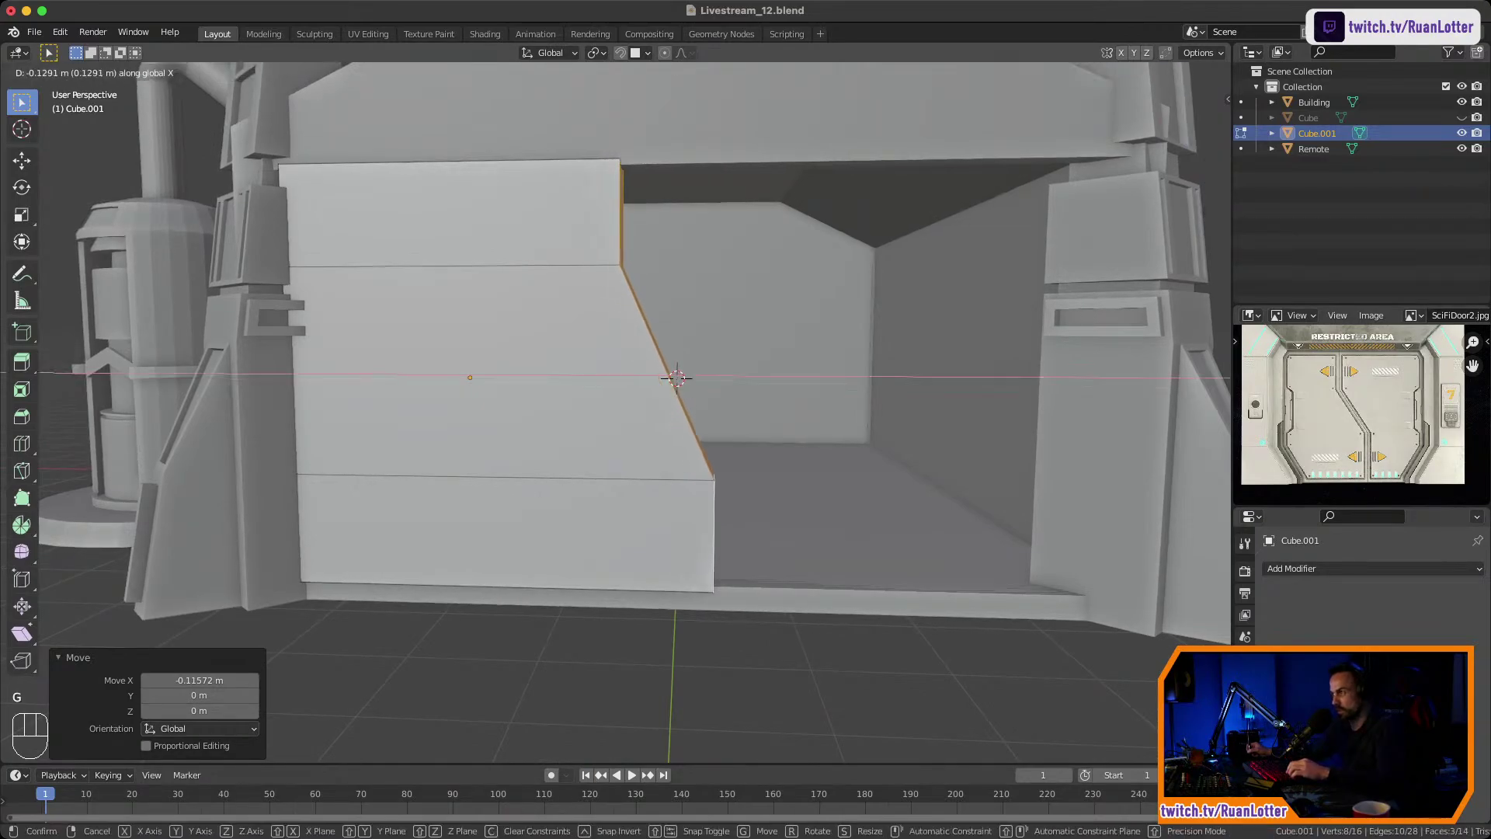
pyautogui.click(661, 377)
pyautogui.moveTo(660, 377); pyautogui.dragTo(594, 434, button='middle')
pyautogui.moveTo(663, 385); pyautogui.dragTo(647, 394, button='middle')
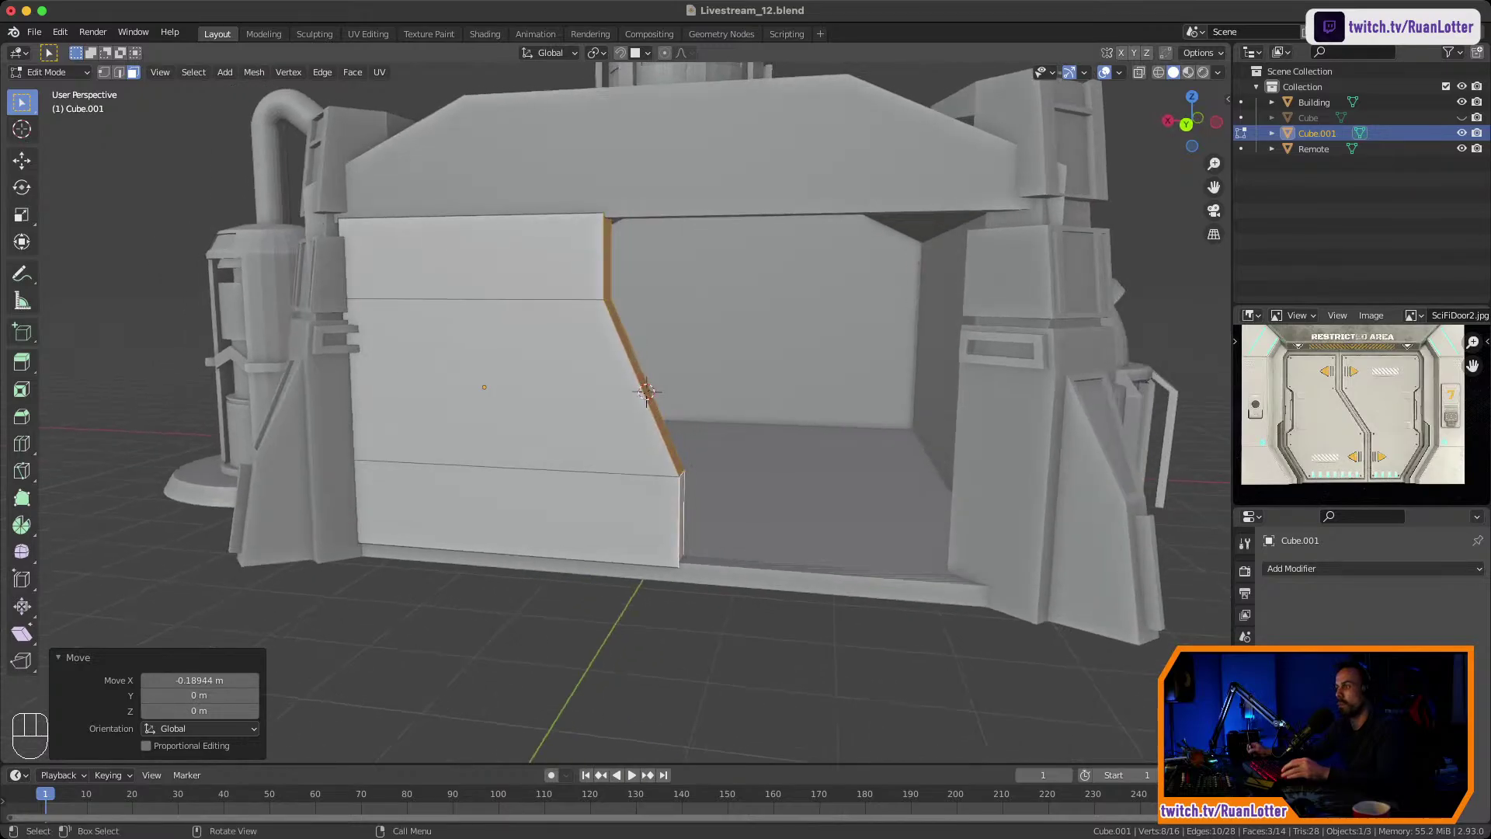
# Duplicate the finished door half and place the copy about 3.13 m along negative X in the open half of the doorway.
pyautogui.press('Tab')
pyautogui.hotkey('shift', 'd')
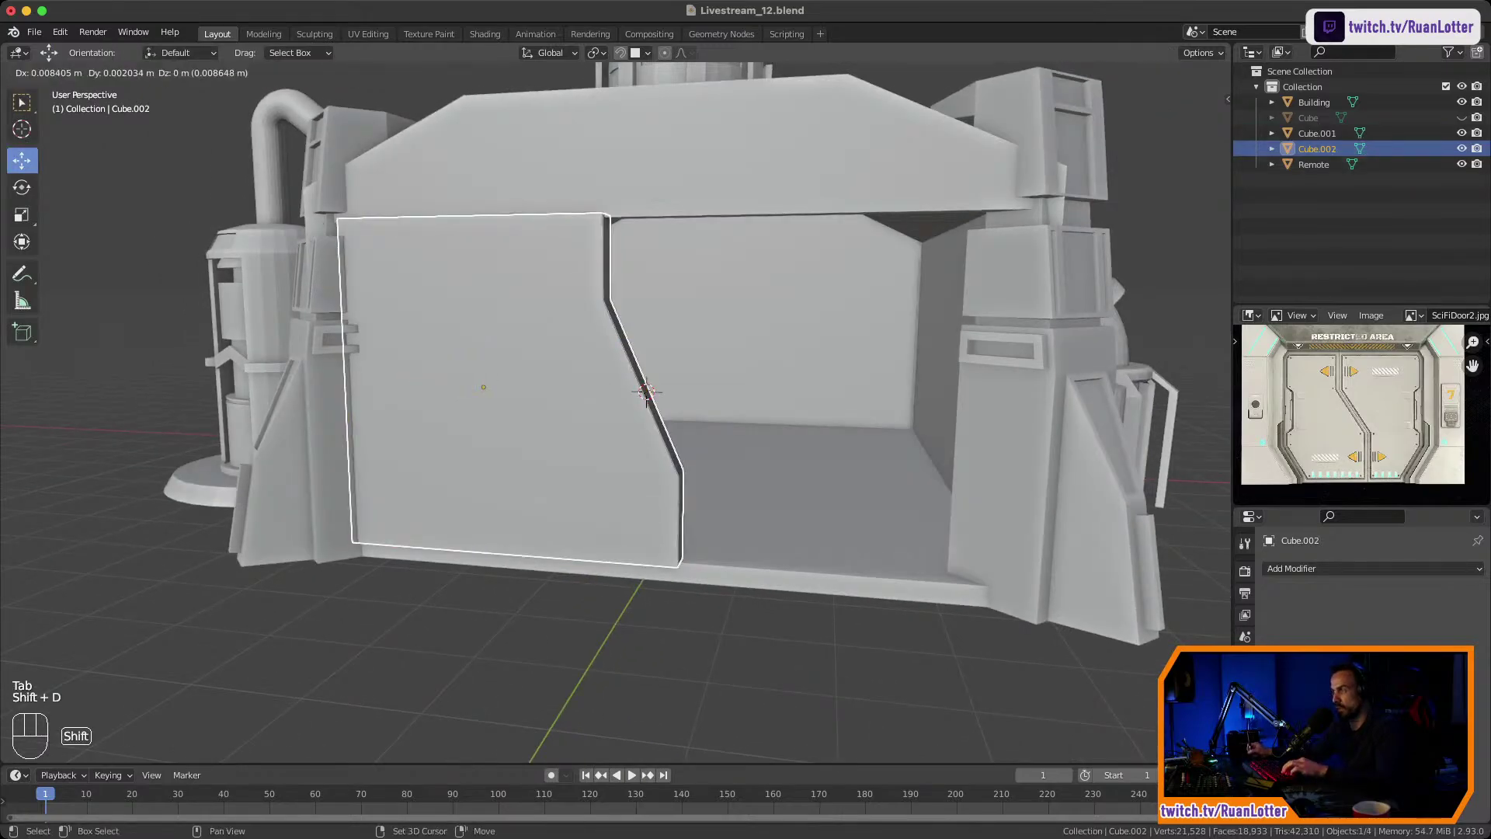
pyautogui.press('x')
pyautogui.click(1027, 527)
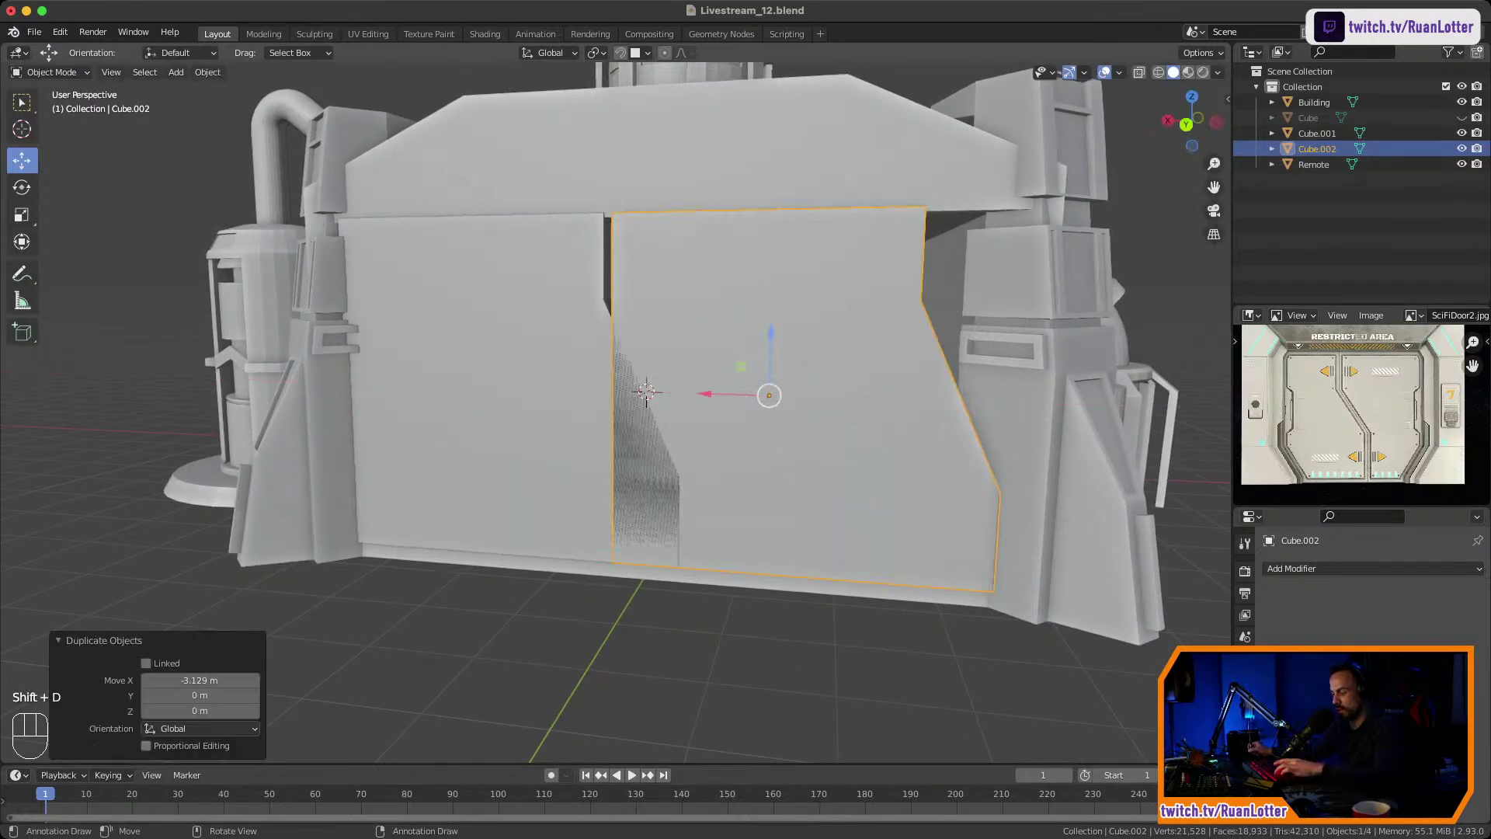
# Rotate the copied door 180° around the Y axis.
pyautogui.press('r')
pyautogui.press('x')
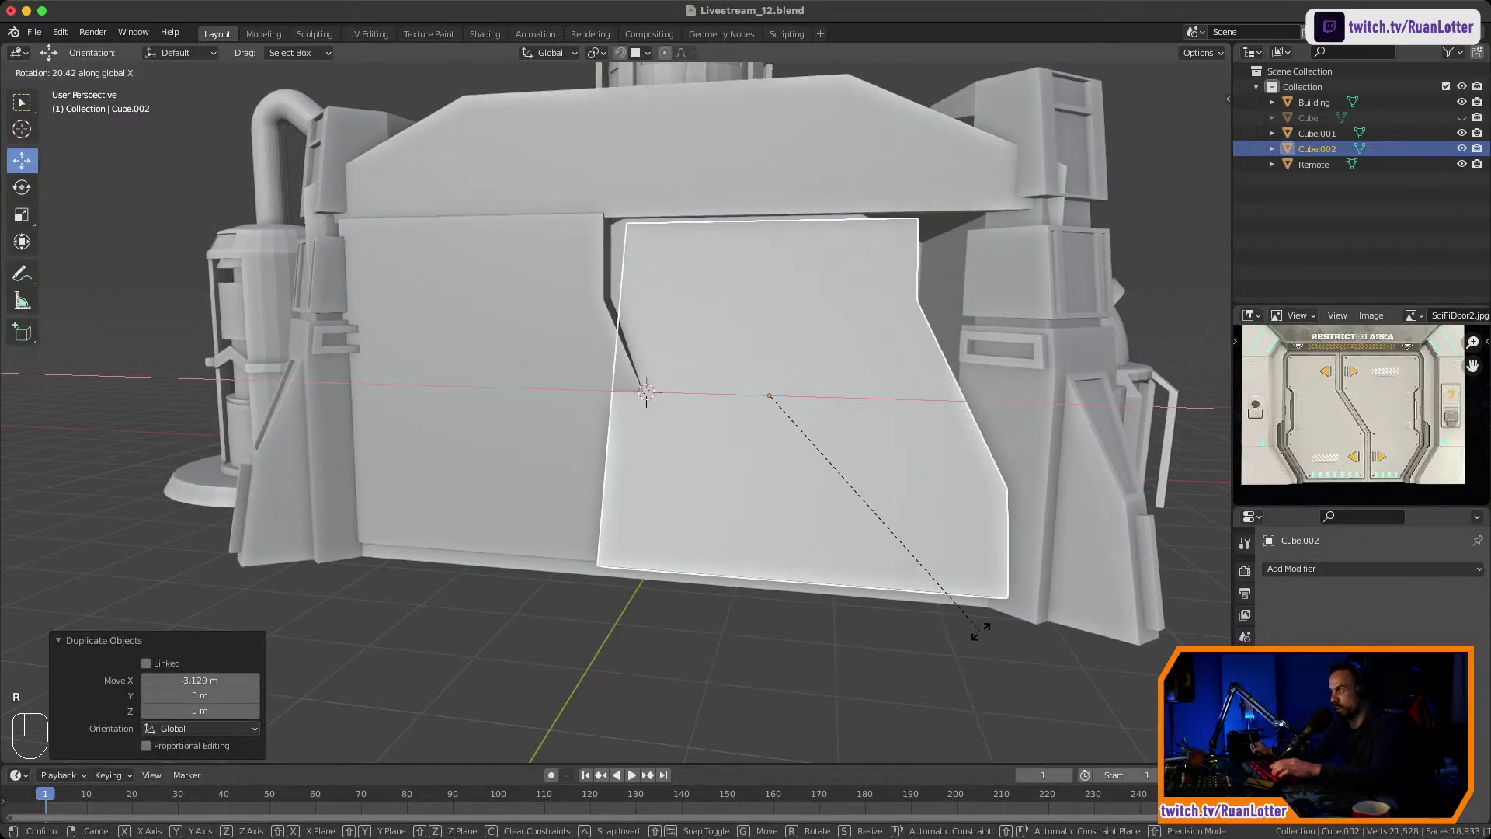
pyautogui.press('y')
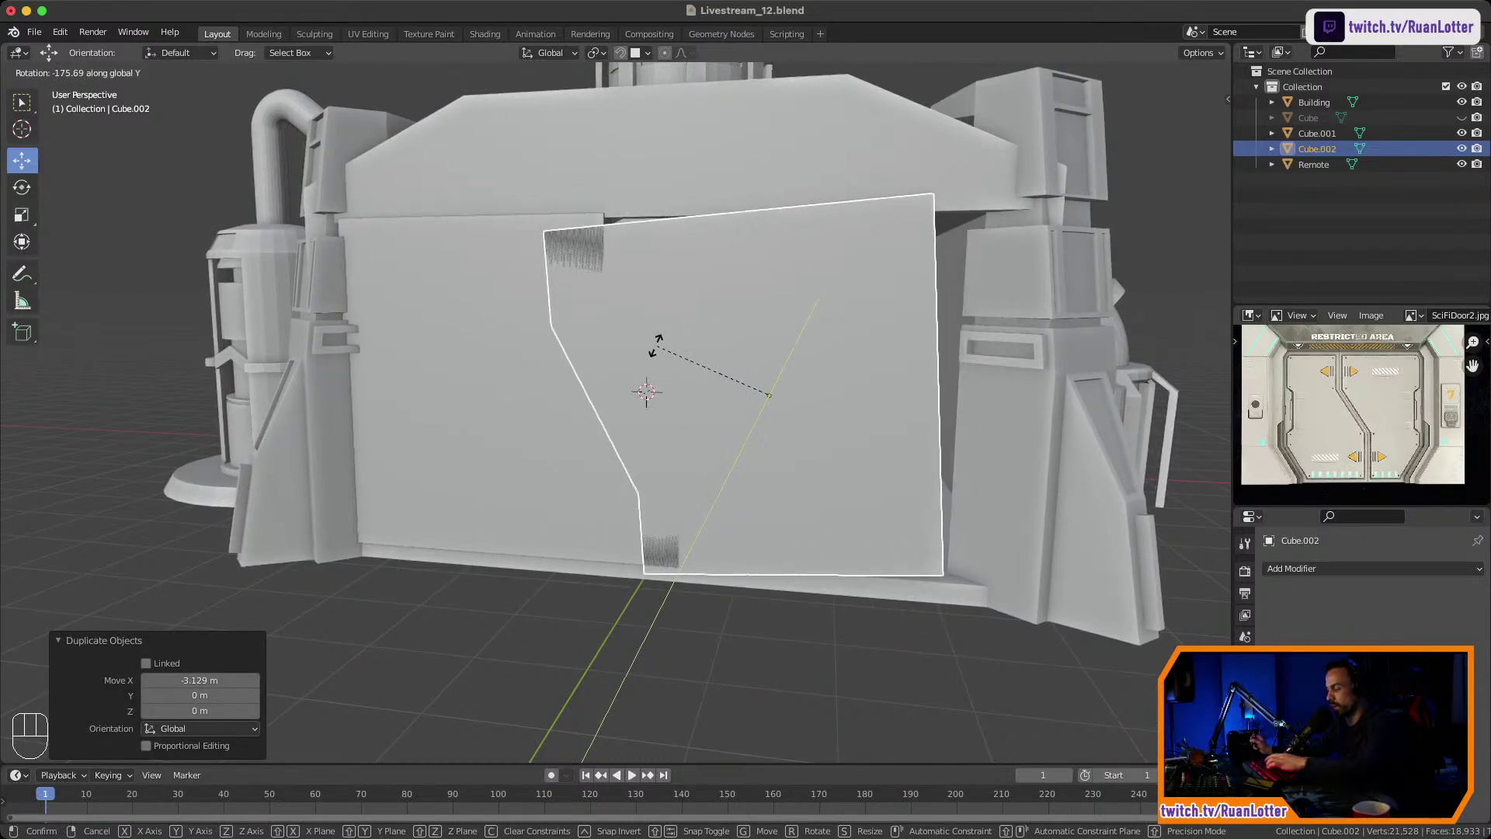
pyautogui.write('180')
pyautogui.press('Return')
# Move the rotated door about 0.63 m along negative X, leaving a narrow gap between the two slanted edges.
pyautogui.press('g')
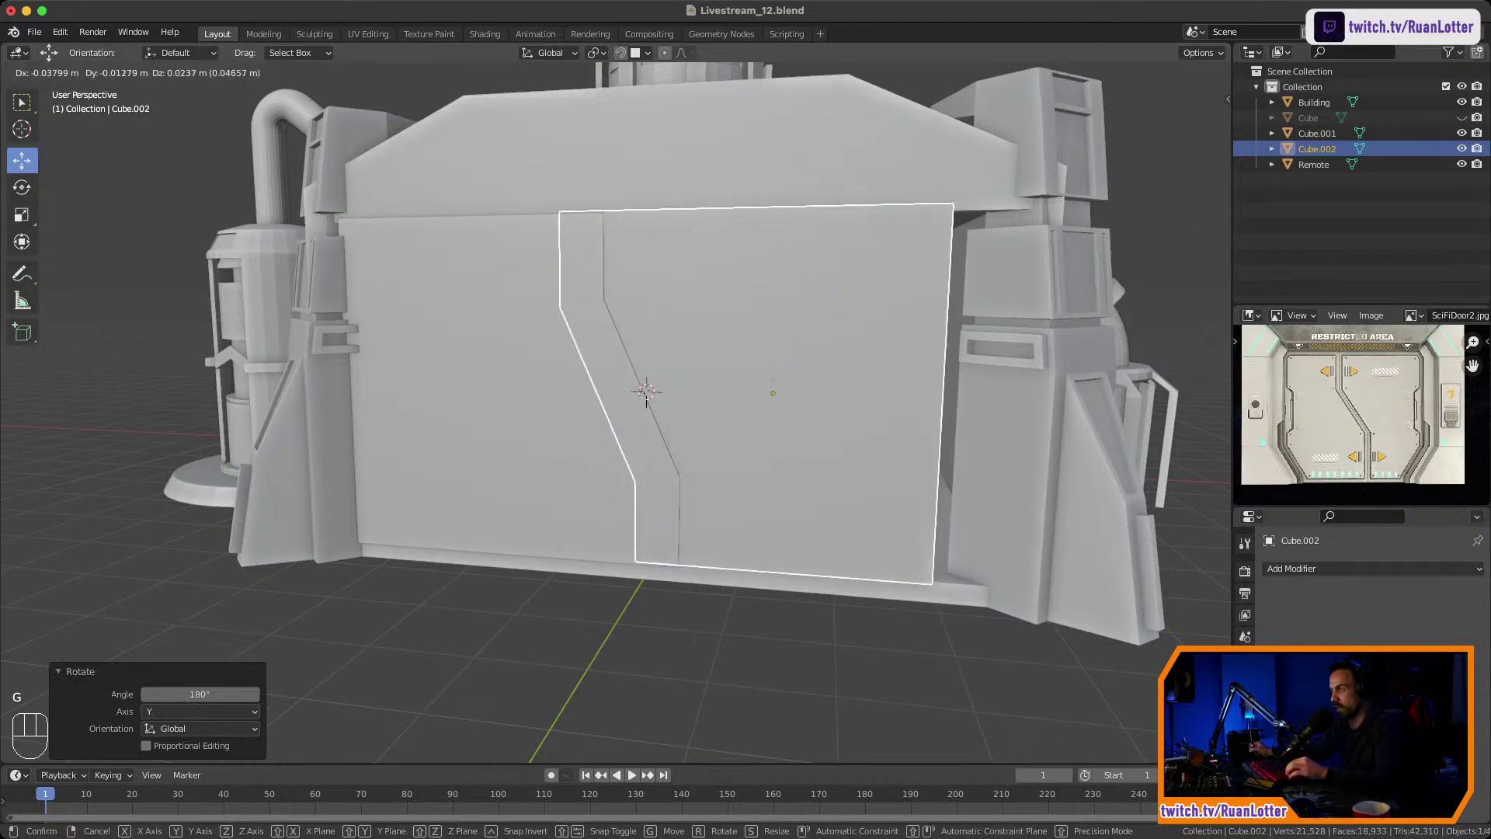
pyautogui.press('x')
pyautogui.click(776, 396)
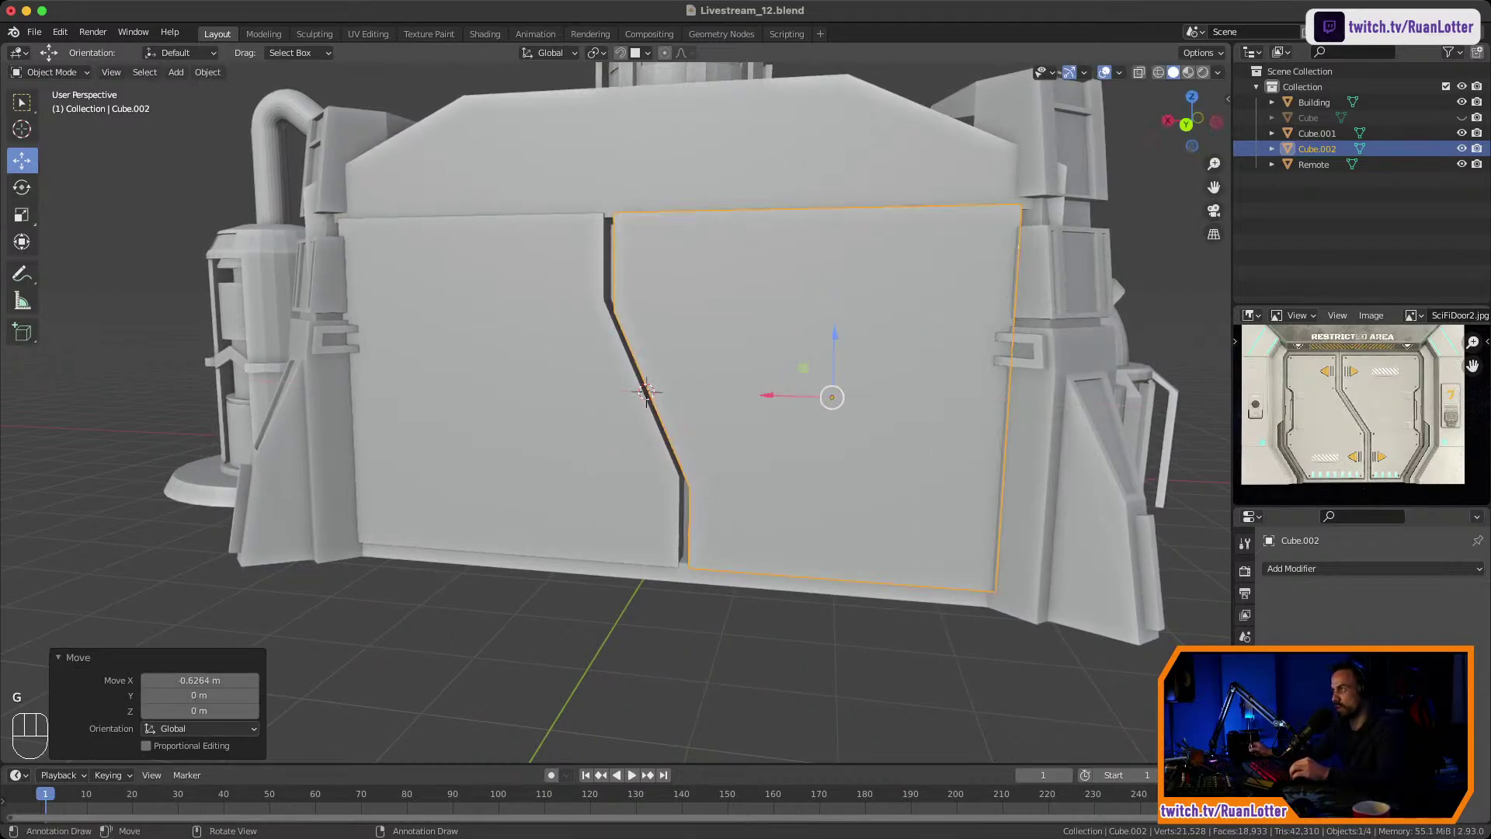
pyautogui.moveTo(777, 396); pyautogui.dragTo(871, 368, button='middle')
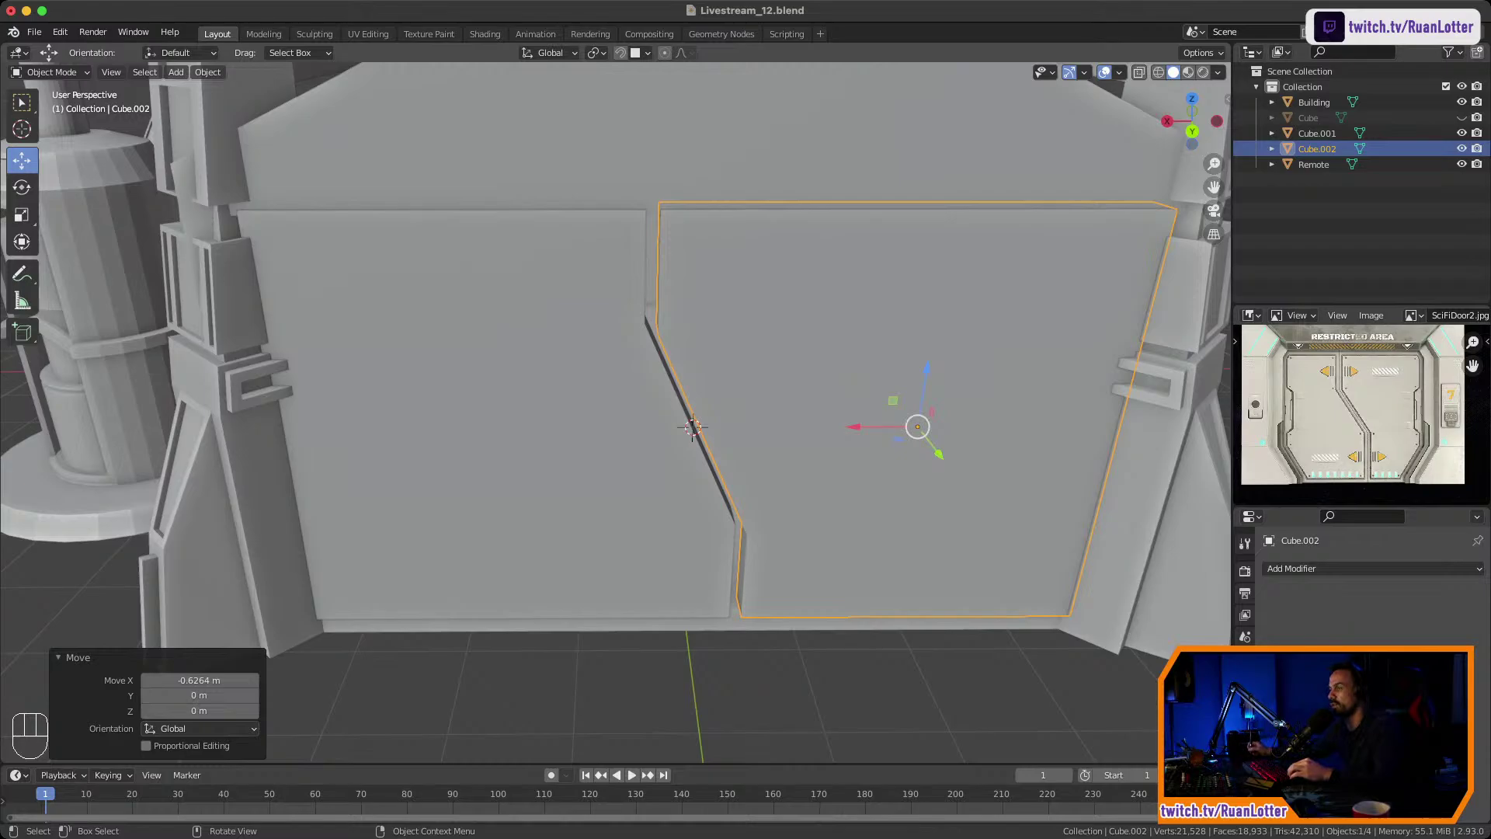
# Nudge the original door half slightly along negative X to narrow the gap between the two slanted edges.
pyautogui.moveTo(871, 367)
pyautogui.mouseDown(button='middle')
pyautogui.moveTo(854, 326)
pyautogui.moveTo(846, 379)
pyautogui.mouseUp(button='middle')
pyautogui.keyDown('ctrl'); pyautogui.moveTo(846, 380); pyautogui.dragTo(846, 423, button='middle'); pyautogui.keyUp('ctrl')
pyautogui.moveTo(846, 423); pyautogui.dragTo(858, 466, button='middle')
pyautogui.keyDown('ctrl'); pyautogui.moveTo(858, 466); pyautogui.dragTo(858, 439, button='middle'); pyautogui.keyUp('ctrl')
pyautogui.moveTo(858, 439); pyautogui.dragTo(833, 389, button='middle')
pyautogui.moveTo(833, 390); pyautogui.dragTo(859, 391, button='middle')
pyautogui.keyDown('ctrl'); pyautogui.moveTo(859, 391); pyautogui.dragTo(859, 431, button='middle'); pyautogui.keyUp('ctrl')
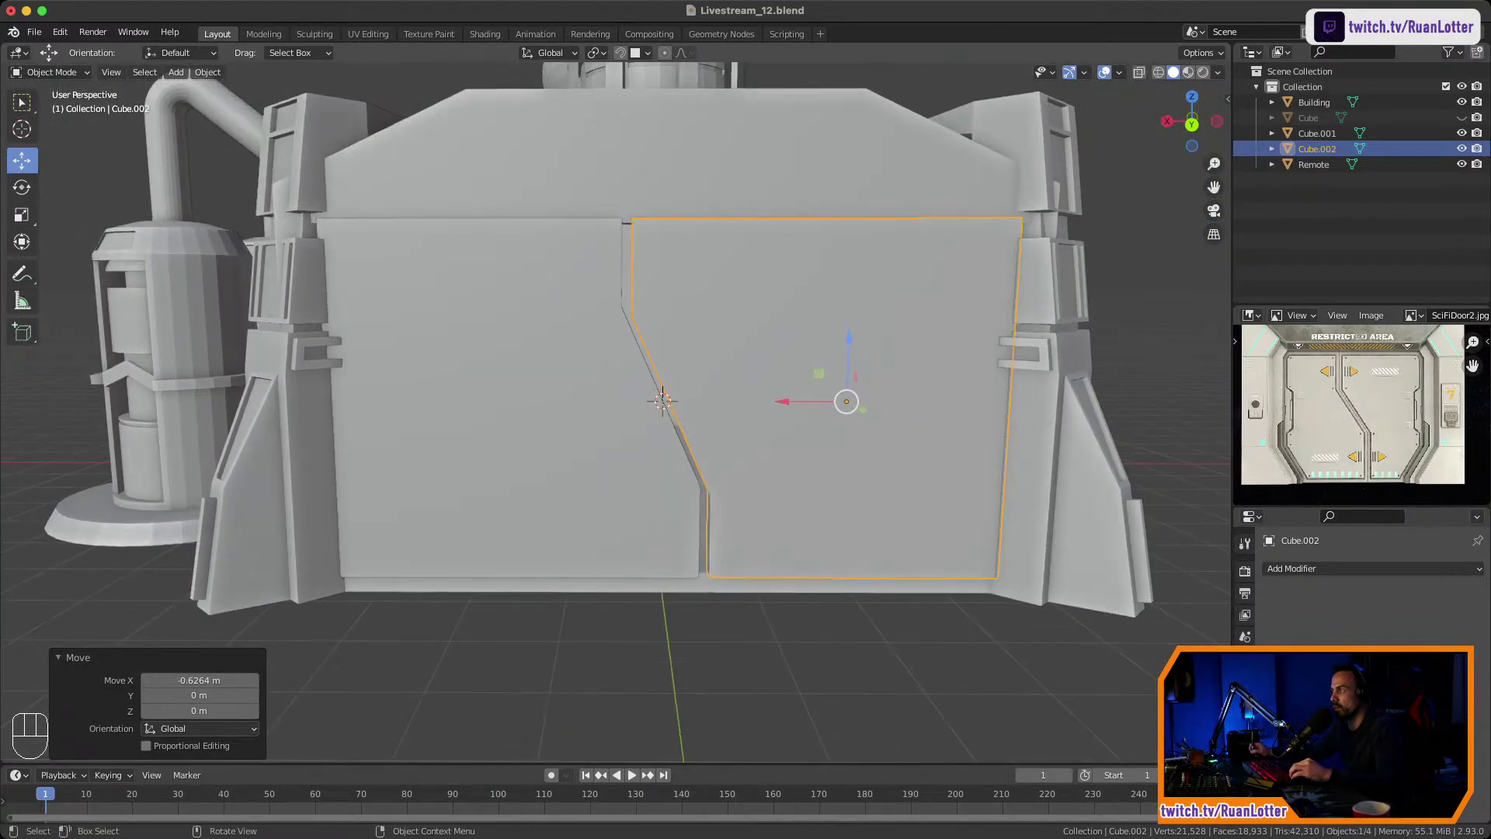
pyautogui.click(521, 377)
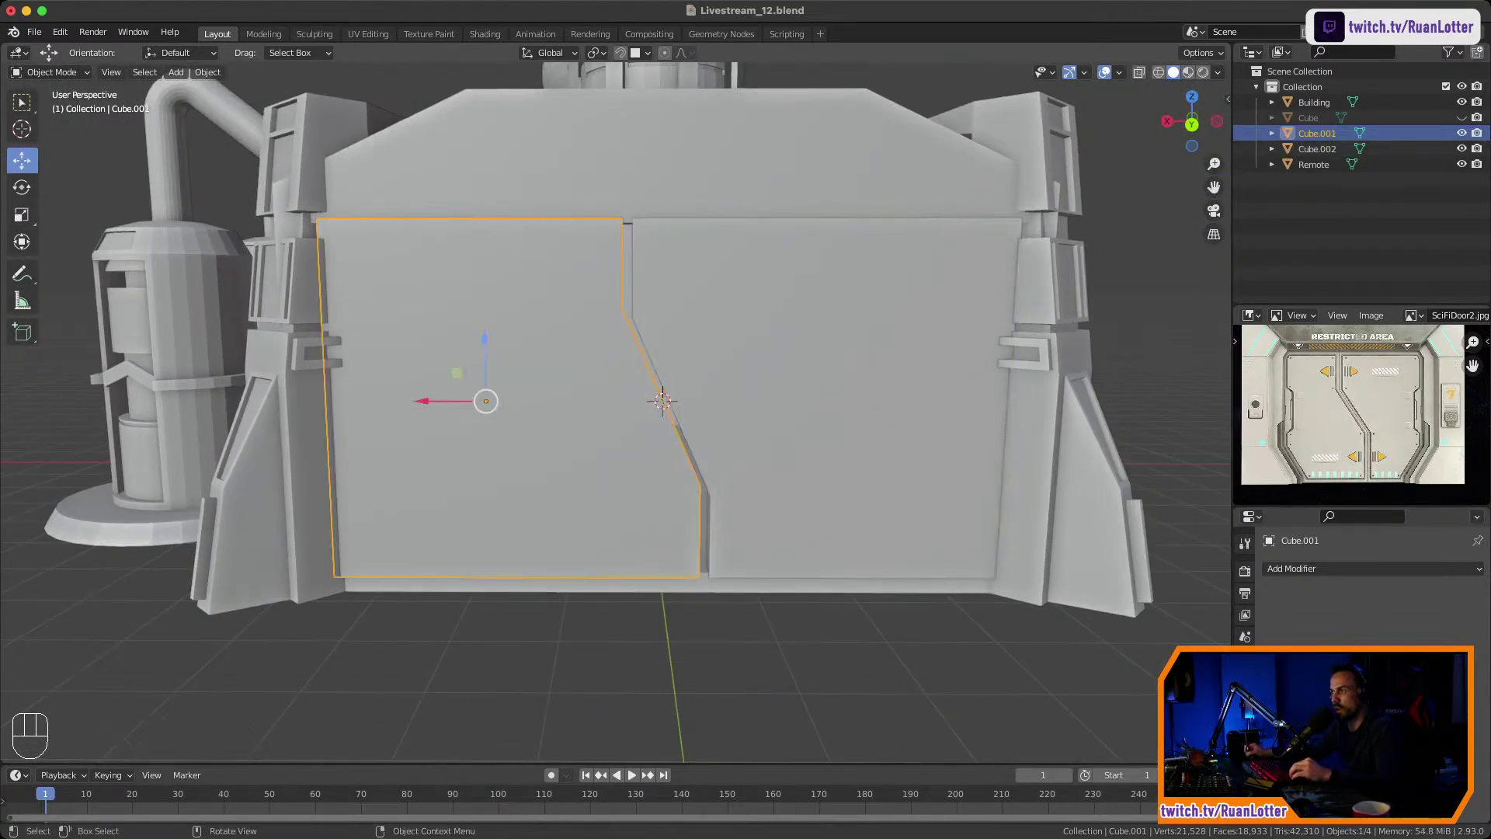
pyautogui.press('g')
pyautogui.press('x')
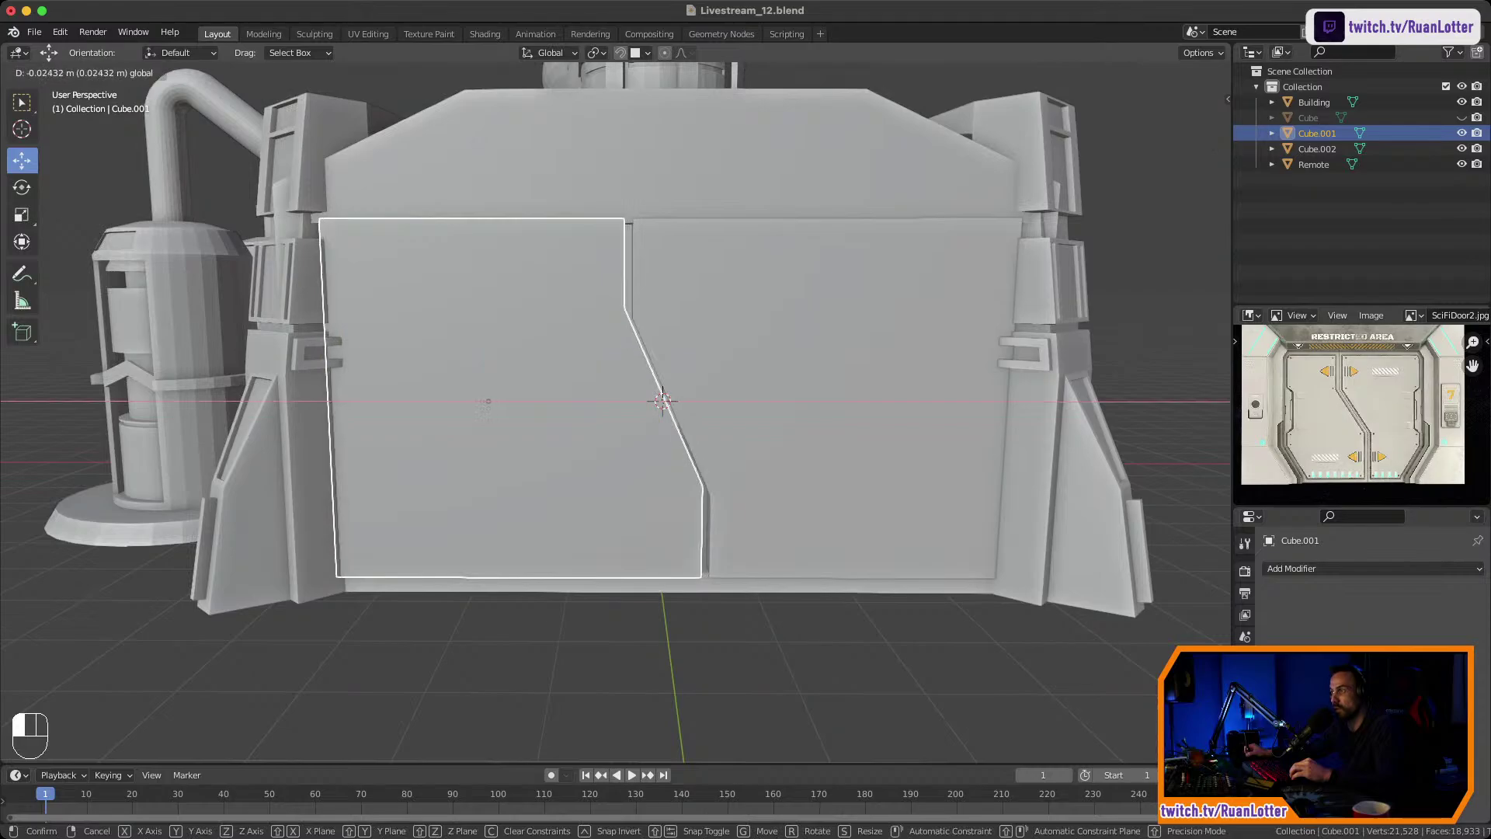
pyautogui.moveTo(429, 401); pyautogui.dragTo(427, 402)
# Shift the copied door half about 0.03 m along negative X to even out the gap, and deselect it.
pyautogui.click(777, 380)
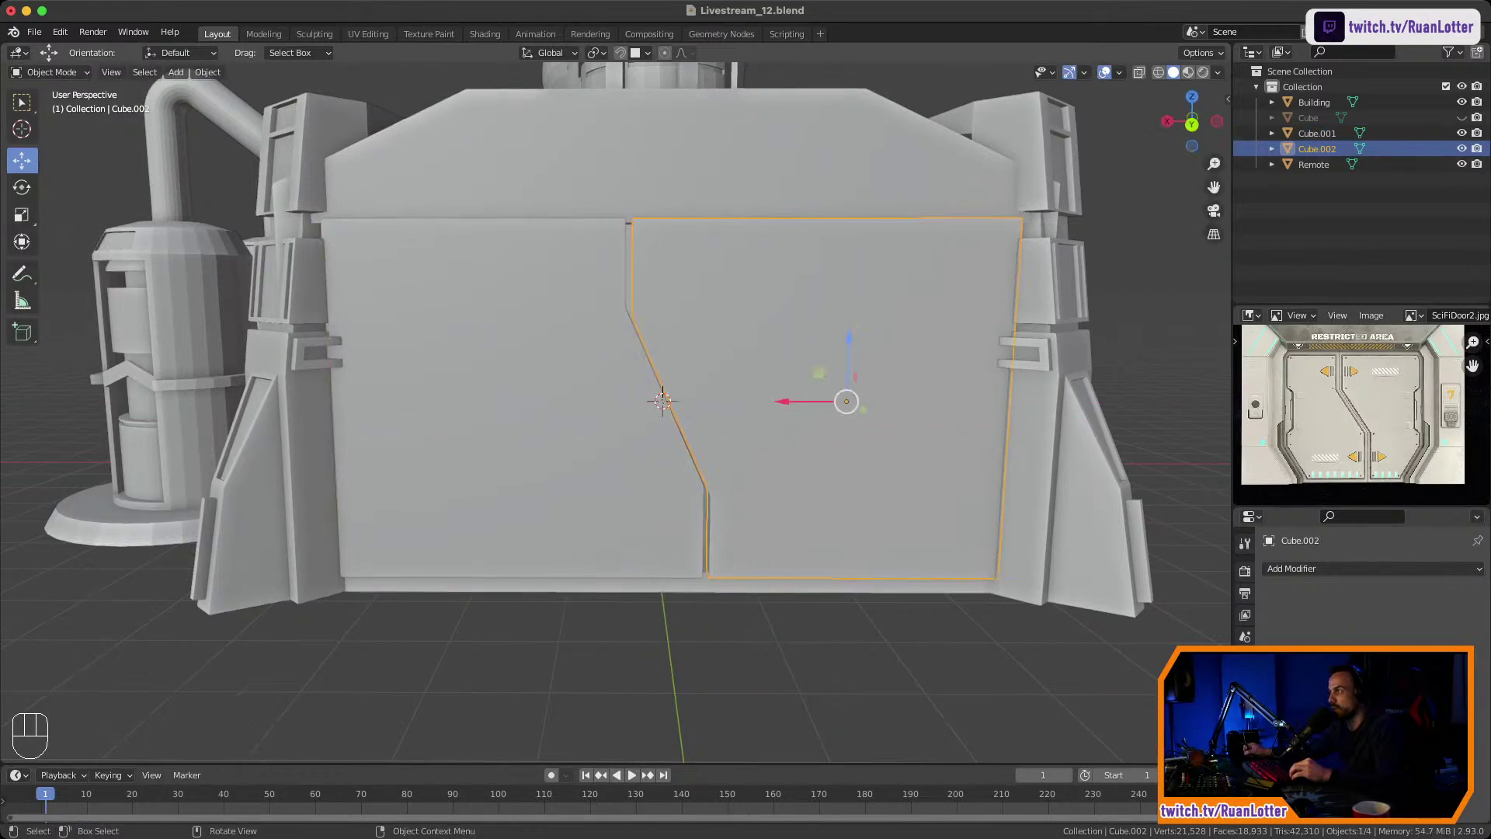
pyautogui.moveTo(785, 402); pyautogui.dragTo(790, 401)
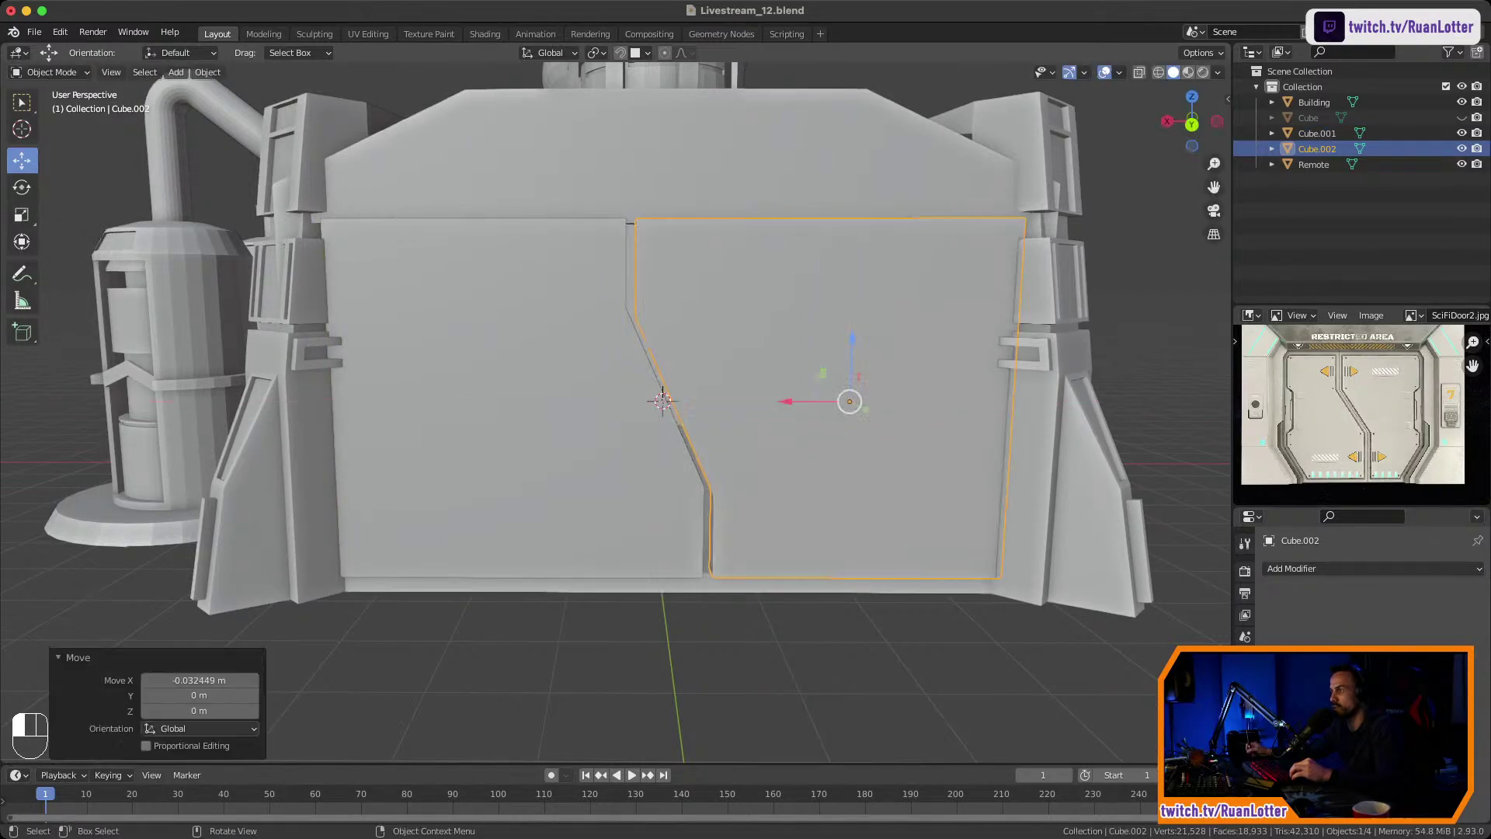
pyautogui.moveTo(790, 401); pyautogui.dragTo(767, 310, button='middle')
pyautogui.click(862, 260)
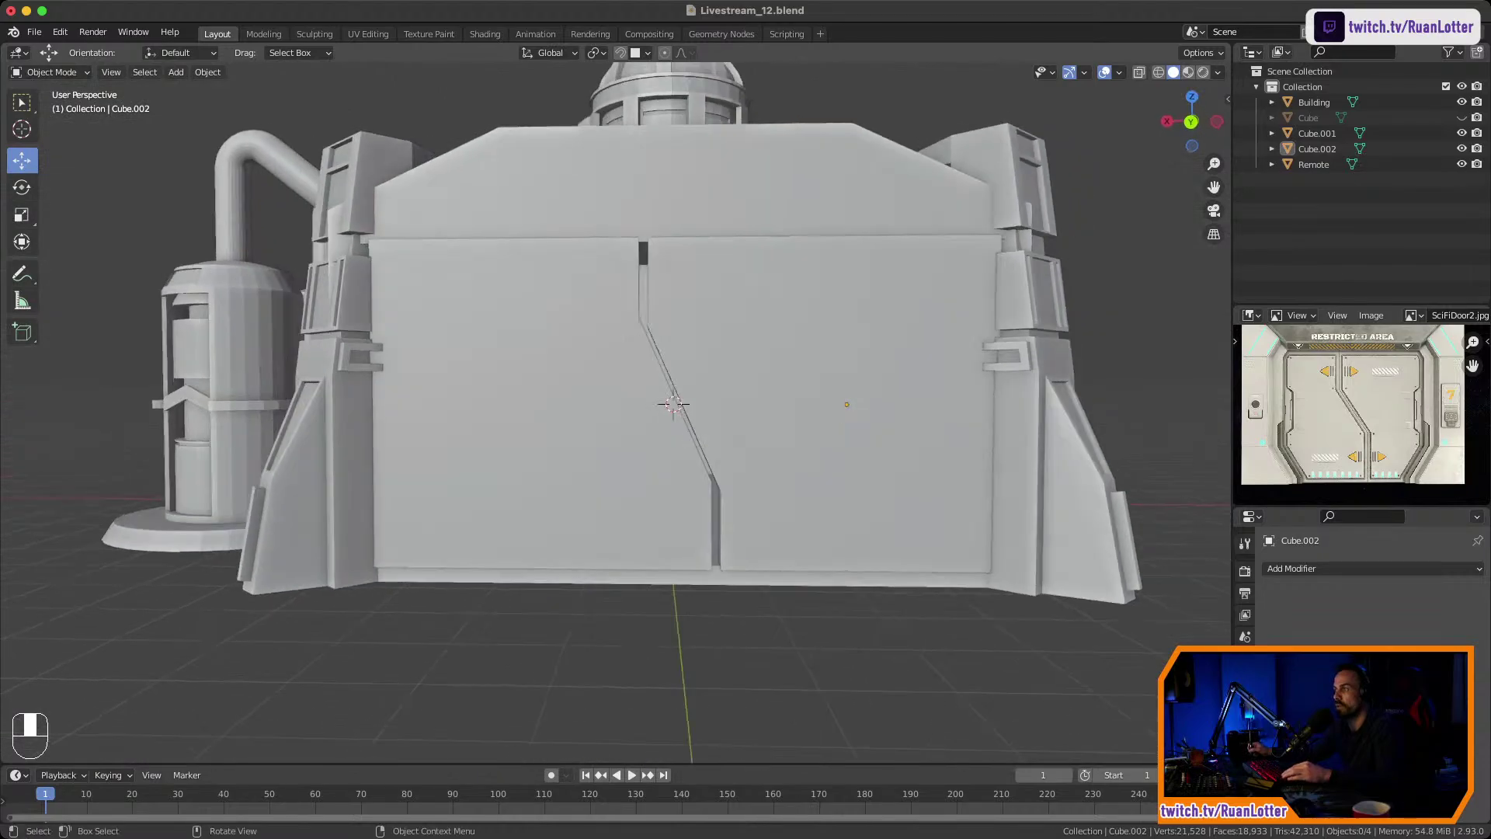
# Select both door halves and open them together in Edit Mode.
pyautogui.press('Tab')
pyautogui.press('Tab')
pyautogui.keyDown('ctrl'); pyautogui.moveTo(746, 373); pyautogui.dragTo(637, 349, button='middle'); pyautogui.keyUp('ctrl')
pyautogui.click(761, 357)
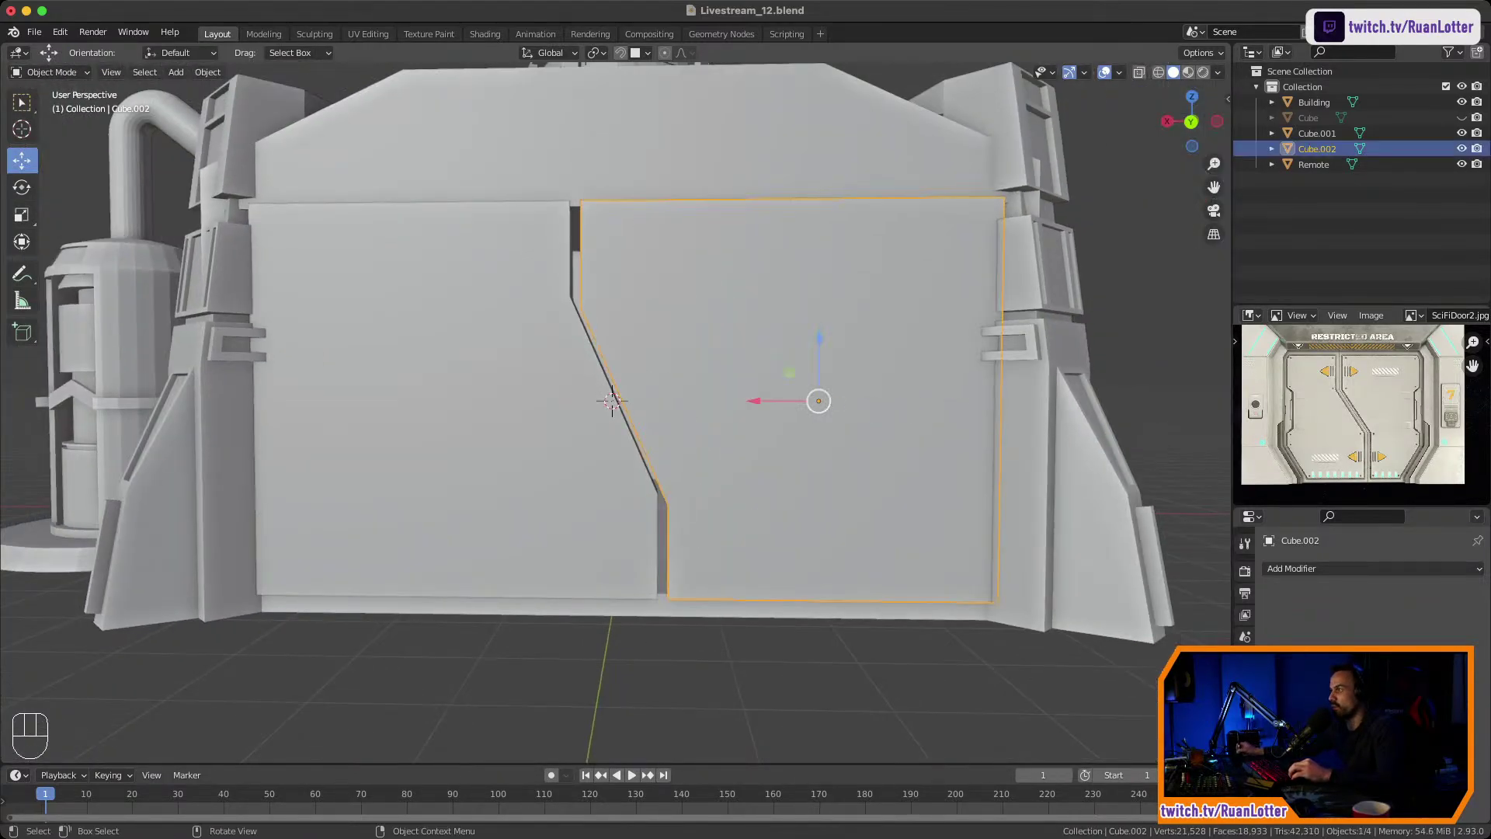
pyautogui.keyDown('shift'); pyautogui.click(481, 358); pyautogui.keyUp('shift')
pyautogui.press('Tab')
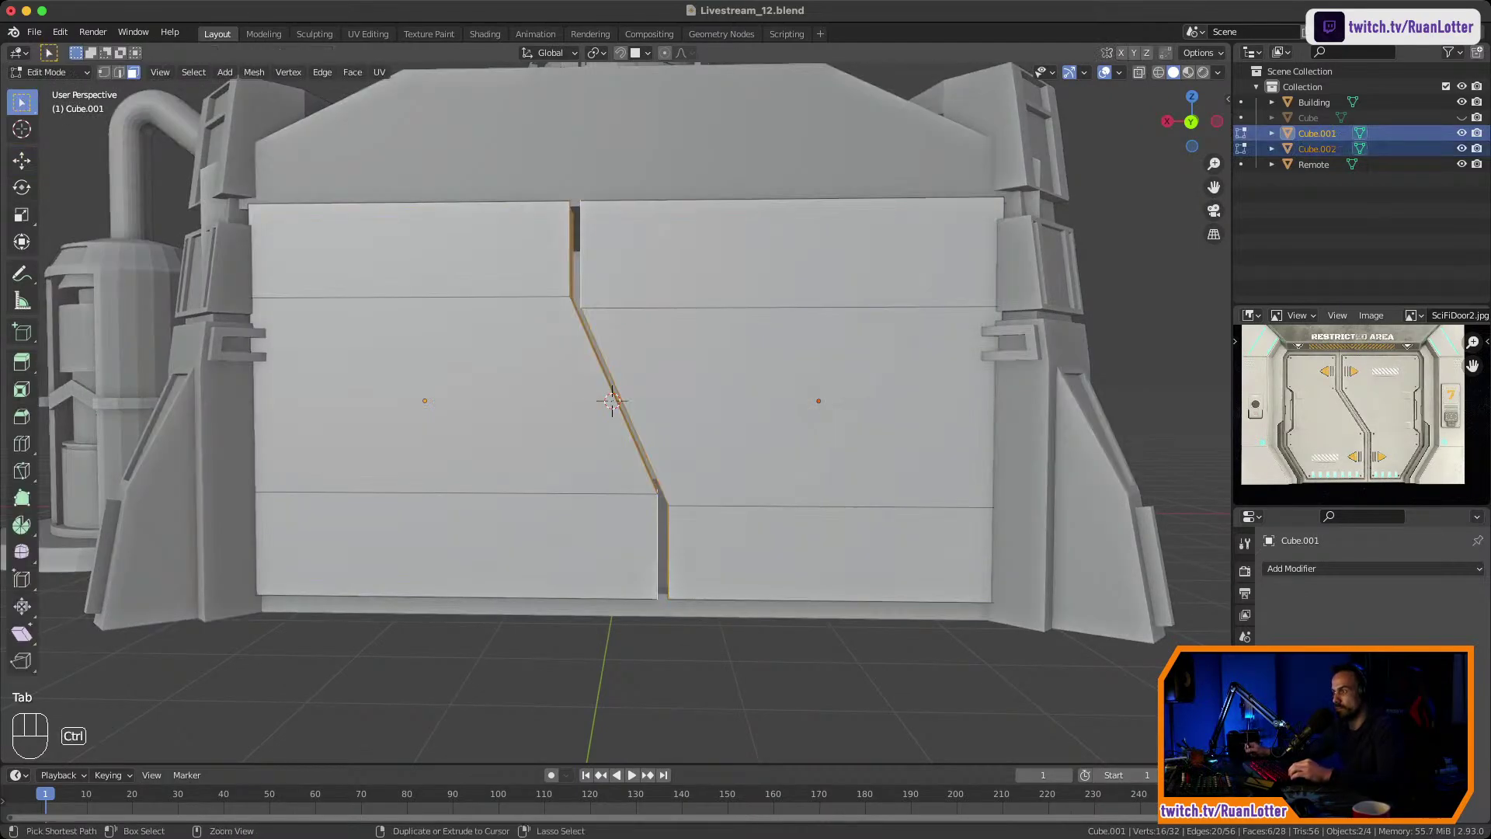
# Align the lower horizontal edge loops of both door halves at one height by scaling them to 0 along Z.
pyautogui.keyDown('ctrl'); pyautogui.moveTo(481, 357); pyautogui.dragTo(505, 264, button='middle'); pyautogui.keyUp('ctrl')
pyautogui.moveTo(505, 264); pyautogui.dragTo(571, 266, button='middle')
pyautogui.keyDown('ctrl'); pyautogui.moveTo(571, 266); pyautogui.dragTo(435, 163, button='middle'); pyautogui.keyUp('ctrl')
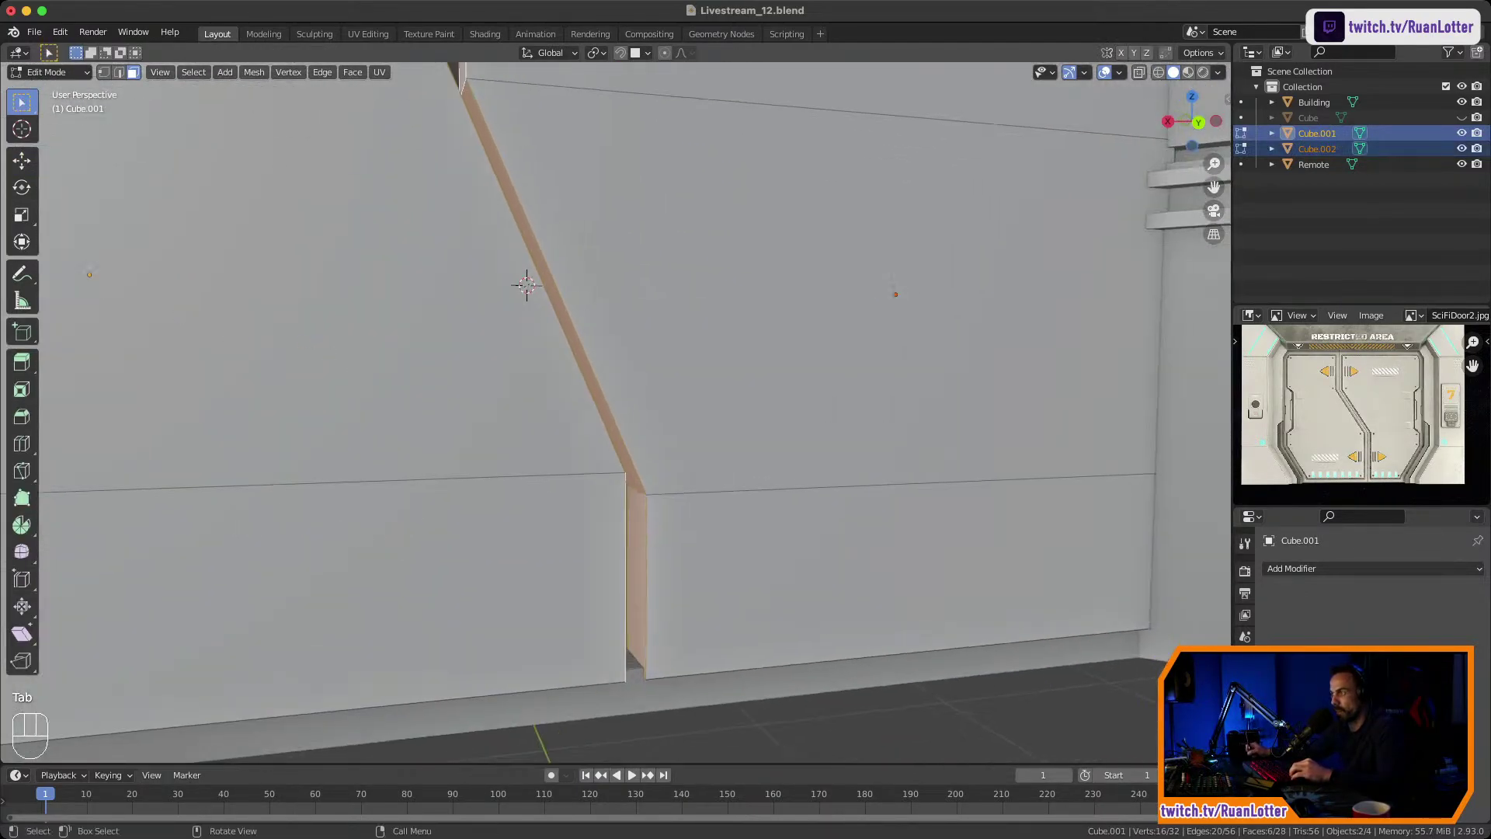
pyautogui.click(637, 571)
pyautogui.moveTo(636, 571)
pyautogui.mouseDown(button='middle')
pyautogui.moveTo(600, 565)
pyautogui.moveTo(615, 569)
pyautogui.mouseUp(button='middle')
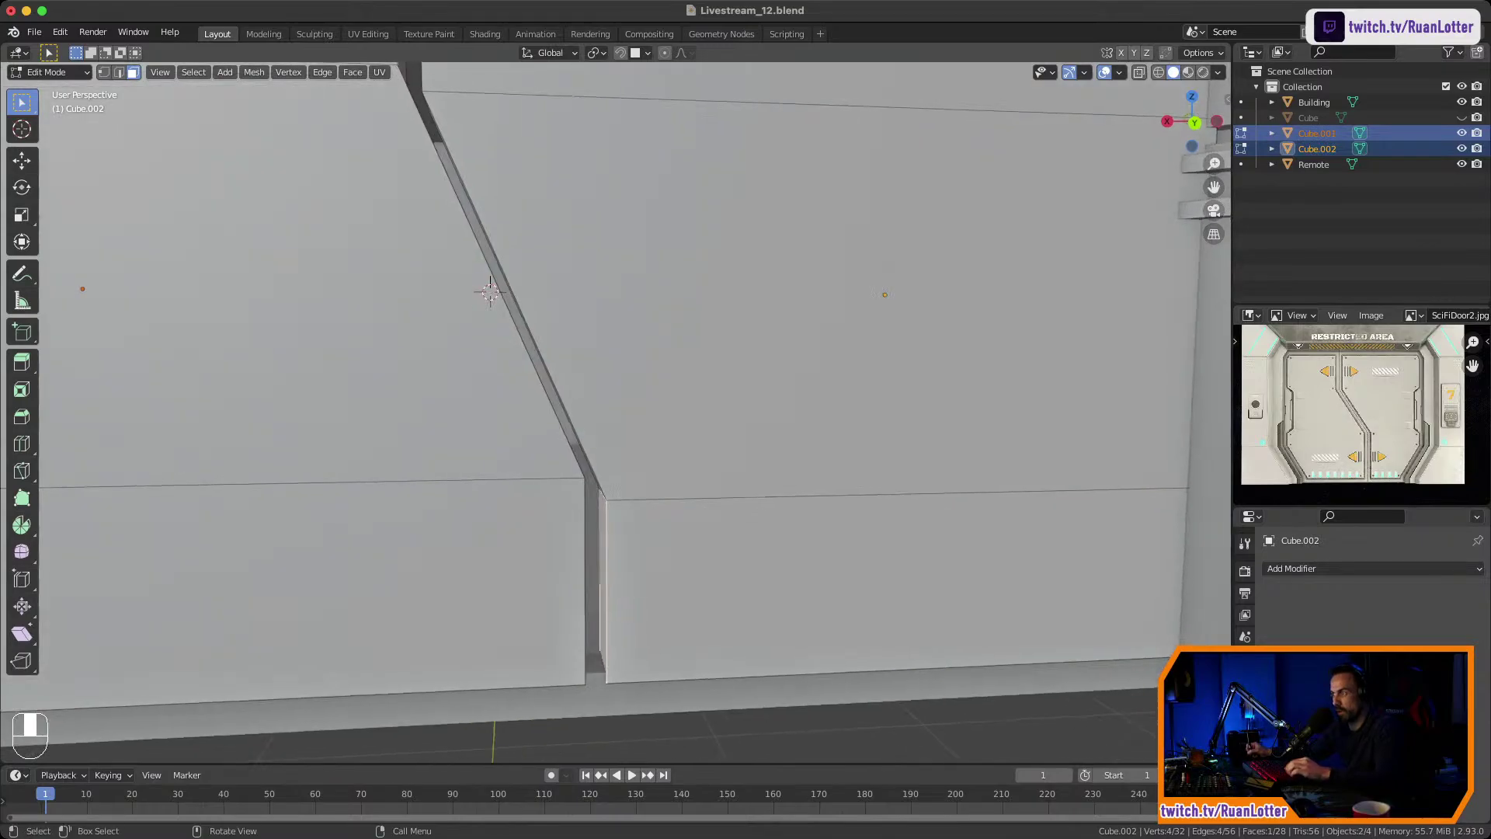
pyautogui.moveTo(543, 357)
pyautogui.mouseDown(button='middle')
pyautogui.moveTo(584, 340)
pyautogui.moveTo(506, 342)
pyautogui.moveTo(506, 374)
pyautogui.moveTo(553, 383)
pyautogui.mouseUp(button='middle')
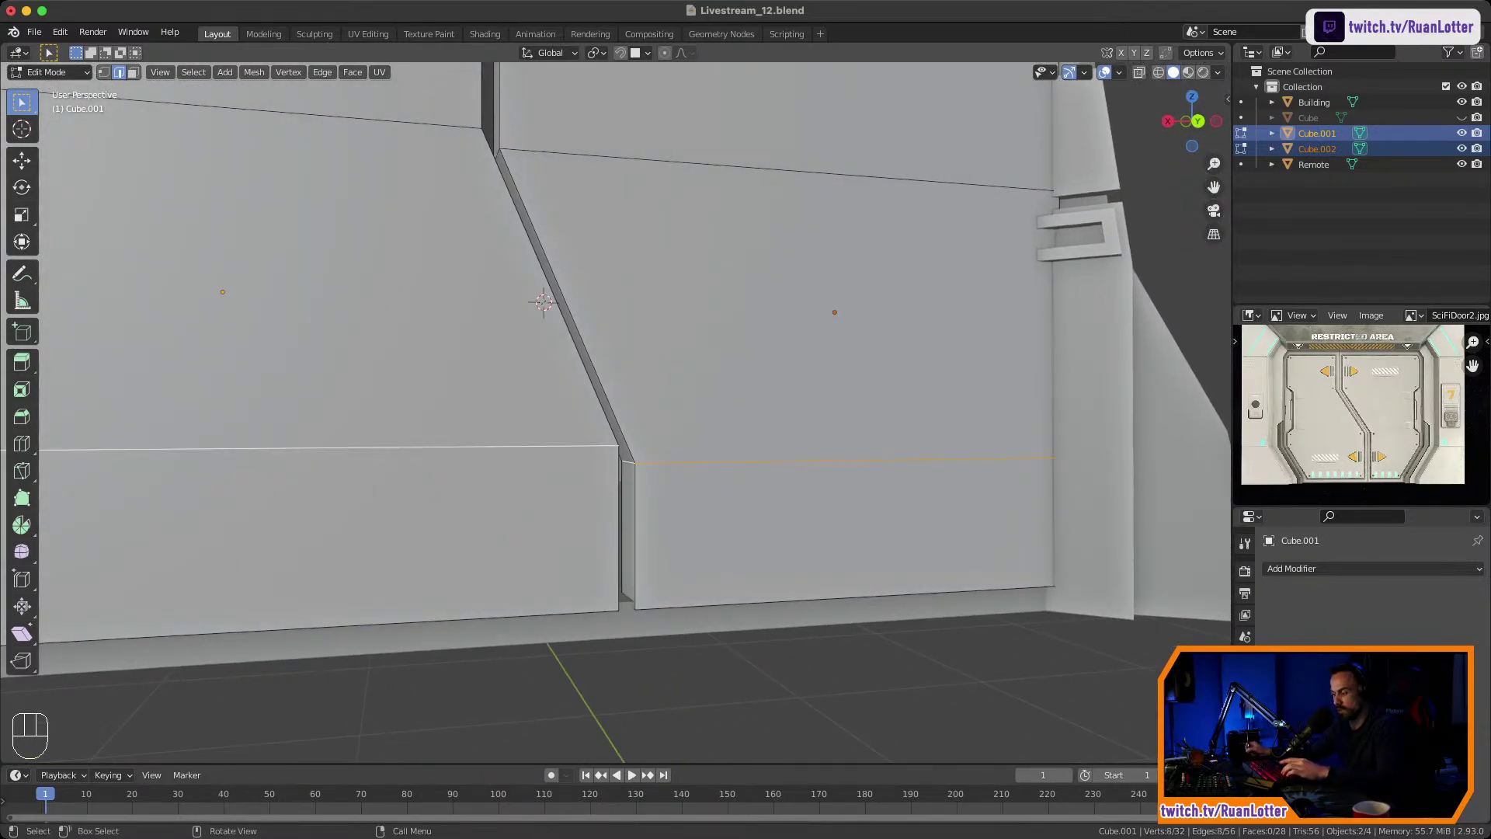
pyautogui.press('s')
pyautogui.press('z')
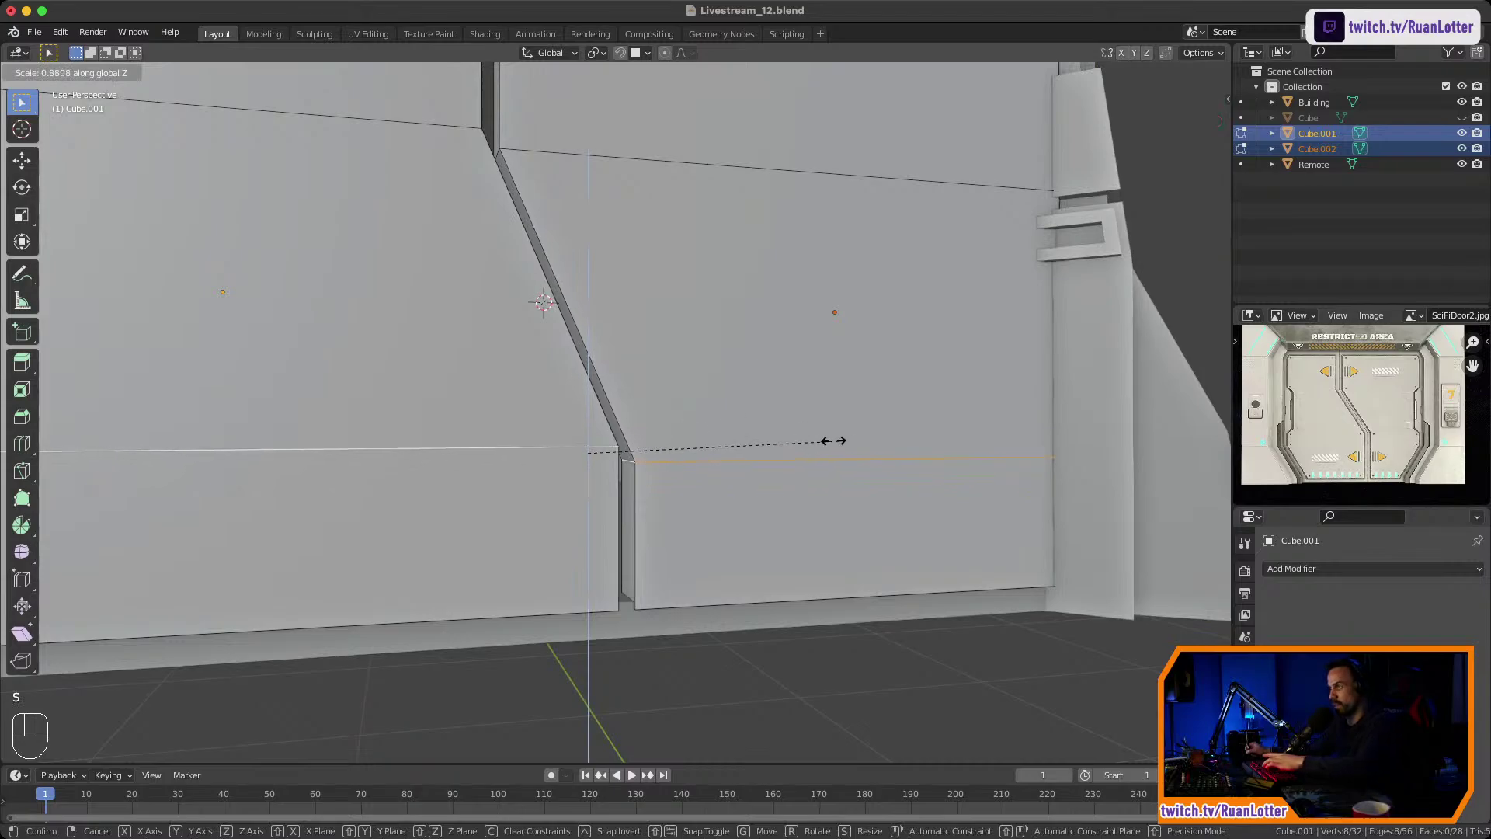
pyautogui.press('0')
pyautogui.press('Return')
# Align the upper horizontal edge loops of both door halves by scaling them to 0 along Z, and return to Object Mode.
pyautogui.moveTo(789, 439); pyautogui.dragTo(902, 608, button='middle')
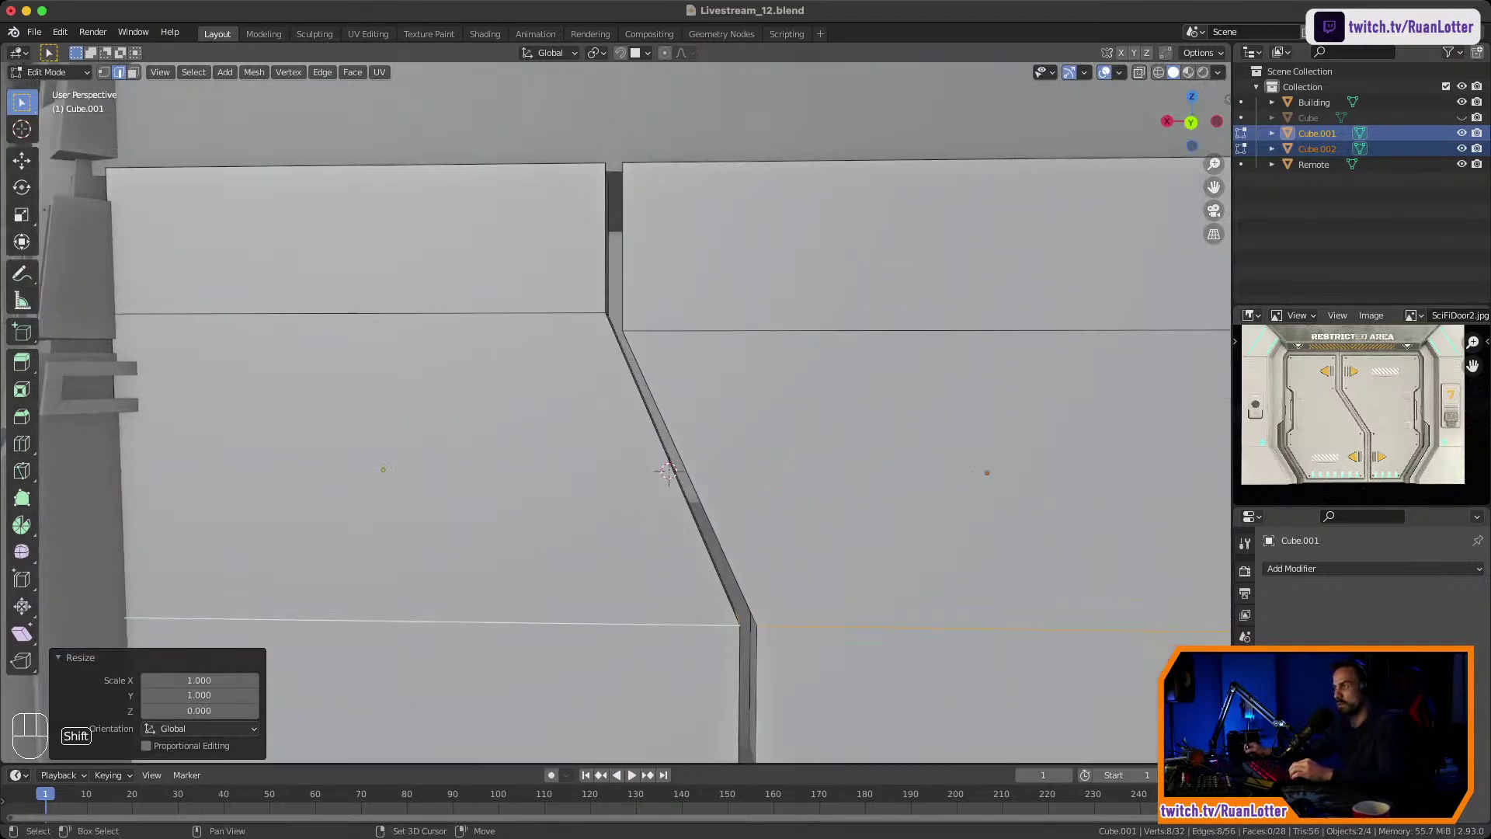
pyautogui.keyDown('ctrl'); pyautogui.moveTo(662, 245); pyautogui.dragTo(724, 272, button='middle'); pyautogui.keyUp('ctrl')
pyautogui.moveTo(724, 272); pyautogui.dragTo(752, 270, button='middle')
pyautogui.keyDown('alt'); pyautogui.click(727, 678); pyautogui.keyUp('alt')
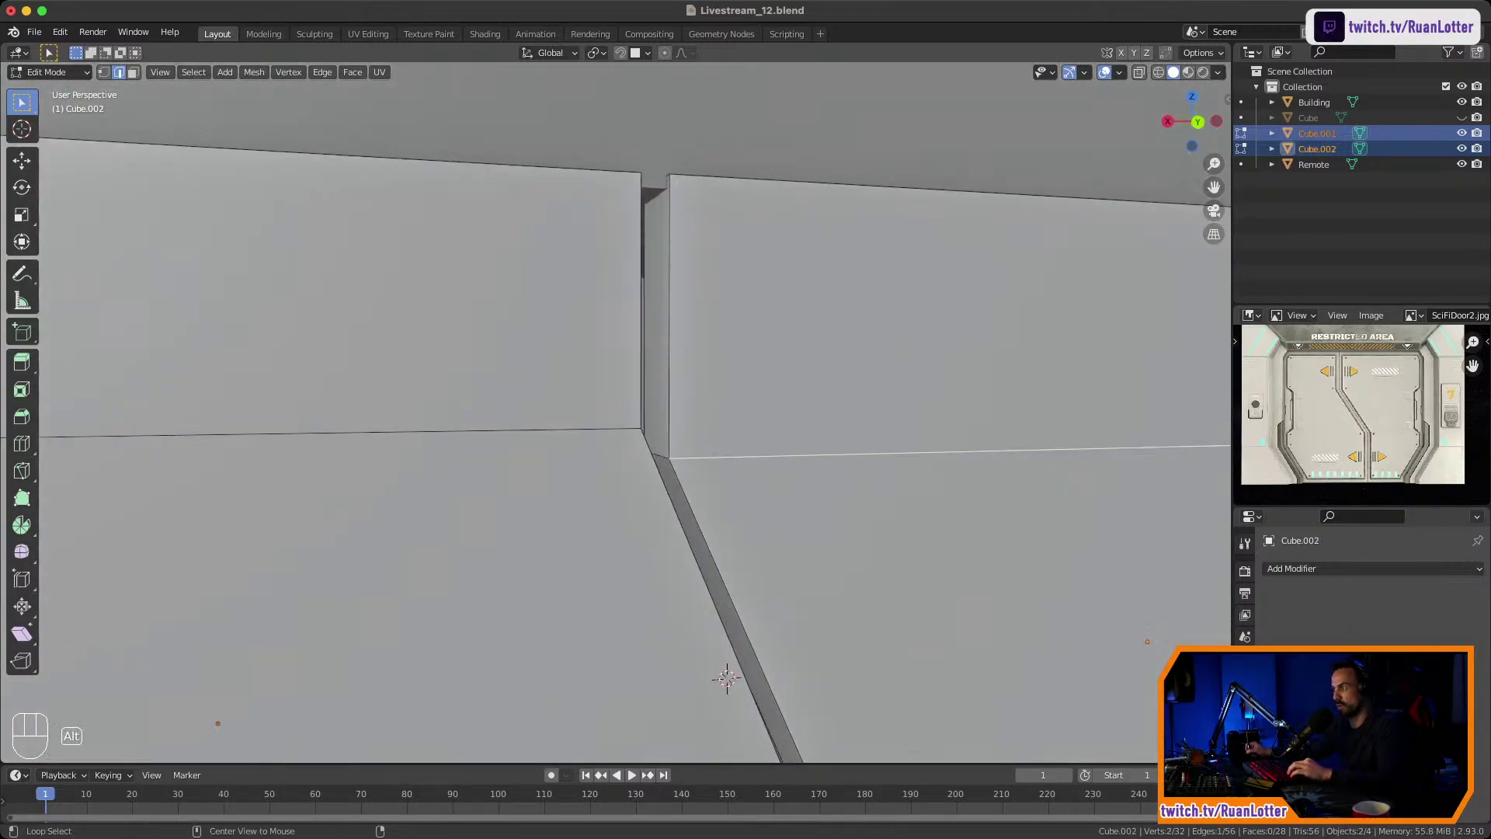
pyautogui.moveTo(924, 388); pyautogui.dragTo(865, 463, button='middle')
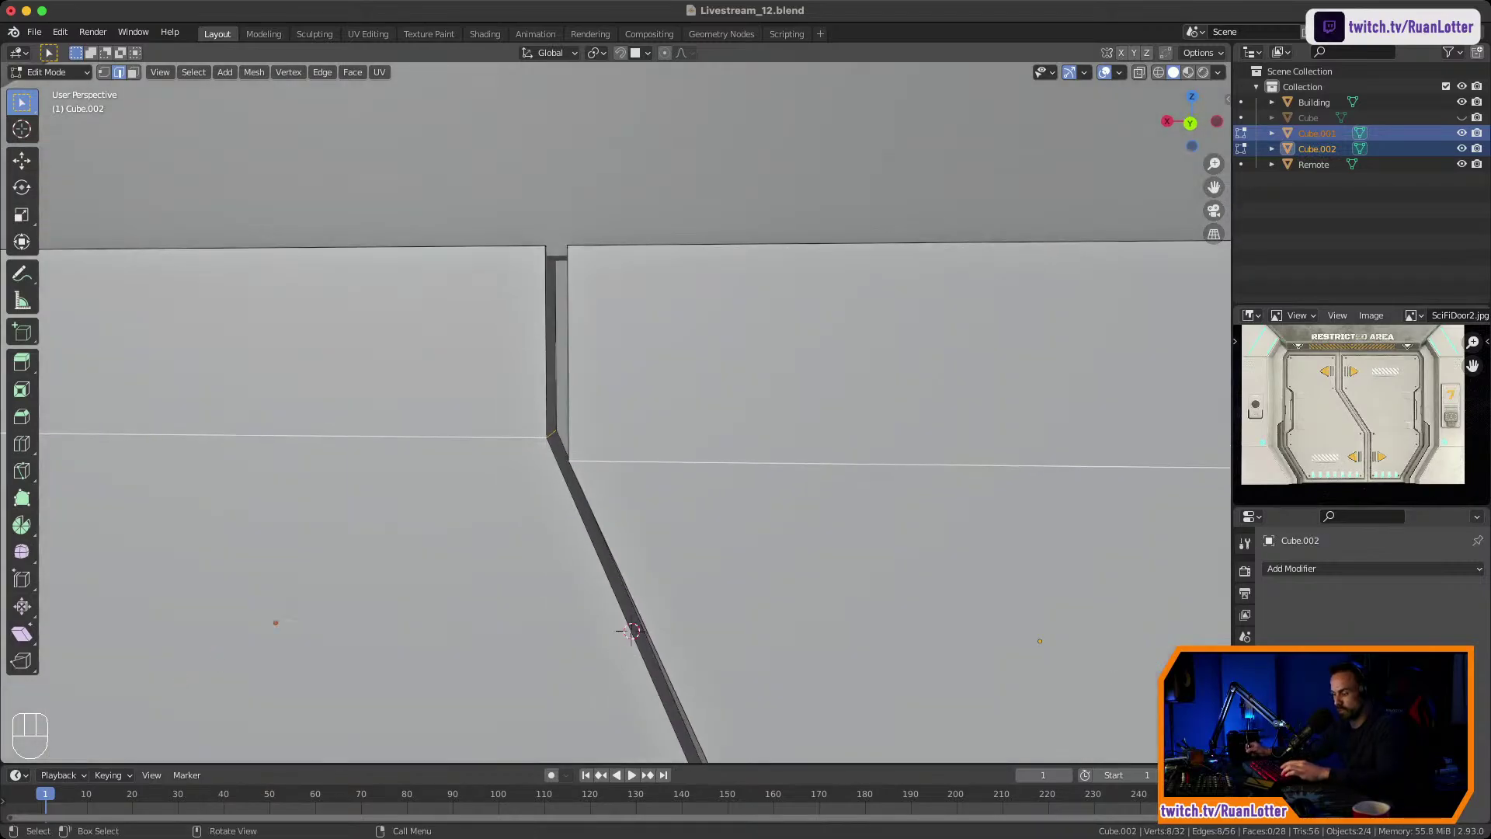
pyautogui.press('s')
pyautogui.press('z')
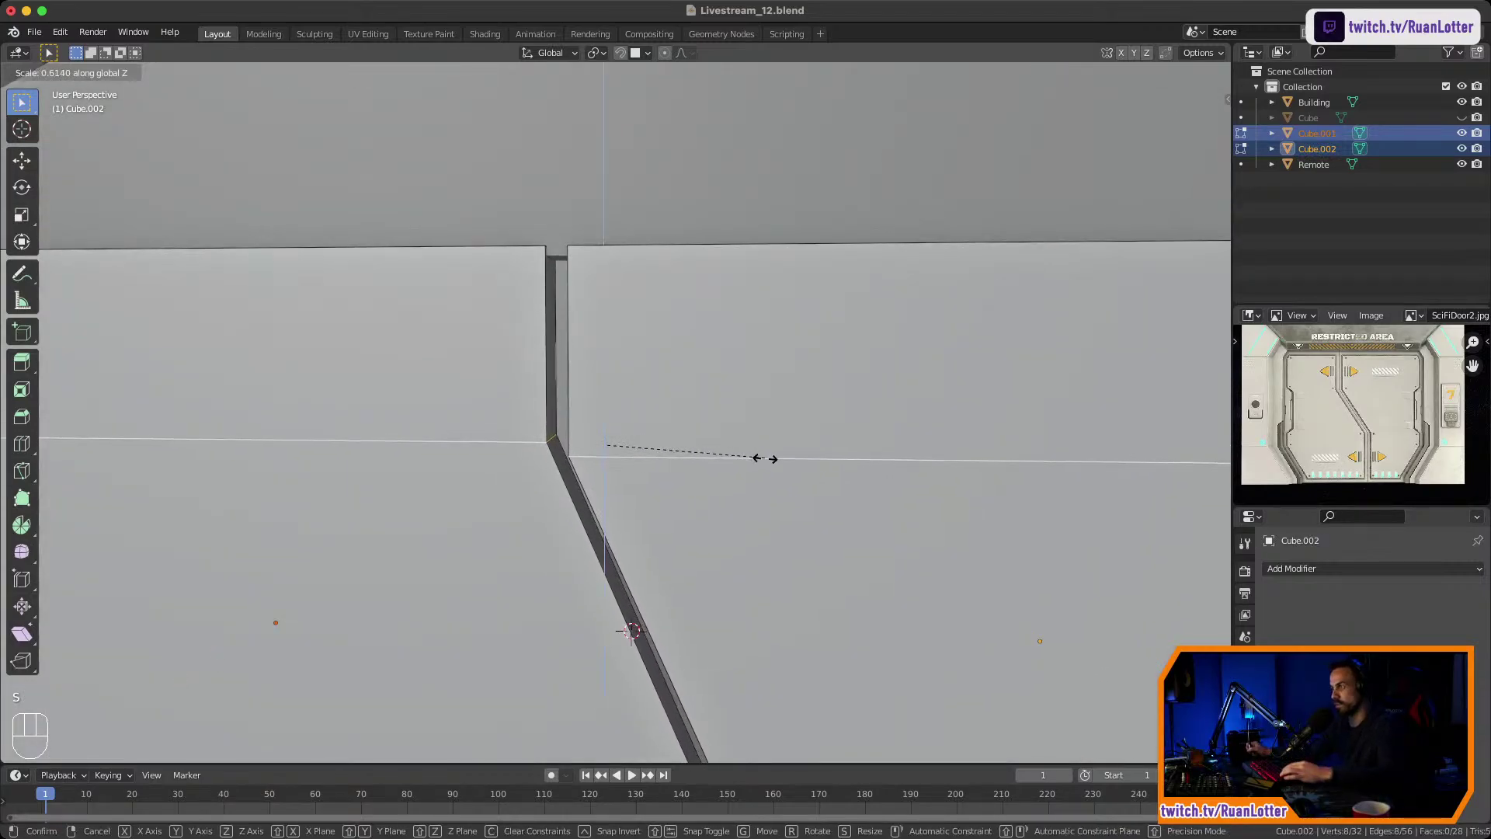
pyautogui.press('0')
pyautogui.press('Return')
pyautogui.keyDown('ctrl'); pyautogui.moveTo(764, 458); pyautogui.dragTo(776, 536, button='middle'); pyautogui.keyUp('ctrl')
pyautogui.keyDown('shift'); pyautogui.moveTo(777, 536); pyautogui.dragTo(866, 373, button='middle'); pyautogui.keyUp('shift')
pyautogui.click(885, 384)
pyautogui.press('Tab')
pyautogui.click(874, 133)
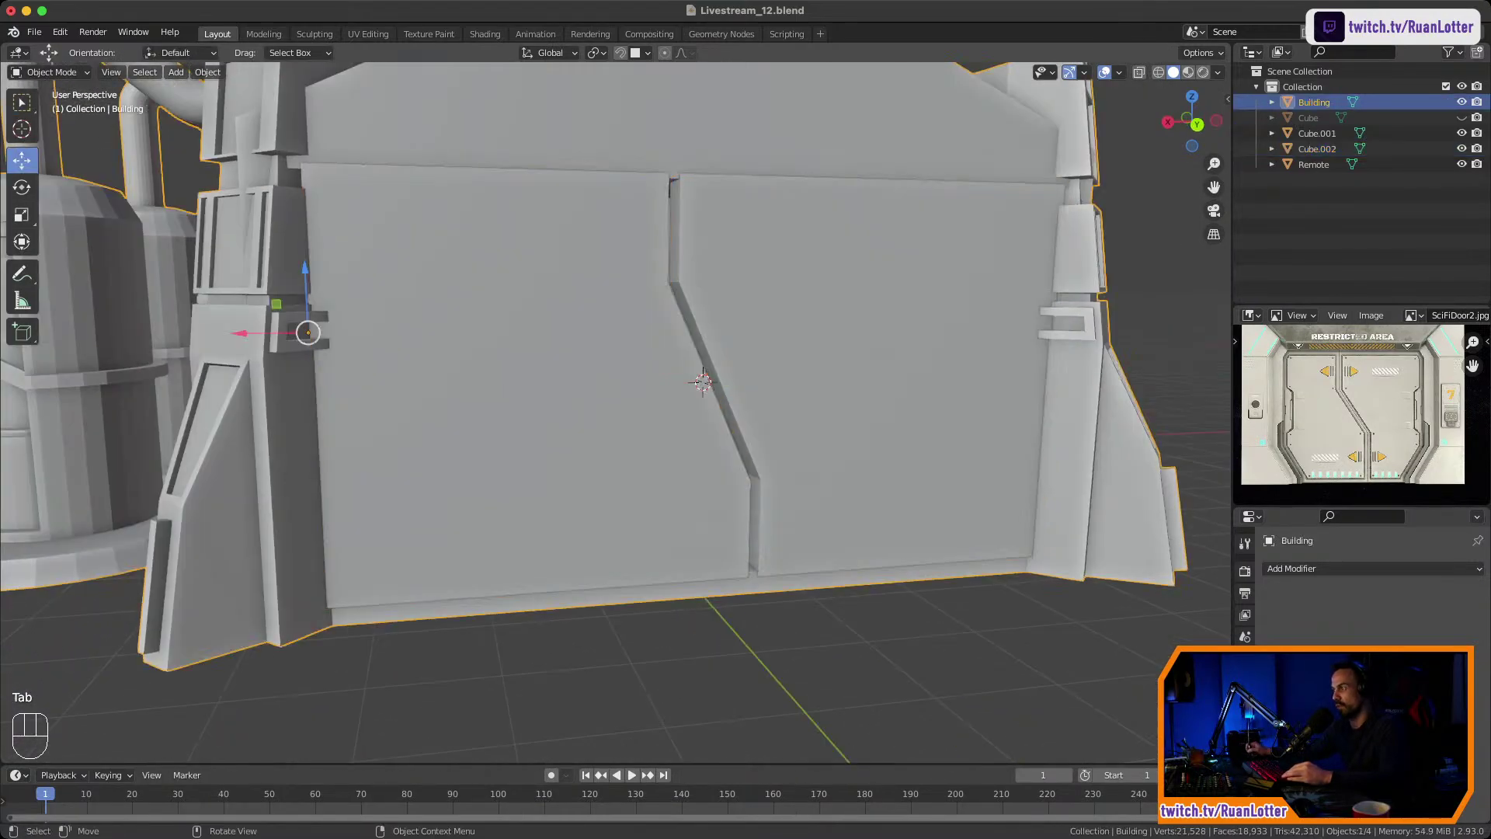
pyautogui.moveTo(870, 295)
pyautogui.mouseDown(button='middle')
pyautogui.moveTo(765, 299)
pyautogui.moveTo(869, 303)
pyautogui.mouseUp(button='middle')
pyautogui.keyDown('ctrl'); pyautogui.moveTo(870, 303); pyautogui.dragTo(862, 405, button='middle'); pyautogui.keyUp('ctrl')
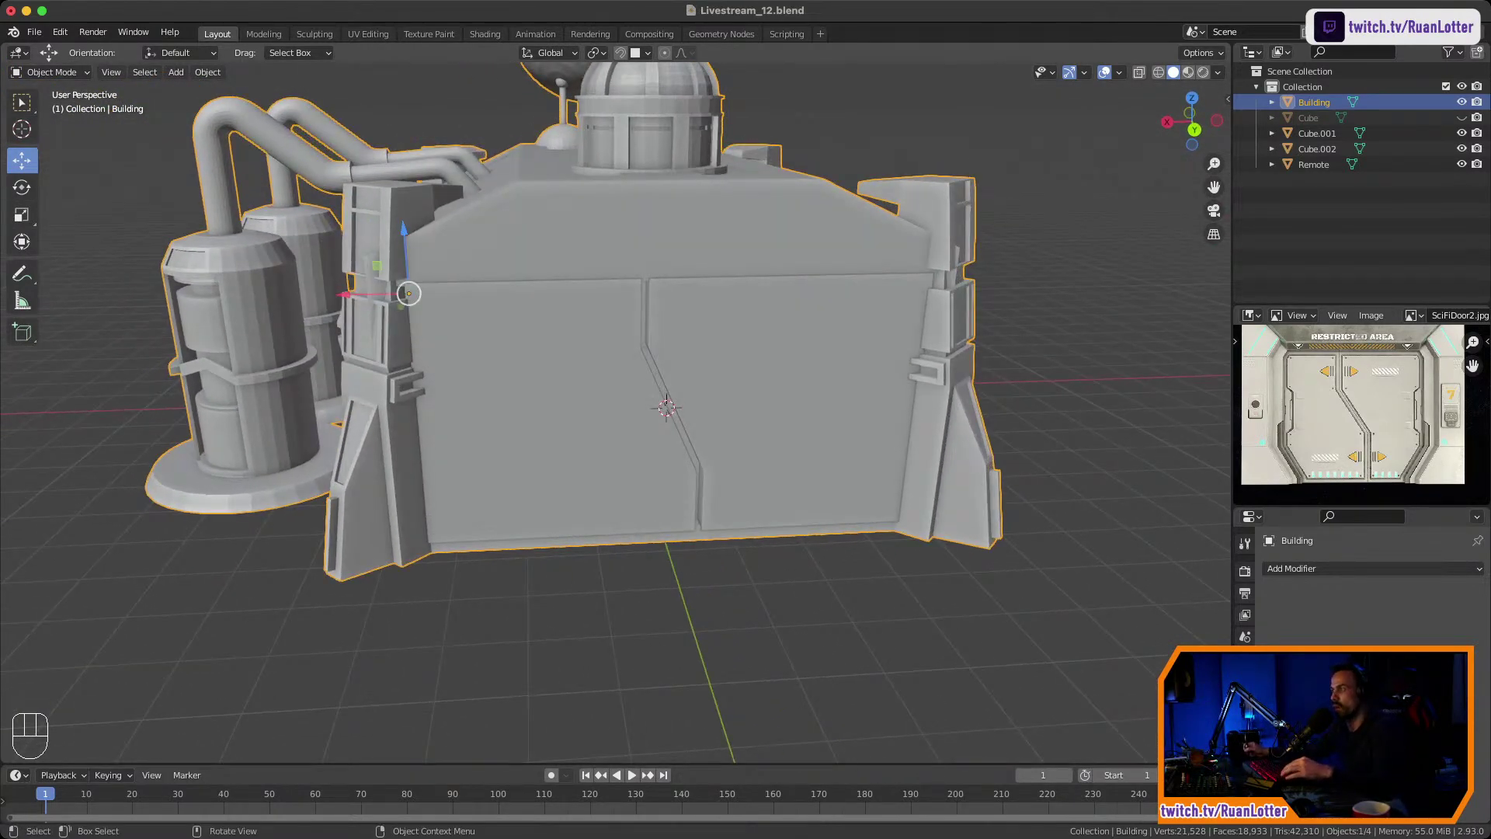
pyautogui.press('Tab')
pyautogui.moveTo(862, 406); pyautogui.dragTo(866, 389, button='middle')
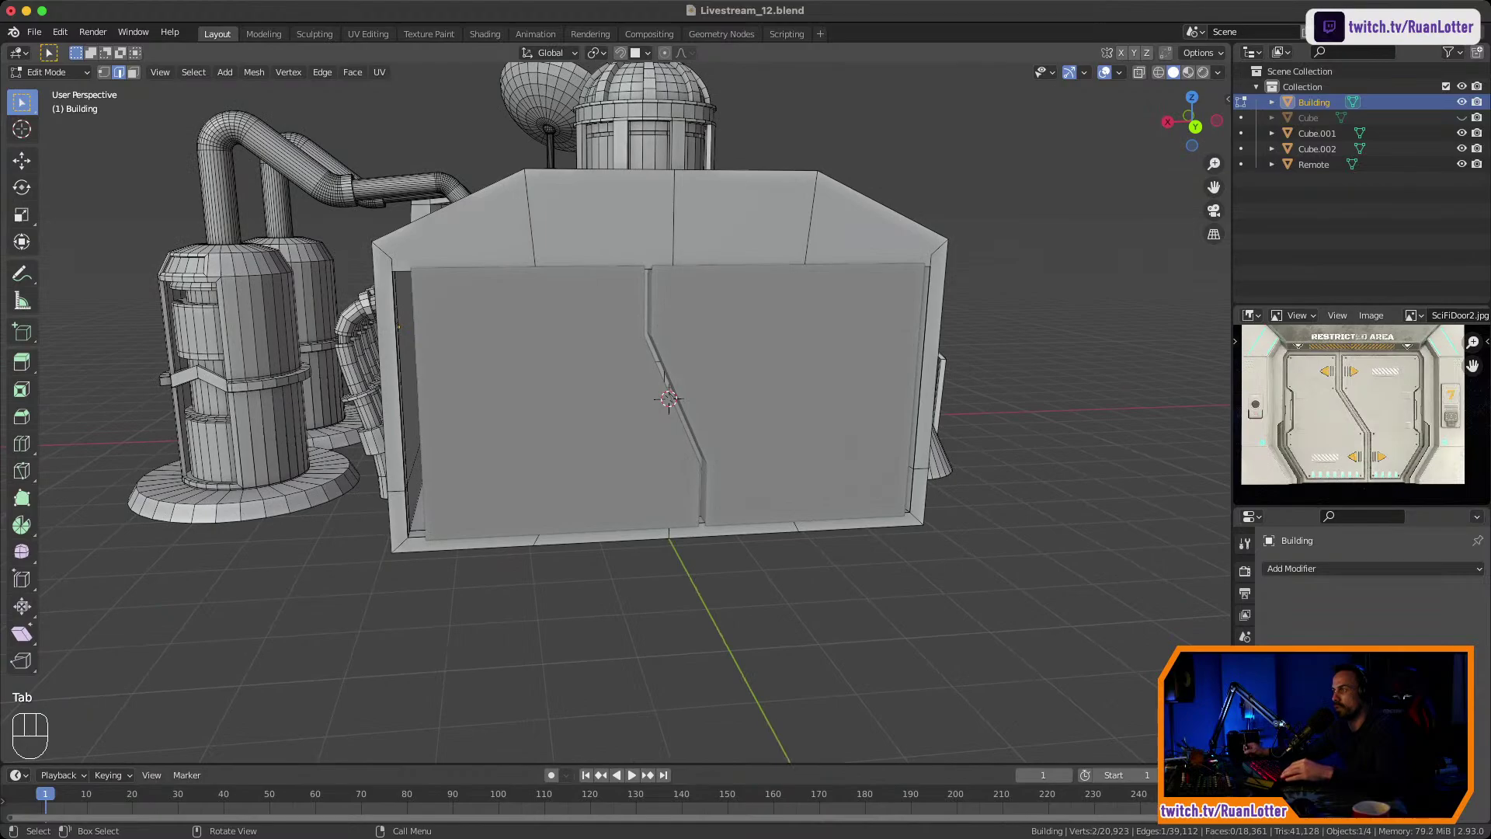
pyautogui.press('Tab')
# Edit both door halves together and move the copied half's three inner side faces about 0.51 m along negative X.
pyautogui.click(864, 390)
pyautogui.keyDown('shift'); pyautogui.click(547, 397); pyautogui.keyUp('shift')
pyautogui.press('Tab')
pyautogui.scroll(2, 547, 398)
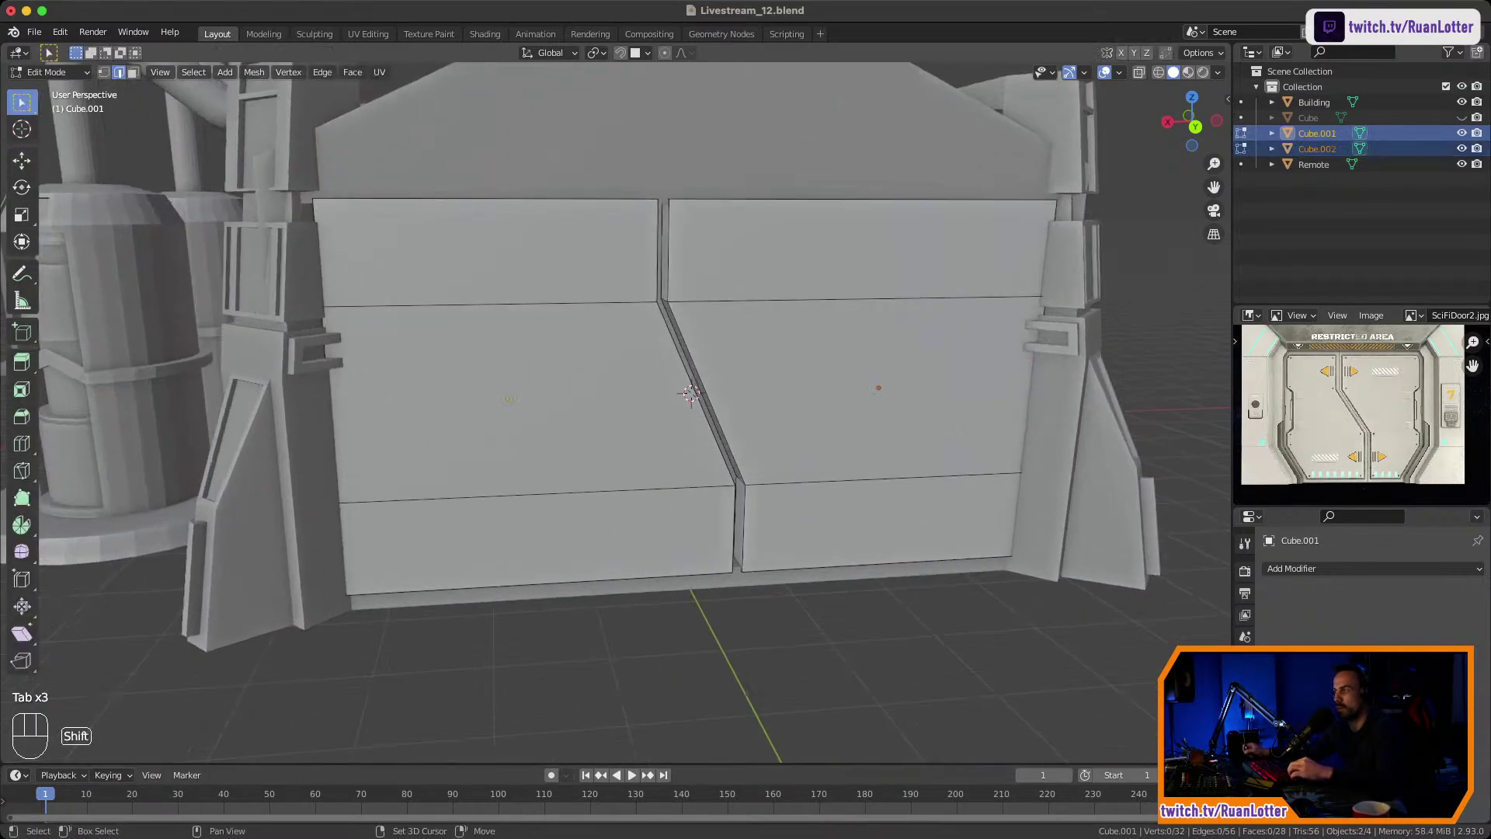
pyautogui.keyDown('shift'); pyautogui.moveTo(548, 397); pyautogui.dragTo(546, 447, button='middle'); pyautogui.keyUp('shift')
pyautogui.moveTo(545, 446); pyautogui.dragTo(555, 441, button='middle')
pyautogui.scroll(2, 555, 442)
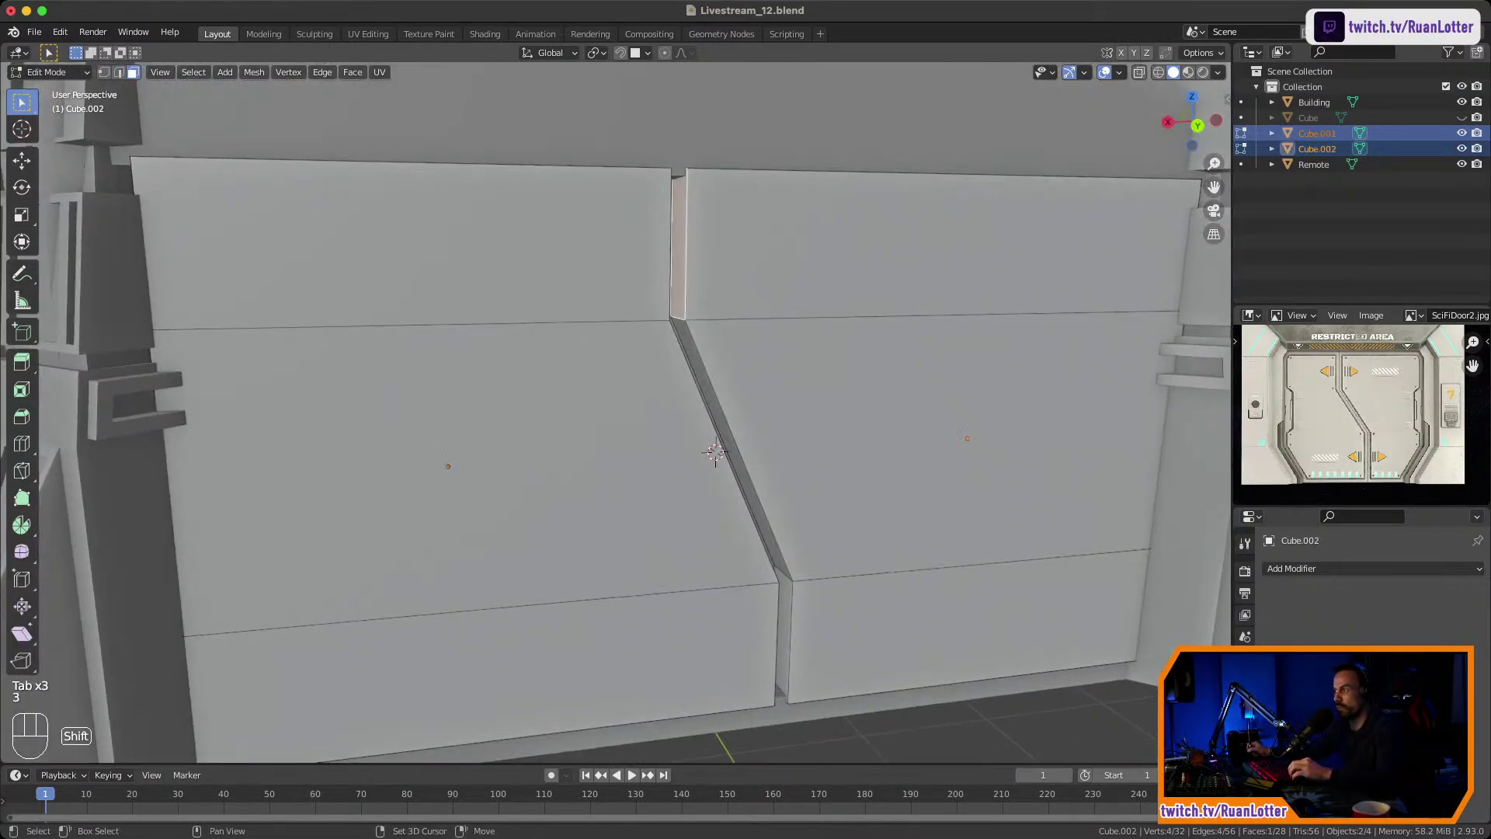
pyautogui.keyDown('shift'); pyautogui.click(722, 423); pyautogui.keyUp('shift')
pyautogui.keyDown('shift'); pyautogui.click(784, 639); pyautogui.keyUp('shift')
pyautogui.press('g')
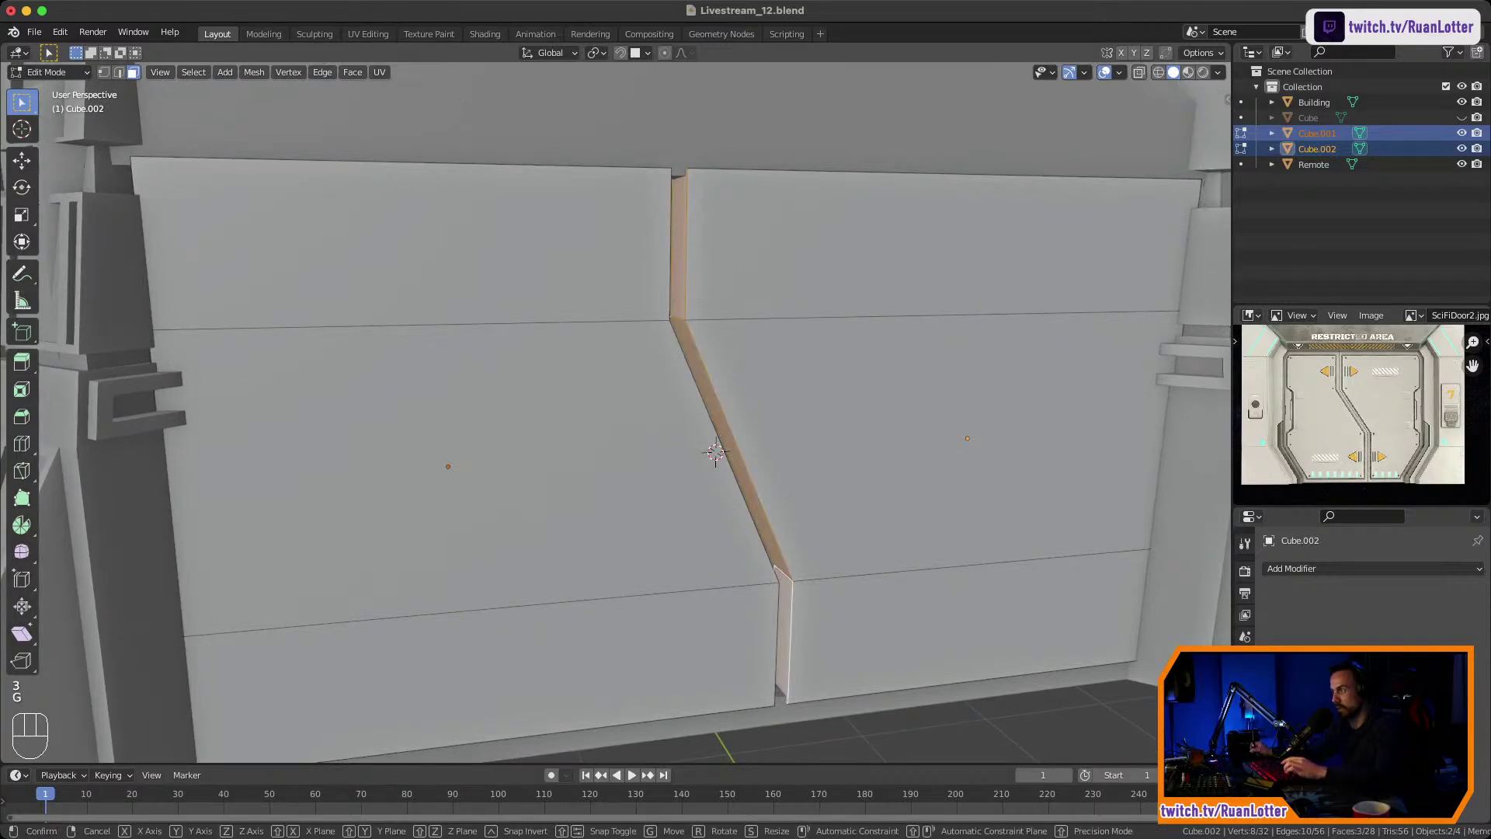
pyautogui.press('x')
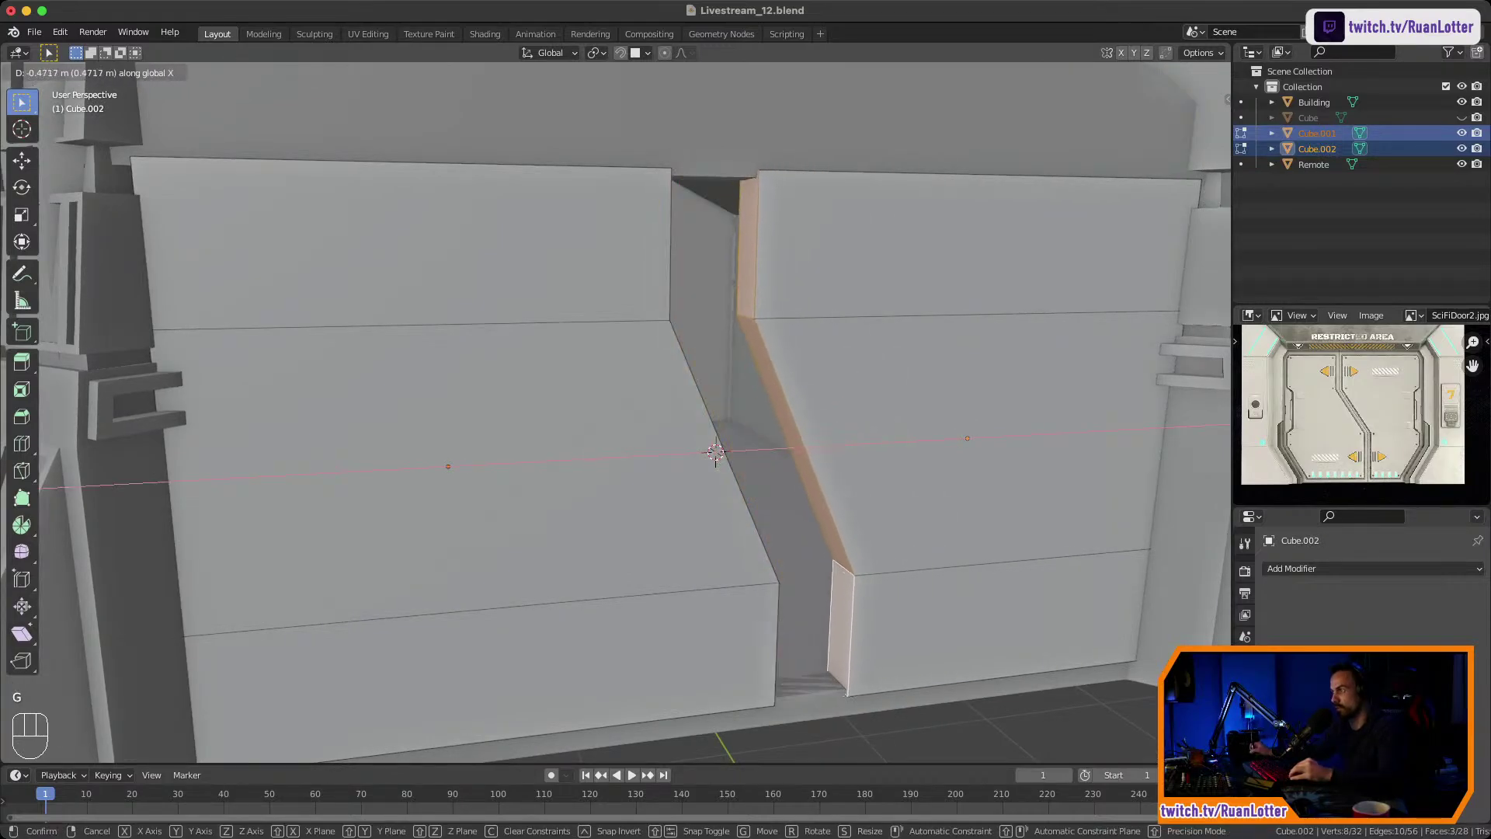
pyautogui.click(846, 631)
# Move the original door half's three inner side faces about 0.54 m along positive X, widening the opening.
pyautogui.moveTo(847, 631); pyautogui.dragTo(784, 684, button='middle')
pyautogui.keyDown('shift'); pyautogui.moveTo(784, 684); pyautogui.dragTo(683, 642, button='middle'); pyautogui.keyUp('shift')
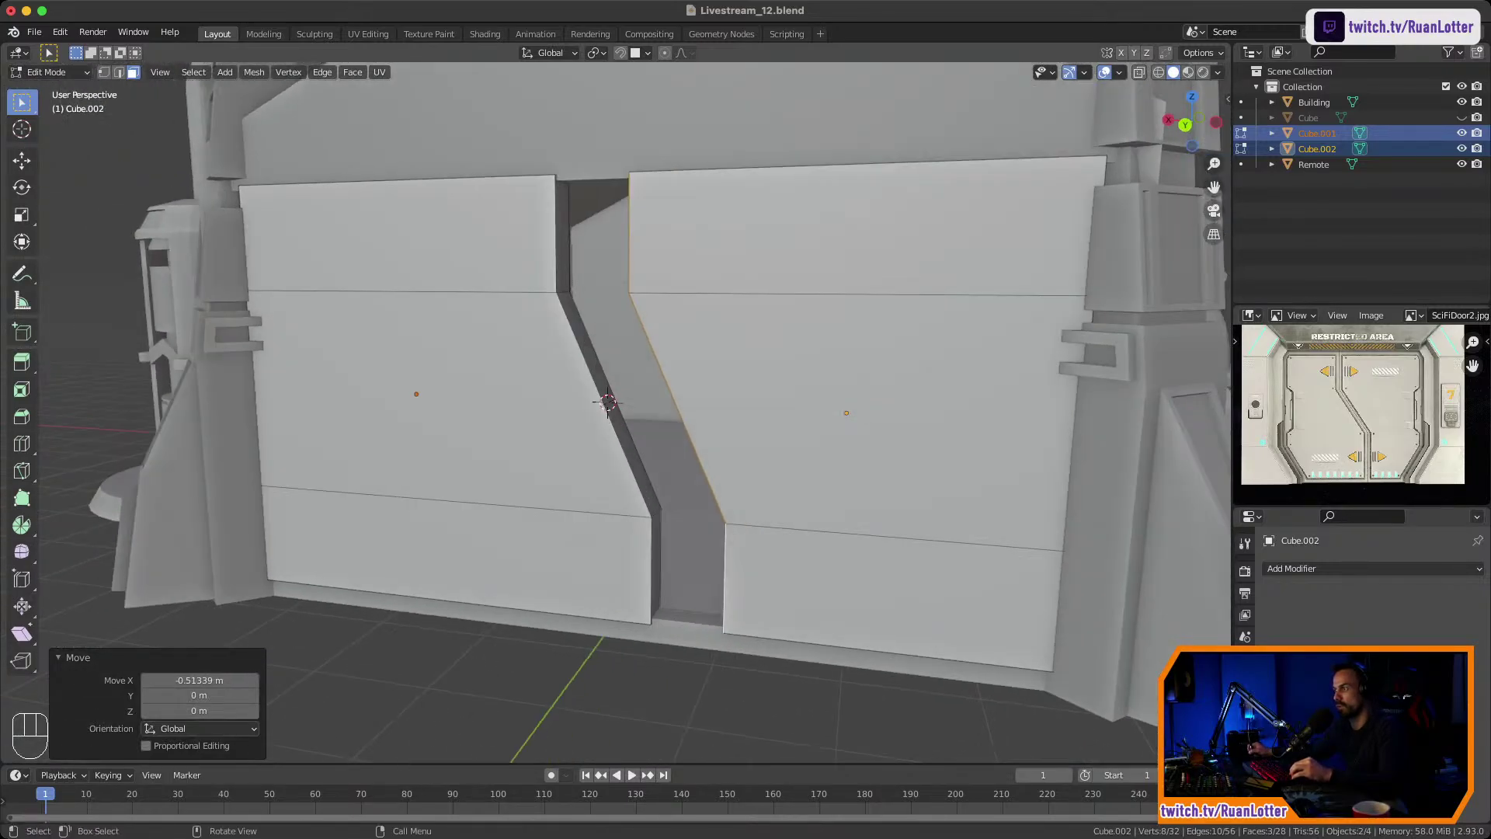
pyautogui.click(657, 571)
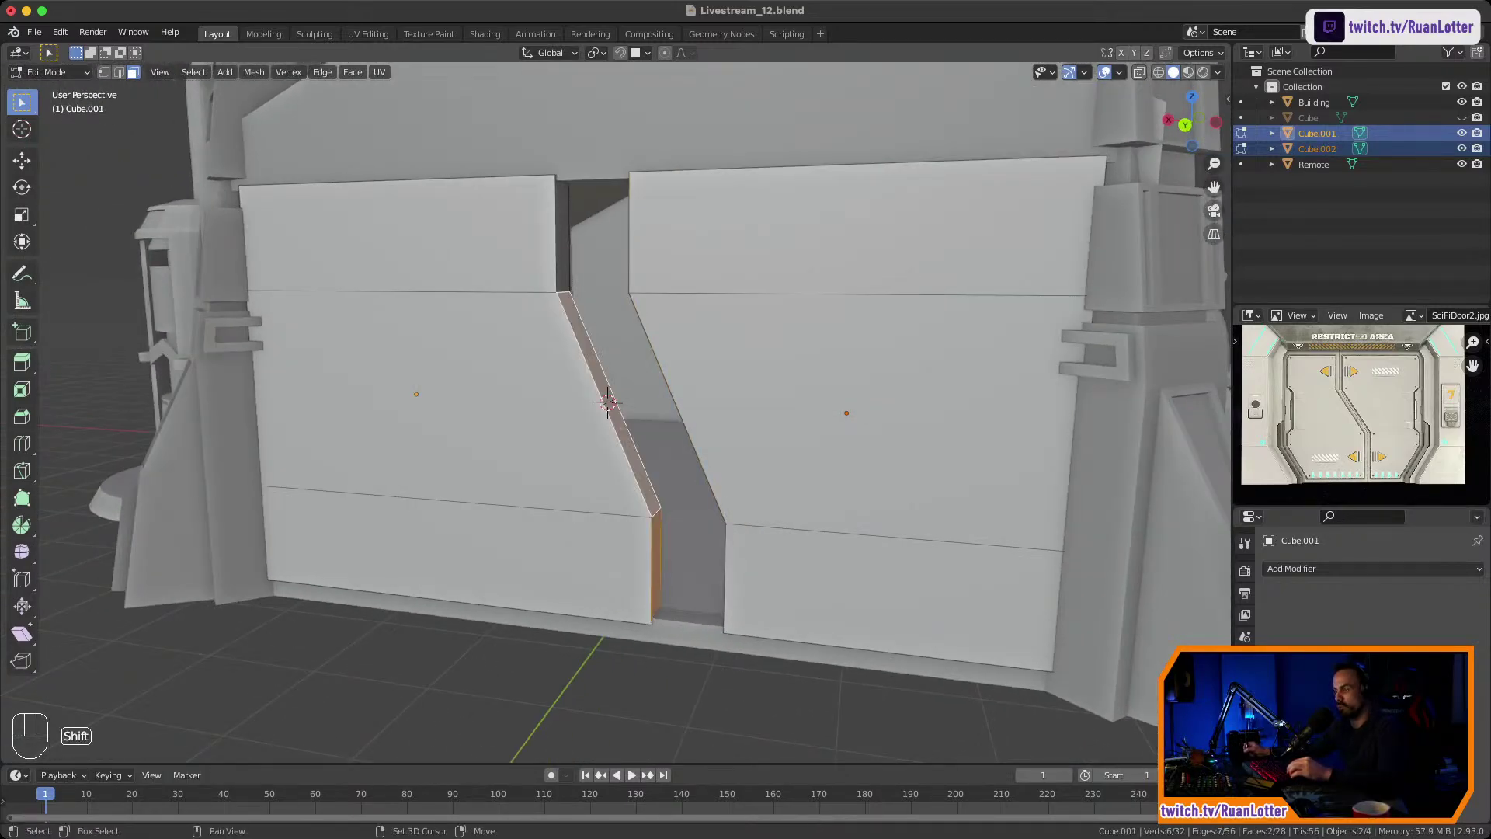
pyautogui.keyDown('shift'); pyautogui.click(564, 239); pyautogui.keyUp('shift')
pyautogui.press('g')
pyautogui.press('x')
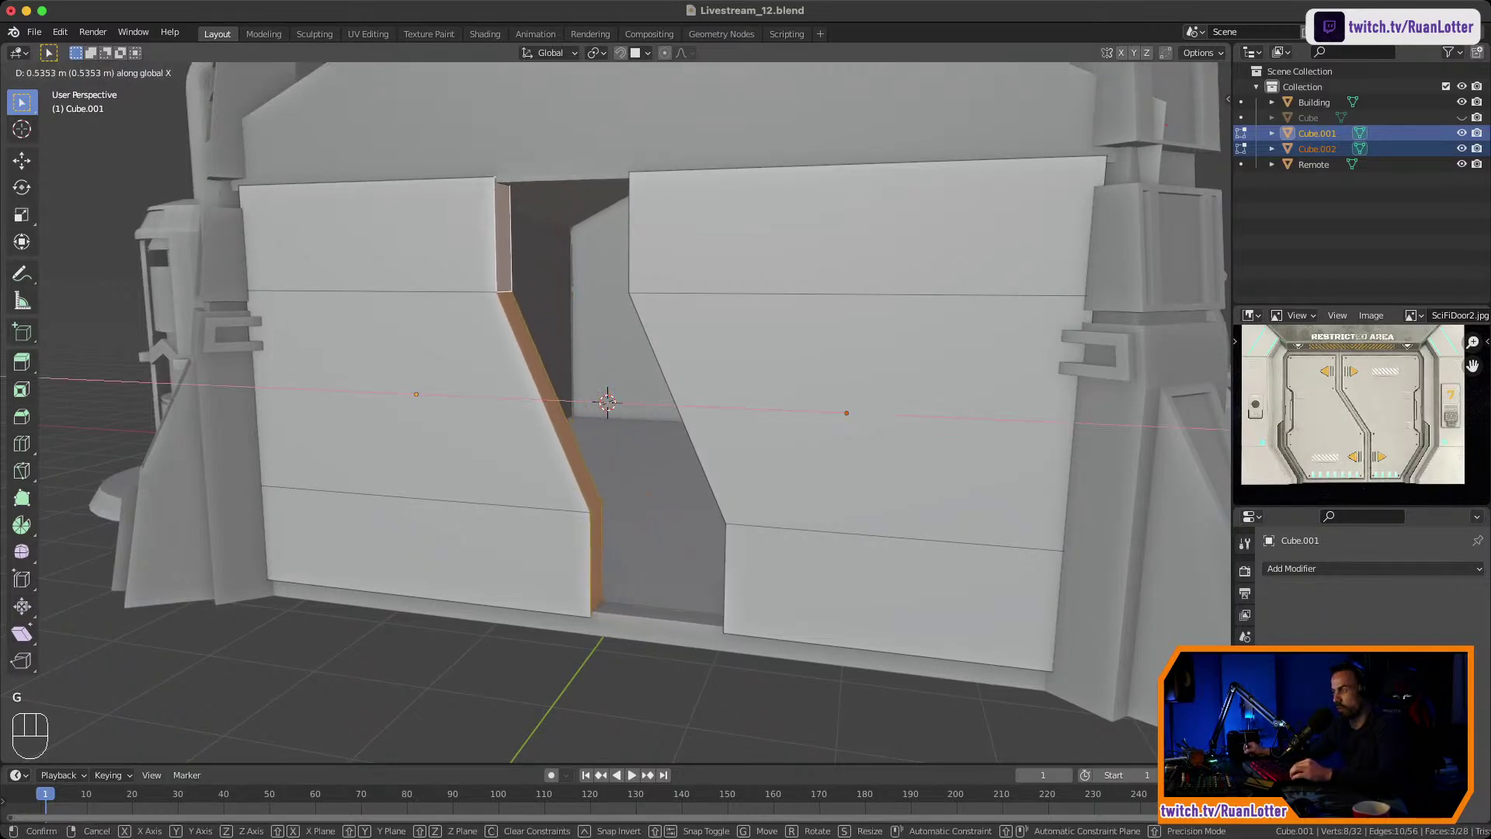
pyautogui.click(504, 241)
# Move the copied half's three inner side faces back about 0.26 m along positive X.
pyautogui.moveTo(503, 241); pyautogui.dragTo(594, 307, button='middle')
pyautogui.click(1017, 310)
pyautogui.moveTo(1017, 311); pyautogui.dragTo(1067, 256, button='middle')
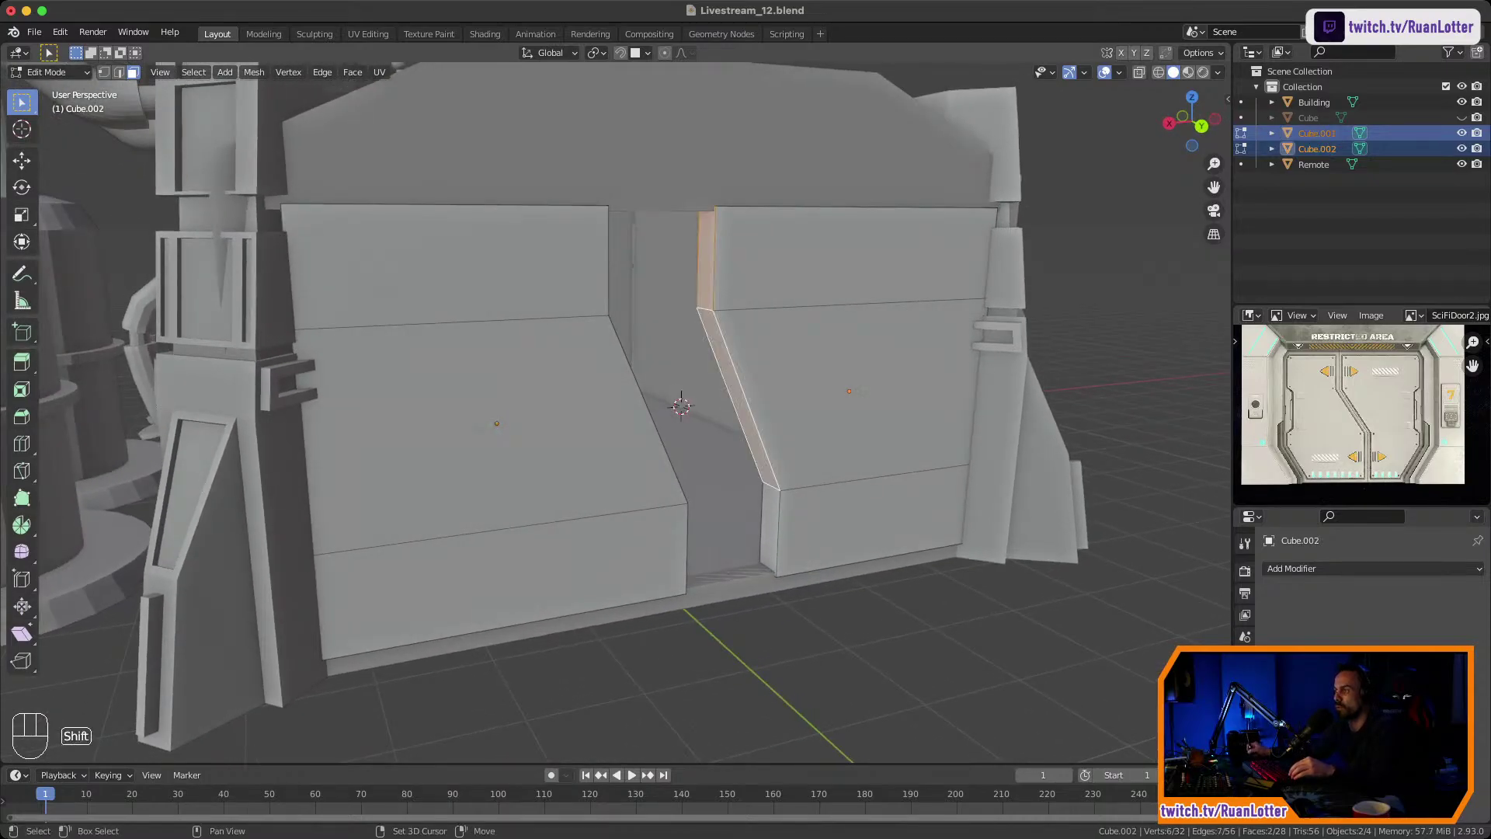
pyautogui.keyDown('shift'); pyautogui.click(770, 531); pyautogui.keyUp('shift')
pyautogui.press('g')
pyautogui.press('x')
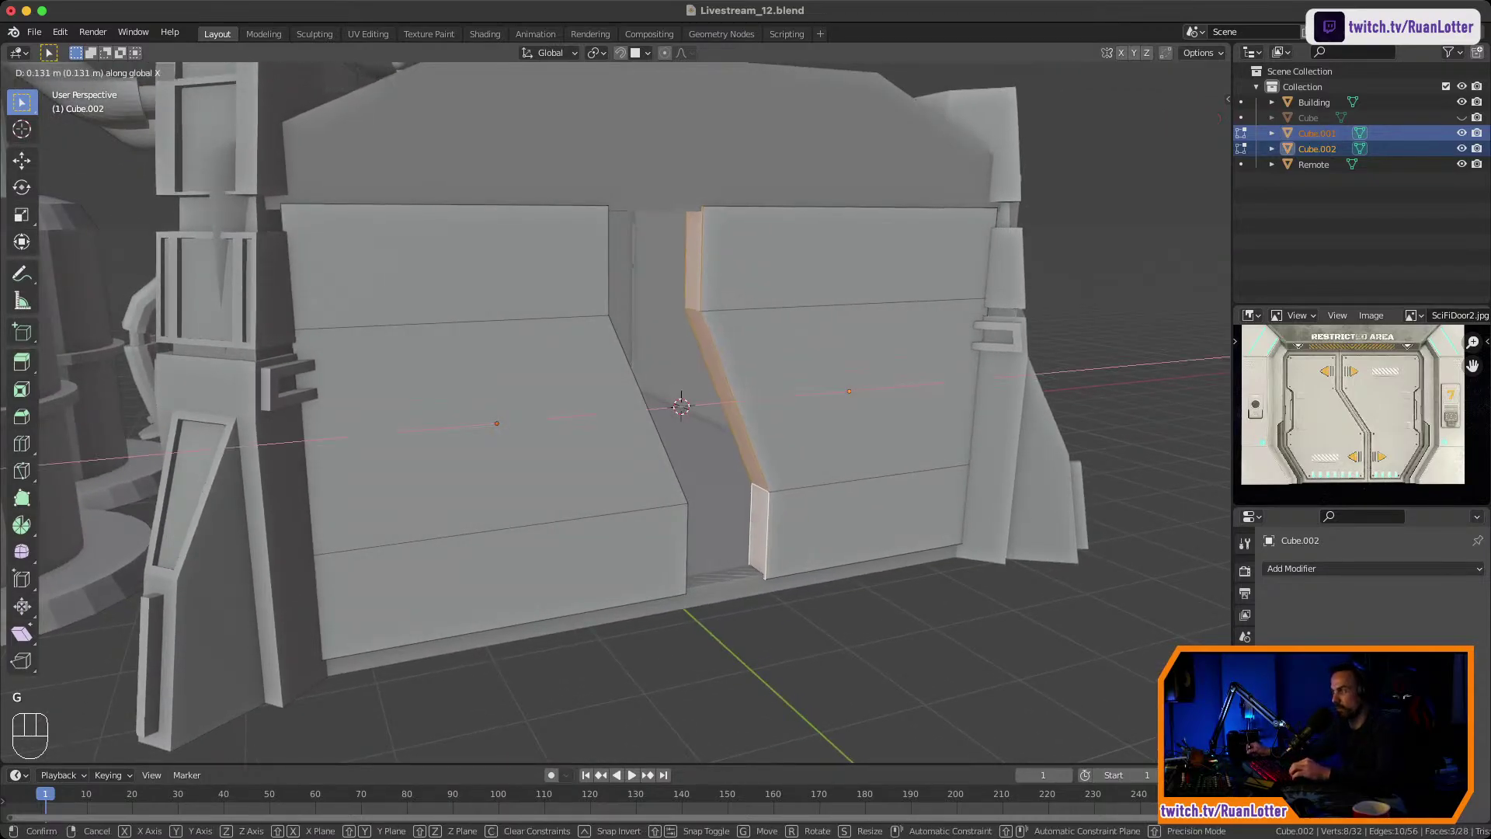
pyautogui.click(747, 533)
# In the back view, move the copied half's inner side faces a further 0.15 m or so along positive X.
pyautogui.click(1202, 126)
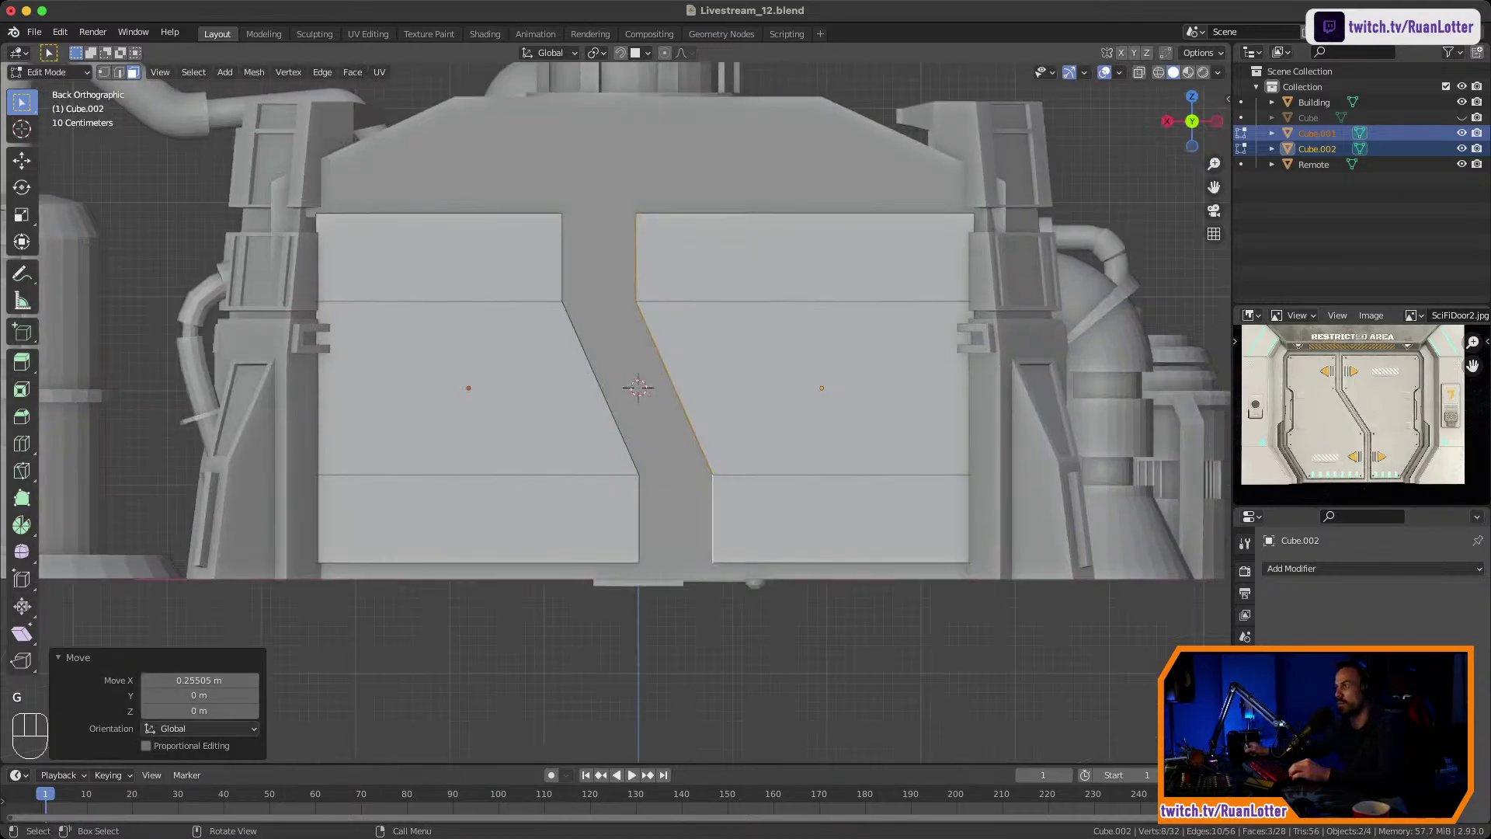
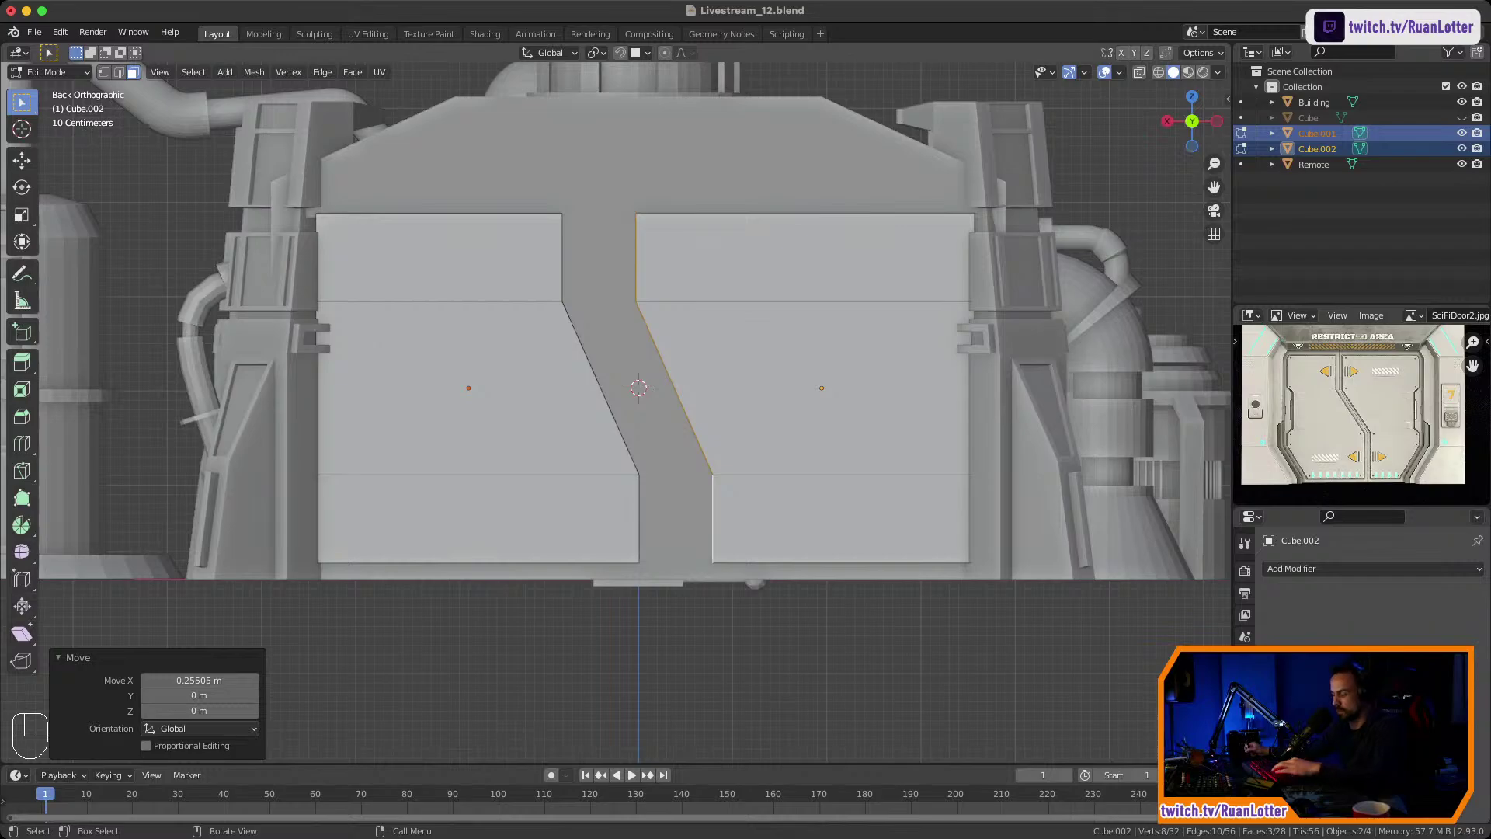
pyautogui.press('g')
pyautogui.press('x')
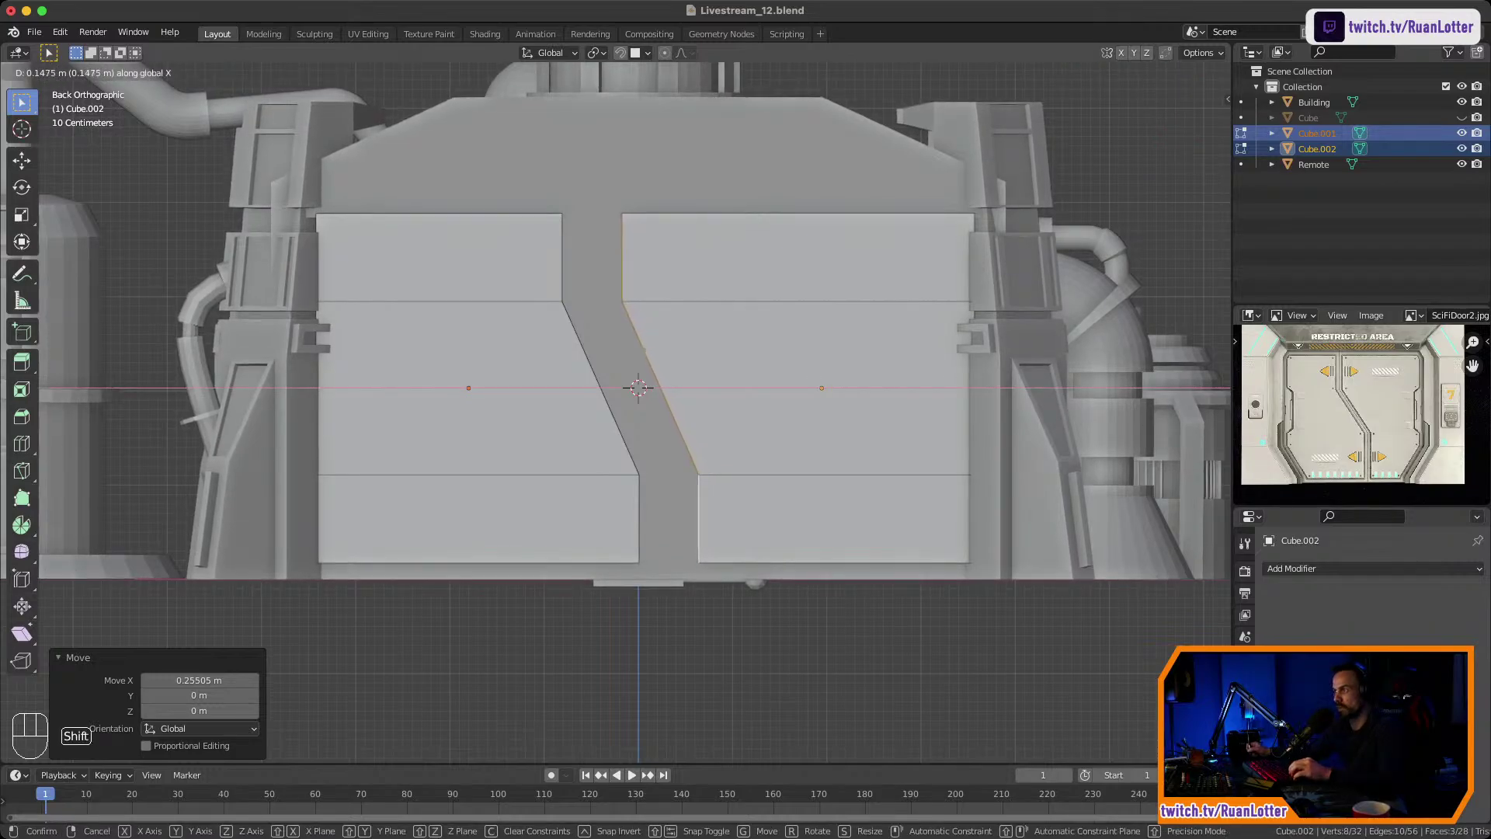
pyautogui.click(644, 351)
# Move the original half's three inner side faces about 0.64 m along negative X, snapping them flush against the copied half's inner edge.
pyautogui.moveTo(643, 351); pyautogui.dragTo(600, 370, button='middle')
pyautogui.click(562, 387)
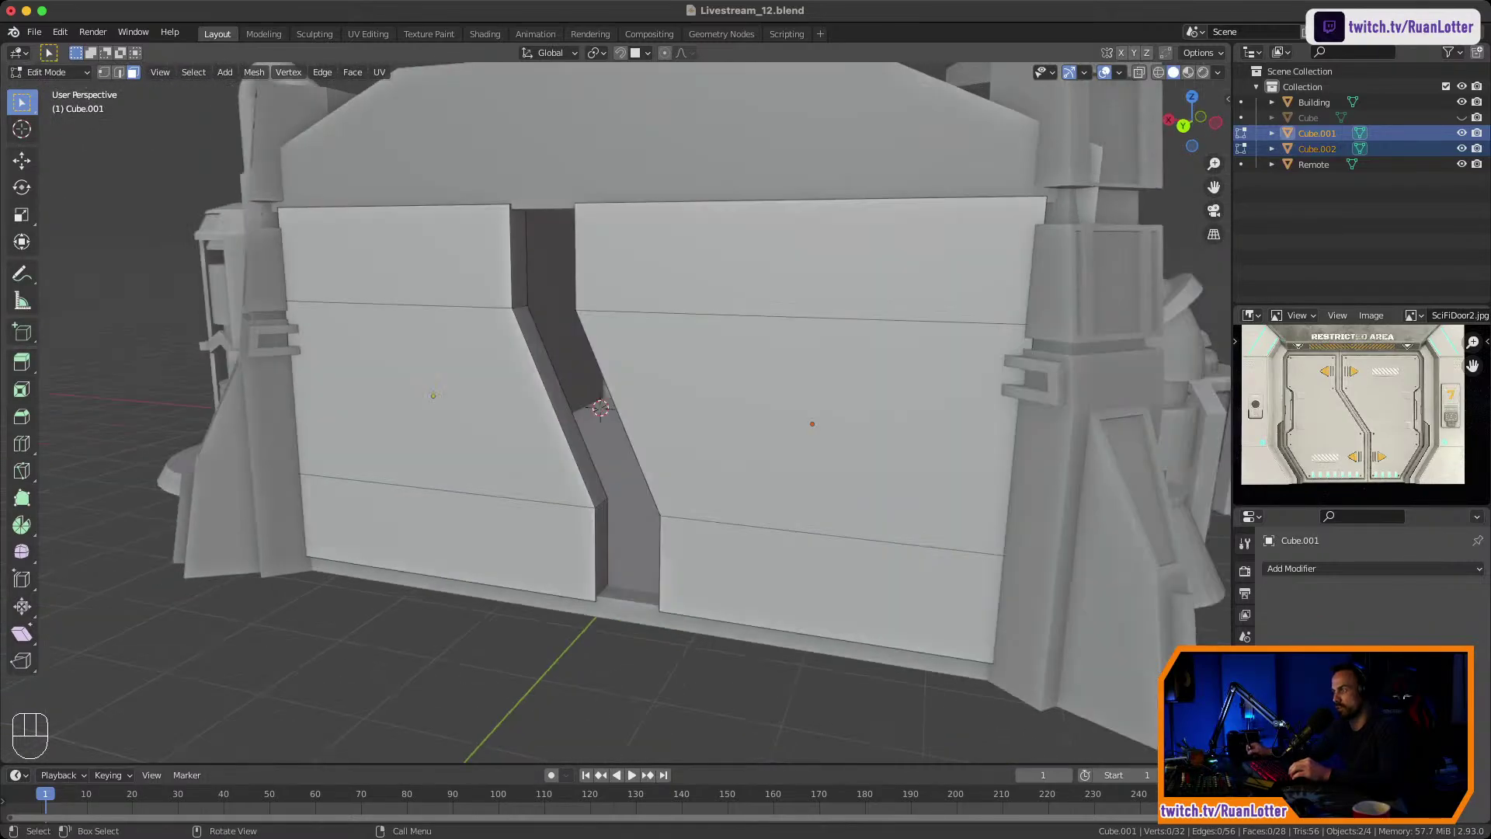
pyautogui.keyDown('shift'); pyautogui.click(560, 405); pyautogui.keyUp('shift')
pyautogui.keyDown('shift'); pyautogui.click(520, 268); pyautogui.keyUp('shift')
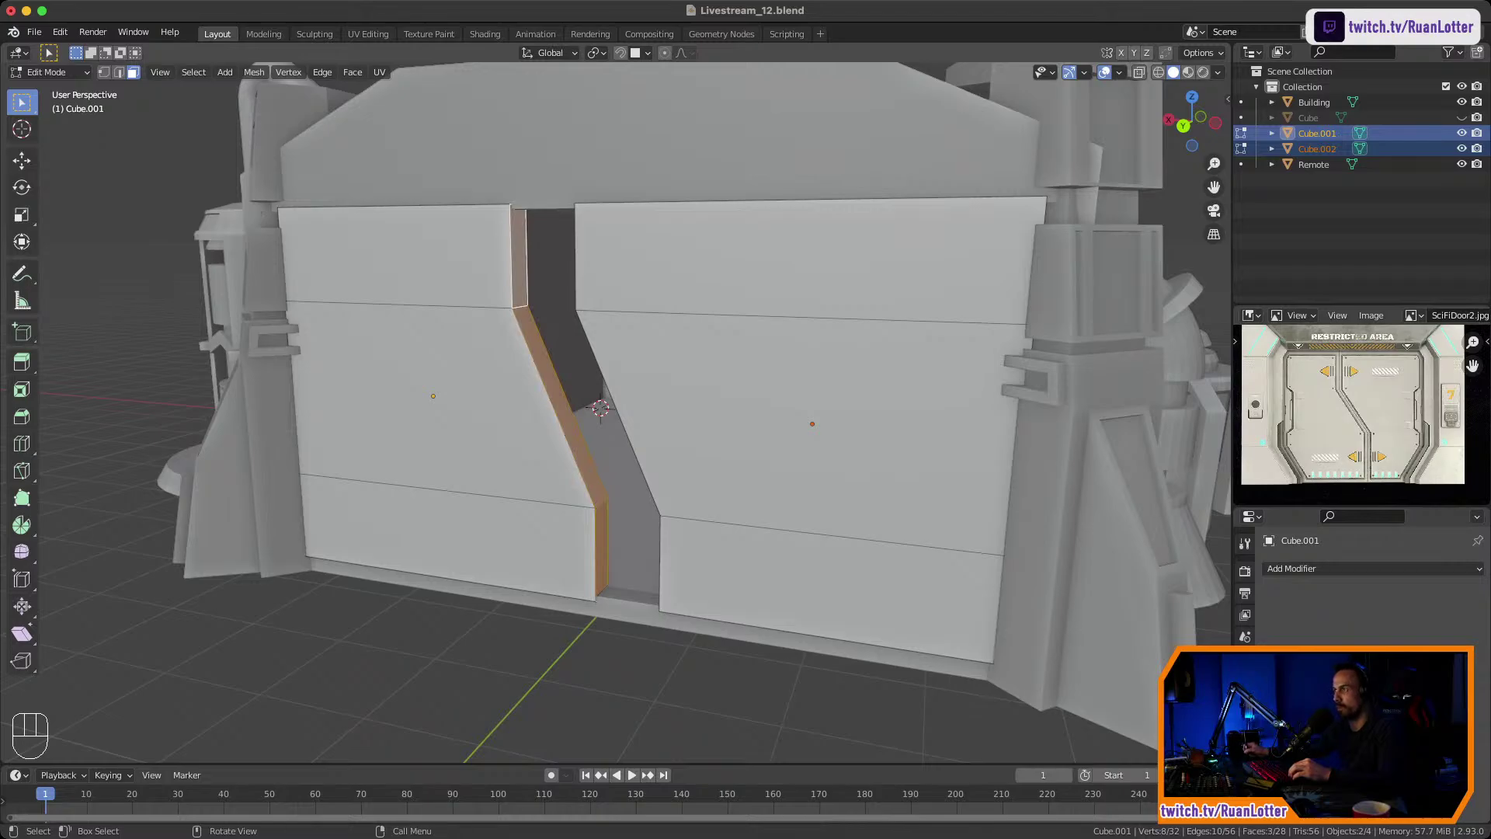
pyautogui.moveTo(519, 268); pyautogui.dragTo(618, 268, button='middle')
pyautogui.press('g')
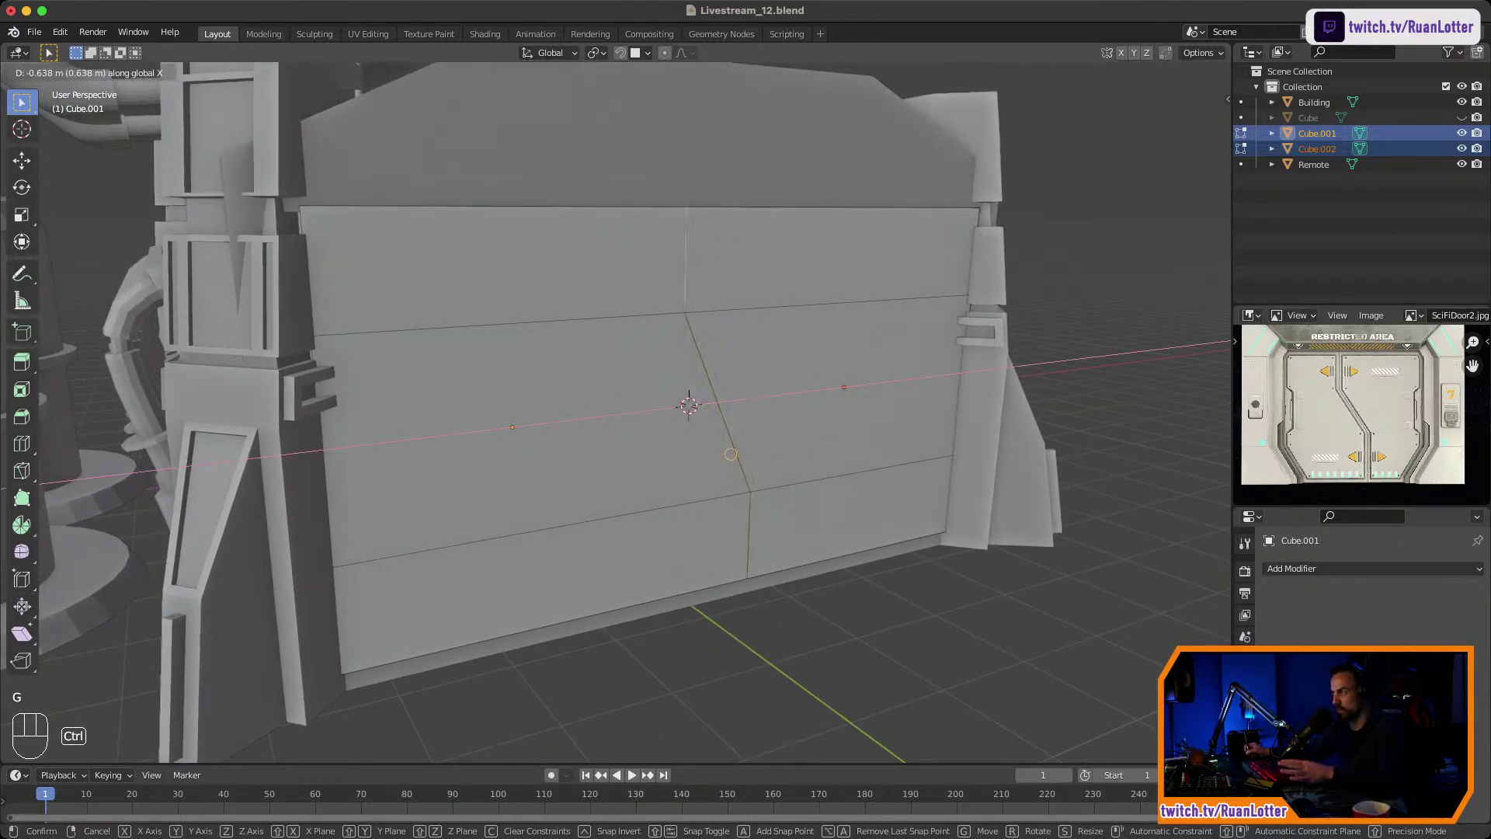
pyautogui.keyDown('ctrl'); pyautogui.click(729, 455); pyautogui.keyUp('ctrl')
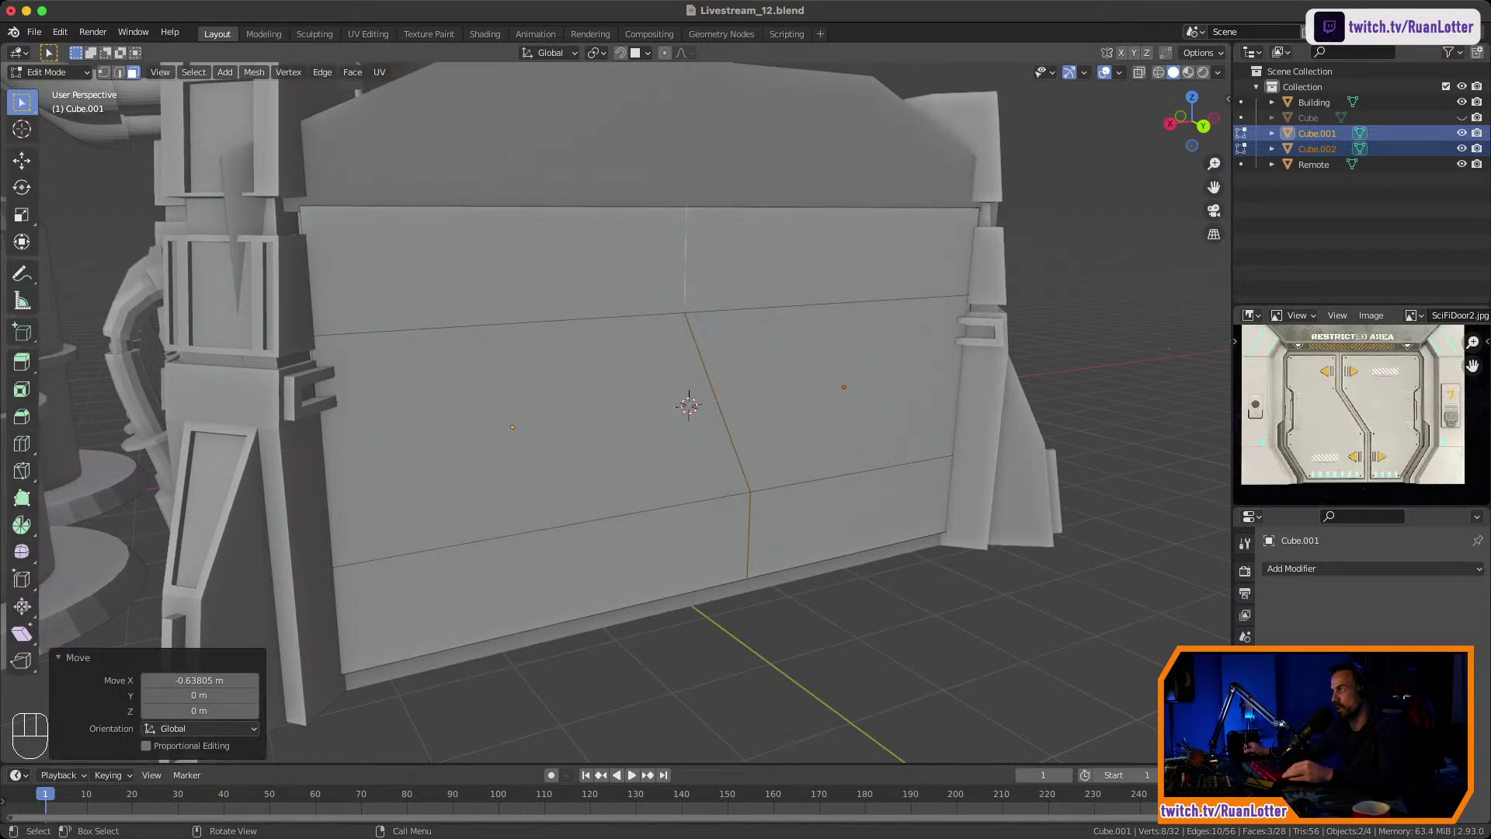
# Try moving each door half on its own to test how the interlocking edges part, cancelling both moves.
pyautogui.hotkey('alt', 'a')
pyautogui.moveTo(730, 455); pyautogui.dragTo(669, 459, button='middle')
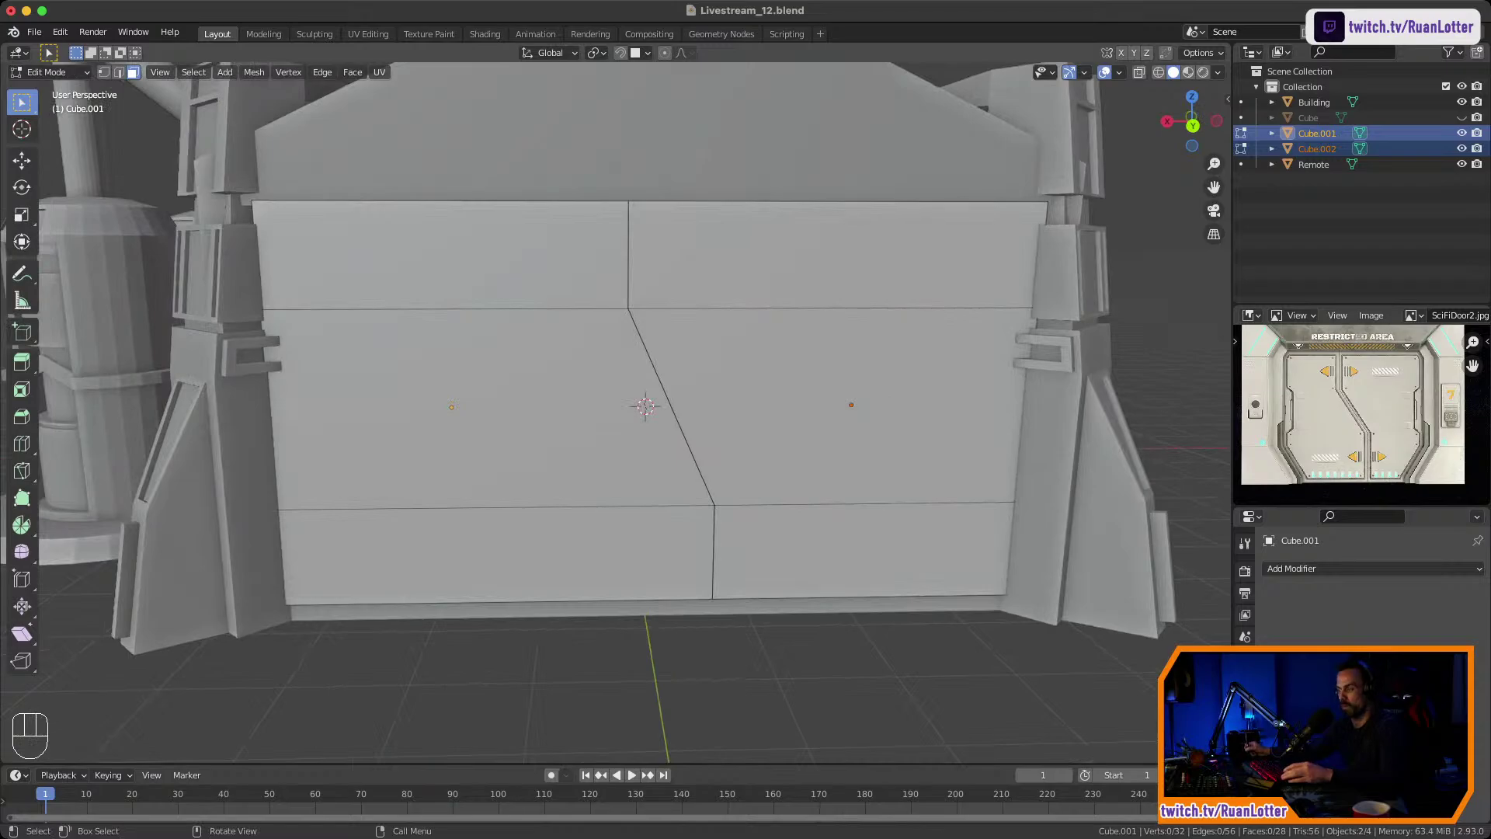
pyautogui.press('Tab')
pyautogui.click(722, 676)
pyautogui.click(785, 497)
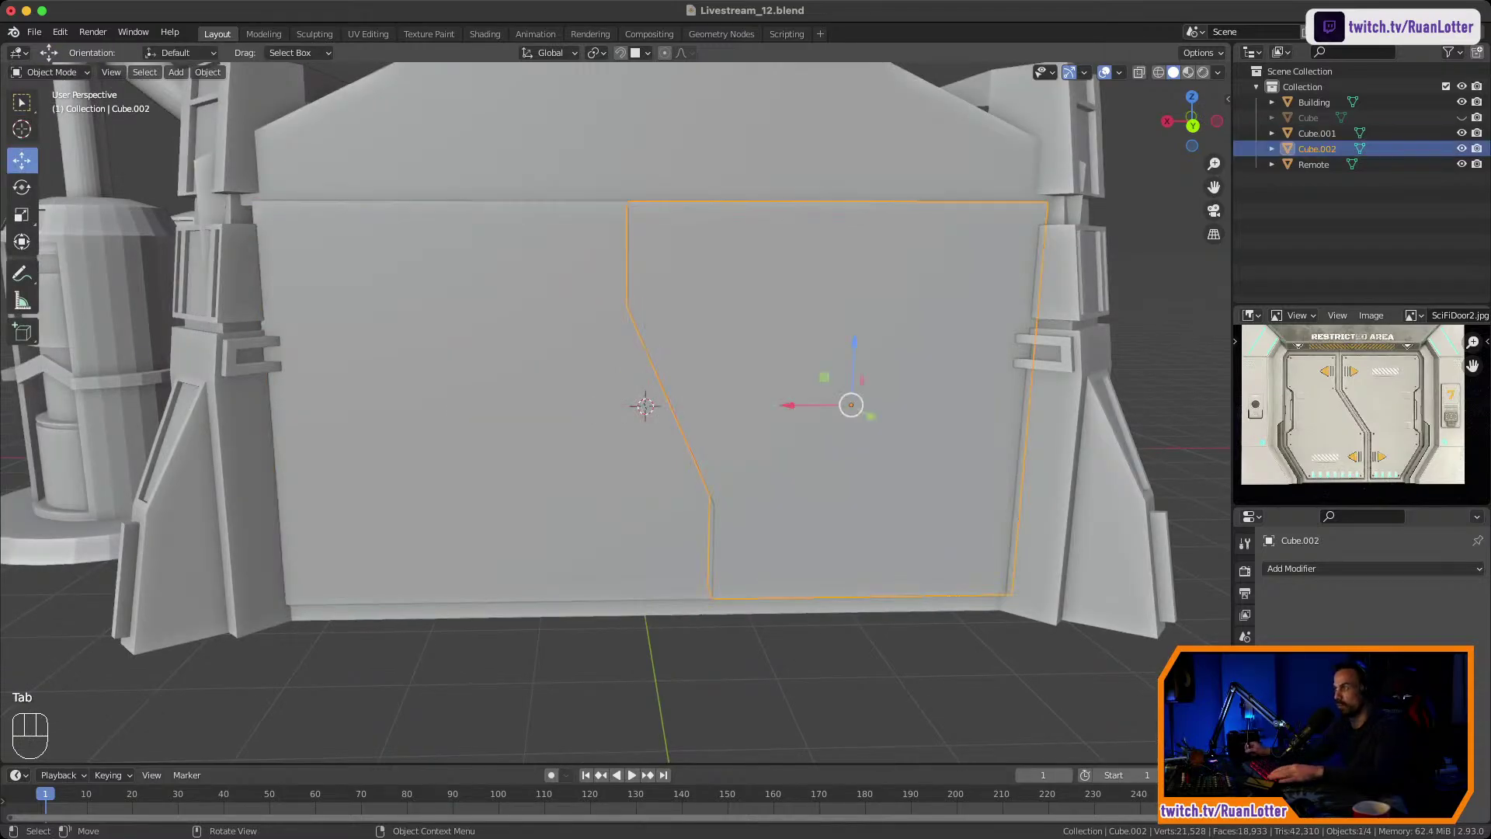
pyautogui.press('g')
pyautogui.rightClick(879, 558)
pyautogui.click(482, 482)
pyautogui.press('g')
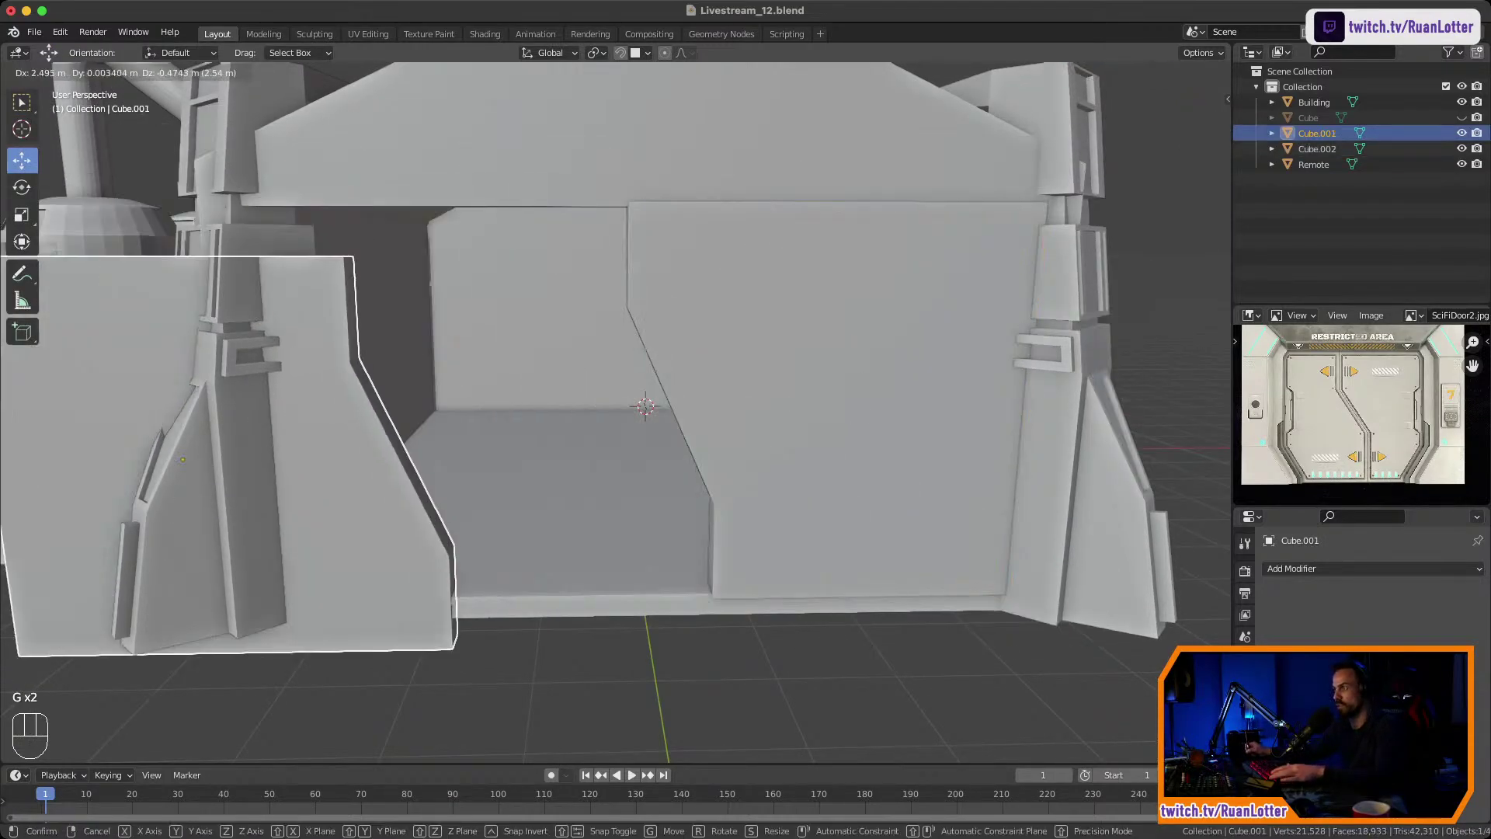
pyautogui.rightClick(330, 454)
# Inset the middle front faces of both door halves about 0.08 m and extrude them inward about 0.086 m.
pyautogui.press('Tab')
pyautogui.press('Tab')
pyautogui.click(785, 481)
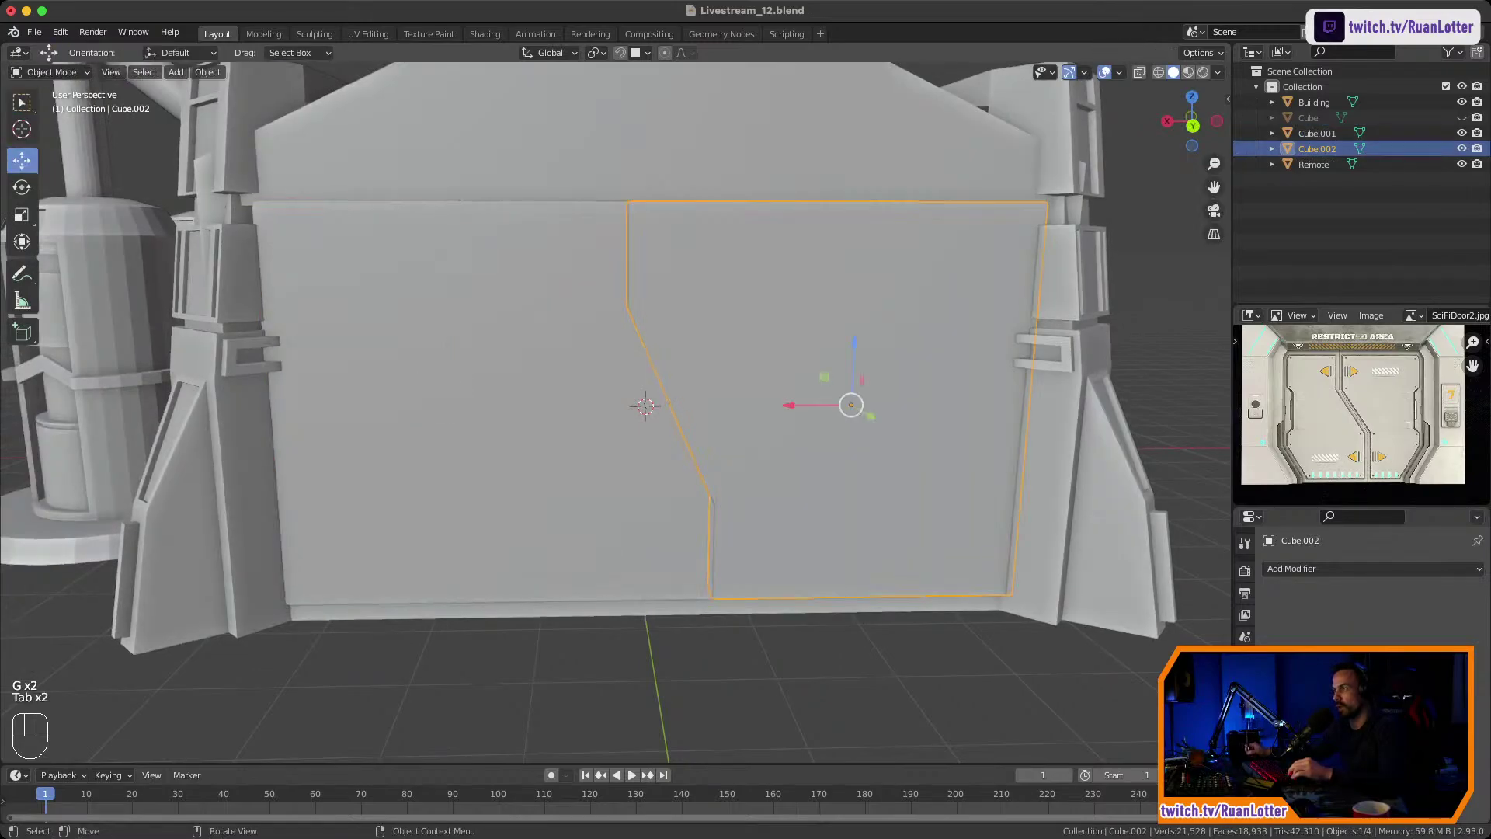
pyautogui.keyDown('shift'); pyautogui.click(536, 474); pyautogui.keyUp('shift')
pyautogui.press('Tab')
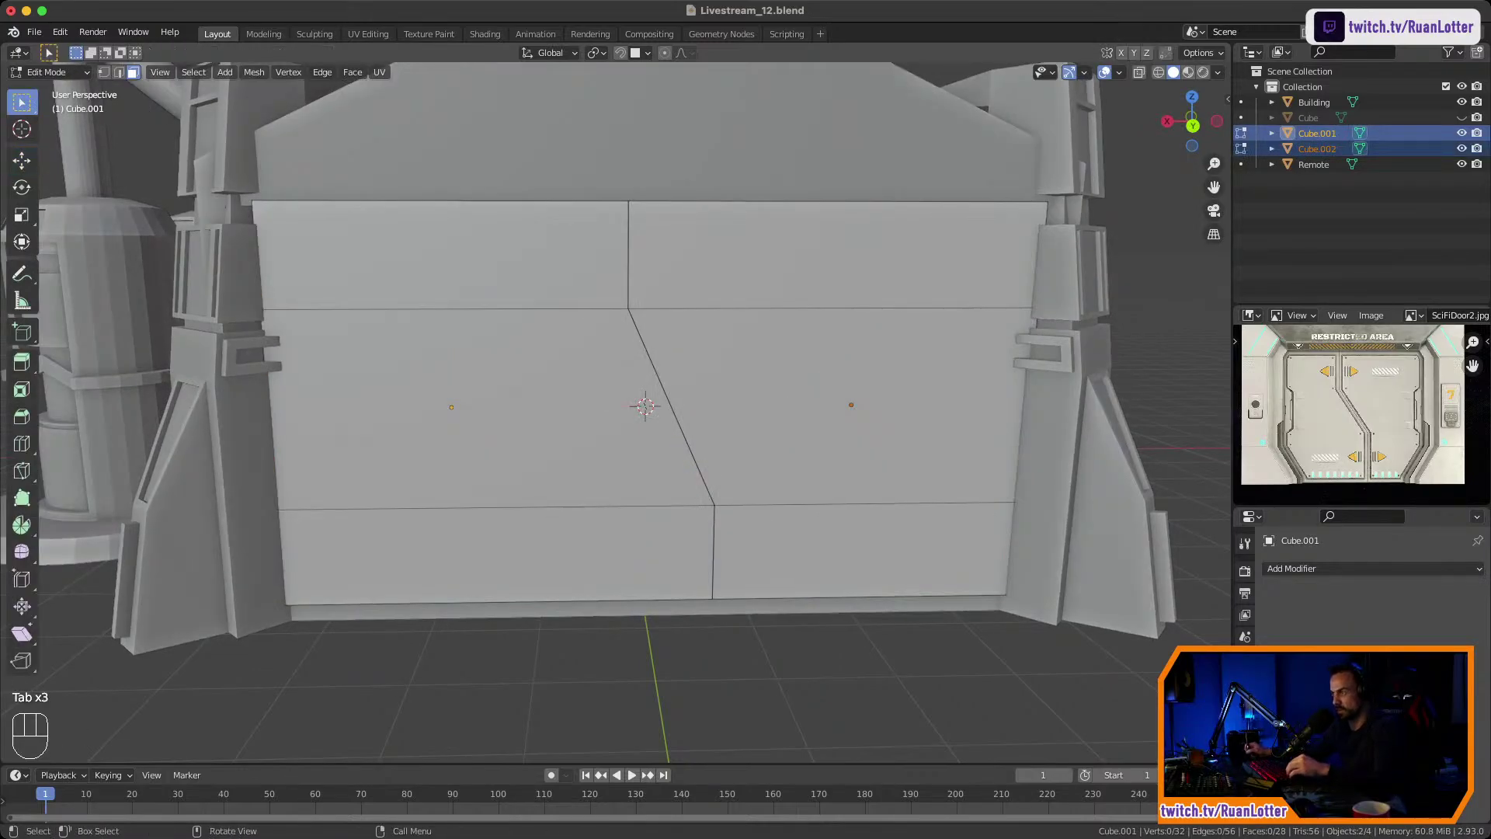
pyautogui.click(512, 423)
pyautogui.keyDown('shift'); pyautogui.click(800, 419); pyautogui.keyUp('shift')
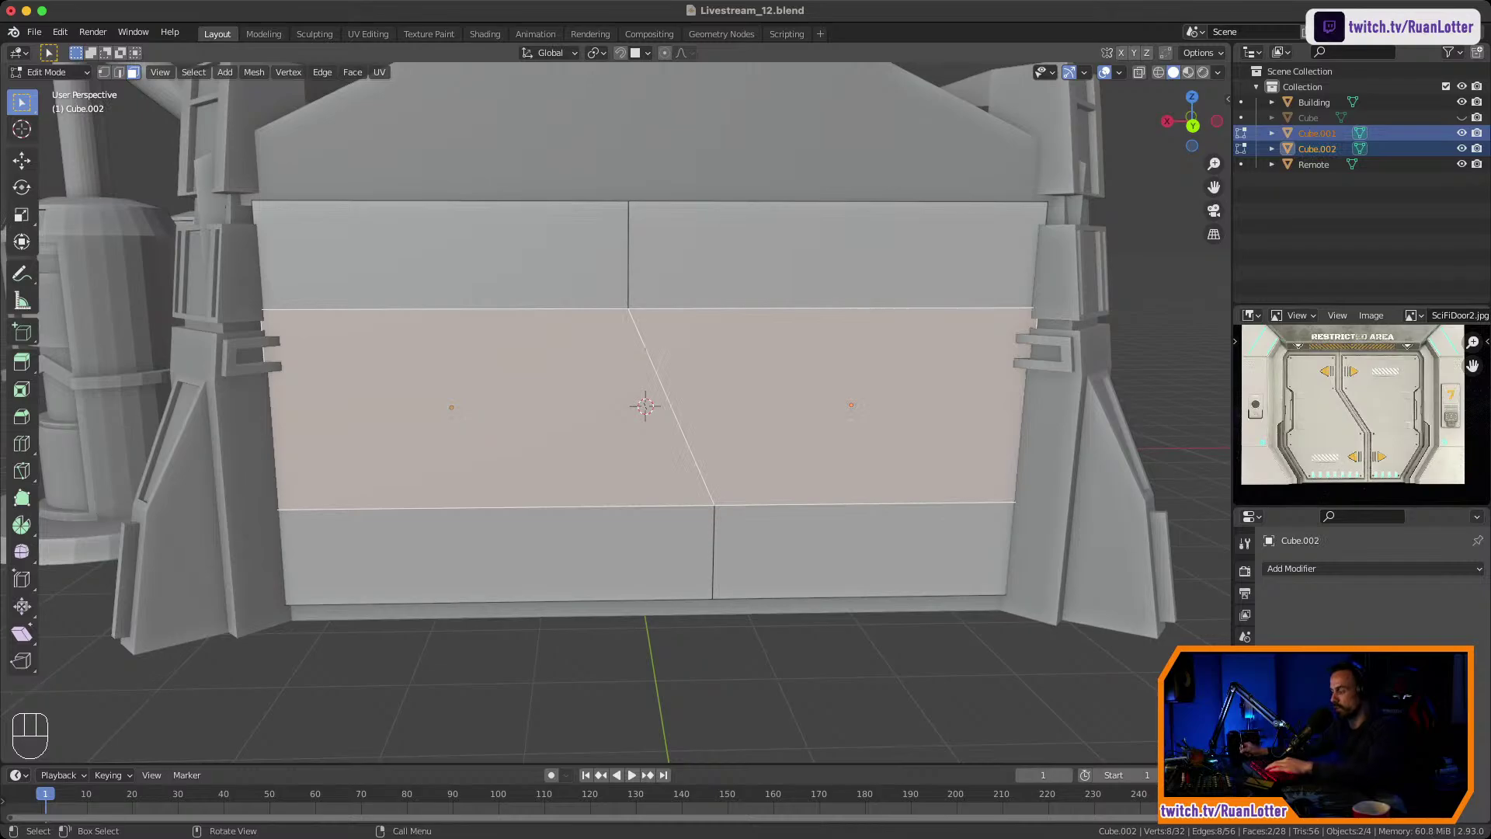
pyautogui.press('i')
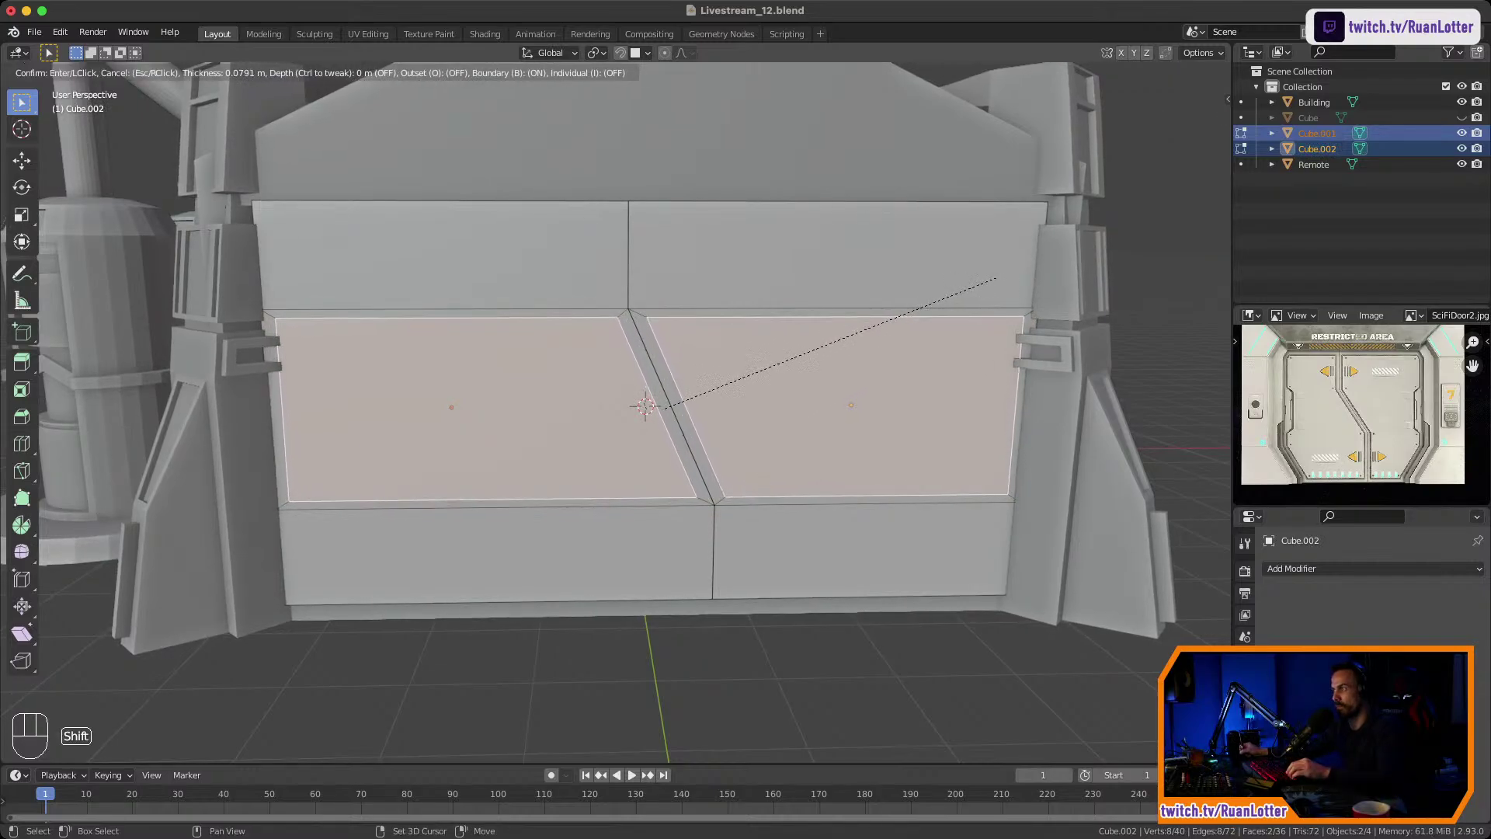
pyautogui.click(1013, 264)
pyautogui.moveTo(1013, 264); pyautogui.dragTo(982, 268, button='middle')
pyautogui.press('e')
pyautogui.click(1117, 283)
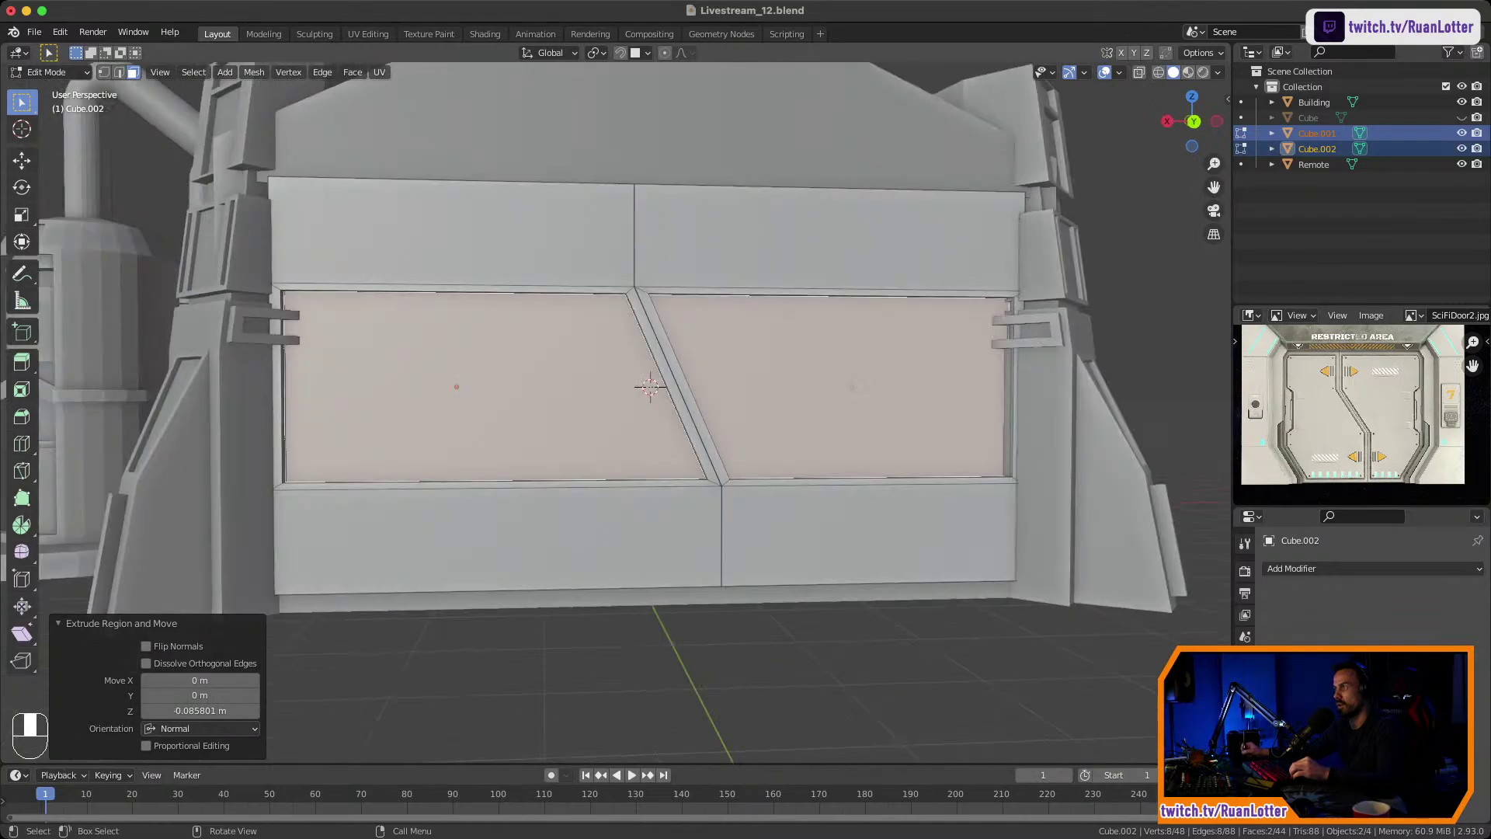
# Inset the upper and lower front faces of both door halves about 0.08 m and extrude them inward.
pyautogui.click(714, 242)
pyautogui.keyDown('shift'); pyautogui.click(578, 240); pyautogui.keyUp('shift')
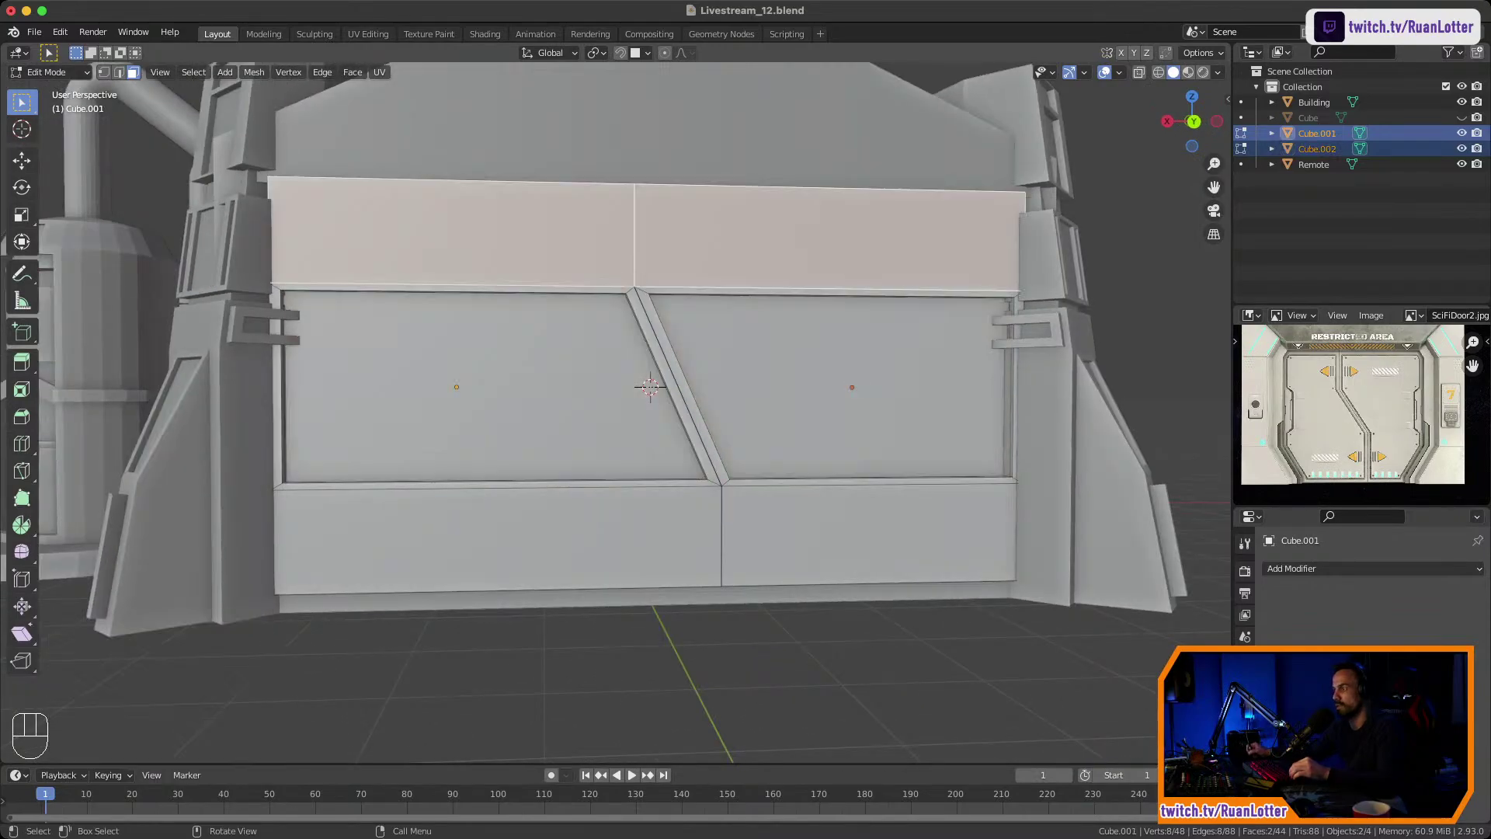
pyautogui.keyDown('shift'); pyautogui.click(621, 535); pyautogui.keyUp('shift')
pyautogui.keyDown('shift'); pyautogui.click(784, 533); pyautogui.keyUp('shift')
pyautogui.press('i')
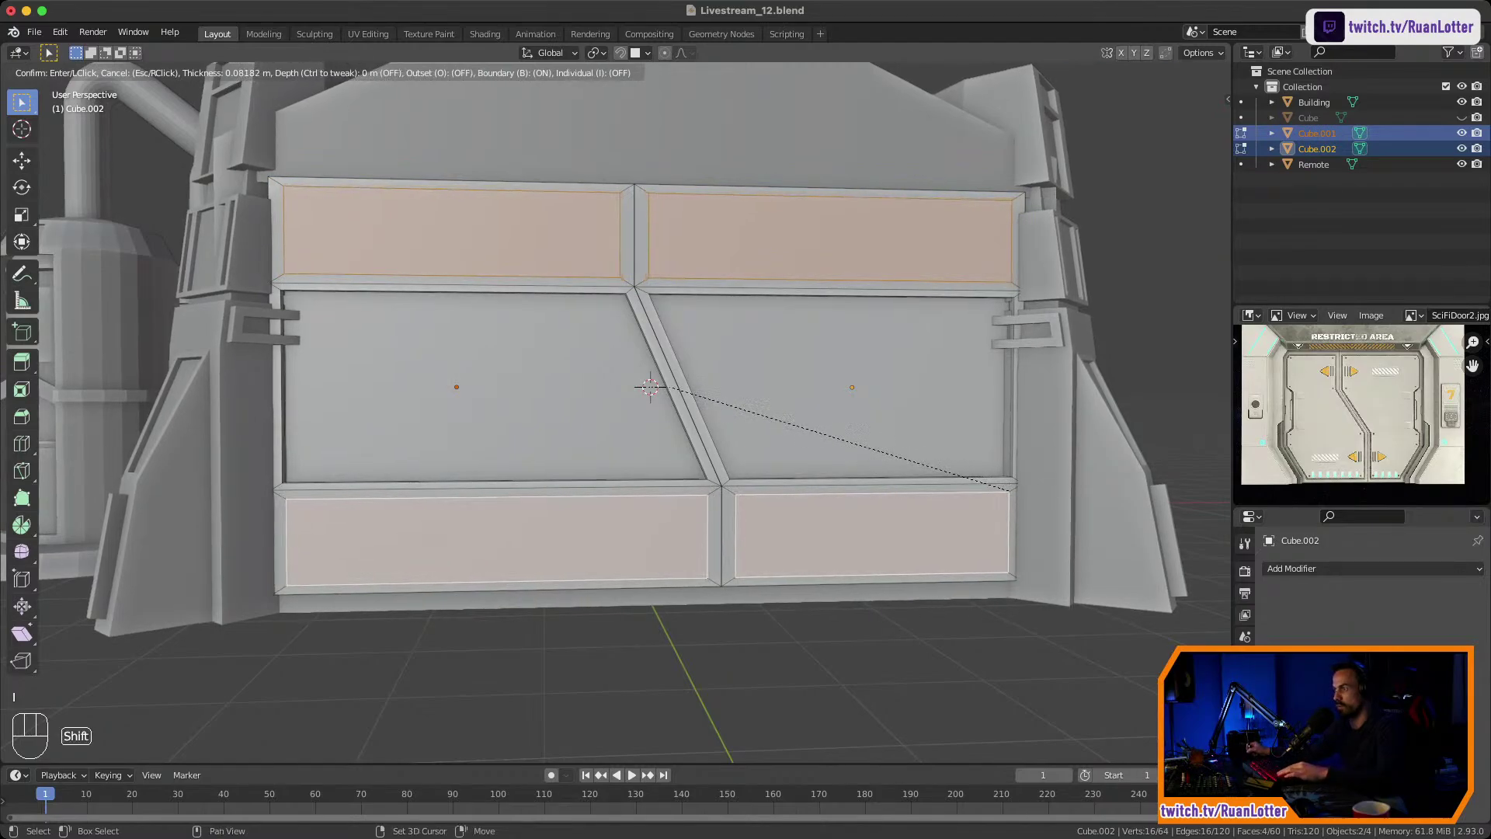
pyautogui.click(1010, 491)
pyautogui.moveTo(1010, 490)
pyautogui.mouseDown(button='middle')
pyautogui.moveTo(1071, 505)
pyautogui.moveTo(1009, 497)
pyautogui.mouseUp(button='middle')
pyautogui.press('e')
pyautogui.click(1049, 501)
# Try moving the framed door halves individually, including the original half along Z, cancelling each move.
pyautogui.press('Tab')
pyautogui.keyDown('ctrl'); pyautogui.moveTo(1009, 497); pyautogui.dragTo(1045, 513, button='middle'); pyautogui.keyUp('ctrl')
pyautogui.click(1056, 574)
pyautogui.press('Tab')
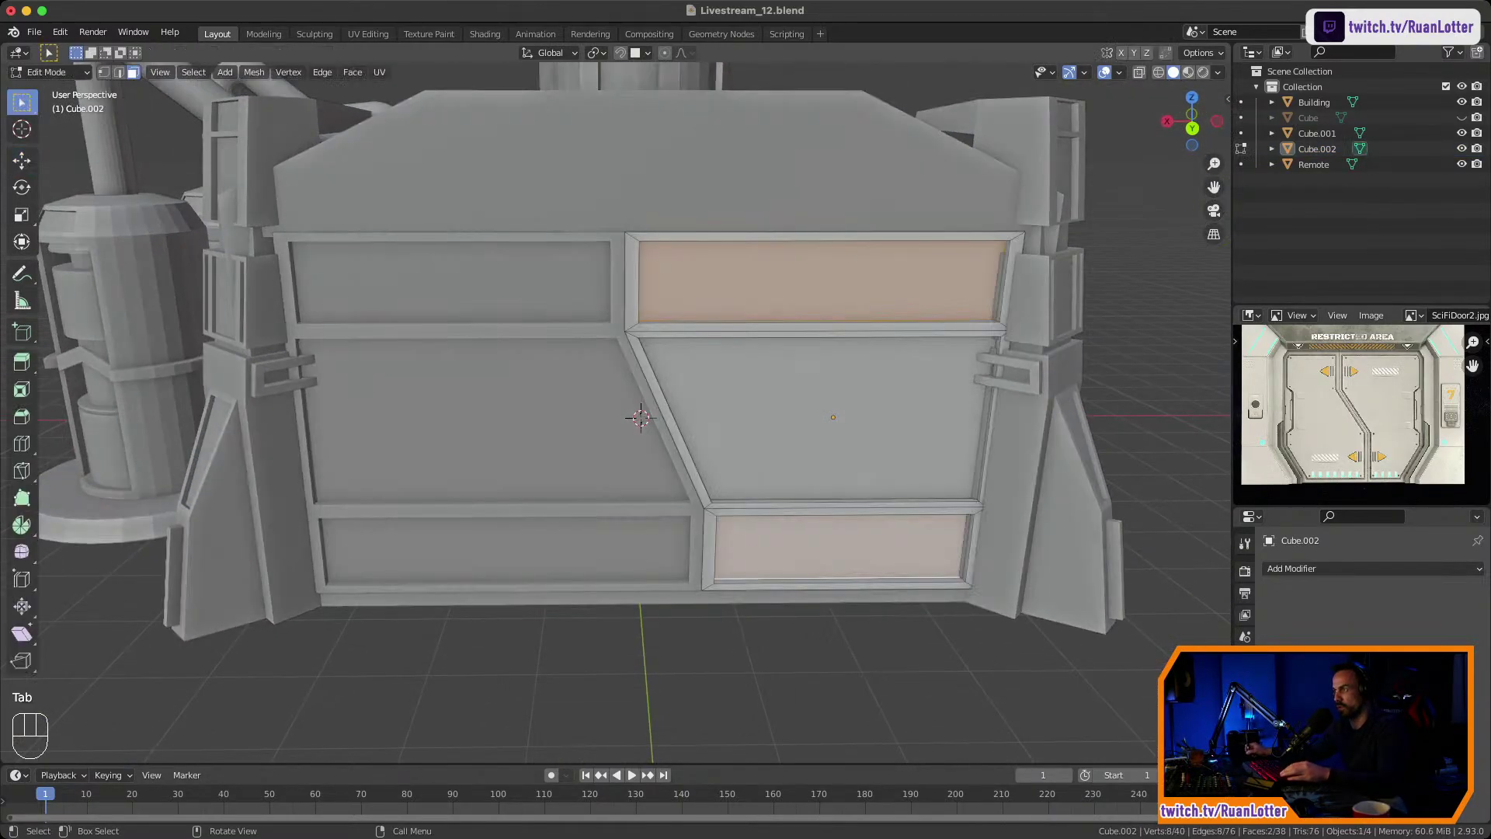
pyautogui.press('Tab')
pyautogui.press('g')
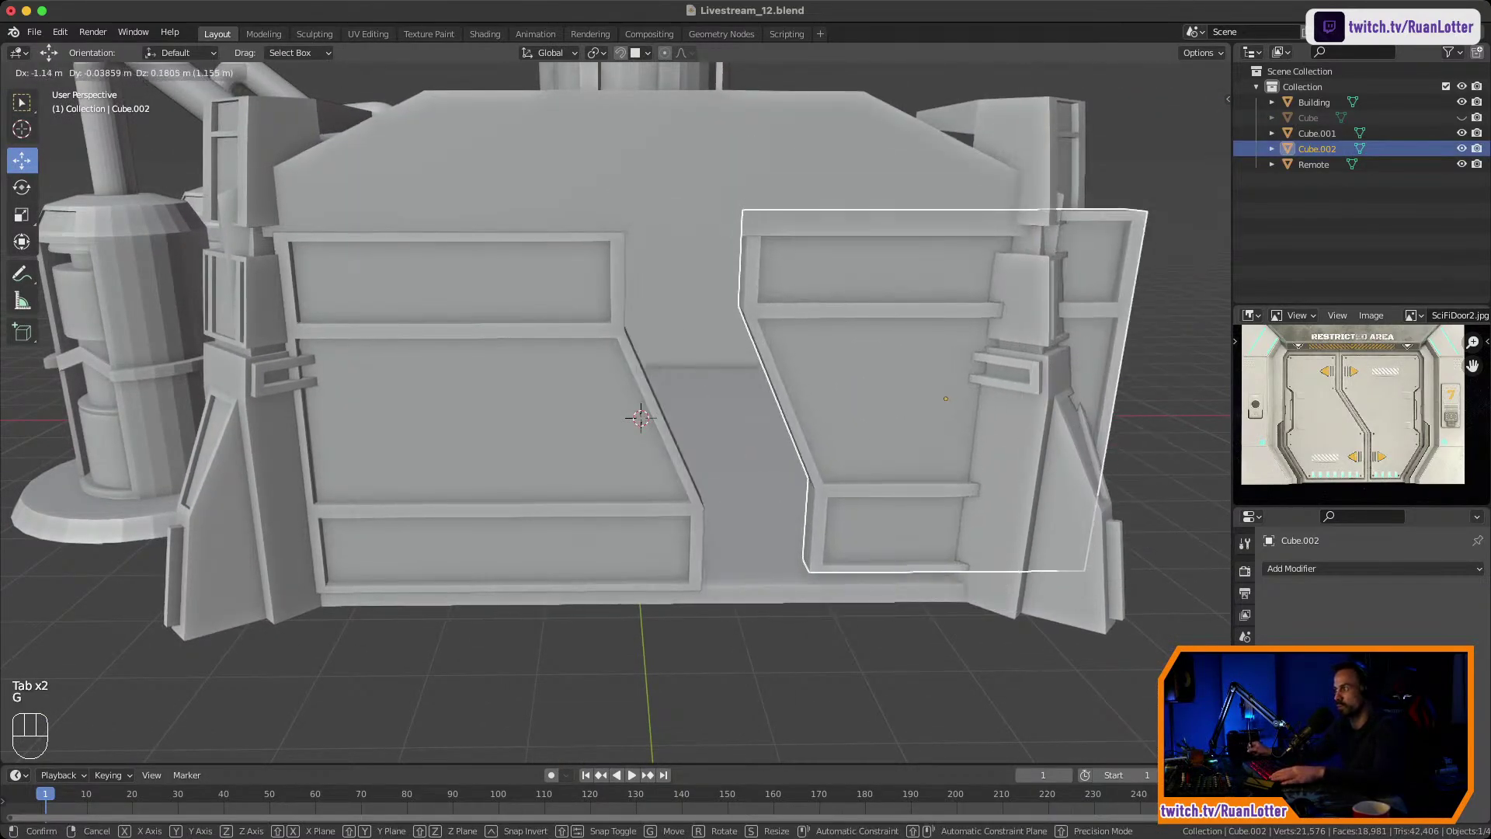
pyautogui.press('Escape')
pyautogui.click(497, 443)
pyautogui.press('g')
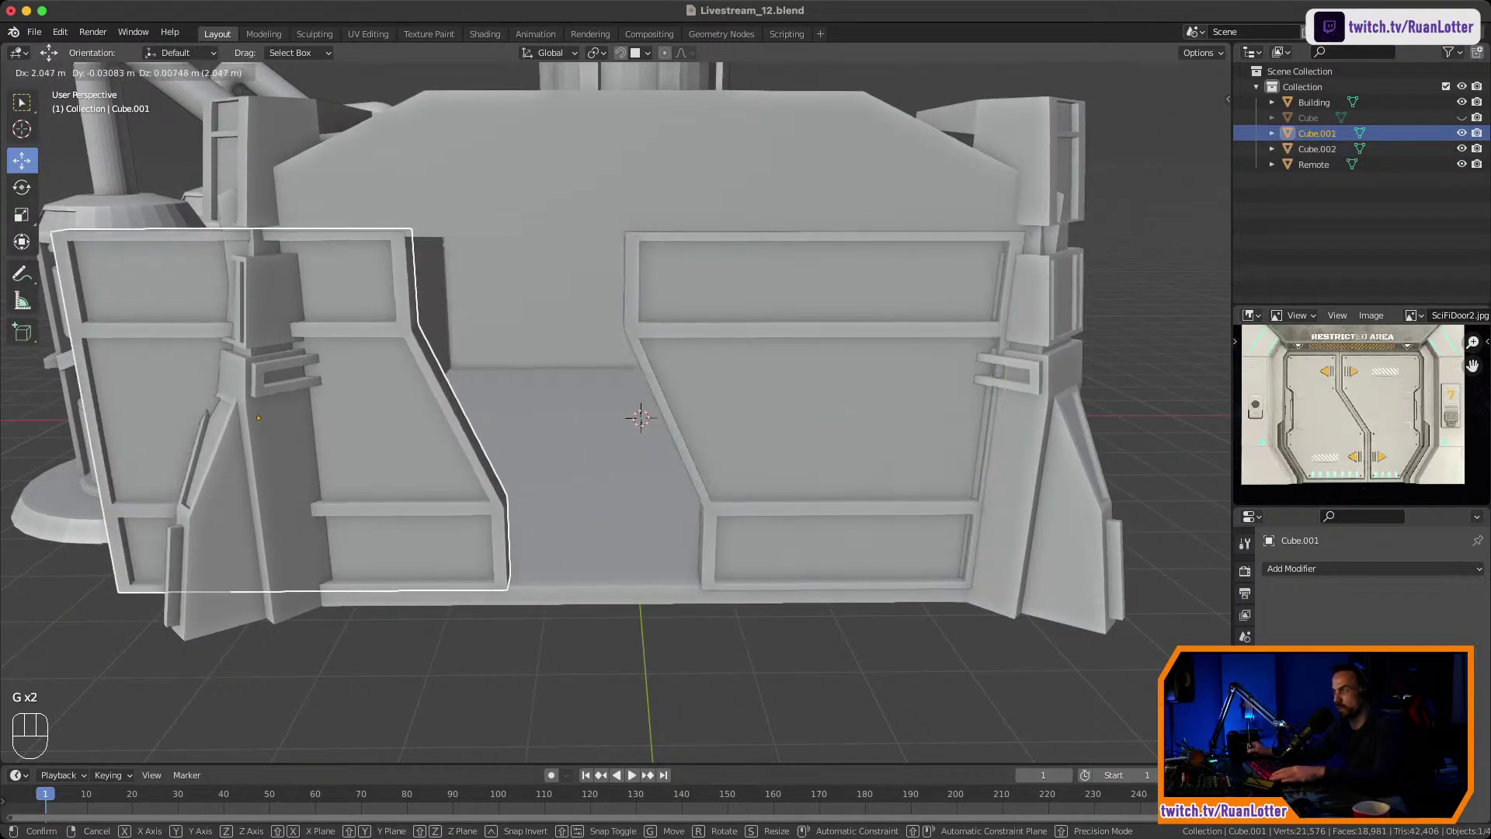
pyautogui.rightClick(256, 443)
pyautogui.press('g')
pyautogui.press('z')
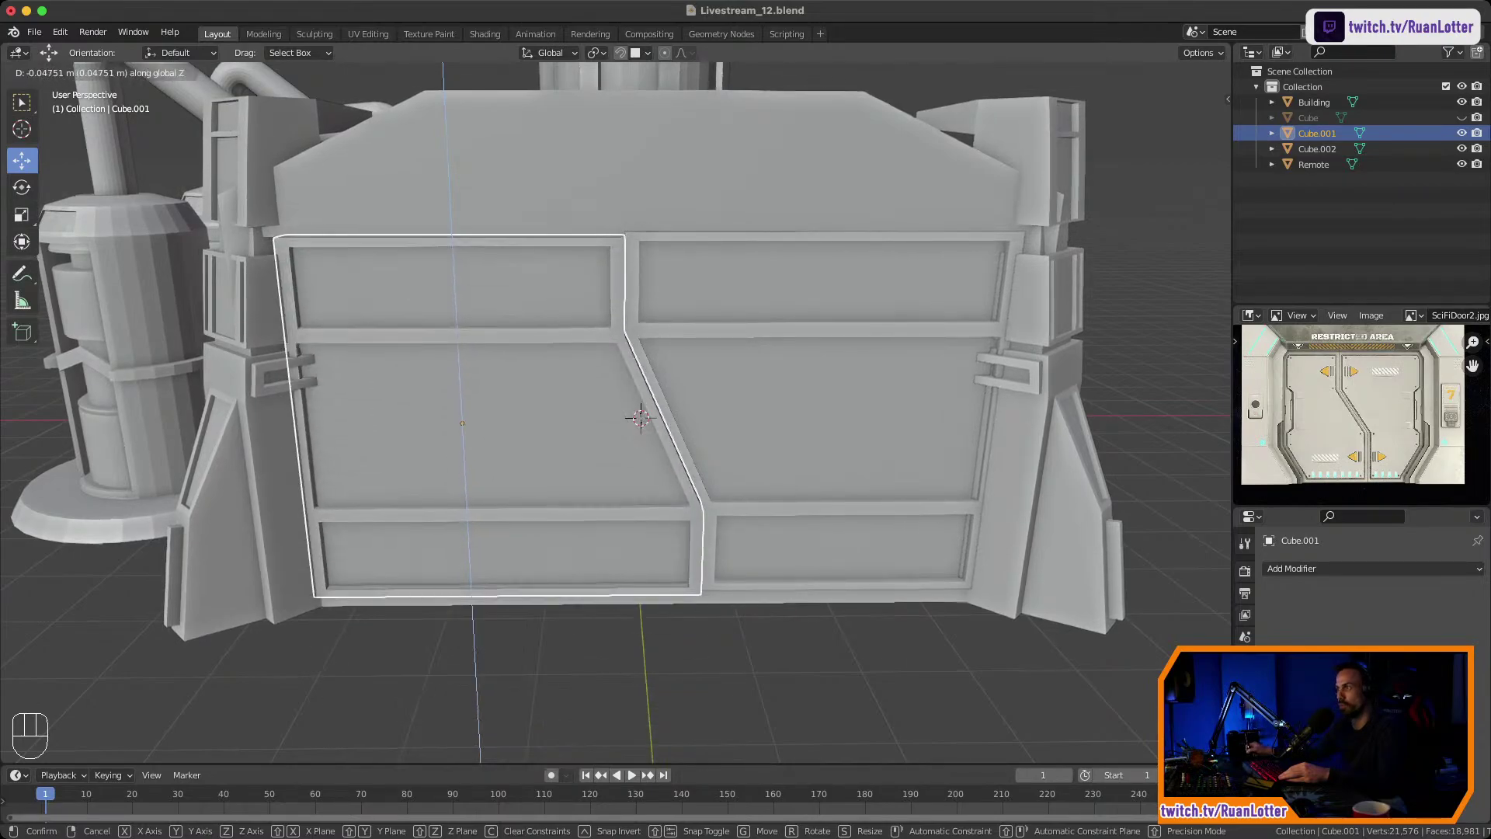
pyautogui.rightClick(466, 435)
# Add one top-to-bottom loop cut near the middle of the original door half, dividing its three panels.
pyautogui.moveTo(544, 435)
pyautogui.mouseDown(button='middle')
pyautogui.moveTo(614, 400)
pyautogui.moveTo(676, 396)
pyautogui.moveTo(551, 408)
pyautogui.mouseUp(button='middle')
pyautogui.keyDown('ctrl'); pyautogui.moveTo(551, 407); pyautogui.dragTo(618, 458, button='middle'); pyautogui.keyUp('ctrl')
pyautogui.moveTo(617, 458); pyautogui.dragTo(586, 476, button='middle')
pyautogui.click(404, 202)
pyautogui.click(505, 435)
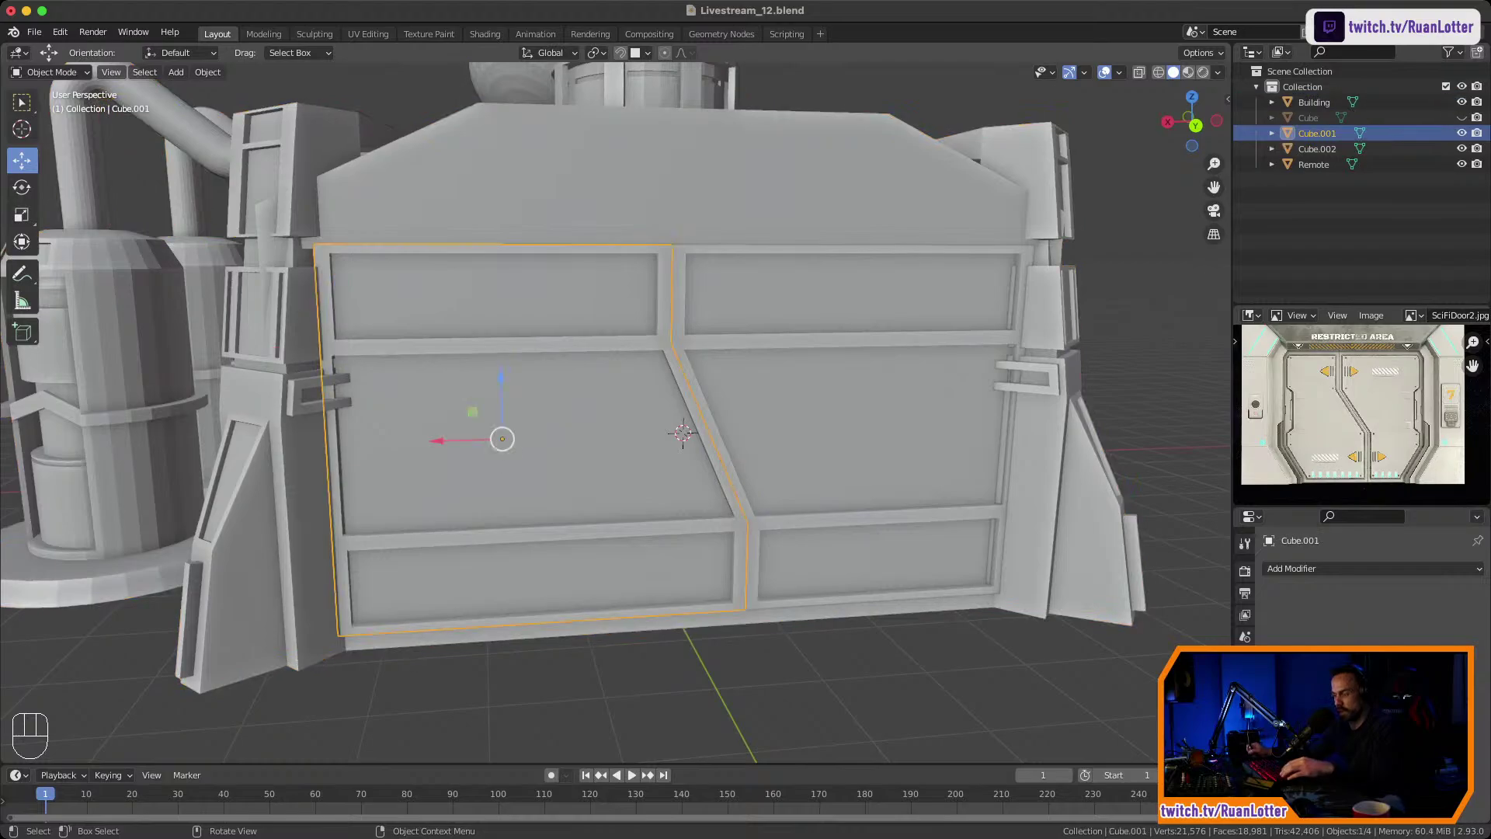
pyautogui.press('Tab')
pyautogui.click(512, 439)
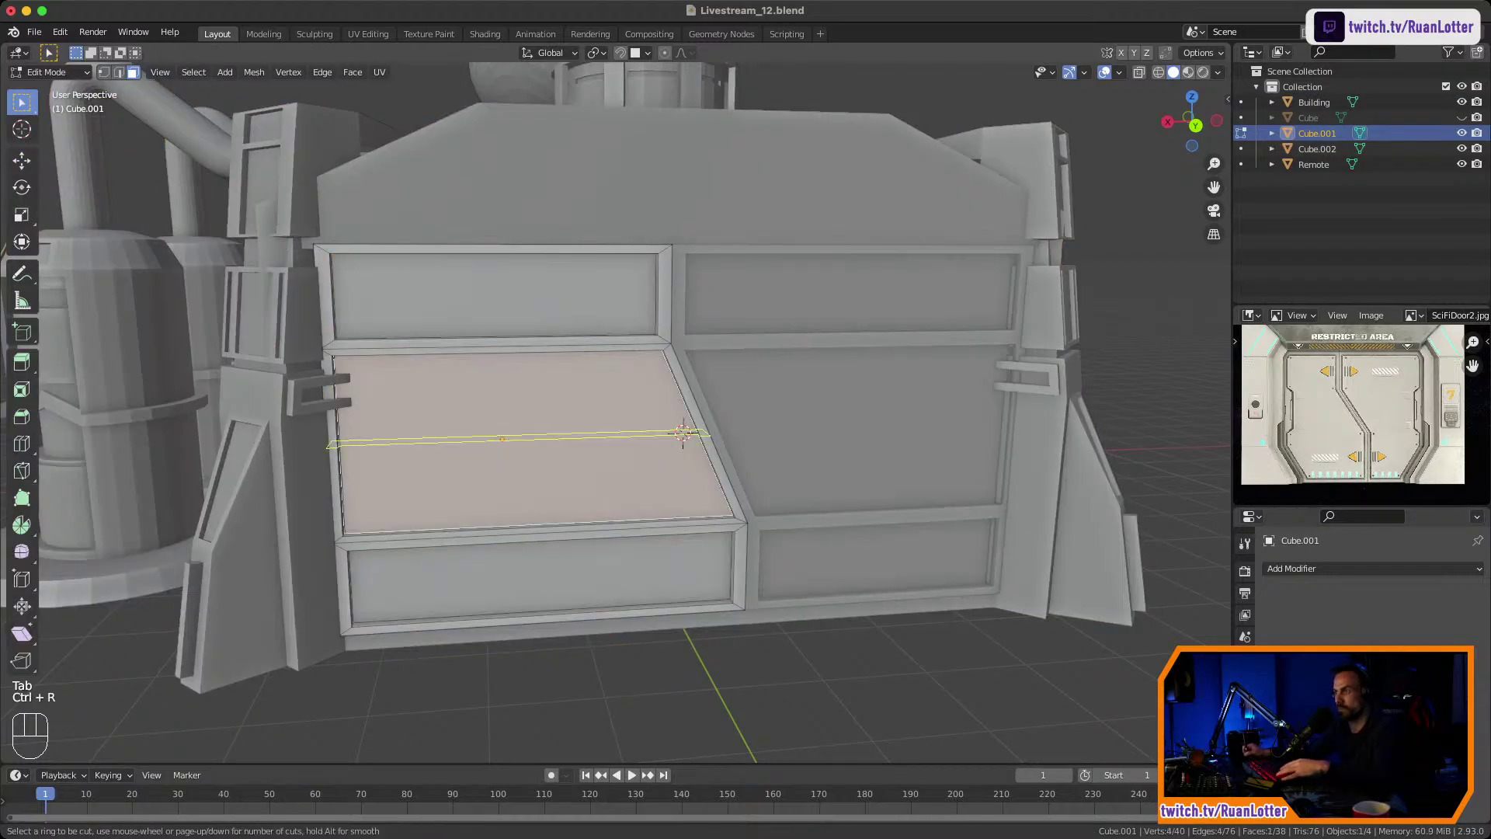
pyautogui.click(503, 337)
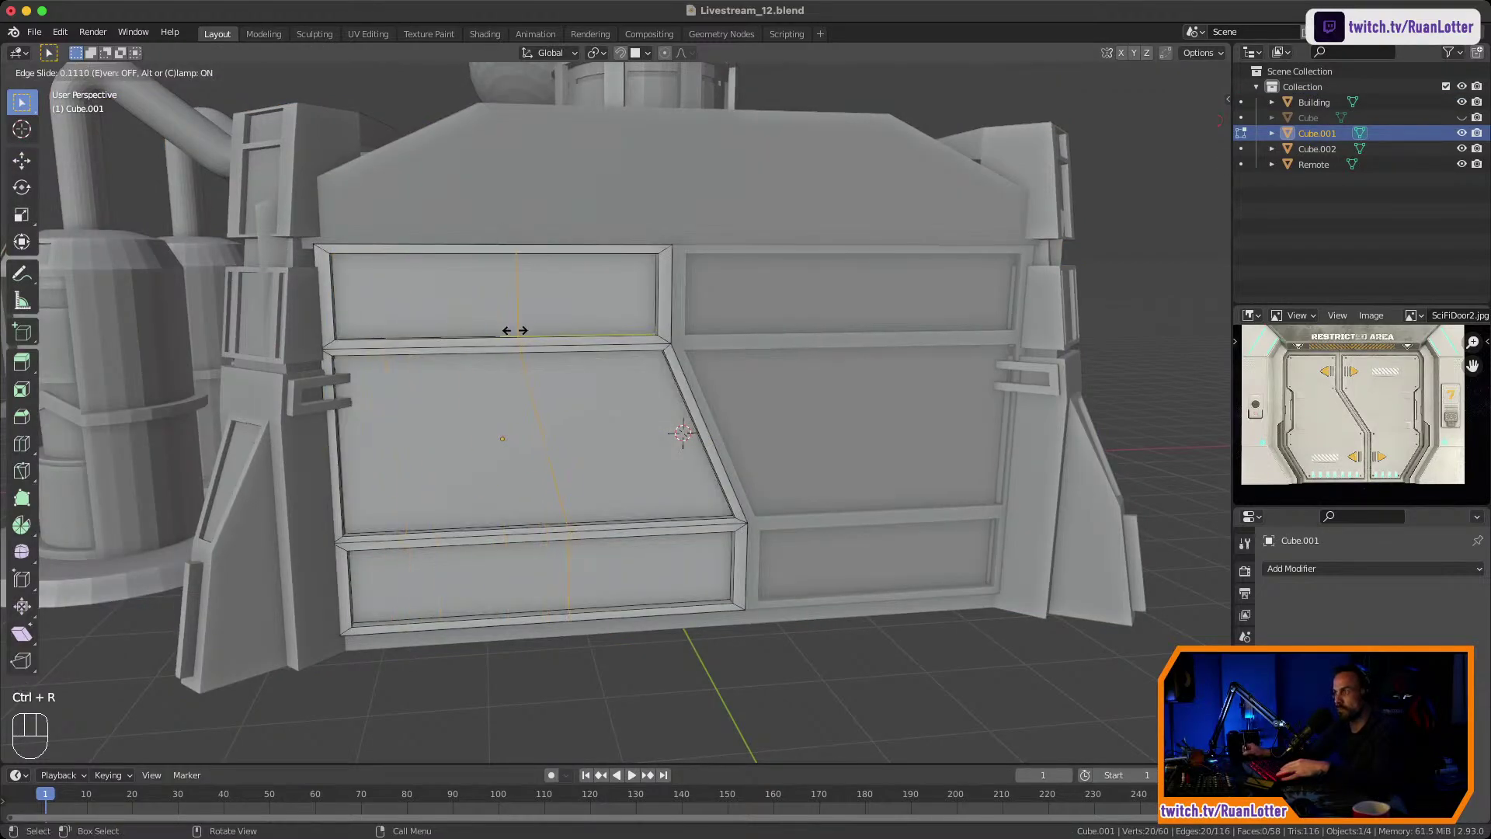
pyautogui.click(488, 331)
pyautogui.press('Tab')
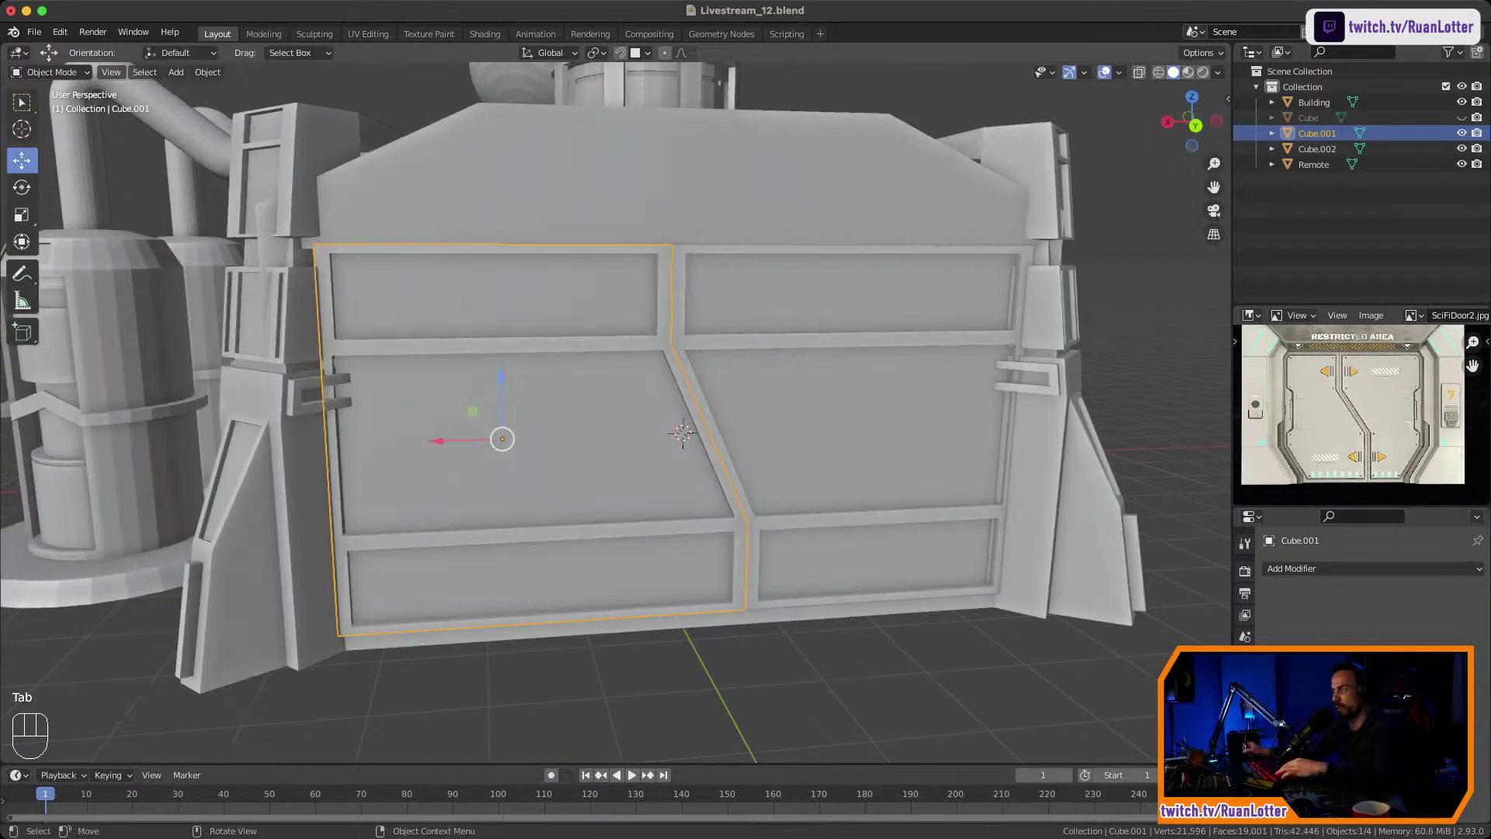
# Add a centred top-to-bottom loop cut through the copied door half, dividing its three panels.
pyautogui.click(823, 423)
pyautogui.press('Tab')
pyautogui.hotkey('ctrl', 'r')
pyautogui.click(846, 323)
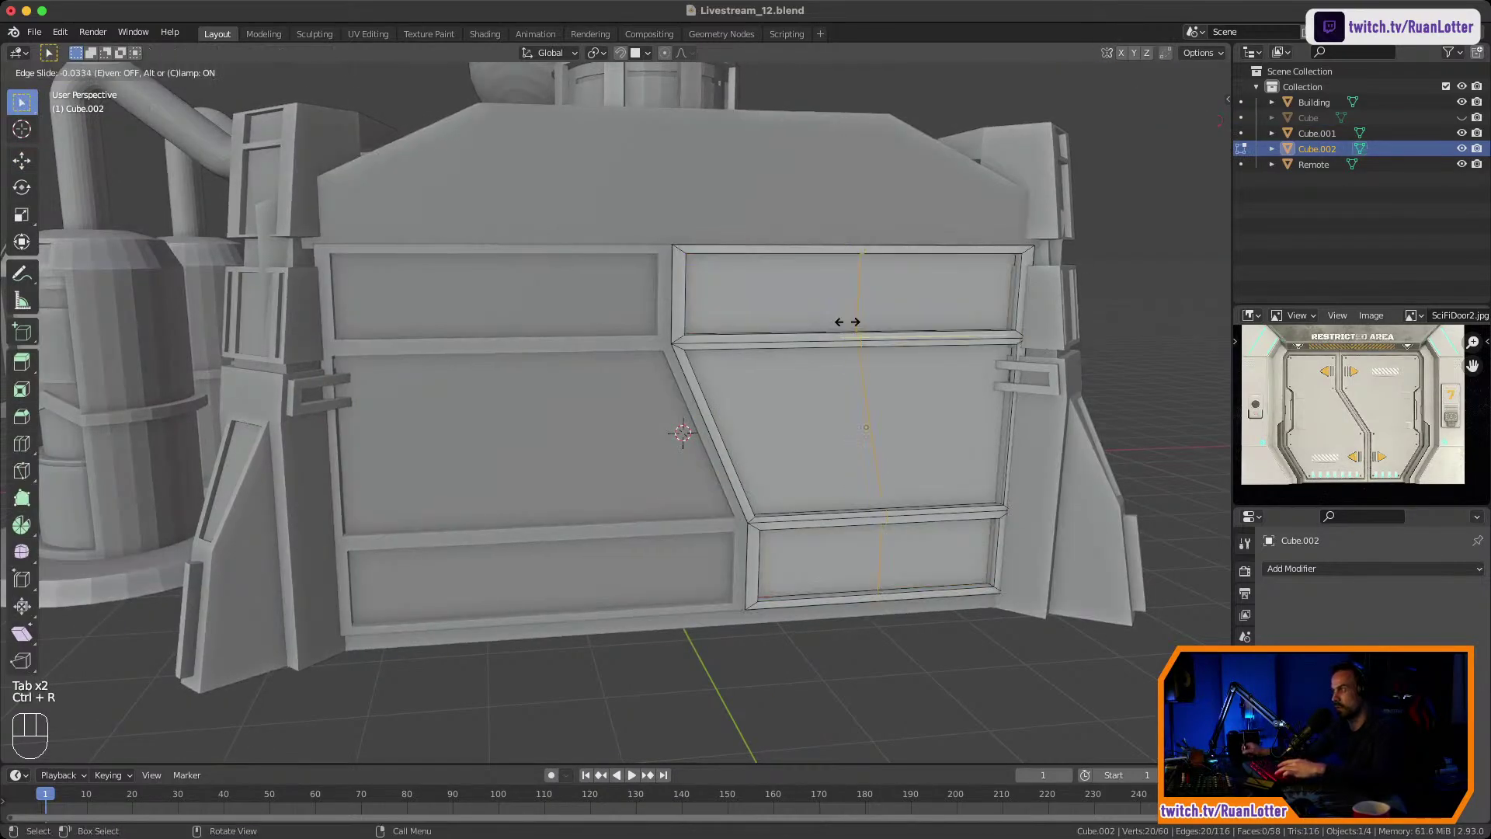
pyautogui.click(847, 324)
pyautogui.rightClick(811, 353)
pyautogui.press('Escape')
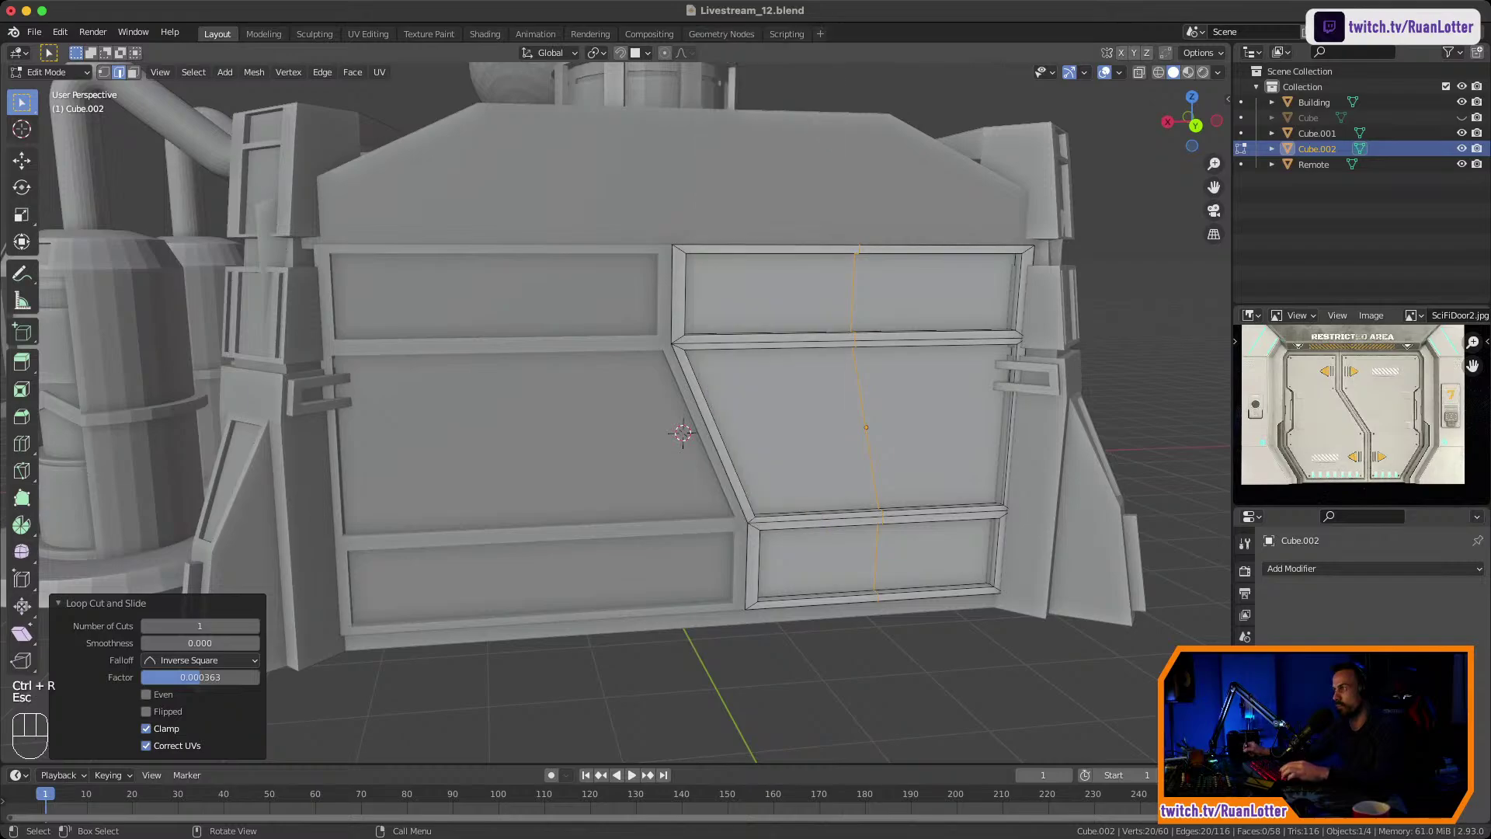
# Inset the outer face of the middle panel on both door halves by about 0.074 m.
pyautogui.press('Tab')
pyautogui.click(591, 435)
pyautogui.keyDown('shift'); pyautogui.click(815, 435); pyautogui.keyUp('shift')
pyautogui.press('Tab')
pyautogui.moveTo(816, 435); pyautogui.dragTo(800, 435, button='middle')
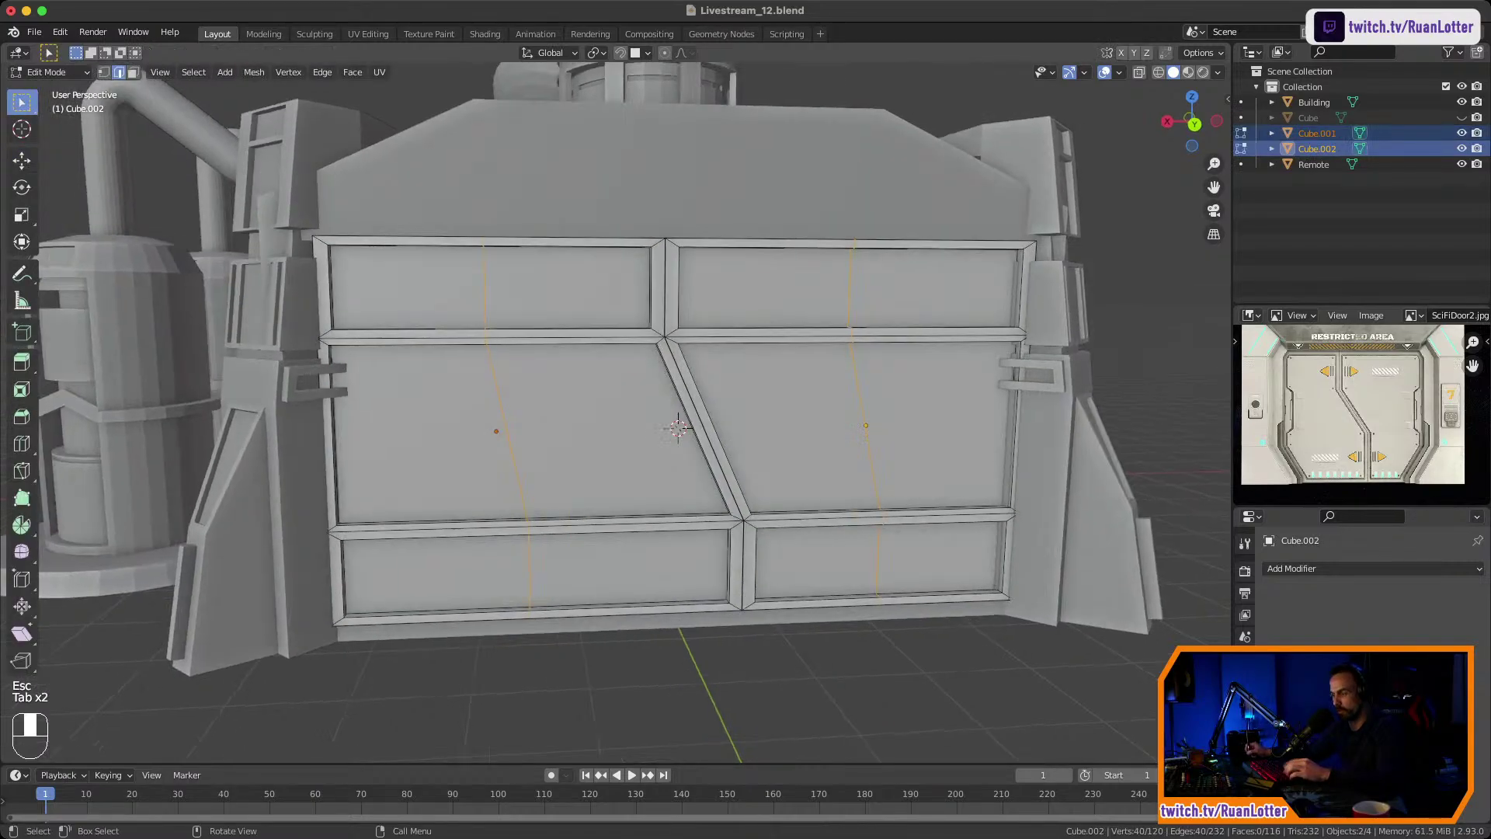
pyautogui.press('3')
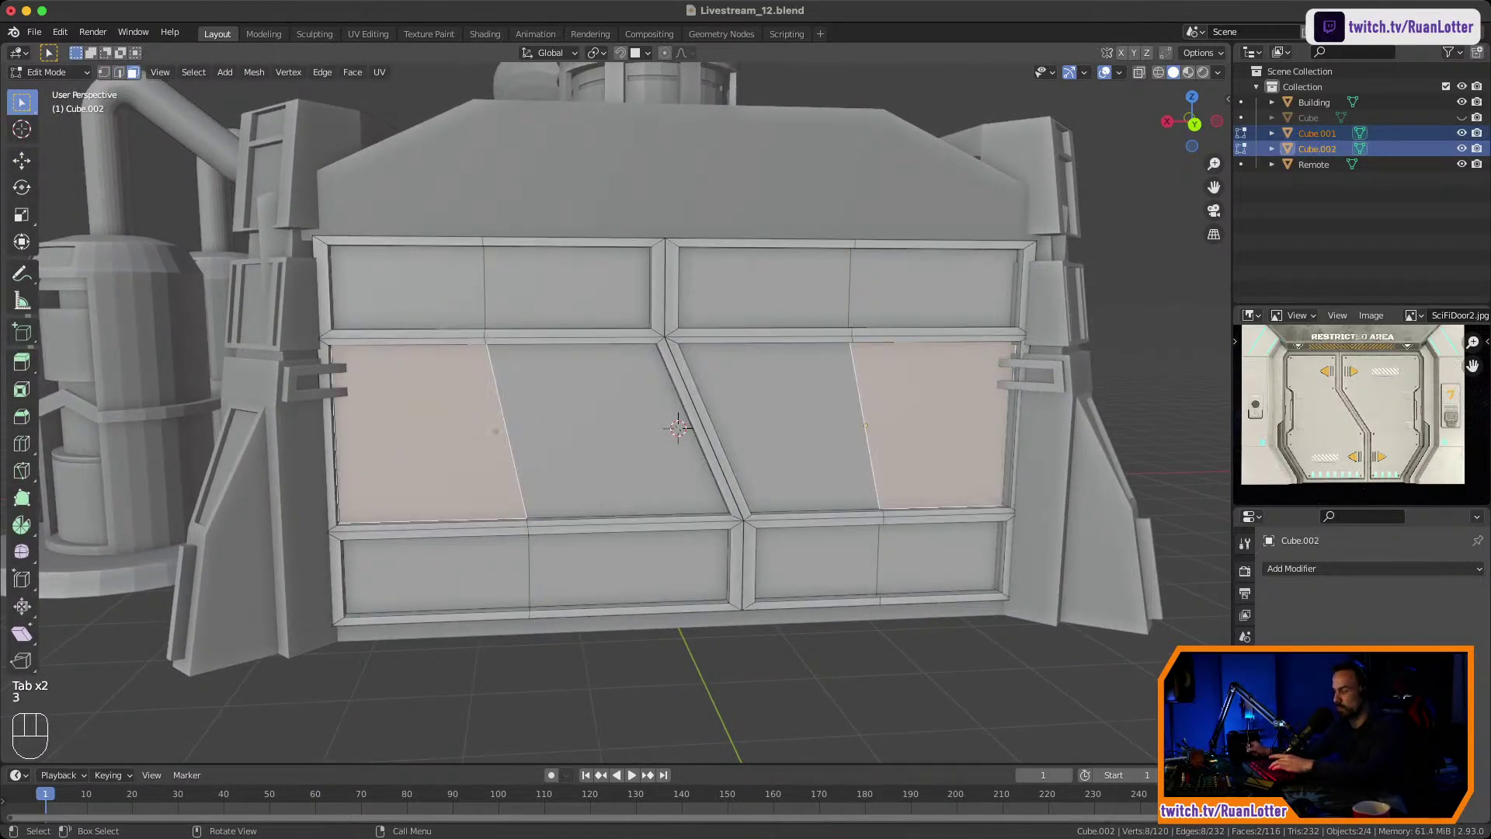
pyautogui.press('i')
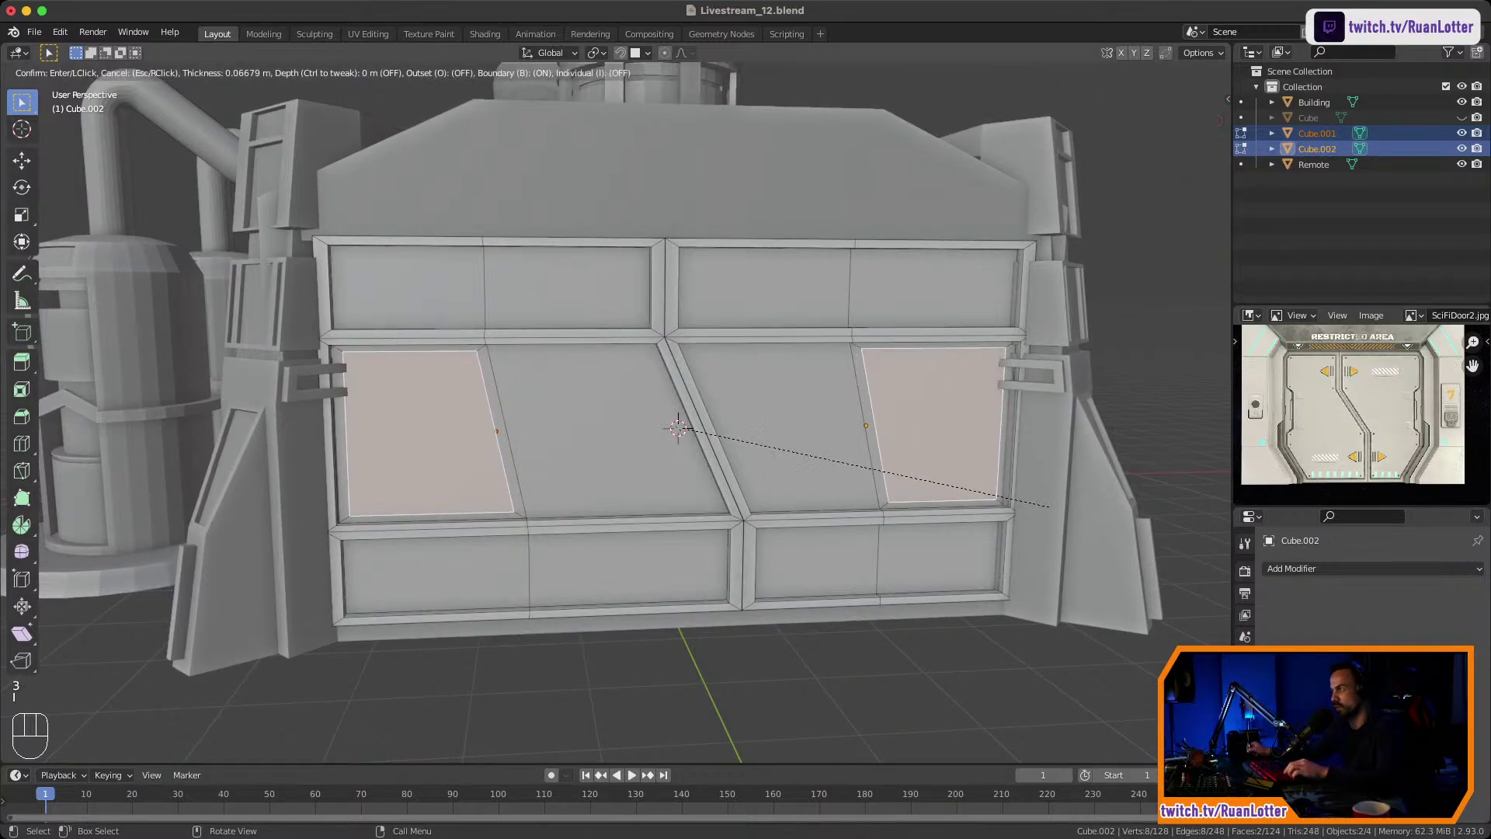
pyautogui.click(1042, 506)
# Extrude the two inset outer middle faces inward about 0.066 m.
pyautogui.moveTo(1009, 497); pyautogui.dragTo(1087, 502, button='middle')
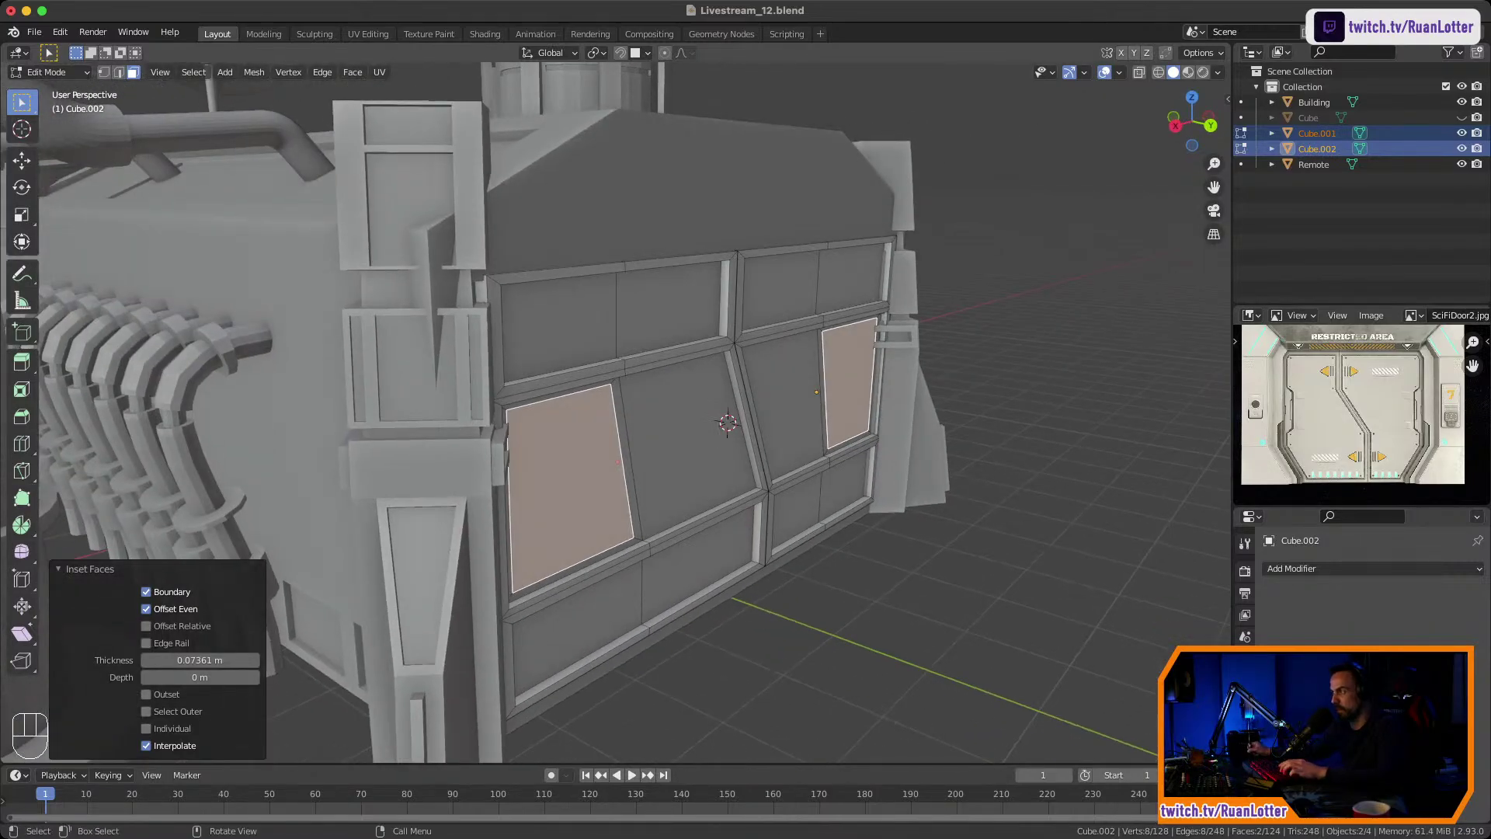
pyautogui.press('e')
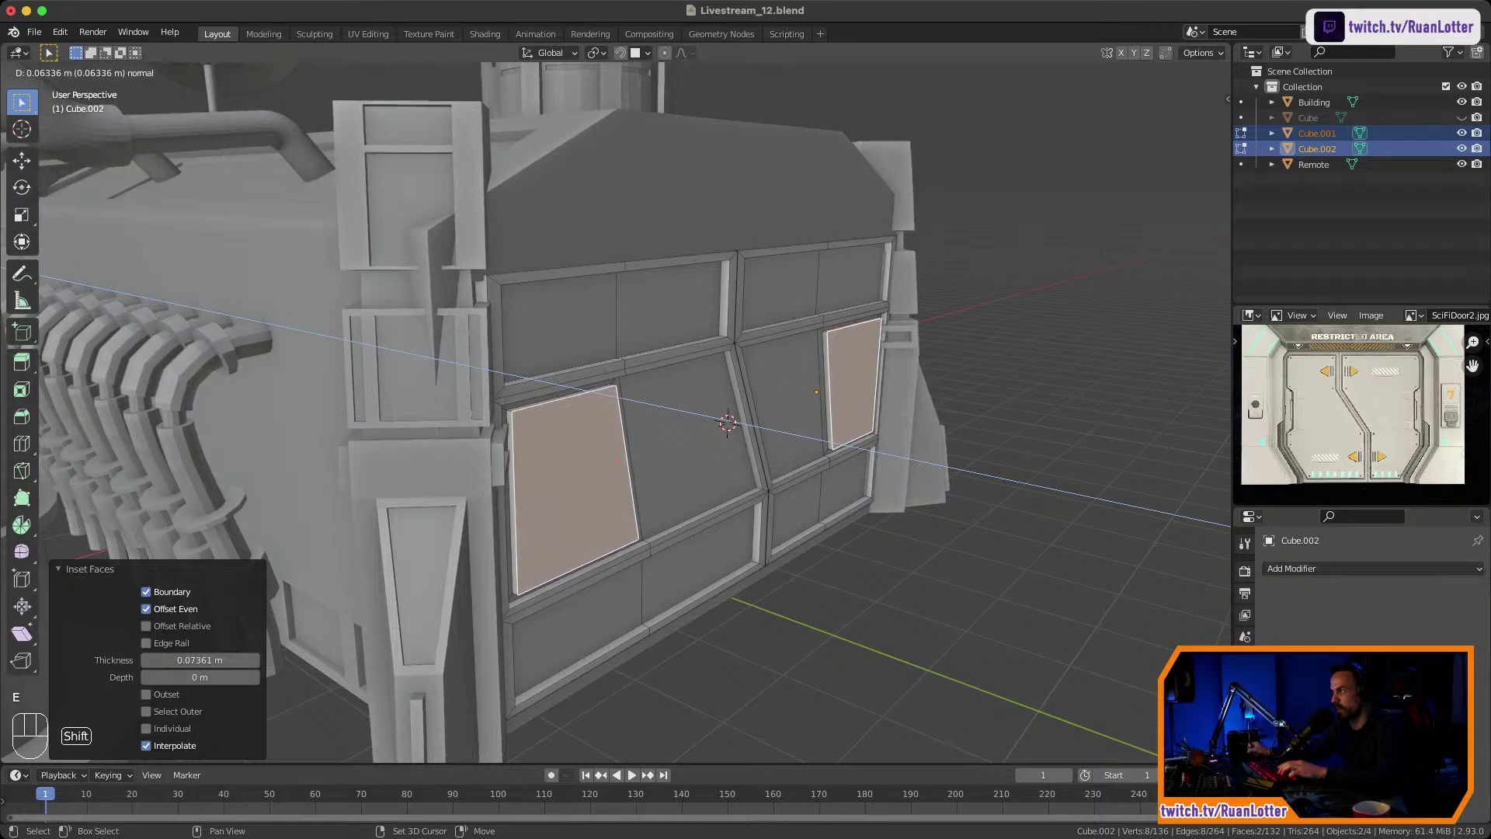
pyautogui.click(699, 435)
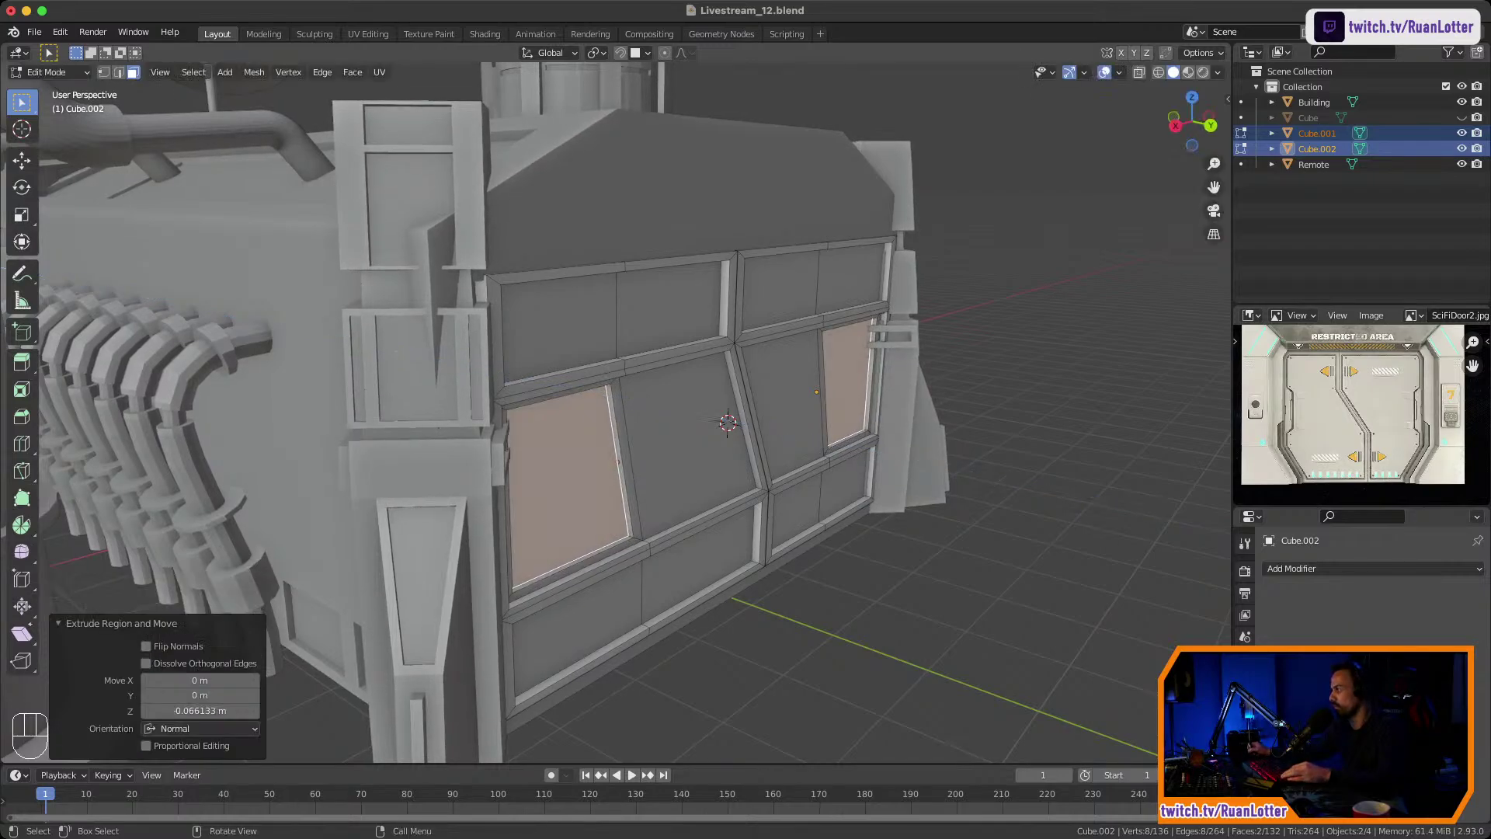
pyautogui.moveTo(699, 434); pyautogui.dragTo(657, 465, button='middle')
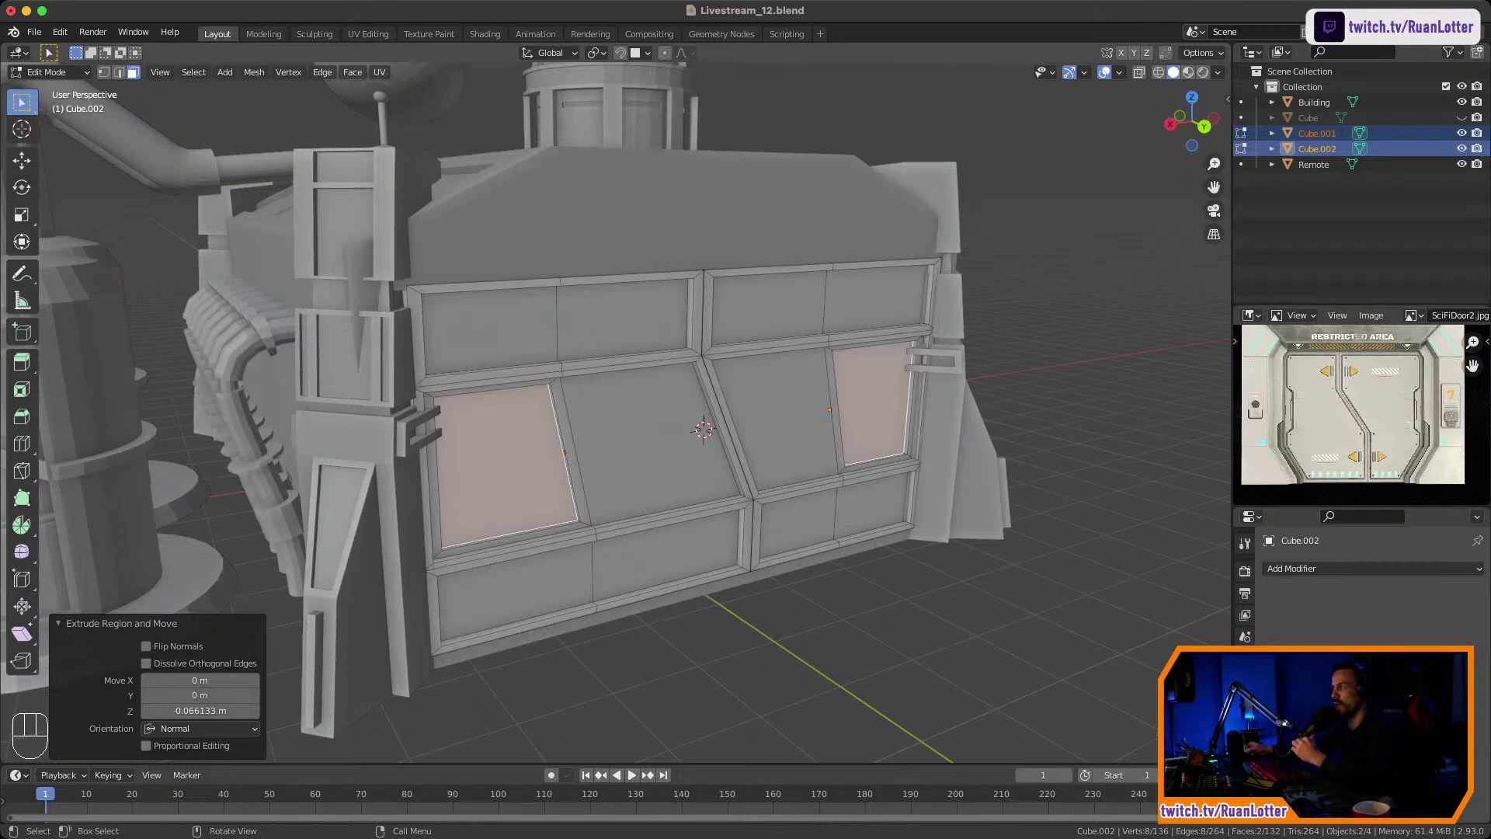
# Inset the four upper and lower panel faces nearest the door seam by about 0.063 m.
pyautogui.moveTo(745, 435); pyautogui.dragTo(682, 367, button='middle')
pyautogui.click(660, 272)
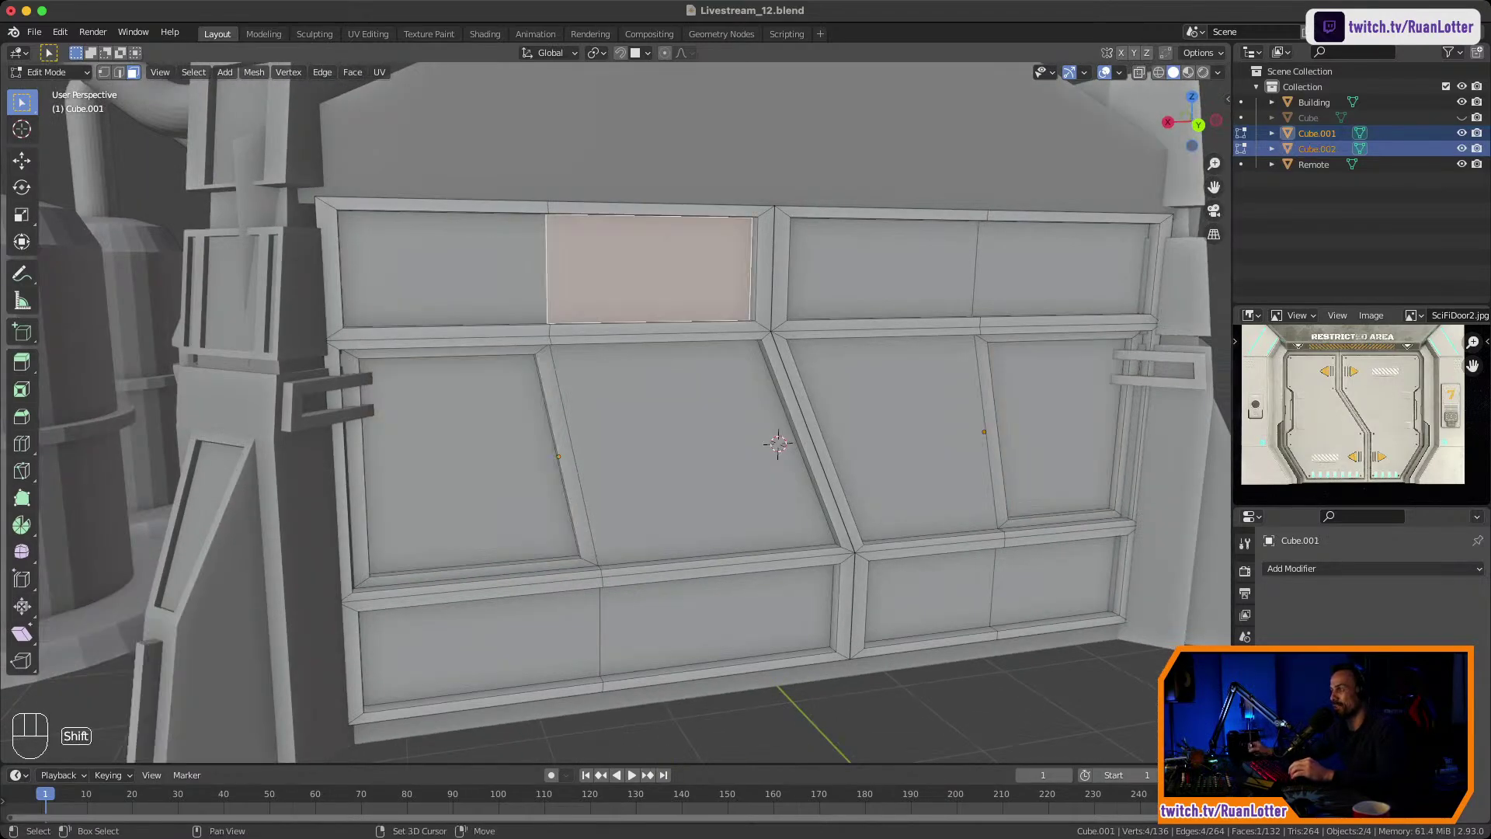
pyautogui.keyDown('shift'); pyautogui.click(870, 272); pyautogui.keyUp('shift')
pyautogui.keyDown('shift'); pyautogui.click(730, 618); pyautogui.keyUp('shift')
pyautogui.keyDown('shift'); pyautogui.click(928, 594); pyautogui.keyUp('shift')
pyautogui.moveTo(928, 594); pyautogui.dragTo(854, 589, button='middle')
pyautogui.keyDown('shift'); pyautogui.moveTo(854, 588); pyautogui.dragTo(862, 543, button='middle'); pyautogui.keyUp('shift')
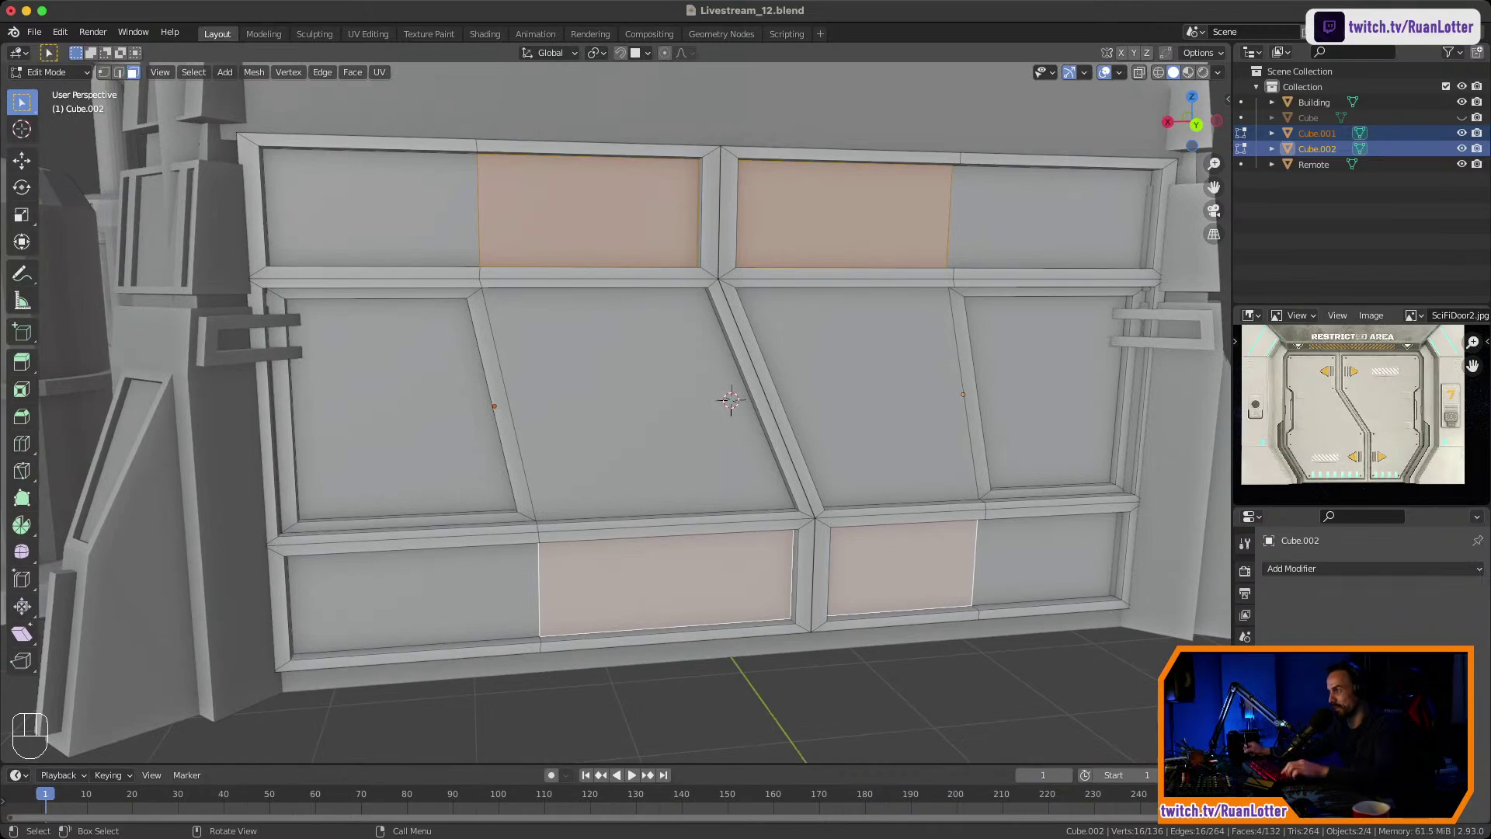
pyautogui.press('i')
pyautogui.click(1006, 437)
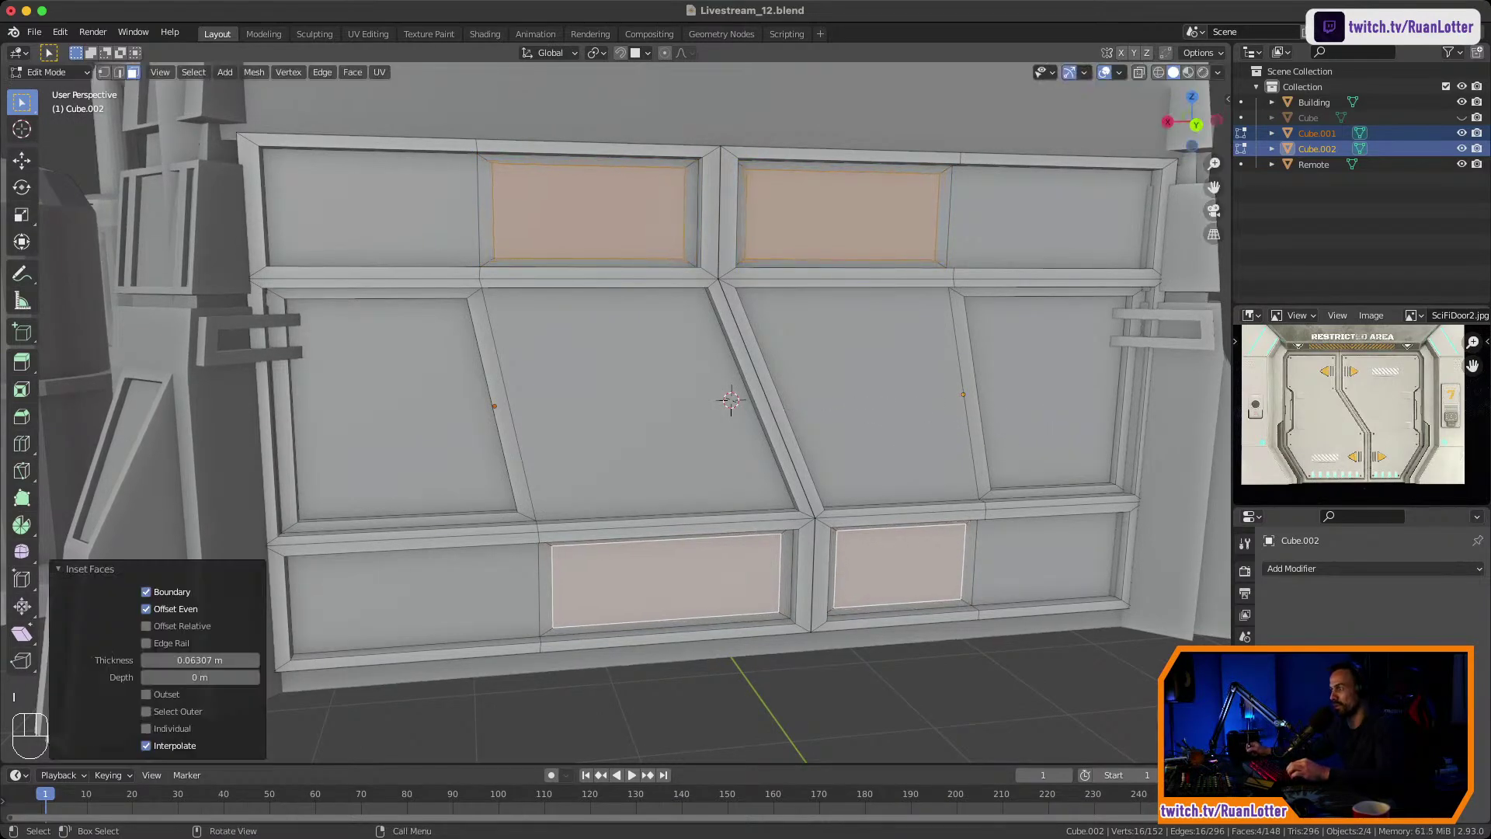
# Extrude the four inset upper and lower faces beside the seam inward.
pyautogui.moveTo(1006, 438); pyautogui.dragTo(975, 267, button='middle')
pyautogui.moveTo(974, 268); pyautogui.dragTo(955, 388, button='middle')
pyautogui.press('e')
pyautogui.click(1002, 291)
pyautogui.click(1087, 389)
# Inset the two slanted middle panel faces beside the door seam.
pyautogui.moveTo(971, 389); pyautogui.dragTo(891, 361, button='middle')
pyautogui.scroll(2, 971, 388)
pyautogui.click(497, 350)
pyautogui.keyDown('shift'); pyautogui.click(668, 341); pyautogui.keyUp('shift')
pyautogui.moveTo(668, 342); pyautogui.dragTo(800, 381, button='middle')
pyautogui.scroll(2, 745, 369)
pyautogui.press('i')
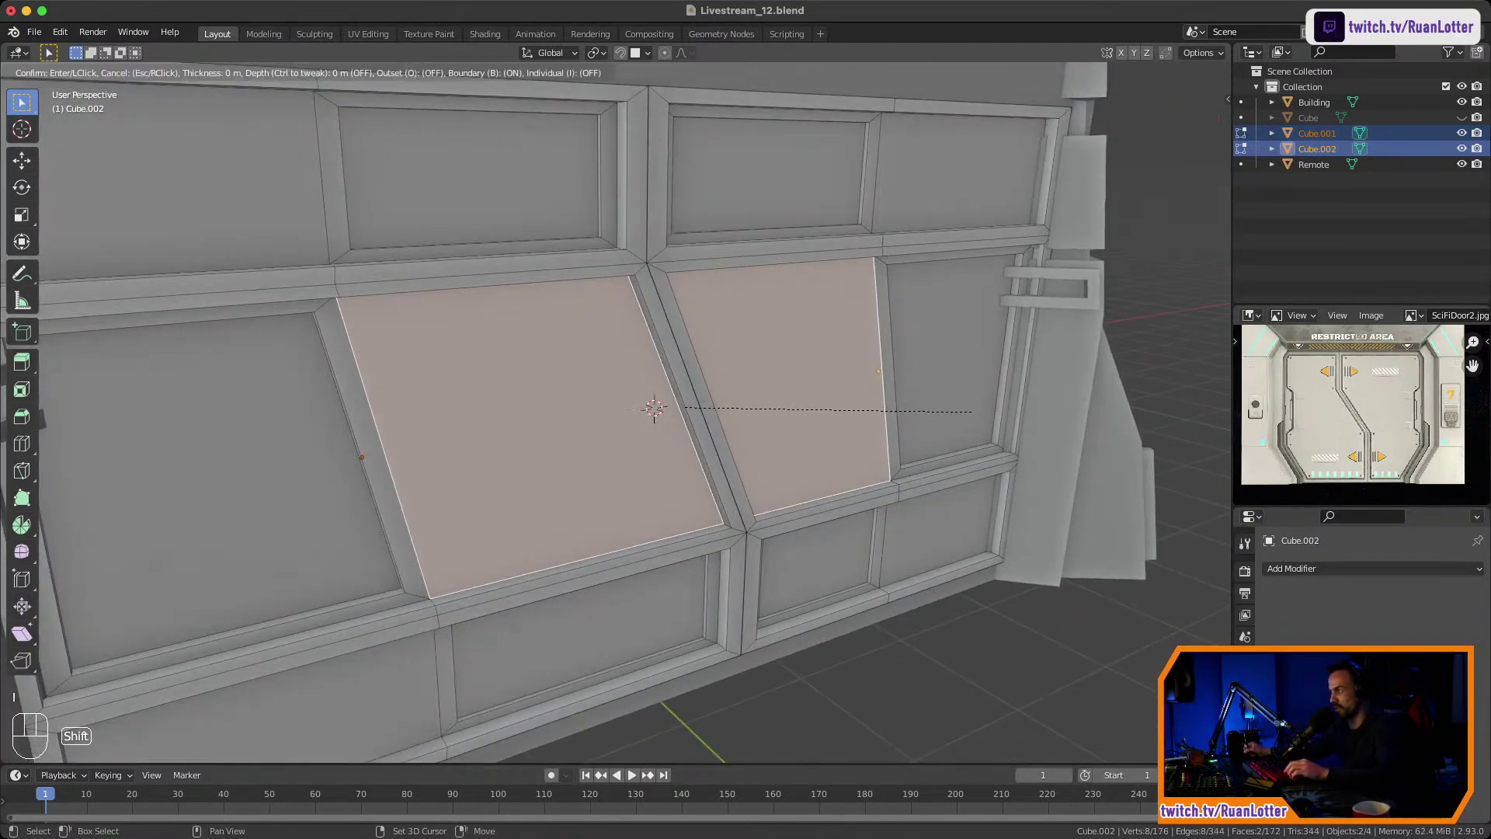
pyautogui.click(874, 416)
# Extrude the two inset slanted middle faces inward and leave mesh editing.
pyautogui.moveTo(874, 415); pyautogui.dragTo(880, 505, button='middle')
pyautogui.press('e')
pyautogui.click(943, 417)
pyautogui.press('Tab')
pyautogui.click(943, 481)
# Move the copied door half about 0.02 m along negative X to leave a thin gap at the seam.
pyautogui.moveTo(879, 505)
pyautogui.mouseDown(button='middle')
pyautogui.moveTo(980, 501)
pyautogui.moveTo(885, 489)
pyautogui.mouseUp(button='middle')
pyautogui.keyDown('ctrl'); pyautogui.moveTo(886, 490); pyautogui.dragTo(886, 524, button='middle'); pyautogui.keyUp('ctrl')
pyautogui.keyDown('ctrl'); pyautogui.moveTo(800, 474); pyautogui.dragTo(838, 410, button='middle'); pyautogui.keyUp('ctrl')
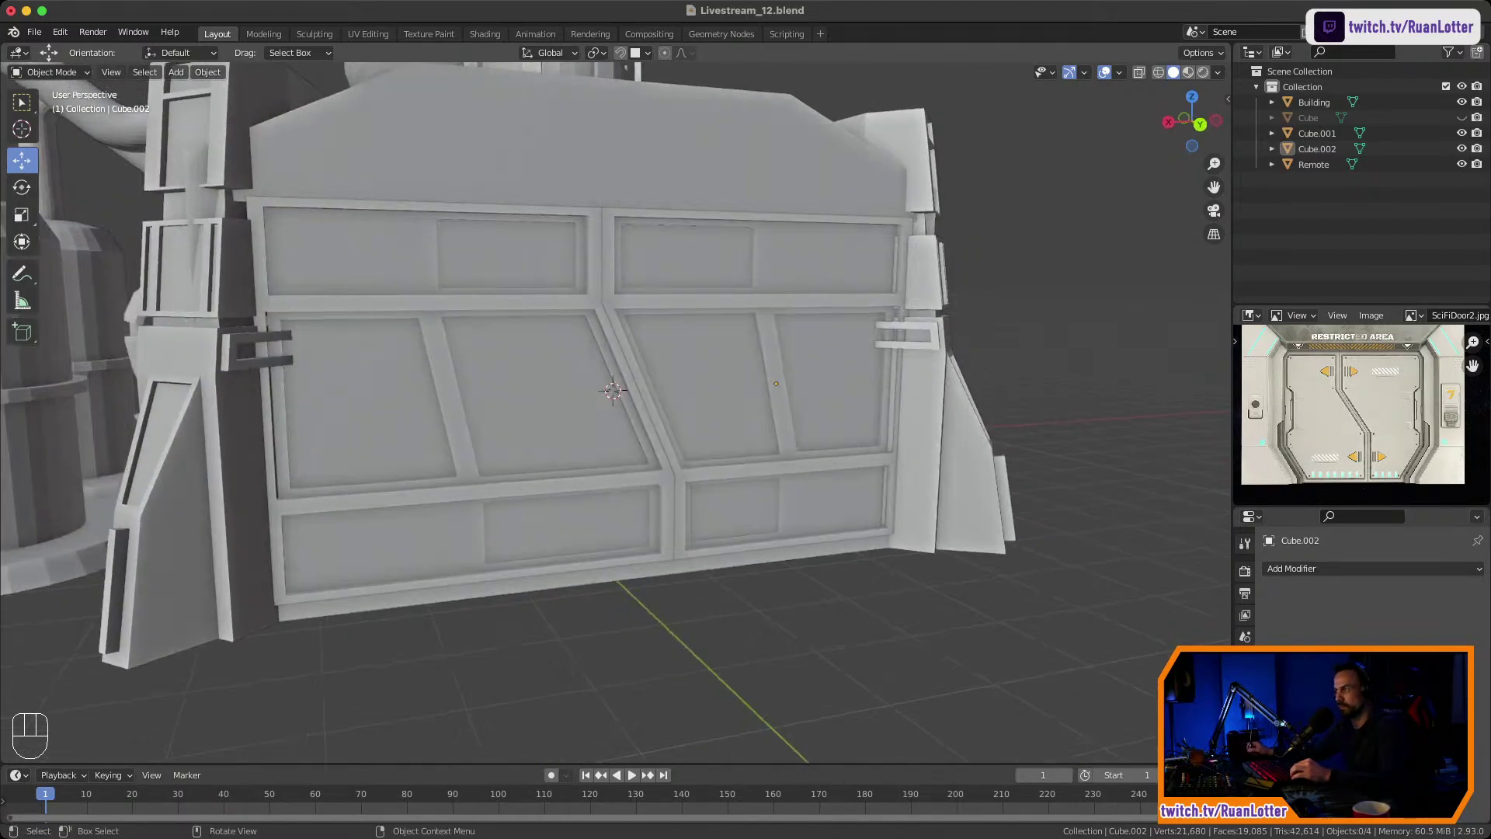
pyautogui.click(838, 410)
pyautogui.press('g')
pyautogui.press('x')
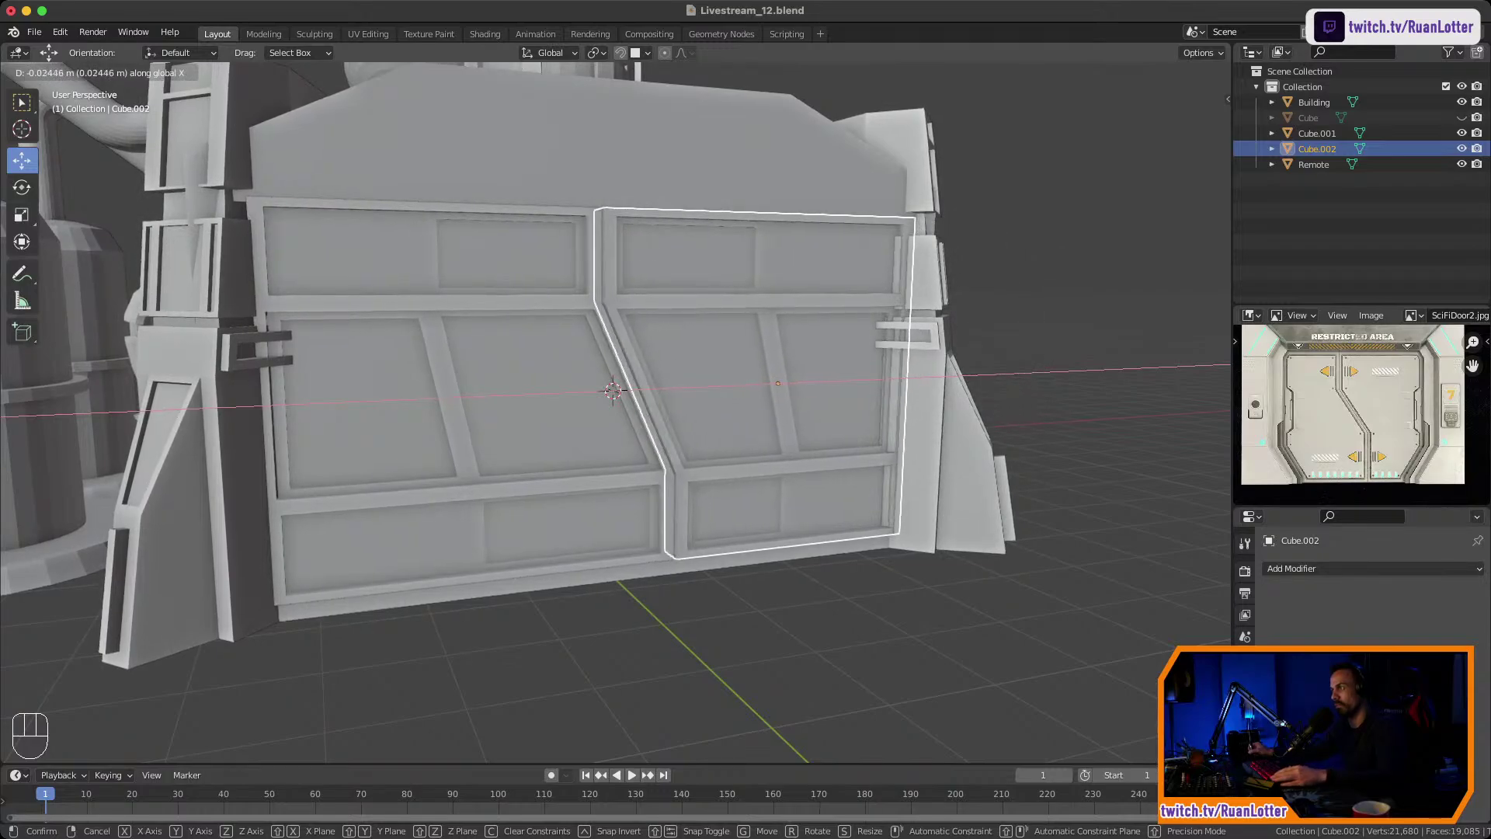
pyautogui.click(906, 458)
pyautogui.click(1064, 458)
# Examine the panelled doors and the surrounding building from several angles and distances.
pyautogui.moveTo(1064, 458); pyautogui.dragTo(1064, 520, button='middle')
pyautogui.keyDown('ctrl'); pyautogui.moveTo(1064, 520); pyautogui.dragTo(1064, 489, button='middle'); pyautogui.keyUp('ctrl')
pyautogui.moveTo(1064, 489); pyautogui.dragTo(1045, 439, button='middle')
pyautogui.keyDown('ctrl'); pyautogui.moveTo(1045, 439); pyautogui.dragTo(1076, 458, button='middle'); pyautogui.keyUp('ctrl')
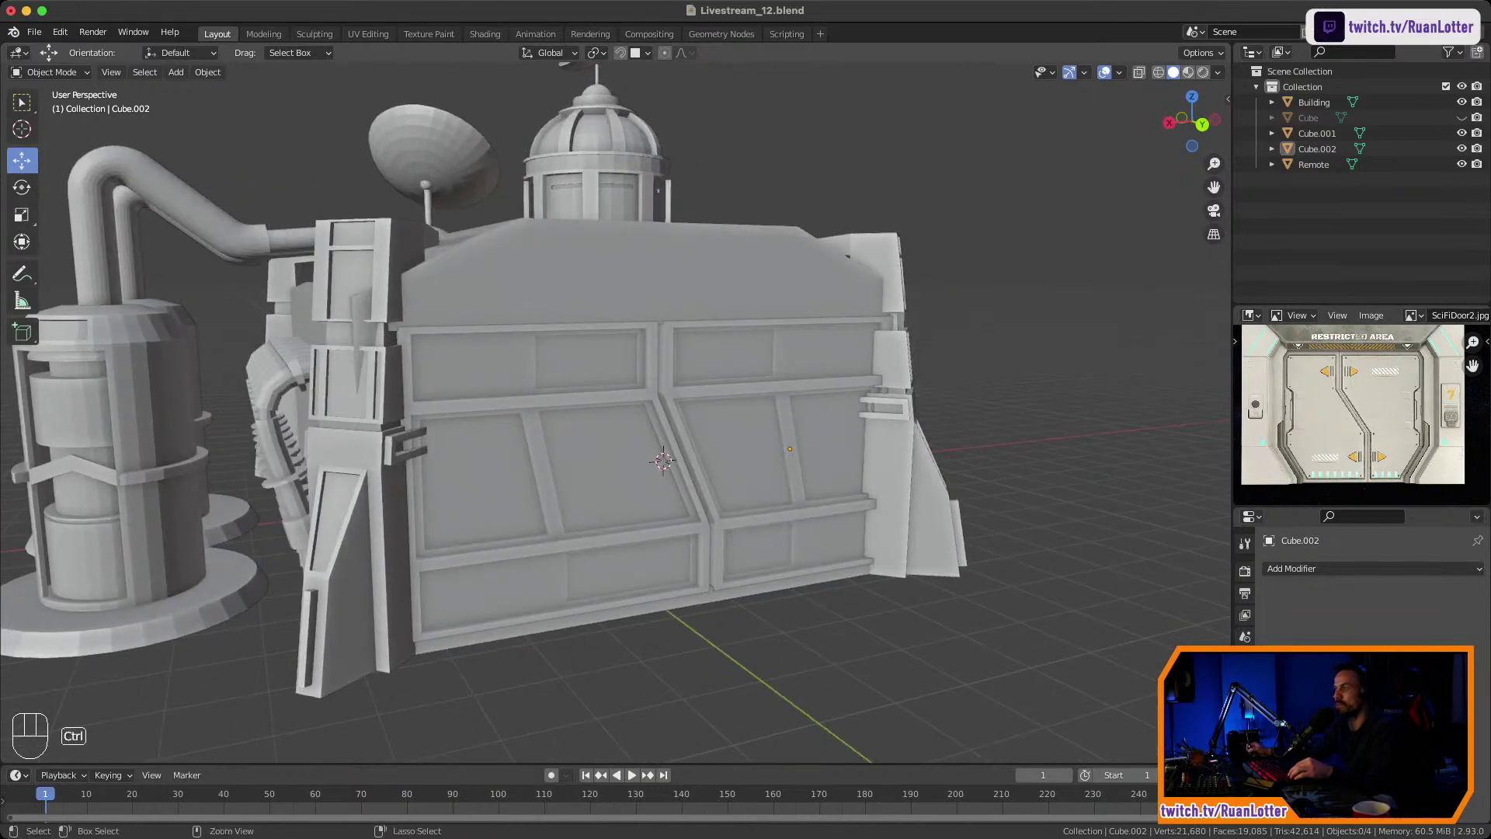
pyautogui.keyDown('shift'); pyautogui.moveTo(621, 412); pyautogui.dragTo(690, 413, button='middle'); pyautogui.keyUp('shift')
pyautogui.keyDown('ctrl'); pyautogui.moveTo(689, 413); pyautogui.dragTo(689, 466, button='middle'); pyautogui.keyUp('ctrl')
pyautogui.keyDown('shift'); pyautogui.moveTo(689, 466); pyautogui.dragTo(684, 520, button='middle'); pyautogui.keyUp('shift')
pyautogui.moveTo(776, 482); pyautogui.dragTo(384, 436, button='middle')
pyautogui.moveTo(668, 435); pyautogui.dragTo(512, 481, button='middle')
pyautogui.keyDown('shift'); pyautogui.moveTo(513, 481); pyautogui.dragTo(685, 528, button='middle'); pyautogui.keyUp('shift')
pyautogui.keyDown('shift'); pyautogui.moveTo(685, 528); pyautogui.dragTo(711, 416, button='middle'); pyautogui.keyUp('shift')
pyautogui.scroll(2, 614, 411)
# Move the Remote object horizontally about 18.33 m along Y and -0.80 m along X, in front of the doors.
pyautogui.moveTo(473, 497); pyautogui.dragTo(601, 571)
pyautogui.moveTo(602, 566); pyautogui.dragTo(412, 565, button='middle')
pyautogui.keyDown('ctrl'); pyautogui.moveTo(412, 566); pyautogui.dragTo(361, 644, button='middle'); pyautogui.keyUp('ctrl')
pyautogui.moveTo(361, 644); pyautogui.dragTo(278, 681, button='middle')
pyautogui.press('g')
pyautogui.hotkey('shift', 'z')
pyautogui.click(829, 538)
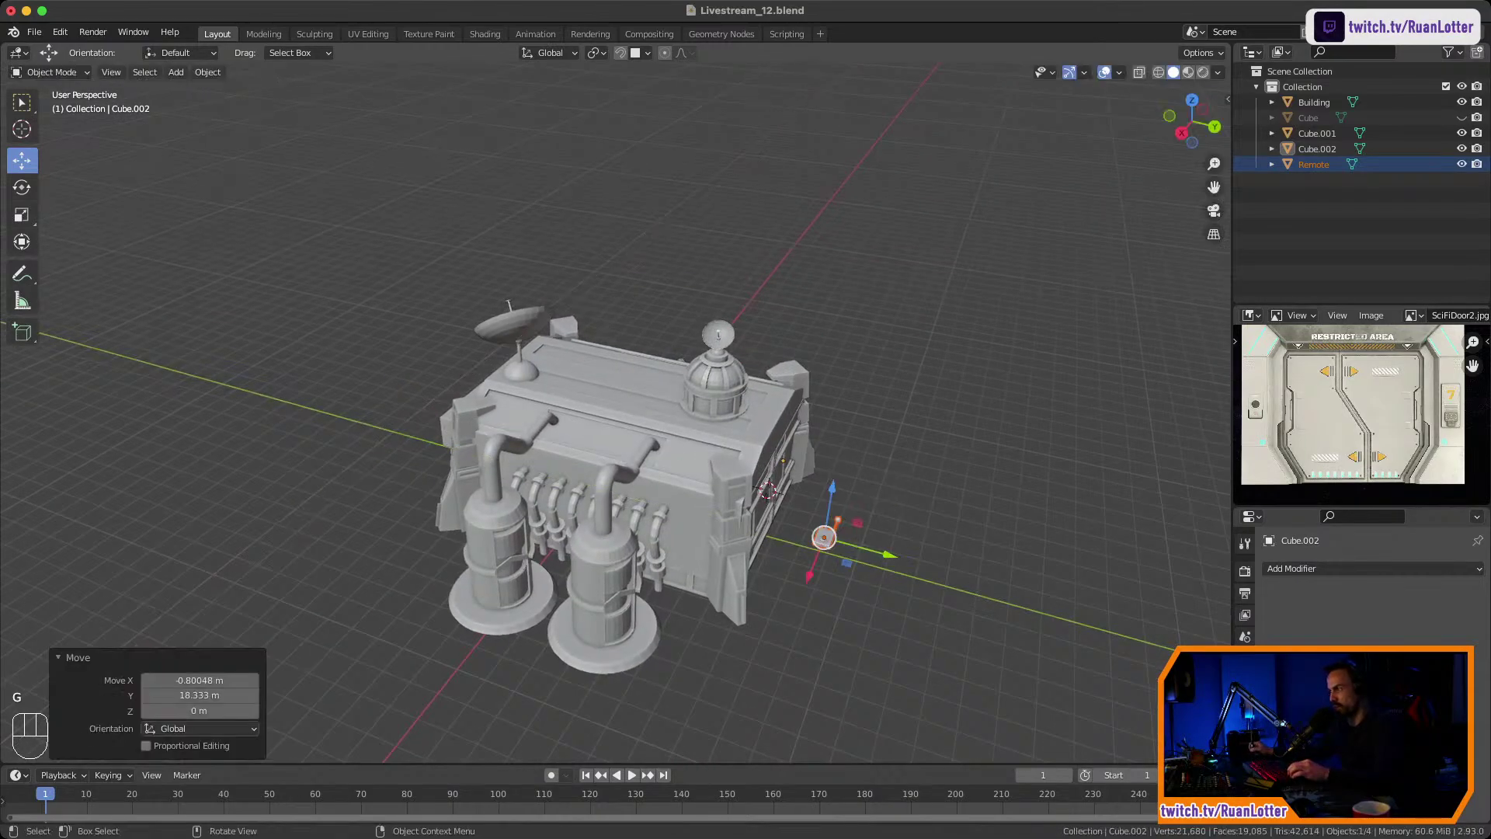
# Rename the Cube.001 door half as Door1.
pyautogui.moveTo(830, 537); pyautogui.dragTo(711, 396, button='middle')
pyautogui.click(785, 505)
pyautogui.moveTo(710, 396)
pyautogui.keyDown('ctrl'); pyautogui.mouseDown(button='middle')
pyautogui.moveTo(711, 358)
pyautogui.moveTo(703, 400)
pyautogui.mouseUp(button='middle'); pyautogui.keyUp('ctrl')
pyautogui.click(716, 470)
pyautogui.click(703, 358)
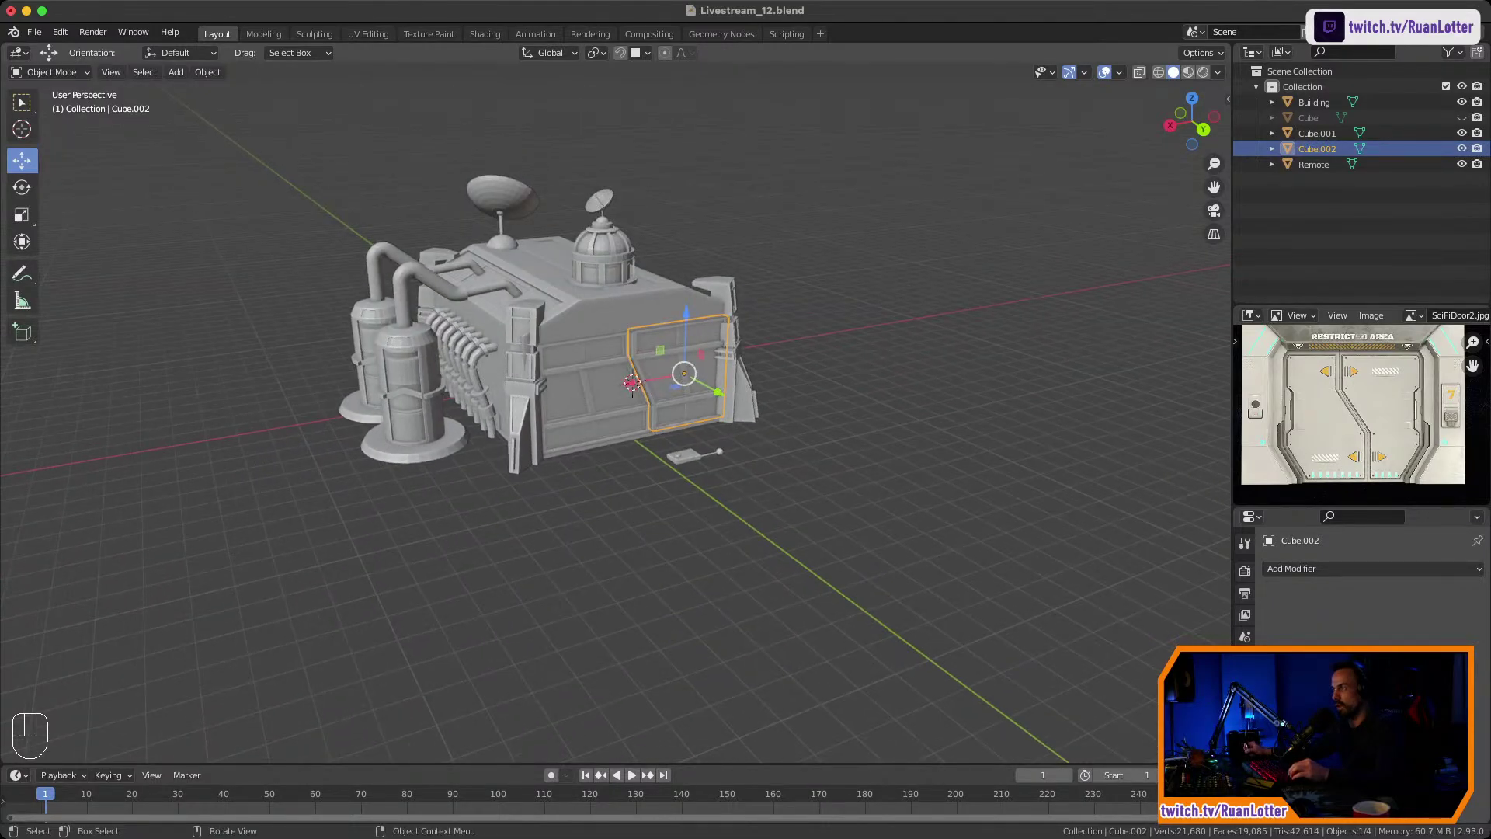
pyautogui.click(594, 398)
pyautogui.doubleClick(1317, 133)
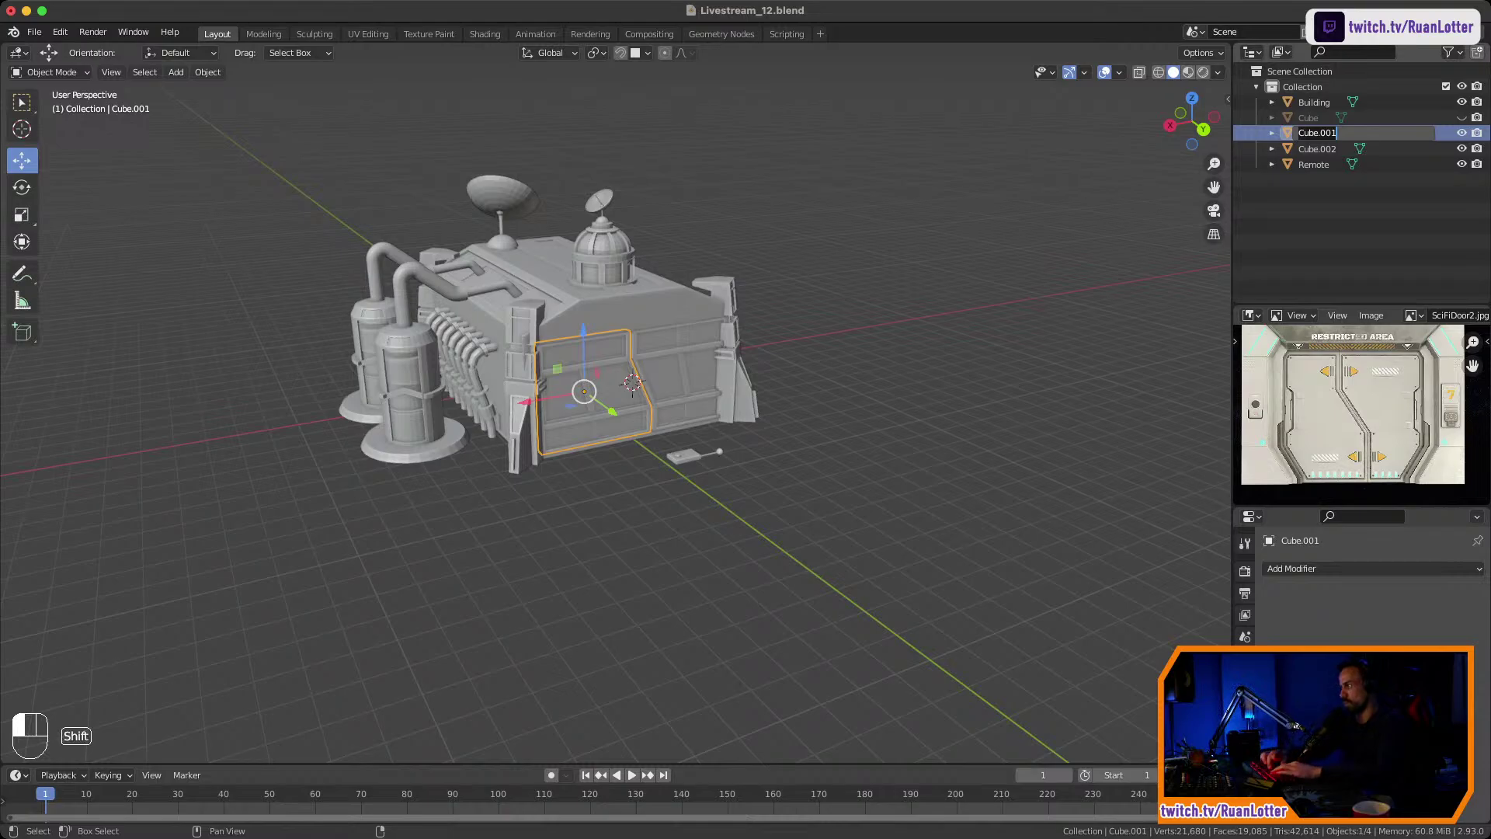
pyautogui.write('Door1')
pyautogui.press('Return')
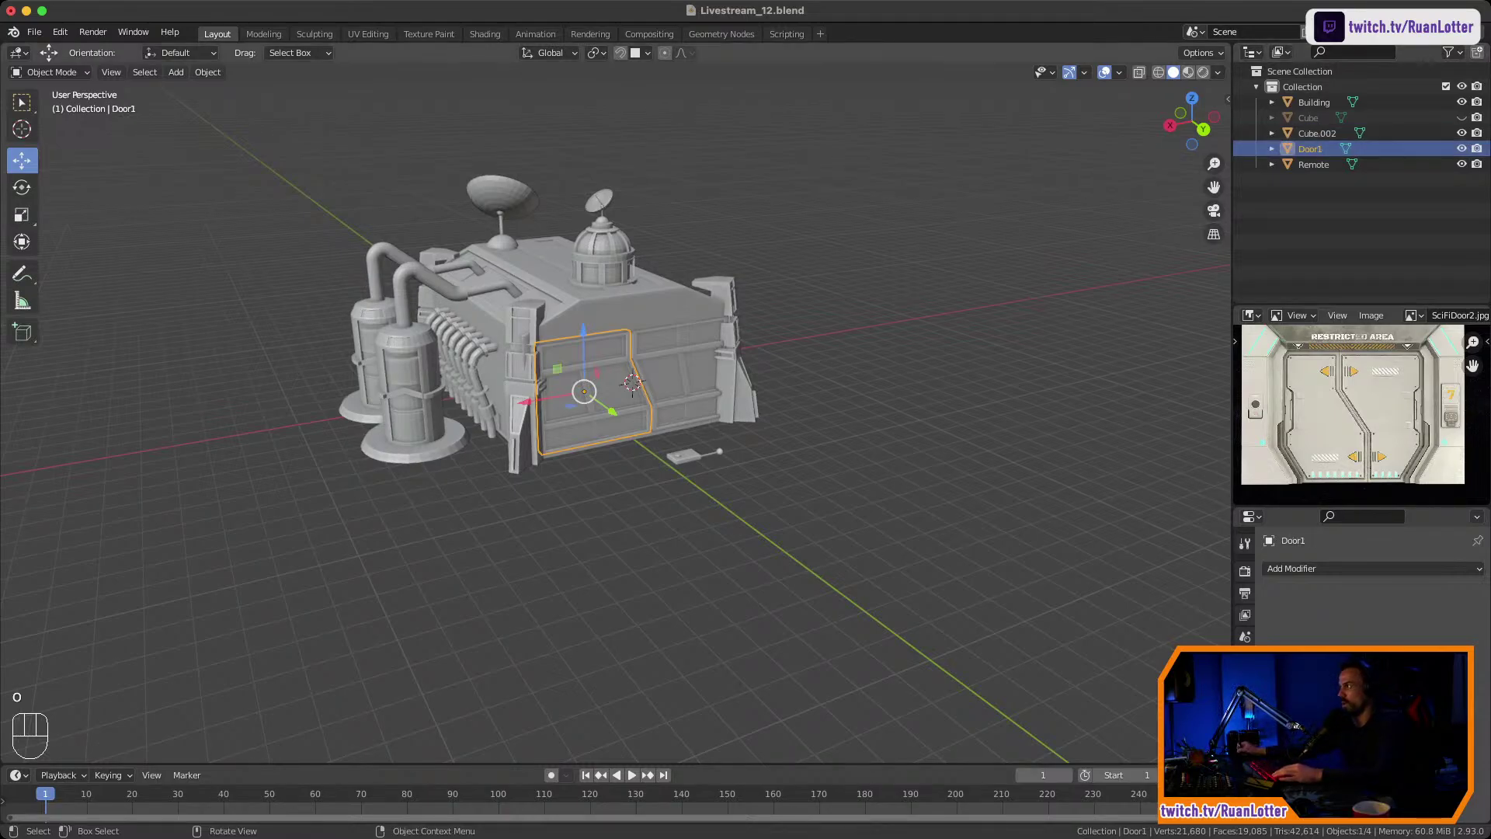
# Rename the other door half, Cube.002, as Door2.
pyautogui.click(685, 375)
pyautogui.doubleClick(1317, 133)
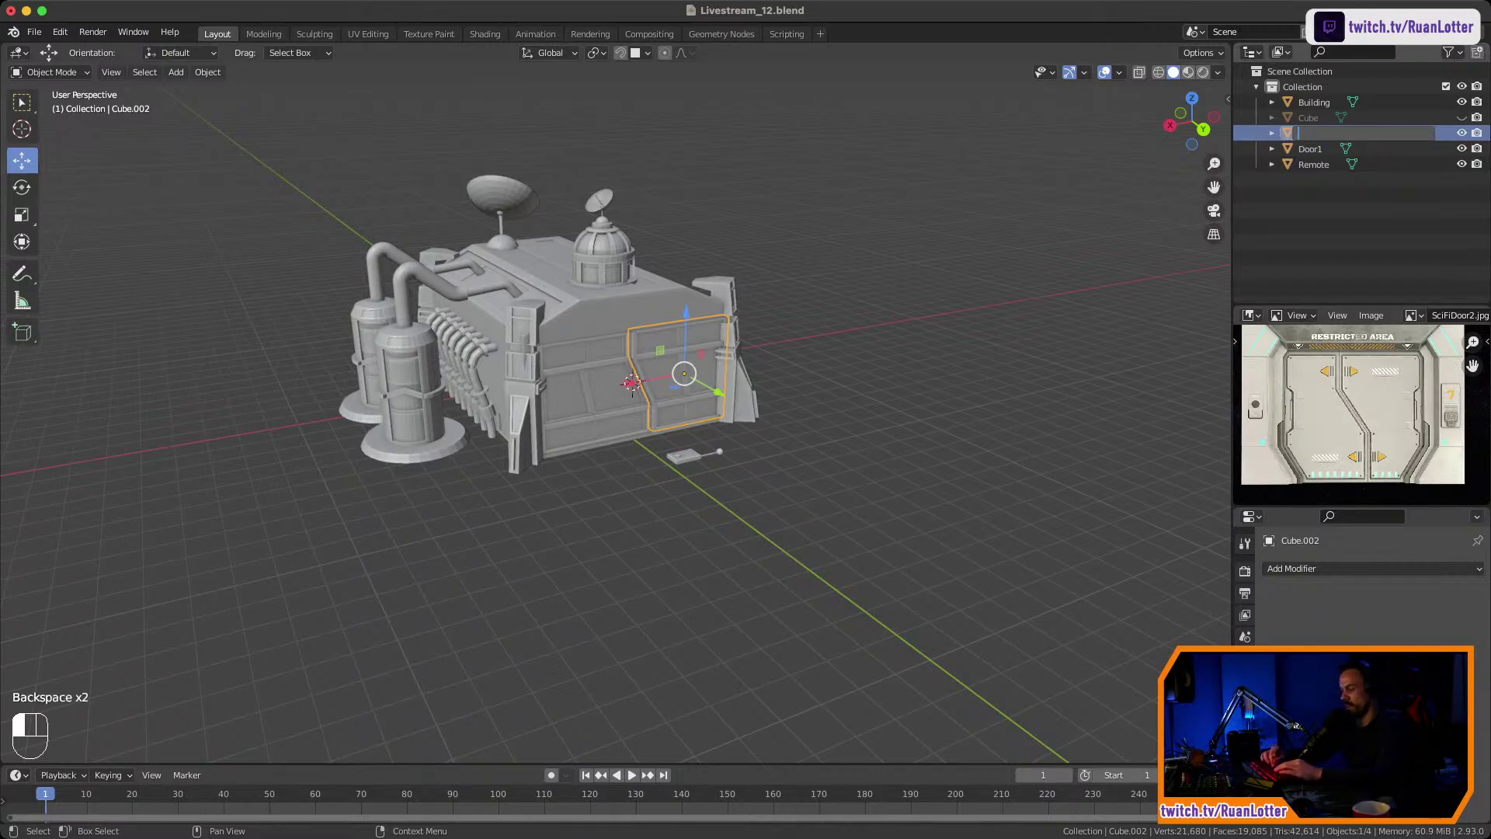
pyautogui.write('Door2')
pyautogui.press('Return')
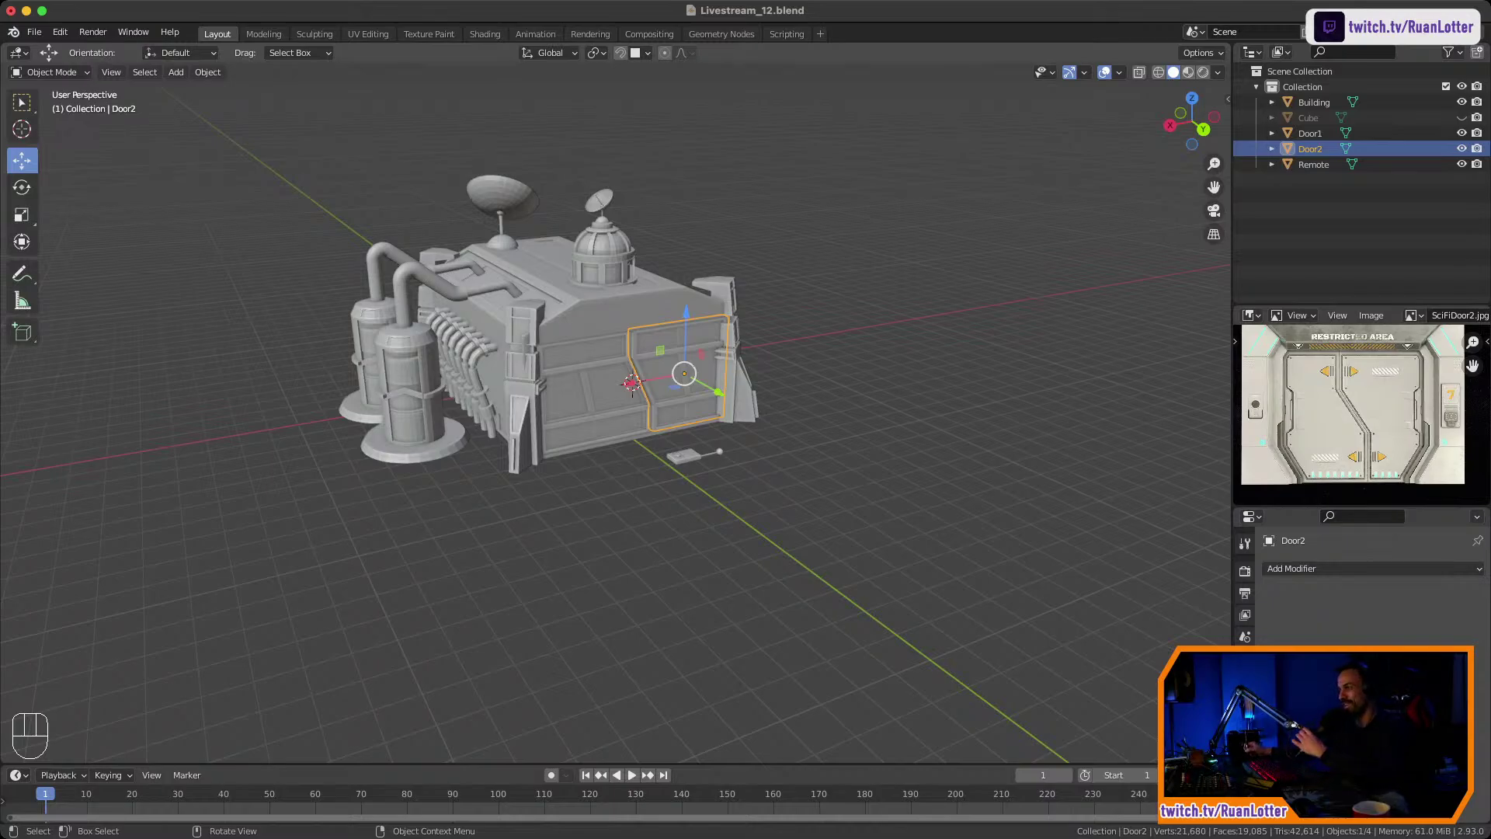
# Inspect the doors, the Remote and the surrounding building from several angles, and save the file.
pyautogui.hotkey('alt', 'a')
pyautogui.moveTo(683, 450); pyautogui.dragTo(833, 410, button='middle')
pyautogui.moveTo(833, 410); pyautogui.dragTo(786, 396, button='middle')
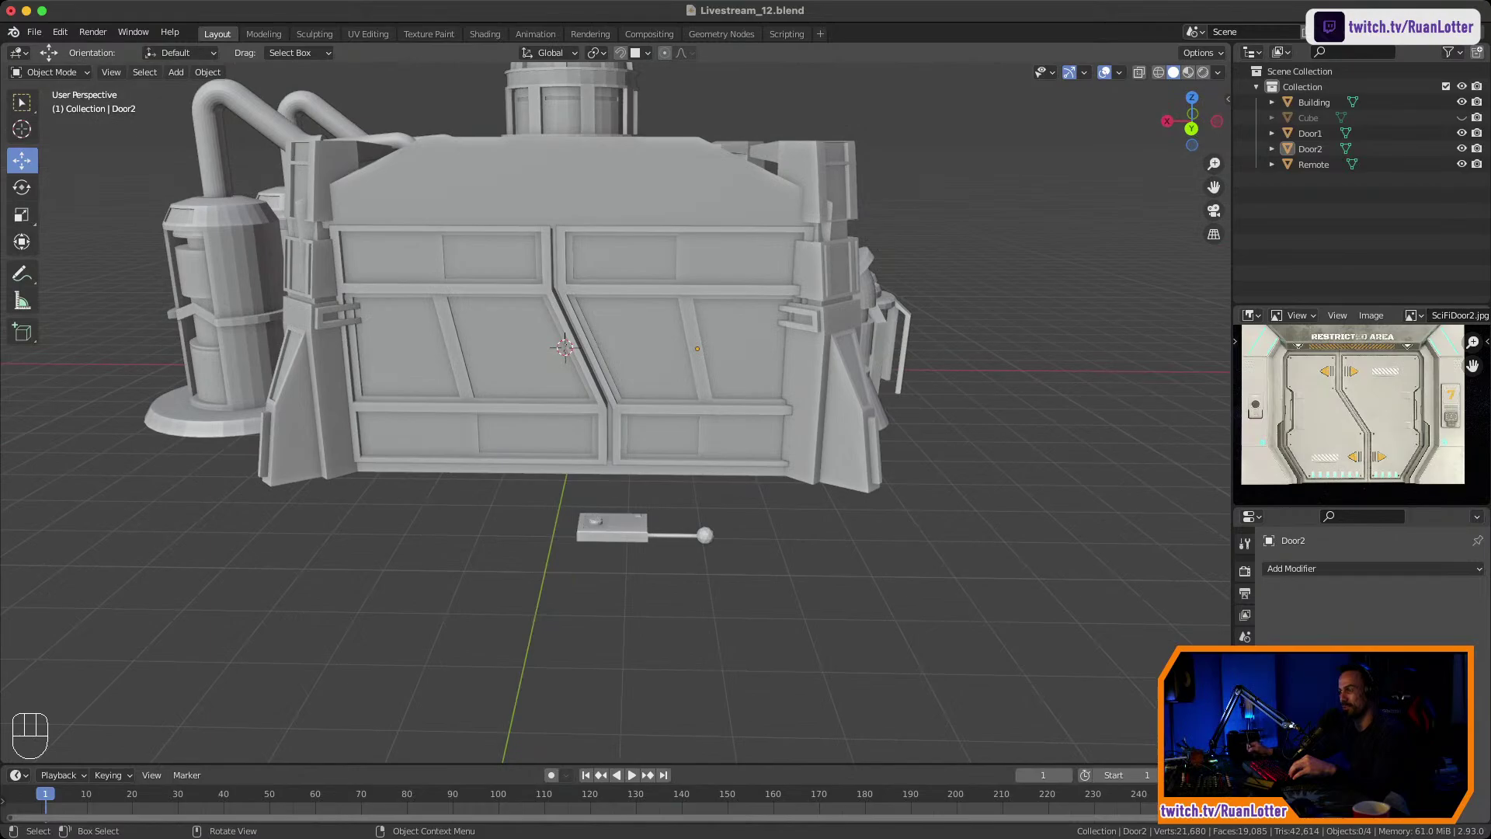
pyautogui.moveTo(564, 495); pyautogui.dragTo(721, 560)
pyautogui.moveTo(722, 560); pyautogui.dragTo(630, 575, button='middle')
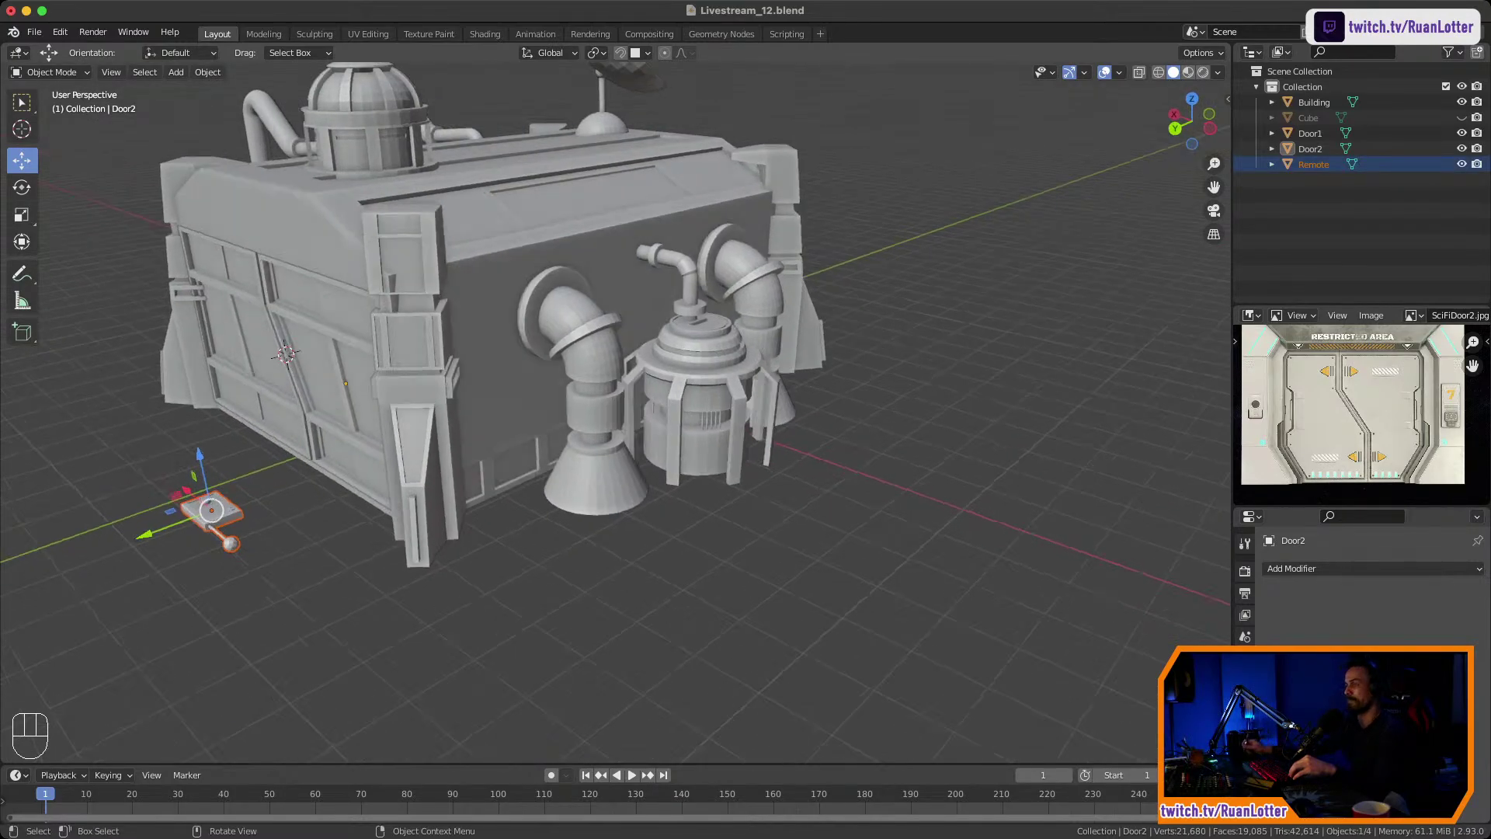
pyautogui.press('KP_Decimal')
pyautogui.moveTo(621, 466); pyautogui.dragTo(765, 553, button='middle')
pyautogui.keyDown('ctrl'); pyautogui.moveTo(765, 553); pyautogui.dragTo(765, 660, button='middle'); pyautogui.keyUp('ctrl')
pyautogui.moveTo(765, 660); pyautogui.dragTo(761, 610, button='middle')
pyautogui.keyDown('shift'); pyautogui.moveTo(761, 609); pyautogui.dragTo(951, 739, button='middle'); pyautogui.keyUp('shift')
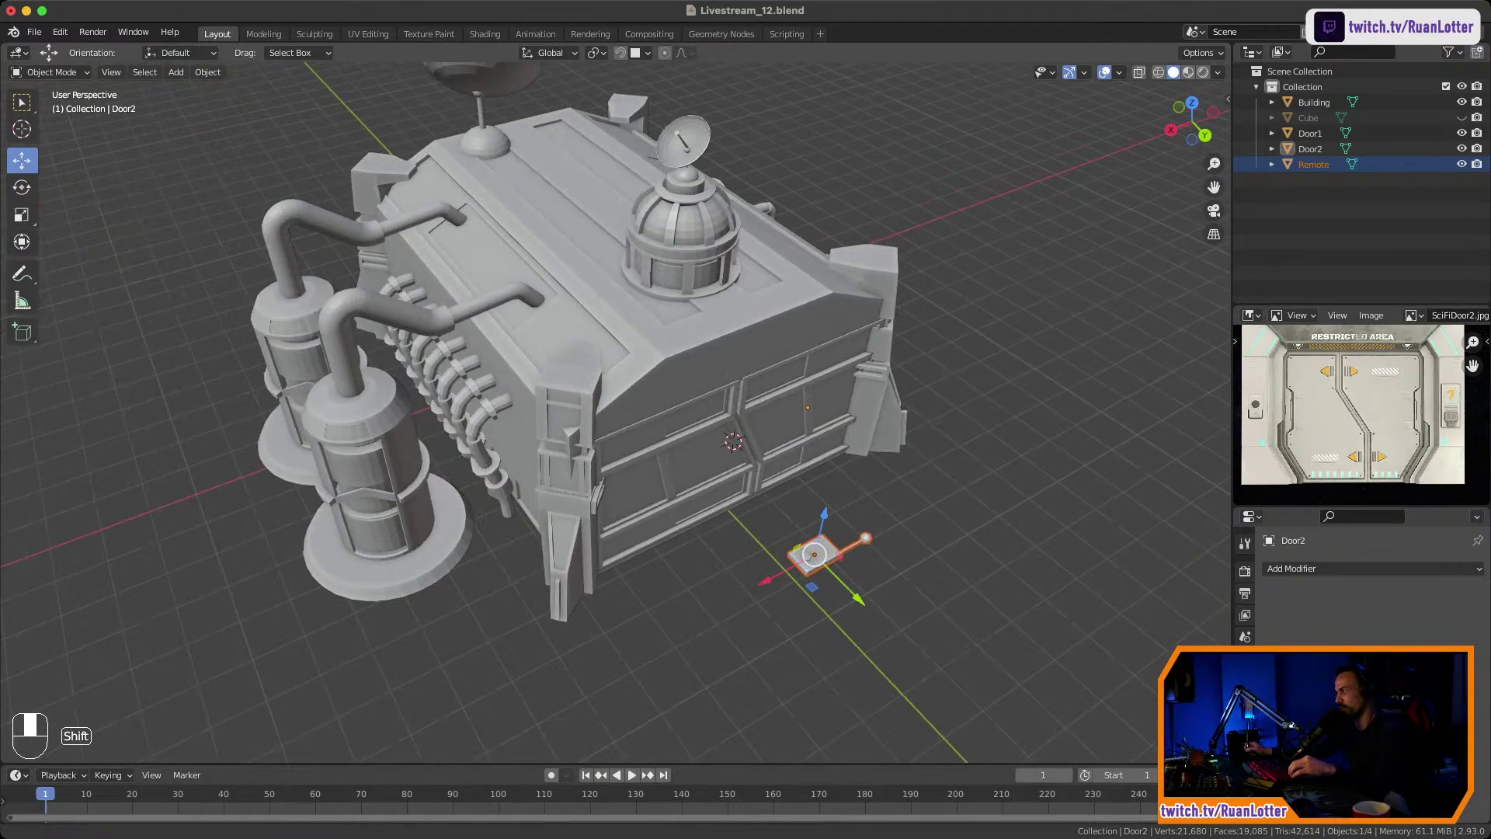
pyautogui.moveTo(543, 466); pyautogui.dragTo(679, 505, button='middle')
pyautogui.moveTo(680, 505); pyautogui.dragTo(512, 493, button='middle')
pyautogui.keyDown('ctrl'); pyautogui.moveTo(512, 493); pyautogui.dragTo(411, 466, button='middle'); pyautogui.keyUp('ctrl')
pyautogui.keyDown('shift'); pyautogui.moveTo(411, 466); pyautogui.dragTo(462, 340, button='middle'); pyautogui.keyUp('shift')
pyautogui.press('super+s')
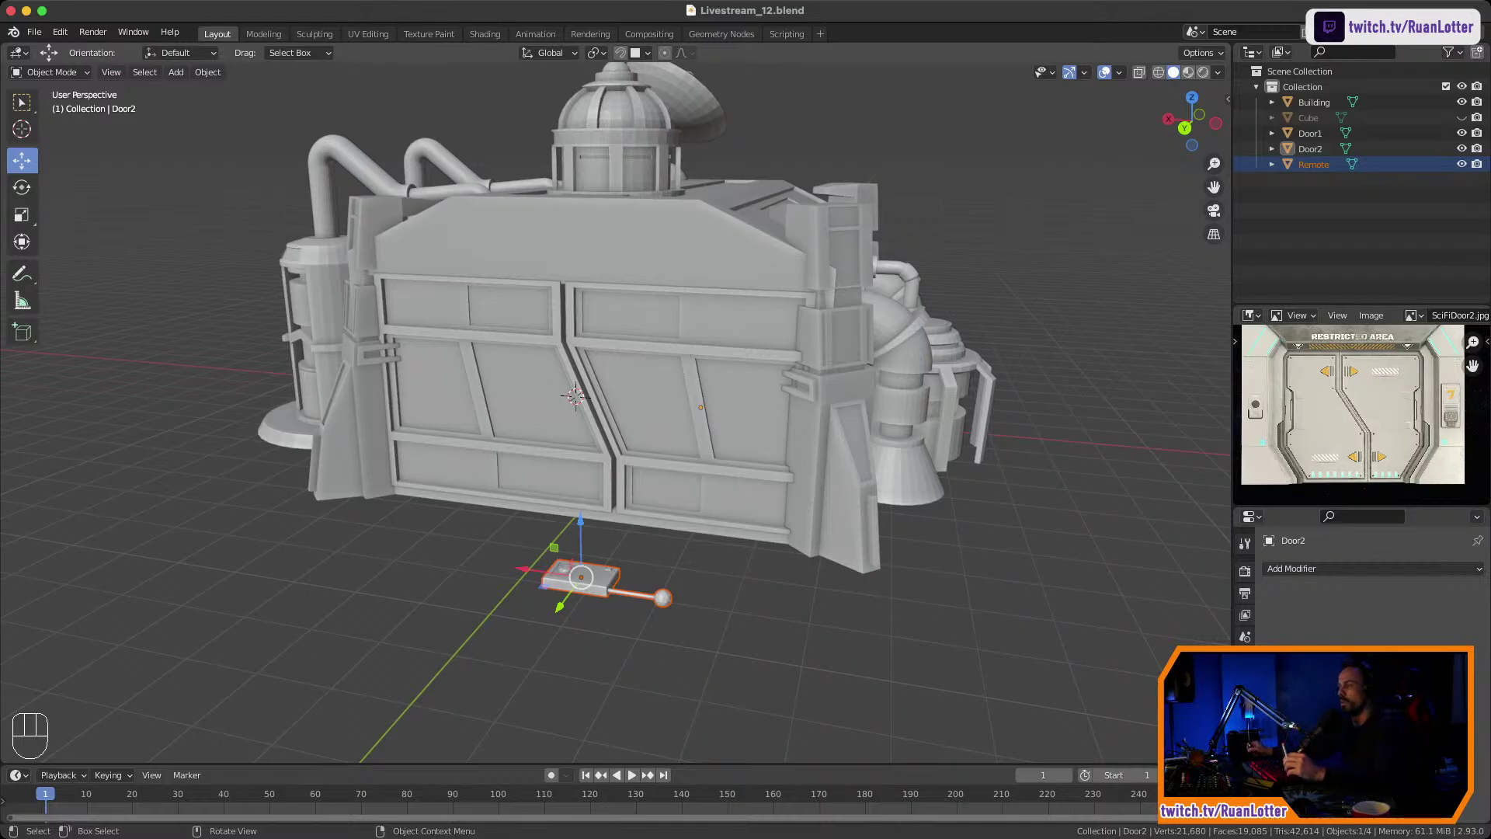
# Examine the fit between the Building's front corner pillars and the two doors from several angles and distances.
pyautogui.click(776, 622)
pyautogui.moveTo(777, 605); pyautogui.dragTo(629, 602, button='middle')
pyautogui.keyDown('ctrl'); pyautogui.moveTo(629, 528); pyautogui.dragTo(940, 590, button='middle'); pyautogui.keyUp('ctrl')
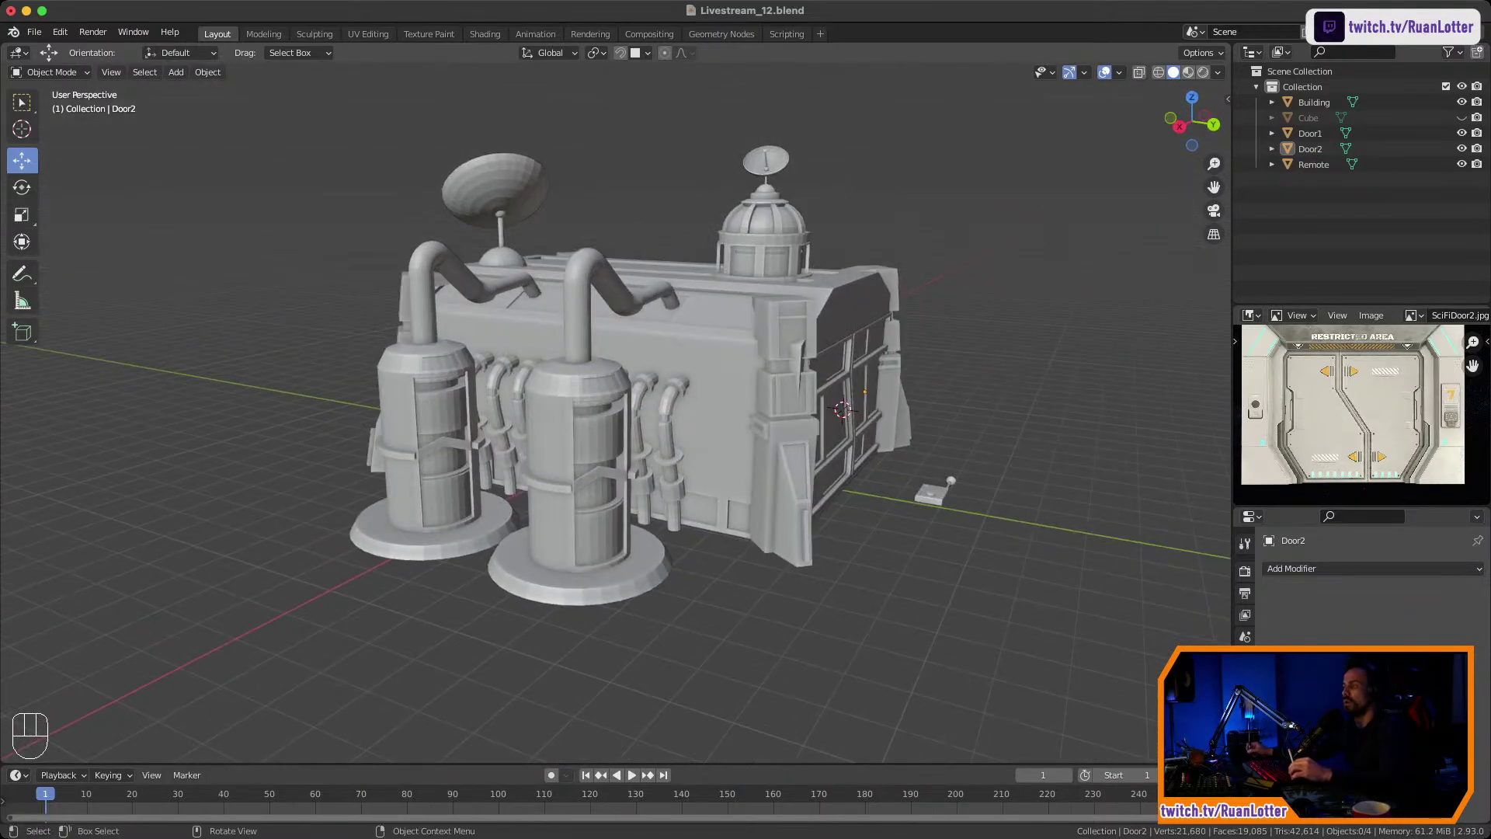
pyautogui.click(703, 388)
pyautogui.moveTo(703, 393); pyautogui.dragTo(612, 268, button='middle')
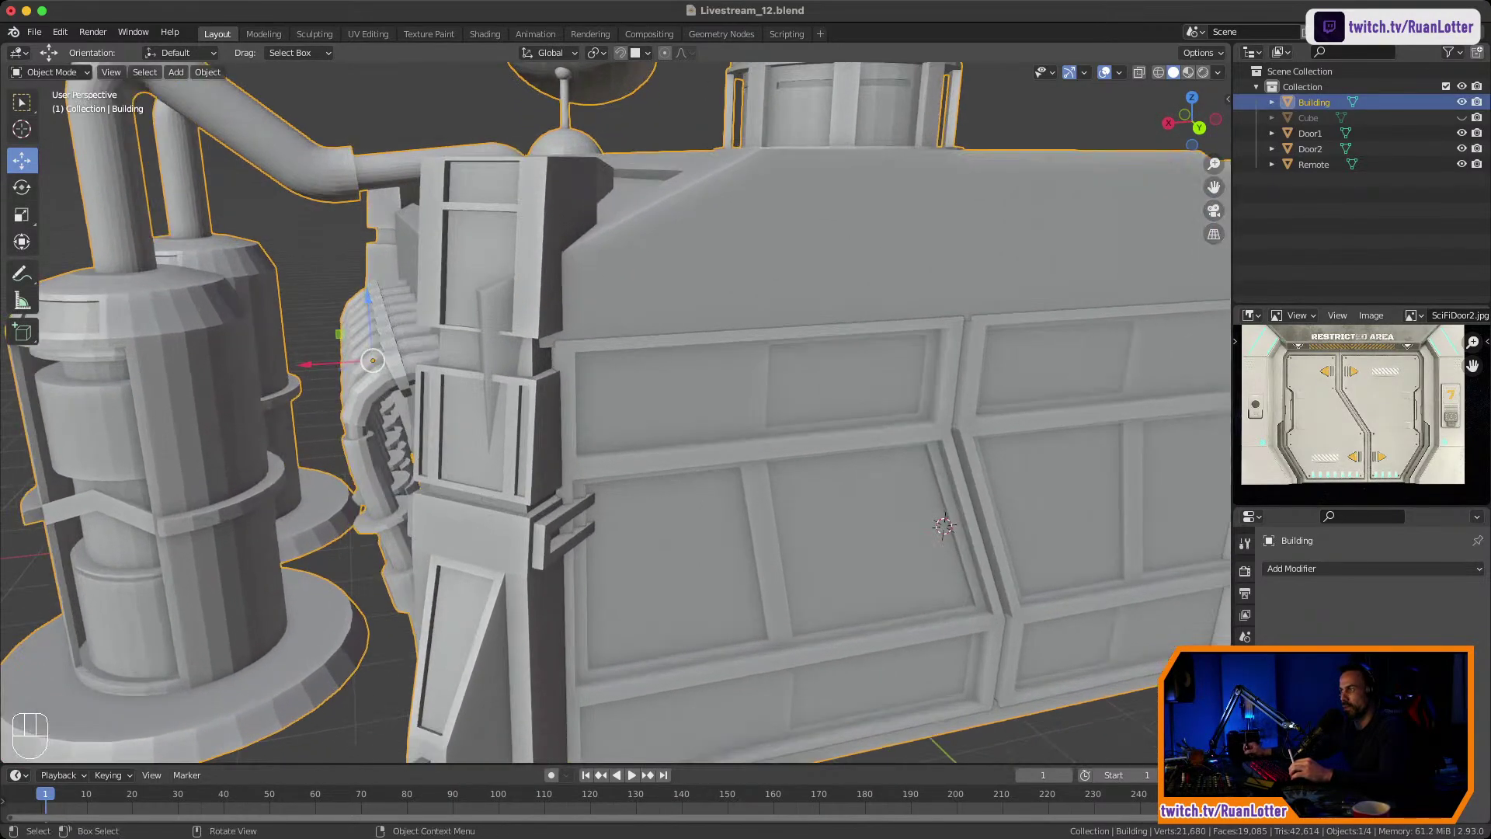
pyautogui.click(684, 396)
pyautogui.keyDown('ctrl'); pyautogui.moveTo(683, 396); pyautogui.dragTo(683, 446, button='middle'); pyautogui.keyUp('ctrl')
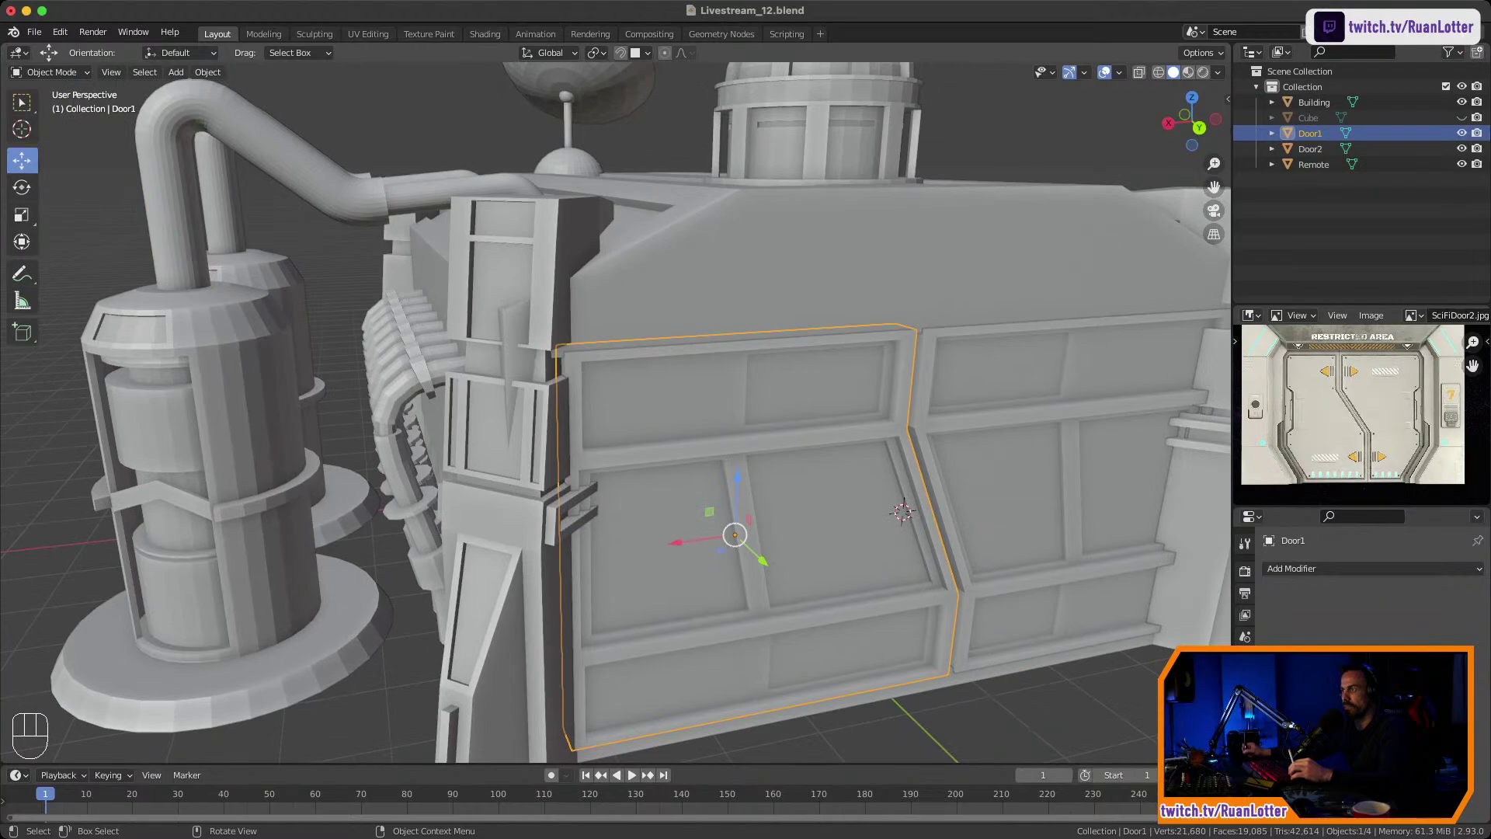
pyautogui.click(722, 271)
pyautogui.keyDown('ctrl'); pyautogui.moveTo(722, 272); pyautogui.dragTo(664, 334, button='middle'); pyautogui.keyUp('ctrl')
pyautogui.keyDown('ctrl'); pyautogui.moveTo(718, 494); pyautogui.dragTo(354, 451, button='middle'); pyautogui.keyUp('ctrl')
pyautogui.press('Tab')
pyautogui.moveTo(590, 450); pyautogui.dragTo(292, 385, button='middle')
pyautogui.press('Tab')
pyautogui.moveTo(699, 373); pyautogui.dragTo(660, 435, button='middle')
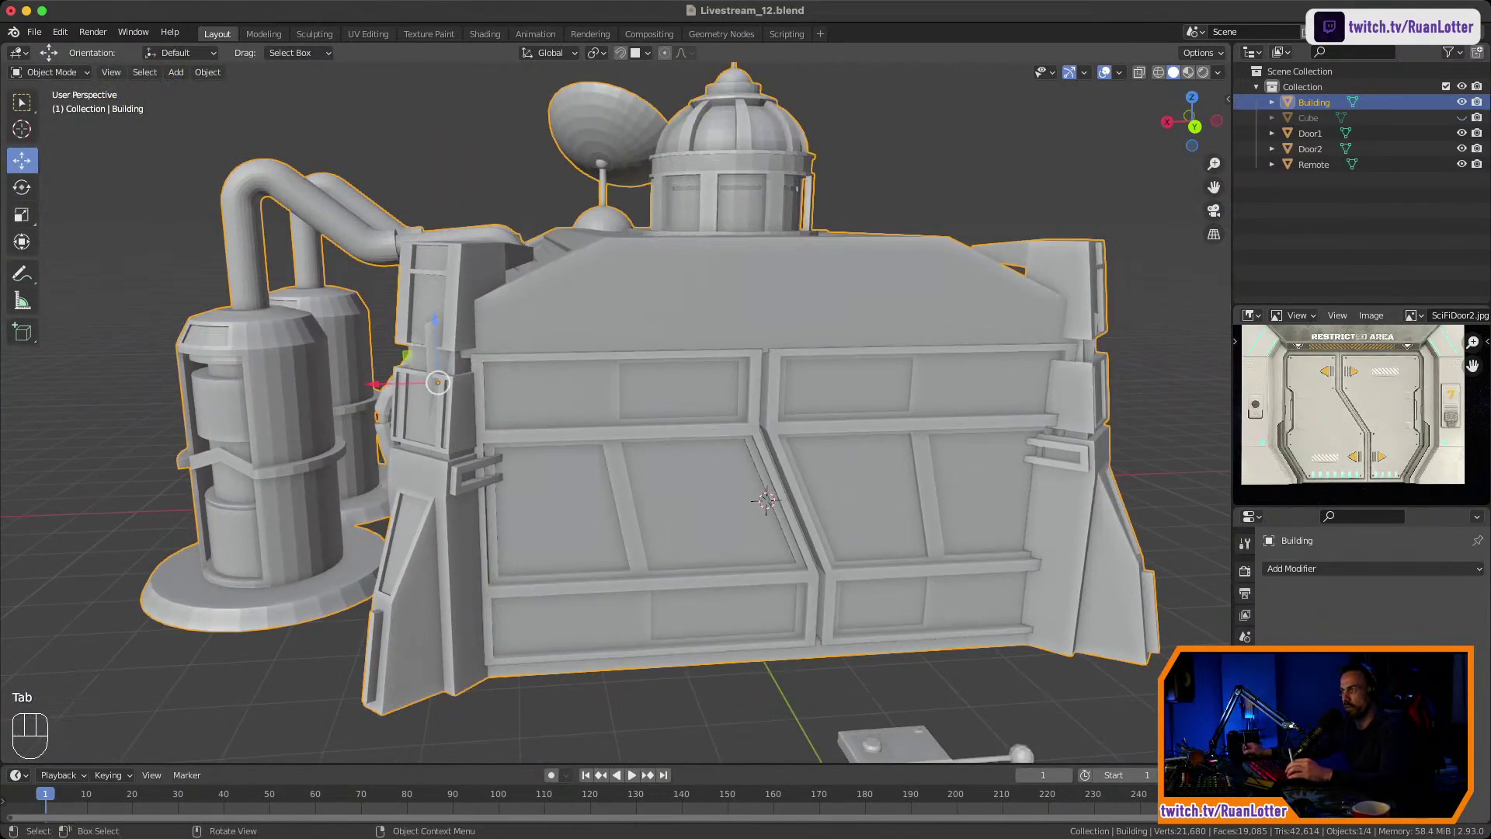
# Reveal all hidden geometry in the Building mesh, including the corner pillars, and leave mesh editing.
pyautogui.press('Tab')
pyautogui.click(695, 297)
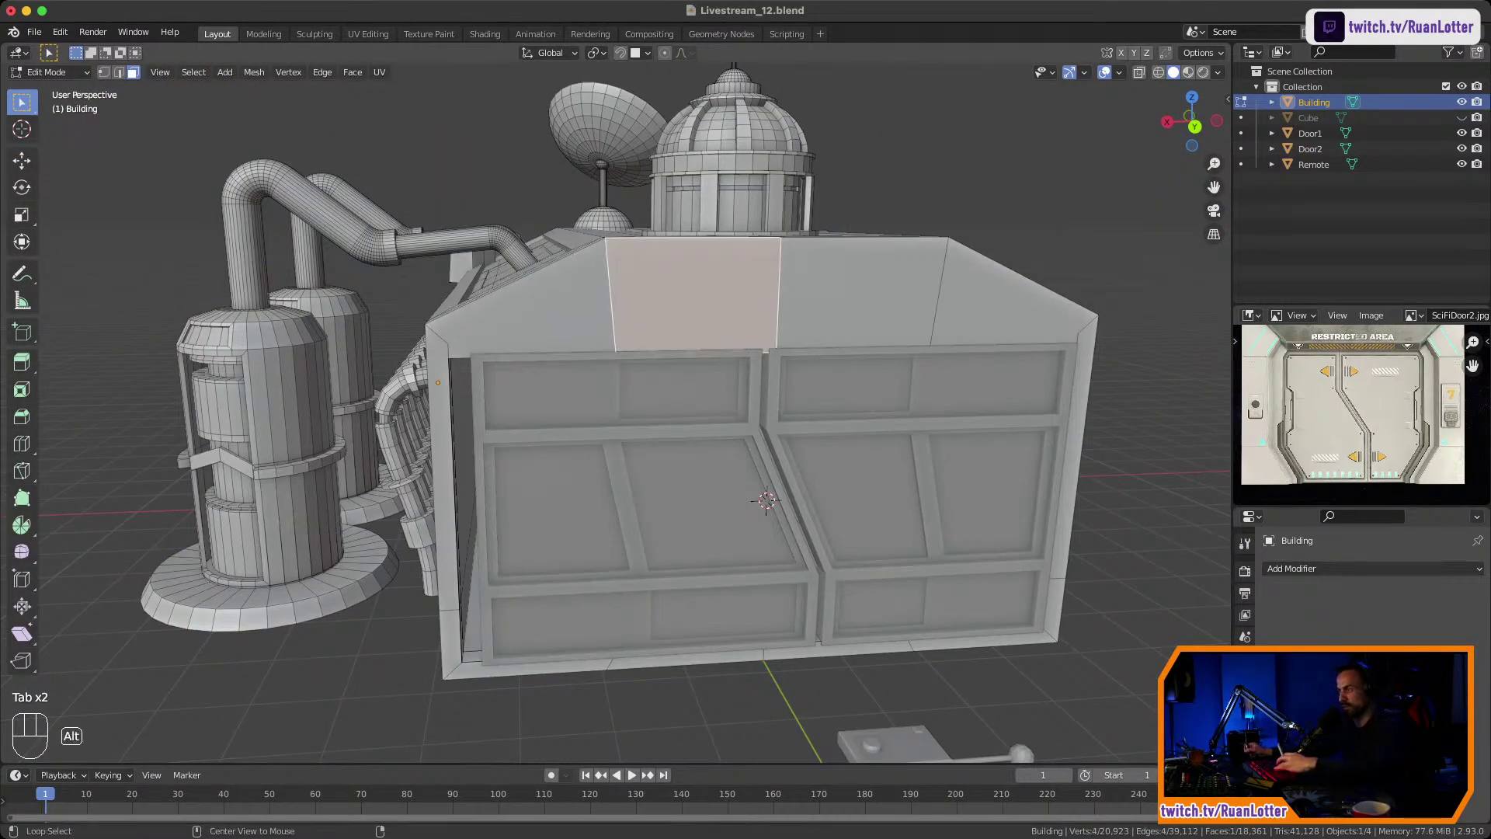
pyautogui.hotkey('alt', 'h')
pyautogui.click(824, 575)
pyautogui.press('Tab')
pyautogui.press('Tab')
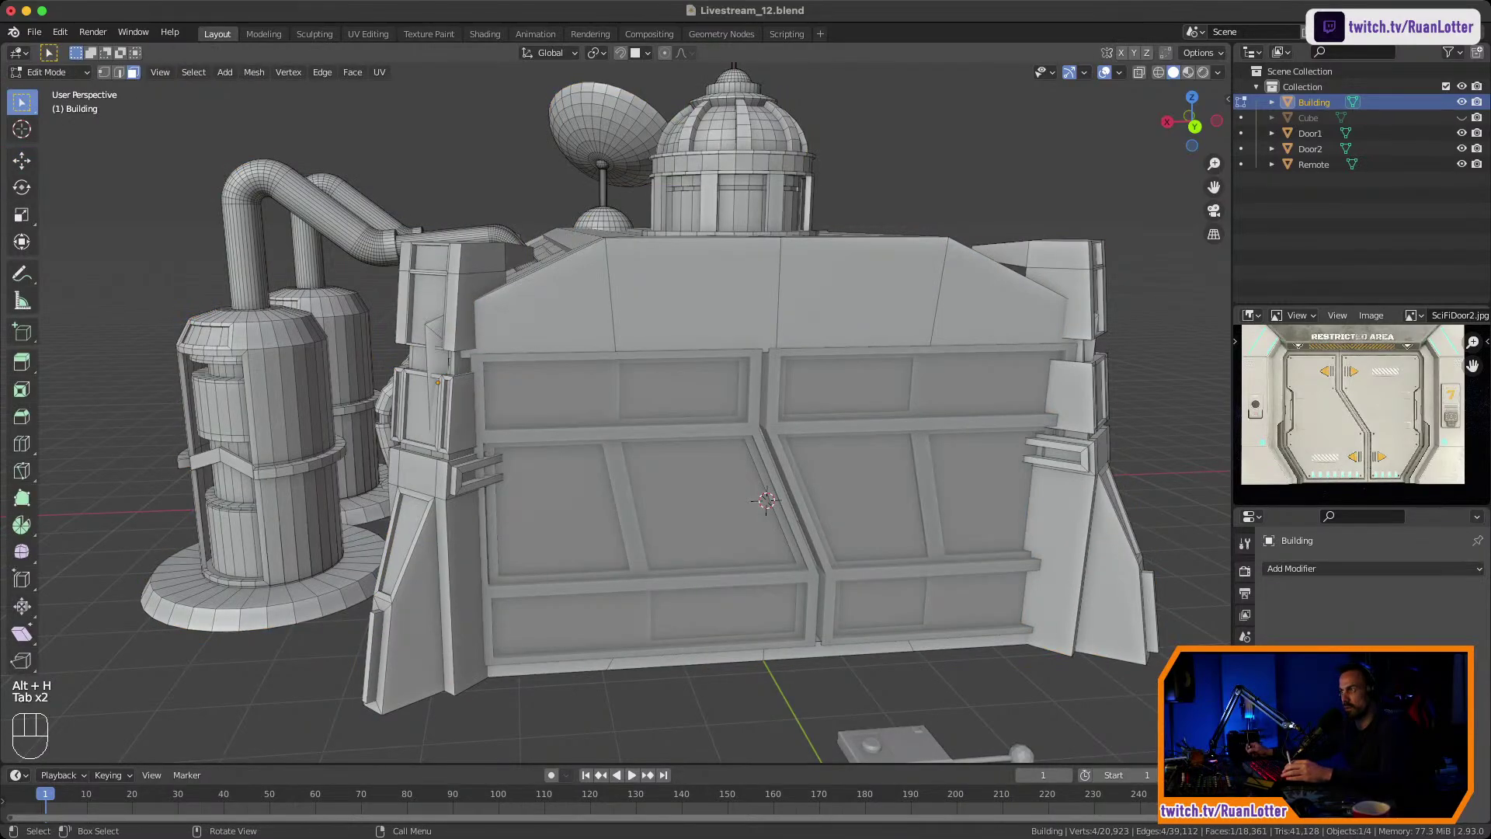
pyautogui.moveTo(699, 466); pyautogui.dragTo(633, 497, button='middle')
pyautogui.press('Tab')
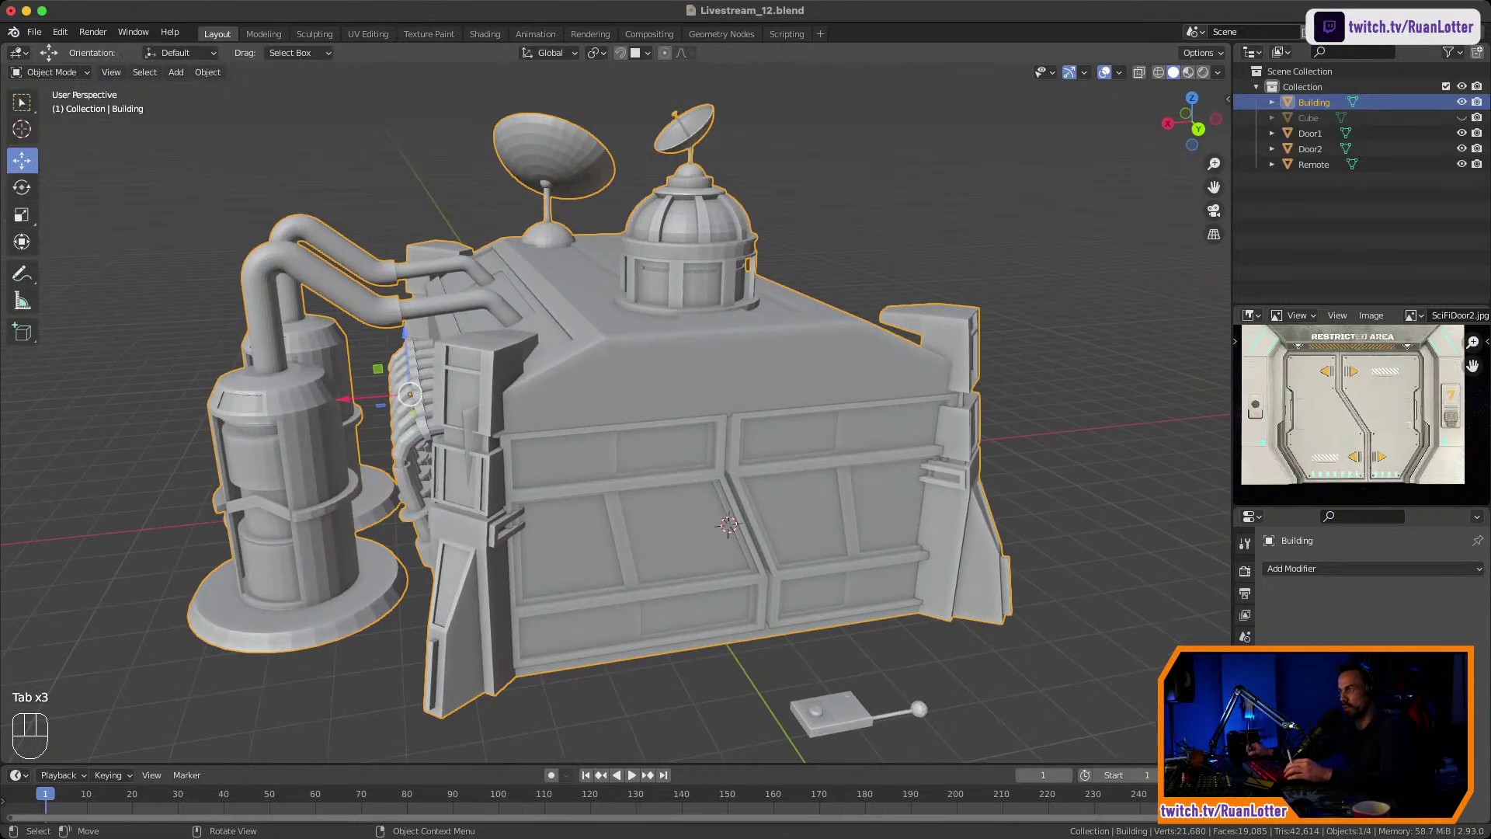
# Move both front corner pillars of the Building mesh about 0.27 m along Y and leave mesh editing.
pyautogui.press('Tab')
pyautogui.press('l')
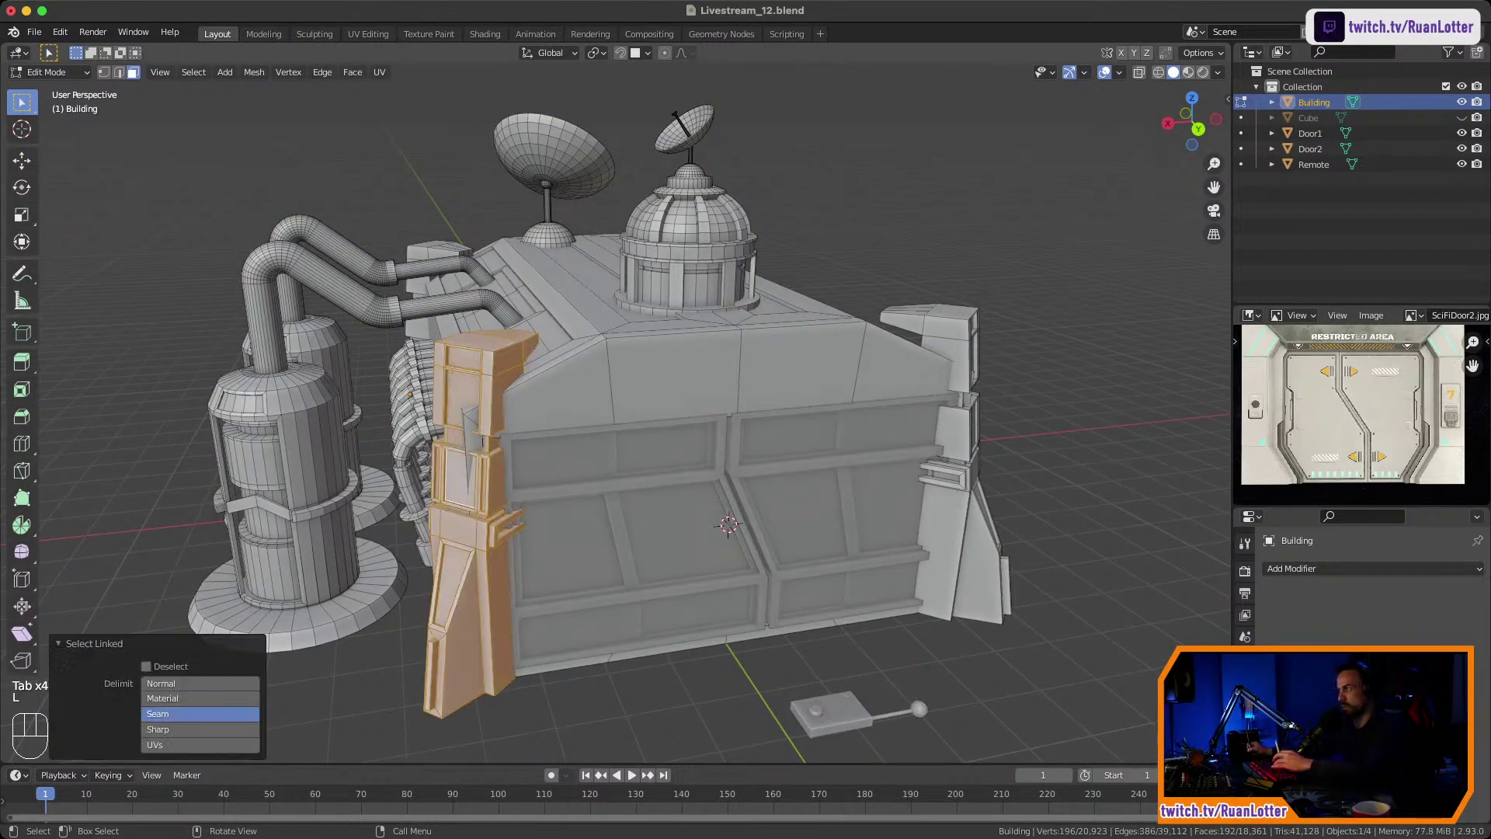
pyautogui.press('l')
pyautogui.moveTo(951, 443); pyautogui.dragTo(885, 478, button='middle')
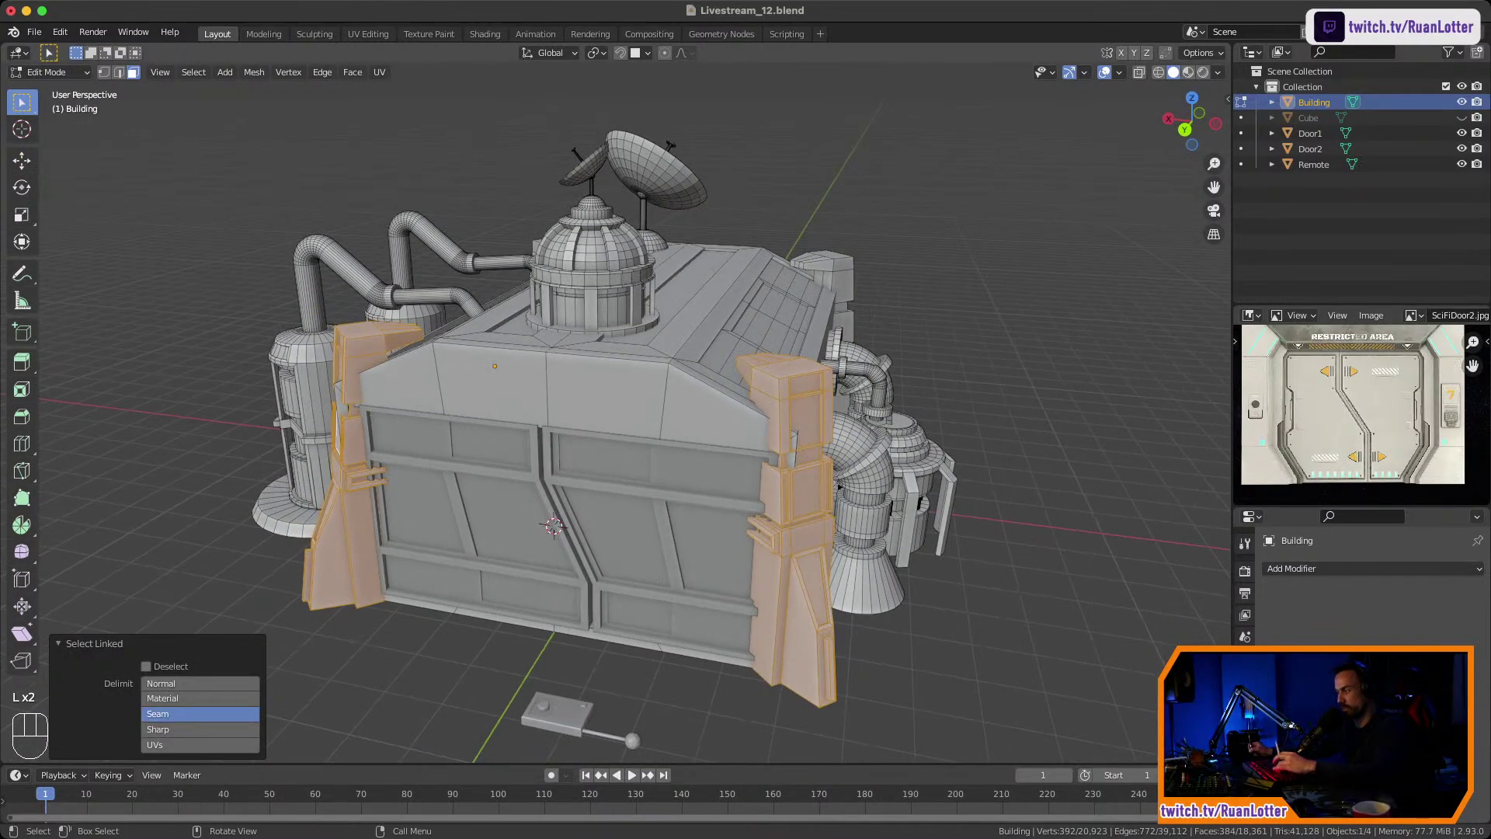
pyautogui.press('g')
pyautogui.press('y')
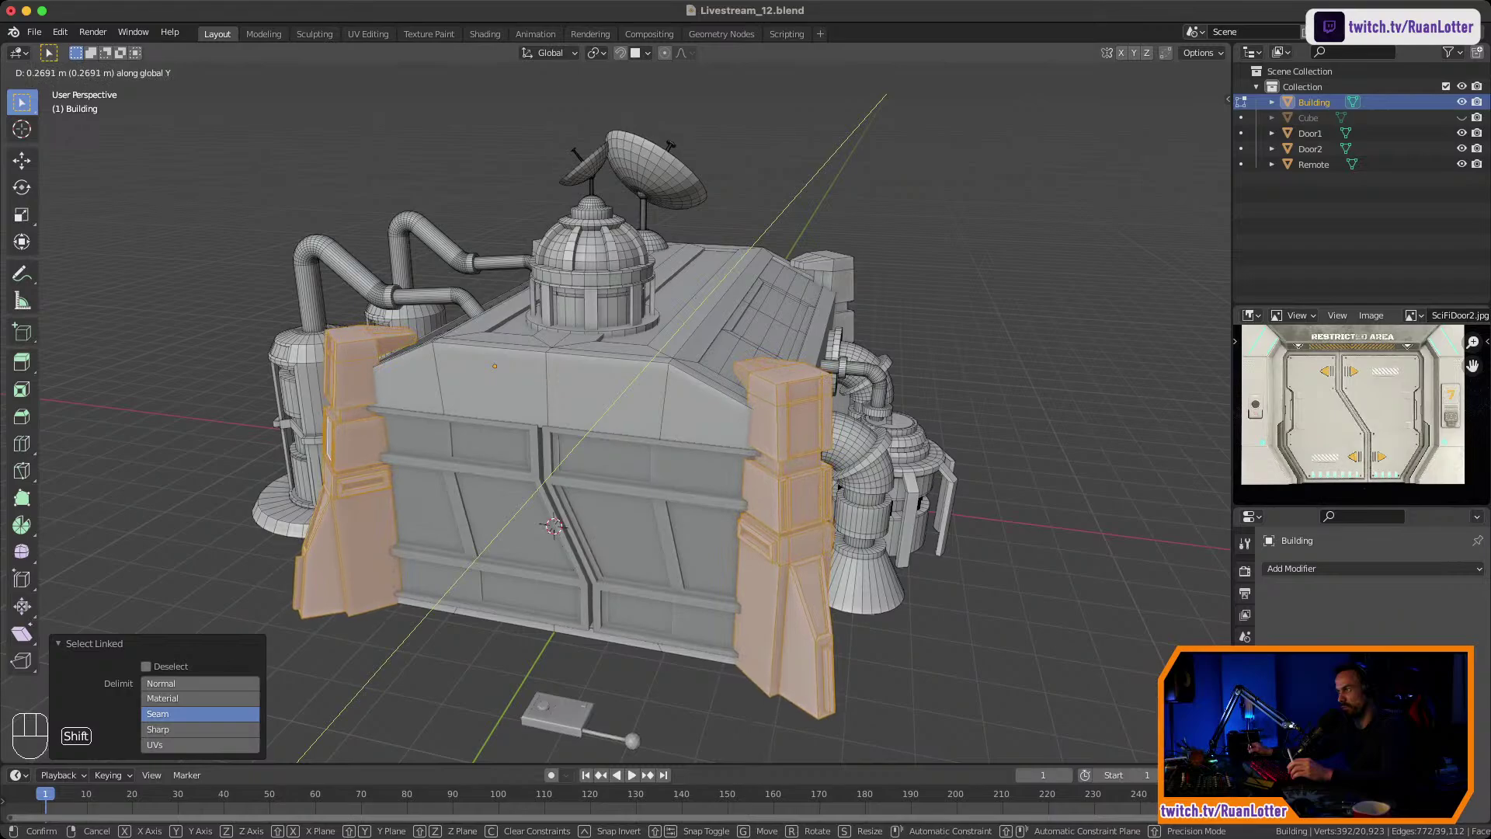
pyautogui.click(840, 488)
pyautogui.press('Tab')
# Deselect everything and save the file.
pyautogui.moveTo(839, 487); pyautogui.dragTo(925, 476, button='middle')
pyautogui.hotkey('alt', 'a')
pyautogui.press('super+s')
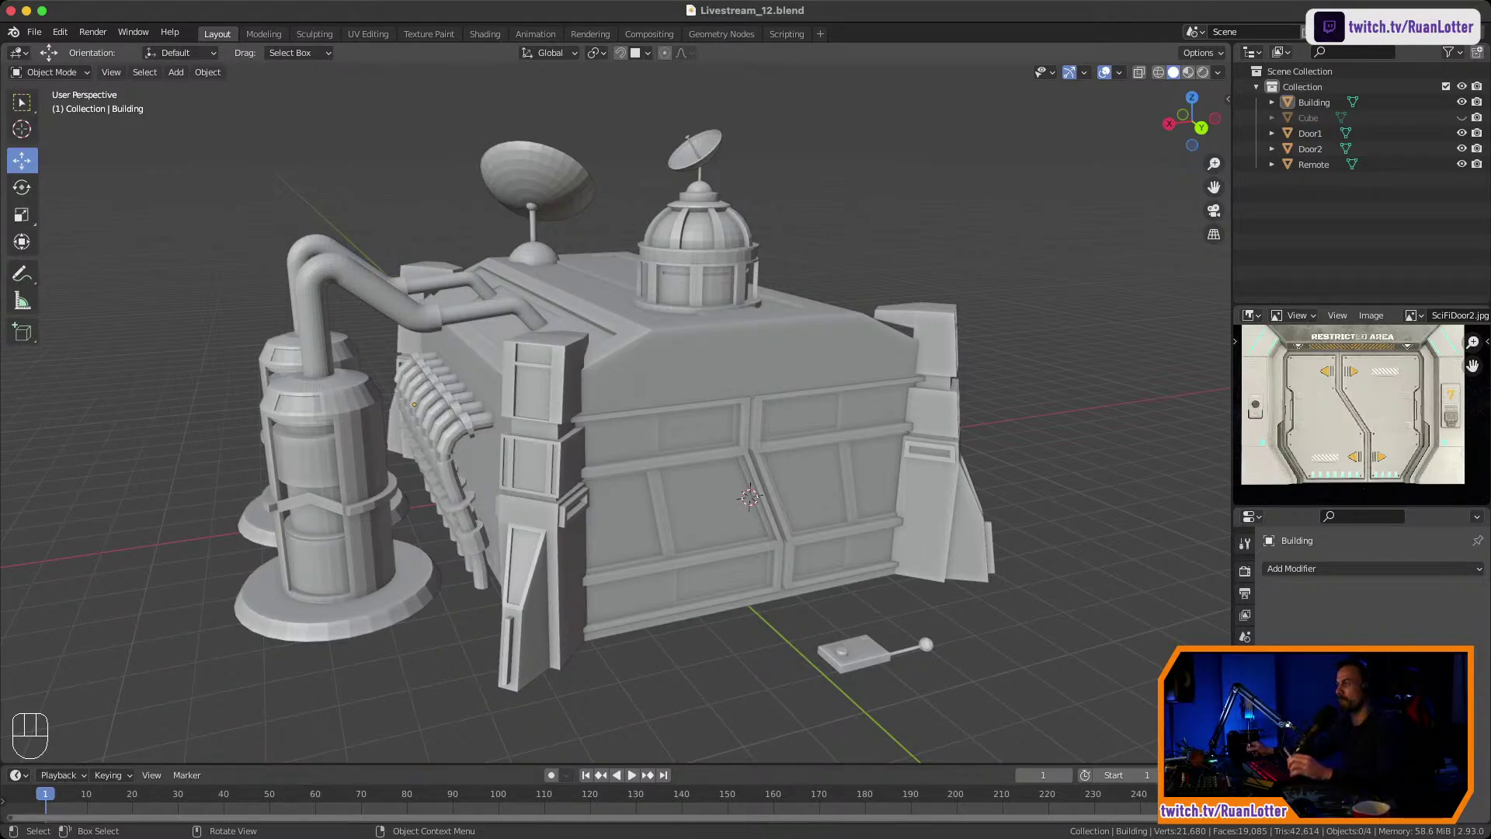
pyautogui.press('super+s')
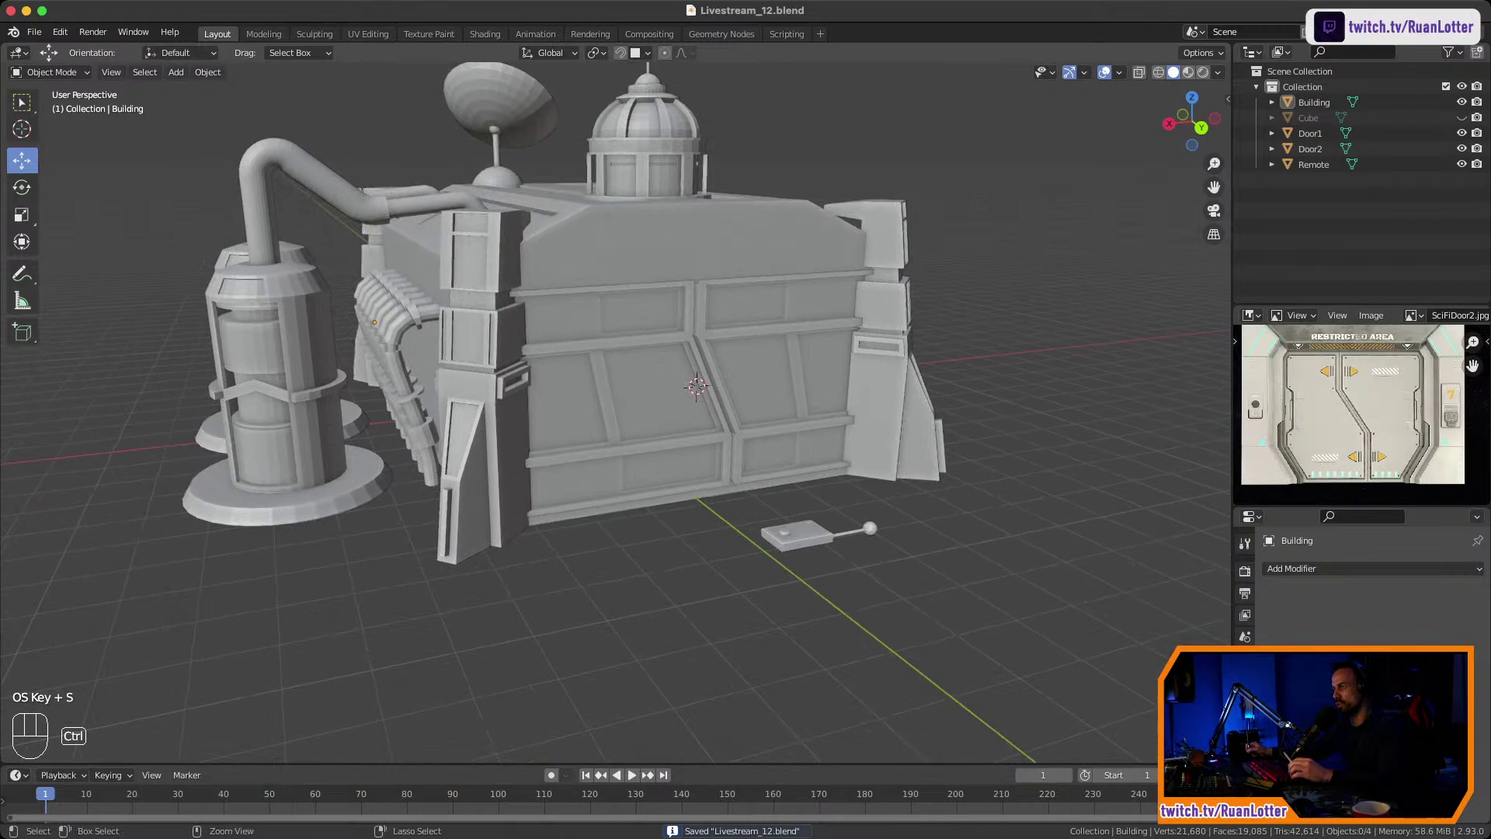
# Unhide and delete the leftover Cube door object, and save the file.
pyautogui.keyDown('ctrl'); pyautogui.moveTo(622, 388); pyautogui.dragTo(621, 466, button='middle'); pyautogui.keyUp('ctrl')
pyautogui.moveTo(621, 466)
pyautogui.mouseDown(button='middle')
pyautogui.moveTo(671, 505)
pyautogui.moveTo(579, 466)
pyautogui.moveTo(611, 448)
pyautogui.moveTo(543, 454)
pyautogui.moveTo(621, 438)
pyautogui.mouseUp(button='middle')
pyautogui.click(1309, 118)
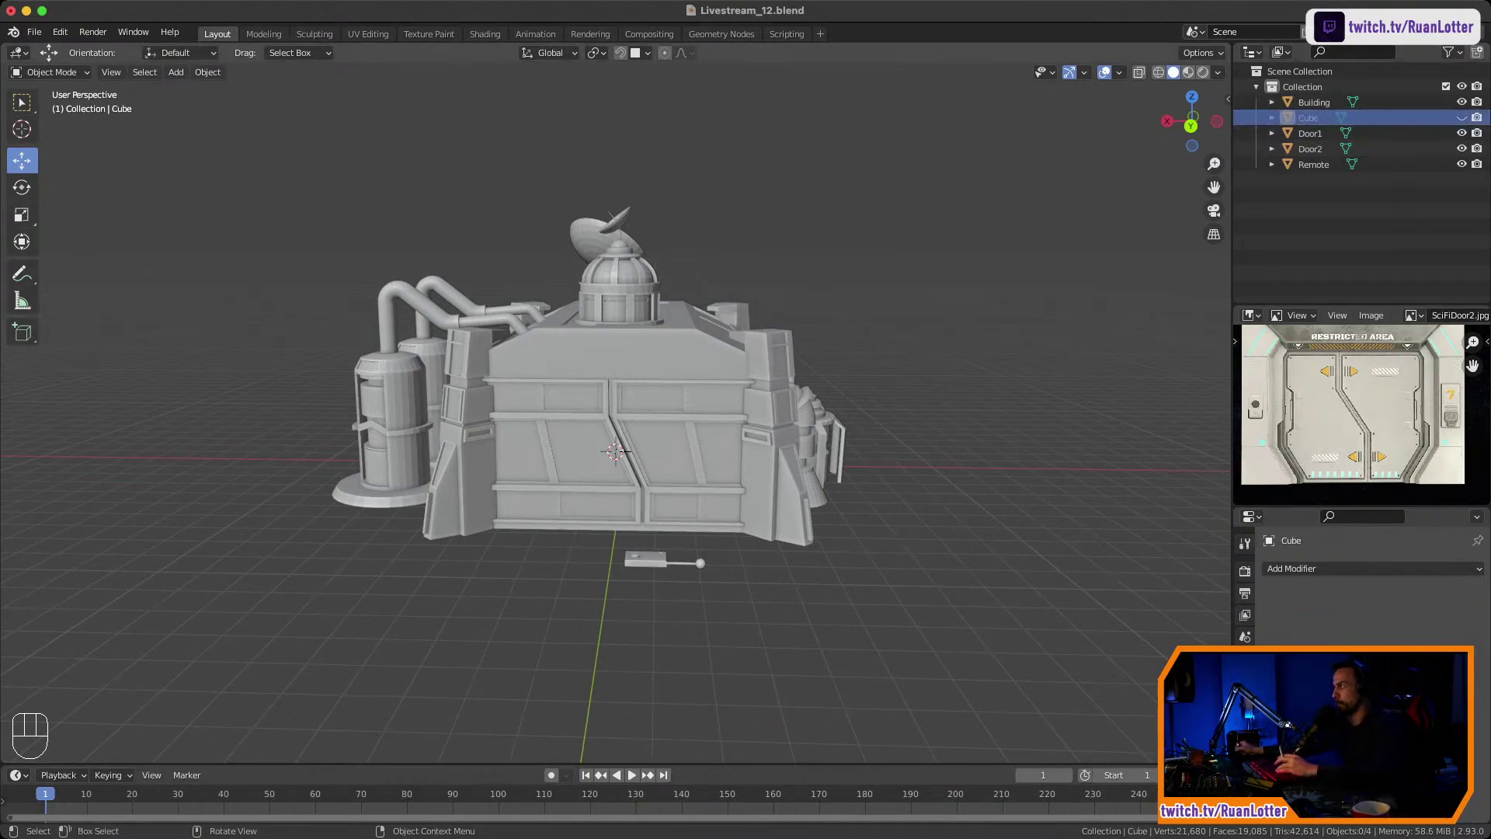
pyautogui.click(1462, 119)
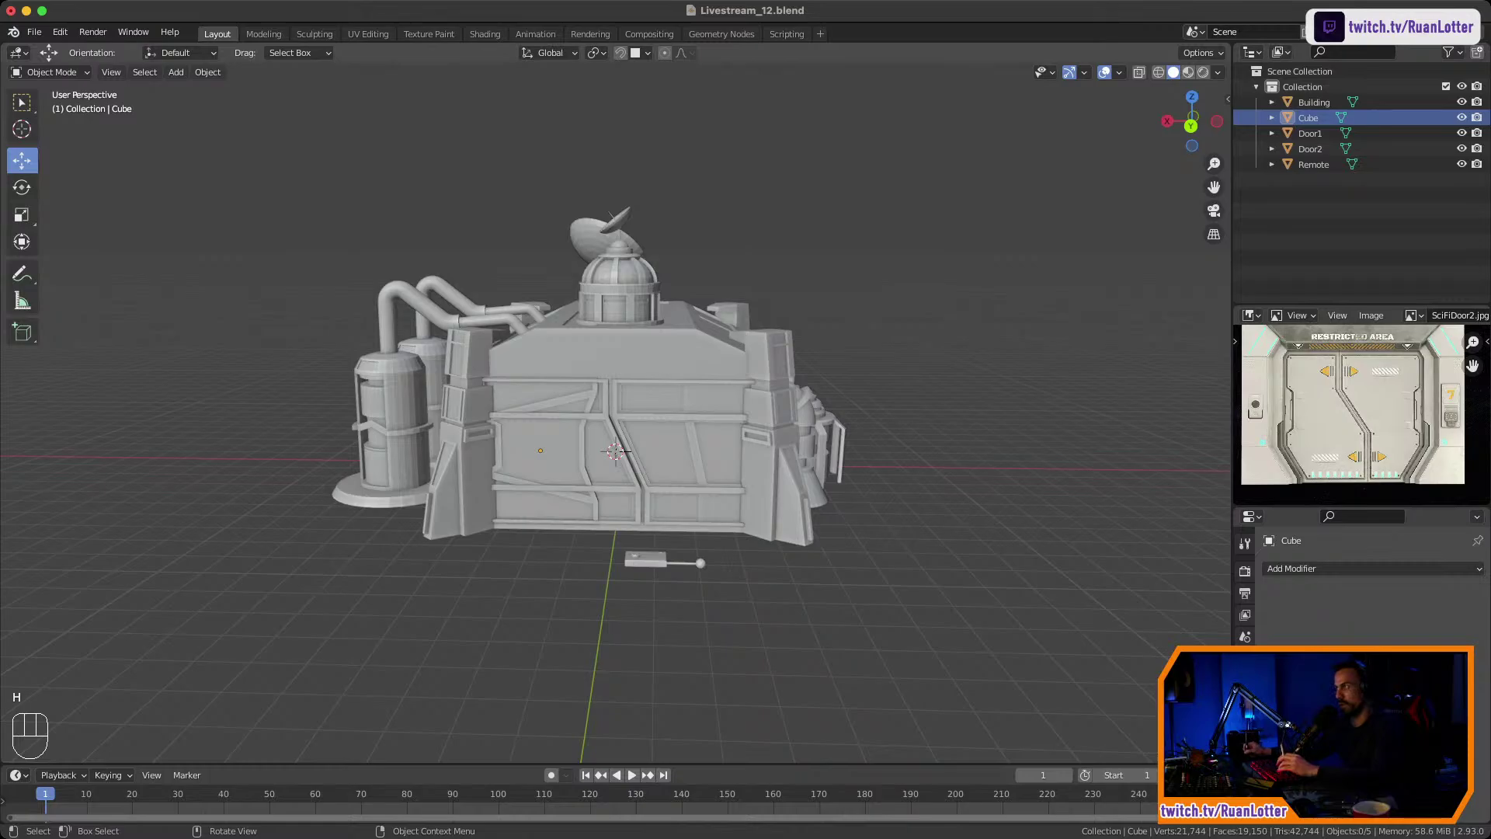
pyautogui.click(532, 460)
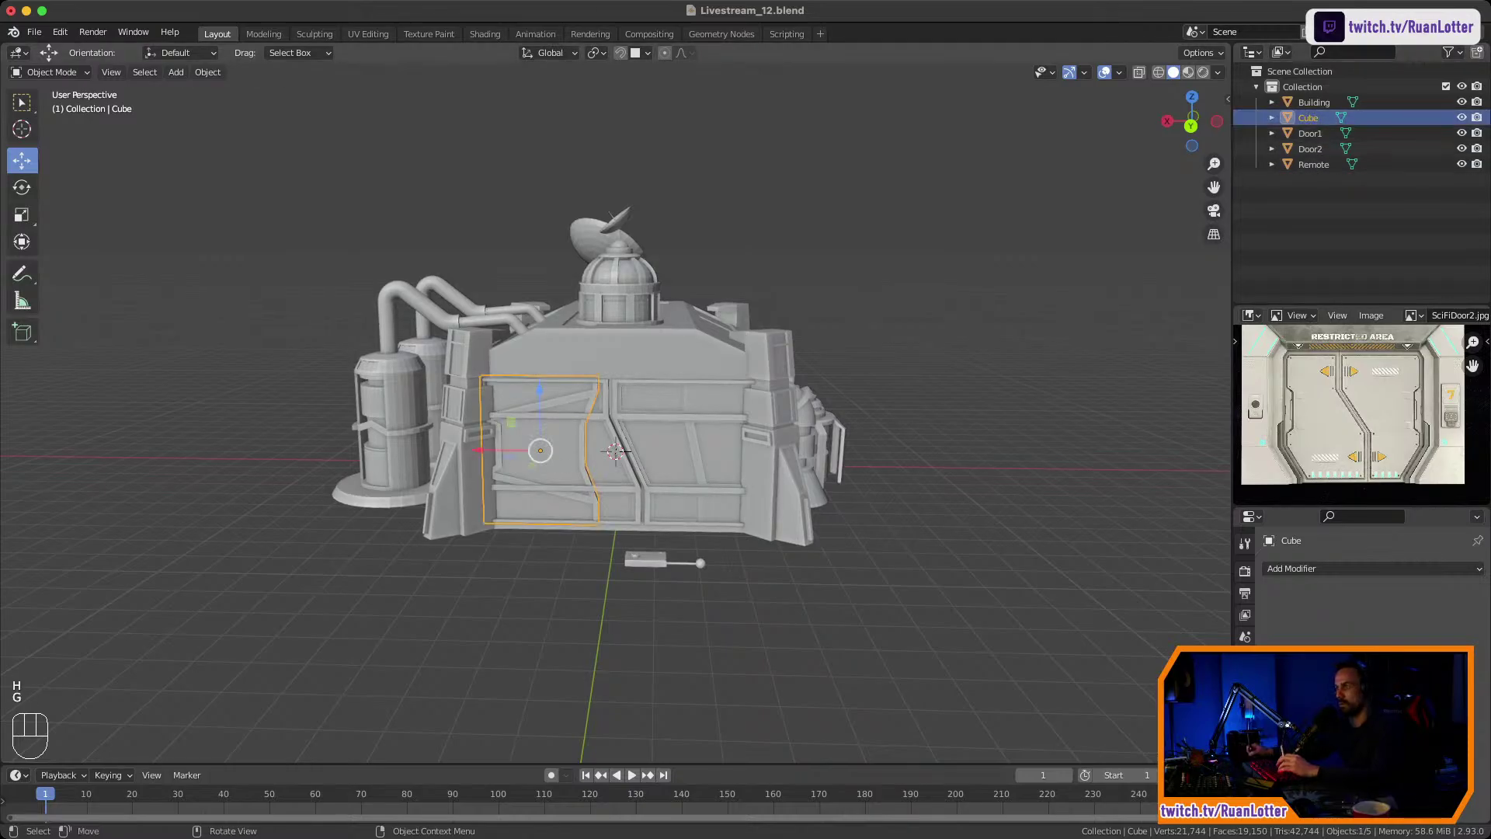
pyautogui.press('g')
pyautogui.click(365, 492)
pyautogui.press('x')
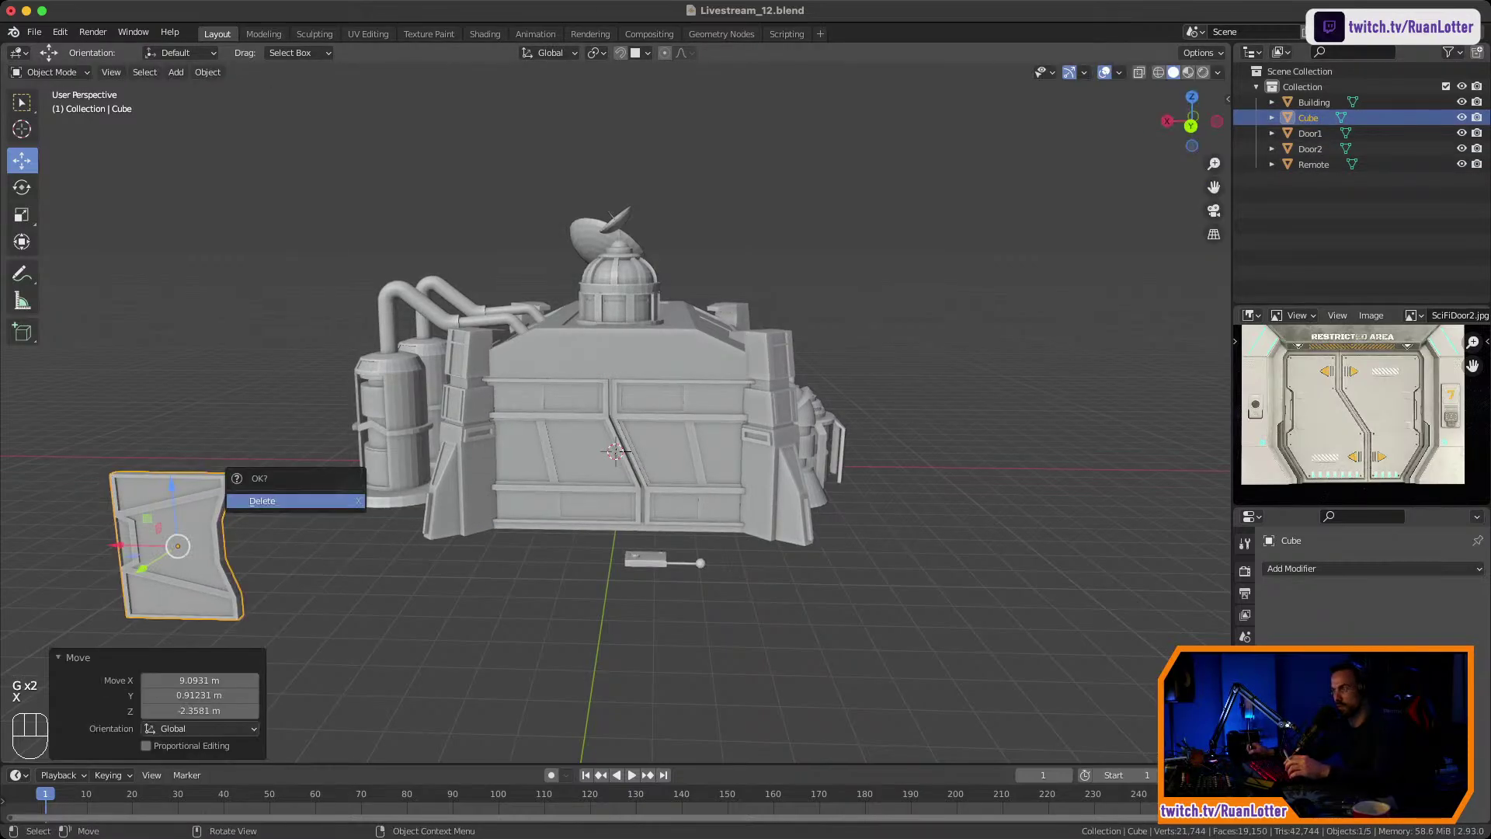
pyautogui.click(357, 498)
pyautogui.moveTo(365, 497); pyautogui.dragTo(412, 505, button='middle')
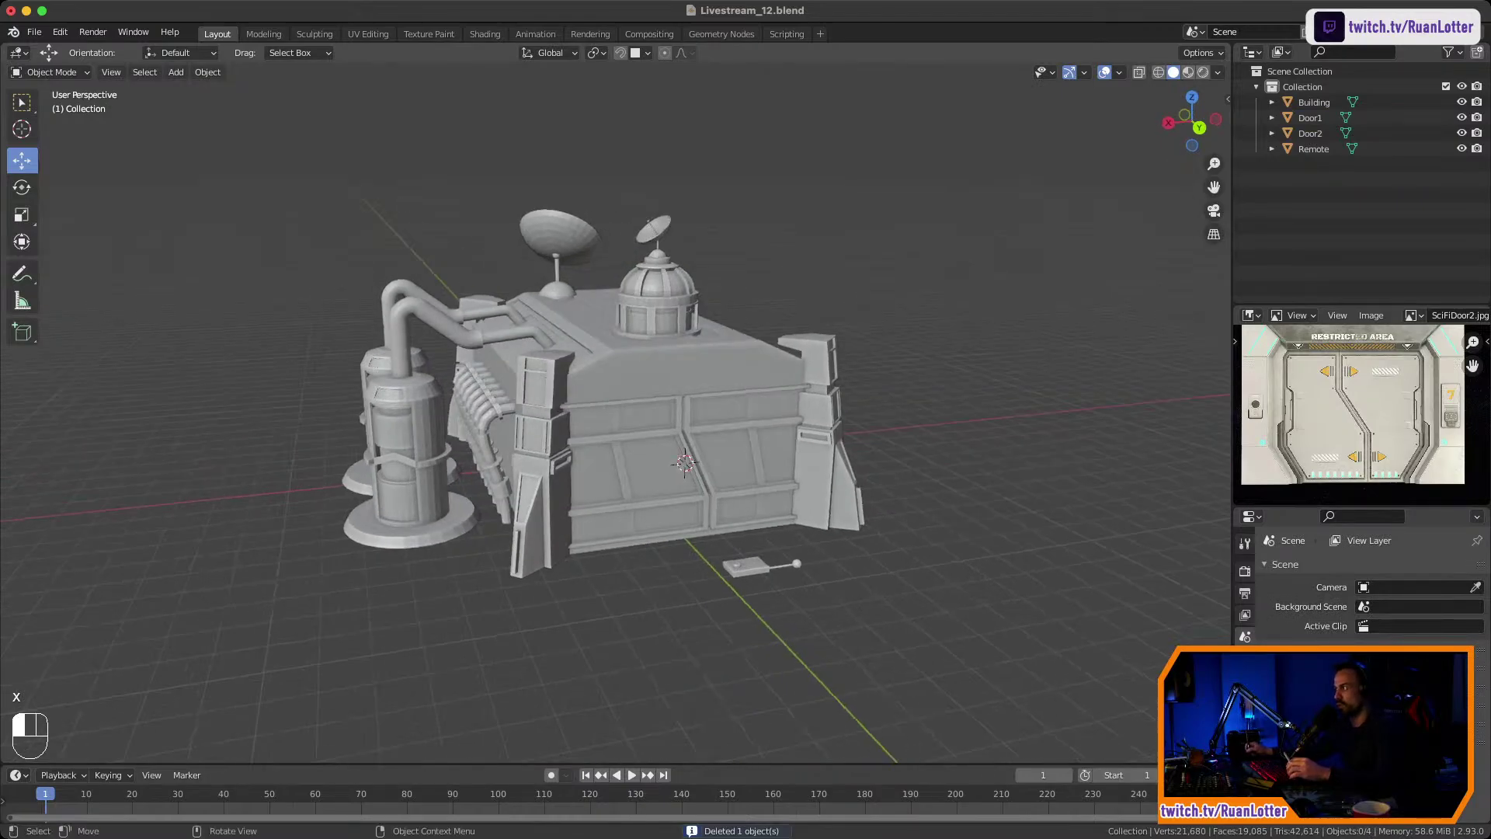
pyautogui.keyDown('ctrl'); pyautogui.moveTo(614, 412); pyautogui.dragTo(614, 458, button='middle'); pyautogui.keyUp('ctrl')
pyautogui.press('super+s')
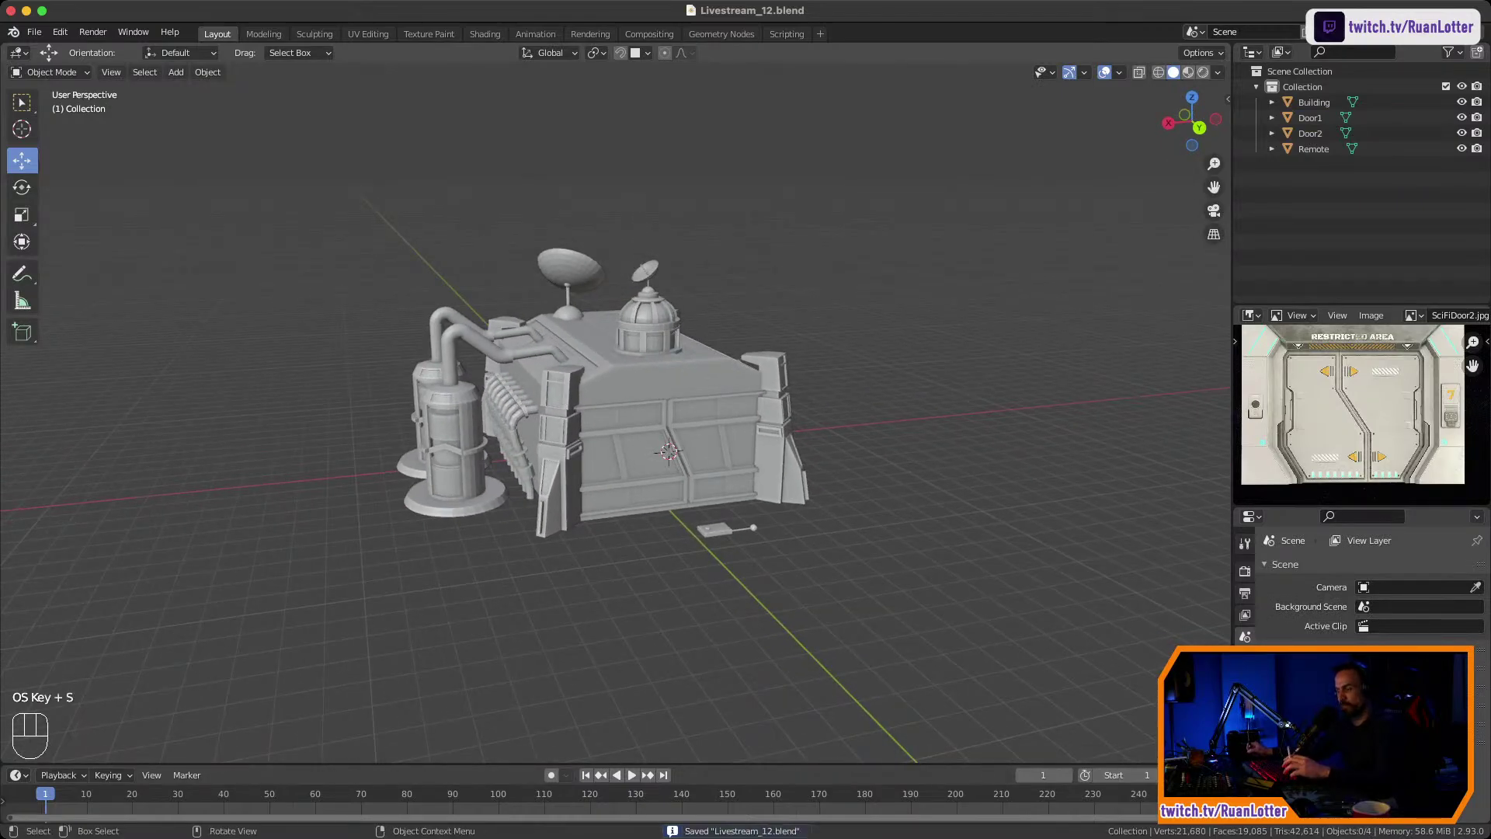
# Add a Grease Pencil Stroke object and move it along positive X, clear of the building.
pyautogui.hotkey('shift', 'a')
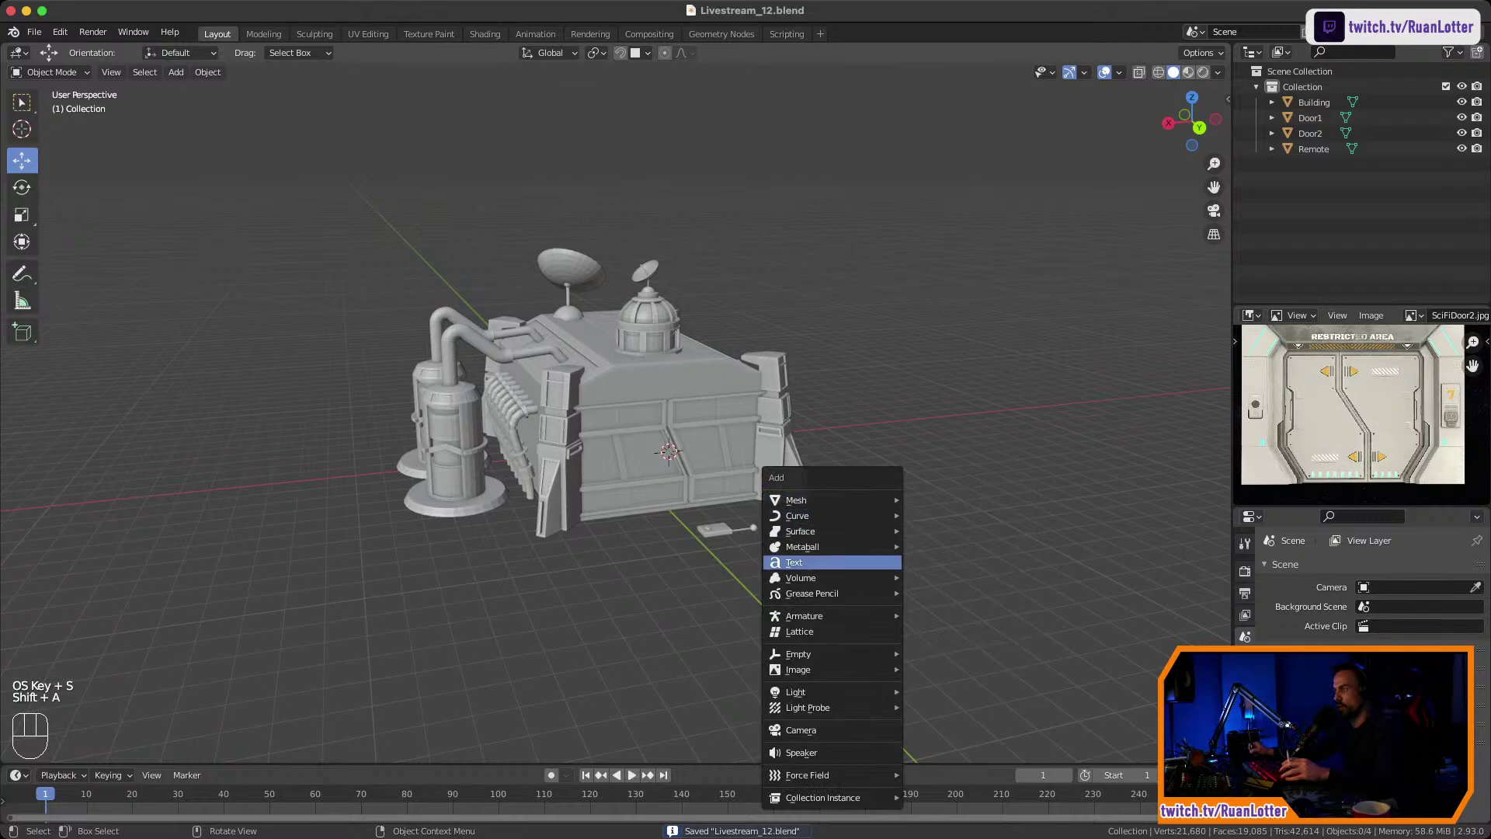
pyautogui.moveTo(812, 594)
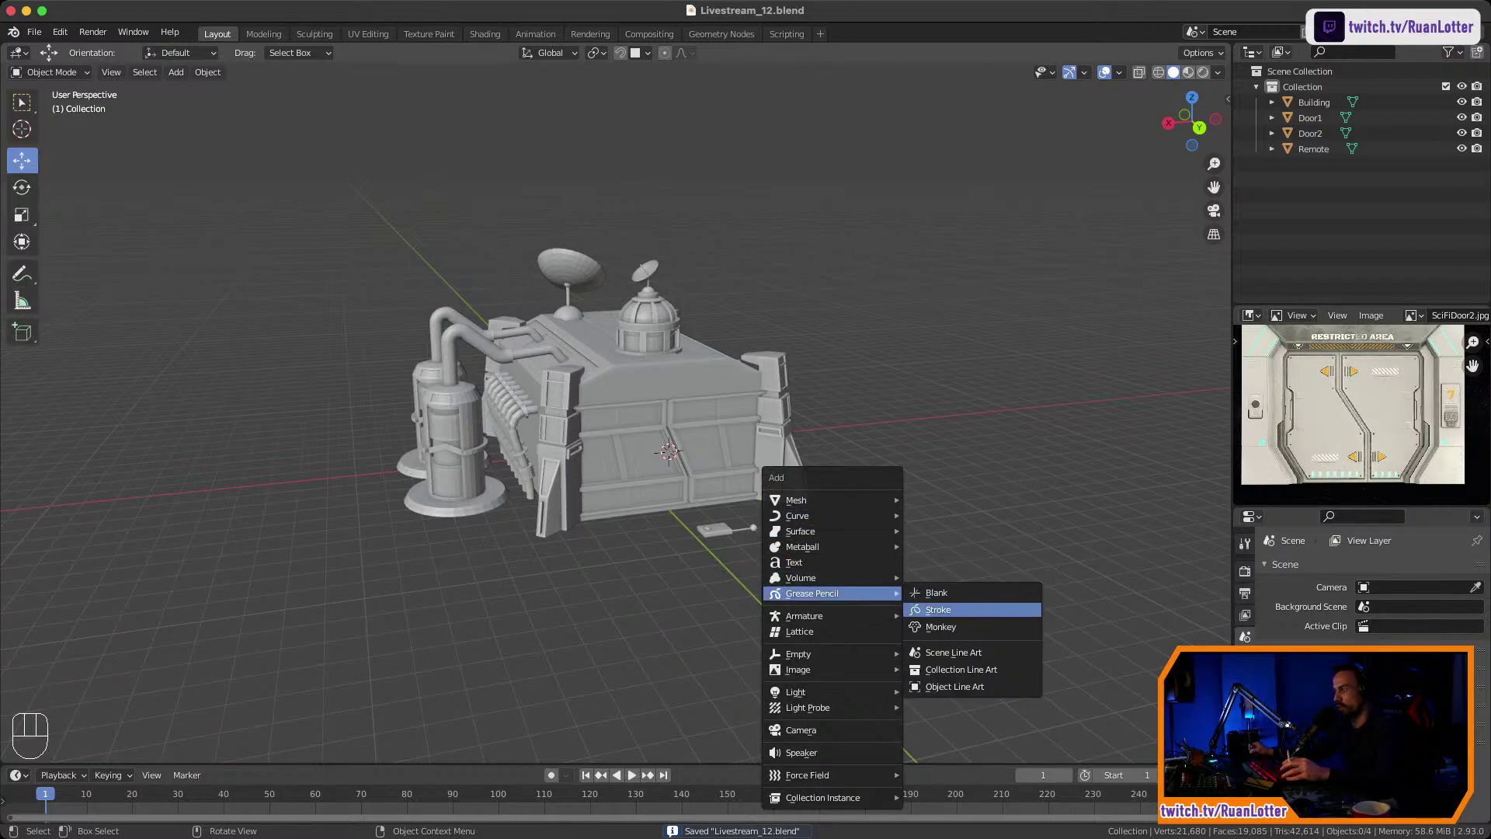
pyautogui.click(938, 609)
pyautogui.press('g')
pyautogui.press('x')
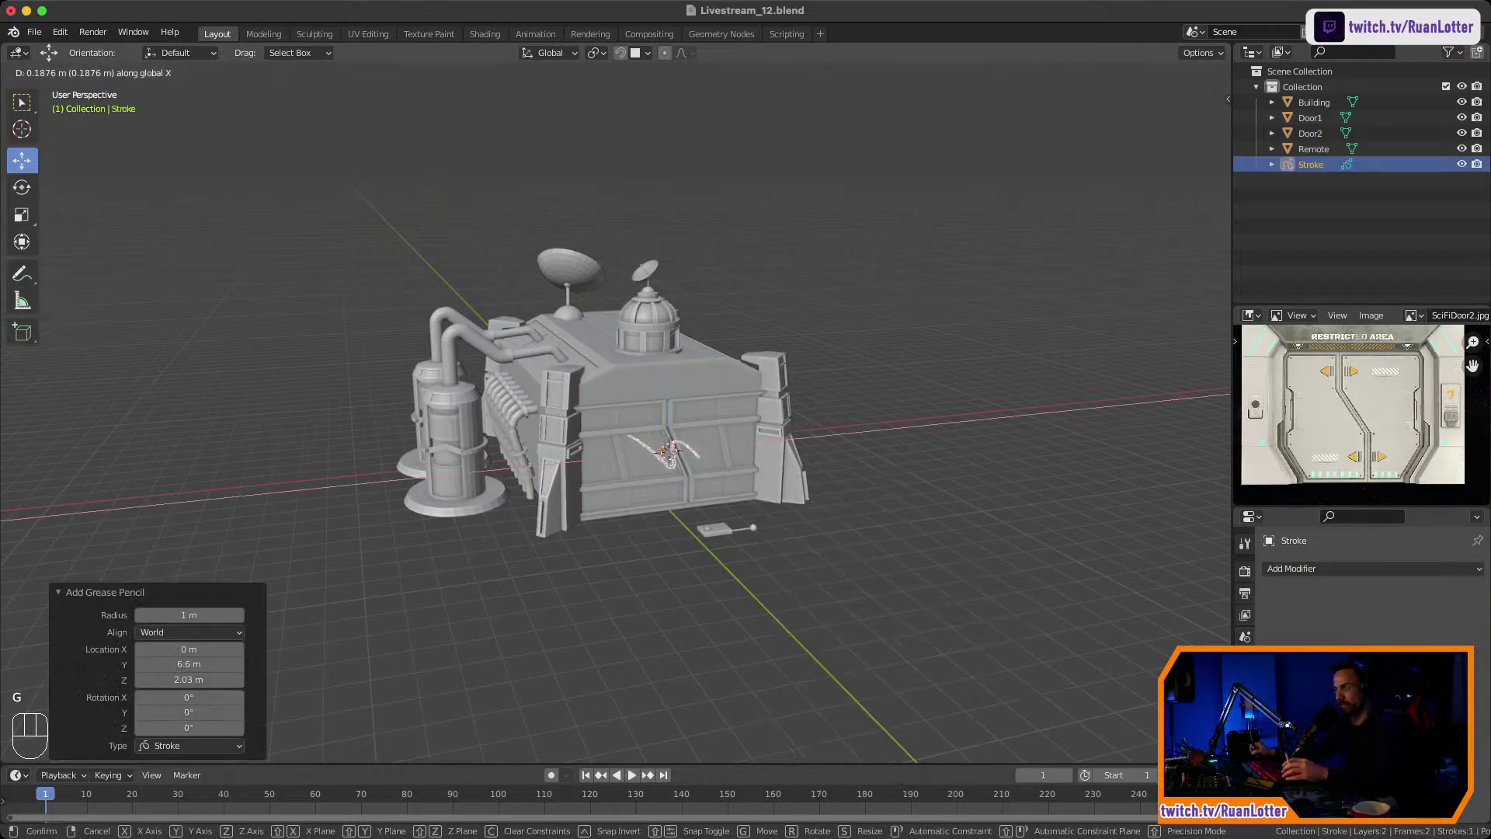
pyautogui.click(514, 644)
pyautogui.click(514, 644)
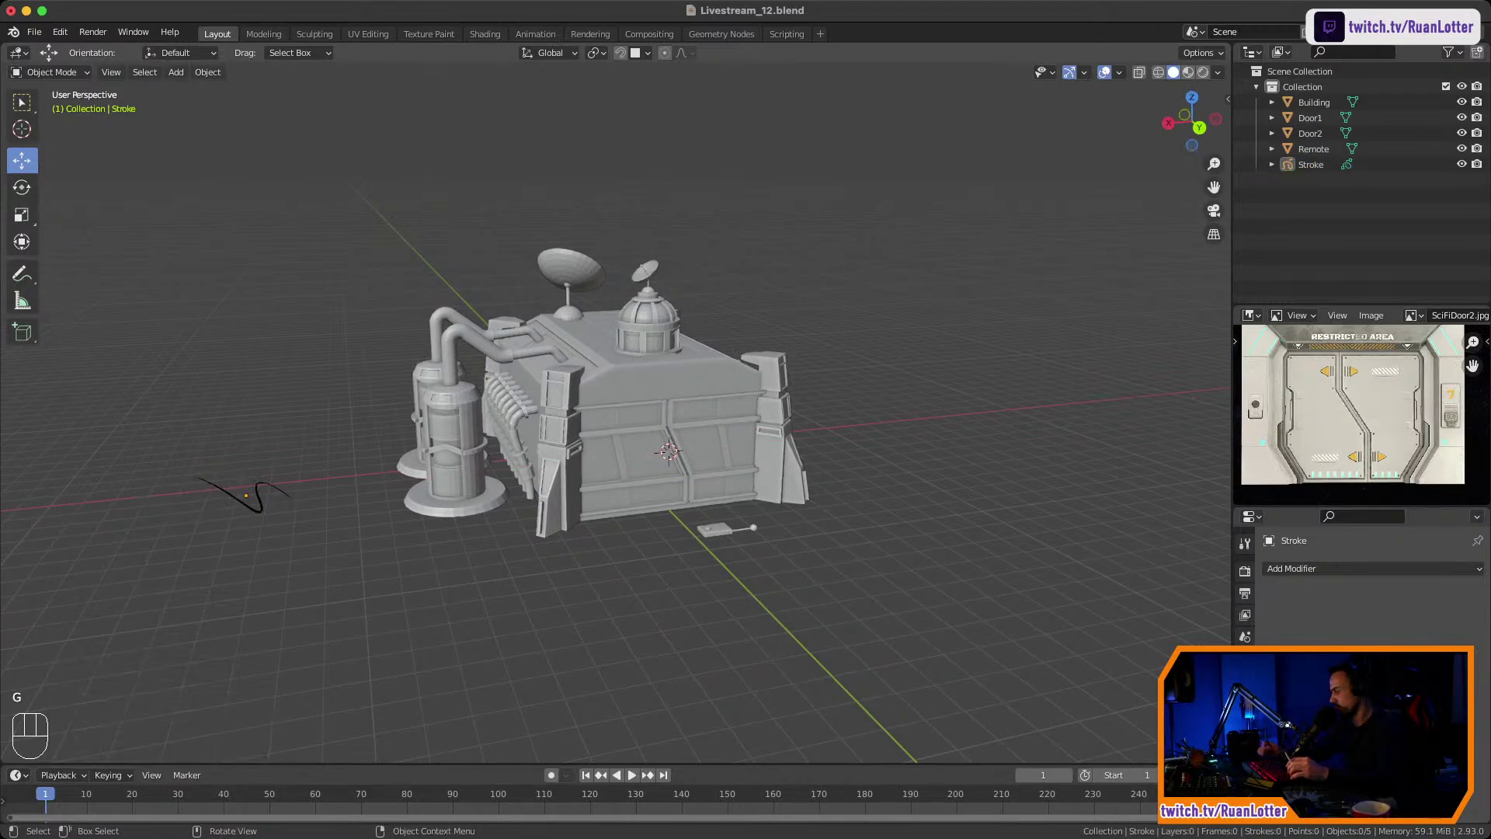
# Add a Line Art modifier to the Grease Pencil Stroke object.
pyautogui.click(258, 509)
pyautogui.press('KP_Decimal')
pyautogui.keyDown('ctrl'); pyautogui.moveTo(613, 465); pyautogui.dragTo(614, 528, button='middle'); pyautogui.keyUp('ctrl')
pyautogui.moveTo(614, 466)
pyautogui.keyDown('shift'); pyautogui.mouseDown(button='middle')
pyautogui.moveTo(490, 483)
pyautogui.moveTo(527, 502)
pyautogui.moveTo(470, 492)
pyautogui.mouseUp(button='middle'); pyautogui.keyUp('shift')
pyautogui.click(605, 575)
pyautogui.click(525, 509)
pyautogui.moveTo(497, 481)
pyautogui.keyDown('ctrl'); pyautogui.mouseDown(button='middle')
pyautogui.moveTo(497, 536)
pyautogui.moveTo(472, 498)
pyautogui.mouseUp(button='middle'); pyautogui.keyUp('ctrl')
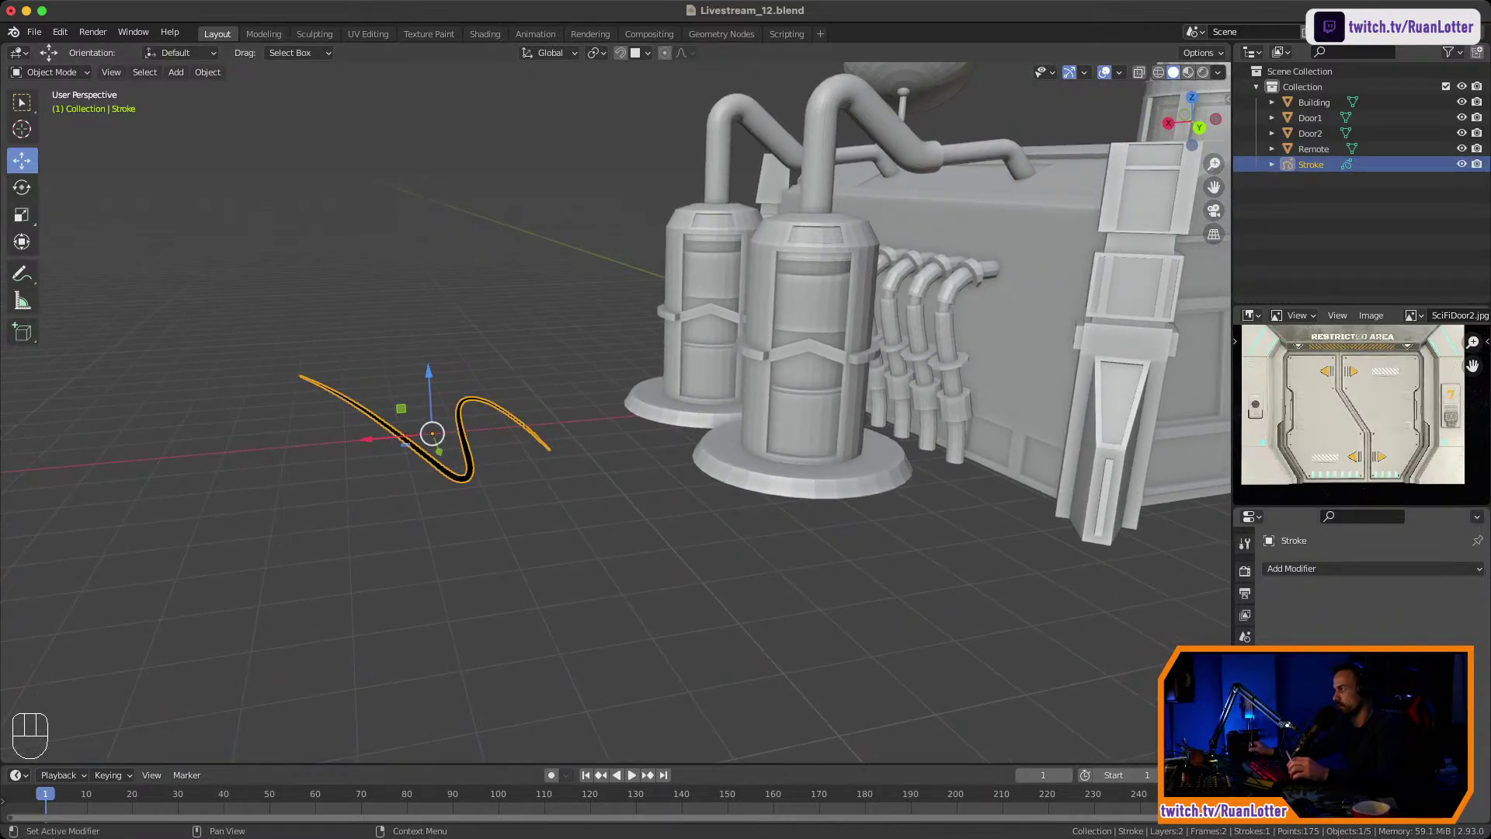
pyautogui.click(1312, 569)
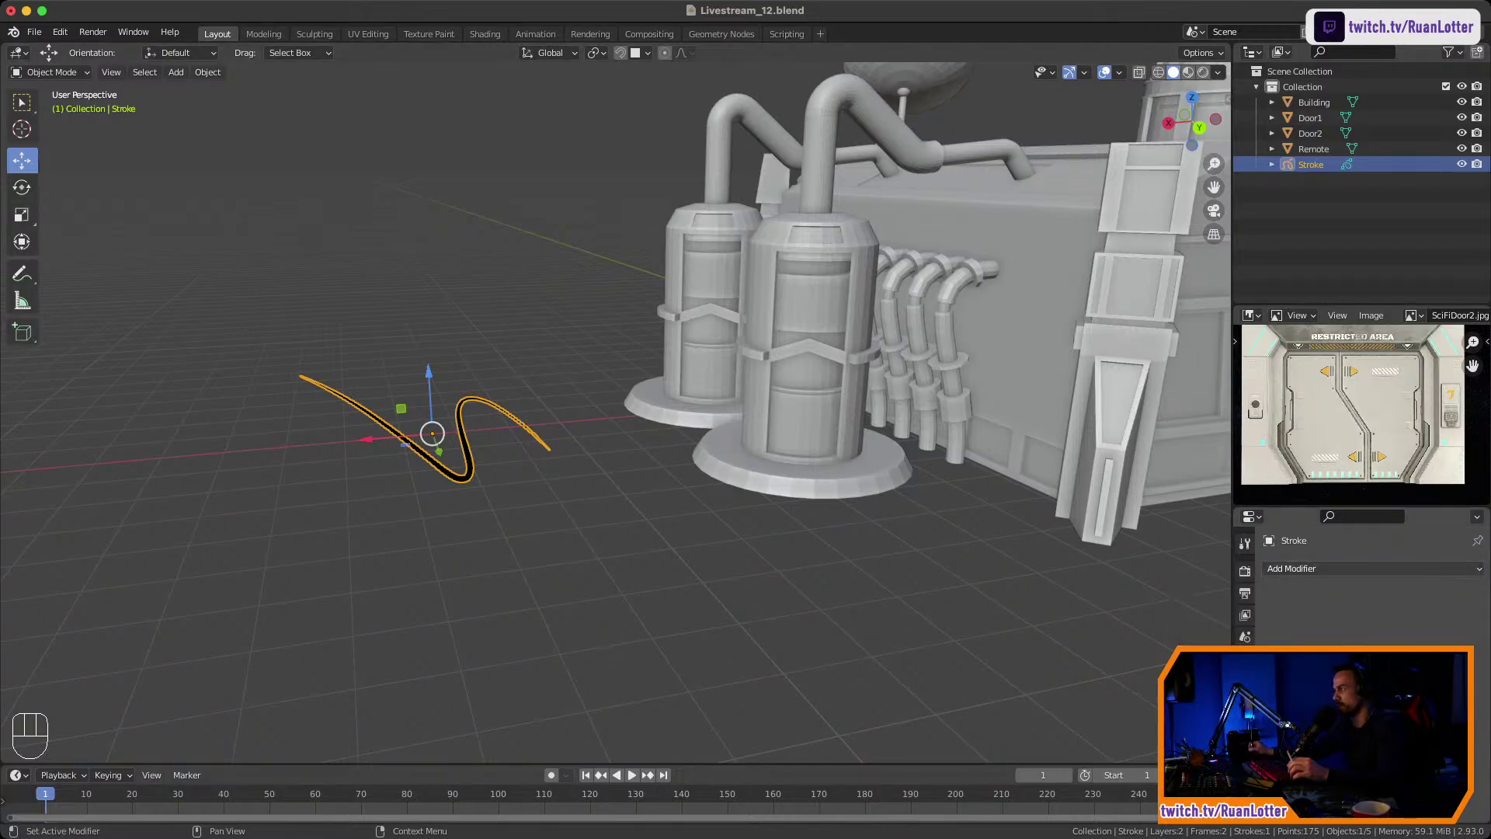
pyautogui.click(1313, 568)
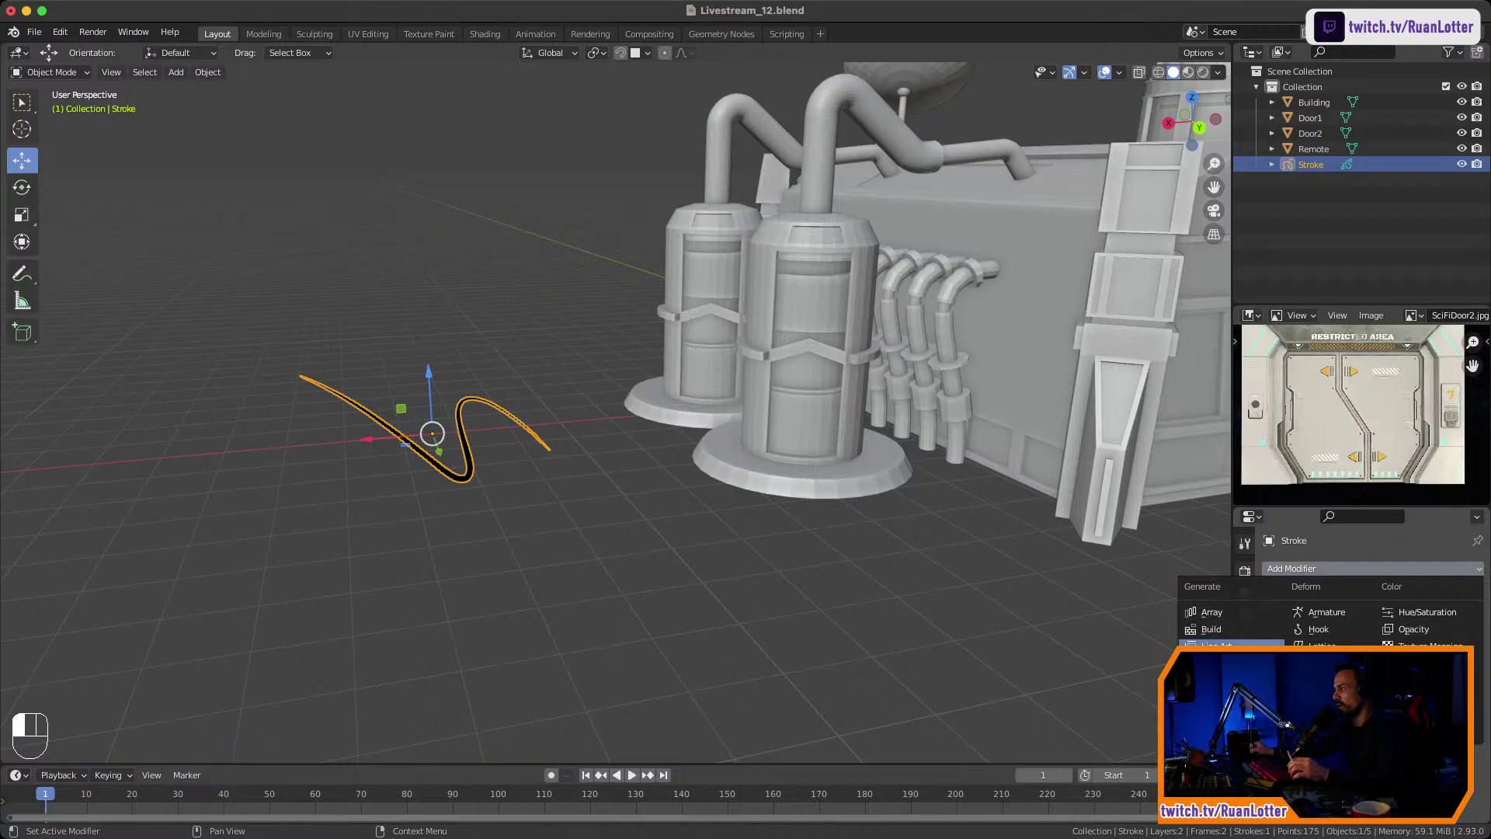
pyautogui.click(1231, 645)
pyautogui.moveTo(777, 427)
pyautogui.keyDown('ctrl'); pyautogui.mouseDown(button='middle')
pyautogui.moveTo(777, 481)
pyautogui.moveTo(615, 488)
pyautogui.moveTo(660, 504)
pyautogui.mouseUp(button='middle'); pyautogui.keyUp('ctrl')
pyautogui.keyDown('shift'); pyautogui.moveTo(660, 505); pyautogui.dragTo(522, 539, button='middle'); pyautogui.keyUp('shift')
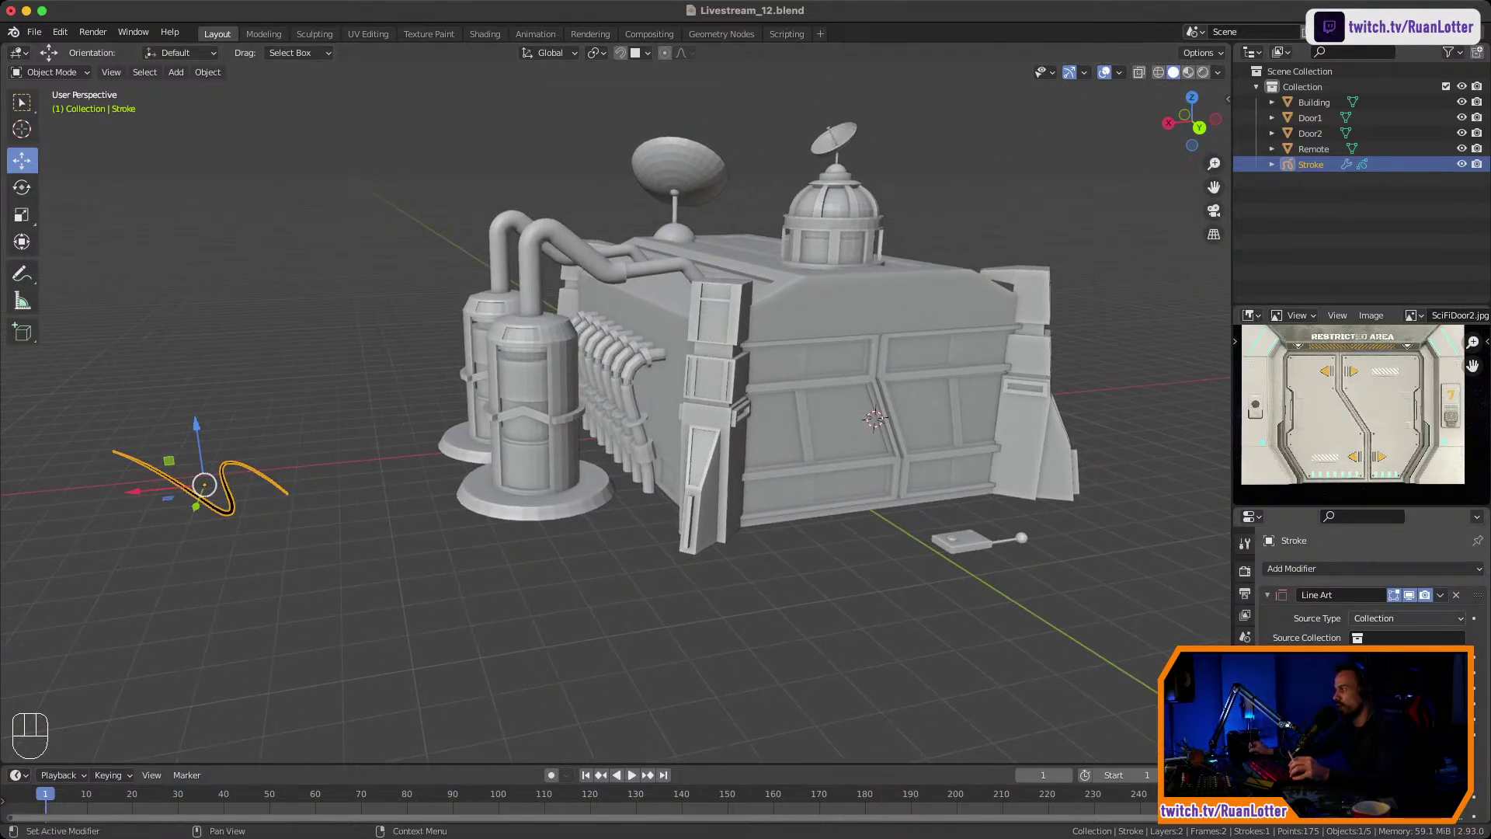
# Set the Line Art modifier's source type to Object and pick the Building as its source object.
pyautogui.click(1406, 619)
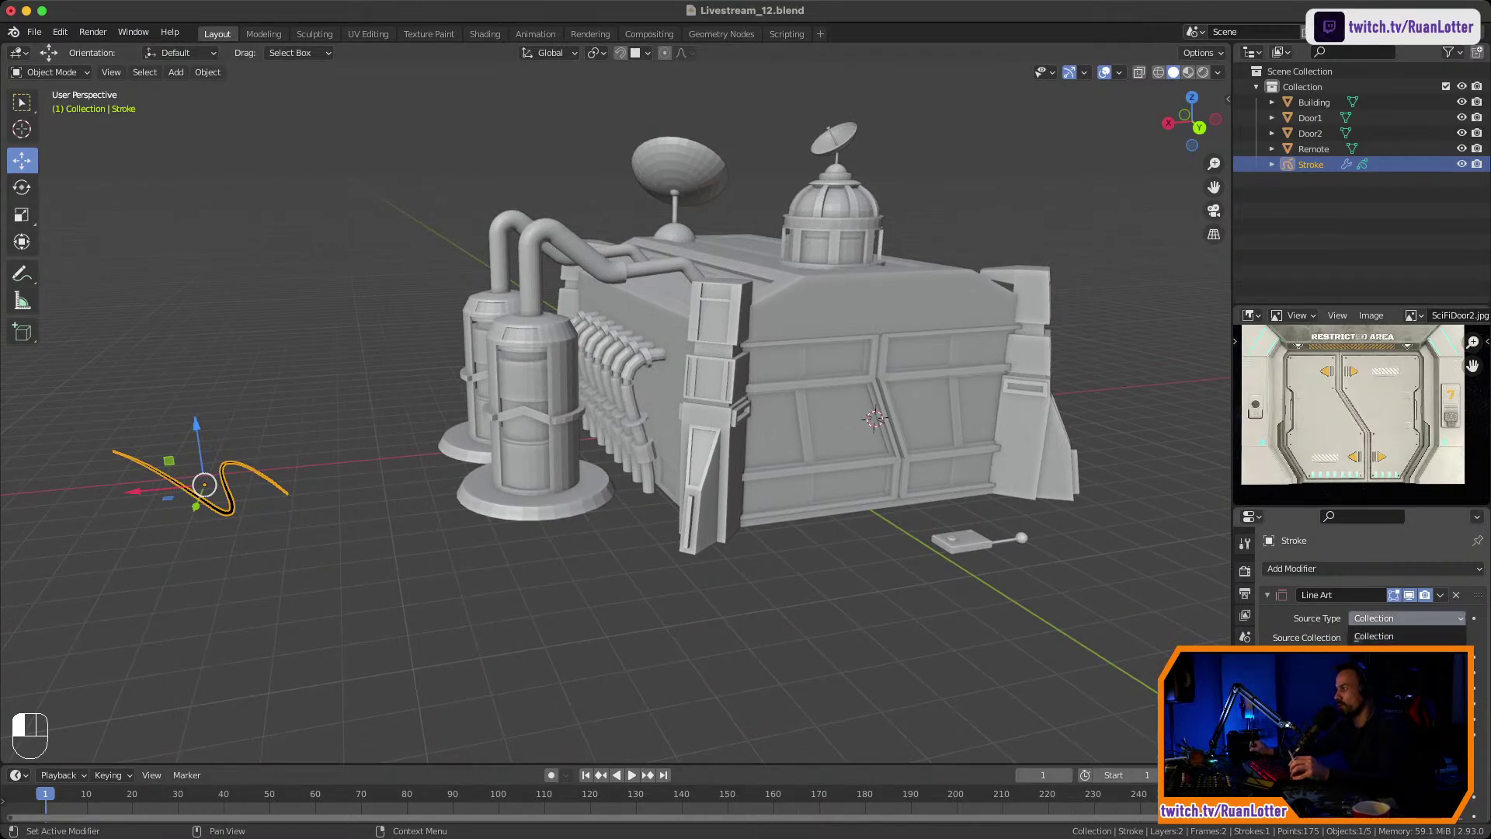
pyautogui.click(1376, 654)
pyautogui.click(1457, 637)
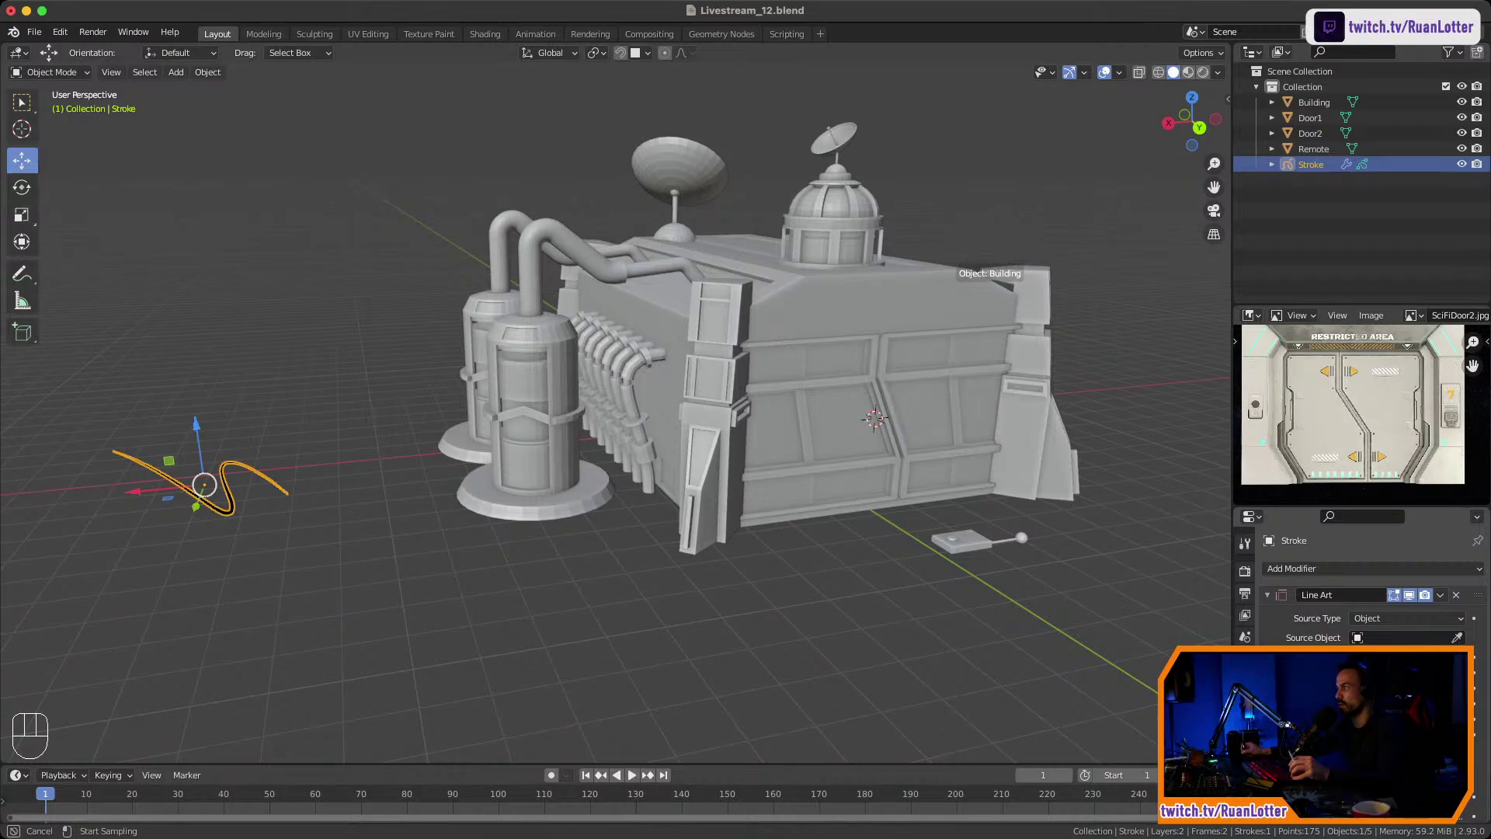
pyautogui.click(963, 276)
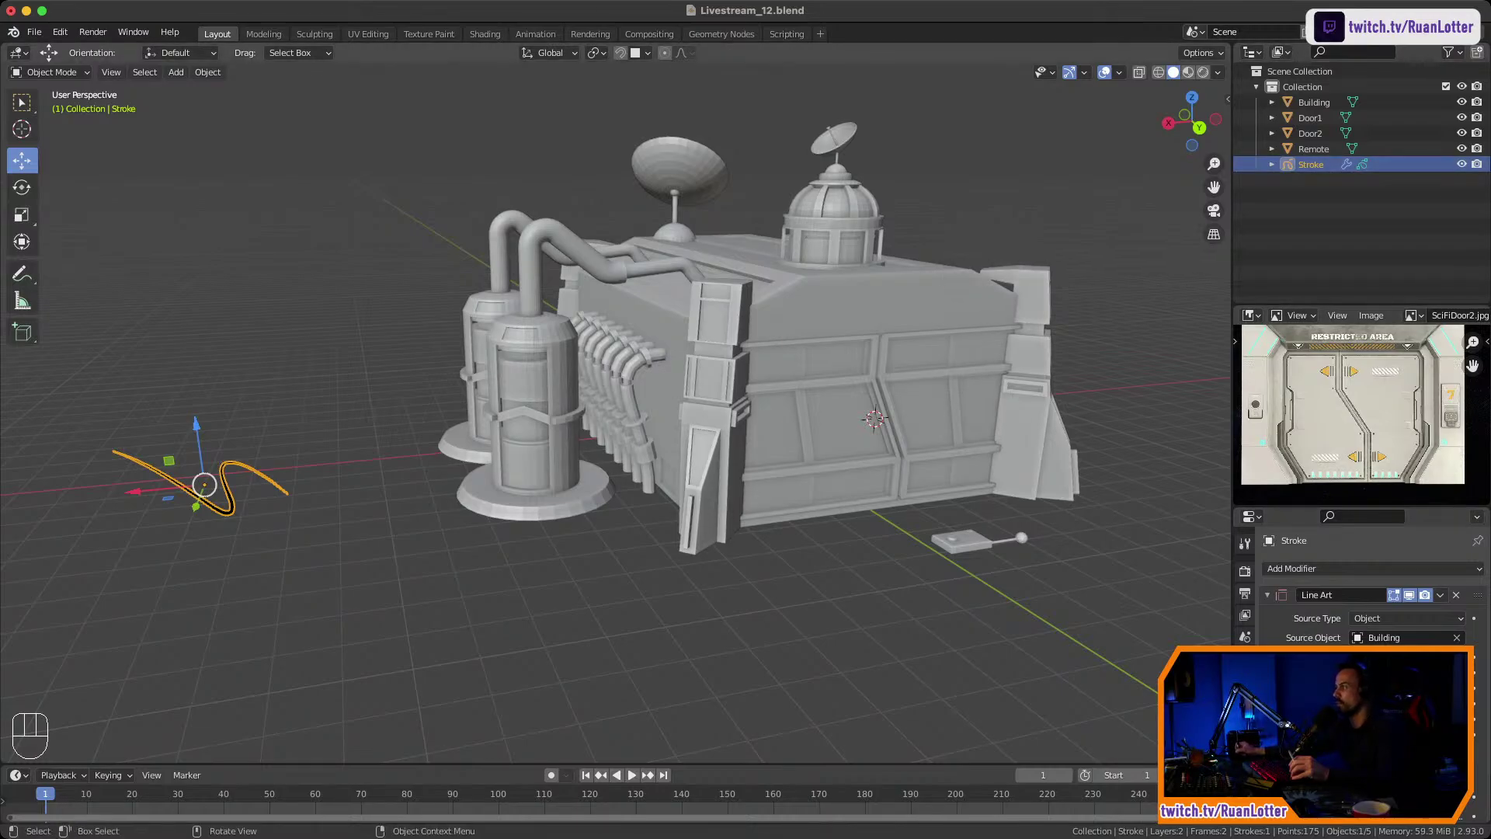
# Join Door2 and Door1 into the Building object and deselect everything.
pyautogui.click(946, 413)
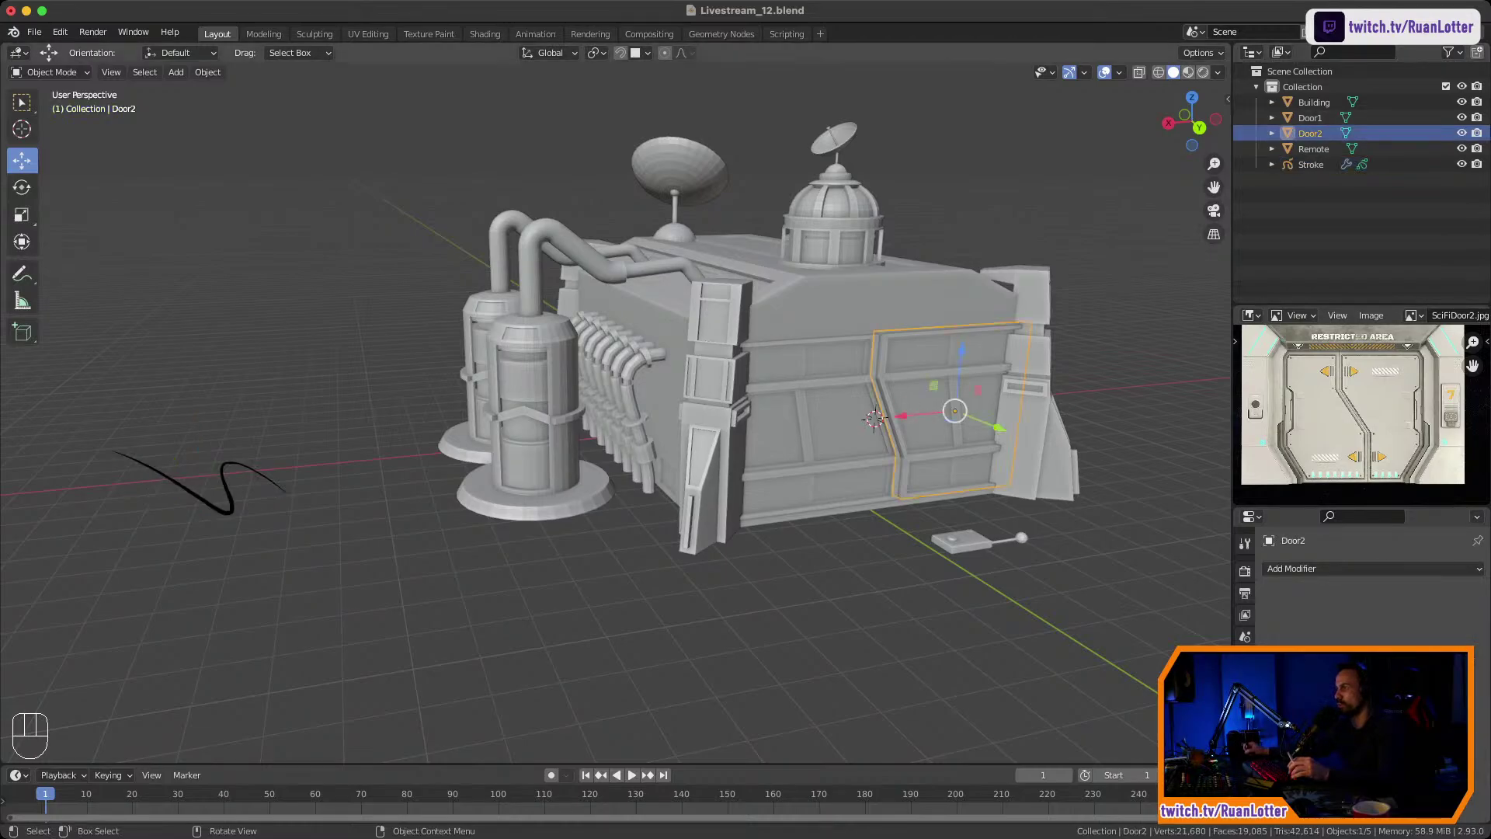
pyautogui.keyDown('shift'); pyautogui.click(825, 419); pyautogui.keyUp('shift')
pyautogui.keyDown('shift'); pyautogui.click(839, 296); pyautogui.keyUp('shift')
pyautogui.rightClick(838, 296)
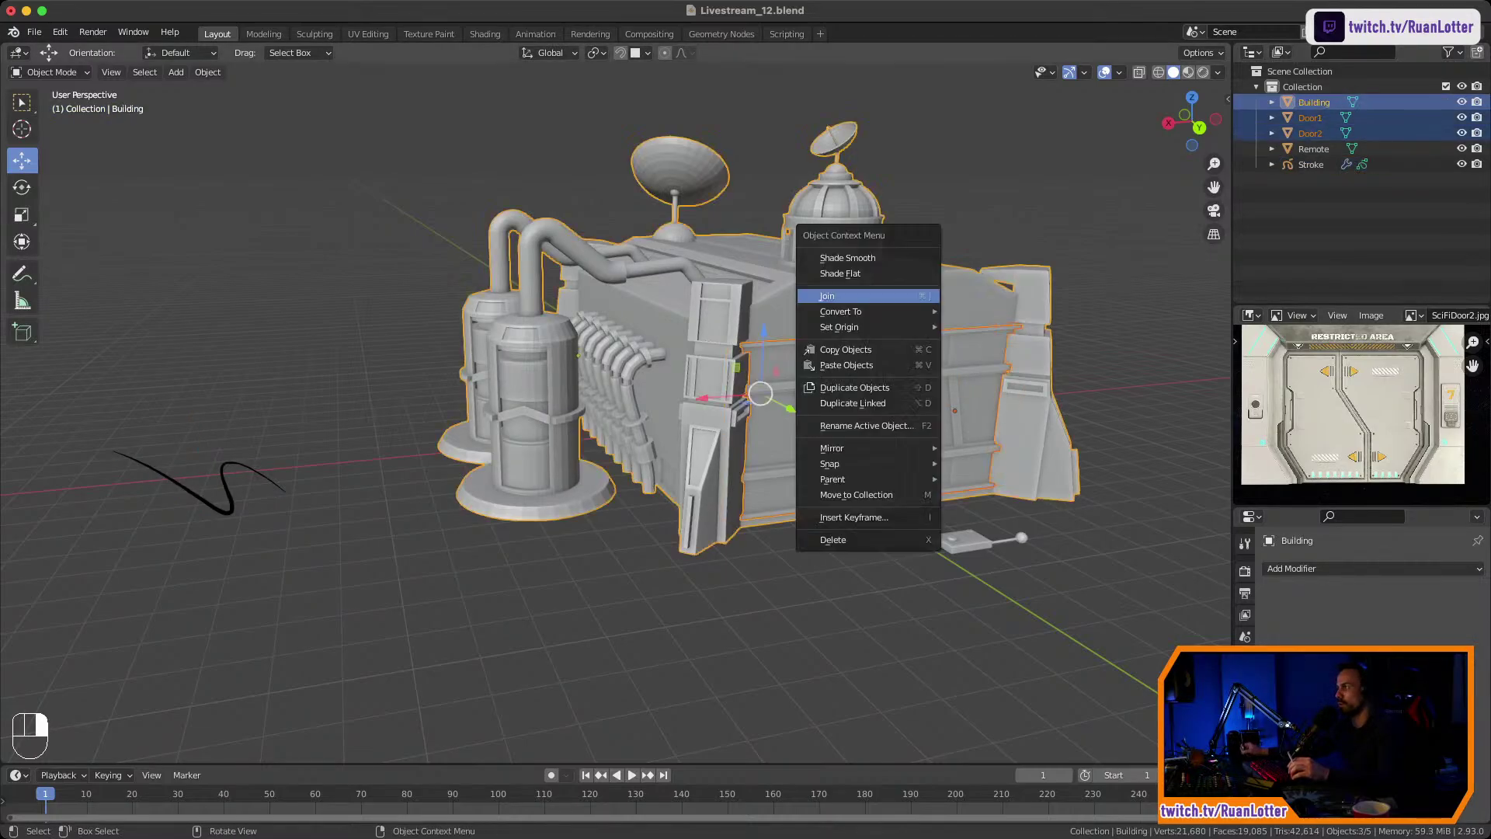
pyautogui.click(838, 295)
pyautogui.click(955, 194)
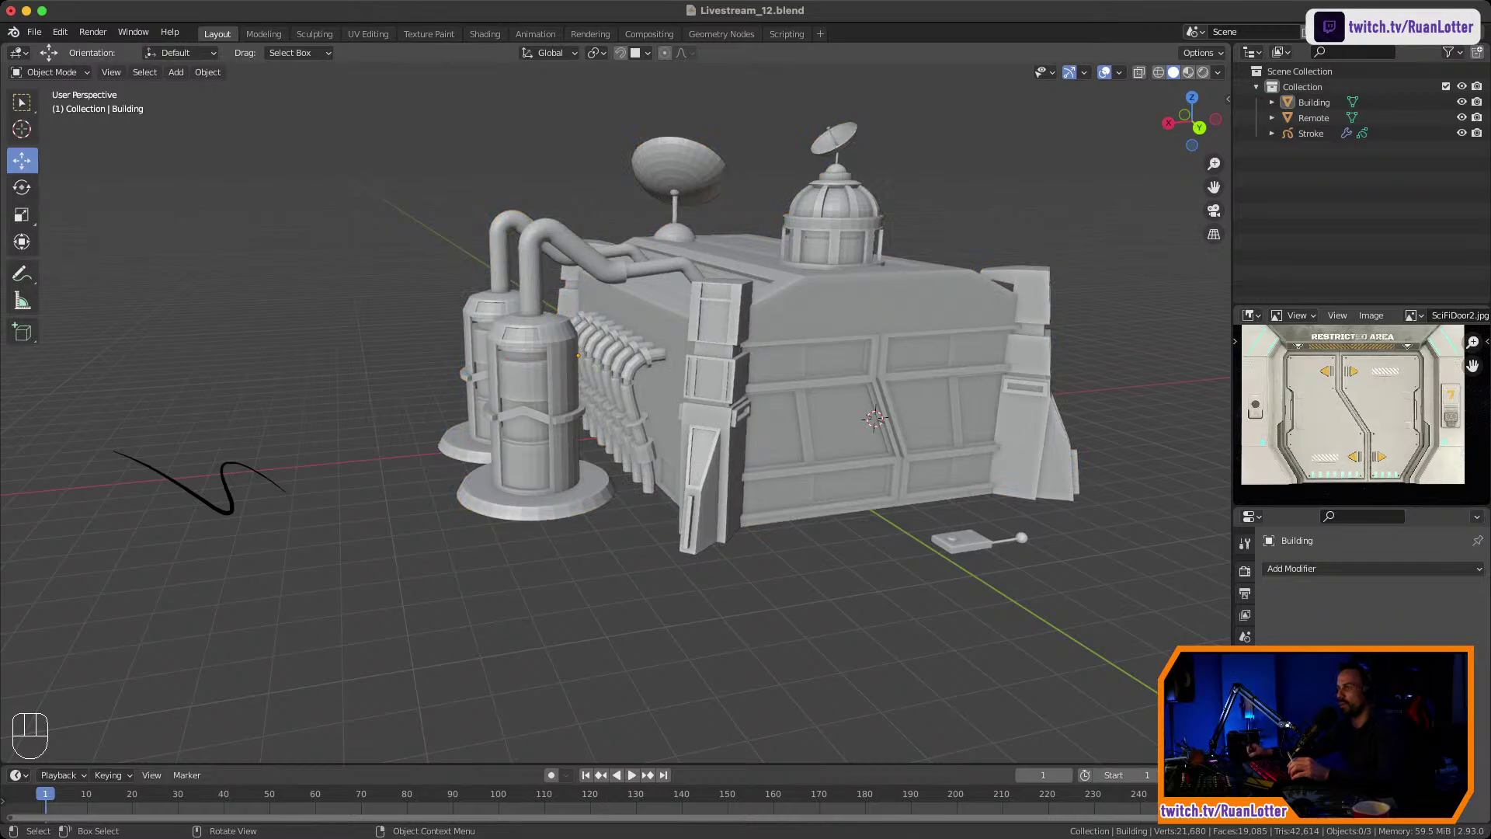
# Switch the viewport to rendered shading and add a Sun light to the scene.
pyautogui.click(227, 508)
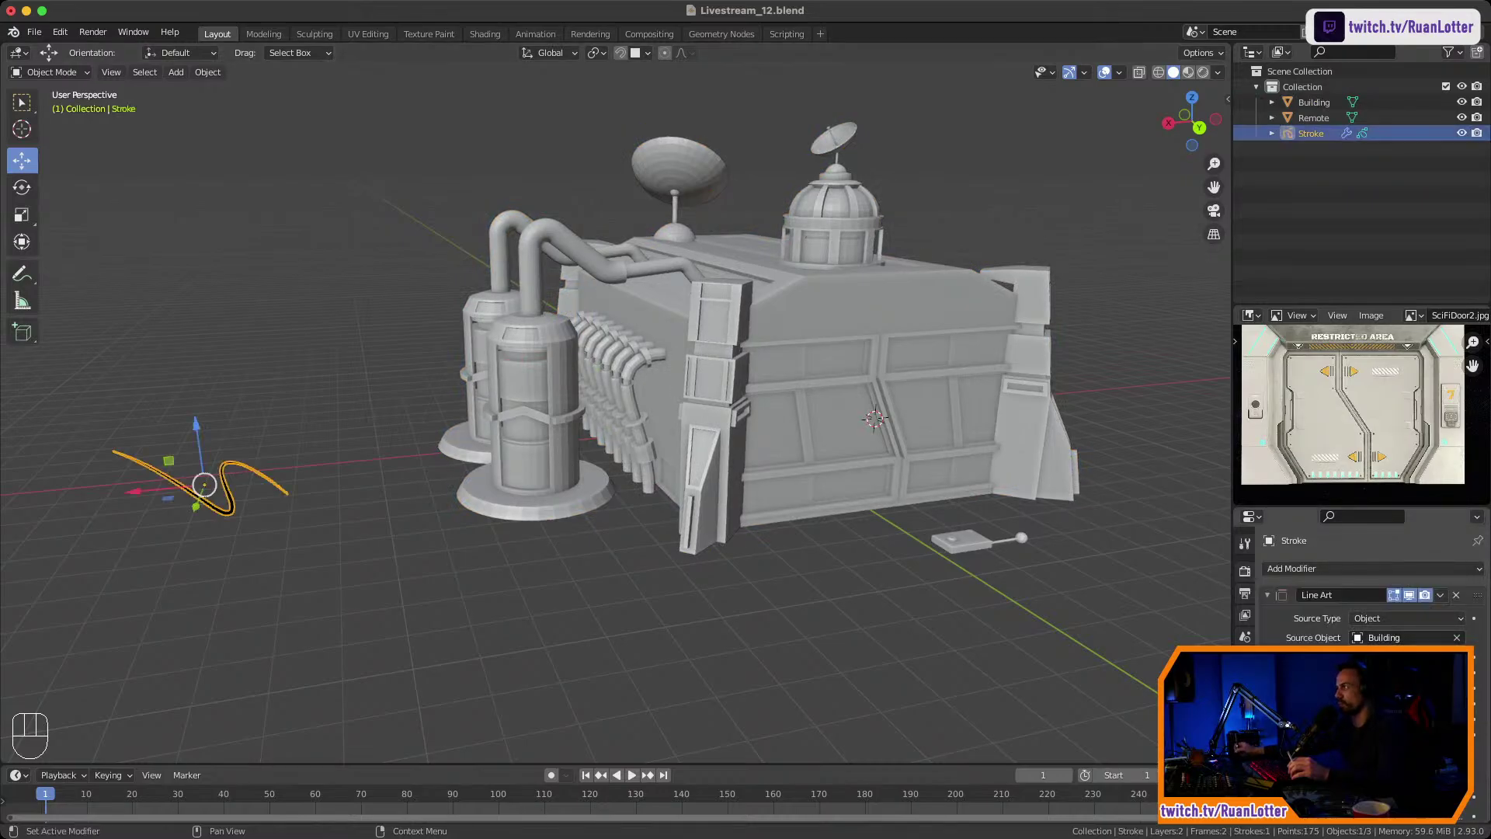
pyautogui.click(1203, 72)
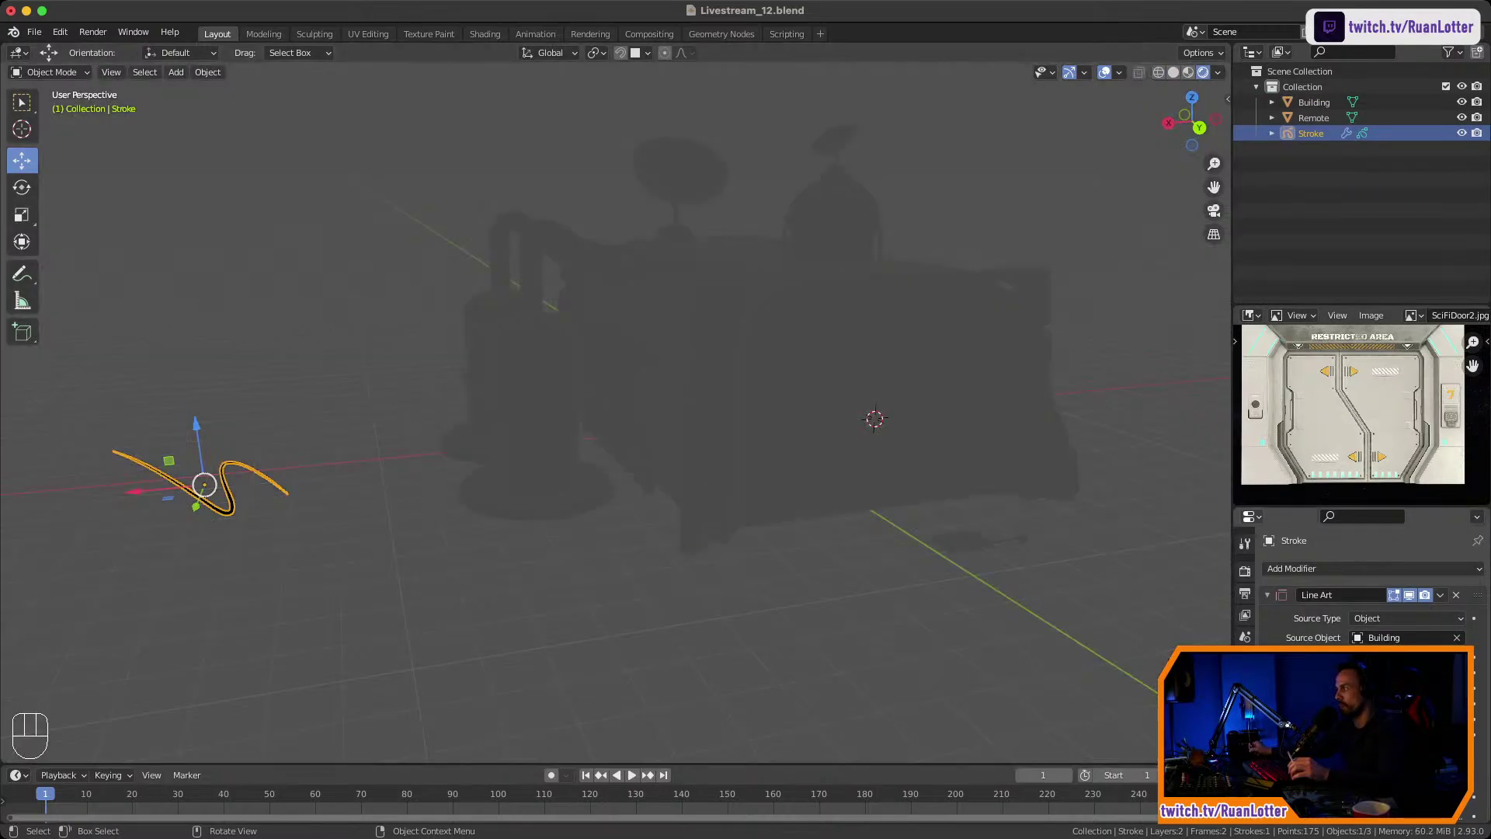
pyautogui.click(1245, 659)
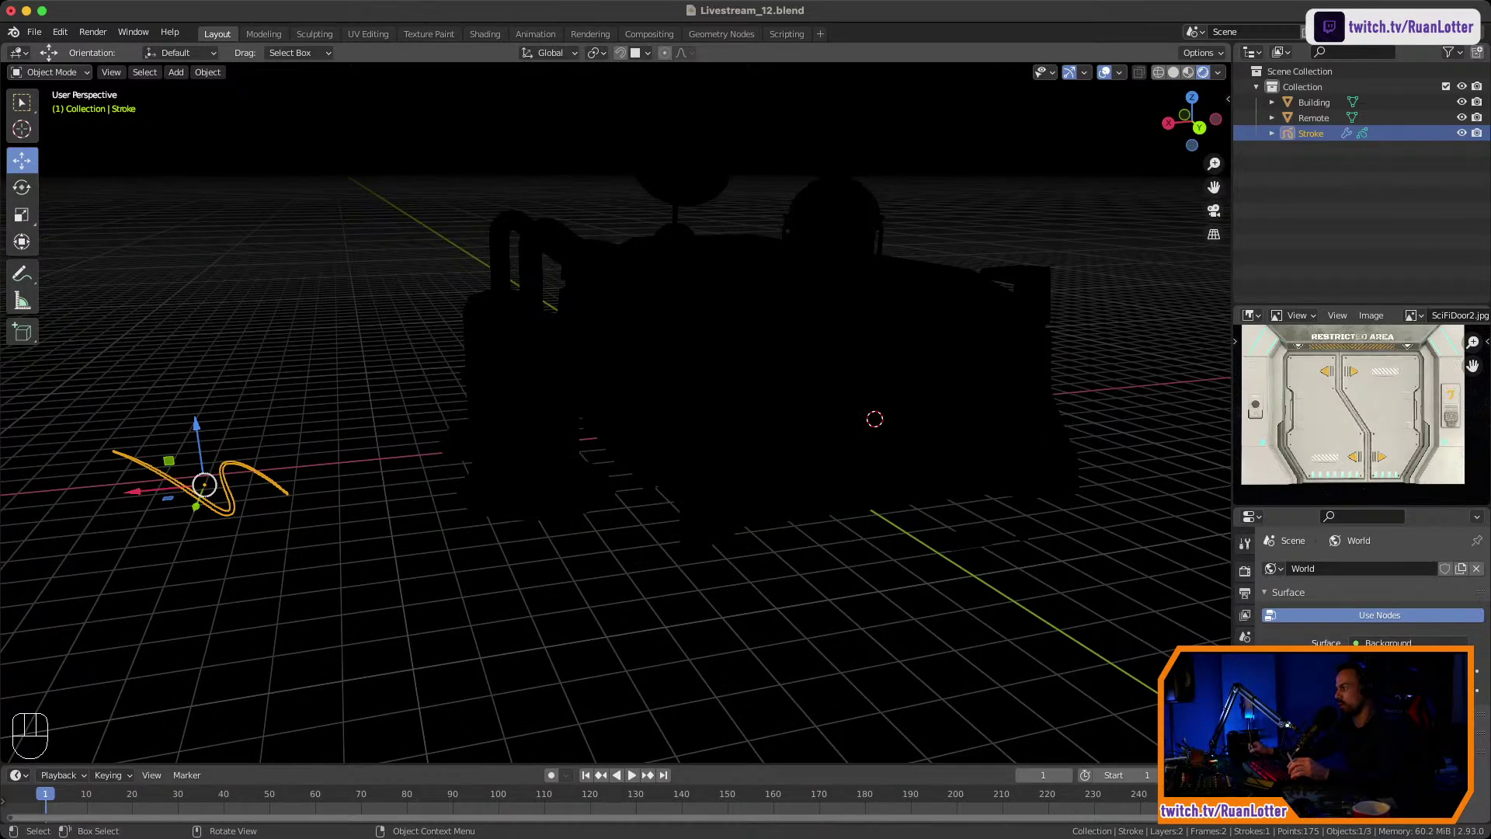
pyautogui.keyDown('shift'); pyautogui.moveTo(745, 435); pyautogui.dragTo(597, 477, button='middle'); pyautogui.keyUp('shift')
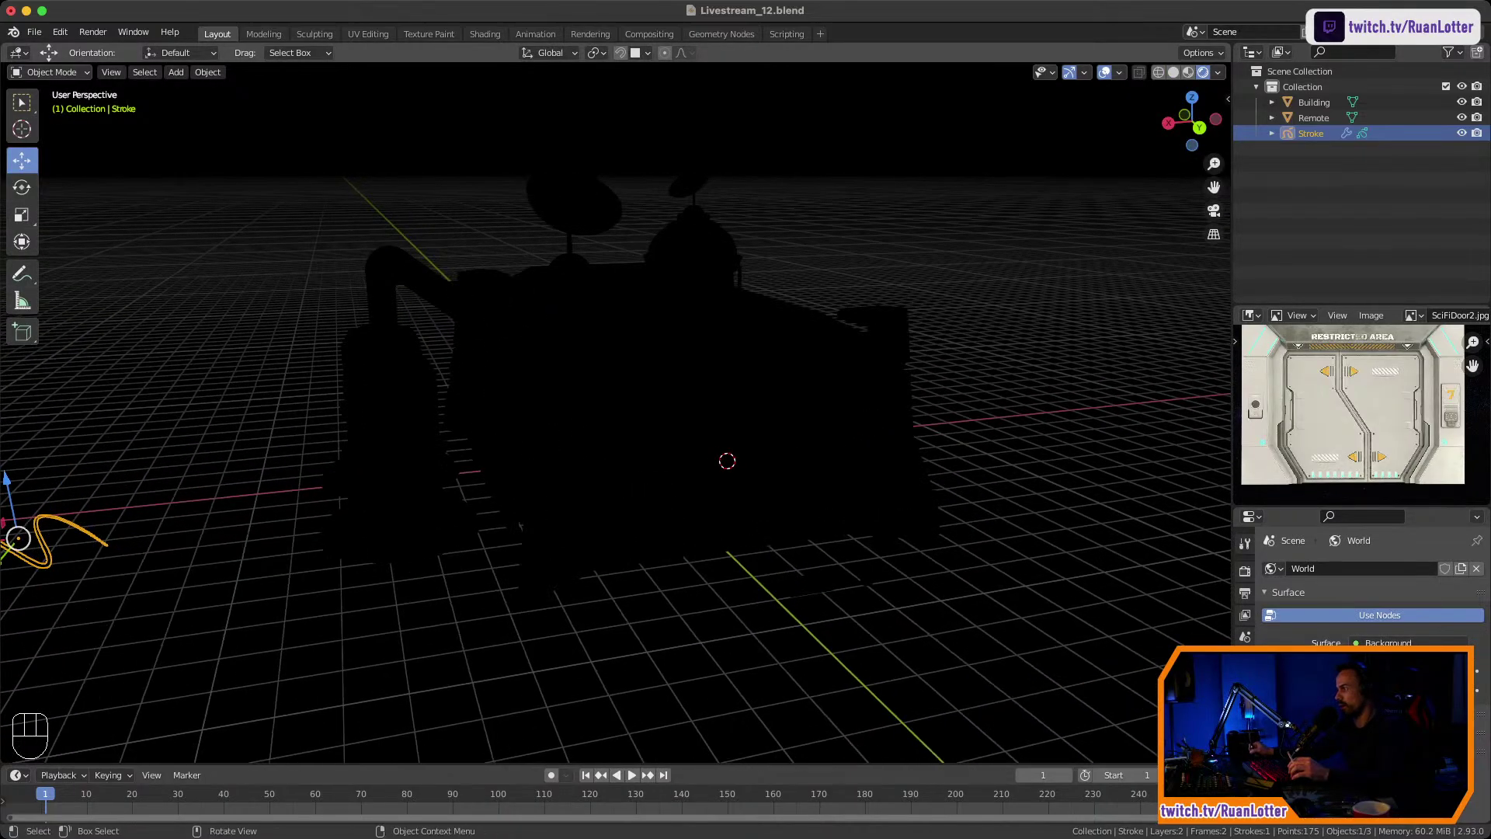
pyautogui.click(885, 559)
pyautogui.keyDown('ctrl'); pyautogui.moveTo(886, 560); pyautogui.dragTo(885, 598, button='middle'); pyautogui.keyUp('ctrl')
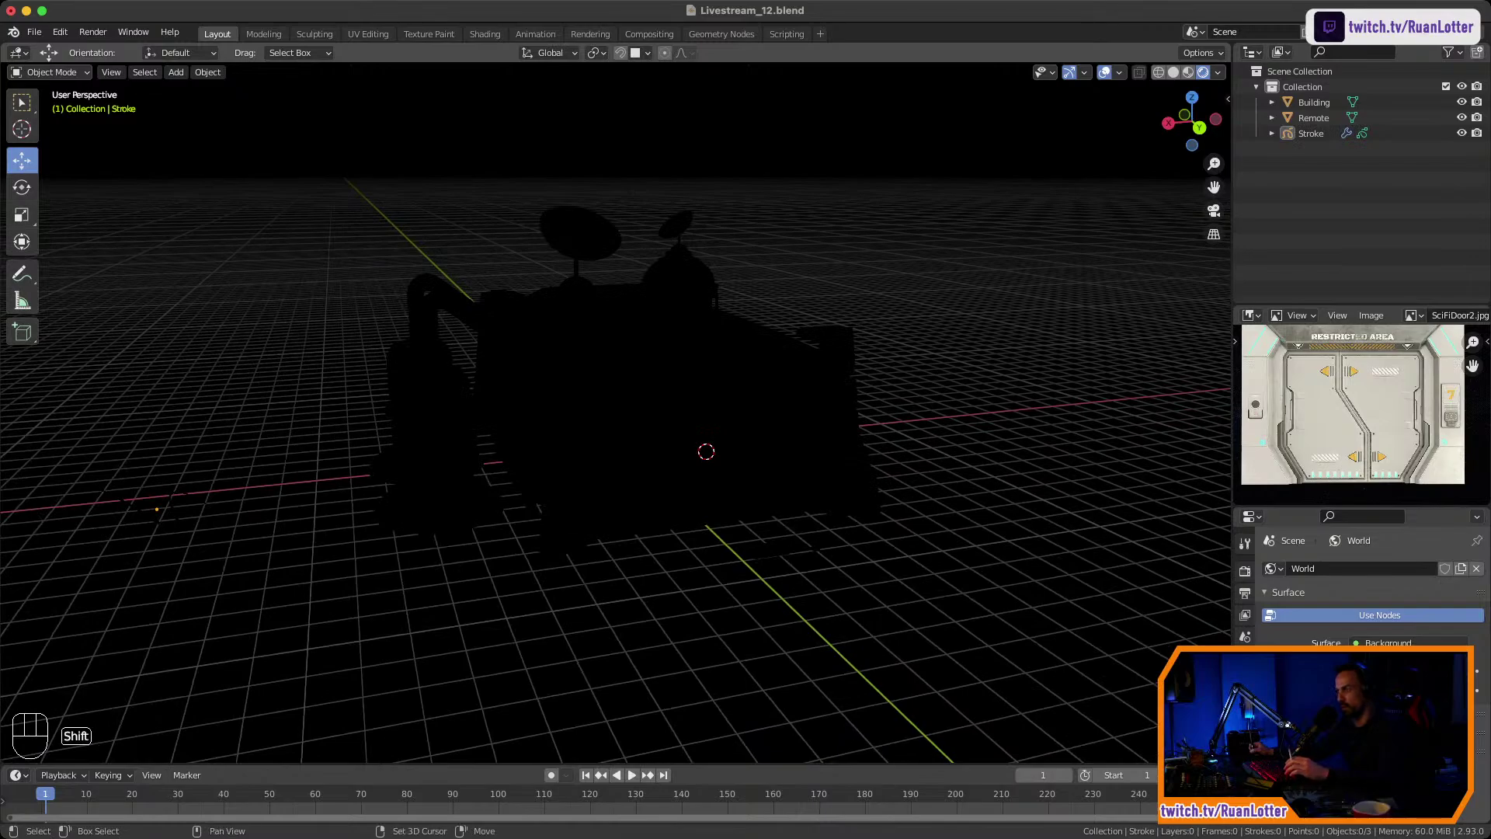
pyautogui.hotkey('shift', 'a')
pyautogui.moveTo(886, 597)
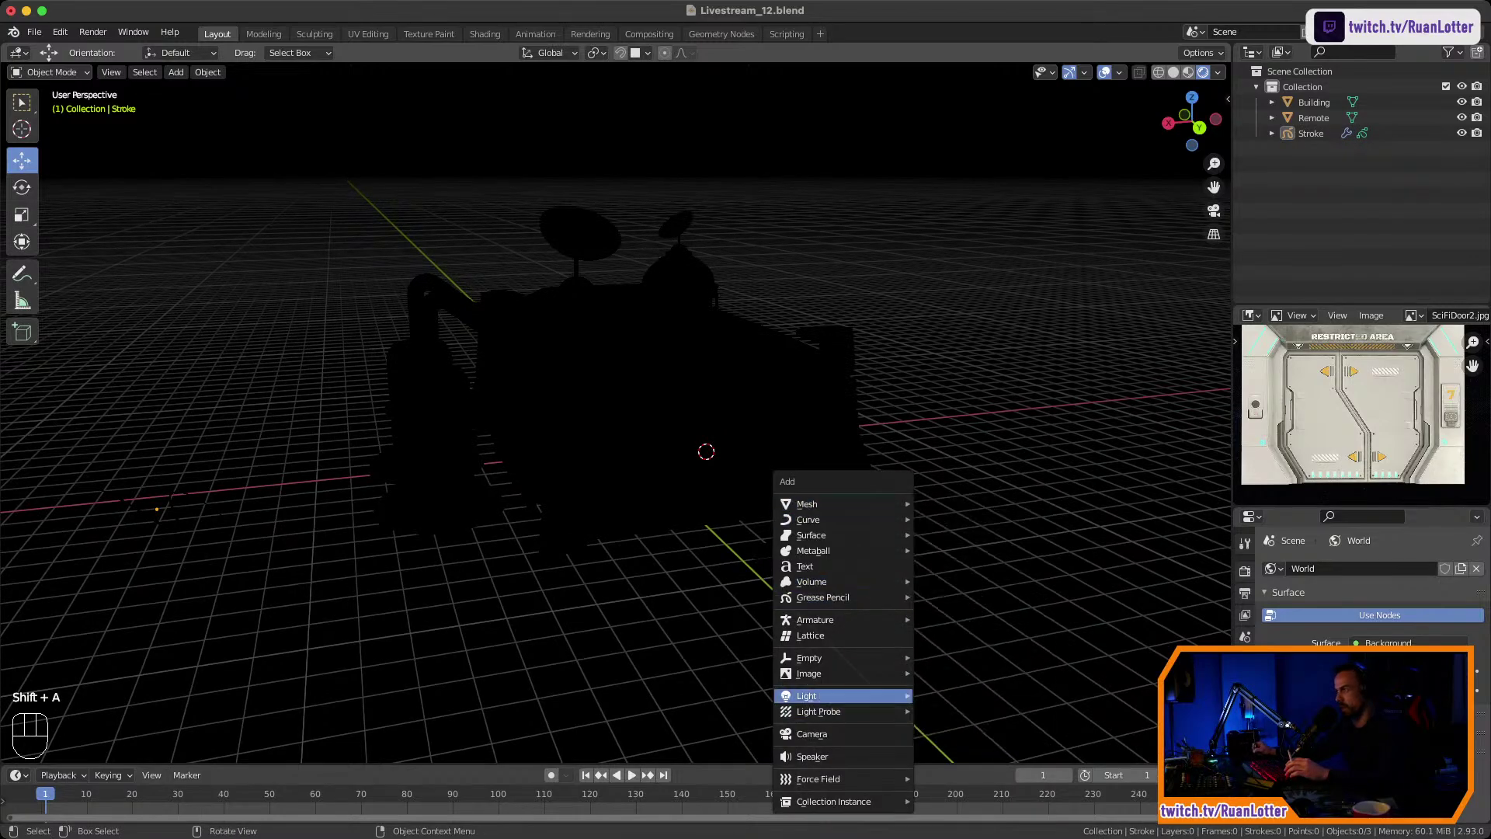
pyautogui.moveTo(862, 695)
pyautogui.click(943, 712)
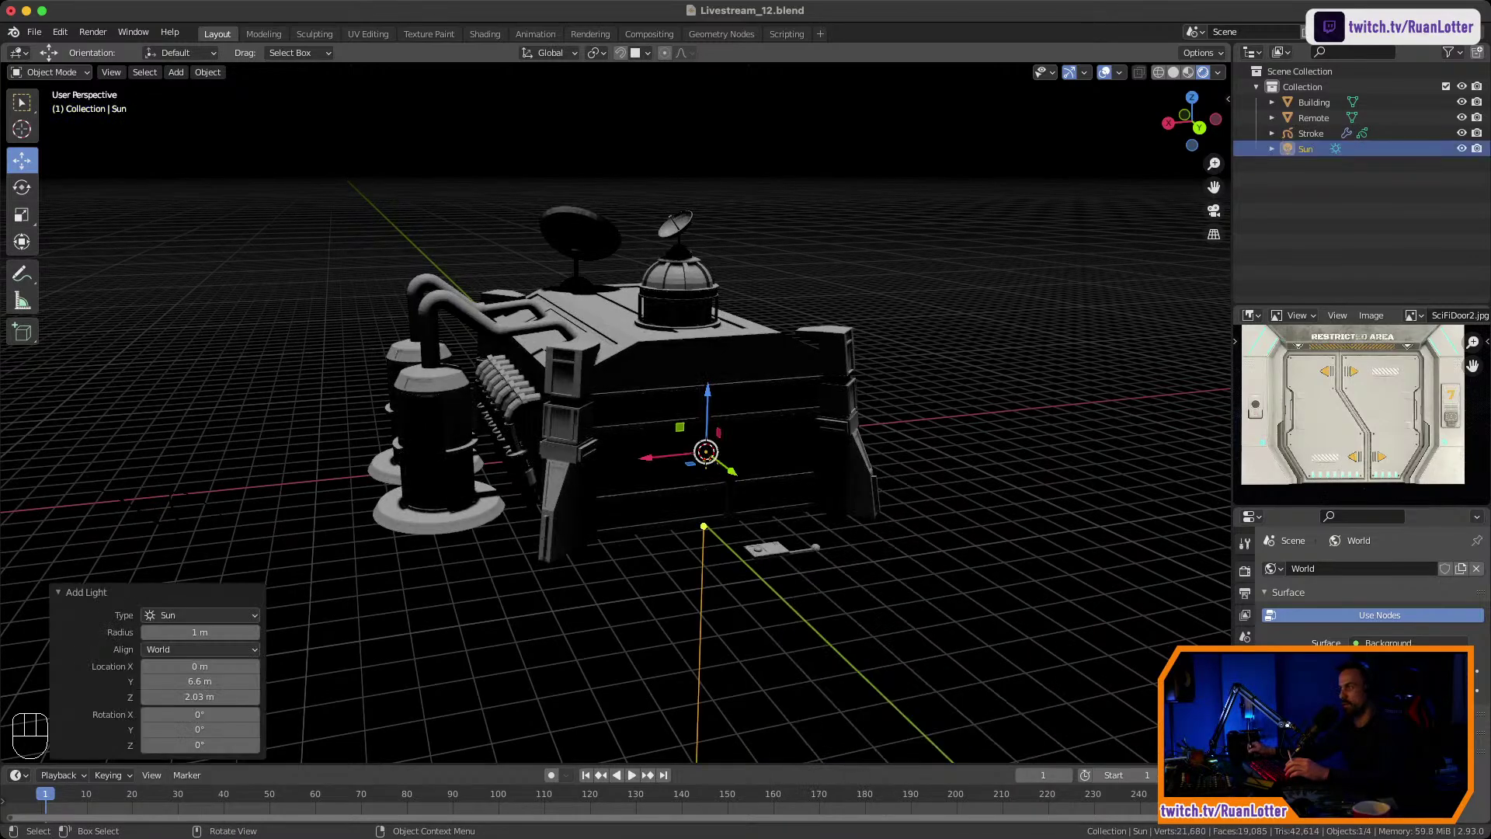
# Raise the Sun light along Z above the building and aim it so that it lights the door front.
pyautogui.moveTo(944, 712); pyautogui.dragTo(1008, 716, button='middle')
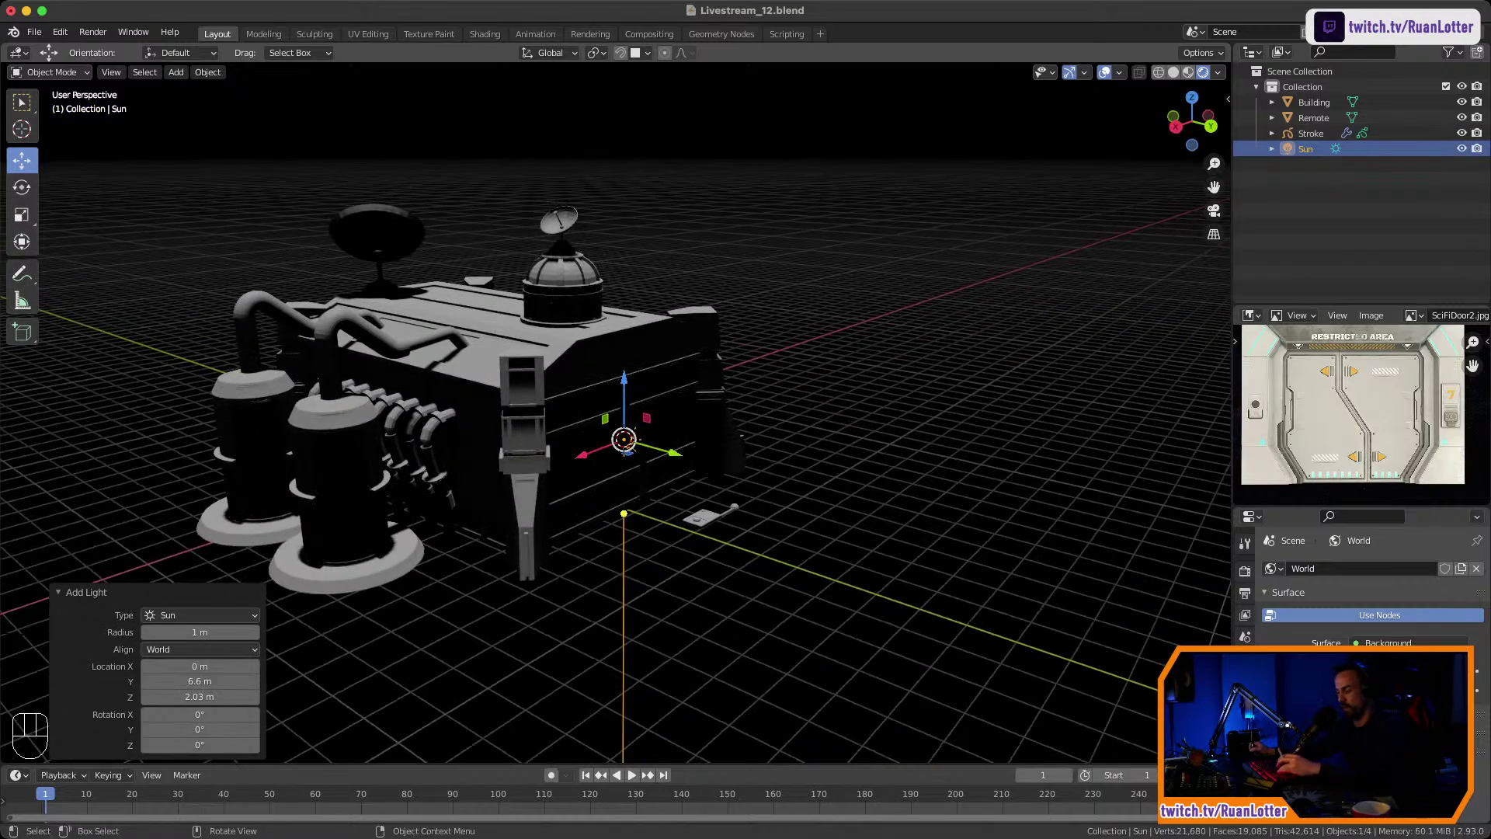
pyautogui.press('g')
pyautogui.press('z')
pyautogui.click(1008, 372)
pyautogui.moveTo(1008, 373); pyautogui.dragTo(985, 439, button='middle')
pyautogui.scroll(-3, 947, 369)
pyautogui.moveTo(601, 312); pyautogui.dragTo(299, 332)
pyautogui.keyDown('ctrl'); pyautogui.moveTo(311, 334); pyautogui.dragTo(405, 304, button='middle'); pyautogui.keyUp('ctrl')
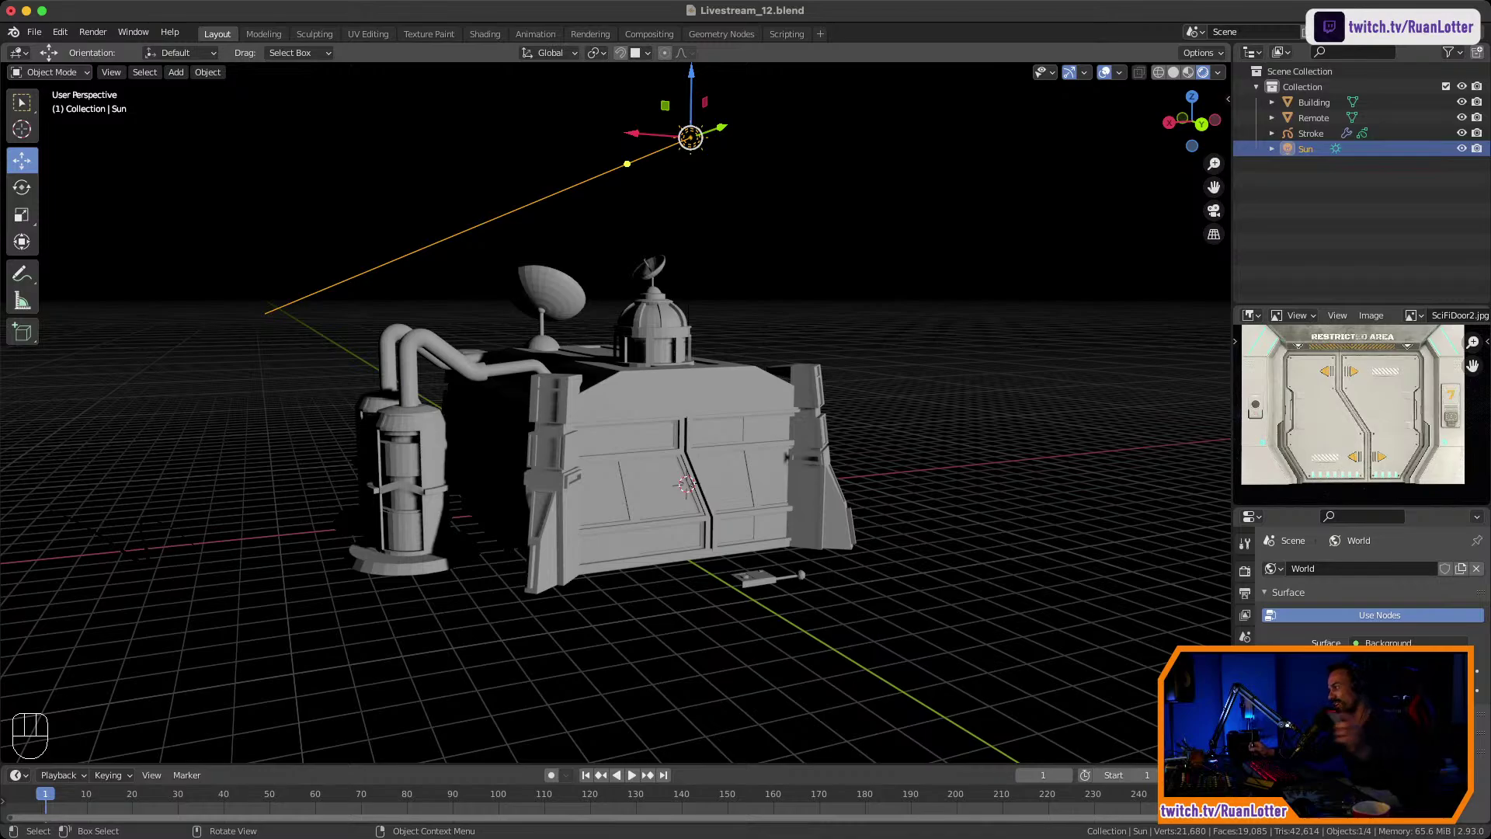
# Brighten the world background to a dark grey ambient light.
pyautogui.moveTo(542, 319); pyautogui.dragTo(595, 427, button='middle')
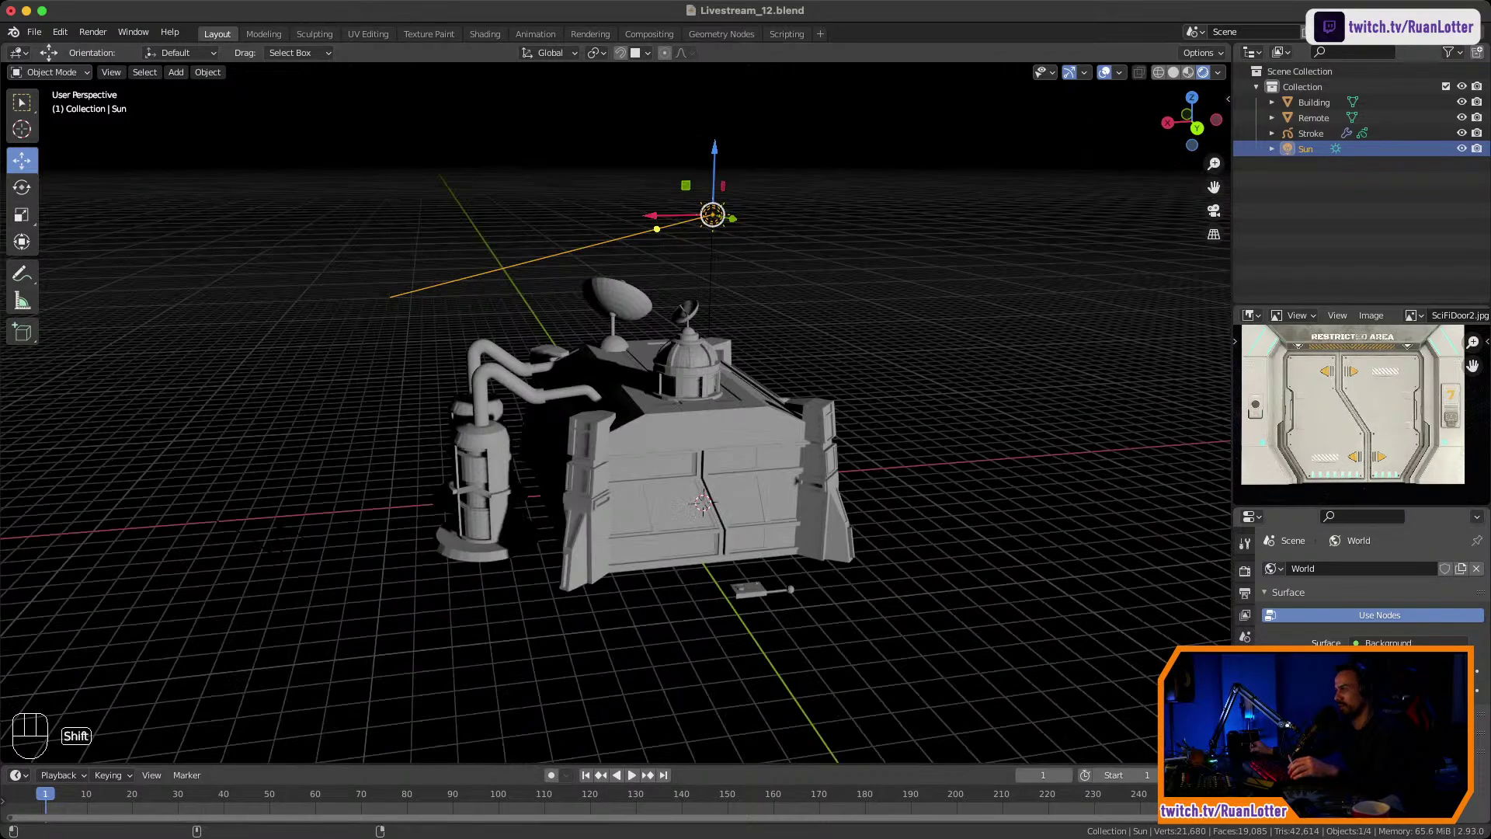
pyautogui.keyDown('shift'); pyautogui.moveTo(1398, 689); pyautogui.dragTo(1421, 690); pyautogui.keyUp('shift')
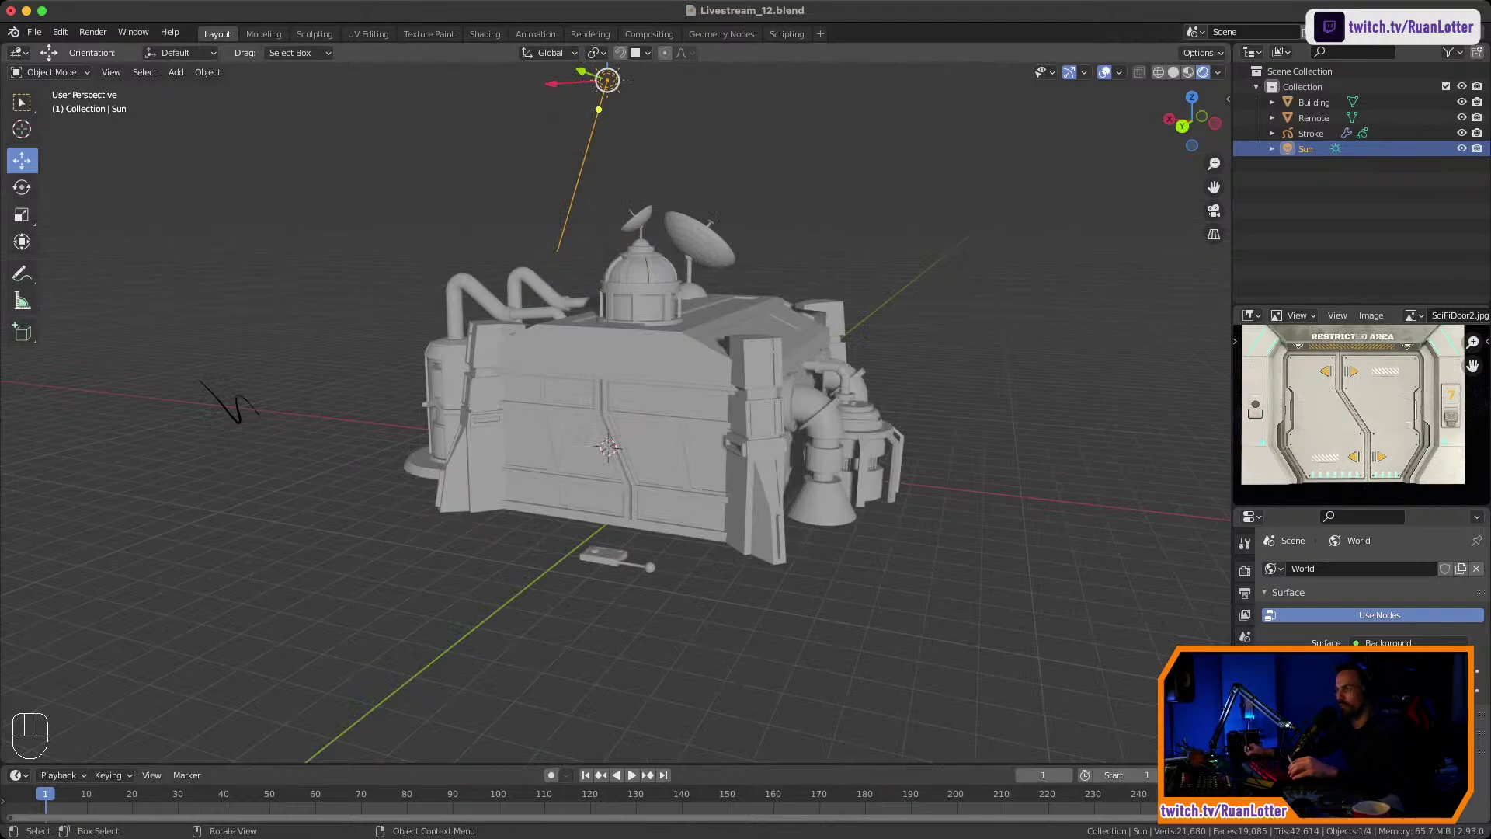
# Set the Stroke's Line Art output to the Colors layer and the Black material.
pyautogui.click(238, 412)
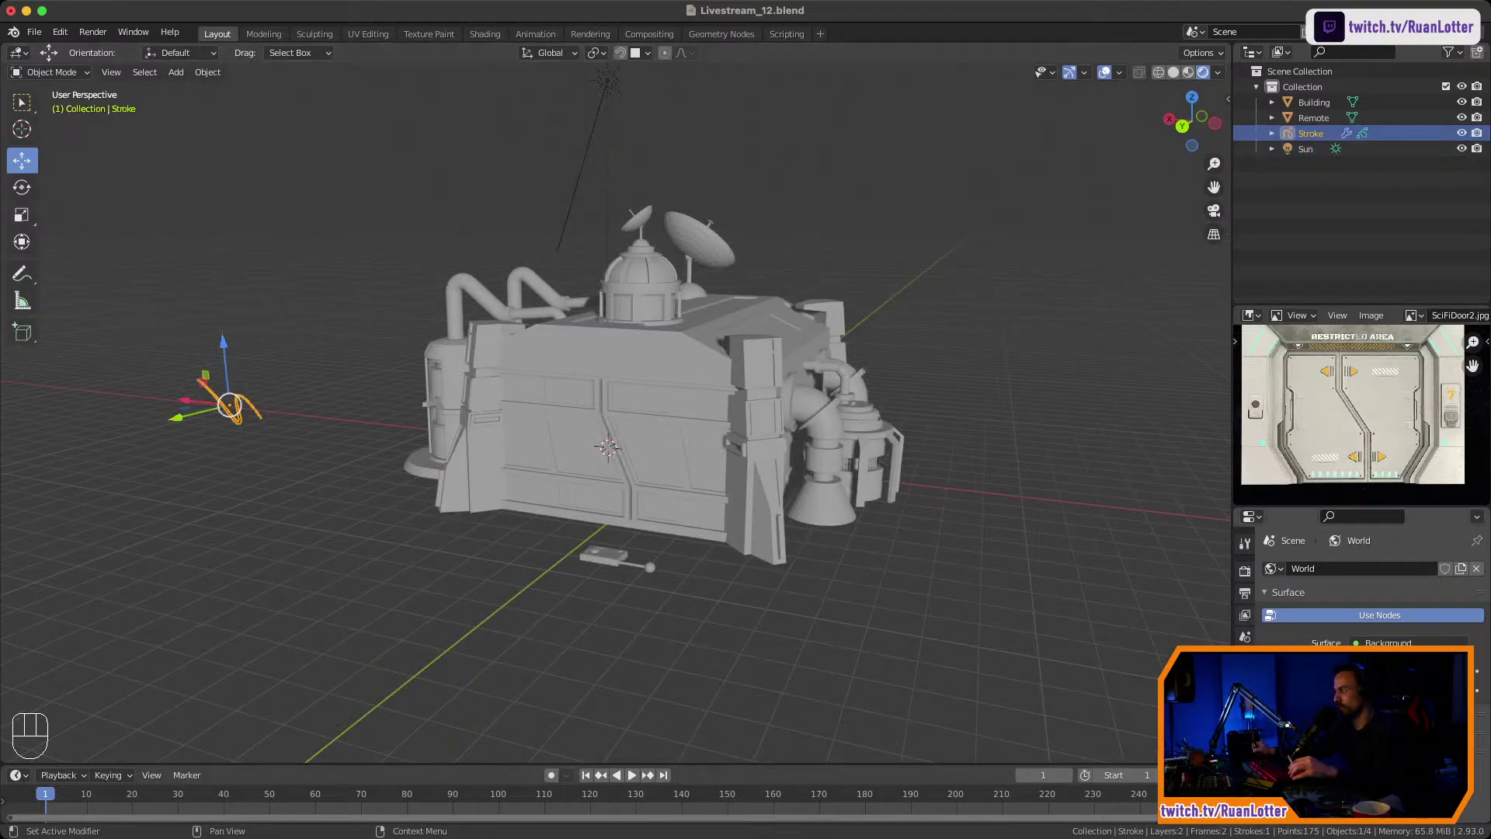
pyautogui.click(1244, 732)
pyautogui.scroll(-4, 1367, 590)
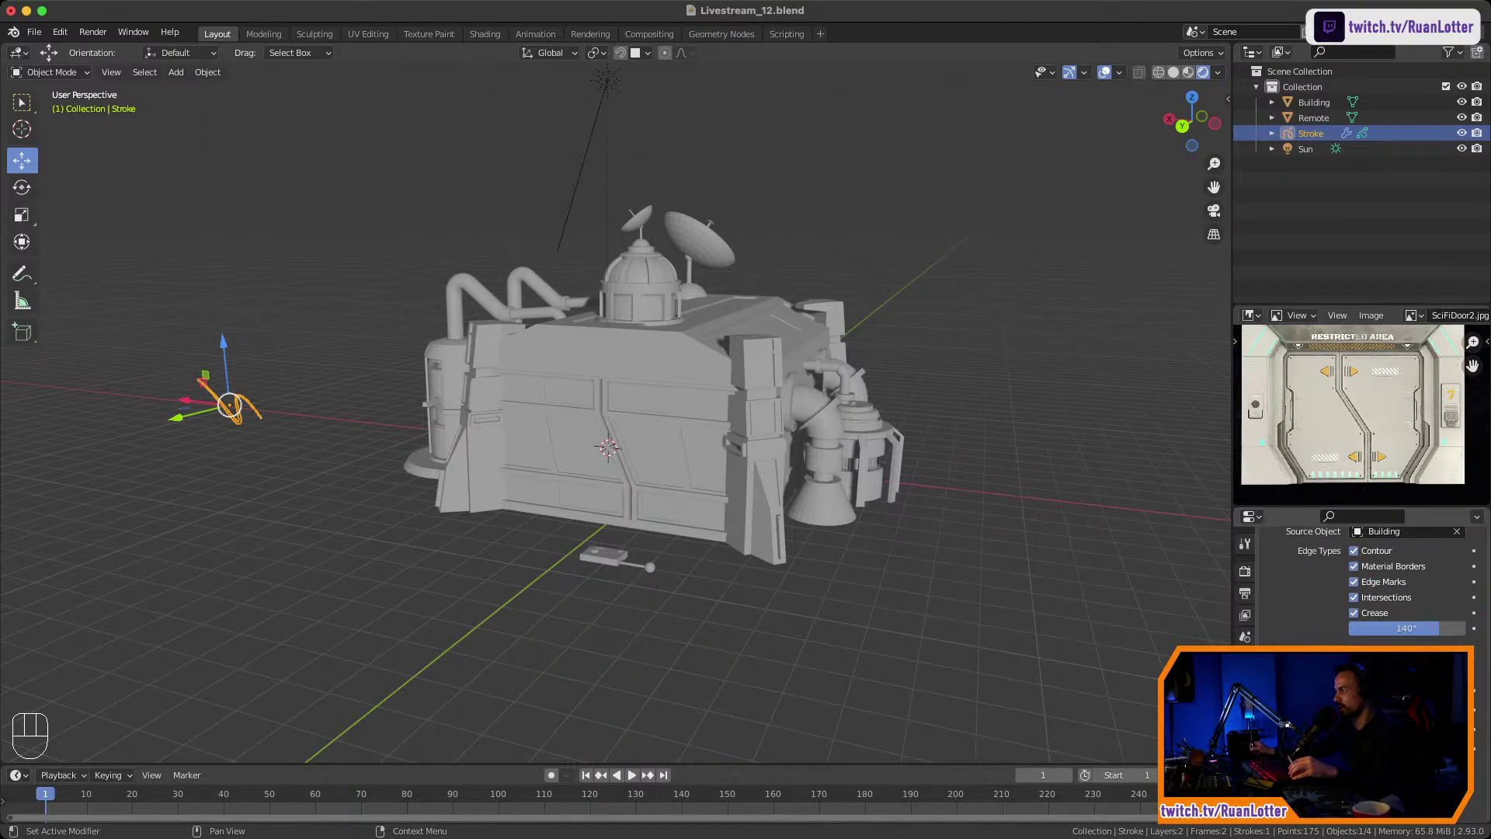
pyautogui.scroll(1, 1367, 583)
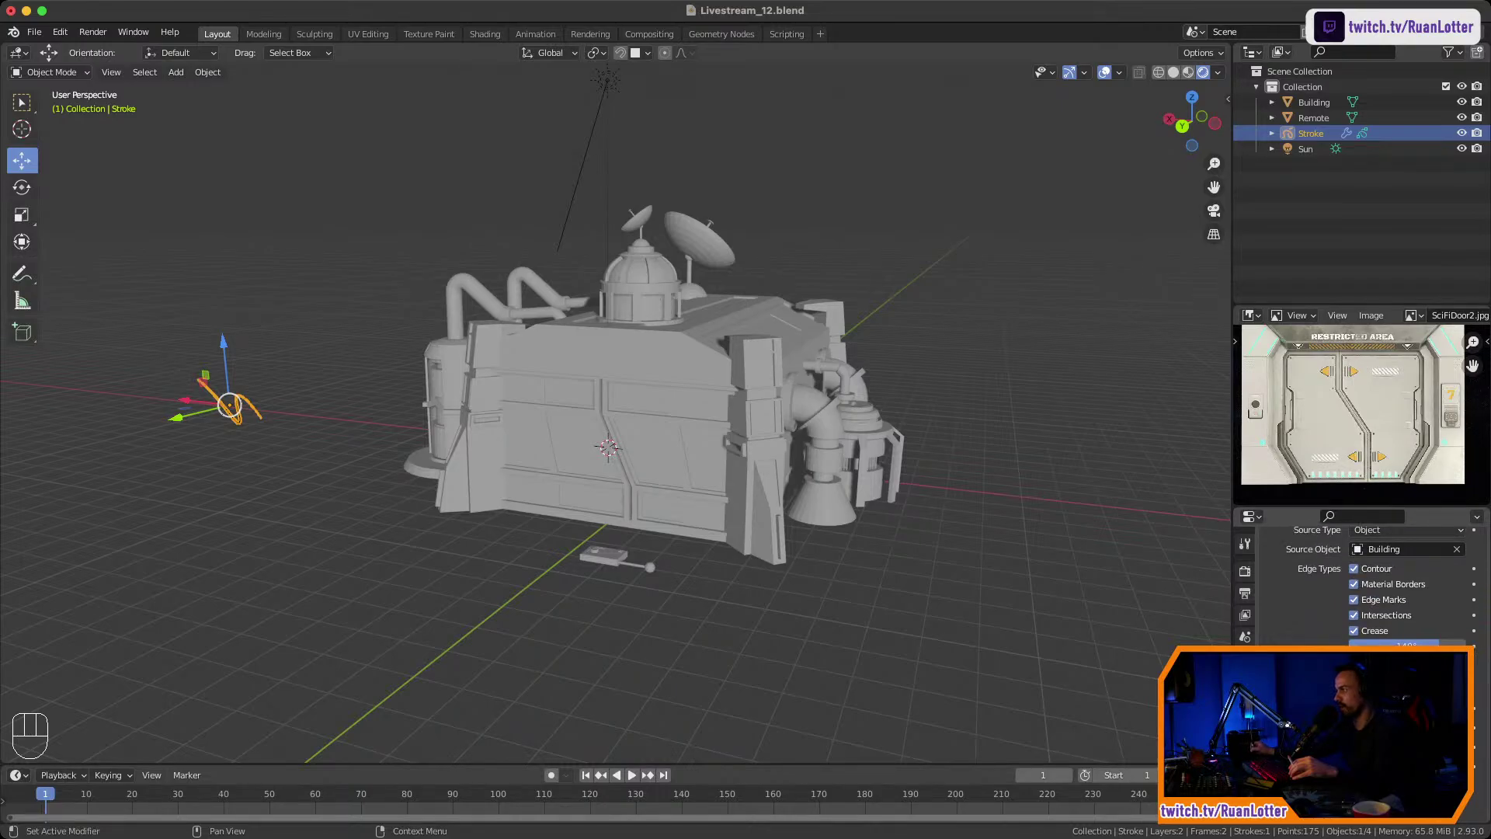
pyautogui.moveTo(776, 435); pyautogui.dragTo(785, 397, button='middle')
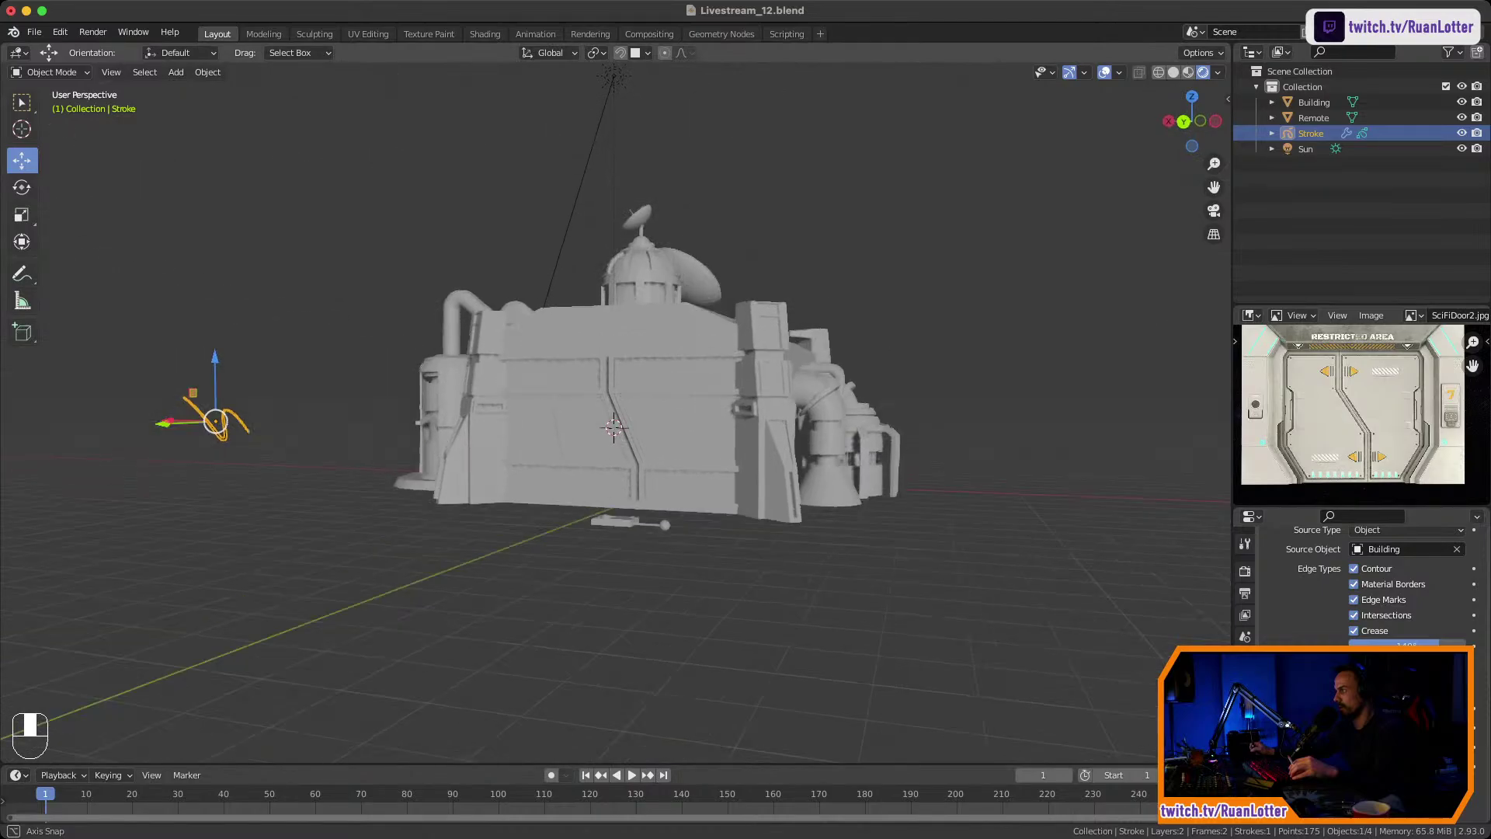
pyautogui.click(1407, 668)
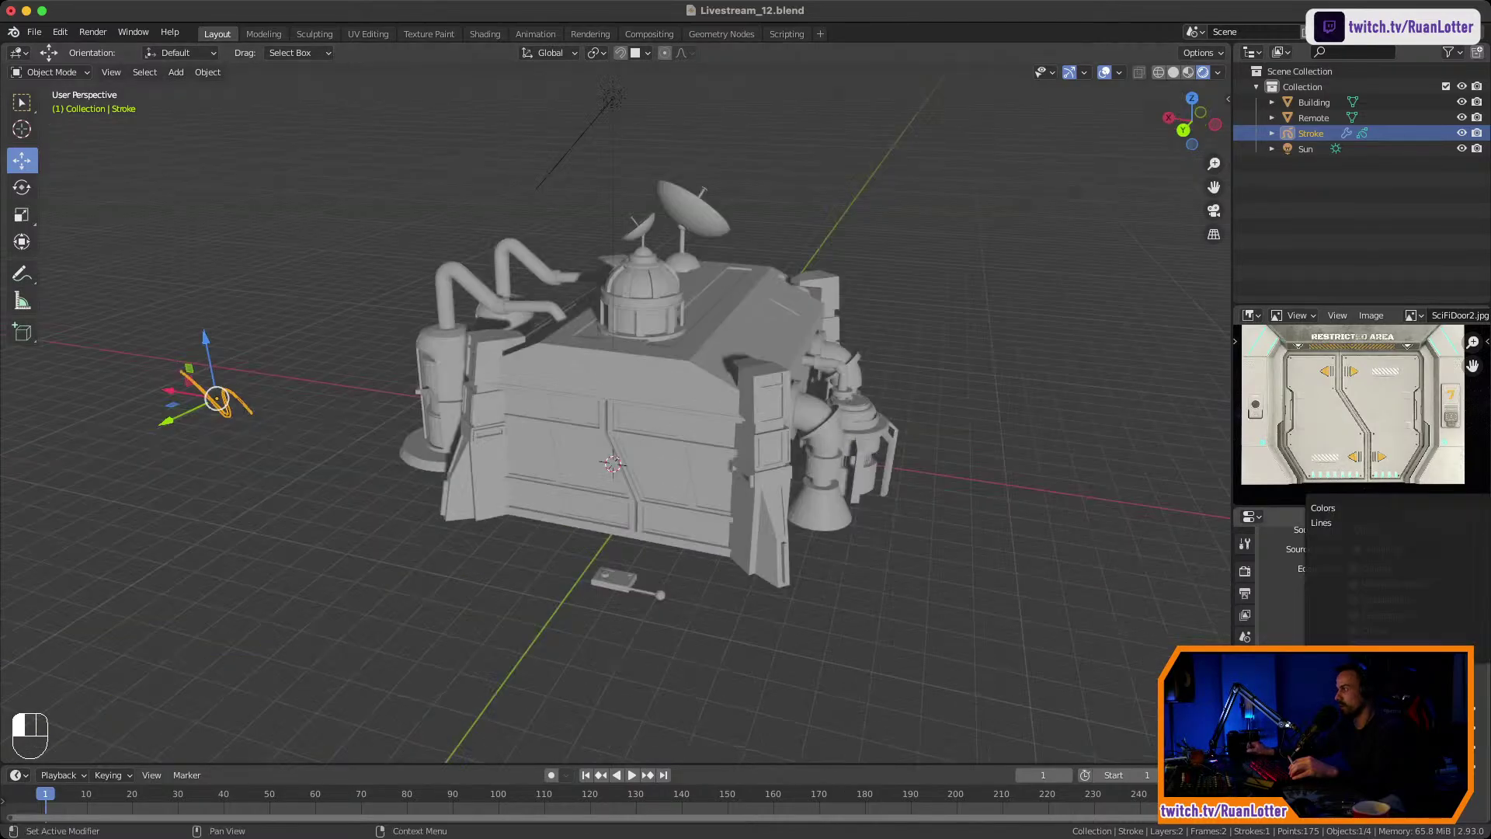
pyautogui.click(1375, 508)
pyautogui.click(1407, 688)
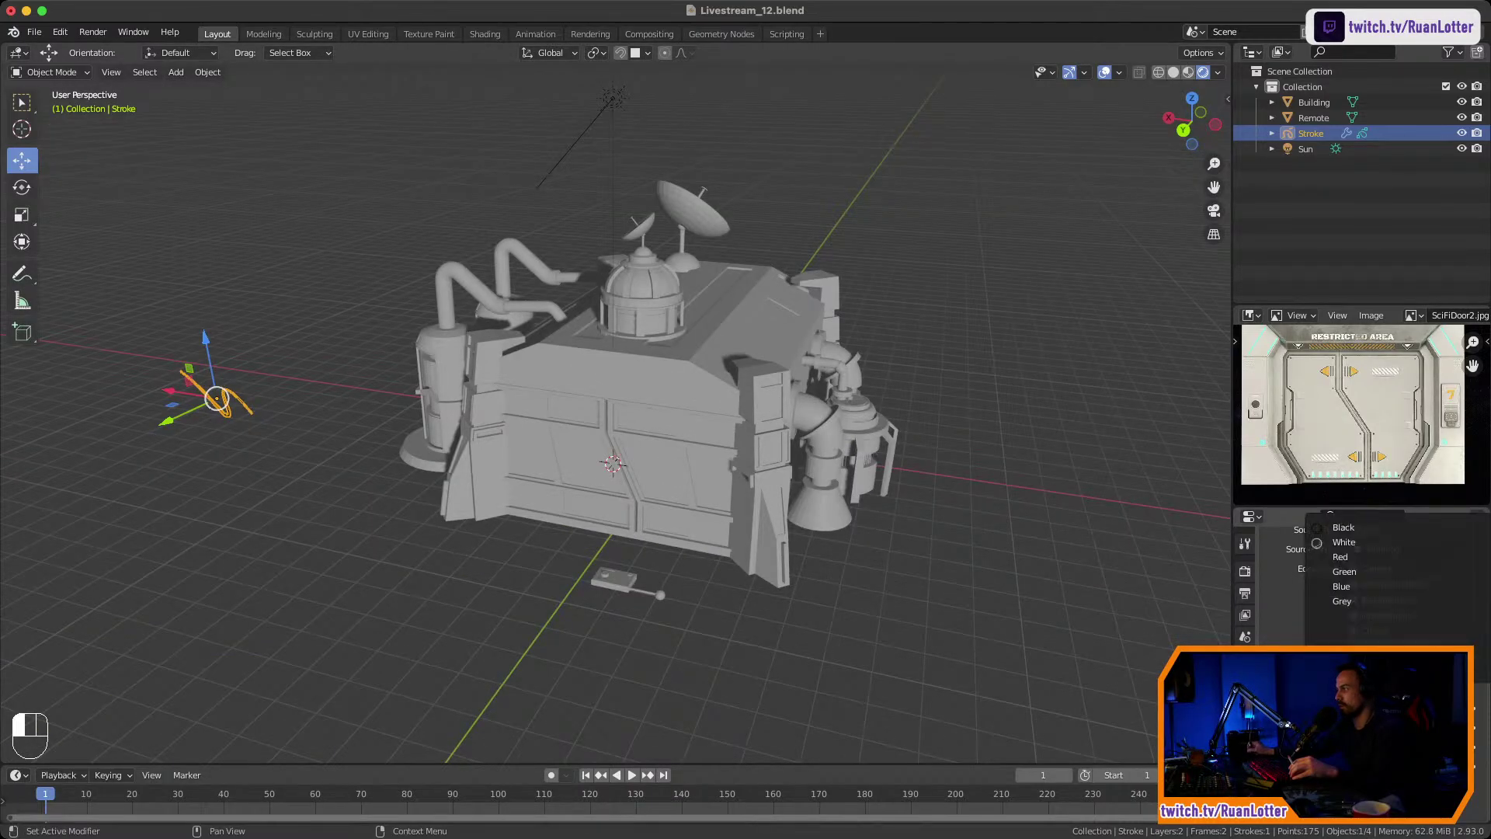
pyautogui.click(1375, 527)
pyautogui.moveTo(661, 459)
pyautogui.mouseDown(button='middle')
pyautogui.moveTo(745, 439)
pyautogui.moveTo(676, 451)
pyautogui.mouseUp(button='middle')
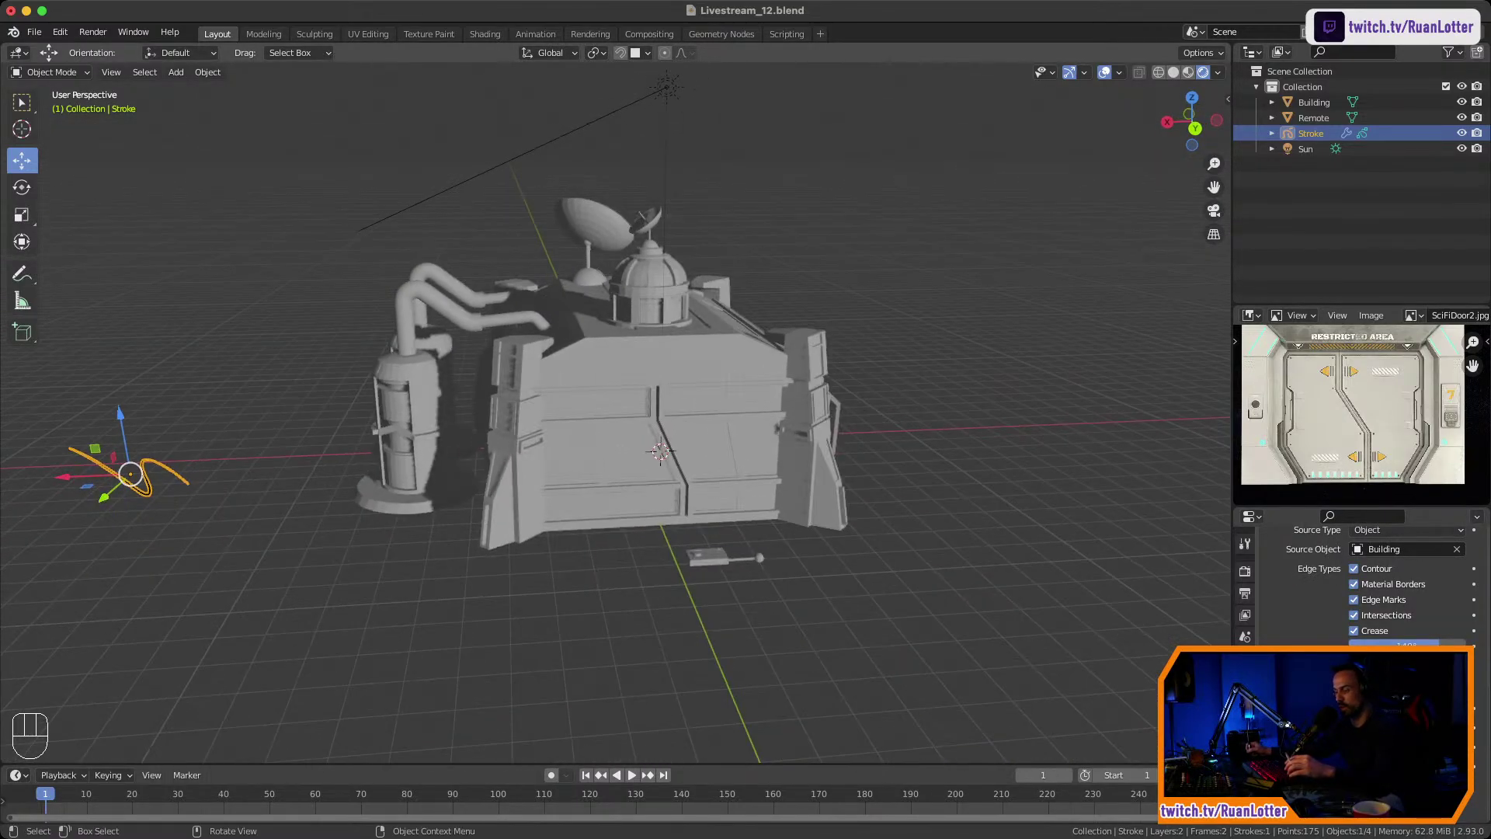
# Add a camera and move it about 7.74 m along positive Y, out in front of the doors.
pyautogui.moveTo(854, 463); pyautogui.dragTo(815, 466, button='middle')
pyautogui.hotkey('shift', 'a')
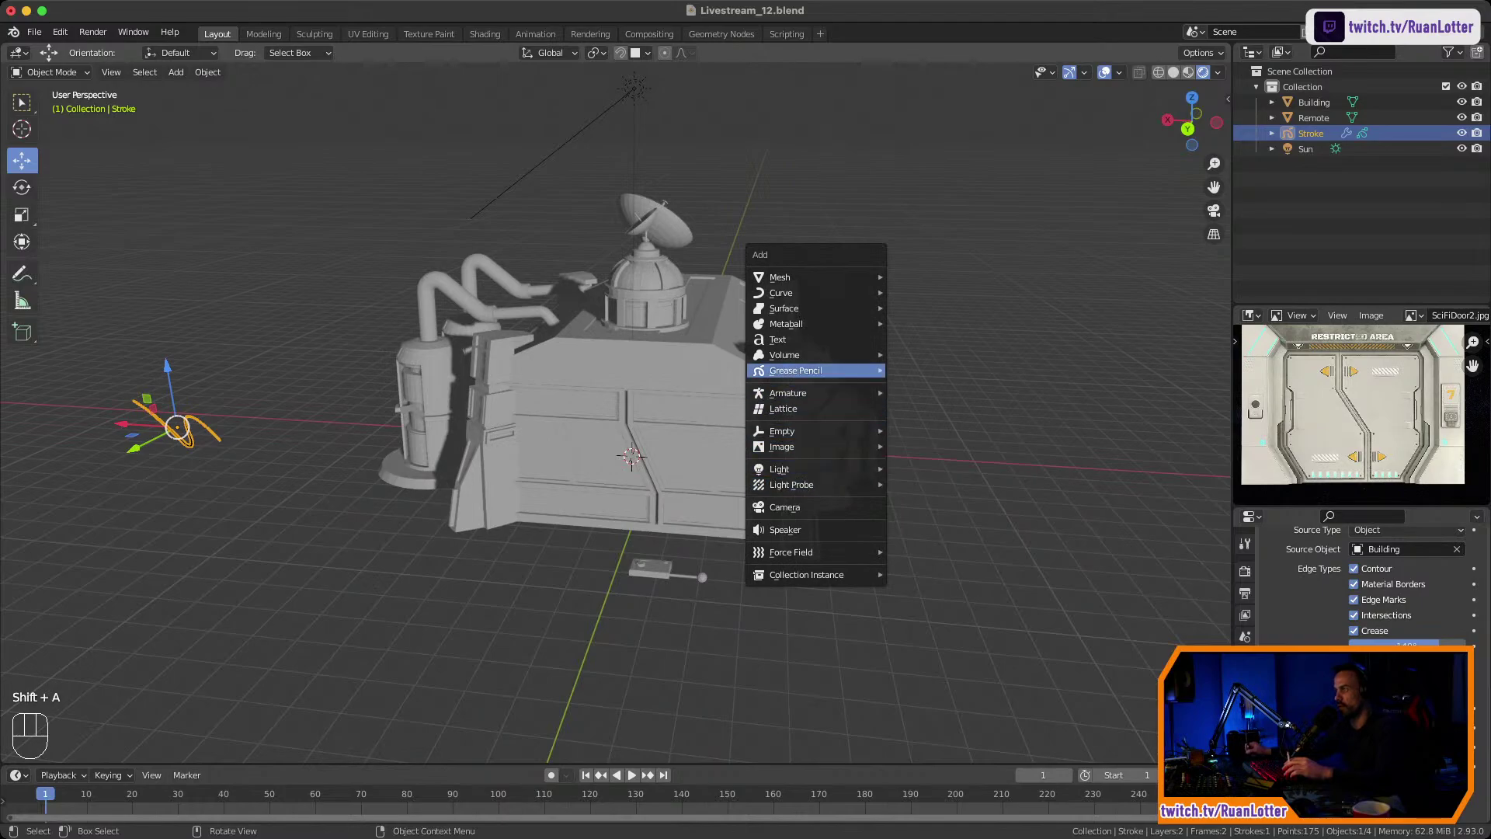
pyautogui.click(800, 507)
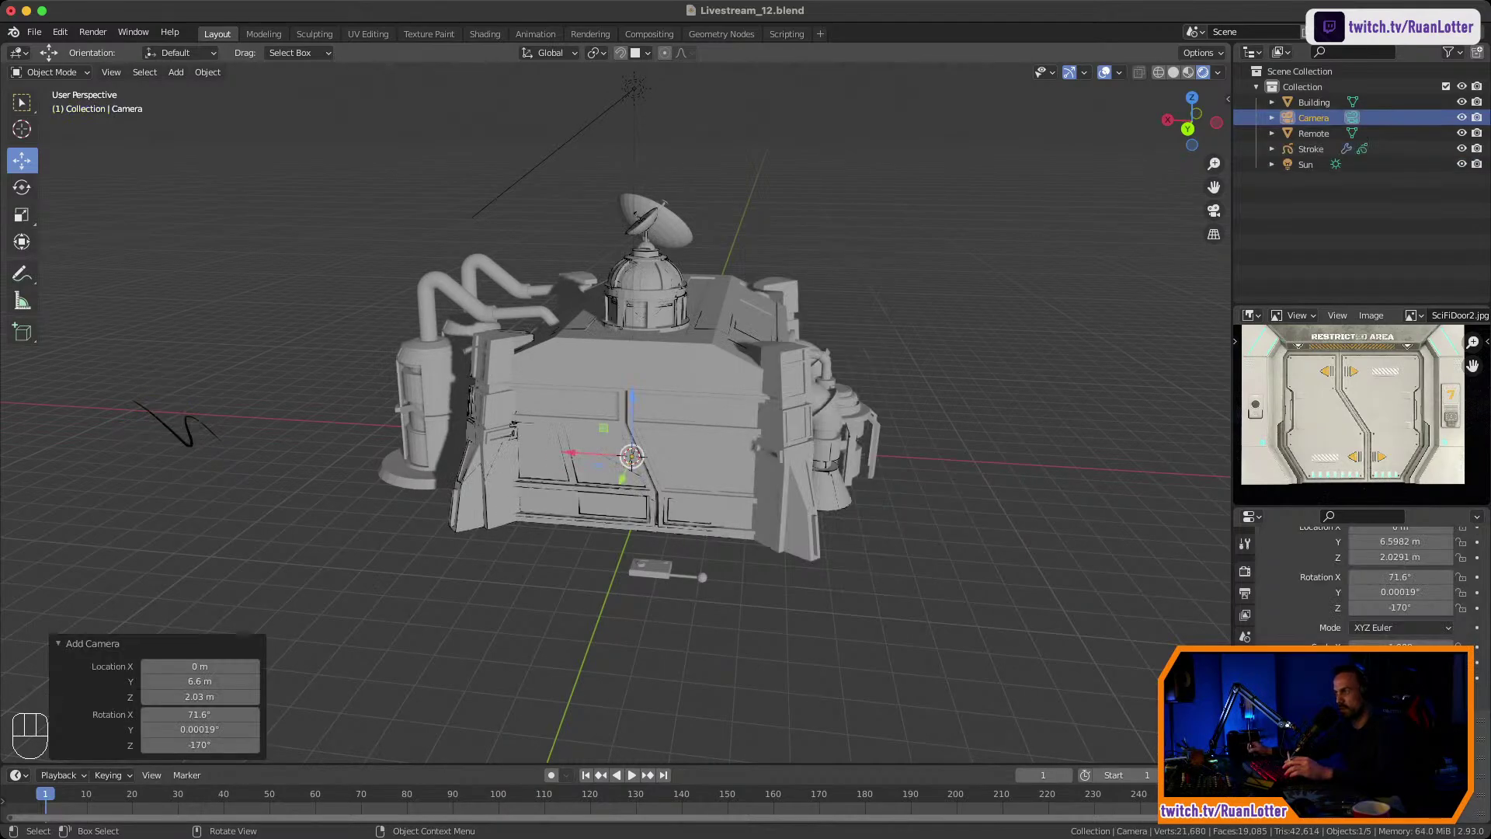
pyautogui.moveTo(799, 505); pyautogui.dragTo(723, 532, button='middle')
pyautogui.press('g')
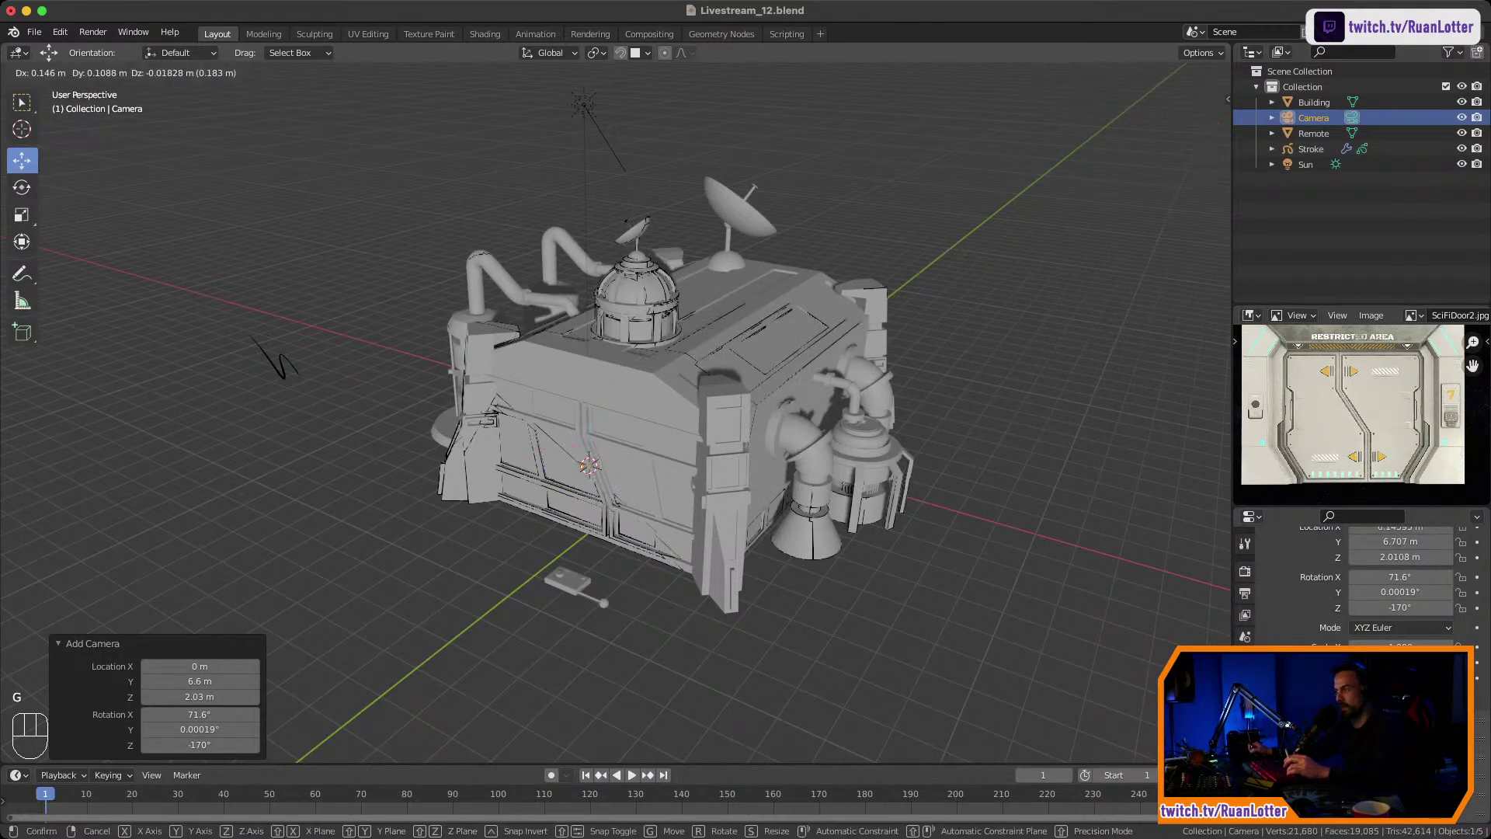
pyautogui.press('z')
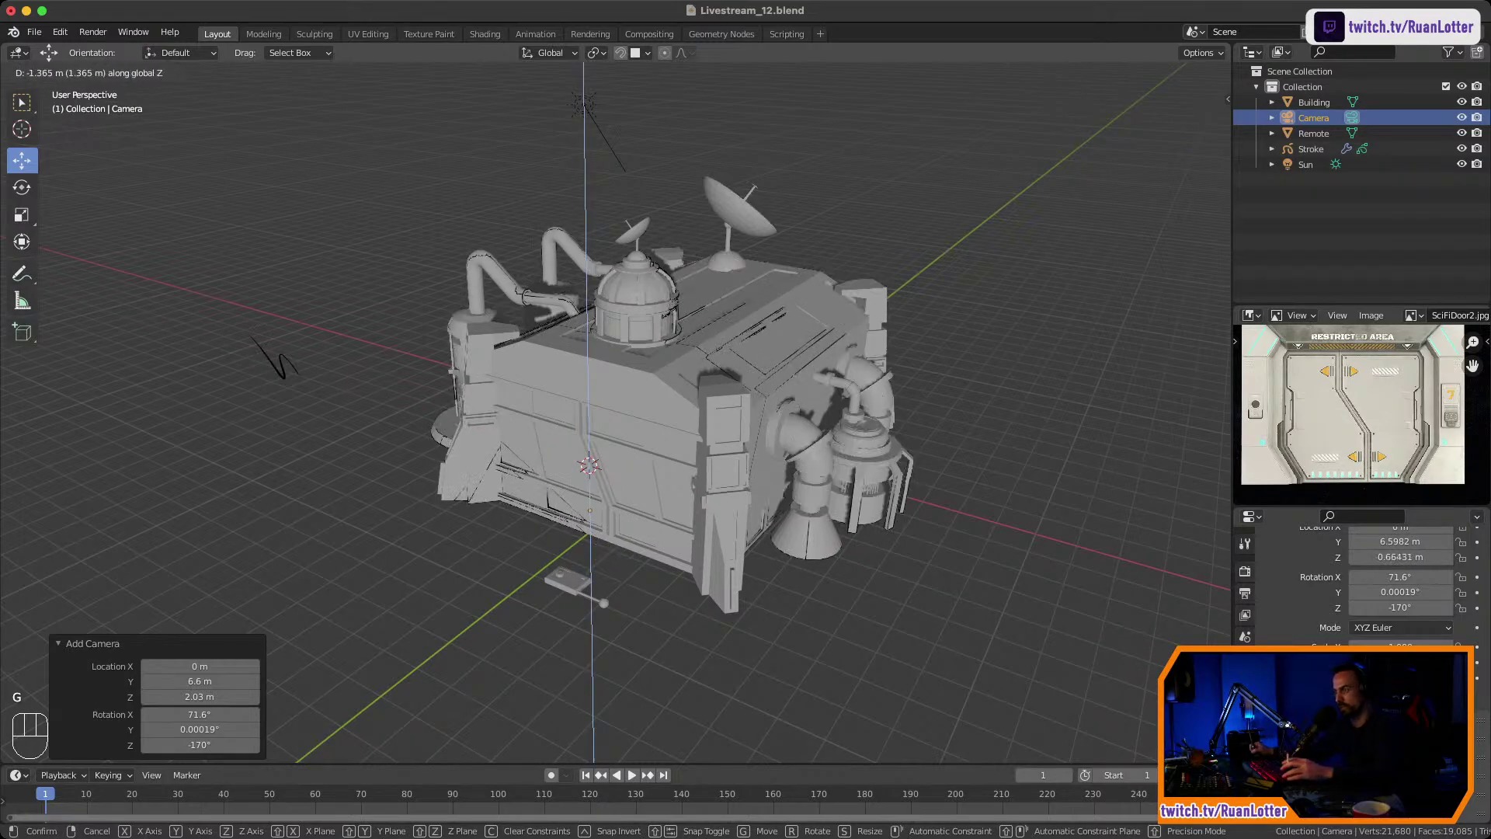
pyautogui.press('y')
pyautogui.click(543, 606)
pyautogui.moveTo(543, 606); pyautogui.dragTo(739, 641, button='middle')
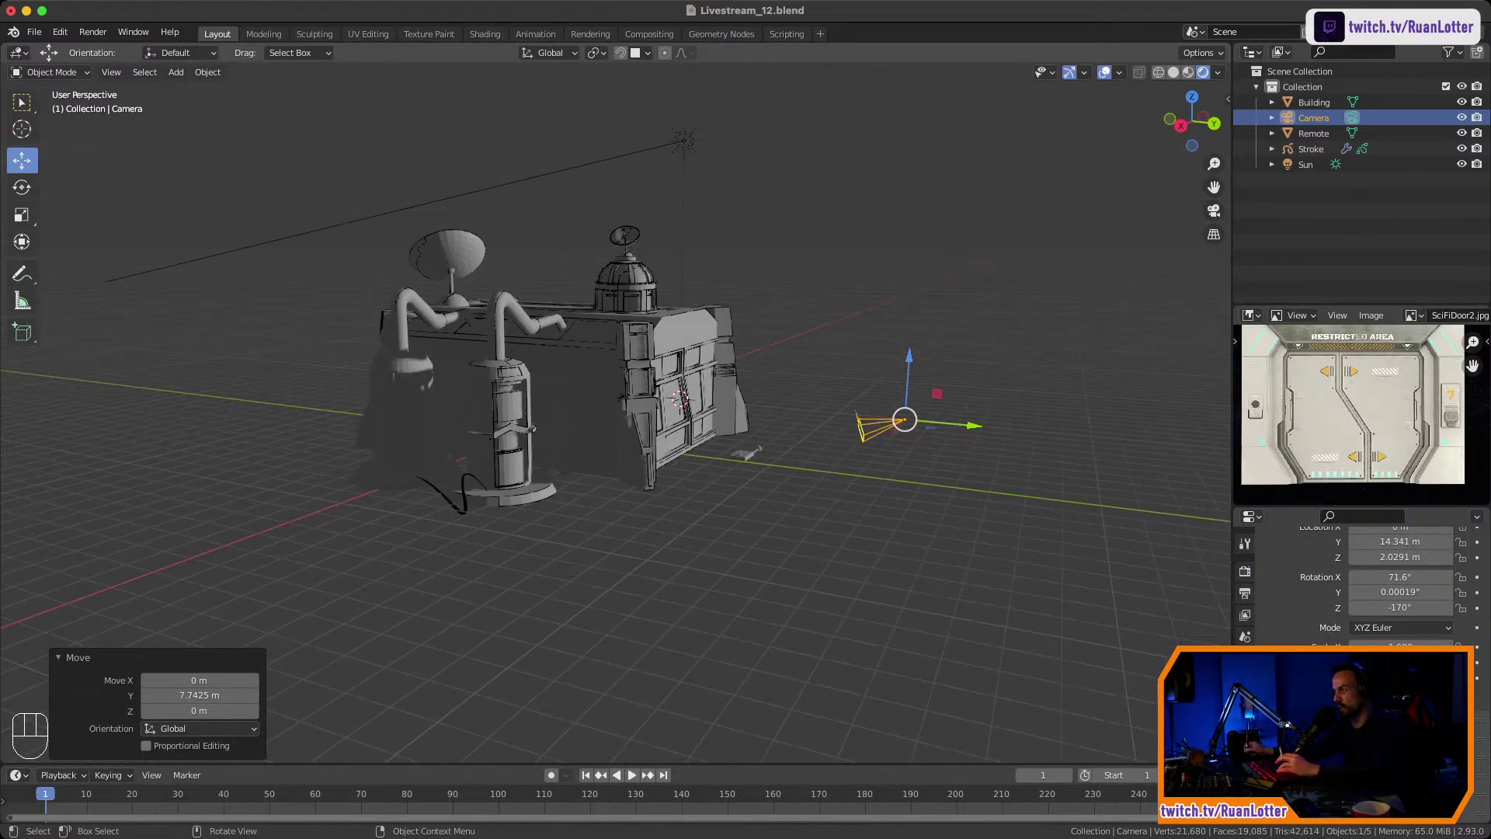
# Look through the camera and lock the camera to the view.
pyautogui.press('g')
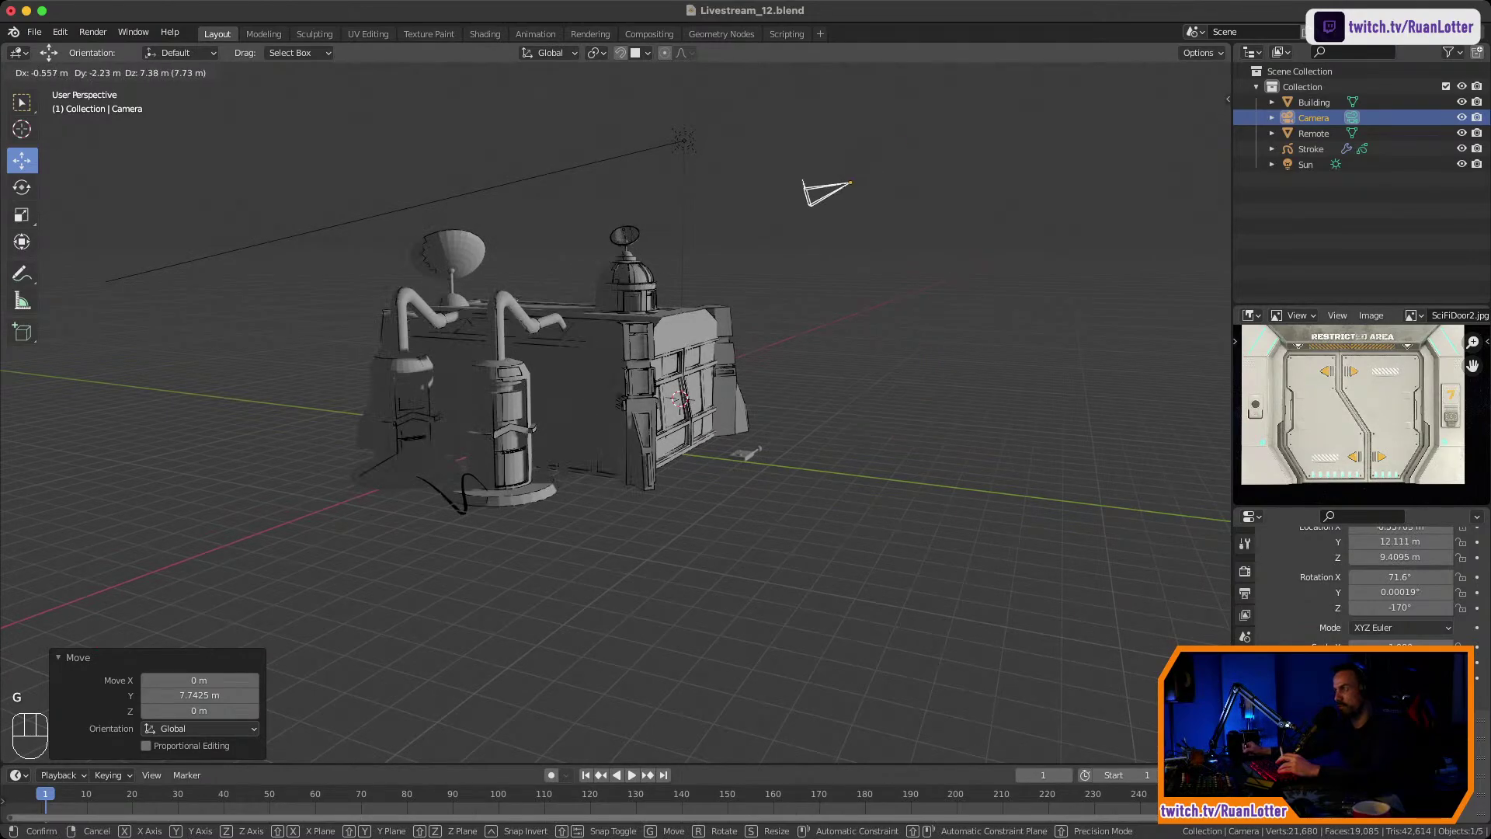
pyautogui.press('Escape')
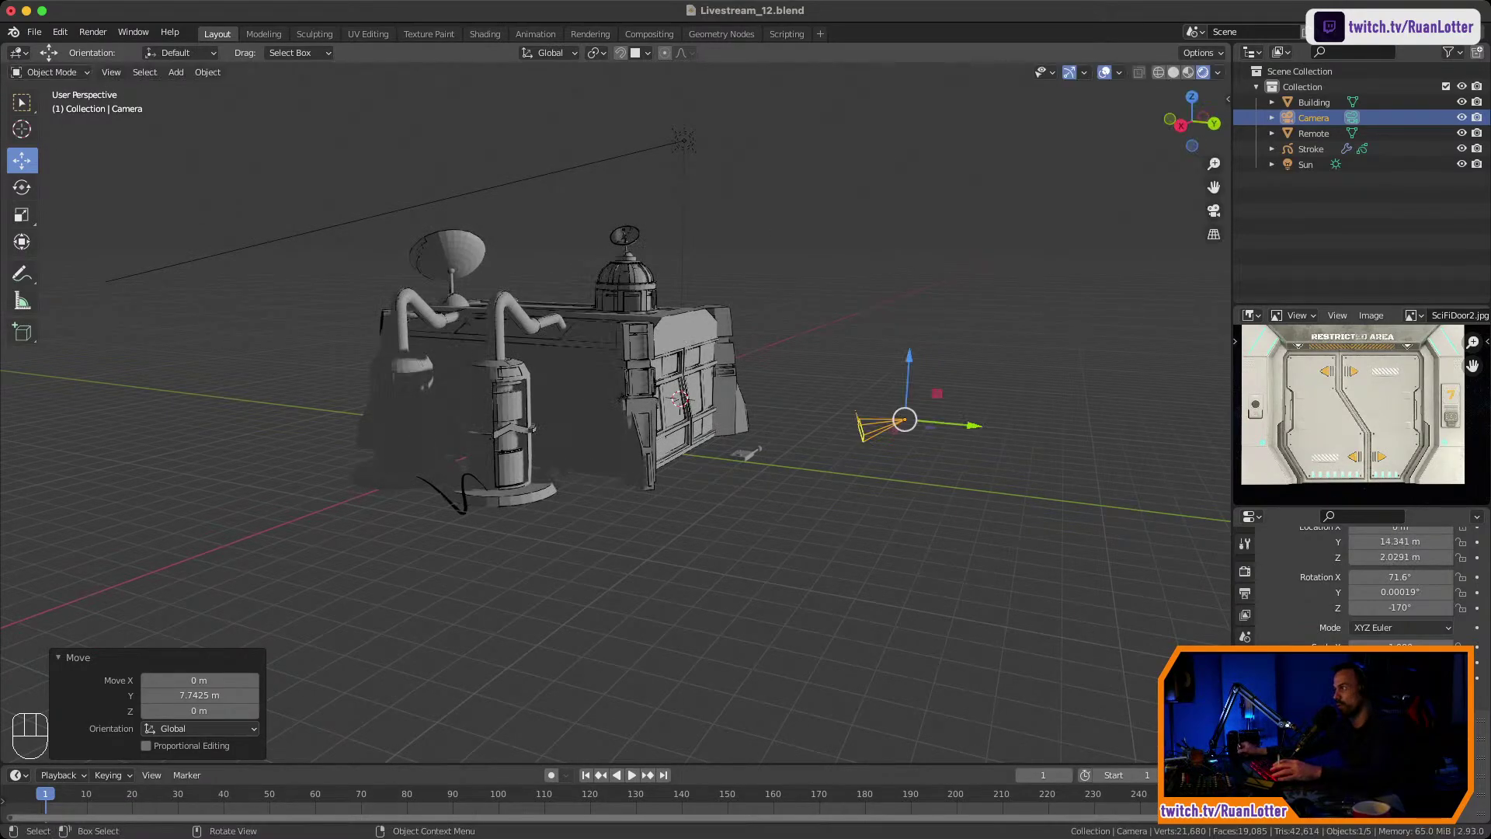
pyautogui.press('KP_0')
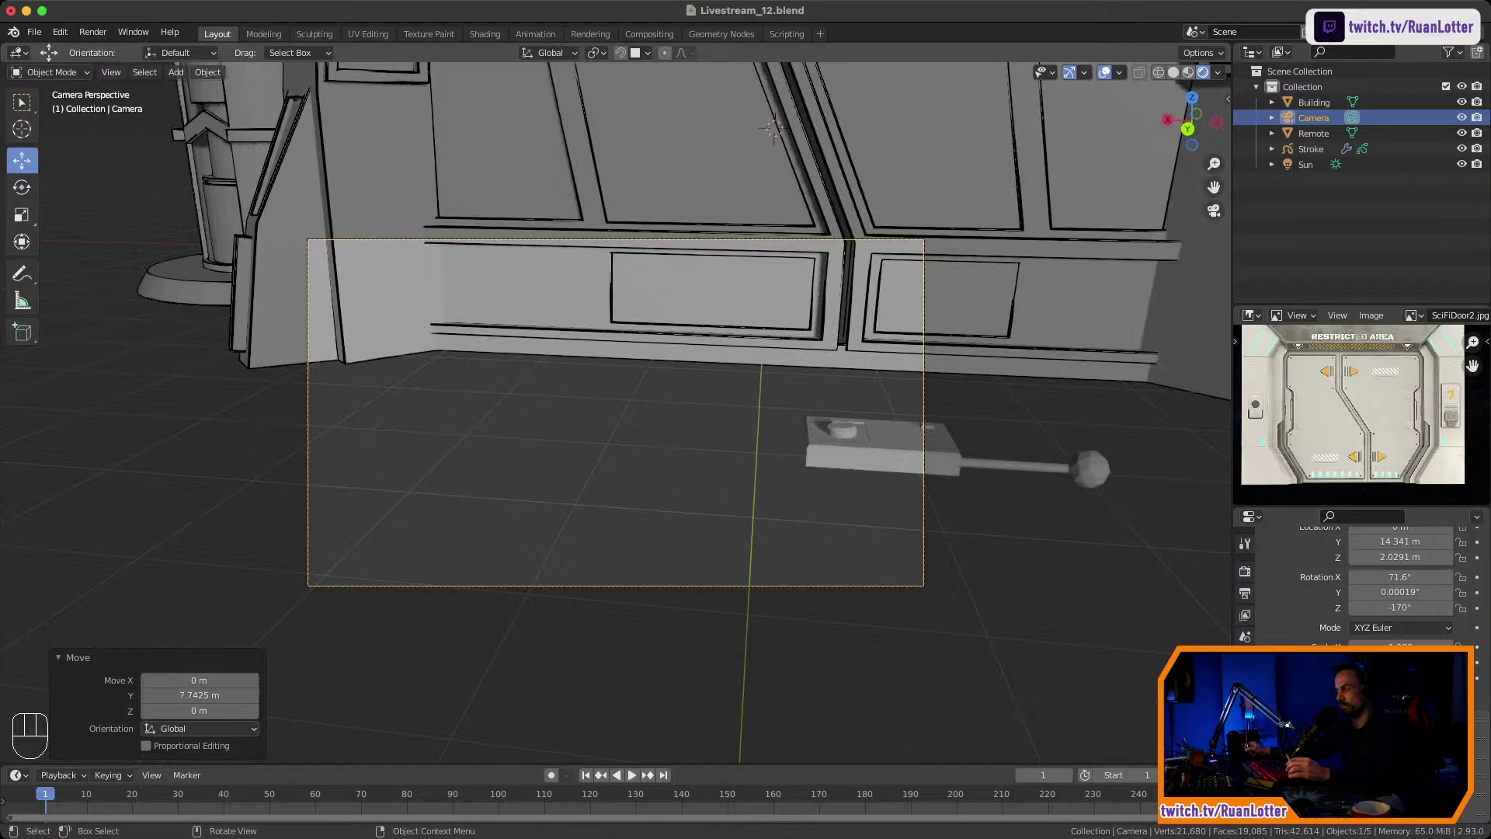
pyautogui.press('n')
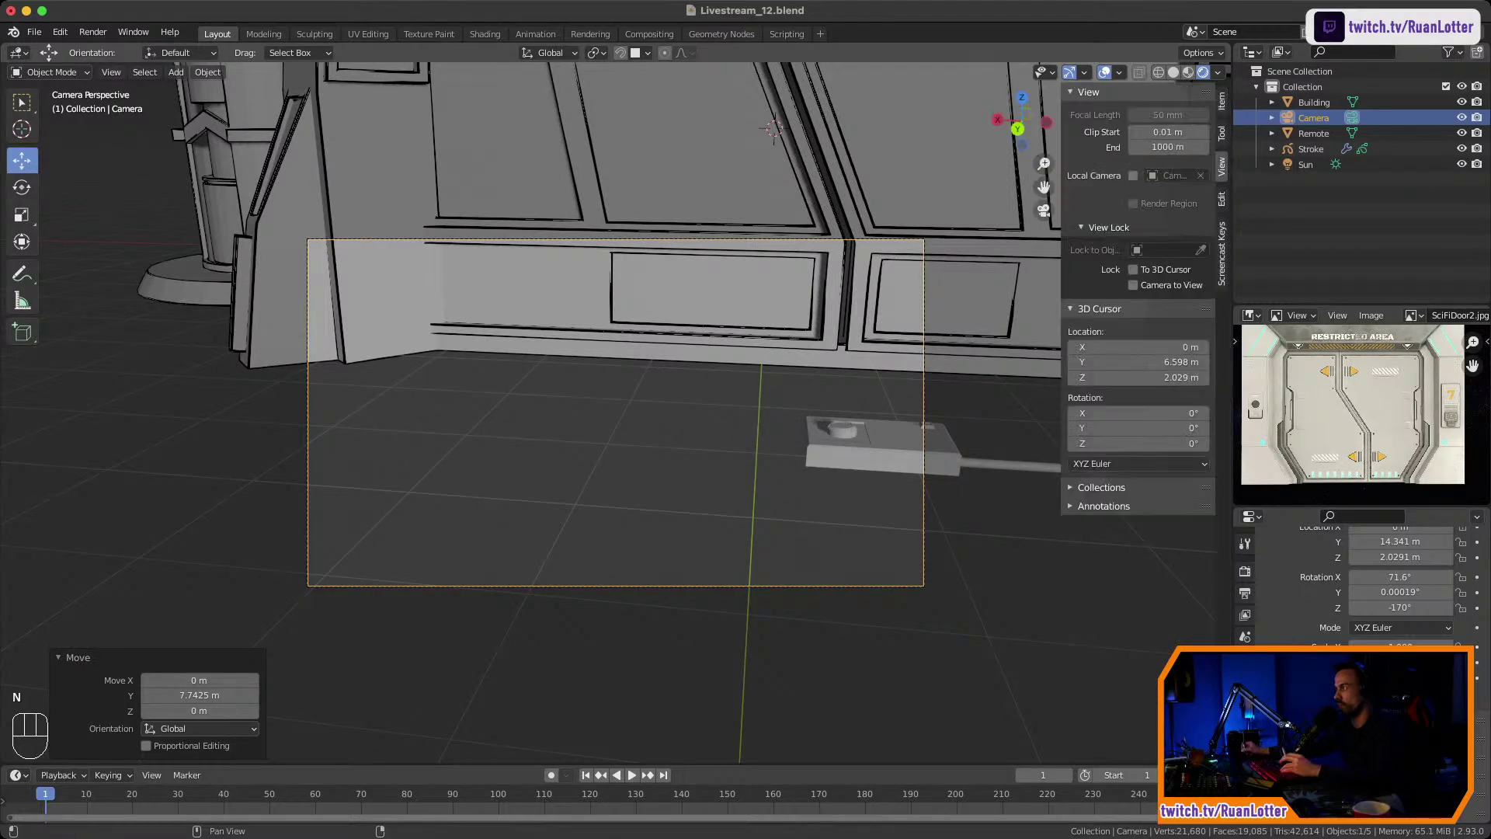
pyautogui.click(1133, 285)
# Pull the camera back and orbit it to frame the whole building from a raised three-quarter front angle.
pyautogui.keyDown('ctrl'); pyautogui.moveTo(699, 388); pyautogui.dragTo(699, 497, button='middle'); pyautogui.keyUp('ctrl')
pyautogui.keyDown('shift'); pyautogui.moveTo(699, 419); pyautogui.dragTo(665, 570, button='middle'); pyautogui.keyUp('shift')
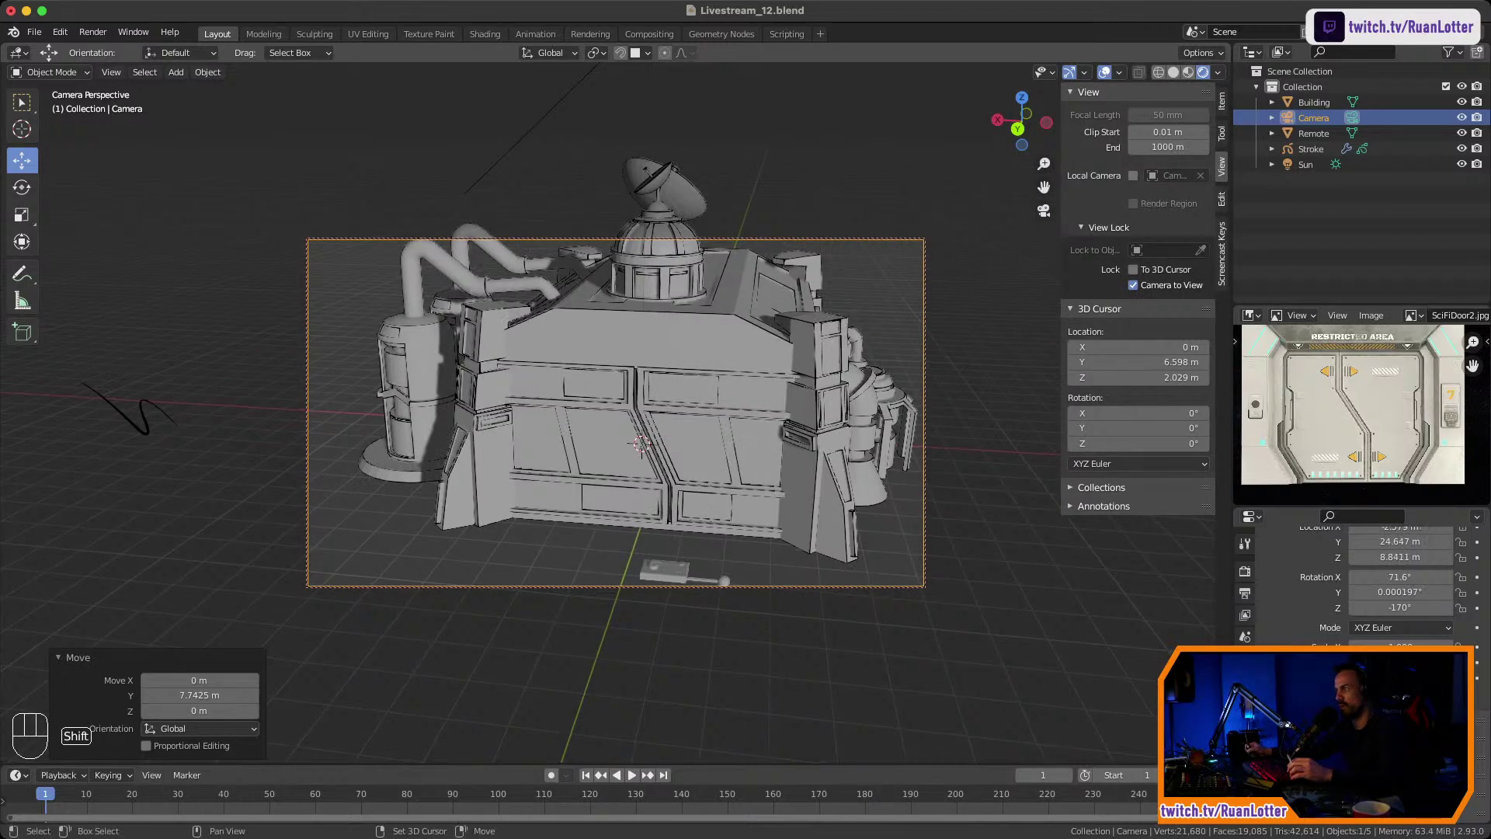
pyautogui.keyDown('shift'); pyautogui.moveTo(660, 404); pyautogui.dragTo(656, 438, button='middle'); pyautogui.keyUp('shift')
pyautogui.moveTo(655, 438); pyautogui.dragTo(608, 542, button='middle')
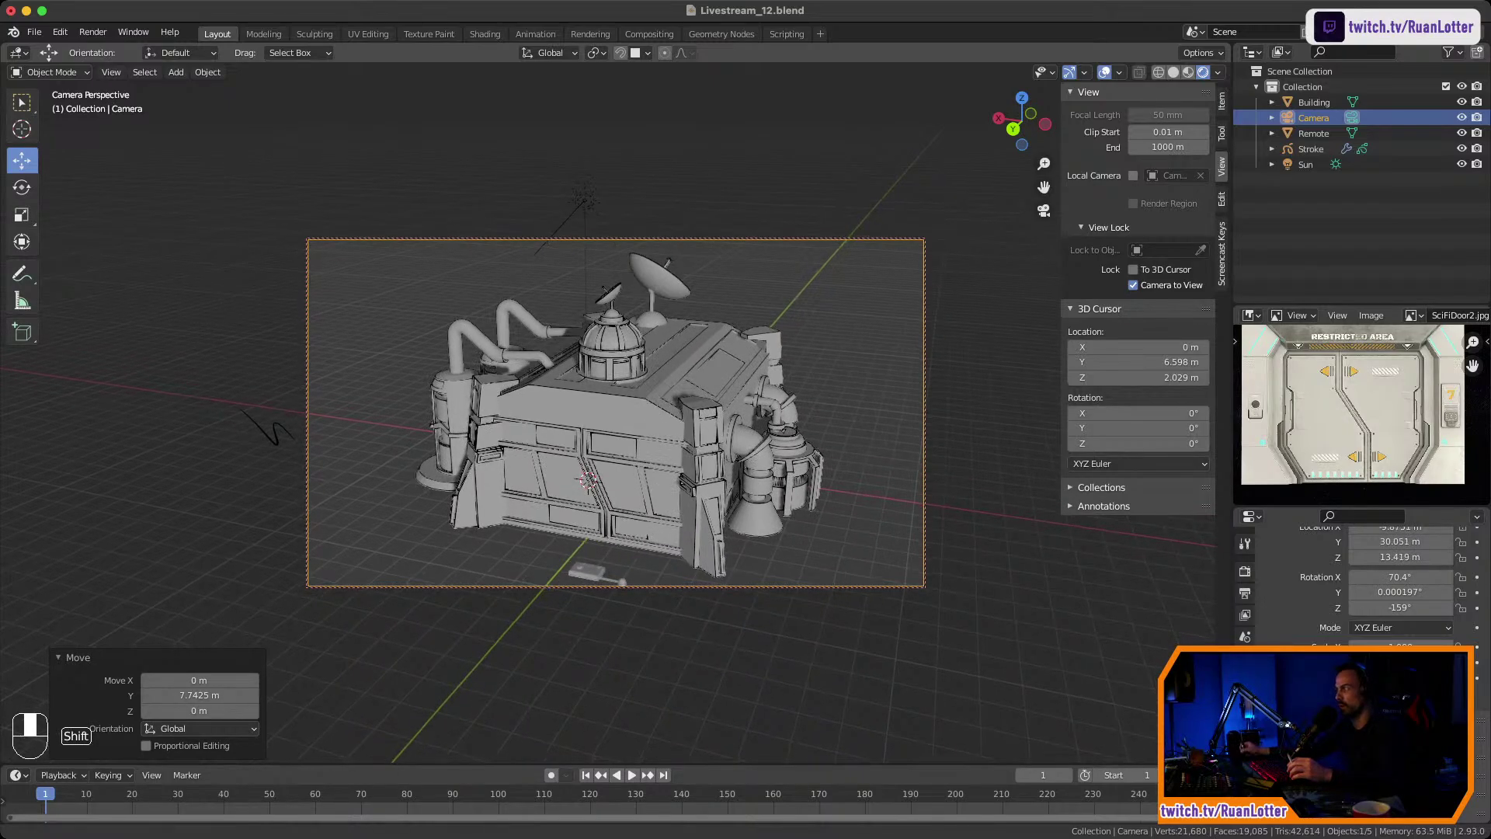
# Turn off locking the camera to the view and hide the sidebar.
pyautogui.click(1133, 285)
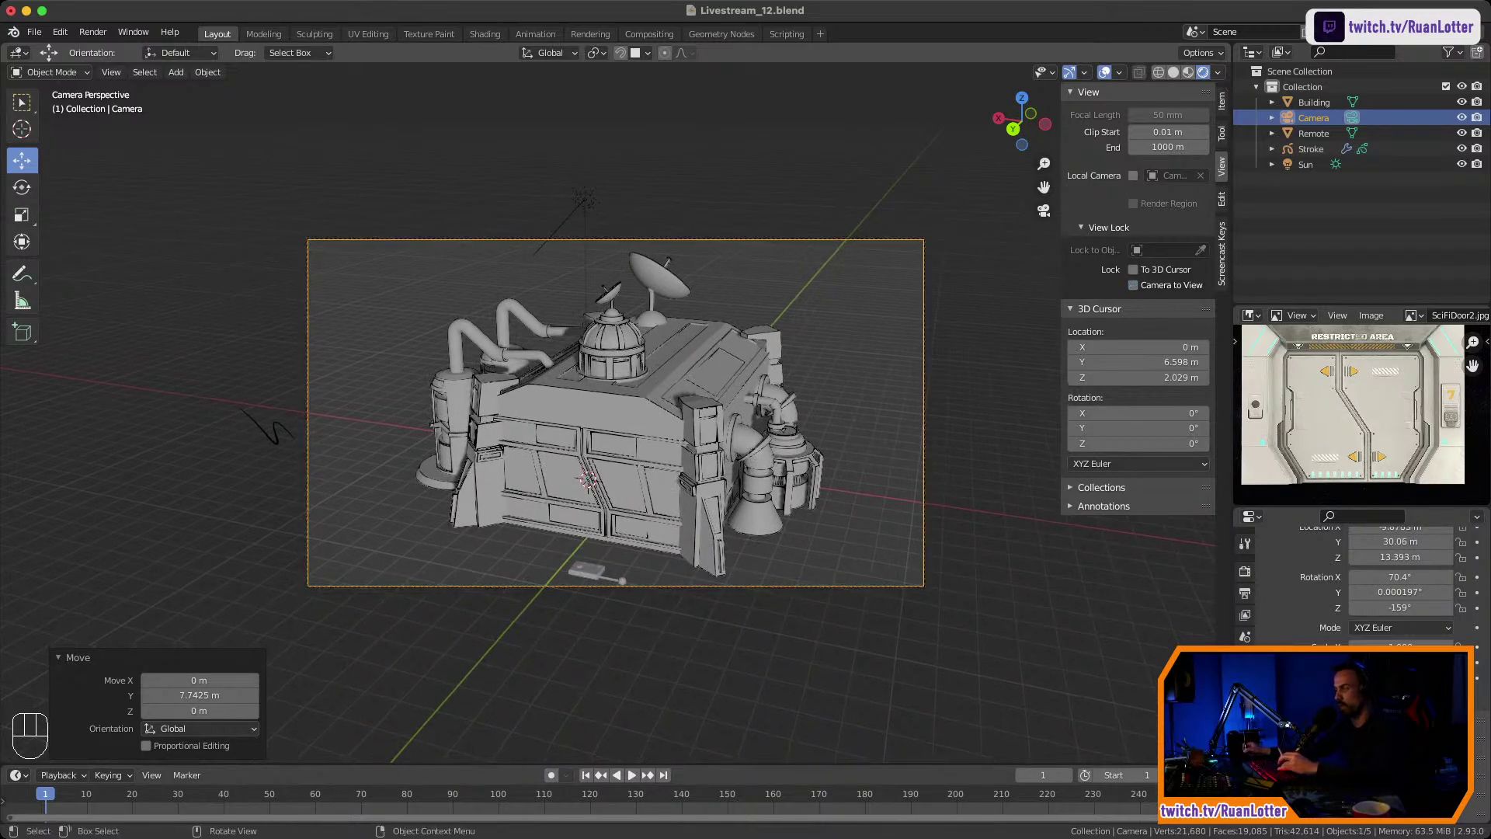
pyautogui.press('n')
pyautogui.keyDown('ctrl'); pyautogui.moveTo(668, 497); pyautogui.dragTo(669, 401, button='middle'); pyautogui.keyUp('ctrl')
pyautogui.keyDown('shift'); pyautogui.moveTo(669, 400); pyautogui.dragTo(680, 382, button='middle'); pyautogui.keyUp('shift')
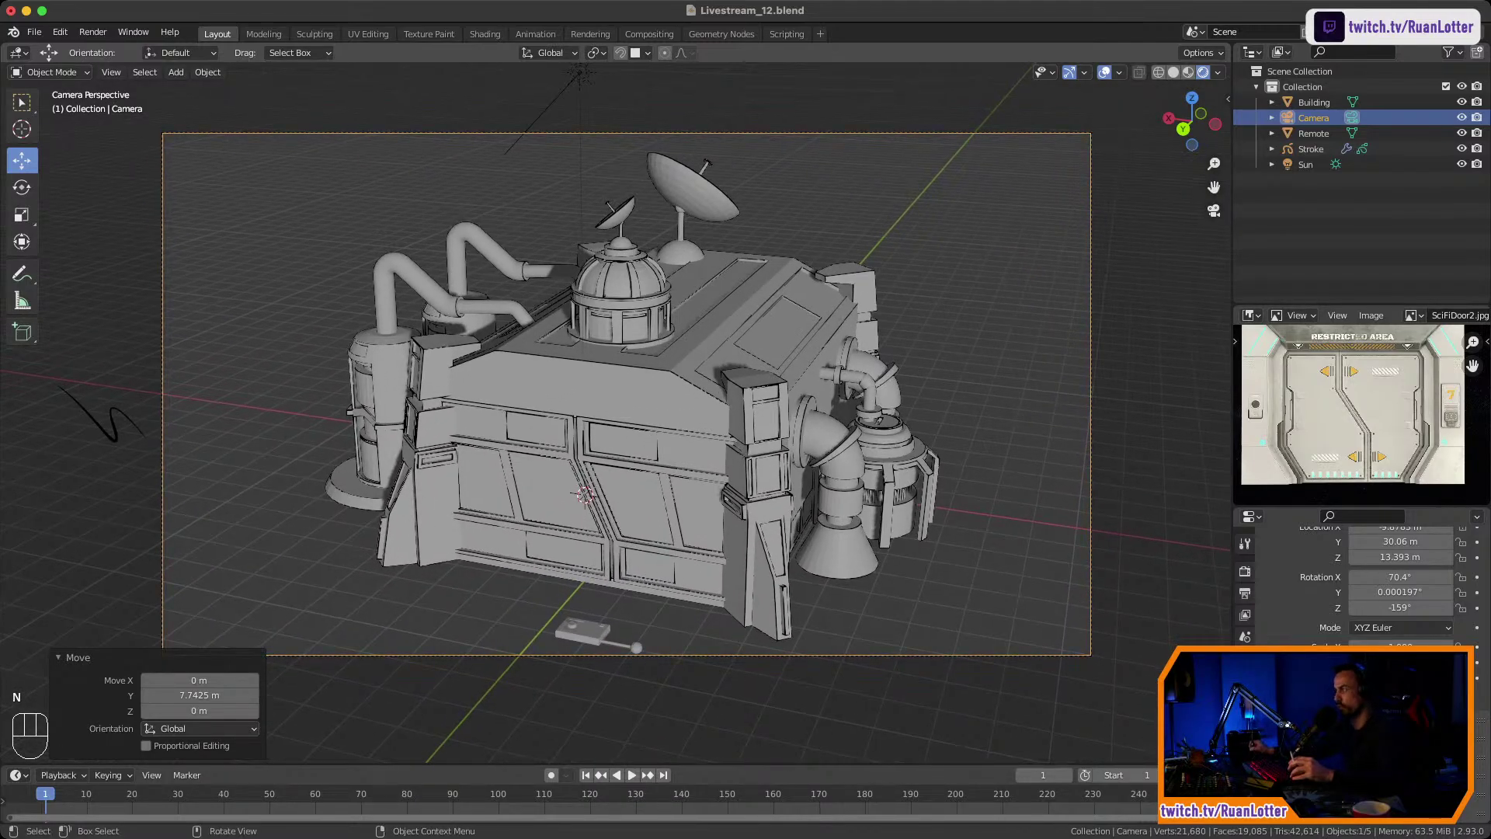
# Select the Stroke object and increase its Line Art line thickness for a bolder building outline.
pyautogui.click(680, 381)
pyautogui.click(1141, 372)
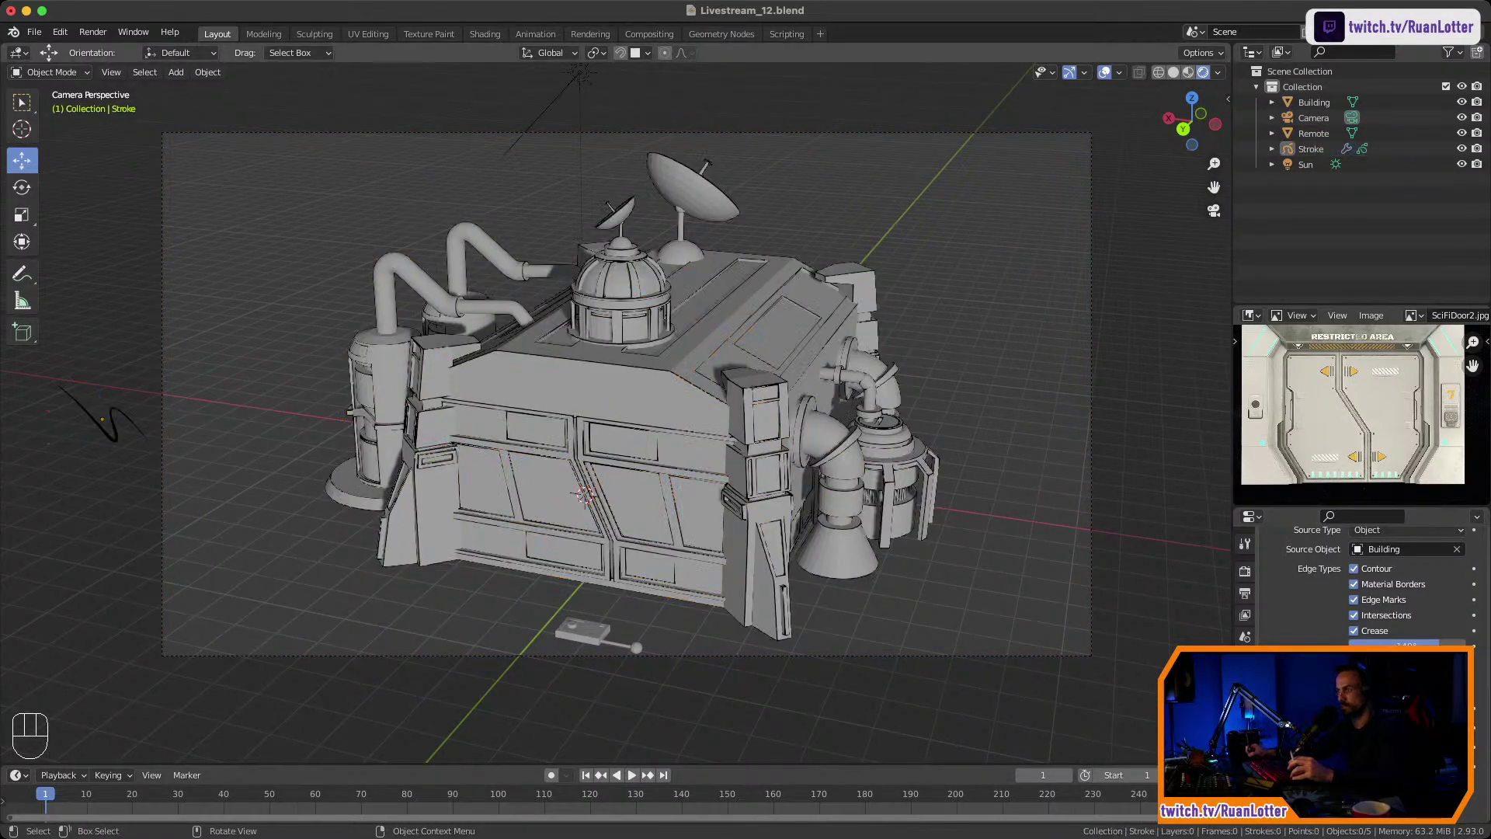
pyautogui.click(680, 381)
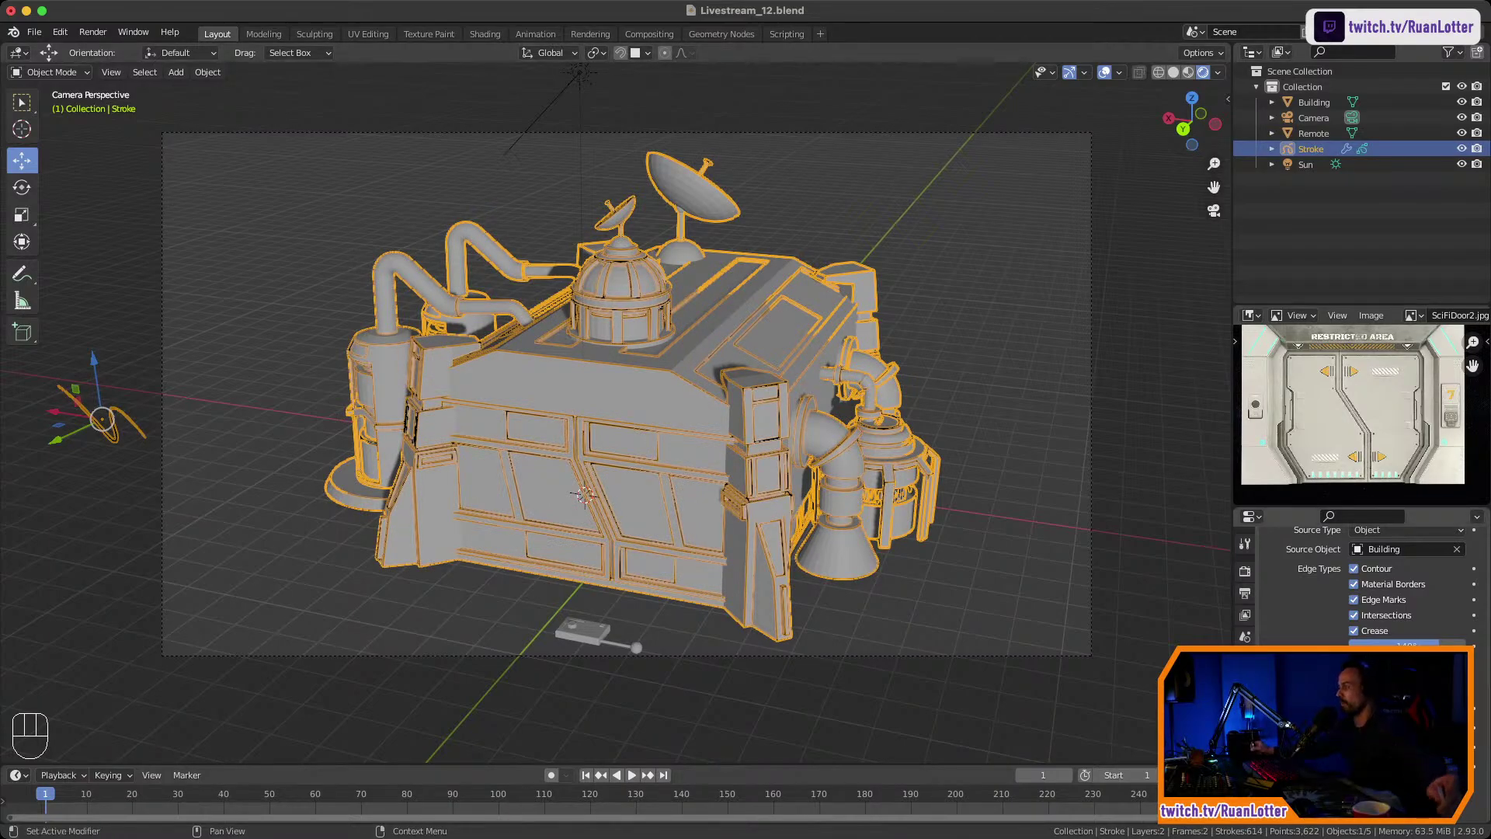
pyautogui.scroll(-3, 1367, 590)
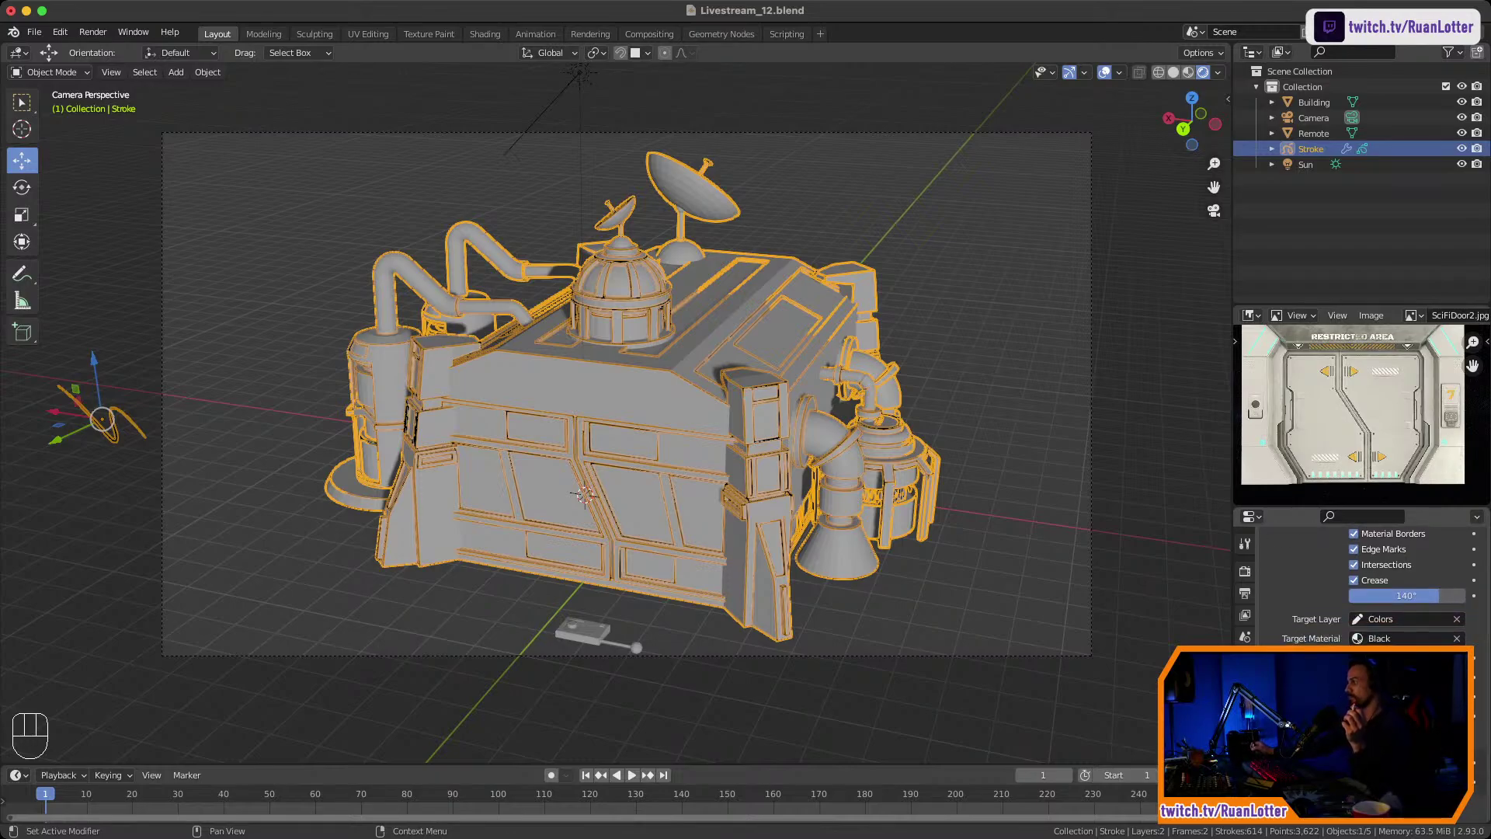
pyautogui.scroll(-2, 1367, 591)
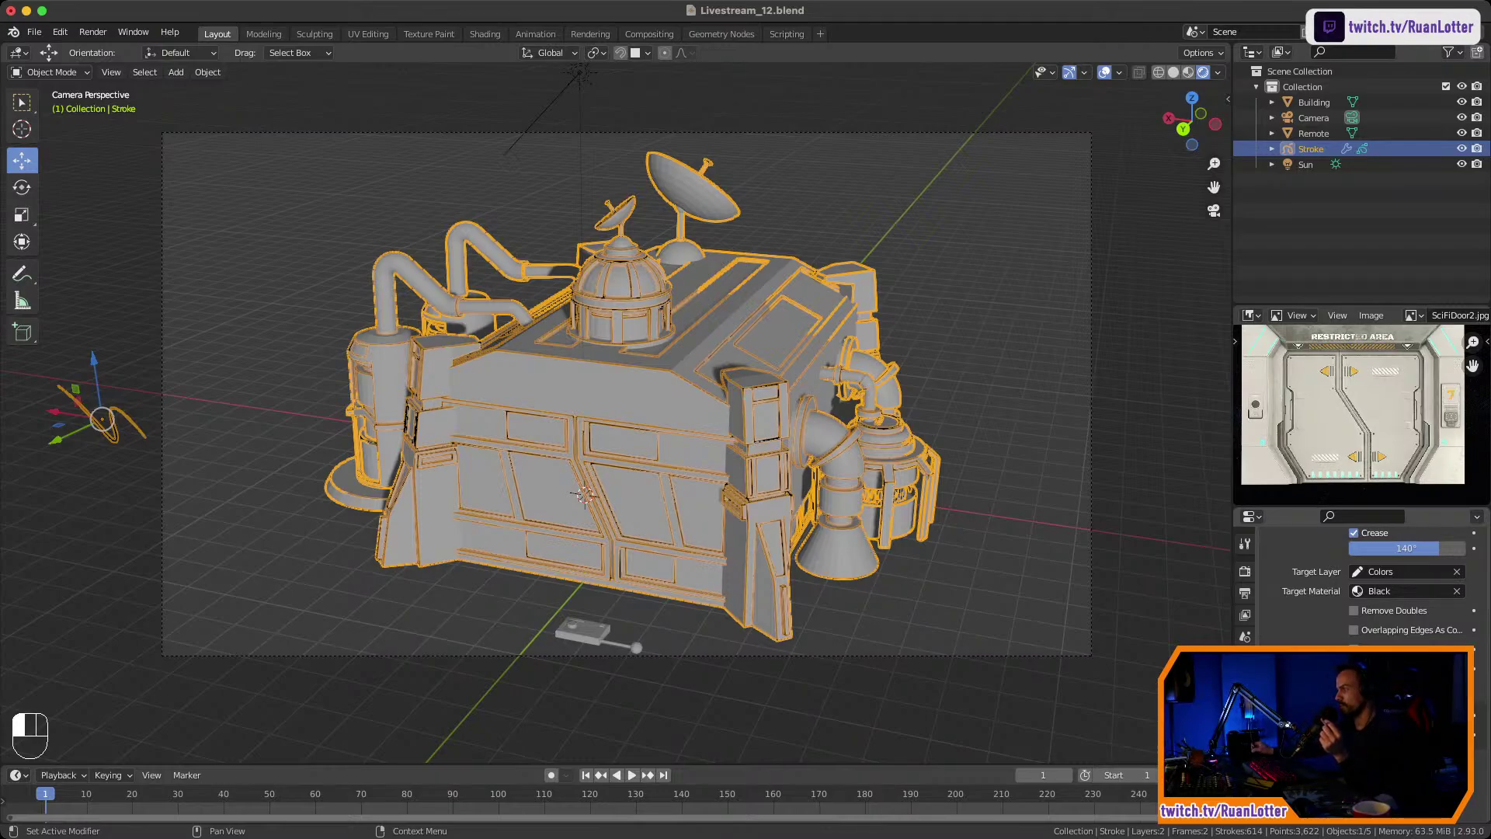
pyautogui.moveTo(1398, 715); pyautogui.dragTo(1412, 716)
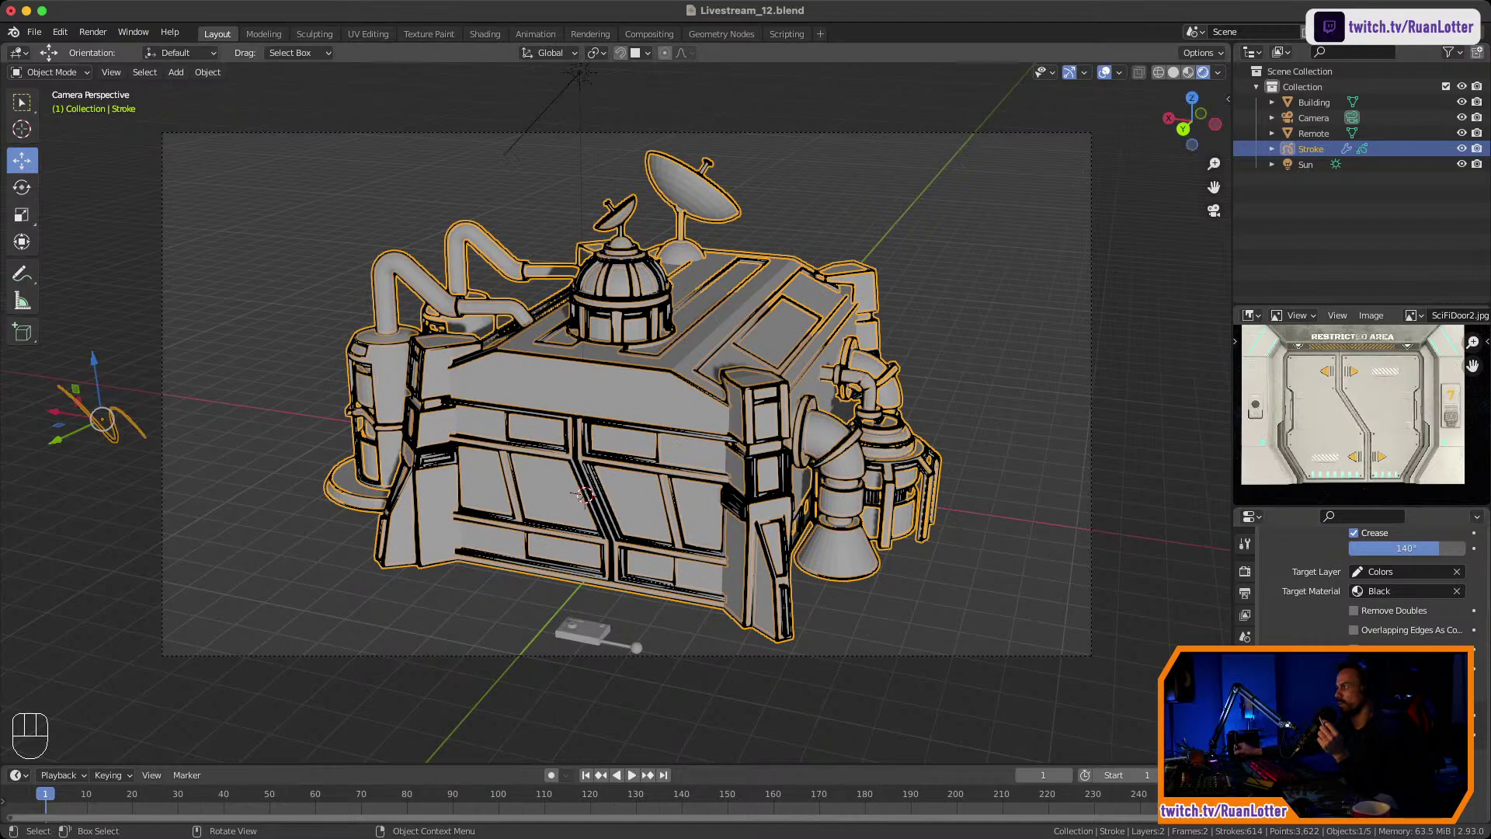
# Hide the viewport gizmos and overlays, and make the Line Art lines slightly thinner.
pyautogui.hotkey('ctrl', '`')
pyautogui.hotkey('shift', 'alt', 'z')
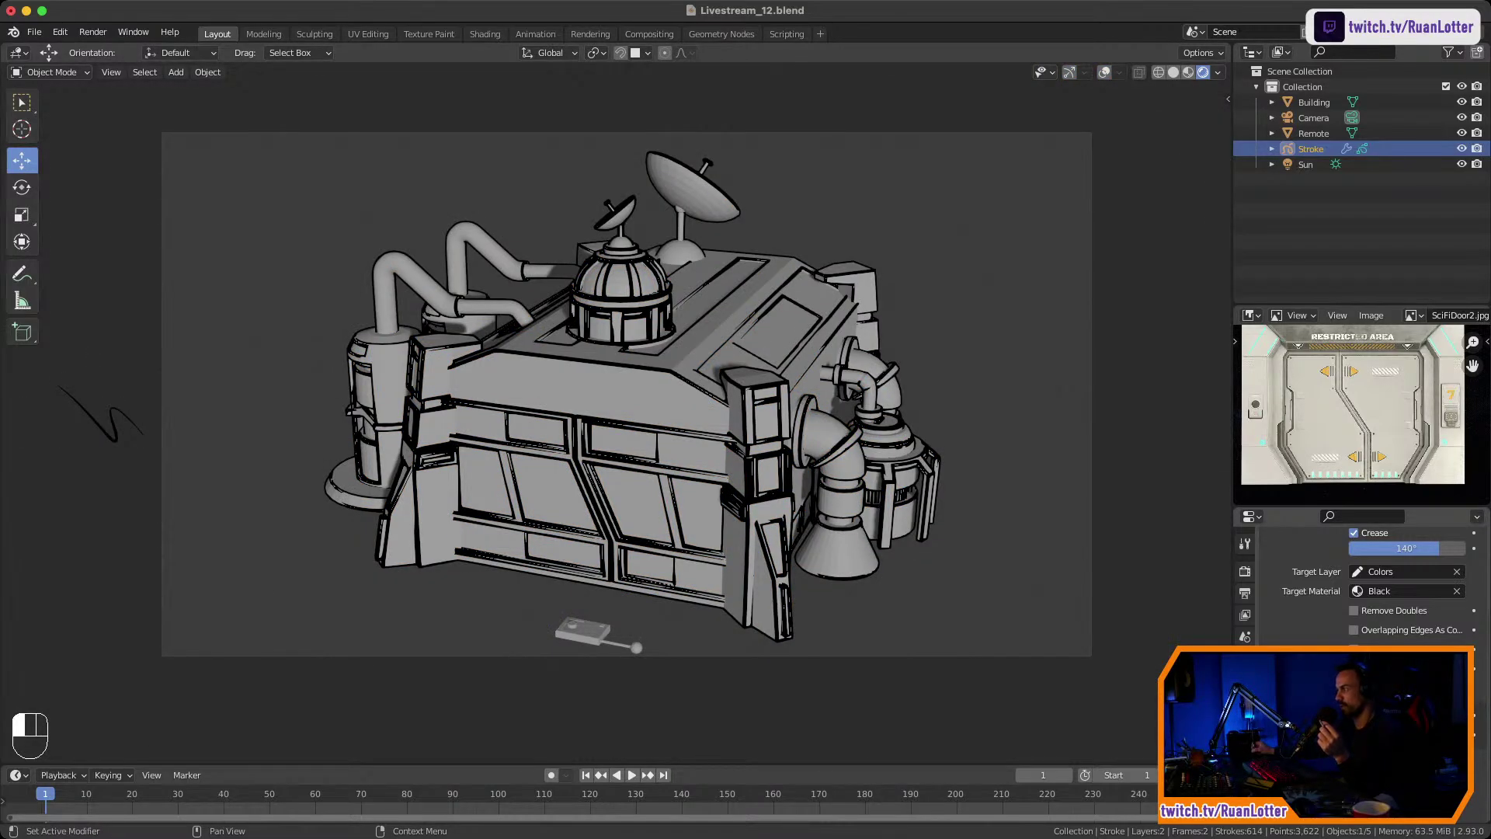
pyautogui.moveTo(1407, 715); pyautogui.dragTo(1400, 716)
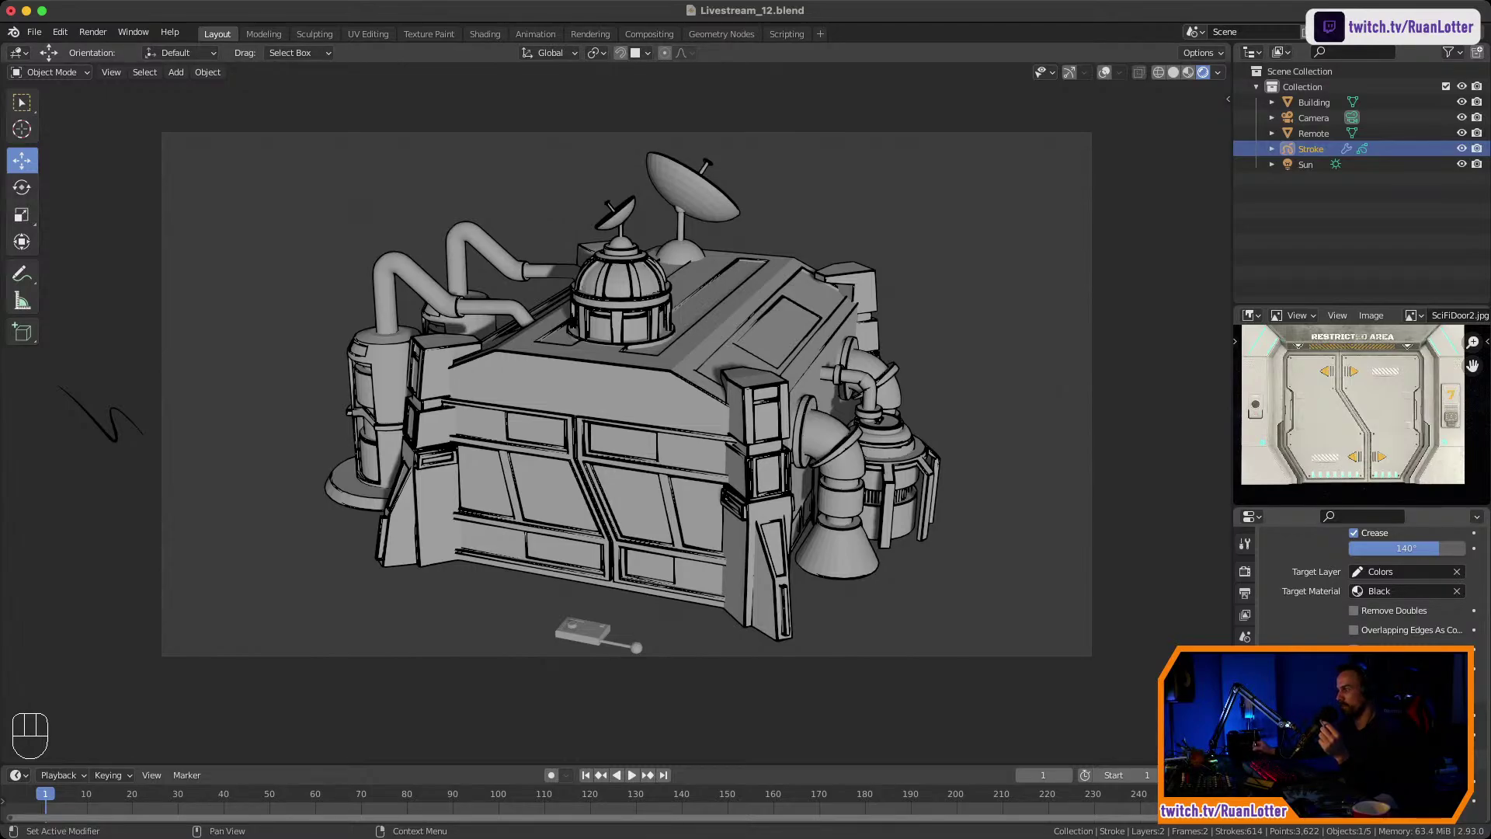
# Look through the Stroke's remaining Line Art modifier options and its Grease Pencil layer and onion skinning settings.
pyautogui.scroll(-2, 1359, 583)
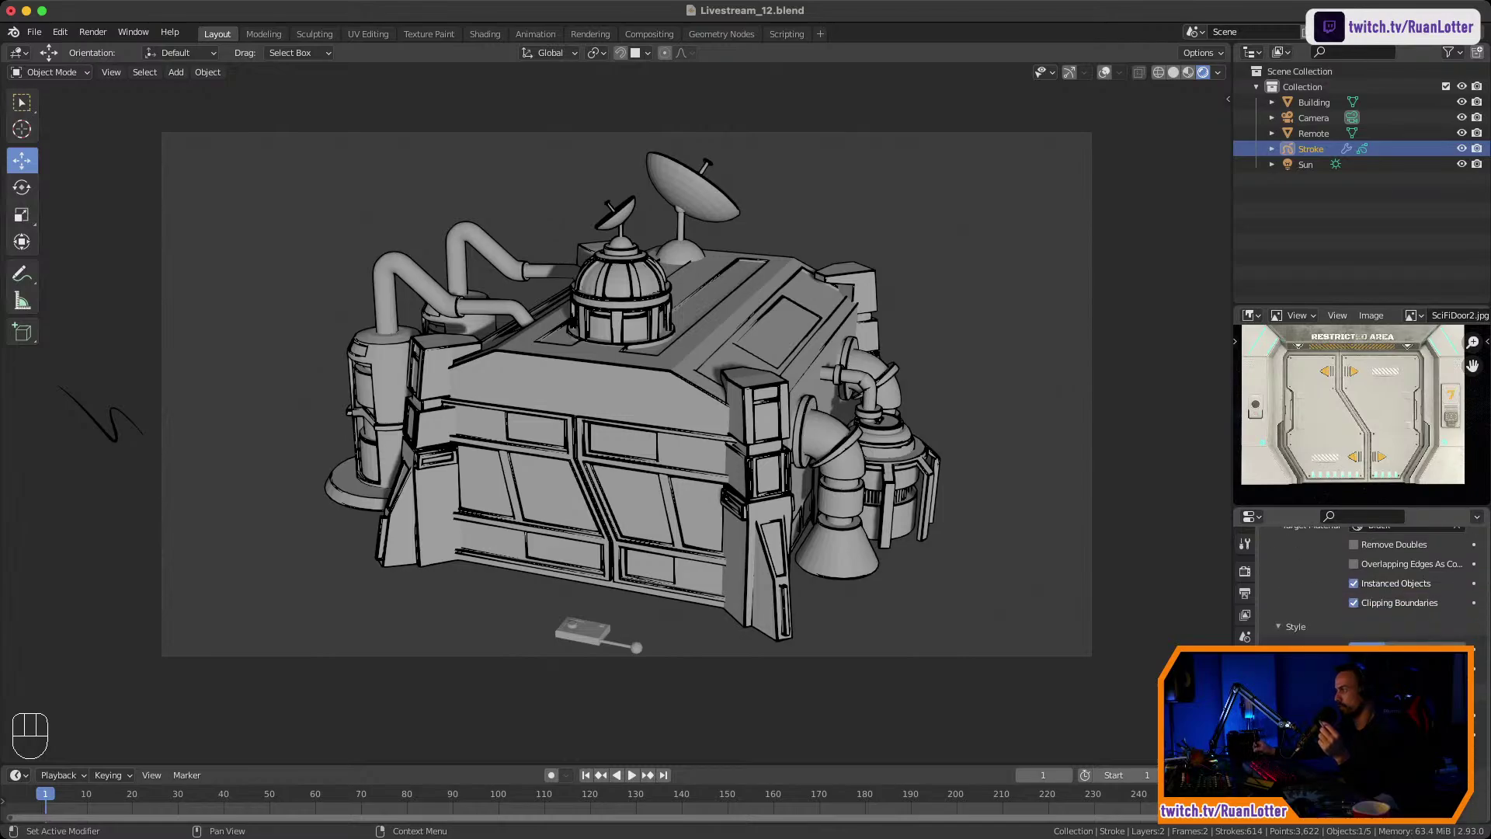
pyautogui.scroll(-4, 1359, 582)
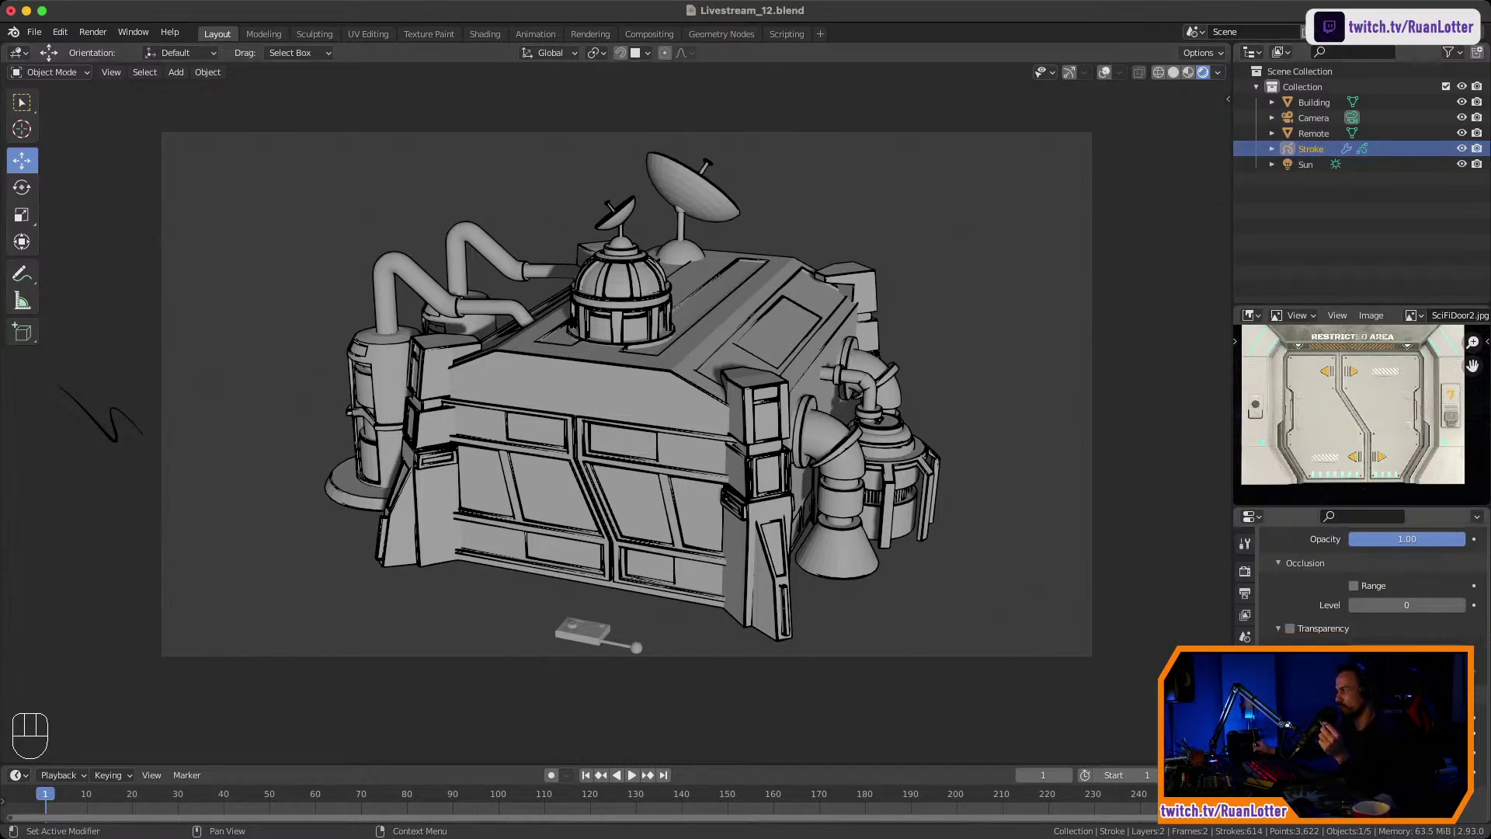
pyautogui.moveTo(1245, 691); pyautogui.dragTo(1245, 624, button='middle')
pyautogui.click(1245, 734)
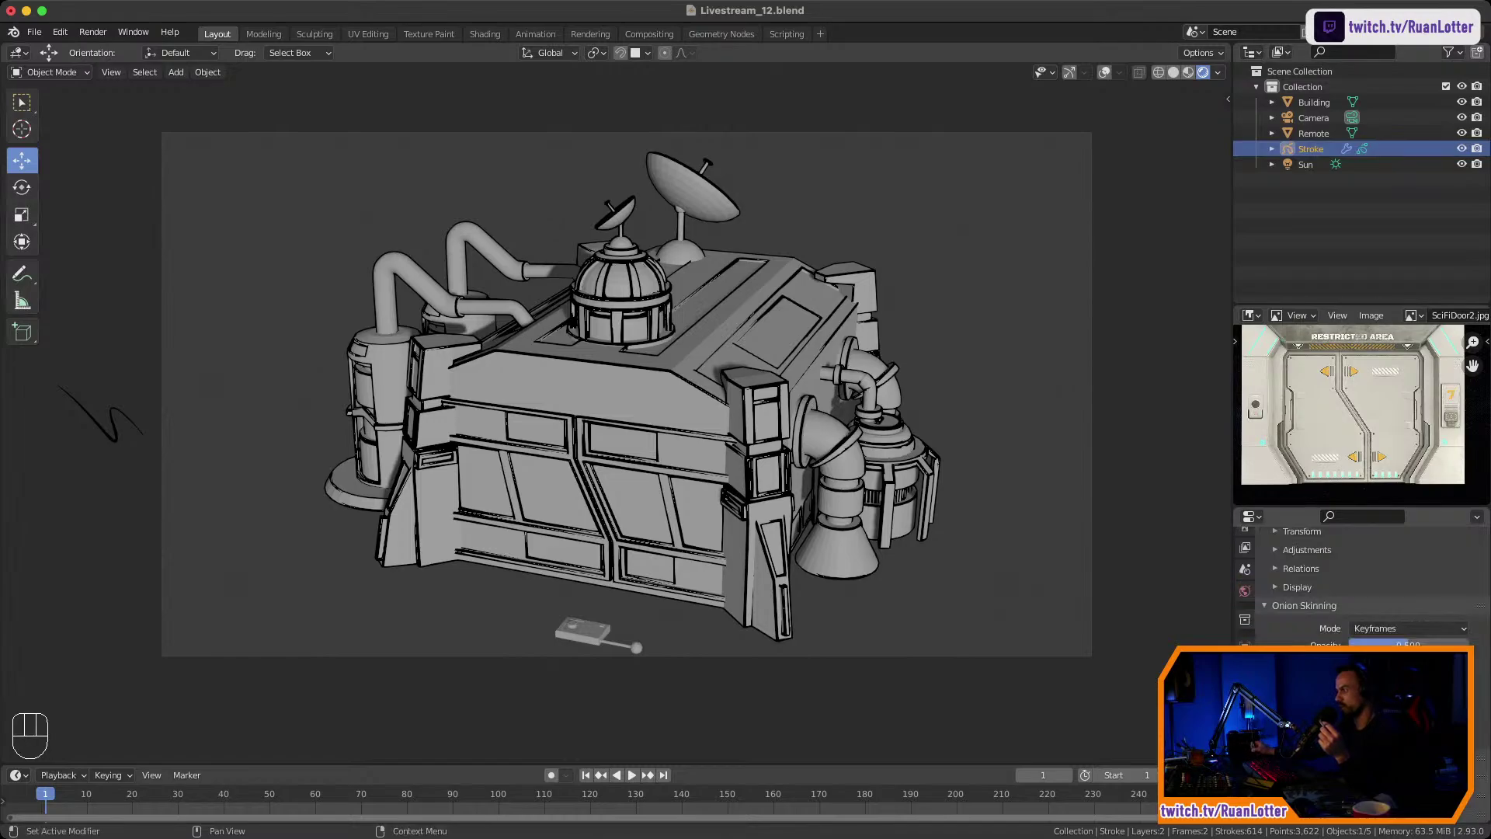
pyautogui.scroll(8, 1366, 605)
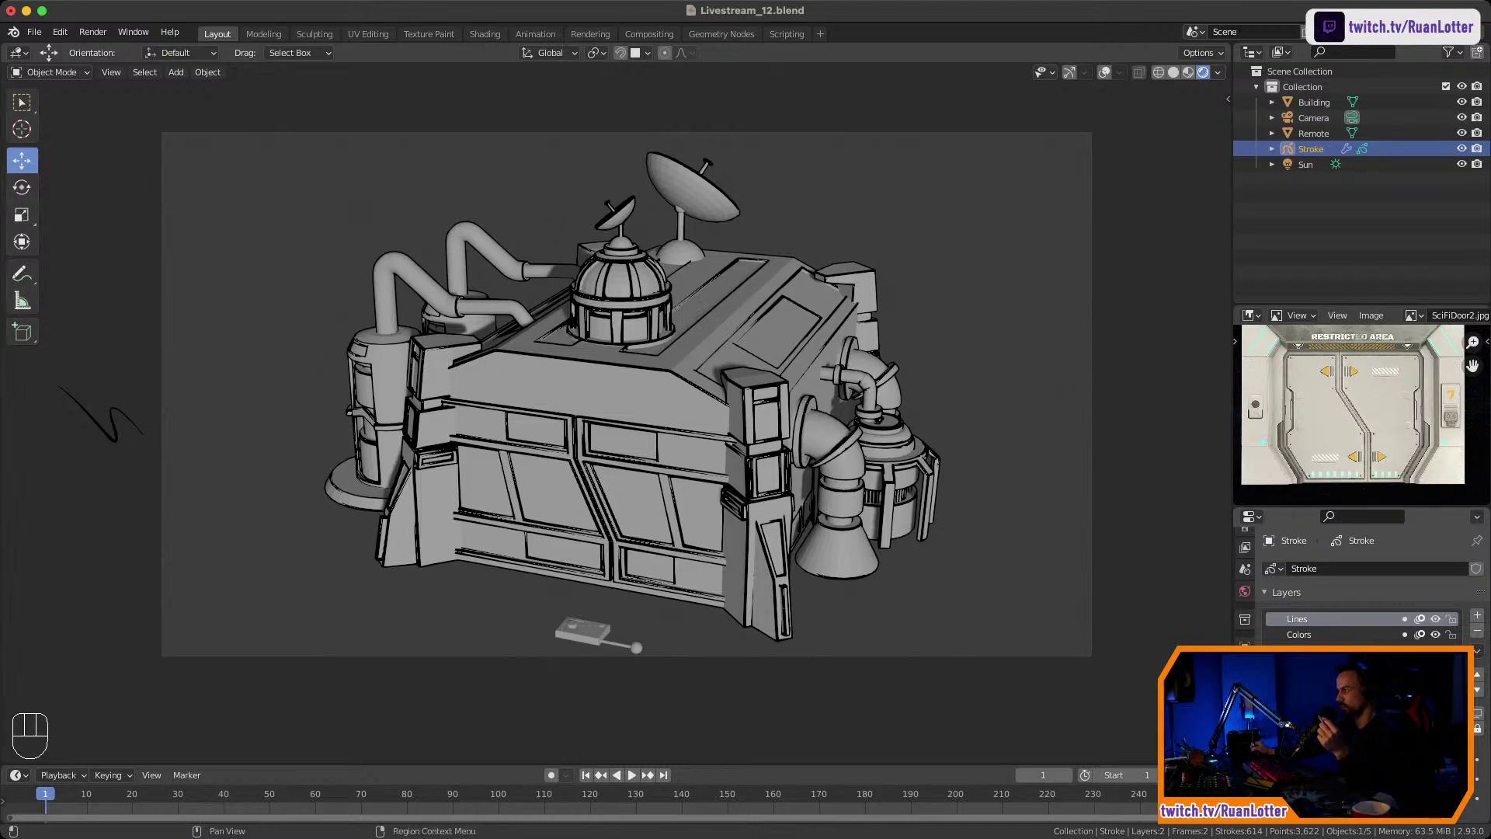
pyautogui.click(1245, 668)
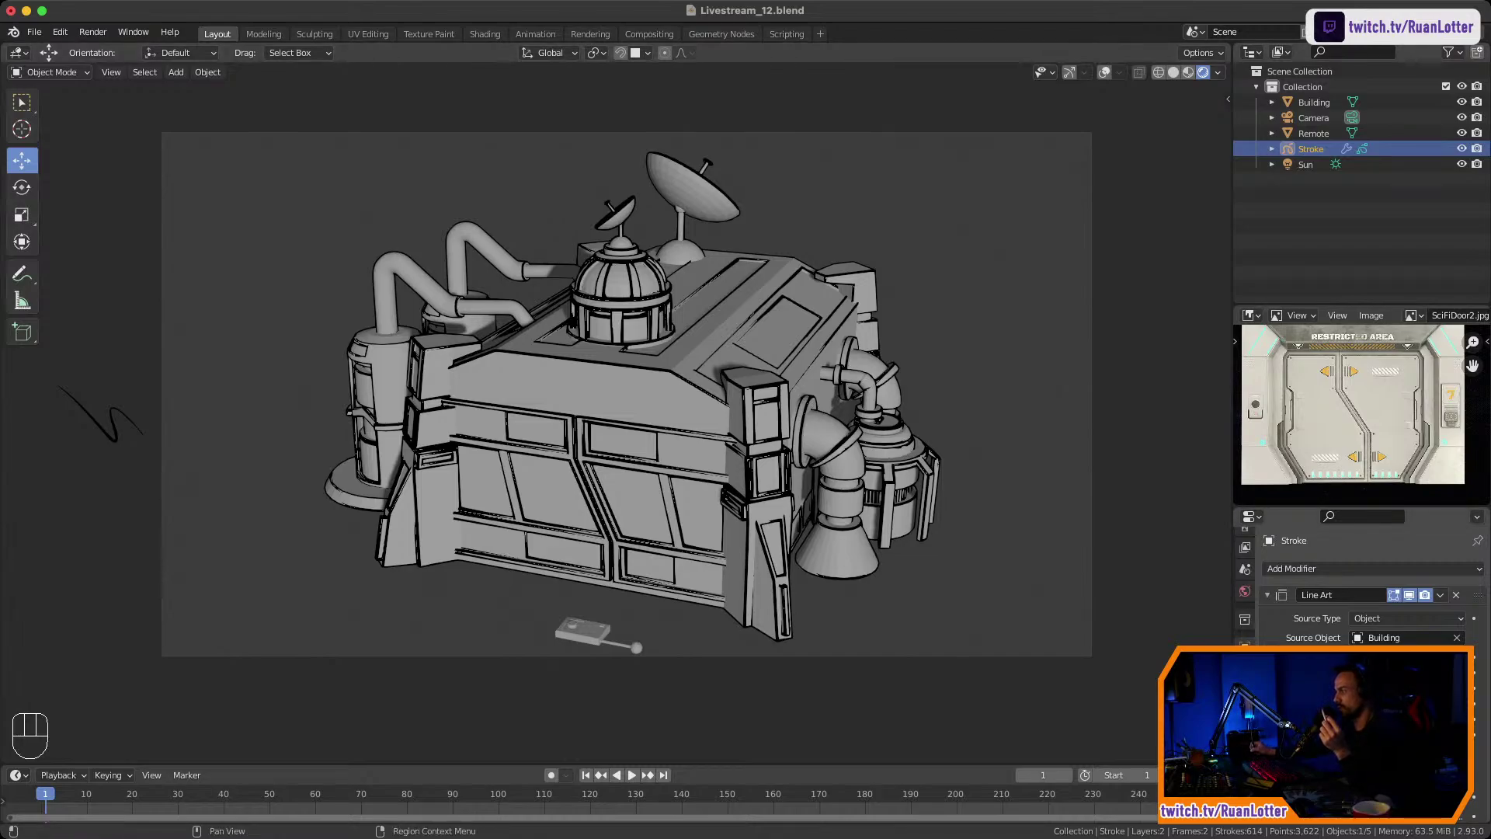
# Toggle a display option for the lines in the Stroke's object settings.
pyautogui.click(1245, 646)
pyautogui.moveTo(1320, 761); pyautogui.dragTo(1320, 656, button='middle')
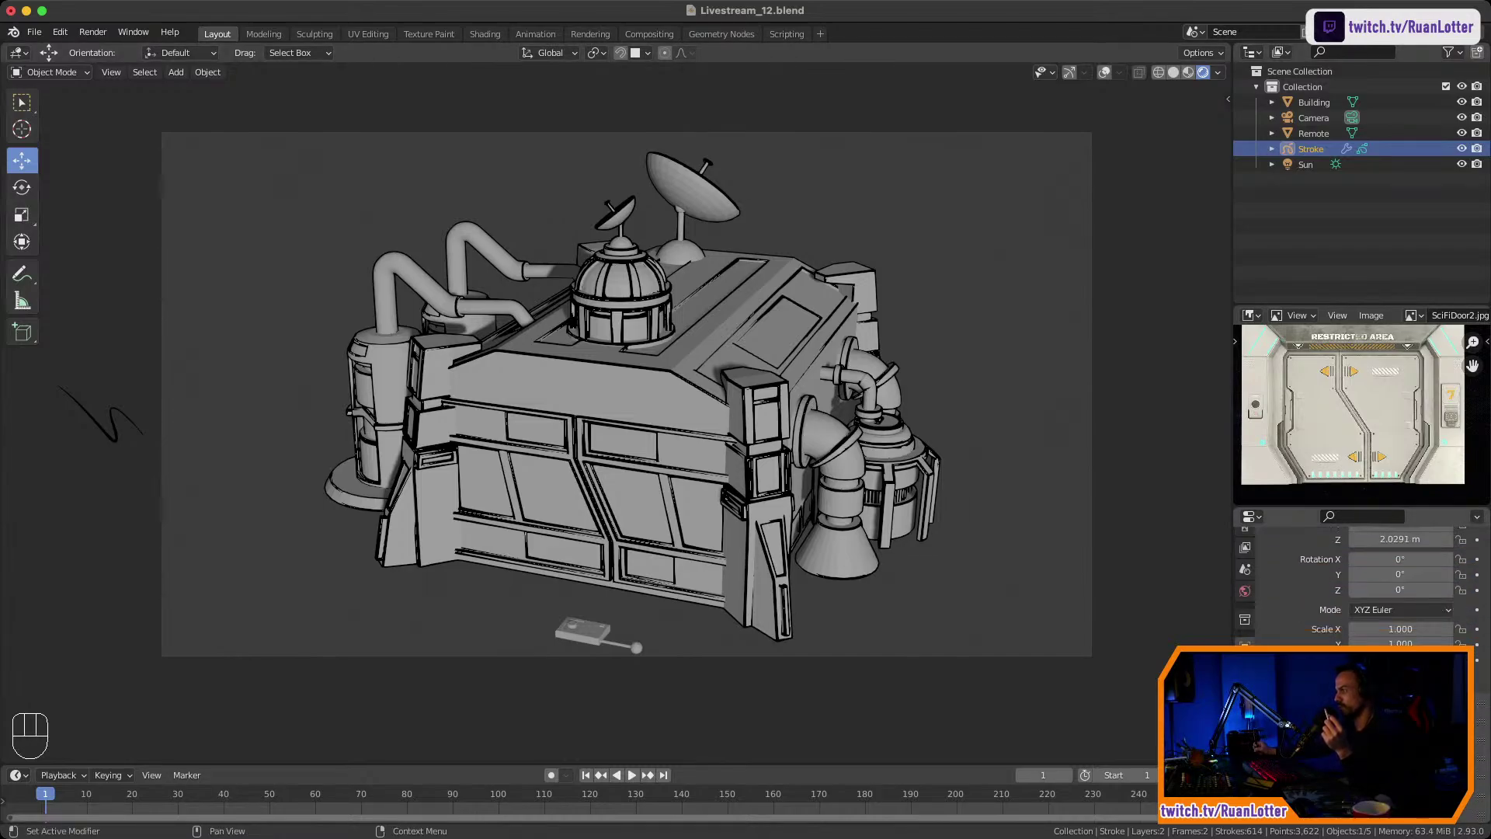
pyautogui.click(1312, 796)
pyautogui.moveTo(1312, 796); pyautogui.dragTo(1313, 677, button='middle')
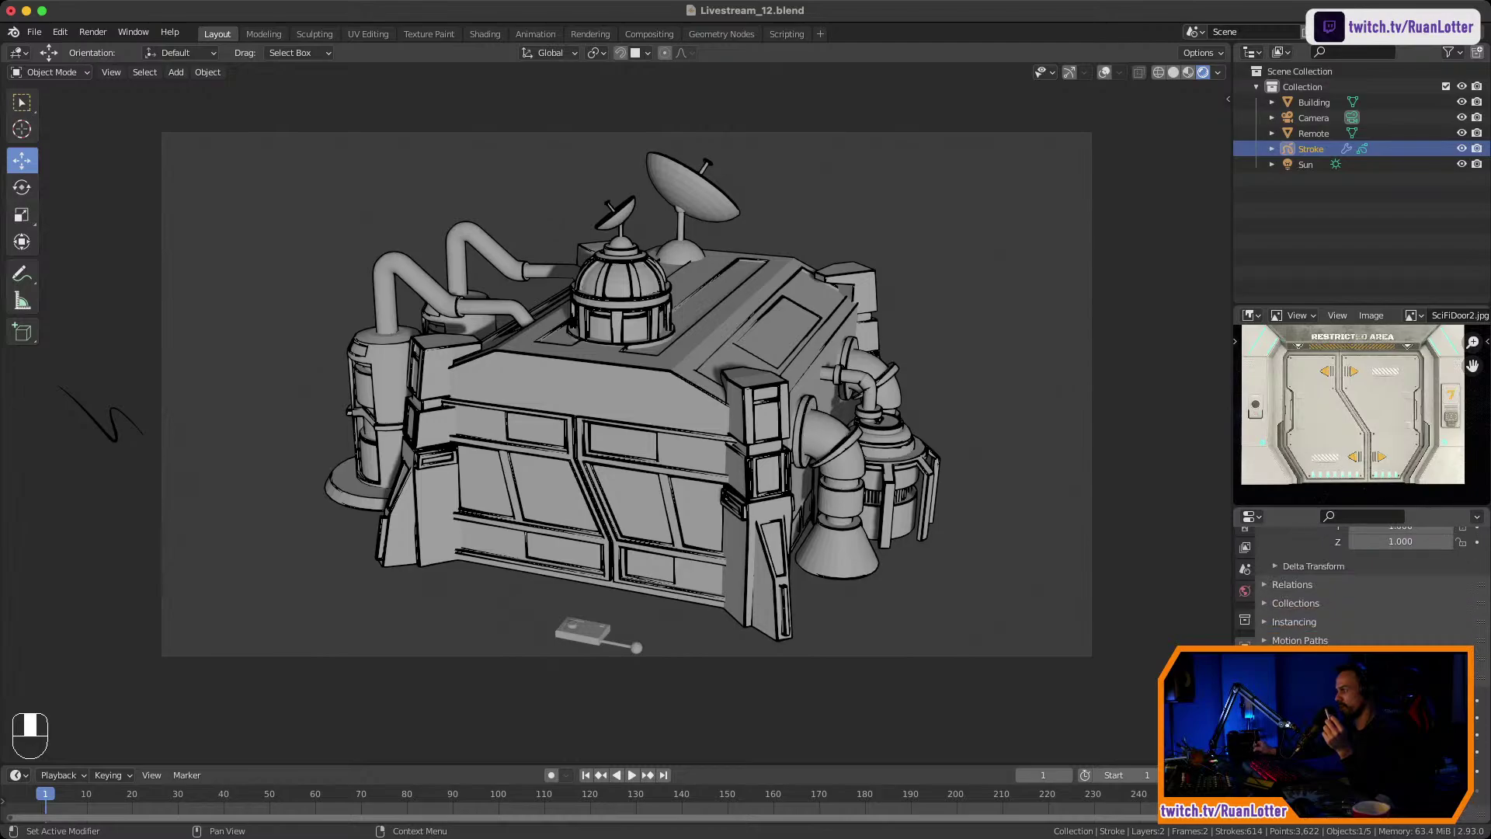
pyautogui.click(1356, 735)
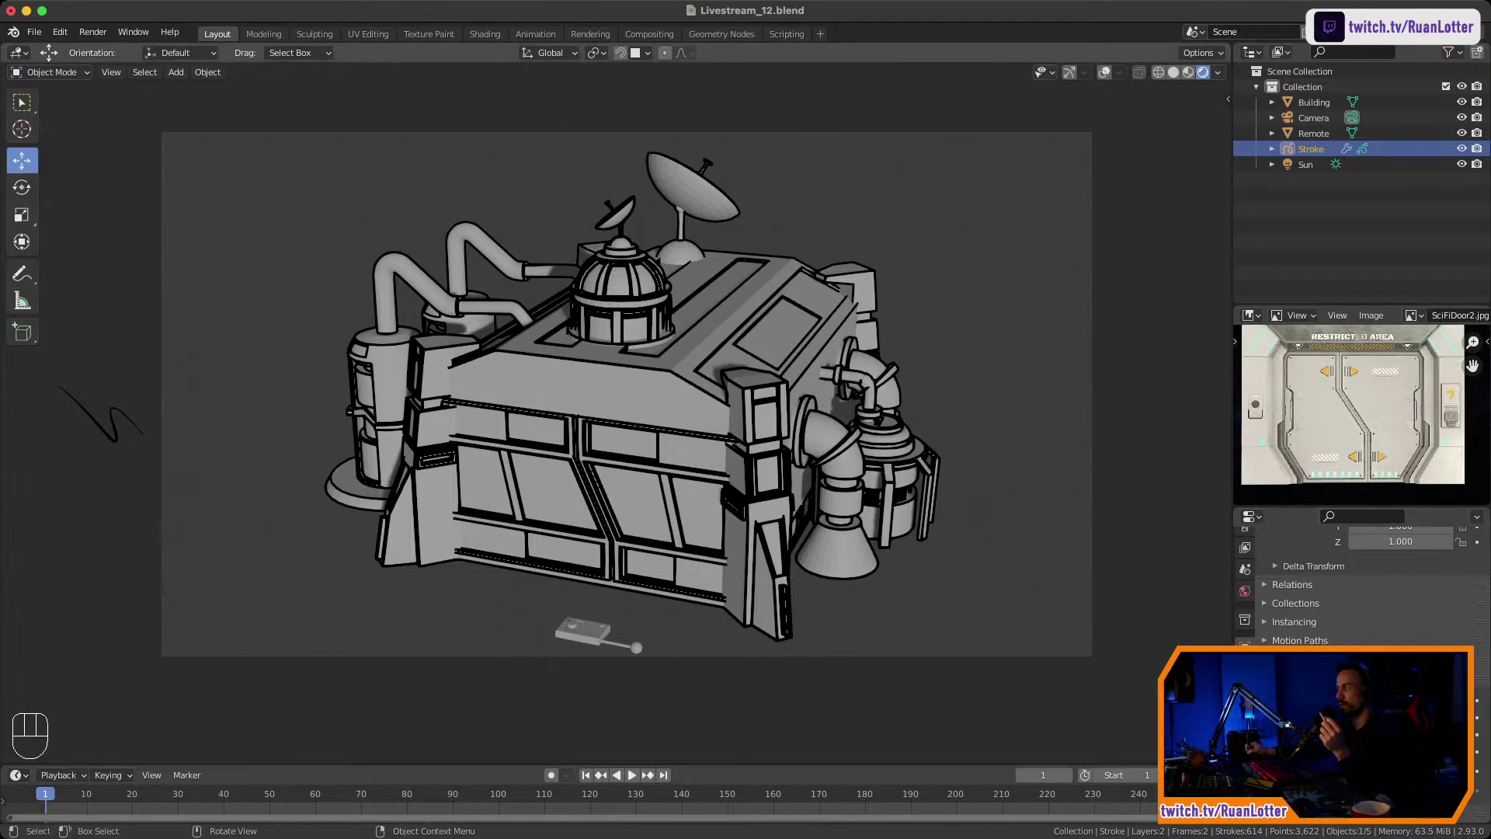
# Reduce the Line Art line thickness to a fine outline and deselect the Stroke.
pyautogui.click(1245, 669)
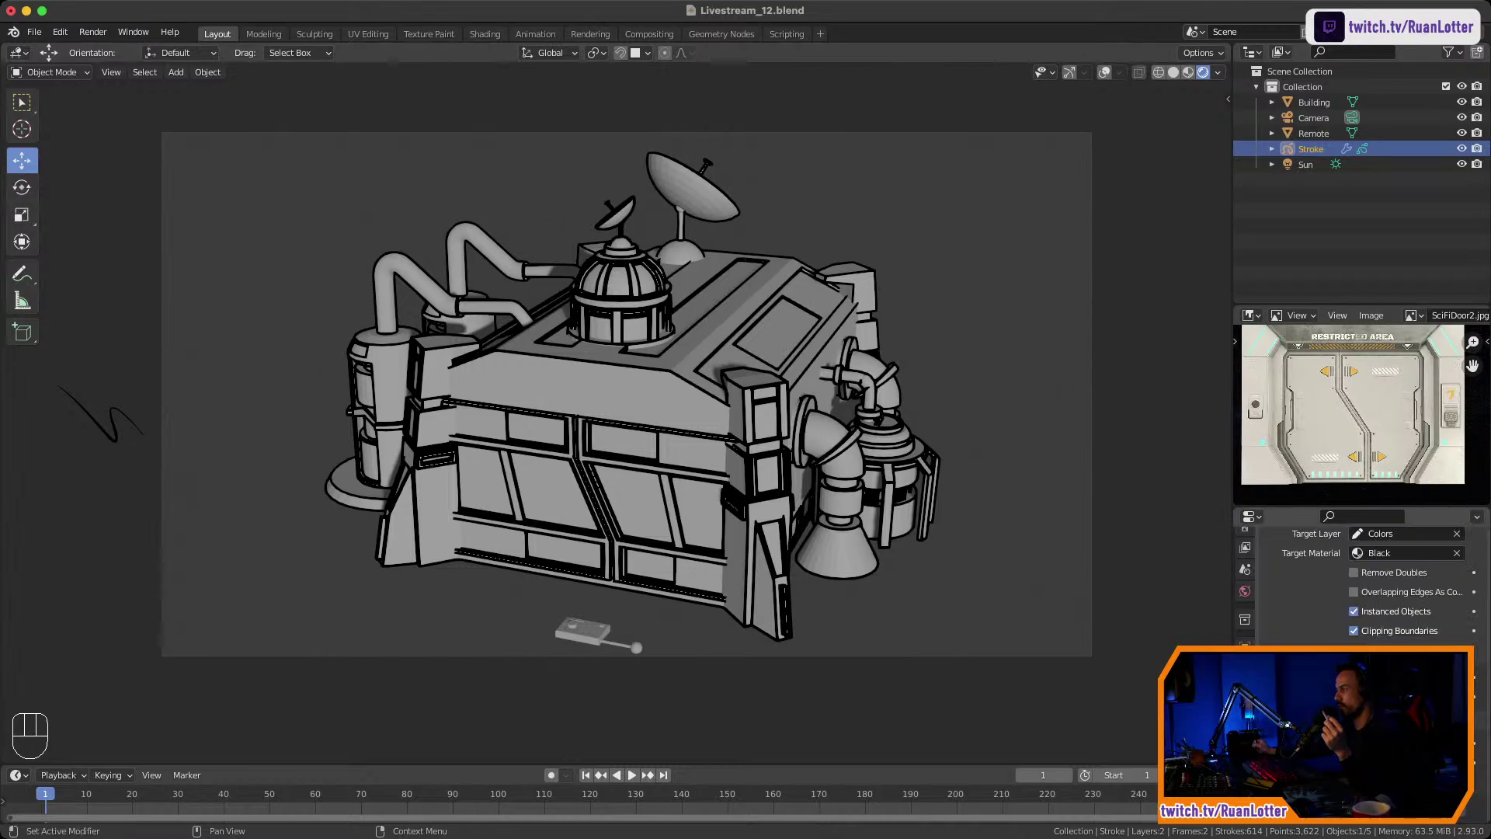
pyautogui.click(1407, 677)
pyautogui.moveTo(1407, 677); pyautogui.dragTo(1386, 677)
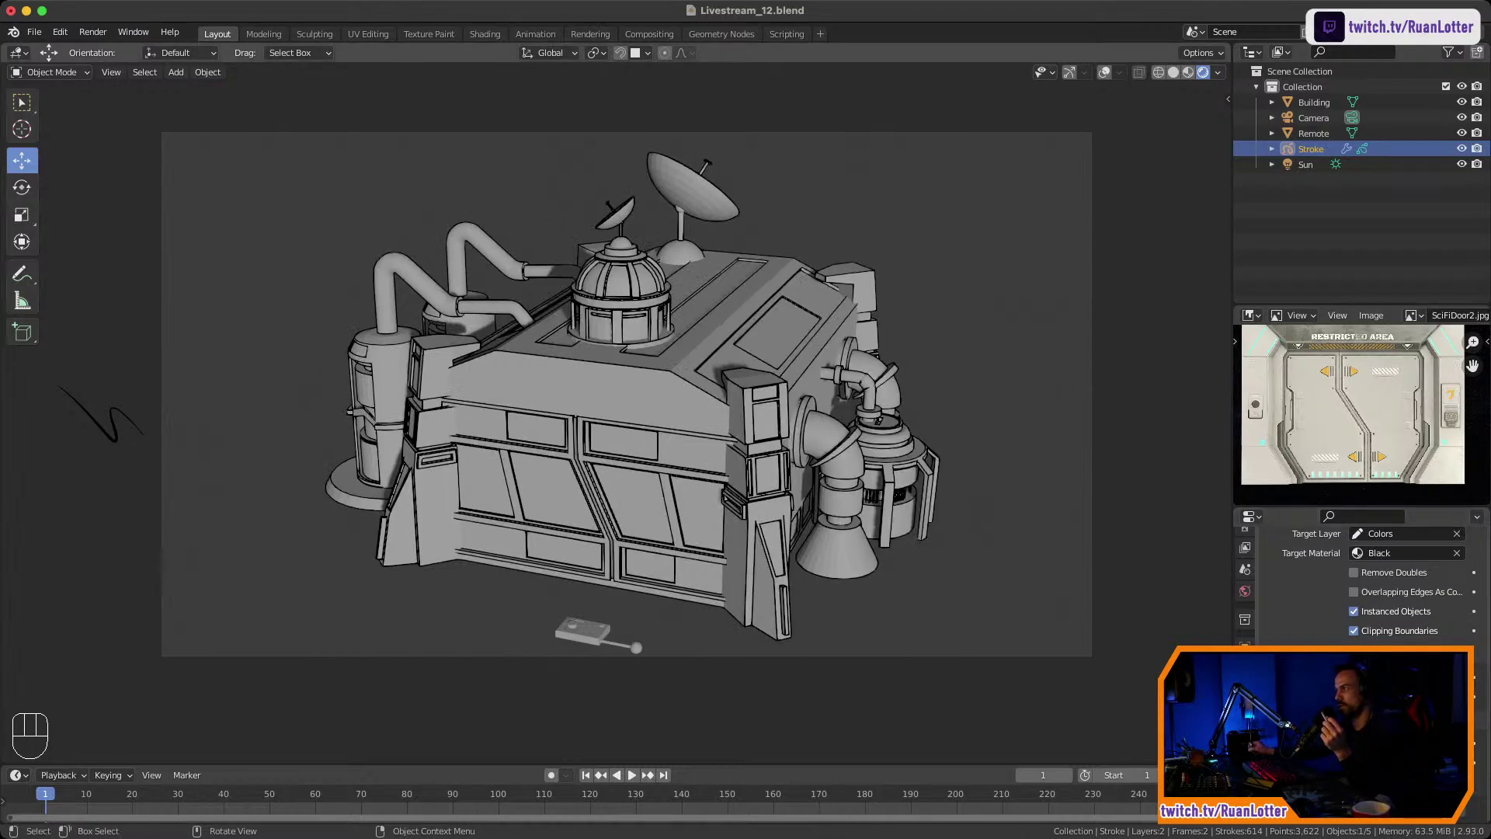
pyautogui.hotkey('alt', 'a')
pyautogui.keyDown('ctrl'); pyautogui.moveTo(621, 442); pyautogui.dragTo(629, 407, button='middle'); pyautogui.keyUp('ctrl')
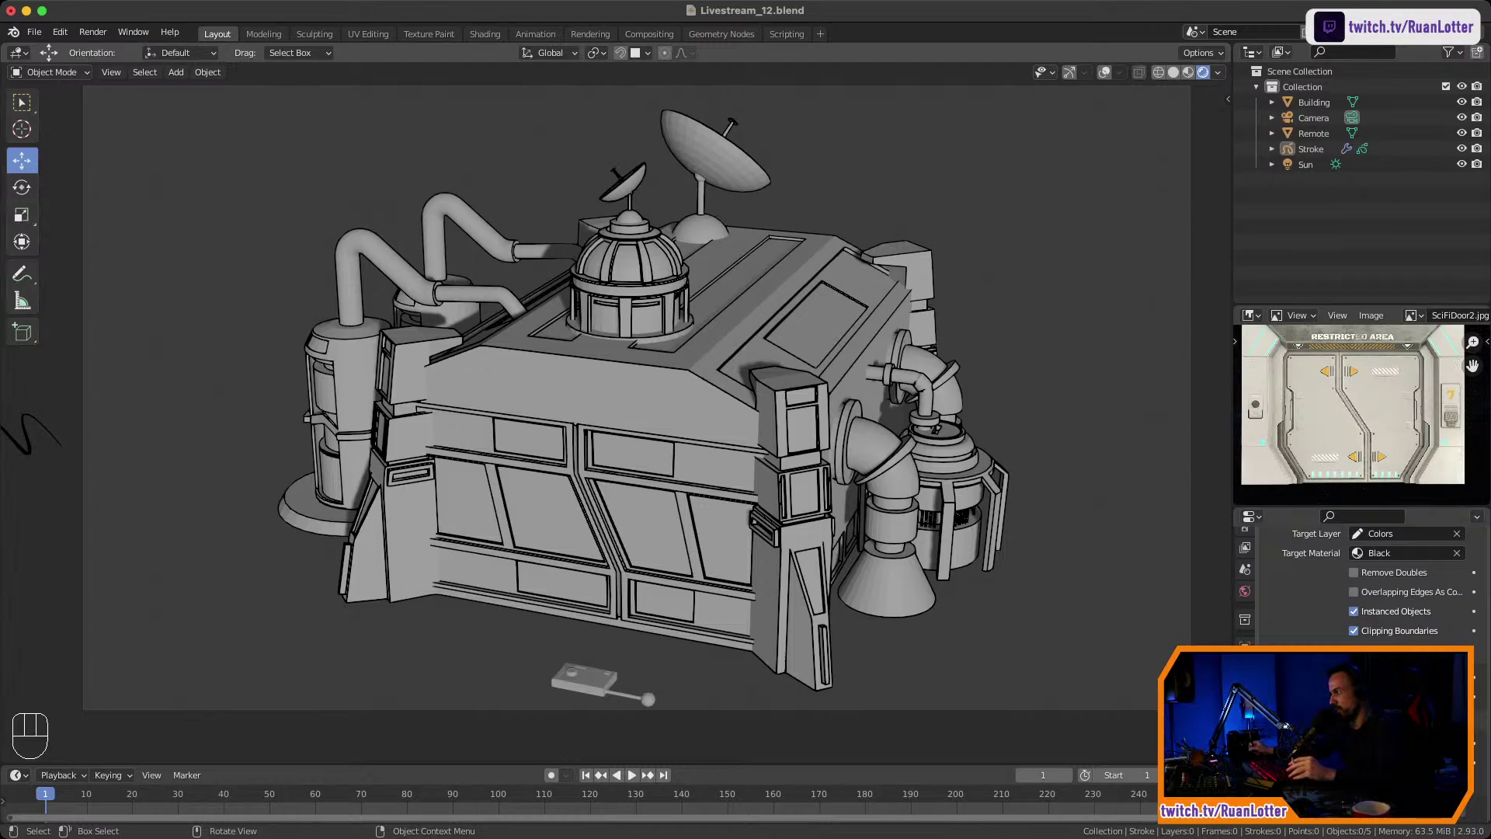
# Turn the Line Art modifier's viewport display off, leave the camera view, and turn the display on again.
pyautogui.scroll(5, 1367, 591)
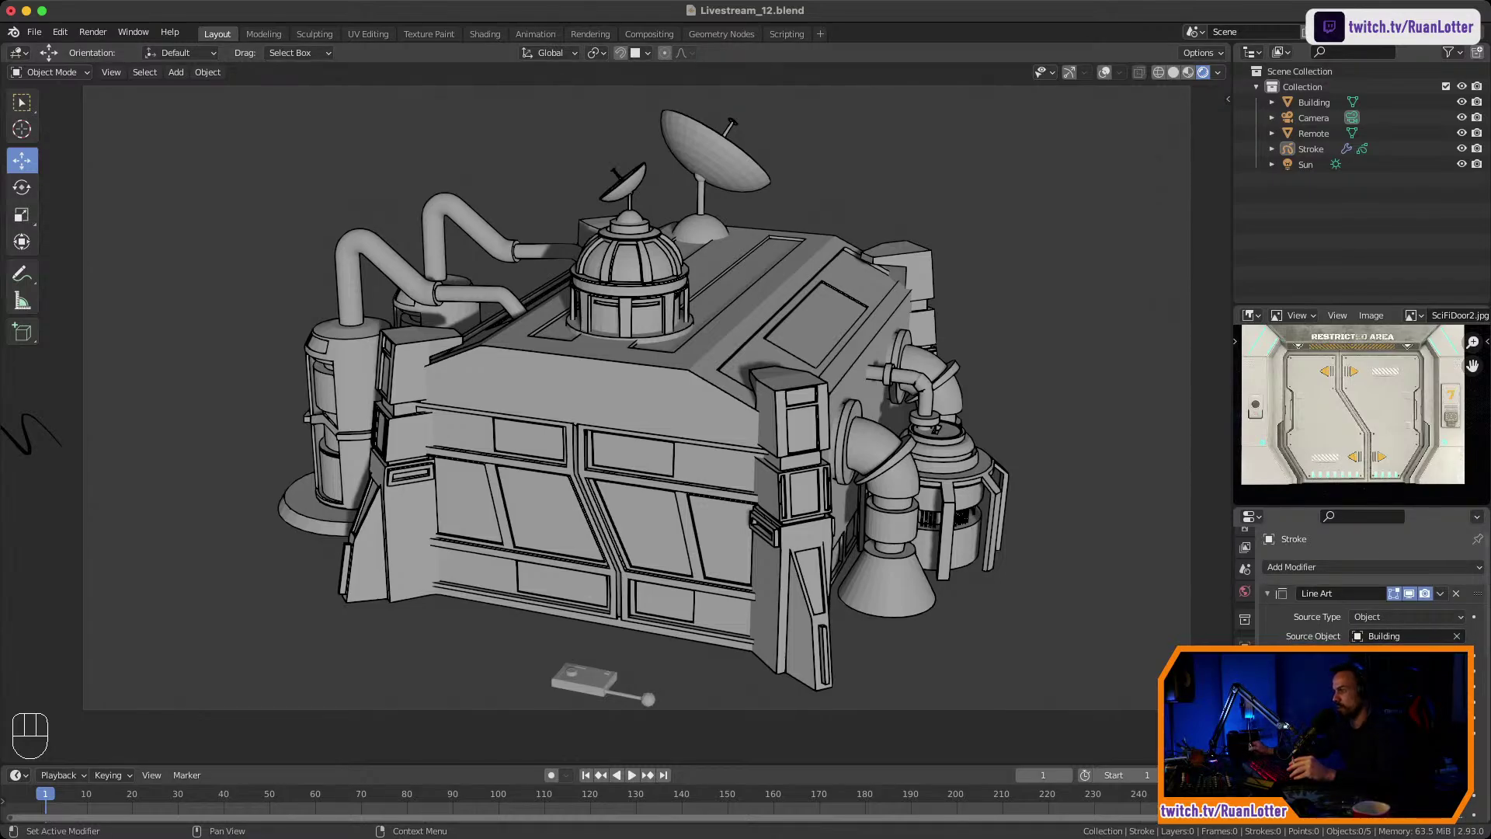
pyautogui.click(1409, 593)
pyautogui.moveTo(667, 435); pyautogui.dragTo(730, 426, button='middle')
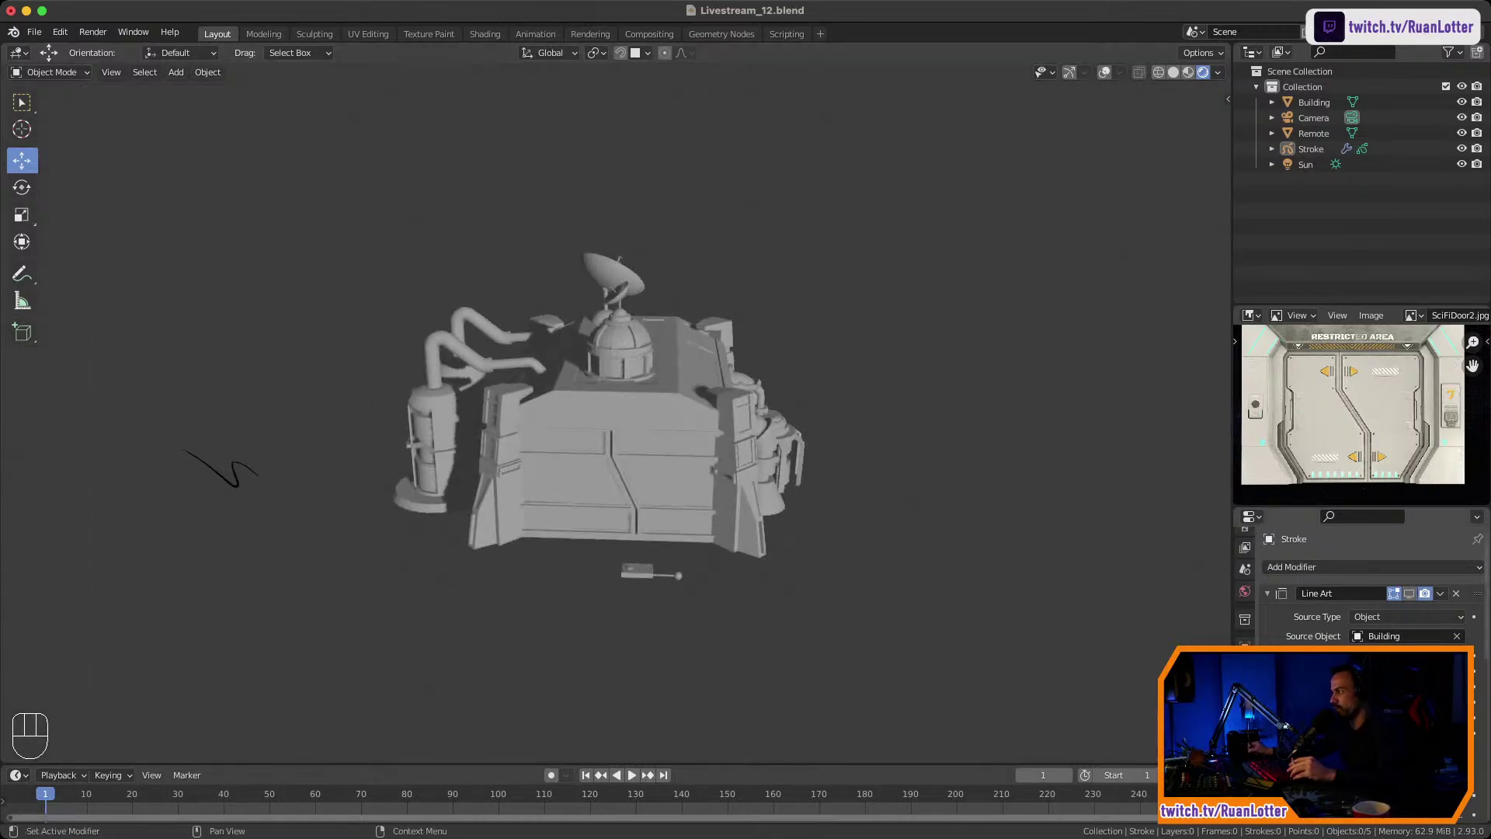
pyautogui.click(1409, 594)
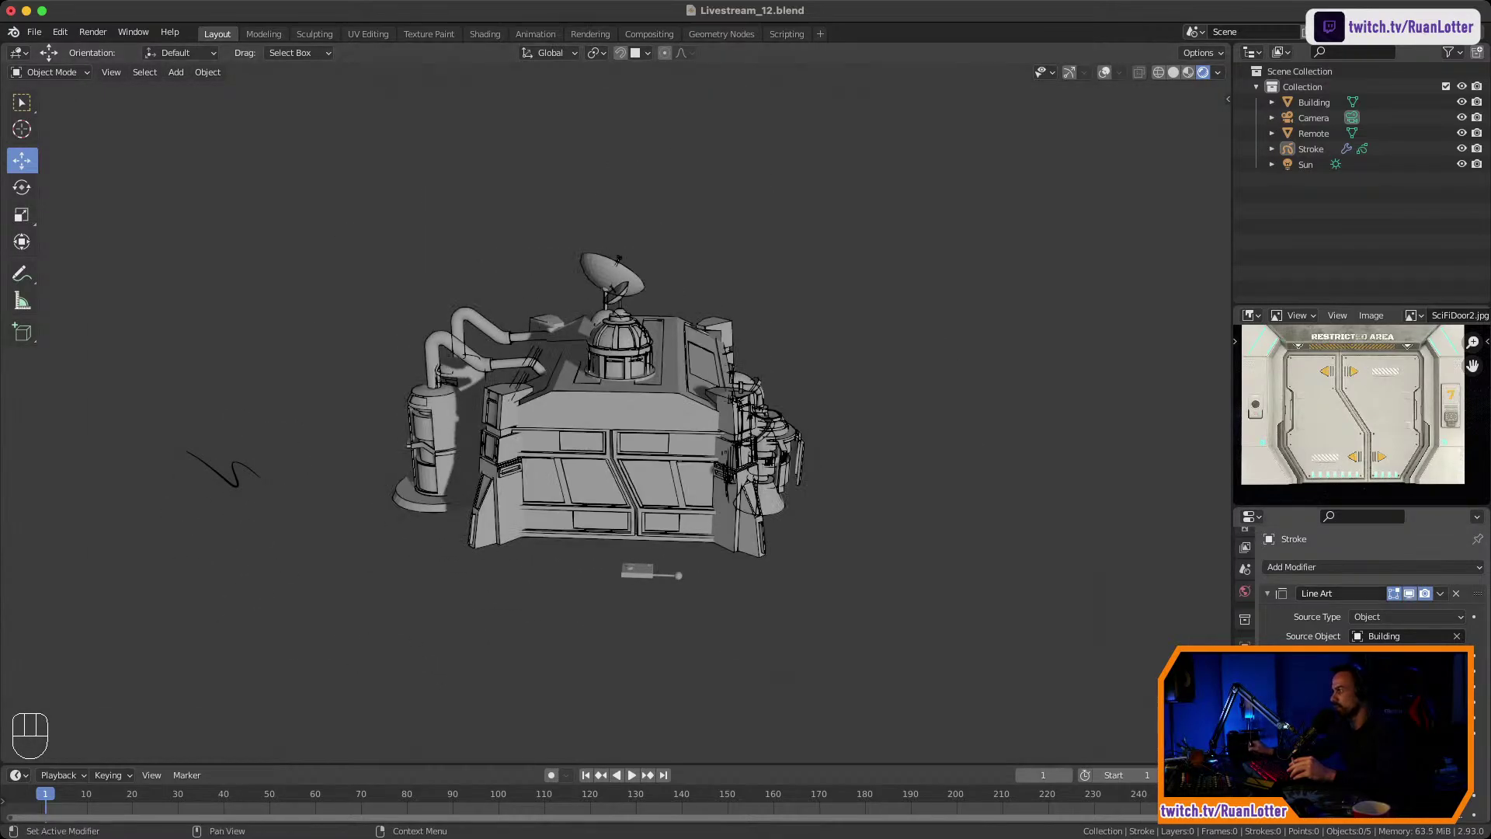
# Examine from several sides how the Line Art strokes sit on the building outside the camera view.
pyautogui.moveTo(668, 435); pyautogui.dragTo(726, 435, button='middle')
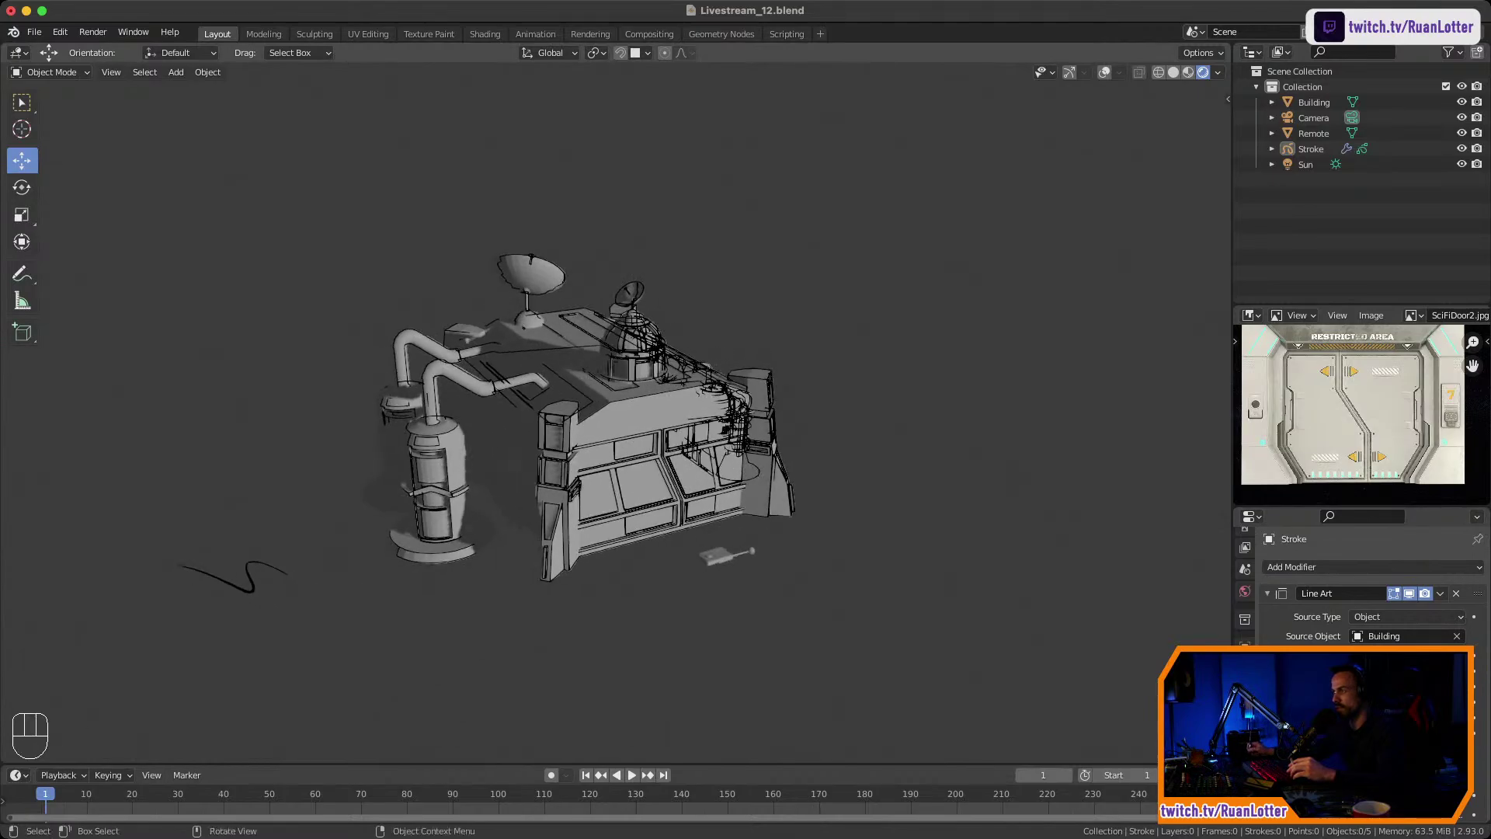
pyautogui.scroll(2, 726, 435)
pyautogui.moveTo(606, 458)
pyautogui.mouseDown(button='middle')
pyautogui.moveTo(714, 419)
pyautogui.moveTo(843, 416)
pyautogui.moveTo(917, 388)
pyautogui.mouseUp(button='middle')
pyautogui.moveTo(621, 419); pyautogui.dragTo(808, 435, button='middle')
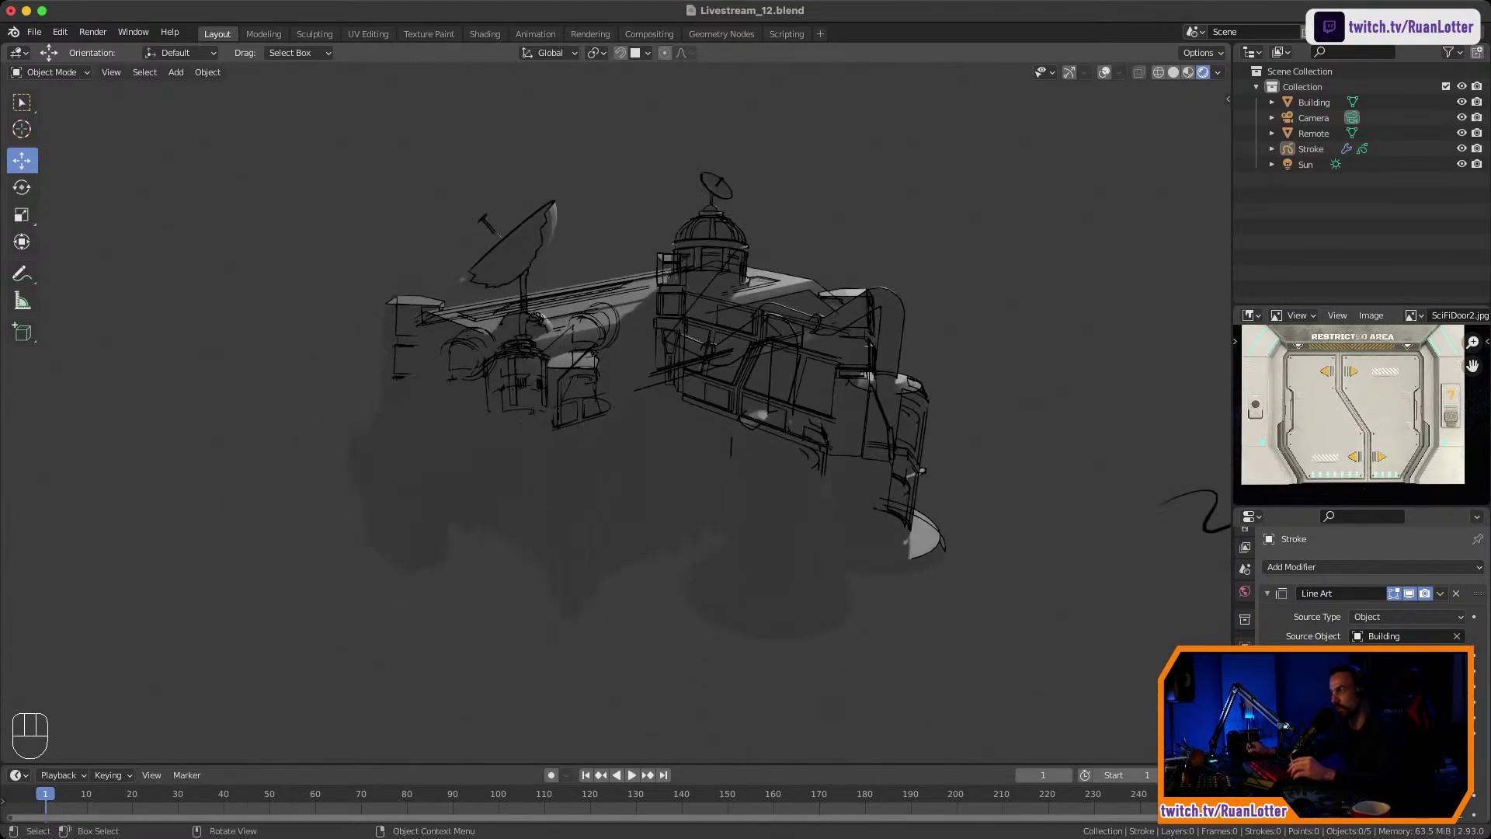
pyautogui.moveTo(699, 420); pyautogui.dragTo(675, 459, button='middle')
pyautogui.keyDown('ctrl'); pyautogui.moveTo(676, 458); pyautogui.dragTo(676, 528, button='middle'); pyautogui.keyUp('ctrl')
pyautogui.moveTo(746, 435); pyautogui.dragTo(621, 552, button='middle')
pyautogui.moveTo(621, 466); pyautogui.dragTo(641, 419, button='middle')
pyautogui.keyDown('ctrl'); pyautogui.moveTo(641, 420); pyautogui.dragTo(640, 400, button='middle'); pyautogui.keyUp('ctrl')
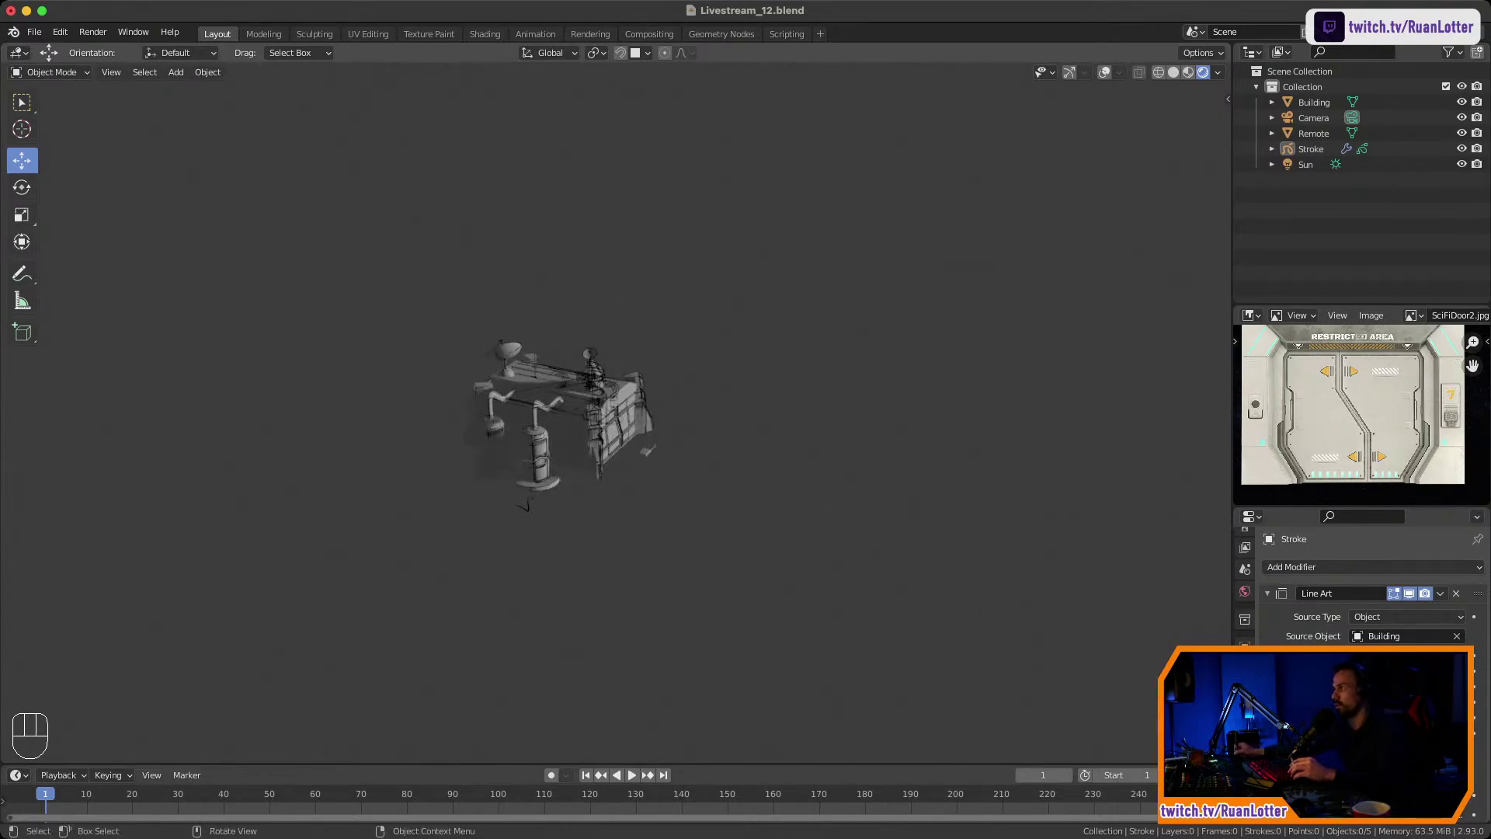
# Show the viewport gizmos and overlays again and select the camera.
pyautogui.click(1070, 72)
pyautogui.click(1105, 72)
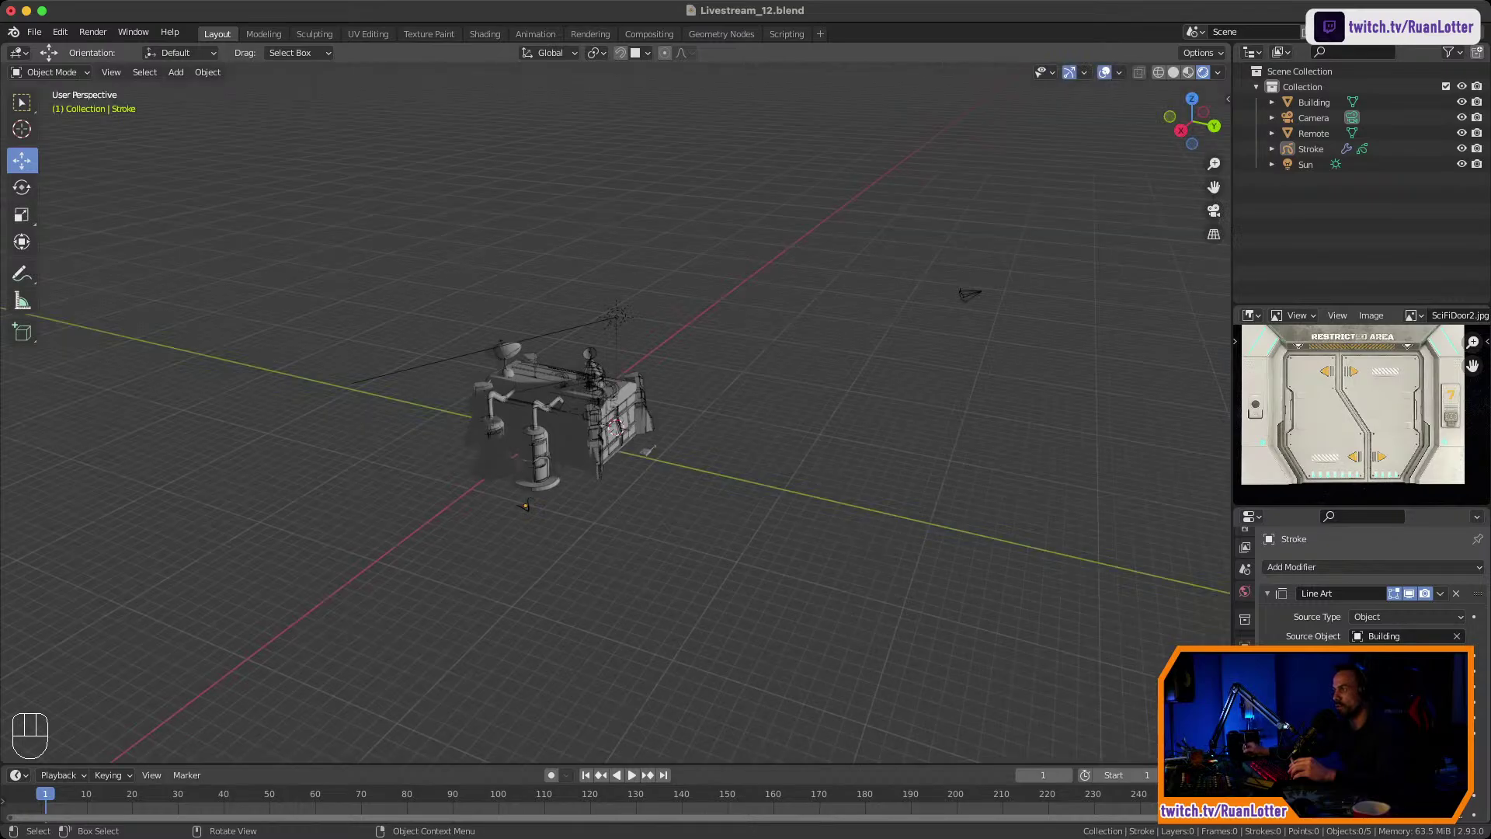
pyautogui.click(1104, 72)
pyautogui.moveTo(699, 435)
pyautogui.mouseDown(button='middle')
pyautogui.moveTo(710, 424)
pyautogui.moveTo(708, 466)
pyautogui.mouseUp(button='middle')
pyautogui.click(1104, 72)
pyautogui.moveTo(959, 299); pyautogui.dragTo(1029, 357)
pyautogui.moveTo(932, 404)
pyautogui.mouseDown(button='middle')
pyautogui.moveTo(932, 318)
pyautogui.moveTo(929, 412)
pyautogui.moveTo(929, 369)
pyautogui.mouseUp(button='middle')
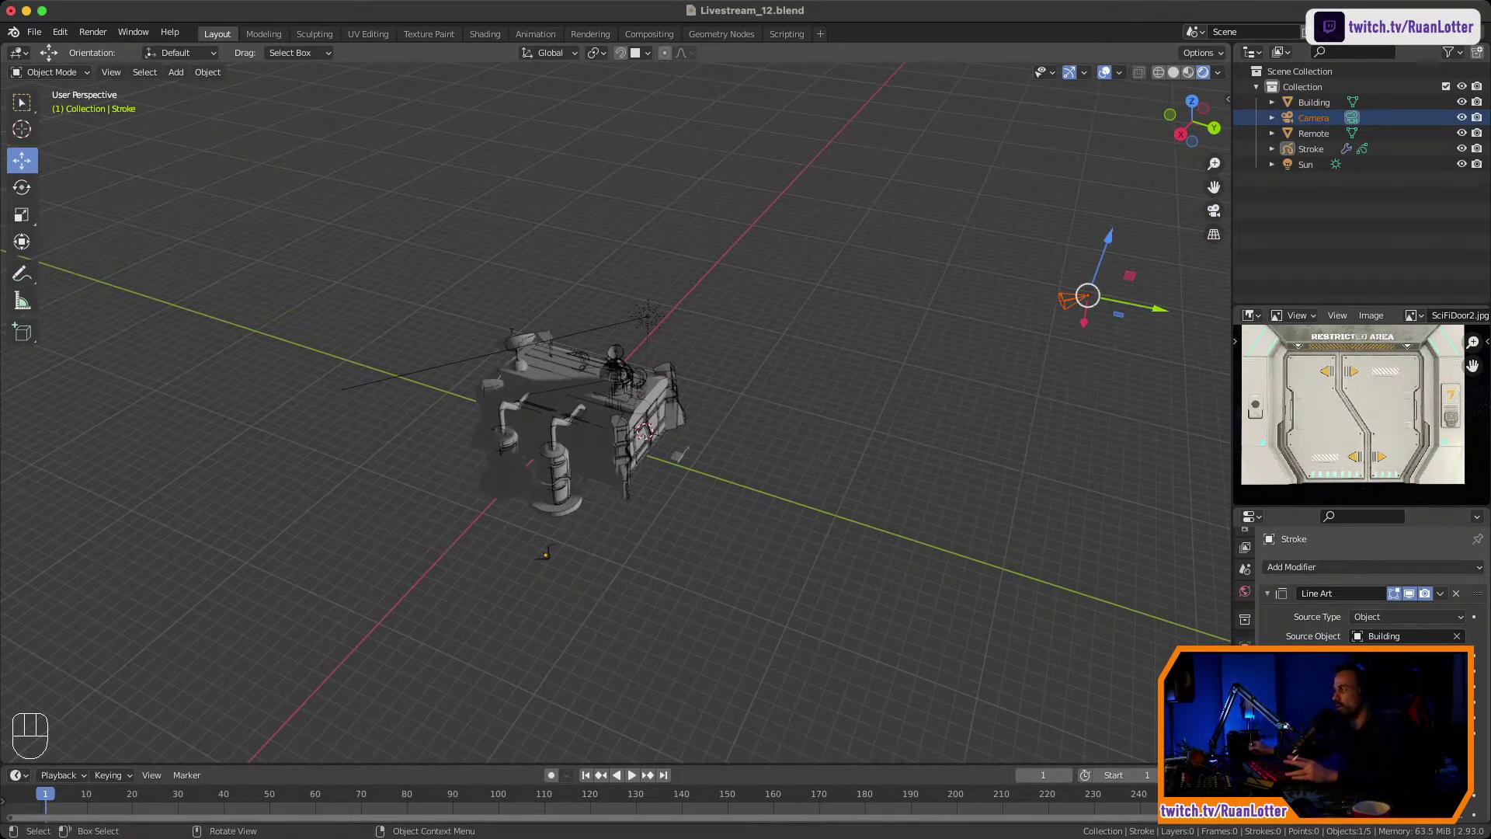
# Look through the Line Art modifier's Occlusion, Transparency and Chaining settings.
pyautogui.scroll(-5, 1371, 594)
pyautogui.scroll(-5, 1371, 587)
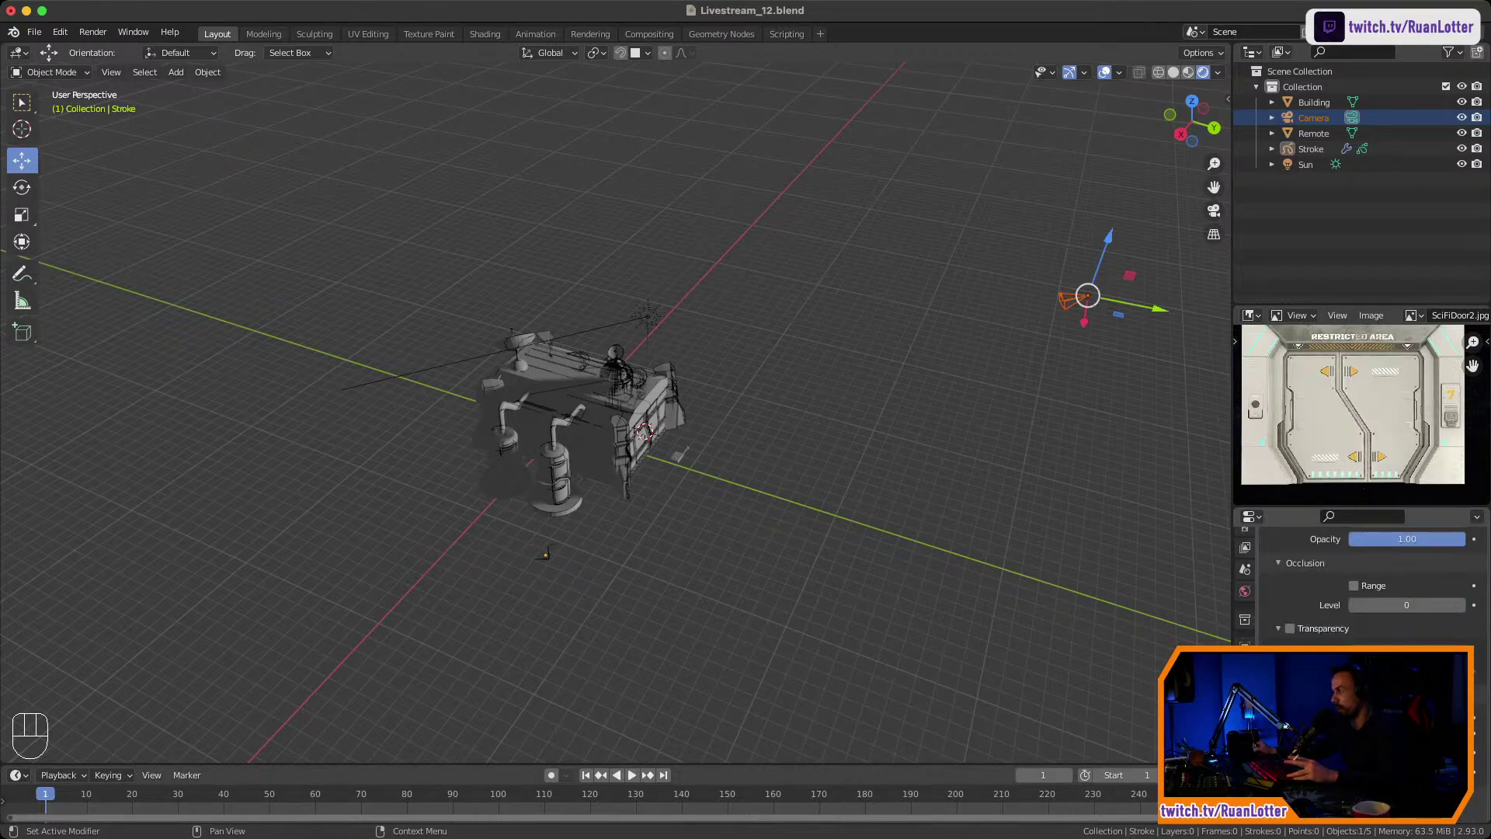
pyautogui.scroll(-3, 1371, 590)
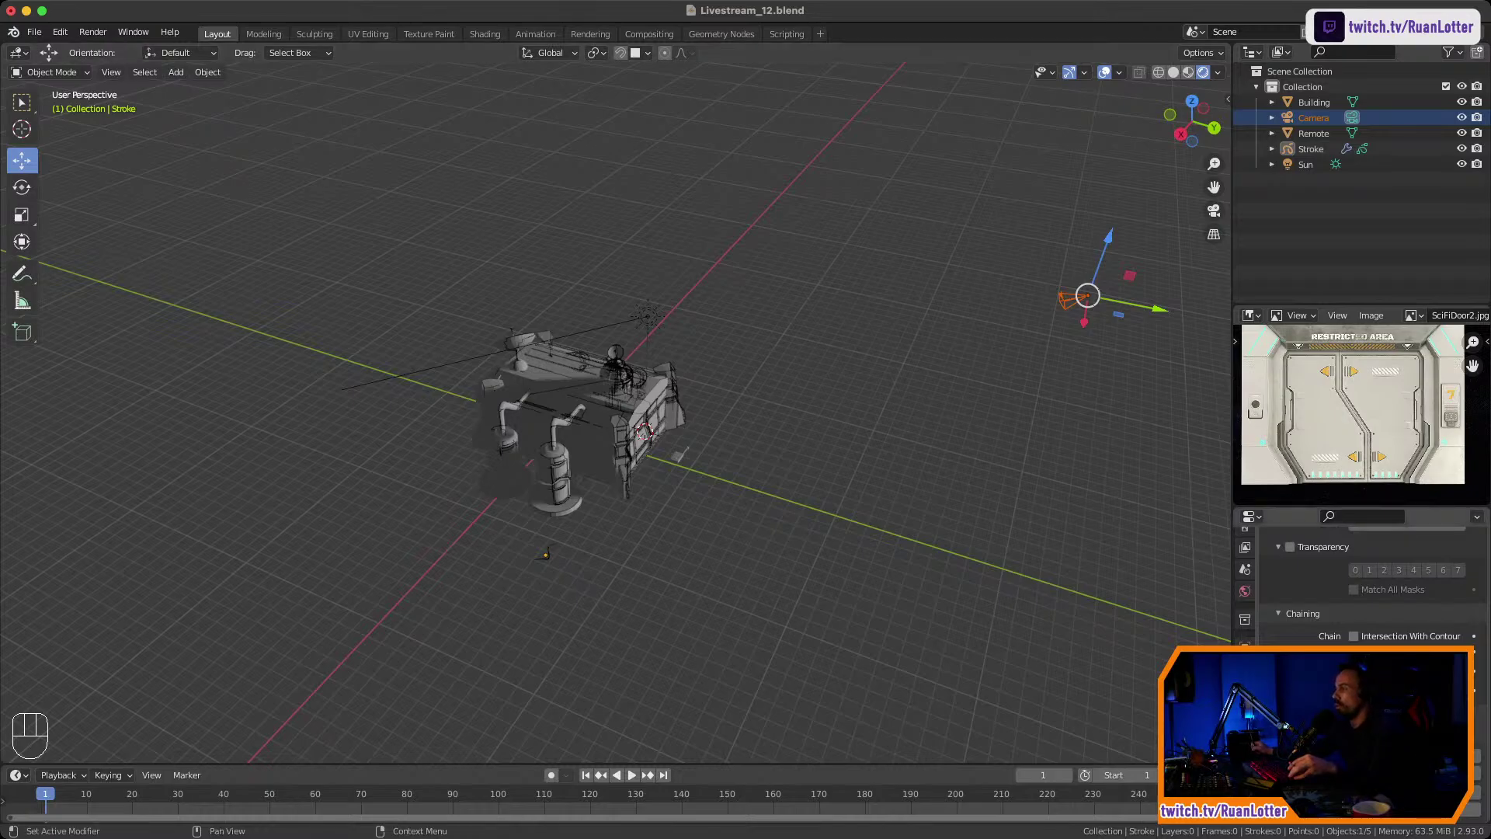
pyautogui.scroll(12, 1371, 586)
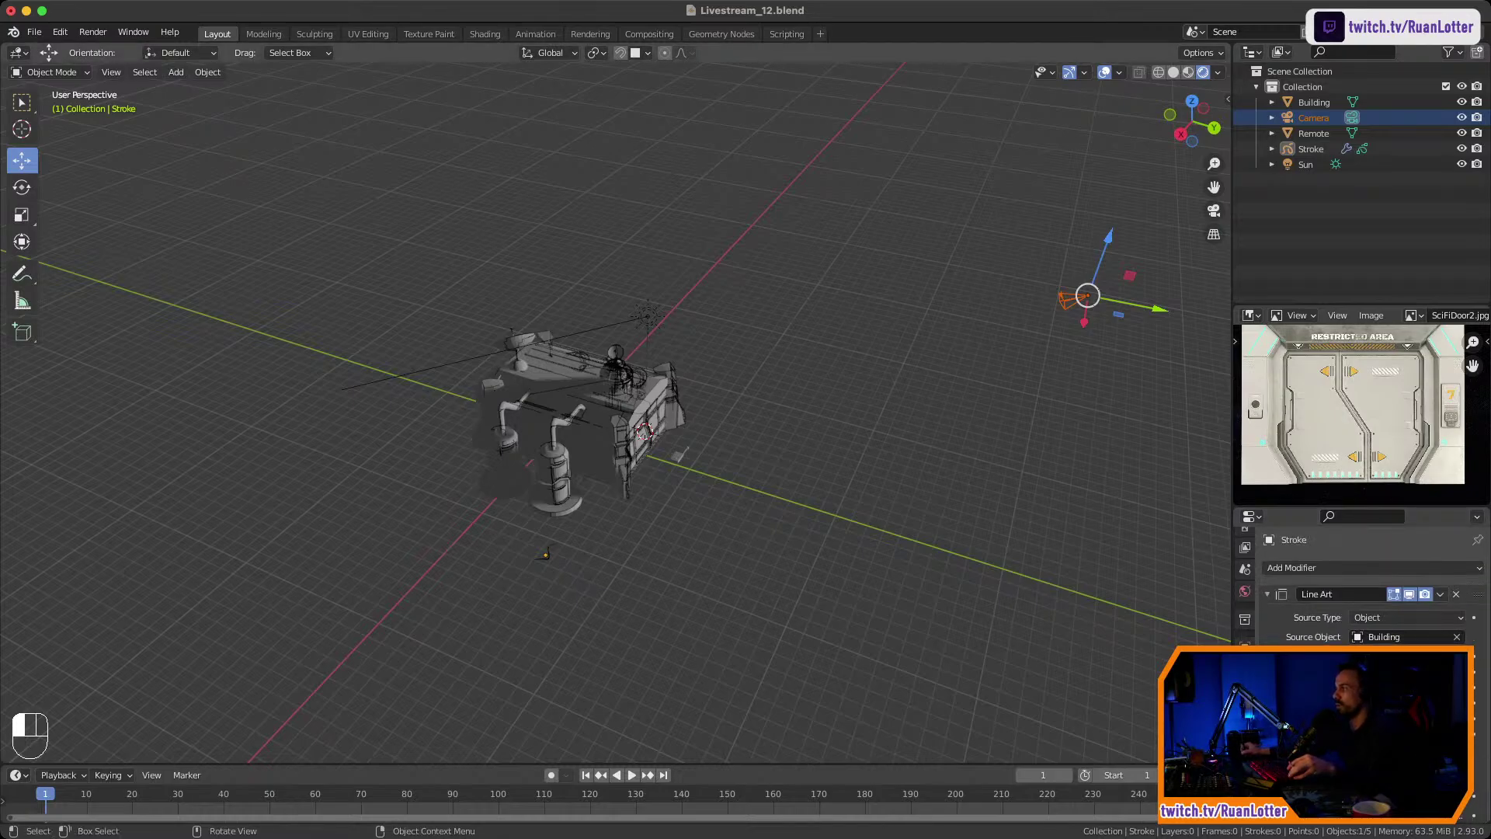
# Delete the camera from the scene.
pyautogui.moveTo(1012, 243); pyautogui.dragTo(1107, 339)
pyautogui.click(1106, 339)
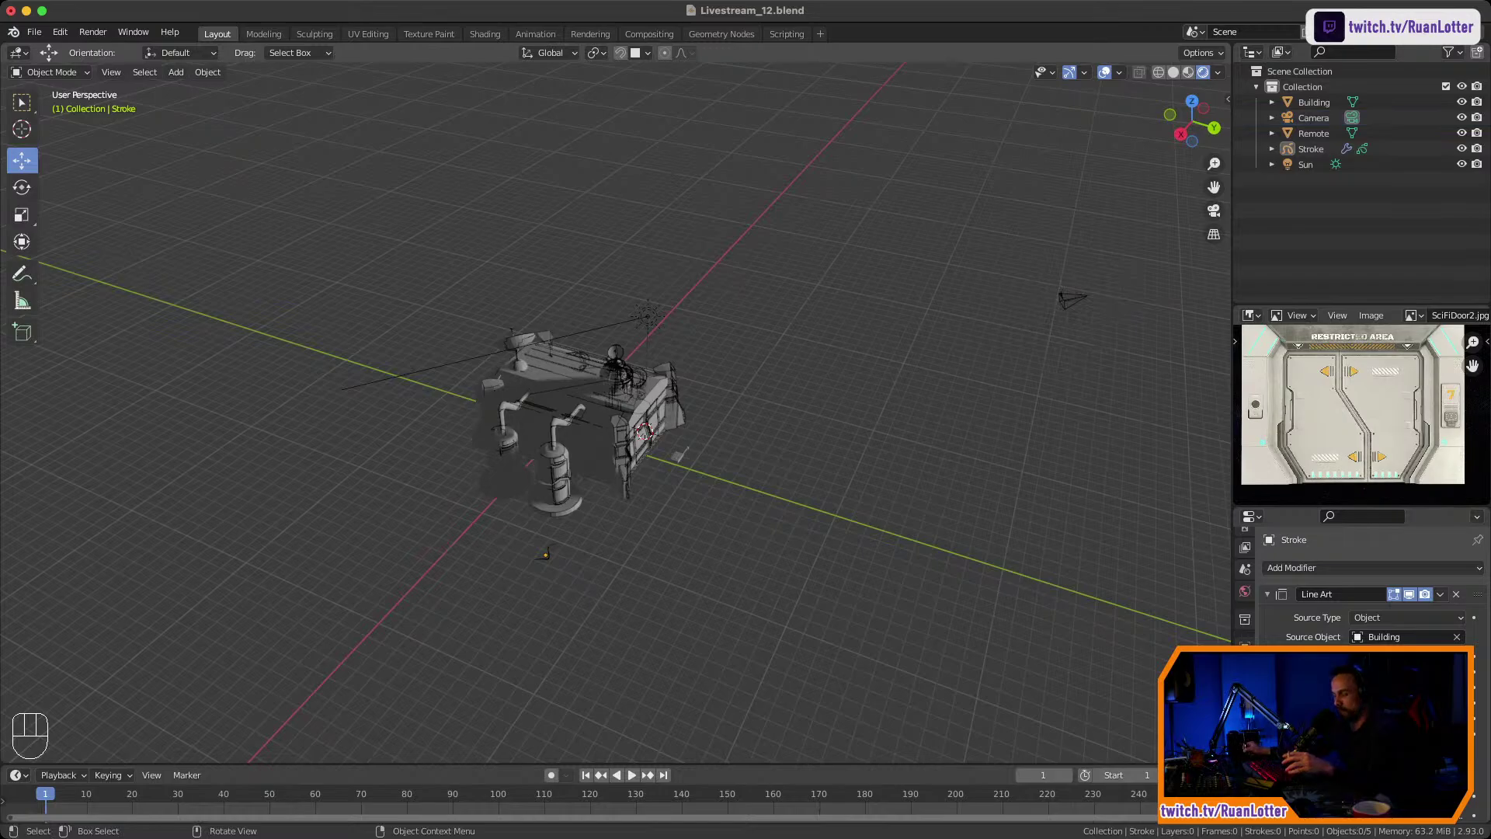
pyautogui.click(1074, 300)
pyautogui.press('x')
pyautogui.click(1081, 371)
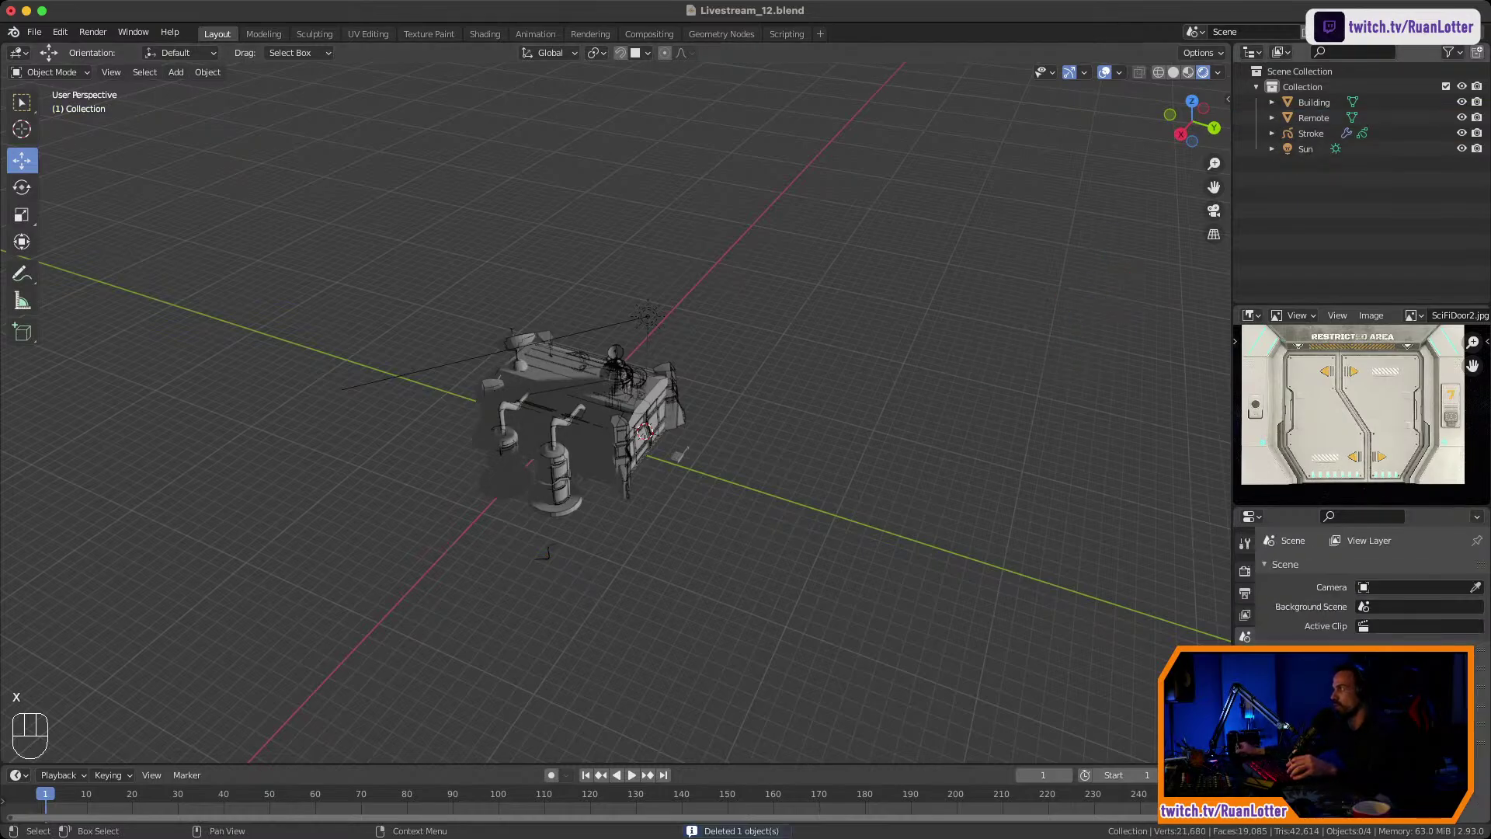
# Delete the Stroke object together with its Line Art, leaving the plain building in a front three-quarter view.
pyautogui.click(1311, 134)
pyautogui.press('x')
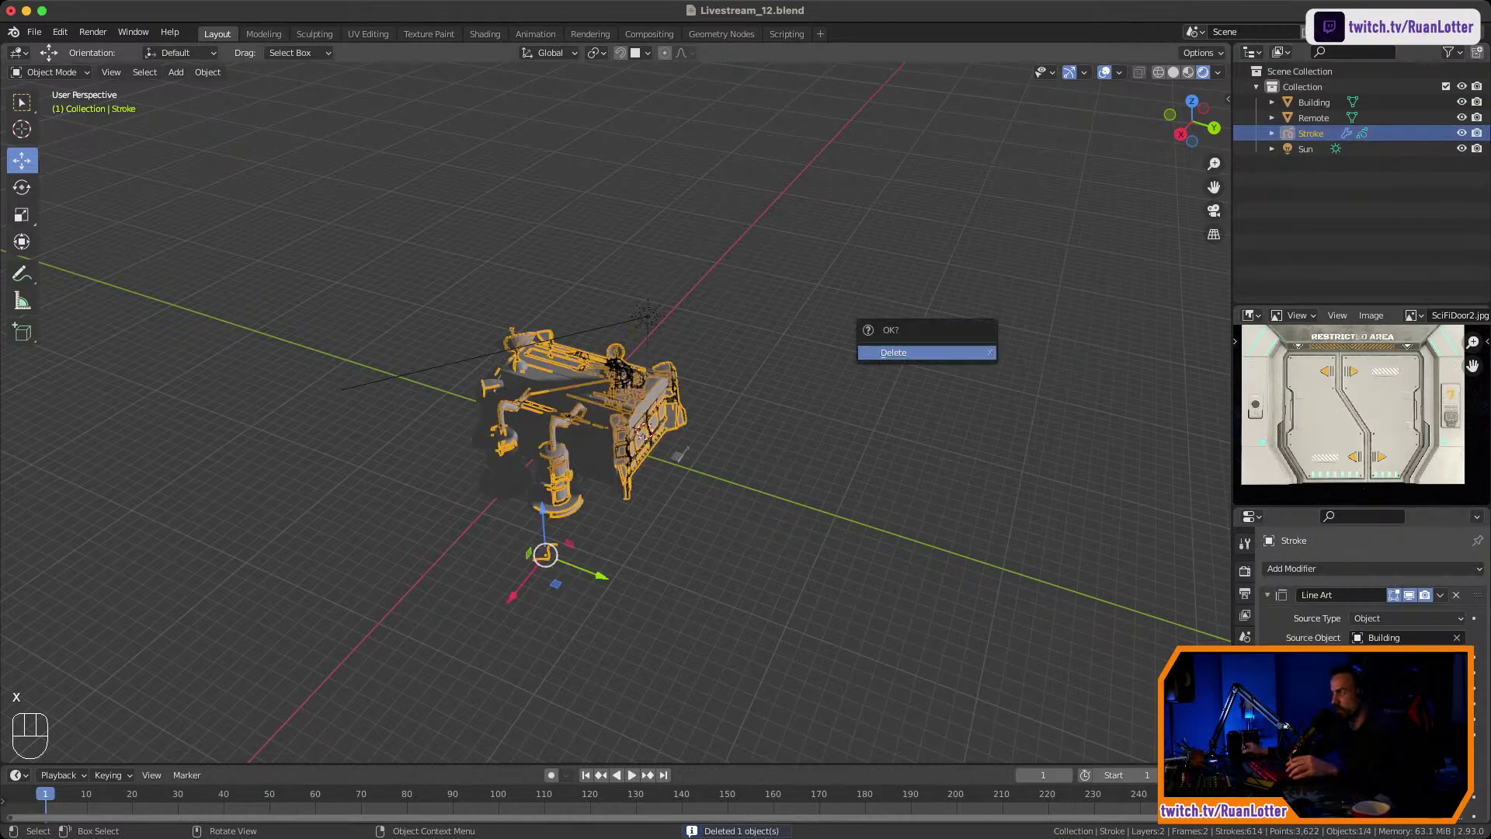
pyautogui.click(926, 352)
pyautogui.moveTo(926, 353)
pyautogui.mouseDown(button='middle')
pyautogui.moveTo(819, 322)
pyautogui.moveTo(820, 194)
pyautogui.moveTo(737, 206)
pyautogui.mouseUp(button='middle')
pyautogui.keyDown('ctrl'); pyautogui.moveTo(738, 373); pyautogui.dragTo(796, 289, button='middle'); pyautogui.keyUp('ctrl')
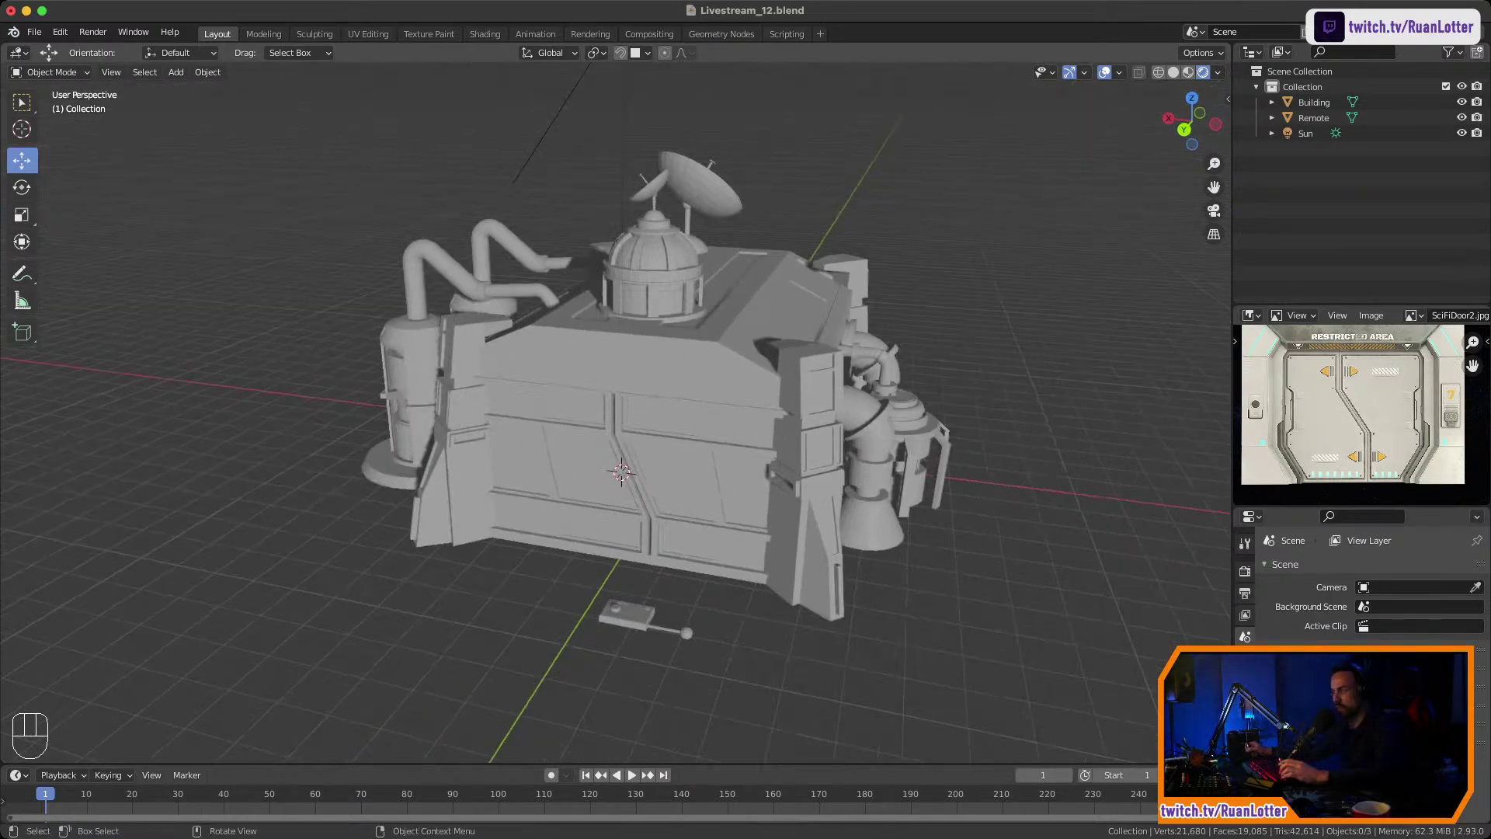
# Examine the building's walls, tanks and roof dishes from several angles with nothing selected.
pyautogui.press('super+Tab')
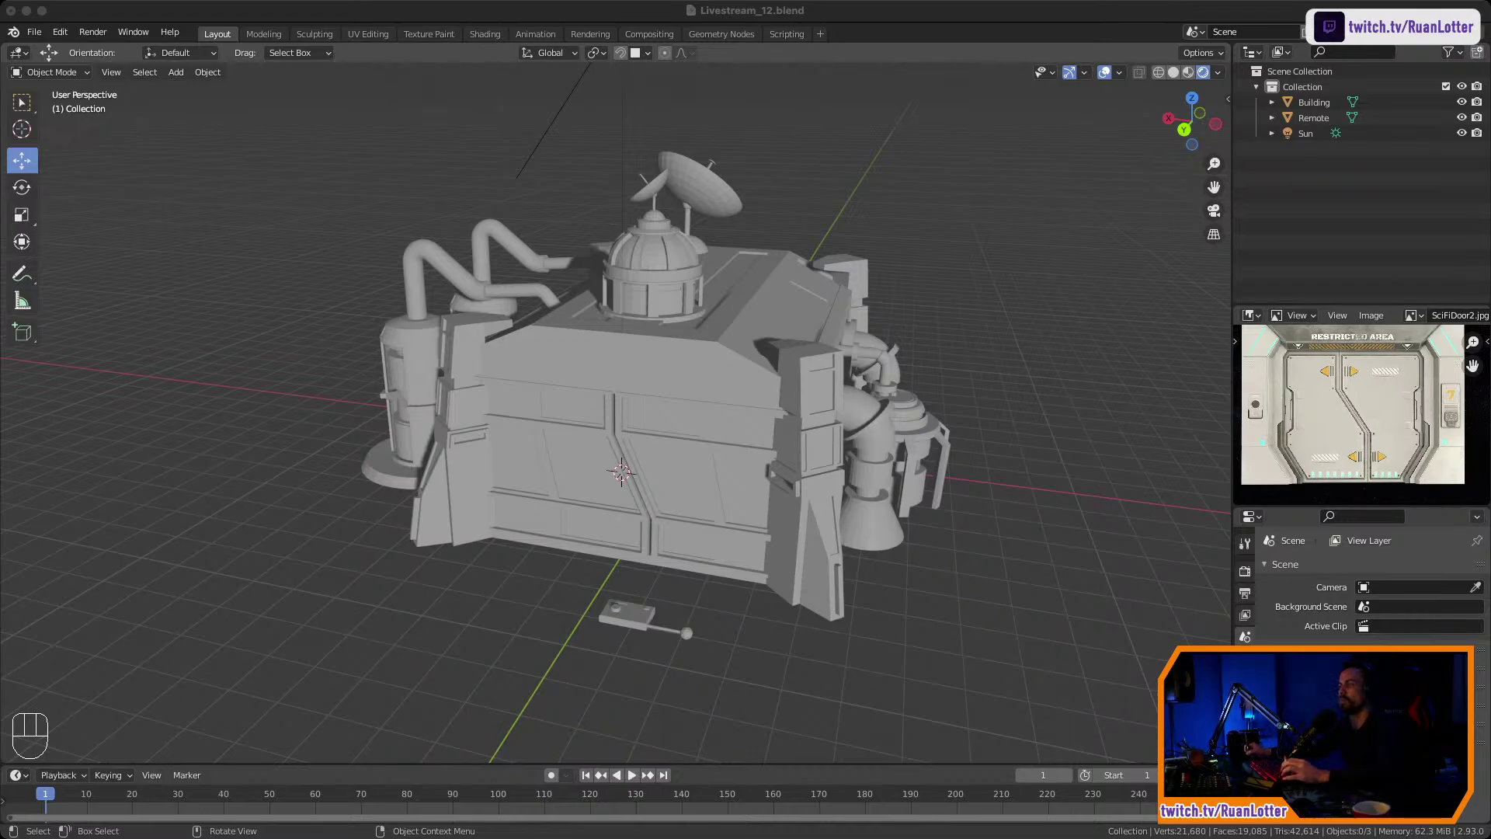
pyautogui.press('super+Tab')
pyautogui.moveTo(668, 435); pyautogui.dragTo(536, 376, button='middle')
pyautogui.moveTo(776, 388); pyautogui.dragTo(357, 396, button='middle')
pyautogui.scroll(4, 661, 419)
pyautogui.keyDown('shift'); pyautogui.moveTo(668, 497); pyautogui.dragTo(605, 309, button='middle'); pyautogui.keyUp('shift')
pyautogui.scroll(-4, 605, 342)
pyautogui.moveTo(574, 357); pyautogui.dragTo(645, 423, button='middle')
pyautogui.scroll(-2, 683, 353)
pyautogui.click(636, 435)
pyautogui.scroll(2, 699, 404)
pyautogui.hotkey('alt', 'a')
# Rotate the building mesh's large roof dish, with its mast and dome base, about 180 degrees around the global Z axis.
pyautogui.click(683, 443)
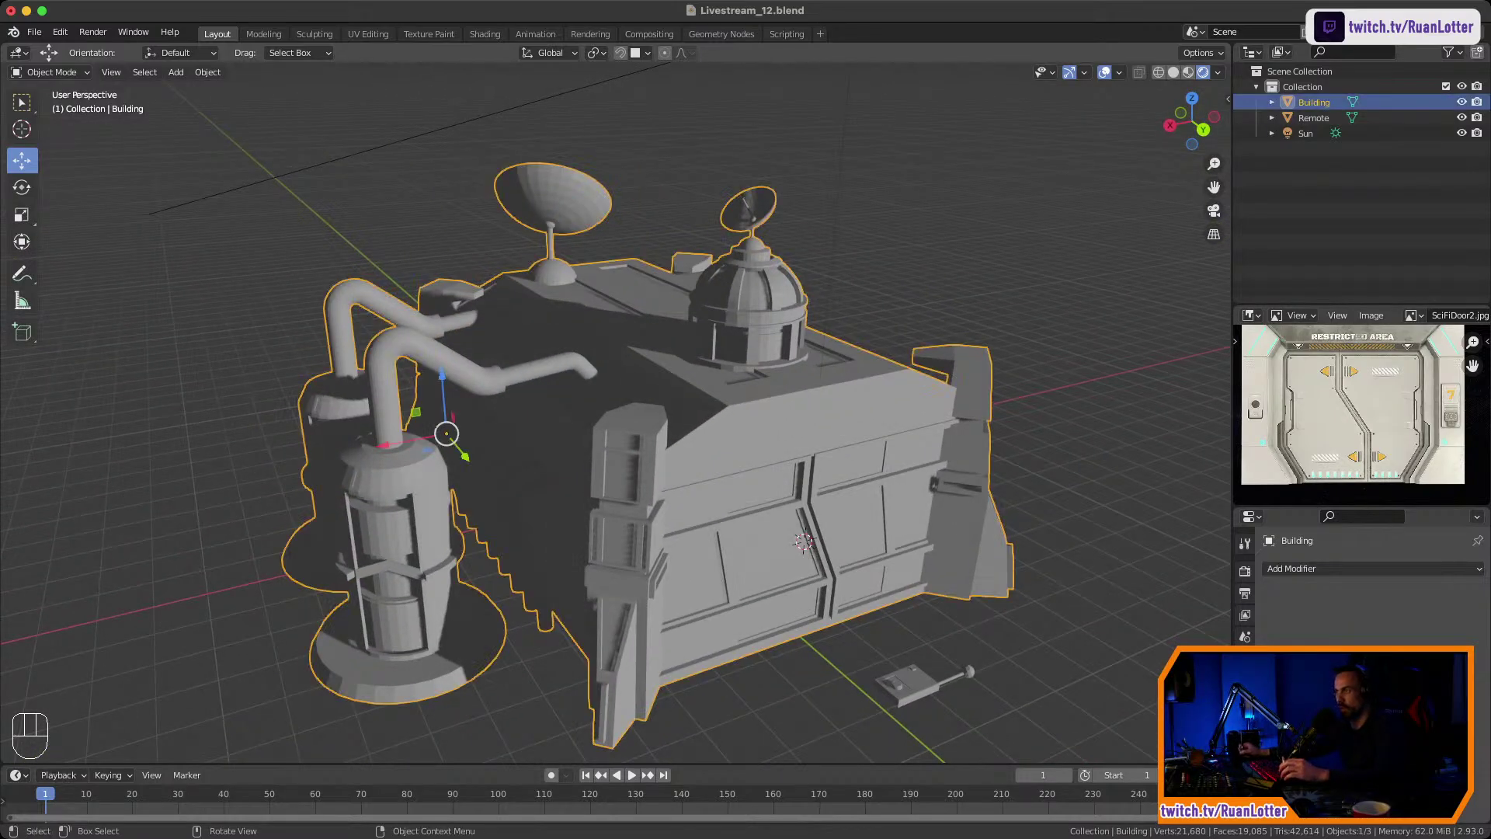
pyautogui.press('Tab')
pyautogui.click(653, 174)
pyautogui.press('l')
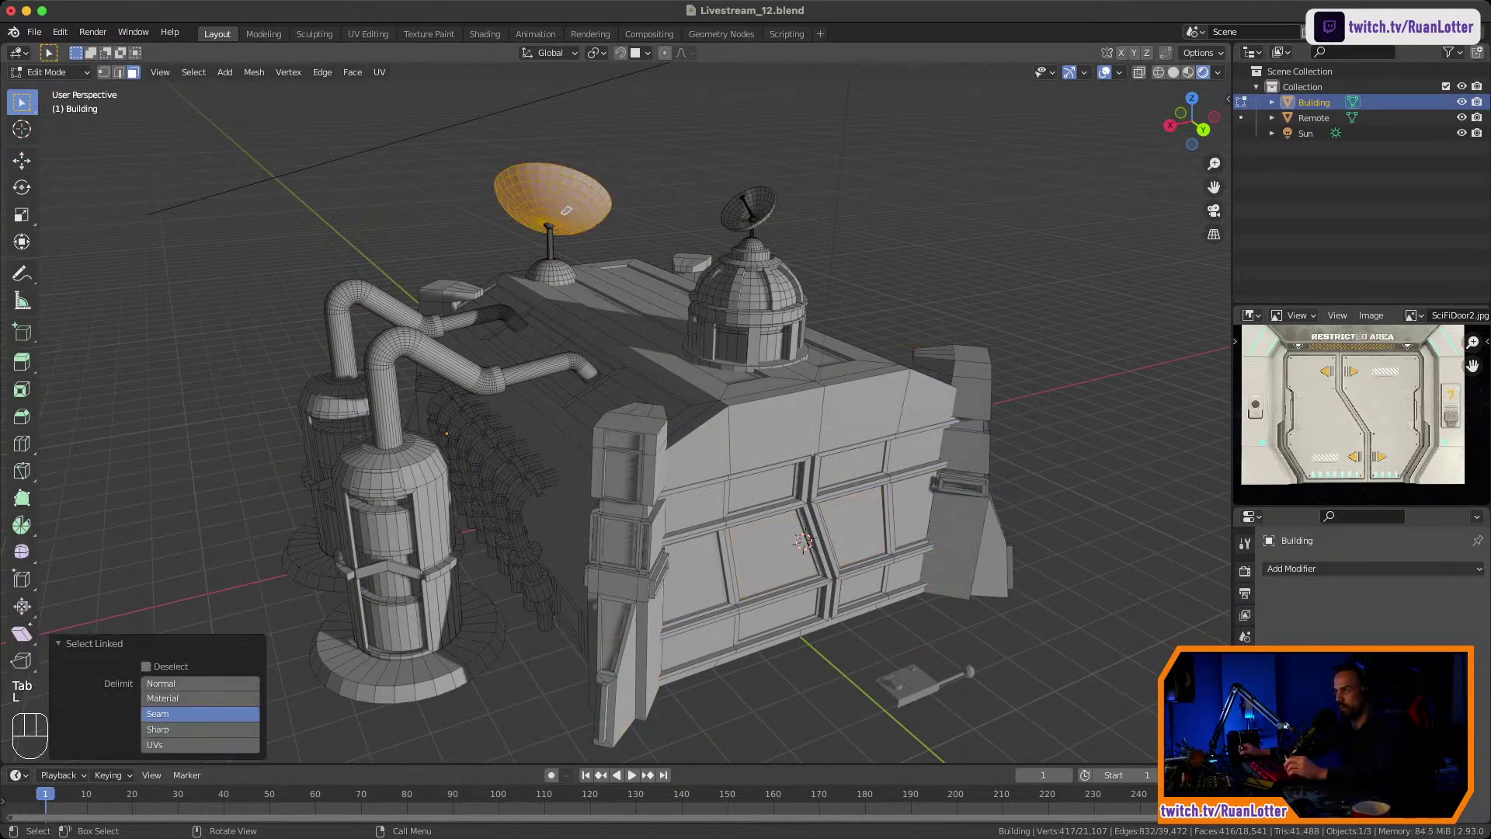
pyautogui.keyDown('ctrl'); pyautogui.moveTo(566, 210); pyautogui.dragTo(849, 516, button='middle'); pyautogui.keyUp('ctrl')
pyautogui.keyDown('ctrl'); pyautogui.moveTo(849, 516); pyautogui.dragTo(849, 443, button='middle'); pyautogui.keyUp('ctrl')
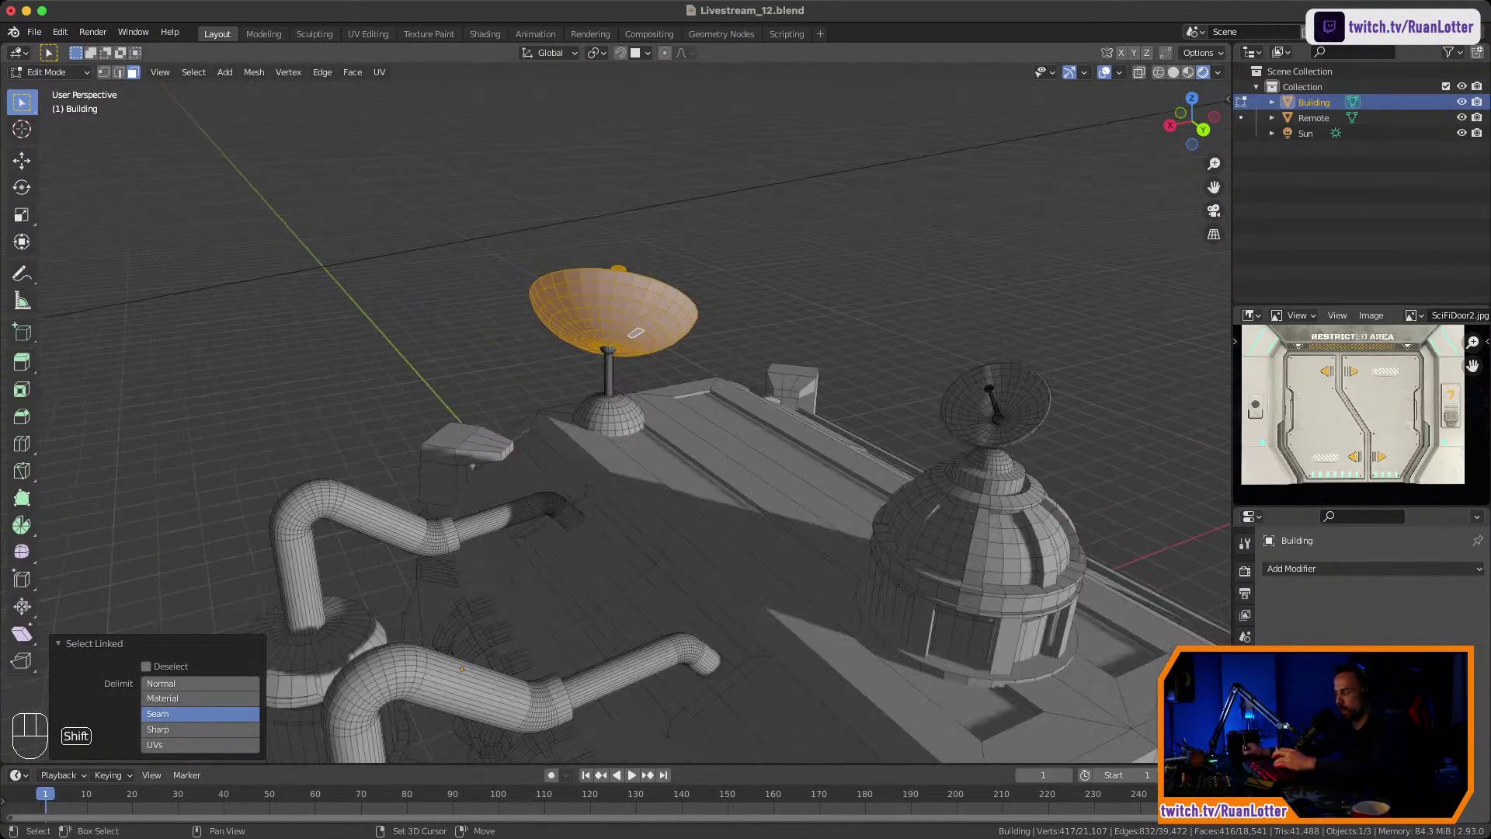
pyautogui.press('l')
pyautogui.press('l')
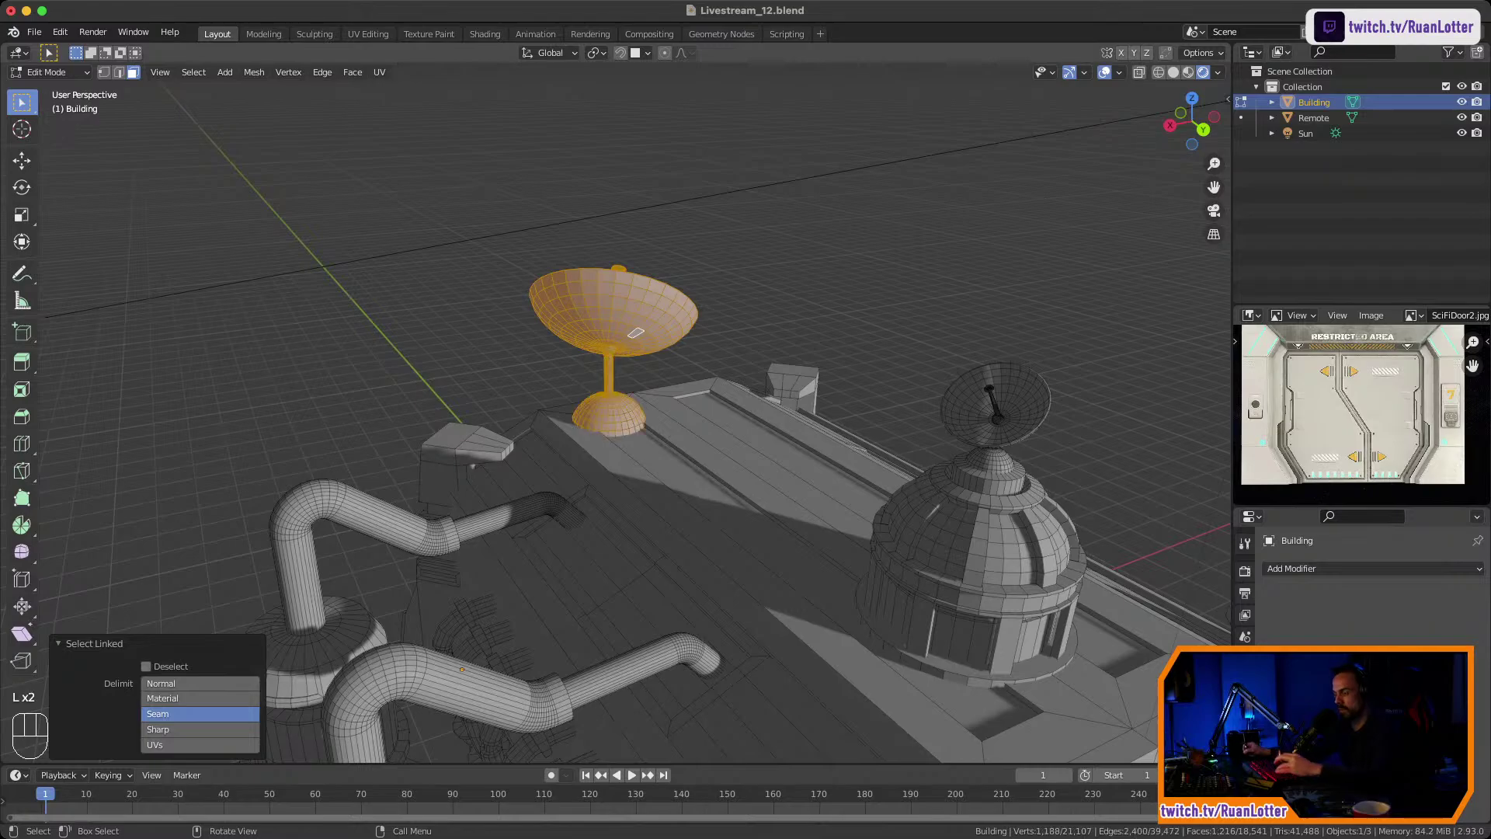
pyautogui.press('r')
pyautogui.press('z')
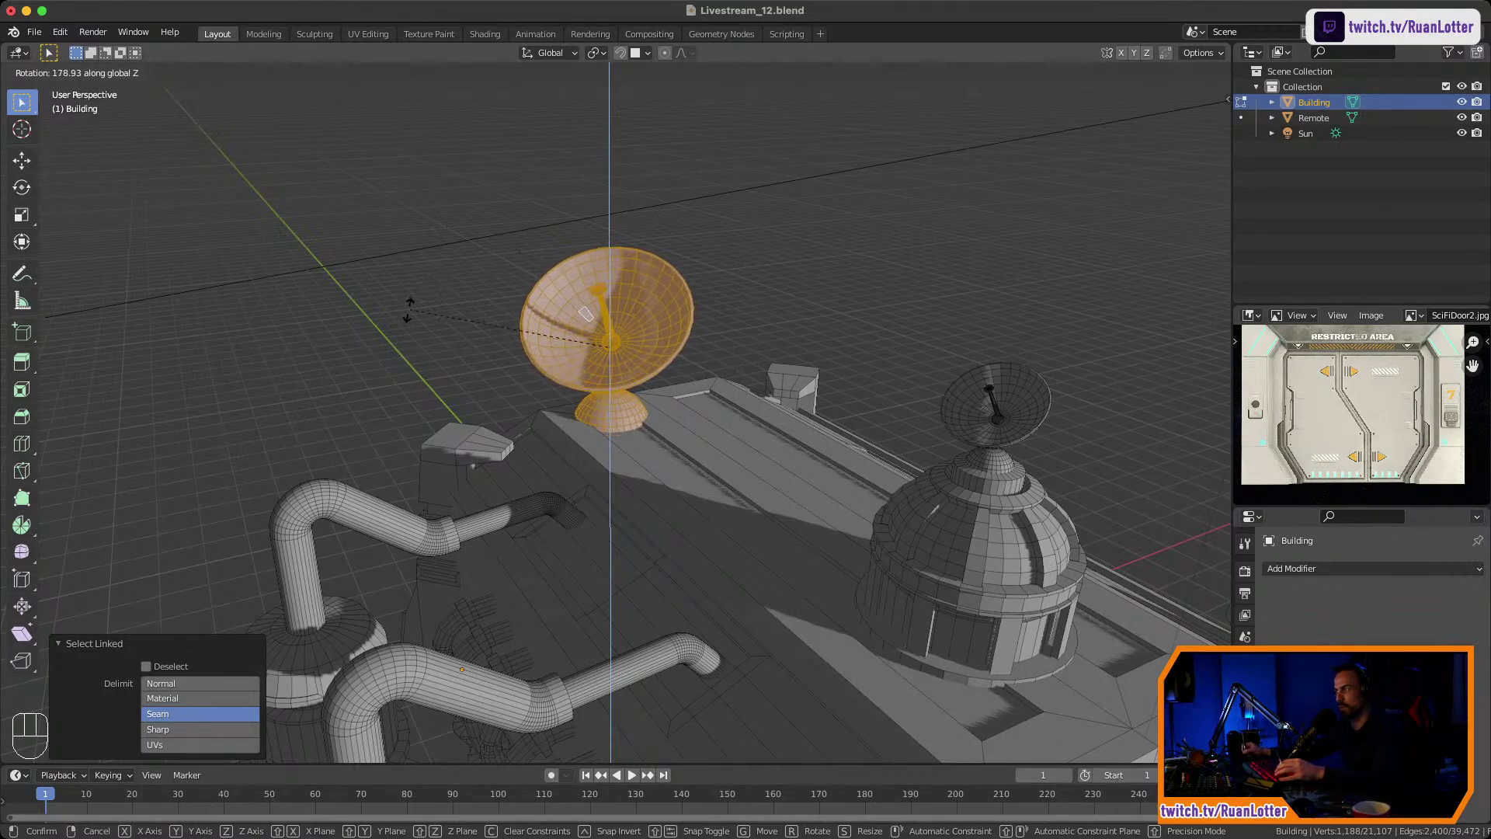
pyautogui.click(585, 314)
pyautogui.keyDown('ctrl'); pyautogui.moveTo(613, 388); pyautogui.dragTo(577, 413, button='middle'); pyautogui.keyUp('ctrl')
pyautogui.press('Tab')
pyautogui.click(956, 256)
# Delete the Sun light from the scene and switch the viewport to solid shading.
pyautogui.scroll(-3, 777, 404)
pyautogui.moveTo(777, 404); pyautogui.dragTo(680, 354, button='middle')
pyautogui.click(777, 450)
pyautogui.keyDown('shift'); pyautogui.moveTo(994, 559); pyautogui.dragTo(757, 454, button='middle'); pyautogui.keyUp('shift')
pyautogui.press('KP_Decimal')
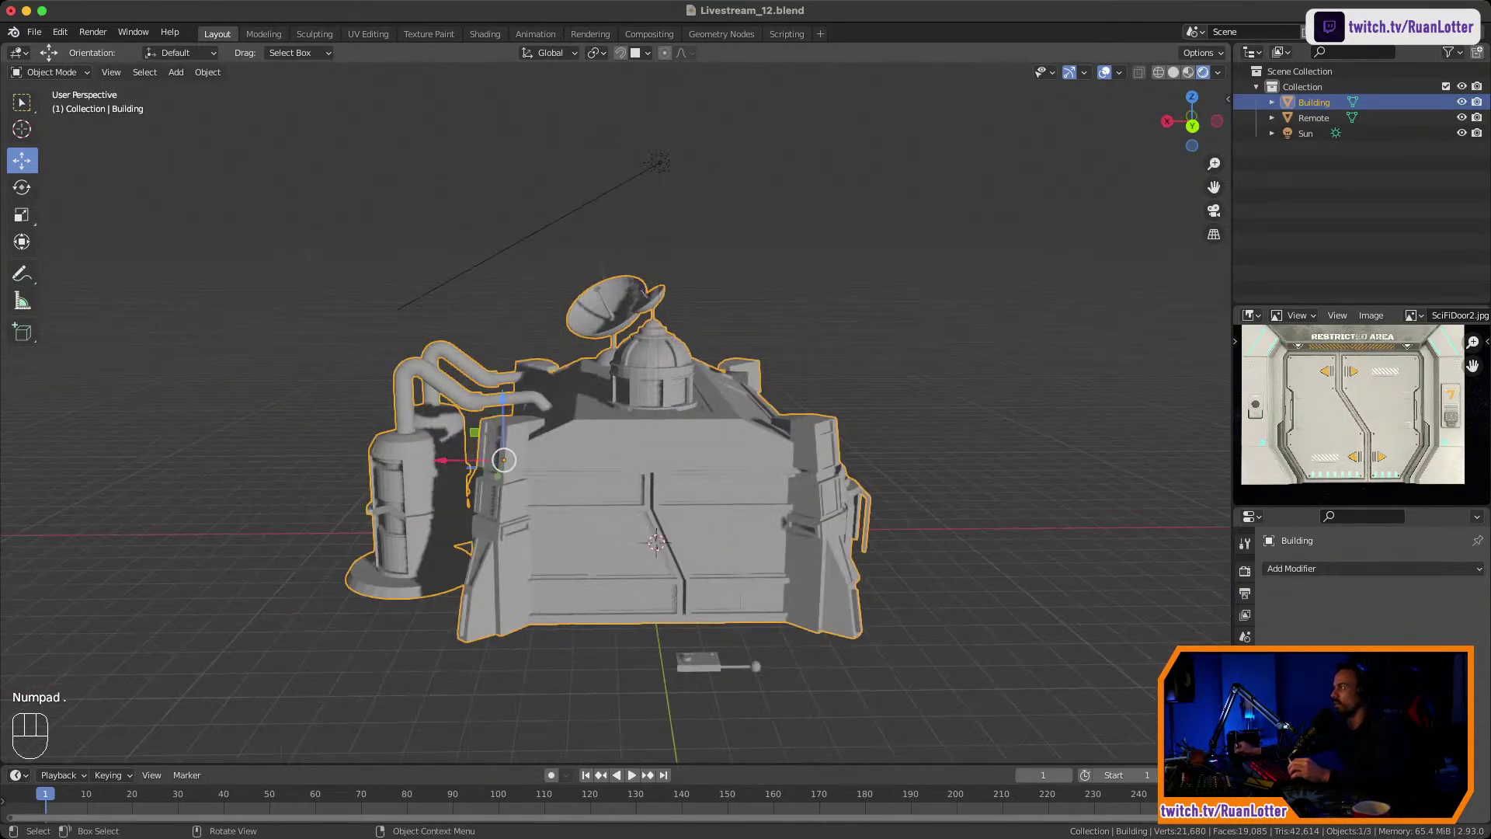
pyautogui.click(1306, 134)
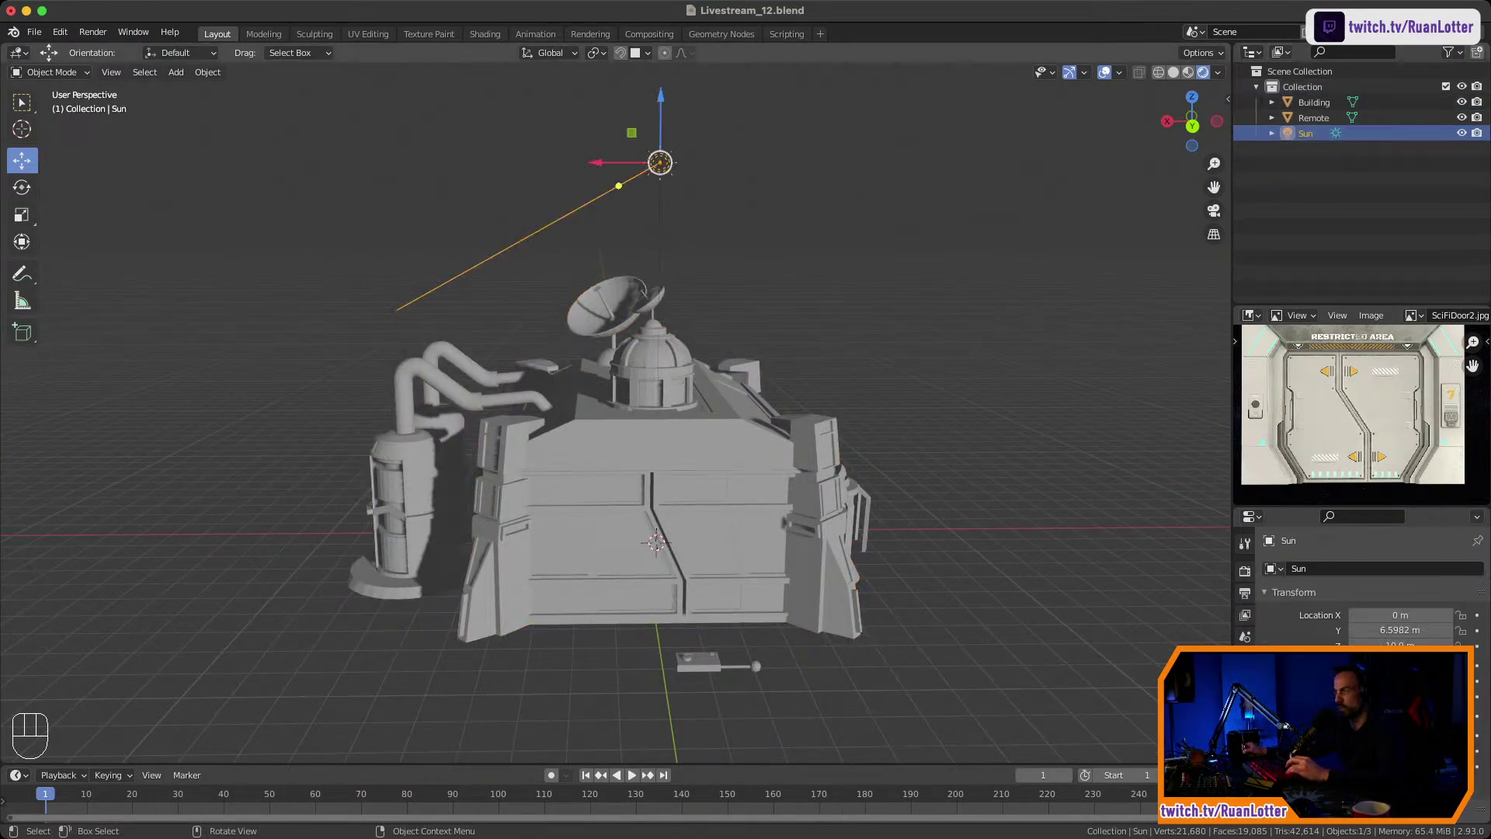
pyautogui.press('x')
pyautogui.click(808, 358)
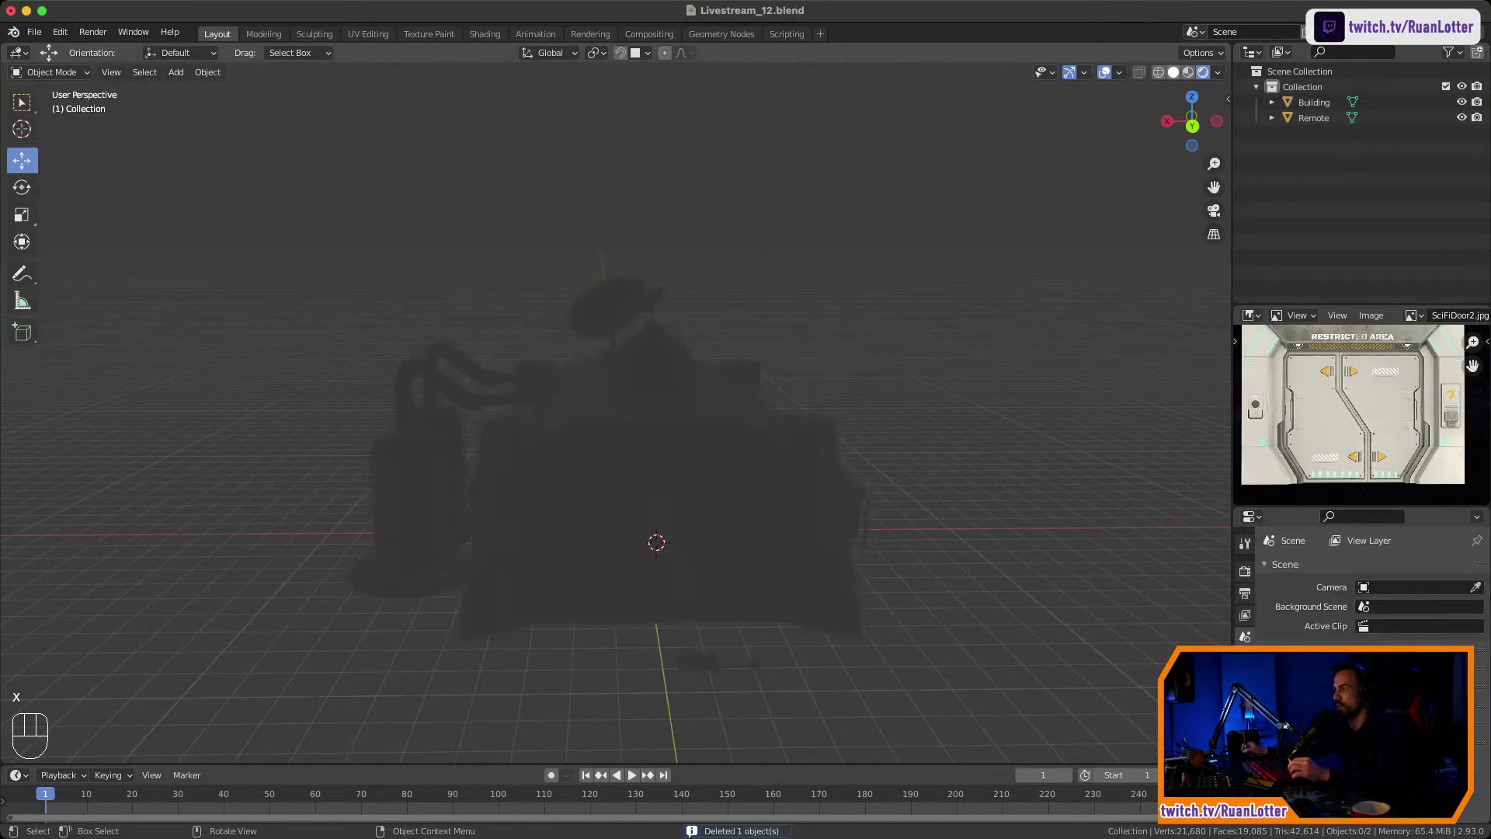
pyautogui.click(1174, 72)
pyautogui.moveTo(924, 358); pyautogui.dragTo(986, 369, button='middle')
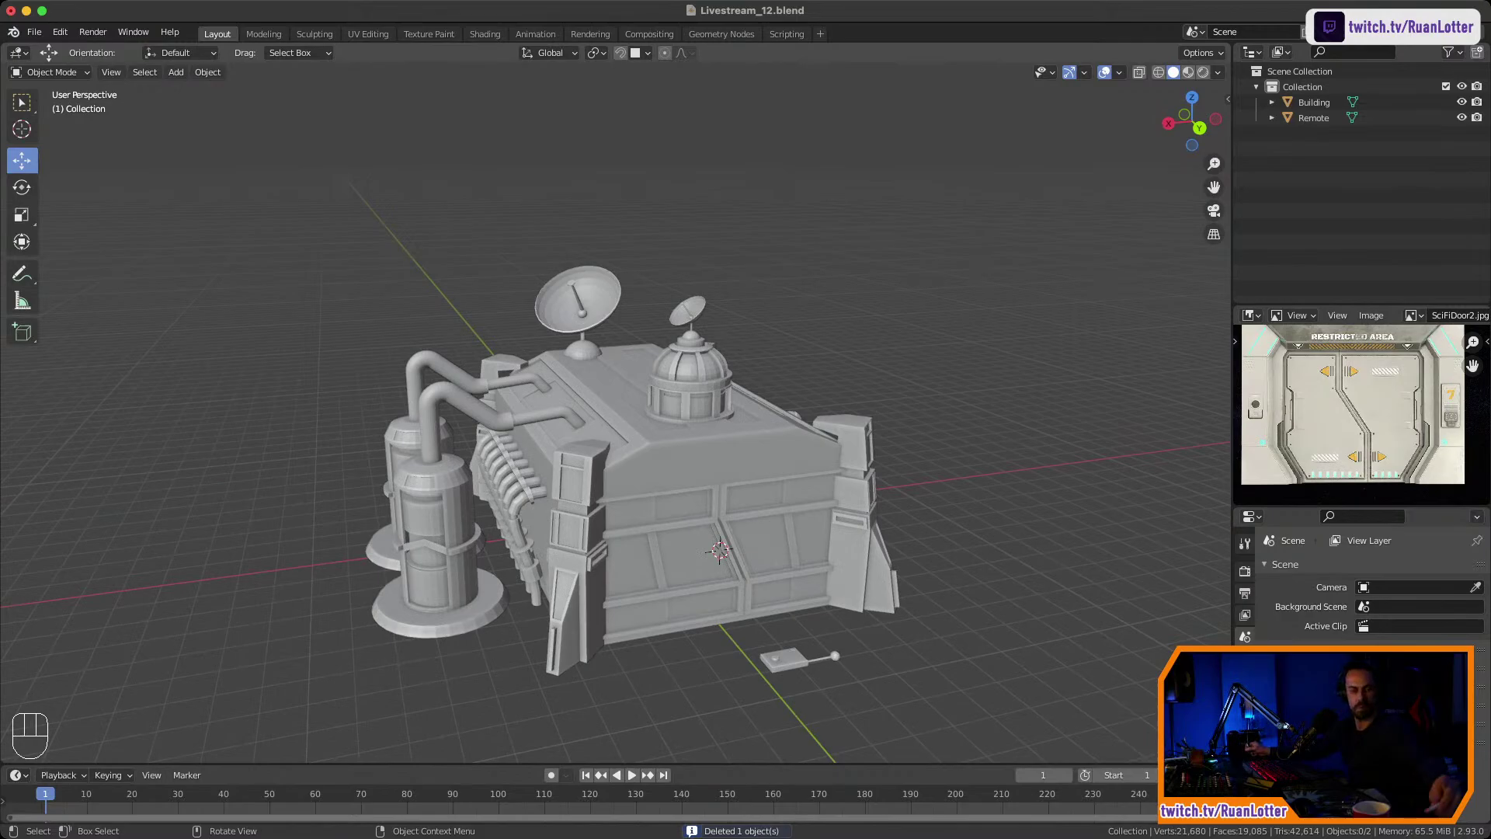
# Select the Remote object in front of the door and save the Blender file.
pyautogui.moveTo(543, 466); pyautogui.dragTo(695, 449, button='middle')
pyautogui.moveTo(695, 449); pyautogui.dragTo(714, 450, button='middle')
pyautogui.moveTo(621, 450); pyautogui.dragTo(823, 478, button='middle')
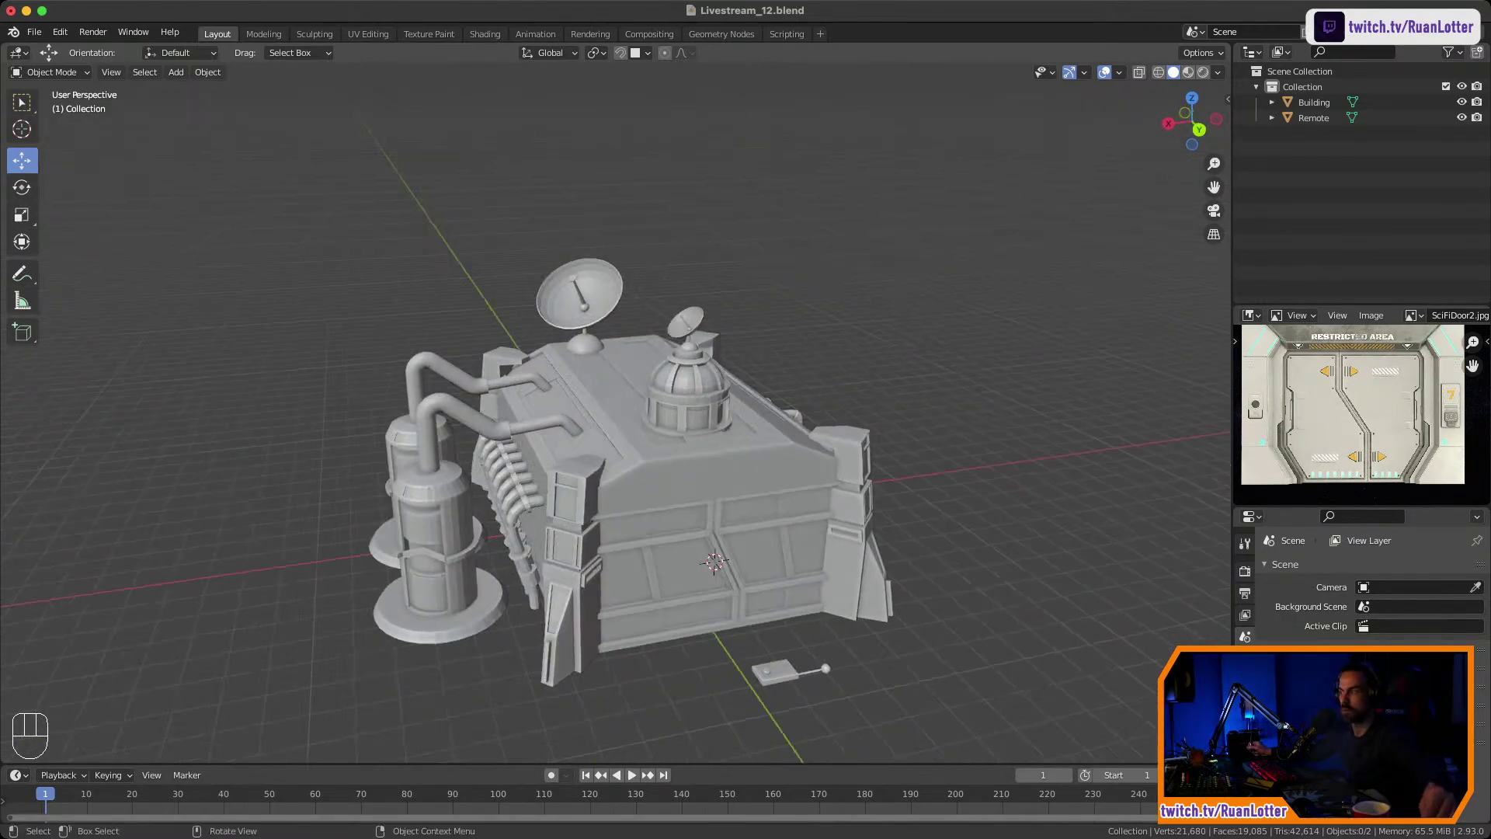
pyautogui.moveTo(621, 458)
pyautogui.mouseDown(button='middle')
pyautogui.moveTo(660, 457)
pyautogui.moveTo(647, 448)
pyautogui.mouseUp(button='middle')
pyautogui.moveTo(641, 396)
pyautogui.keyDown('ctrl'); pyautogui.mouseDown(button='middle')
pyautogui.moveTo(641, 435)
pyautogui.moveTo(618, 405)
pyautogui.mouseUp(button='middle'); pyautogui.keyUp('ctrl')
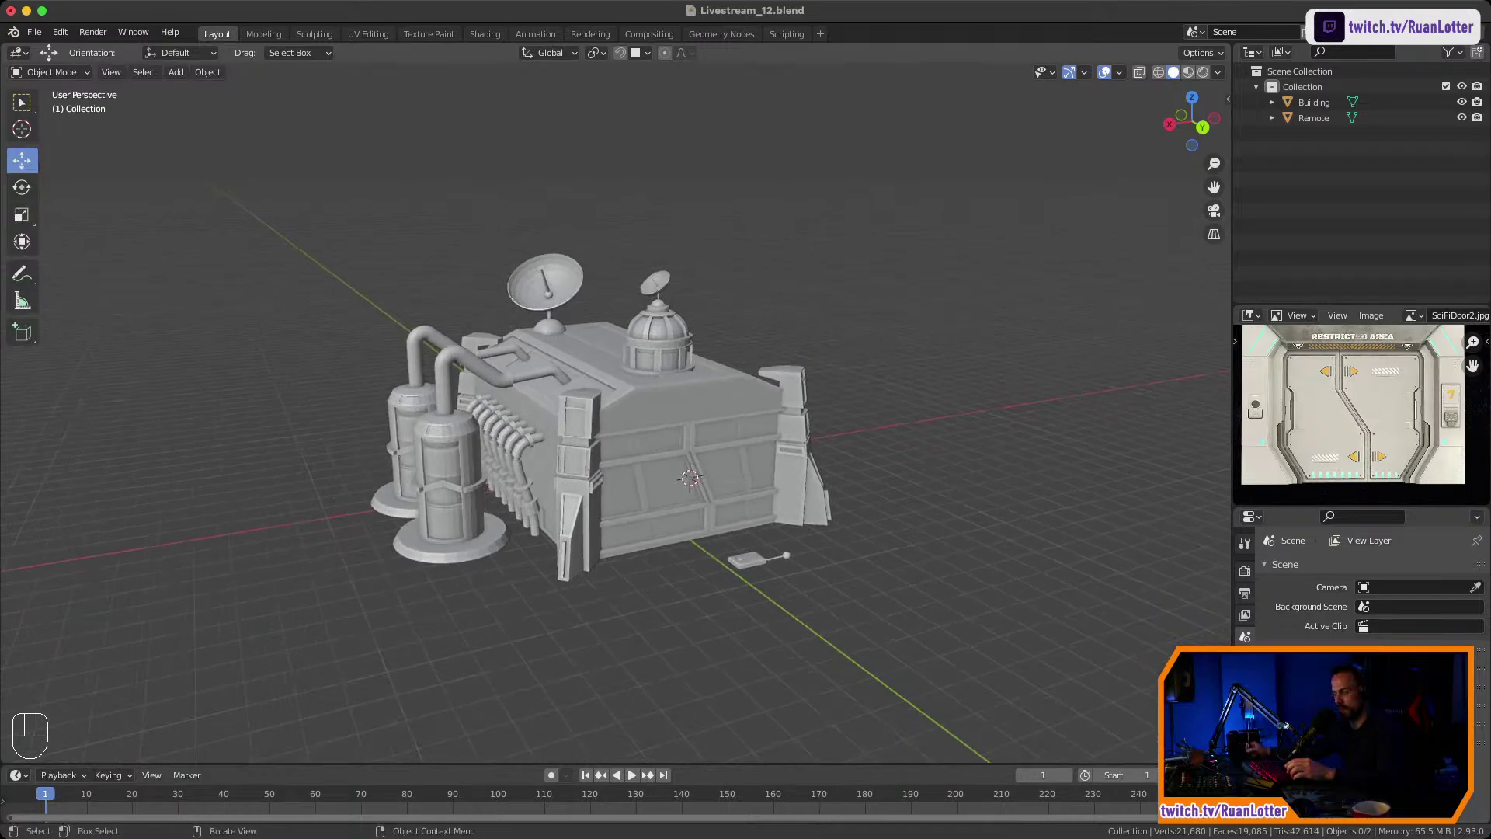
pyautogui.keyDown('ctrl'); pyautogui.moveTo(668, 473); pyautogui.dragTo(668, 435, button='middle'); pyautogui.keyUp('ctrl')
pyautogui.hotkey('shift', 'a')
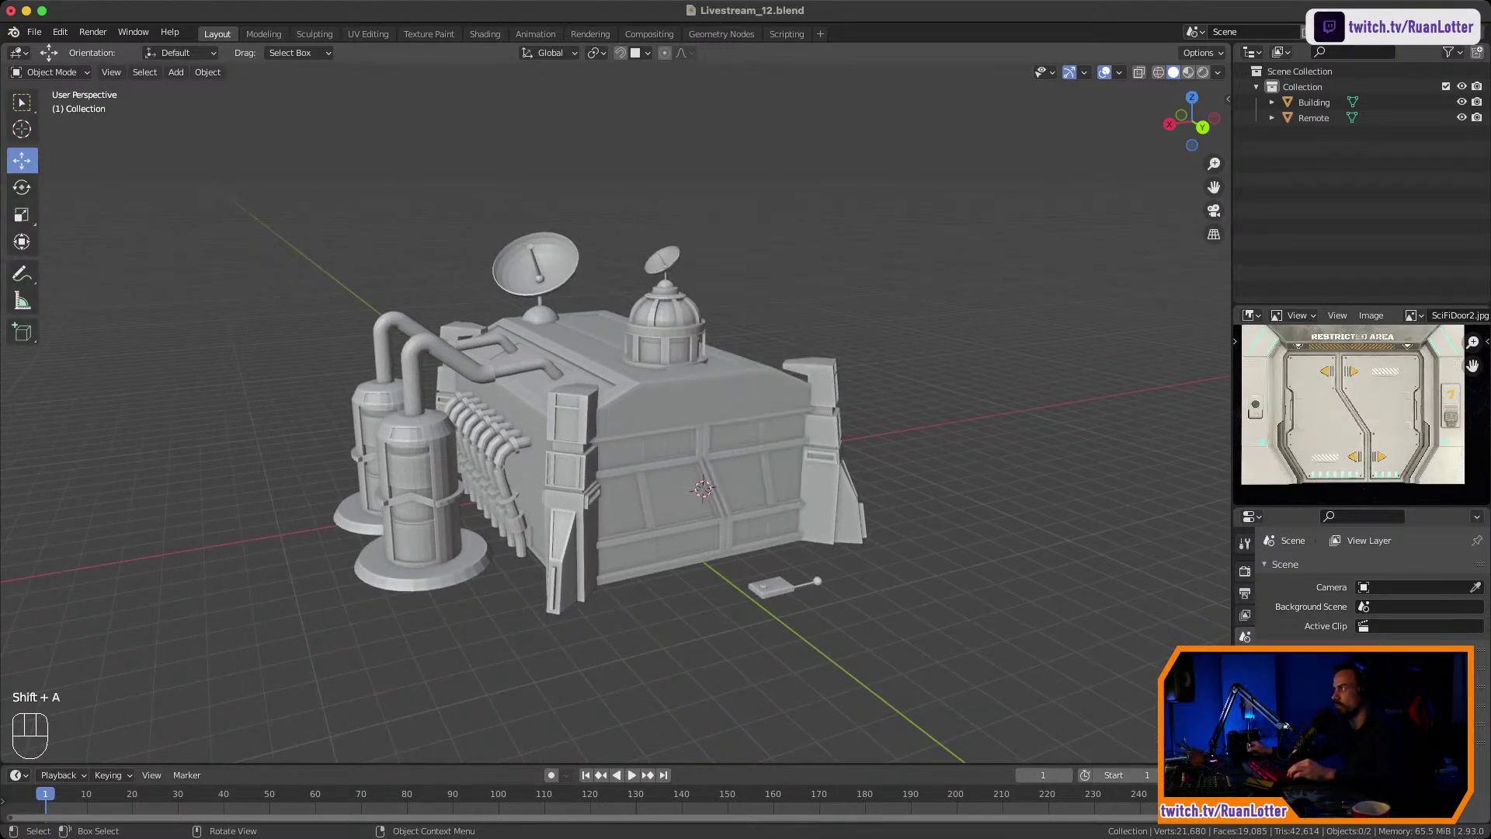
pyautogui.click(771, 587)
pyautogui.press('super+s')
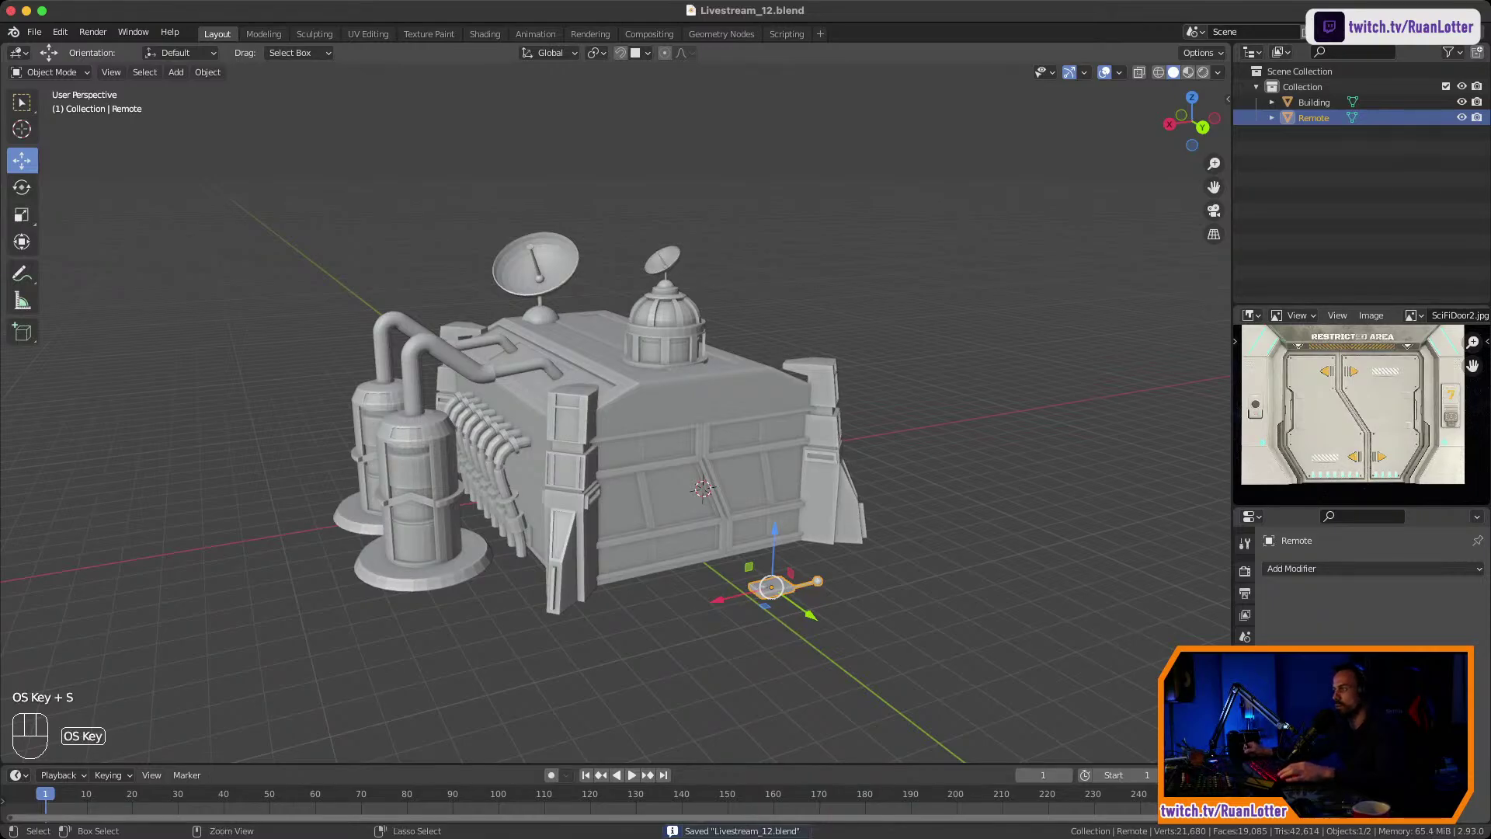
pyautogui.press('super+Tab')
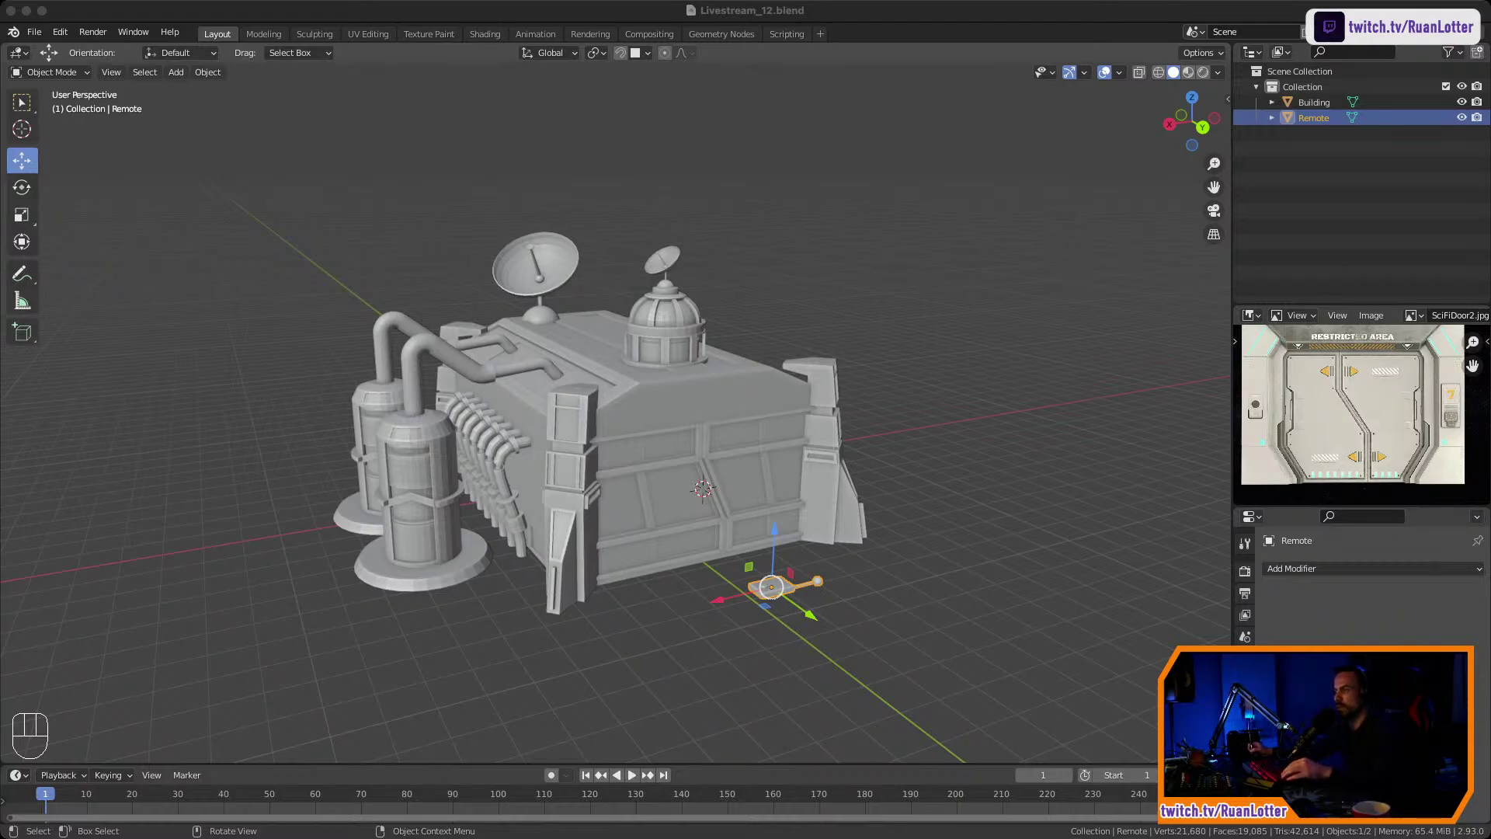
pyautogui.moveTo(621, 435); pyautogui.dragTo(742, 437, button='middle')
pyautogui.press('super+s')
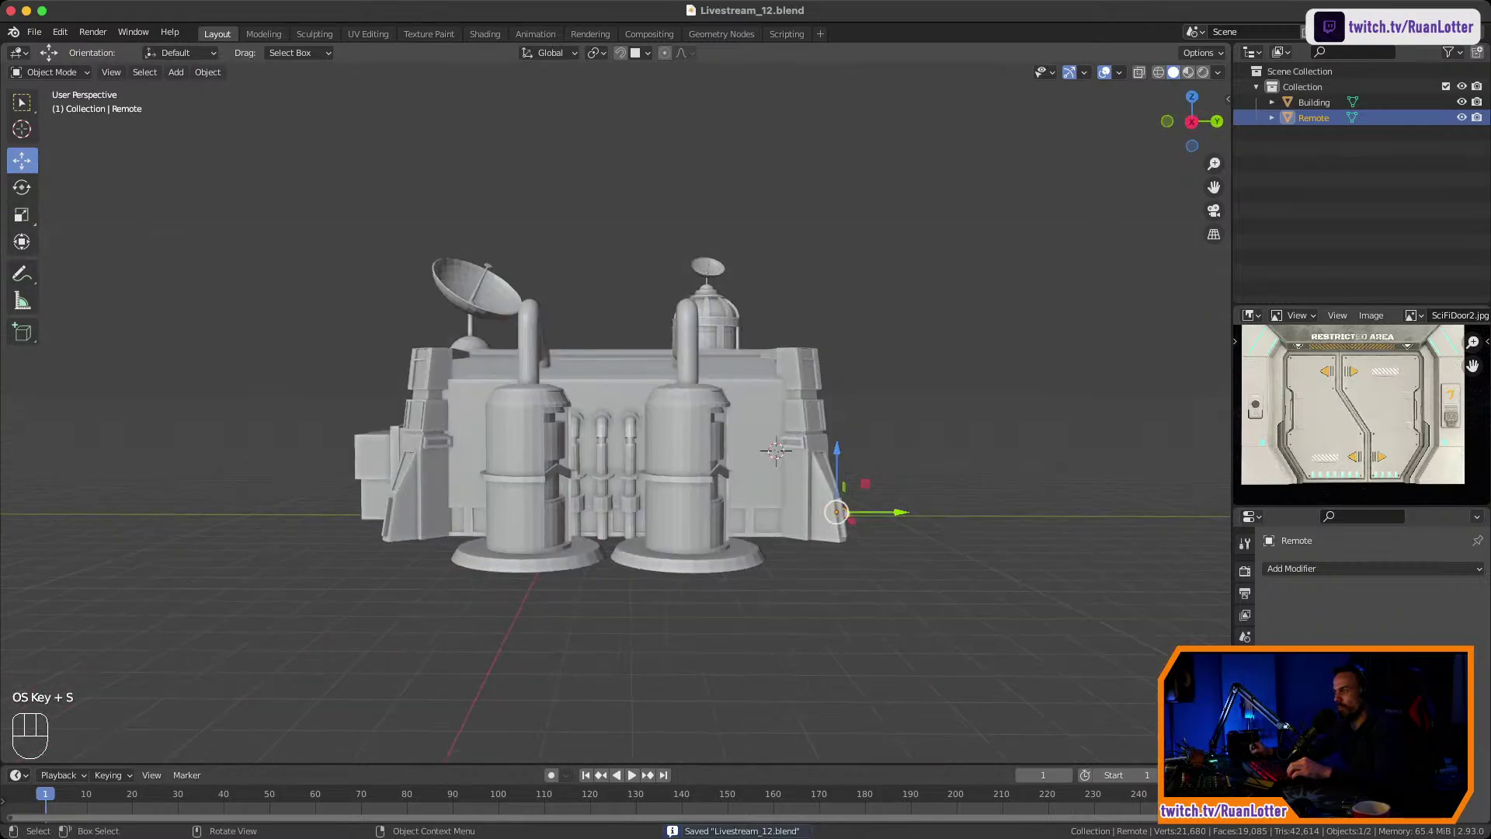
# In the building's mesh, select only the linked faces of the front door leaf on the side of the two tall tanks.
pyautogui.click(924, 419)
pyautogui.moveTo(544, 419); pyautogui.dragTo(672, 445, button='middle')
pyautogui.moveTo(388, 427); pyautogui.dragTo(536, 437, button='middle')
pyautogui.moveTo(645, 450); pyautogui.dragTo(582, 470, button='middle')
pyautogui.scroll(2, 582, 423)
pyautogui.click(583, 434)
pyautogui.press('Tab')
pyautogui.click(624, 537)
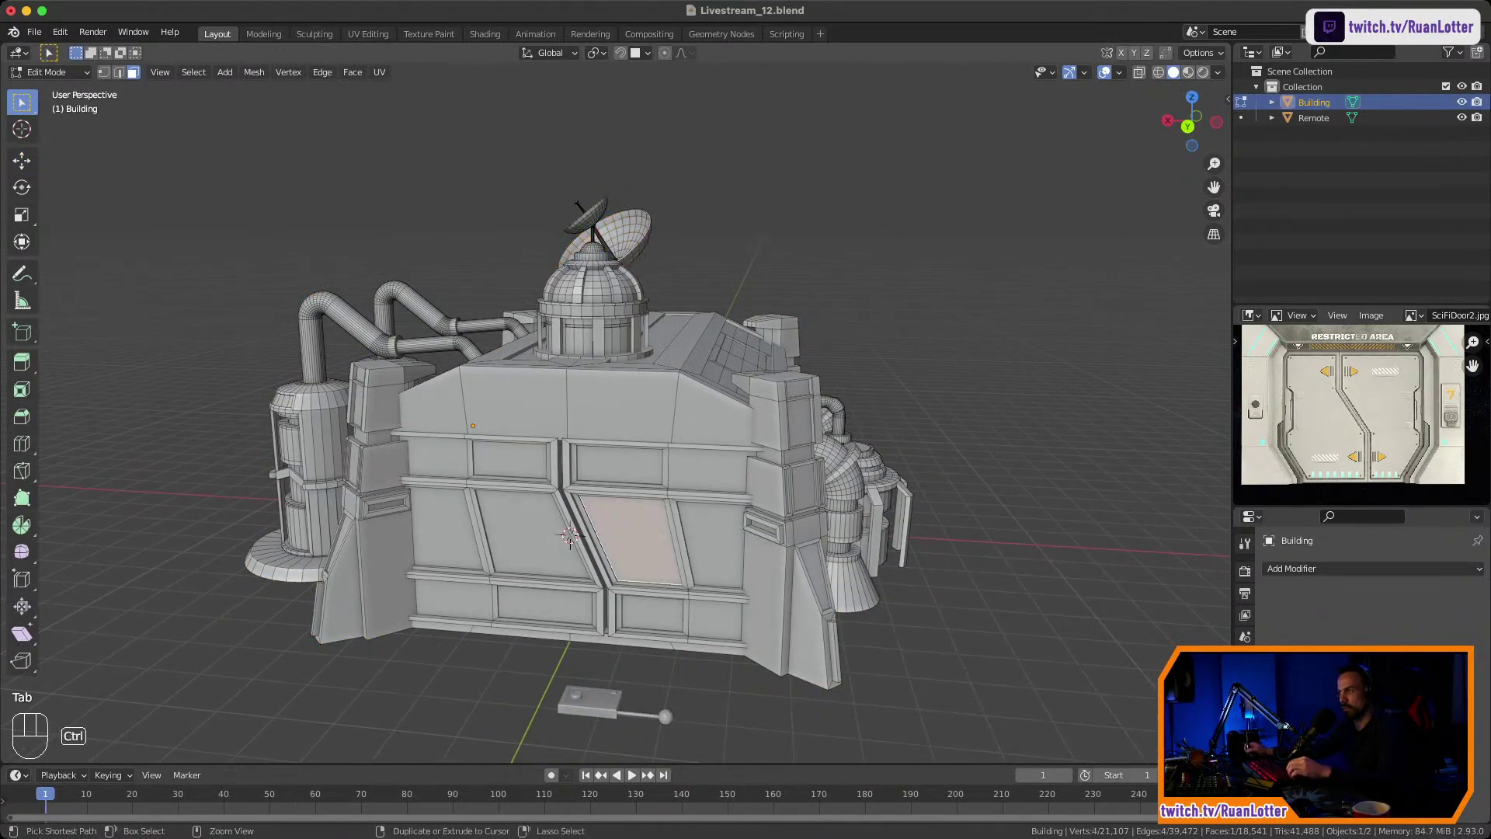
pyautogui.keyDown('ctrl'); pyautogui.moveTo(624, 537); pyautogui.dragTo(629, 466, button='middle'); pyautogui.keyUp('ctrl')
pyautogui.keyDown('shift'); pyautogui.moveTo(630, 466); pyautogui.dragTo(563, 404, button='middle'); pyautogui.keyUp('shift')
pyautogui.moveTo(563, 459); pyautogui.dragTo(672, 466, button='middle')
pyautogui.press('l')
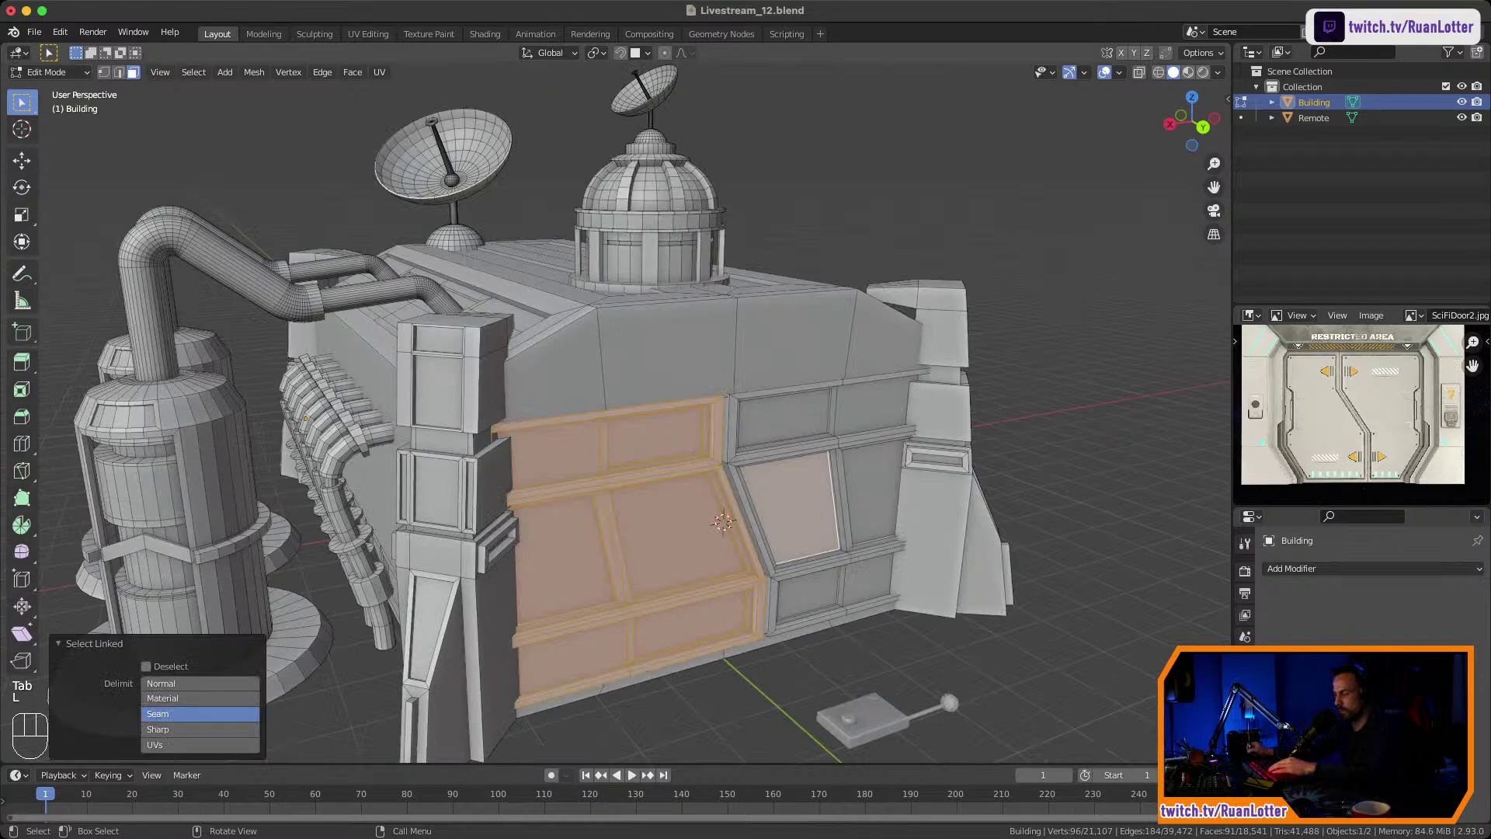
pyautogui.click(936, 536)
pyautogui.click(679, 536)
pyautogui.press('l')
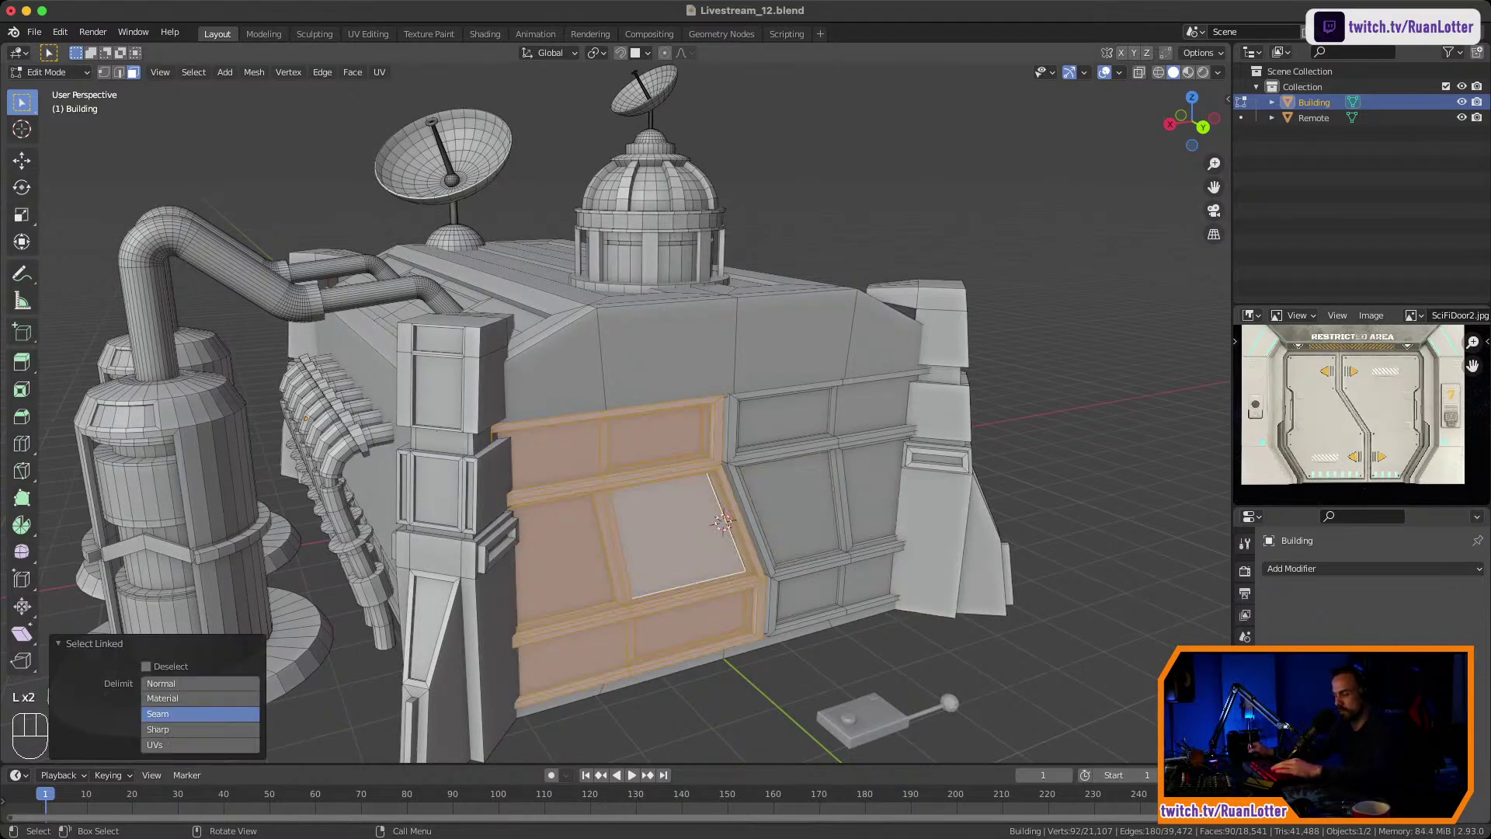
# Slide the selected door leaf open along the global X axis by 2.127 m, plus a further 1.7644 m past the corner pillar.
pyautogui.press('g')
pyautogui.press('x')
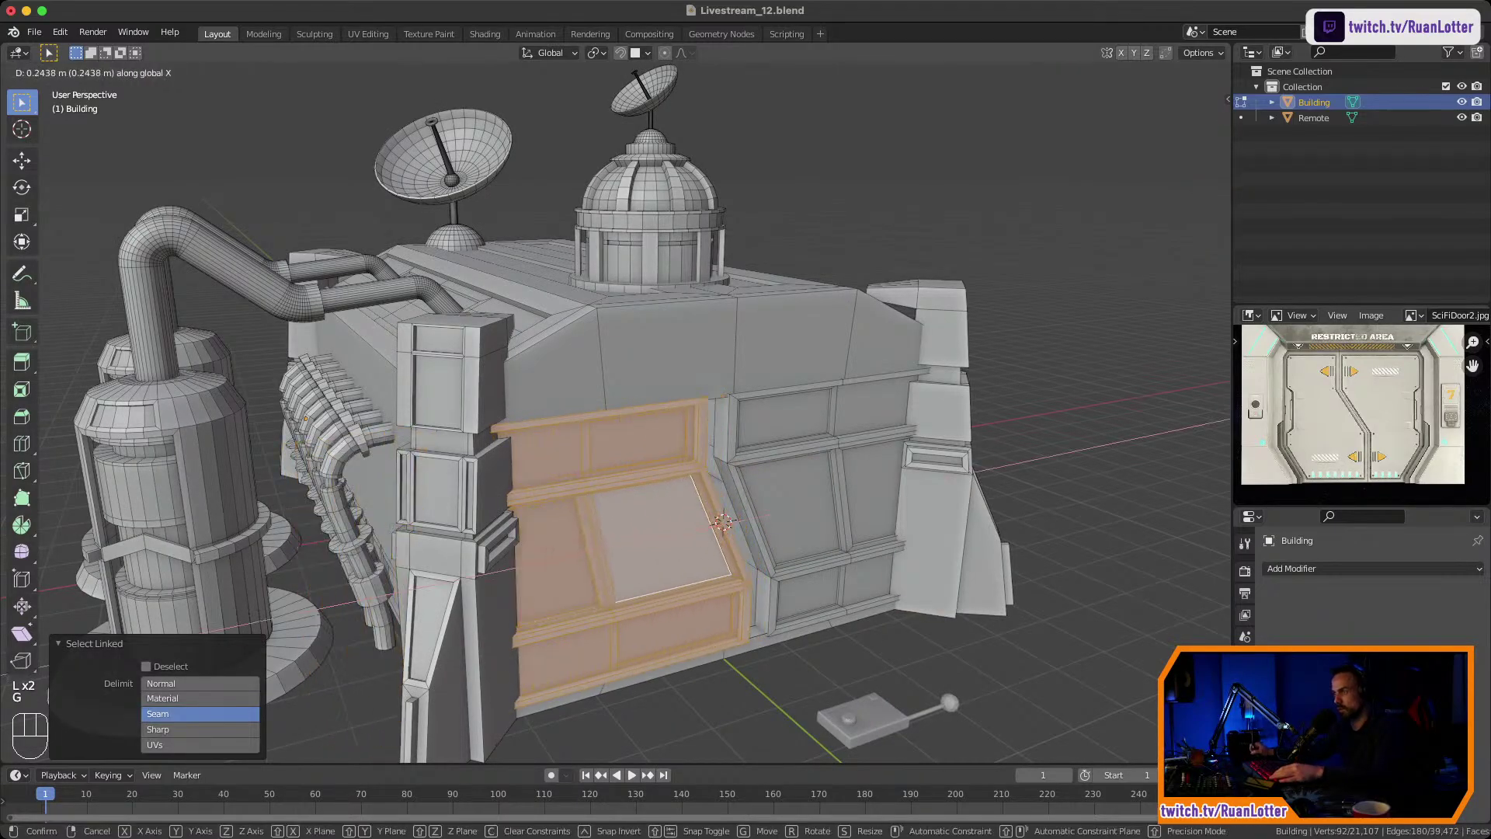
pyautogui.click(552, 555)
pyautogui.moveTo(553, 555); pyautogui.dragTo(598, 614, button='middle')
pyautogui.press('KP_Decimal')
pyautogui.keyDown('shift'); pyautogui.moveTo(598, 614); pyautogui.dragTo(383, 670, button='middle'); pyautogui.keyUp('shift')
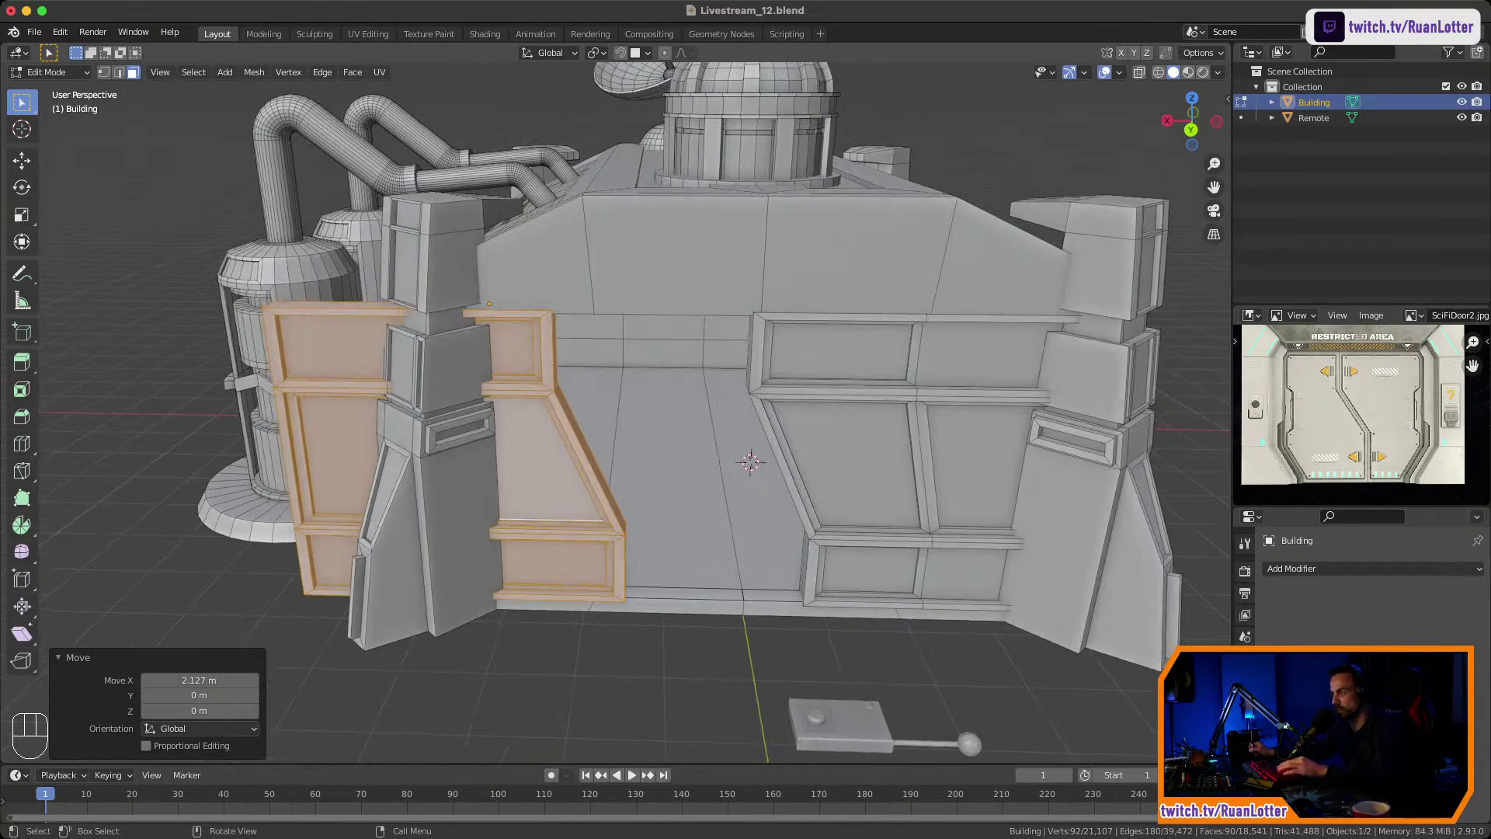
pyautogui.press('g')
pyautogui.press('x')
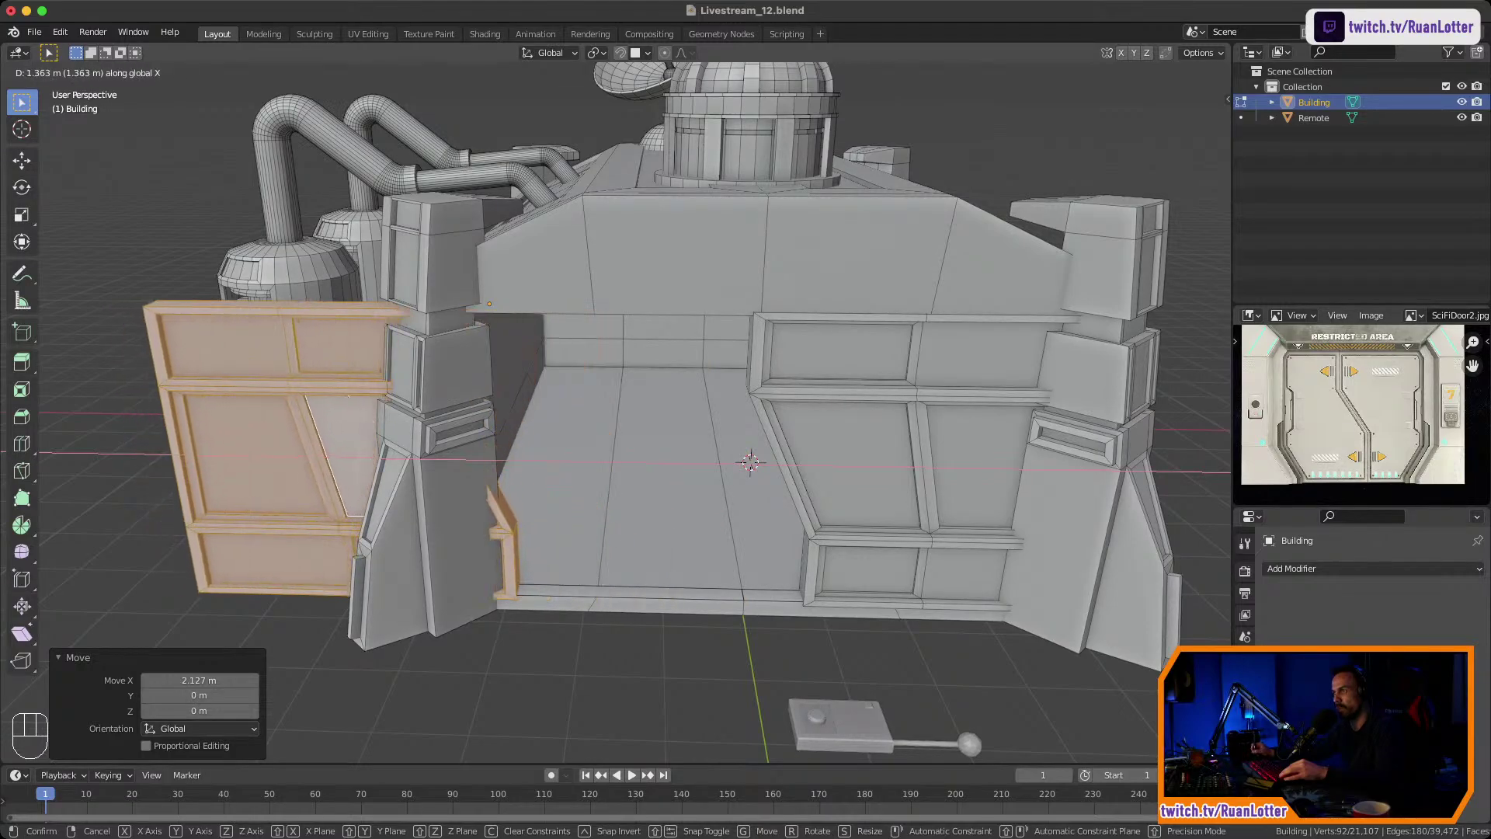
pyautogui.press('Return')
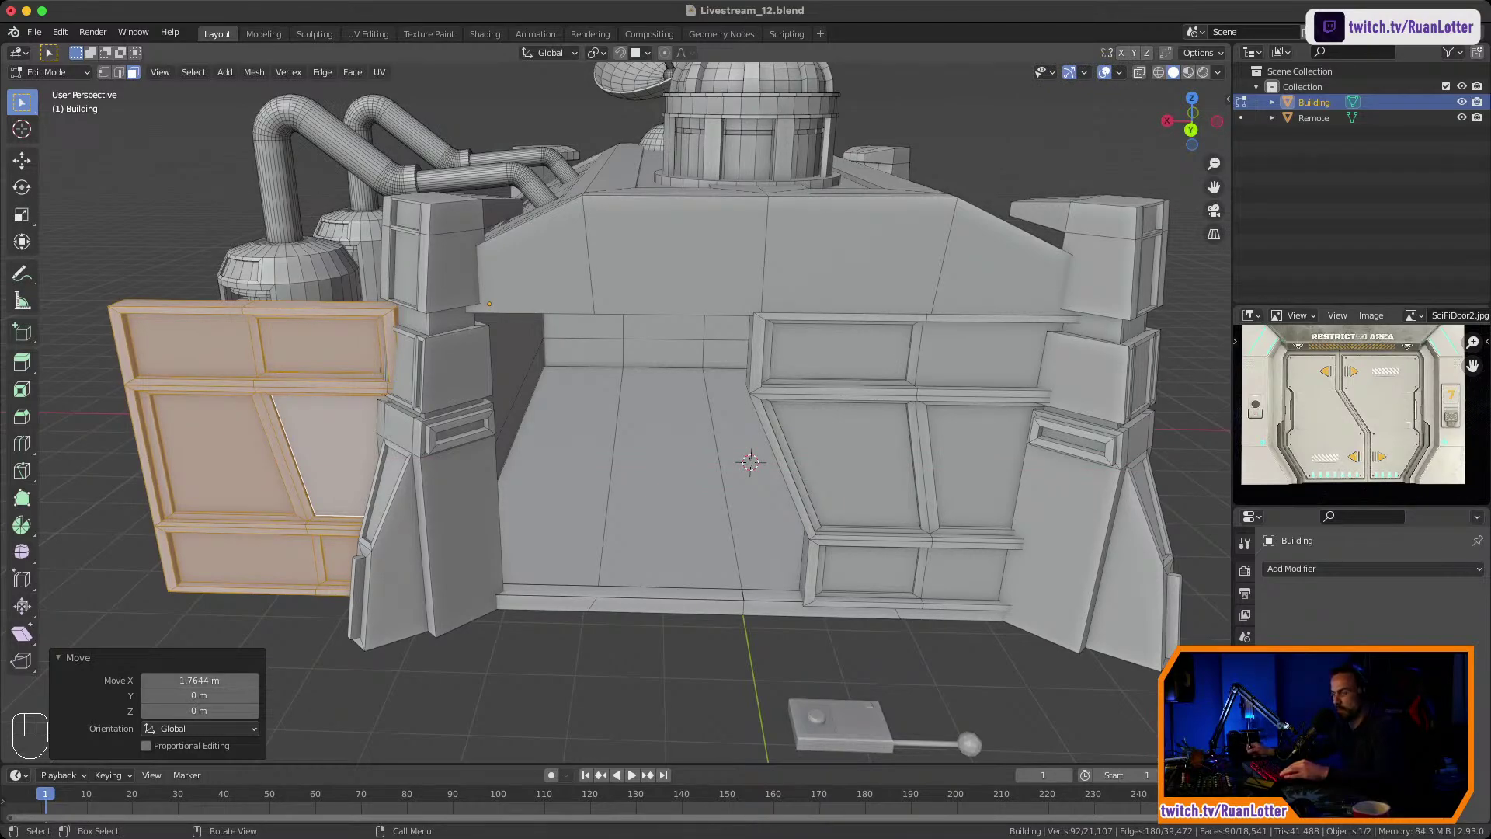
# Slide the door leaf back along X by -3.9759 m, snapping its edge against the other door leaf.
pyautogui.press('x')
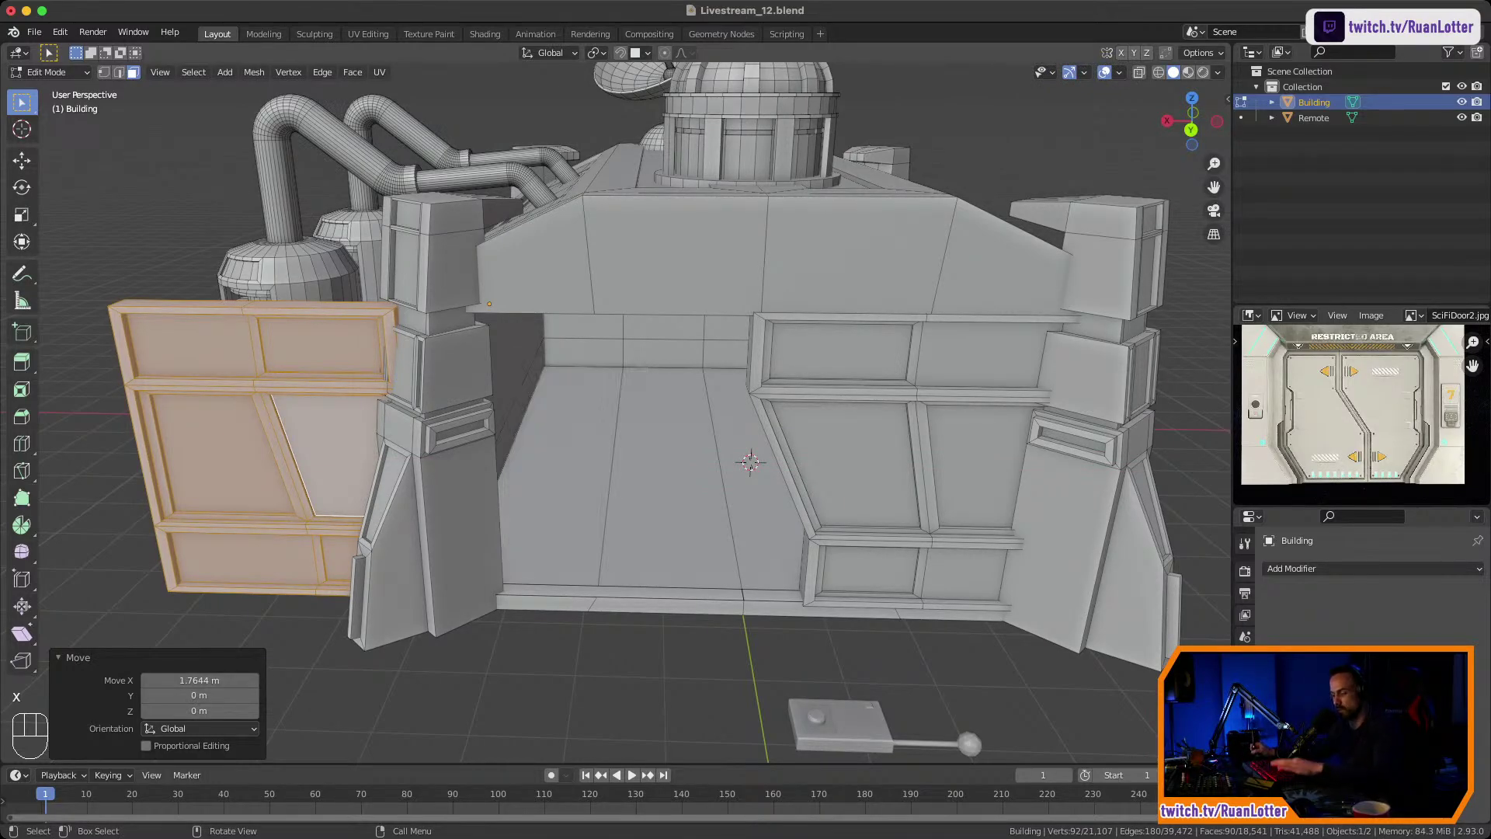
pyautogui.press('g')
pyautogui.press('x')
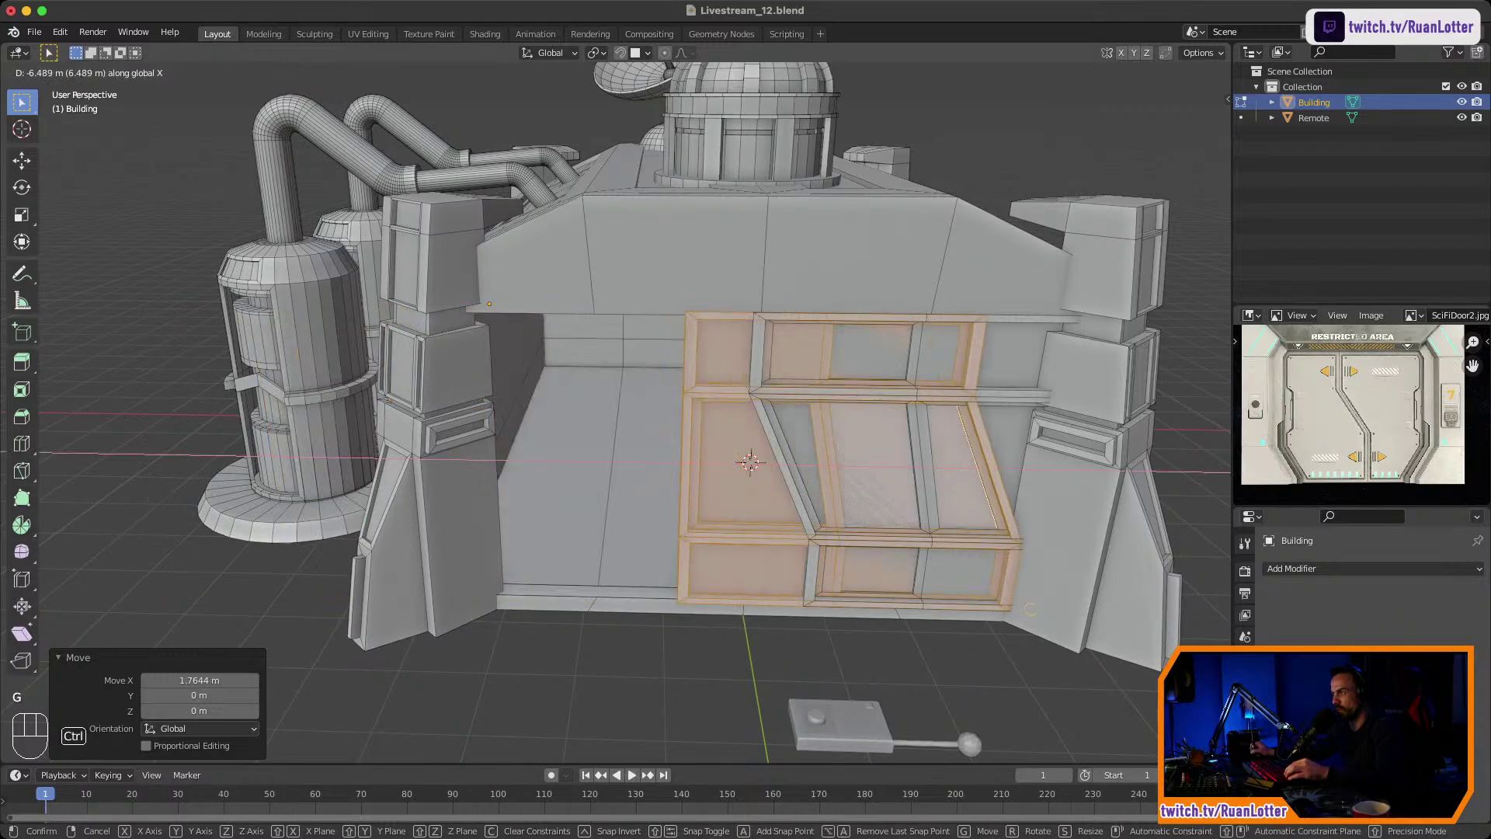
pyautogui.click(805, 604)
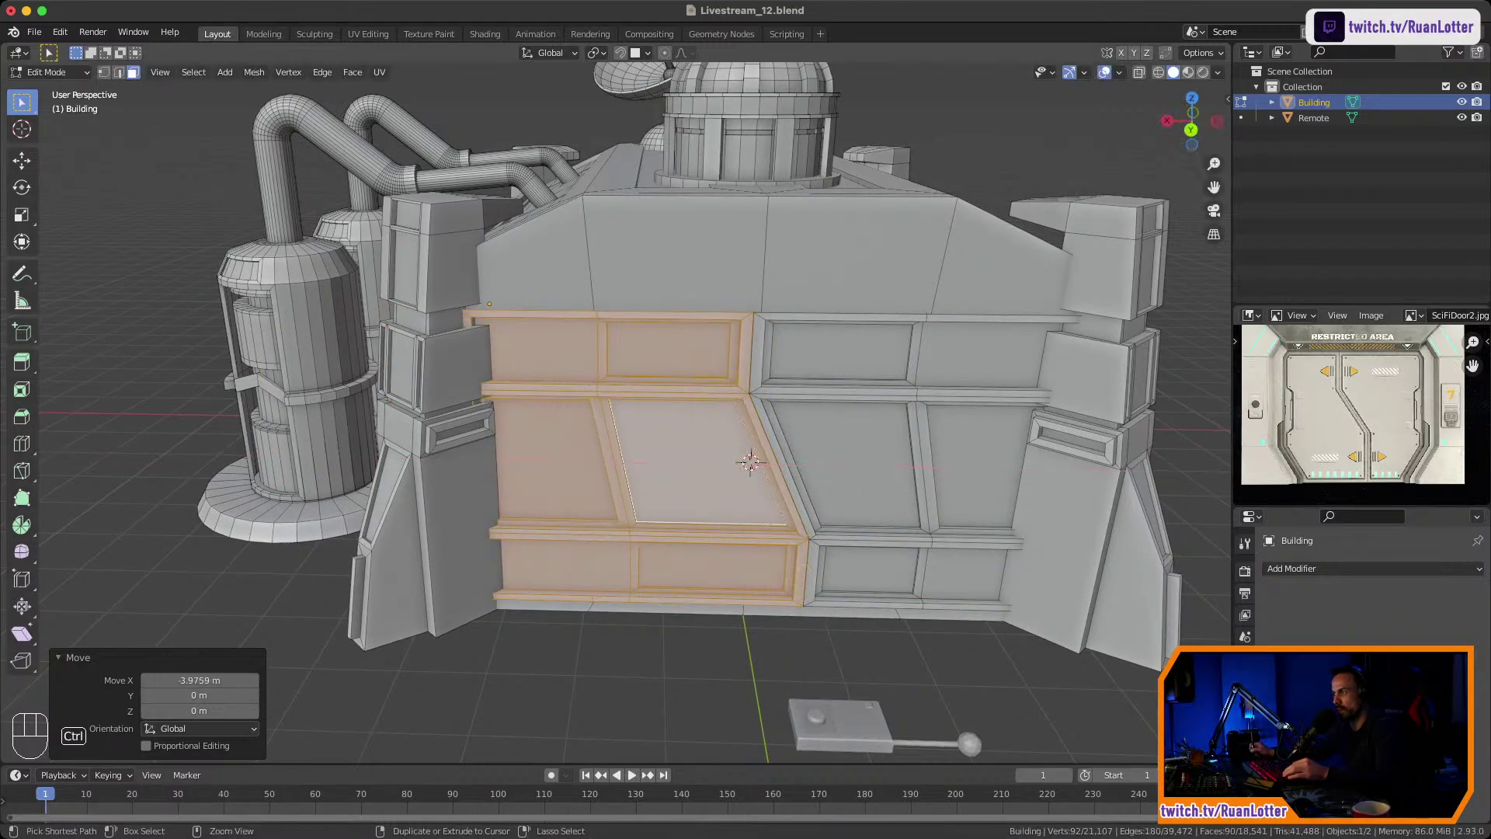
# Return to Object Mode, deselect the building and save the file.
pyautogui.moveTo(805, 604); pyautogui.dragTo(959, 590, button='middle')
pyautogui.press('Tab')
pyautogui.scroll(-2, 882, 605)
pyautogui.click(881, 606)
pyautogui.scroll(-2, 823, 633)
pyautogui.moveTo(959, 590)
pyautogui.keyDown('shift'); pyautogui.mouseDown(button='middle')
pyautogui.moveTo(1010, 544)
pyautogui.moveTo(951, 567)
pyautogui.mouseUp(button='middle'); pyautogui.keyUp('shift')
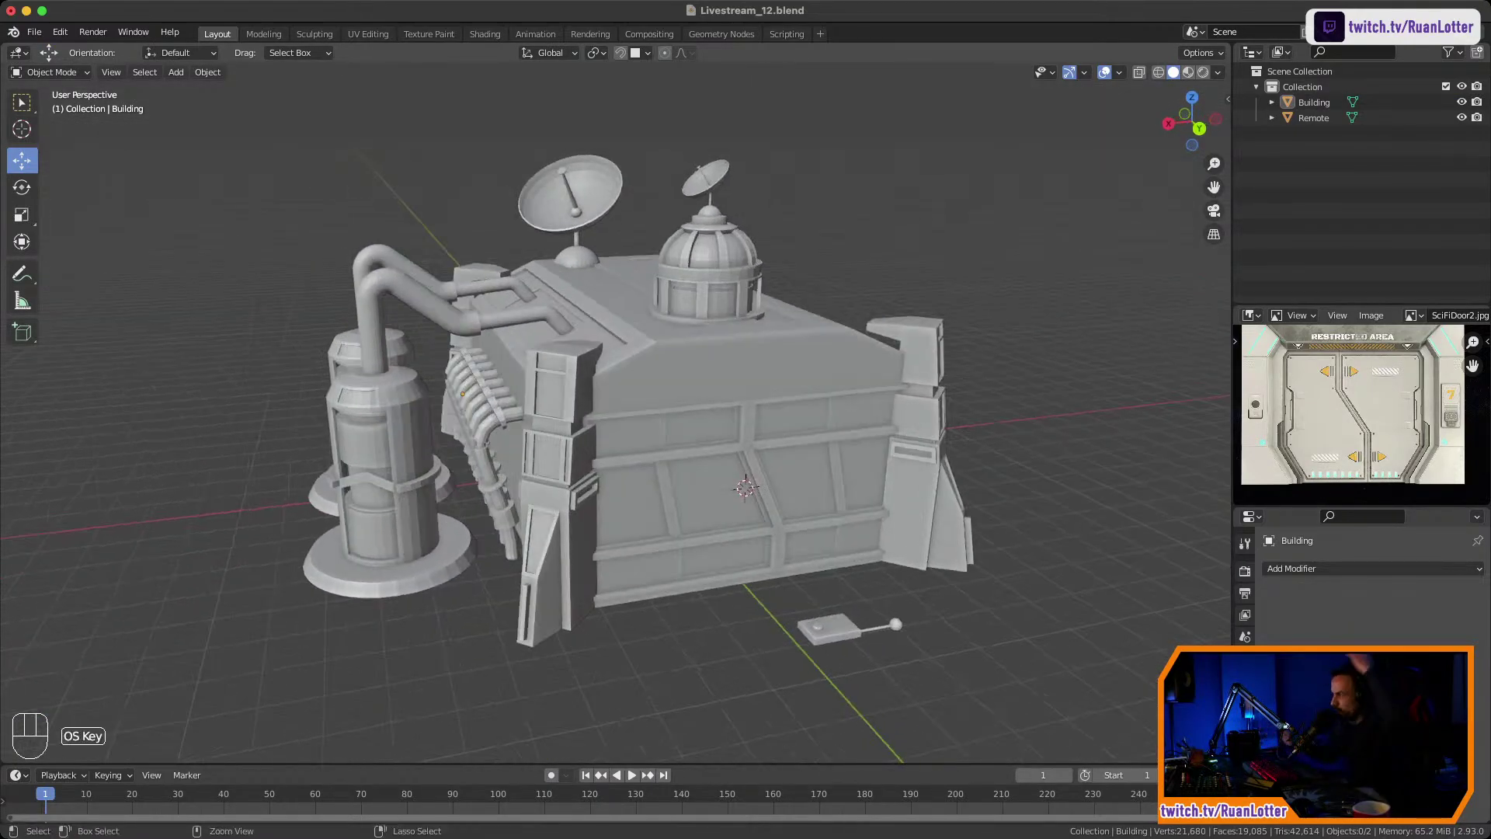
pyautogui.press('super+s')
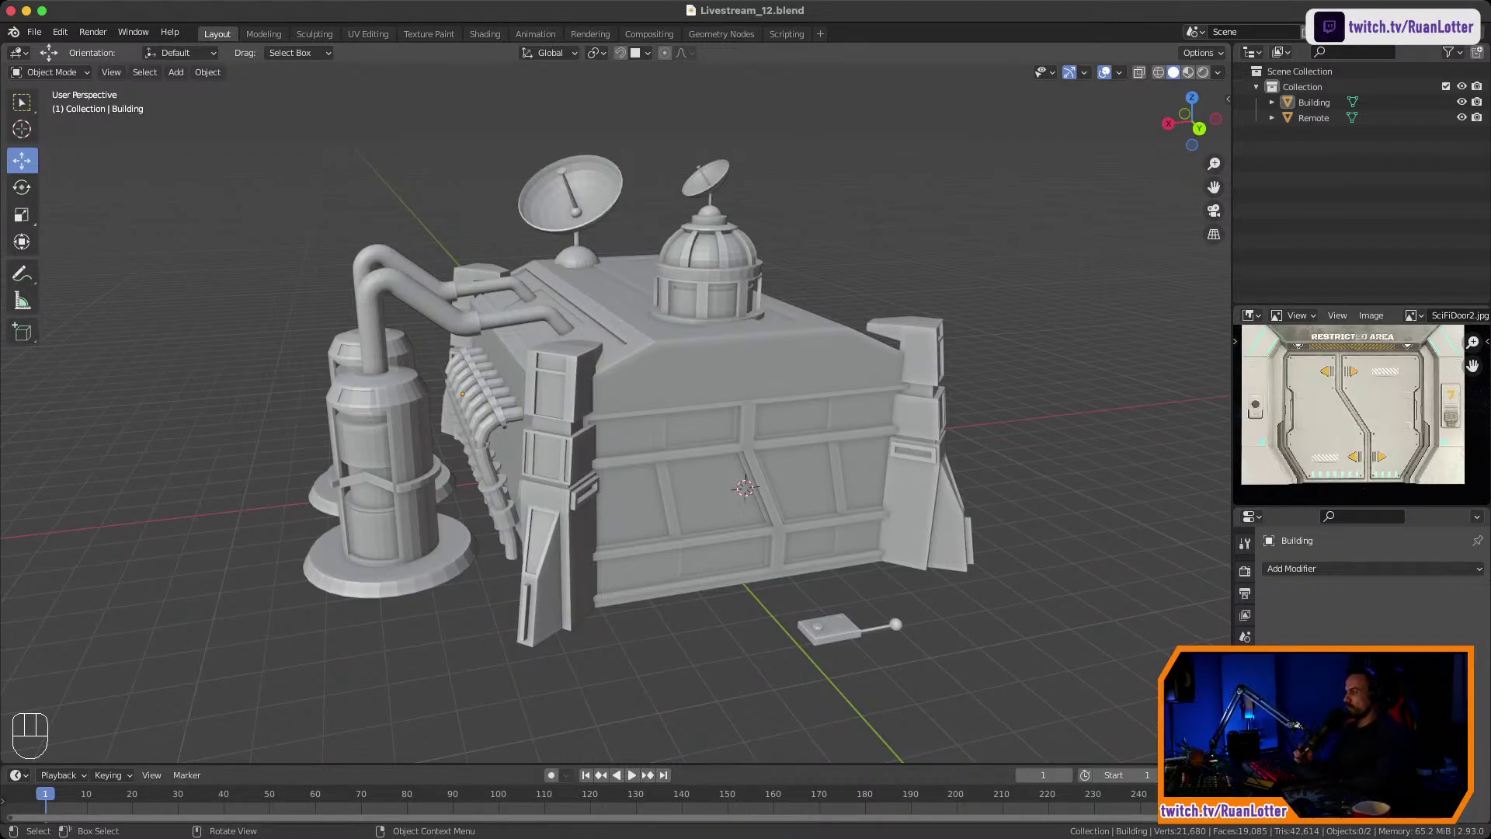
# Examine the rear wall with its vent units, checking the two faces of the recessed window panel in the mesh.
pyautogui.moveTo(746, 466); pyautogui.dragTo(1088, 481, button='middle')
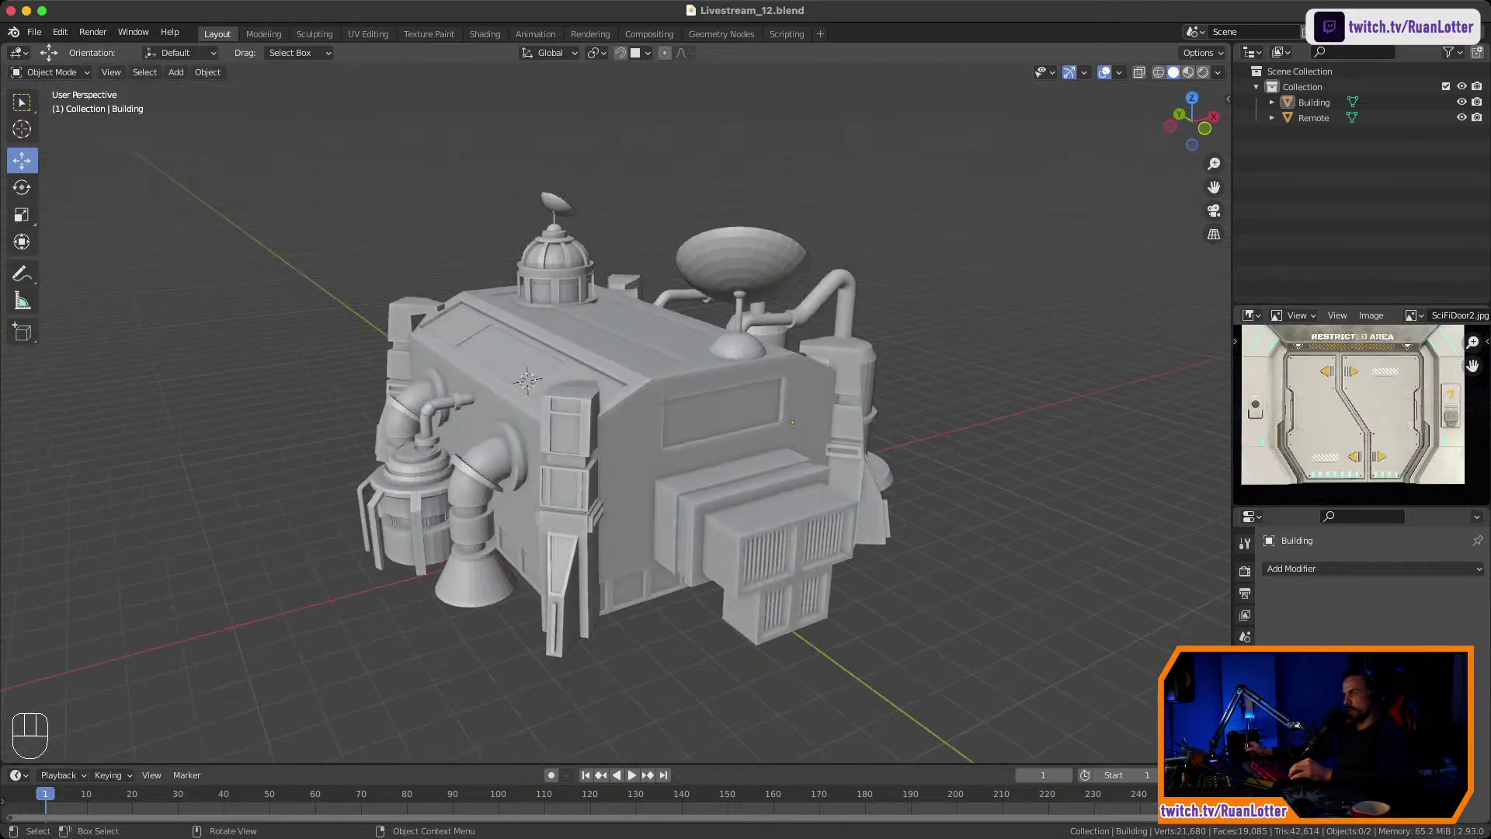
pyautogui.moveTo(815, 466); pyautogui.dragTo(776, 419, button='middle')
pyautogui.scroll(3, 698, 435)
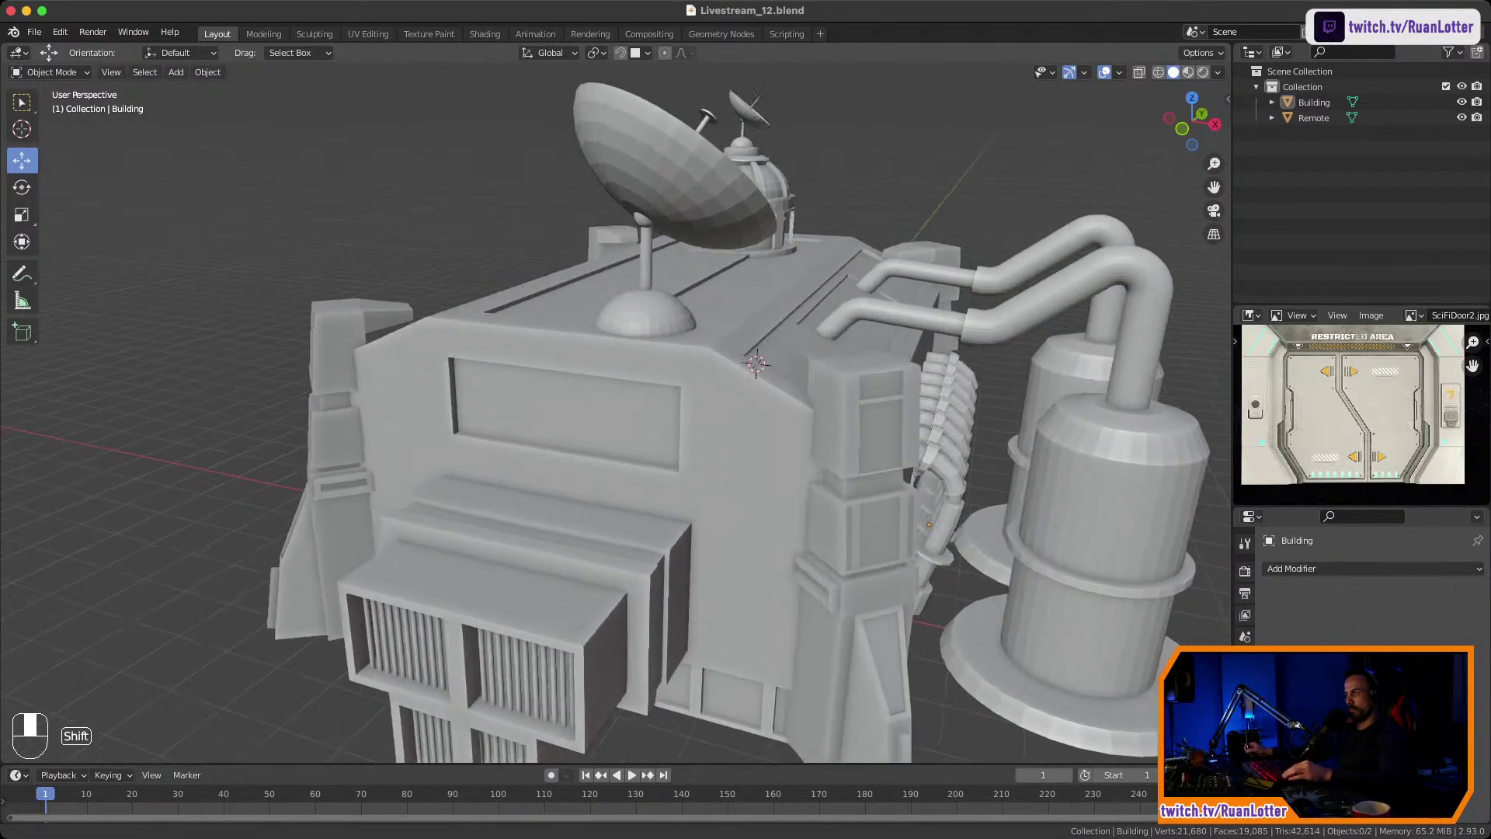
pyautogui.moveTo(660, 435); pyautogui.dragTo(815, 419, button='middle')
pyautogui.click(792, 431)
pyautogui.press('Tab')
pyautogui.click(765, 359)
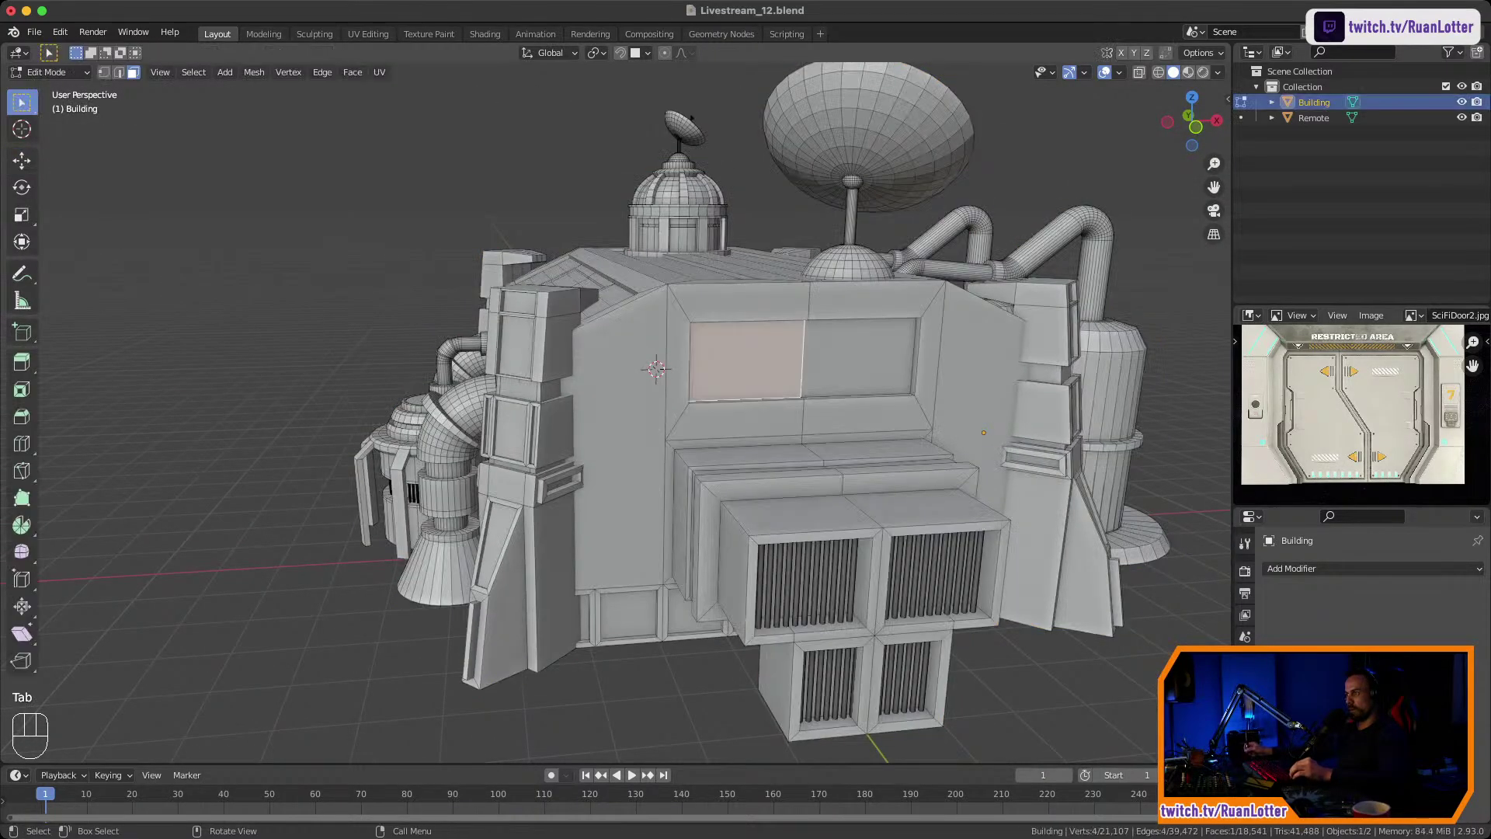
pyautogui.click(858, 357)
pyautogui.moveTo(859, 357); pyautogui.dragTo(1002, 354, button='middle')
pyautogui.press('Tab')
# Deselect the building and look over its thick-pipe side and the remaining sides back to the front.
pyautogui.moveTo(699, 420); pyautogui.dragTo(916, 435, button='middle')
pyautogui.keyDown('ctrl'); pyautogui.moveTo(916, 435); pyautogui.dragTo(917, 505, button='middle'); pyautogui.keyUp('ctrl')
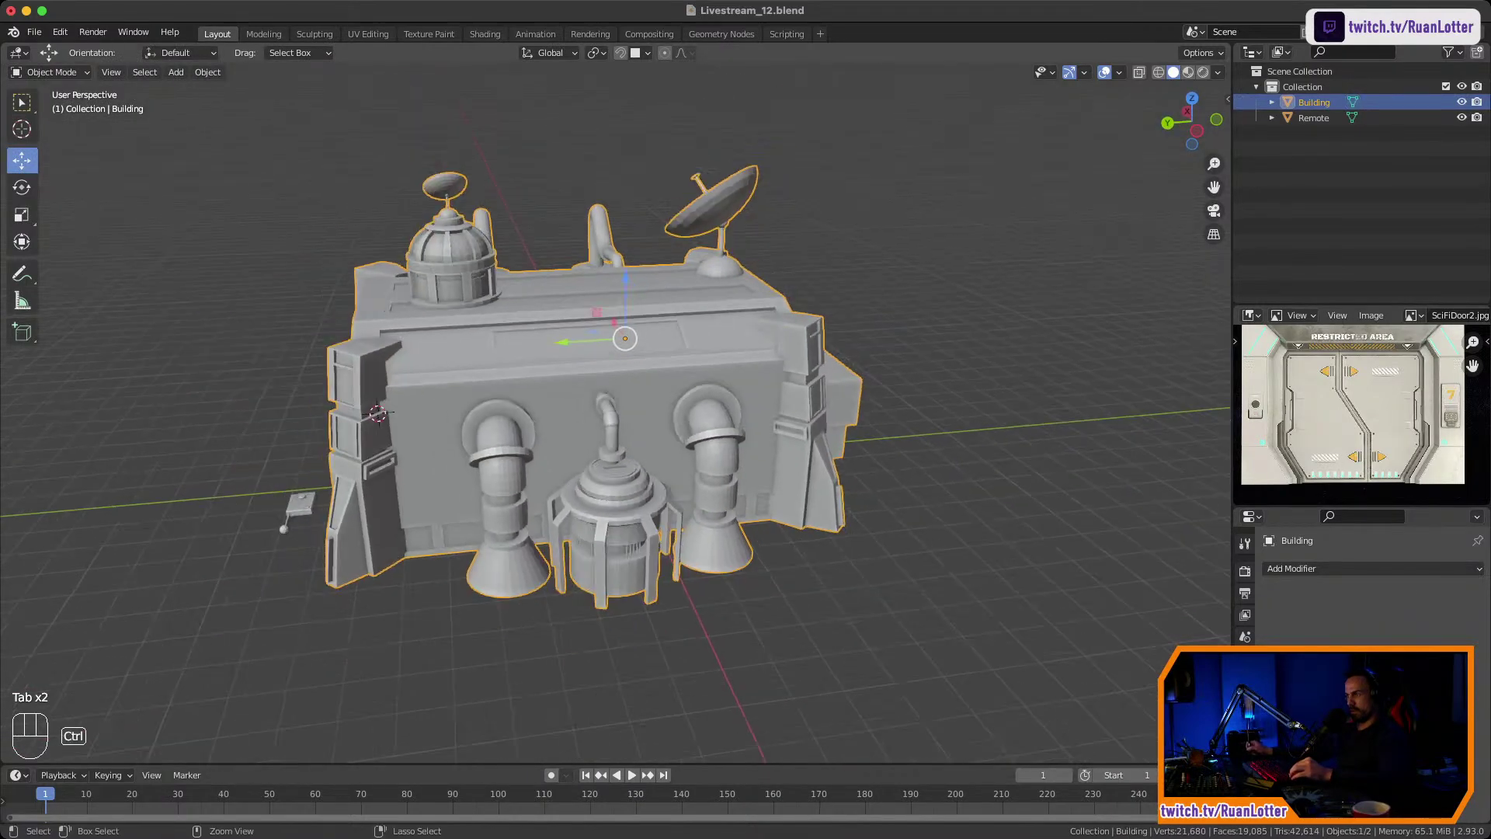
pyautogui.click(947, 497)
pyautogui.moveTo(777, 481); pyautogui.dragTo(971, 458, button='middle')
pyautogui.keyDown('shift'); pyautogui.moveTo(699, 466); pyautogui.dragTo(824, 482, button='middle'); pyautogui.keyUp('shift')
pyautogui.moveTo(824, 481); pyautogui.dragTo(940, 528, button='middle')
pyautogui.moveTo(776, 482)
pyautogui.keyDown('shift'); pyautogui.mouseDown(button='middle')
pyautogui.moveTo(839, 458)
pyautogui.moveTo(777, 477)
pyautogui.mouseUp(button='middle'); pyautogui.keyUp('shift')
pyautogui.moveTo(893, 474); pyautogui.dragTo(279, 485, button='middle')
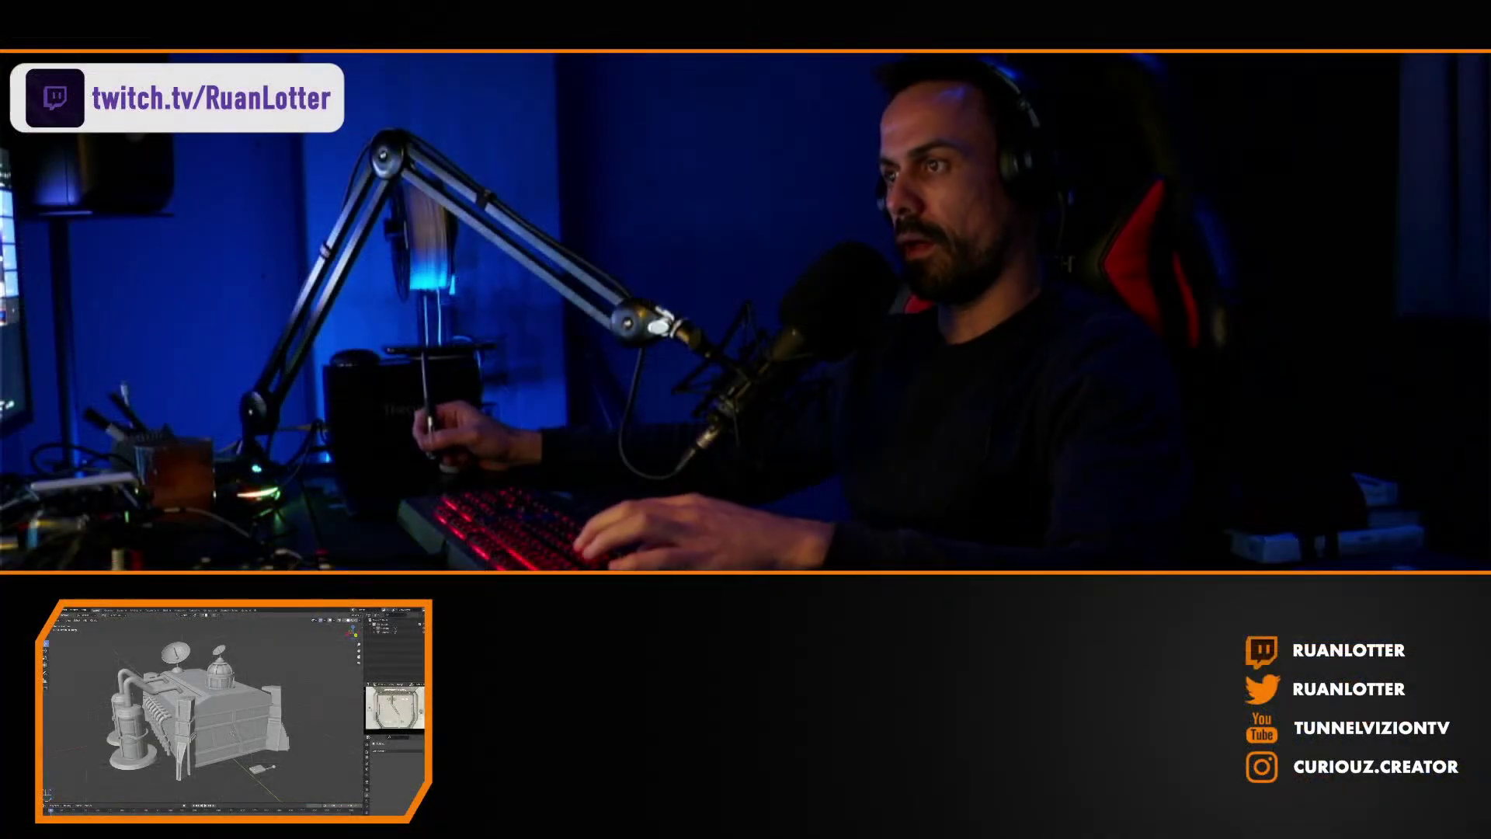